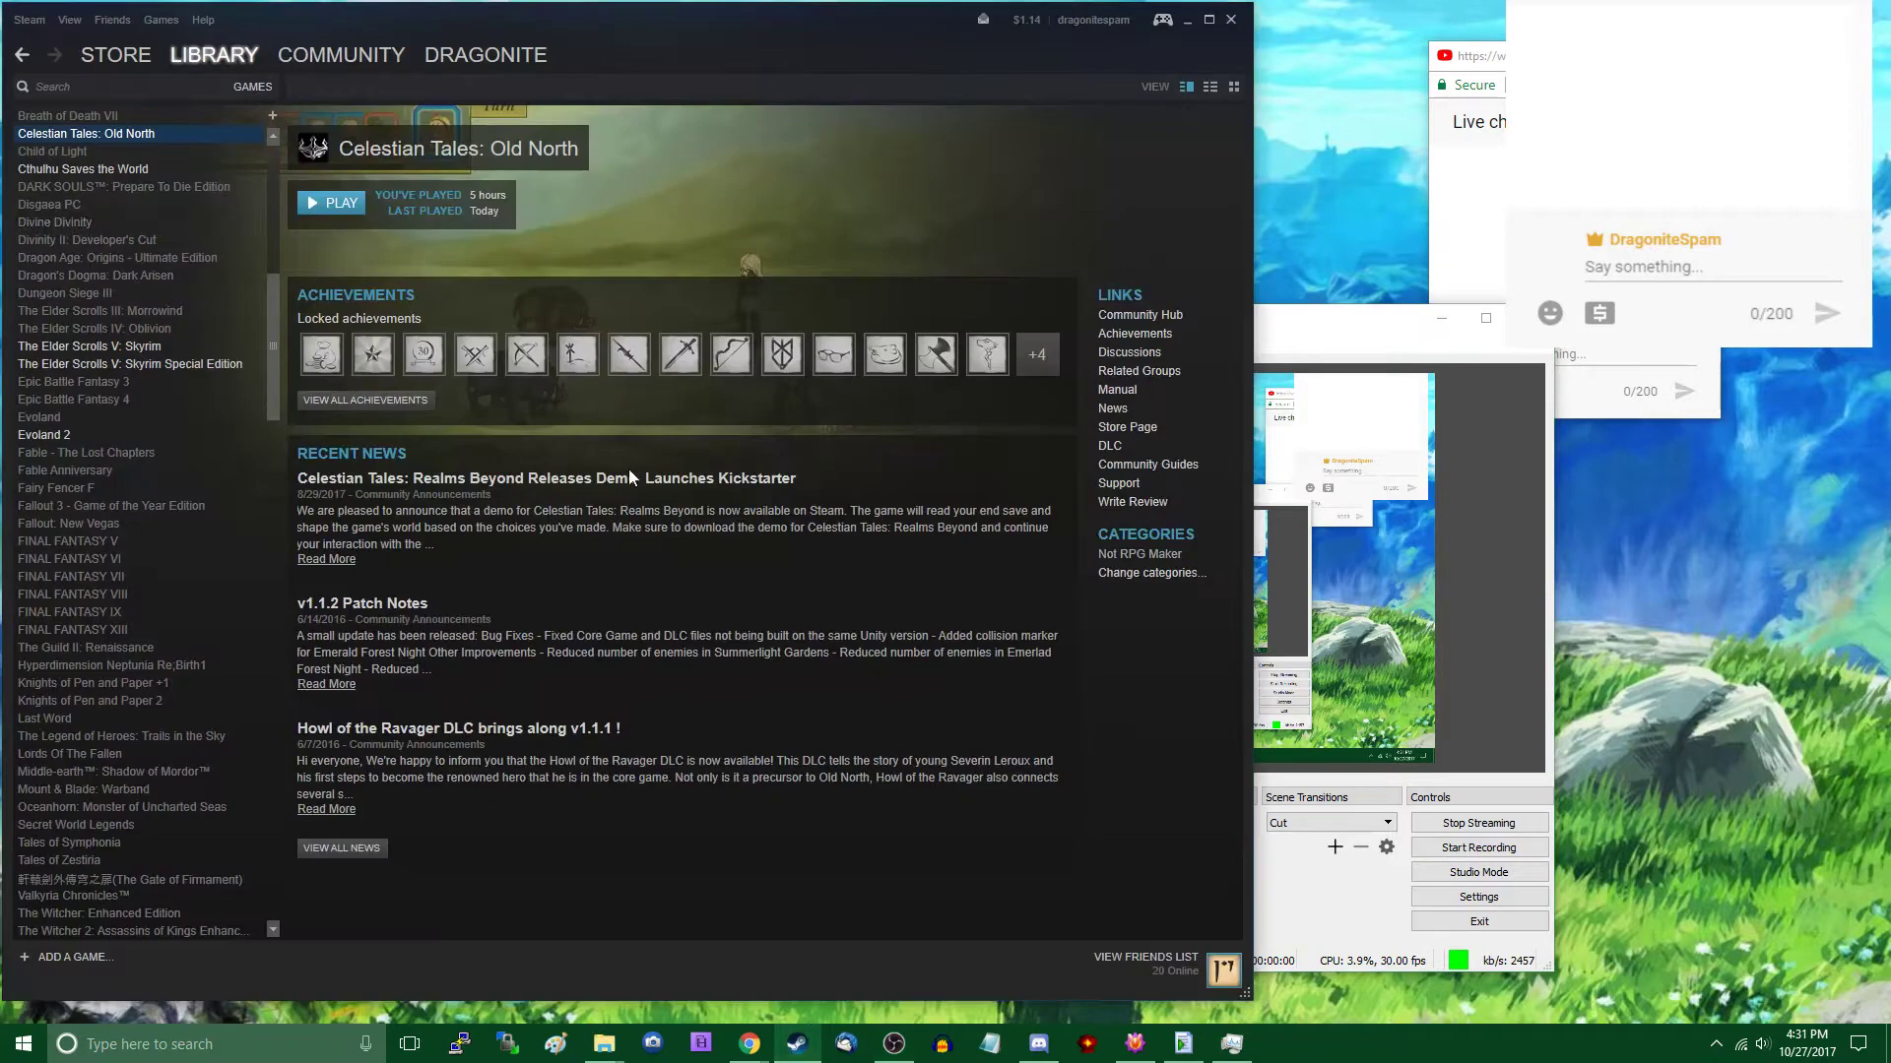
- Filter the Steam library to installed titles and launch GameMaker: Studio
{"action": "scroll", "coordinate": [218, 258], "scroll_direction": "up", "scroll_amount": 10}
{"action": "mouse_move", "coordinate": [230, 71]}
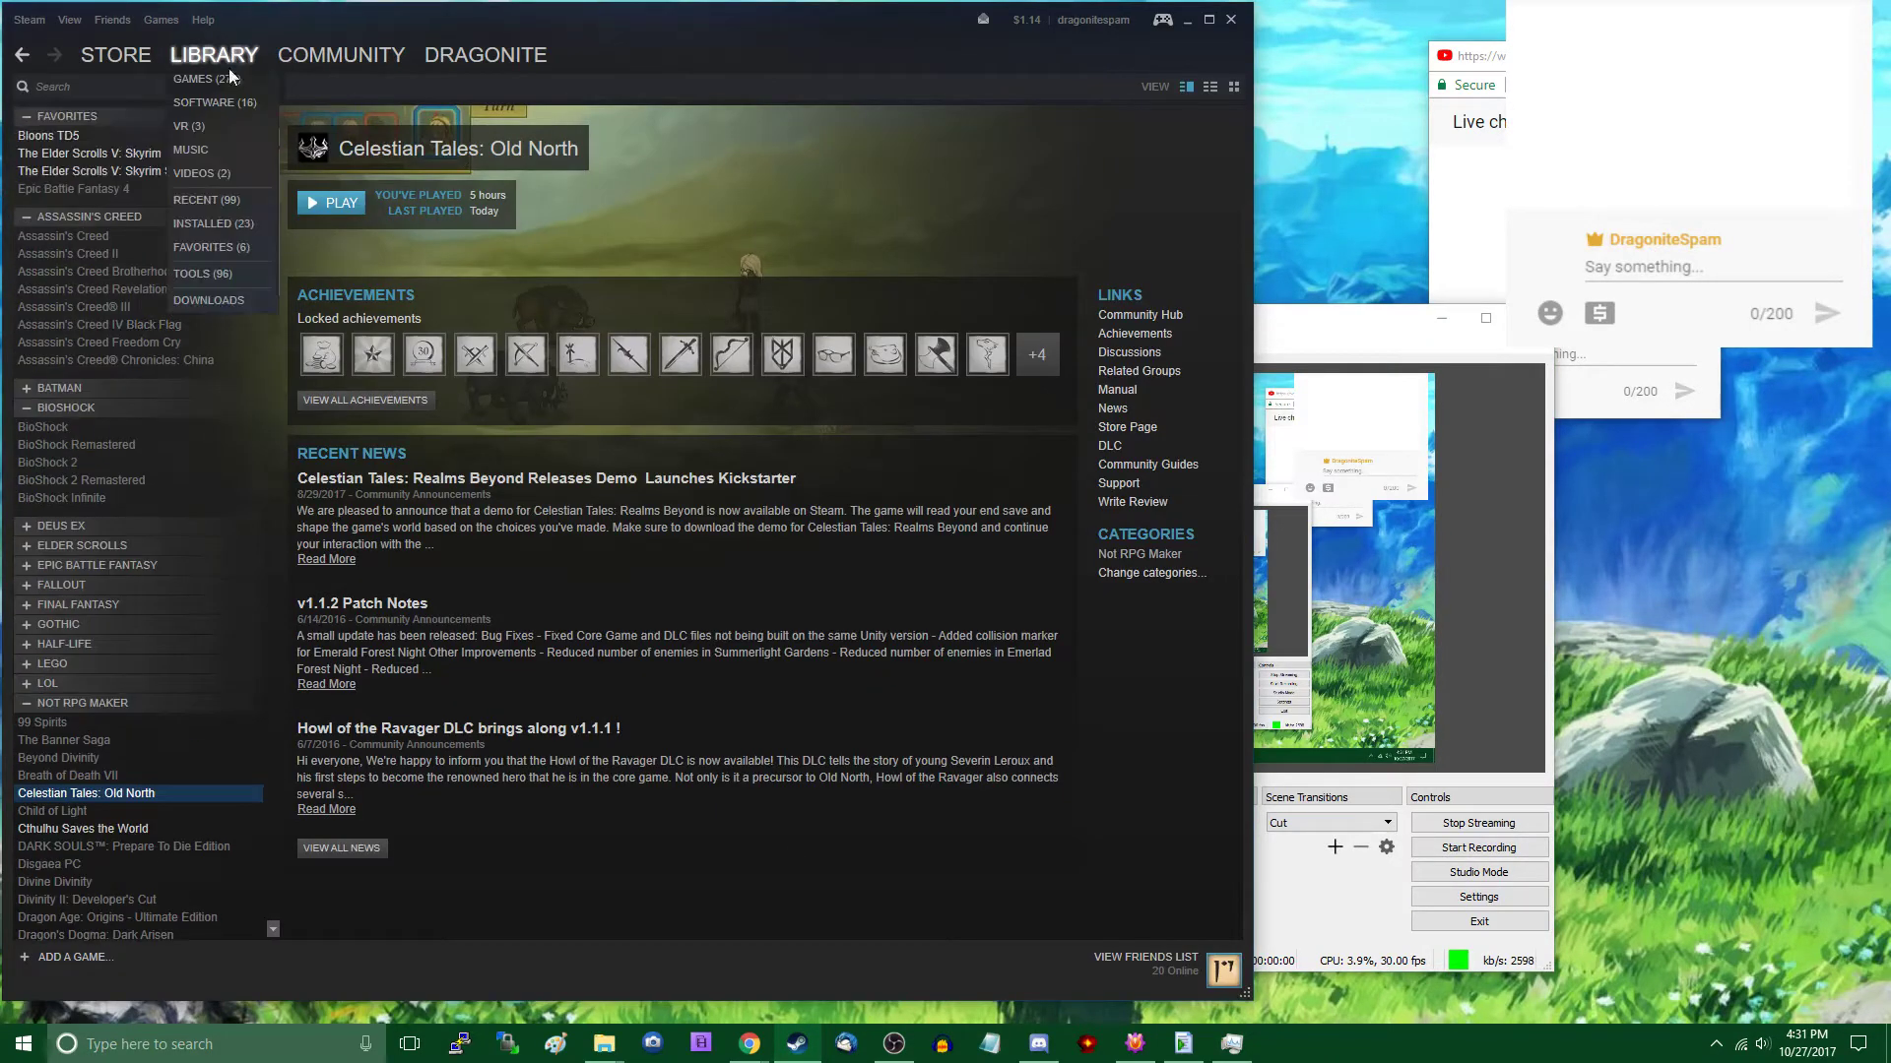
{"action": "left_click", "coordinate": [233, 227]}
{"action": "double_click", "coordinate": [118, 204]}
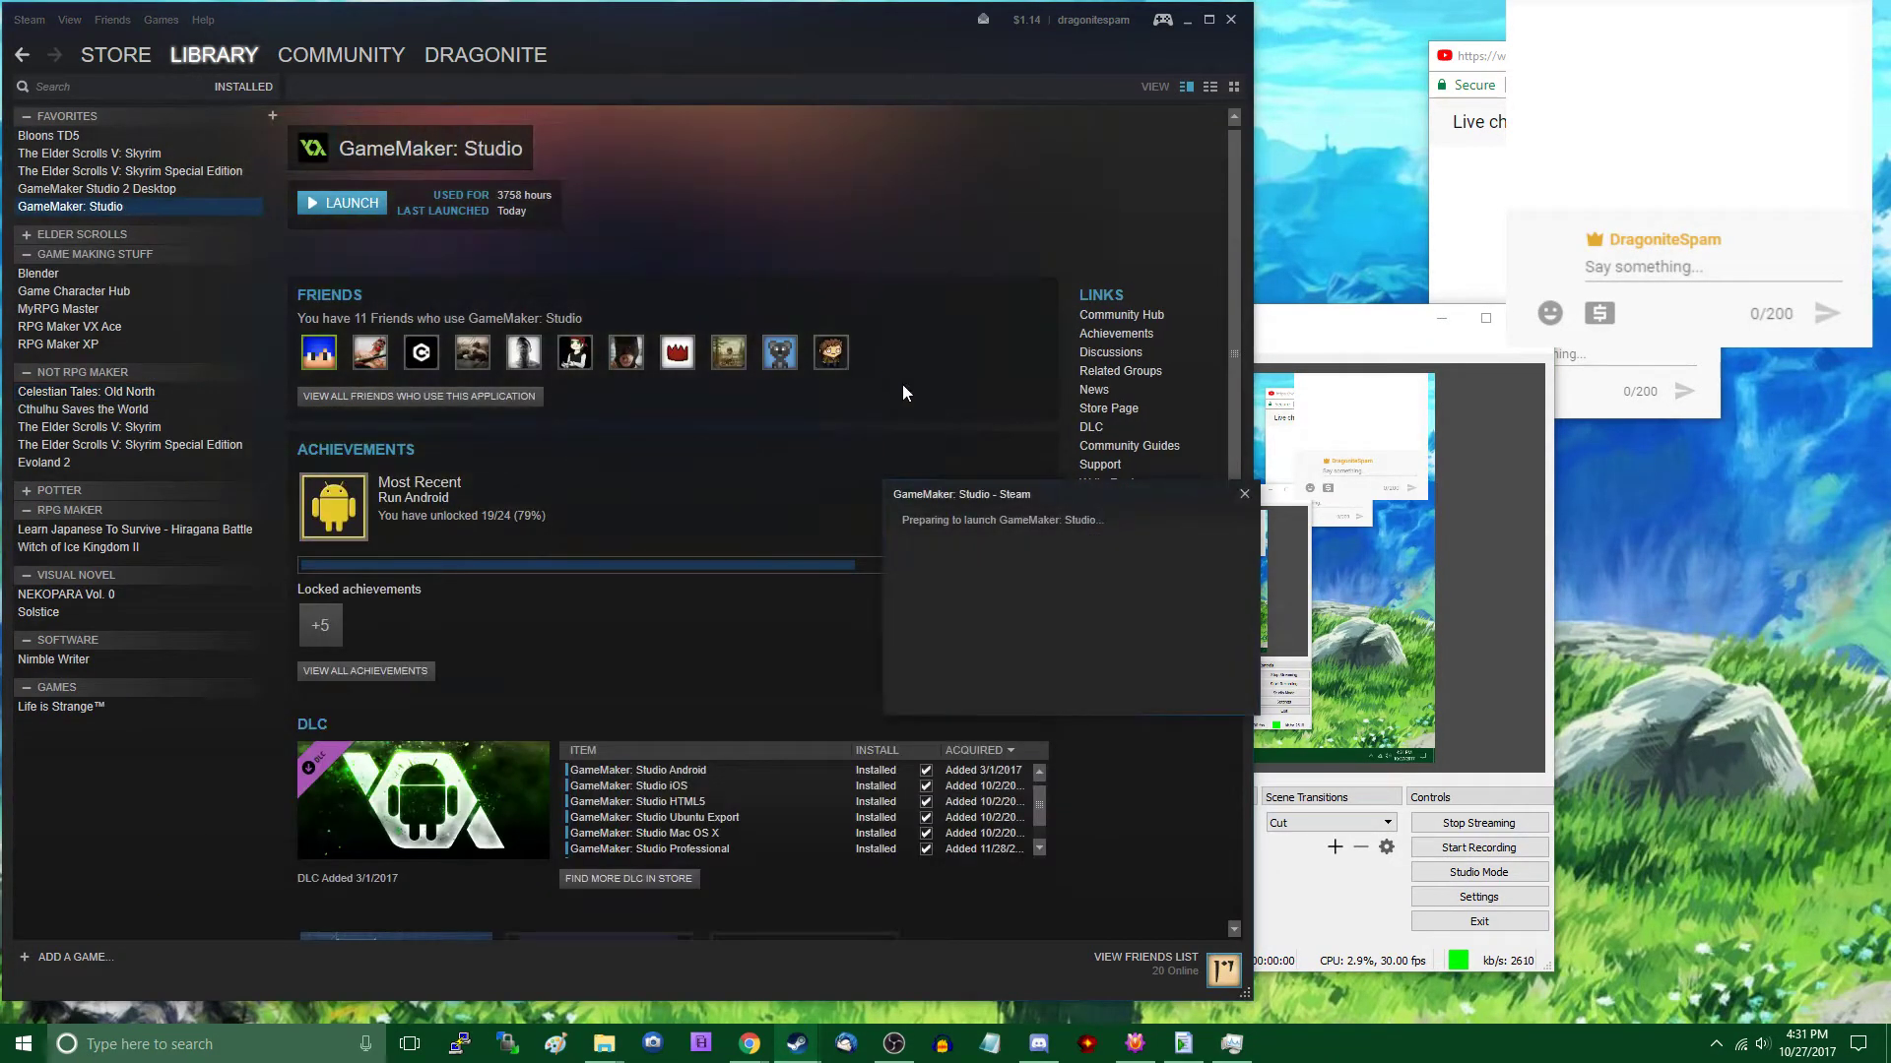
- Move the OBS window aside from the GameMaker launcher and minimise the Steam window
{"action": "left_click_drag", "start_coordinate": [1049, 324], "coordinate": [1235, 335]}
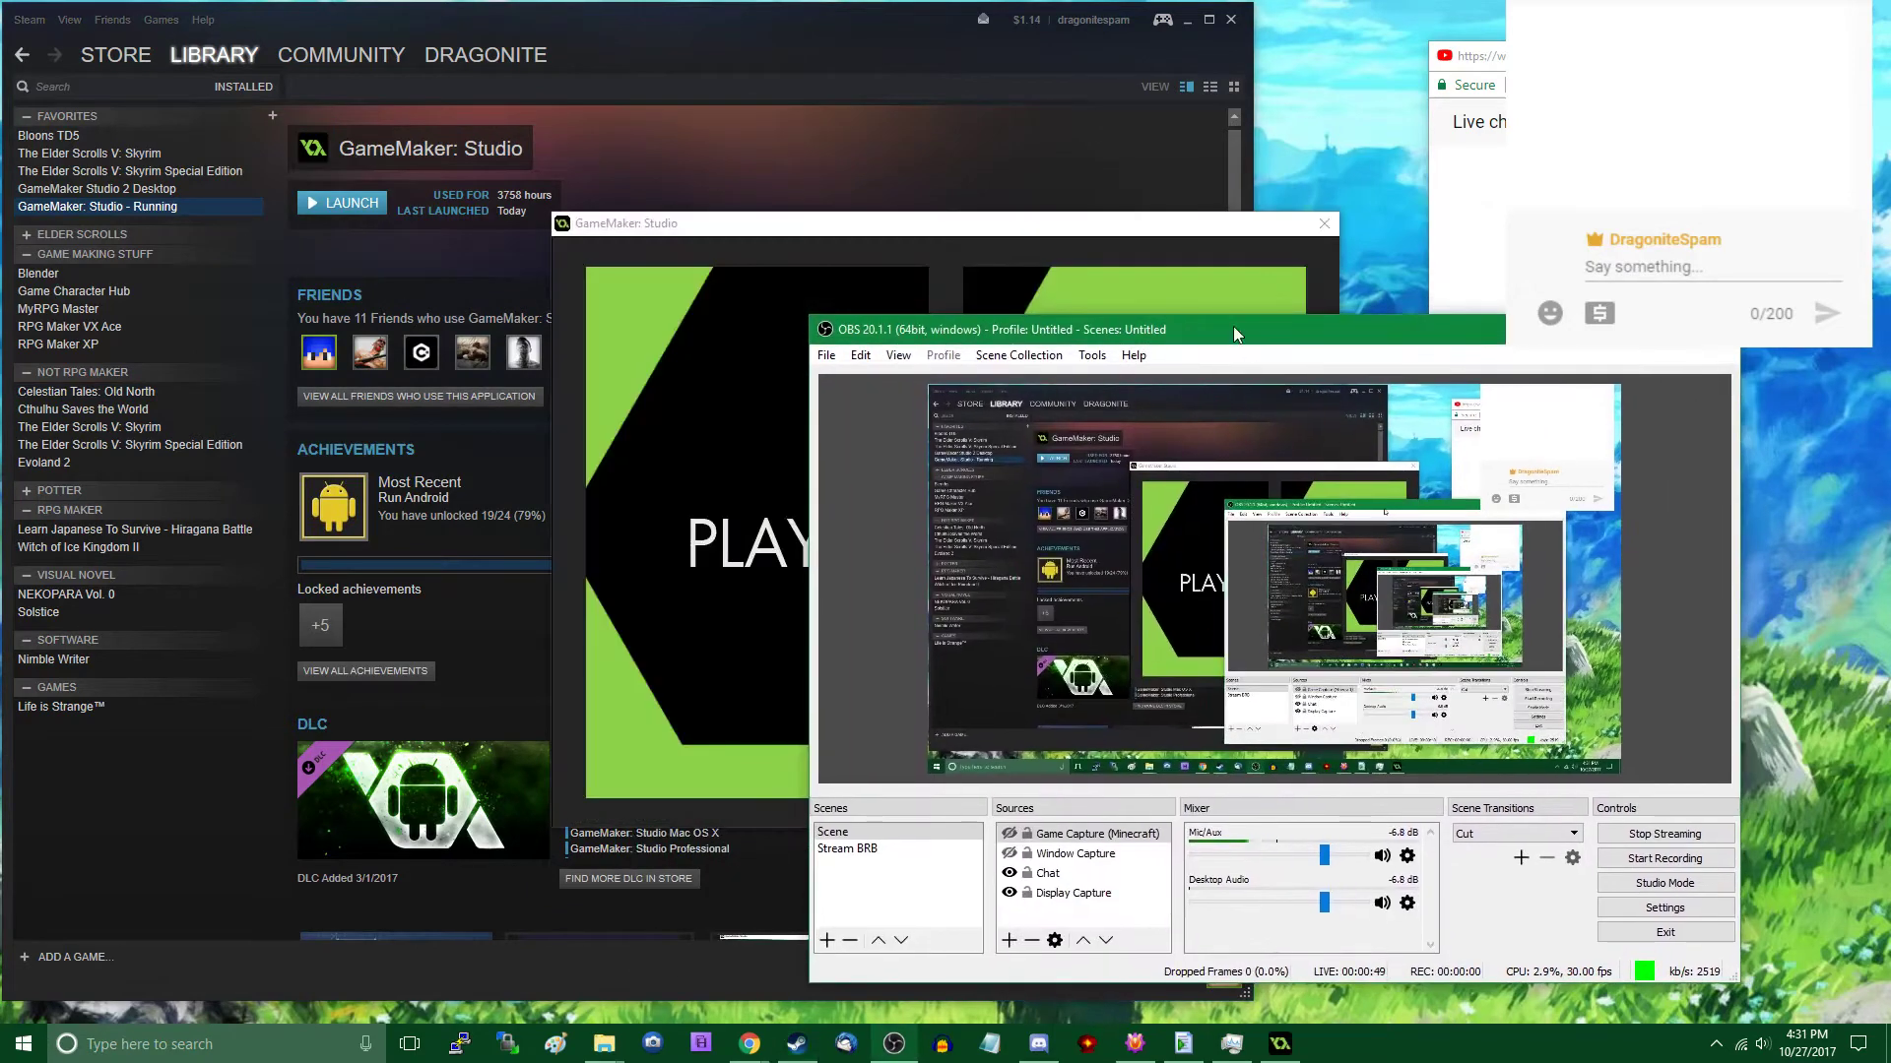
{"action": "left_click", "coordinate": [1230, 293]}
{"action": "left_click_drag", "start_coordinate": [1441, 335], "coordinate": [1453, 353]}
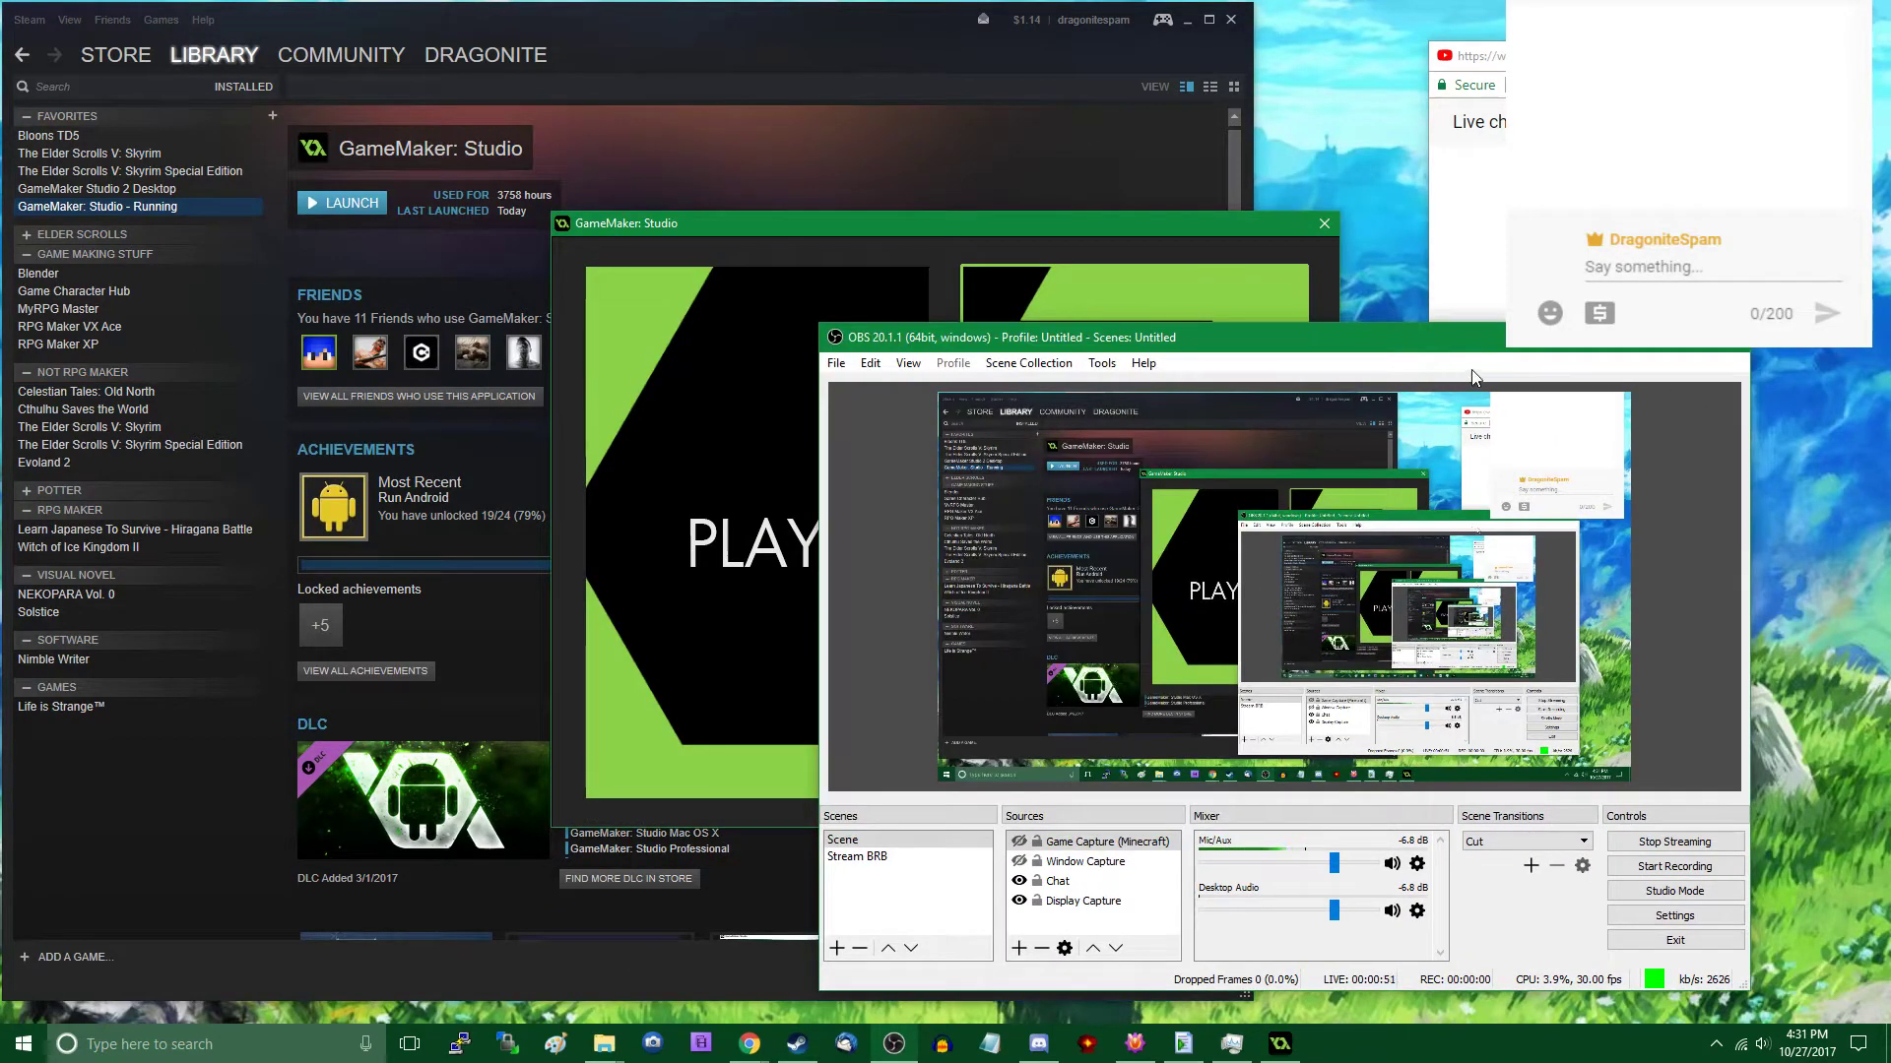
{"action": "left_click", "coordinate": [1614, 56]}
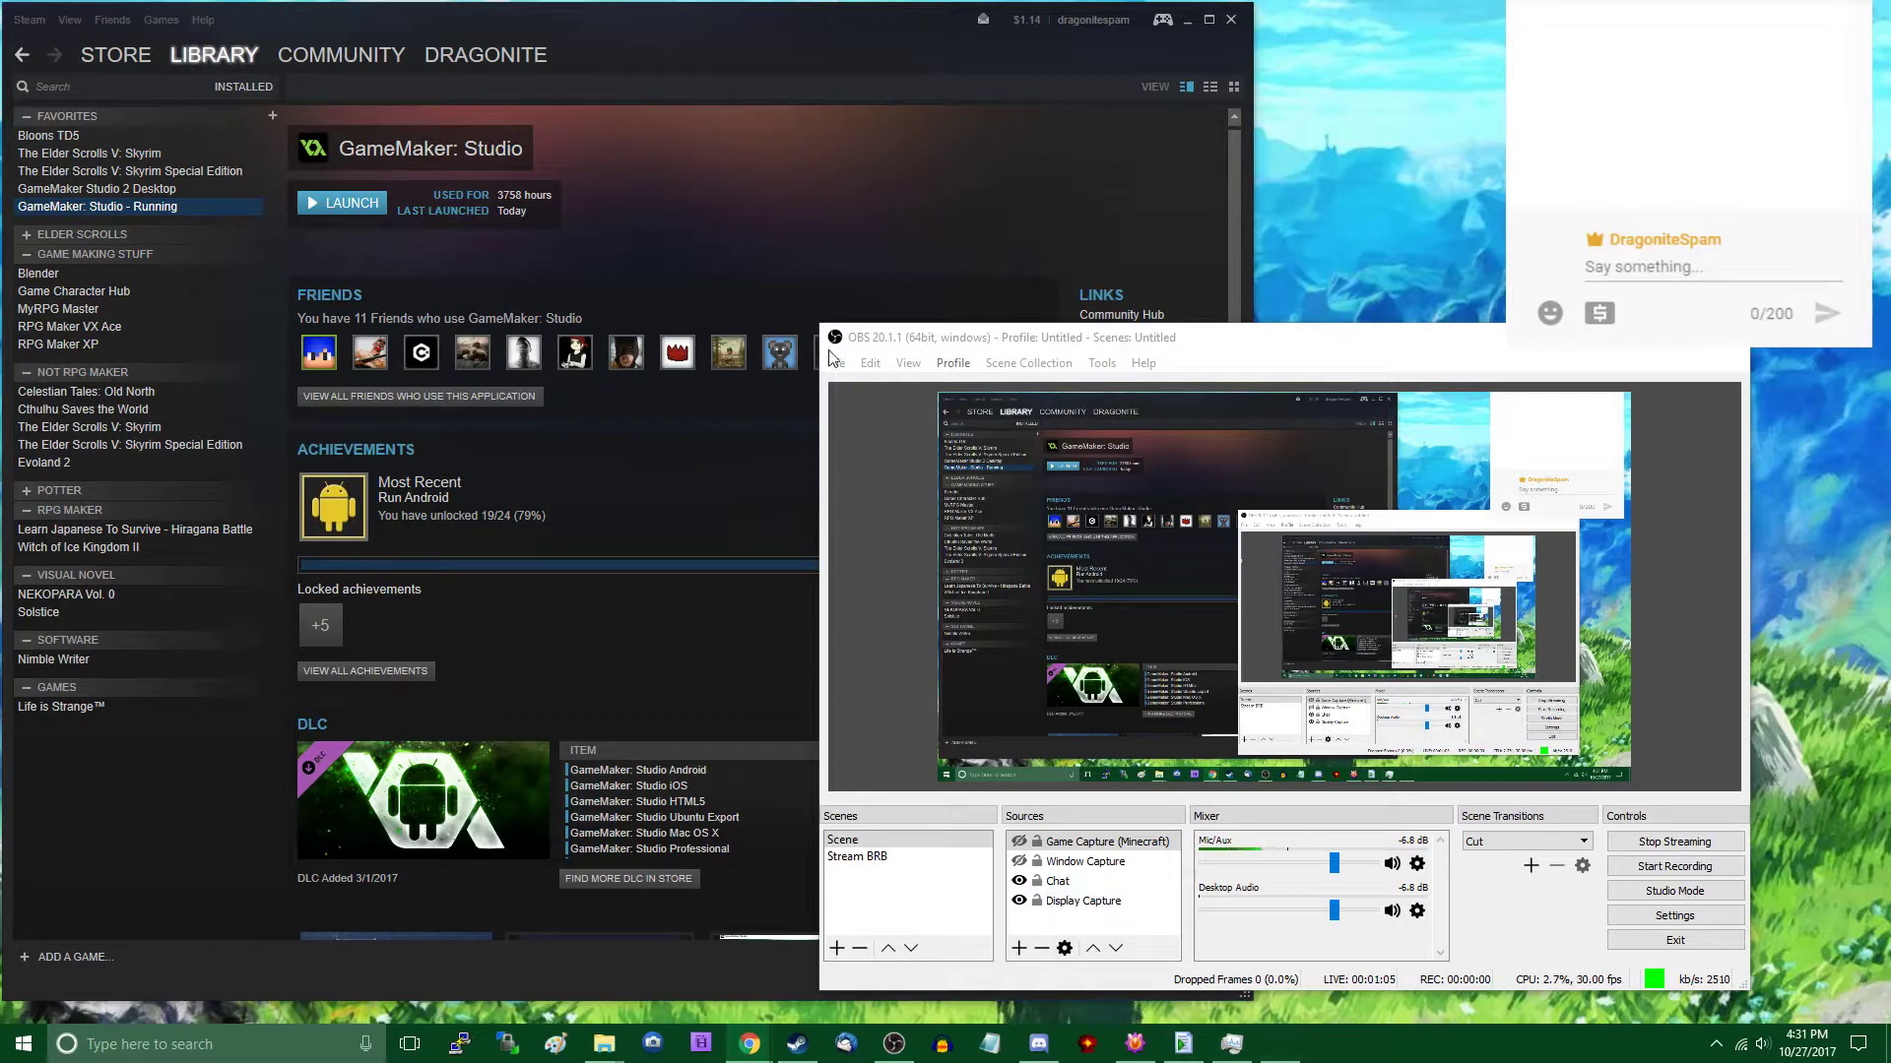
{"action": "left_click", "coordinate": [1180, 20]}
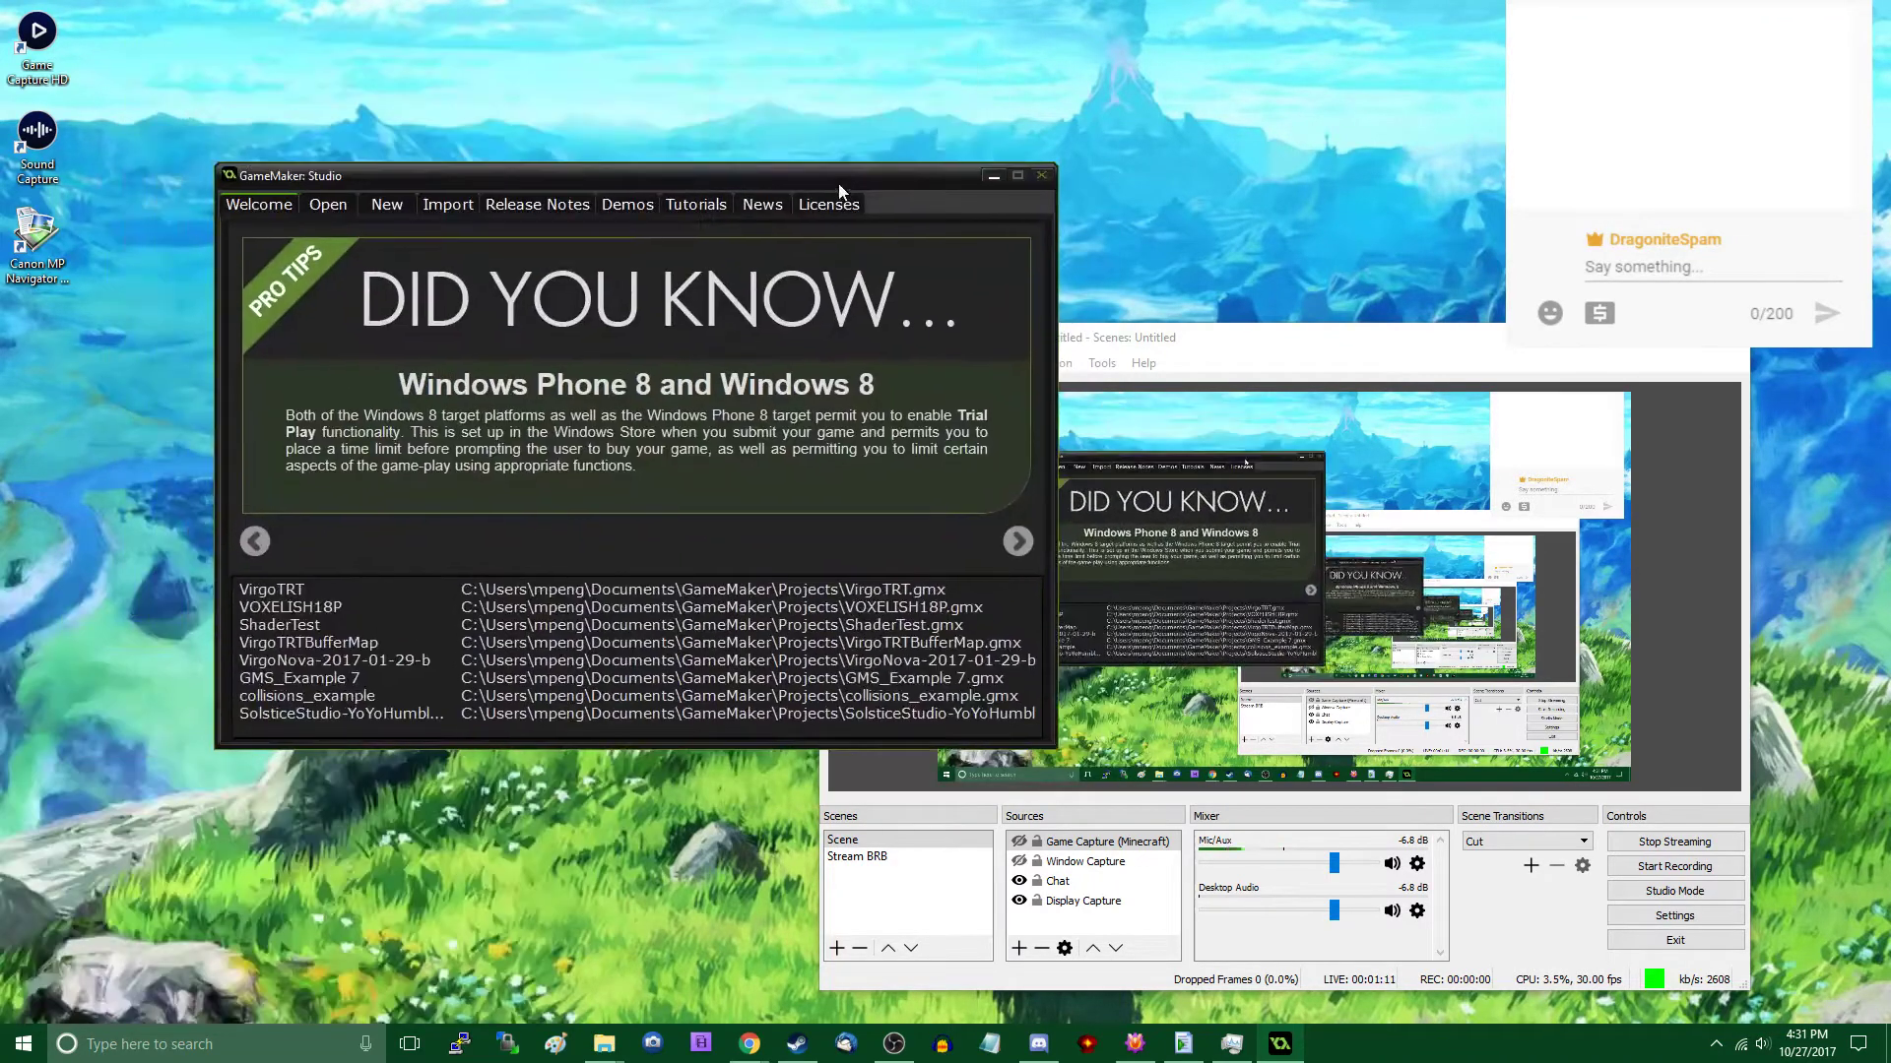
- Open the recent VirgoTRT project and find the MOVEMENT script resource in it
{"action": "double_click", "coordinate": [300, 590]}
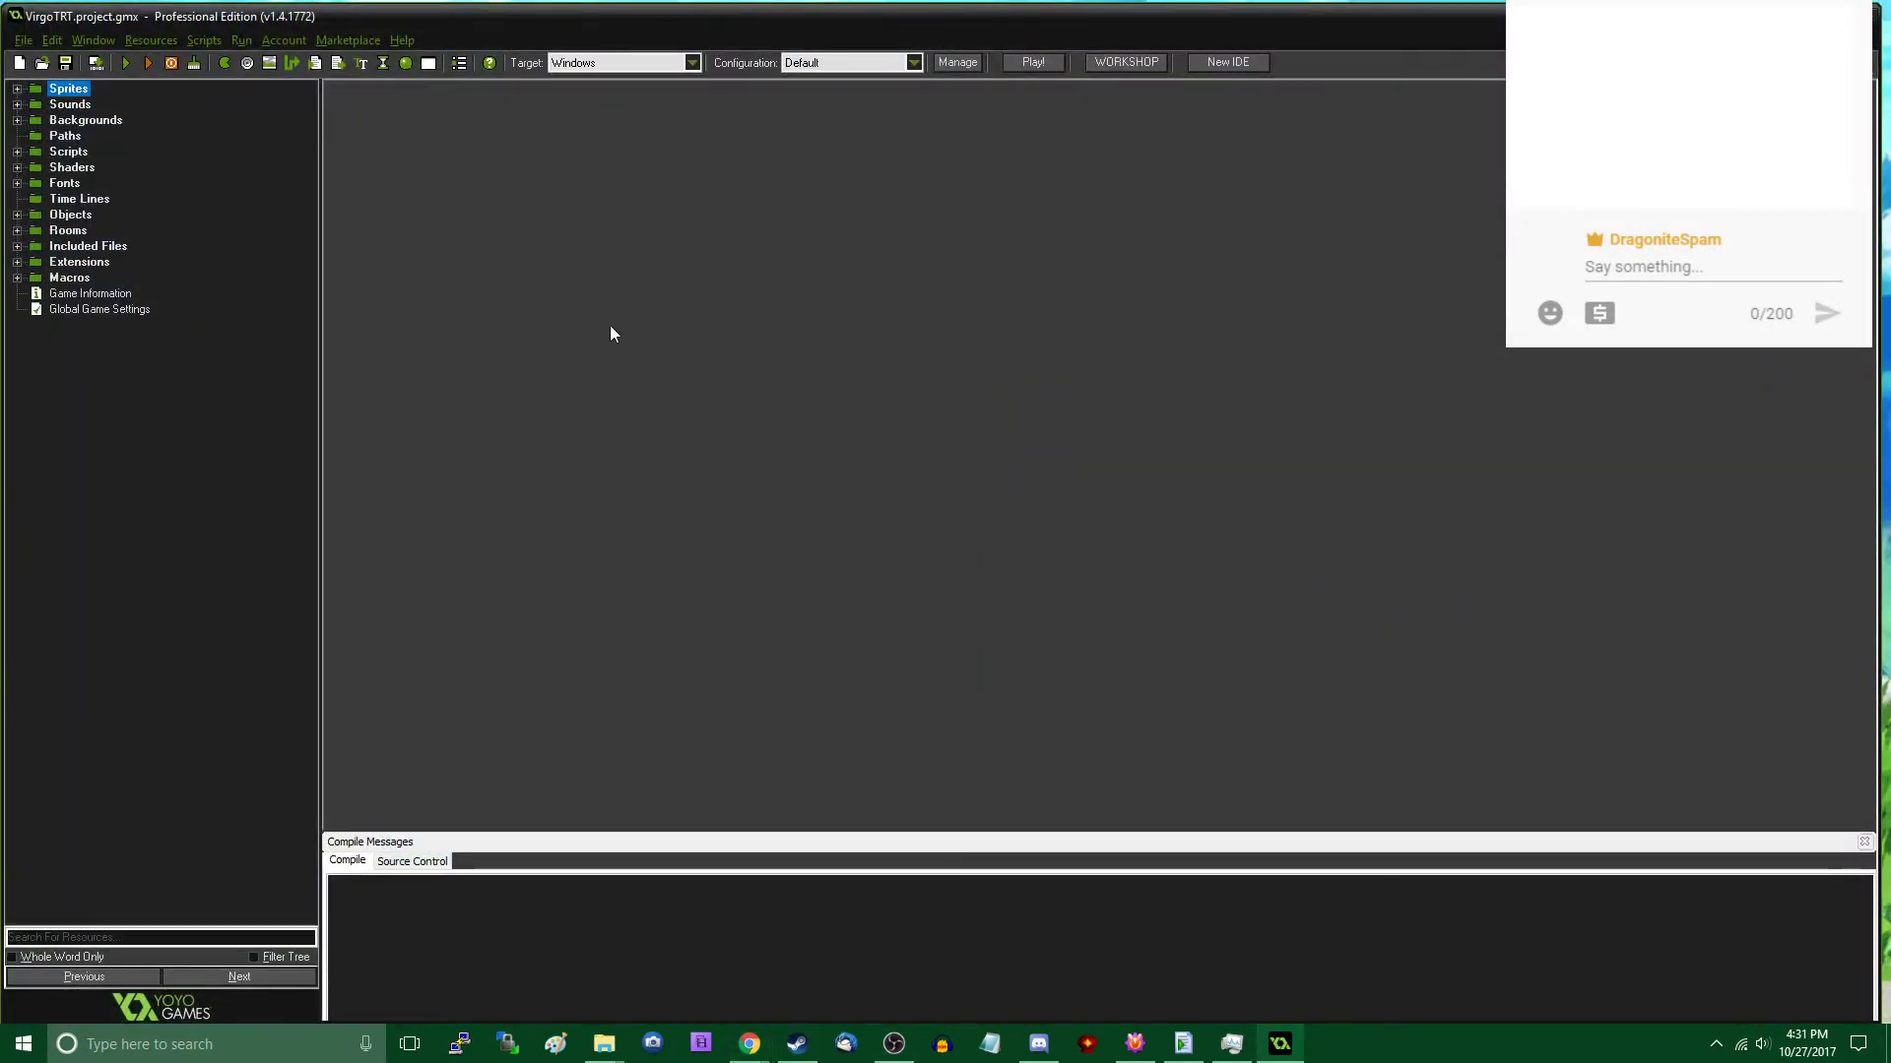
{"action": "key", "text": "ctrl+f"}
{"action": "type", "text": "MPOVEM"}
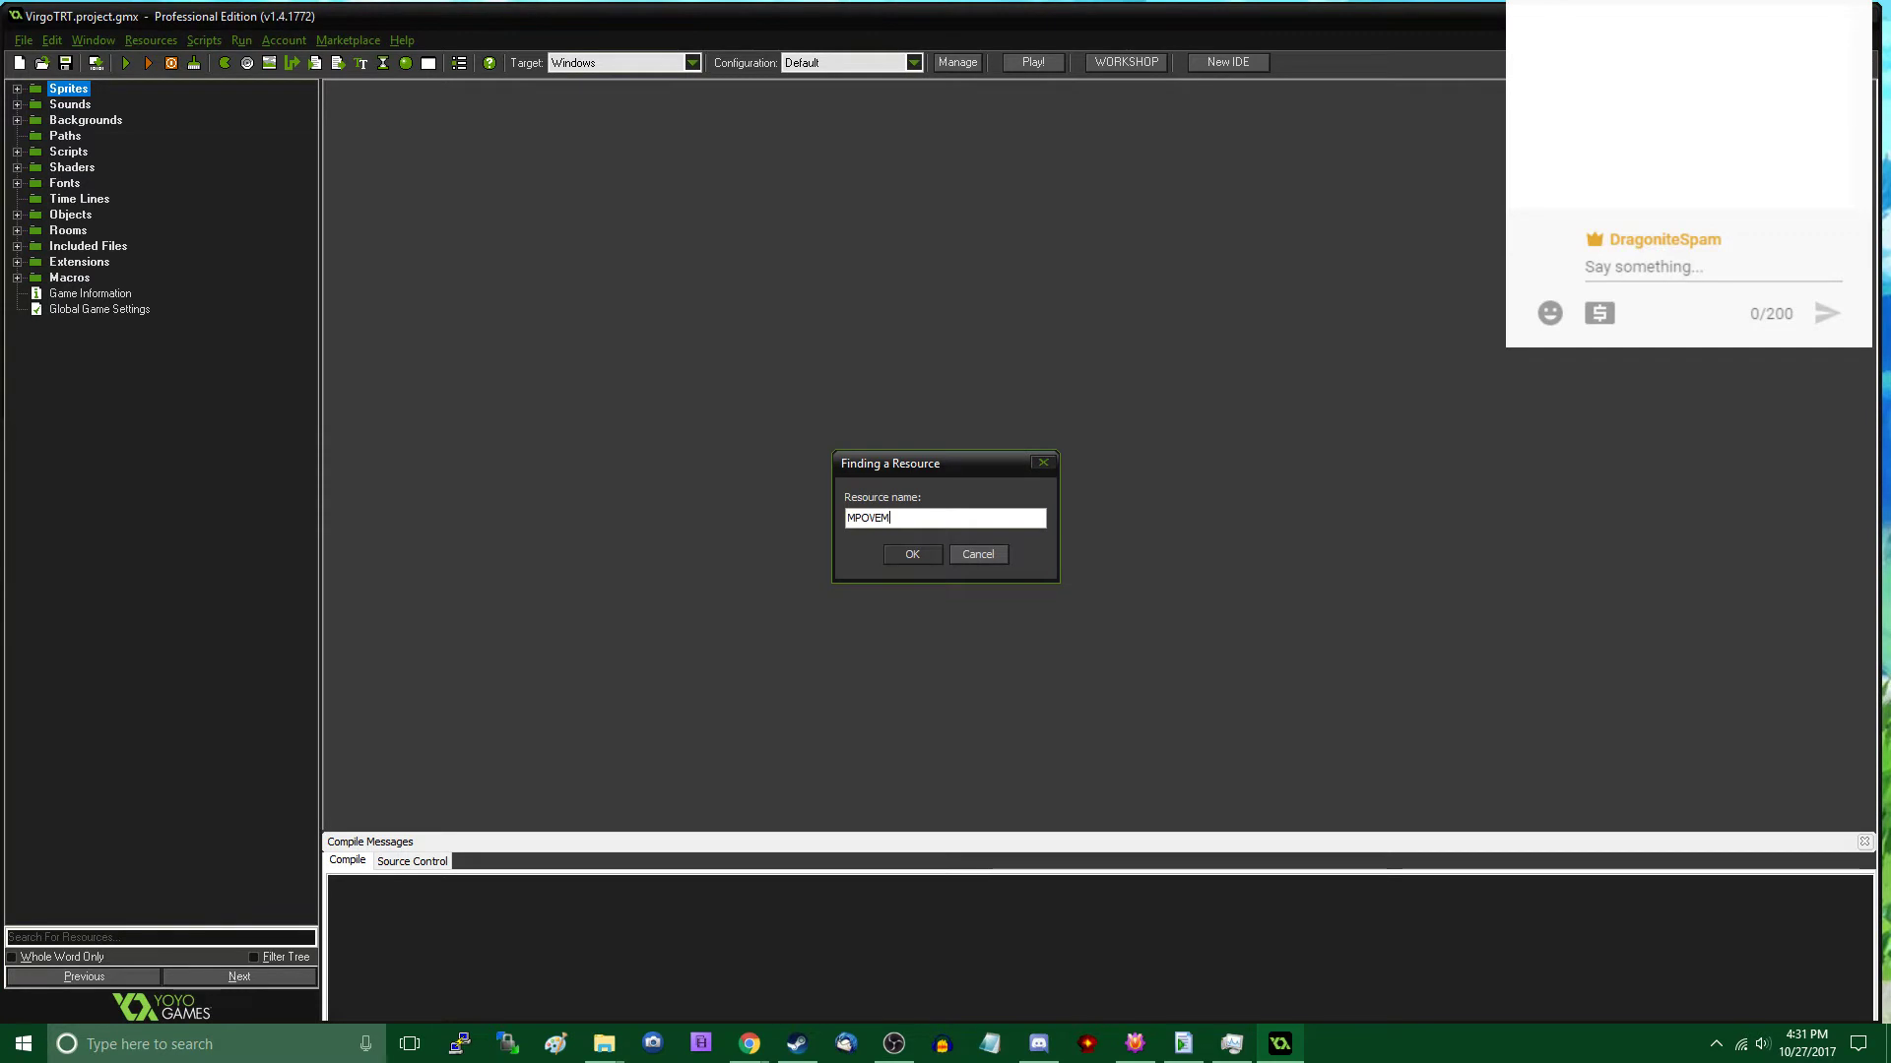
{"action": "key", "text": "BackSpace"}
{"action": "key", "text": "BackSpace"}
{"action": "key", "text": "BackSpace"}
{"action": "type", "text": "OVEMENT"}
{"action": "key", "text": "Return"}
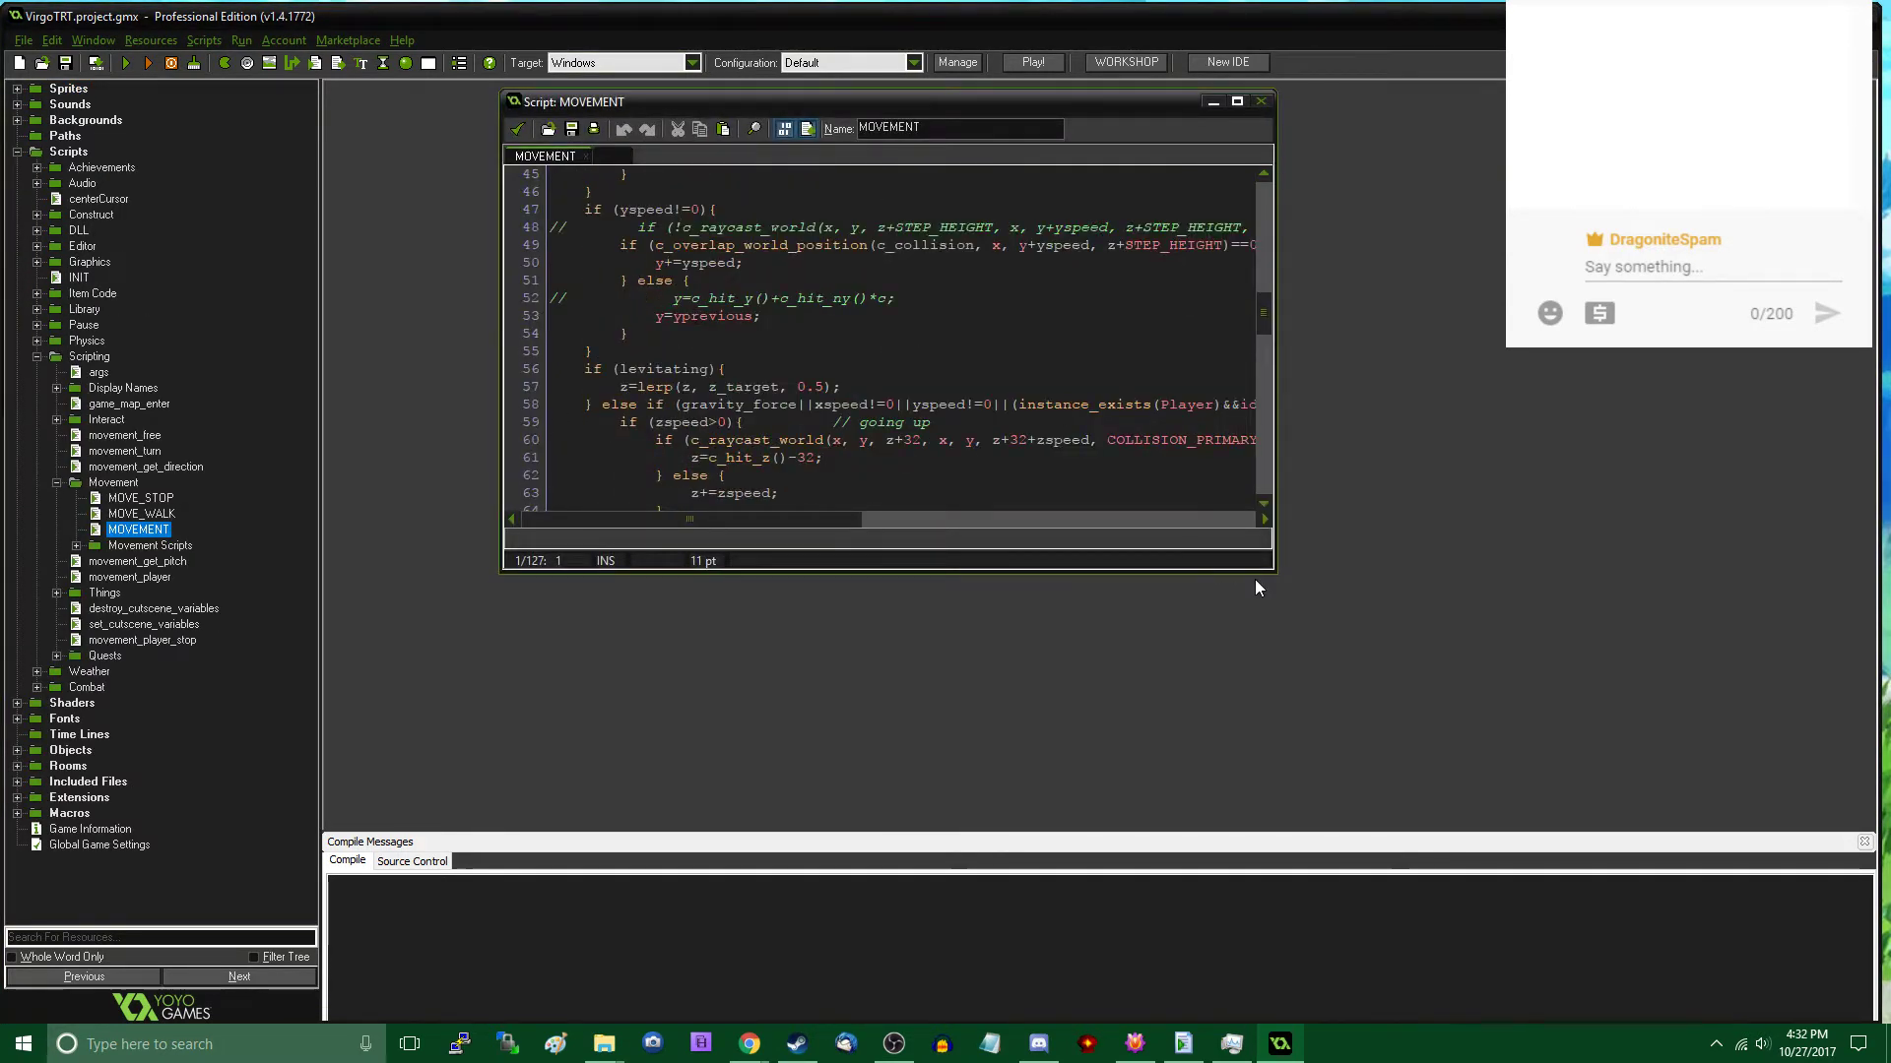
- Enlarge the MOVEMENT script editor to review its collision code, closing the script after reading
{"action": "left_click_drag", "start_coordinate": [1272, 569], "coordinate": [1563, 849]}
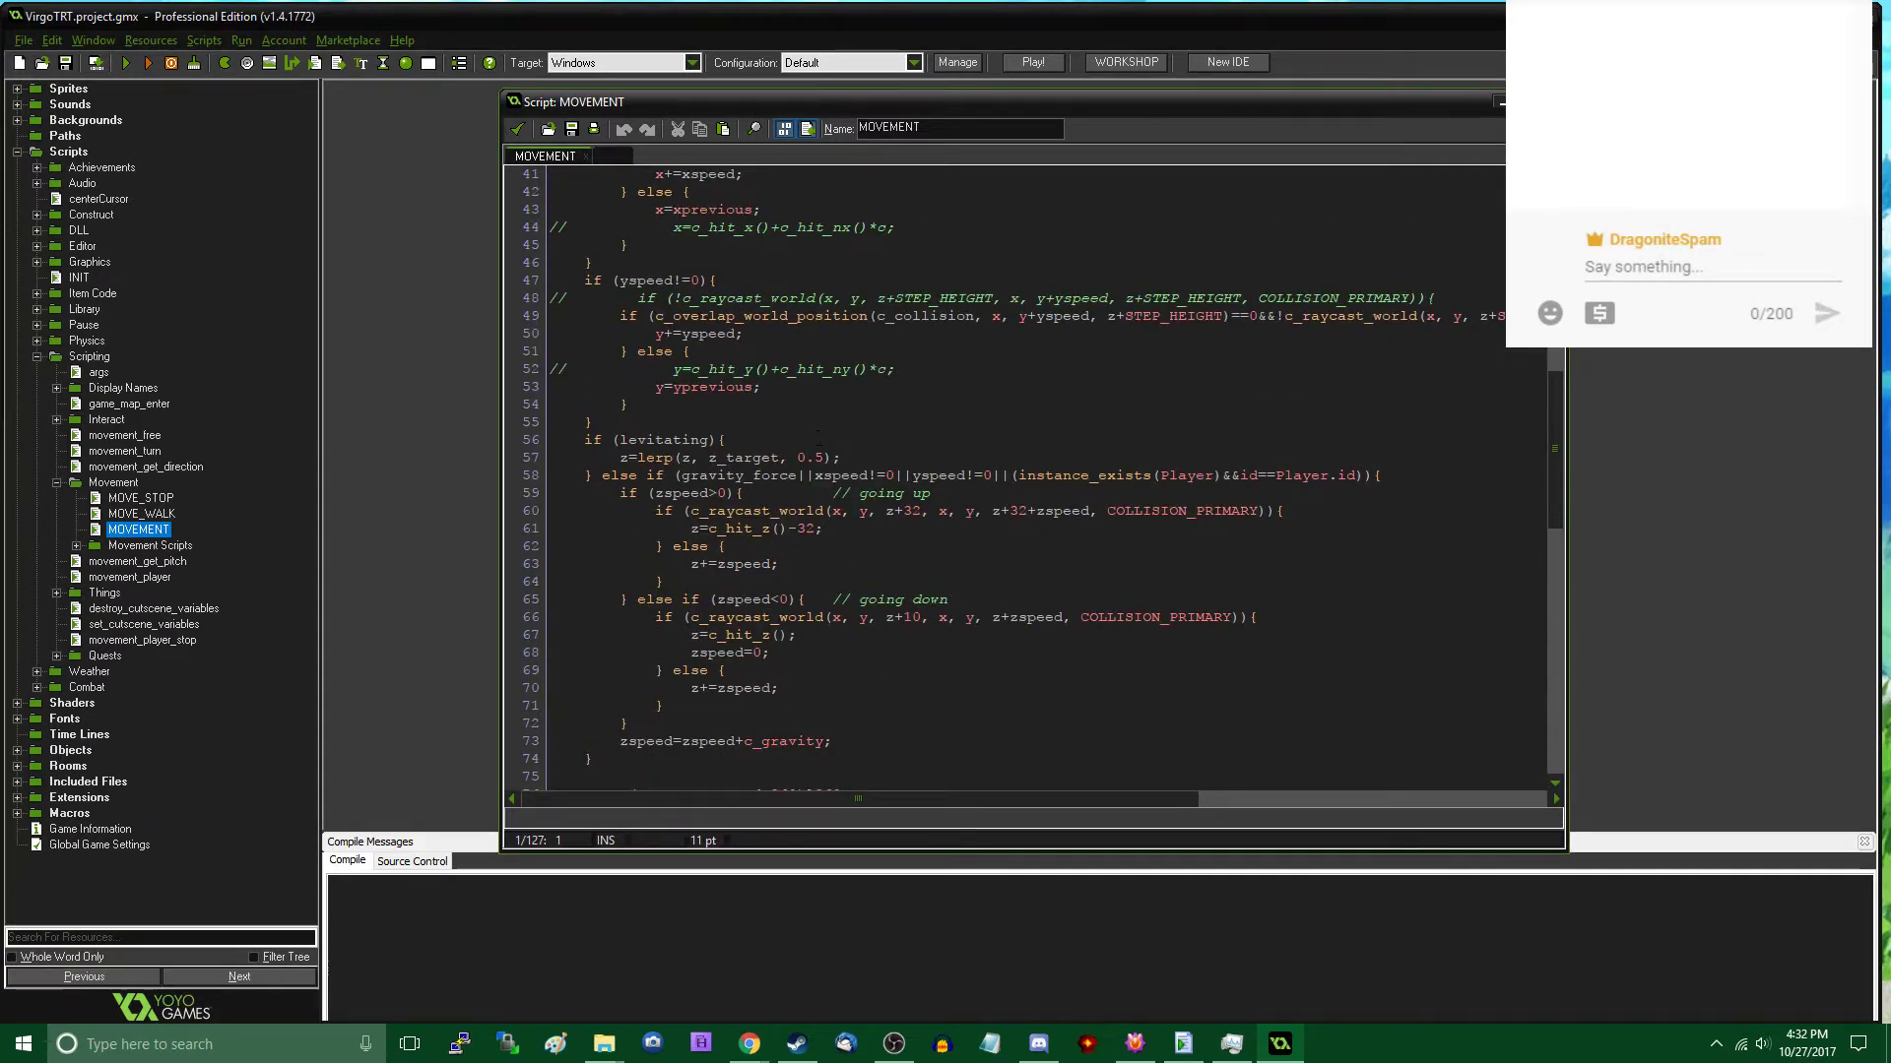
{"action": "scroll", "coordinate": [812, 425], "scroll_direction": "up", "scroll_amount": 4}
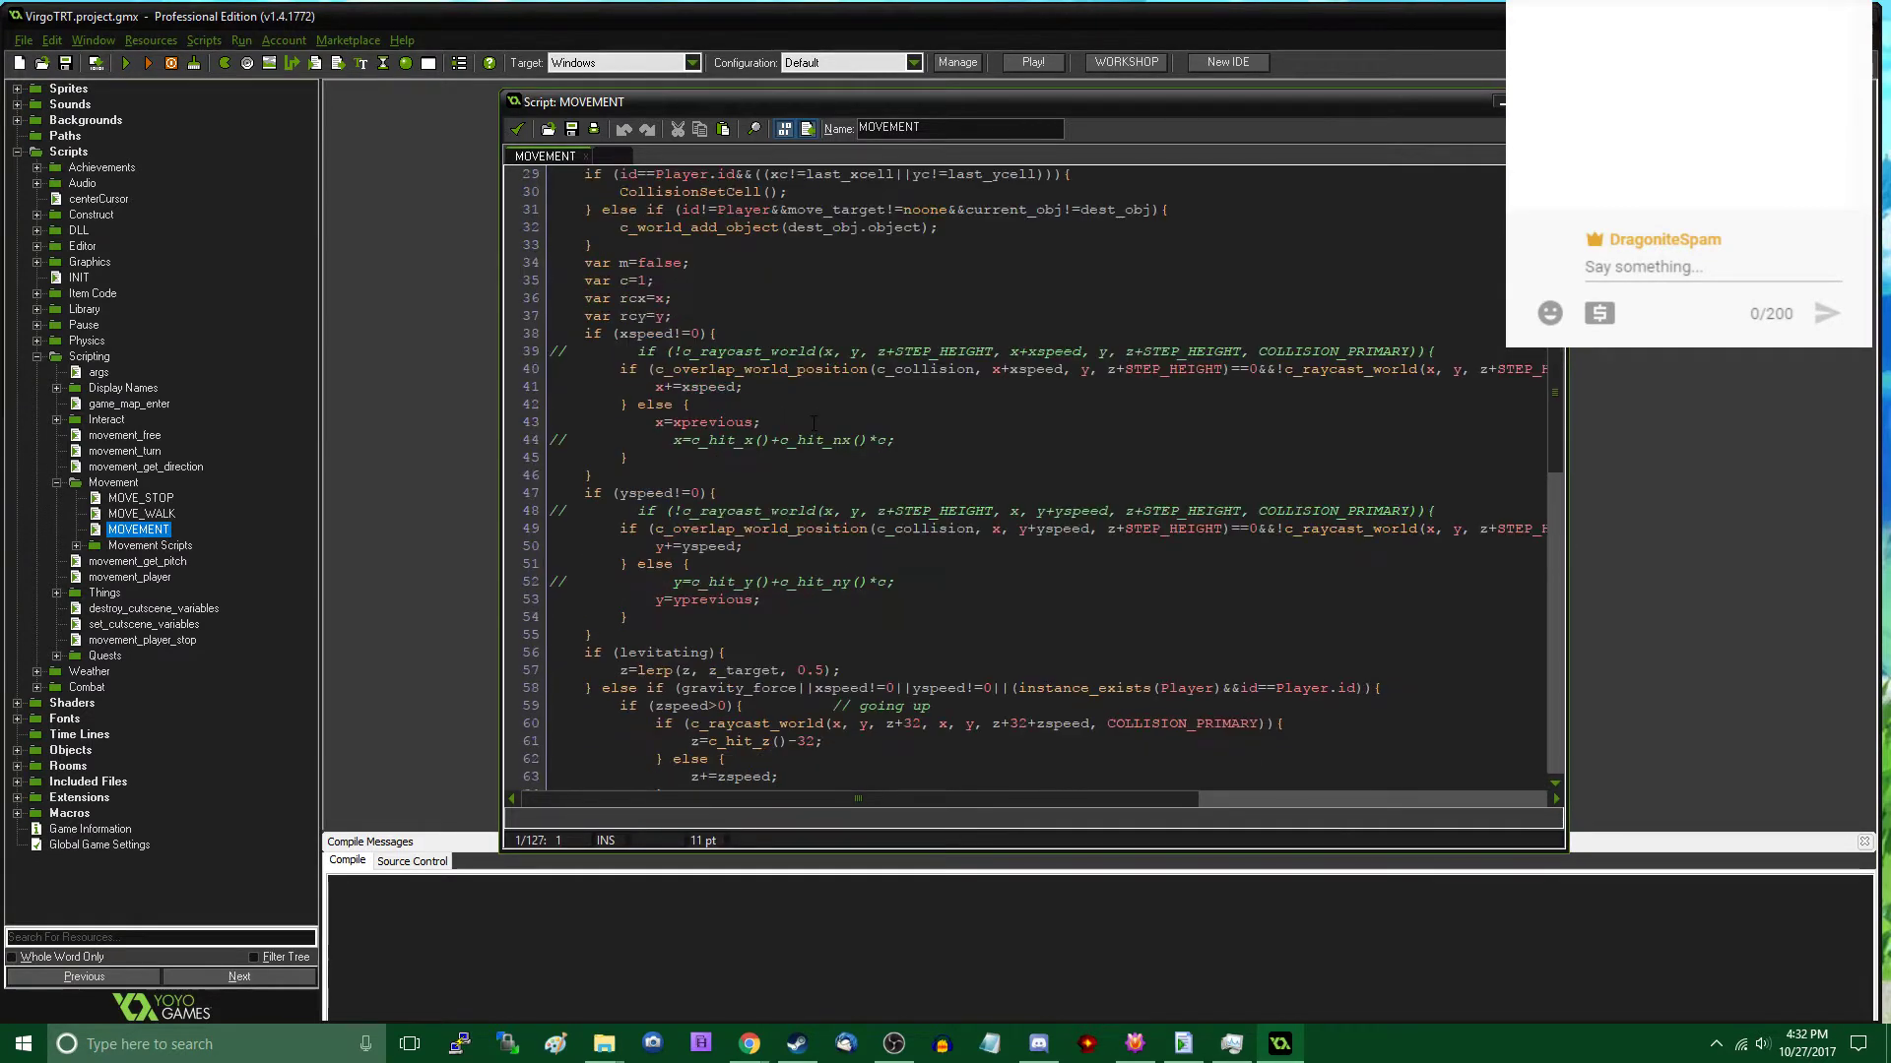
{"action": "left_click", "coordinate": [518, 130]}
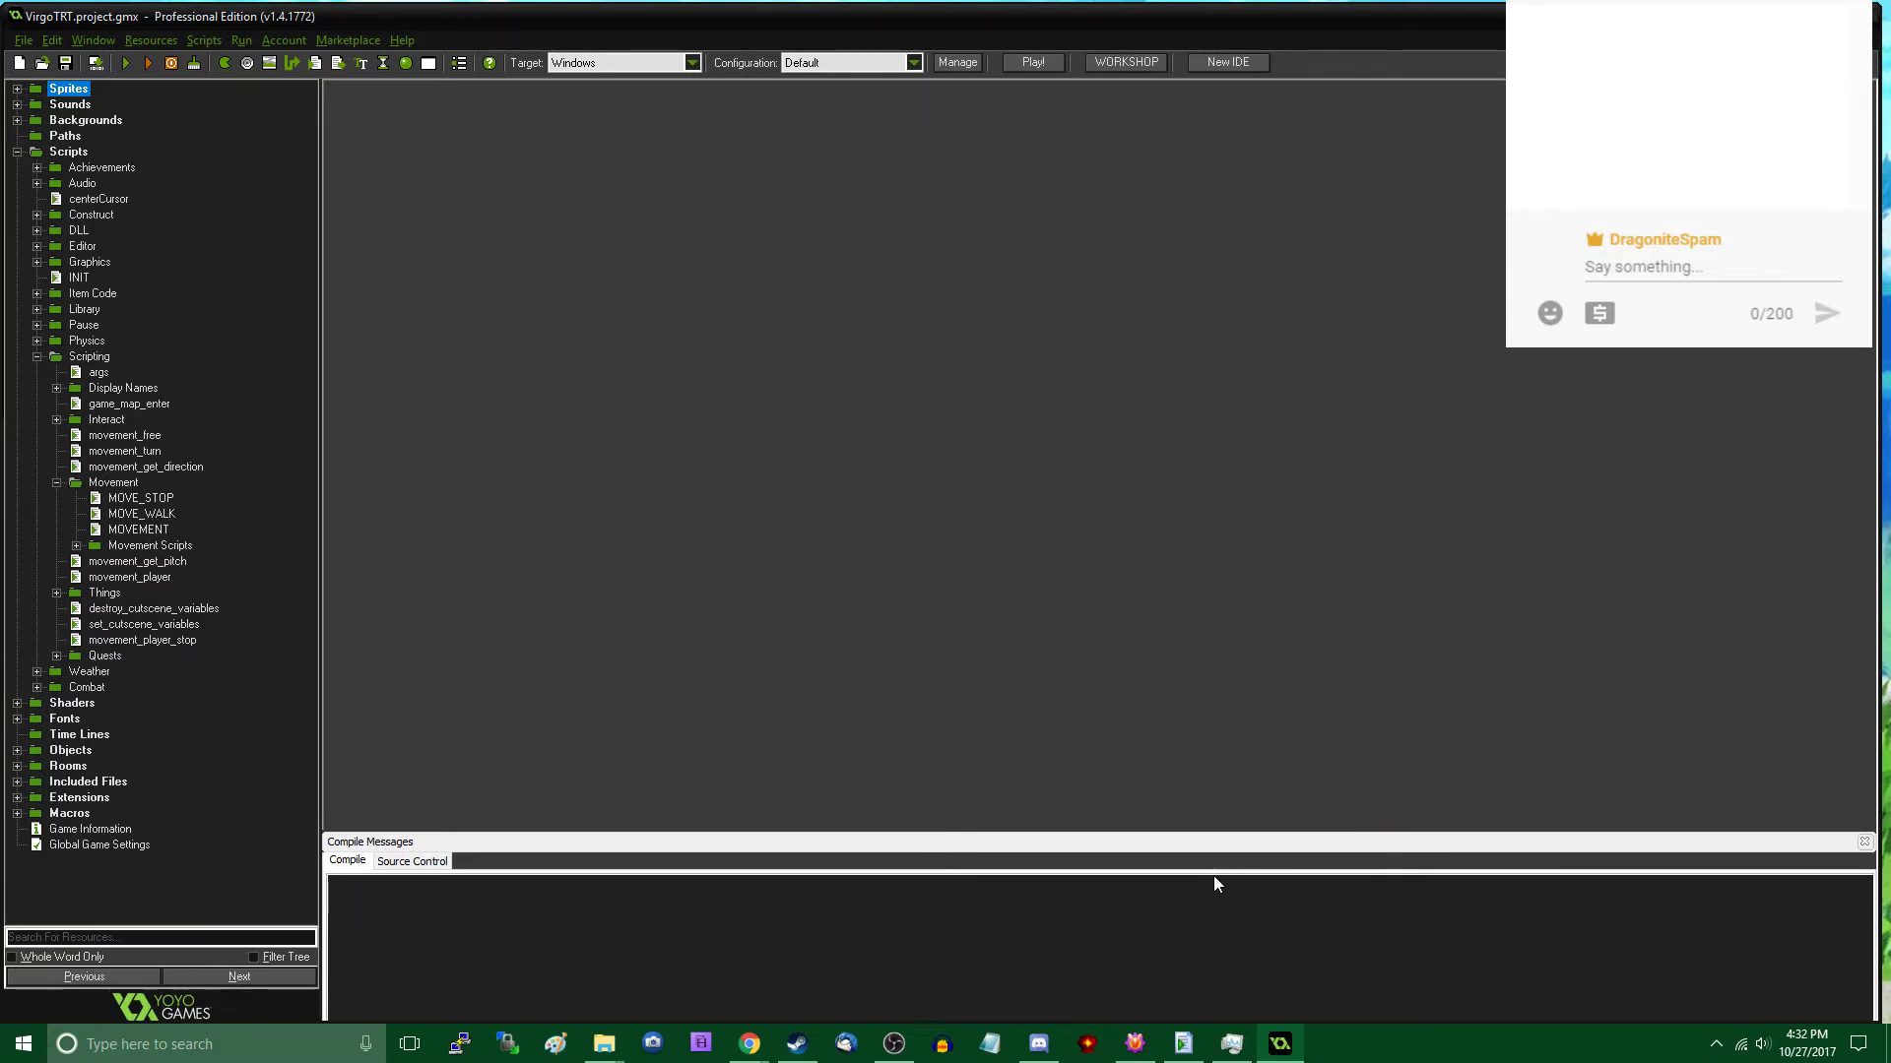
- Switch to a maximised Model Creator for Game Maker and draw a block from (-13, -11, 0) to (14, 10, 12)
{"action": "left_click", "coordinate": [865, 666]}
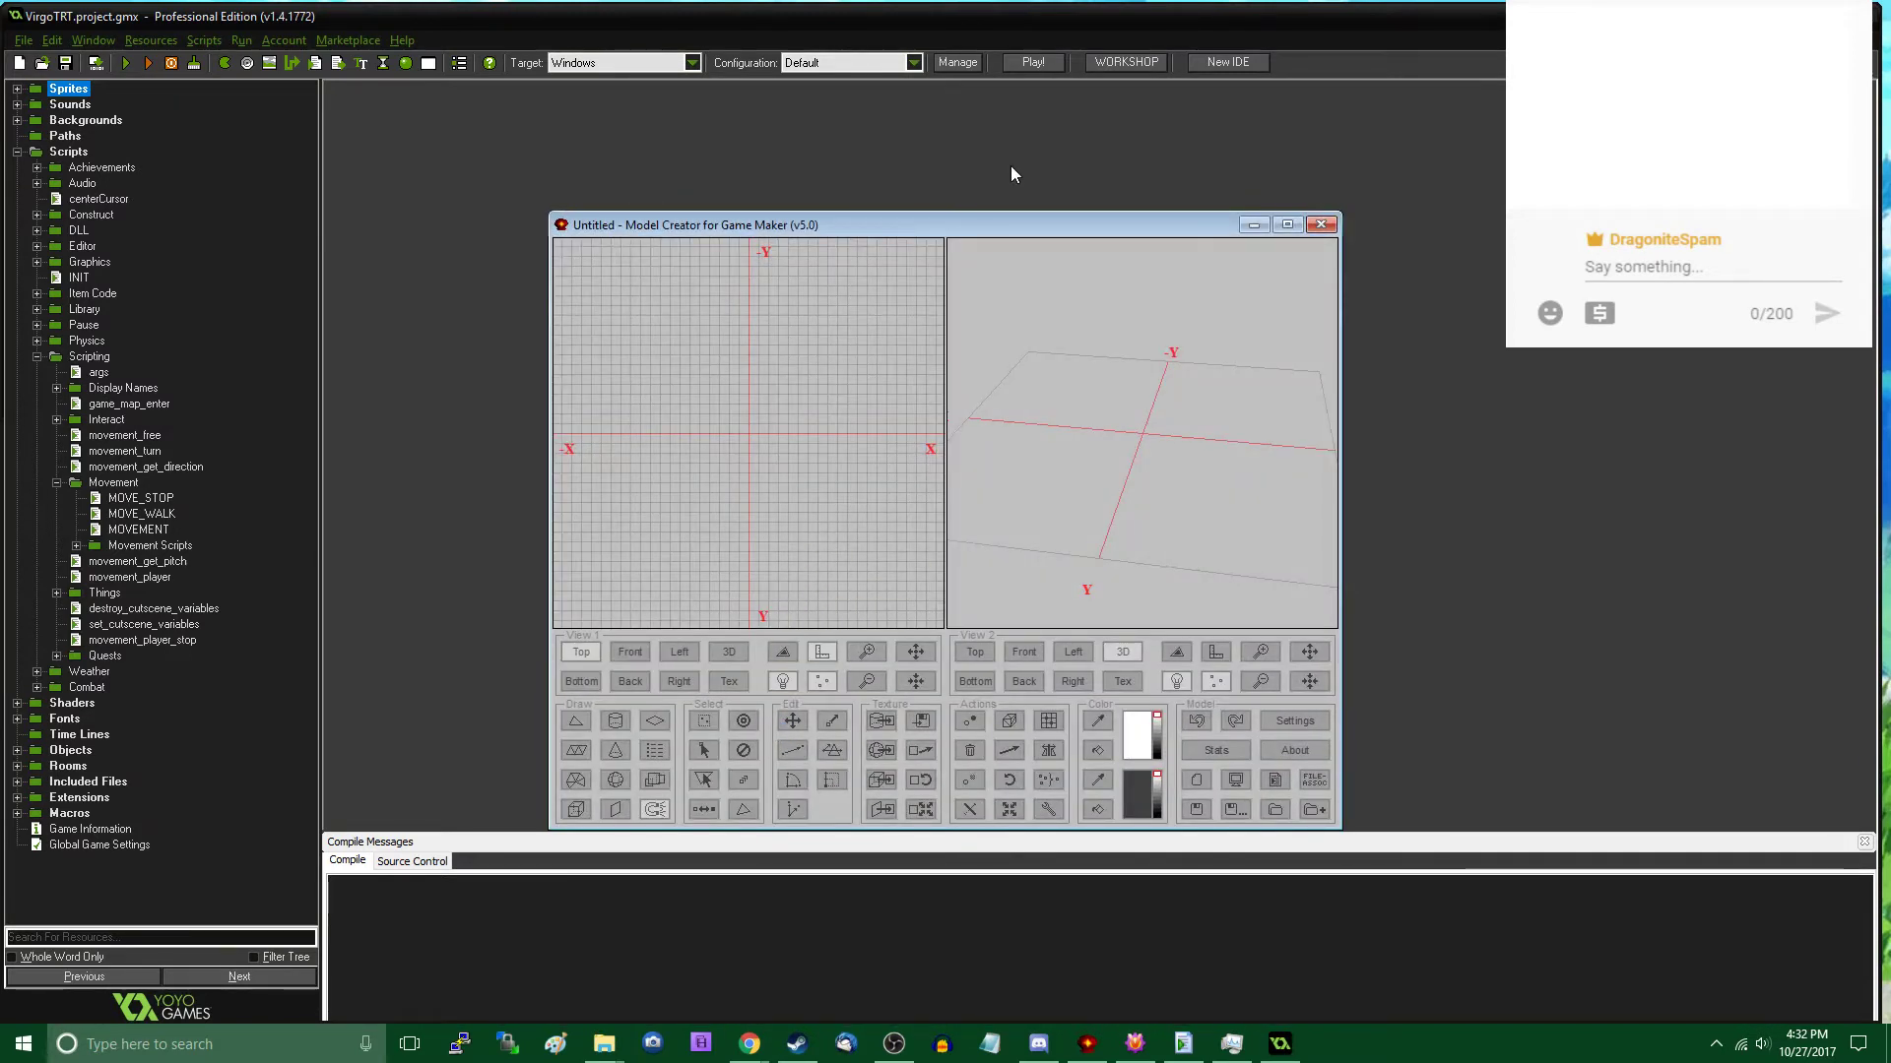
{"action": "double_click", "coordinate": [1007, 227]}
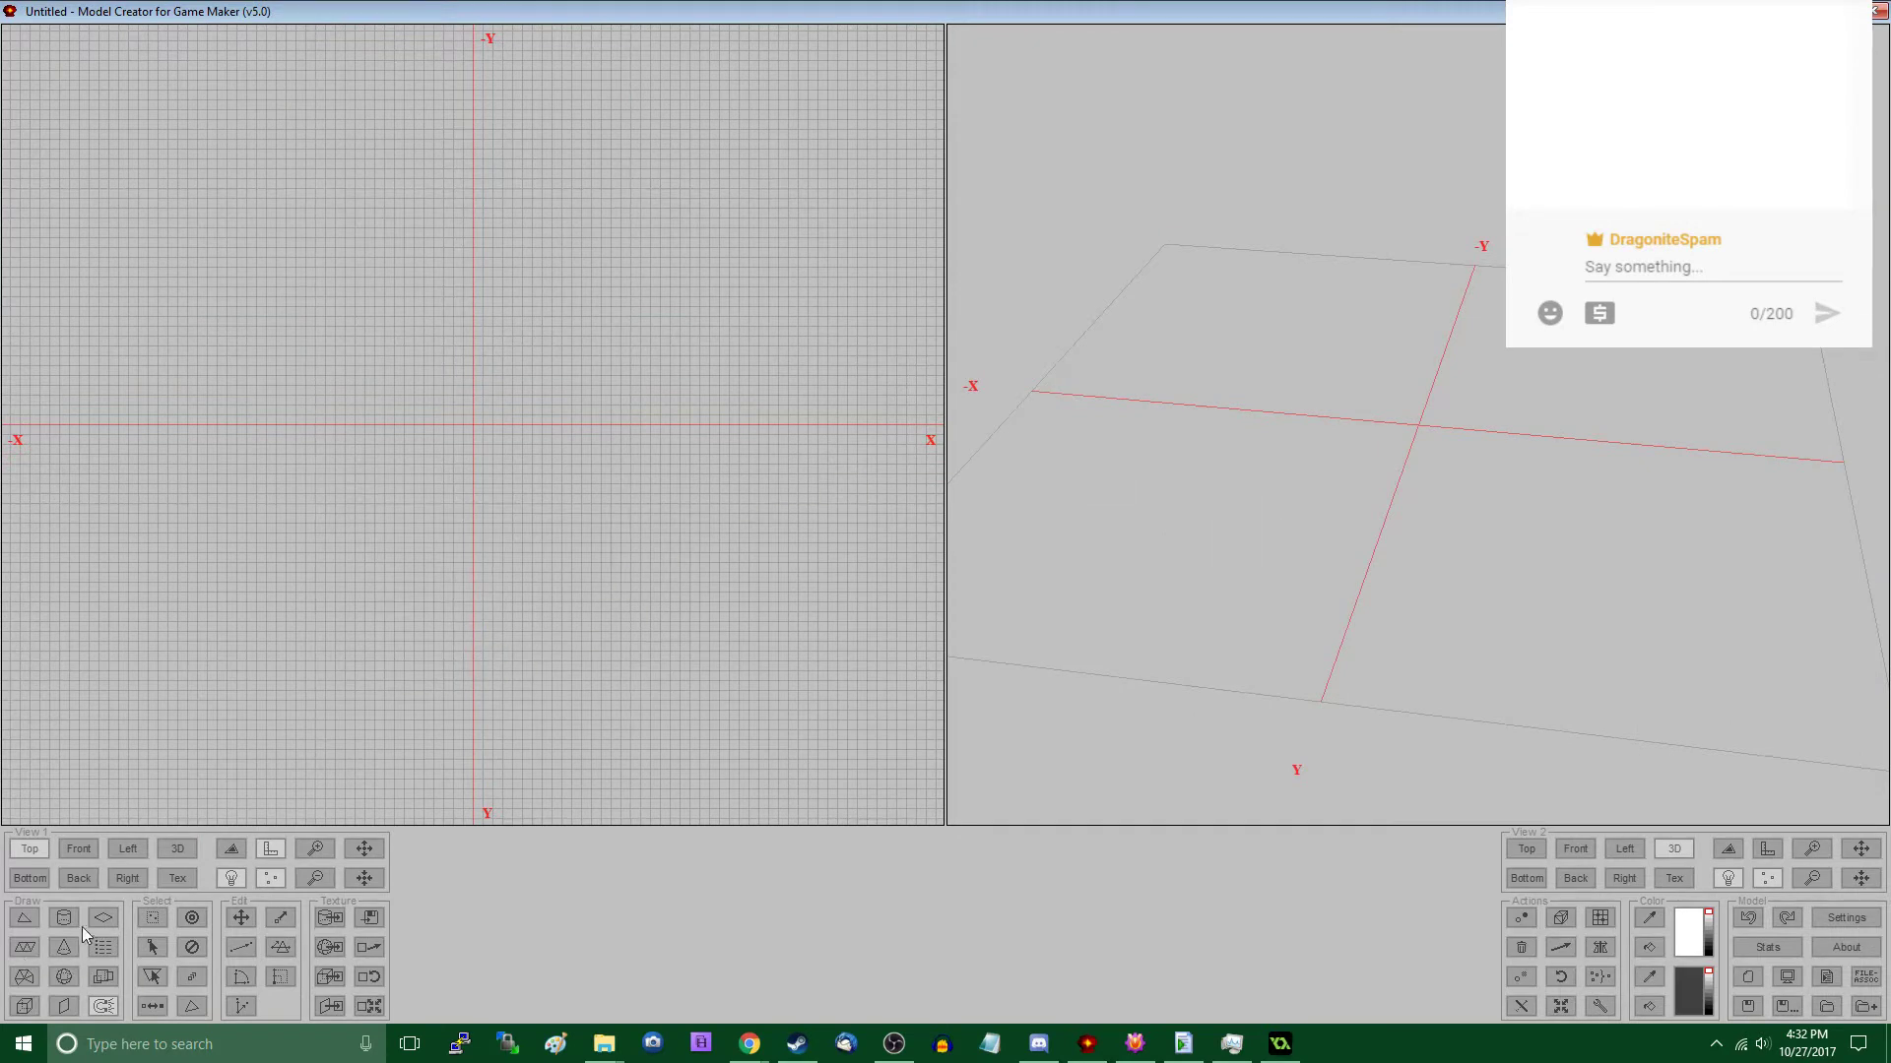
{"action": "left_click", "coordinate": [26, 1005]}
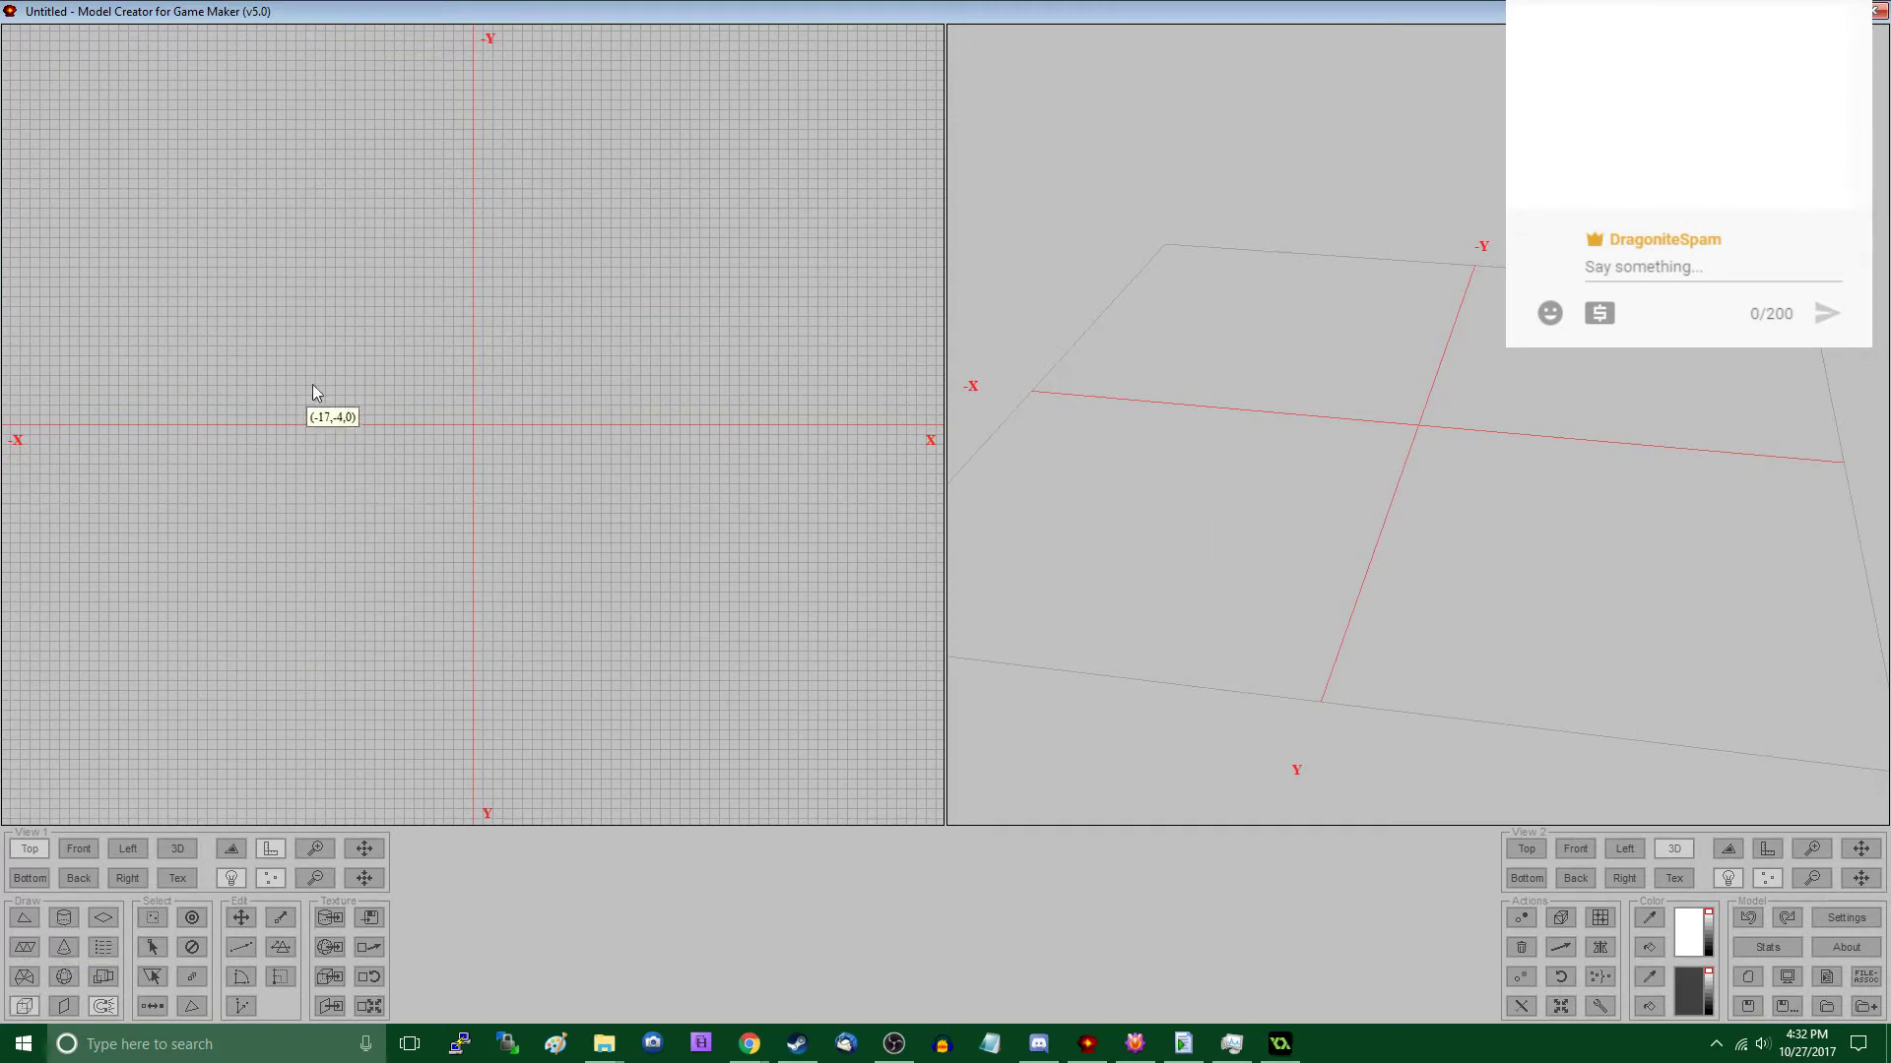
{"action": "left_click", "coordinate": [347, 319]}
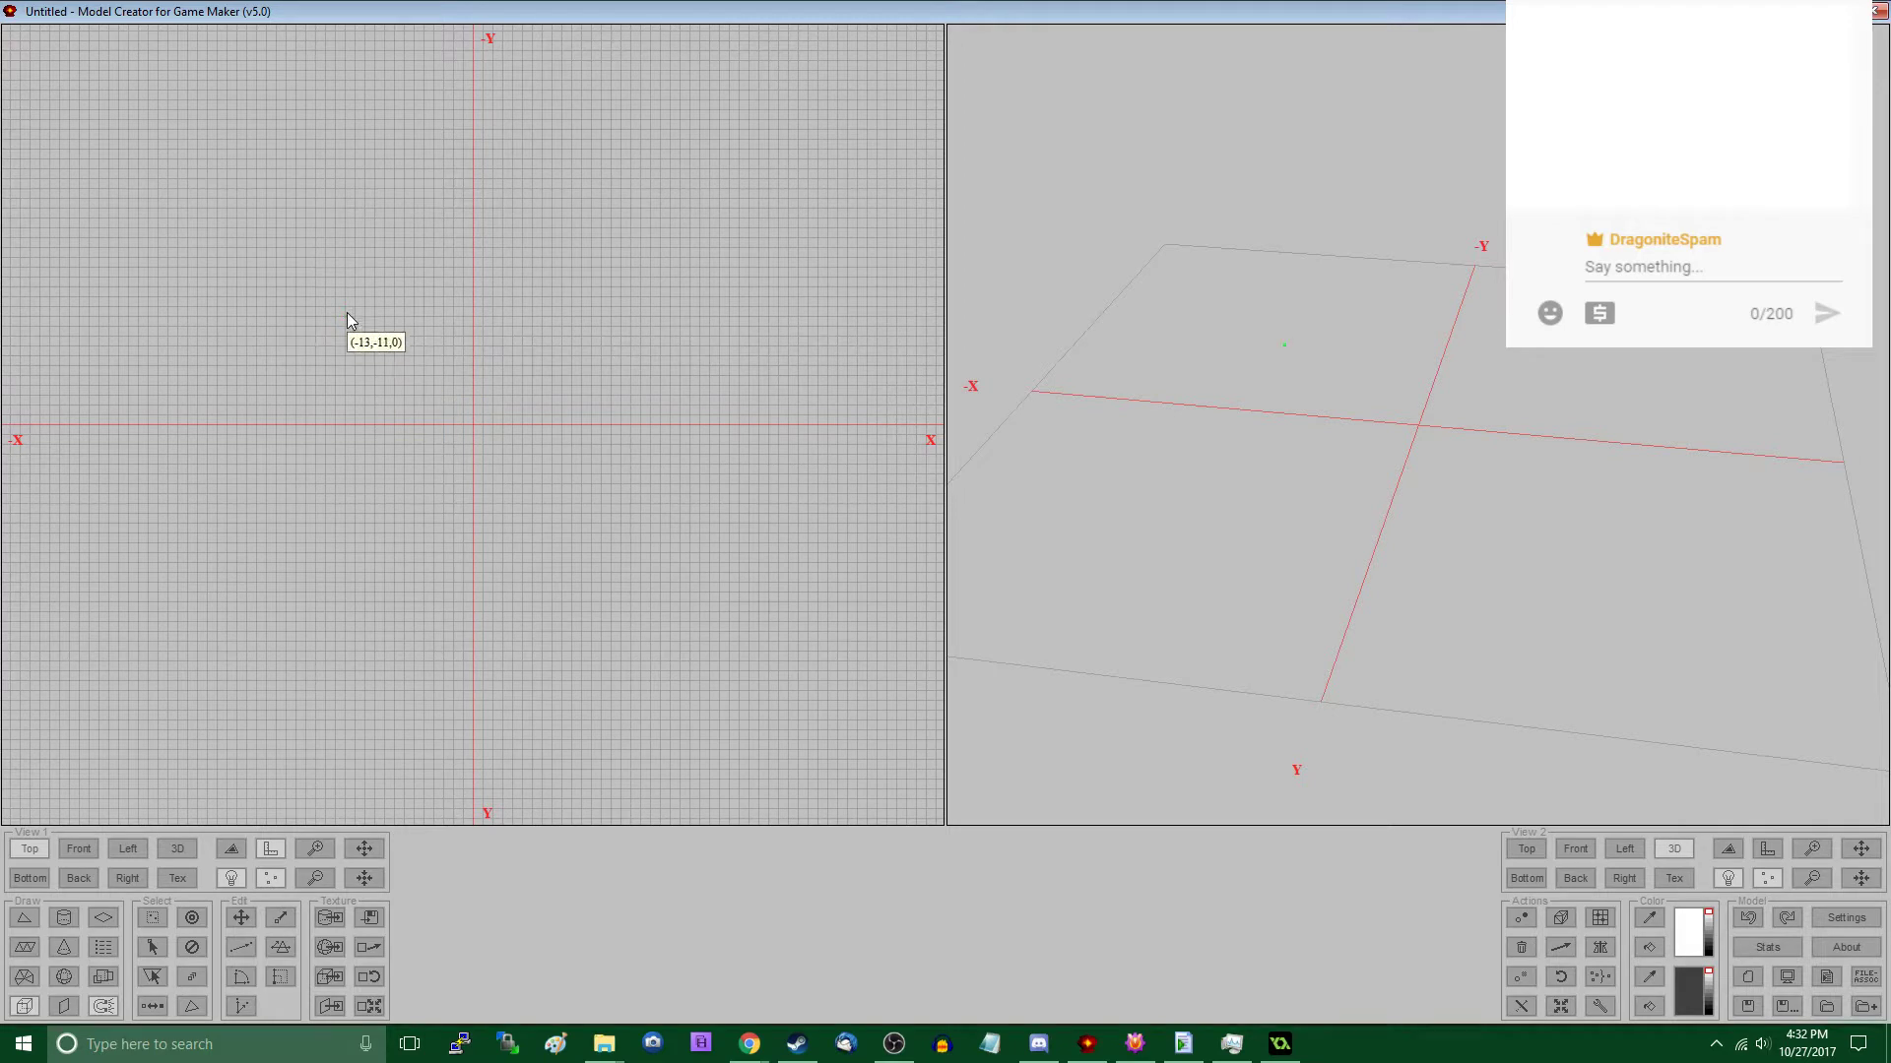
{"action": "left_click_drag", "start_coordinate": [348, 312], "coordinate": [610, 523]}
{"action": "double_click", "coordinate": [990, 548]}
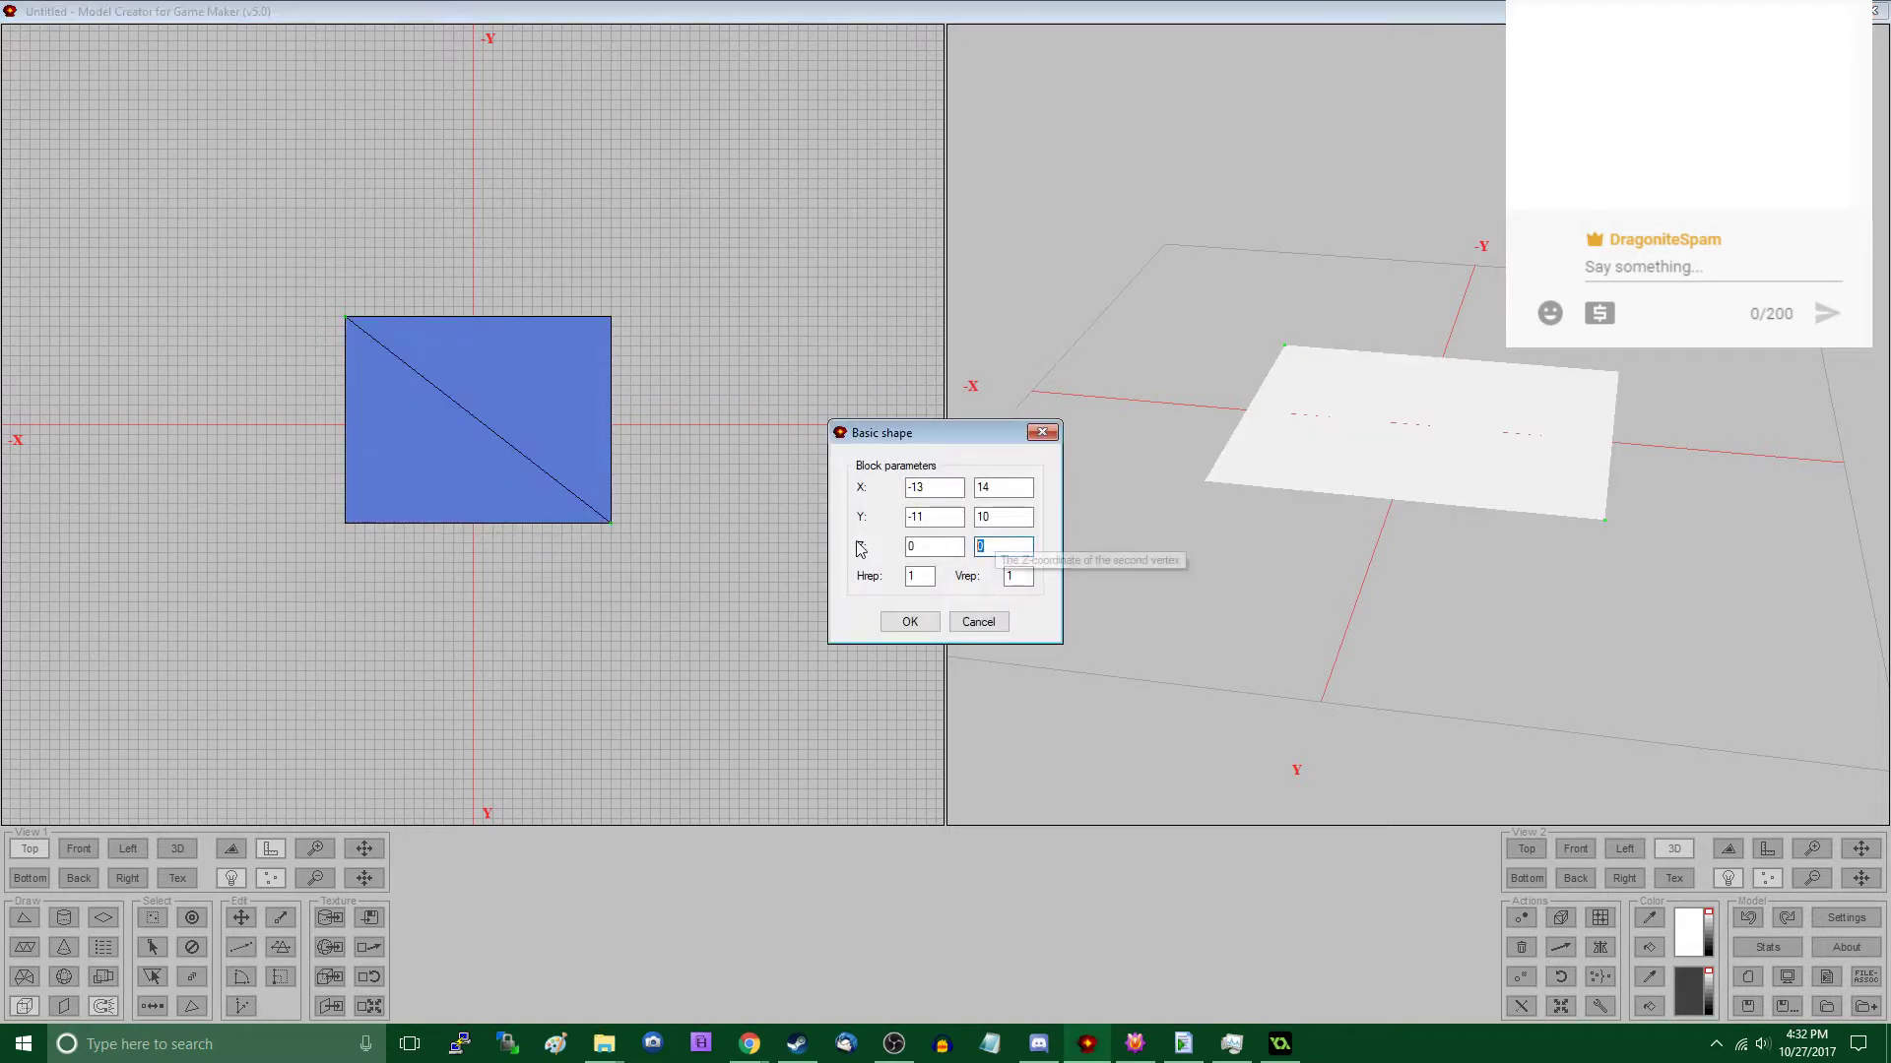
{"action": "type", "text": "12"}
{"action": "left_click", "coordinate": [910, 623]}
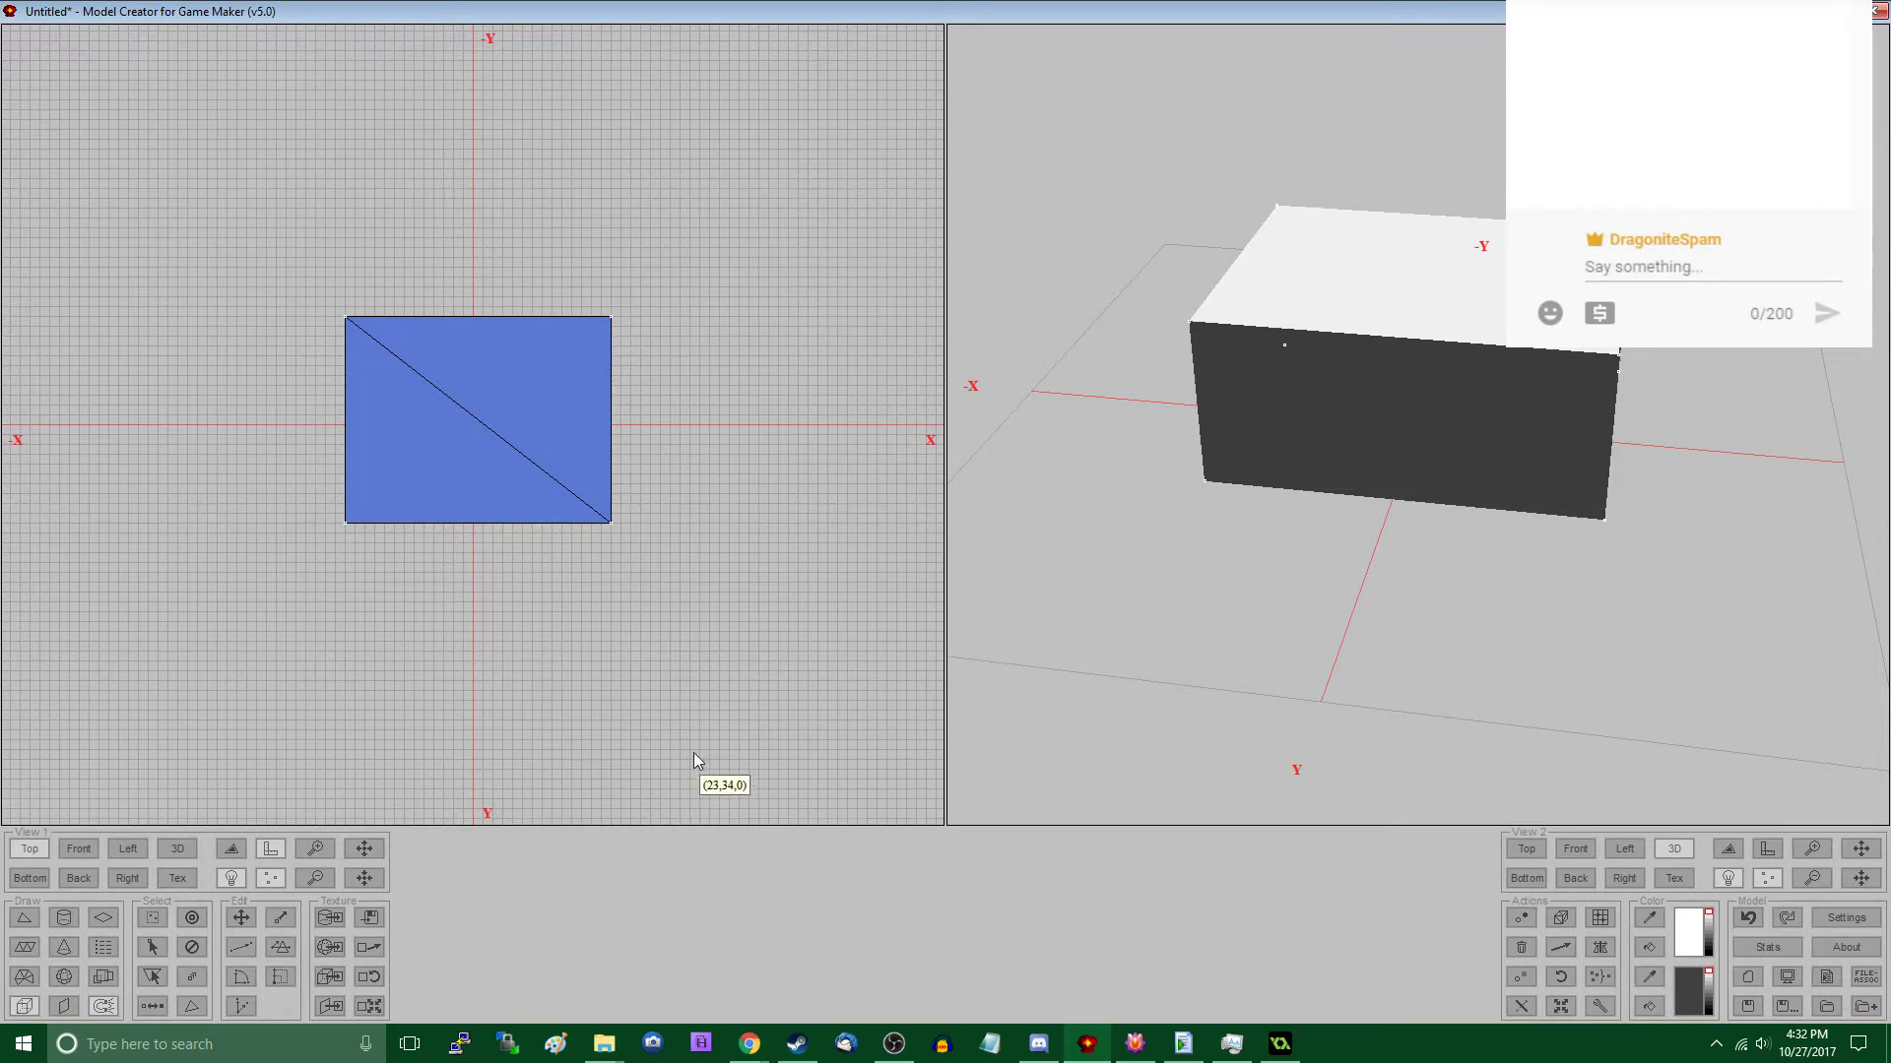
- Subdivide the block with a number of 4 and check the model stats
{"action": "left_click", "coordinate": [1600, 1007]}
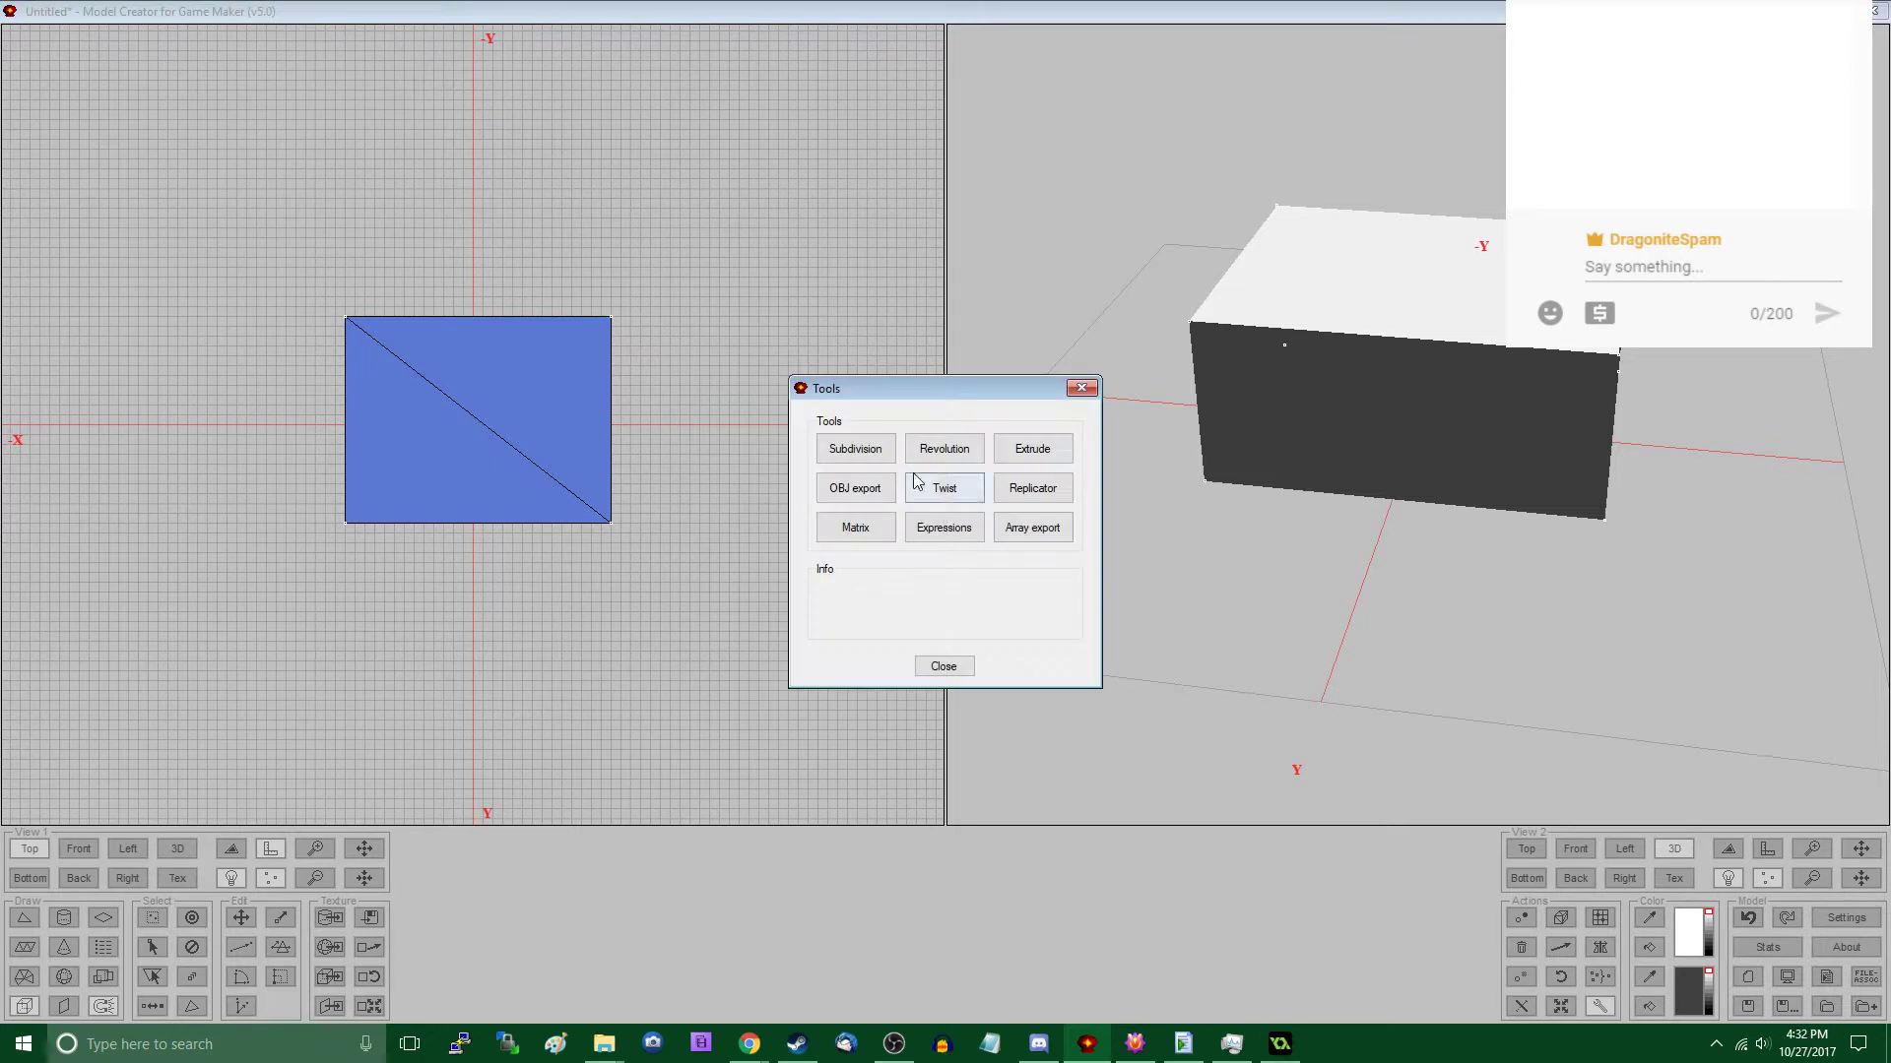
{"action": "double_click", "coordinate": [878, 454]}
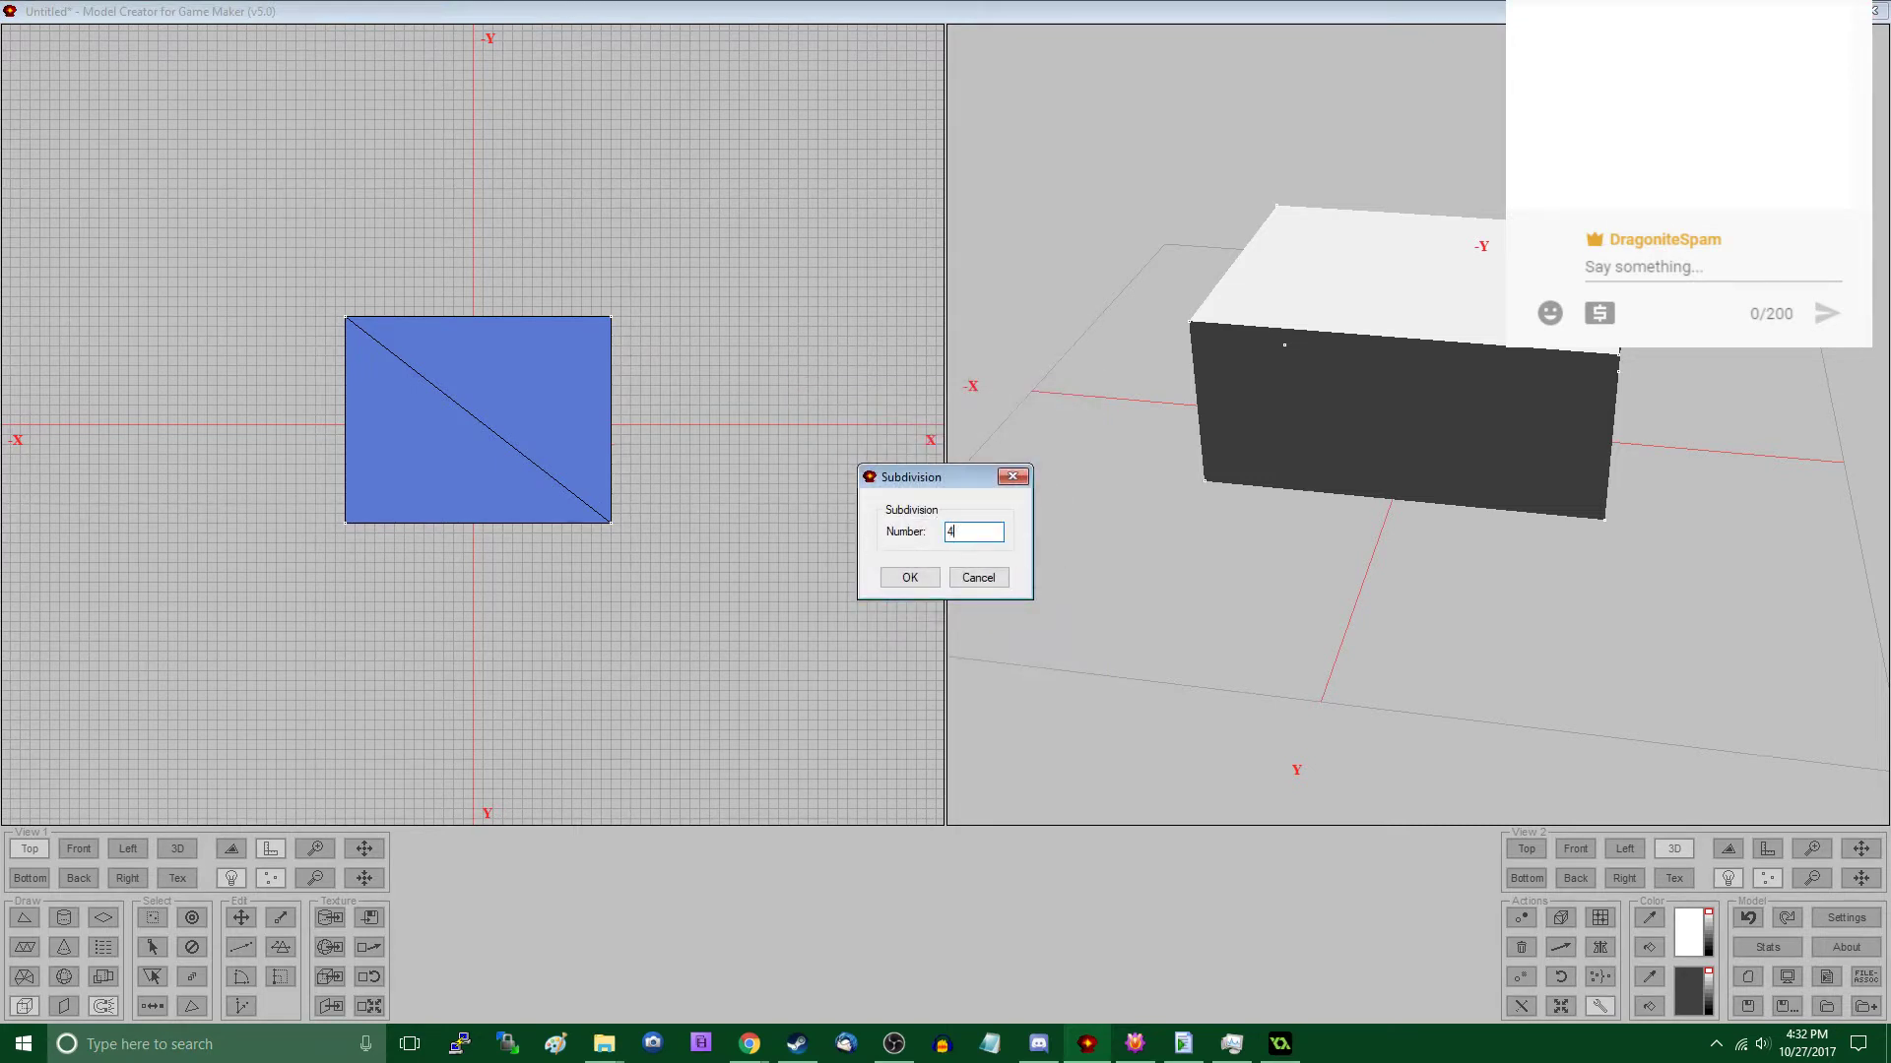
{"action": "left_click", "coordinate": [908, 580]}
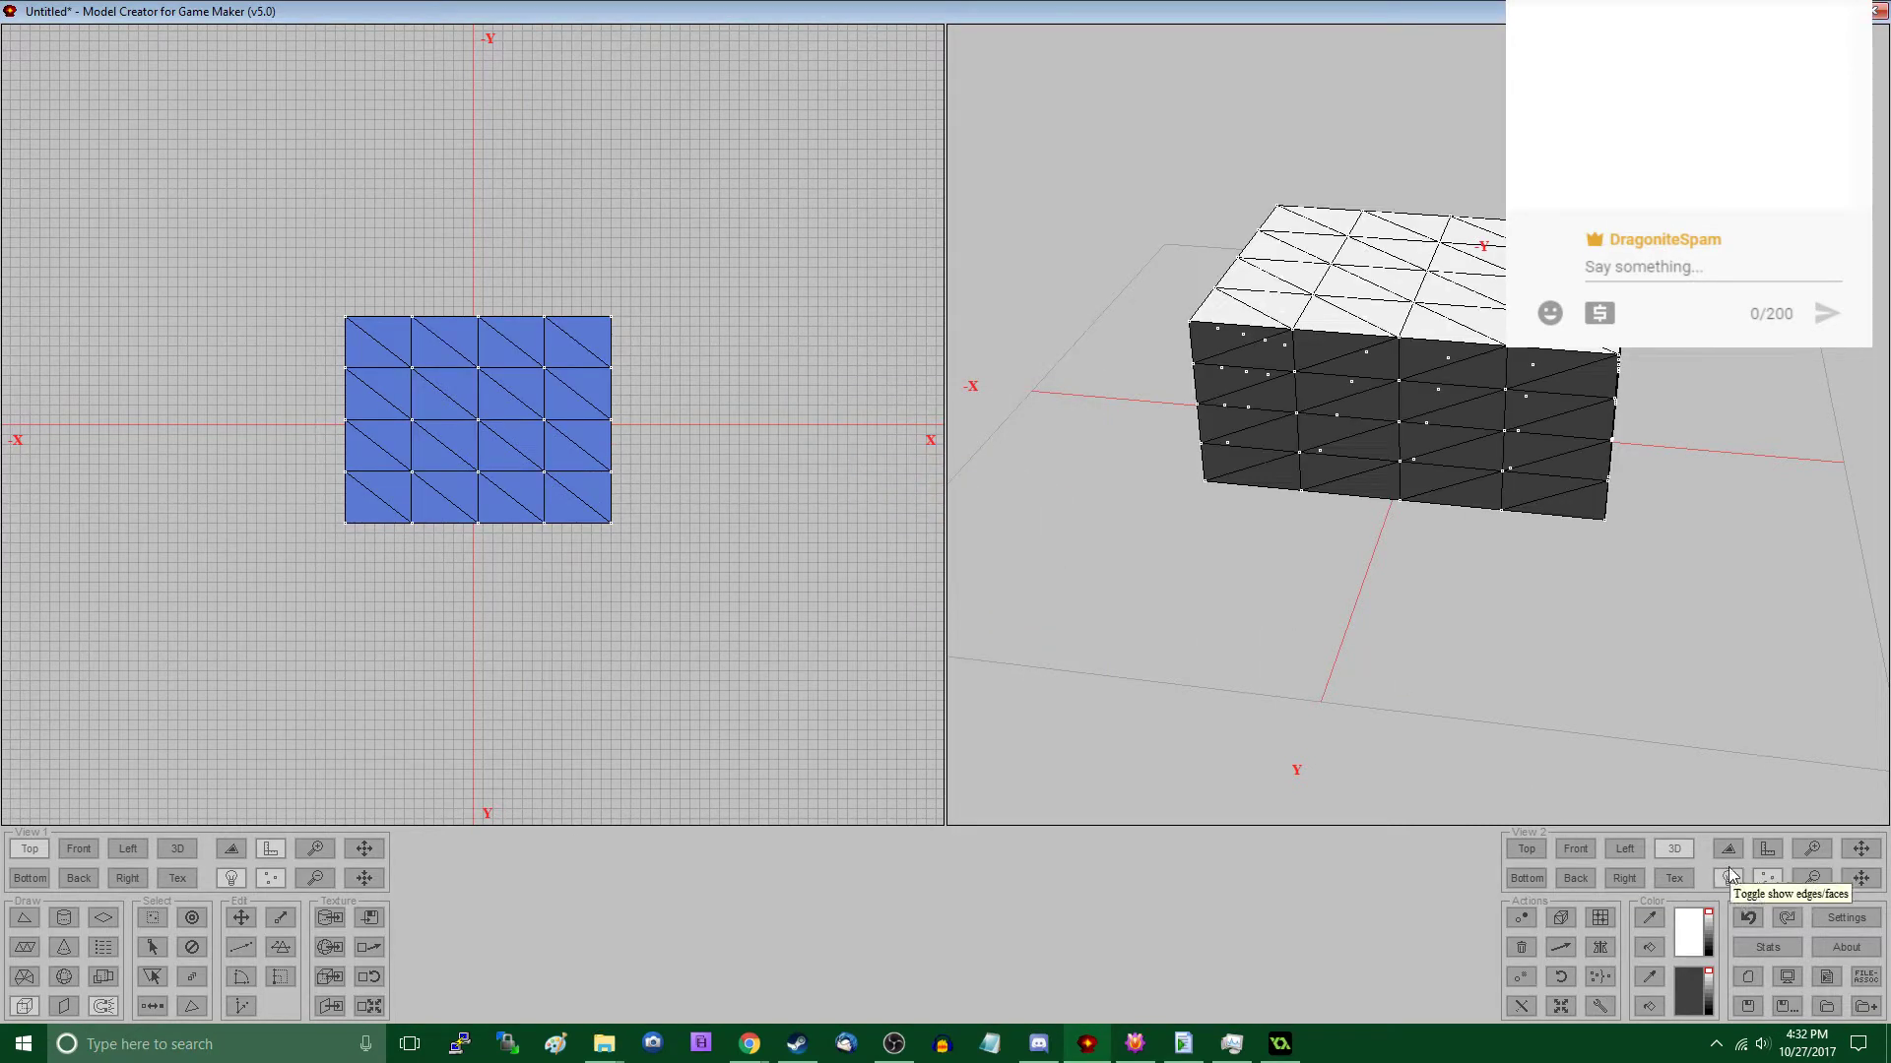
{"action": "left_click", "coordinate": [1767, 947]}
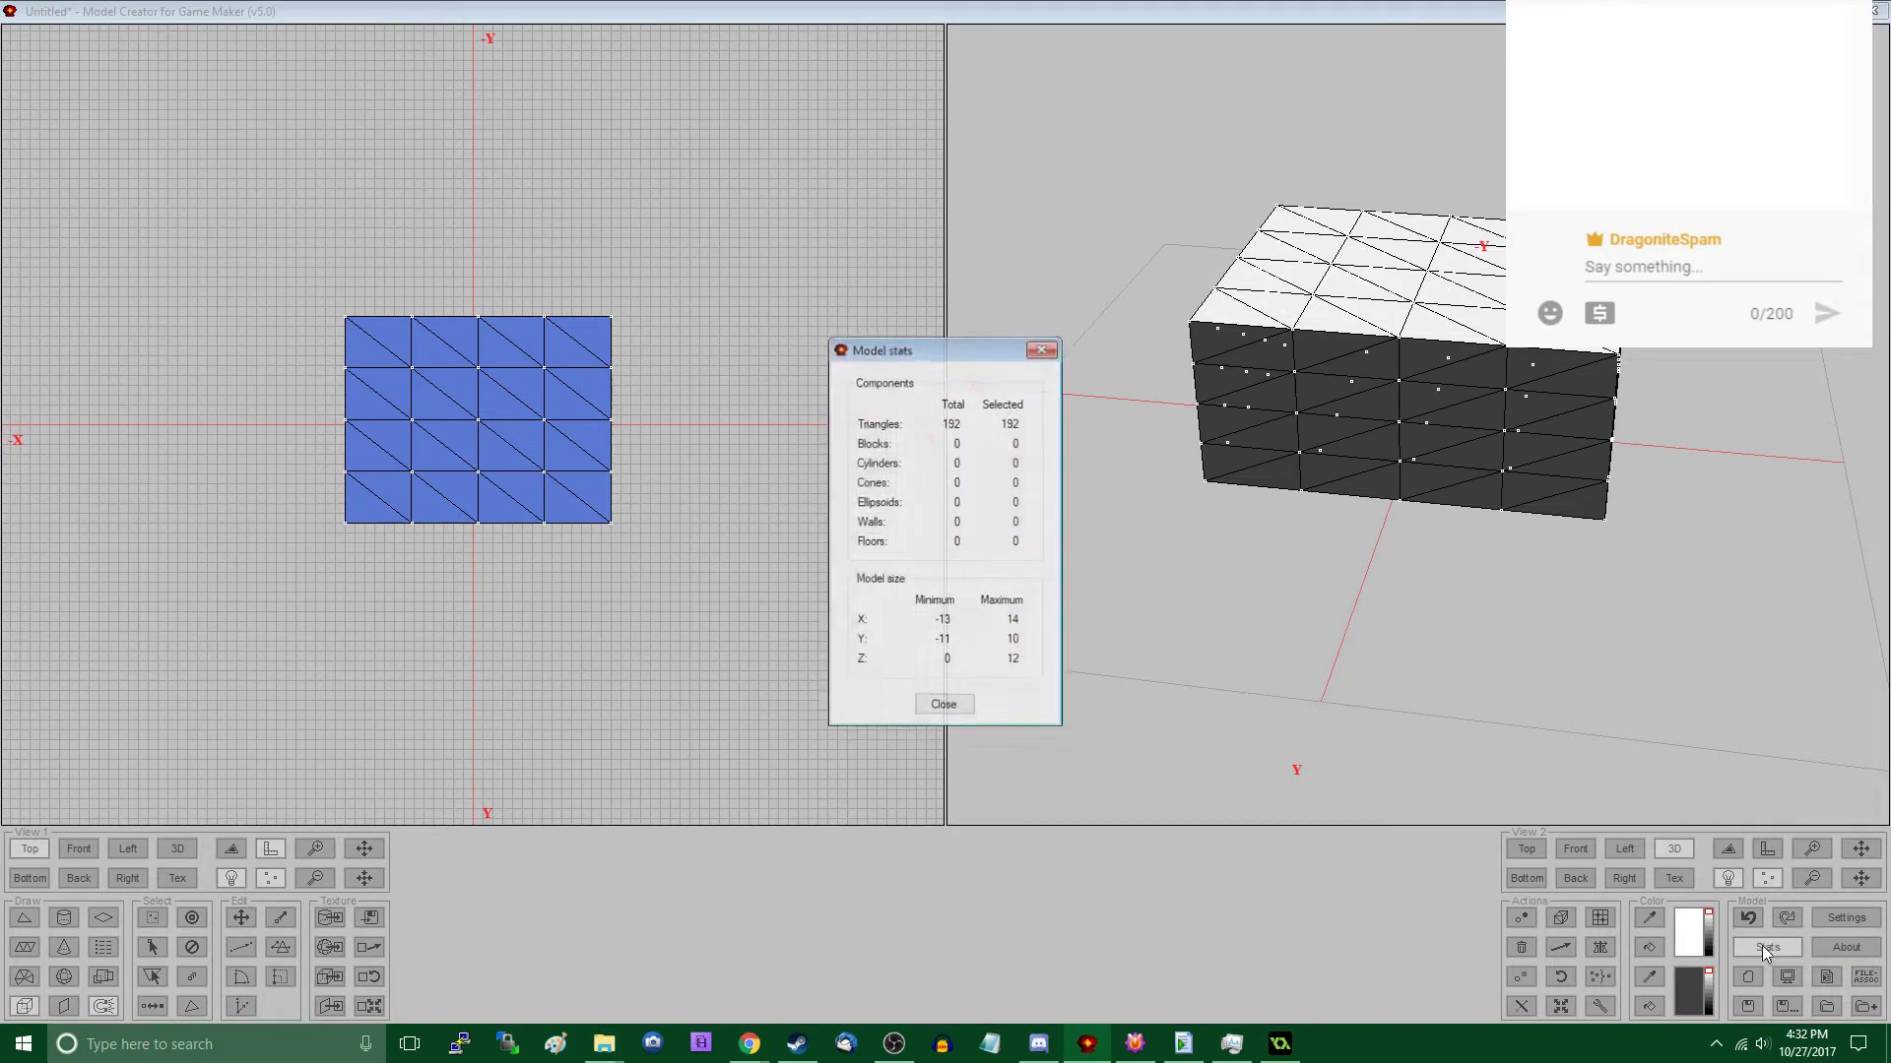
{"action": "left_click", "coordinate": [943, 706]}
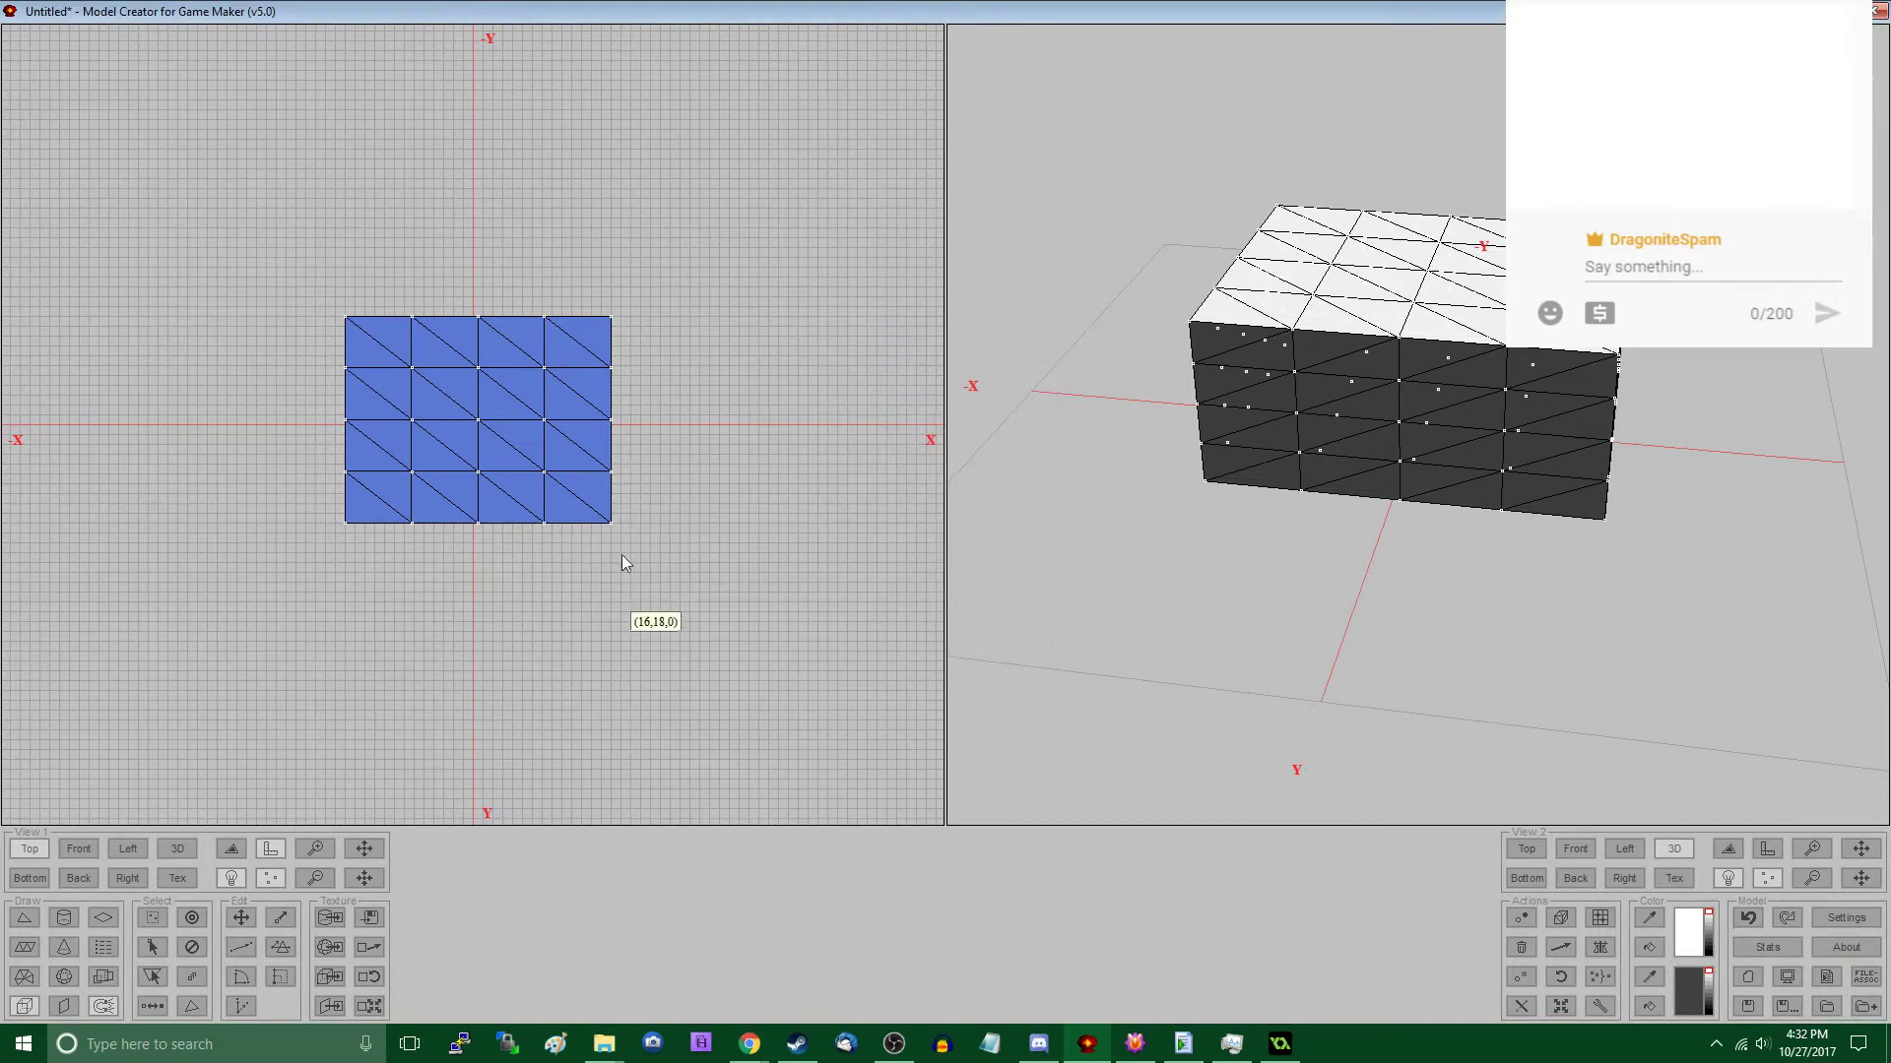
- In the Front view with lighting toggled, move the block's lower positive-X vertices outward and slightly down
{"action": "left_click", "coordinate": [79, 850]}
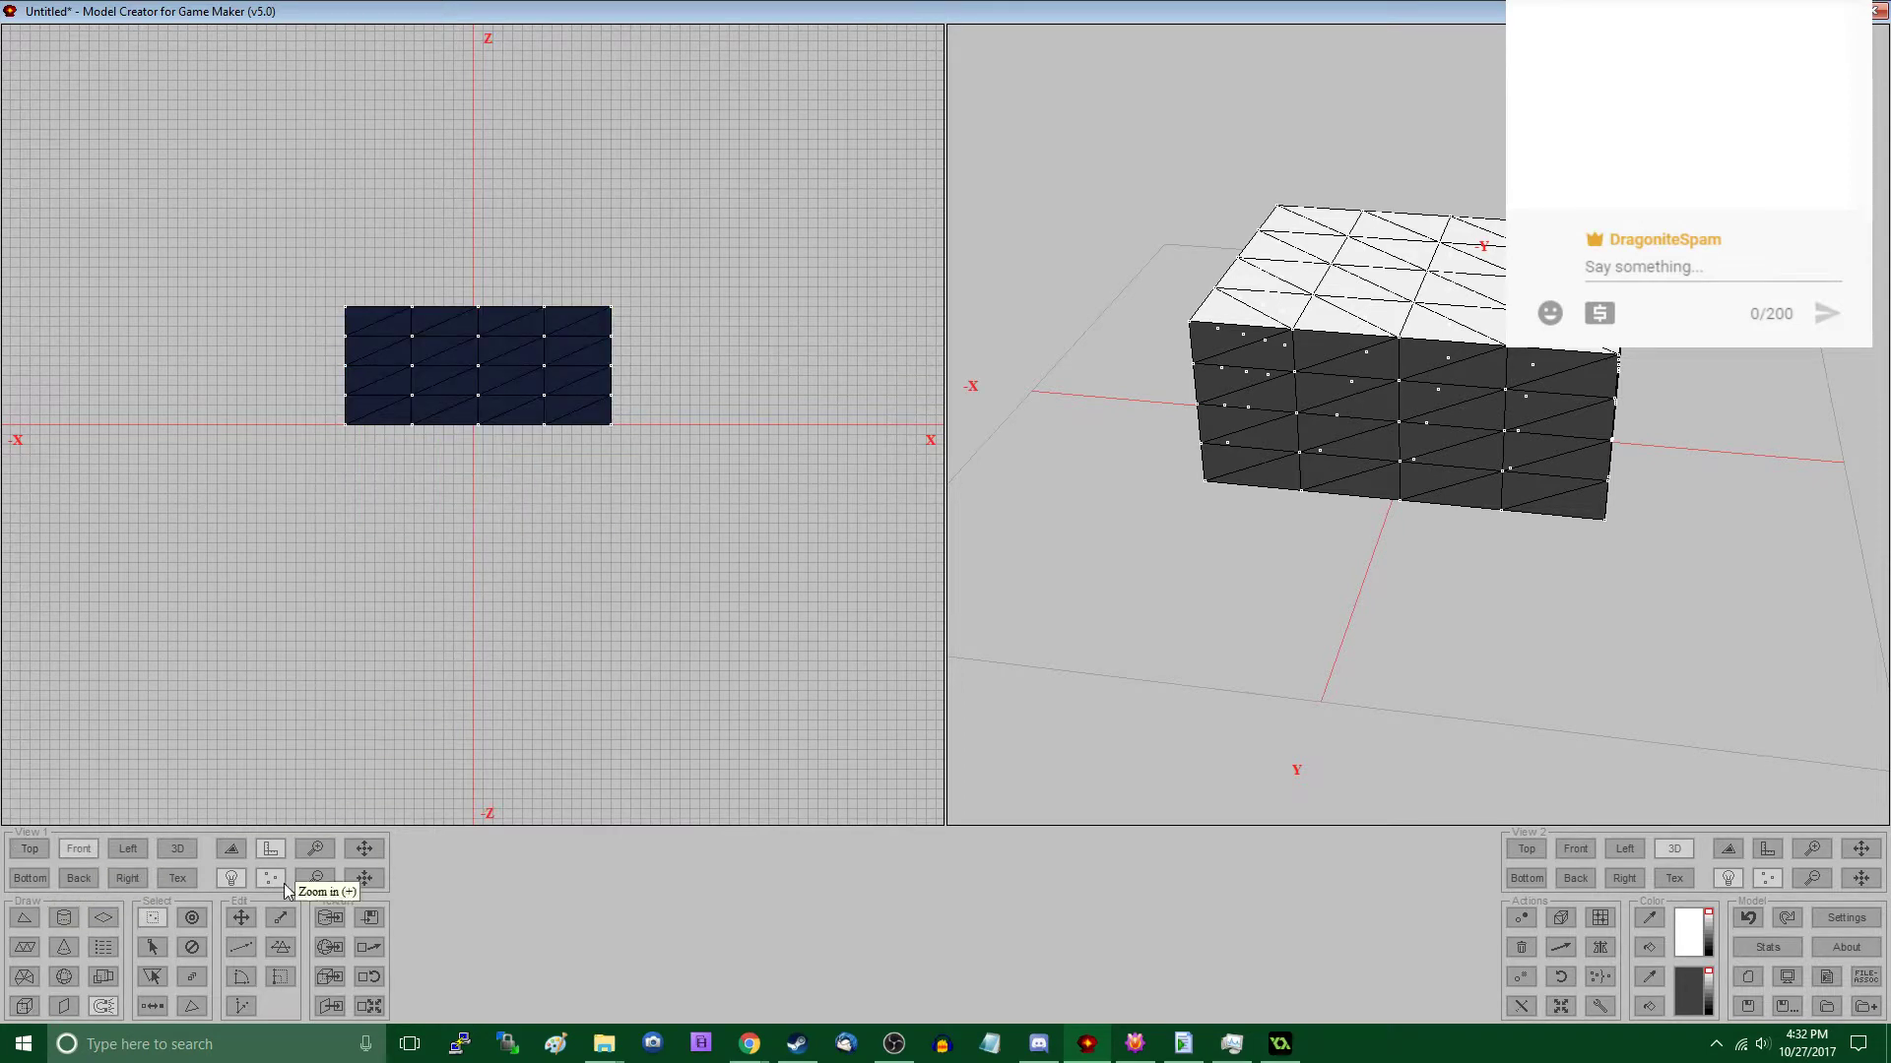
{"action": "left_click", "coordinate": [233, 880]}
{"action": "middle_click_drag", "start_coordinate": [464, 624], "coordinate": [509, 765]}
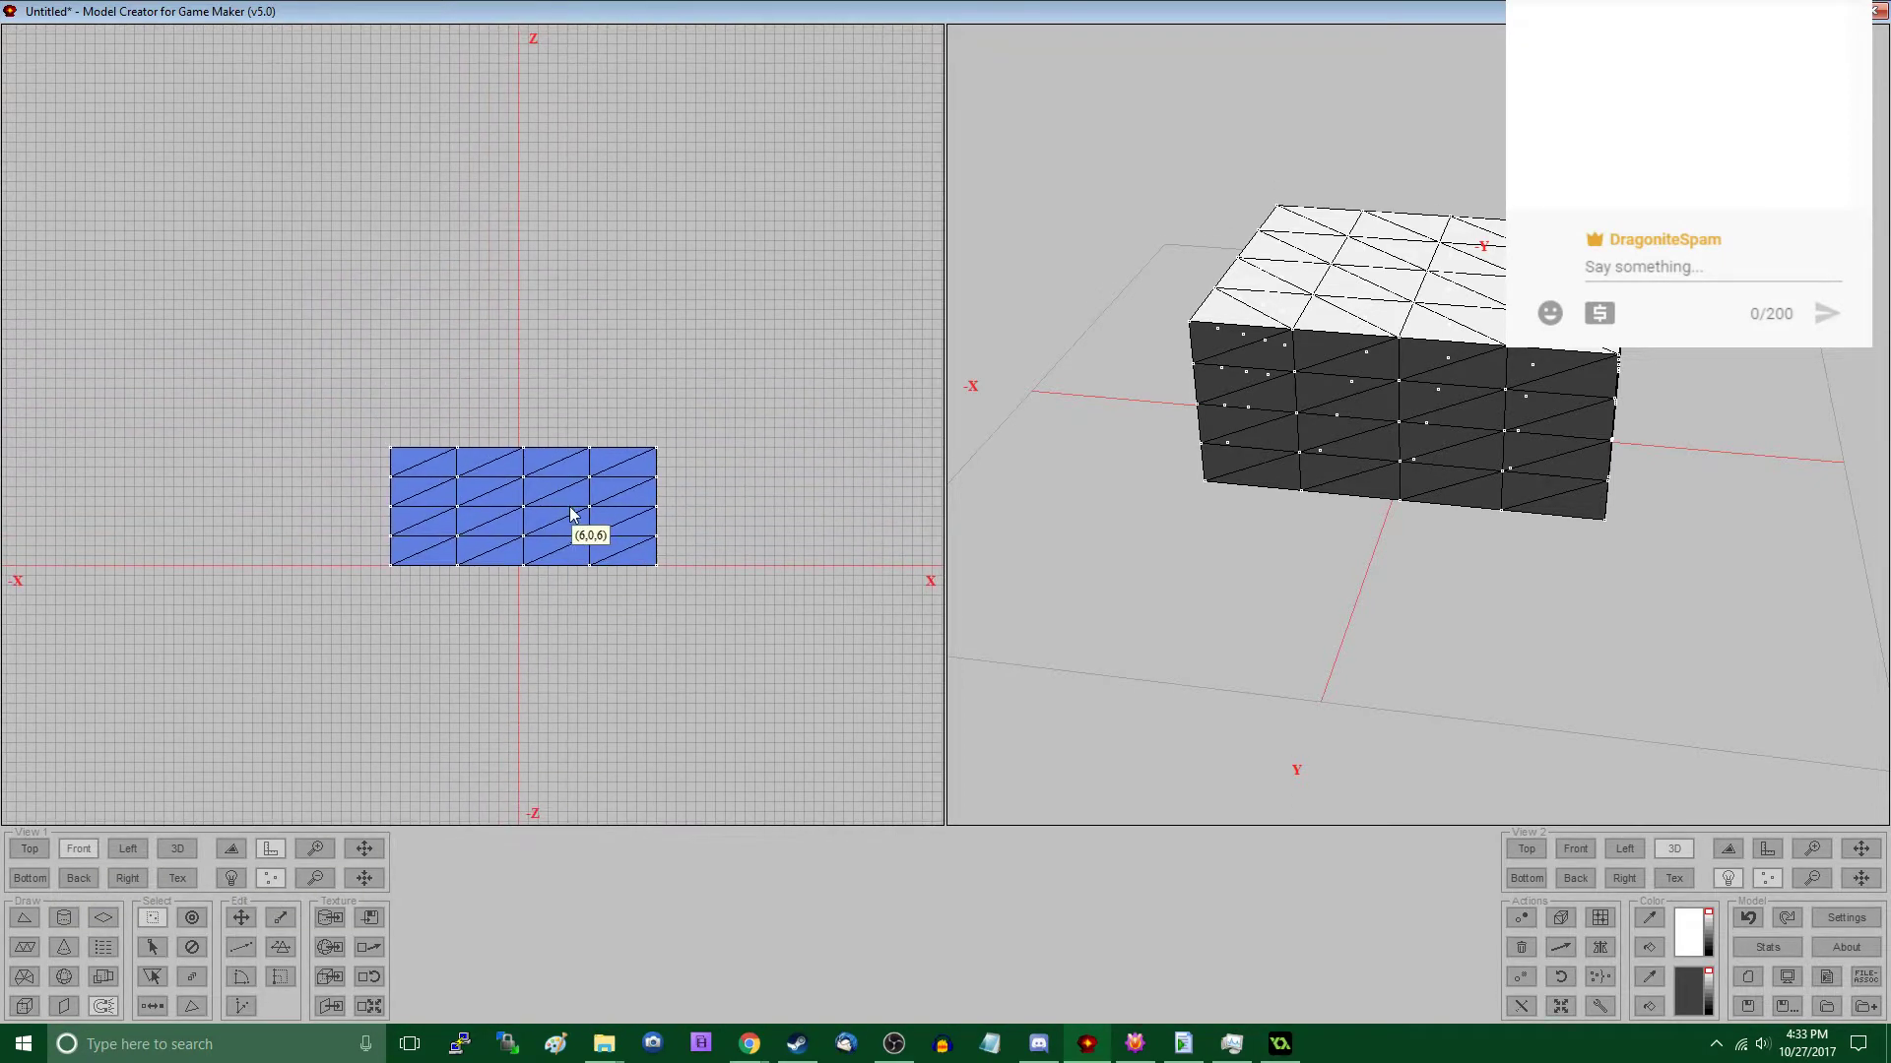
{"action": "left_click_drag", "start_coordinate": [565, 520], "coordinate": [668, 619]}
{"action": "key", "text": "m"}
- Move the block's lower negative-X vertices outward and slightly down to flare the base
{"action": "key", "text": "s"}
{"action": "left_click_drag", "start_coordinate": [375, 540], "coordinate": [482, 604]}
{"action": "key", "text": "m"}
{"action": "key", "text": "s"}
{"action": "key", "text": "m"}
{"action": "left_click_drag", "start_coordinate": [482, 604], "coordinate": [463, 605]}
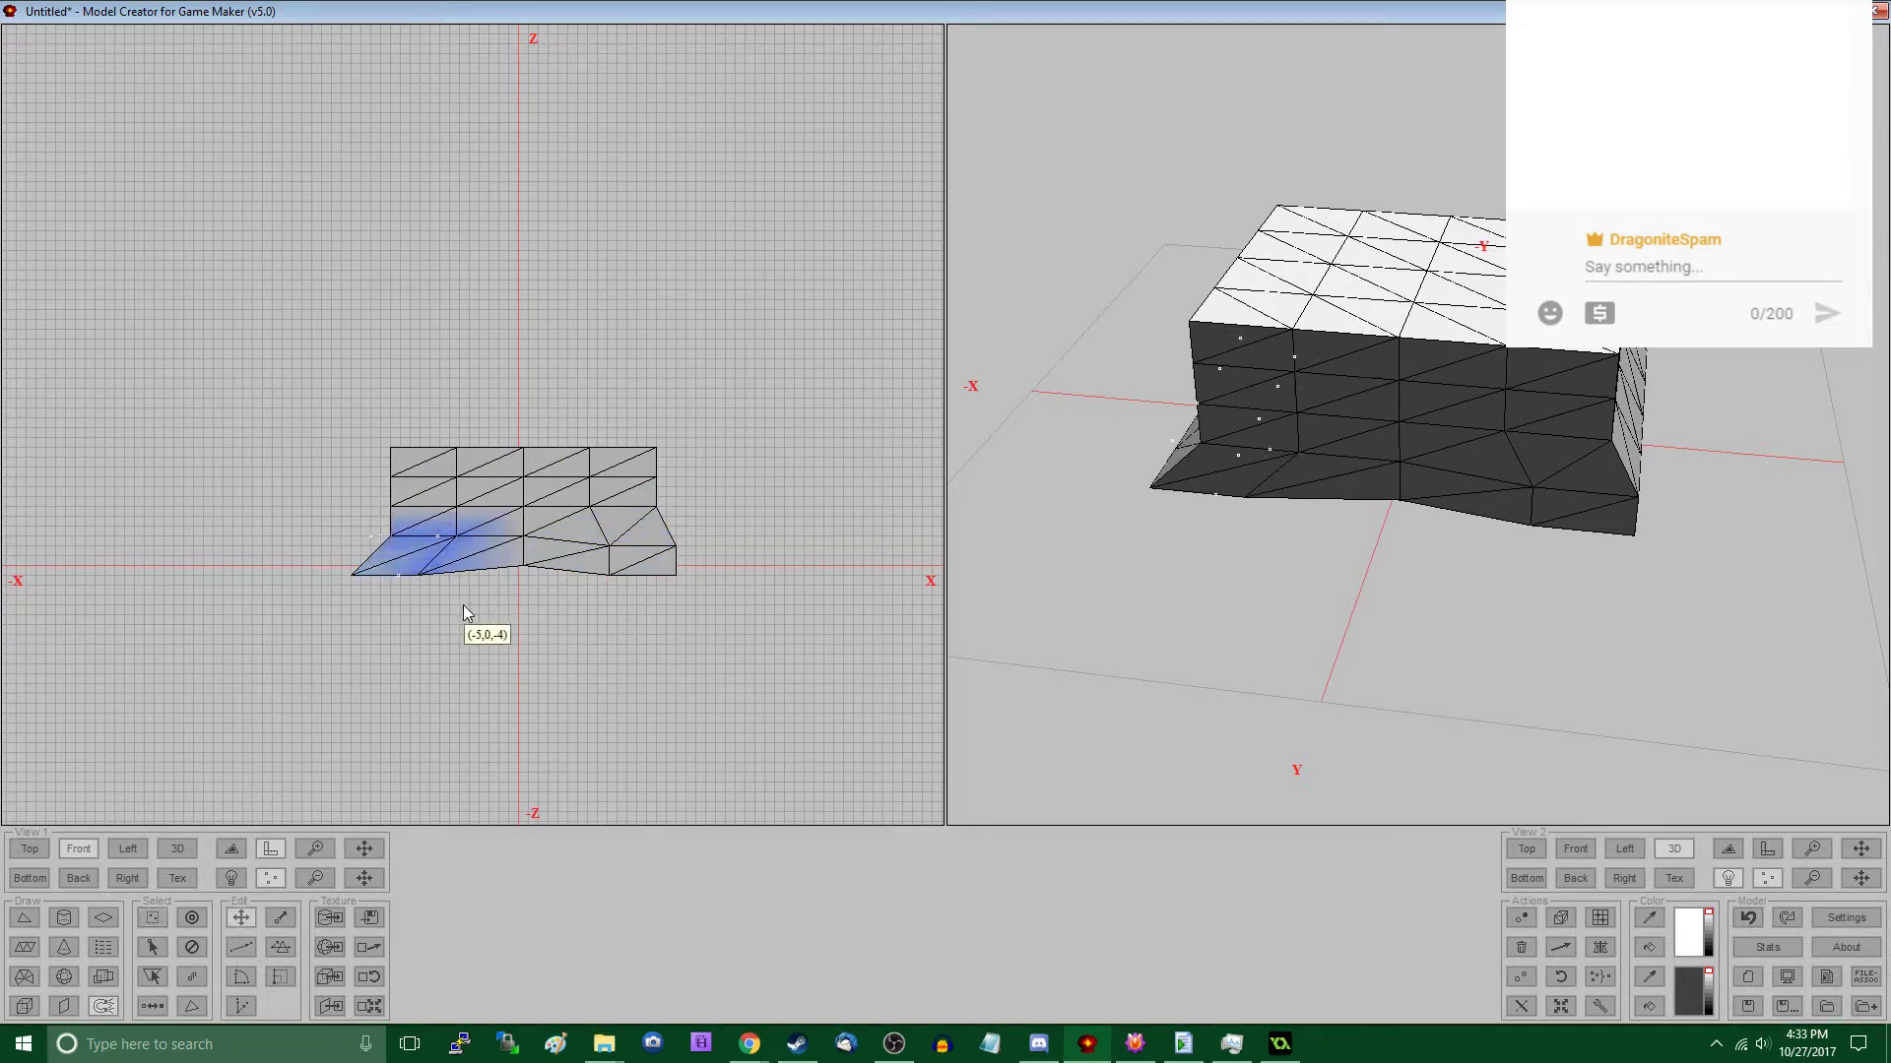
- Raise the block's upper vertex rows and move the upper positive-X vertices inward to narrow the top
{"action": "key", "text": "s"}
{"action": "left_click_drag", "start_coordinate": [390, 441], "coordinate": [702, 525]}
{"action": "key", "text": "m"}
{"action": "key", "text": "s"}
{"action": "key", "text": "m"}
{"action": "left_click_drag", "start_coordinate": [699, 526], "coordinate": [663, 513]}
- Raise the upper vertices of the middle column in the Front view to form a central ridge
{"action": "key", "text": "s"}
{"action": "left_click_drag", "start_coordinate": [507, 431], "coordinate": [534, 529]}
{"action": "key", "text": "m"}
{"action": "left_click_drag", "start_coordinate": [531, 534], "coordinate": [631, 600]}
- In the Left view, move the lower vertices on the positive-Y side outward to widen the base
{"action": "left_click", "coordinate": [126, 848]}
{"action": "key", "text": "s"}
{"action": "key", "text": "s"}
{"action": "key", "text": "m"}
- Move the lower and mid-height vertices on the negative-Y side outward in the Left view
{"action": "key", "text": "s"}
{"action": "key", "text": "m"}
{"action": "key", "text": "s"}
{"action": "left_click_drag", "start_coordinate": [348, 549], "coordinate": [465, 606]}
{"action": "key", "text": "m"}
- Shift the top negative-Y vertices inward and raise the top centre vertices into a peak
{"action": "key", "text": "s"}
{"action": "left_click_drag", "start_coordinate": [350, 493], "coordinate": [447, 548]}
{"action": "key", "text": "m"}
{"action": "key", "text": "s"}
{"action": "key", "text": "m"}
{"action": "left_click_drag", "start_coordinate": [356, 423], "coordinate": [478, 440]}
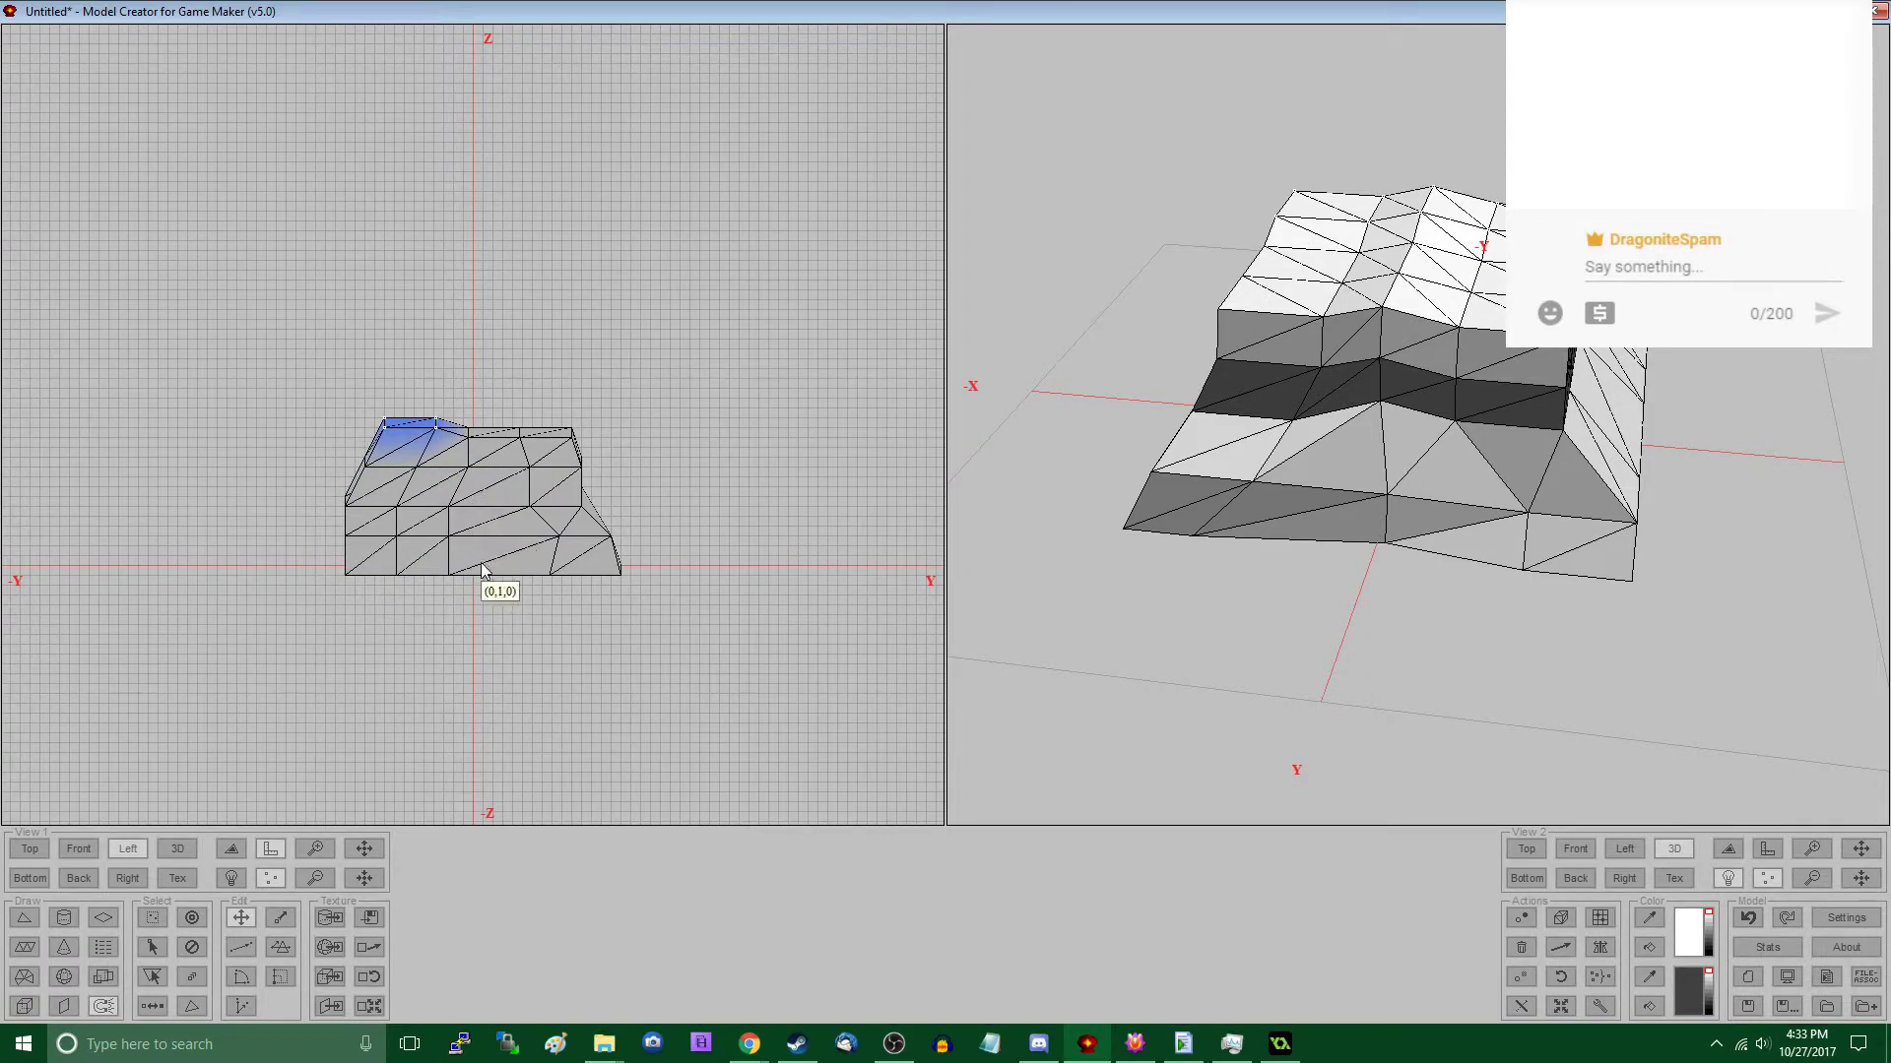
{"action": "left_click_drag", "start_coordinate": [463, 422], "coordinate": [510, 470]}
{"action": "key", "text": "ctrl+z"}
{"action": "key", "text": "s"}
{"action": "key", "text": "m"}
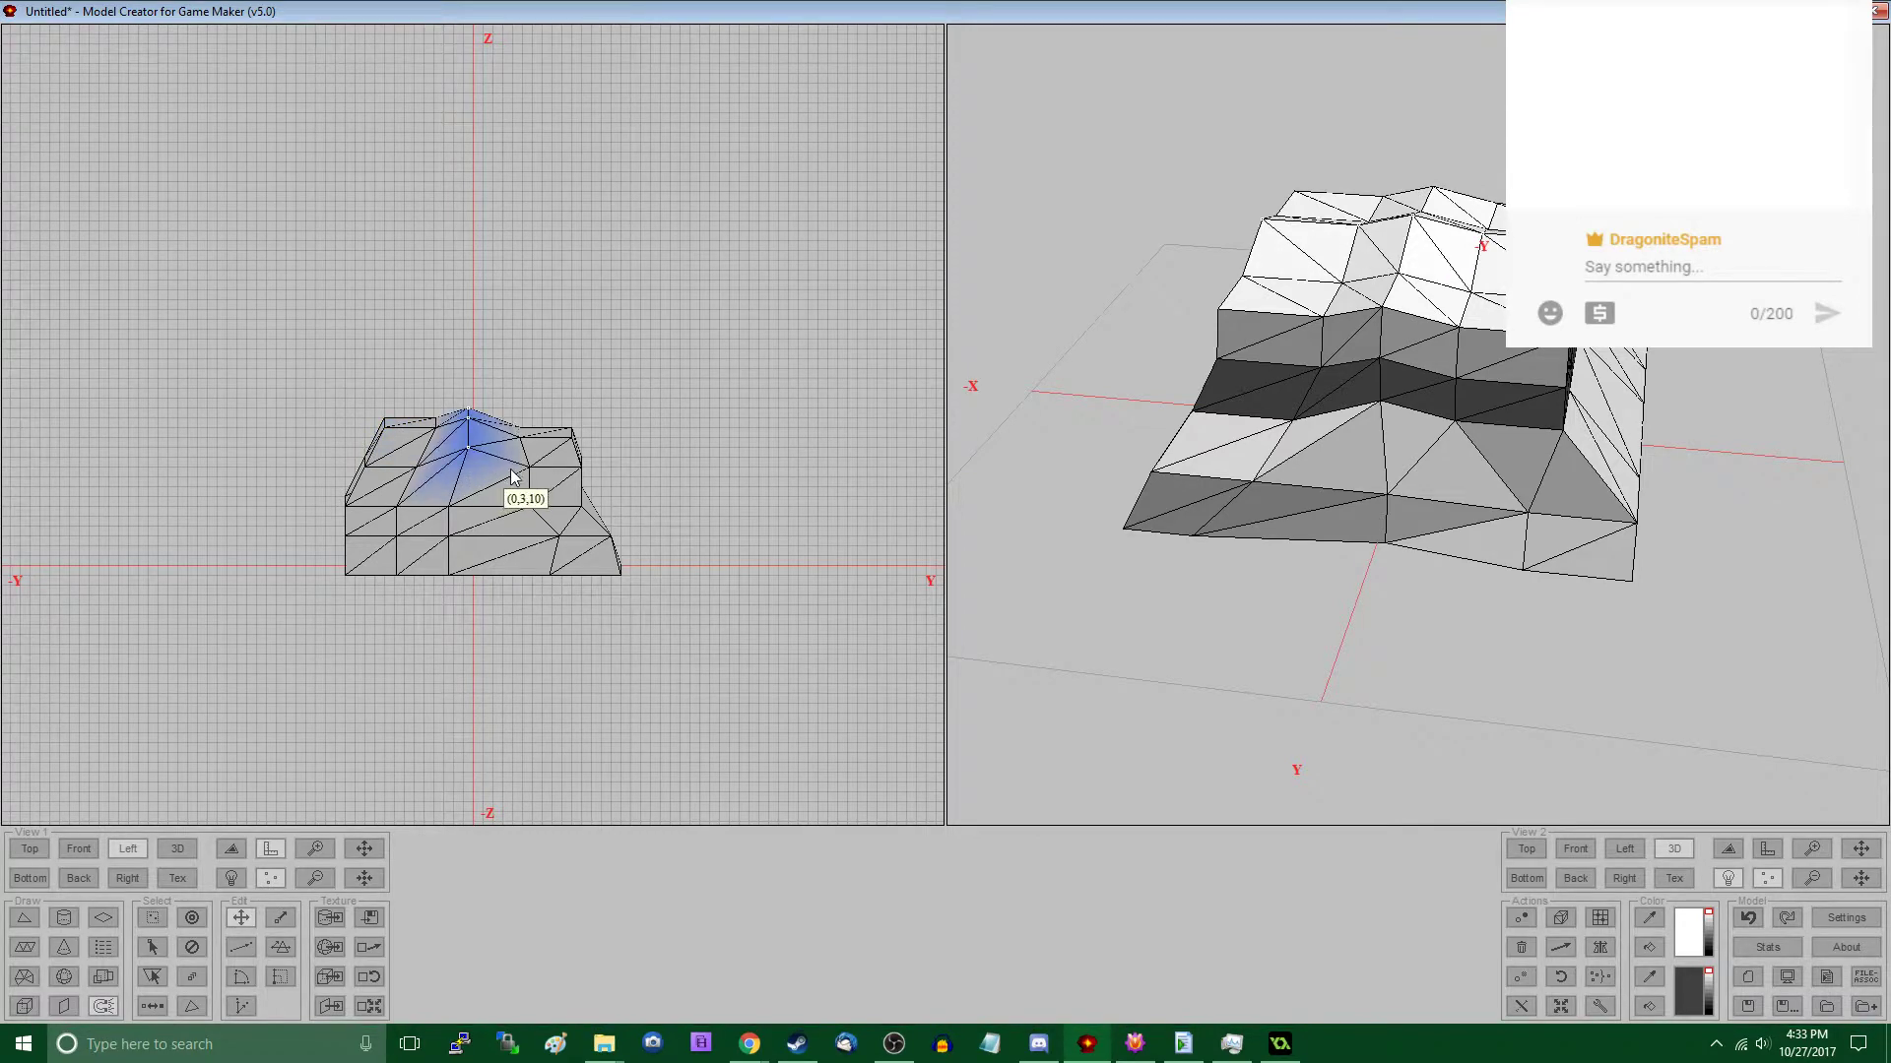
- Pull the bottom vertices on the negative-Y side further outward to extend the base
{"action": "left_click", "coordinate": [152, 917]}
{"action": "mouse_move", "coordinate": [1438, 613]}
{"action": "middle_mouse_down"}
{"action": "mouse_move", "coordinate": [1573, 586]}
{"action": "mouse_move", "coordinate": [1536, 633]}
{"action": "mouse_move", "coordinate": [1392, 616]}
{"action": "mouse_move", "coordinate": [1477, 620]}
{"action": "mouse_move", "coordinate": [1438, 615]}
{"action": "middle_mouse_up"}
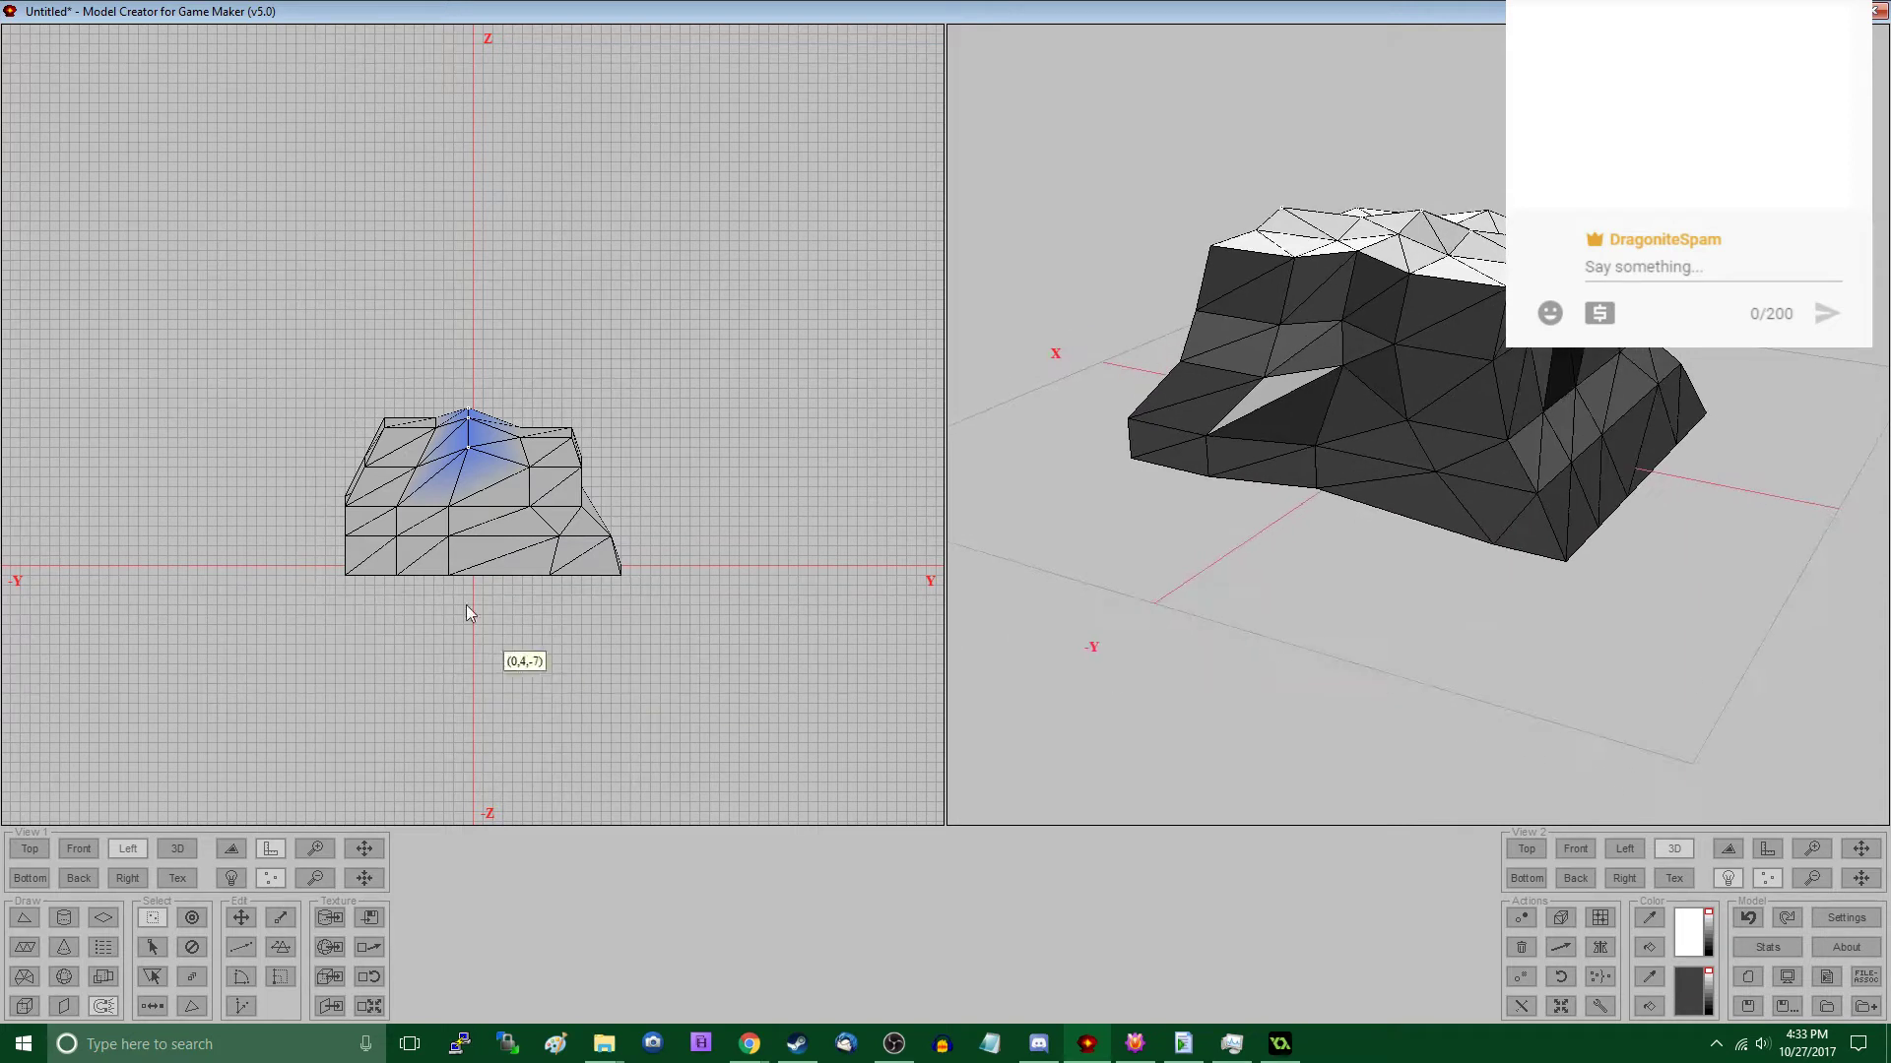
{"action": "left_click_drag", "start_coordinate": [315, 533], "coordinate": [434, 605]}
{"action": "key", "text": "m"}
{"action": "key", "text": "s"}
{"action": "key", "text": "m"}
{"action": "left_click_drag", "start_coordinate": [434, 605], "coordinate": [413, 604]}
- In the Back view, move the mid-height vertices on the negative-X side outward
{"action": "key", "text": "s"}
{"action": "left_click", "coordinate": [85, 856]}
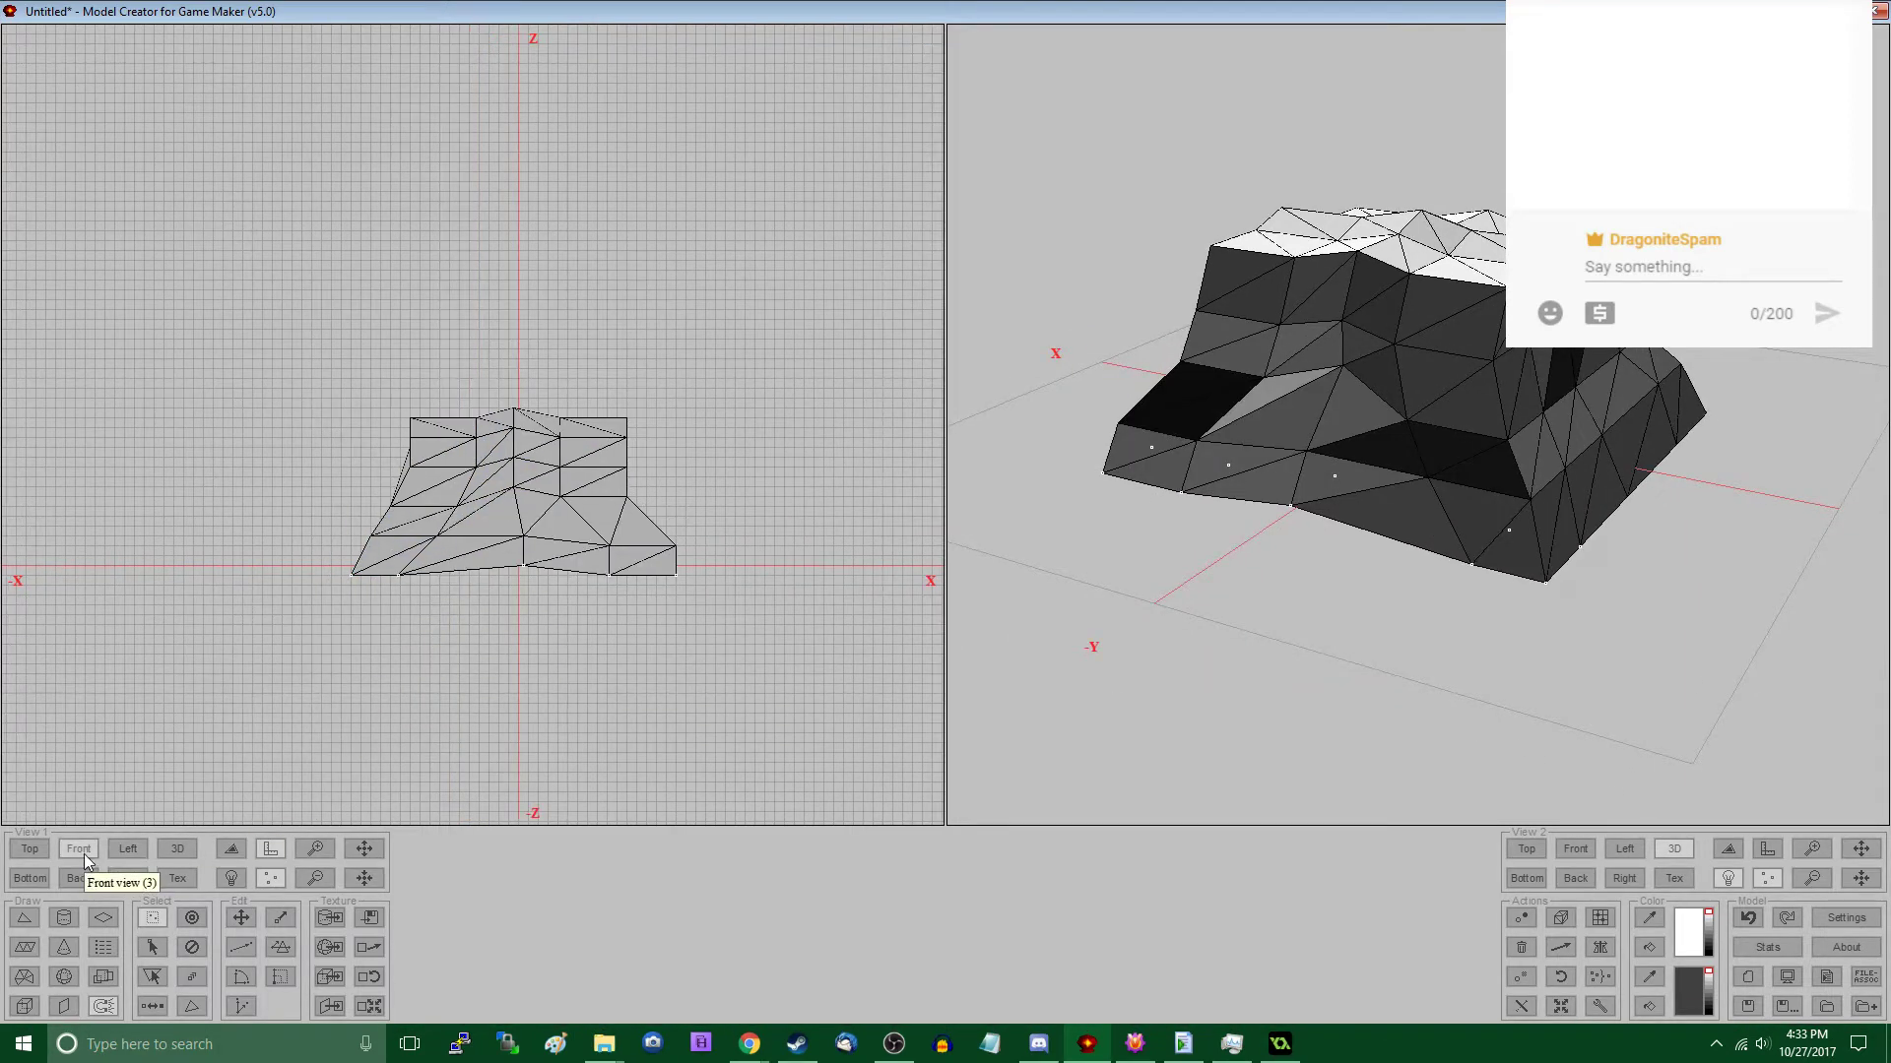
{"action": "left_click", "coordinate": [78, 877]}
{"action": "left_click_drag", "start_coordinate": [519, 448], "coordinate": [591, 534]}
{"action": "key", "text": "m"}
{"action": "key", "text": "s"}
{"action": "key", "text": "m"}
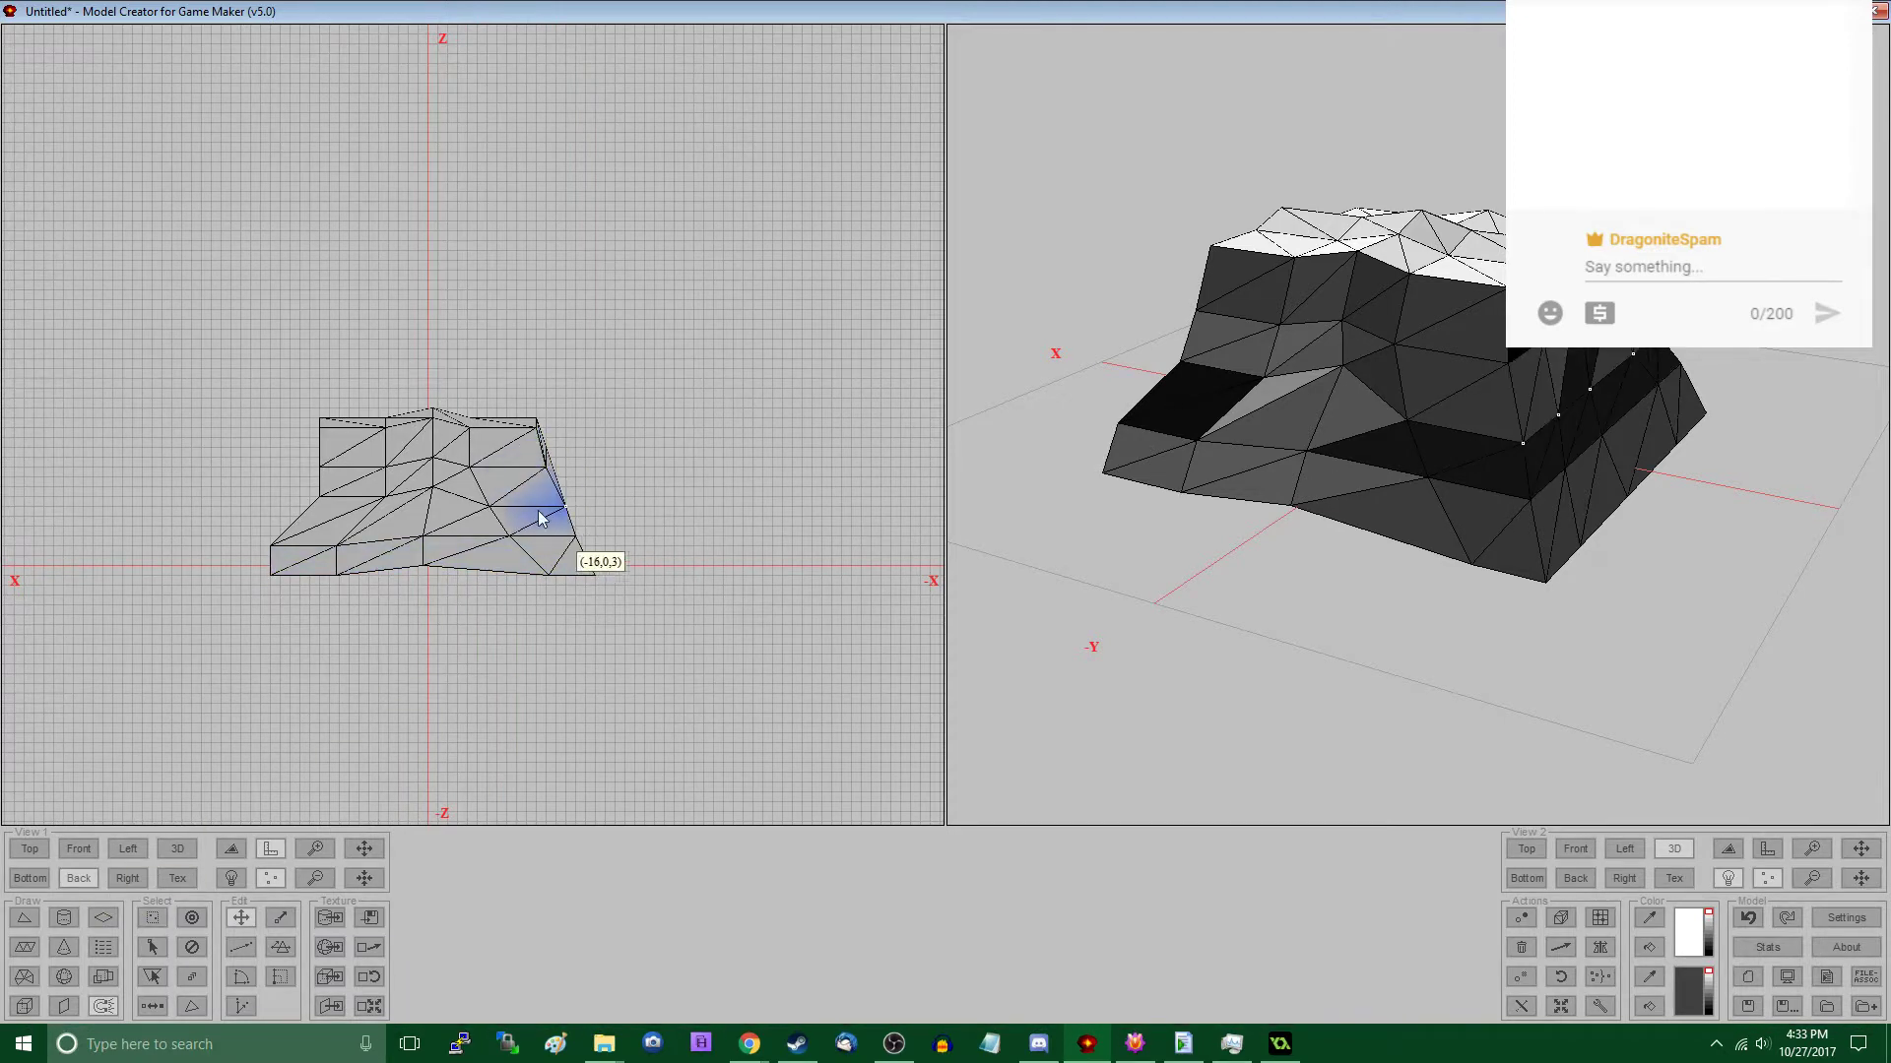
- Nudge vertices in the middle of the mesh in the Back view to make the surface more irregular
{"action": "key", "text": "s"}
{"action": "left_click_drag", "start_coordinate": [445, 473], "coordinate": [376, 475]}
{"action": "key", "text": "m"}
{"action": "key", "text": "s"}
{"action": "key", "text": "m"}
{"action": "key", "text": "s"}
{"action": "key", "text": "m"}
{"action": "key", "text": "s"}
{"action": "key", "text": "m"}
- Reshape the upper positive-X side in the Back view, bulging its mid-height vertices outward and drawing the top edge inward
{"action": "key", "text": "s"}
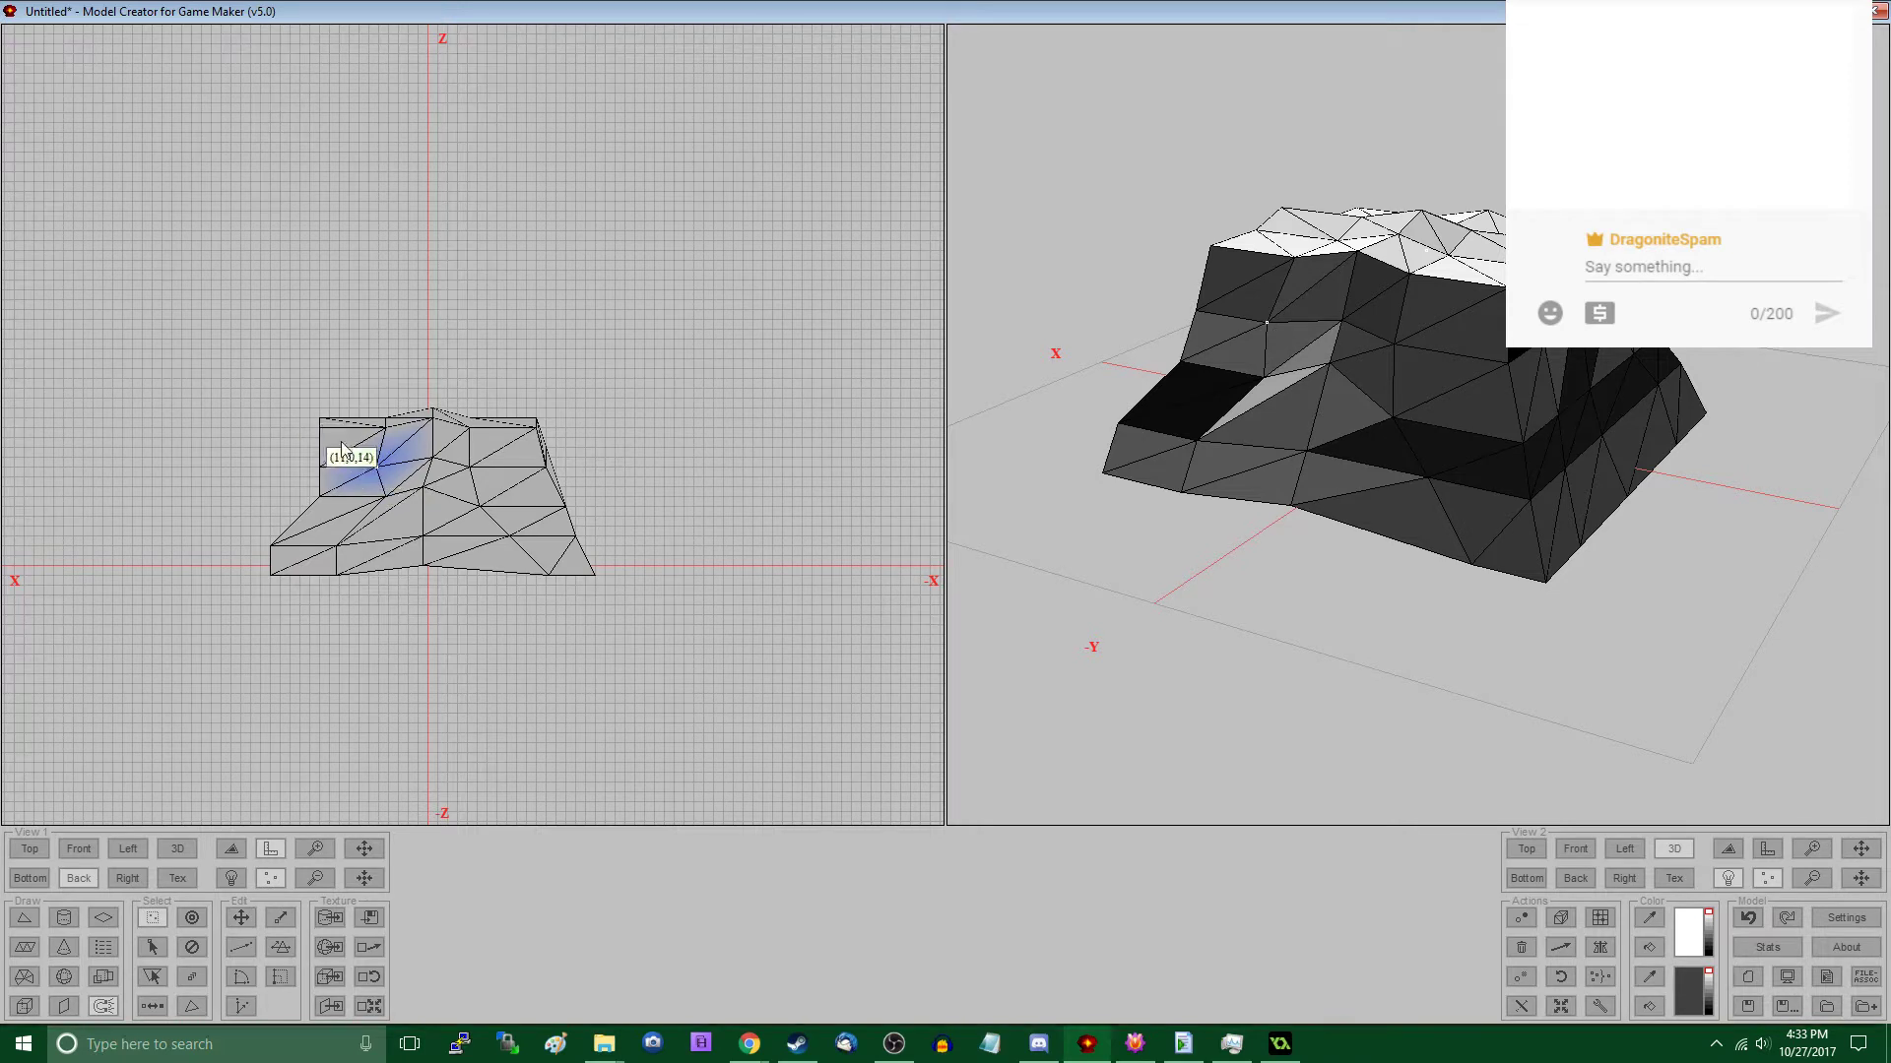
{"action": "left_click", "coordinate": [306, 403]}
{"action": "left_click_drag", "start_coordinate": [306, 404], "coordinate": [330, 514]}
{"action": "key", "text": "m"}
{"action": "key", "text": "s"}
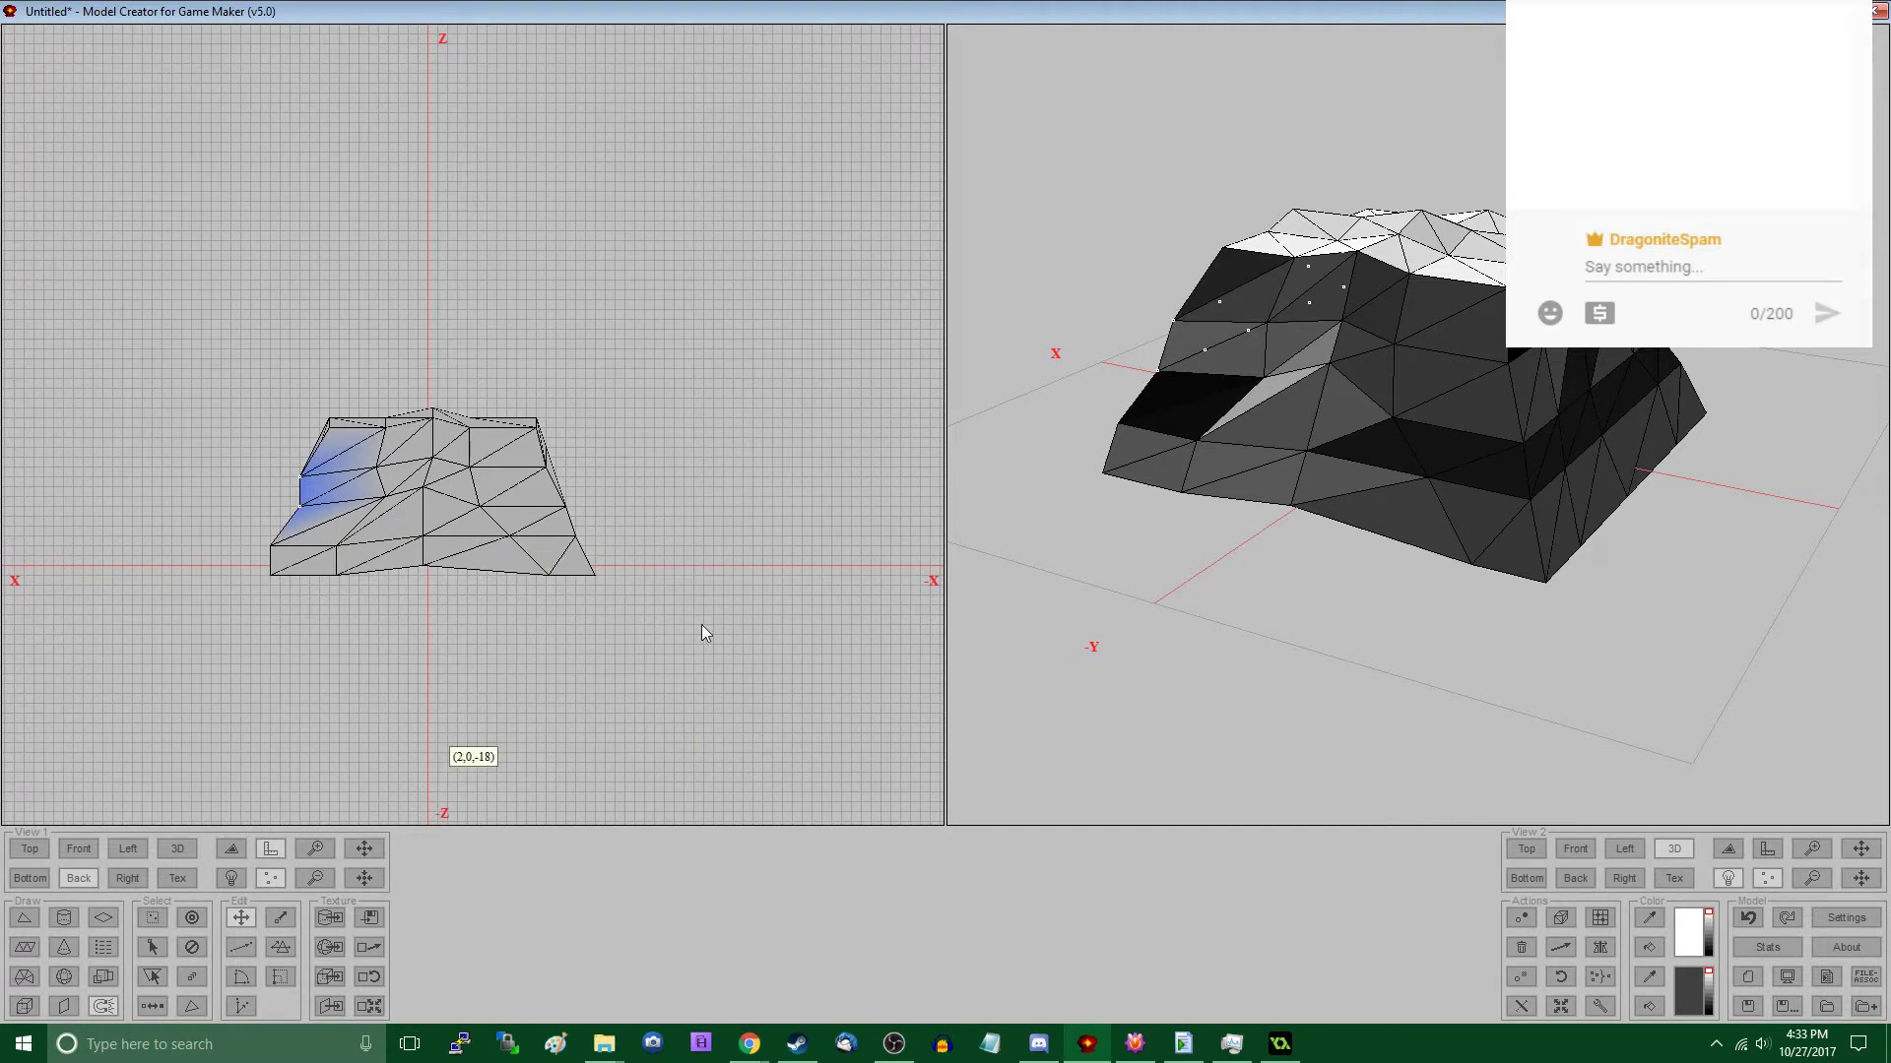
- In the Top view, move a group of vertices near the positive-Y, positive-X corner inward to indent that side
{"action": "left_click_drag", "start_coordinate": [1170, 506], "coordinate": [1253, 518]}
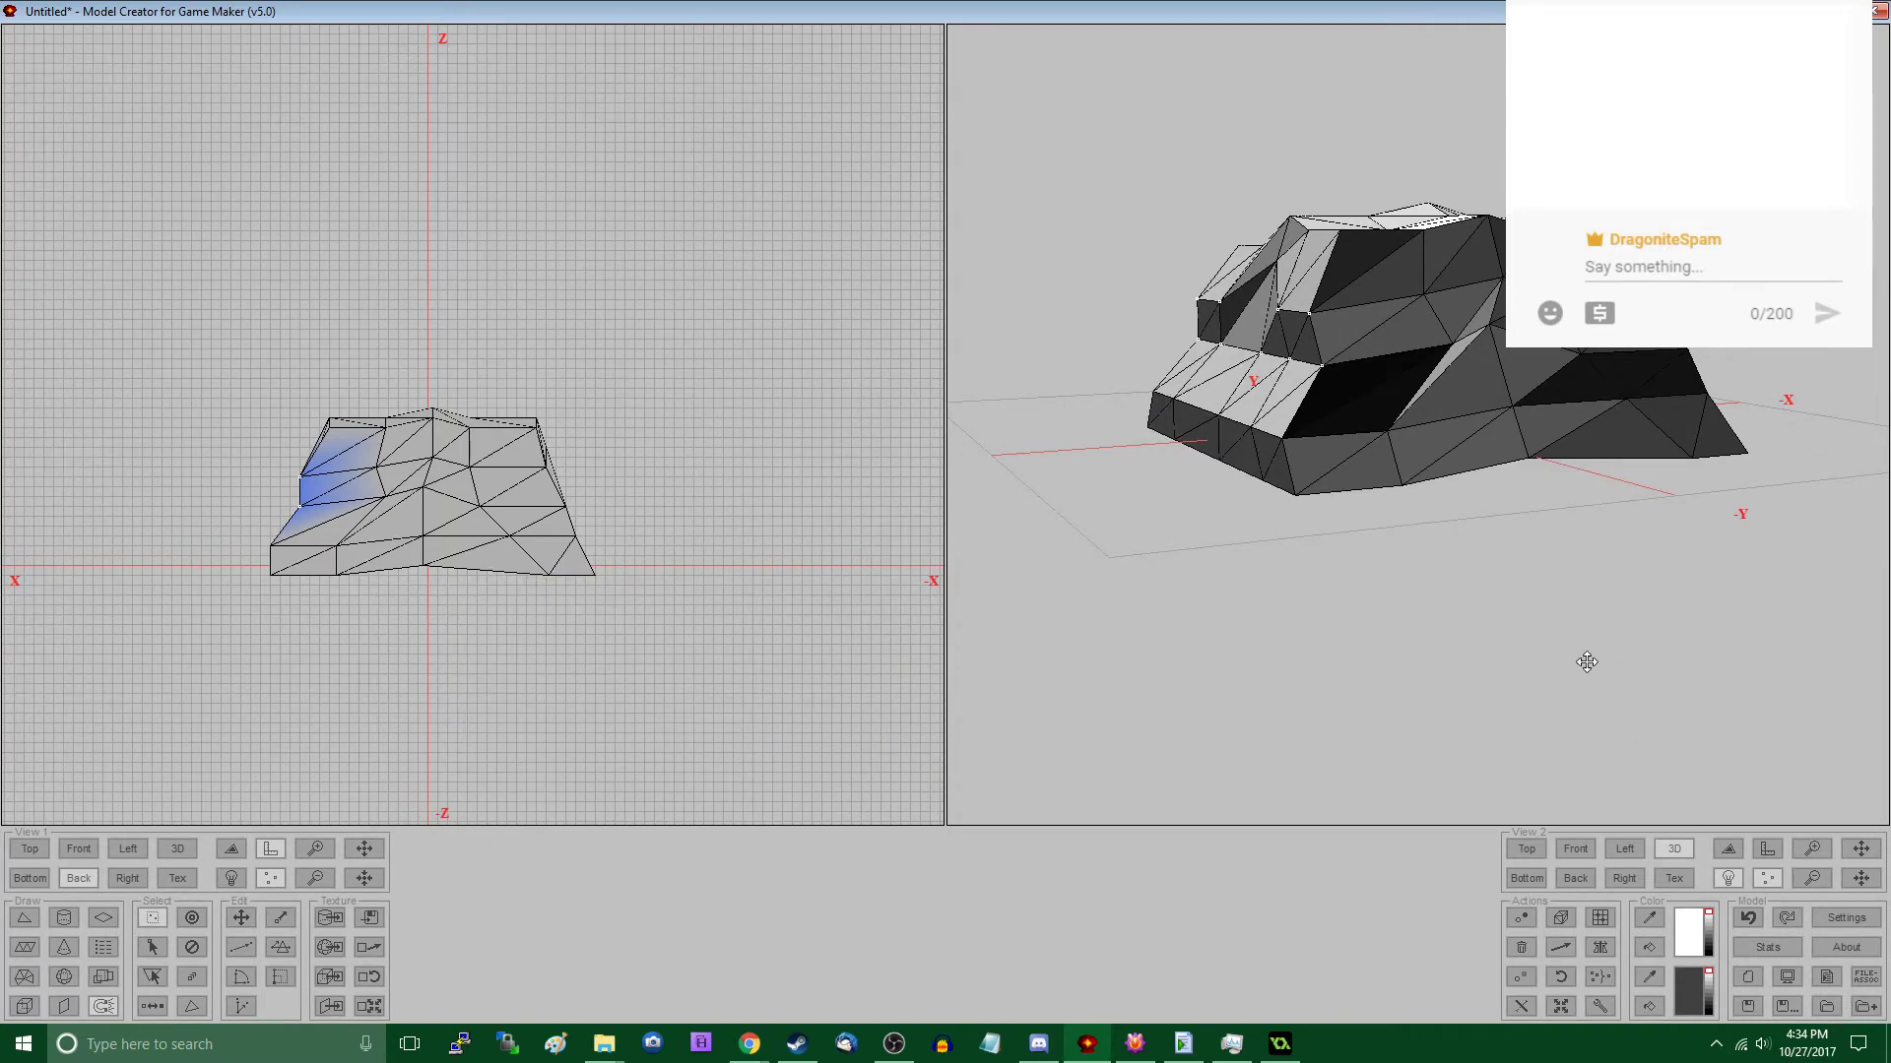
{"action": "left_click_drag", "start_coordinate": [1586, 663], "coordinate": [1473, 688]}
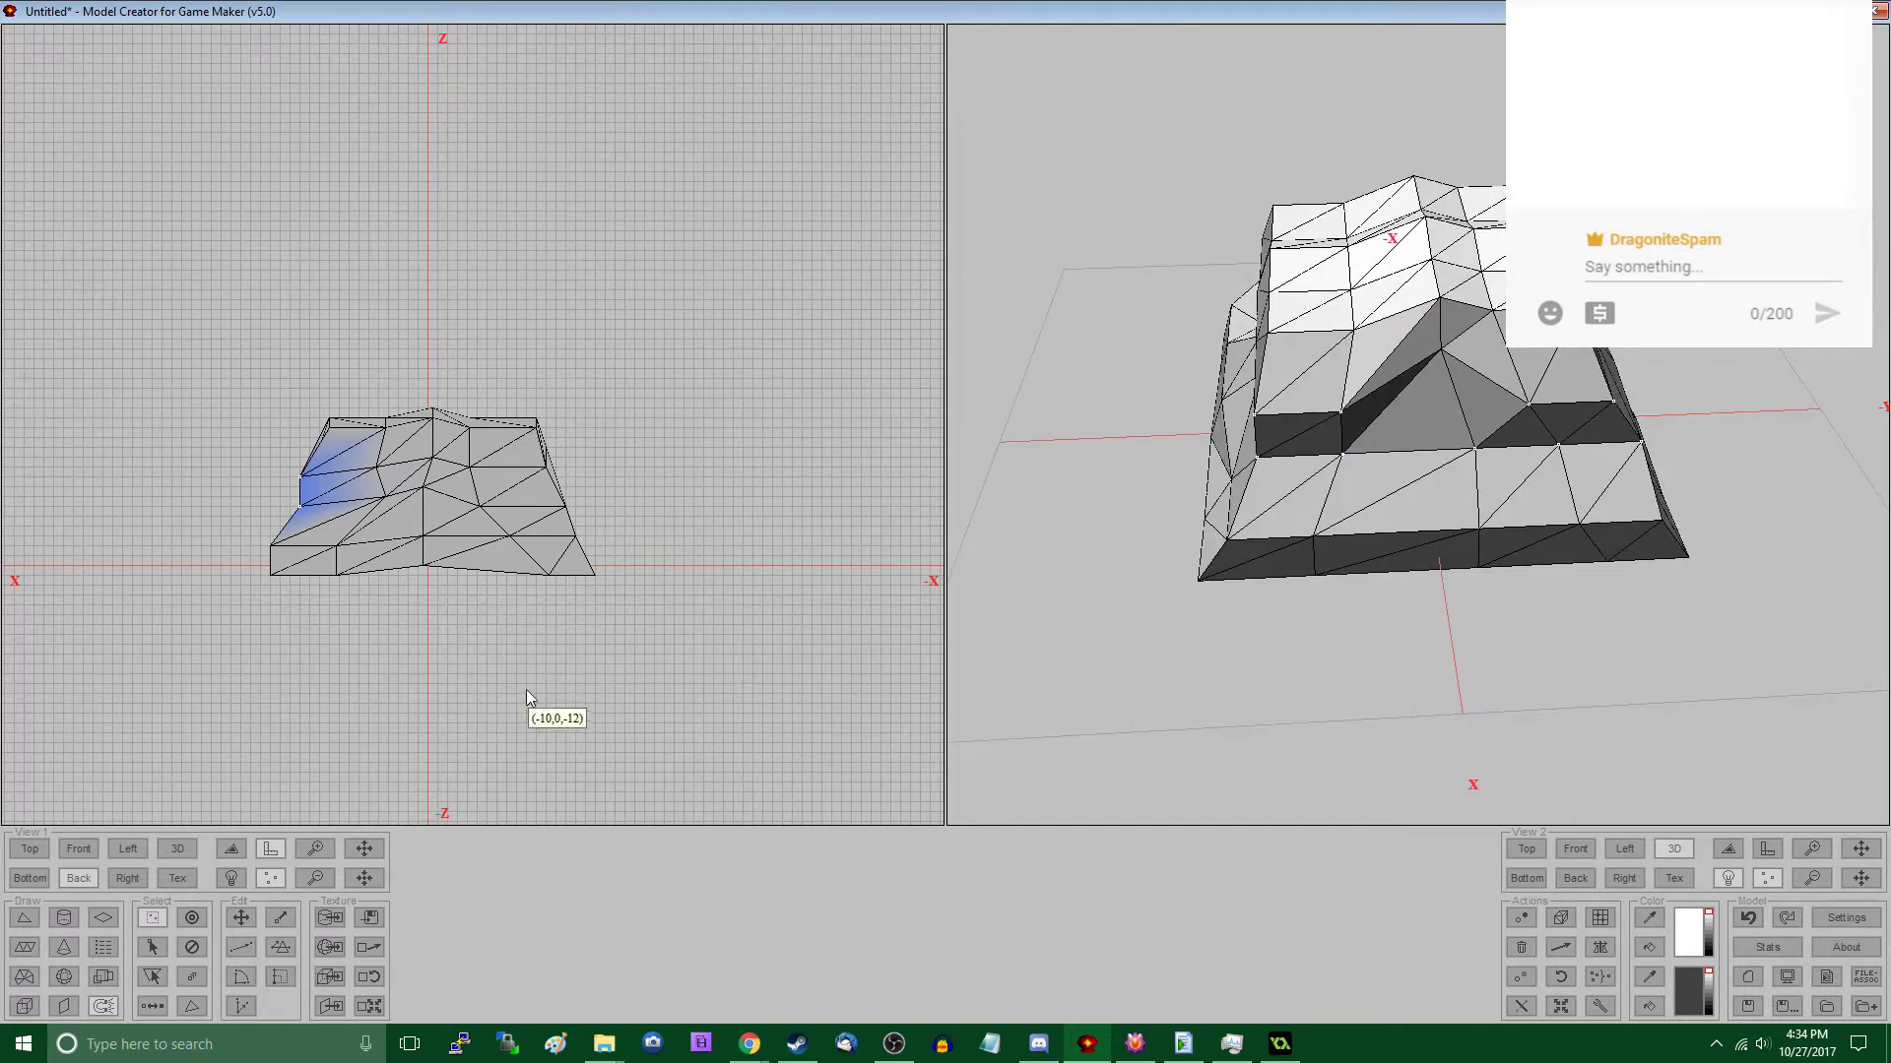
{"action": "left_click", "coordinate": [29, 849]}
{"action": "key", "text": "m"}
{"action": "left_click_drag", "start_coordinate": [384, 484], "coordinate": [630, 539]}
{"action": "key", "text": "s"}
{"action": "key", "text": "m"}
{"action": "left_click_drag", "start_coordinate": [626, 532], "coordinate": [608, 502]}
{"action": "key", "text": "s"}
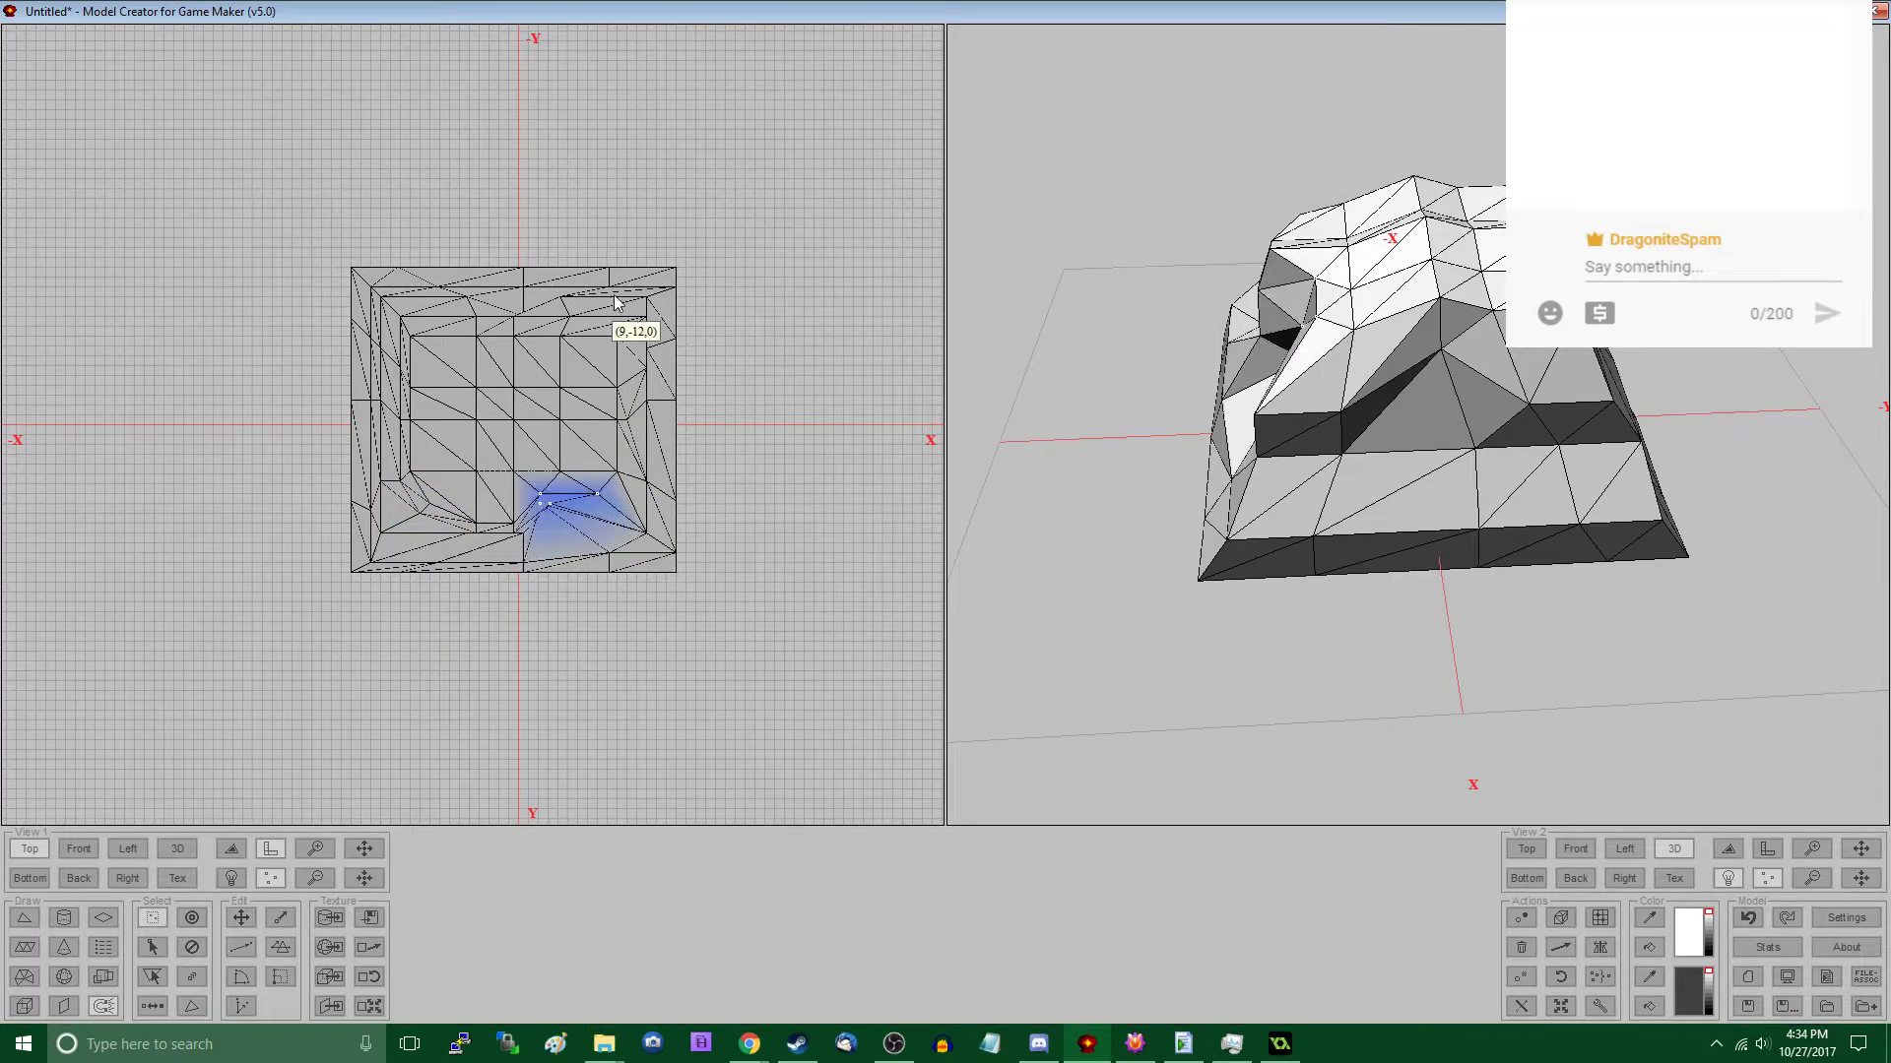
- In the Top view, move the mid-side vertices on the positive-X side outward and draw the negative-Y, positive-X corner inward
{"action": "left_click_drag", "start_coordinate": [623, 342], "coordinate": [708, 488]}
{"action": "key", "text": "m"}
{"action": "left_click_drag", "start_coordinate": [716, 482], "coordinate": [735, 482]}
{"action": "key", "text": "s"}
{"action": "left_click_drag", "start_coordinate": [603, 258], "coordinate": [670, 347]}
{"action": "key", "text": "m"}
{"action": "key", "text": "s"}
- In the Top view, push the negative-X side vertices outward and pull the negative-X, positive-Y corner slightly toward positive Y
{"action": "left_click_drag", "start_coordinate": [333, 252], "coordinate": [438, 536]}
{"action": "key", "text": "m"}
{"action": "key", "text": "m"}
{"action": "key", "text": "s"}
{"action": "key", "text": "m"}
{"action": "left_click_drag", "start_coordinate": [434, 537], "coordinate": [441, 605]}
{"action": "key", "text": "s"}
{"action": "key", "text": "m"}
{"action": "key", "text": "s"}
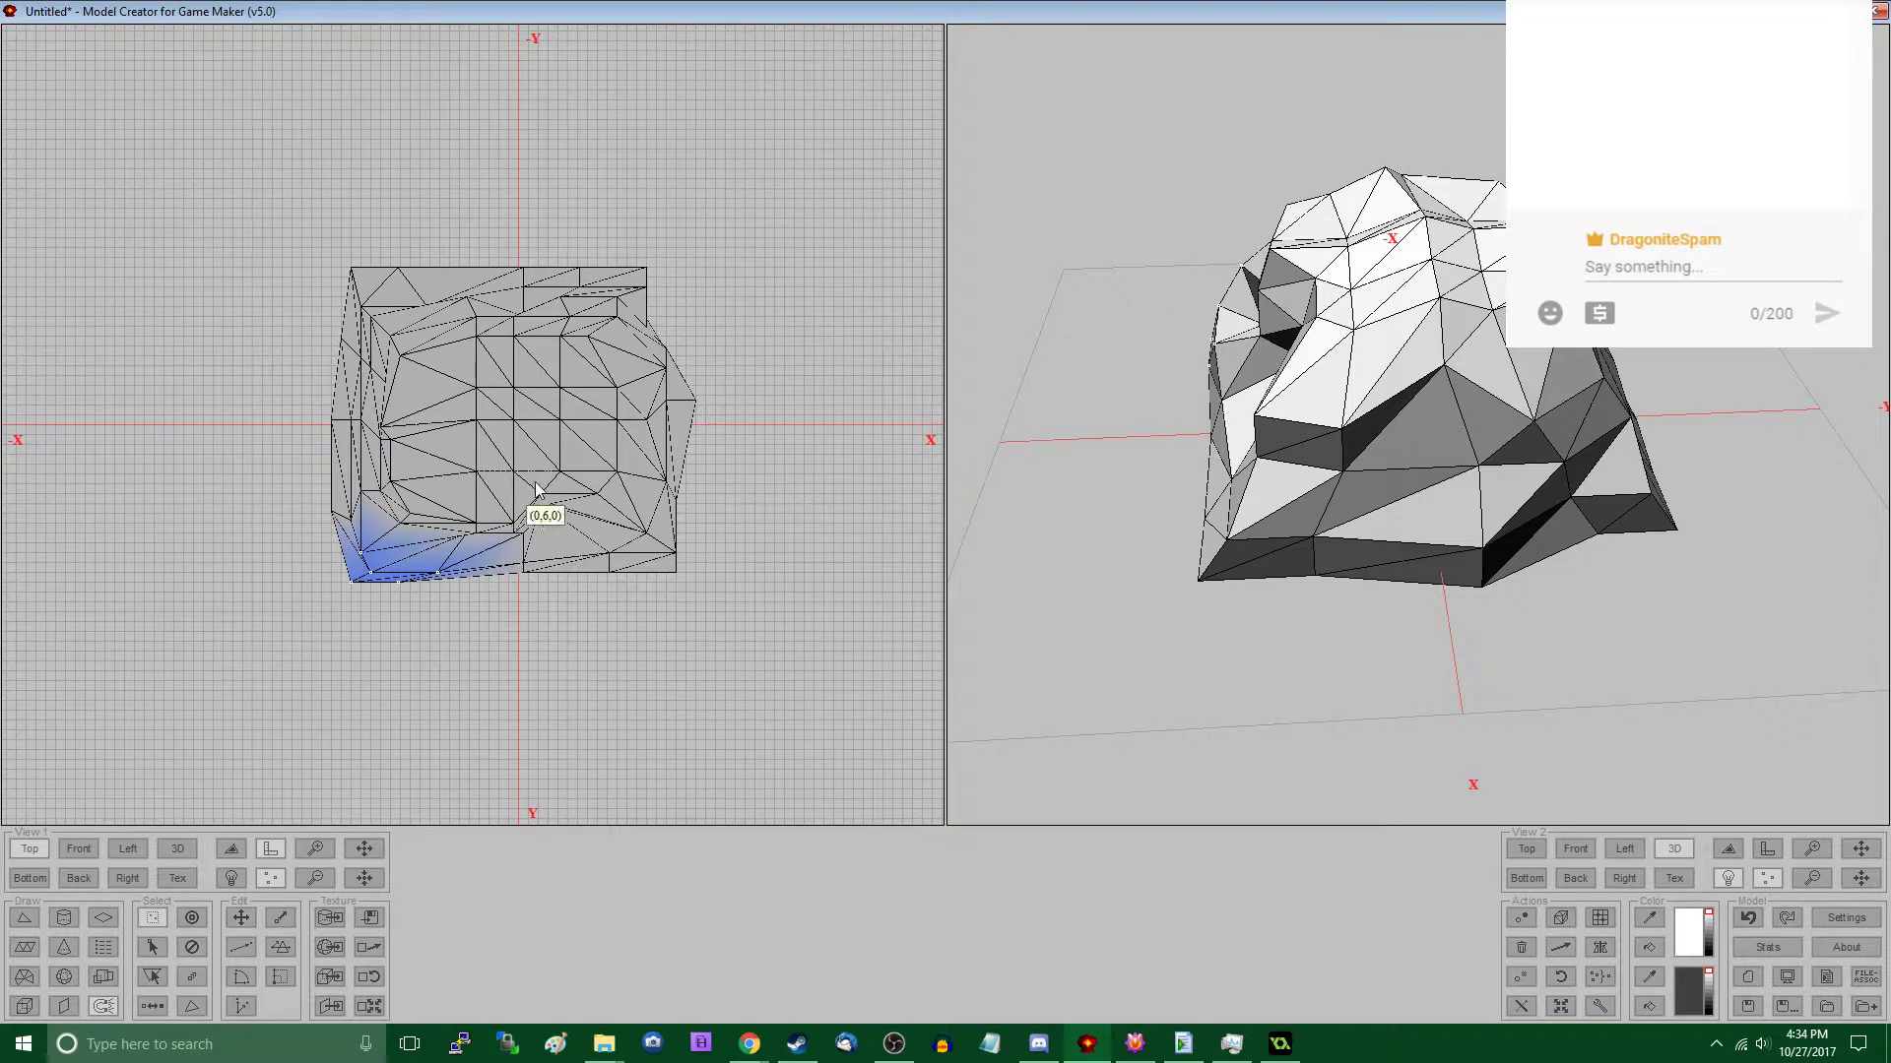
- Shift two groups of vertices in the middle of the mesh slightly toward negative X and negative Y in the Top view
{"action": "left_click_drag", "start_coordinate": [486, 390], "coordinate": [579, 483]}
{"action": "key", "text": "m"}
{"action": "left_click_drag", "start_coordinate": [578, 482], "coordinate": [569, 479]}
{"action": "key", "text": "s"}
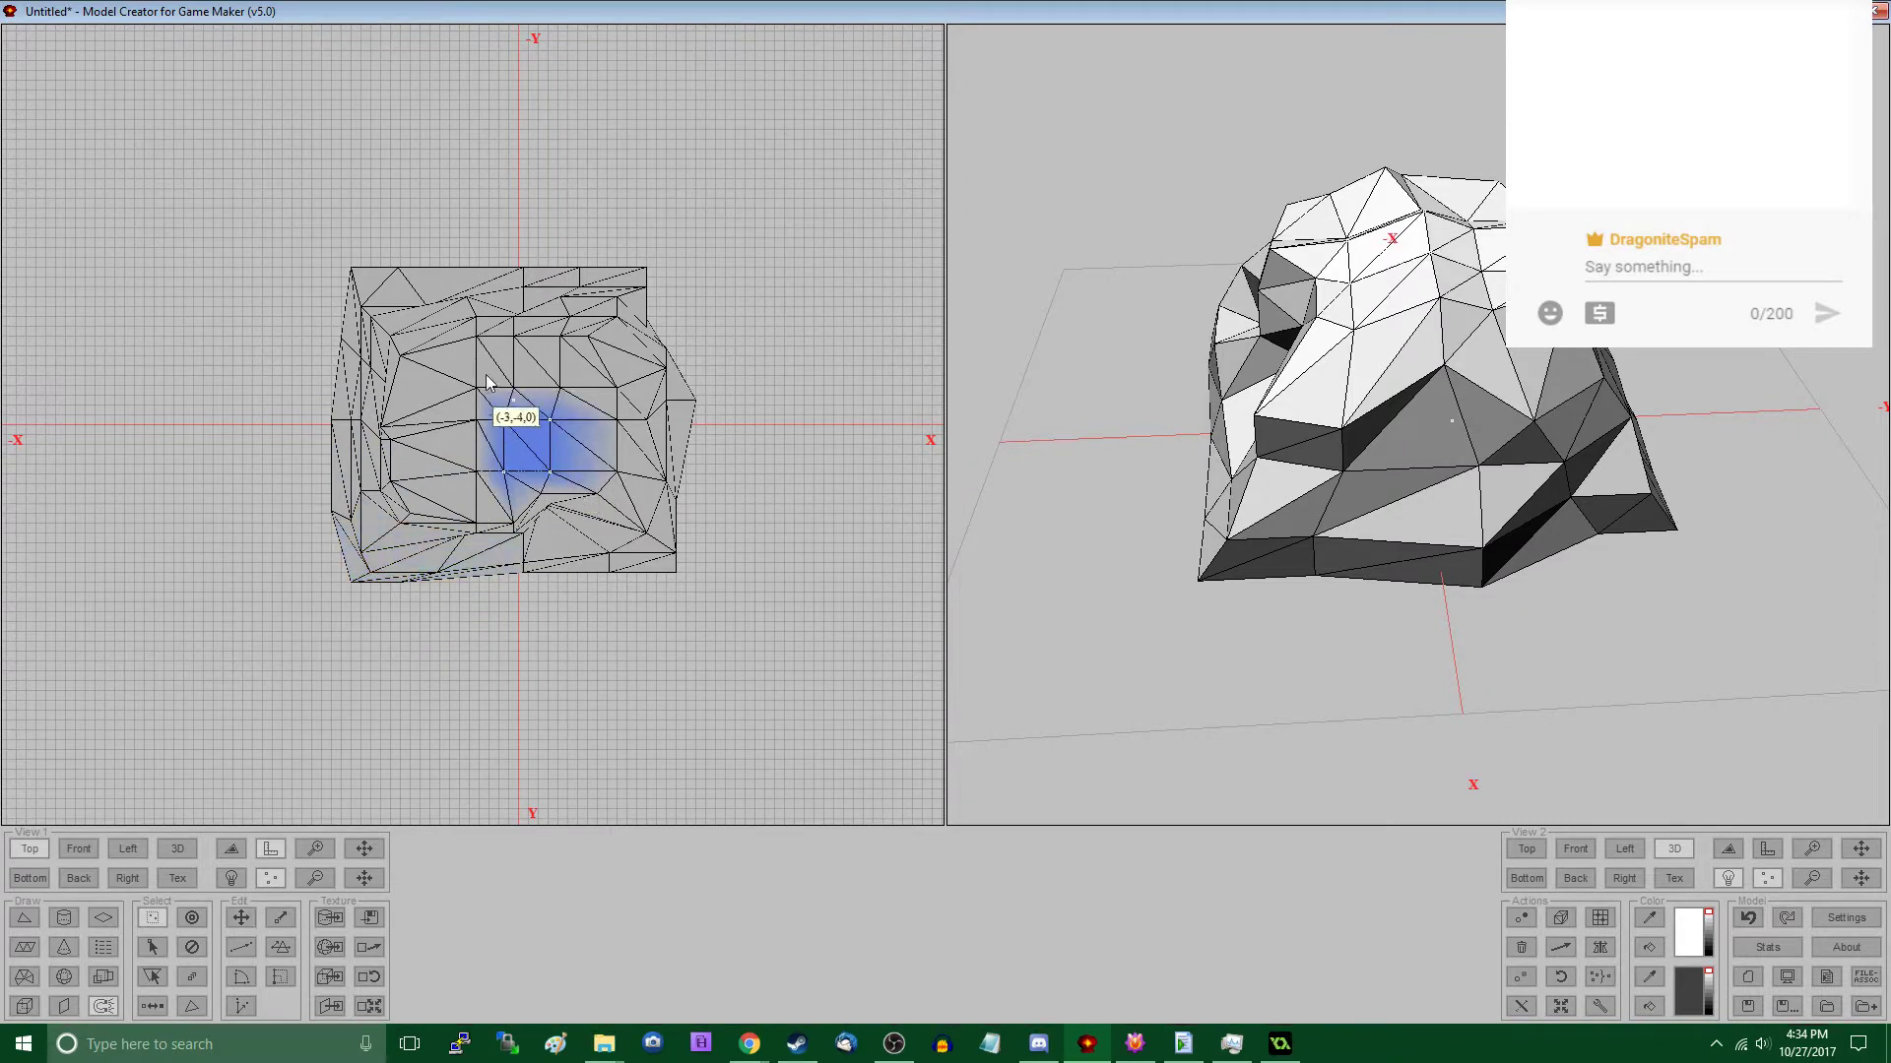
{"action": "left_click_drag", "start_coordinate": [472, 362], "coordinate": [601, 436]}
{"action": "key", "text": "m"}
{"action": "left_click_drag", "start_coordinate": [563, 433], "coordinate": [554, 423]}
{"action": "key", "text": "s"}
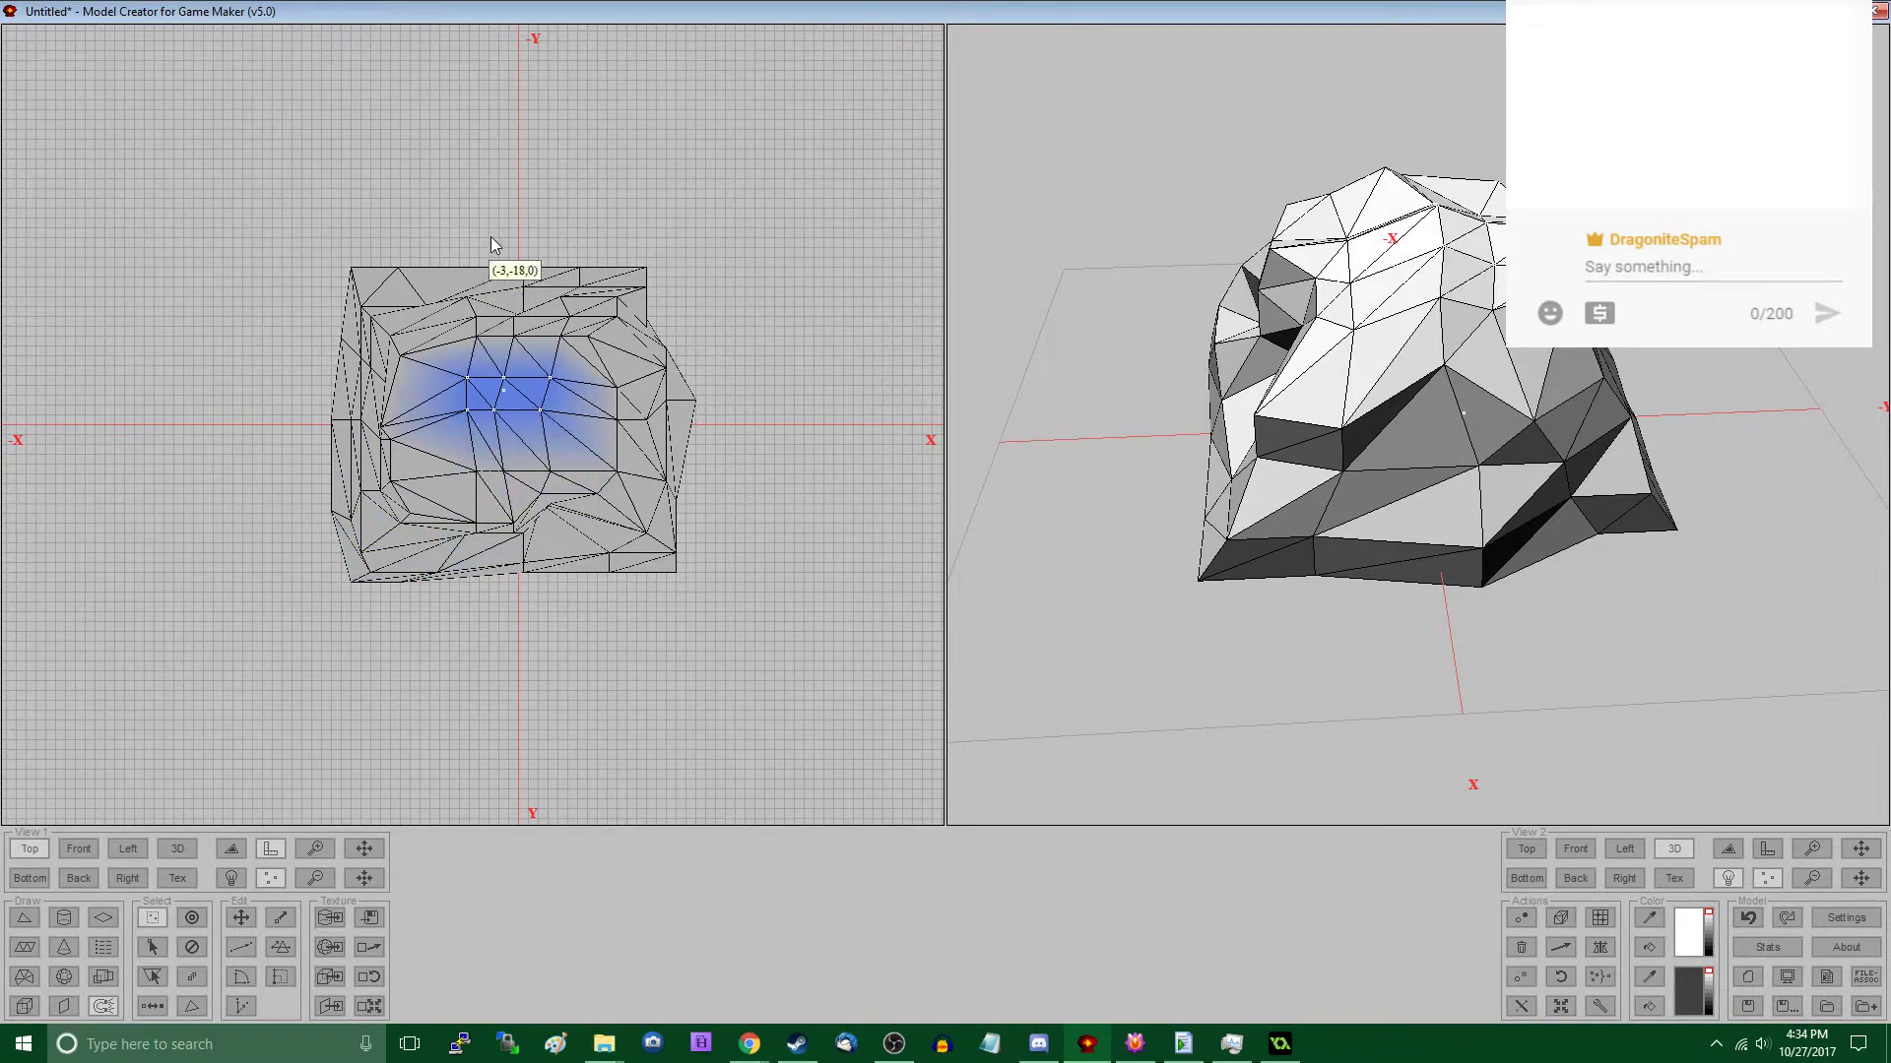
- Move vertex groups along the middle and negative-X part of the negative-Y side outward in the Top view
{"action": "left_click_drag", "start_coordinate": [489, 242], "coordinate": [563, 364]}
{"action": "key", "text": "m"}
{"action": "key", "text": "s"}
{"action": "left_click_drag", "start_coordinate": [398, 243], "coordinate": [481, 360]}
{"action": "key", "text": "m"}
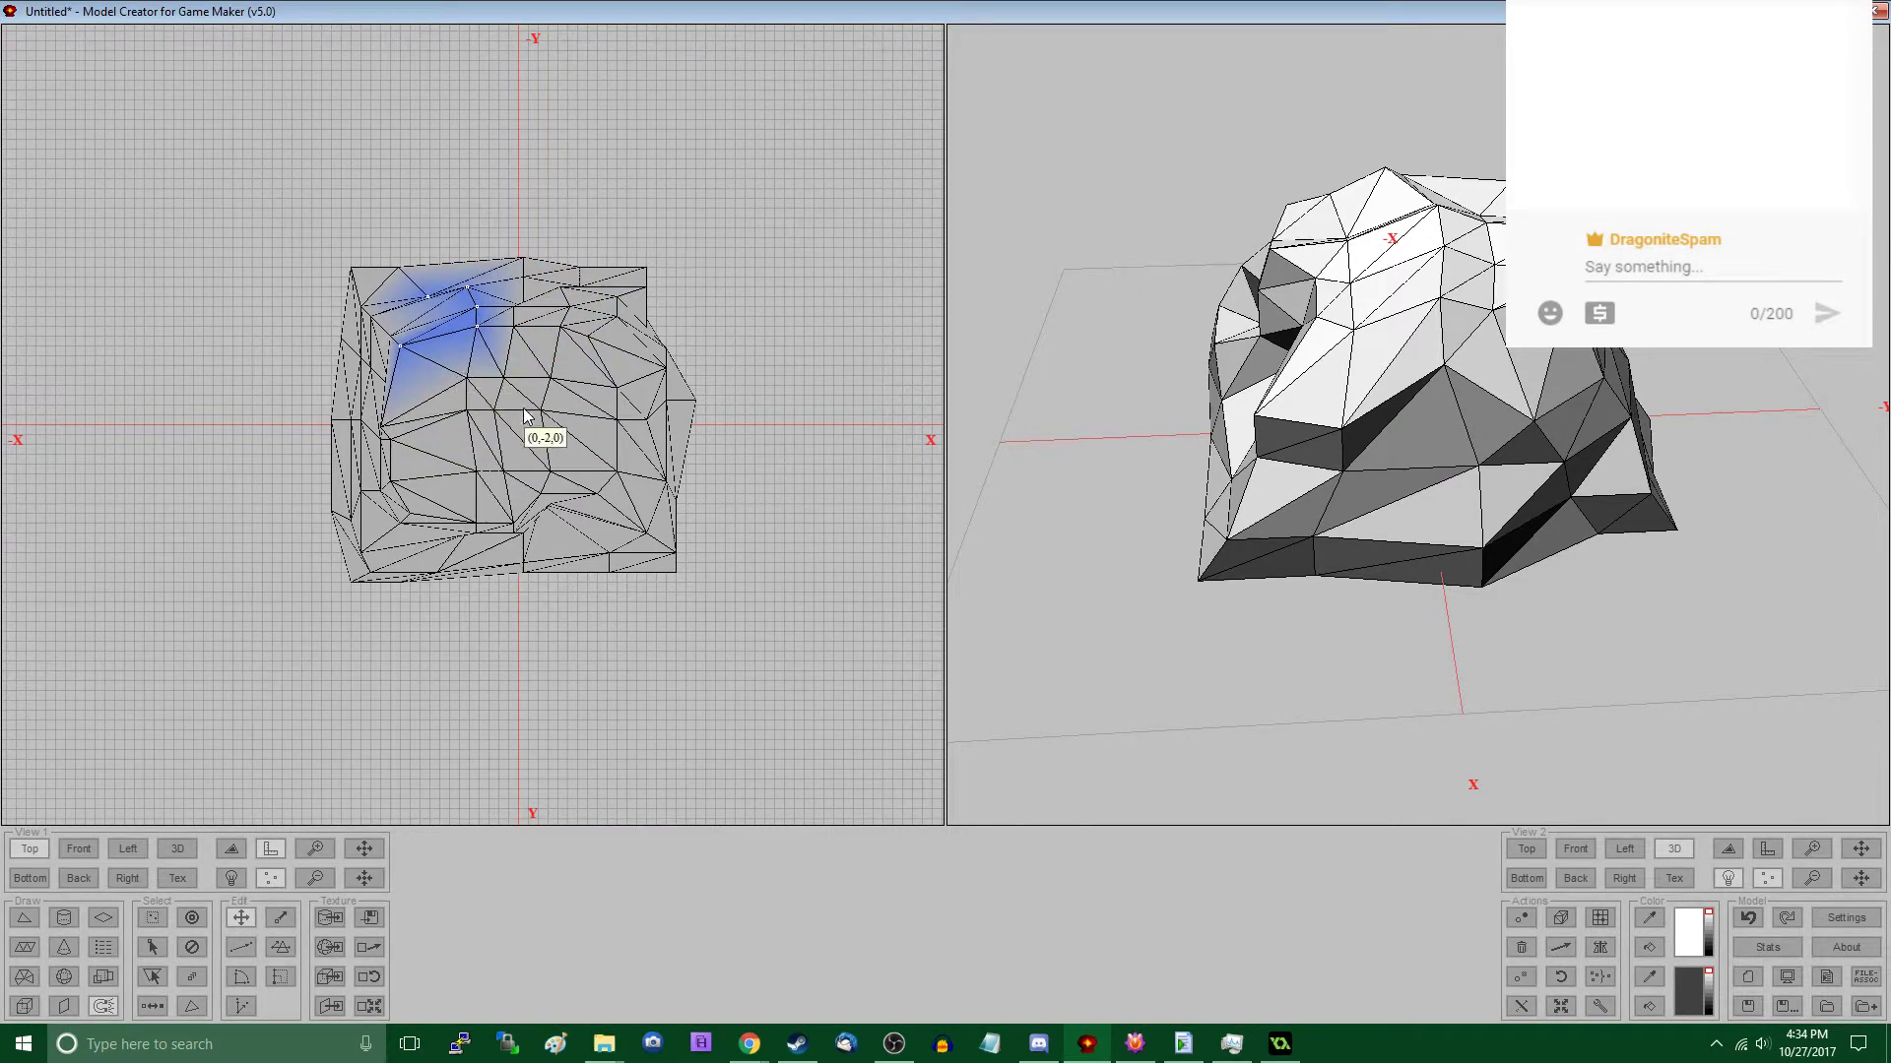
{"action": "key", "text": "s"}
- Reshape the positive-X side in the Top view by shifting the vertices near its negative-Y corner, mid-side and positive-Y end
{"action": "left_click_drag", "start_coordinate": [620, 254], "coordinate": [663, 384]}
{"action": "key", "text": "m"}
{"action": "key", "text": "s"}
{"action": "left_click_drag", "start_coordinate": [615, 320], "coordinate": [697, 406]}
{"action": "key", "text": "m"}
{"action": "middle_click_drag", "start_coordinate": [1399, 458], "coordinate": [1240, 557]}
{"action": "key", "text": "m"}
{"action": "left_click_drag", "start_coordinate": [598, 444], "coordinate": [721, 523]}
{"action": "key", "text": "s"}
- Move the negative-X mid-side vertices outward, shift the negative-X, negative-Y corner, and bulge the centre of the negative-Y side in the Top view
{"action": "left_click_drag", "start_coordinate": [299, 404], "coordinate": [416, 469]}
{"action": "key", "text": "m"}
{"action": "key", "text": "s"}
{"action": "left_click_drag", "start_coordinate": [331, 241], "coordinate": [455, 330]}
{"action": "key", "text": "m"}
{"action": "key", "text": "s"}
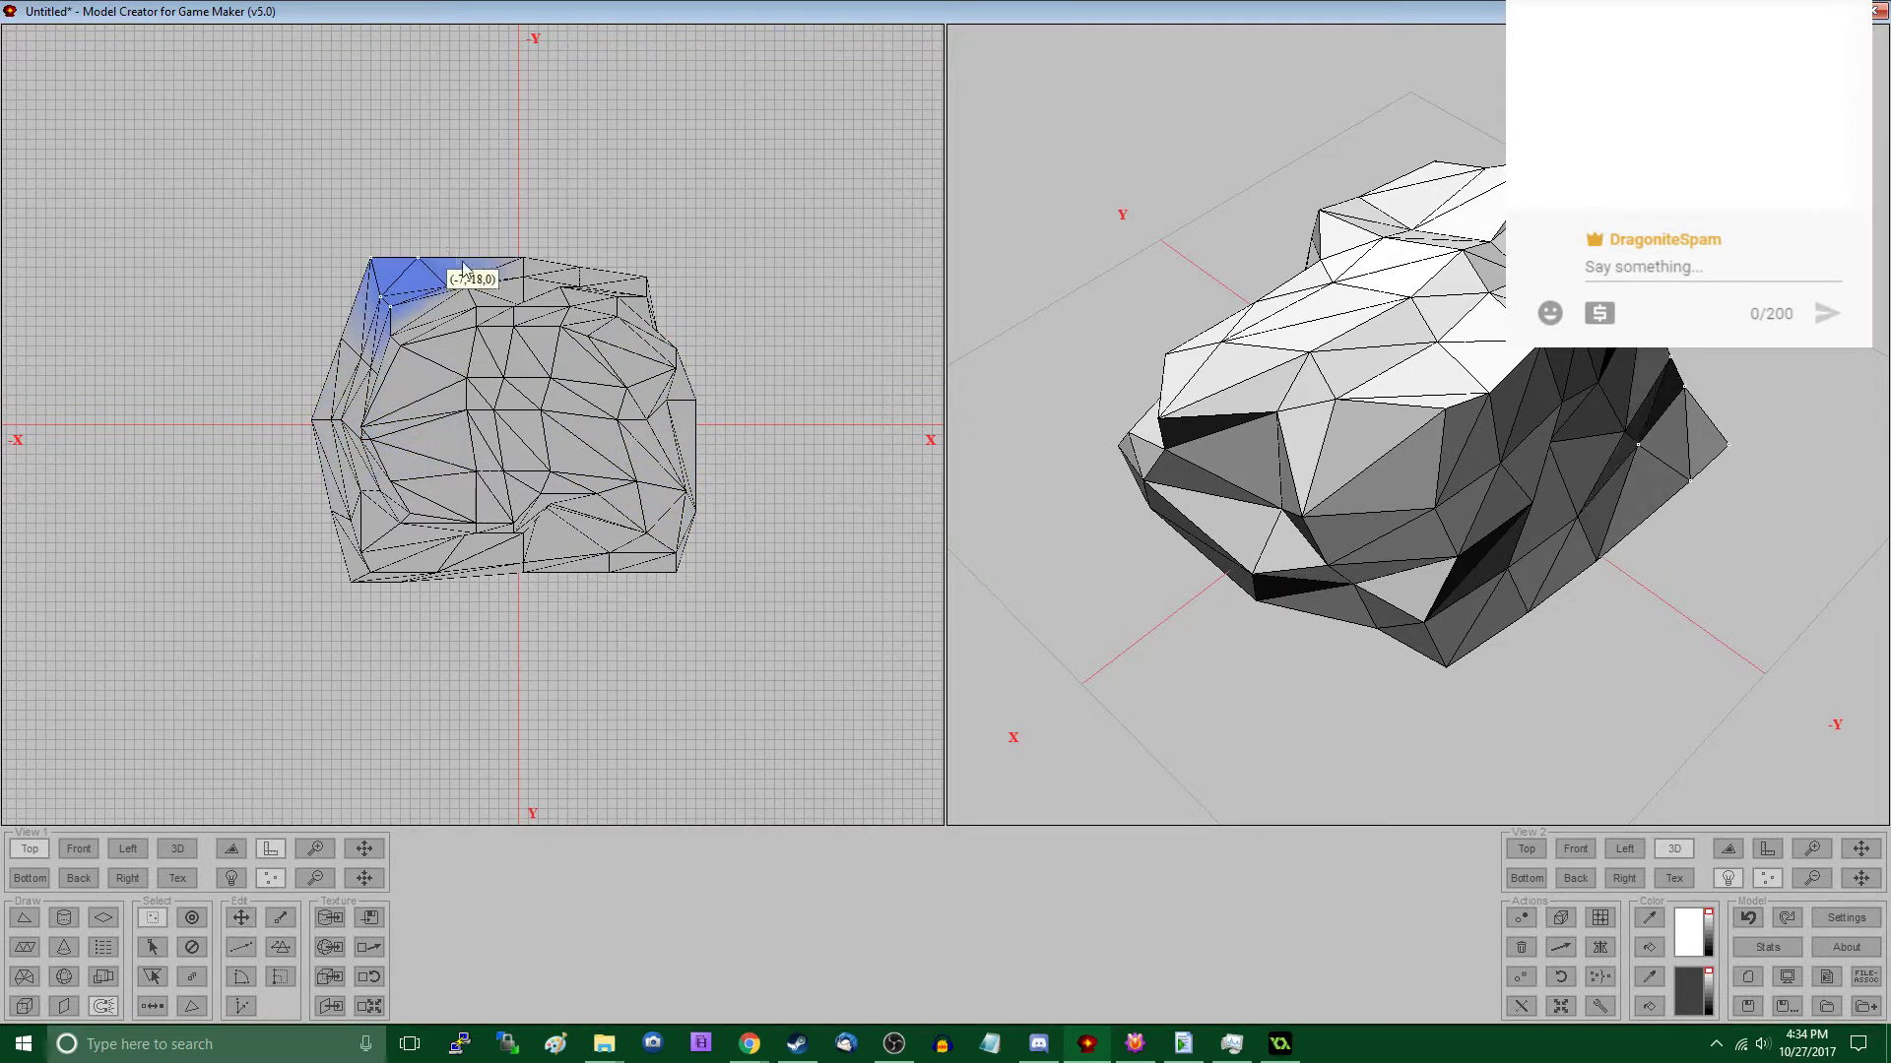
{"action": "key", "text": "m"}
{"action": "left_click_drag", "start_coordinate": [445, 247], "coordinate": [538, 380]}
{"action": "key", "text": "s"}
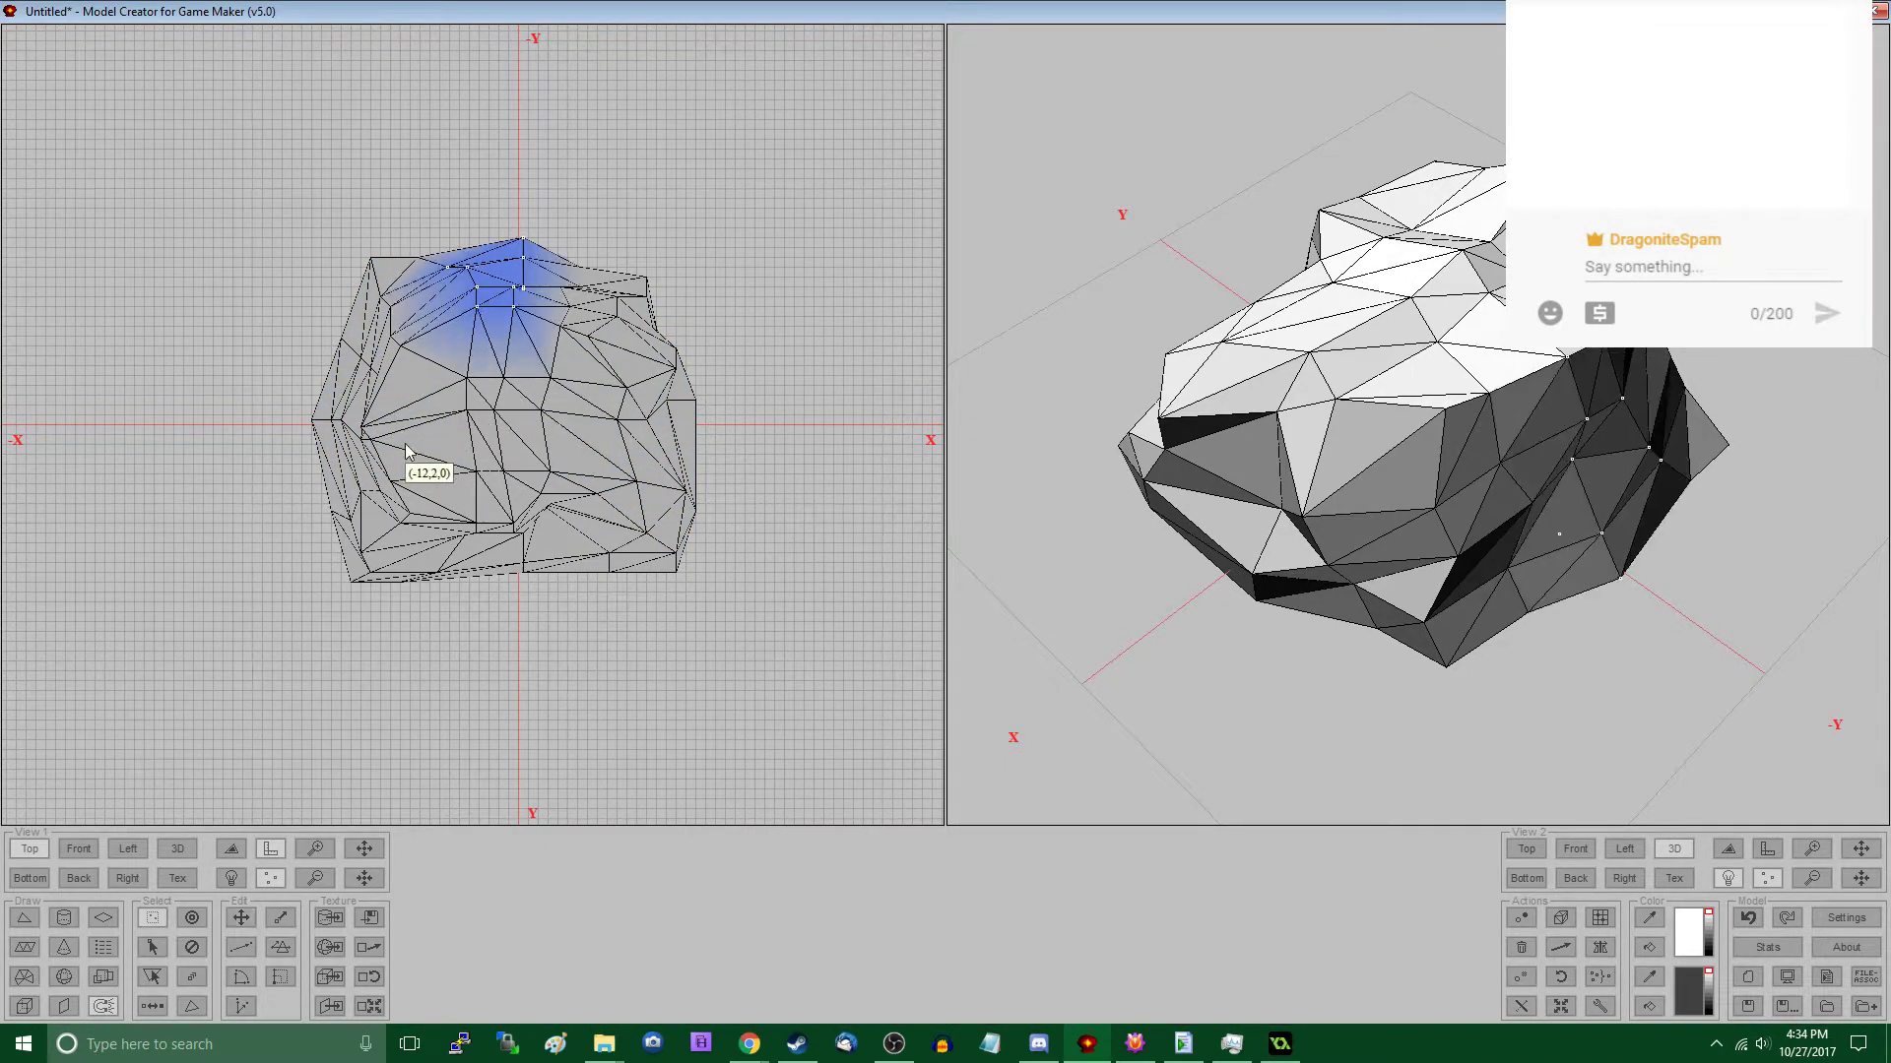
{"action": "left_click_drag", "start_coordinate": [1256, 479], "coordinate": [1611, 781]}
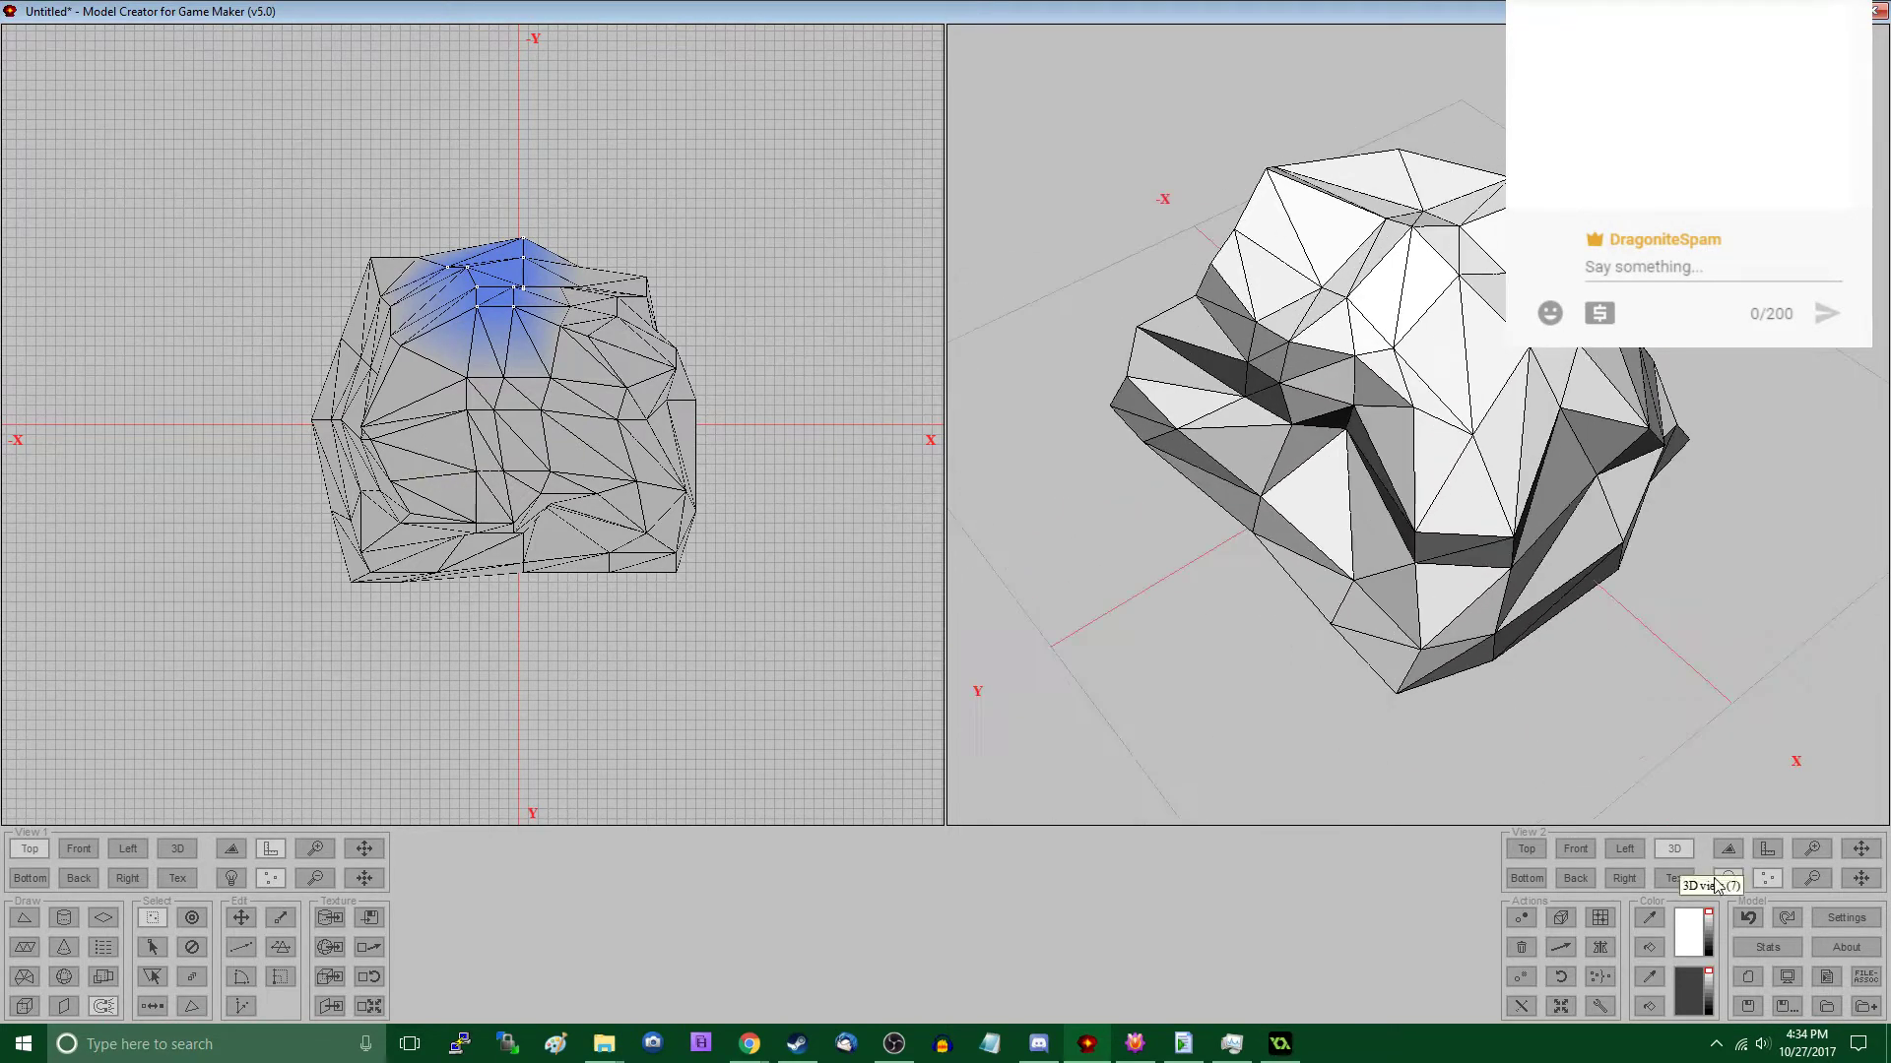
{"action": "left_click", "coordinate": [1729, 878]}
{"action": "left_click_drag", "start_coordinate": [1576, 679], "coordinate": [1624, 771]}
{"action": "left_click", "coordinate": [1730, 878]}
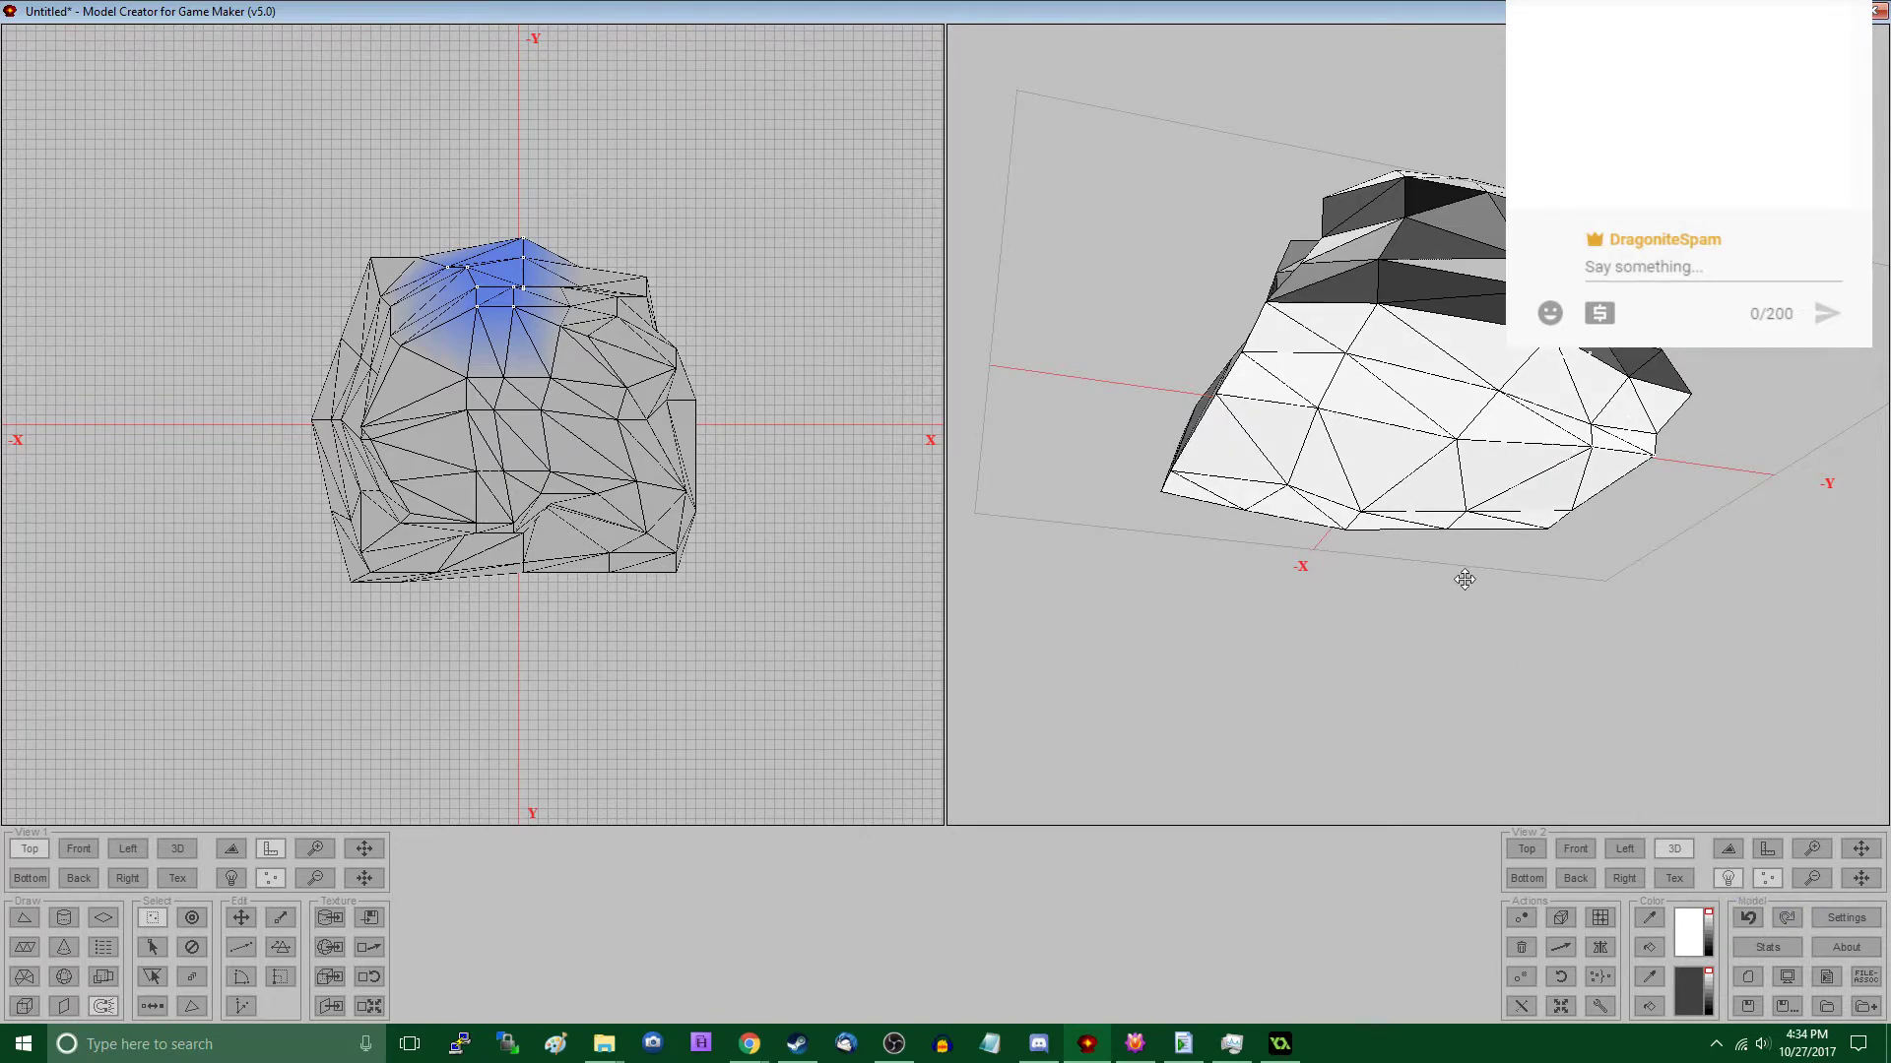
{"action": "mouse_move", "coordinate": [1464, 578]}
{"action": "left_mouse_down"}
{"action": "mouse_move", "coordinate": [1397, 641]}
{"action": "mouse_move", "coordinate": [1304, 642]}
{"action": "mouse_move", "coordinate": [1336, 588]}
{"action": "mouse_move", "coordinate": [1250, 604]}
{"action": "mouse_move", "coordinate": [1239, 590]}
{"action": "mouse_move", "coordinate": [1291, 558]}
{"action": "mouse_move", "coordinate": [1211, 573]}
{"action": "left_mouse_up"}
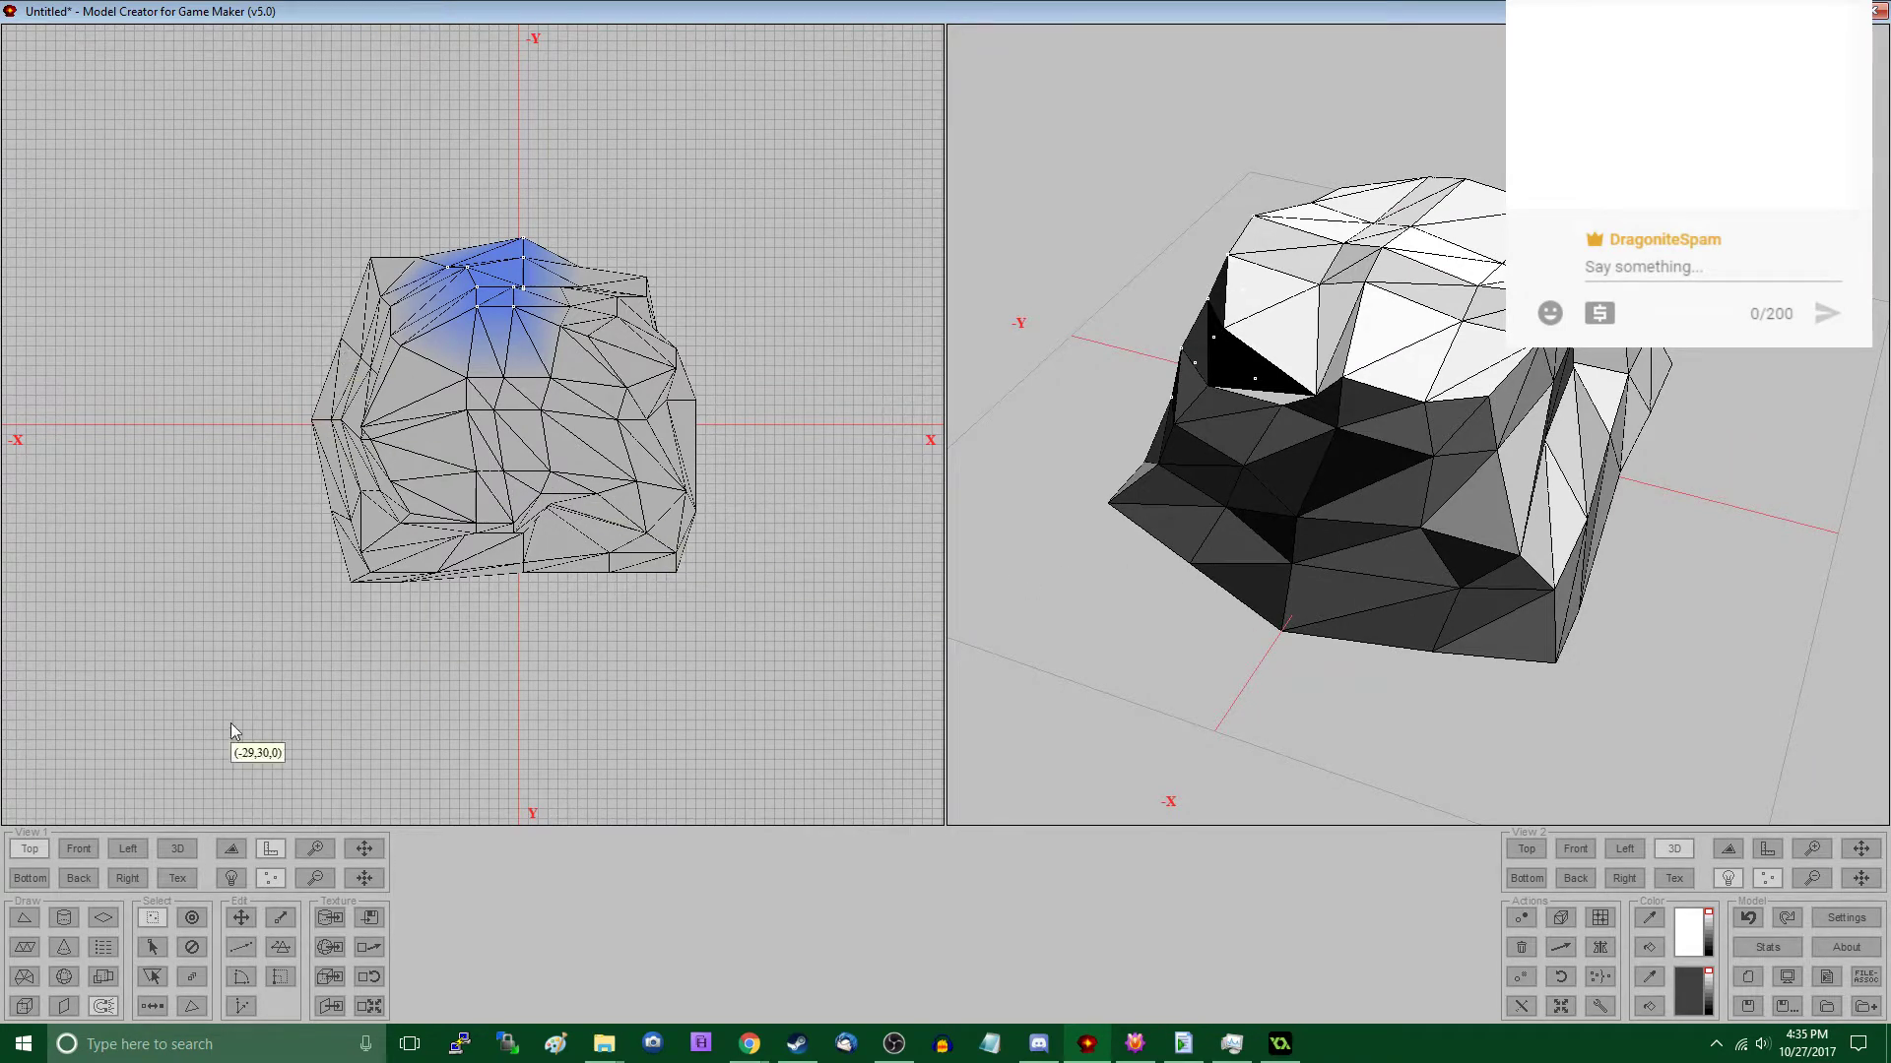
- Pull the bottom corner vertices down in the Front view and the remaining bottom-edge vertices down in the Left view
{"action": "left_click", "coordinate": [89, 845]}
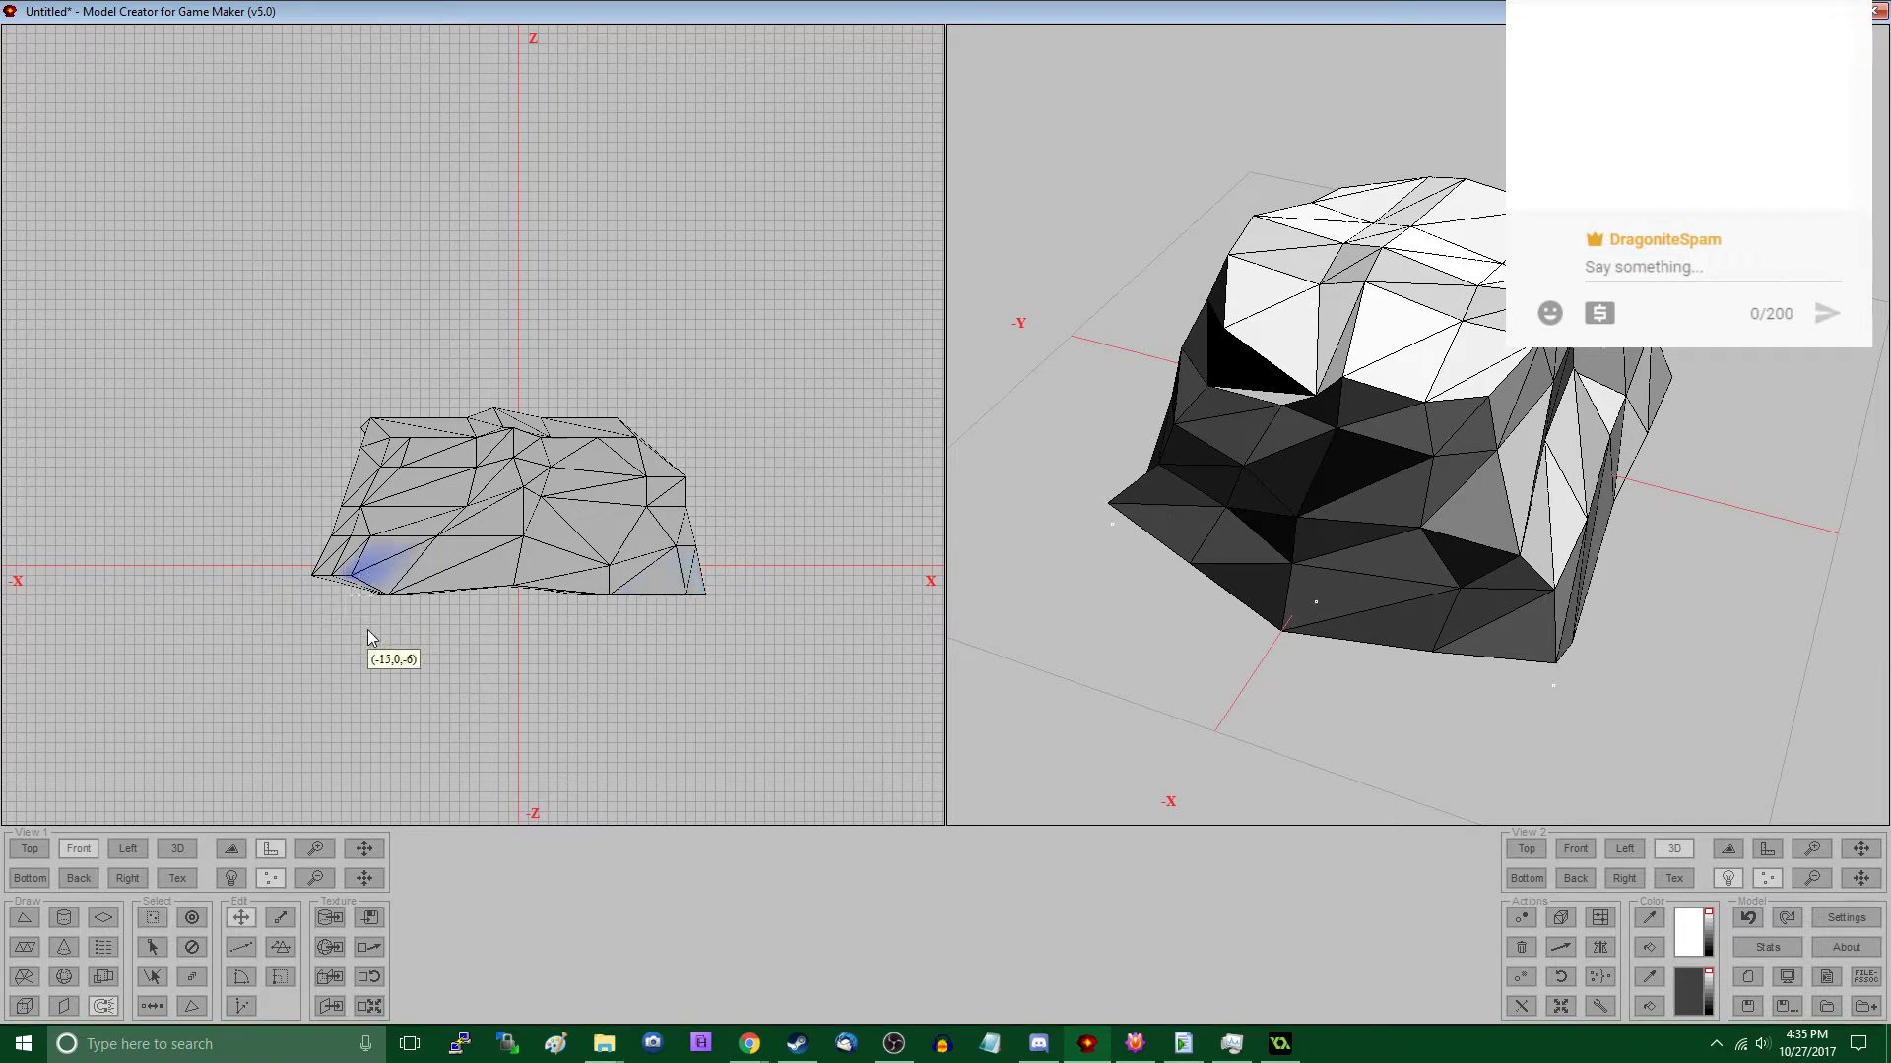
{"action": "left_click_drag", "start_coordinate": [351, 646], "coordinate": [351, 656]}
{"action": "left_click", "coordinate": [129, 848]}
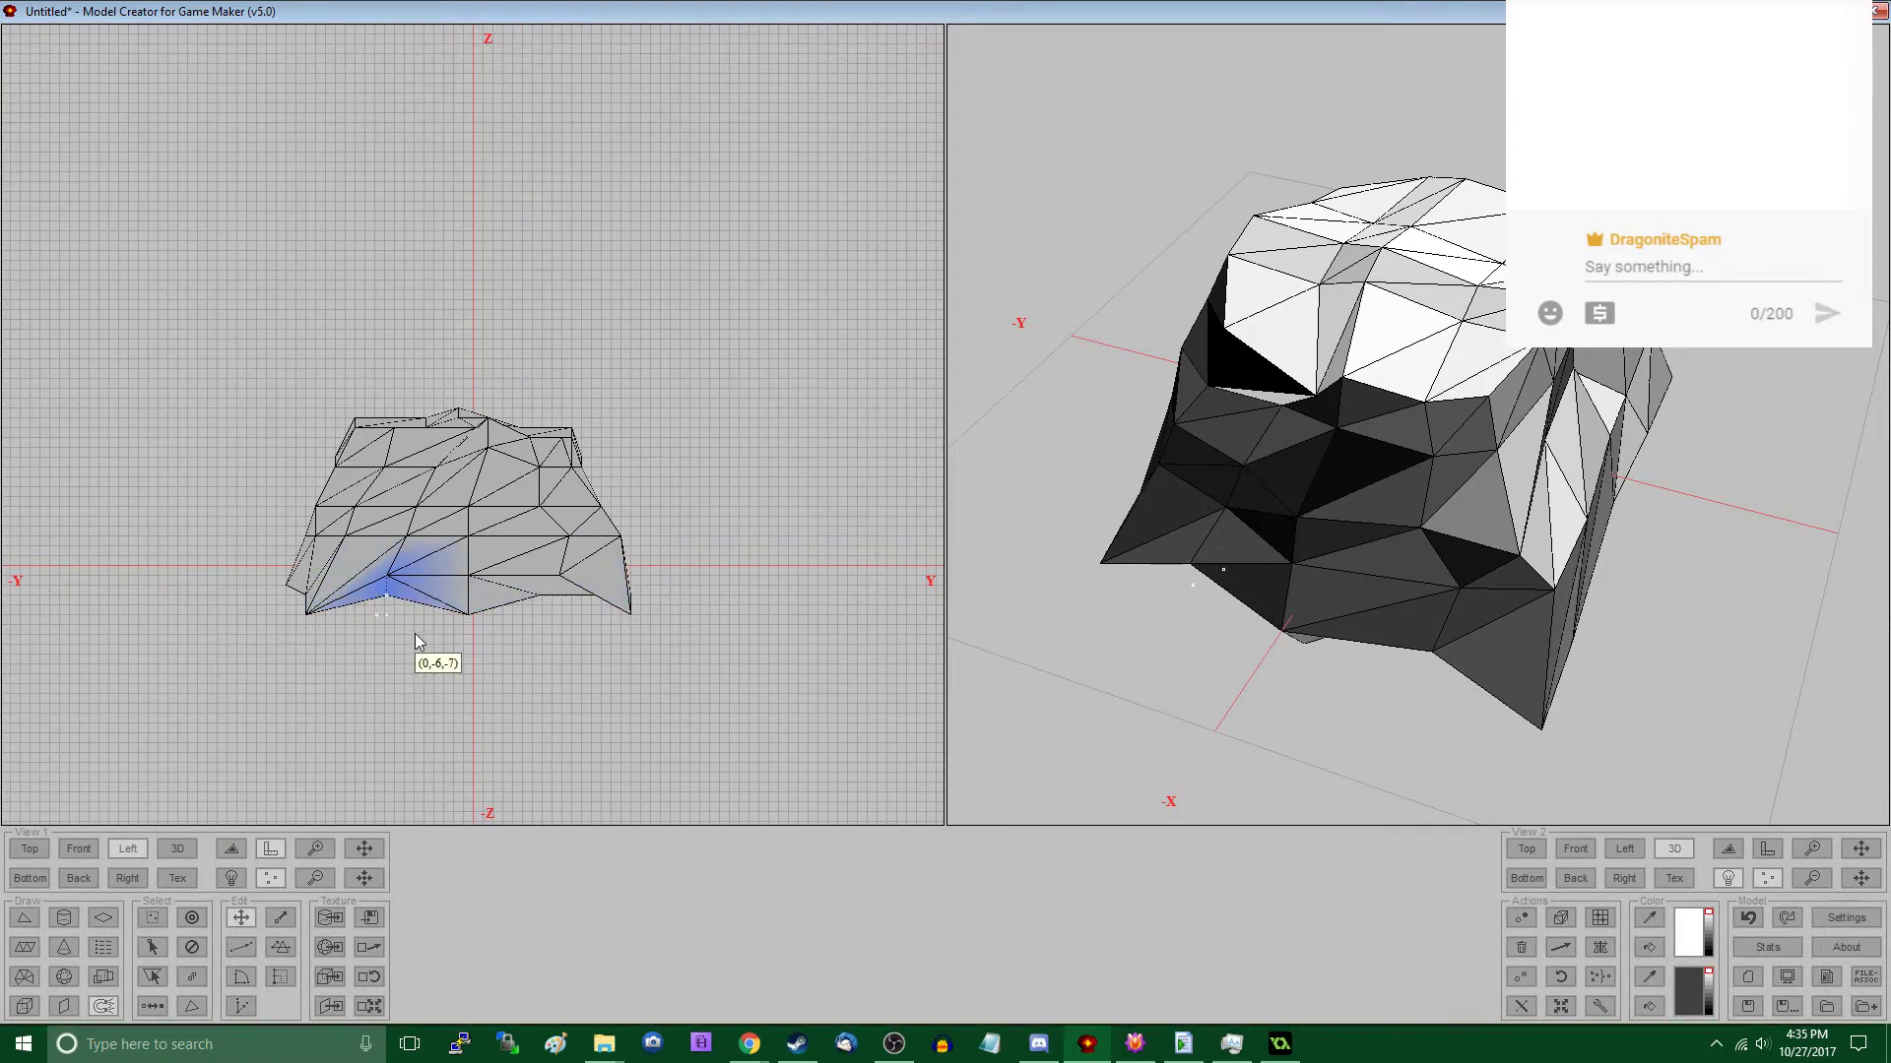
{"action": "left_click_drag", "start_coordinate": [416, 634], "coordinate": [423, 646]}
{"action": "key", "text": "s"}
{"action": "left_click_drag", "start_coordinate": [516, 556], "coordinate": [594, 640]}
{"action": "left_click_drag", "start_coordinate": [1243, 636], "coordinate": [1271, 520]}
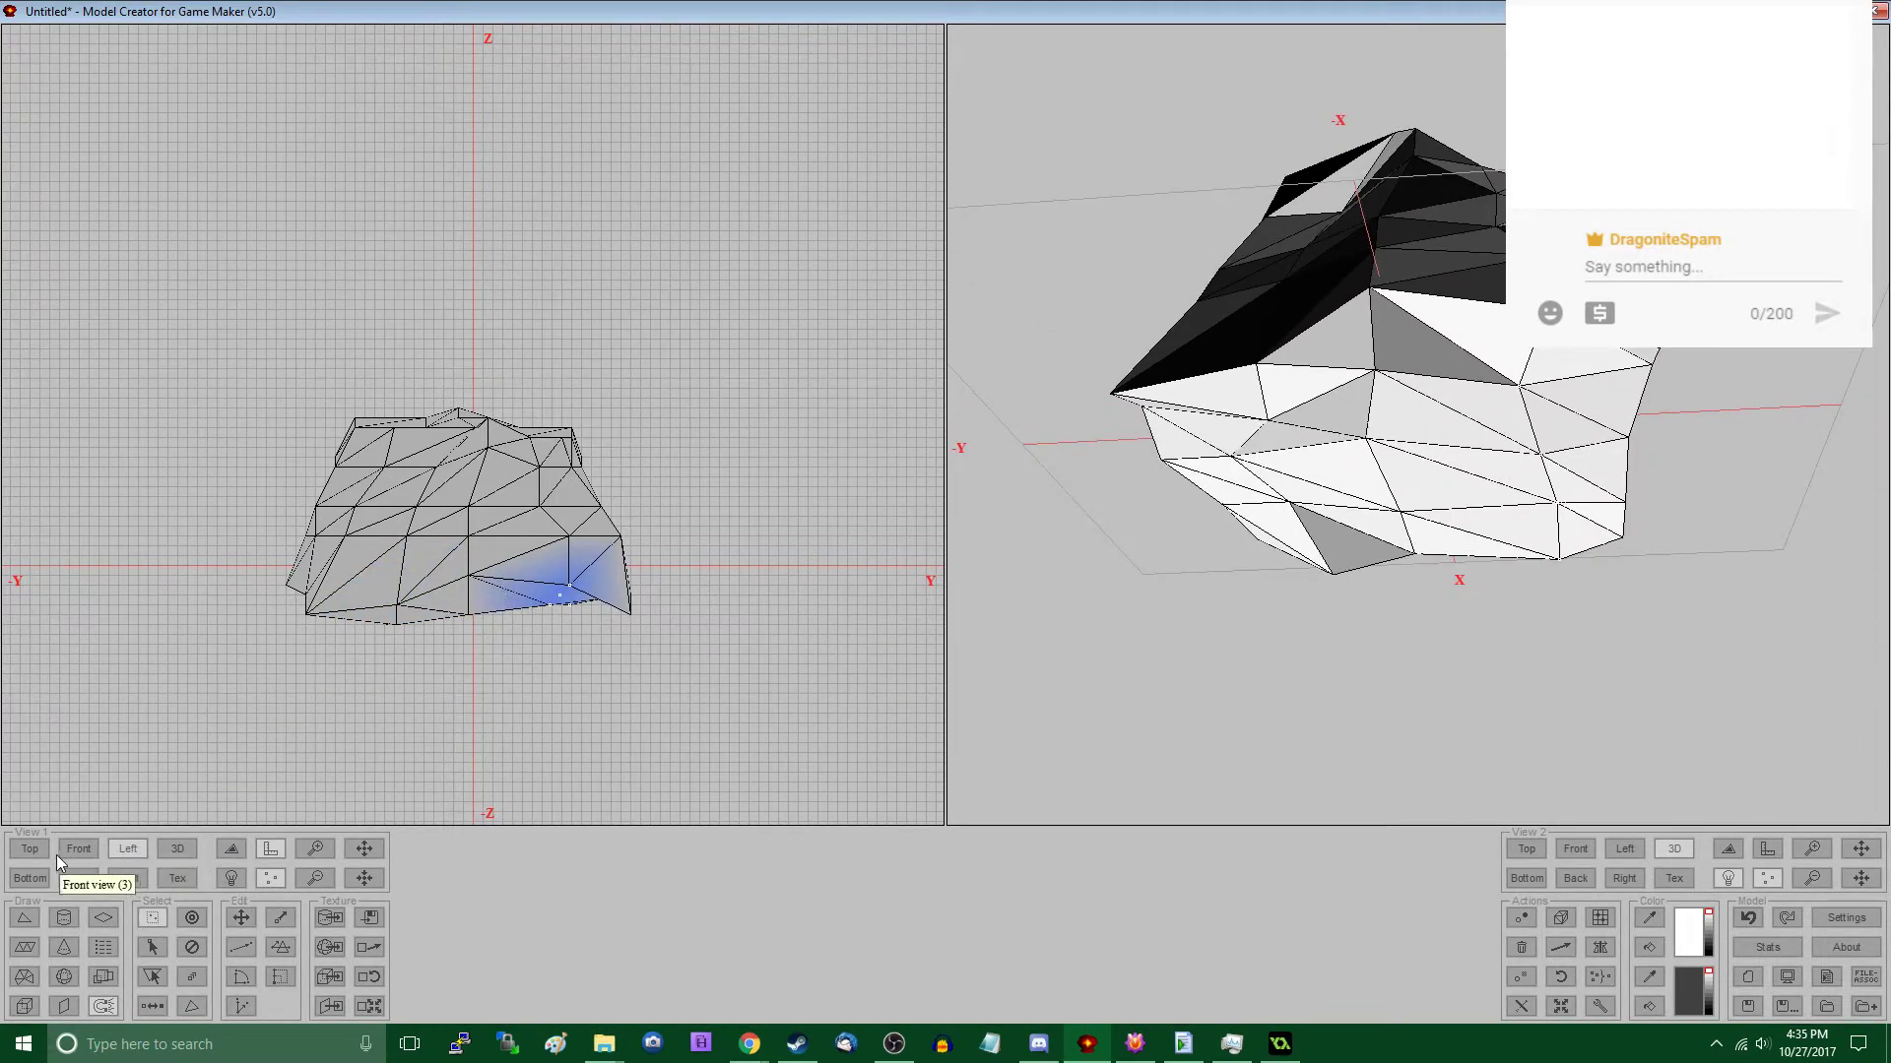
- In the Top view, move vertices along the positive-Y side outward and shift vertices in the middle of the mesh toward positive X
{"action": "left_click", "coordinate": [31, 849]}
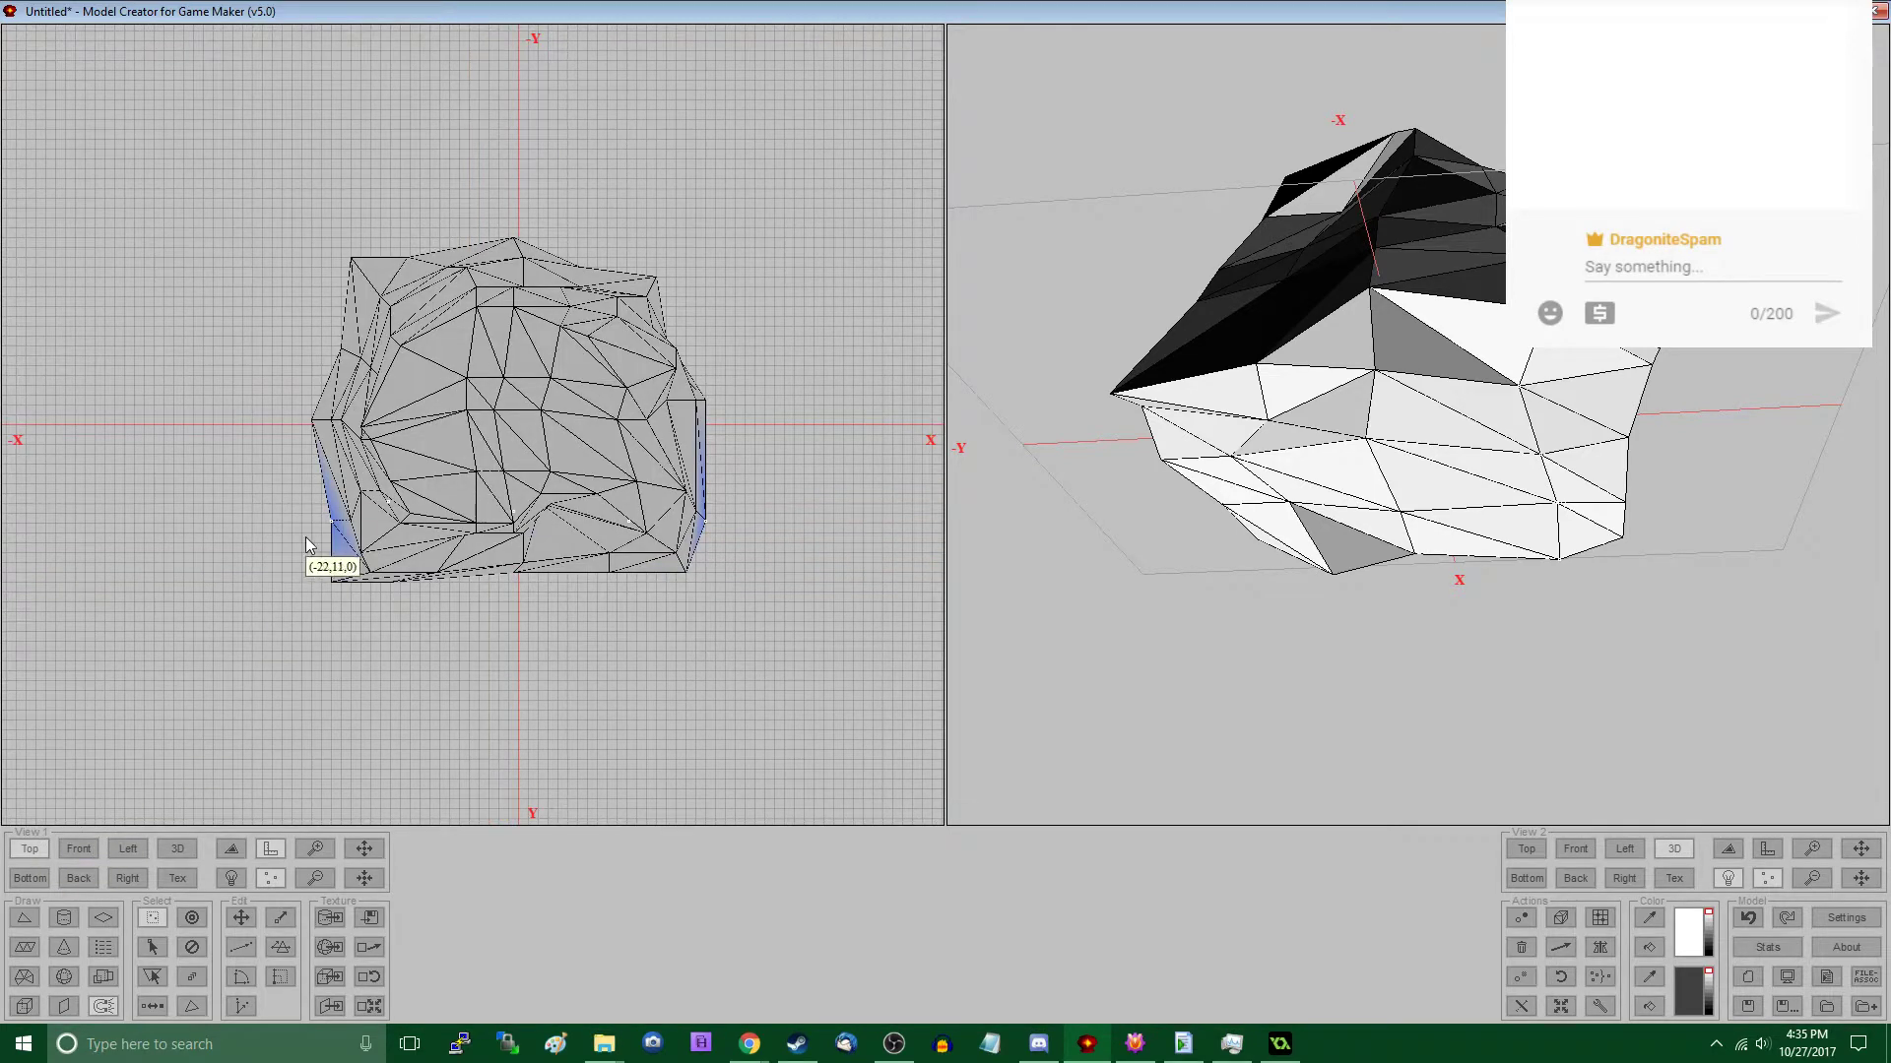
{"action": "left_click", "coordinate": [452, 612]}
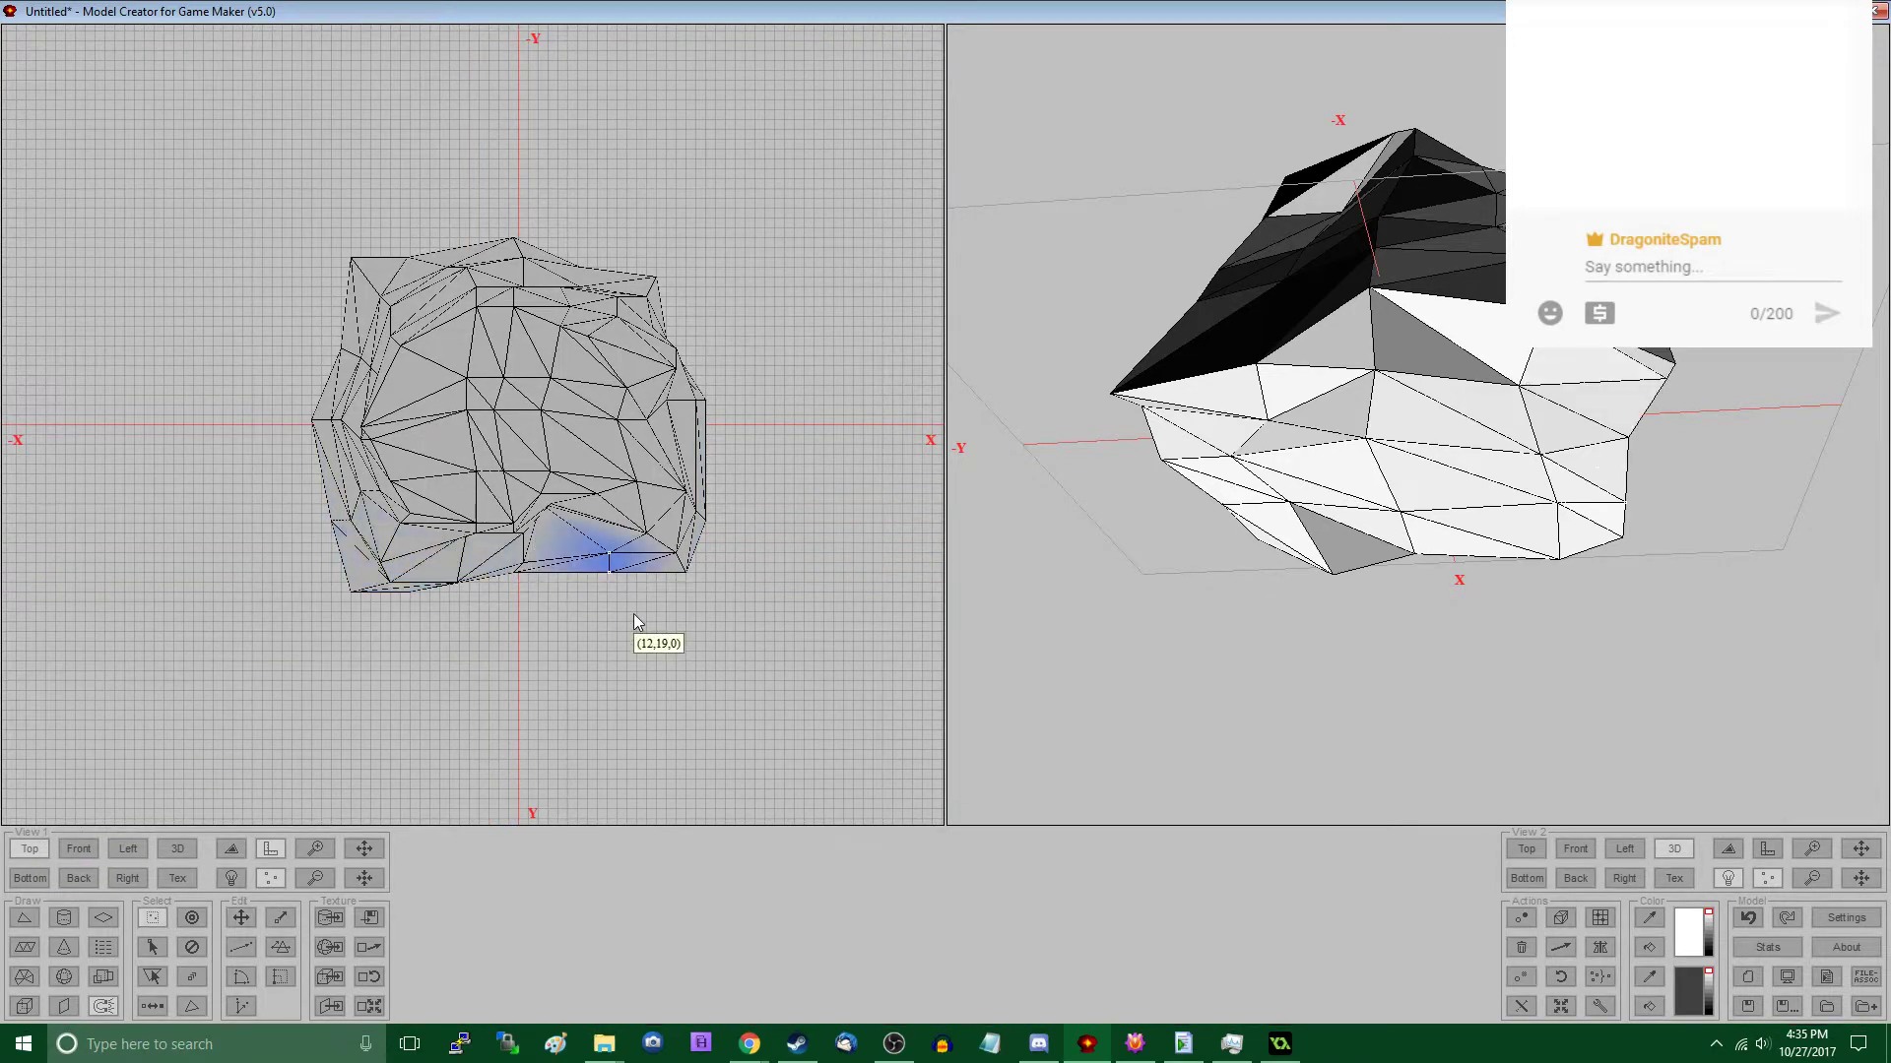
{"action": "left_click", "coordinate": [589, 589]}
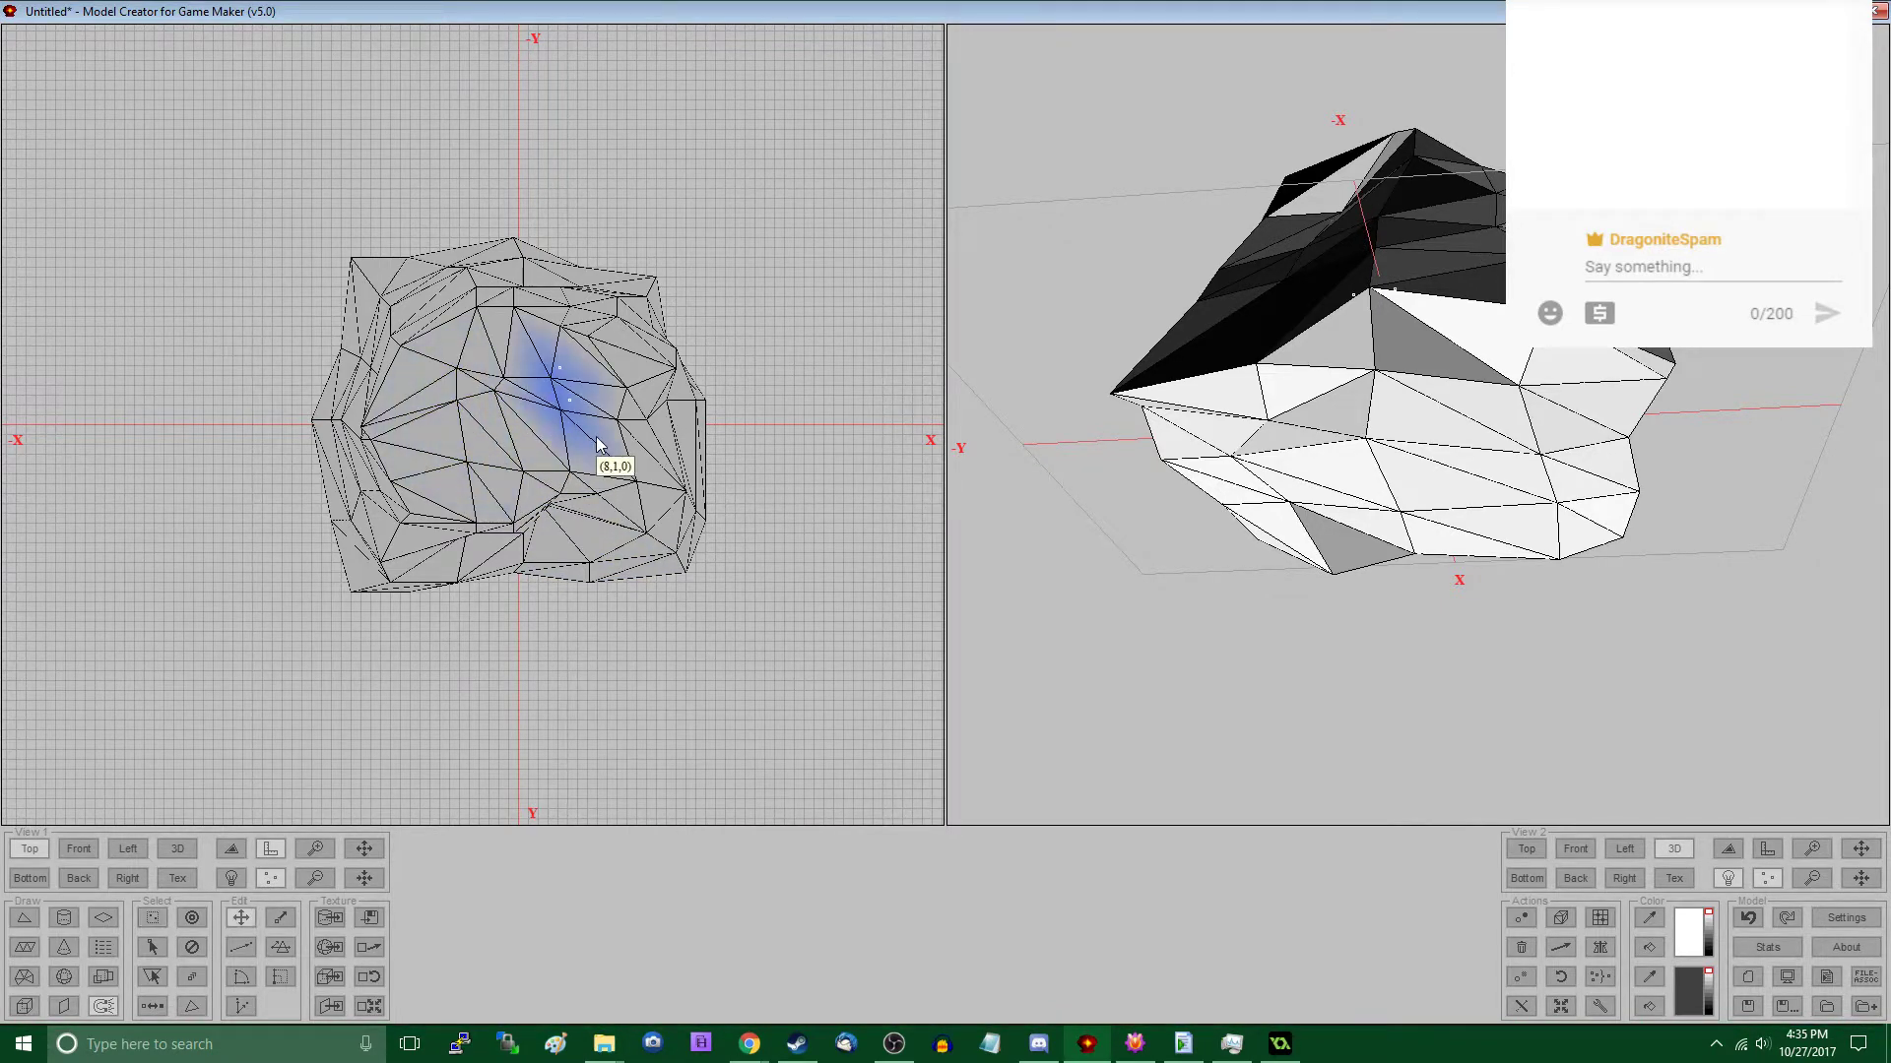
{"action": "left_click_drag", "start_coordinate": [557, 261], "coordinate": [586, 337]}
{"action": "key", "text": "s"}
- Select the whole model and enlarge it along the Z axis only, keeping the scaling centre at 0, 0, 0
{"action": "middle_click_drag", "start_coordinate": [1310, 460], "coordinate": [1674, 552]}
{"action": "middle_click_drag", "start_coordinate": [1303, 537], "coordinate": [1421, 580]}
{"action": "left_click", "coordinate": [95, 855]}
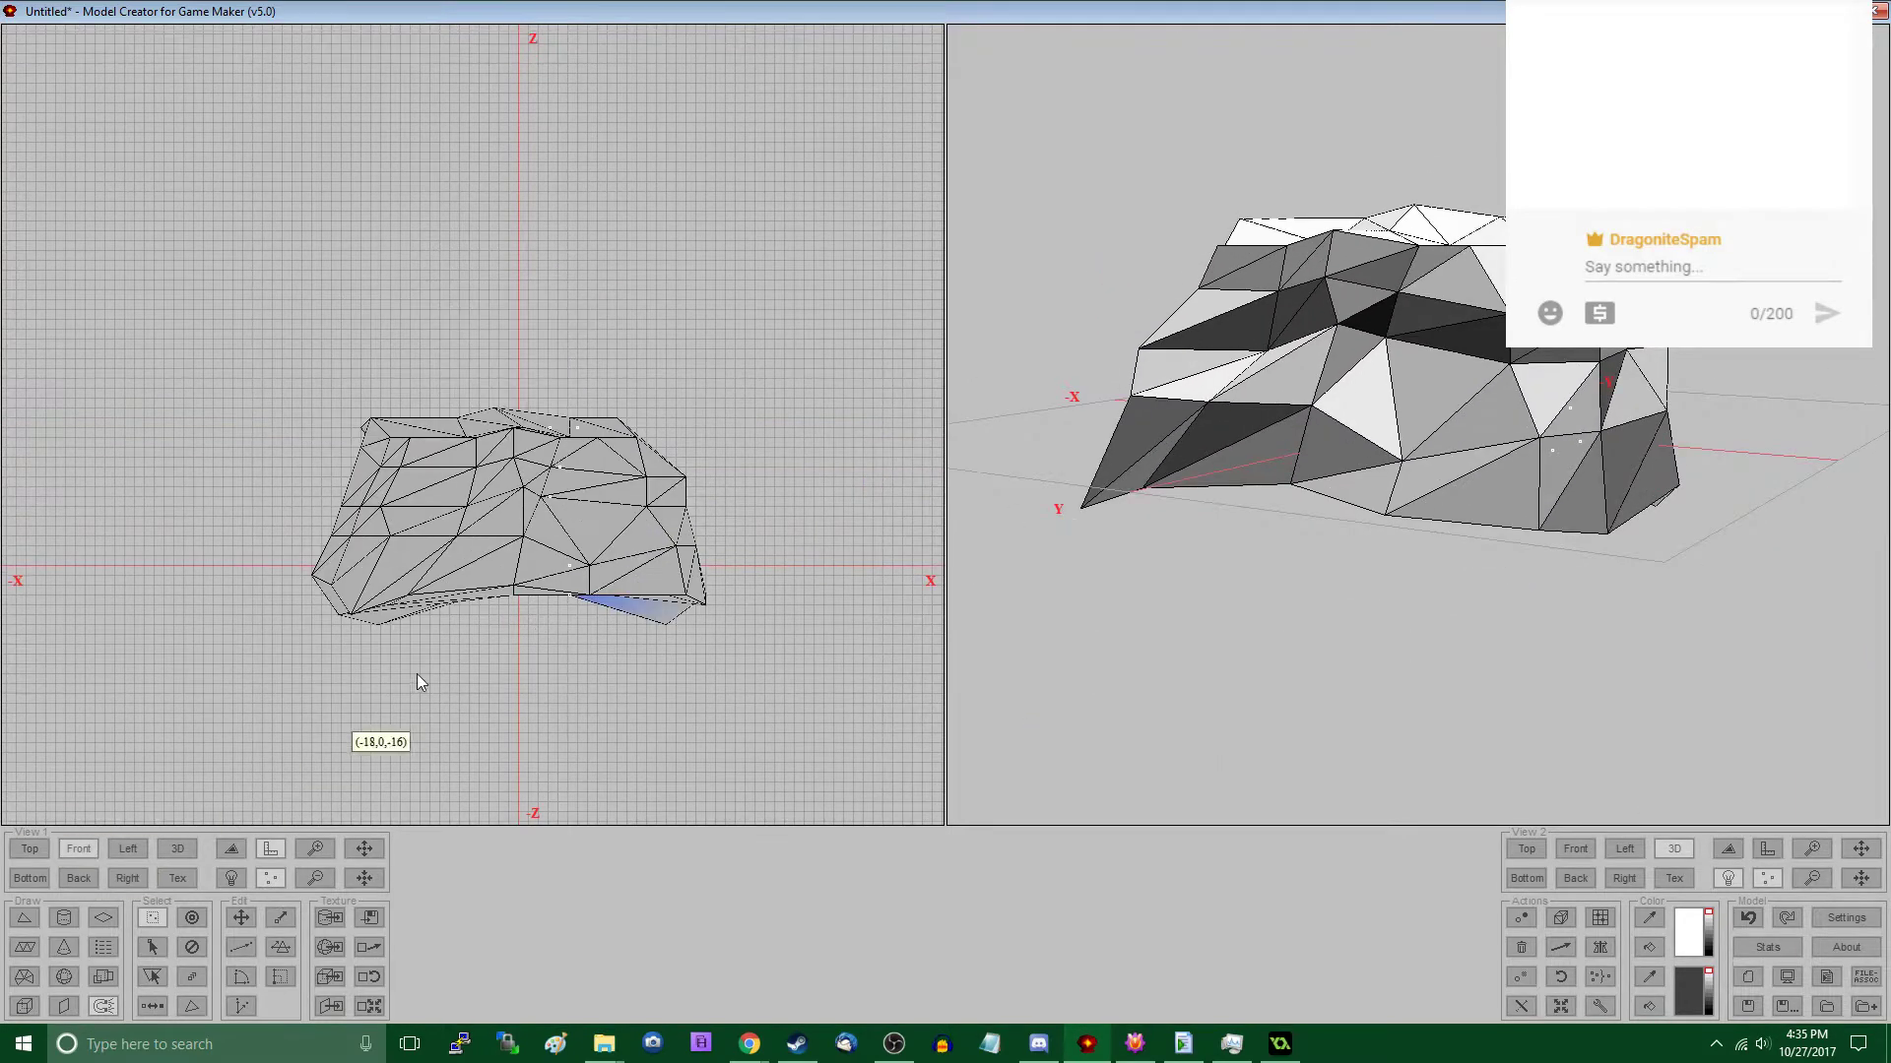
{"action": "key", "text": "ctrl+a"}
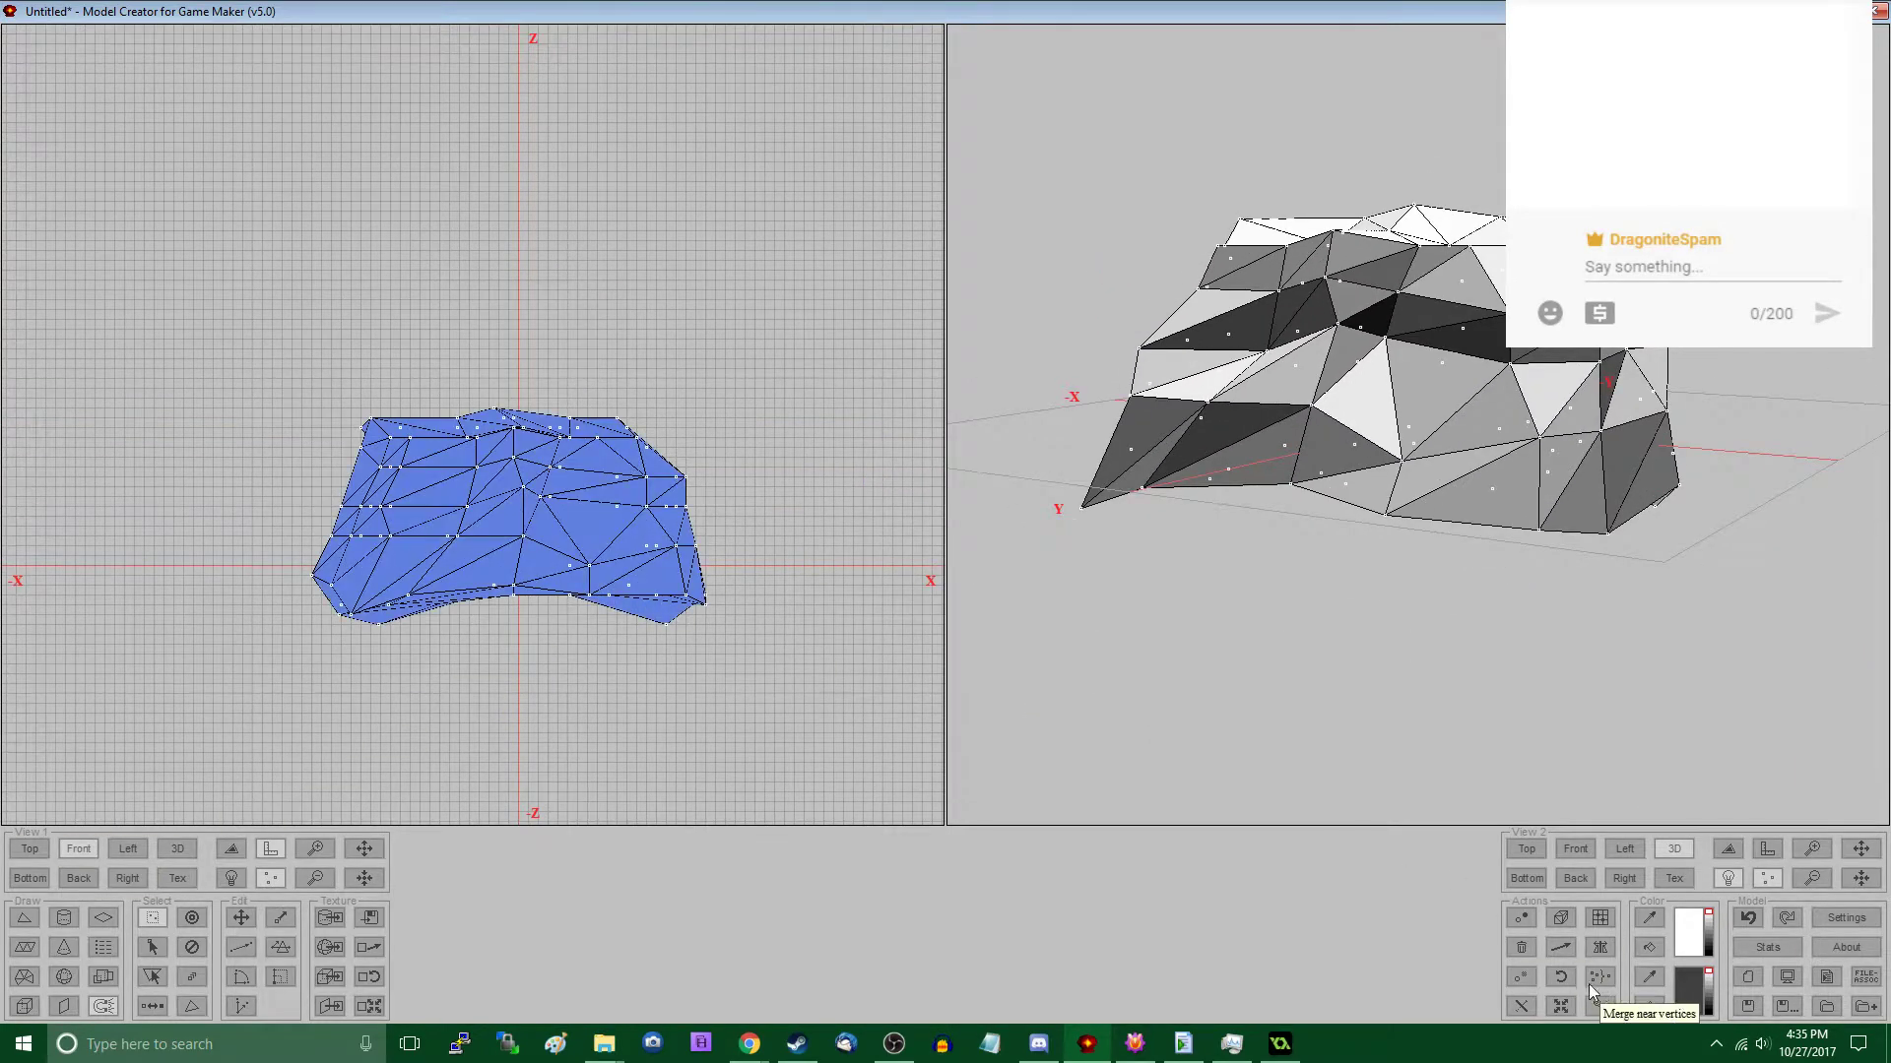
{"action": "left_click", "coordinate": [1561, 1005]}
{"action": "left_click", "coordinate": [924, 503]}
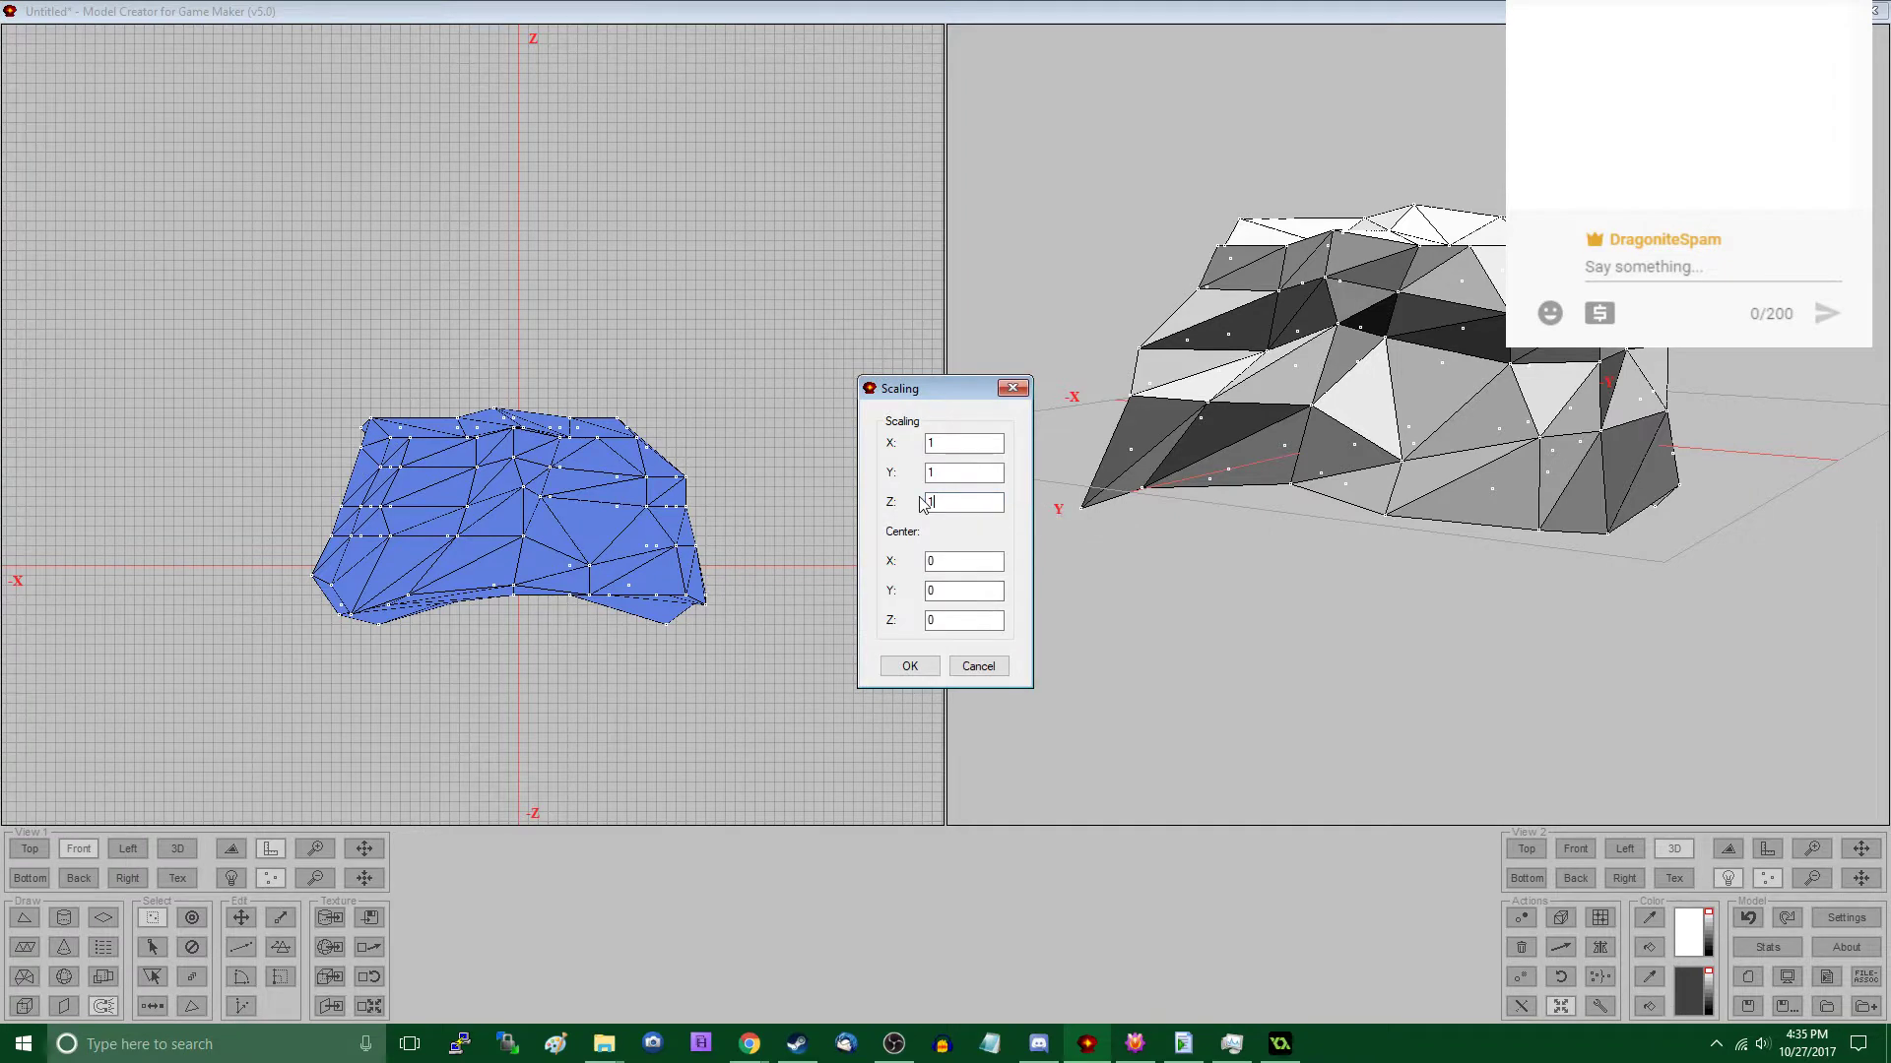
{"action": "left_click", "coordinate": [915, 668]}
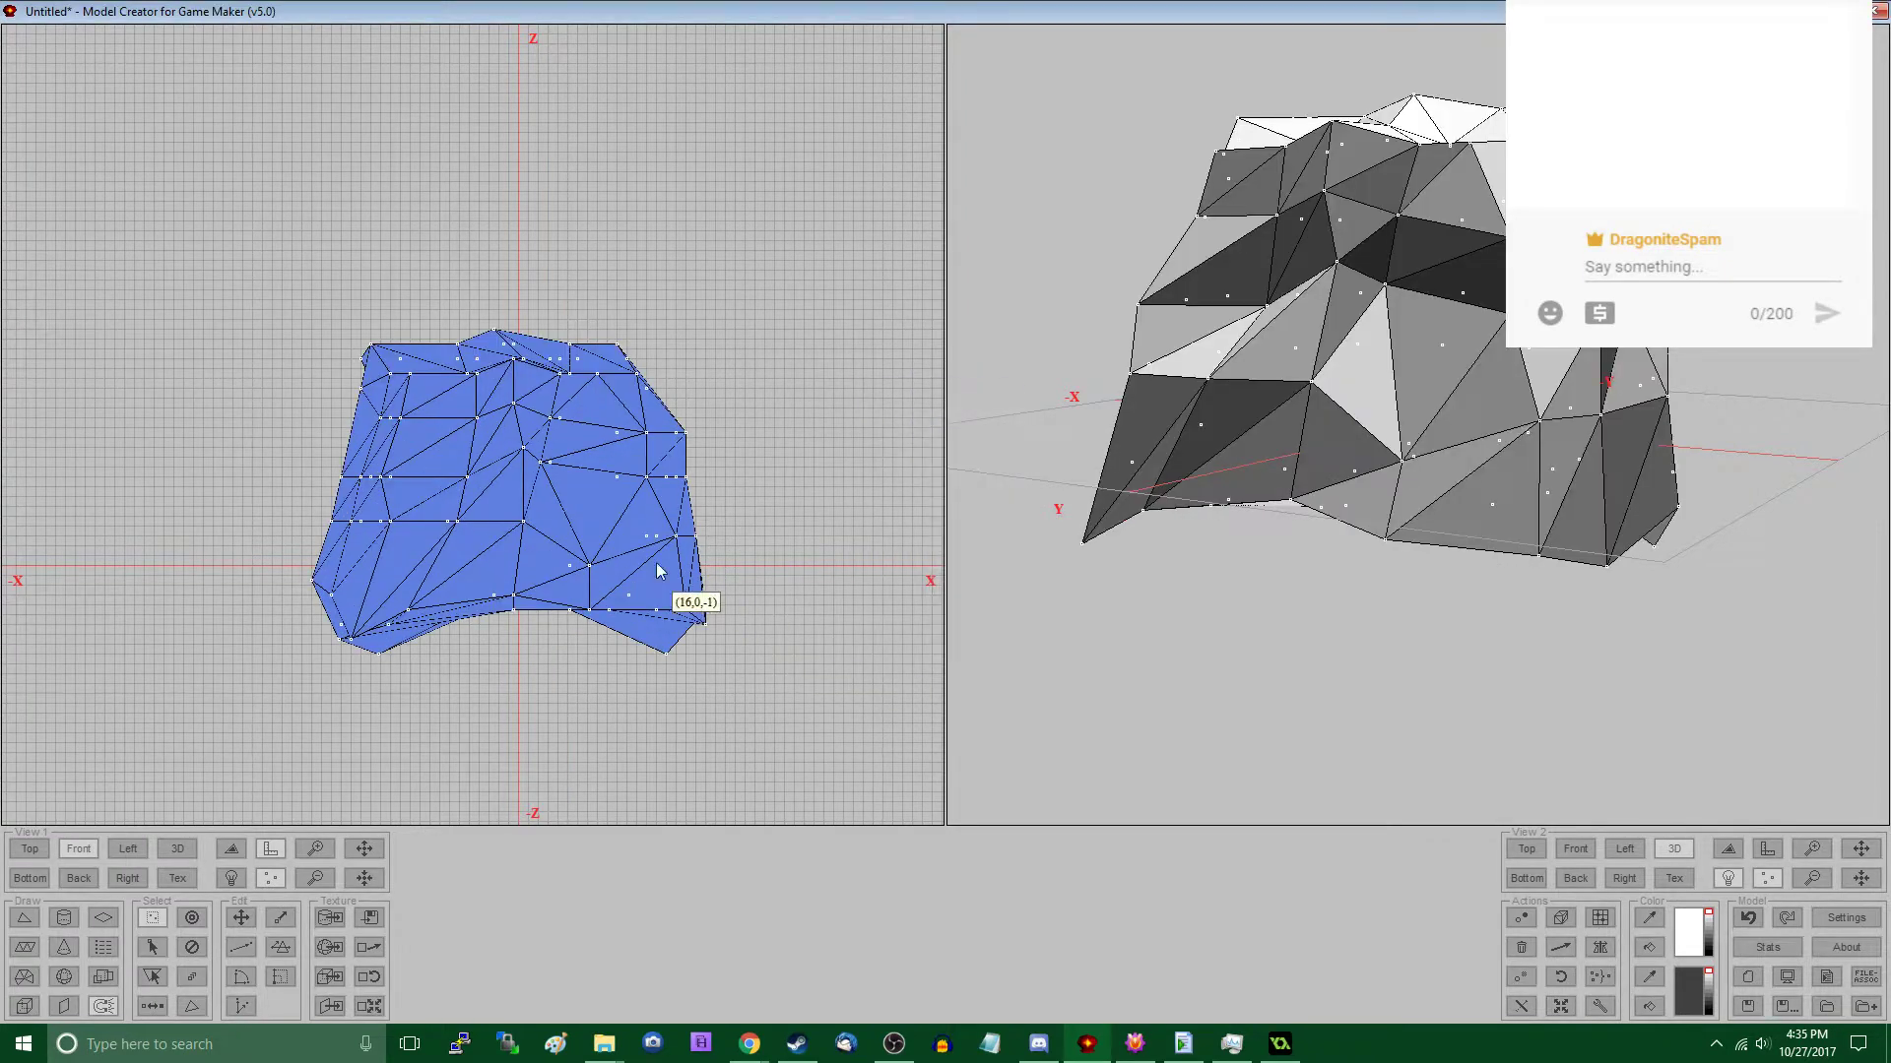
- In the Front view, bulge the mid-height and upper vertices on the negative-X side outward
{"action": "middle_click_drag", "start_coordinate": [1396, 535], "coordinate": [1508, 539]}
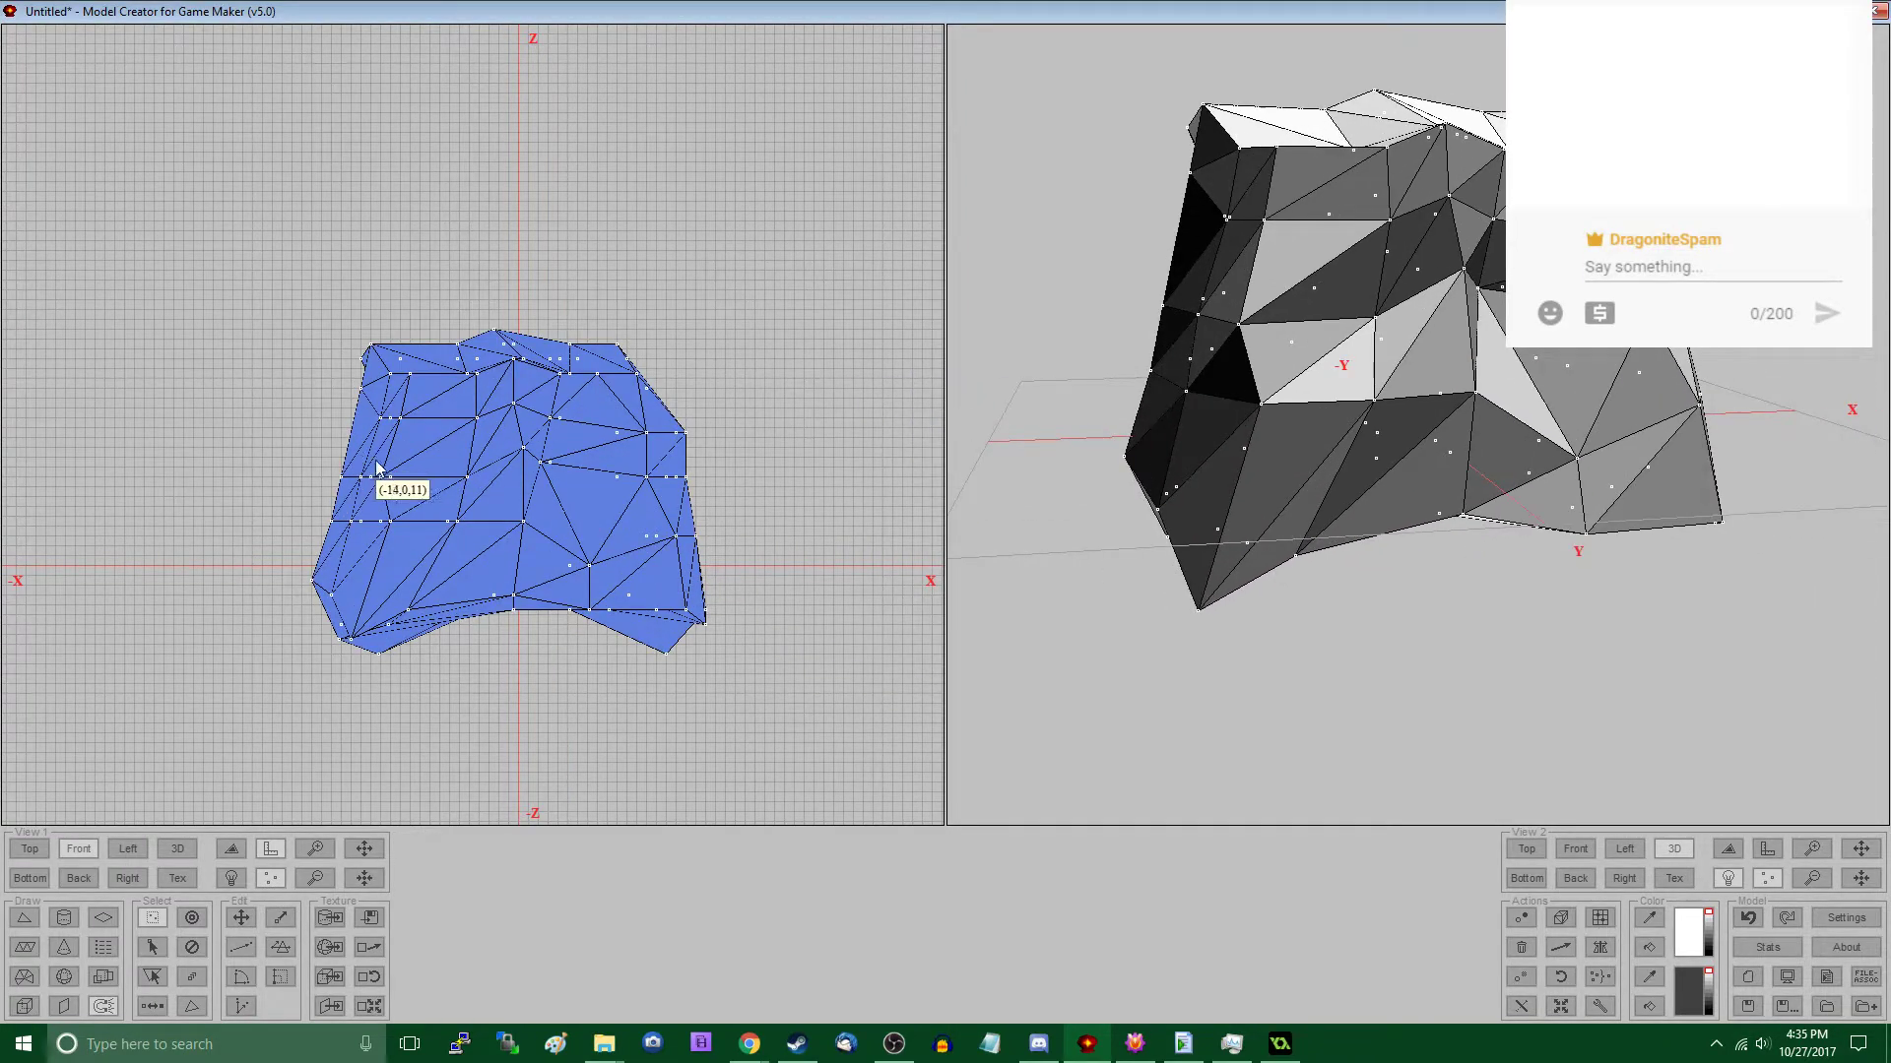
{"action": "left_click_drag", "start_coordinate": [312, 442], "coordinate": [382, 533]}
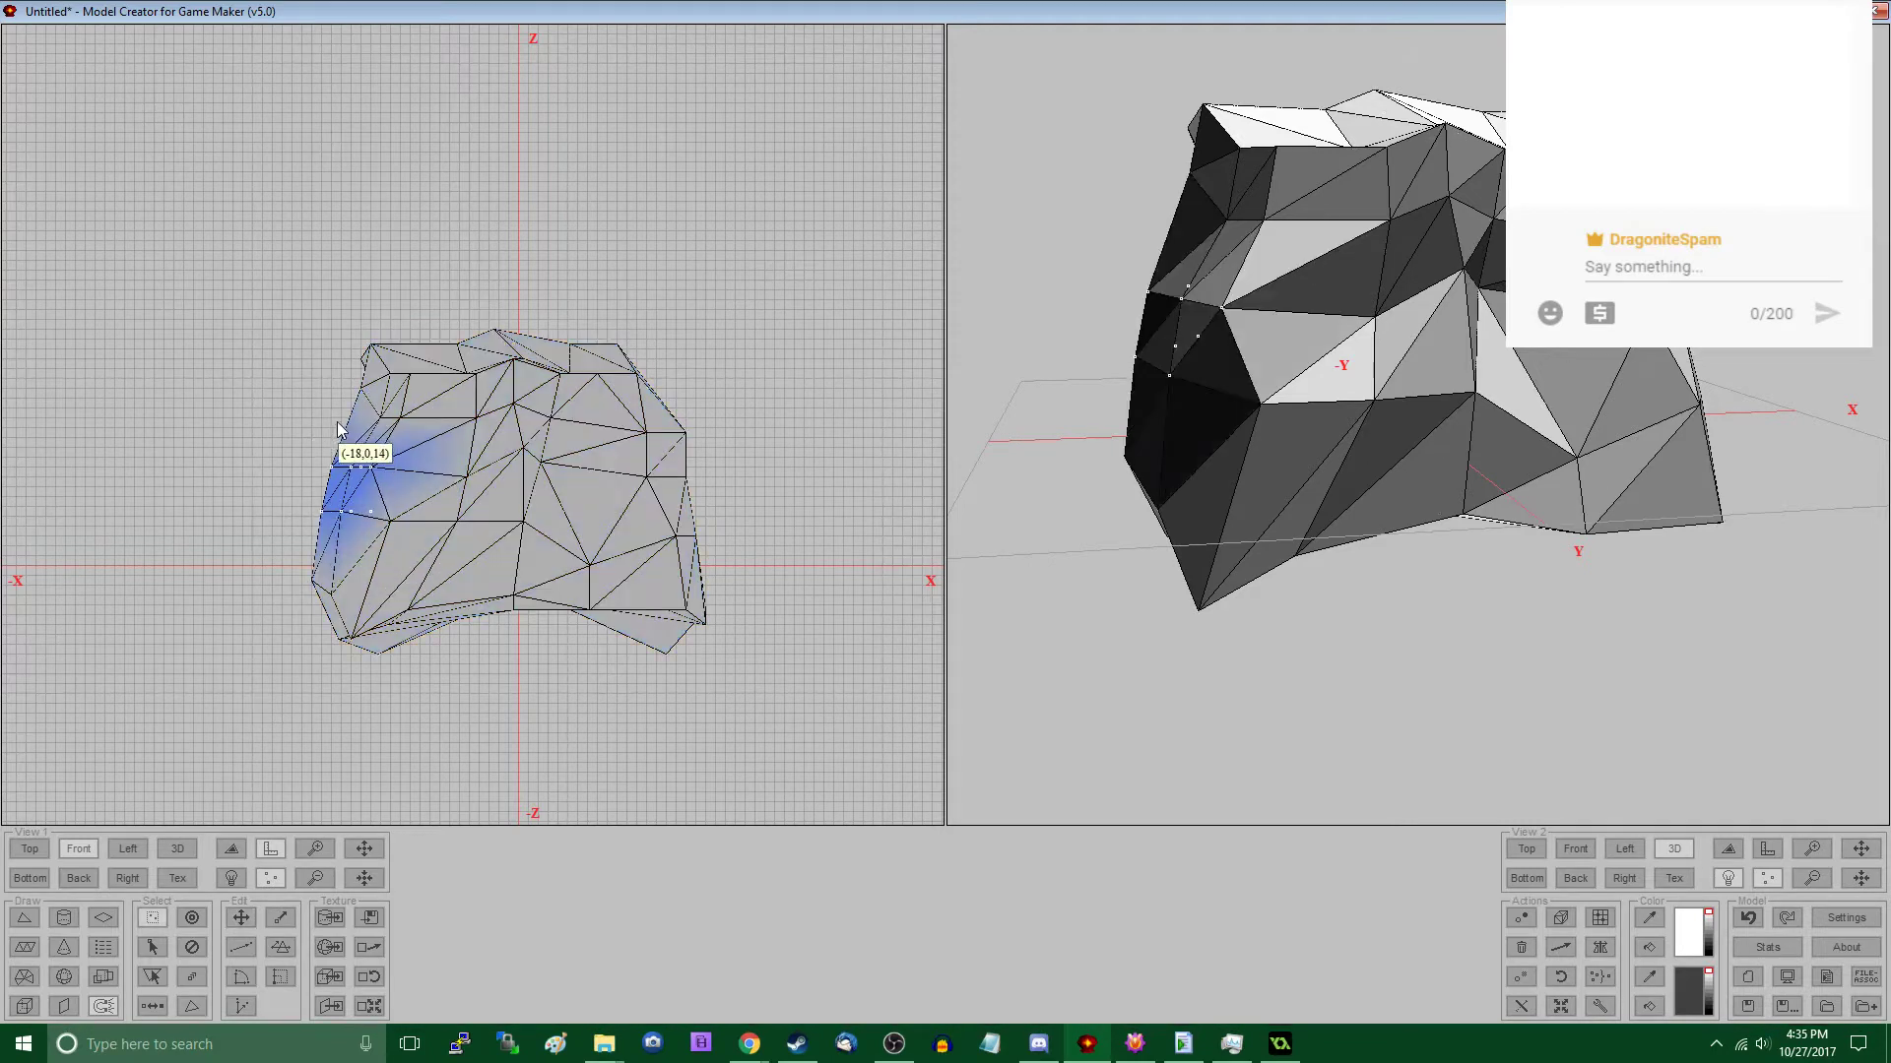
{"action": "left_click", "coordinate": [442, 453]}
{"action": "left_click_drag", "start_coordinate": [306, 448], "coordinate": [392, 530]}
{"action": "left_click_drag", "start_coordinate": [336, 388], "coordinate": [432, 460]}
- In the Front view, move the positive-X side vertices outward and lower the vertices along the middle of the bottom edge
{"action": "left_click_drag", "start_coordinate": [595, 416], "coordinate": [699, 505]}
{"action": "left_click_drag", "start_coordinate": [619, 447], "coordinate": [639, 437]}
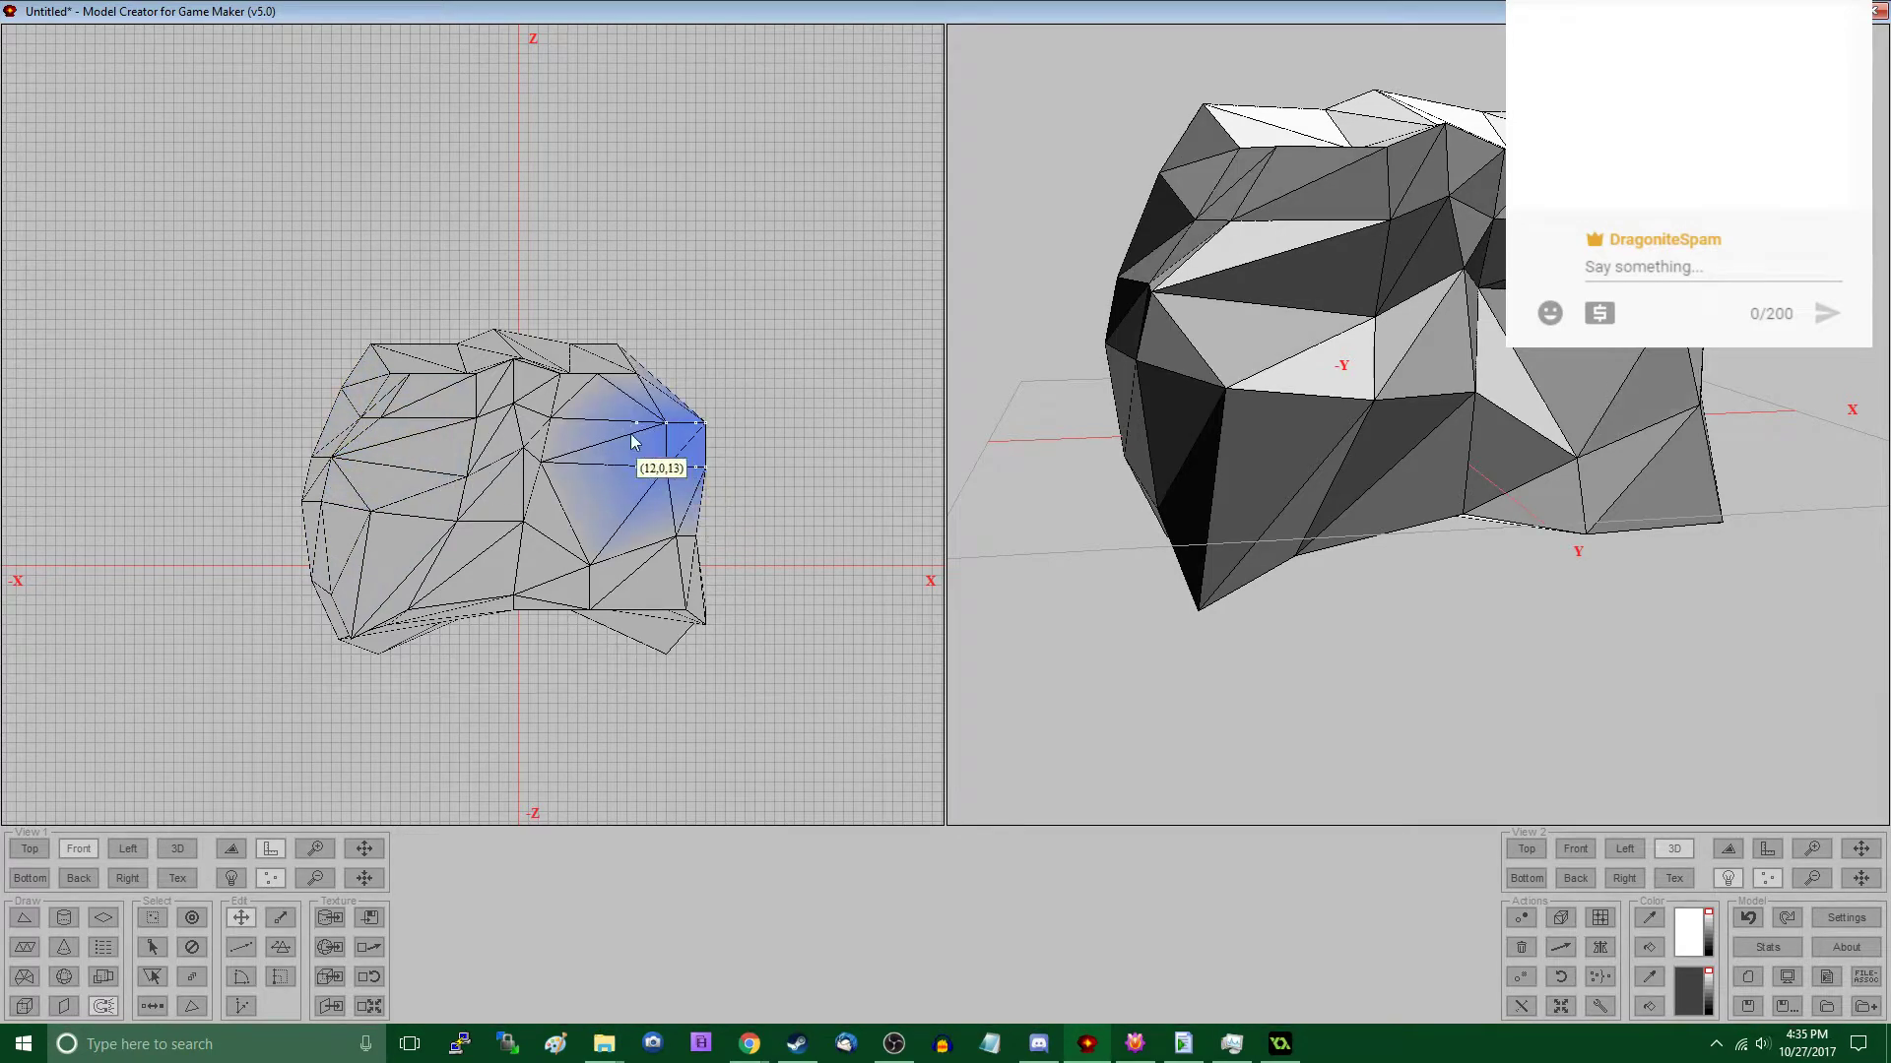
{"action": "left_click_drag", "start_coordinate": [610, 515], "coordinate": [722, 571]}
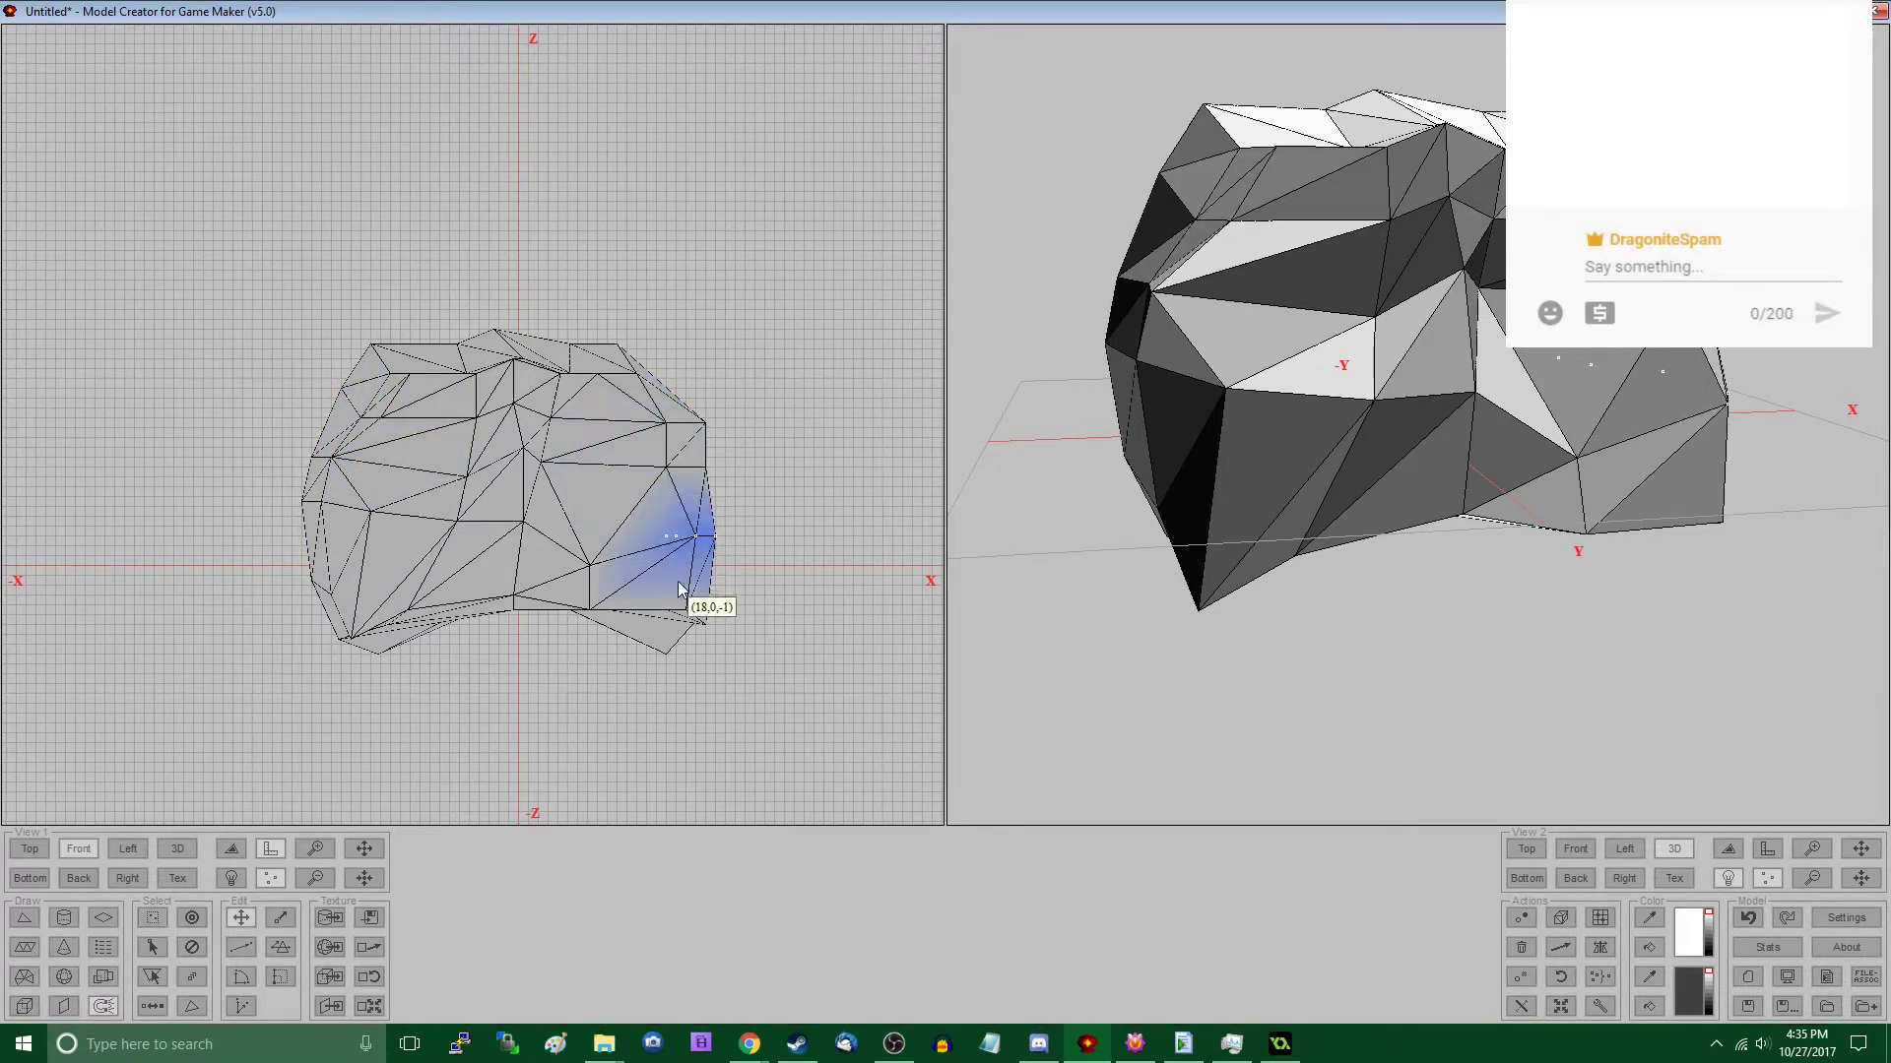
{"action": "left_click_drag", "start_coordinate": [495, 564], "coordinate": [607, 642]}
{"action": "left_click_drag", "start_coordinate": [608, 643], "coordinate": [608, 664]}
- In the Left view, raise the bottom vertices at both Y ends and bulge the mid-height vertices on the negative-Y side outward
{"action": "middle_click_drag", "start_coordinate": [1394, 478], "coordinate": [1420, 418]}
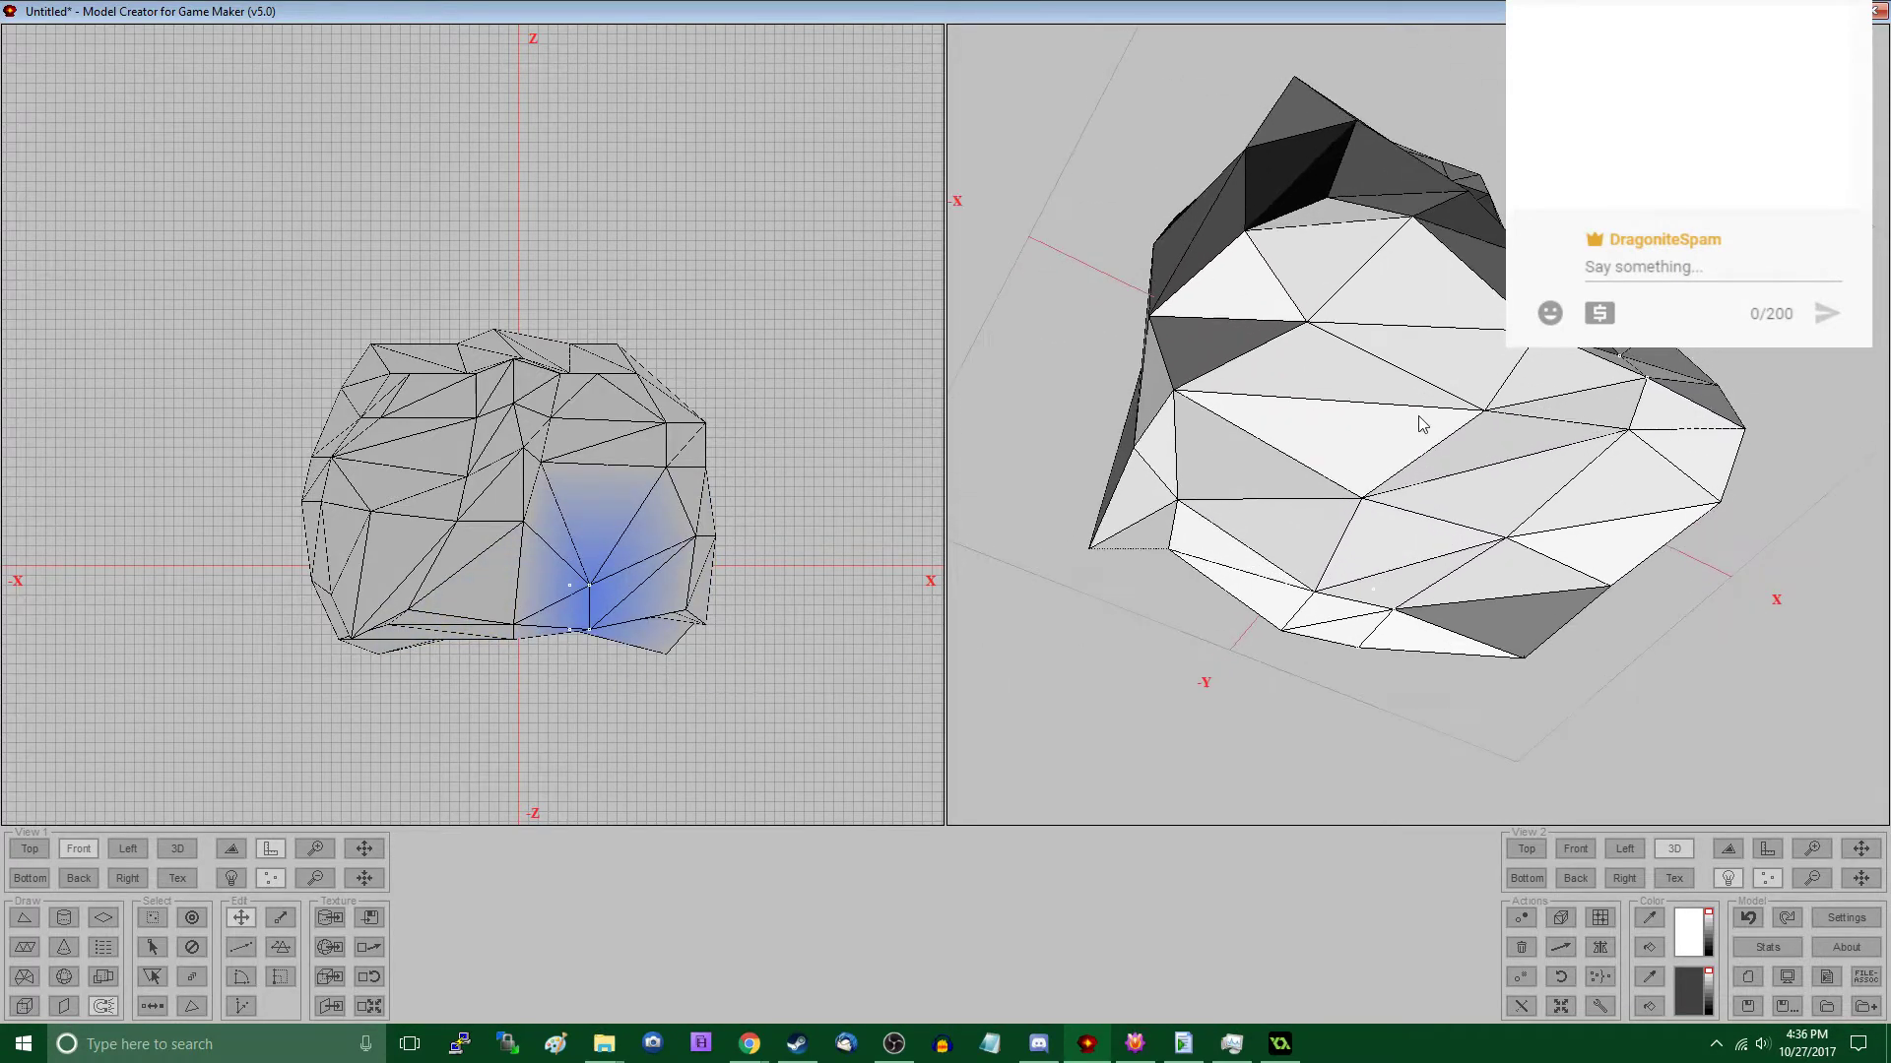
{"action": "scroll", "coordinate": [1420, 417], "scroll_direction": "down", "scroll_amount": 3}
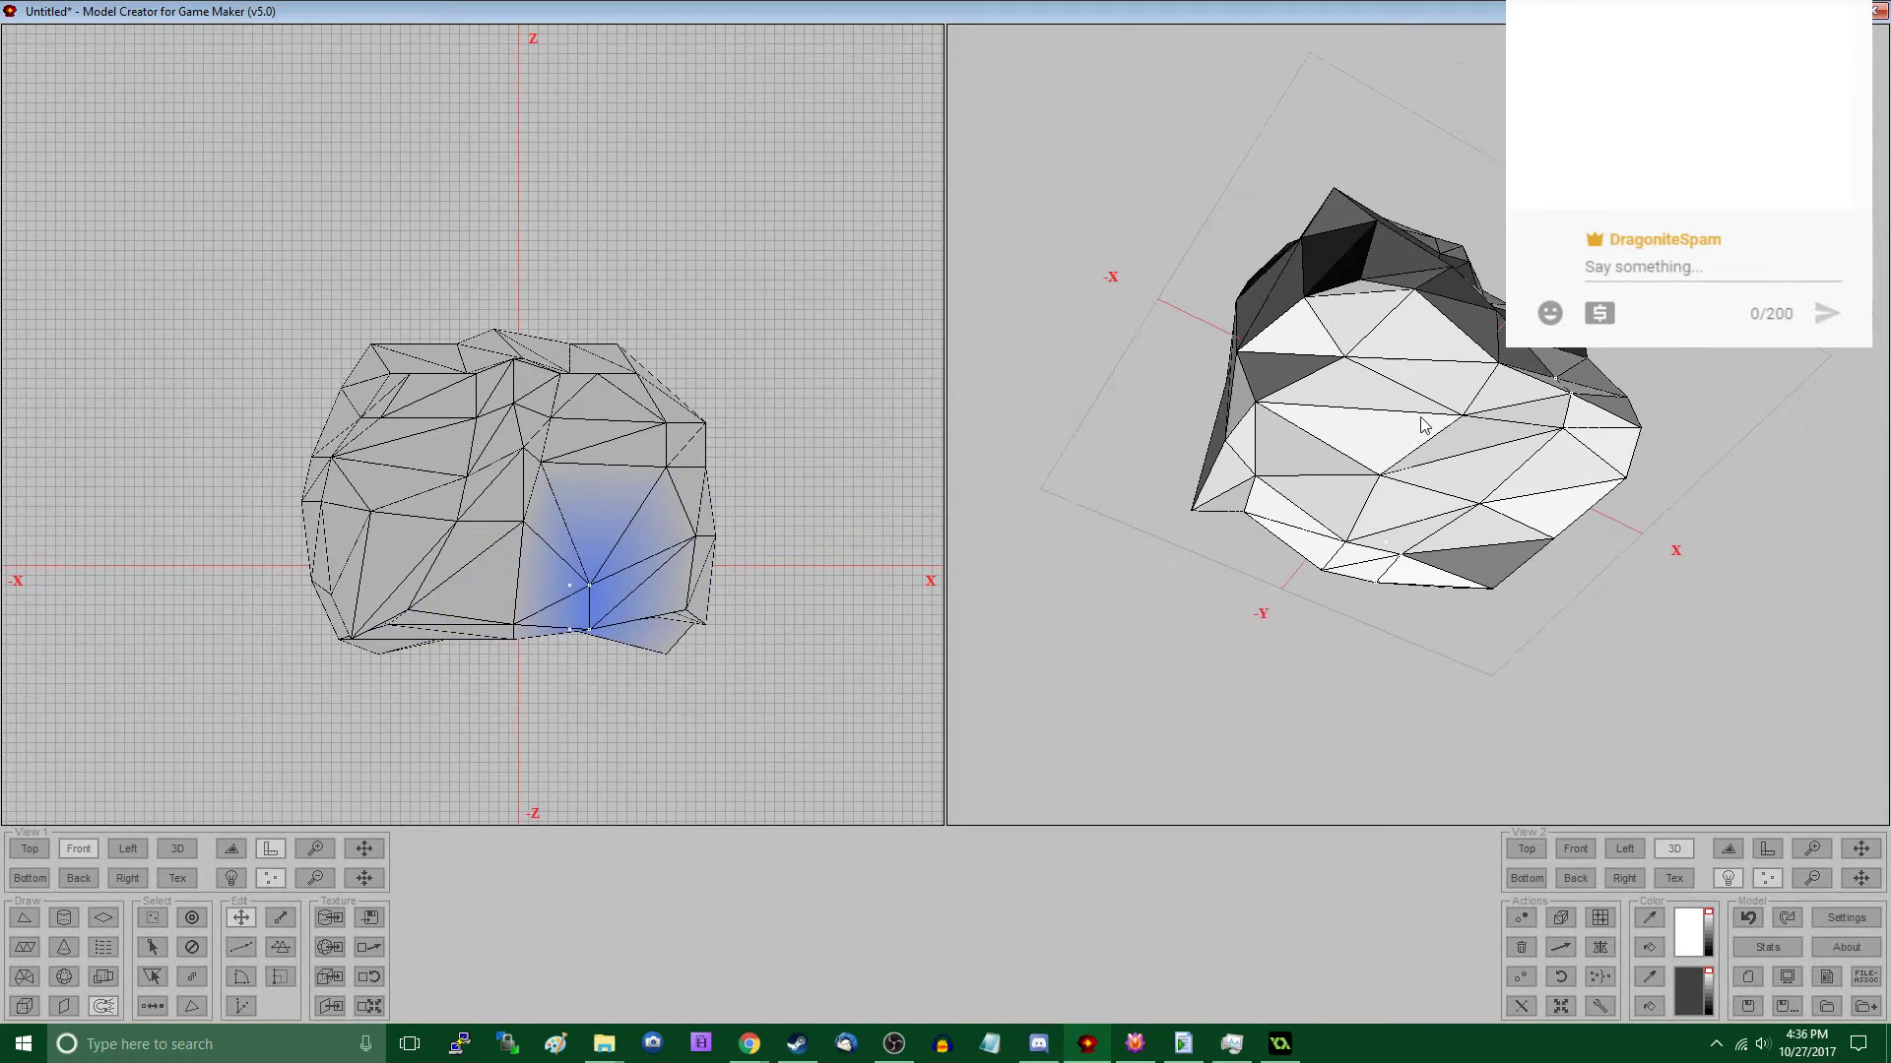
{"action": "left_click", "coordinate": [129, 849]}
{"action": "left_click_drag", "start_coordinate": [579, 591], "coordinate": [682, 663]}
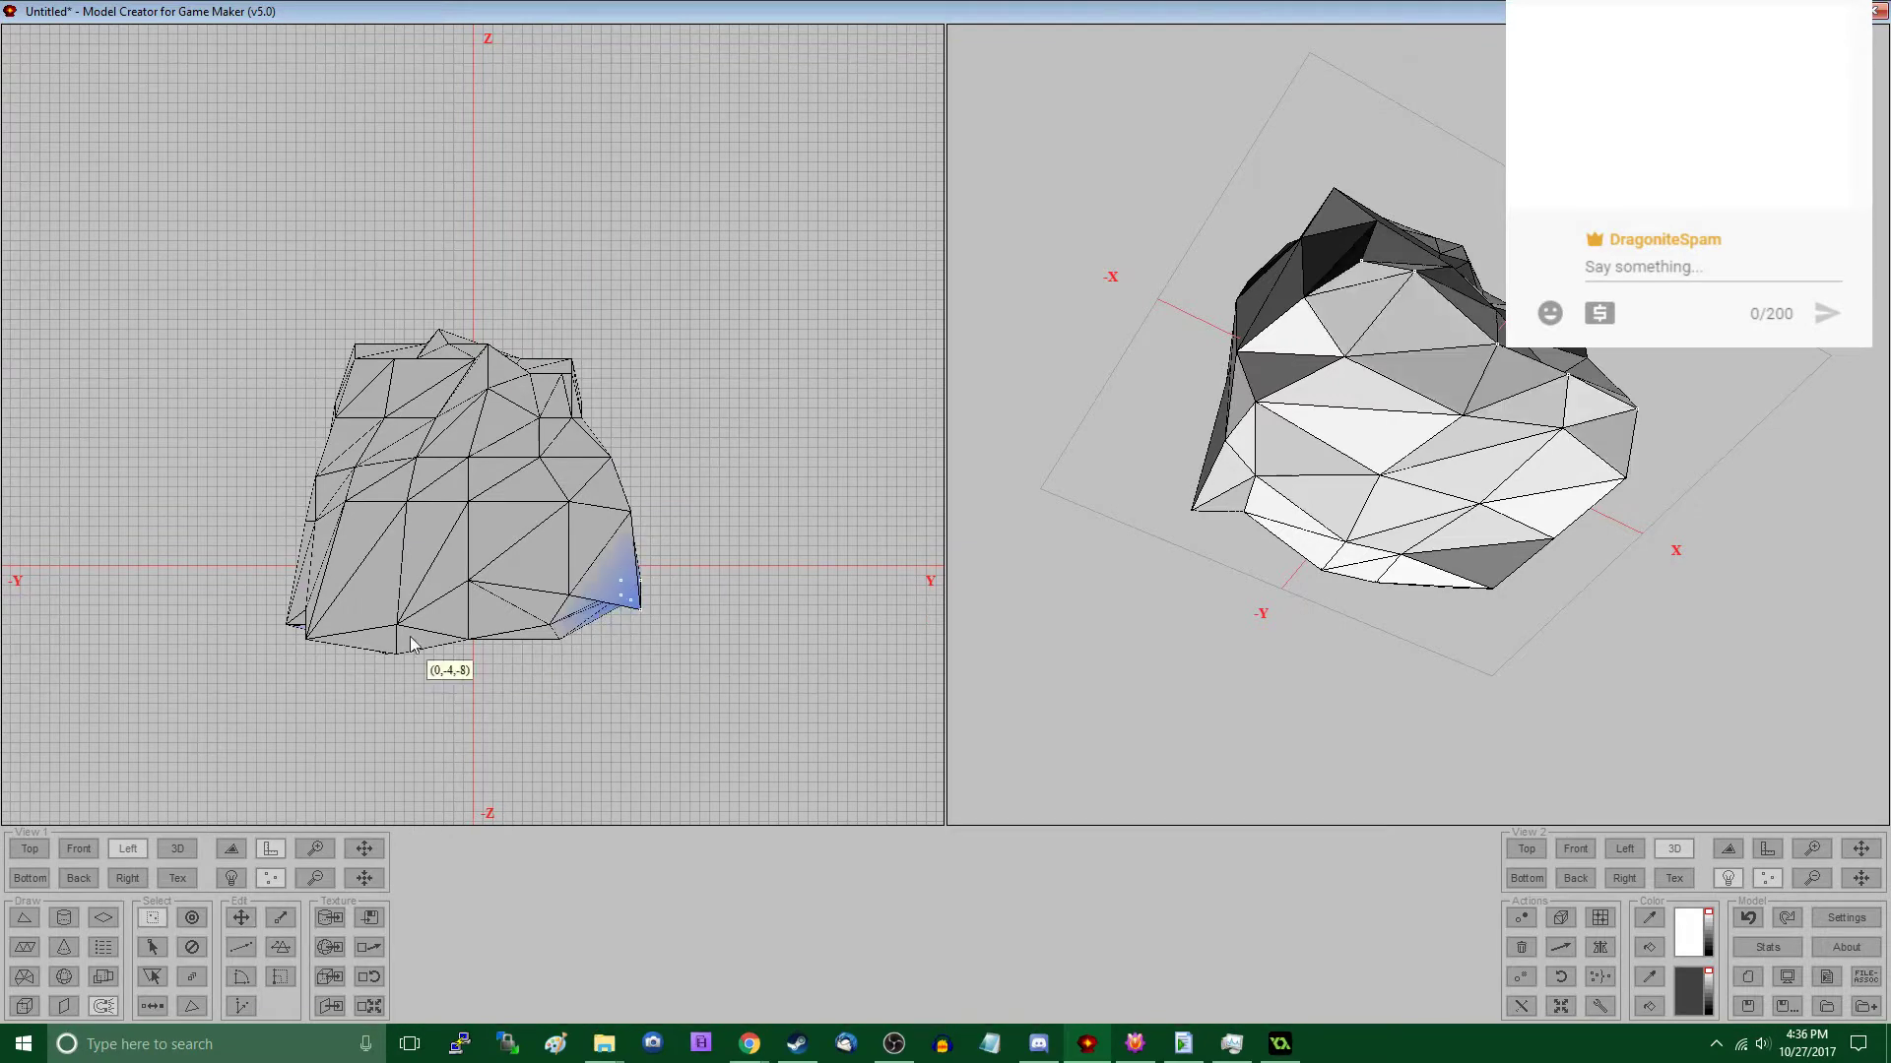
{"action": "left_click_drag", "start_coordinate": [287, 551], "coordinate": [337, 668]}
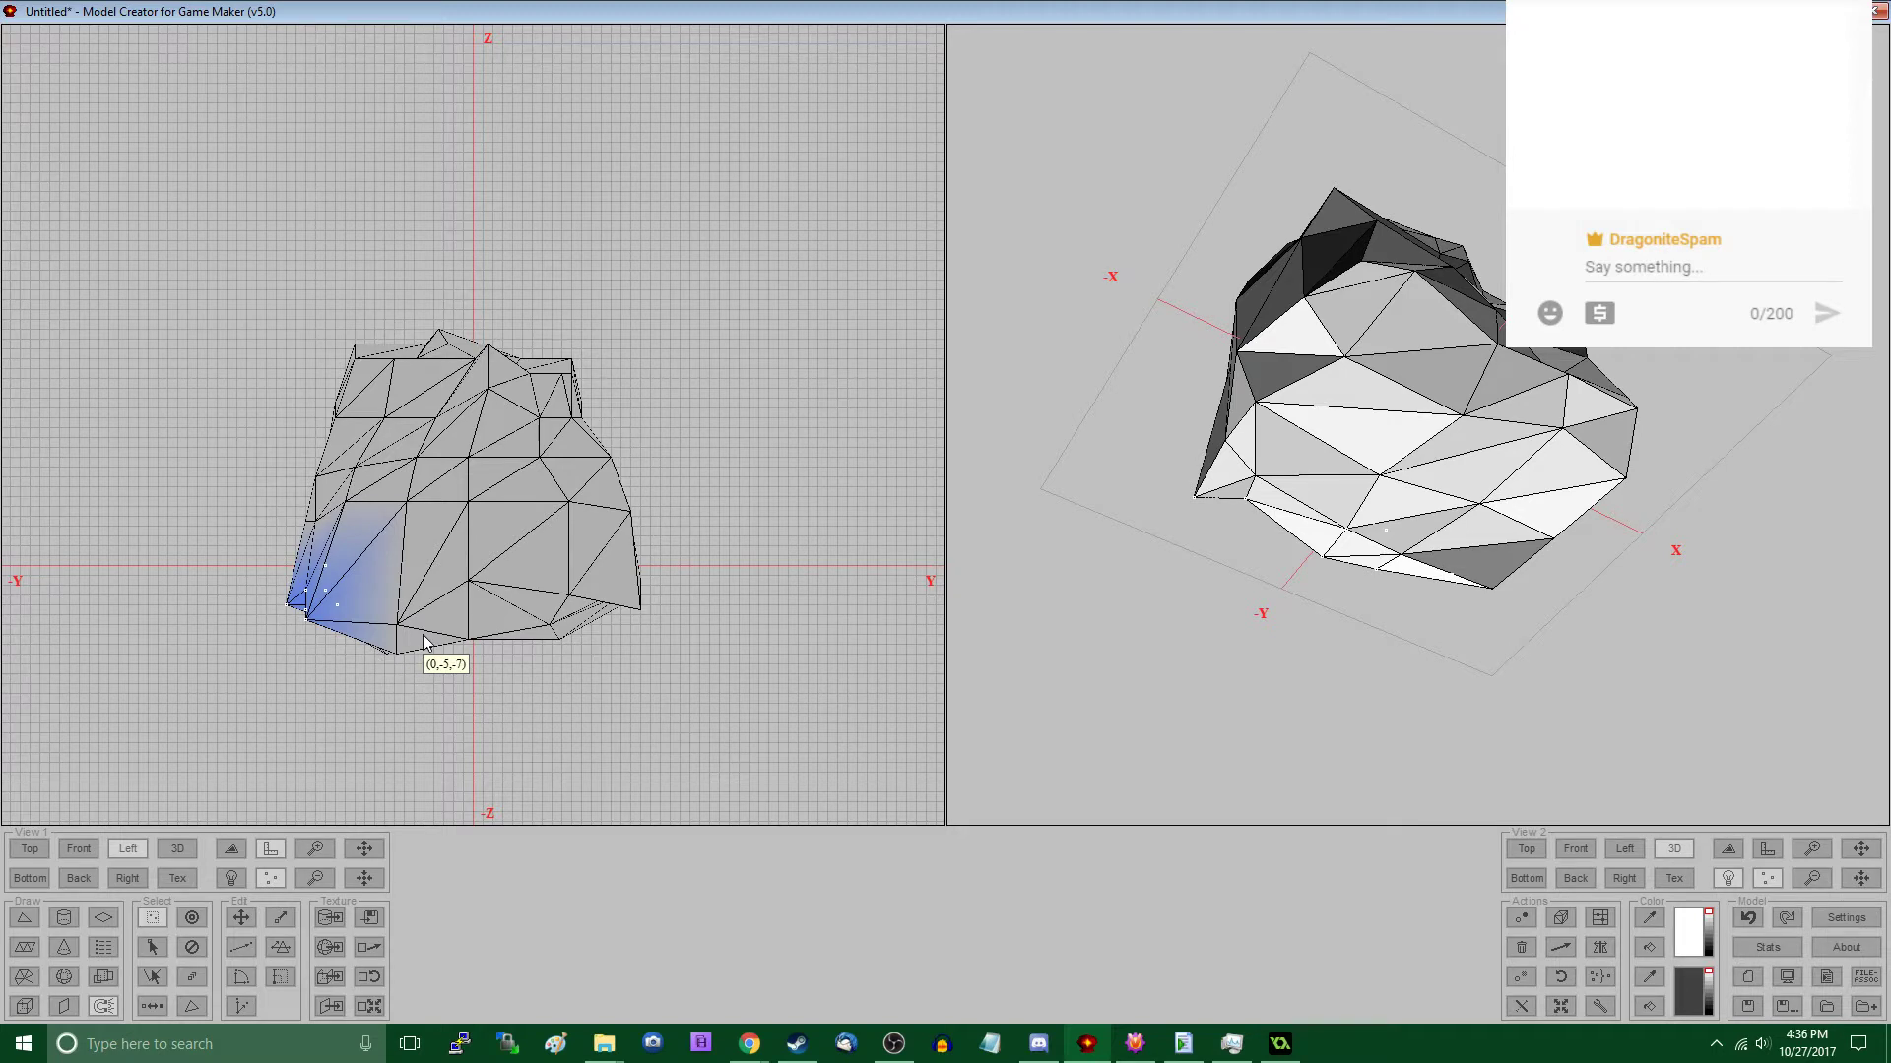
{"action": "left_click_drag", "start_coordinate": [285, 446], "coordinate": [382, 571]}
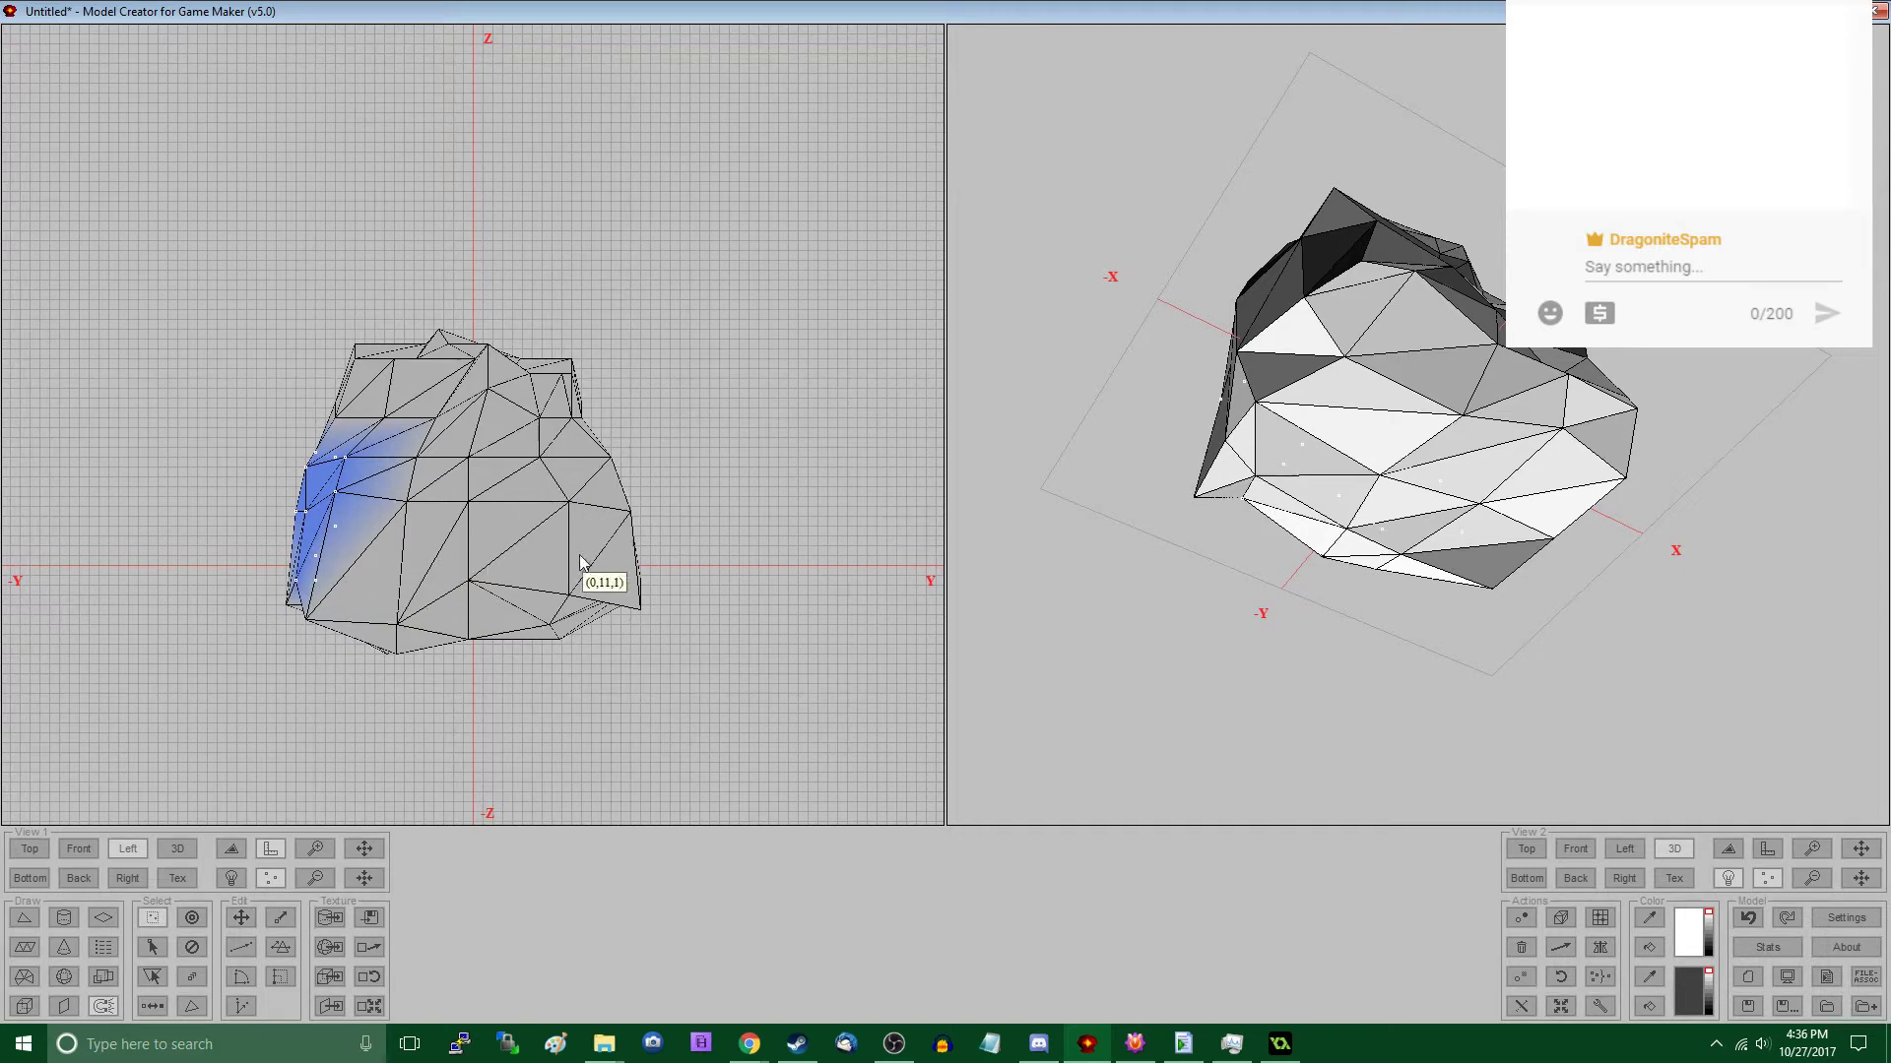
- Adjust the vertices on the positive-X side near the positive-Y corner in the Top view
{"action": "left_click", "coordinate": [92, 849]}
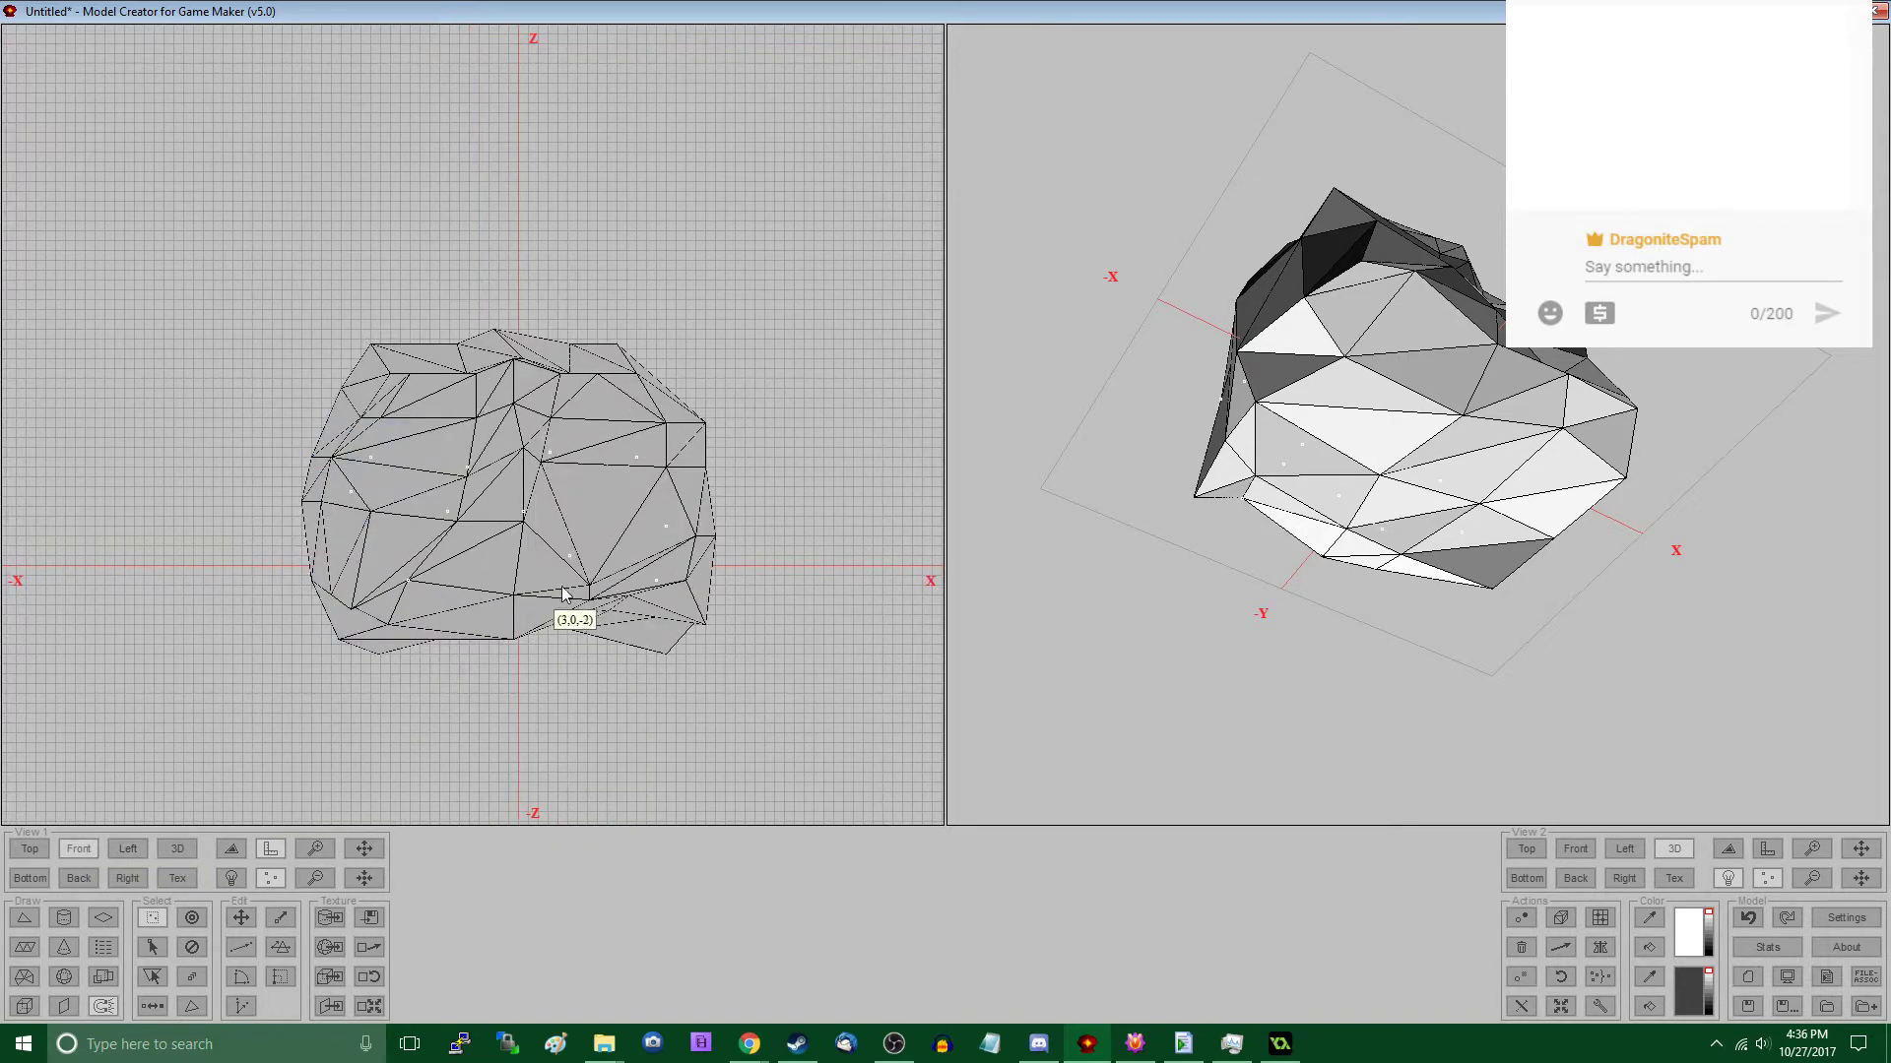
{"action": "left_click", "coordinate": [30, 850]}
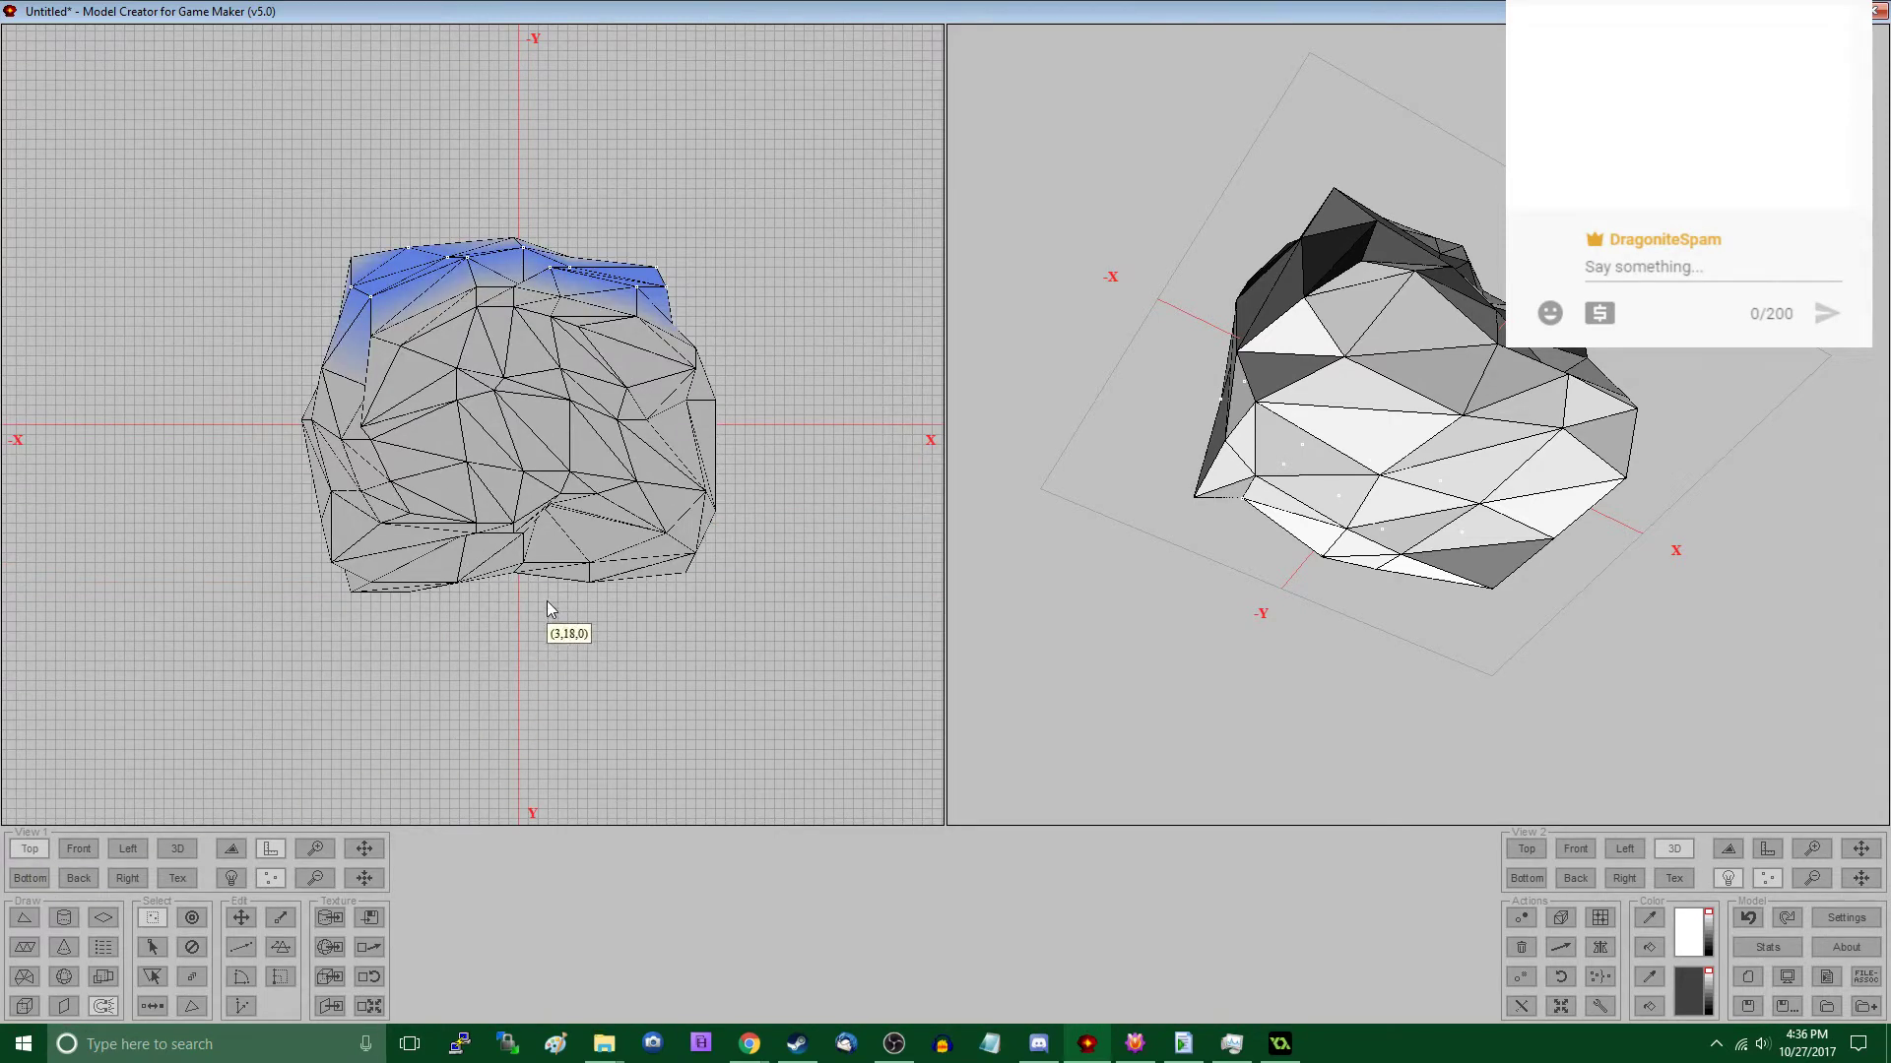
{"action": "left_click", "coordinate": [739, 535]}
{"action": "left_click_drag", "start_coordinate": [1312, 581], "coordinate": [1375, 674]}
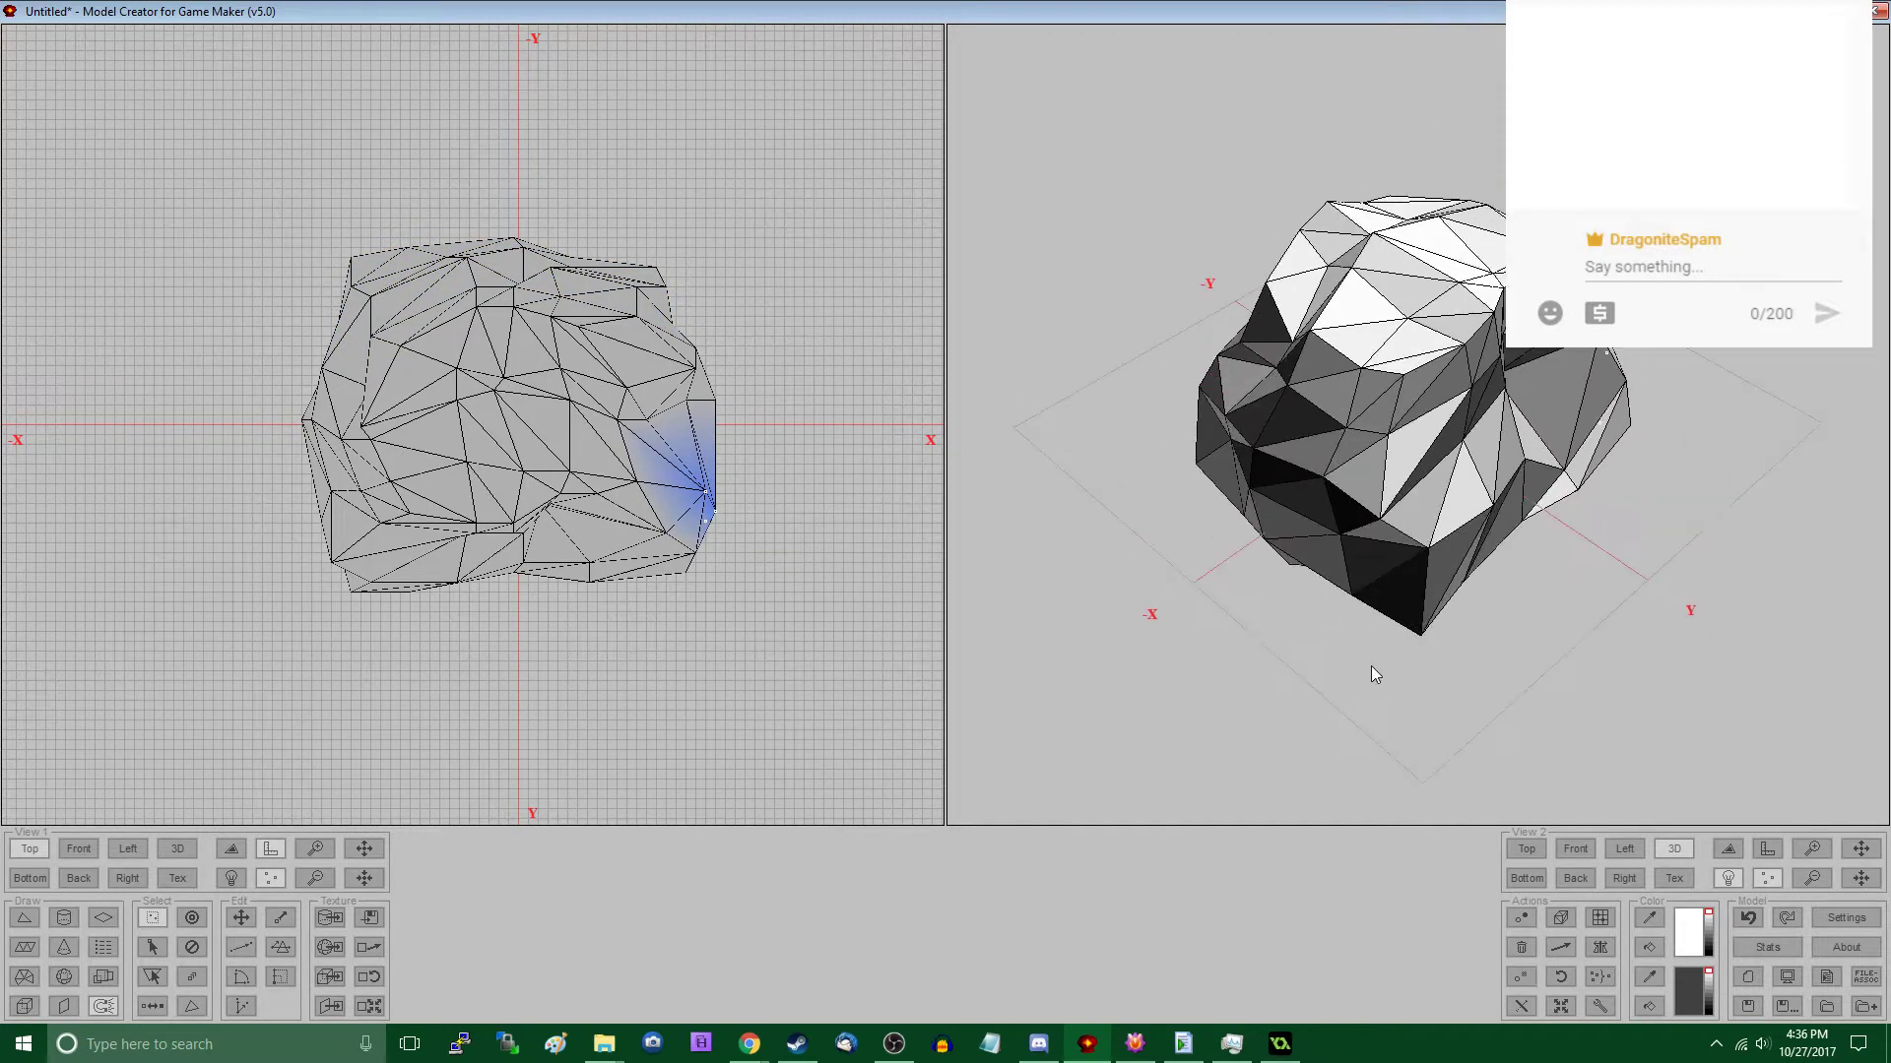
- Turn off grid use in the model settings and set the grid size to 16
{"action": "left_click", "coordinate": [1847, 918]}
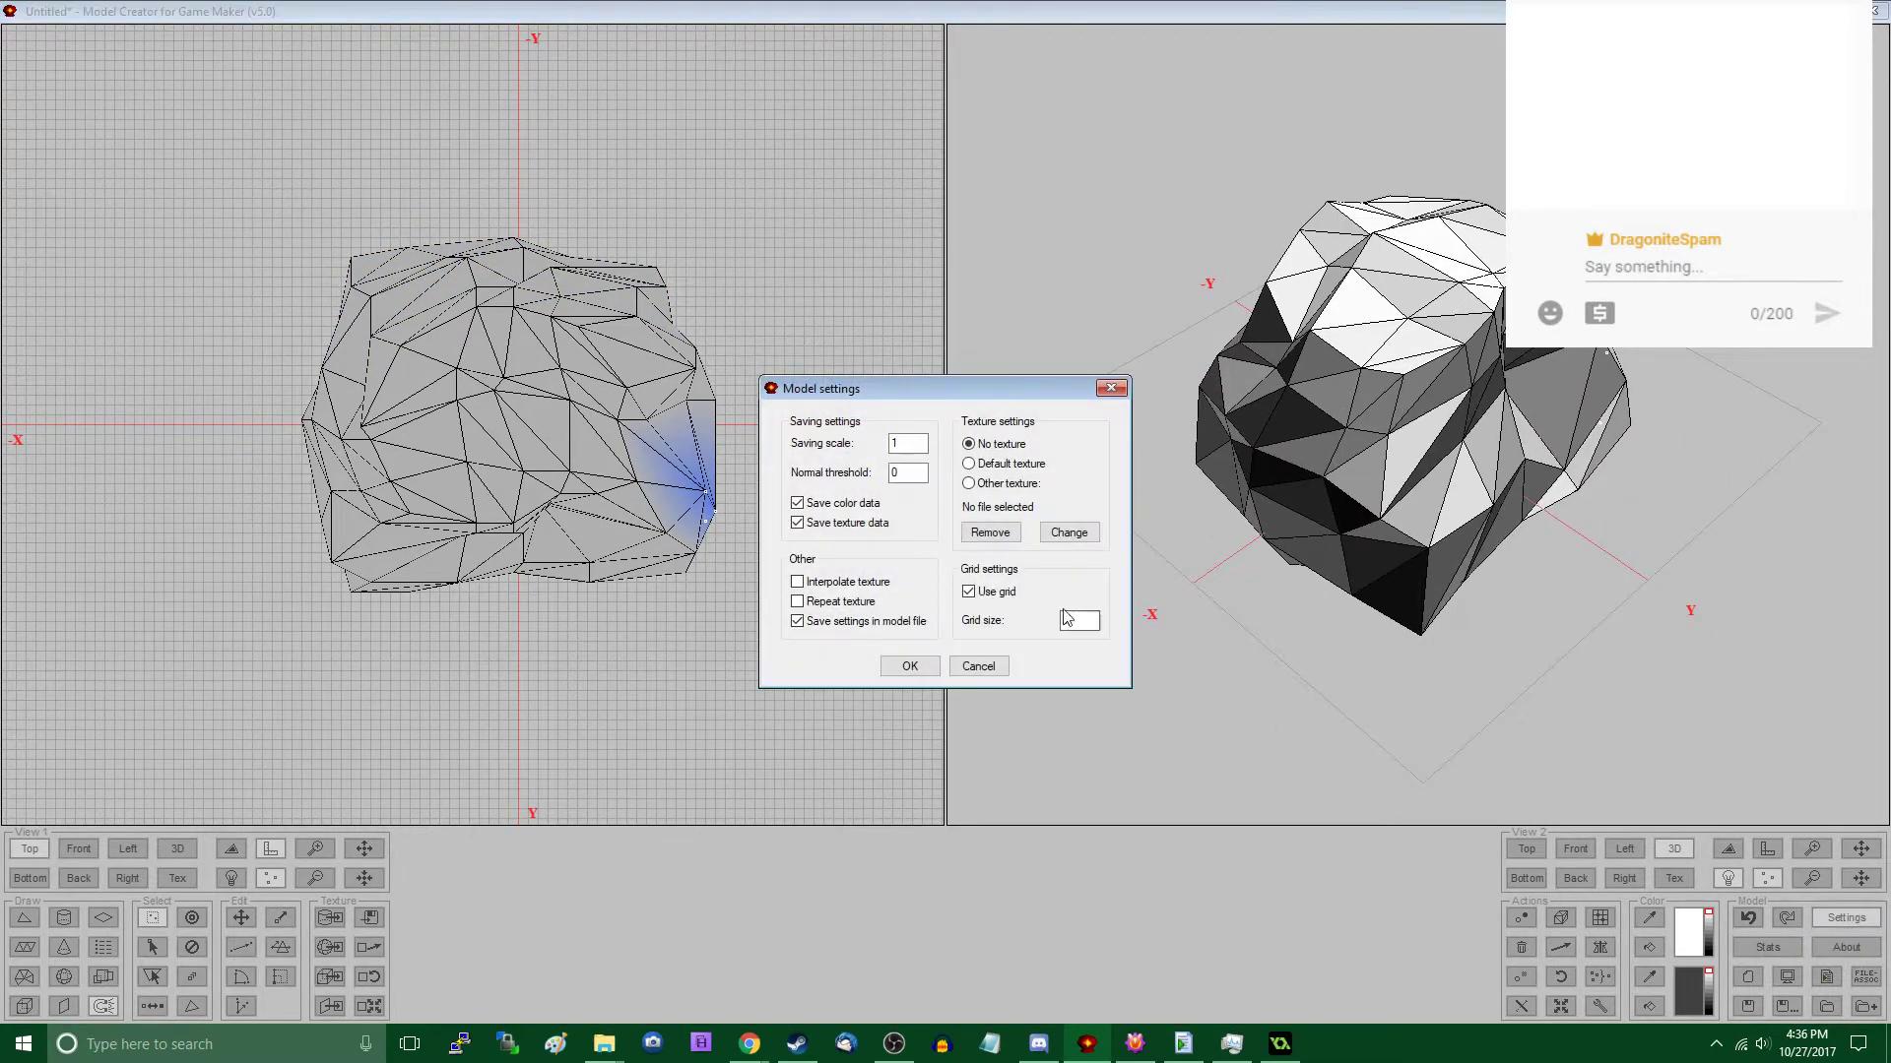
{"action": "left_click", "coordinate": [910, 666]}
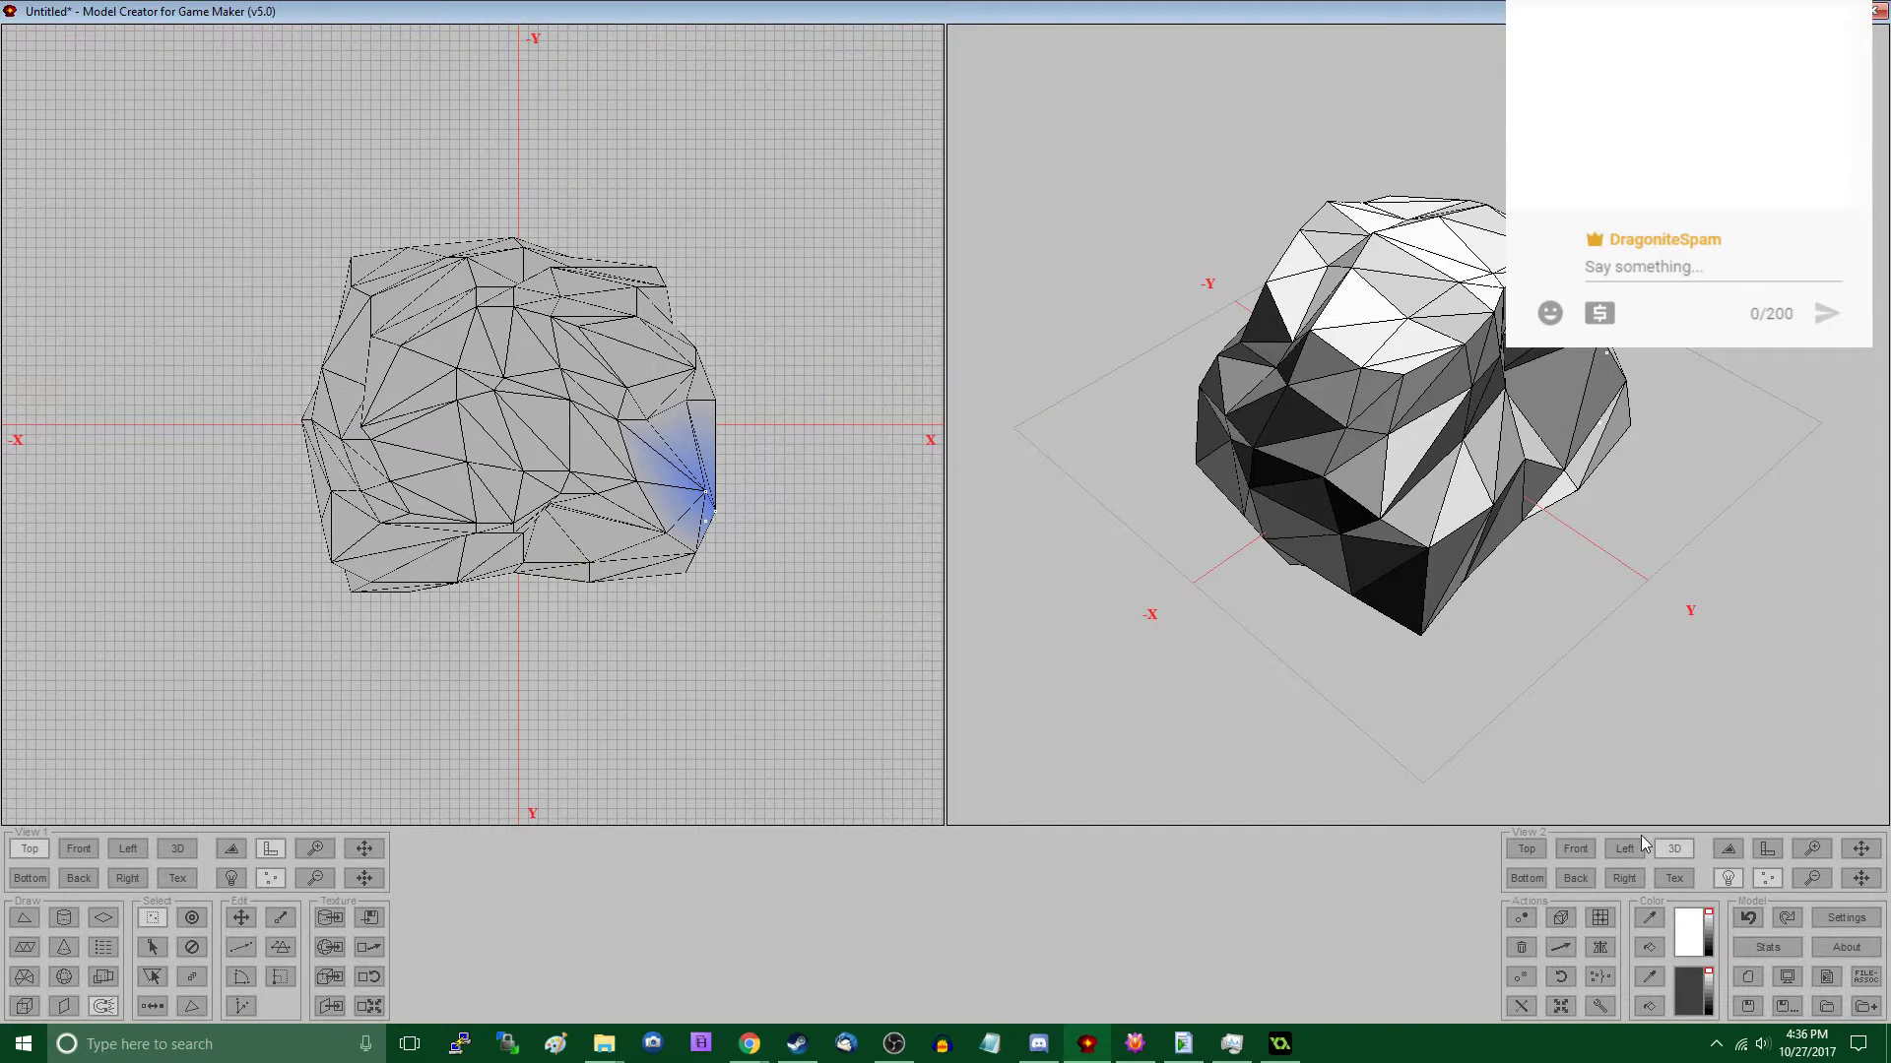
{"action": "left_click", "coordinate": [1838, 917]}
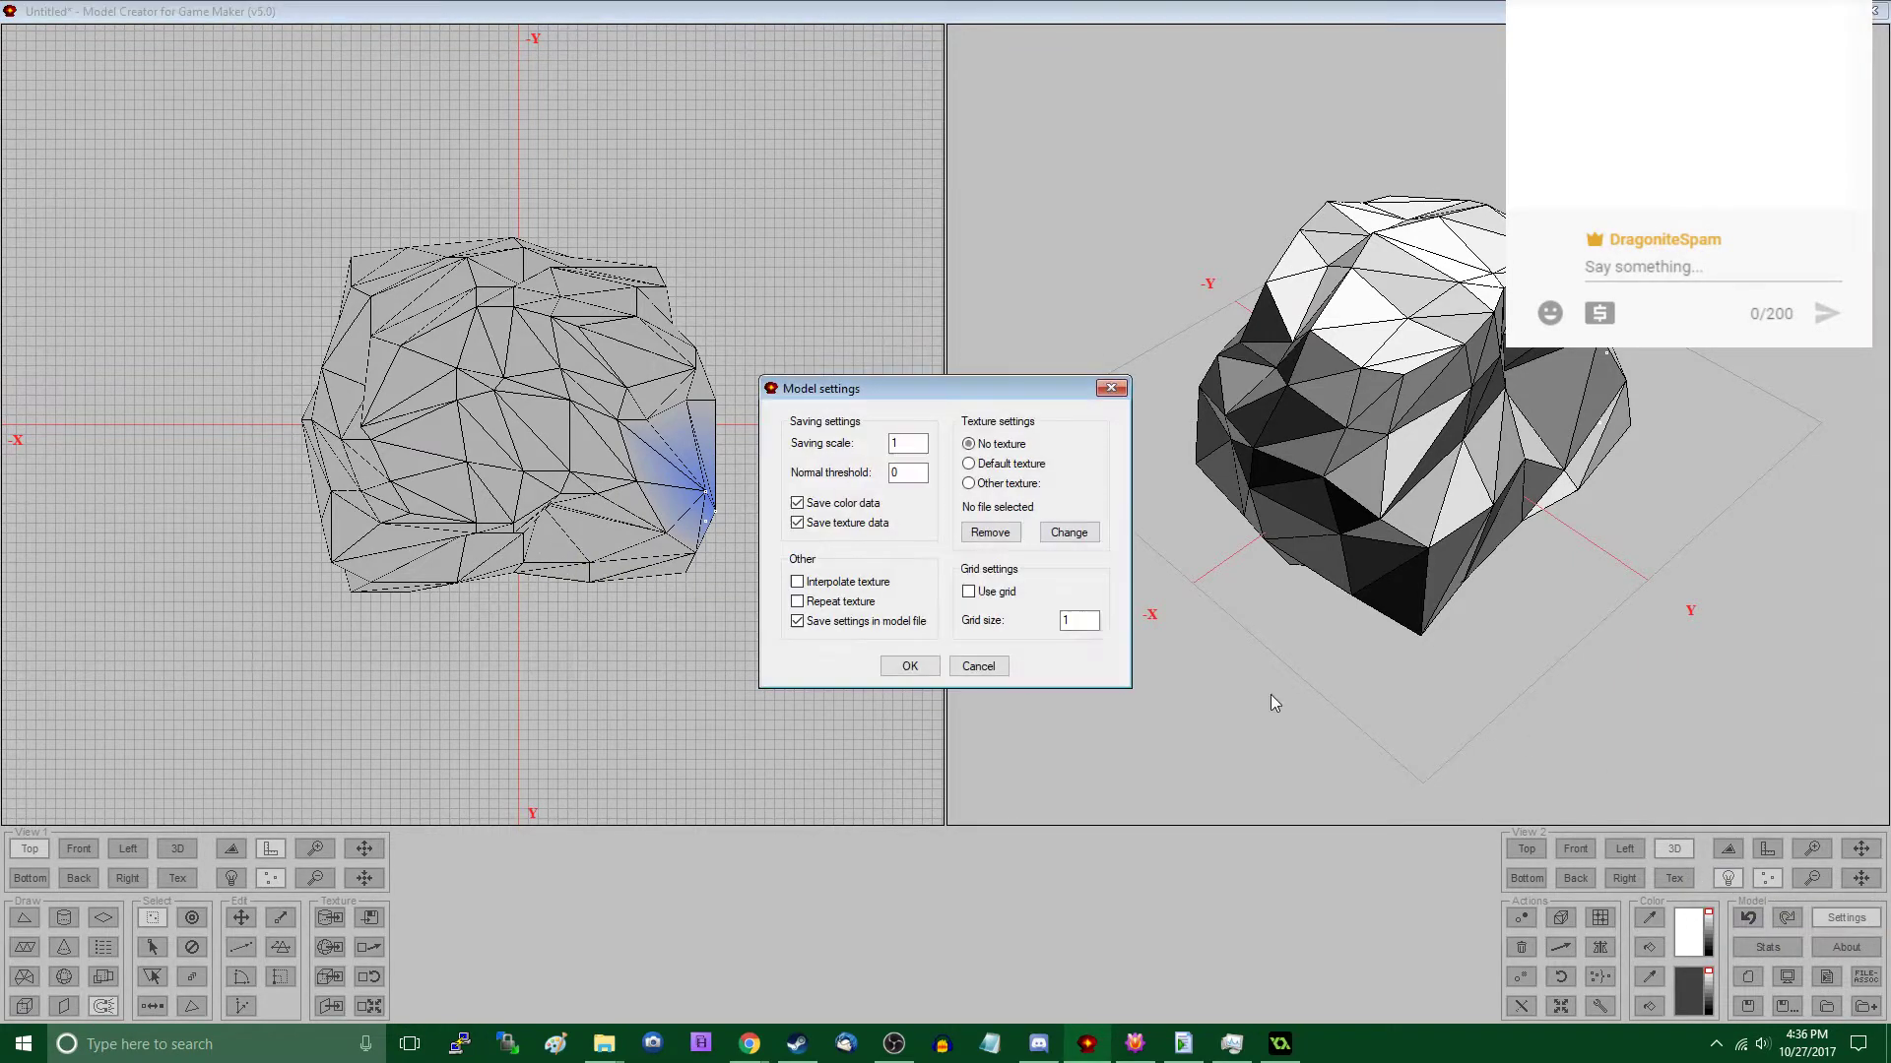
{"action": "type", "text": "6"}
{"action": "left_click", "coordinate": [904, 664]}
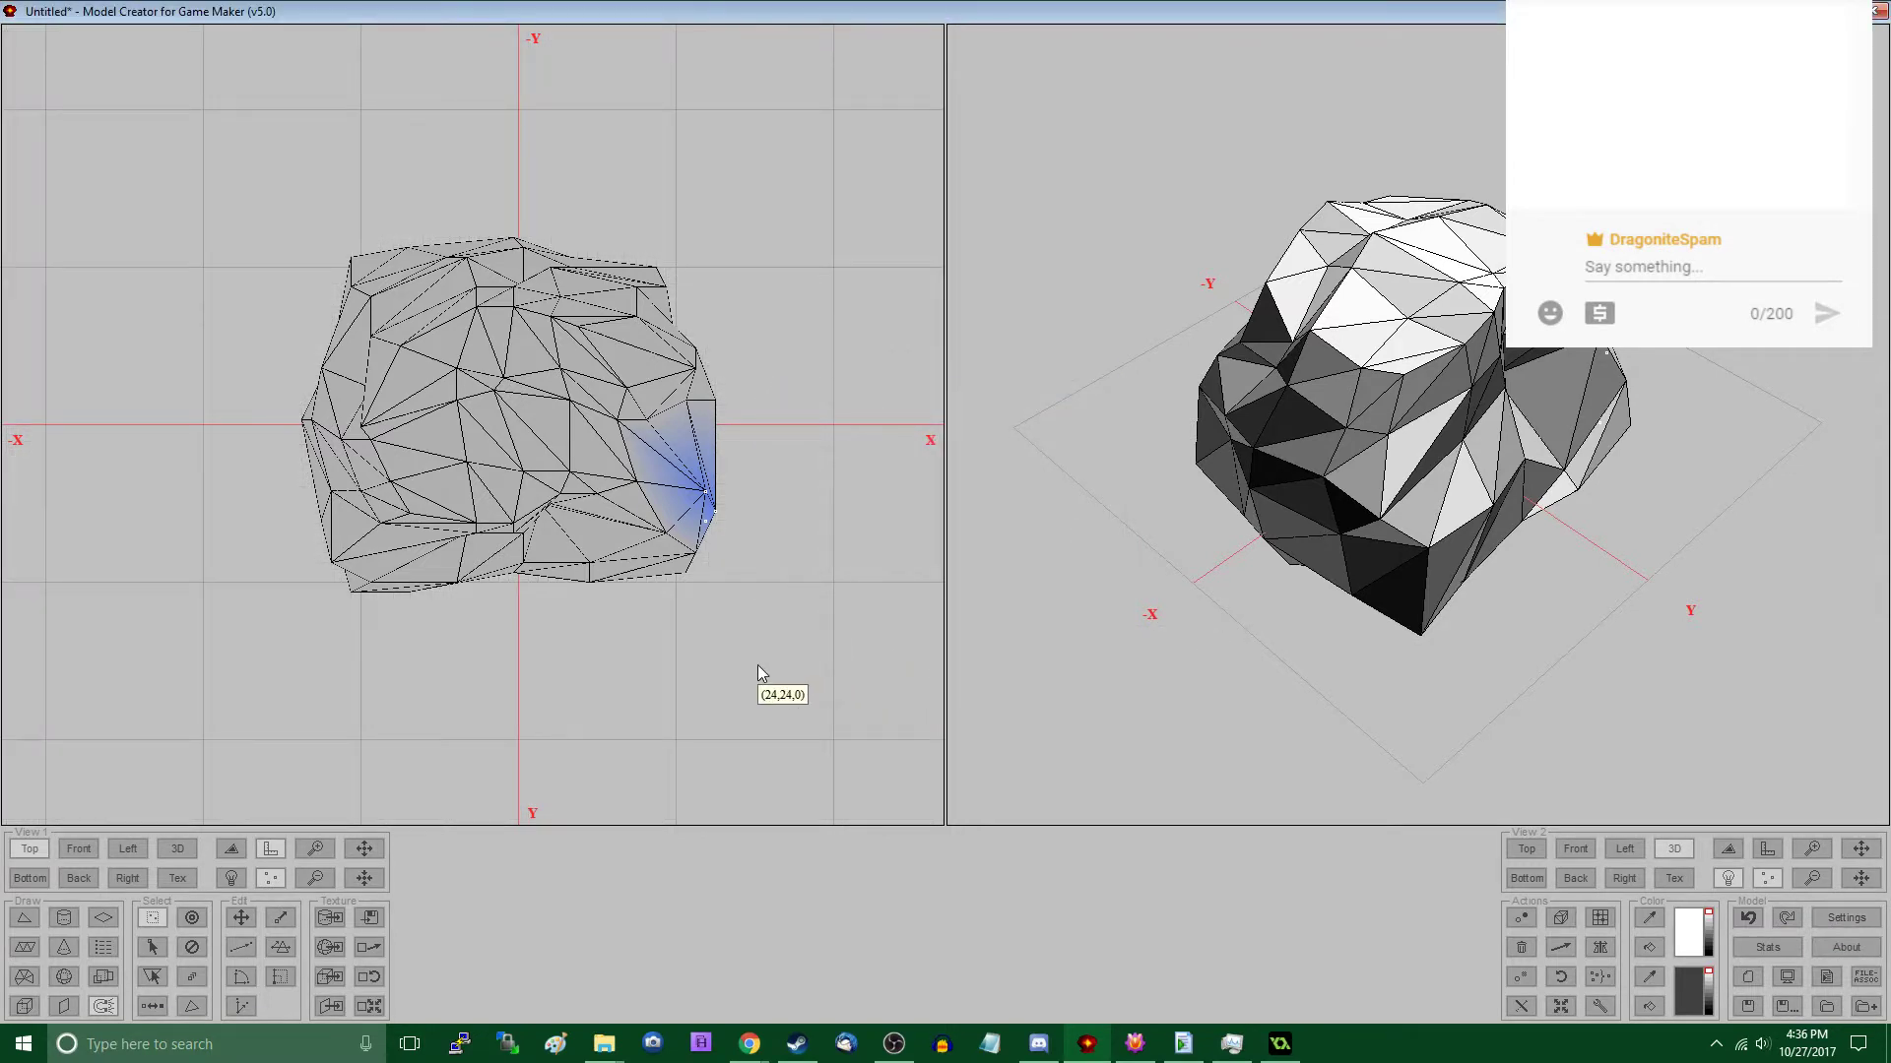
- Select the entire rock and scale it by 0.8 along X and Y about the origin
{"action": "key", "text": "ctrl+a"}
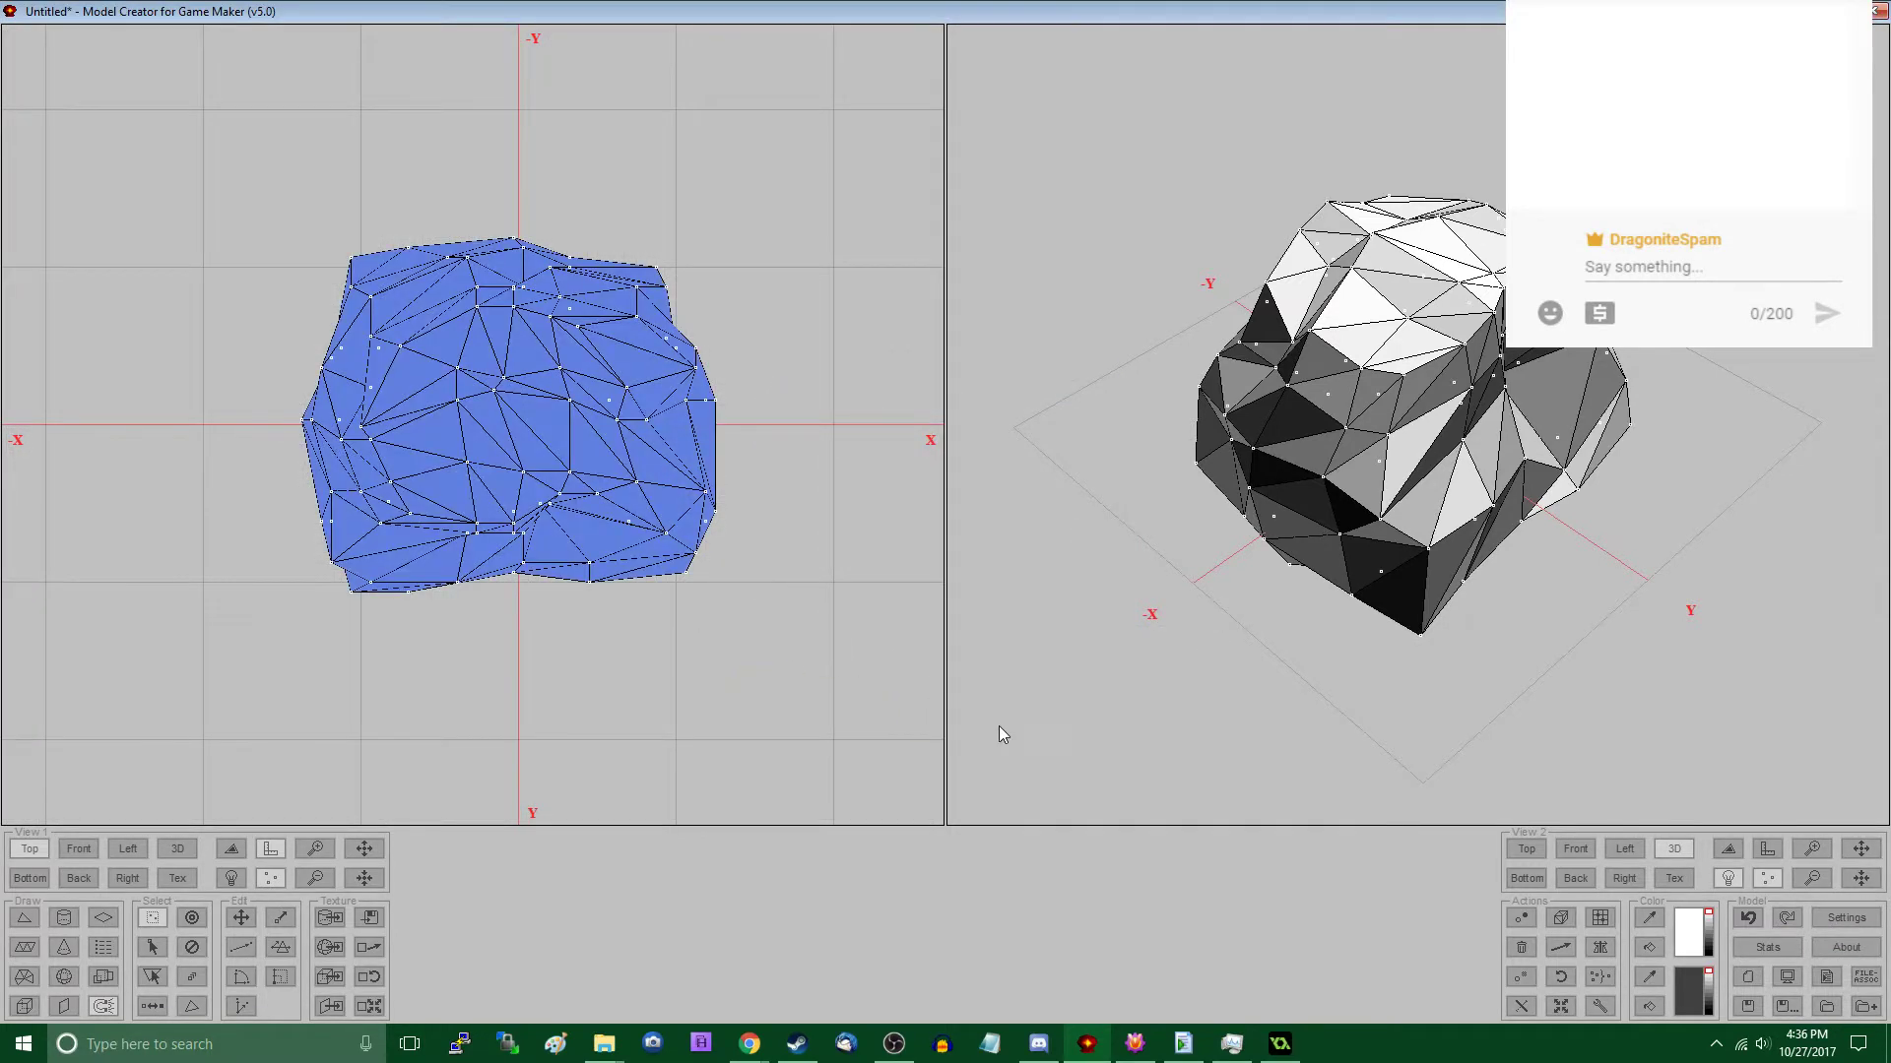
{"action": "left_click", "coordinate": [1561, 1005]}
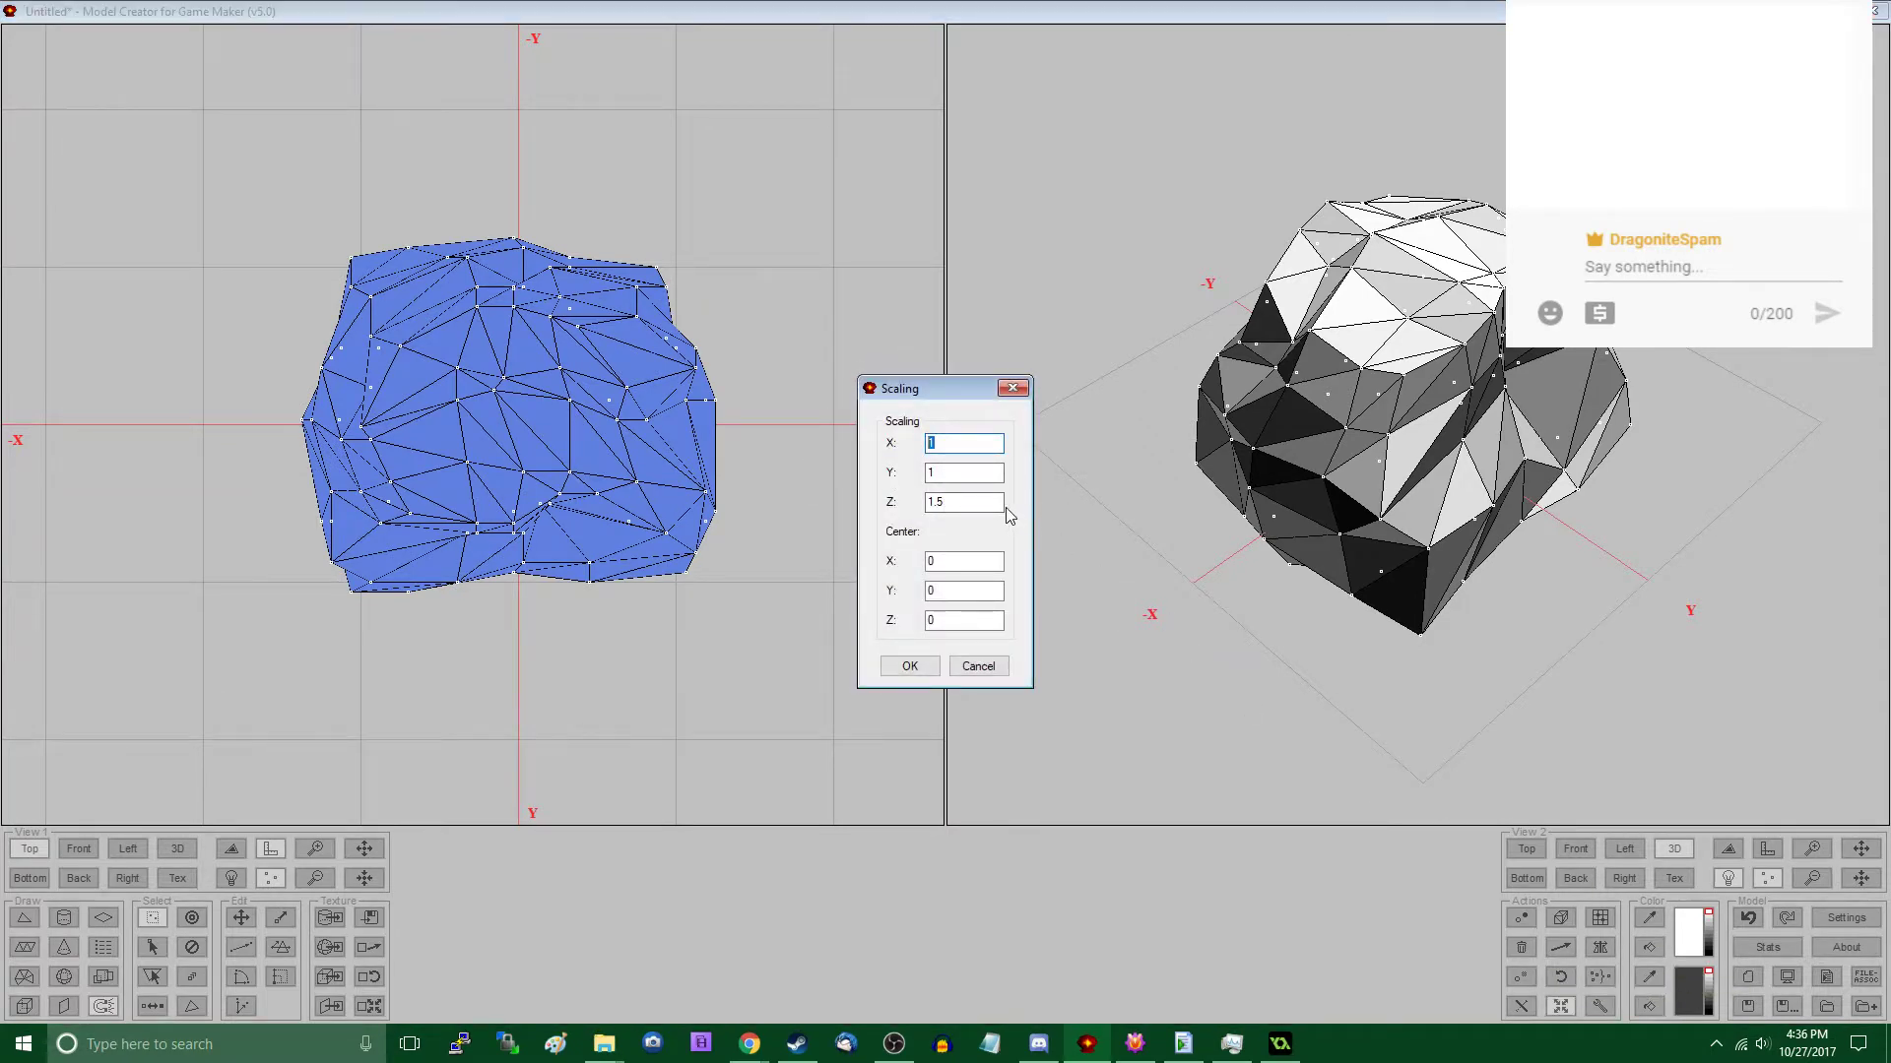
{"action": "type", "text": ".8"}
{"action": "key", "text": "Tab"}
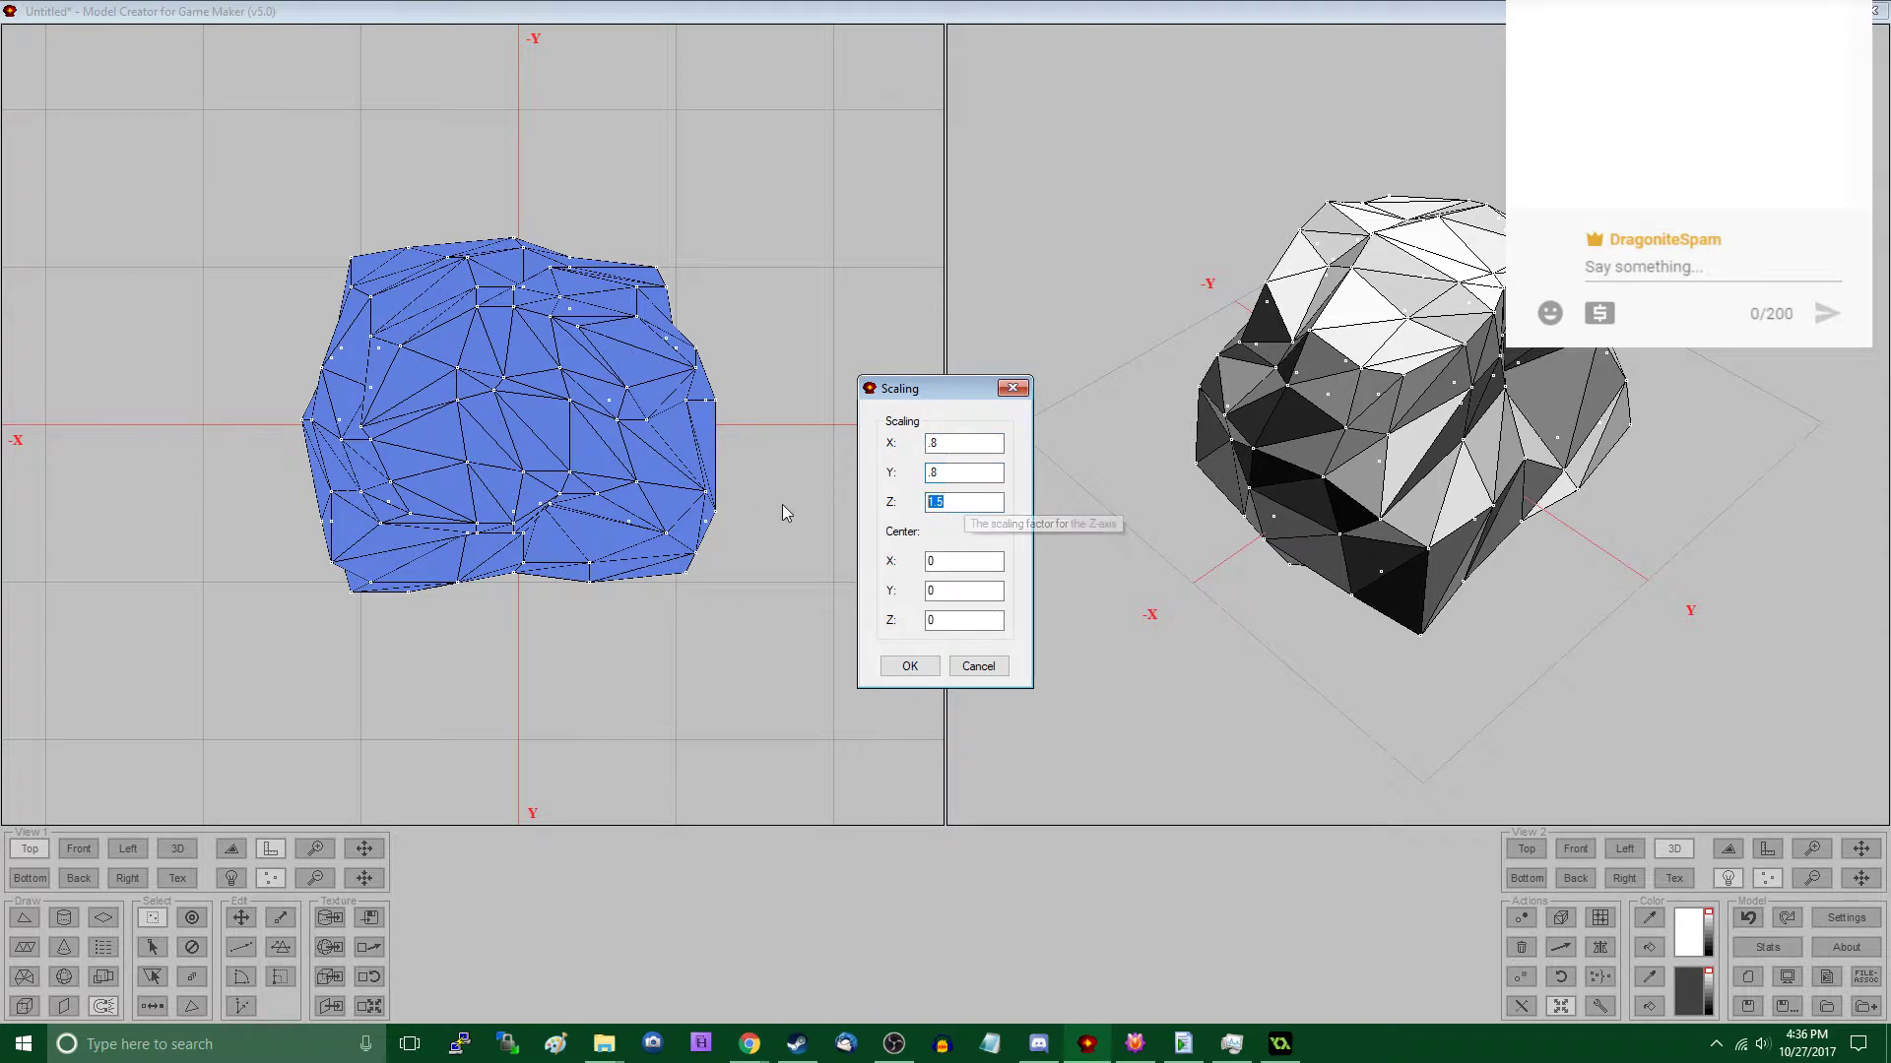
{"action": "left_click", "coordinate": [910, 666]}
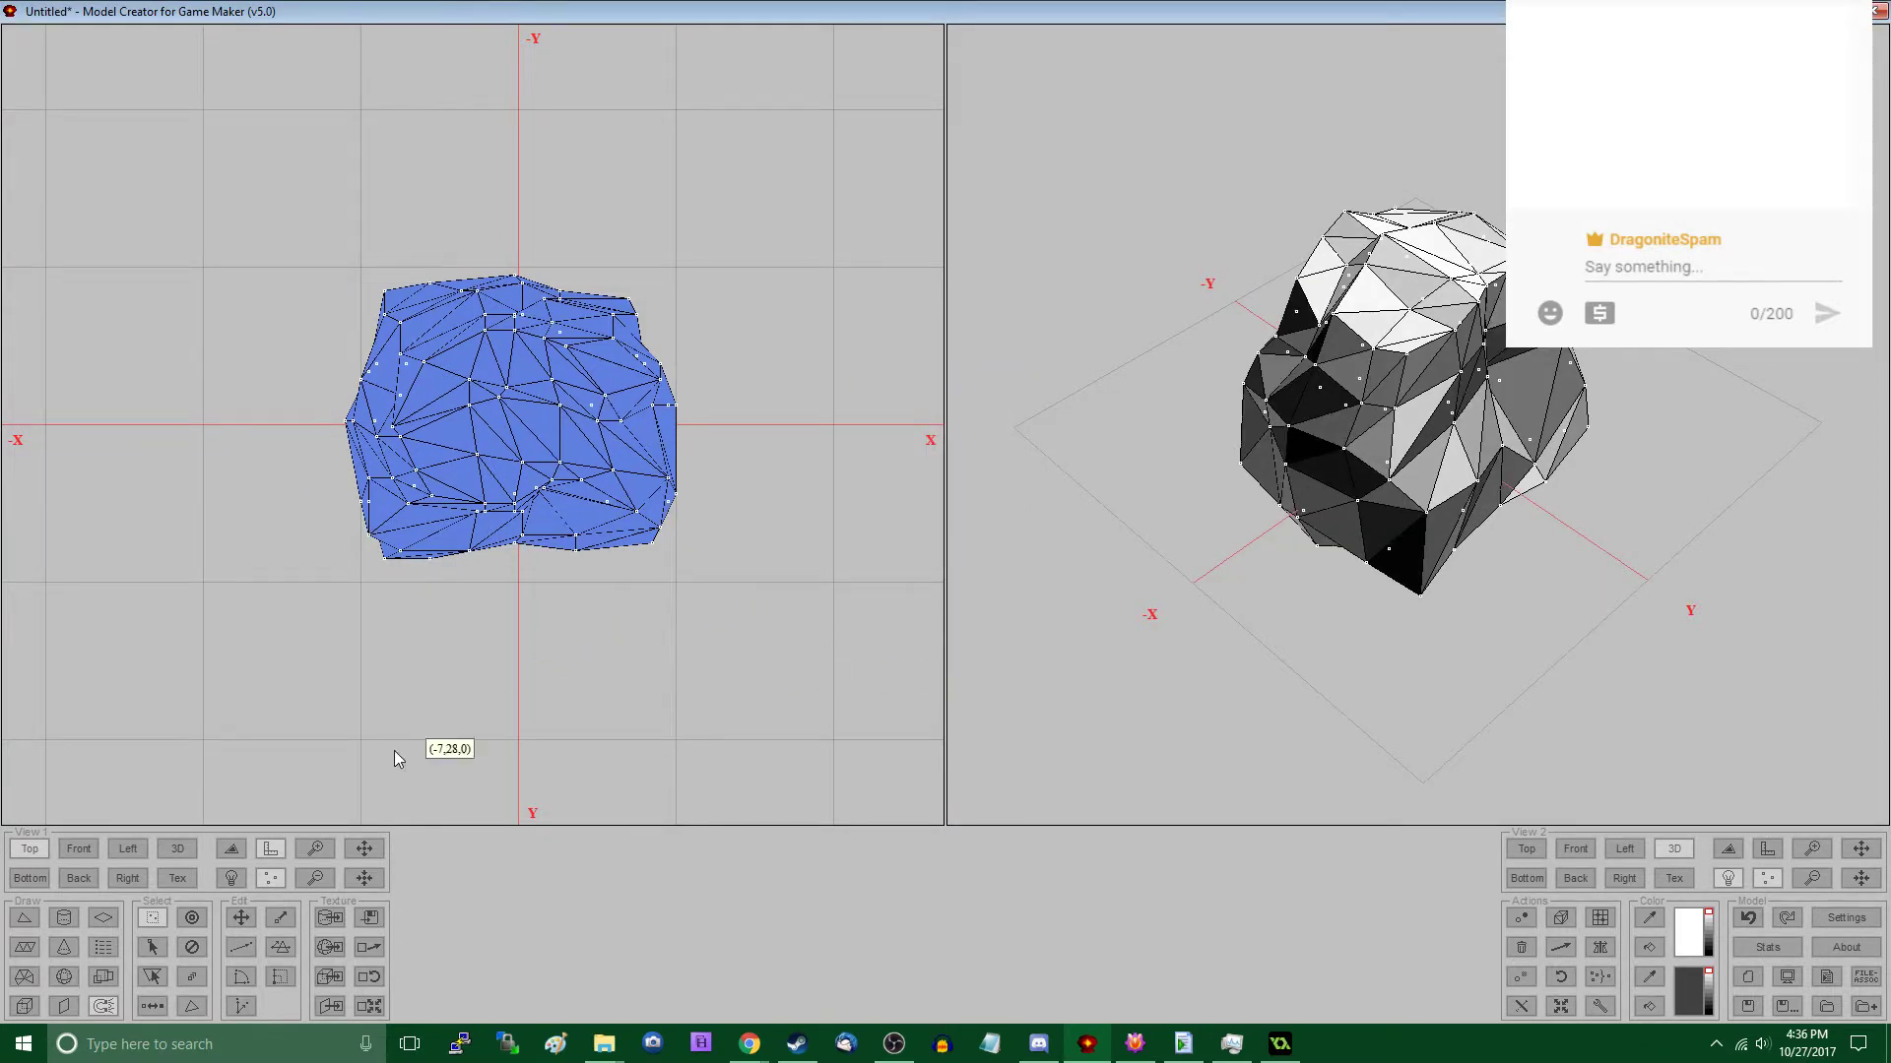
- Apply the current dark grey secondary colour to the whole rock and inspect it from several sides
{"action": "left_click", "coordinate": [82, 851]}
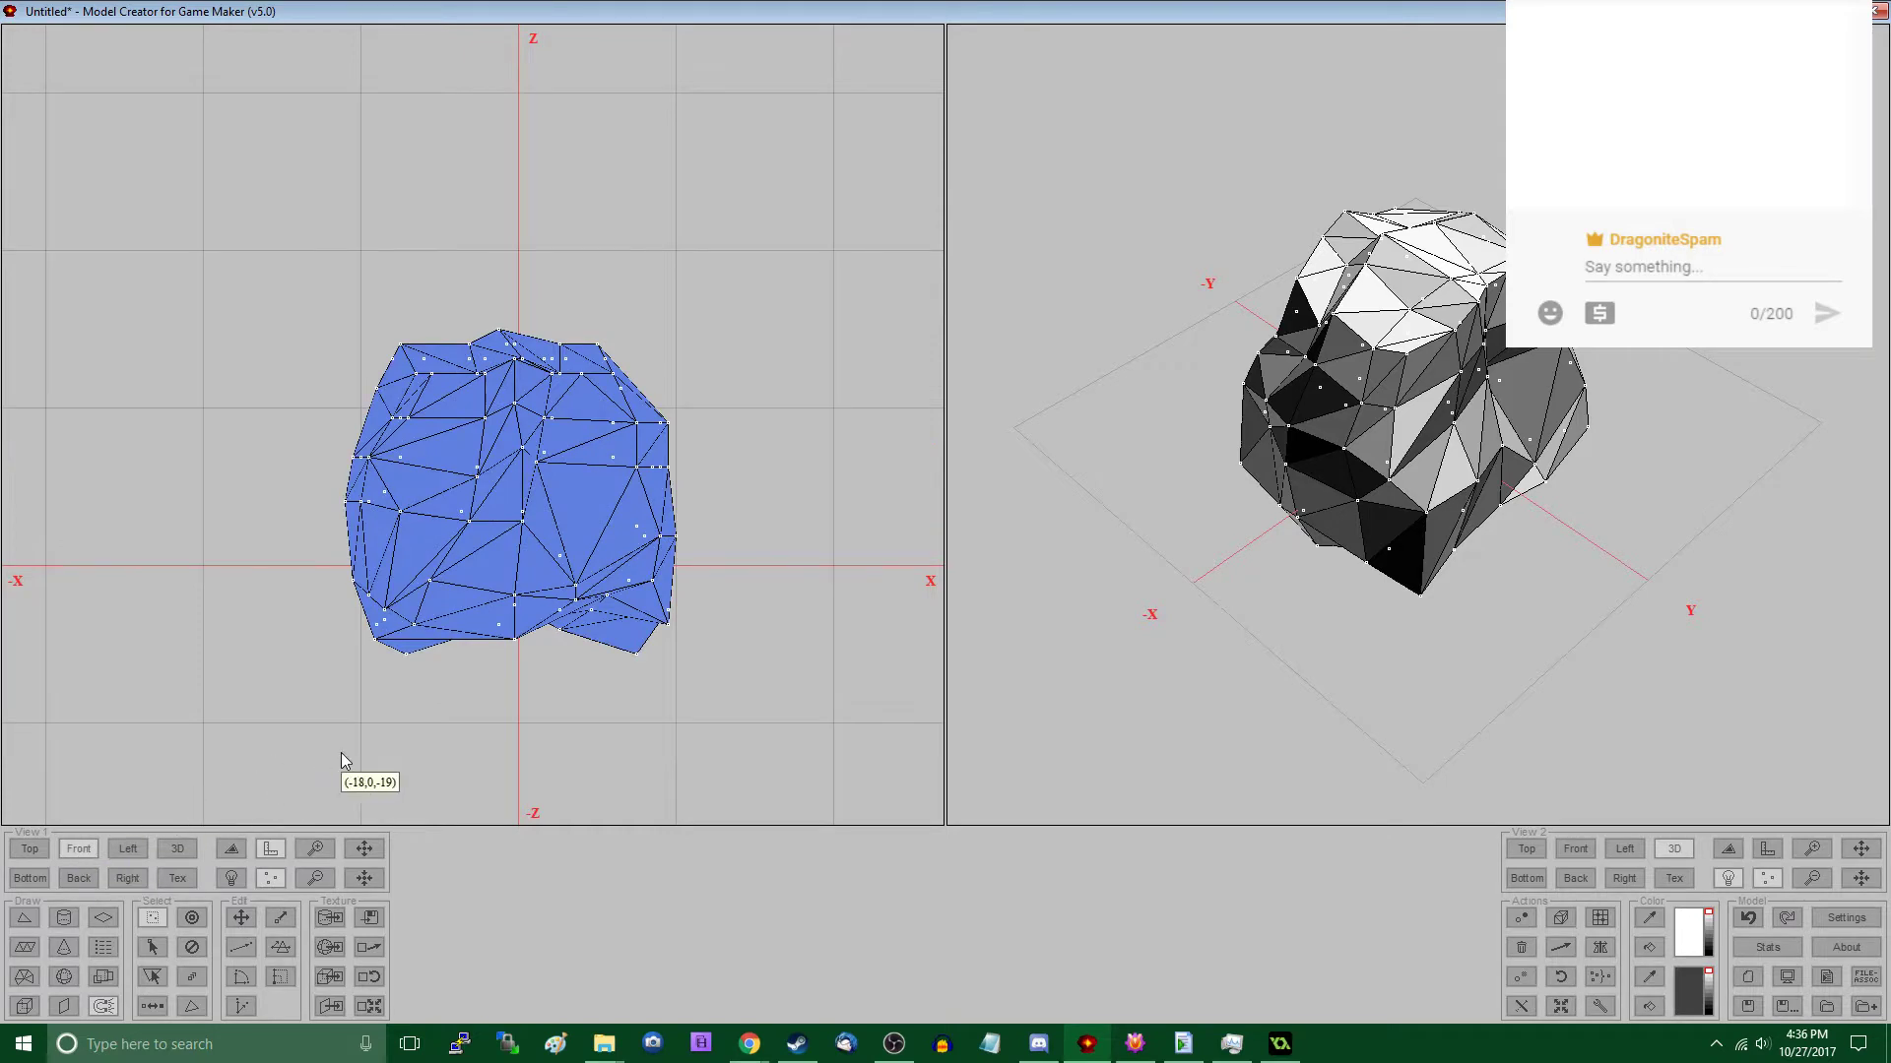
{"action": "left_click_drag", "start_coordinate": [1247, 628], "coordinate": [1355, 602]}
{"action": "left_click_drag", "start_coordinate": [1522, 579], "coordinate": [1291, 594]}
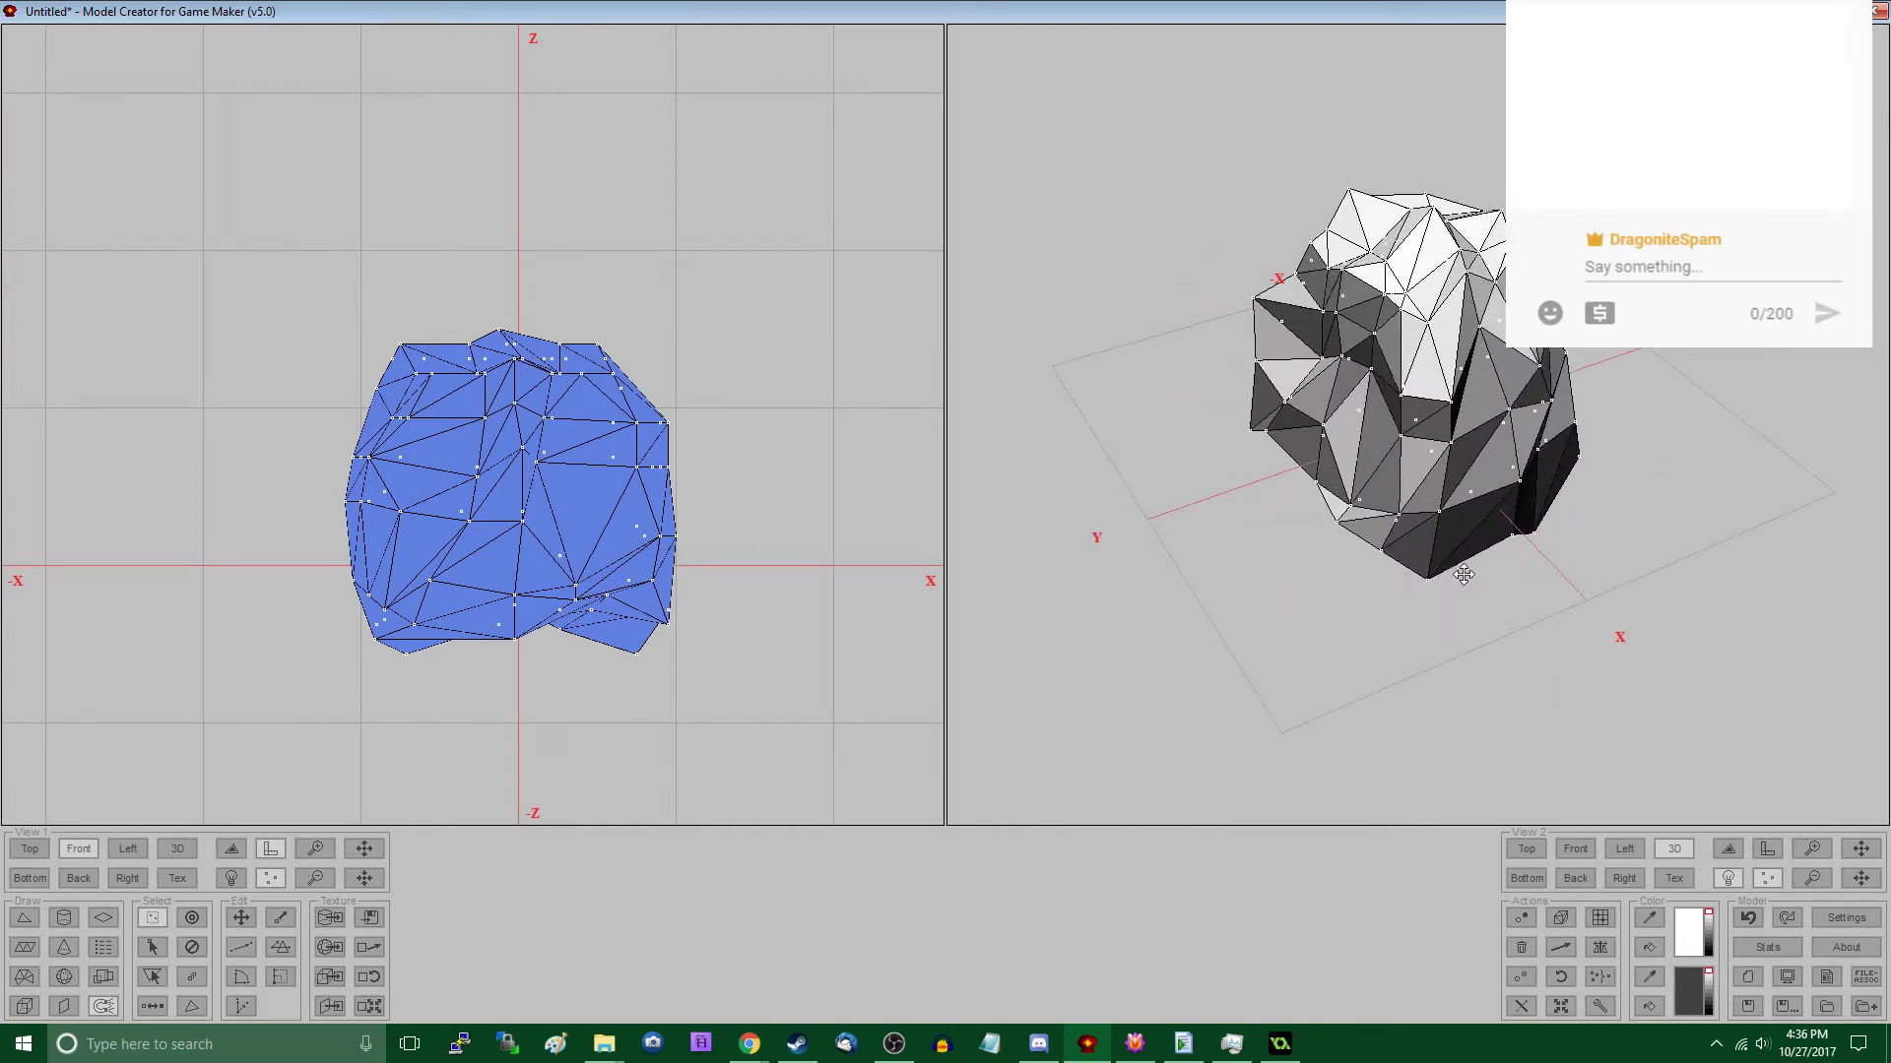
{"action": "left_click_drag", "start_coordinate": [1463, 575], "coordinate": [1231, 630]}
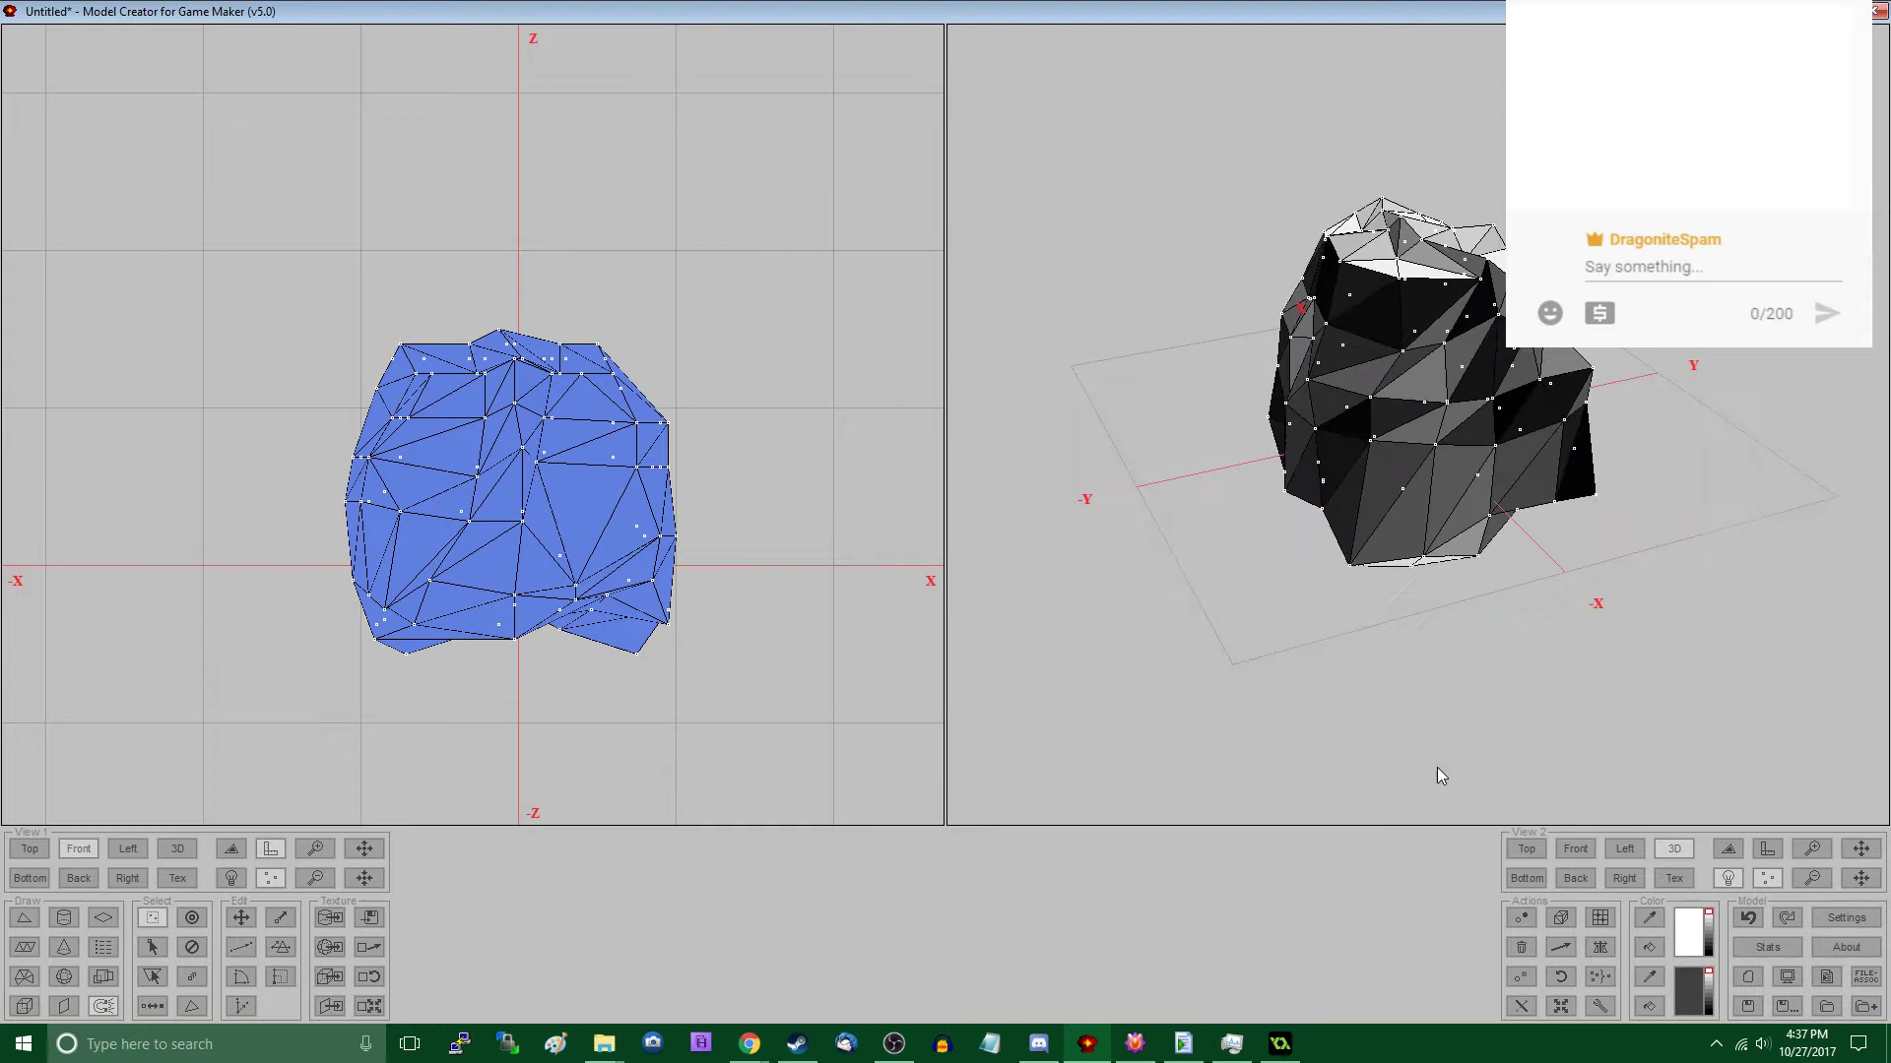
{"action": "left_click", "coordinate": [1646, 1006]}
{"action": "left_click_drag", "start_coordinate": [1501, 711], "coordinate": [1591, 684]}
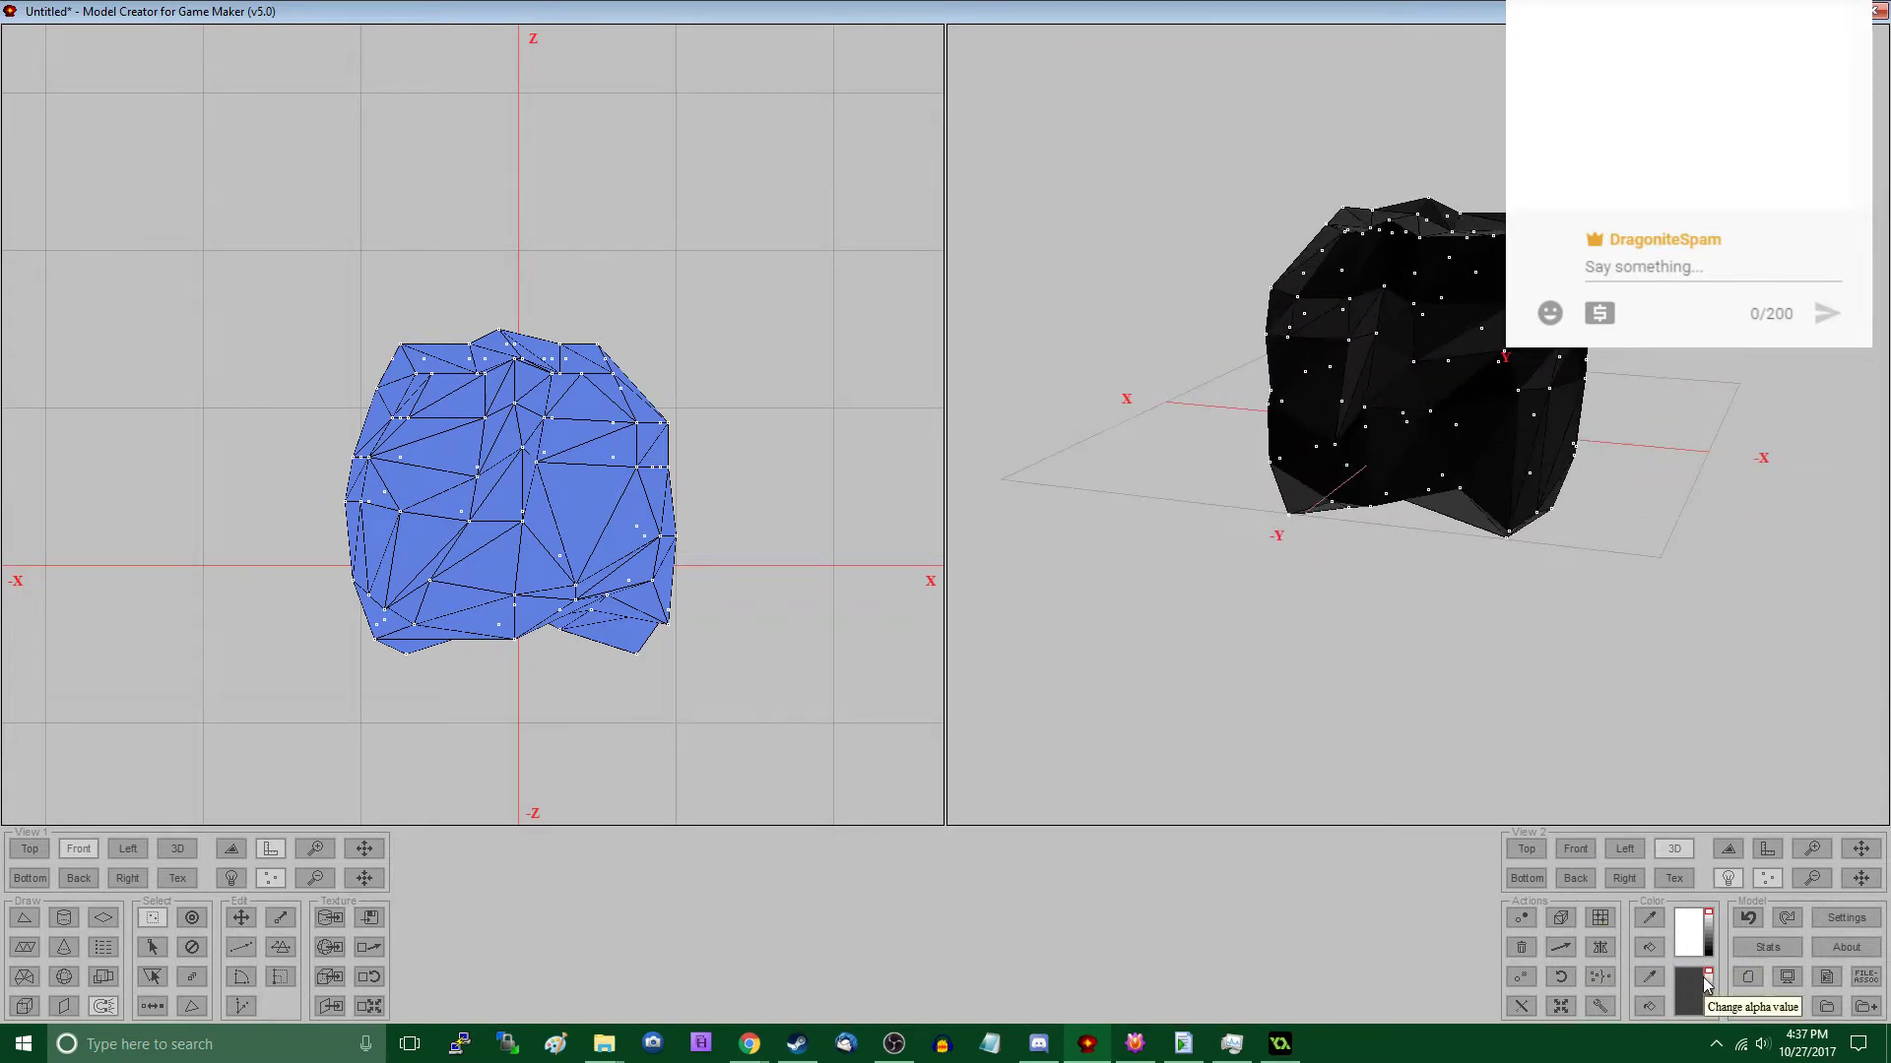
- Change the secondary colour to a medium grey and apply it to the whole rock
{"action": "left_click", "coordinate": [1697, 990]}
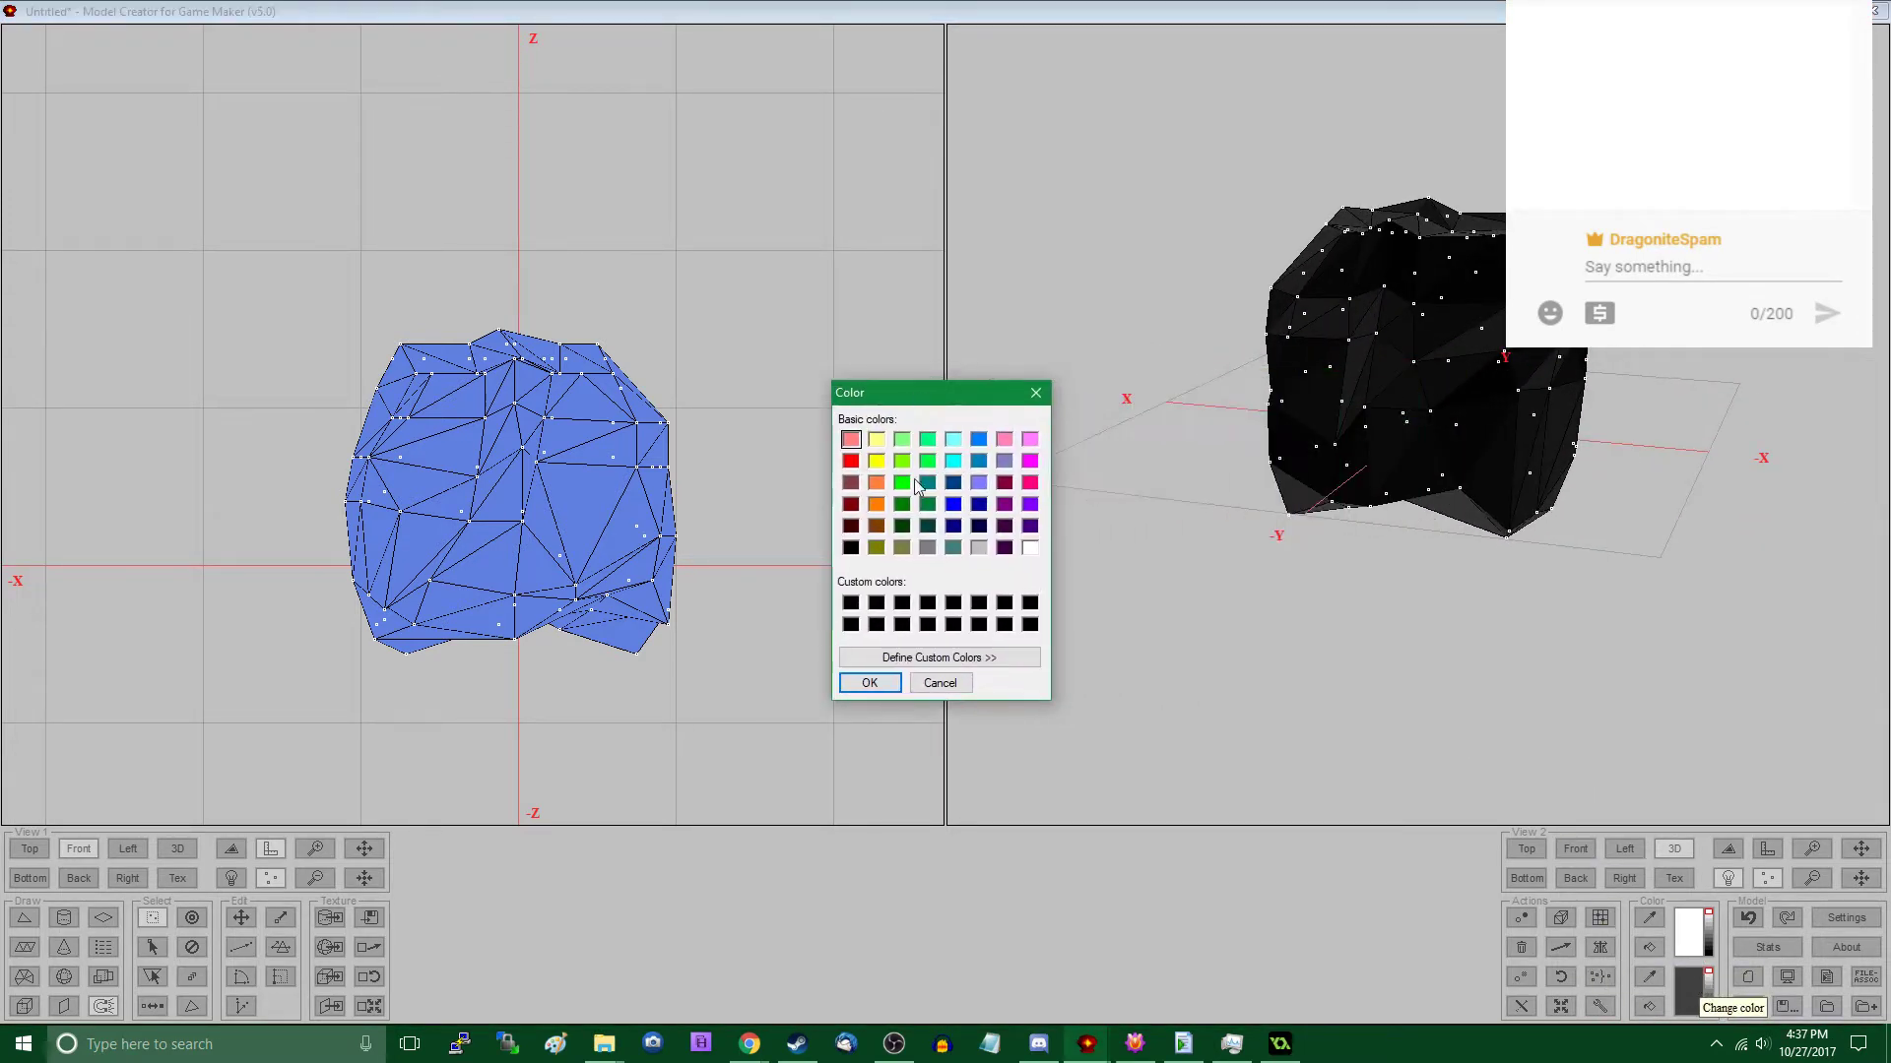
{"action": "left_click", "coordinate": [884, 686]}
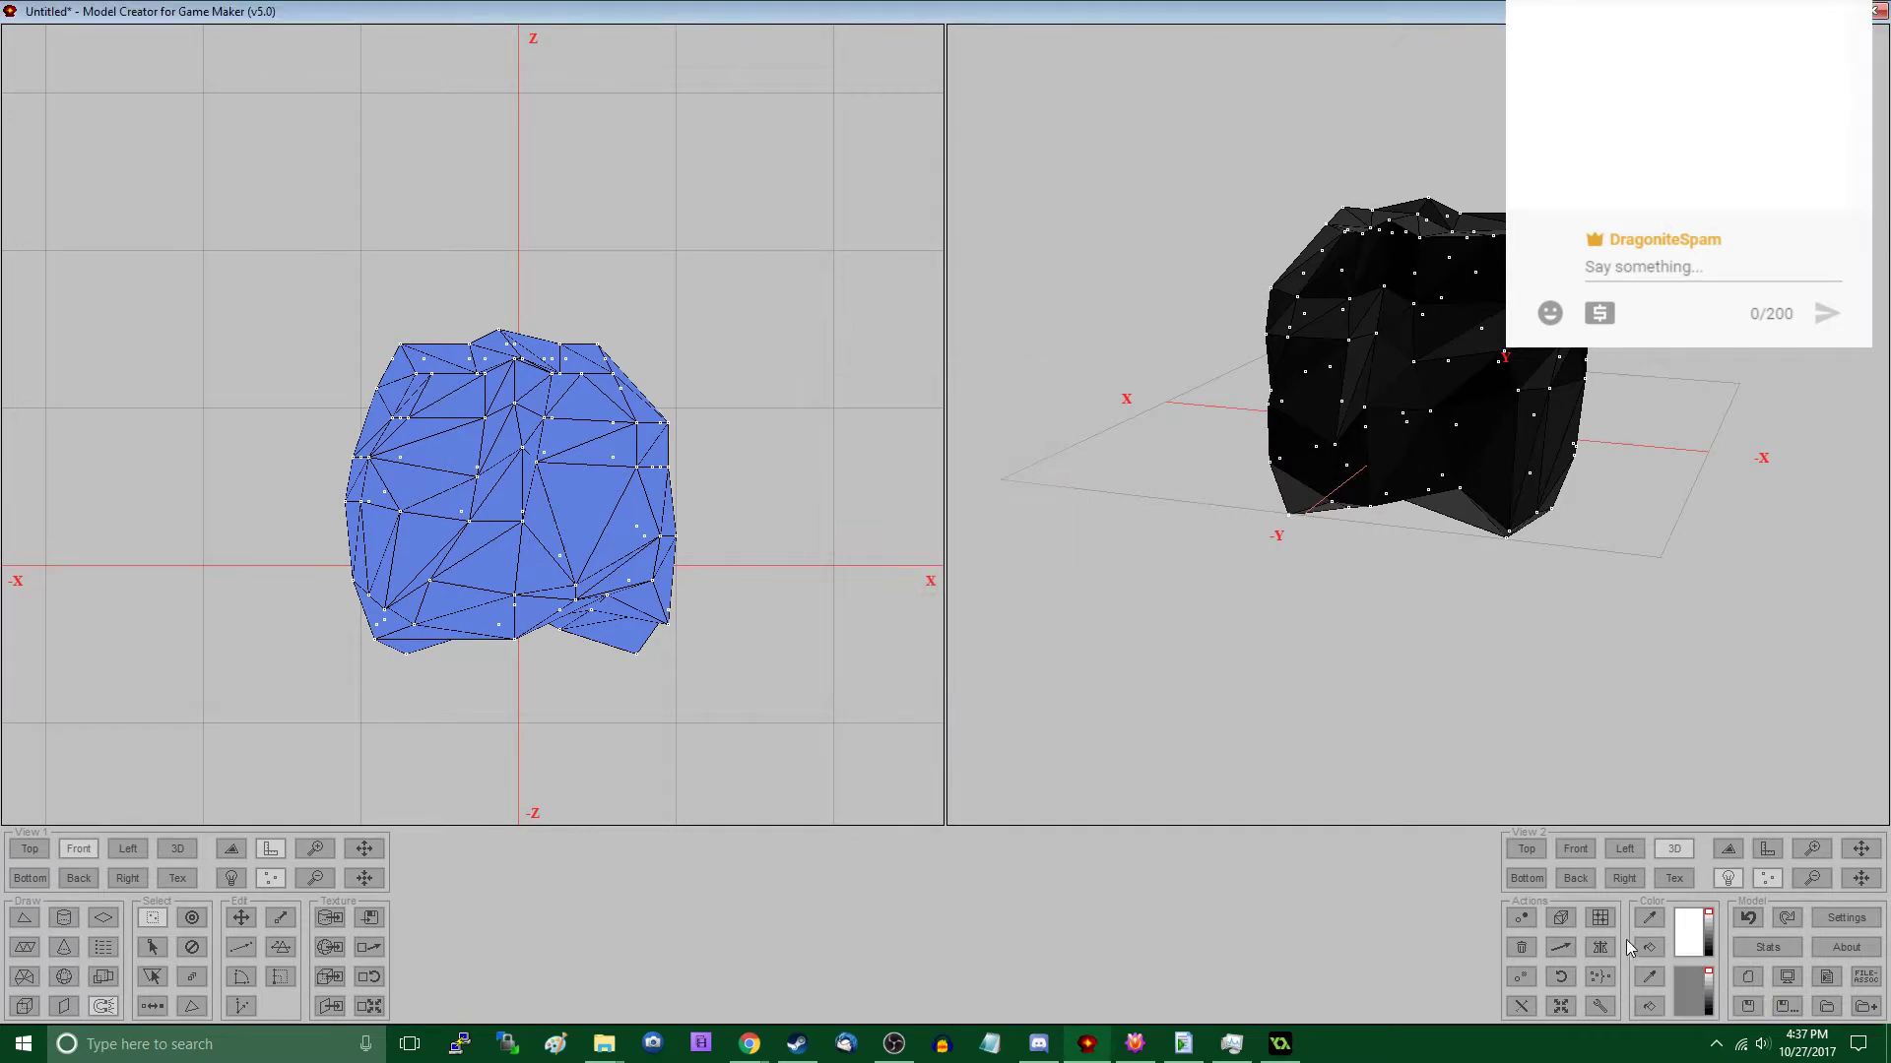
{"action": "left_click", "coordinate": [1648, 1006]}
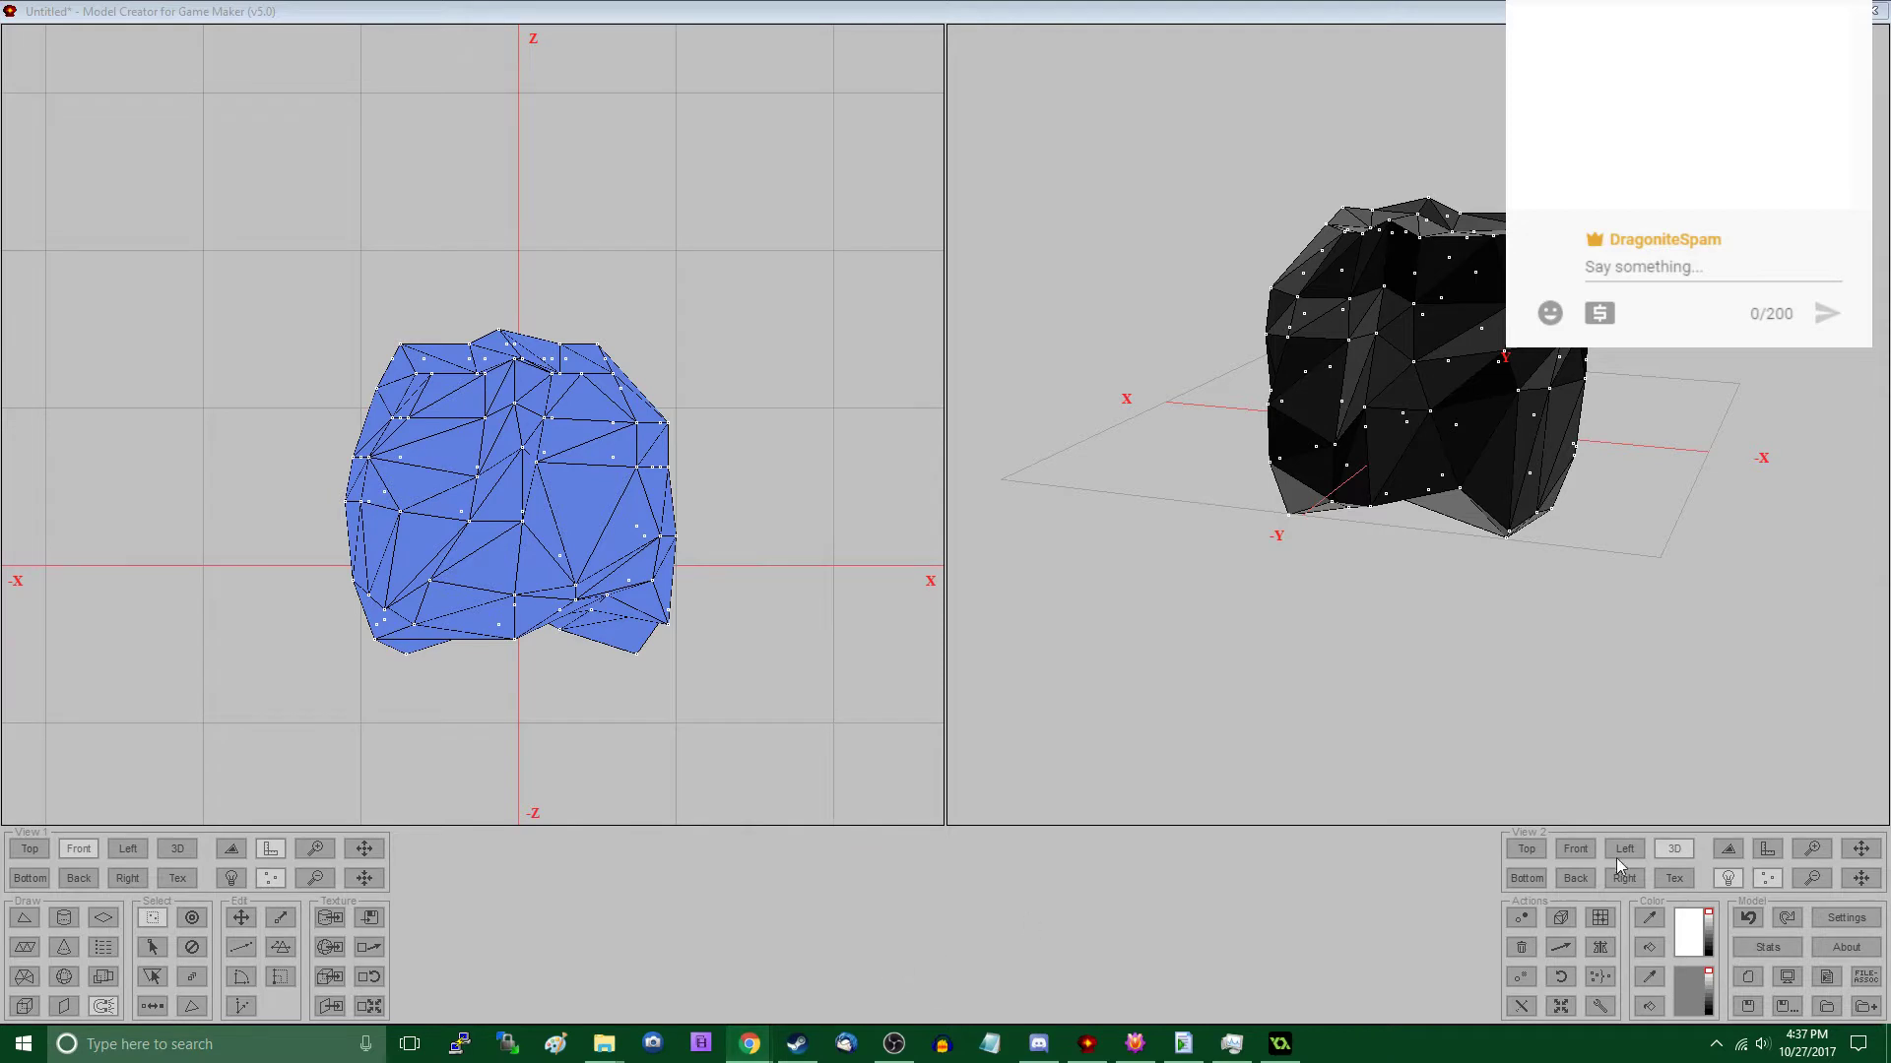
{"action": "left_click", "coordinate": [1244, 585]}
{"action": "middle_click_drag", "start_coordinate": [1245, 585], "coordinate": [1427, 634]}
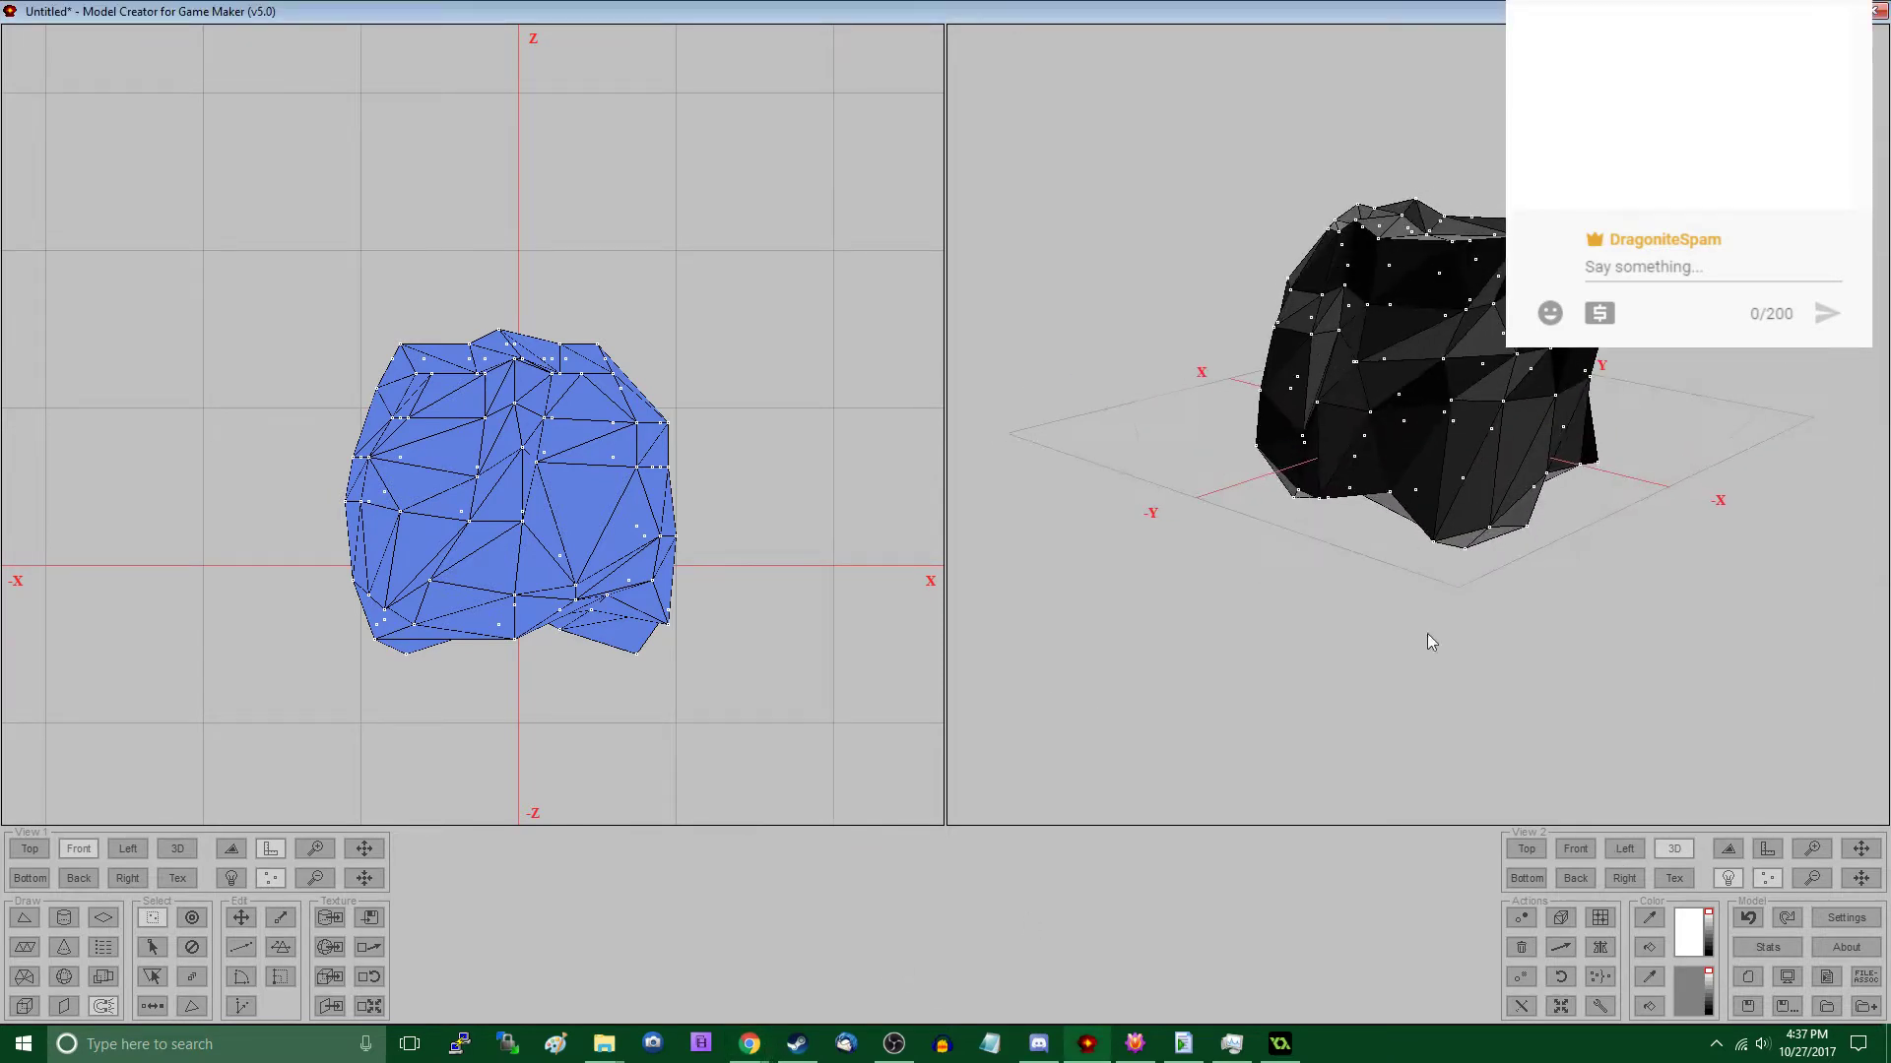
- Save the model as rock_a.d3d in the Virgo Workspace folder with the file type set to All files
{"action": "left_click", "coordinate": [1864, 1004]}
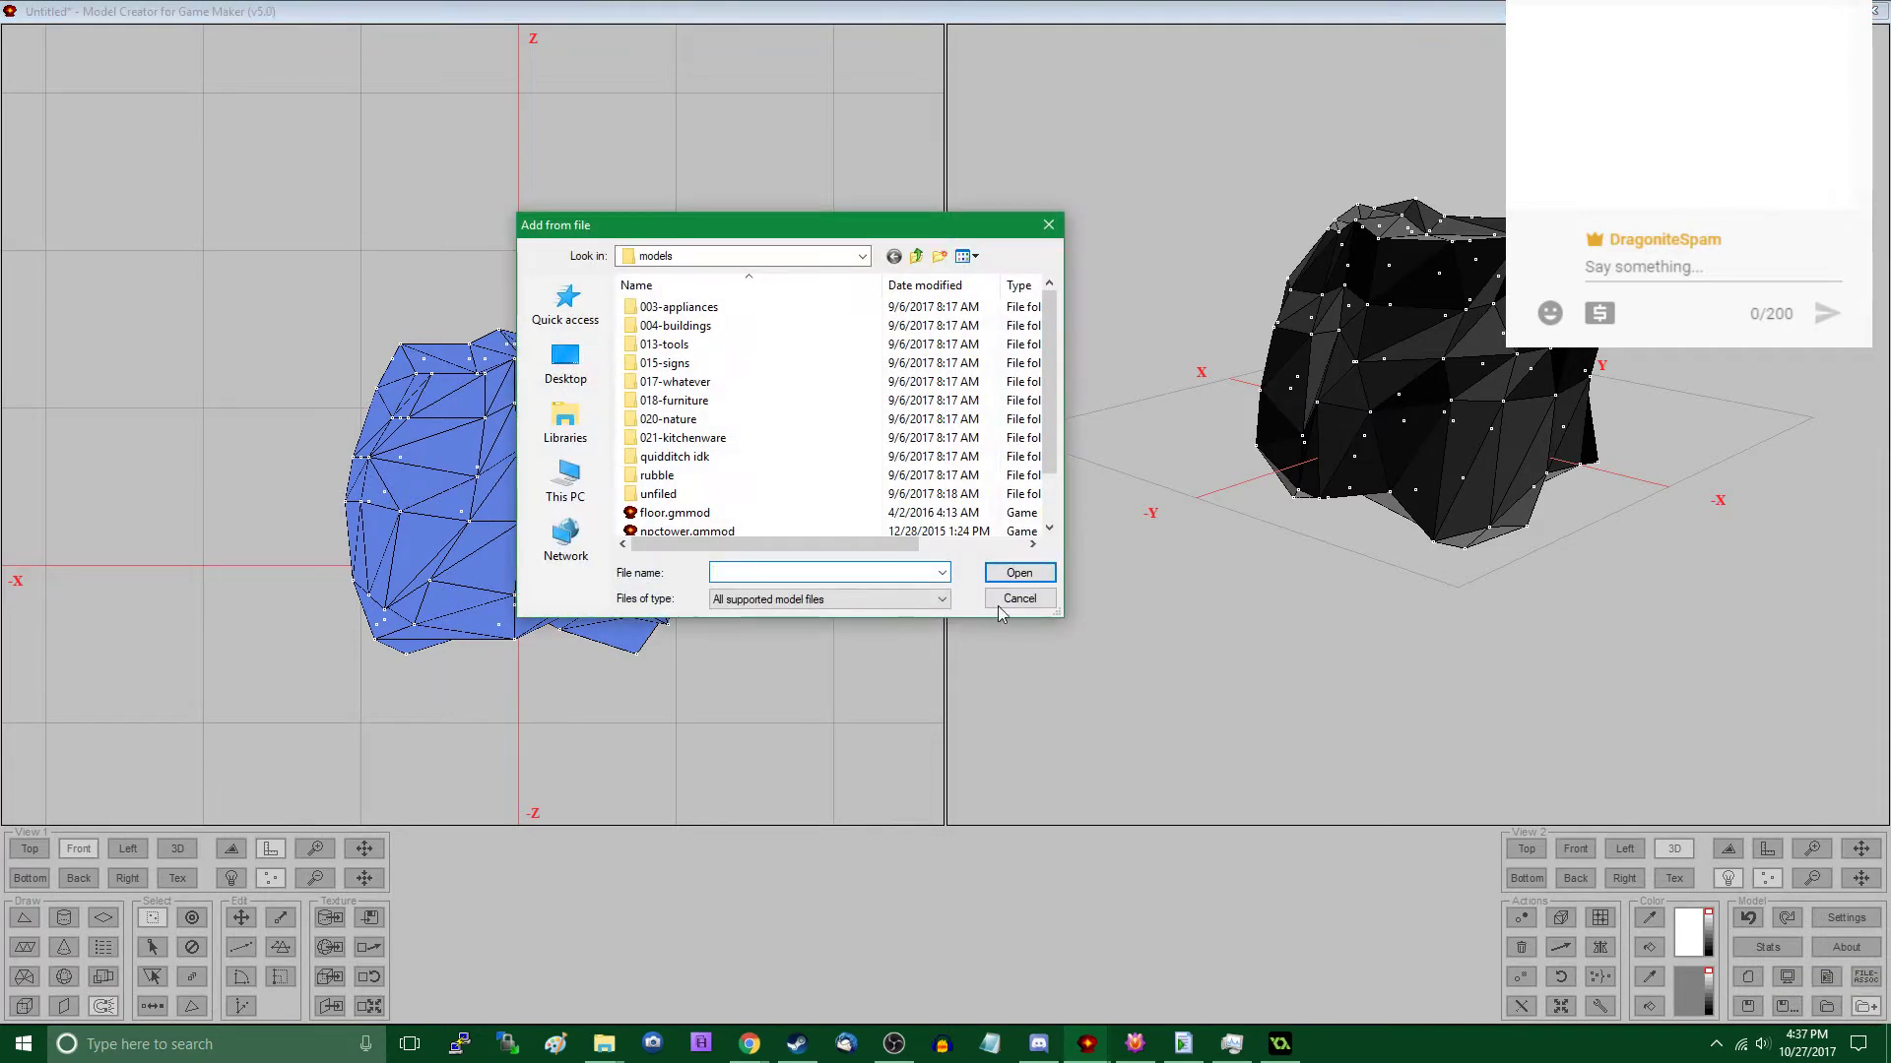
{"action": "left_click", "coordinate": [1014, 599]}
{"action": "left_click", "coordinate": [1784, 1004]}
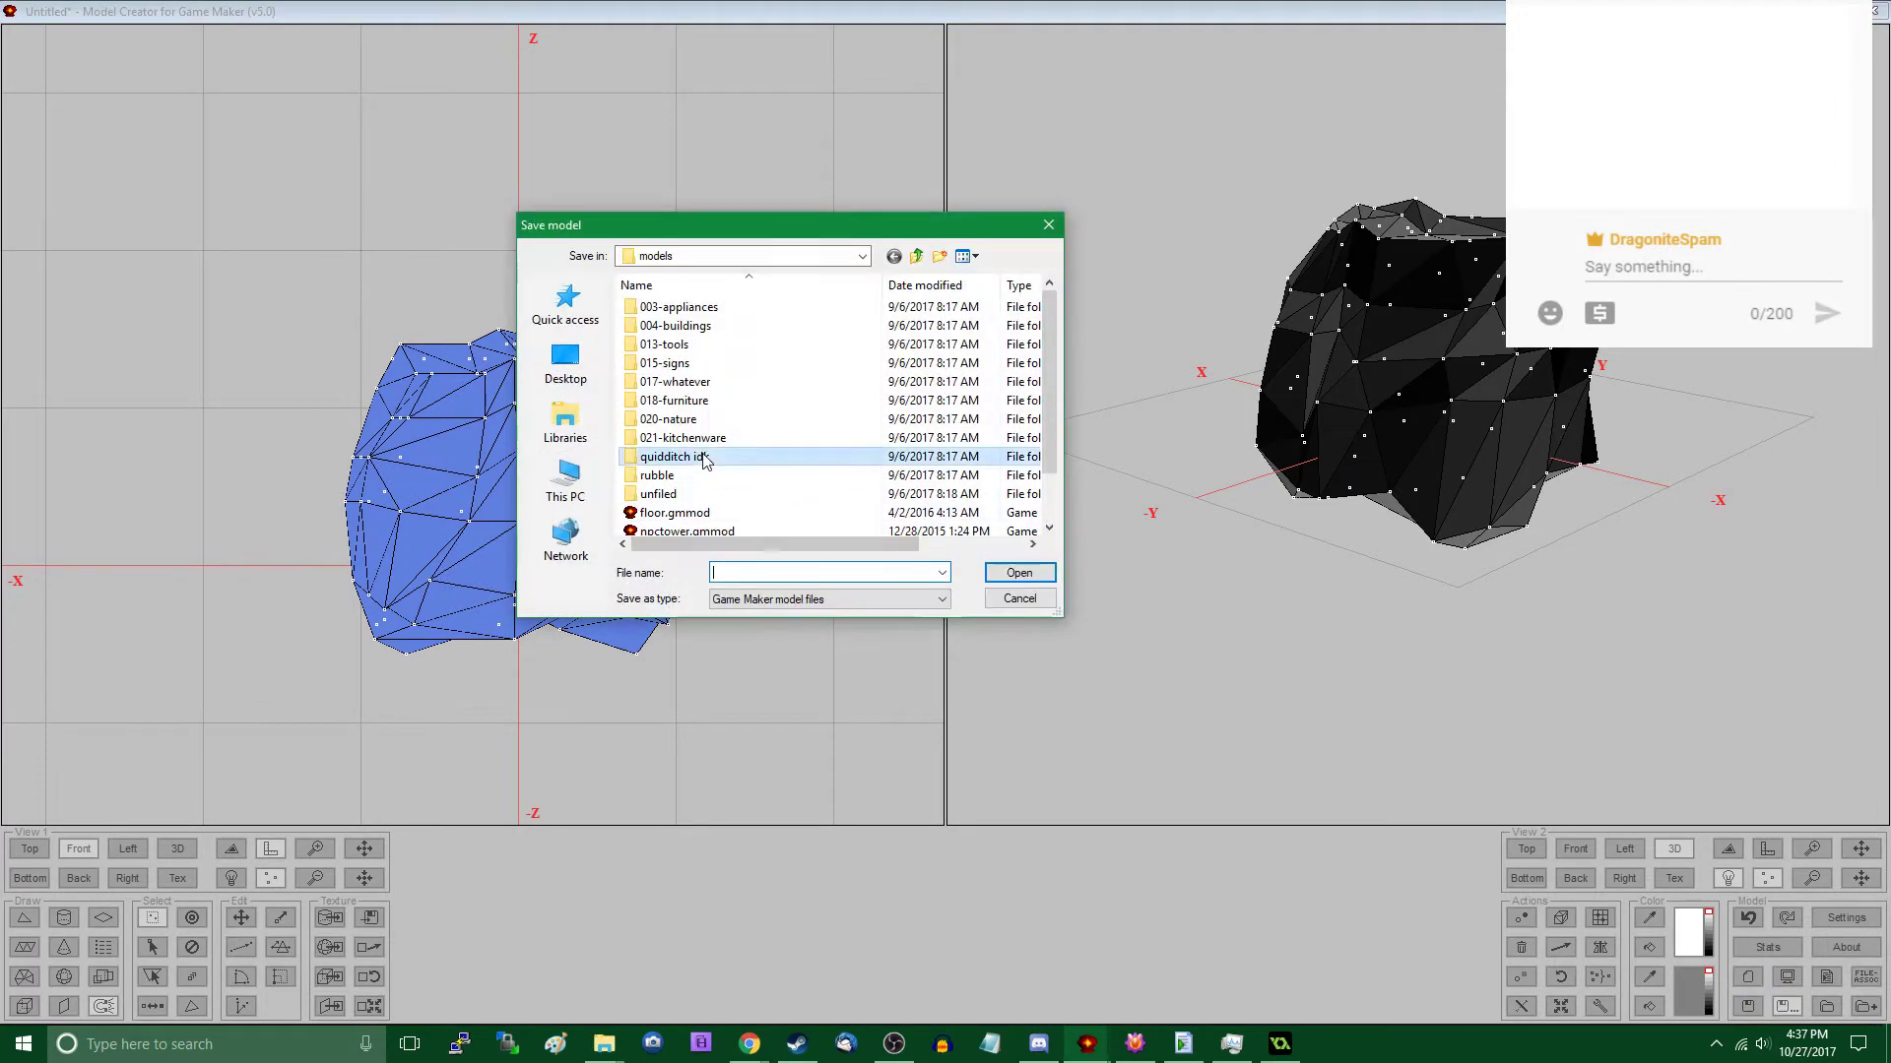
{"action": "scroll", "coordinate": [689, 463], "scroll_direction": "down", "scroll_amount": 1}
{"action": "double_click", "coordinate": [704, 519]}
{"action": "left_click", "coordinate": [827, 599]}
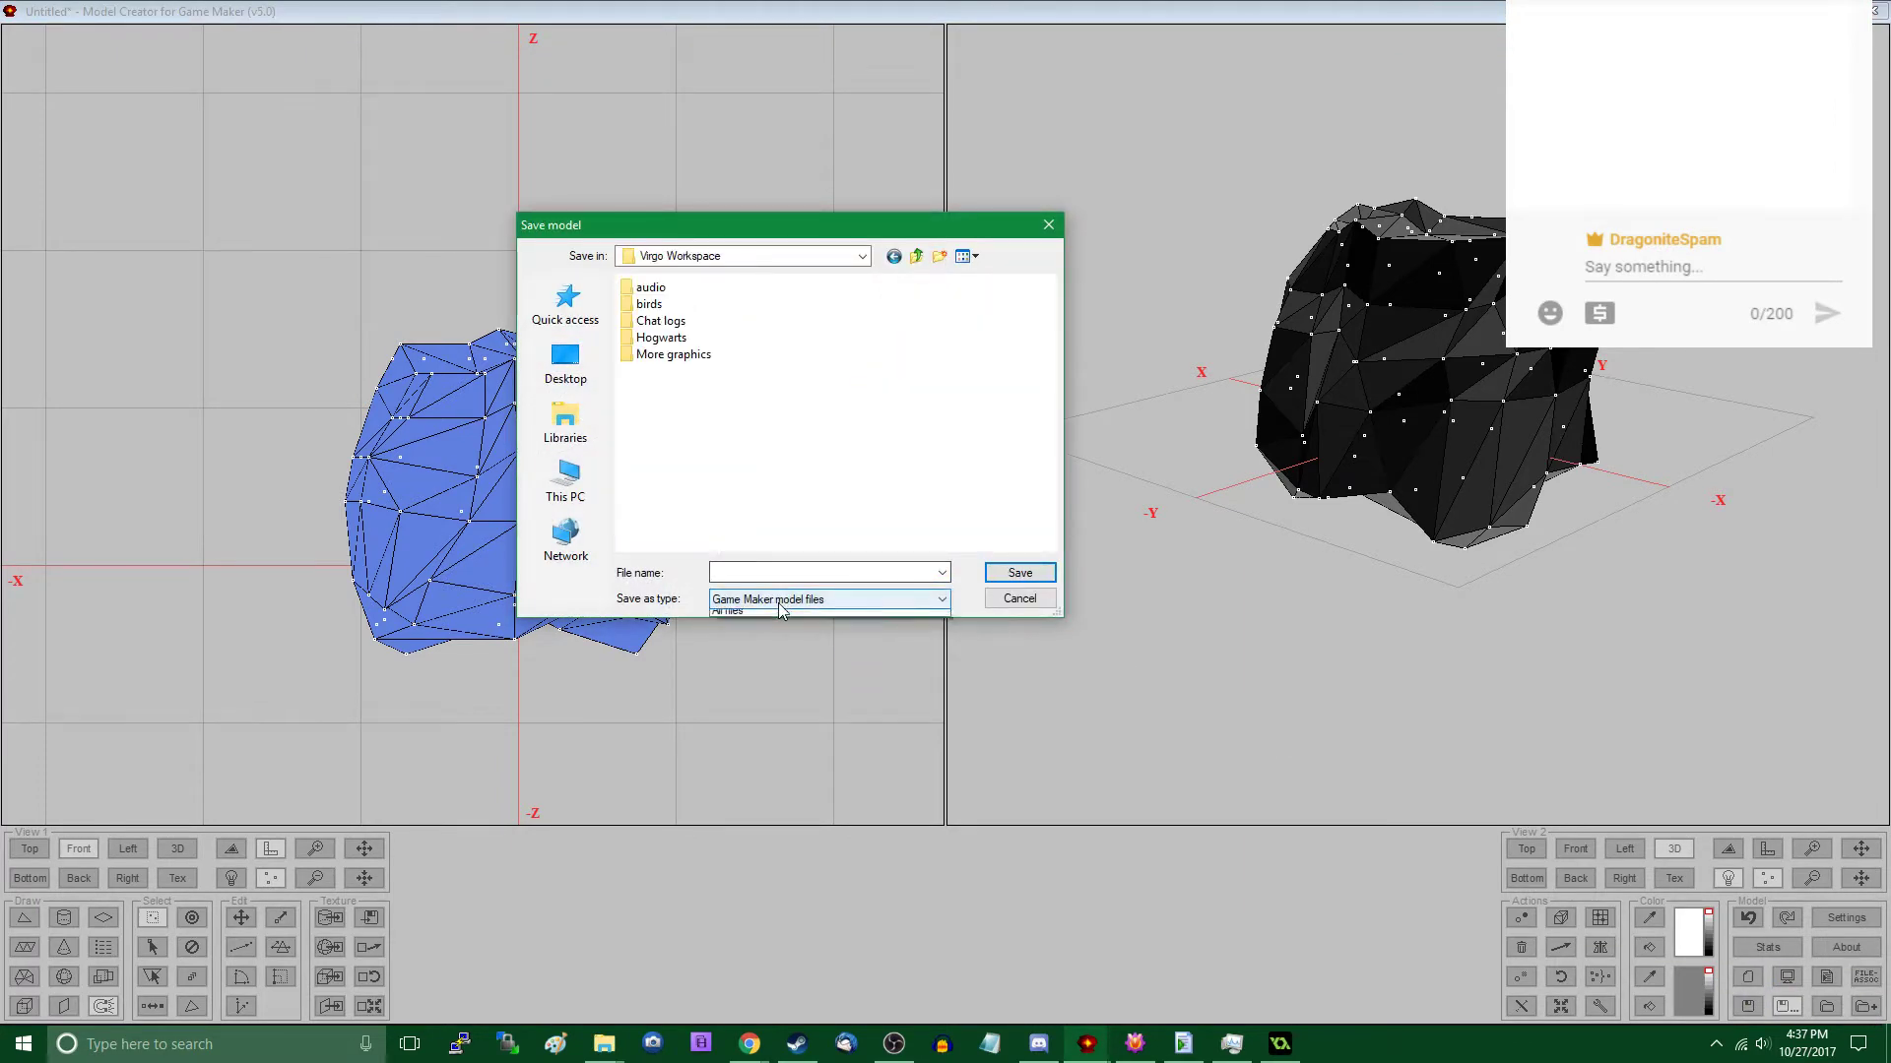
{"action": "left_click", "coordinate": [773, 627]}
{"action": "left_click", "coordinate": [773, 573]}
{"action": "type", "text": "rock_a.d3d"}
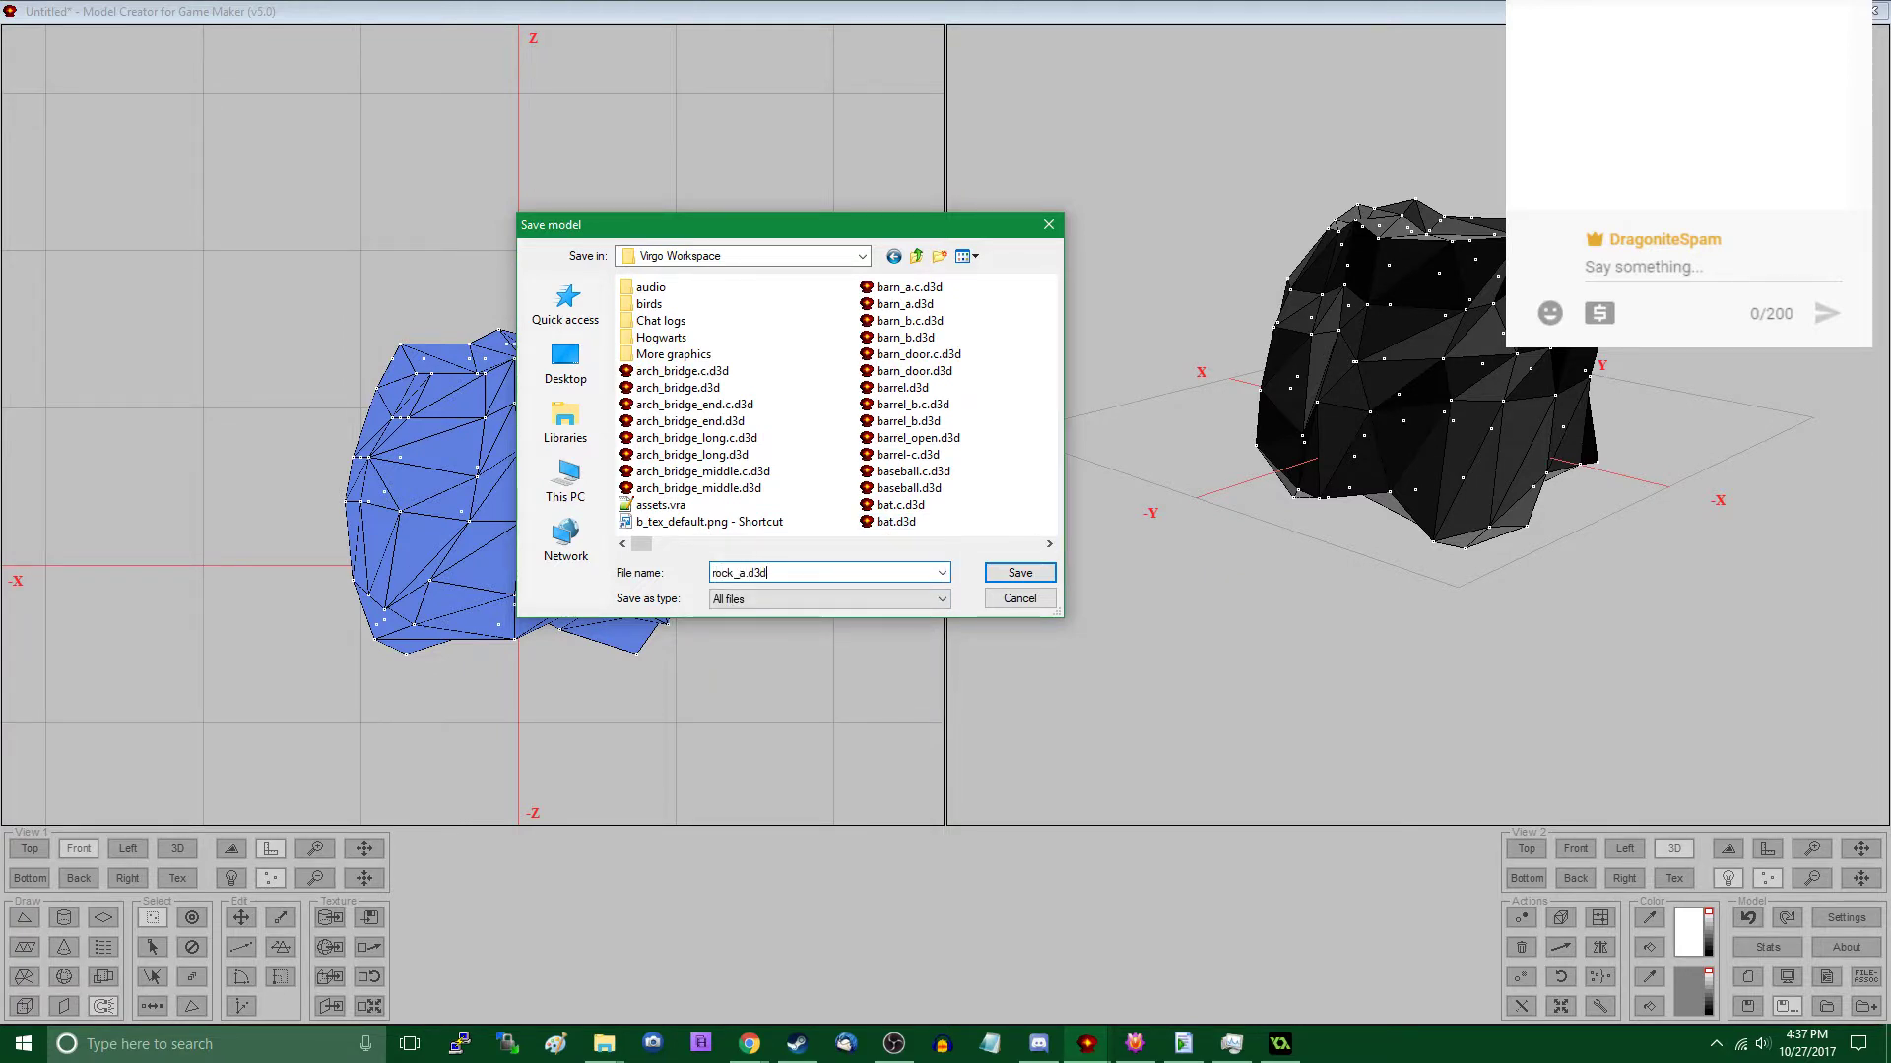
{"action": "key", "text": "Return"}
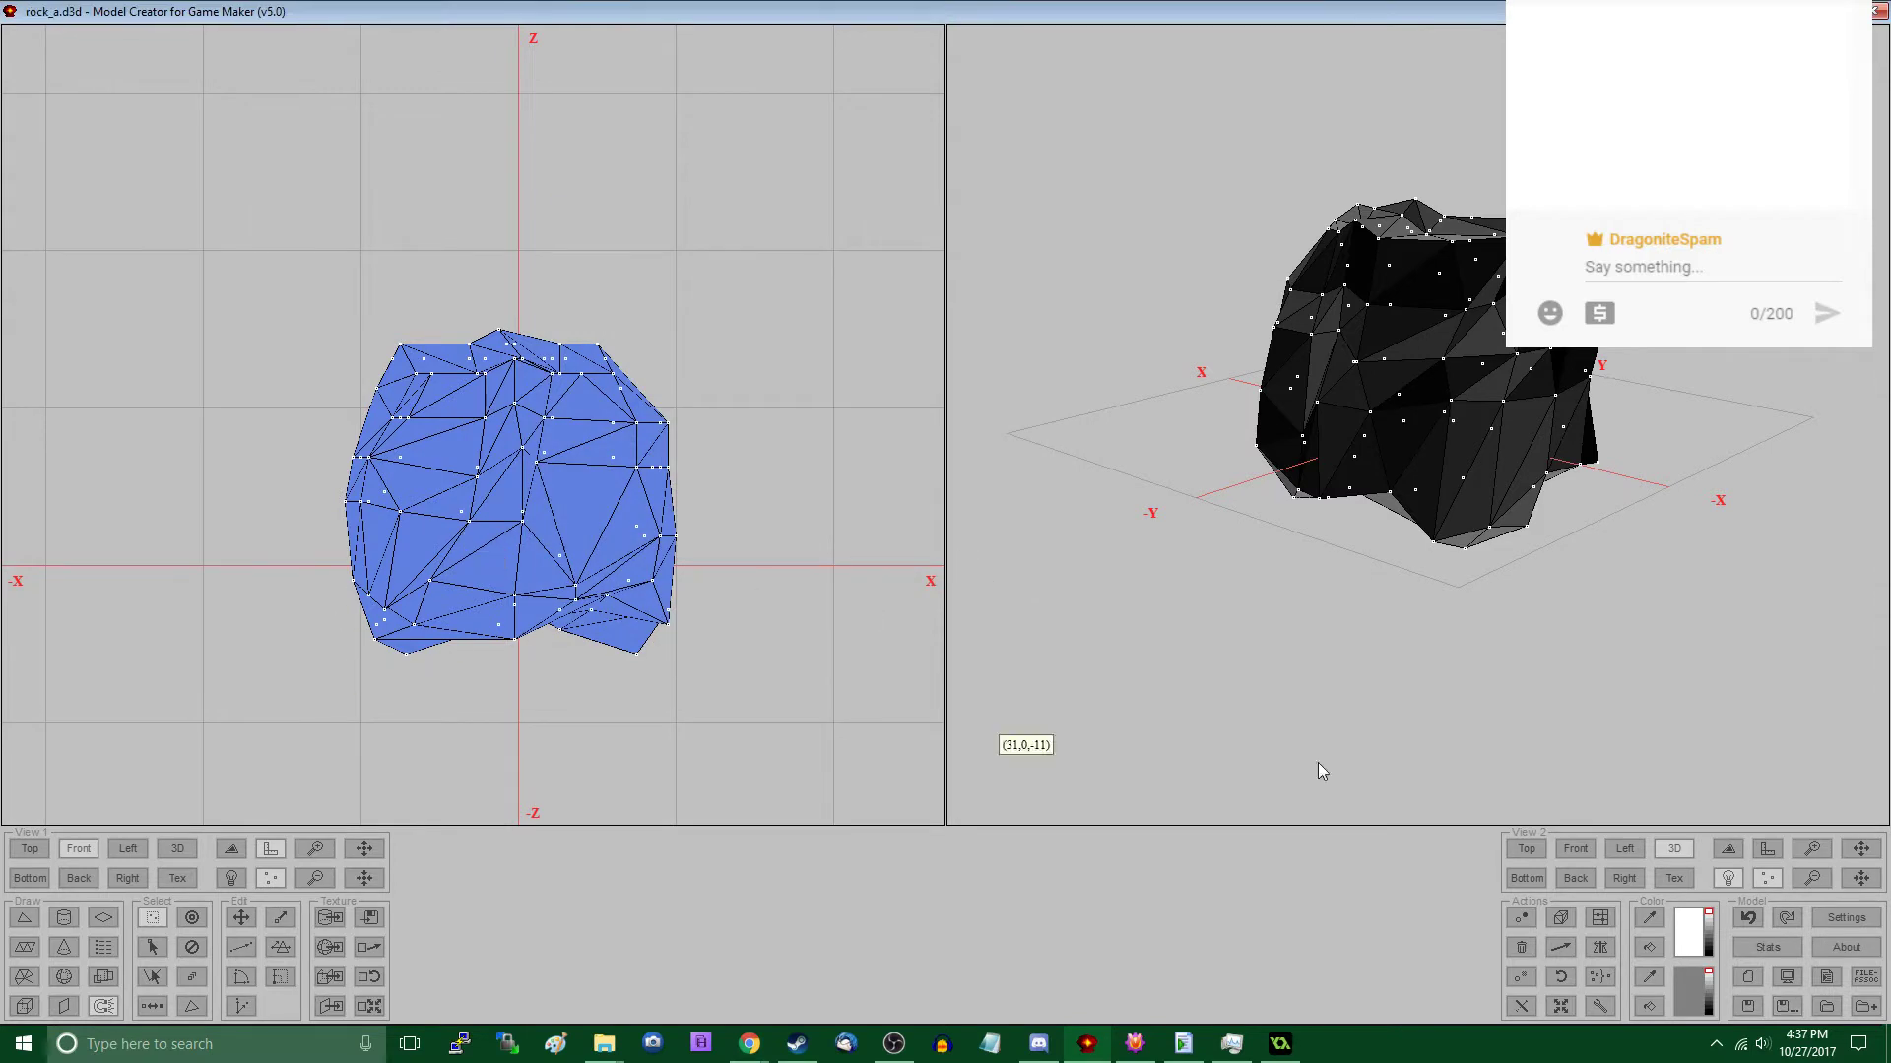
- Turn on grid use in the model settings and set the grid size to 8
{"action": "left_click", "coordinate": [1846, 917]}
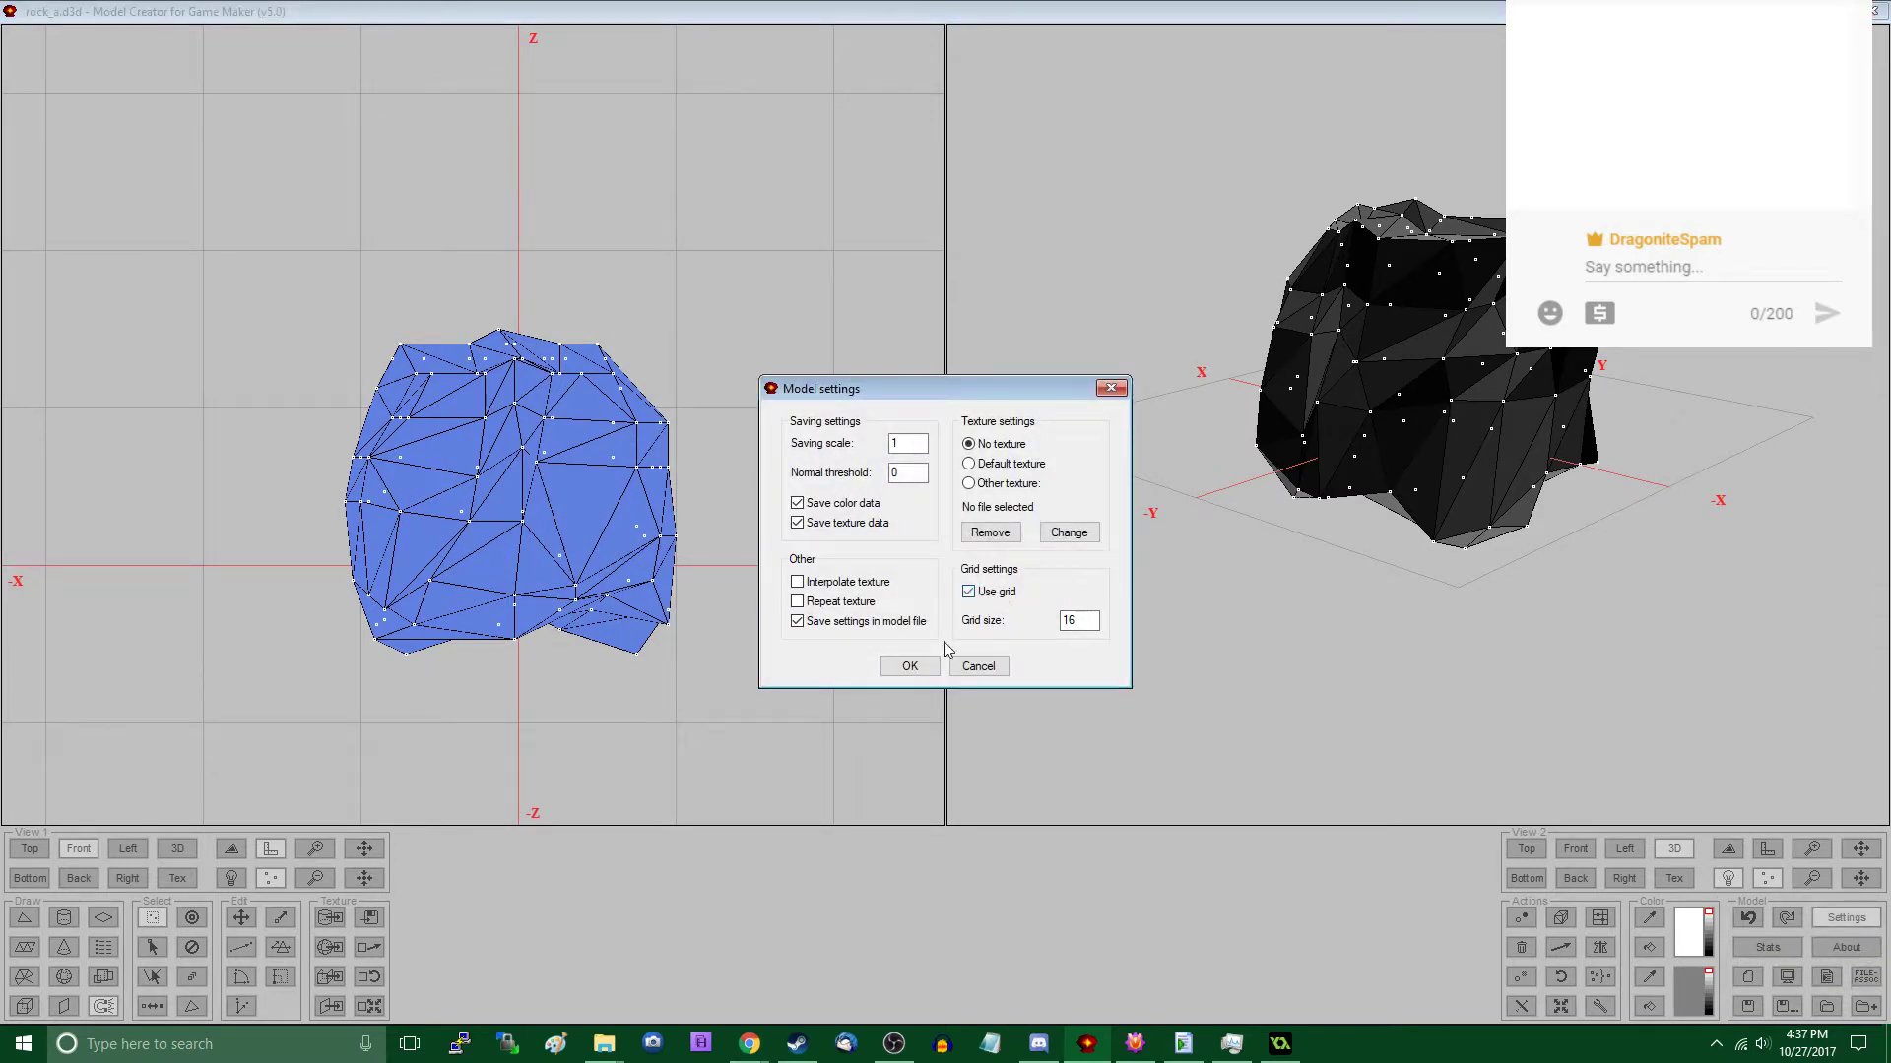
{"action": "left_click", "coordinate": [910, 666]}
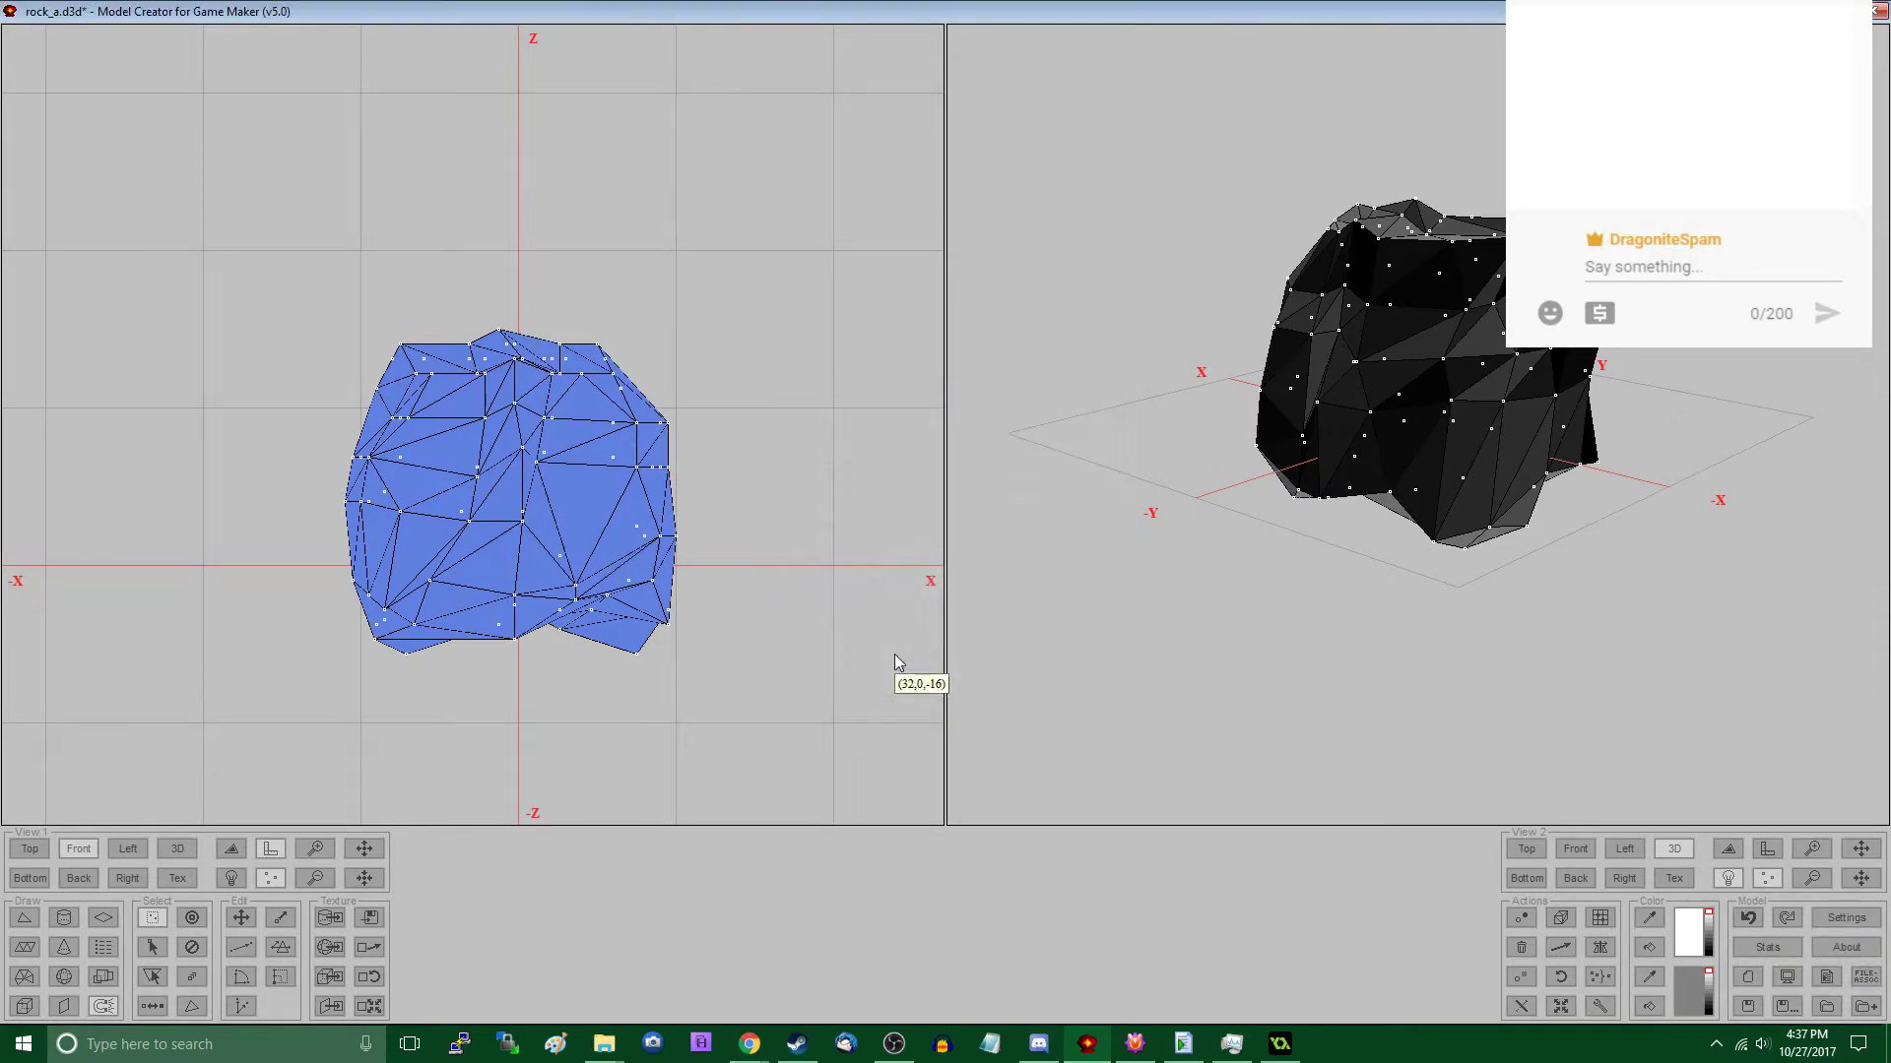
{"action": "left_click", "coordinate": [1838, 915]}
{"action": "double_click", "coordinate": [1089, 620]}
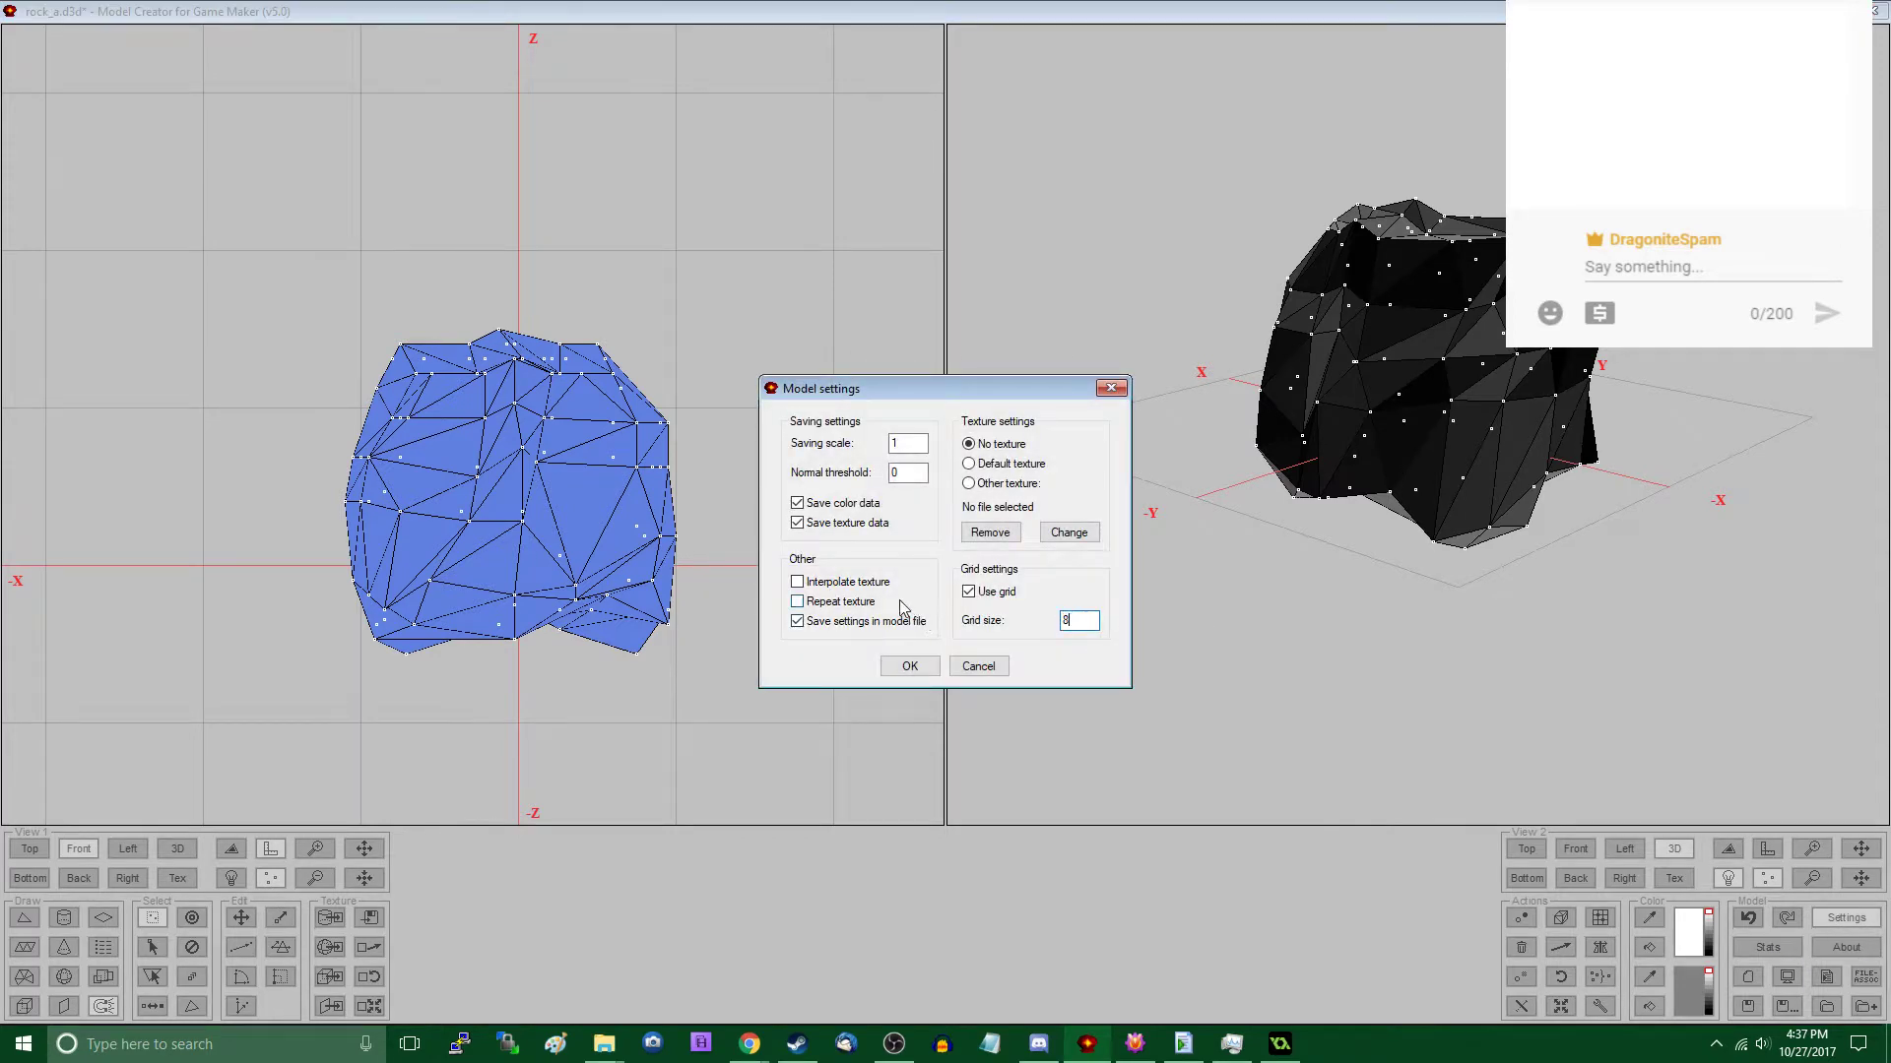
{"action": "left_click", "coordinate": [928, 667]}
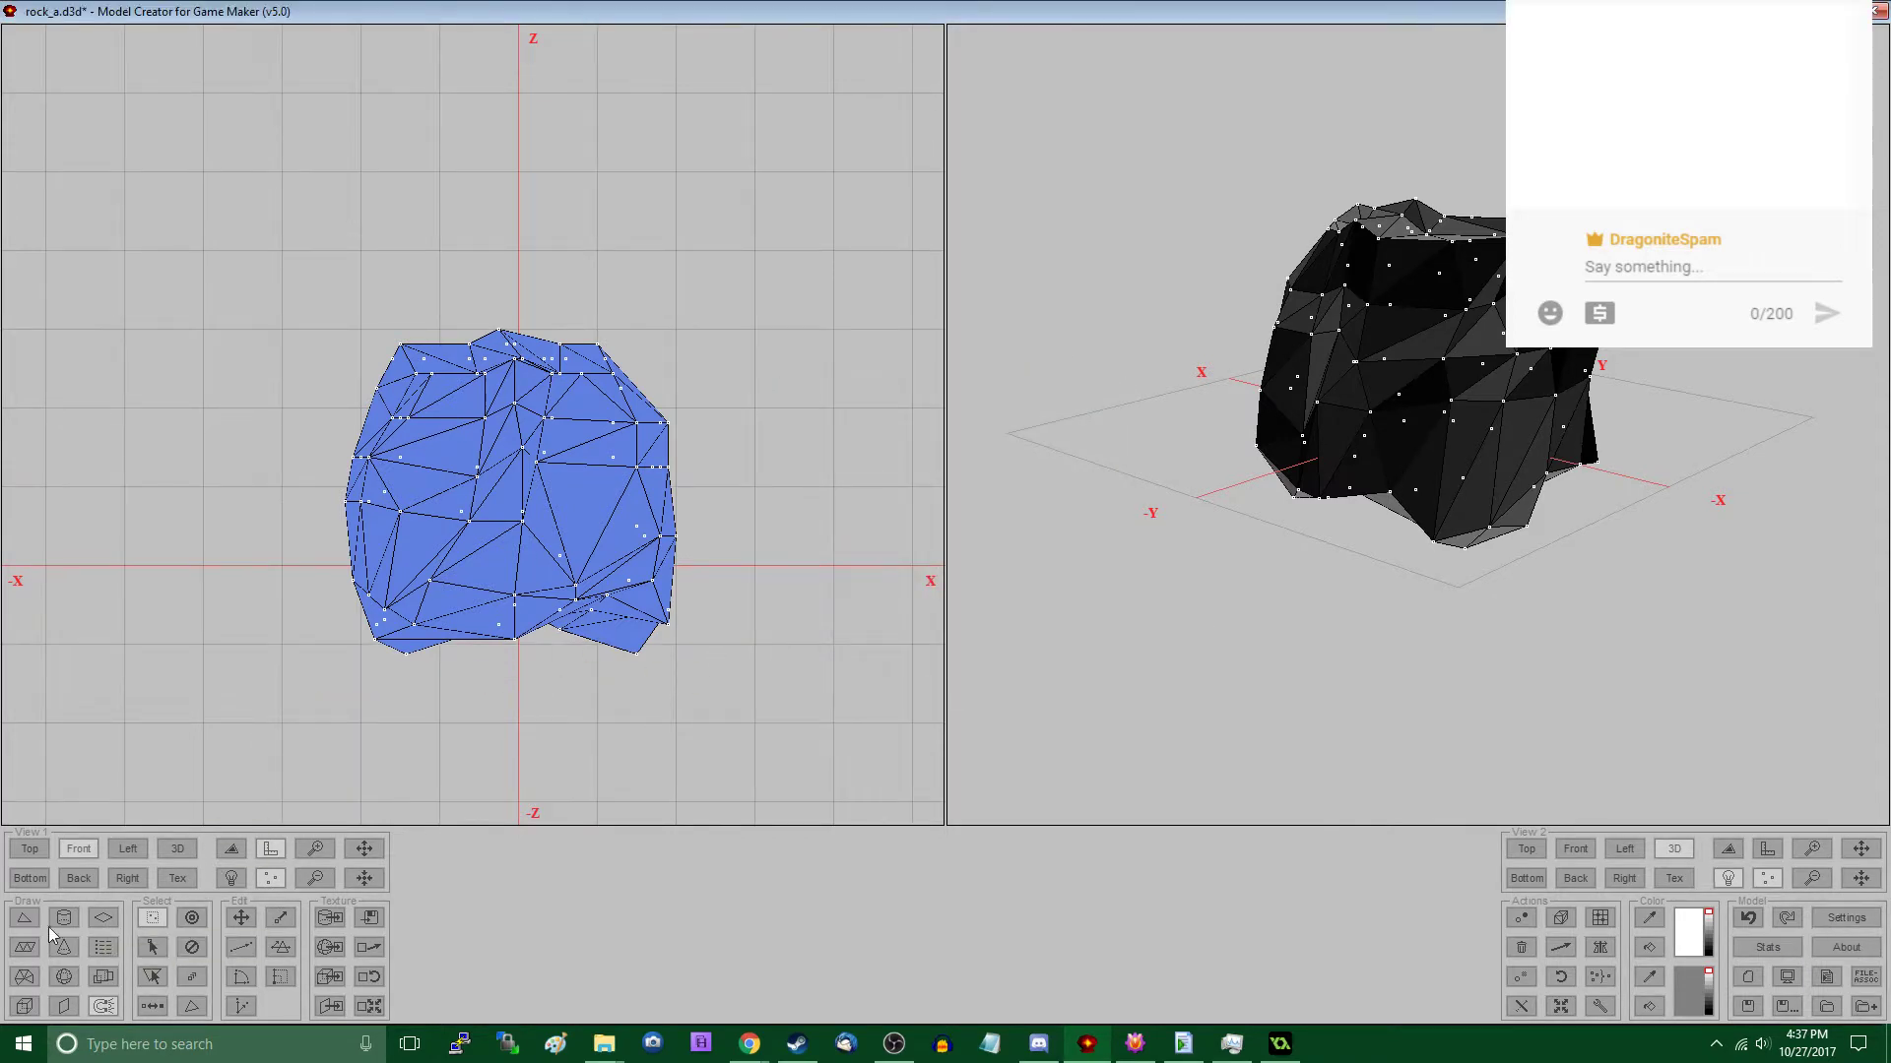
- Draw a block around the rock from X -16 to 16 and Z -8 to 24, with Y starting at -16, and delete the rock
{"action": "left_click", "coordinate": [24, 1006]}
{"action": "left_click_drag", "start_coordinate": [373, 335], "coordinate": [675, 644]}
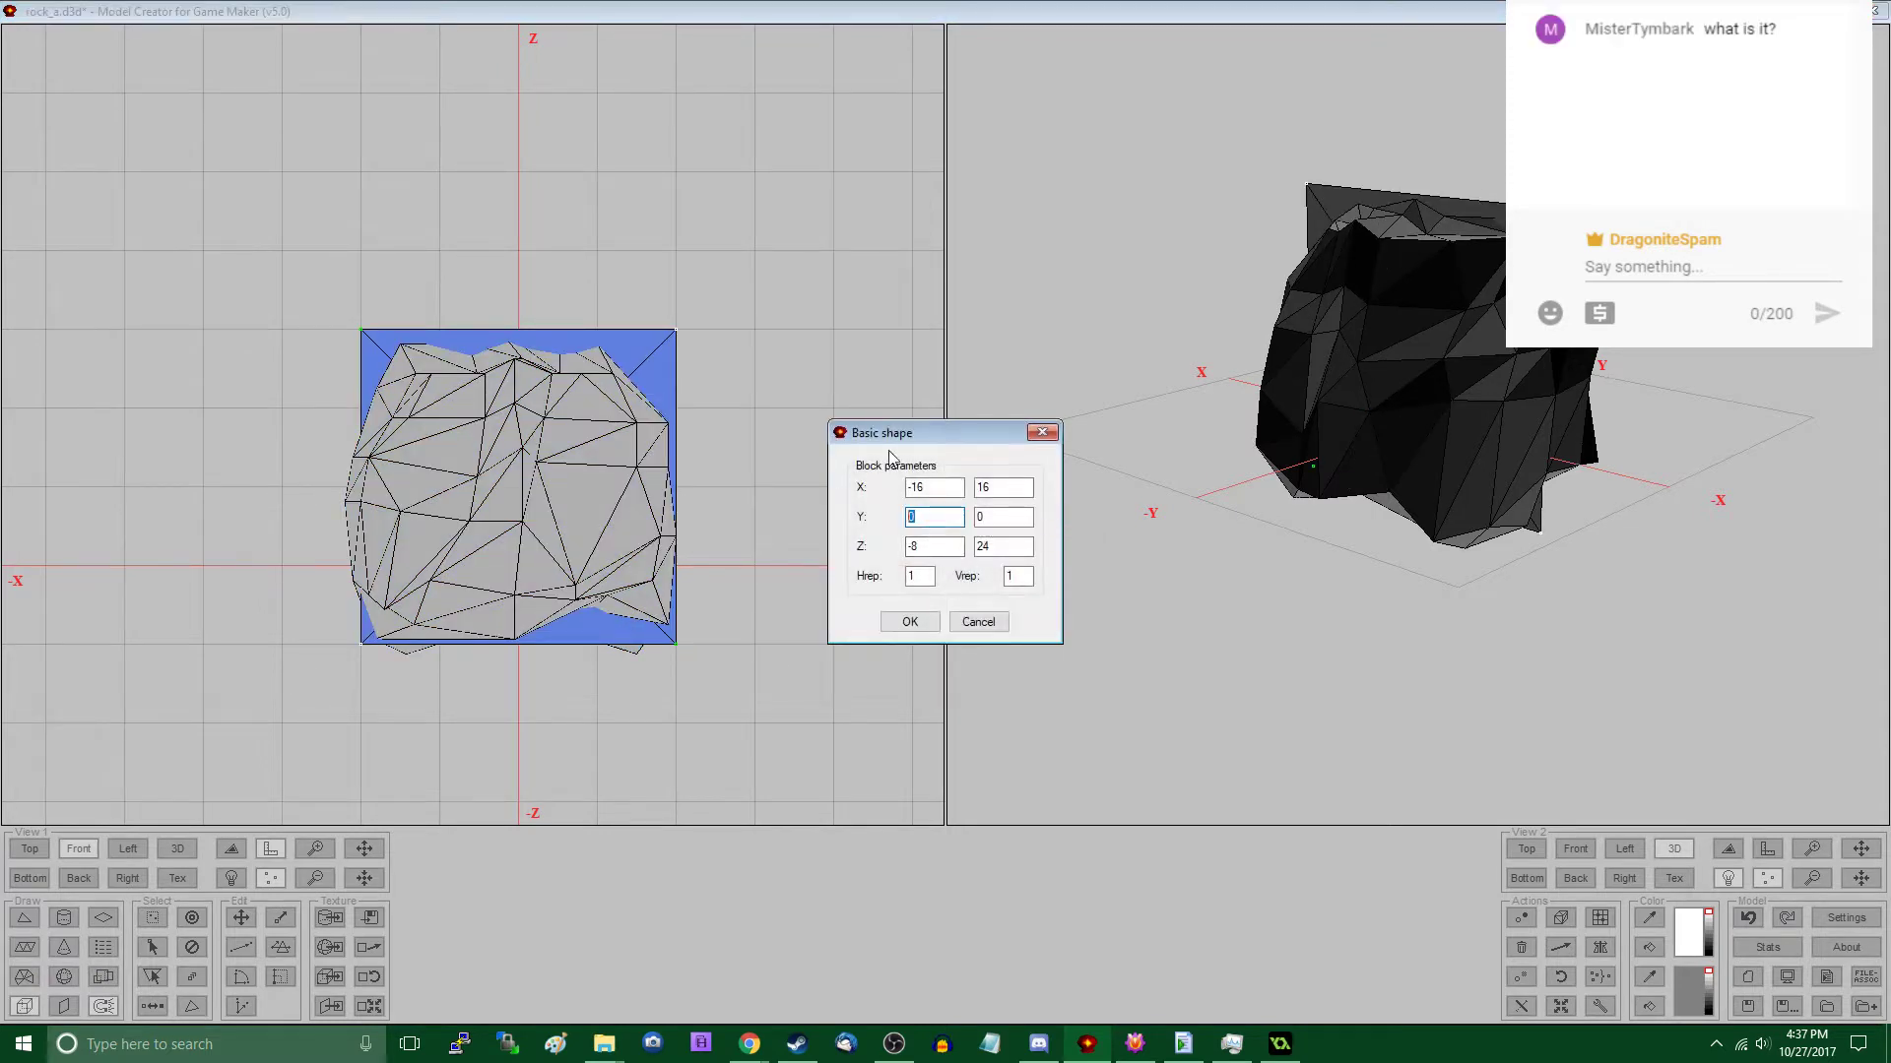
{"action": "key", "text": "Tab"}
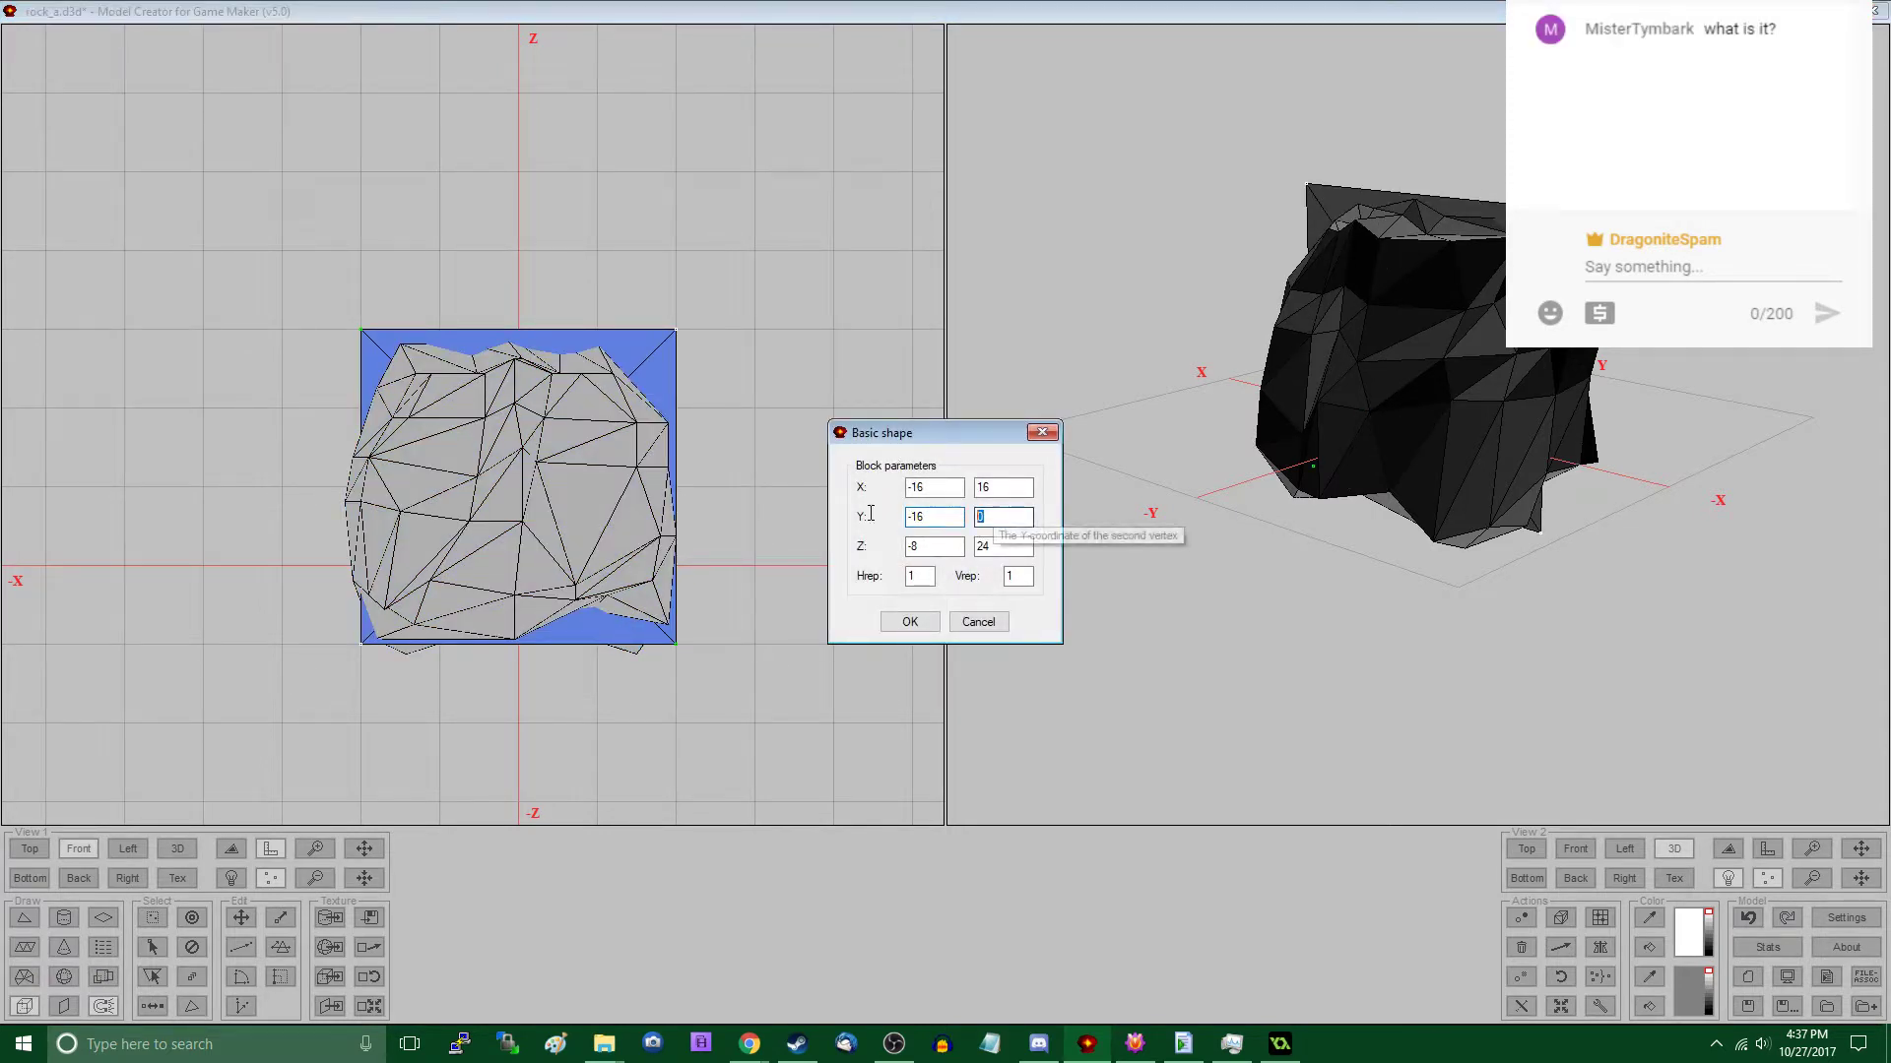
{"action": "left_click", "coordinate": [909, 623]}
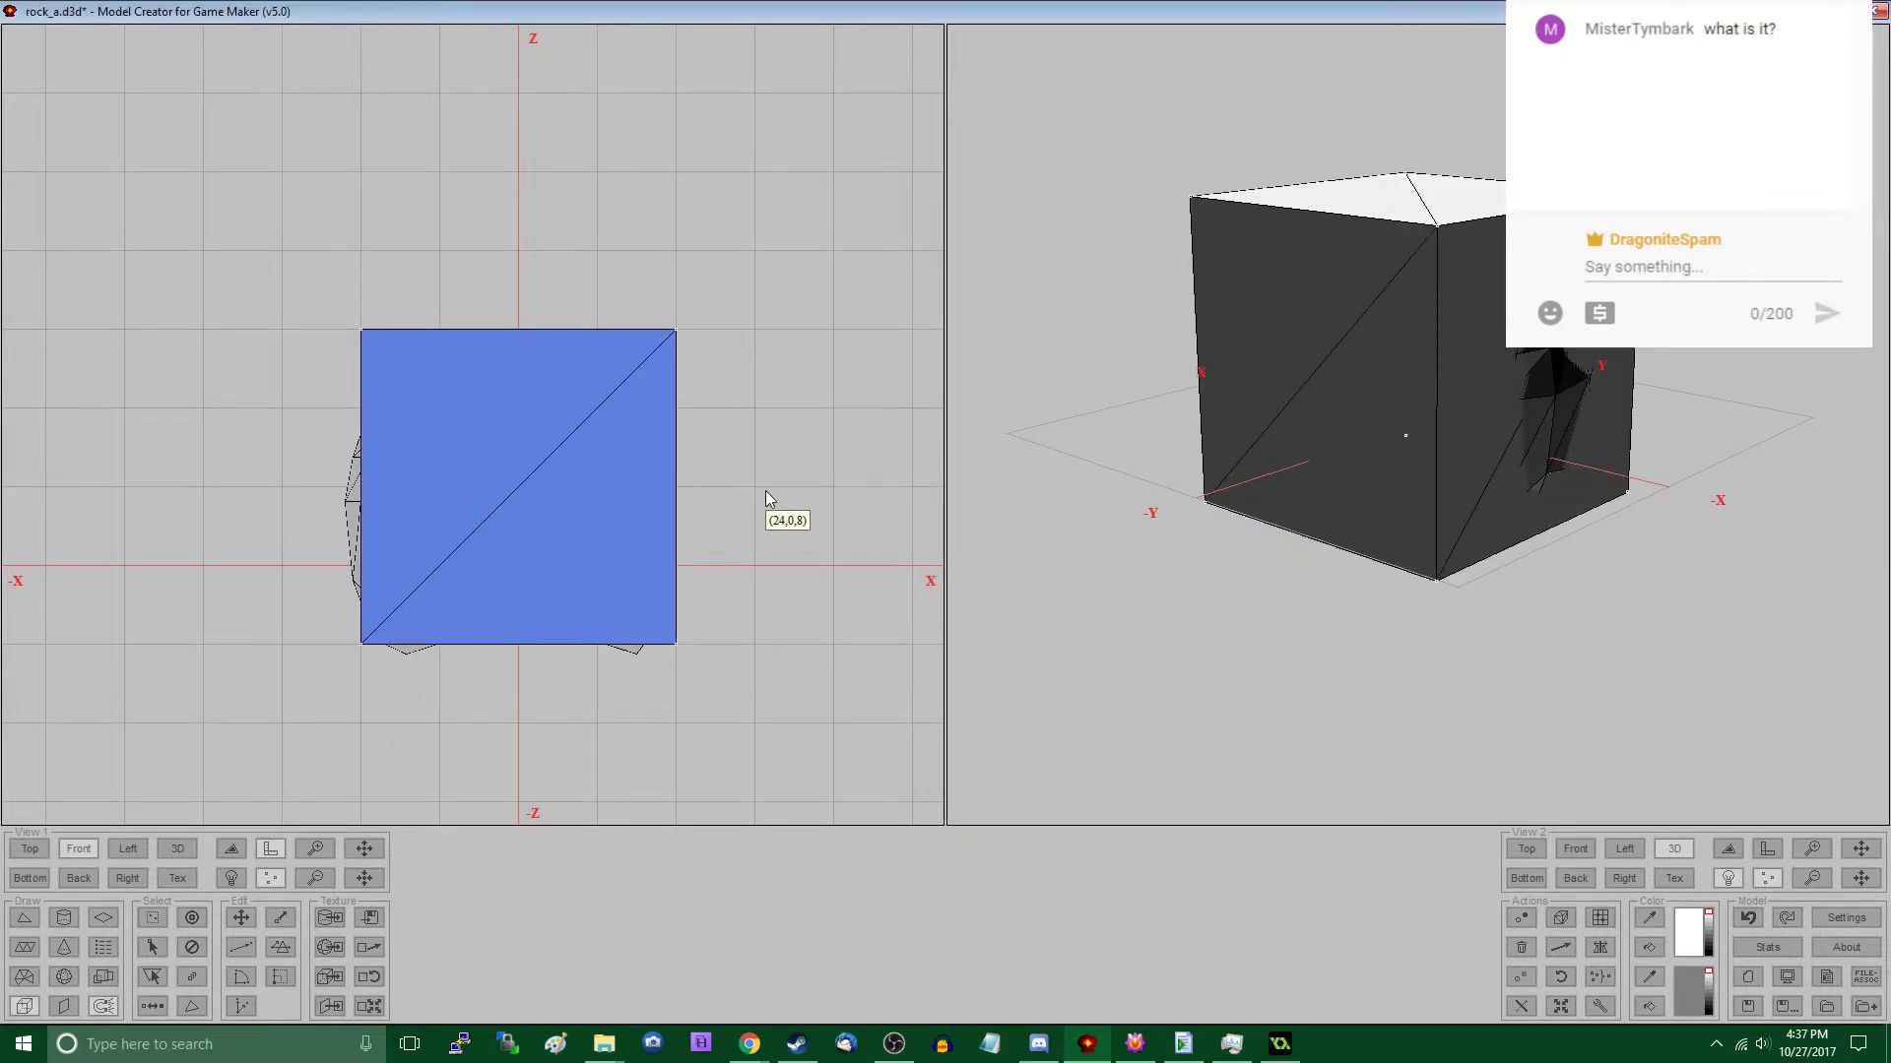
{"action": "key", "text": "ctrl+i"}
{"action": "key", "text": "Delete"}
- Select the whole block and scale its texture coordinates with an X factor of 0
{"action": "key", "text": "ctrl+a"}
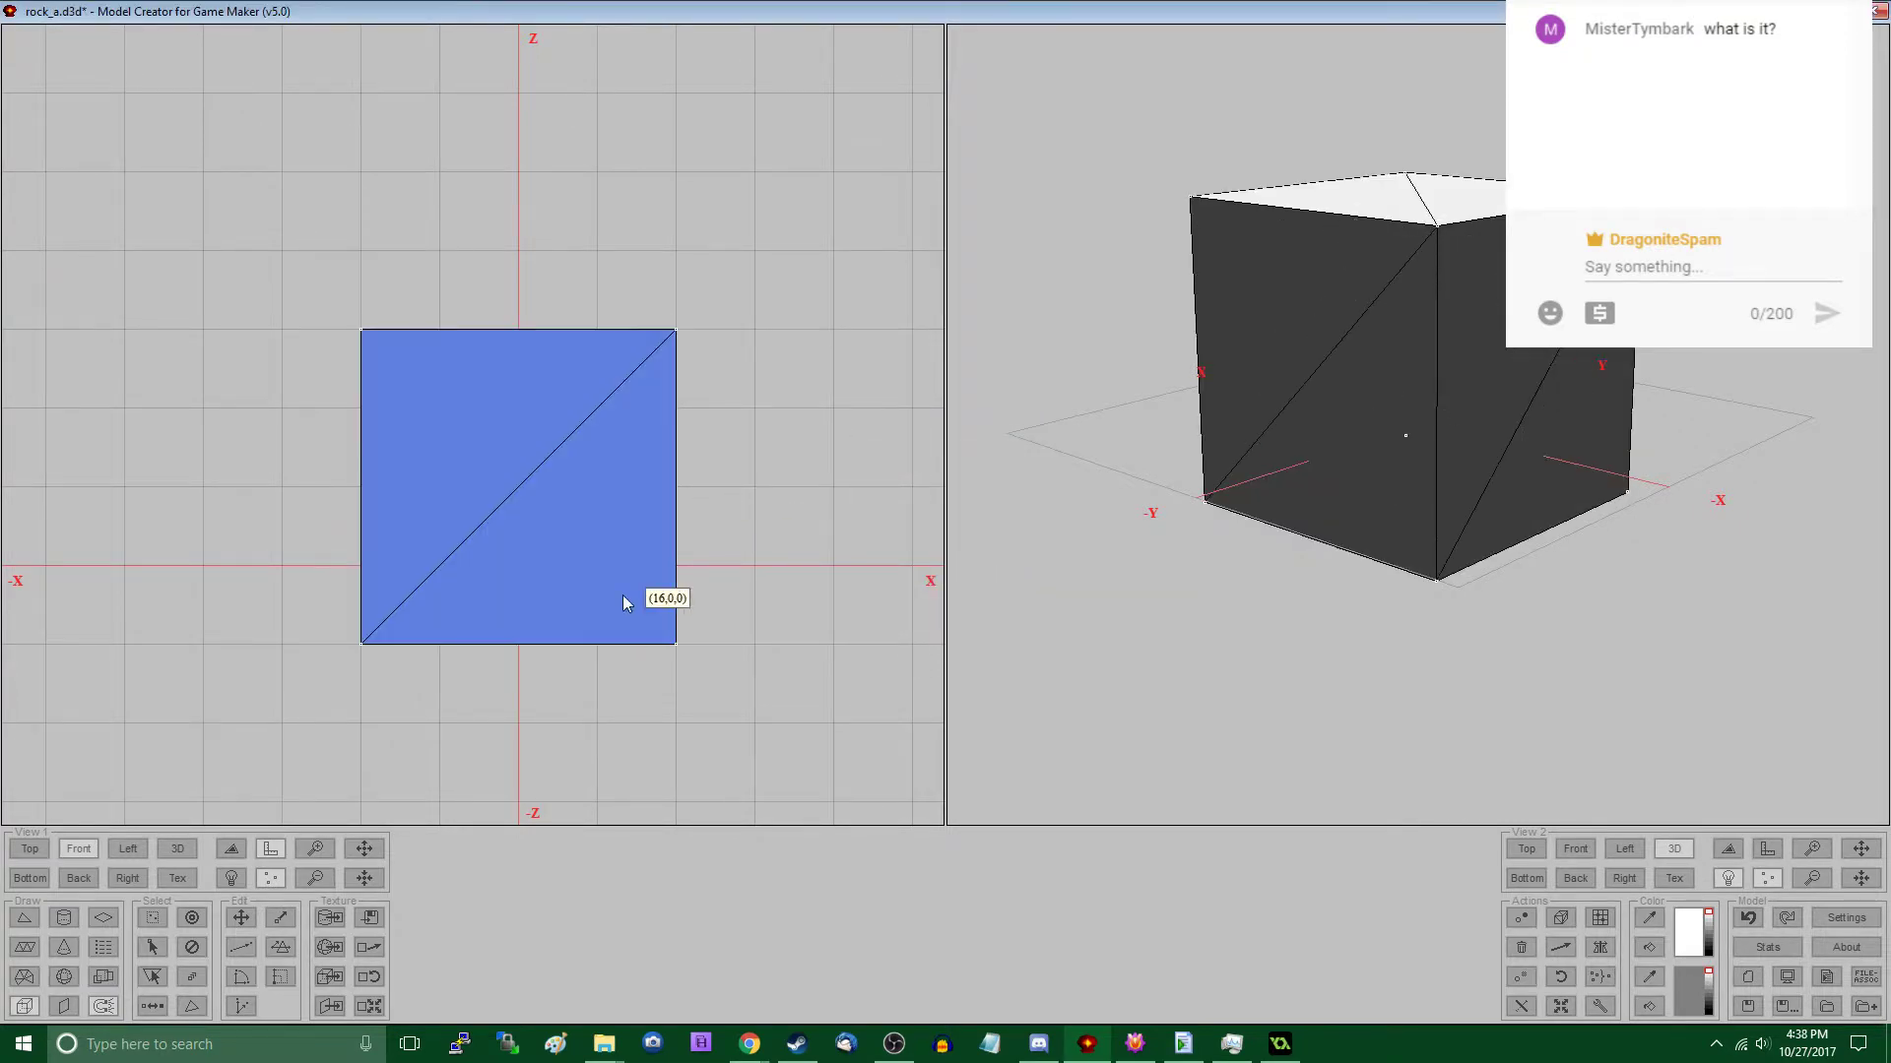
{"action": "left_click", "coordinate": [372, 1007]}
{"action": "type", "text": "0"}
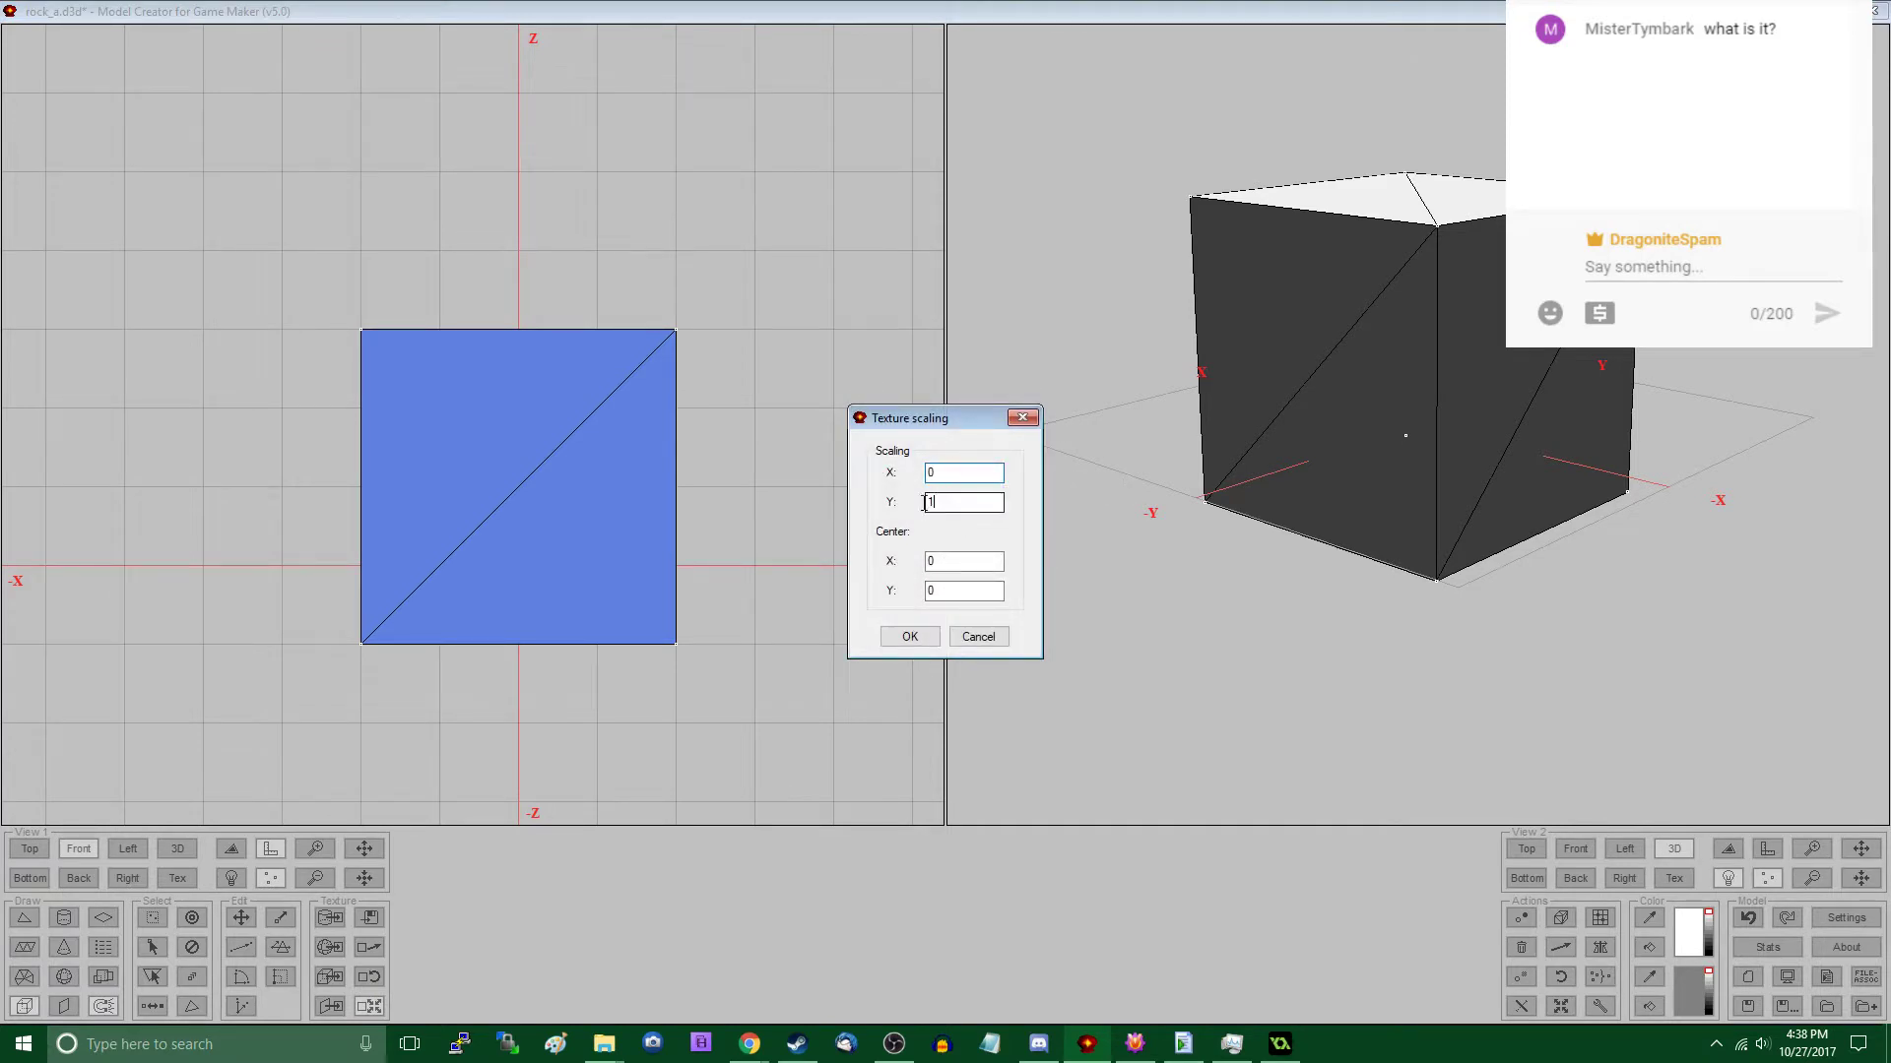
{"action": "left_click", "coordinate": [909, 636]}
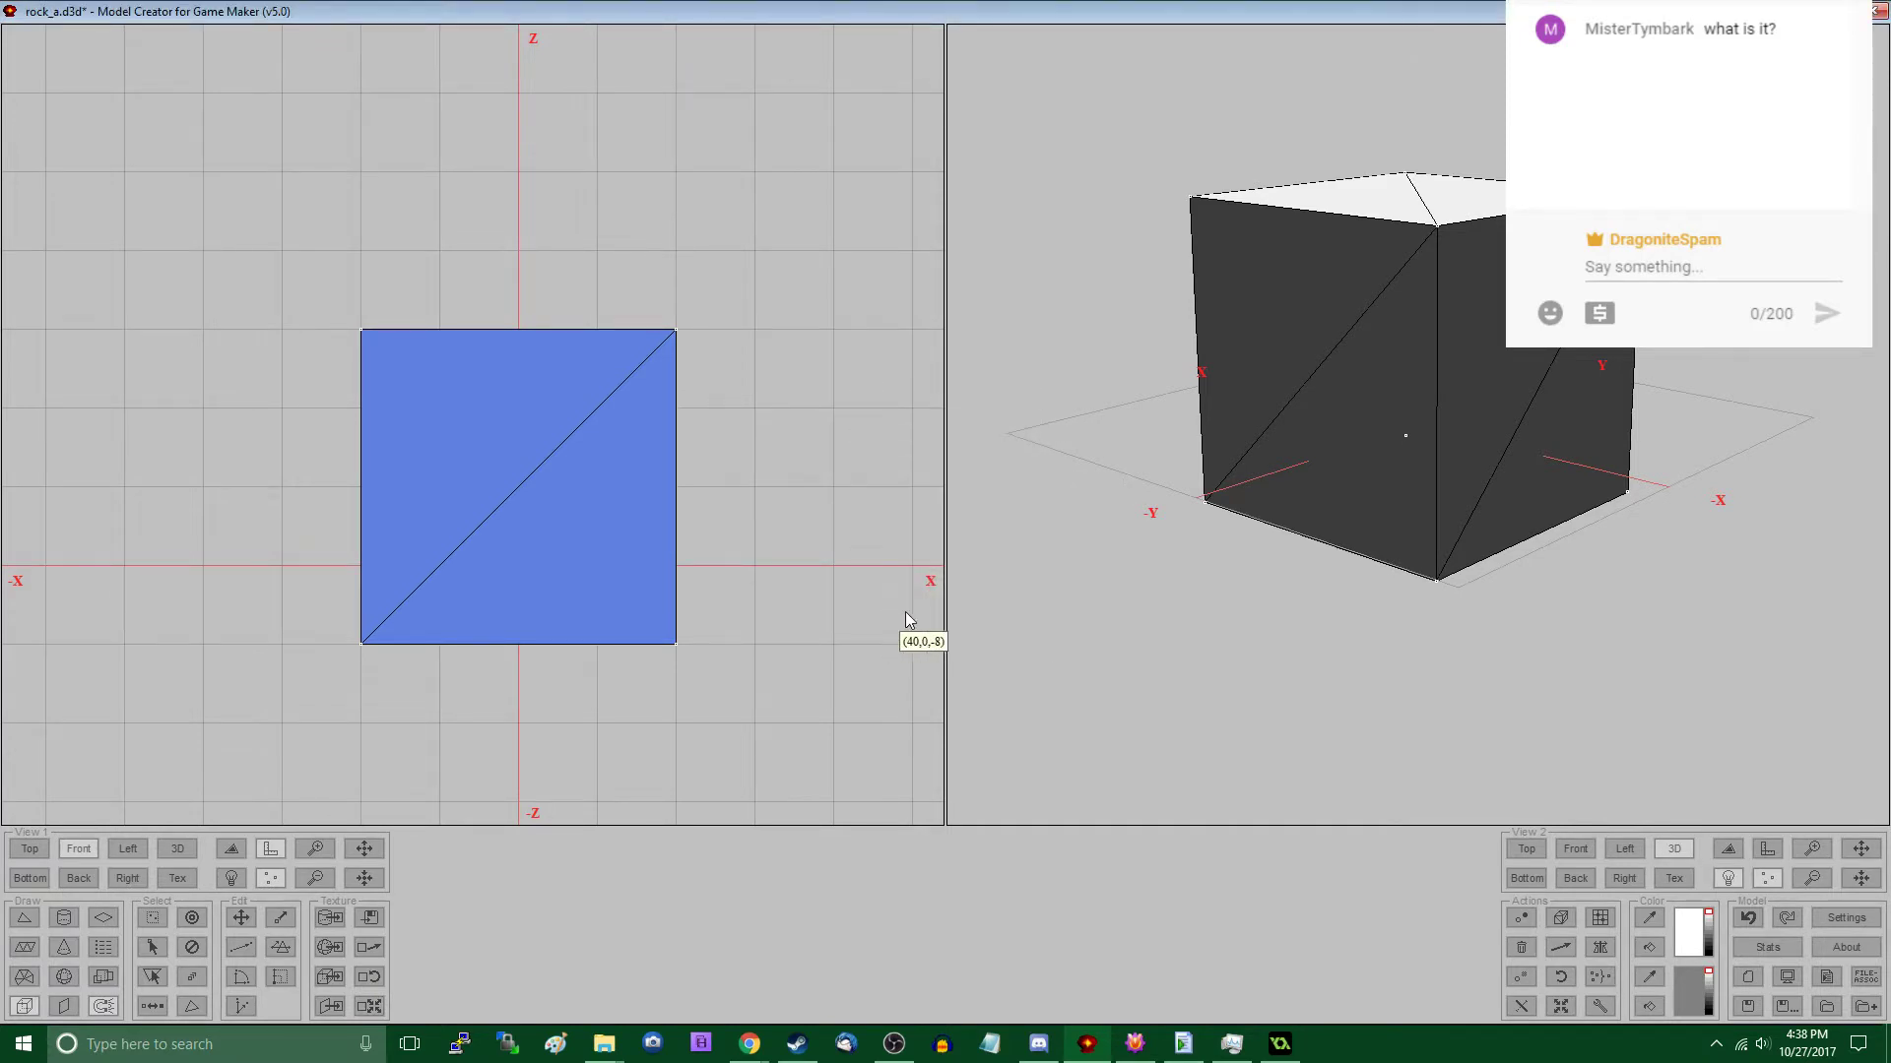
- Save the block as rock_a.c.d3d in the Virgo Workspace folder
{"action": "left_click", "coordinate": [1786, 1007]}
{"action": "left_click", "coordinate": [746, 572]}
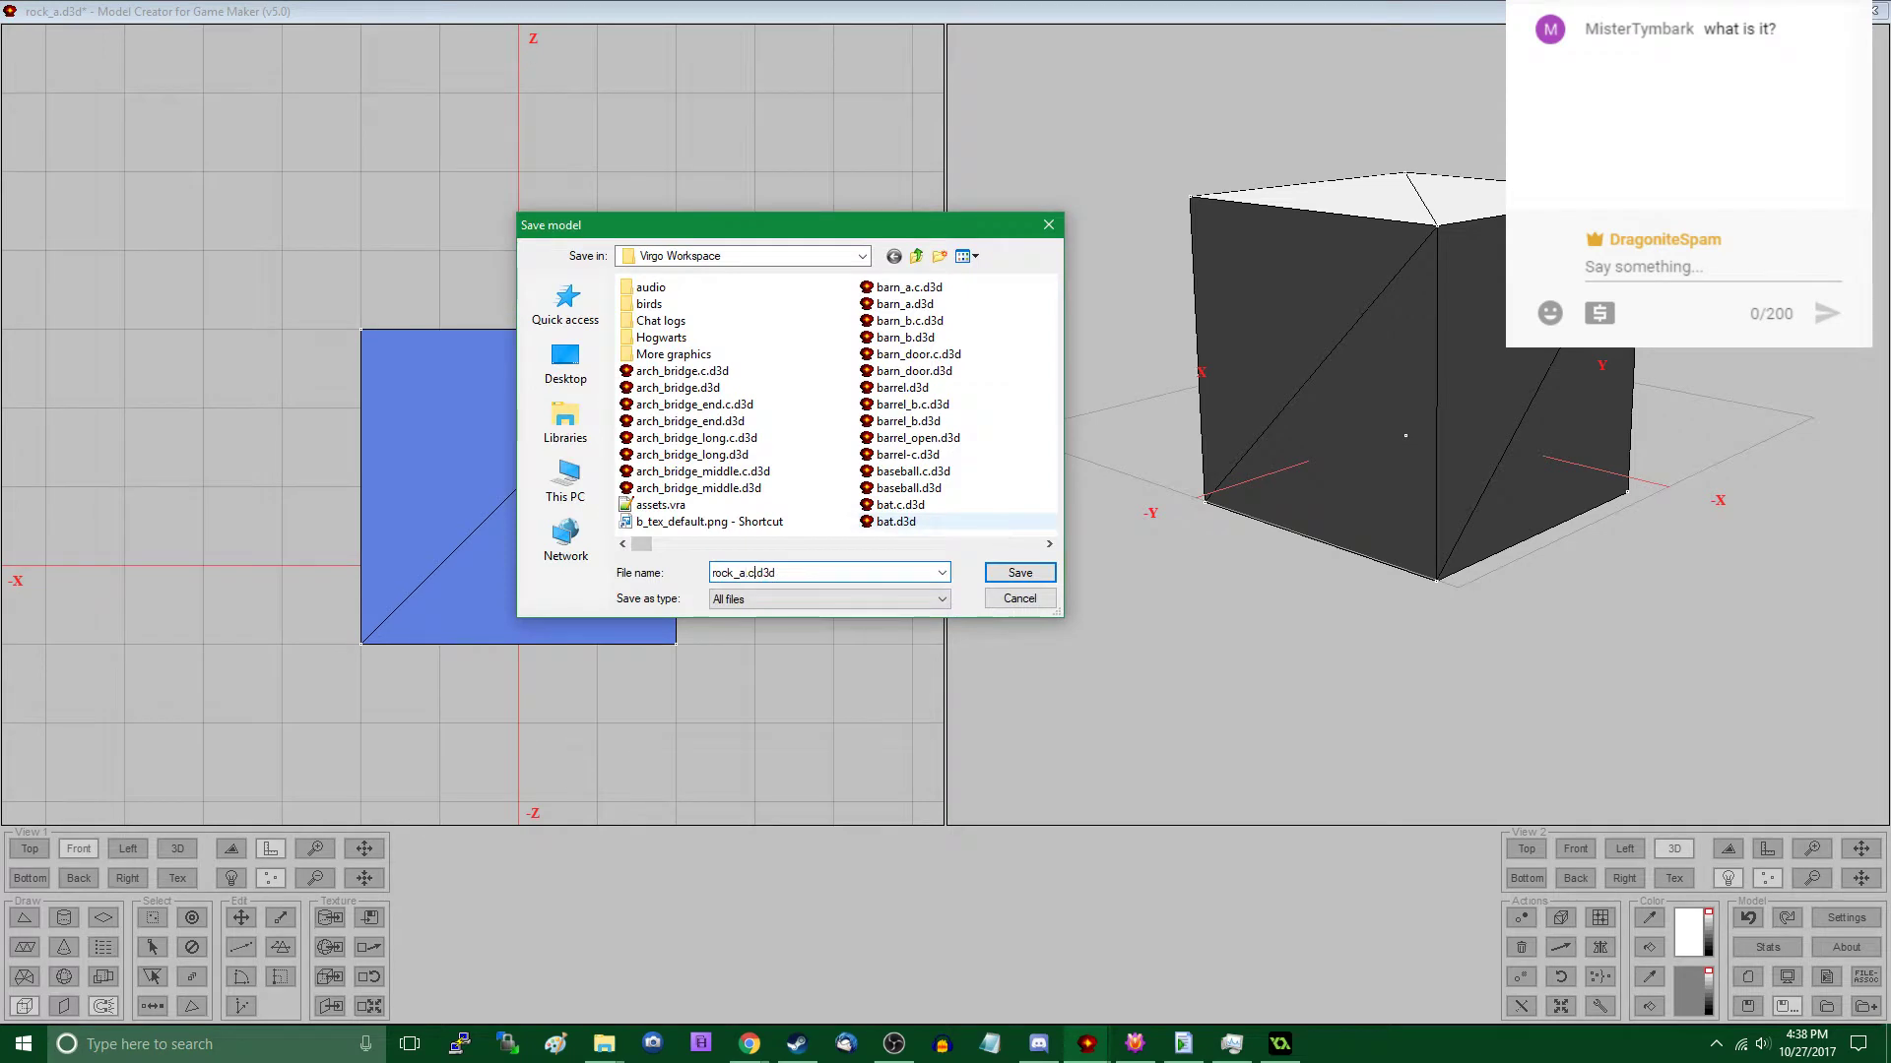
{"action": "type", "text": ".c"}
{"action": "key", "text": "Return"}
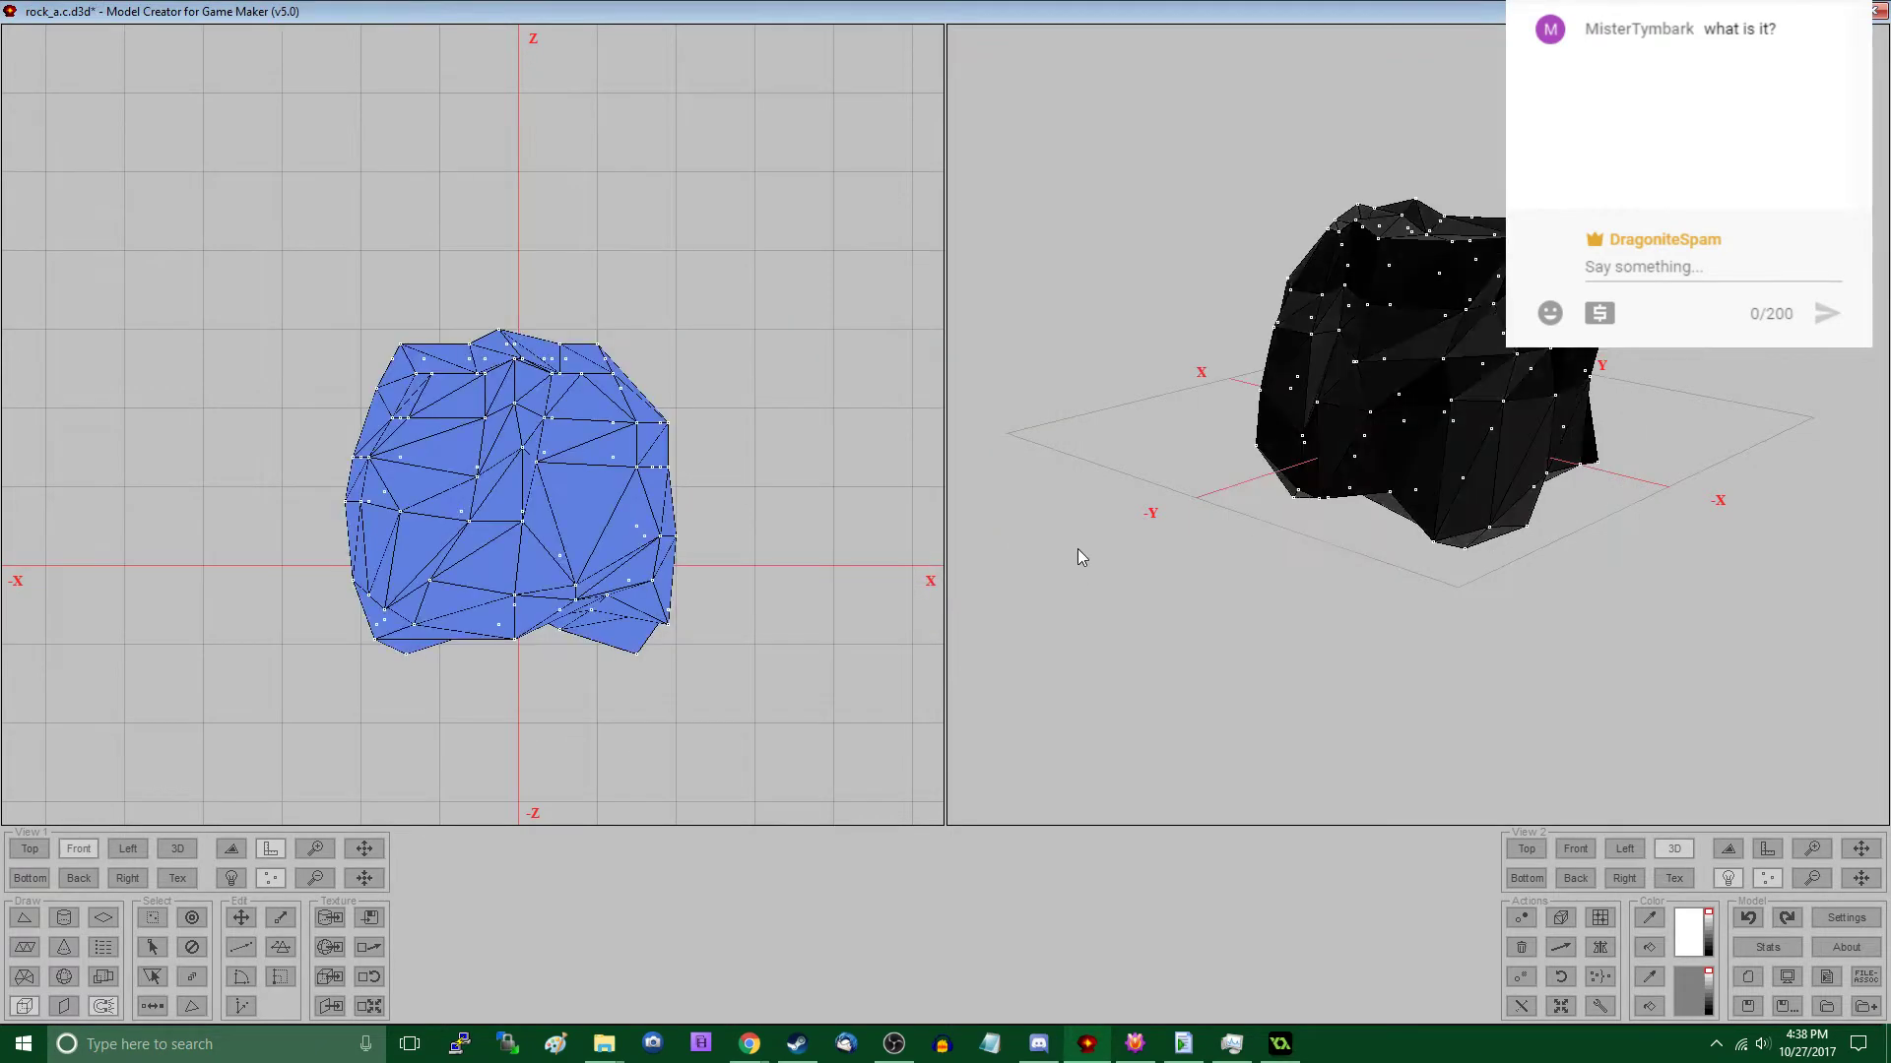
- Scale the texture coordinates of the restored rock and save it over the existing rock_a.d3d, listing the files with details by date
{"action": "left_click", "coordinate": [370, 1005]}
{"action": "left_click", "coordinate": [907, 638]}
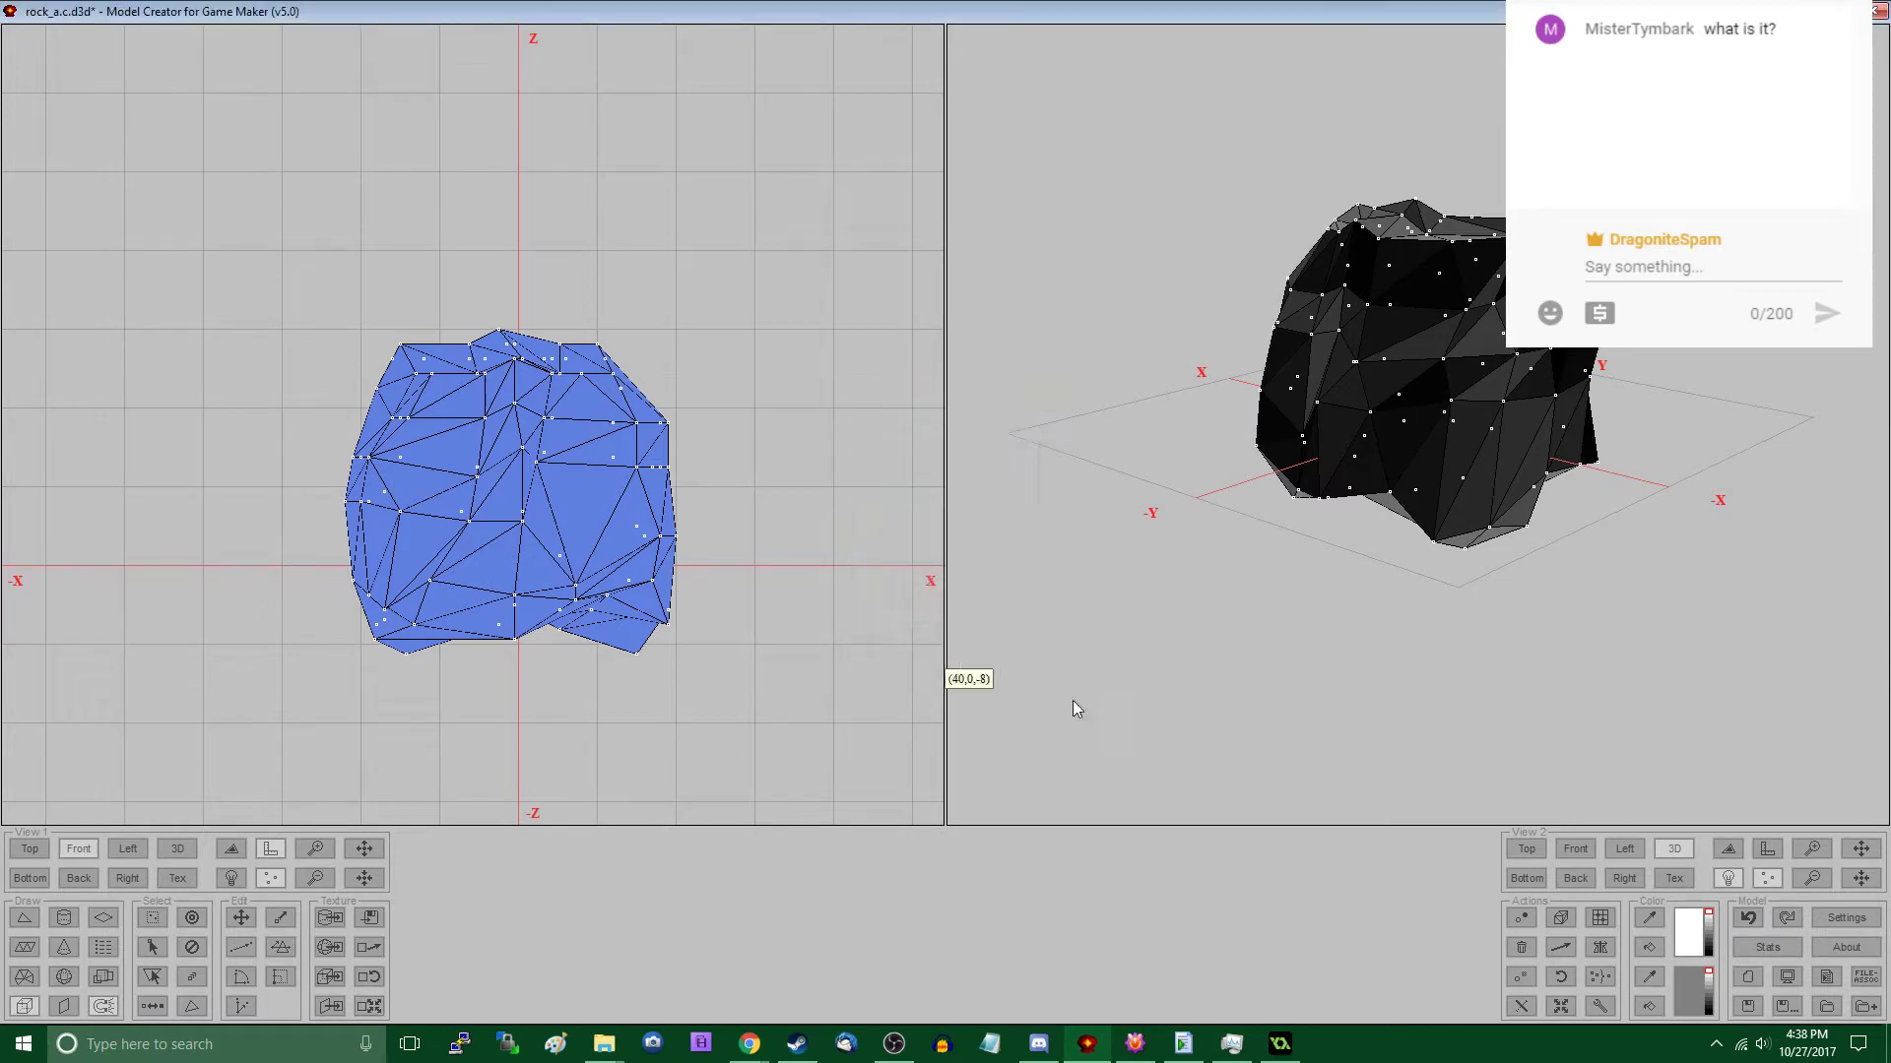
{"action": "left_click", "coordinate": [1749, 1005]}
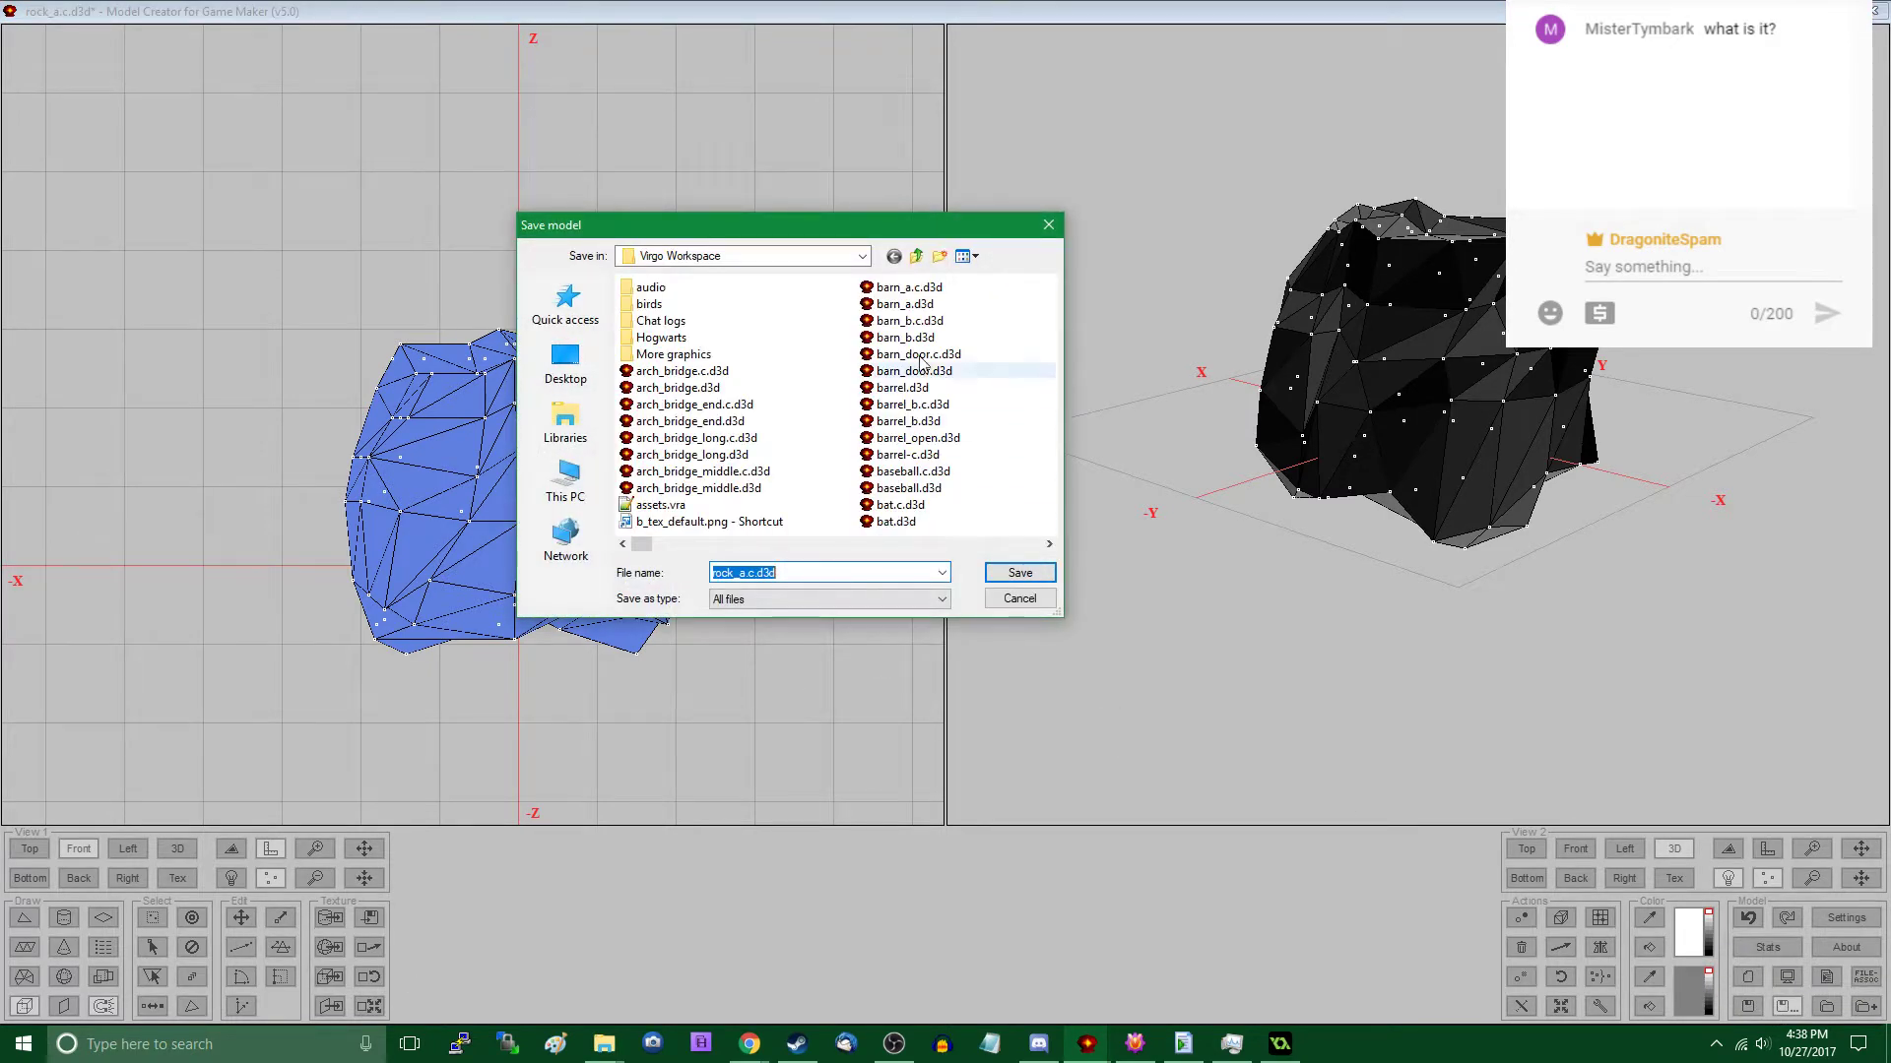
{"action": "left_click", "coordinate": [965, 257]}
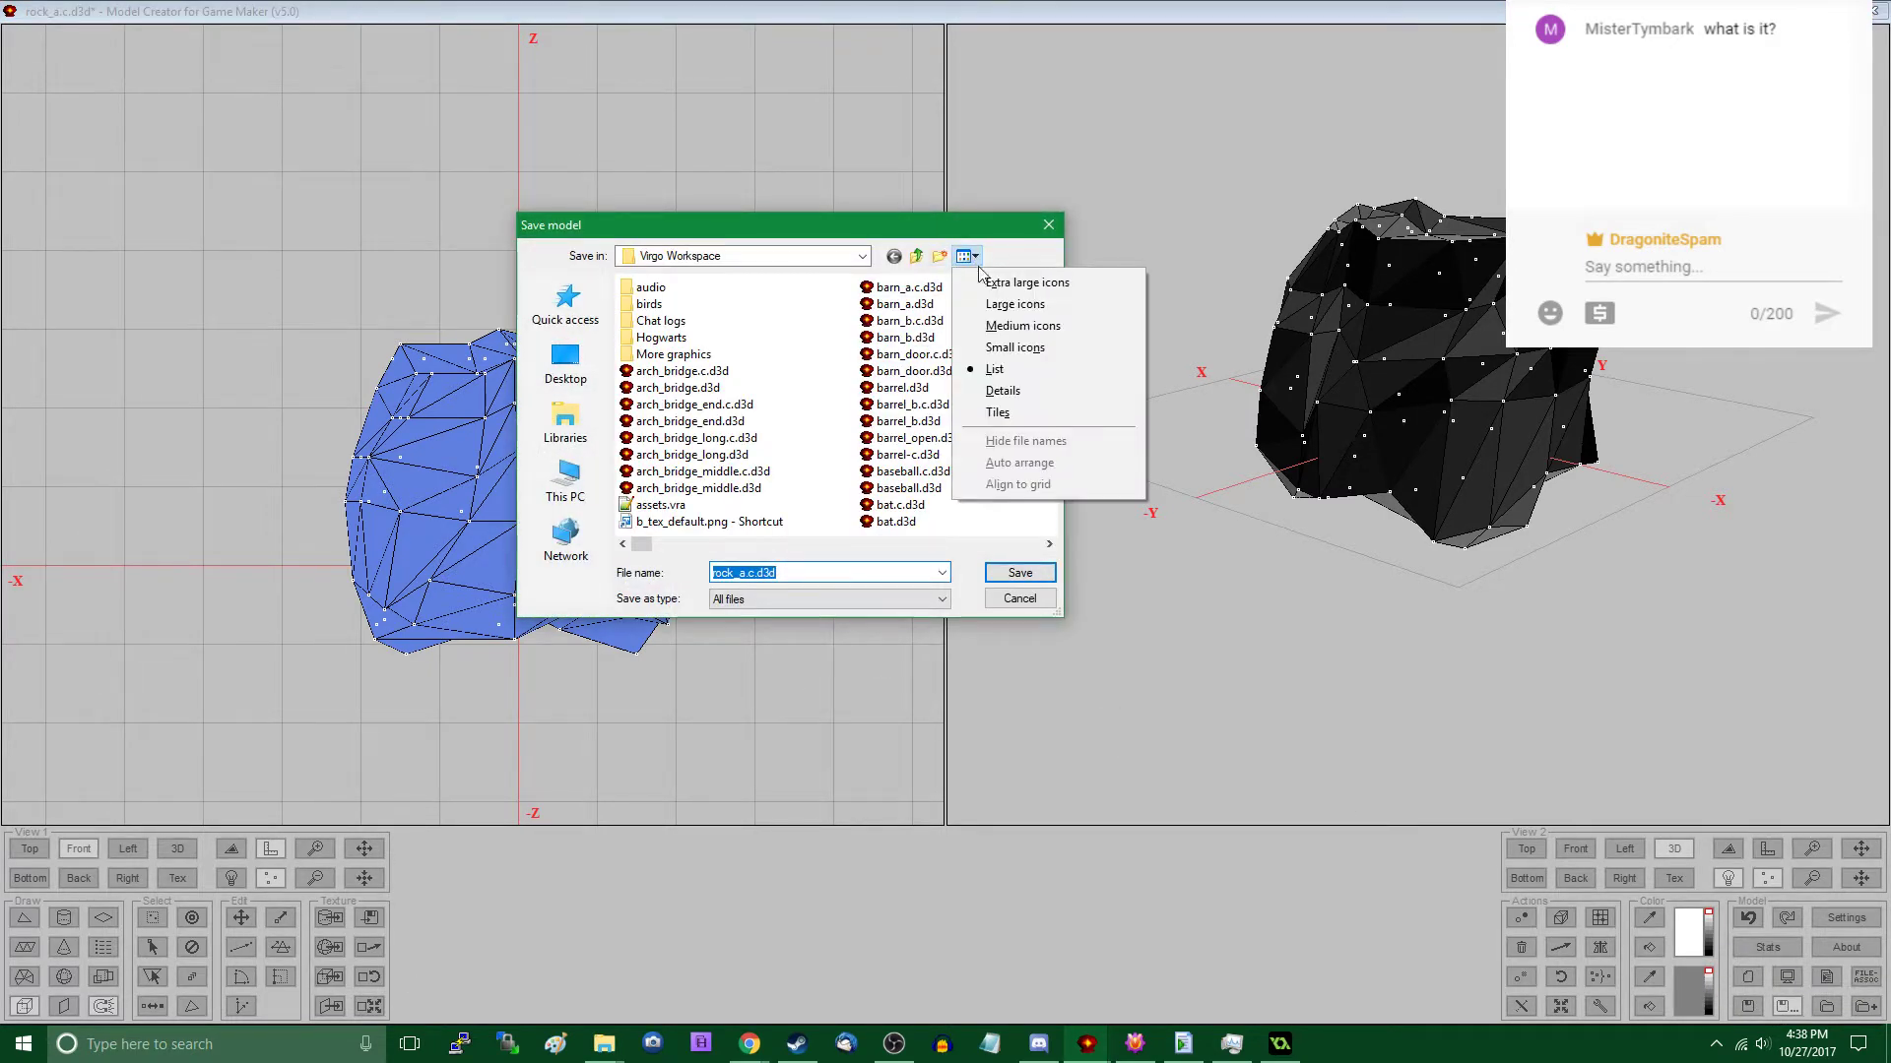
{"action": "left_click", "coordinate": [996, 387]}
{"action": "left_click", "coordinate": [764, 286]}
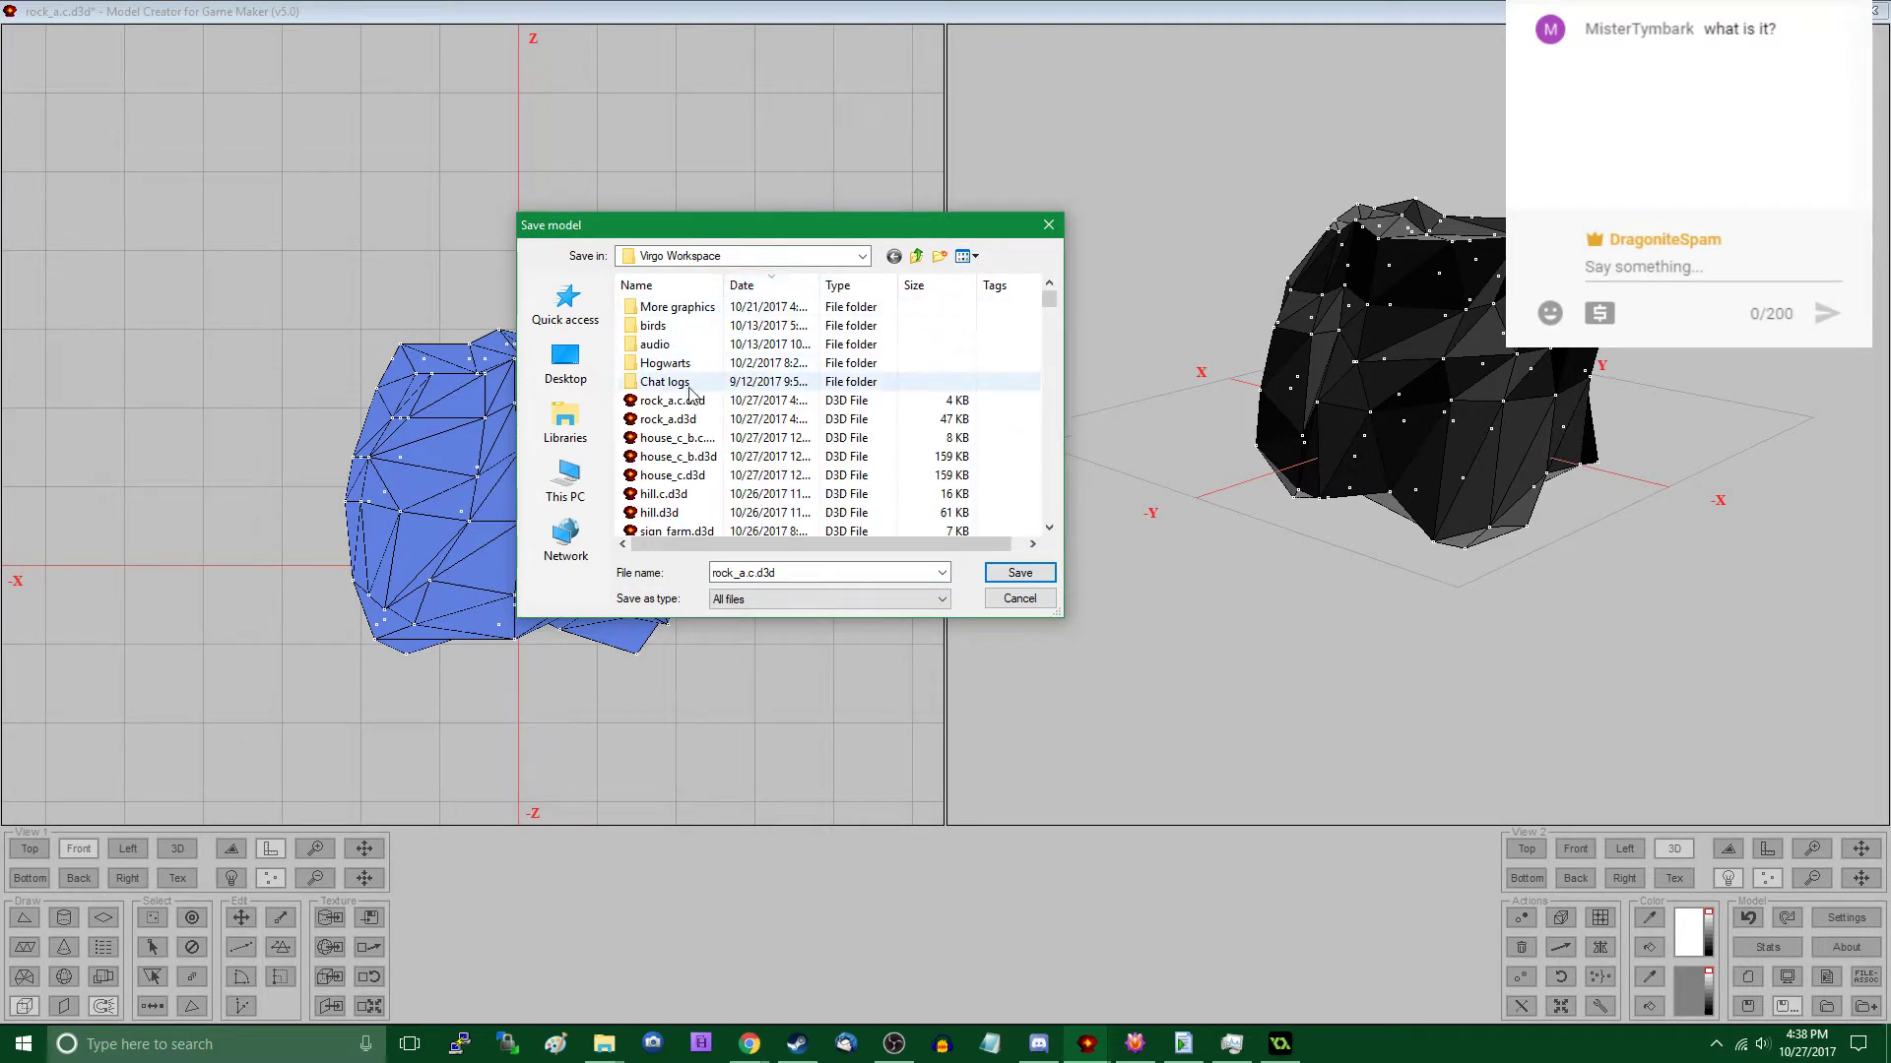
{"action": "double_click", "coordinate": [682, 415]}
{"action": "left_click", "coordinate": [1014, 533]}
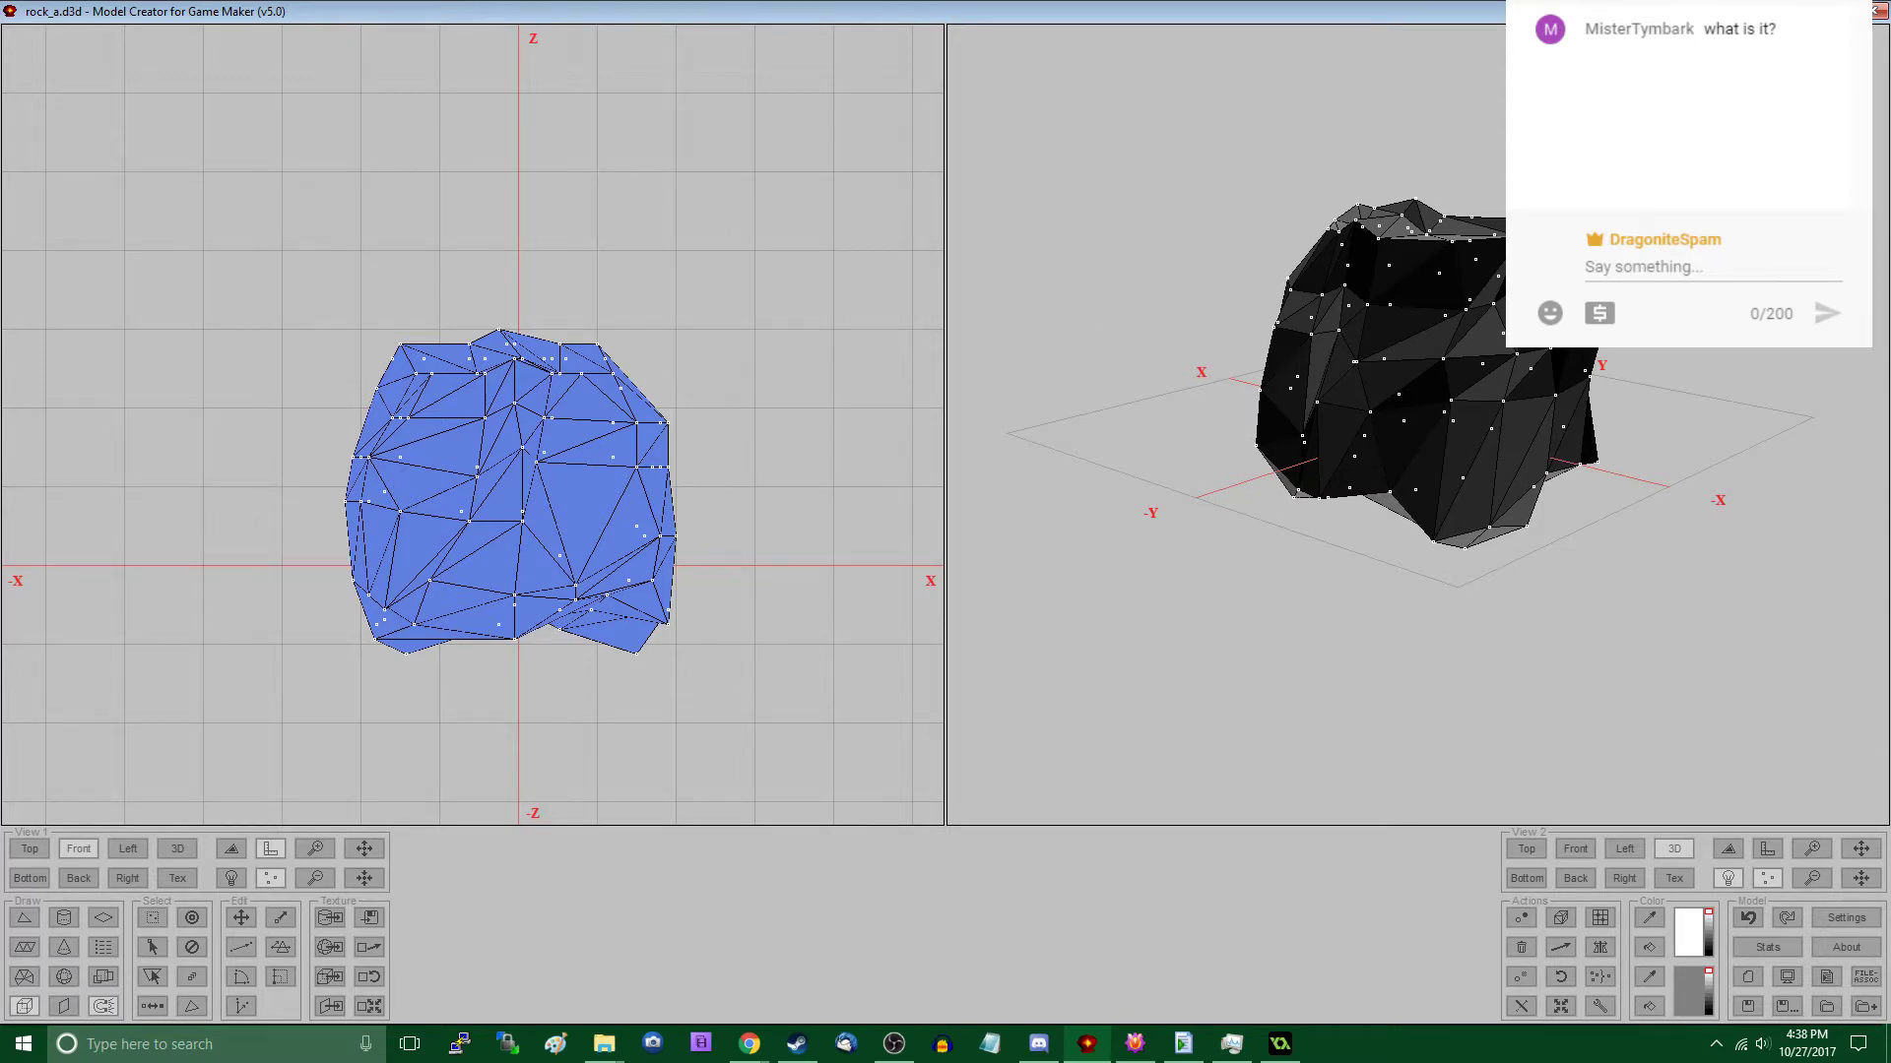
{"action": "key", "text": "alt+Tab"}
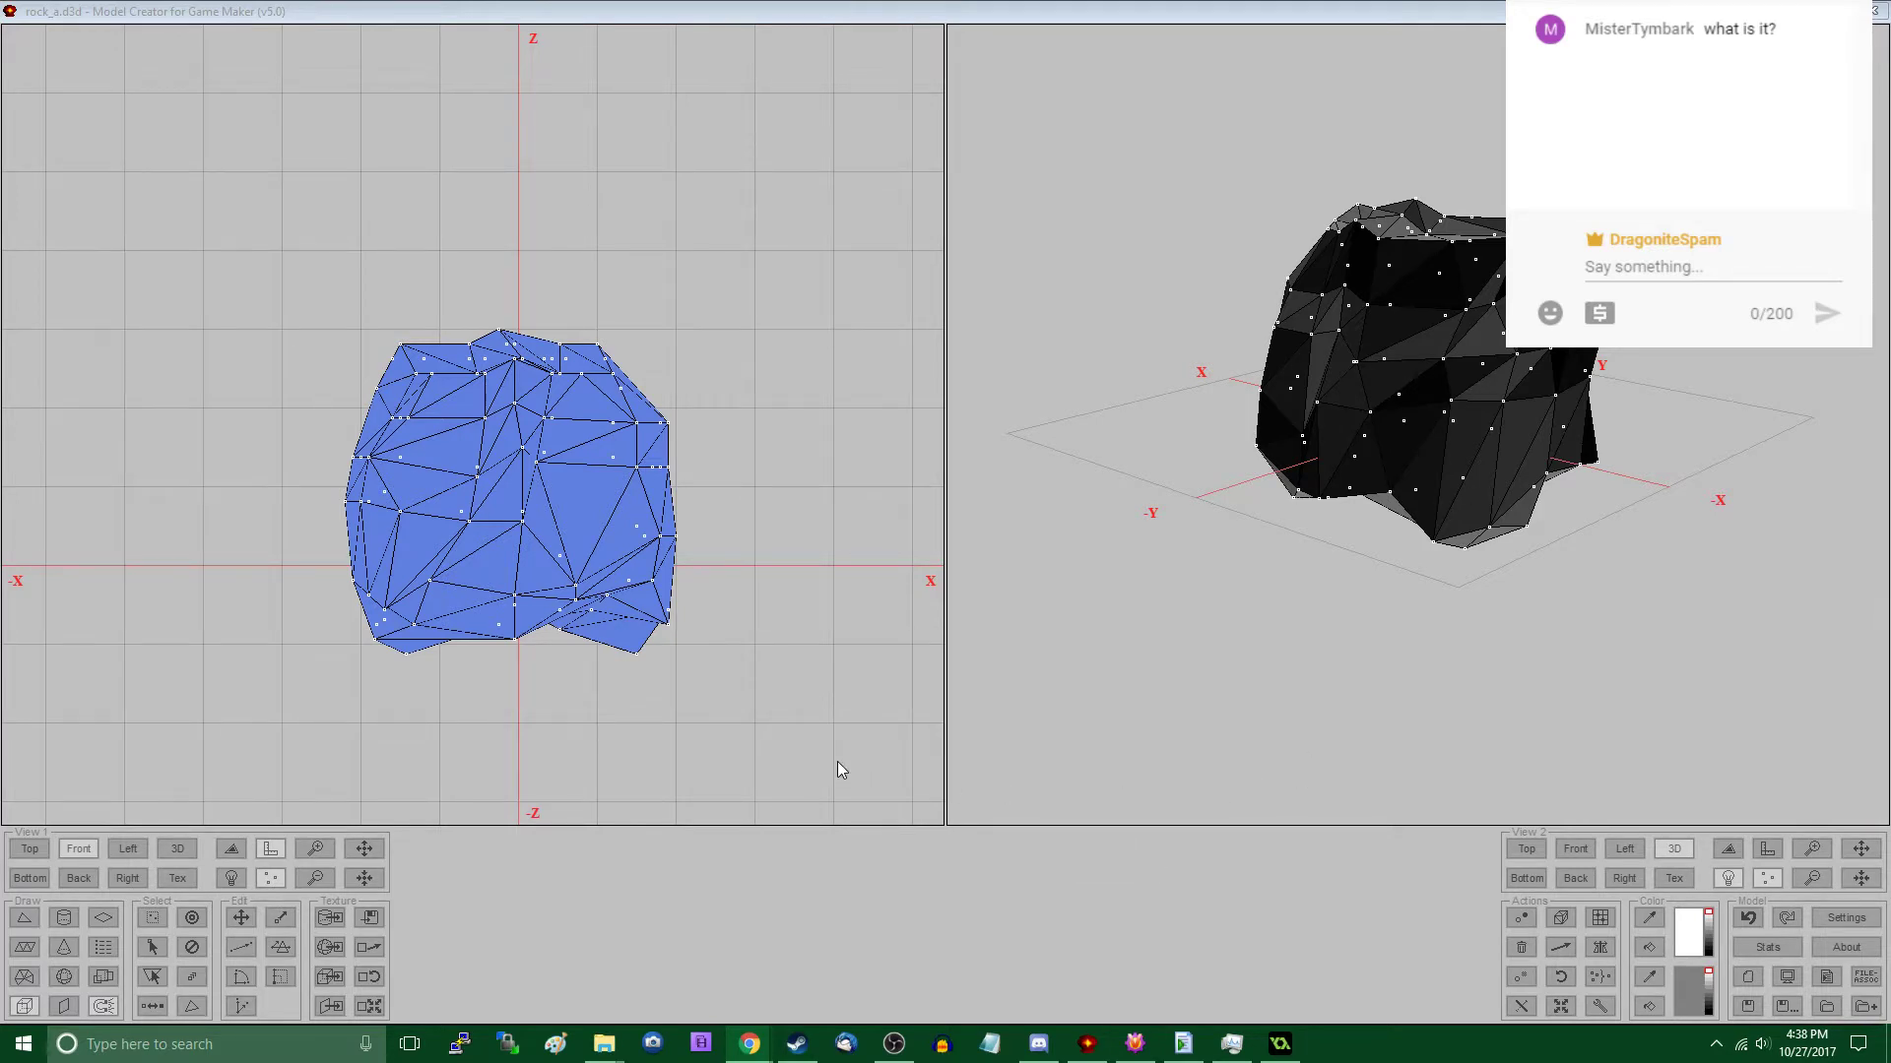
- Switch to File Explorer and launch VirgoModelArchive.exe from the VirgoModelArchive-YYC-1.0.1.7 folder in Projects
{"action": "left_click", "coordinate": [1103, 703]}
{"action": "middle_click_drag", "start_coordinate": [715, 615], "coordinate": [711, 571]}
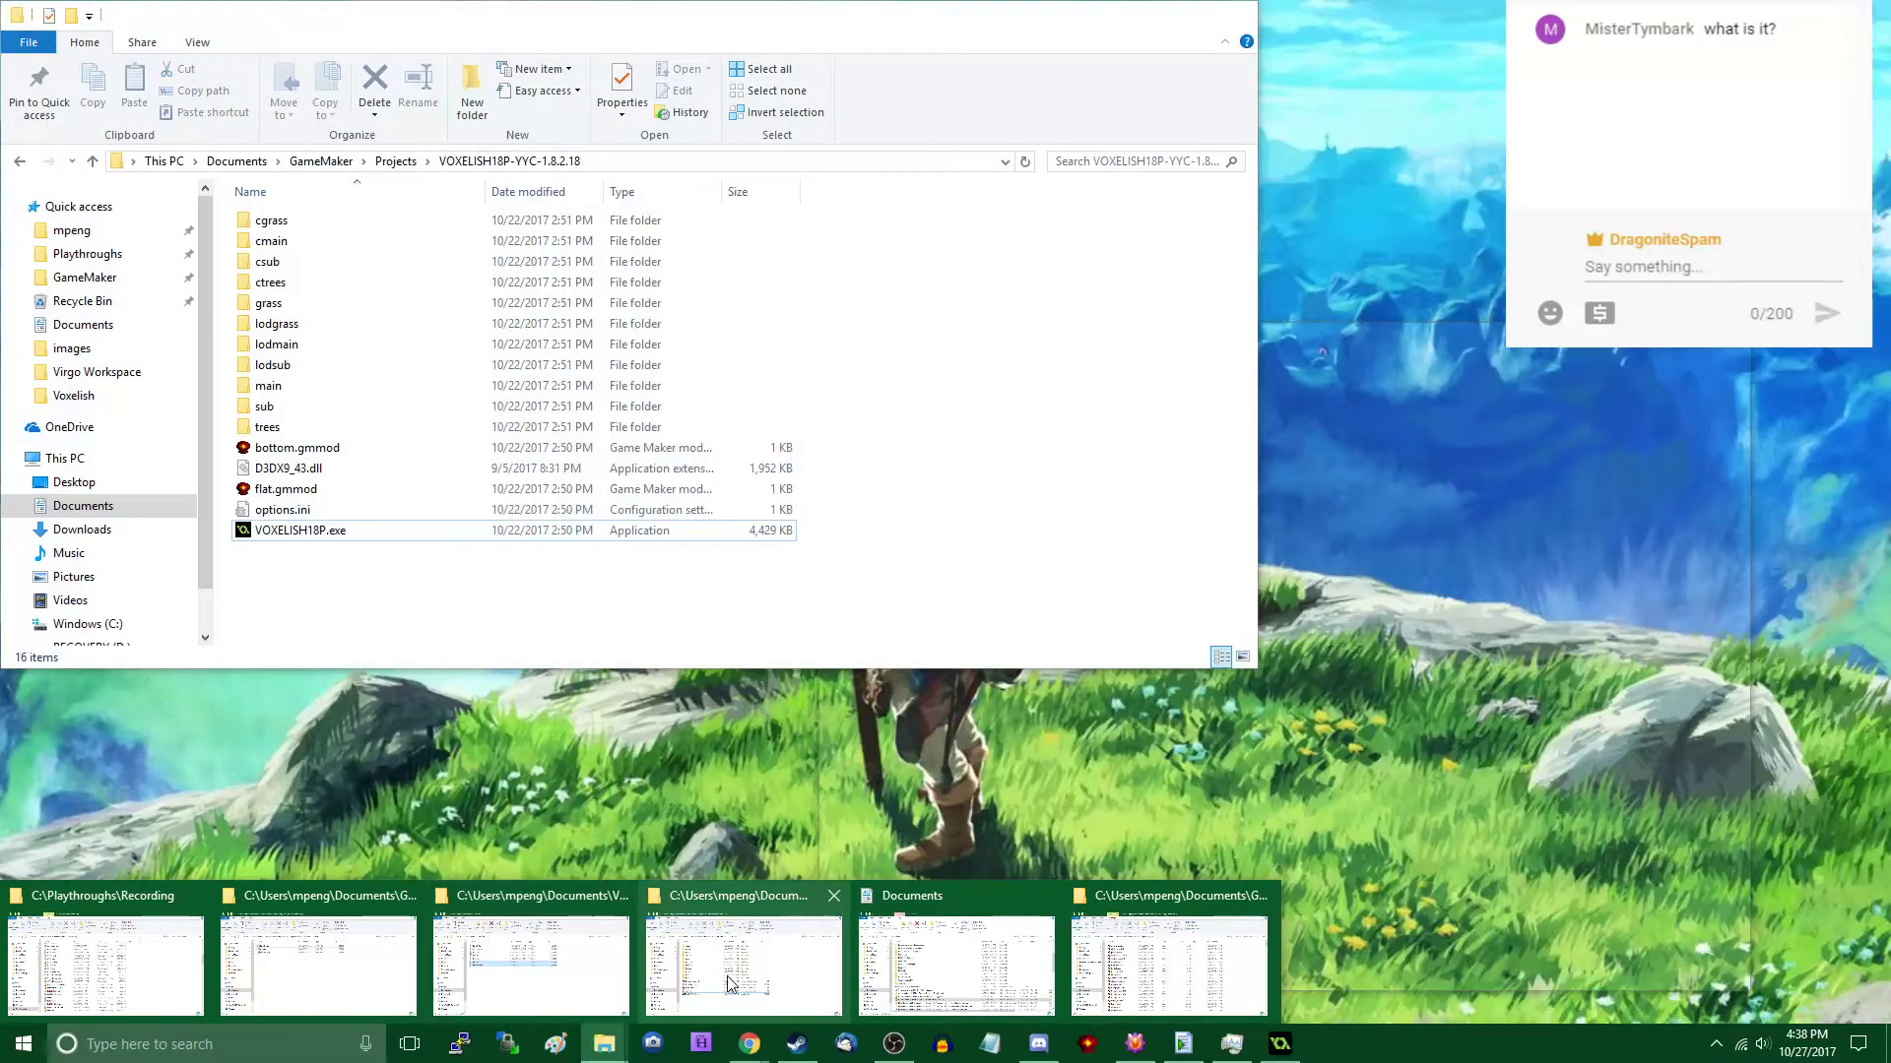
{"action": "left_click", "coordinate": [726, 977]}
{"action": "left_click", "coordinate": [395, 160]}
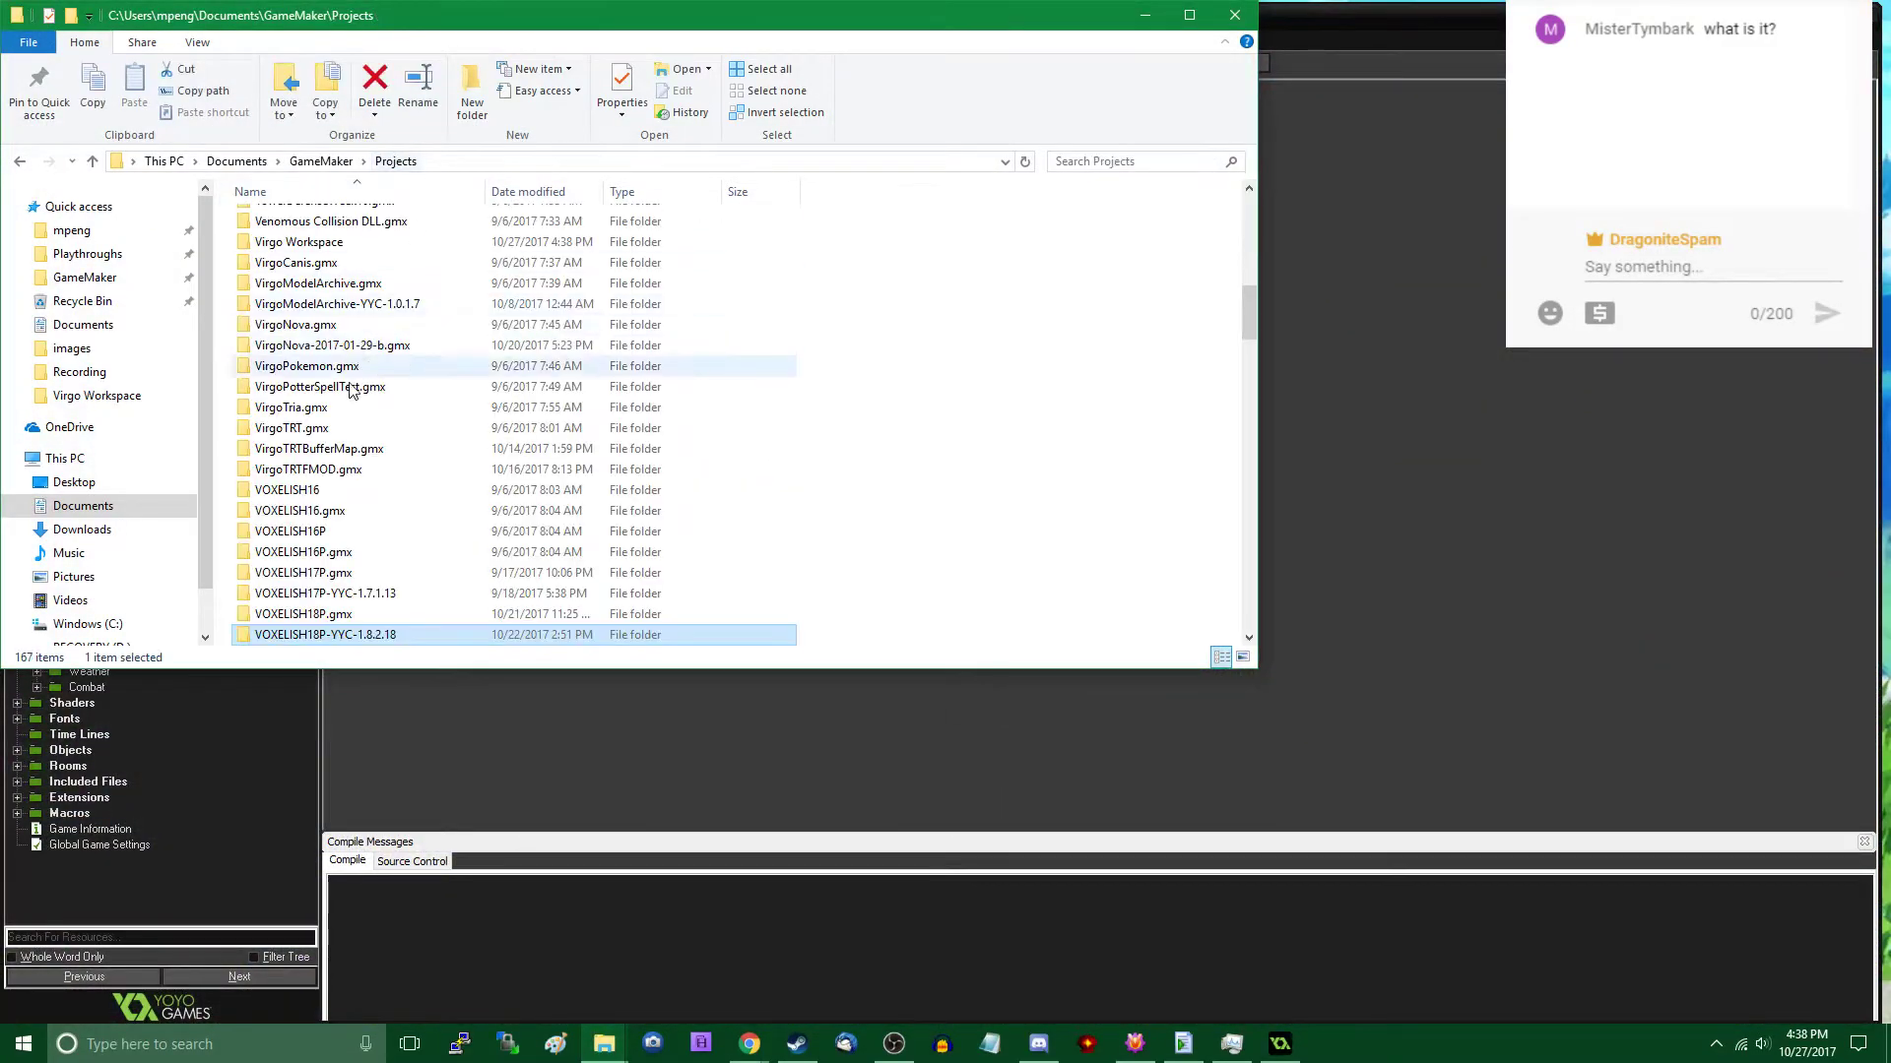
{"action": "double_click", "coordinate": [389, 304]}
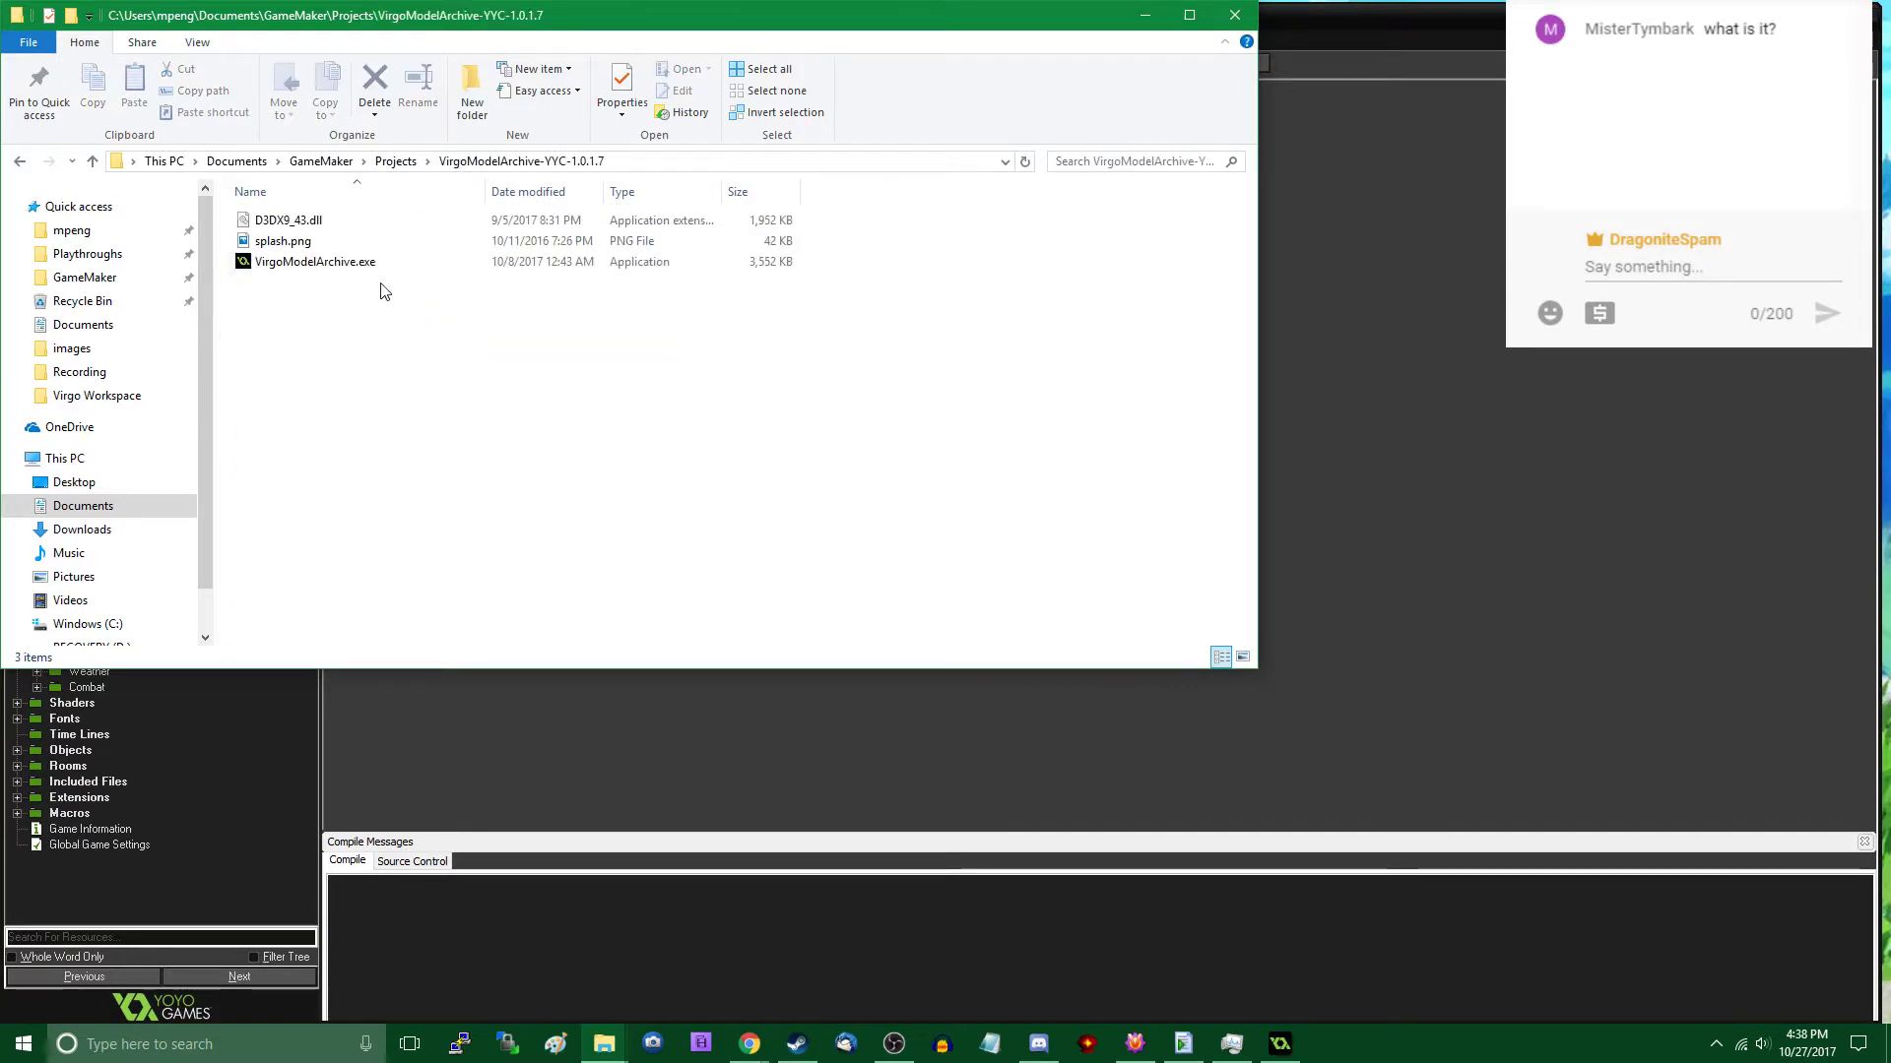
{"action": "left_click", "coordinate": [396, 276]}
{"action": "double_click", "coordinate": [396, 276]}
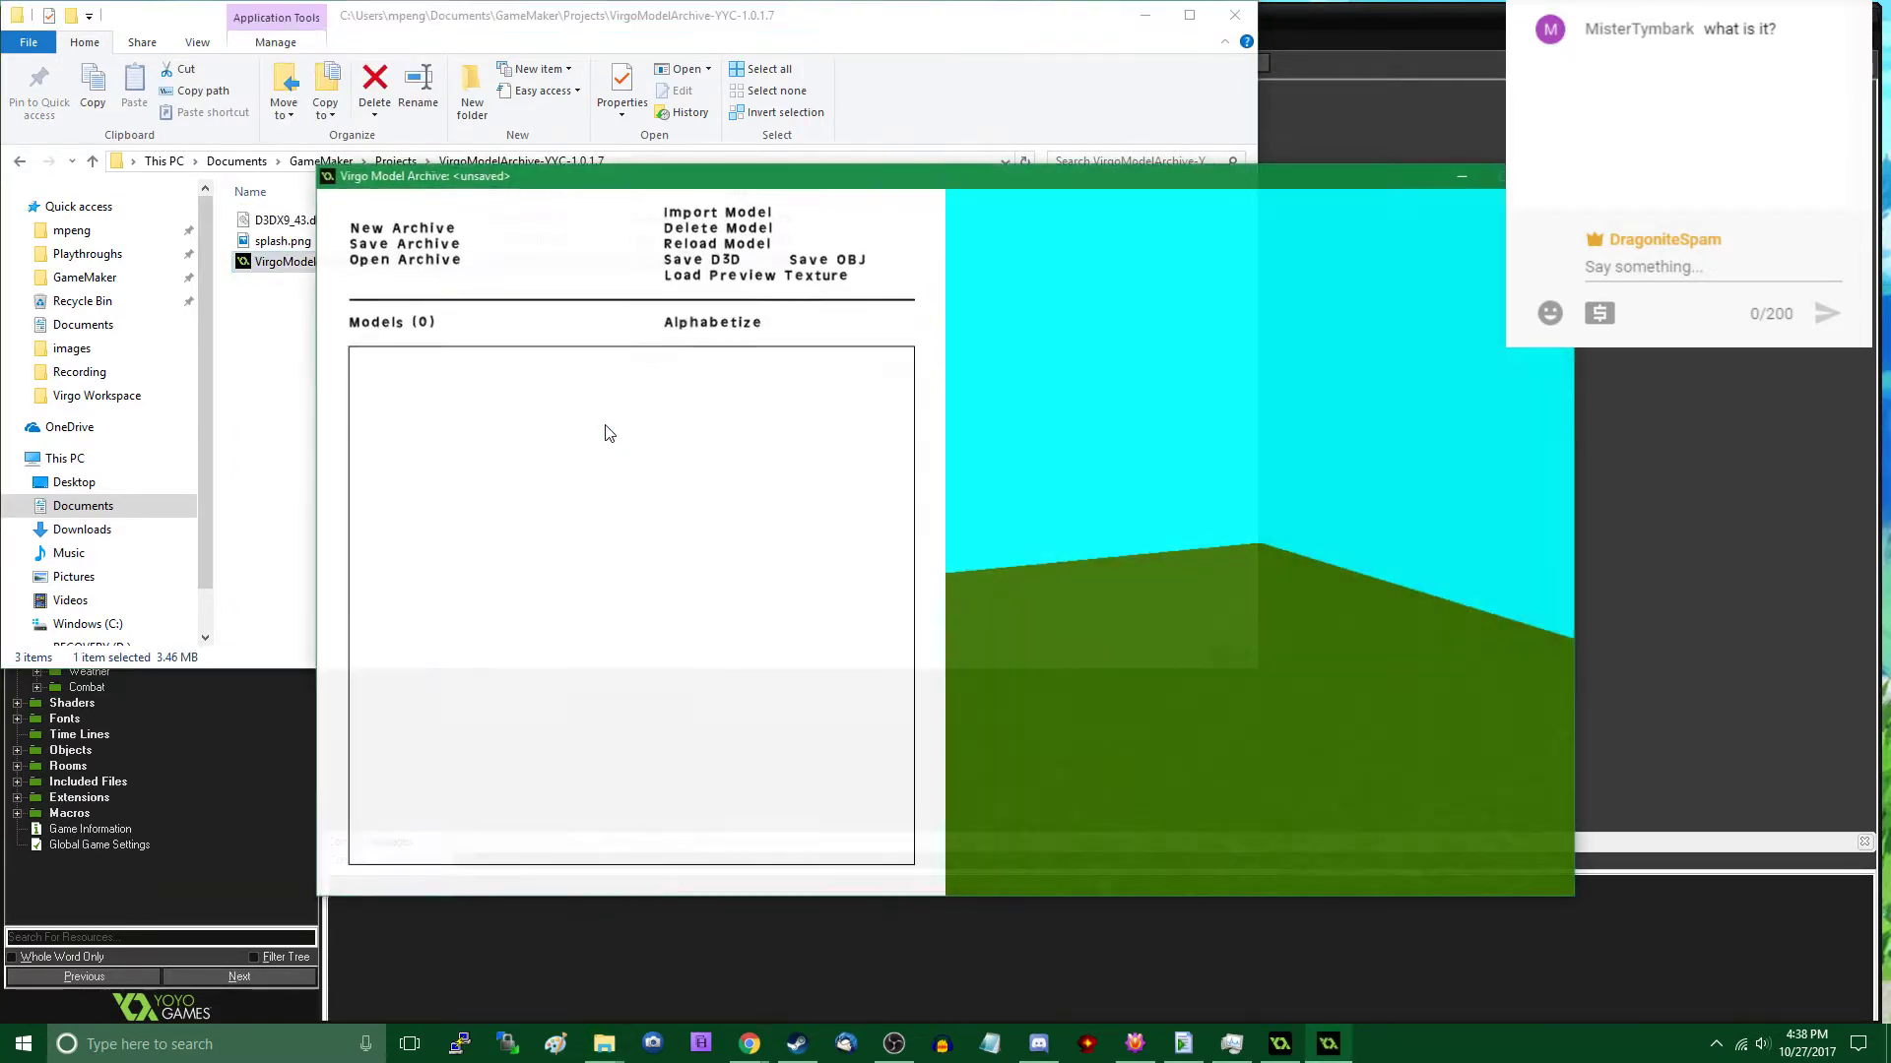
- Open the assets.vra archive from the Virgo Workspace folder and go to the end of its model list
{"action": "left_click", "coordinate": [403, 259]}
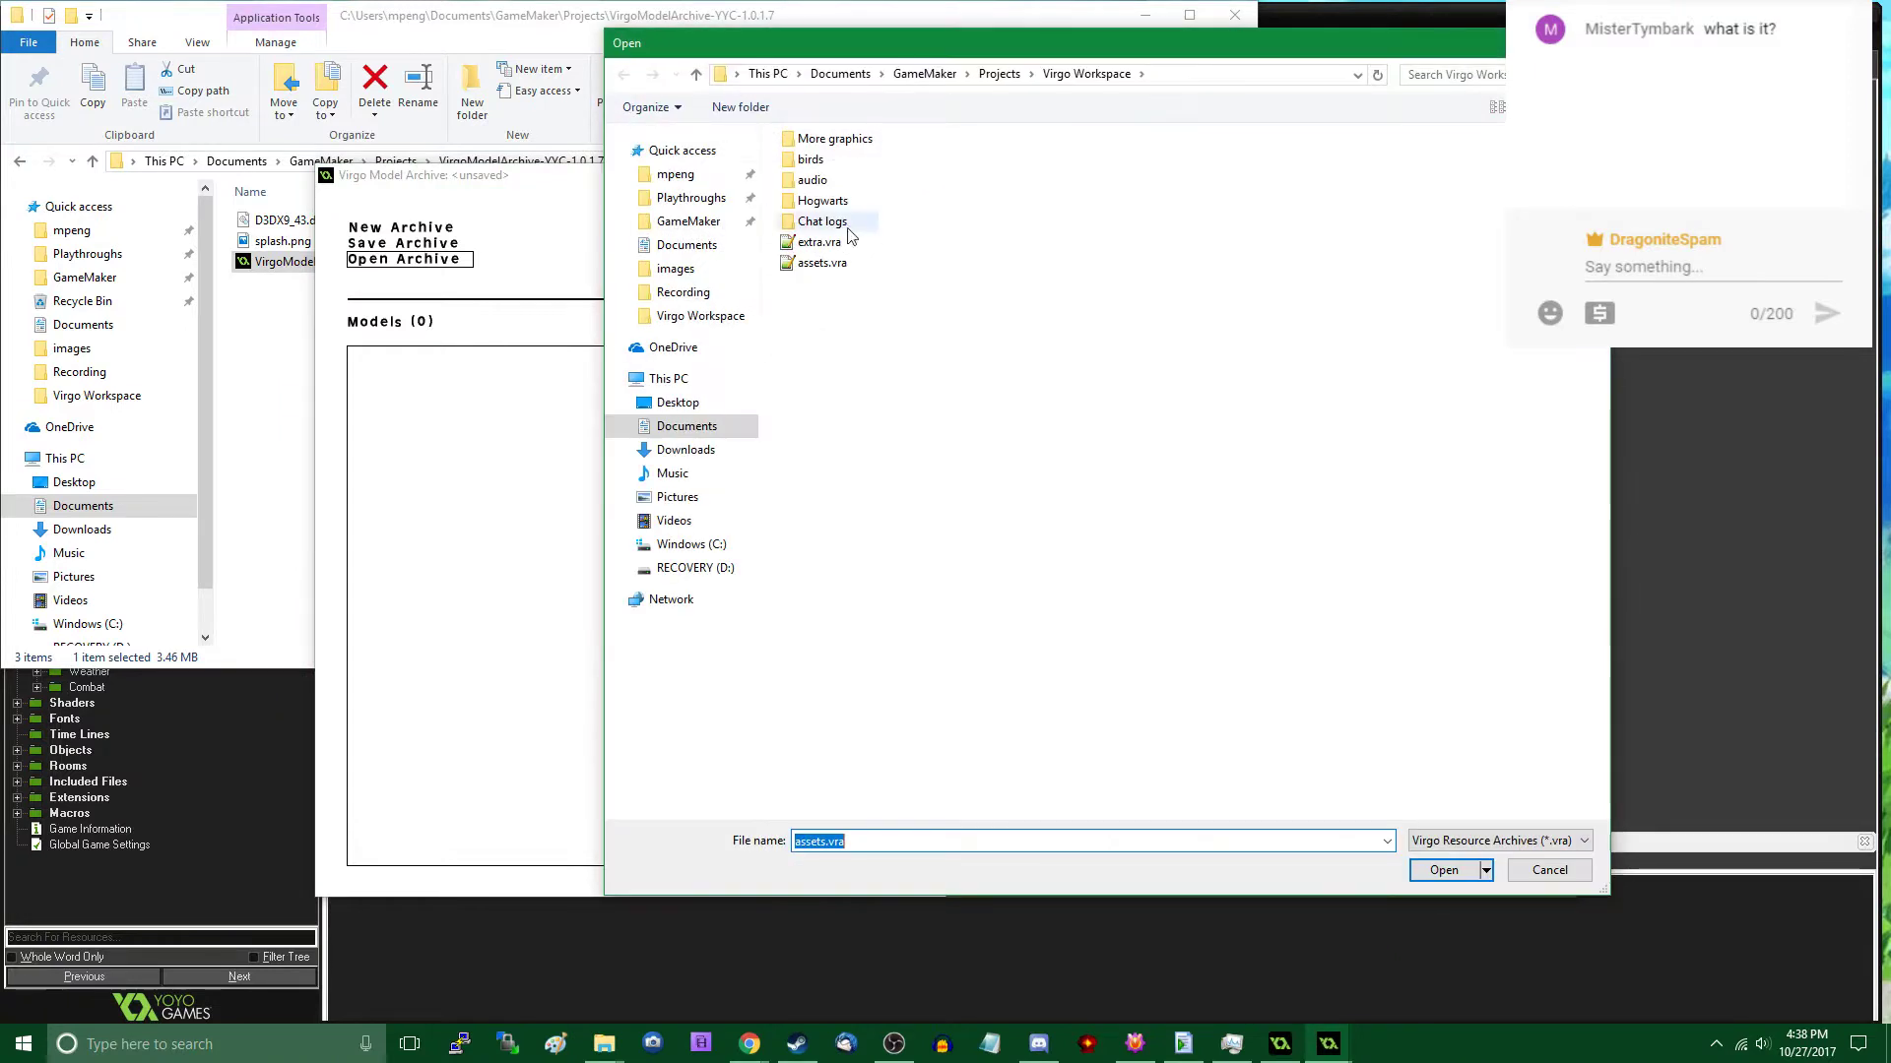
{"action": "double_click", "coordinate": [820, 263]}
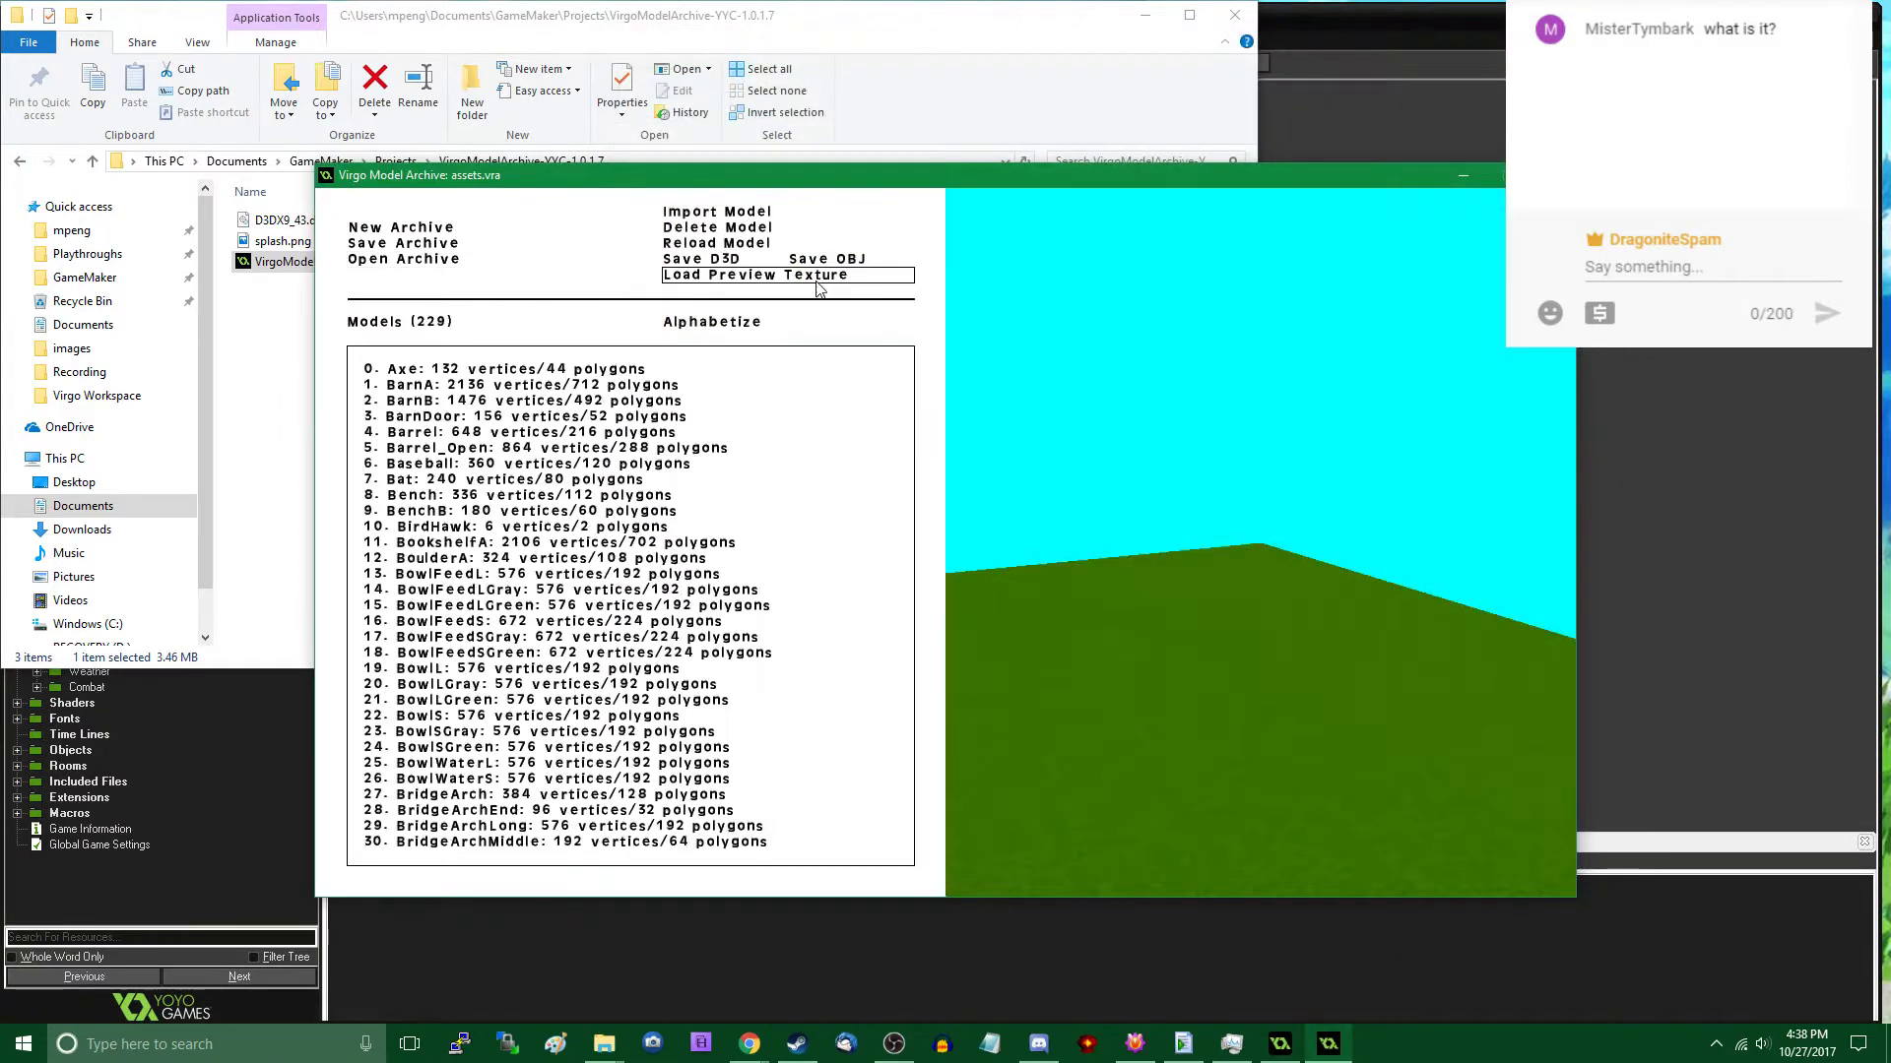
{"action": "scroll", "coordinate": [600, 412], "scroll_direction": "down", "scroll_amount": 10}
{"action": "scroll", "coordinate": [604, 421], "scroll_direction": "up", "scroll_amount": 2}
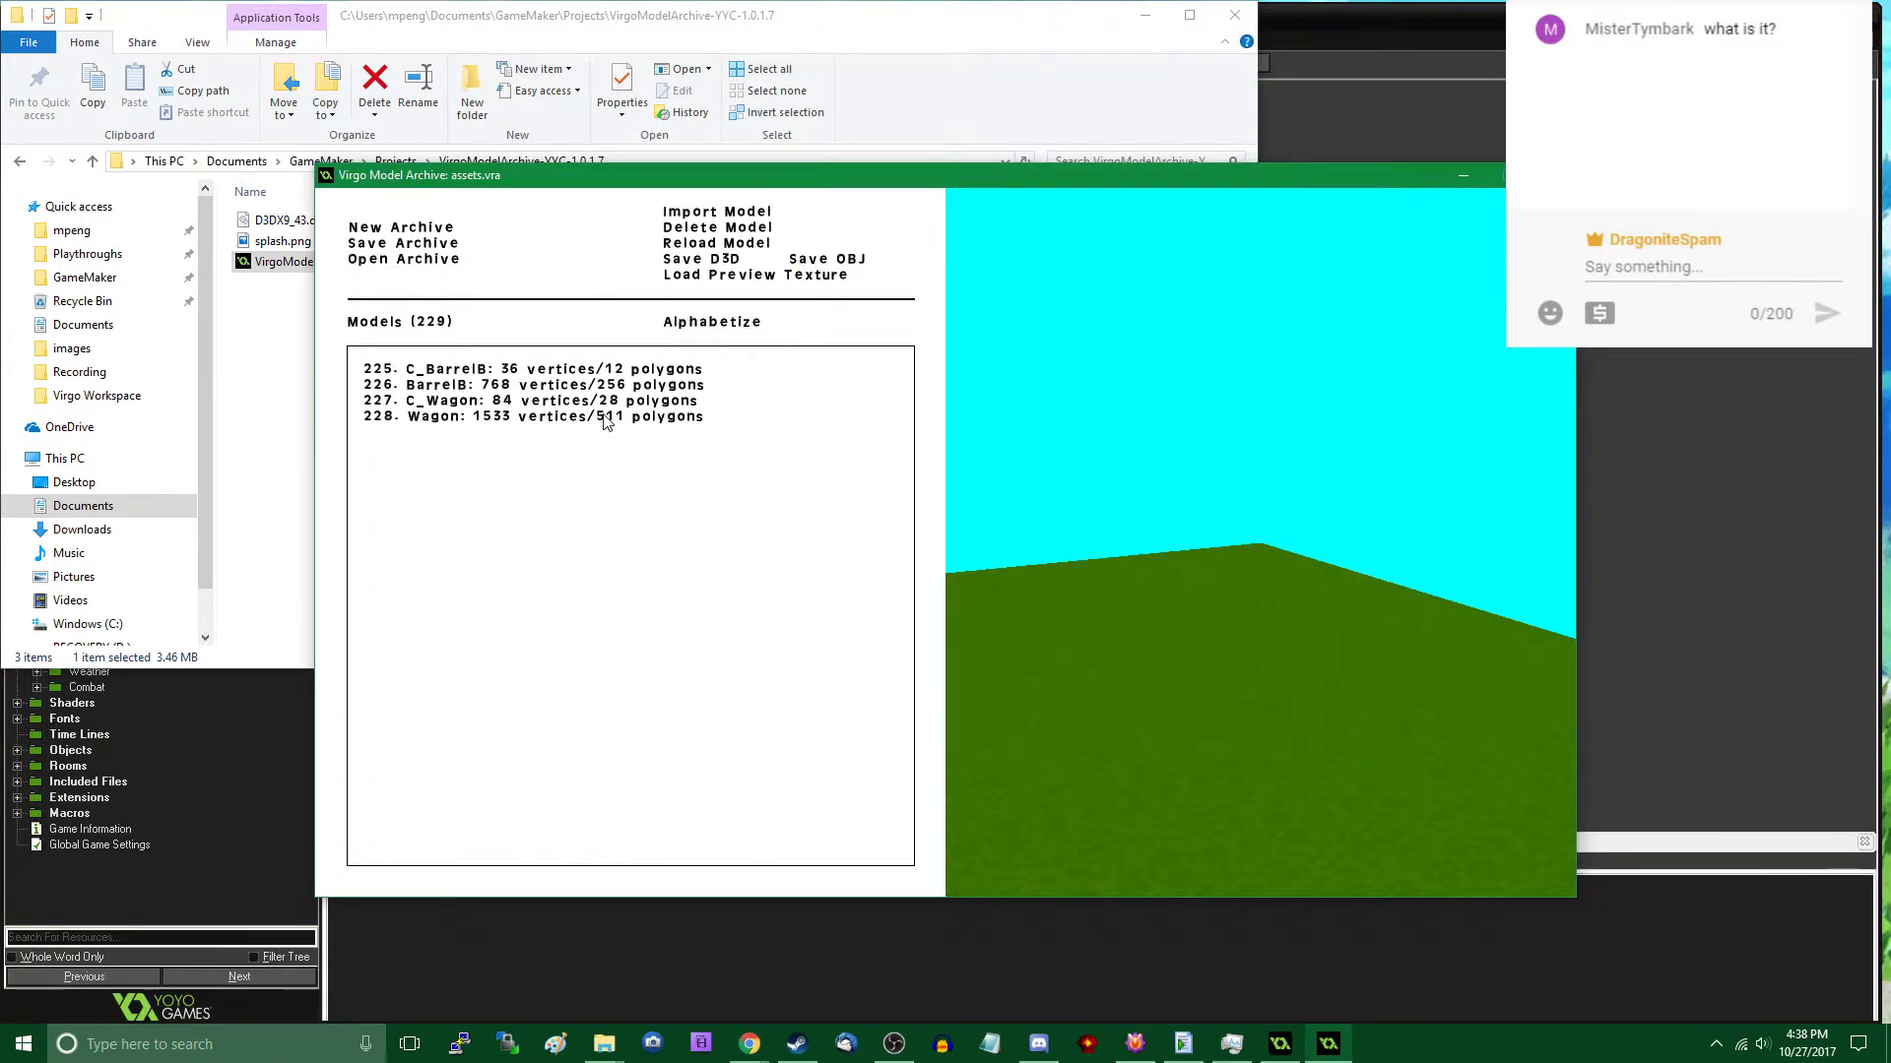
- Import rock_a.c.d3d and rock_a.d3d from the Virgo Workspace folder into the archive
{"action": "left_click", "coordinate": [717, 211]}
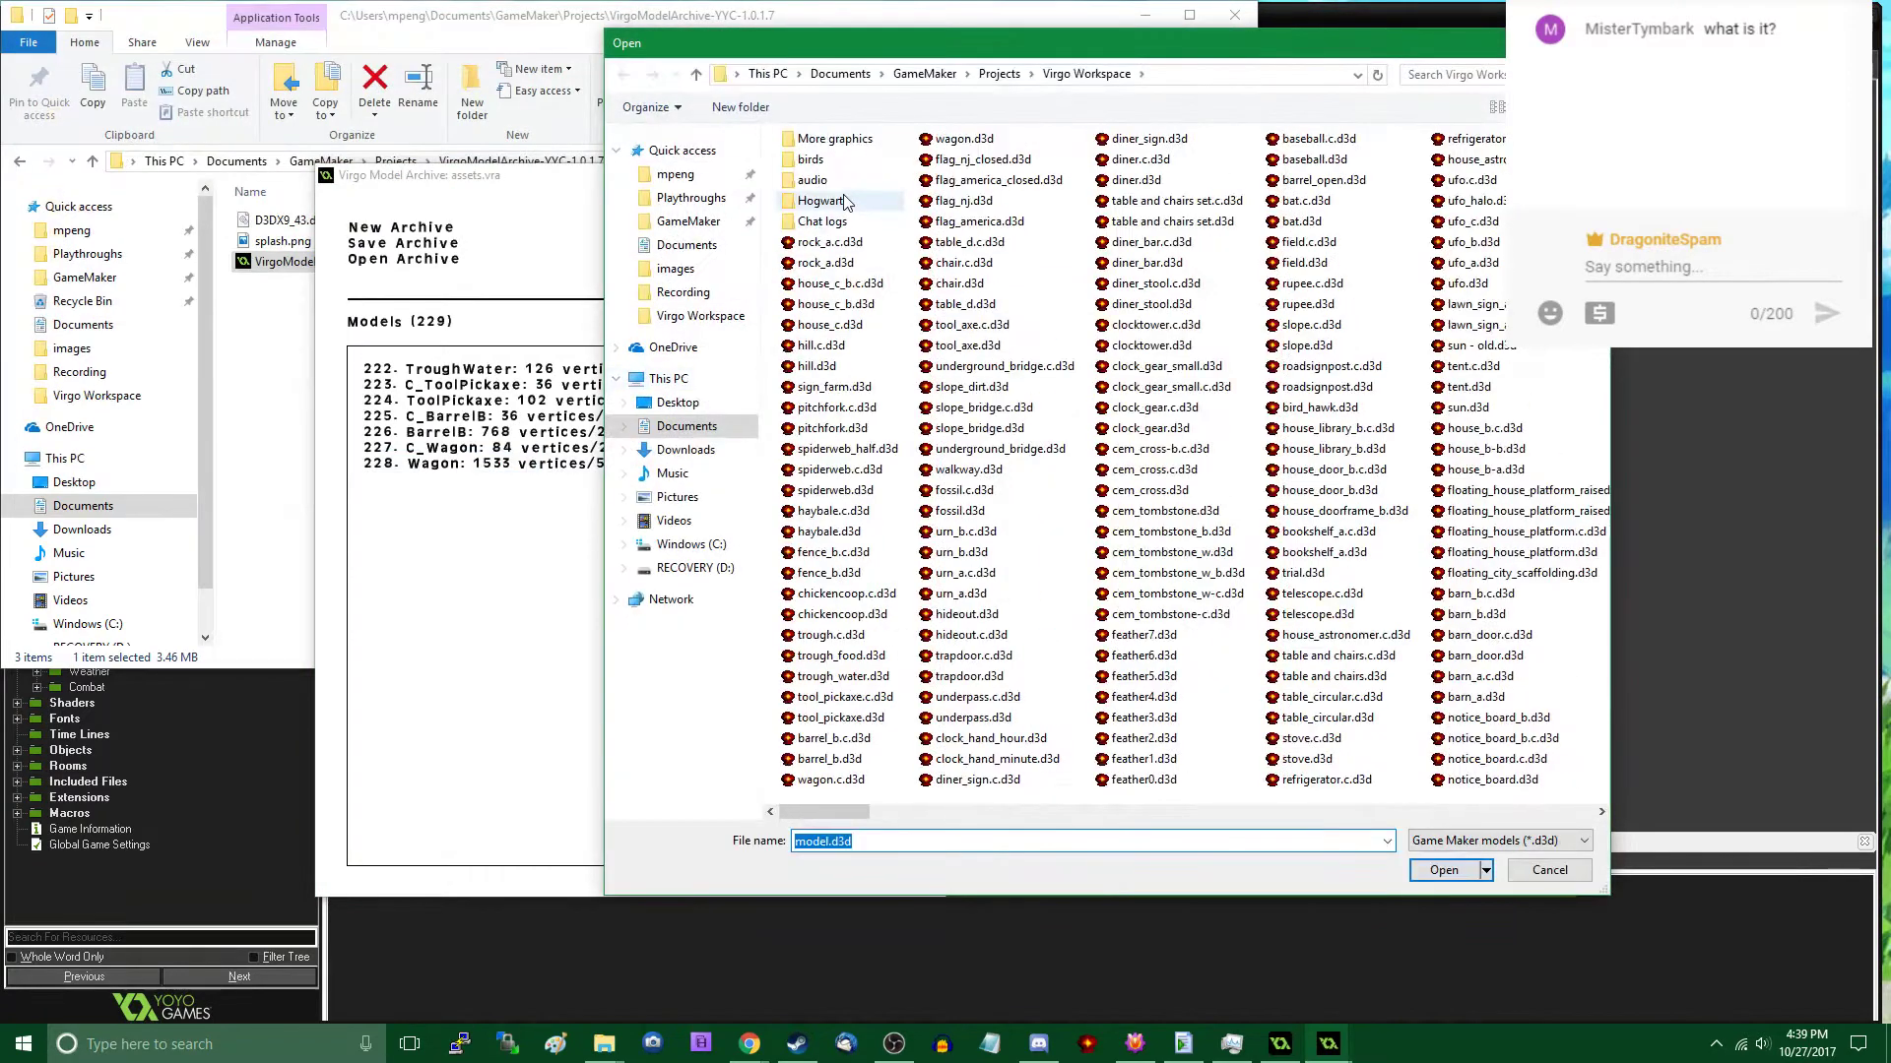
{"action": "double_click", "coordinate": [829, 243]}
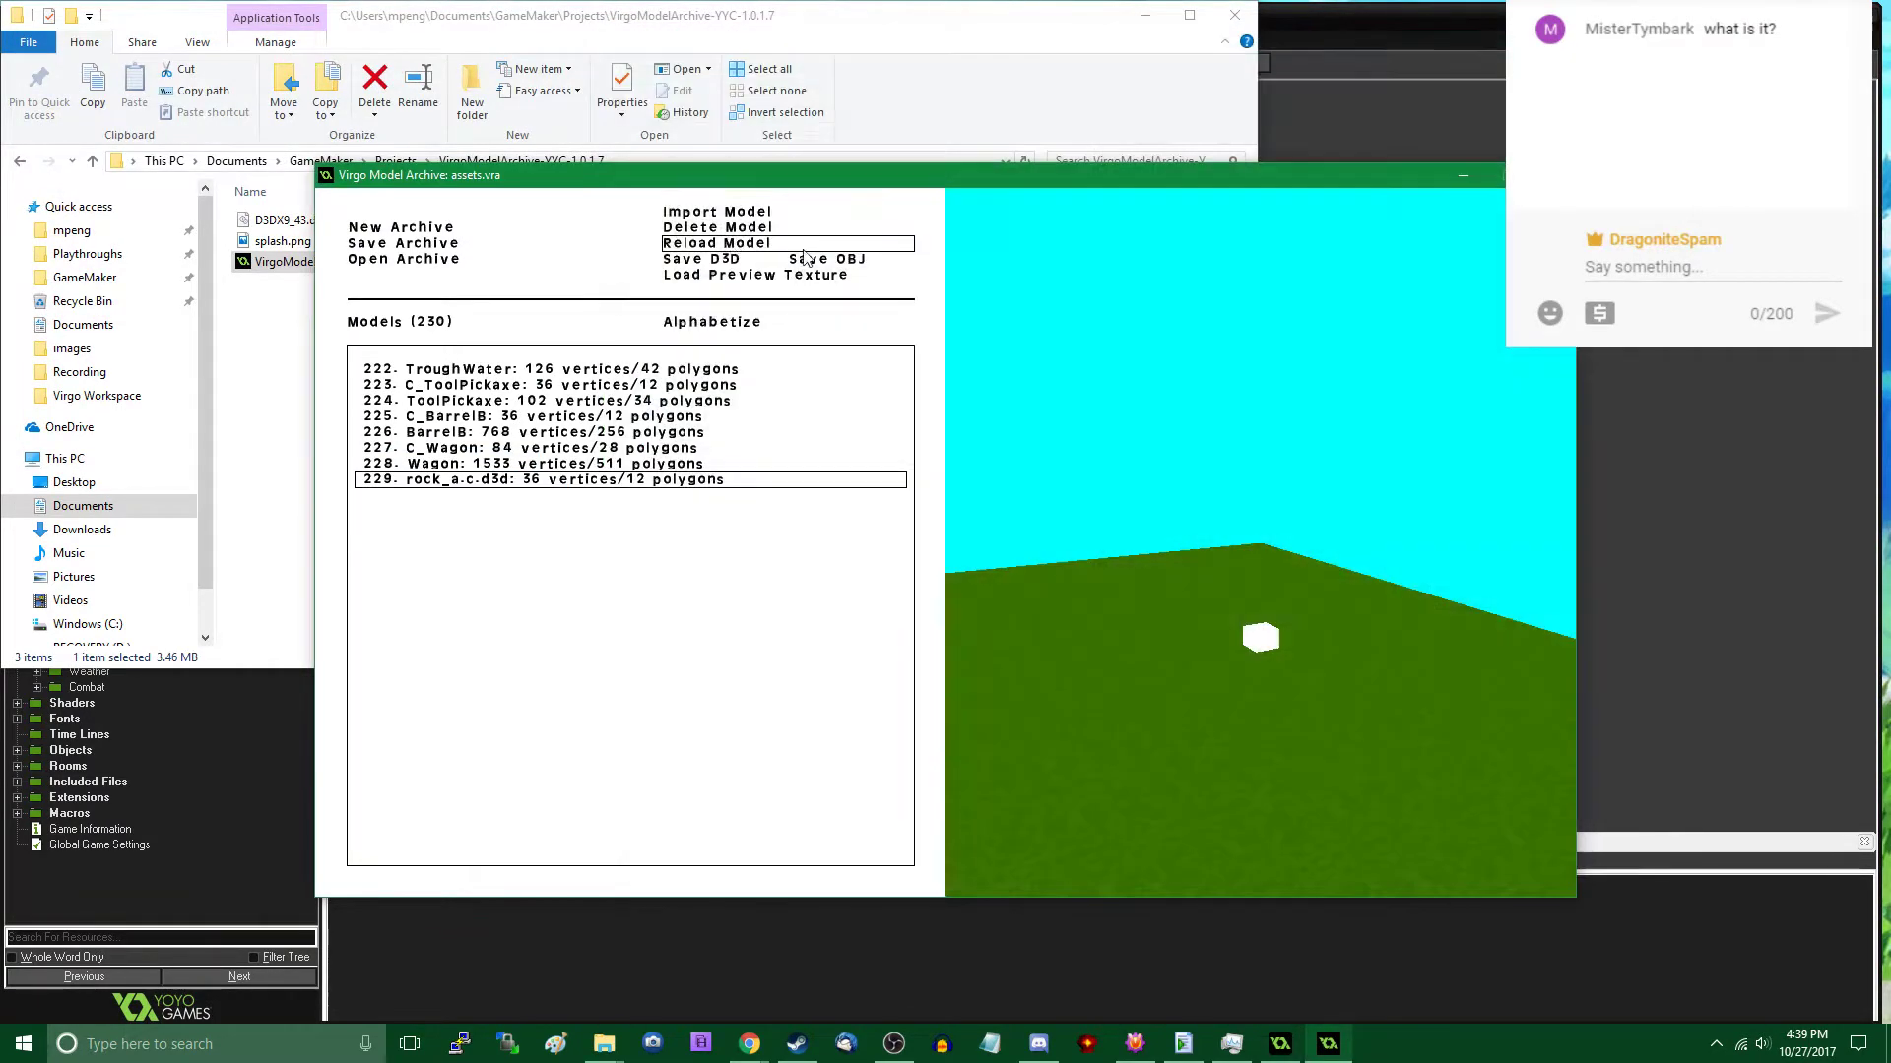
{"action": "left_click", "coordinate": [764, 212]}
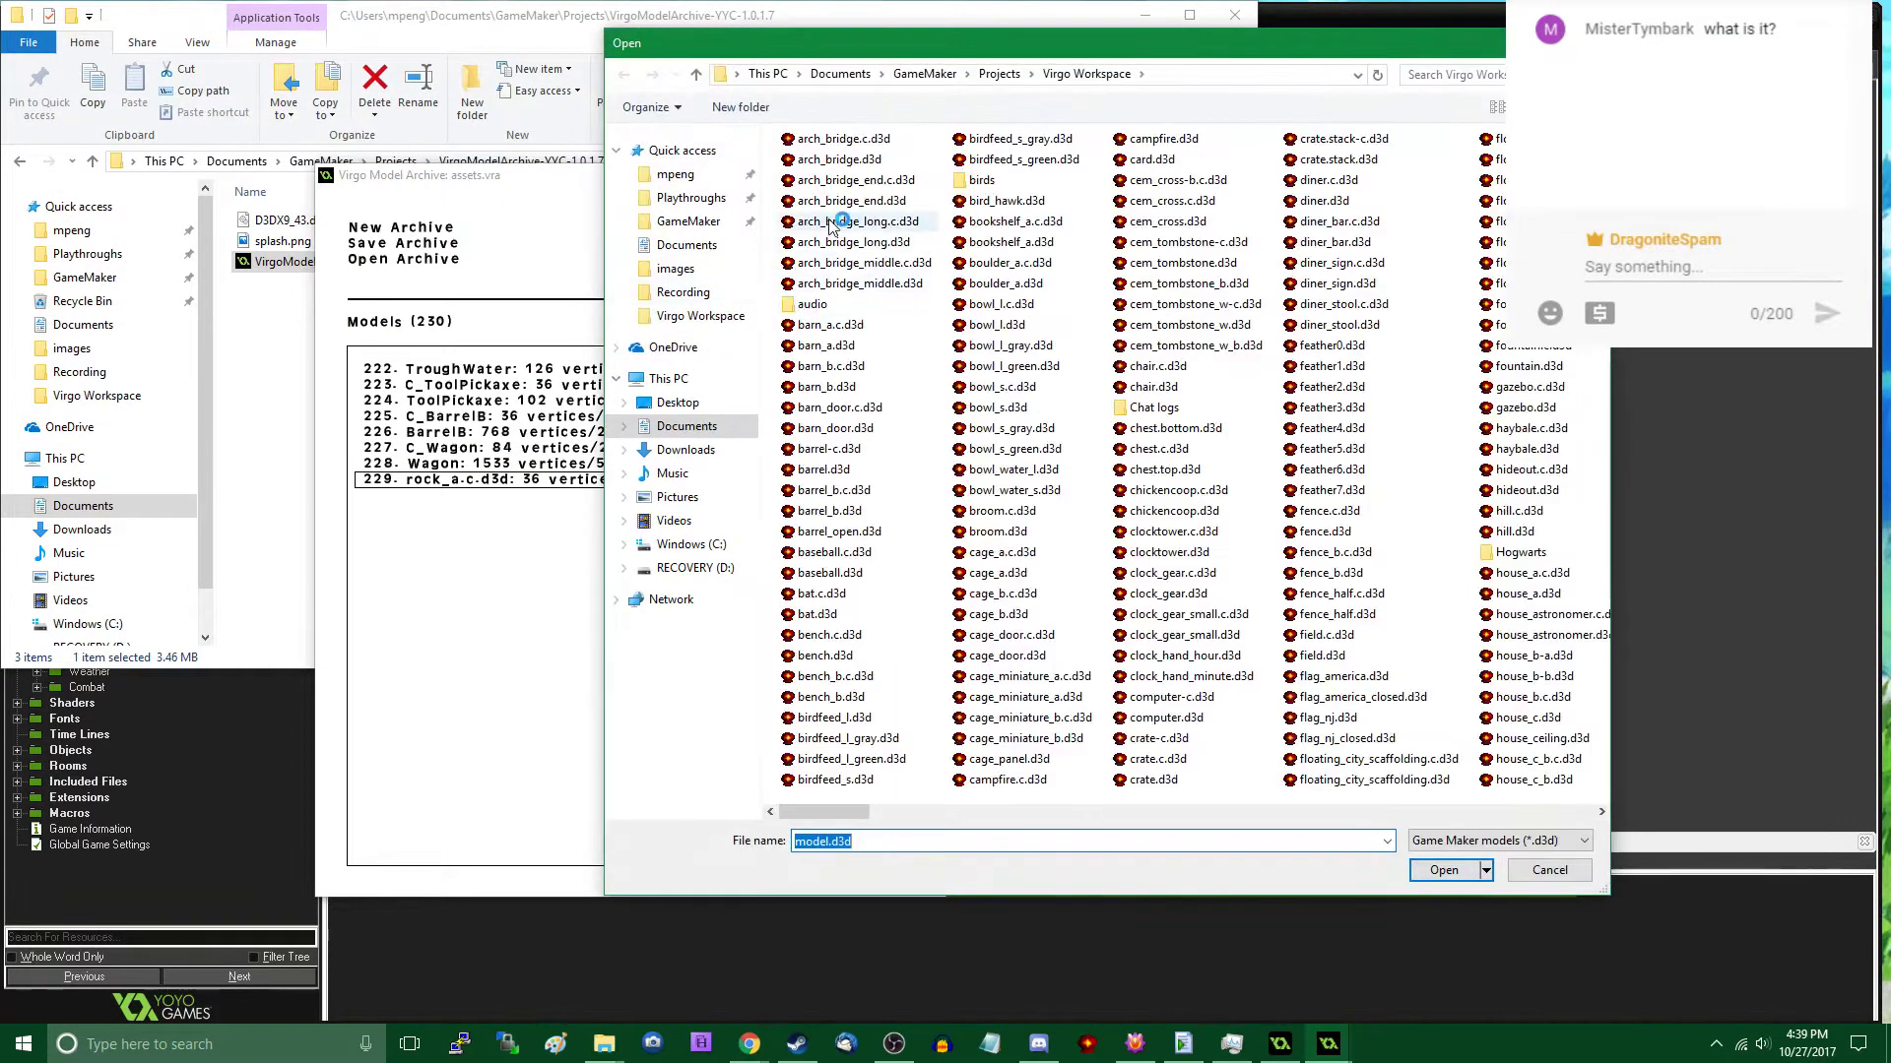
{"action": "double_click", "coordinate": [826, 266]}
- Rename the imported rock_a.c.d3d model to C_RockA and the rock_a.d3d model to RockA
{"action": "double_click", "coordinate": [474, 481]}
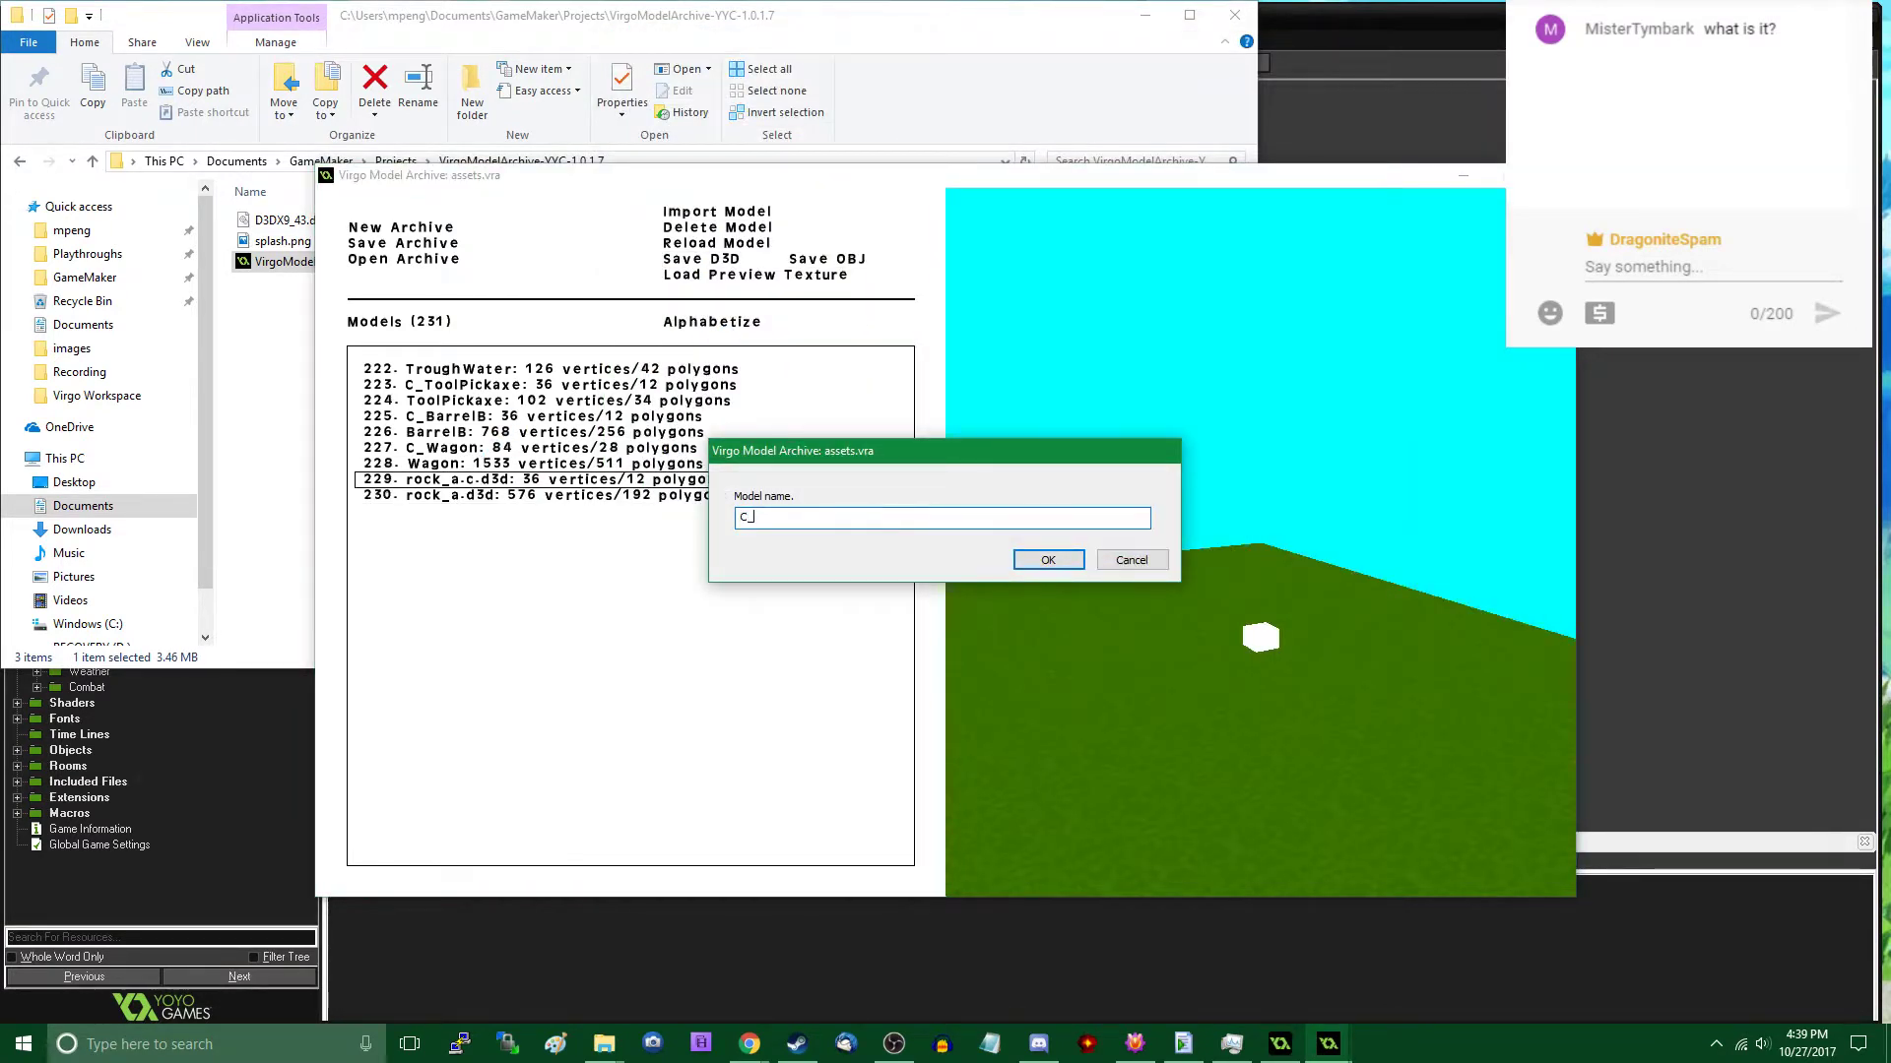
{"action": "type", "text": "C_RockA"}
{"action": "key", "text": "Return"}
{"action": "double_click", "coordinate": [573, 497]}
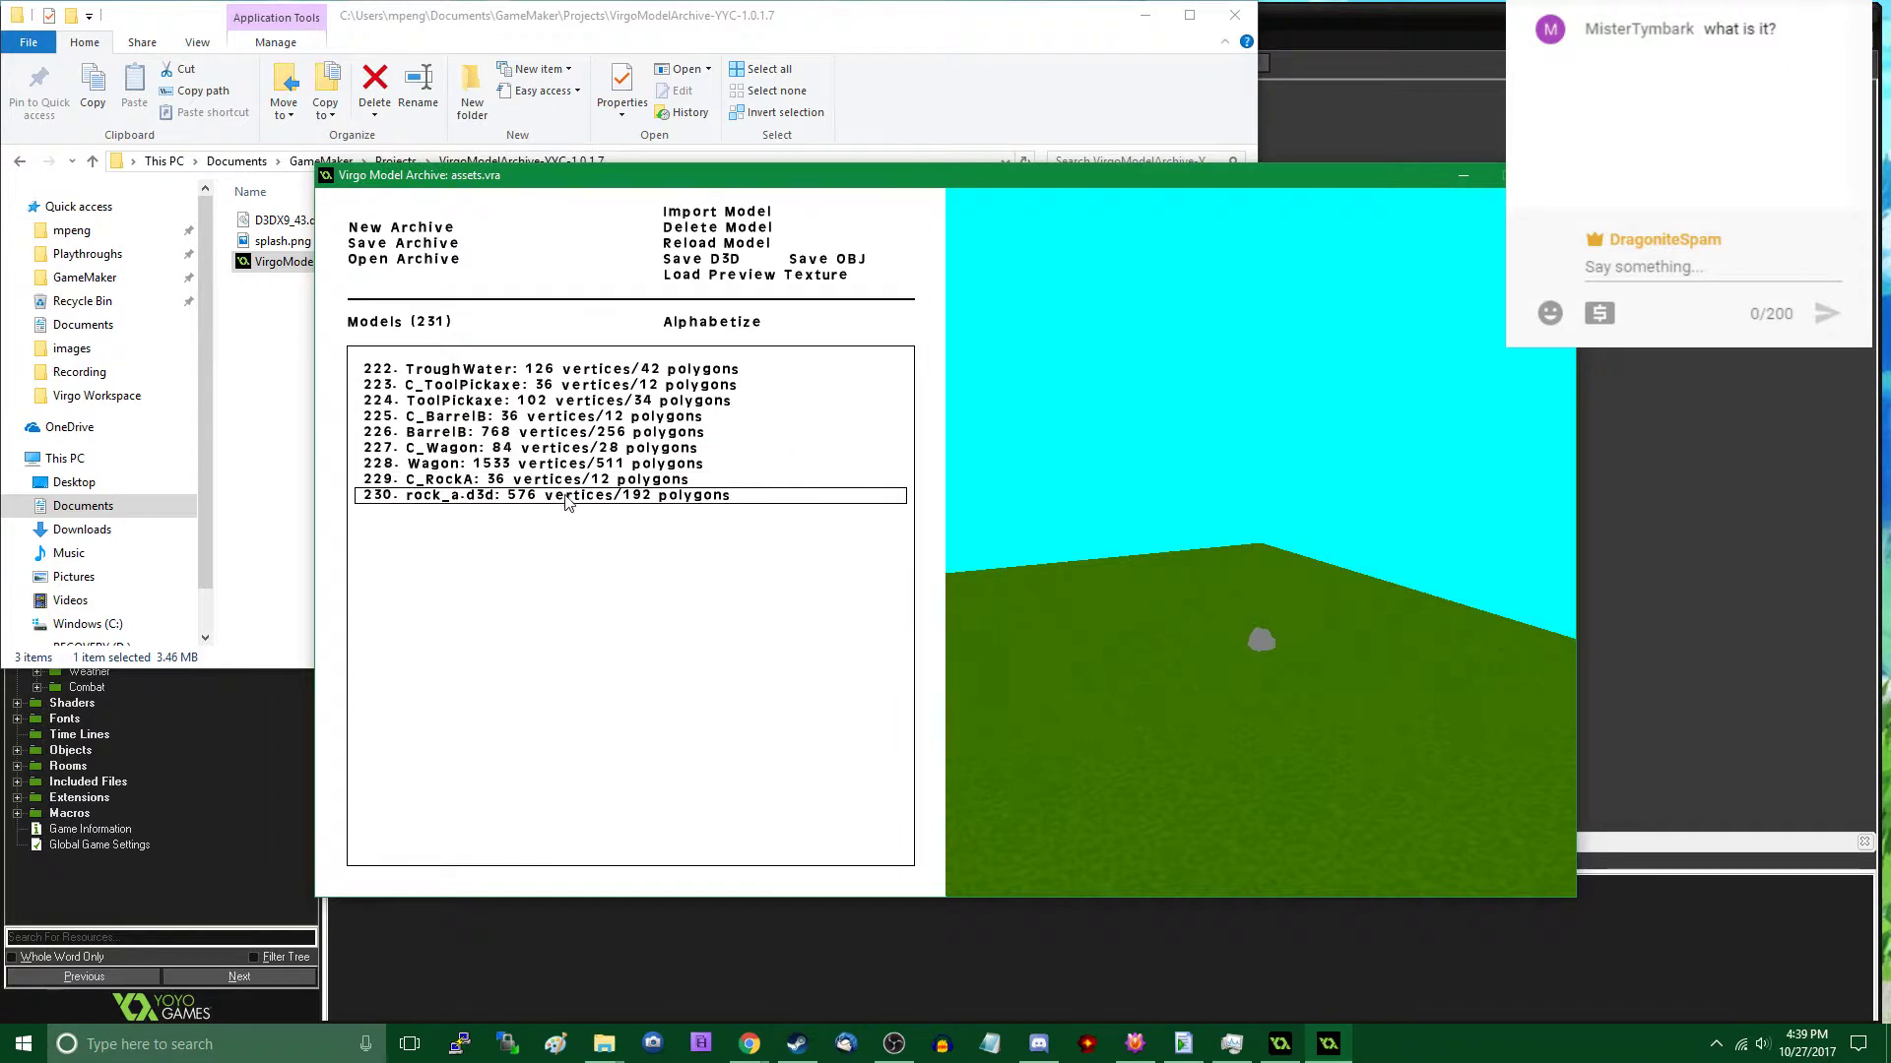
{"action": "type", "text": "RockA"}
{"action": "key", "text": "Return"}
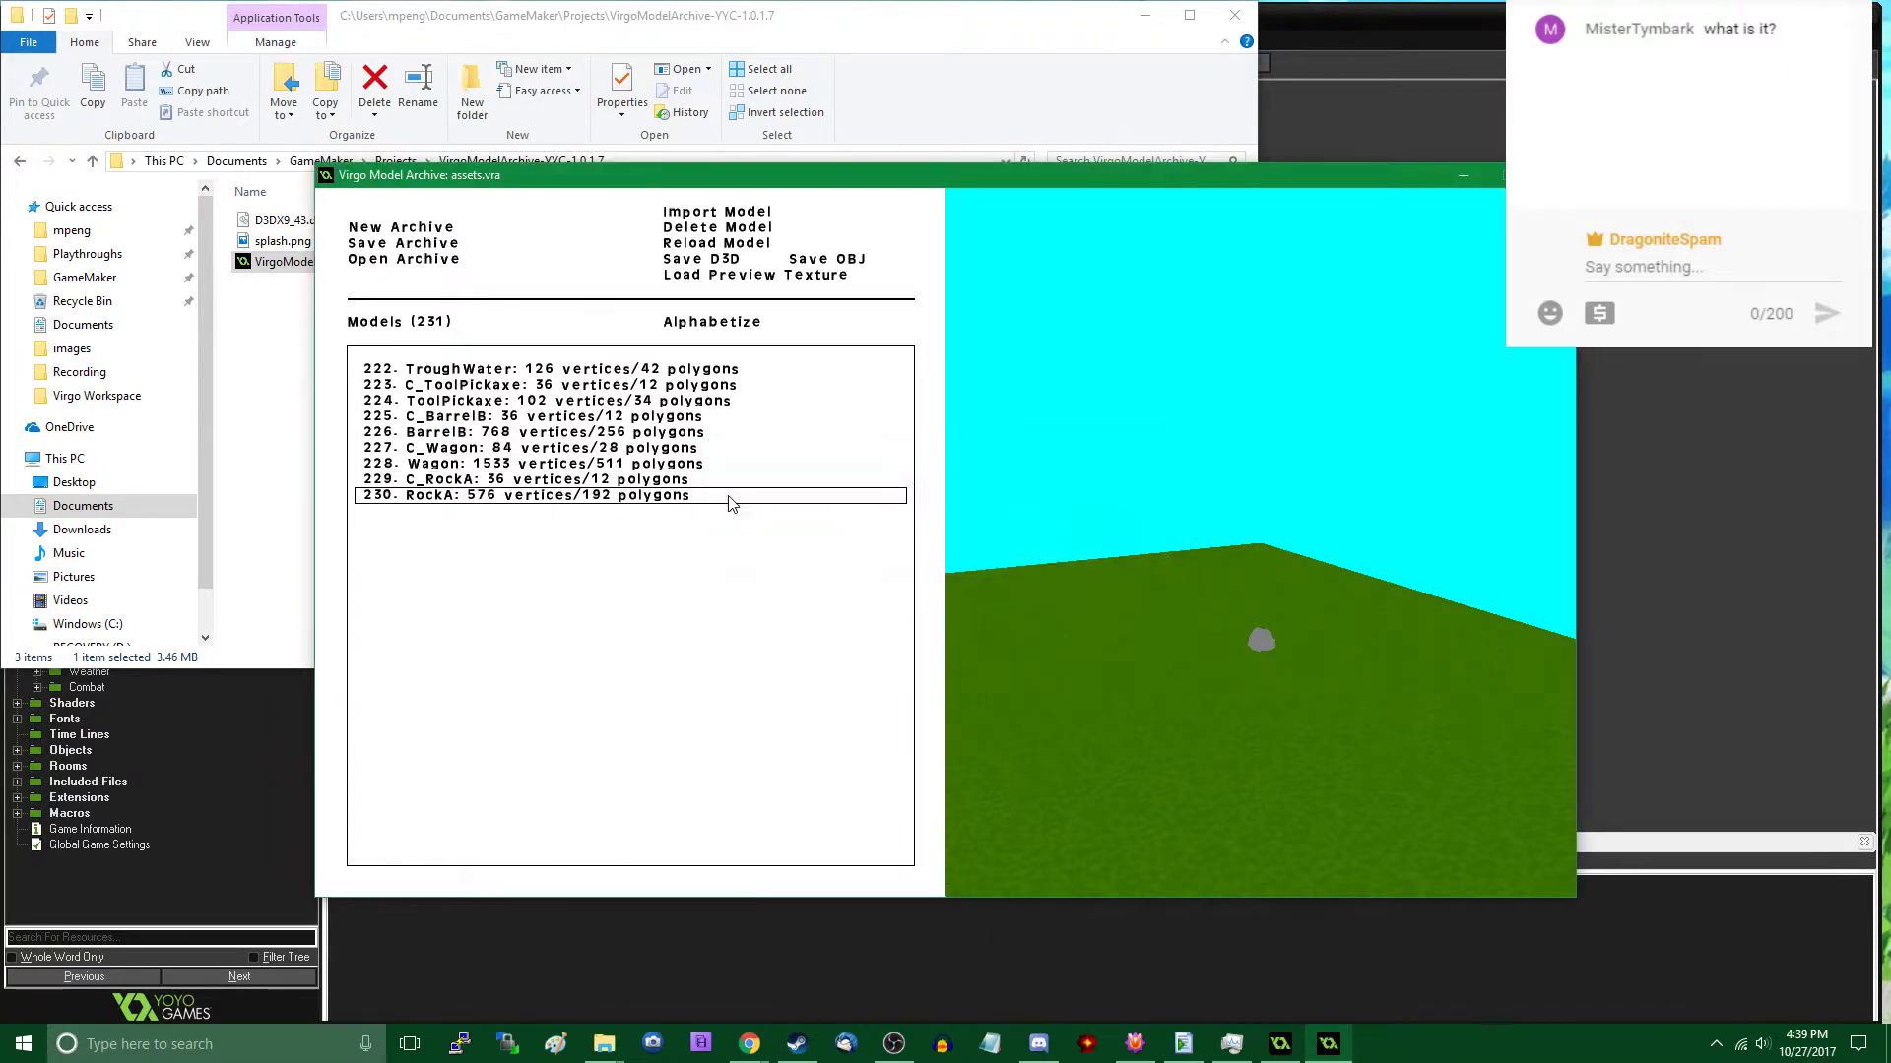
- Save the archive over the existing assets.vra in the Virgo Workspace folder
{"action": "left_click", "coordinate": [424, 244]}
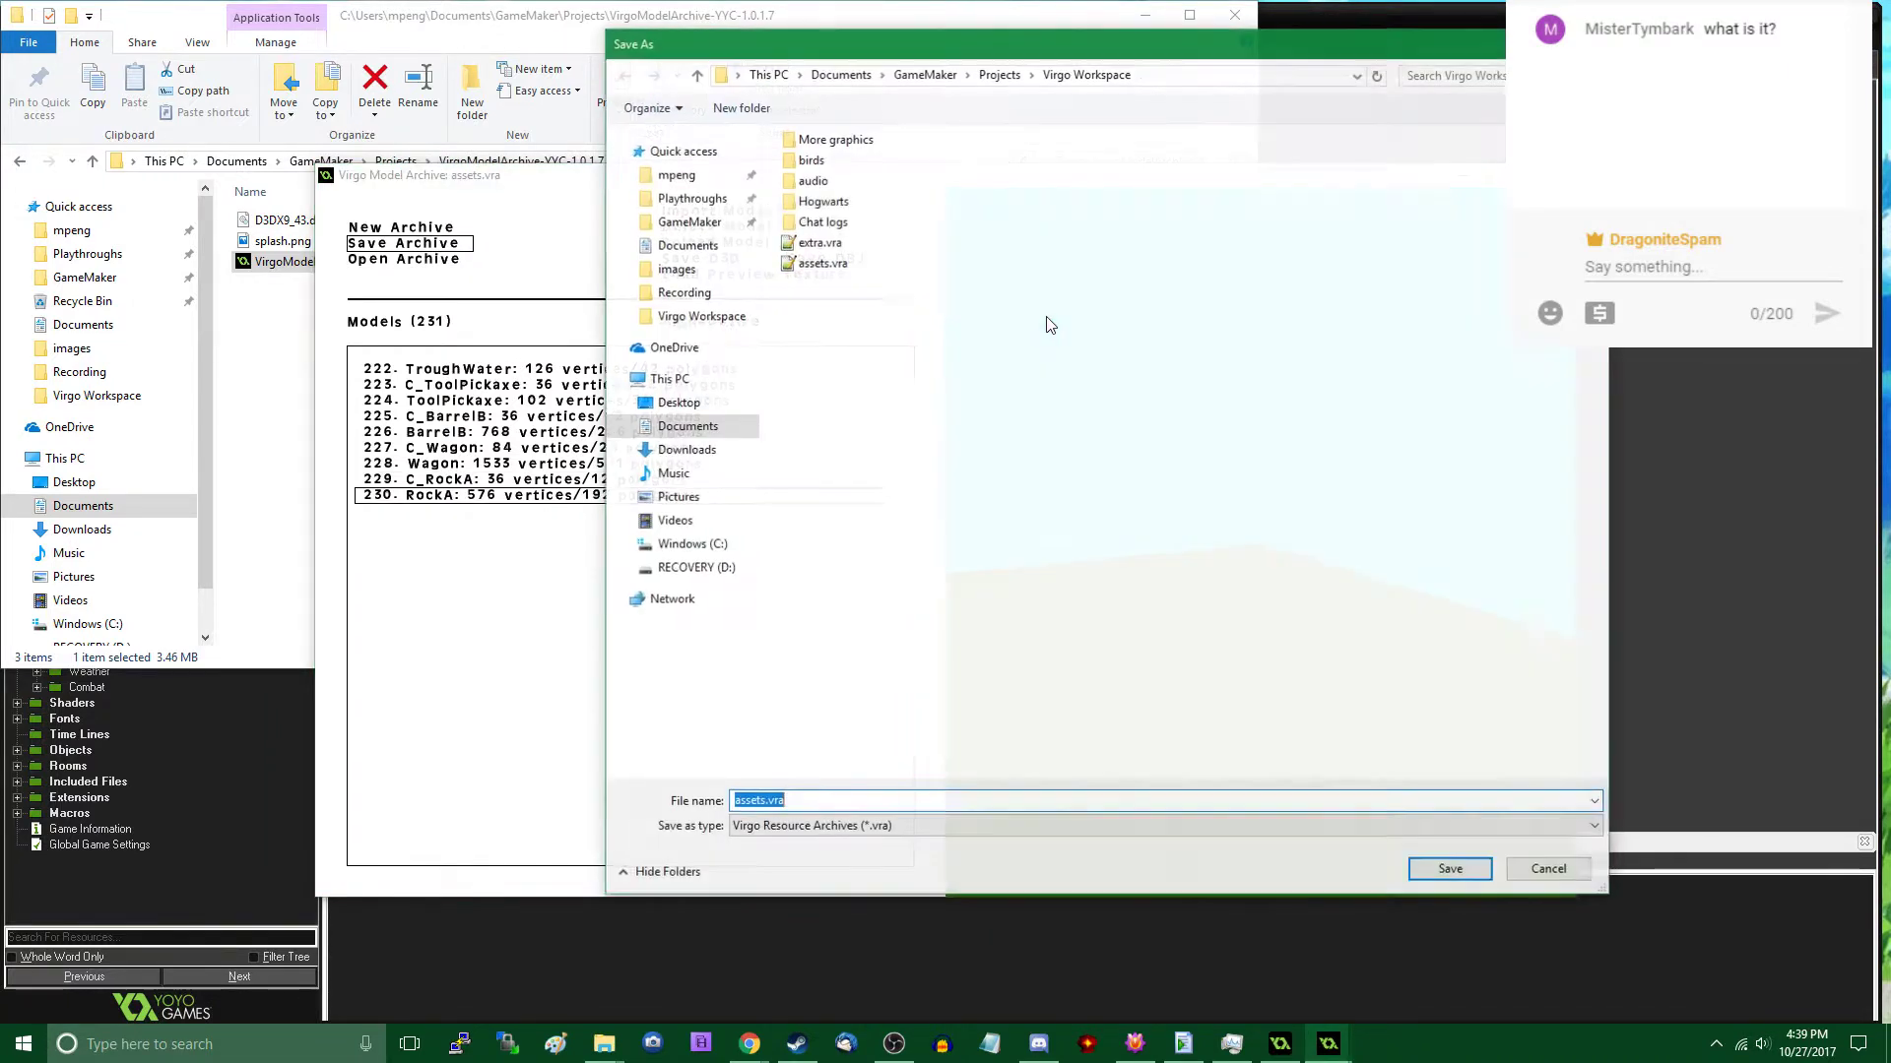
{"action": "double_click", "coordinate": [821, 262]}
{"action": "left_click", "coordinate": [1003, 530]}
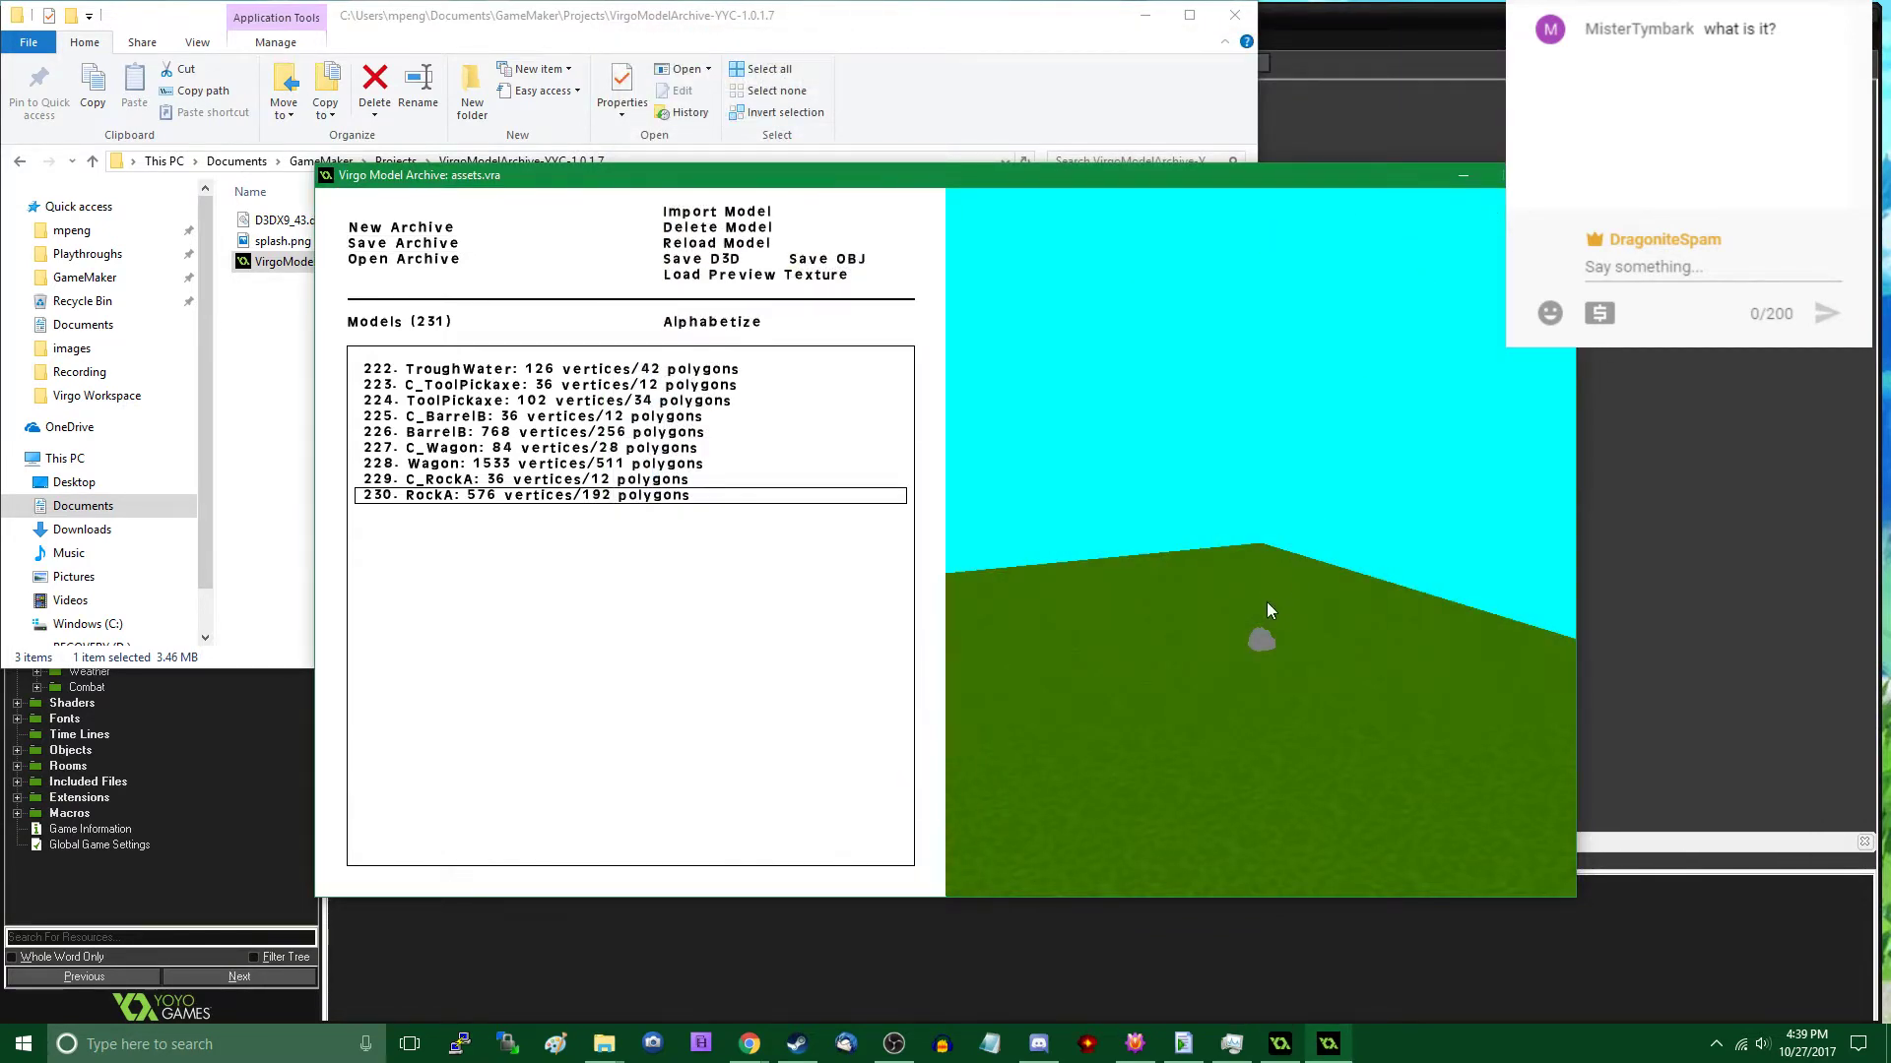
- Examine the RockA model up close in the 3D preview and close the archive program
{"action": "key", "text": "w"}
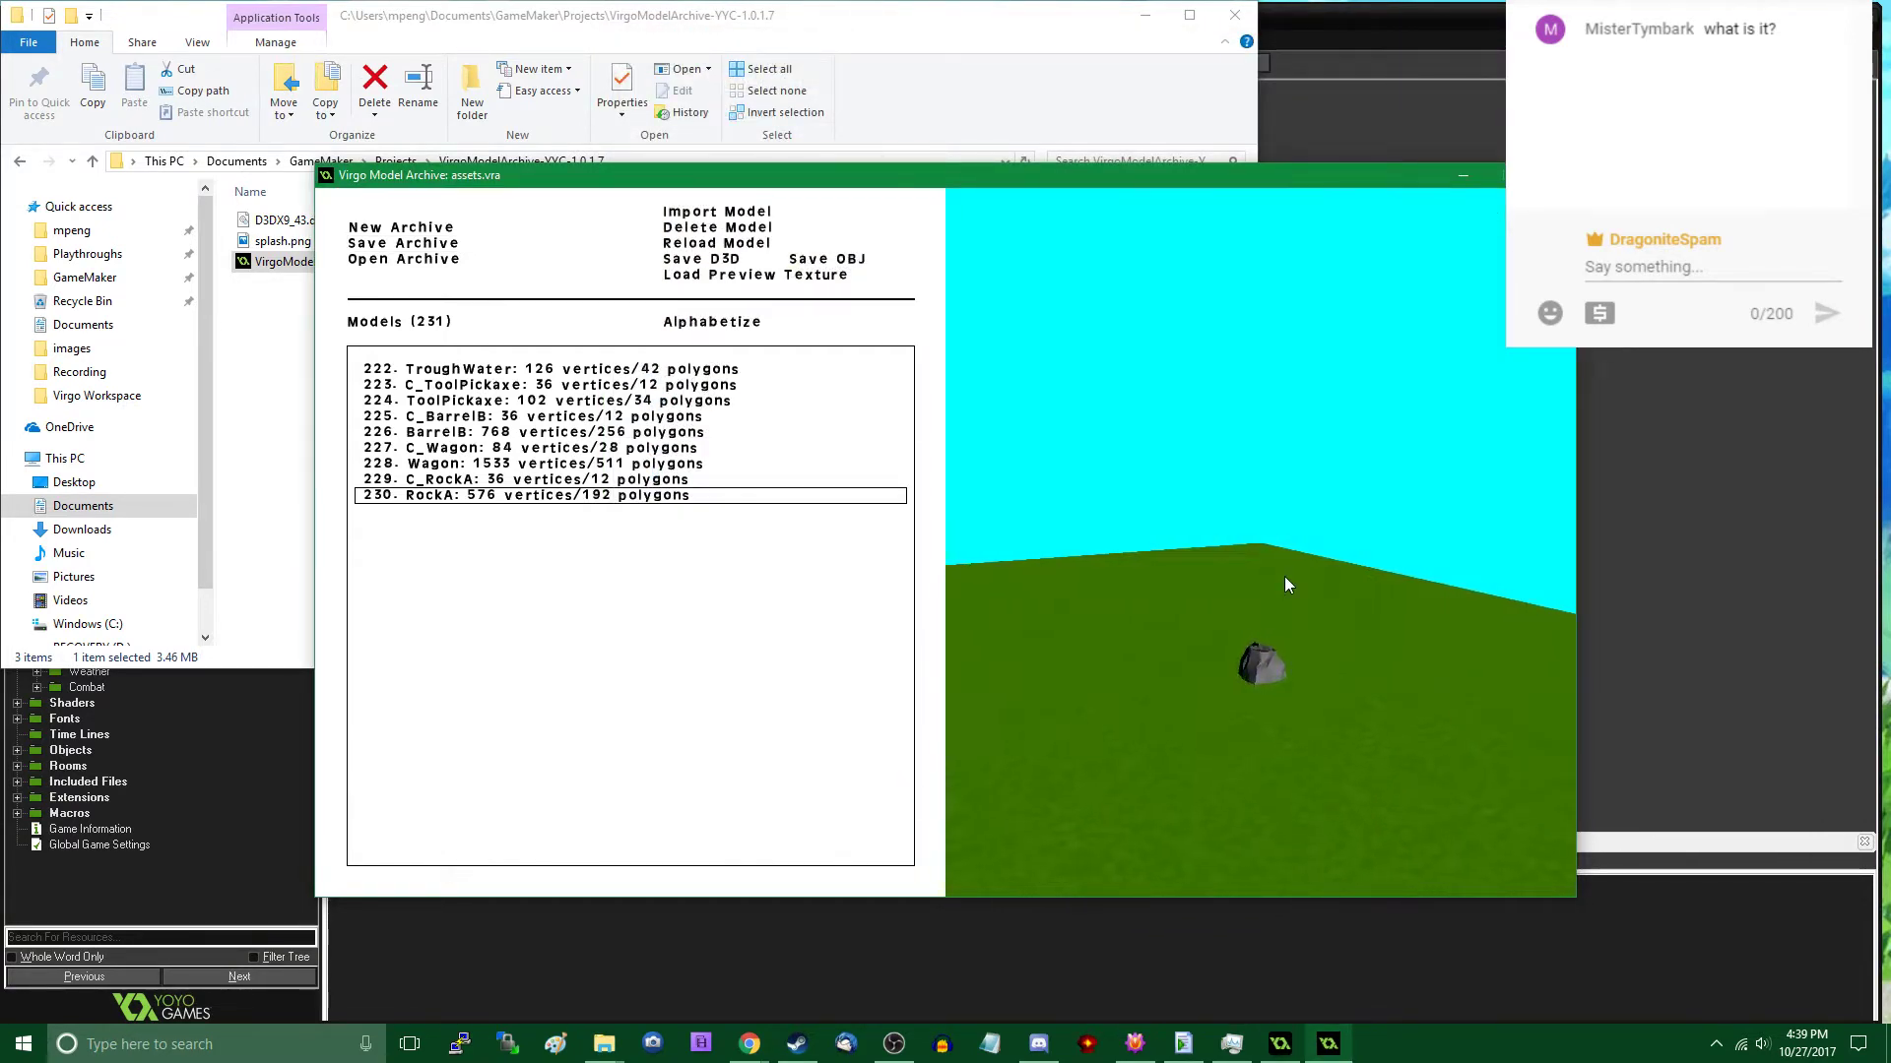
{"action": "key", "text": "w"}
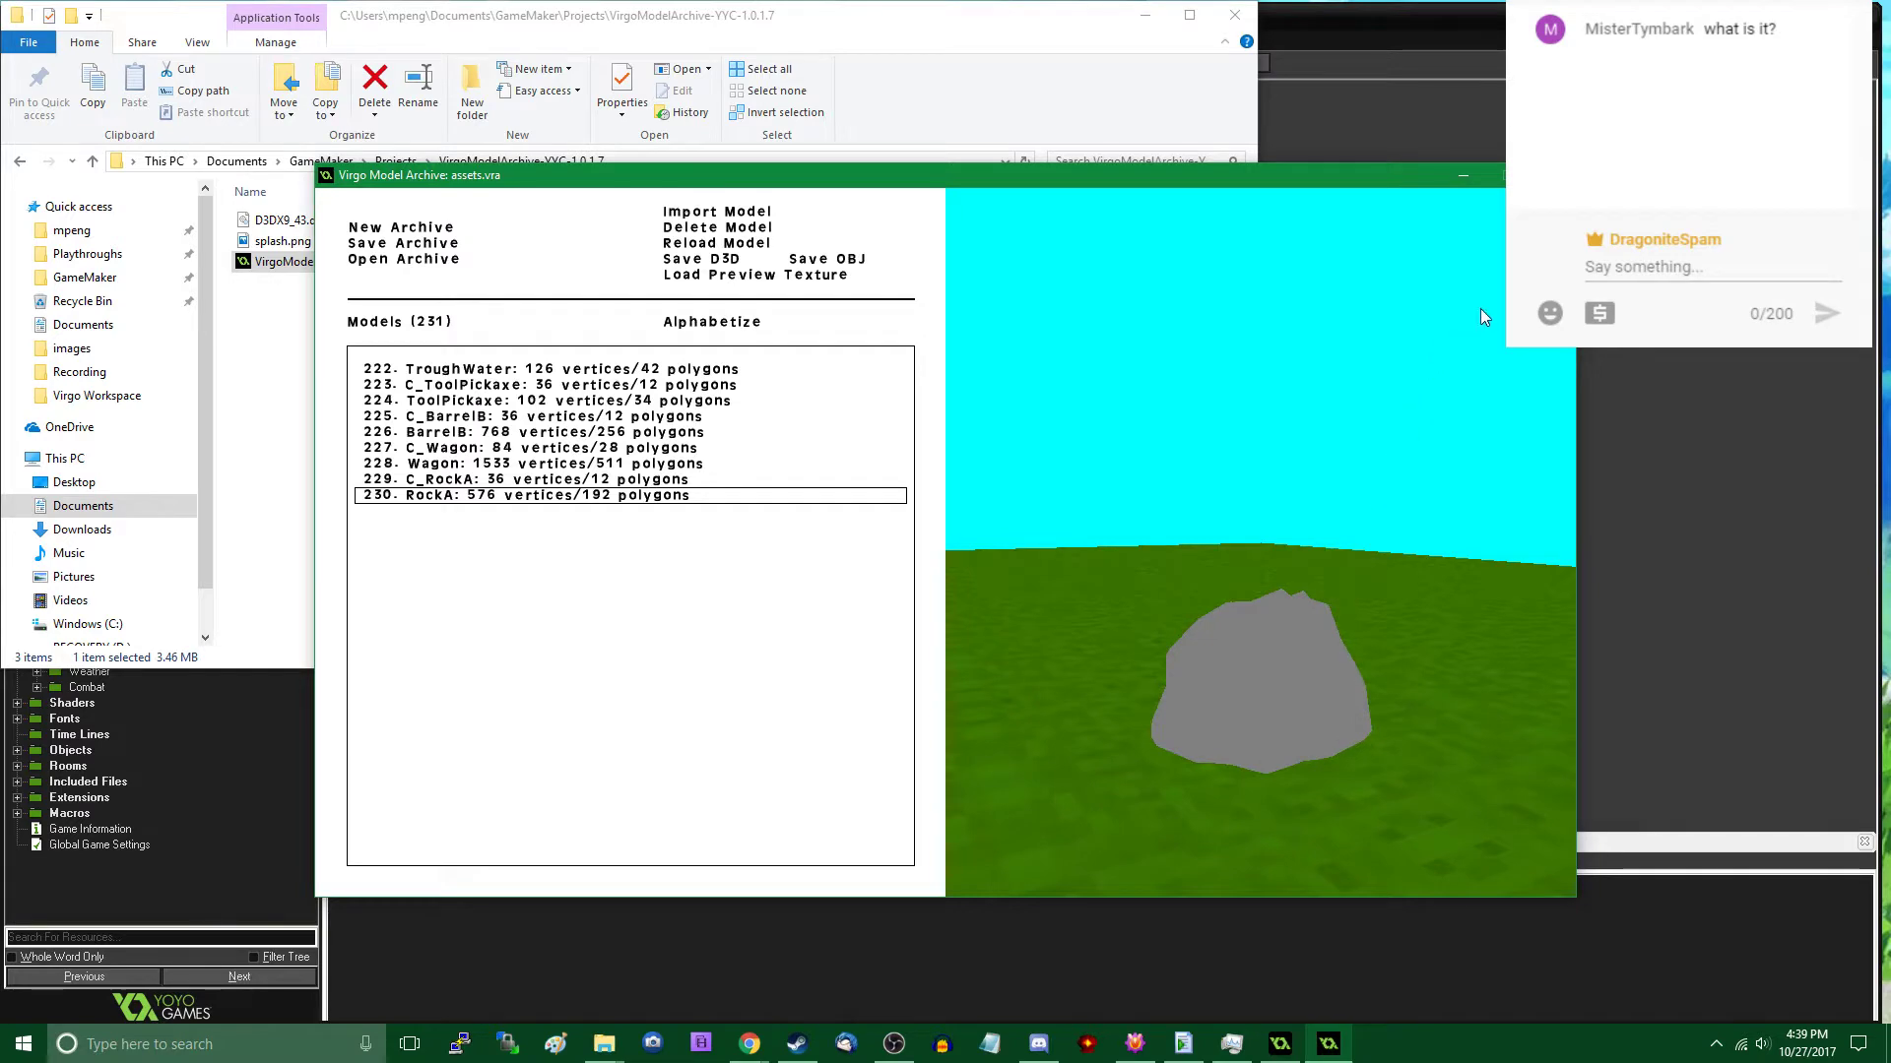
{"action": "key", "text": "Escape"}
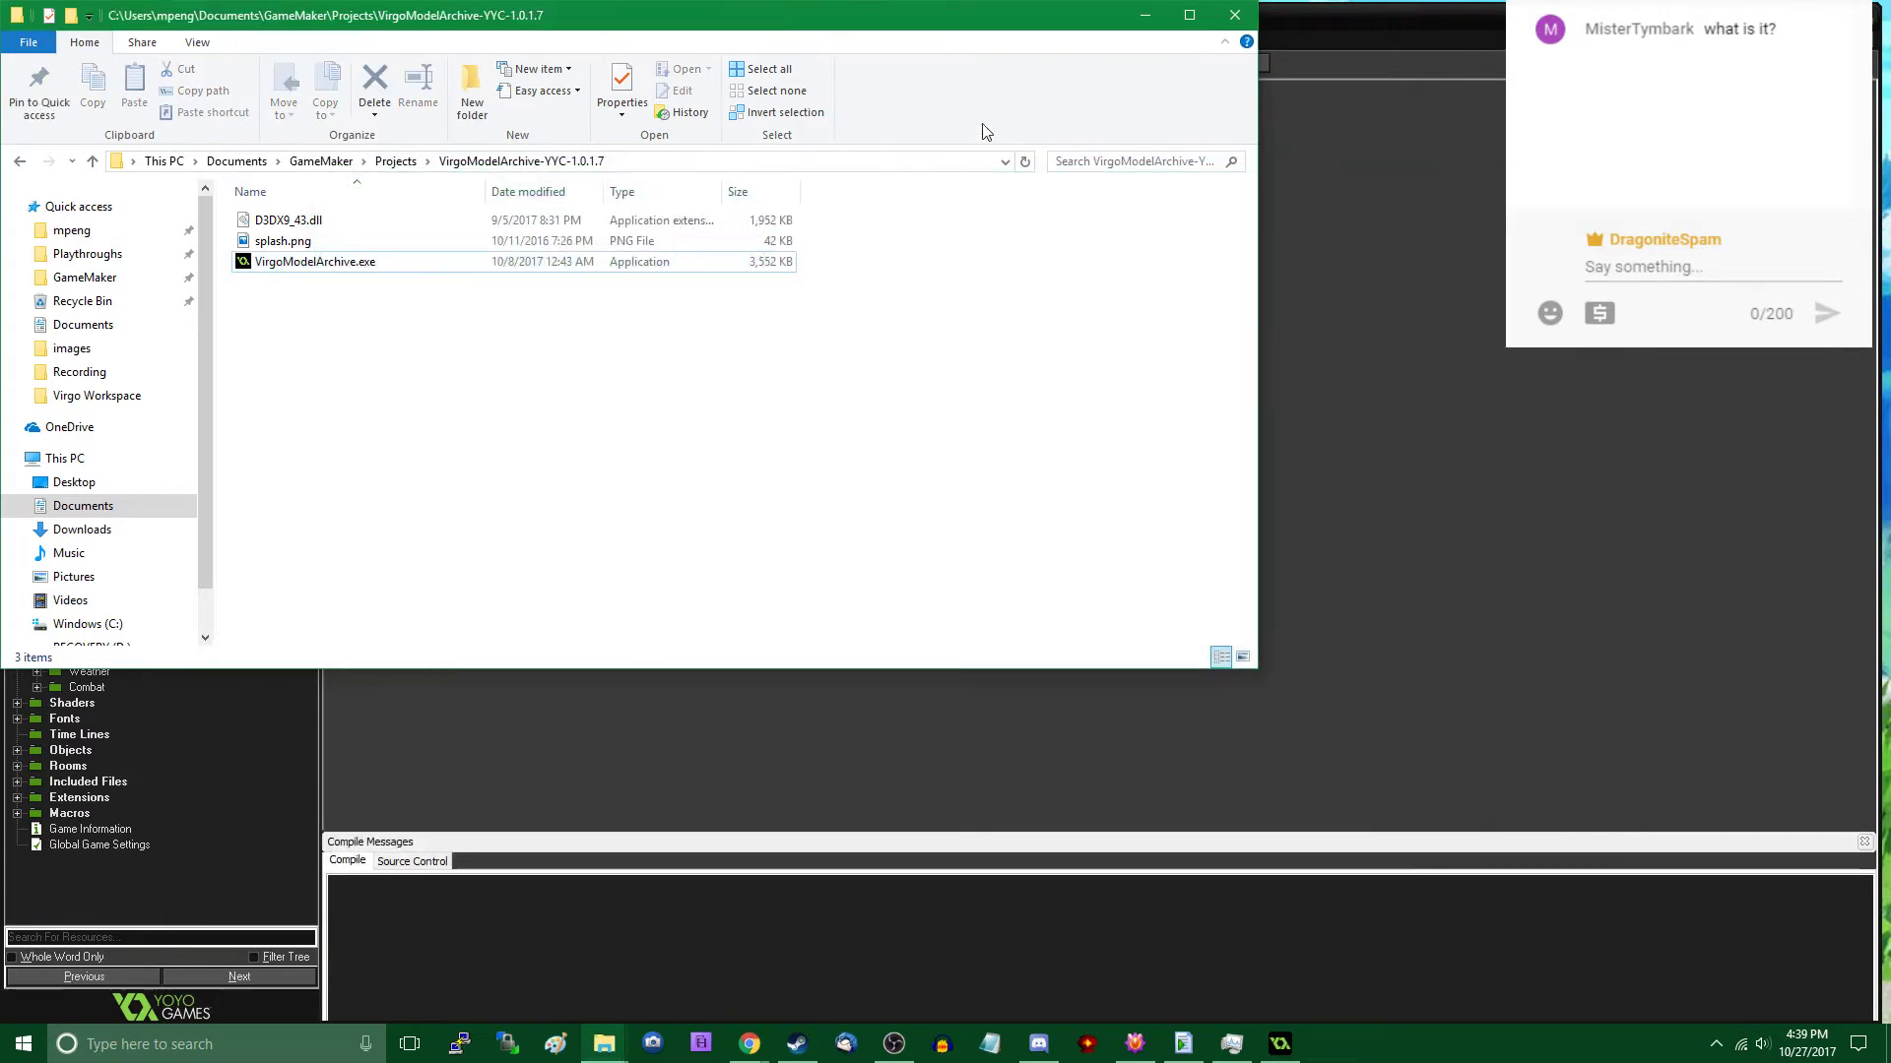
- Copy assets.vra from the Virgo Workspace folder in File Explorer
{"action": "left_click", "coordinate": [1145, 23]}
{"action": "mouse_move", "coordinate": [605, 1024]}
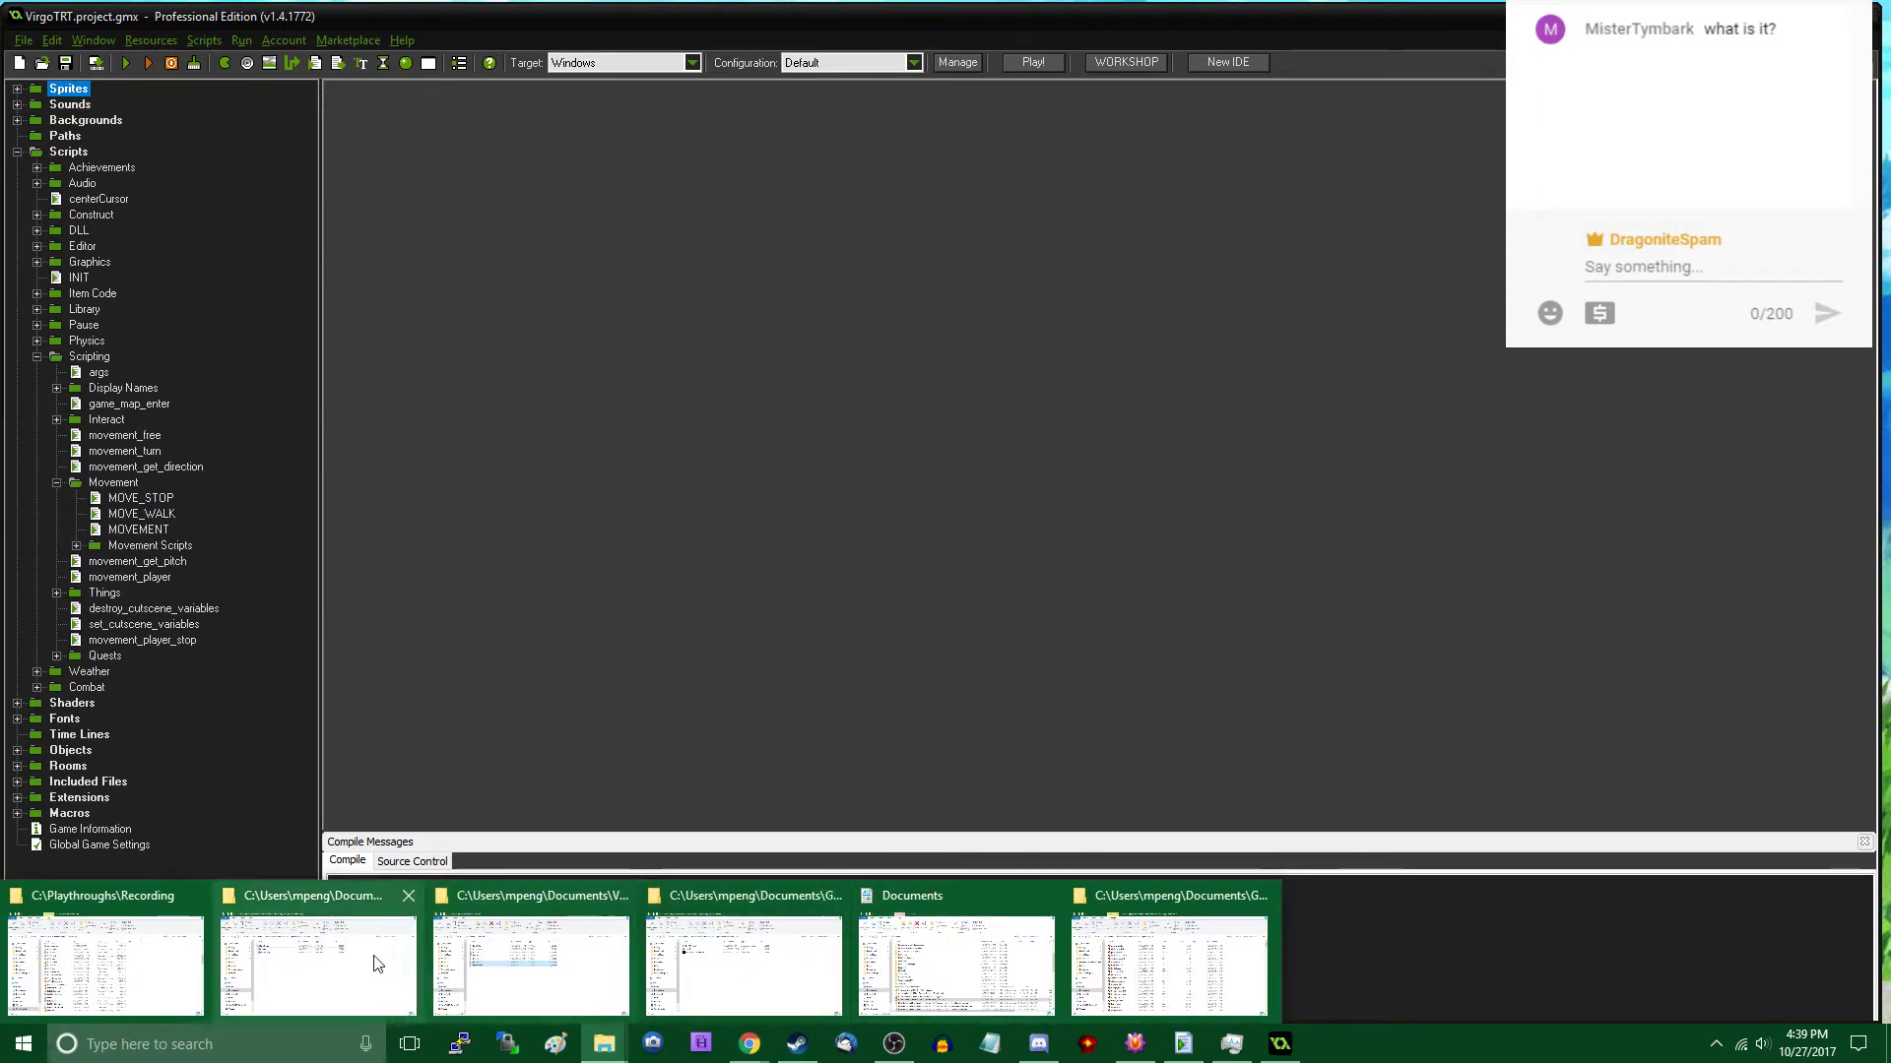
{"action": "mouse_move", "coordinate": [334, 963]}
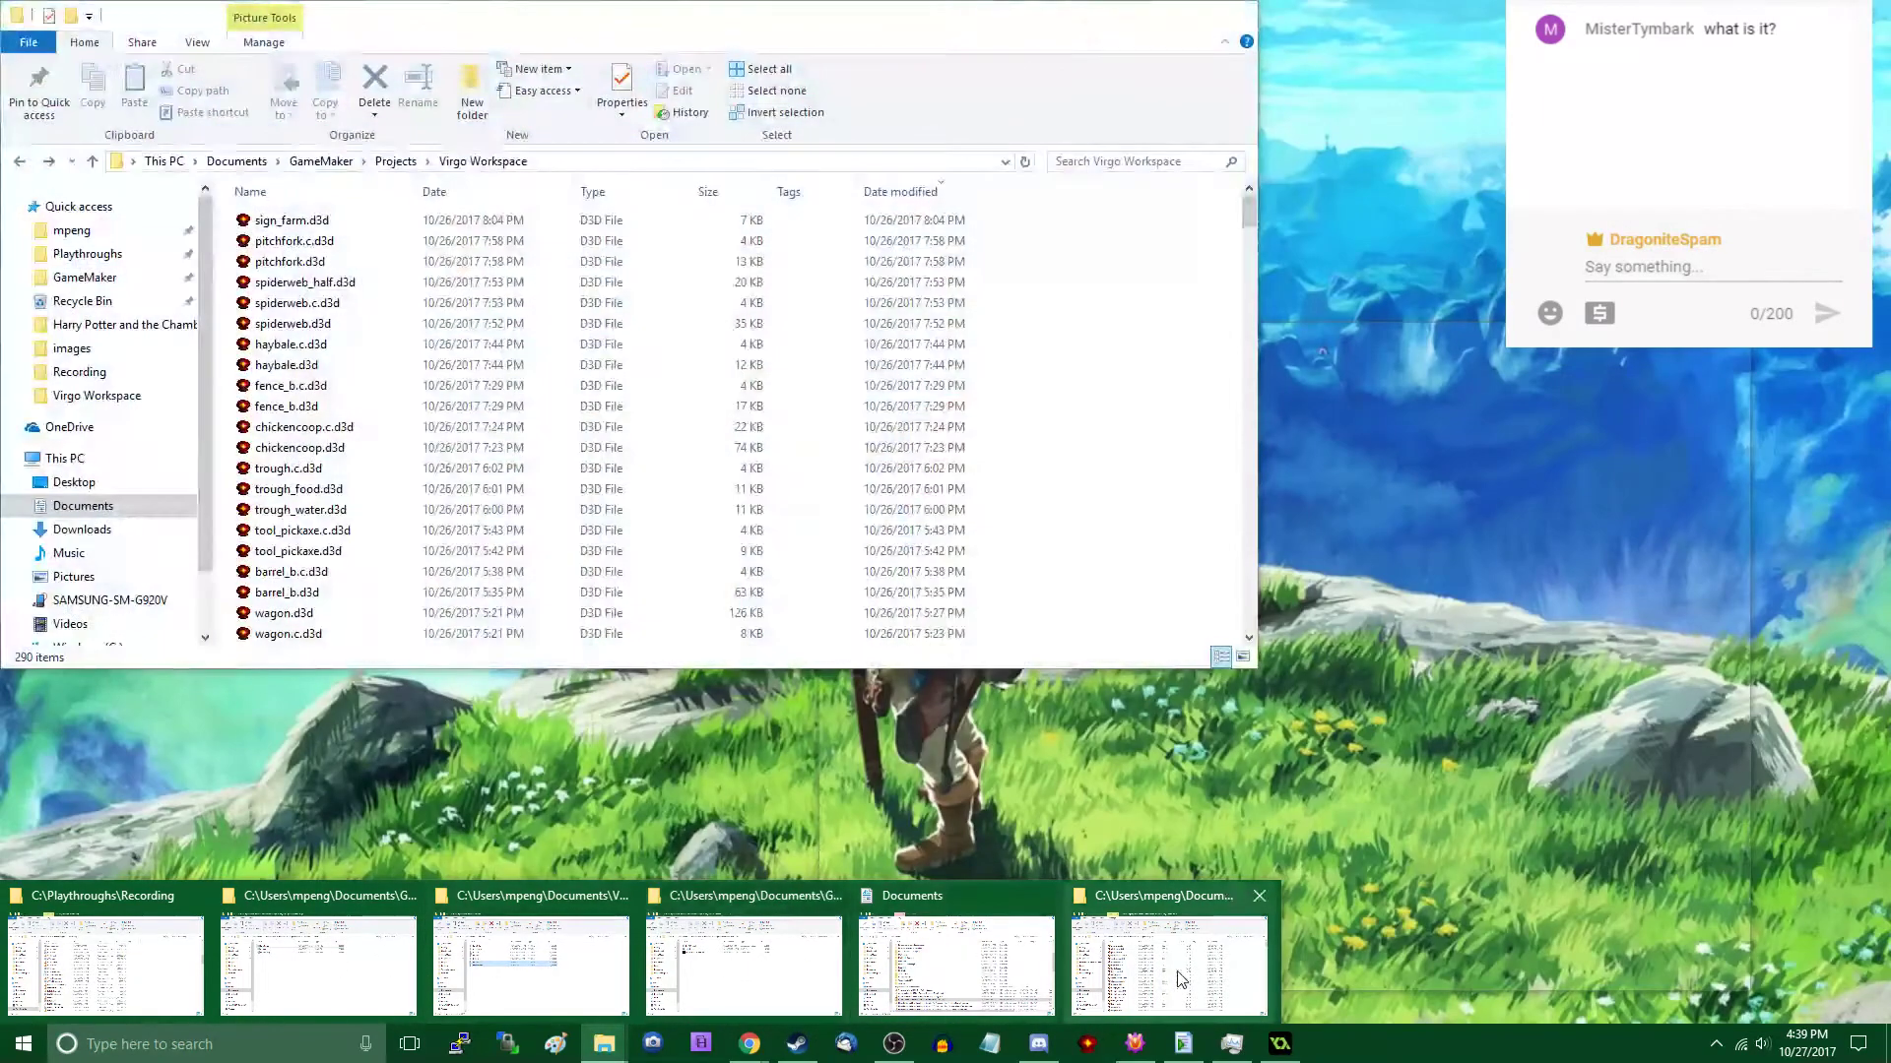
{"action": "left_click", "coordinate": [531, 965]}
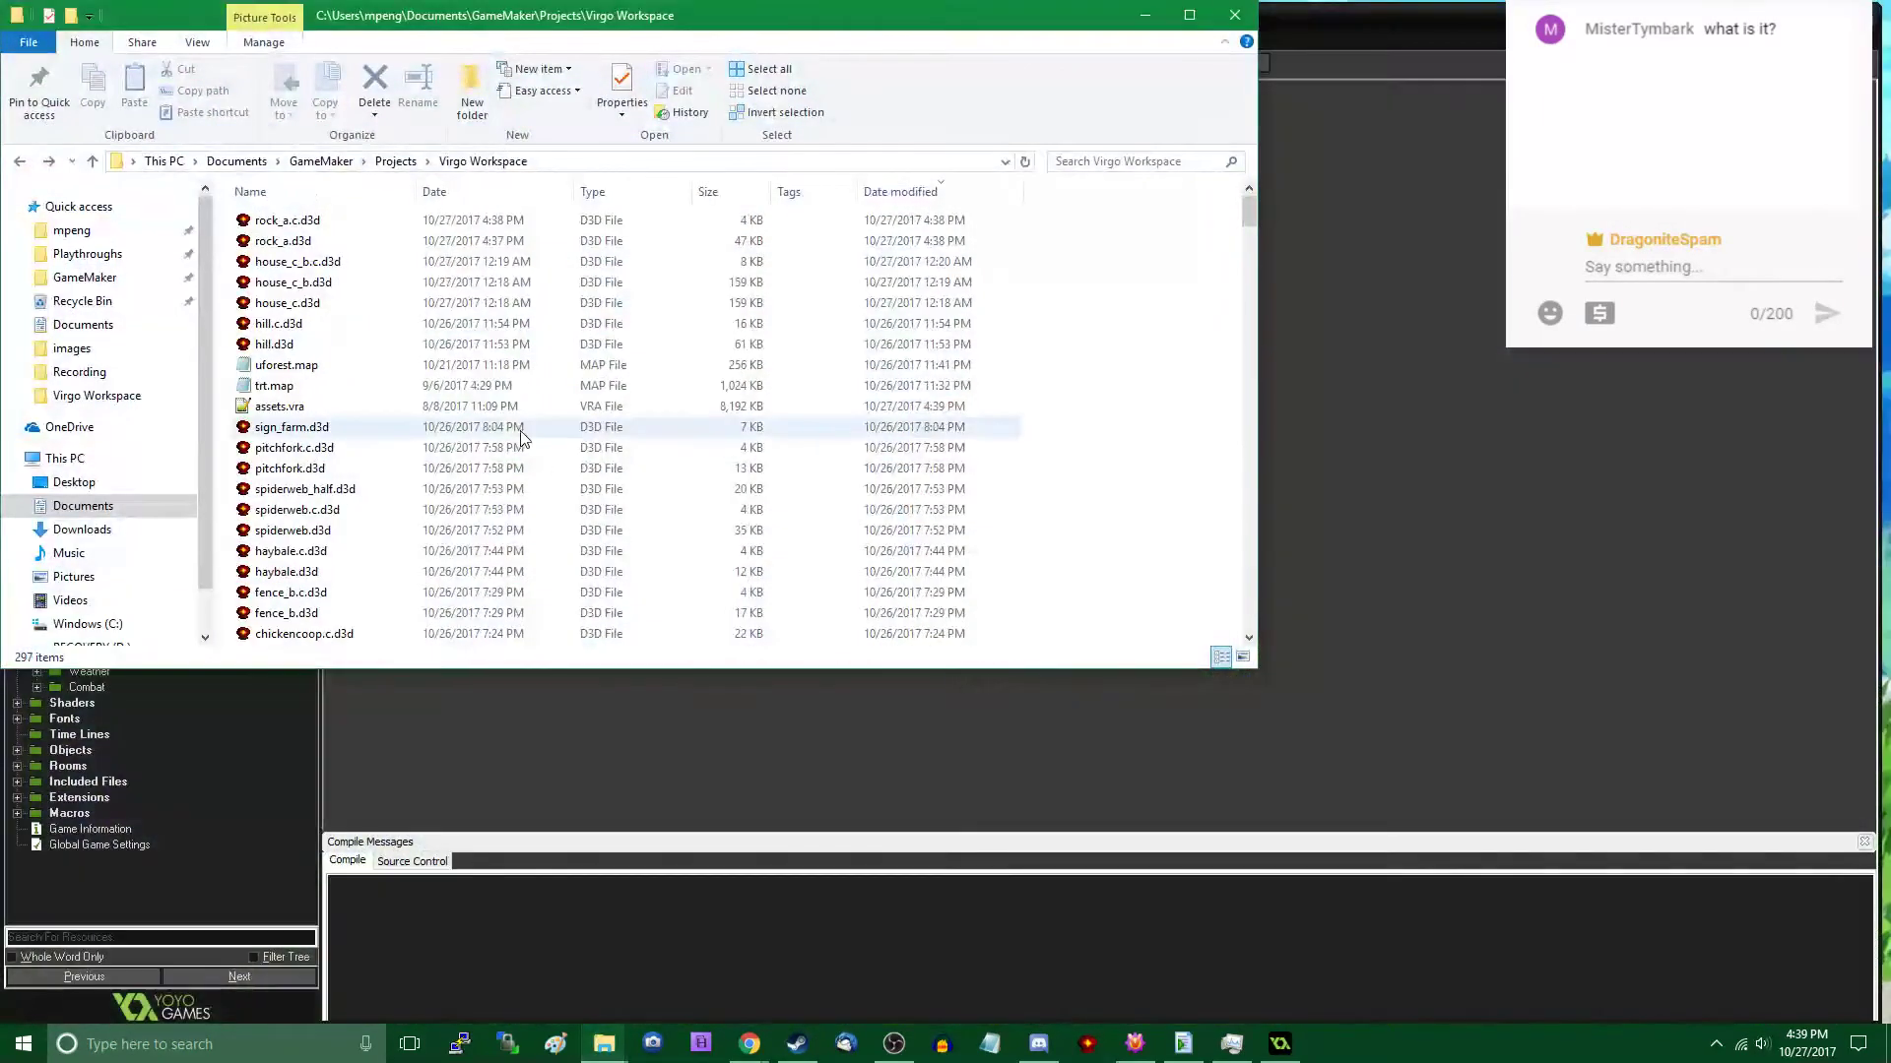
{"action": "left_click", "coordinate": [367, 406]}
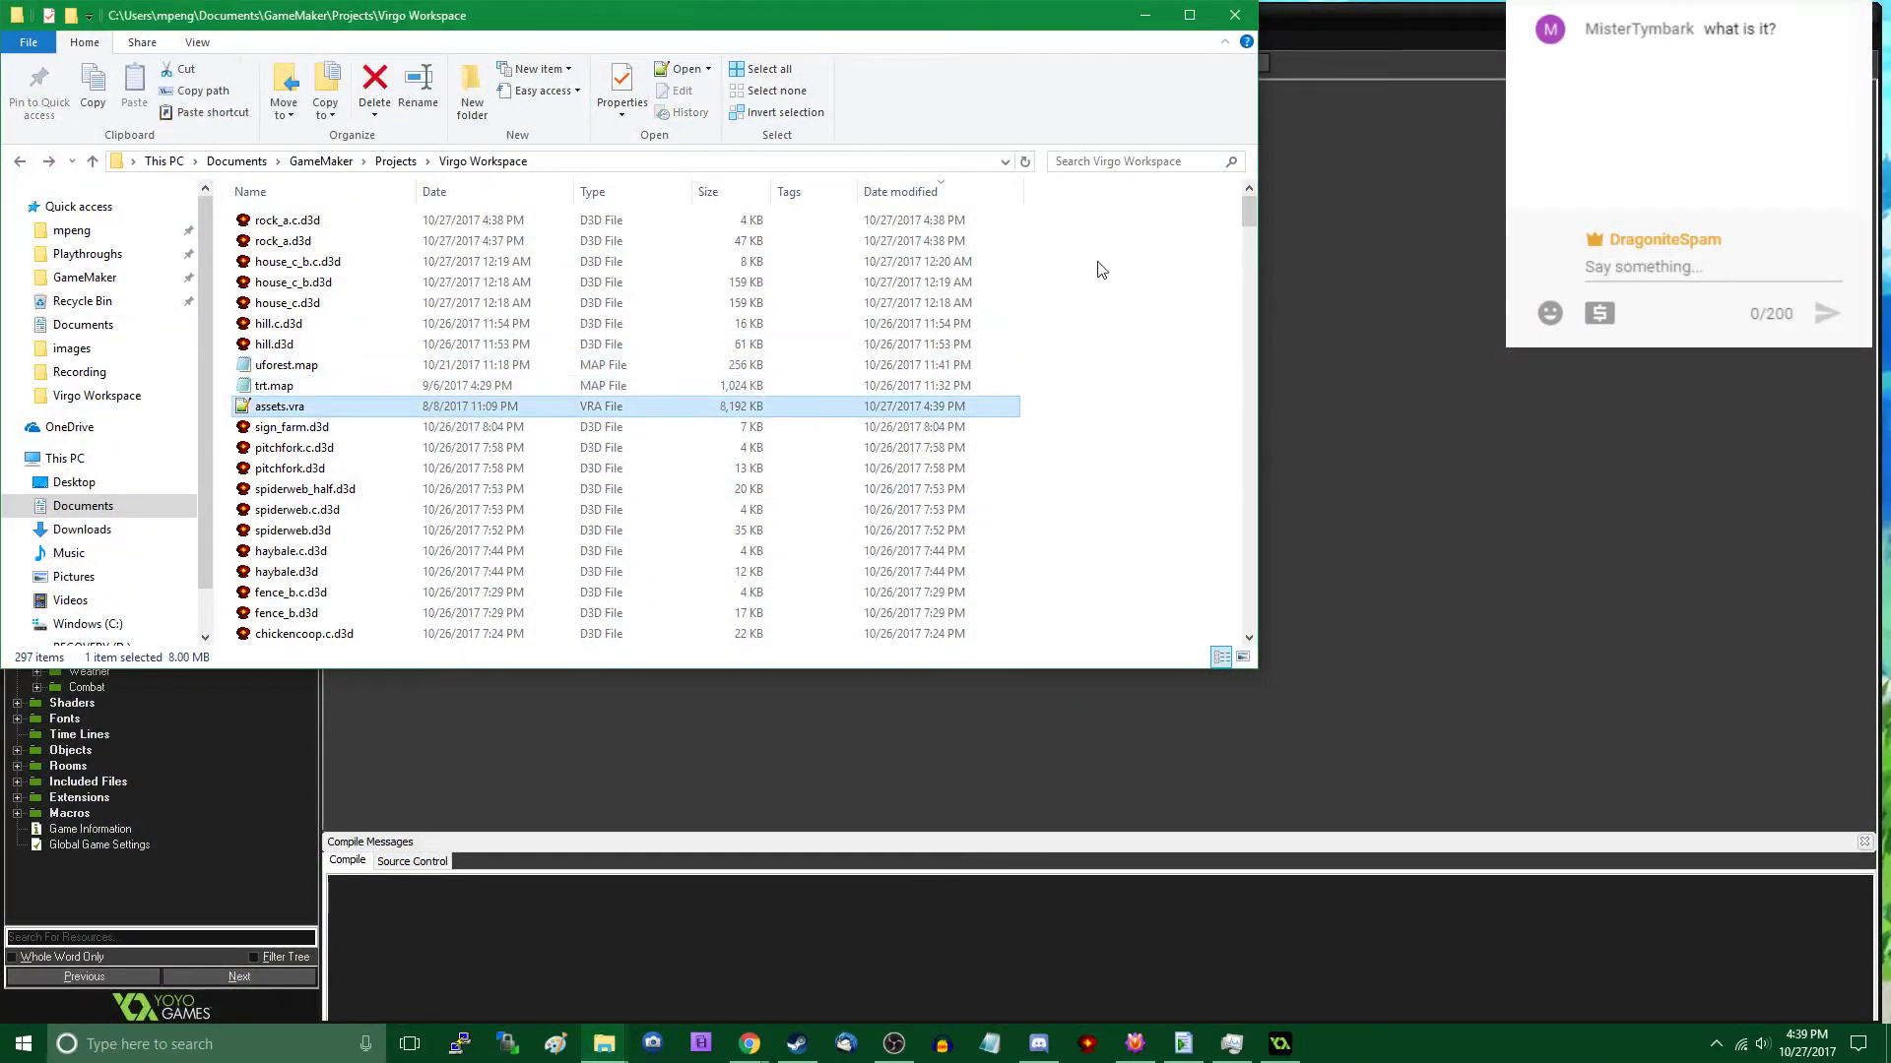
{"action": "left_click", "coordinate": [1144, 14]}
- Paste the copied assets.vra into the datafiles\models folder of VirgoTRT.gmx, replacing the existing file
{"action": "mouse_move", "coordinate": [604, 1044]}
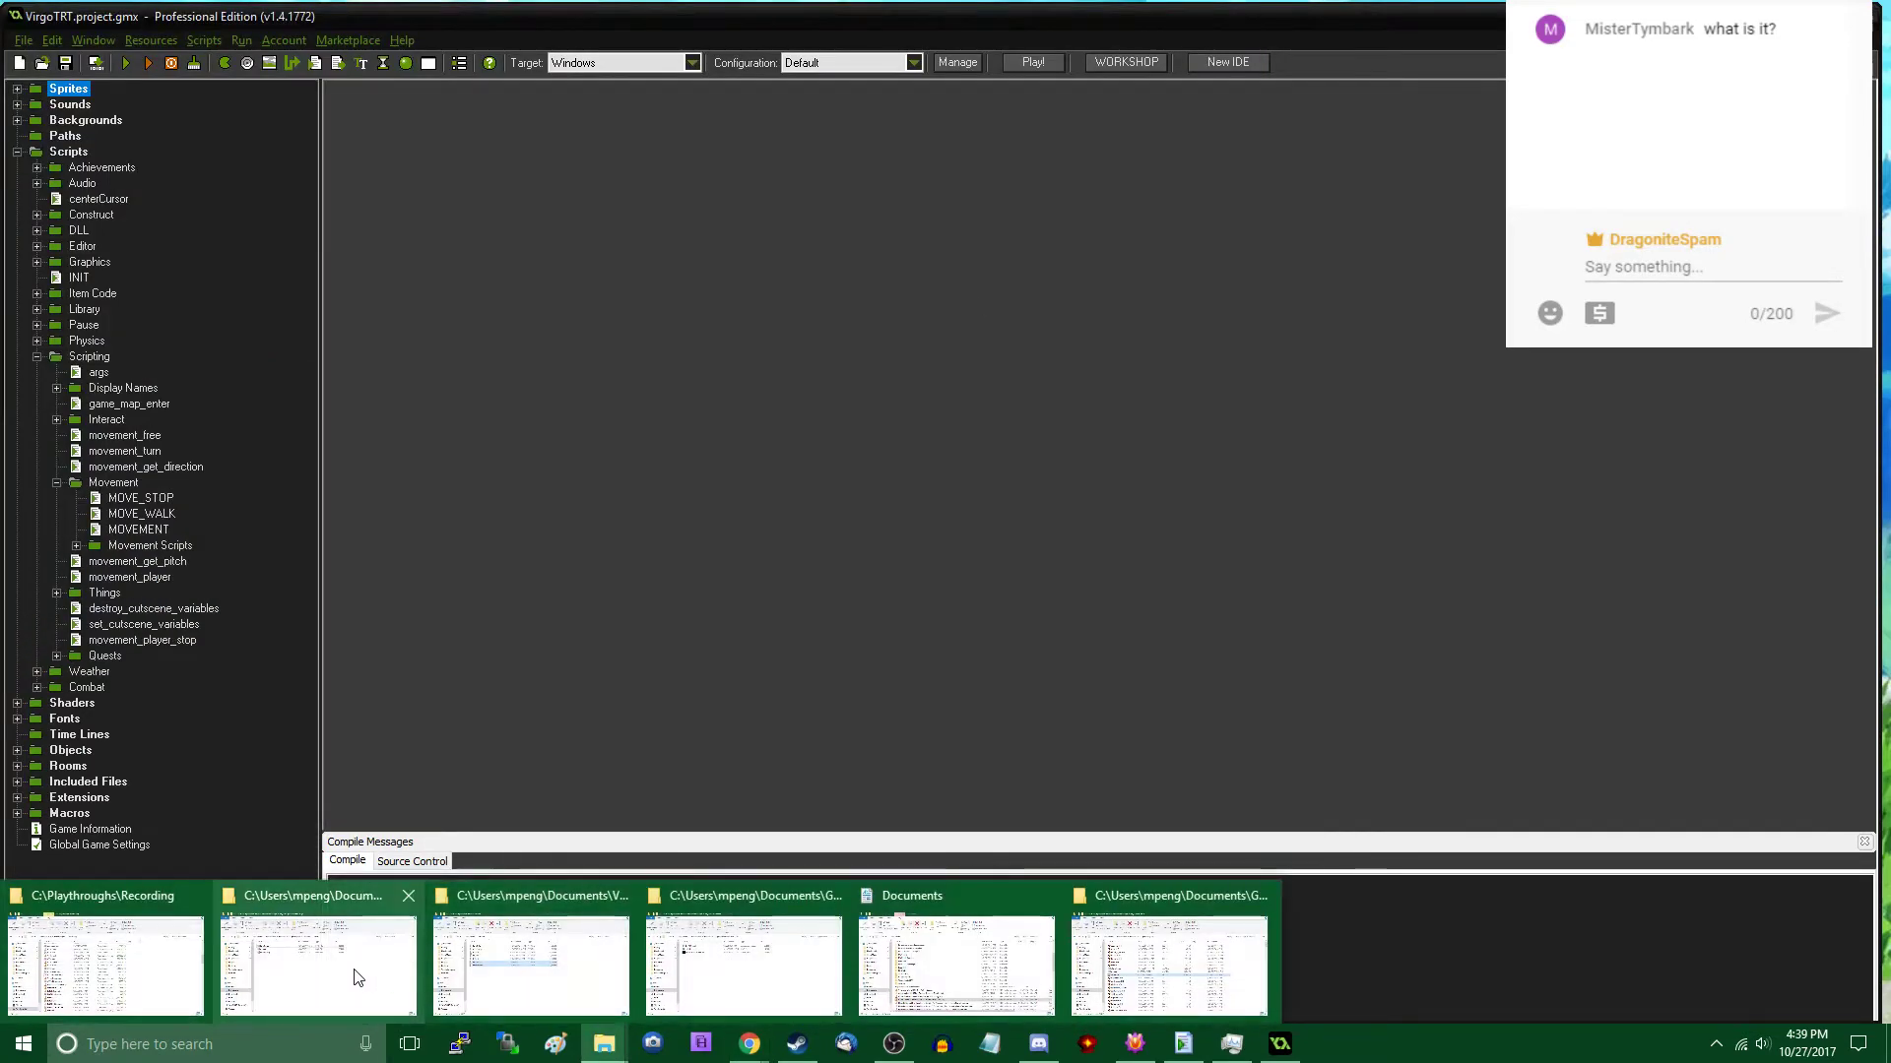
{"action": "mouse_move", "coordinate": [357, 978]}
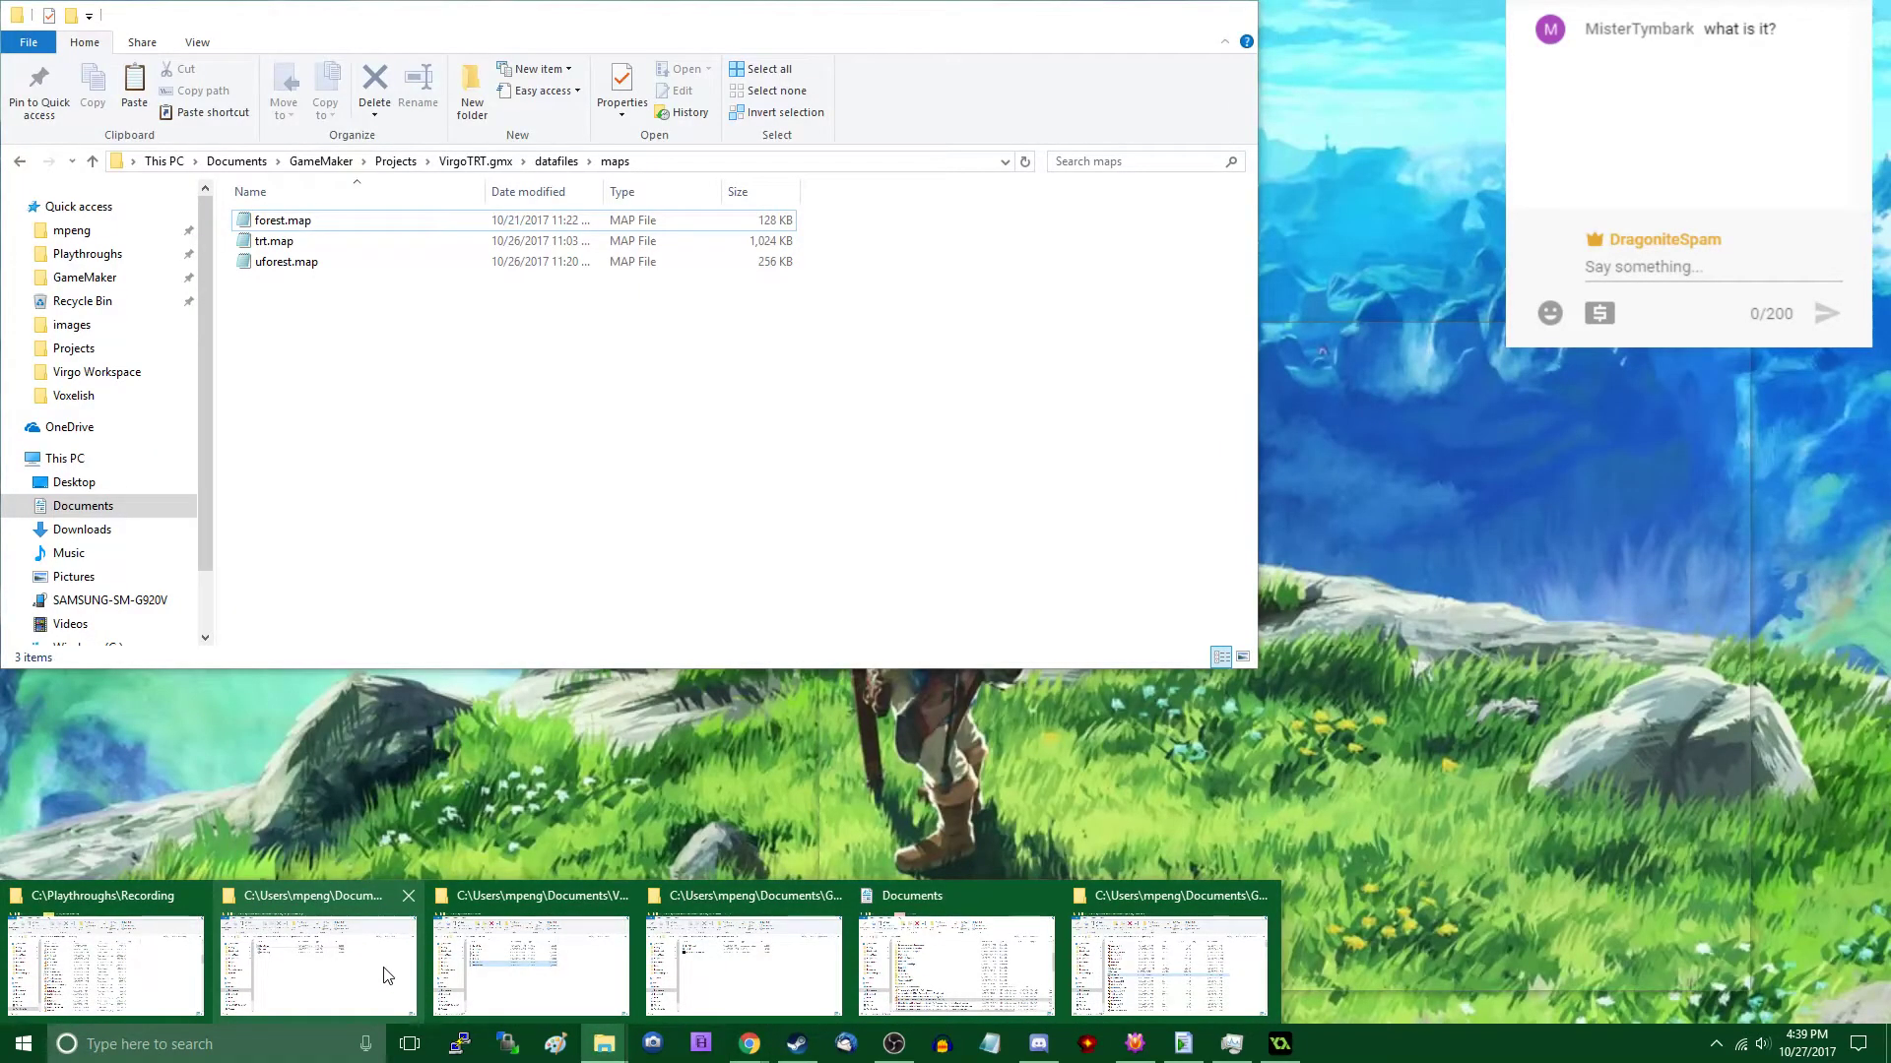
{"action": "left_click", "coordinate": [384, 974]}
{"action": "left_click", "coordinate": [556, 160]}
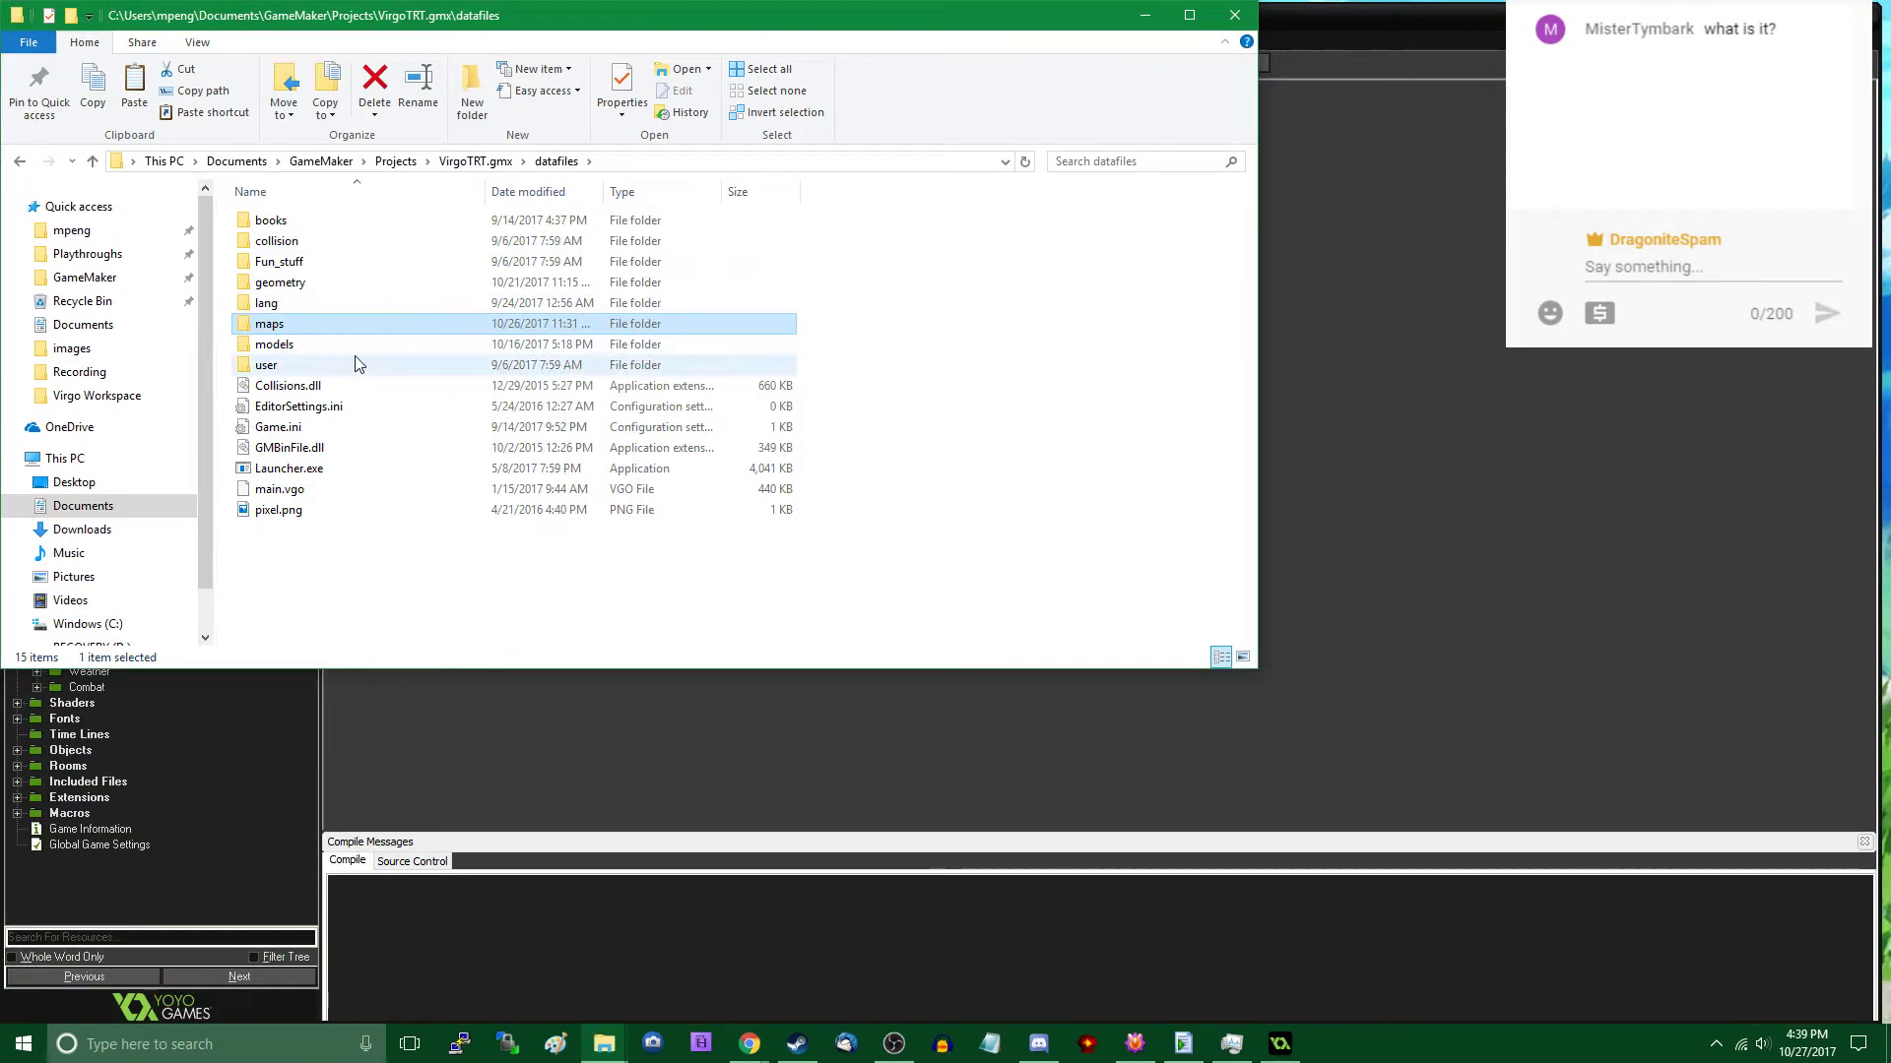
{"action": "double_click", "coordinate": [338, 344]}
{"action": "key", "text": "ctrl+v"}
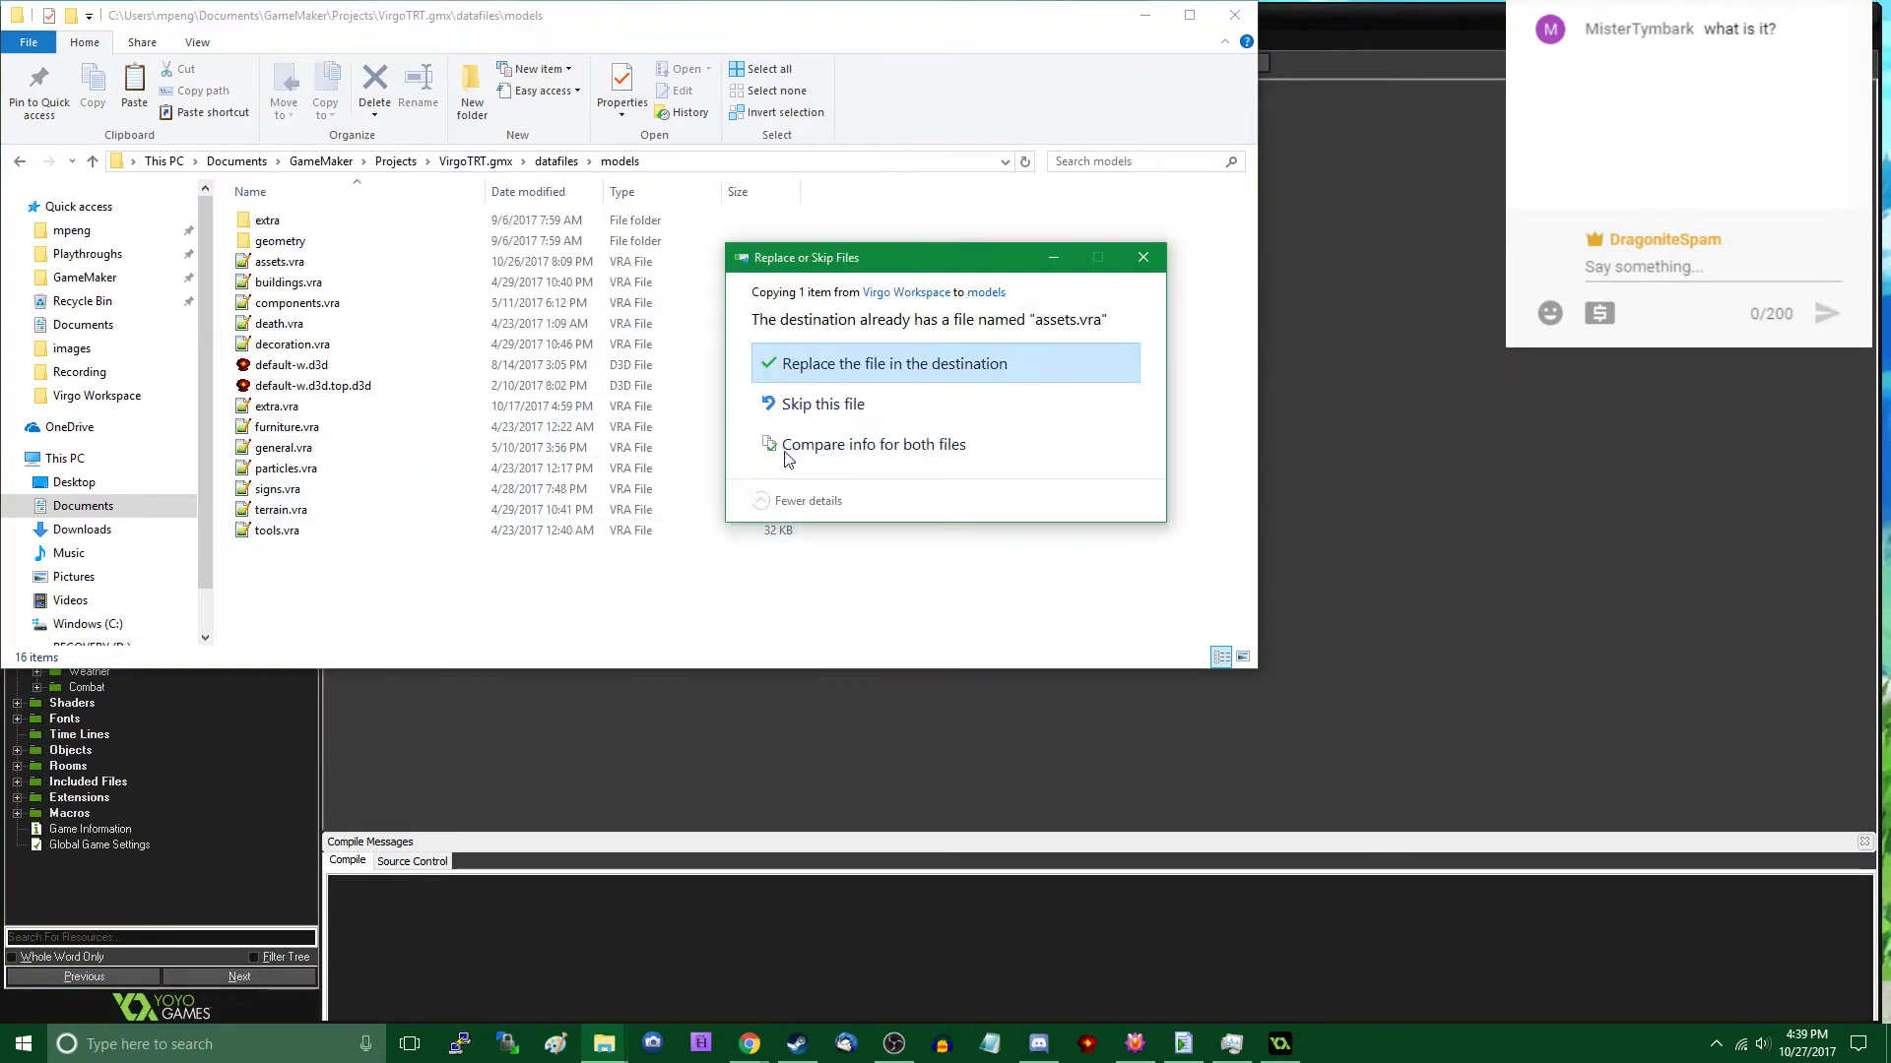
{"action": "left_click", "coordinate": [922, 369]}
- Switch to GameMaker and open the const_model script by searching for the resource by name
{"action": "left_click", "coordinate": [1339, 434]}
{"action": "key", "text": "ctrl+r"}
{"action": "type", "text": "c"}
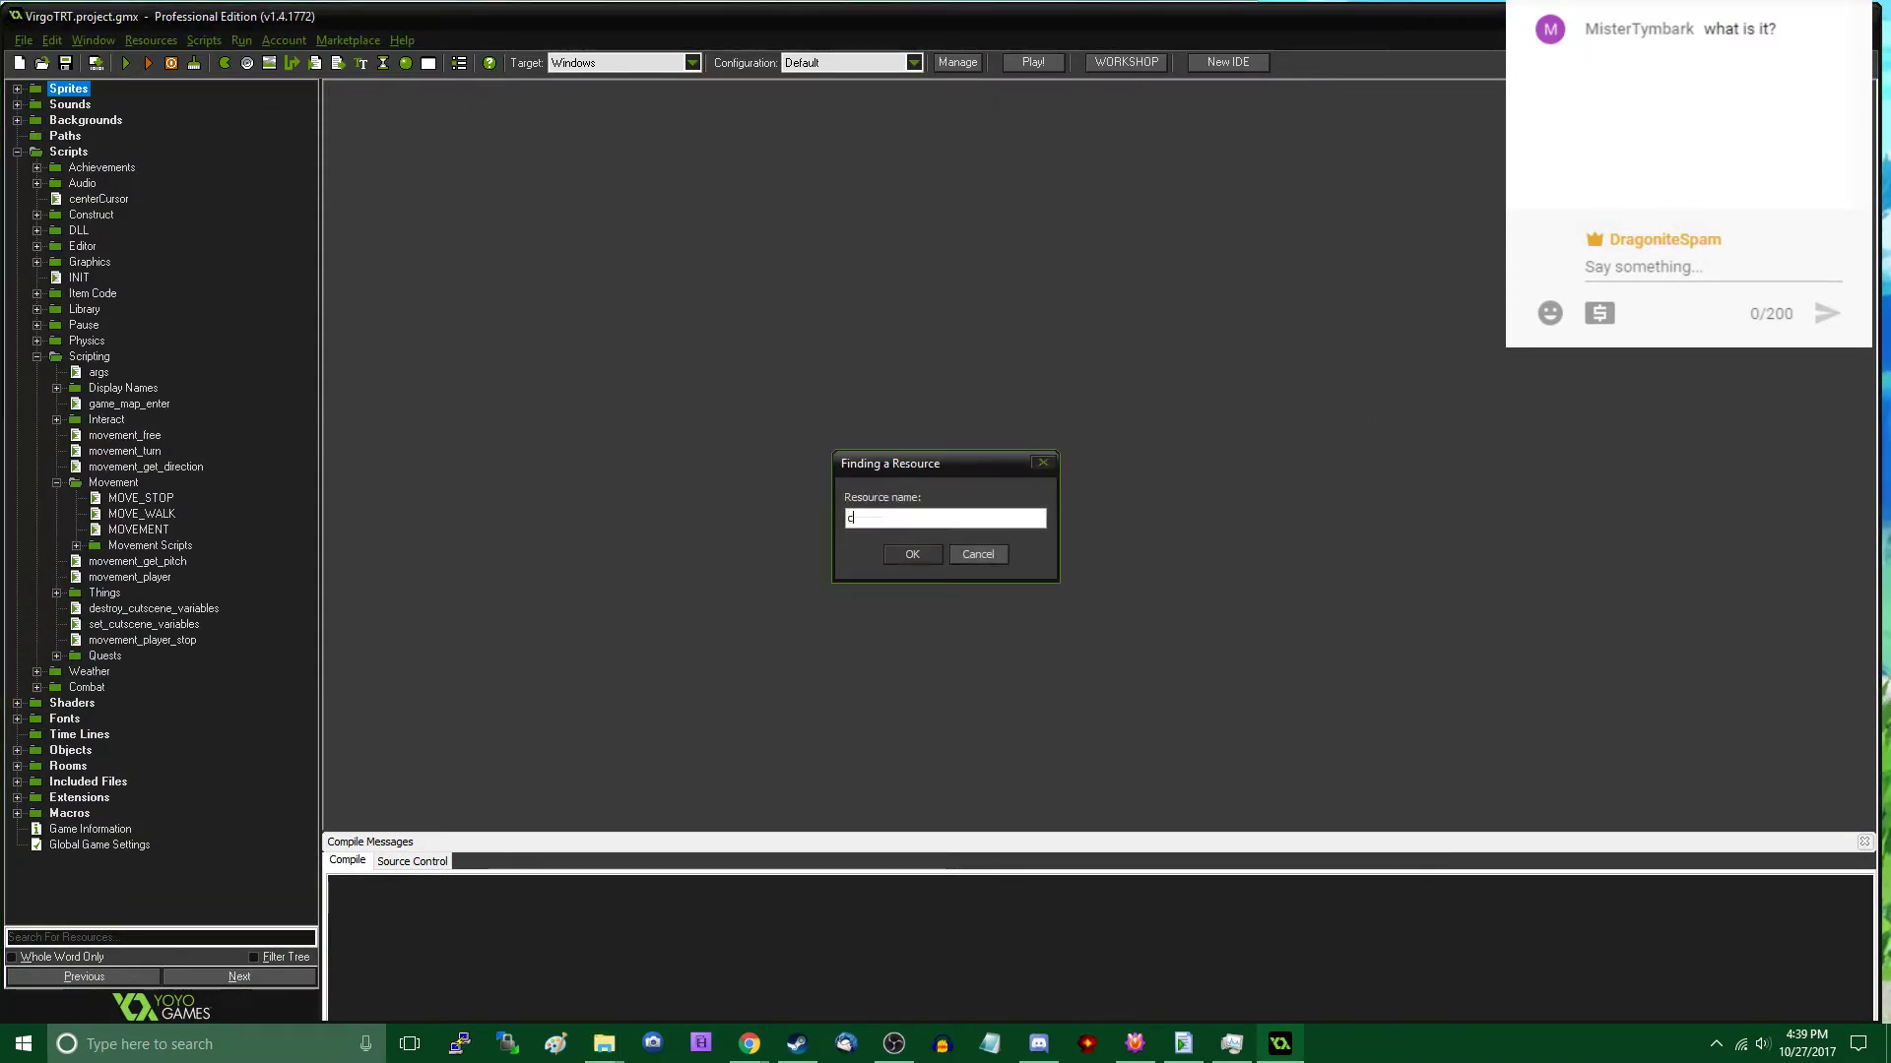
{"action": "type", "text": "onst_model"}
{"action": "key", "text": "Return"}
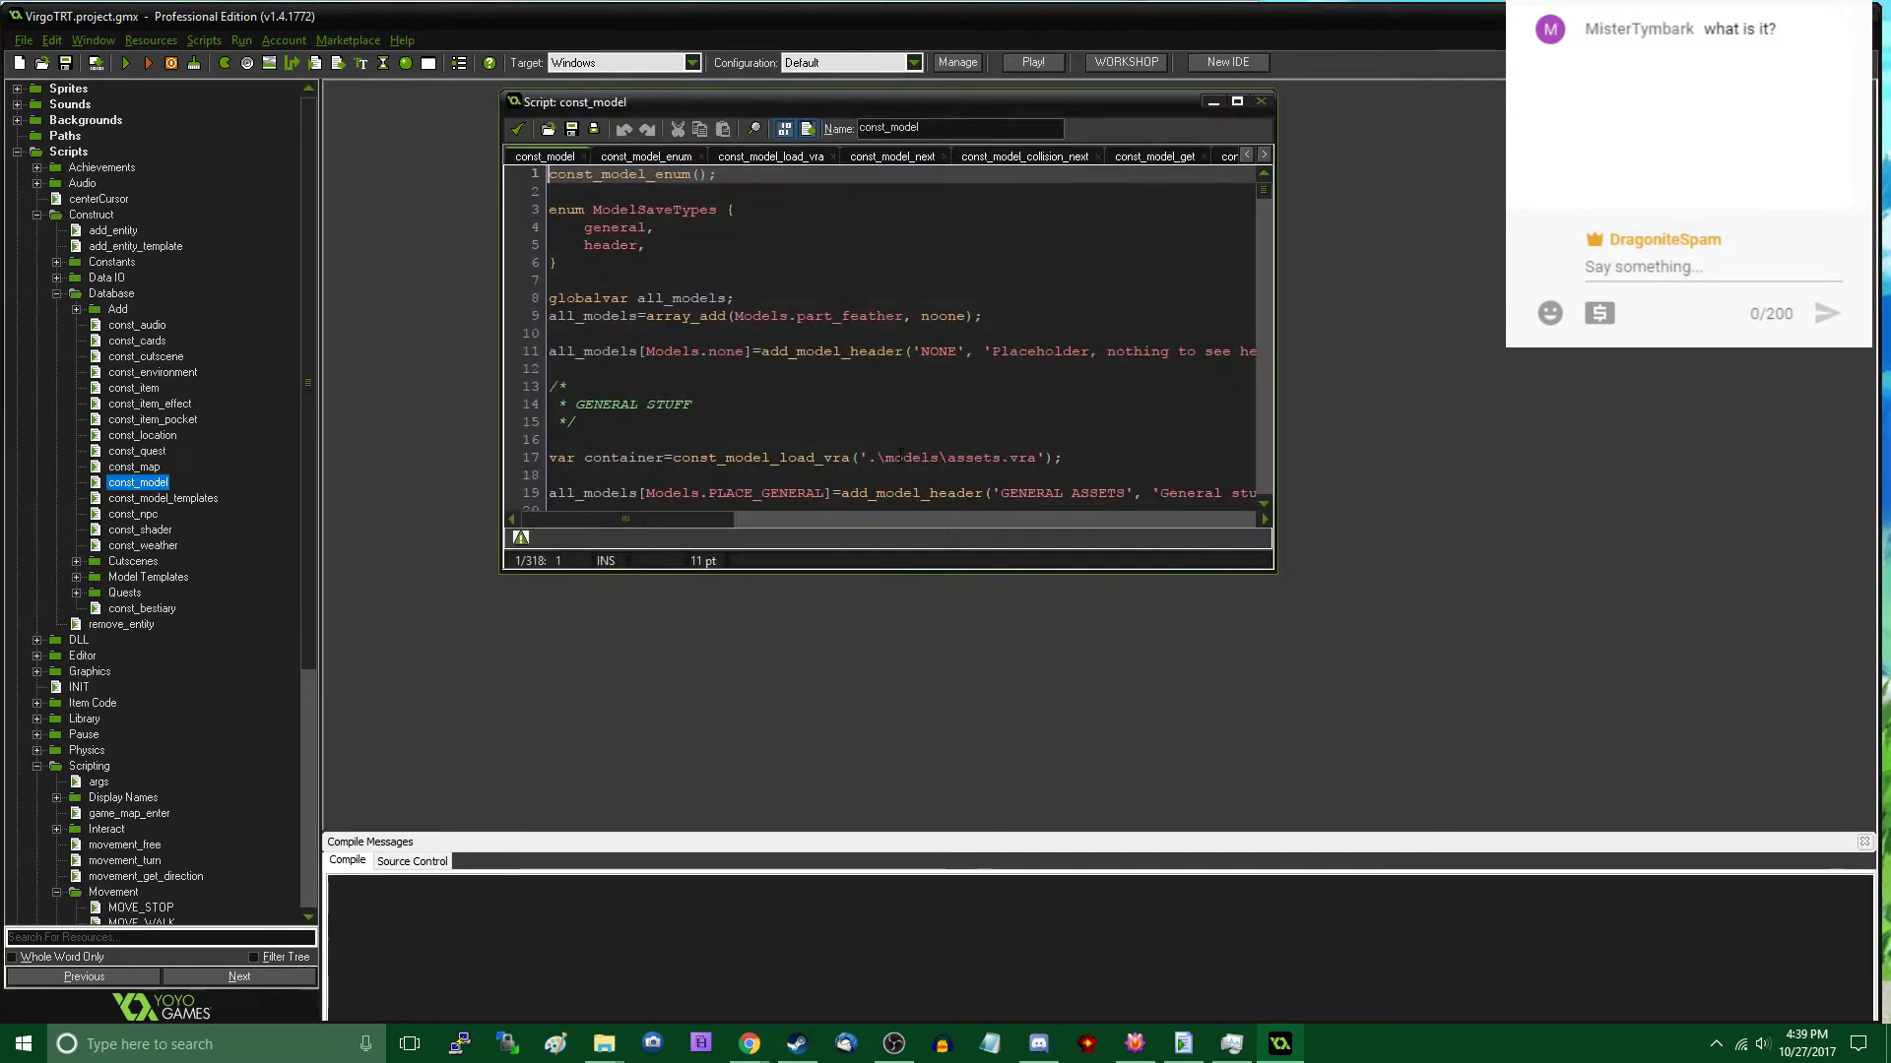
- Add the entry gen_rocka, after gen_wagon in the const_model_enum script
{"action": "left_click", "coordinate": [646, 156]}
{"action": "scroll", "coordinate": [733, 333], "scroll_direction": "down", "scroll_amount": 20}
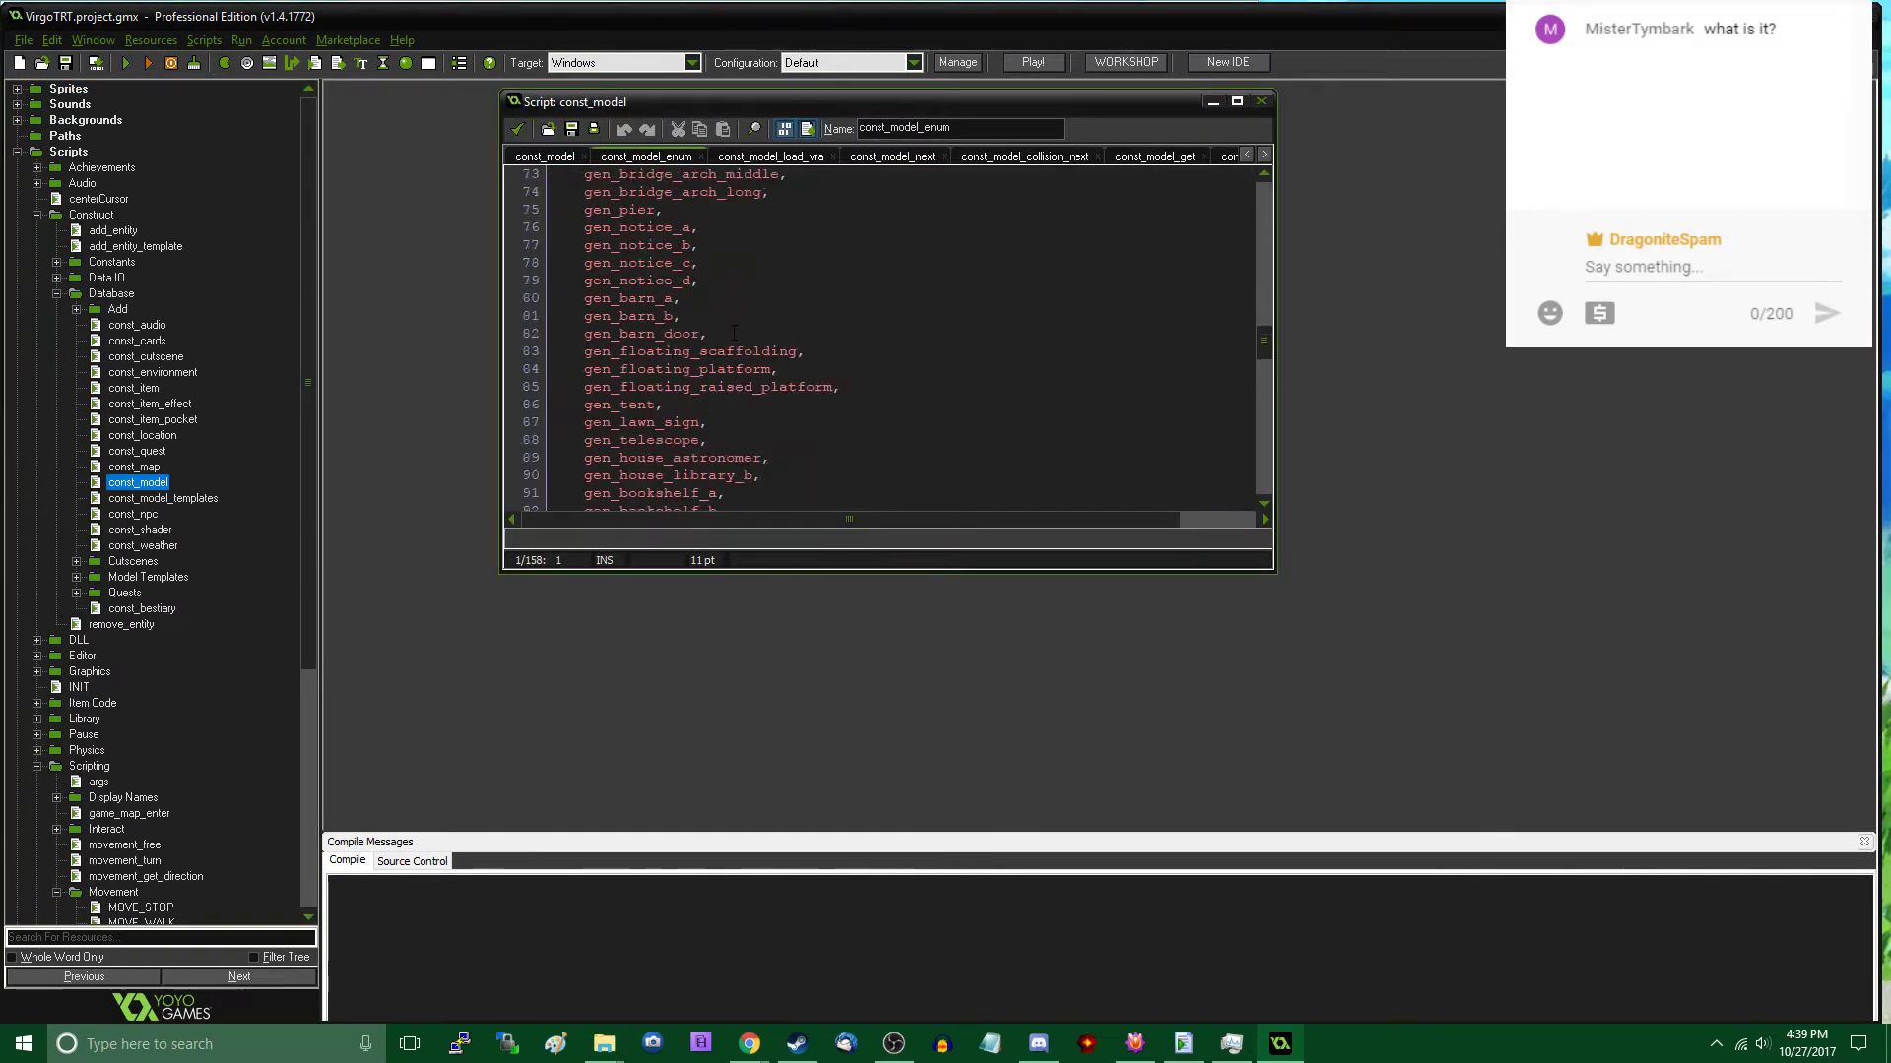
{"action": "scroll", "coordinate": [734, 333], "scroll_direction": "down", "scroll_amount": 18}
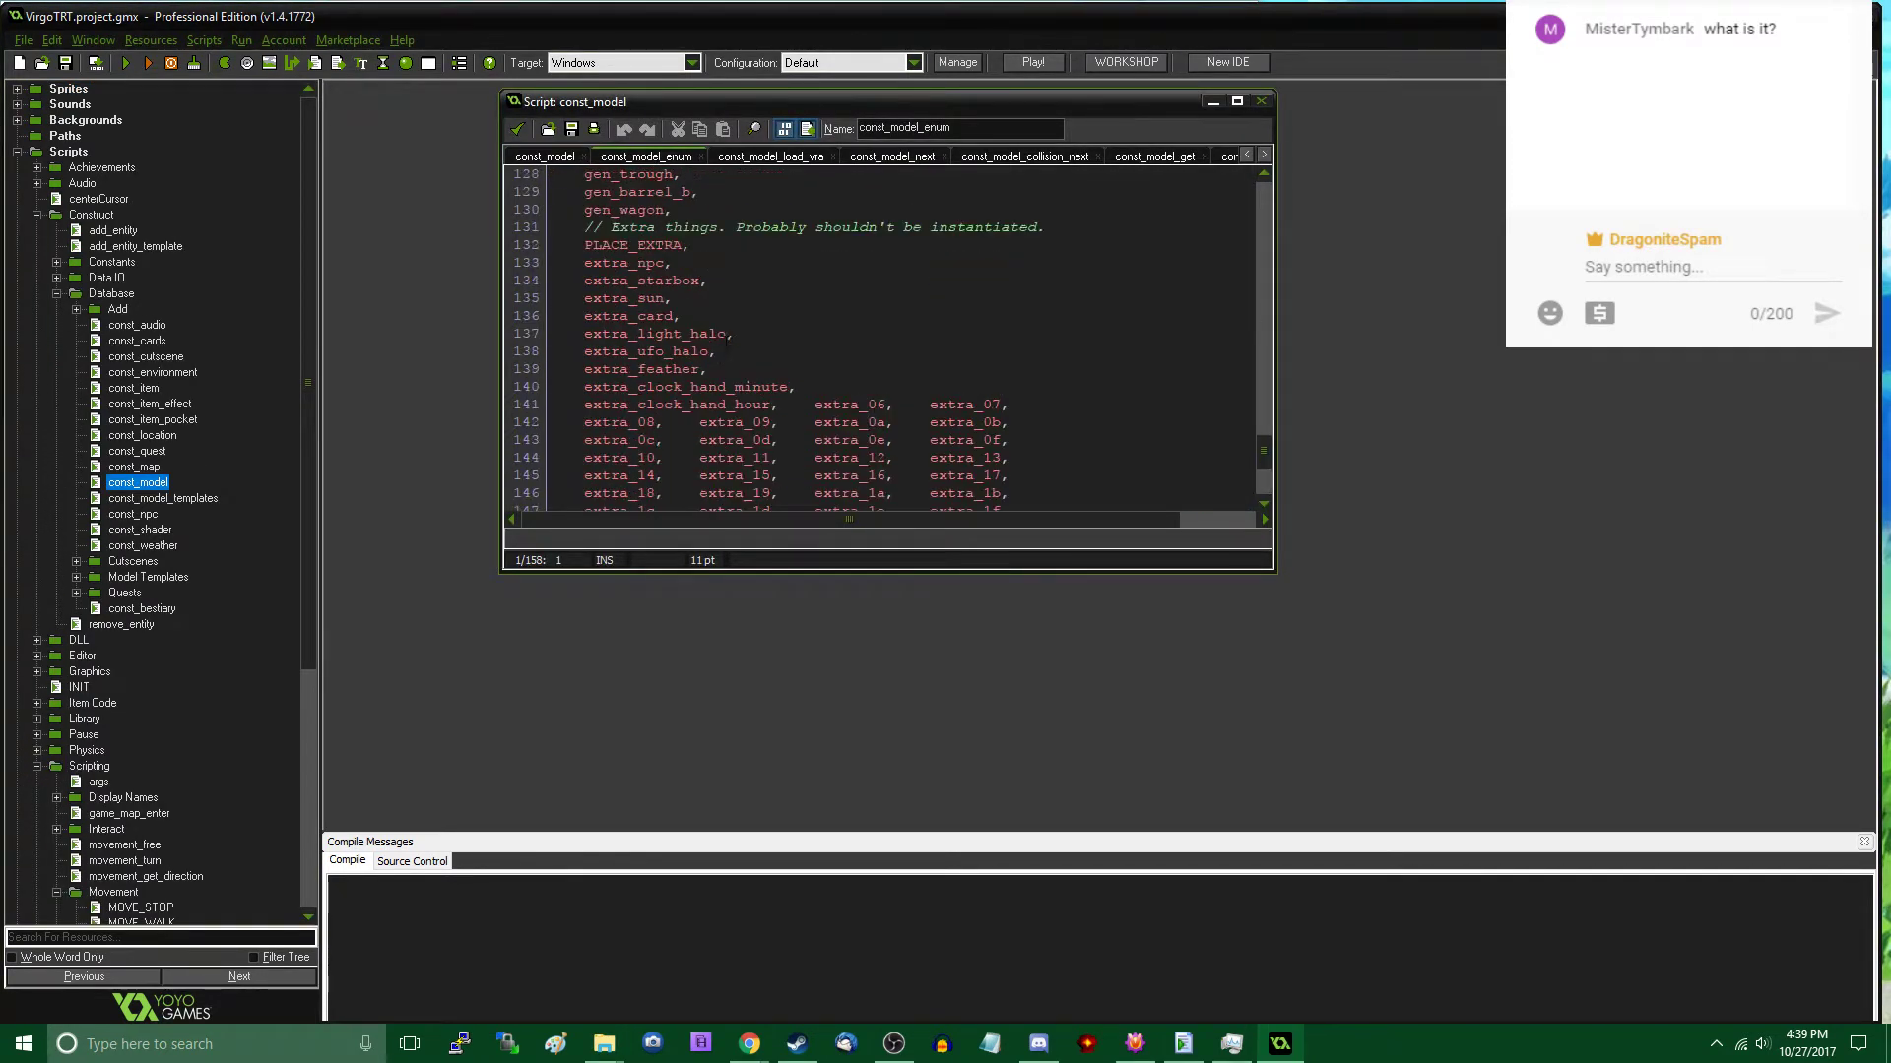
{"action": "scroll", "coordinate": [726, 352], "scroll_direction": "up", "scroll_amount": 1}
{"action": "left_click", "coordinate": [809, 280]}
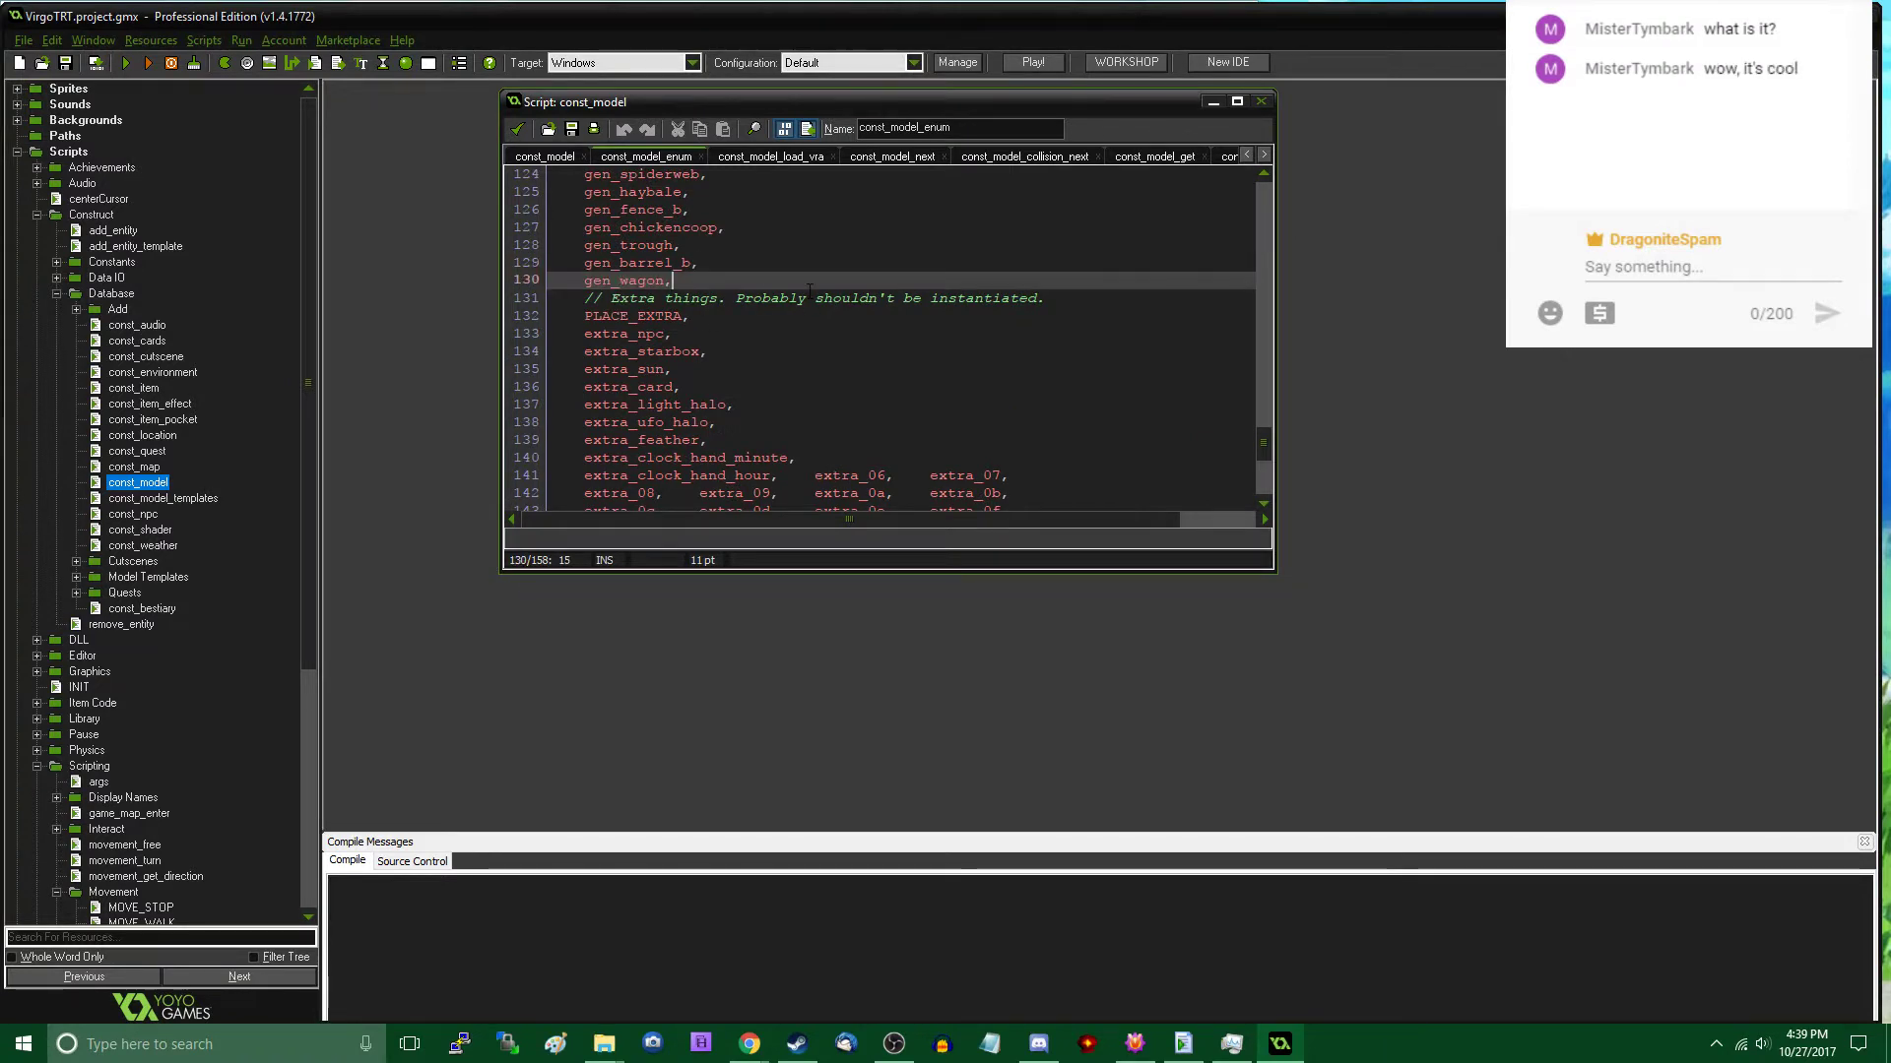
{"action": "key", "text": "Return"}
{"action": "type", "text": "gen_rock"}
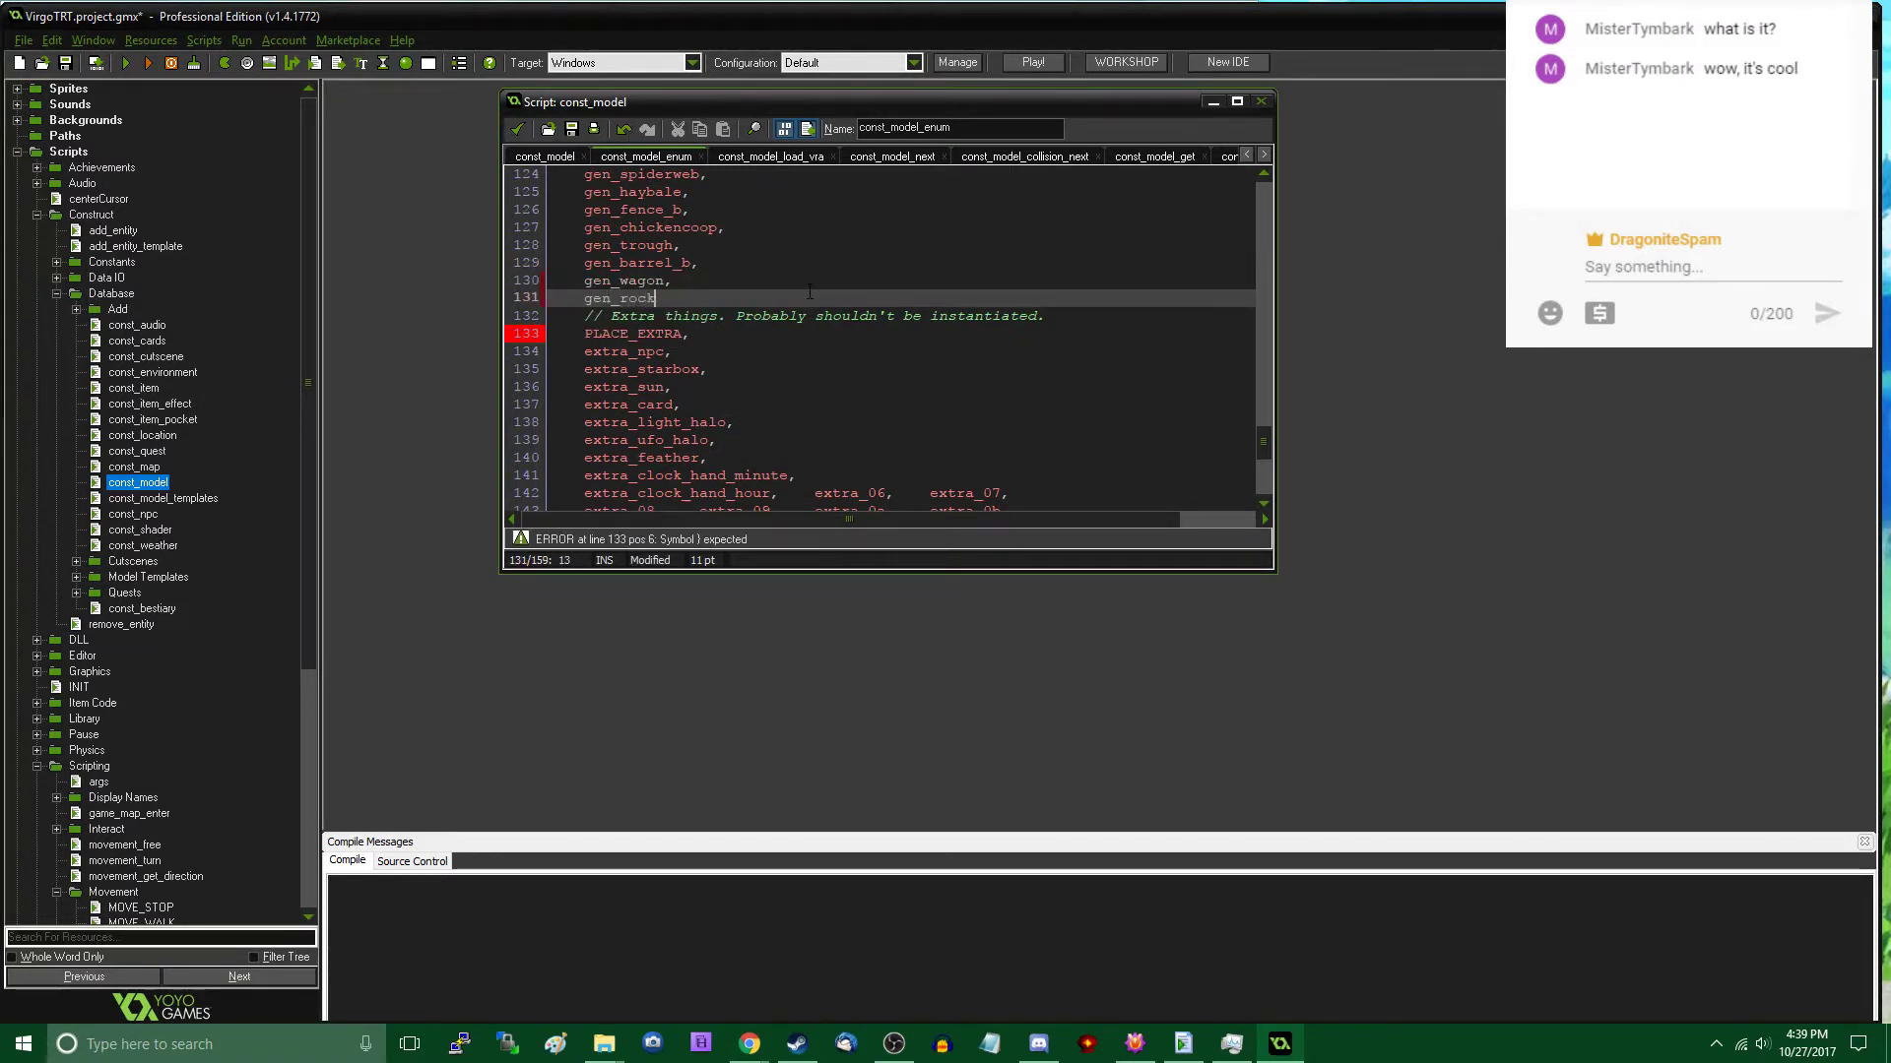
{"action": "type", "text": "a,"}
- Add the entries gen_rockb, and gen_rockc, on separate lines below gen_rocka
{"action": "key", "text": "Return"}
{"action": "type", "text": "gen_roc"}
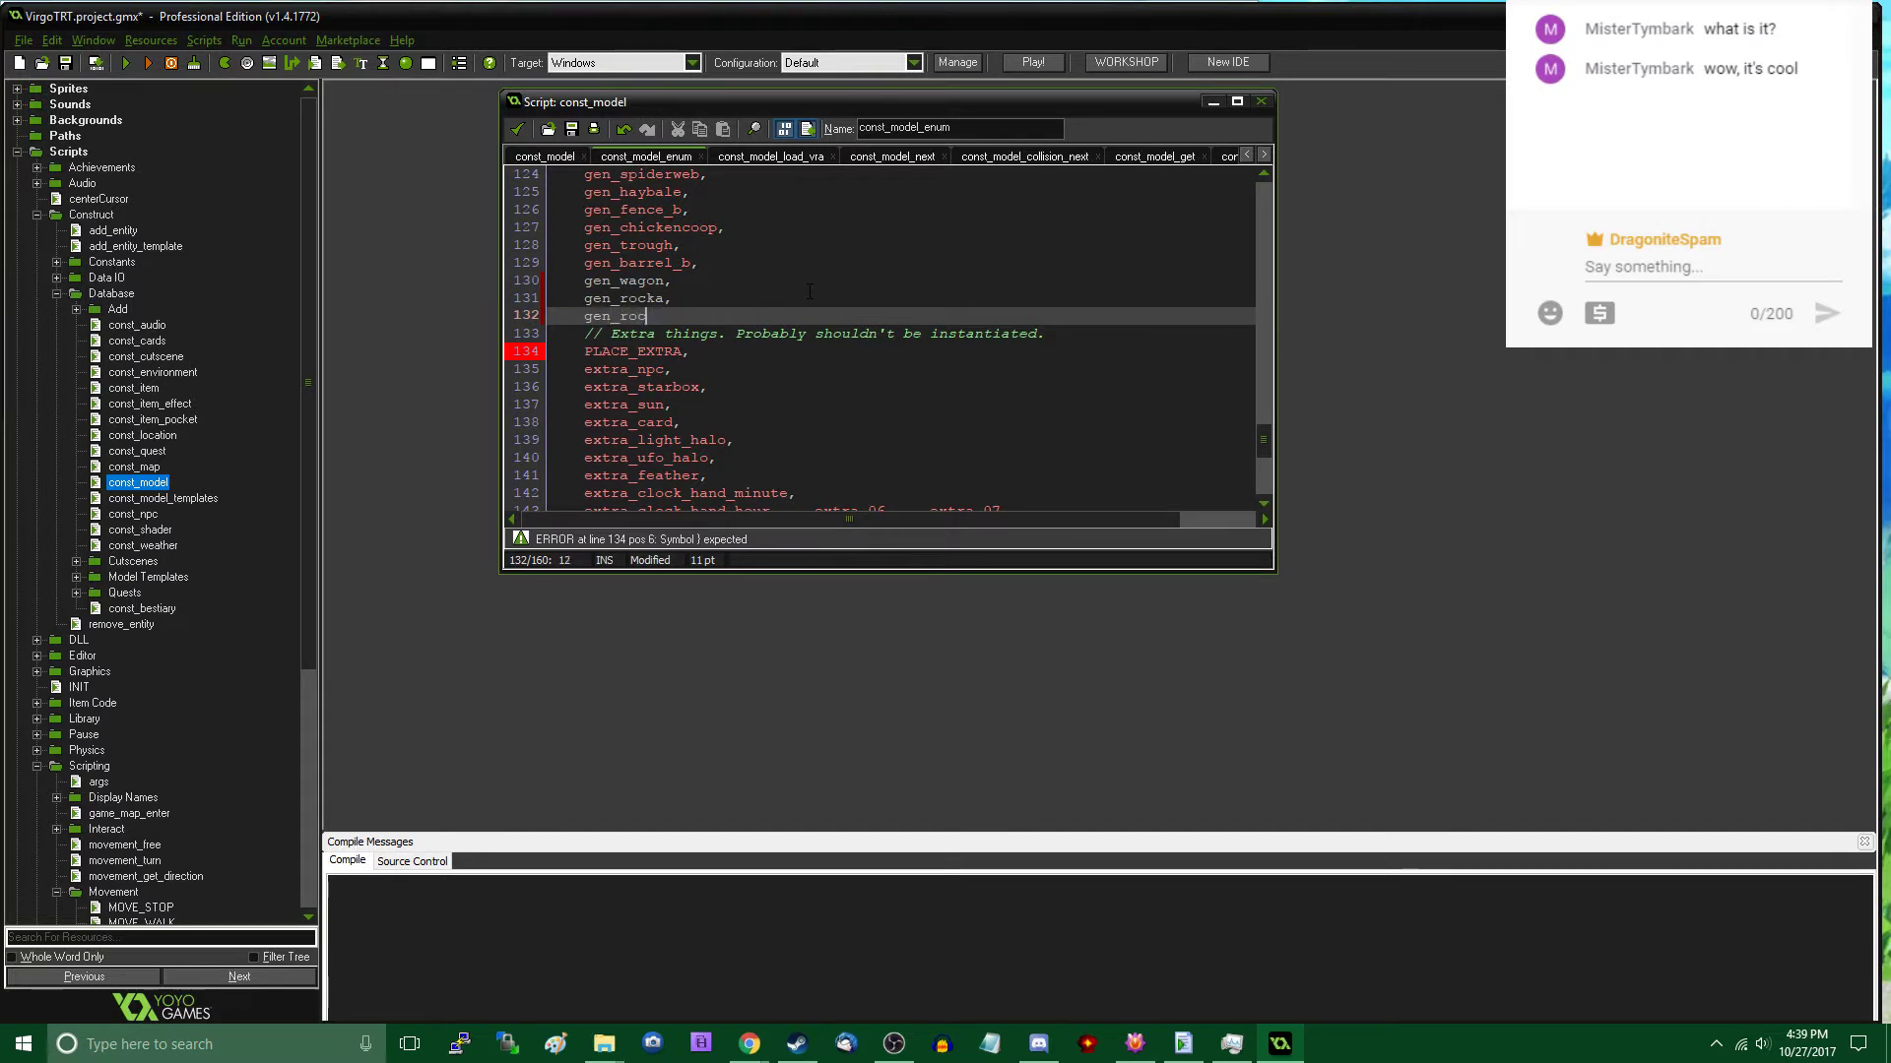
{"action": "type", "text": "kb,"}
{"action": "key", "text": "Return"}
{"action": "type", "text": "gen_rockc,"}
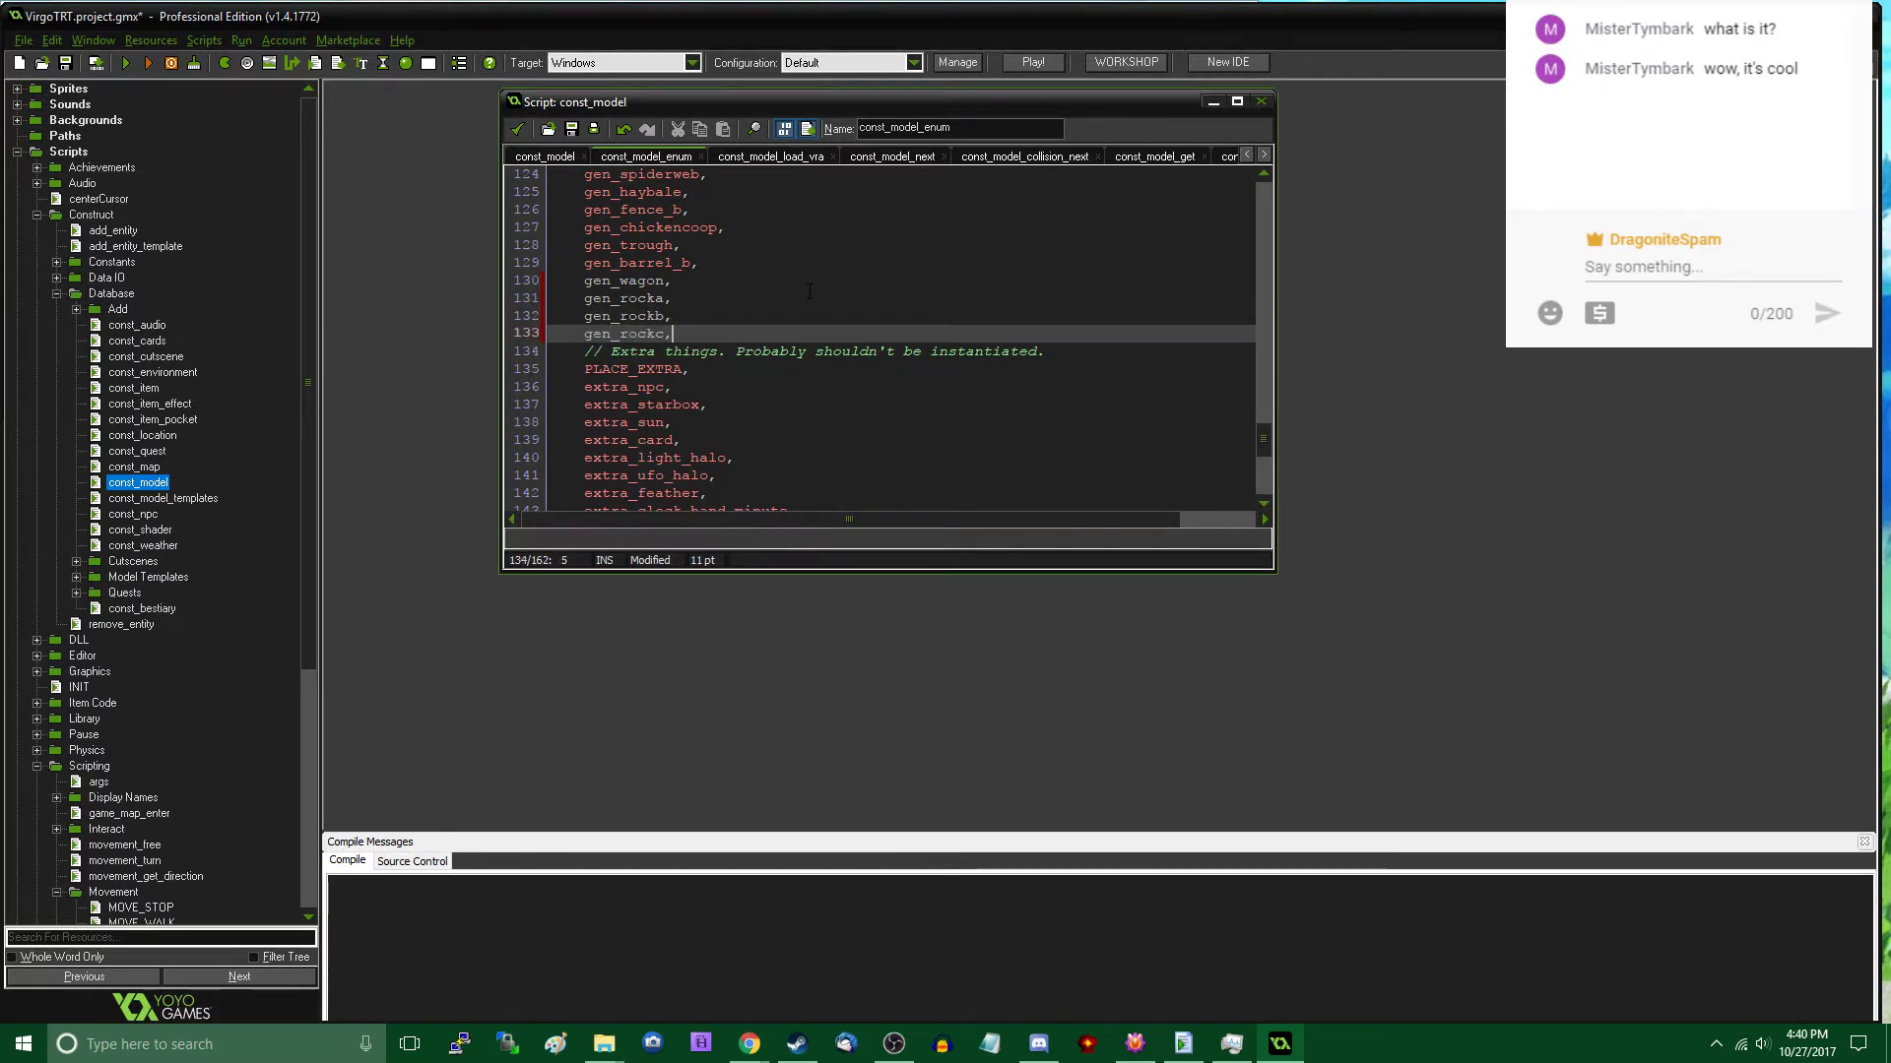
- Add the entries gen_rockd, and gen_rocke, on separate lines below gen_rockc in const_model_enum
{"action": "key", "text": "Return"}
{"action": "type", "text": "gen_rockd,"}
{"action": "key", "text": "Return"}
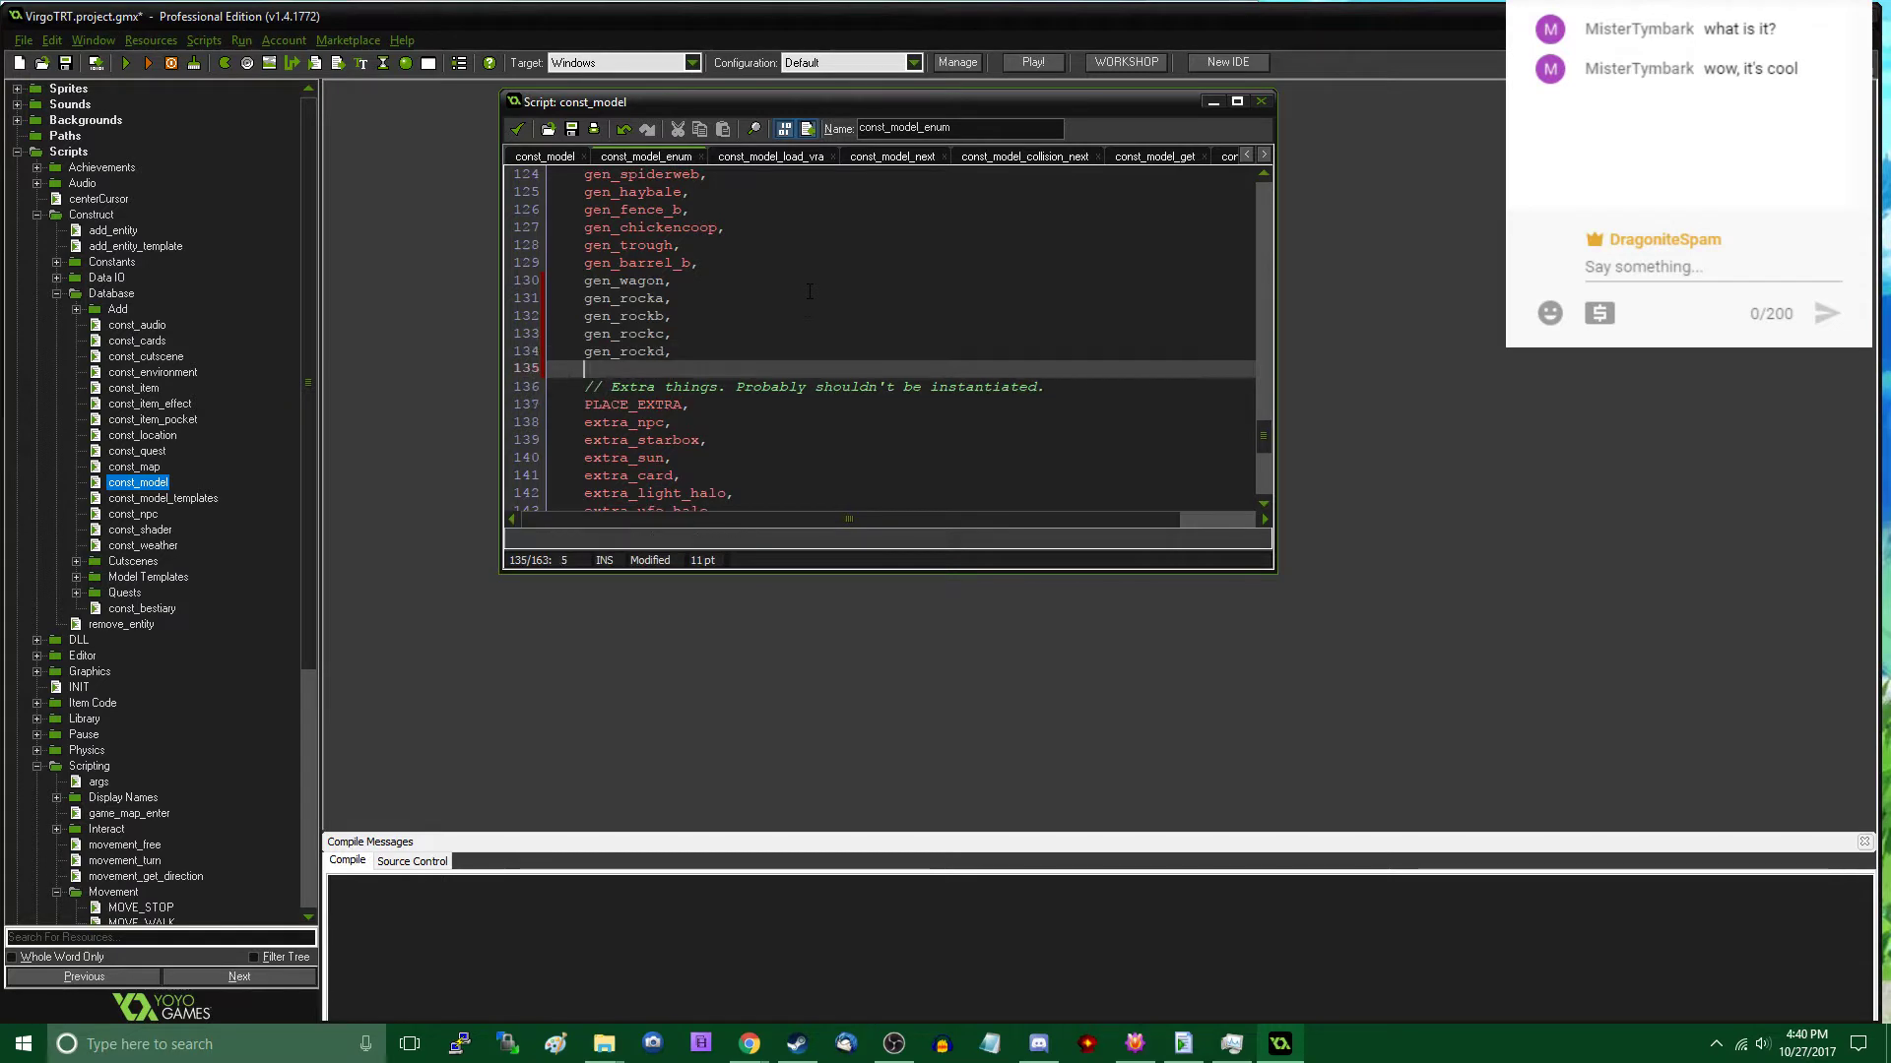
{"action": "type", "text": "gen_"}
{"action": "key", "text": "BackSpace"}
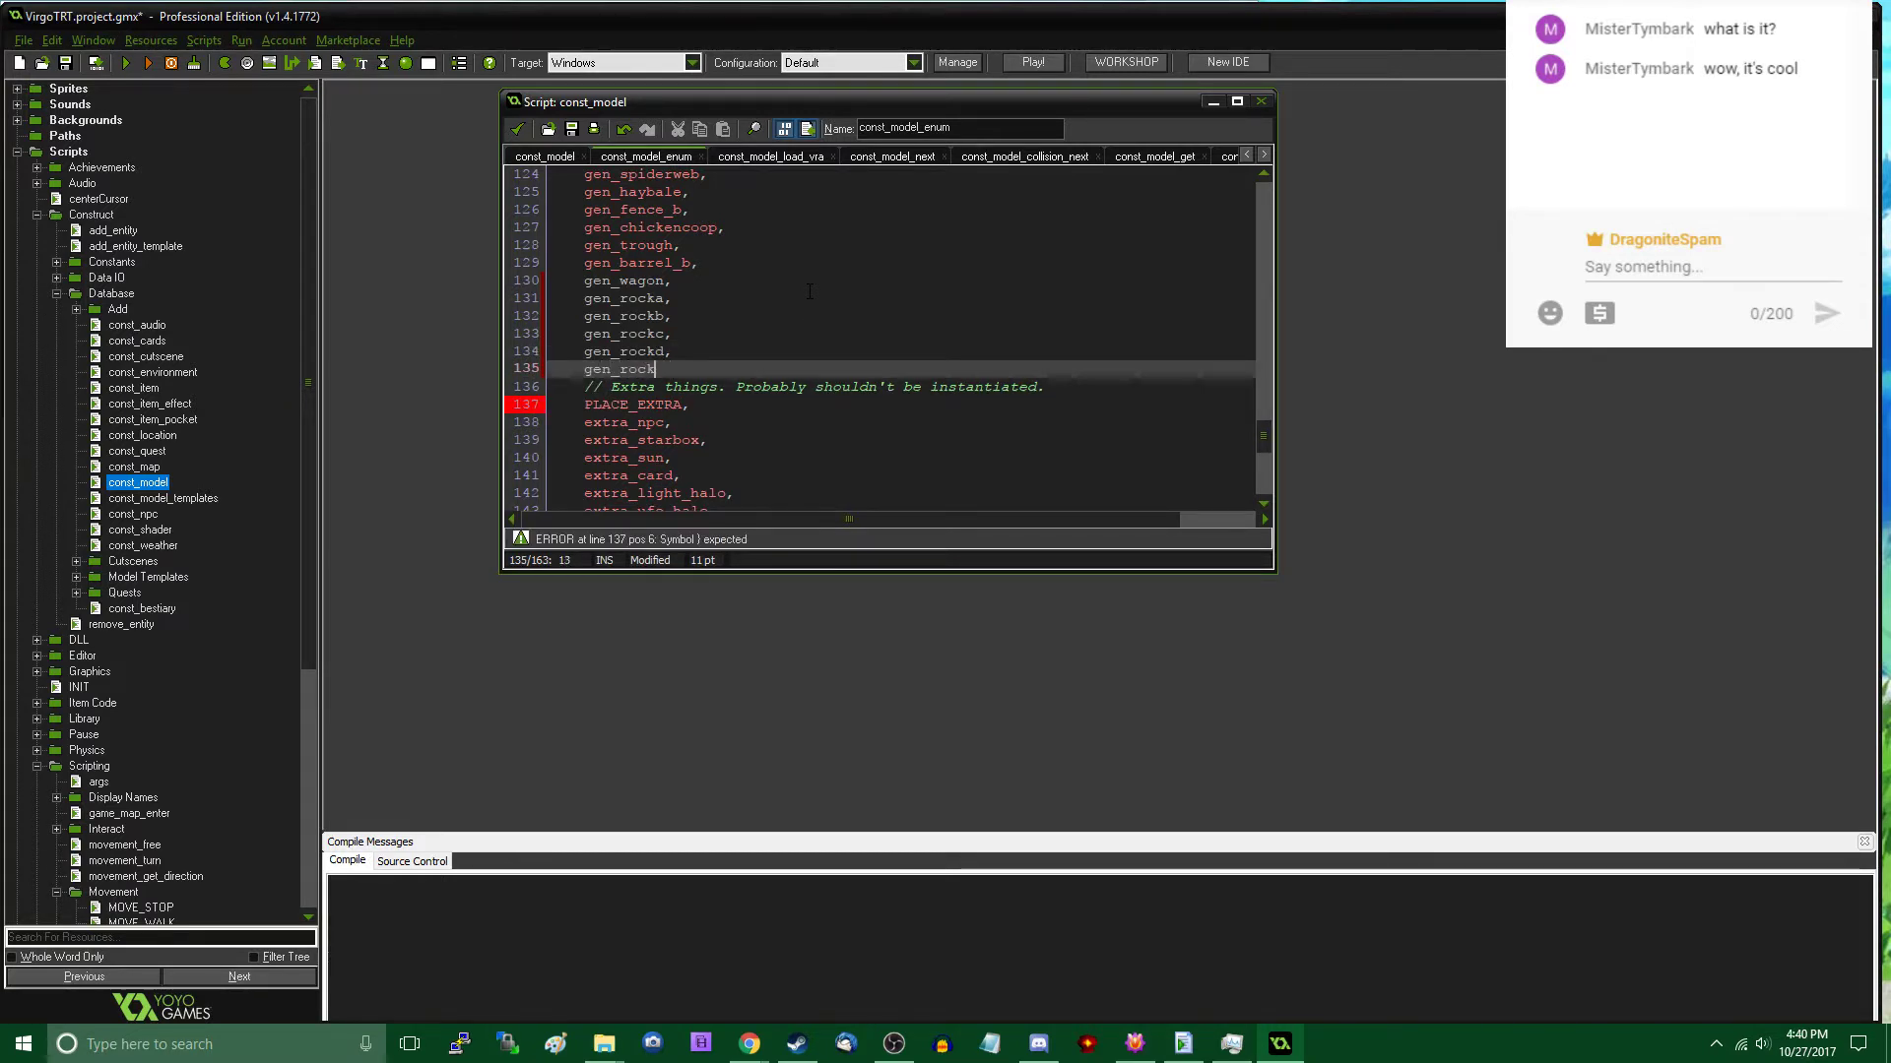
{"action": "key", "text": "BackSpace"}
{"action": "key", "text": "BackSpace"}
{"action": "type", "text": "e,"}
{"action": "key", "text": "Return"}
- Add the entries gen_rockf, and gen_rockg, on separate lines below gen_rocke
{"action": "type", "text": "gen"}
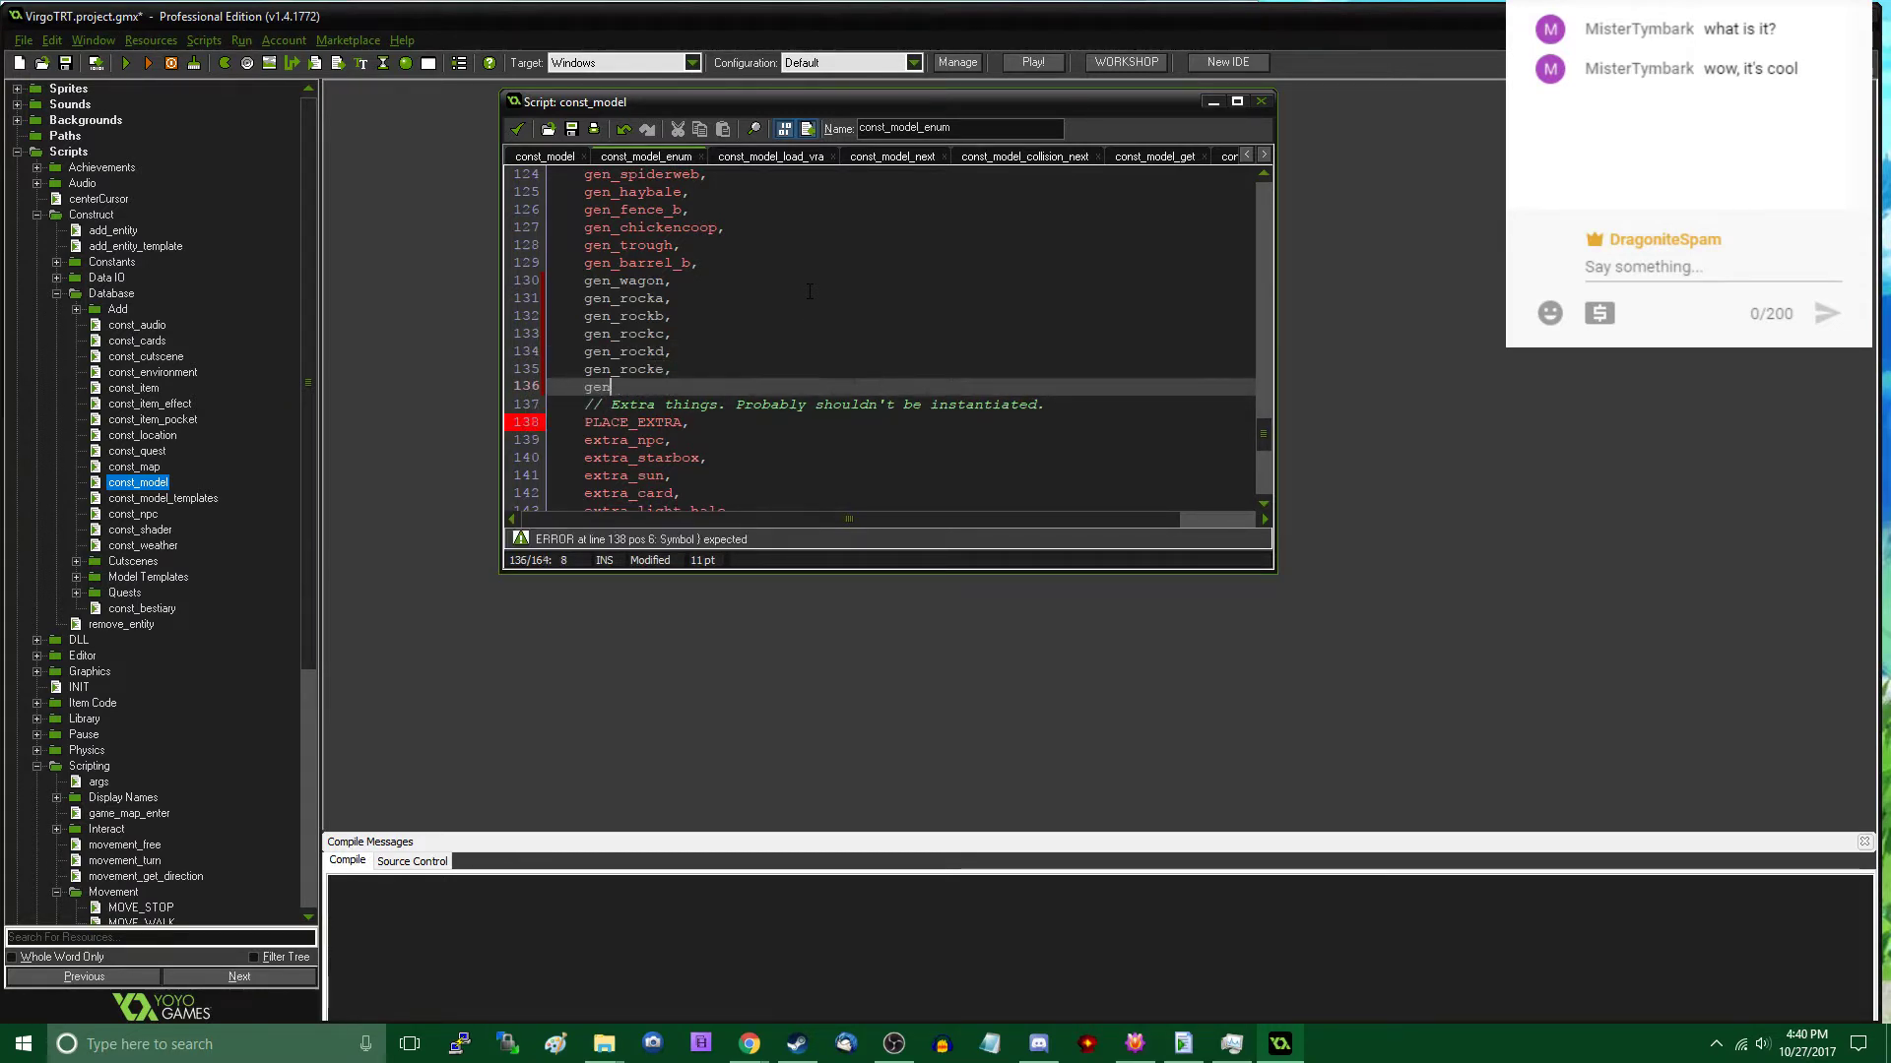
{"action": "type", "text": "_rockf,"}
{"action": "key", "text": "Return"}
{"action": "type", "text": "gen_r"}
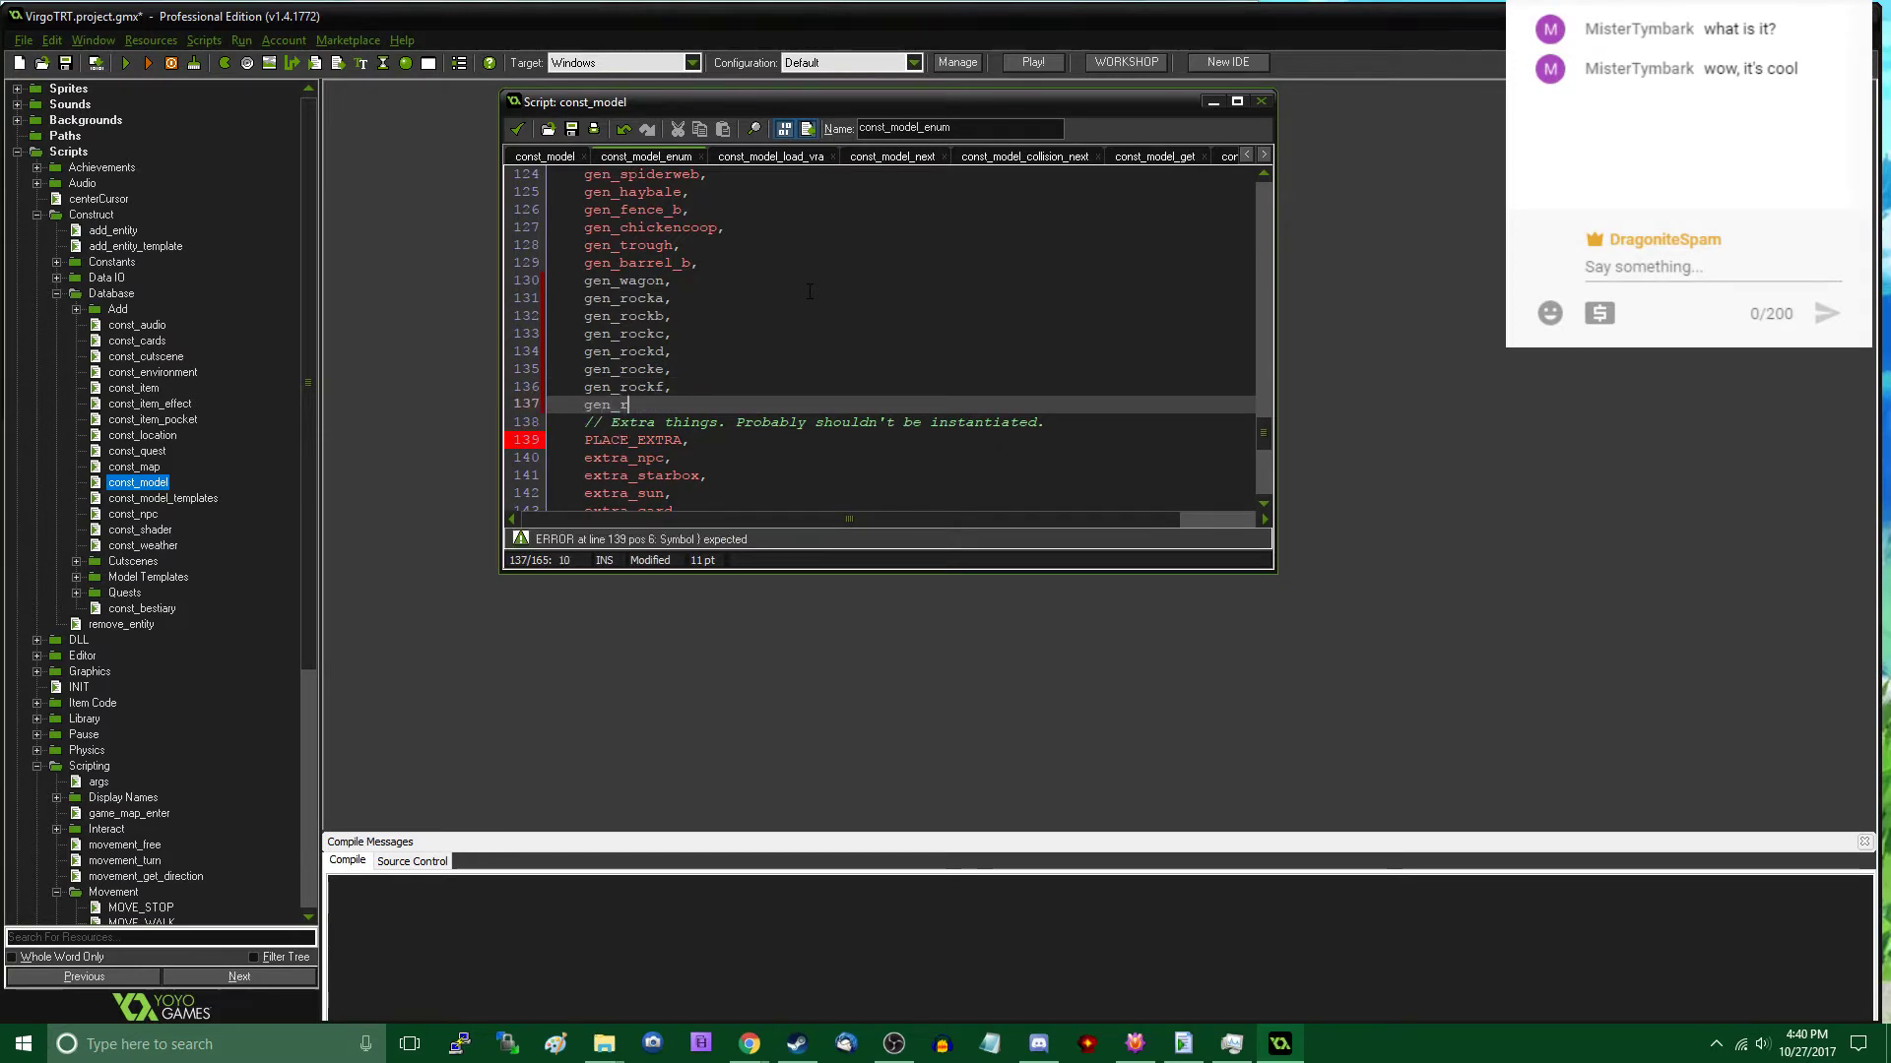
{"action": "type", "text": "ockg,"}
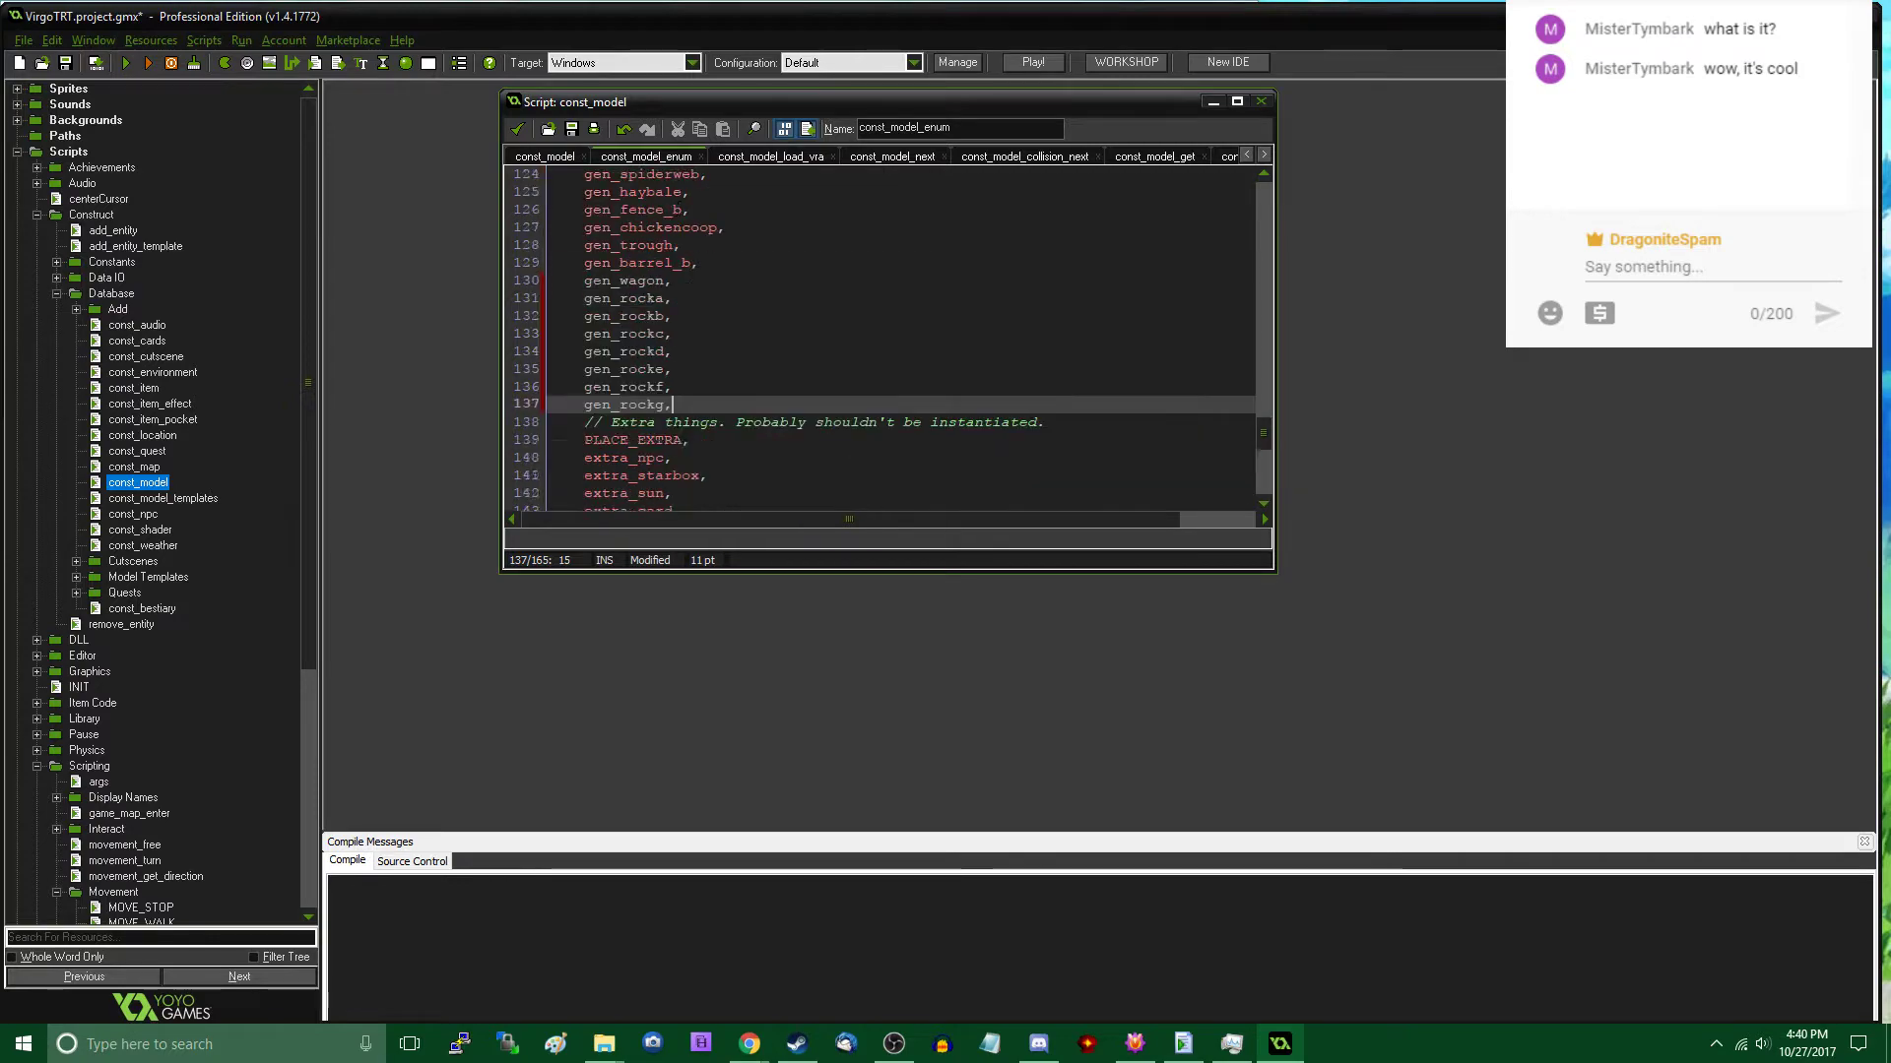
- Show the const_model script in an enlarged editor and place the cursor on the empty line after the gen_wagon registration
{"action": "scroll", "coordinate": [767, 294], "scroll_direction": "up", "scroll_amount": 2}
{"action": "left_click", "coordinate": [544, 157]}
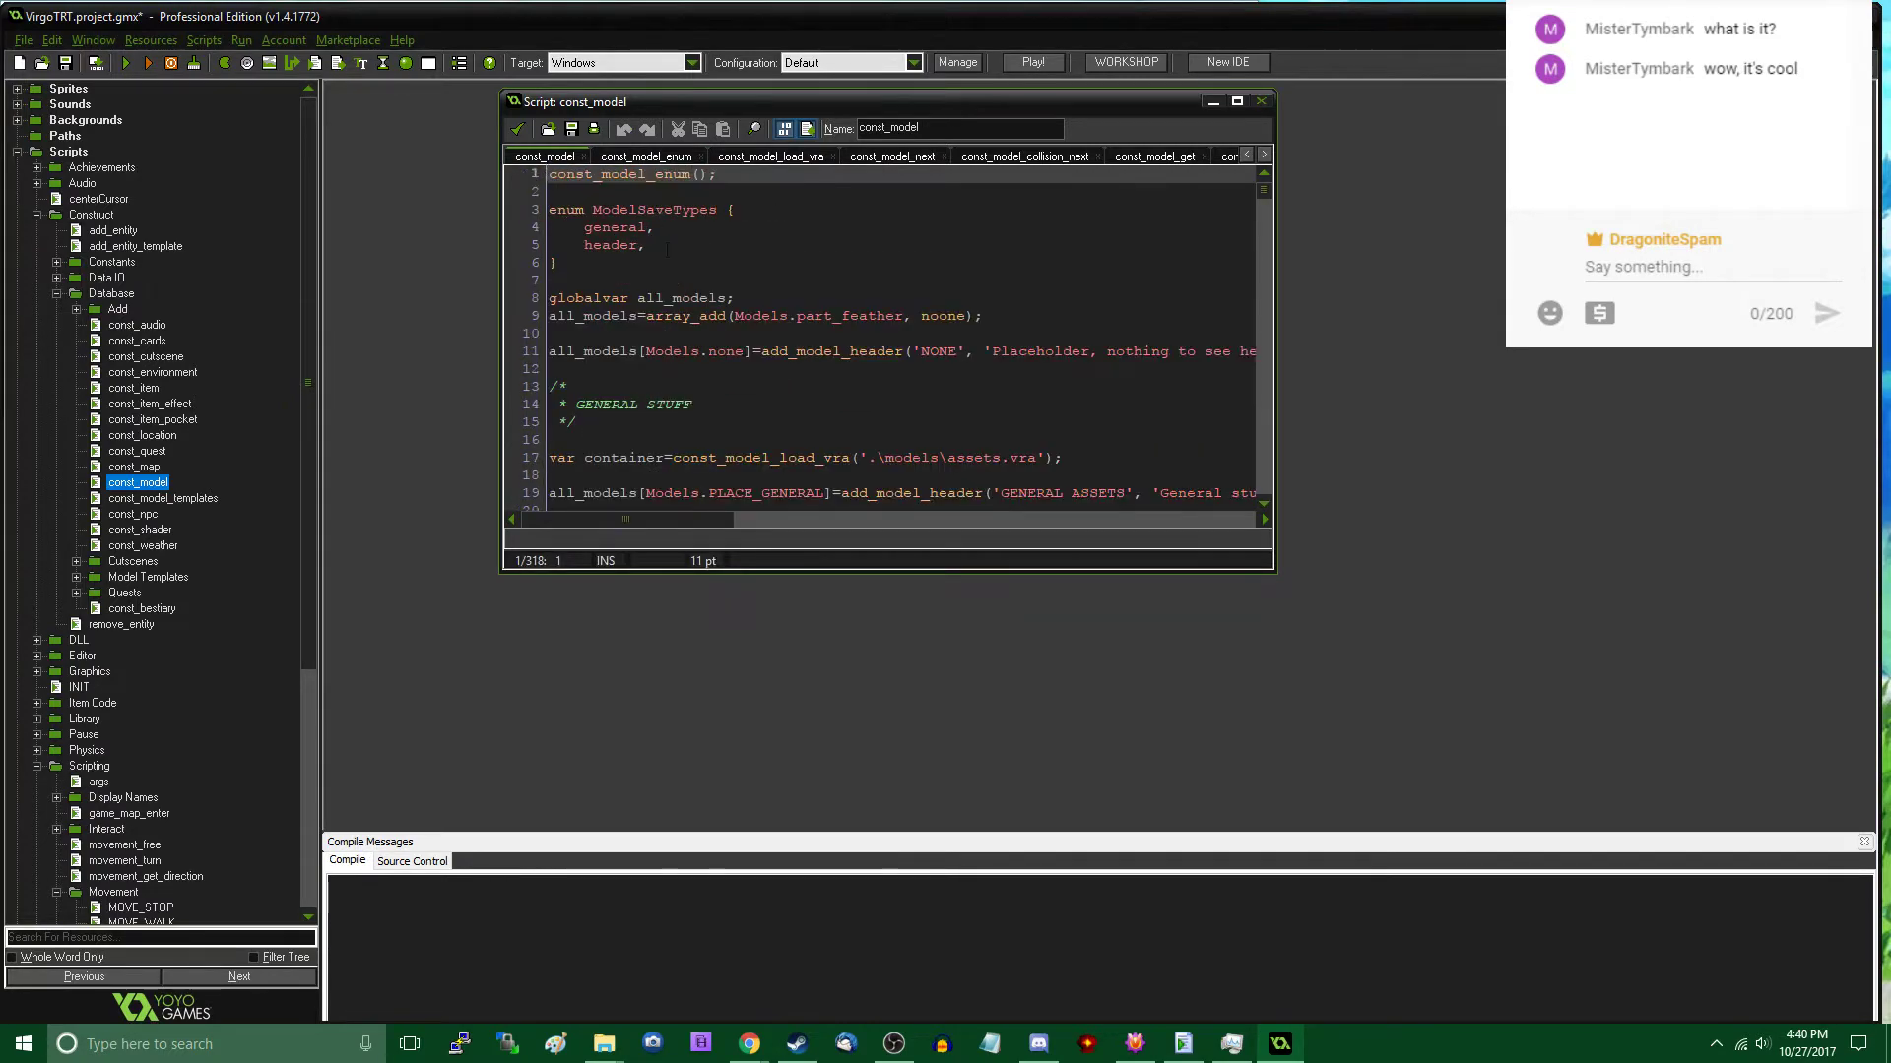
{"action": "scroll", "coordinate": [667, 249], "scroll_direction": "down", "scroll_amount": 8}
{"action": "left_click_drag", "start_coordinate": [1277, 571], "coordinate": [1566, 886]}
{"action": "scroll", "coordinate": [1024, 492], "scroll_direction": "down", "scroll_amount": 20}
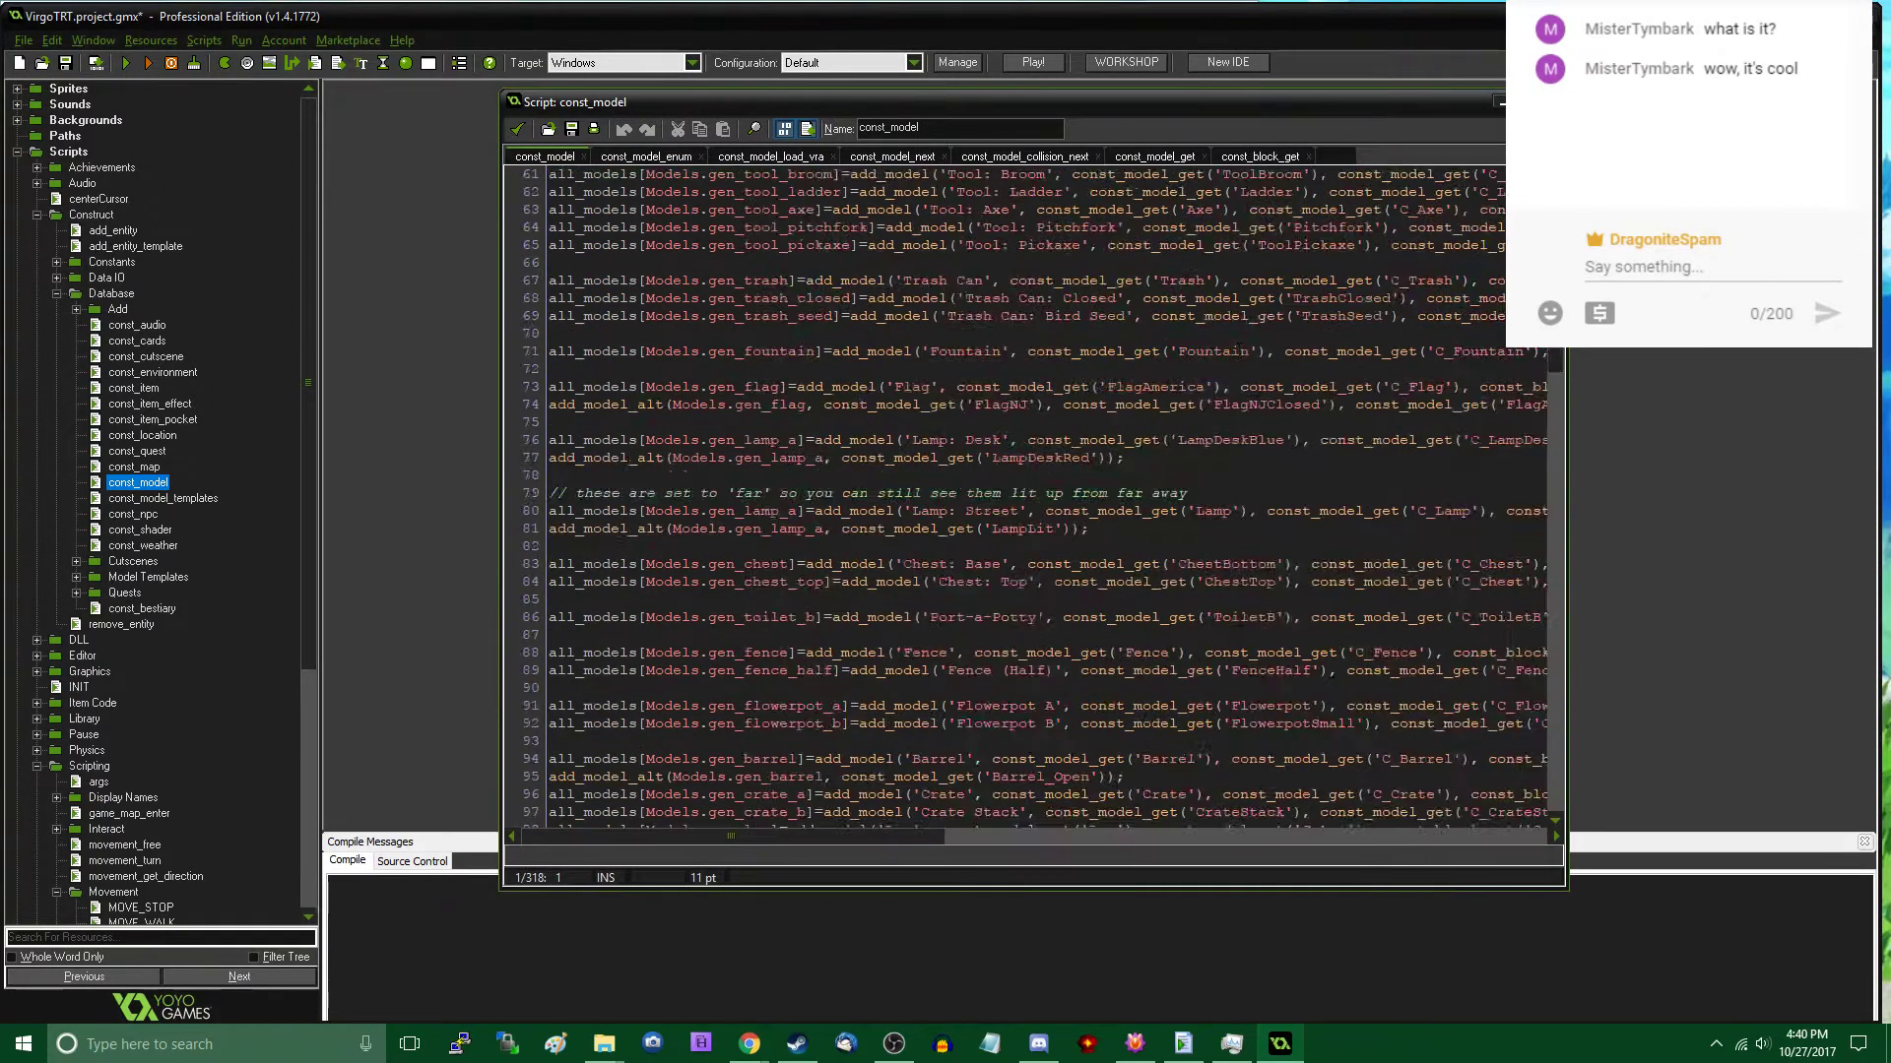
{"action": "scroll", "coordinate": [995, 529], "scroll_direction": "down", "scroll_amount": 12}
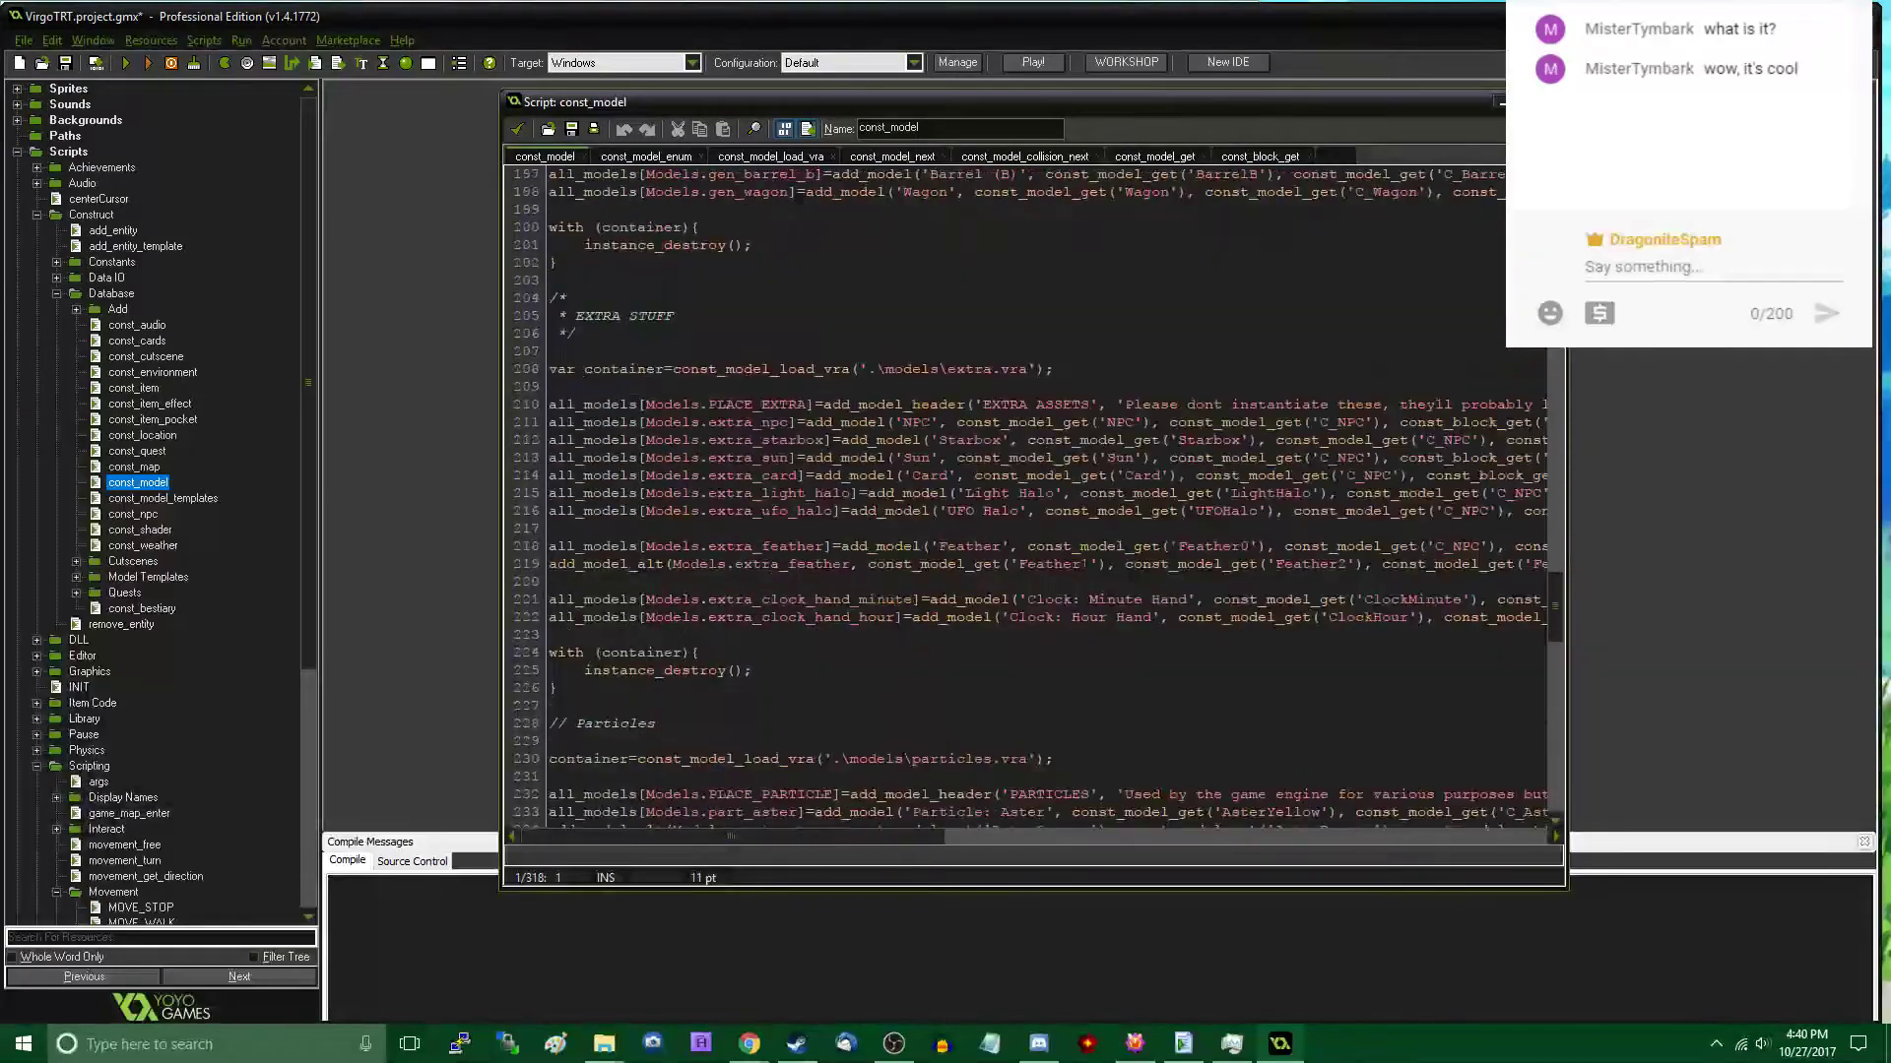
{"action": "left_click", "coordinate": [768, 492]}
{"action": "scroll", "coordinate": [768, 487], "scroll_direction": "down", "scroll_amount": 2}
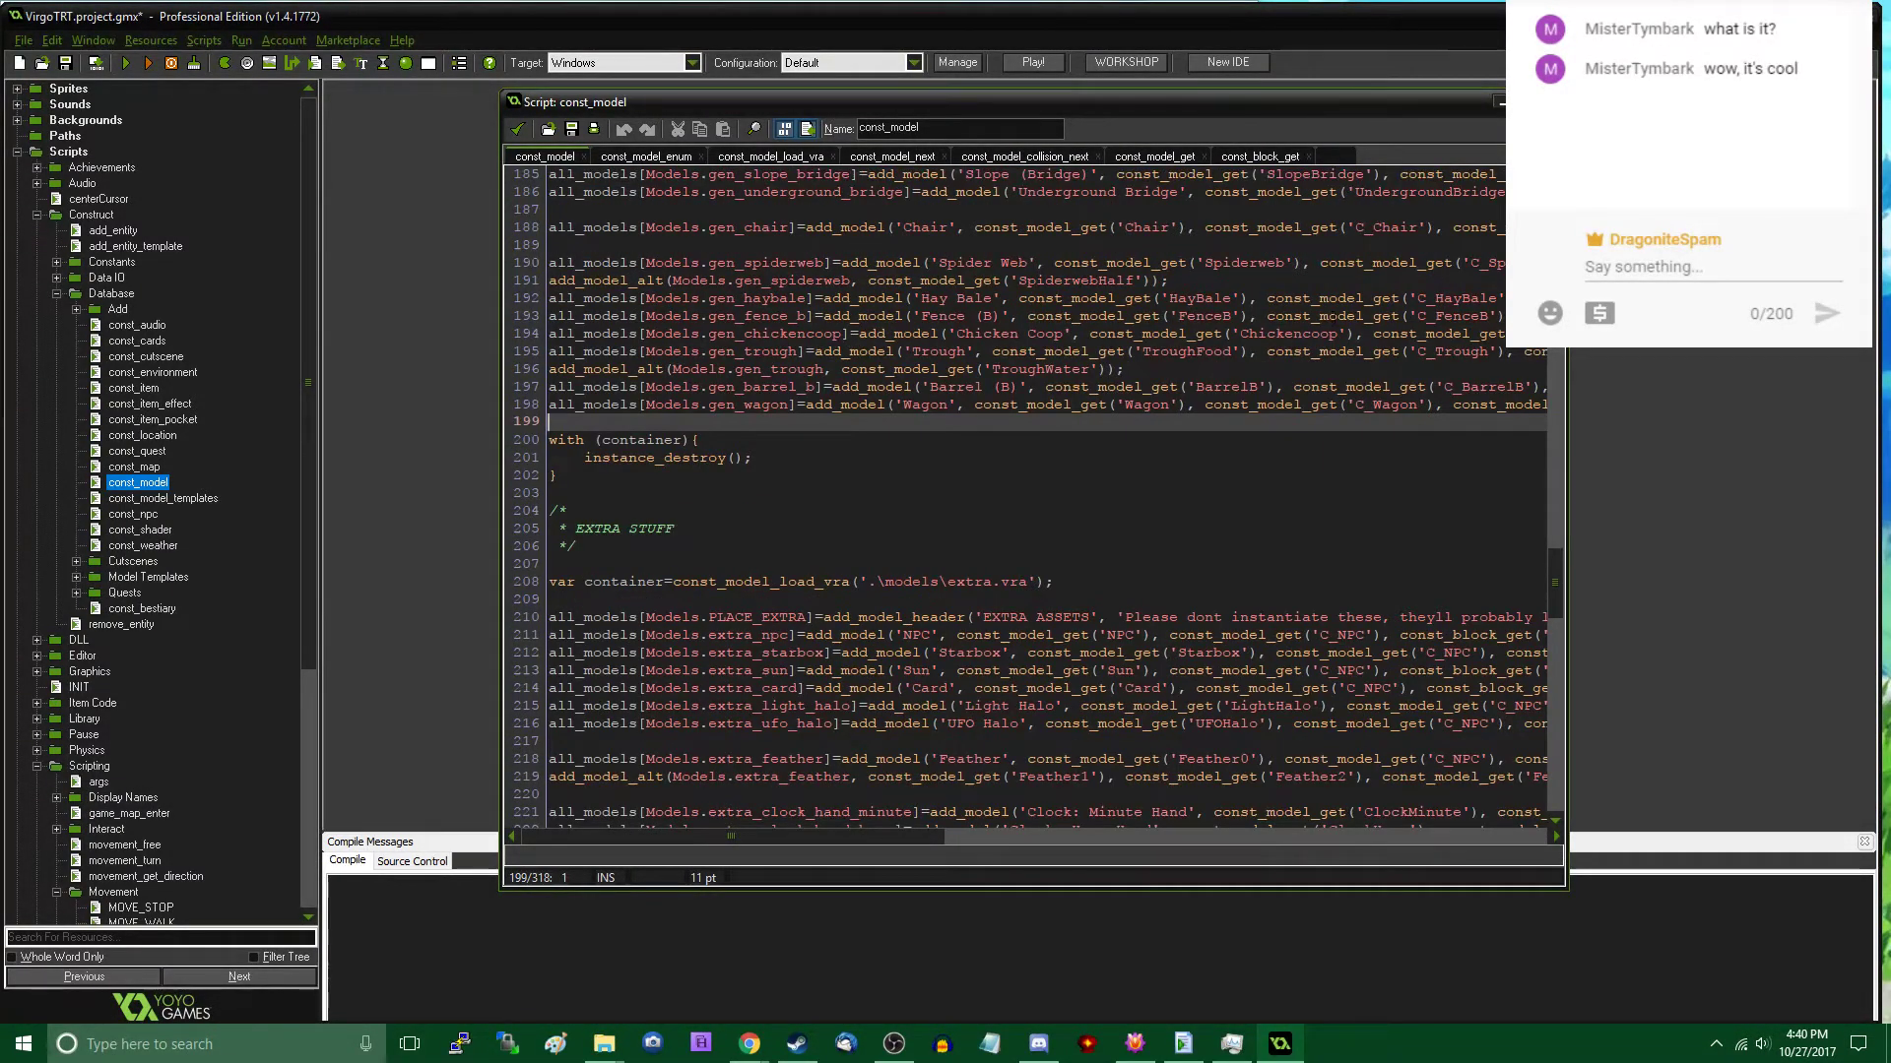
- Duplicate the gen_wagon add_model line below itself, separated by an empty line
{"action": "key", "text": "shift+Up"}
{"action": "key", "text": "ctrl+c"}
{"action": "key", "text": "Down"}
{"action": "key", "text": "Return"}
{"action": "key", "text": "ctrl+v"}
{"action": "key", "text": "Return"}
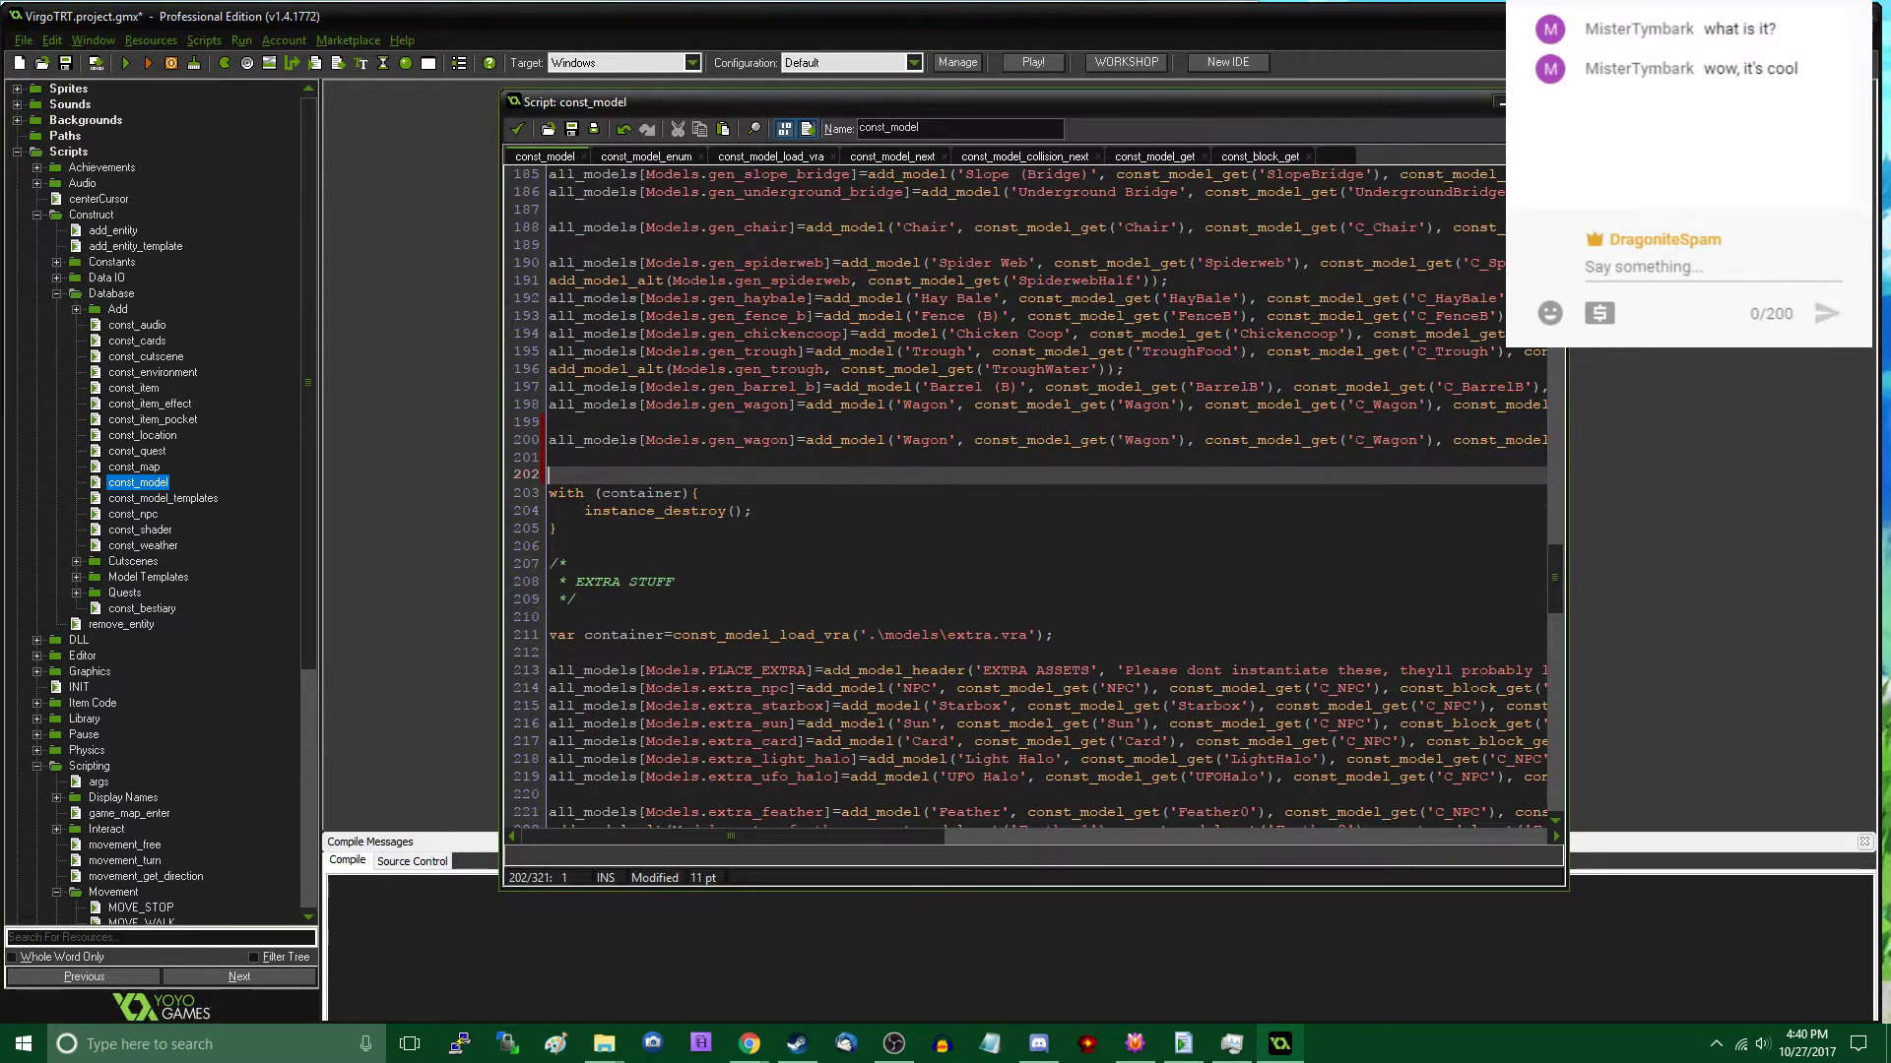
{"action": "key", "text": "BackSpace"}
- In the duplicated line, set the model index to gen_rocka, the name to 'Rock (A)' and the main model to 'RockA'
{"action": "double_click", "coordinate": [761, 440]}
{"action": "type", "text": "gen_roc"}
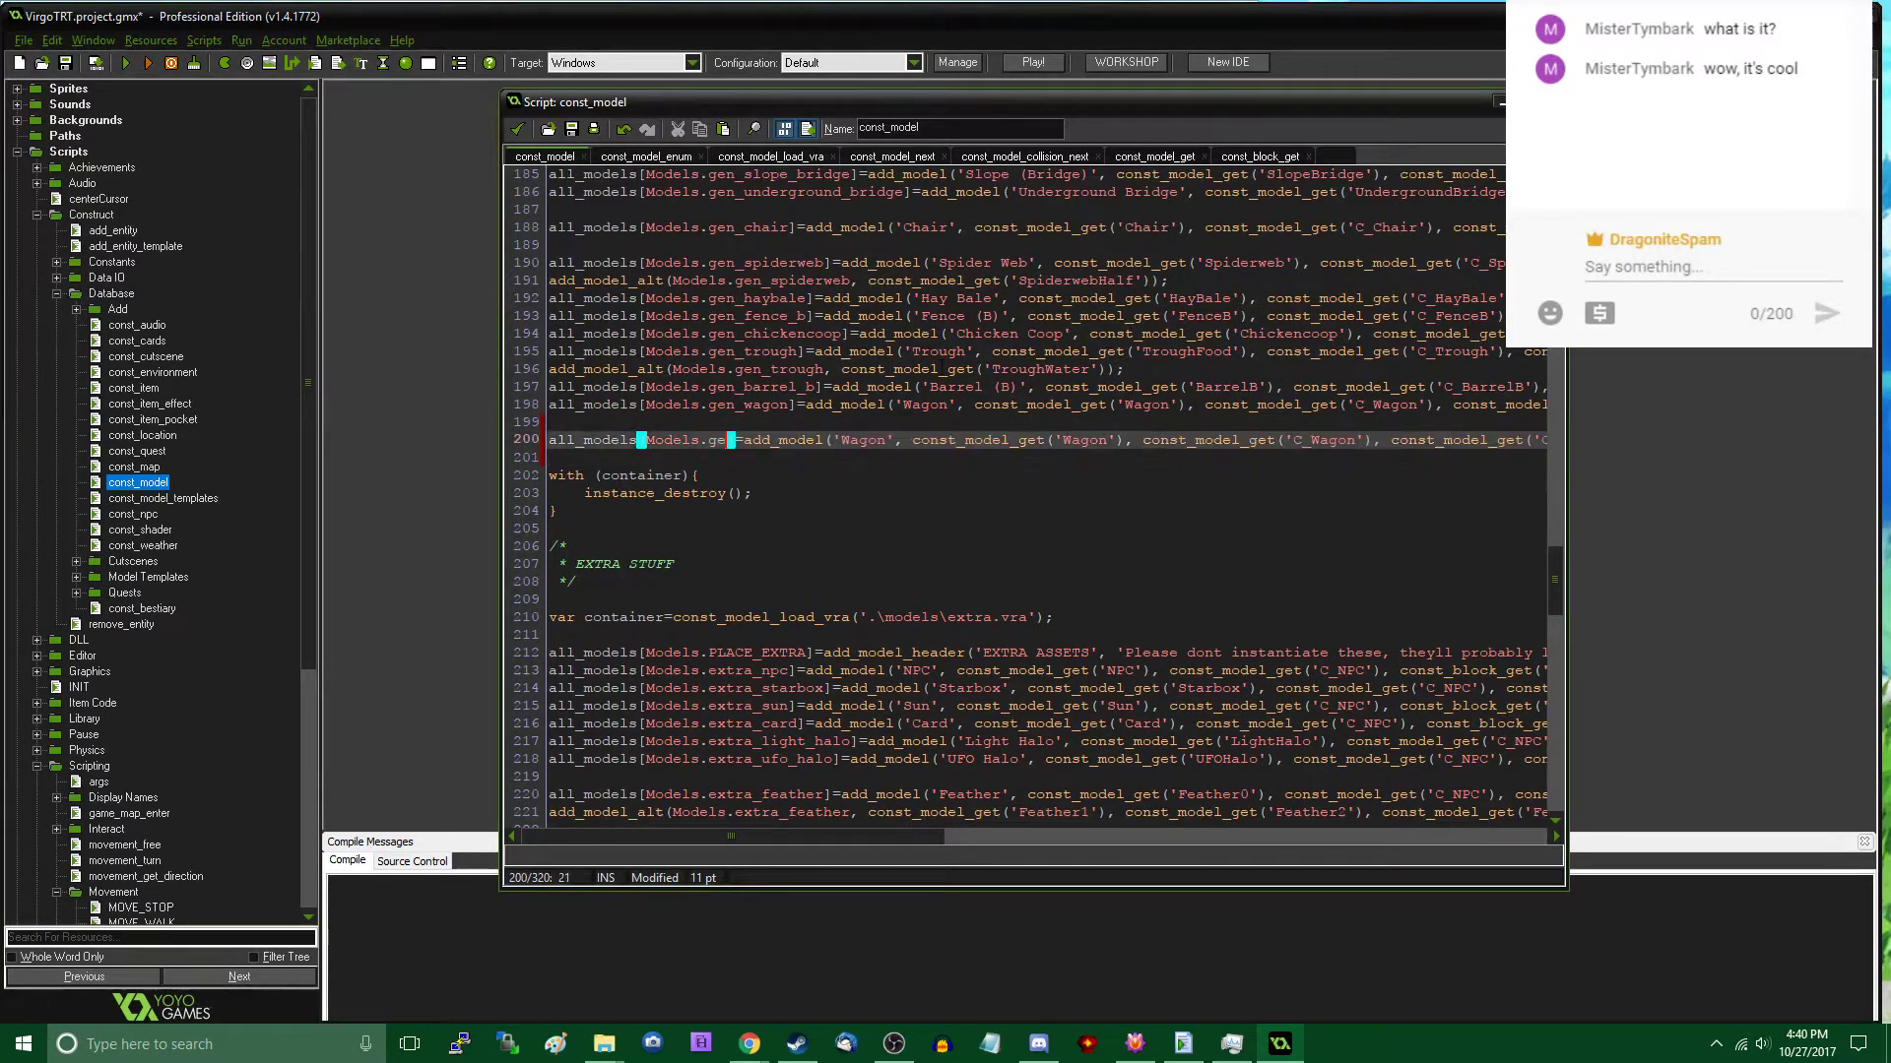
{"action": "type", "text": "ka"}
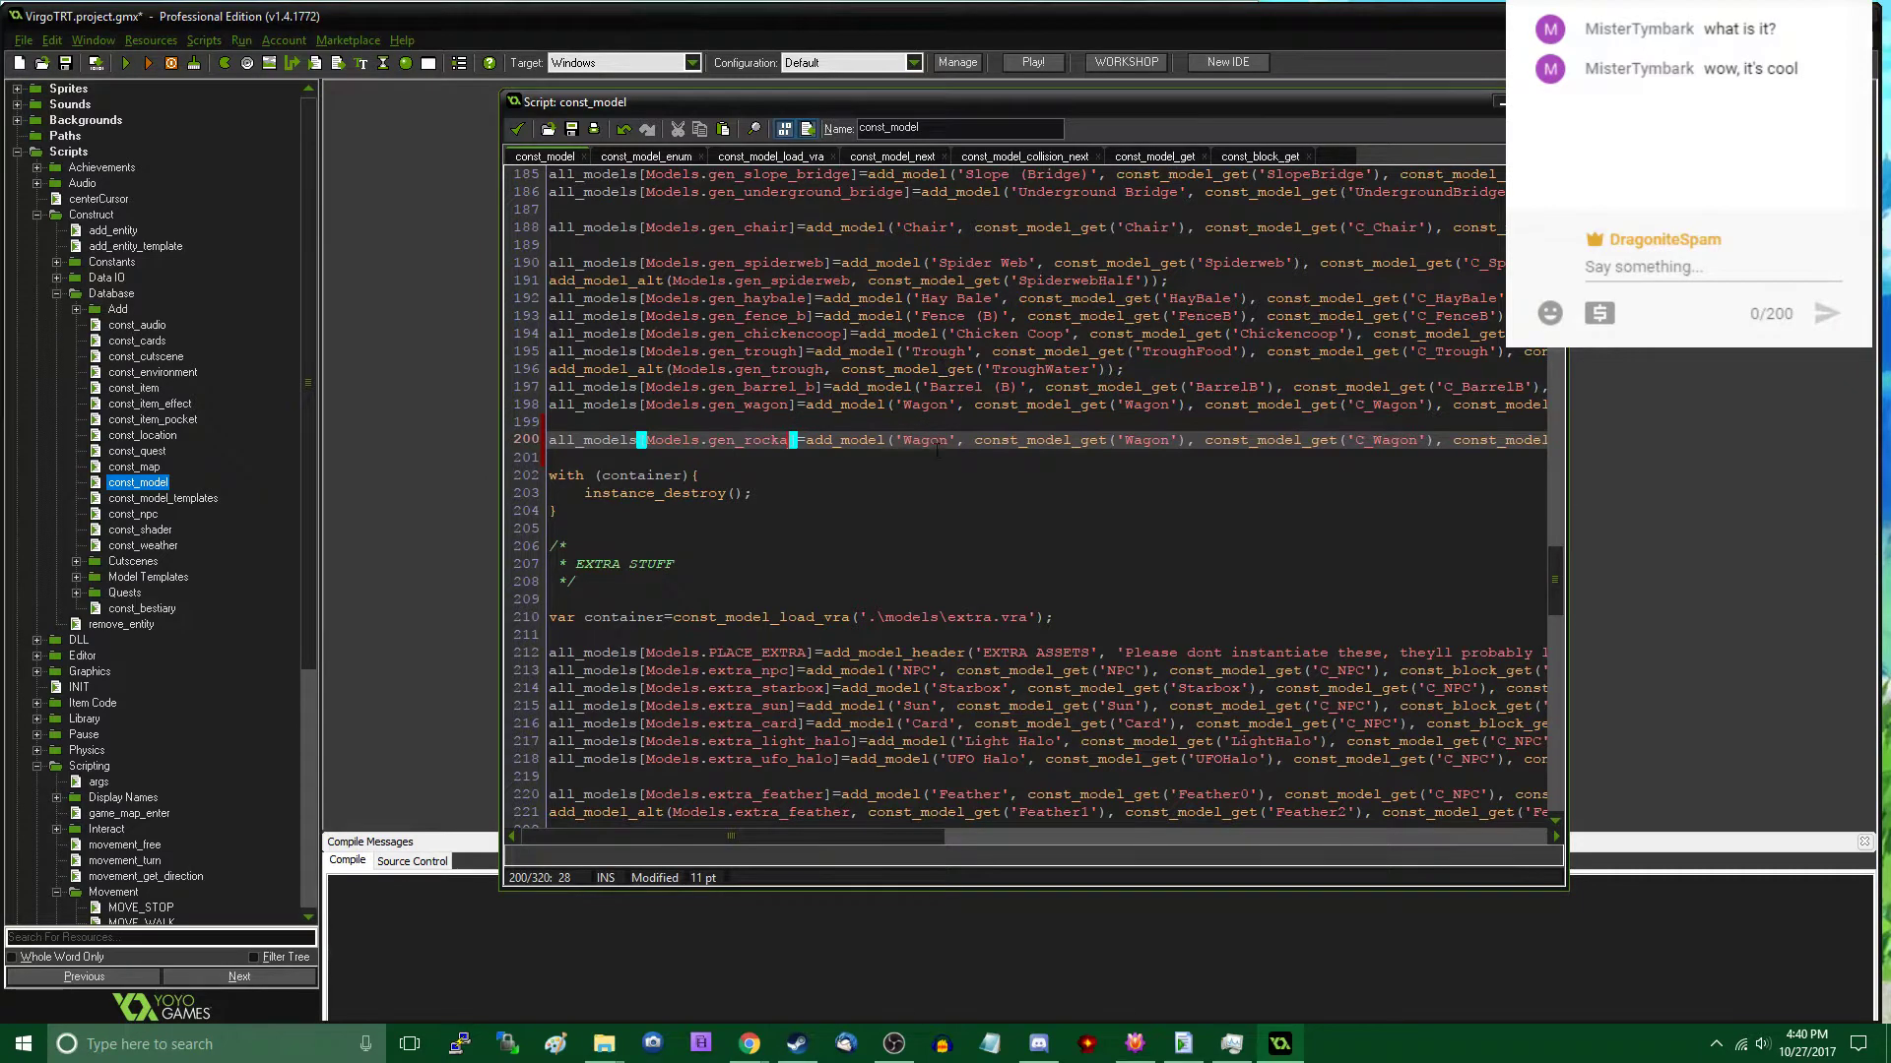
{"action": "double_click", "coordinate": [925, 441]}
{"action": "type", "text": "Rock"}
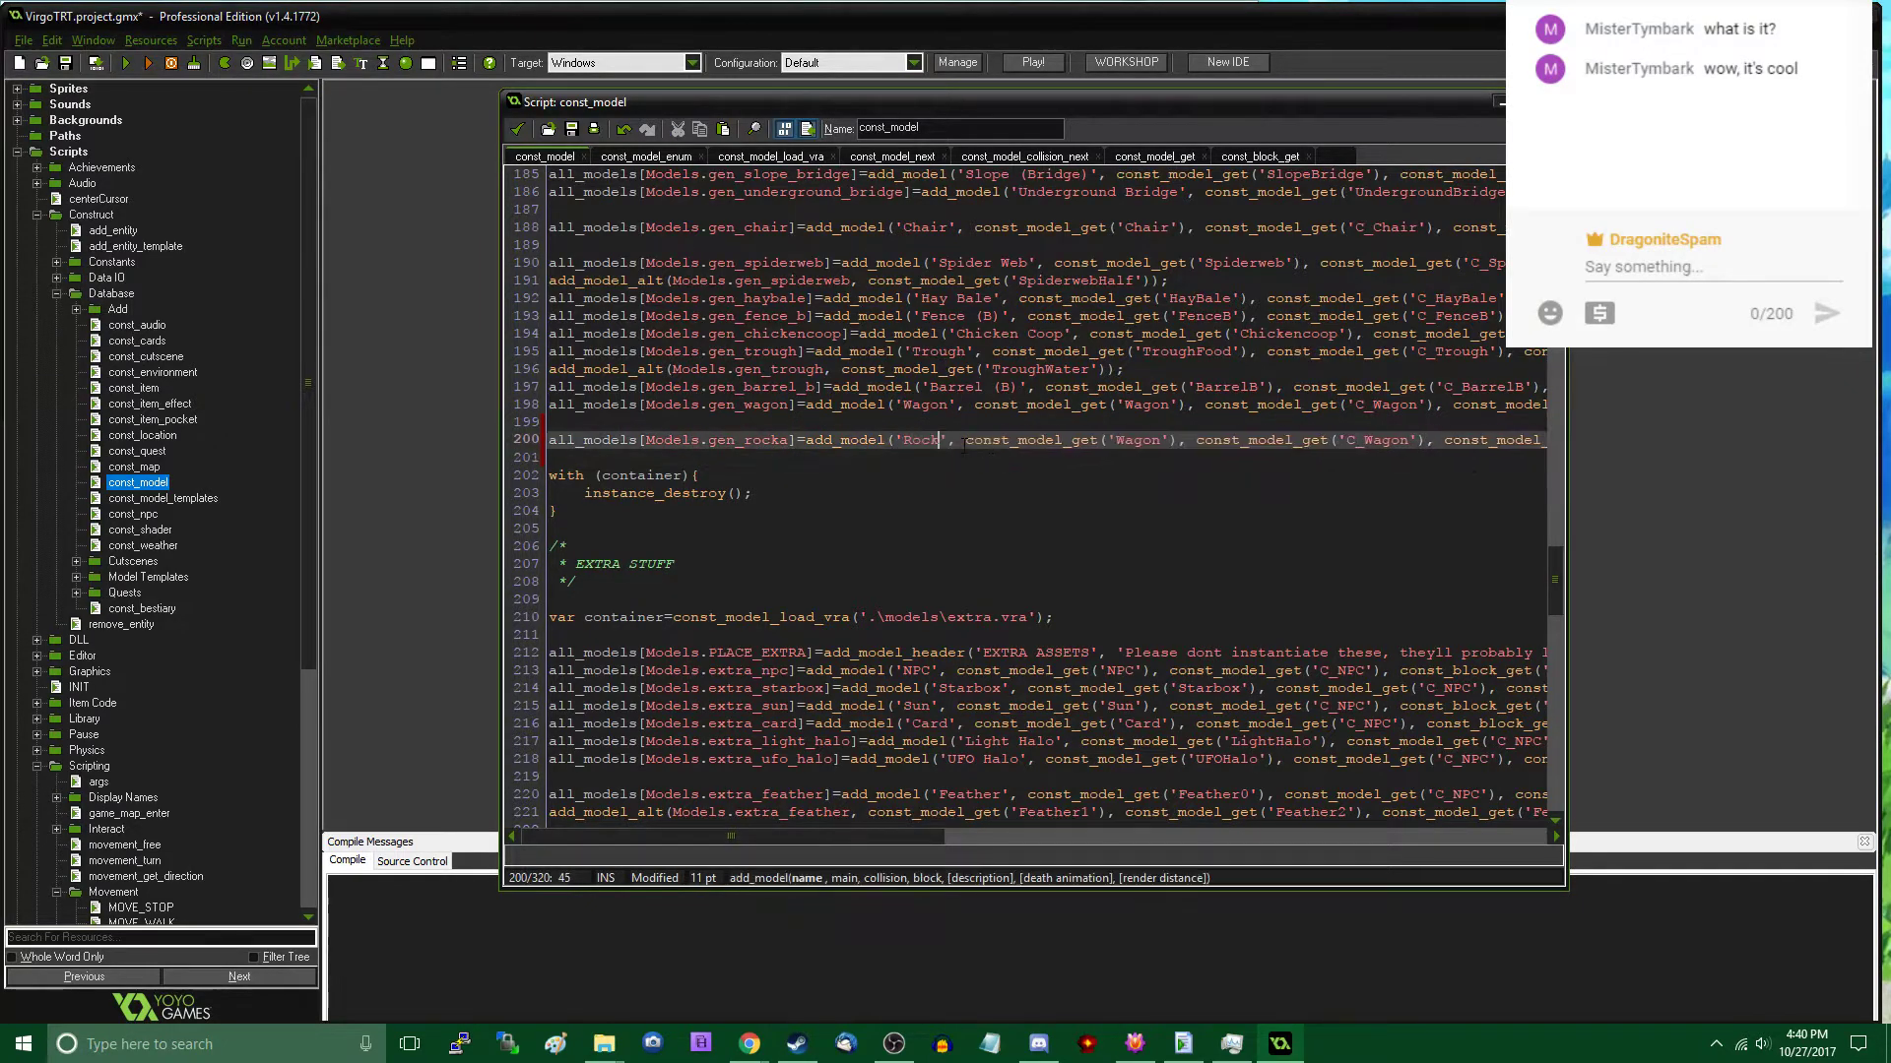
{"action": "type", "text": " (A)"}
{"action": "double_click", "coordinate": [1167, 439]}
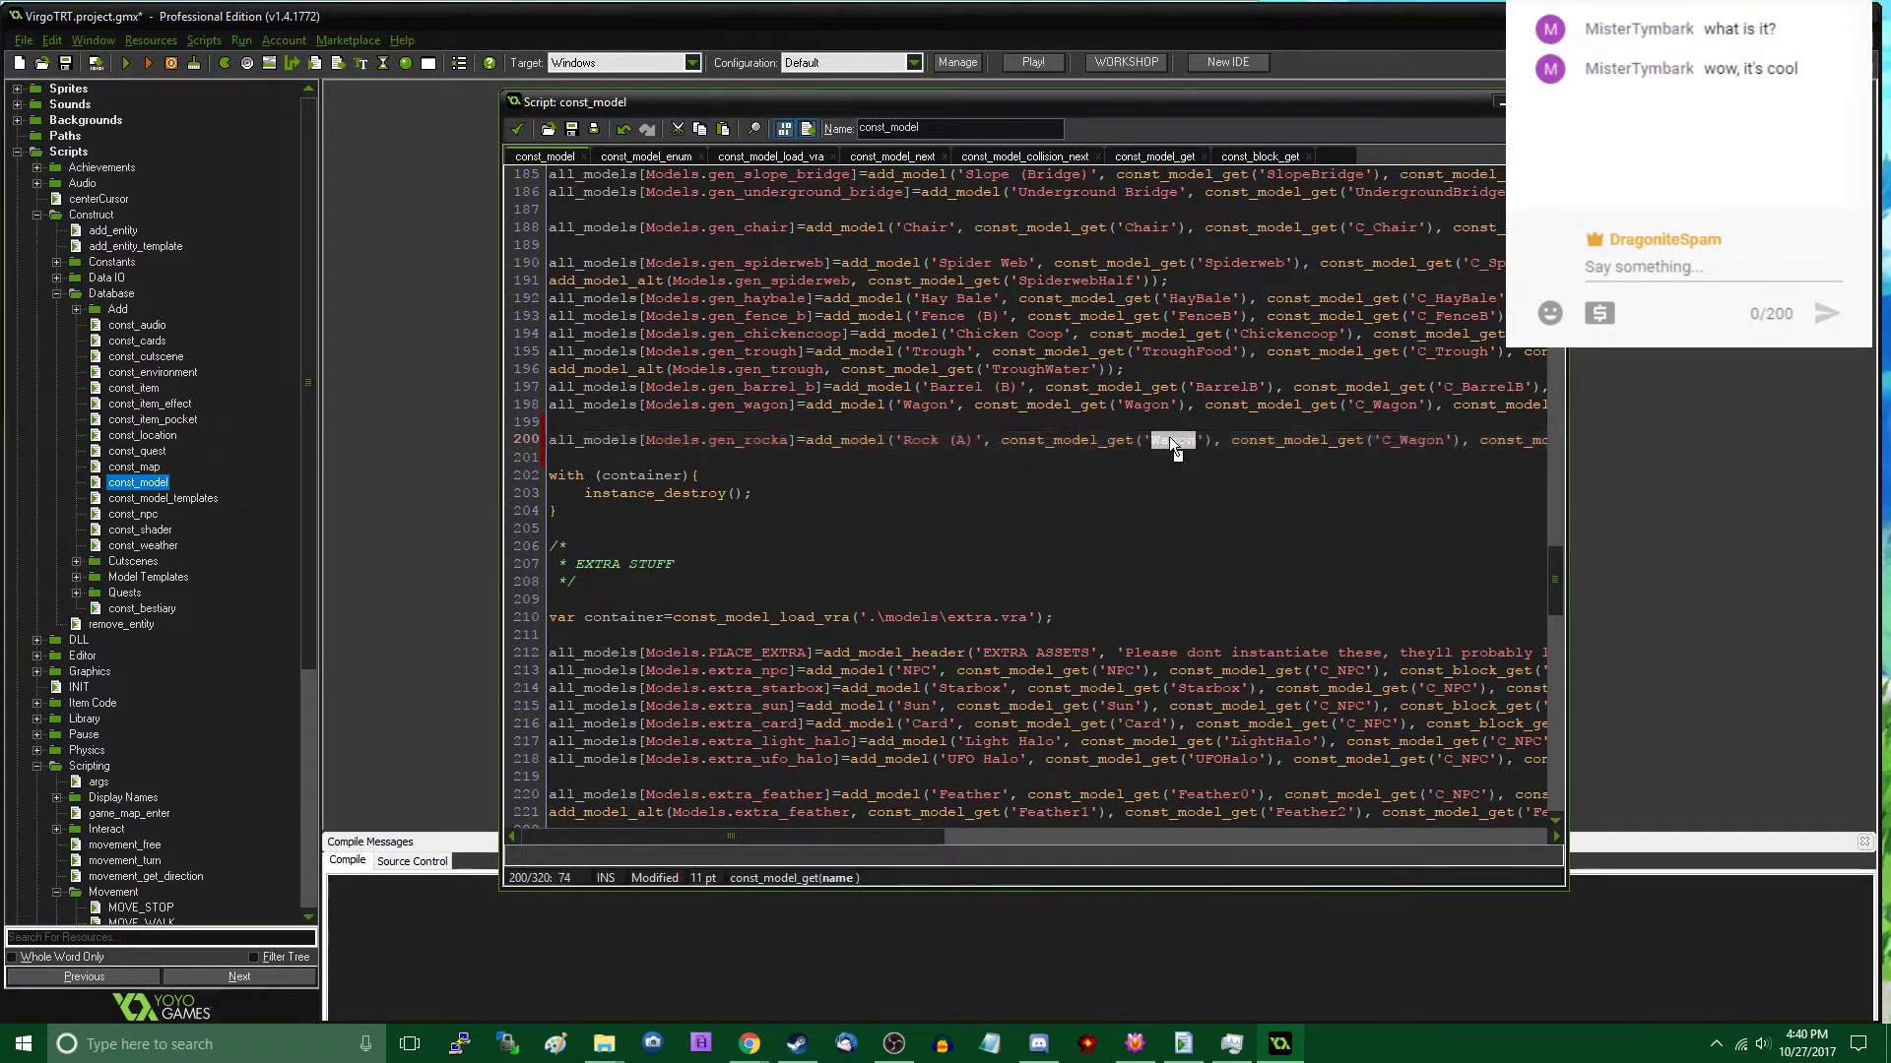
{"action": "type", "text": "RockA"}
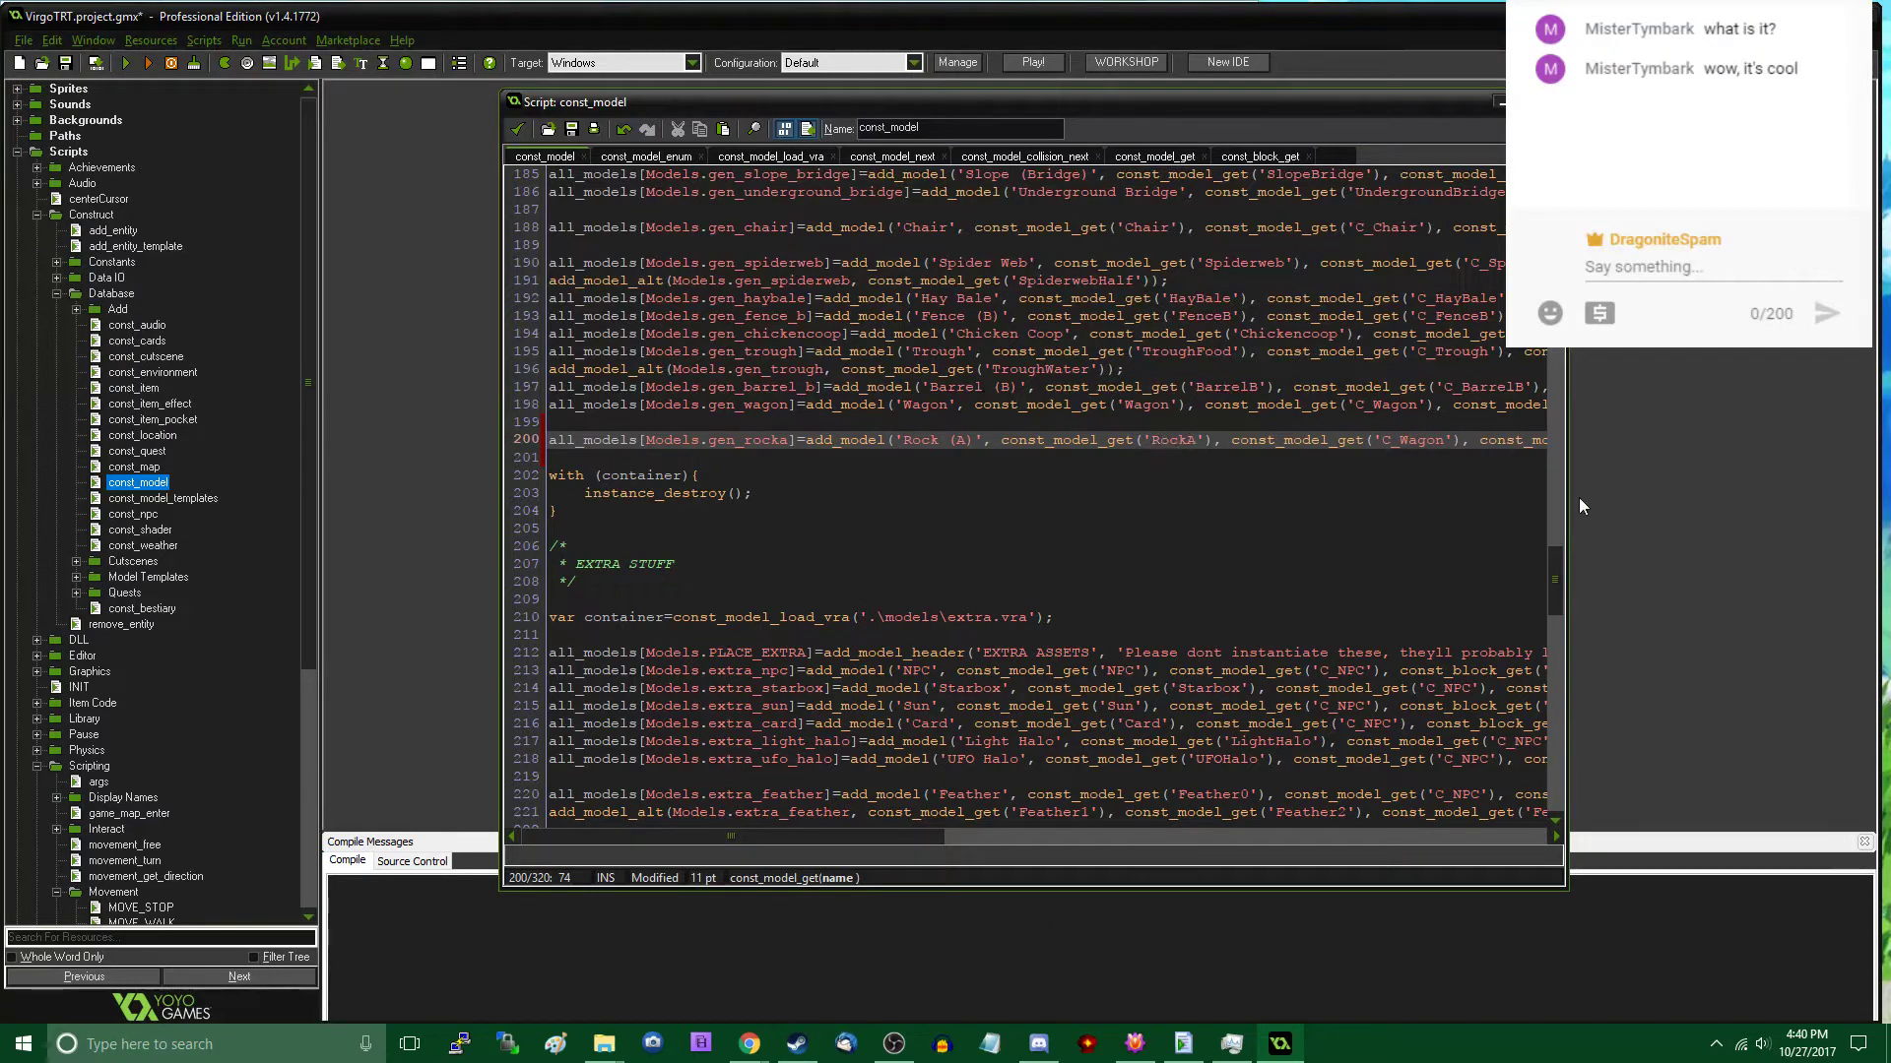
- Widen the editor, set the collision and block models of the gen_rocka line to 'C_RockA', and save and close the script
{"action": "left_click_drag", "start_coordinate": [1567, 532], "coordinate": [1834, 539]}
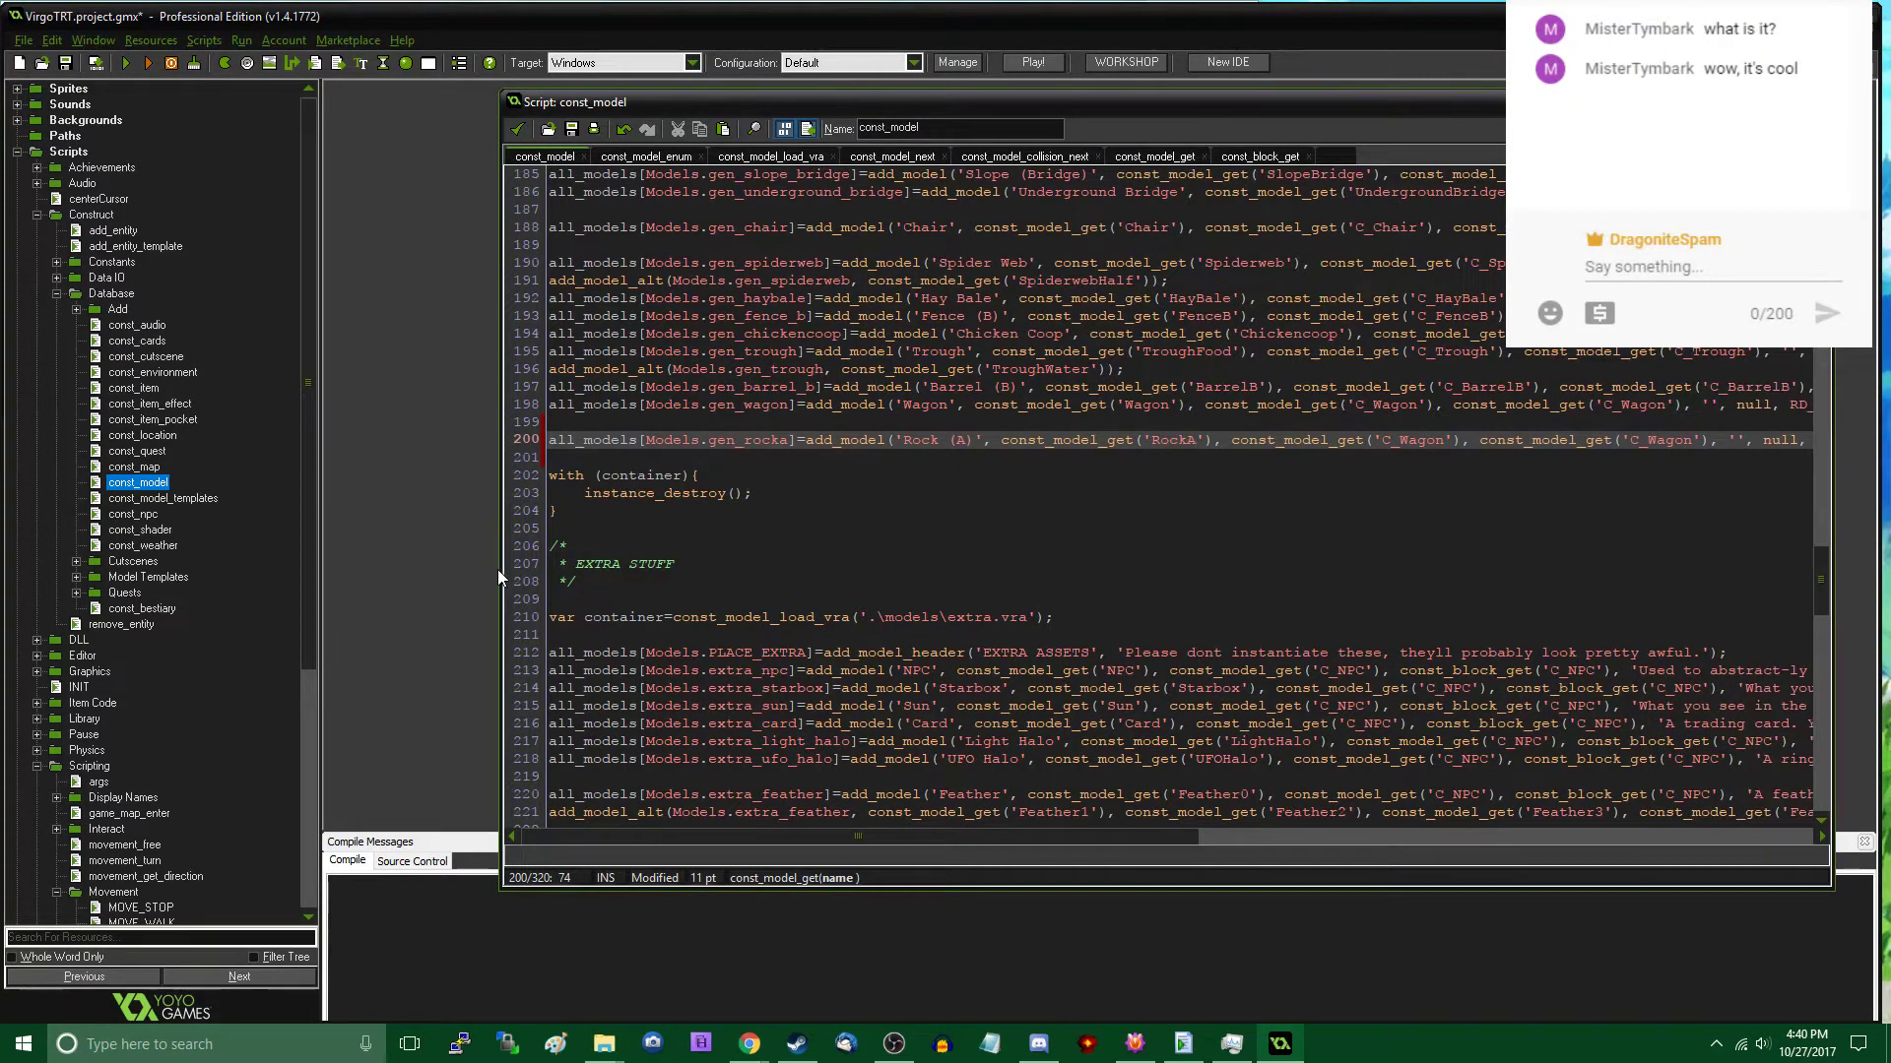
{"action": "left_click_drag", "start_coordinate": [499, 569], "coordinate": [44, 571]}
{"action": "double_click", "coordinate": [929, 439]}
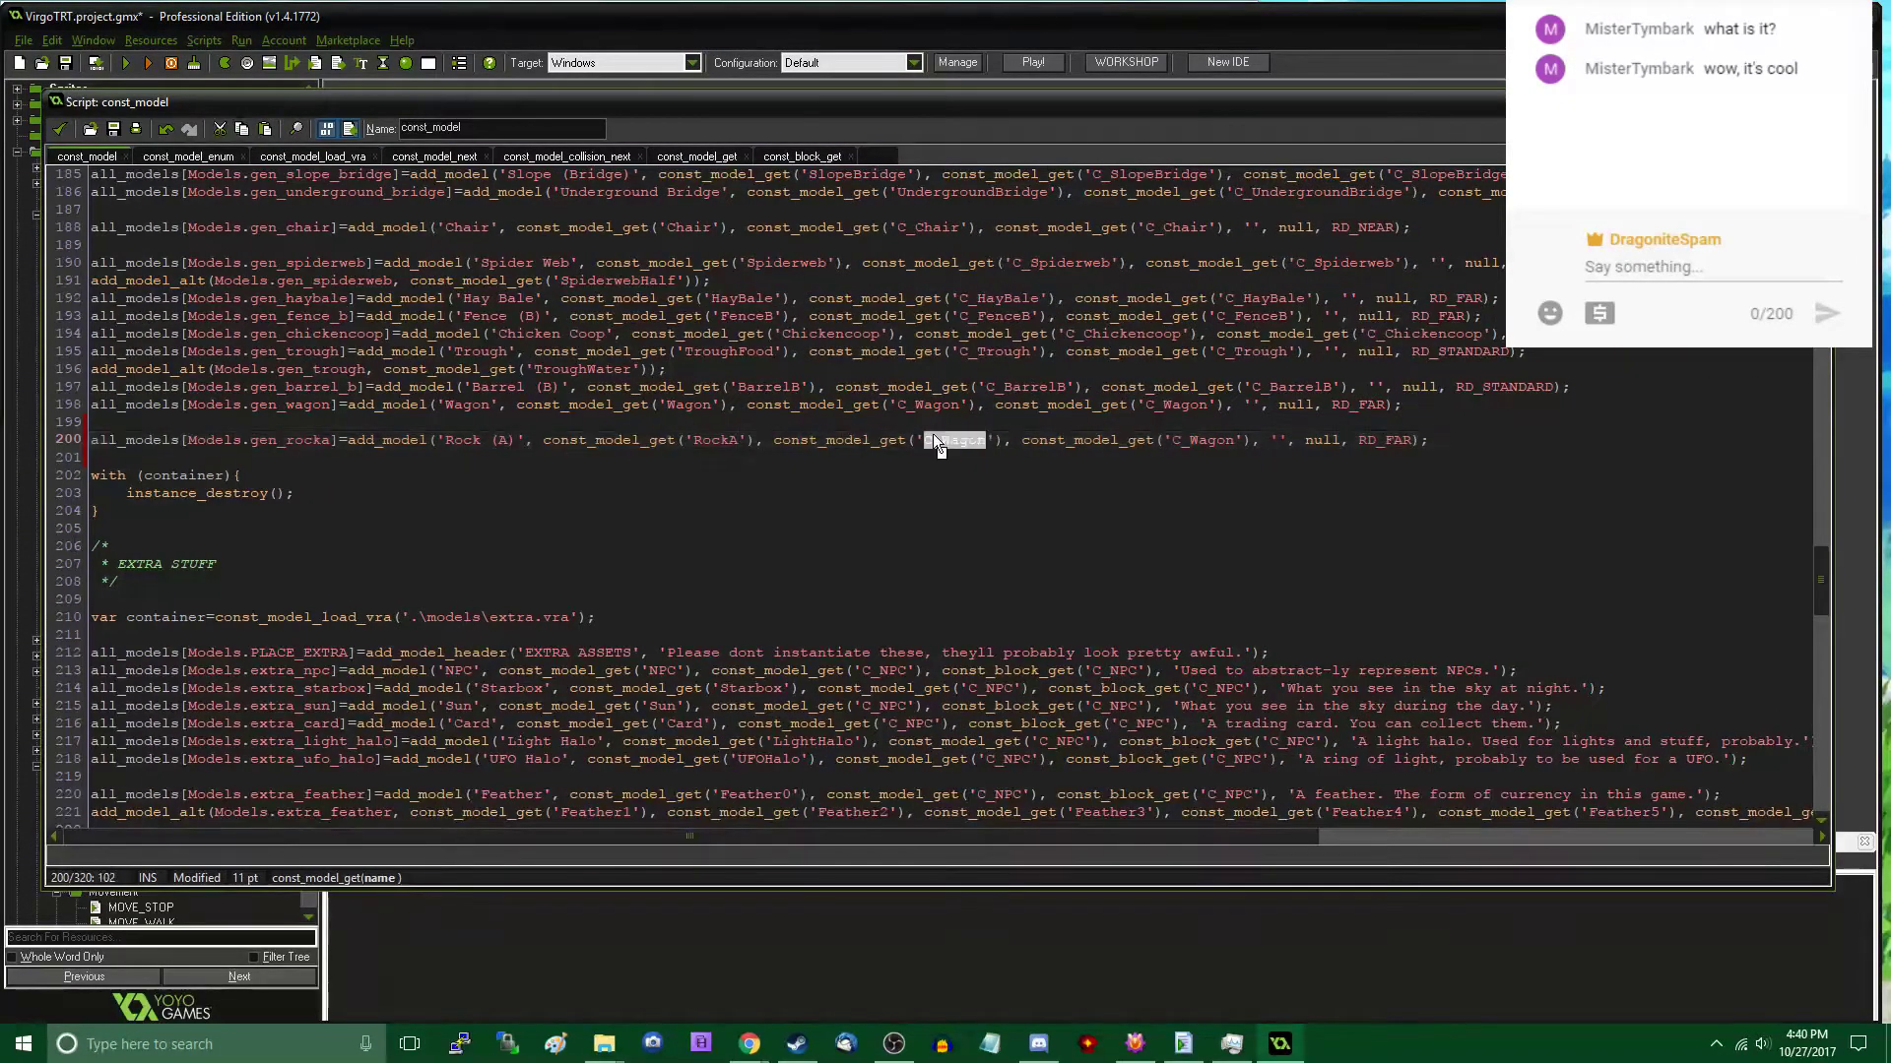
{"action": "type", "text": "C_RockA"}
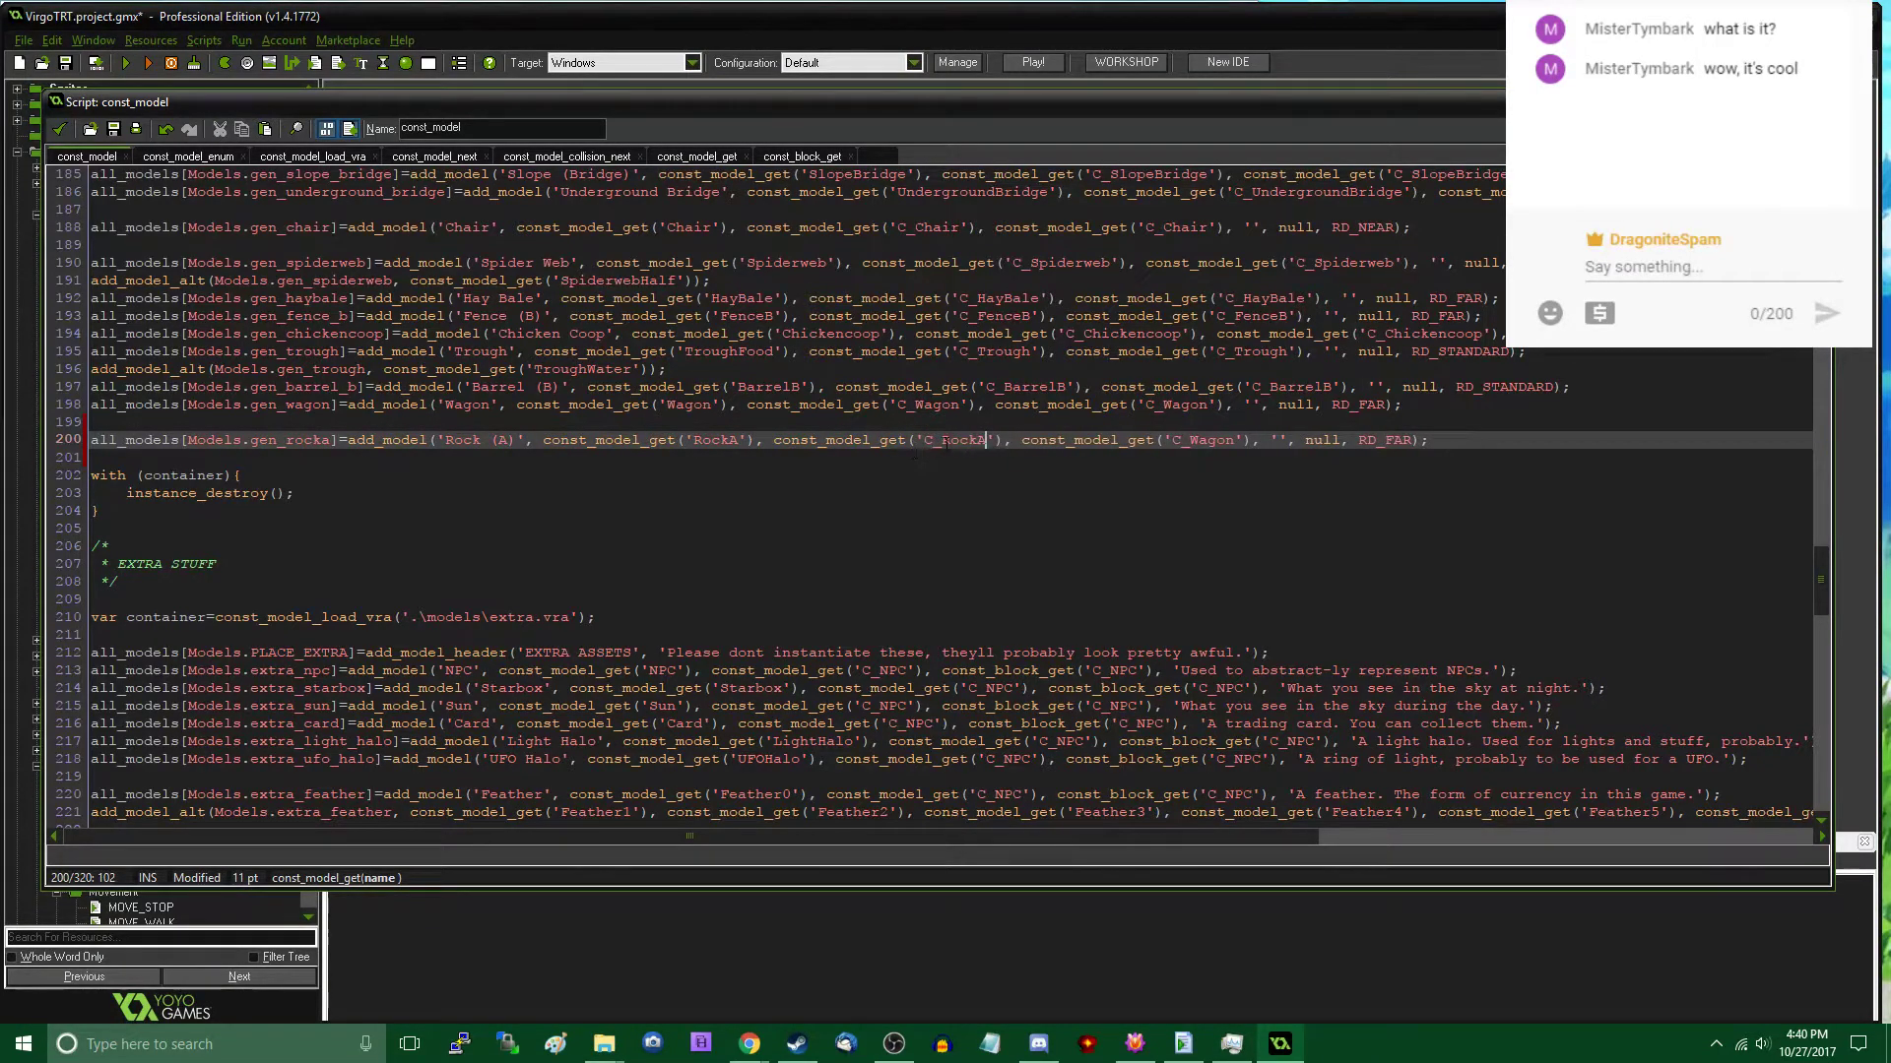
{"action": "double_click", "coordinate": [1209, 439]}
{"action": "type", "text": "C_RockA"}
{"action": "left_click", "coordinate": [58, 128]}
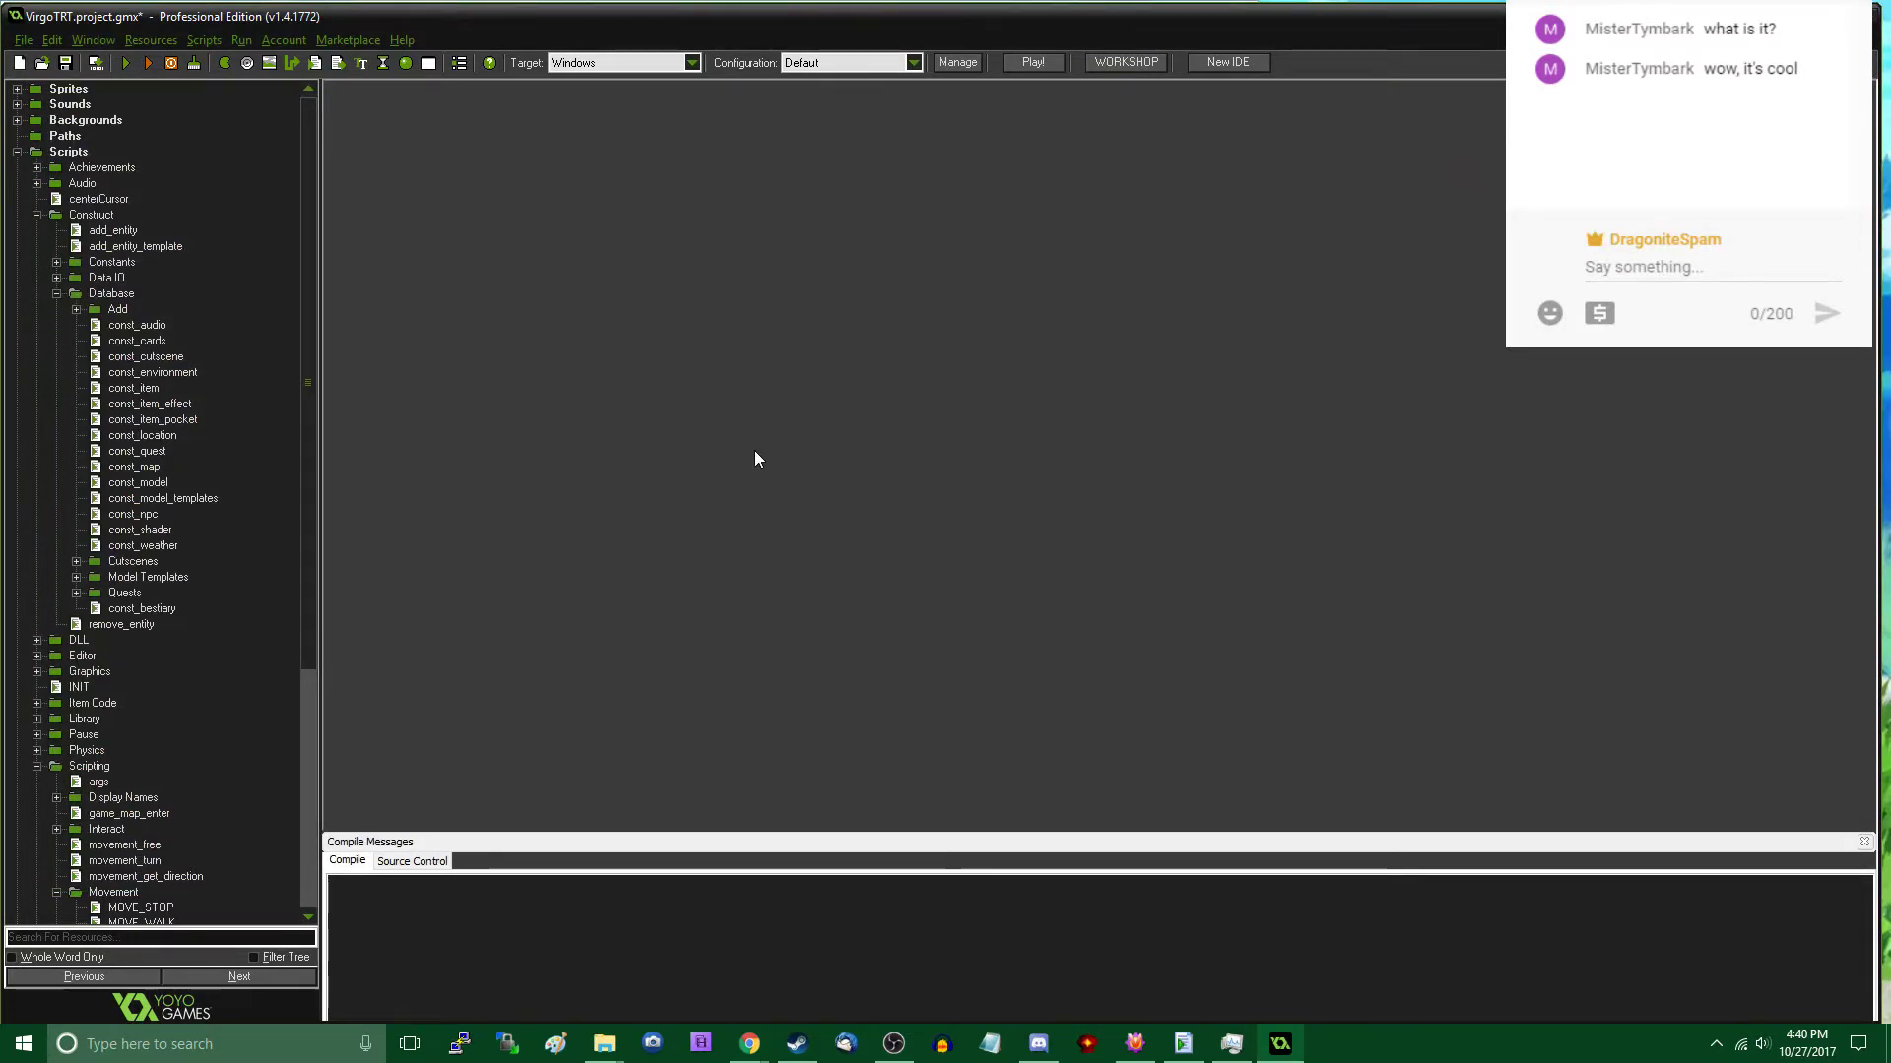
- Run the game project and allow Model Creator.exe to make changes so that it starts
{"action": "key", "text": "F5"}
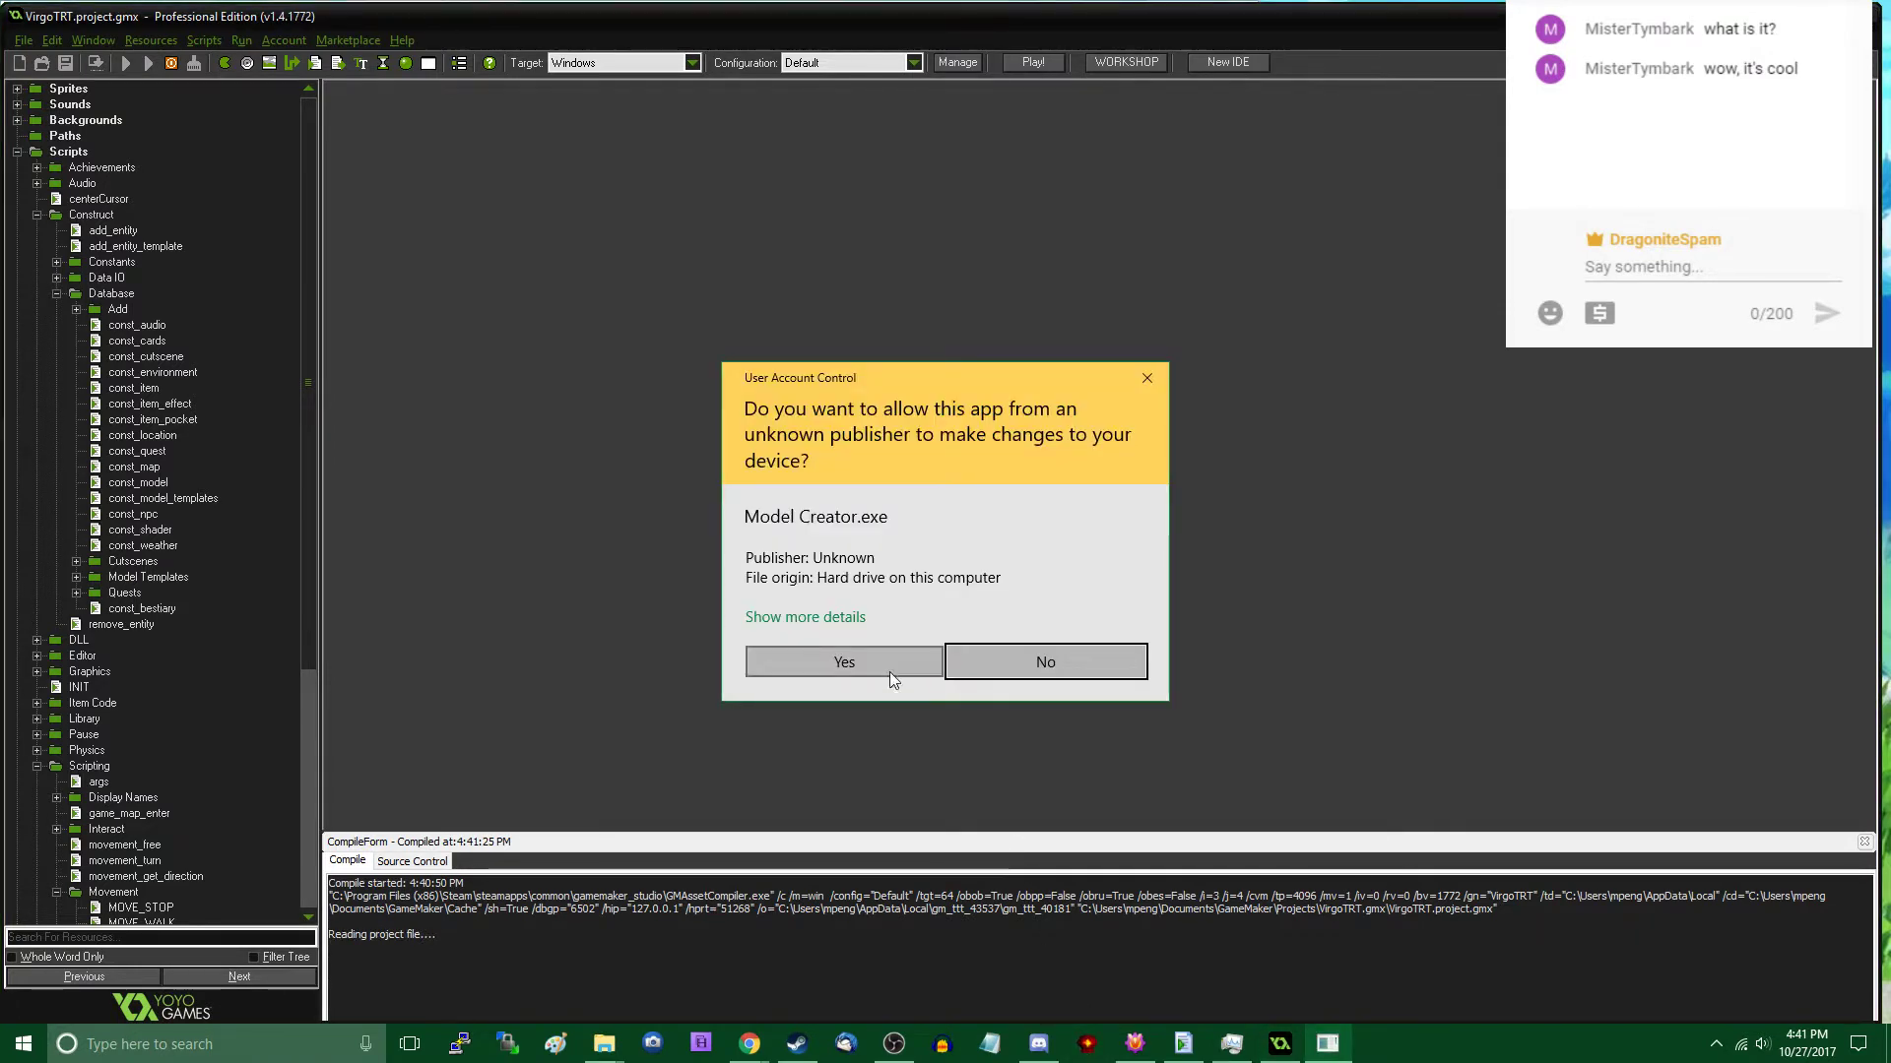
{"action": "left_click", "coordinate": [889, 669]}
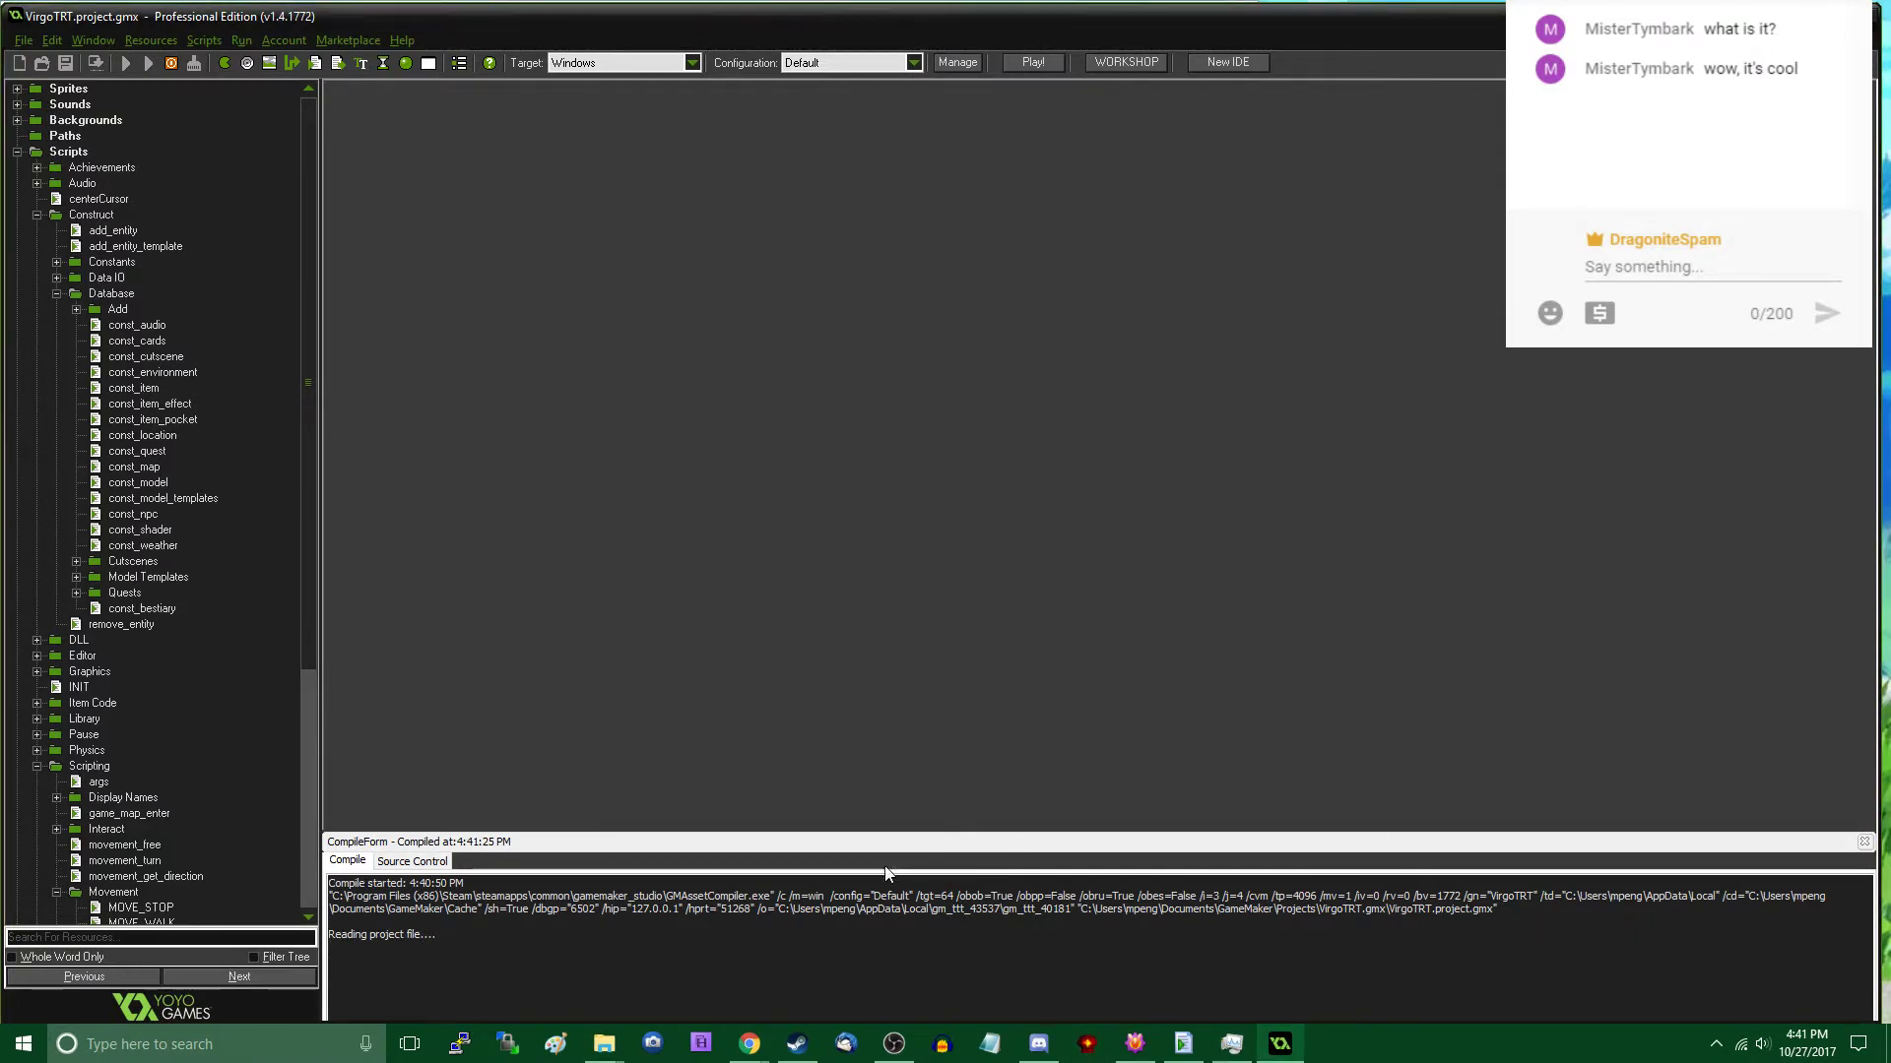
- Quit Discord running in the background
{"action": "right_click", "coordinate": [1040, 1044]}
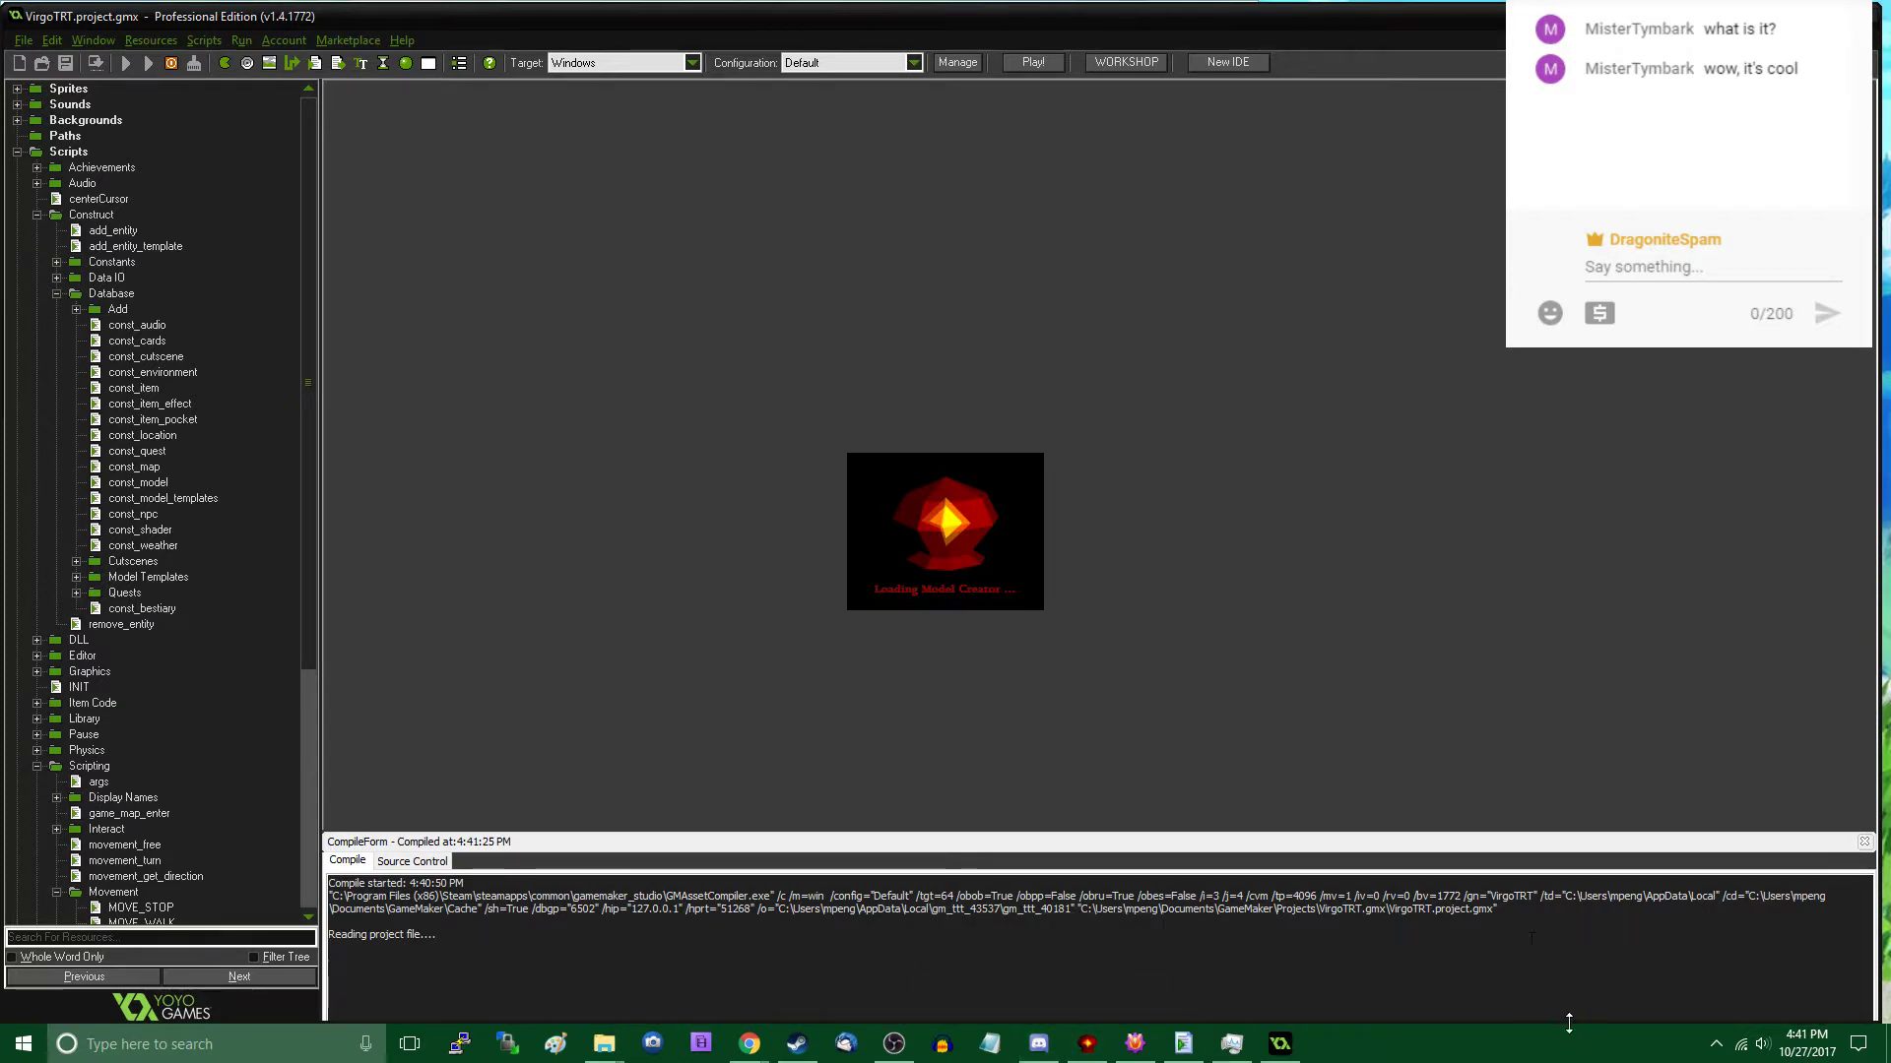
{"action": "left_click", "coordinate": [1710, 1052]}
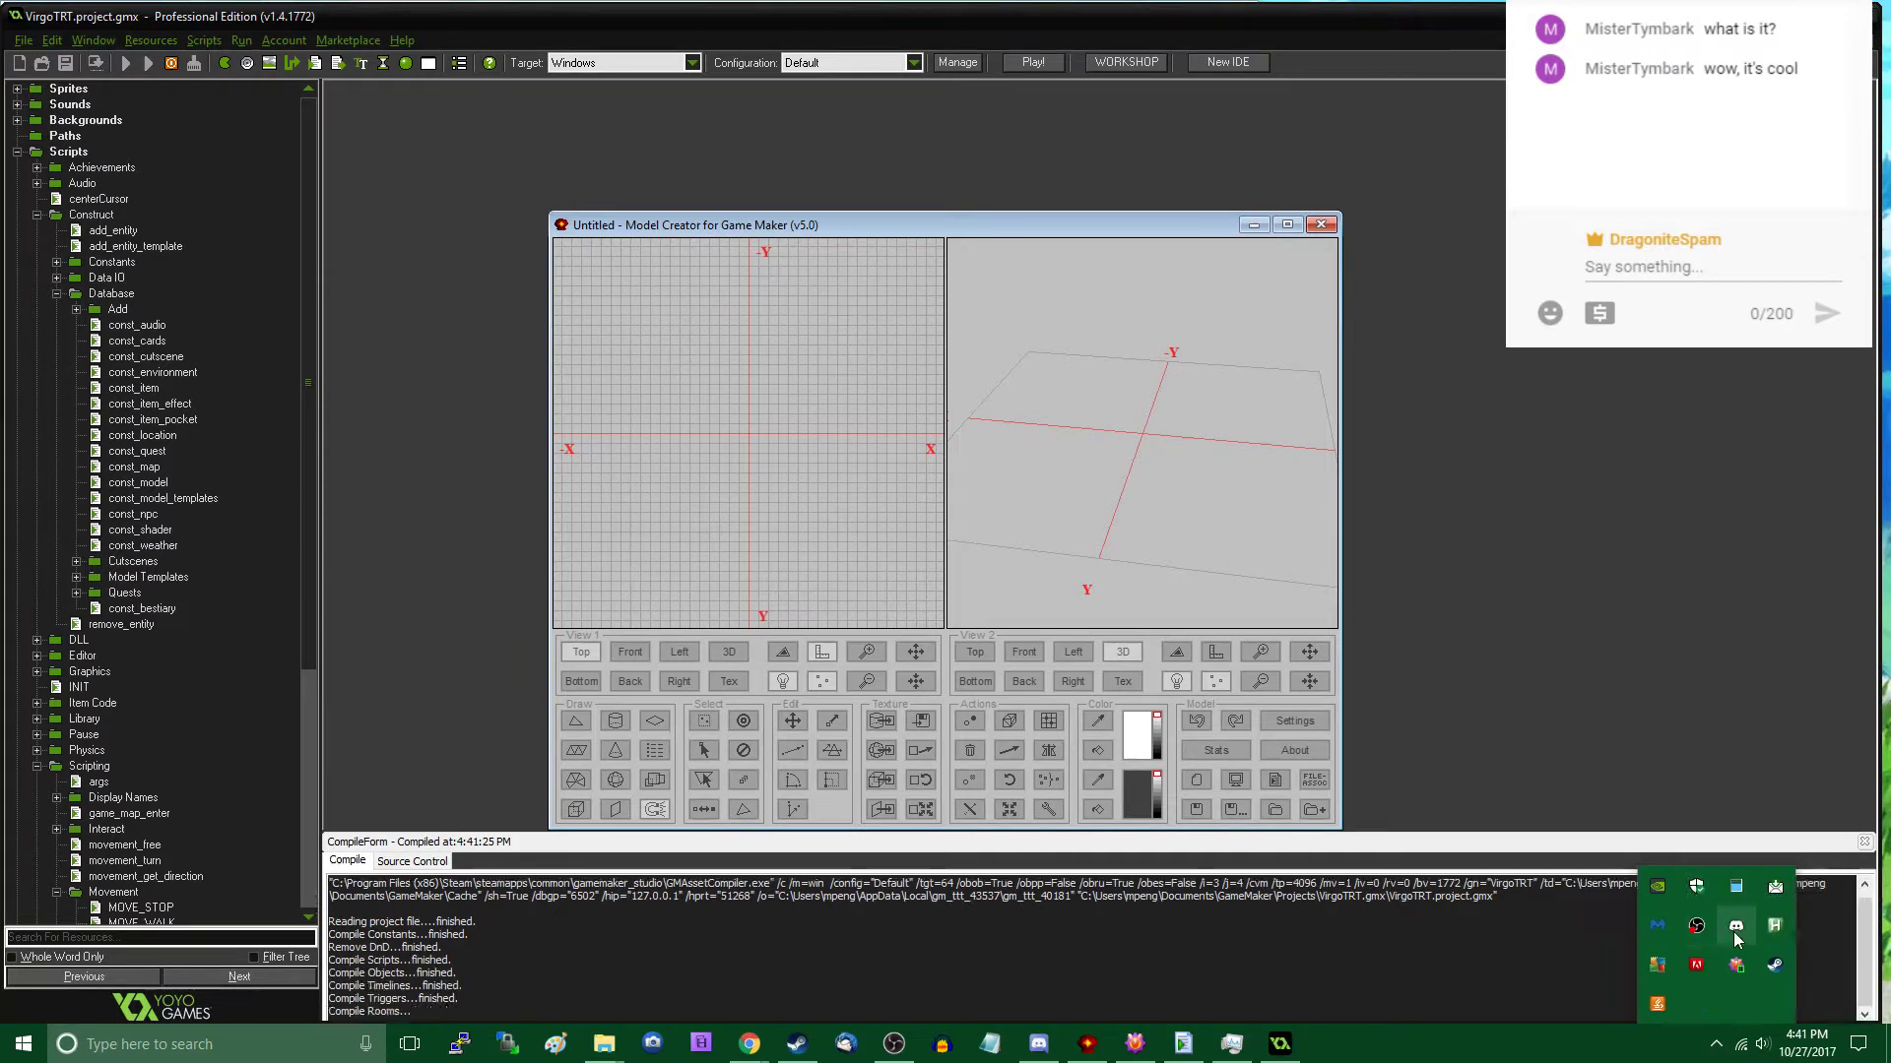
{"action": "right_click", "coordinate": [1736, 928]}
{"action": "left_click", "coordinate": [1731, 1002]}
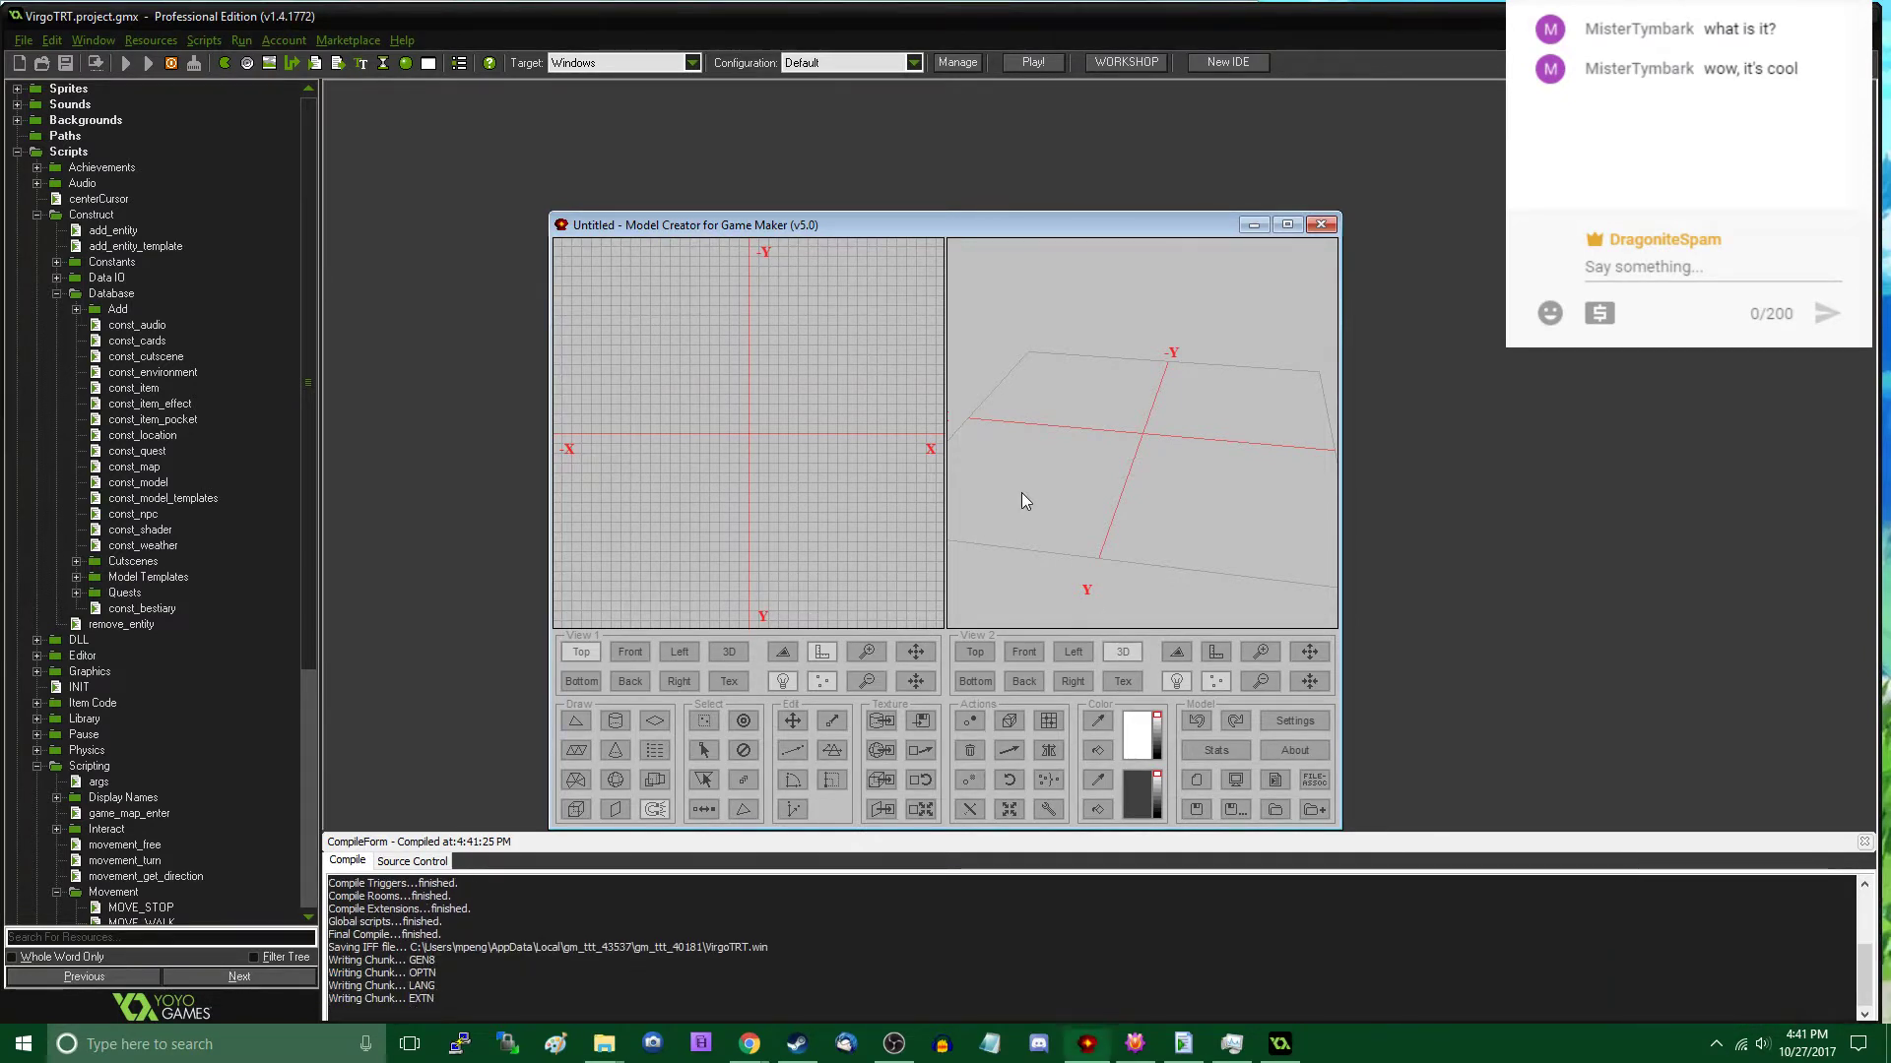
- In Model Creator's top view, create a block spanning -6 to 8 in X and Y and 0 to 12 in Z
{"action": "left_click", "coordinate": [1253, 226]}
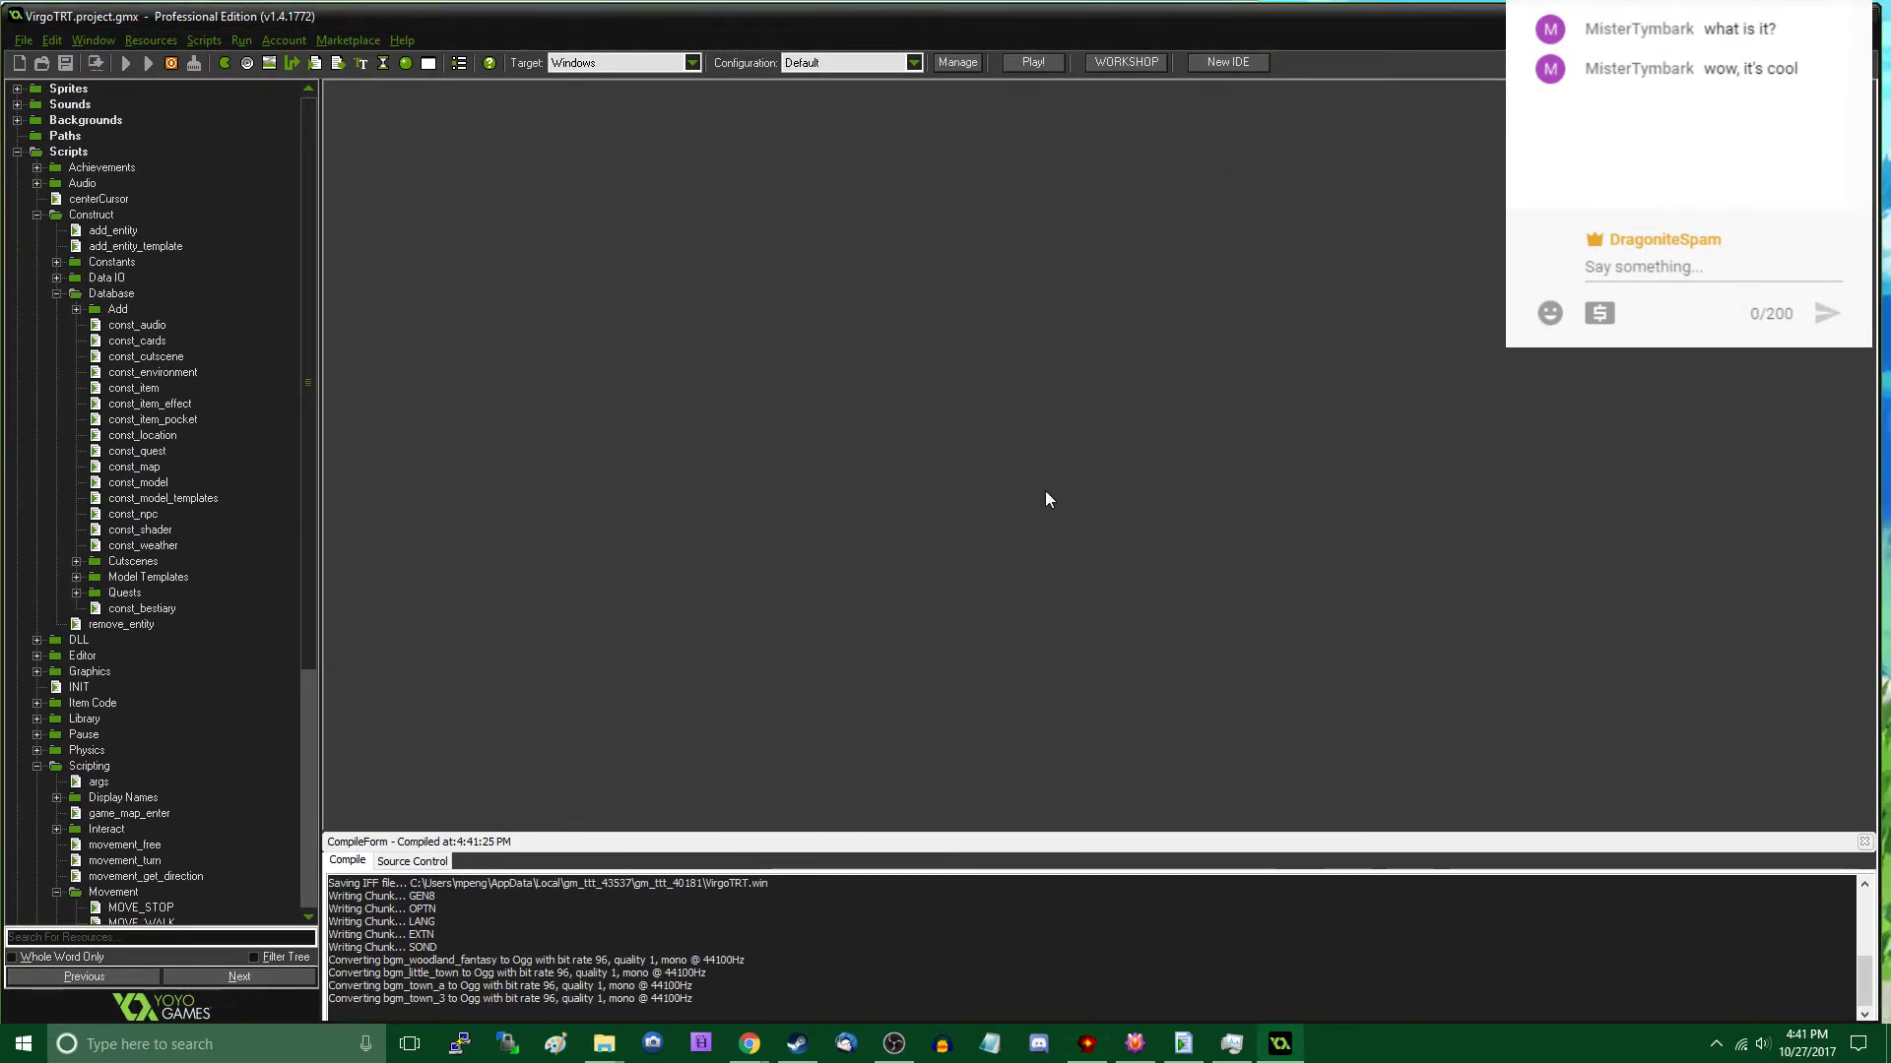
{"action": "left_click", "coordinate": [1087, 1043]}
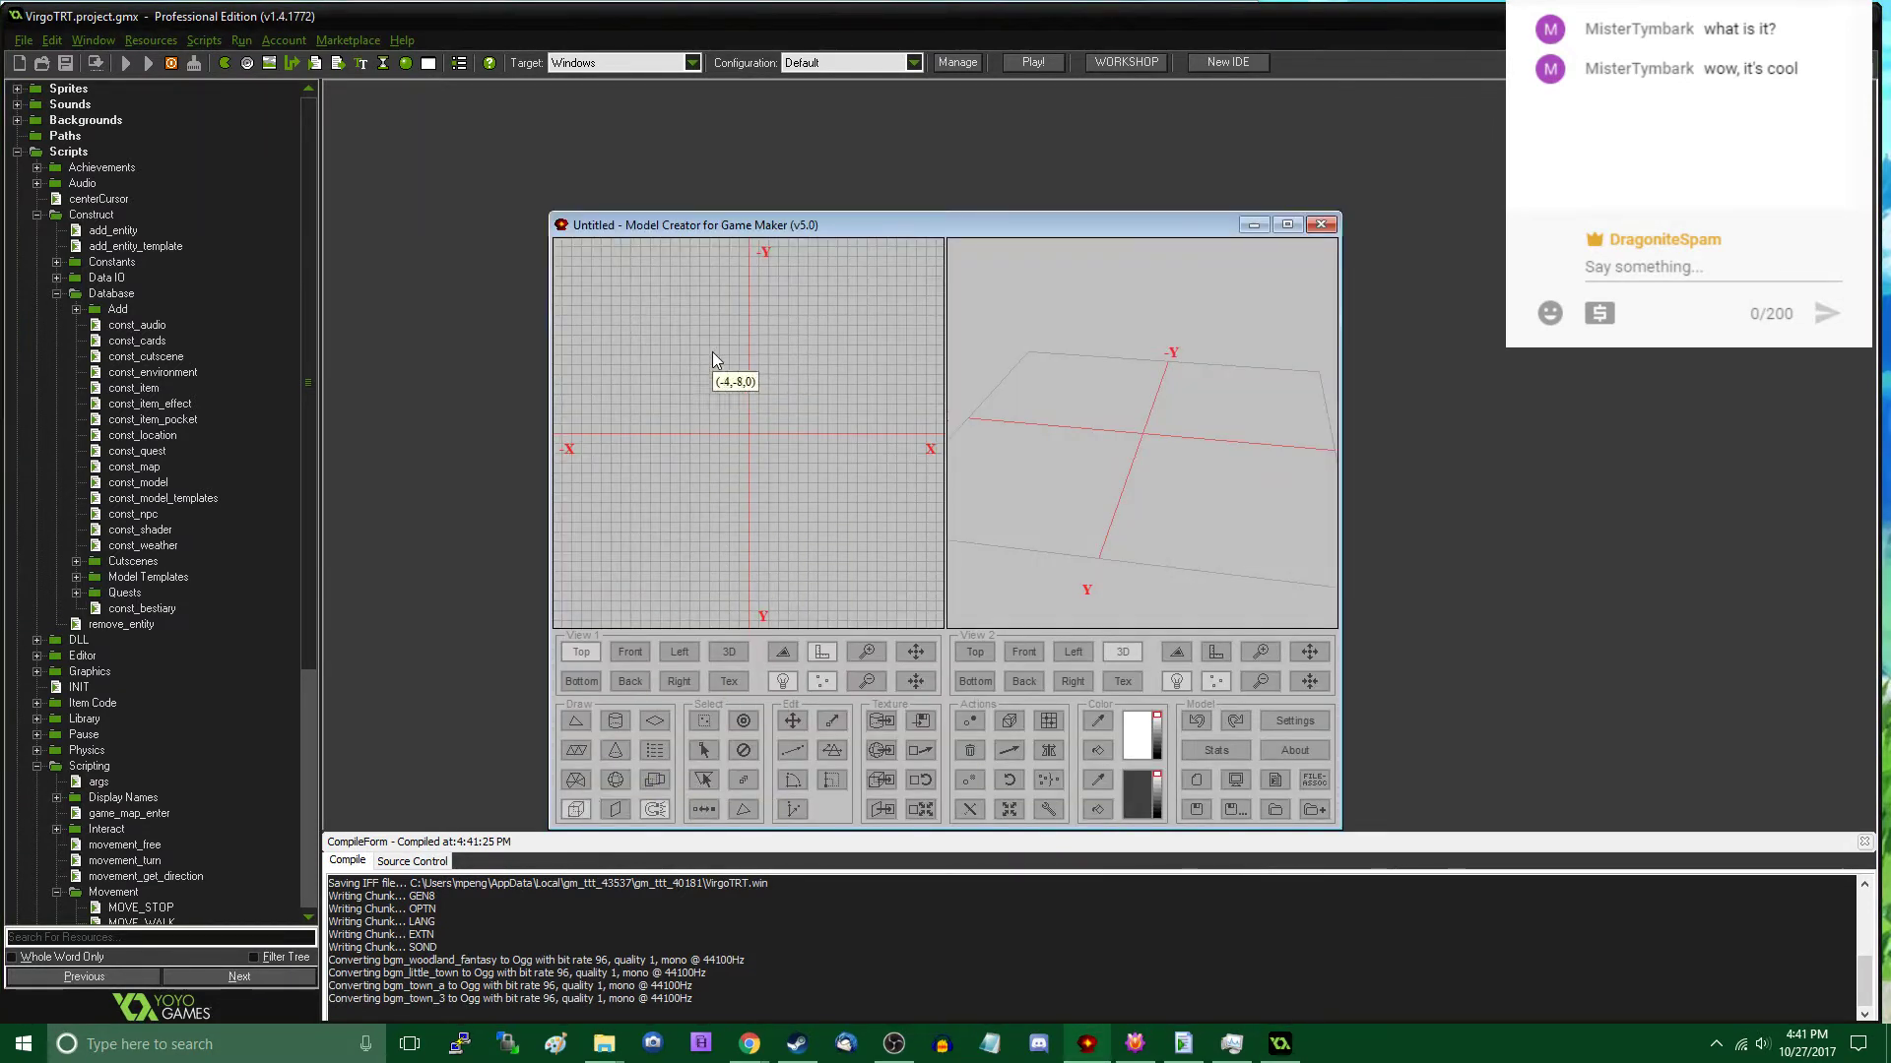
{"action": "left_click_drag", "start_coordinate": [689, 375], "coordinate": [827, 512]}
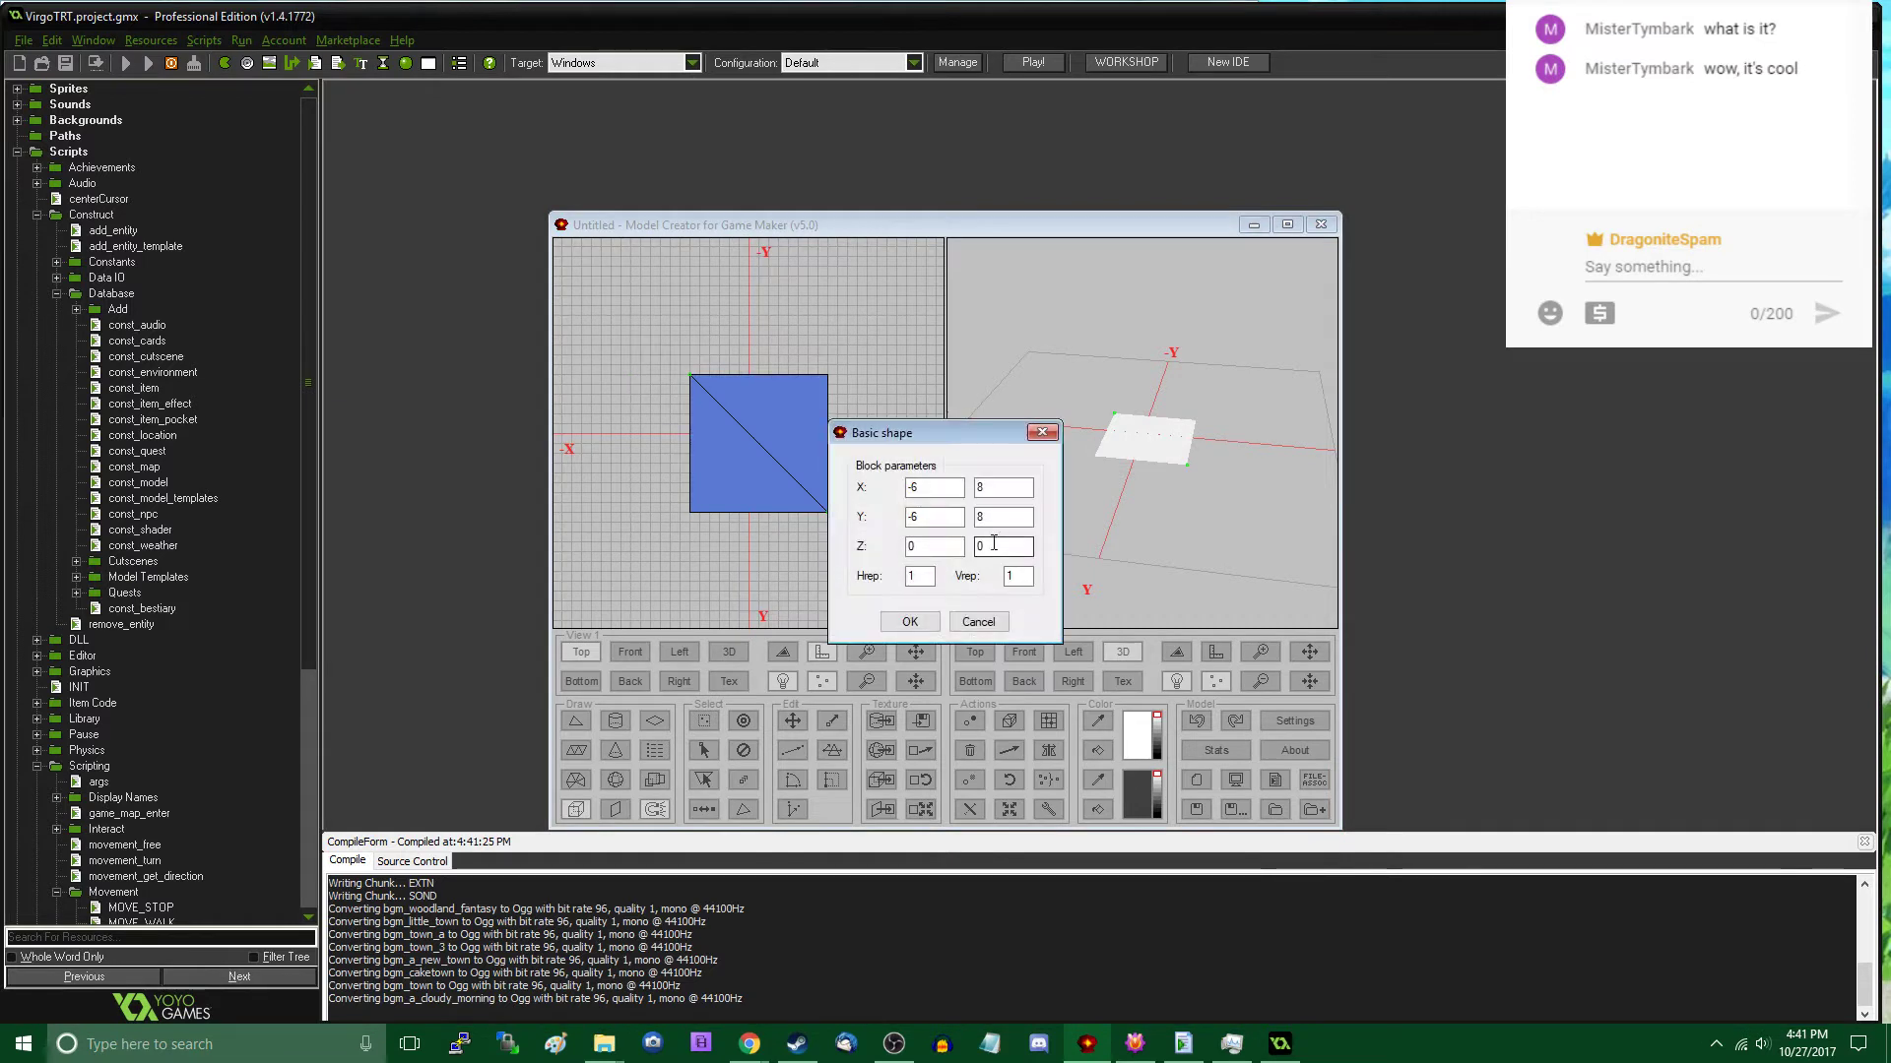
{"action": "double_click", "coordinate": [993, 545]}
{"action": "type", "text": "12"}
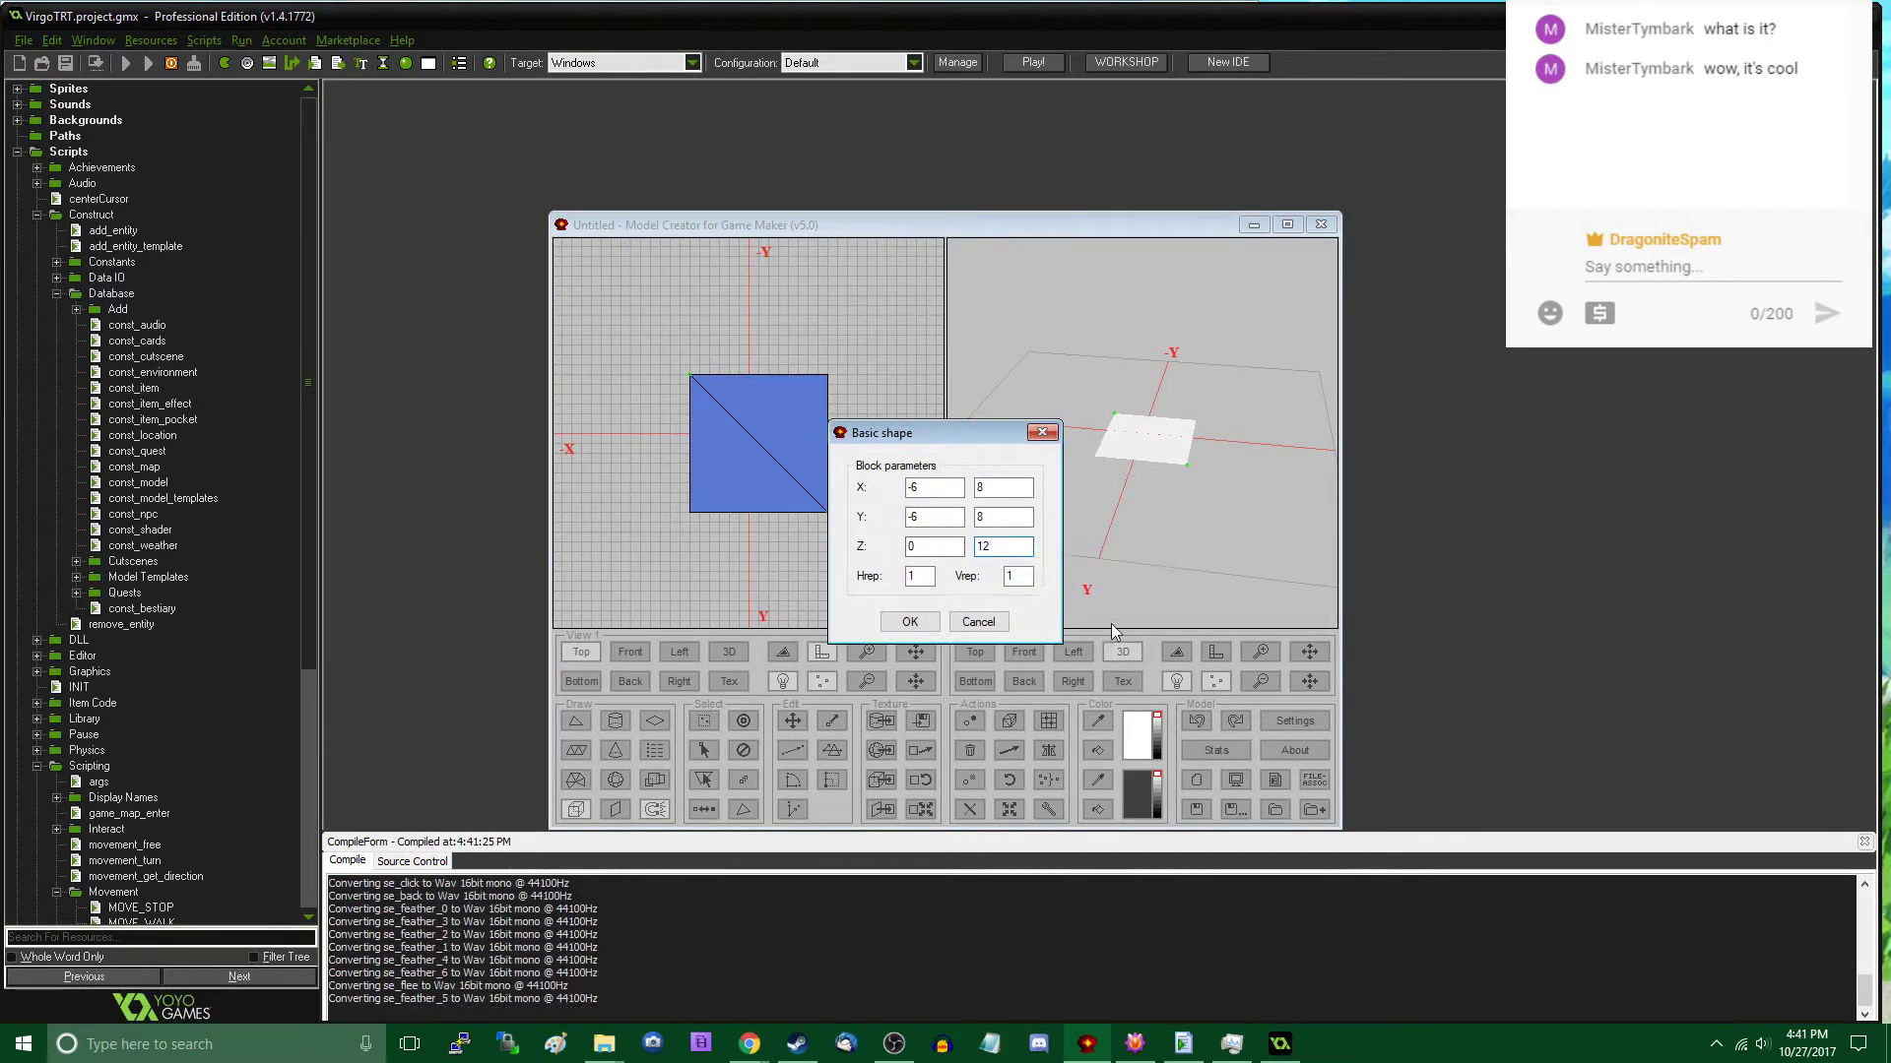
{"action": "left_click", "coordinate": [910, 621]}
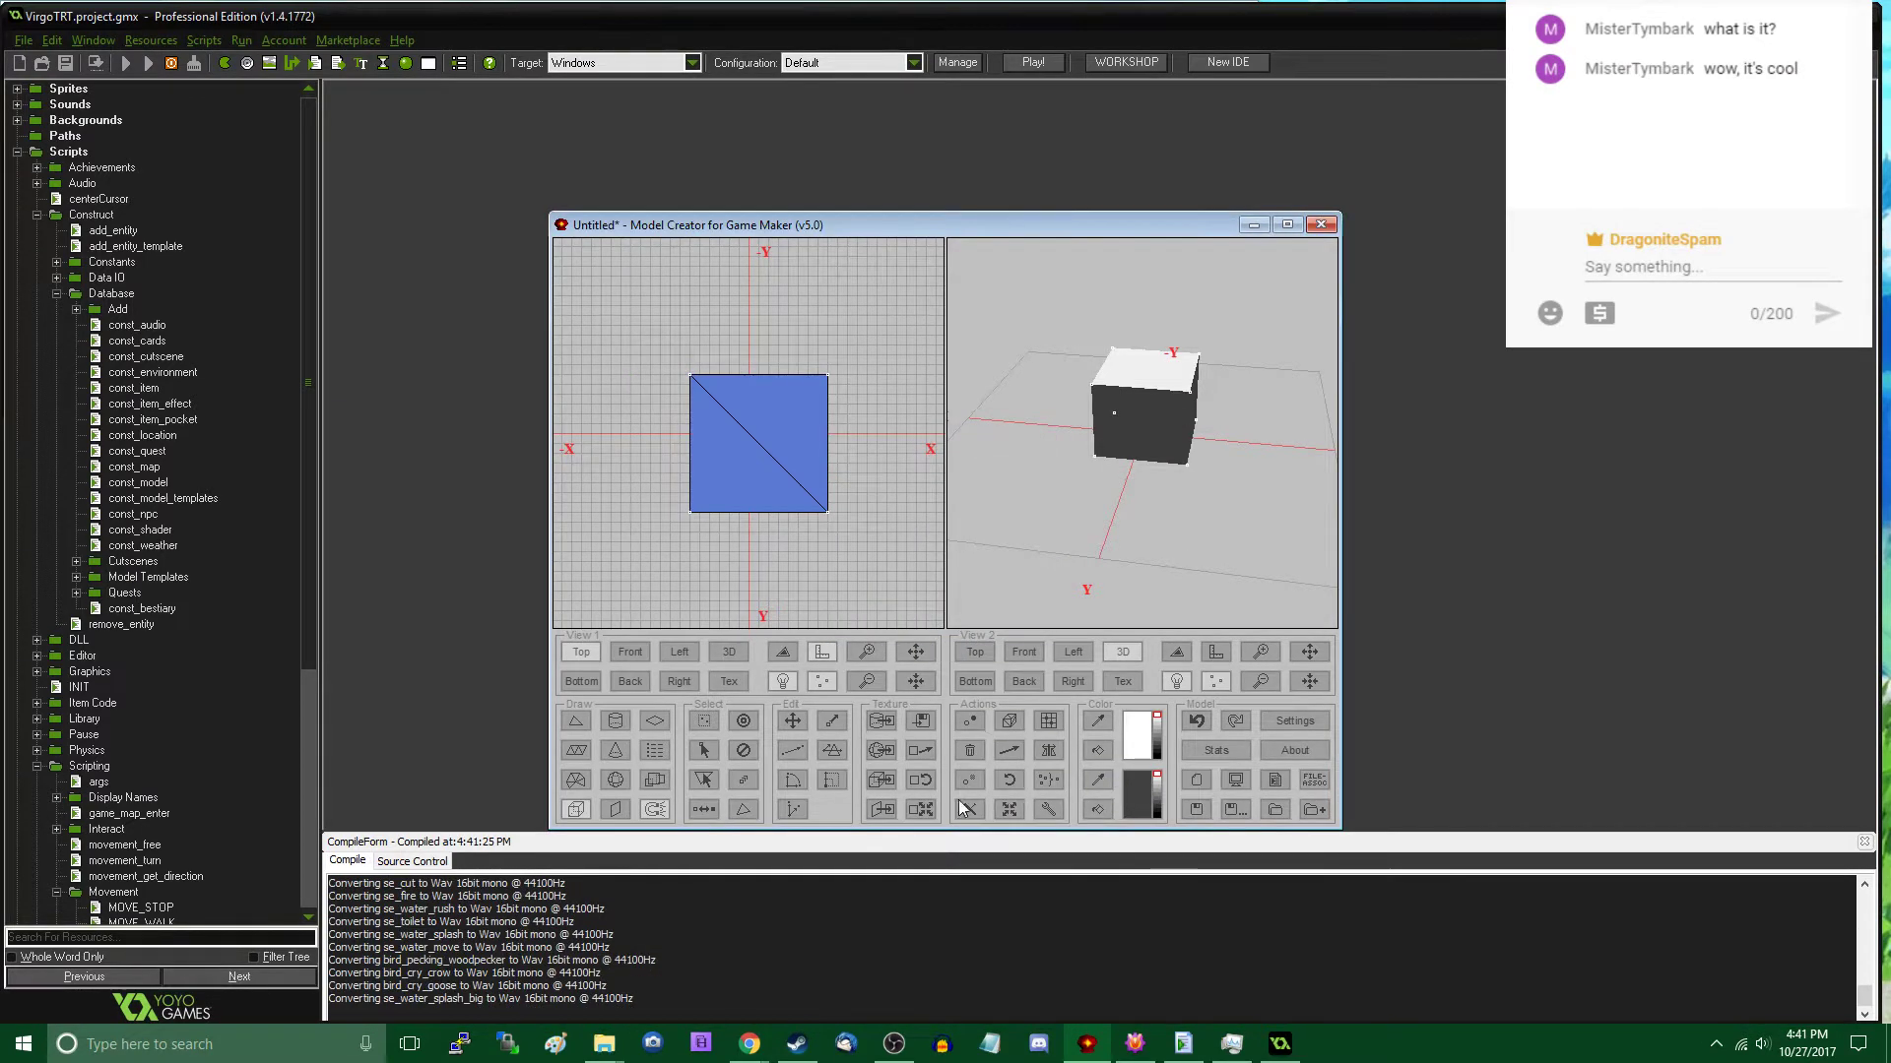
- Scale the block's texture coordinates with an X factor of 0 and subdivide its faces into a four-by-four grid
{"action": "left_click", "coordinate": [922, 807]}
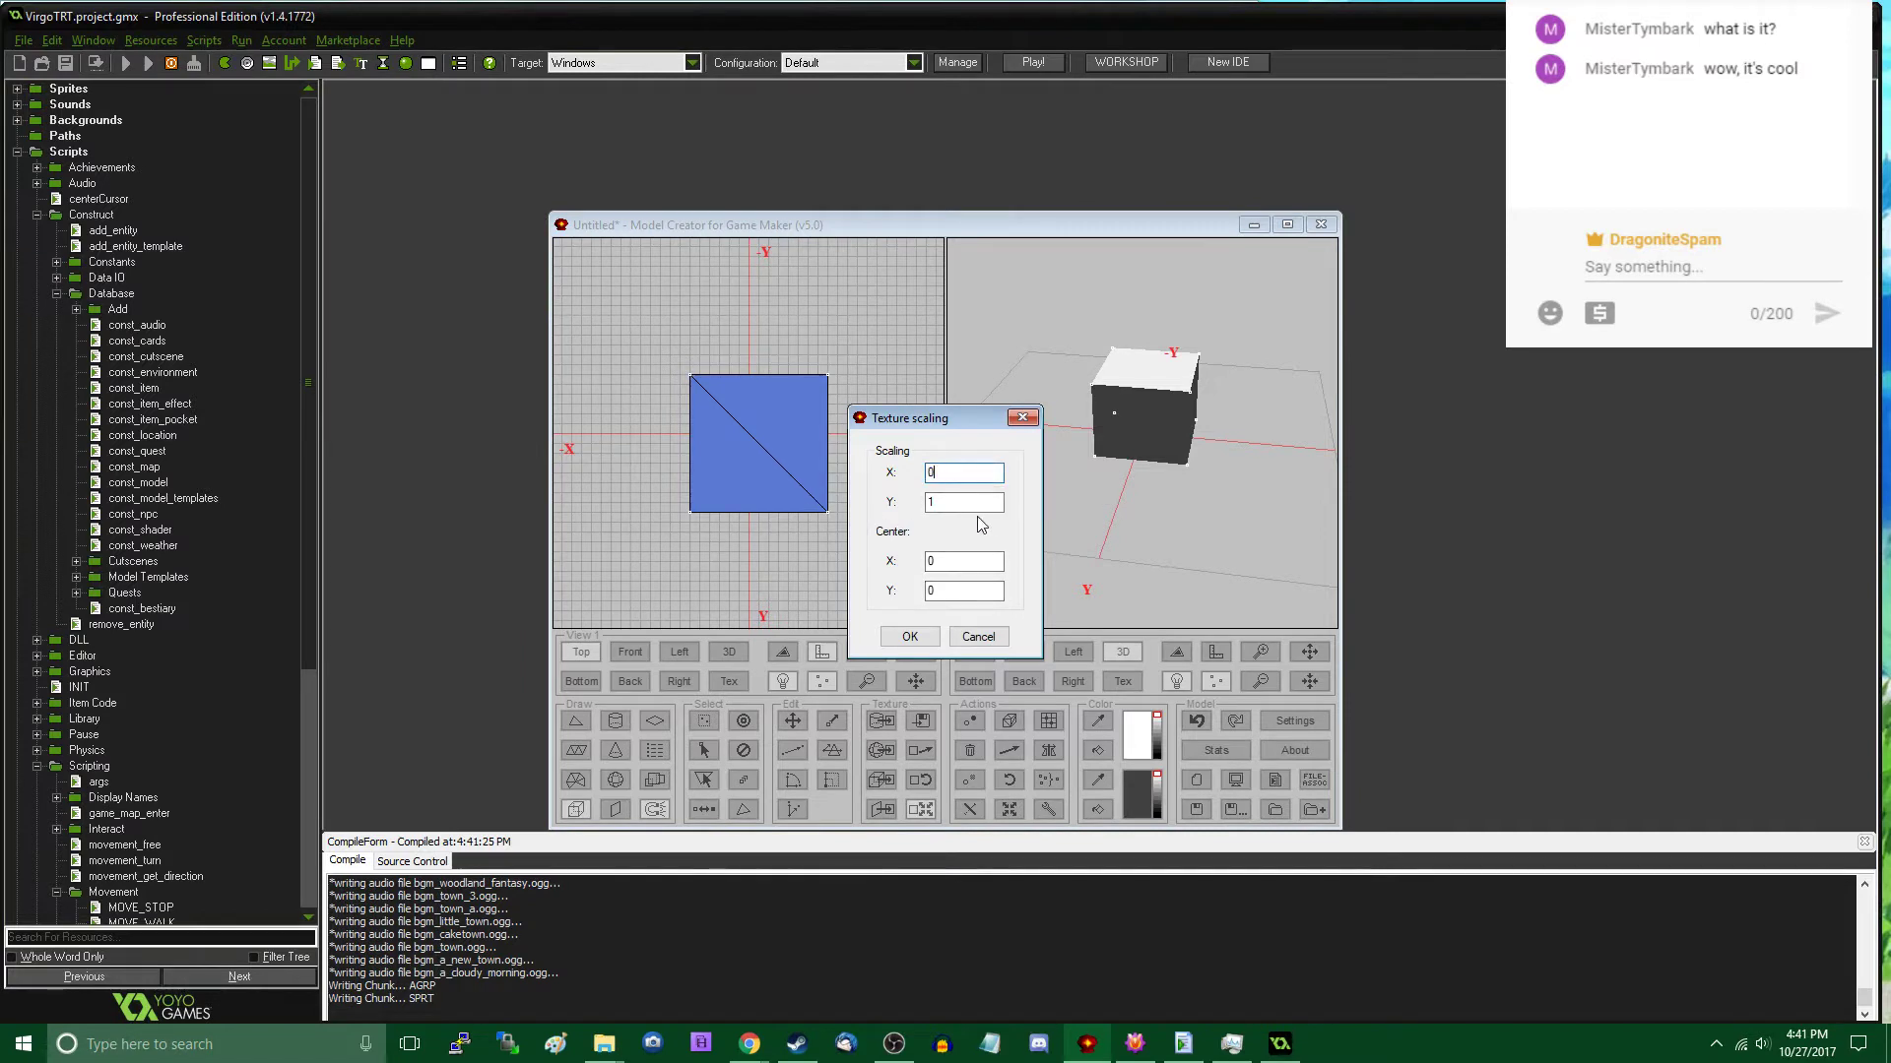
{"action": "left_click", "coordinate": [909, 636]}
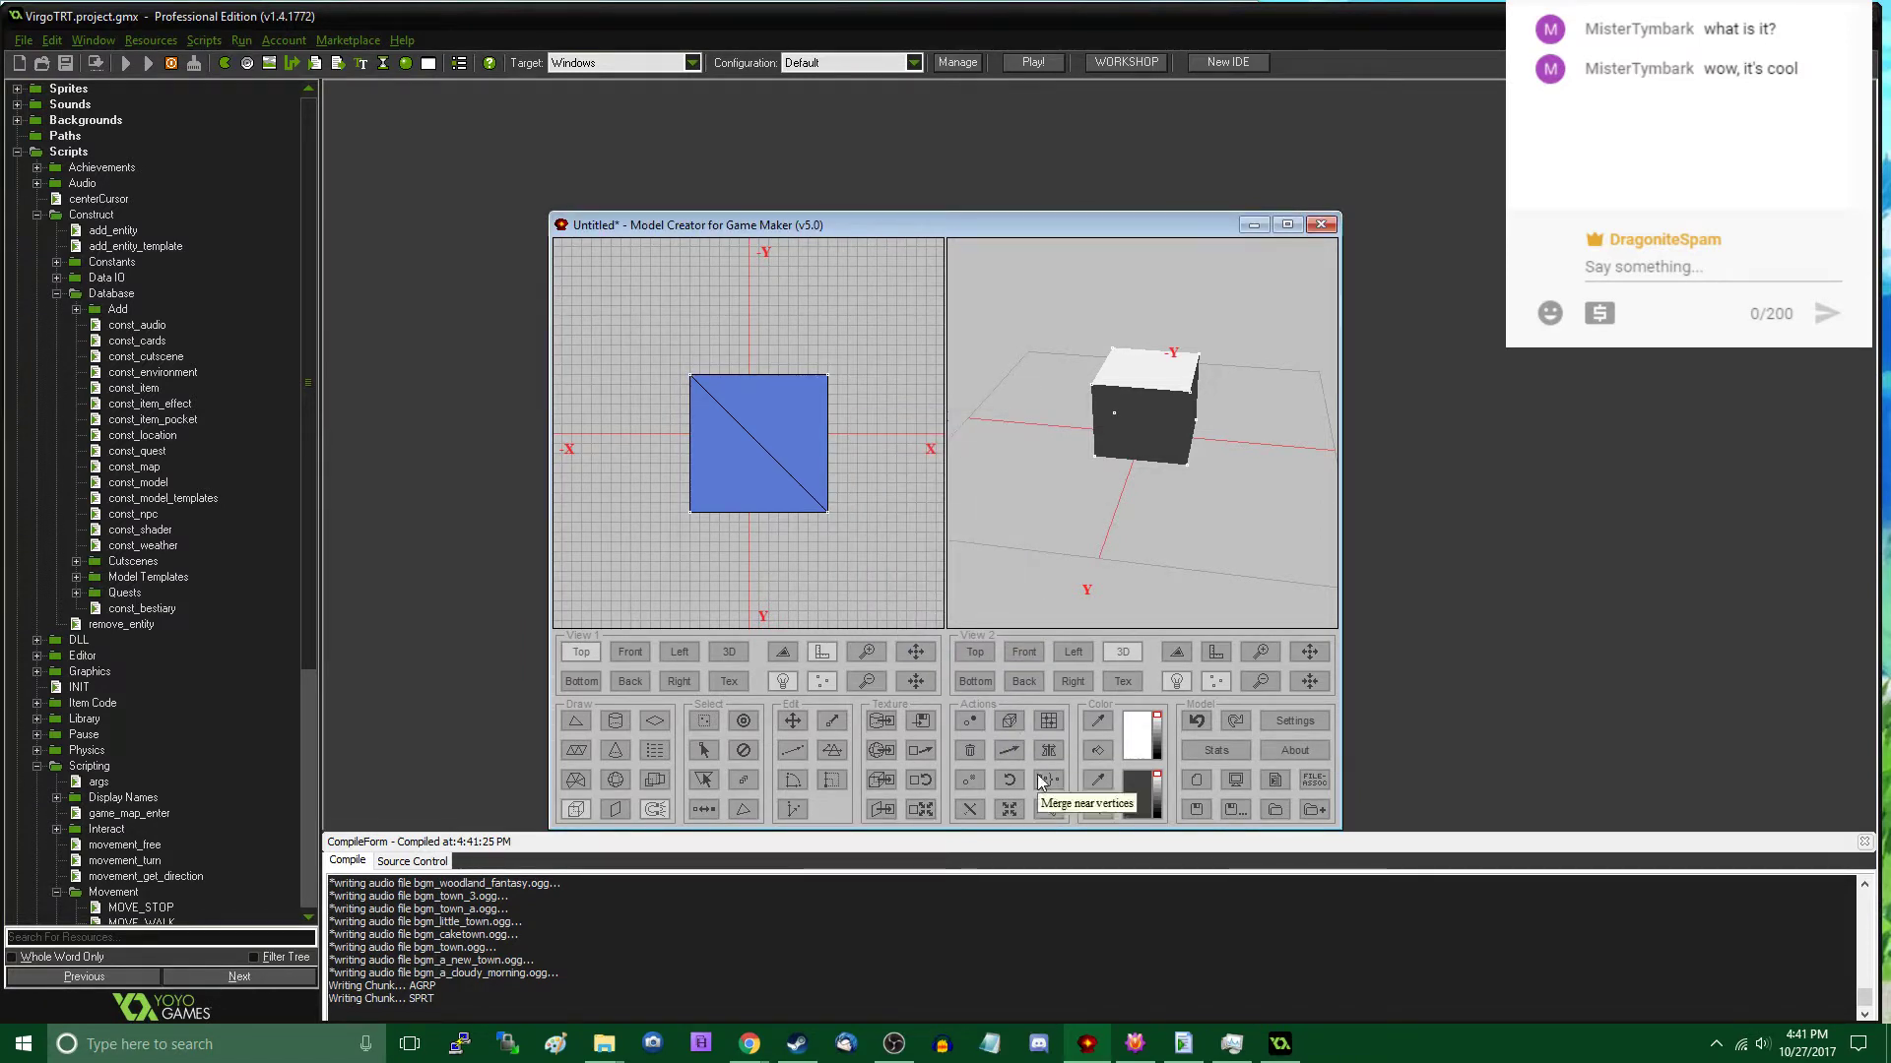
{"action": "left_click", "coordinate": [1050, 812]}
{"action": "left_click", "coordinate": [864, 448]}
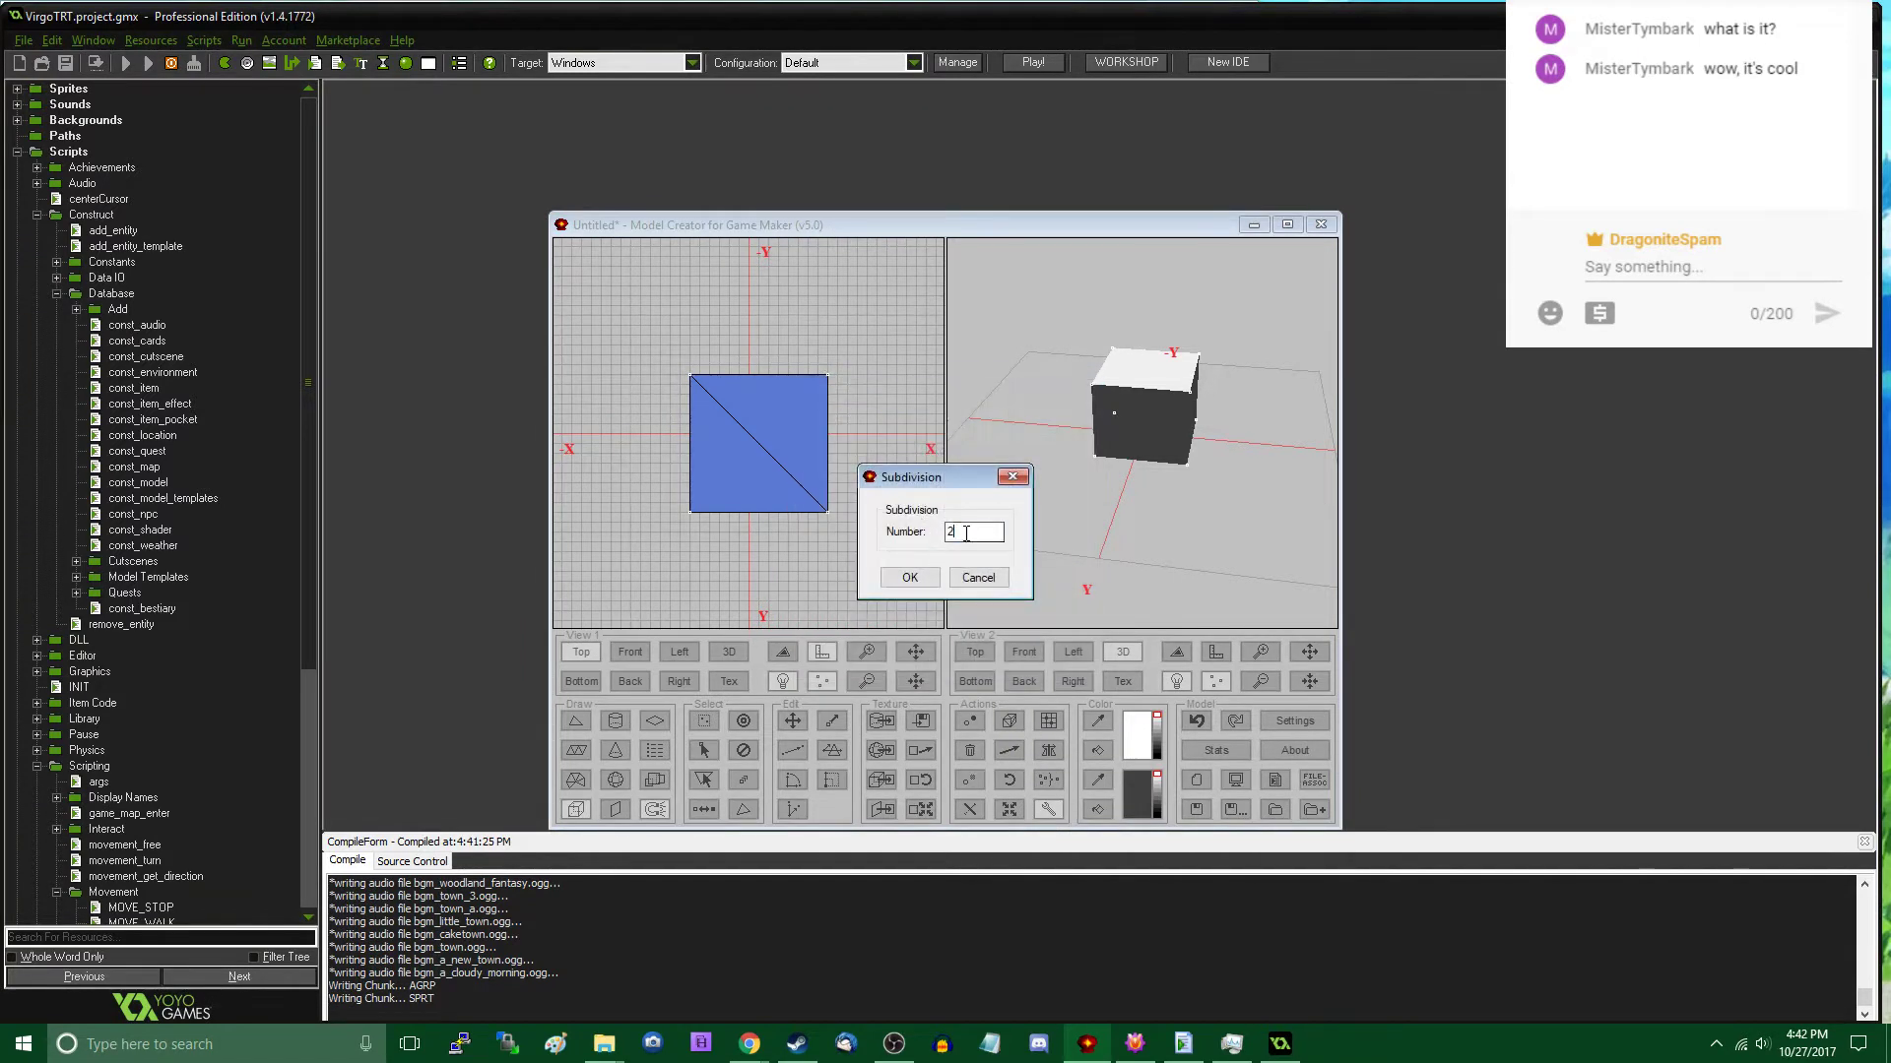
{"action": "type", "text": "5"}
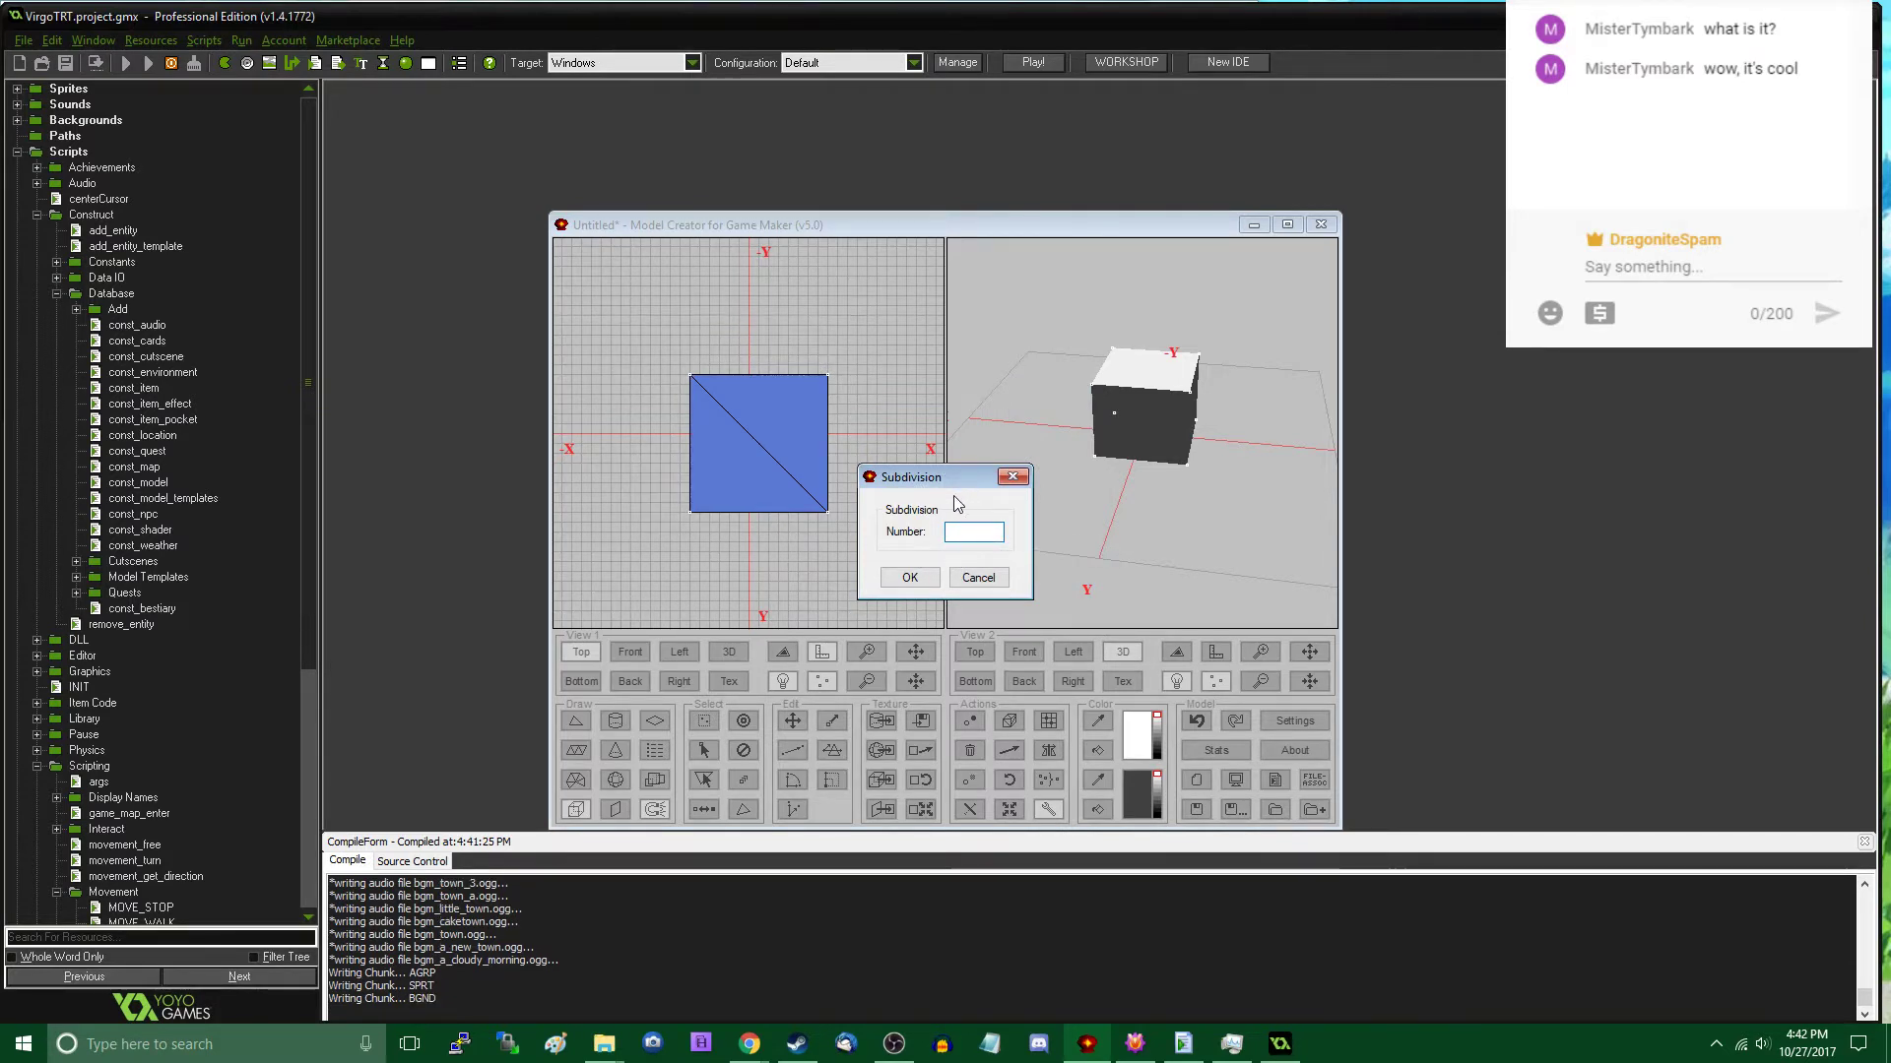
{"action": "left_click", "coordinate": [910, 577]}
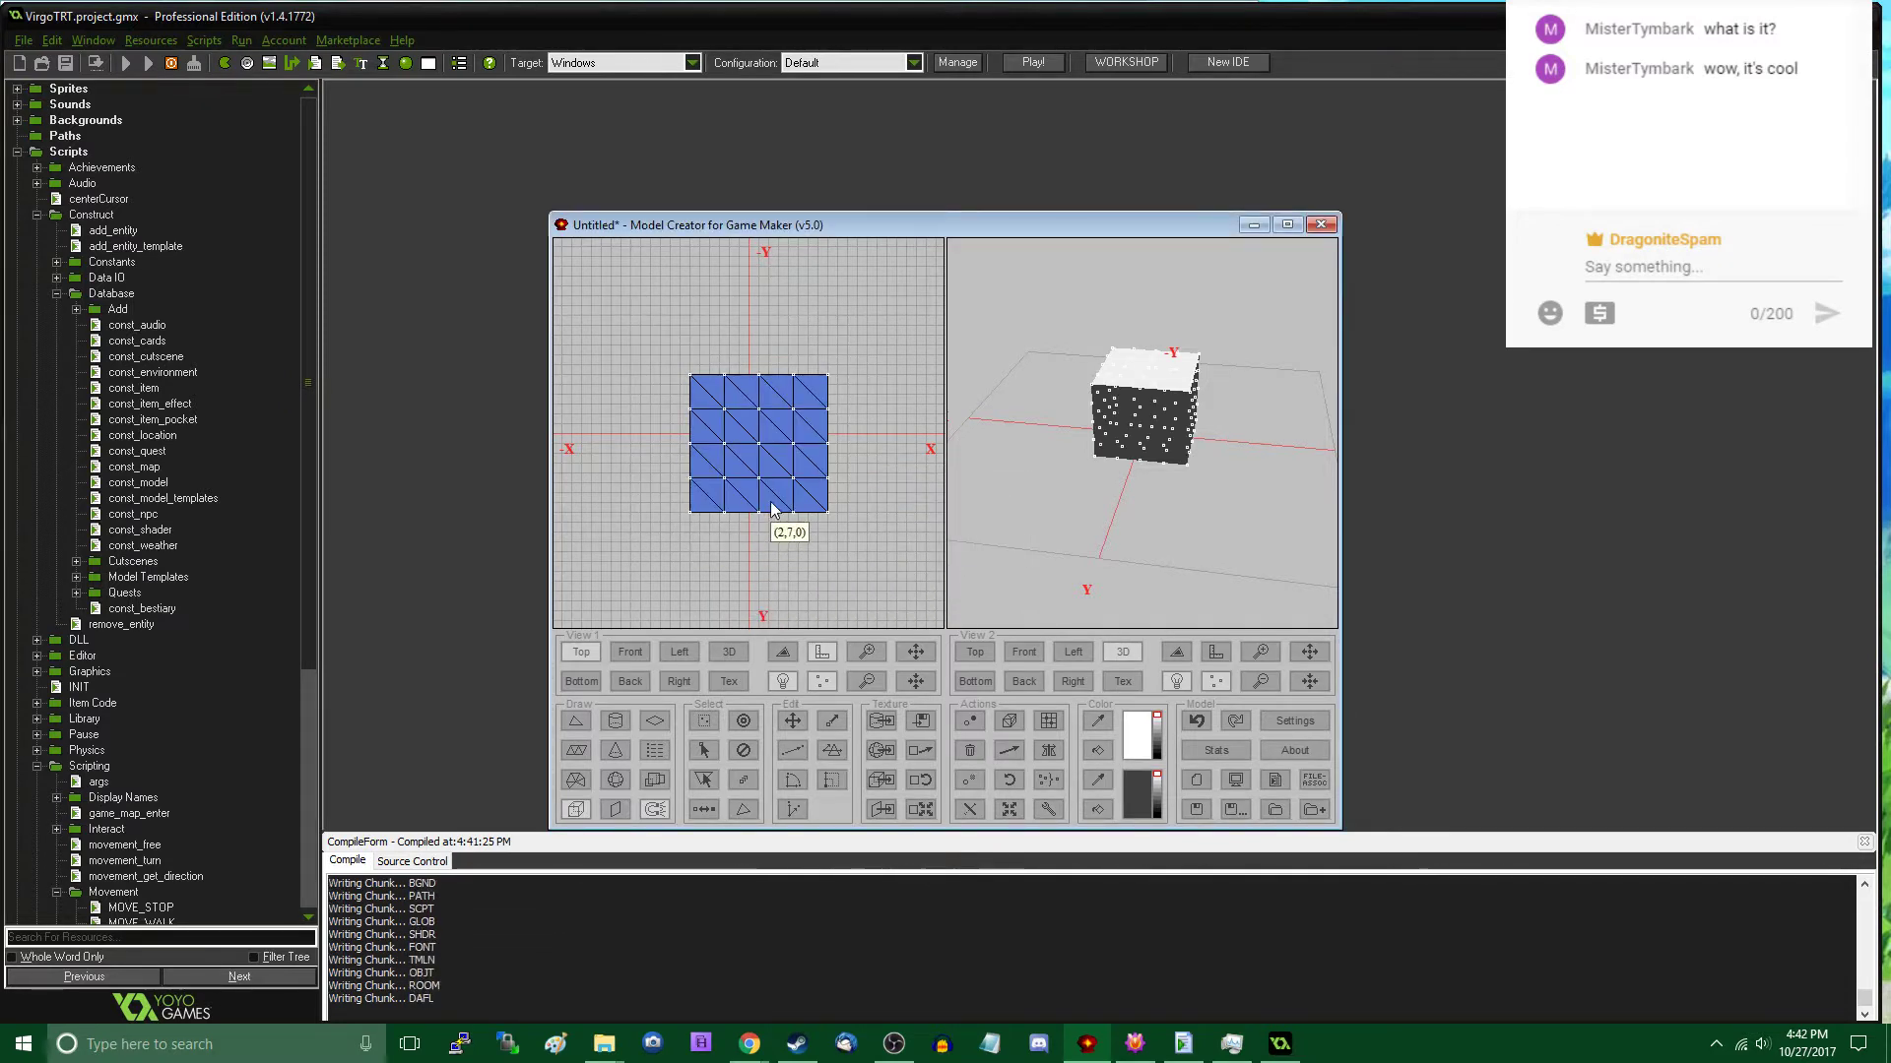
- In the top view, select groups of the block's vertices and move them to give the rock an irregular outline
{"action": "key", "text": "s"}
{"action": "left_click_drag", "start_coordinate": [777, 437], "coordinate": [867, 553]}
{"action": "left_click_drag", "start_coordinate": [766, 334], "coordinate": [882, 414]}
{"action": "key", "text": "m"}
{"action": "key", "text": "s"}
{"action": "key", "text": "m"}
{"action": "left_click_drag", "start_coordinate": [718, 361], "coordinate": [749, 549]}
{"action": "key", "text": "s"}
{"action": "key", "text": "m"}
{"action": "key", "text": "s"}
{"action": "key", "text": "m"}
{"action": "key", "text": "s"}
{"action": "left_click_drag", "start_coordinate": [685, 496], "coordinate": [725, 530]}
{"action": "key", "text": "m"}
{"action": "key", "text": "s"}
{"action": "key", "text": "m"}
{"action": "left_click_drag", "start_coordinate": [689, 462], "coordinate": [775, 501]}
{"action": "key", "text": "s"}
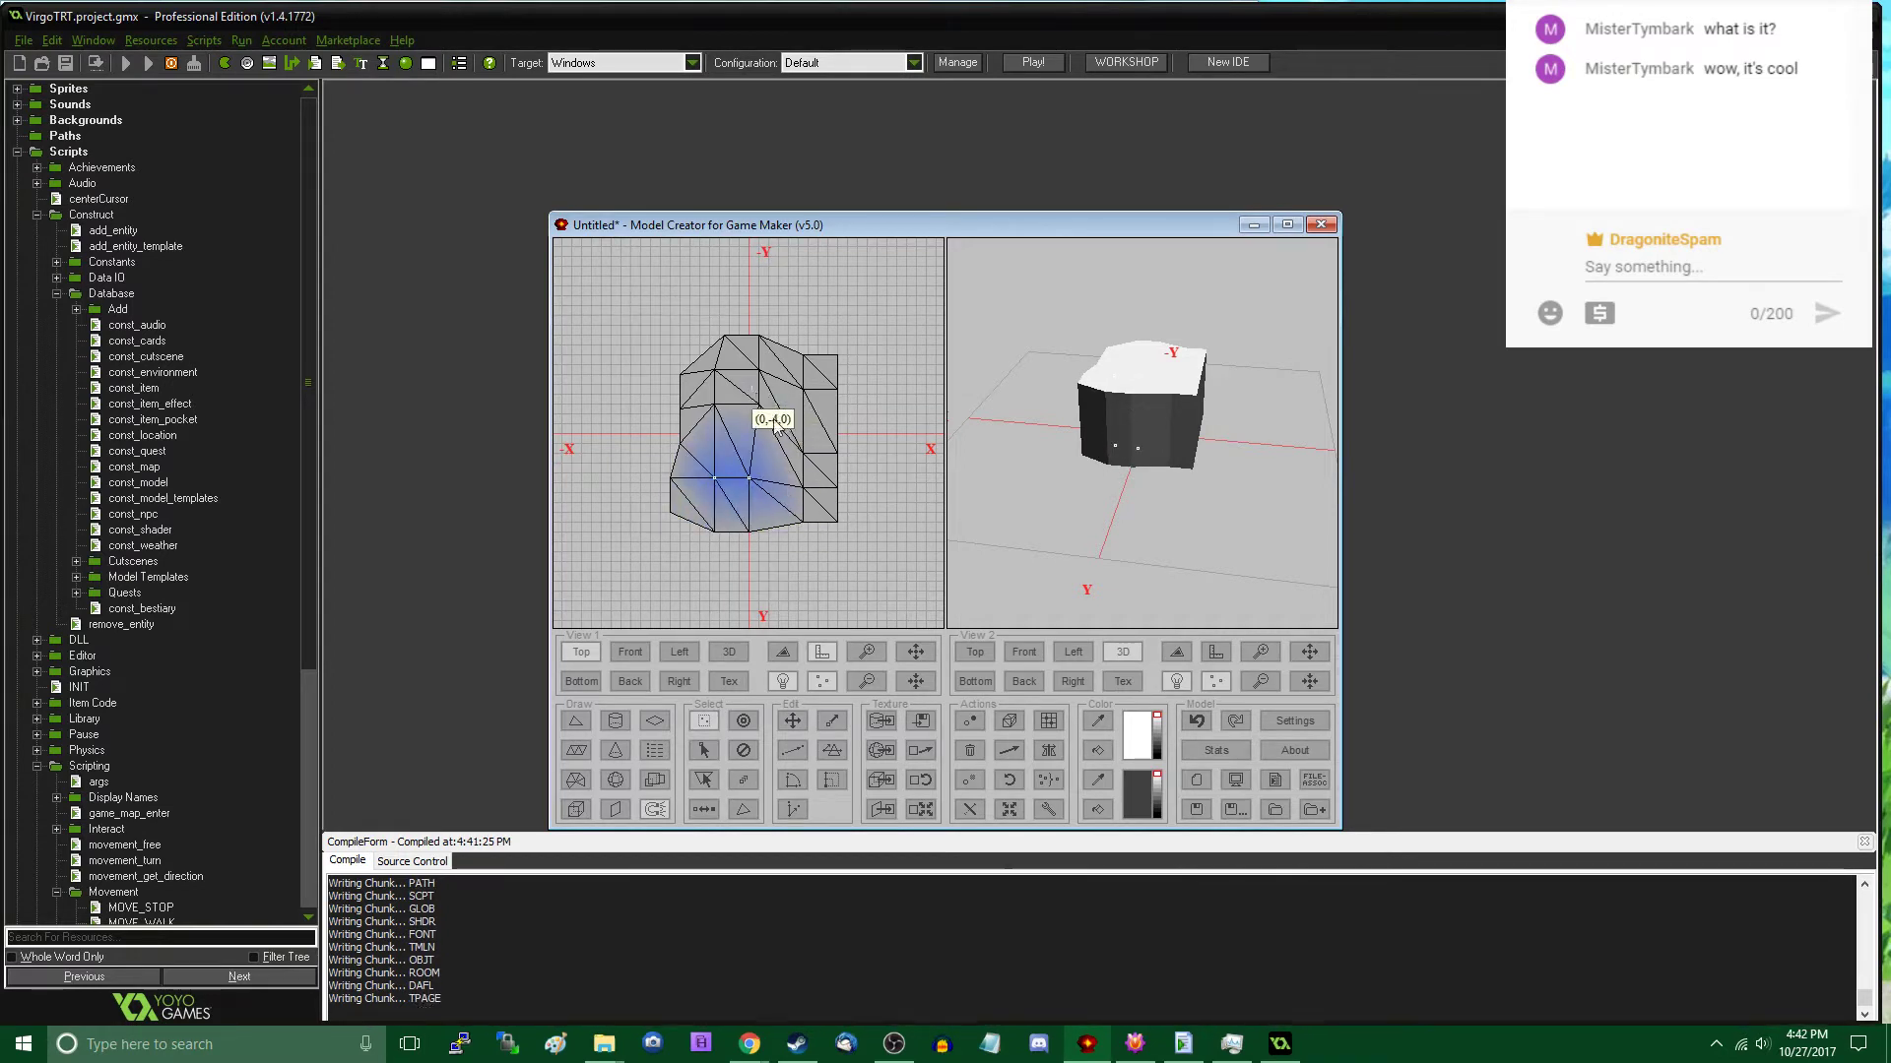
- Undo the last vertex move or selection change, and reposition vertices along the block's +X side in the top view
{"action": "key", "text": "m"}
{"action": "left_click_drag", "start_coordinate": [753, 388], "coordinate": [873, 524]}
{"action": "key", "text": "ctrl+z"}
{"action": "key", "text": "s"}
{"action": "key", "text": "m"}
{"action": "key", "text": "s"}
{"action": "left_click_drag", "start_coordinate": [790, 473], "coordinate": [849, 437]}
{"action": "key", "text": "m"}
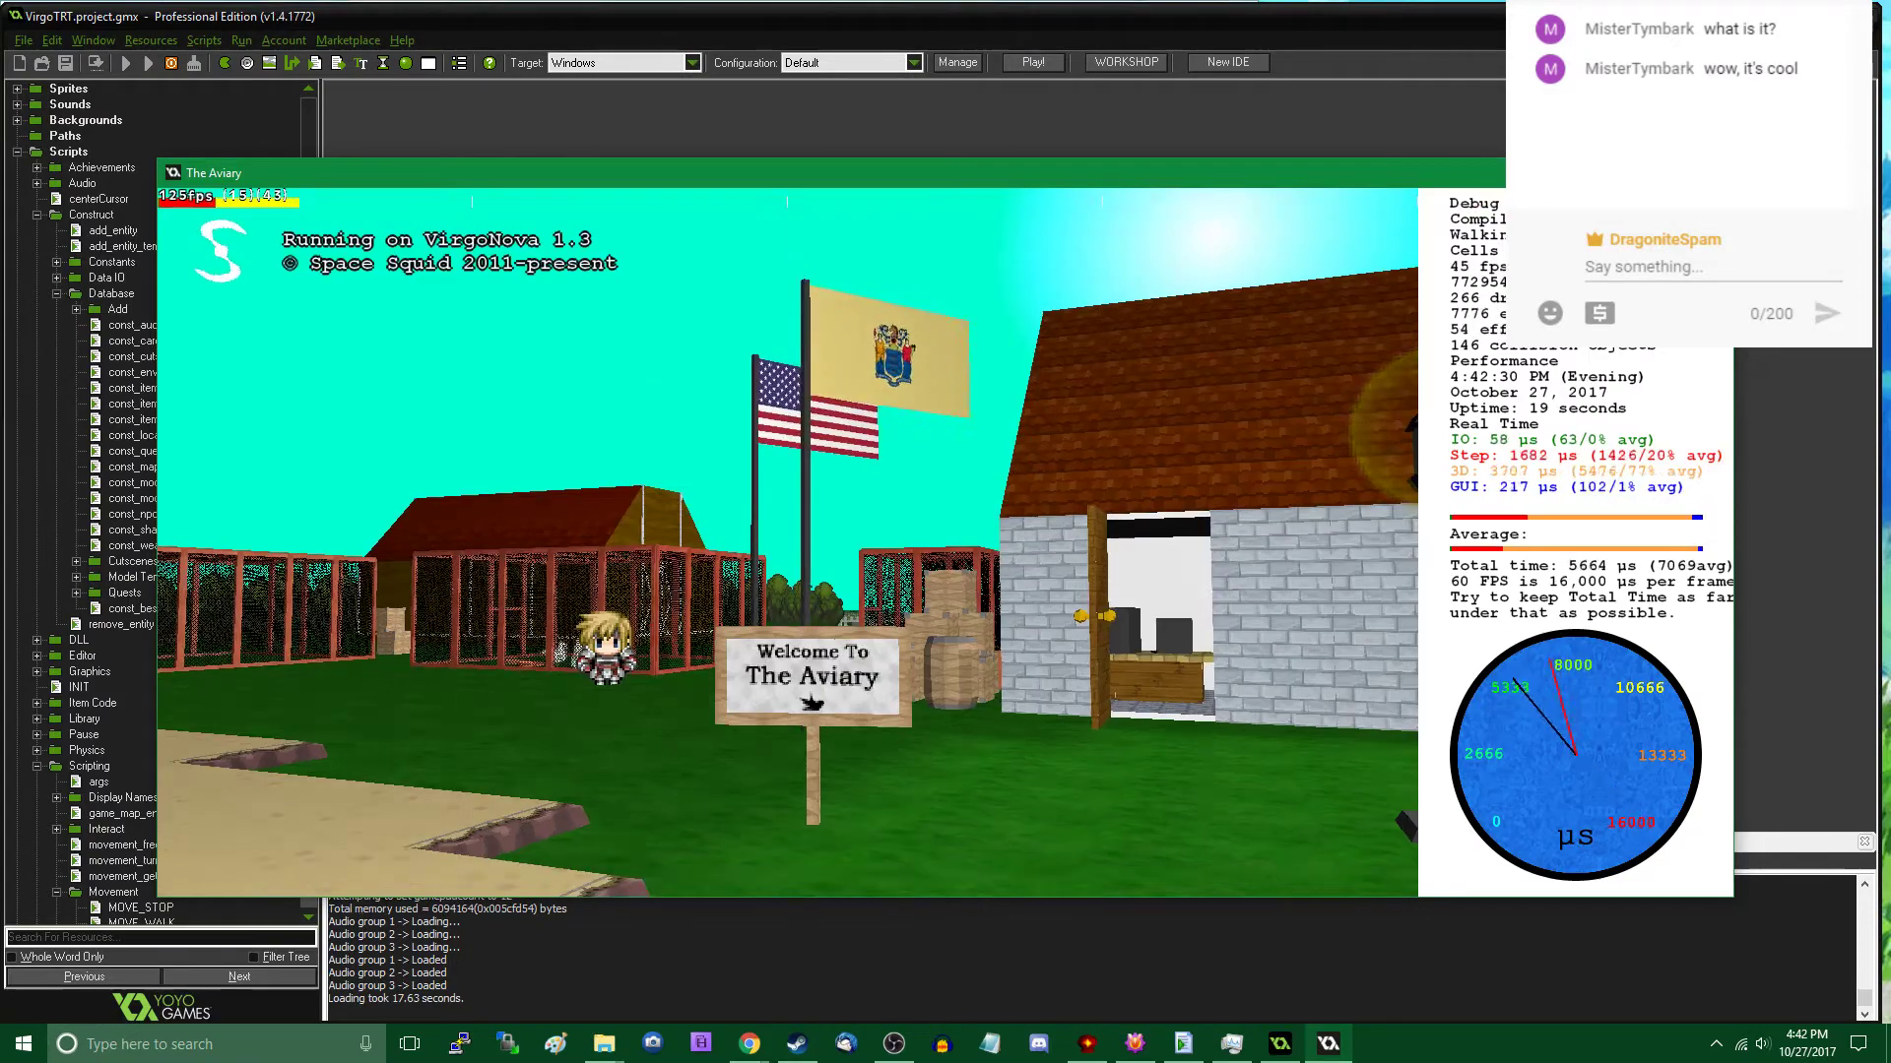
- Start The Aviary from its title screen, walk to the grass by the water, and open the object editor
{"action": "key", "text": "Return"}
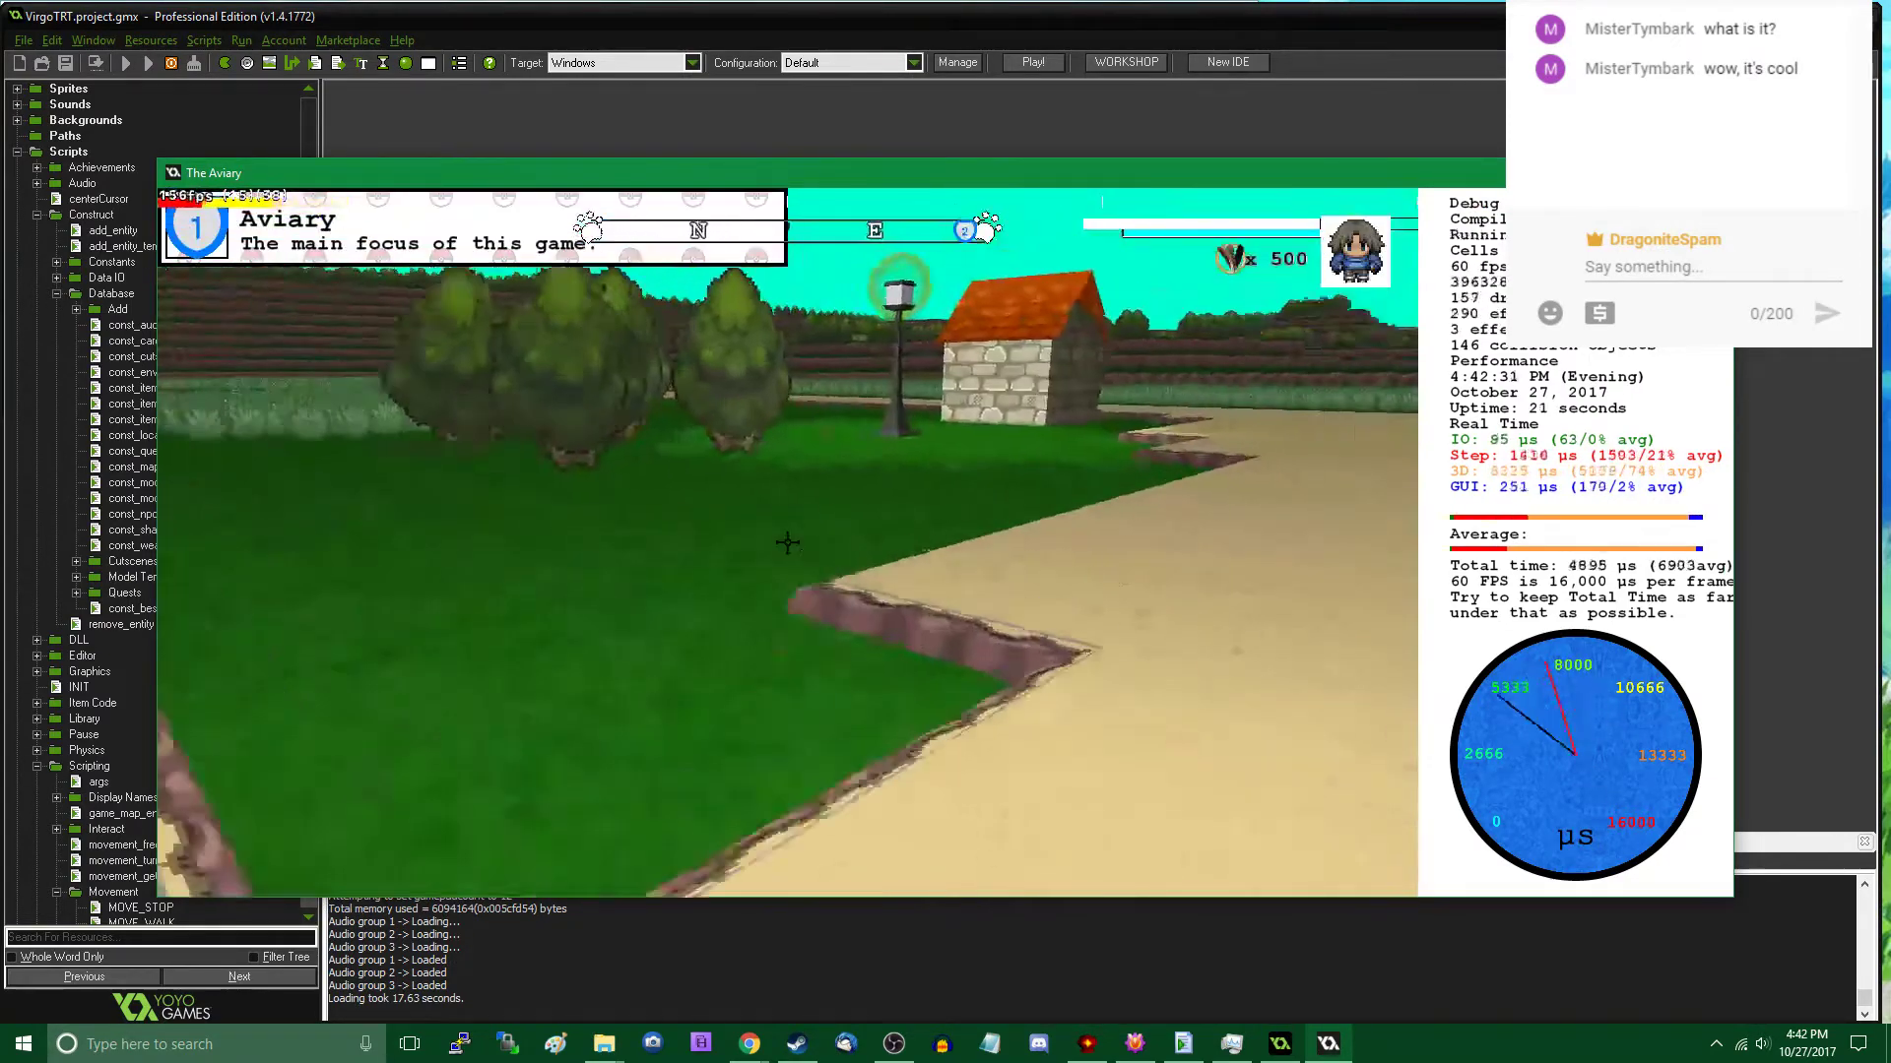
{"action": "key", "text": "w"}
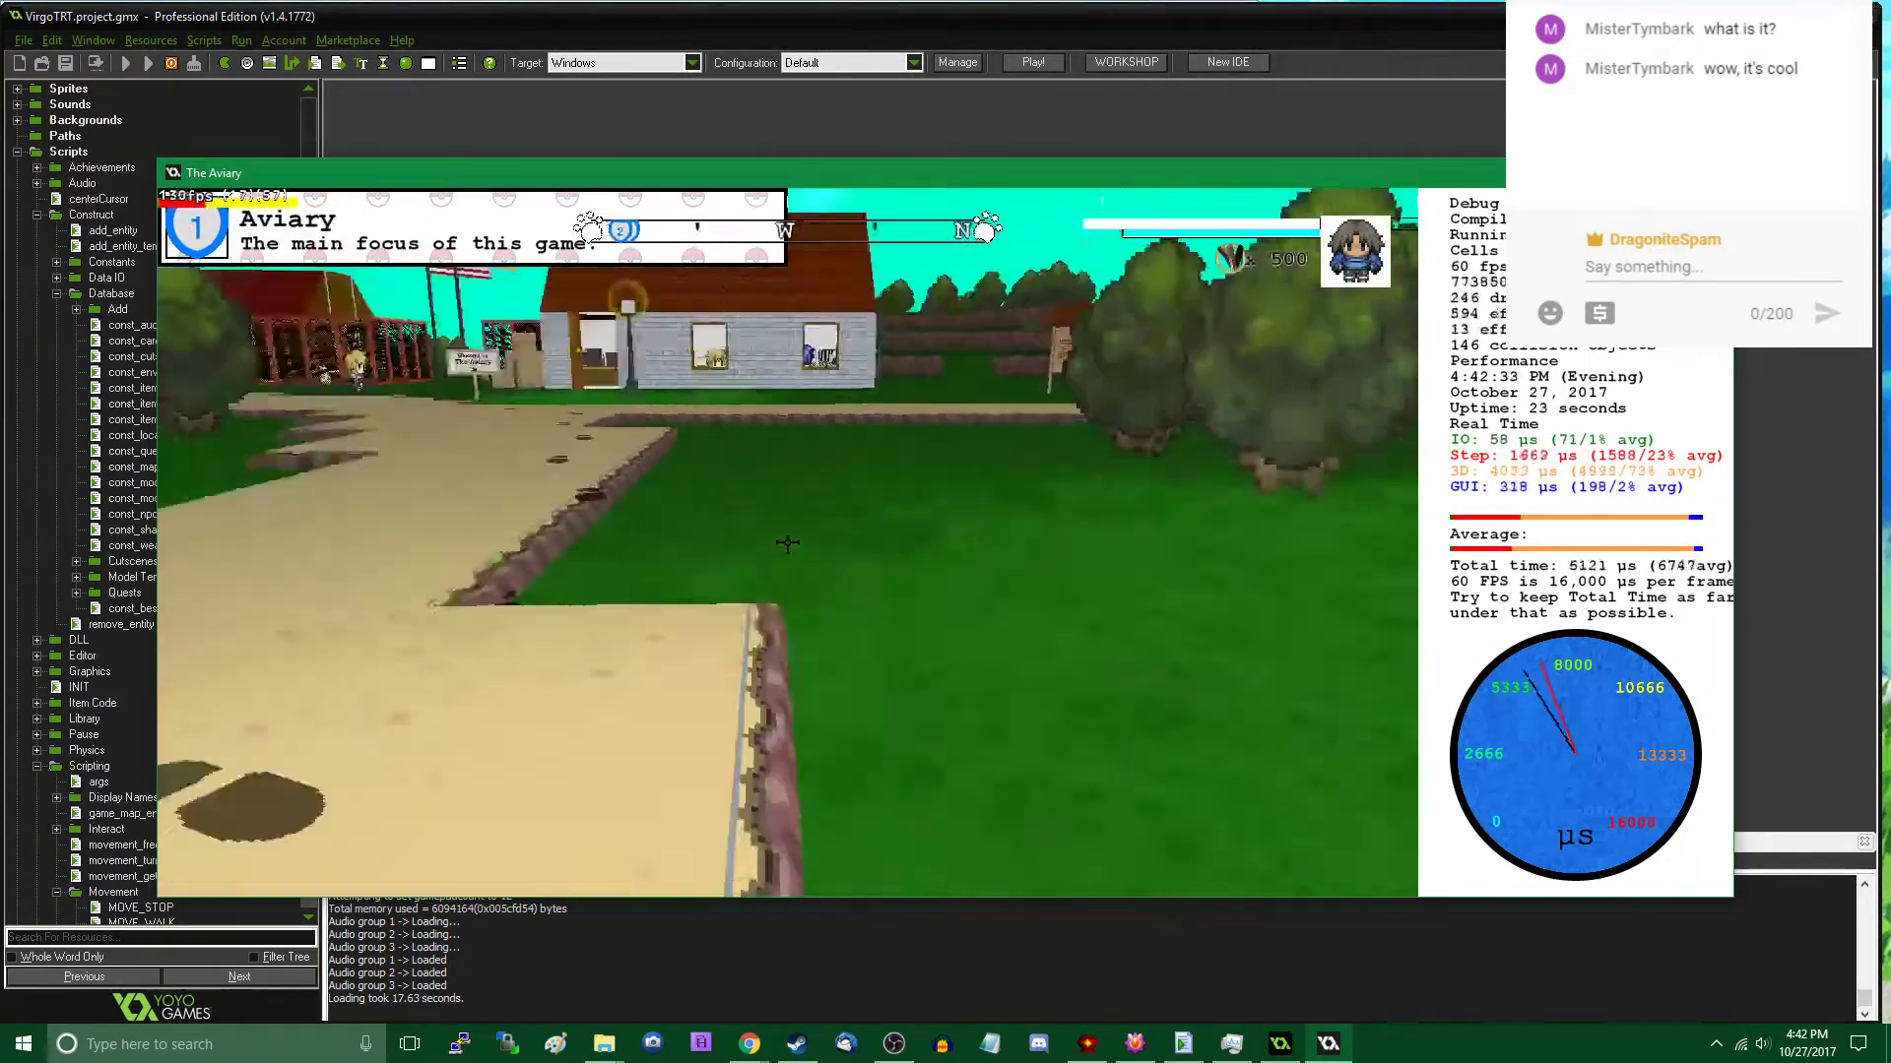
{"action": "key", "text": "w"}
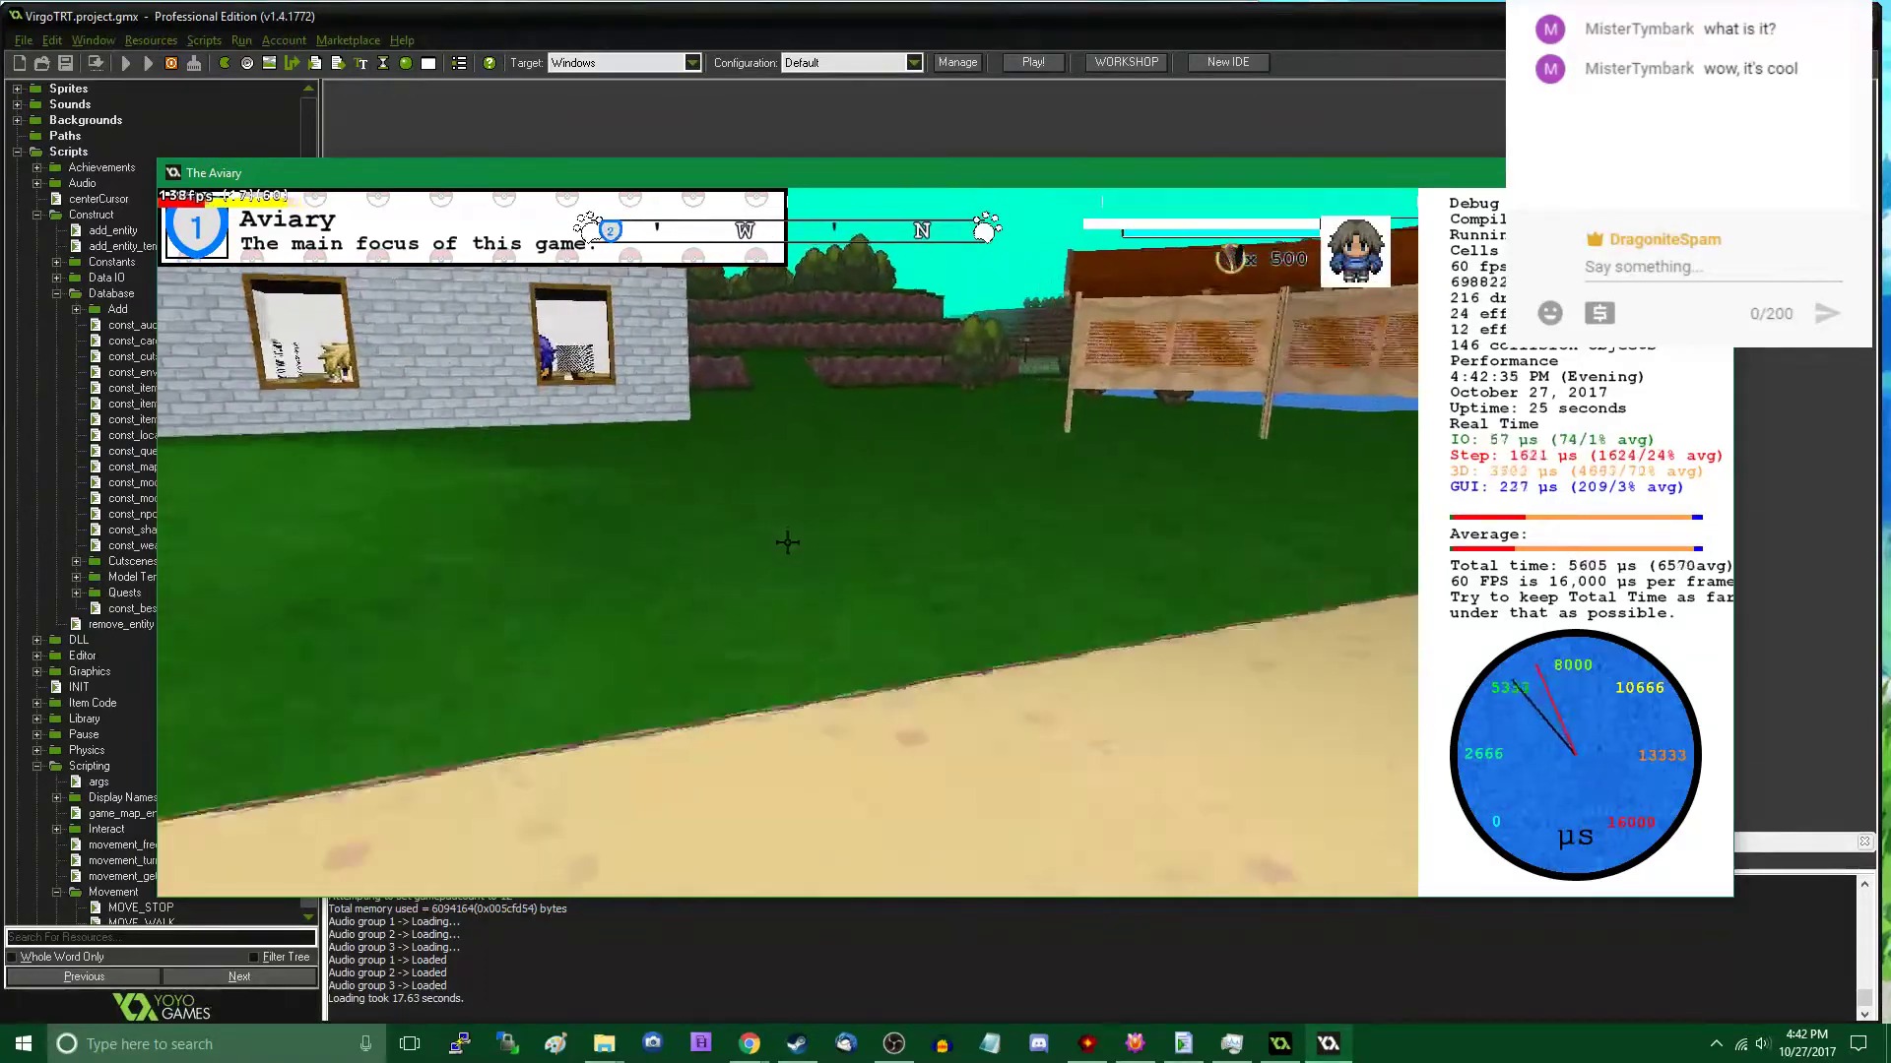
{"action": "key", "text": "w"}
{"action": "key", "text": "Tab"}
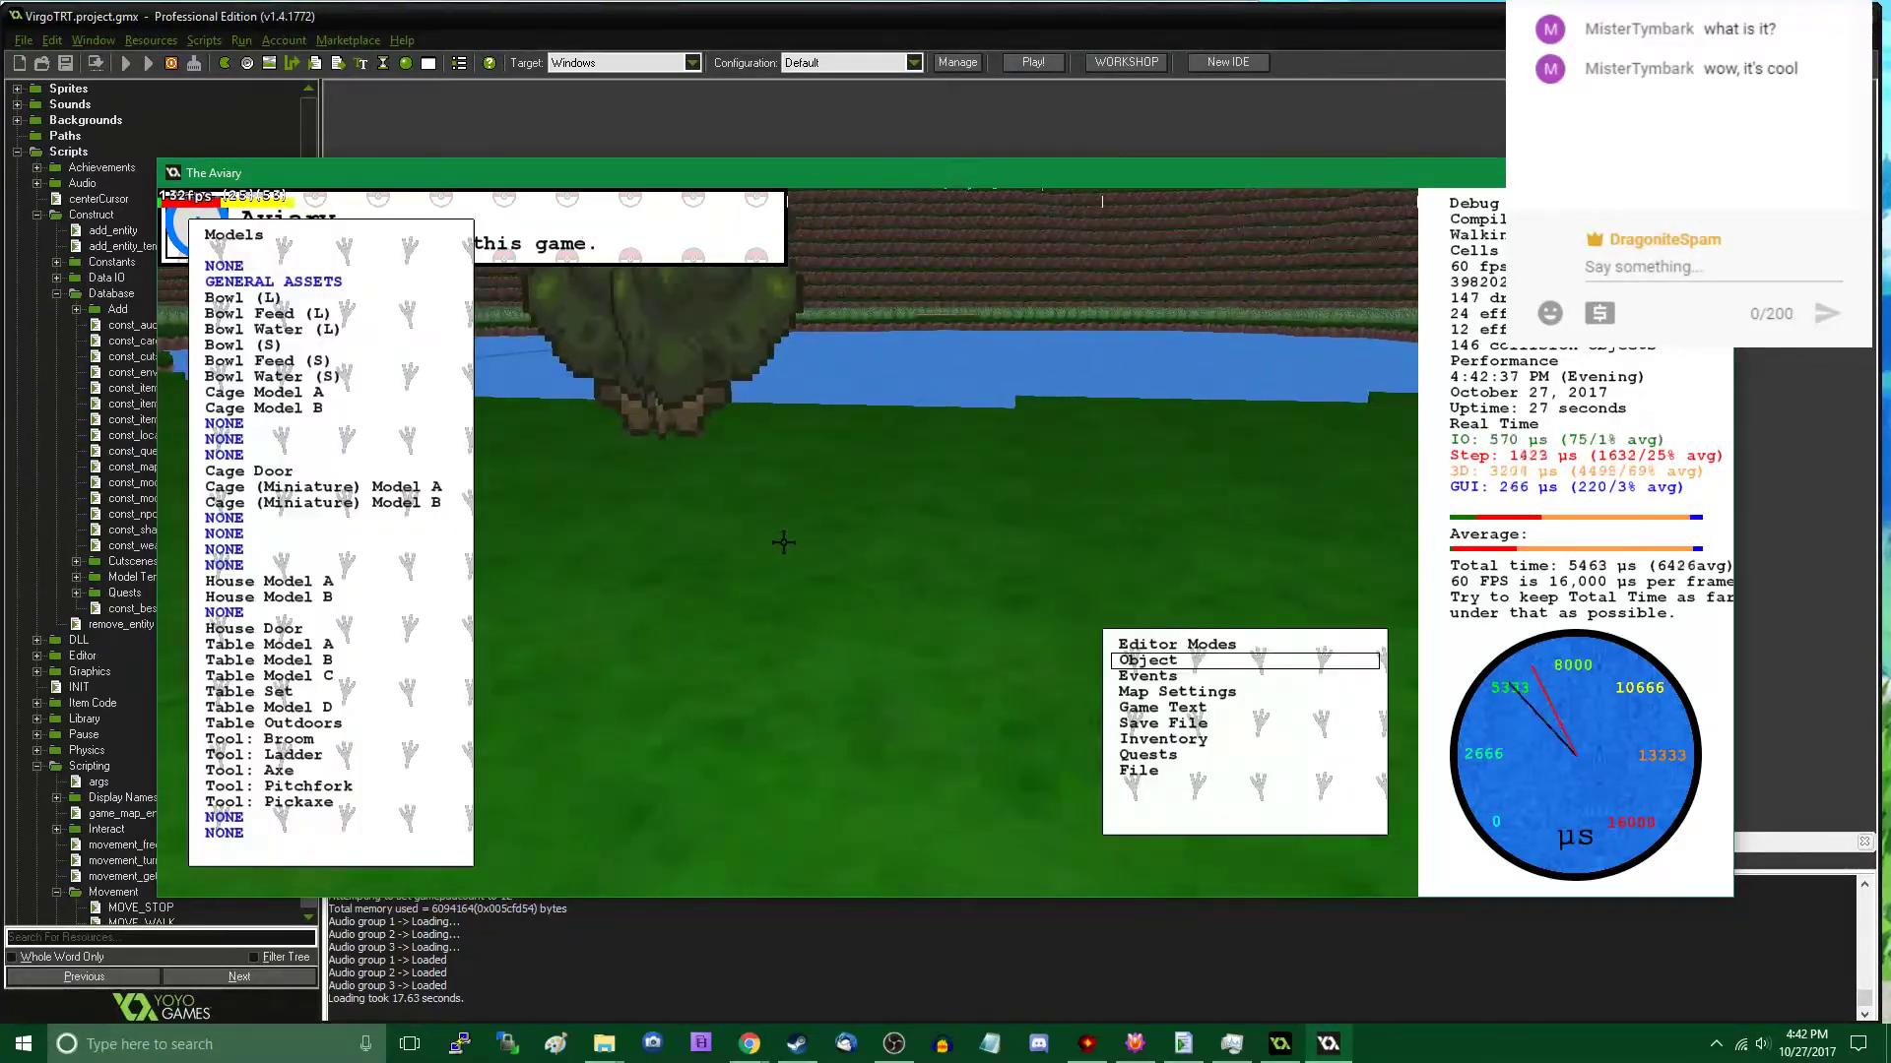
- Place the Rock (A) model on the grass in front of the tree by the water
{"action": "left_click", "coordinate": [391, 564]}
{"action": "scroll", "coordinate": [357, 568], "scroll_direction": "down", "scroll_amount": 15}
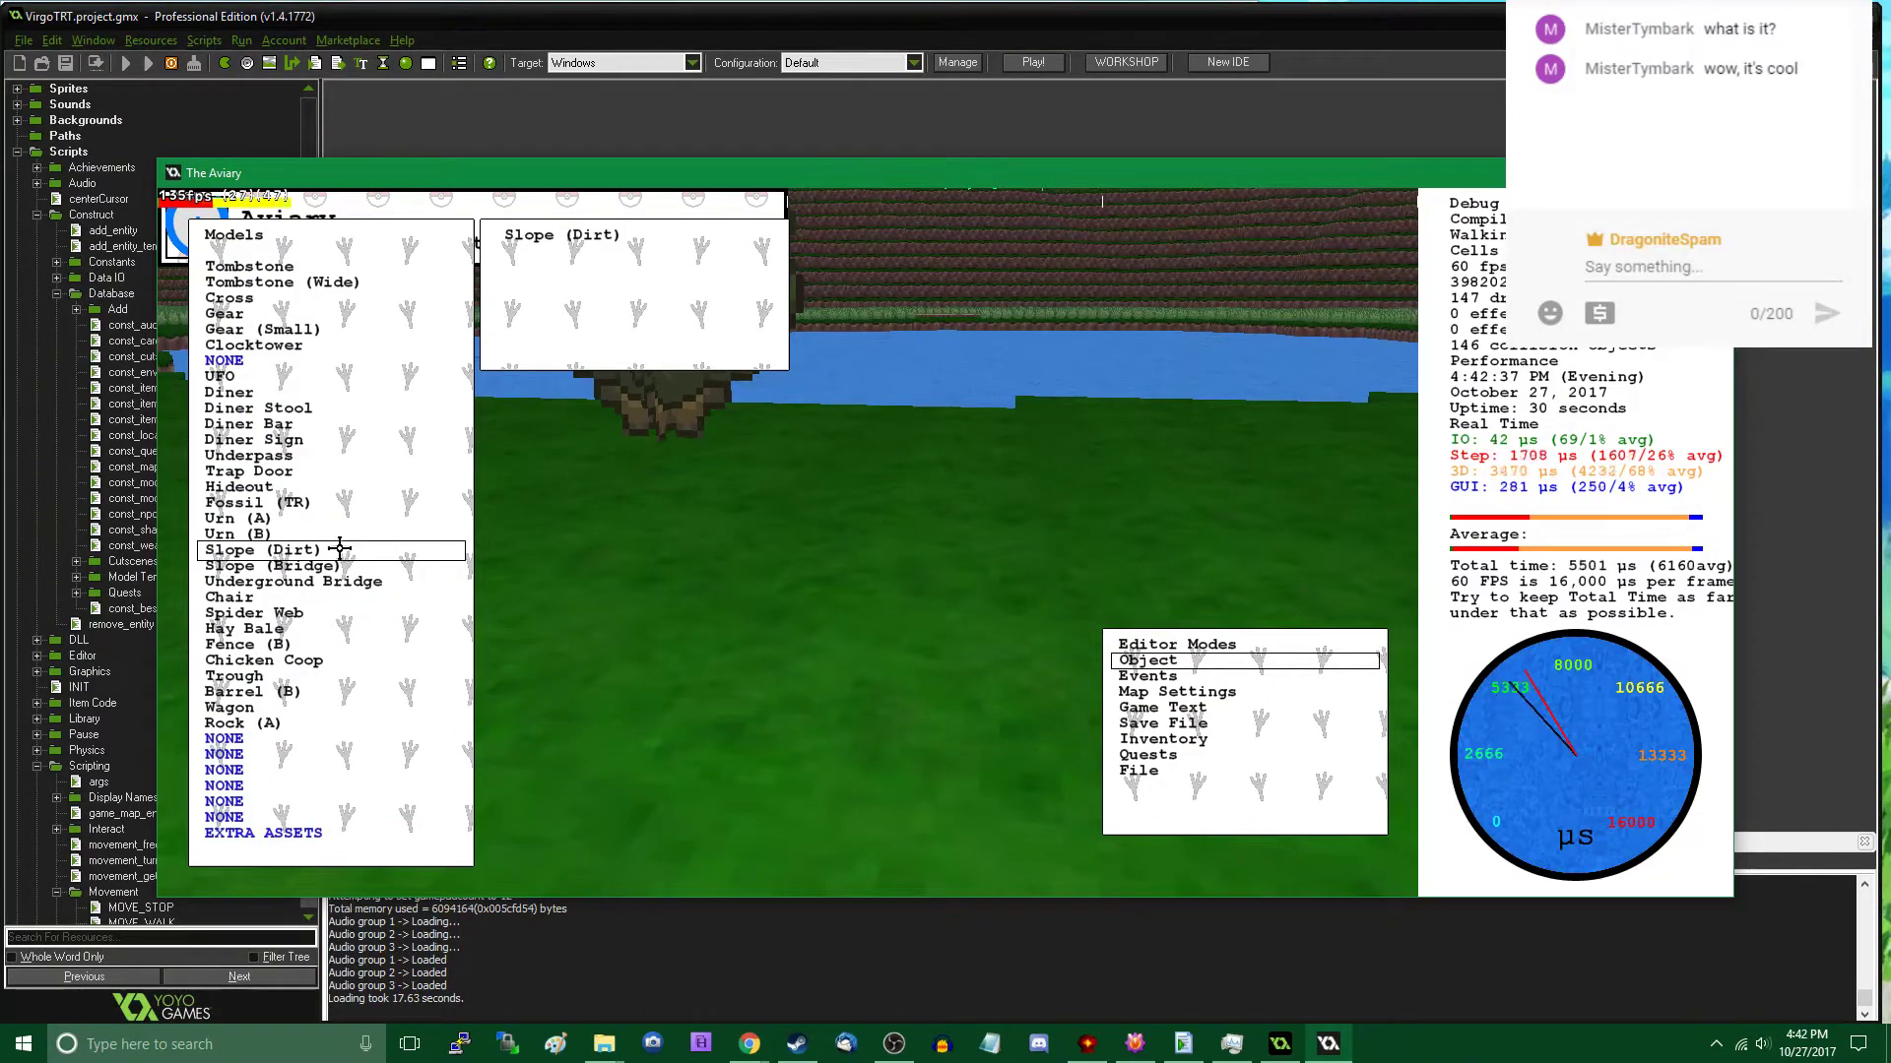
{"action": "left_click", "coordinate": [295, 725]}
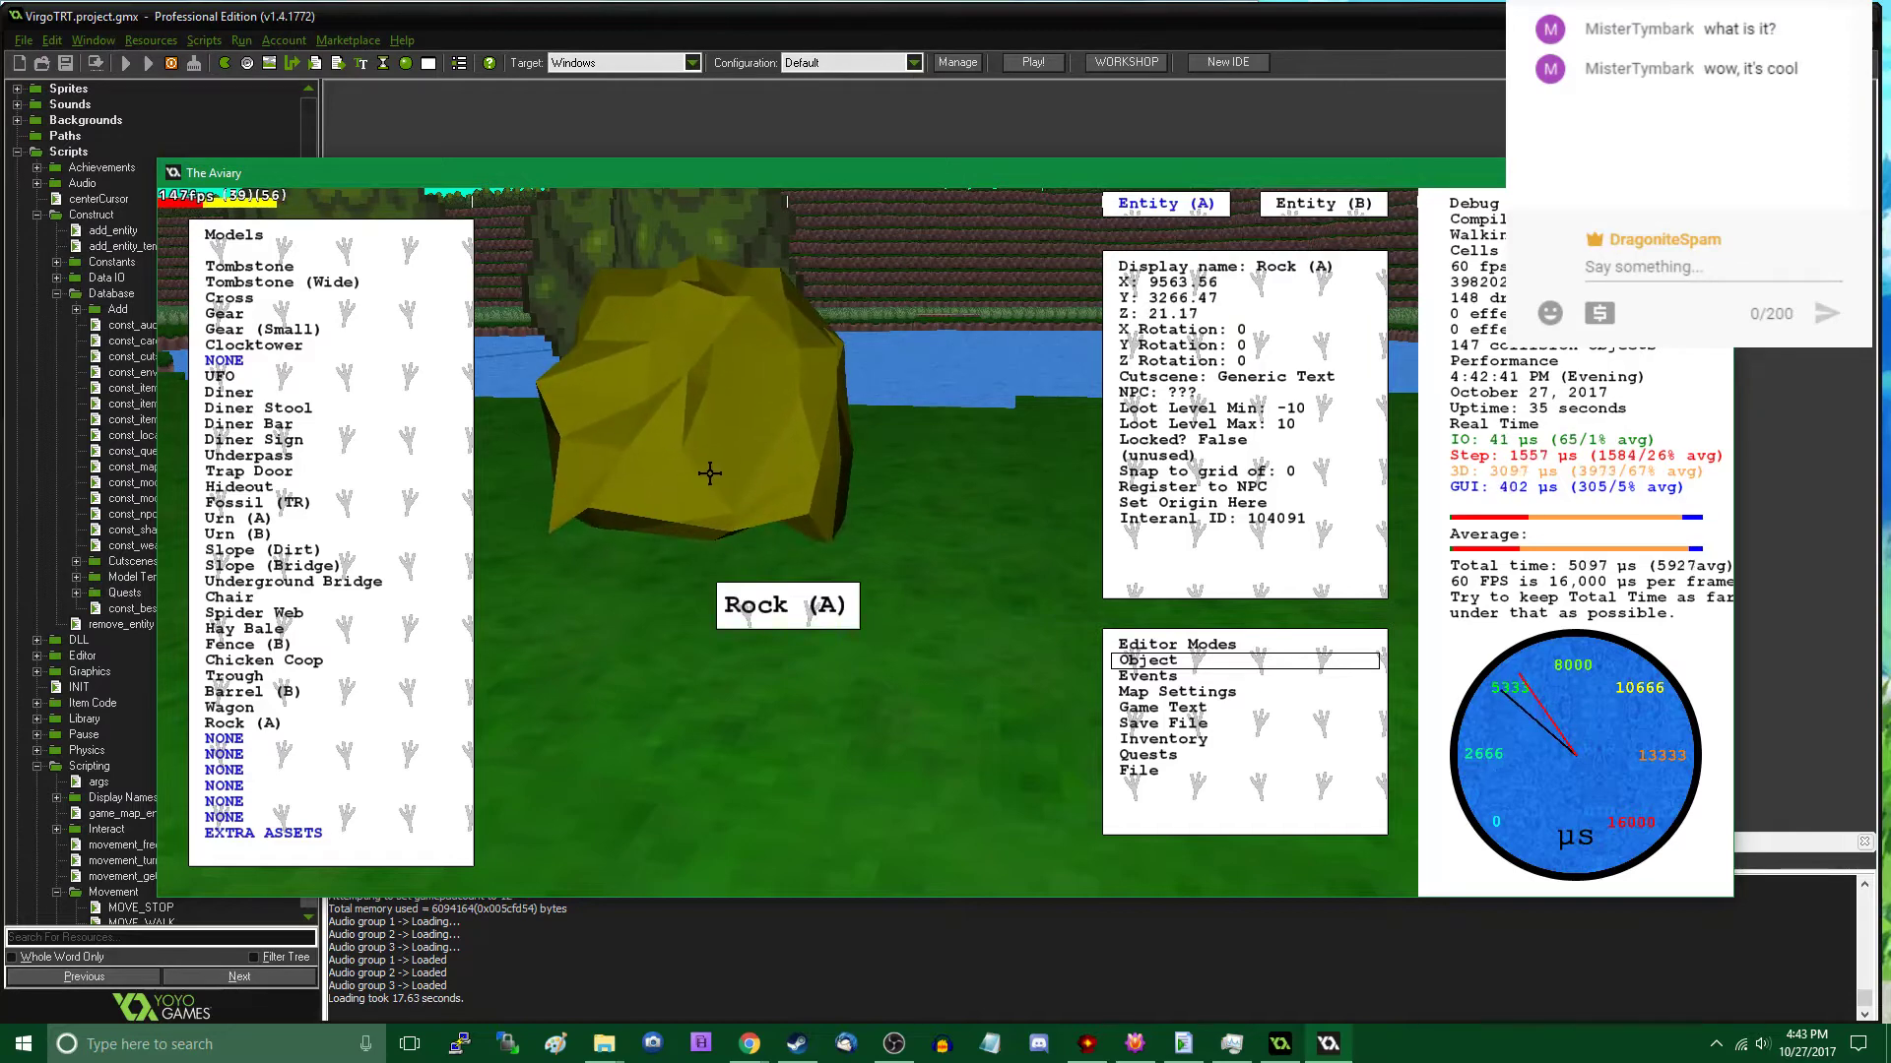
{"action": "left_click", "coordinate": [709, 474]}
{"action": "left_click", "coordinate": [494, 658]}
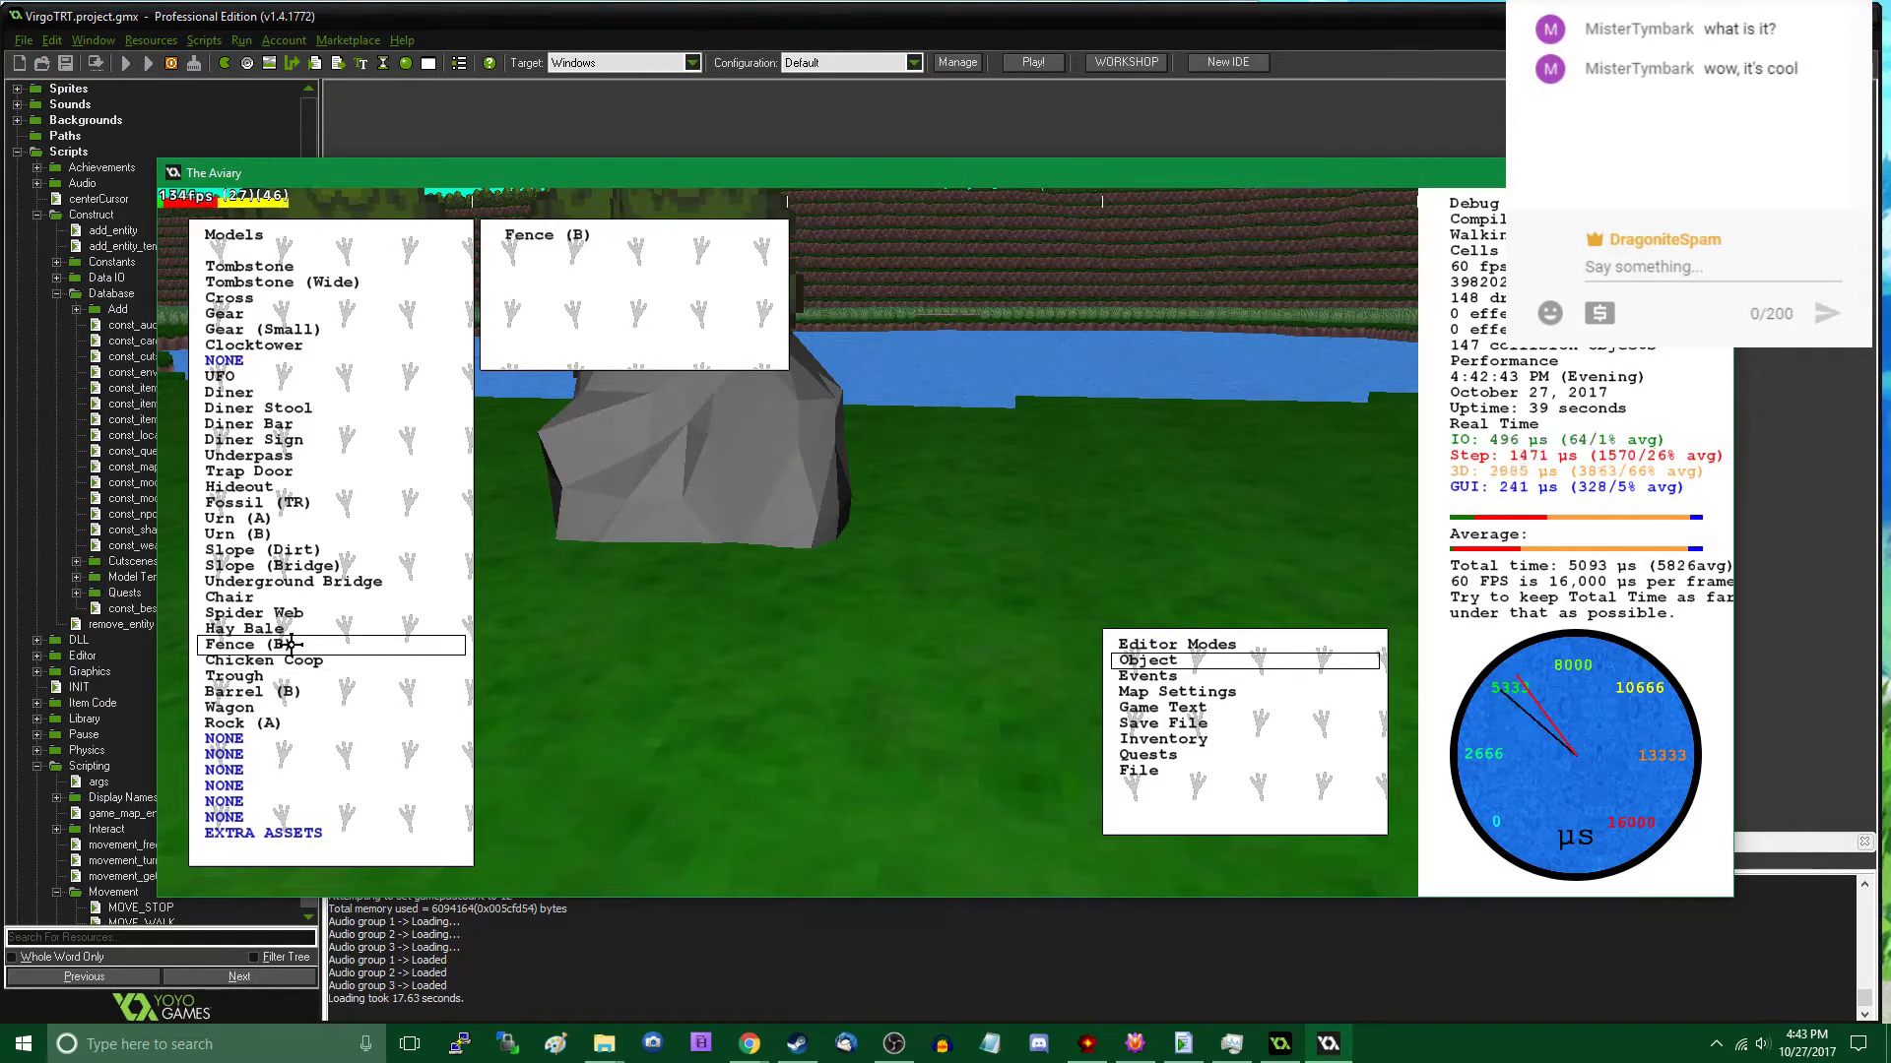
- Place a second Rock (A) beside the first with a Z rotation of 40 and set its Y rotation to 60
{"action": "left_click", "coordinate": [333, 724]}
{"action": "scroll", "coordinate": [995, 473], "scroll_direction": "up", "scroll_amount": 4}
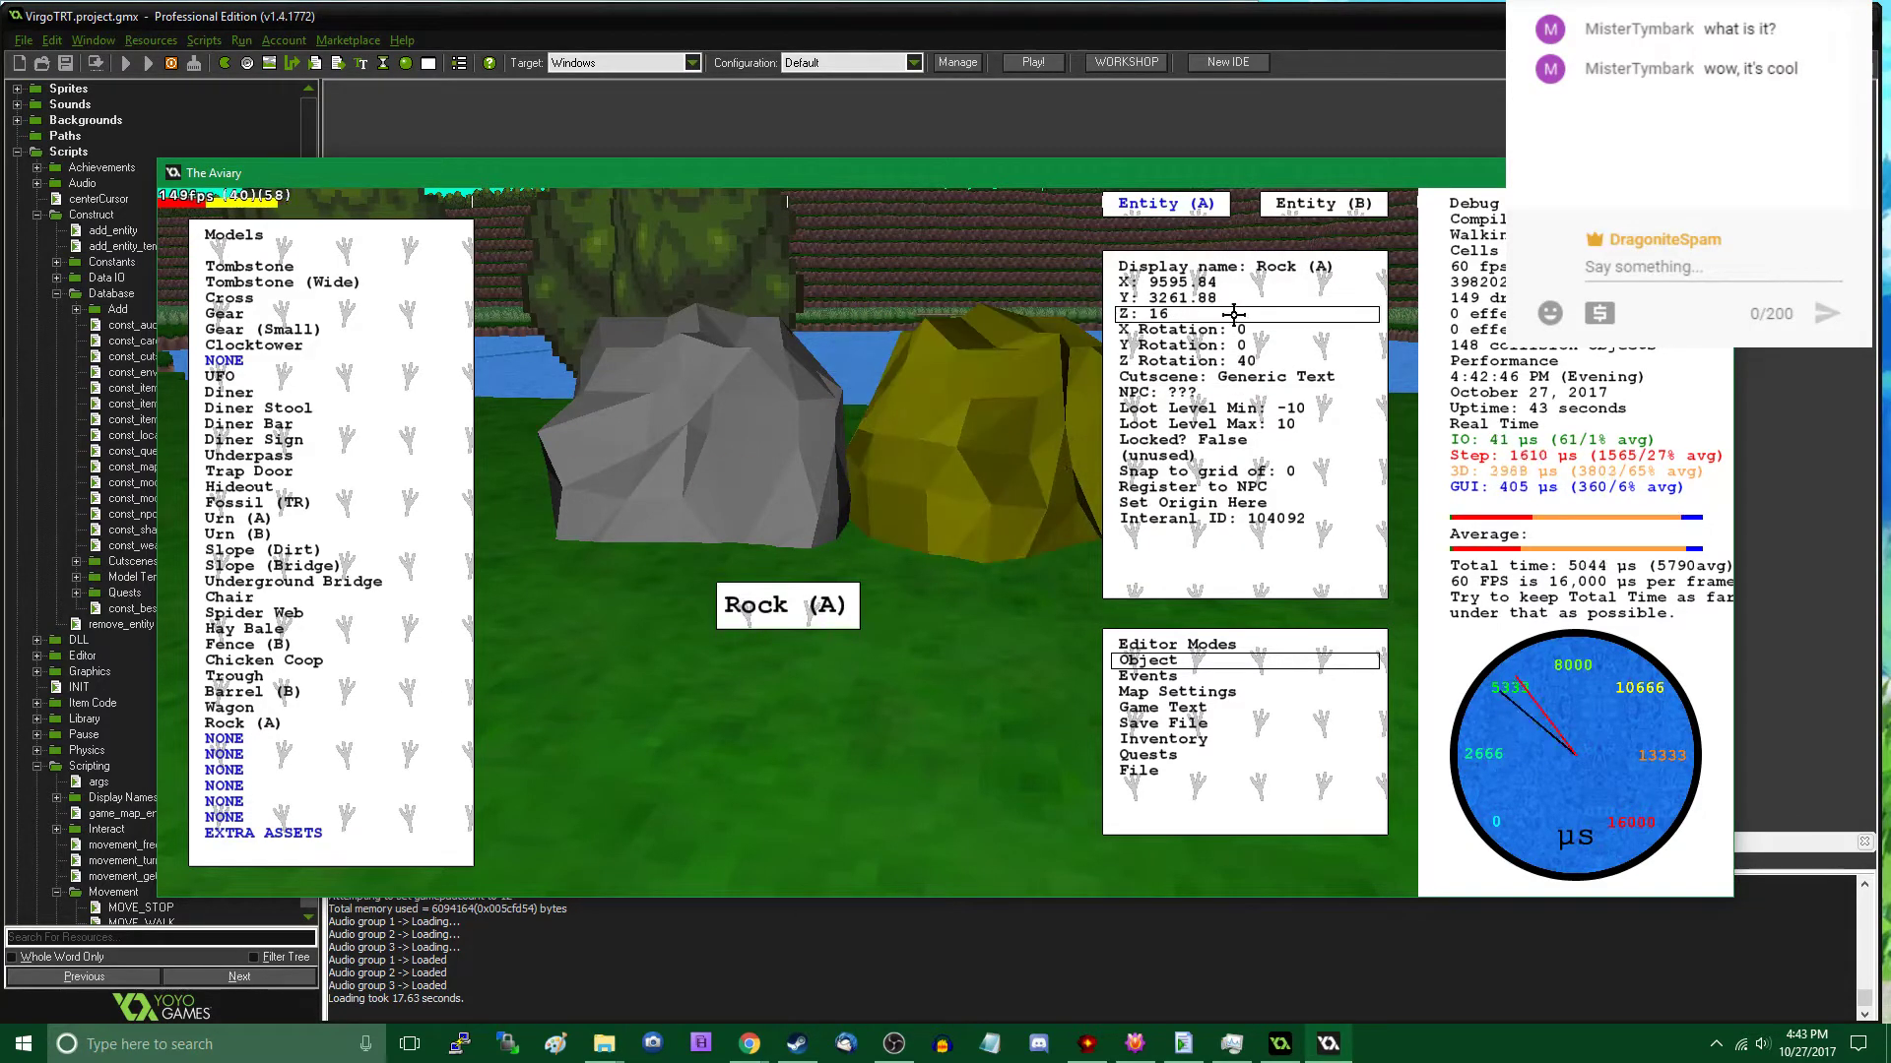
{"action": "left_click", "coordinate": [1245, 348]}
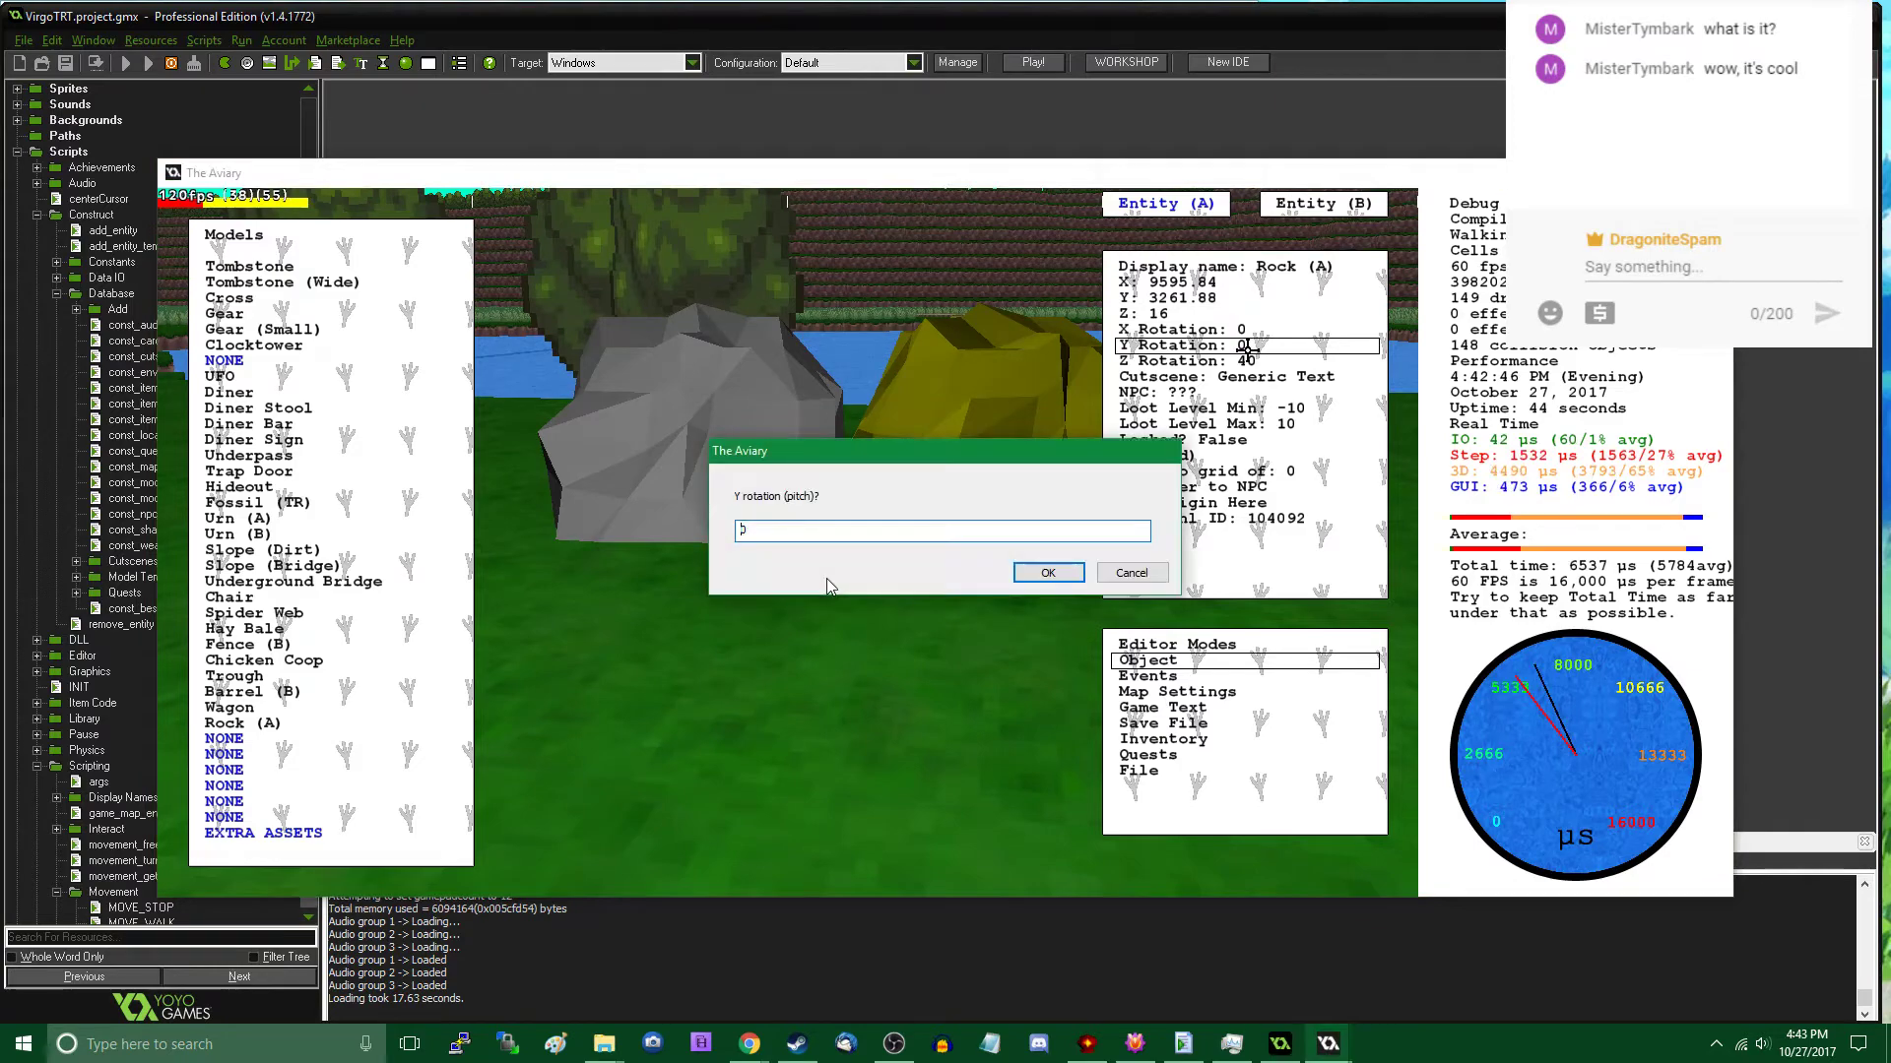
{"action": "type", "text": "90"}
{"action": "key", "text": "Return"}
{"action": "key", "text": "Escape"}
{"action": "key", "text": "w"}
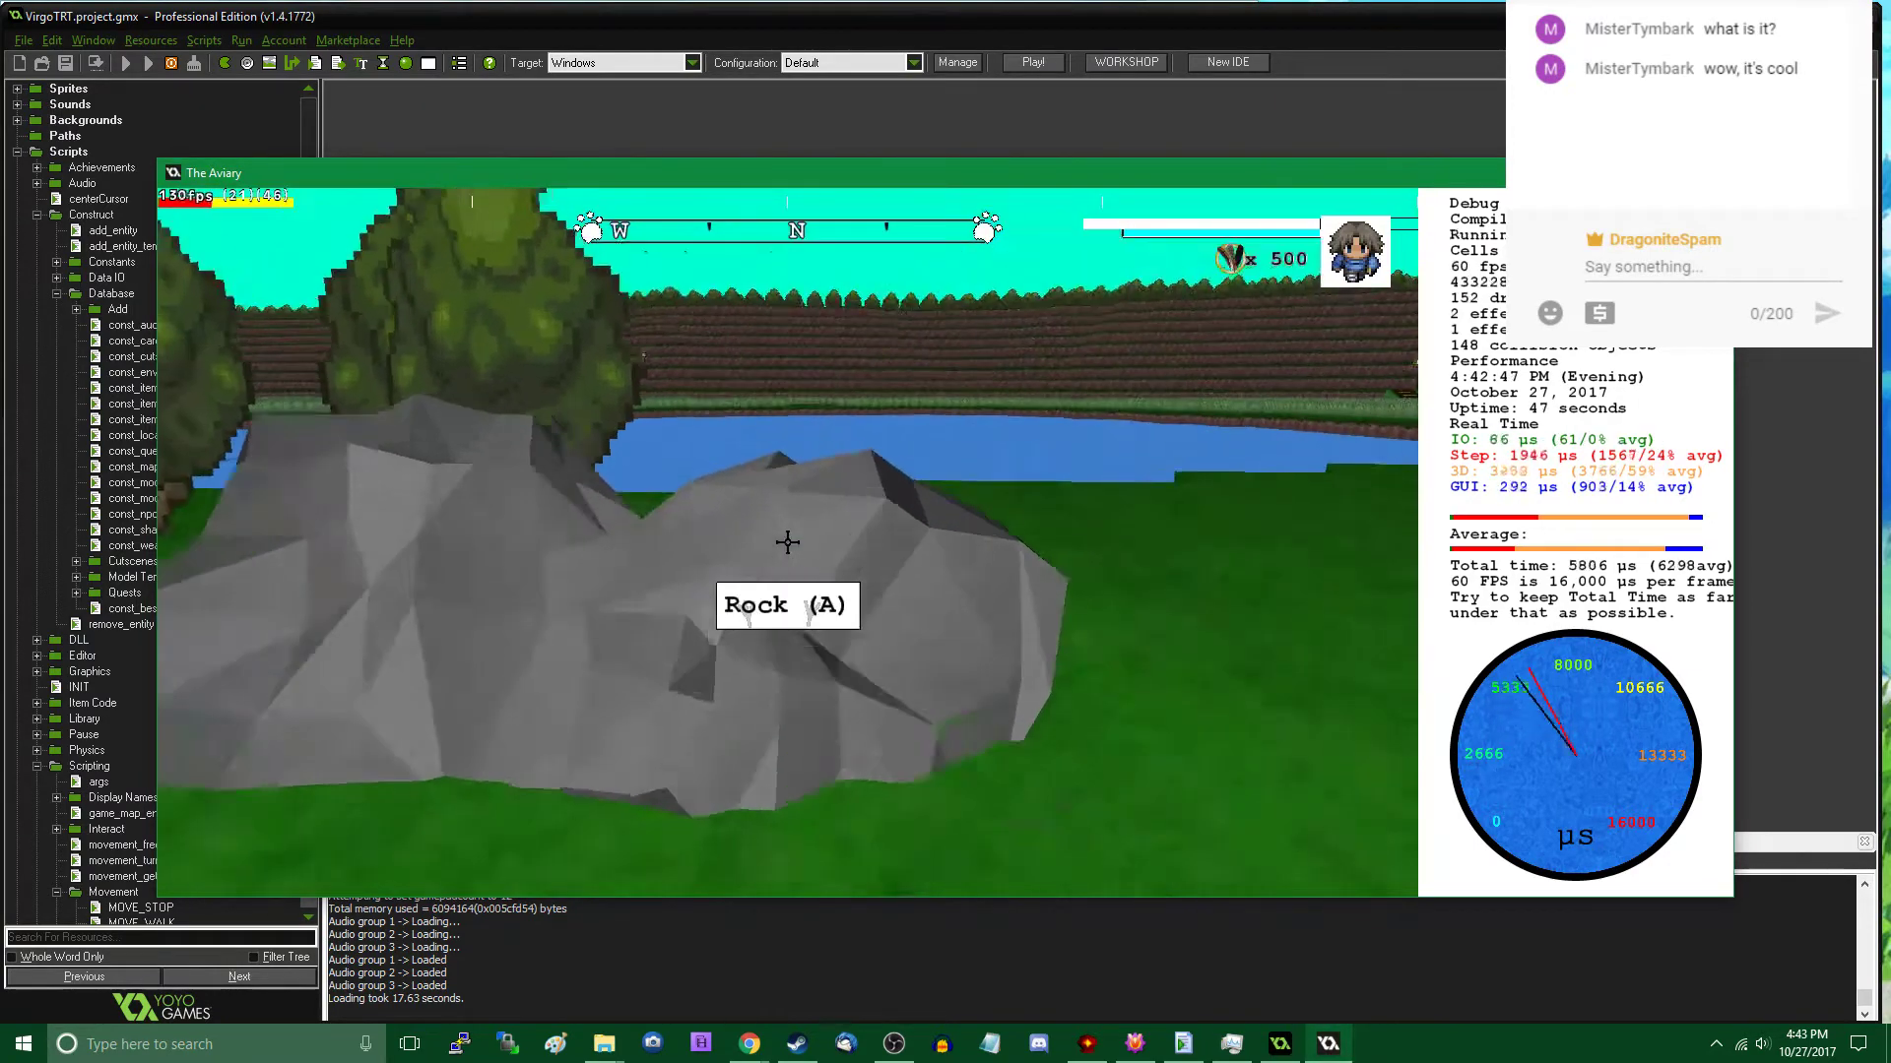
{"action": "key", "text": "s"}
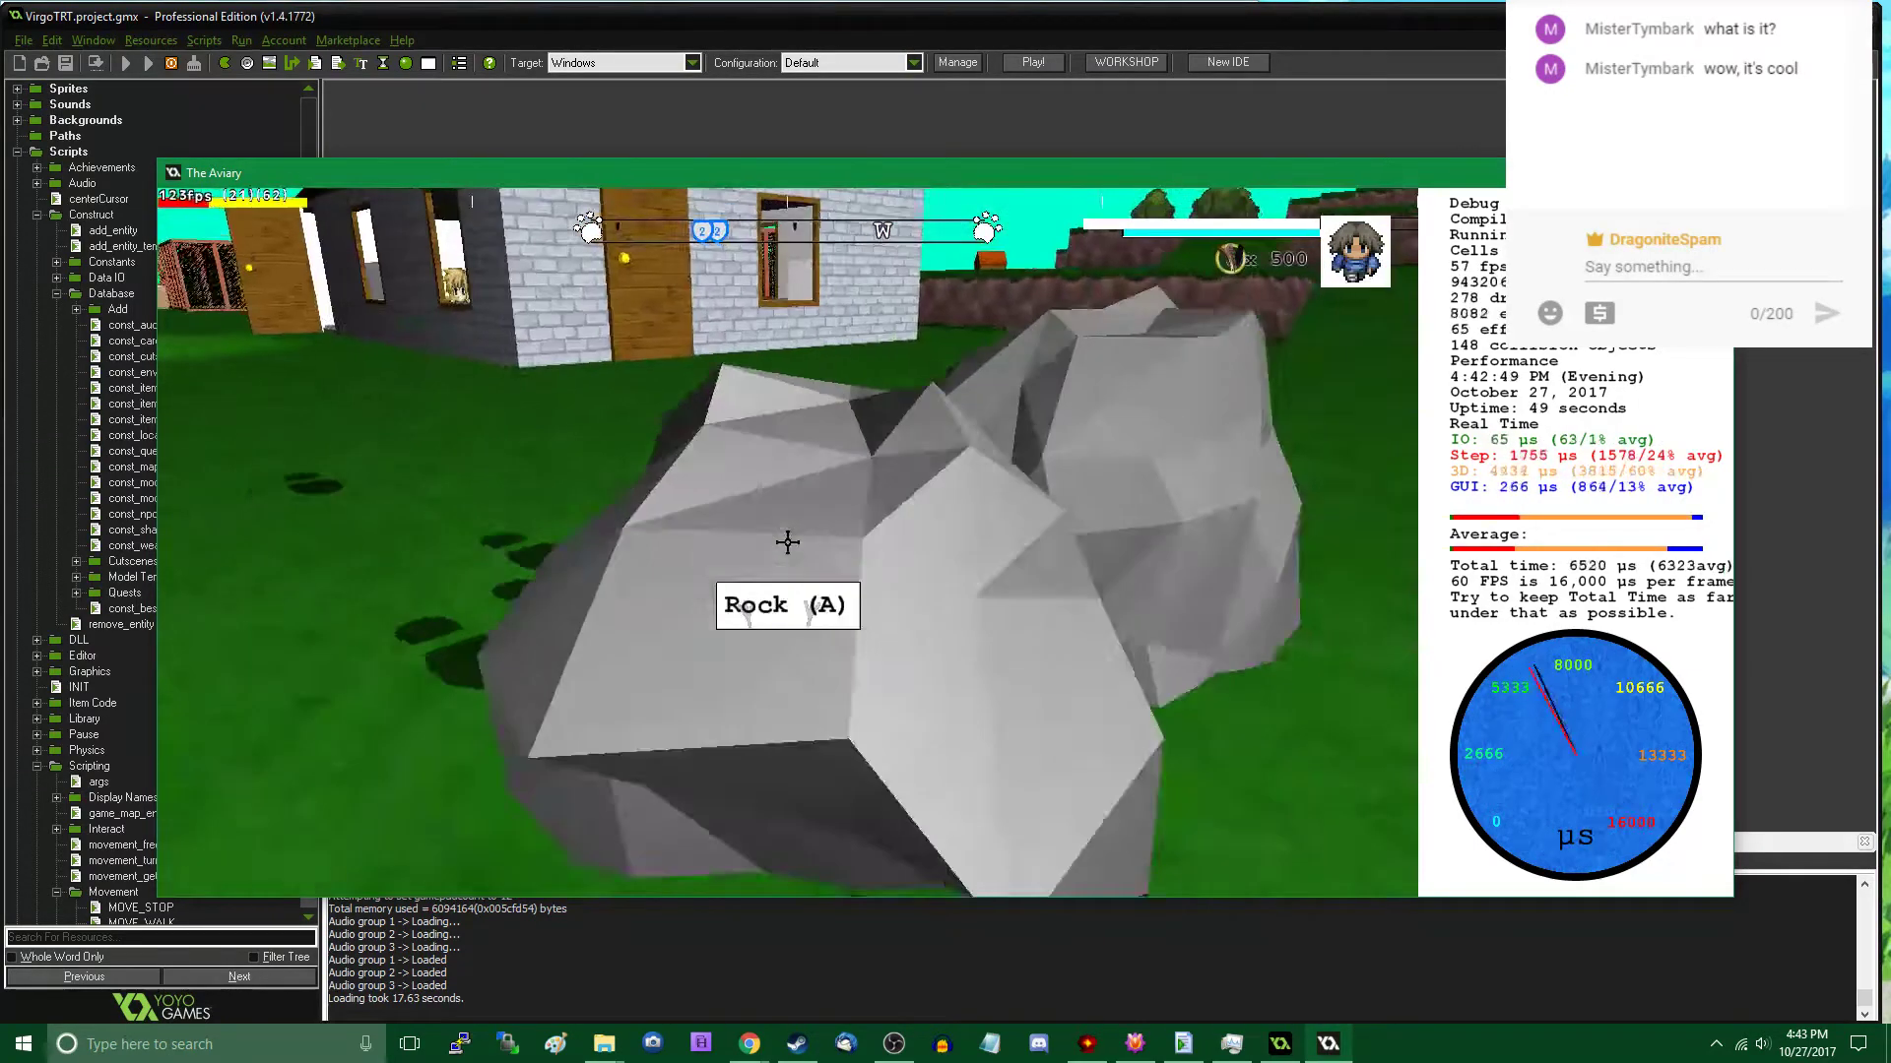
{"action": "key", "text": "w"}
- Move the tilted rock away from the first one to X 9620.88, Y 3266.02, Z 16
{"action": "key", "text": "Tab"}
{"action": "left_click", "coordinate": [785, 542]}
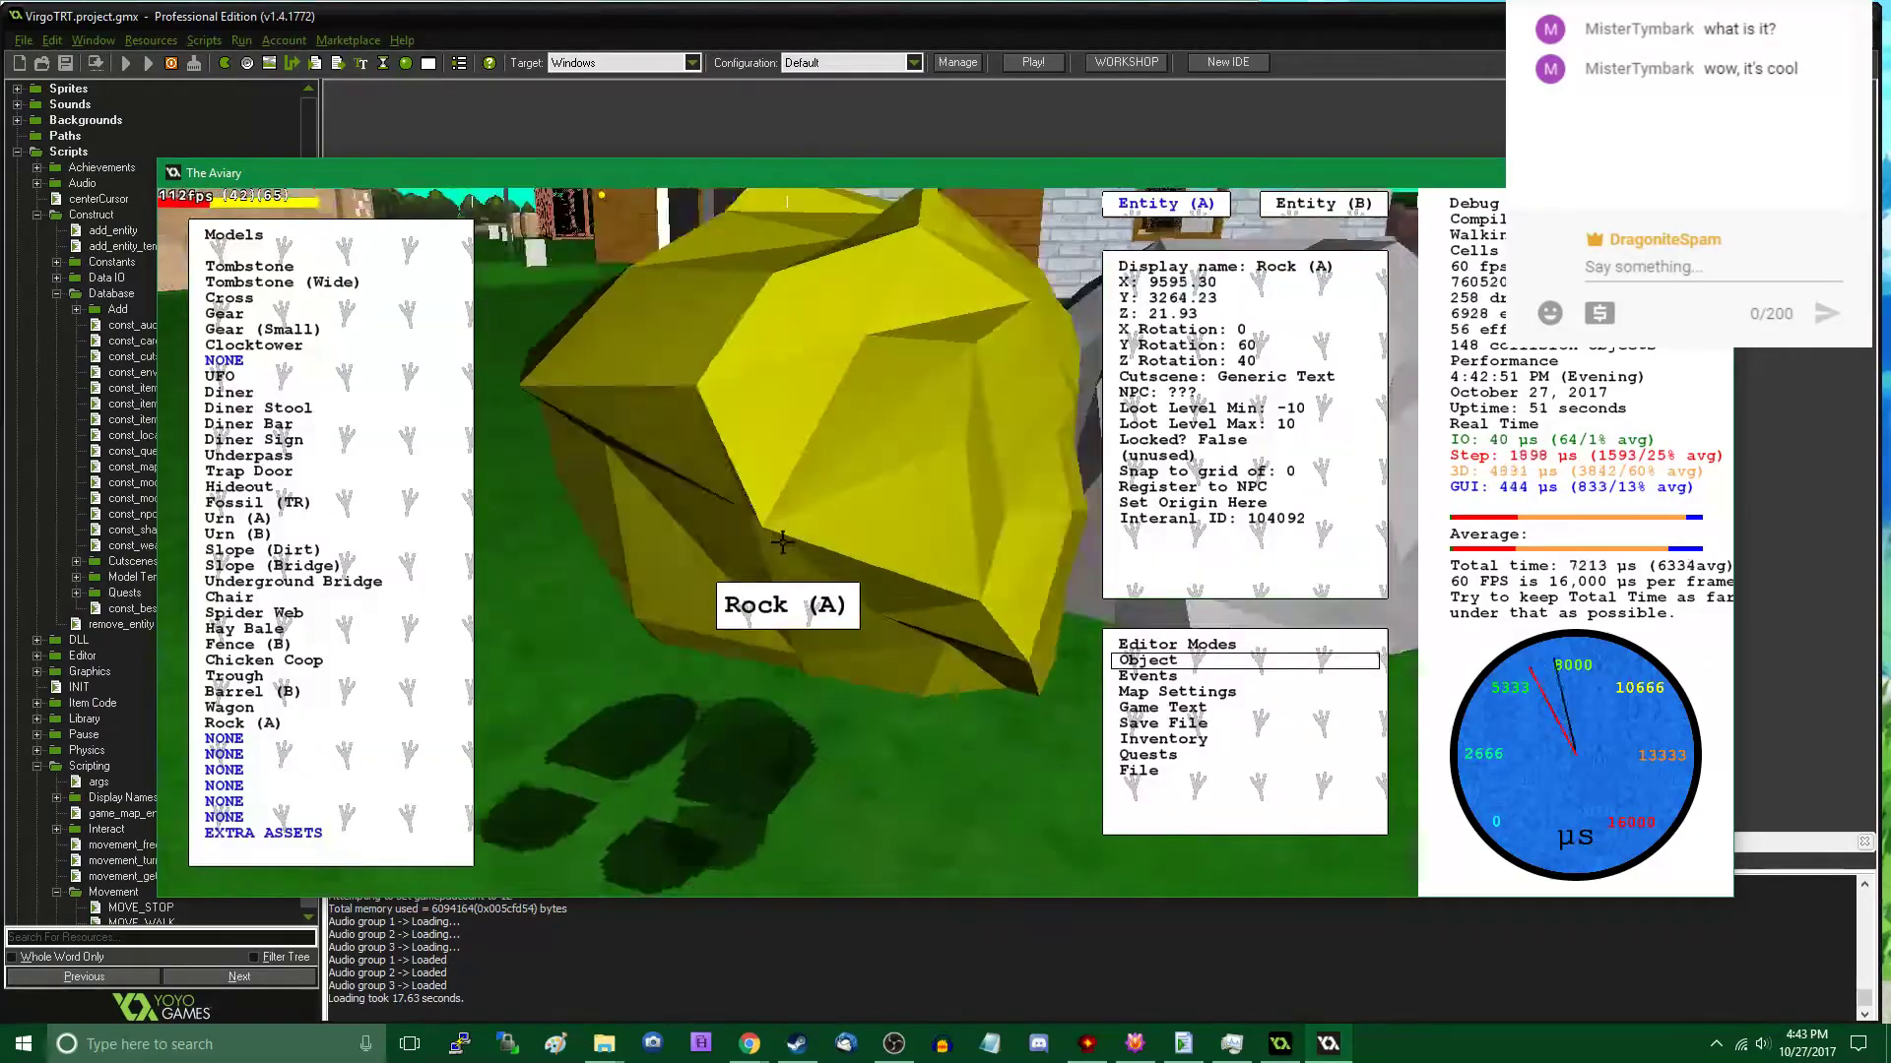
{"action": "key", "text": "Tab"}
{"action": "key", "text": "a"}
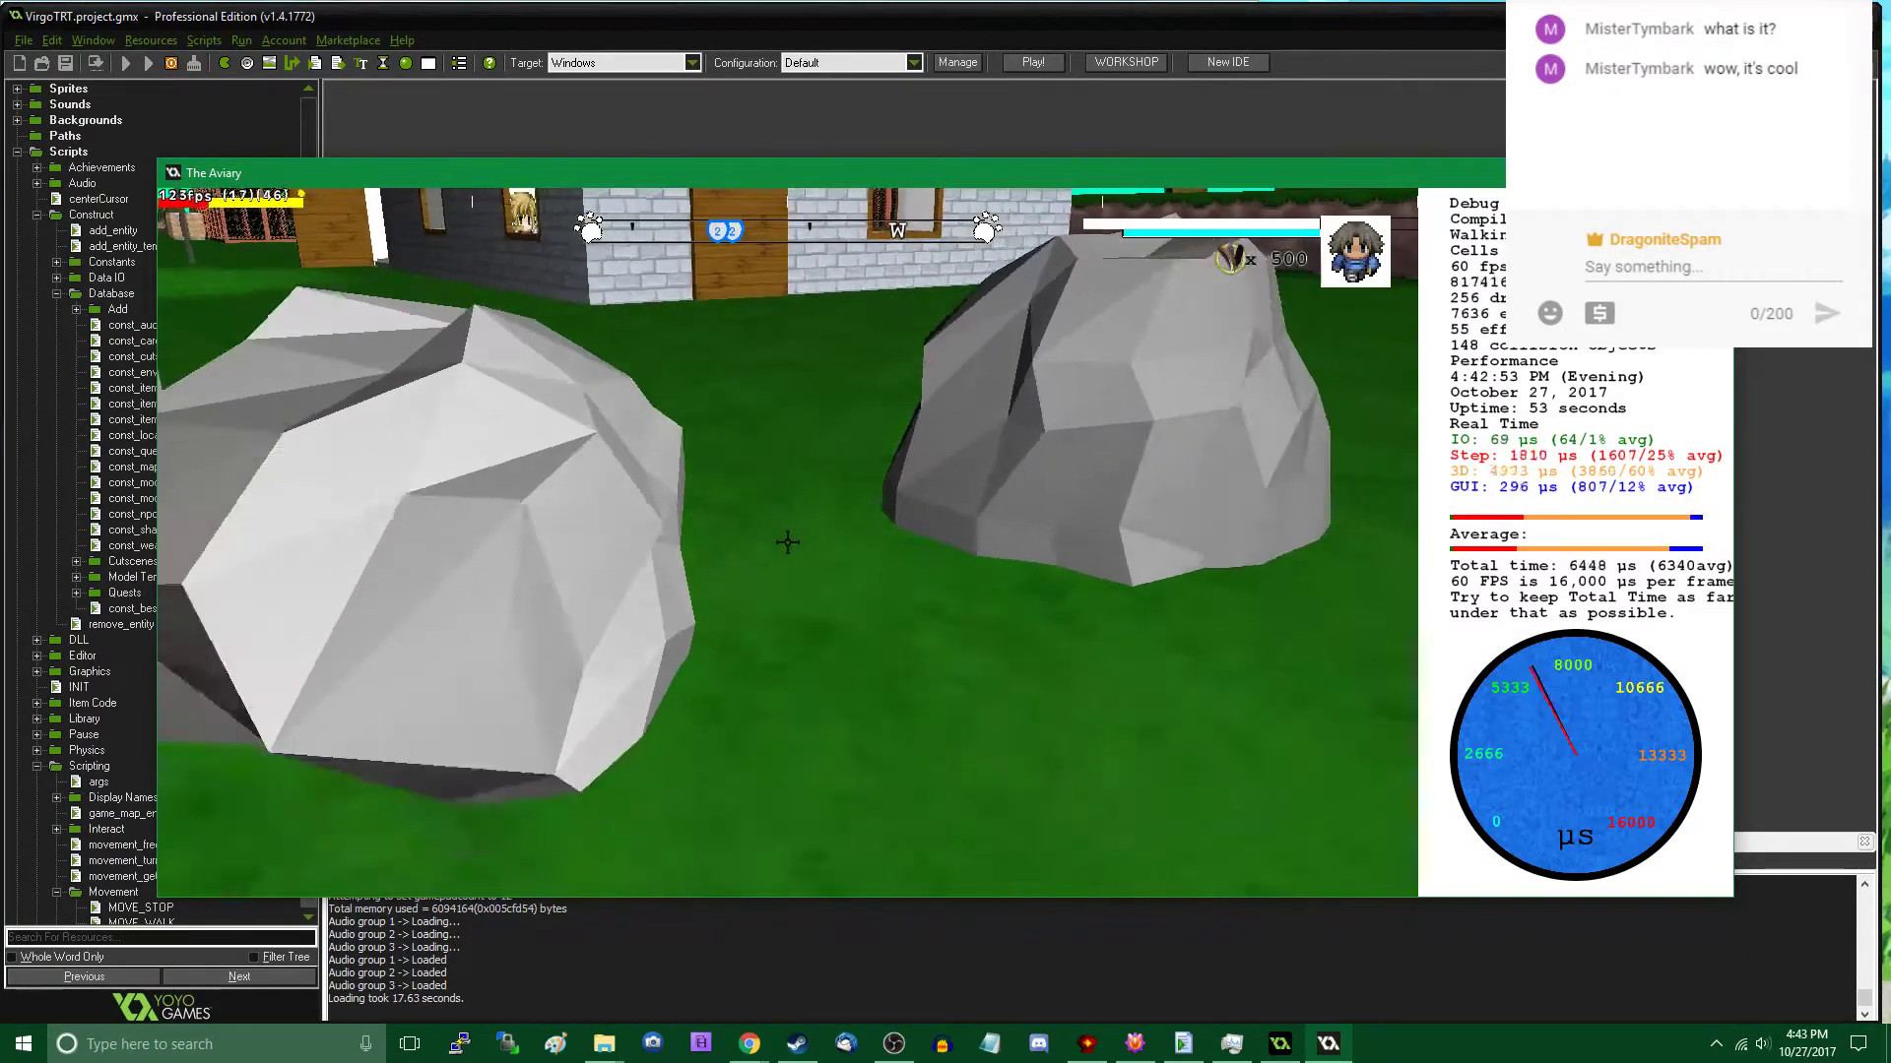
{"action": "key", "text": "Tab"}
{"action": "left_click", "coordinate": [788, 541]}
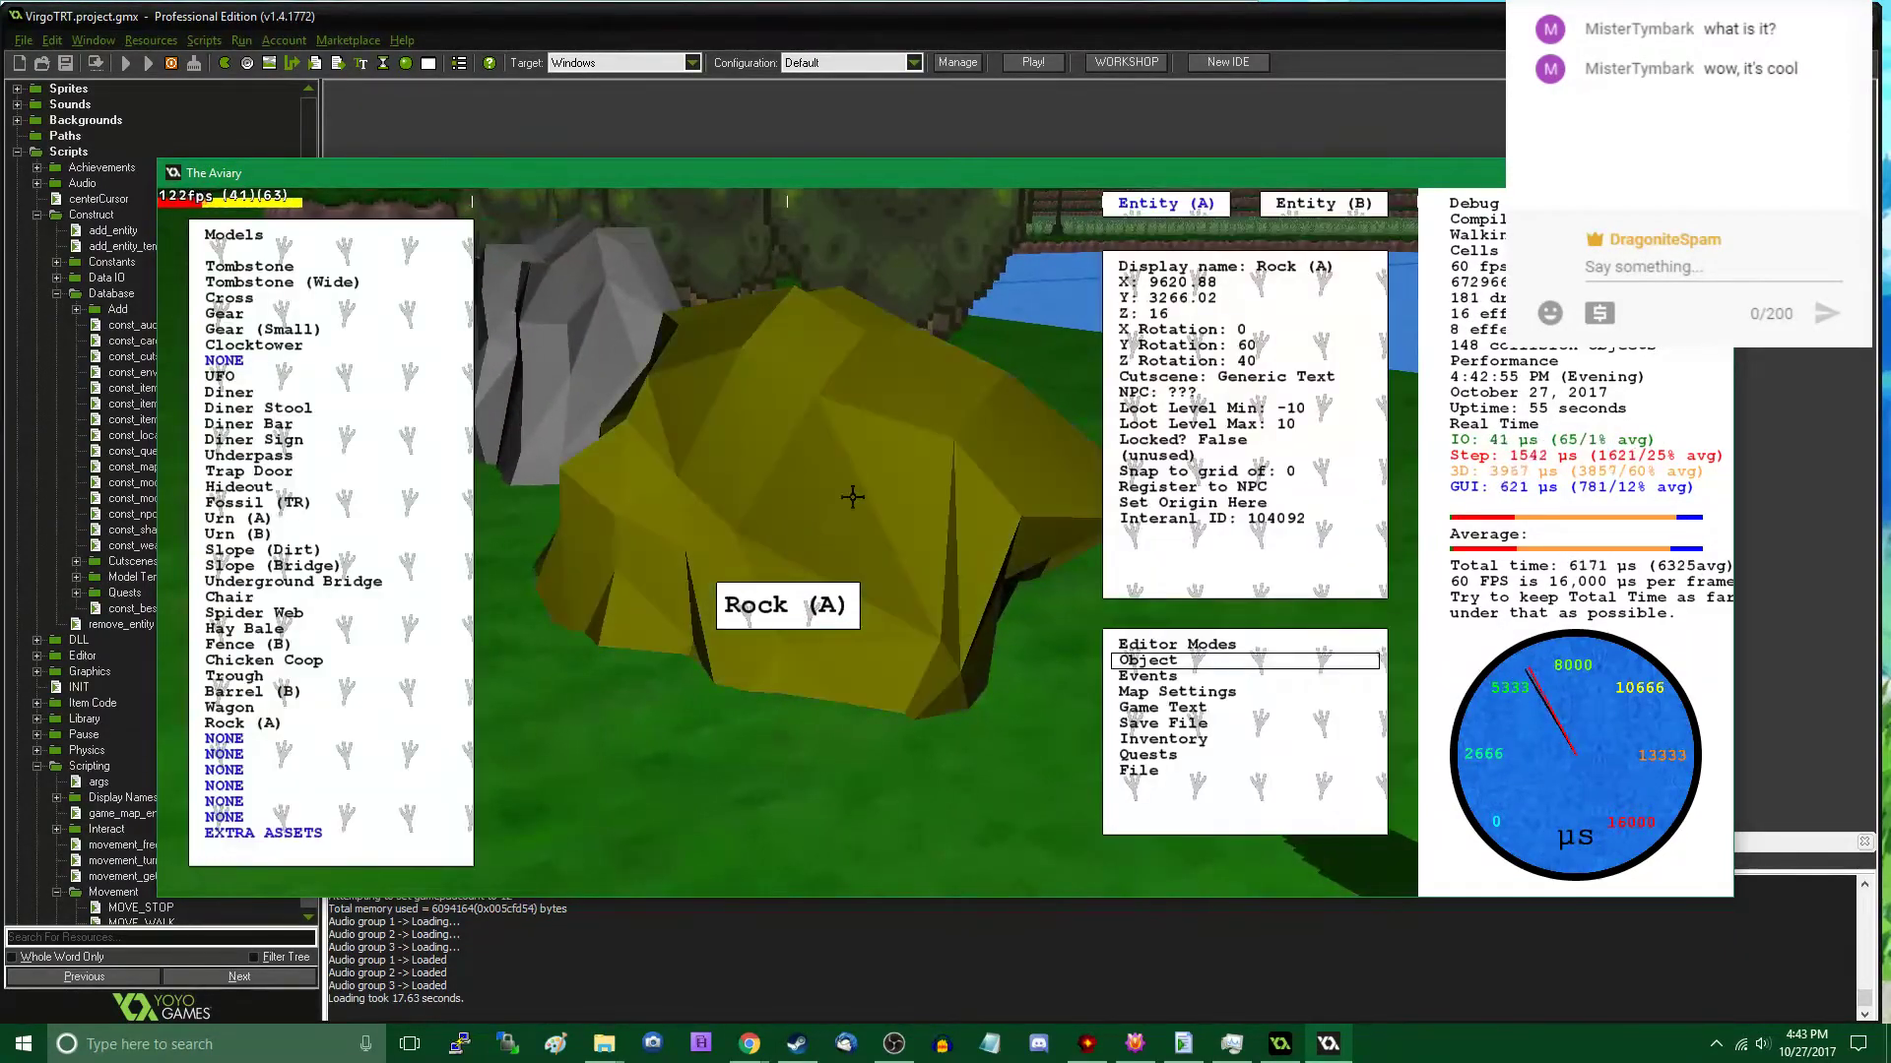
- Enter a new X rotation (roll) for the tilted rock and close the object editor
{"action": "left_click", "coordinate": [1240, 329]}
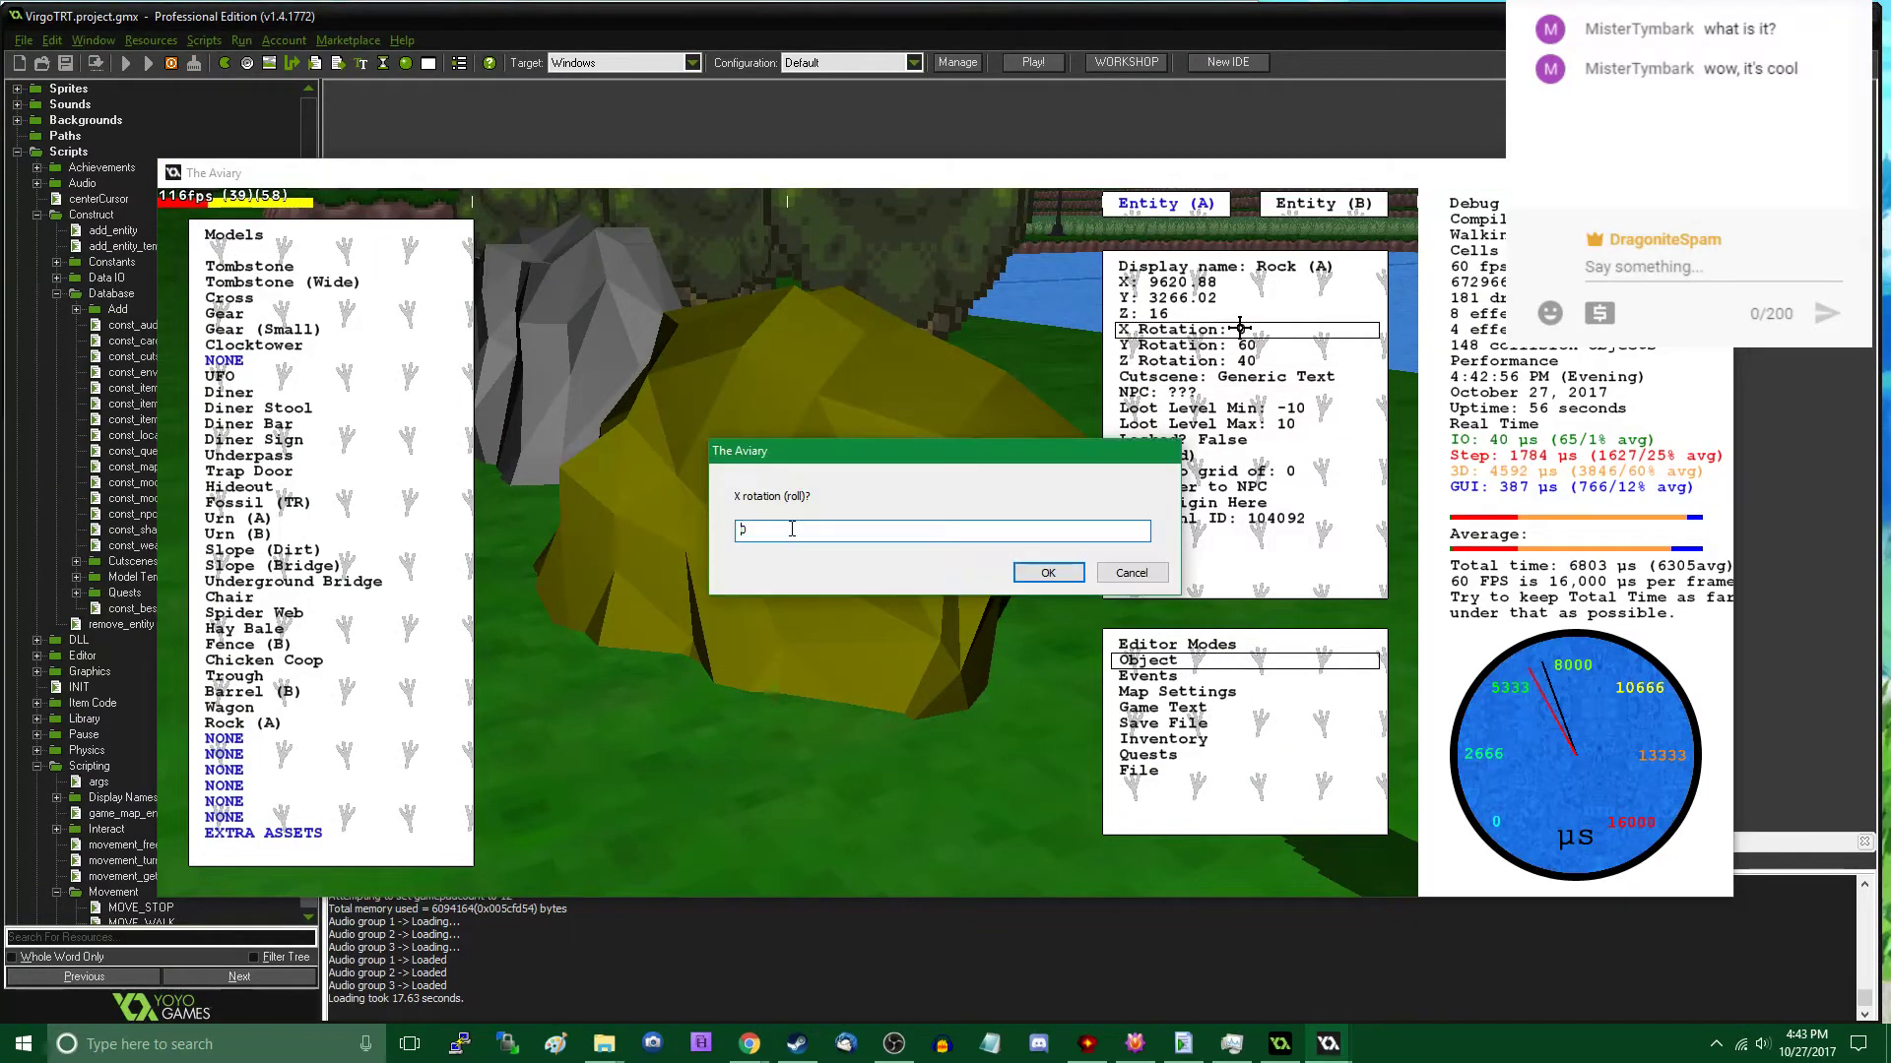
{"action": "key", "text": "Return"}
{"action": "key", "text": "Tab"}
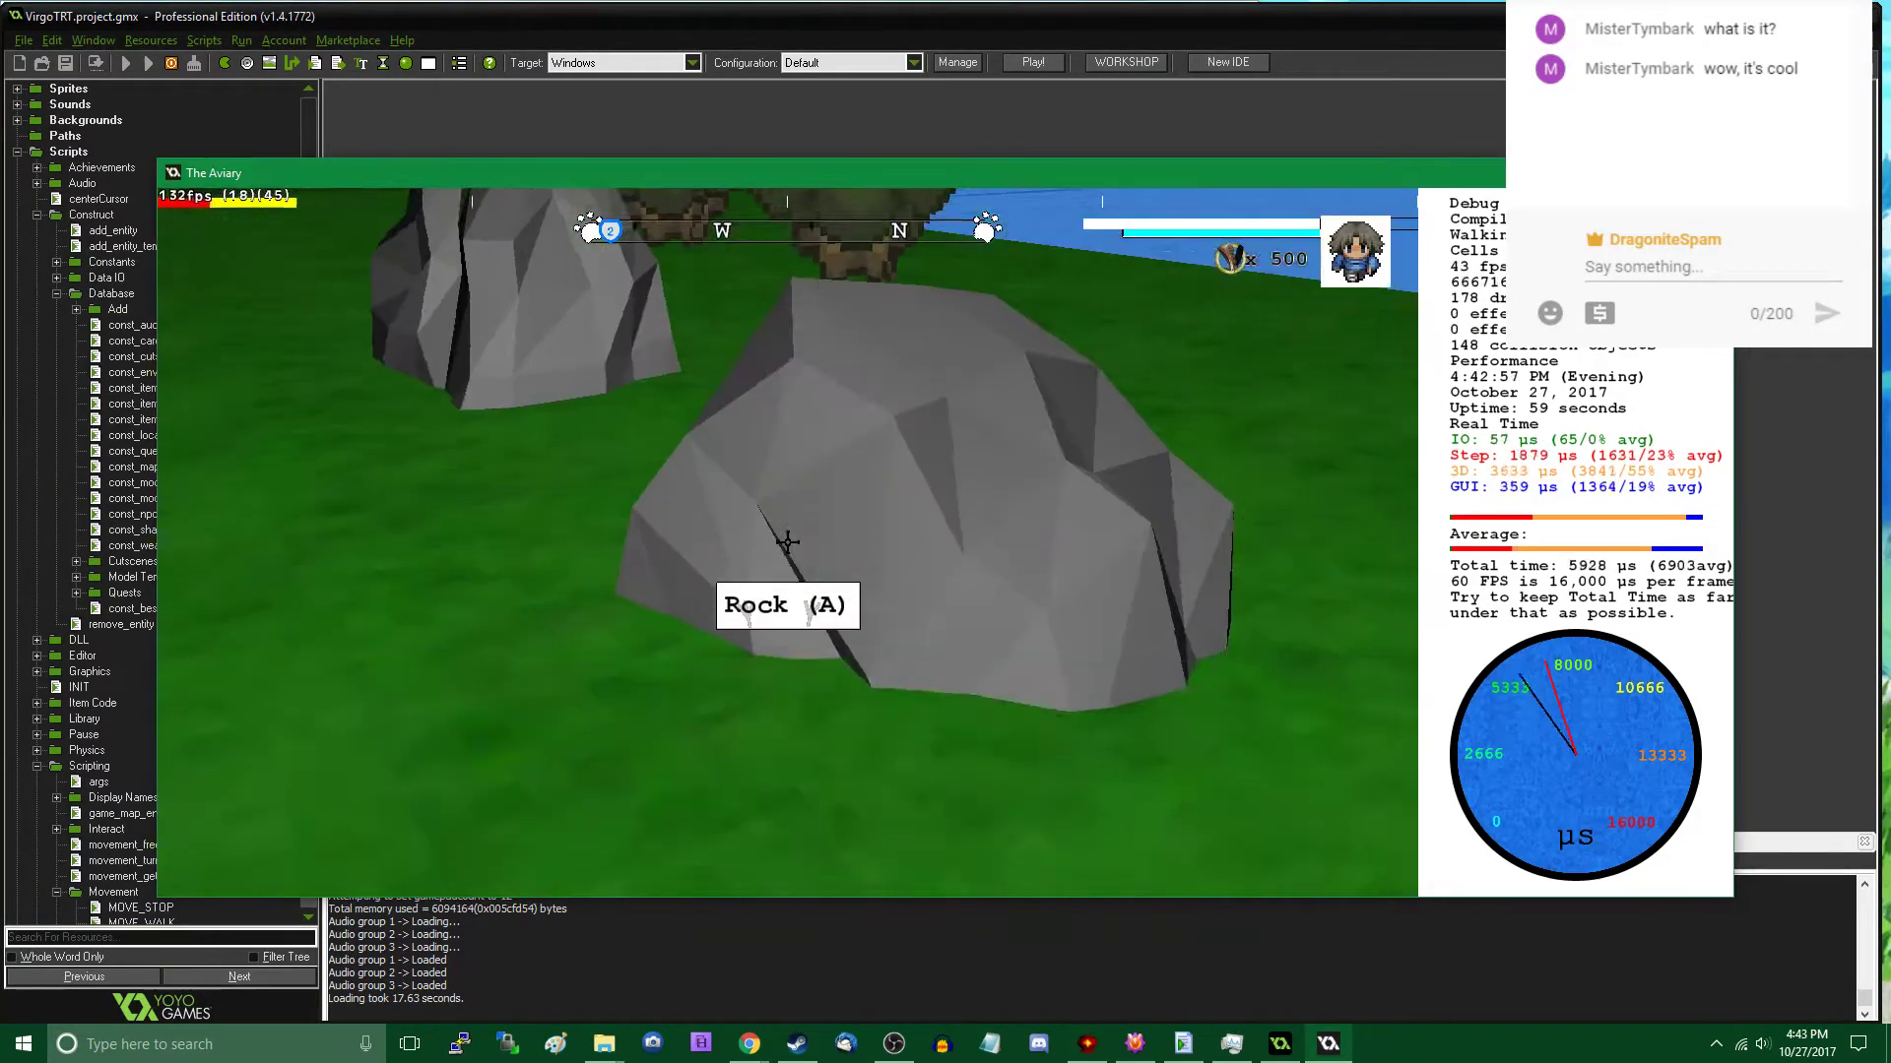
- Walk around the two placed rocks and examine how they look from different distances and angles
{"action": "key", "text": "w"}
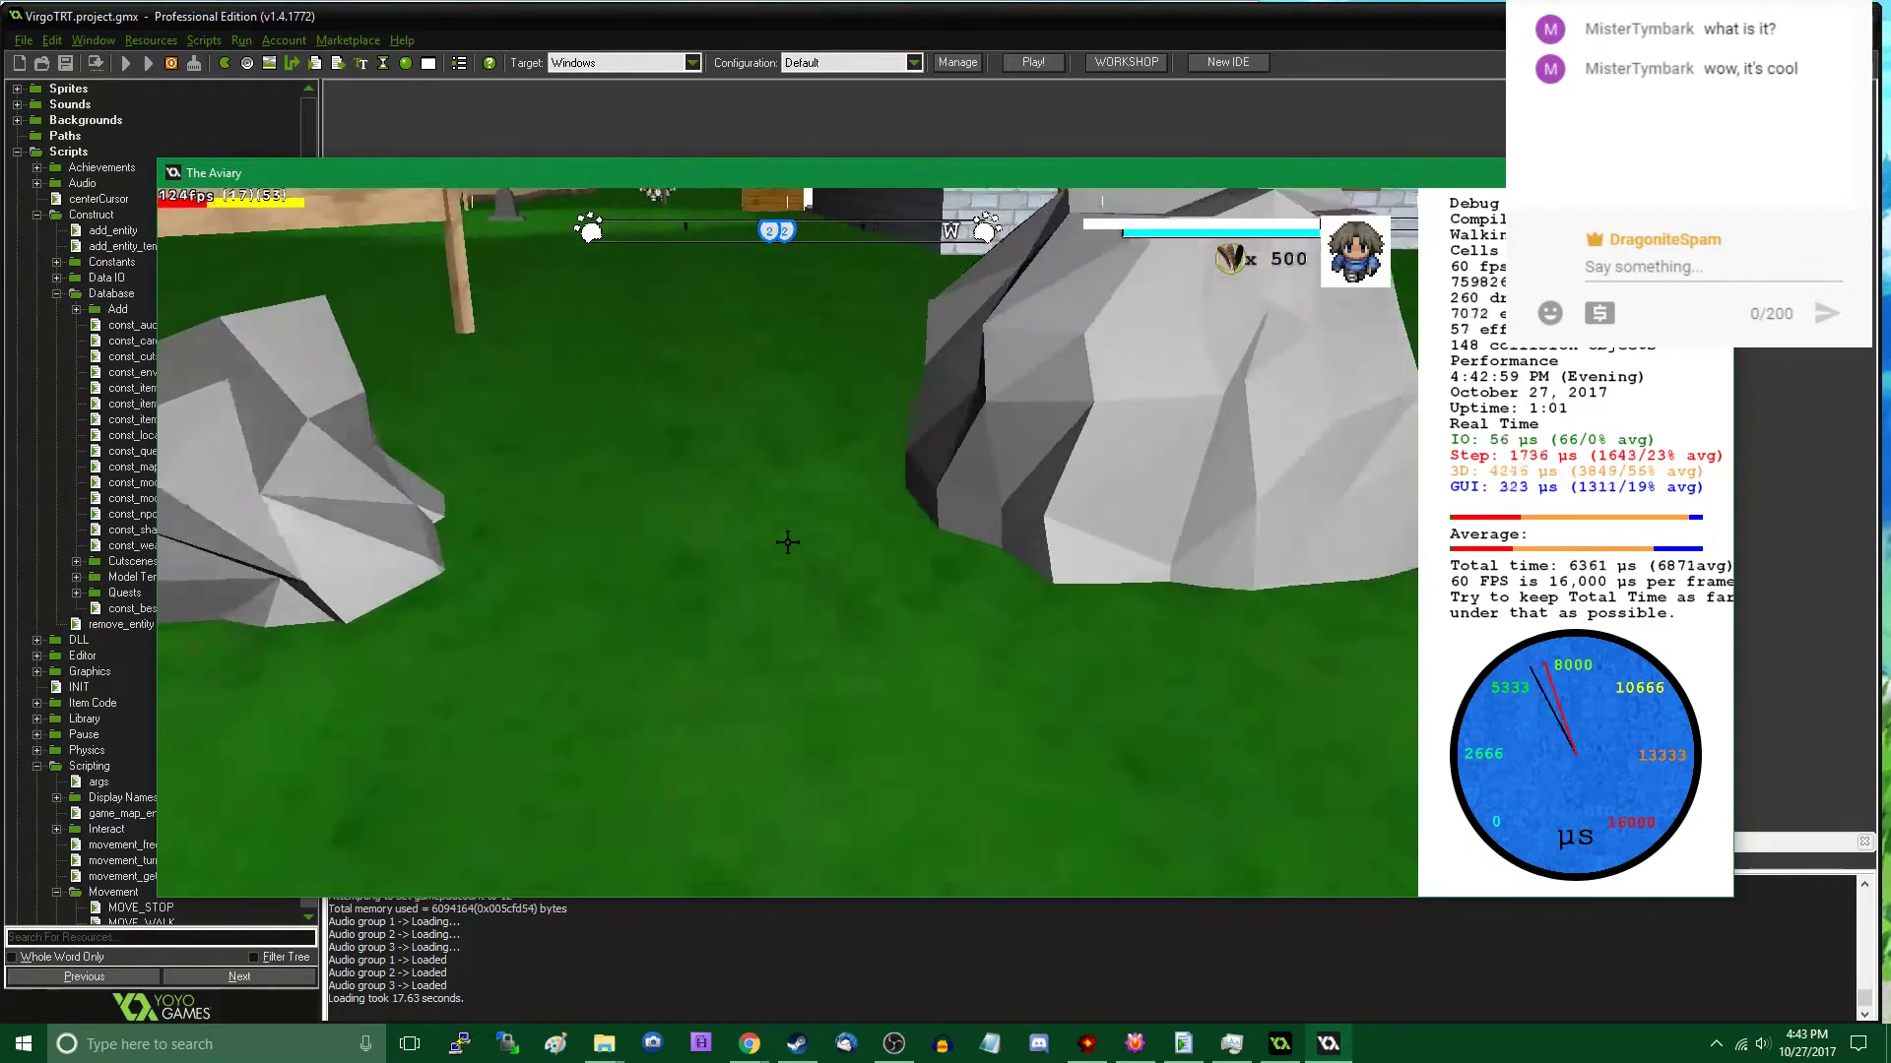
{"action": "key", "text": "s"}
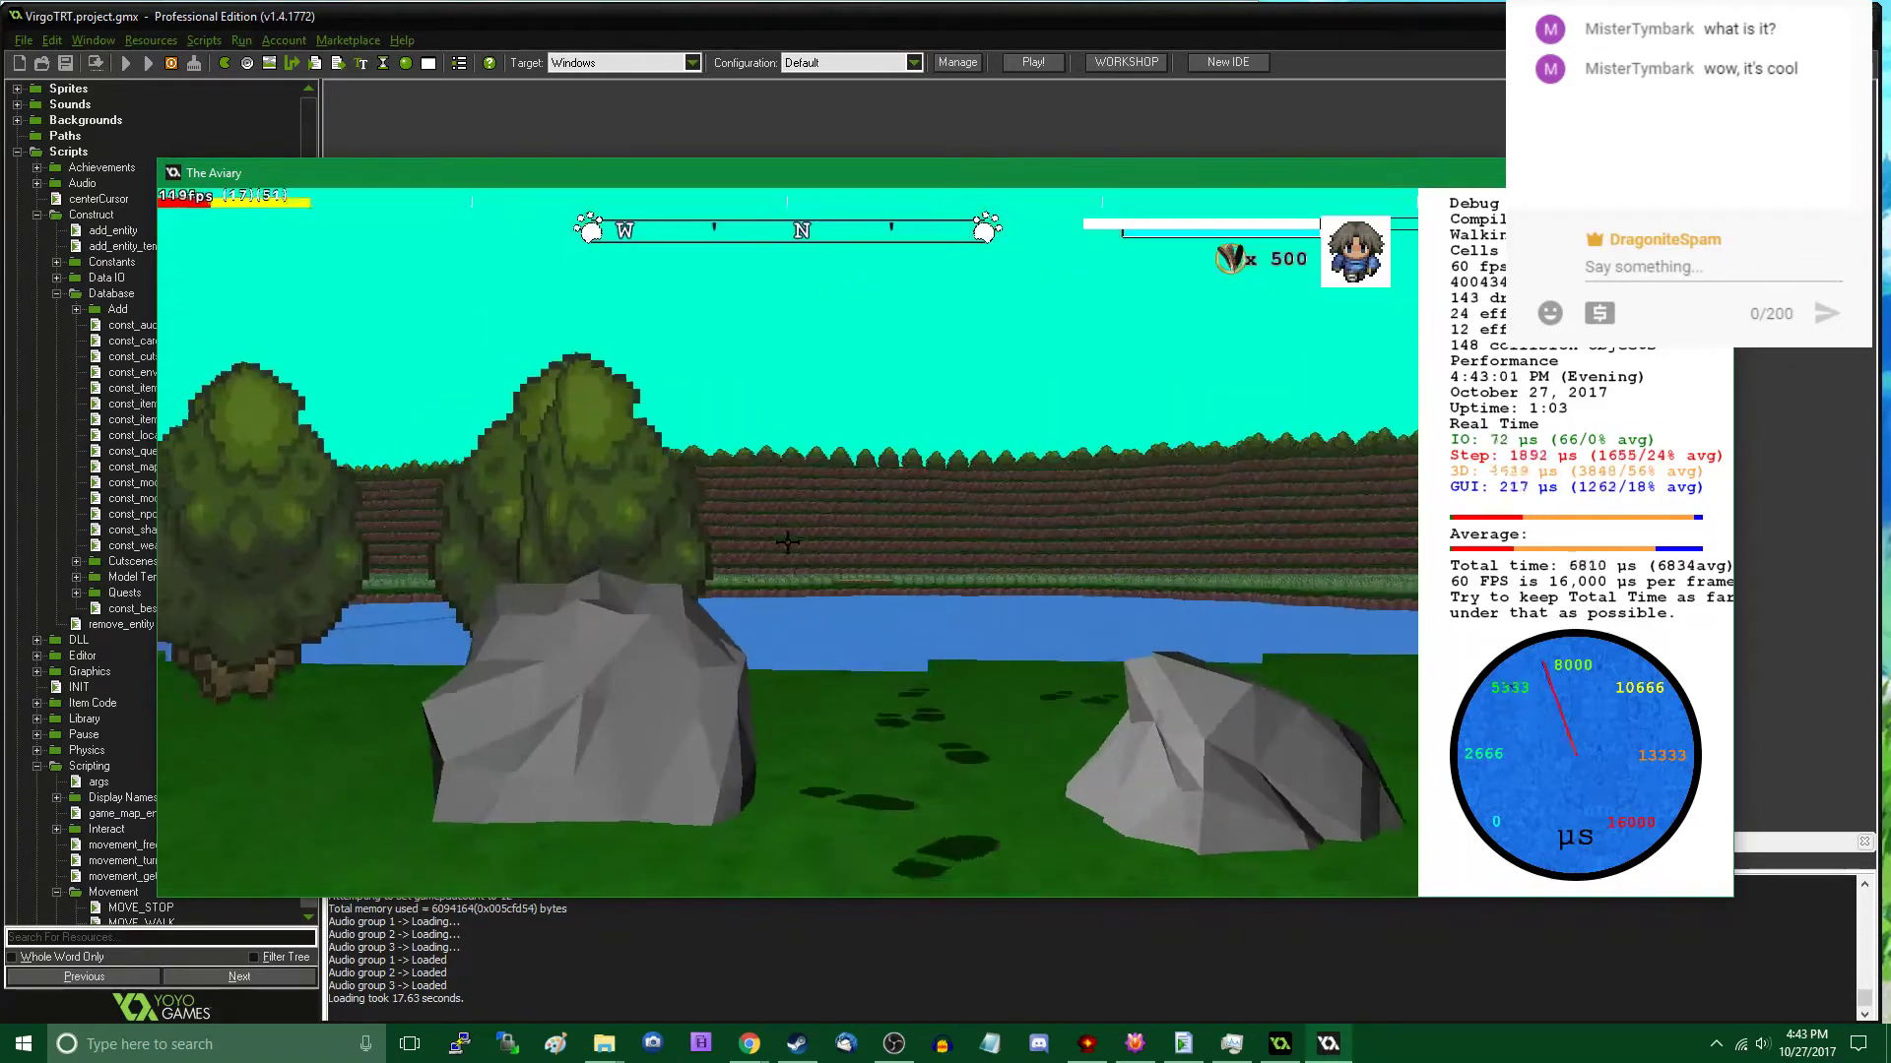
{"action": "key", "text": "s"}
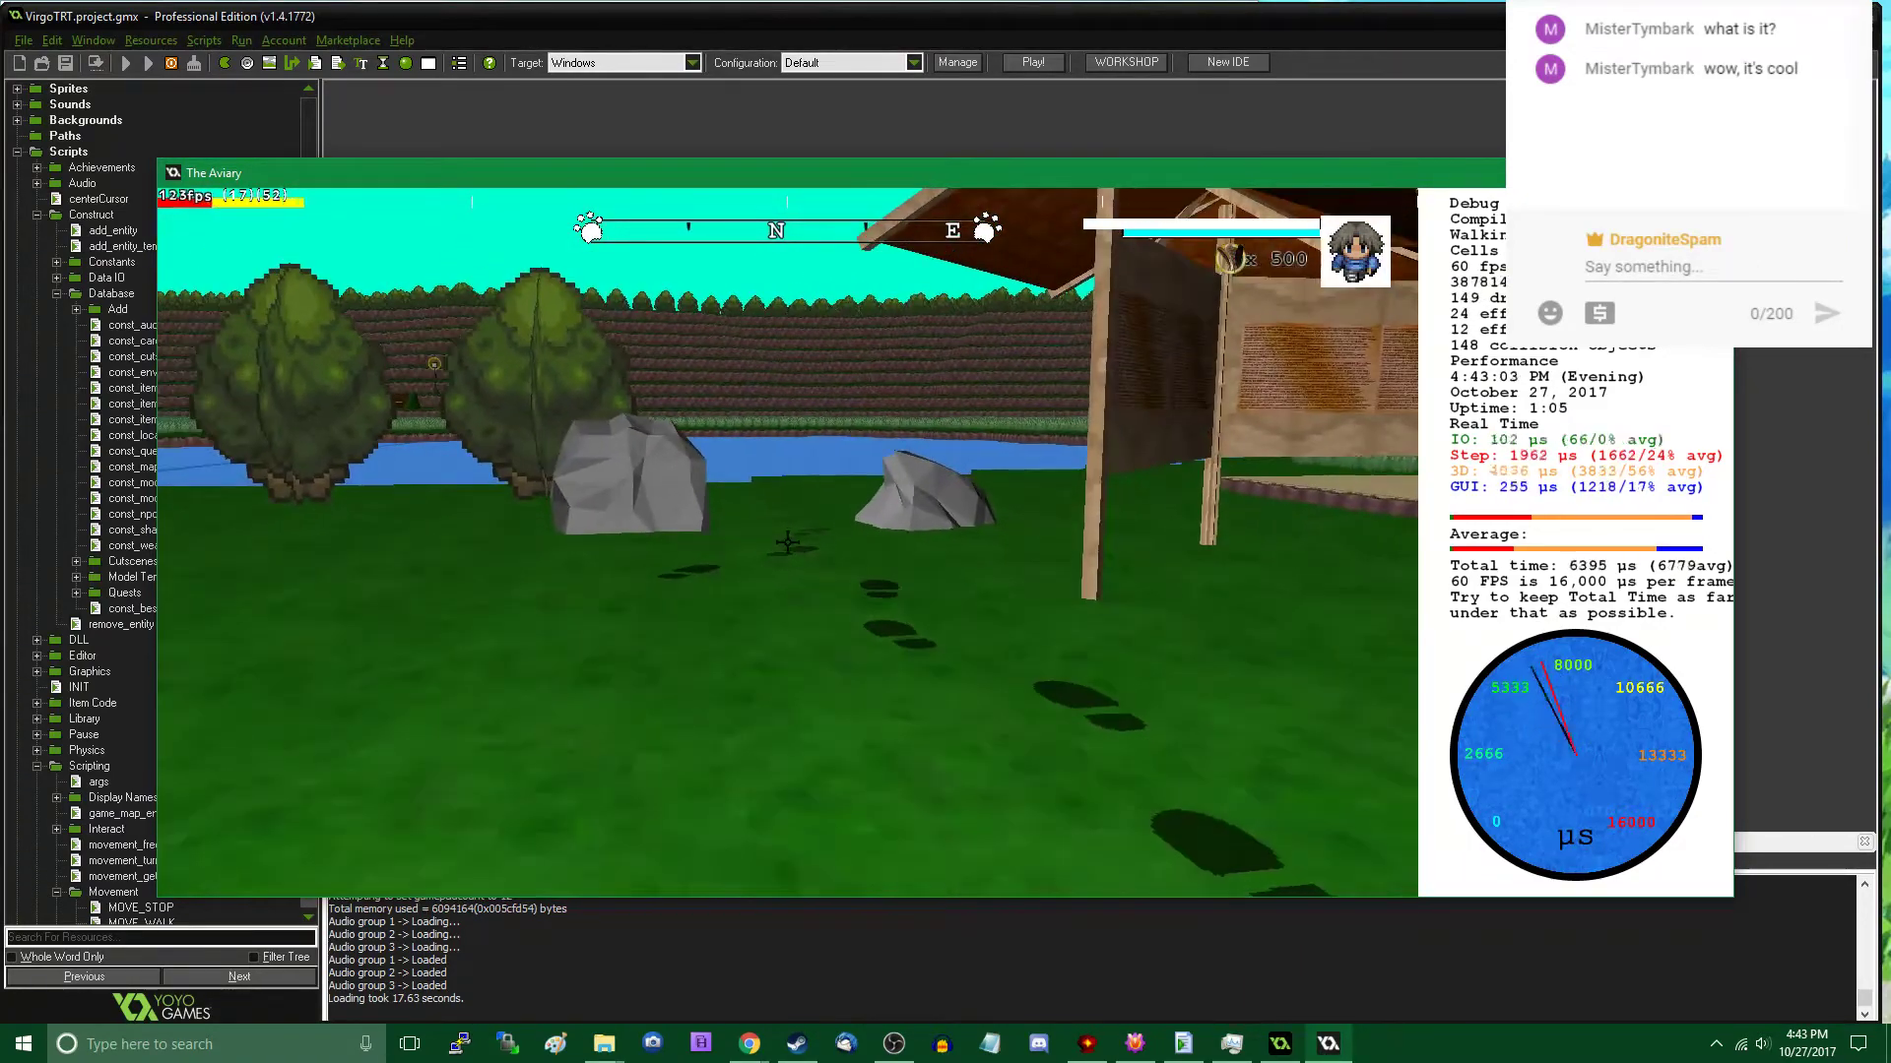
{"action": "key", "text": "w"}
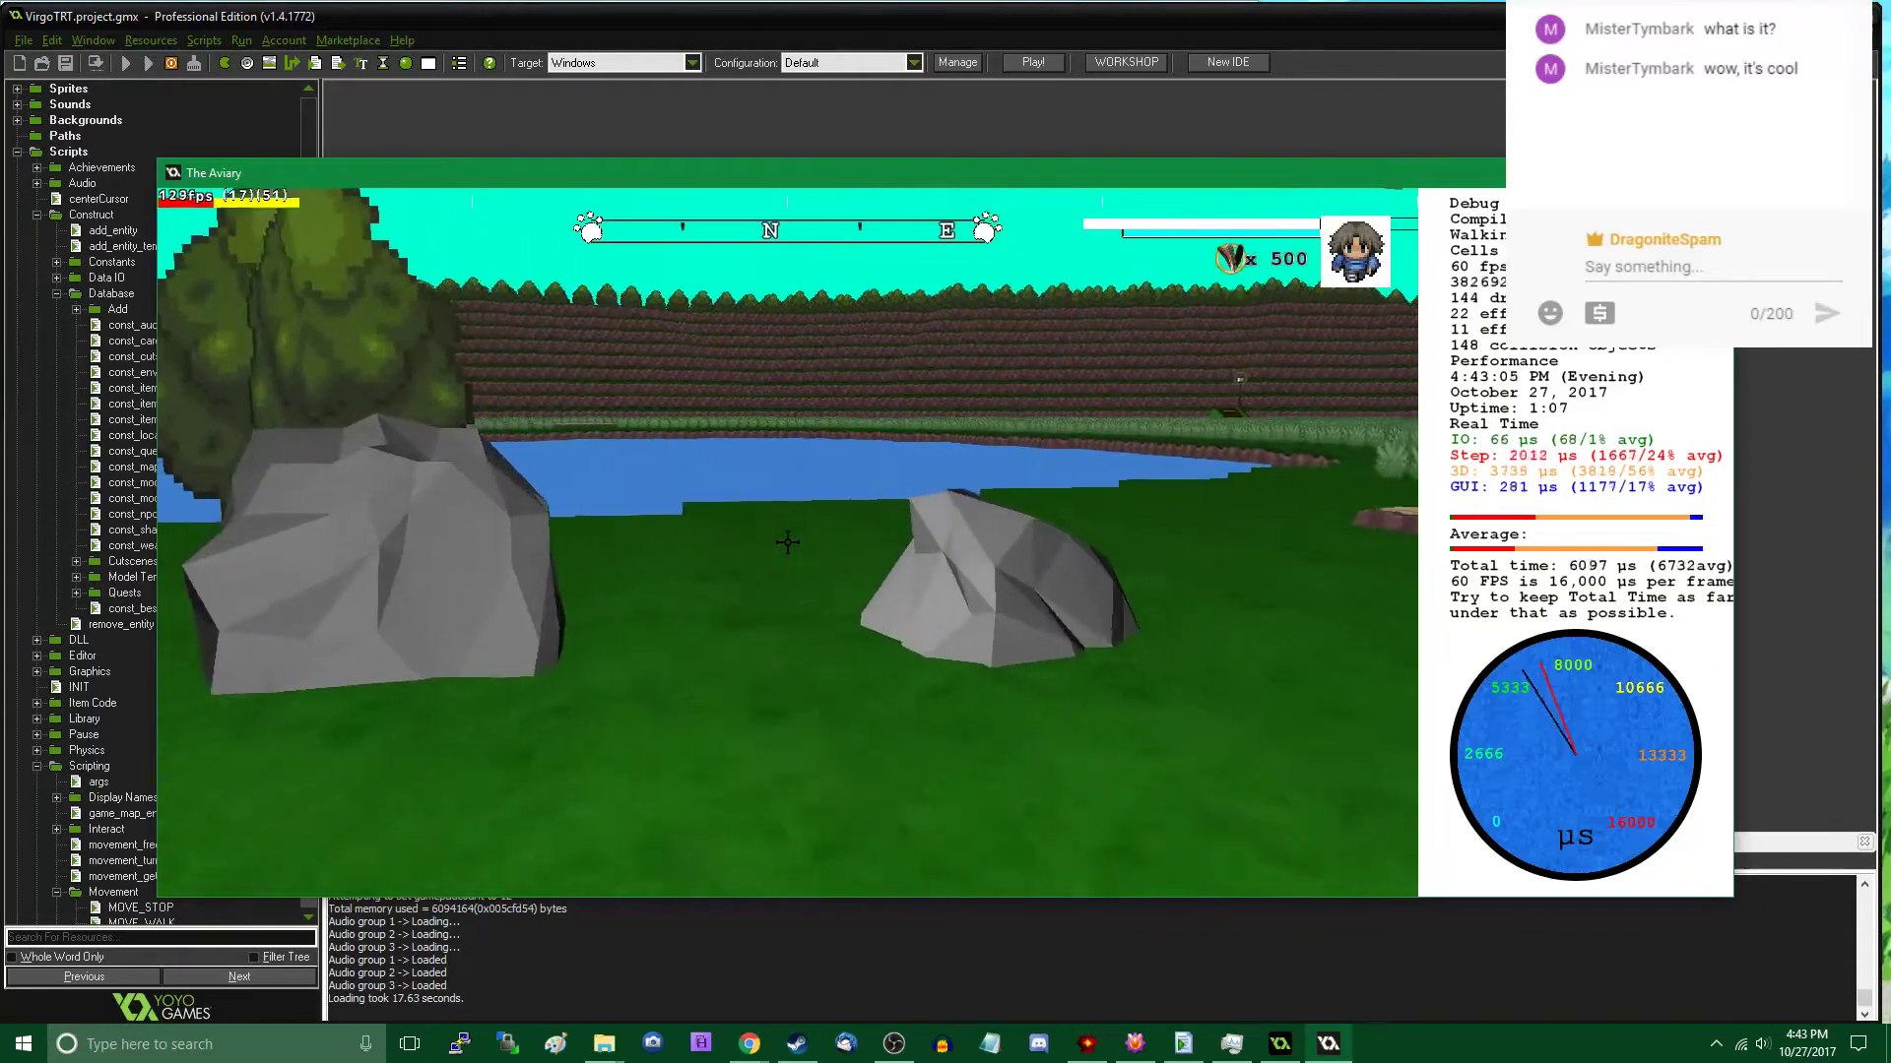
{"action": "key", "text": "w"}
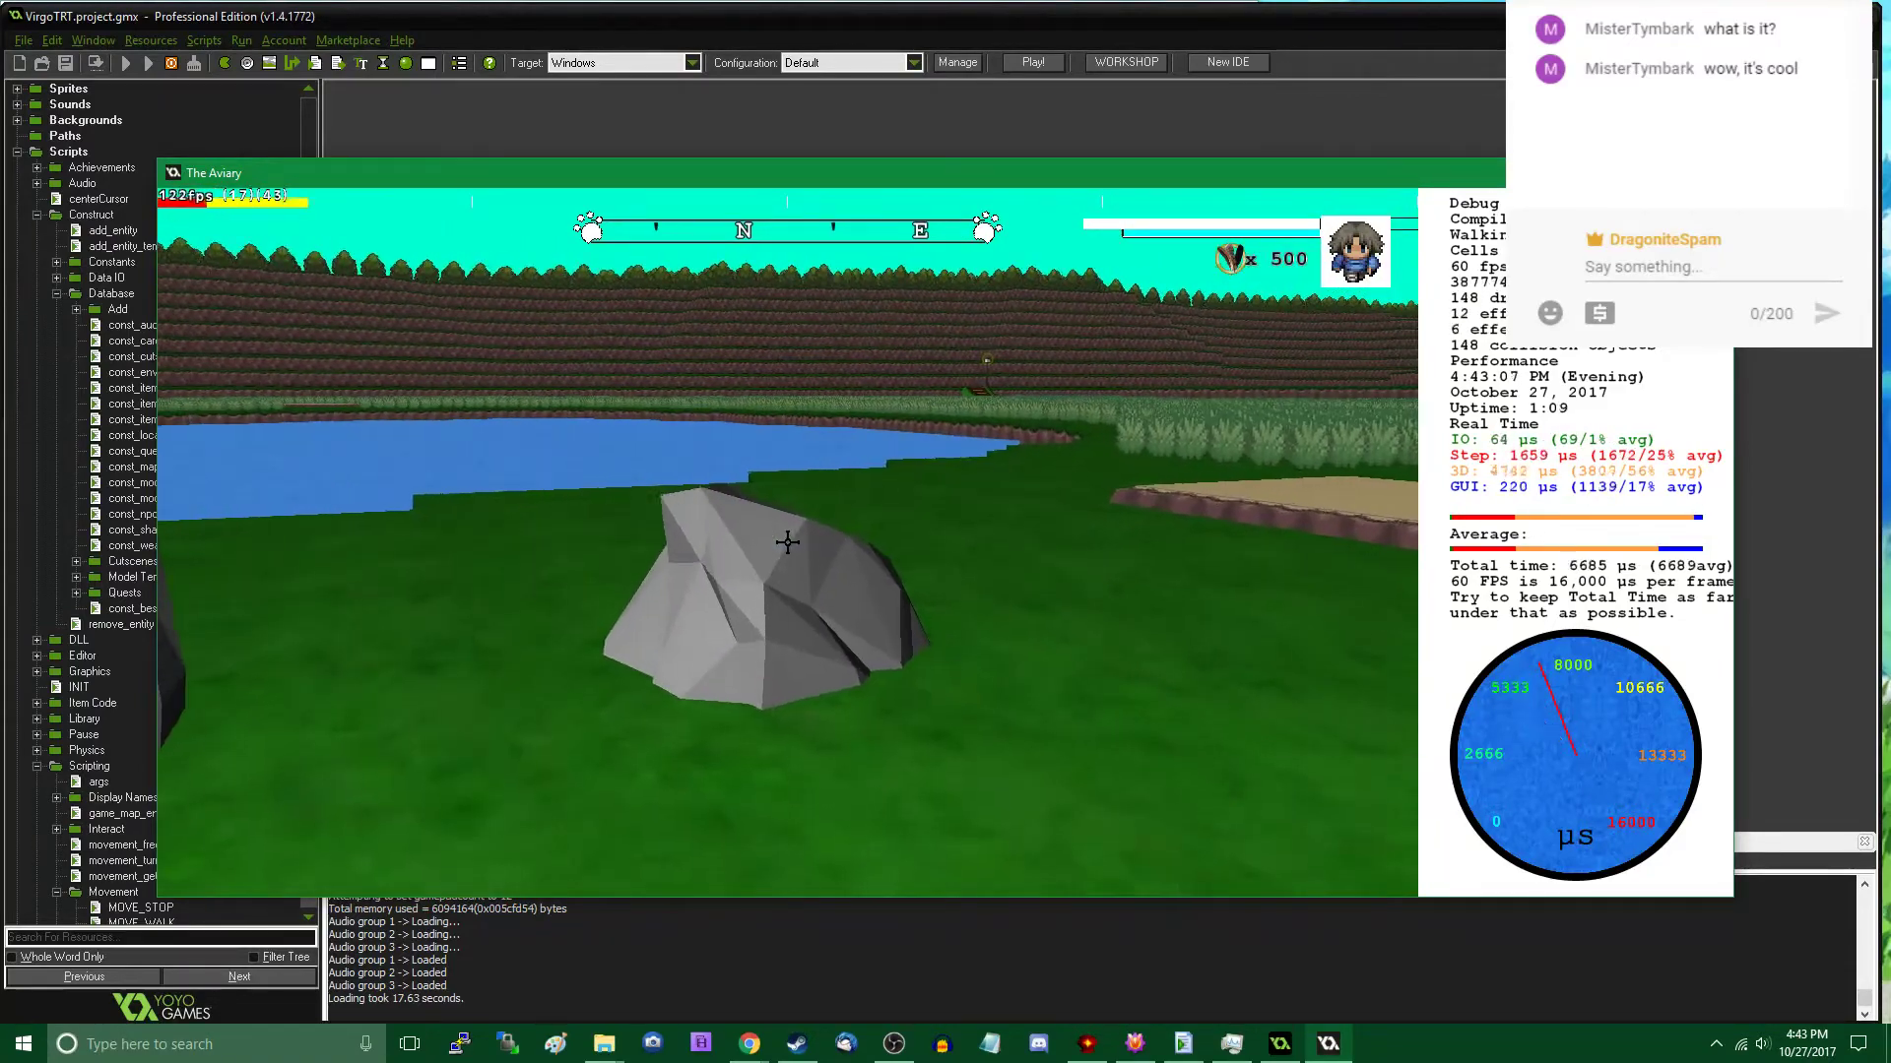
{"action": "key", "text": "w"}
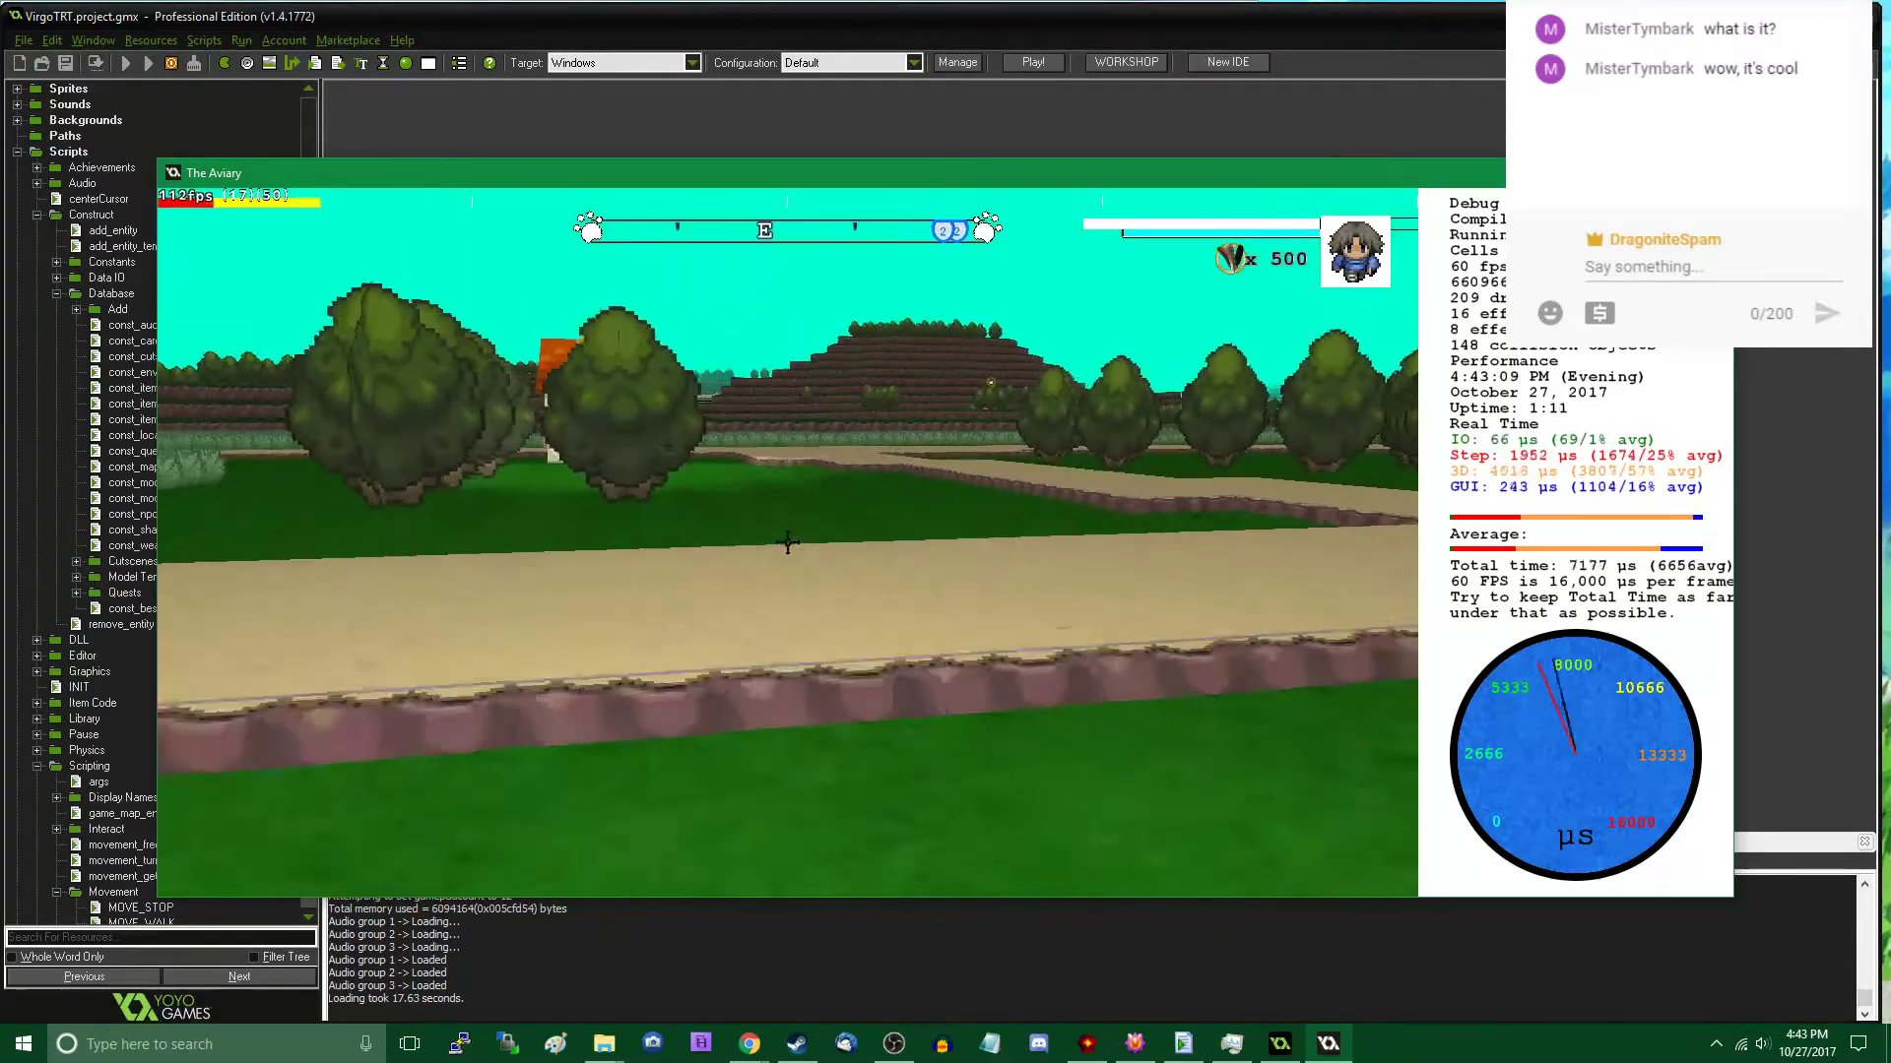
{"action": "key", "text": "w"}
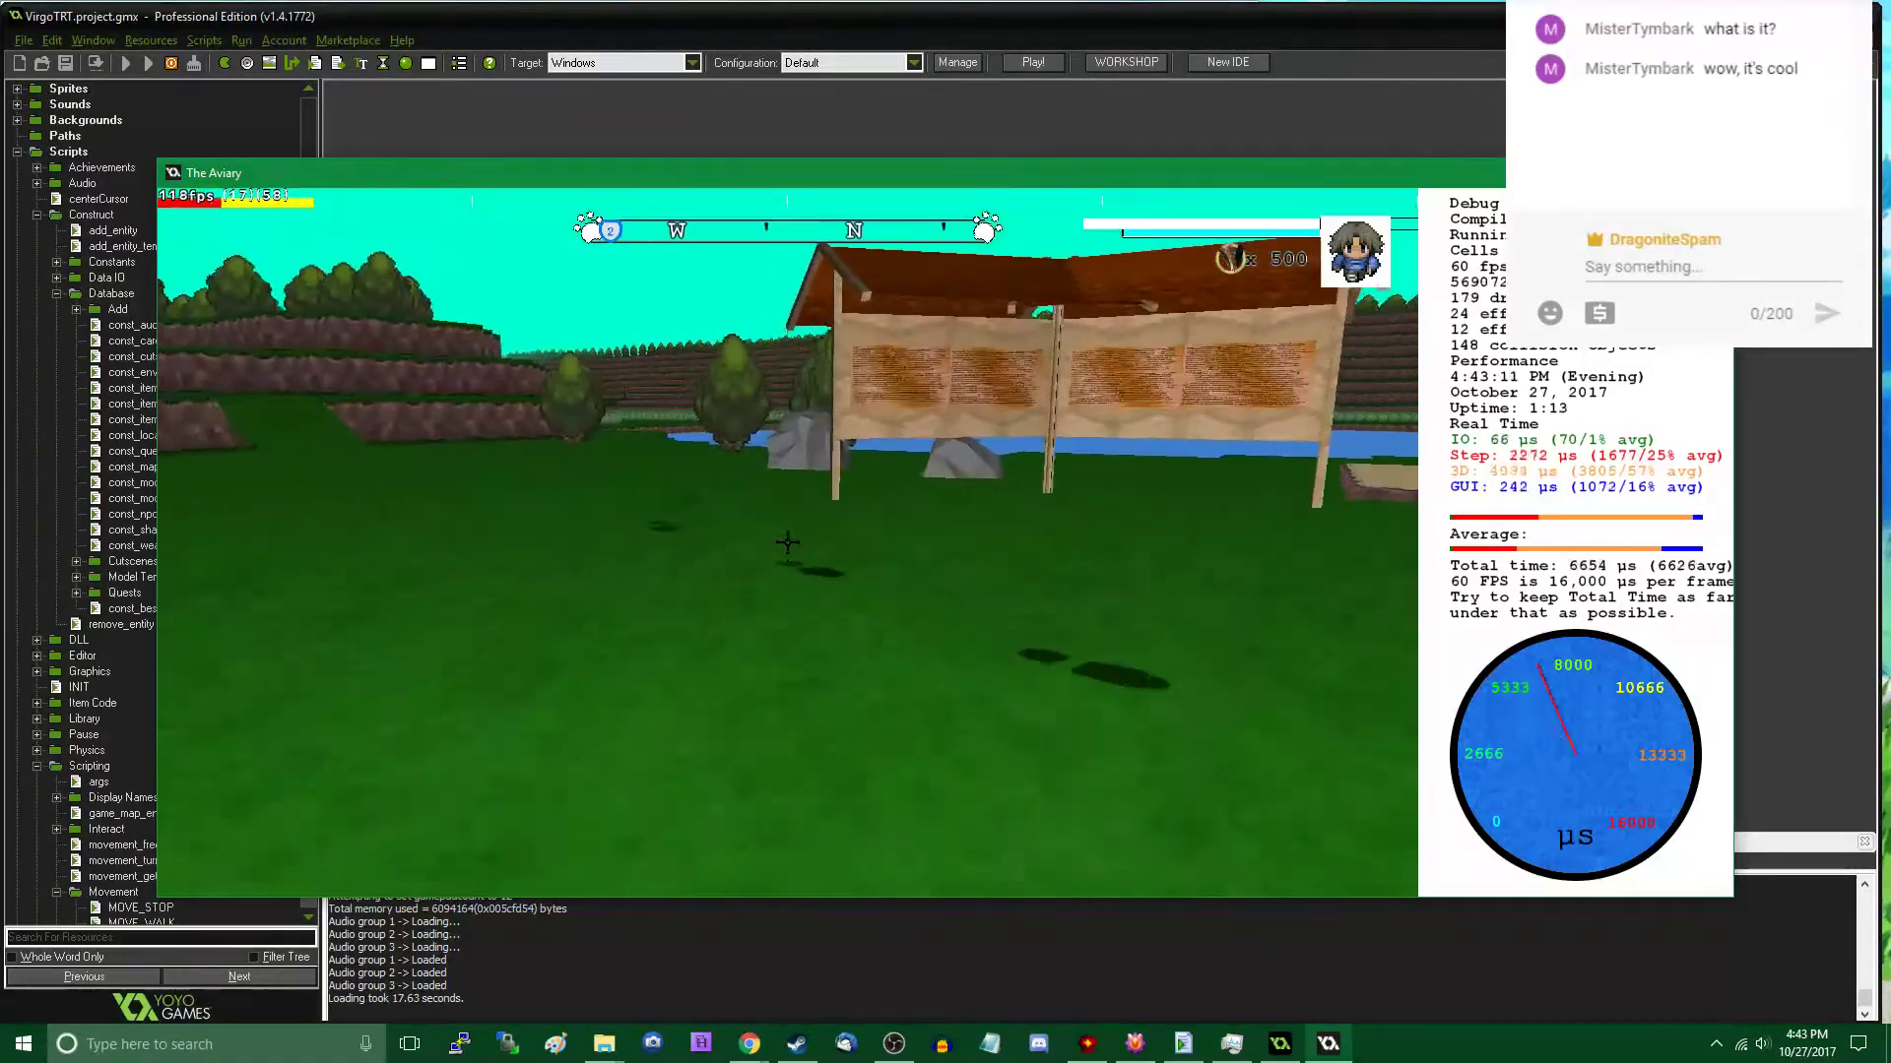
{"action": "key", "text": "w"}
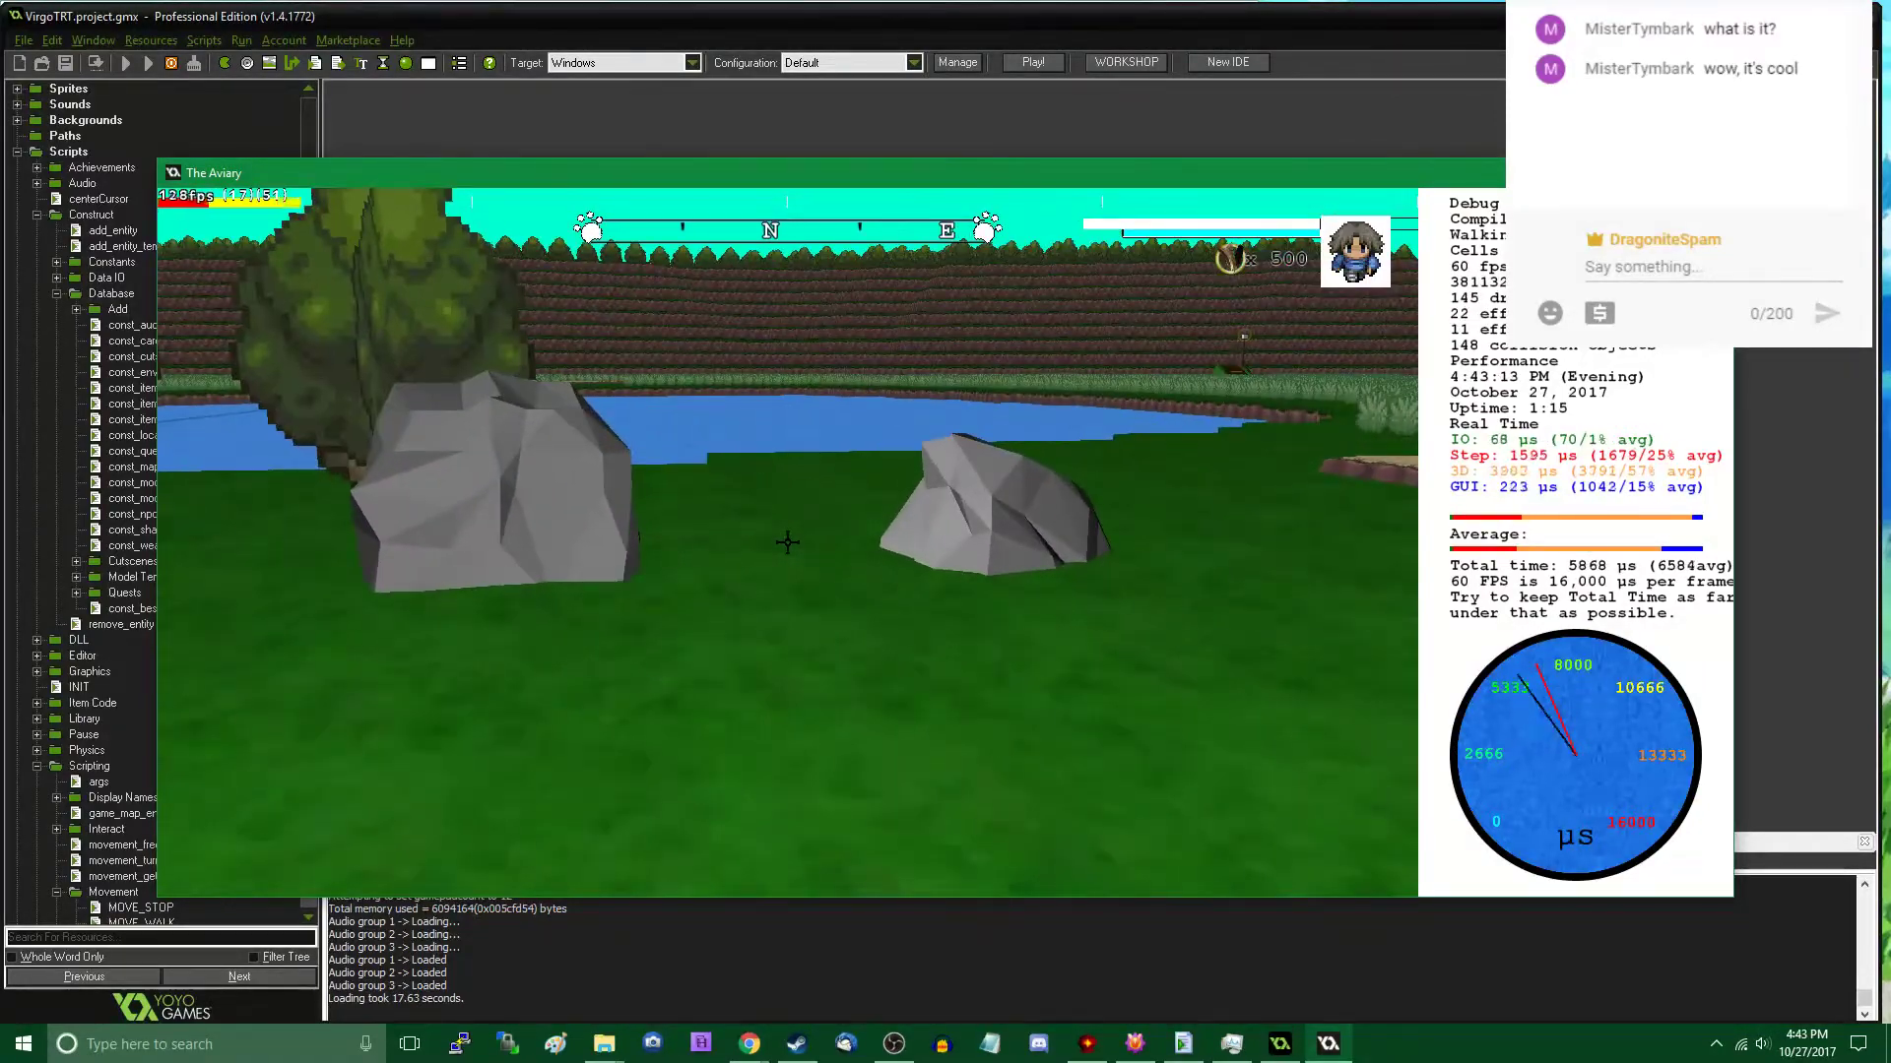
{"action": "key", "text": "s"}
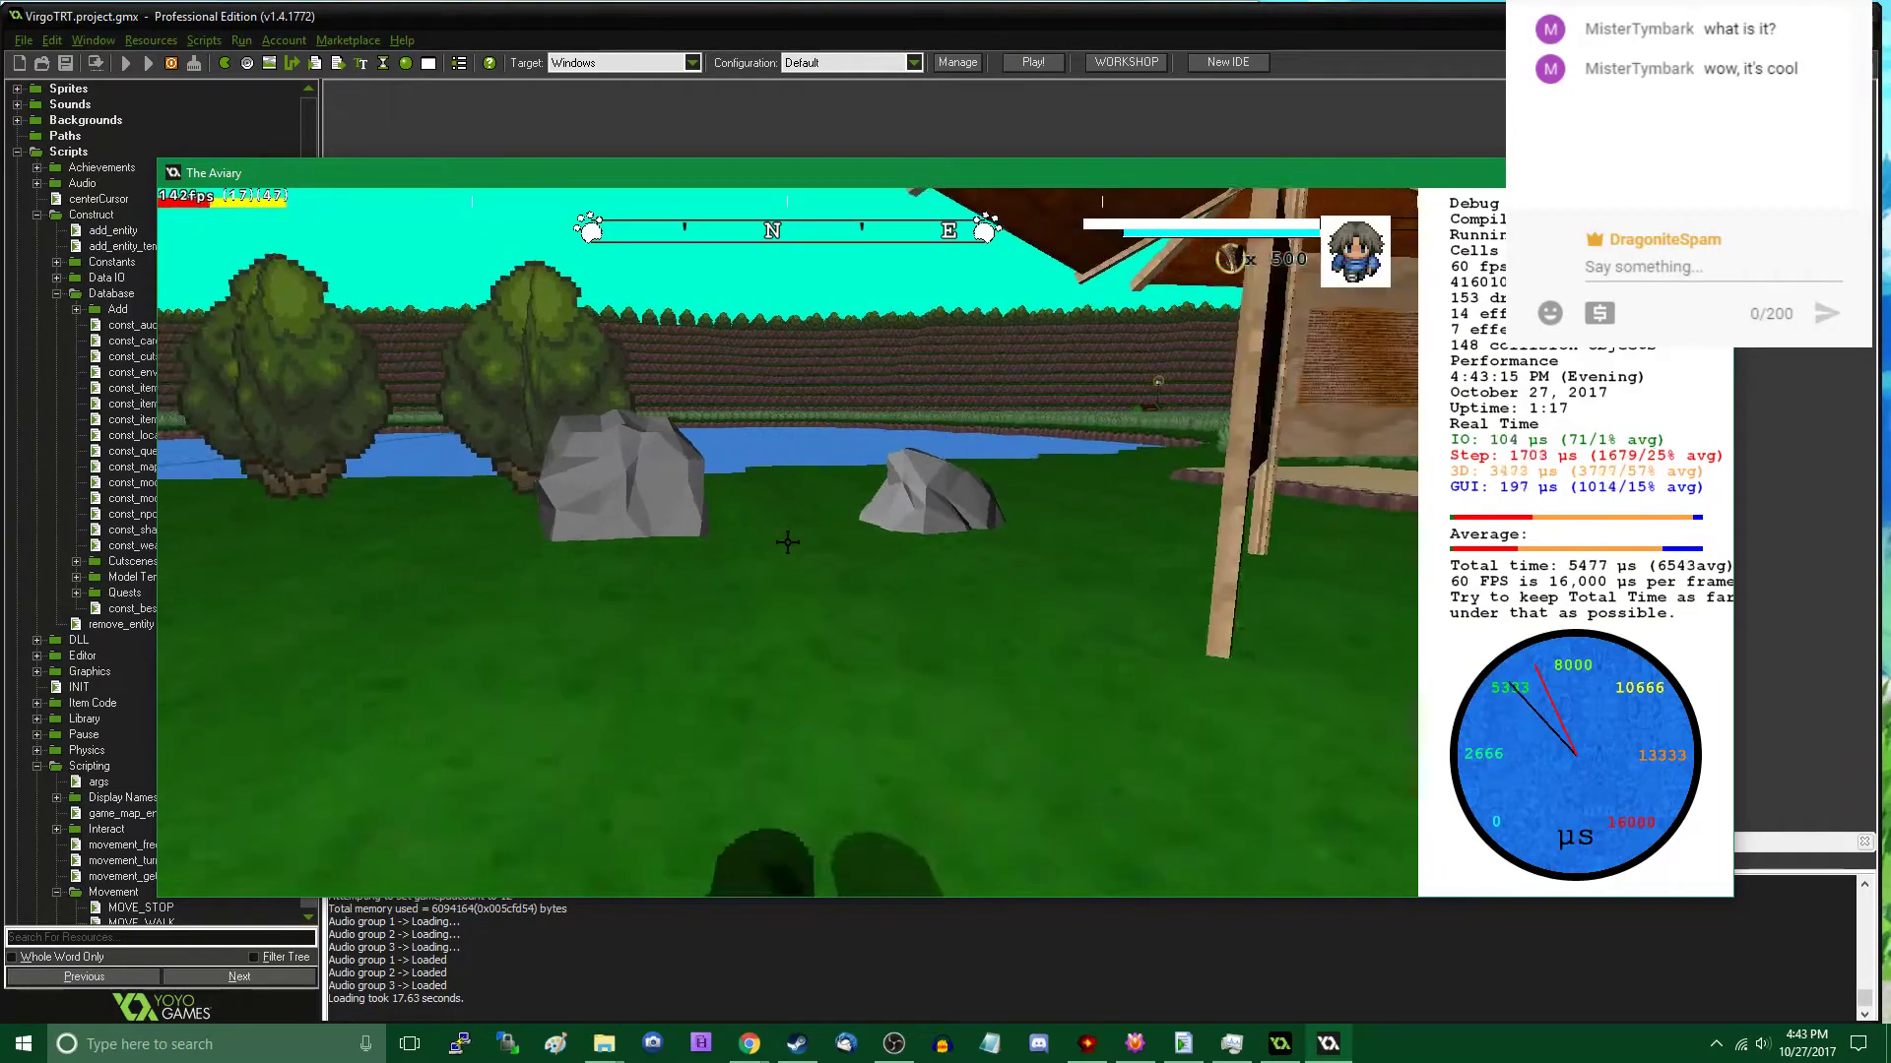
- Walk from the Aviary past the small stone building into the Marsh and enter the Underground area
{"action": "key", "text": "w"}
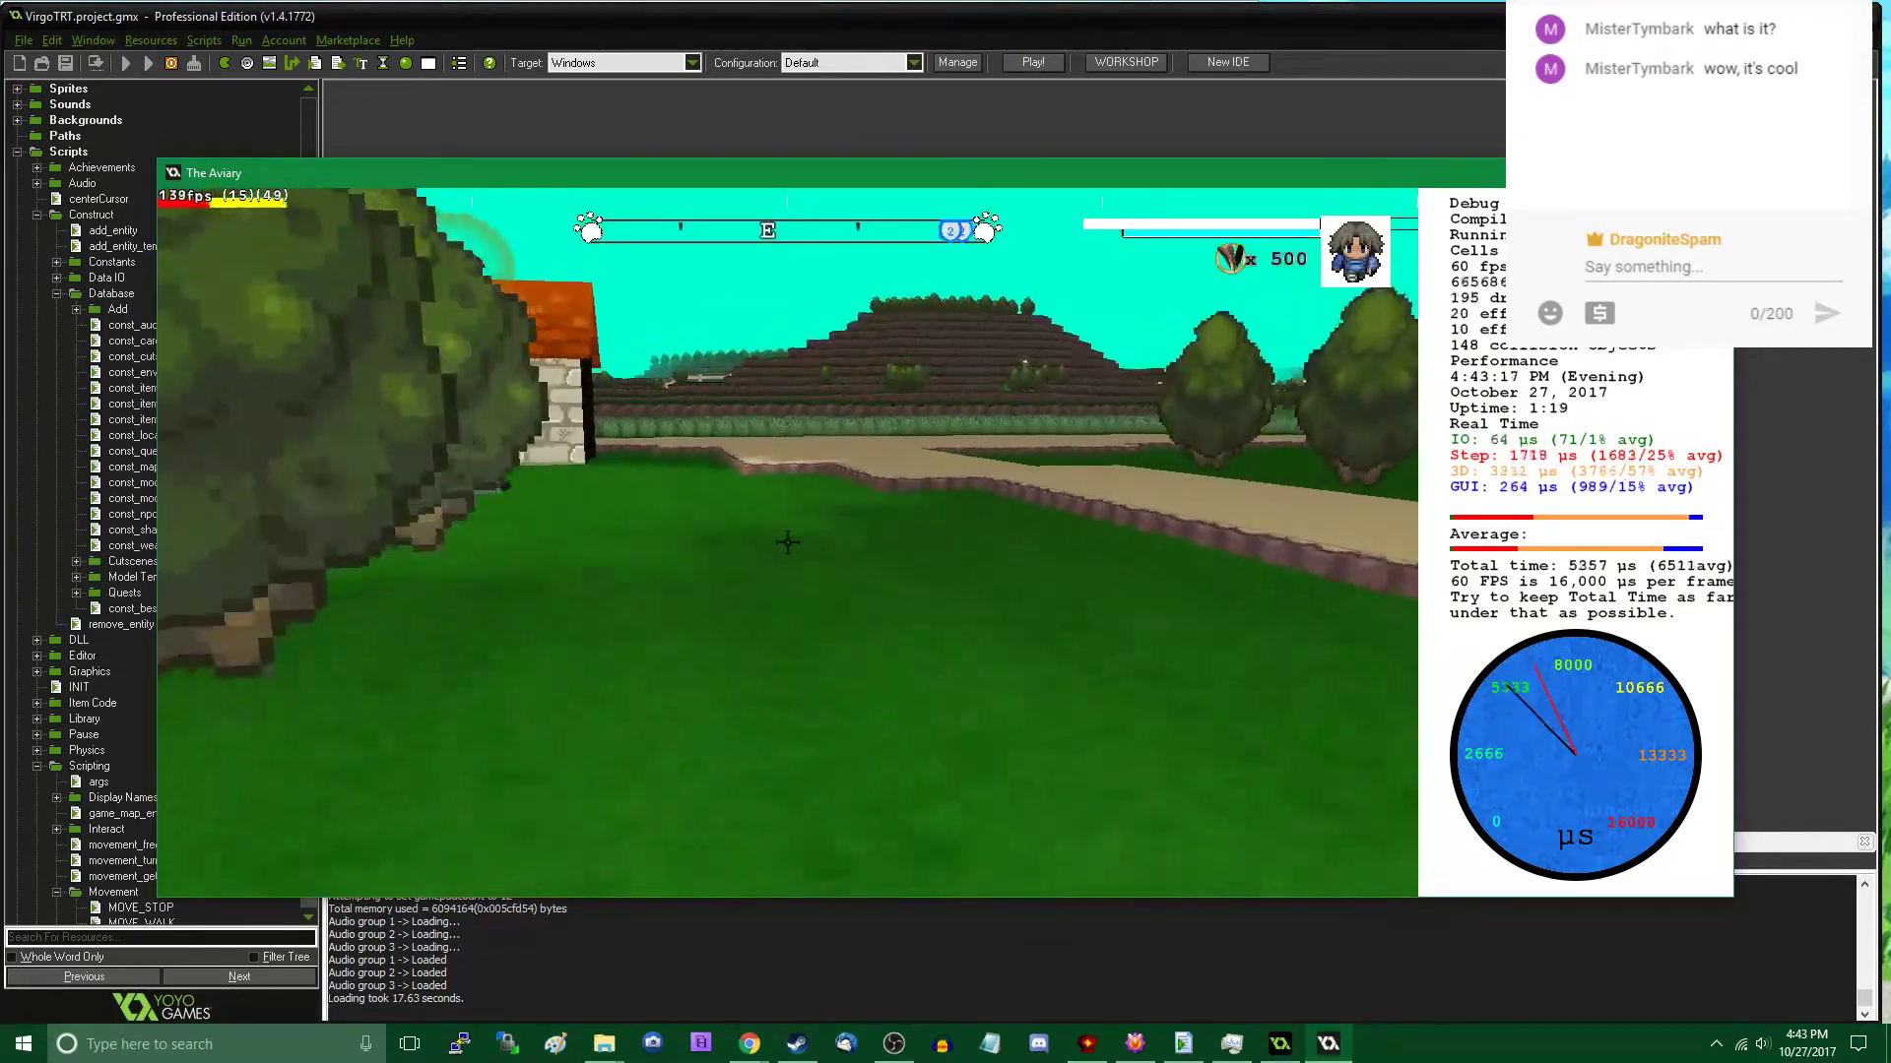
{"action": "key", "text": "w"}
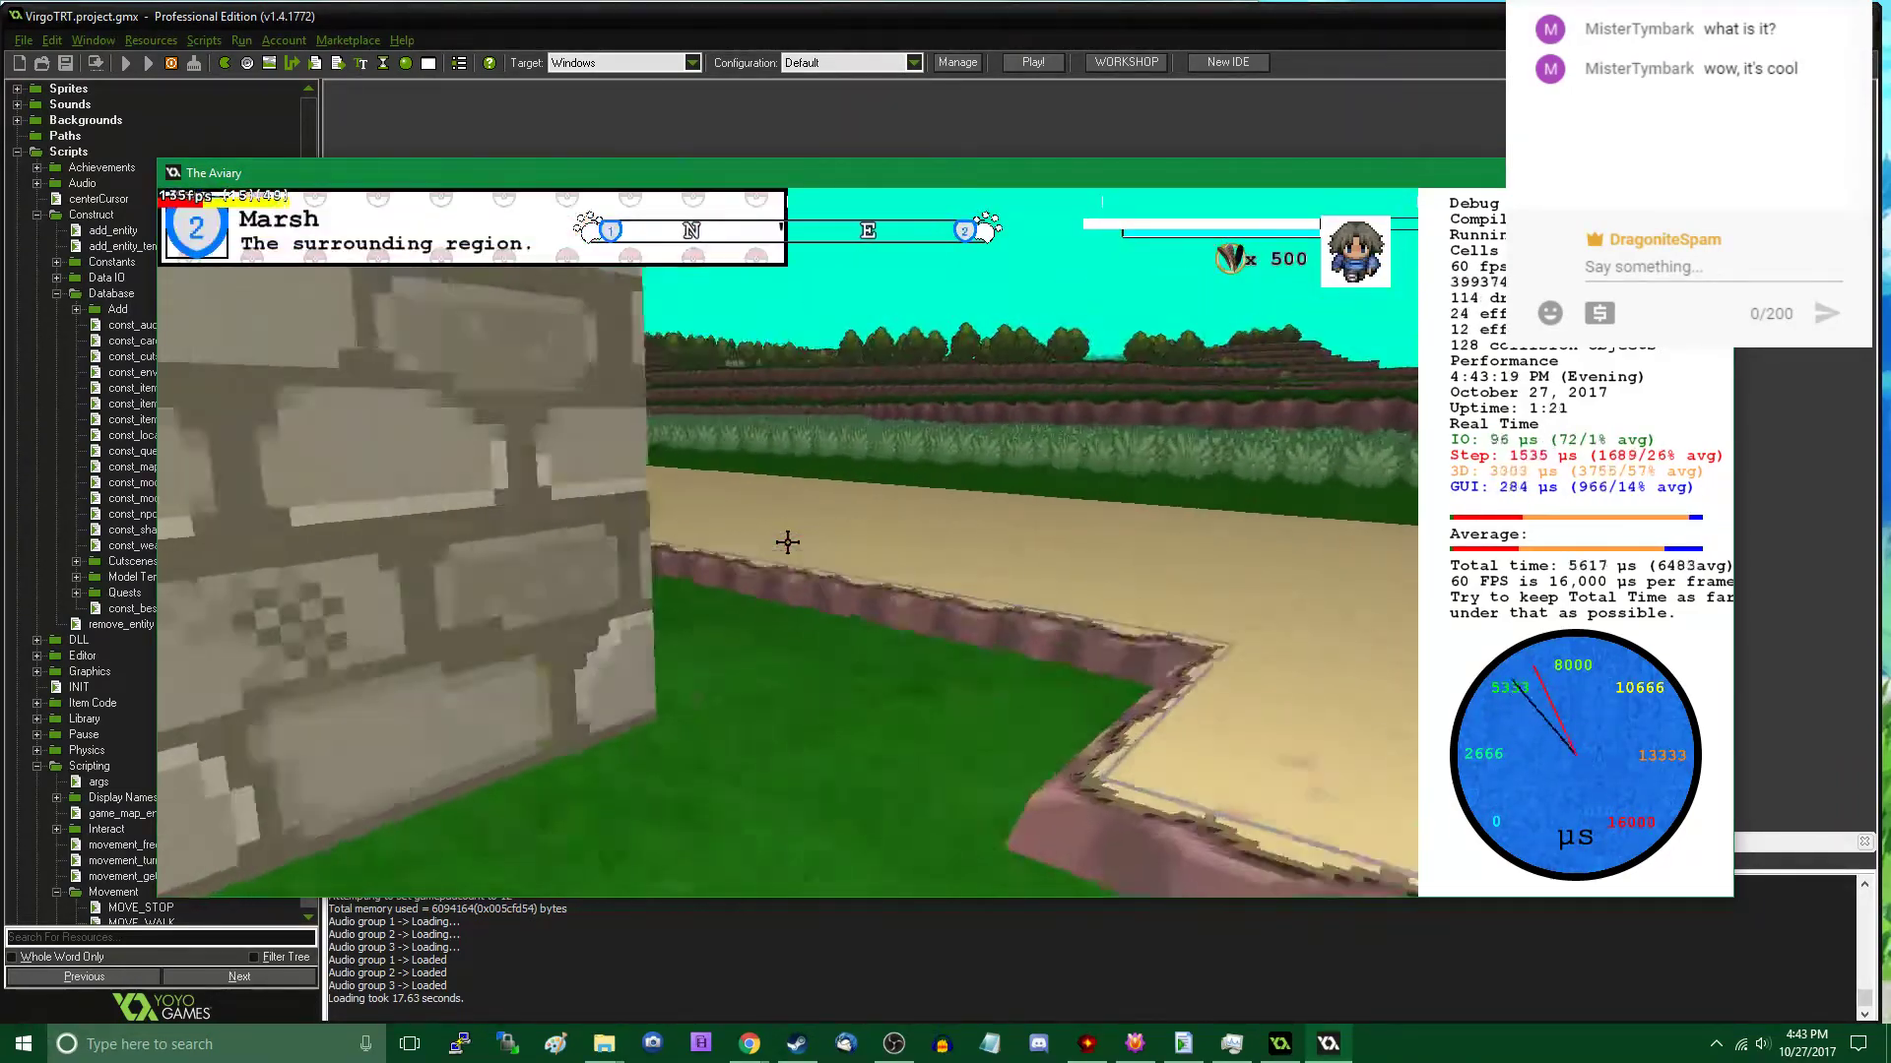
{"action": "key", "text": "w"}
{"action": "left_click", "coordinate": [787, 543]}
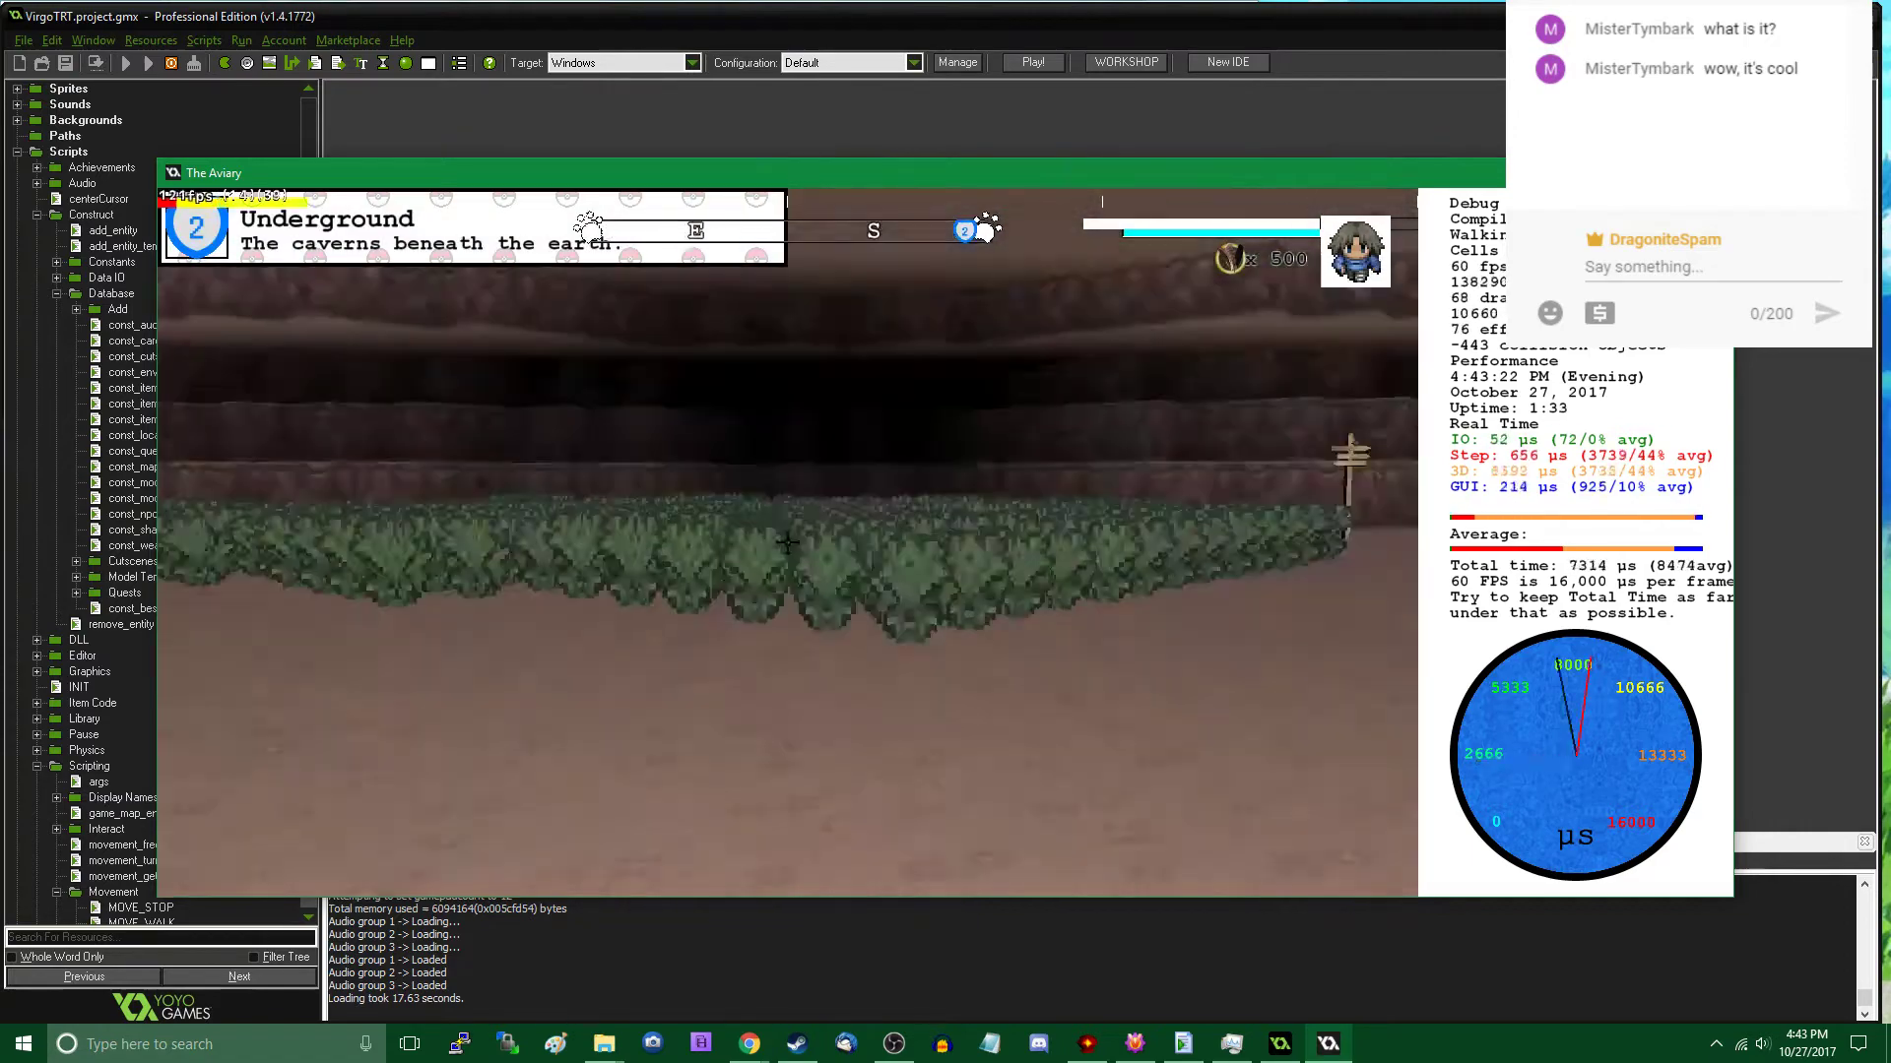
- Explore the Underground settlement and look over its buildings, props and existing rocks
{"action": "key", "text": "w"}
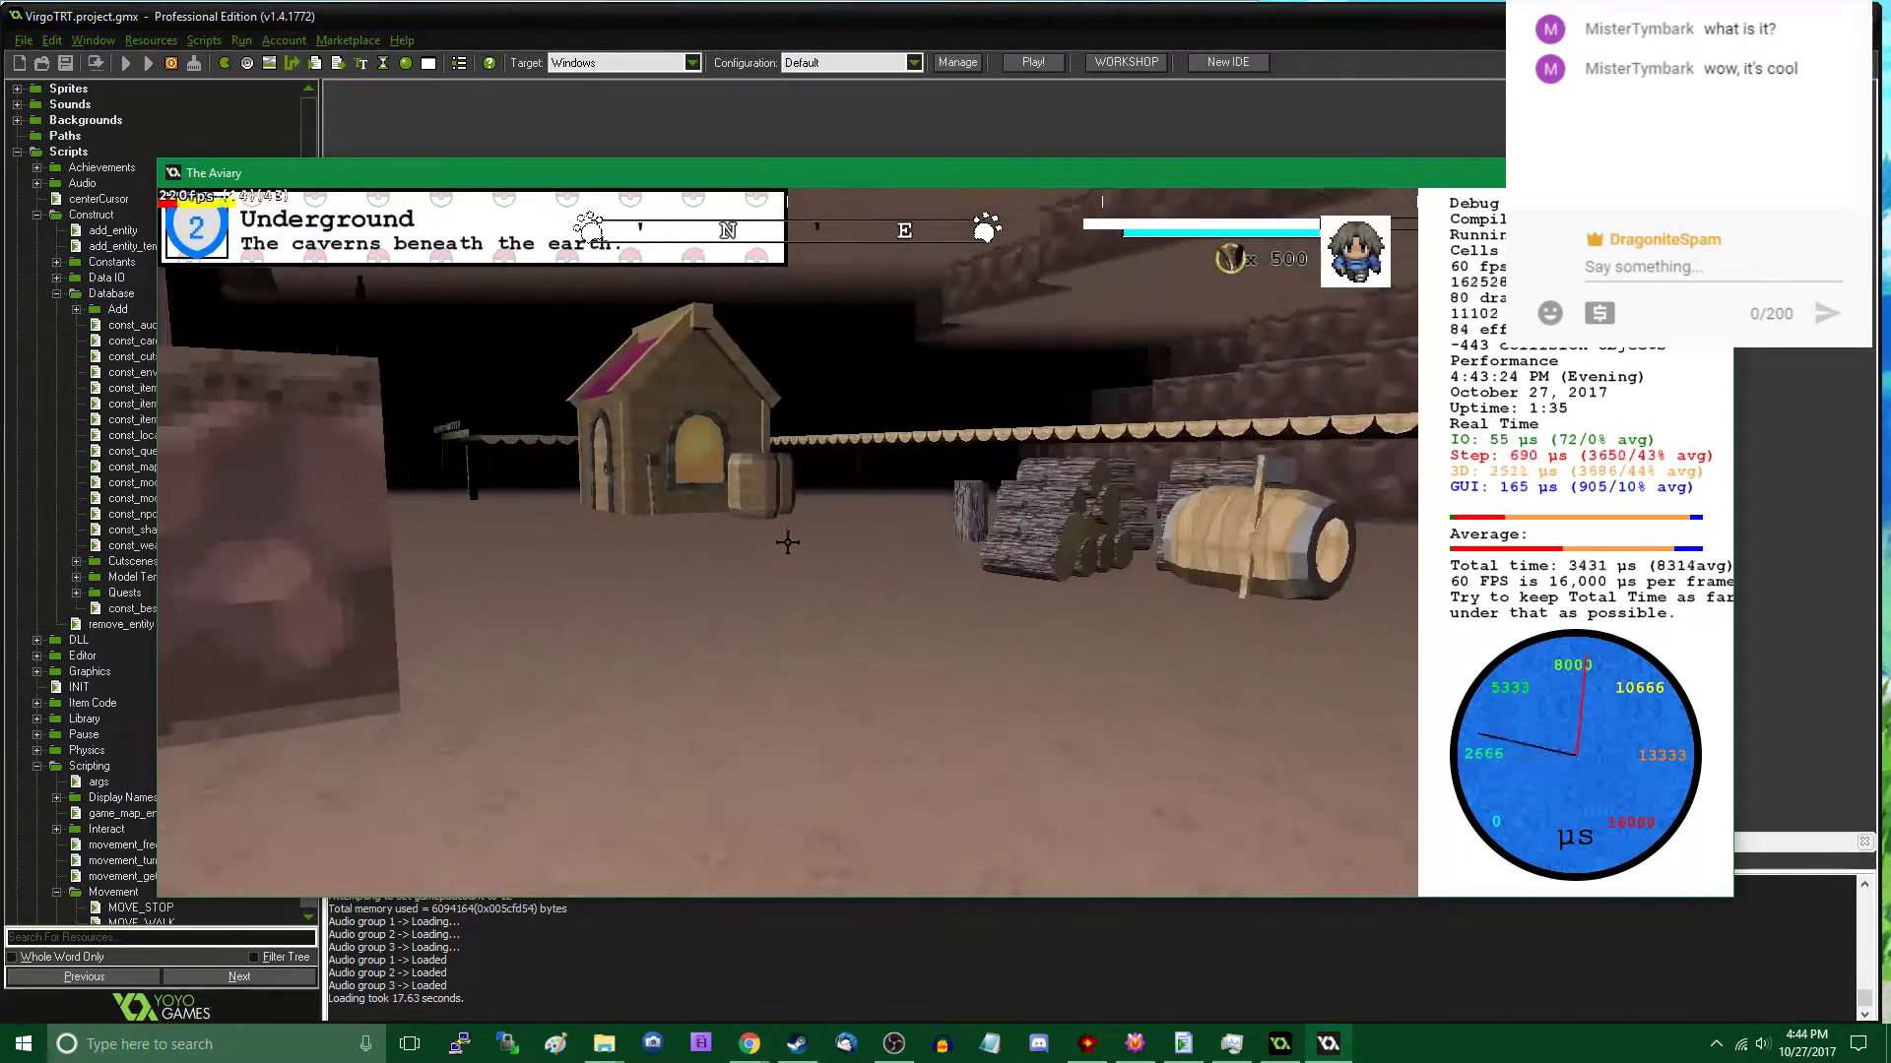
{"action": "key", "text": "w"}
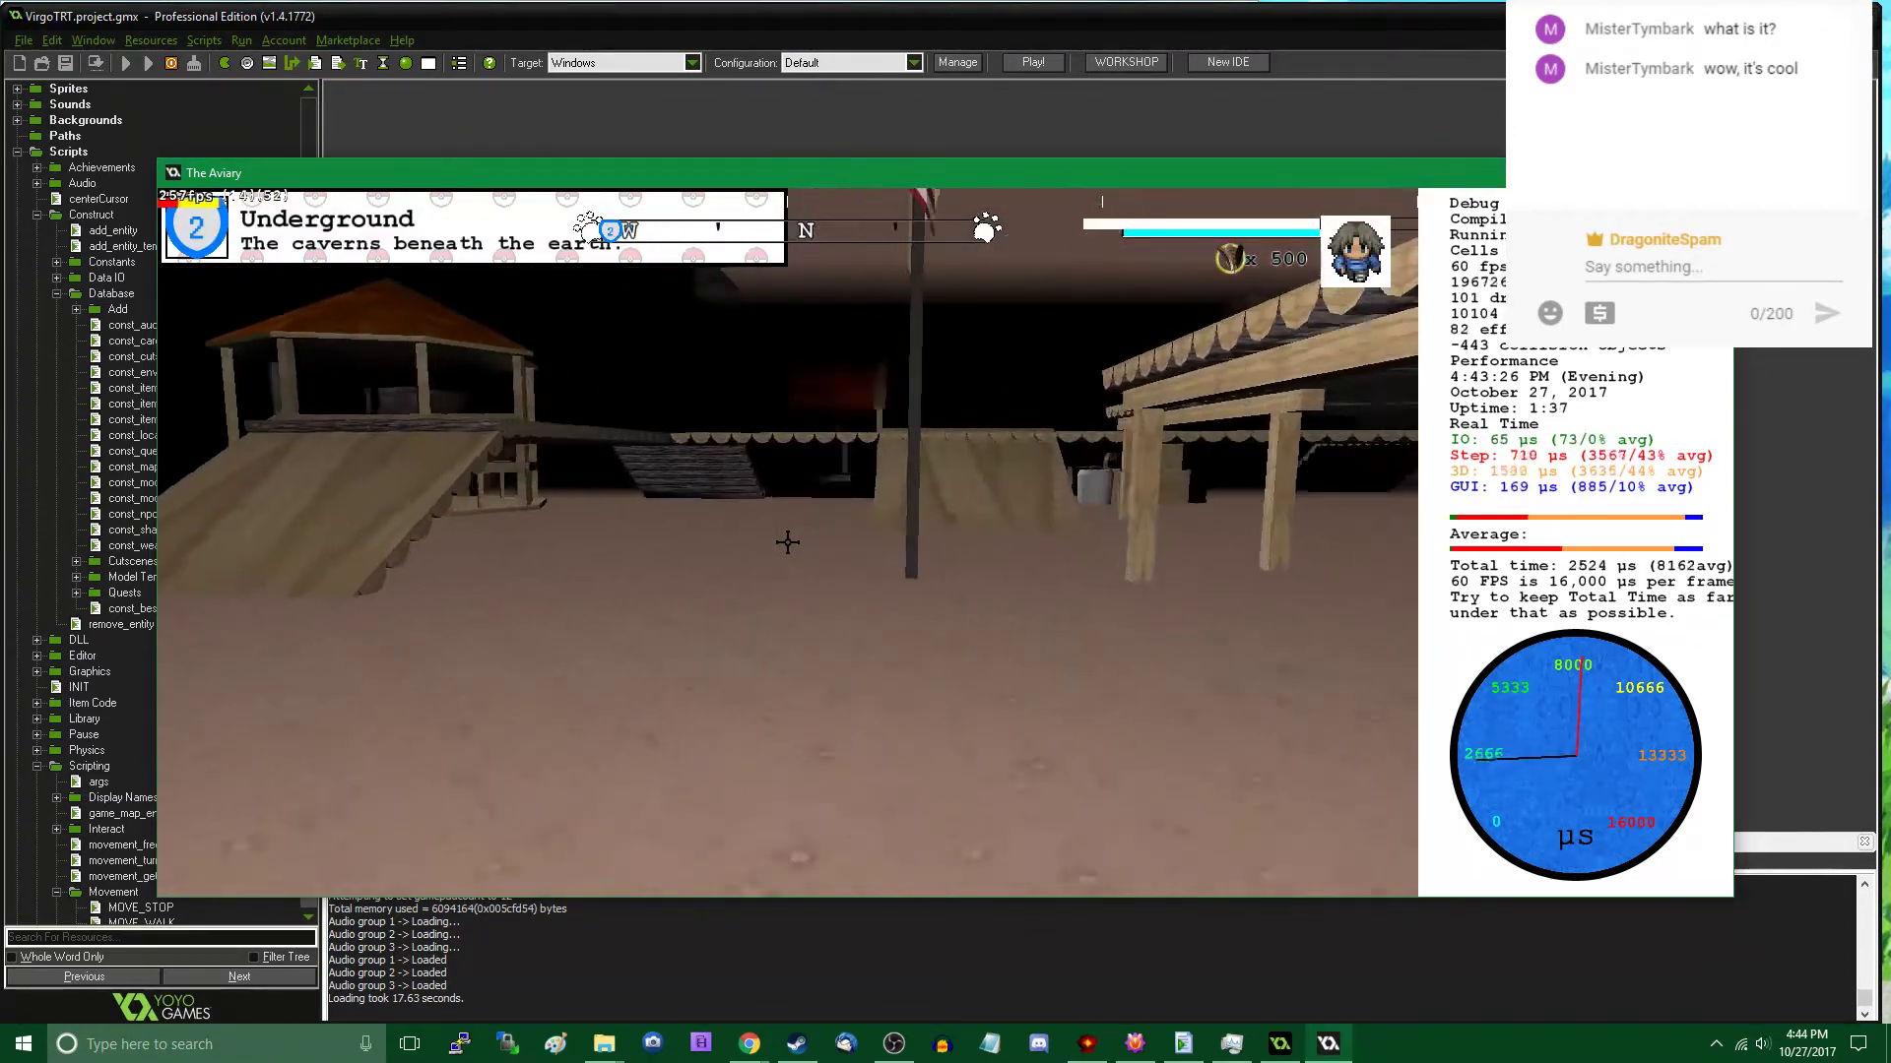
{"action": "key", "text": "w"}
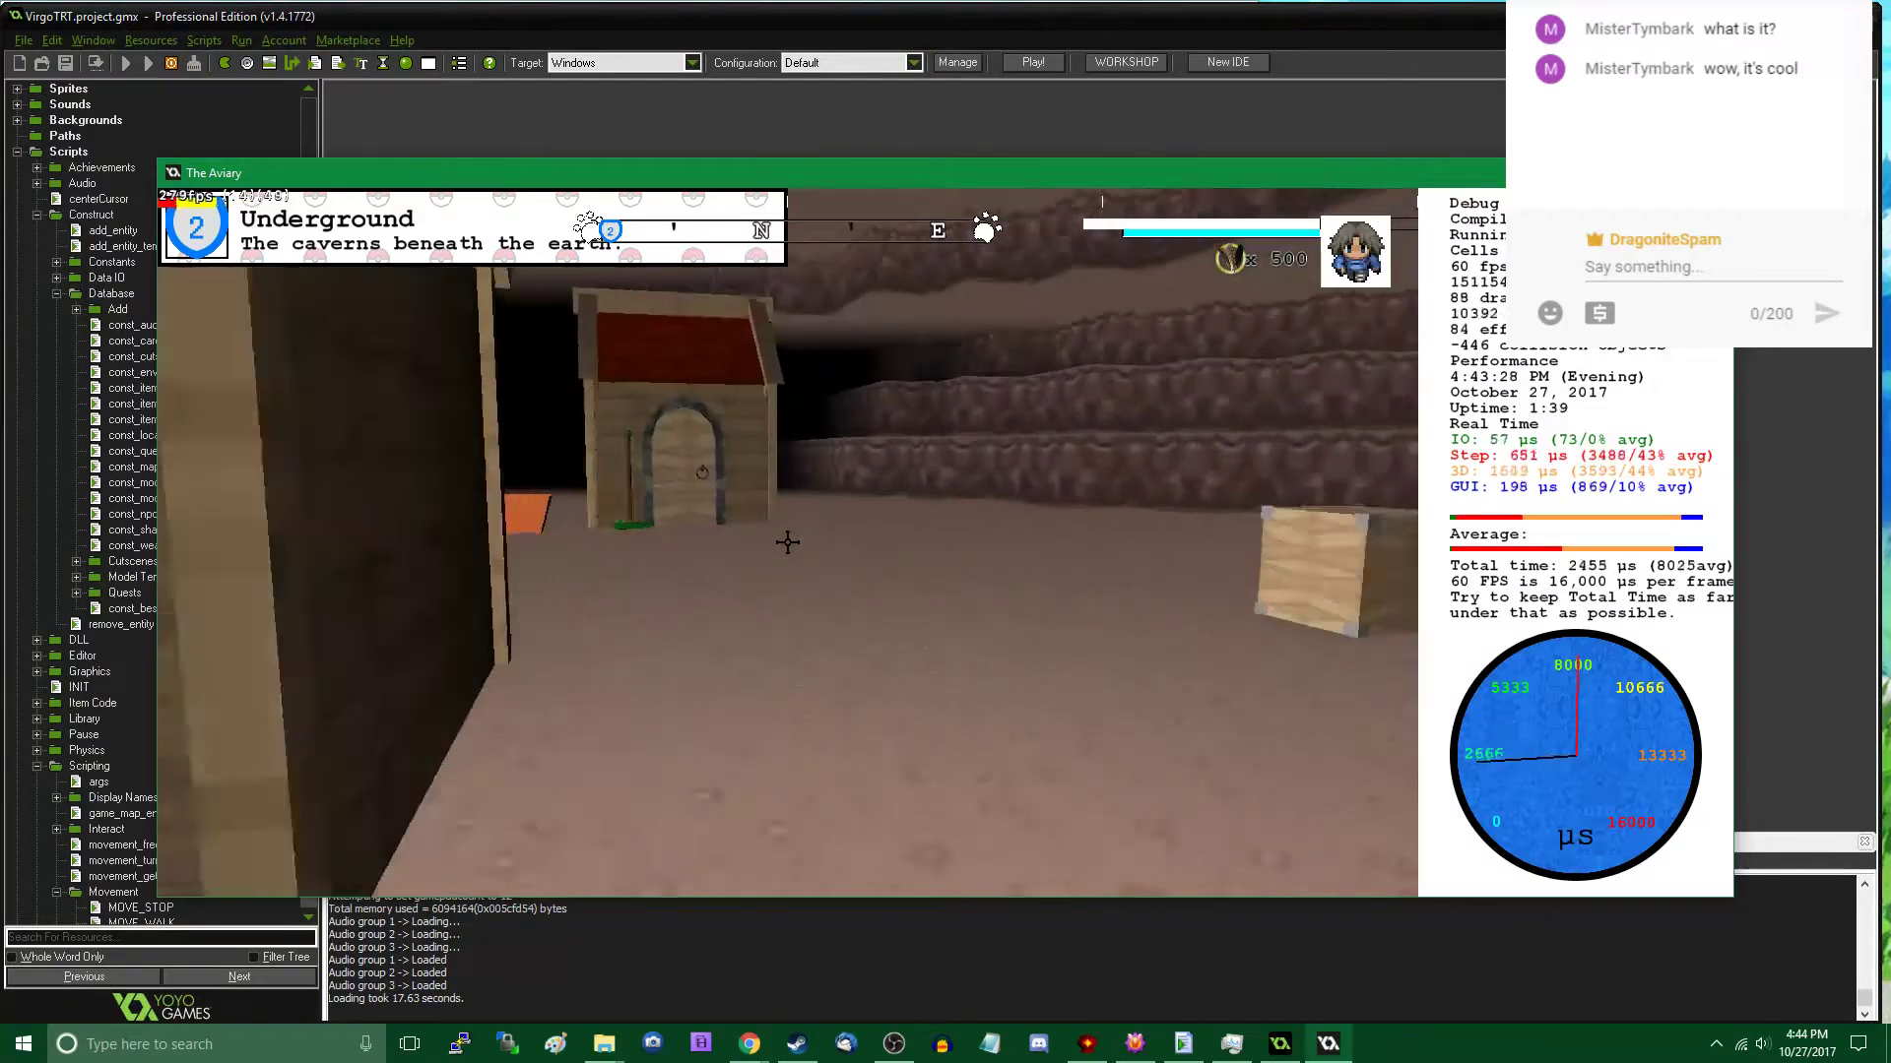
{"action": "key", "text": "w"}
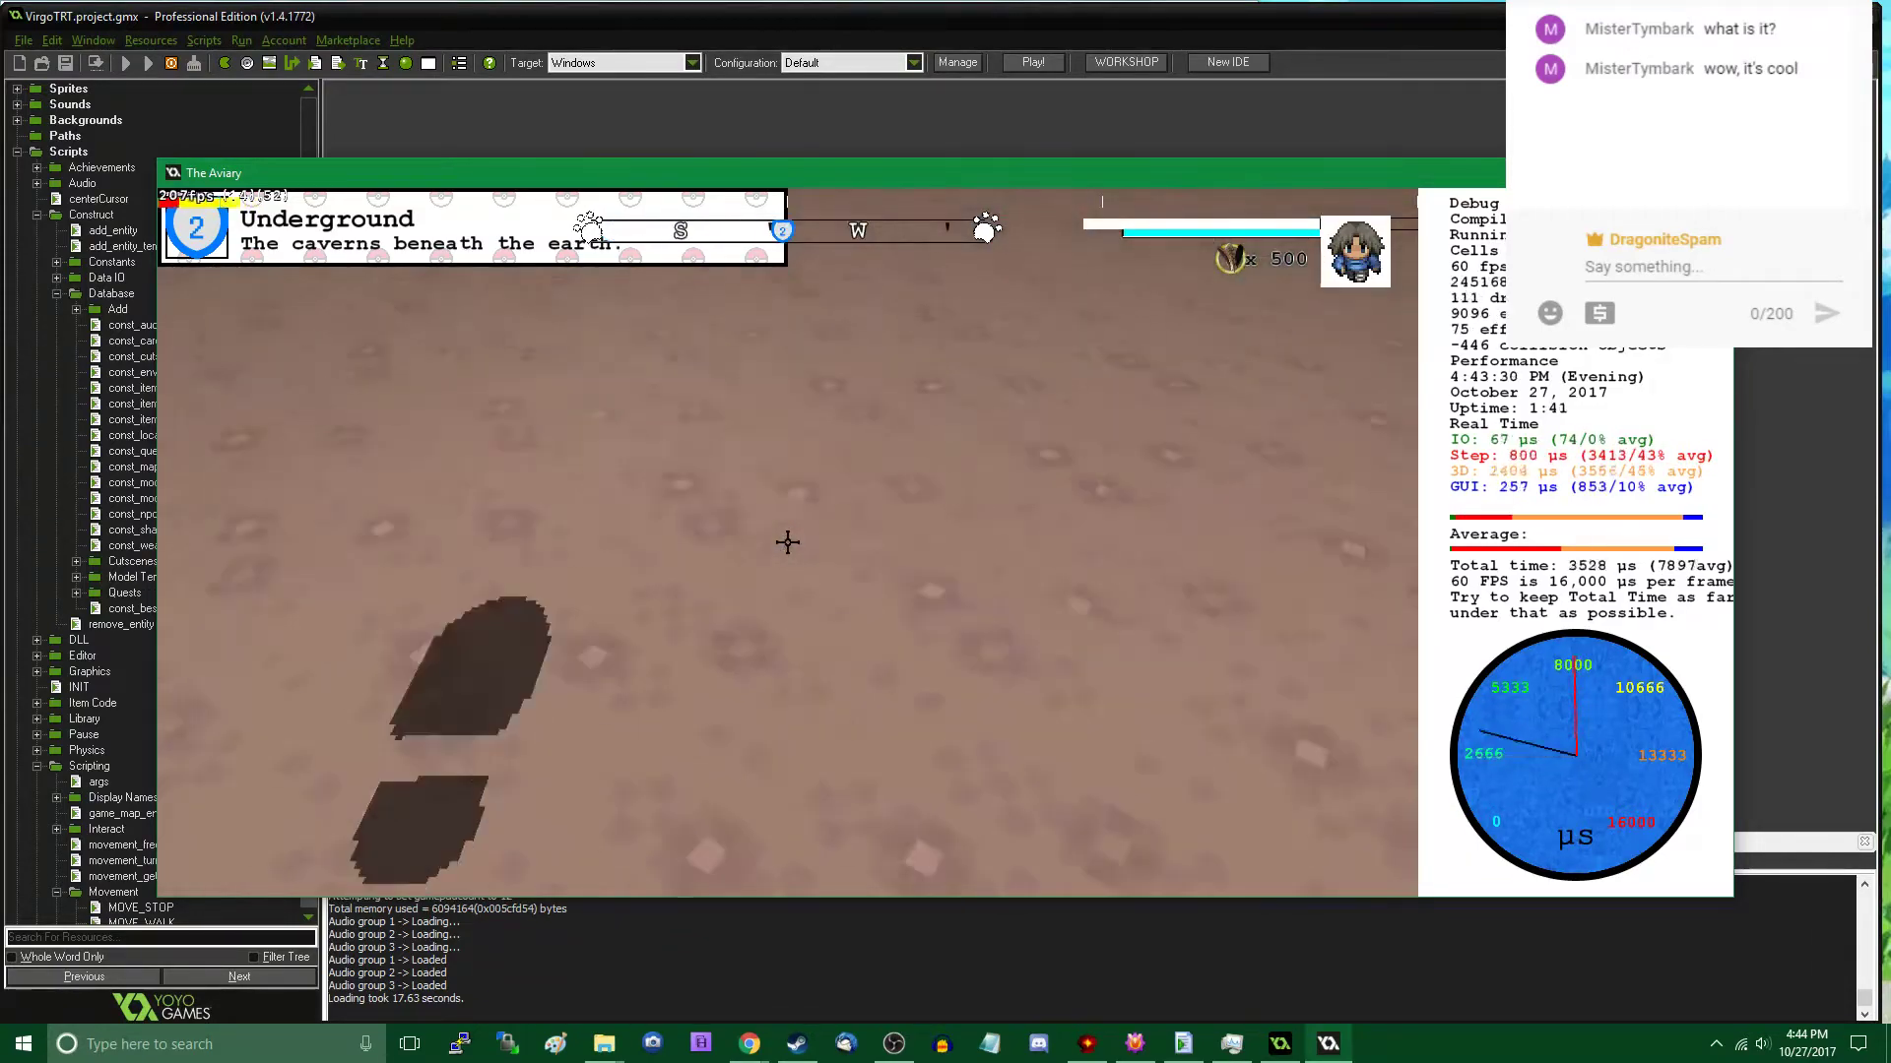
{"action": "key", "text": "s"}
{"action": "key", "text": "s"}
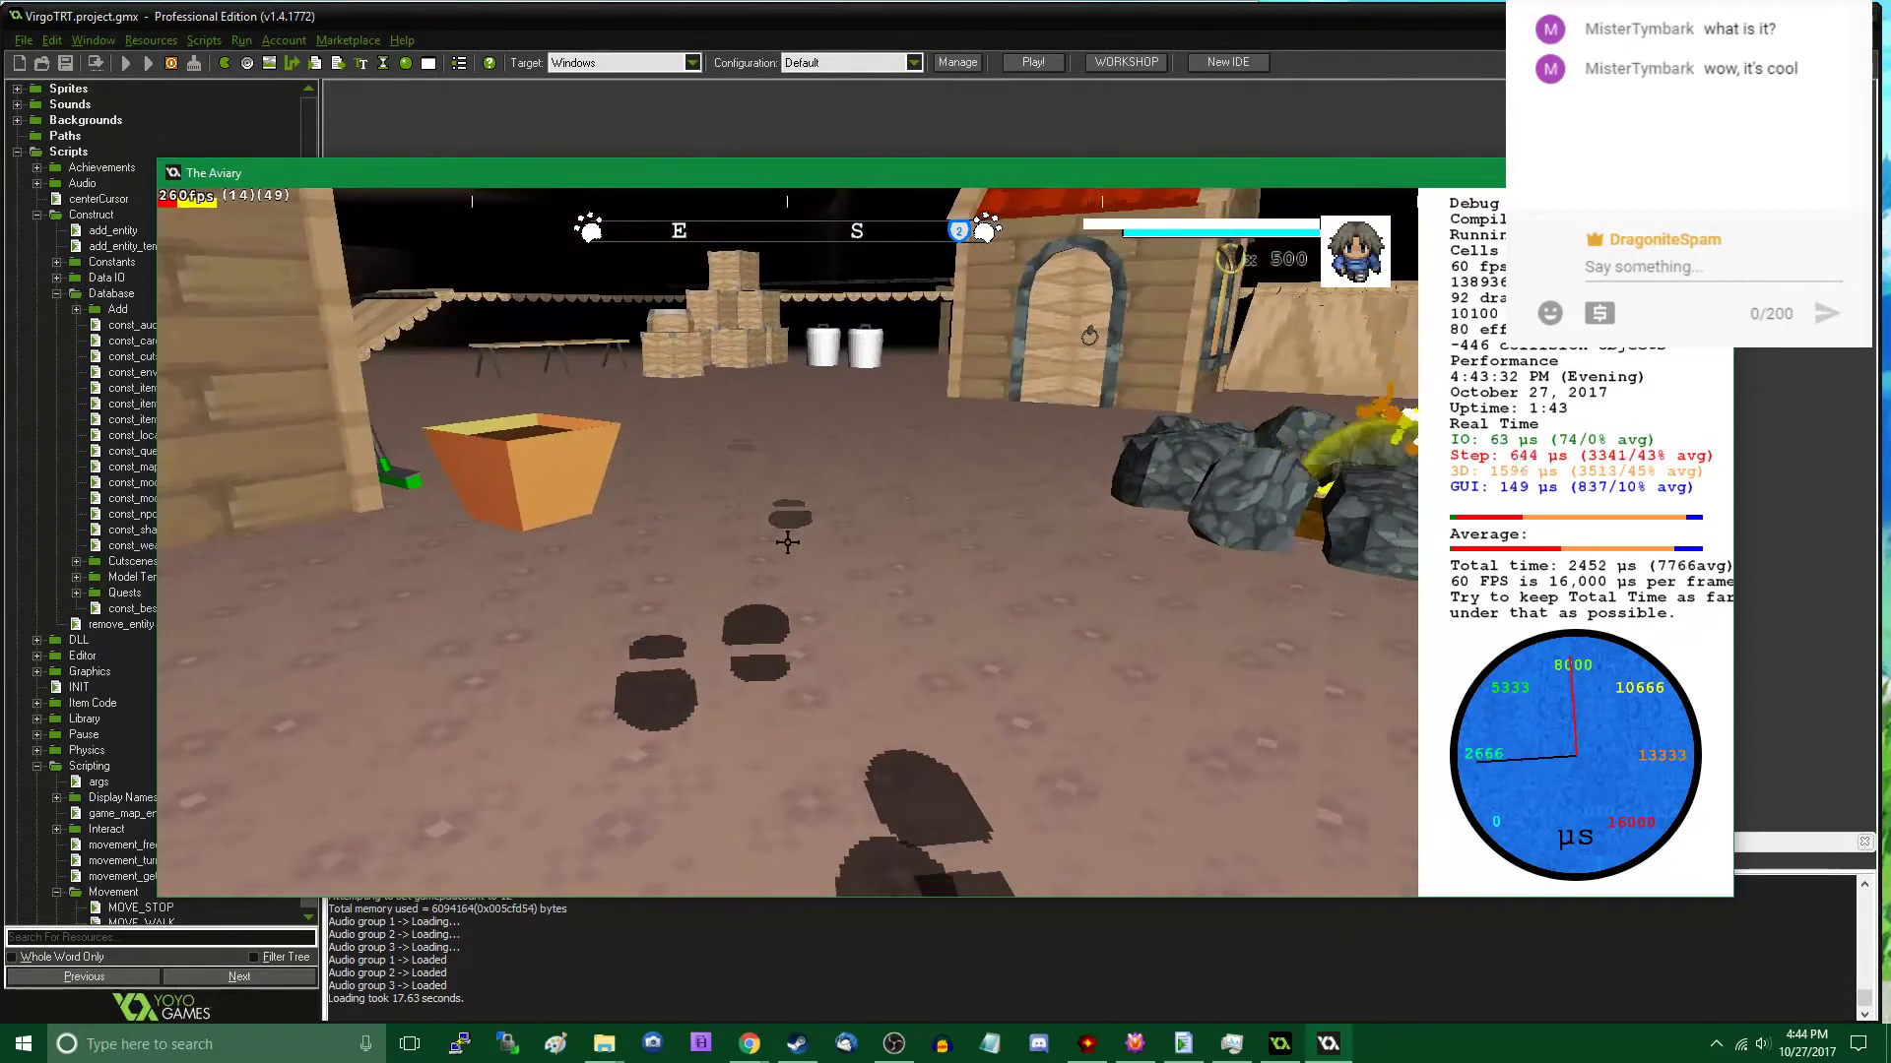
- Cross the water to the shore with the wooden chest and place a Rock (A) model beside the chest
{"action": "key", "text": "s"}
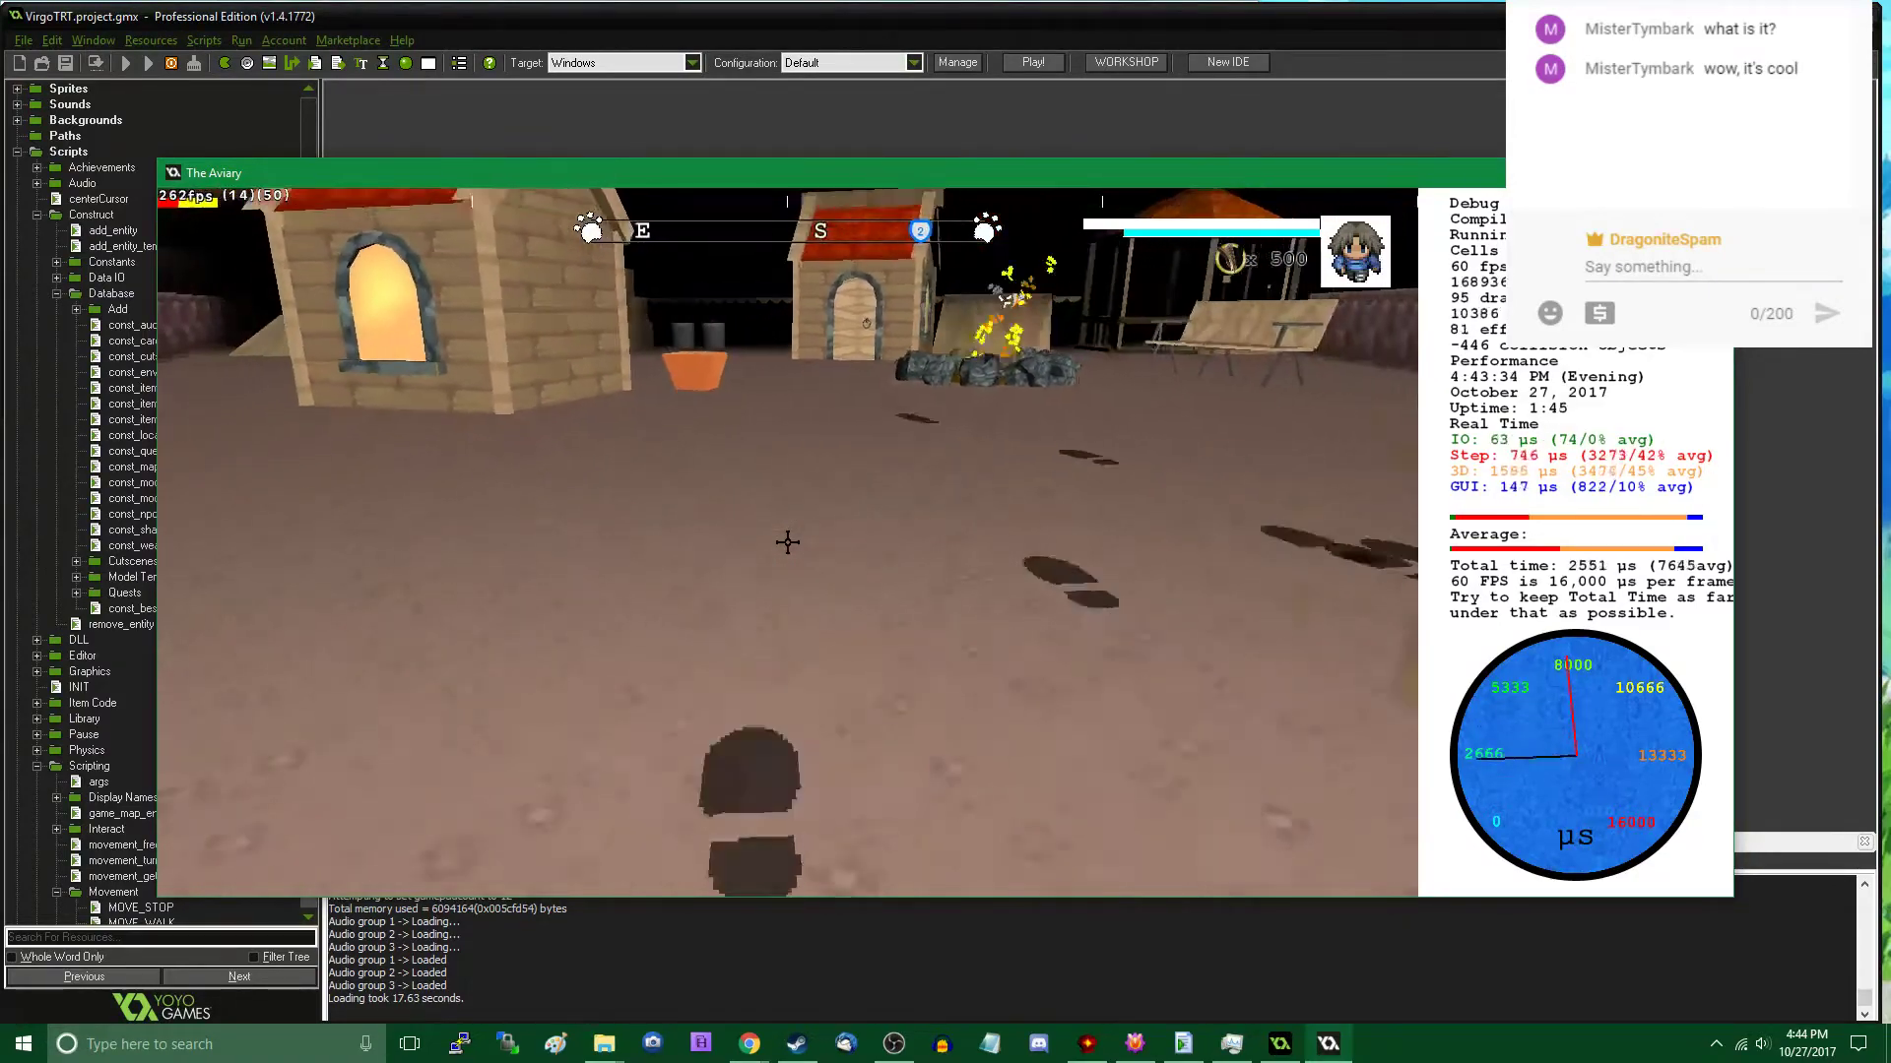
{"action": "key", "text": "s"}
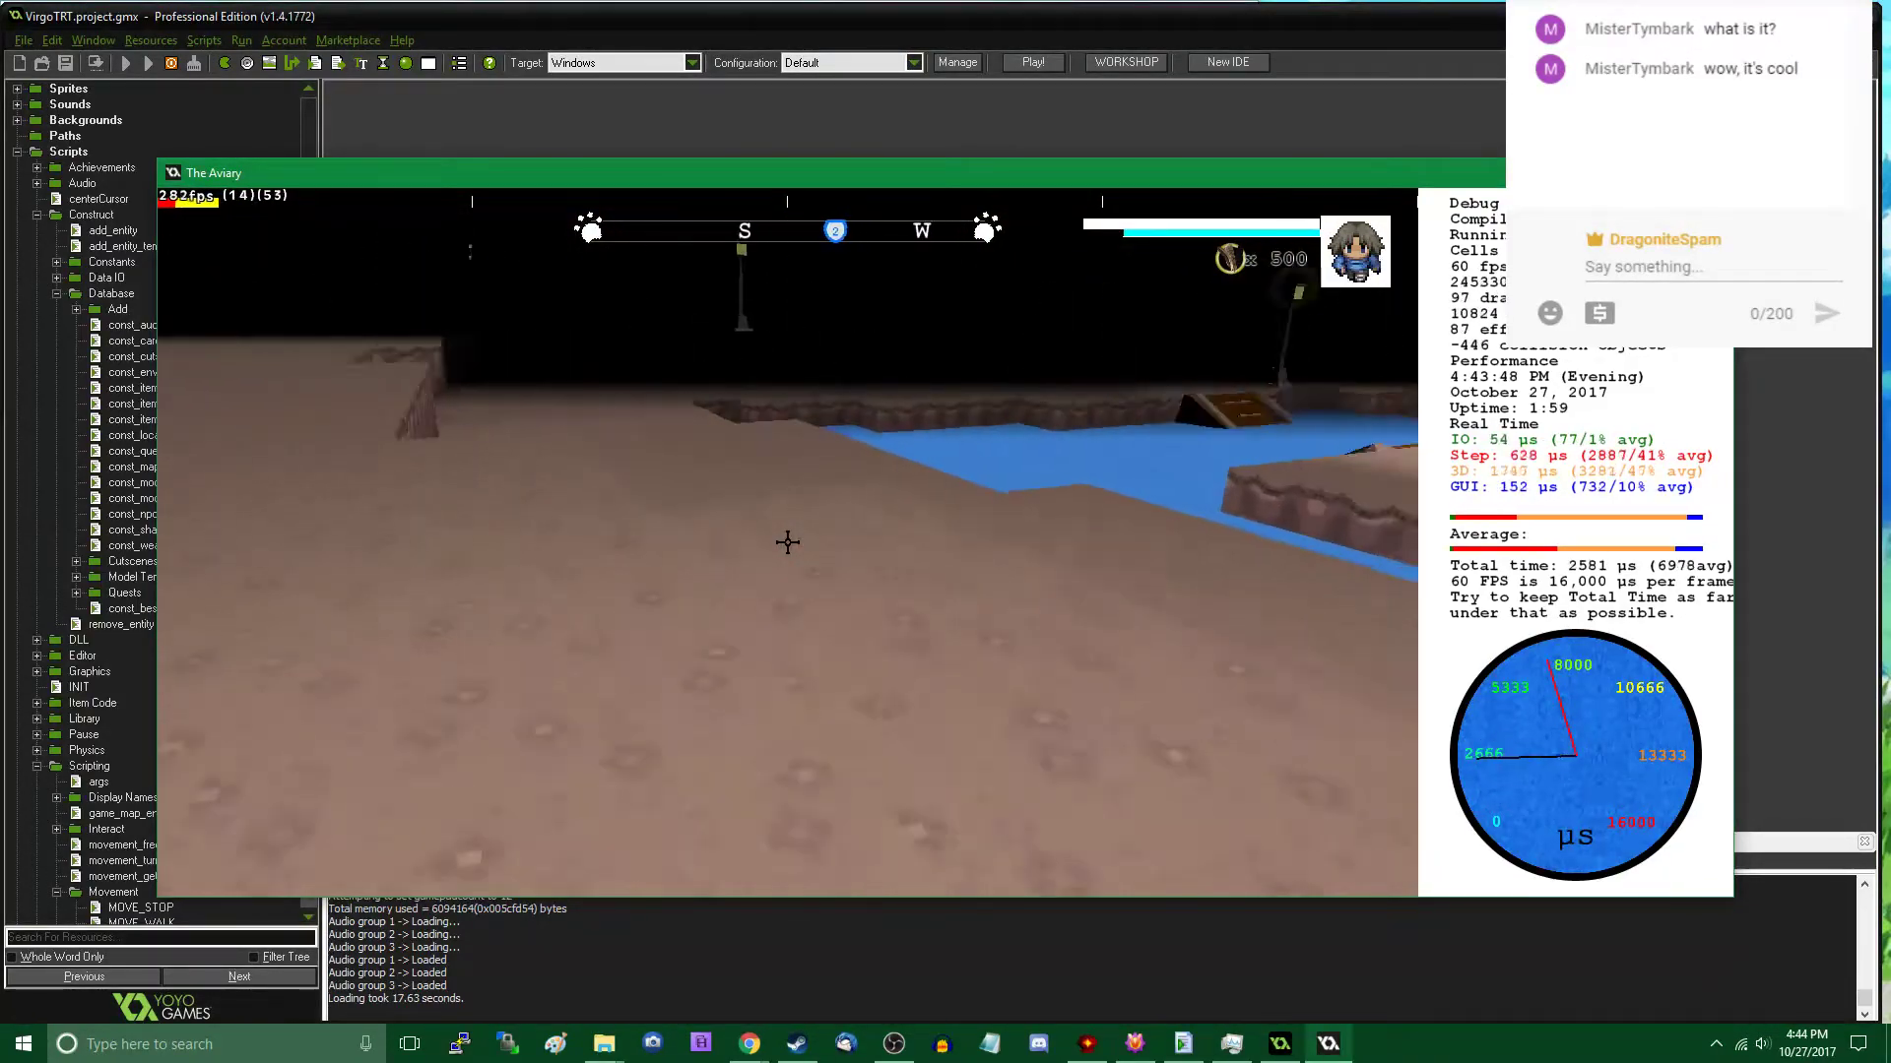
{"action": "key", "text": "w"}
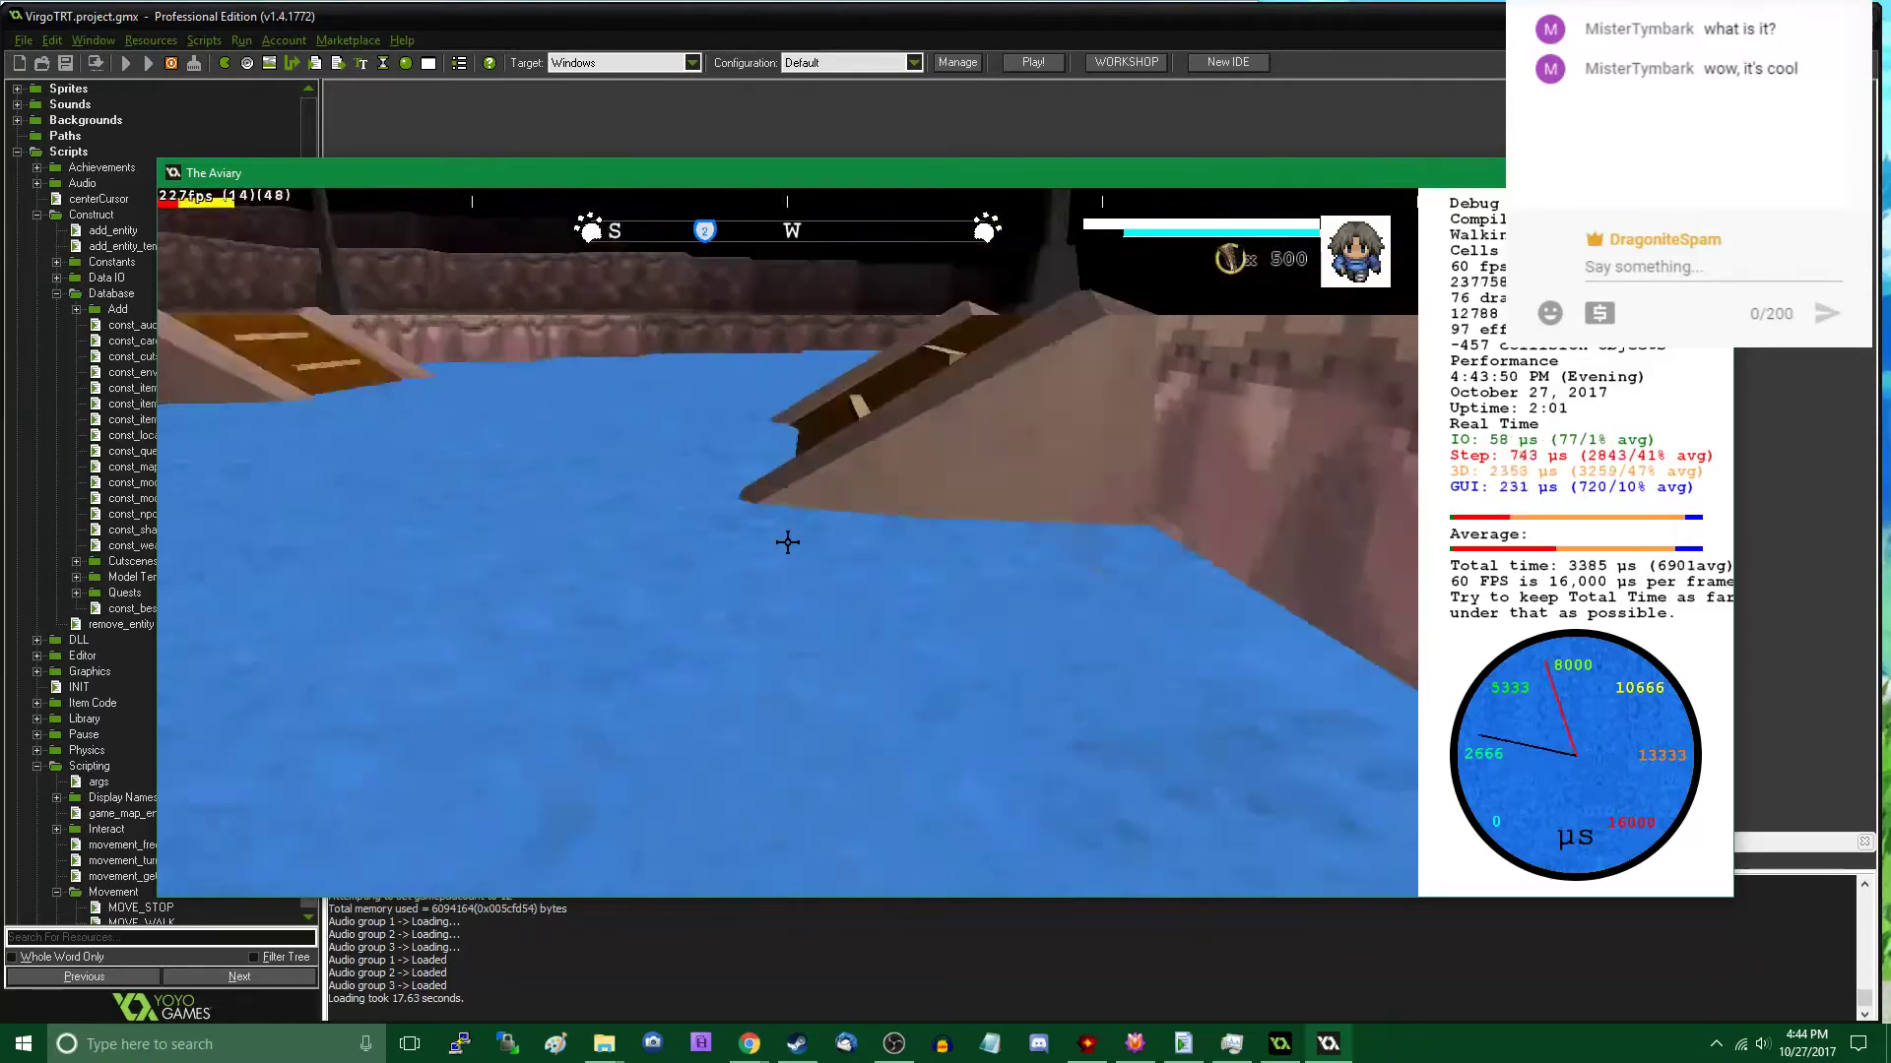
{"action": "key", "text": "w"}
{"action": "key", "text": "Tab"}
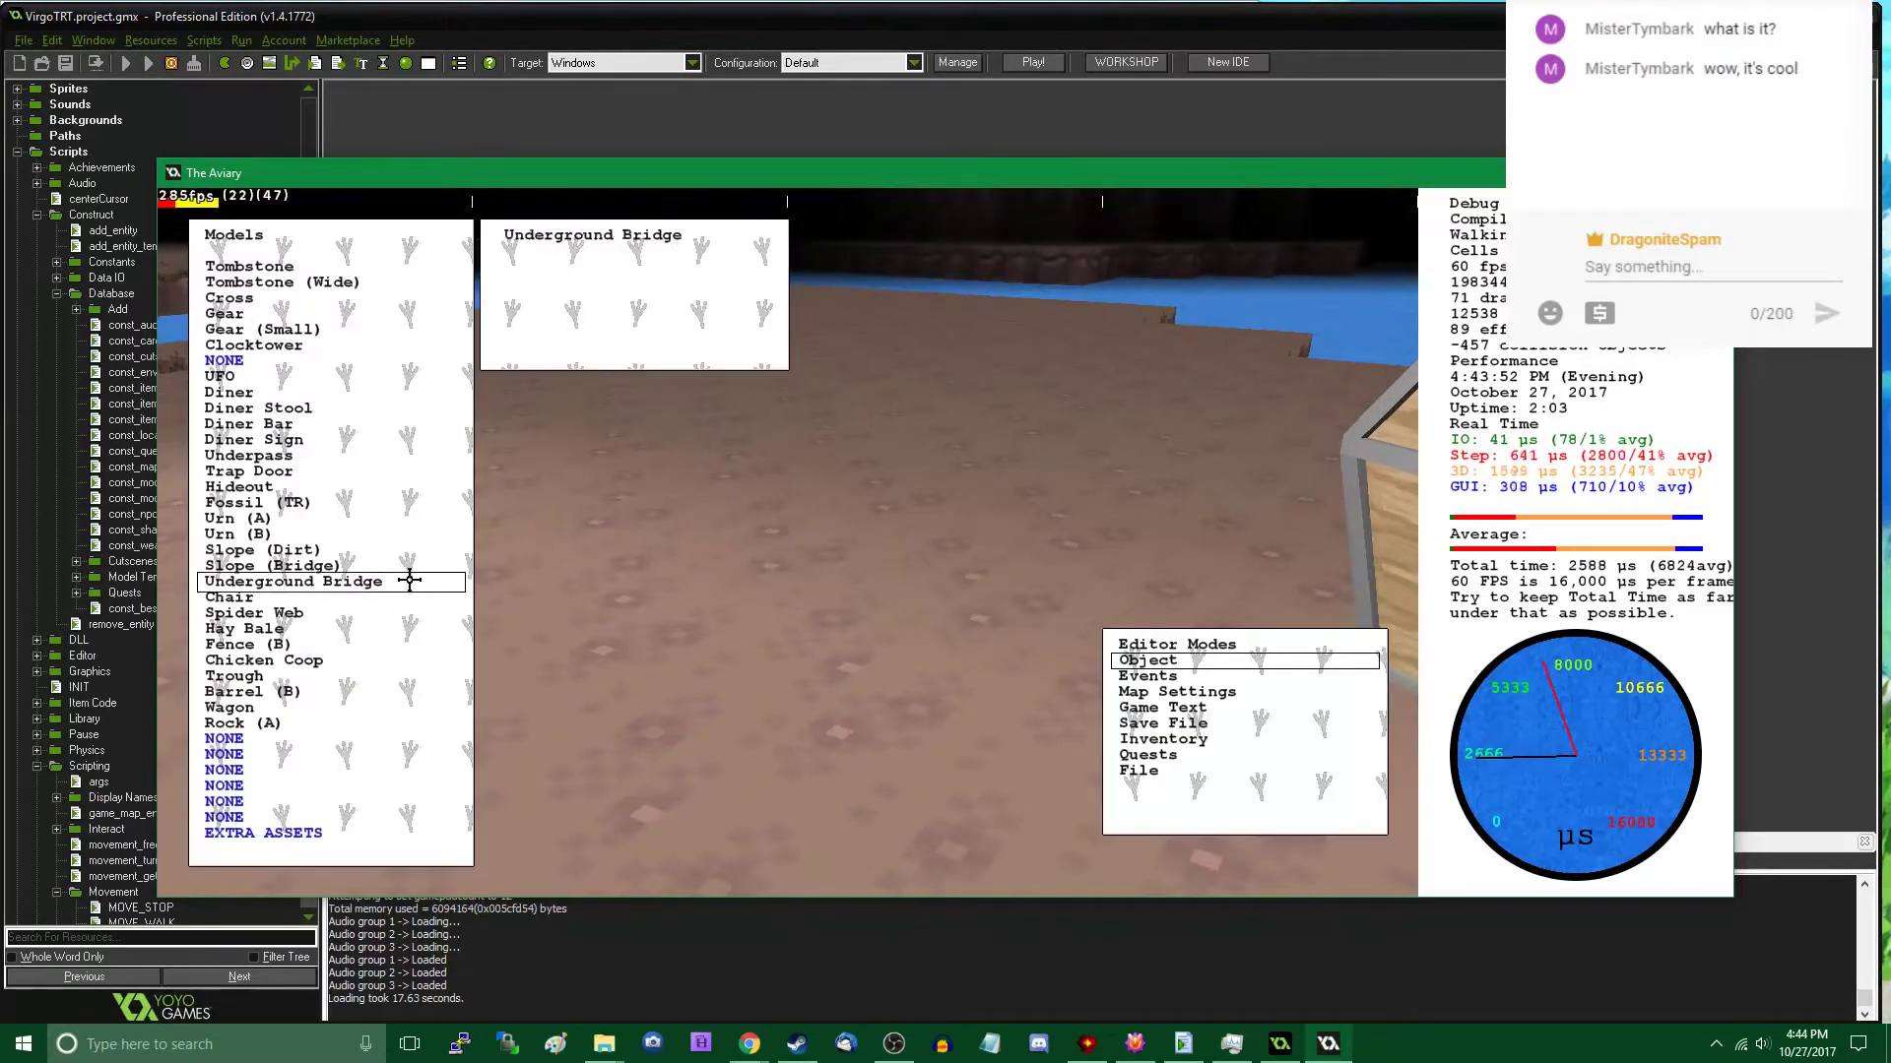
{"action": "left_click", "coordinate": [309, 723]}
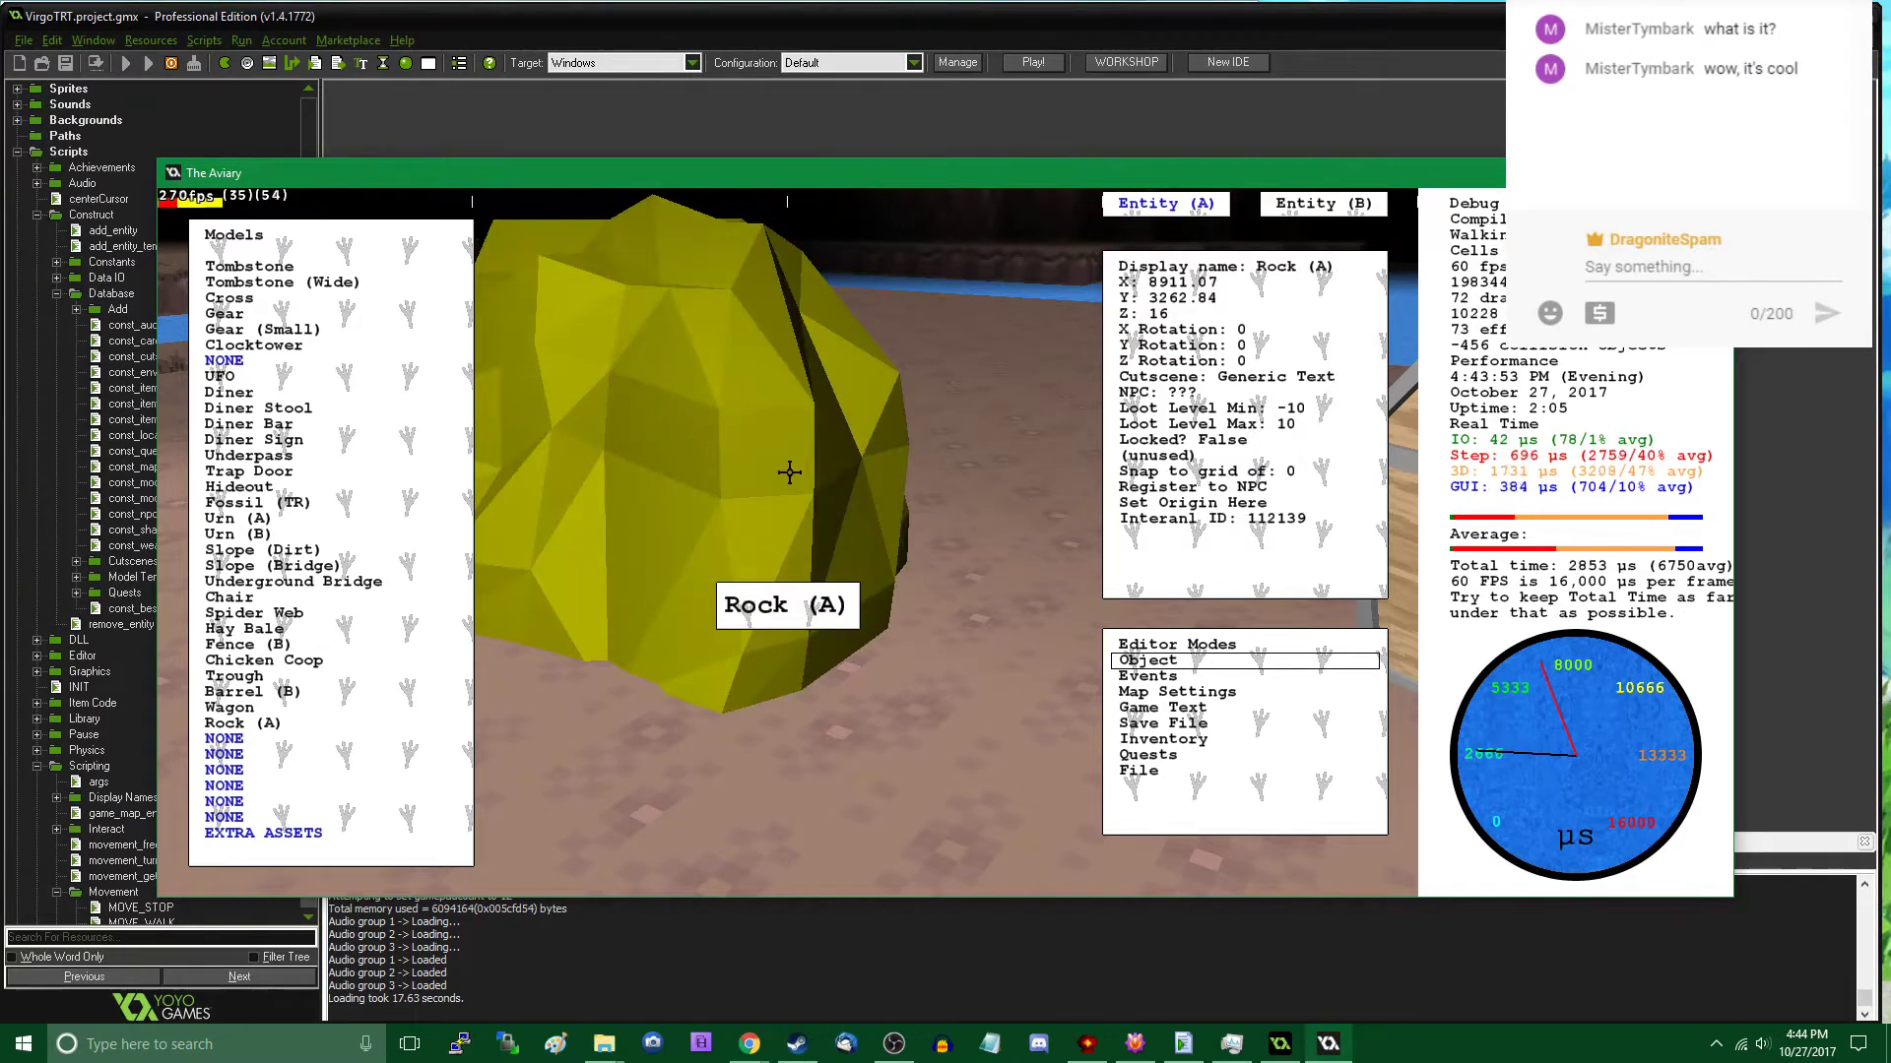
{"action": "key", "text": "s"}
{"action": "middle_click_drag", "start_coordinate": [913, 515], "coordinate": [788, 543]}
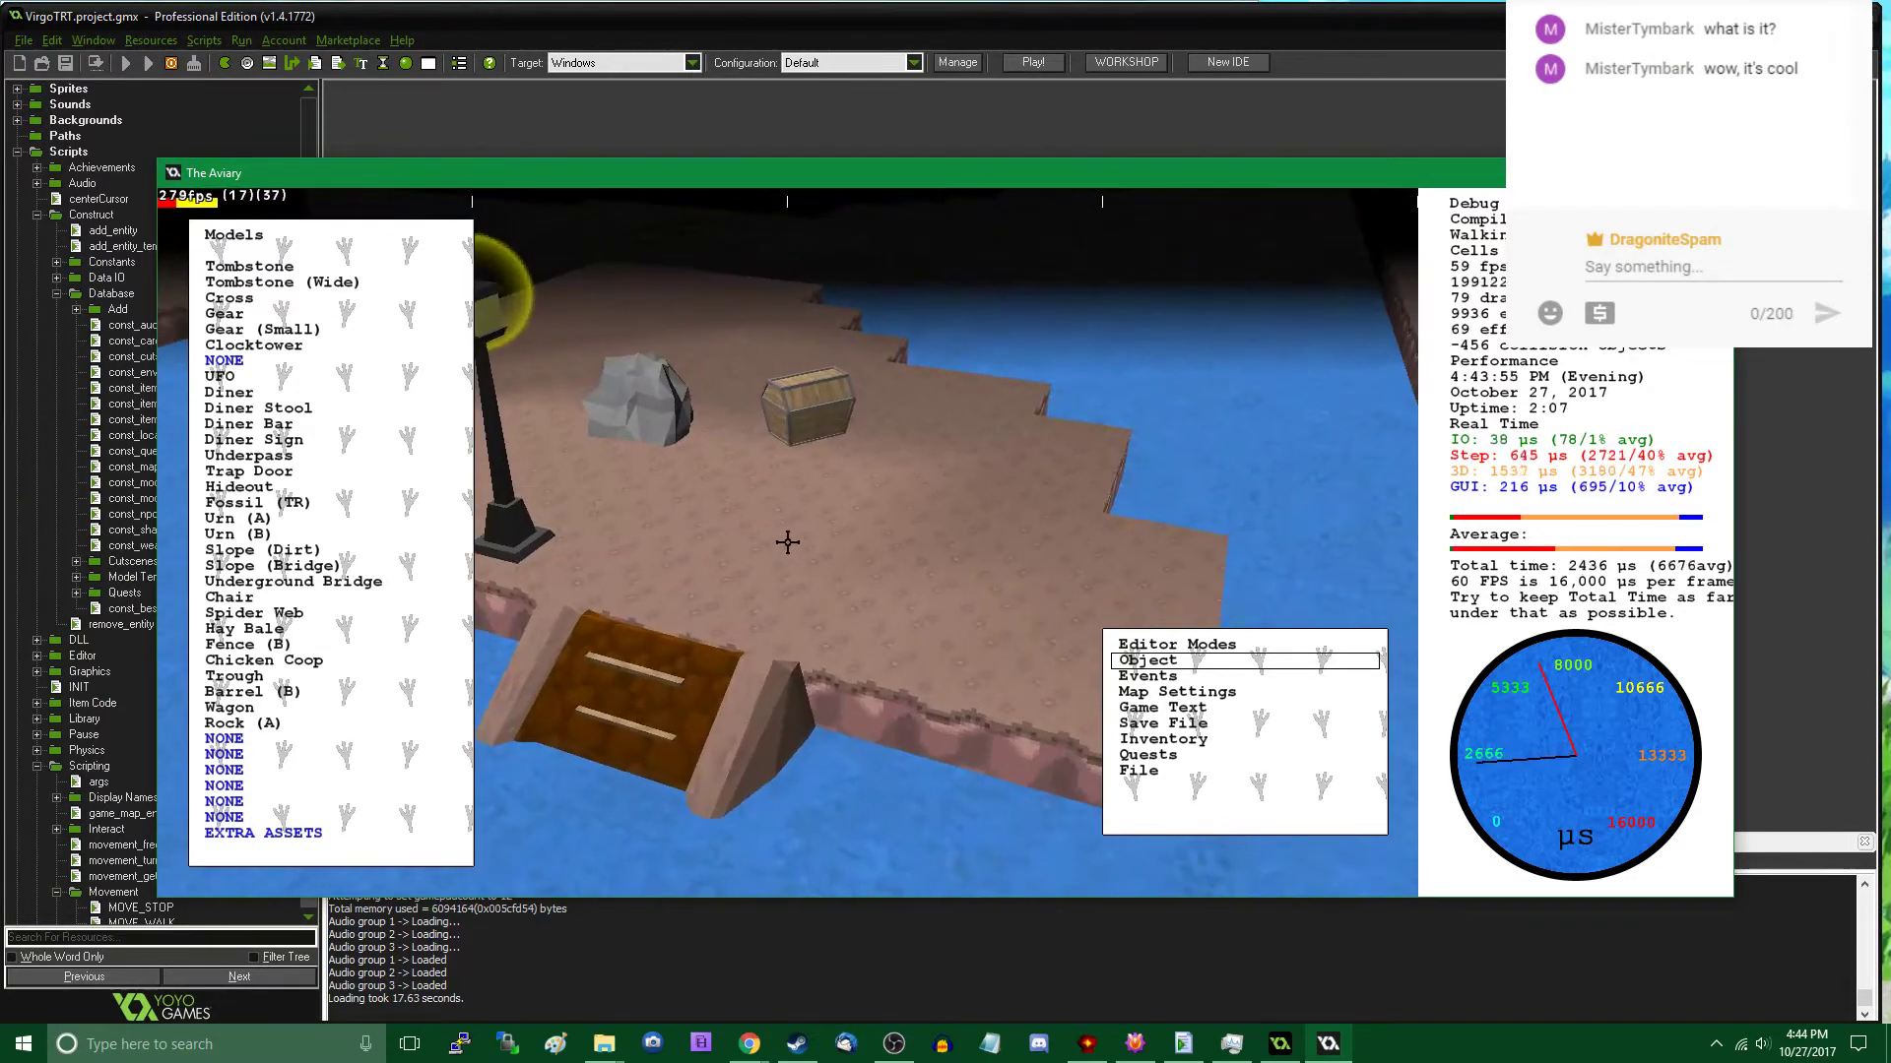
- Place a second Rock (A) on the ground between the chest and the bridge ramp, turned to a Z rotation of 78
{"action": "left_click", "coordinate": [338, 721]}
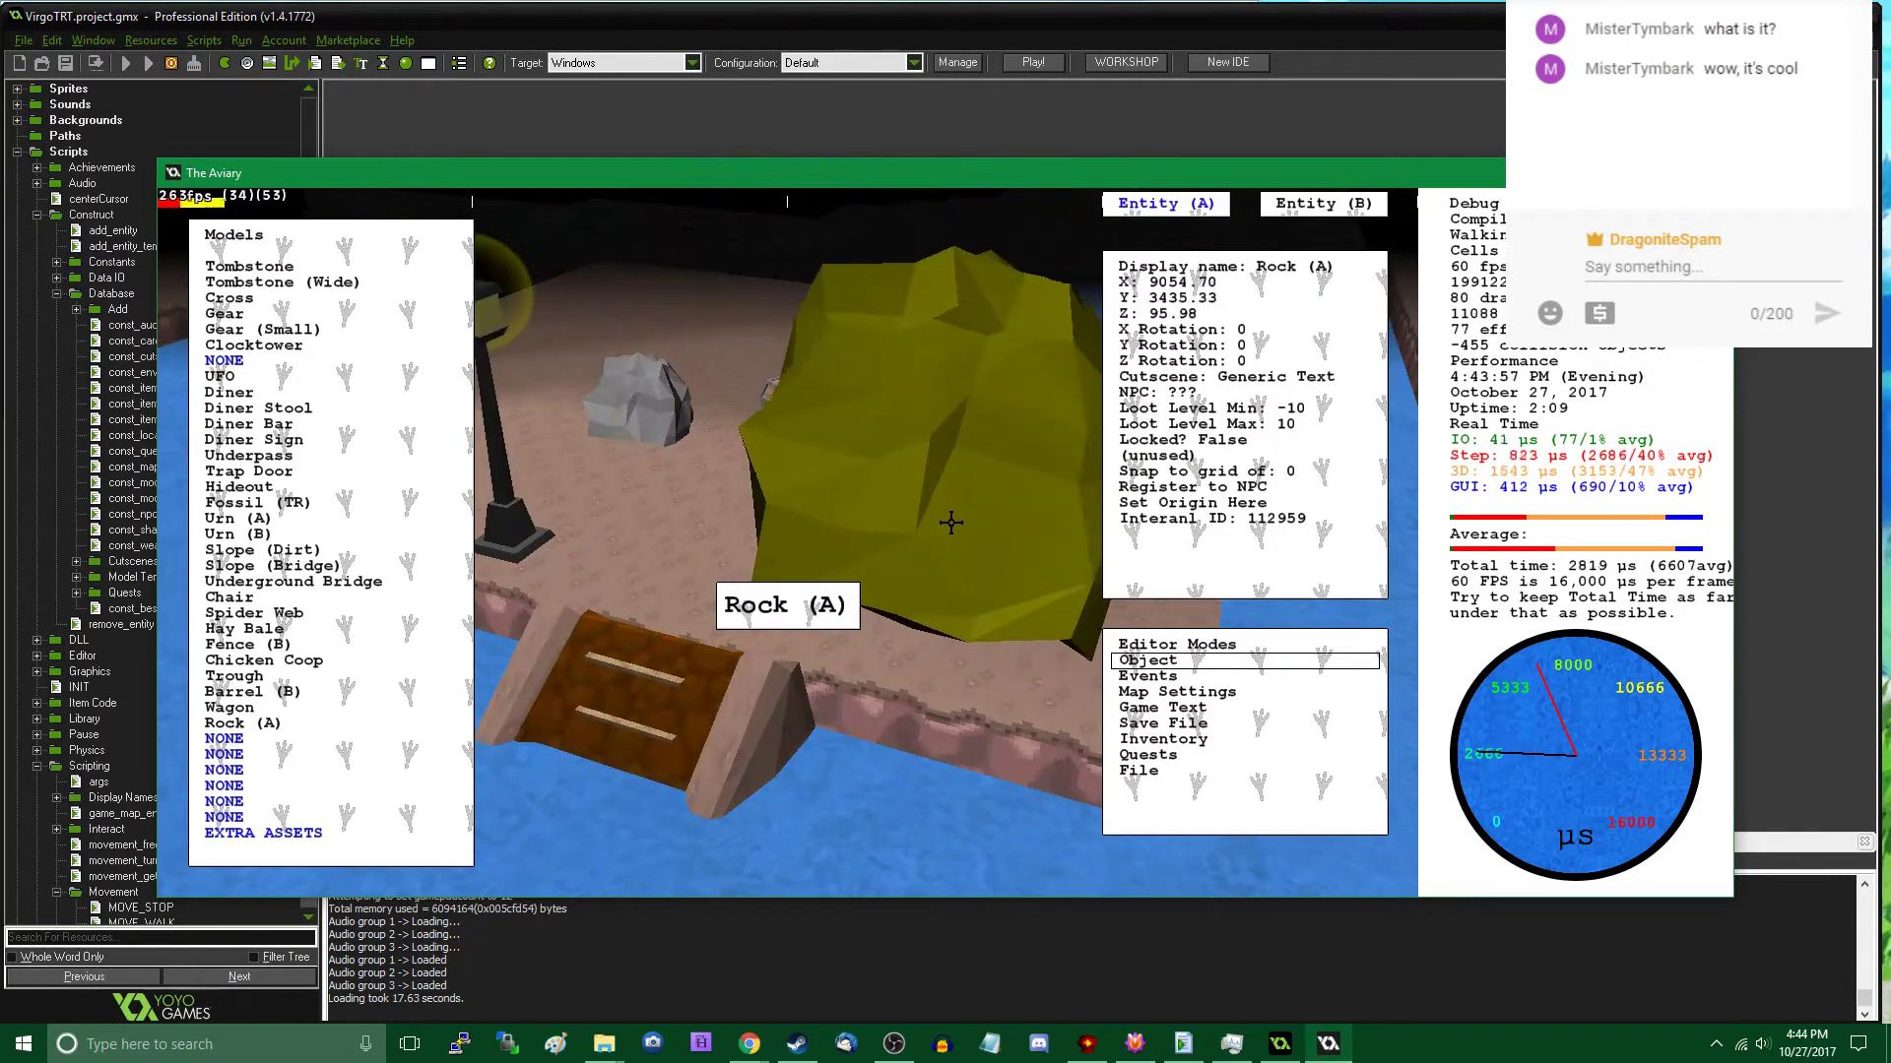
{"action": "left_click", "coordinate": [985, 533]}
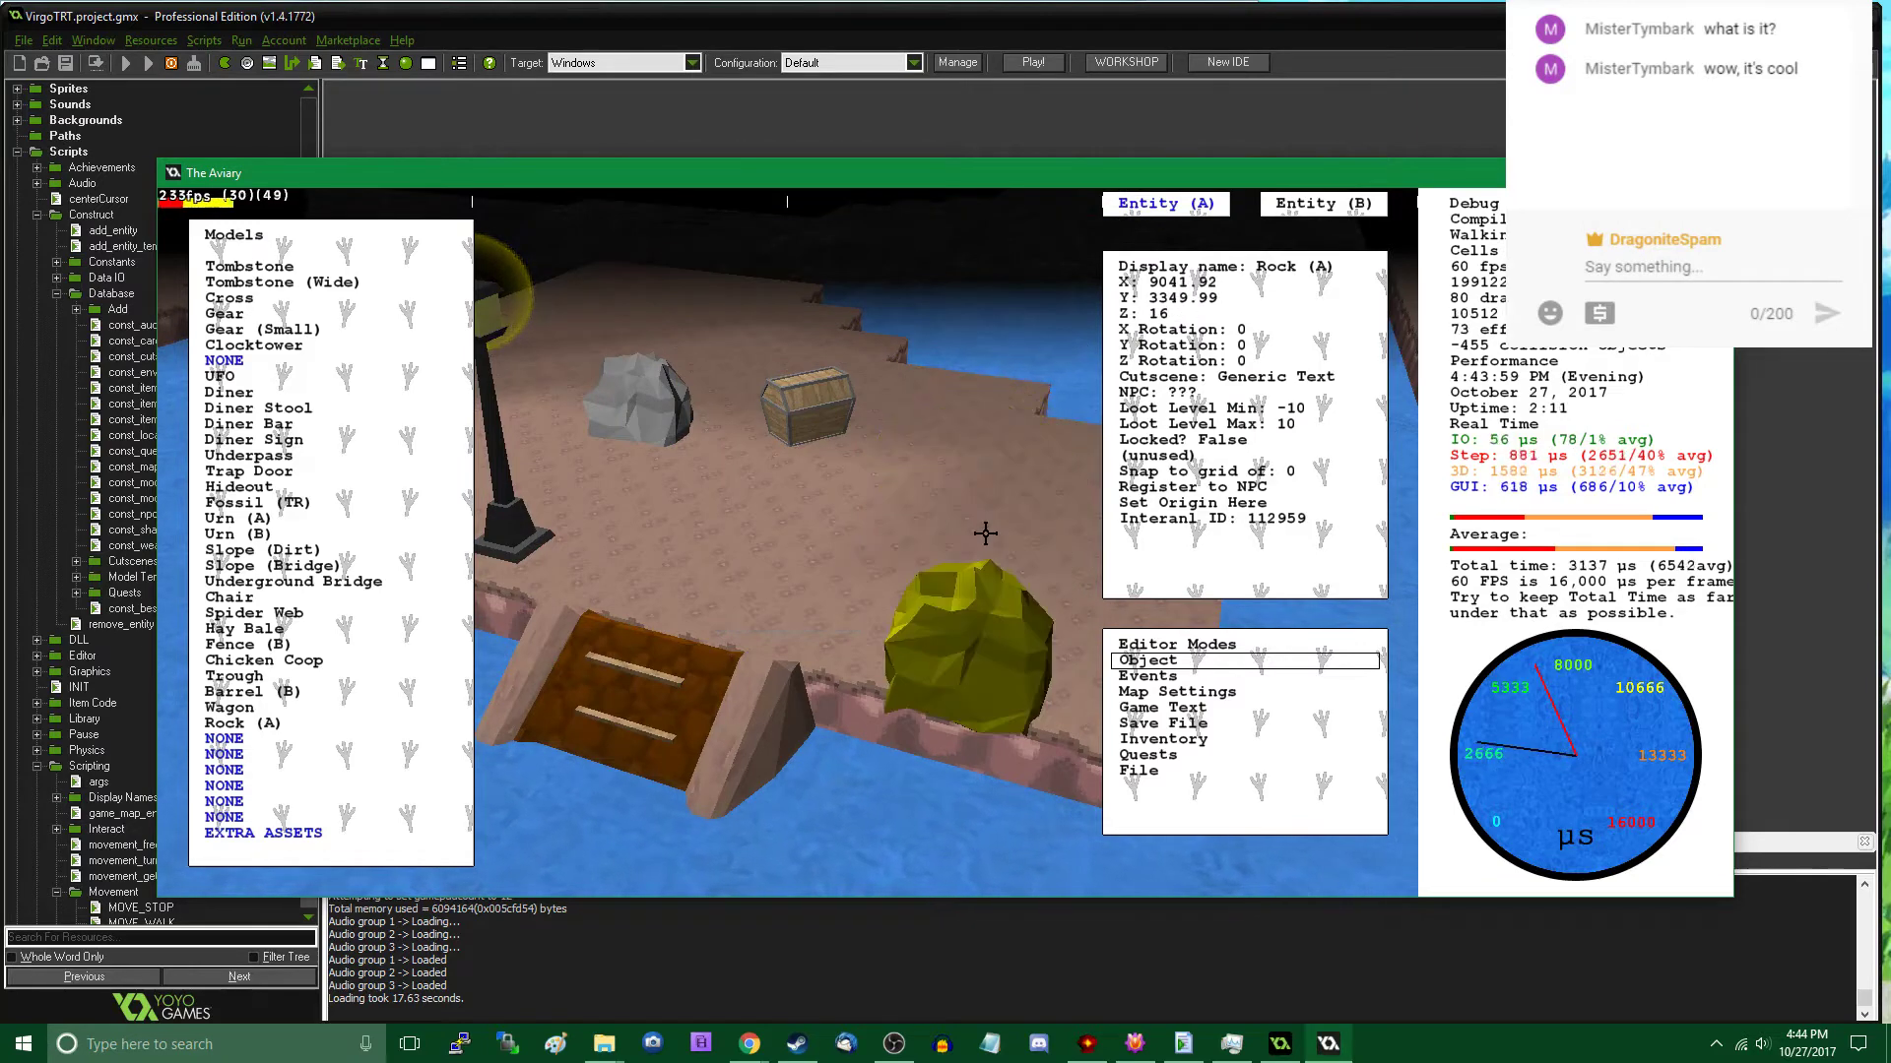
{"action": "left_click", "coordinate": [985, 533]}
{"action": "left_click", "coordinate": [988, 533]}
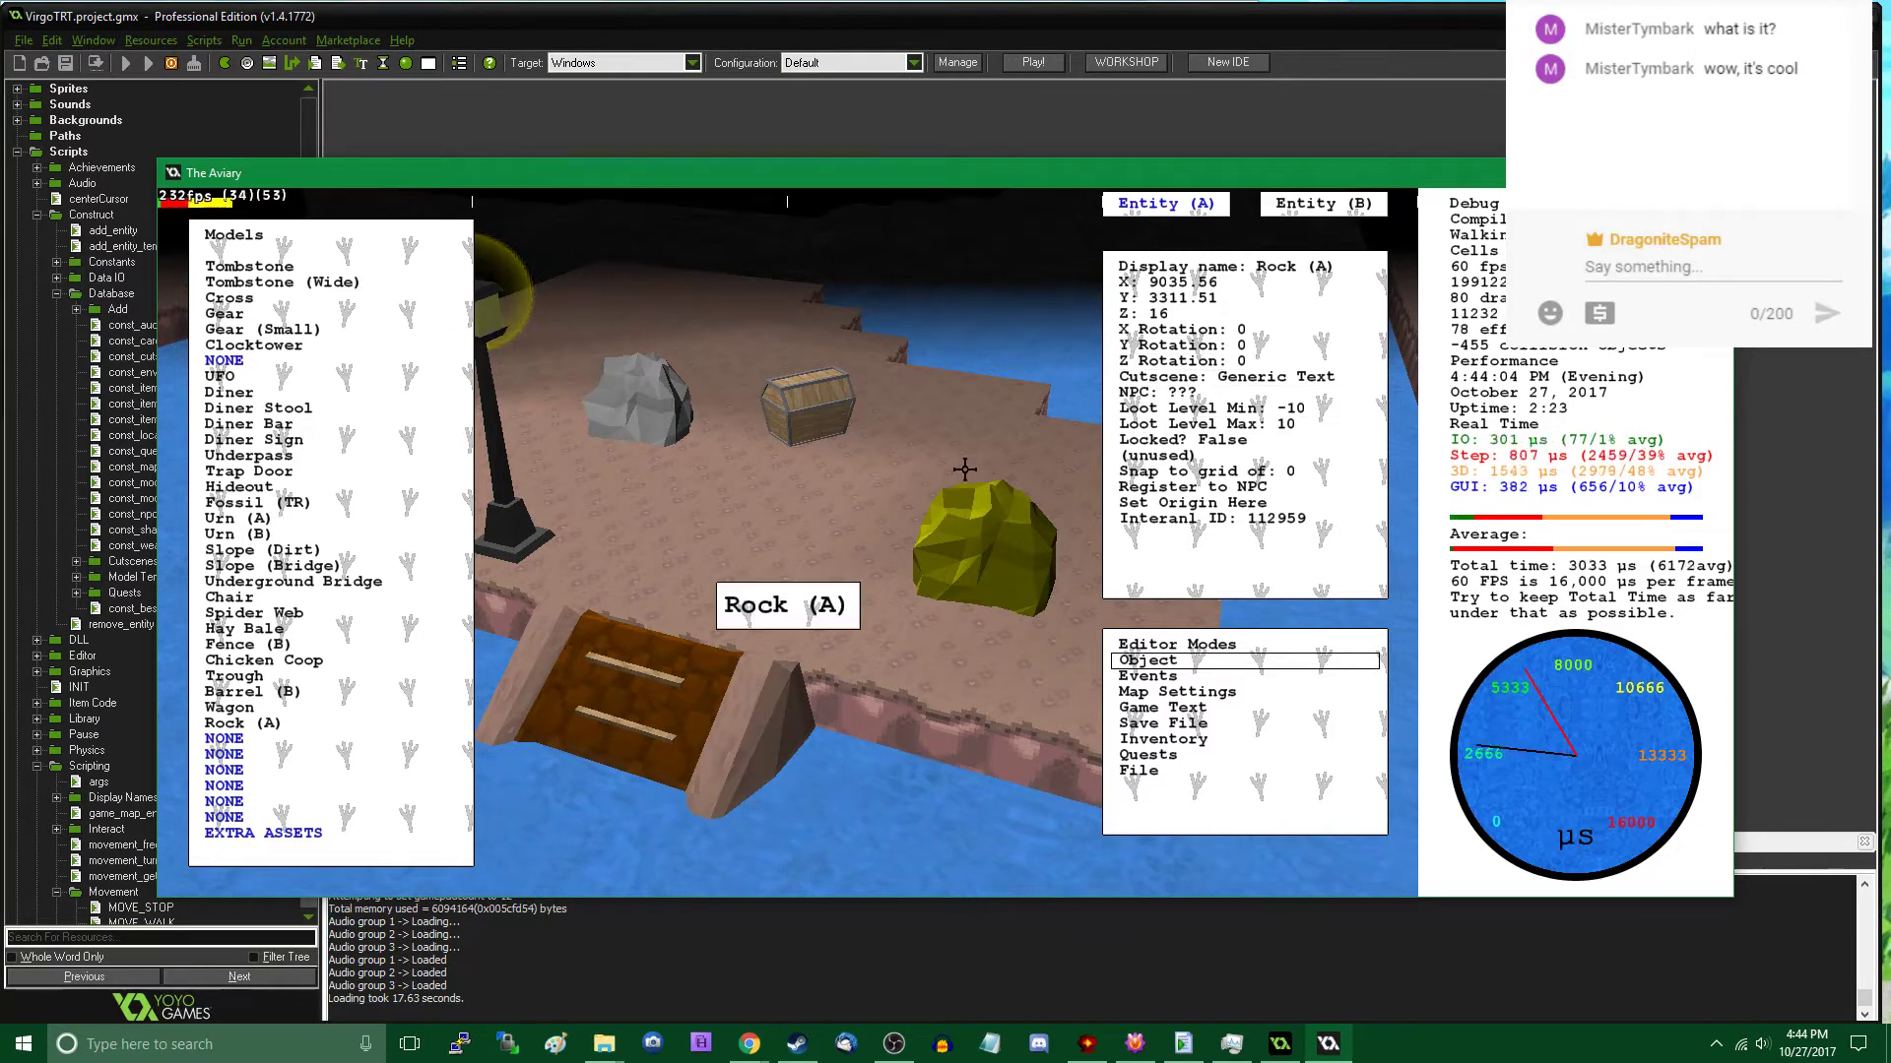
{"action": "left_click_drag", "start_coordinate": [980, 511], "coordinate": [1002, 514]}
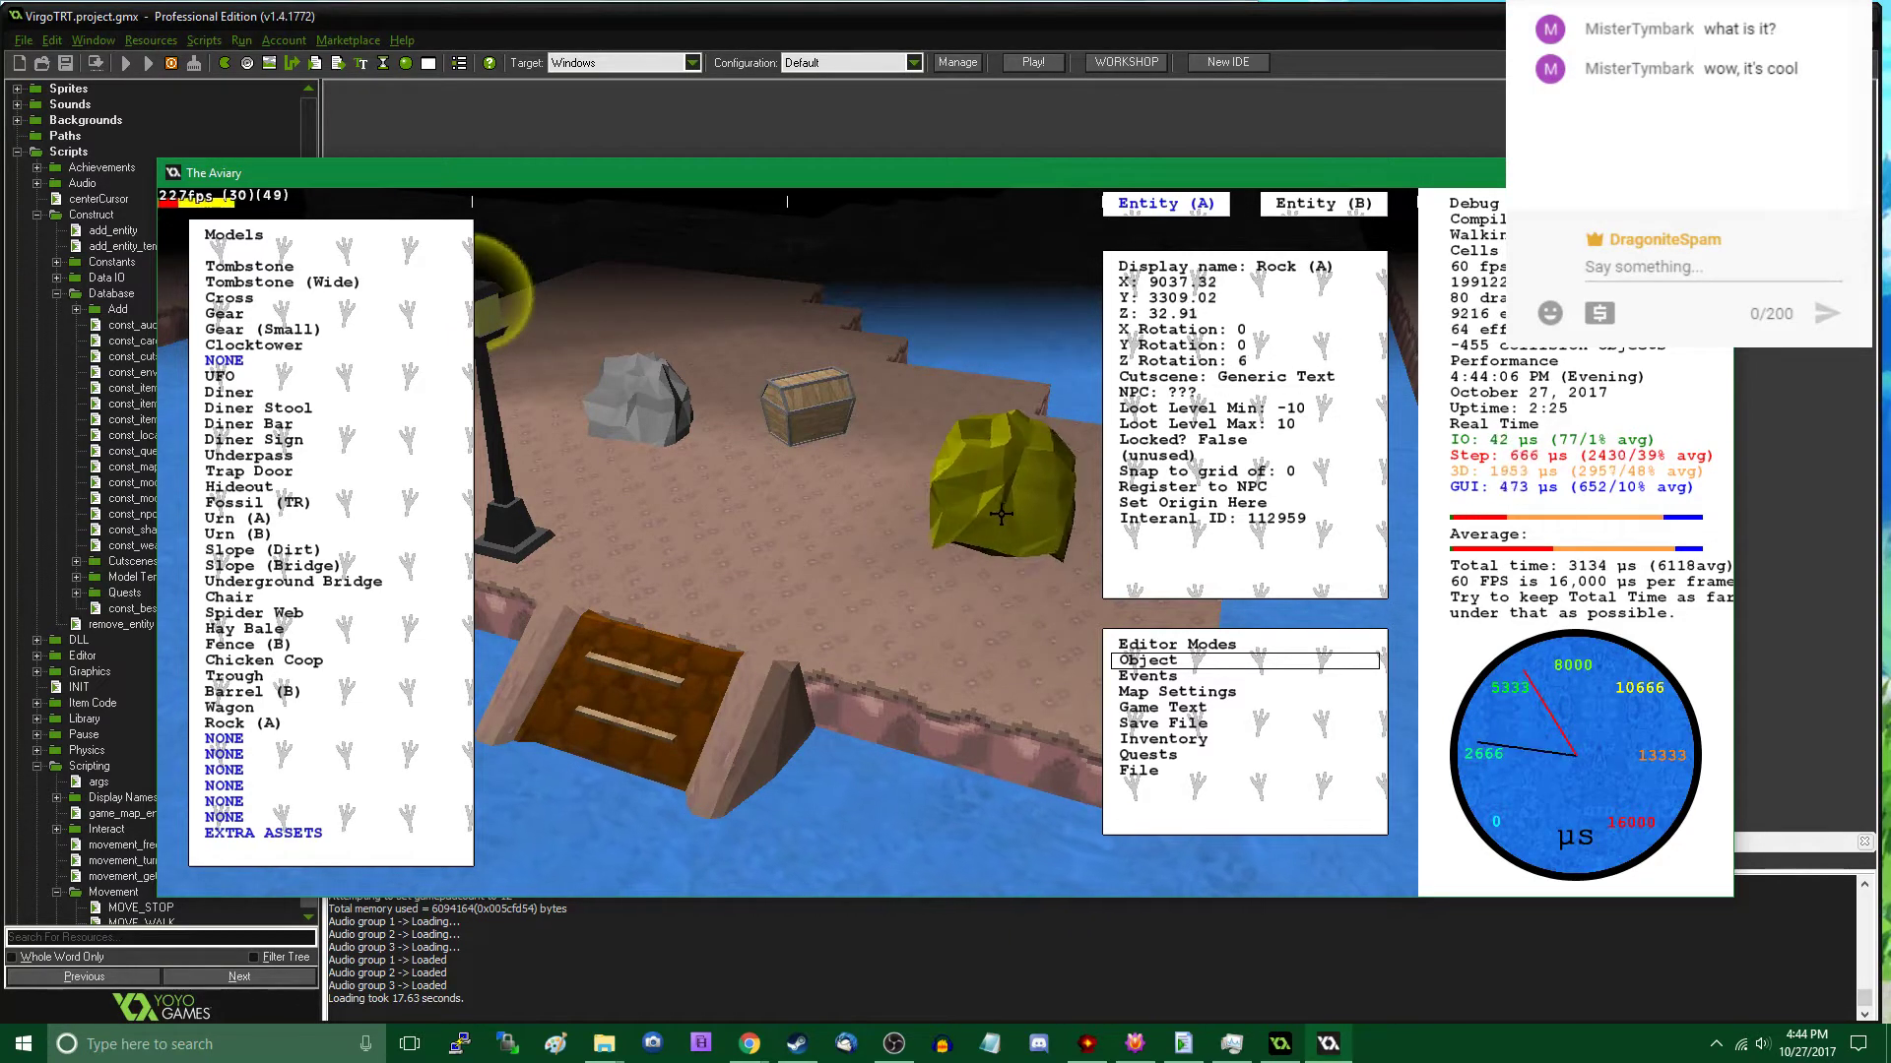
{"action": "scroll", "coordinate": [996, 518], "scroll_direction": "up", "scroll_amount": 2}
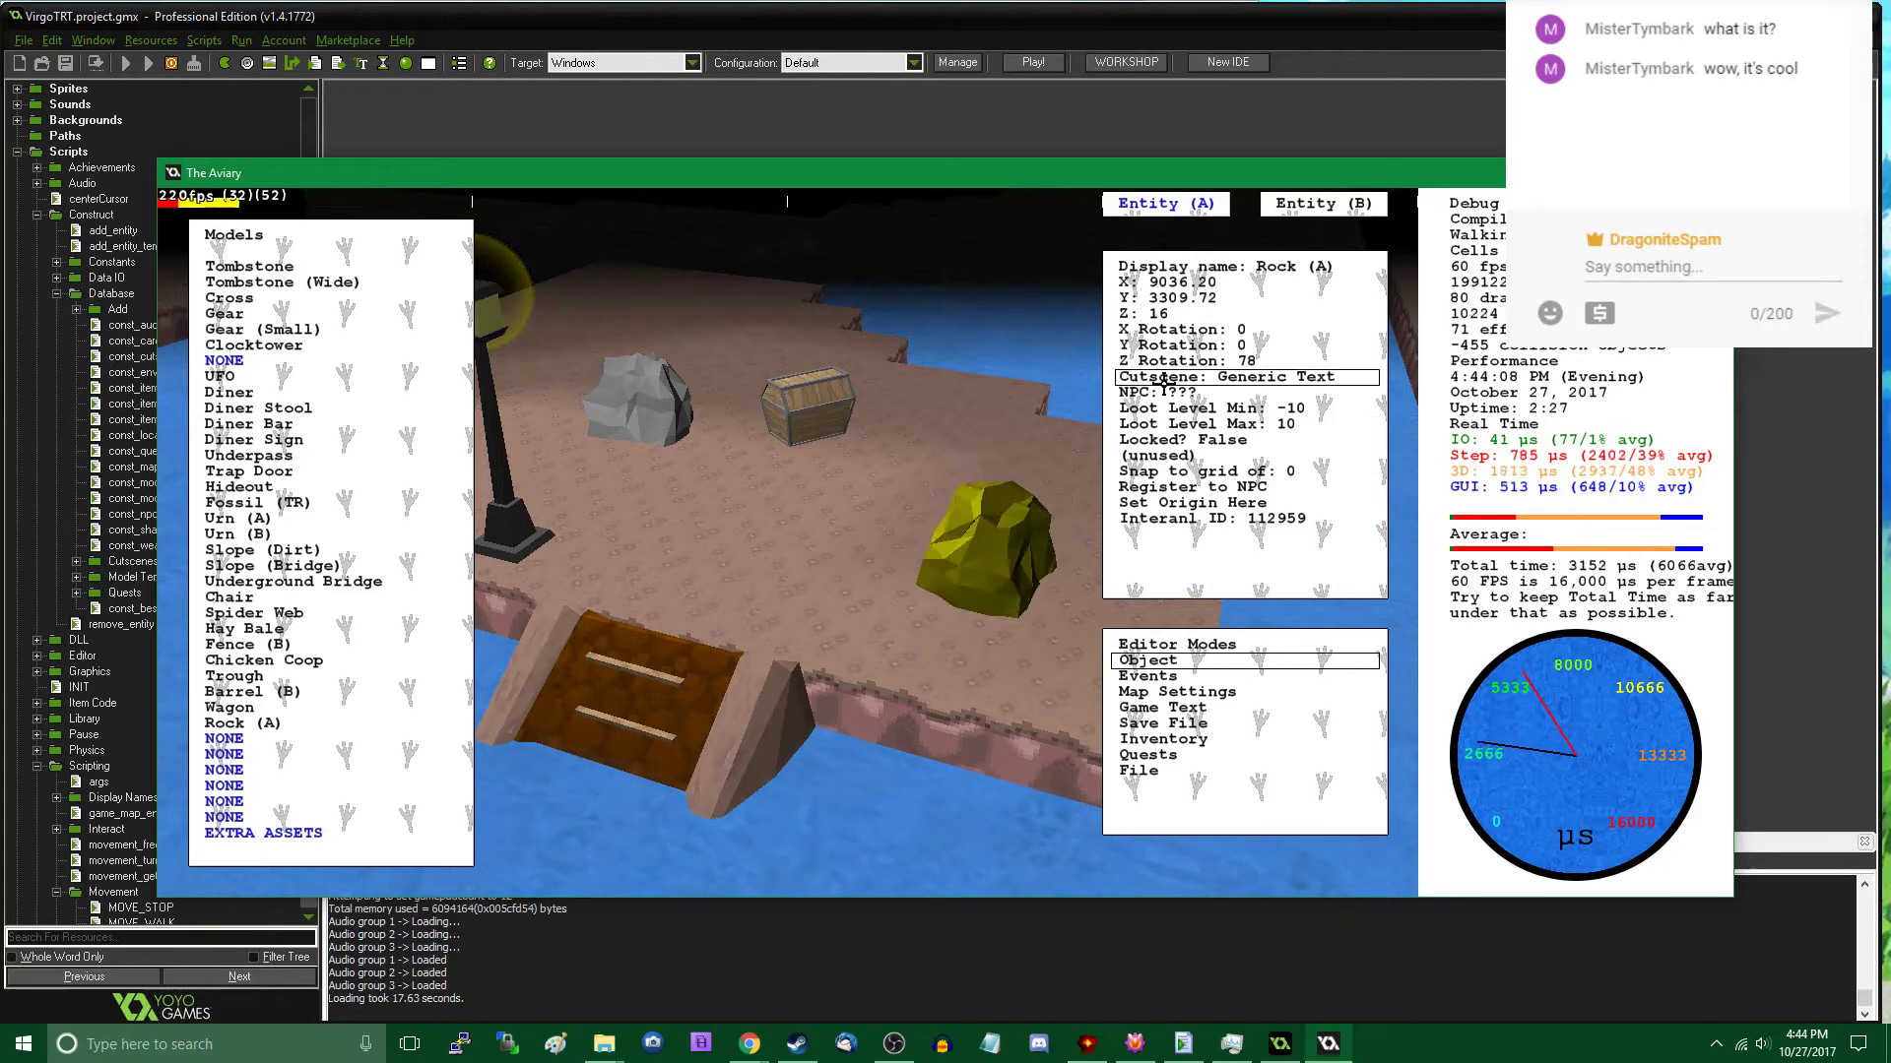
- Set the second rock's Y rotation (pitch) to 552 and close the object editor
{"action": "left_click", "coordinate": [1194, 345]}
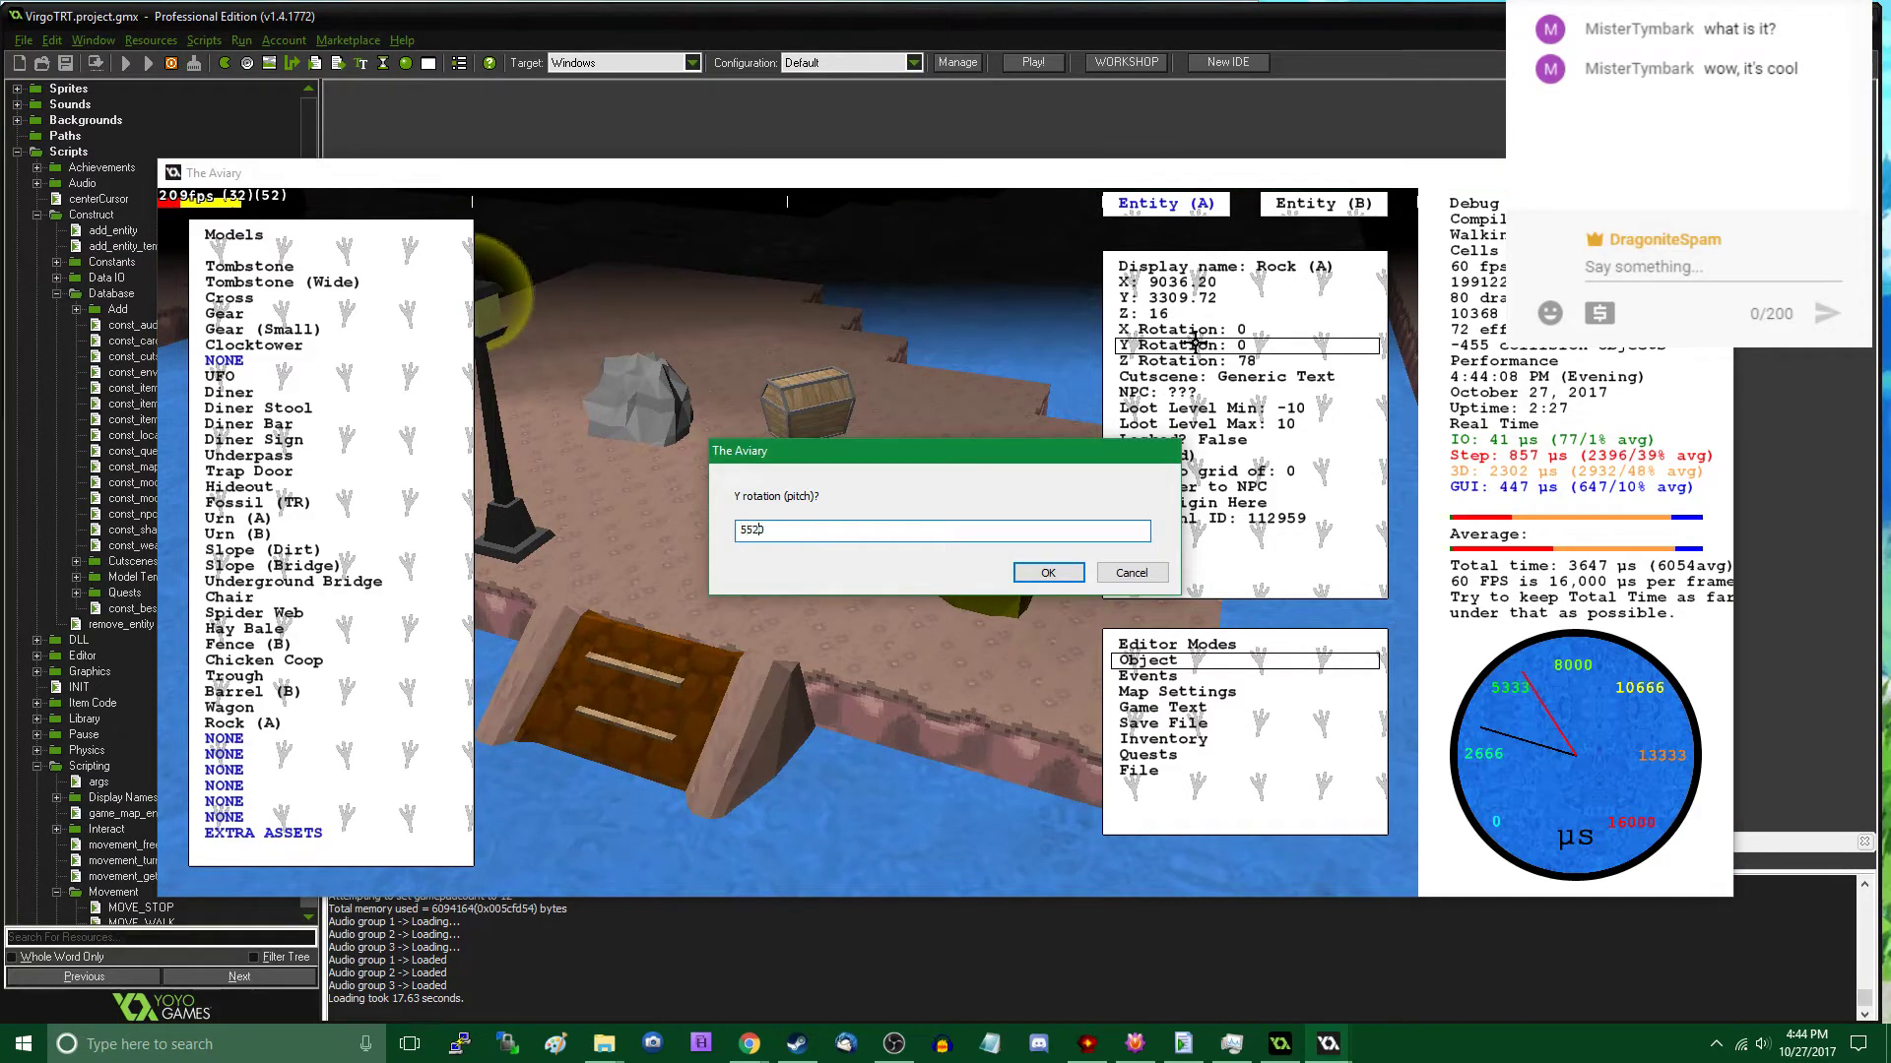
{"action": "key", "text": "Return"}
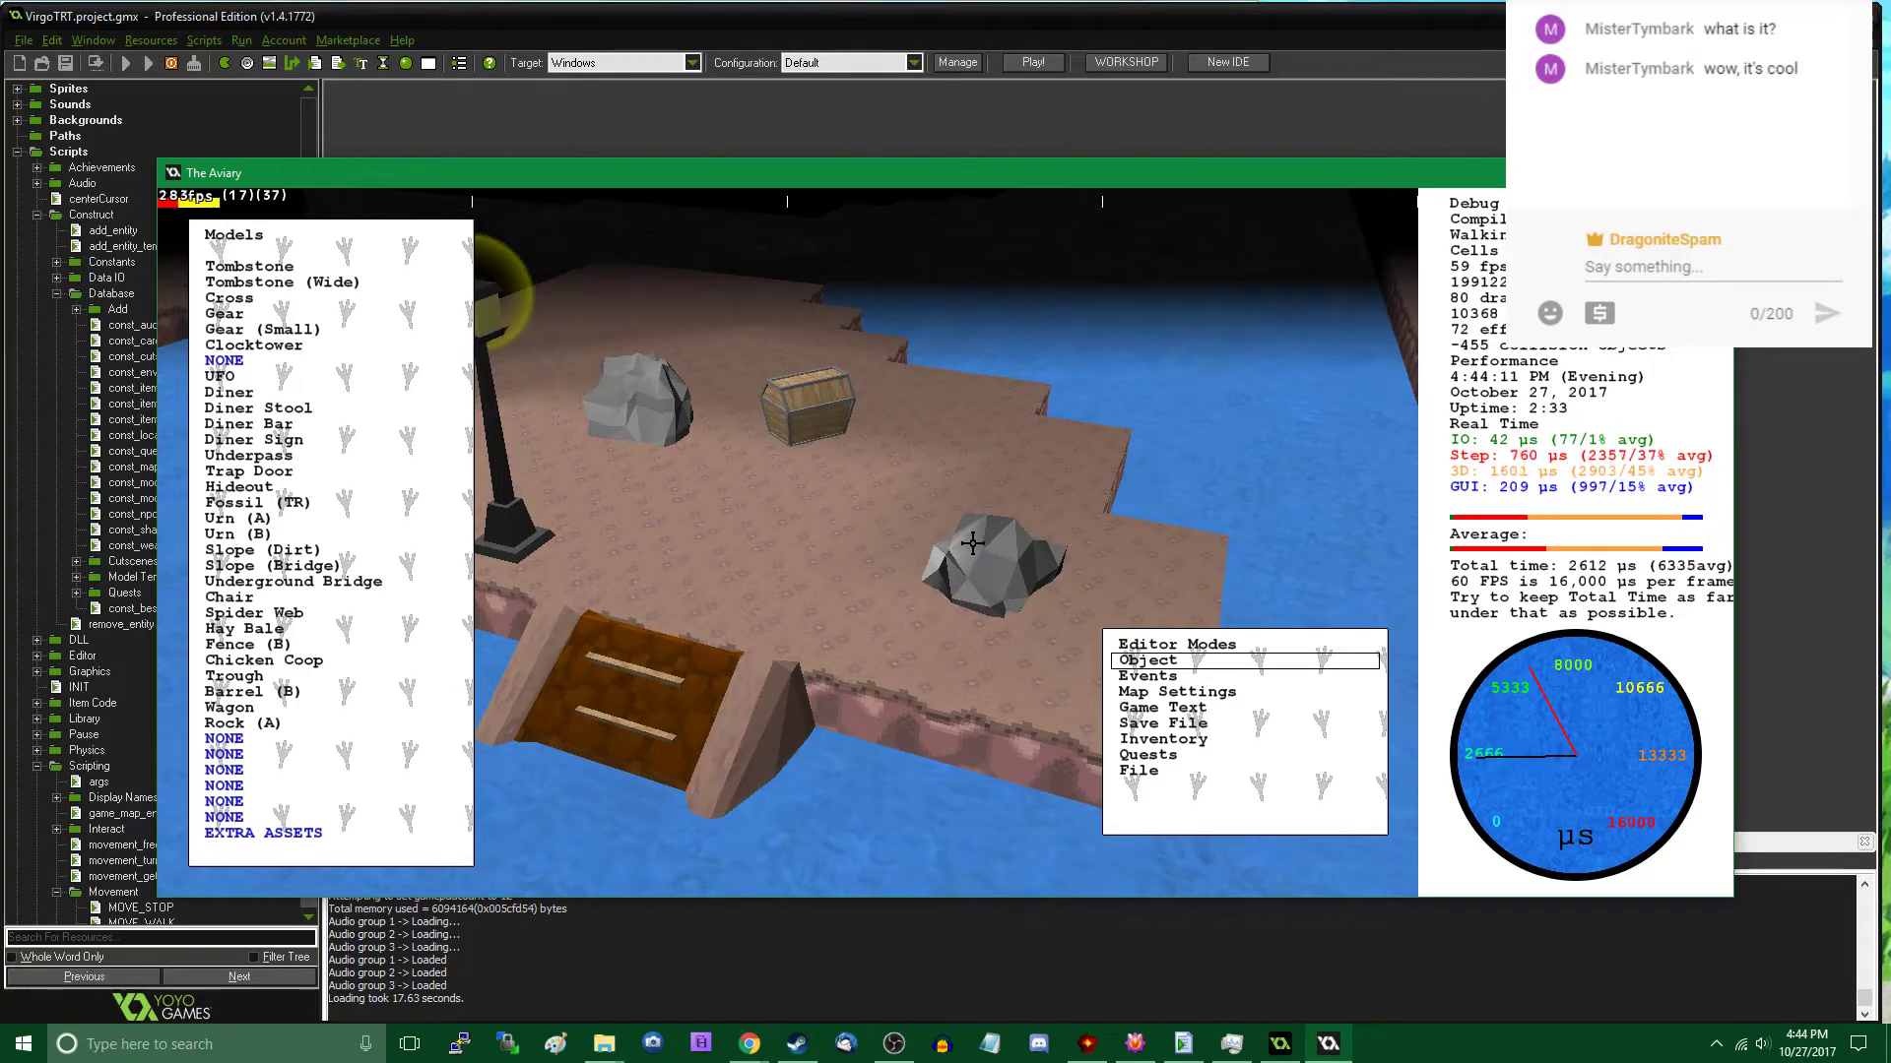
{"action": "key", "text": "Tab"}
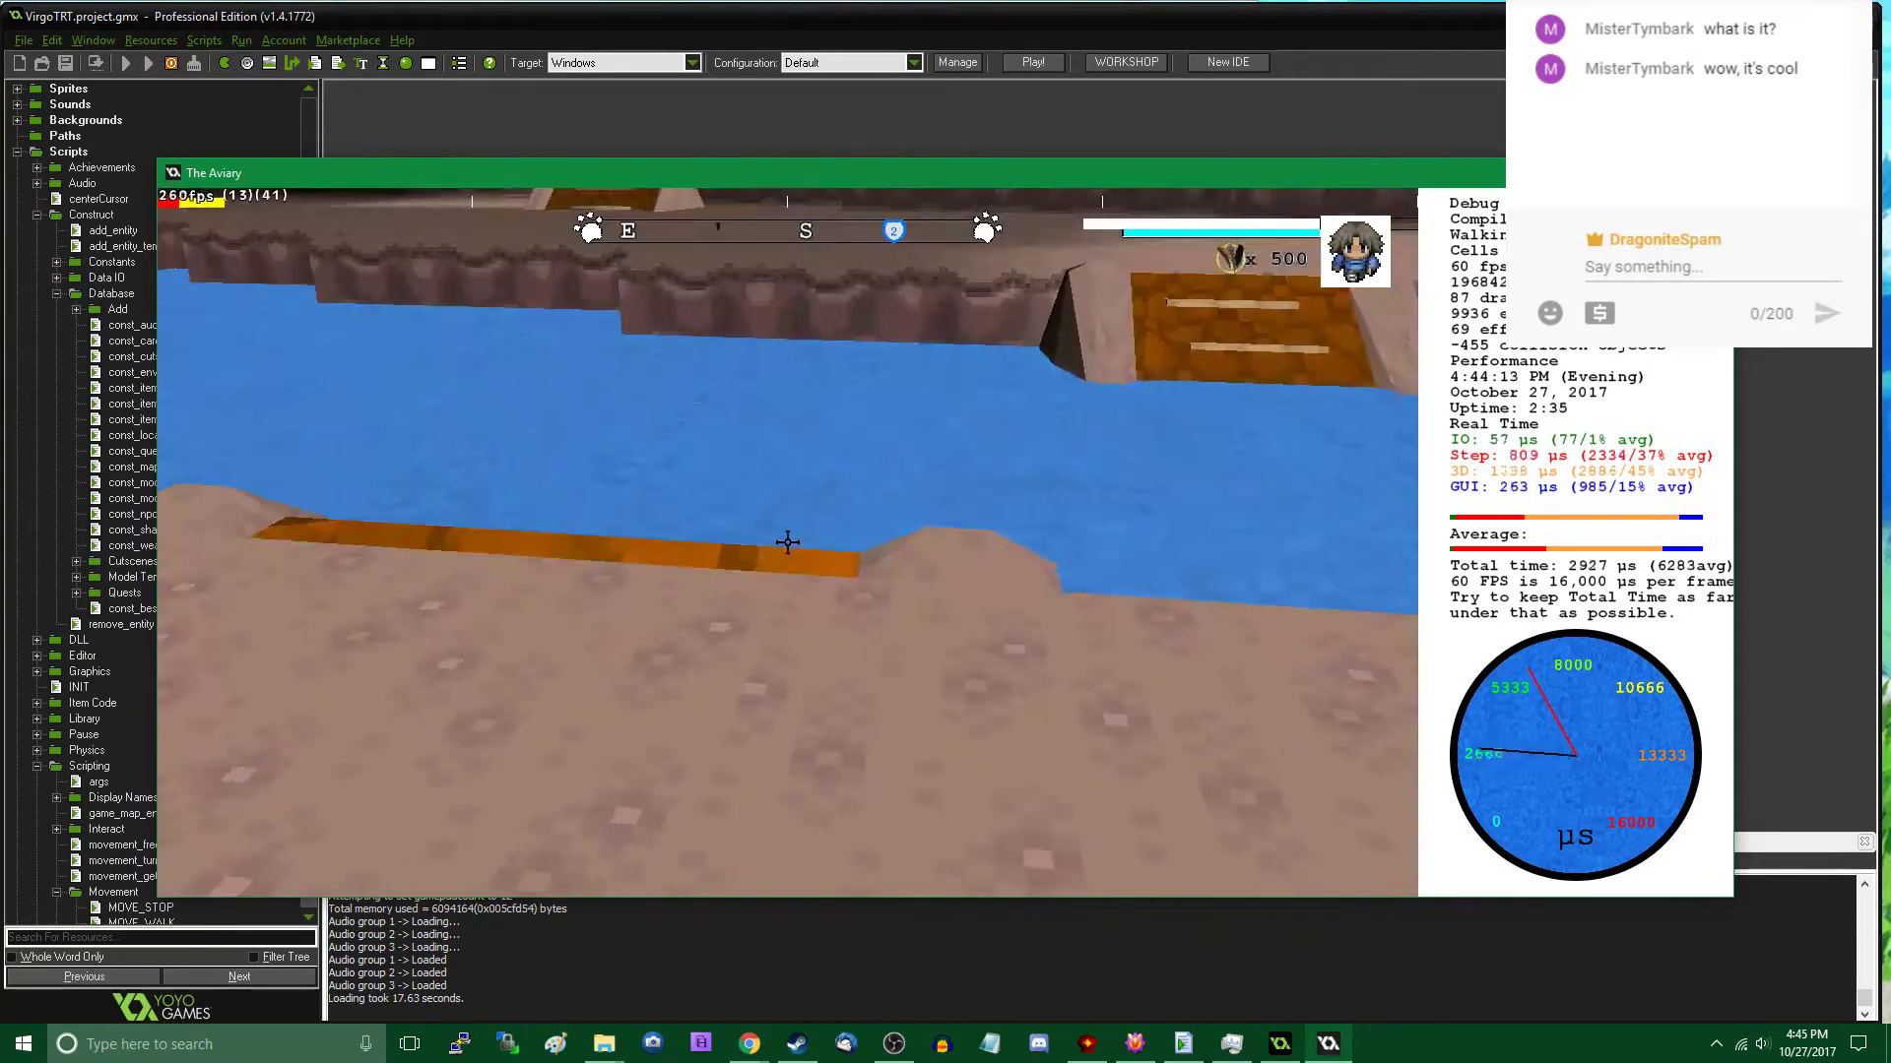
- Shift the pitched rock slightly to about X 9038, Y 3314 and return to walking mode
{"action": "key", "text": "Tab"}
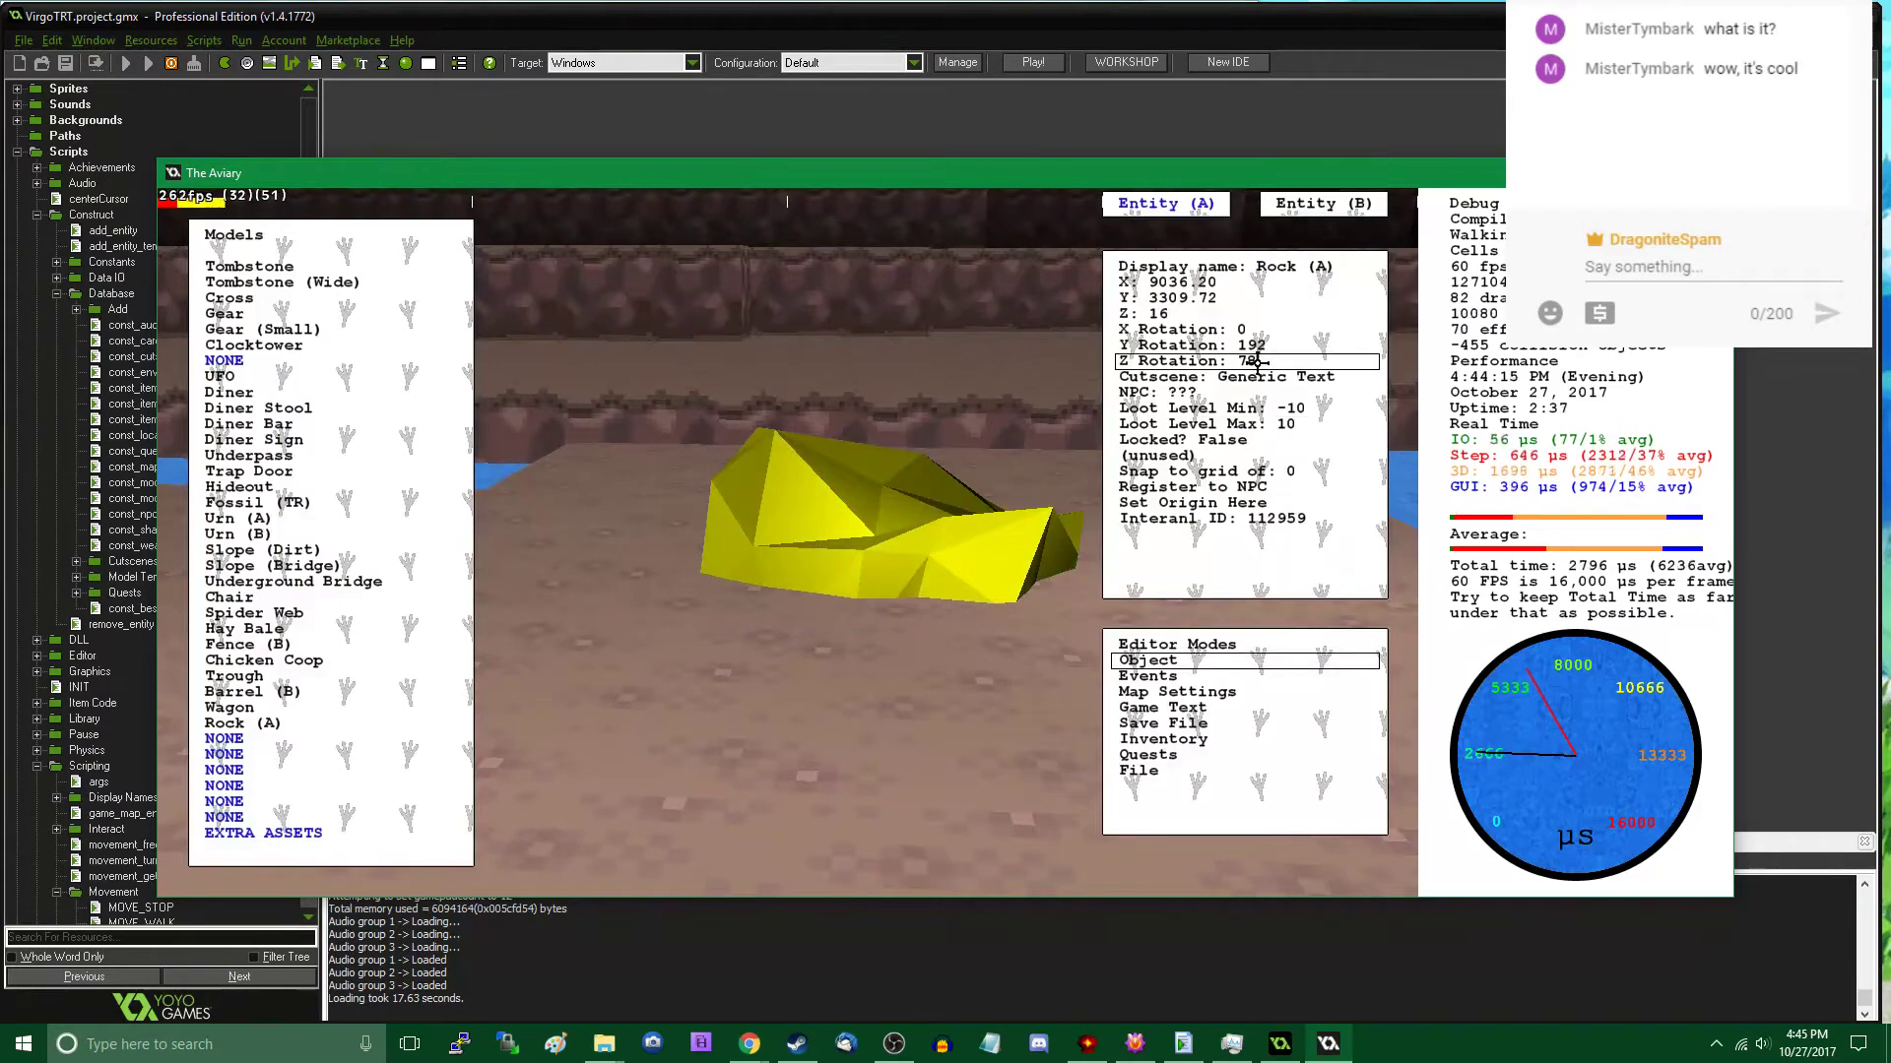
{"action": "left_click_drag", "start_coordinate": [1072, 424], "coordinate": [944, 416]}
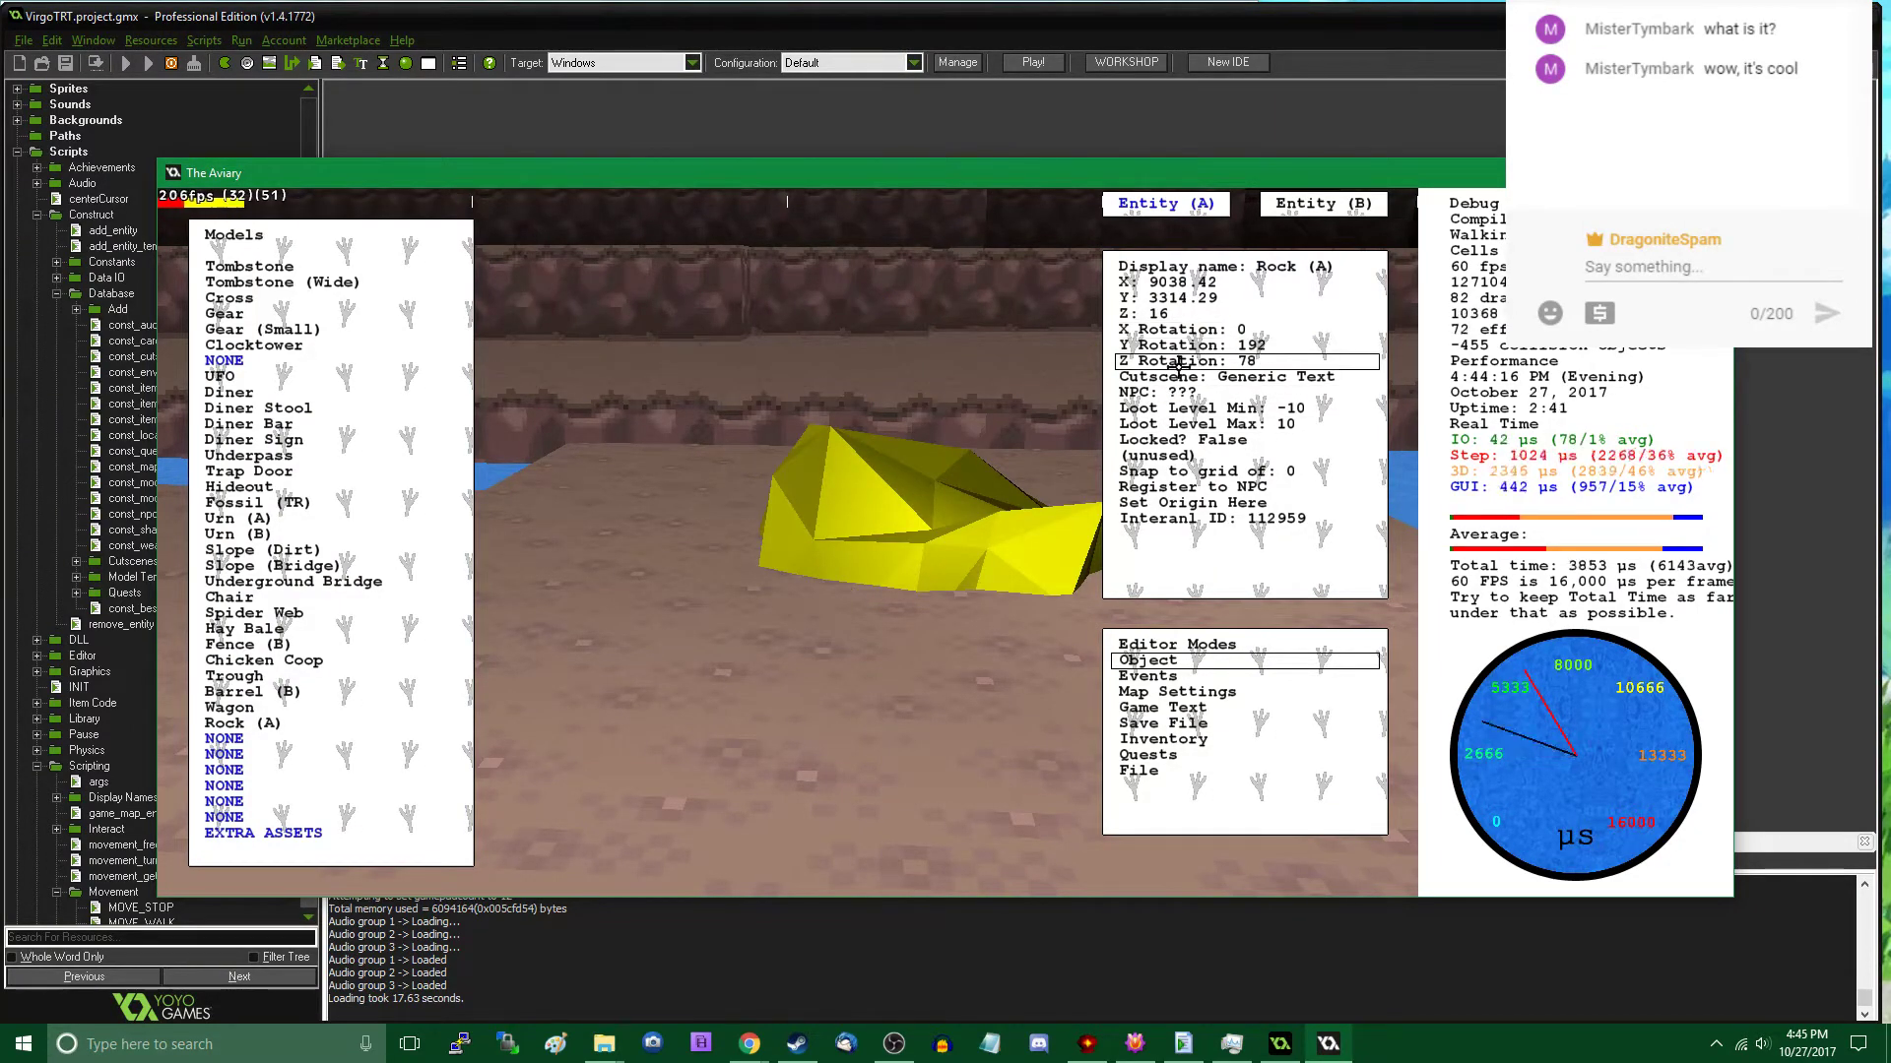
{"action": "key", "text": "Tab"}
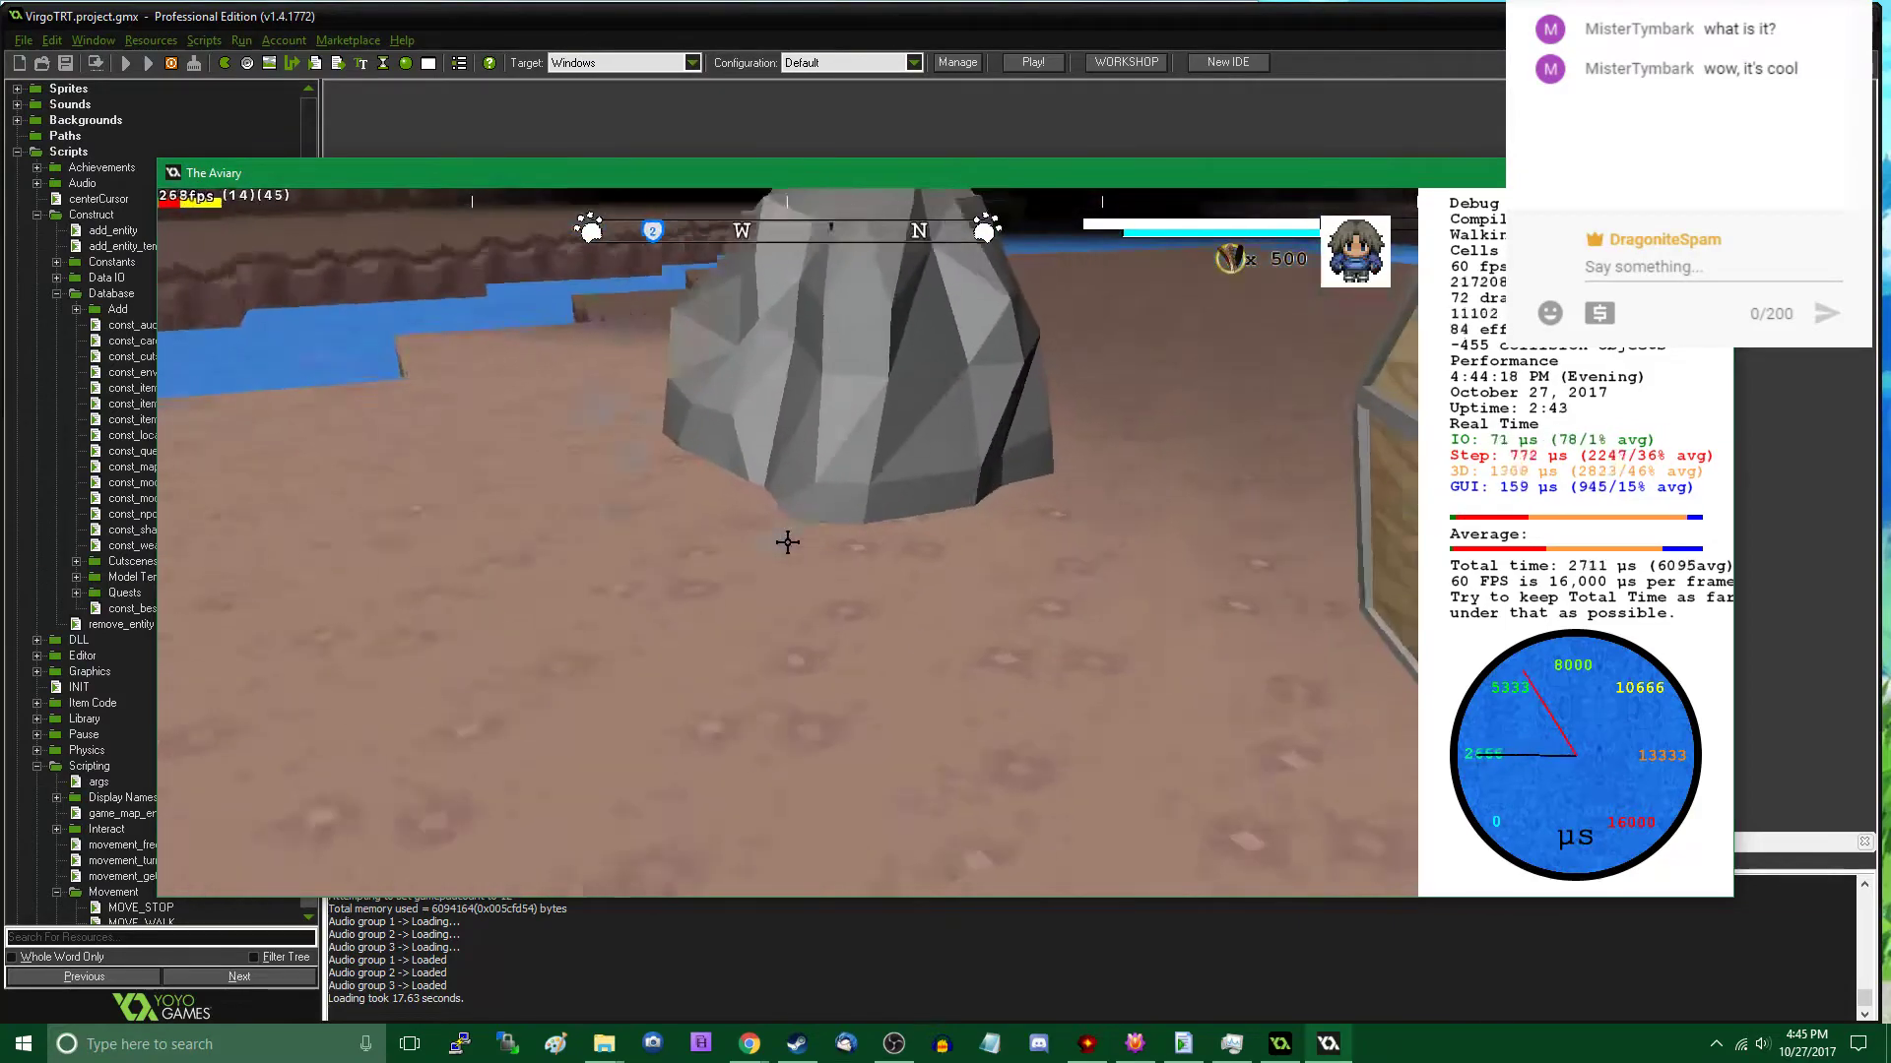
{"action": "key", "text": "Tab"}
{"action": "key", "text": "Tab"}
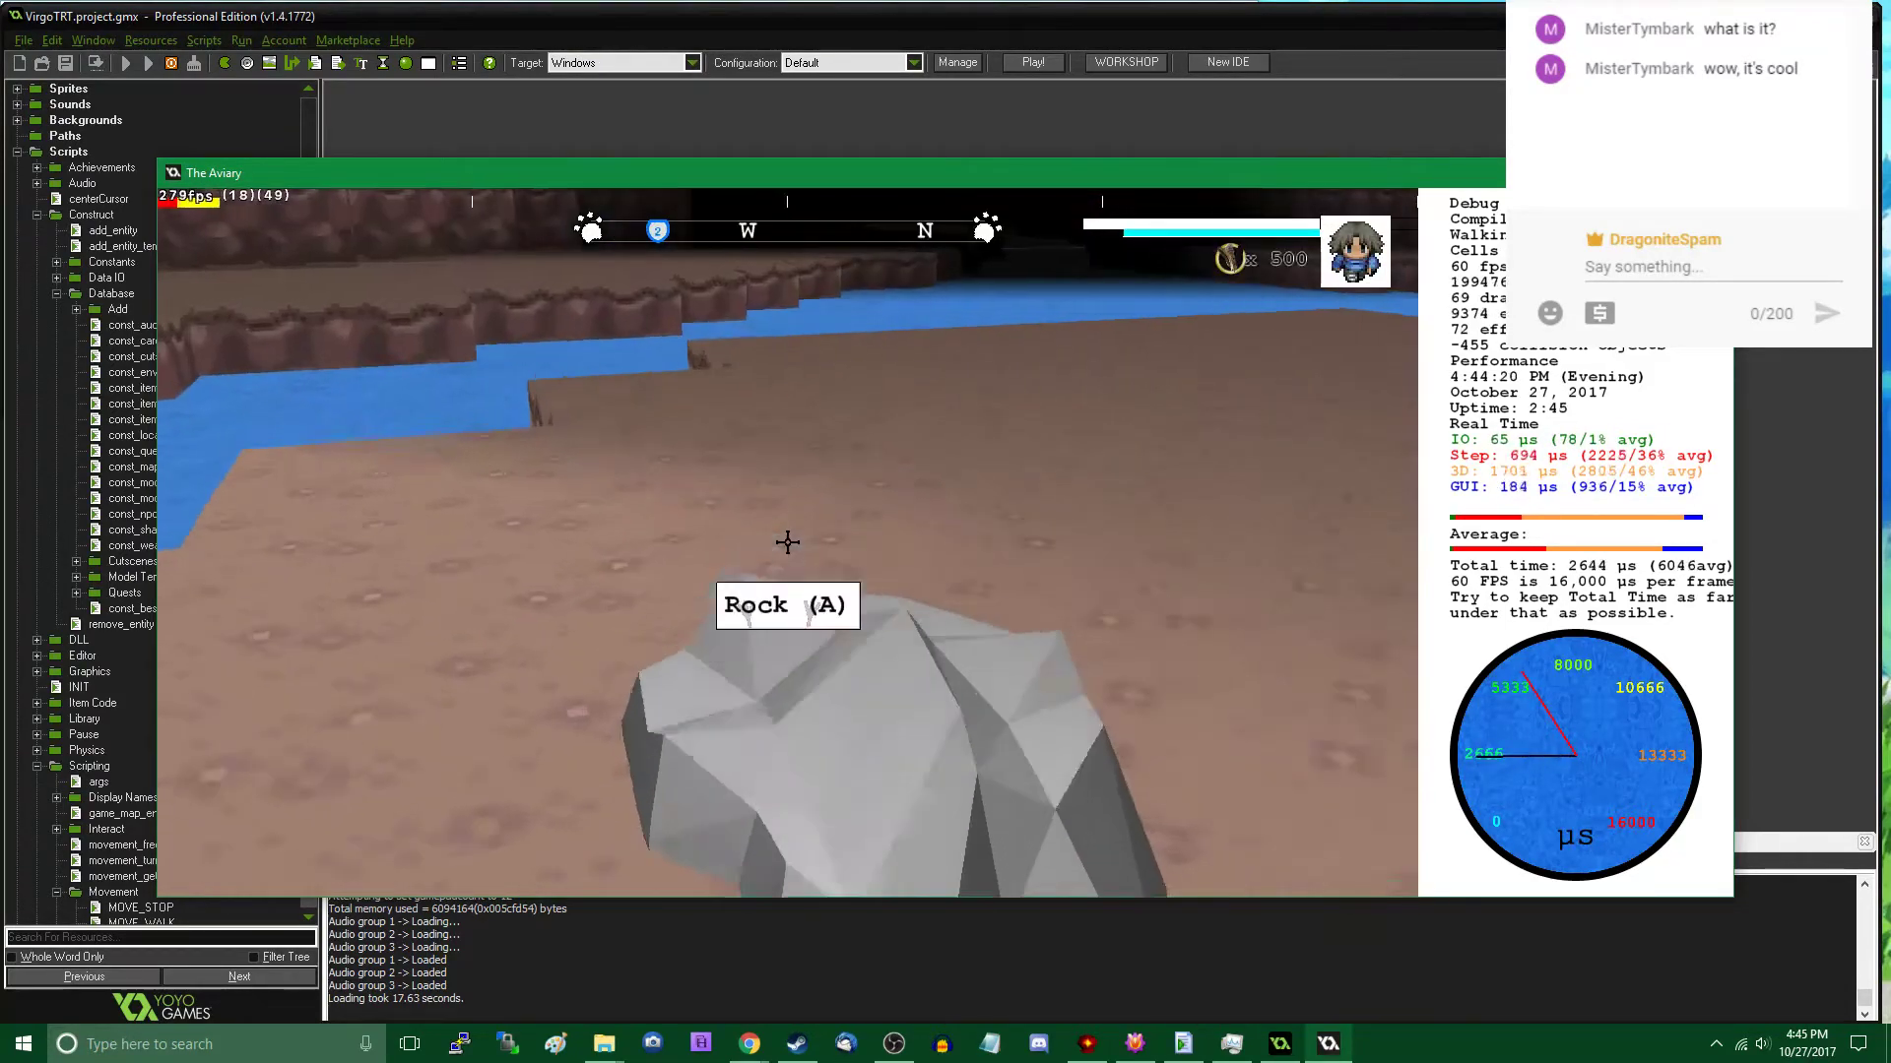
- Walk around the chest and the two new rocks and examine how they look from different distances and angles
{"action": "key", "text": "w"}
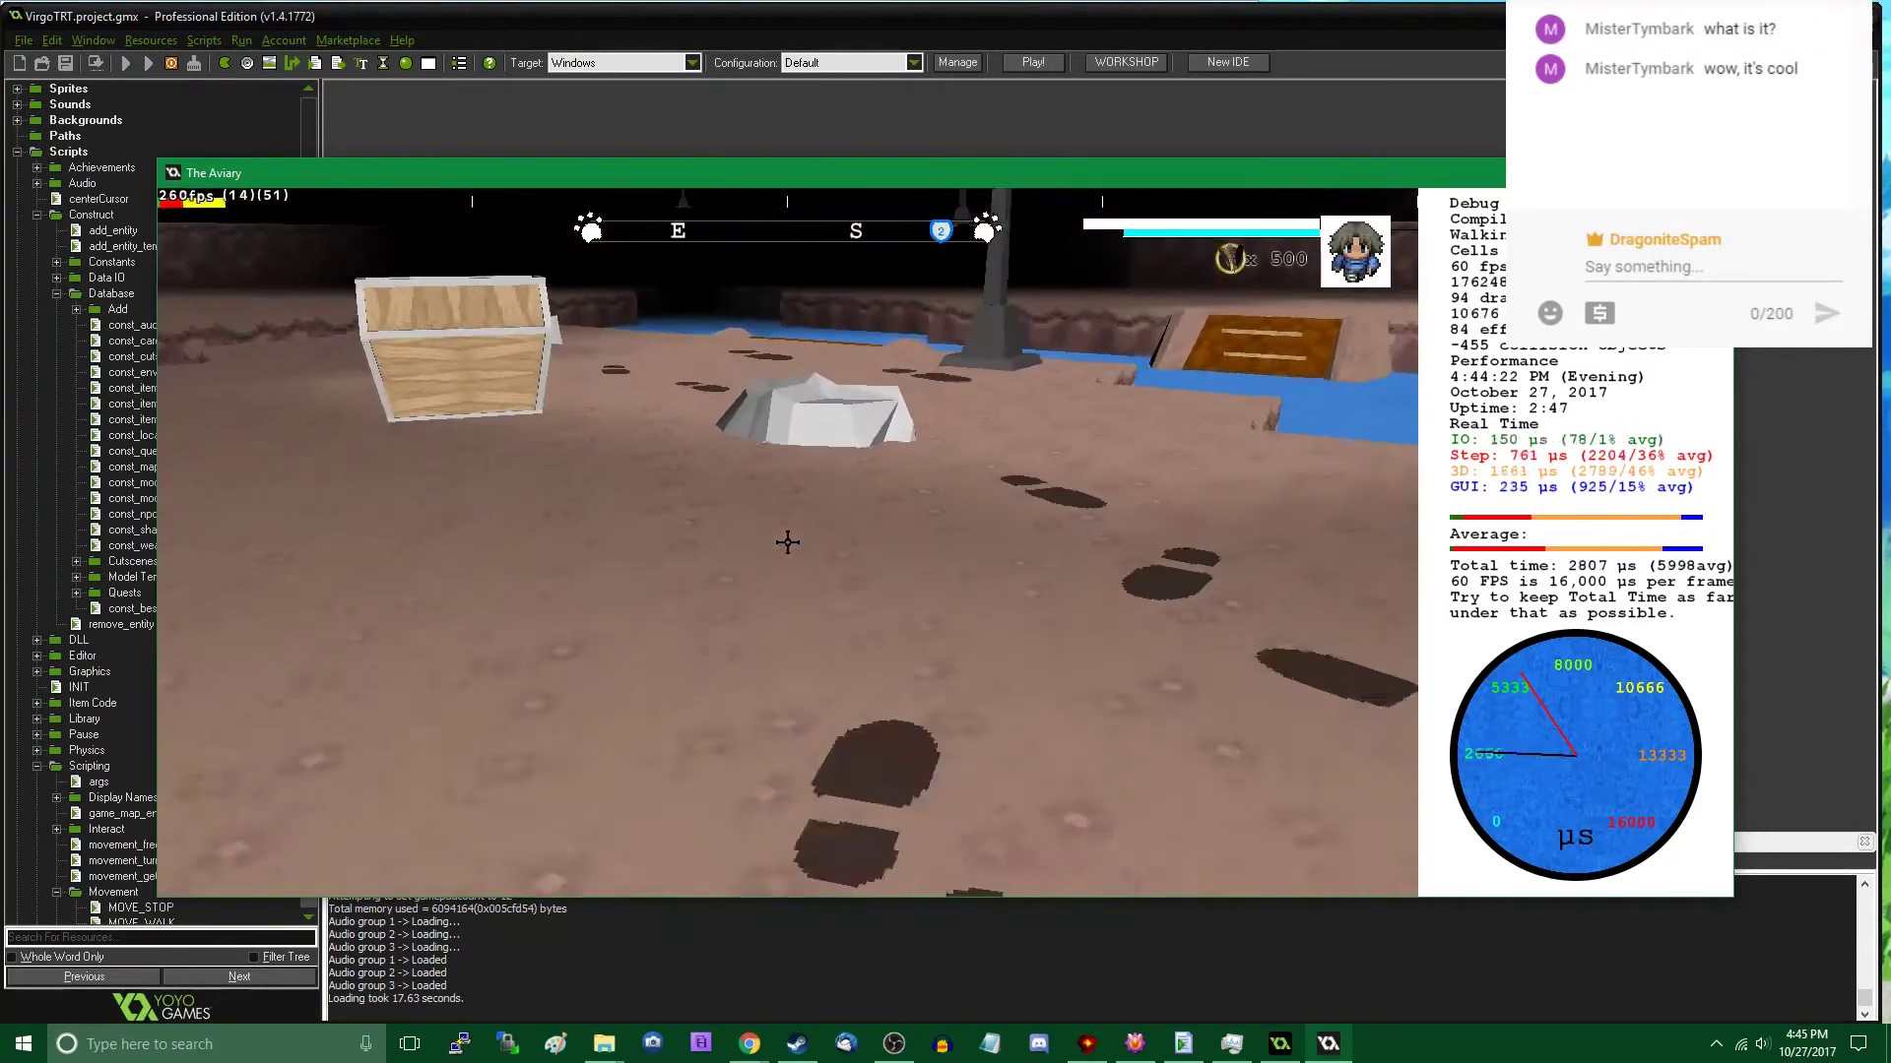
{"action": "key", "text": "s"}
{"action": "key", "text": "w"}
{"action": "key", "text": "s"}
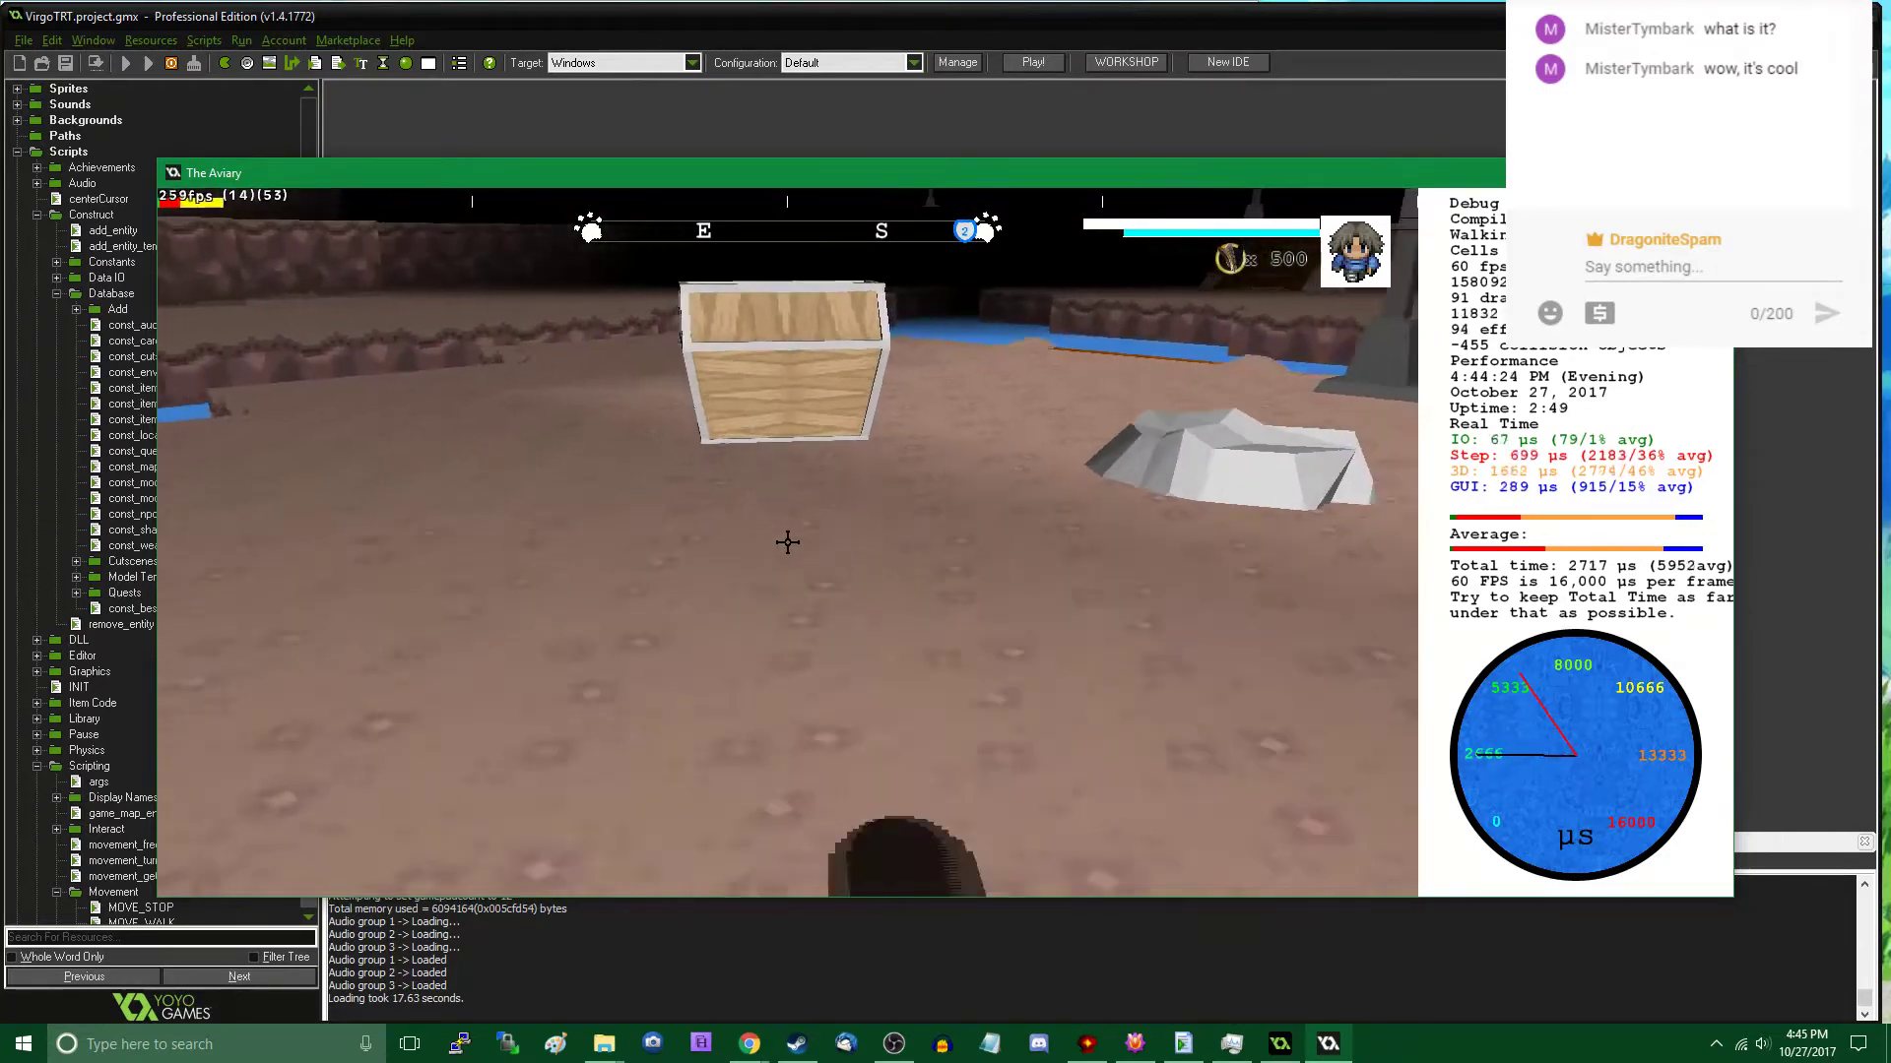
{"action": "key", "text": "s"}
{"action": "key", "text": "w"}
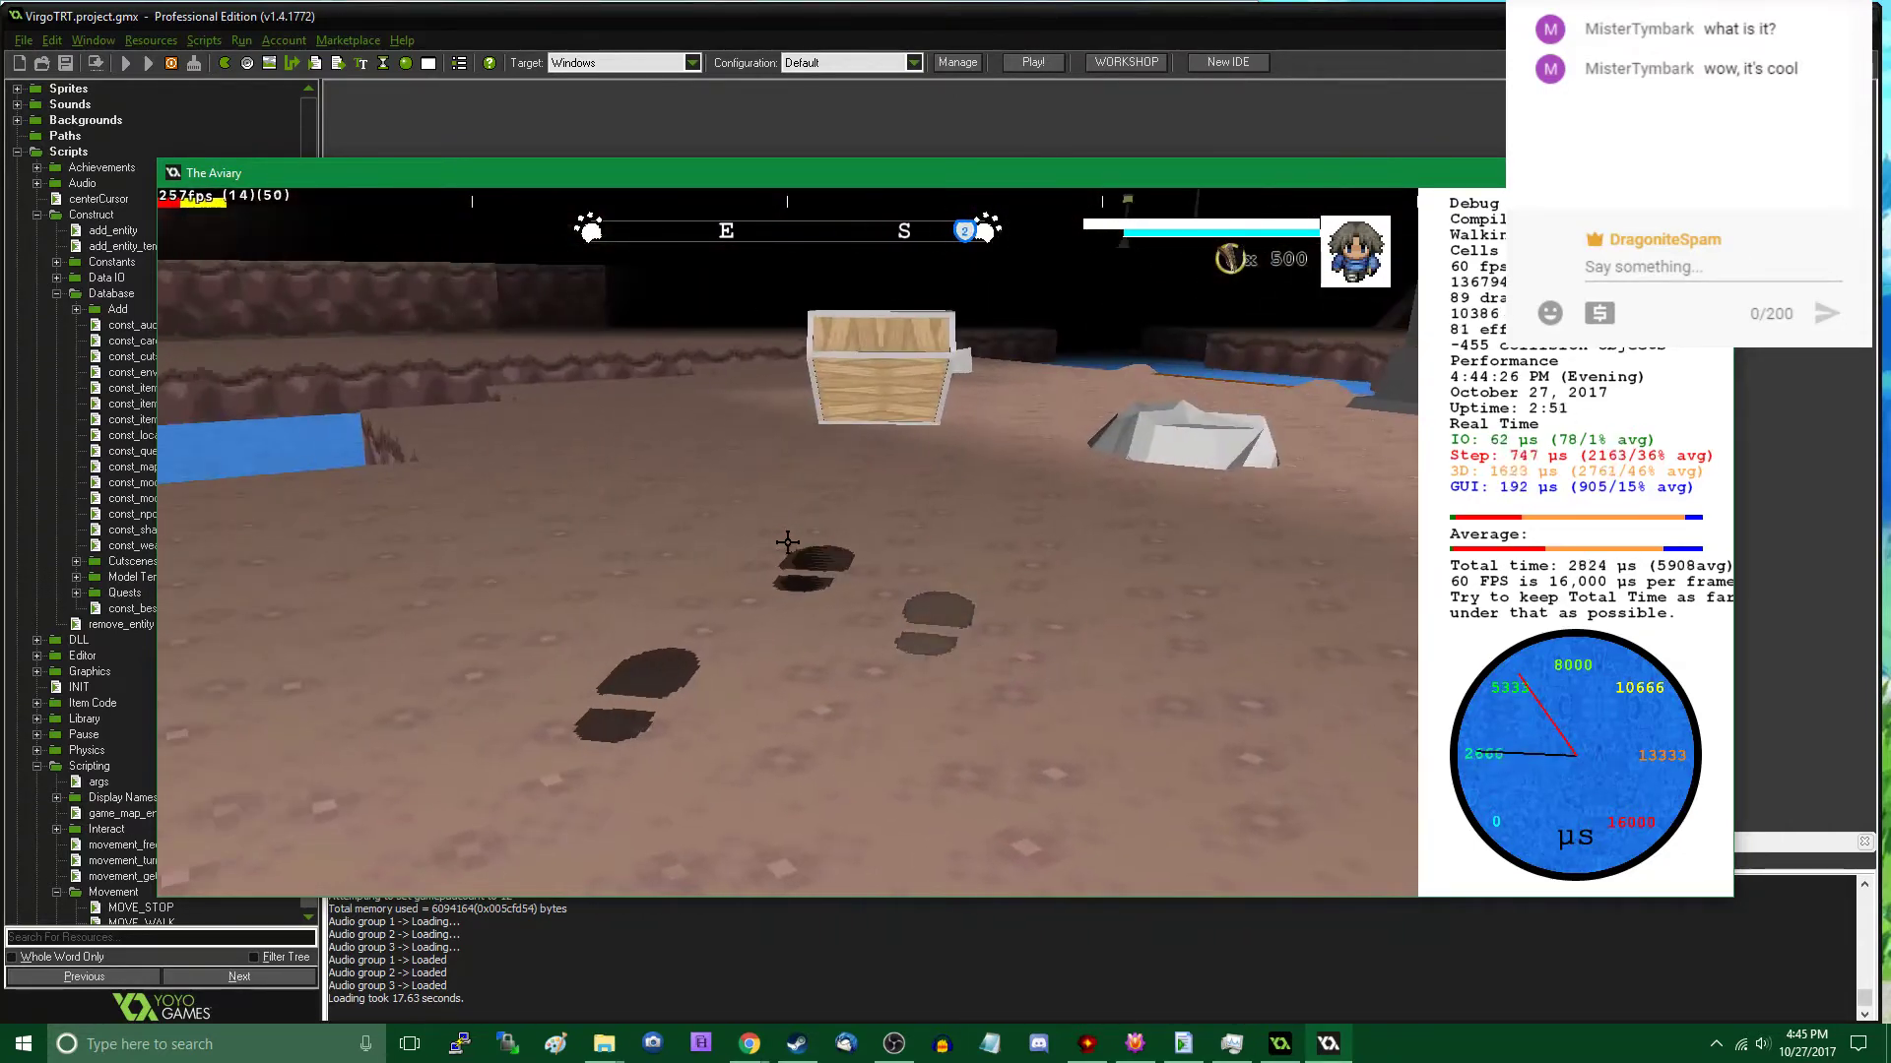
{"action": "key", "text": "Tab"}
{"action": "key", "text": "Tab"}
{"action": "key", "text": "w"}
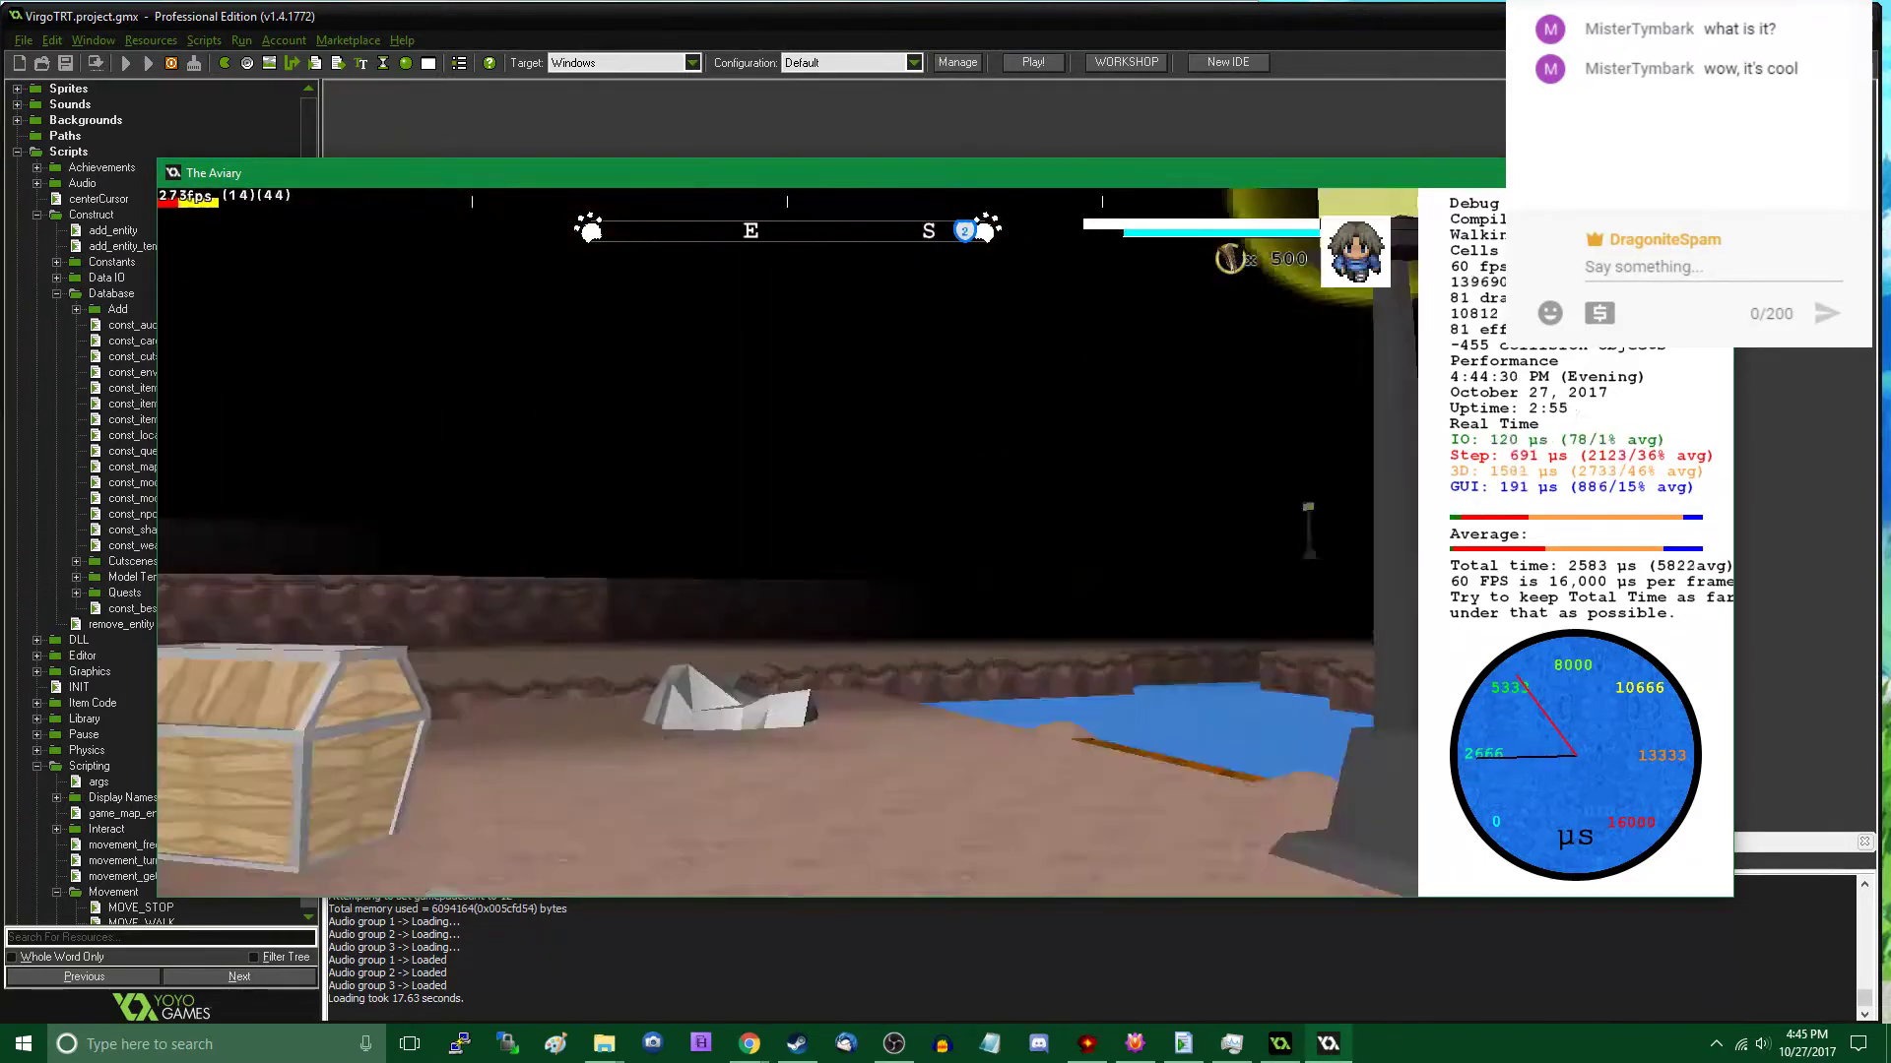
{"action": "key", "text": "d"}
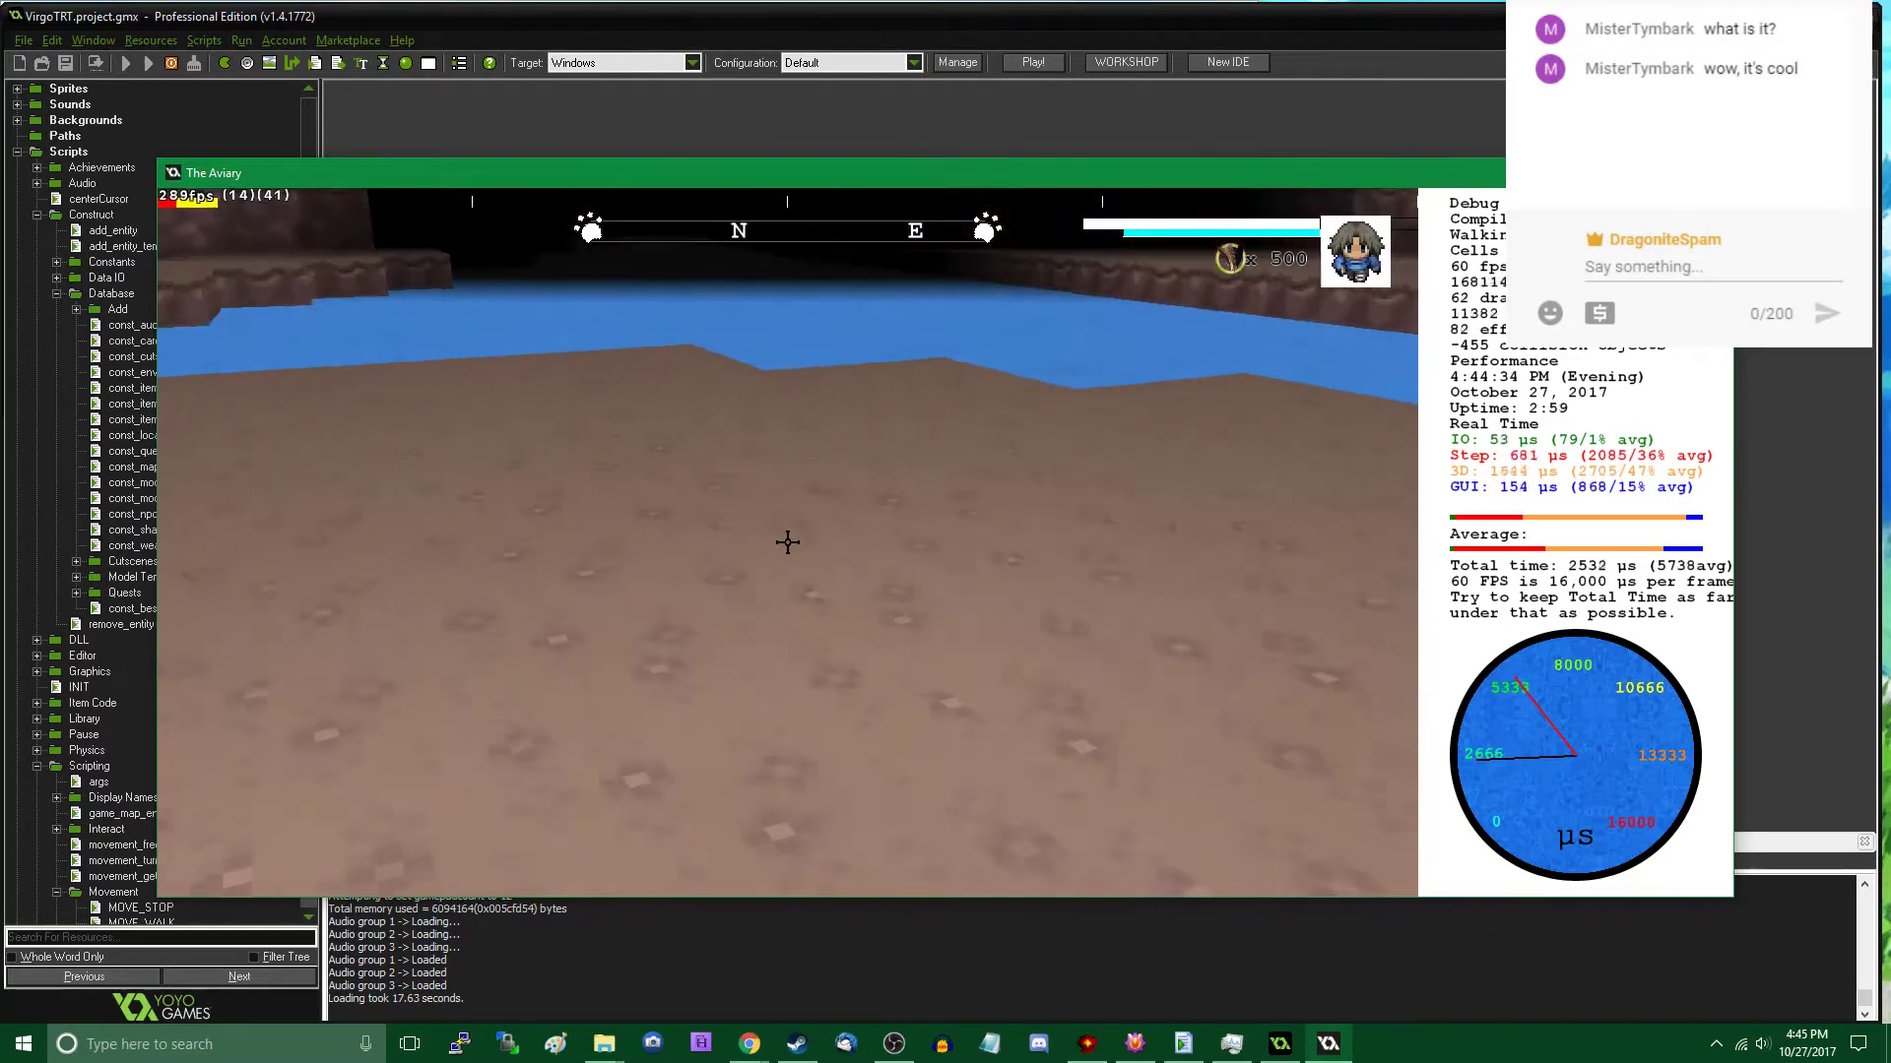
- Place another Rock (A) near the water's edge at about X 8862, Y 3160 with a Z rotation of 58
{"action": "key", "text": "Tab"}
{"action": "left_click", "coordinate": [268, 708]}
{"action": "left_click", "coordinate": [268, 724]}
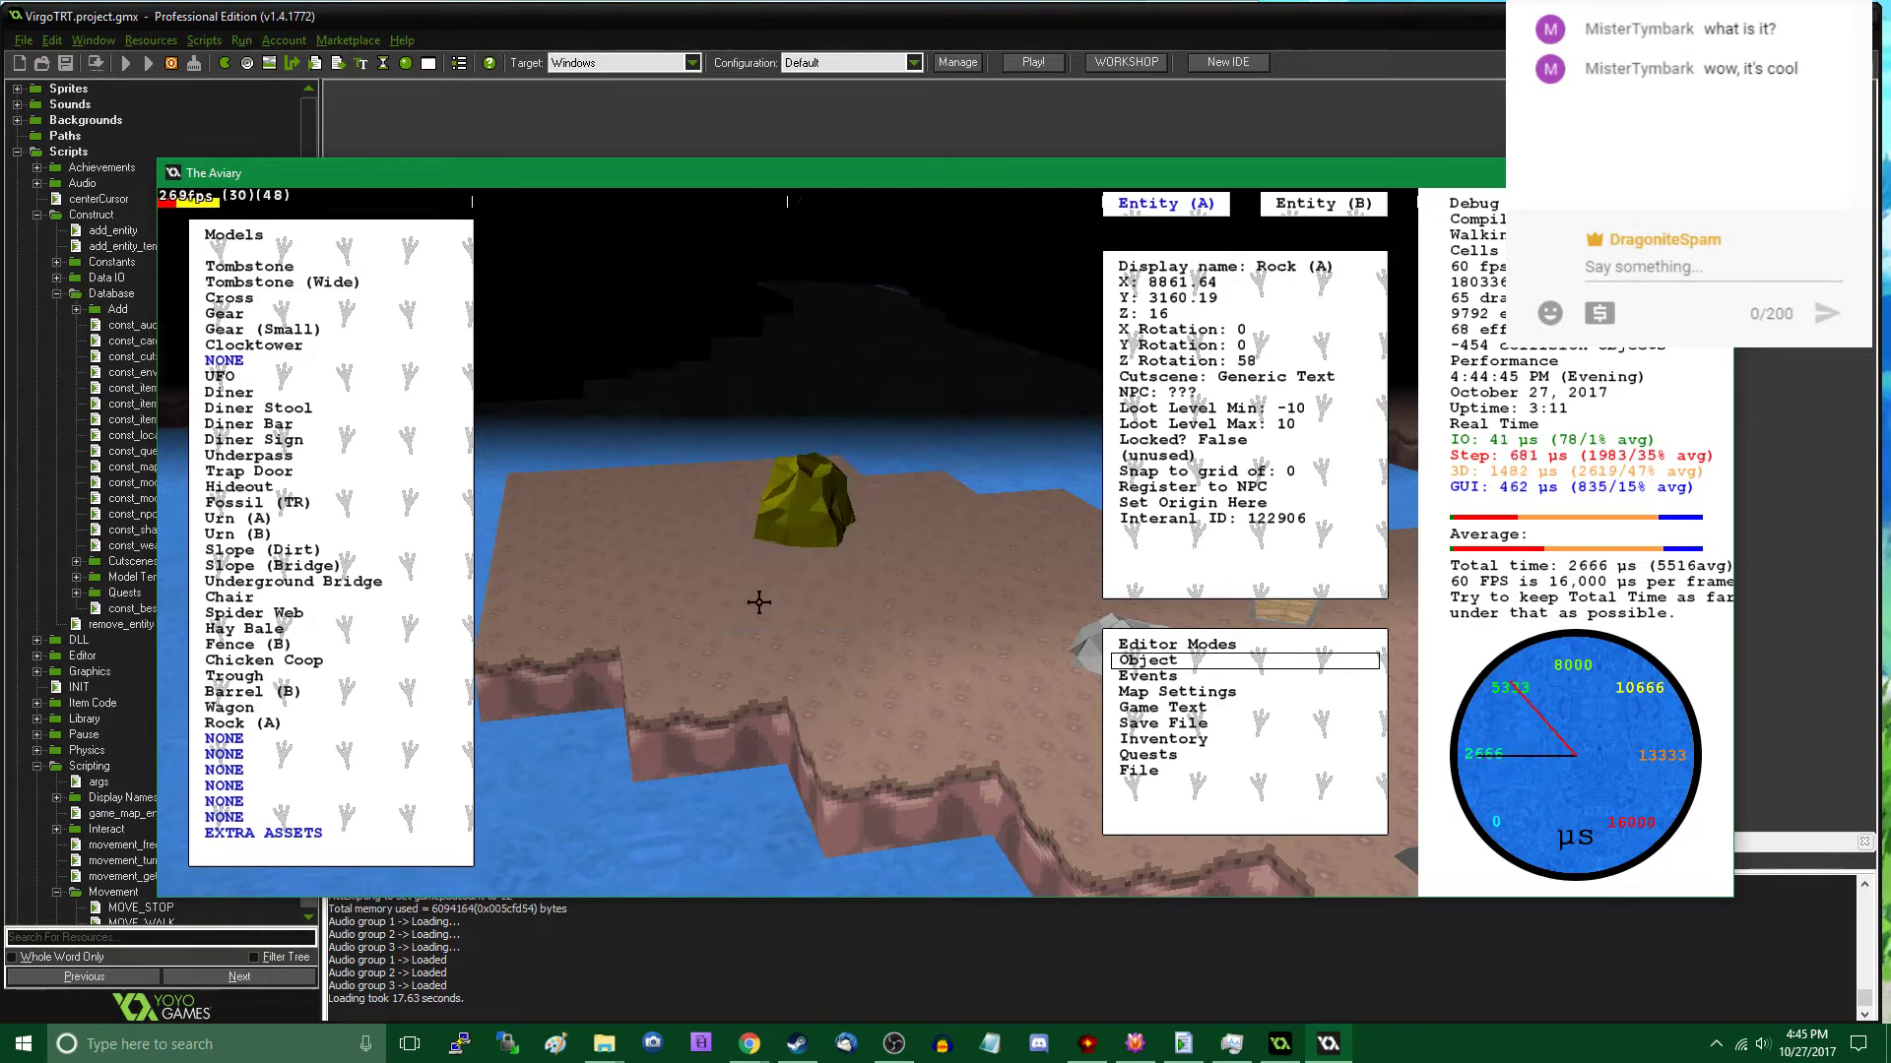
{"action": "left_click", "coordinate": [758, 602]}
- Add a Rock (A) next to the one at the water's edge and set its X rotation (roll) to 560
{"action": "mouse_move", "coordinate": [452, 633]}
{"action": "left_click", "coordinate": [281, 722]}
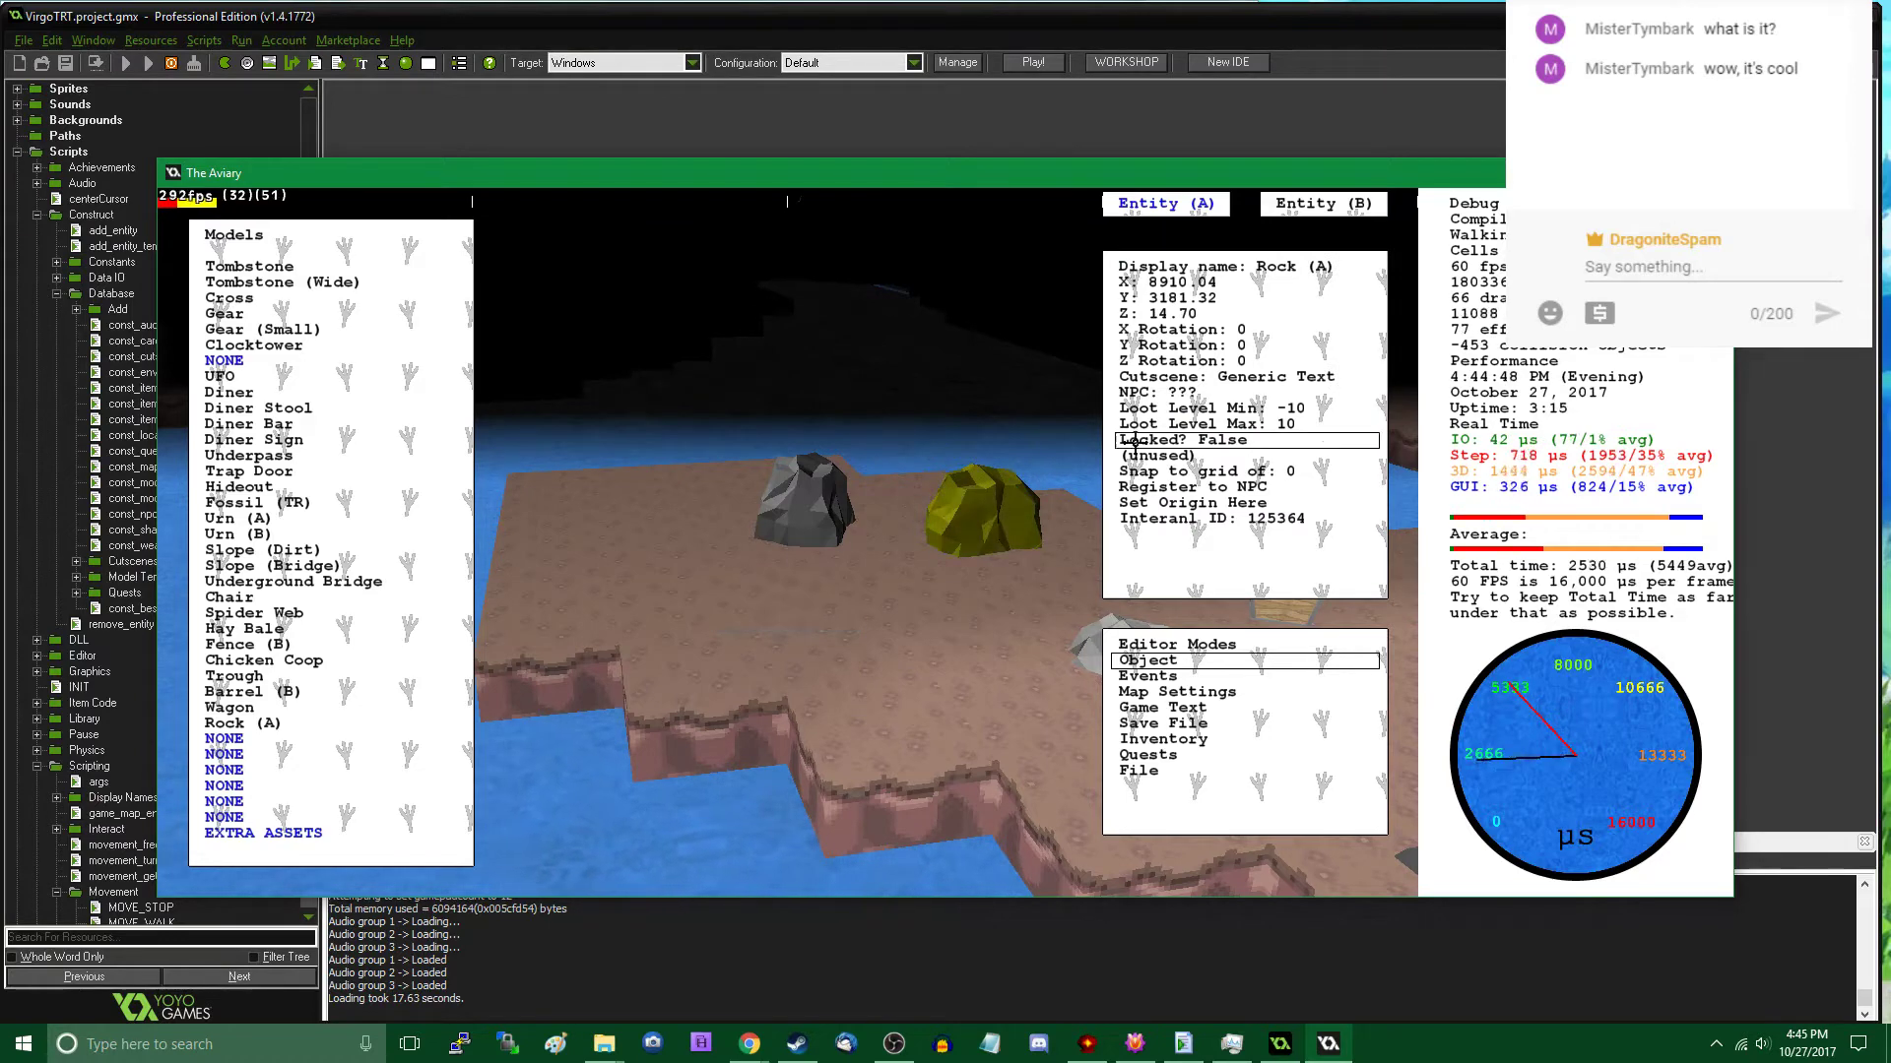
{"action": "left_click", "coordinate": [1236, 335]}
{"action": "type", "text": "180"}
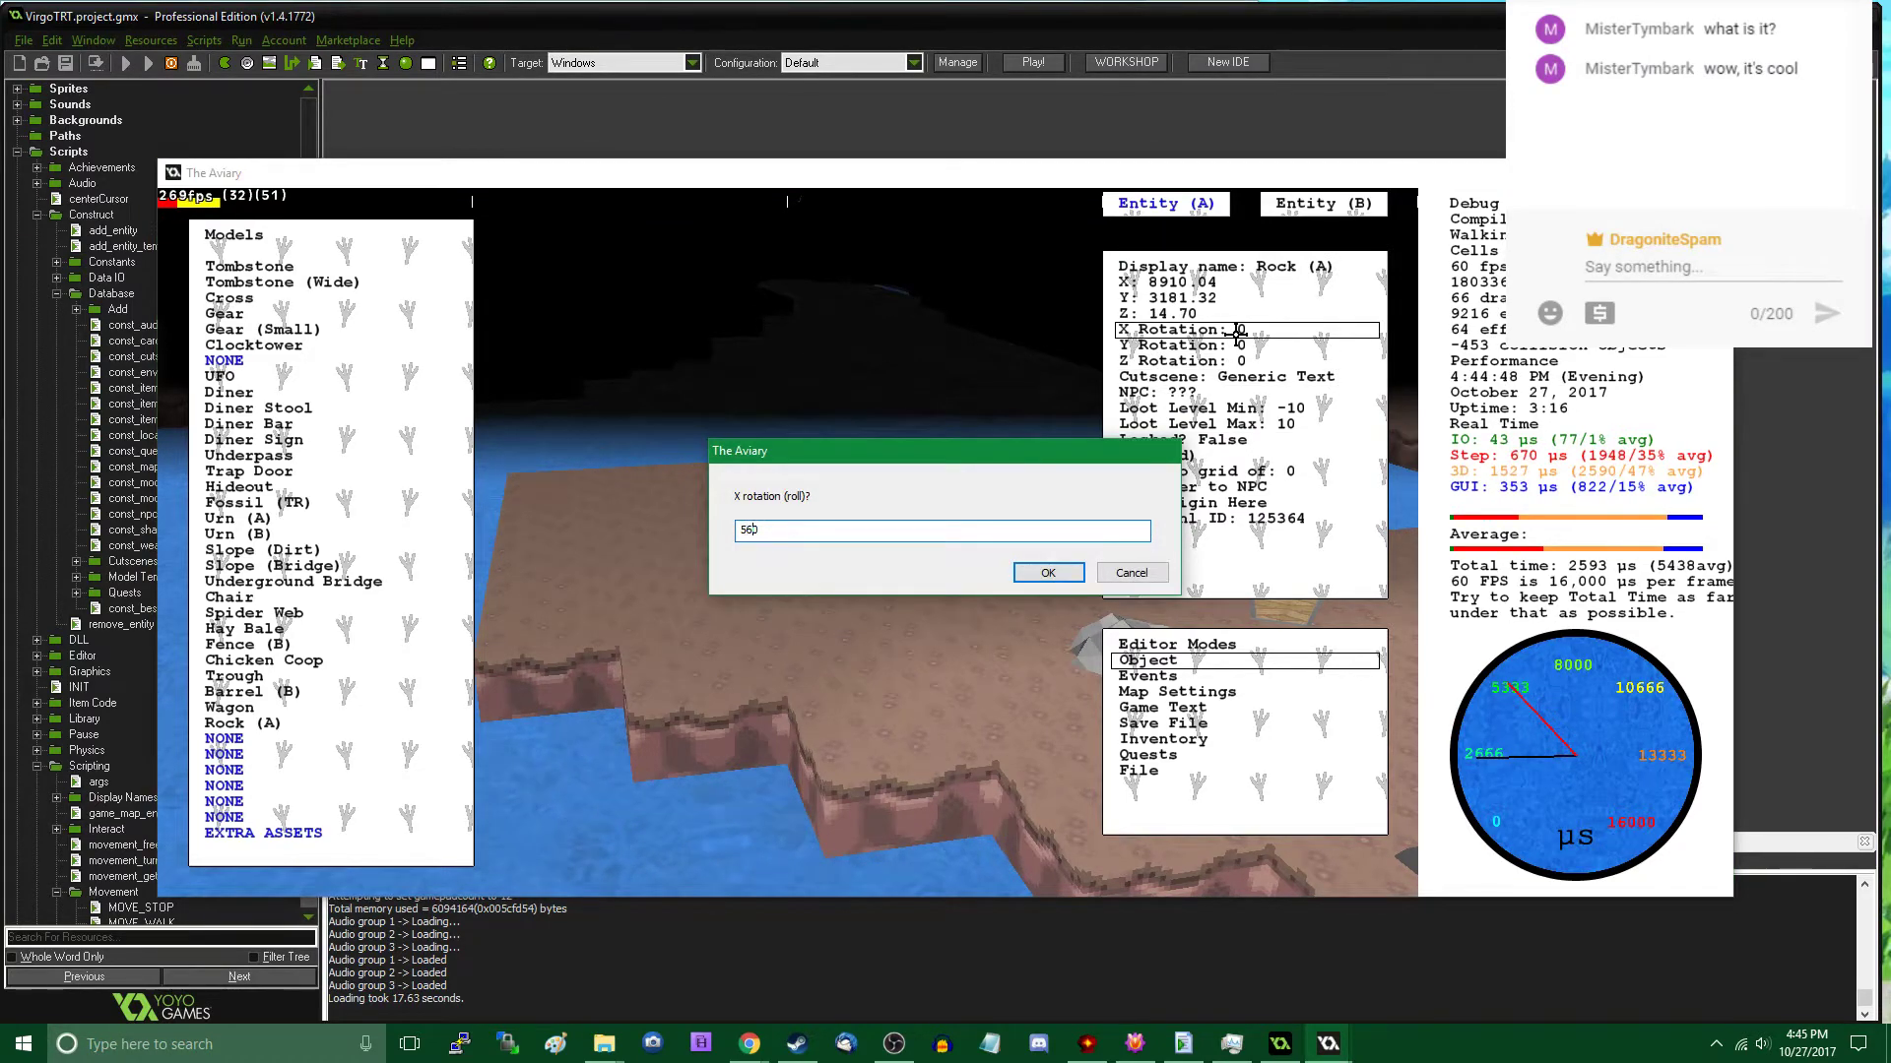
{"action": "key", "text": "Return"}
{"action": "mouse_move", "coordinate": [976, 532]}
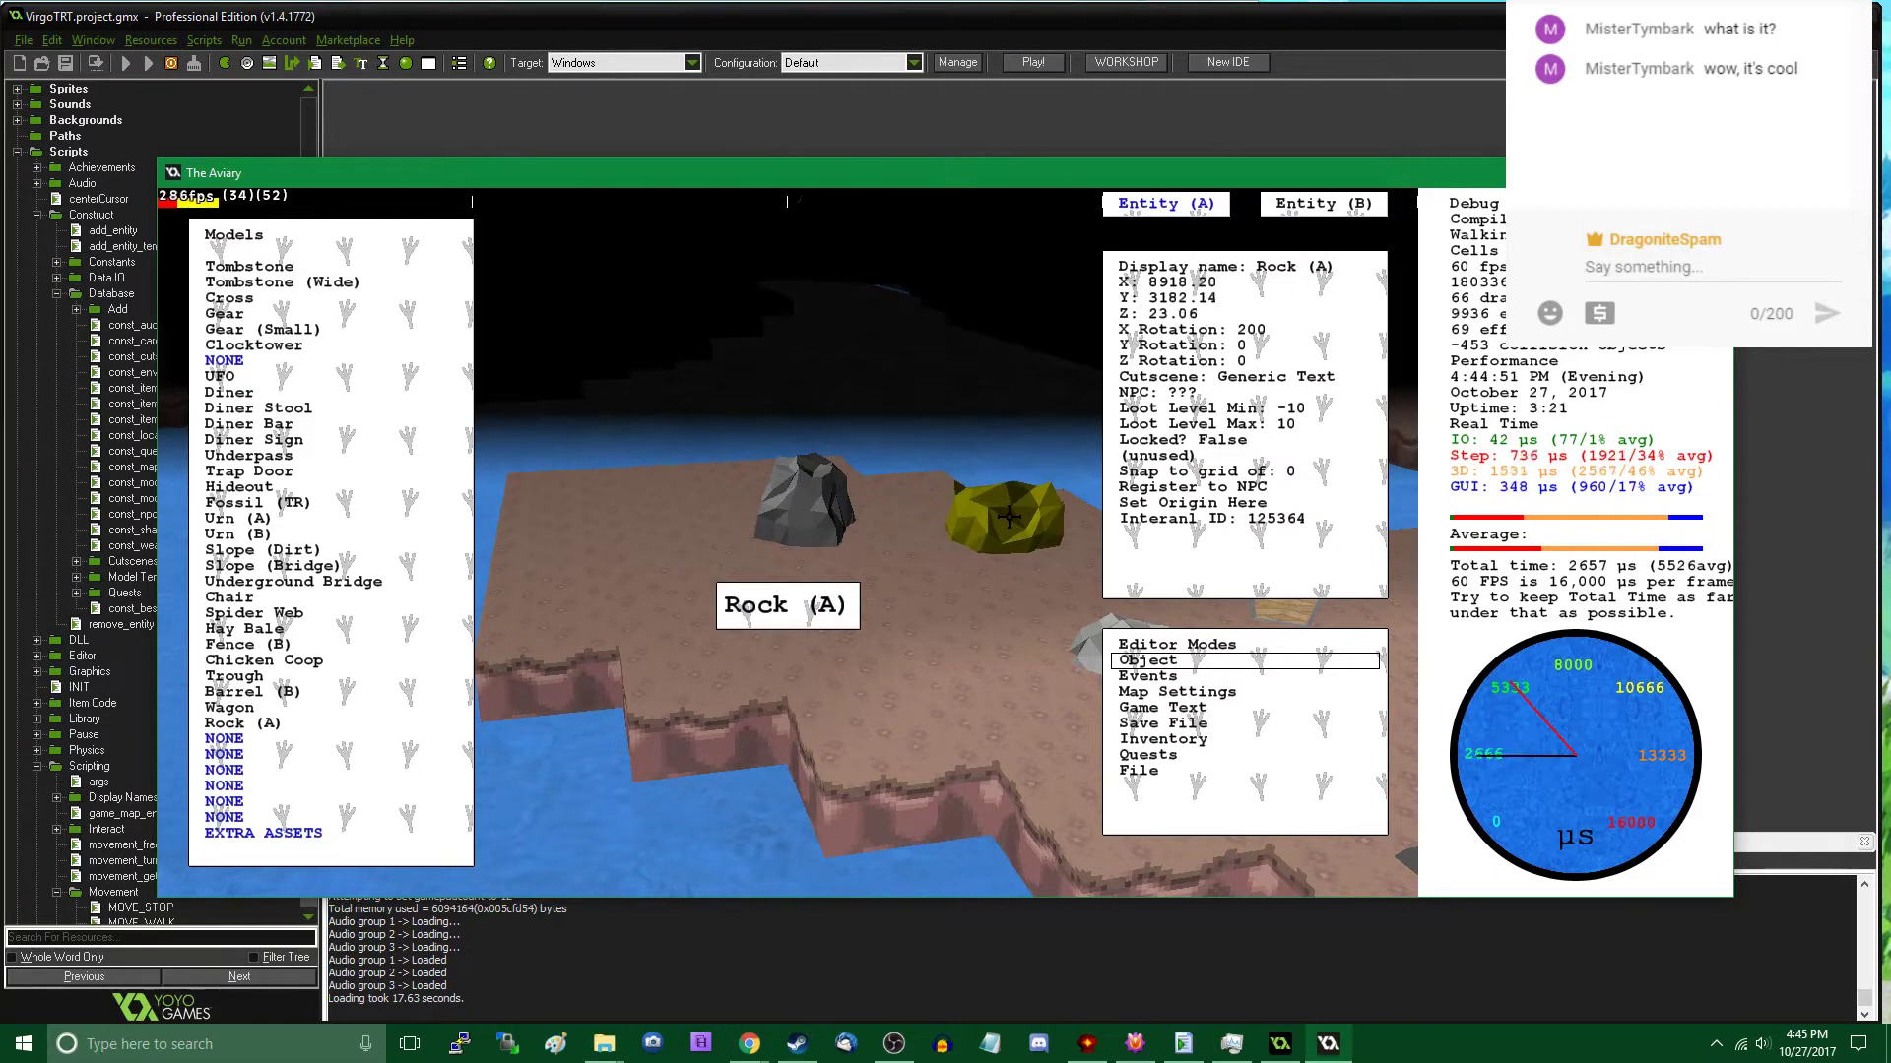
- Leave the object editor and walk among the rocks and the chest to examine the arrangement up close
{"action": "key", "text": "Tab"}
{"action": "key", "text": "w"}
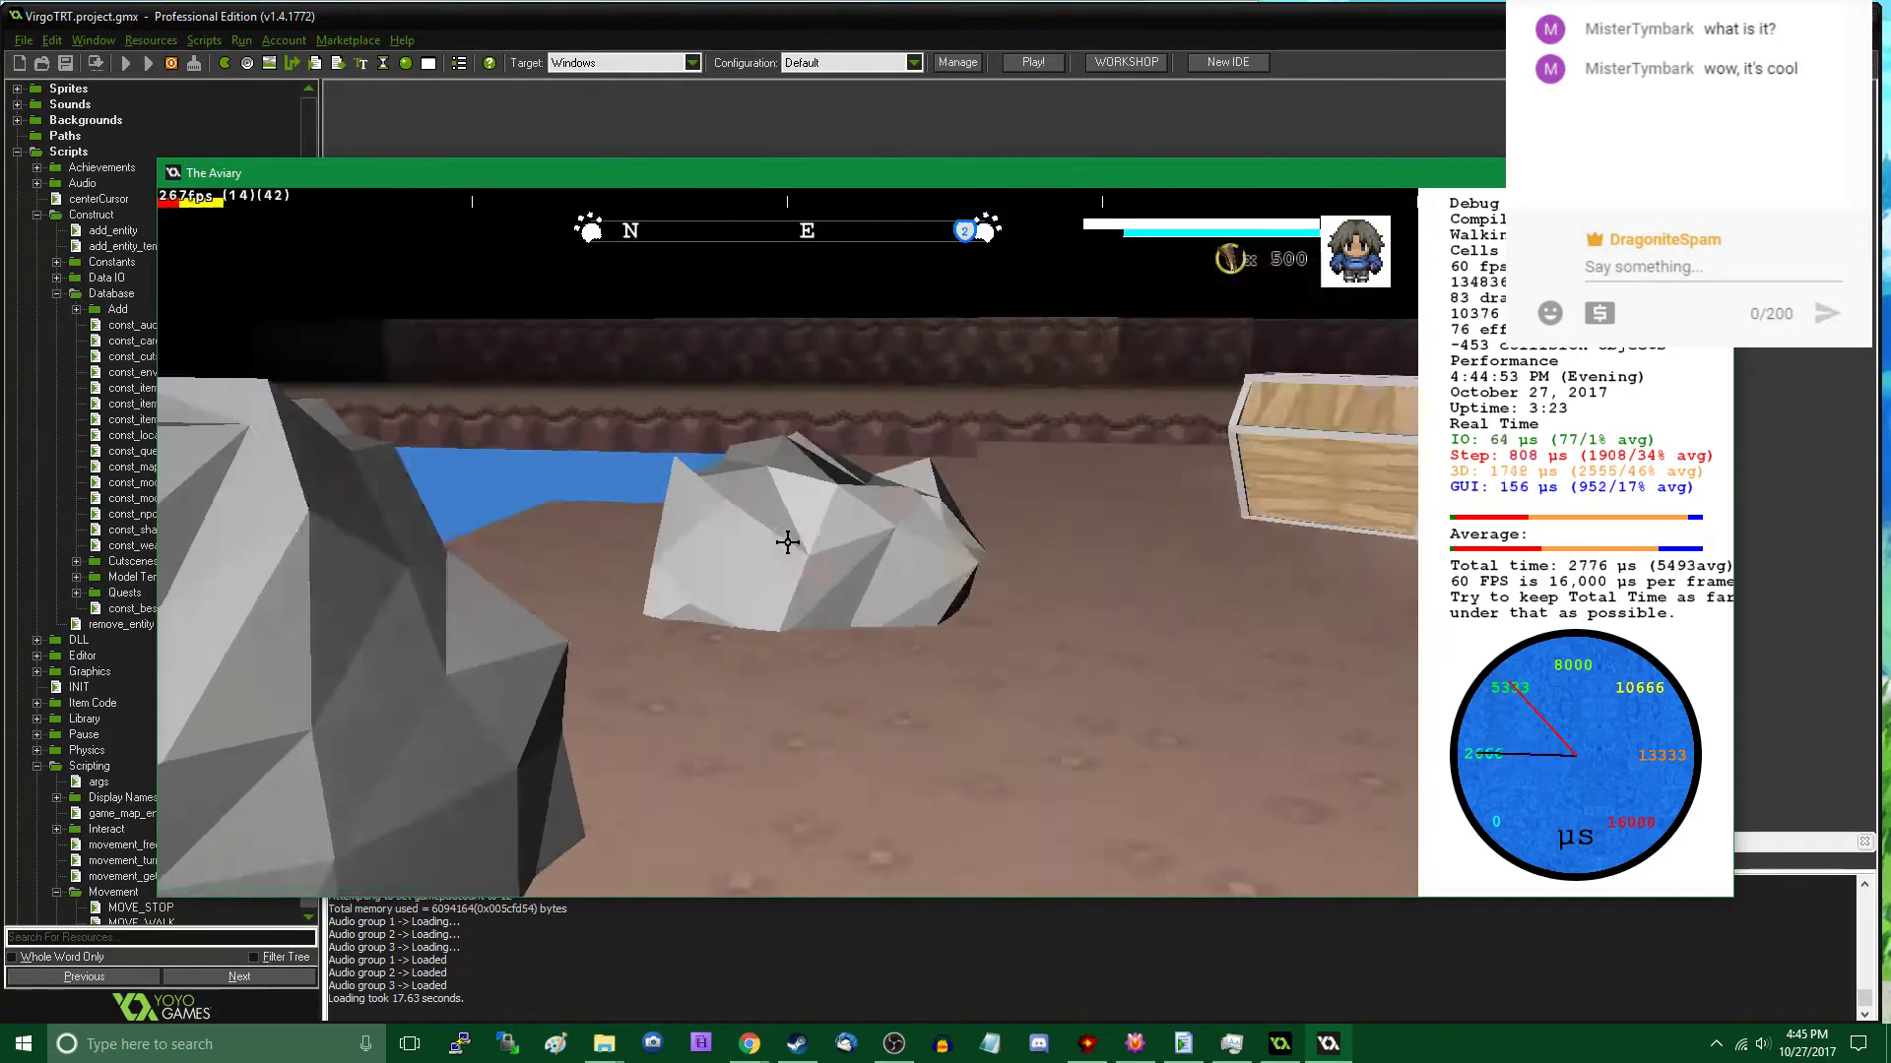
{"action": "key", "text": "w"}
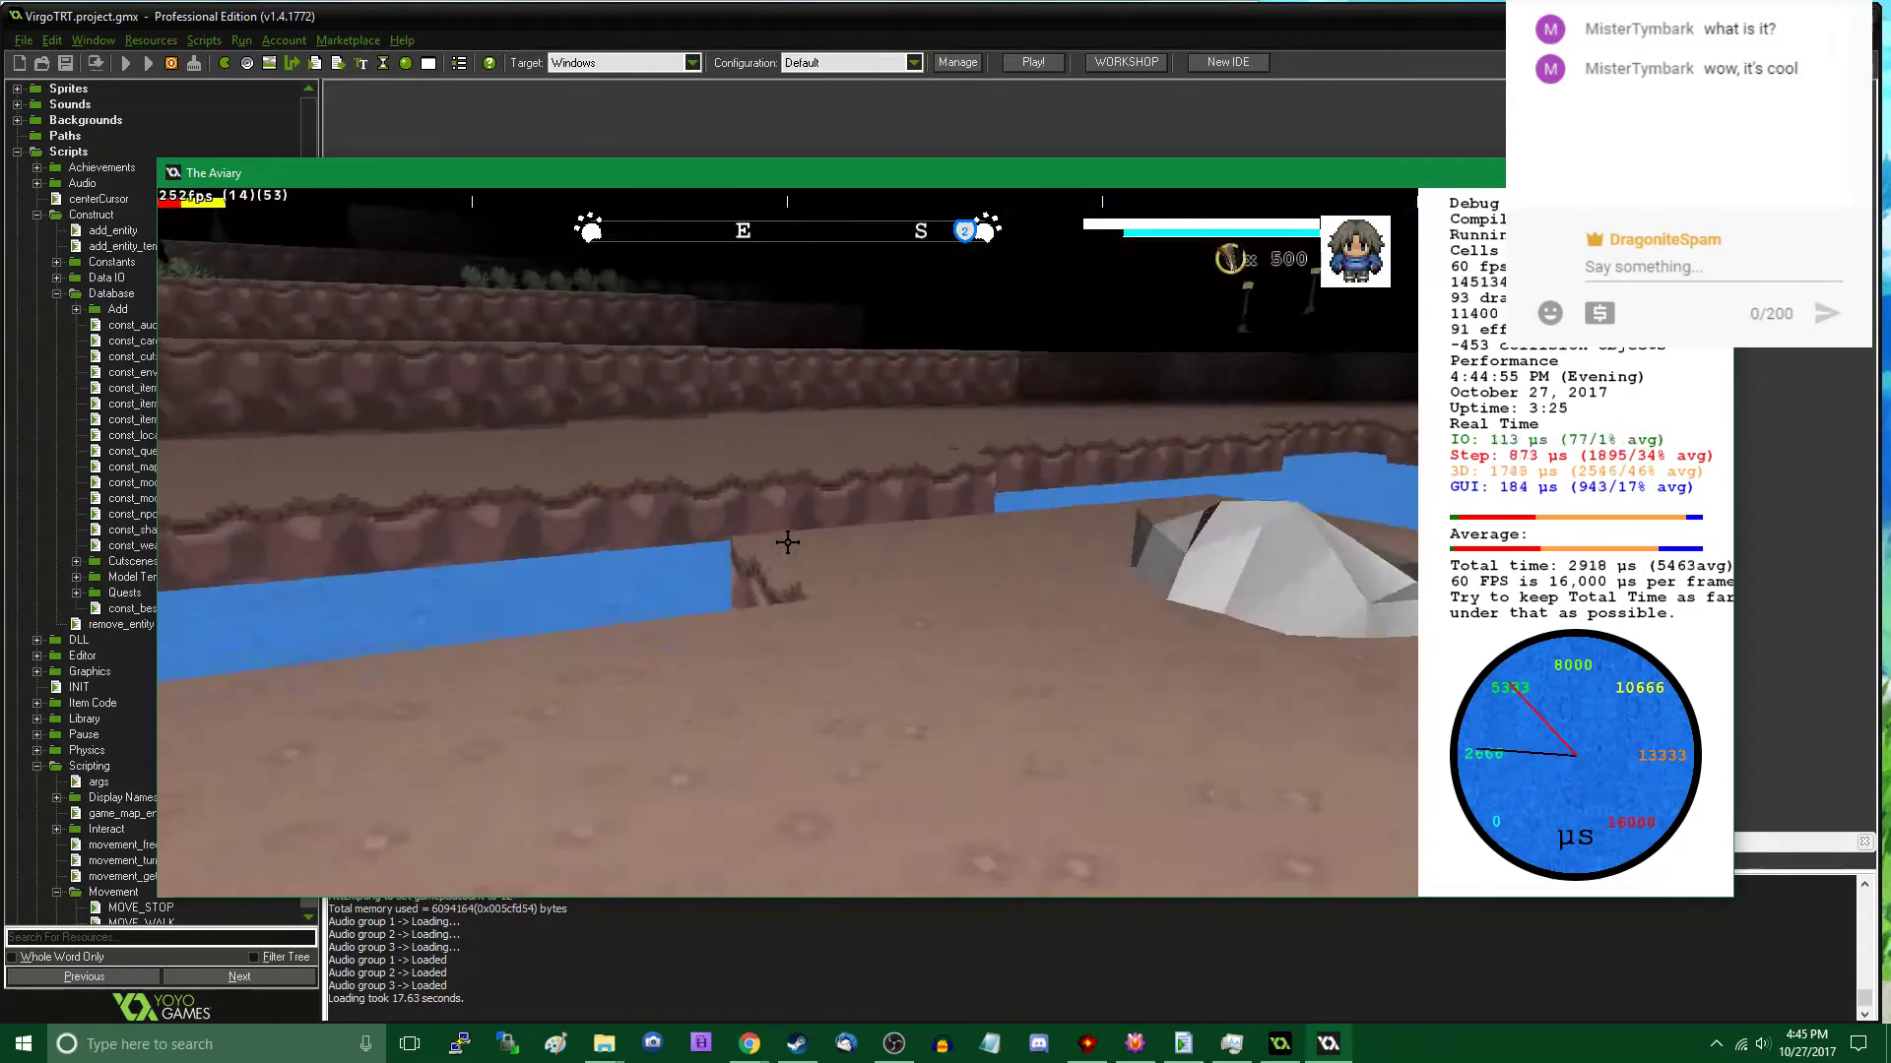
{"action": "key", "text": "w"}
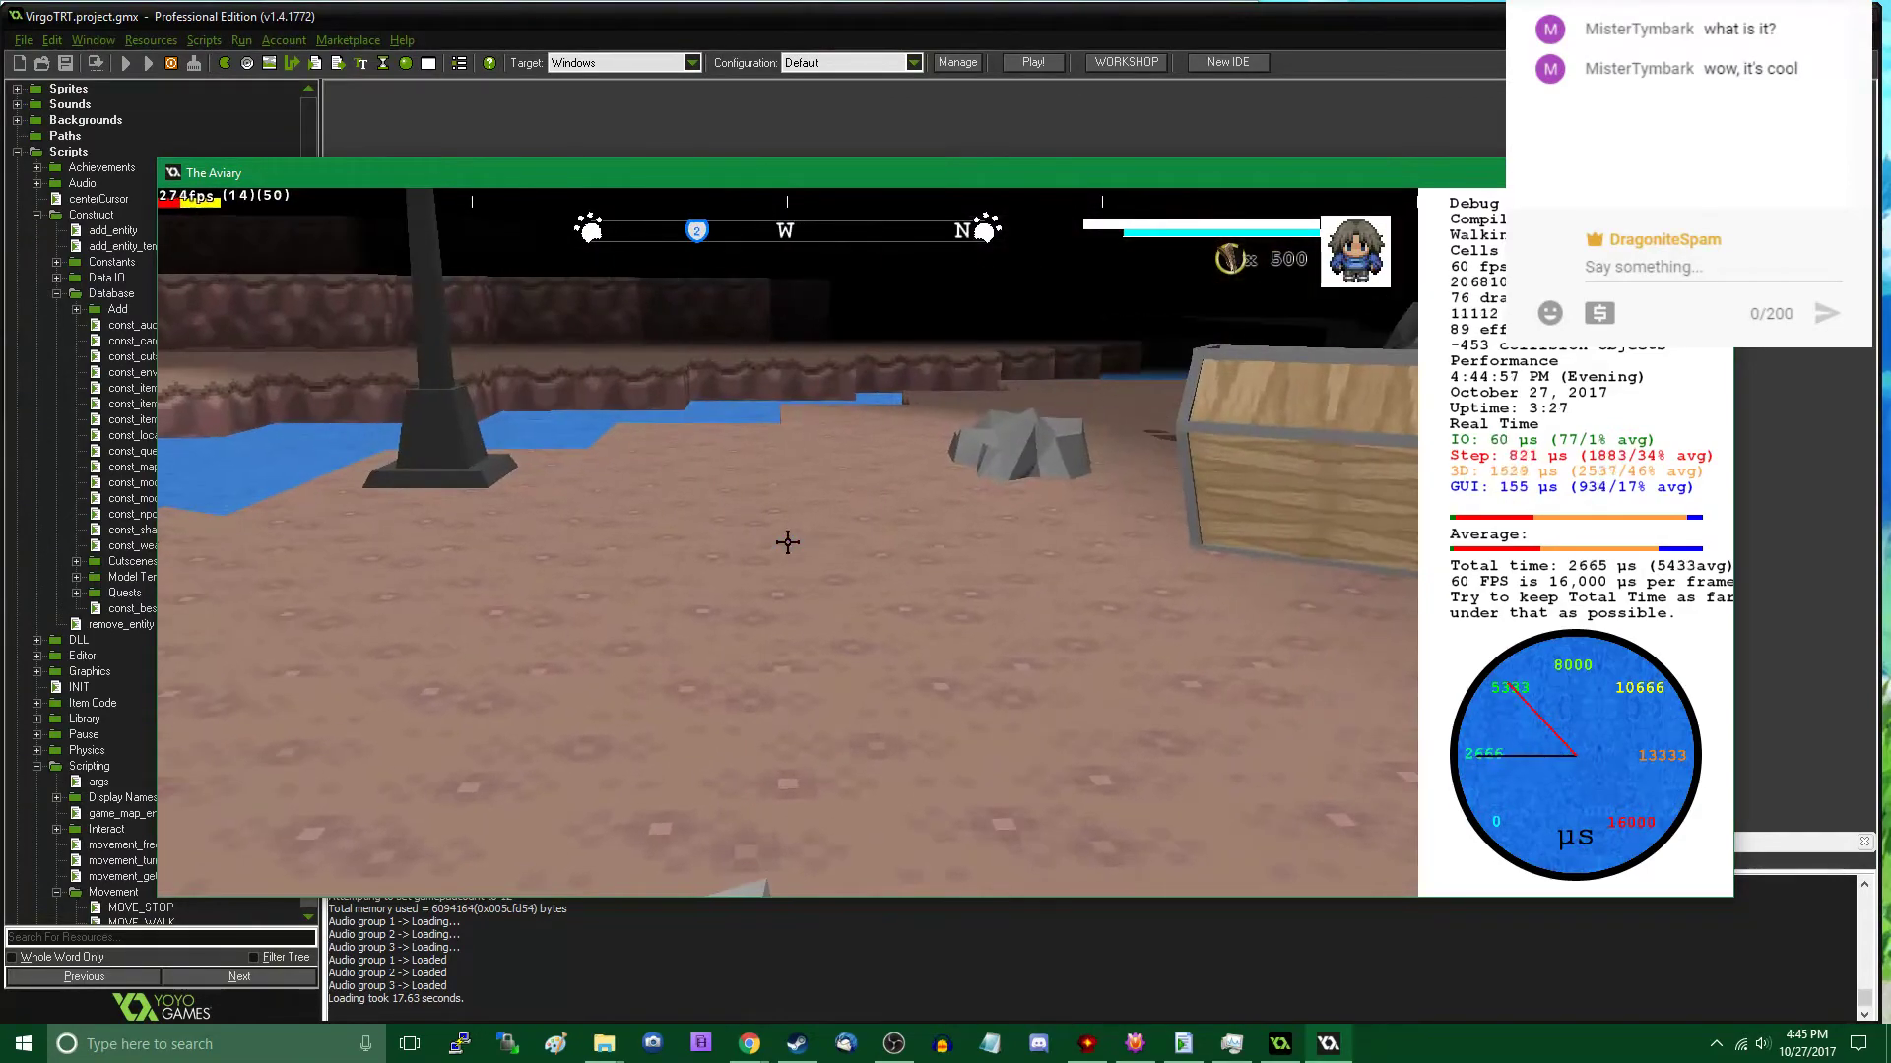
{"action": "key", "text": "w"}
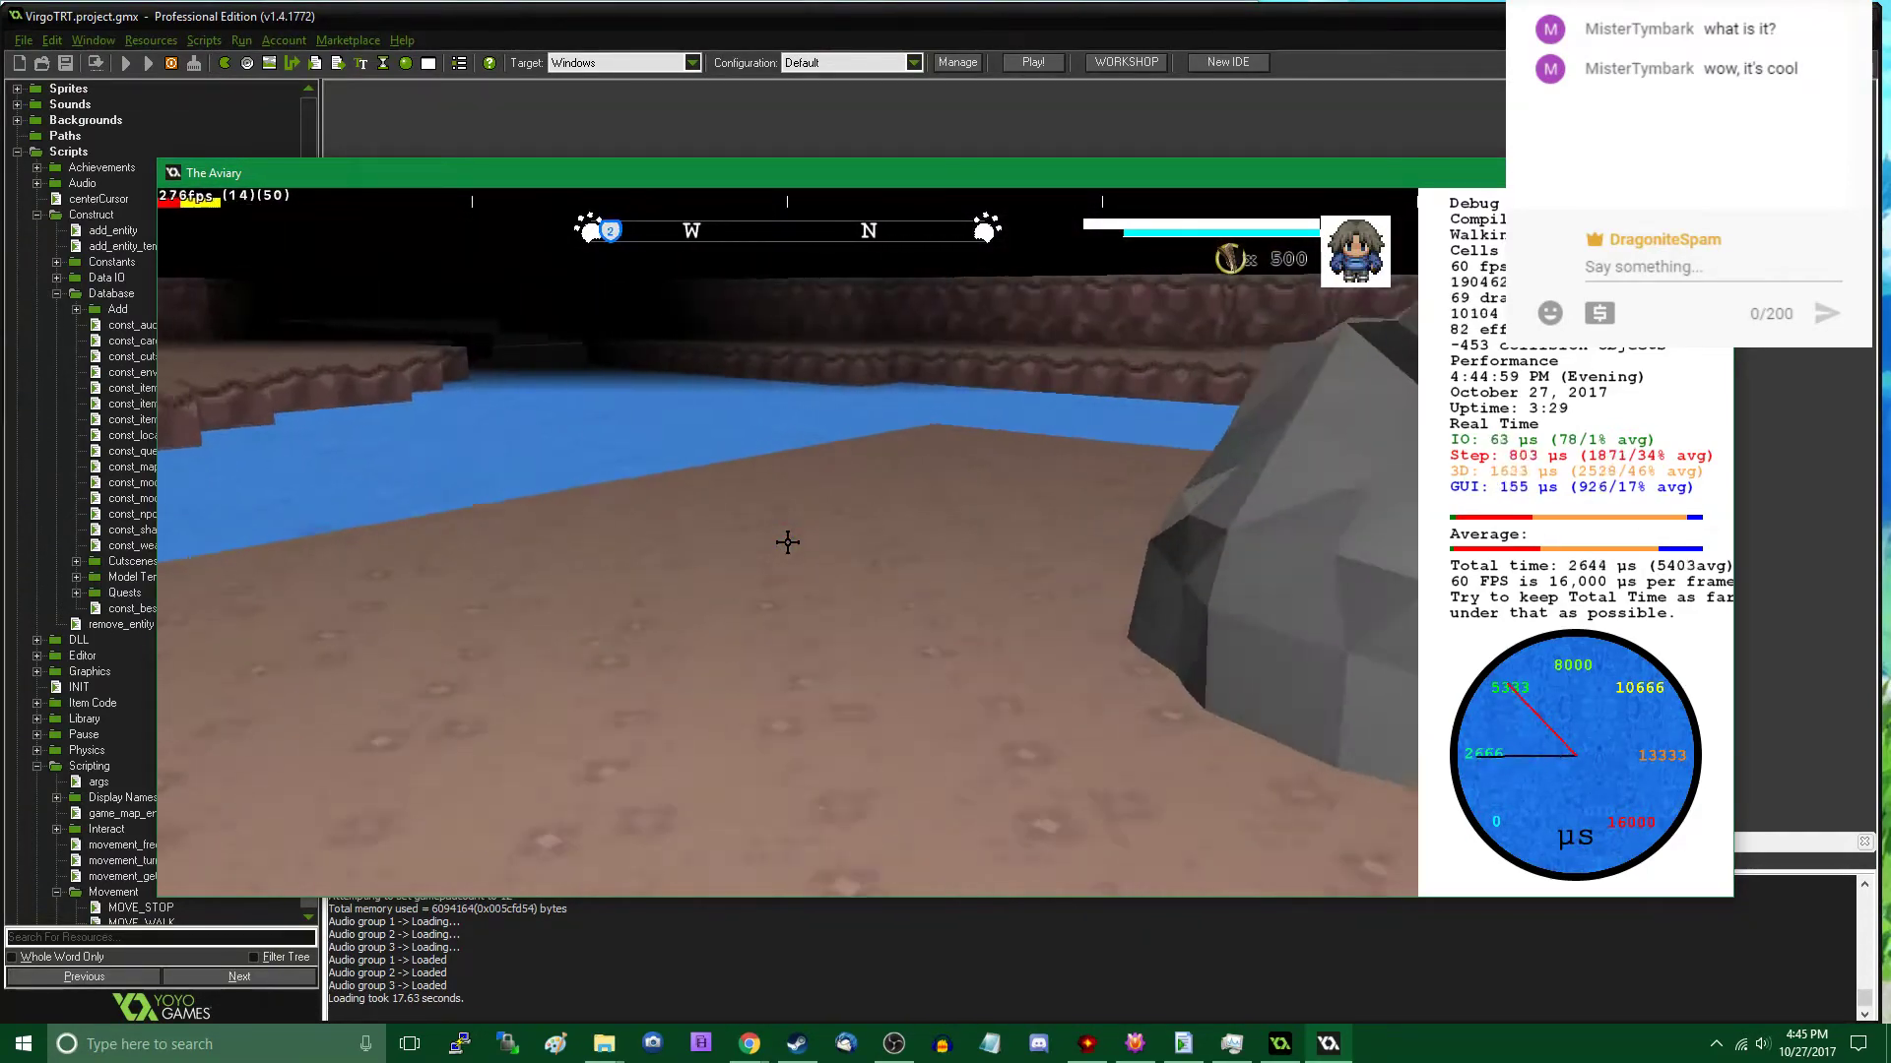
- Cross the water to the neighbouring raised ground and look over the terrain for a spot that needs rocks
{"action": "key", "text": "w"}
{"action": "key", "text": "w"}
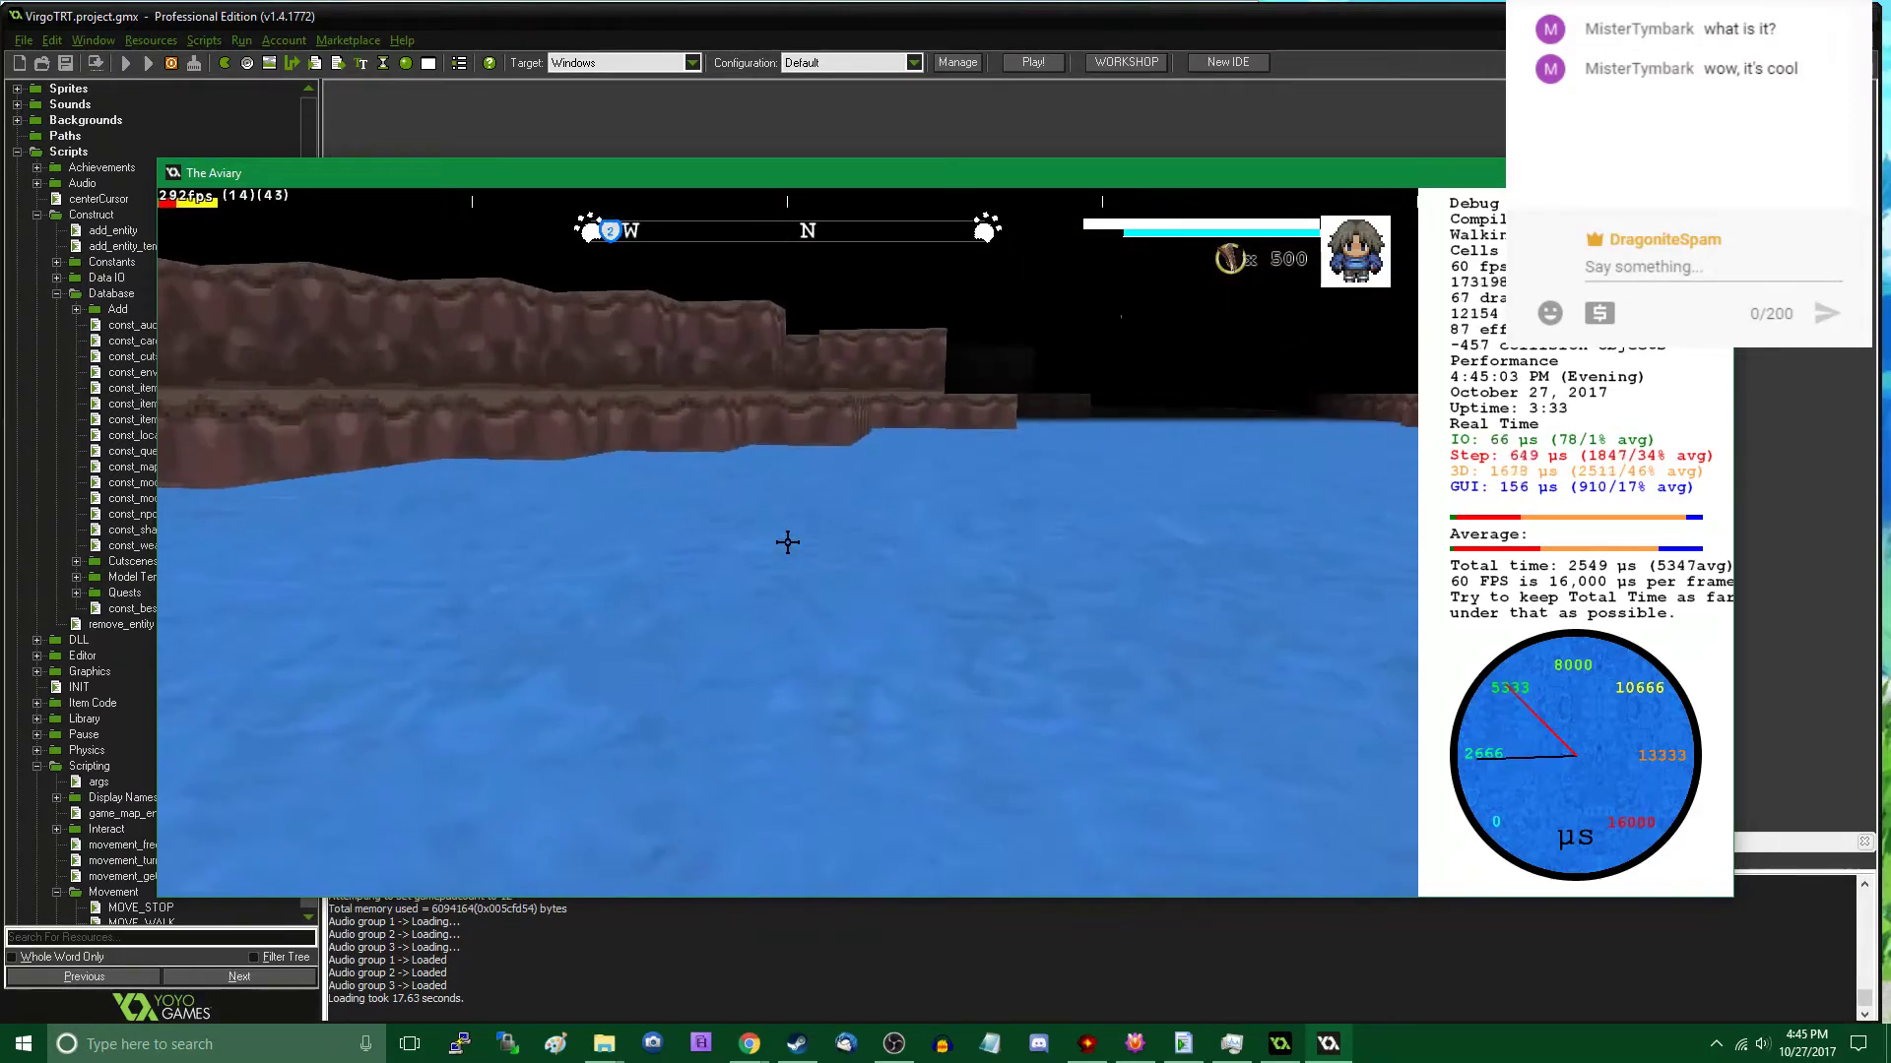
{"action": "key", "text": "w"}
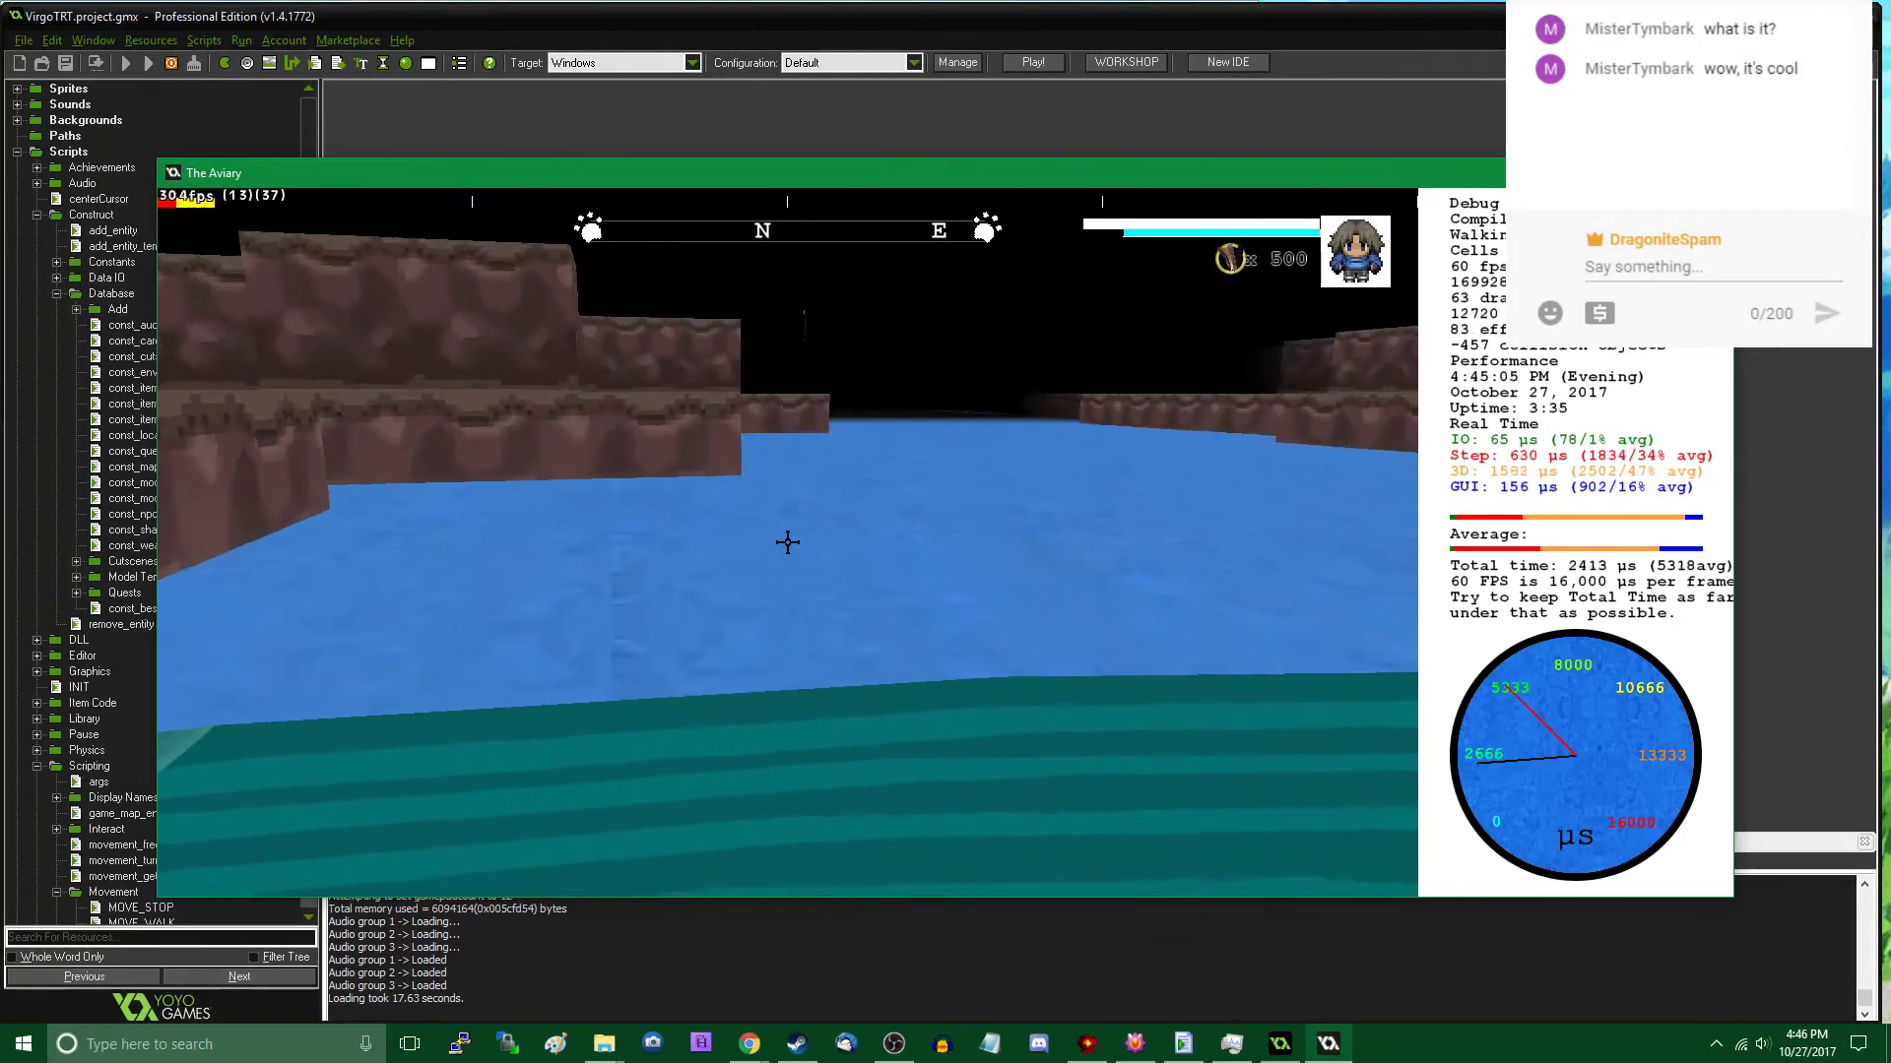
{"action": "key", "text": "w"}
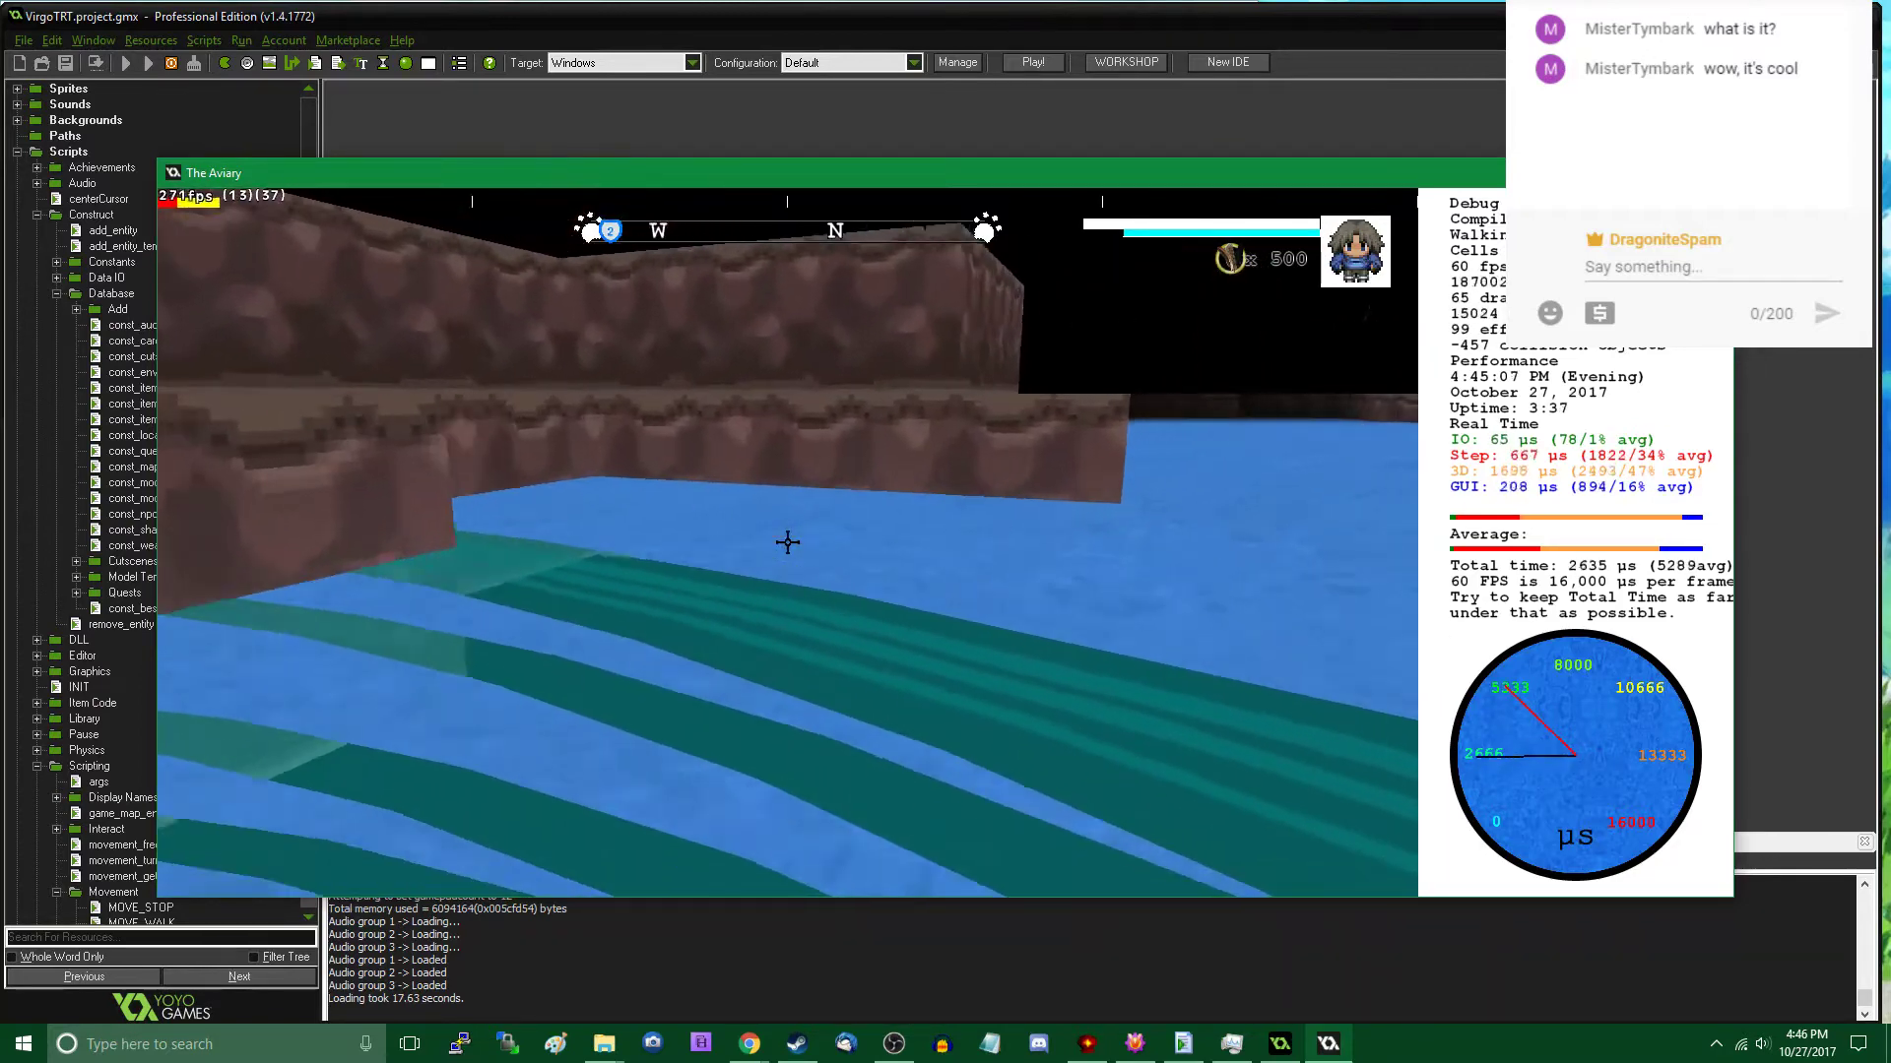
{"action": "key", "text": "w"}
{"action": "key", "text": "Tab"}
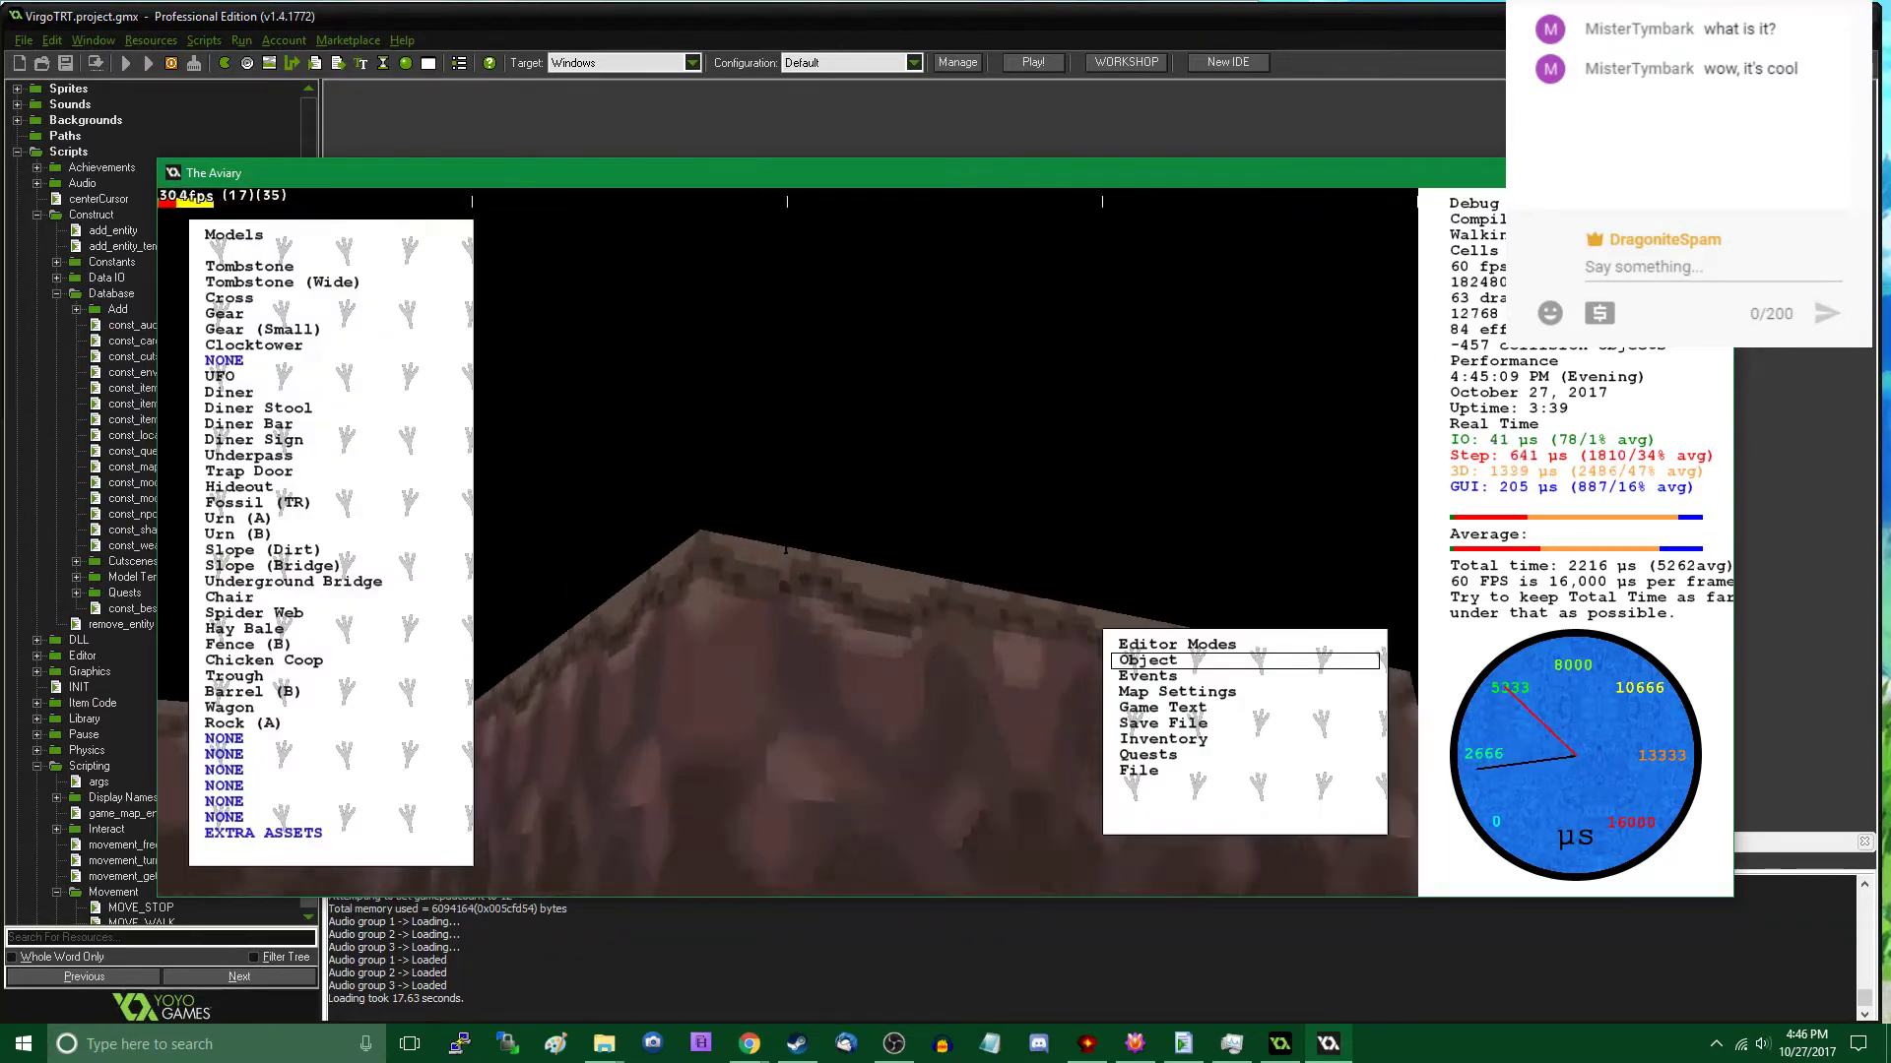
{"action": "key", "text": "w"}
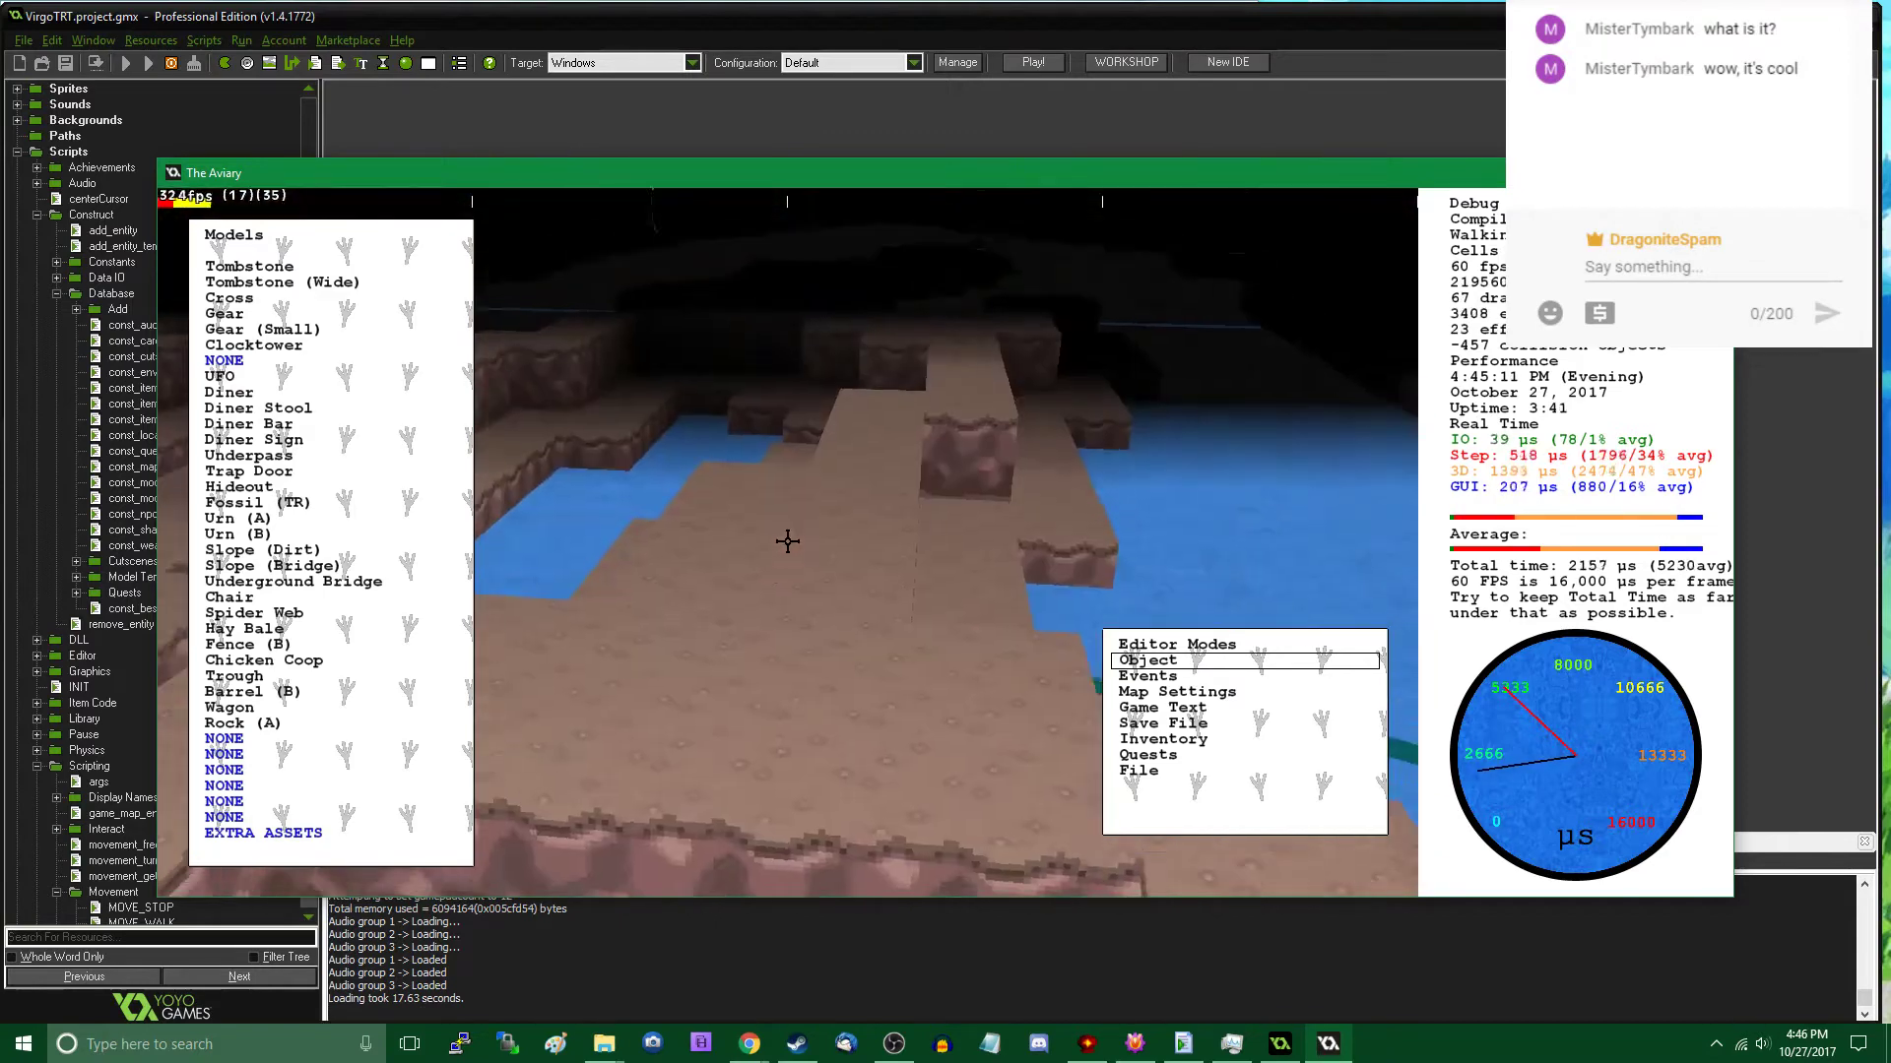
{"action": "key", "text": "Tab"}
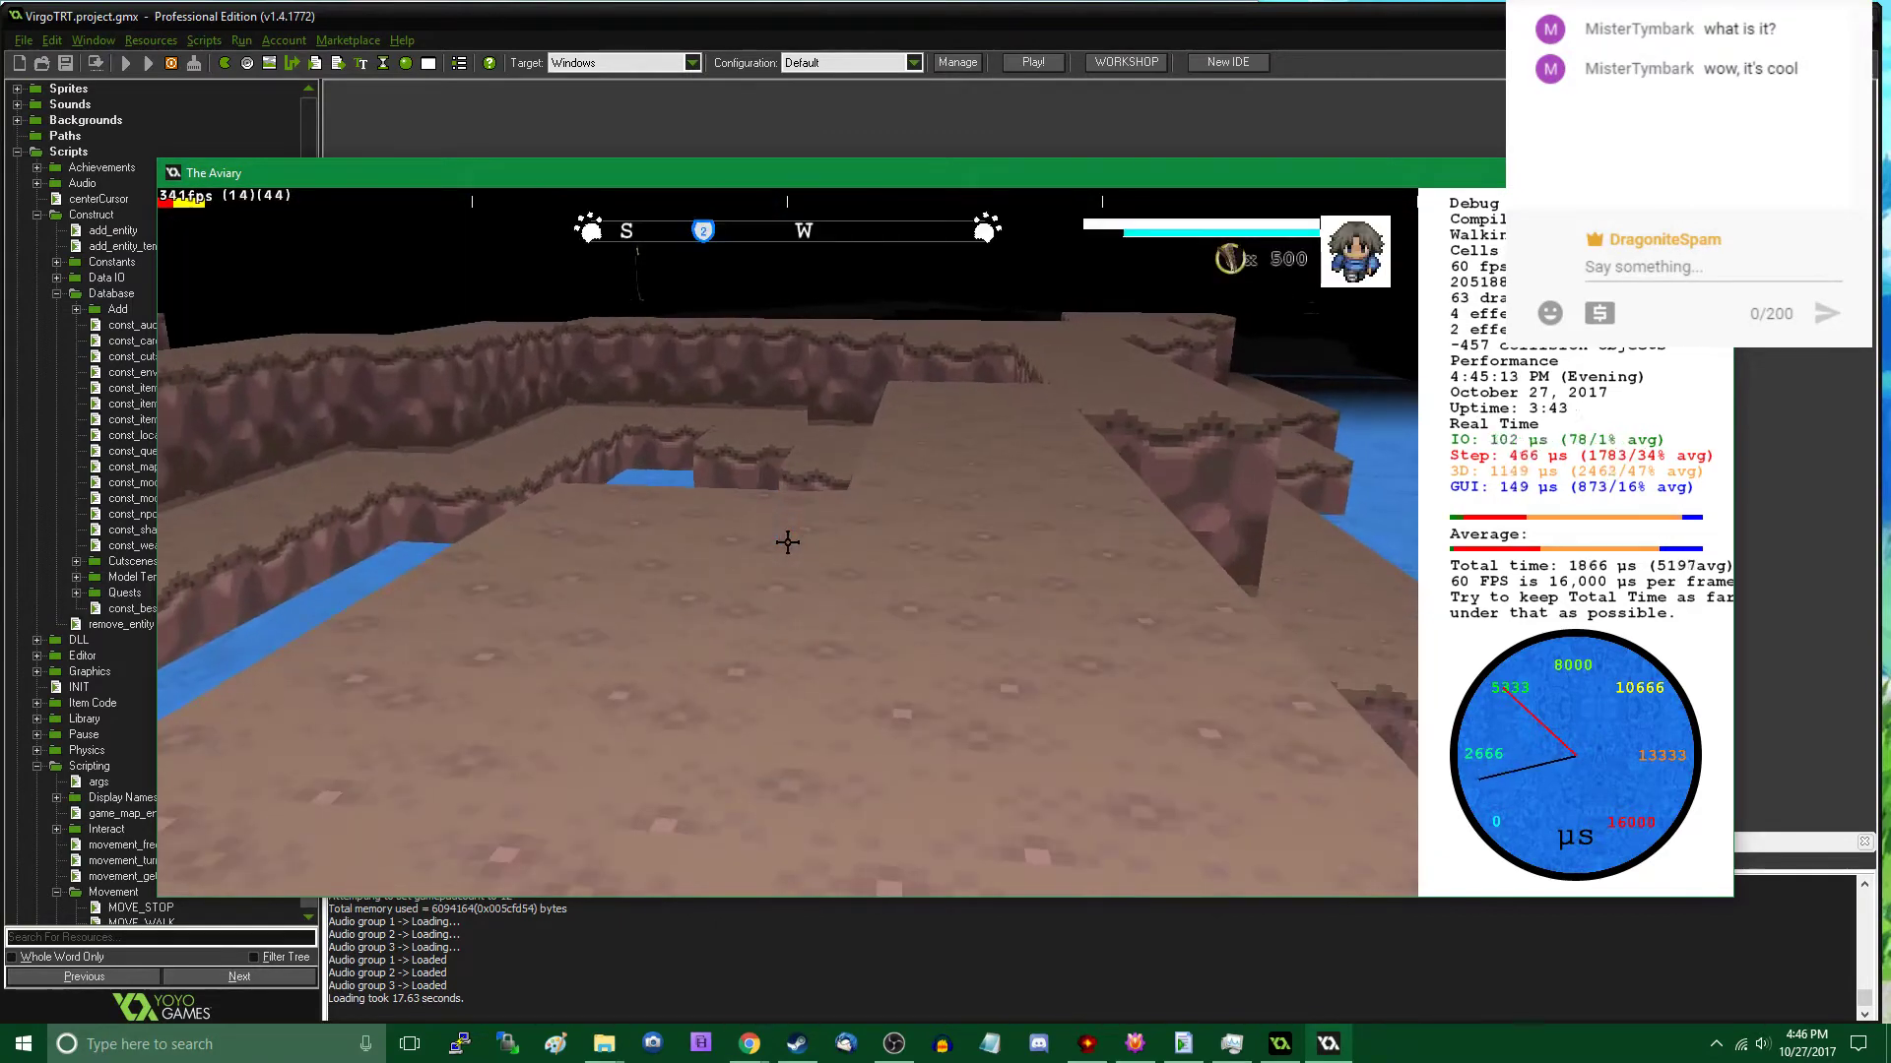
- Place a Rock (A) on the raised ground beside the water, near X 8900, Y 2580, and leave the object editor
{"action": "key", "text": "w"}
{"action": "key", "text": "Tab"}
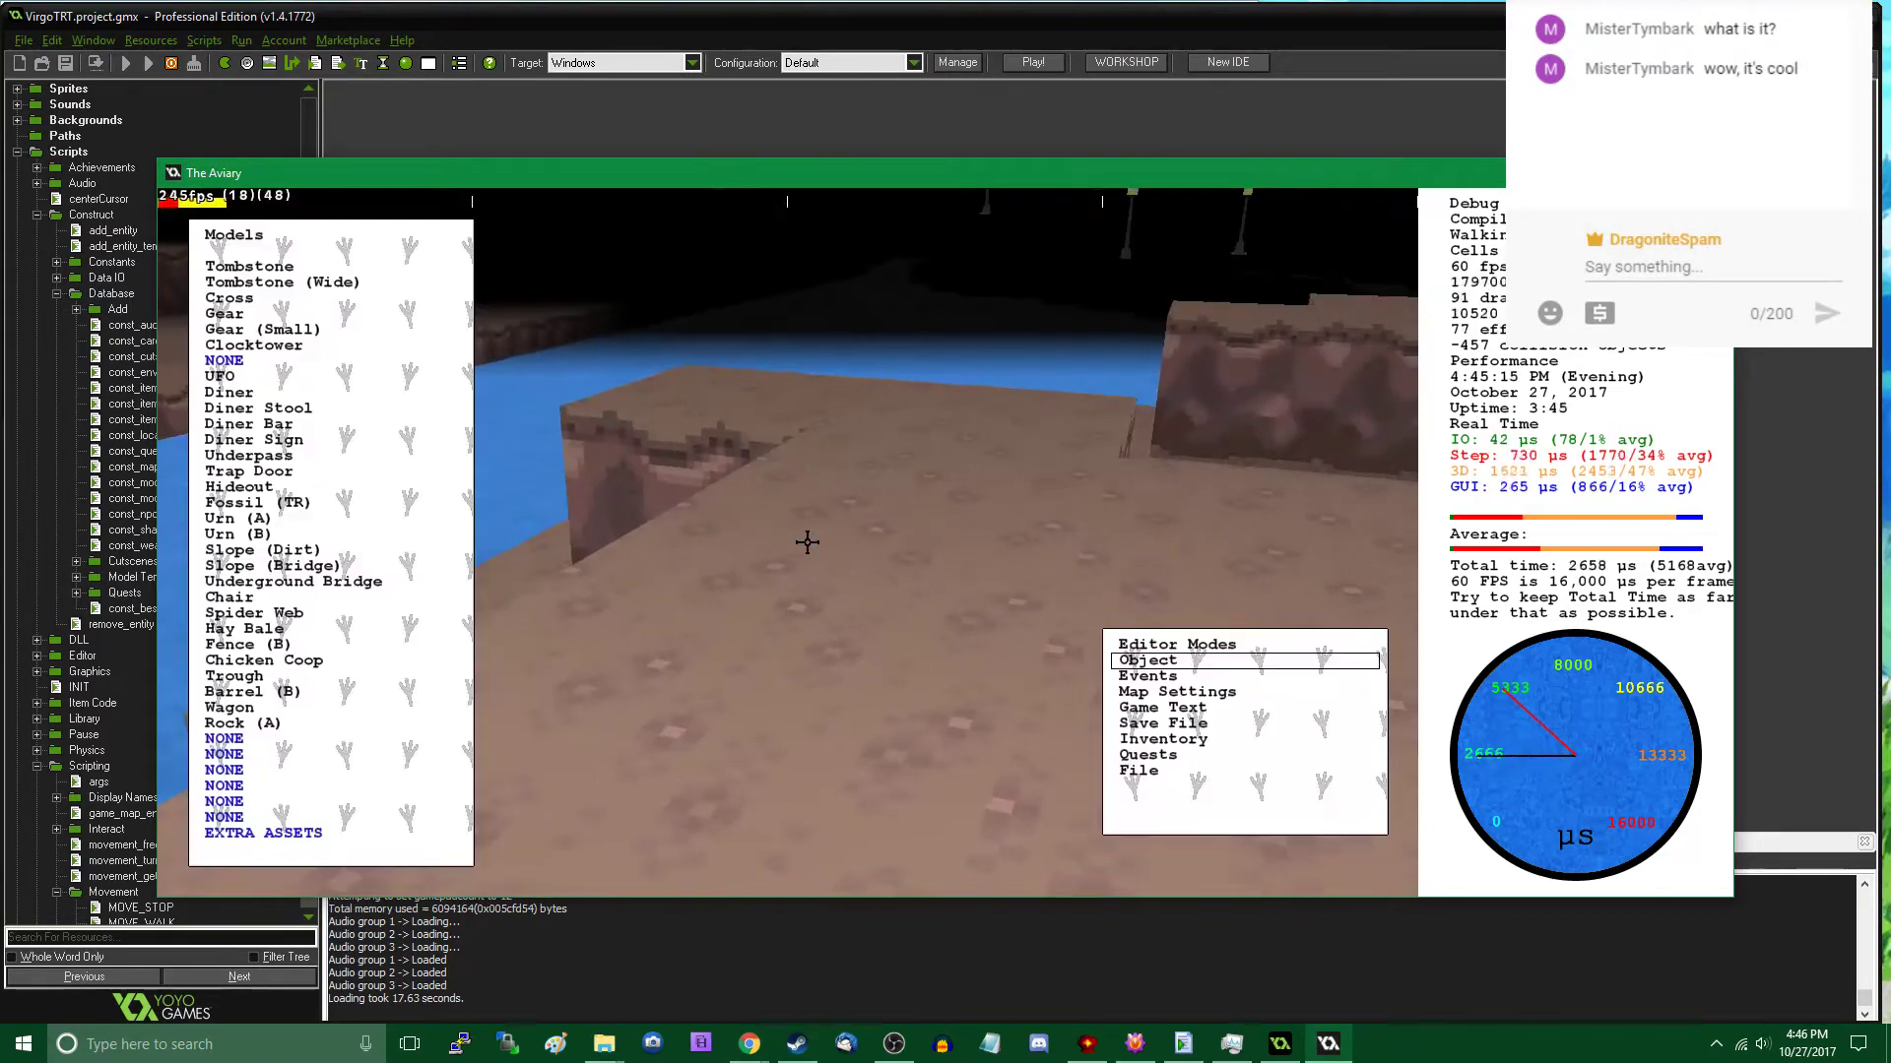
{"action": "left_click", "coordinate": [314, 728]}
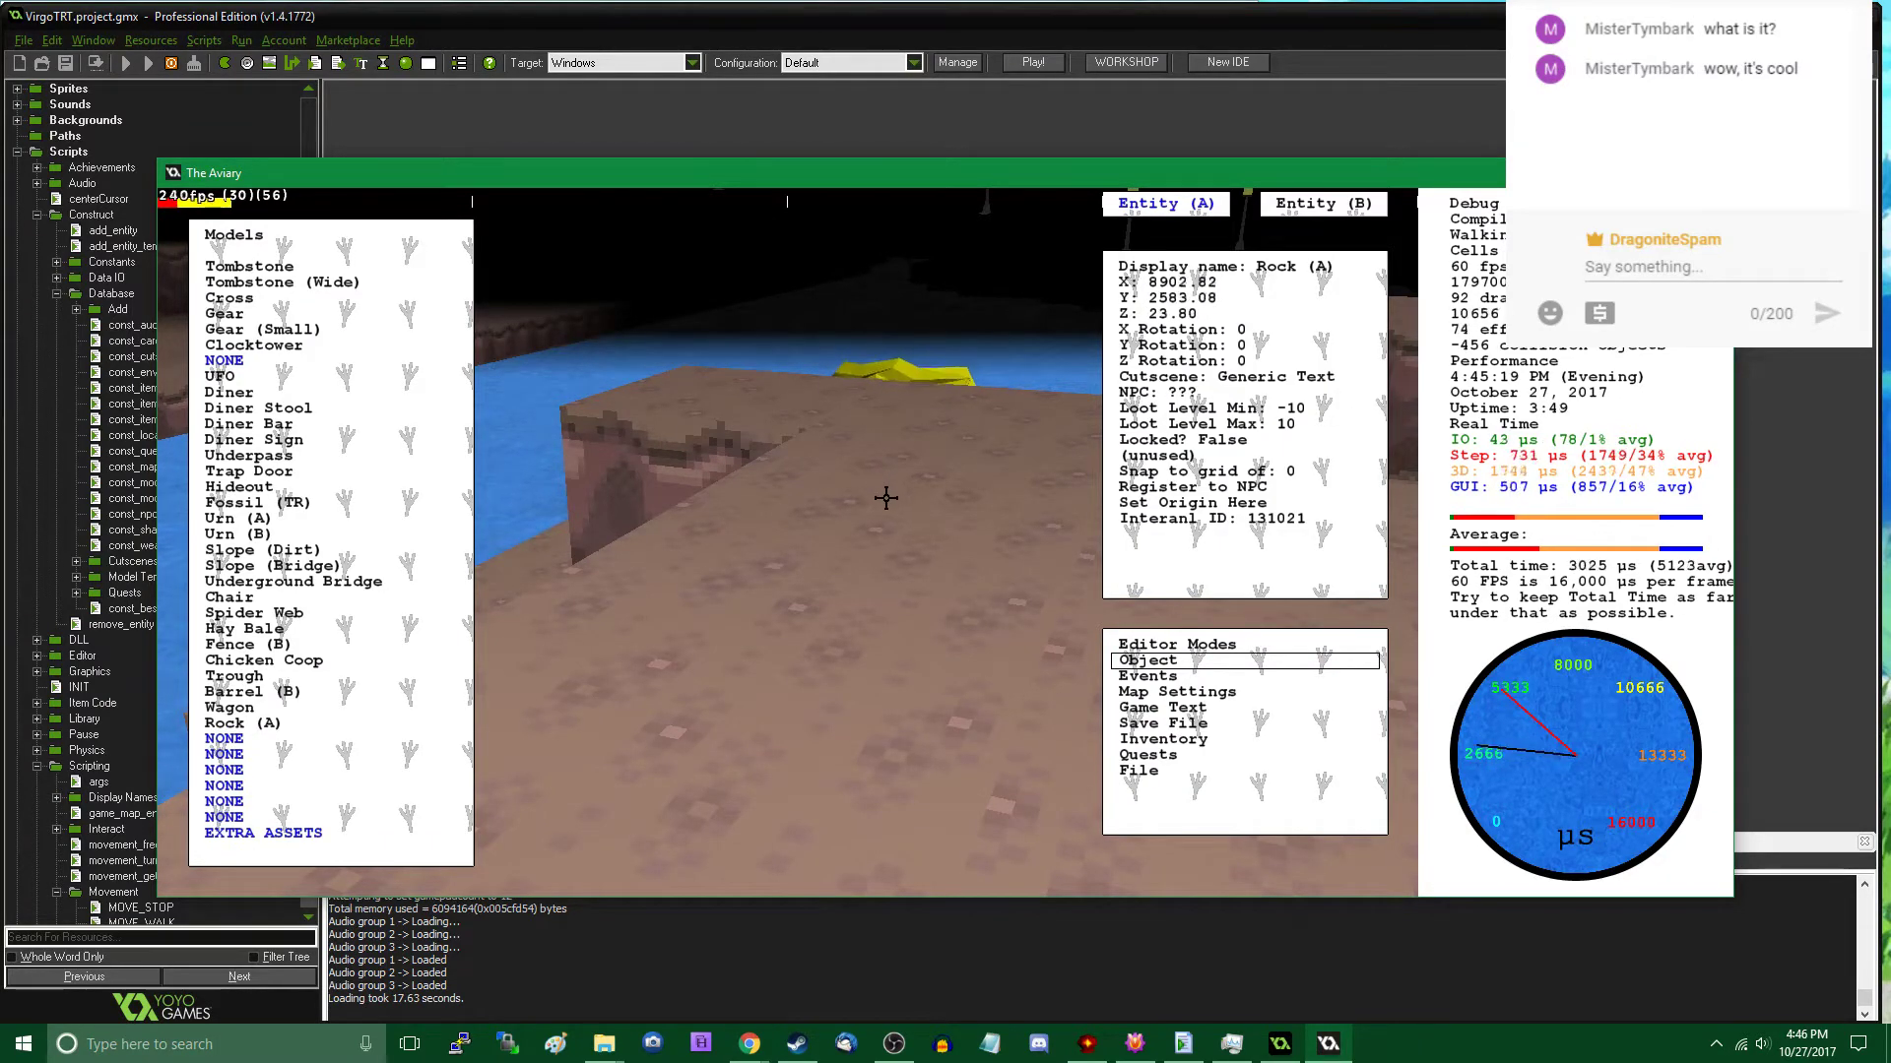
{"action": "left_click_drag", "start_coordinate": [890, 493], "coordinate": [934, 529]}
{"action": "key", "text": "Escape"}
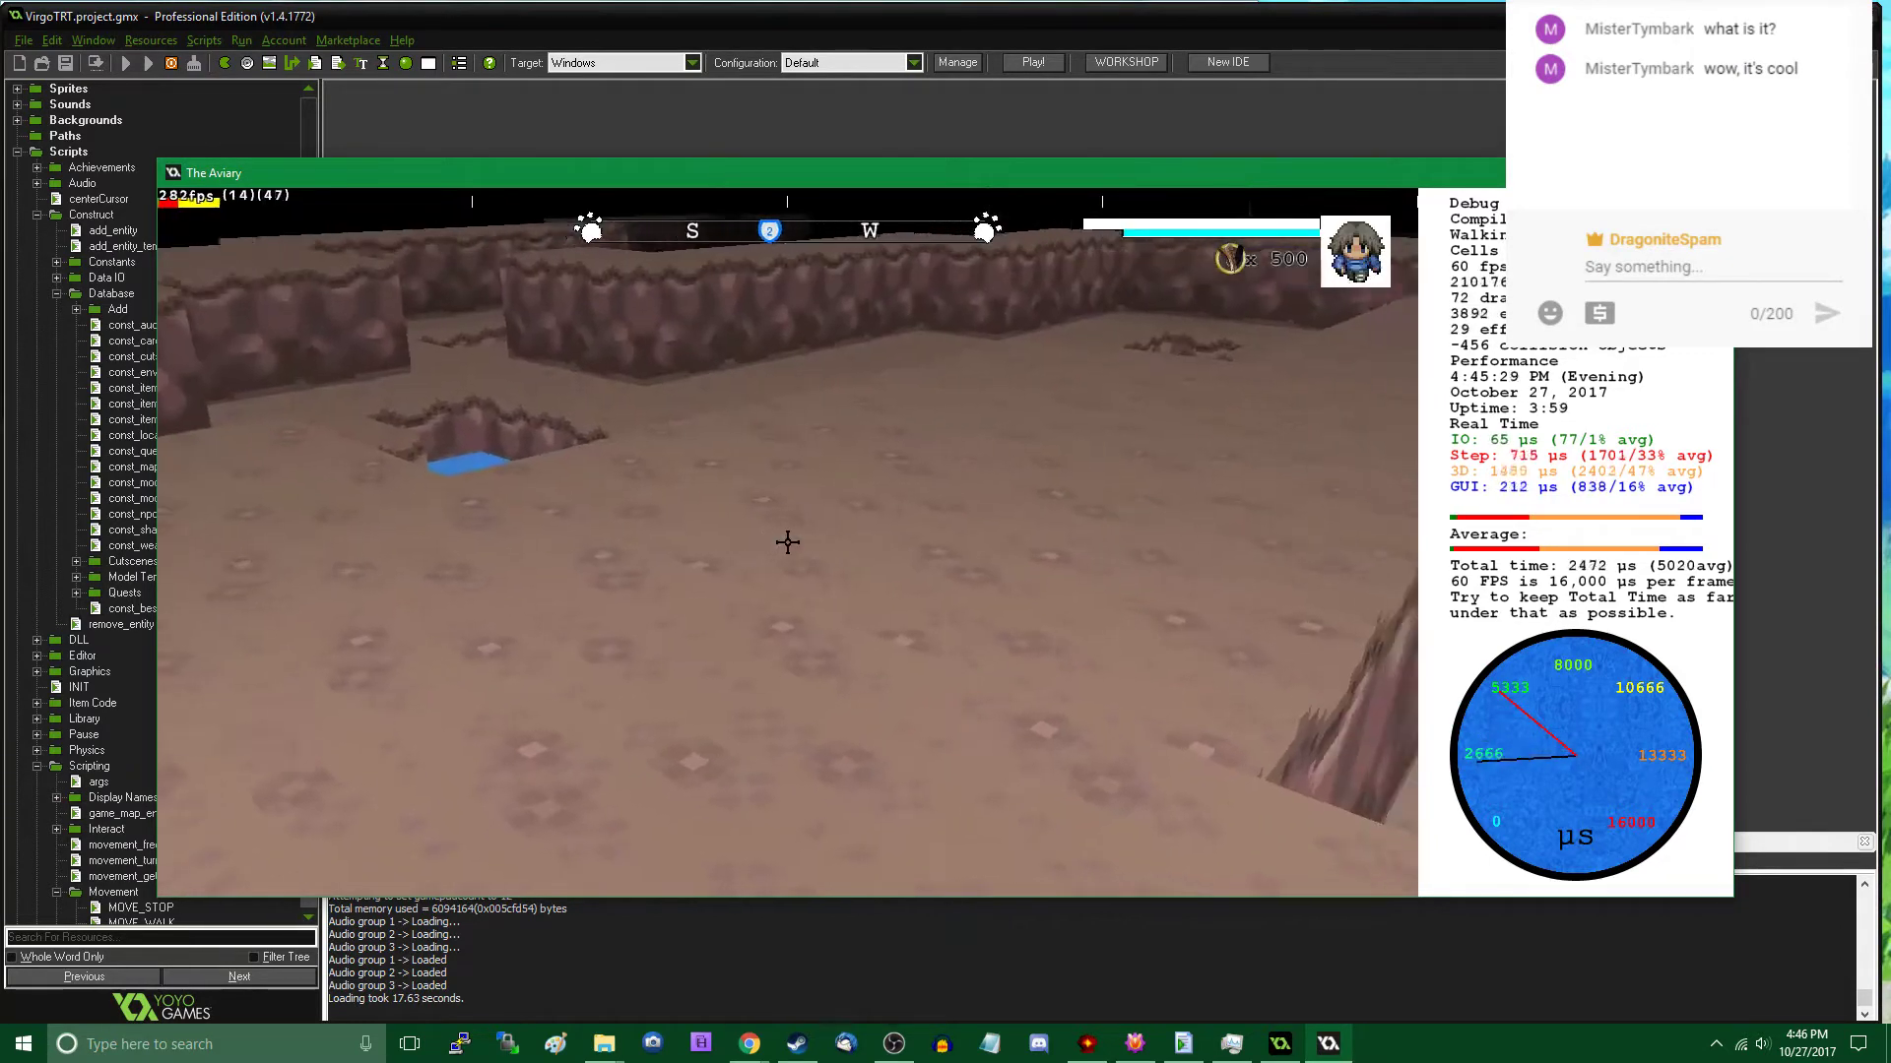
- Place a Wagon on the raised ground at about X 8779, Y 2469 and change its model to Rock (A)
{"action": "key", "text": "Tab"}
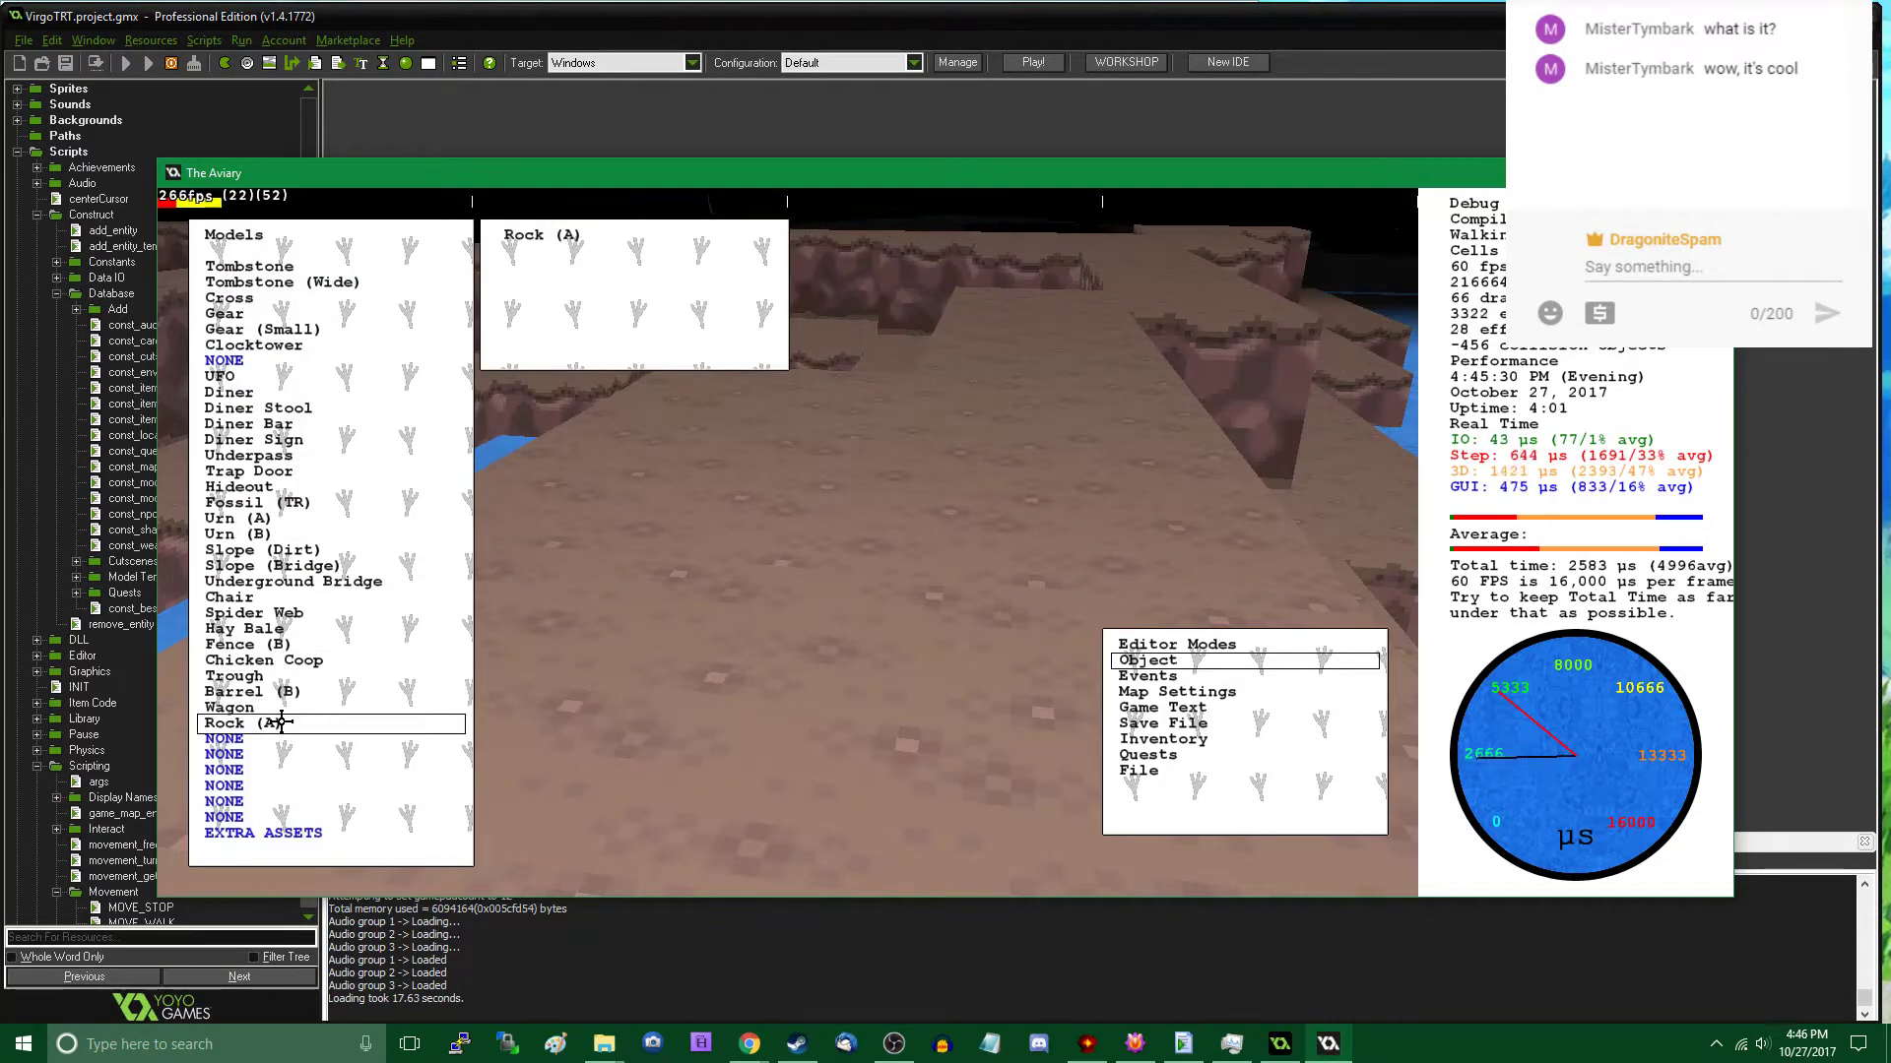
{"action": "left_click", "coordinate": [281, 708]}
{"action": "left_click_drag", "start_coordinate": [814, 472], "coordinate": [810, 481]}
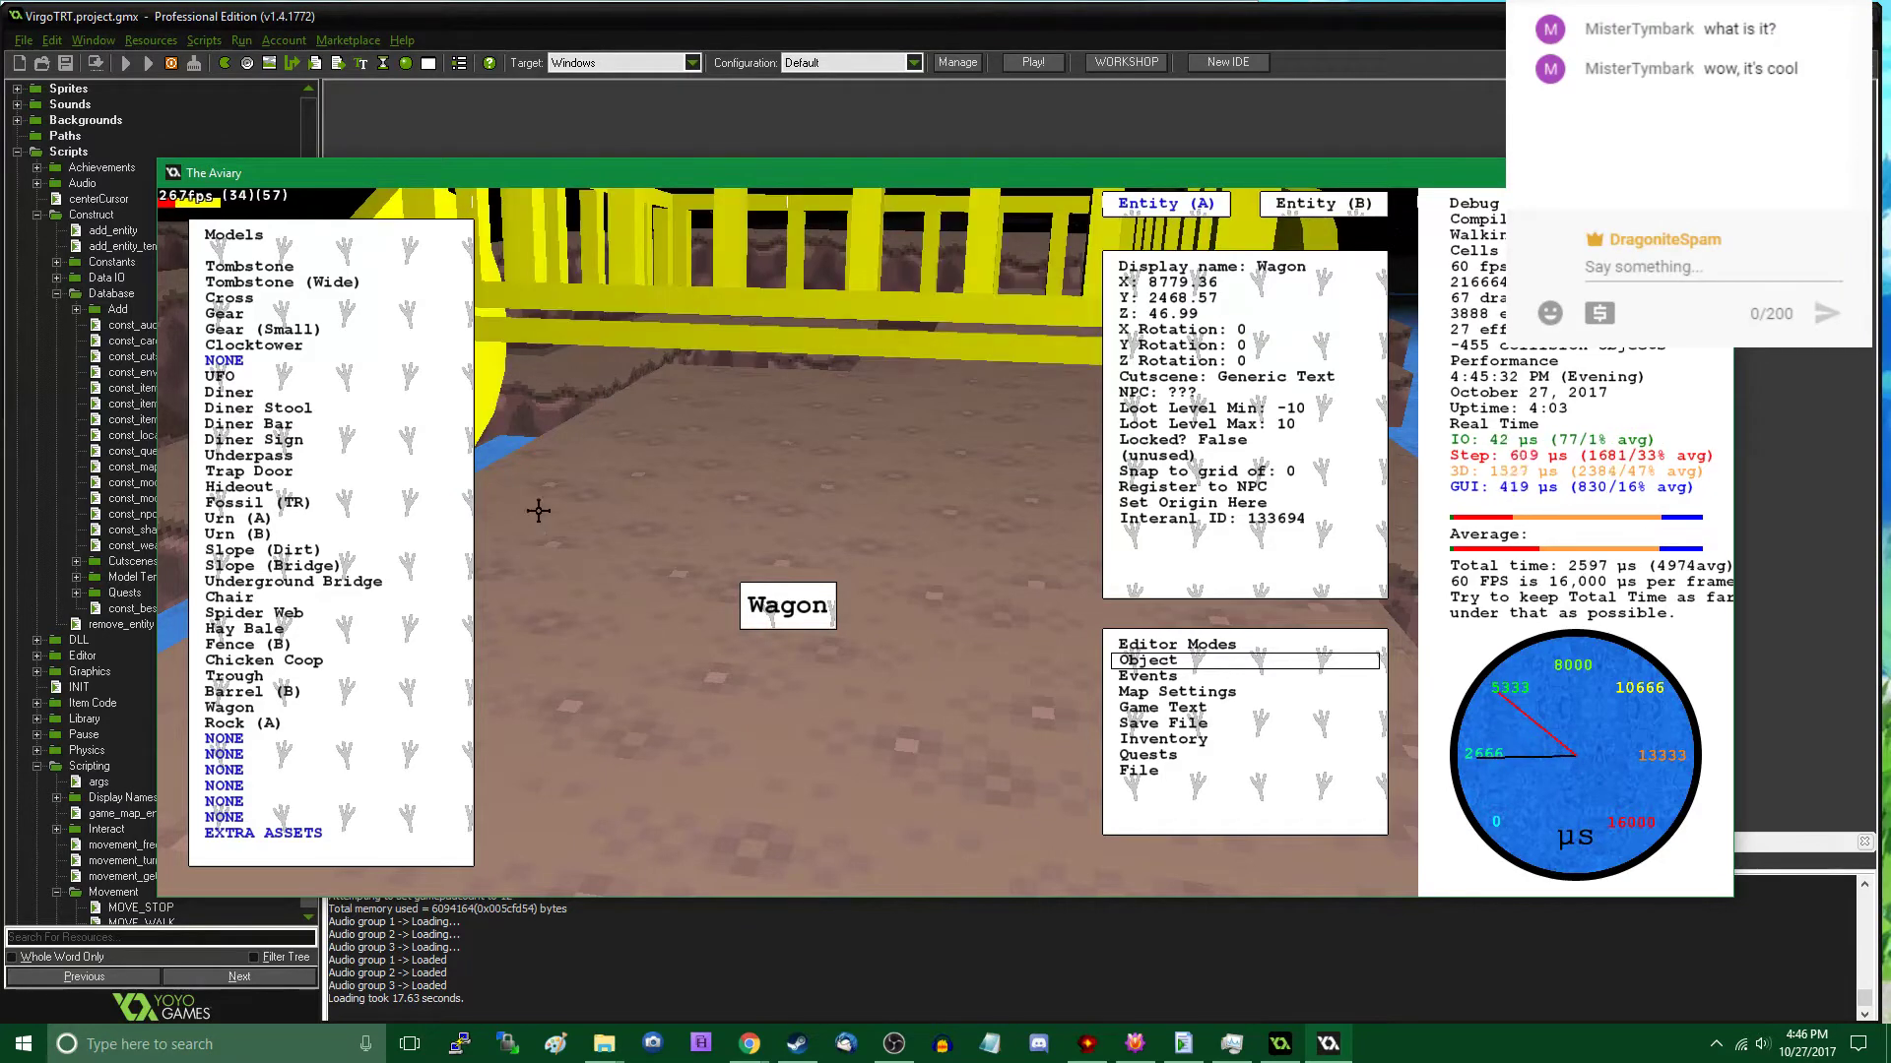
{"action": "left_click", "coordinate": [293, 723]}
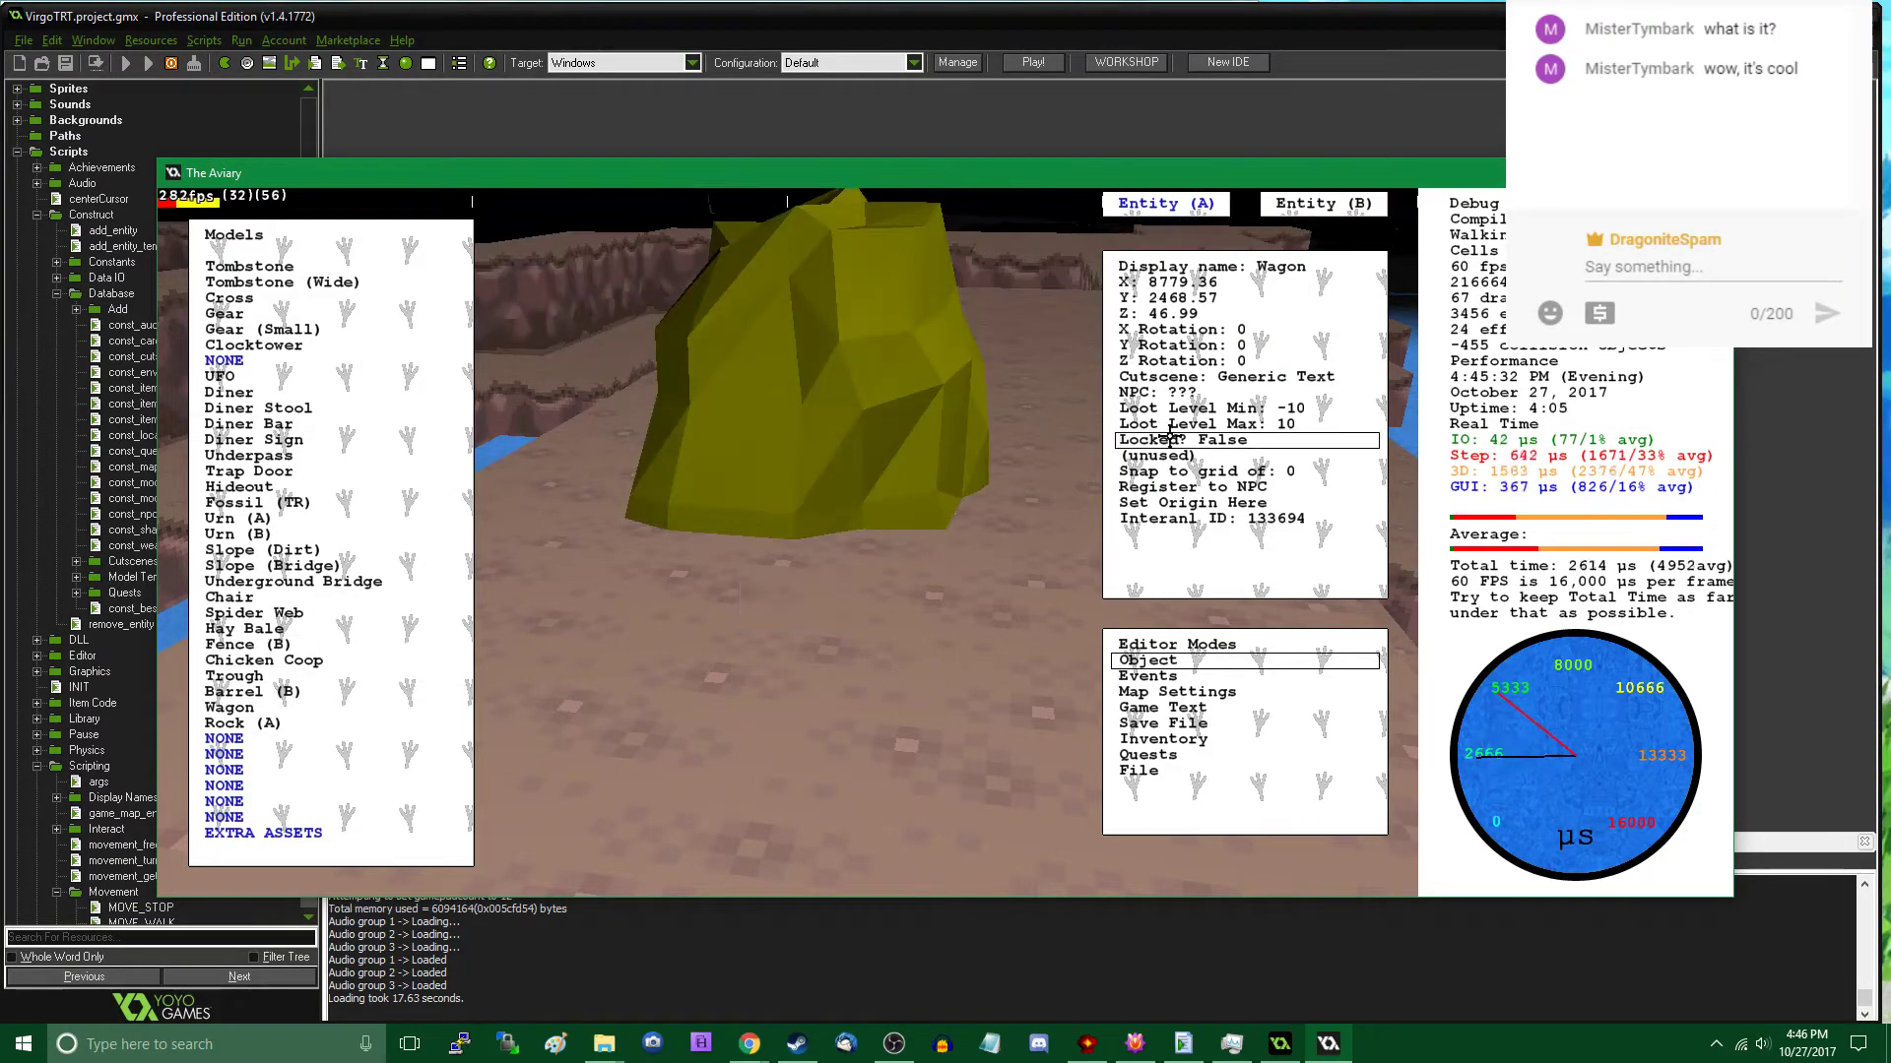
- Rotate the rock that replaced the Wagon to Z 201, X (roll) 180 and Y (pitch) 176
{"action": "left_click", "coordinate": [1246, 362]}
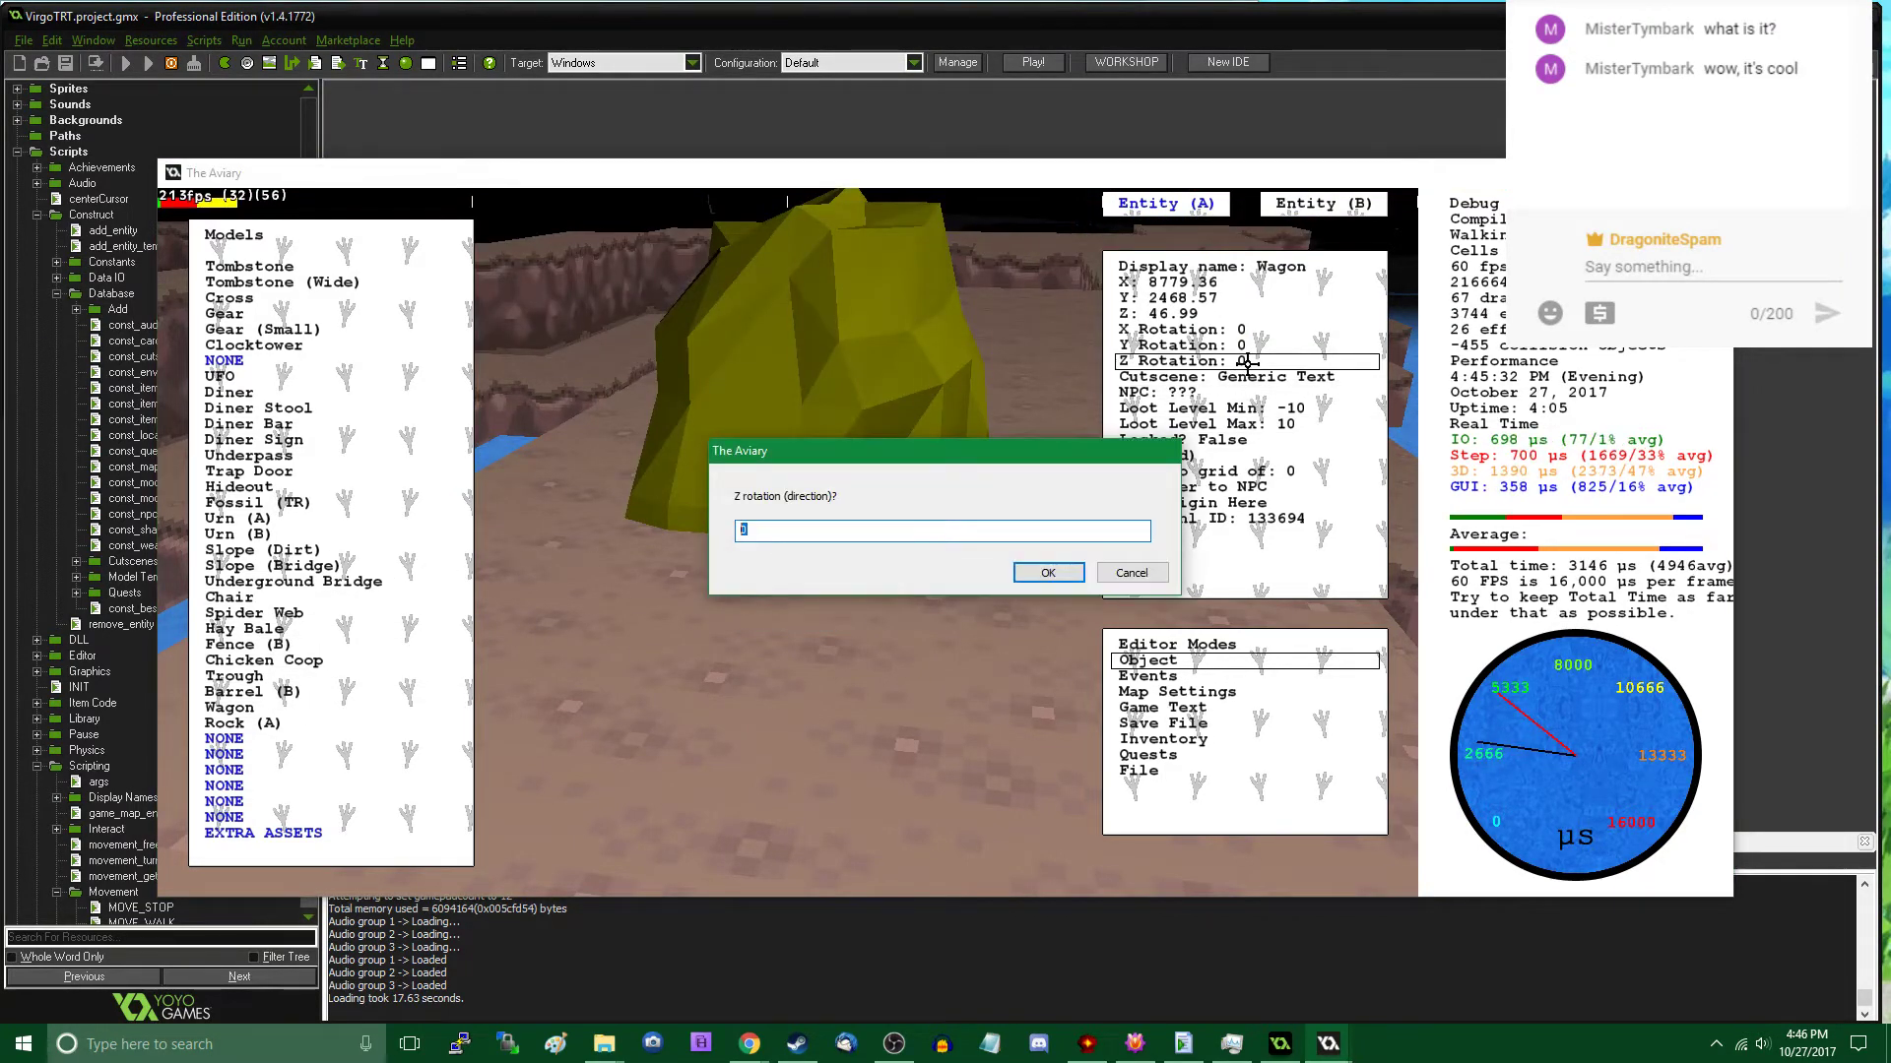
{"action": "type", "text": "56"}
{"action": "key", "text": "Return"}
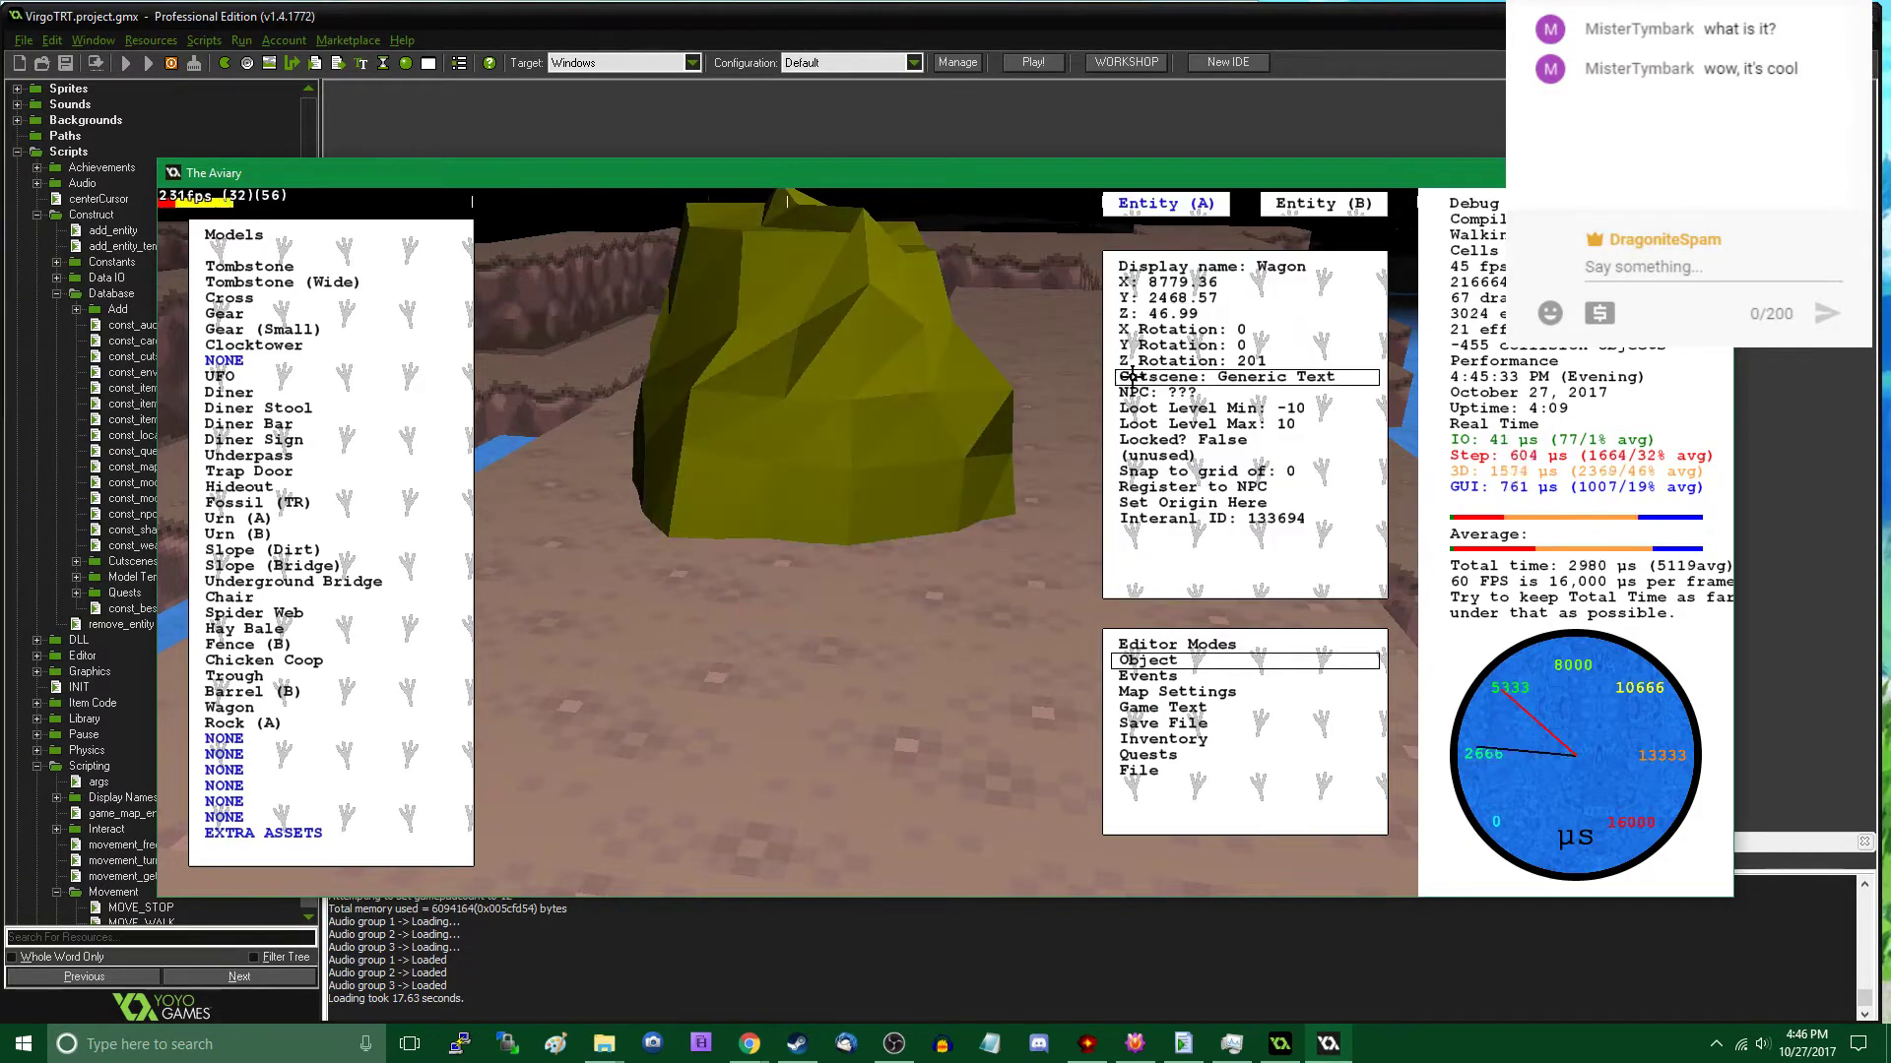
{"action": "left_click", "coordinate": [1240, 331]}
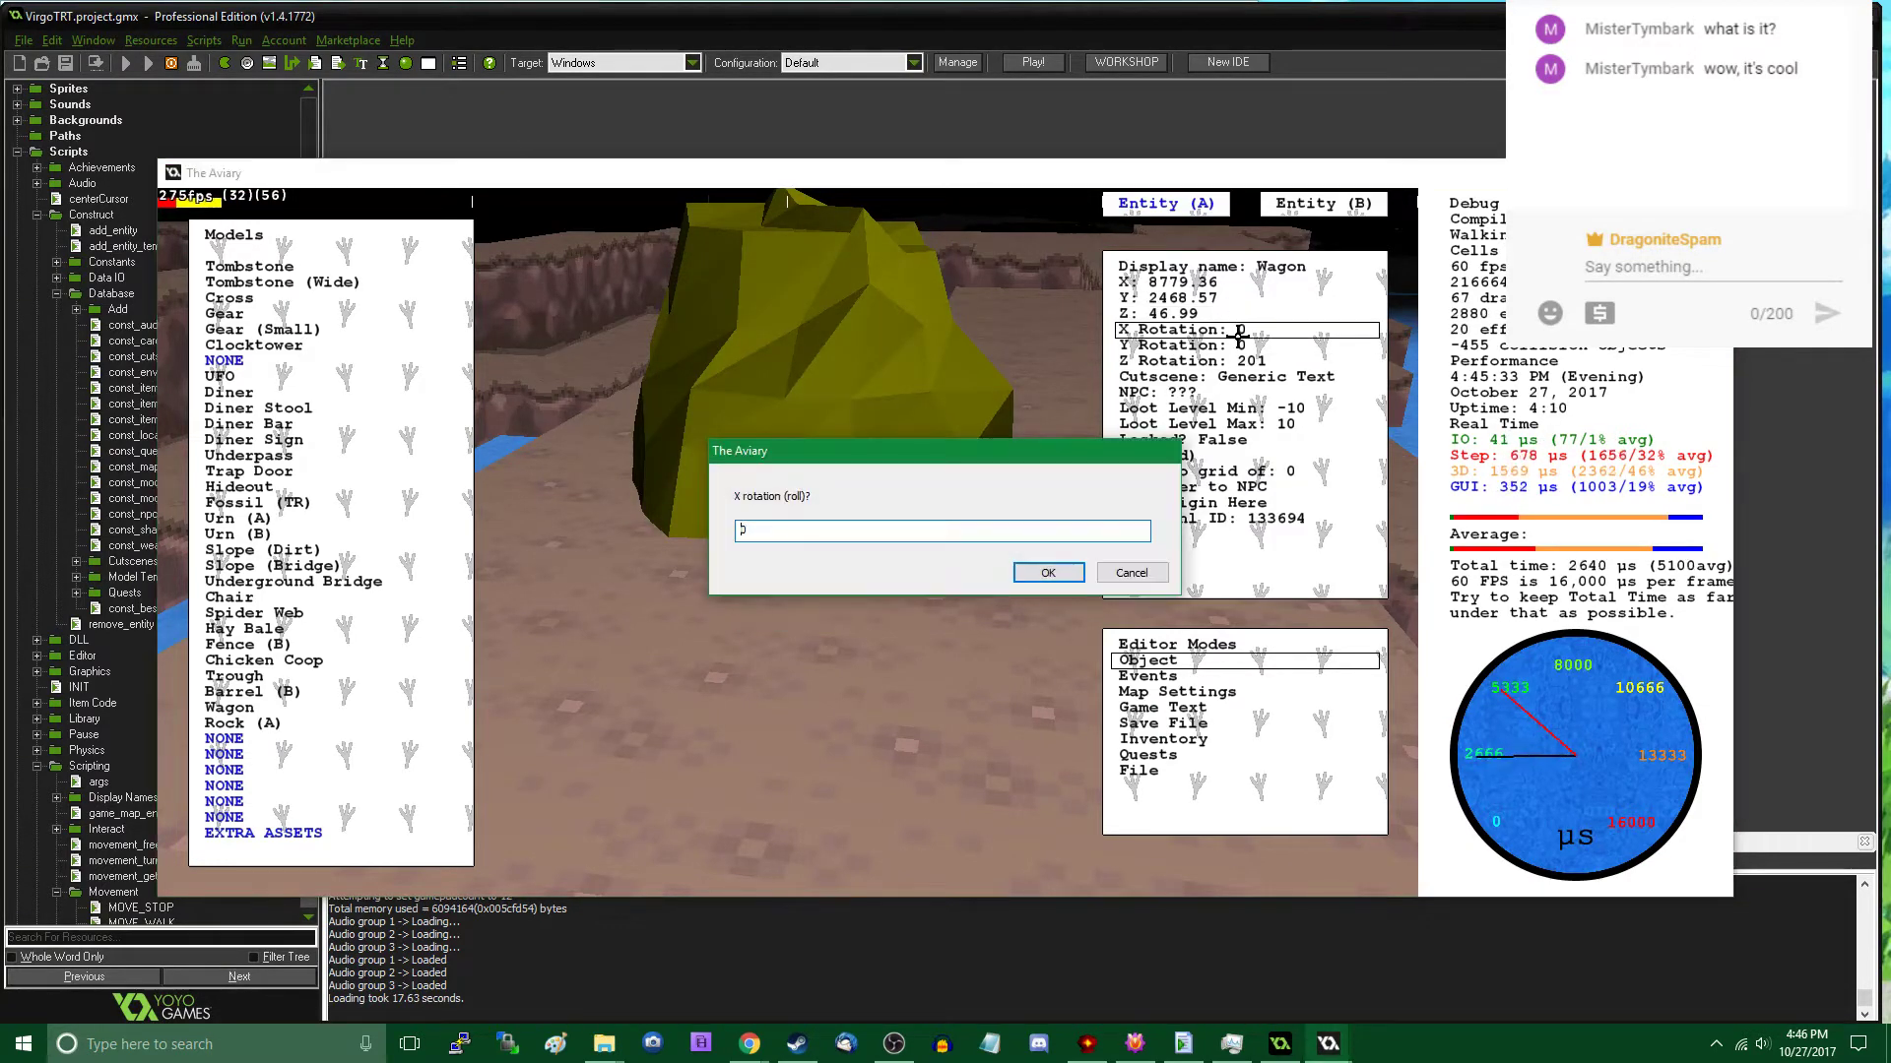
{"action": "type", "text": "180"}
{"action": "key", "text": "Return"}
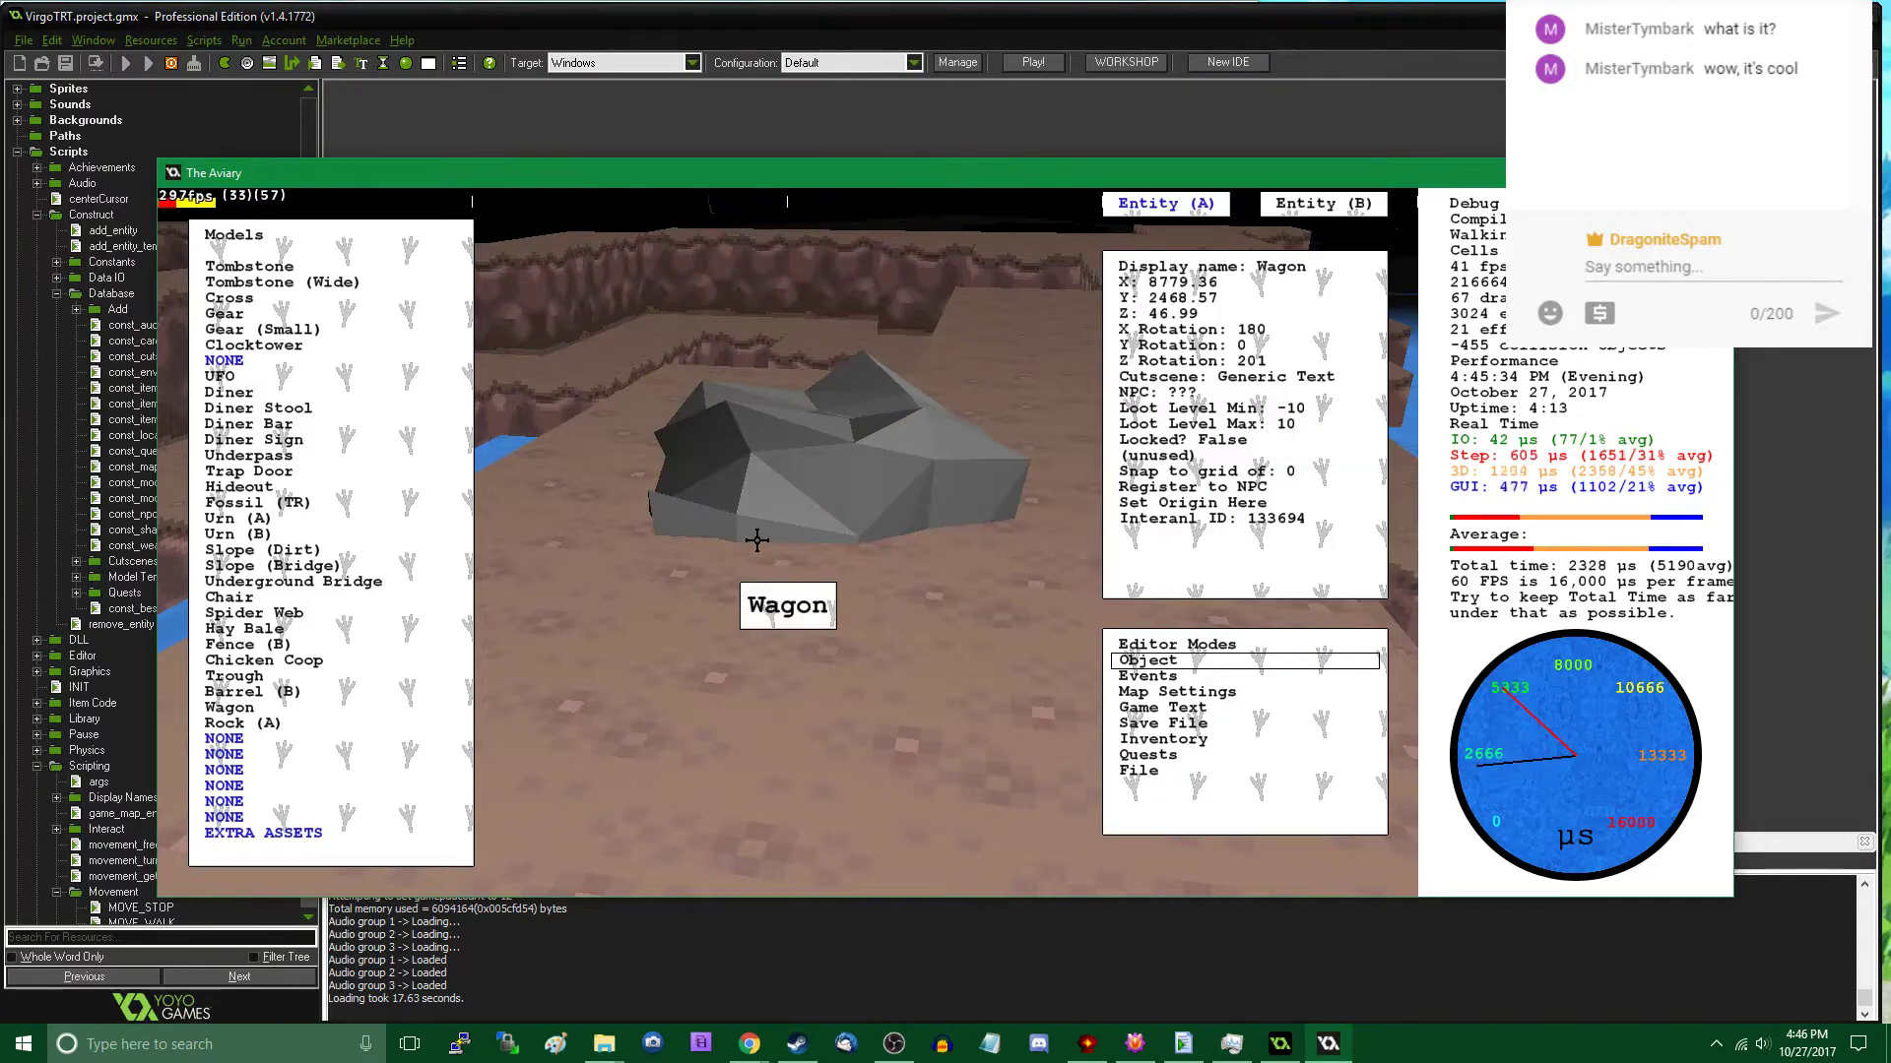
{"action": "left_click", "coordinate": [1290, 339]}
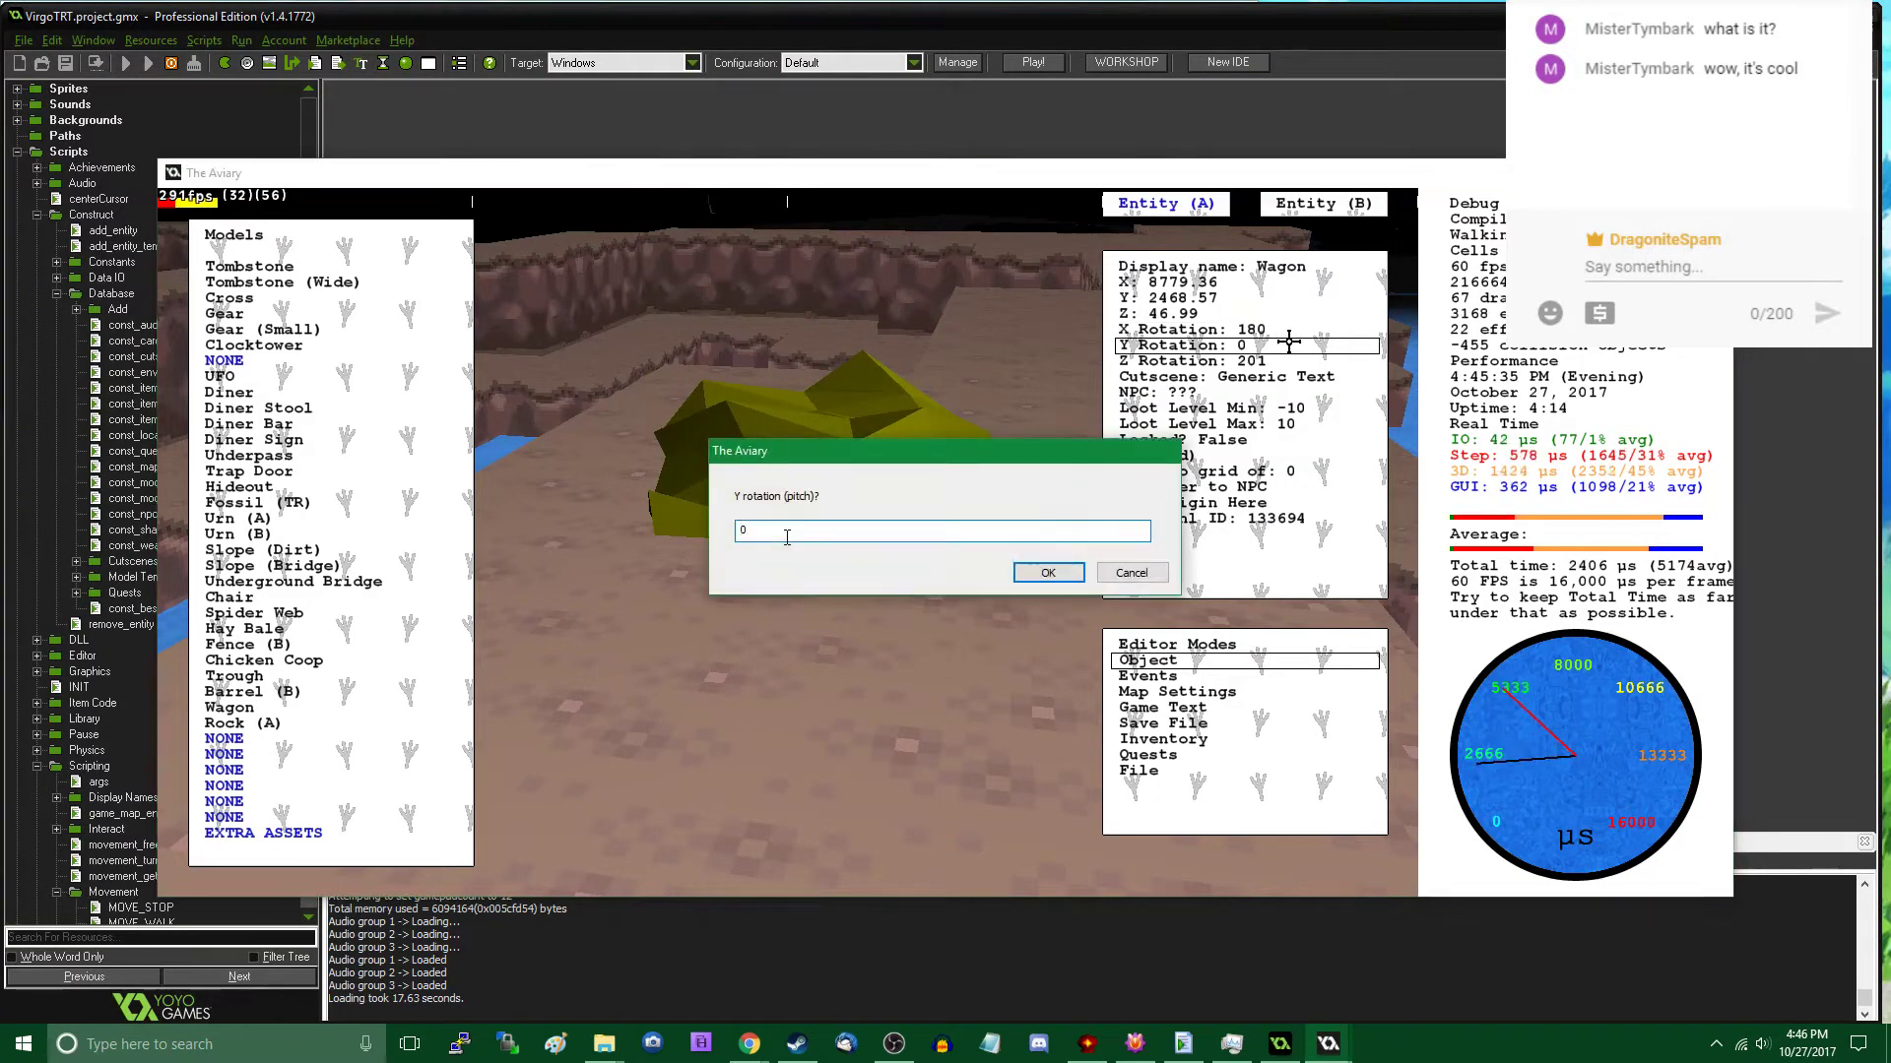
{"action": "type", "text": "176"}
{"action": "key", "text": "Return"}
{"action": "key", "text": "Escape"}
- Place another Rock (A) on the raised ground near the other two at about X 8869, Y 2440, with a Z rotation of 154
{"action": "key", "text": "w"}
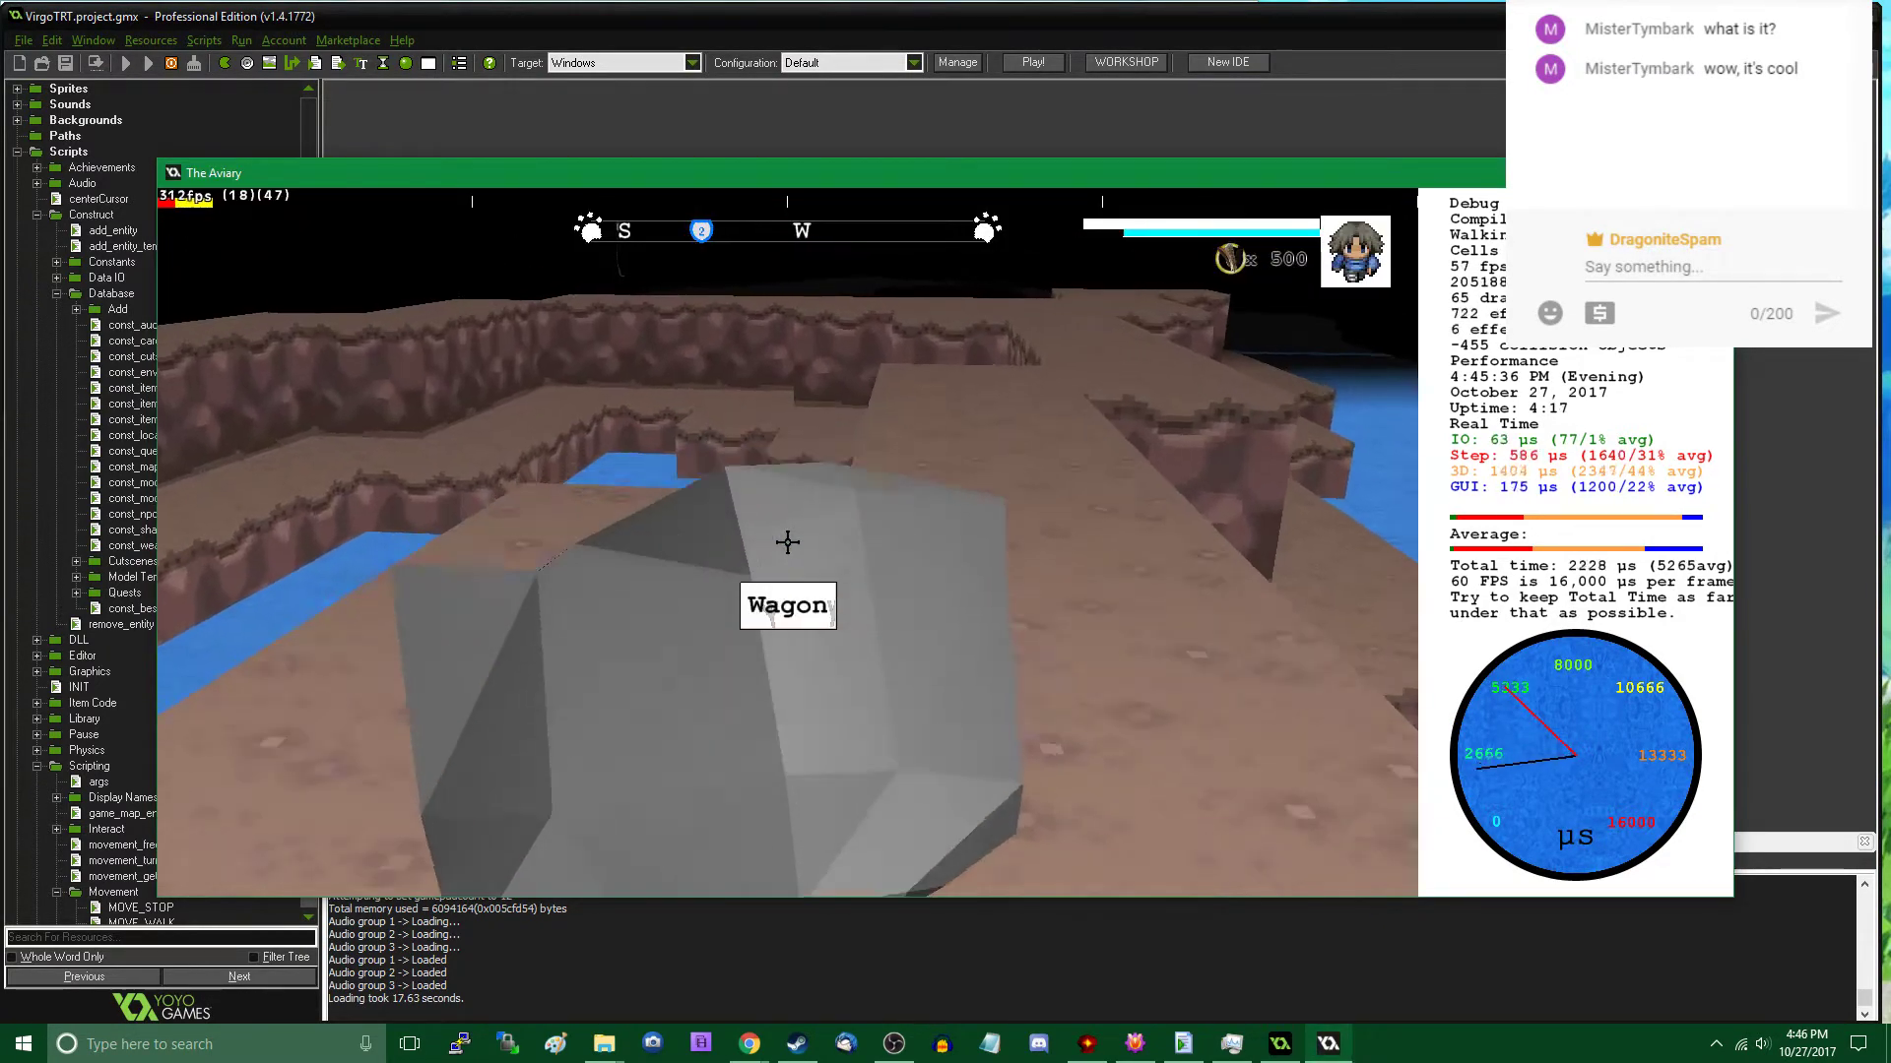
{"action": "key", "text": "w"}
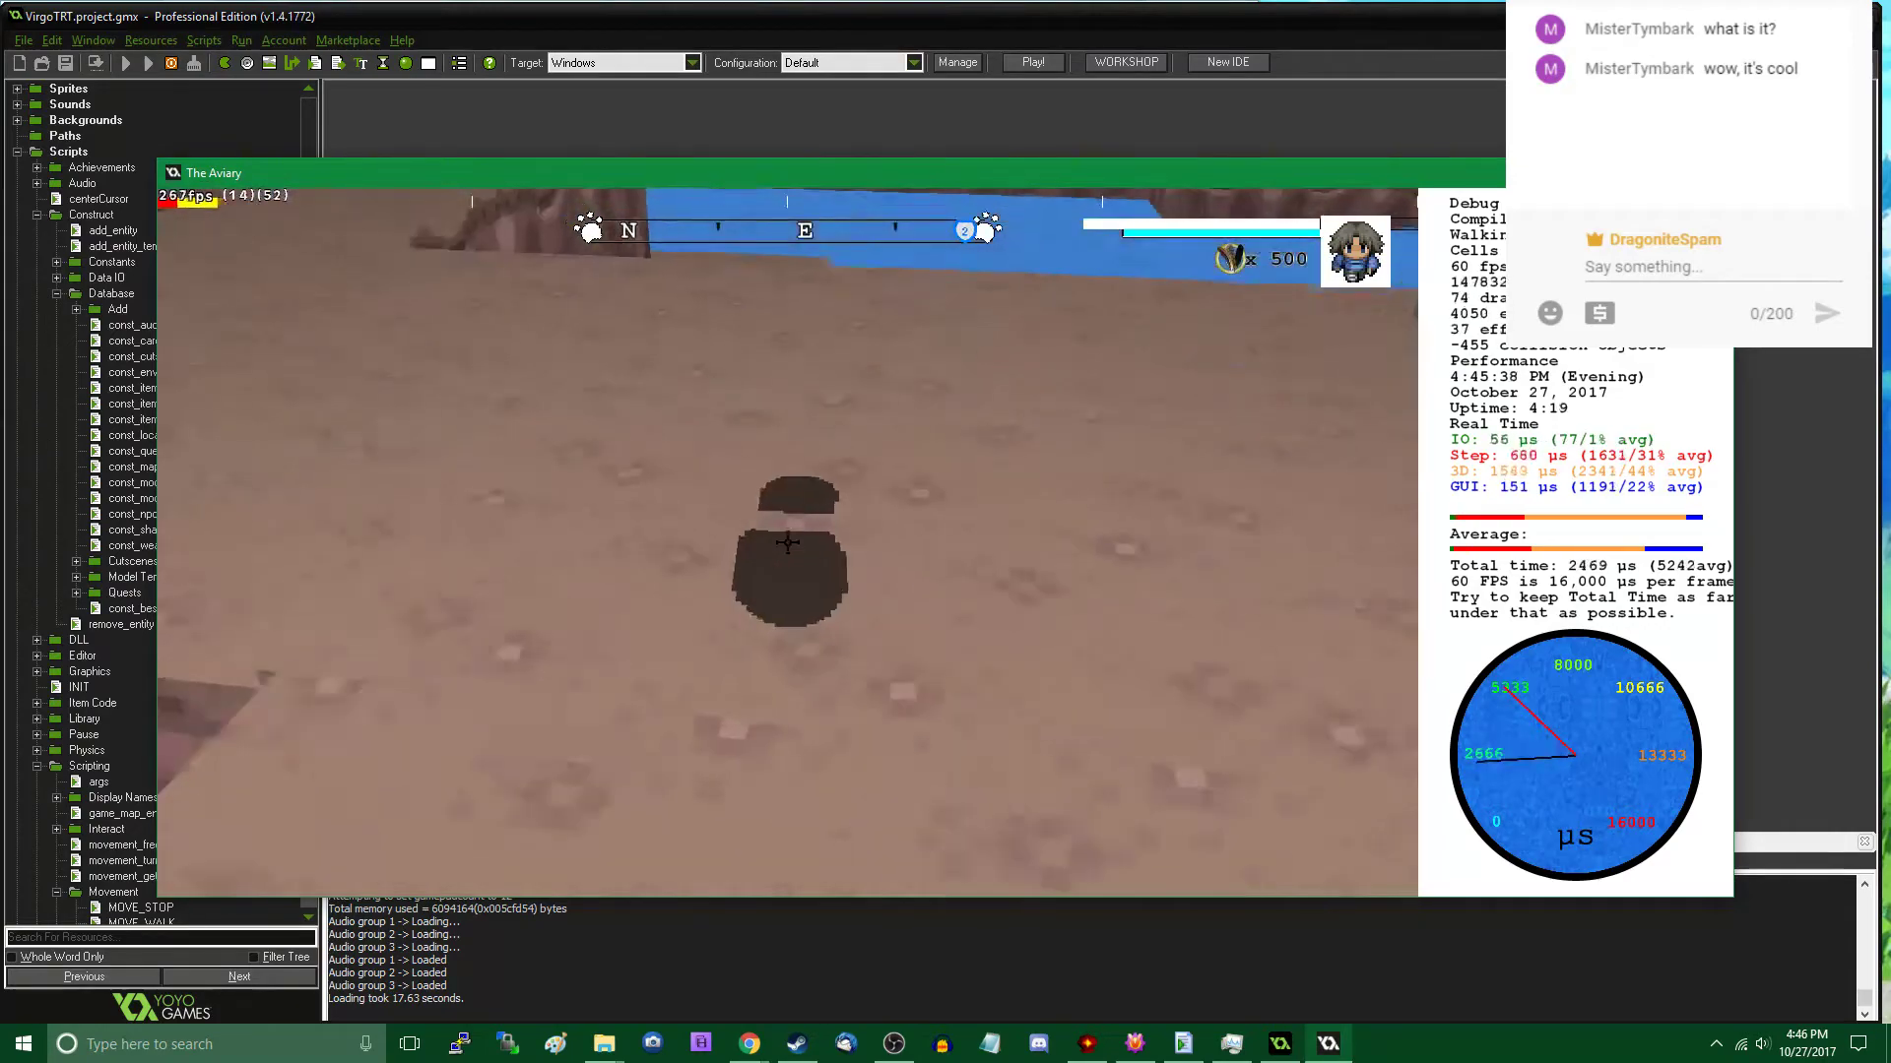
{"action": "key", "text": "w"}
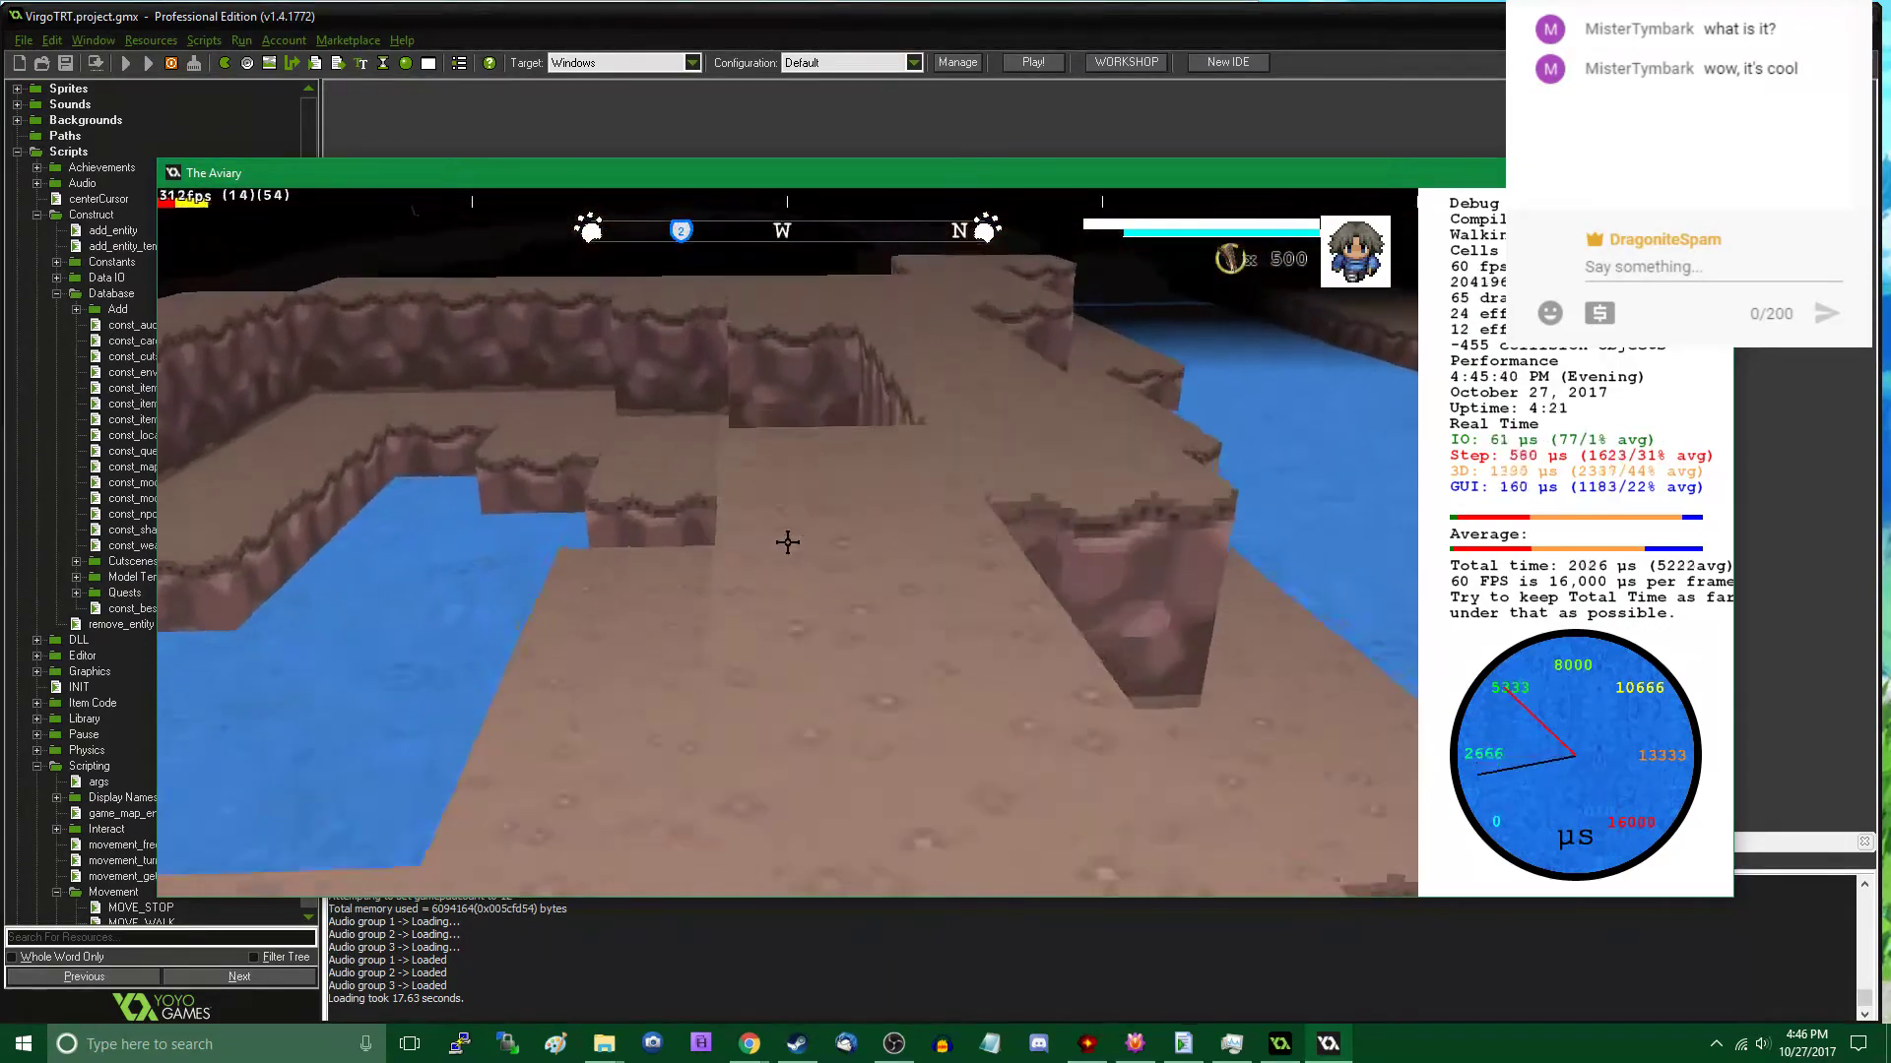
{"action": "key", "text": "w"}
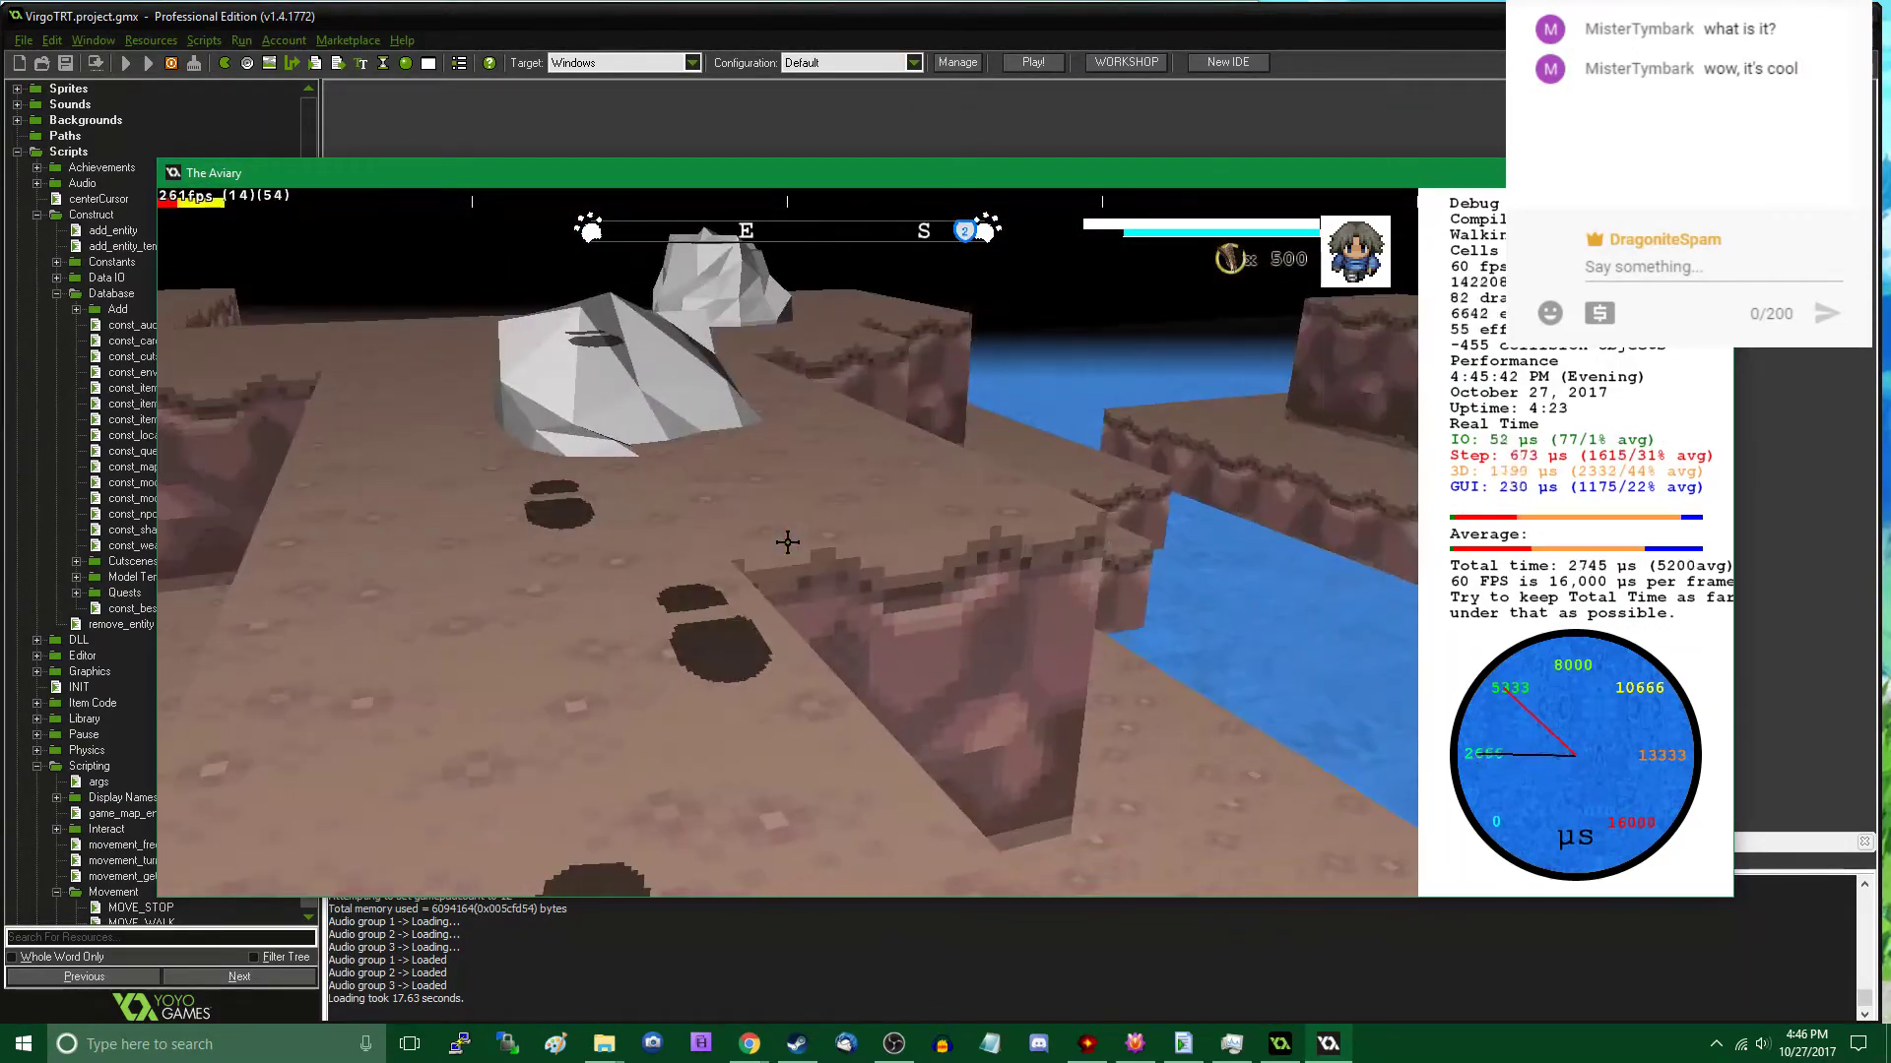
{"action": "key", "text": "w"}
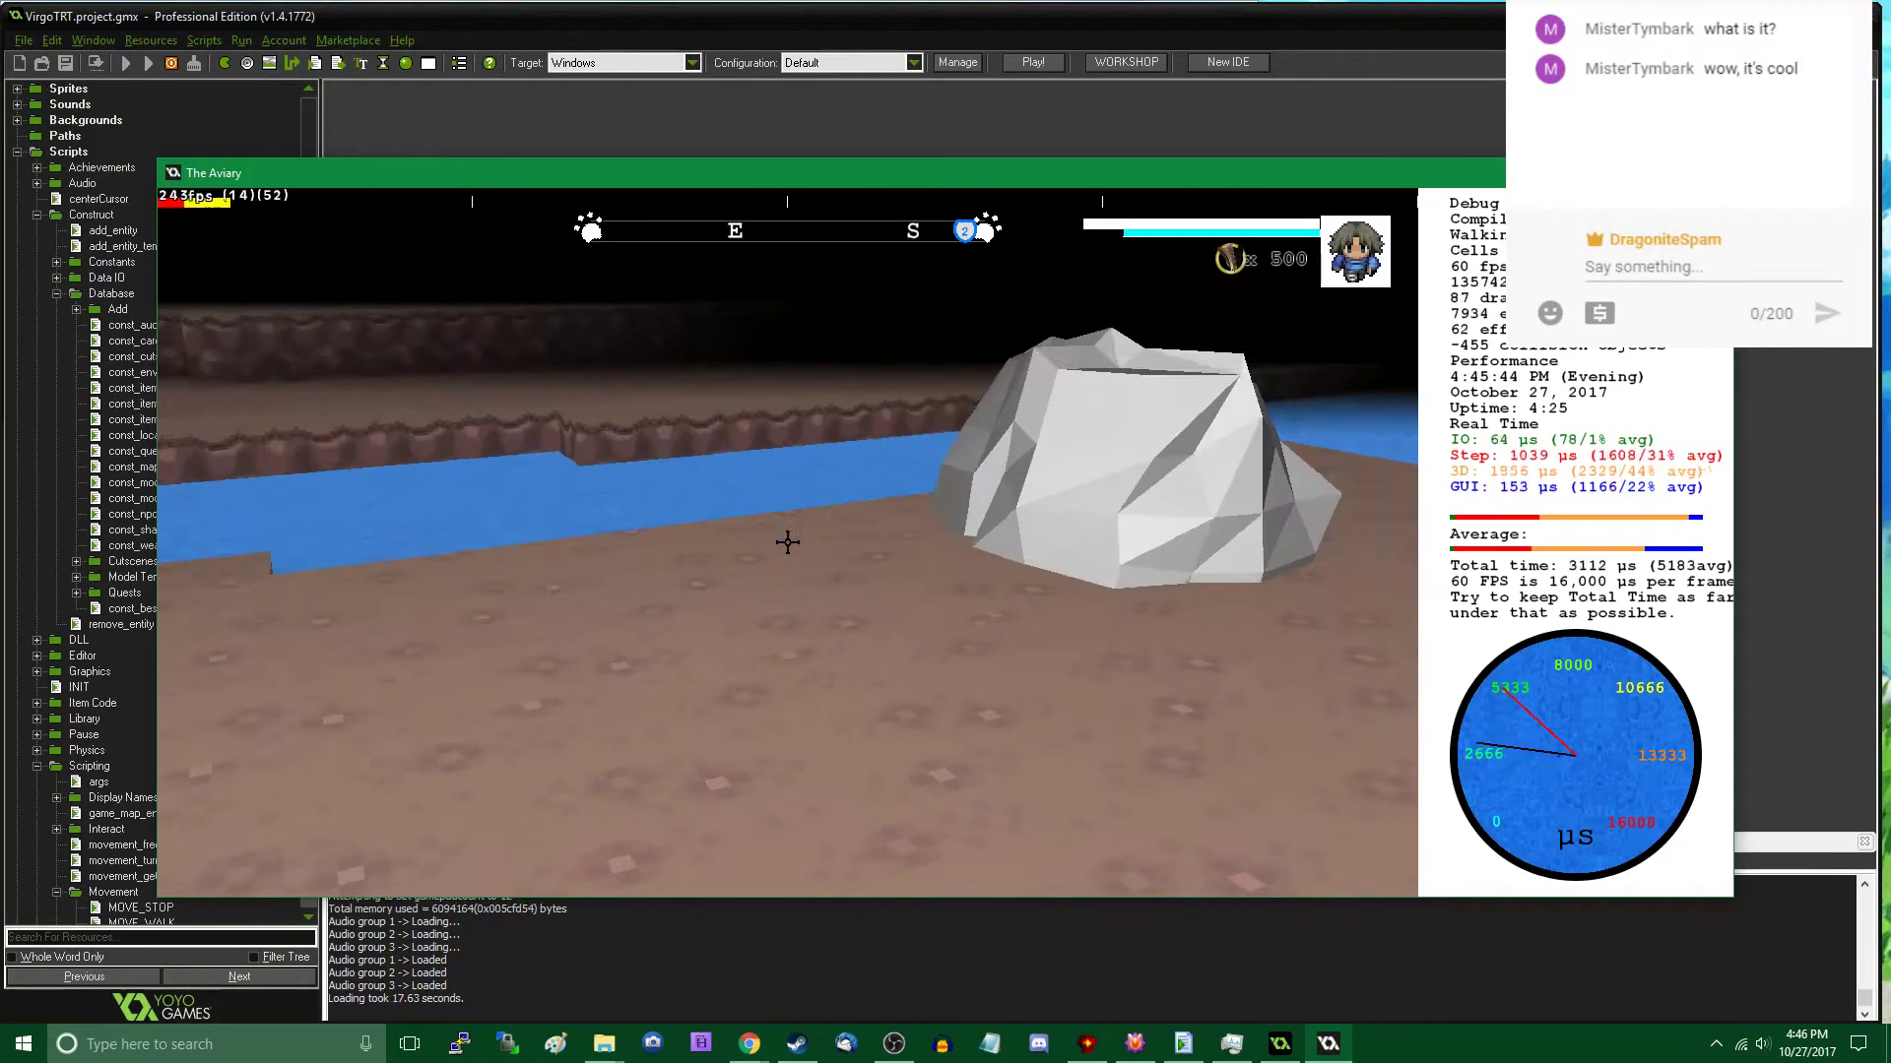
{"action": "key", "text": "Tab"}
{"action": "scroll", "coordinate": [743, 541], "scroll_direction": "down", "scroll_amount": 3}
{"action": "scroll", "coordinate": [768, 552], "scroll_direction": "up", "scroll_amount": 2}
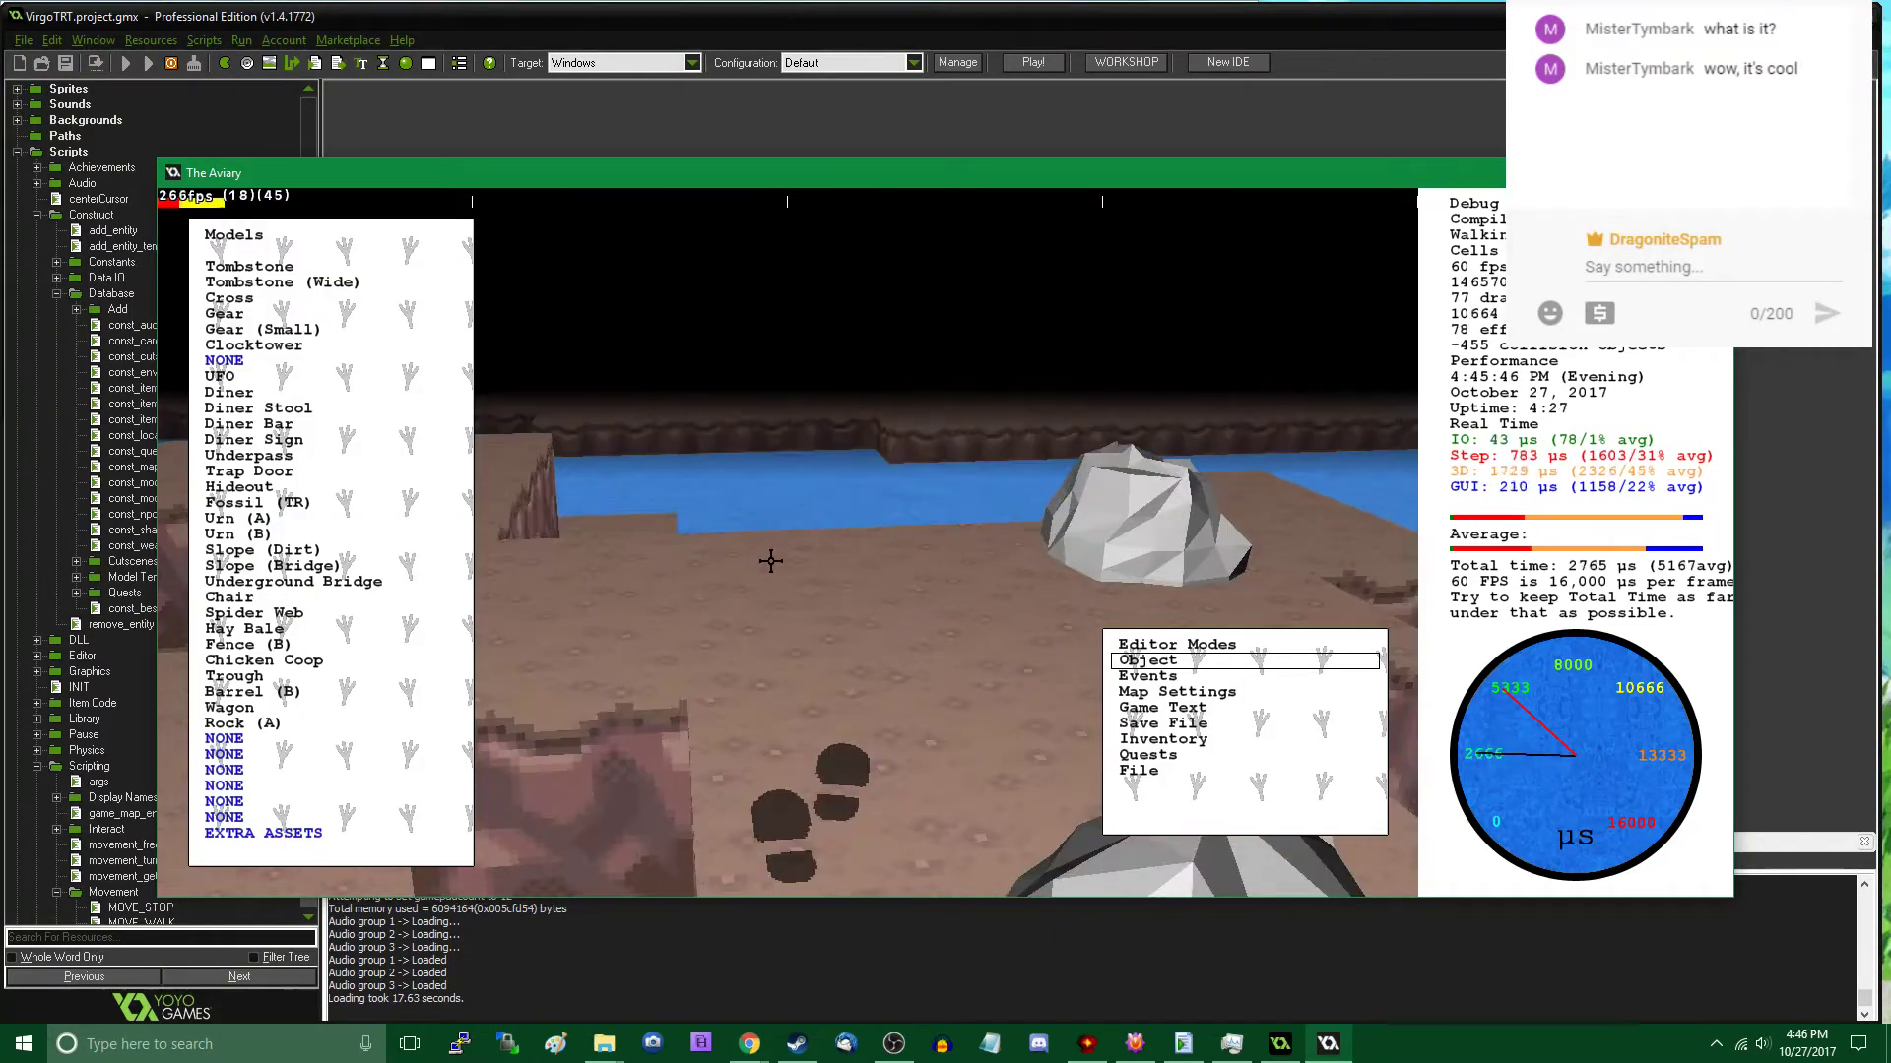
{"action": "left_click", "coordinate": [241, 722]}
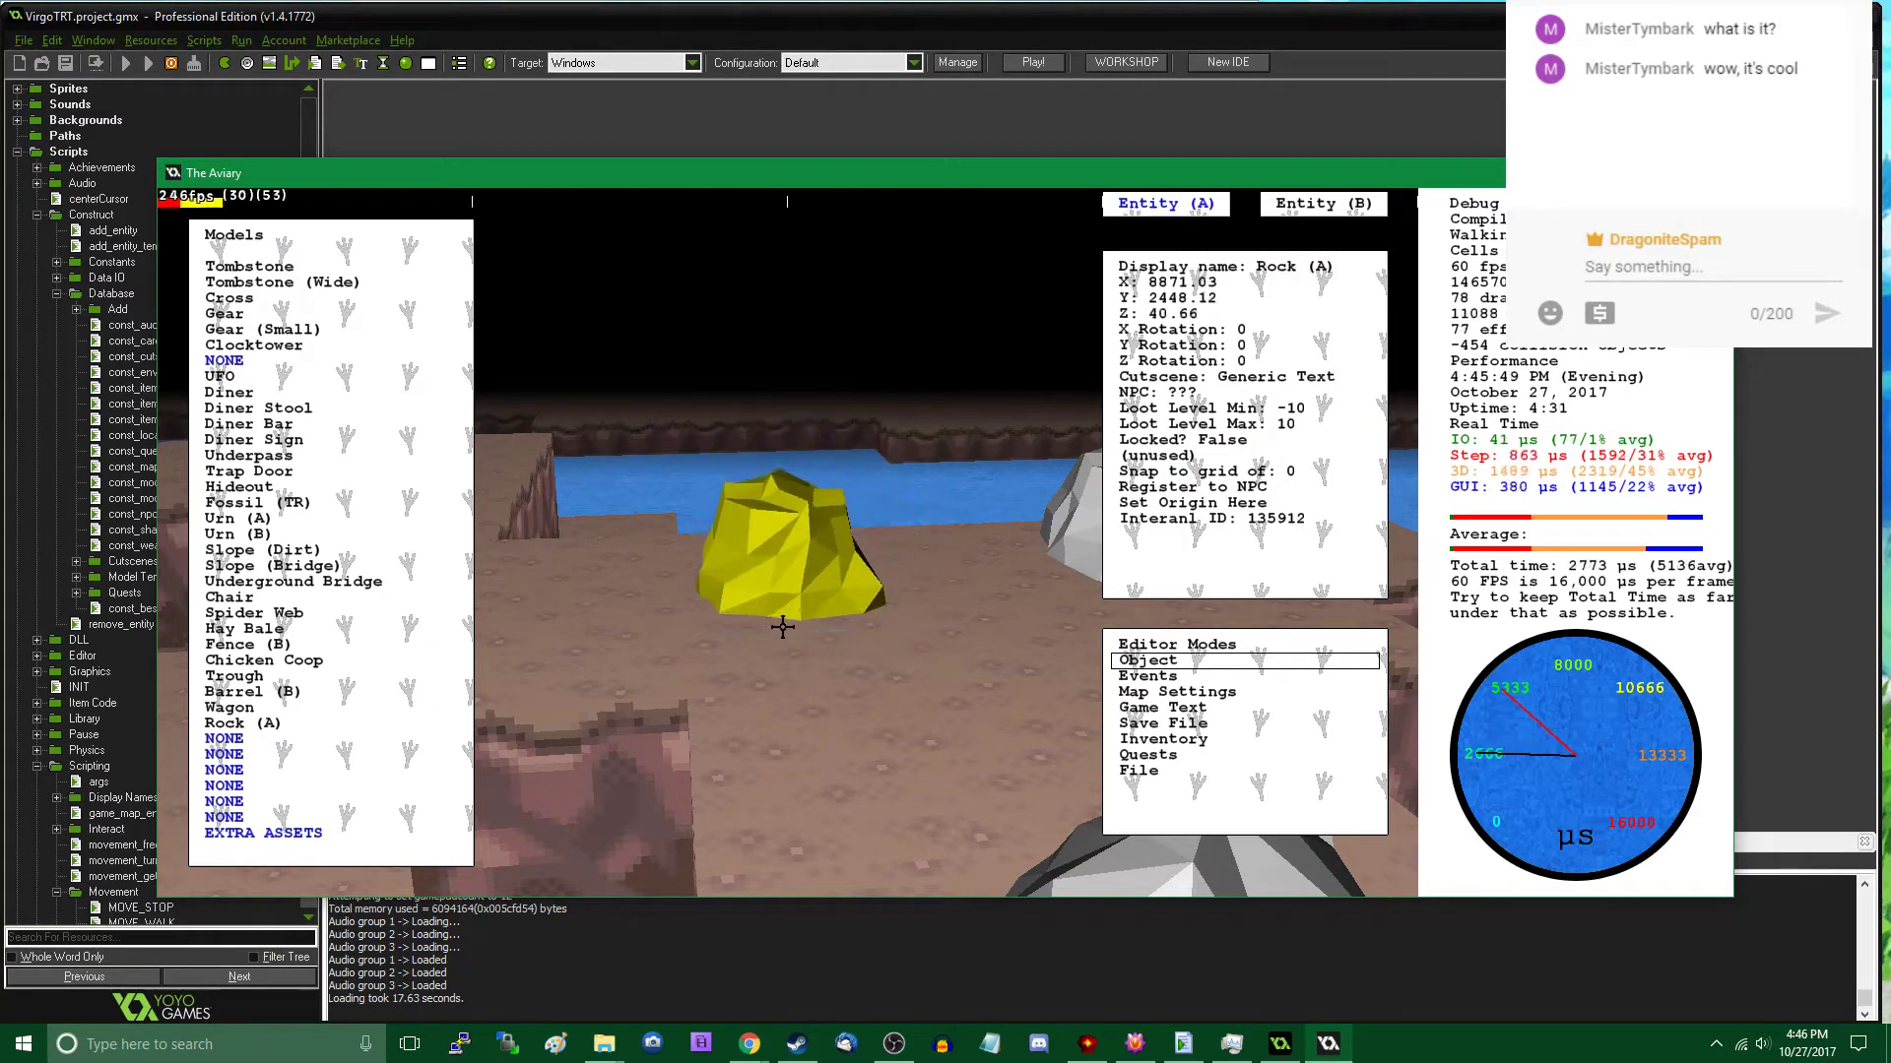
{"action": "left_click", "coordinate": [739, 673]}
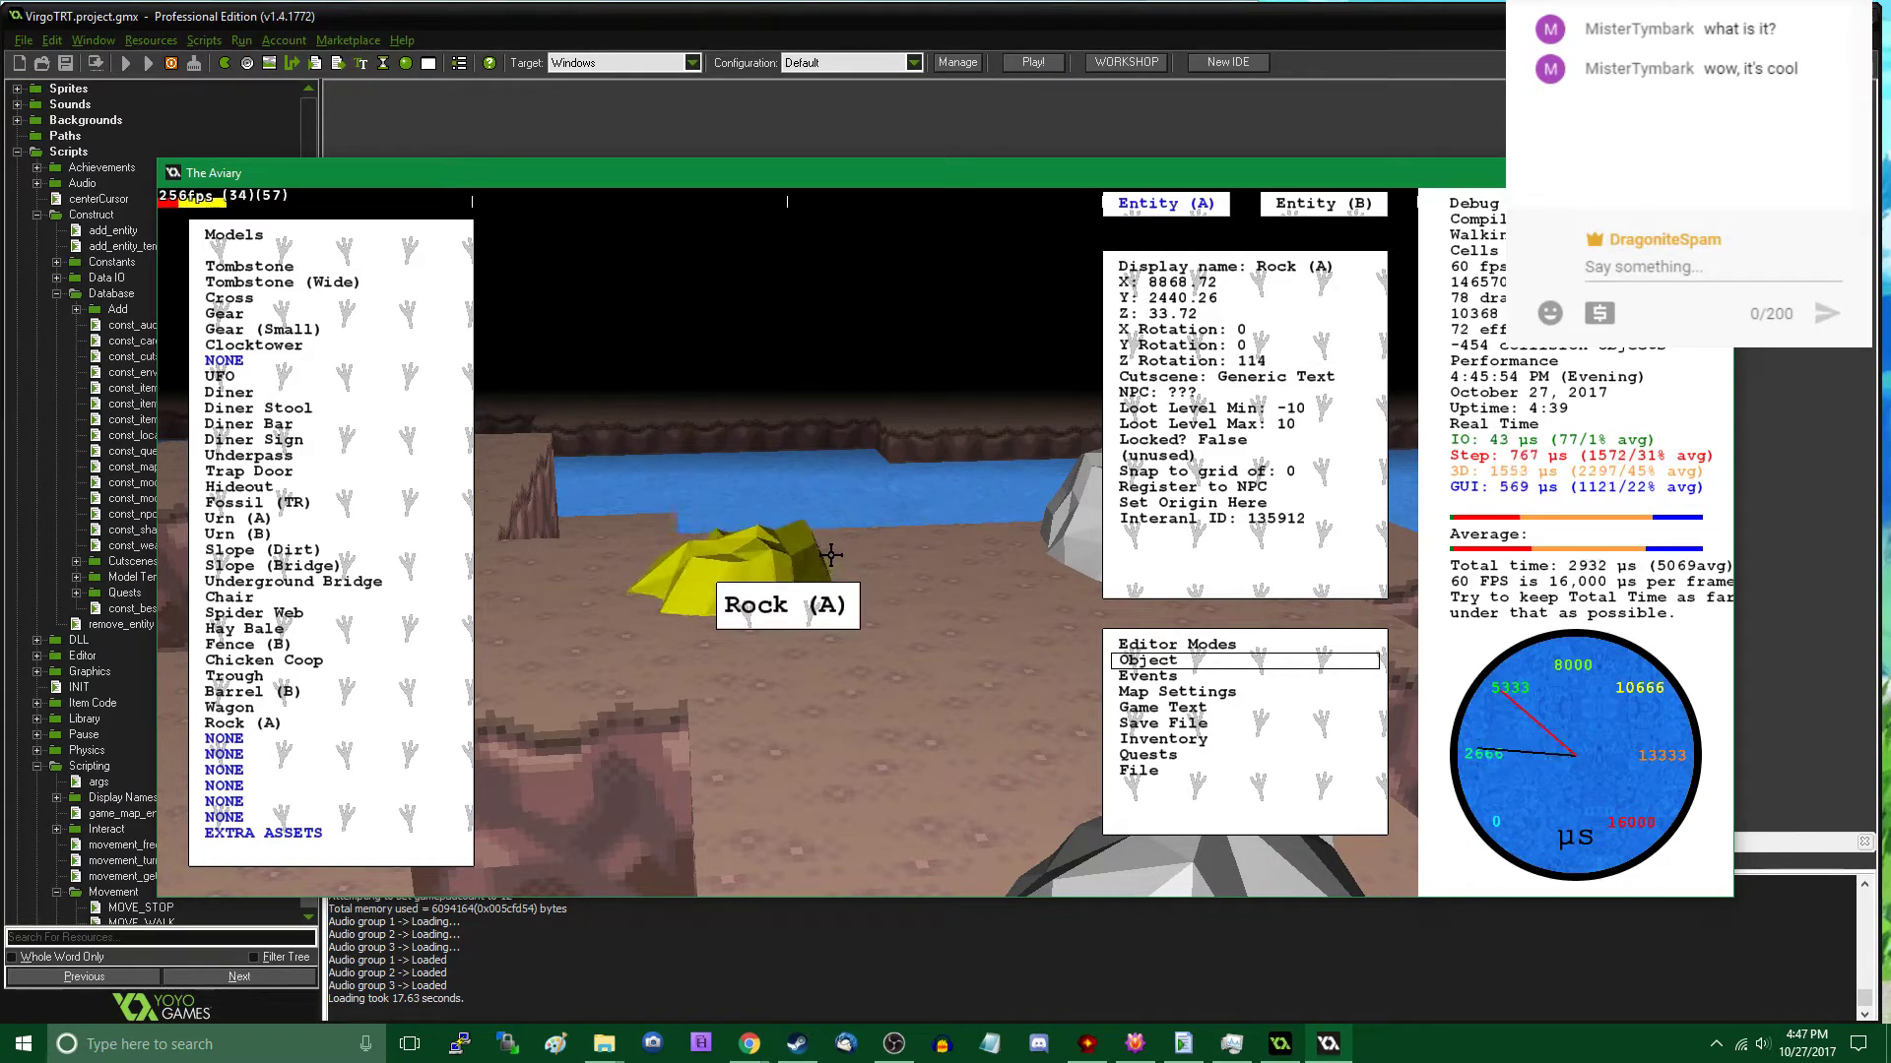
- Set the newly placed rock's Y rotation (pitch) to 45 and leave the object editor
{"action": "left_click", "coordinate": [1271, 348]}
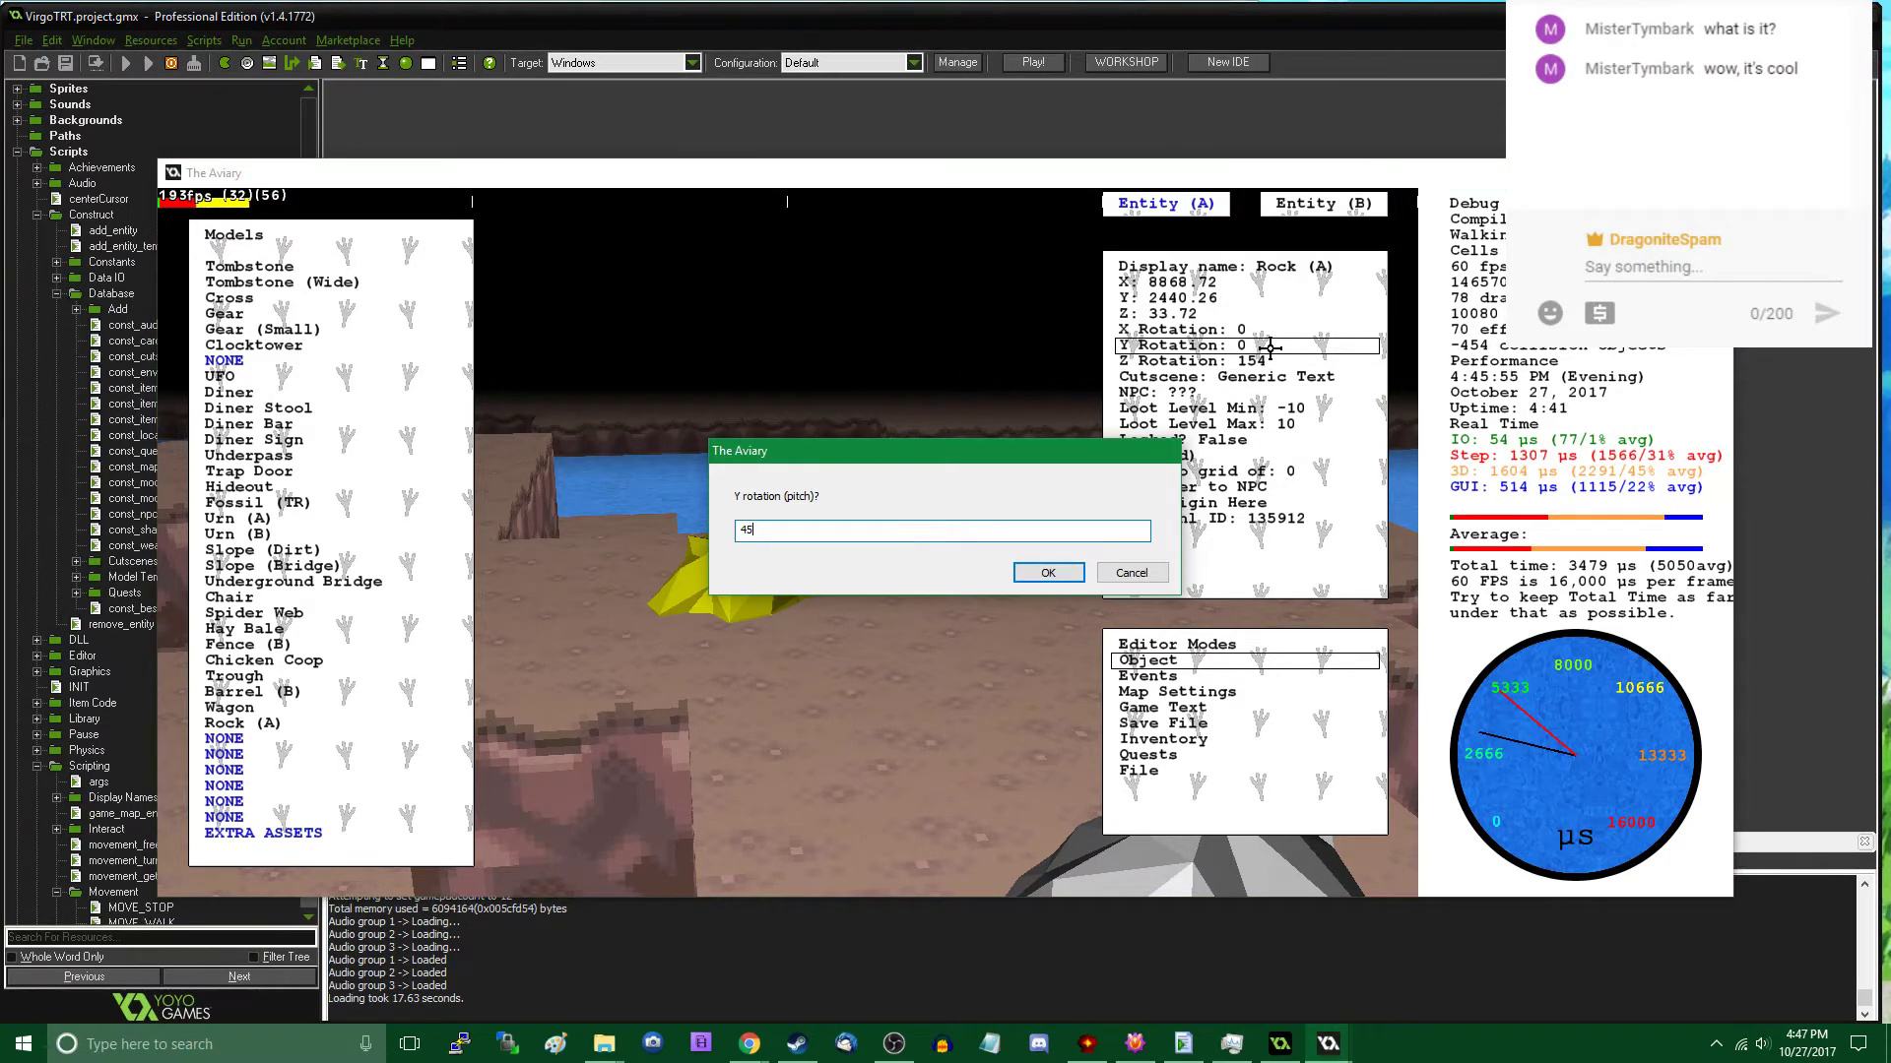
{"action": "key", "text": "Return"}
{"action": "key", "text": "Escape"}
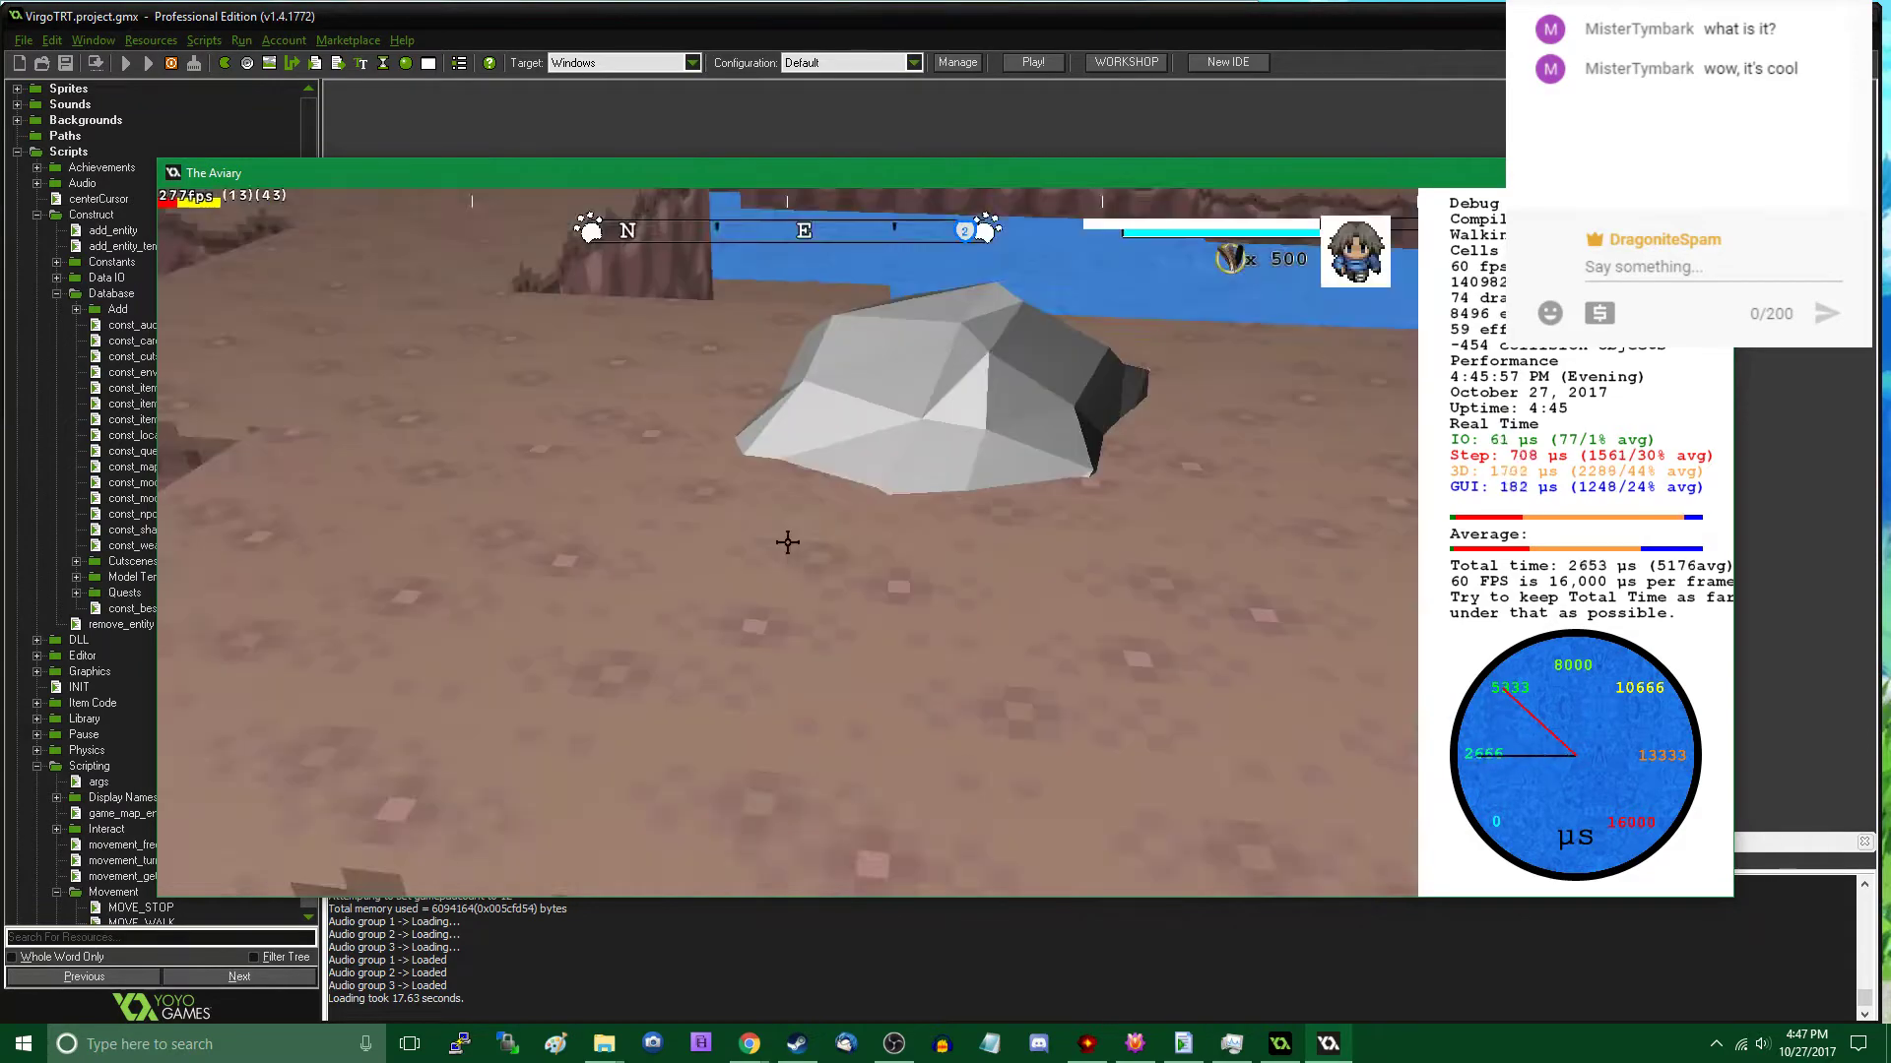
- Walk around the new rocks and across the water along the cave shoreline to examine the area
{"action": "key", "text": "w"}
{"action": "key", "text": "s"}
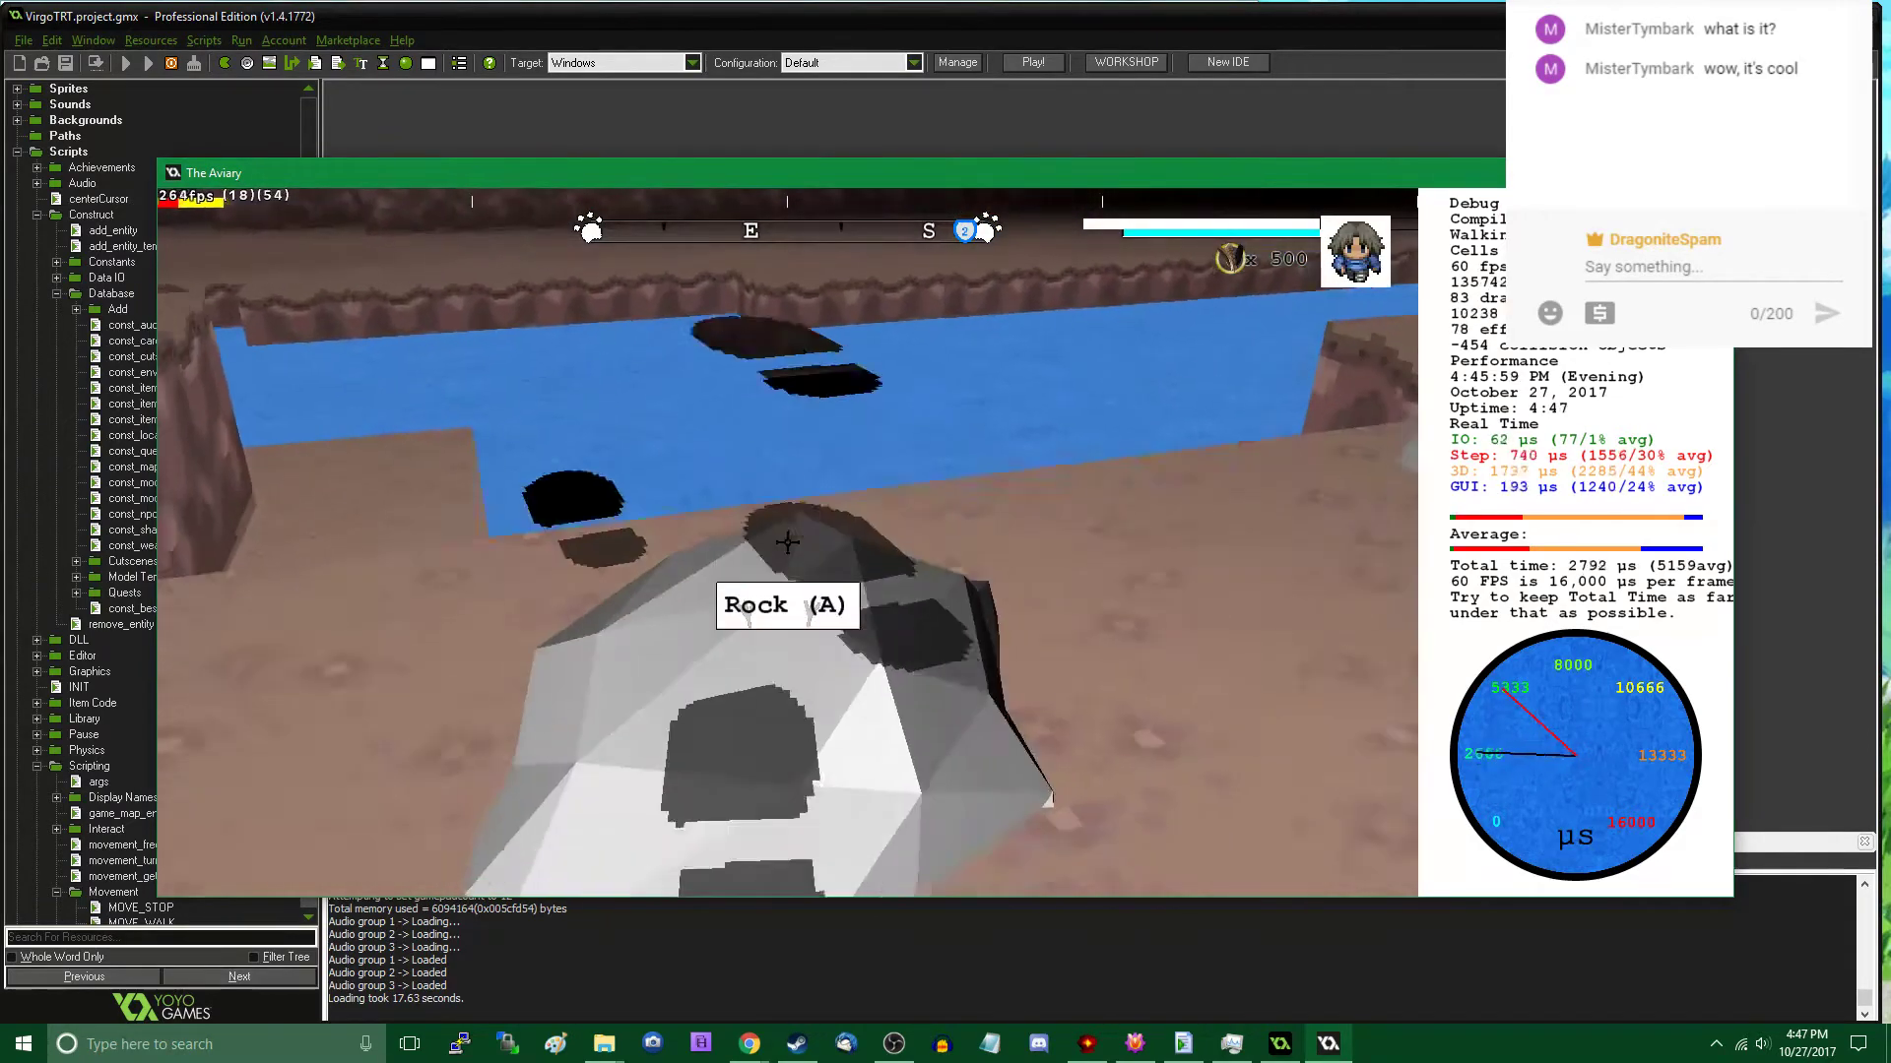
{"action": "key", "text": "w"}
{"action": "key", "text": "s"}
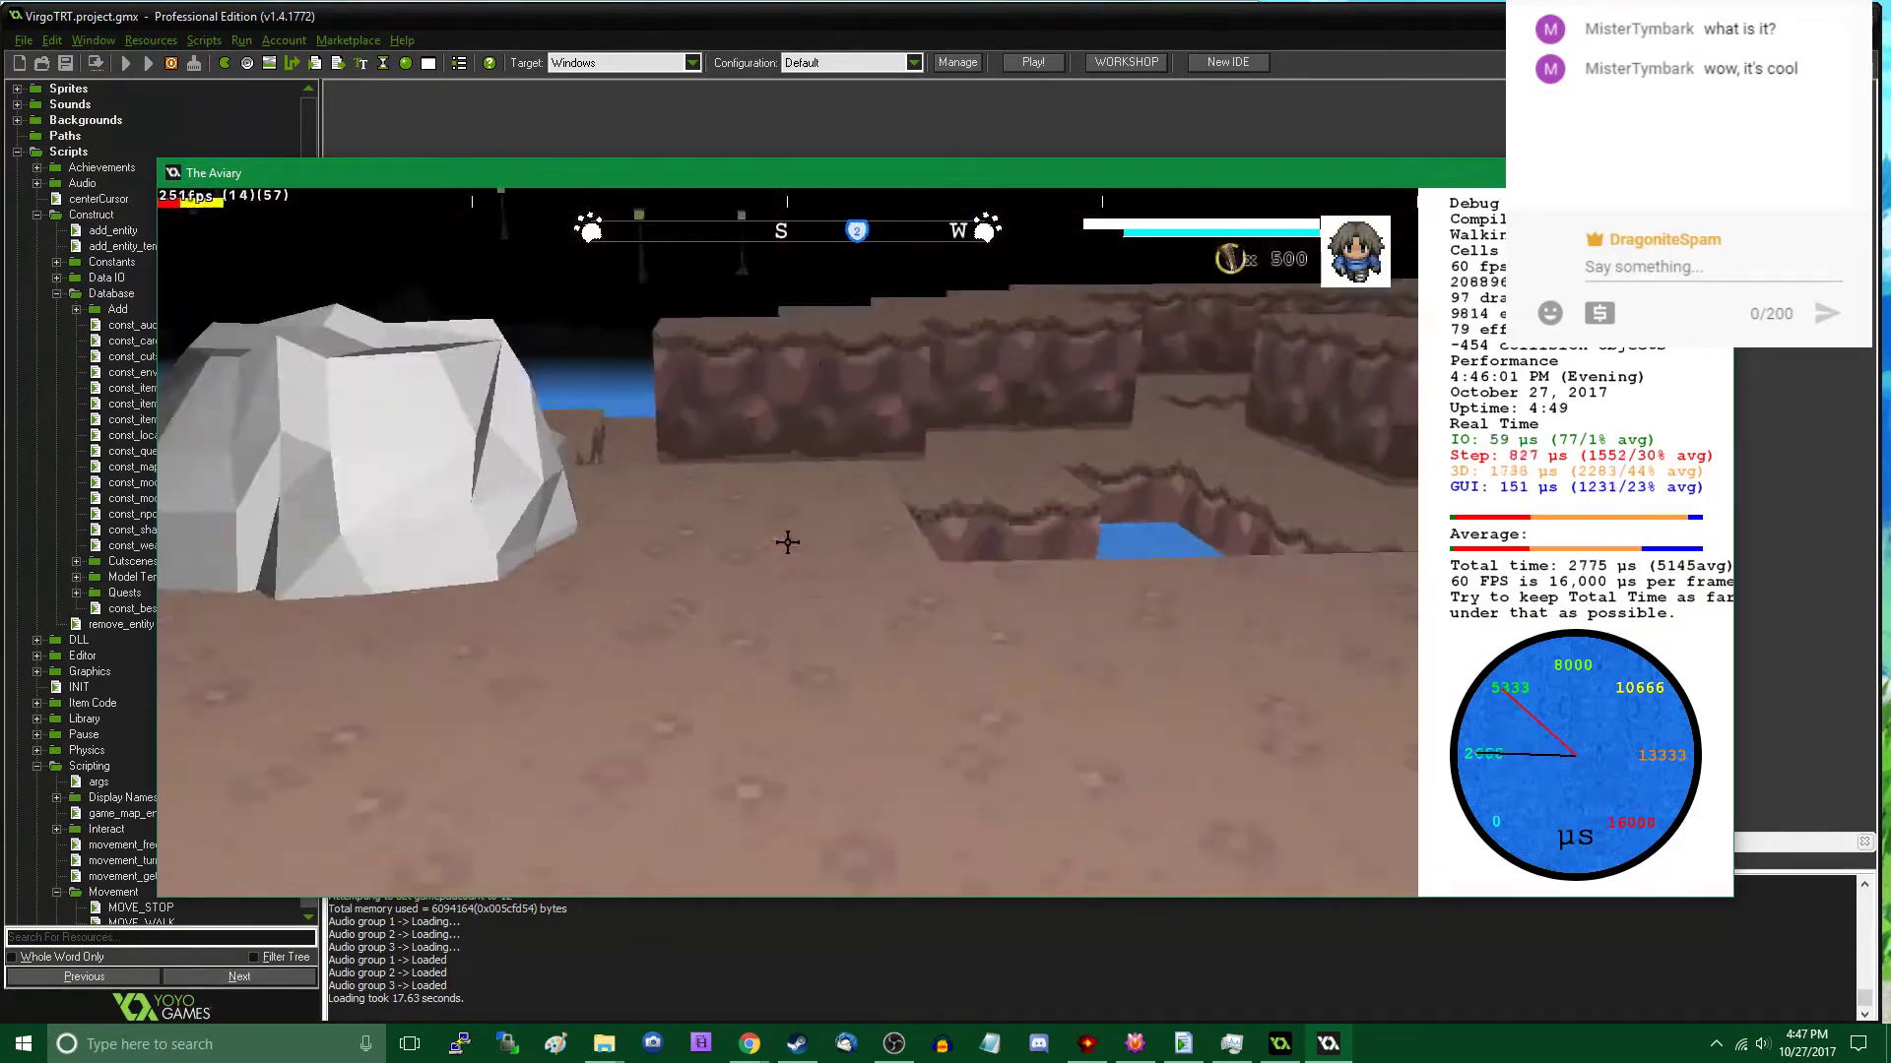
{"action": "key", "text": "w"}
{"action": "key", "text": "w"}
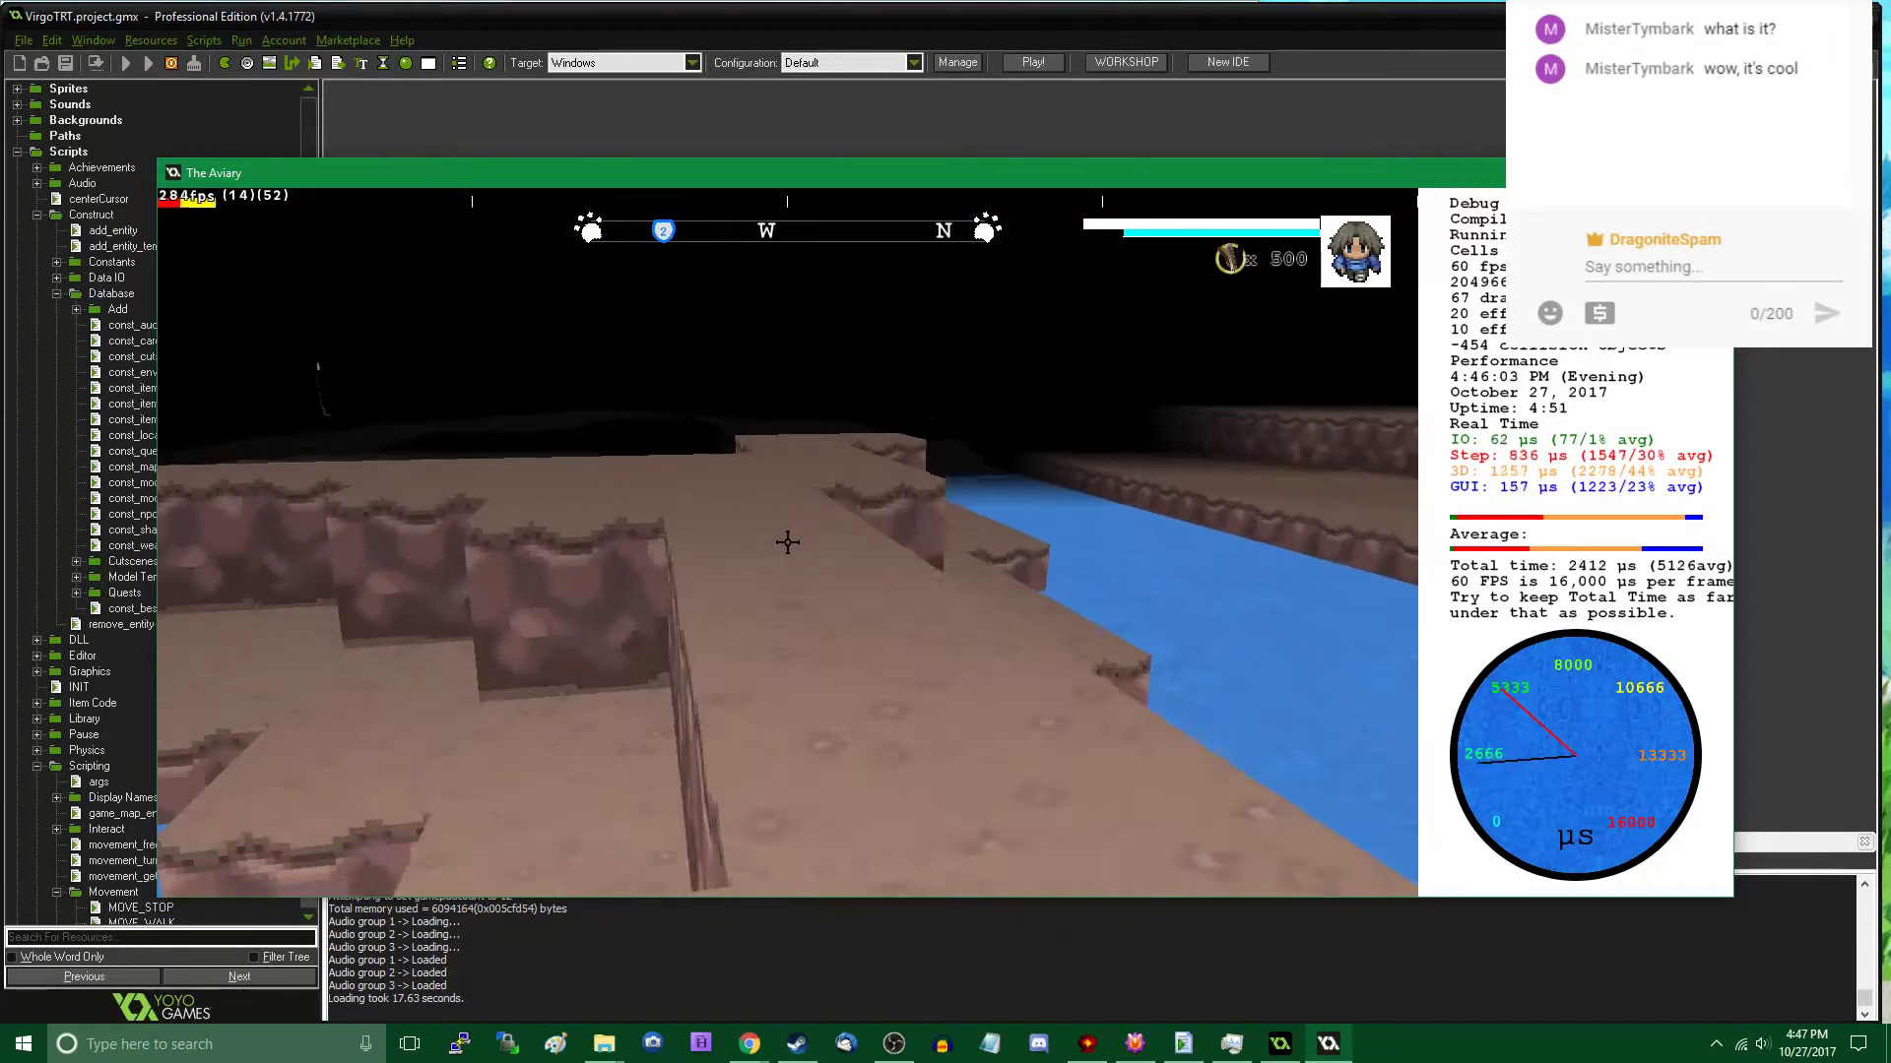
{"action": "key", "text": "w"}
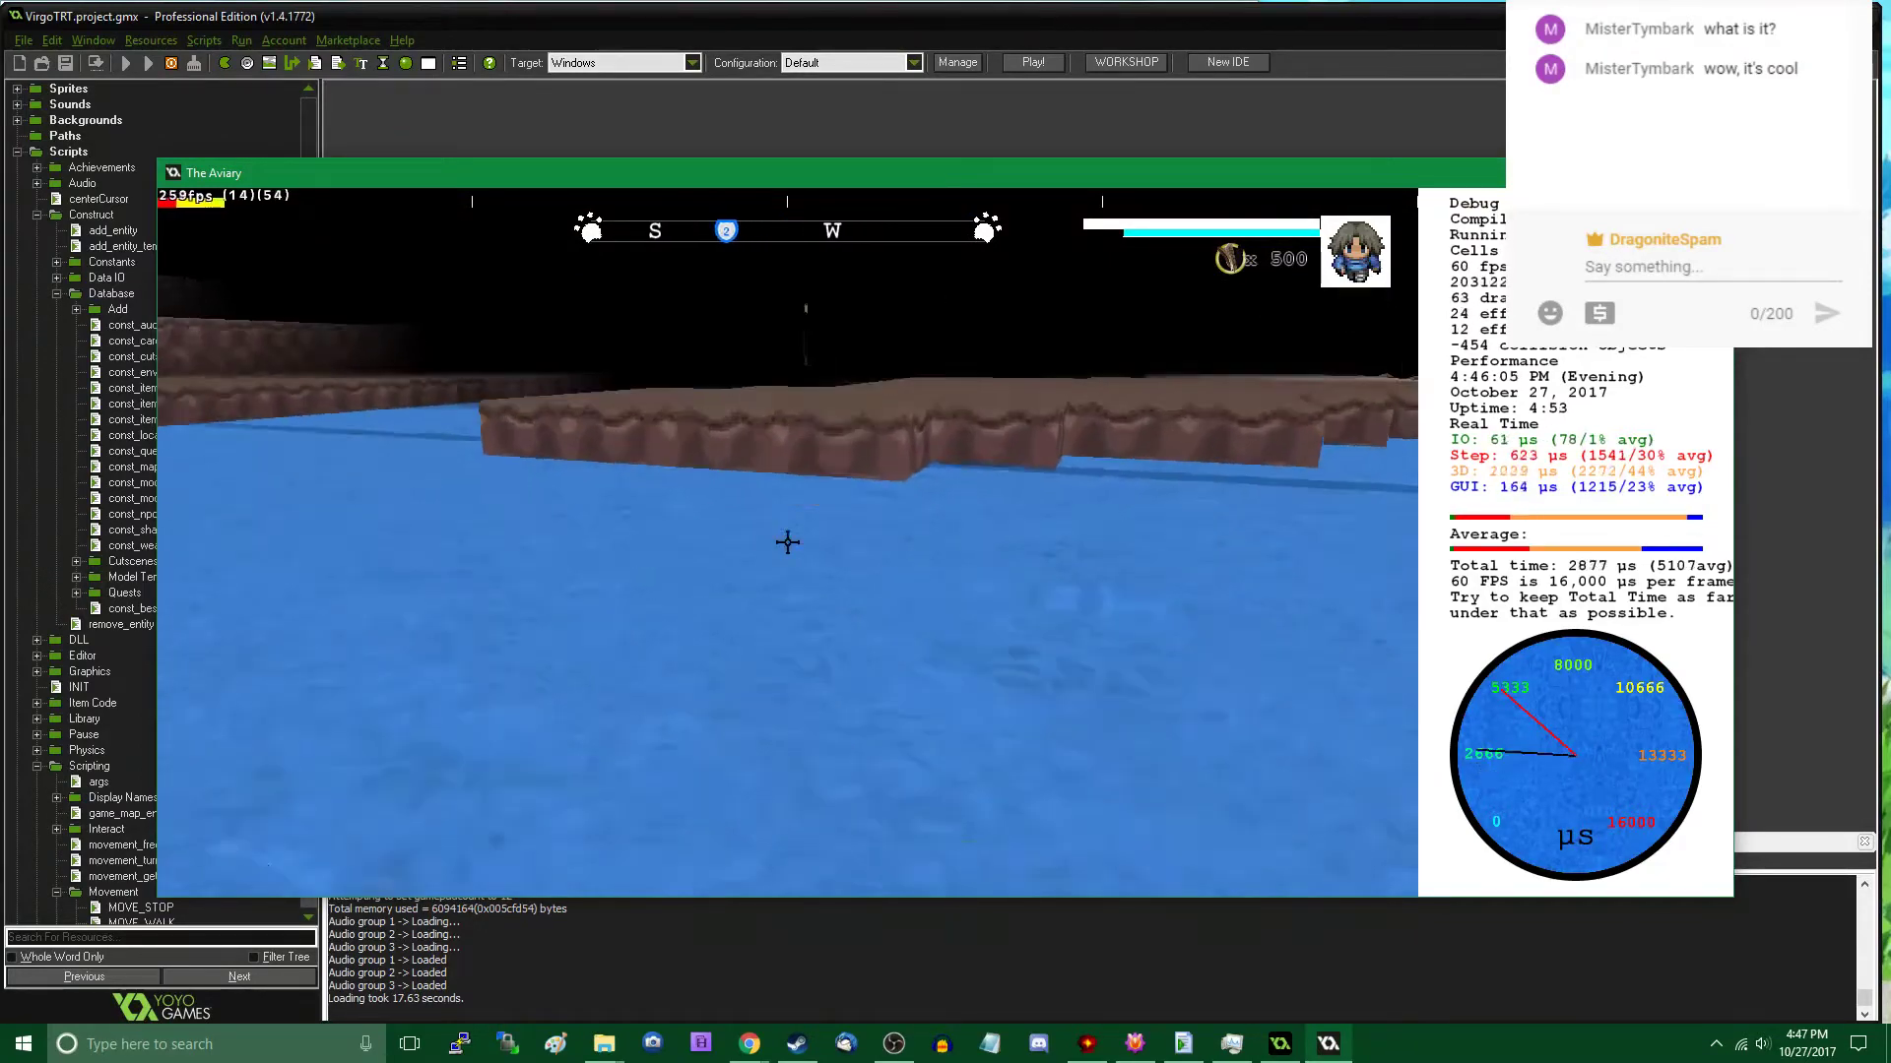
{"action": "key", "text": "w"}
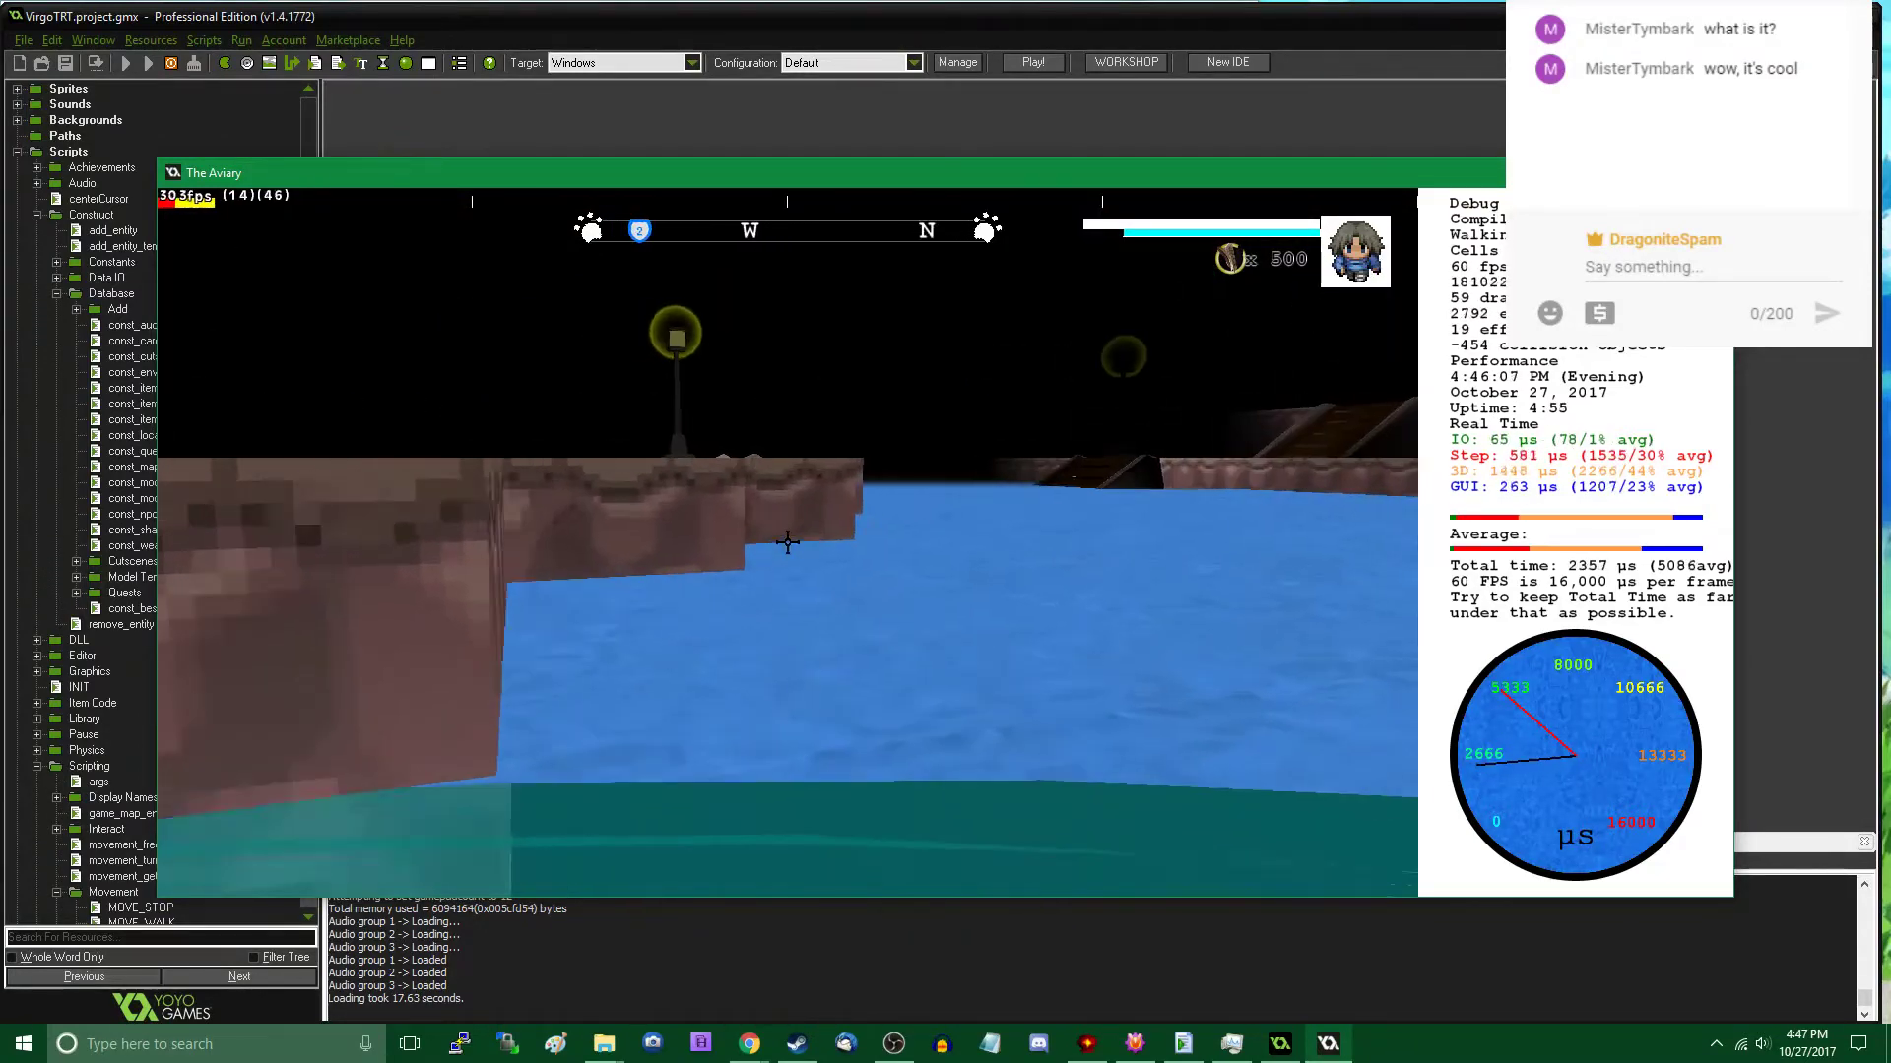
{"action": "key", "text": "w"}
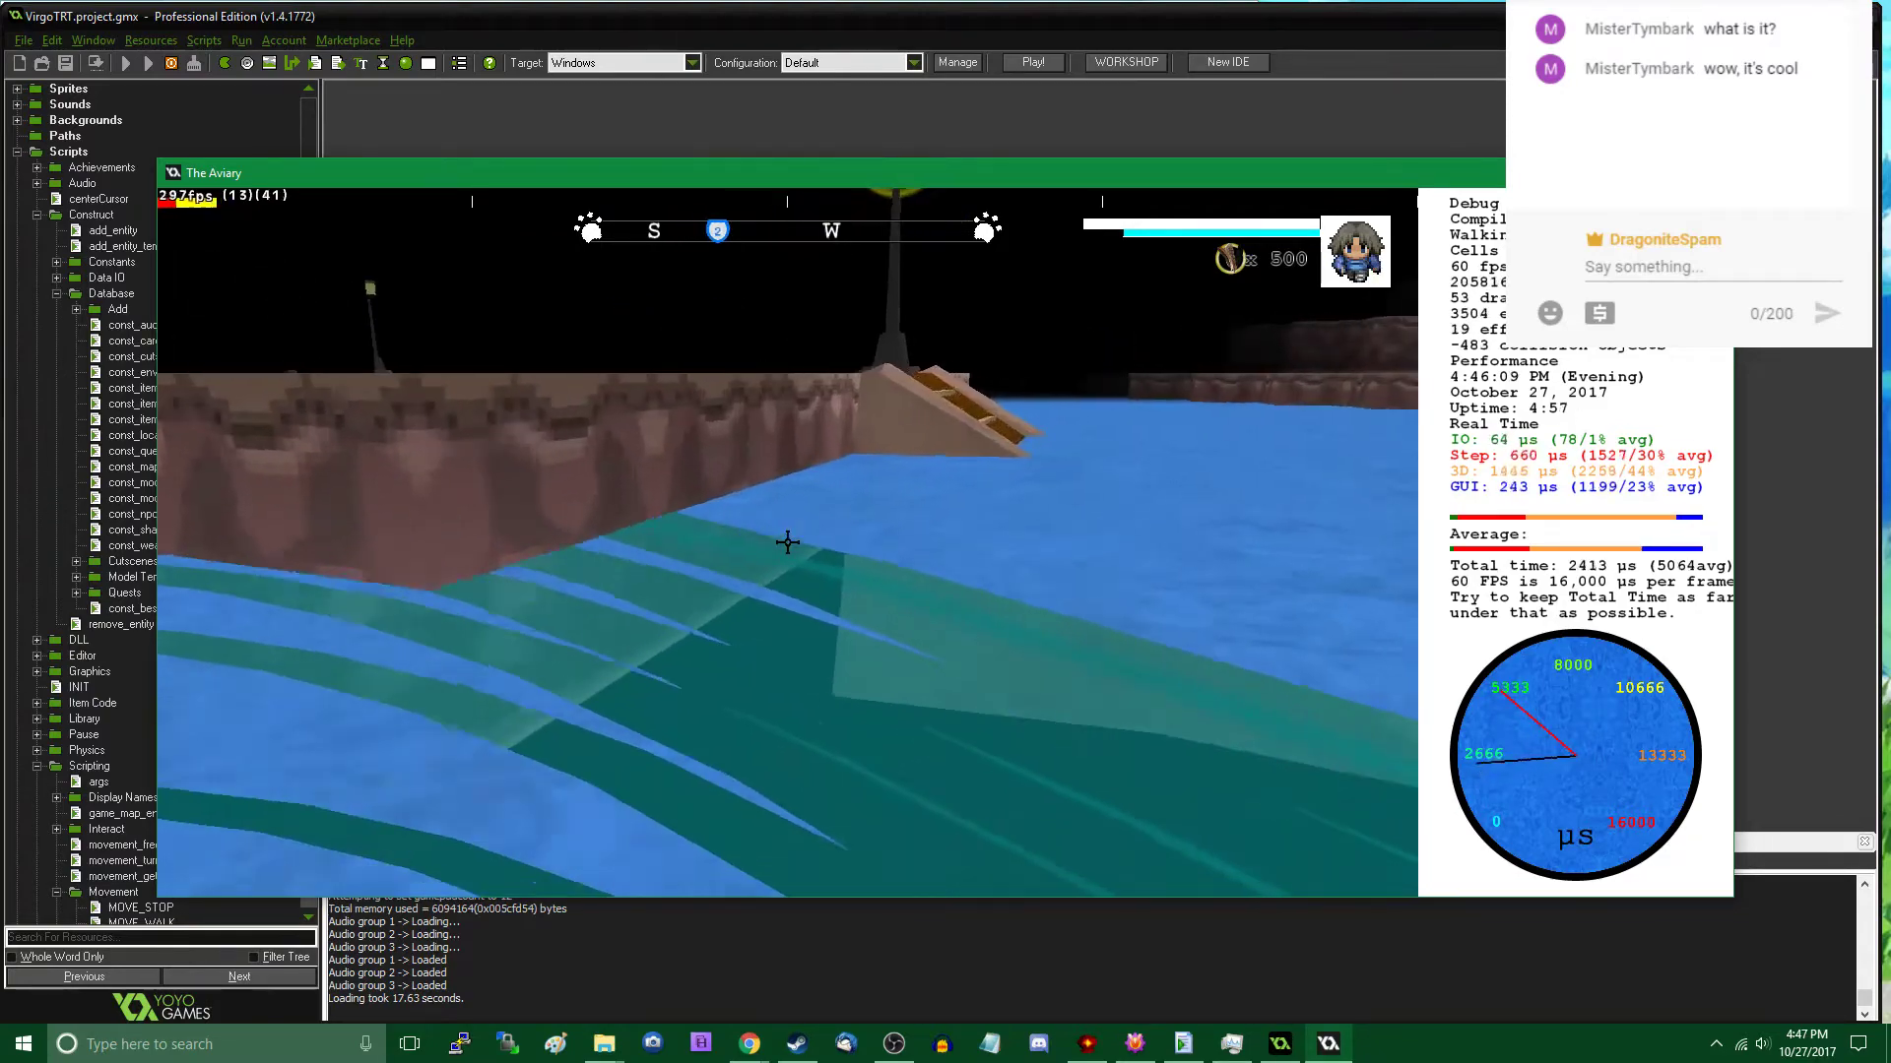
{"action": "key", "text": "w"}
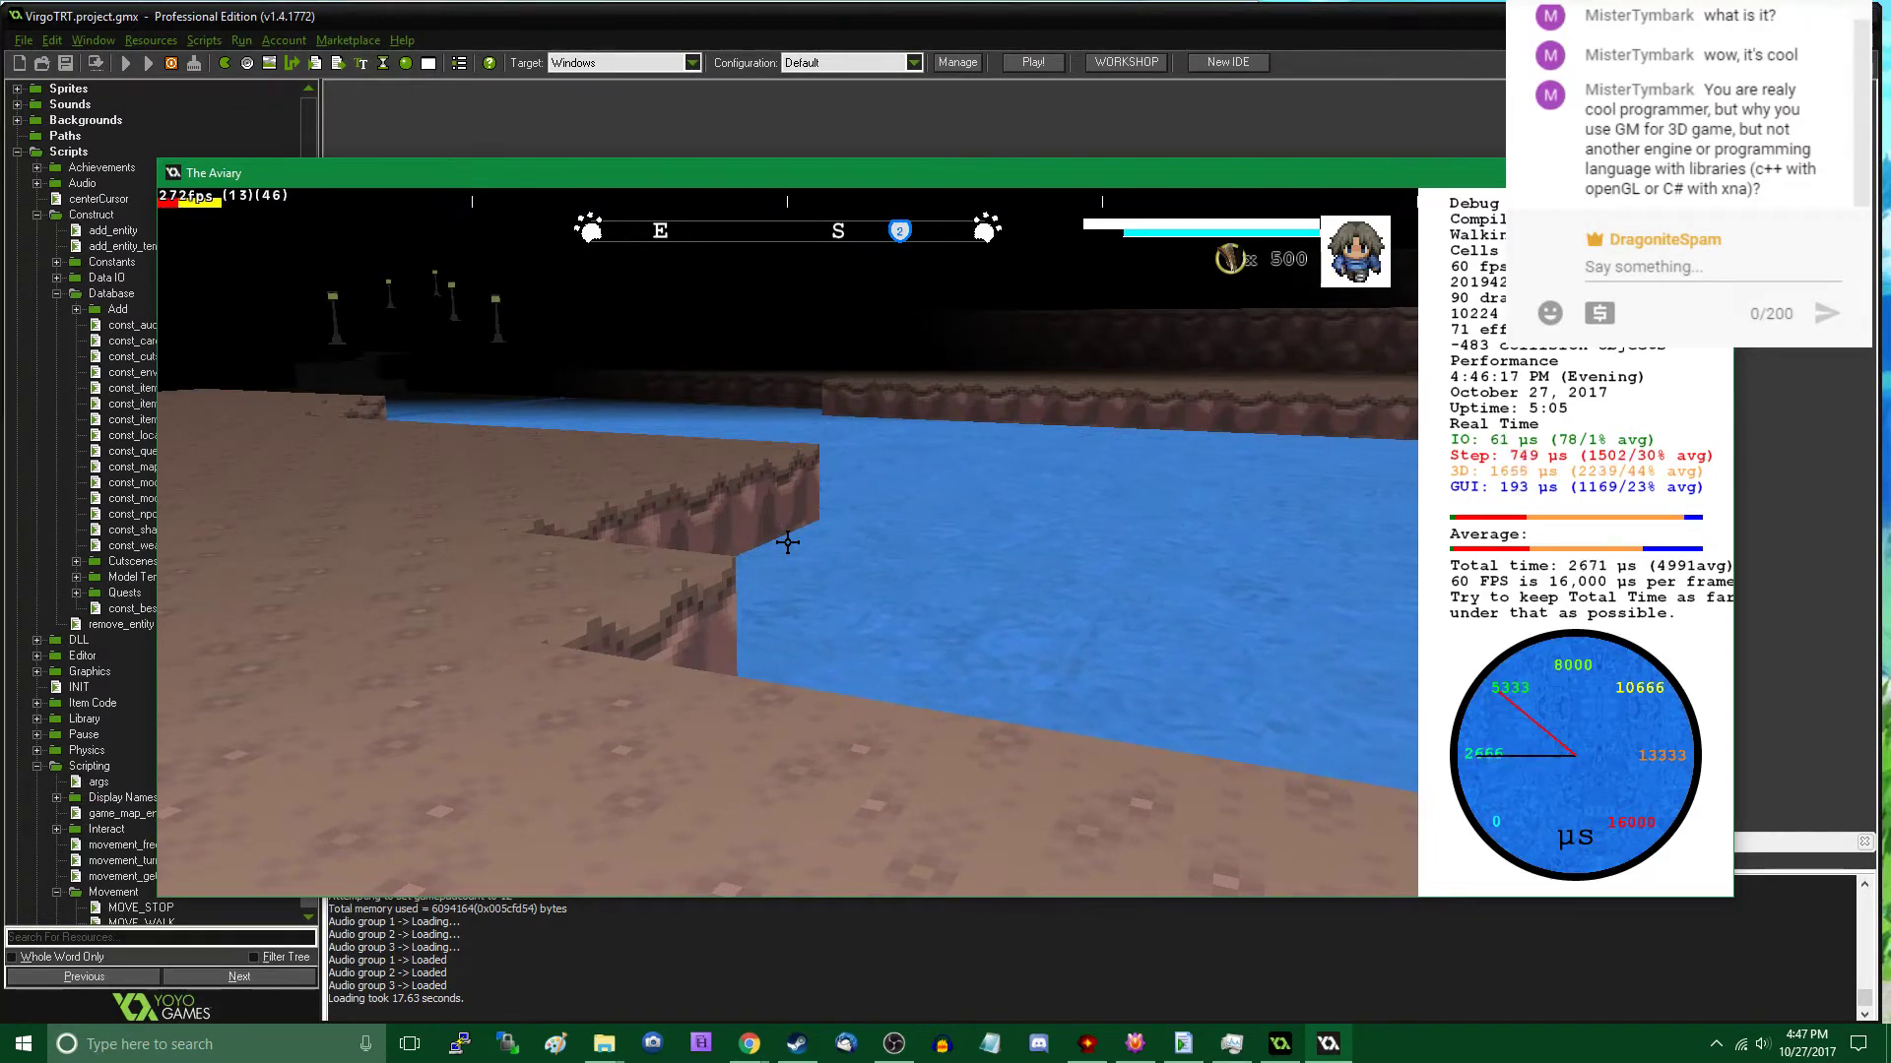
{"action": "key", "text": "w"}
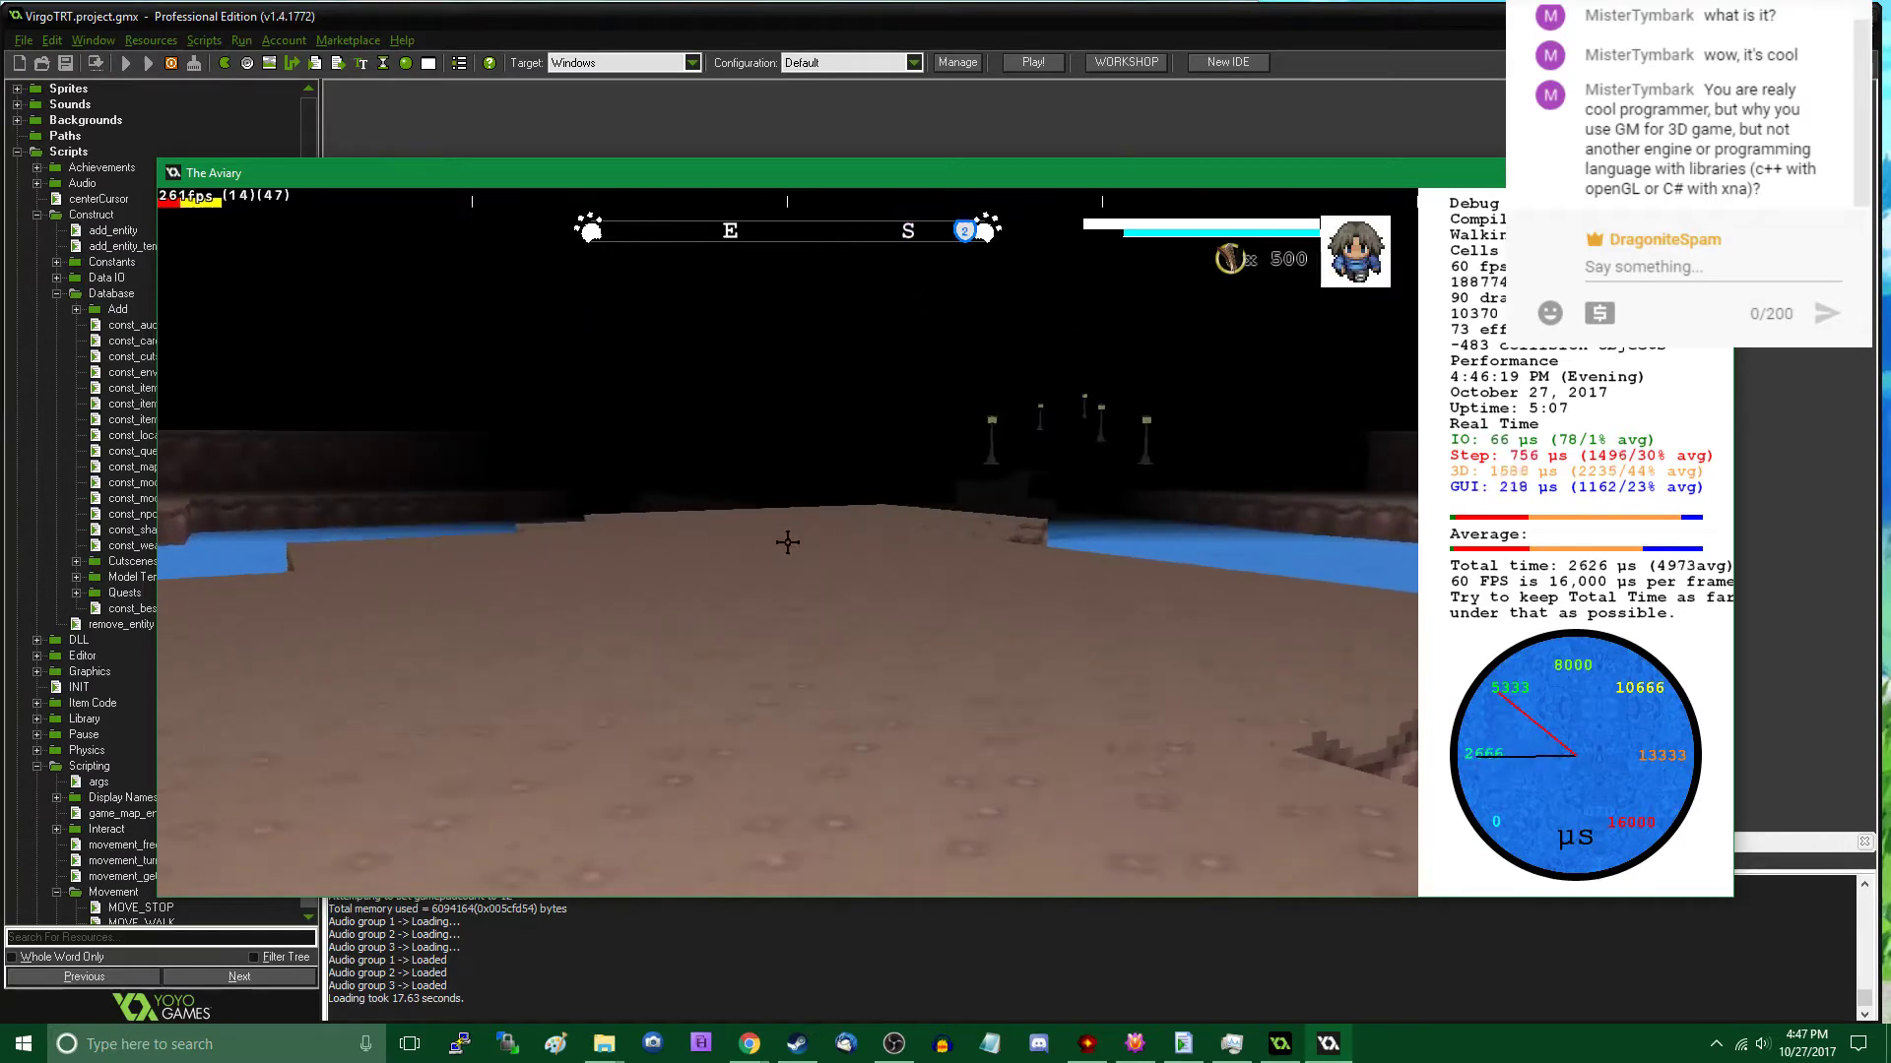
- Place a Rock (A) object on the open shore by the water at about X 8158, Y 2629
{"action": "key", "text": "w"}
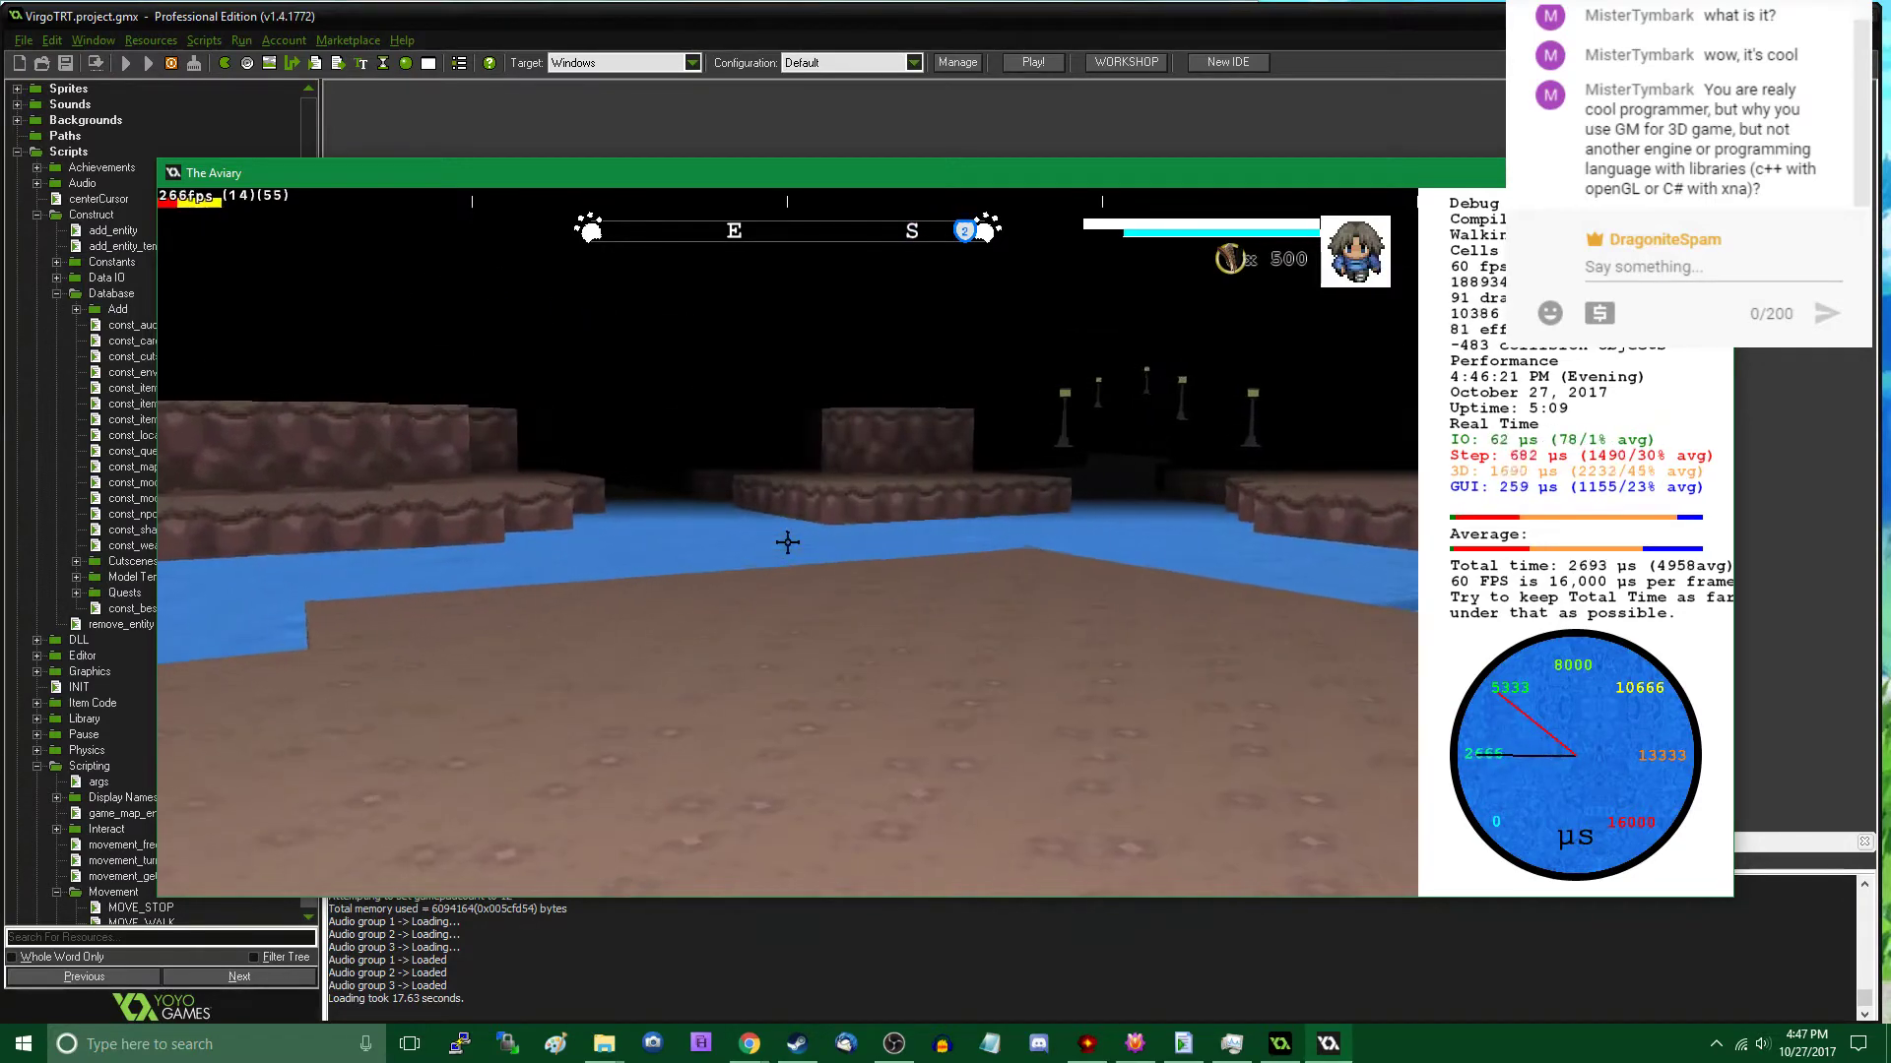
{"action": "key", "text": "s"}
{"action": "key", "text": "Tab"}
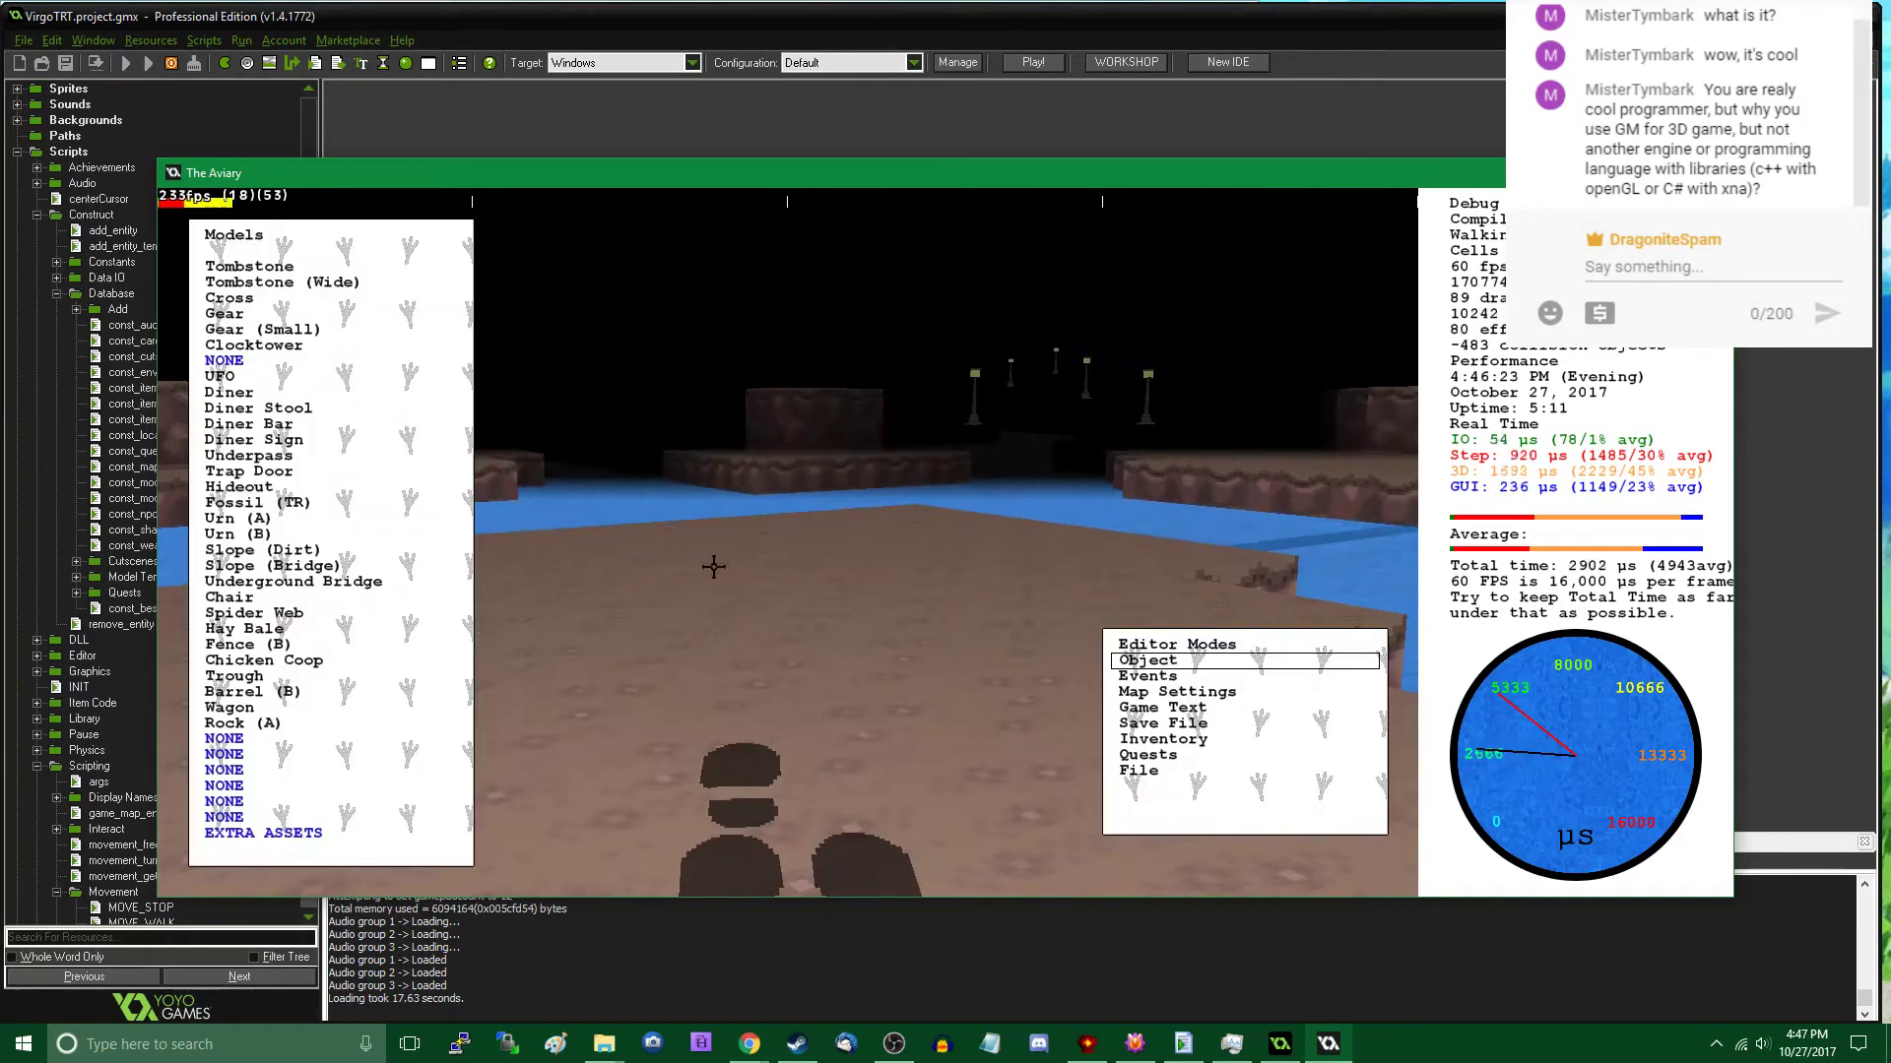
{"action": "left_click", "coordinate": [276, 724]}
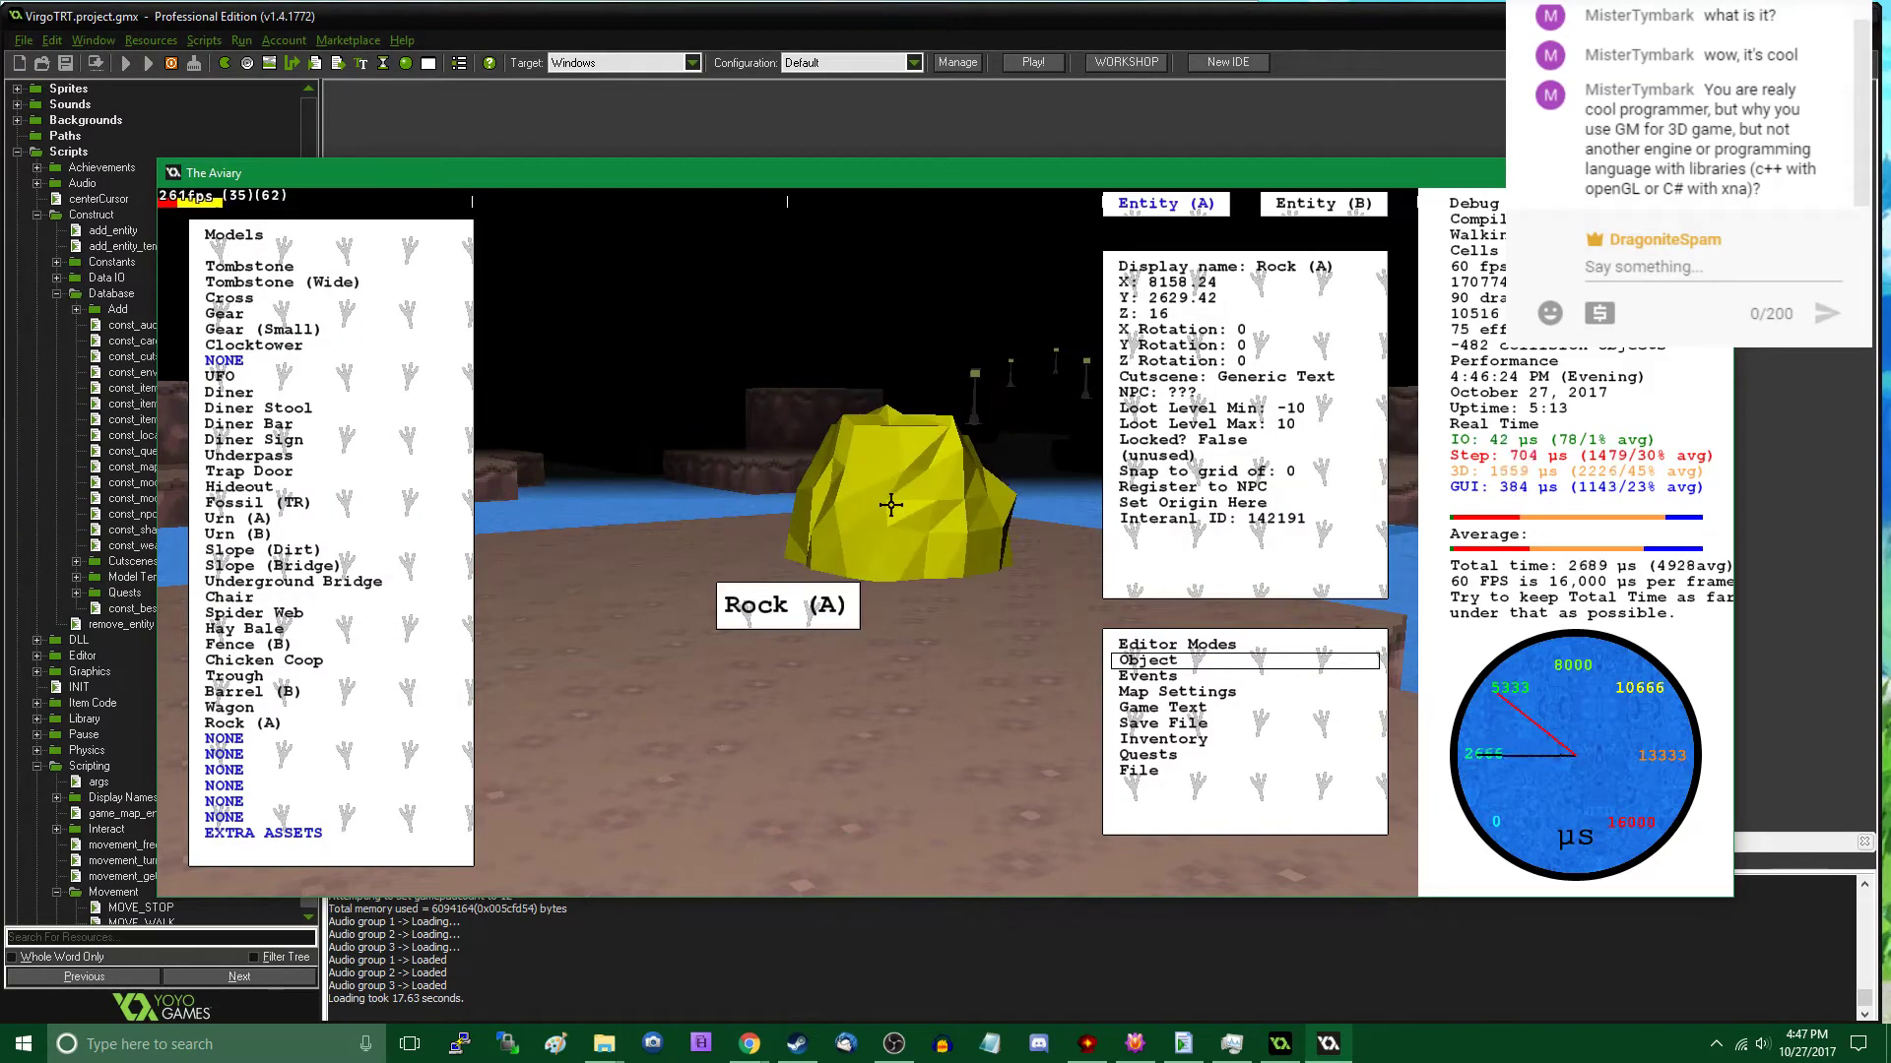
{"action": "scroll", "coordinate": [901, 519], "scroll_direction": "down", "scroll_amount": 1}
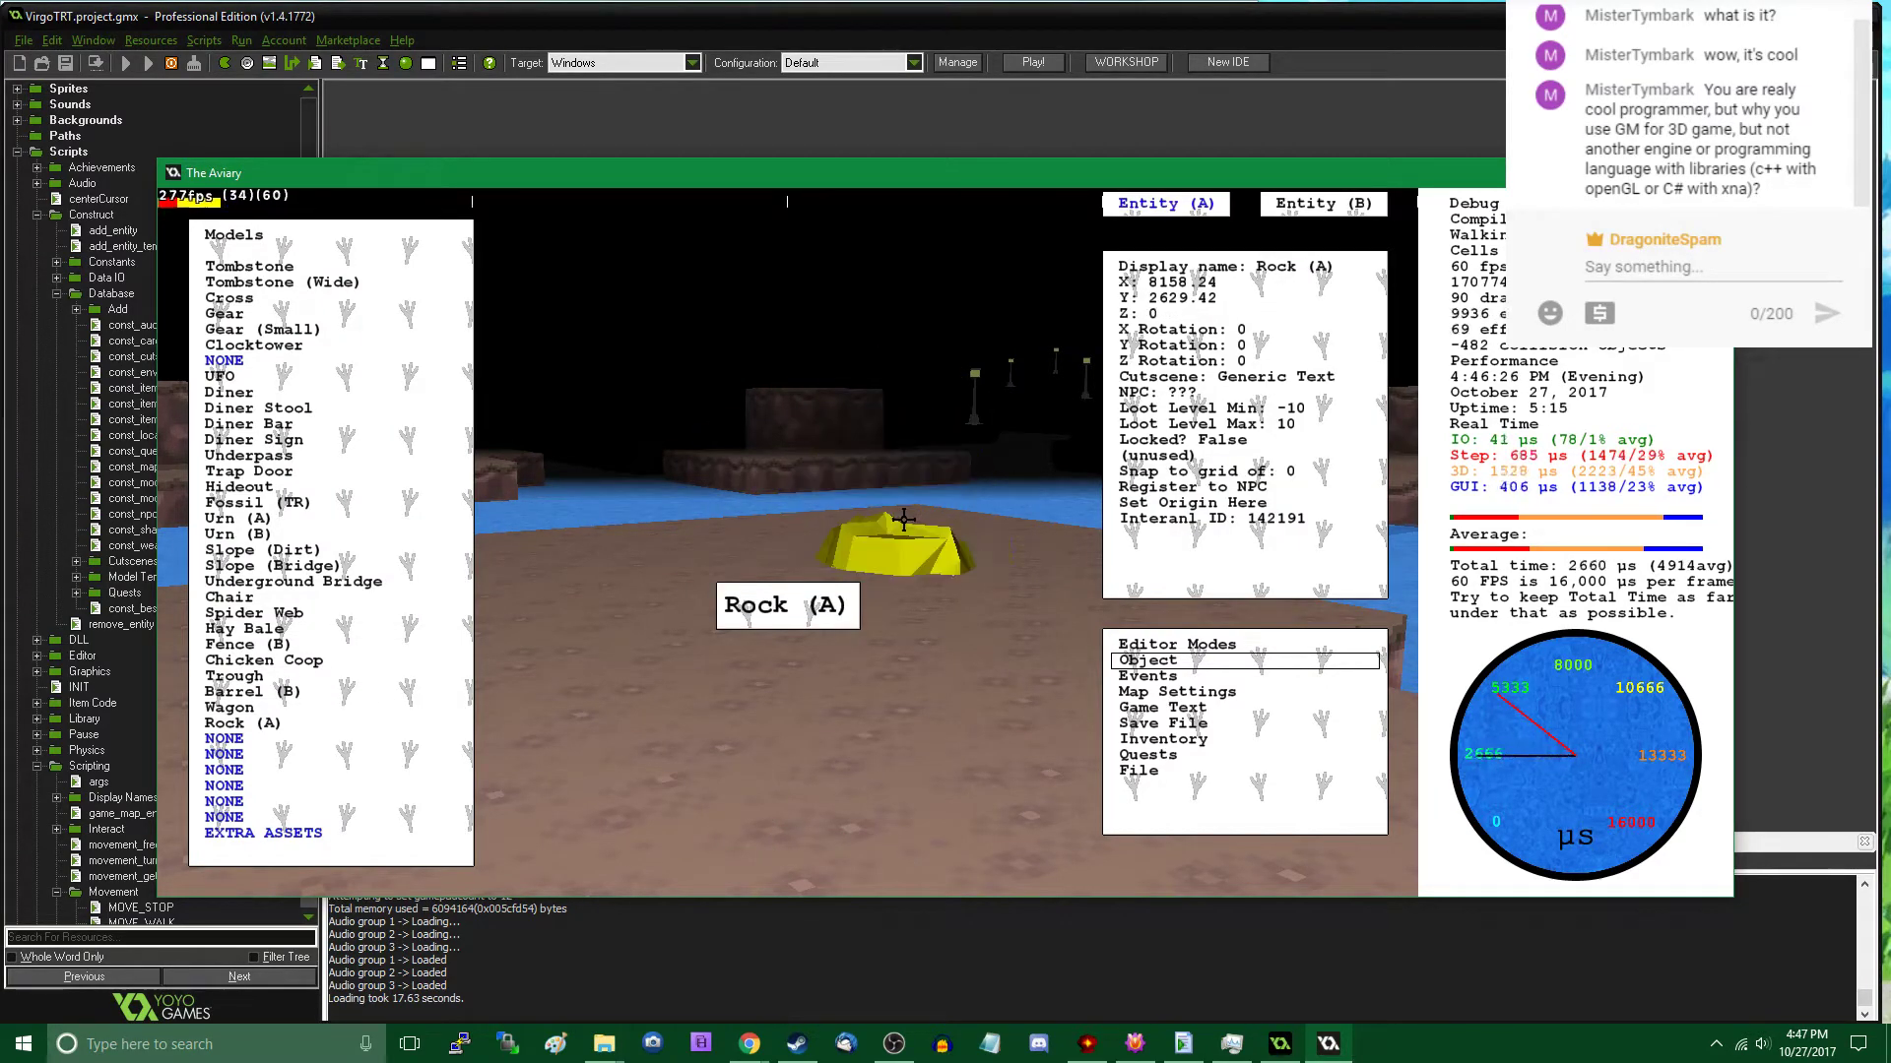
{"action": "scroll", "coordinate": [903, 518], "scroll_direction": "up", "scroll_amount": 1}
{"action": "scroll", "coordinate": [903, 519], "scroll_direction": "up", "scroll_amount": 3}
- Shift the new rock to about X 8169, Y 2640, rotate it to Z 59 and sink it partly into the ground
{"action": "key", "text": "Right"}
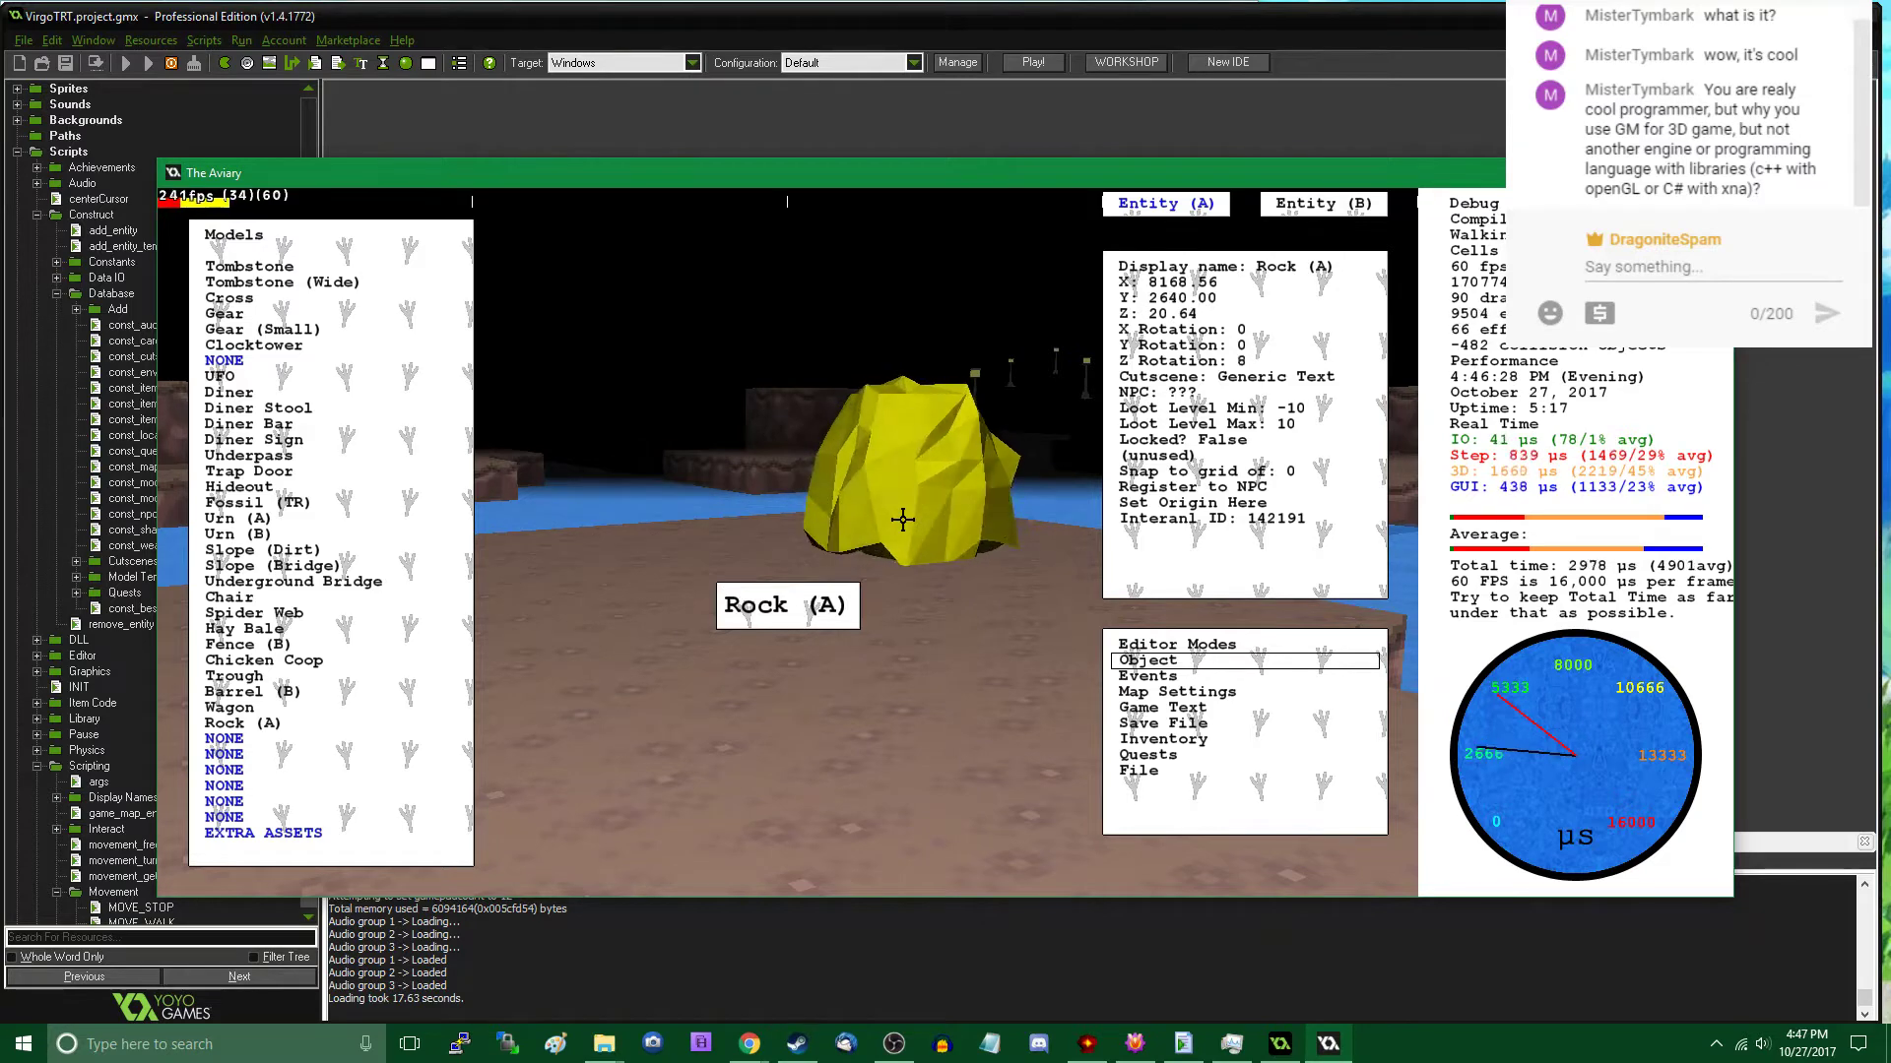
{"action": "scroll", "coordinate": [903, 518], "scroll_direction": "down", "scroll_amount": 1}
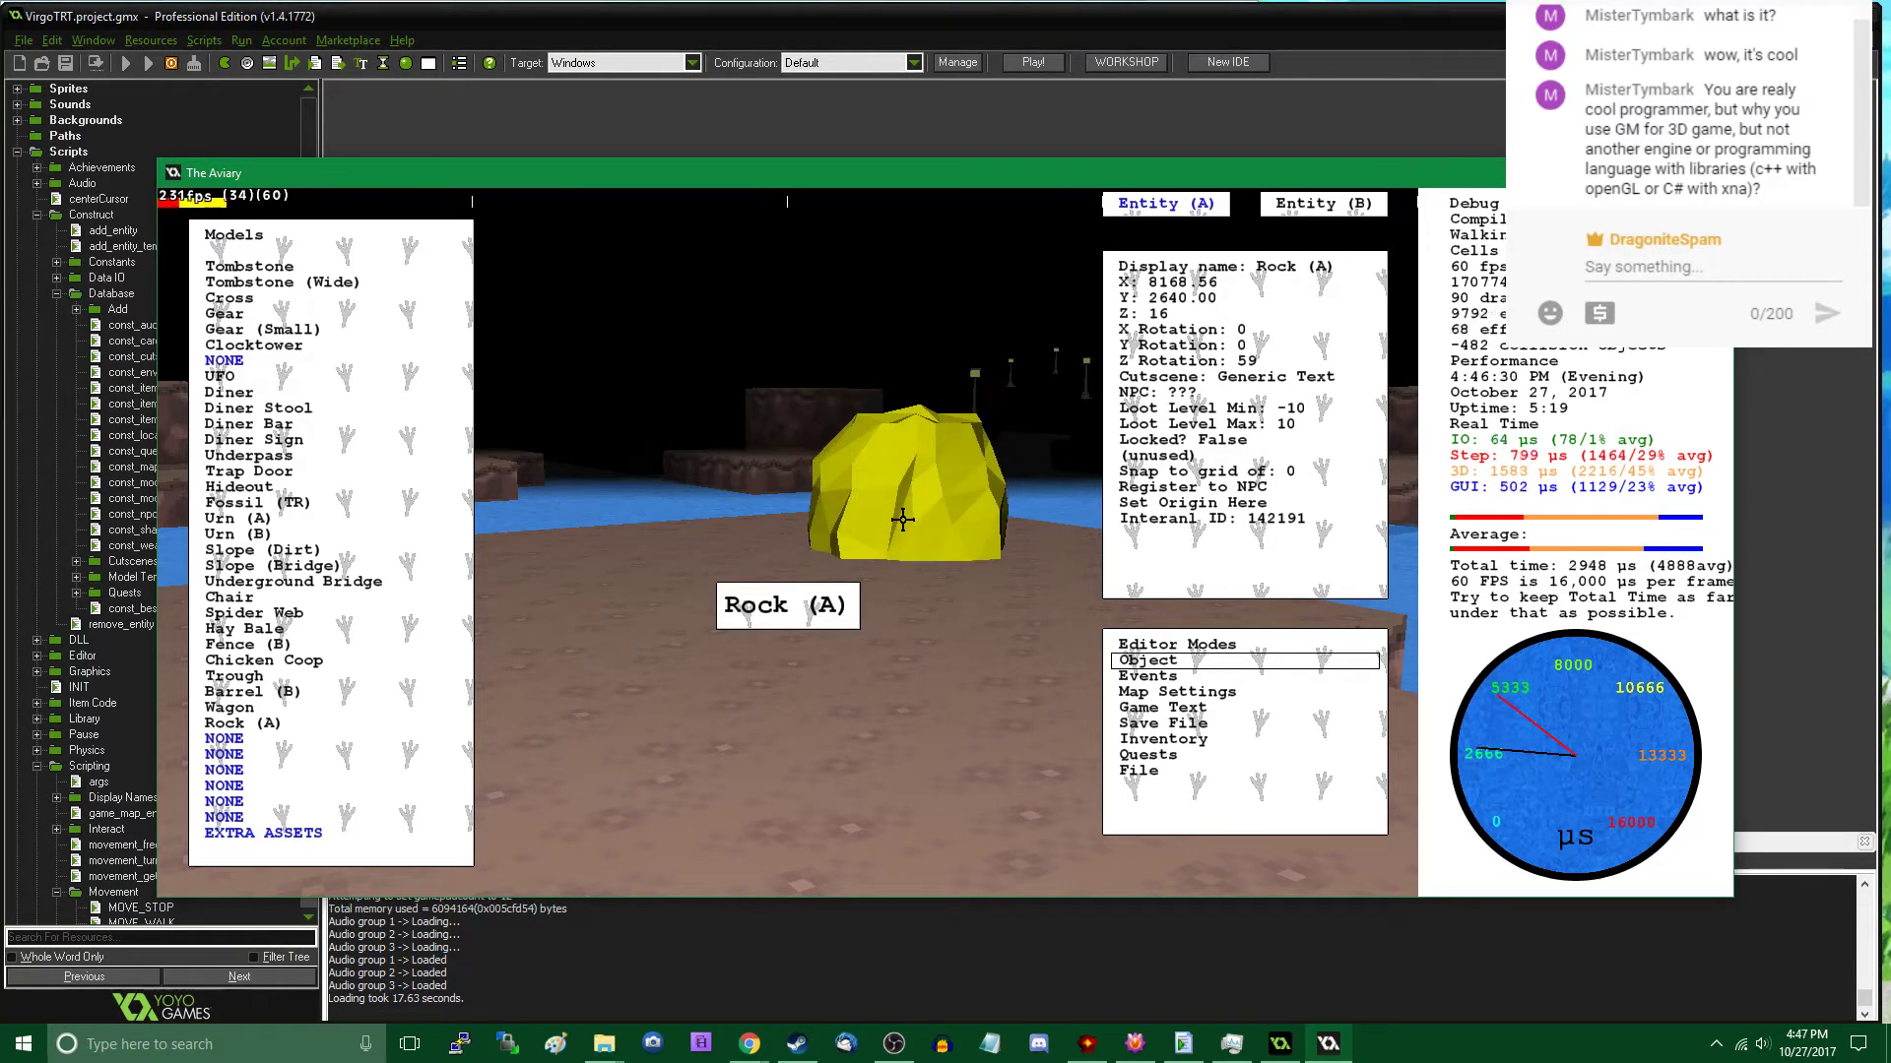
{"action": "scroll", "coordinate": [903, 518], "scroll_direction": "down", "scroll_amount": 1}
{"action": "left_click", "coordinate": [611, 551]}
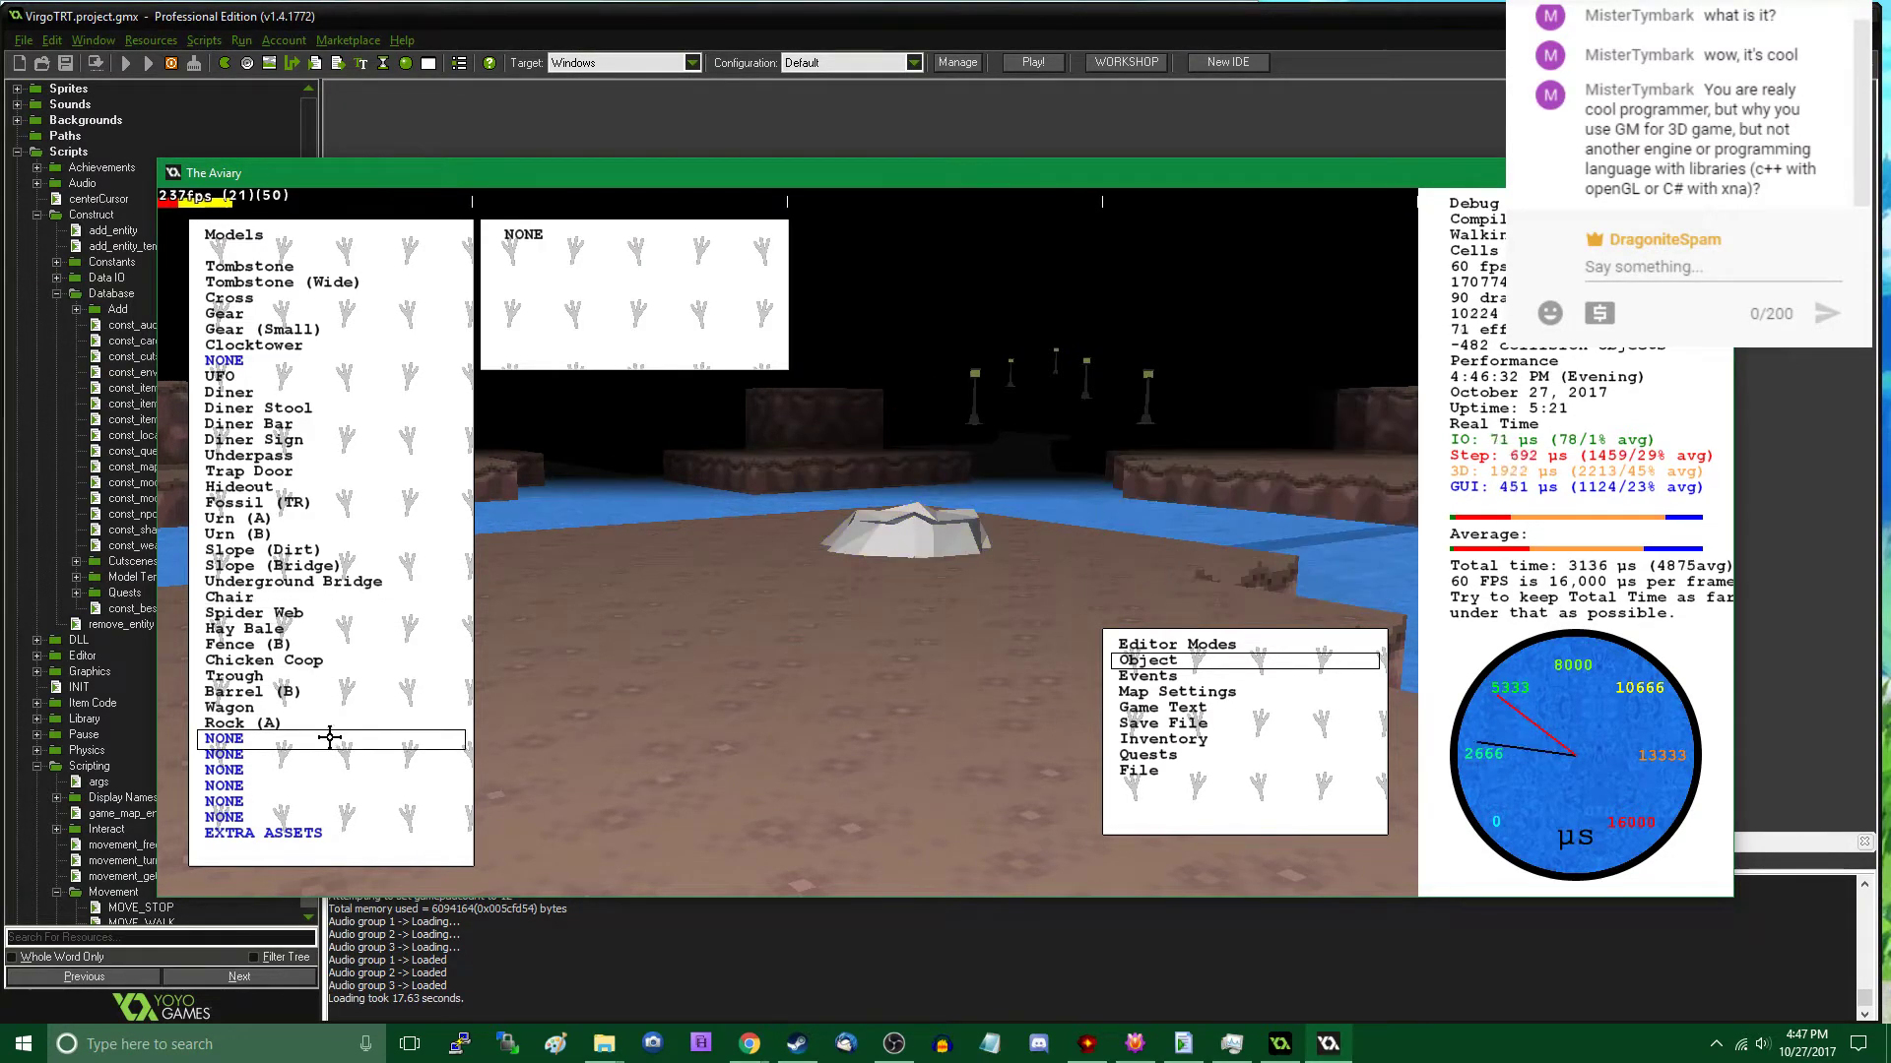
- Place a second Rock (A) beside the sunken rock at about X 8191, Y 2598
{"action": "left_click", "coordinate": [330, 724]}
{"action": "left_click", "coordinate": [616, 586]}
{"action": "left_click", "coordinate": [614, 558]}
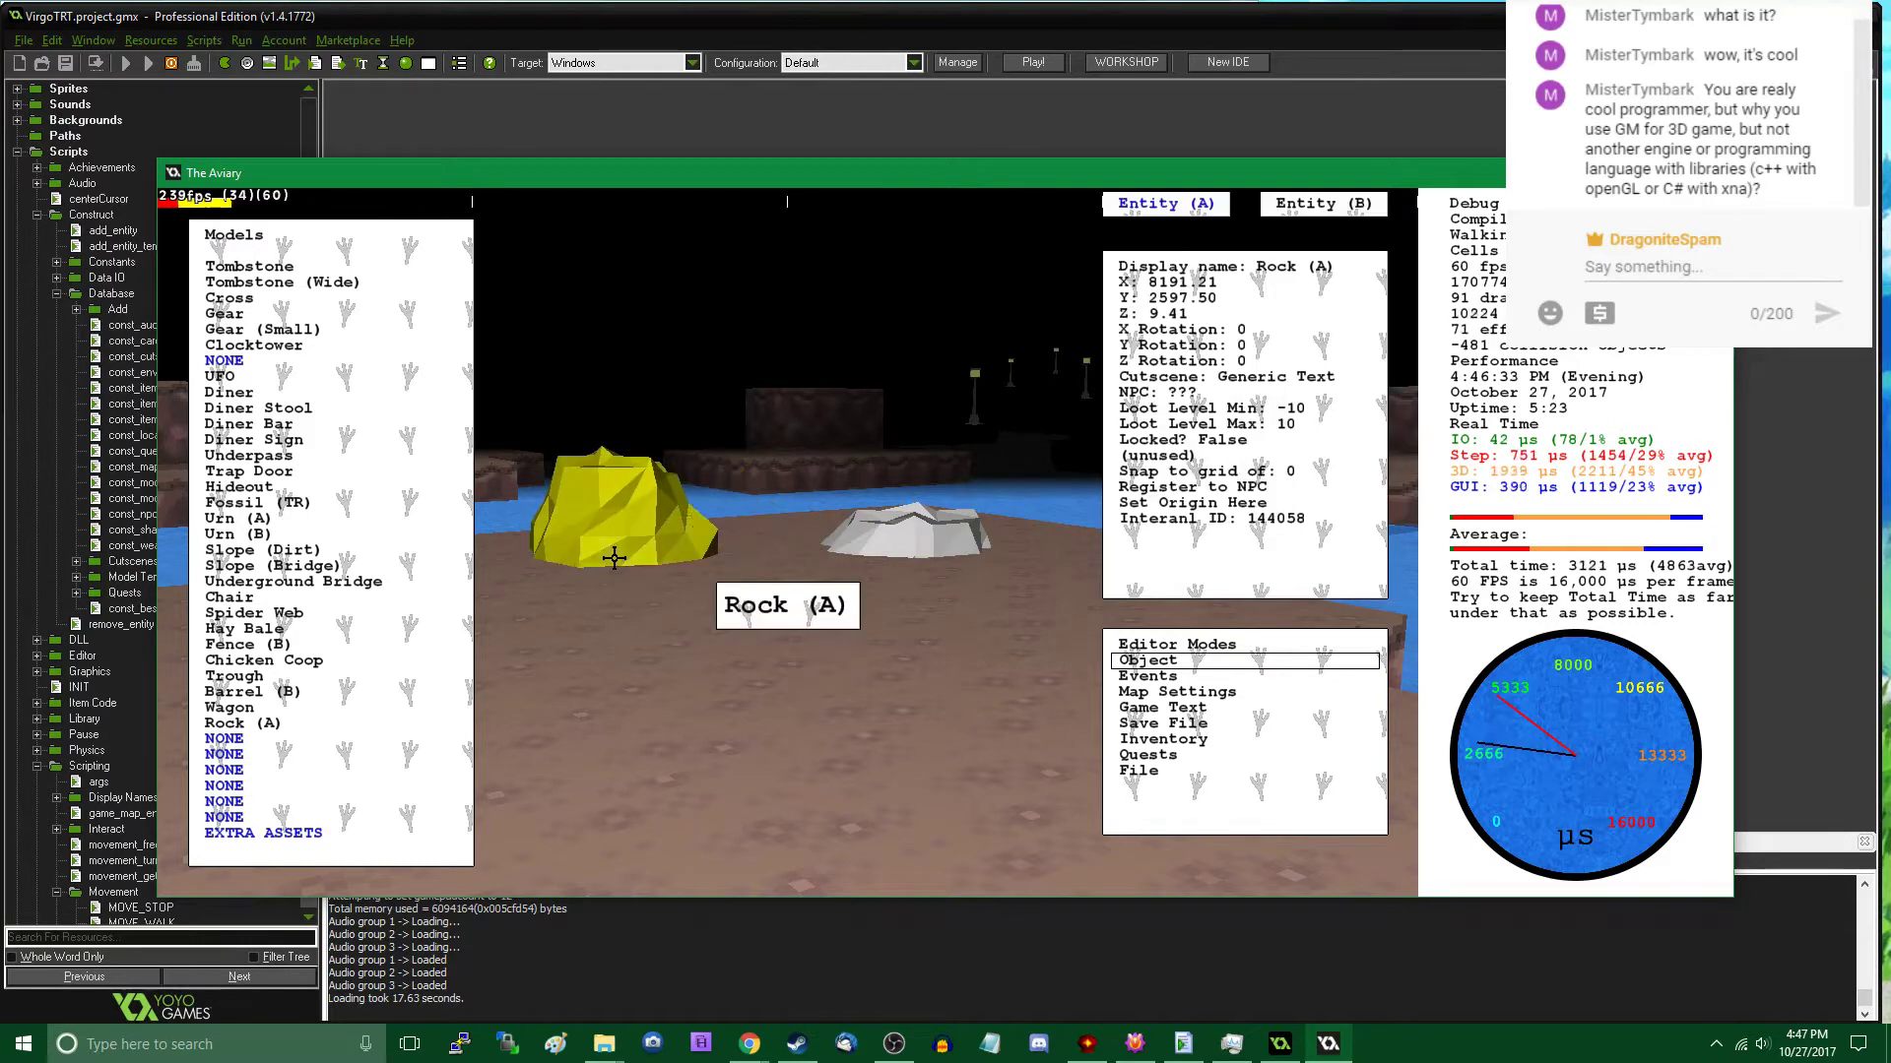
- Change the second rock's Y rotation (pitch) and raise it so more of it stands above the ground
{"action": "left_click", "coordinate": [1265, 344]}
{"action": "type", "text": "00"}
{"action": "key", "text": "Return"}
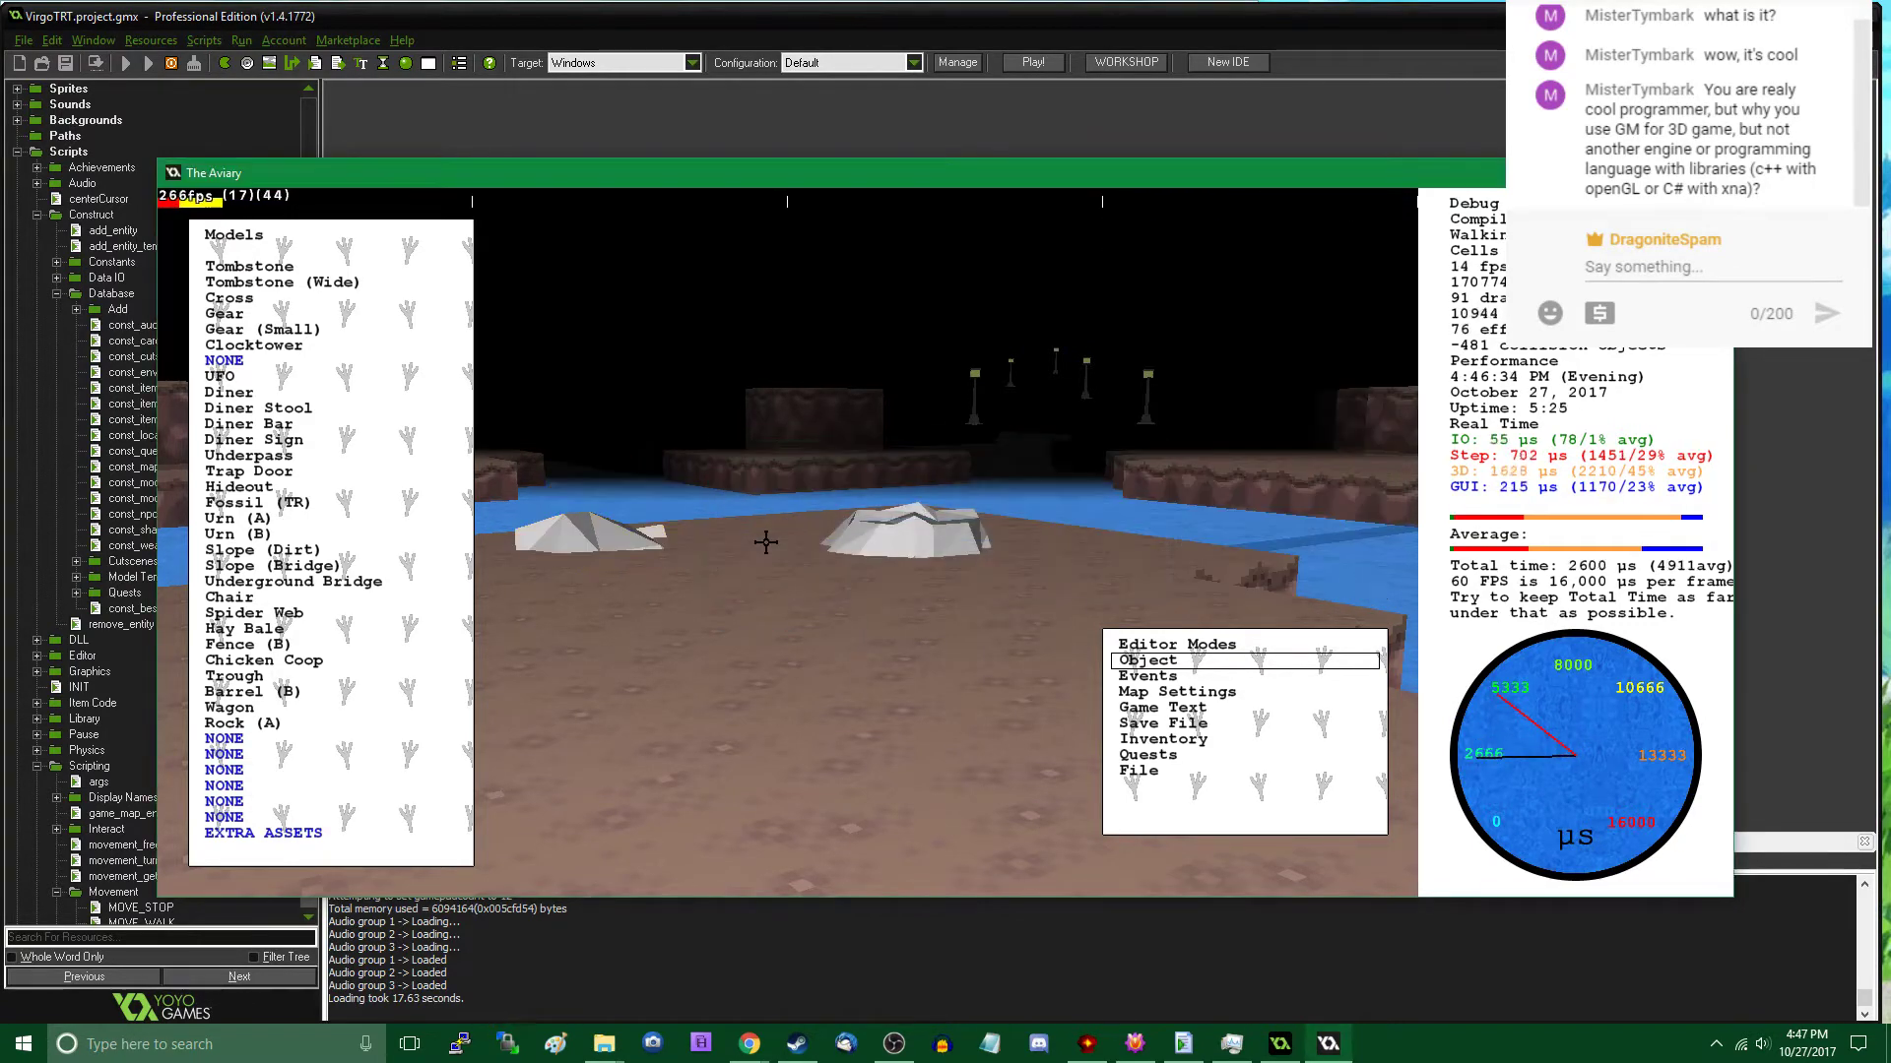
{"action": "left_click_drag", "start_coordinate": [579, 522], "coordinate": [611, 534]}
{"action": "left_click", "coordinate": [648, 644]}
- Place a third Rock (A) near the shoreline, apart from the other two, at about X 8087, Y 2482, Z 14
{"action": "key", "text": "s"}
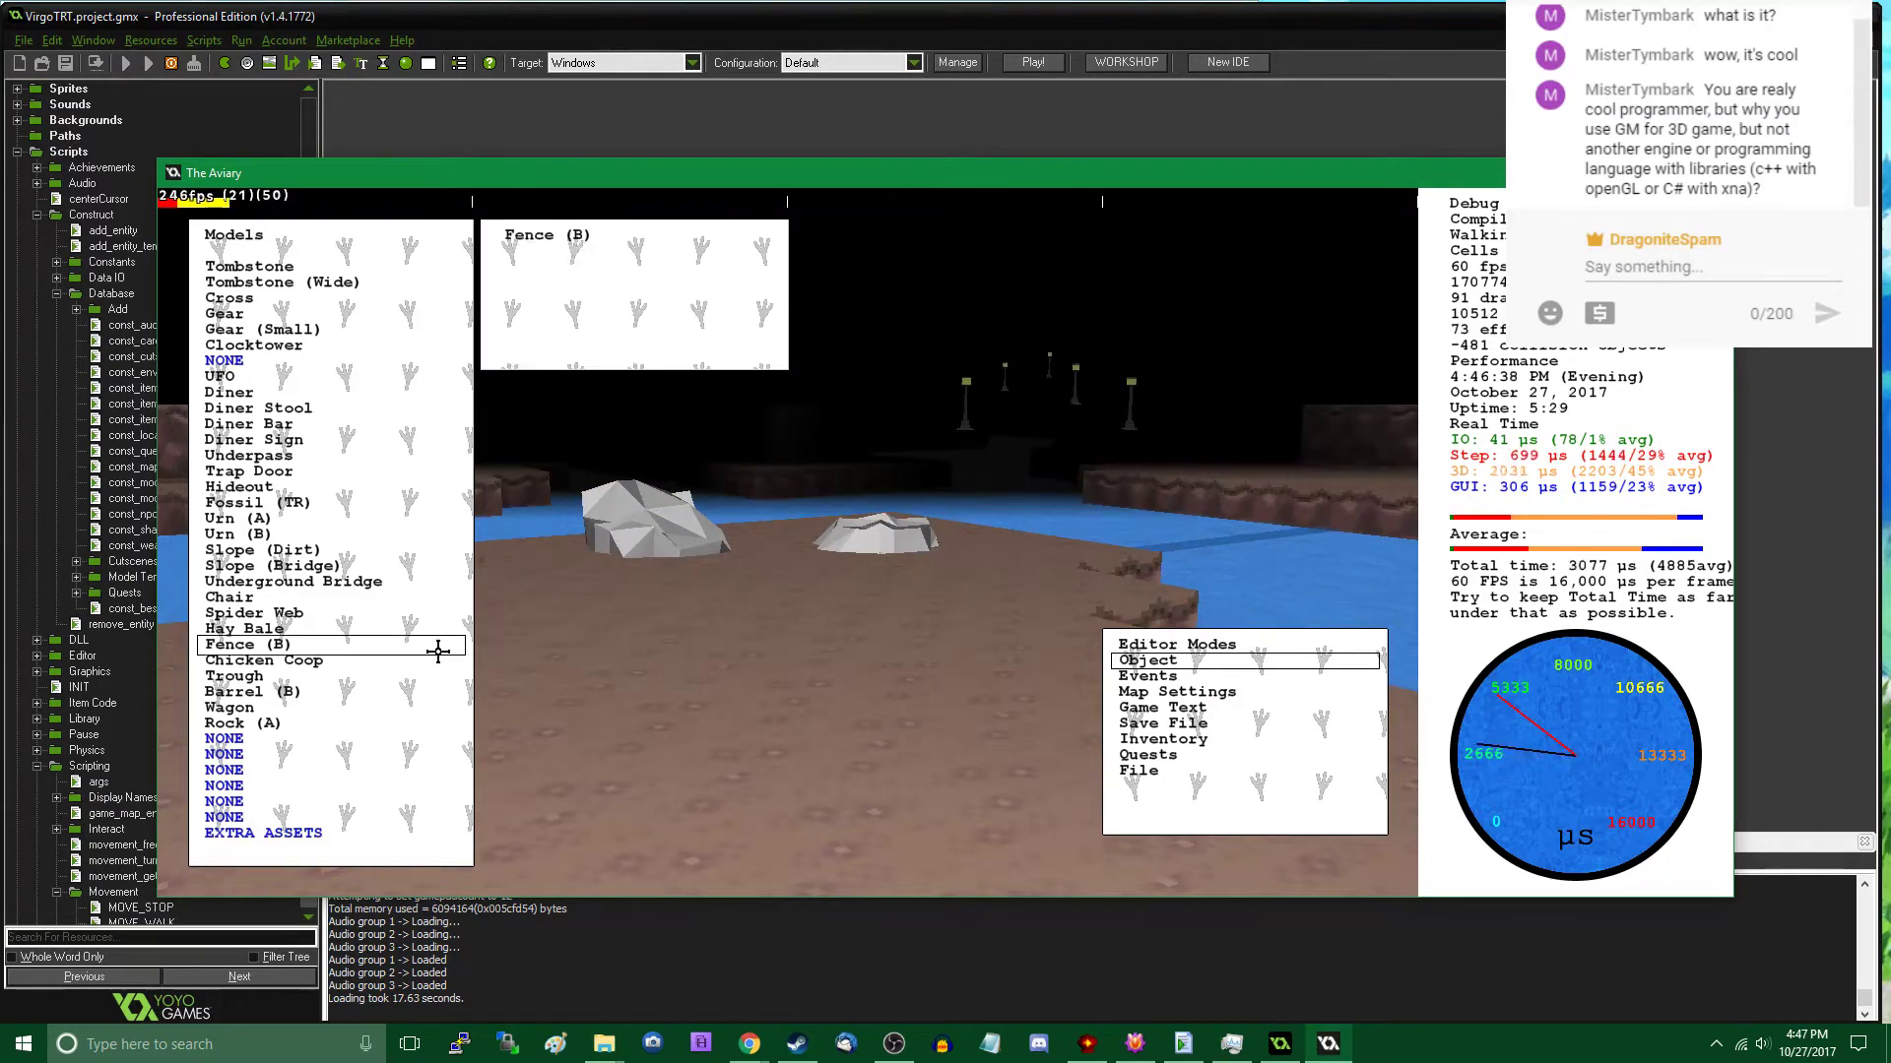
{"action": "left_click", "coordinate": [284, 725]}
{"action": "left_click_drag", "start_coordinate": [591, 669], "coordinate": [637, 676]}
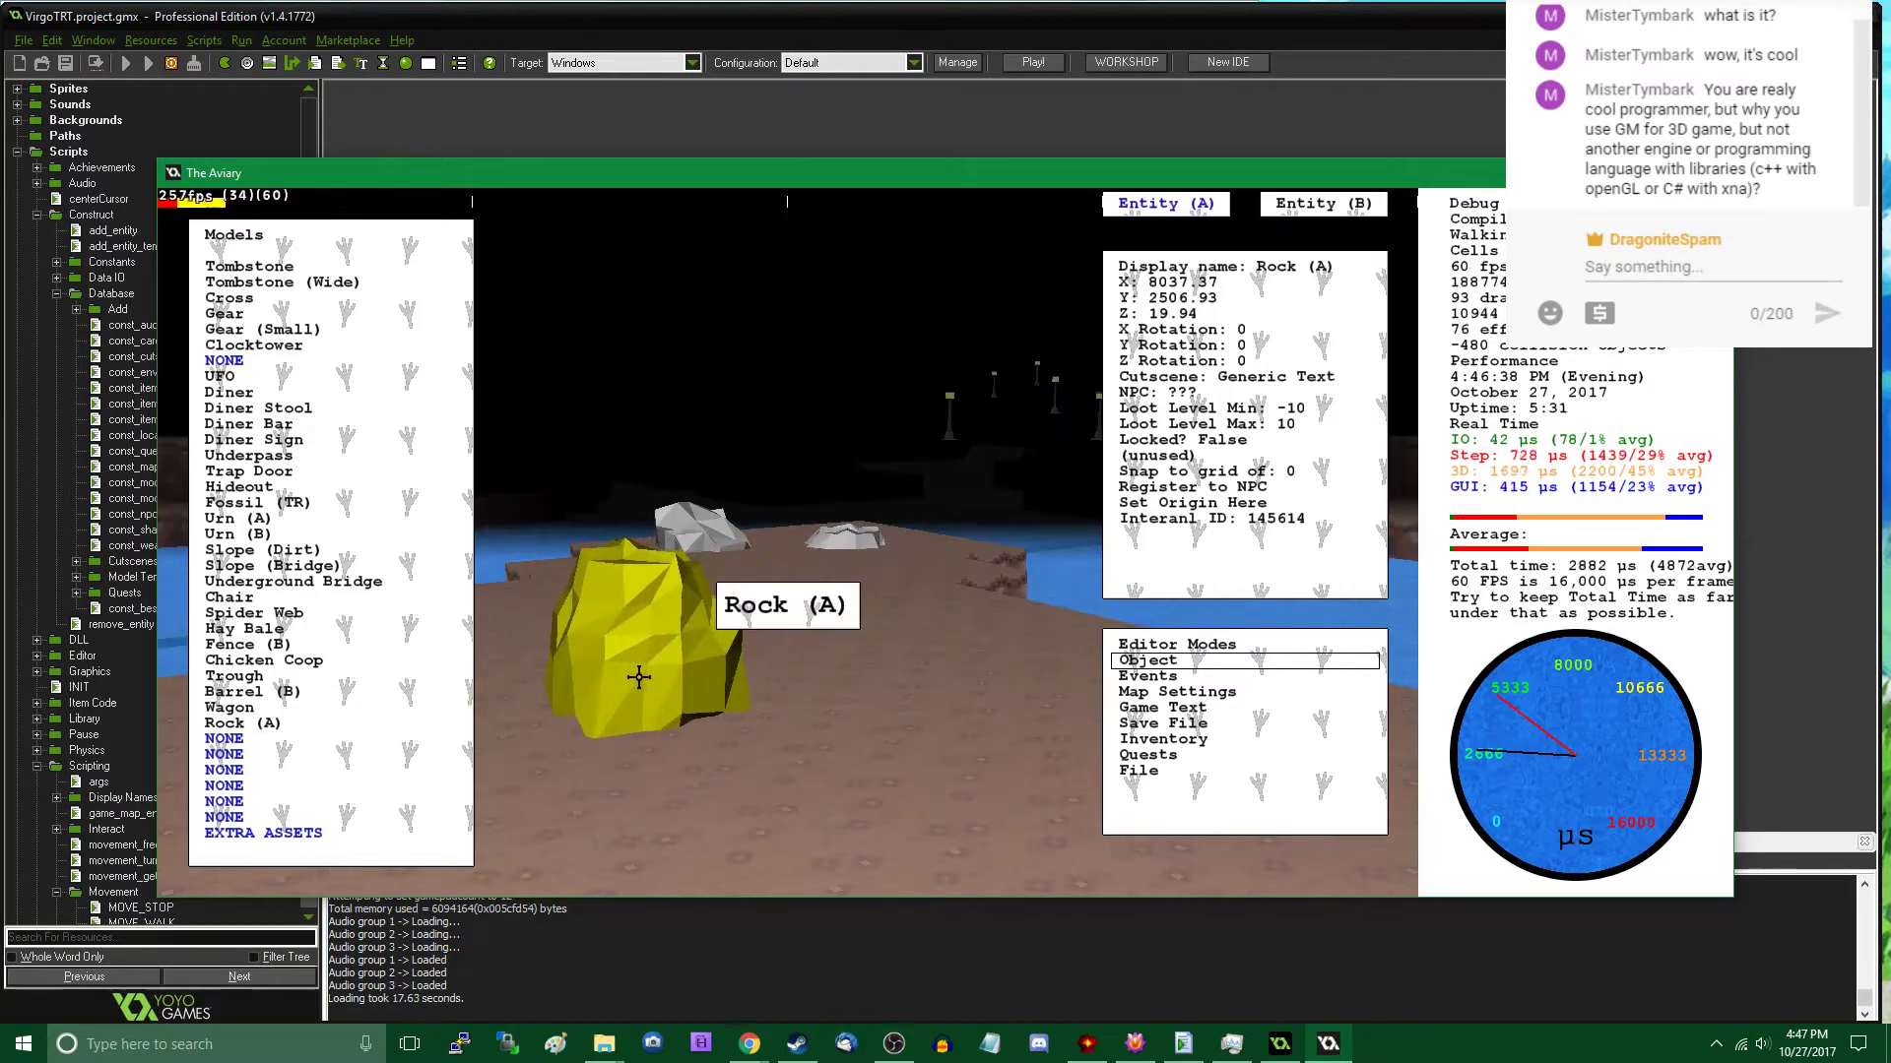
{"action": "middle_click_drag", "start_coordinate": [637, 675], "coordinate": [788, 541]}
{"action": "left_click_drag", "start_coordinate": [787, 541], "coordinate": [725, 431]}
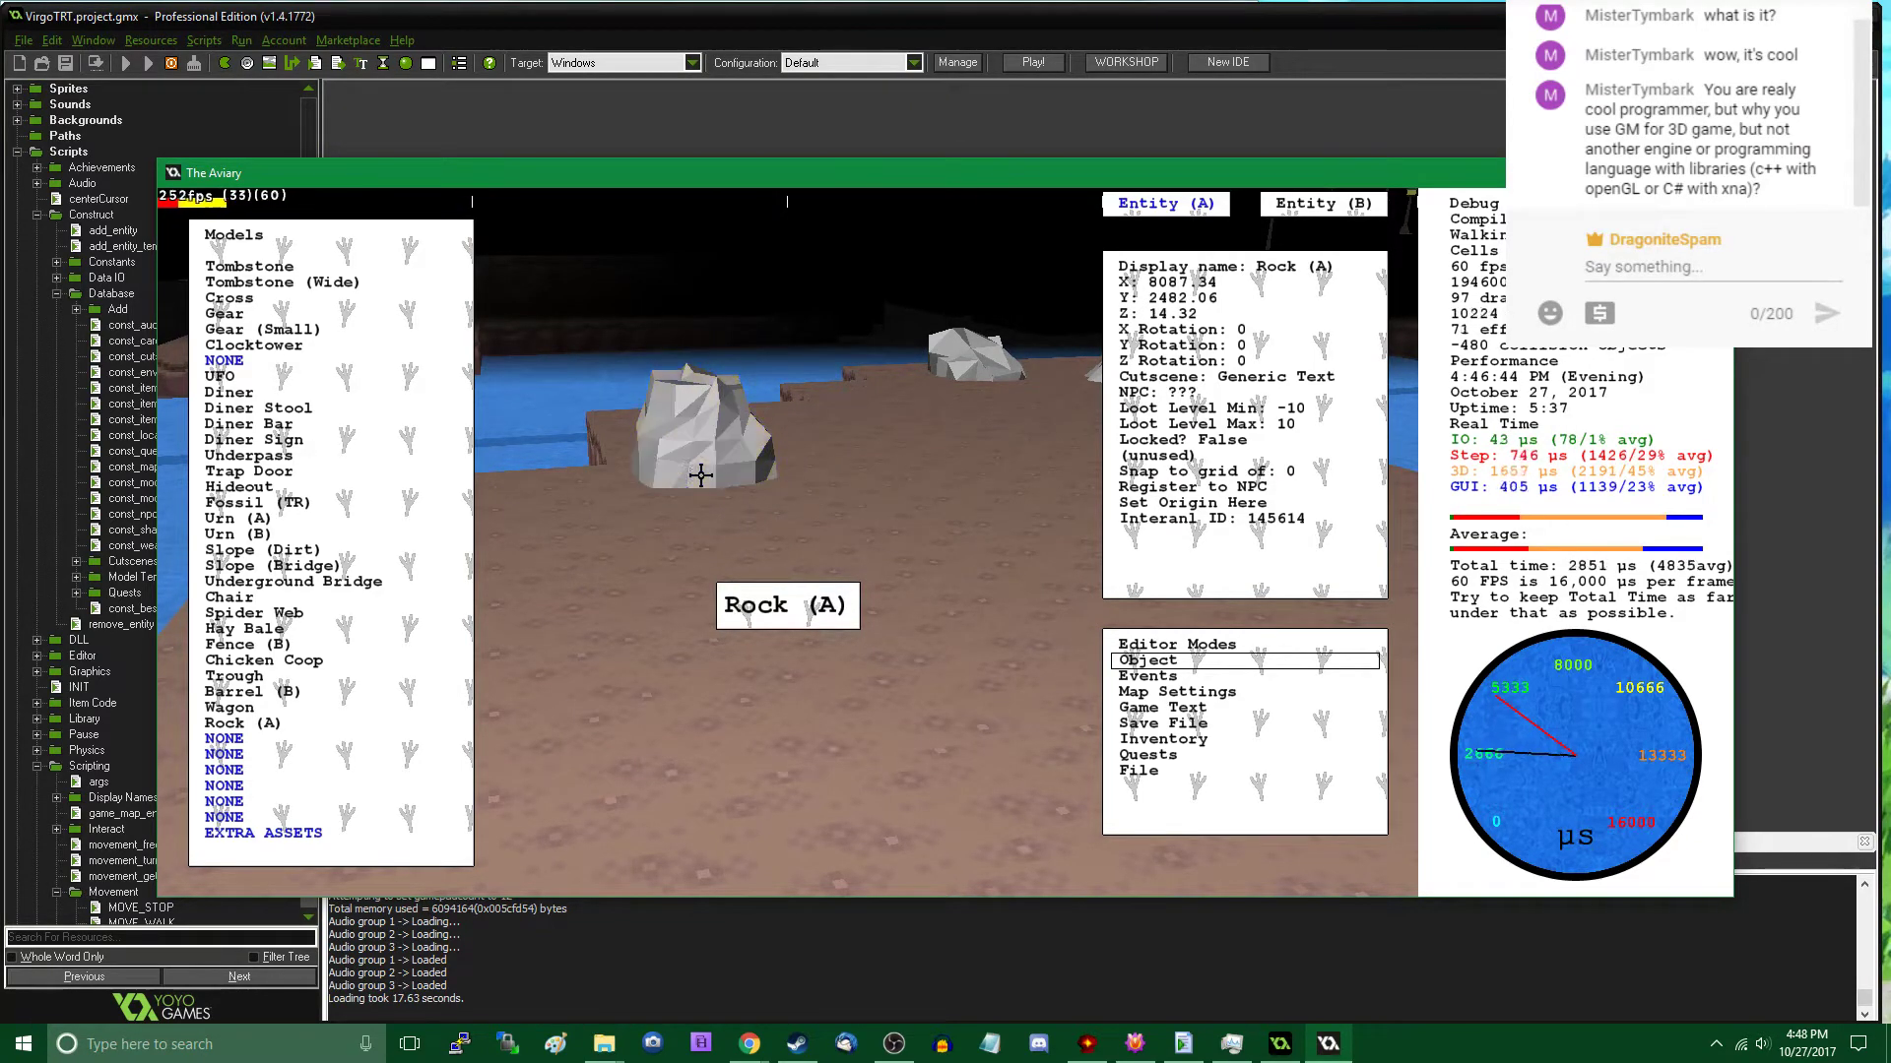
- Set the third rock's Y rotation (pitch) to 280 and X rotation (roll) to 45, and leave the object editor
{"action": "left_click", "coordinate": [1241, 347]}
{"action": "type", "text": "180"}
{"action": "key", "text": "Return"}
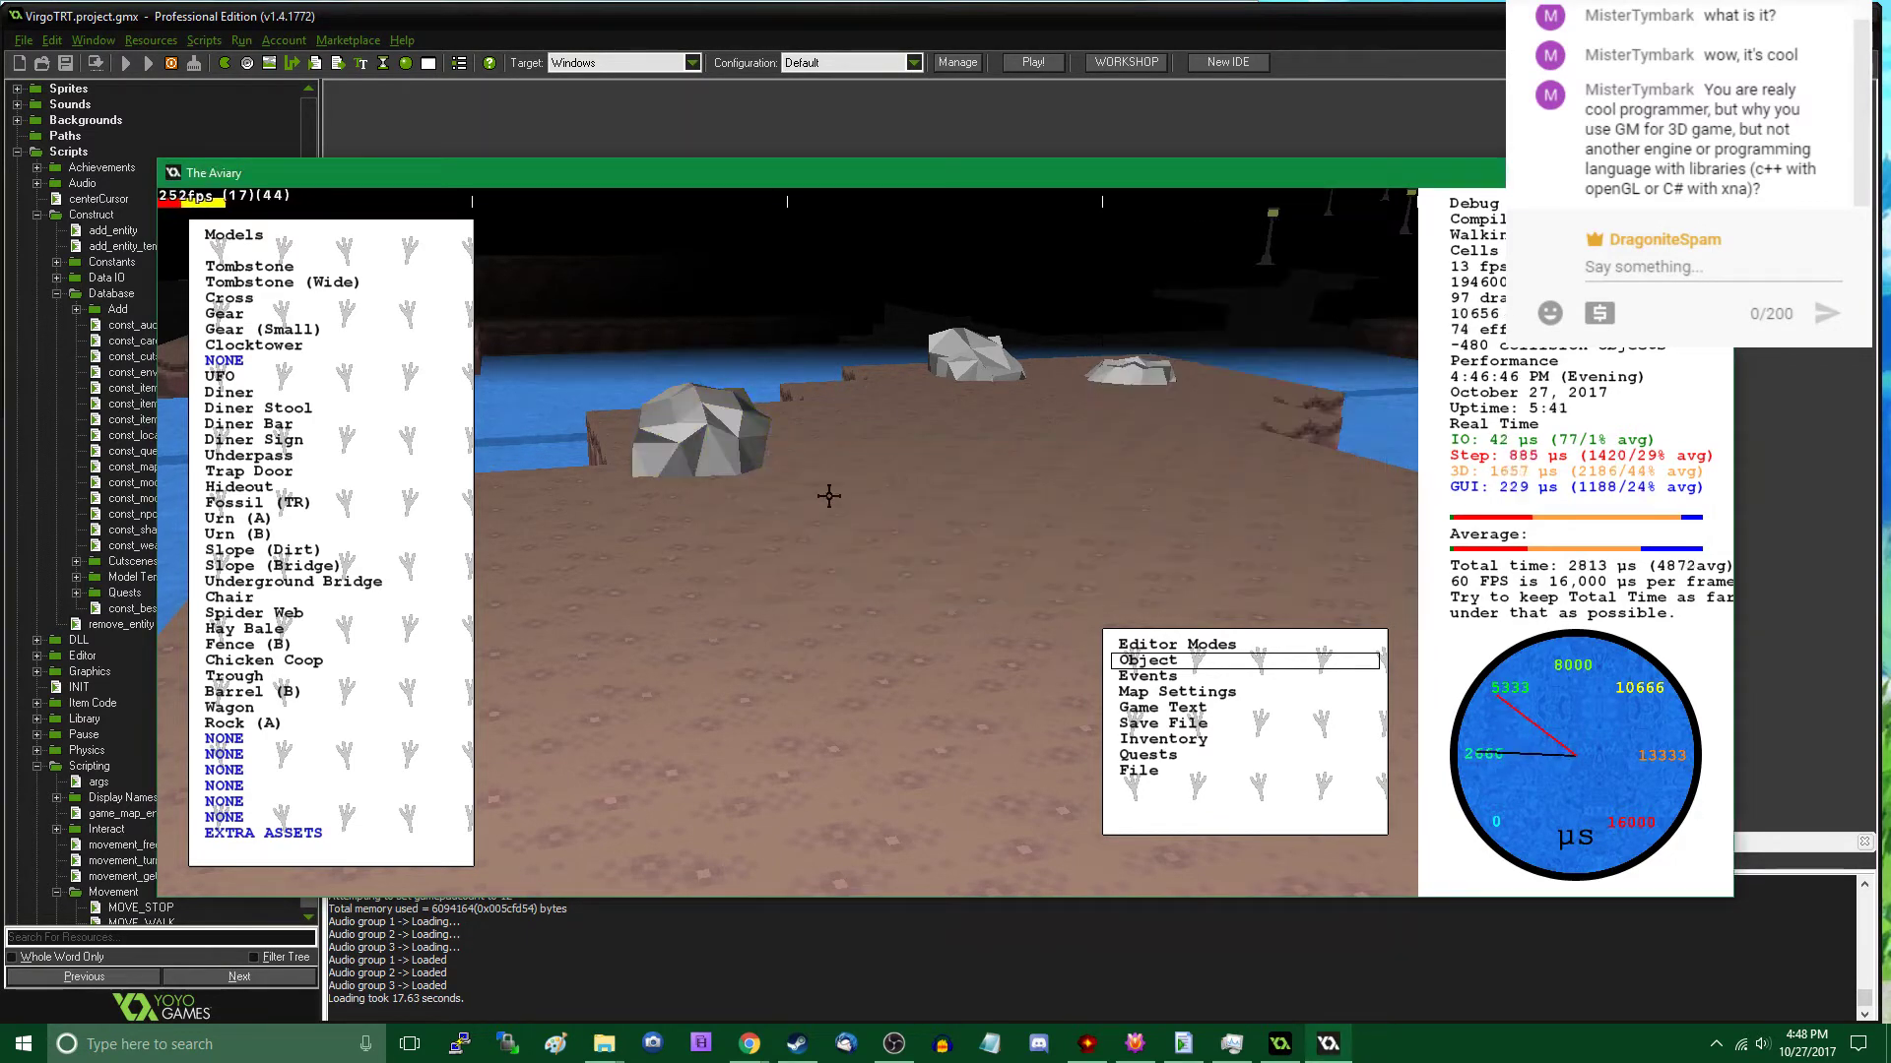
{"action": "left_click", "coordinate": [738, 447]}
{"action": "left_click", "coordinate": [1238, 329]}
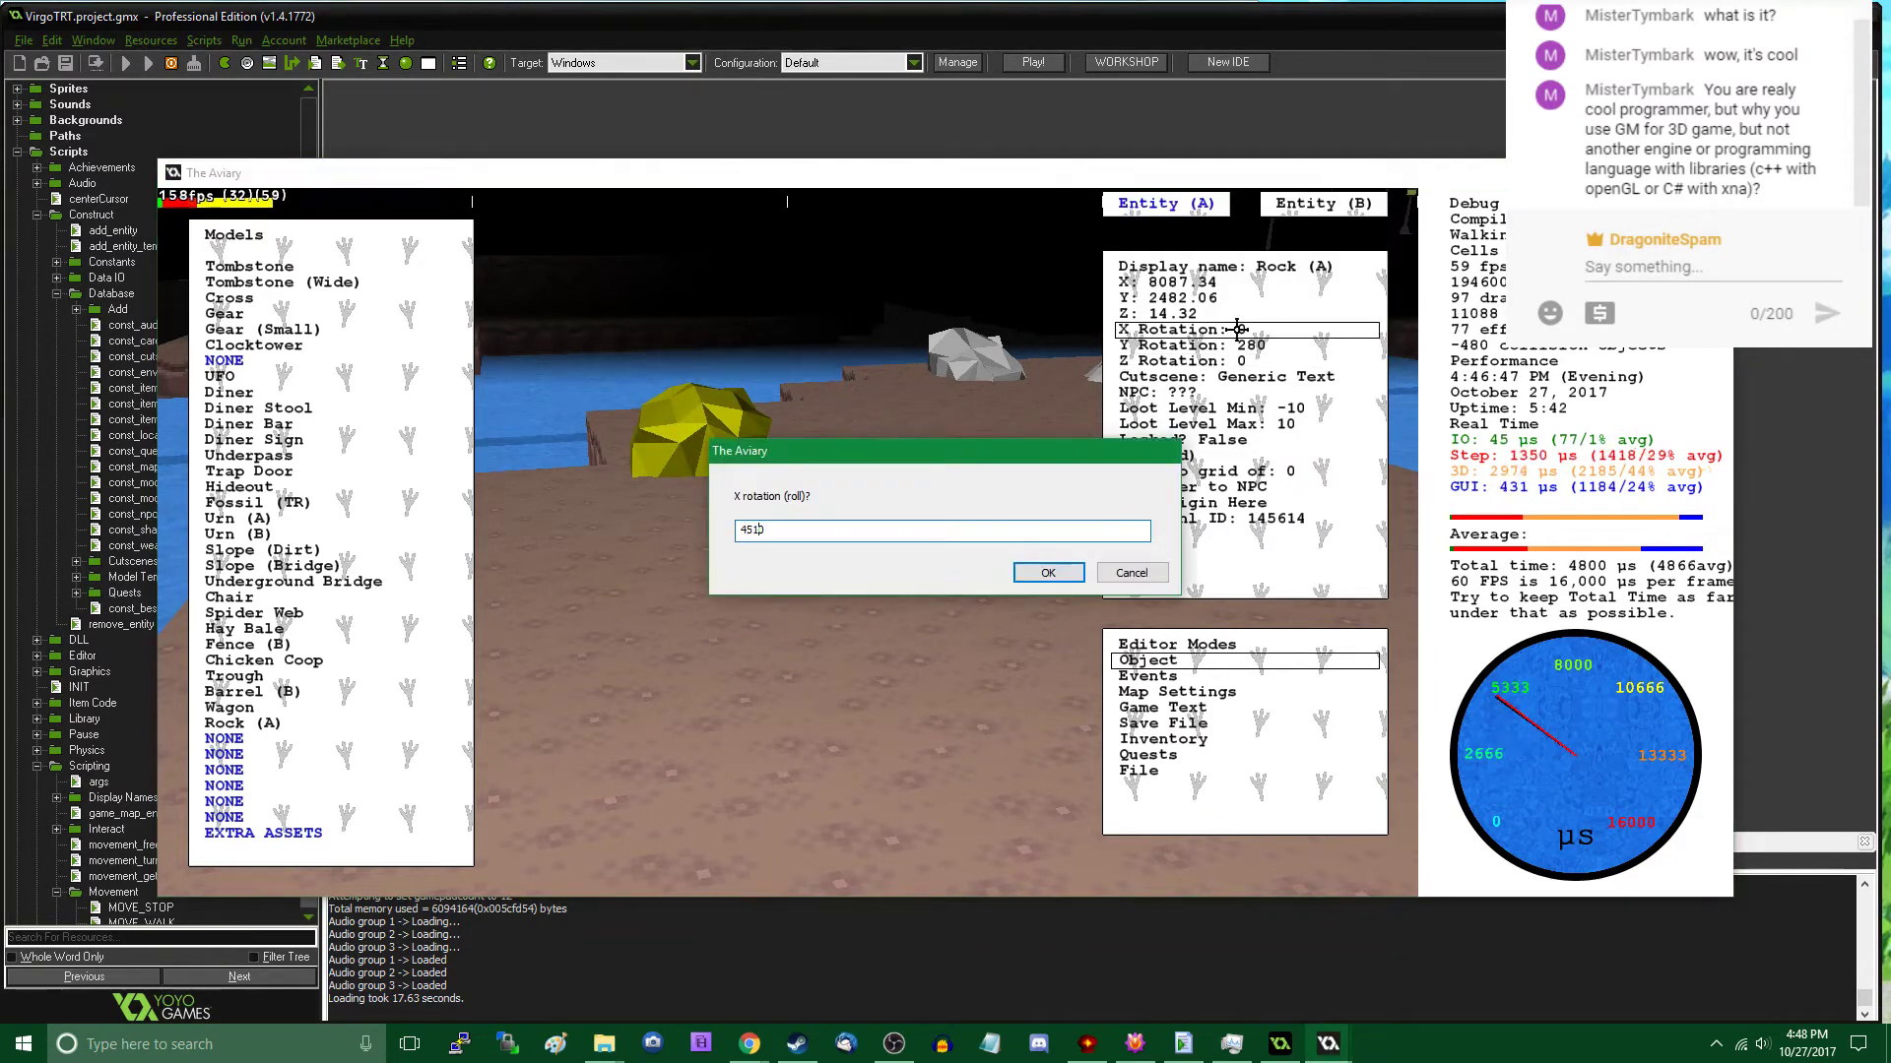
{"action": "key", "text": "Return"}
{"action": "key", "text": "Tab"}
- Walk around the three new rocks and back across the shore to the water to examine their placement
{"action": "key", "text": "w"}
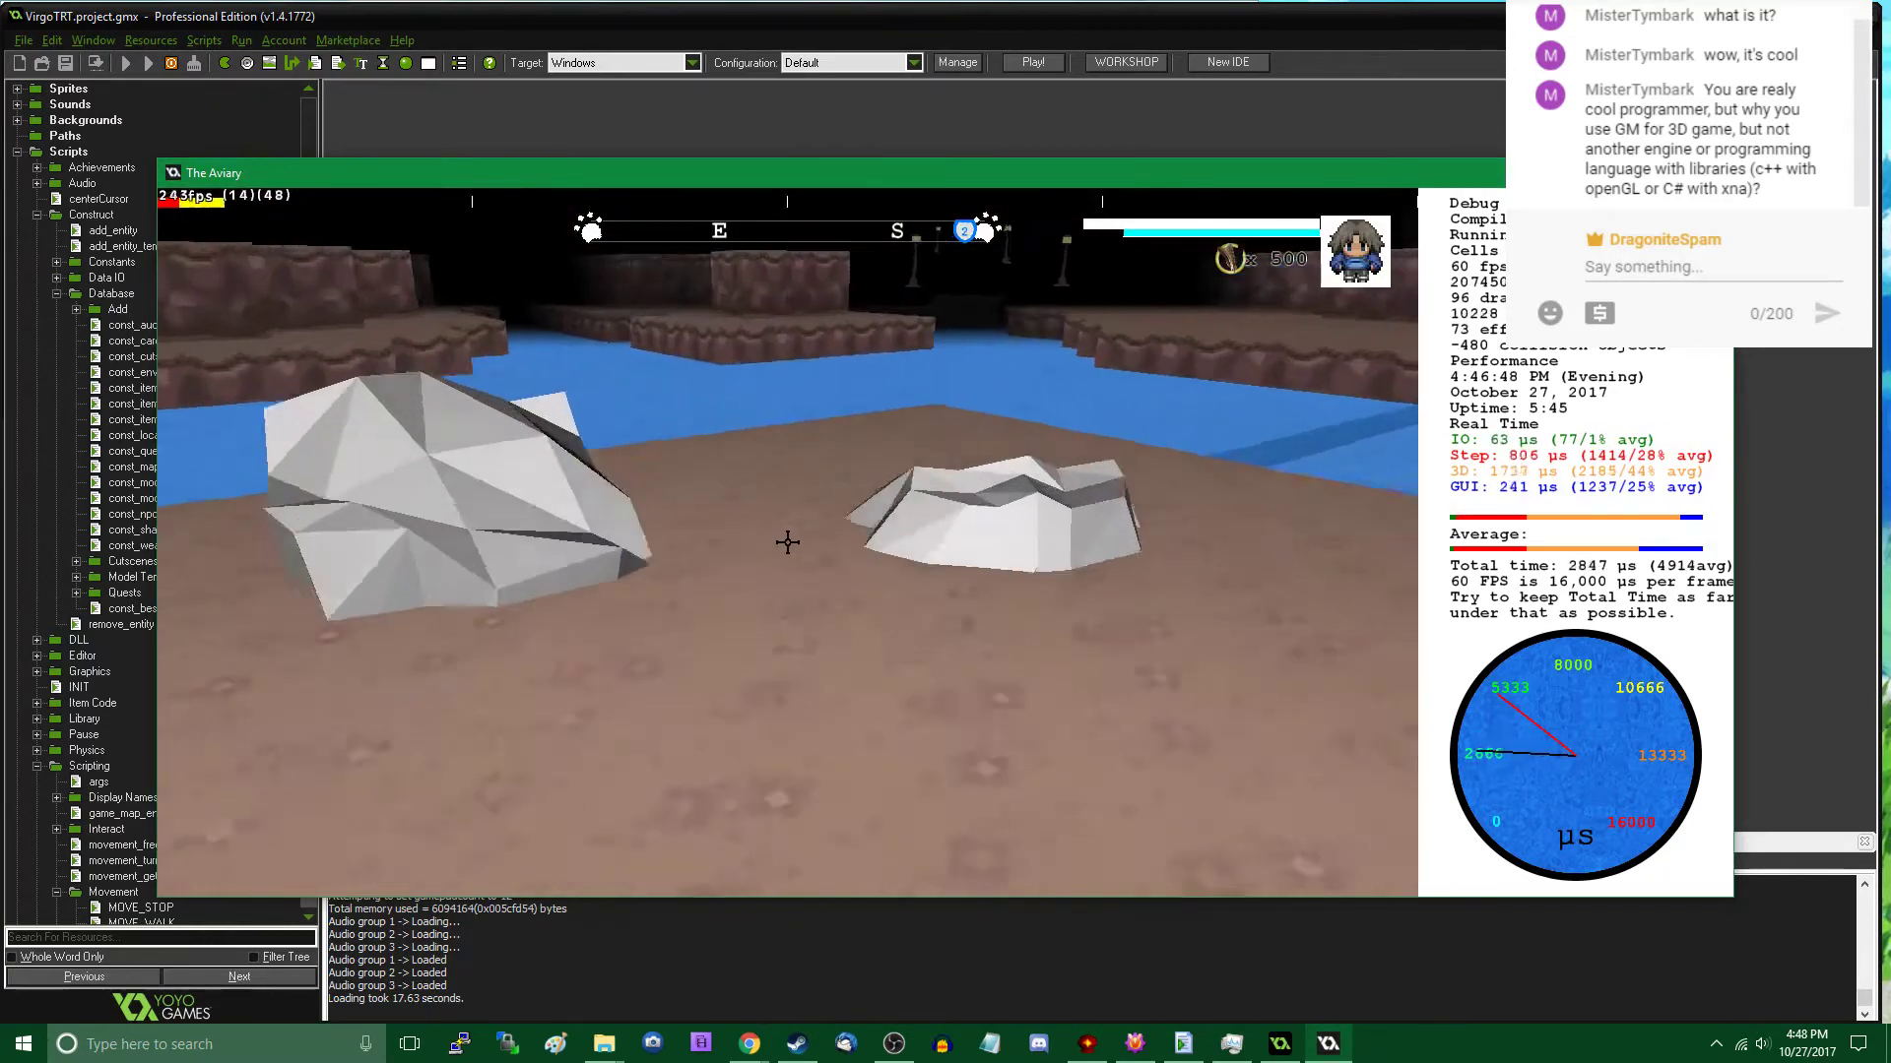
{"action": "key", "text": "w"}
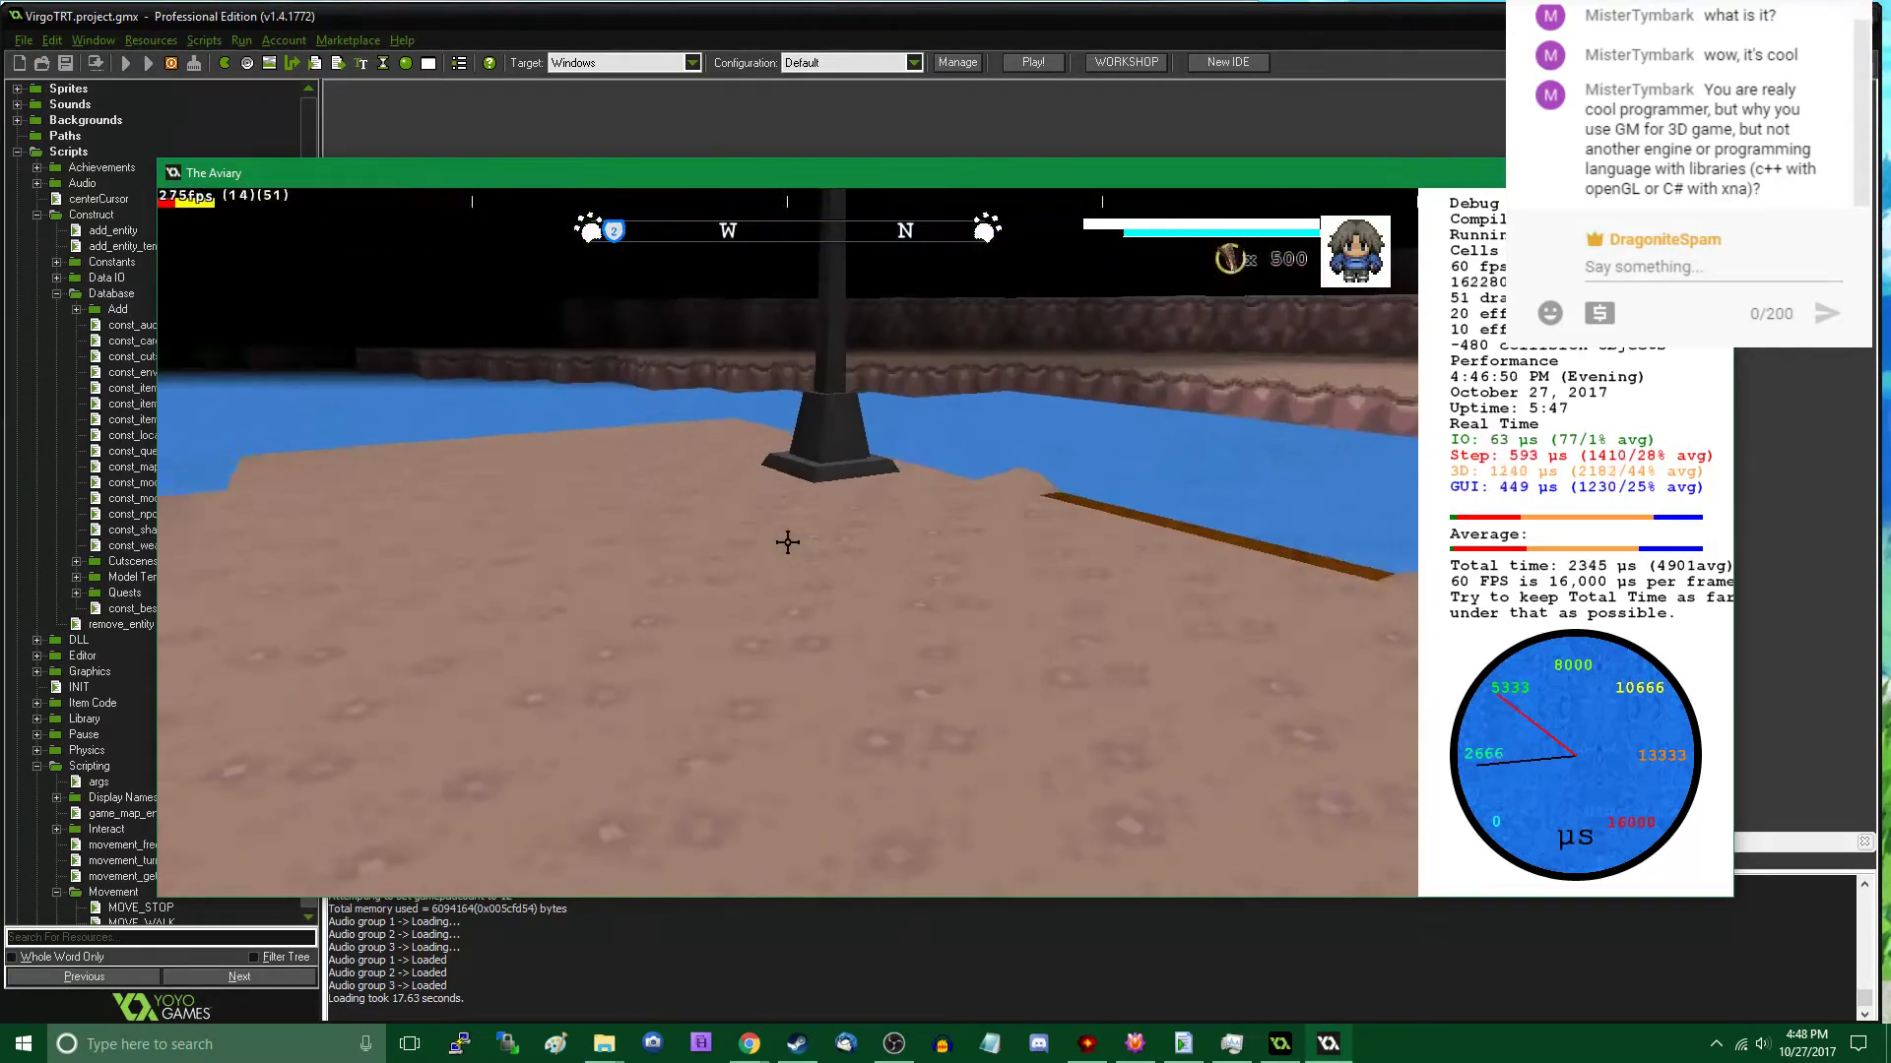
{"action": "key", "text": "w"}
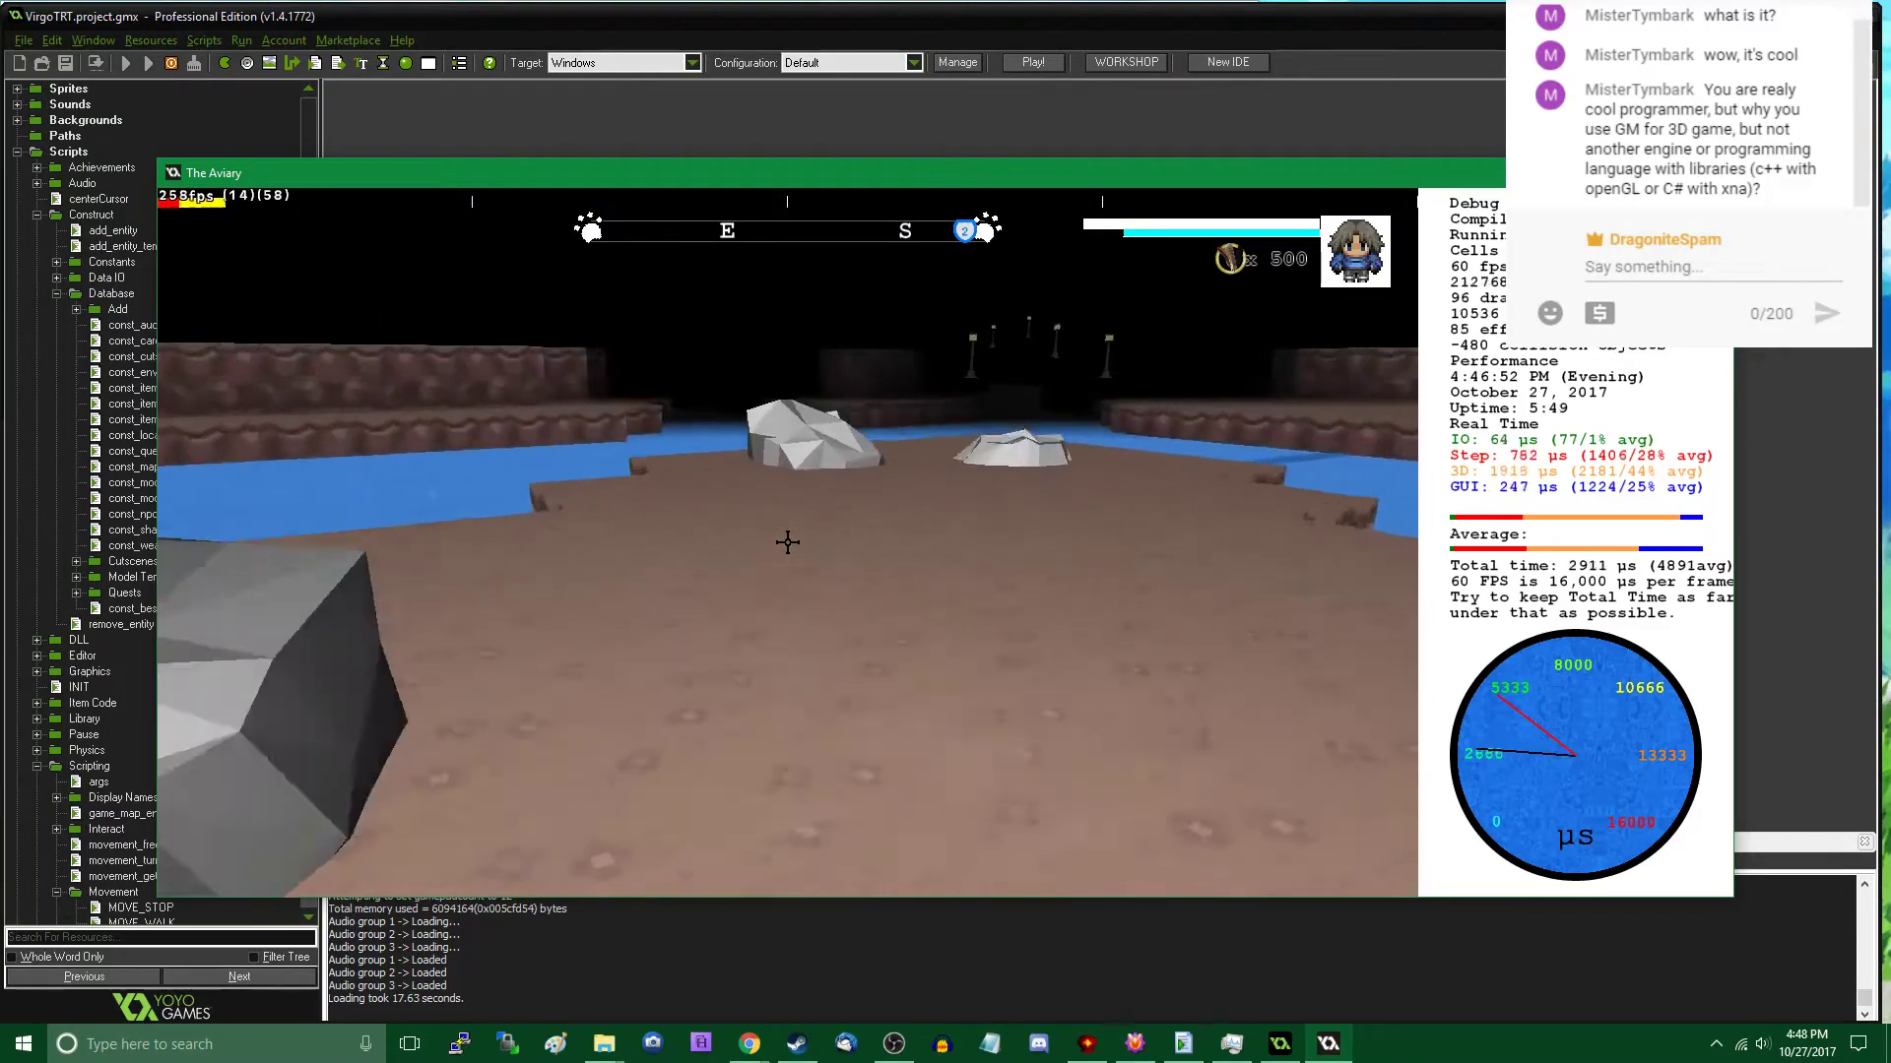
{"action": "key", "text": "w"}
{"action": "key", "text": "s"}
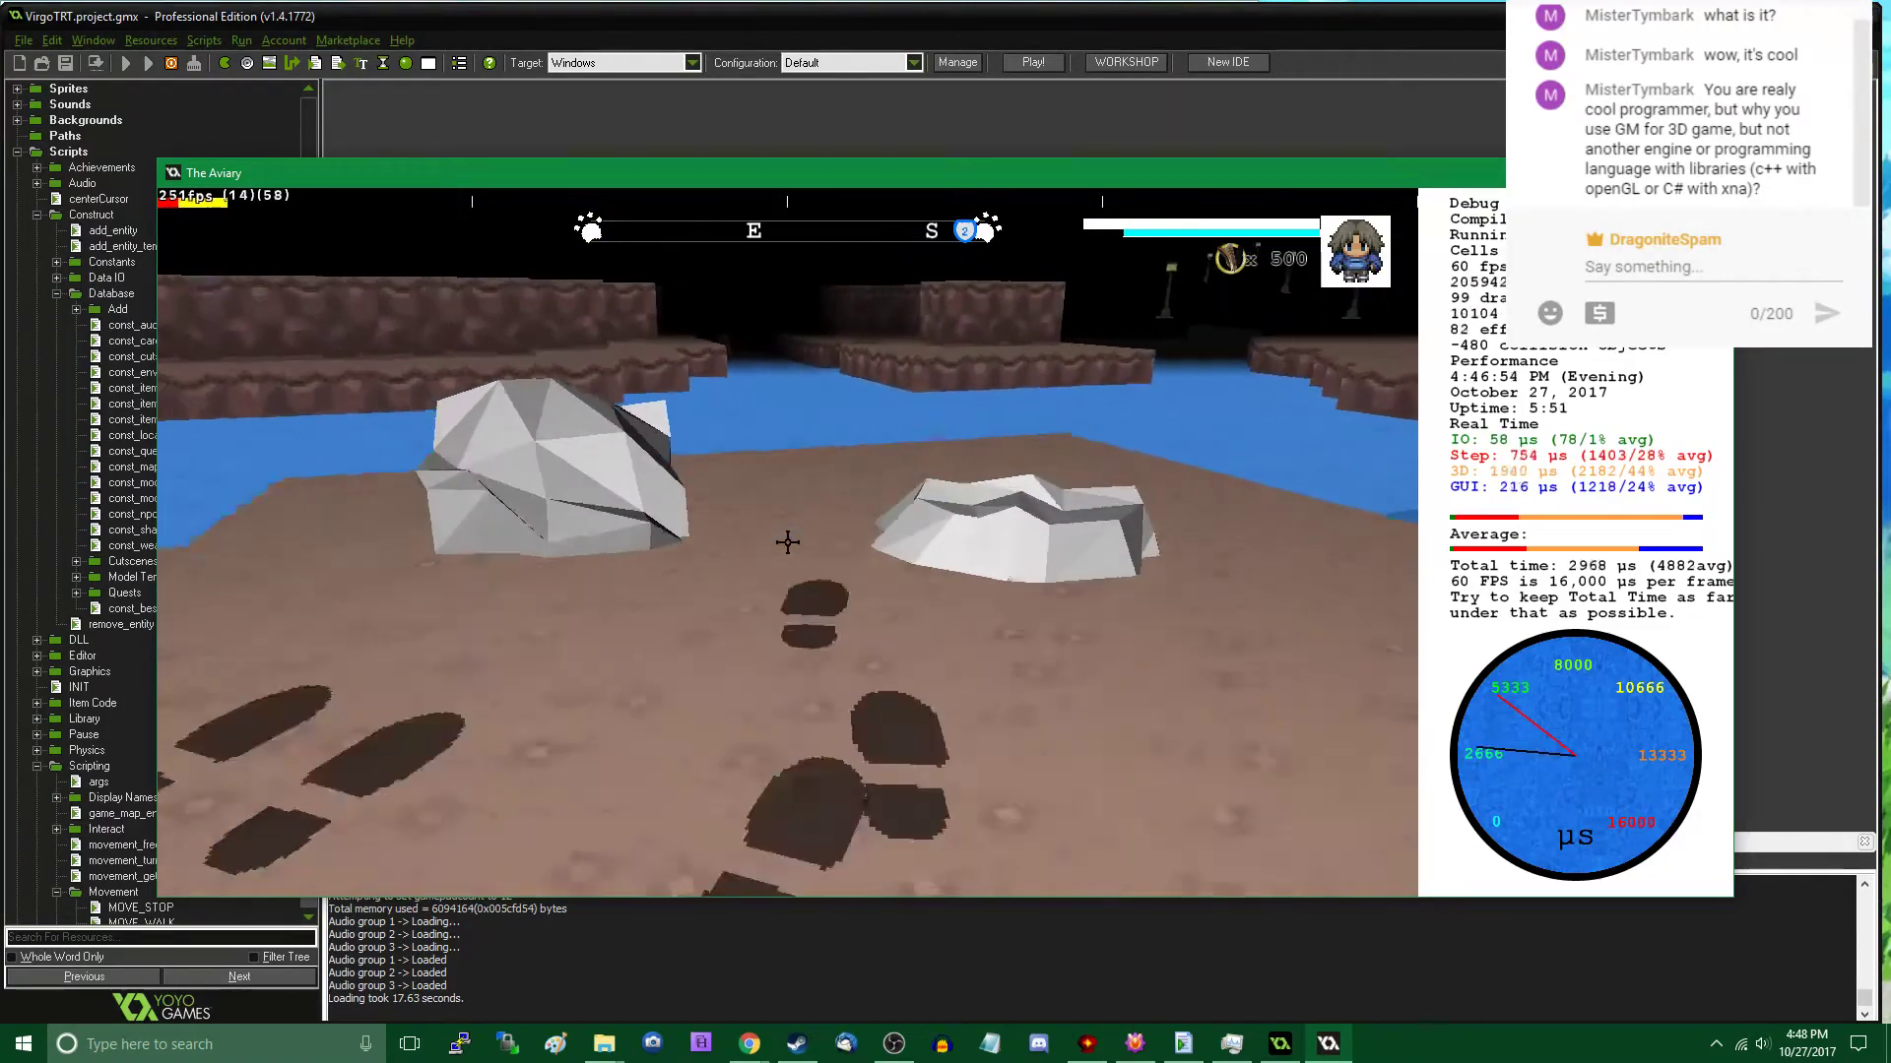
{"action": "key", "text": "s"}
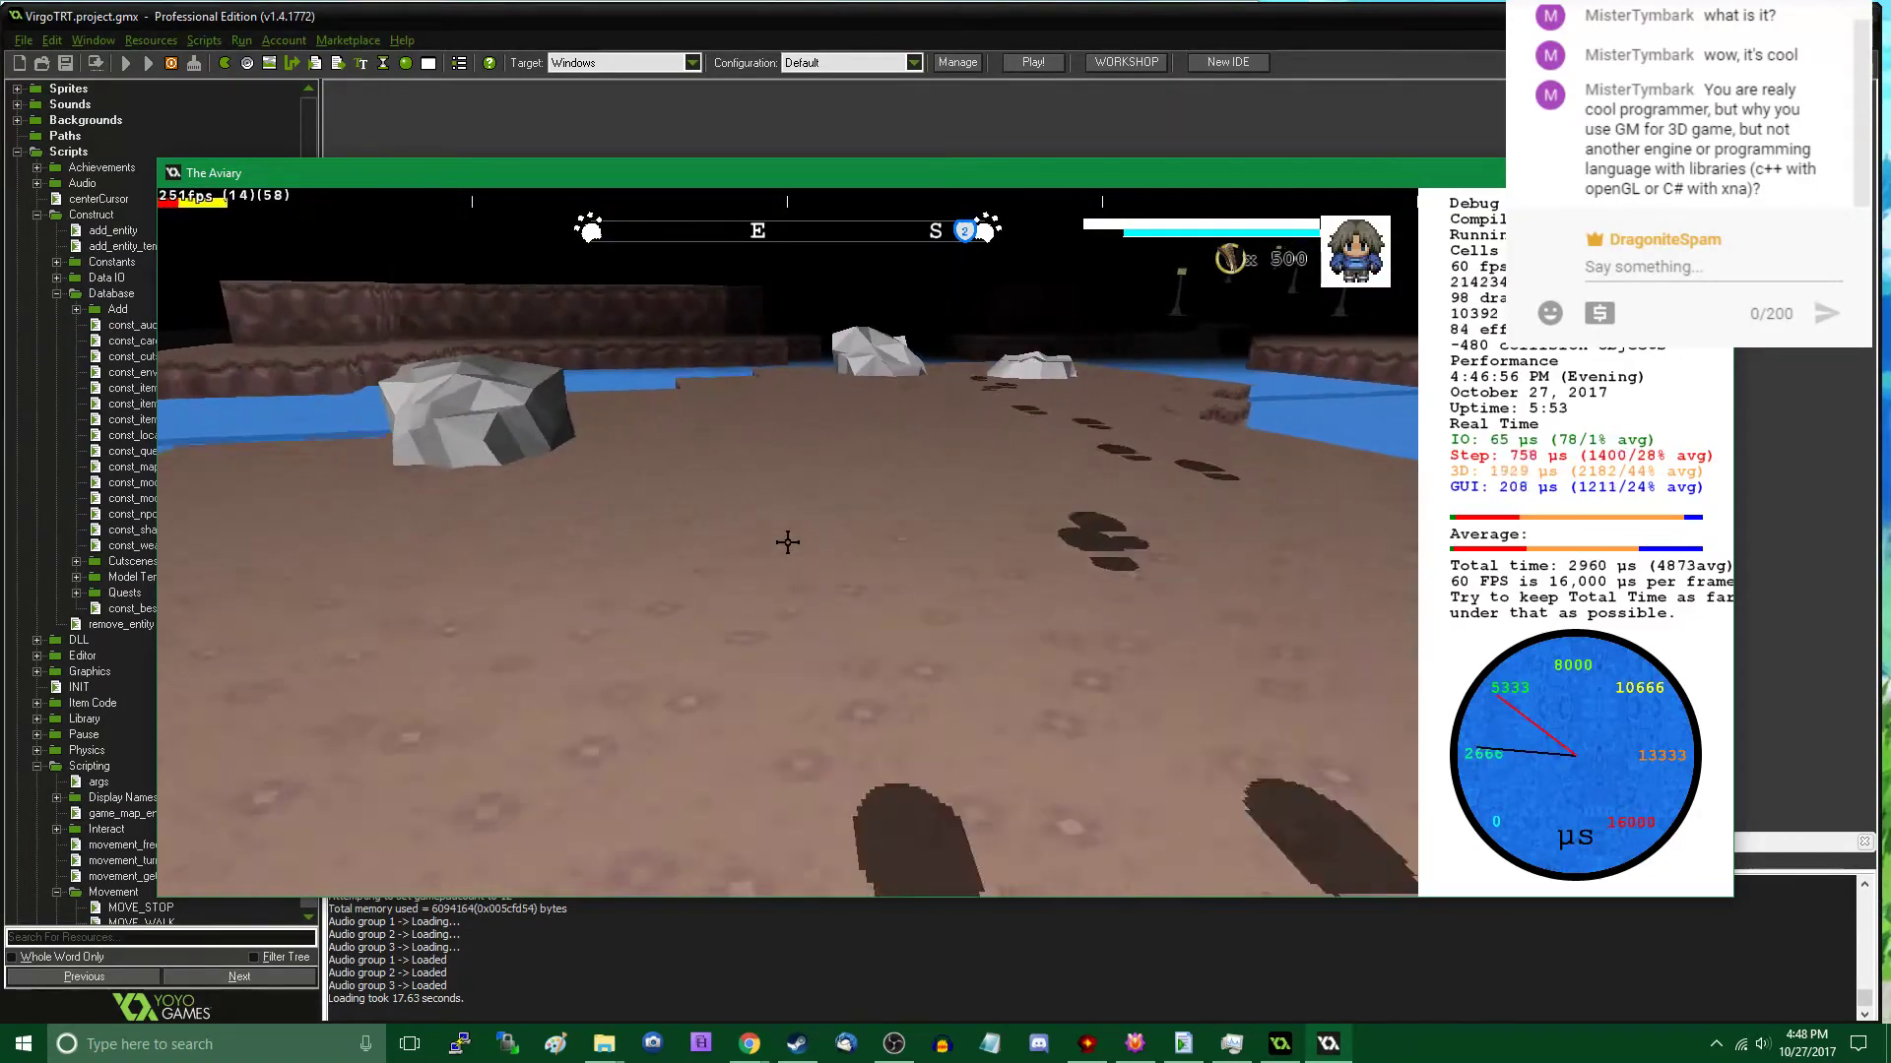
{"action": "key", "text": "s"}
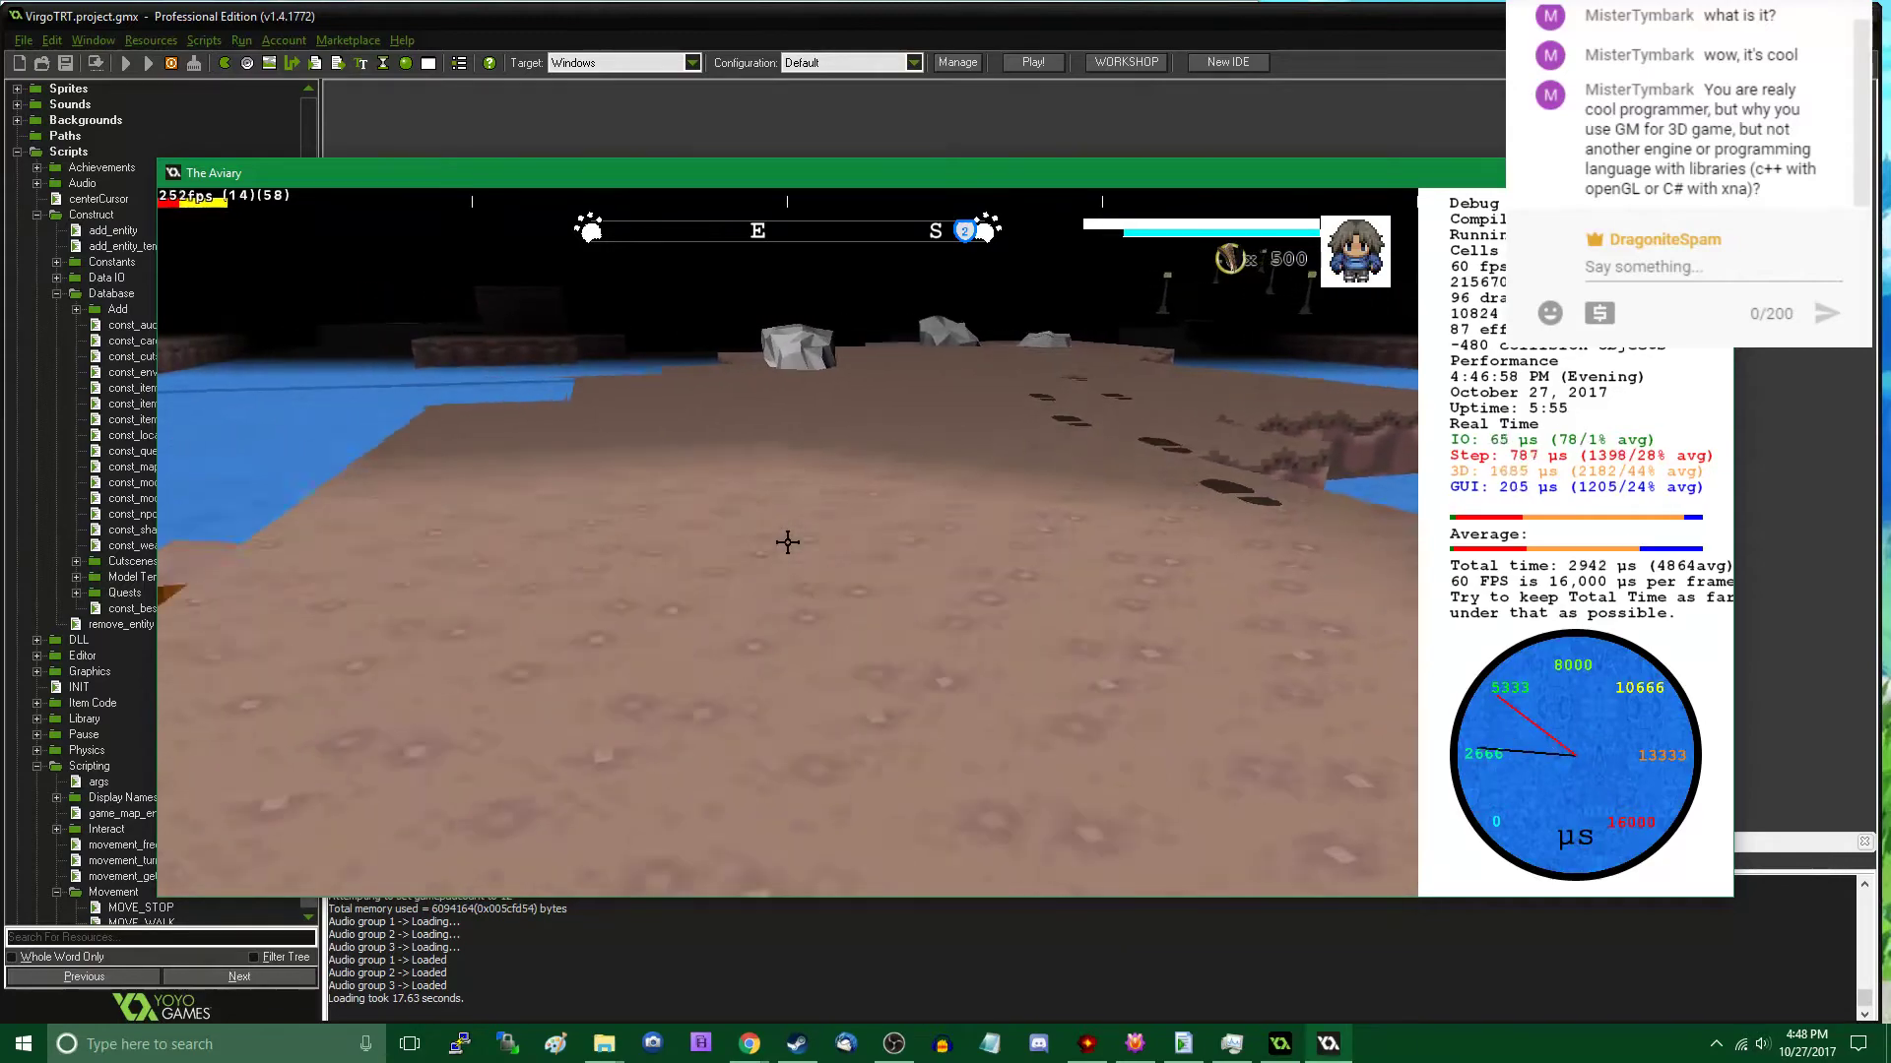
{"action": "key", "text": "s"}
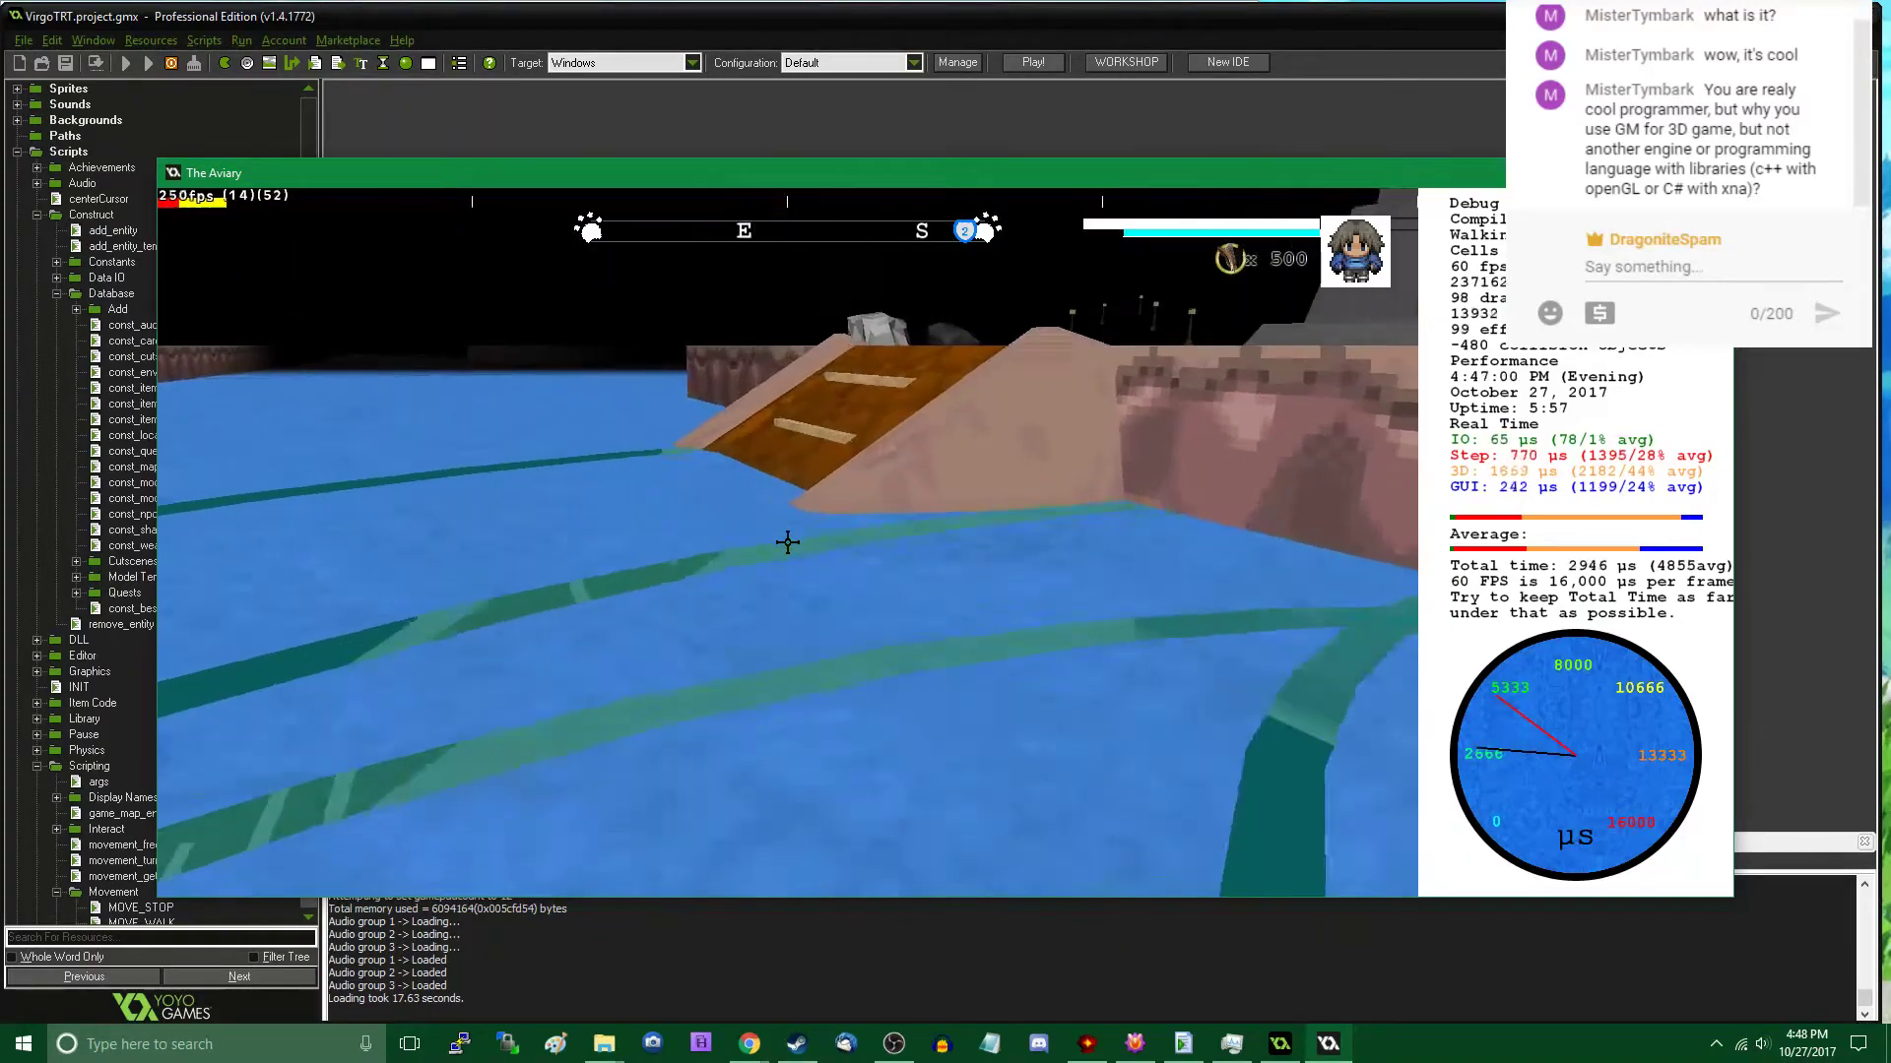
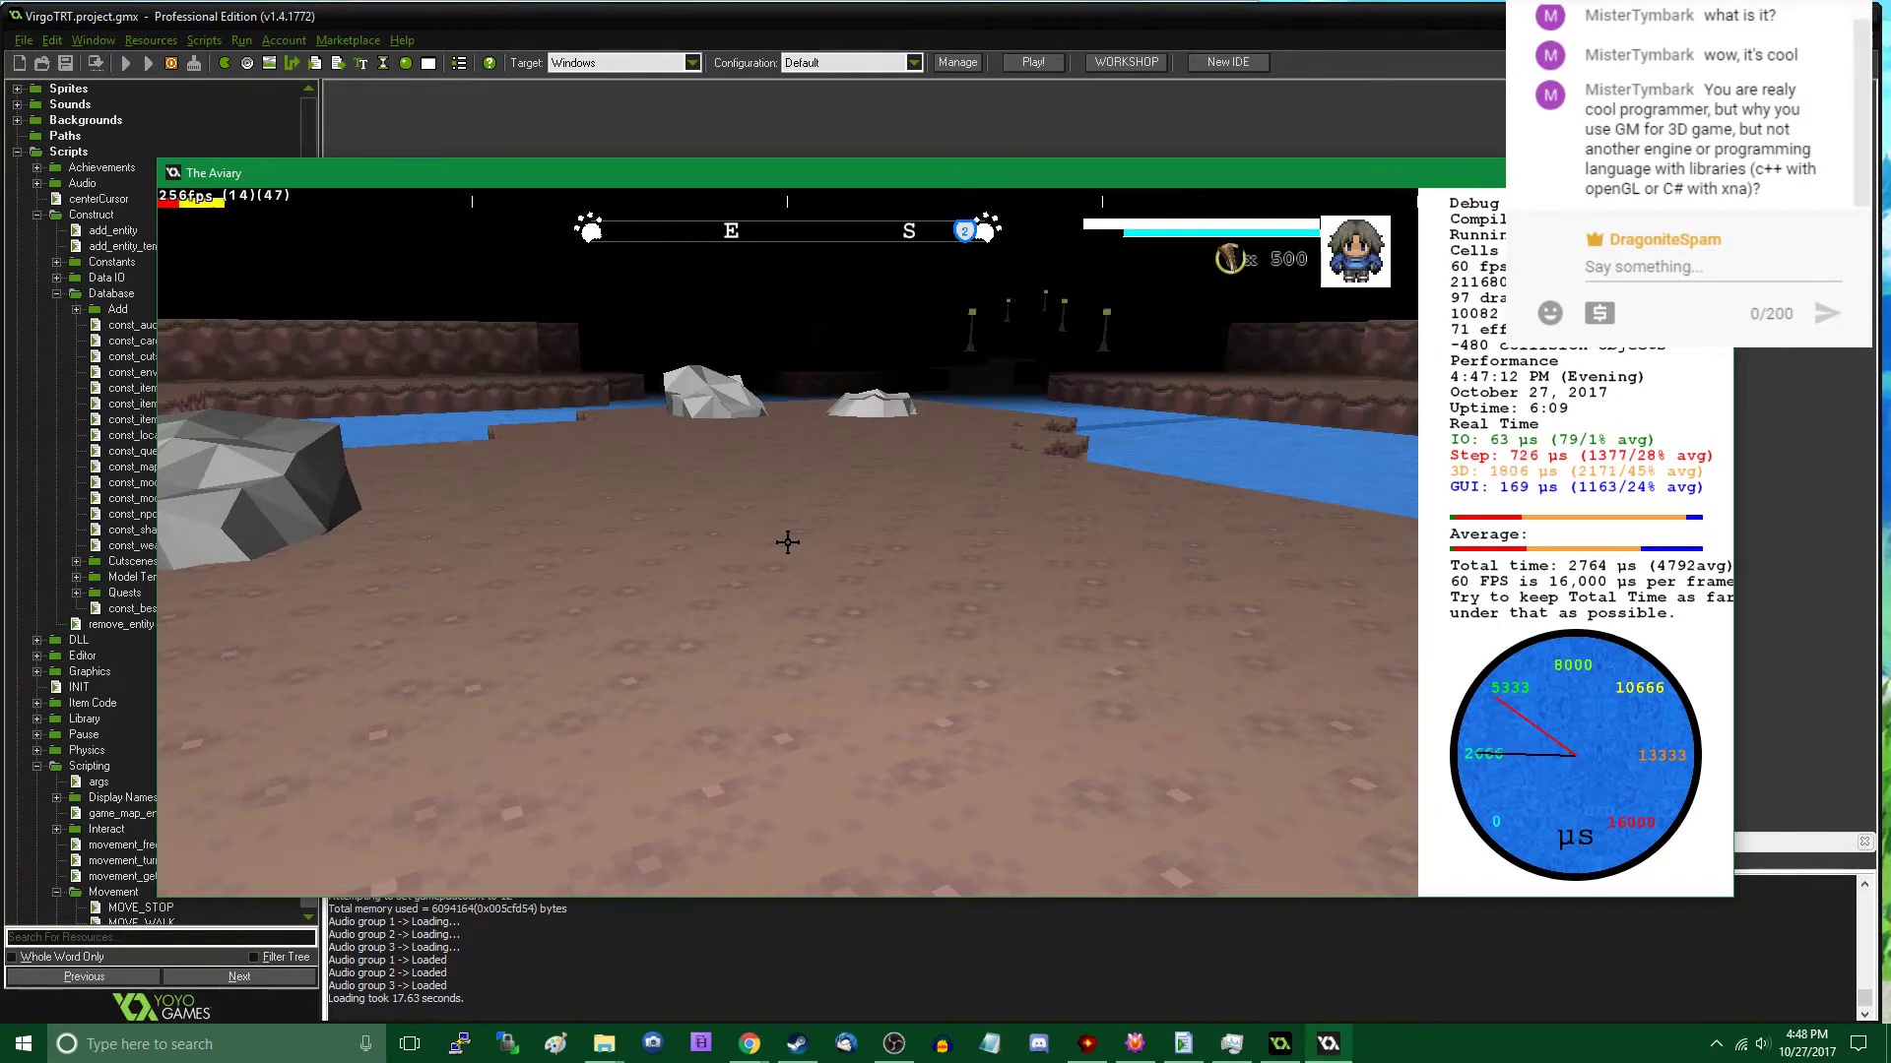
- Walk back and forth along the three rocks on the shore to examine their arrangement
{"action": "key", "text": "w"}
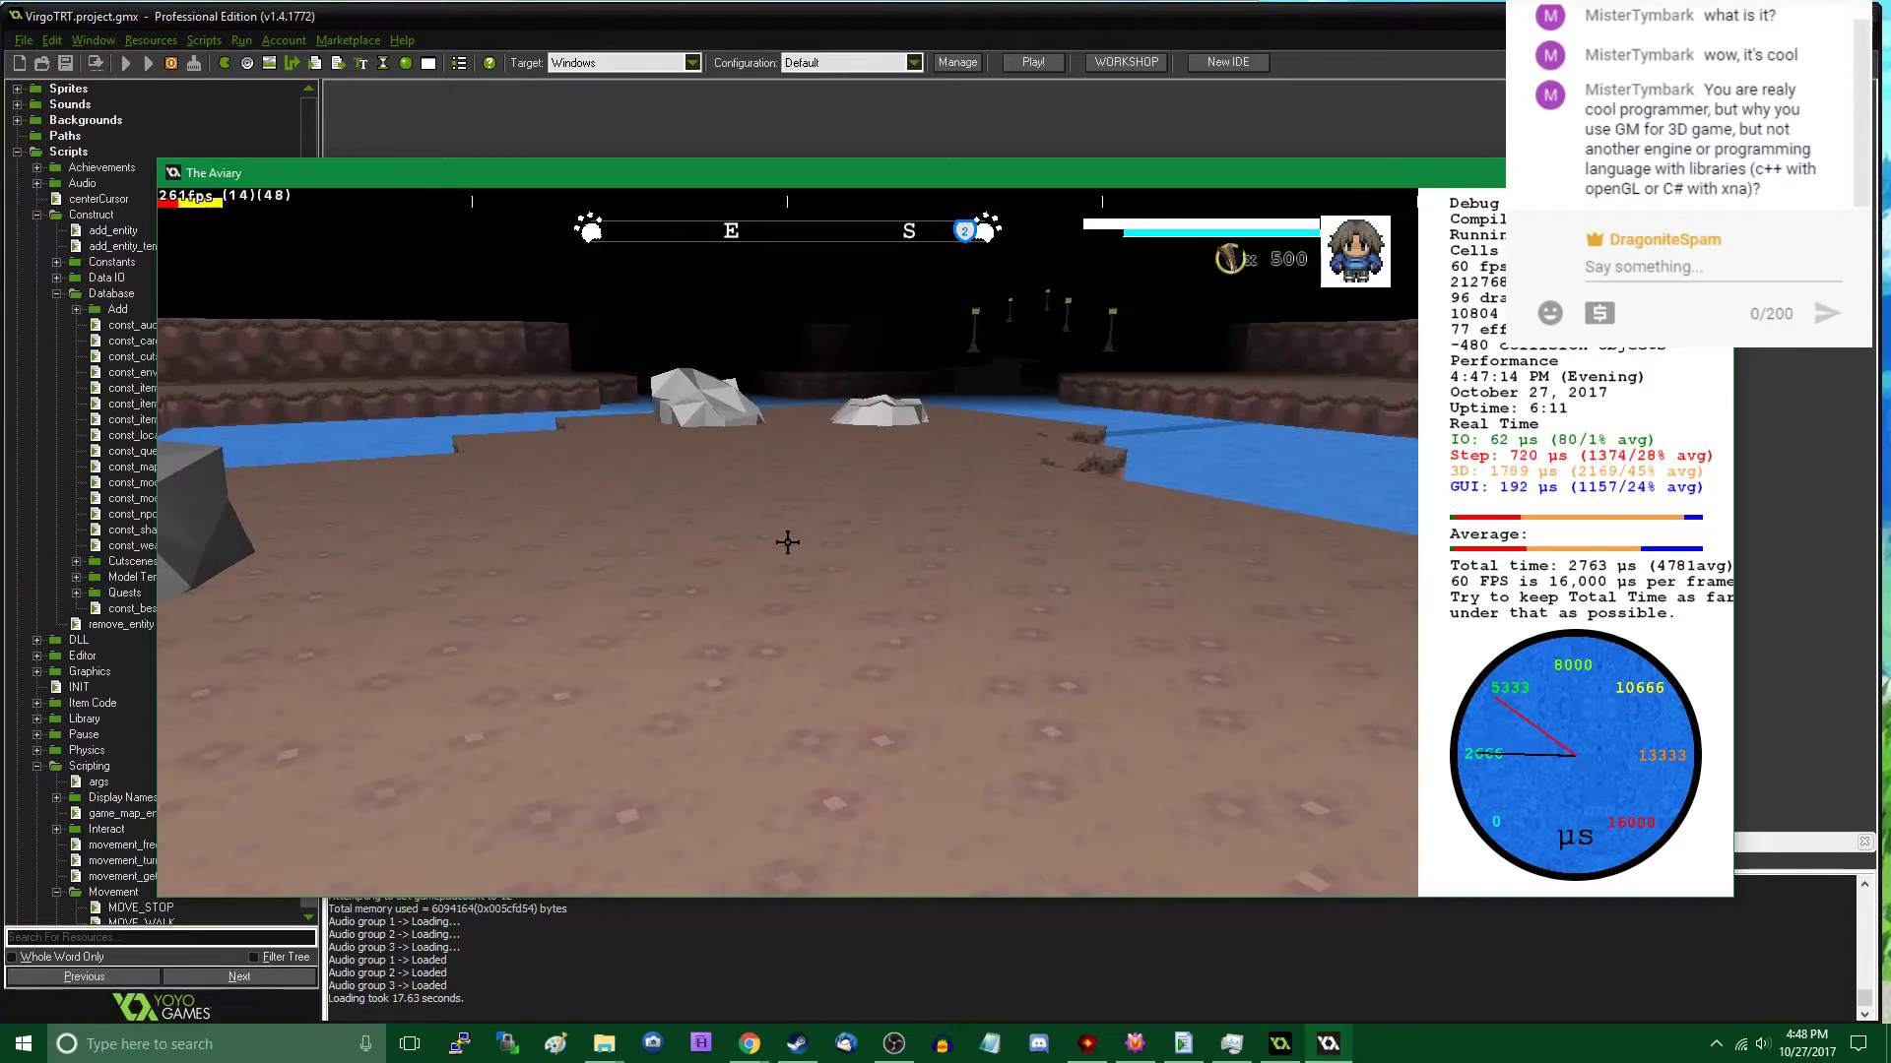
{"action": "key", "text": "w"}
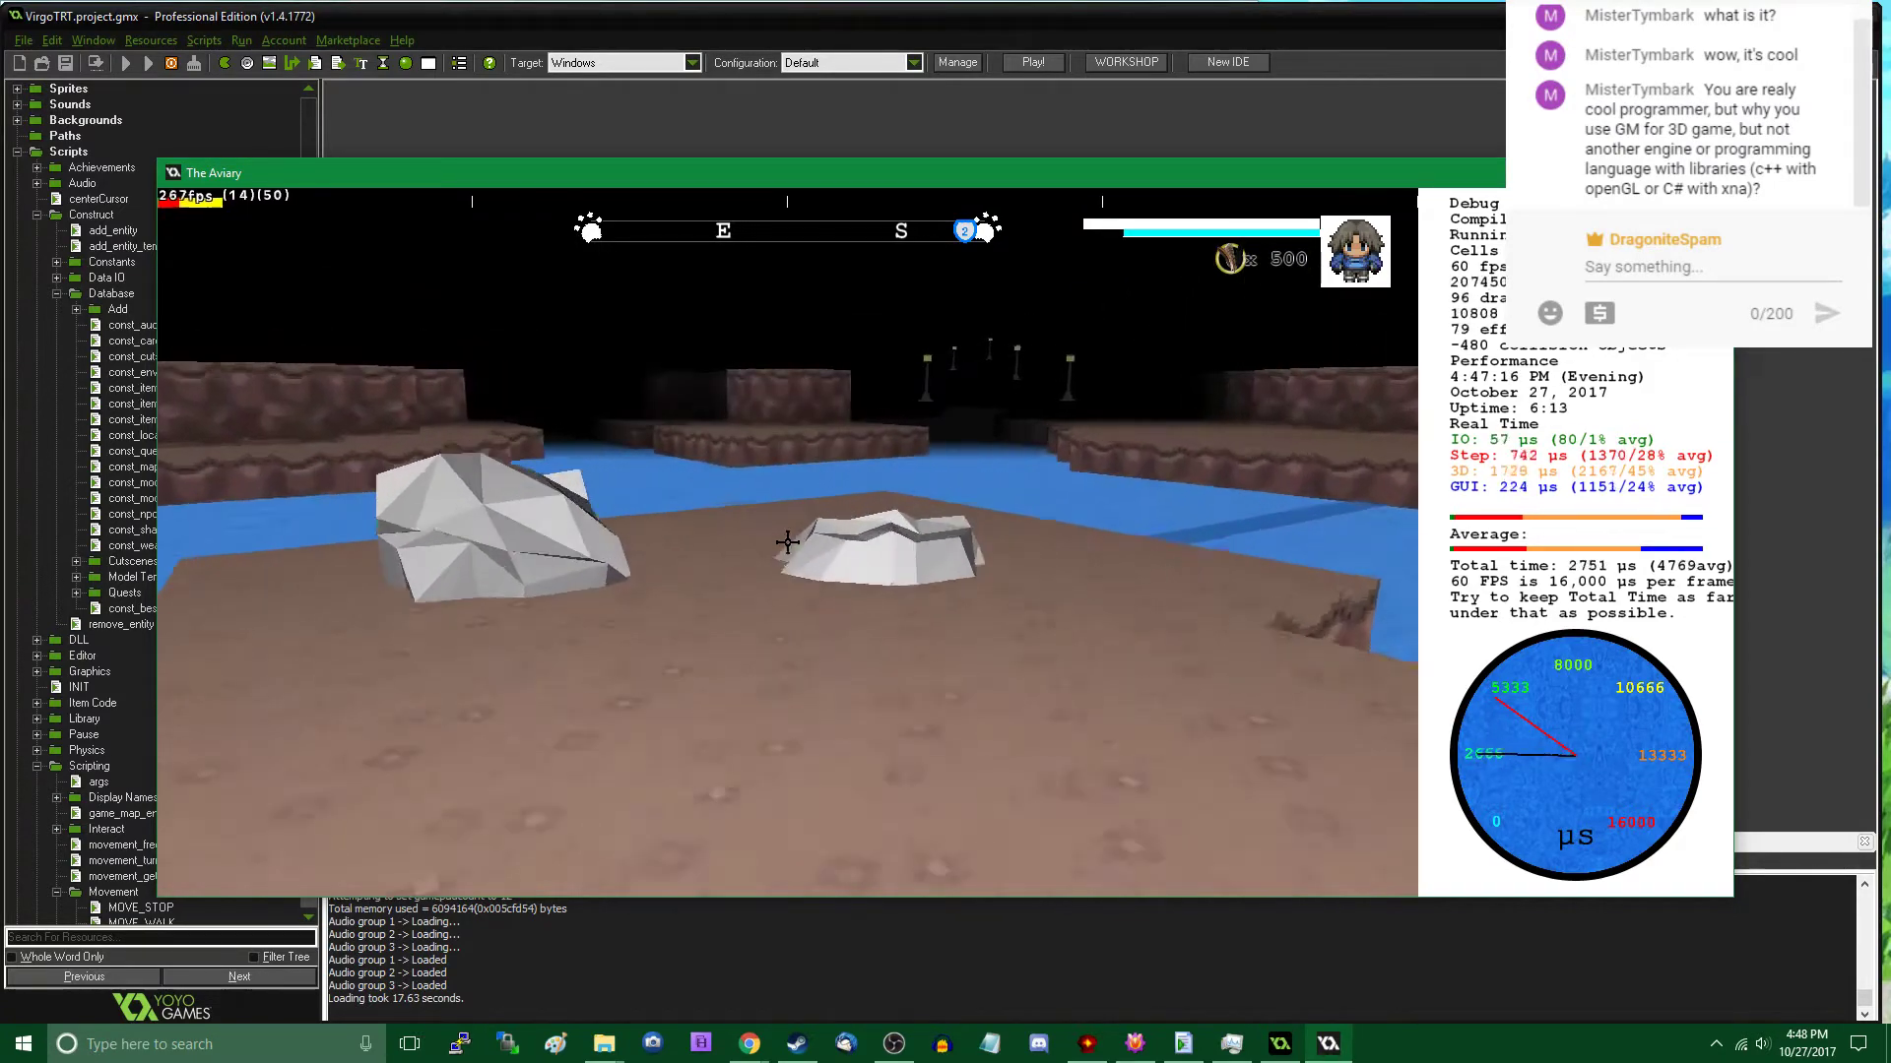
{"action": "key", "text": "s"}
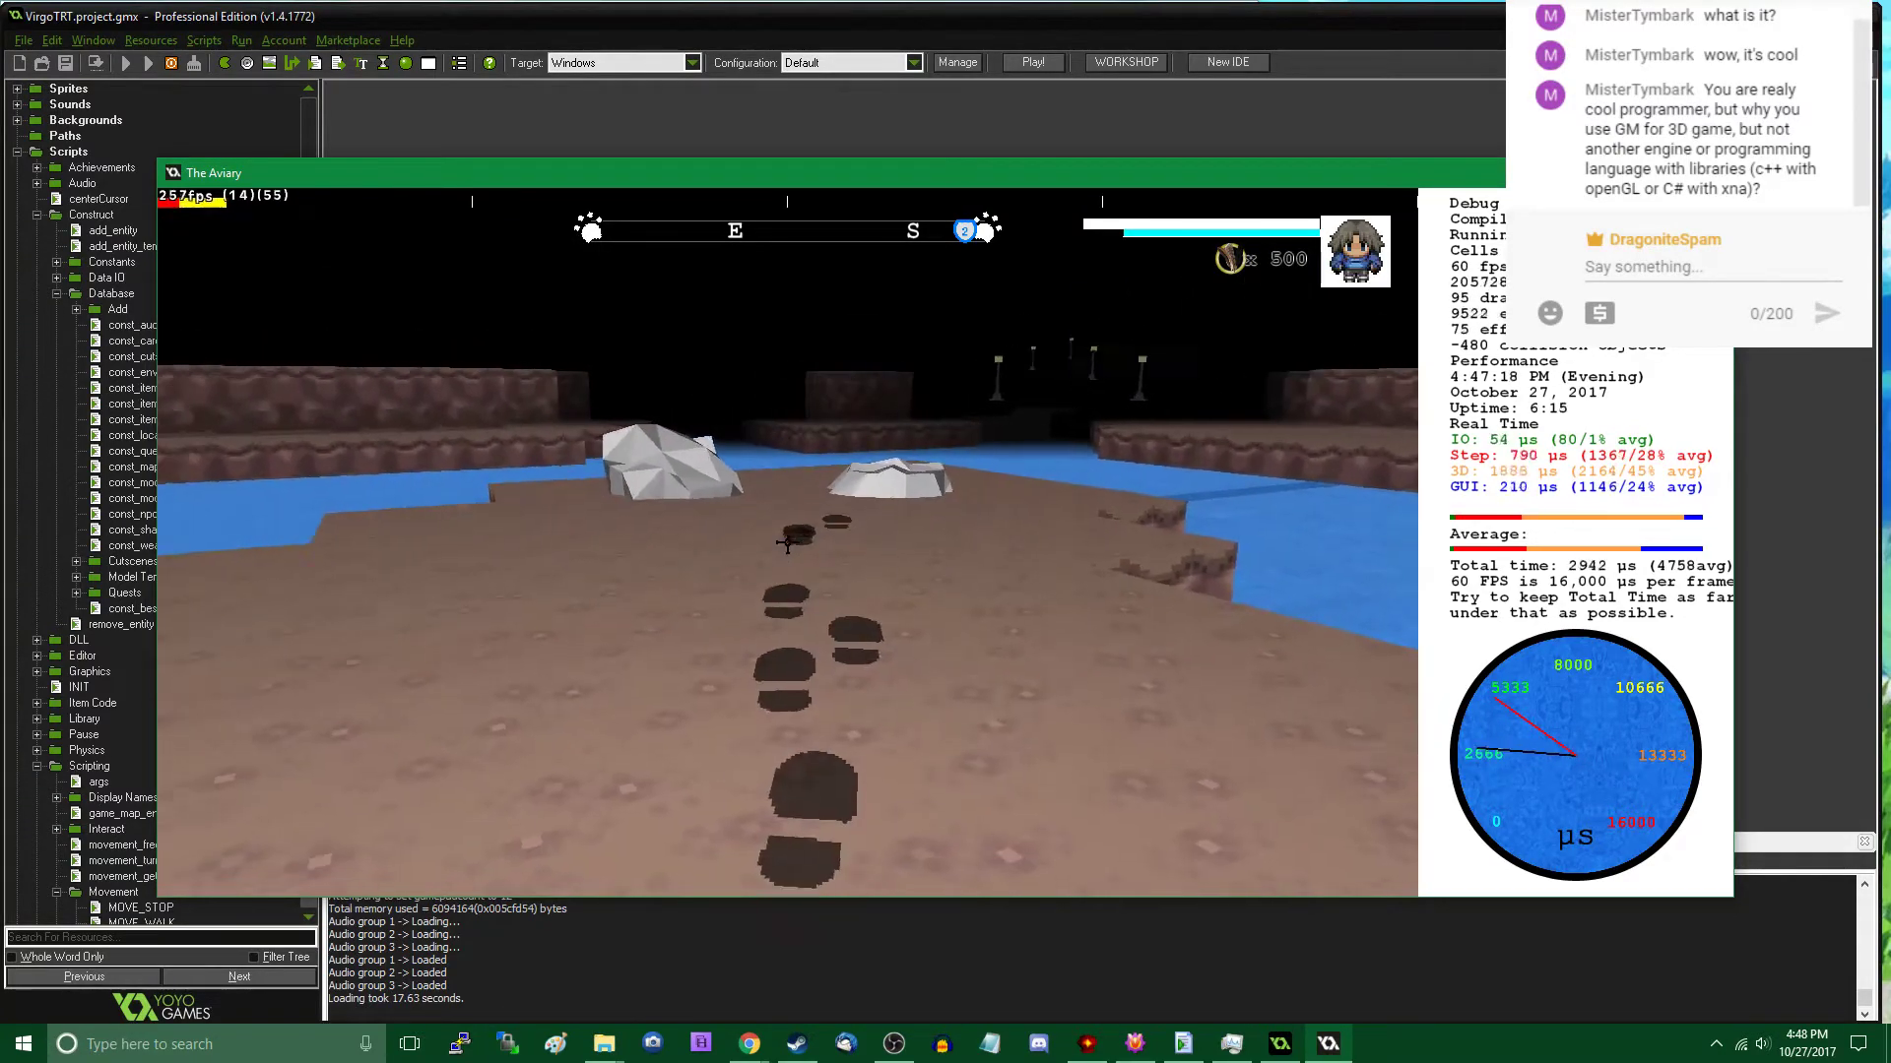
{"action": "key", "text": "s"}
{"action": "key", "text": "a"}
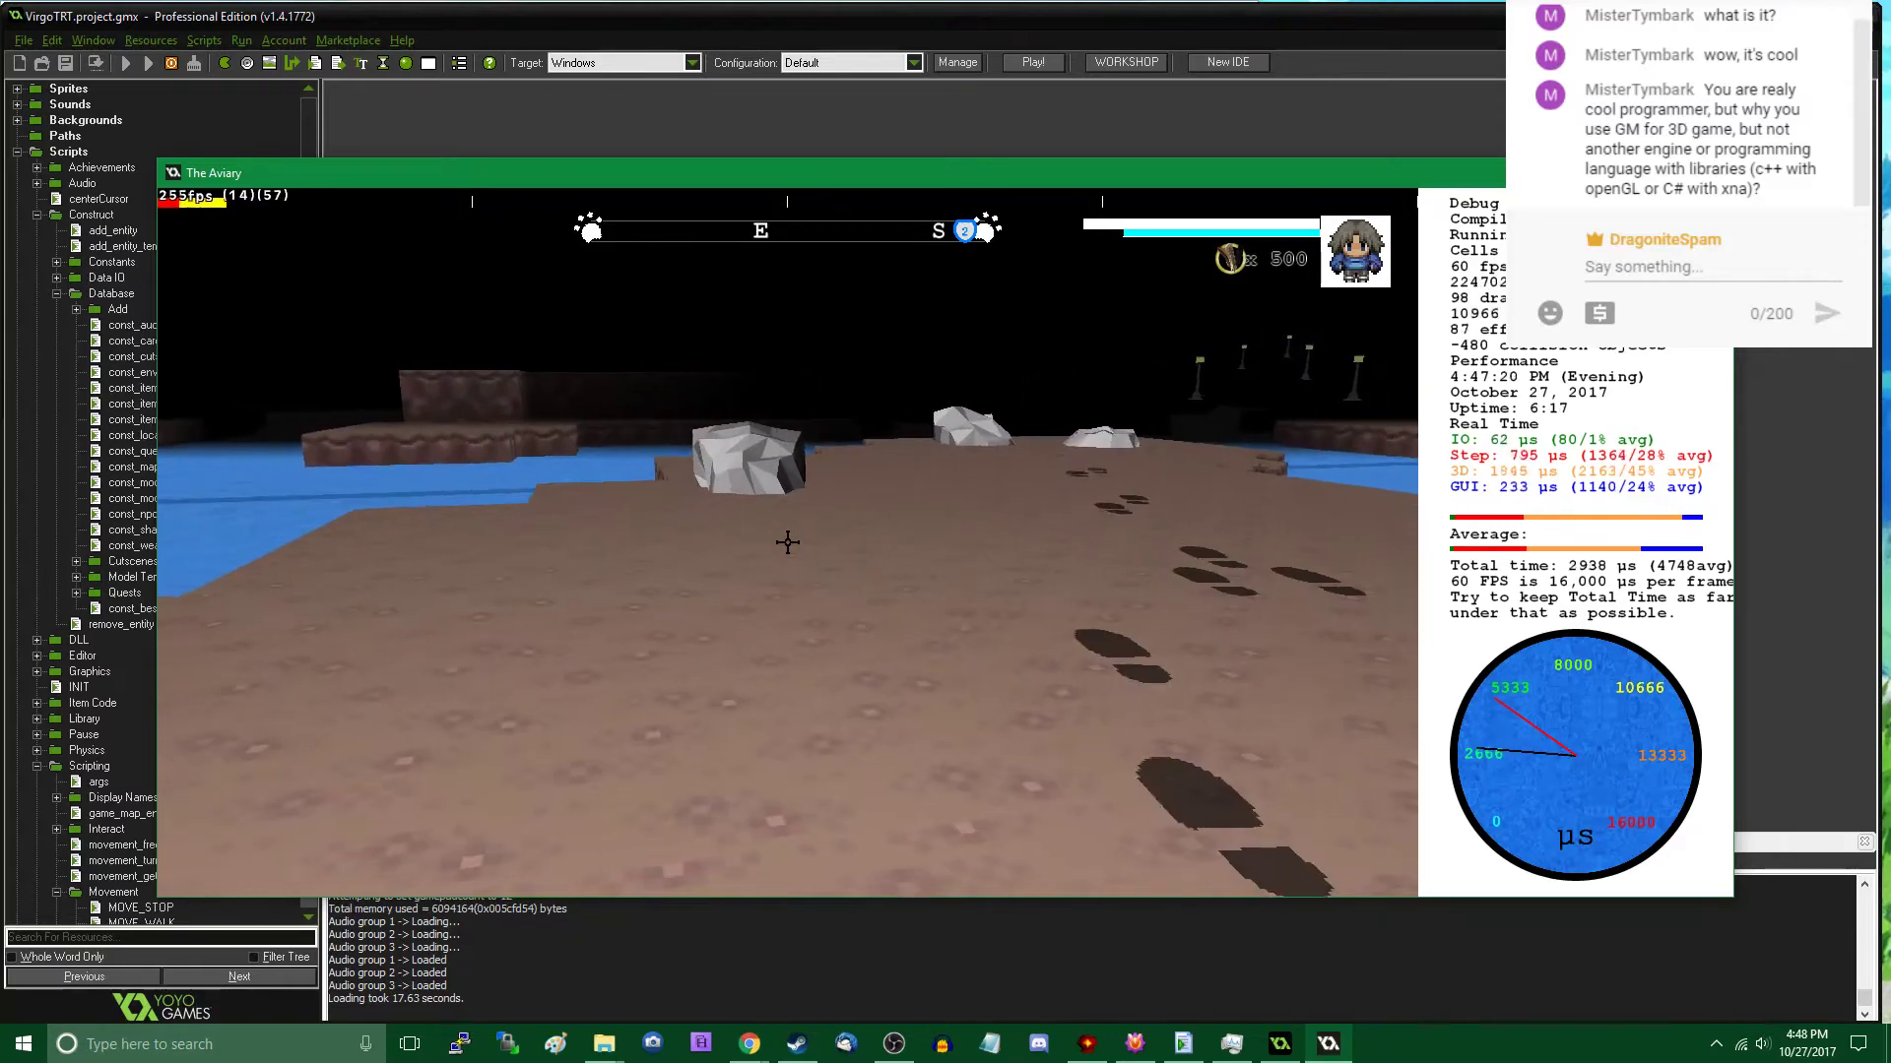
{"action": "key", "text": "w"}
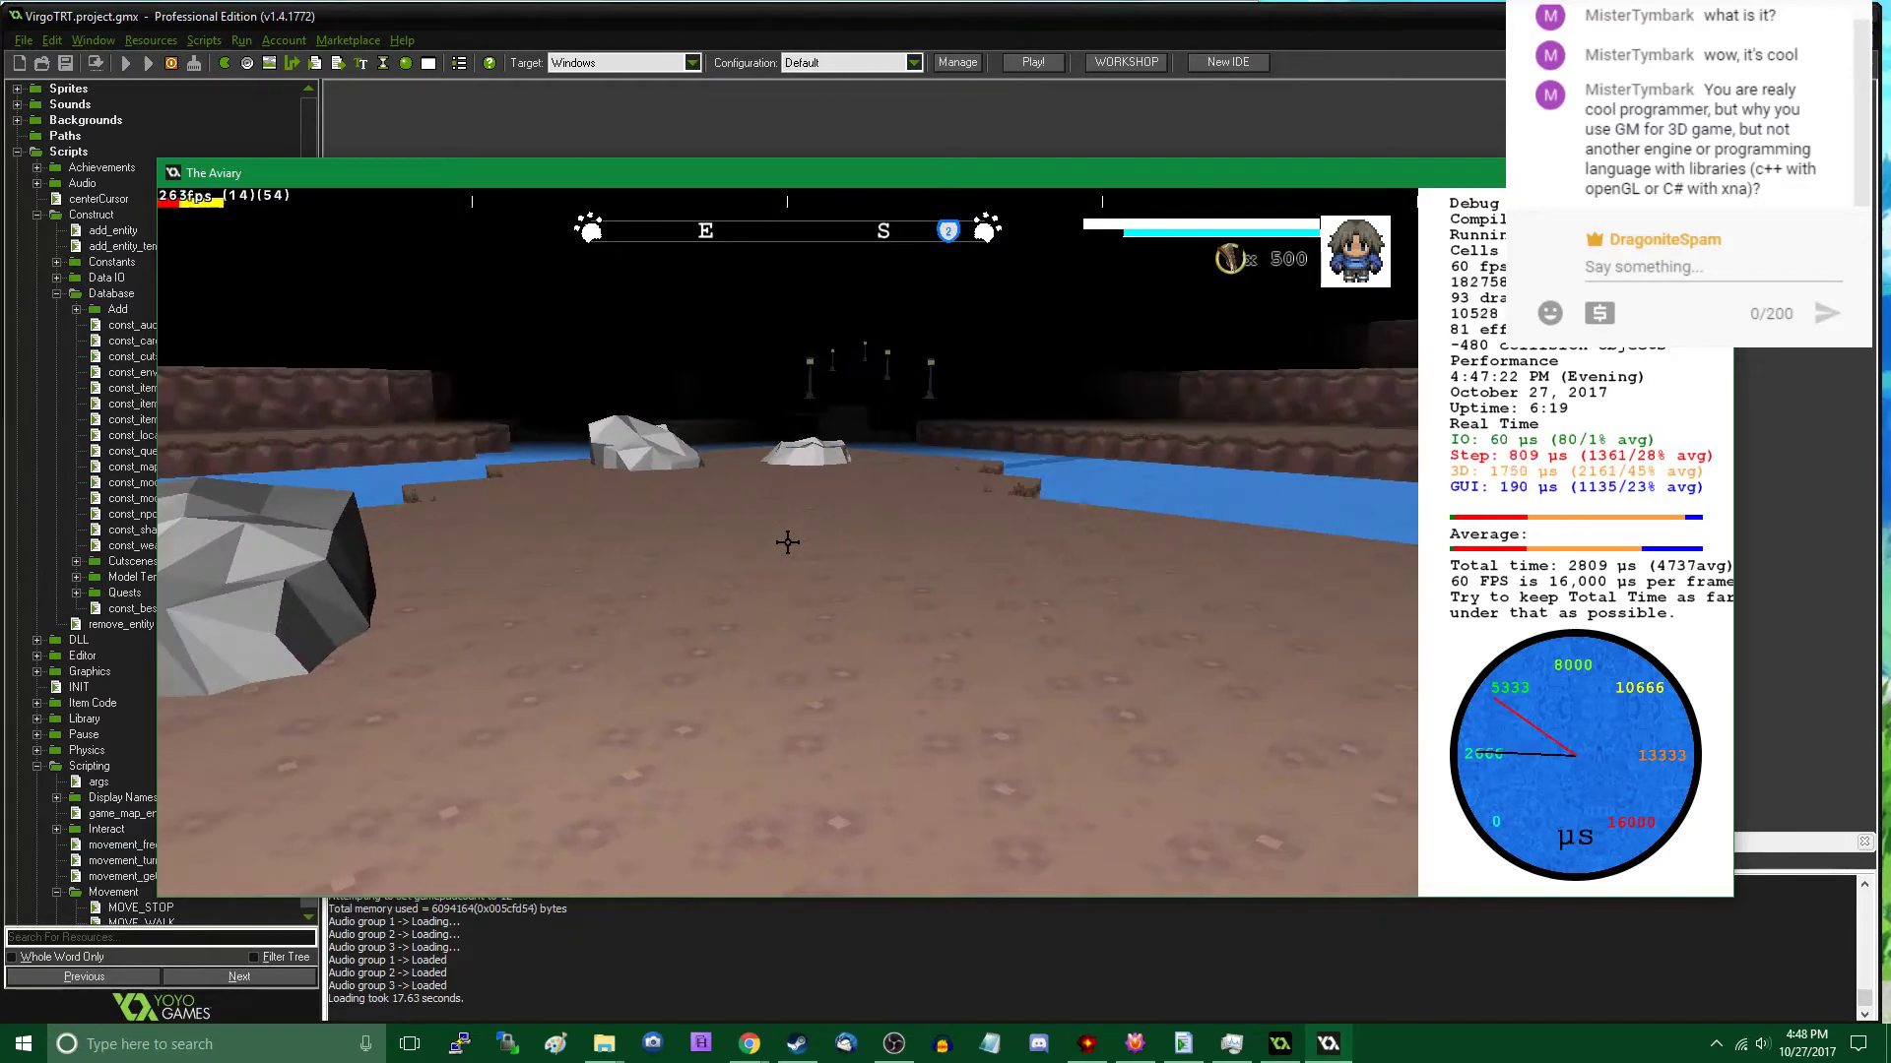
{"action": "key", "text": "s"}
{"action": "key", "text": "a"}
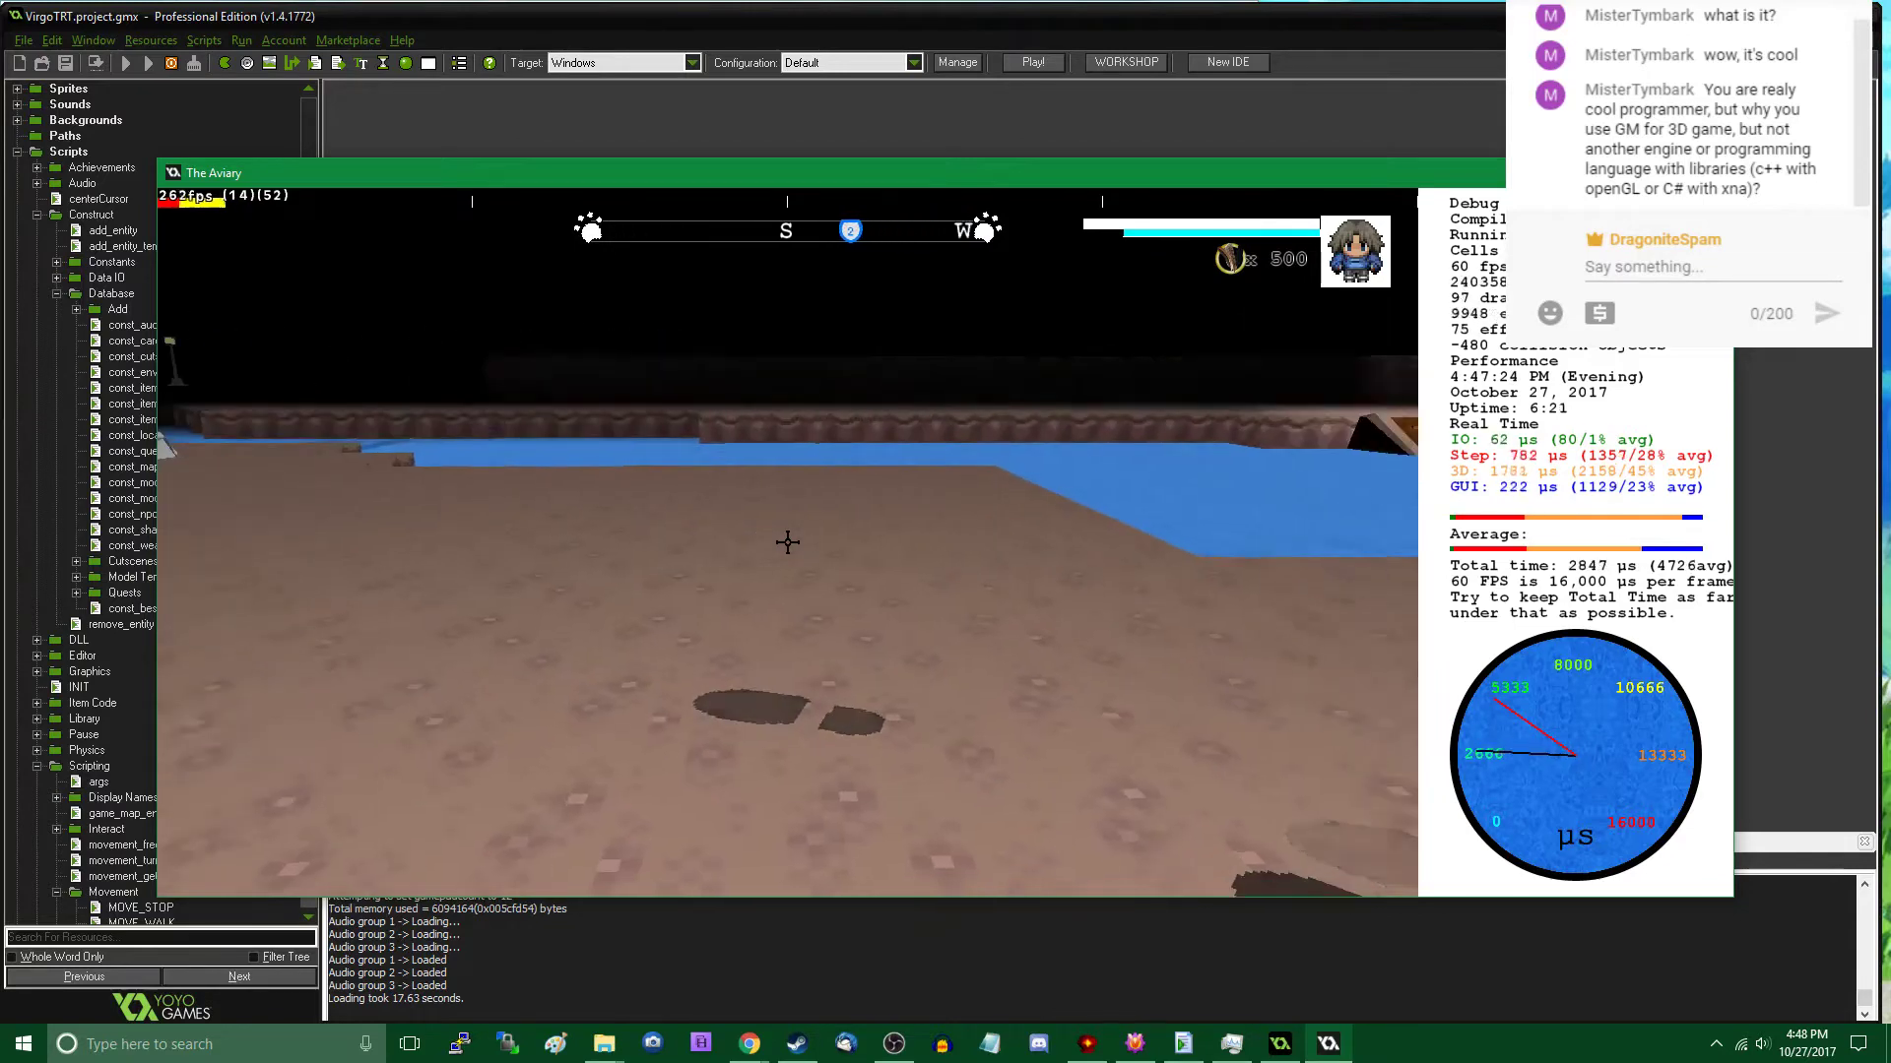
- Place a fourth Rock (A) at about X 8028, Y 2574, Z 9 with Z rotation 22 and Y rotation (pitch) 330
{"action": "key", "text": "Tab"}
{"action": "left_click", "coordinate": [342, 724]}
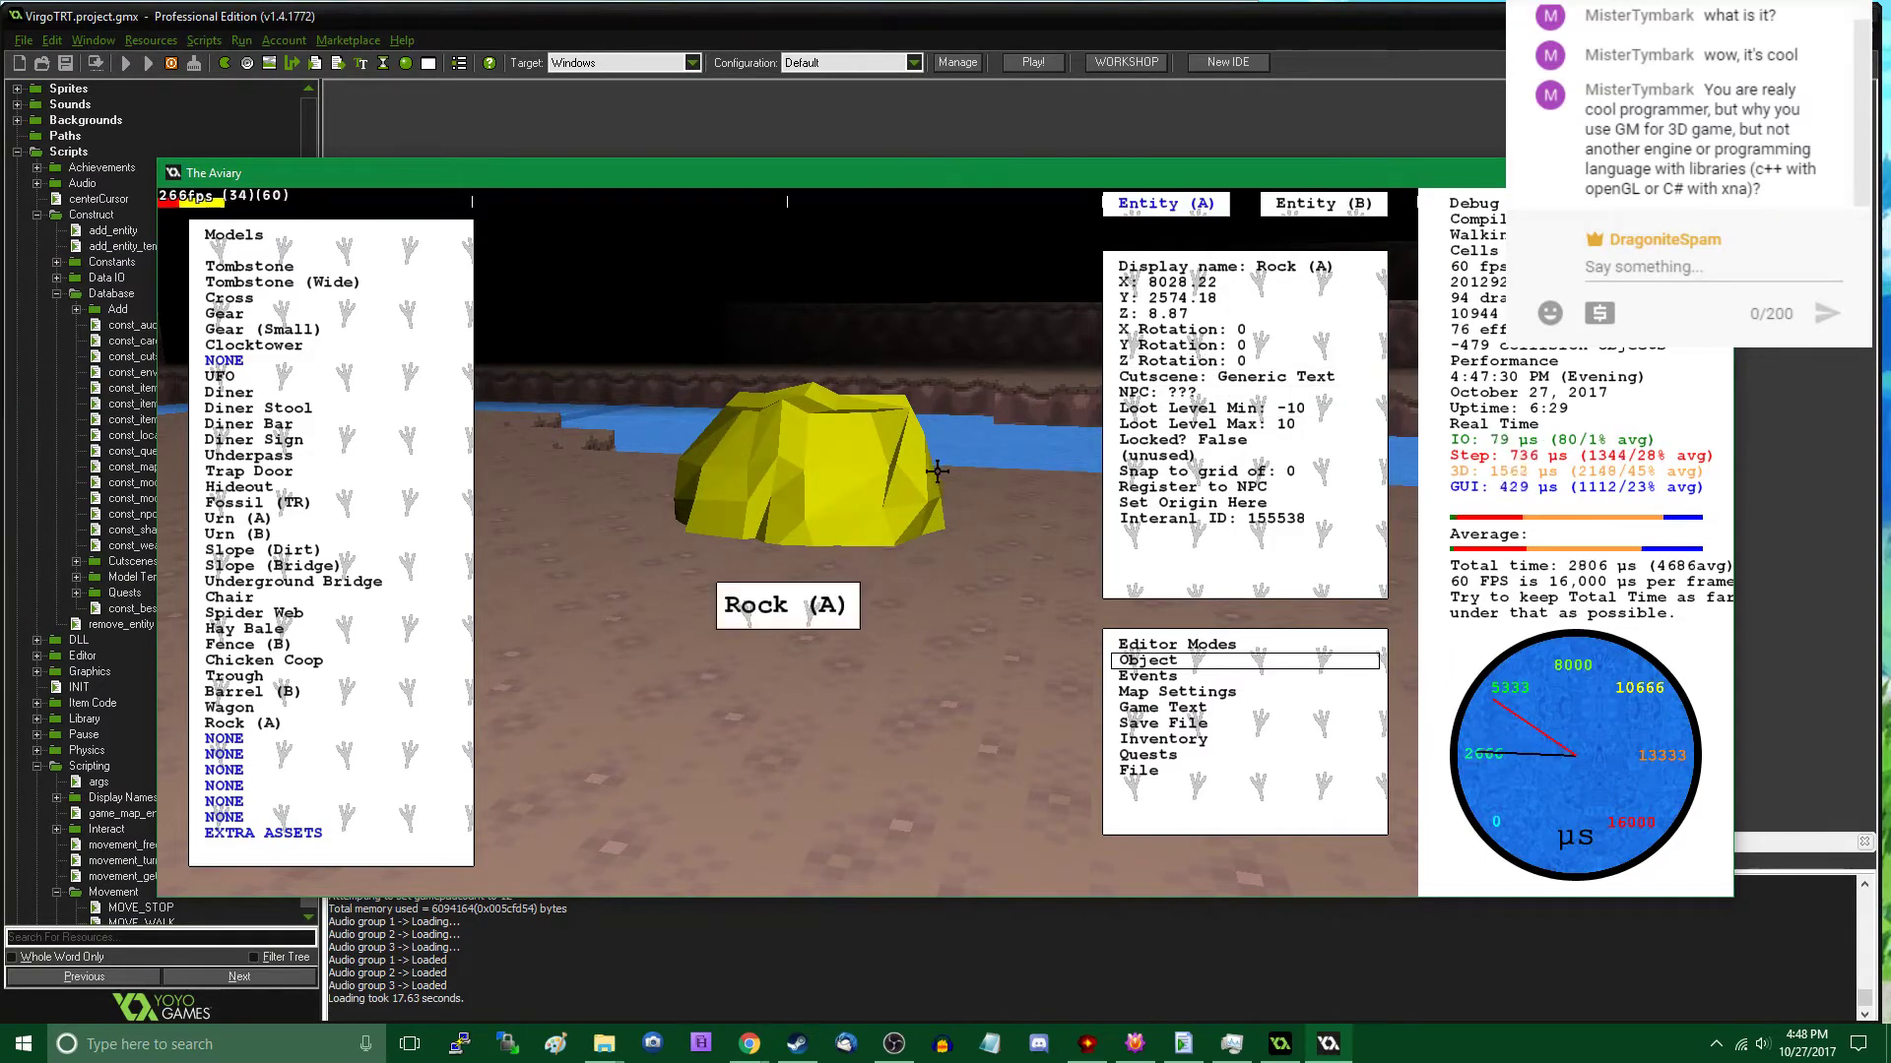
{"action": "left_click", "coordinate": [1223, 347]}
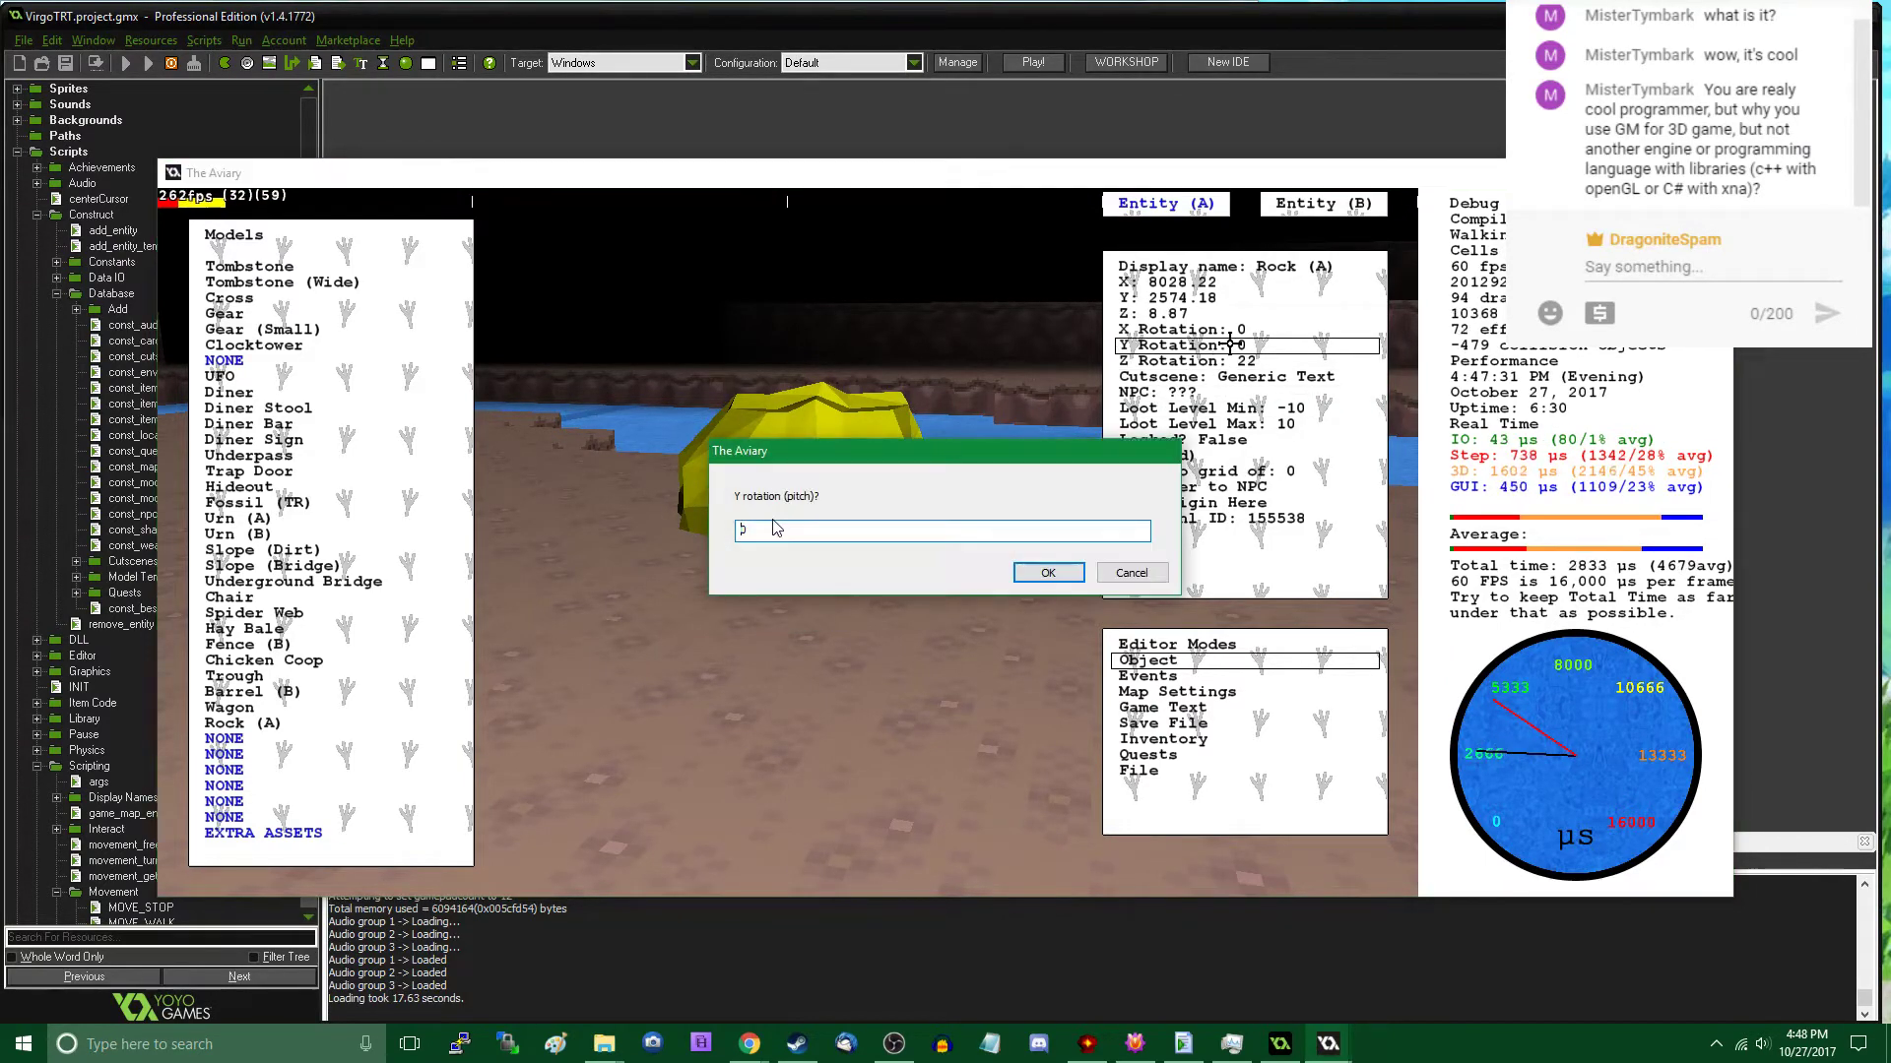
{"action": "type", "text": "330"}
{"action": "key", "text": "Return"}
{"action": "key", "text": "Escape"}
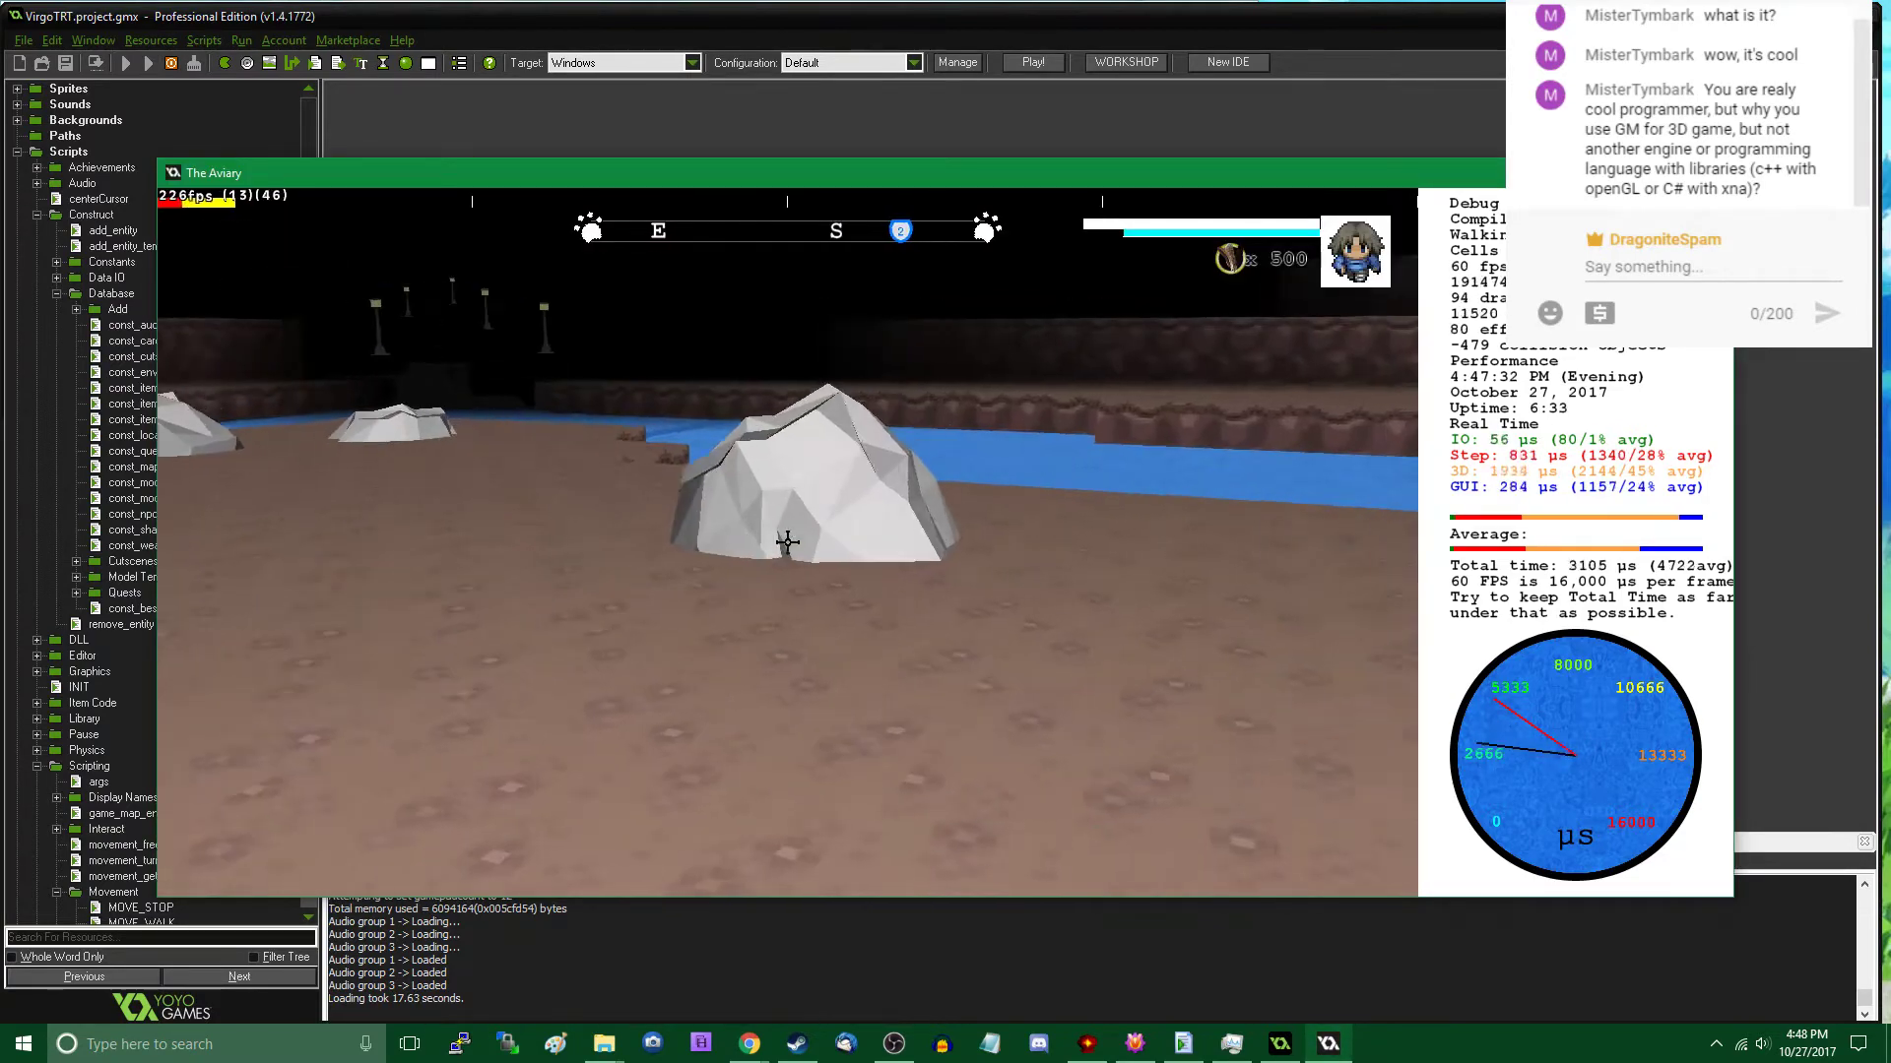
- Walk among the four rocks to examine the new one's placement and tilt beside the others
{"action": "key", "text": "w"}
{"action": "key", "text": "s"}
{"action": "key", "text": "d"}
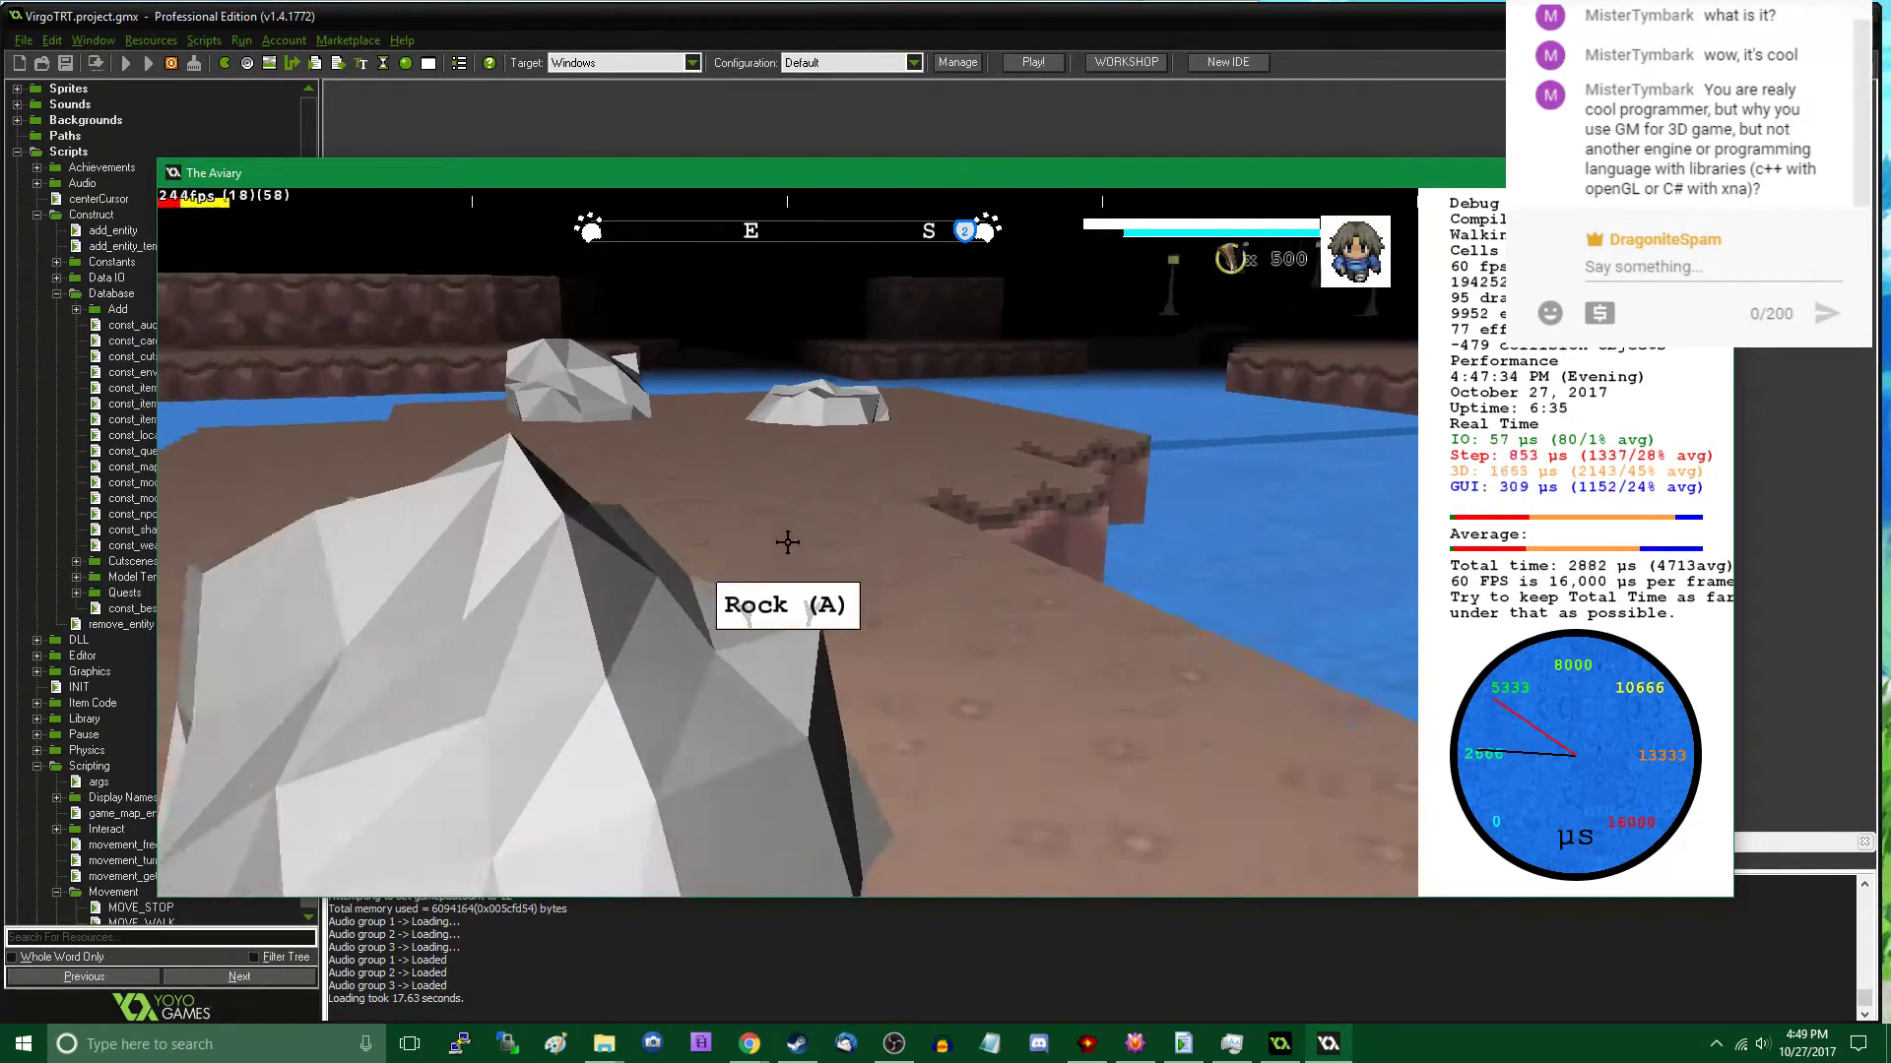
{"action": "key", "text": "w"}
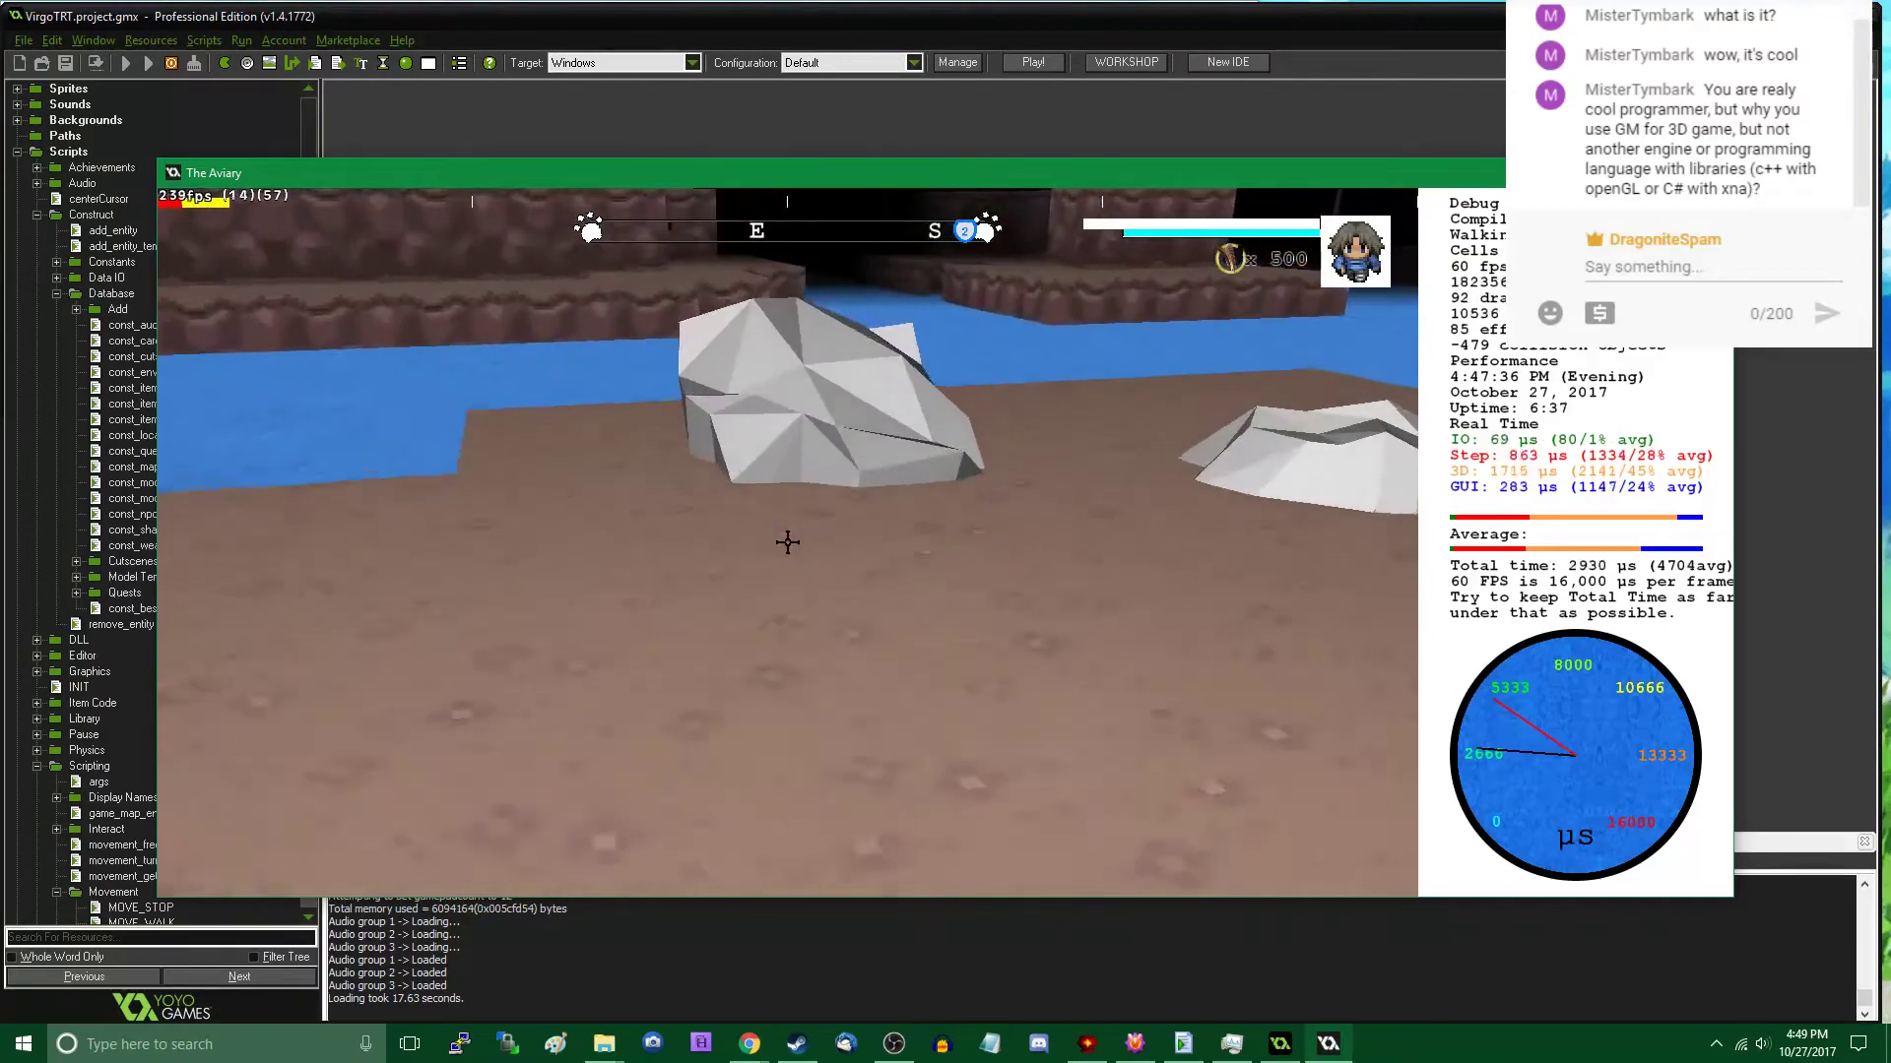
{"action": "key", "text": "s"}
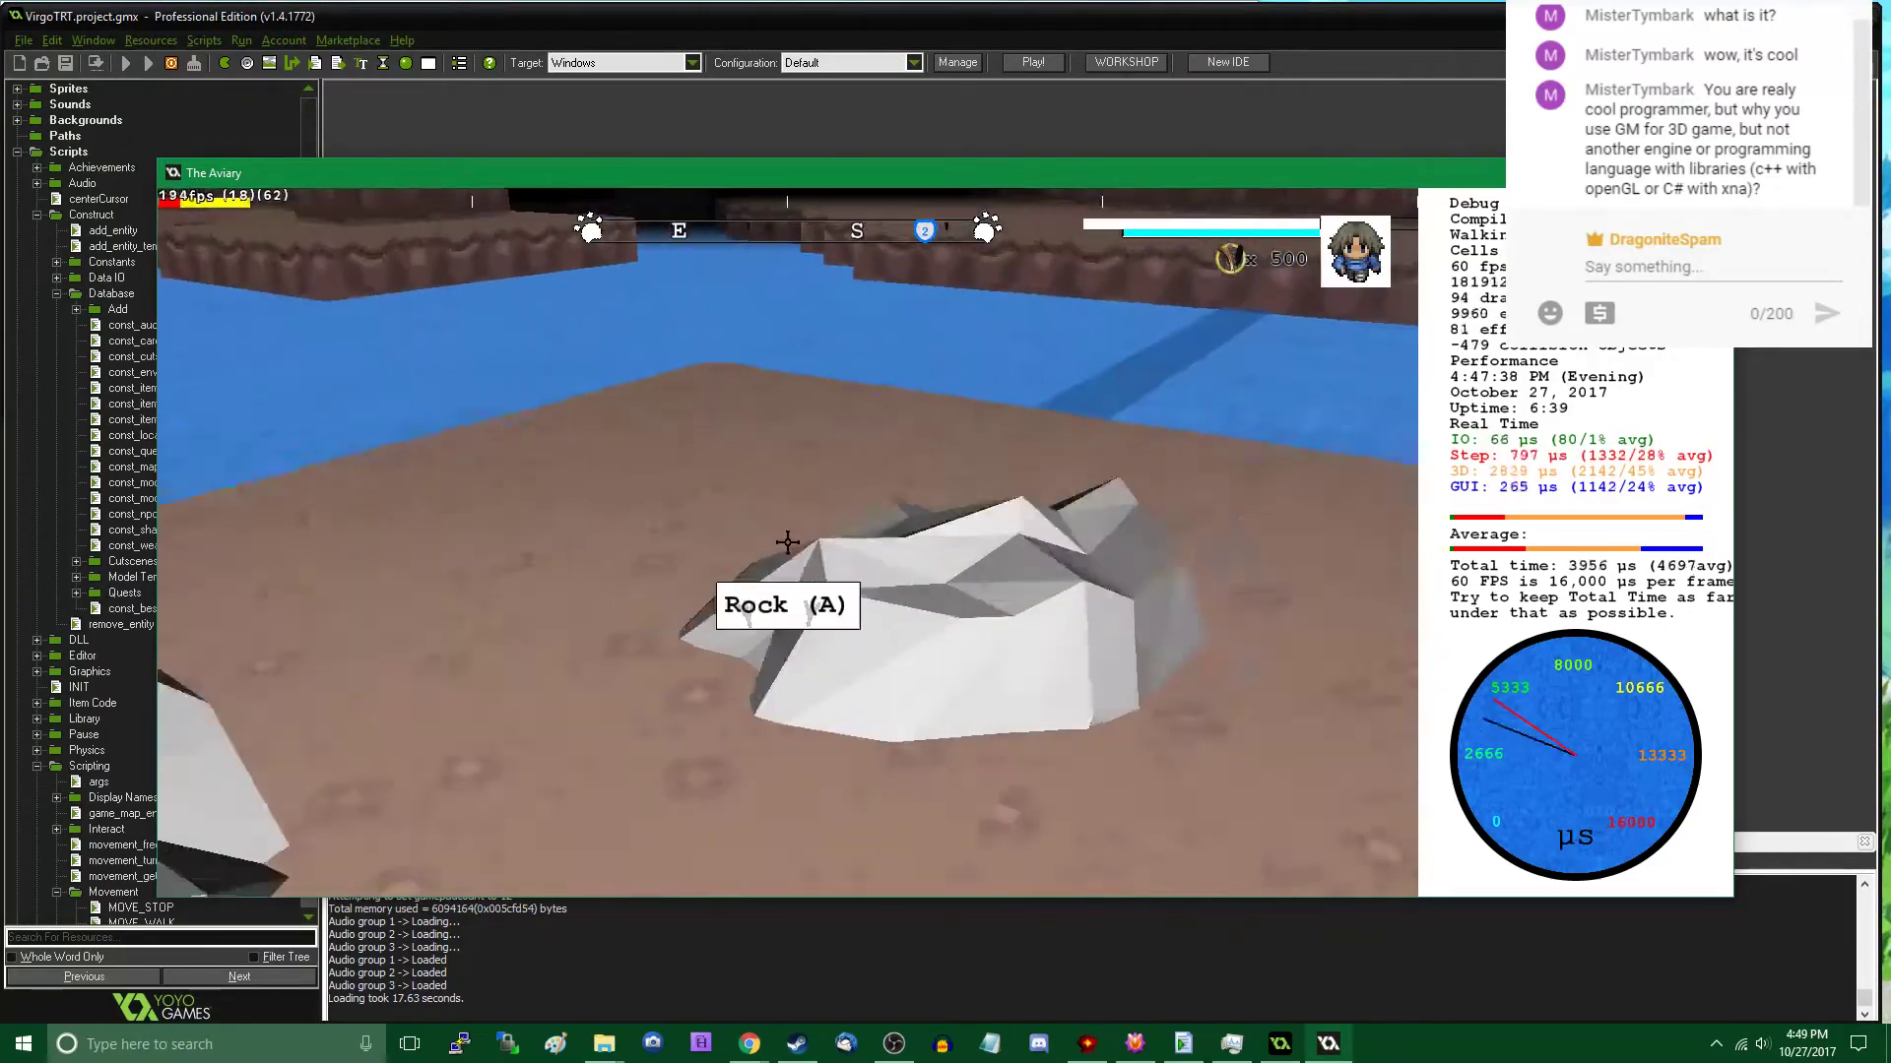
{"action": "key", "text": "w"}
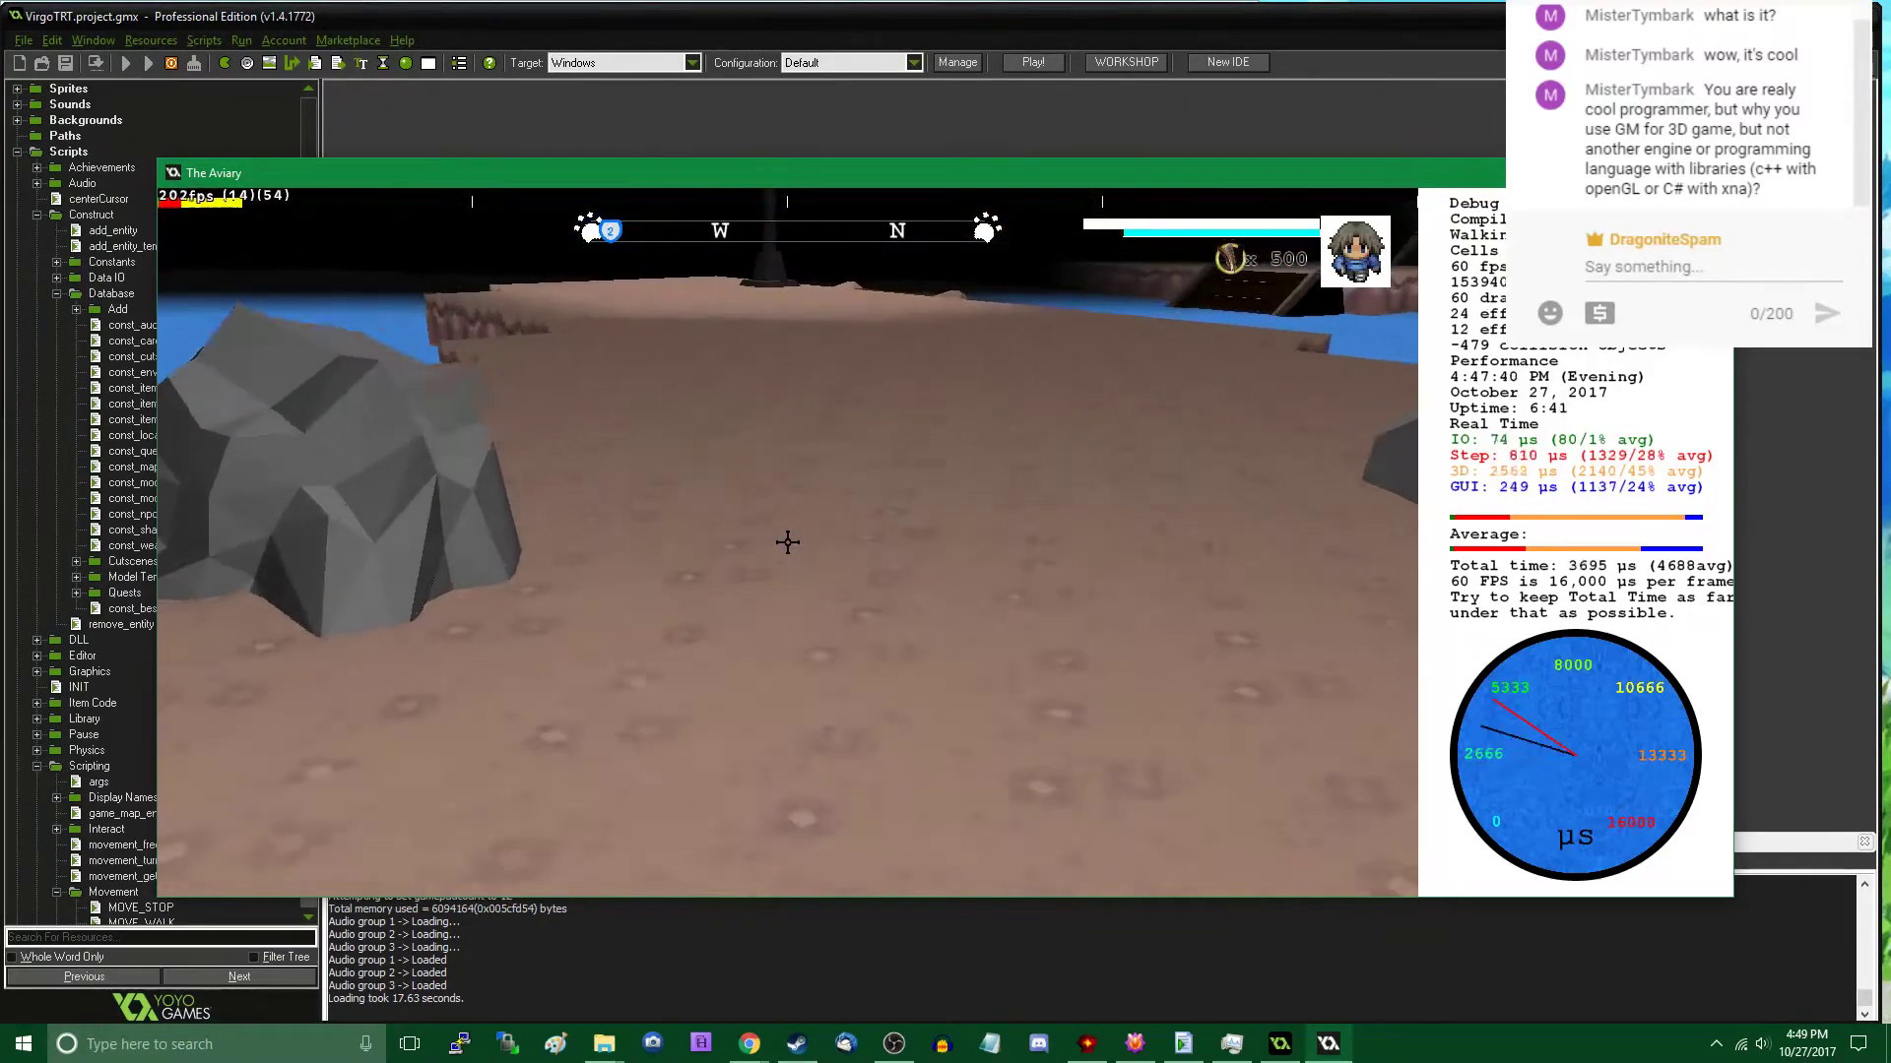
- Place a Rock (A) on the open ground between the water and the cliff wall, at about X 9207, Y 2746, Z 16
{"action": "key", "text": "w"}
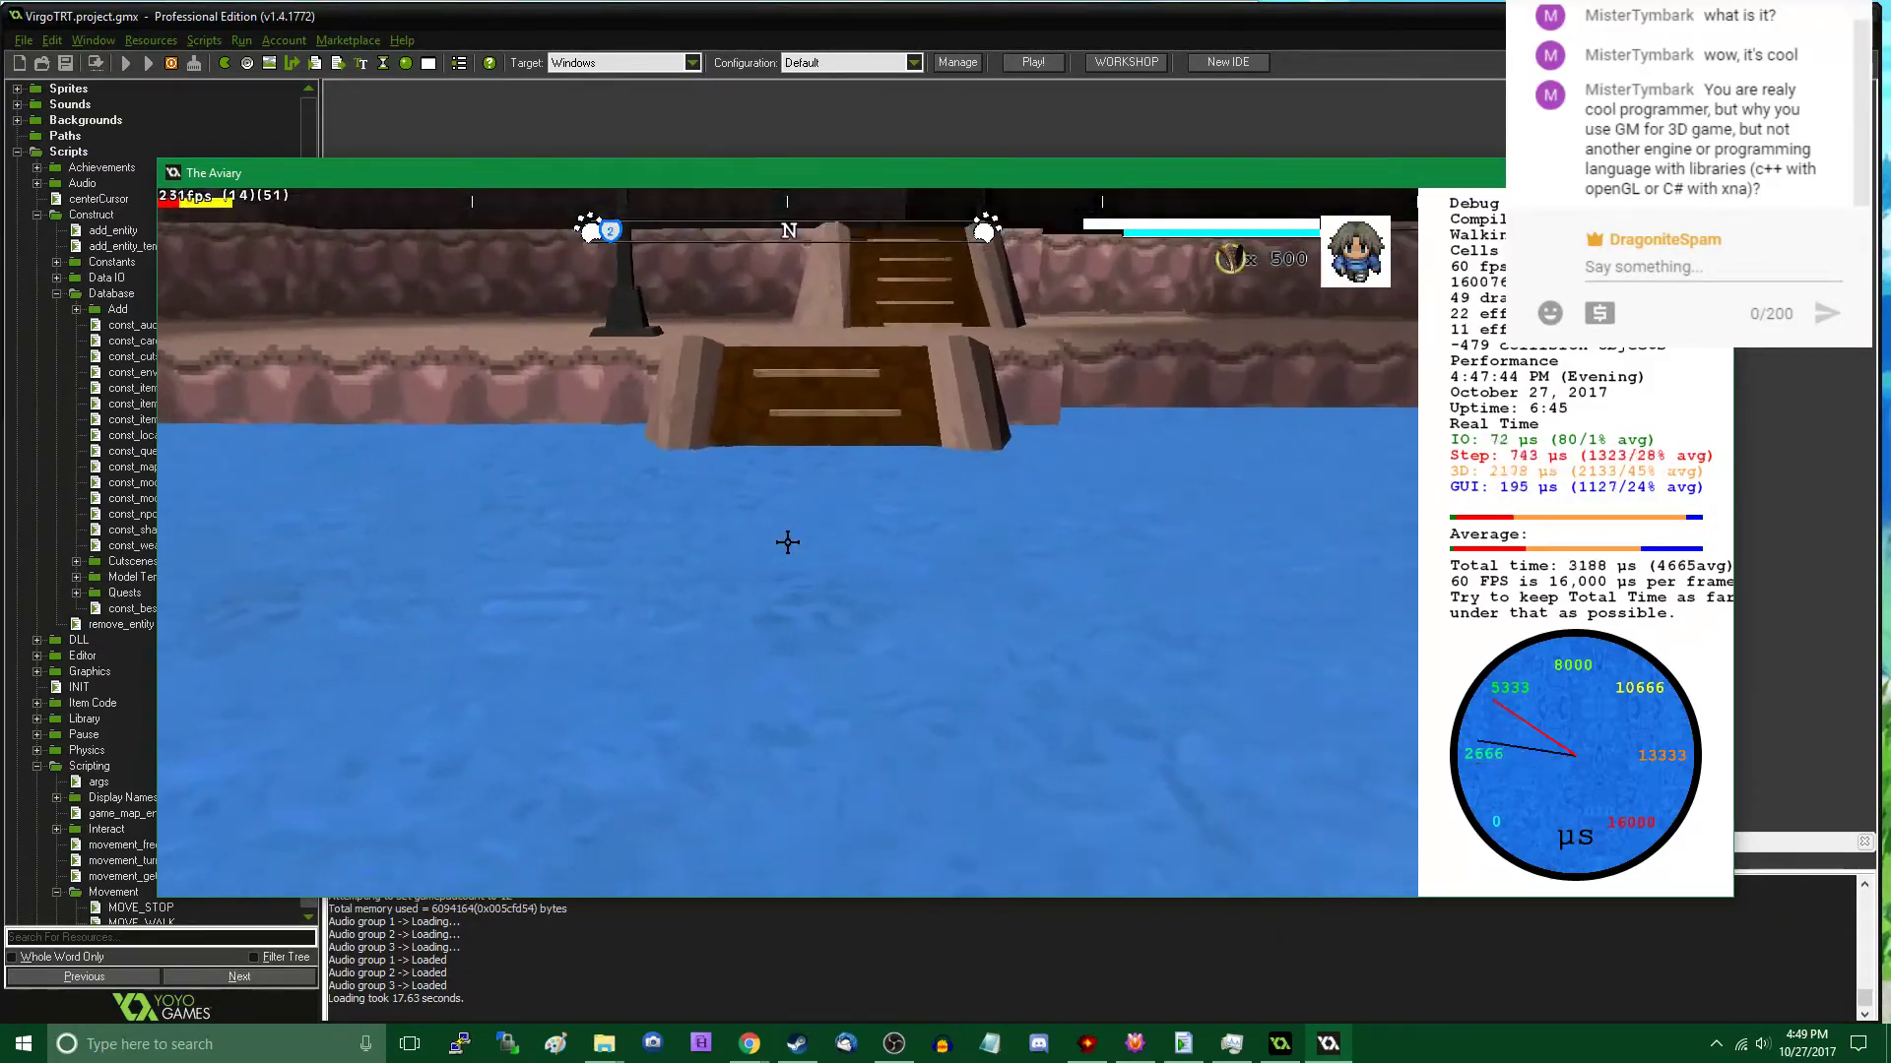
{"action": "key", "text": "w"}
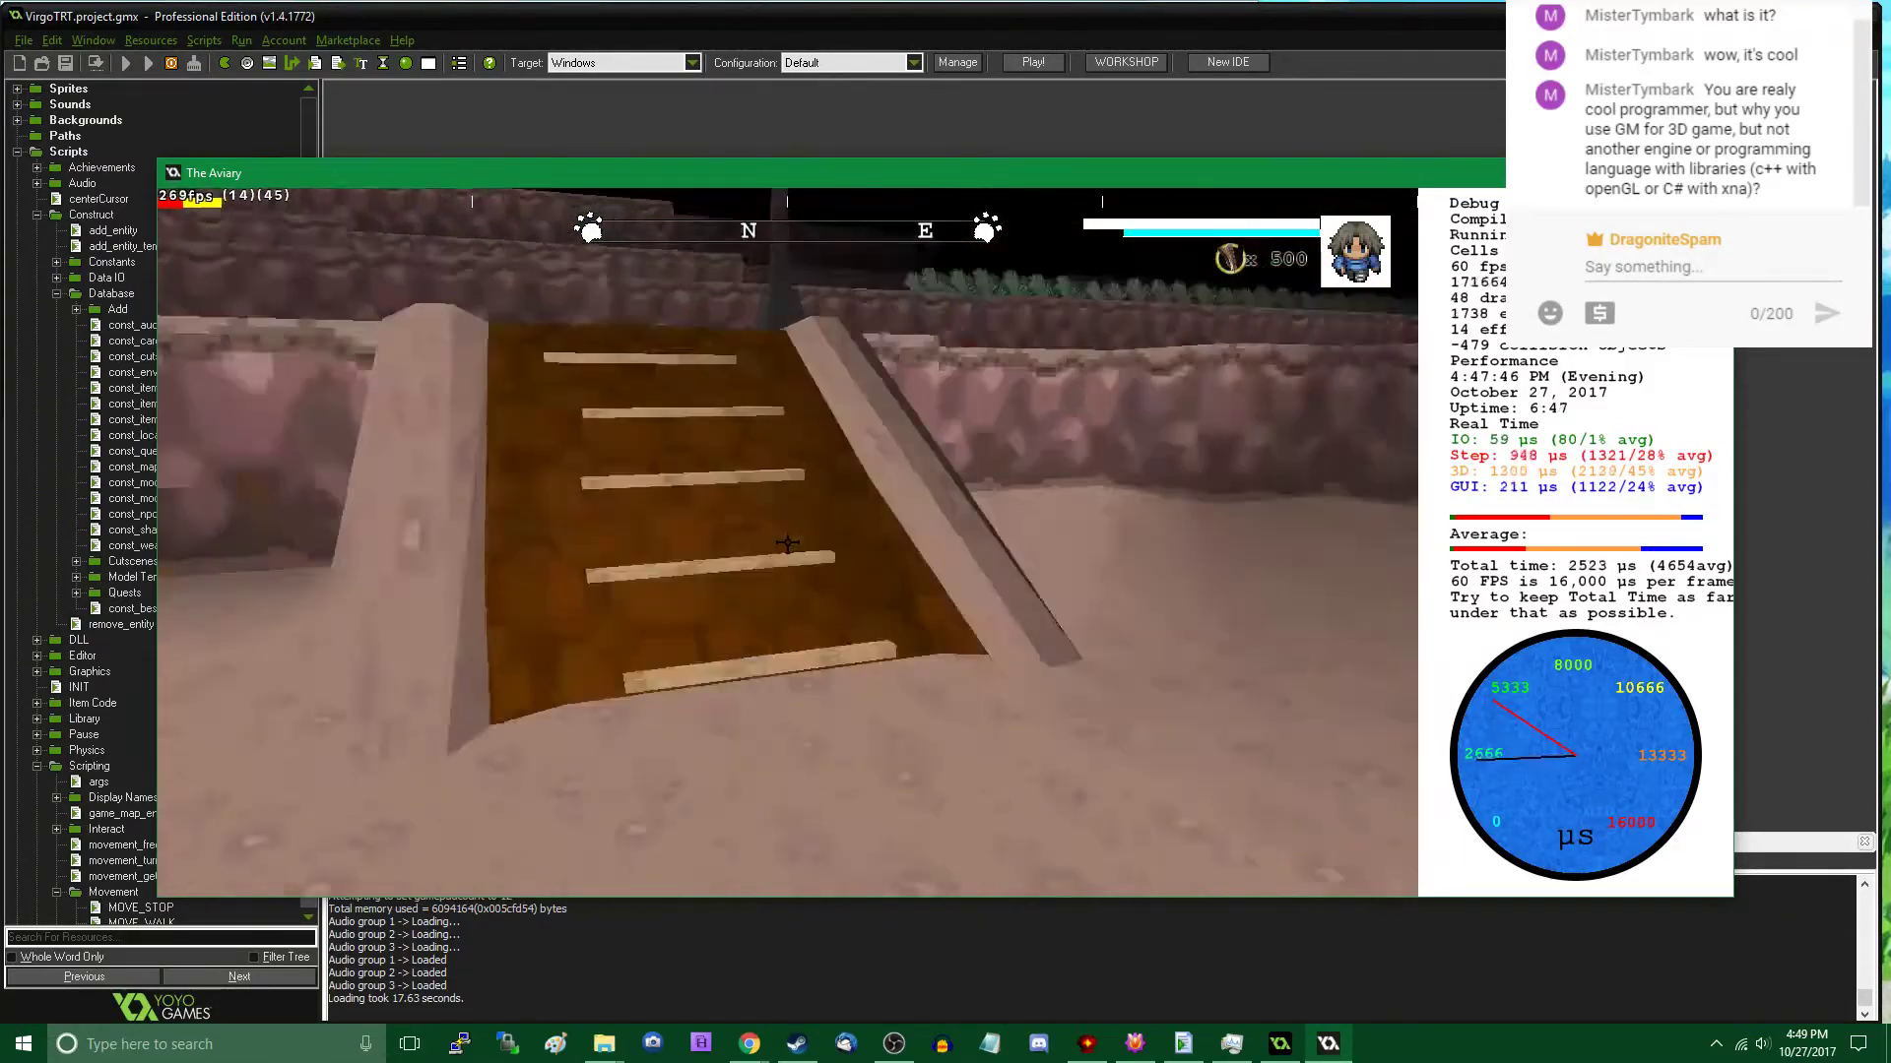
{"action": "key", "text": "w"}
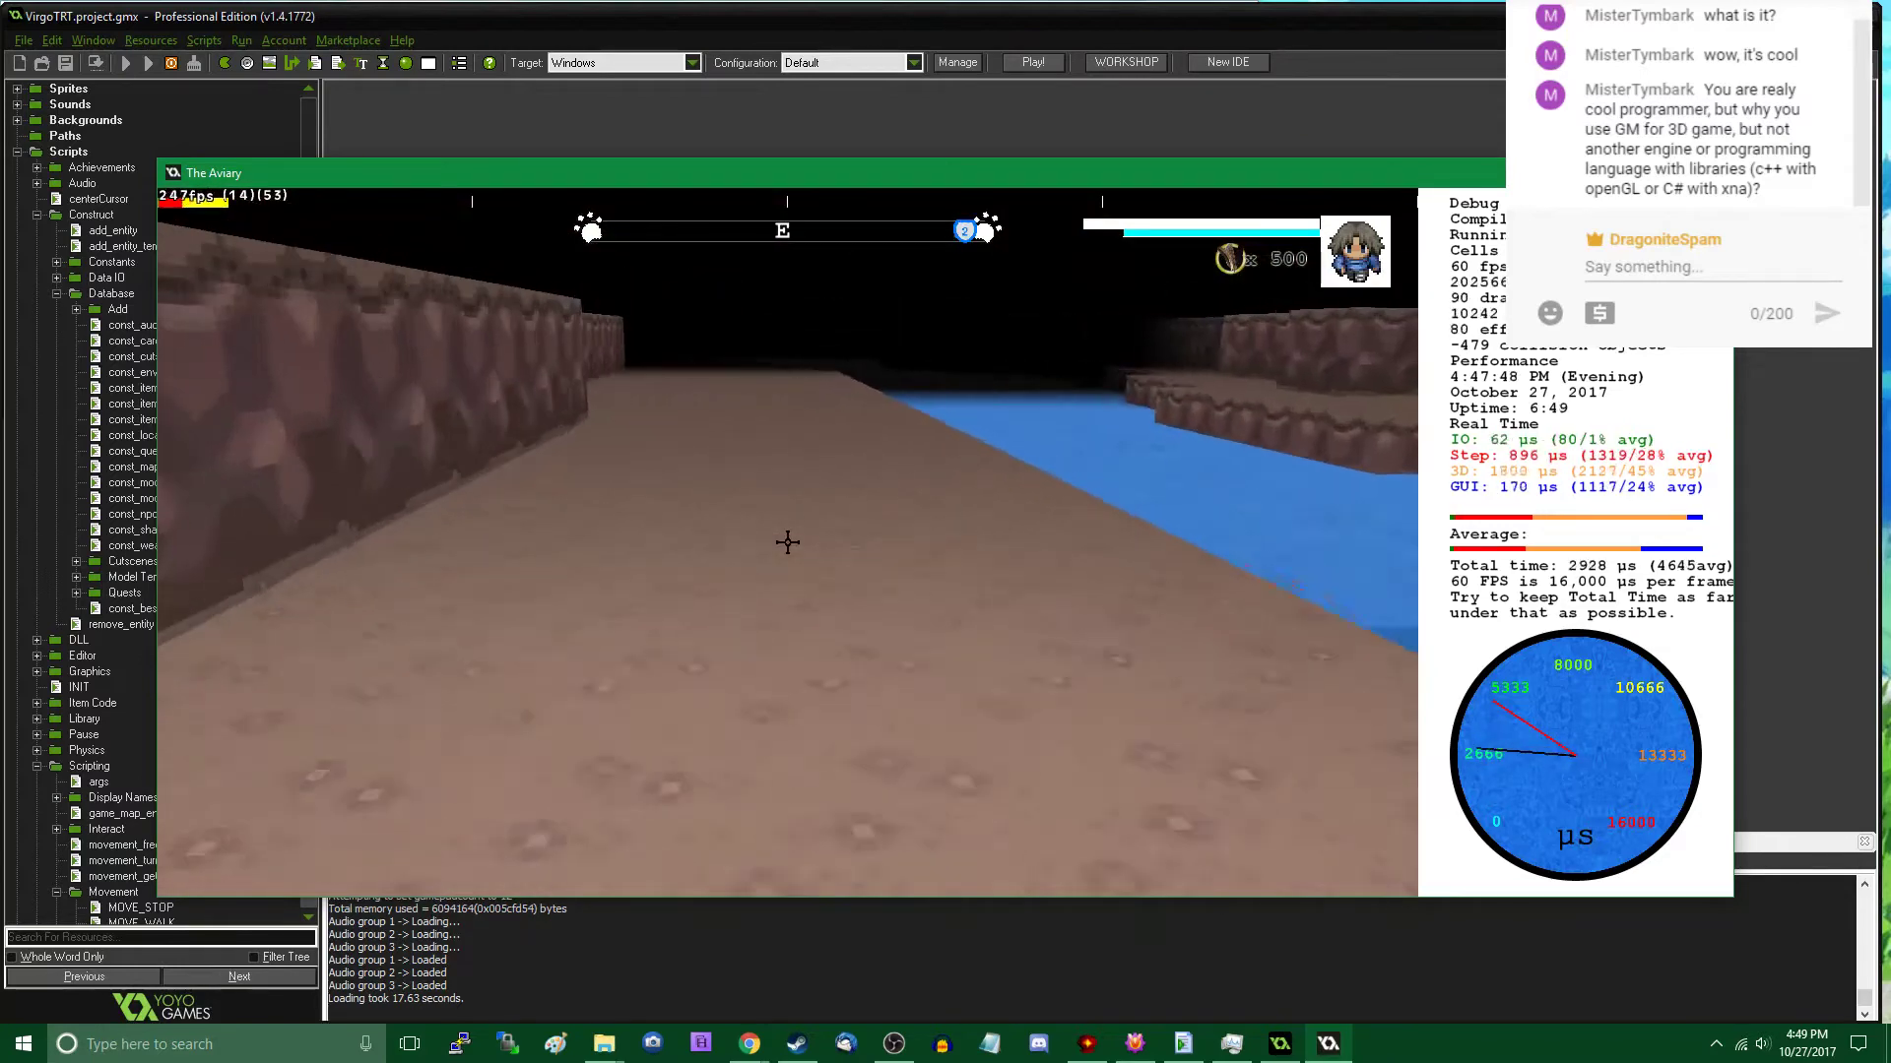
{"action": "key", "text": "w"}
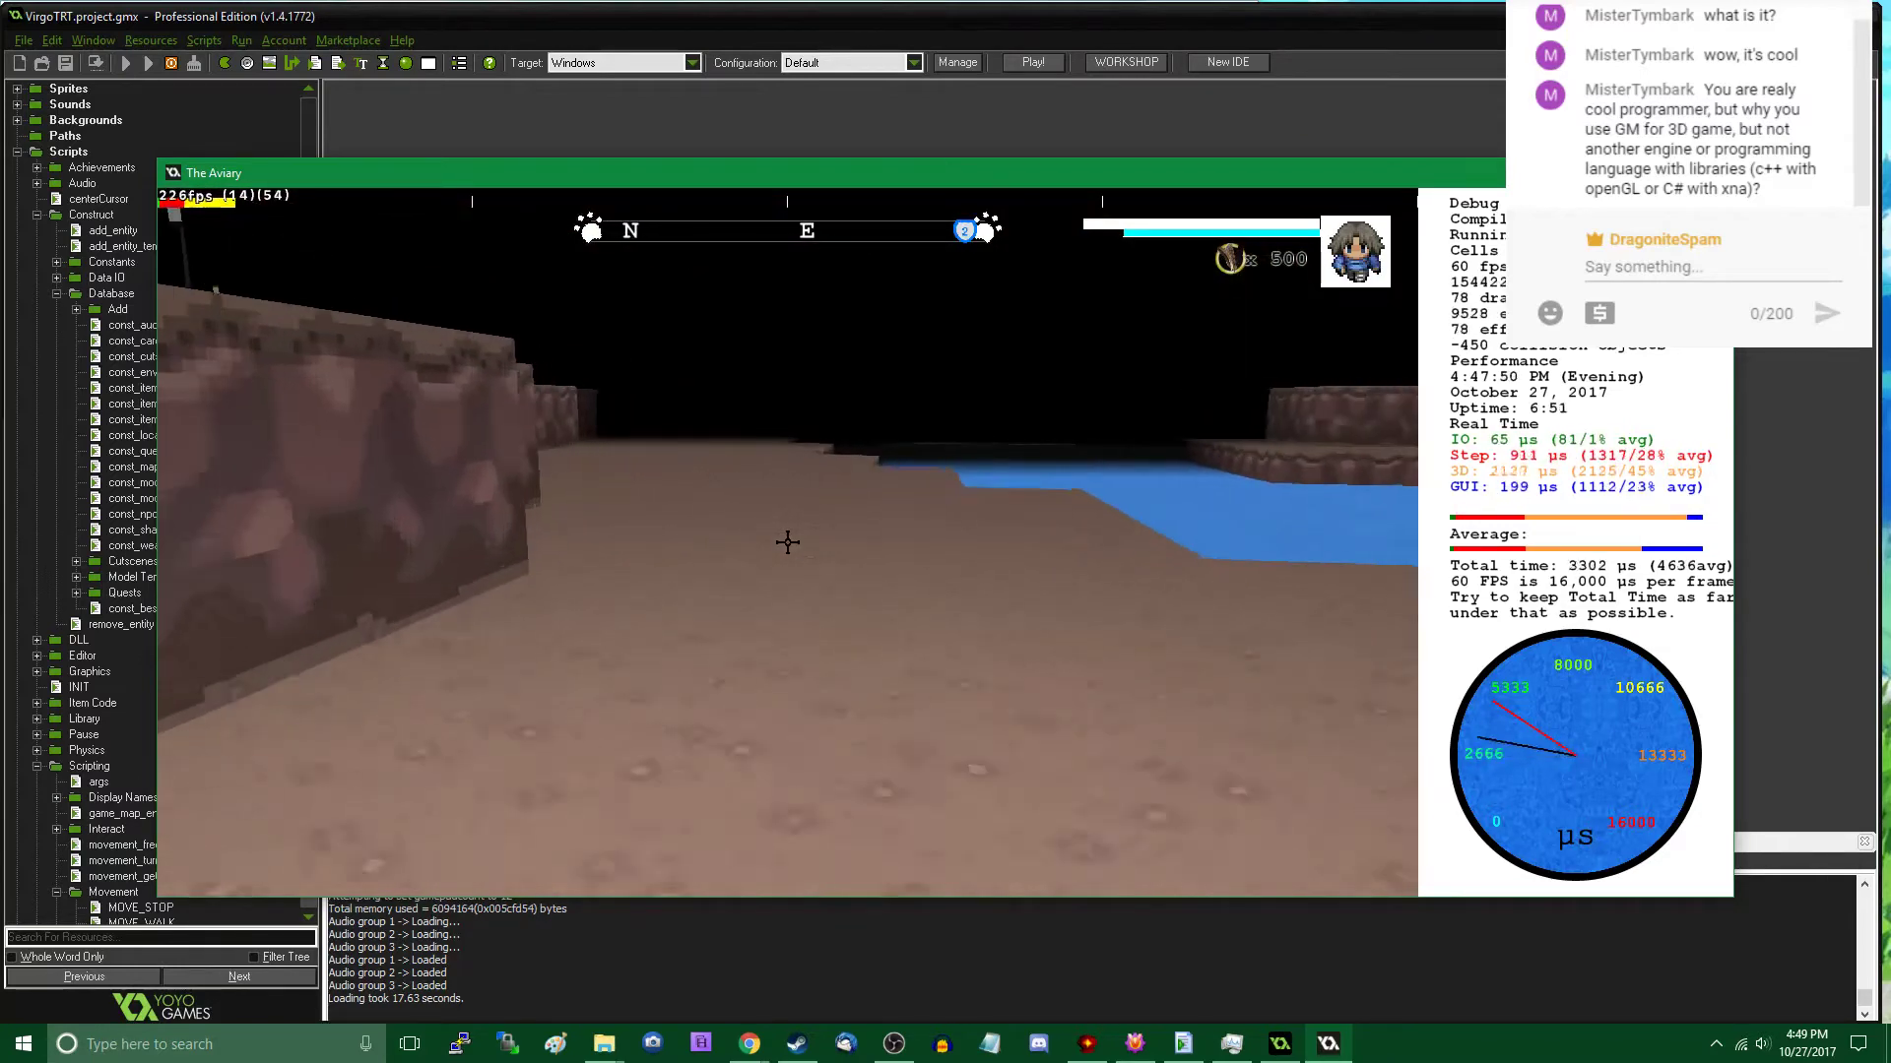
{"action": "key", "text": "w"}
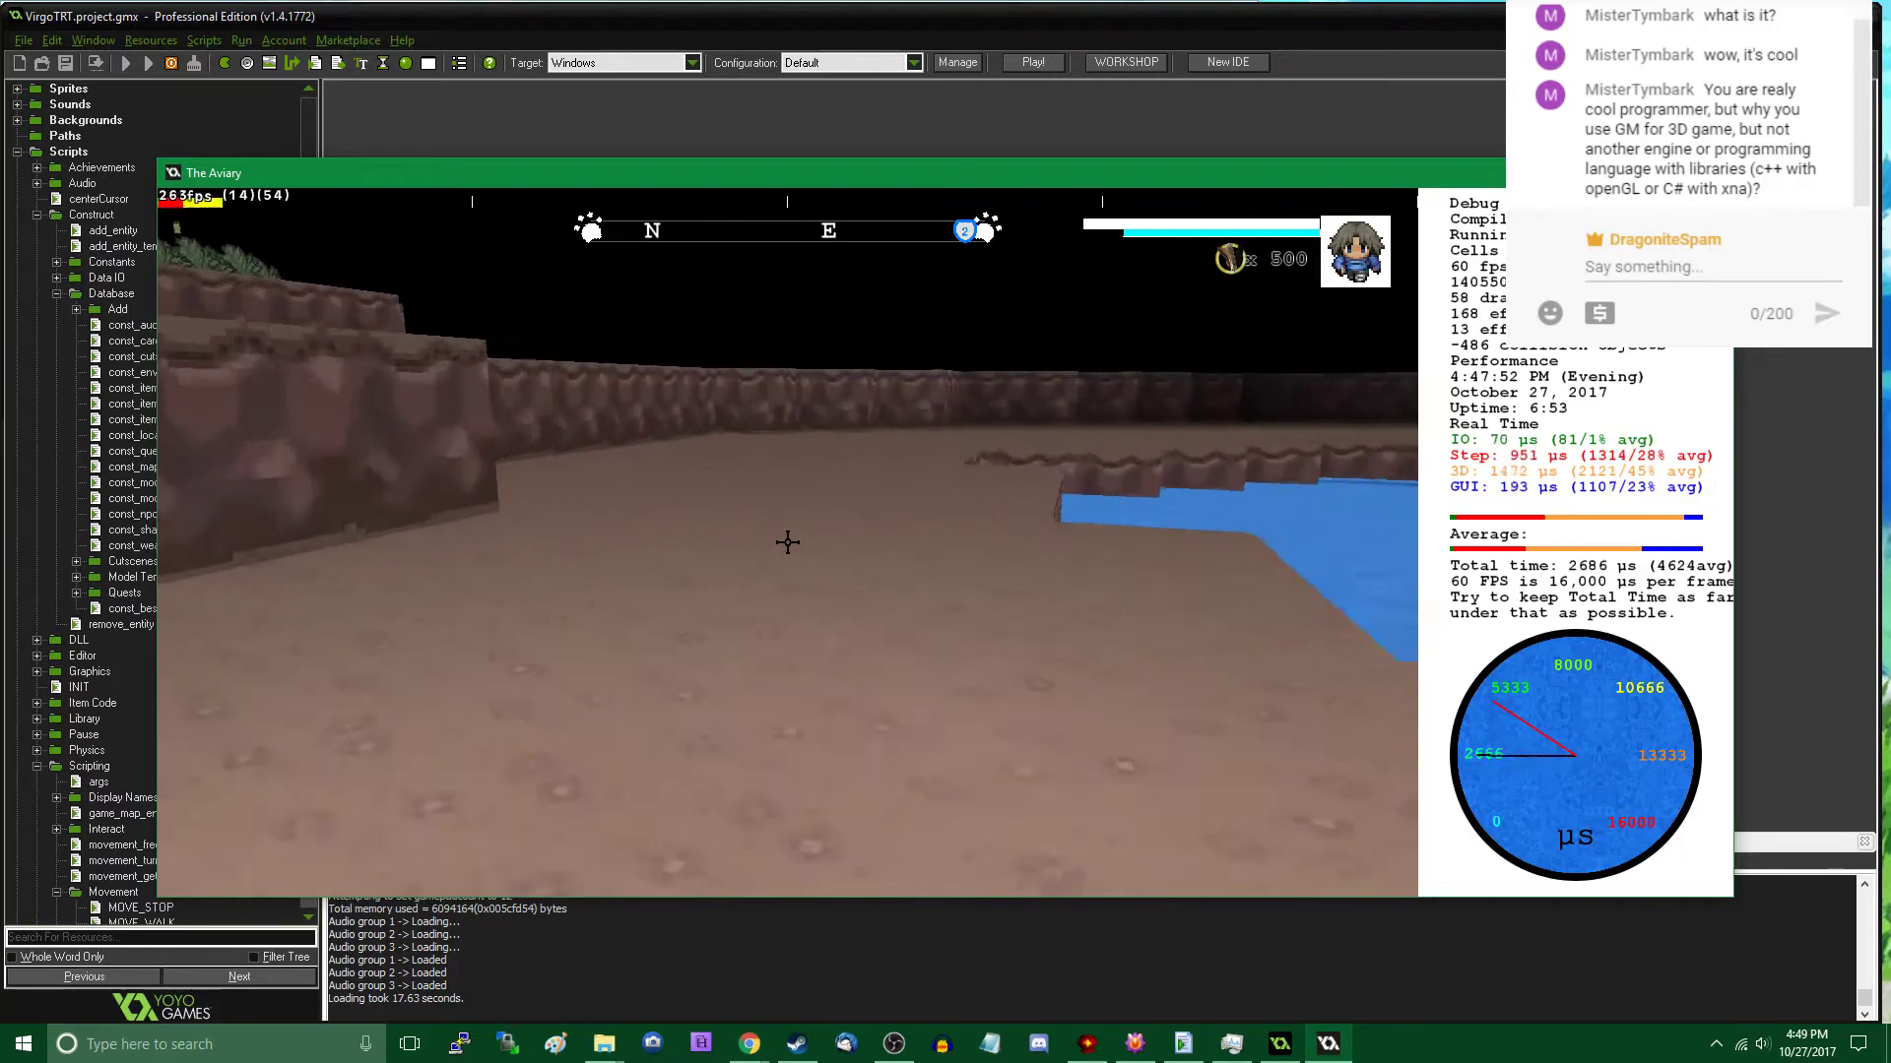
{"action": "key", "text": "w"}
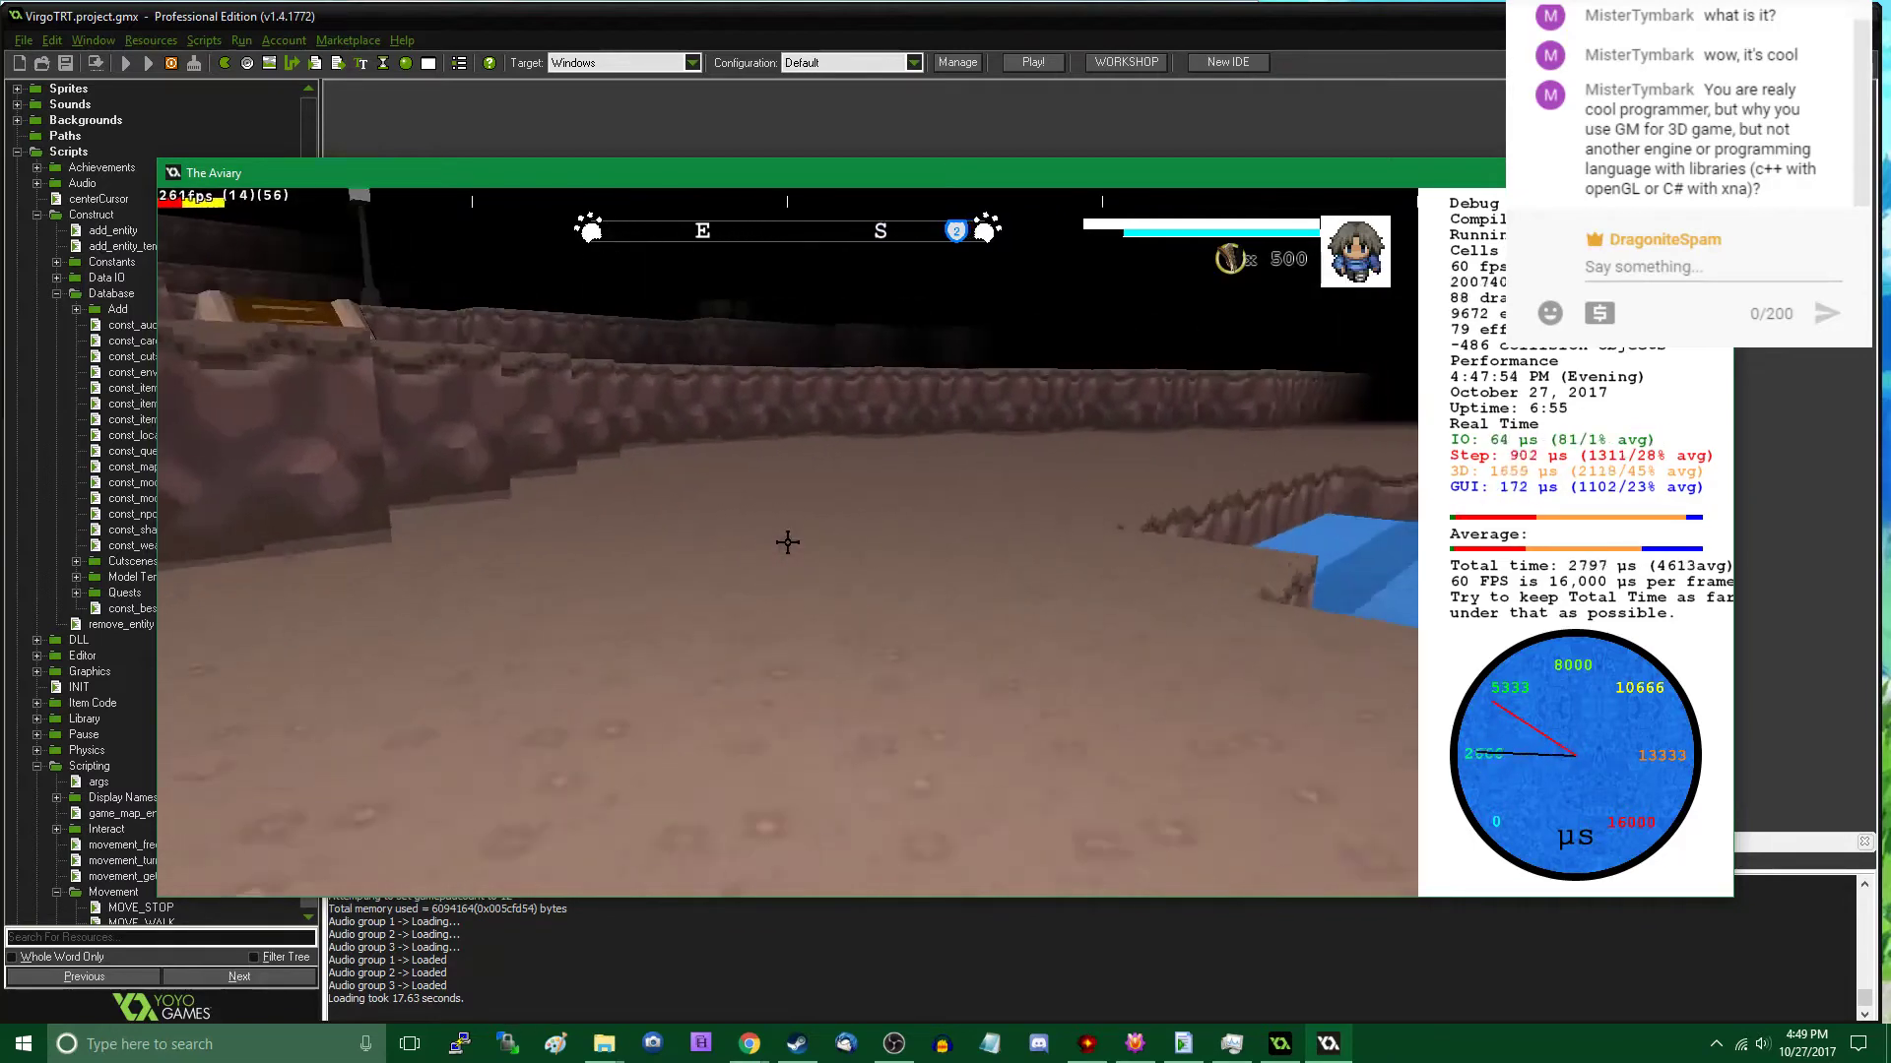
{"action": "key", "text": "w"}
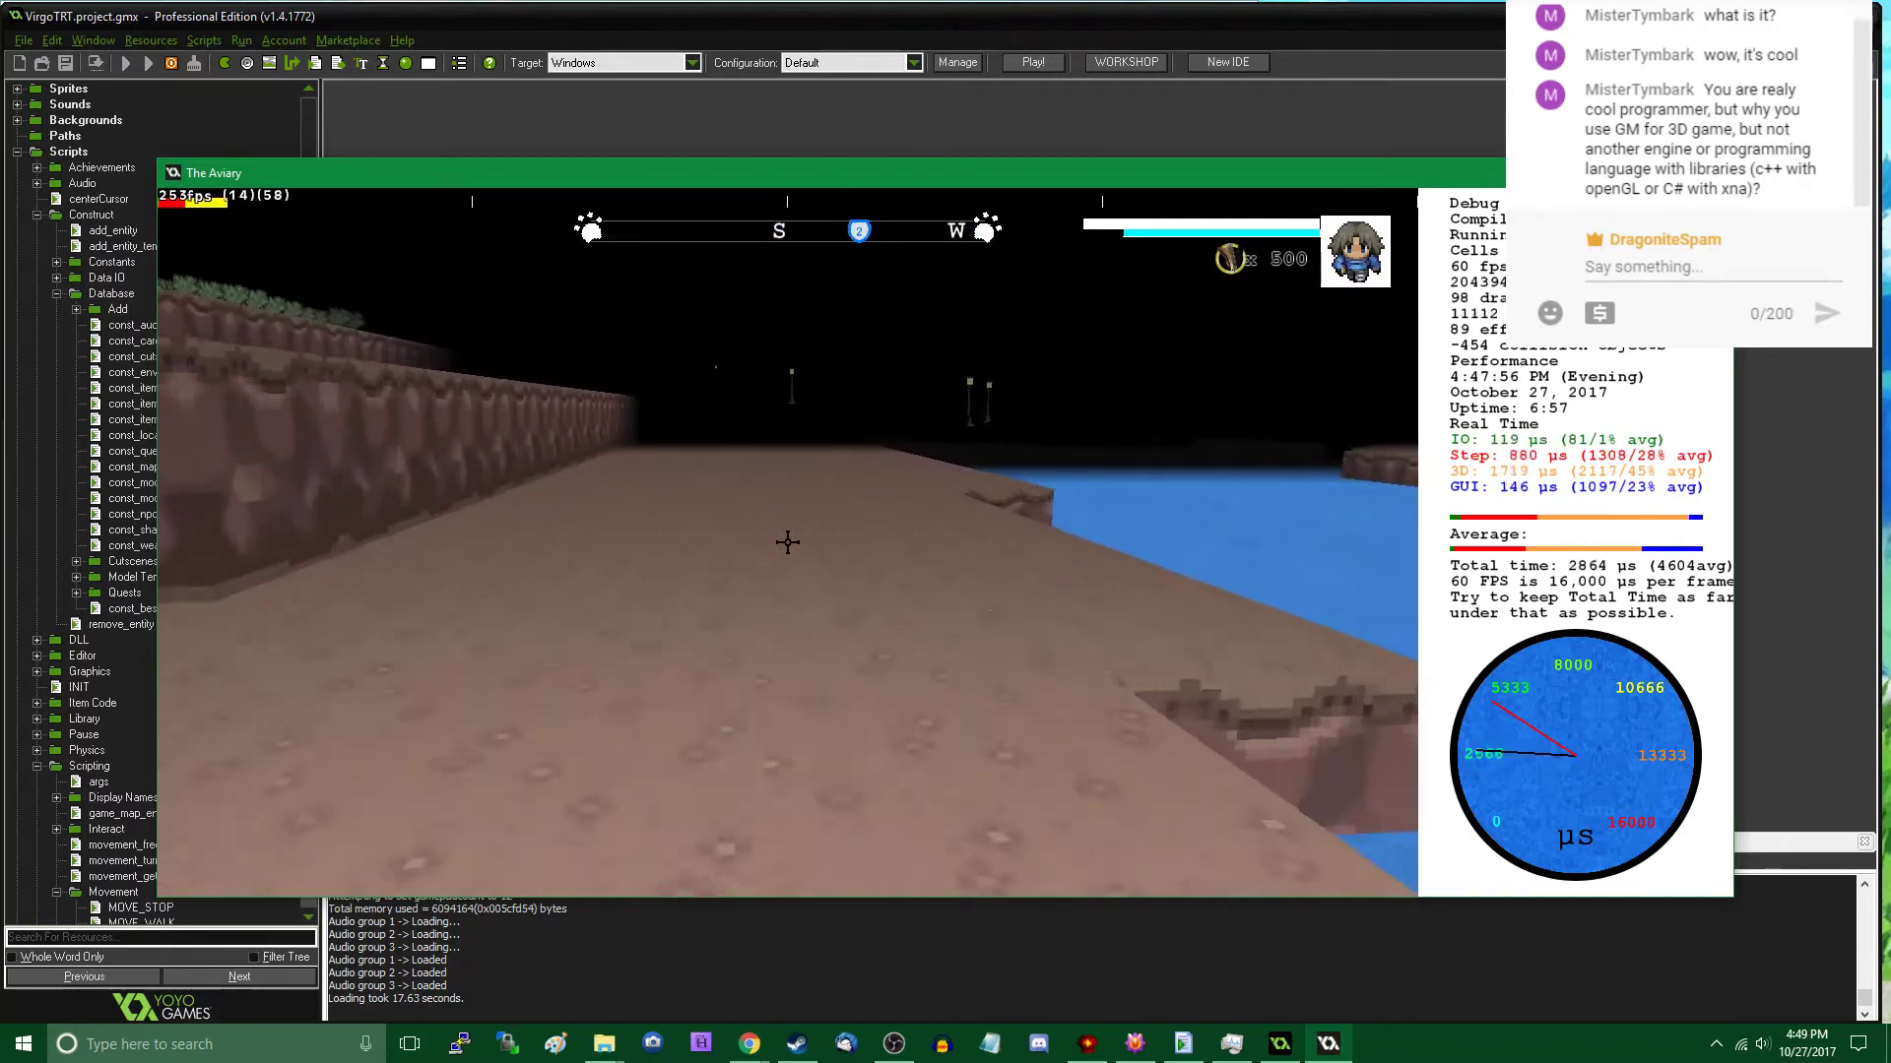
{"action": "key", "text": "w"}
{"action": "key", "text": "Tab"}
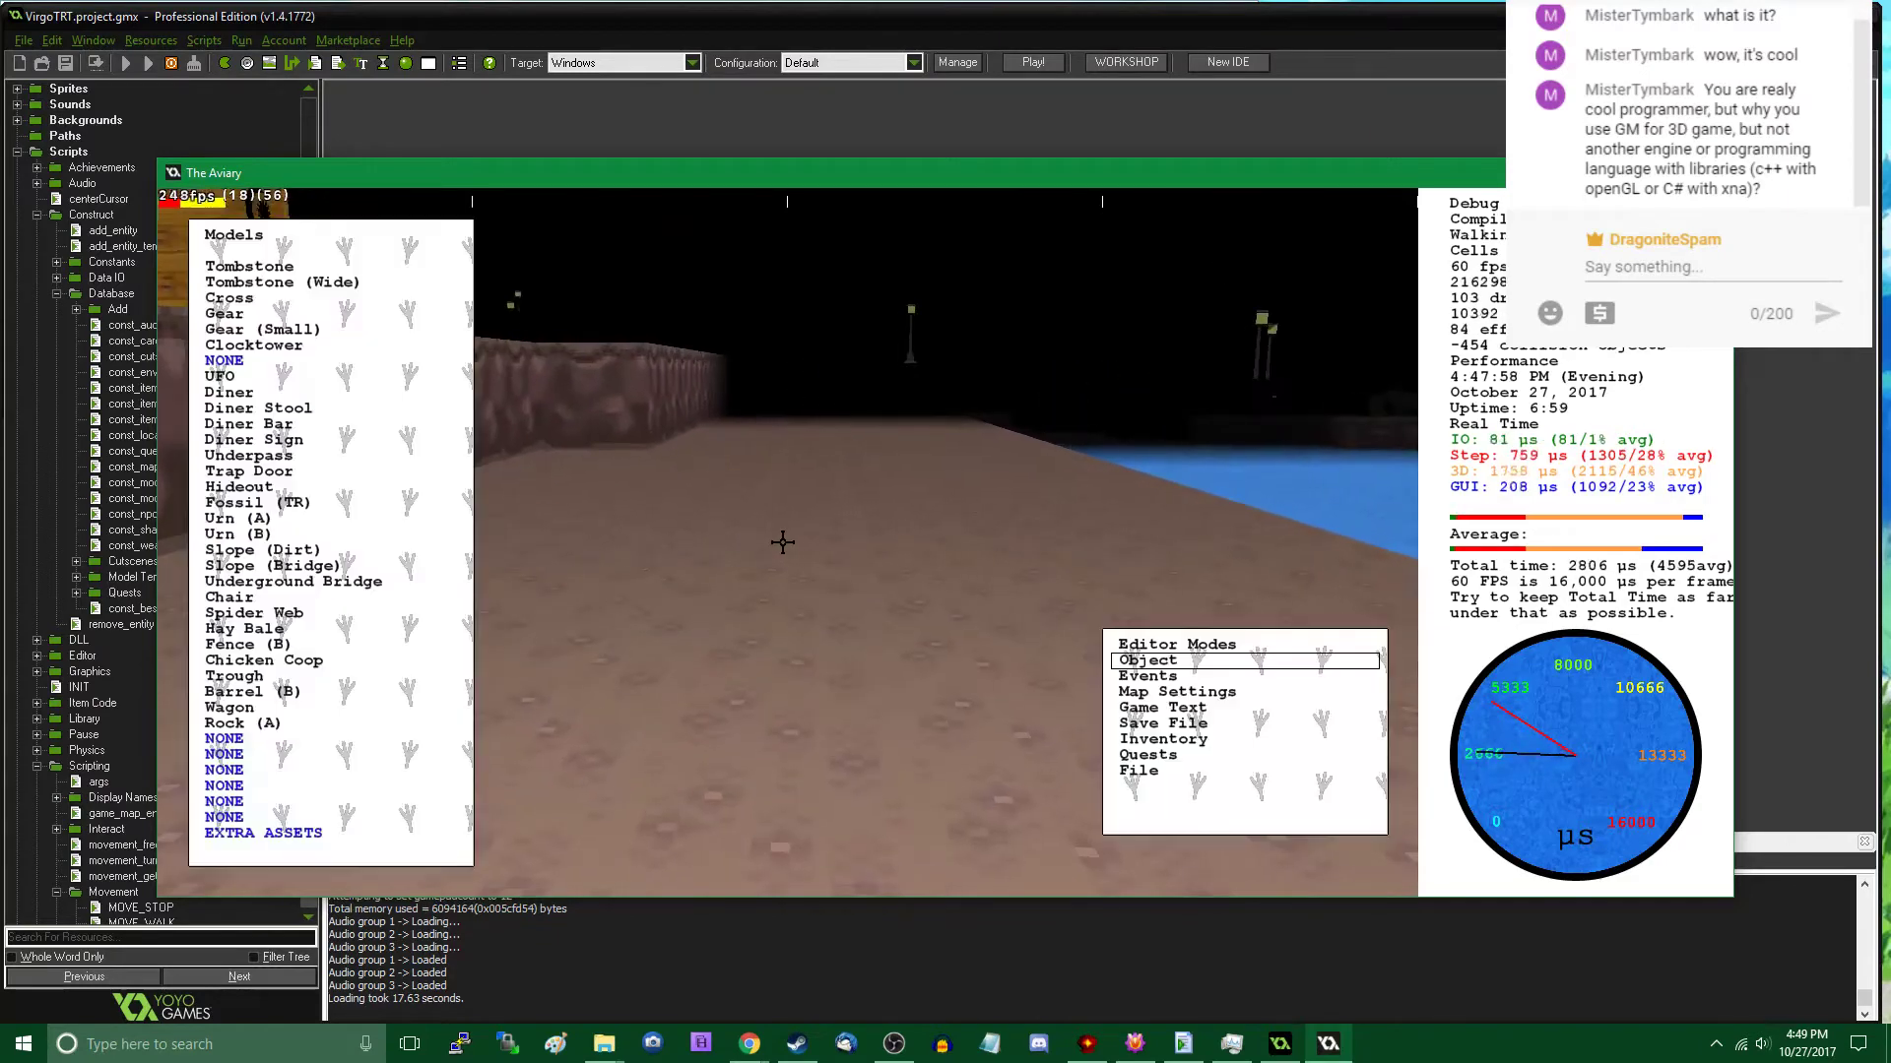
{"action": "left_click", "coordinate": [302, 722]}
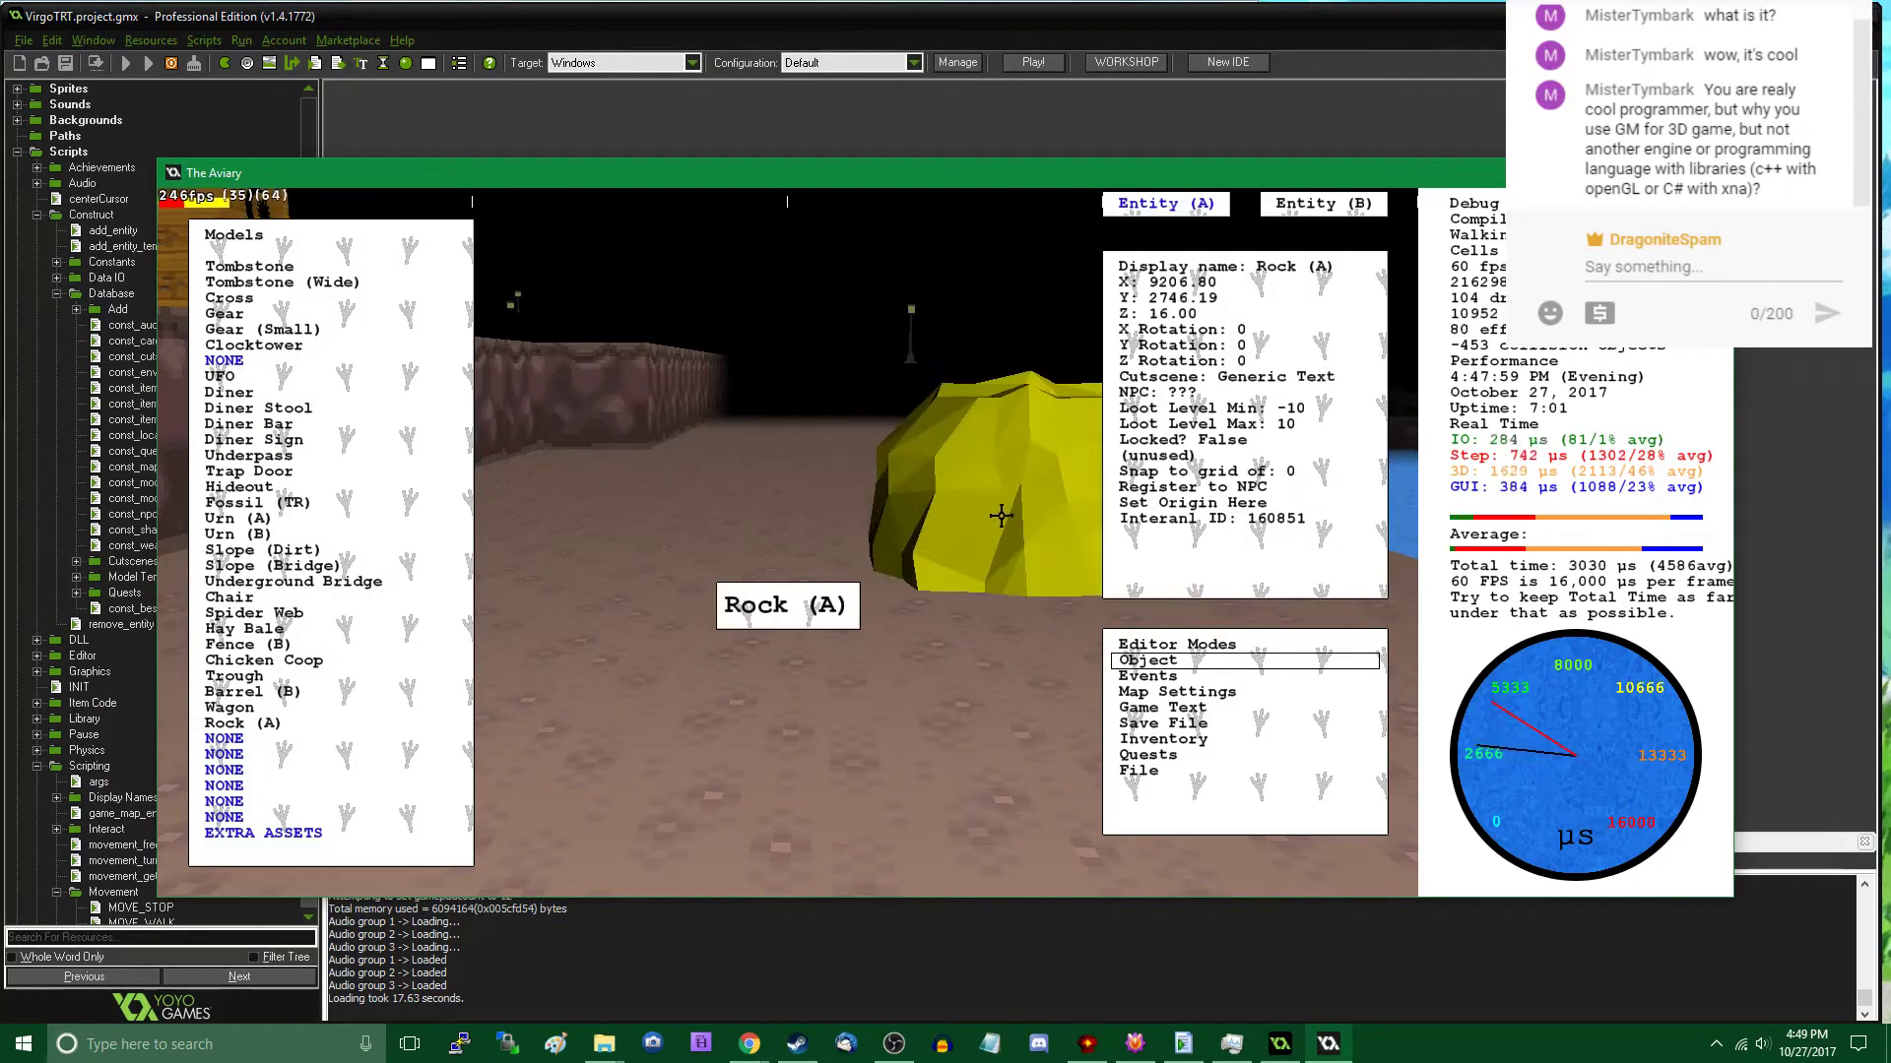
{"action": "left_click", "coordinate": [654, 718]}
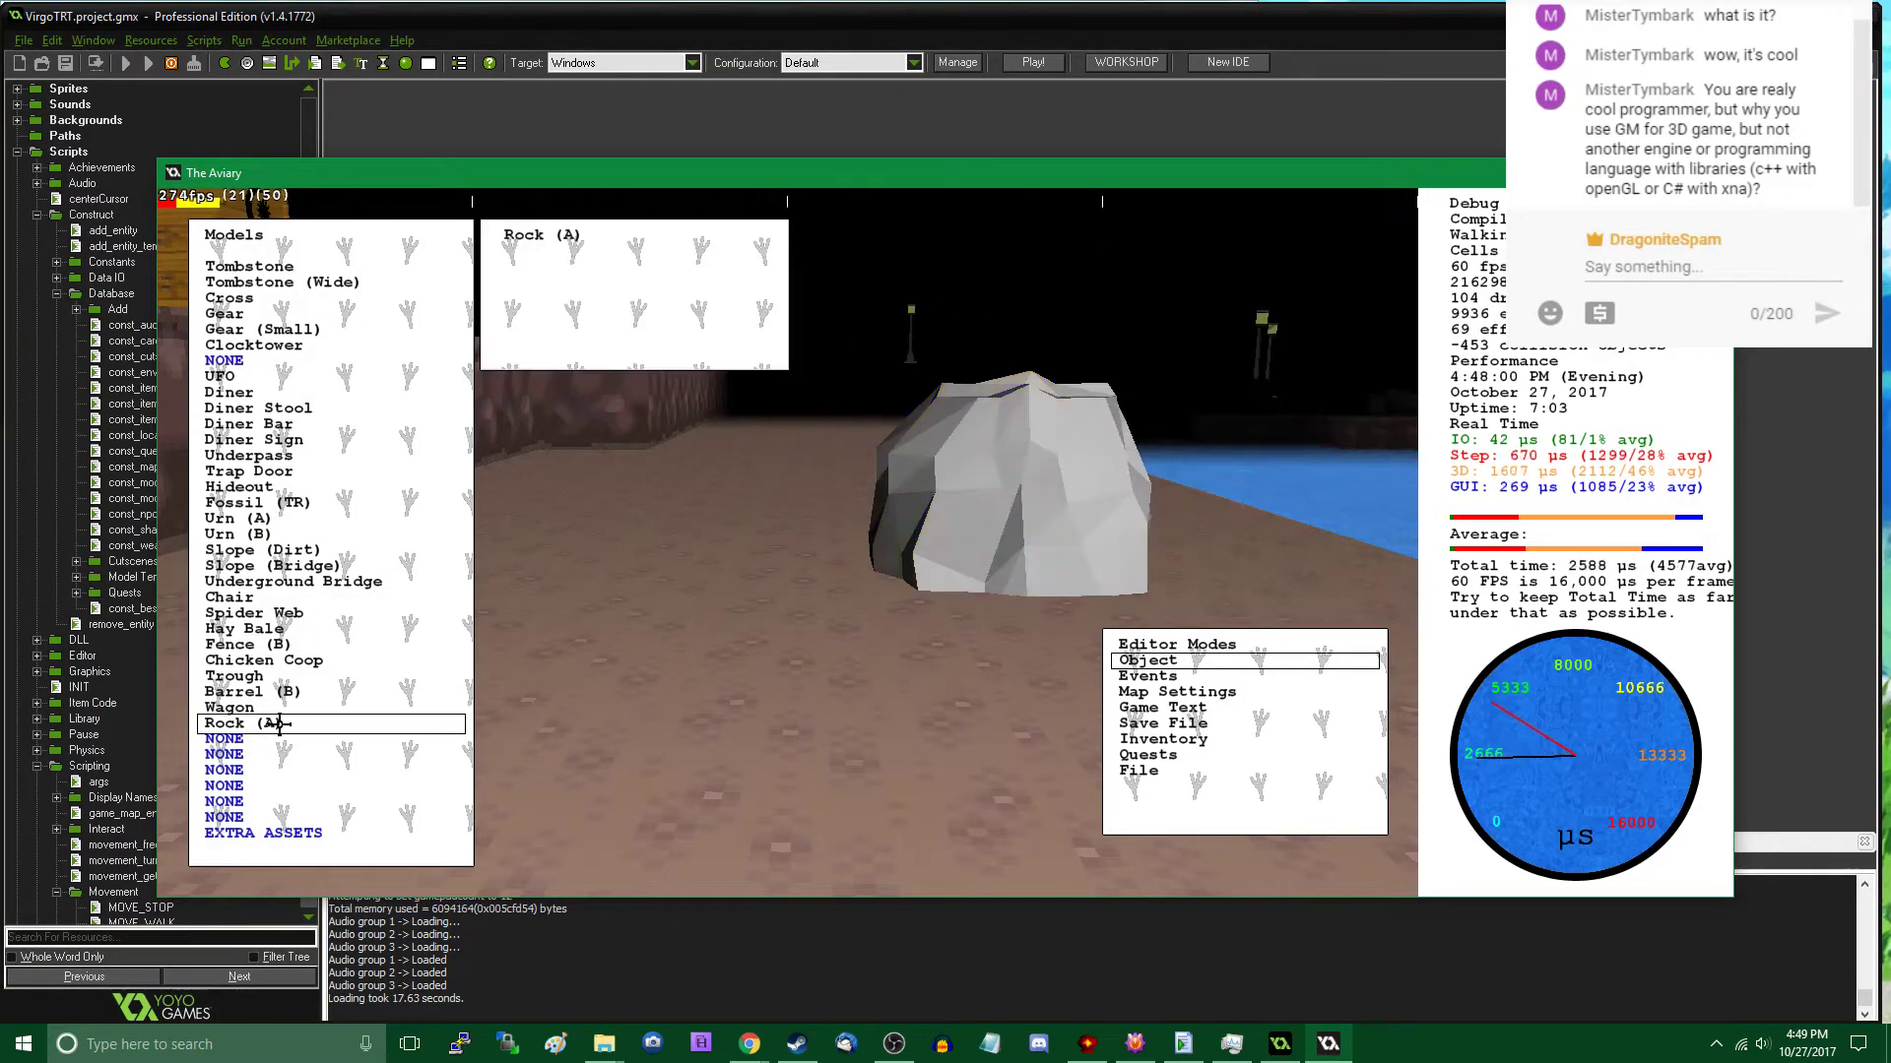
- Place another Rock (A) closer to the cliff wall, at about X 9281, Y 2817, Z 16, with Z rotation 117 and Y rotation (pitch) 200
{"action": "left_click", "coordinate": [278, 725]}
{"action": "key", "text": "r"}
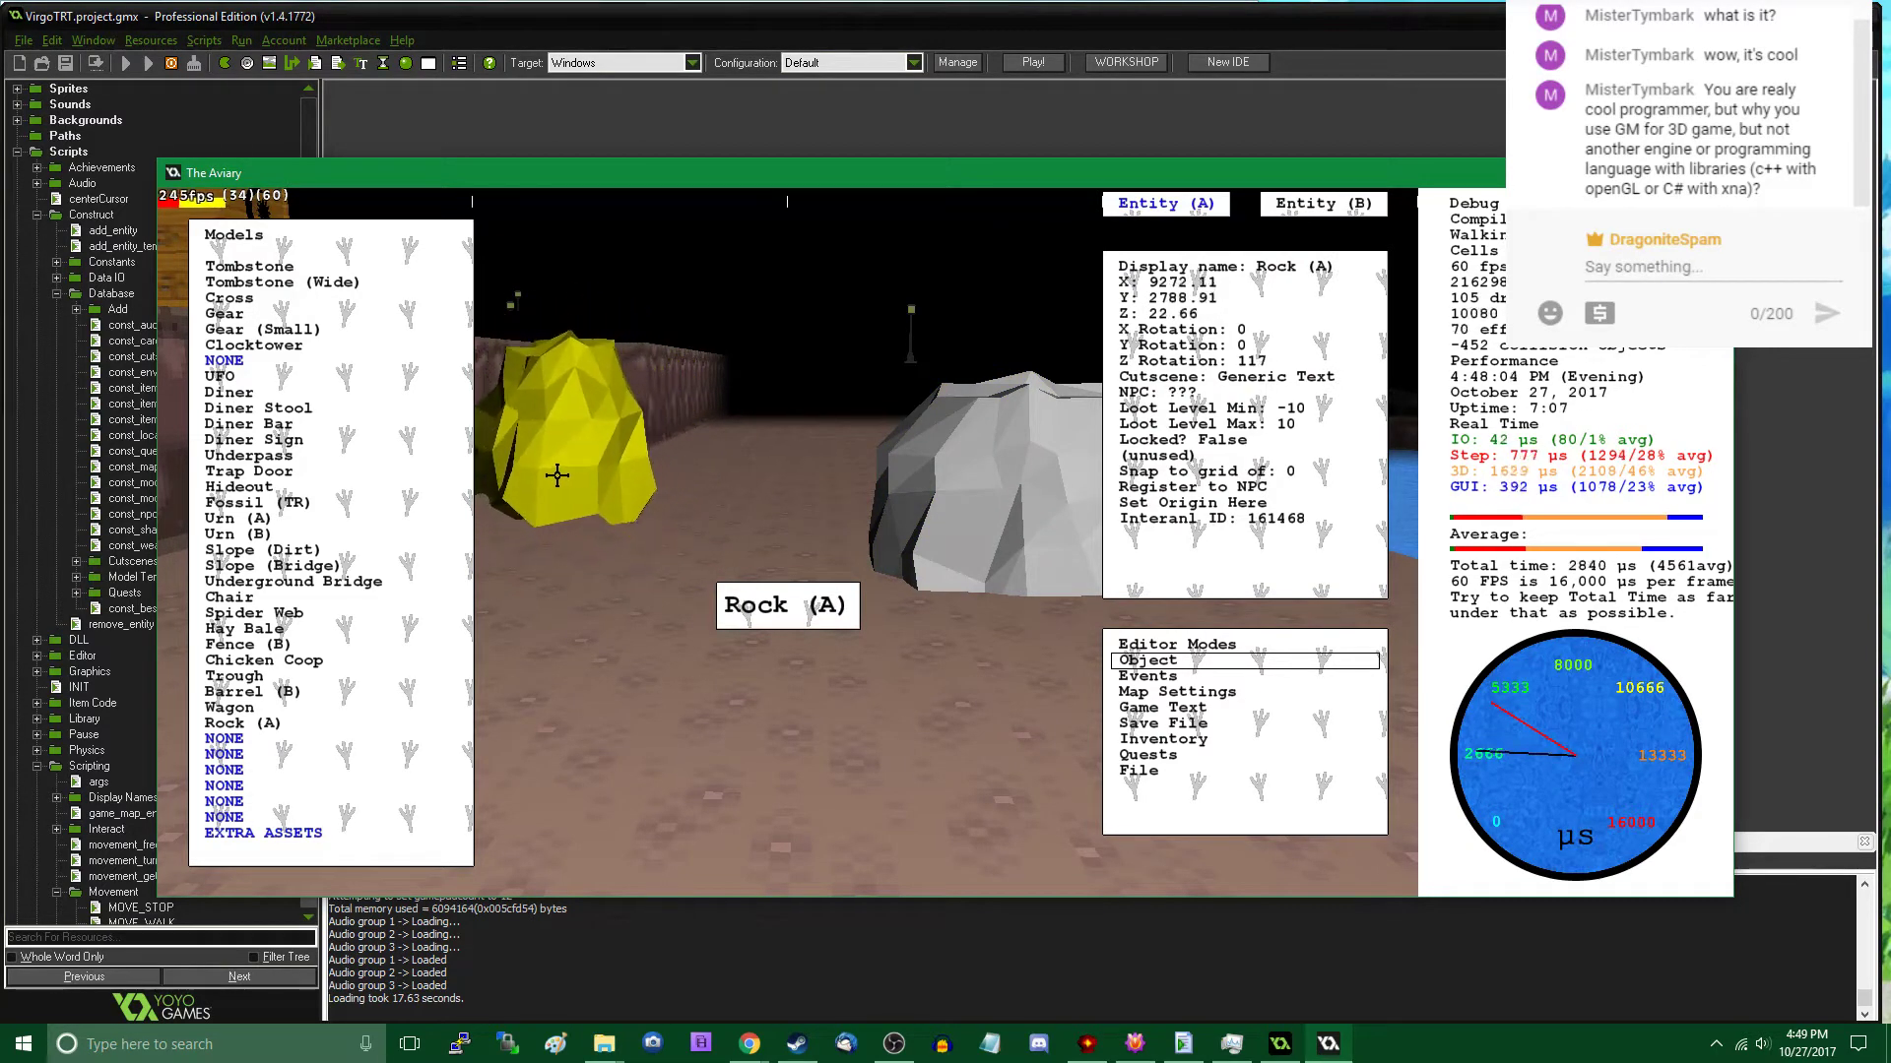
{"action": "left_click", "coordinate": [1242, 345]}
{"action": "type", "text": "200"}
{"action": "key", "text": "Return"}
{"action": "left_click", "coordinate": [802, 531]}
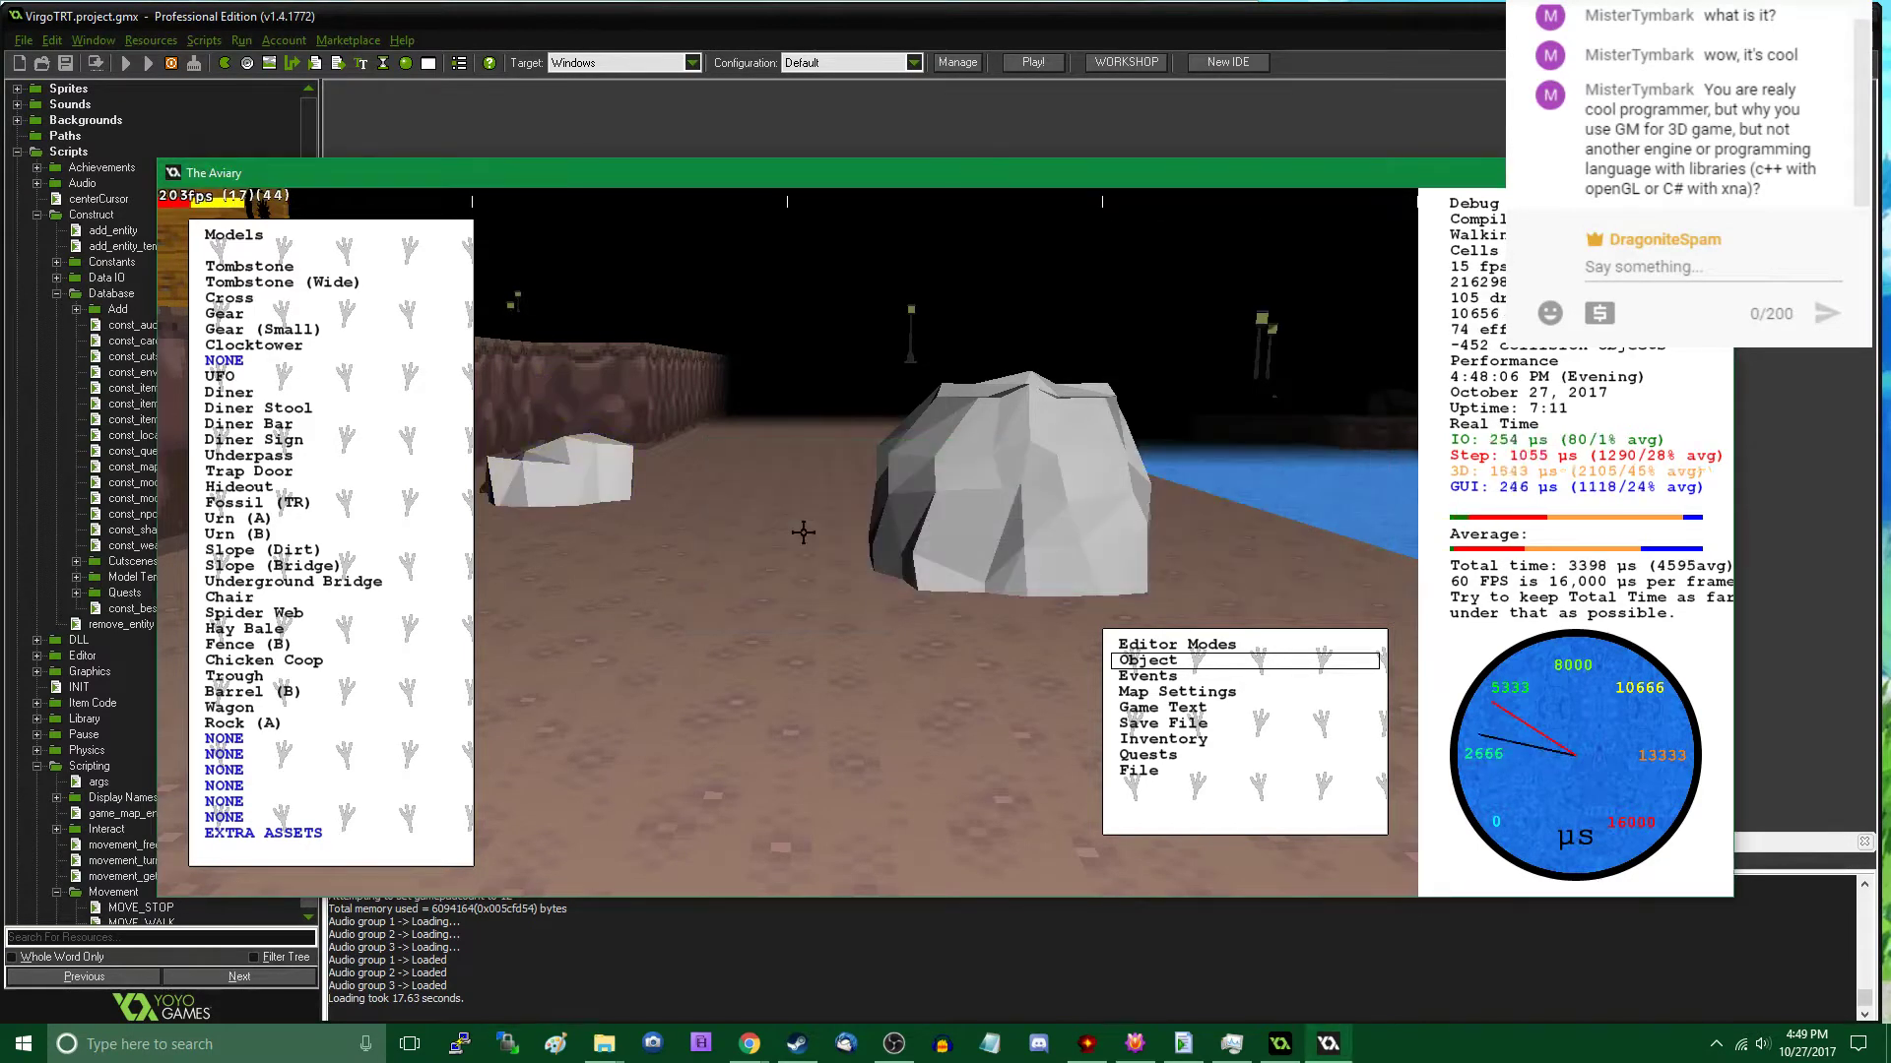
- Set the X rotation (roll) of the larger rock near the water to 50, and leave the object editor
{"action": "left_click", "coordinate": [755, 446]}
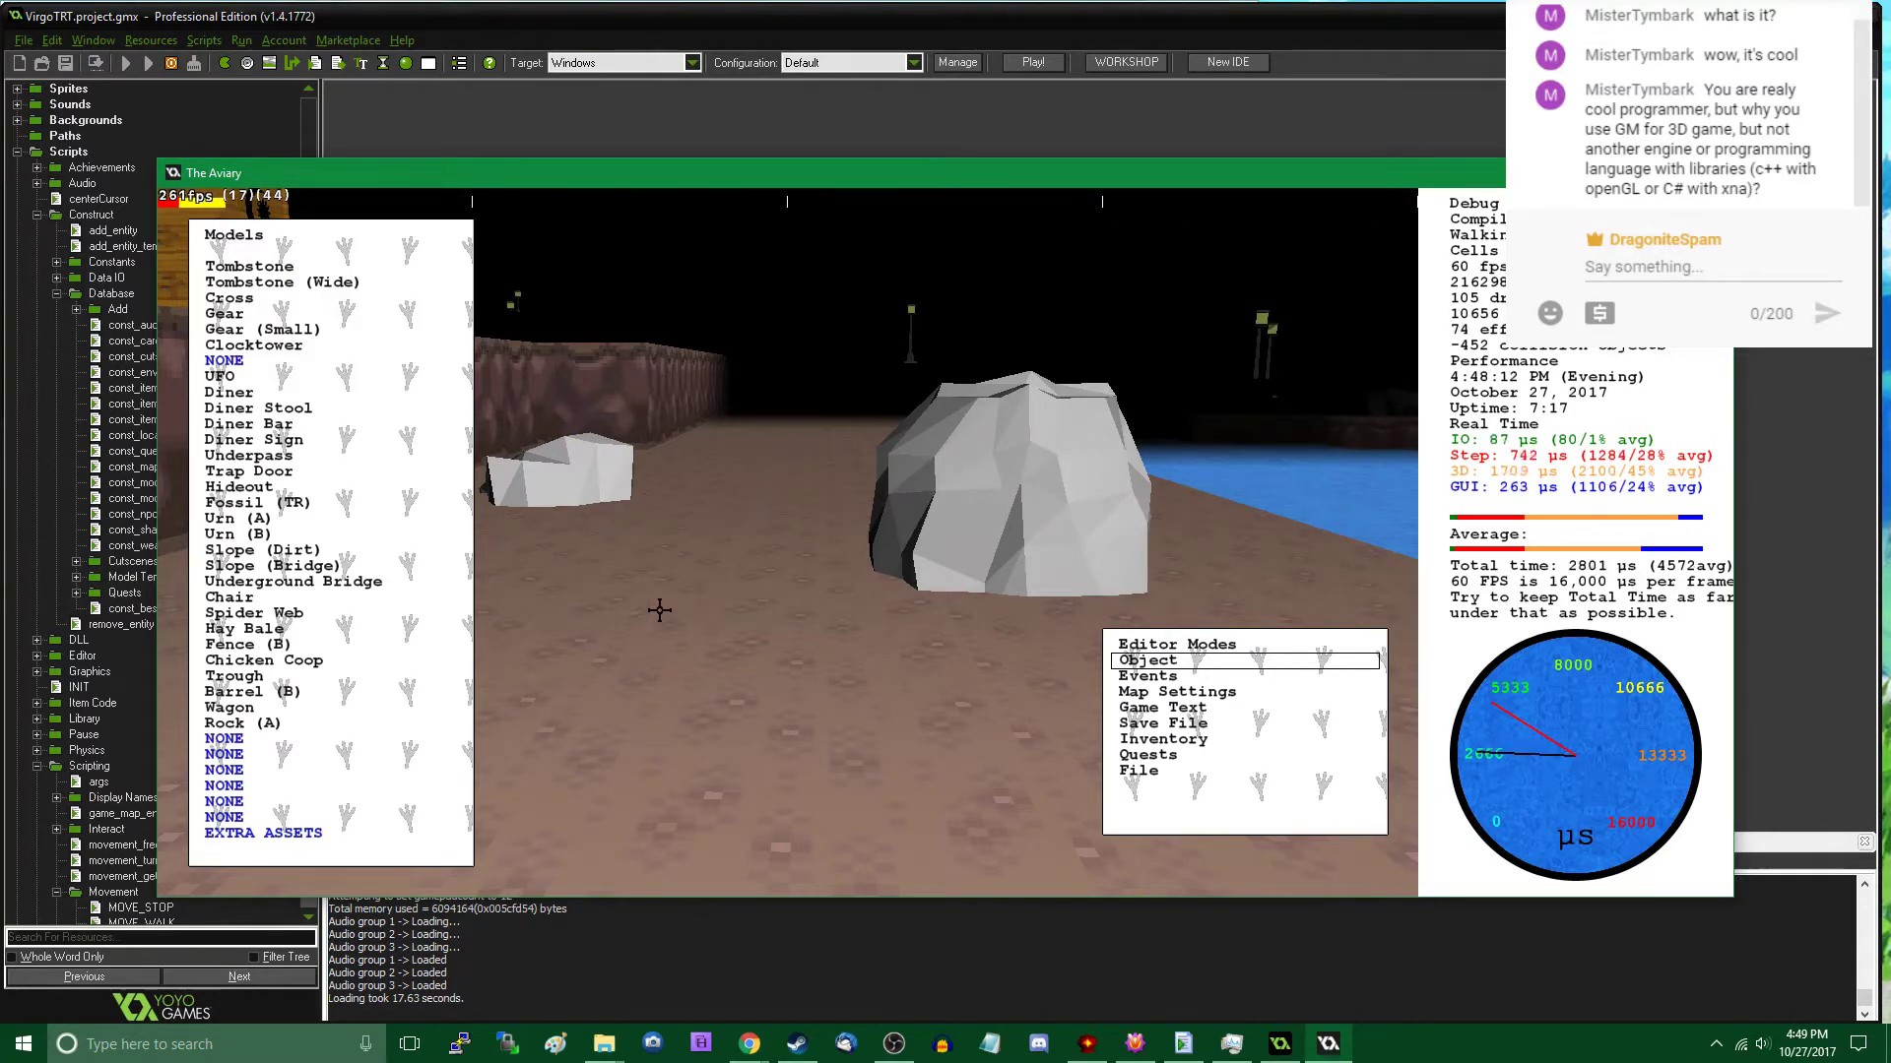
{"action": "left_click", "coordinate": [886, 540]}
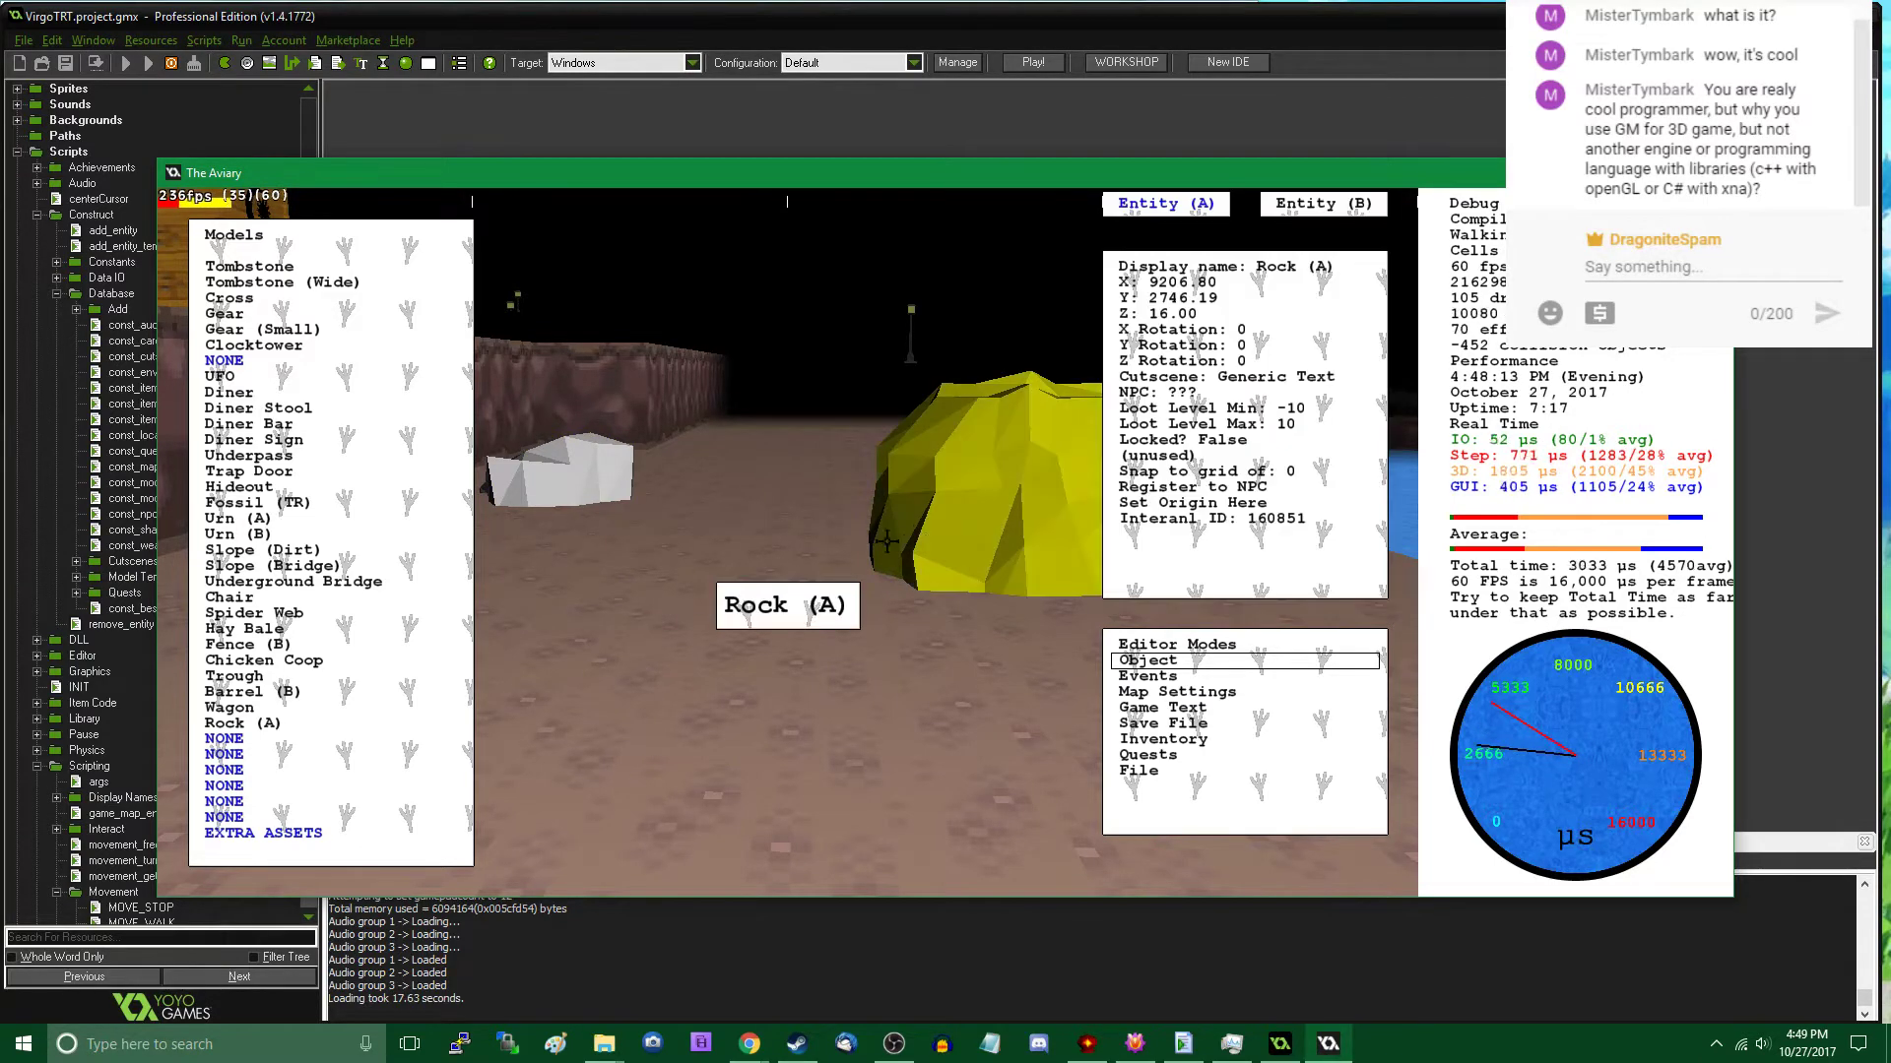
{"action": "left_click", "coordinate": [1248, 332]}
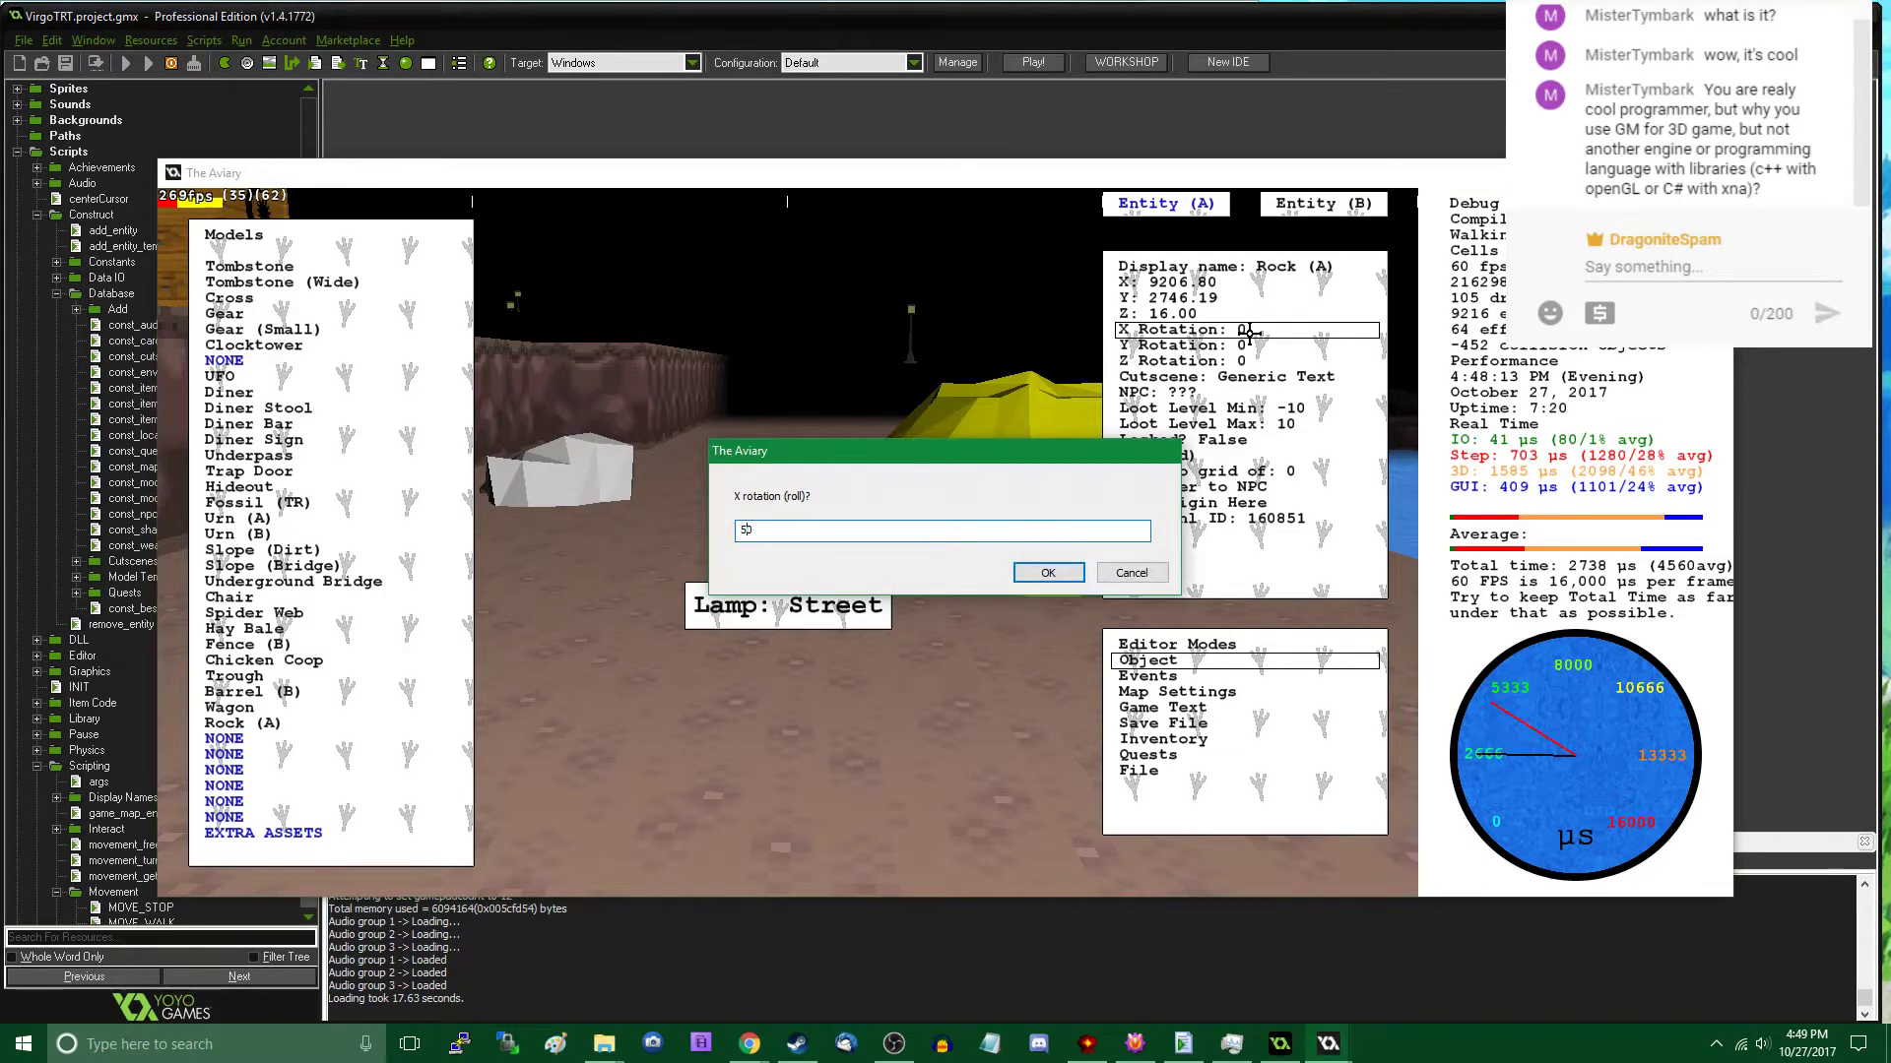
{"action": "key", "text": "Return"}
{"action": "key", "text": "Escape"}
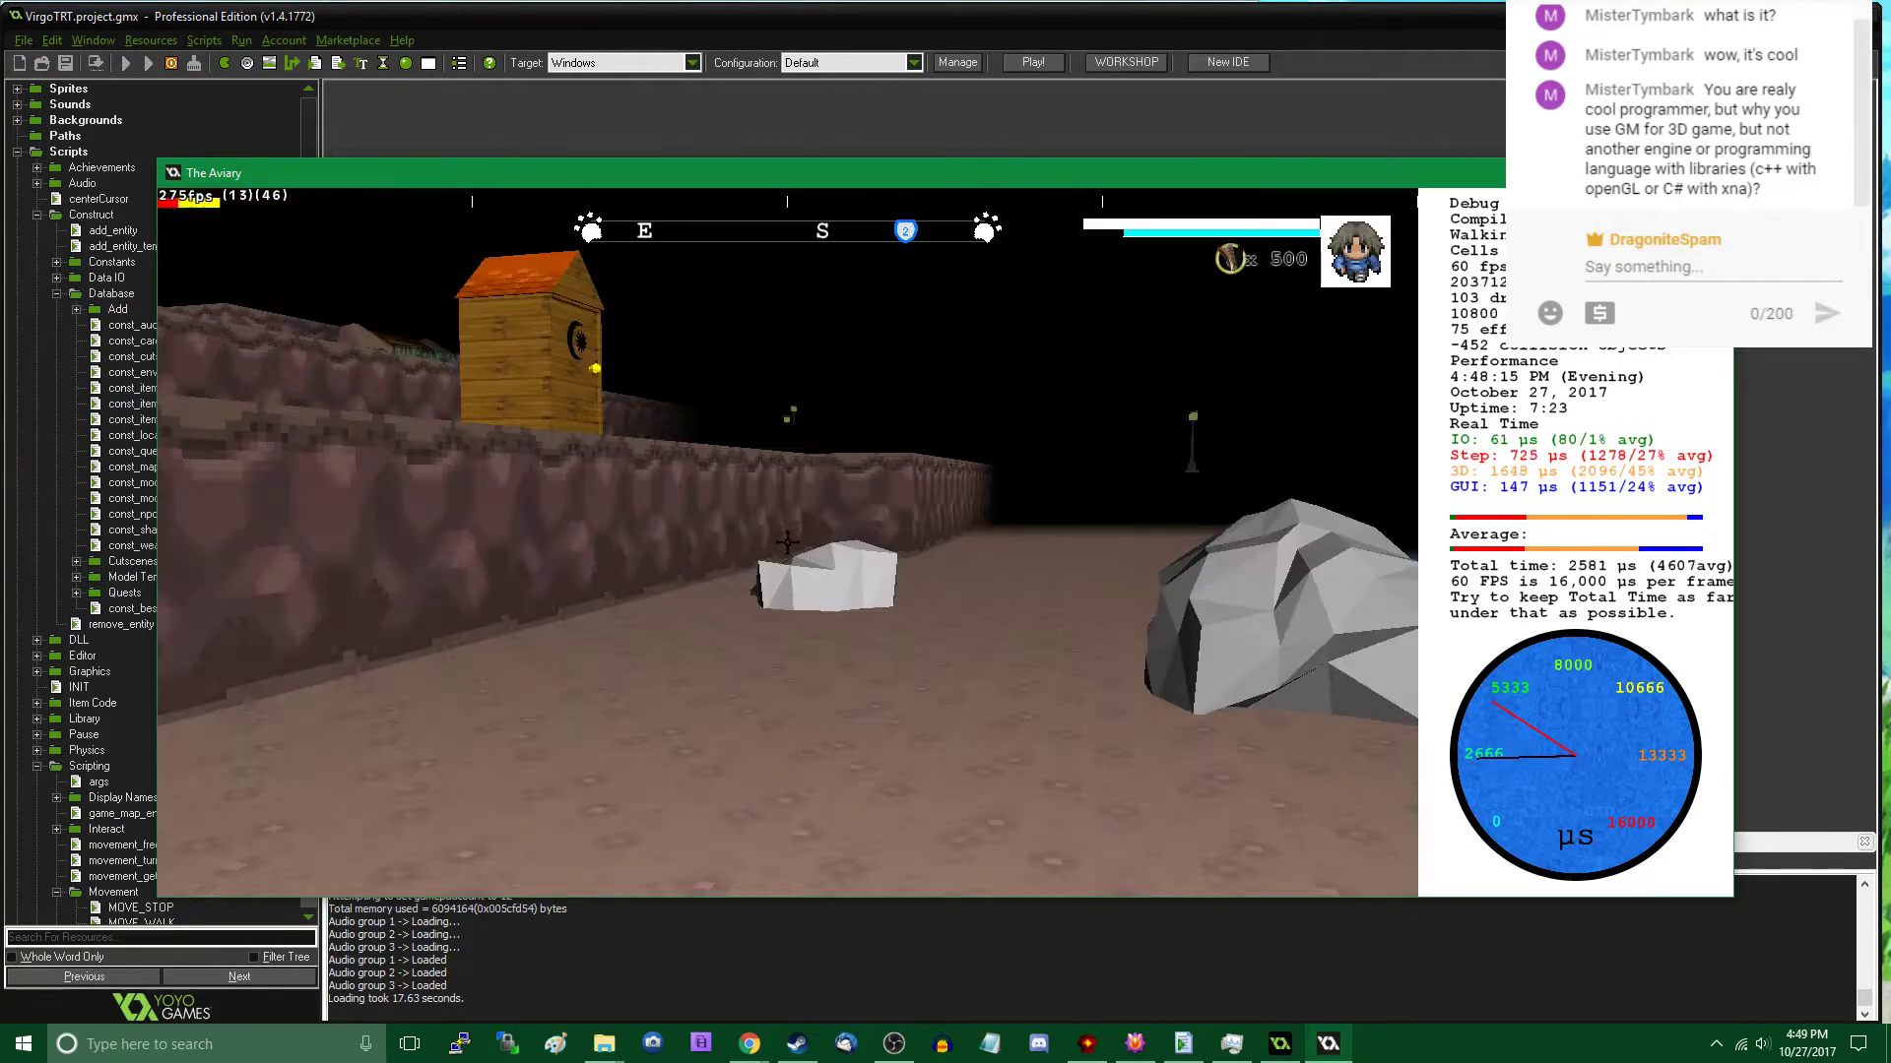
- Walk along the cliff path past the two new rocks and back to examine them and the surrounding shore
{"action": "key", "text": "w"}
{"action": "key", "text": "w"}
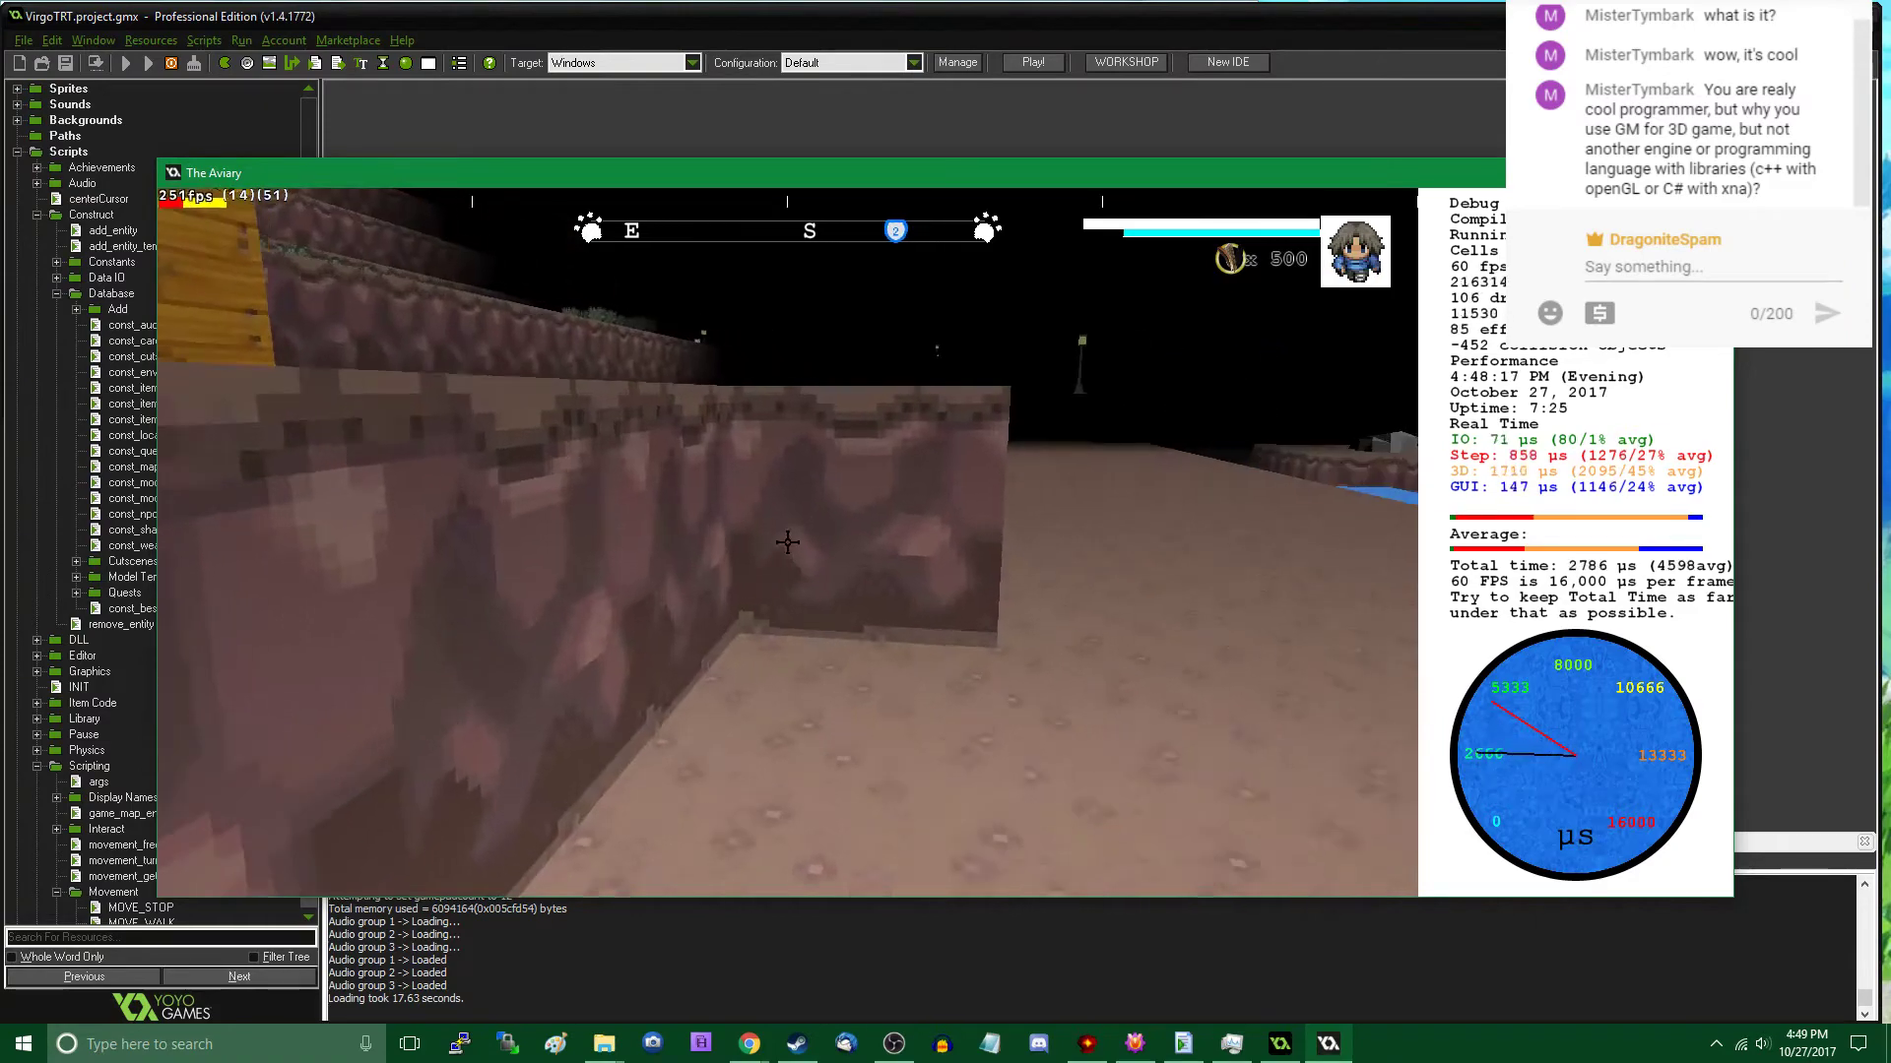
{"action": "key", "text": "w"}
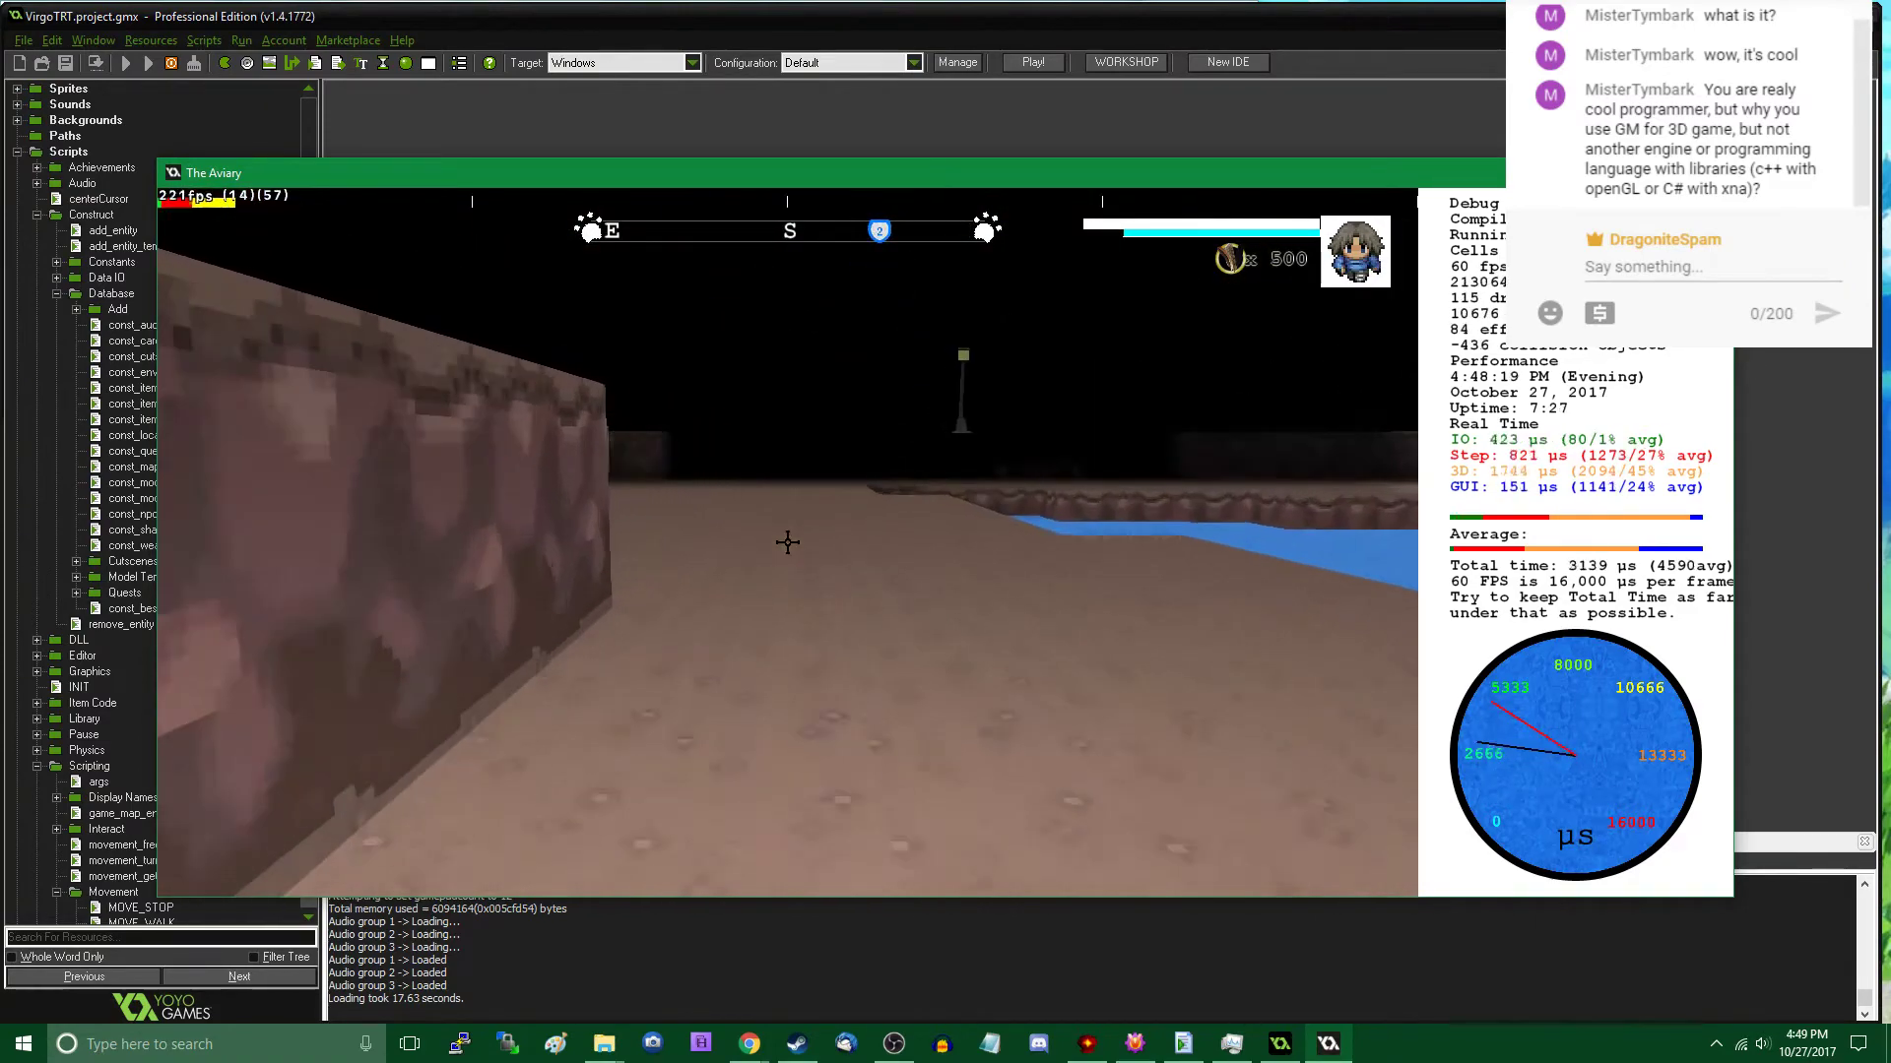
{"action": "key", "text": "w"}
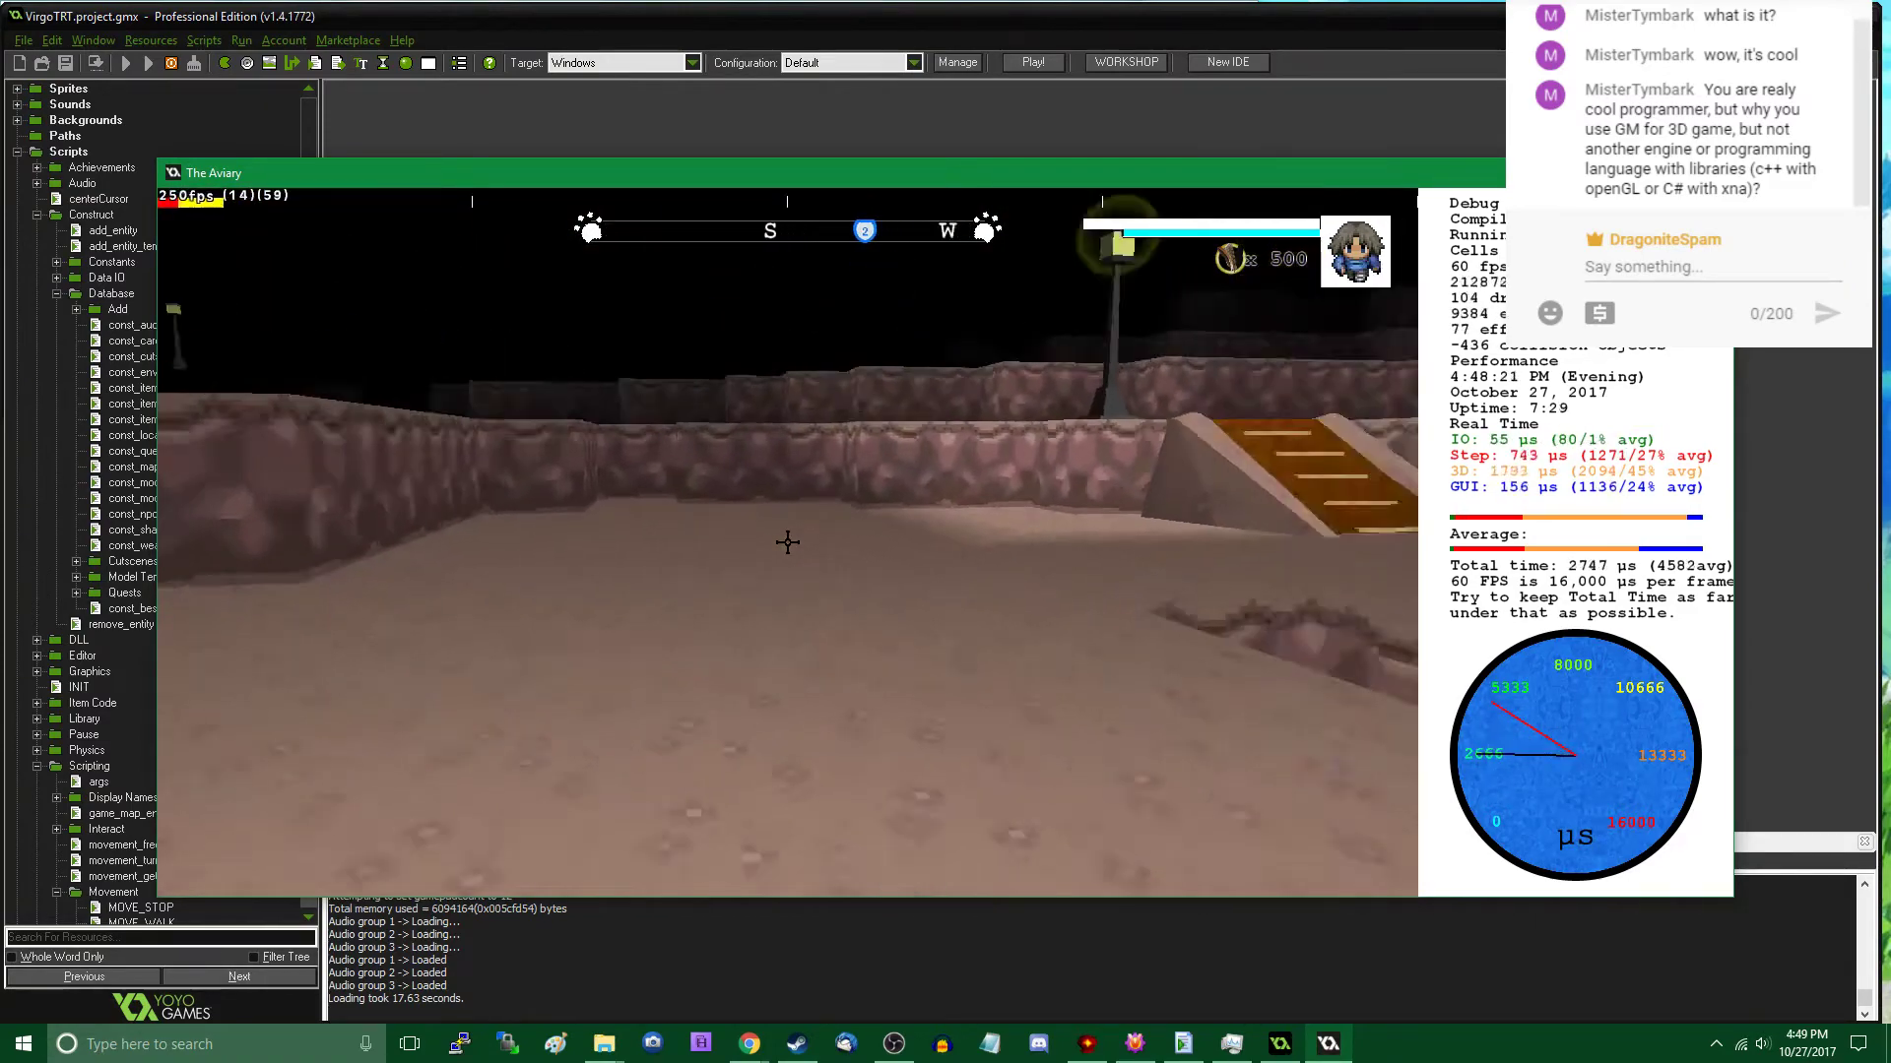
{"action": "key", "text": "w"}
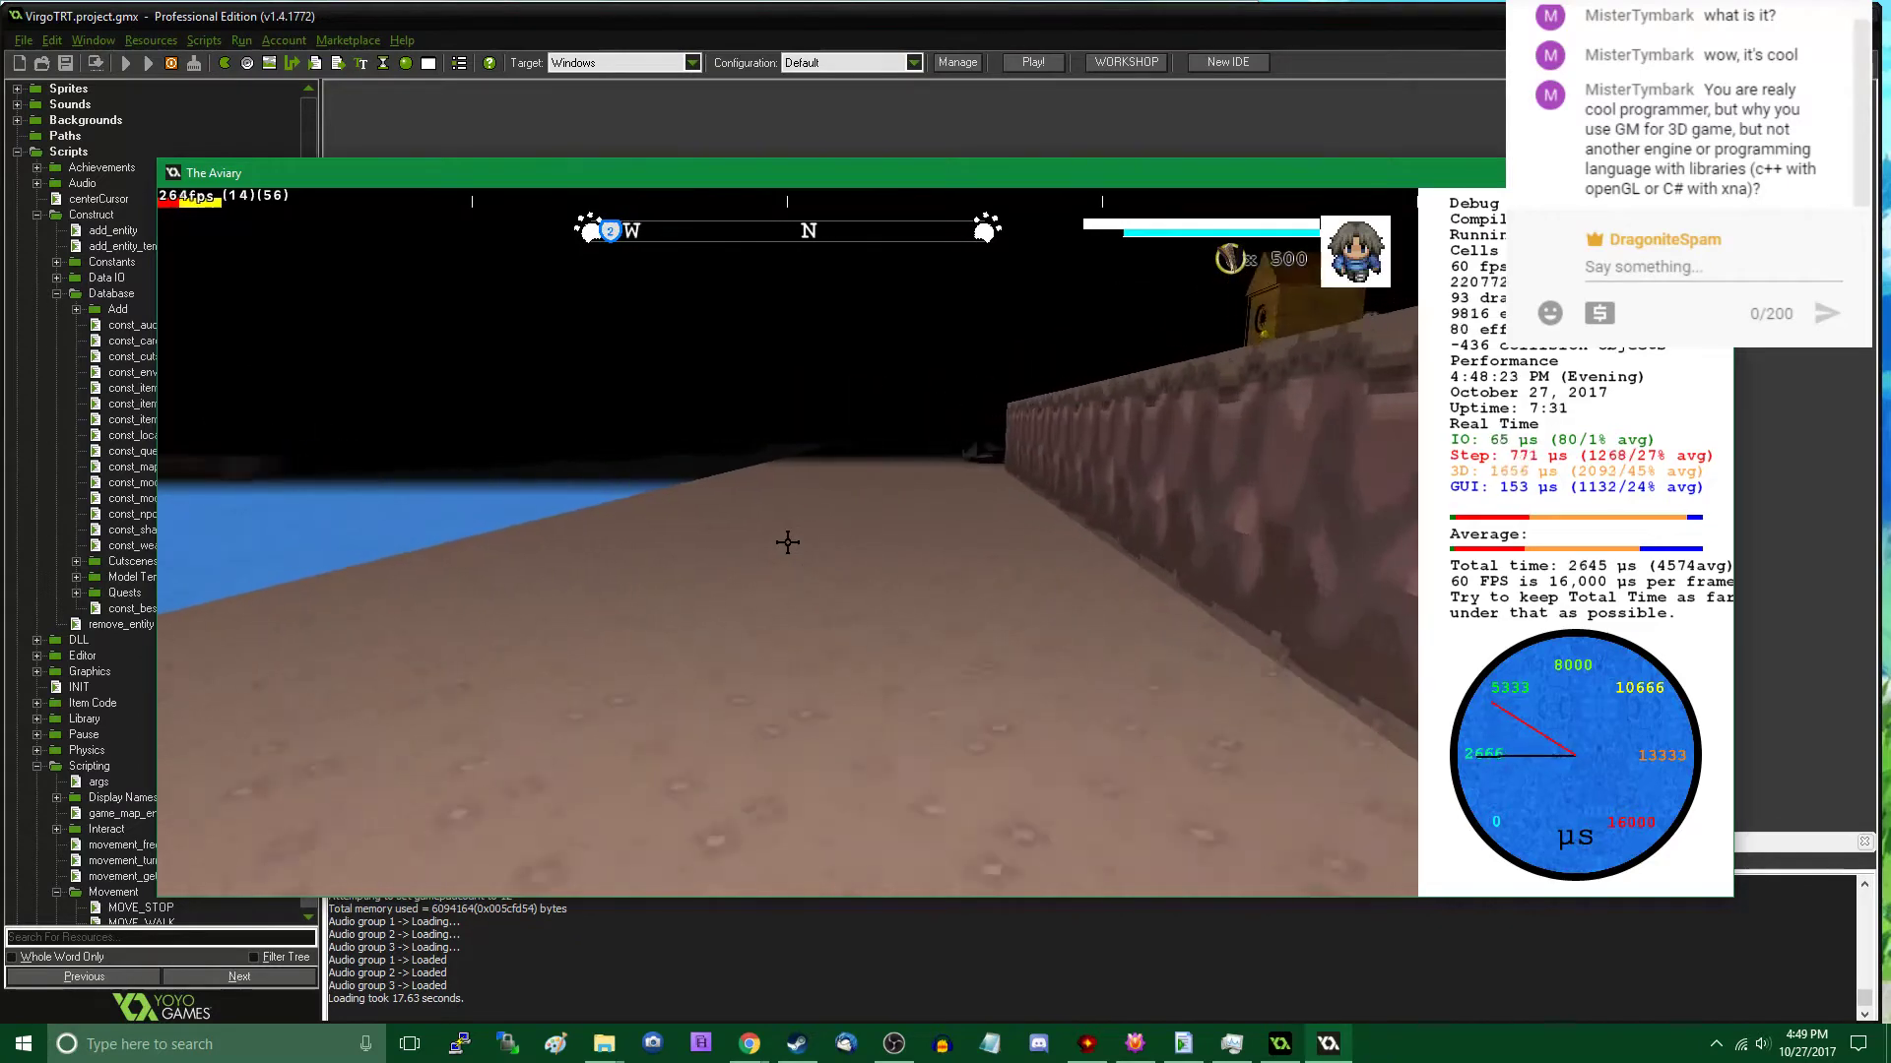
{"action": "key", "text": "w"}
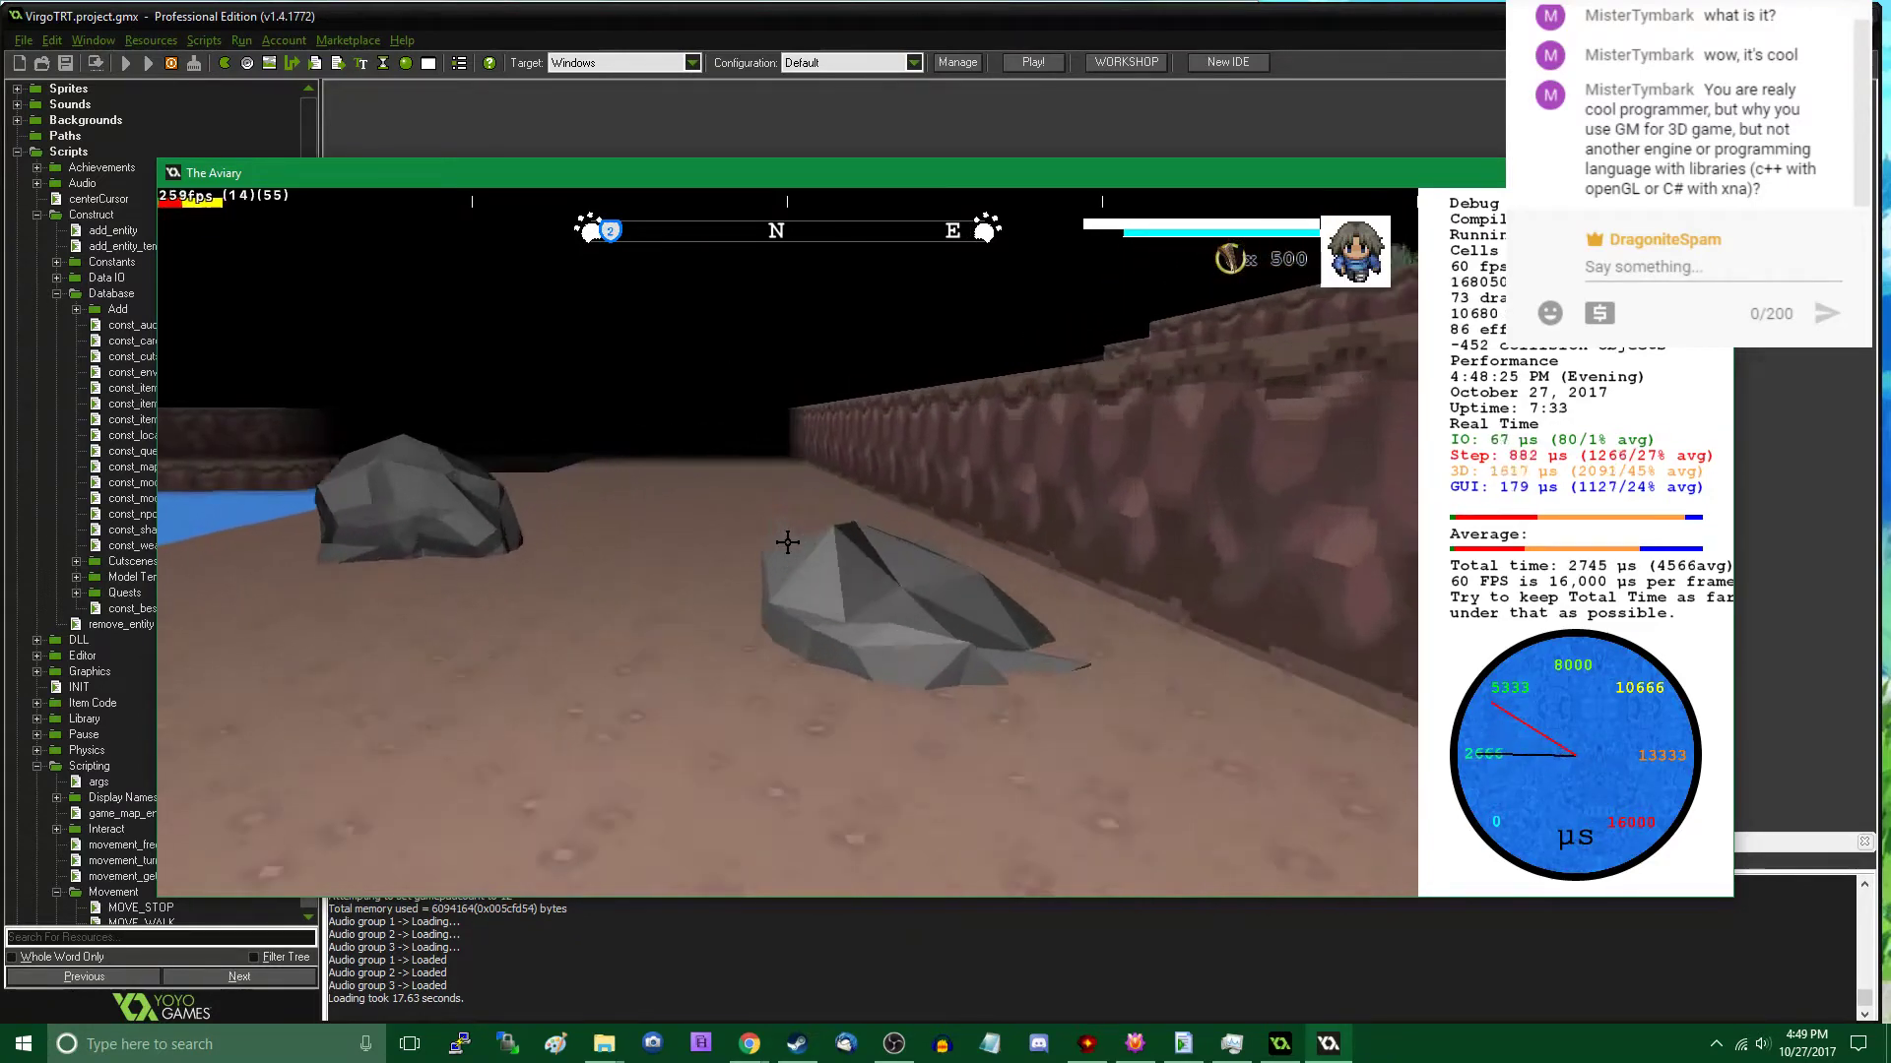
{"action": "key", "text": "w"}
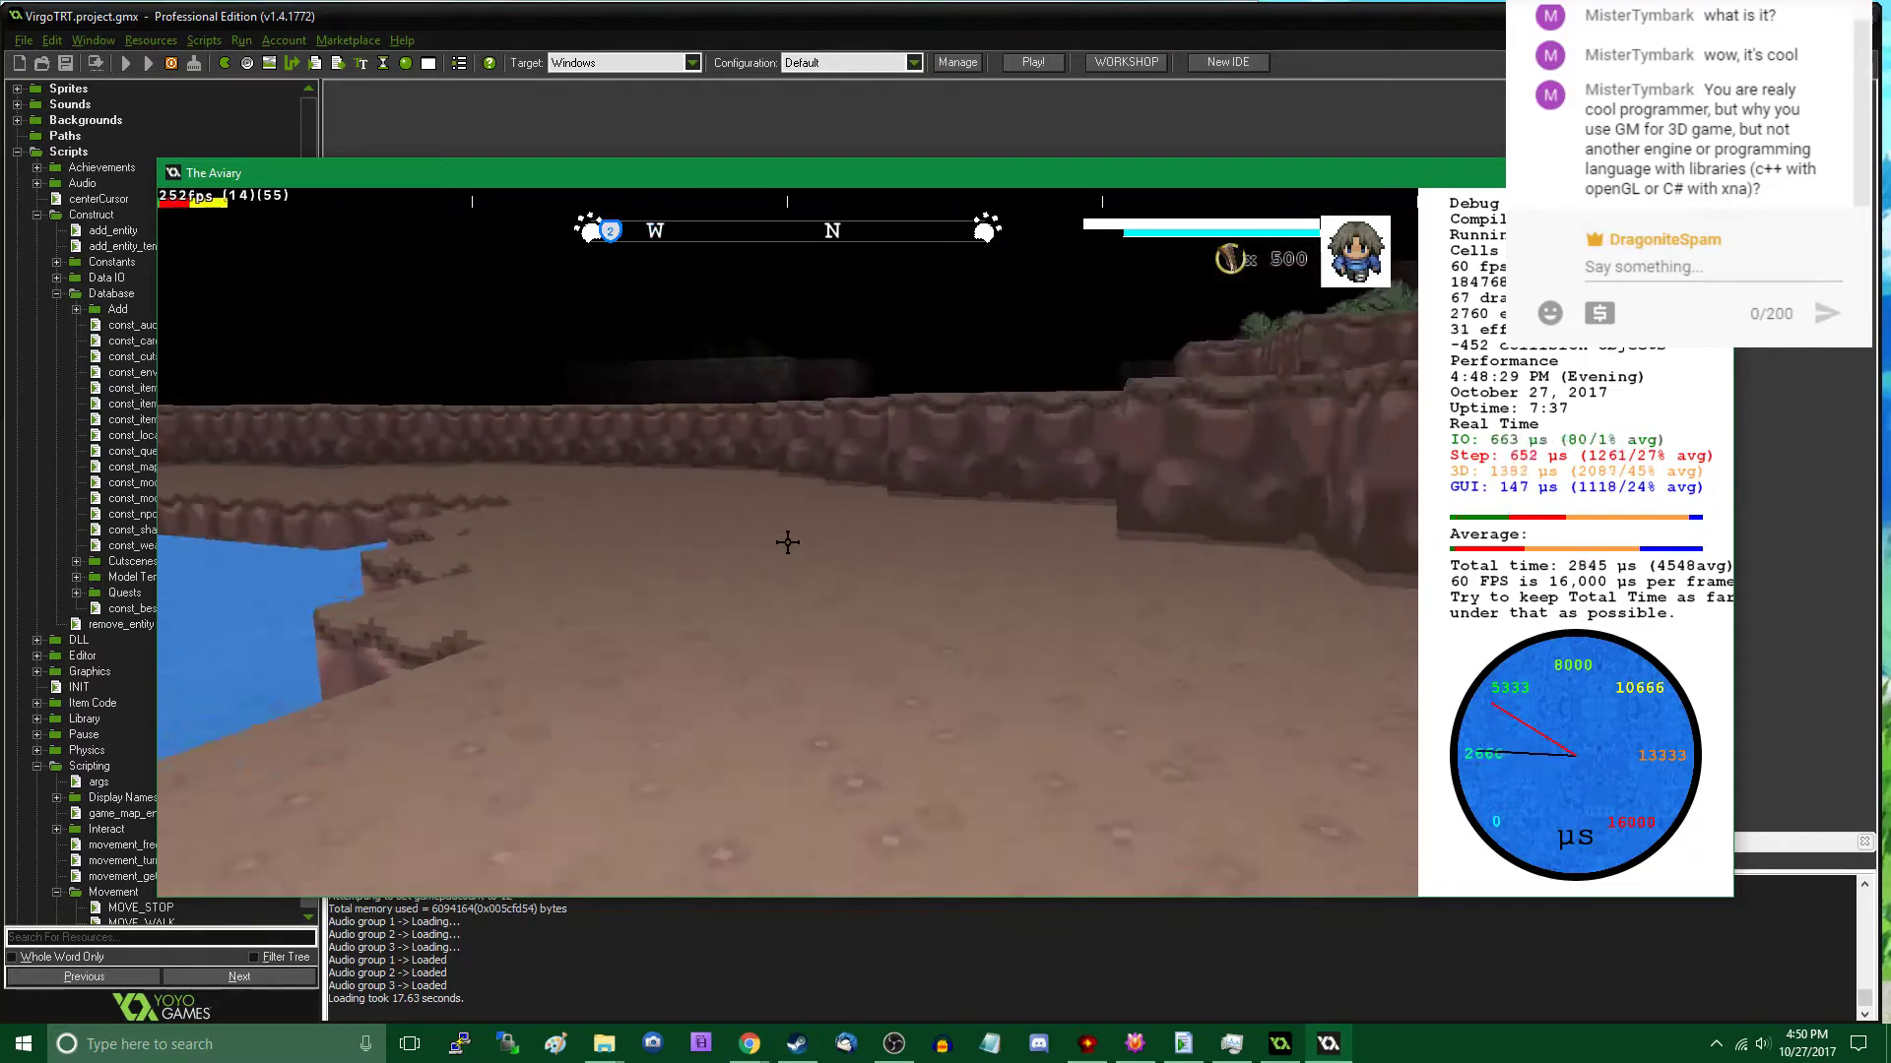
- Follow the cliff path to the channel and place a Rock (A) in the water just off the shore
{"action": "key", "text": "w"}
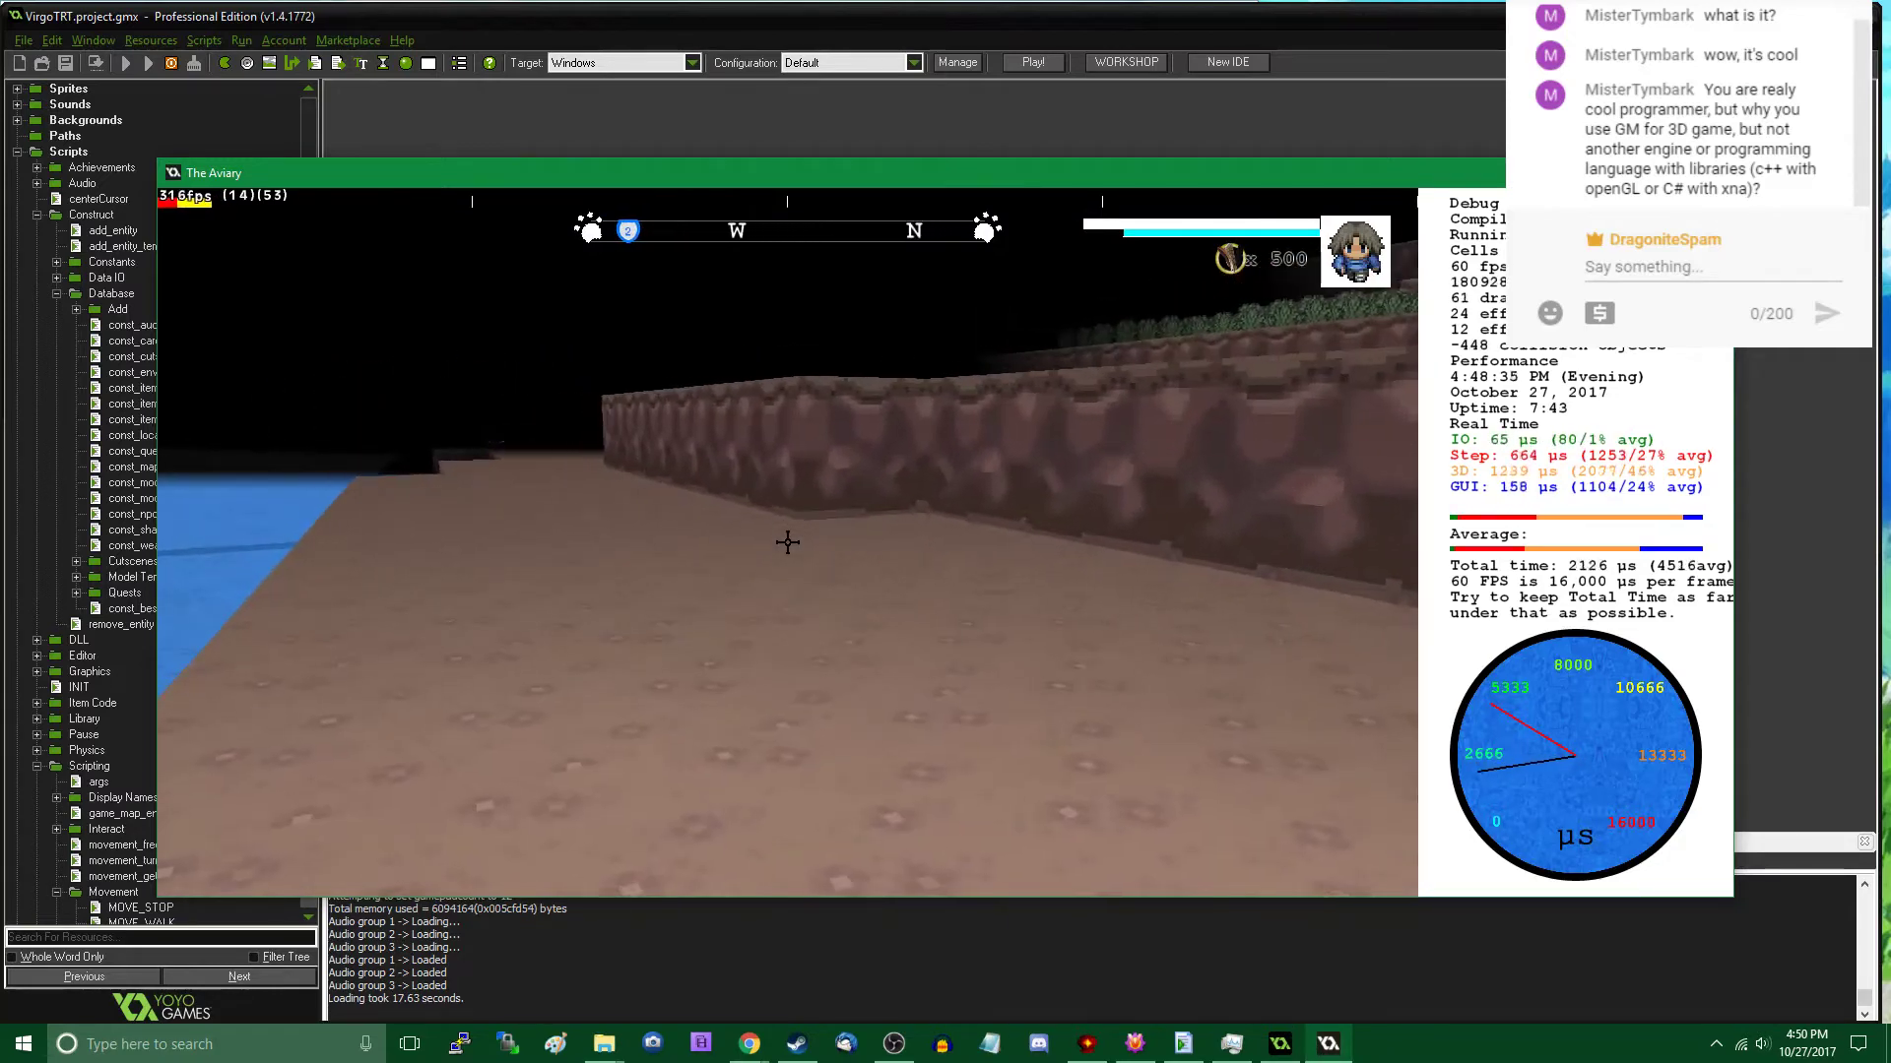
{"action": "key", "text": "Tab"}
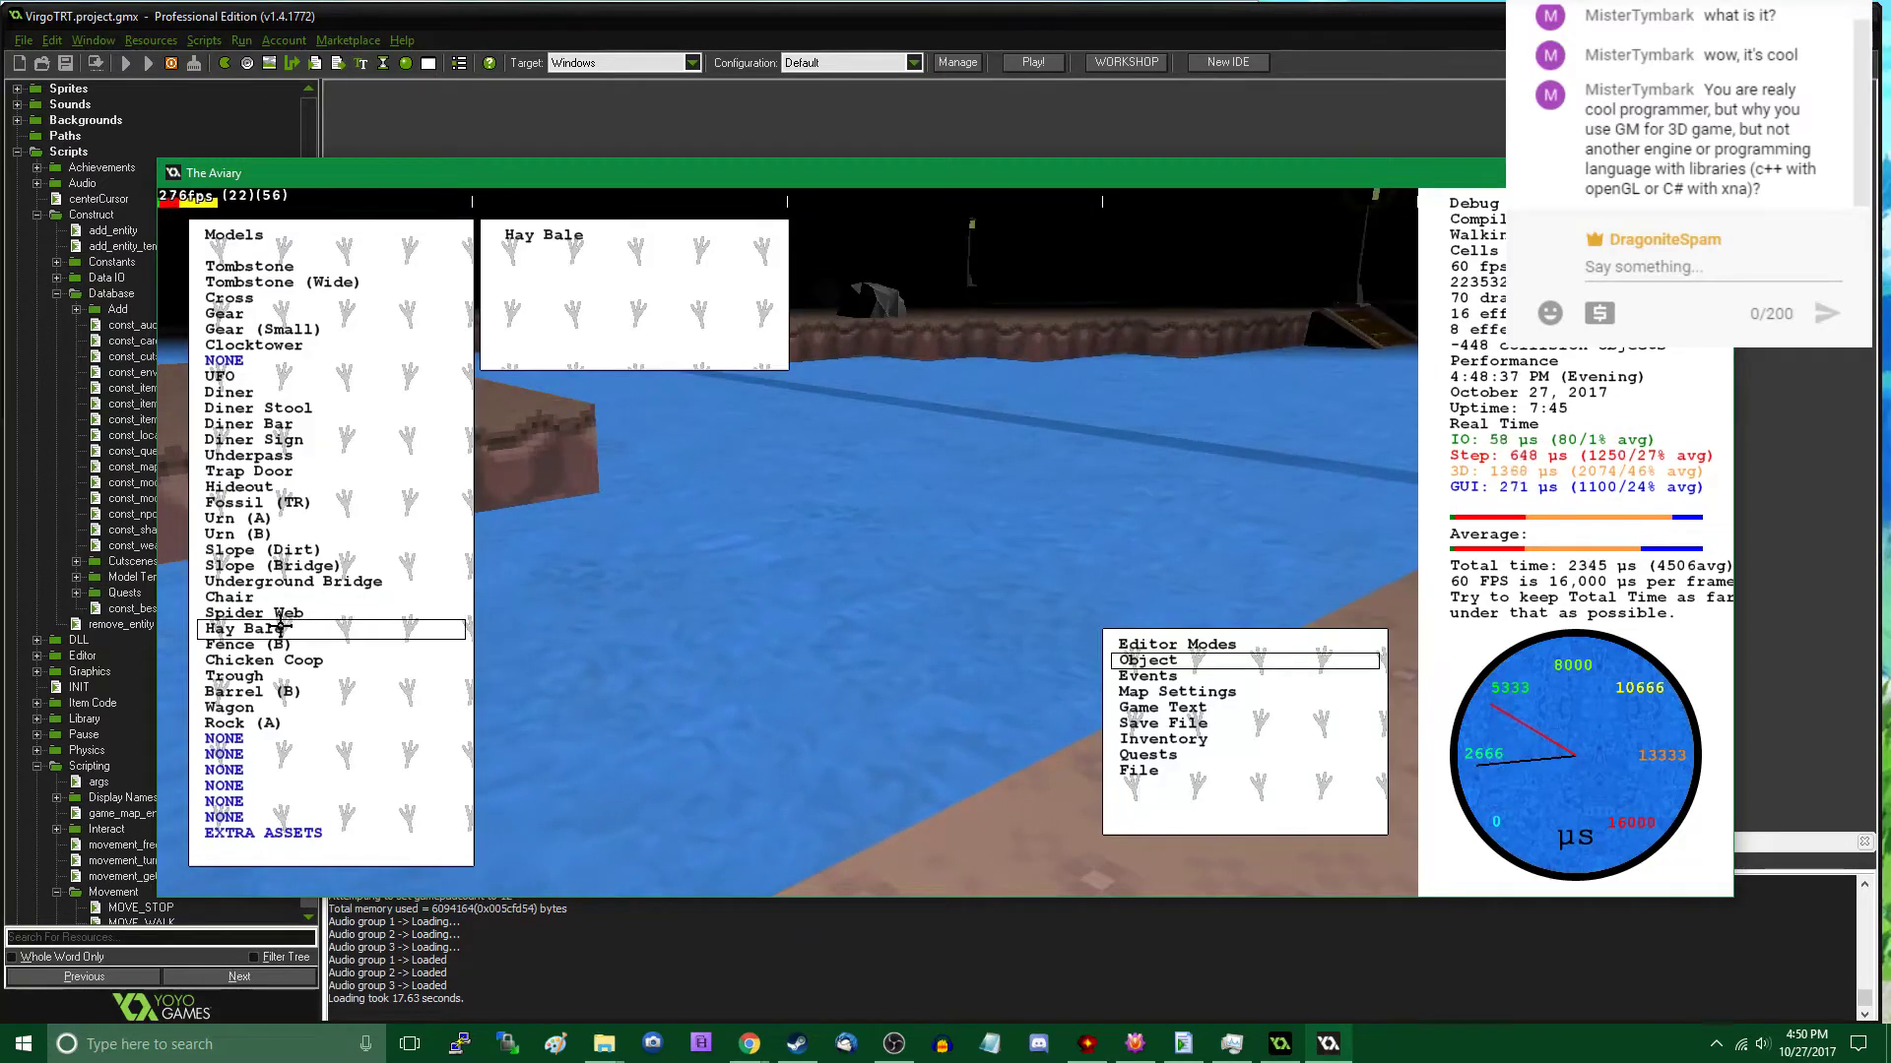
{"action": "left_click", "coordinate": [303, 727]}
{"action": "key", "text": "Tab"}
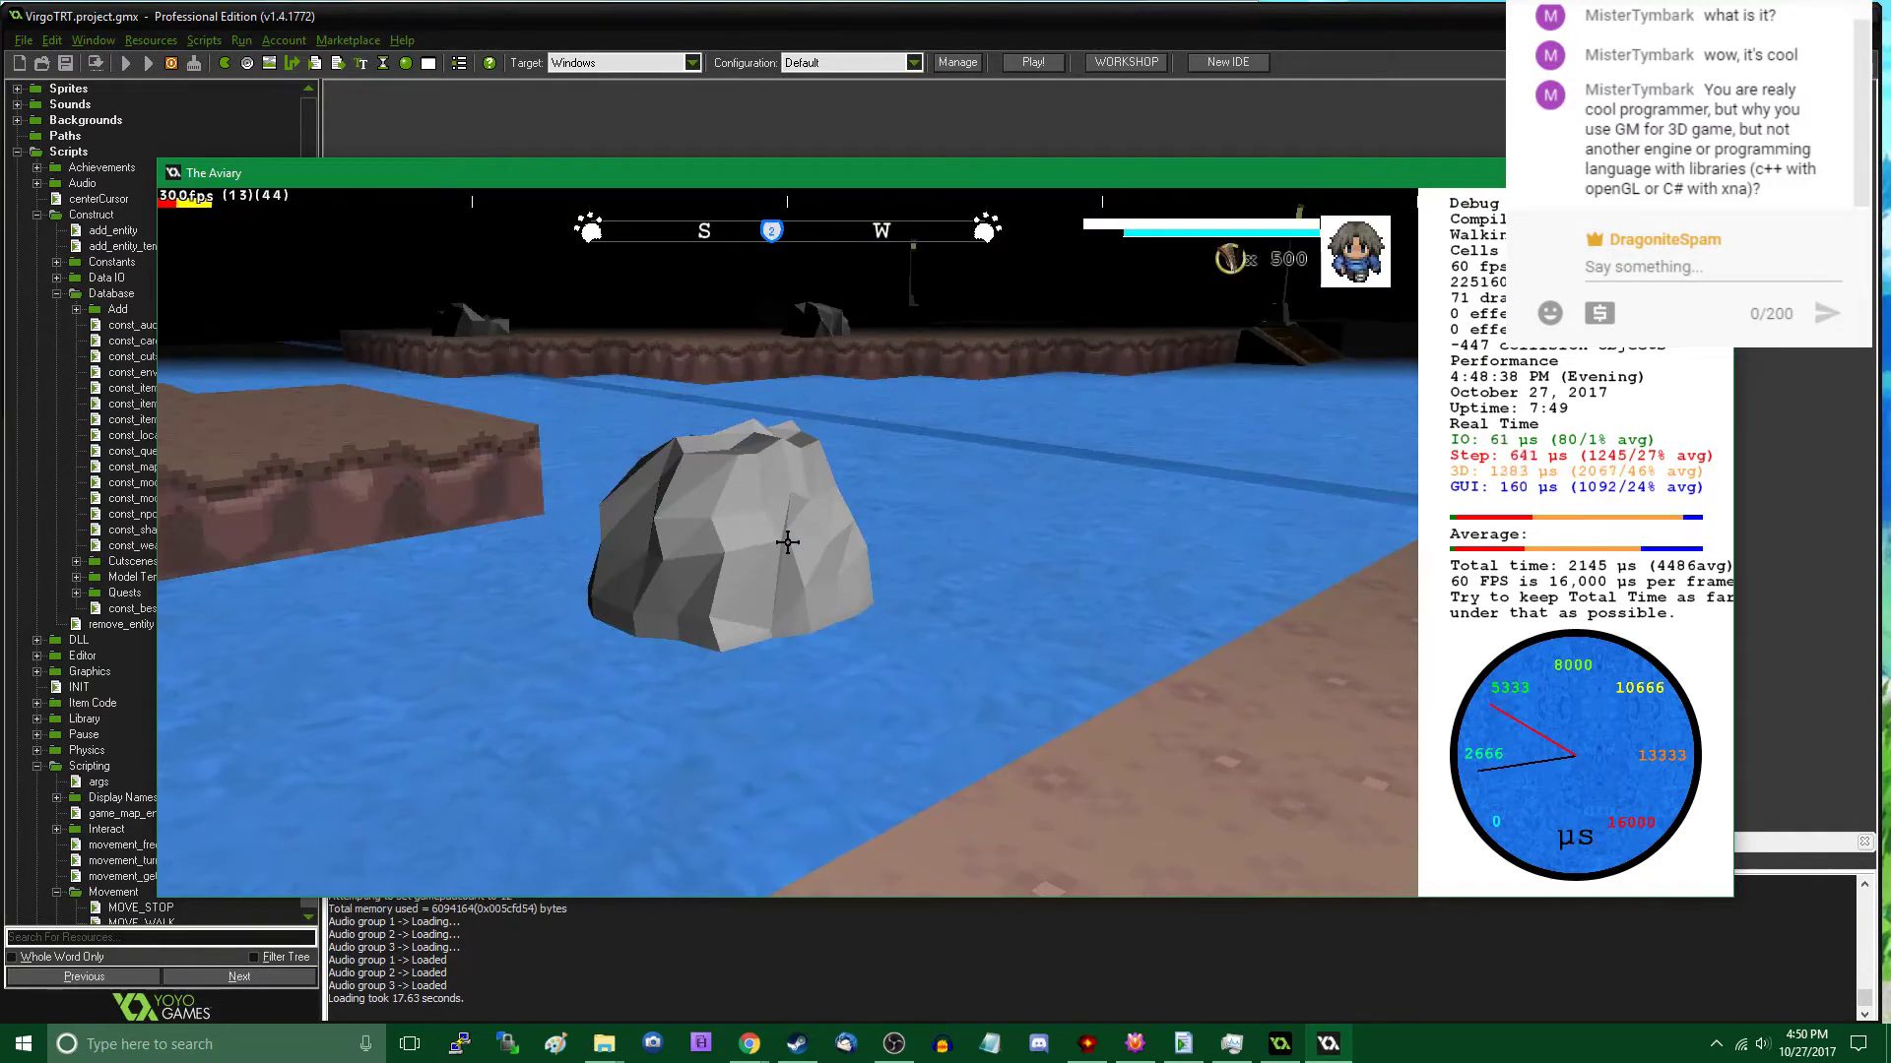
- Walk around the new rock in the water and along the channel to examine it and the surrounding shore
{"action": "key", "text": "d"}
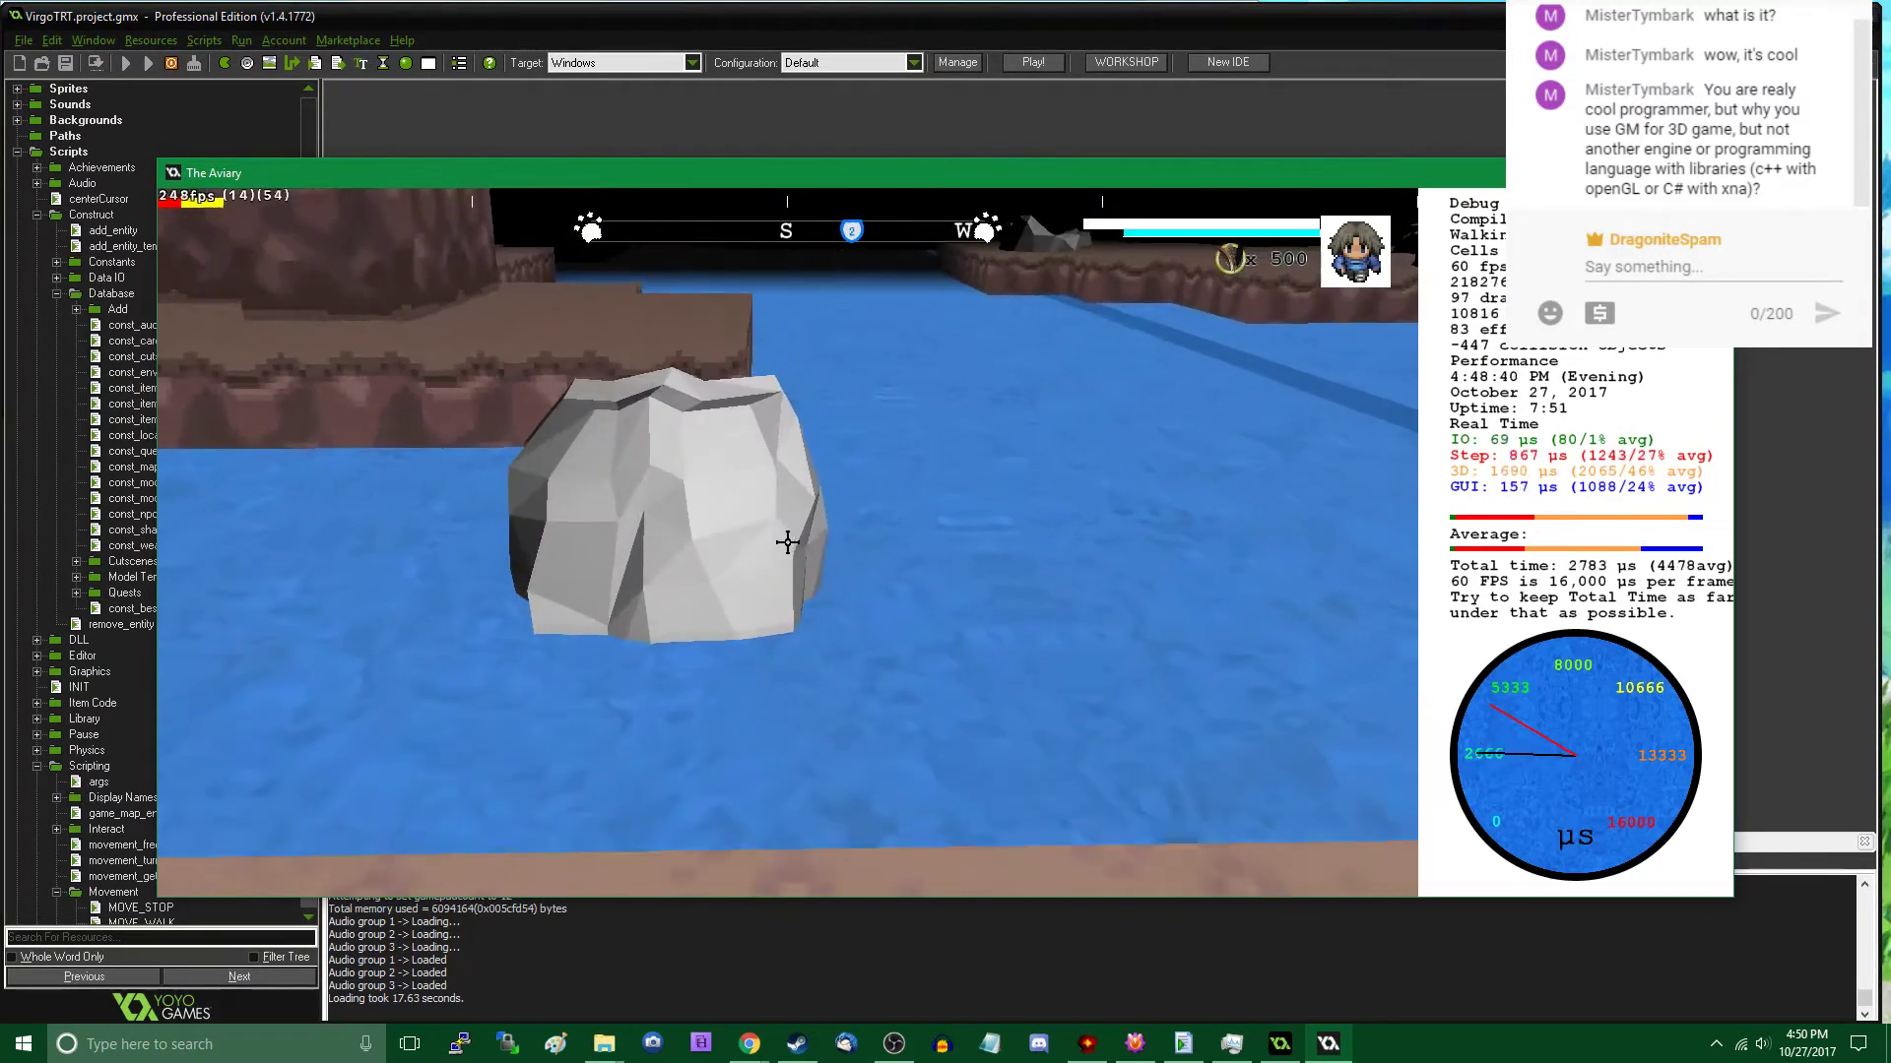
{"action": "key", "text": "d"}
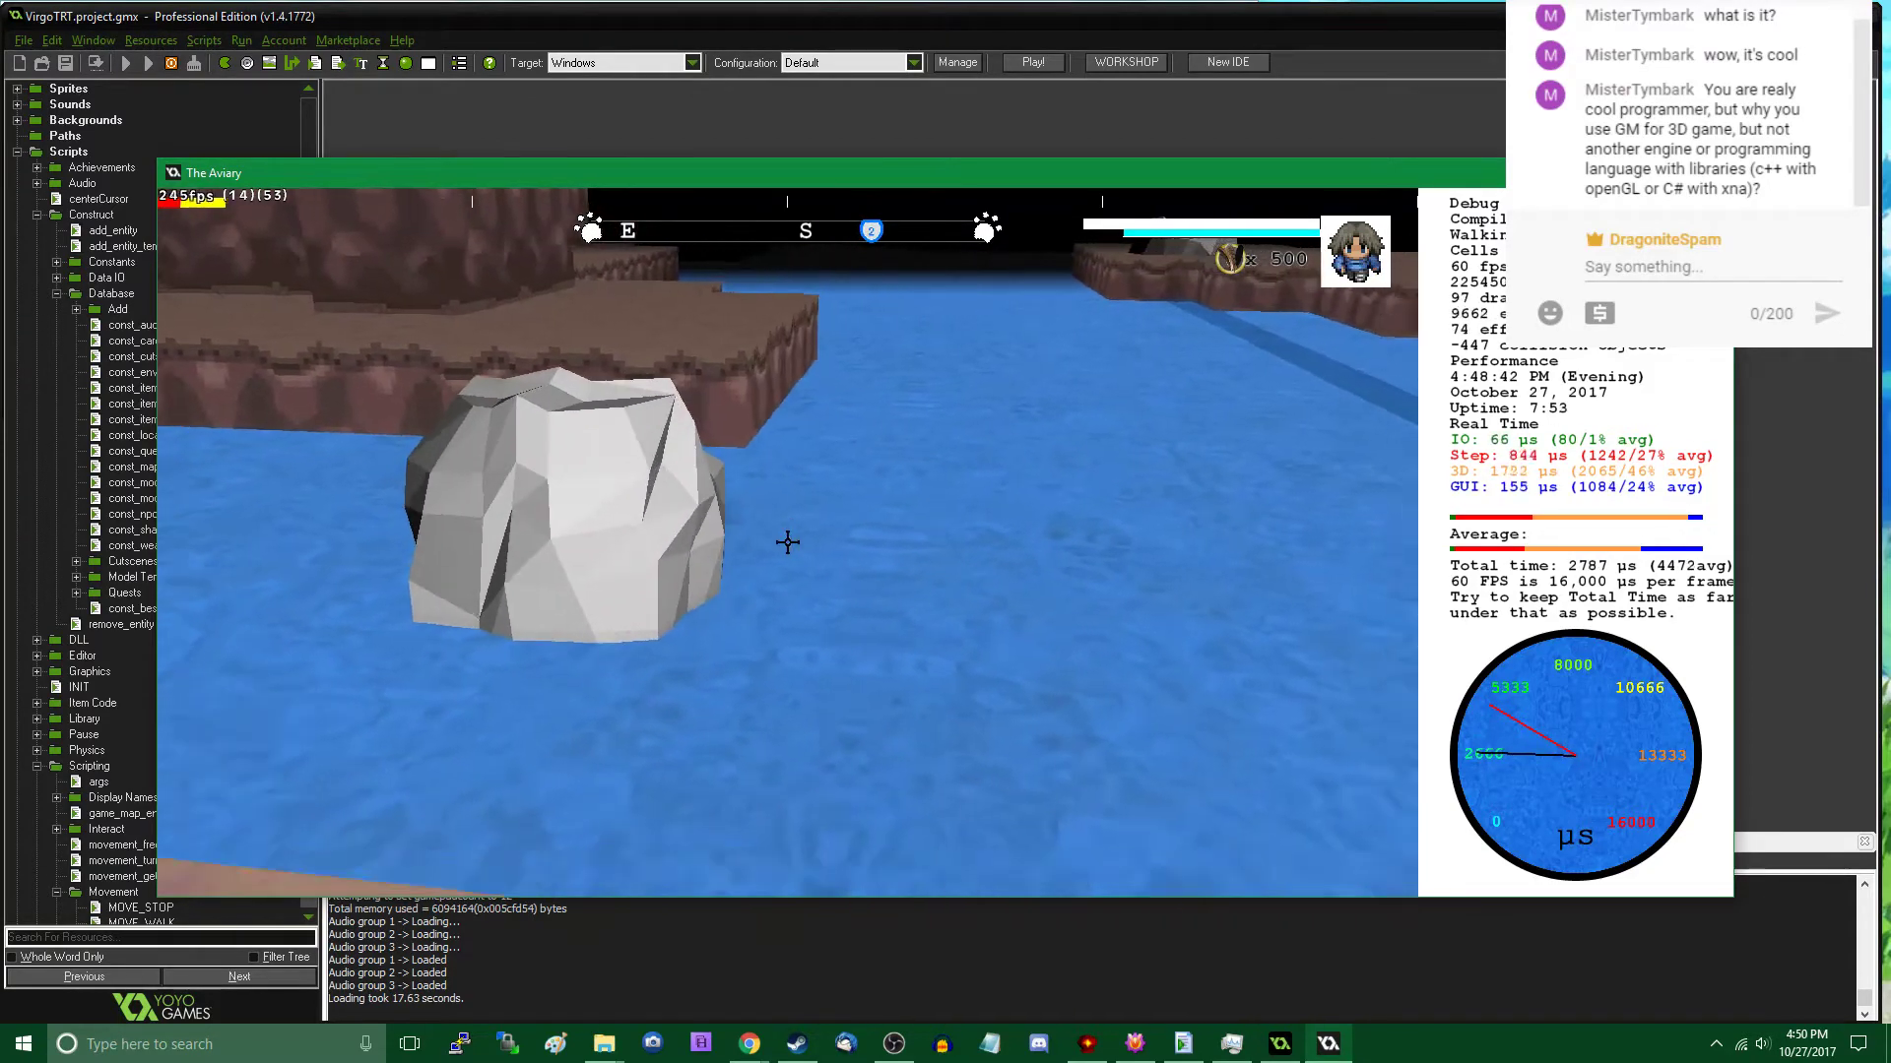
{"action": "key", "text": "d"}
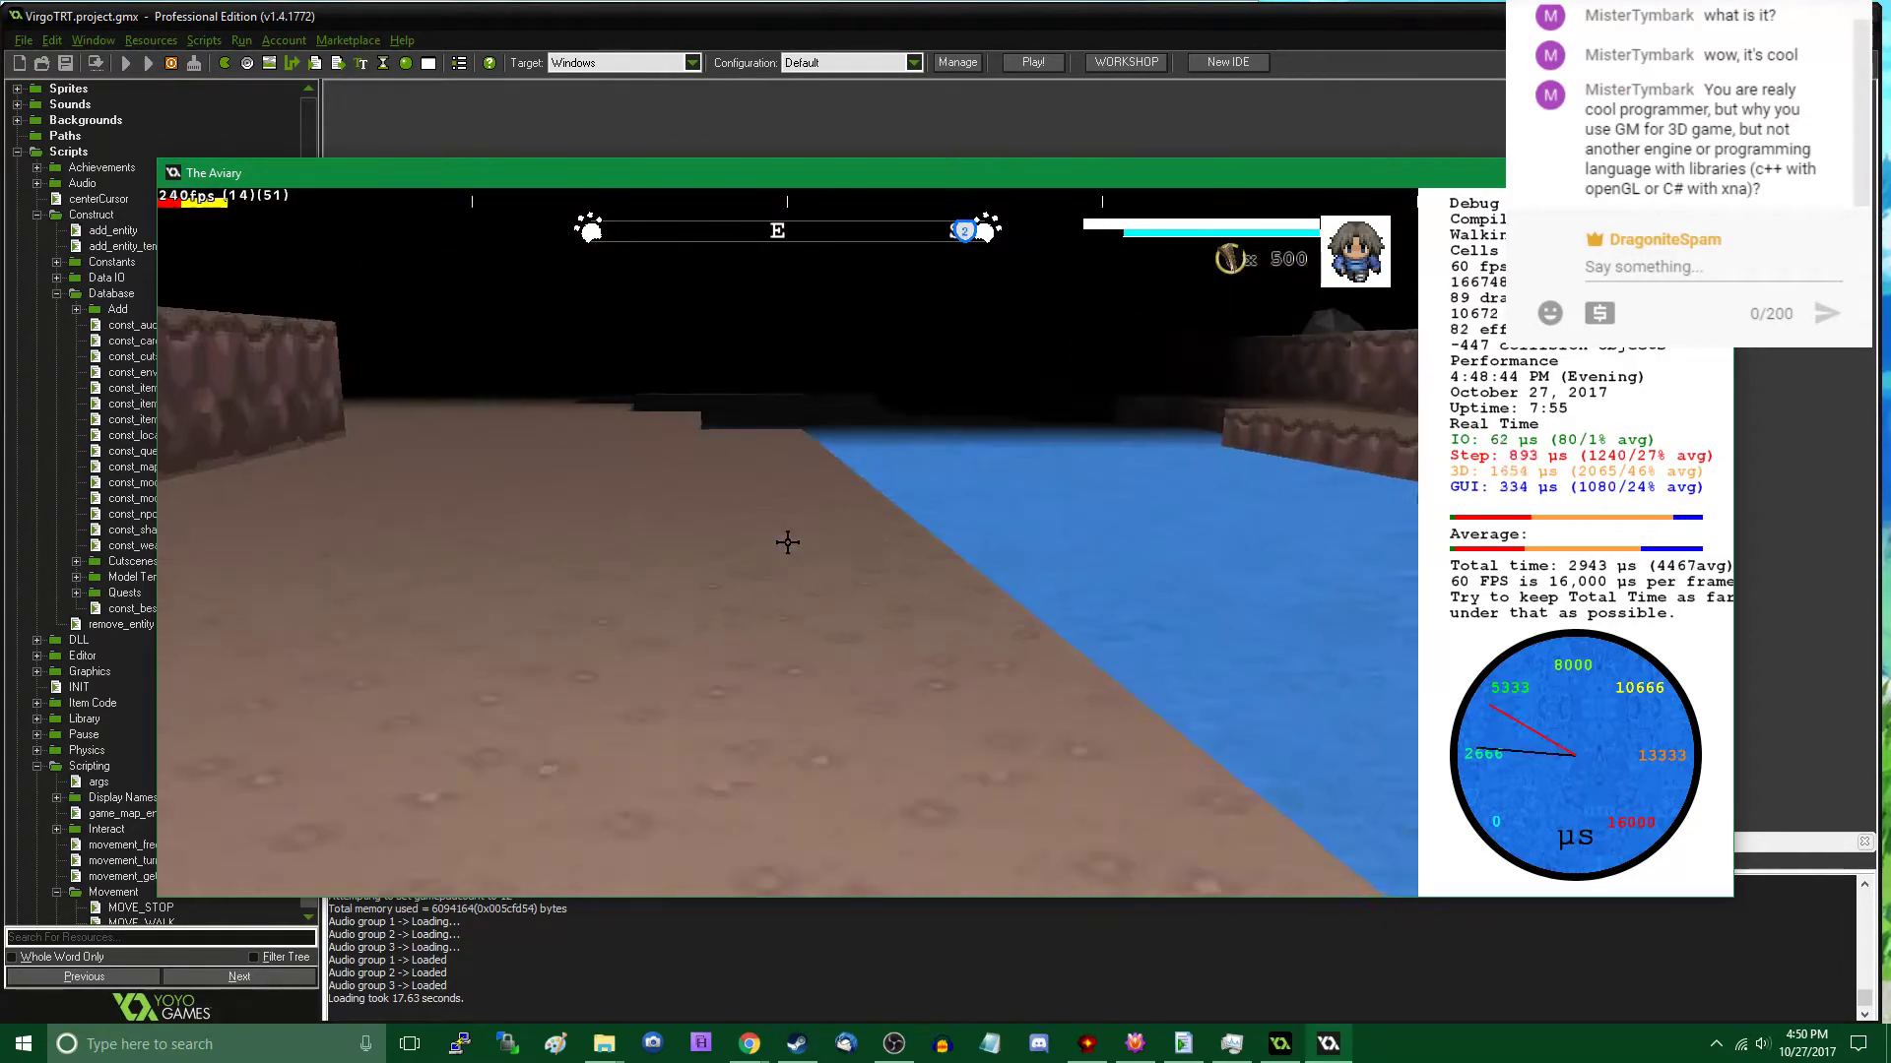
{"action": "key", "text": "w"}
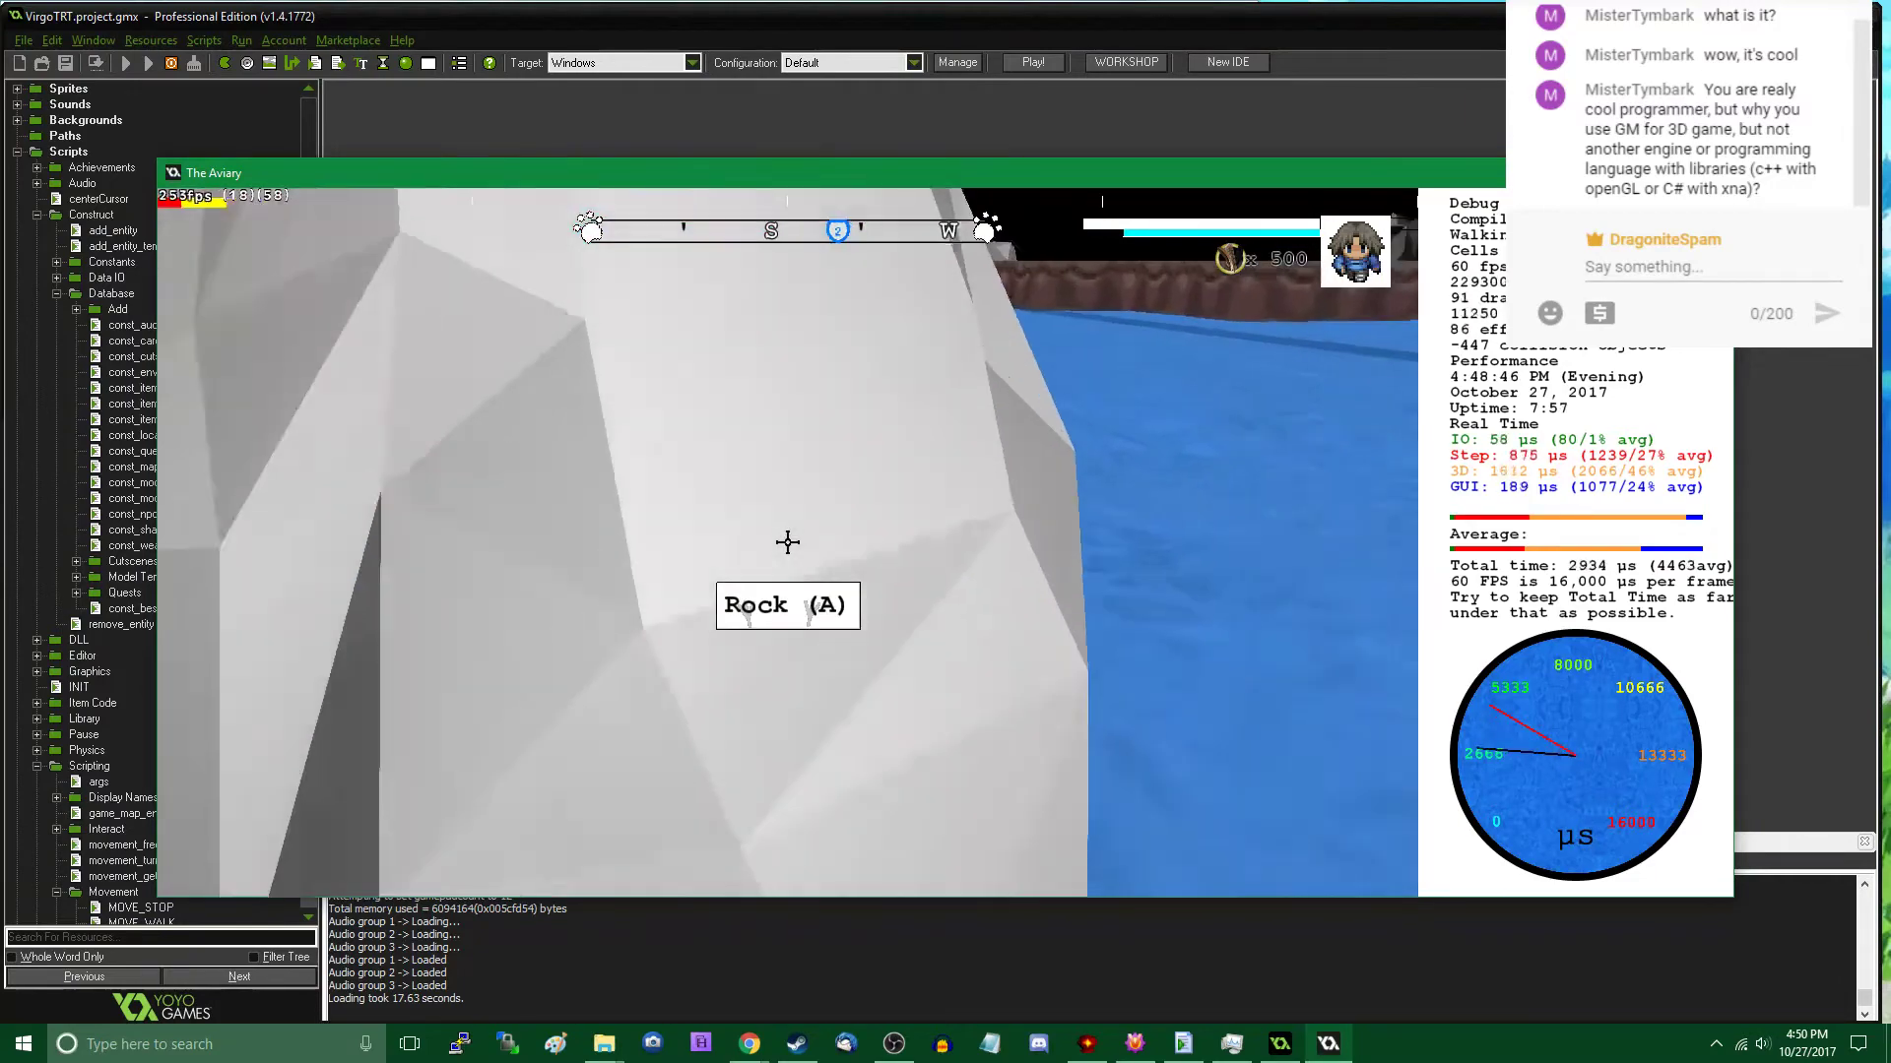
{"action": "key", "text": "w"}
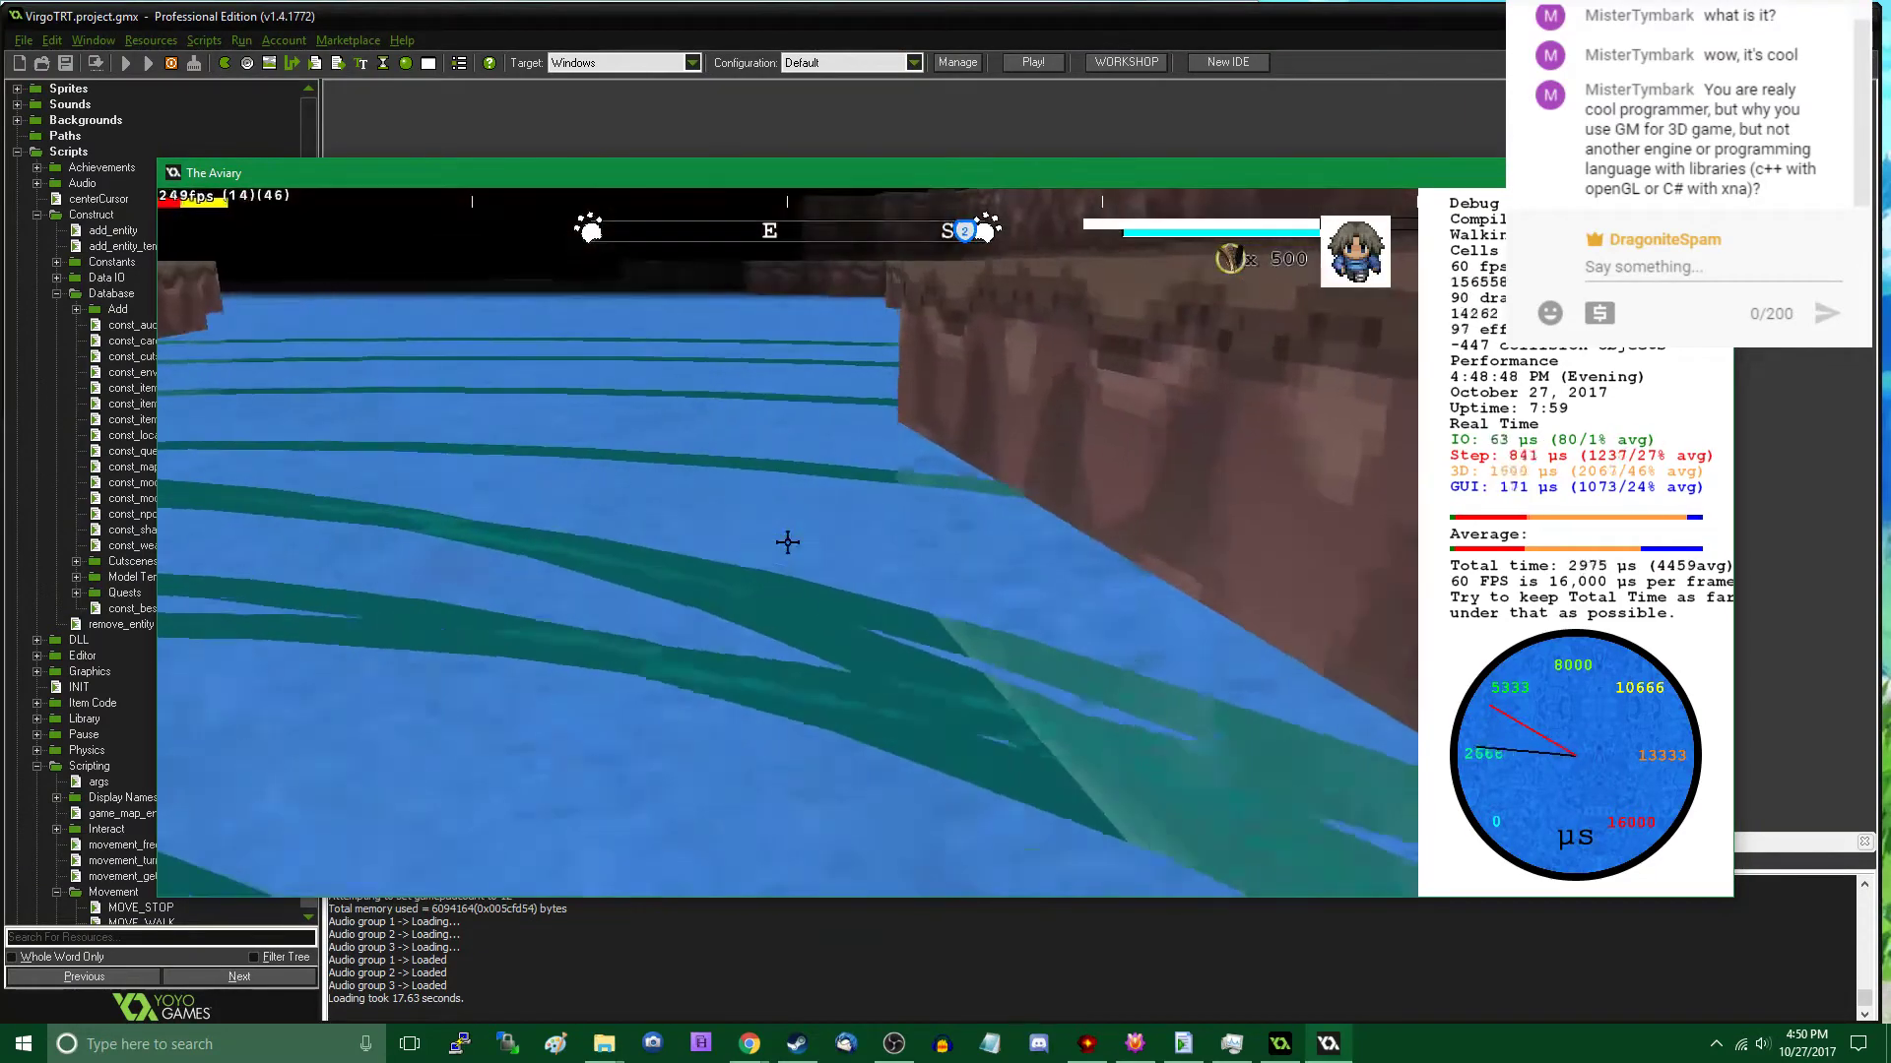
{"action": "key", "text": "w"}
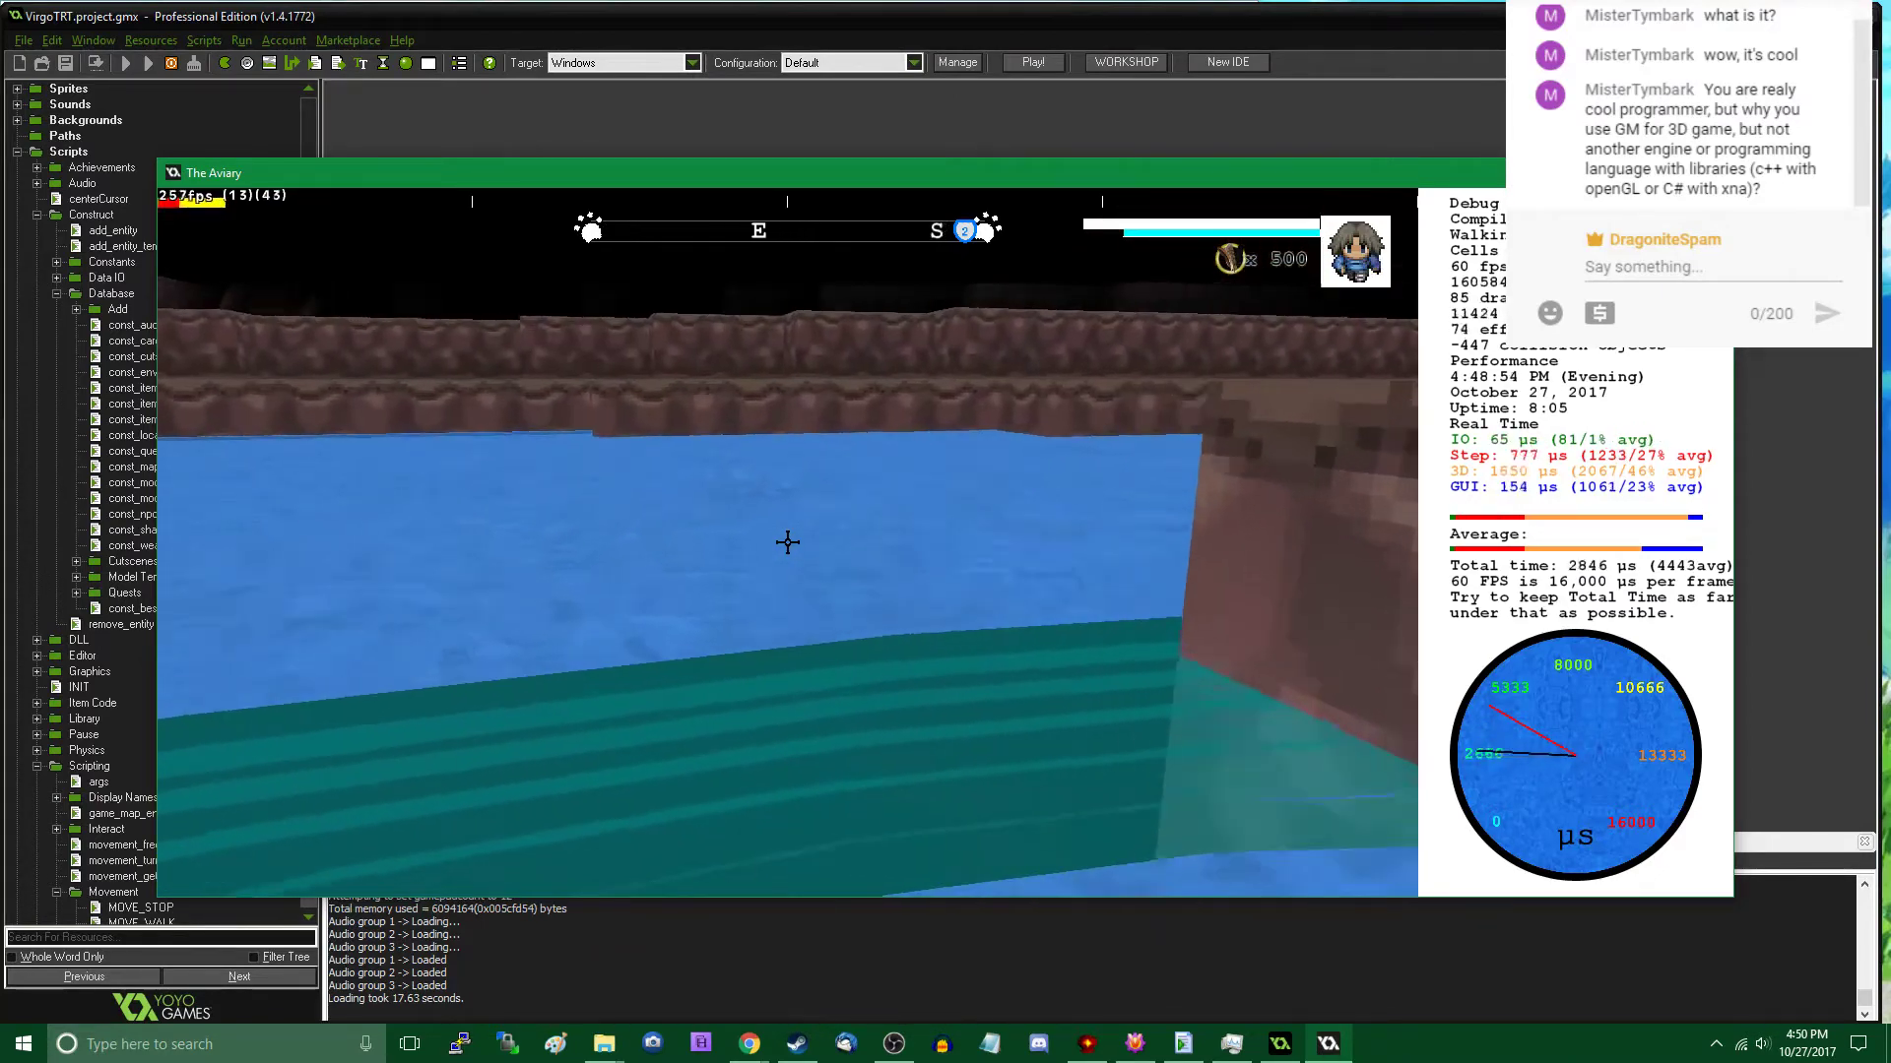
{"action": "key", "text": "w"}
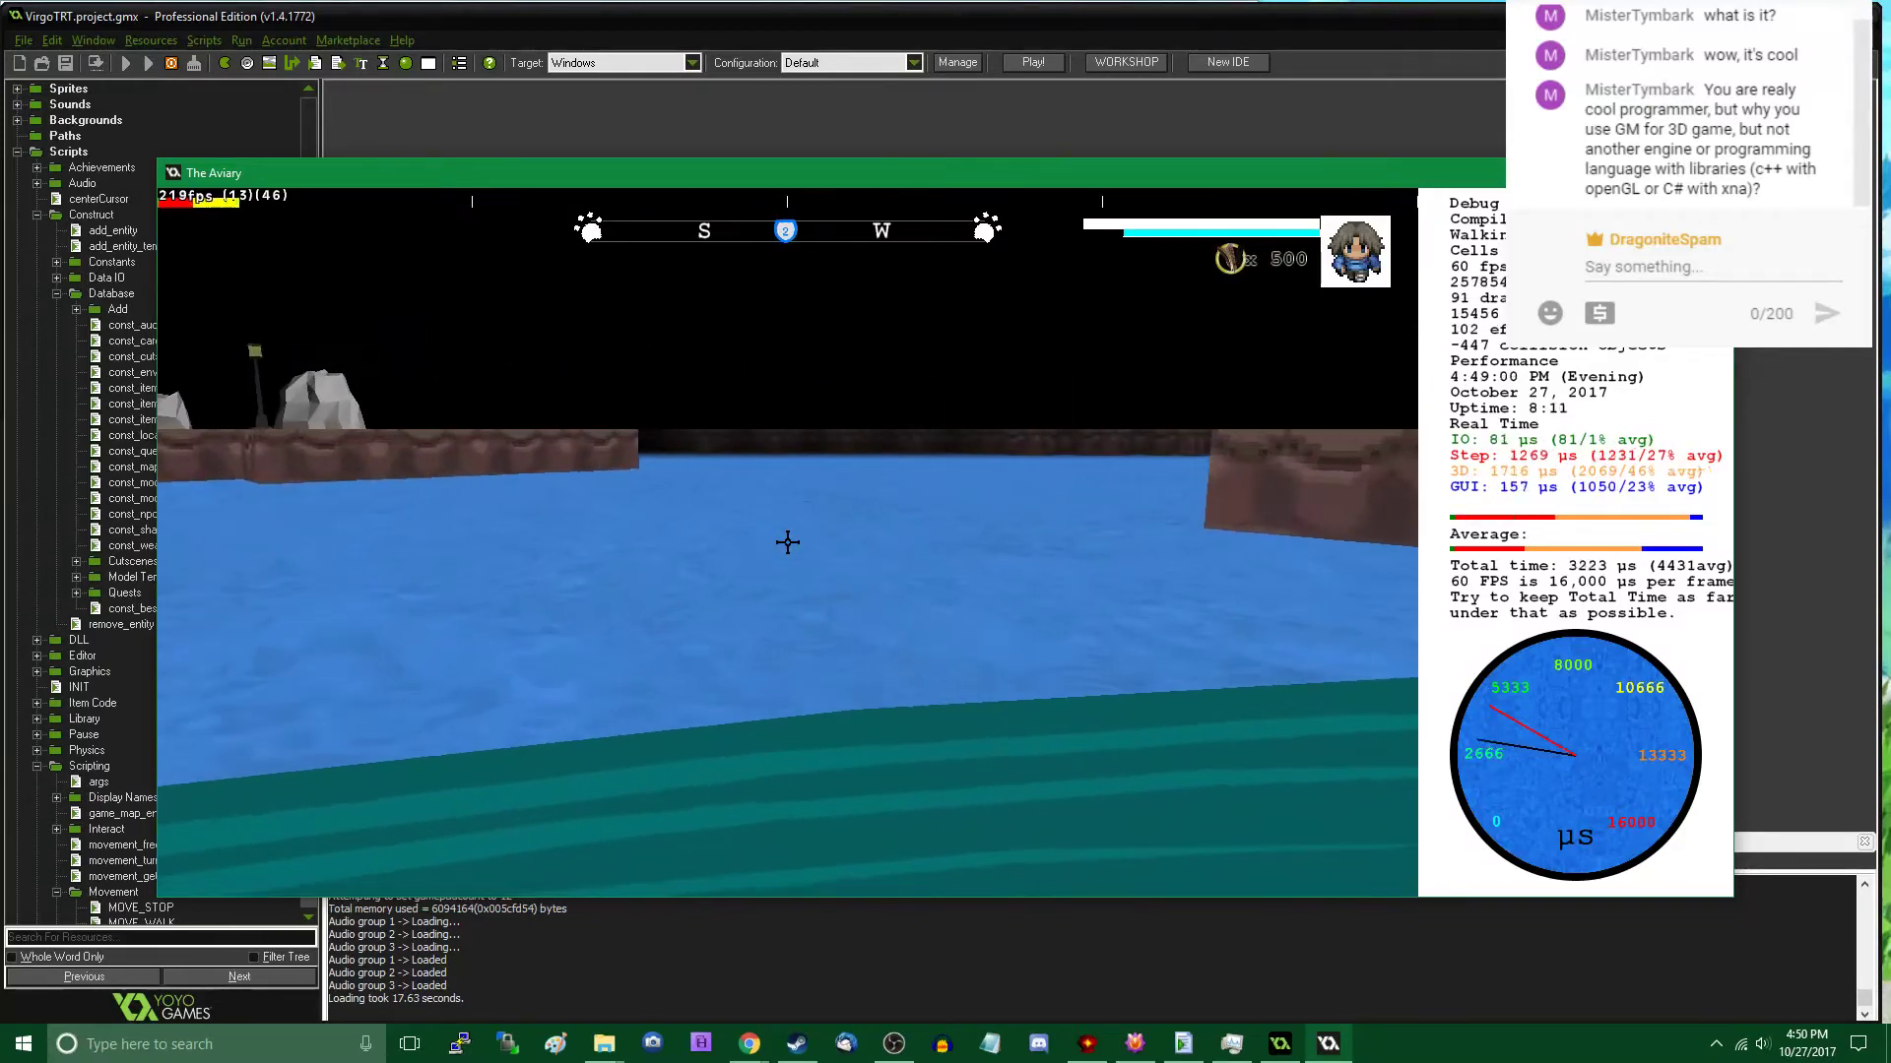
- View the map editor's File options for exporting the map and locking entities, and leave the editor
{"action": "key", "text": "Tab"}
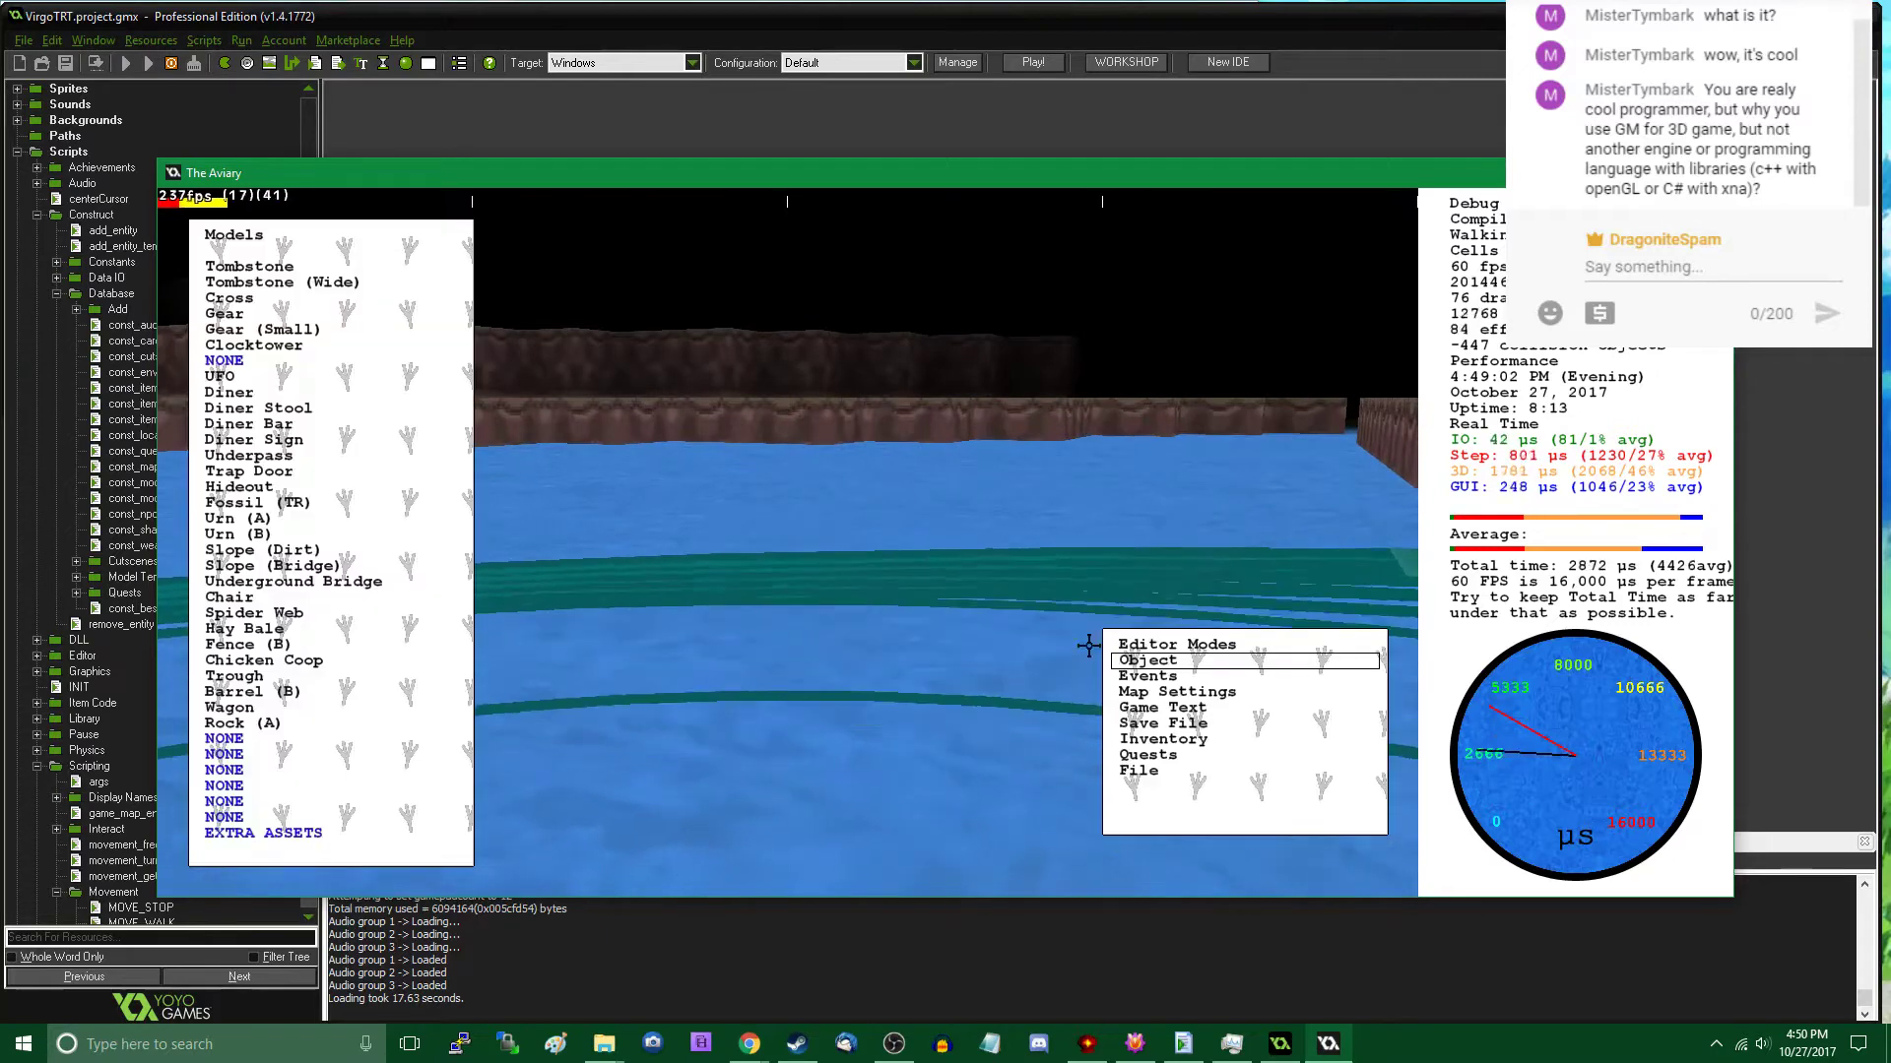
{"action": "left_click", "coordinate": [1182, 766]}
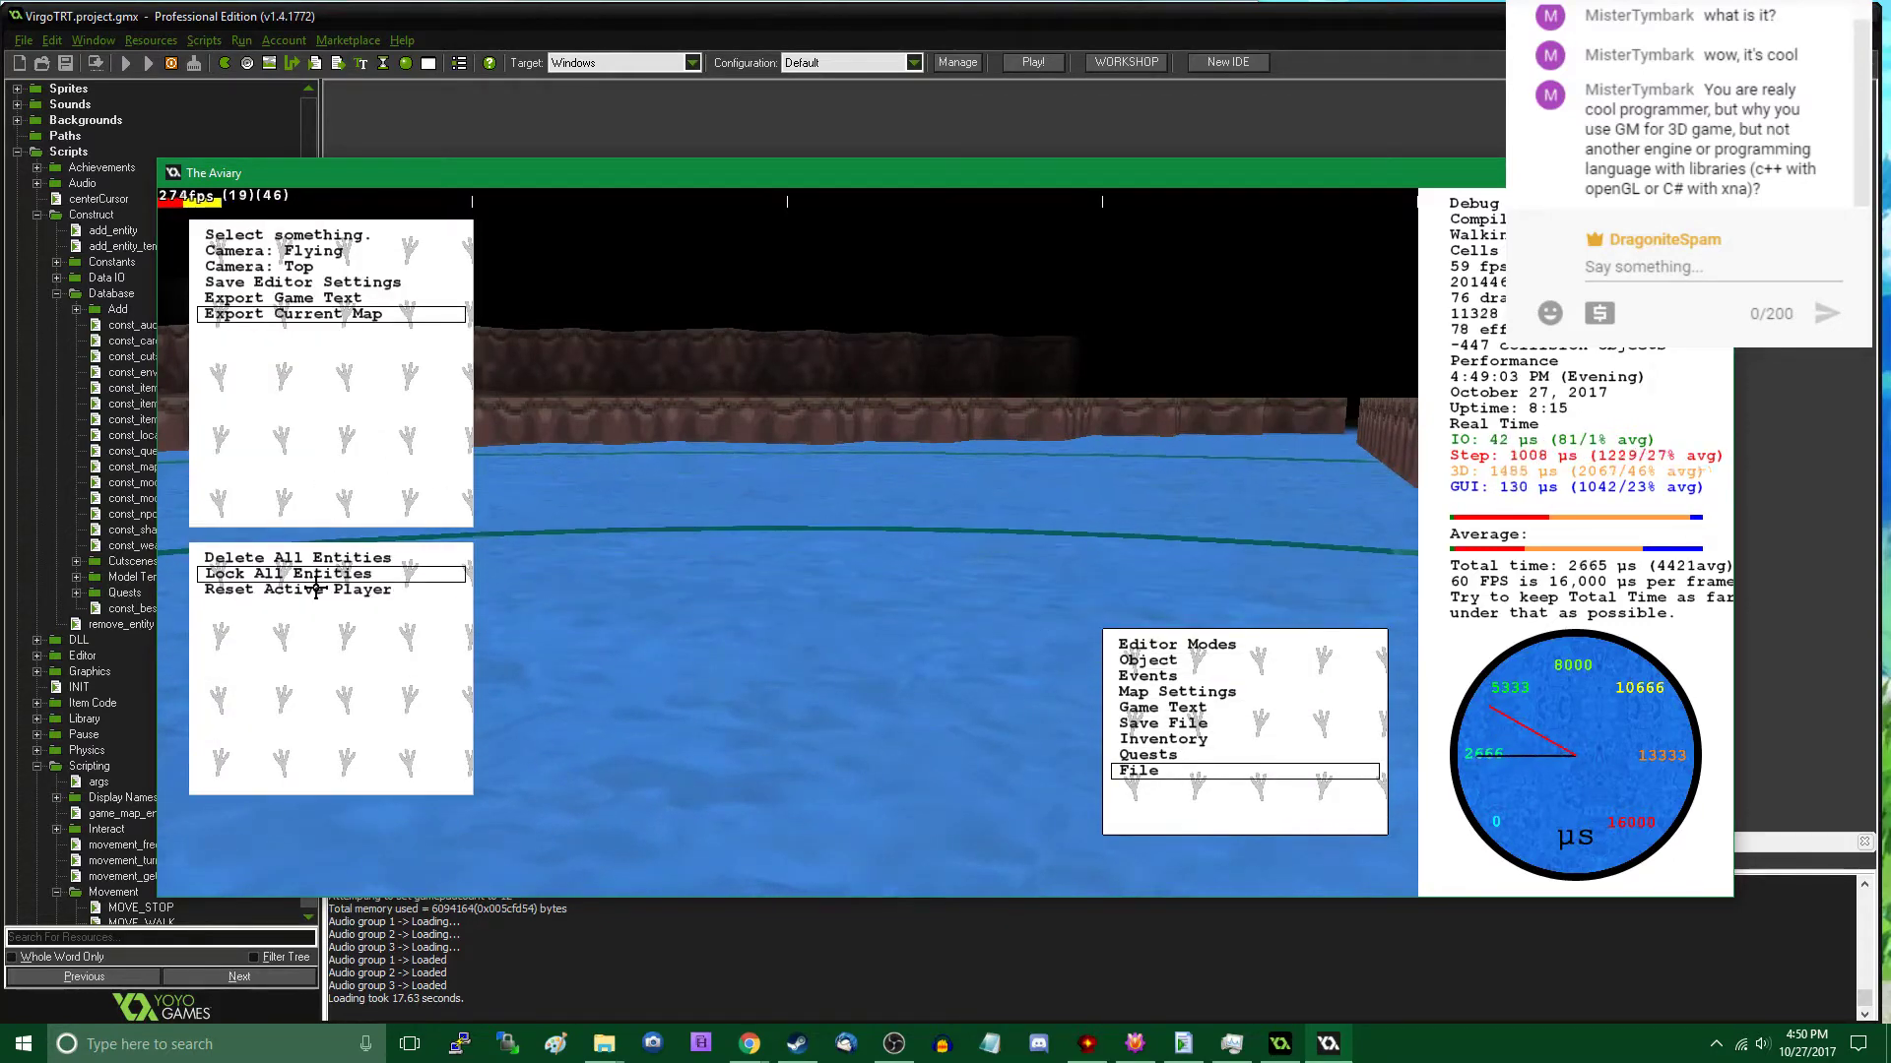
{"action": "key", "text": "Tab"}
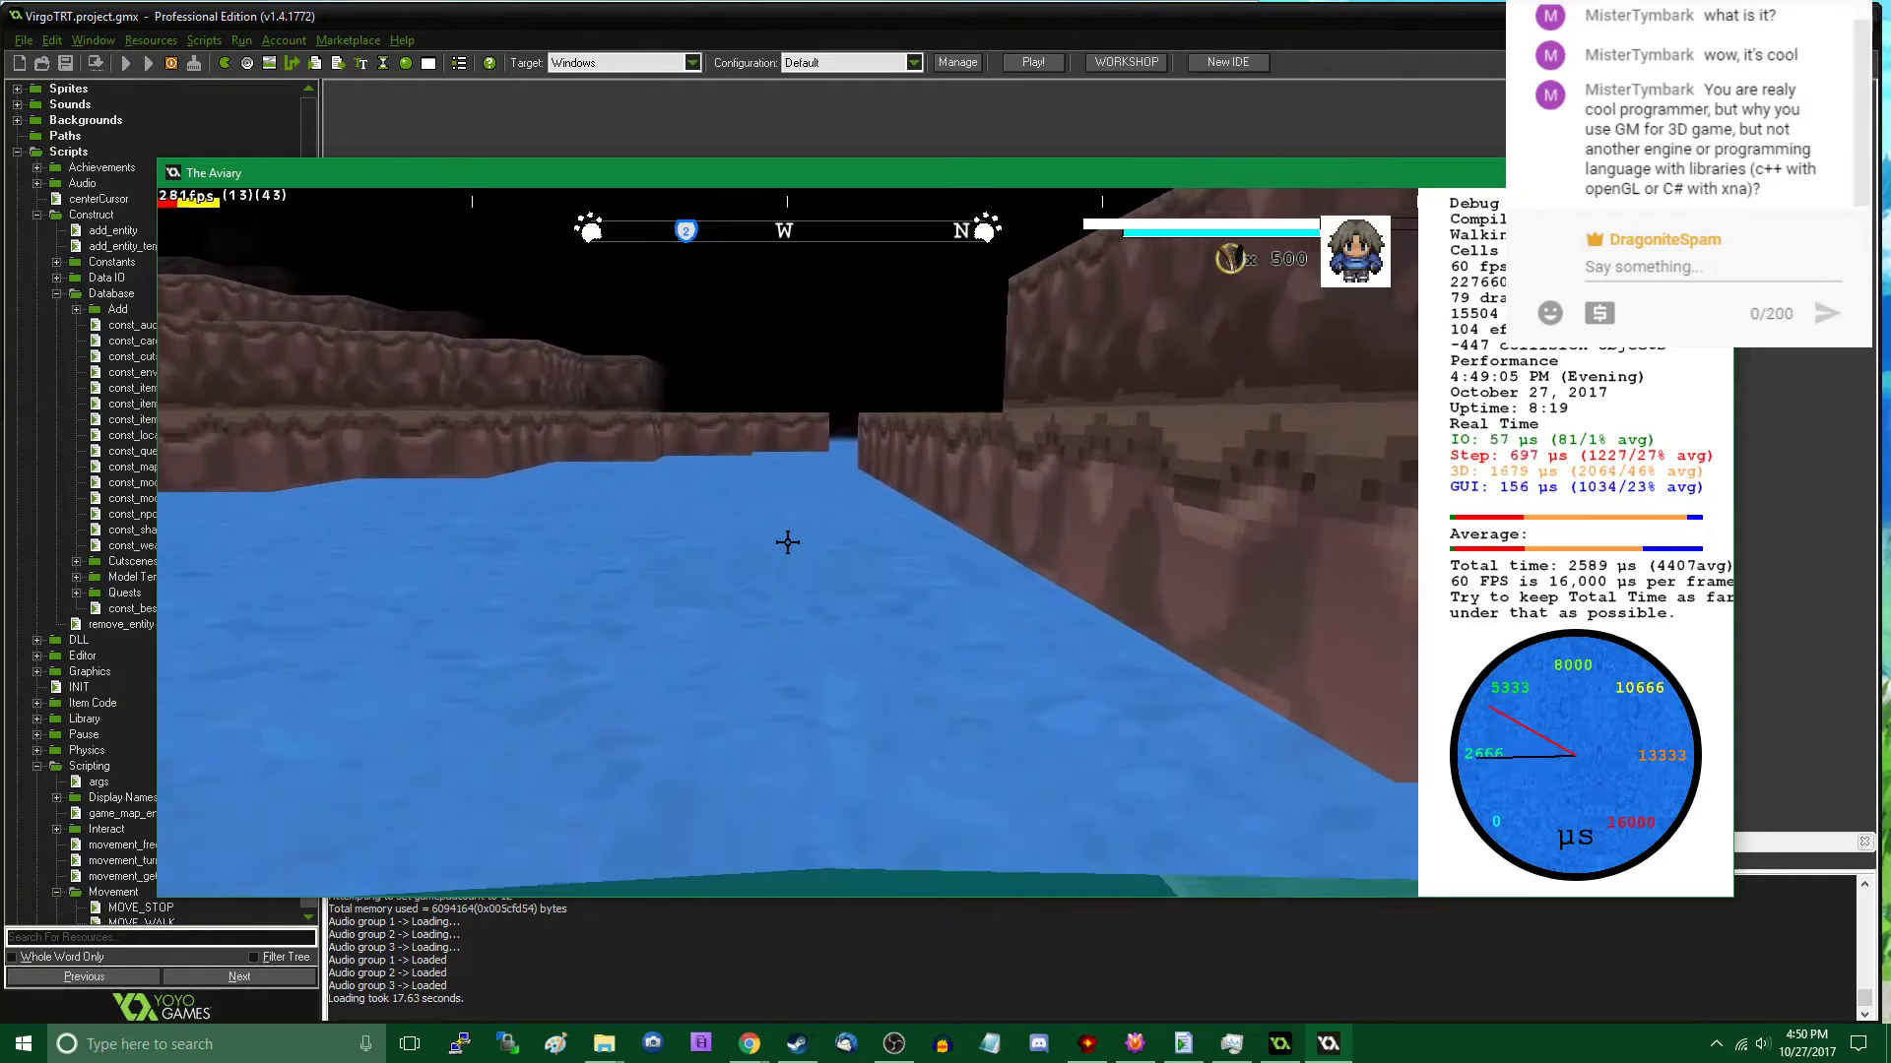
- Travel through the terrain and the dark area beneath it to inspect the cave floor and walls
{"action": "key", "text": "Tab"}
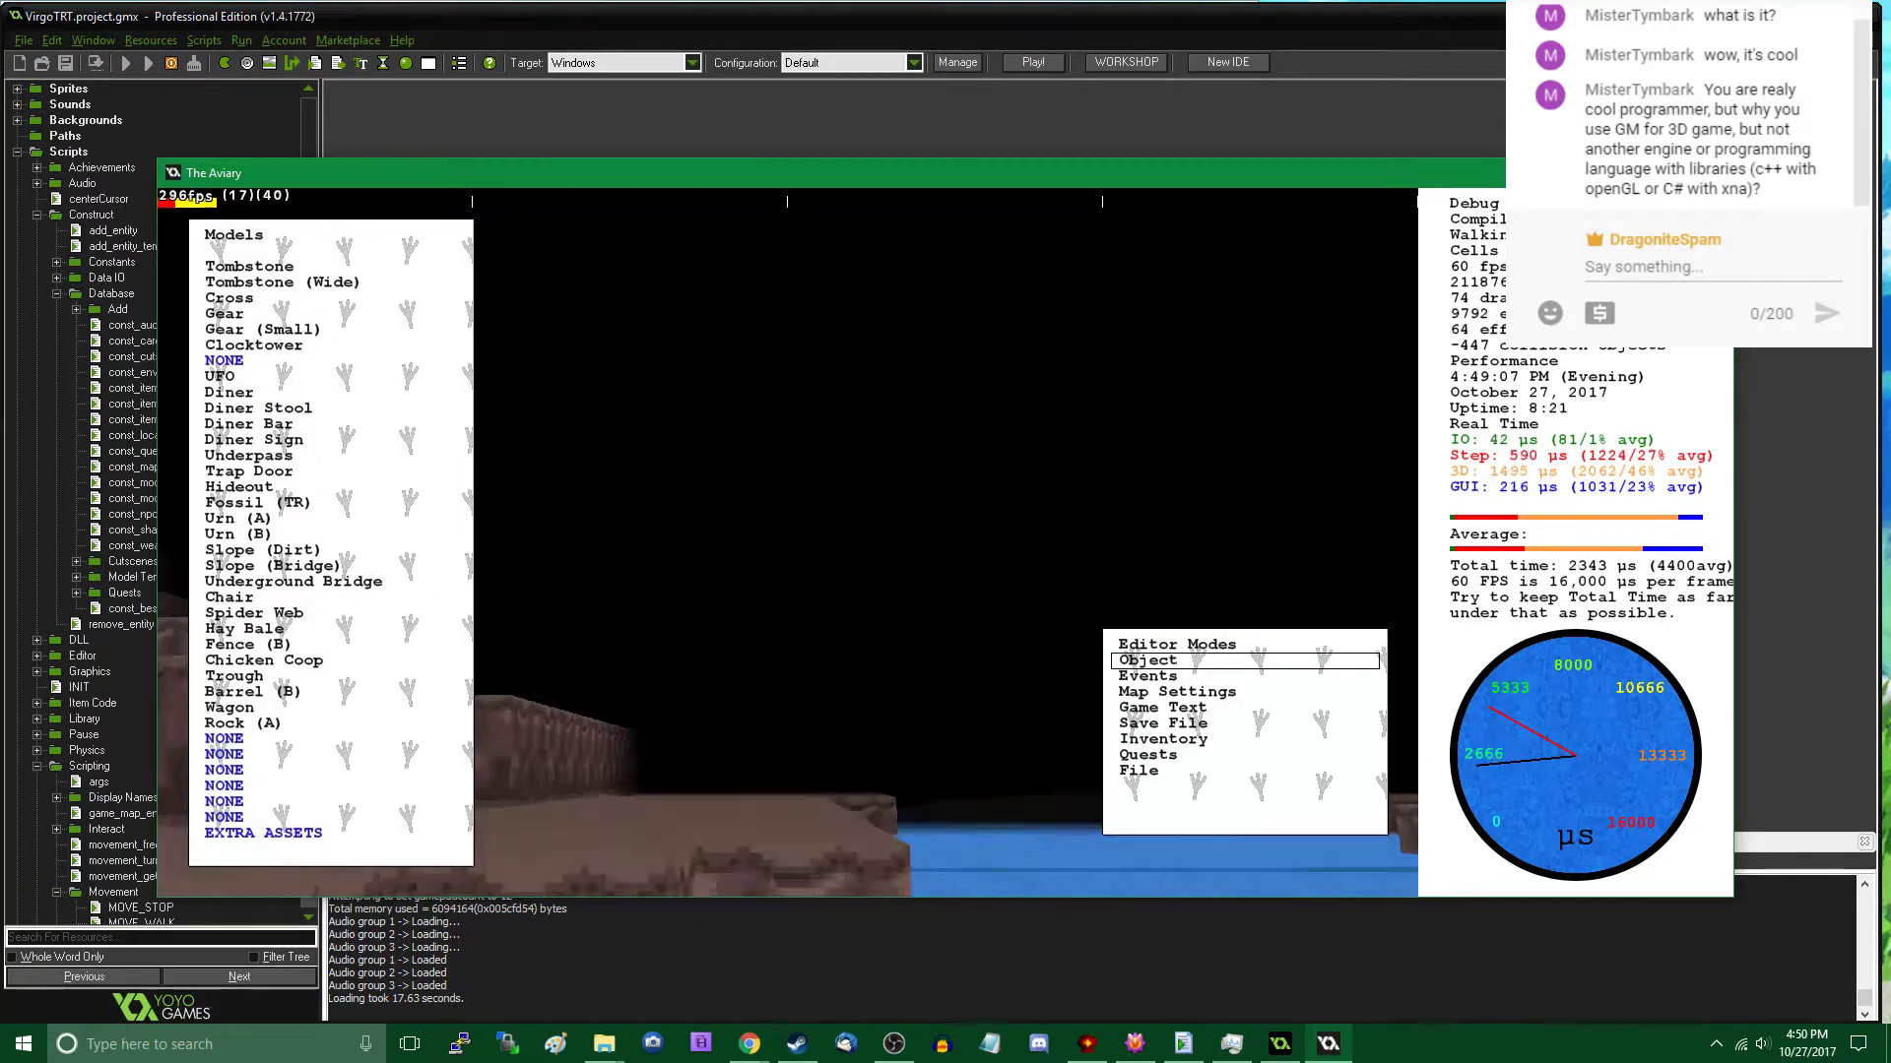
{"action": "key", "text": "w"}
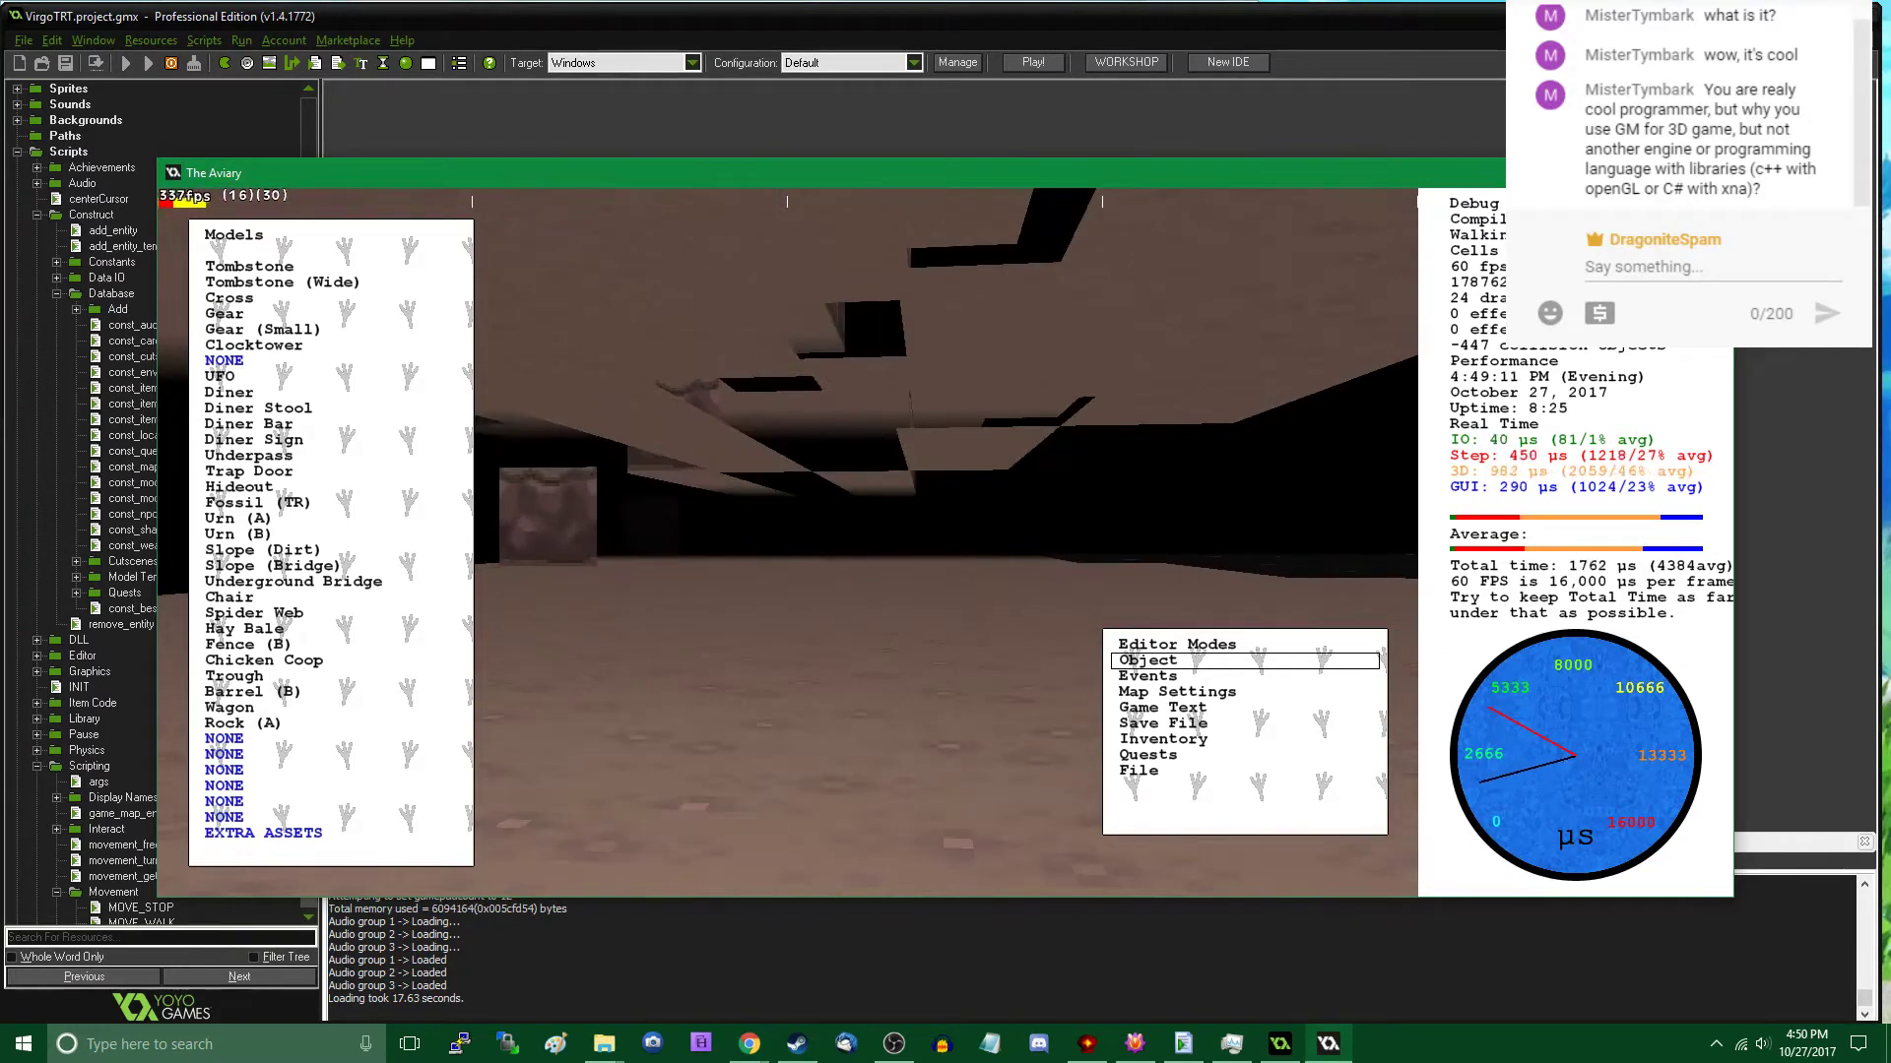
{"action": "key", "text": "Tab"}
{"action": "key", "text": "w"}
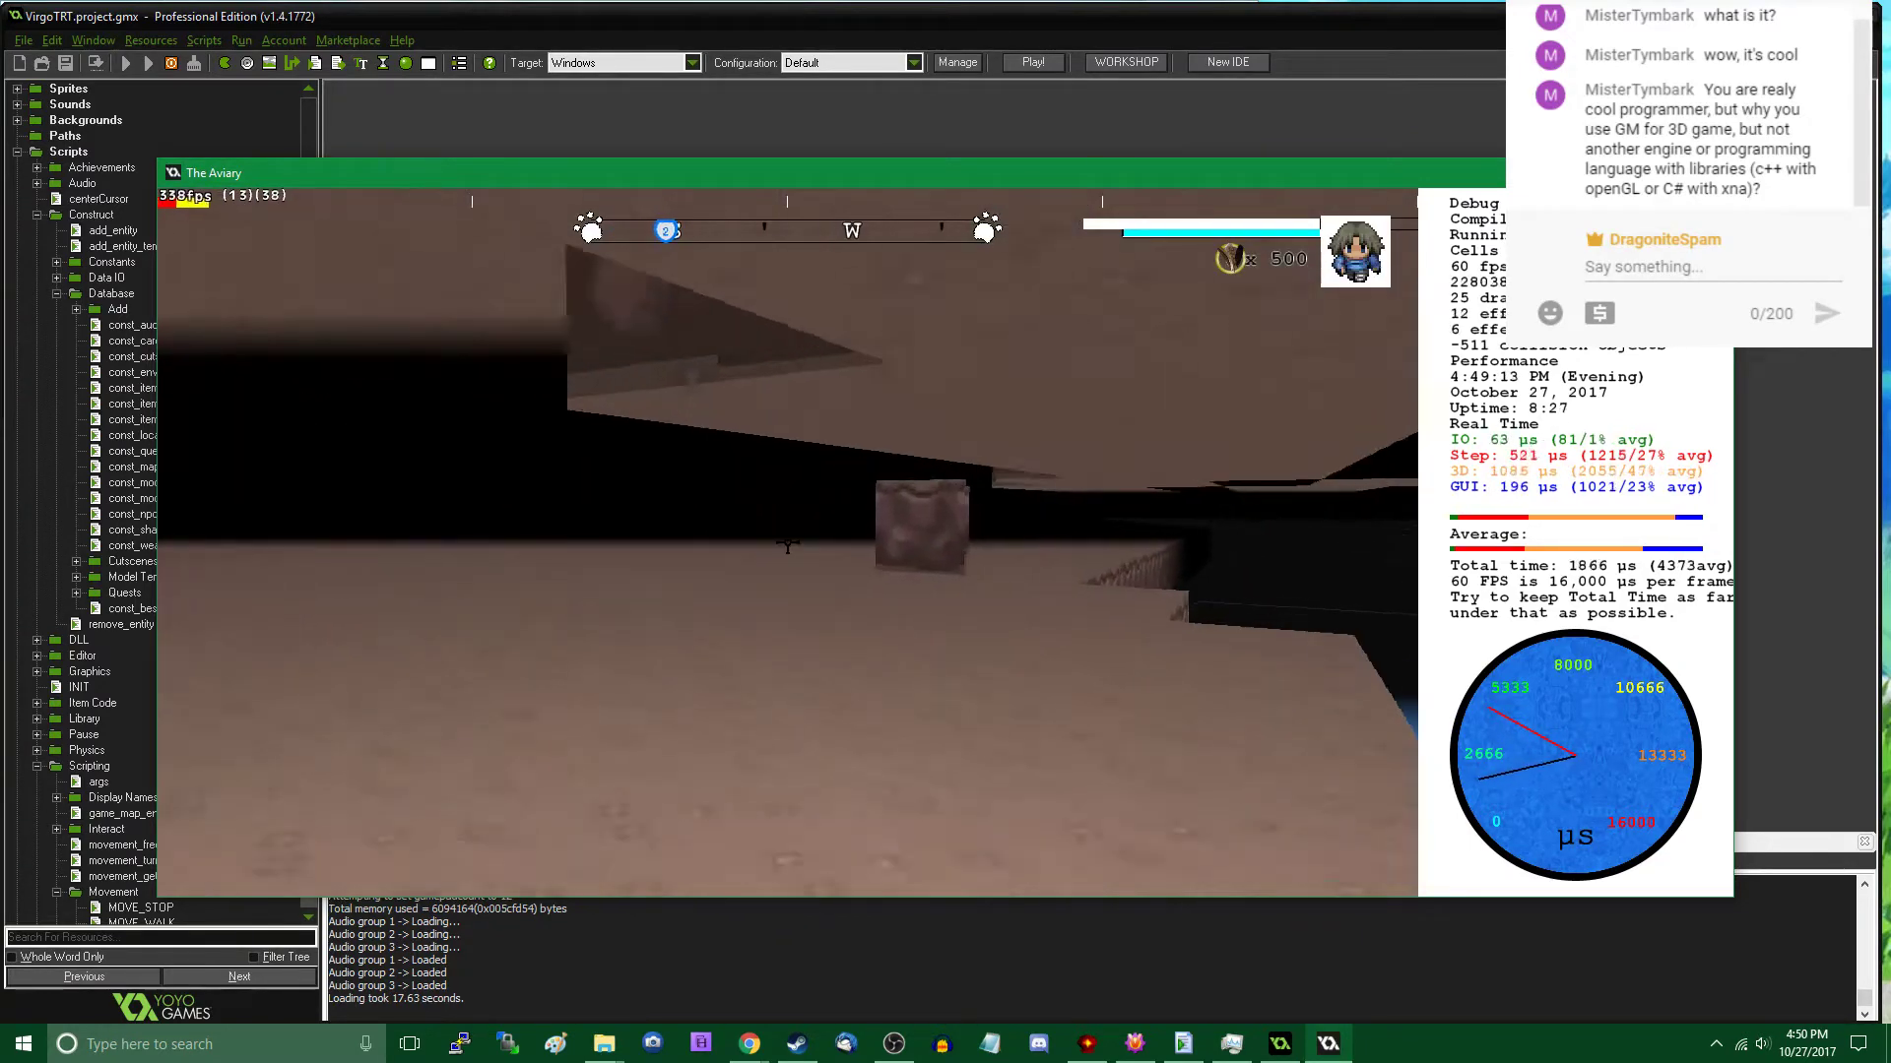
{"action": "key", "text": "w"}
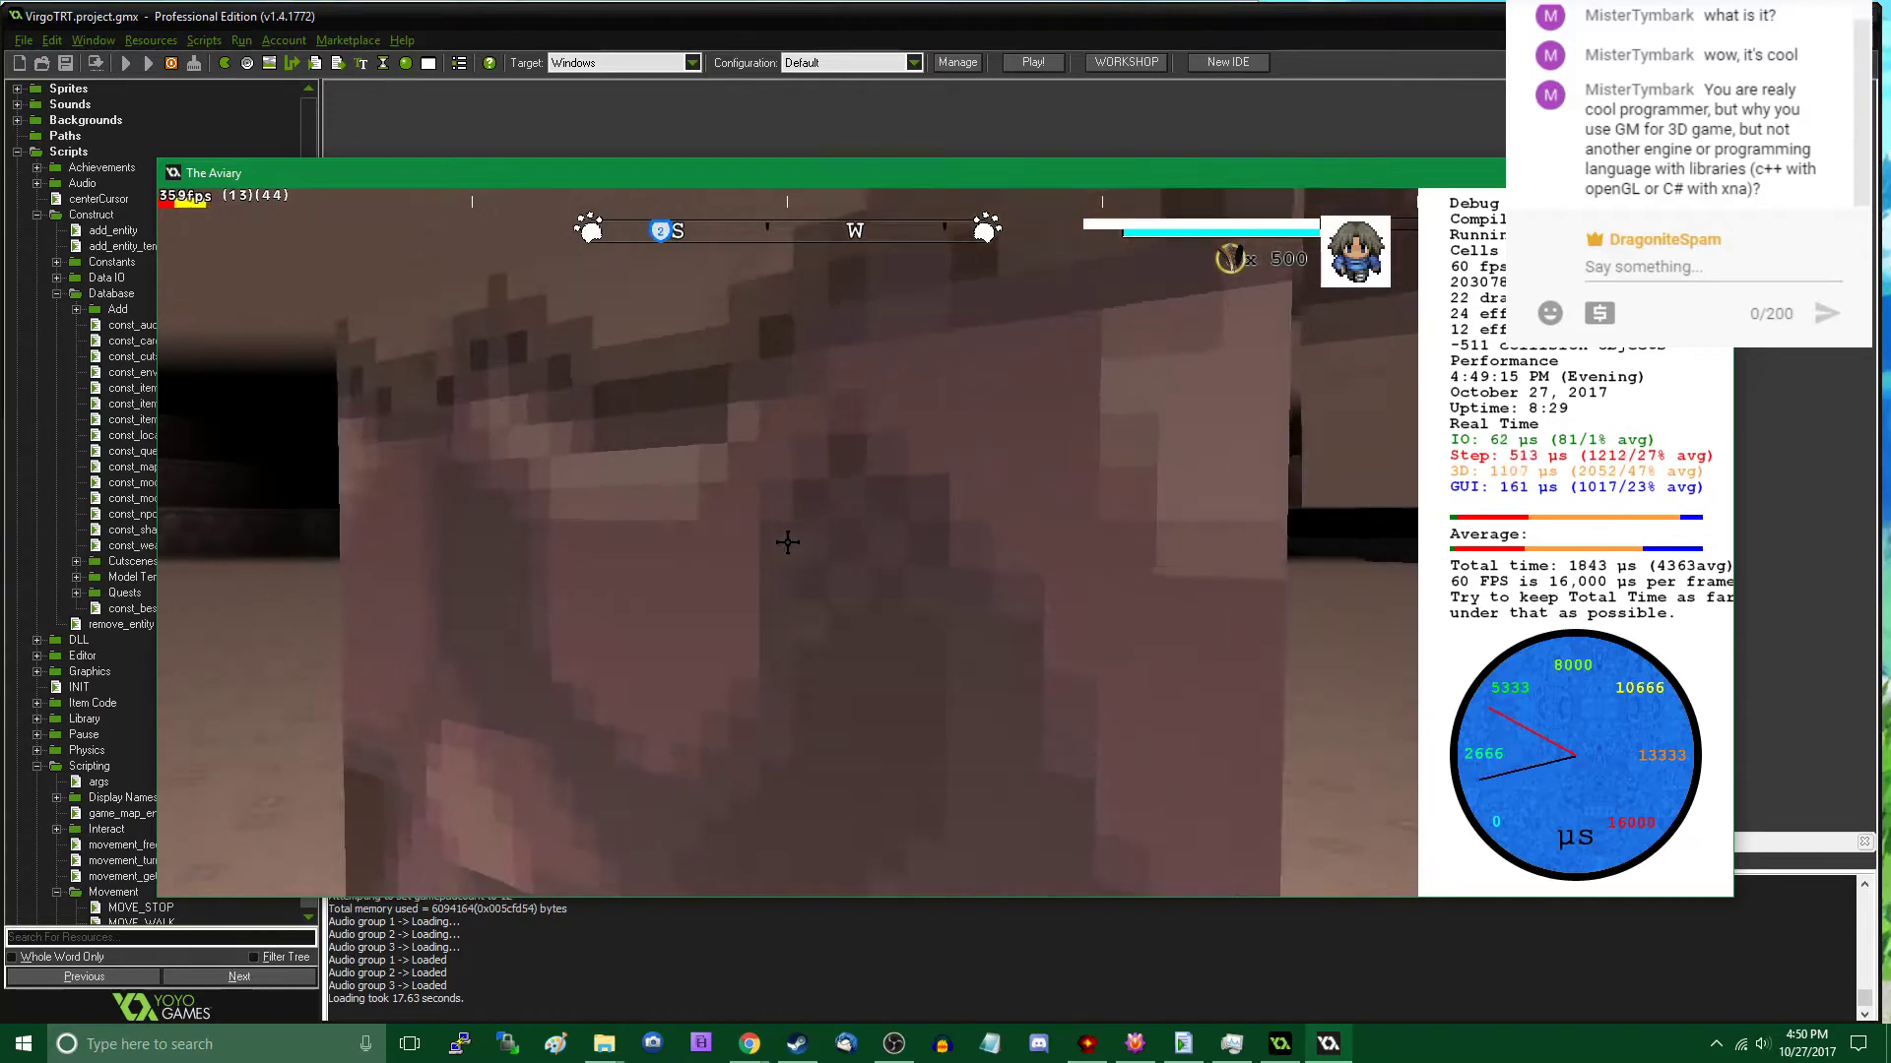
{"action": "key", "text": "w"}
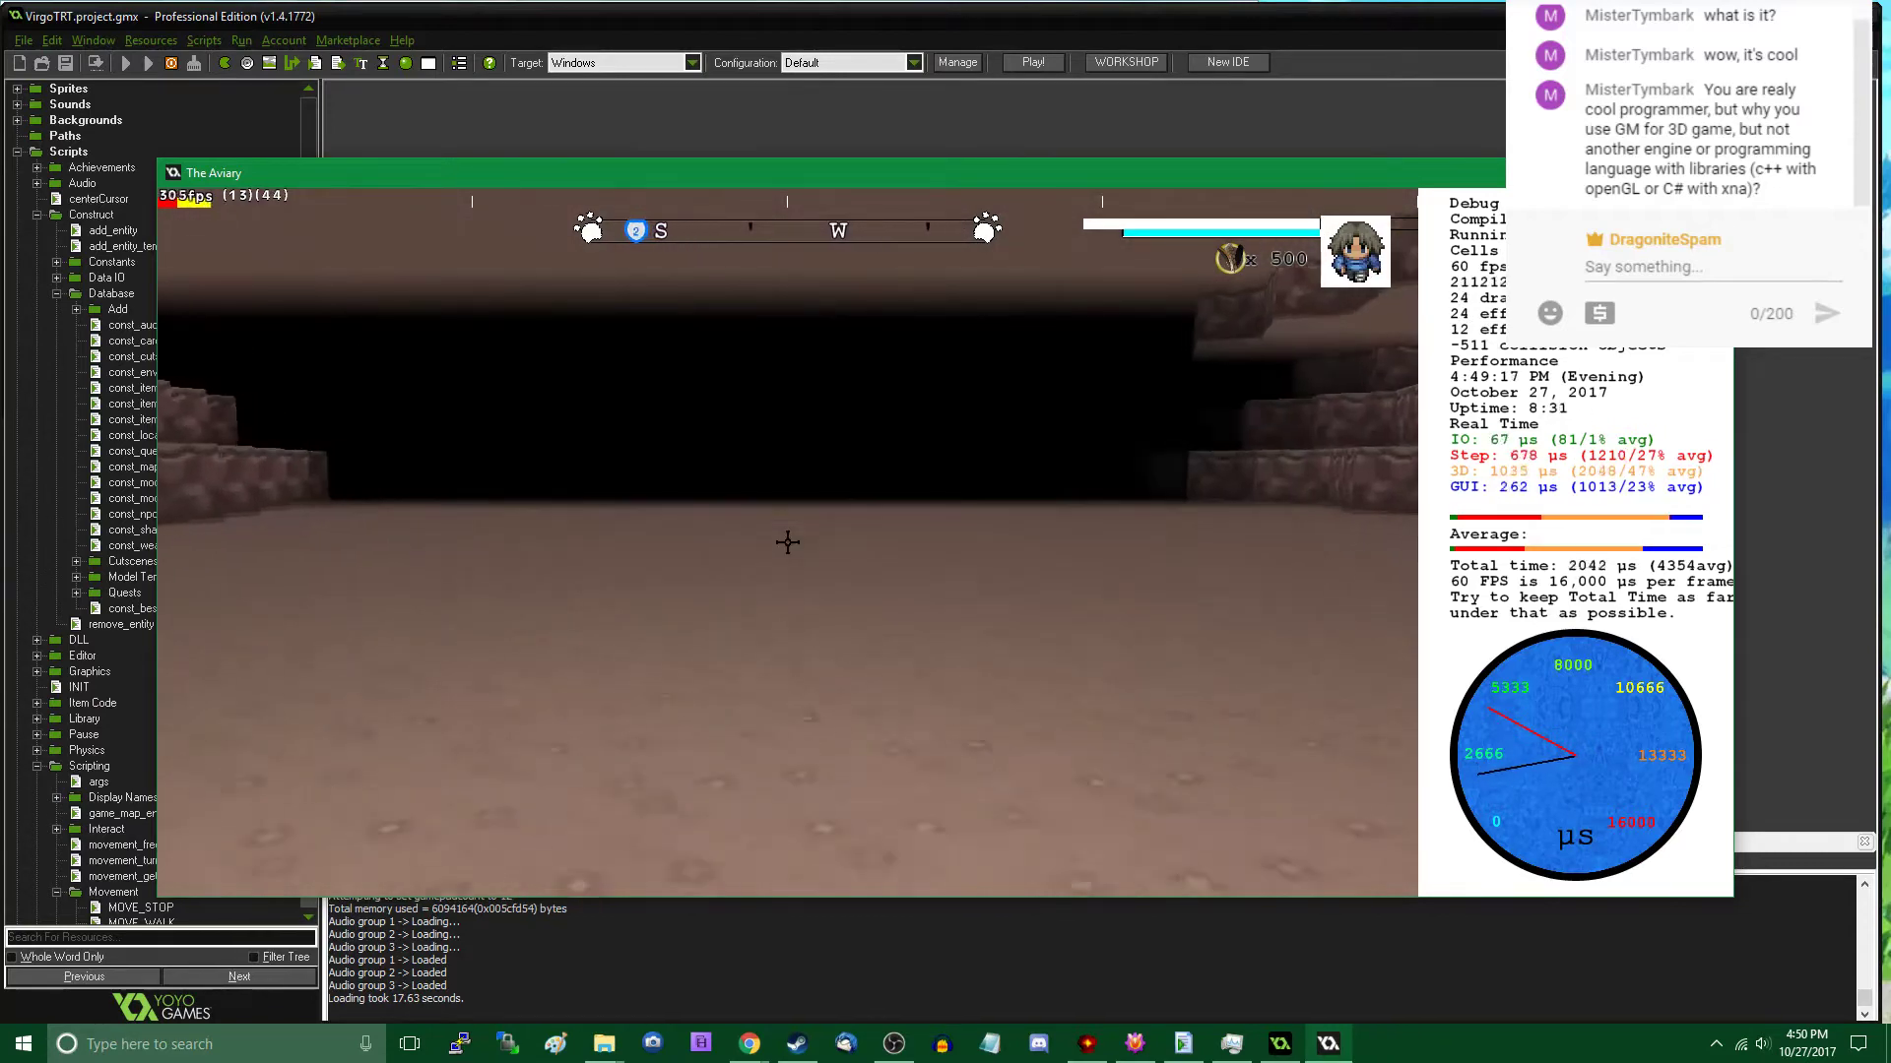
{"action": "key", "text": "w"}
{"action": "key", "text": "Tab"}
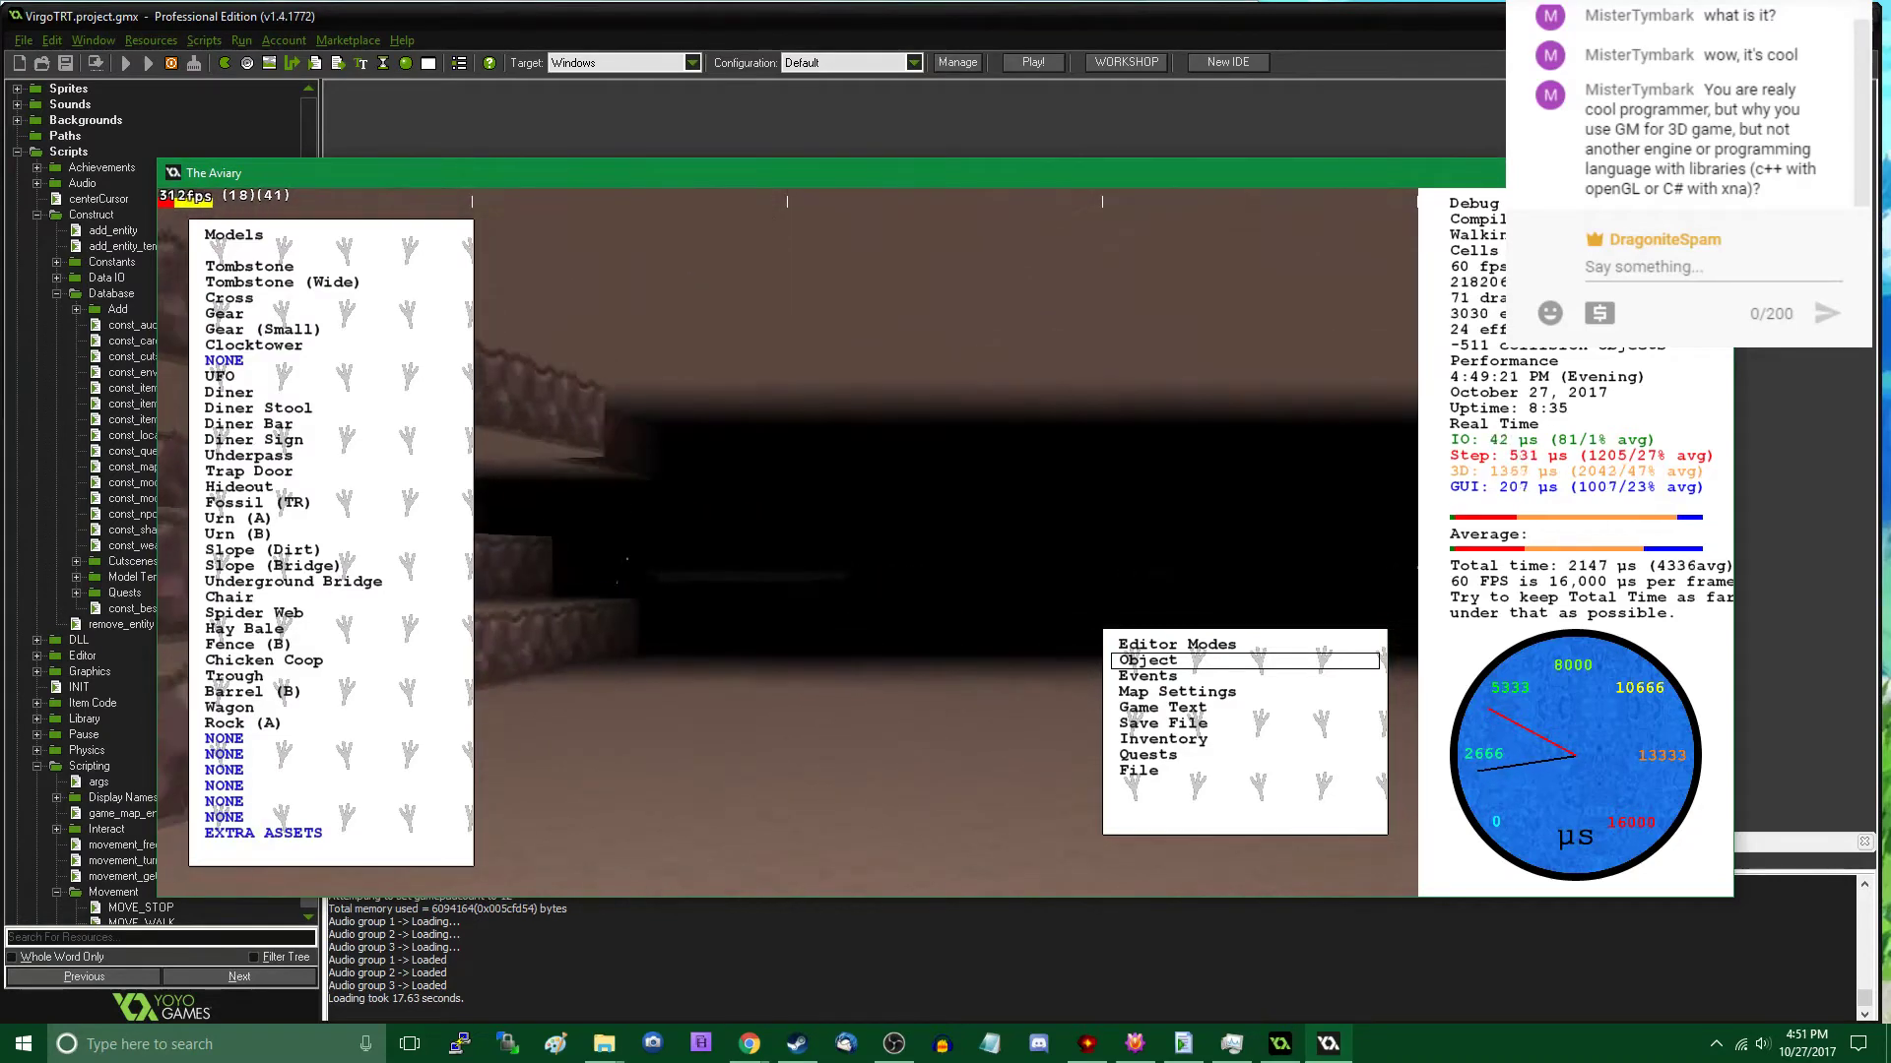
- Survey the islands with rocks and lamp posts, the bridges and the fountain plaza for bare ground
{"action": "key", "text": "w"}
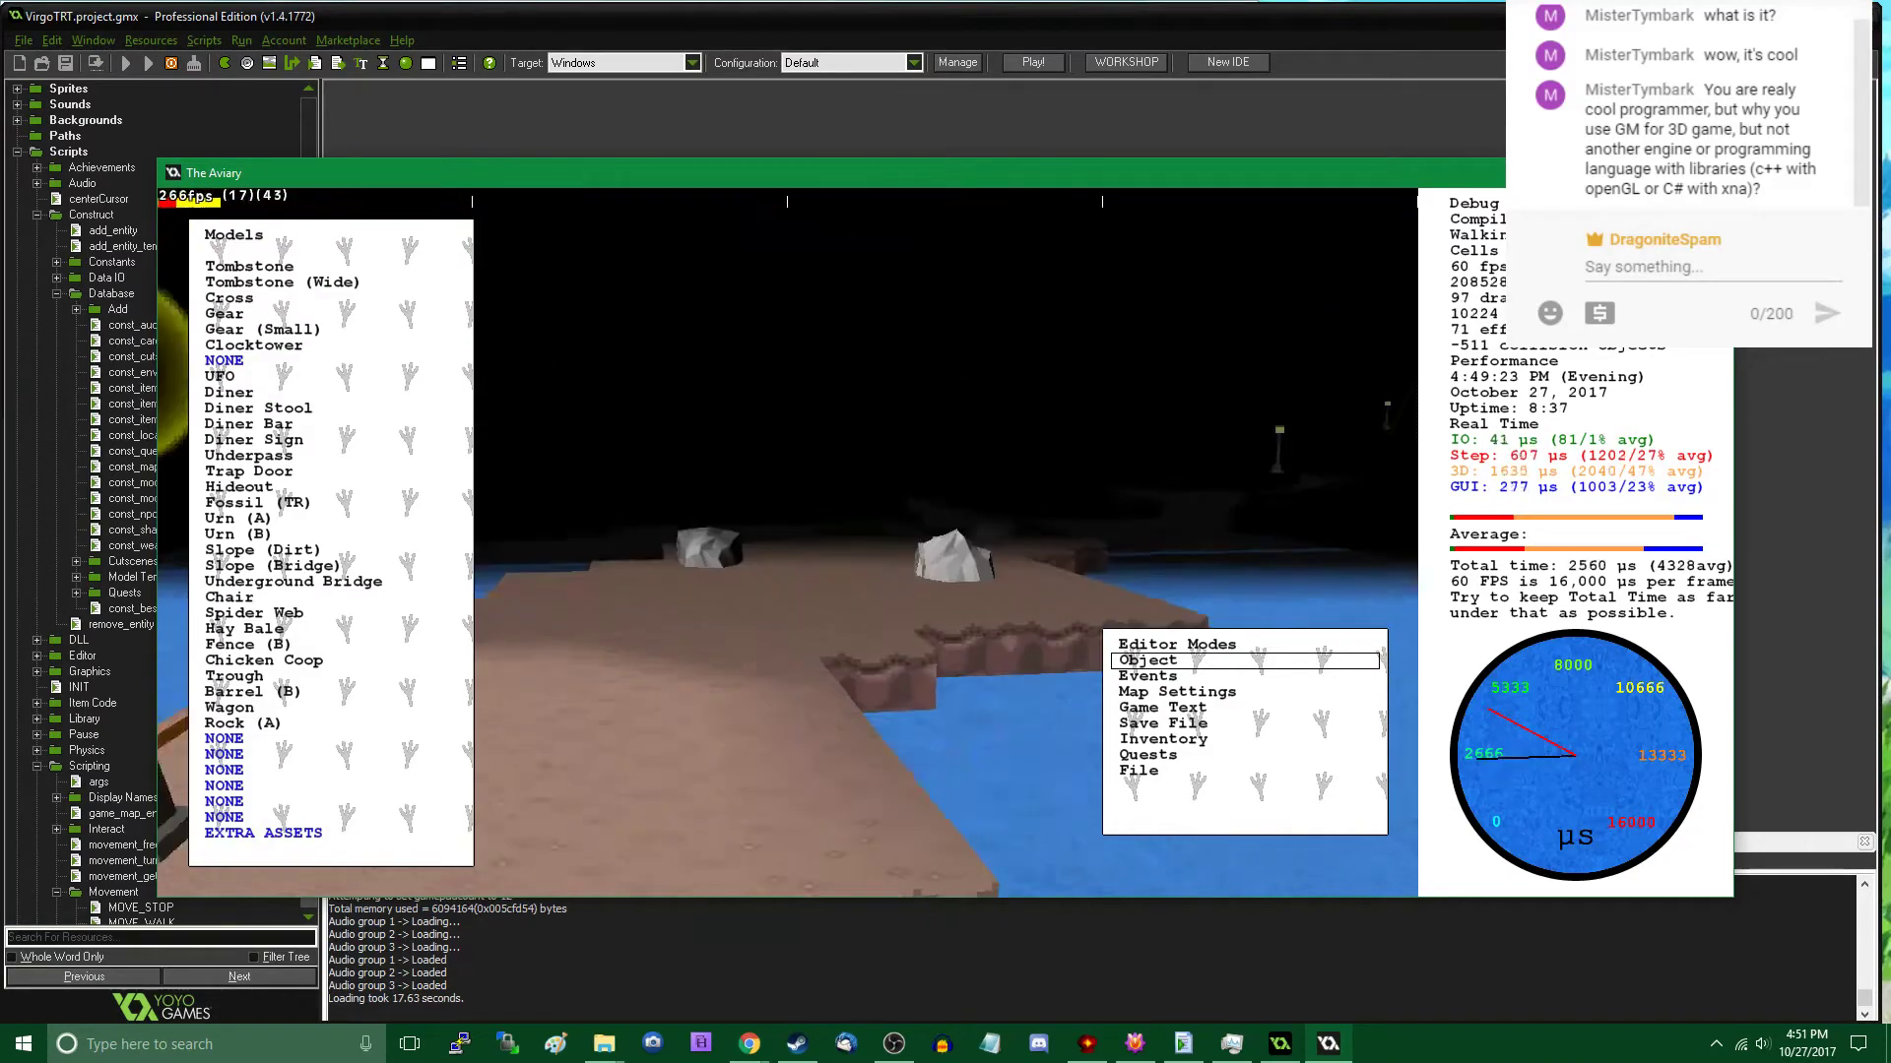
{"action": "key", "text": "w"}
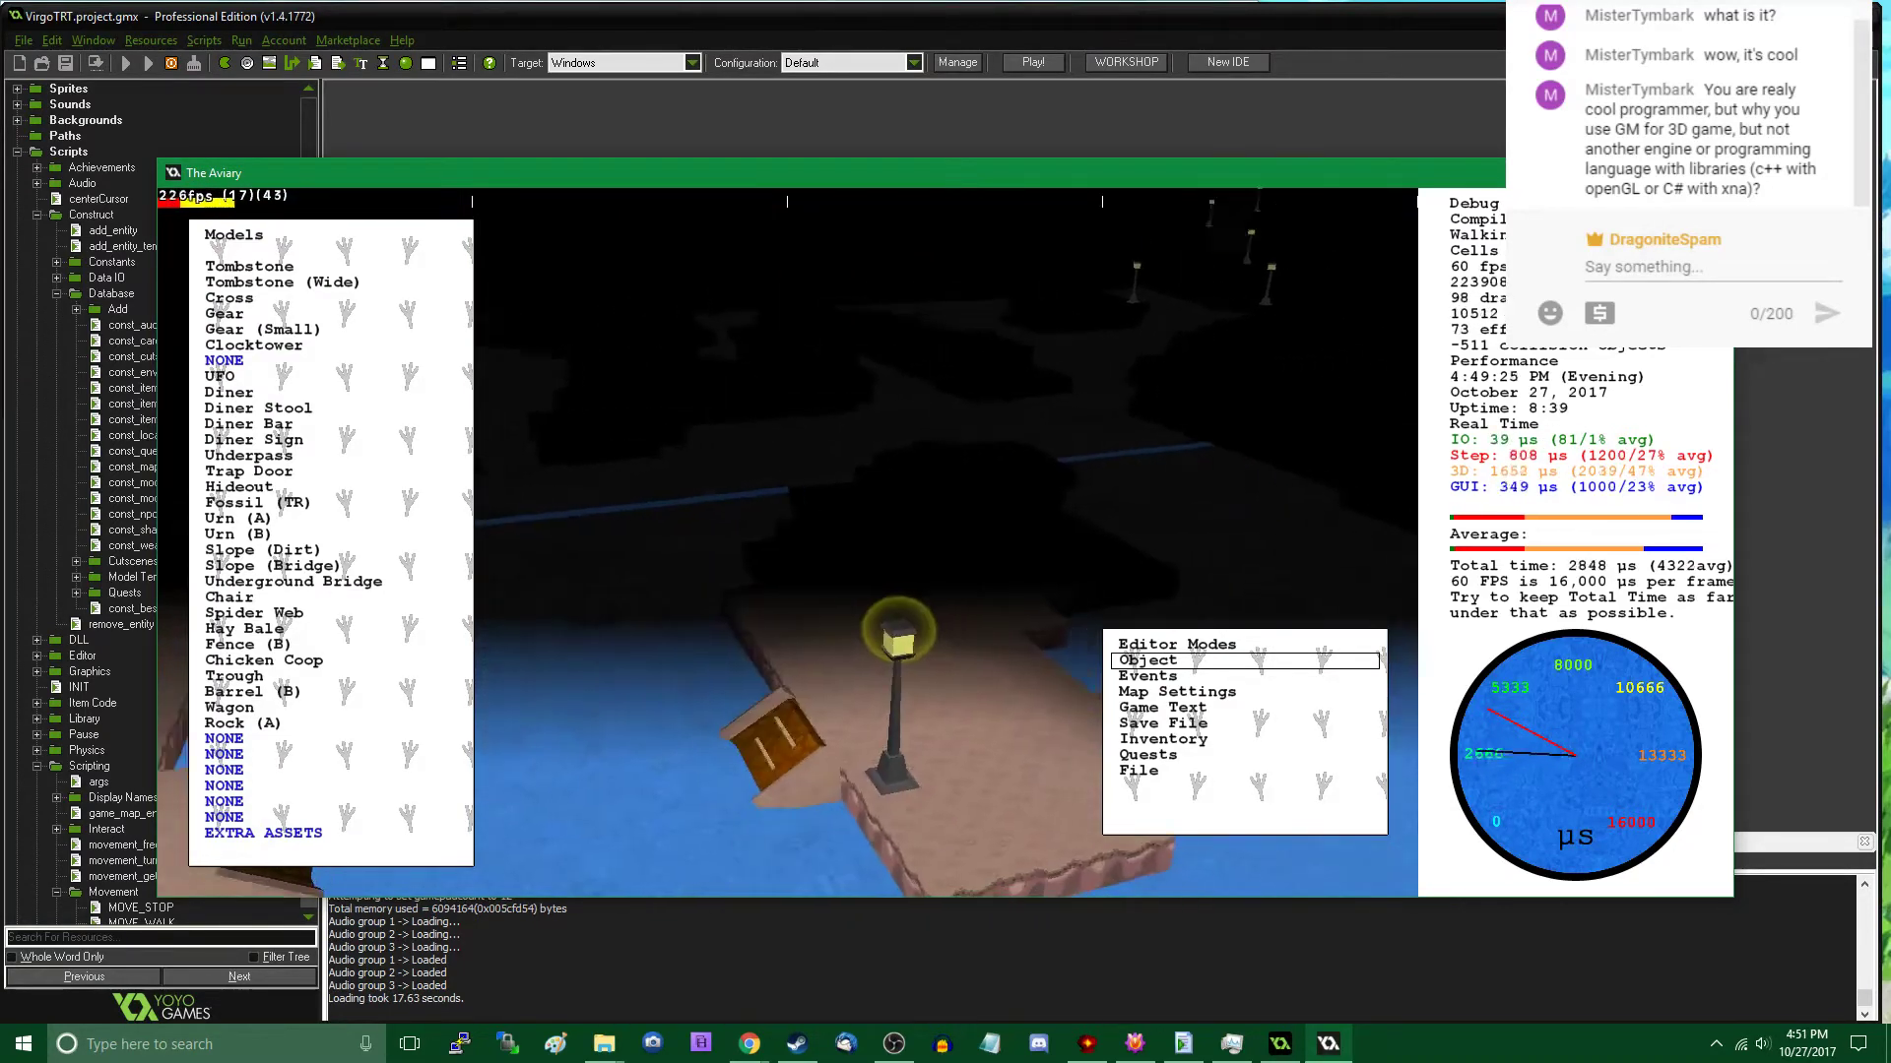
{"action": "key", "text": "w"}
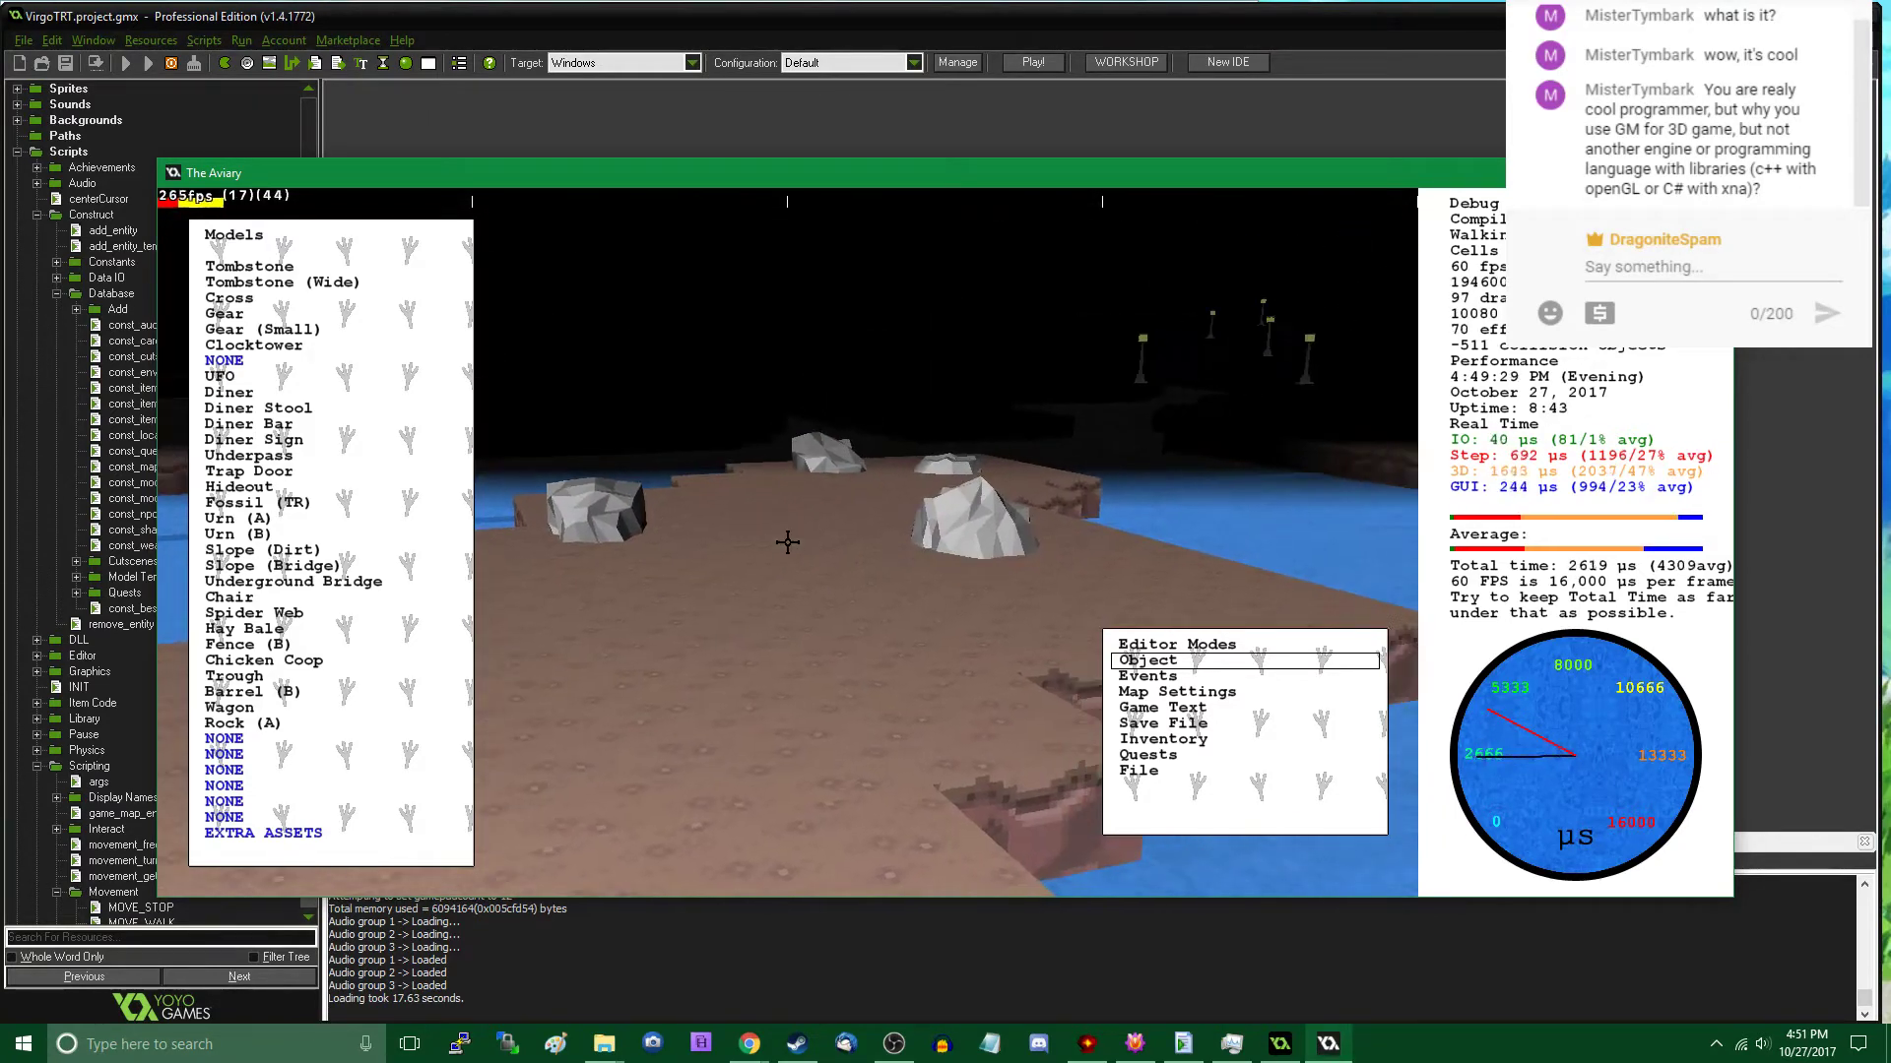
{"action": "key", "text": "s"}
{"action": "key", "text": "s"}
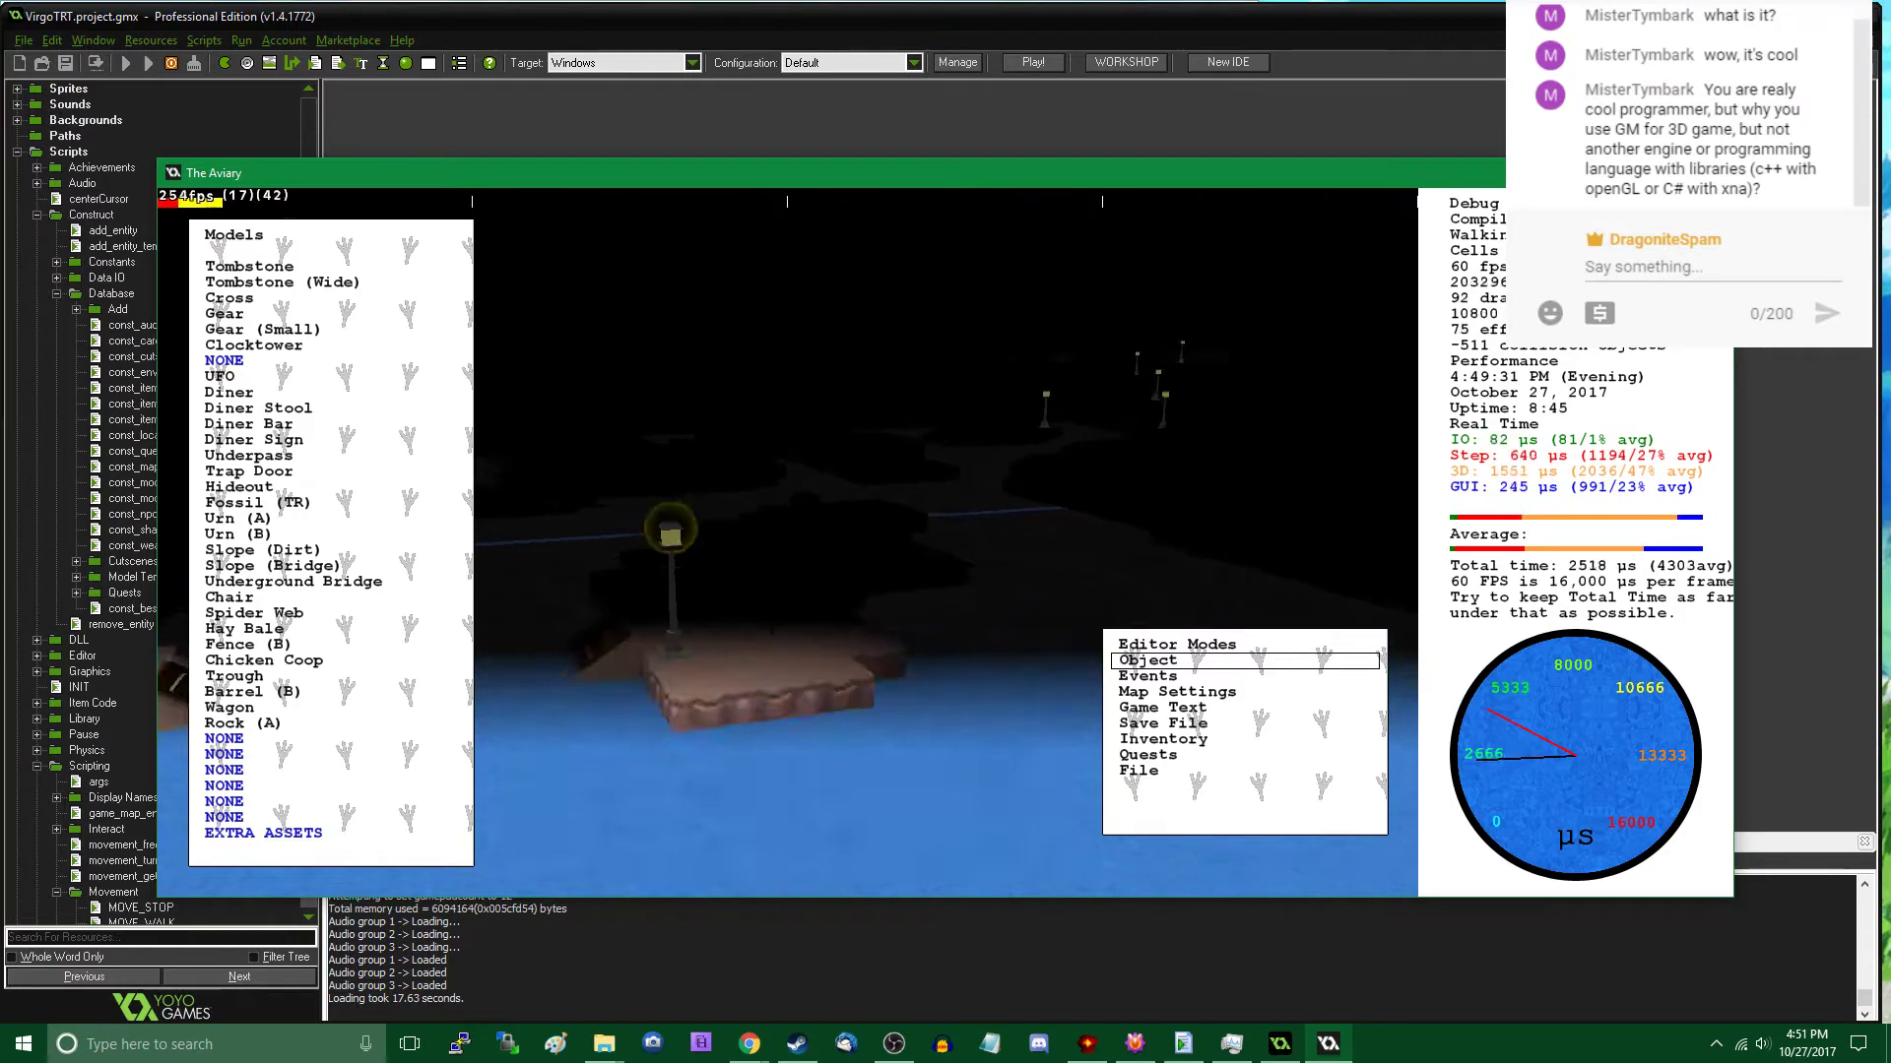
{"action": "key", "text": "w"}
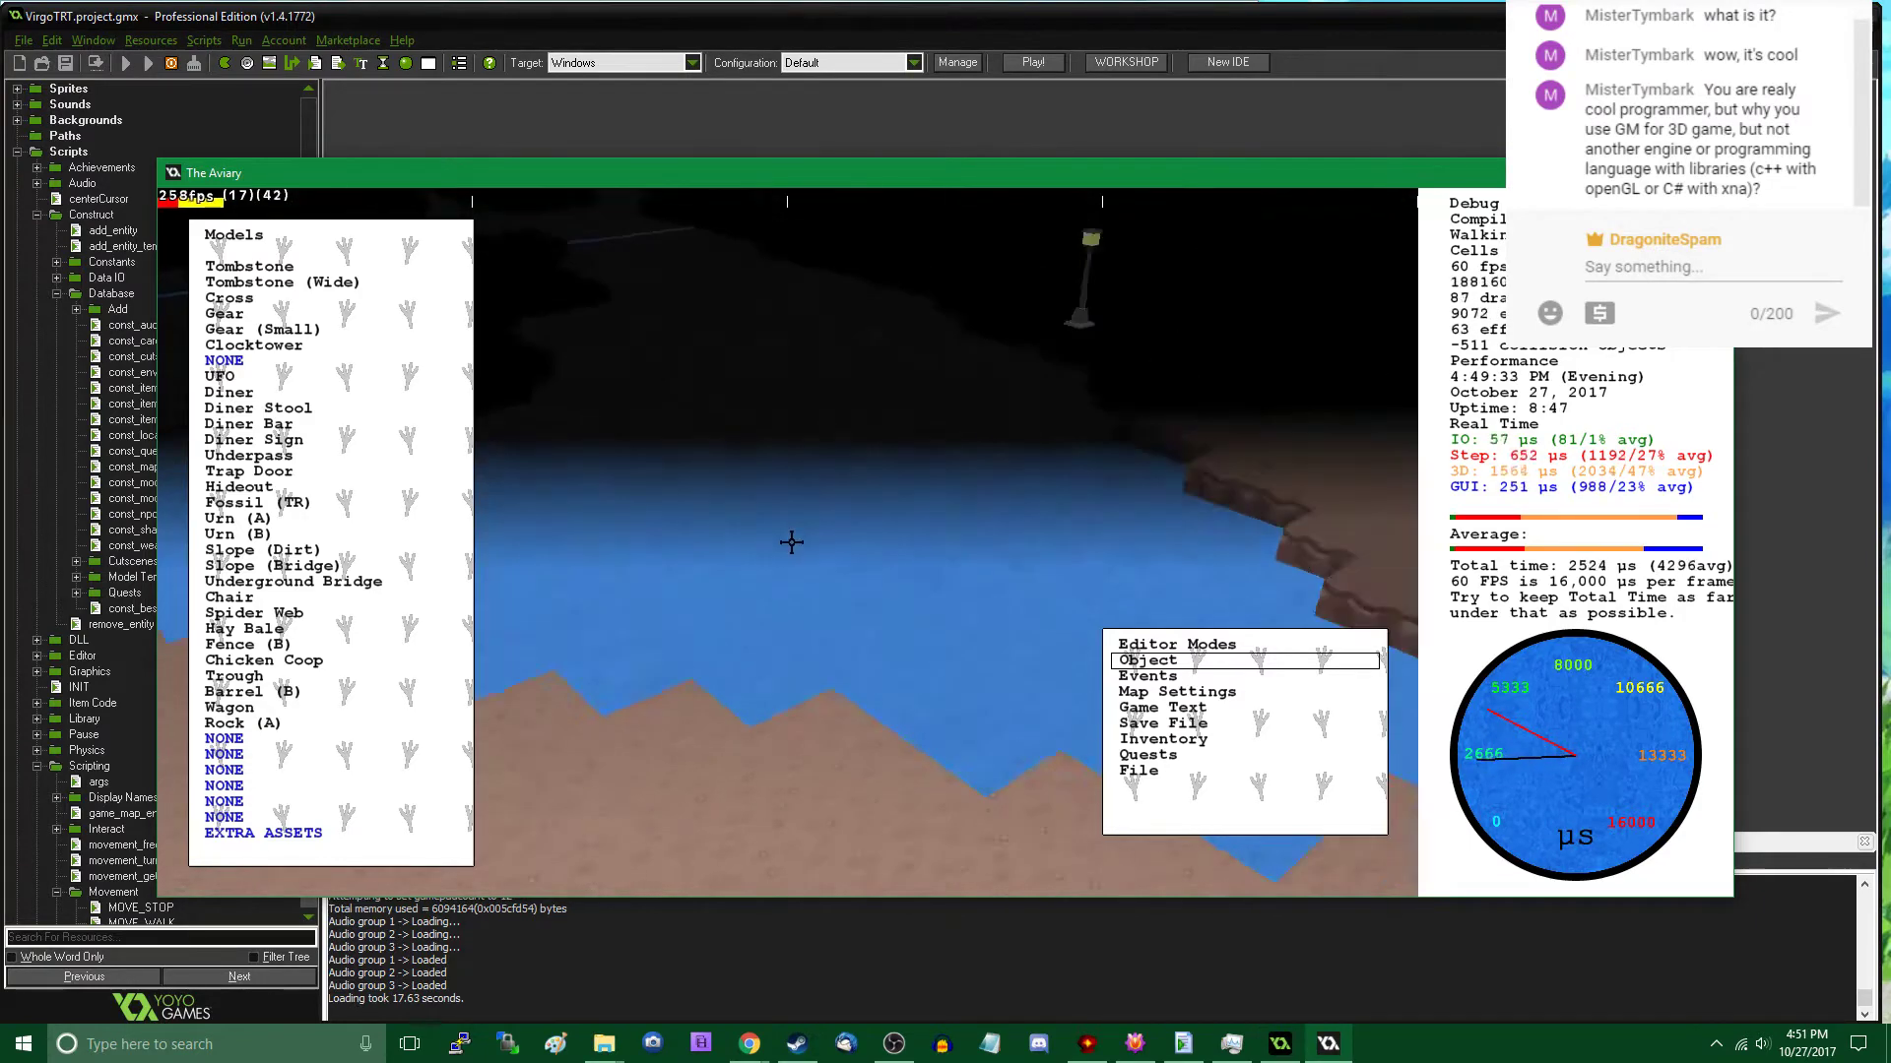
{"action": "key", "text": "w"}
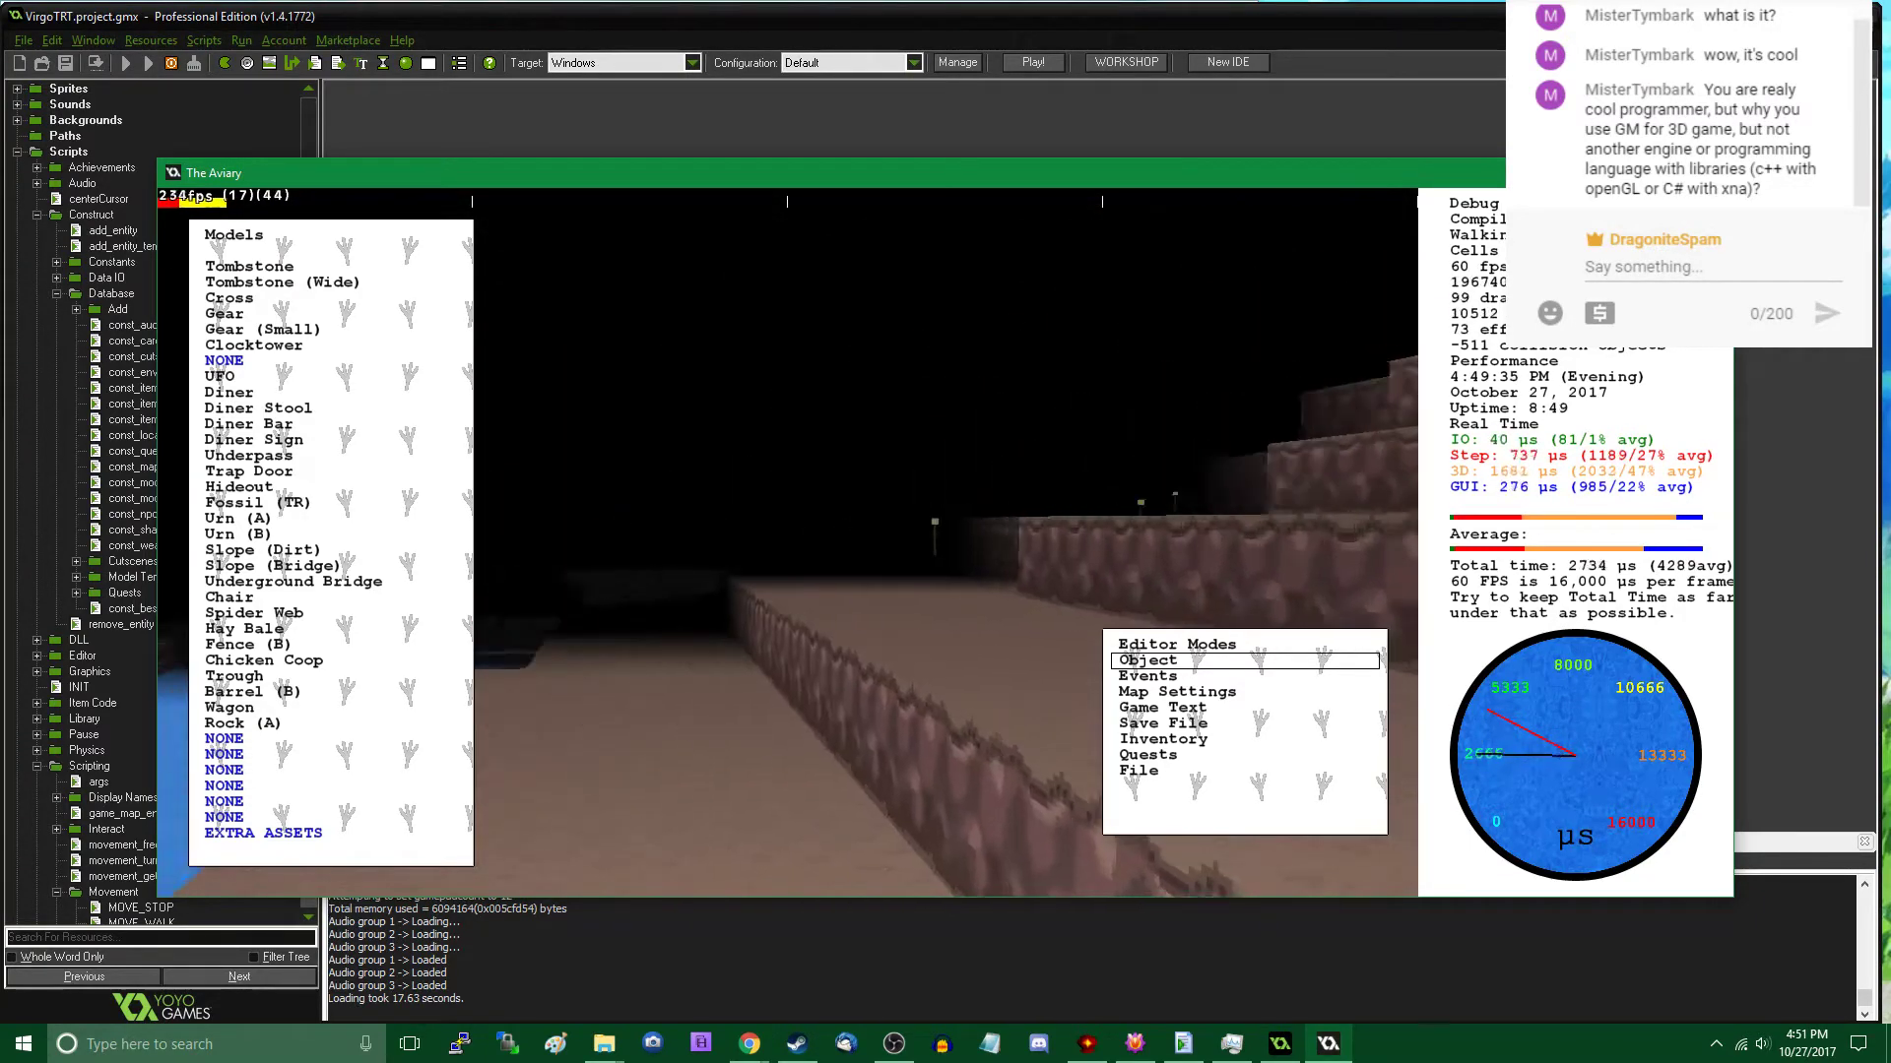
{"action": "key", "text": "w"}
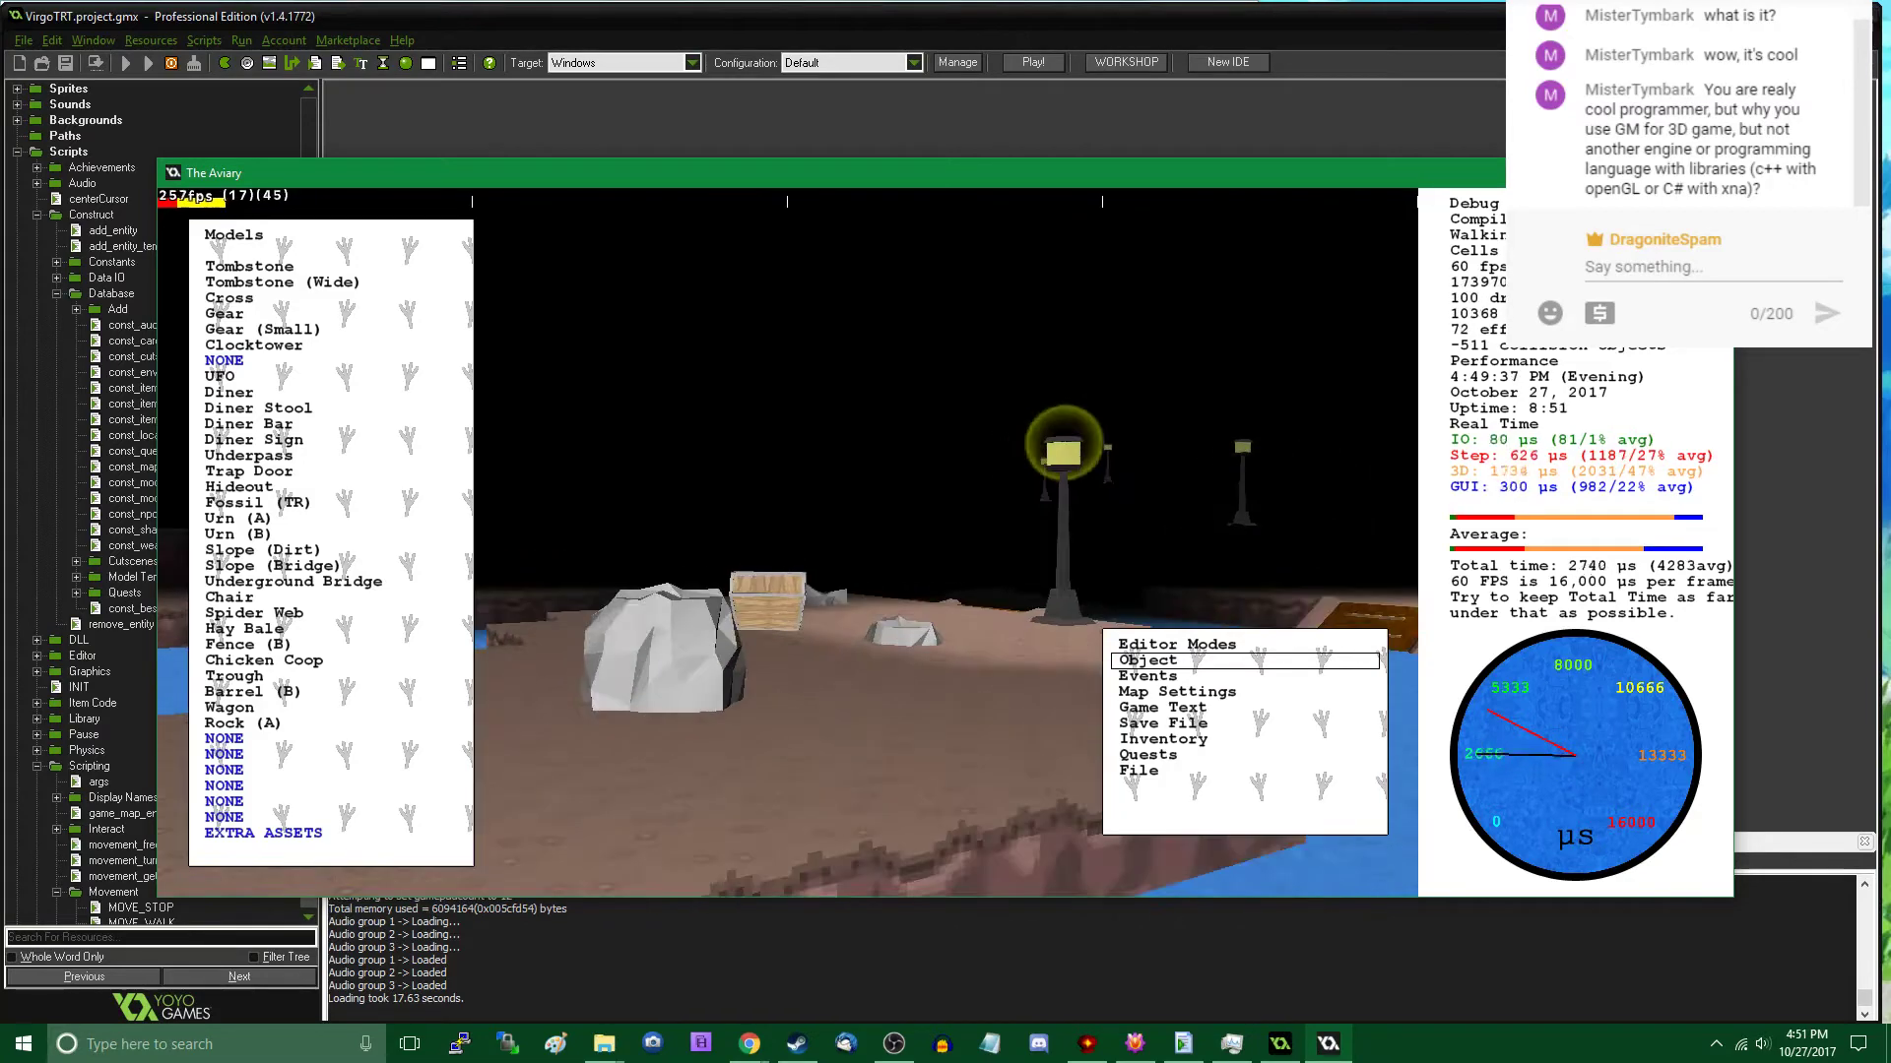
{"action": "key", "text": "w"}
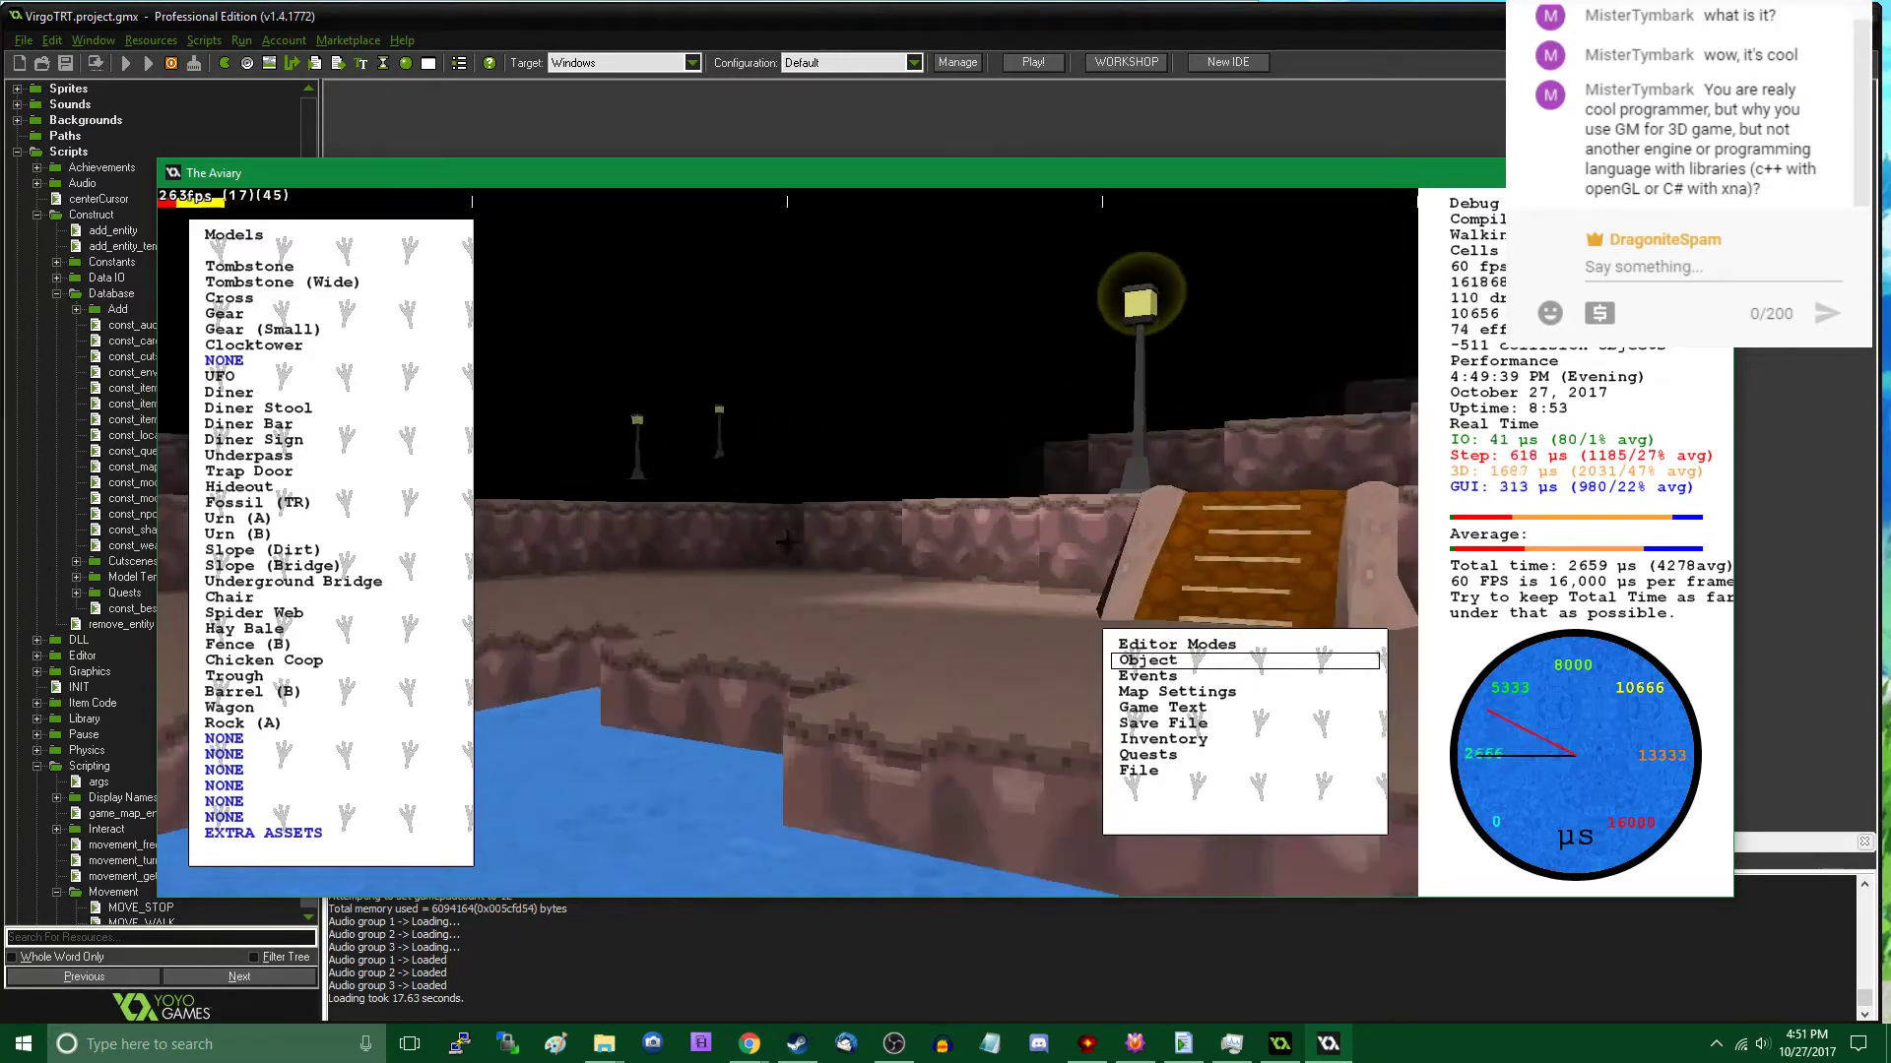
{"action": "key", "text": "w"}
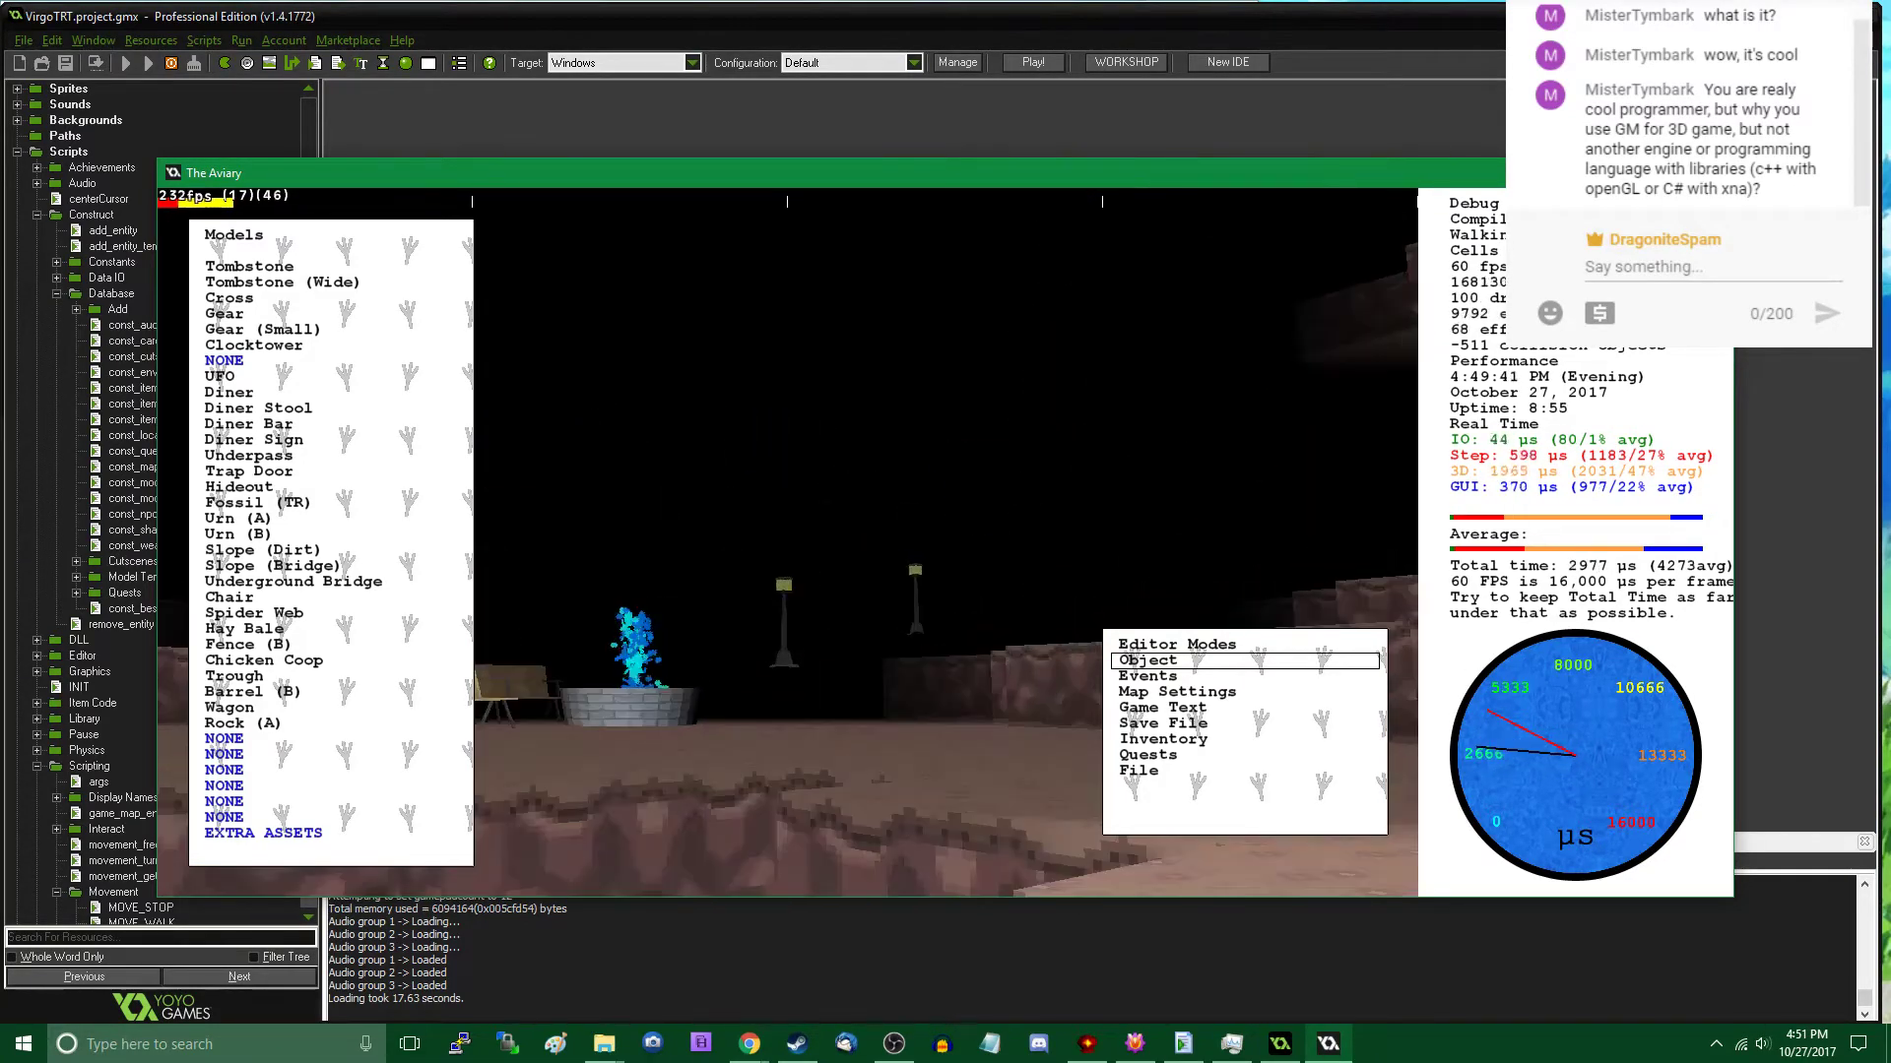
{"action": "key", "text": "w"}
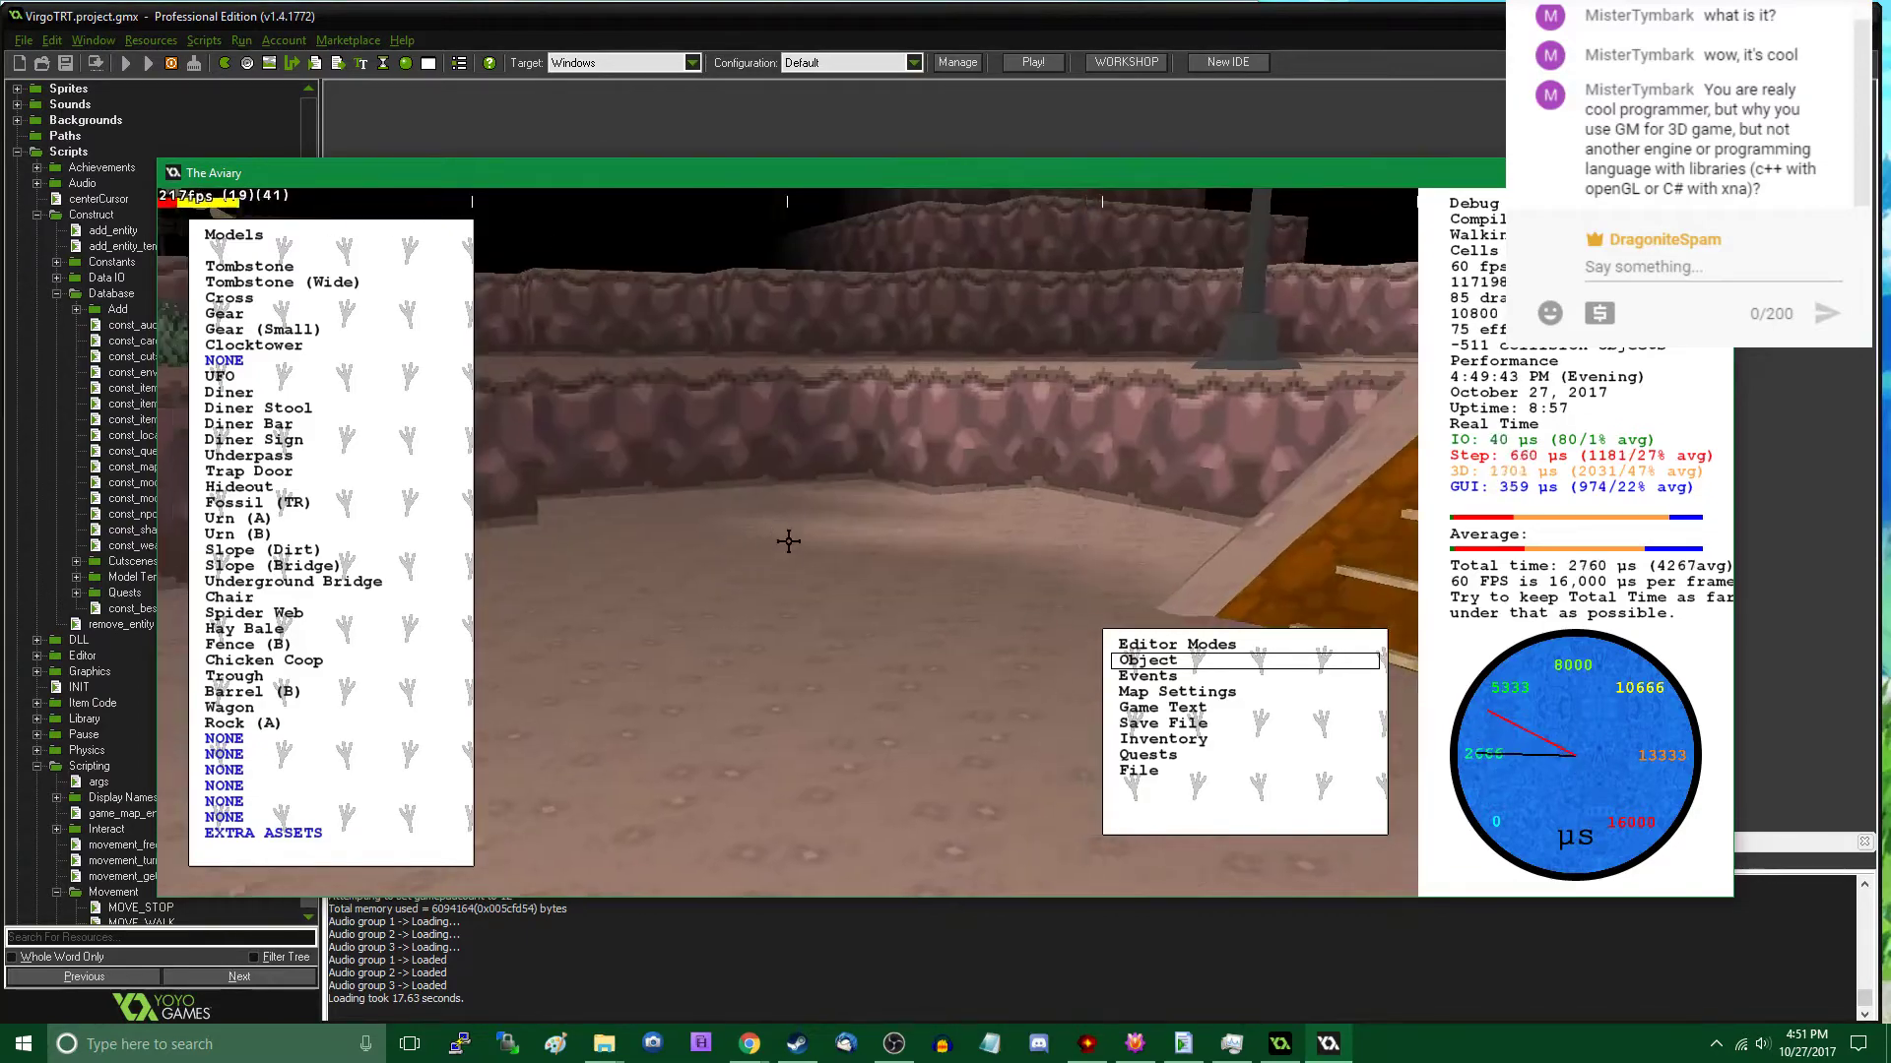
{"action": "key", "text": "s"}
{"action": "key", "text": "Escape"}
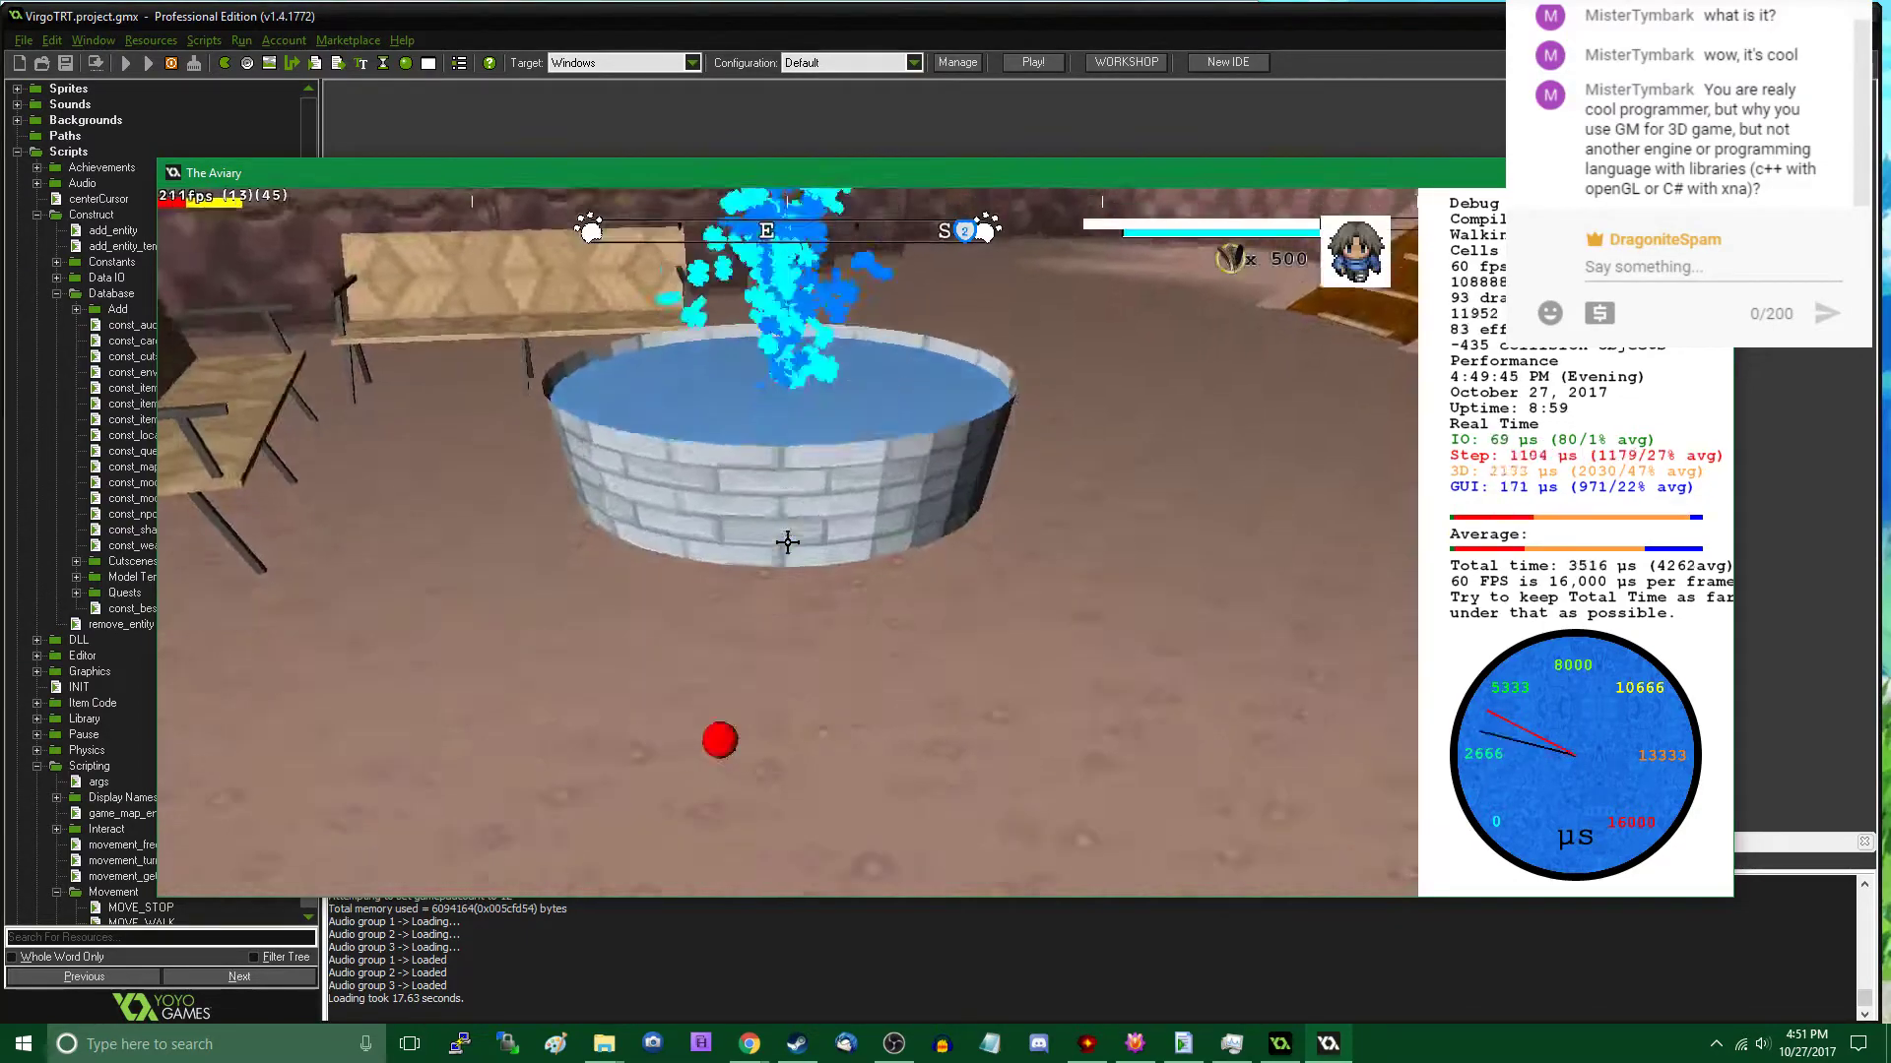
{"action": "key", "text": "w"}
- Place a Rock (A) on the open plaza ground near the cliff wall, at about X 9716, Y 4065, Z 48
{"action": "key", "text": "Escape"}
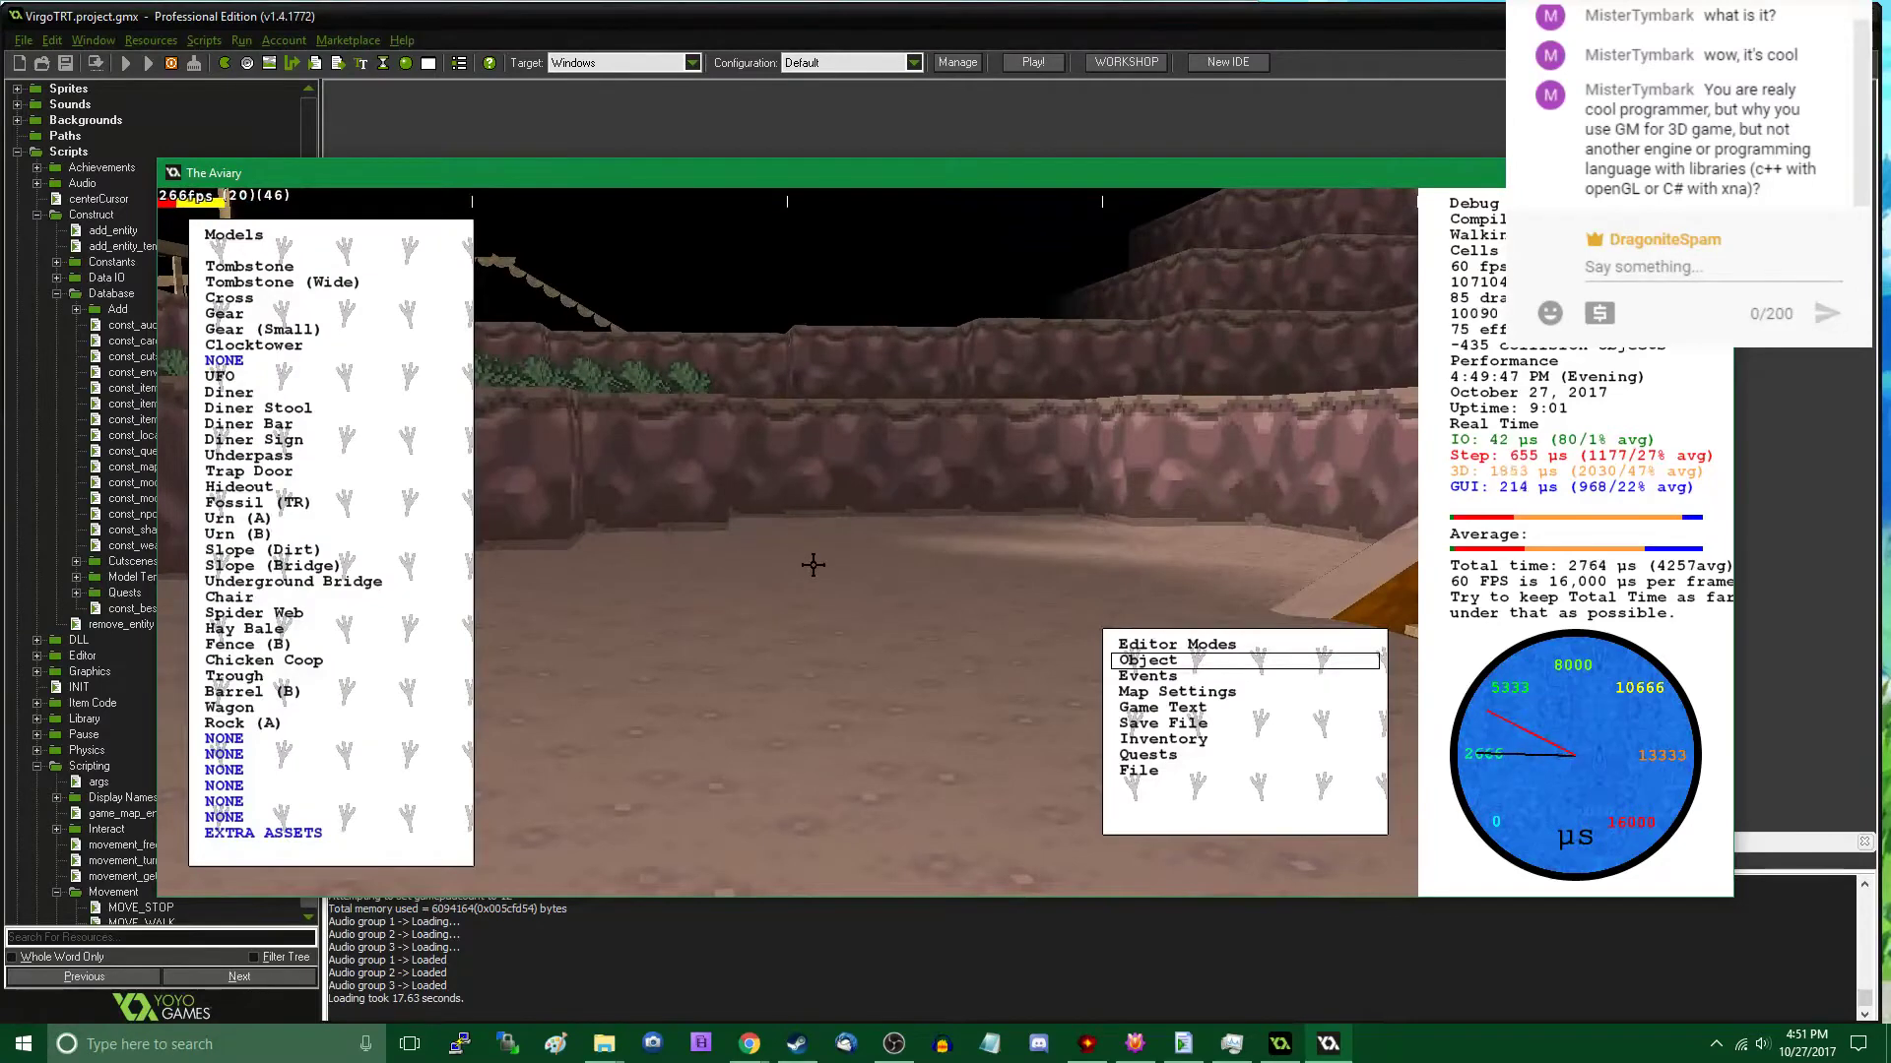
{"action": "left_click", "coordinate": [280, 724]}
{"action": "left_click_drag", "start_coordinate": [826, 340], "coordinate": [923, 459]}
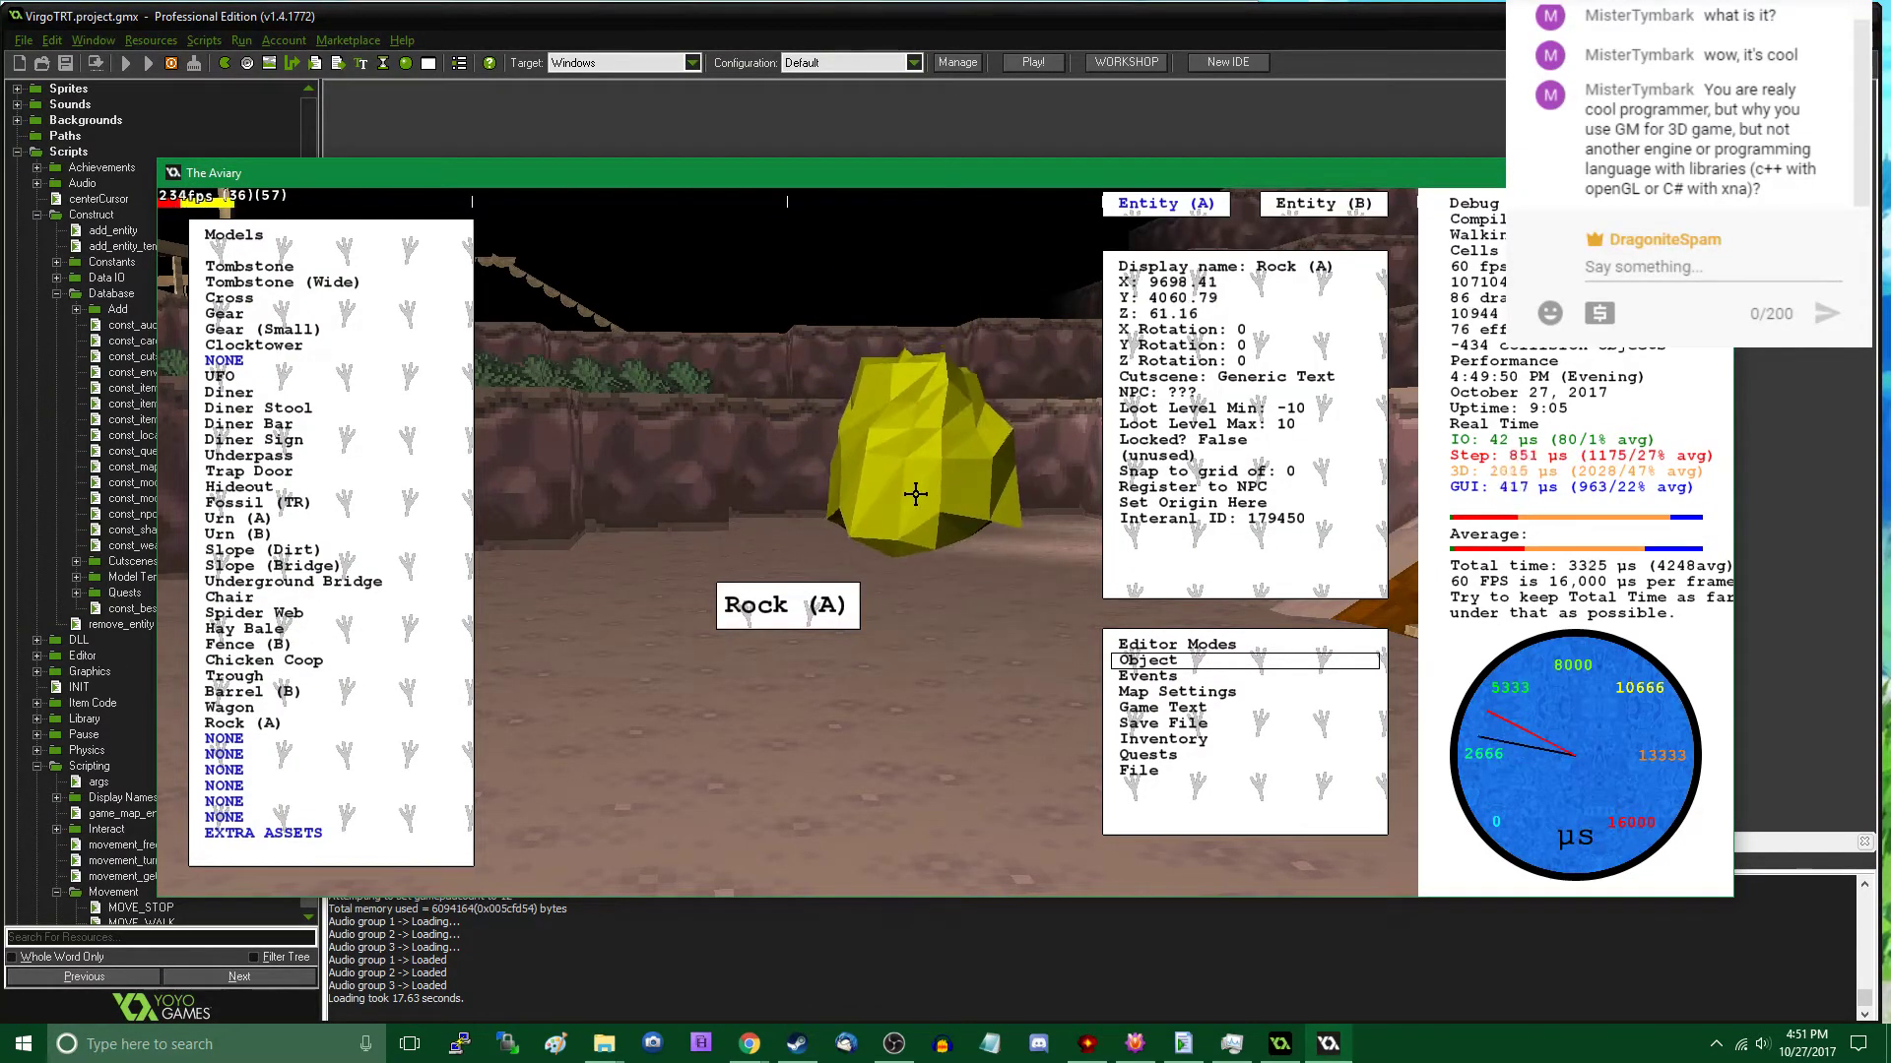
{"action": "key", "text": "Escape"}
- Approach and select the plaza rock, and set its Y rotation to 1560
{"action": "key", "text": "w"}
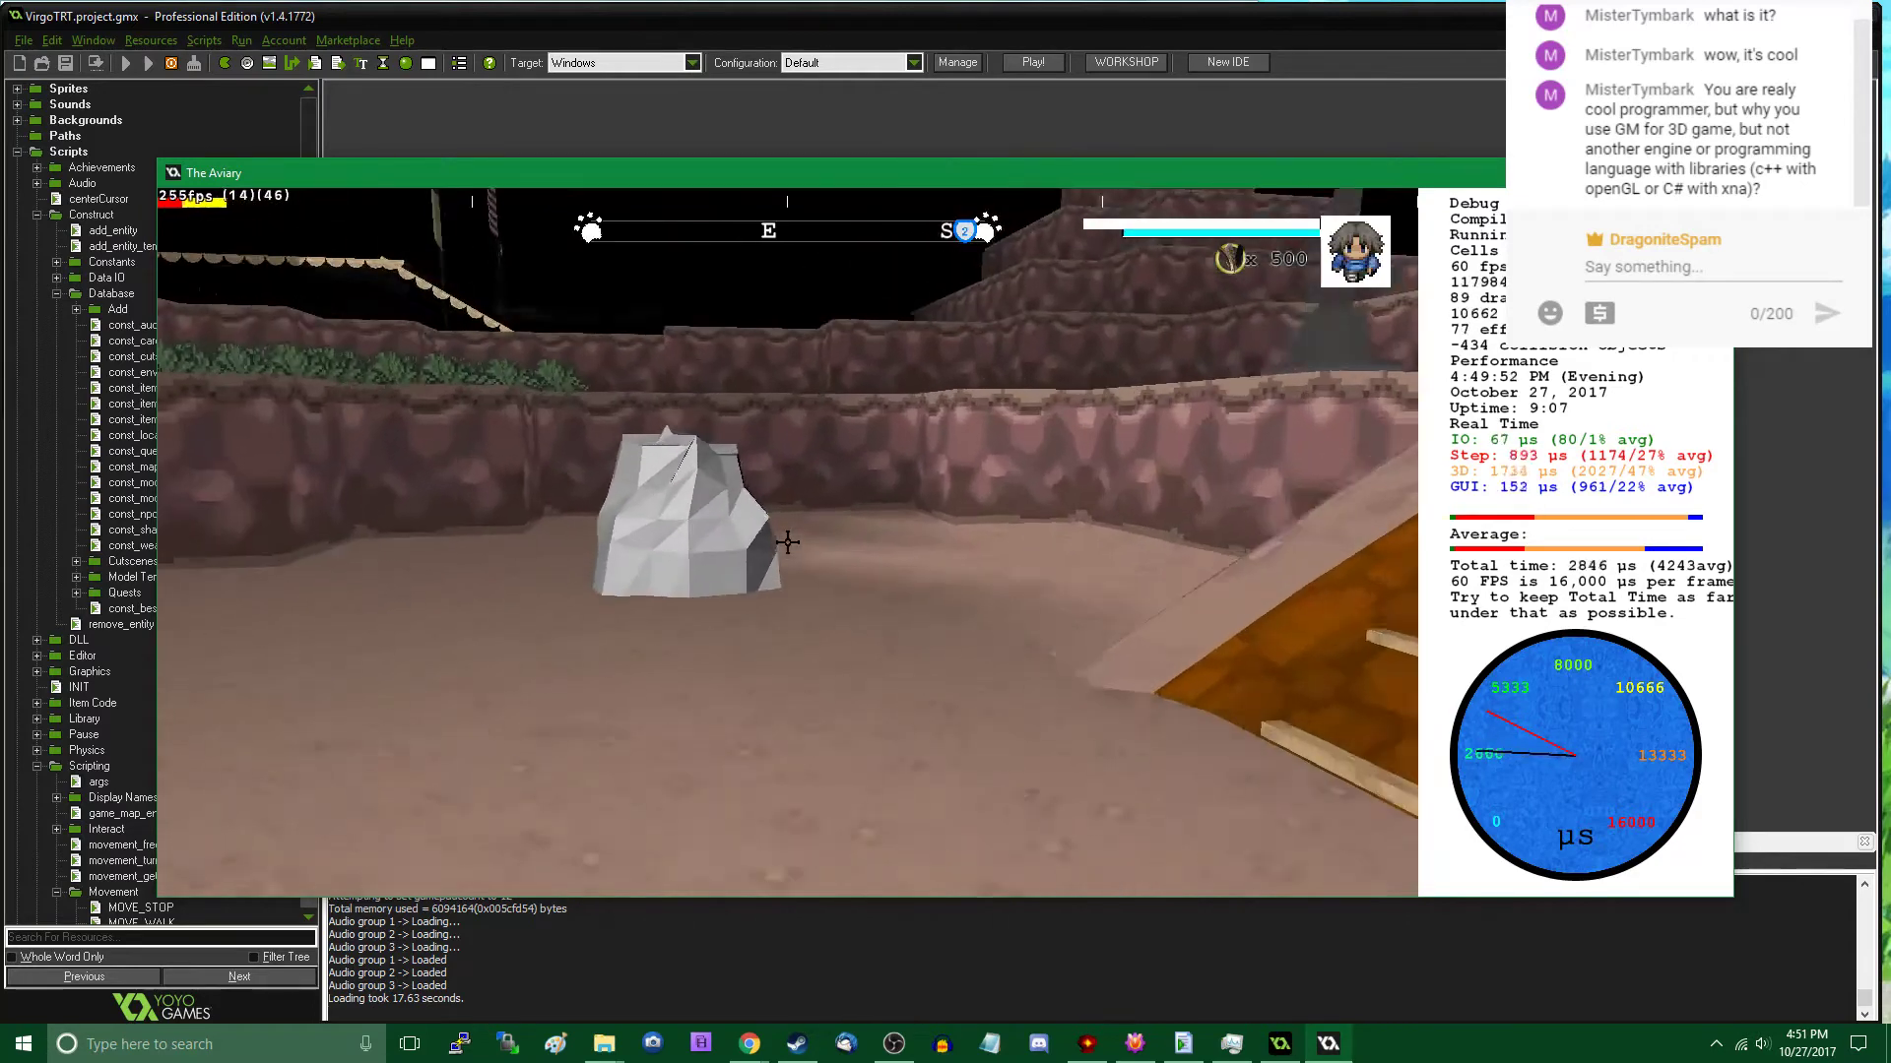
{"action": "left_click", "coordinate": [788, 542]}
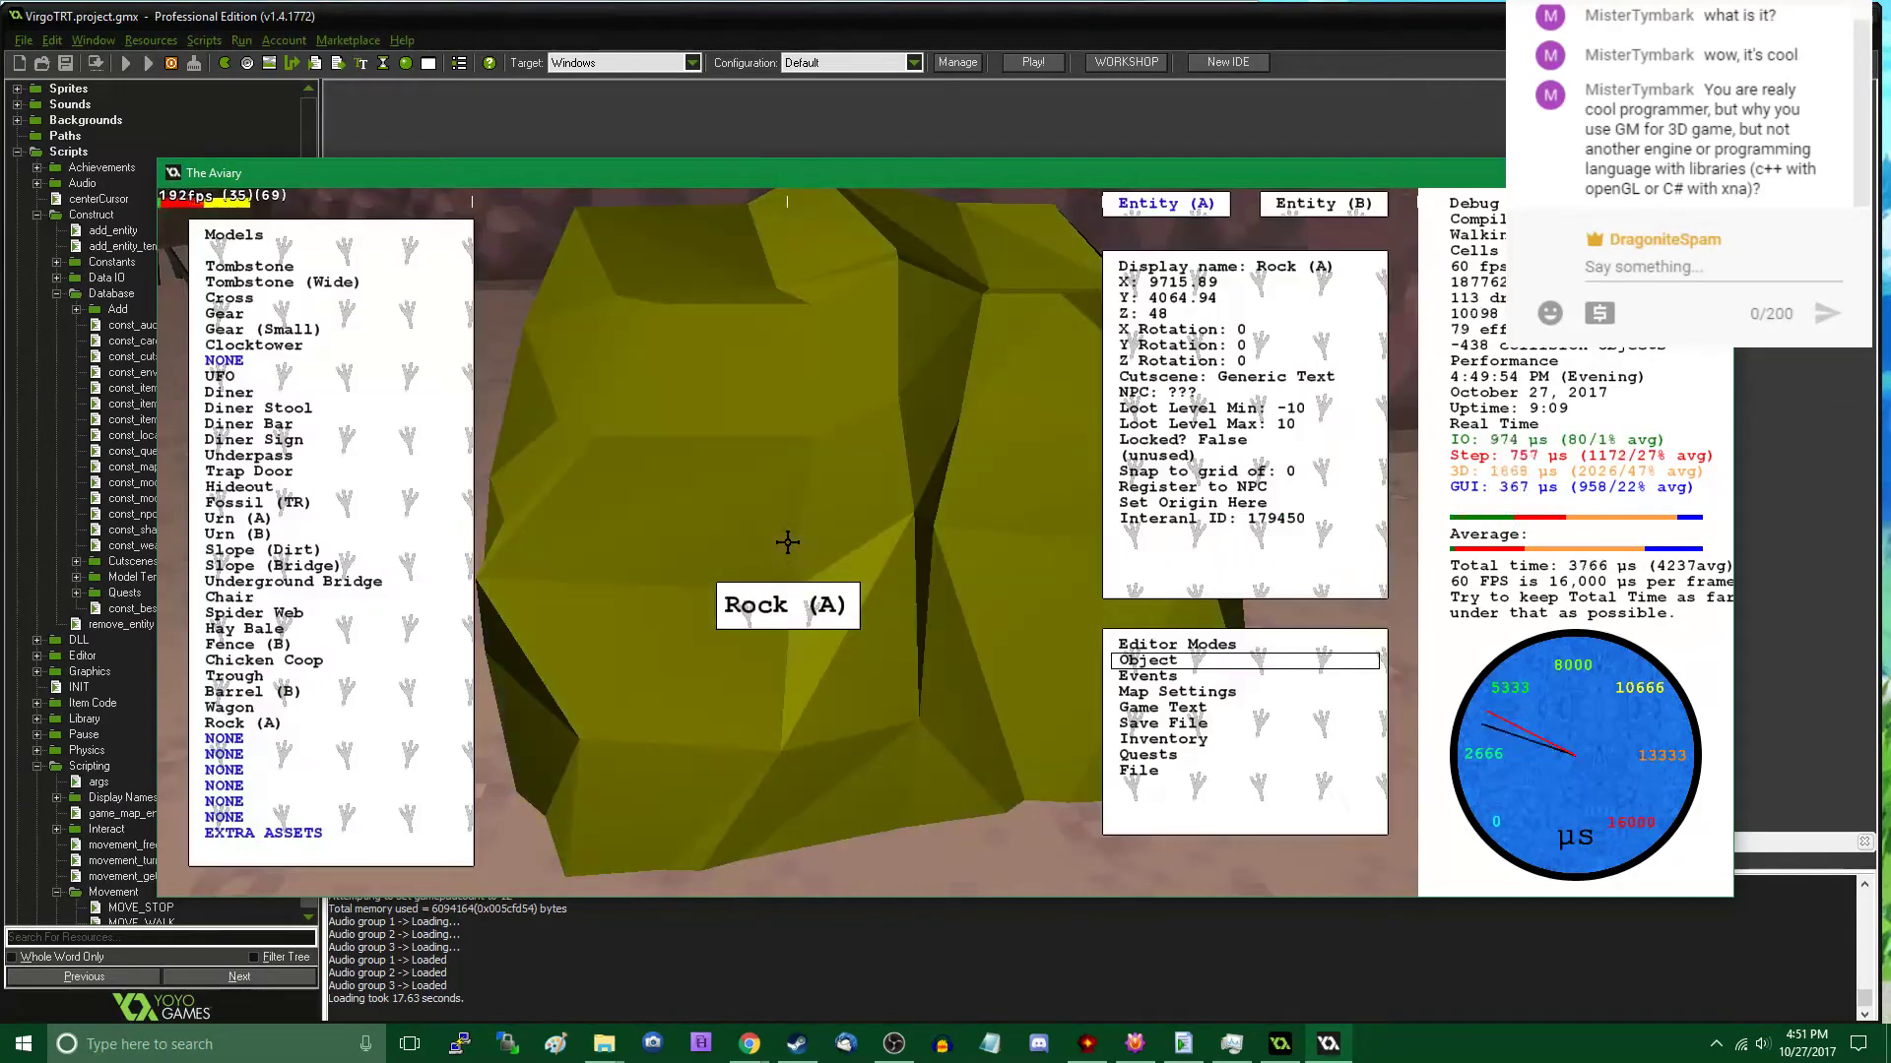
{"action": "left_click", "coordinate": [1243, 345]}
{"action": "type", "text": "1560"}
{"action": "key", "text": "Return"}
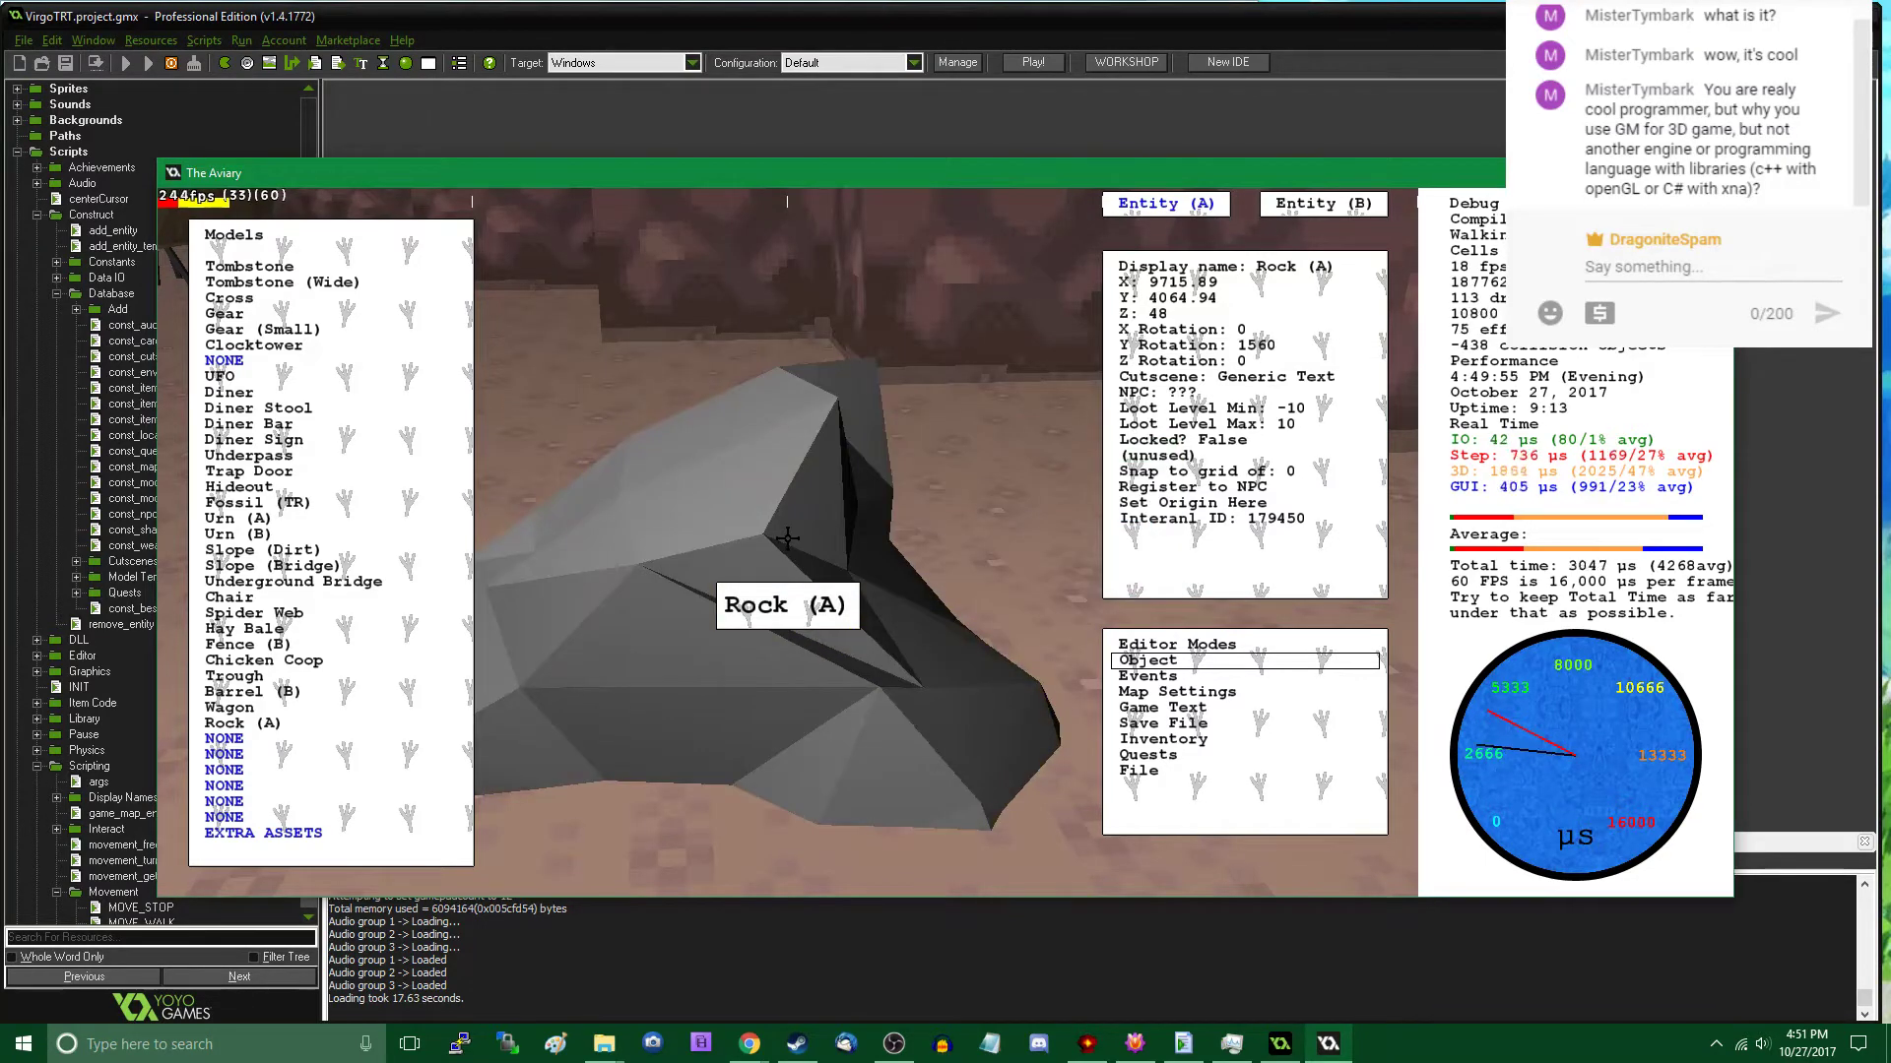
- Circle the rotated plaza rock to examine its shape from several sides and distances
{"action": "key", "text": "Escape"}
{"action": "key", "text": "w"}
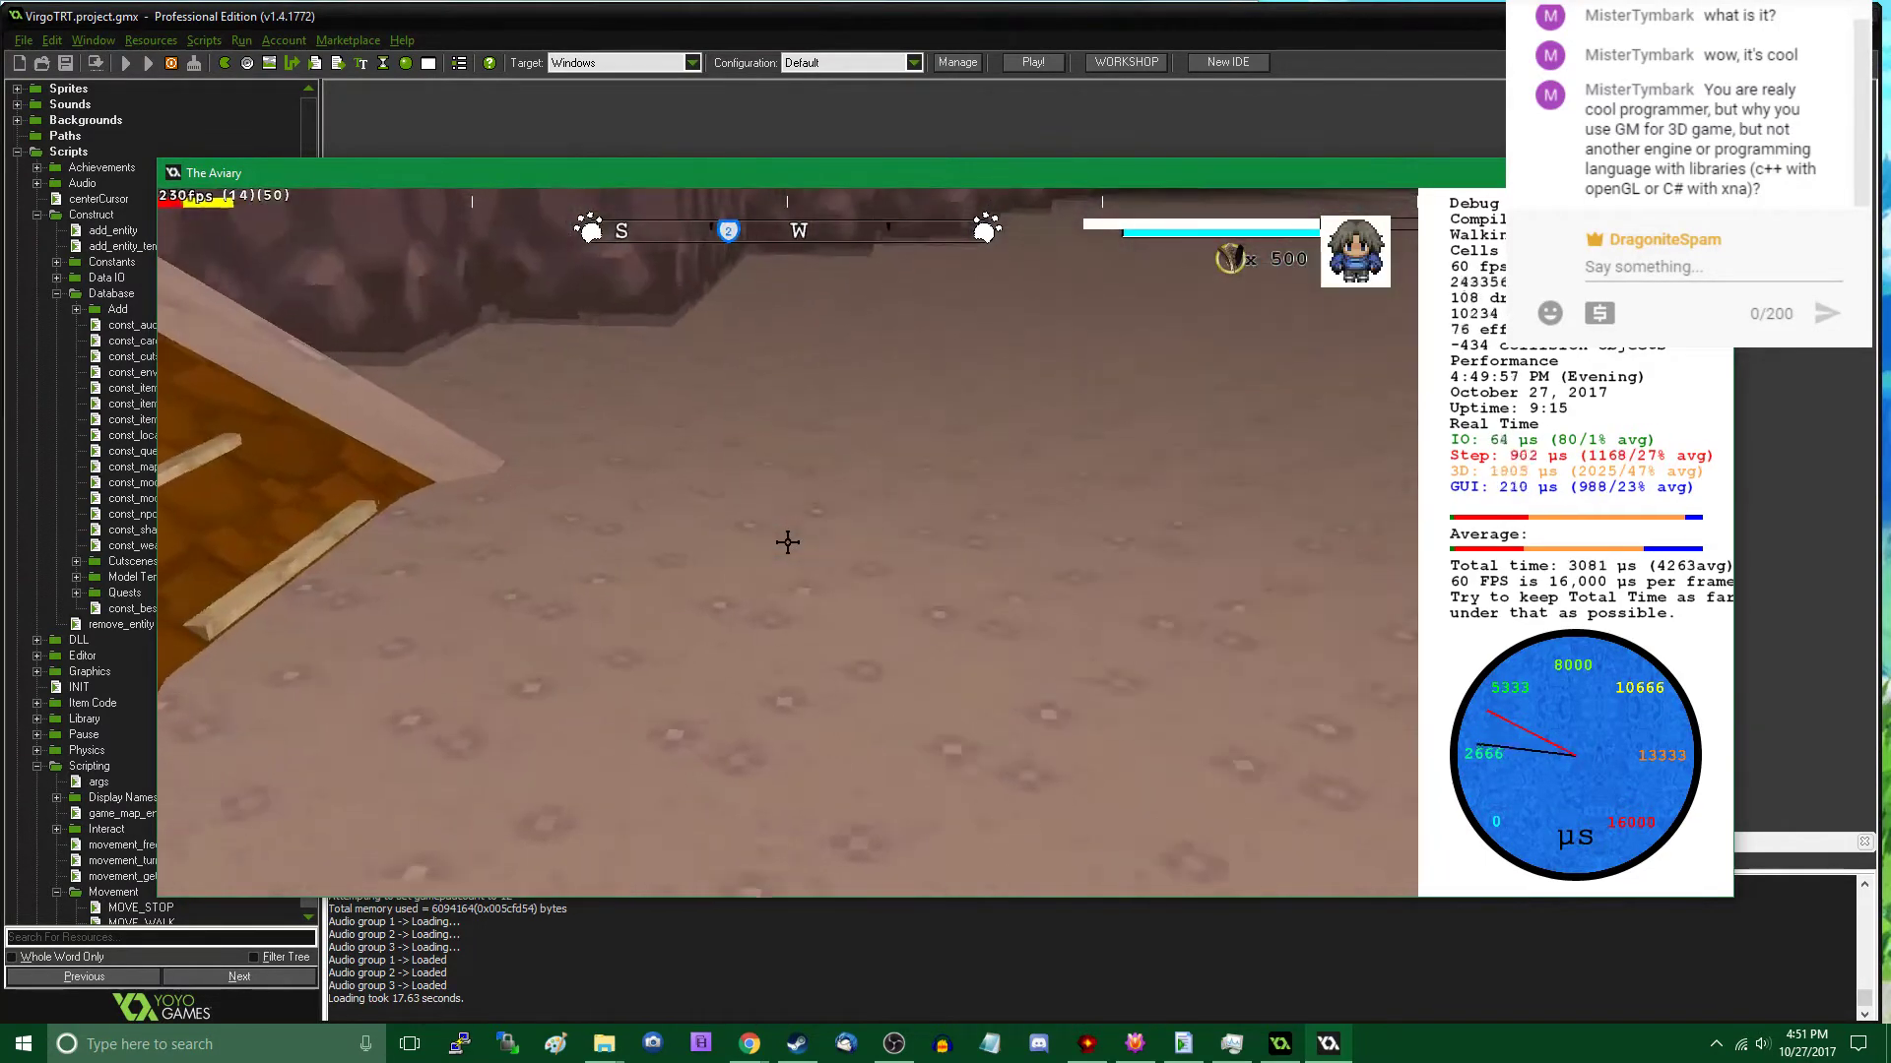
{"action": "key", "text": "s"}
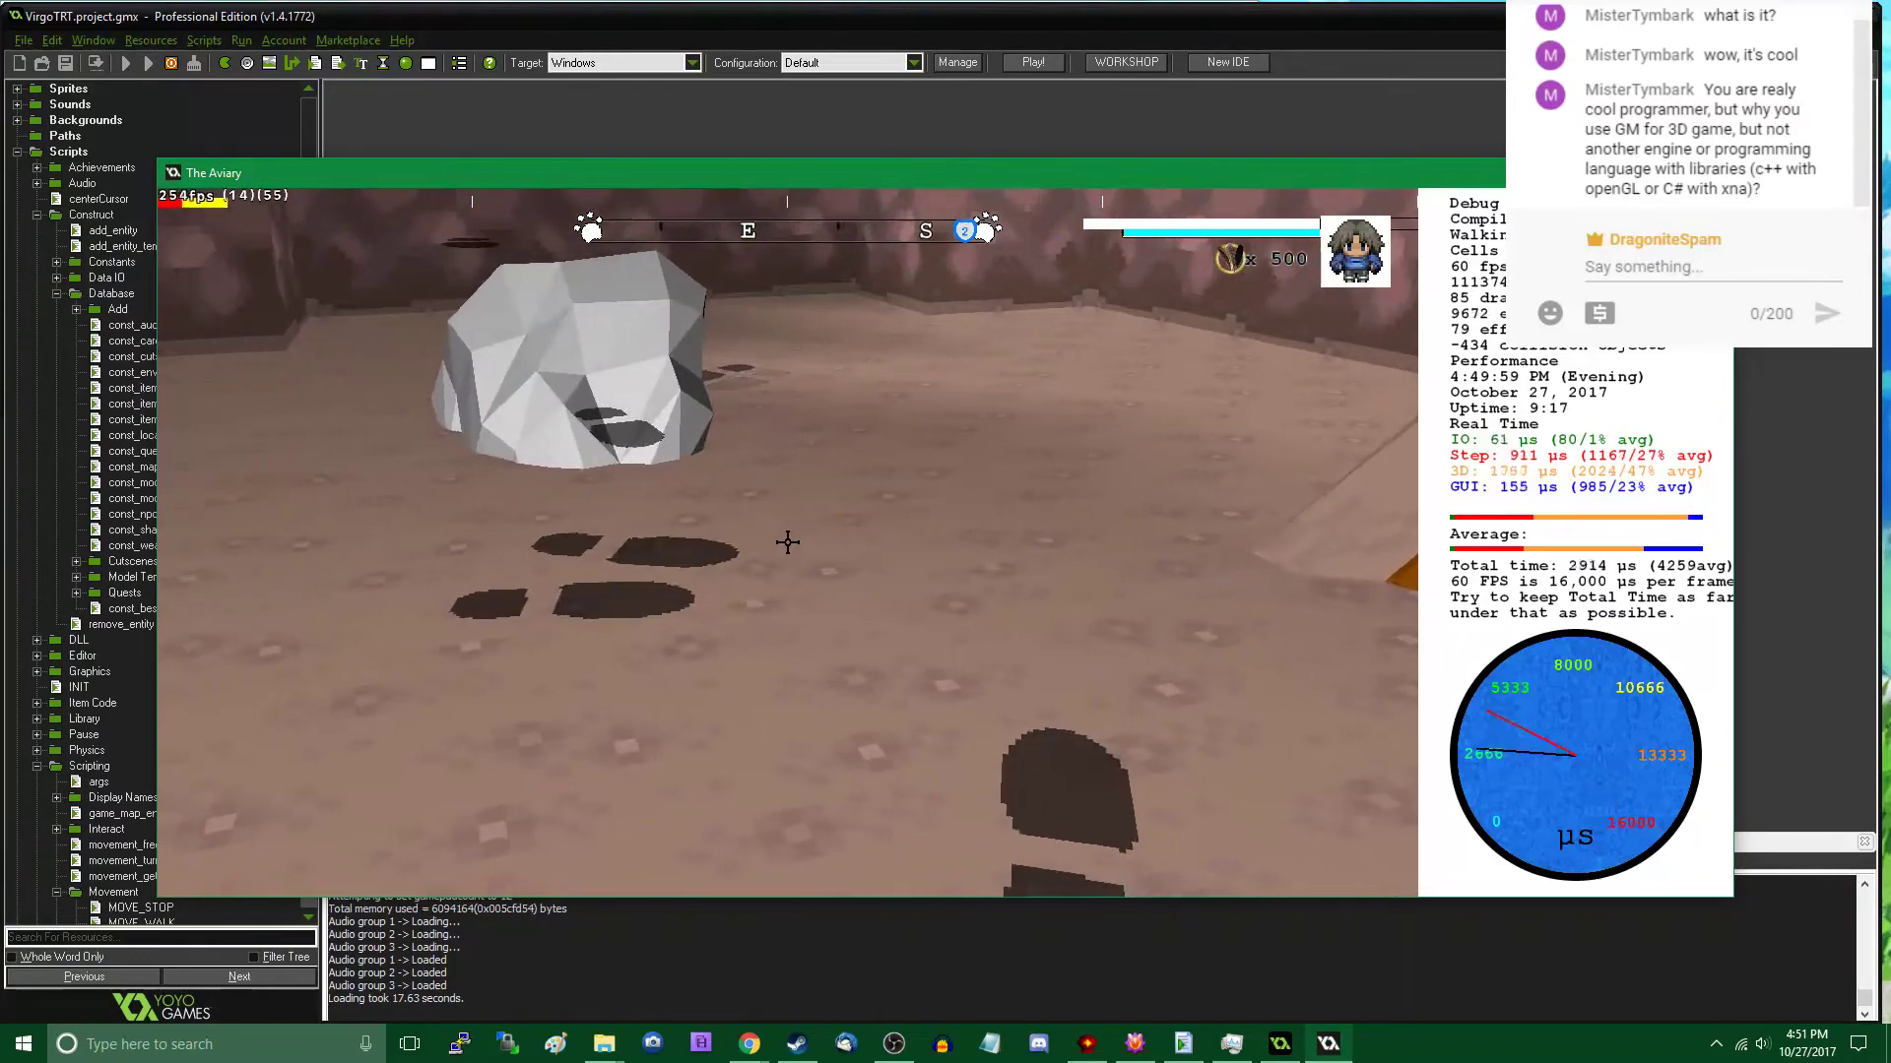
{"action": "key", "text": "w"}
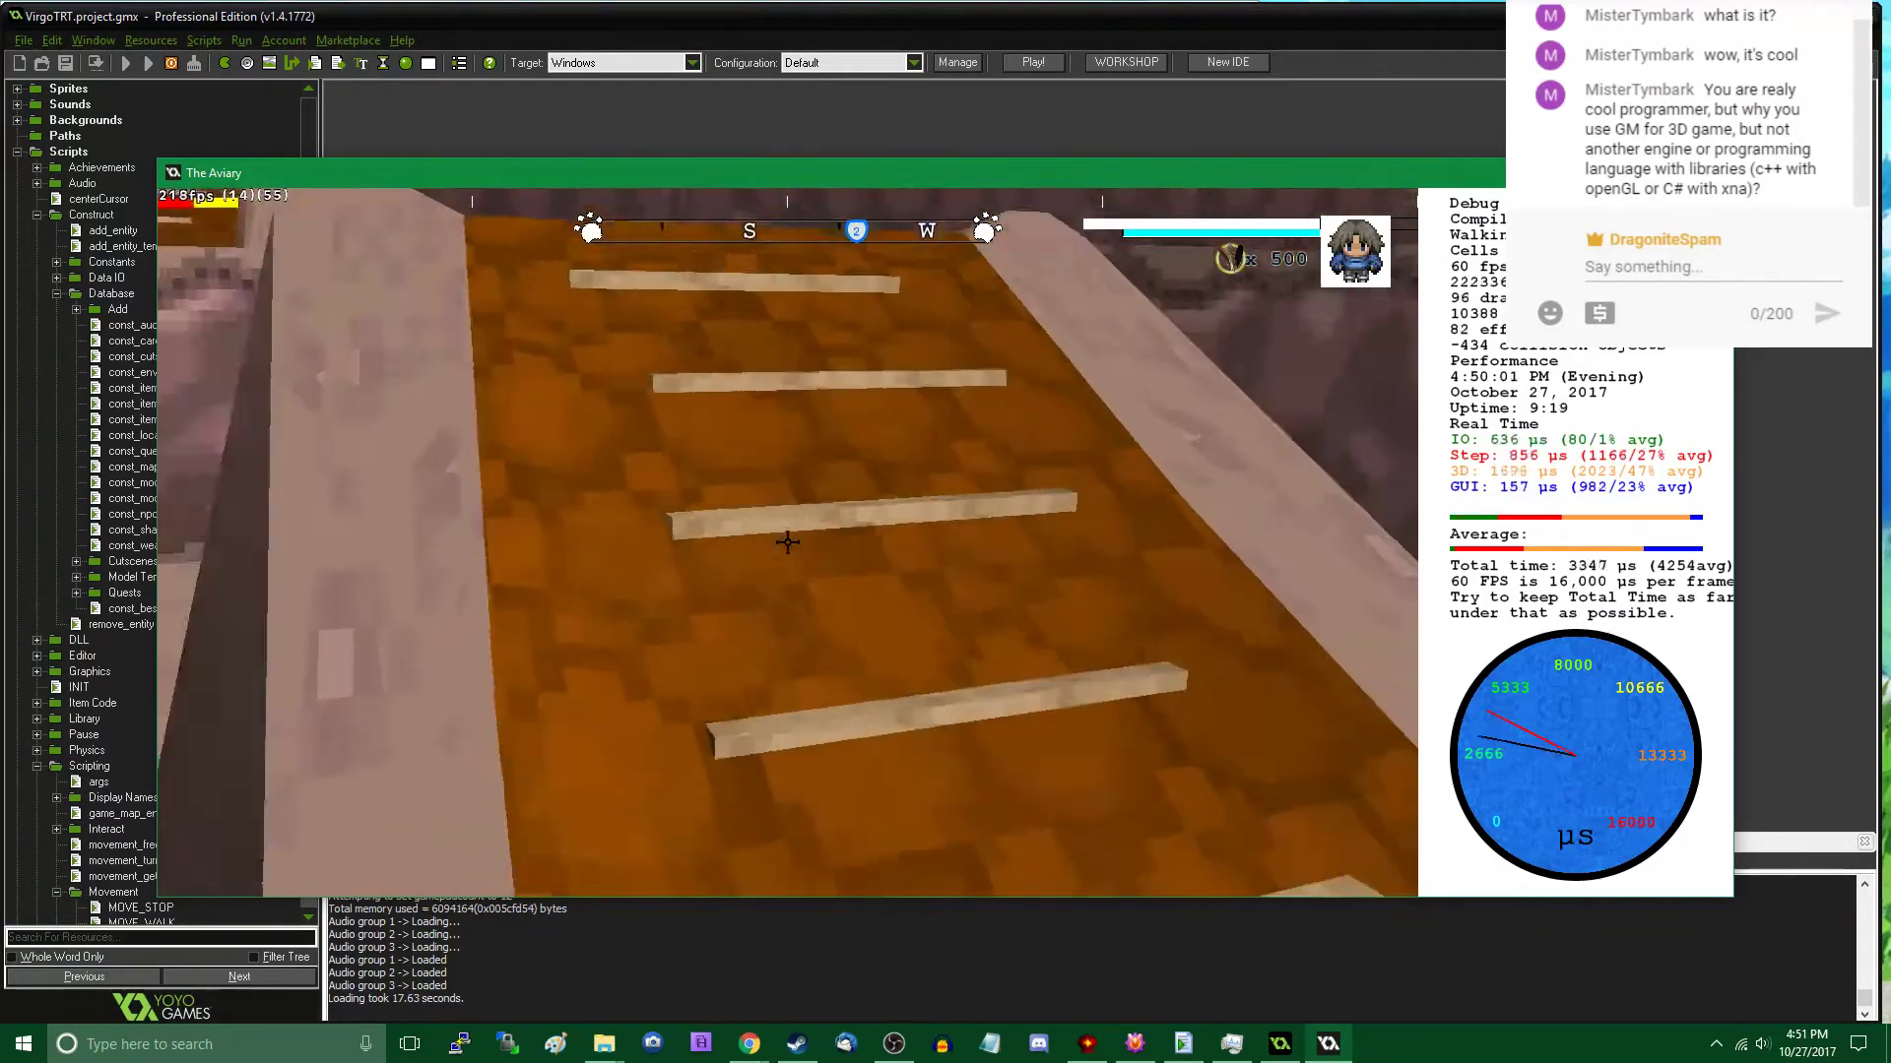
{"action": "key", "text": "w"}
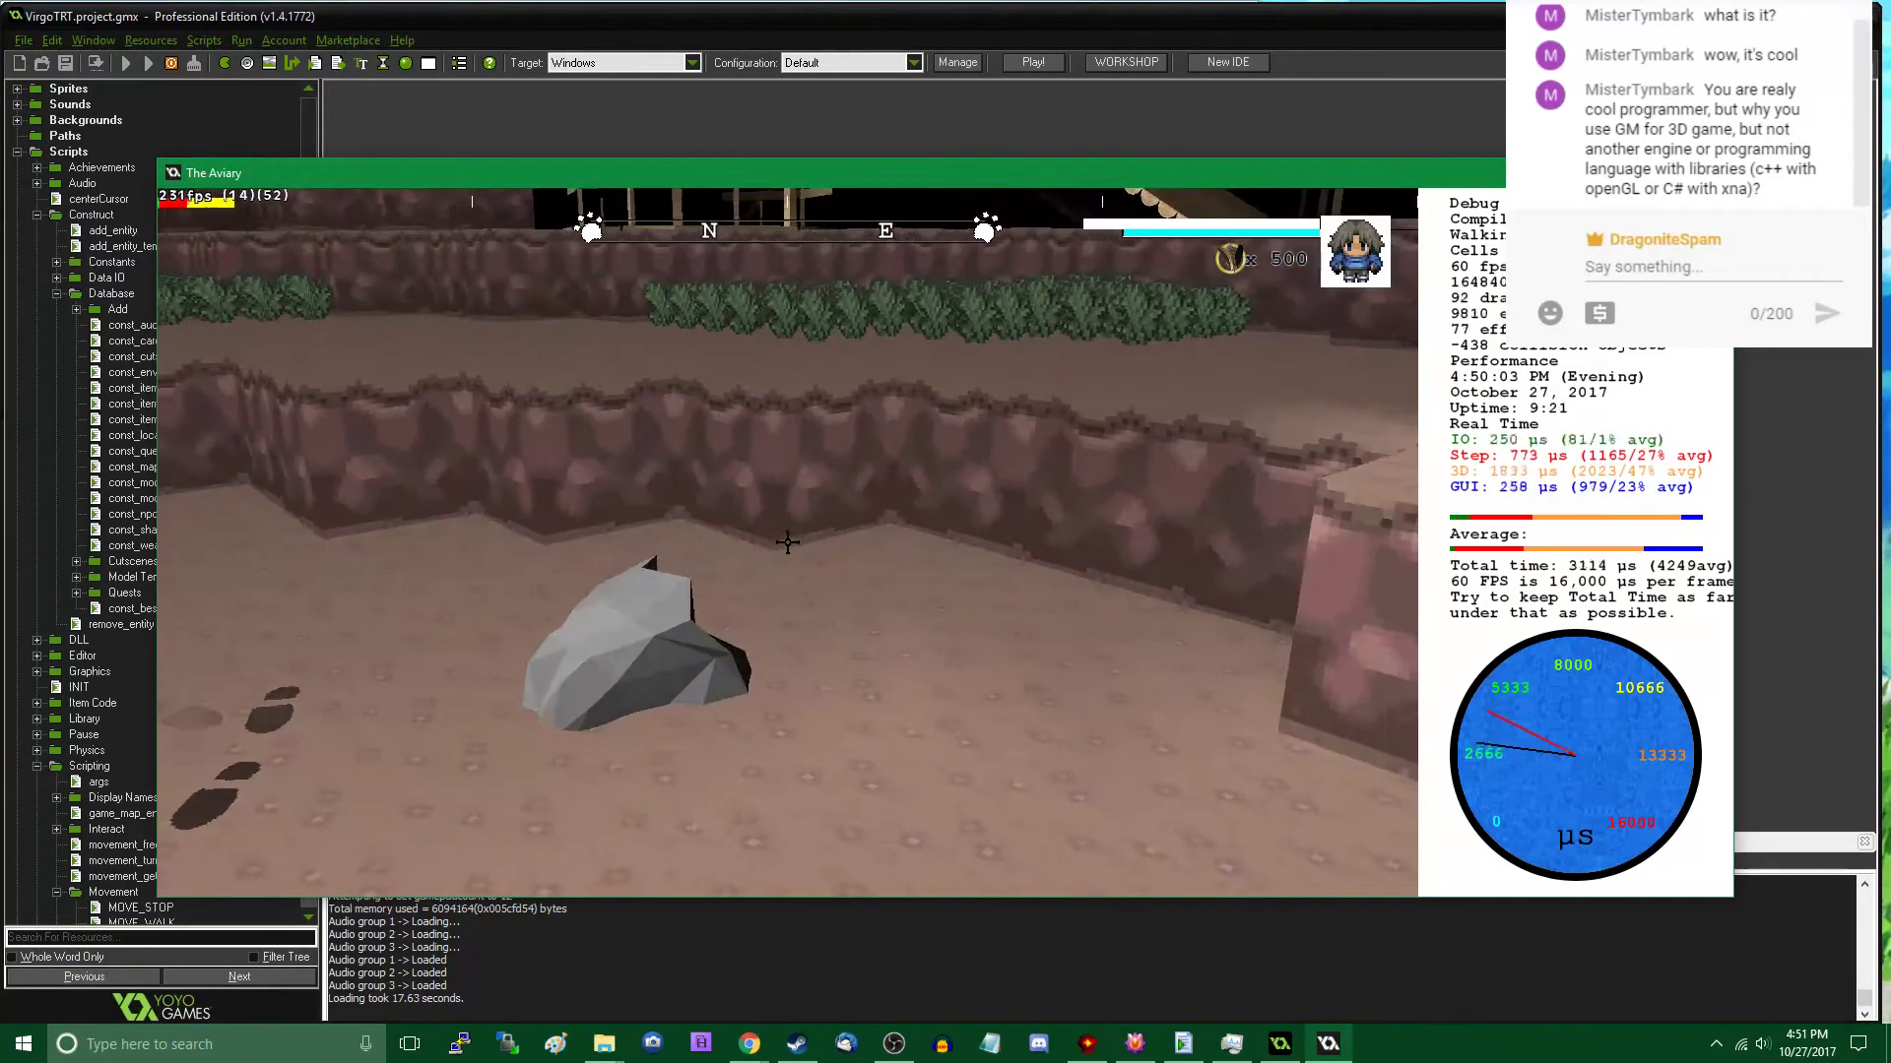
{"action": "key", "text": "w"}
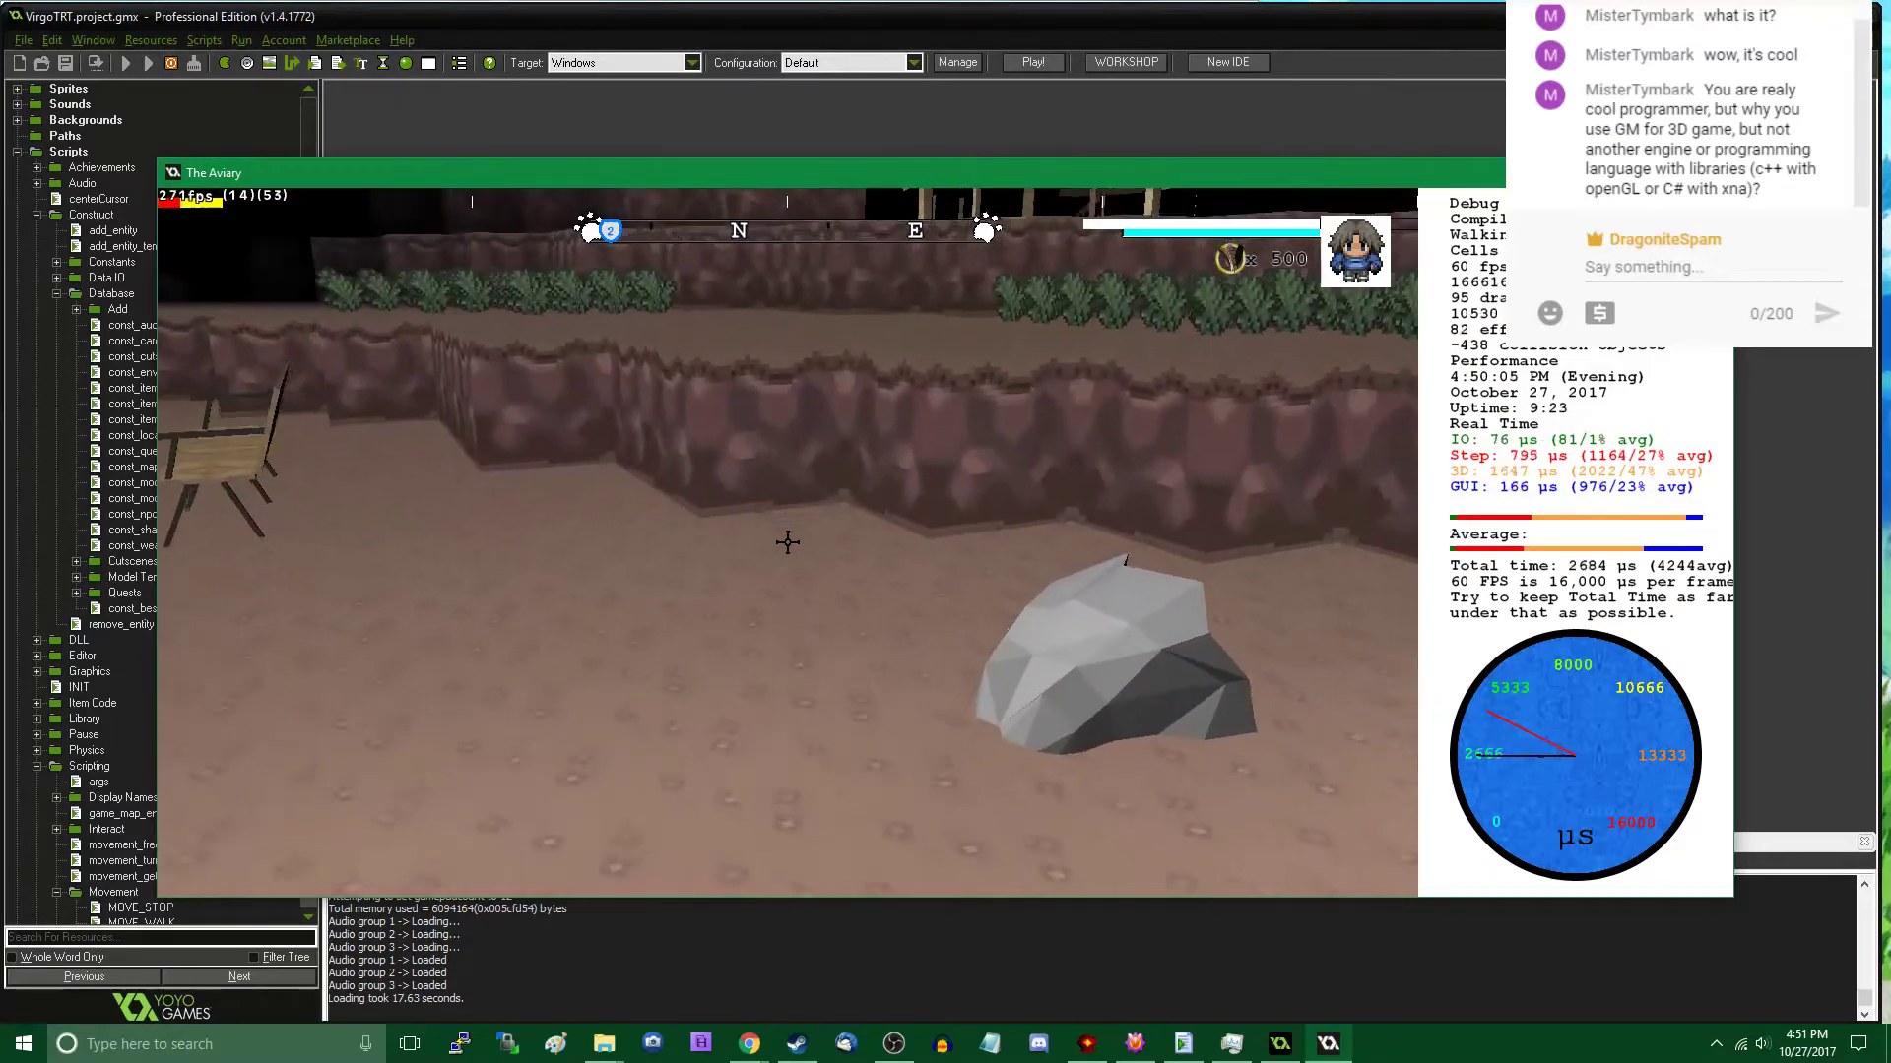
{"action": "key", "text": "w"}
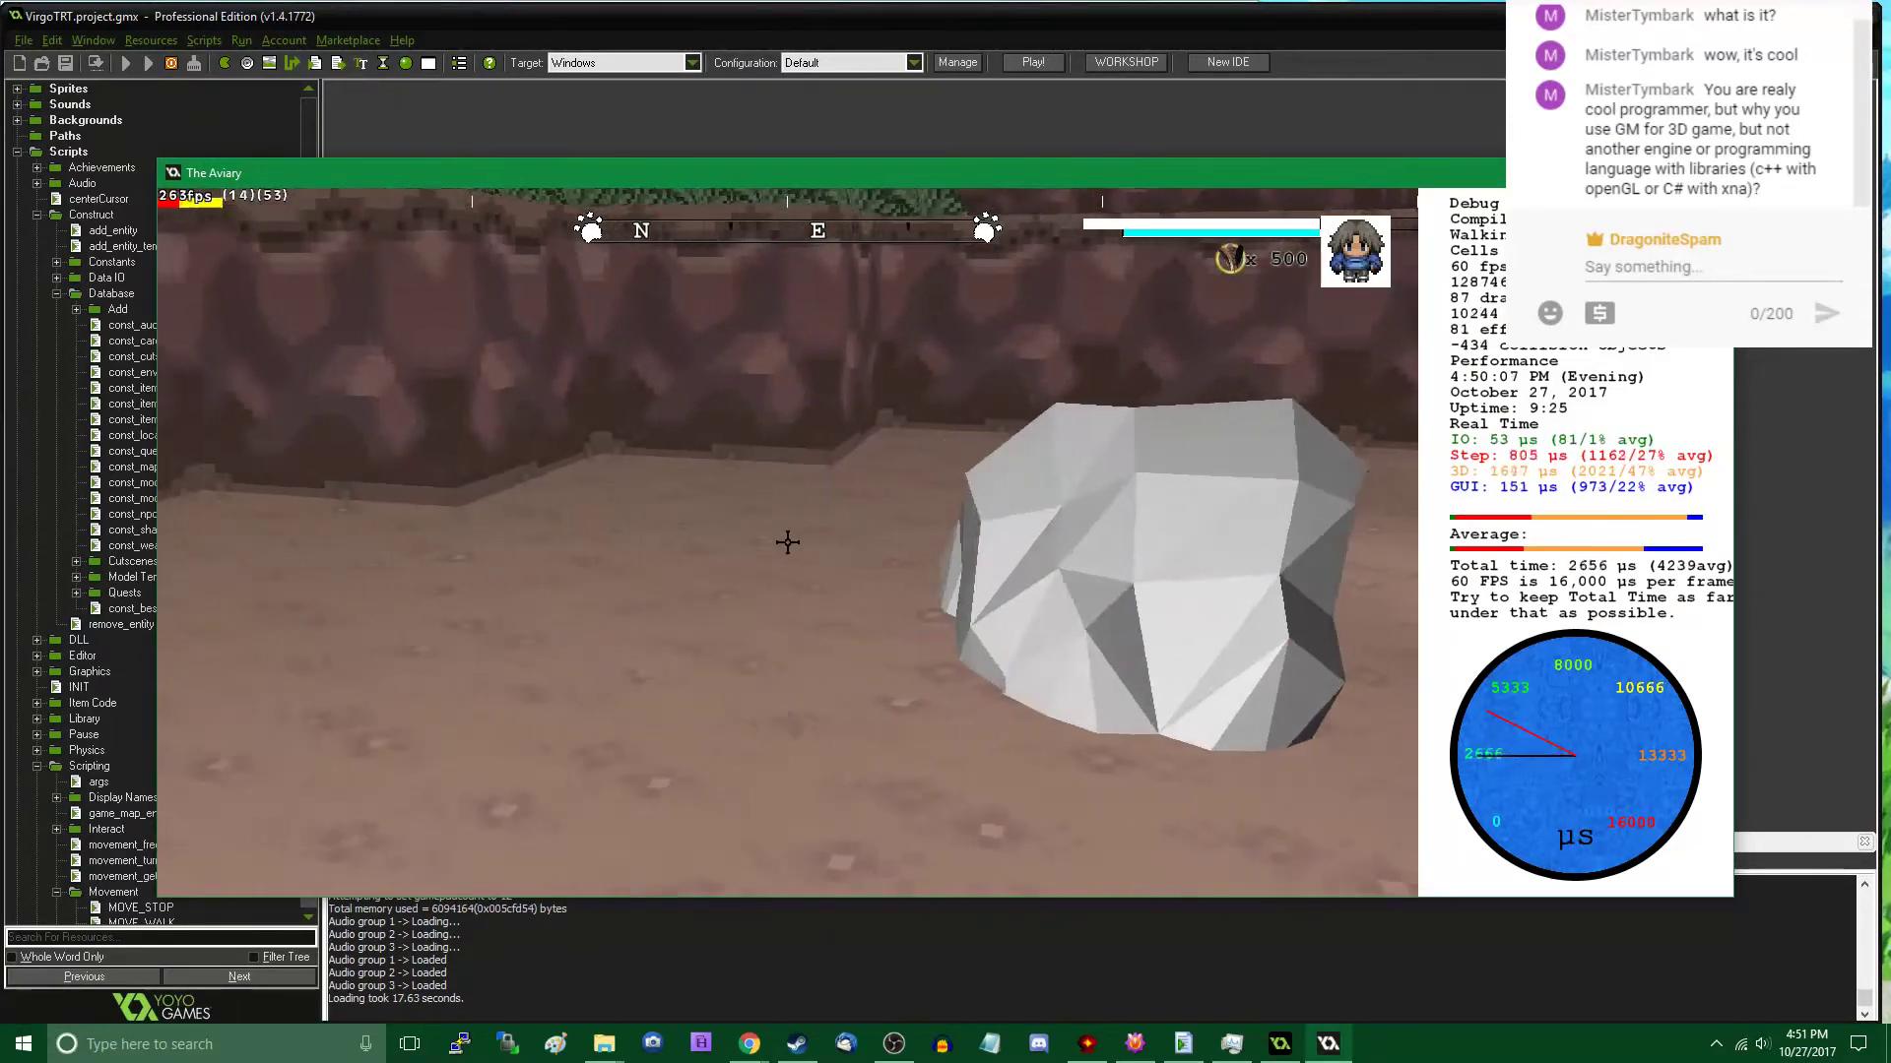
{"action": "key", "text": "w"}
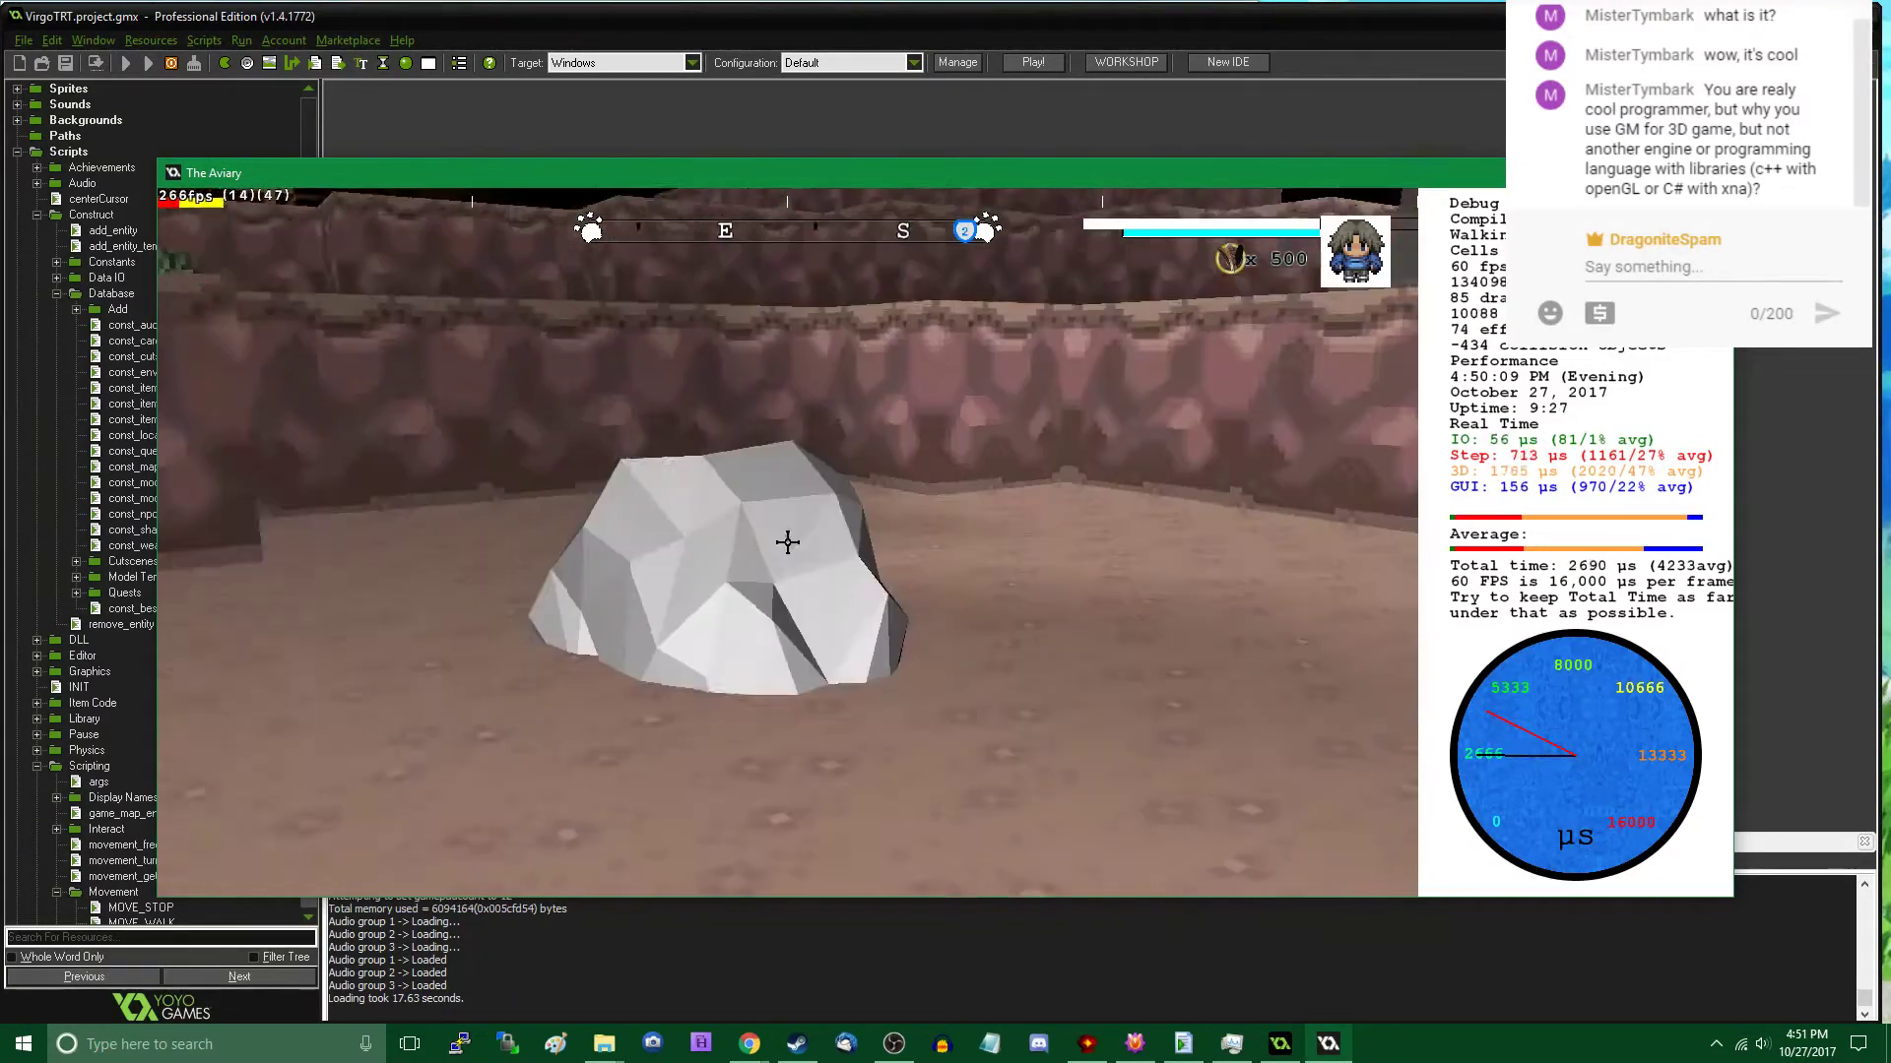
- Place a second Rock (A) beside the plaza rock at about X 9717, Y 4031, Z 48, with X and Y rotations of 40
{"action": "key", "text": "s"}
{"action": "key", "text": "Tab"}
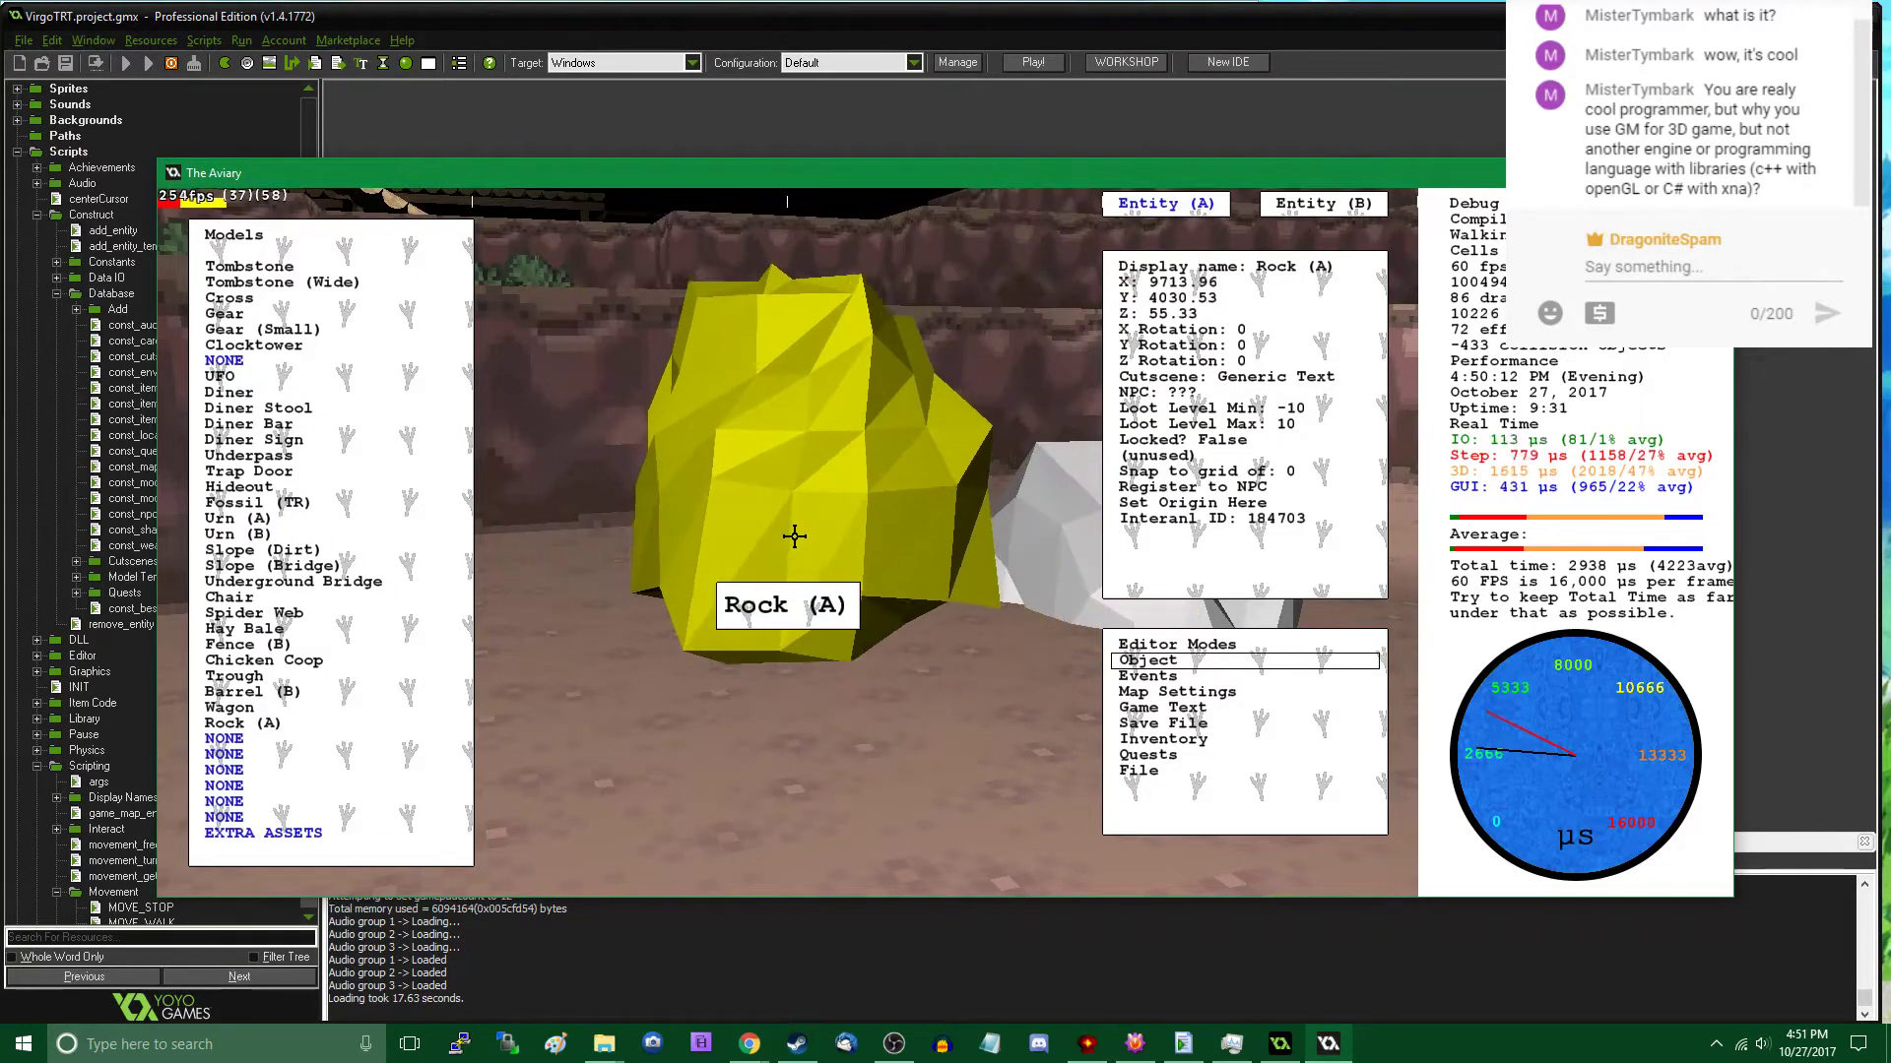
{"action": "left_click", "coordinate": [1237, 332]}
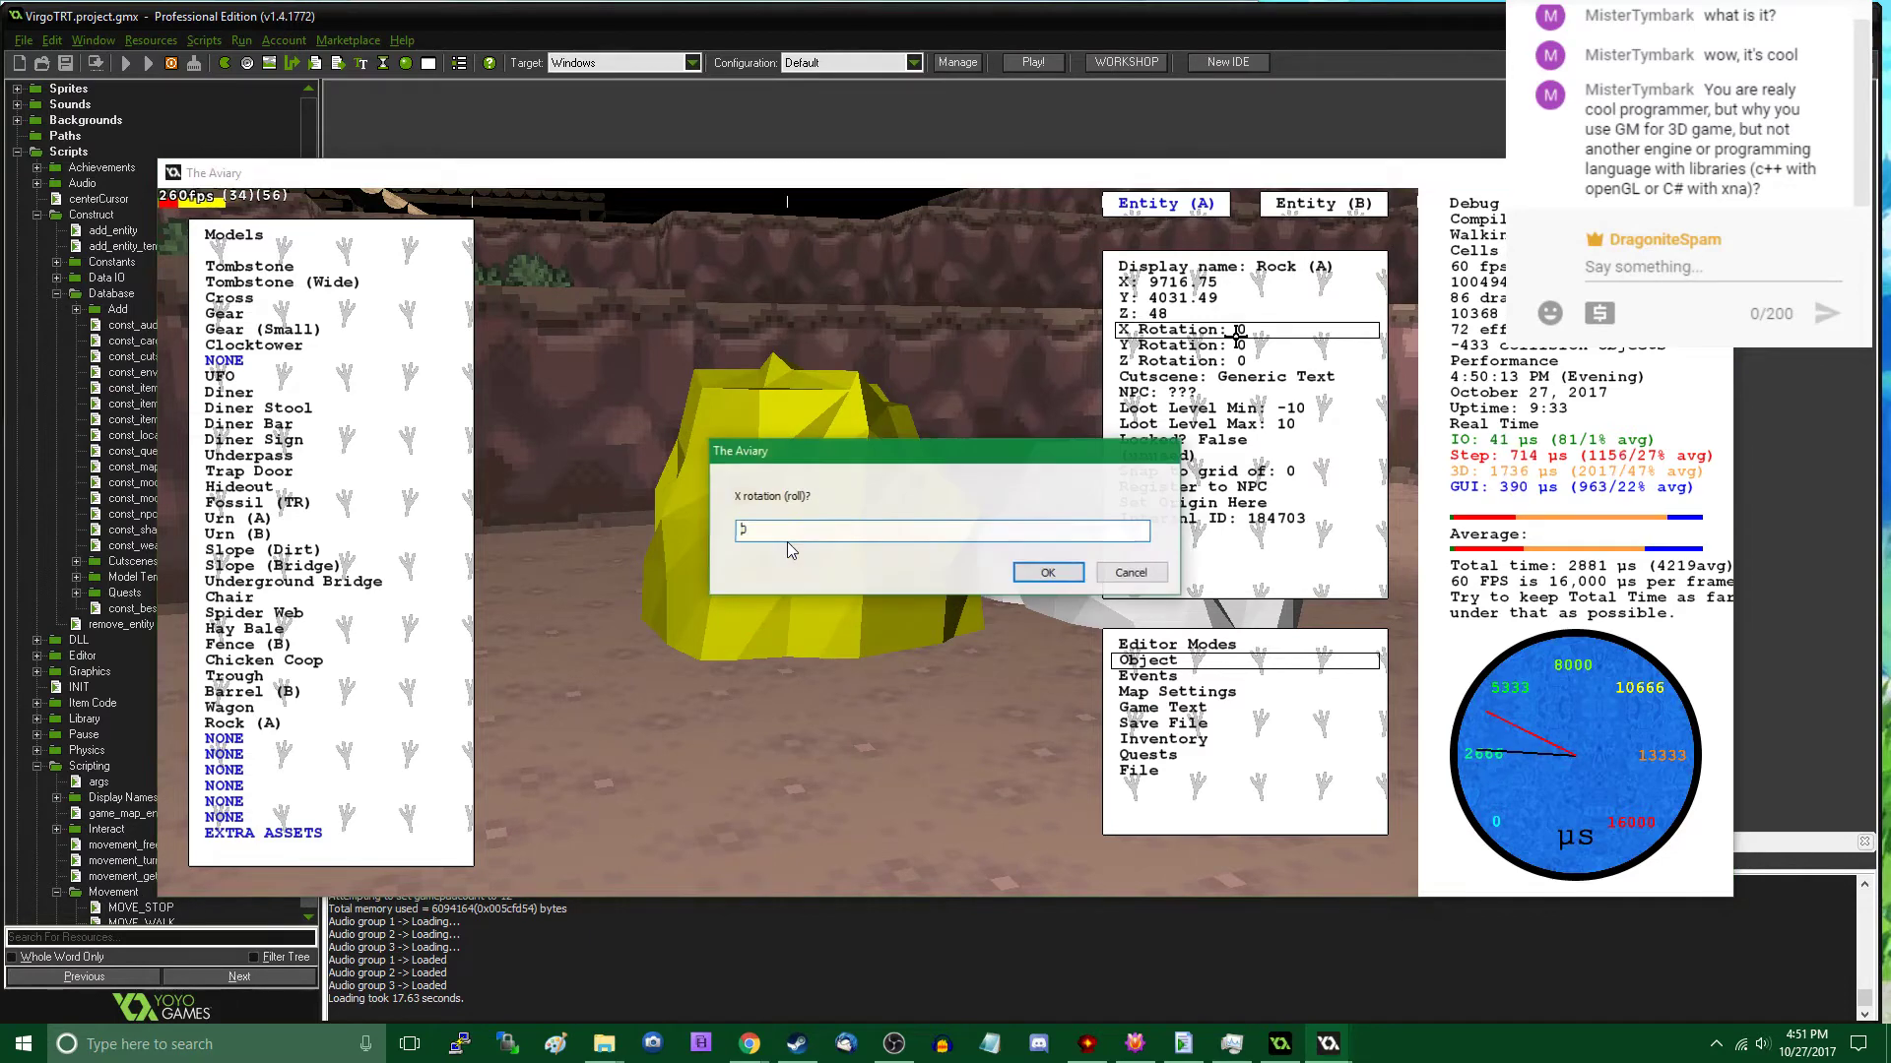
{"action": "key", "text": "Return"}
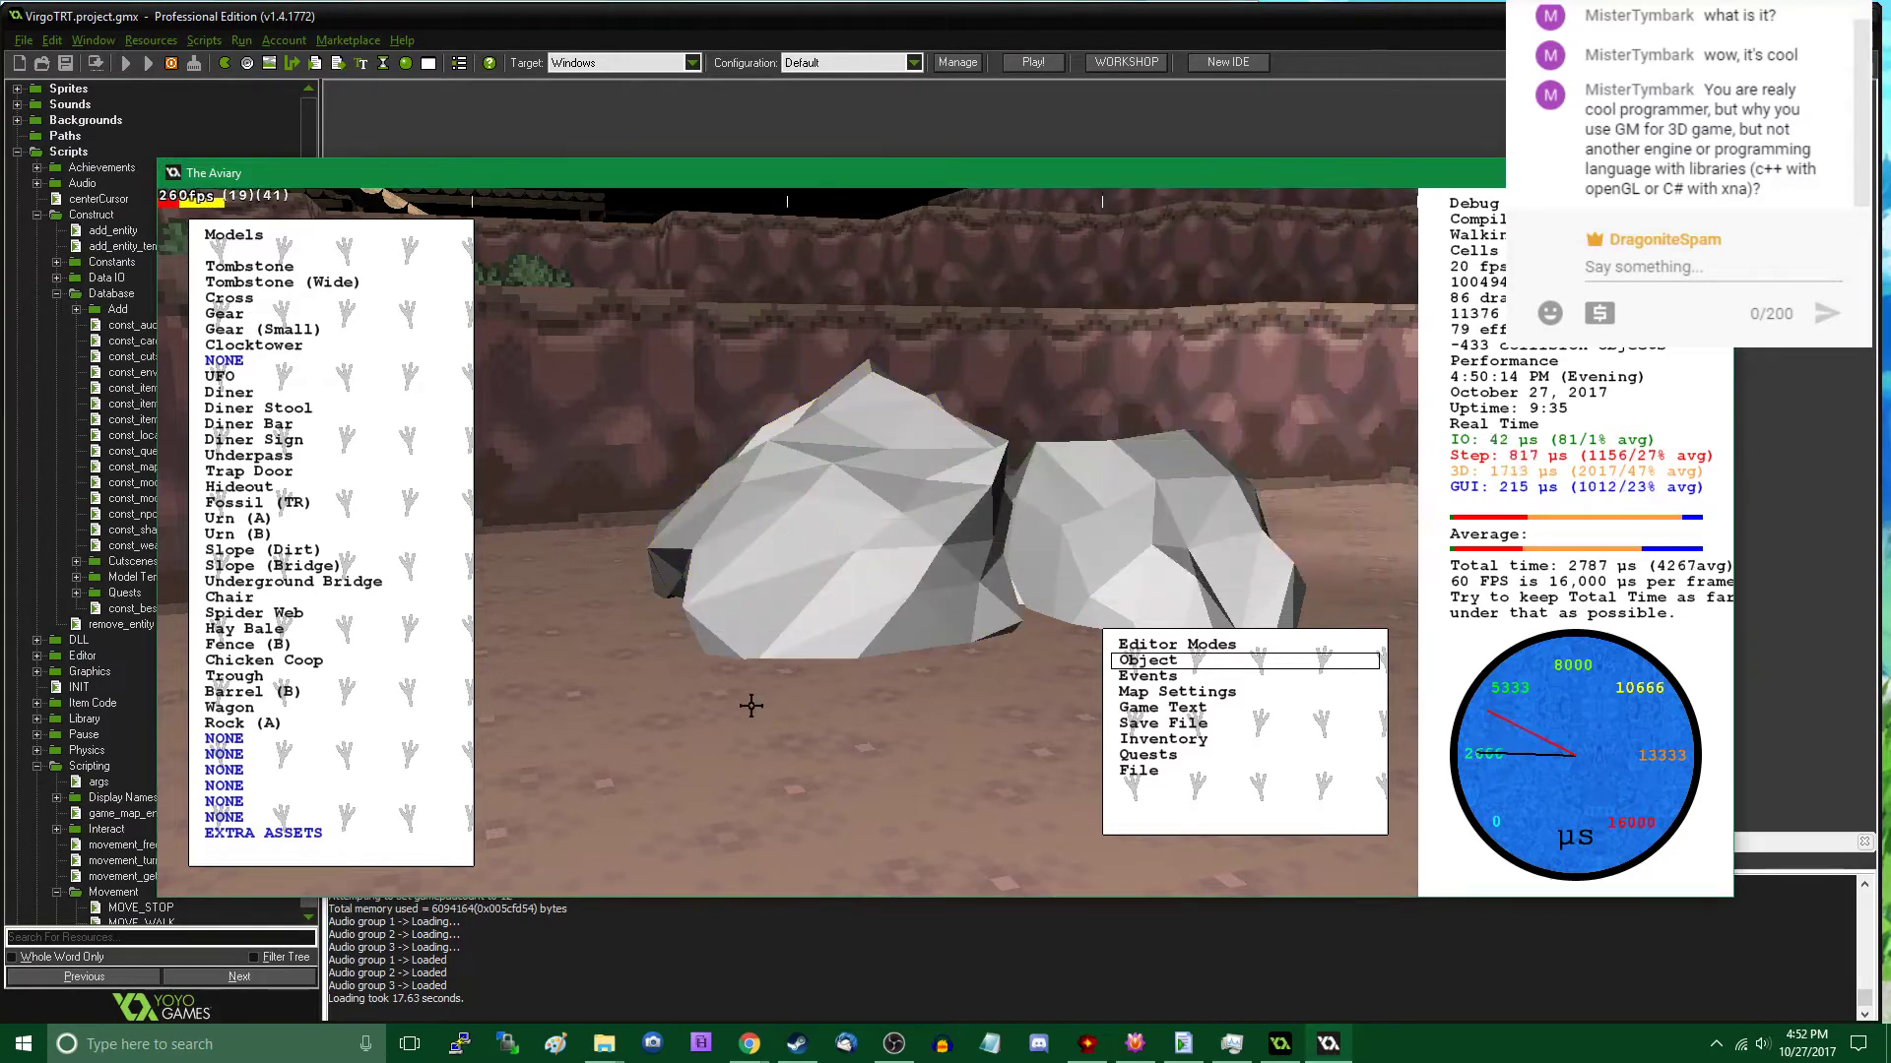
{"action": "left_click", "coordinate": [1229, 346]}
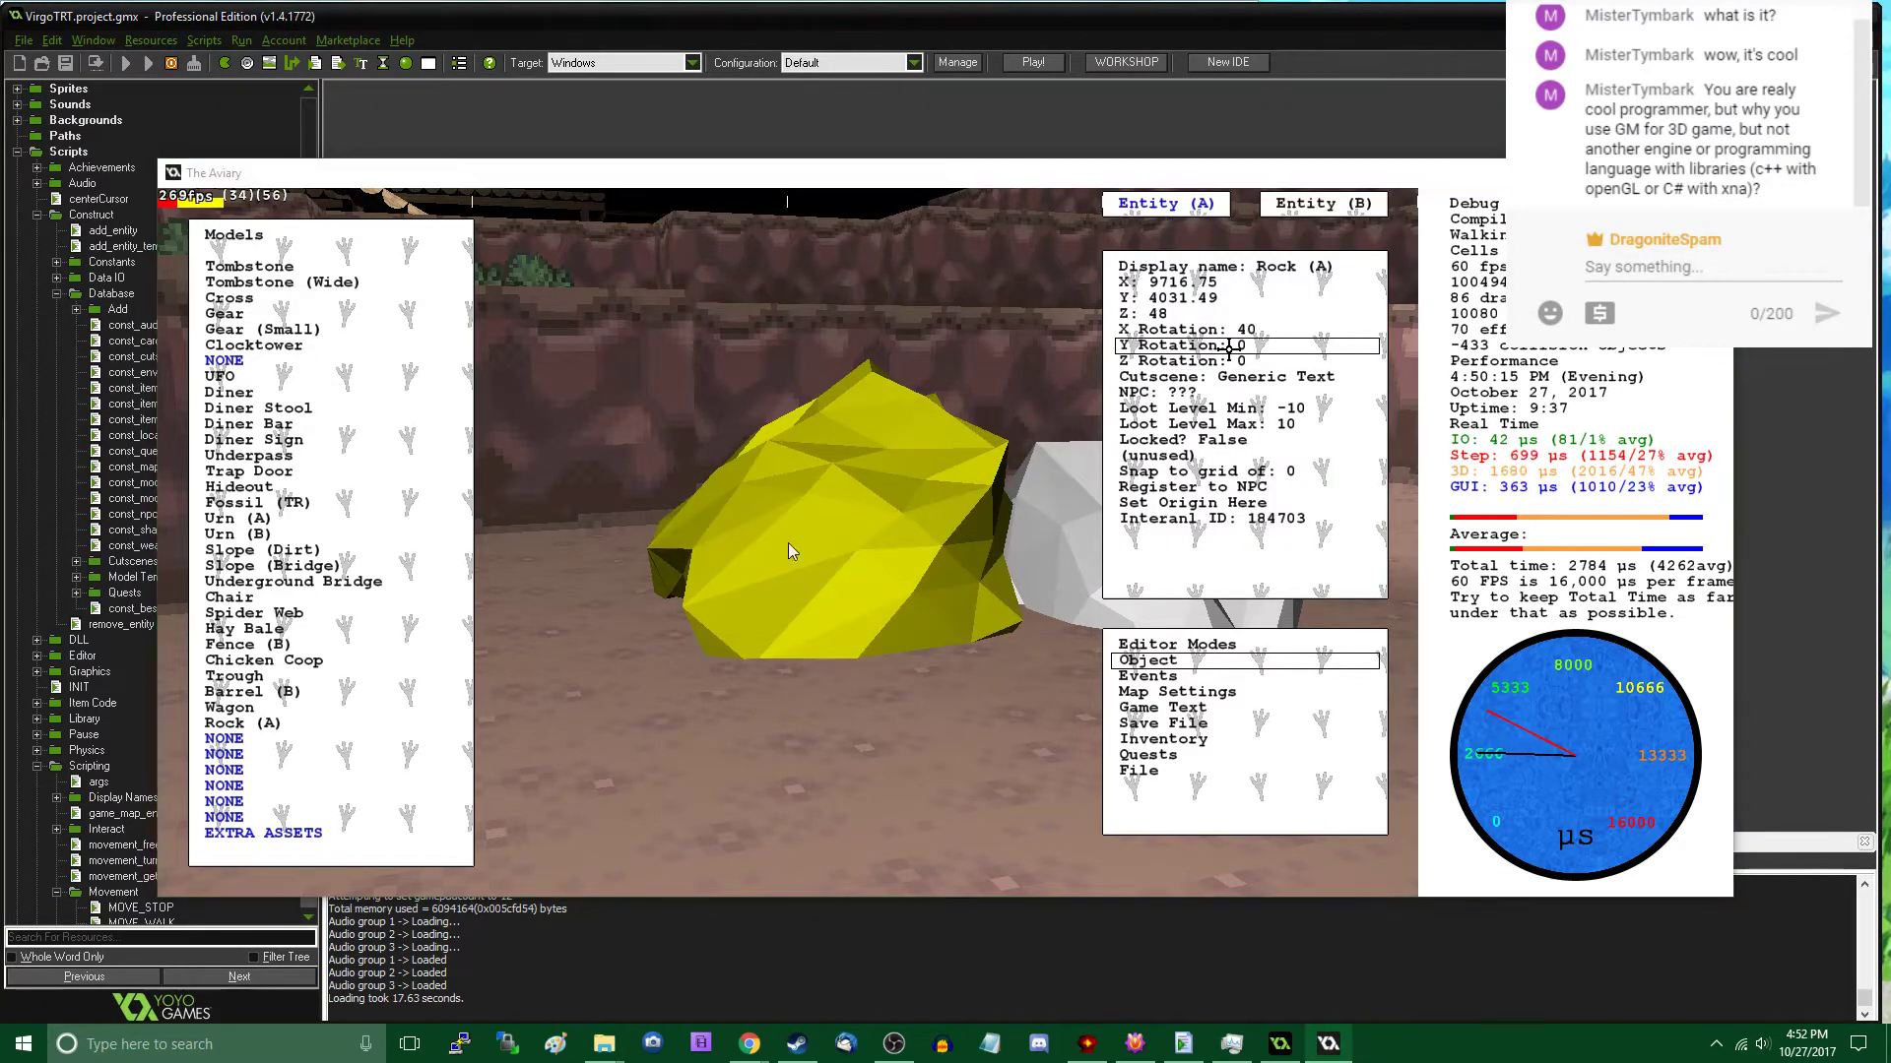
{"action": "key", "text": "Return"}
{"action": "key", "text": "Escape"}
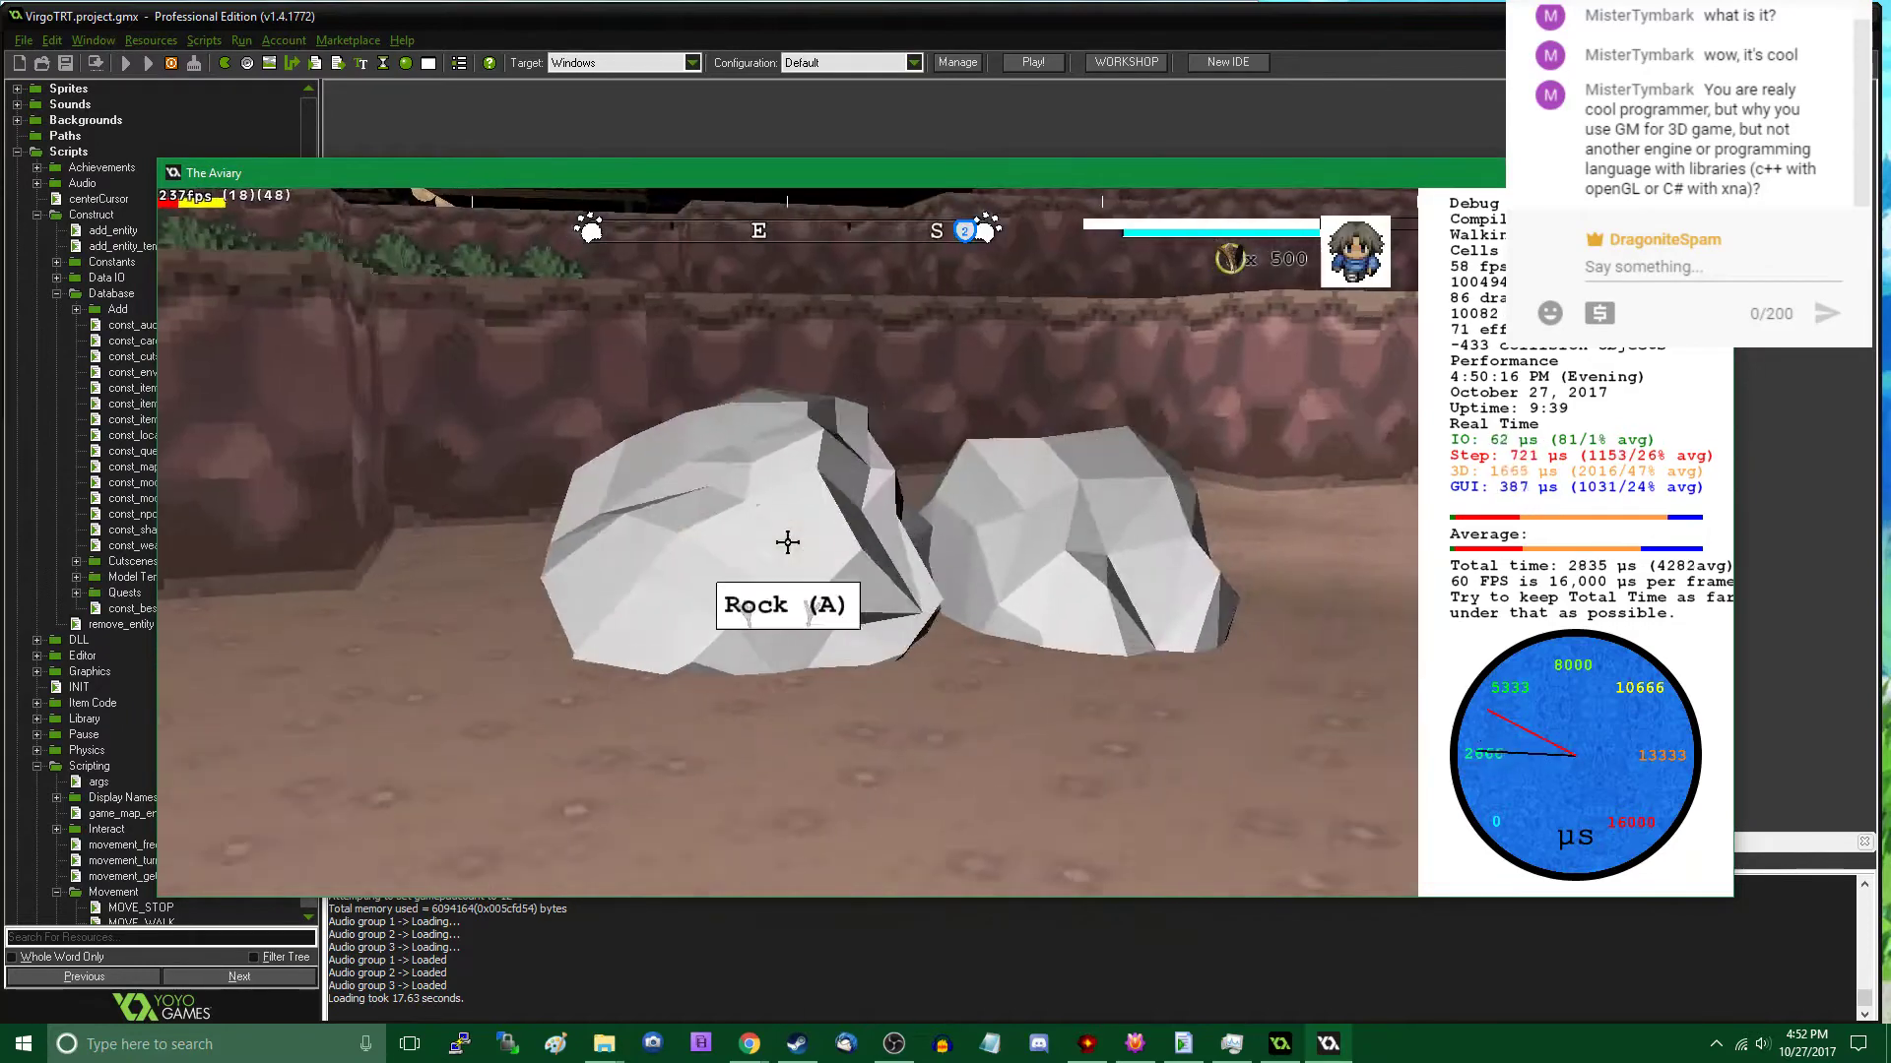
- Check the rock pair from the opposite side and set the second plaza rock's Z rotation to 89
{"action": "key", "text": "w"}
{"action": "key", "text": "d"}
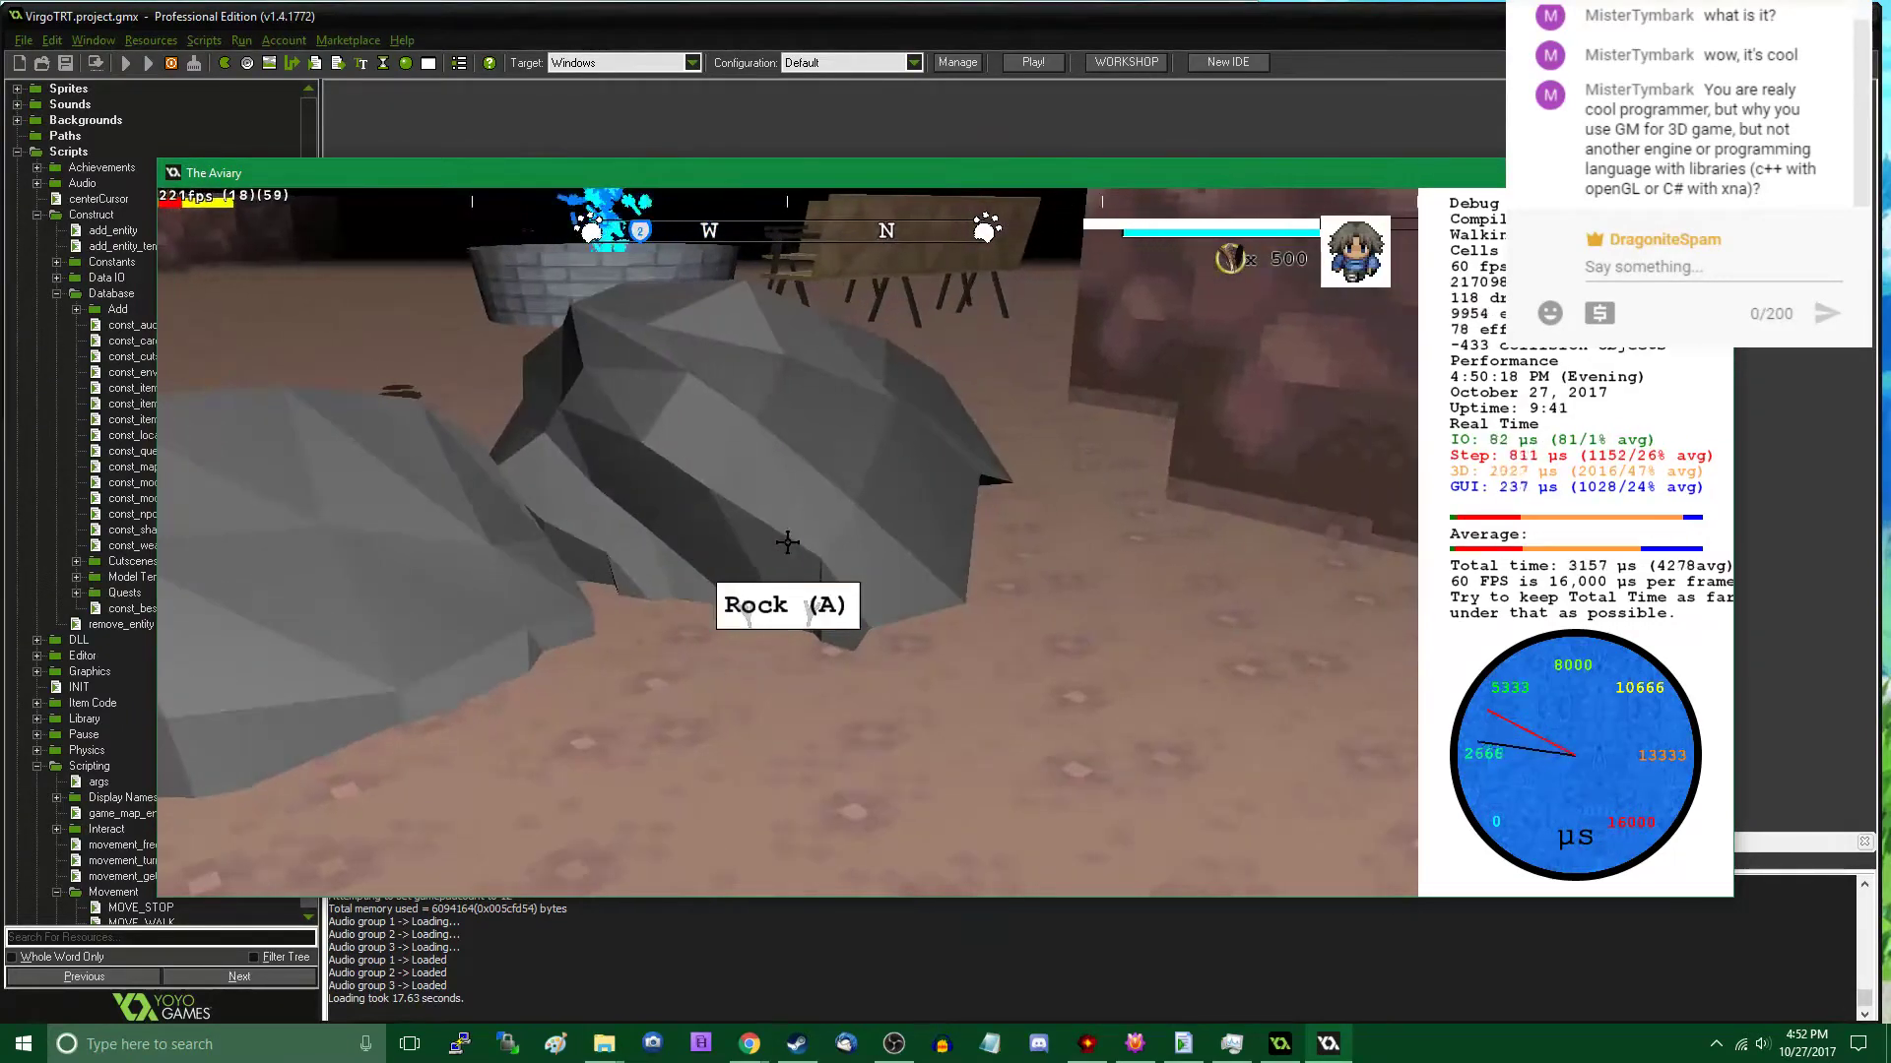
{"action": "key", "text": "a"}
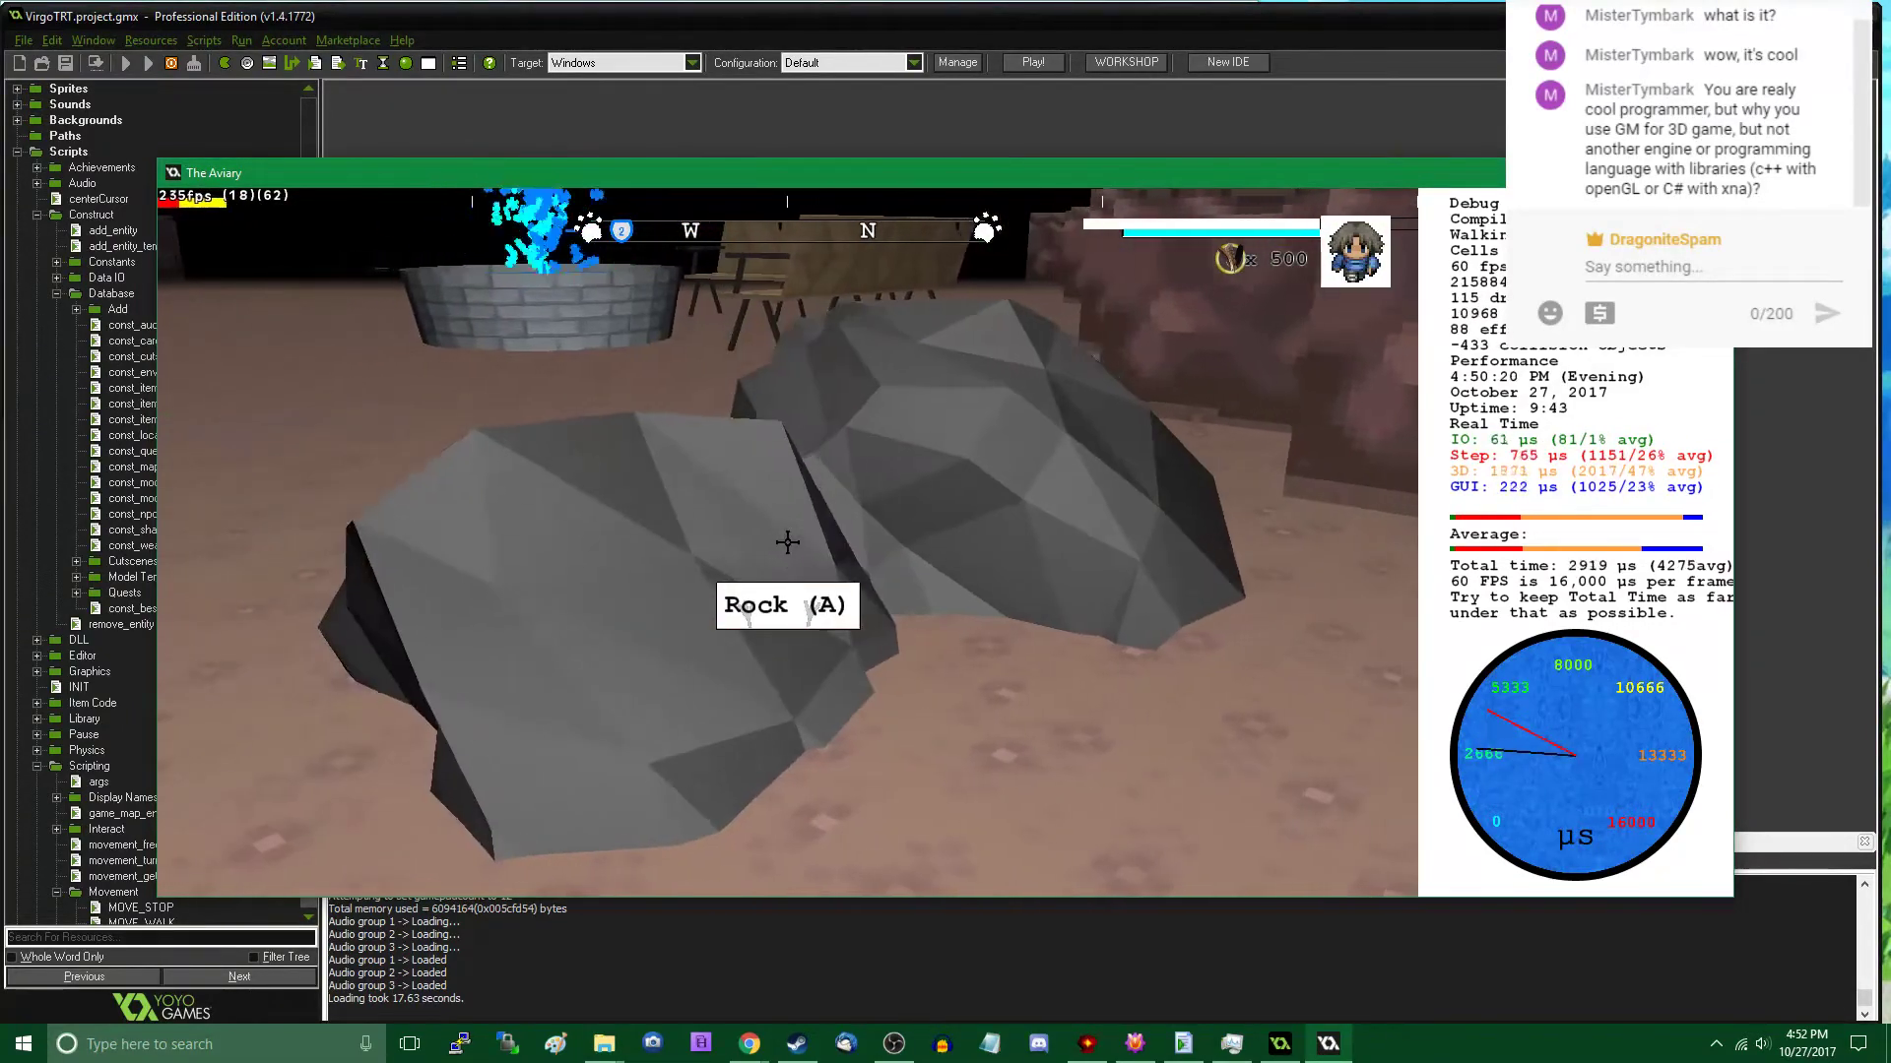
{"action": "key", "text": "d"}
{"action": "key", "text": "Tab"}
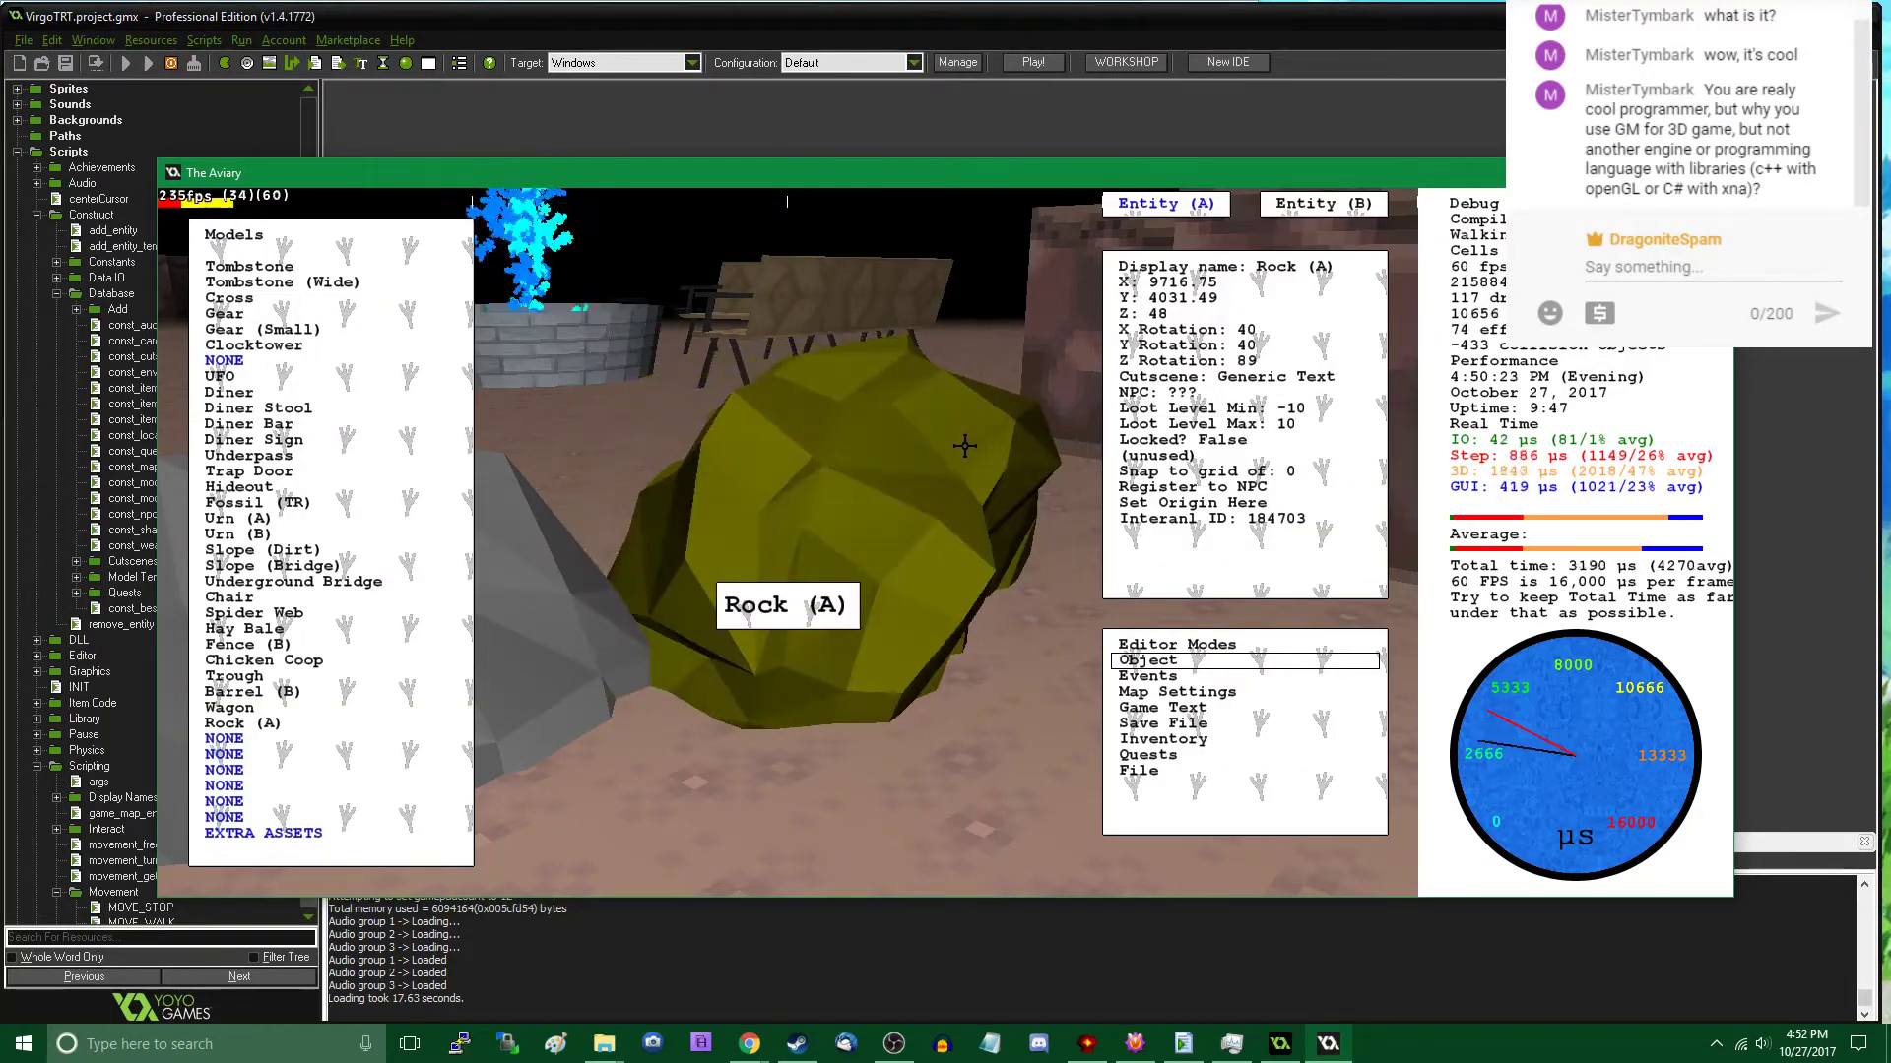
{"action": "key", "text": "Tab"}
- Travel to the wooden house and place a Rock (A) on the ground between the barrels and the tree stumps
{"action": "key", "text": "a"}
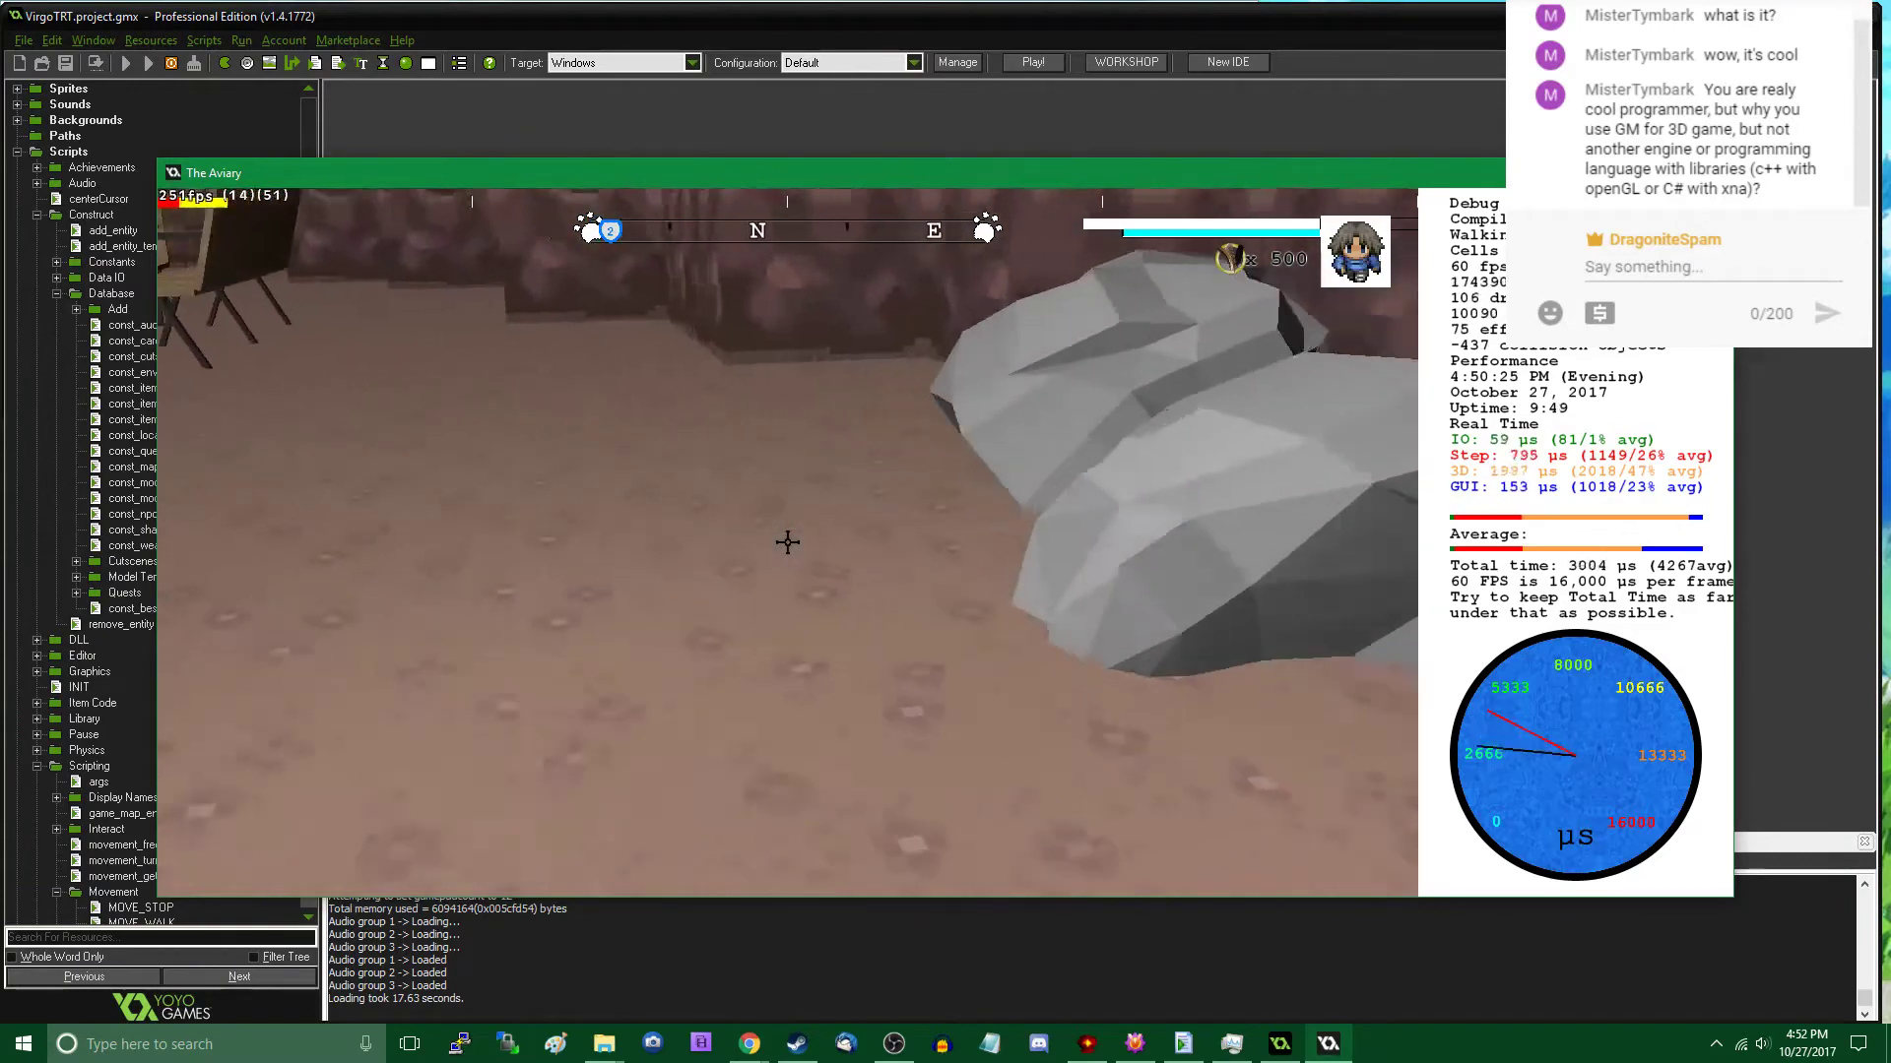
{"action": "key", "text": "w"}
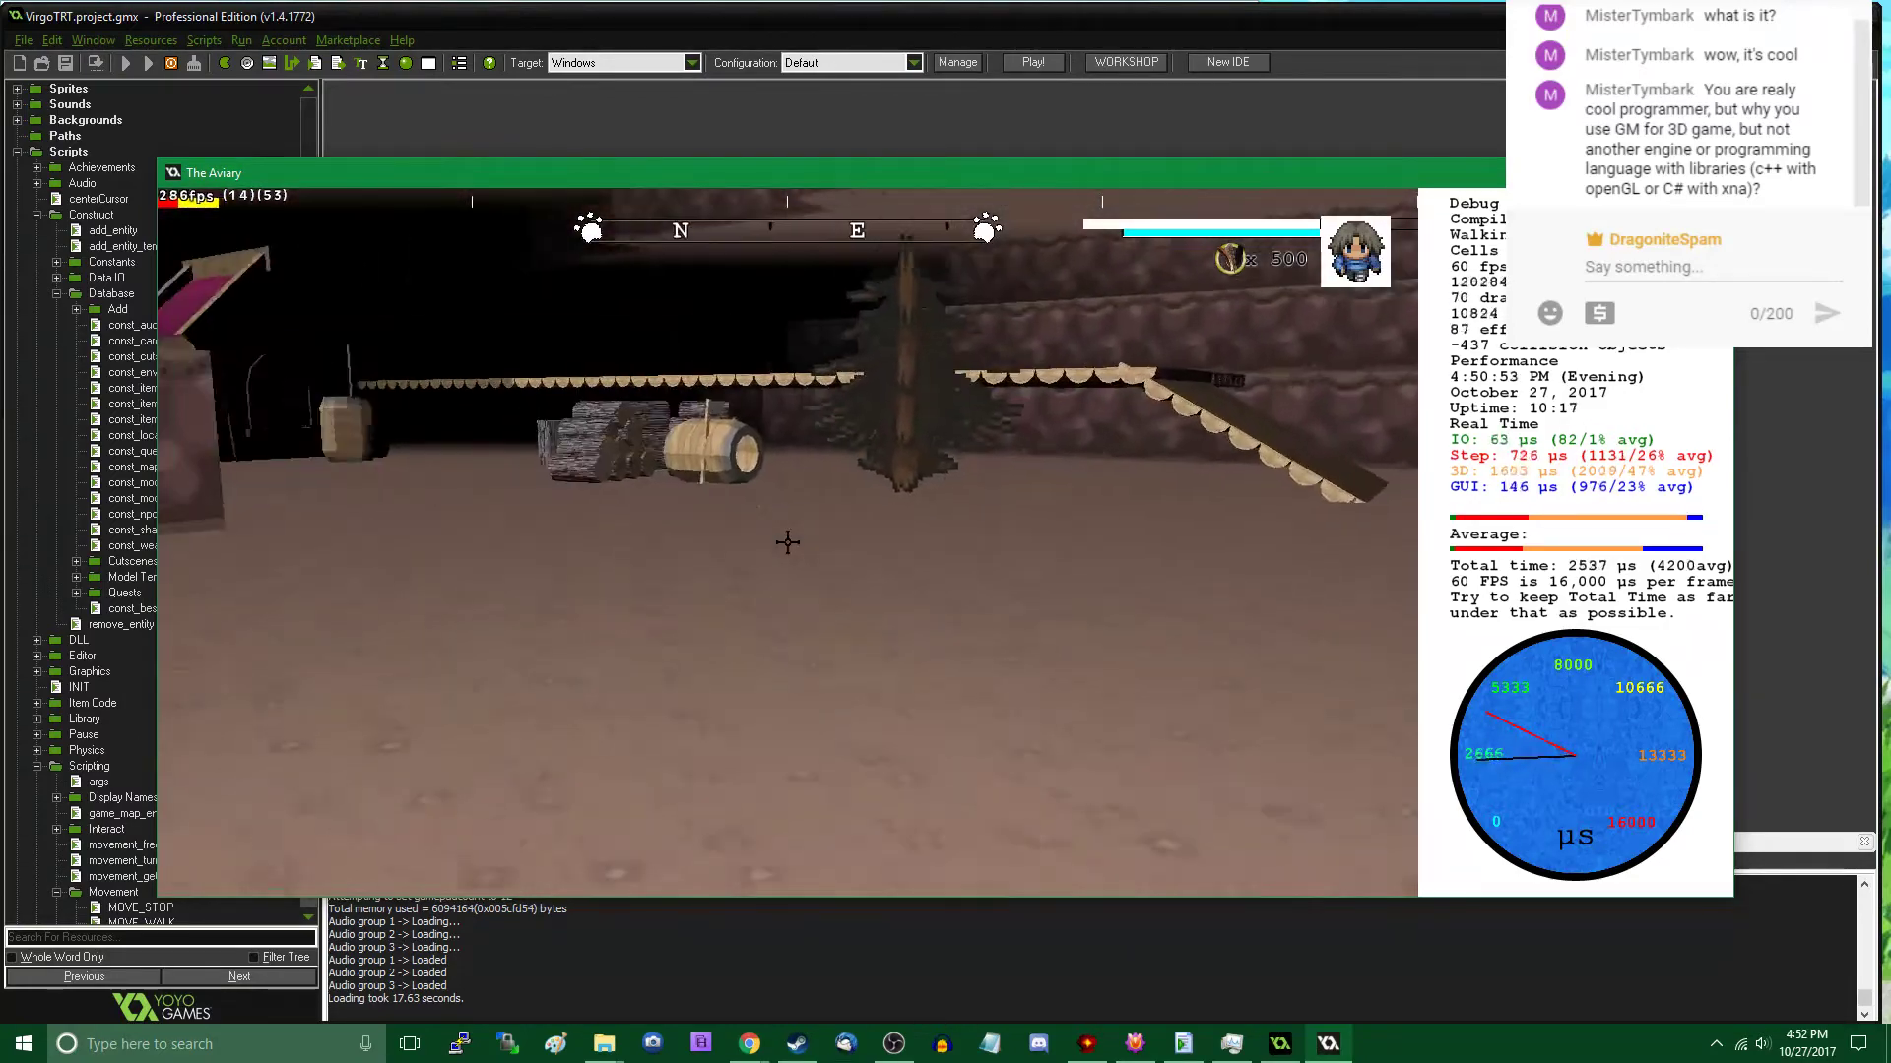
{"action": "key", "text": "w"}
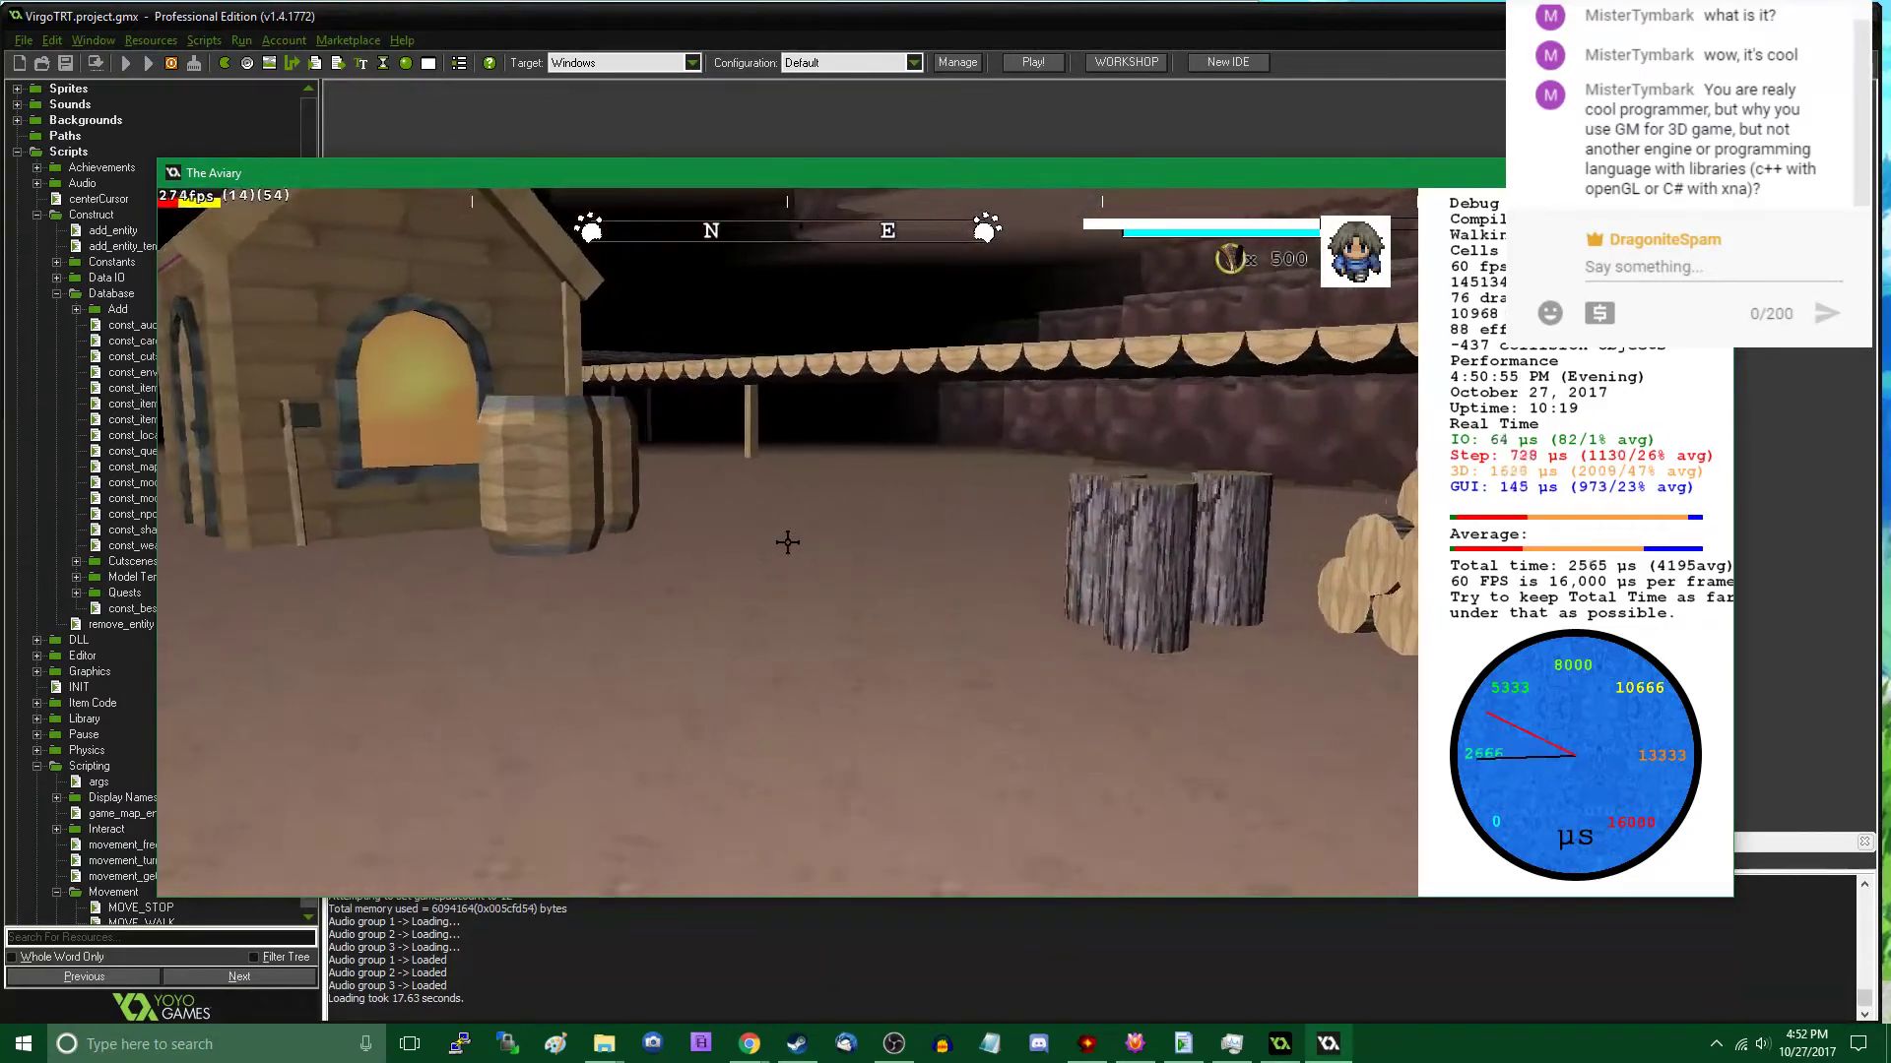
{"action": "key", "text": "Tab"}
{"action": "left_click", "coordinate": [320, 719]}
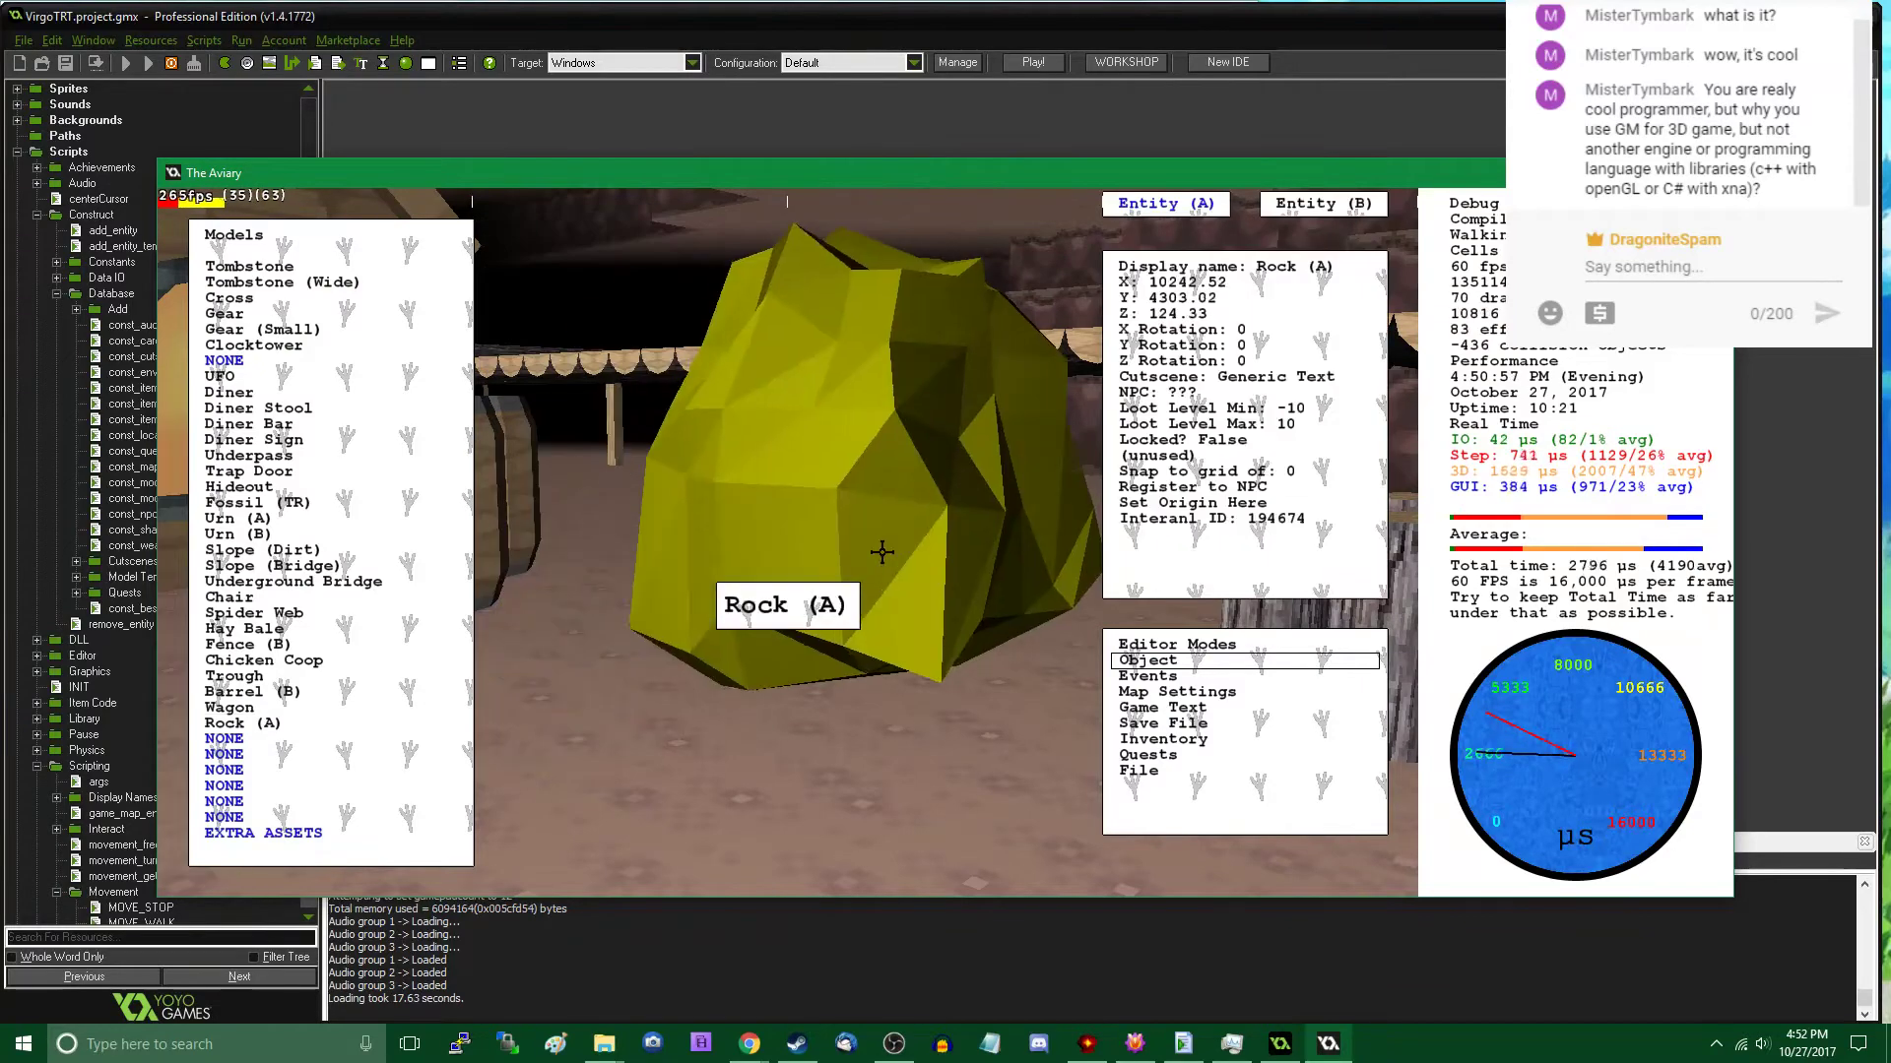
{"action": "left_click_drag", "start_coordinate": [882, 546], "coordinate": [891, 607]}
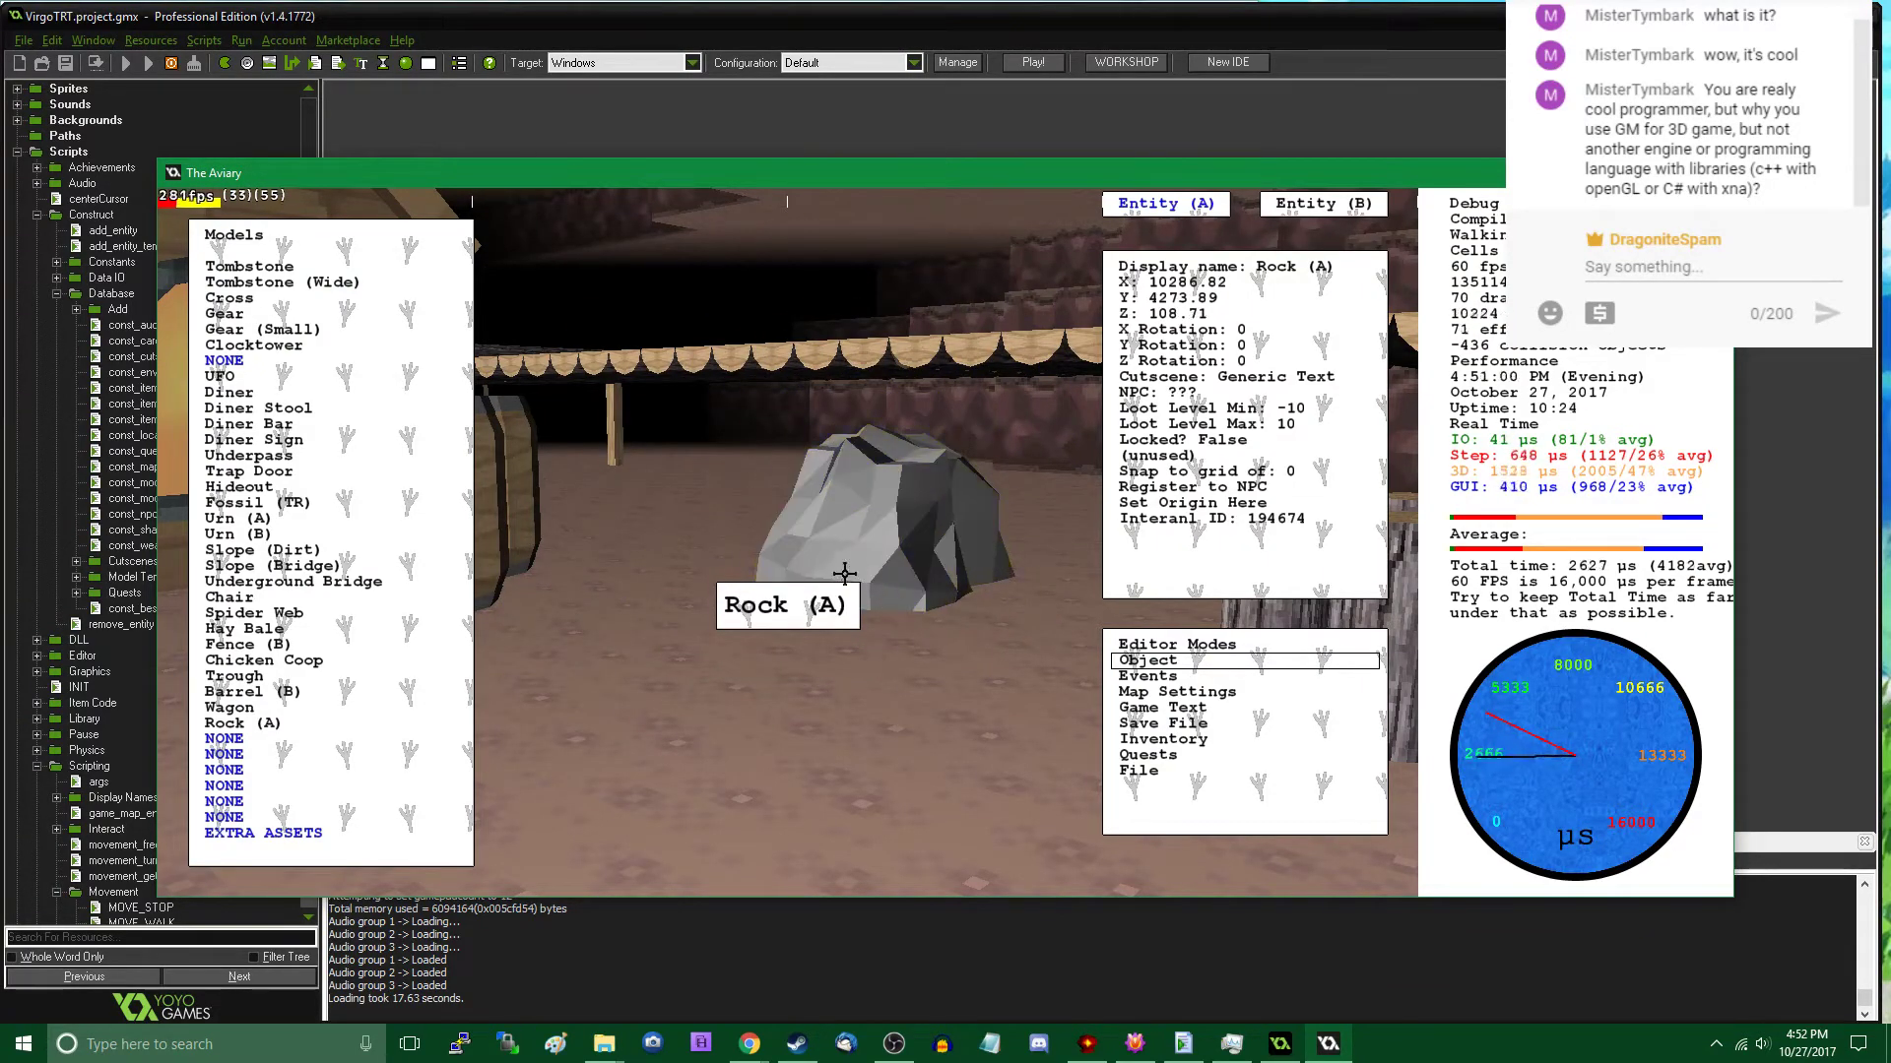
- Try another Rock (A) behind the barrels at about X 10306, Y 4203, Z 120, with Z rotation 40, and delete it
{"action": "left_click", "coordinate": [297, 720]}
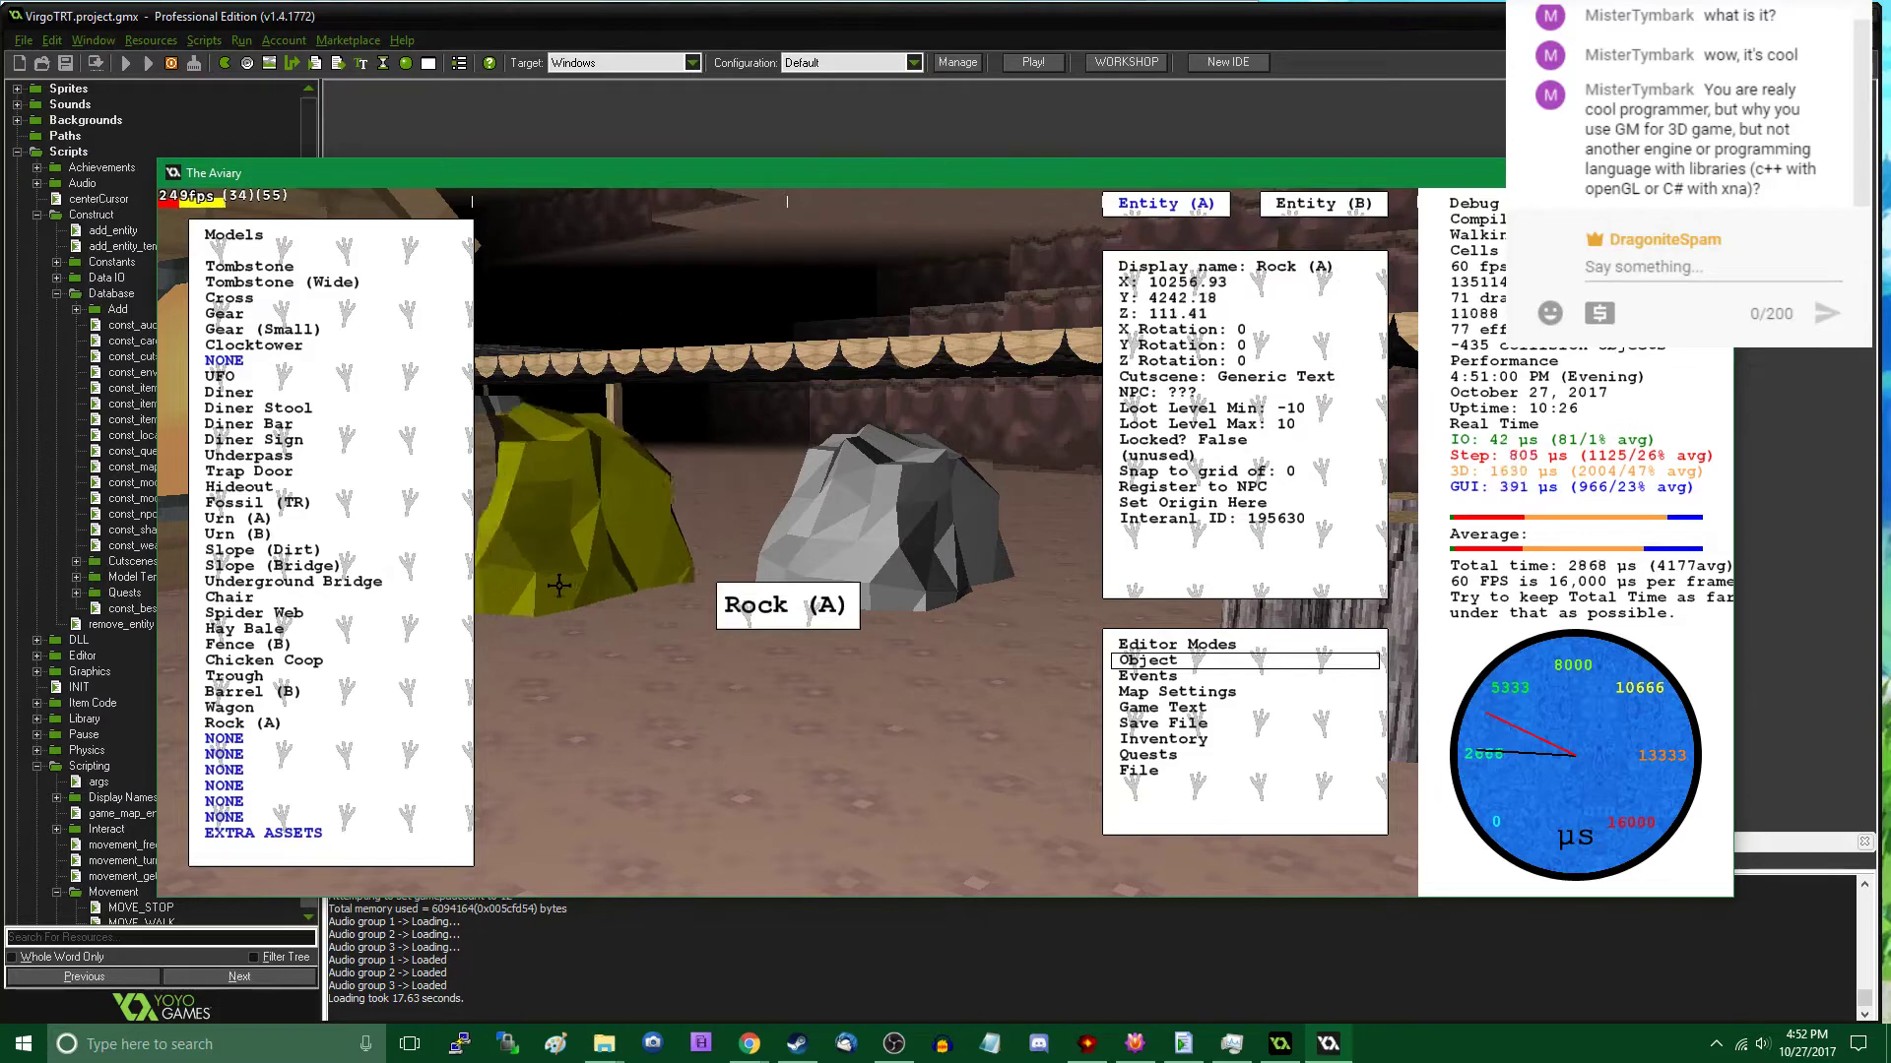
{"action": "mouse_move", "coordinate": [648, 503]}
{"action": "left_mouse_down"}
{"action": "mouse_move", "coordinate": [662, 490]}
{"action": "mouse_move", "coordinate": [642, 480]}
{"action": "left_mouse_up"}
{"action": "left_click", "coordinate": [642, 480]}
{"action": "key", "text": "Escape"}
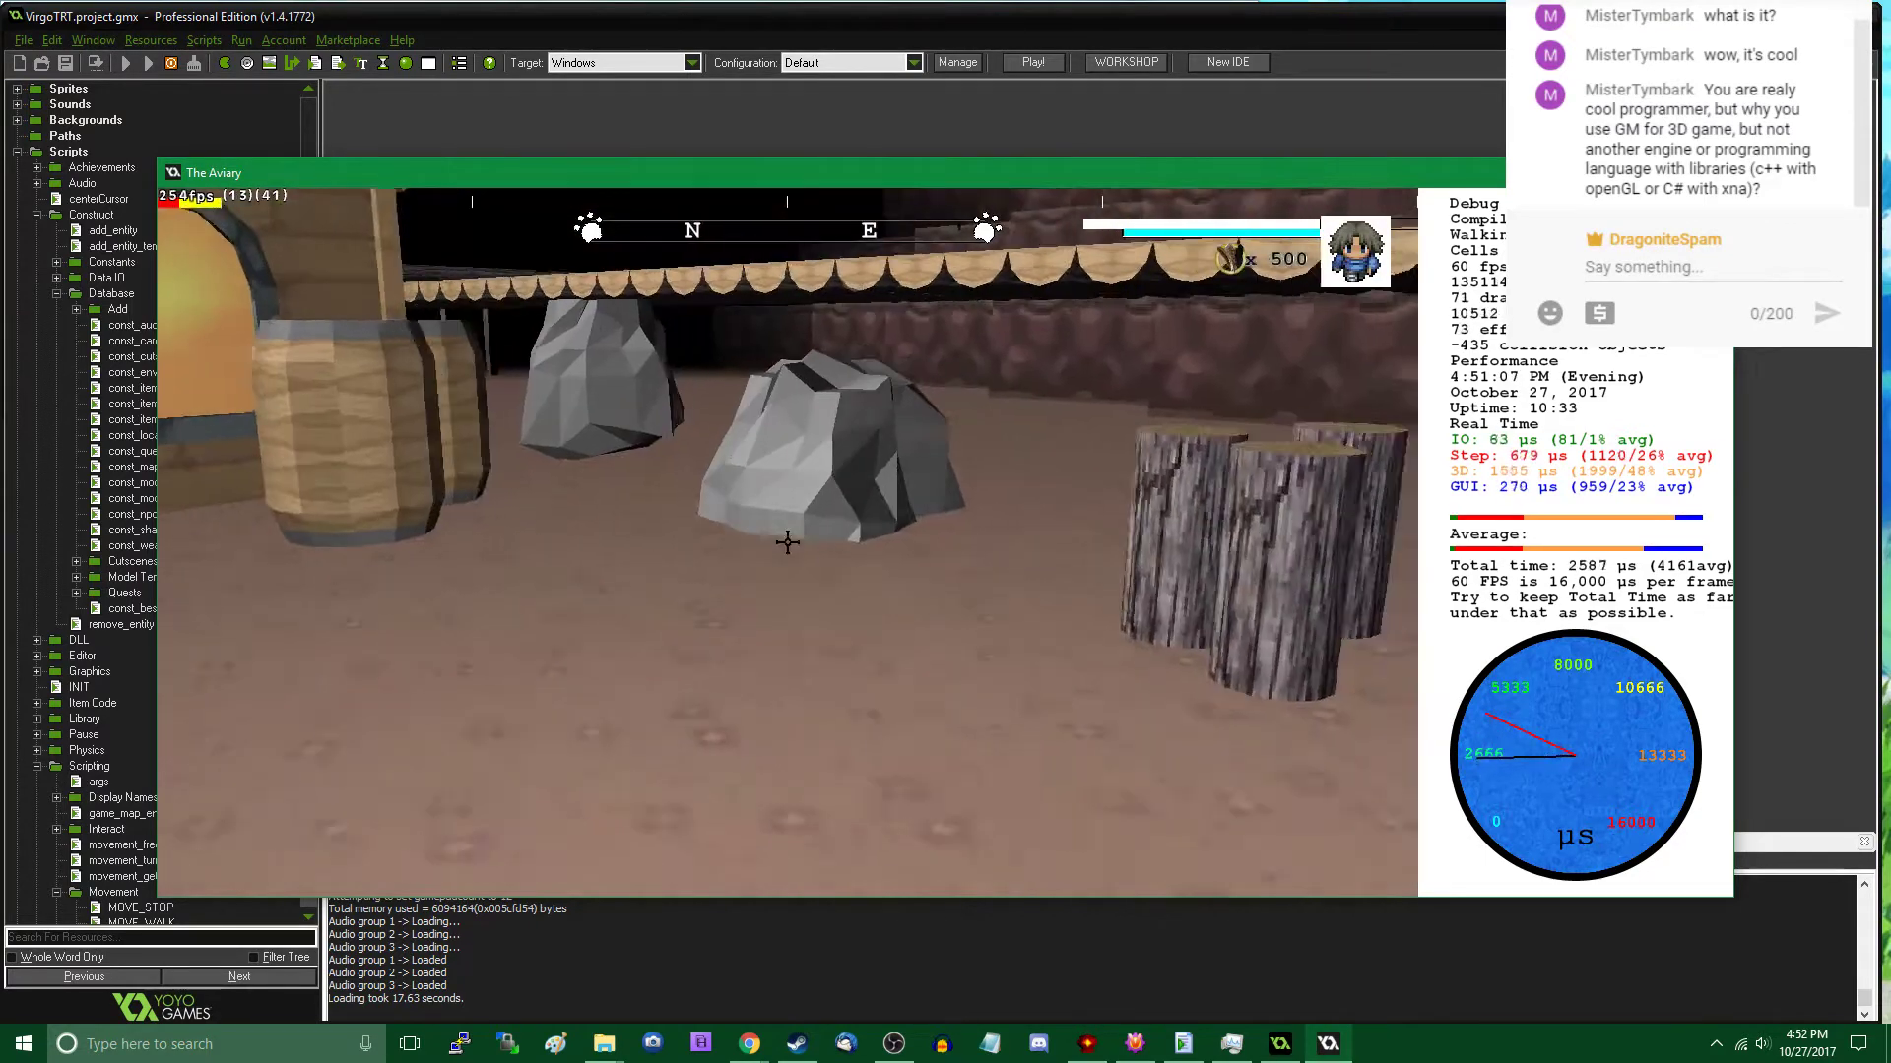
{"action": "key", "text": "w"}
{"action": "key", "text": "Tab"}
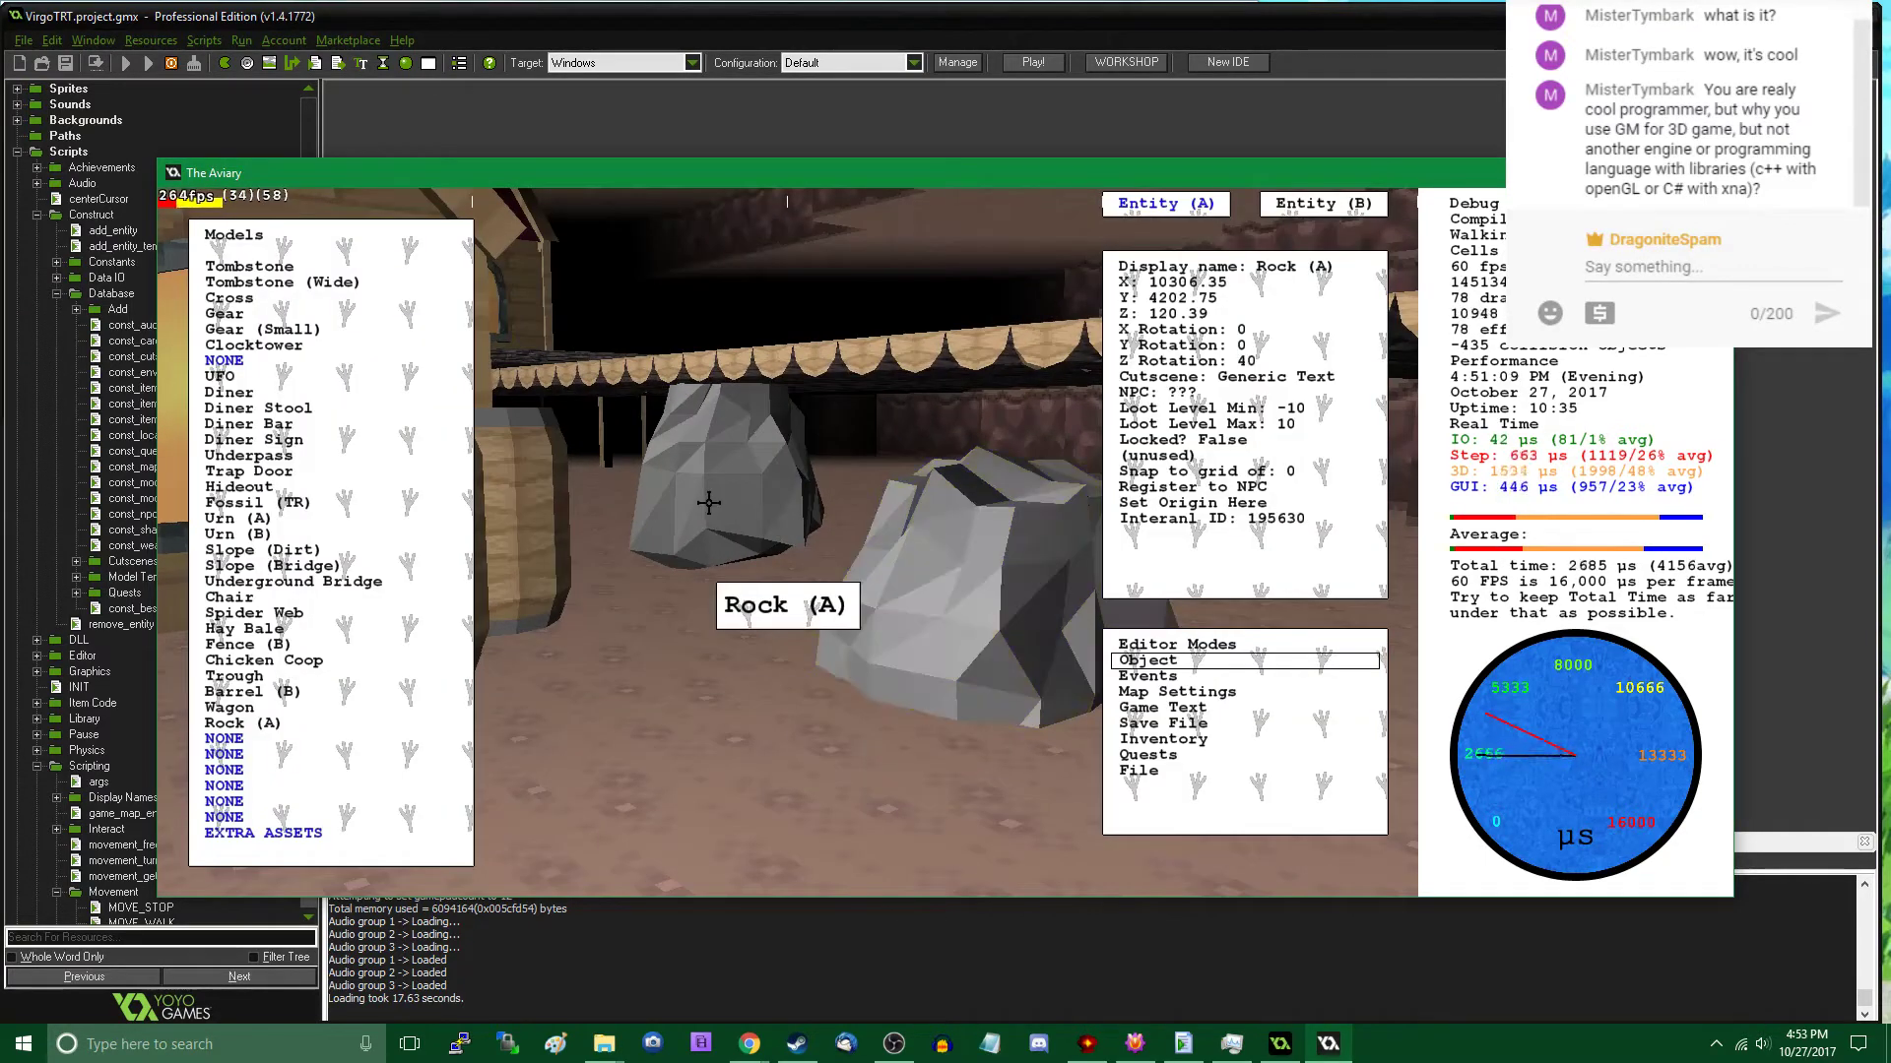
{"action": "key", "text": "Delete"}
- Export the current map over the existing uforest.map and close the running game
{"action": "left_click", "coordinate": [1181, 771]}
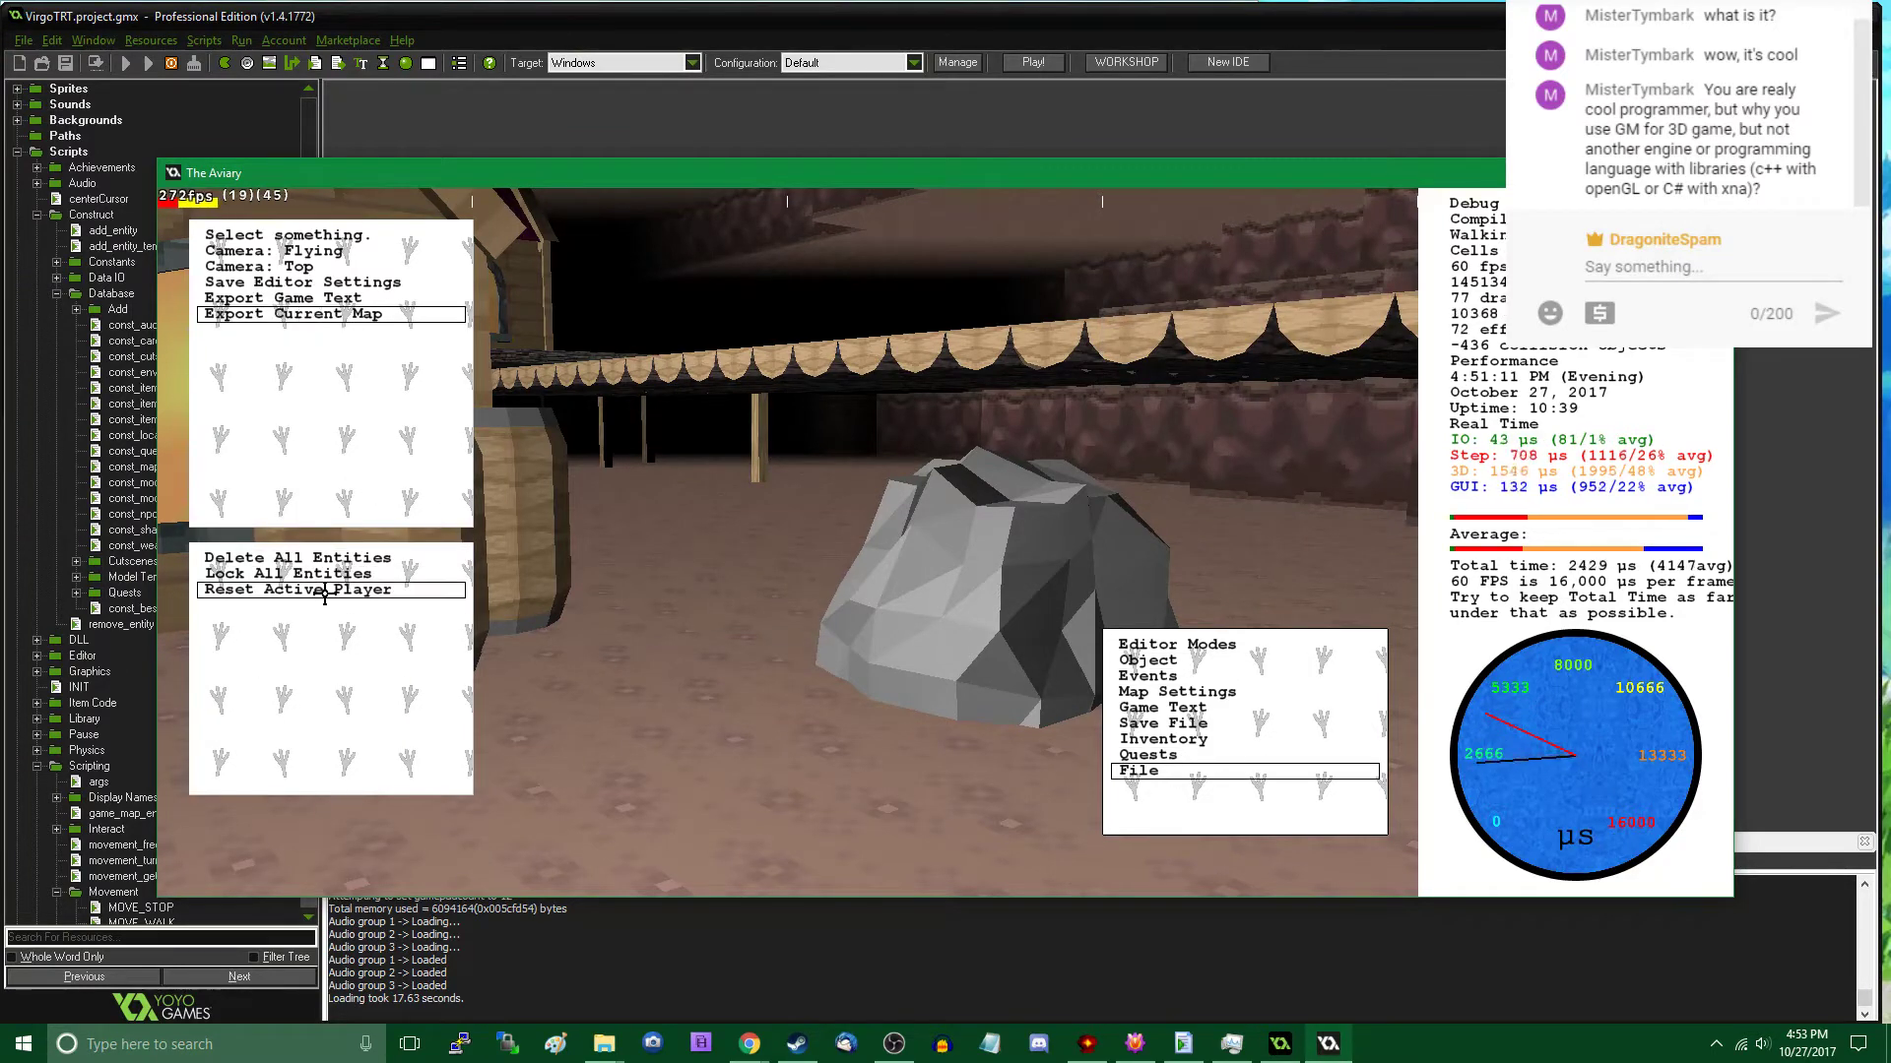
{"action": "left_click", "coordinate": [322, 315]}
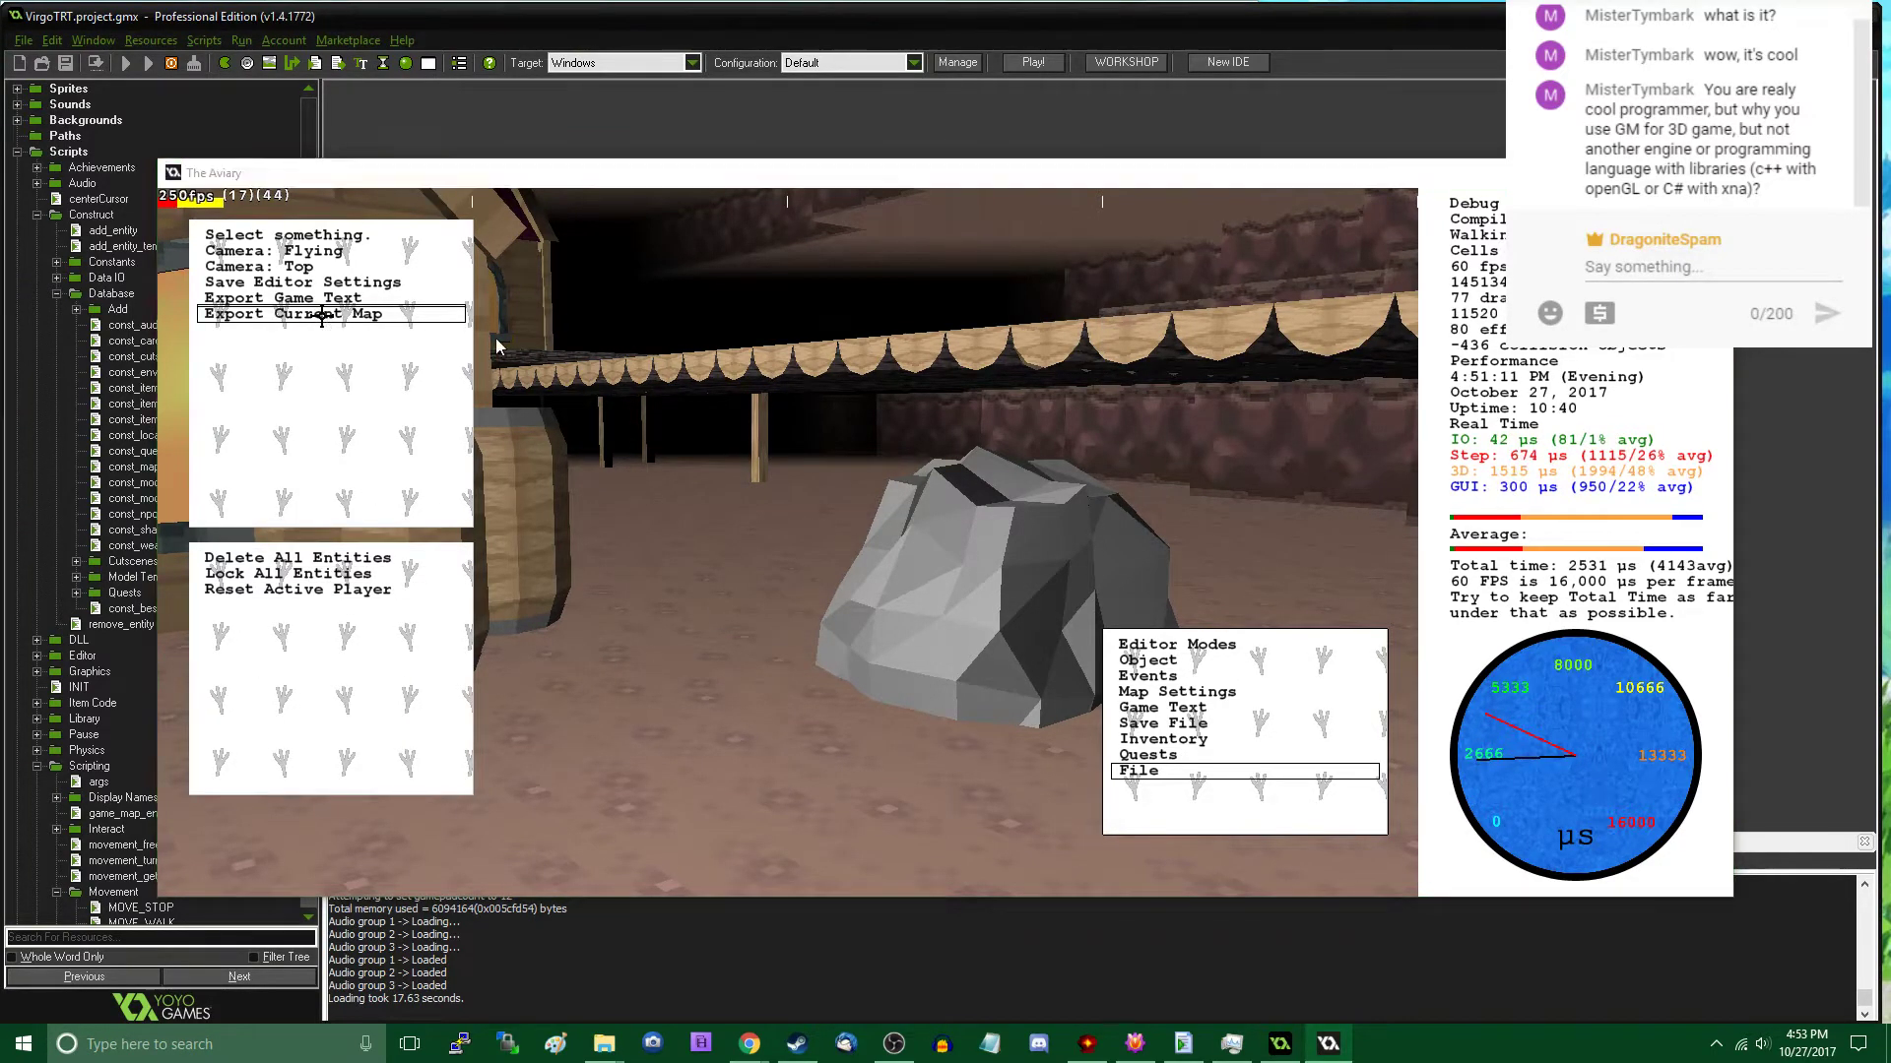
{"action": "left_click", "coordinate": [241, 215]}
{"action": "double_click", "coordinate": [240, 214]}
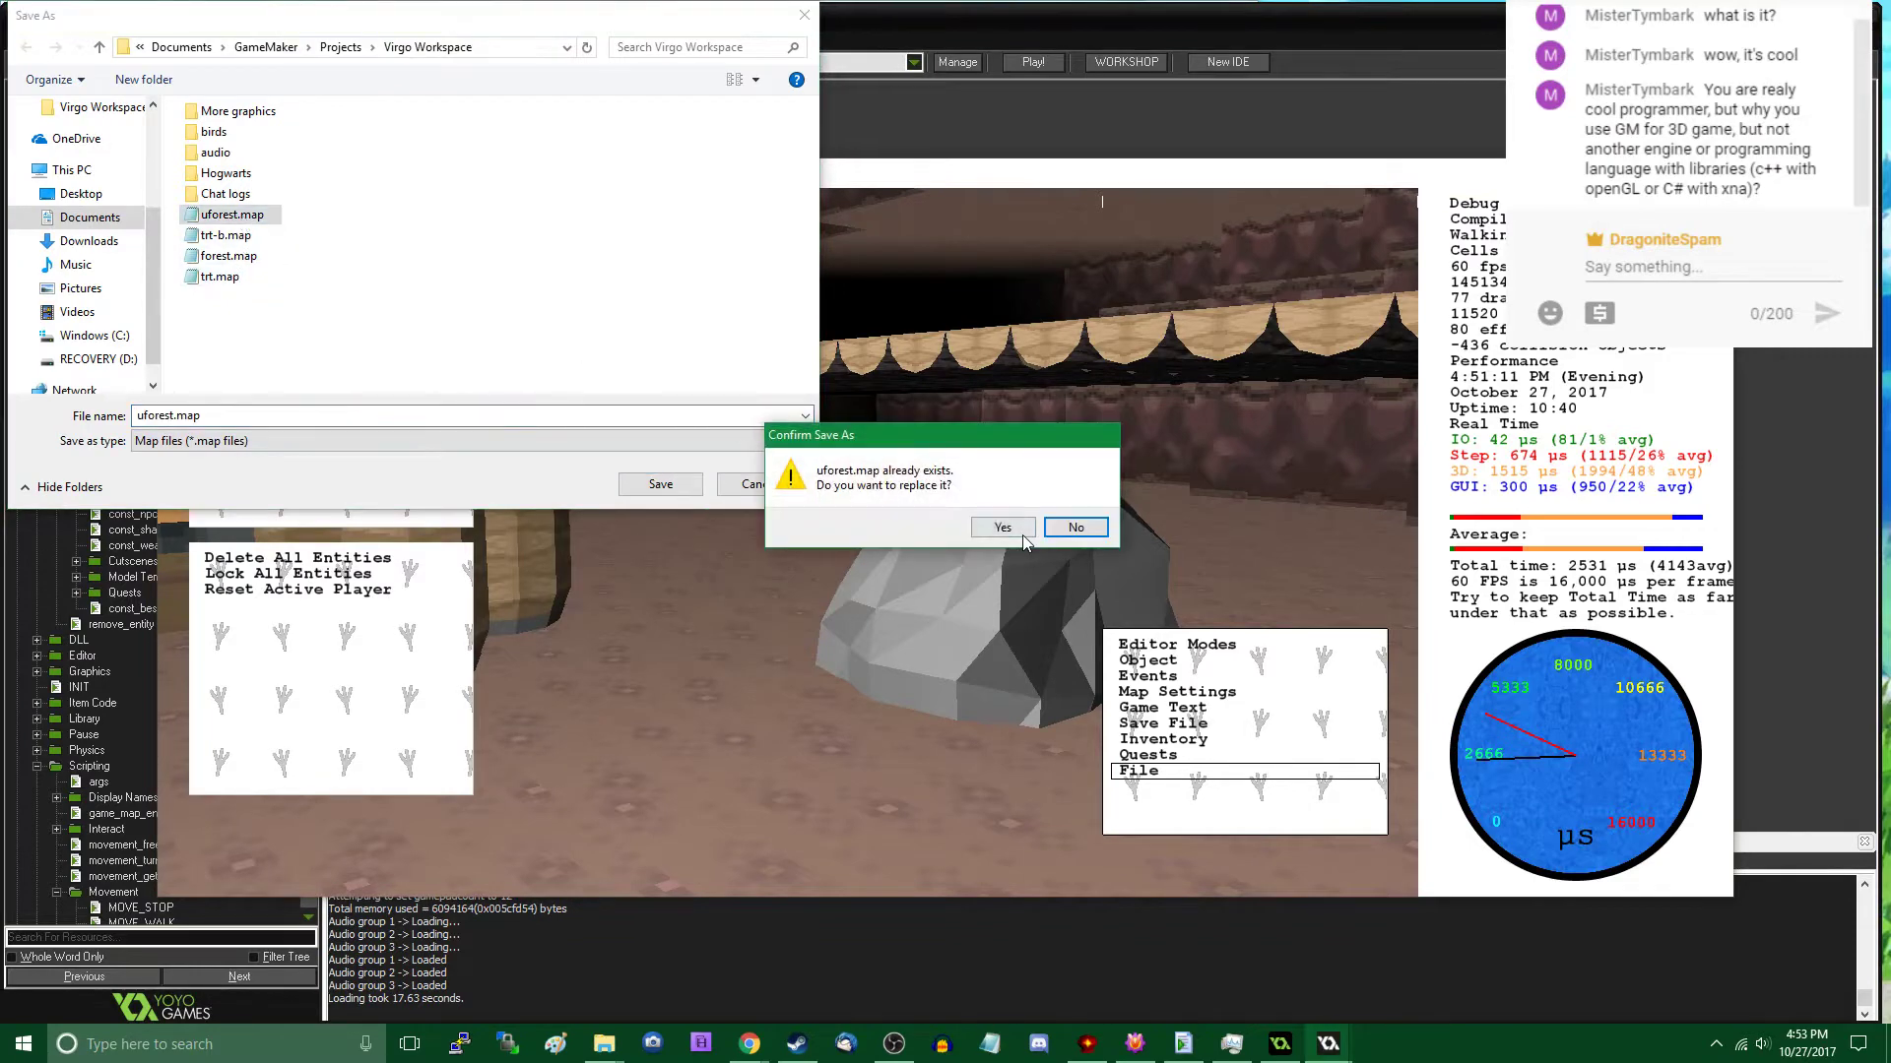
{"action": "left_click", "coordinate": [1012, 532]}
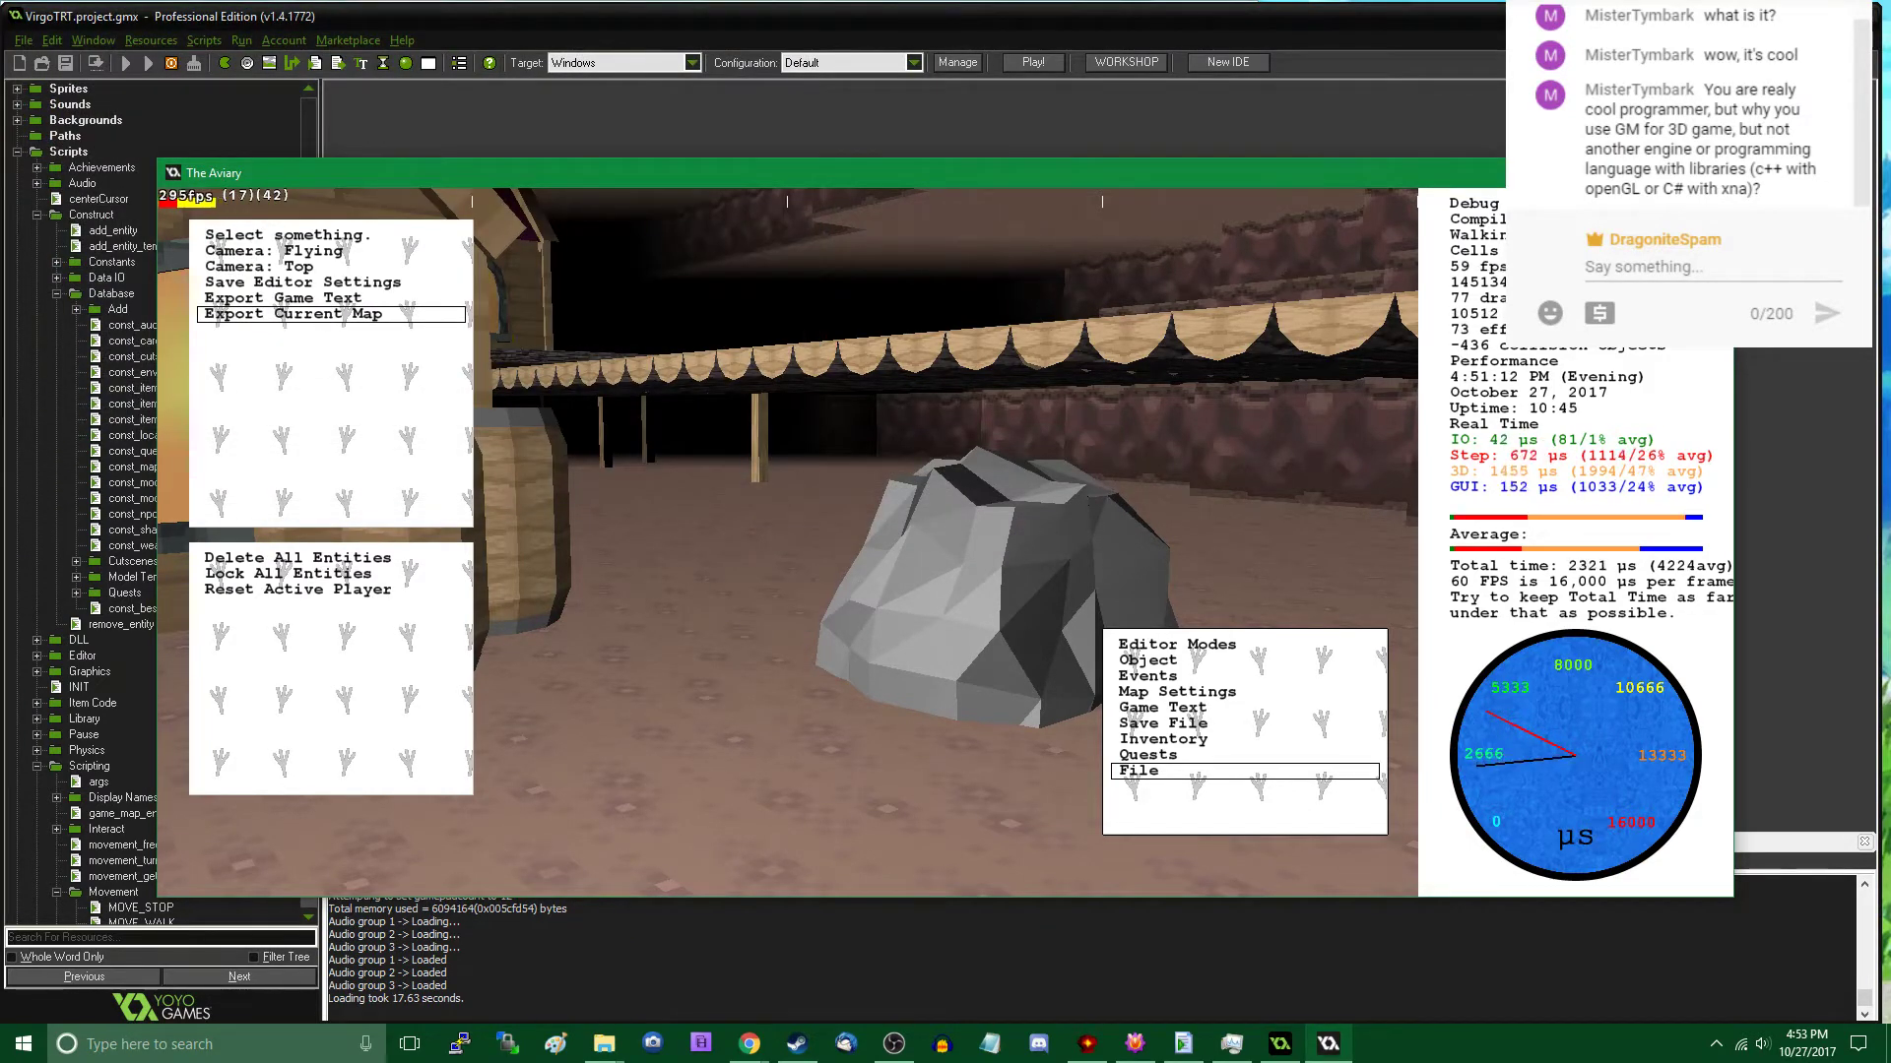
{"action": "key", "text": "Escape"}
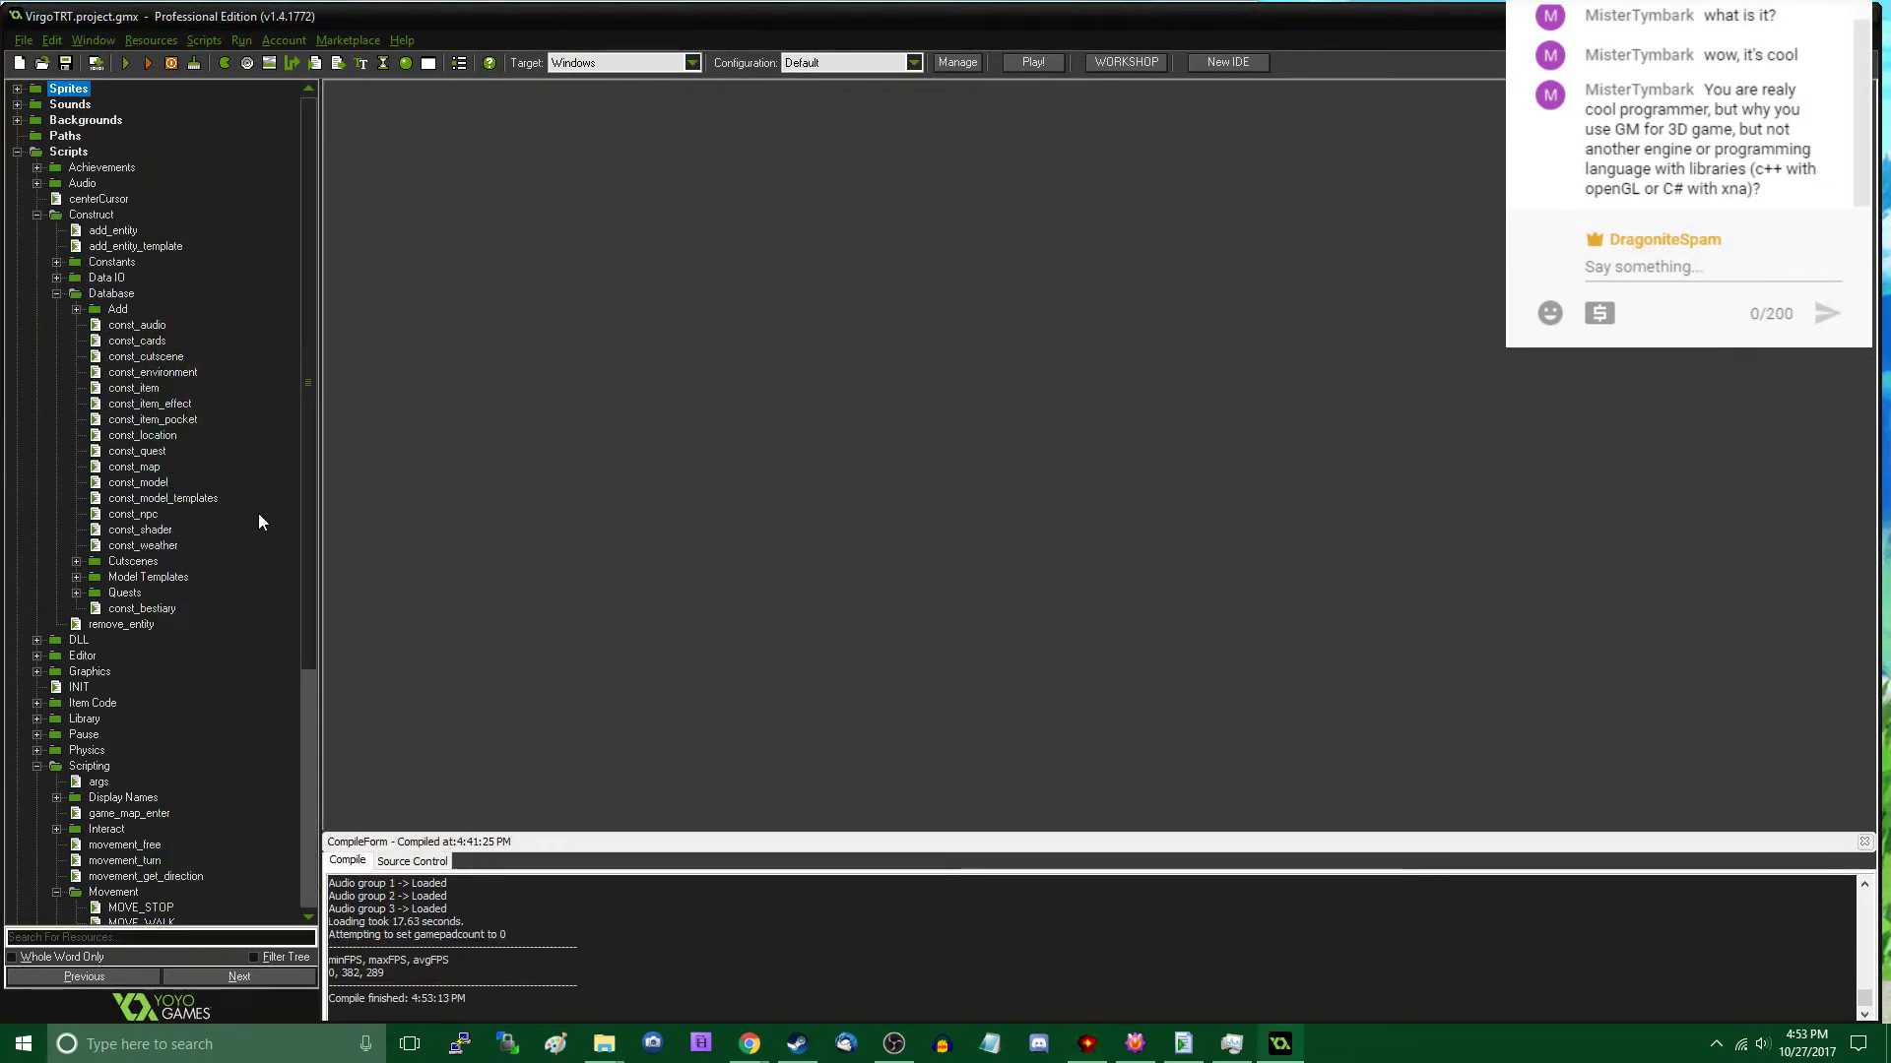
- Open the const_model_templates script and add a rock00 entry after underpass00 in the ModelTemplates enum
{"action": "double_click", "coordinate": [181, 495]}
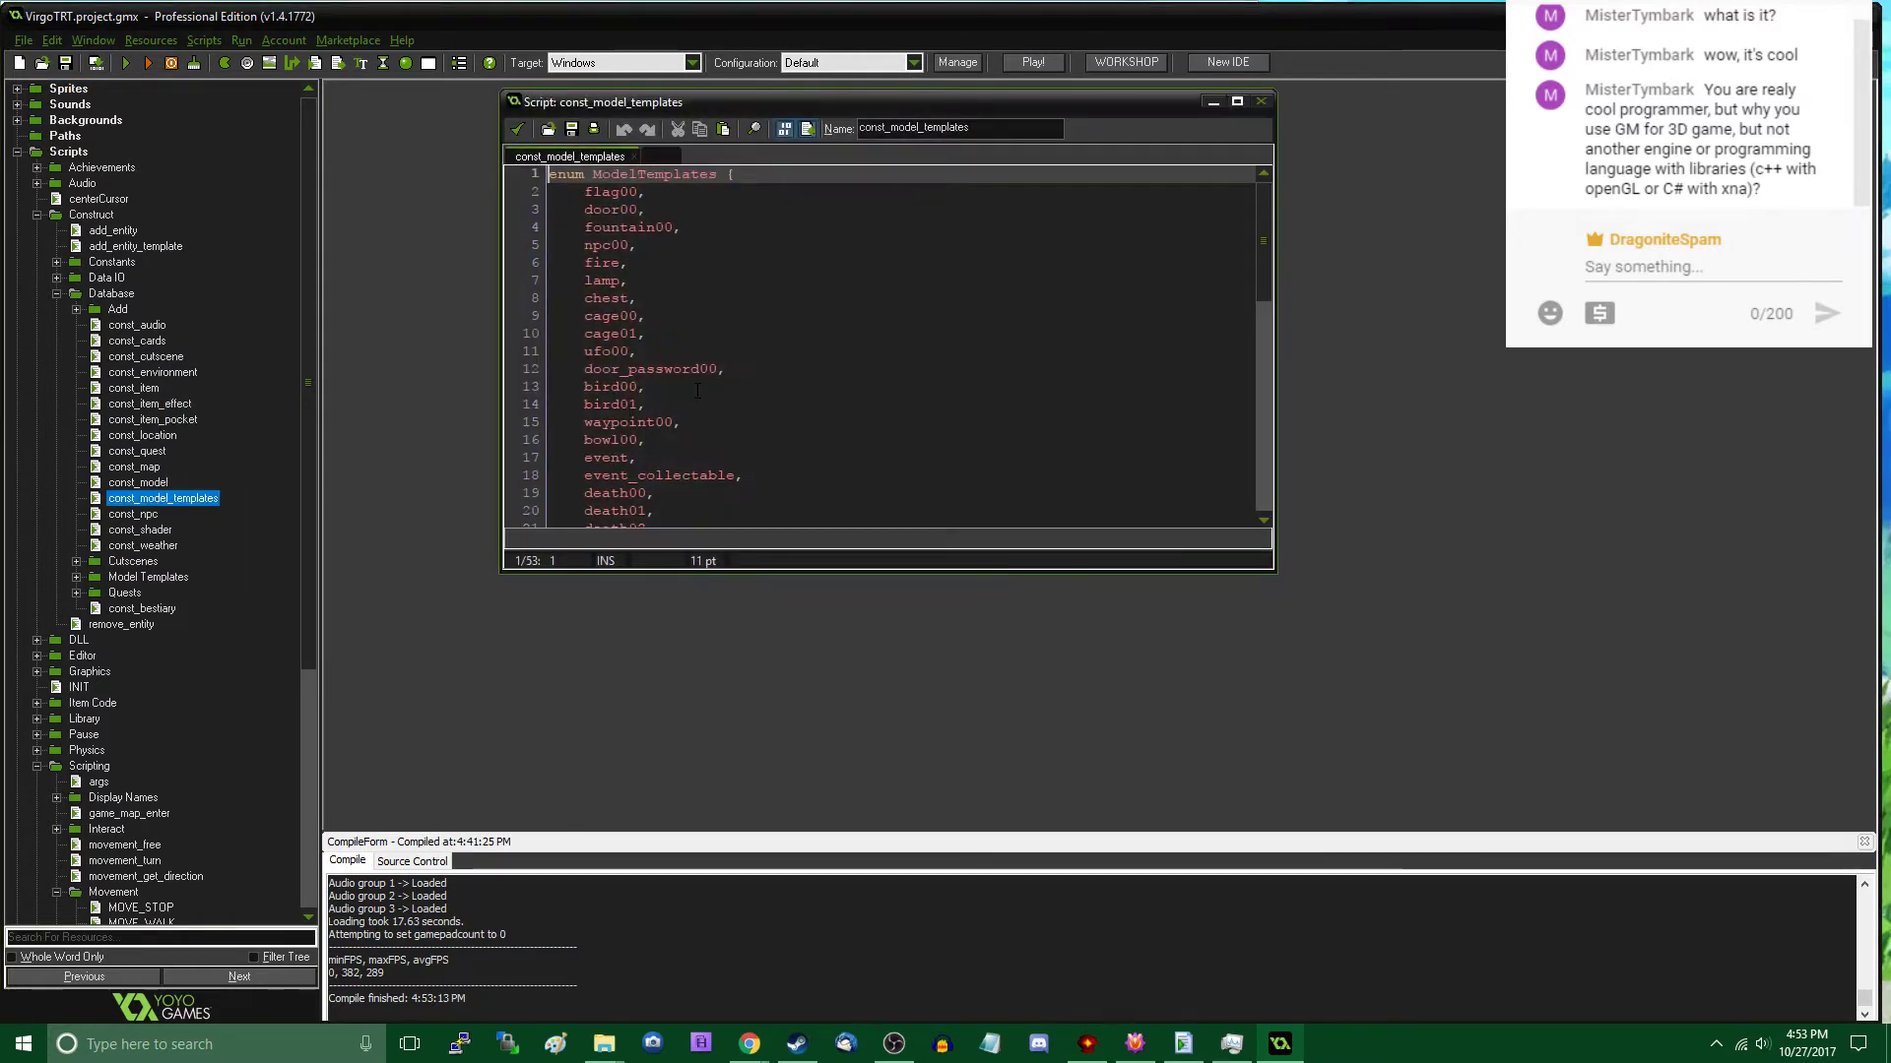
{"action": "scroll", "coordinate": [727, 306], "scroll_direction": "down", "scroll_amount": 5}
{"action": "left_click", "coordinate": [727, 305]}
{"action": "key", "text": "Return"}
{"action": "type", "text": "rock00,"}
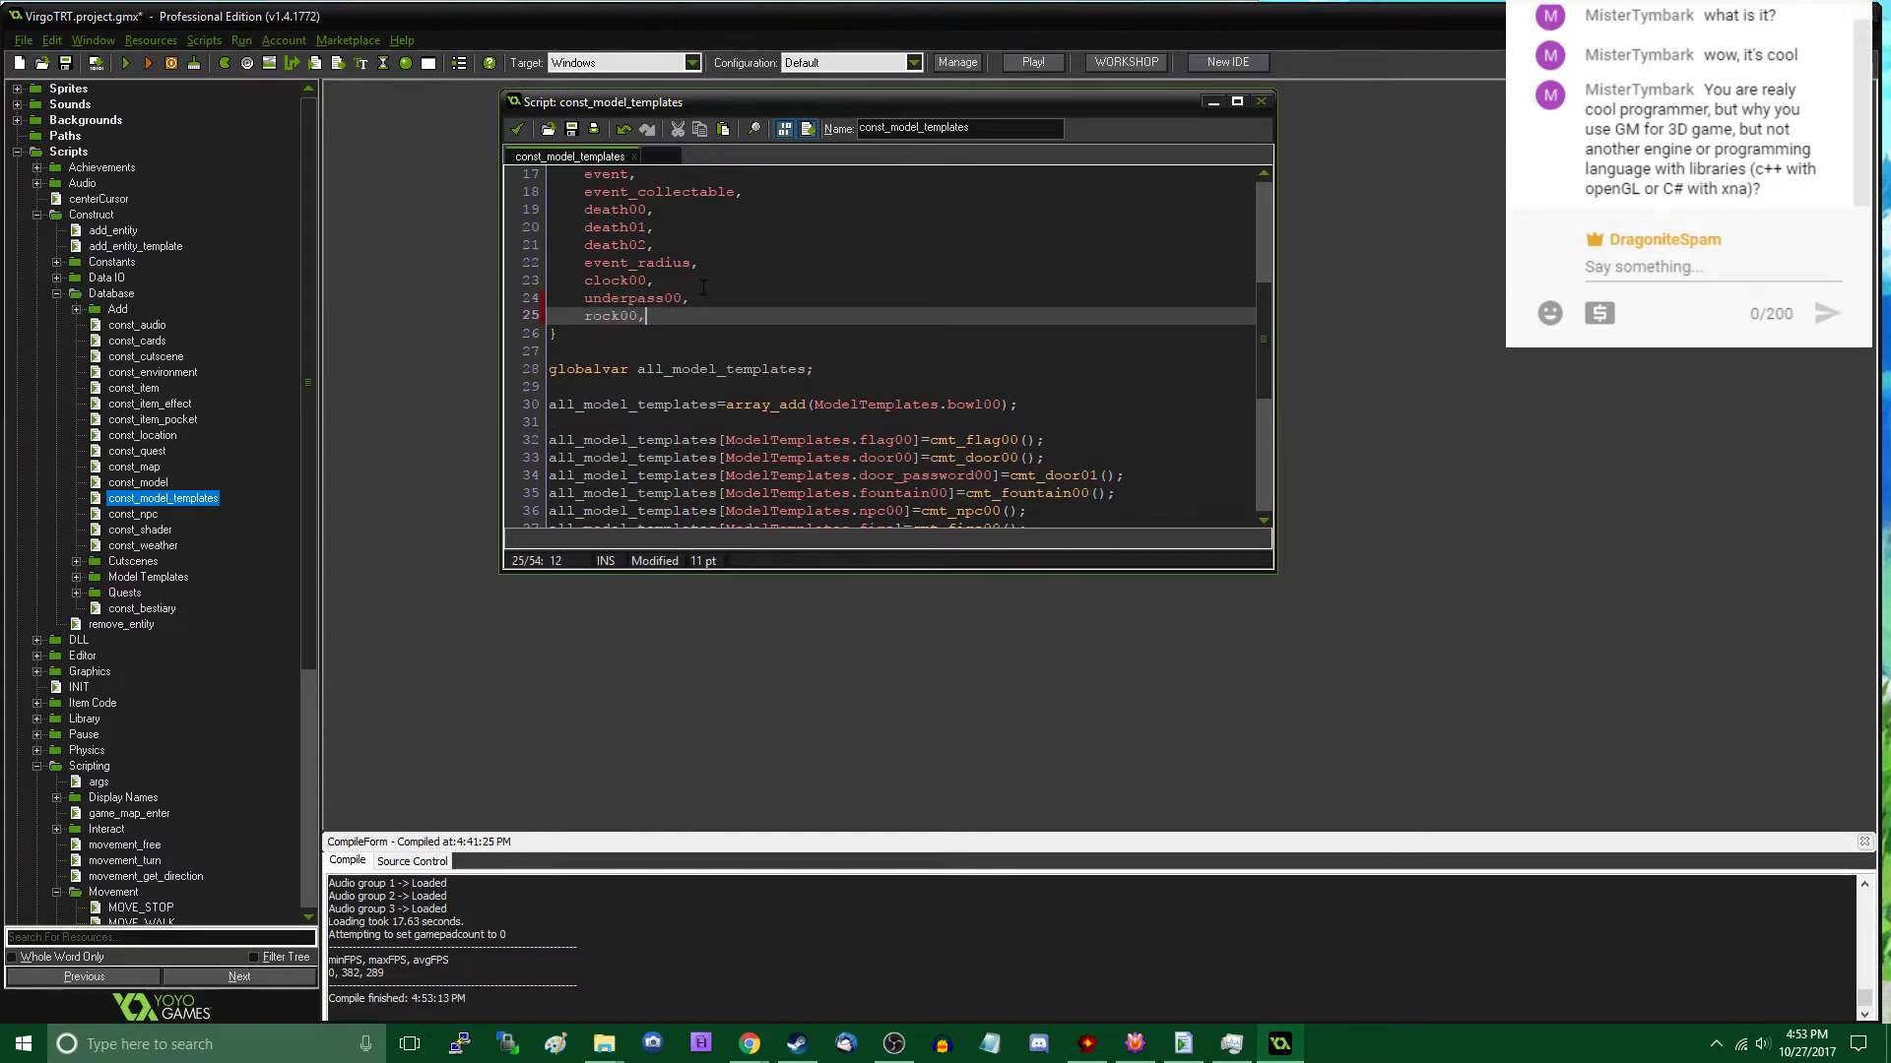
- Duplicate the underpass00 template assignment onto a new line at the end of the script
{"action": "scroll", "coordinate": [703, 288], "scroll_direction": "down", "scroll_amount": 6}
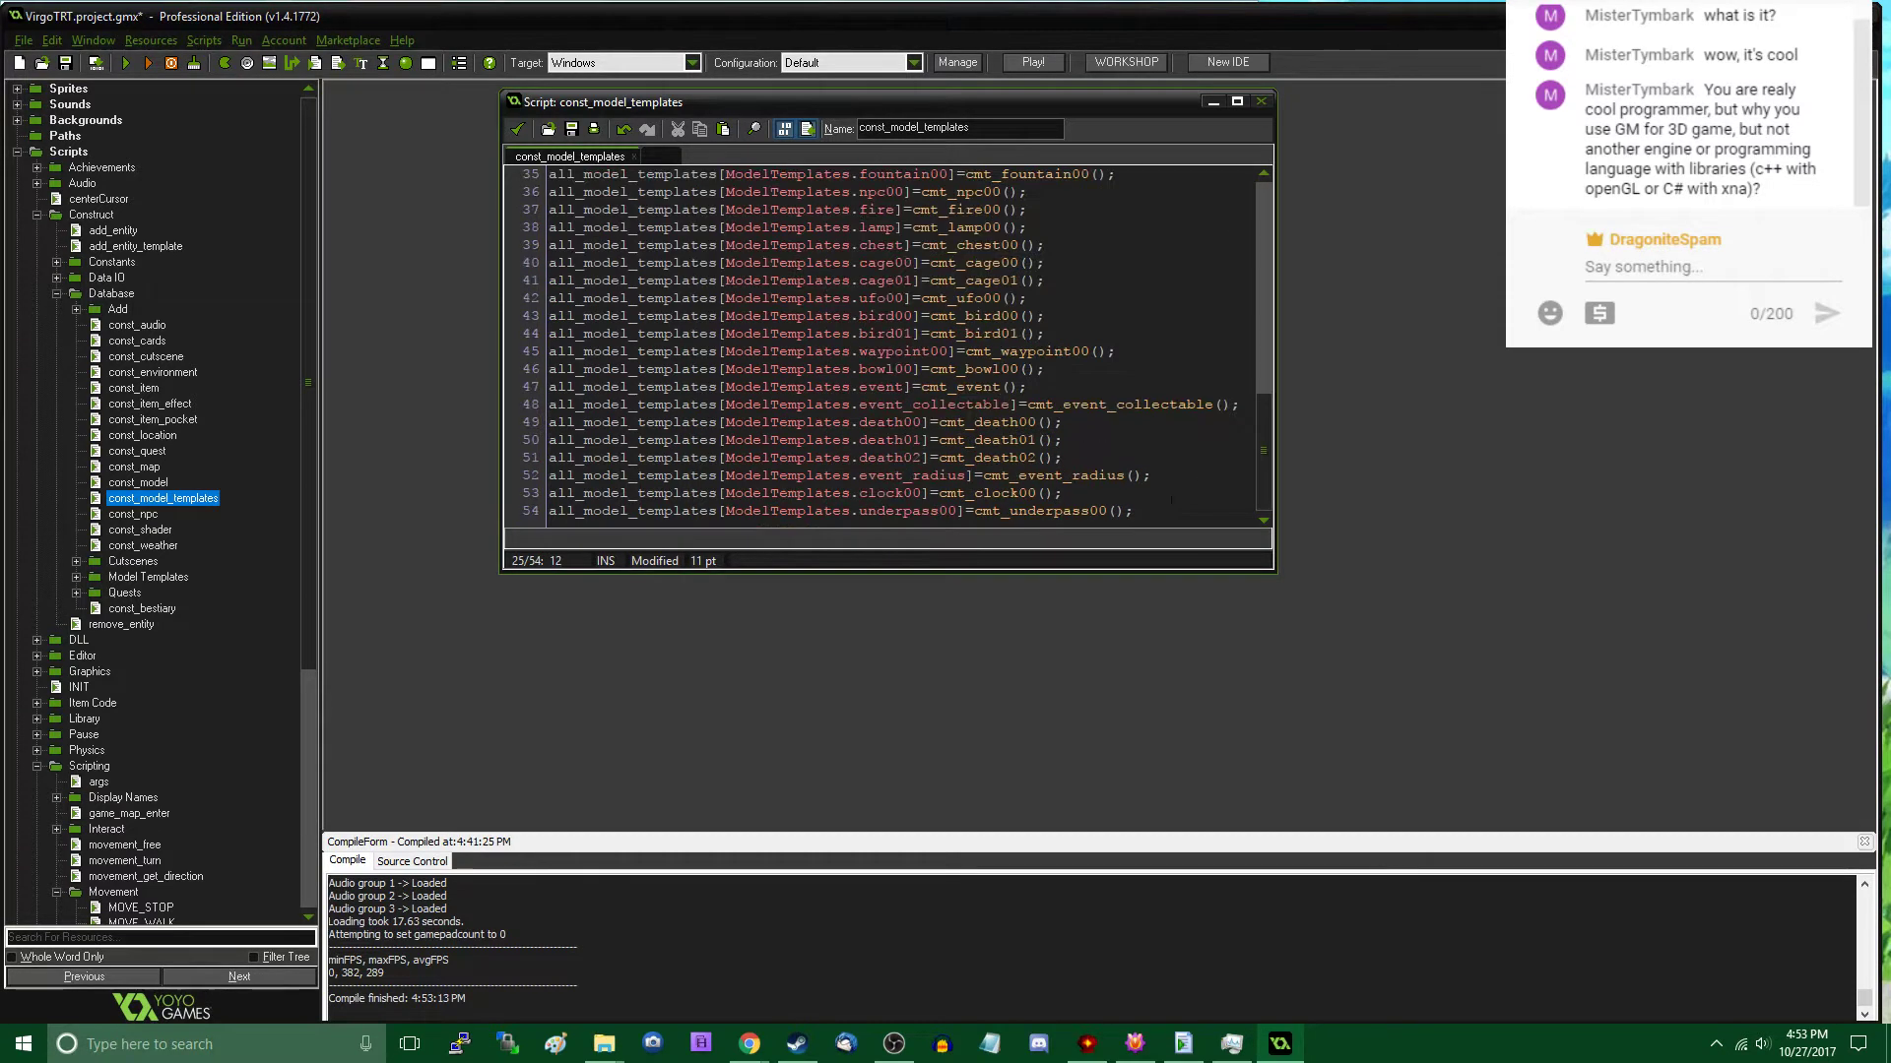
{"action": "left_click", "coordinate": [1120, 500]}
{"action": "key", "text": "Down"}
{"action": "key", "text": "End"}
{"action": "key", "text": "shift+Home"}
{"action": "key", "text": "ctrl+c"}
{"action": "key", "text": "End"}
{"action": "key", "text": "Return"}
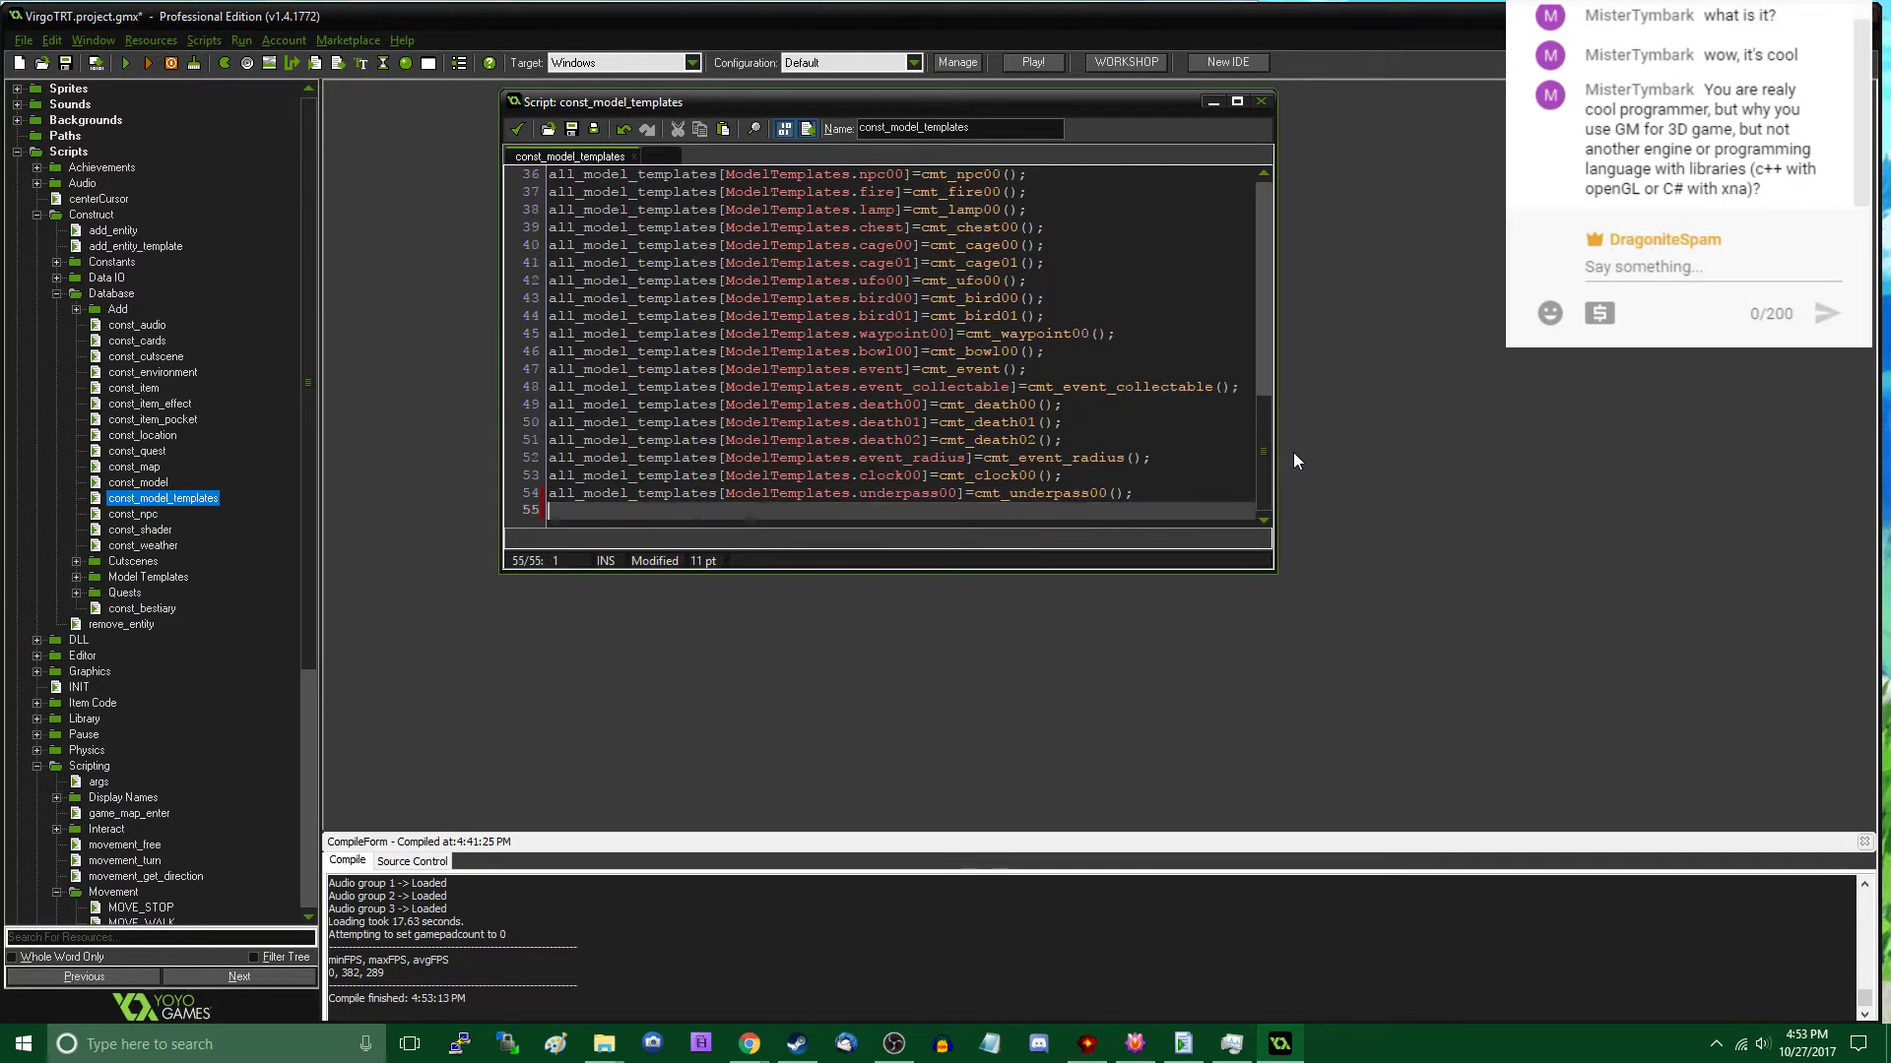
{"action": "key", "text": "ctrl+v"}
- Edit the duplicated line so that ModelTemplates.rock00 is assigned cmt_rock00()
{"action": "key", "text": "Left"}
{"action": "key", "text": "Left"}
{"action": "key", "text": "Left"}
{"action": "key", "text": "Left"}
{"action": "key", "text": "Left"}
{"action": "key", "text": "BackSpace"}
{"action": "key", "text": "BackSpace"}
{"action": "key", "text": "BackSpace"}
{"action": "key", "text": "BackSpace"}
{"action": "key", "text": "BackSpace"}
{"action": "key", "text": "BackSpace"}
{"action": "key", "text": "BackSpace"}
{"action": "key", "text": "BackSpace"}
{"action": "key", "text": "BackSpace"}
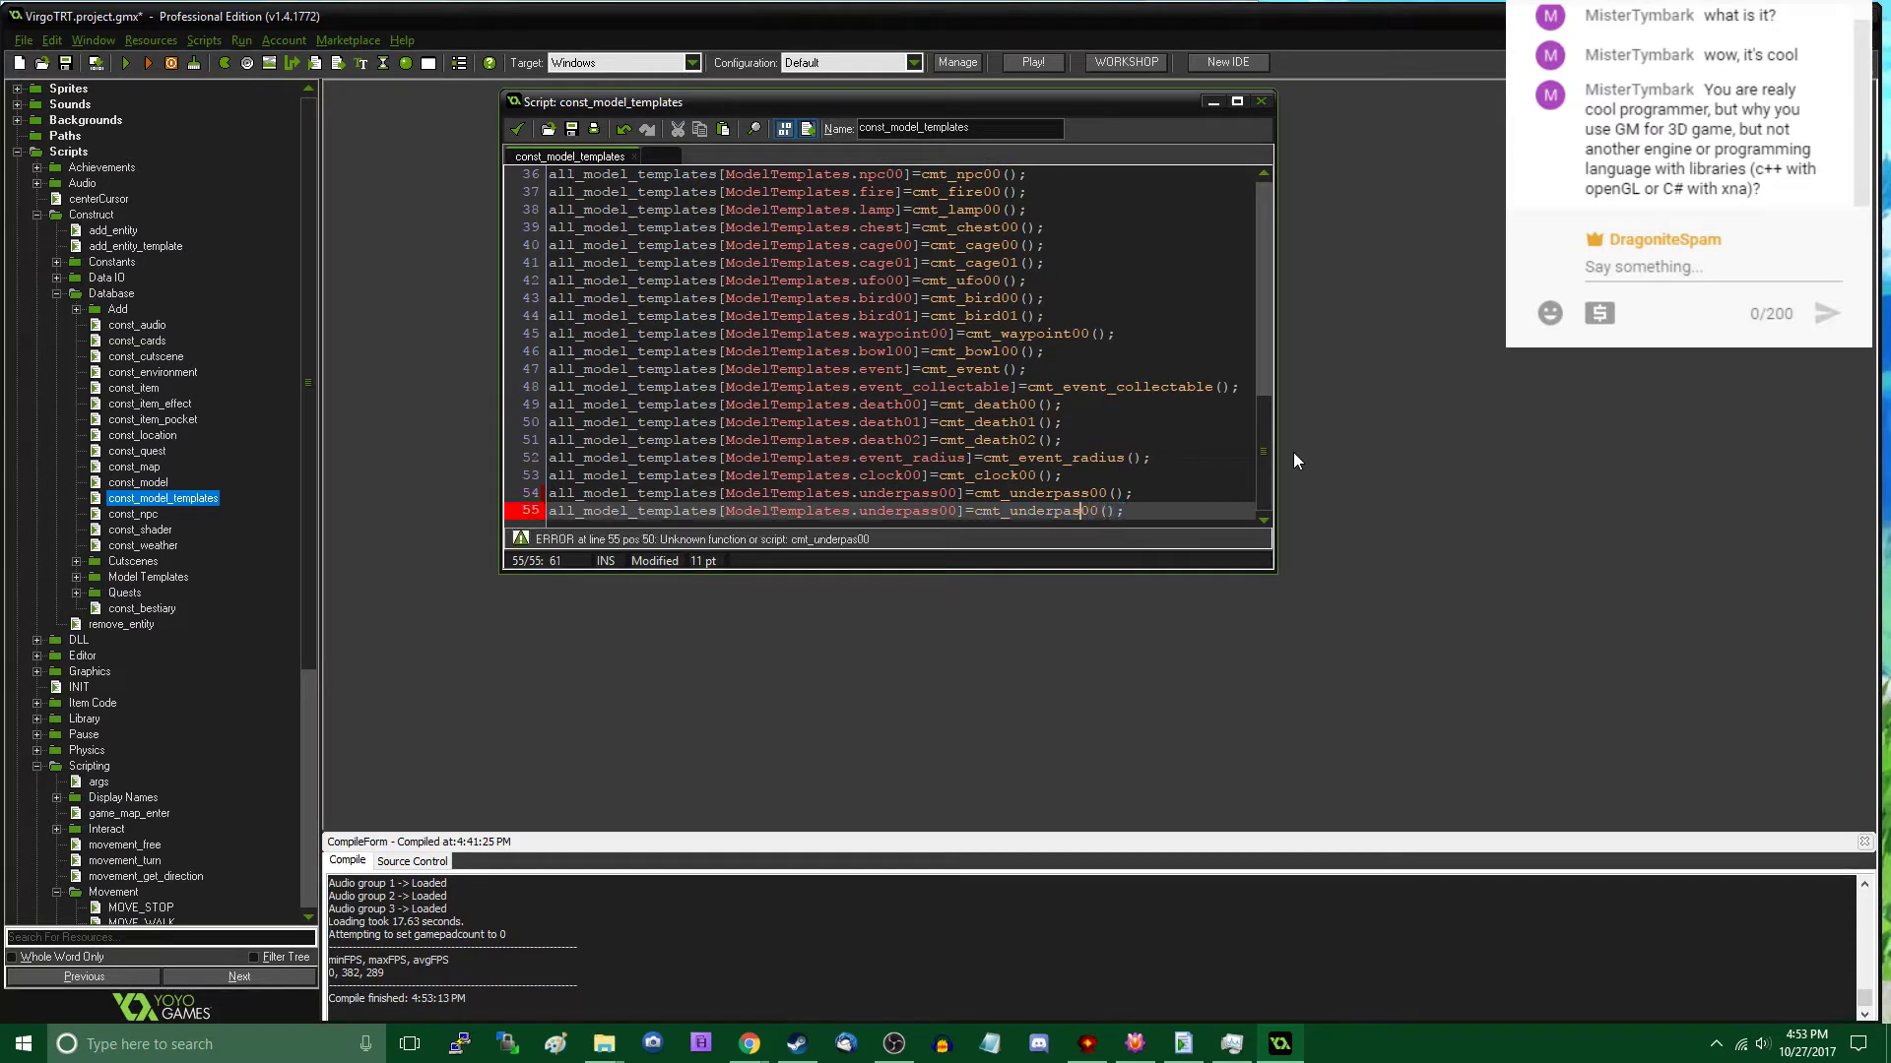
{"action": "type", "text": "rock"}
{"action": "key", "text": "Left"}
{"action": "key", "text": "Left"}
{"action": "key", "text": "Left"}
{"action": "key", "text": "Left"}
{"action": "key", "text": "Left"}
{"action": "key", "text": "Left"}
{"action": "key", "text": "Left"}
{"action": "key", "text": "Left"}
{"action": "key", "text": "Left"}
{"action": "key", "text": "Left"}
{"action": "key", "text": "Left"}
{"action": "key", "text": "Left"}
{"action": "key", "text": "BackSpace"}
{"action": "key", "text": "BackSpace"}
{"action": "key", "text": "BackSpace"}
{"action": "key", "text": "BackSpace"}
{"action": "key", "text": "BackSpace"}
{"action": "key", "text": "BackSpace"}
{"action": "key", "text": "BackSpace"}
{"action": "key", "text": "BackSpace"}
{"action": "type", "text": "rock"}
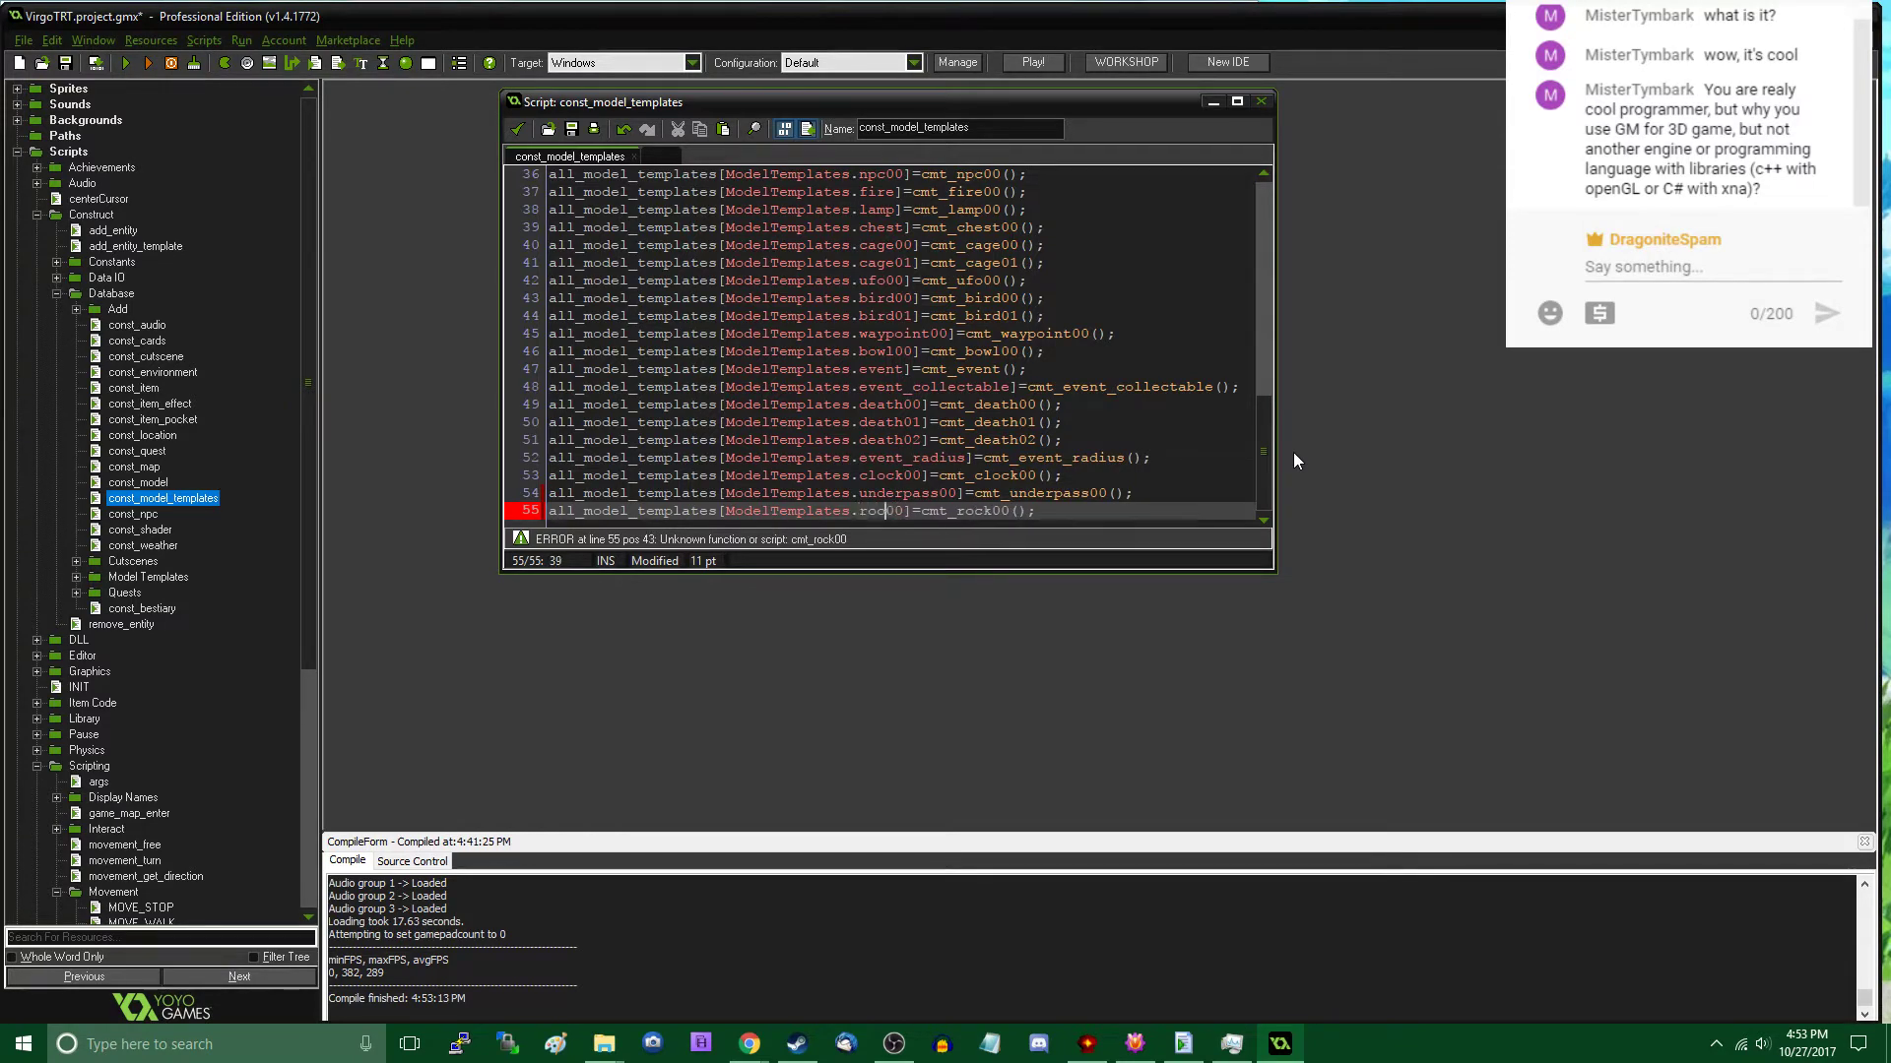
{"action": "left_click", "coordinate": [266, 427]}
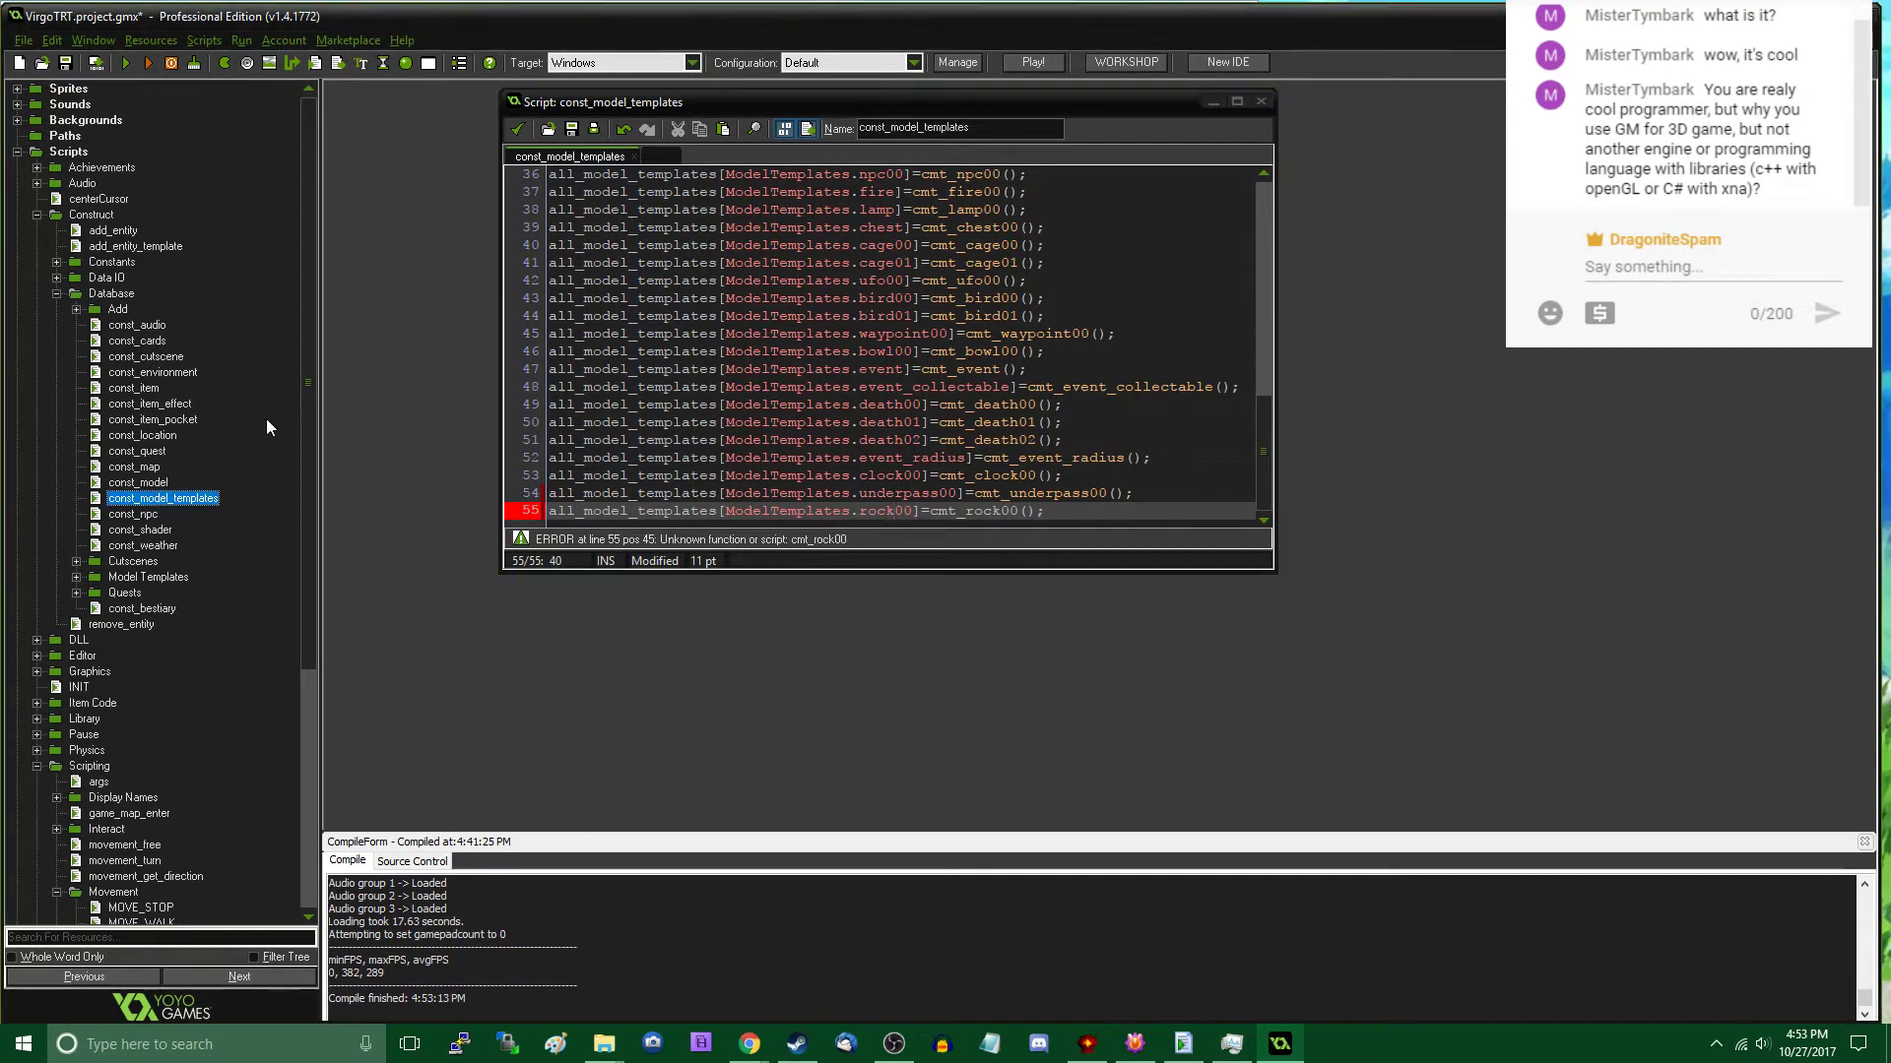
- Duplicate the cmt_door01 script in the Model Templates group and name the copy cmt_rock00
{"action": "double_click", "coordinate": [147, 576]}
{"action": "scroll", "coordinate": [187, 571], "scroll_direction": "down", "scroll_amount": 4}
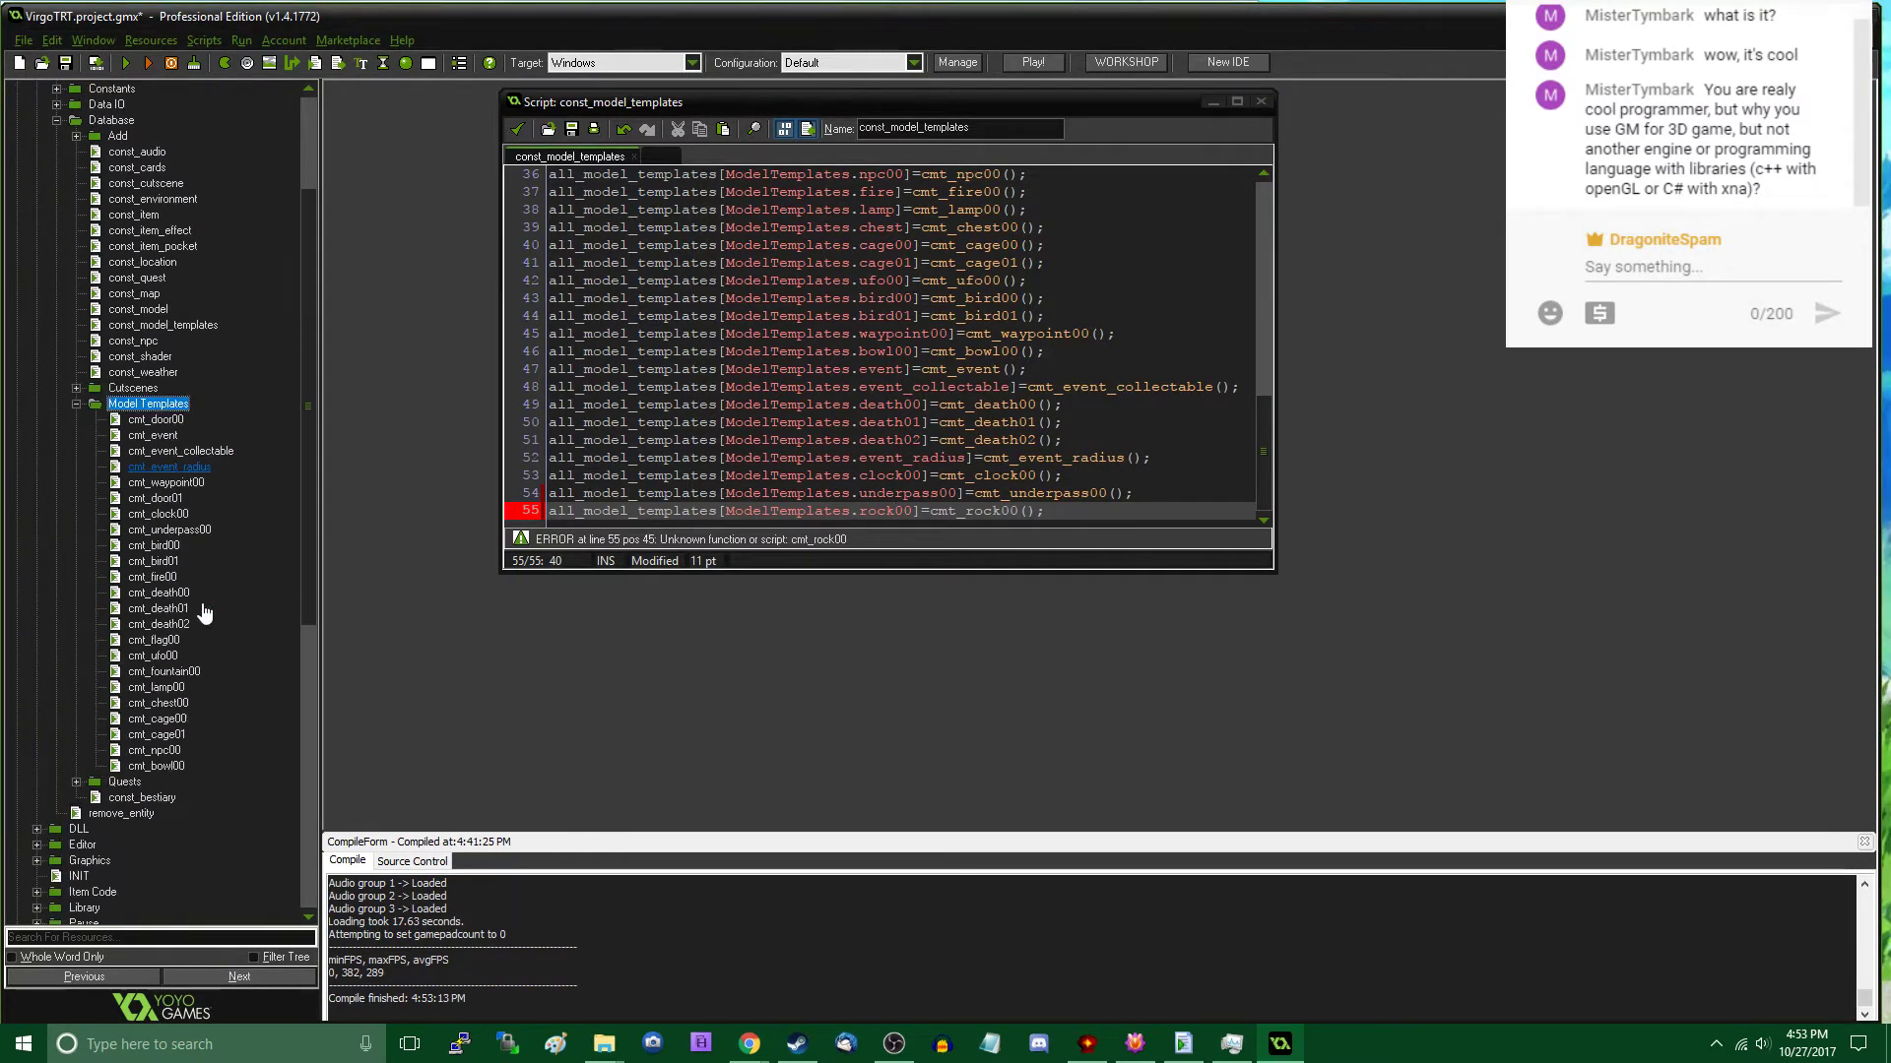
{"action": "right_click", "coordinate": [163, 507]}
{"action": "left_click", "coordinate": [144, 524]}
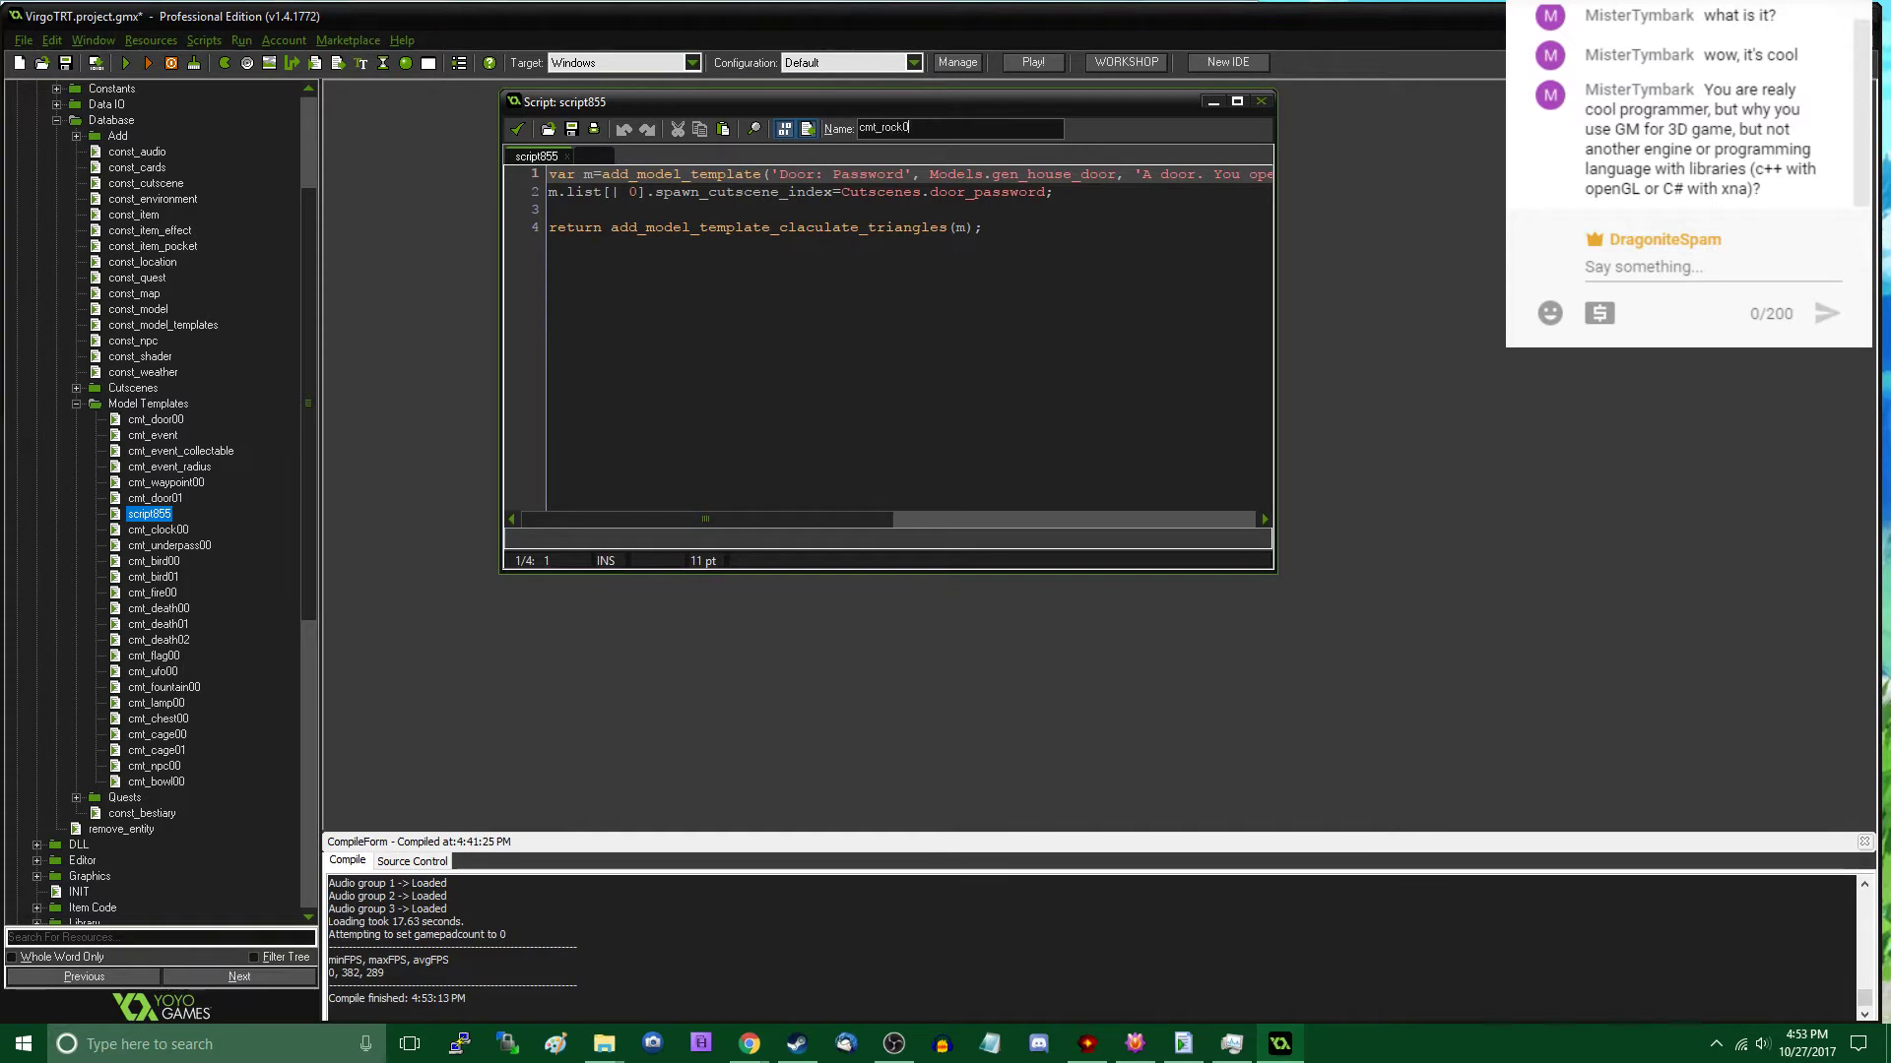
{"action": "left_click_drag", "start_coordinate": [723, 104], "coordinate": [739, 486]}
{"action": "left_click", "coordinate": [993, 609]}
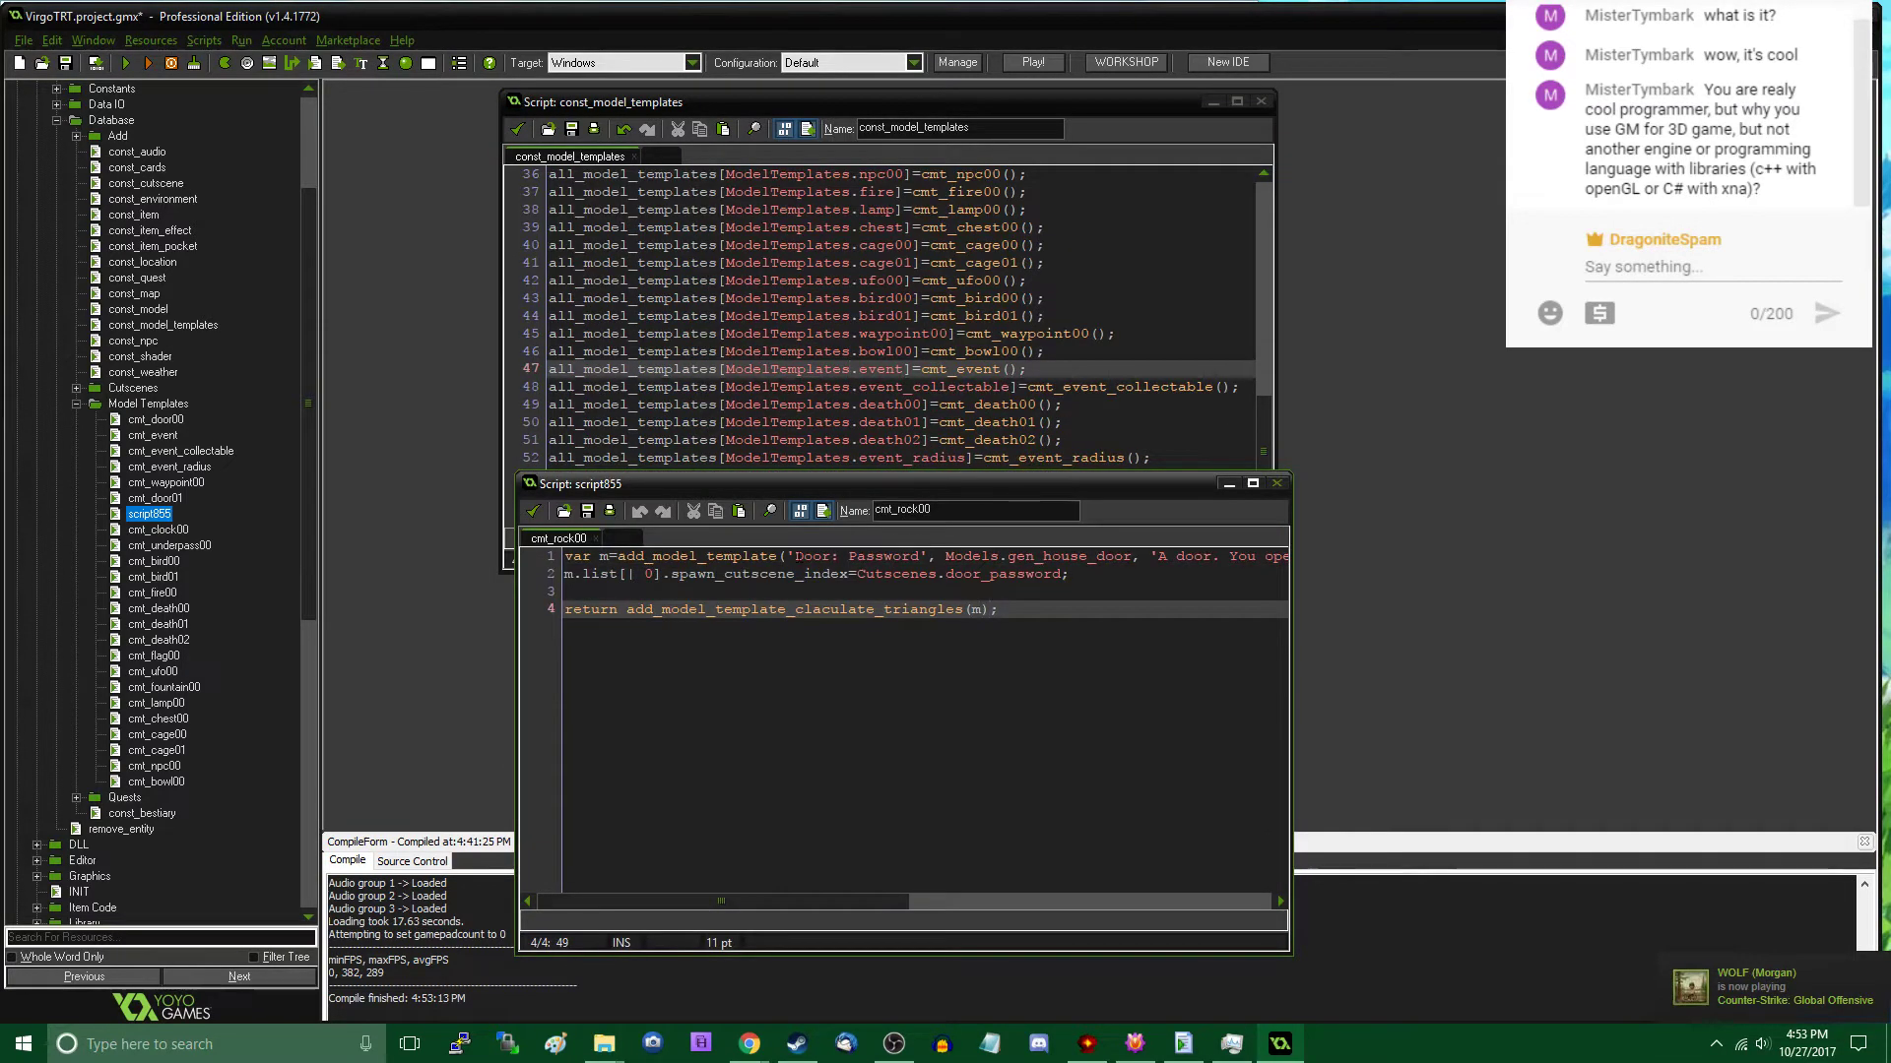
- Replace the template name 'Door: Password' with 'Rock A' in the add_model_template call of cmt_rock00
{"action": "left_click_drag", "start_coordinate": [796, 557], "coordinate": [920, 556]}
{"action": "type", "text": "Rock"}
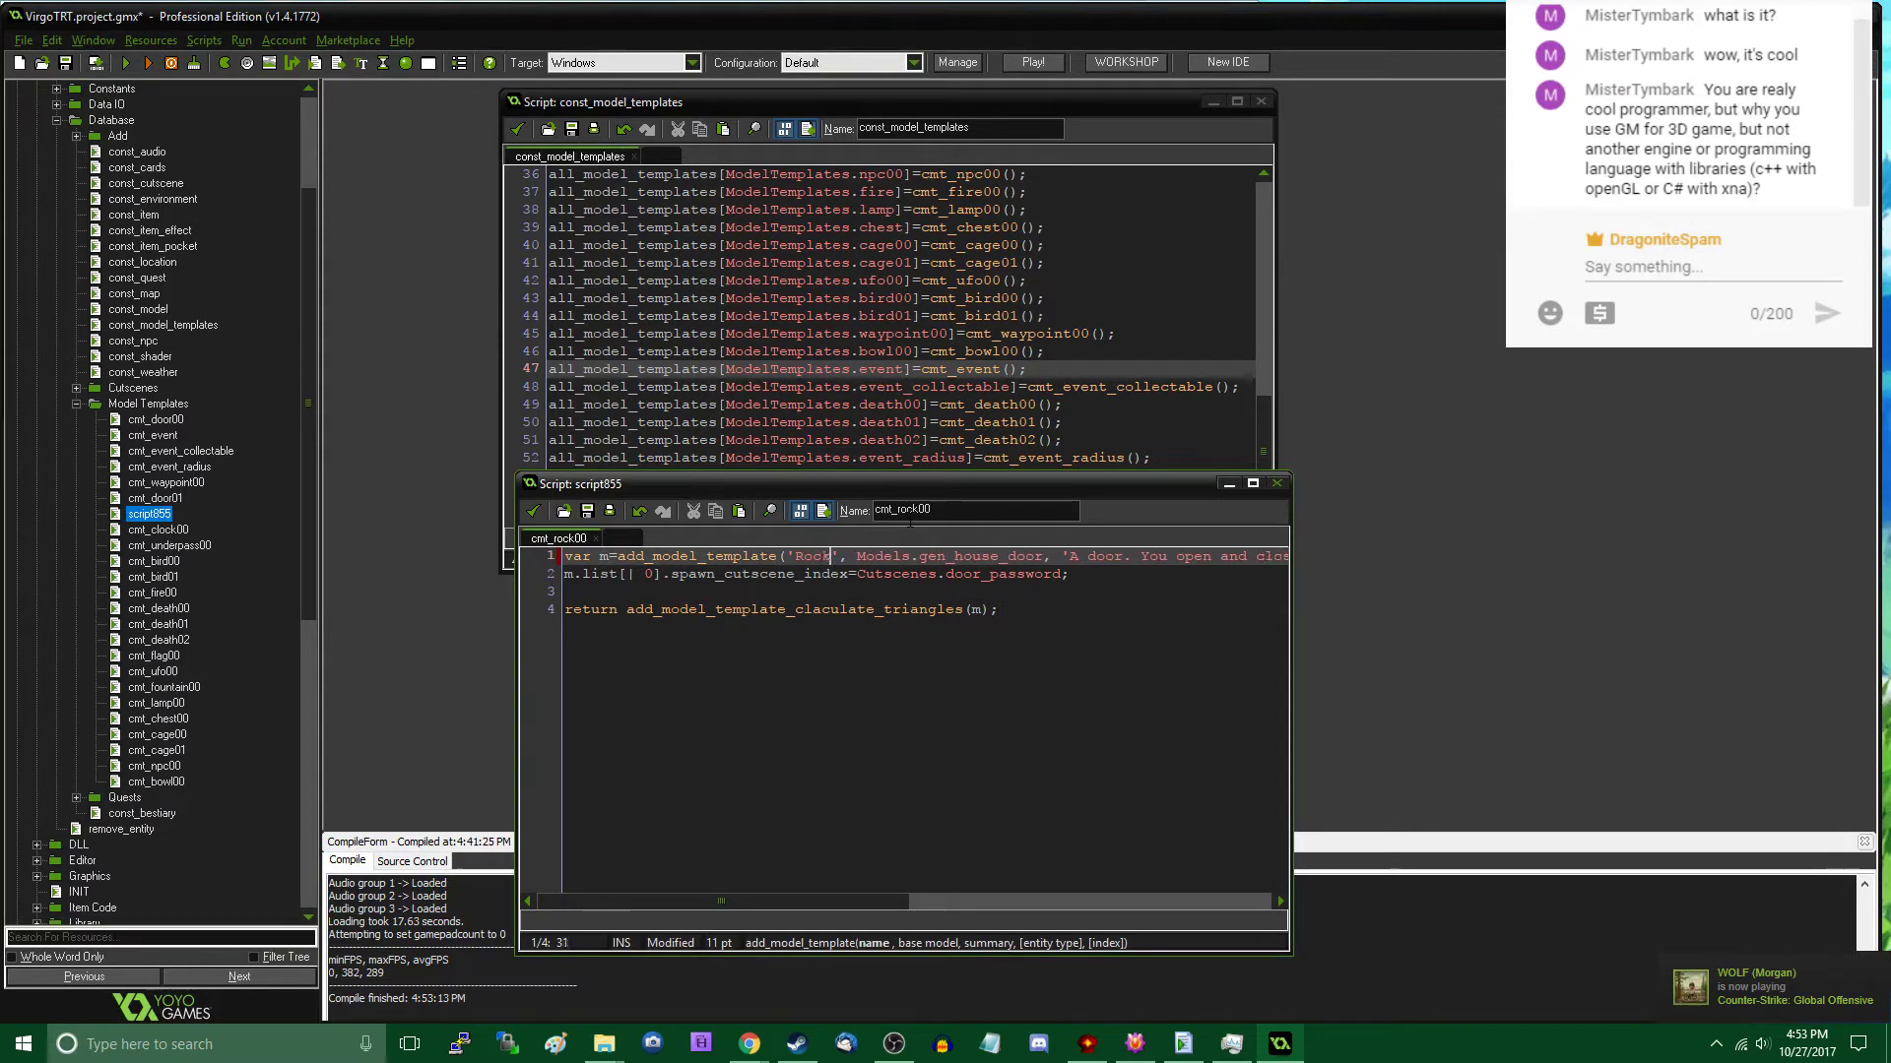
{"action": "type", "text": " A"}
- Change the base model argument of the add_model_template call to Models.gen_rocka
{"action": "key", "text": "Right"}
{"action": "key", "text": "Right"}
{"action": "key", "text": "Right"}
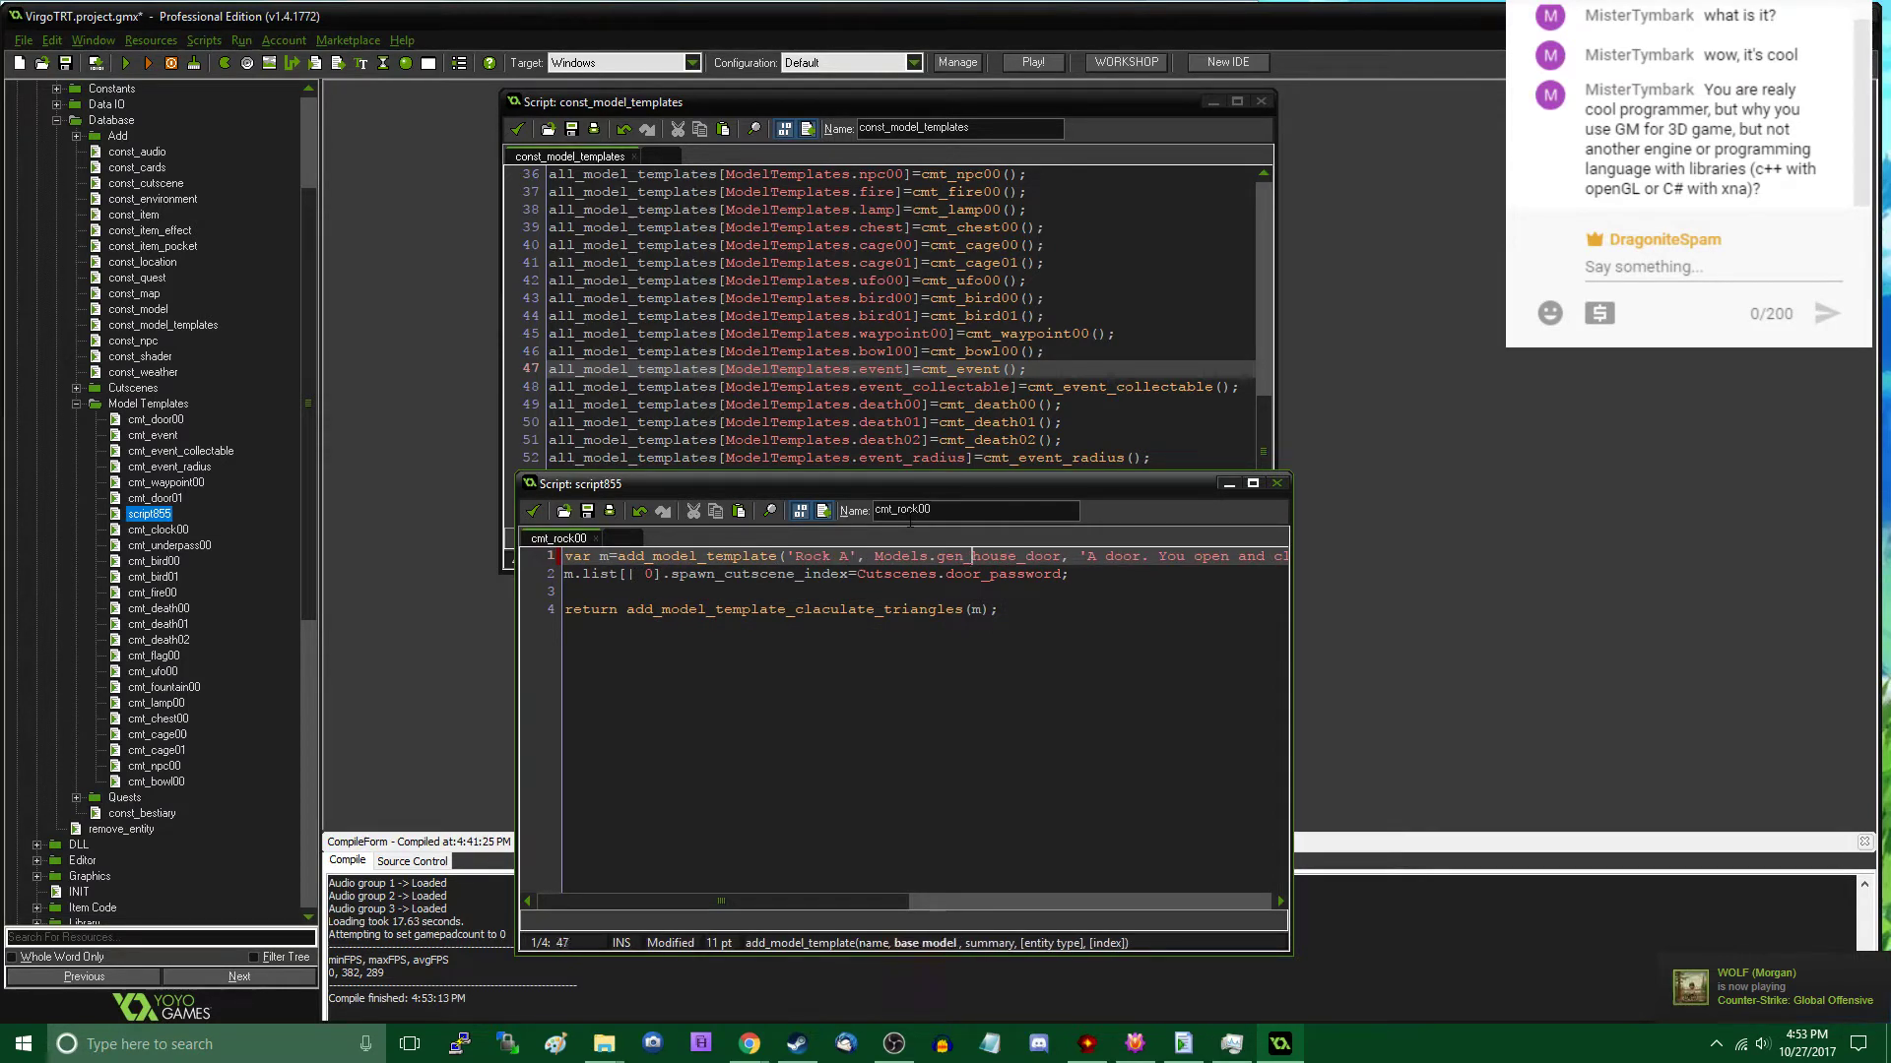
{"action": "key", "text": "Delete"}
{"action": "key", "text": "Delete"}
{"action": "key", "text": "Delete"}
{"action": "key", "text": "Delete"}
{"action": "key", "text": "Delete"}
{"action": "key", "text": "Delete"}
{"action": "key", "text": "Delete"}
{"action": "key", "text": "Delete"}
{"action": "key", "text": "Delete"}
{"action": "key", "text": "Delete"}
{"action": "key", "text": "Delete"}
{"action": "type", "text": "r"}
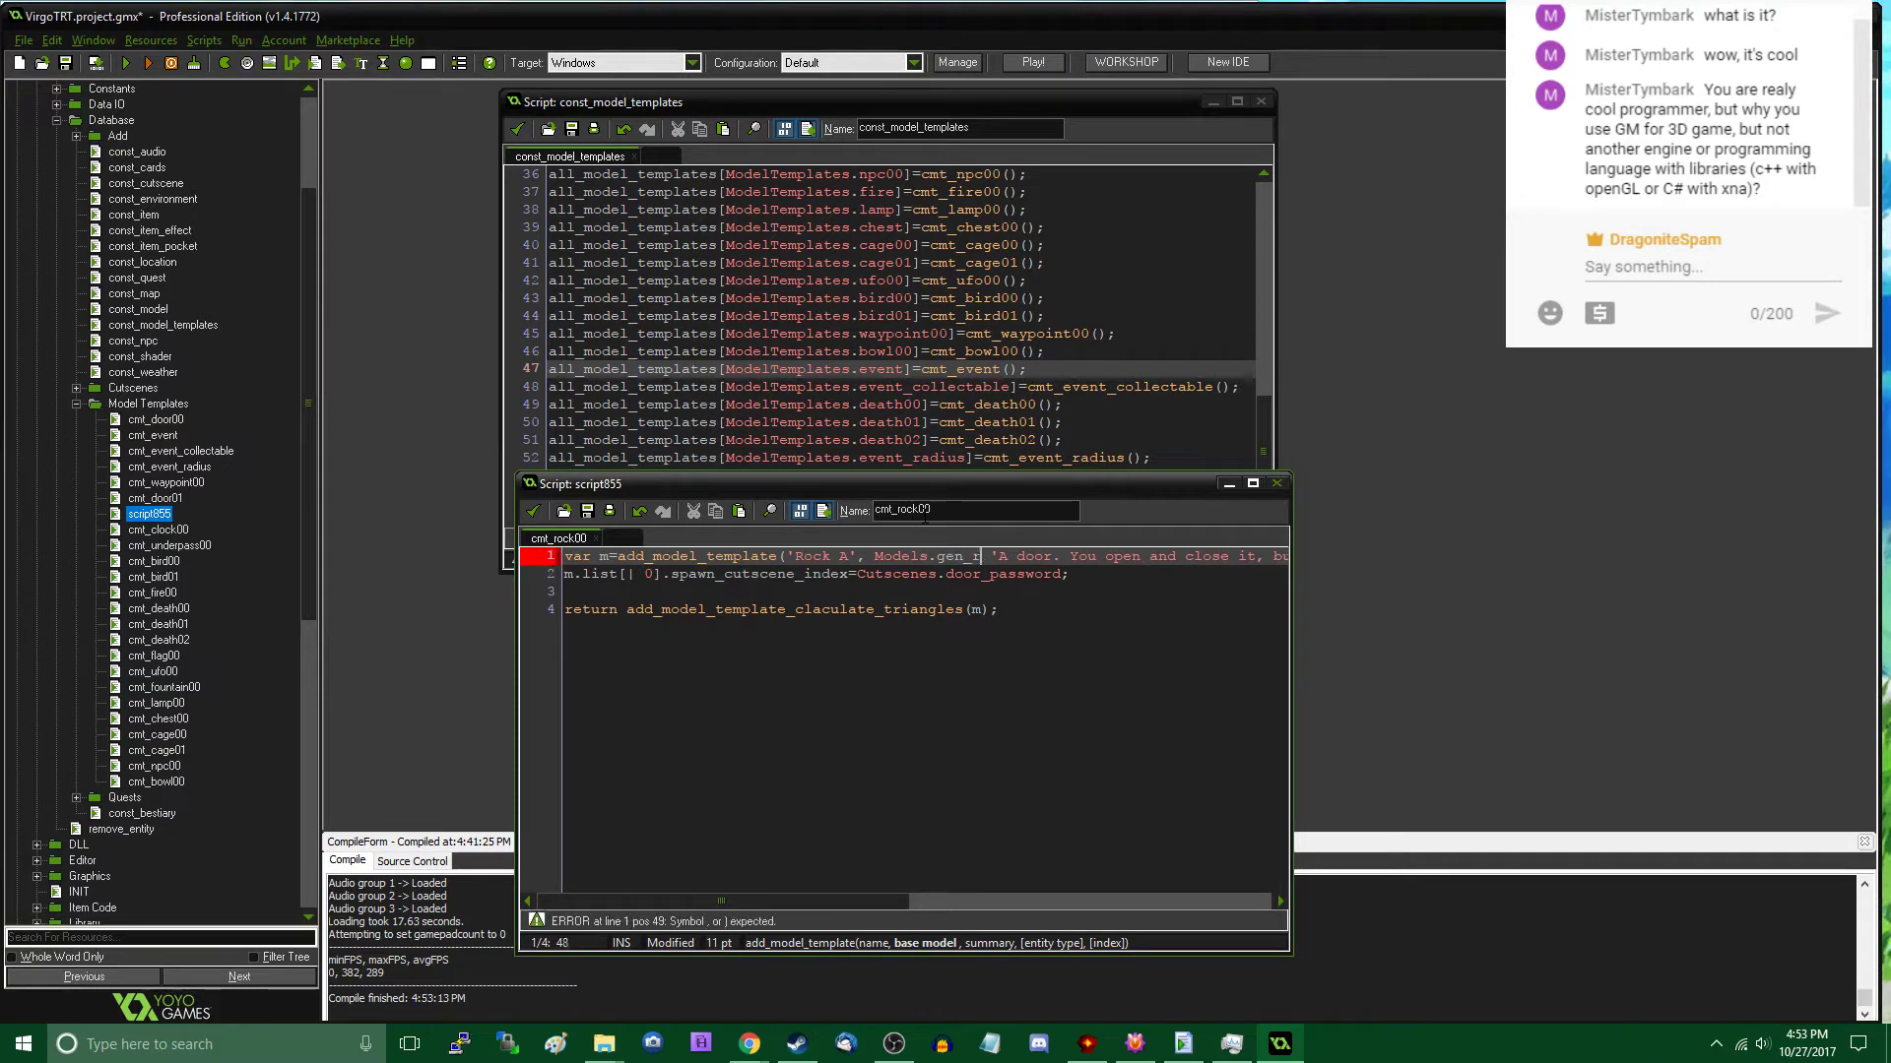
{"action": "type", "text": "ock_a,"}
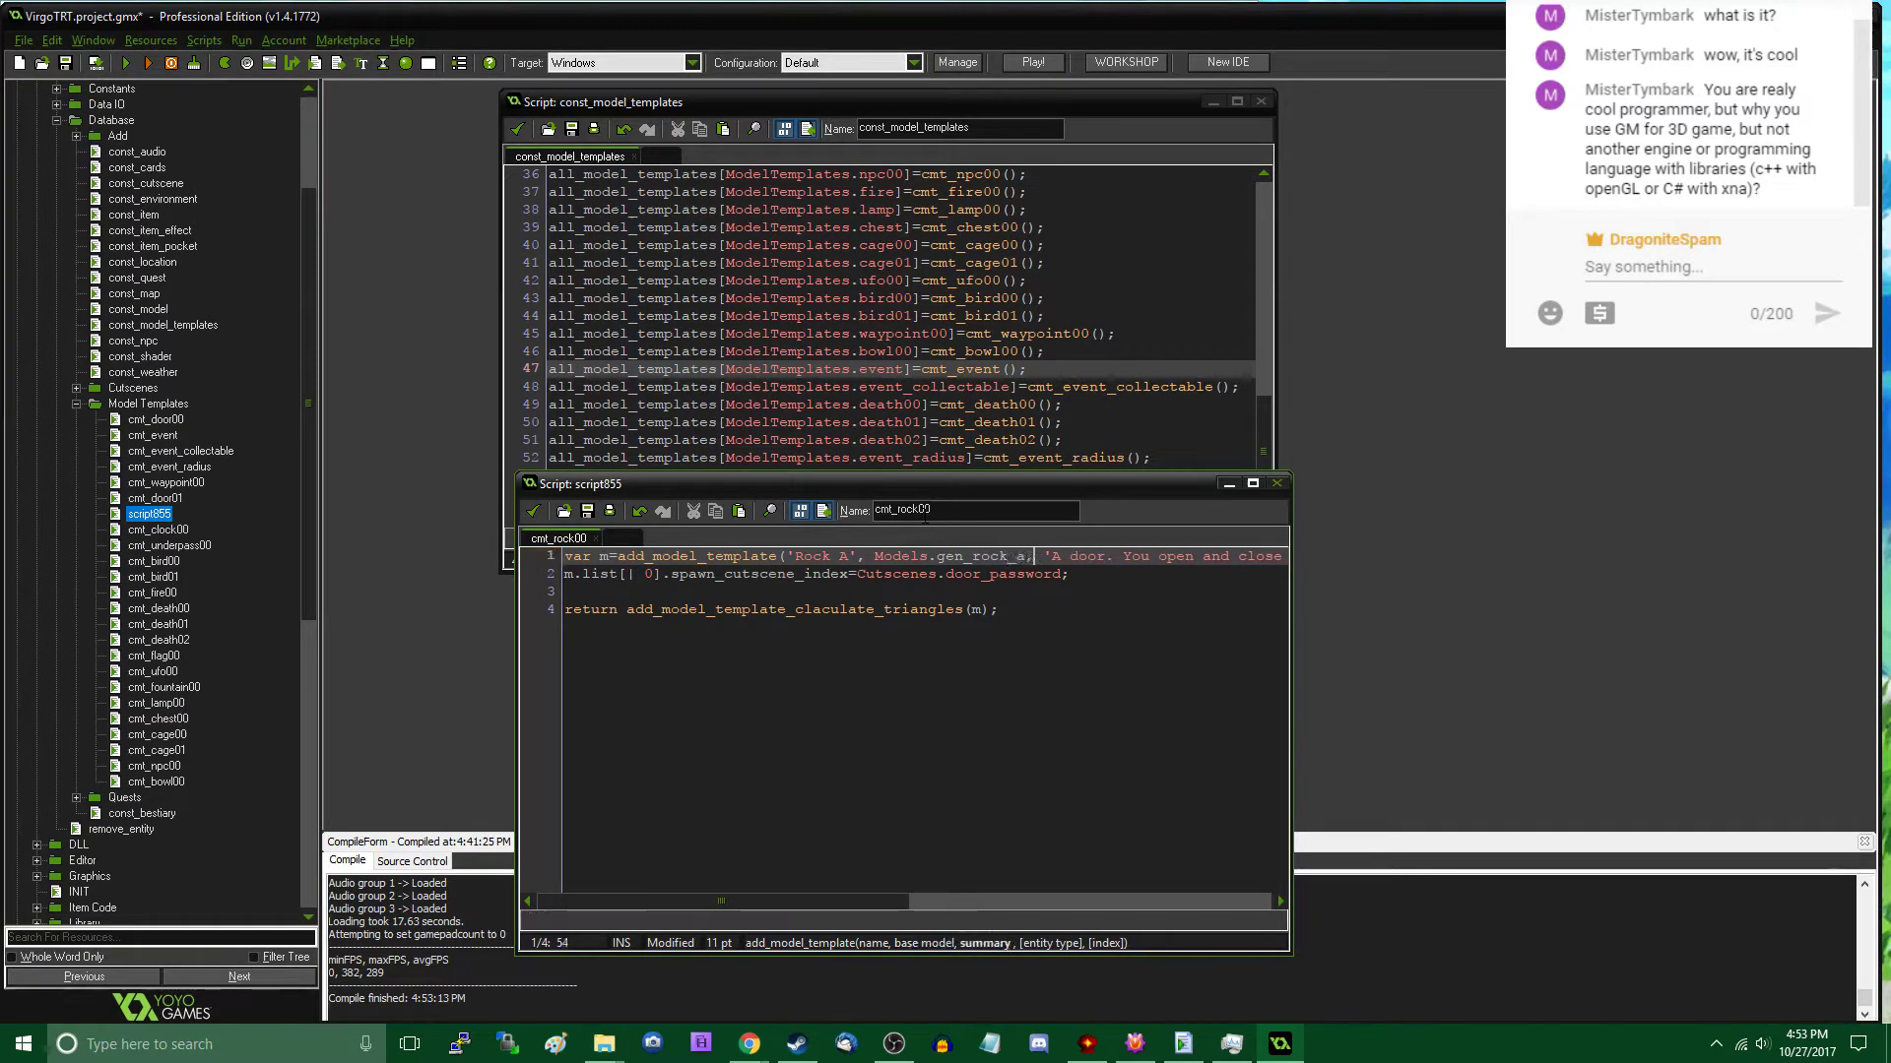
{"action": "key", "text": "Left"}
{"action": "key", "text": "Left"}
{"action": "key", "text": "BackSpace"}
- Replace the door summary text with 'The A-model rock. Created with a random orientation so it looks different.'
{"action": "key", "text": "shift+End"}
{"action": "key", "text": "shift+ctrl+Left"}
{"action": "key", "text": "shift+ctrl+Left"}
{"action": "key", "text": "shift+ctrl+Left"}
{"action": "key", "text": "shift+Left"}
{"action": "key", "text": "shift+Left"}
{"action": "key", "text": "shift+Left"}
{"action": "key", "text": "shift+Left"}
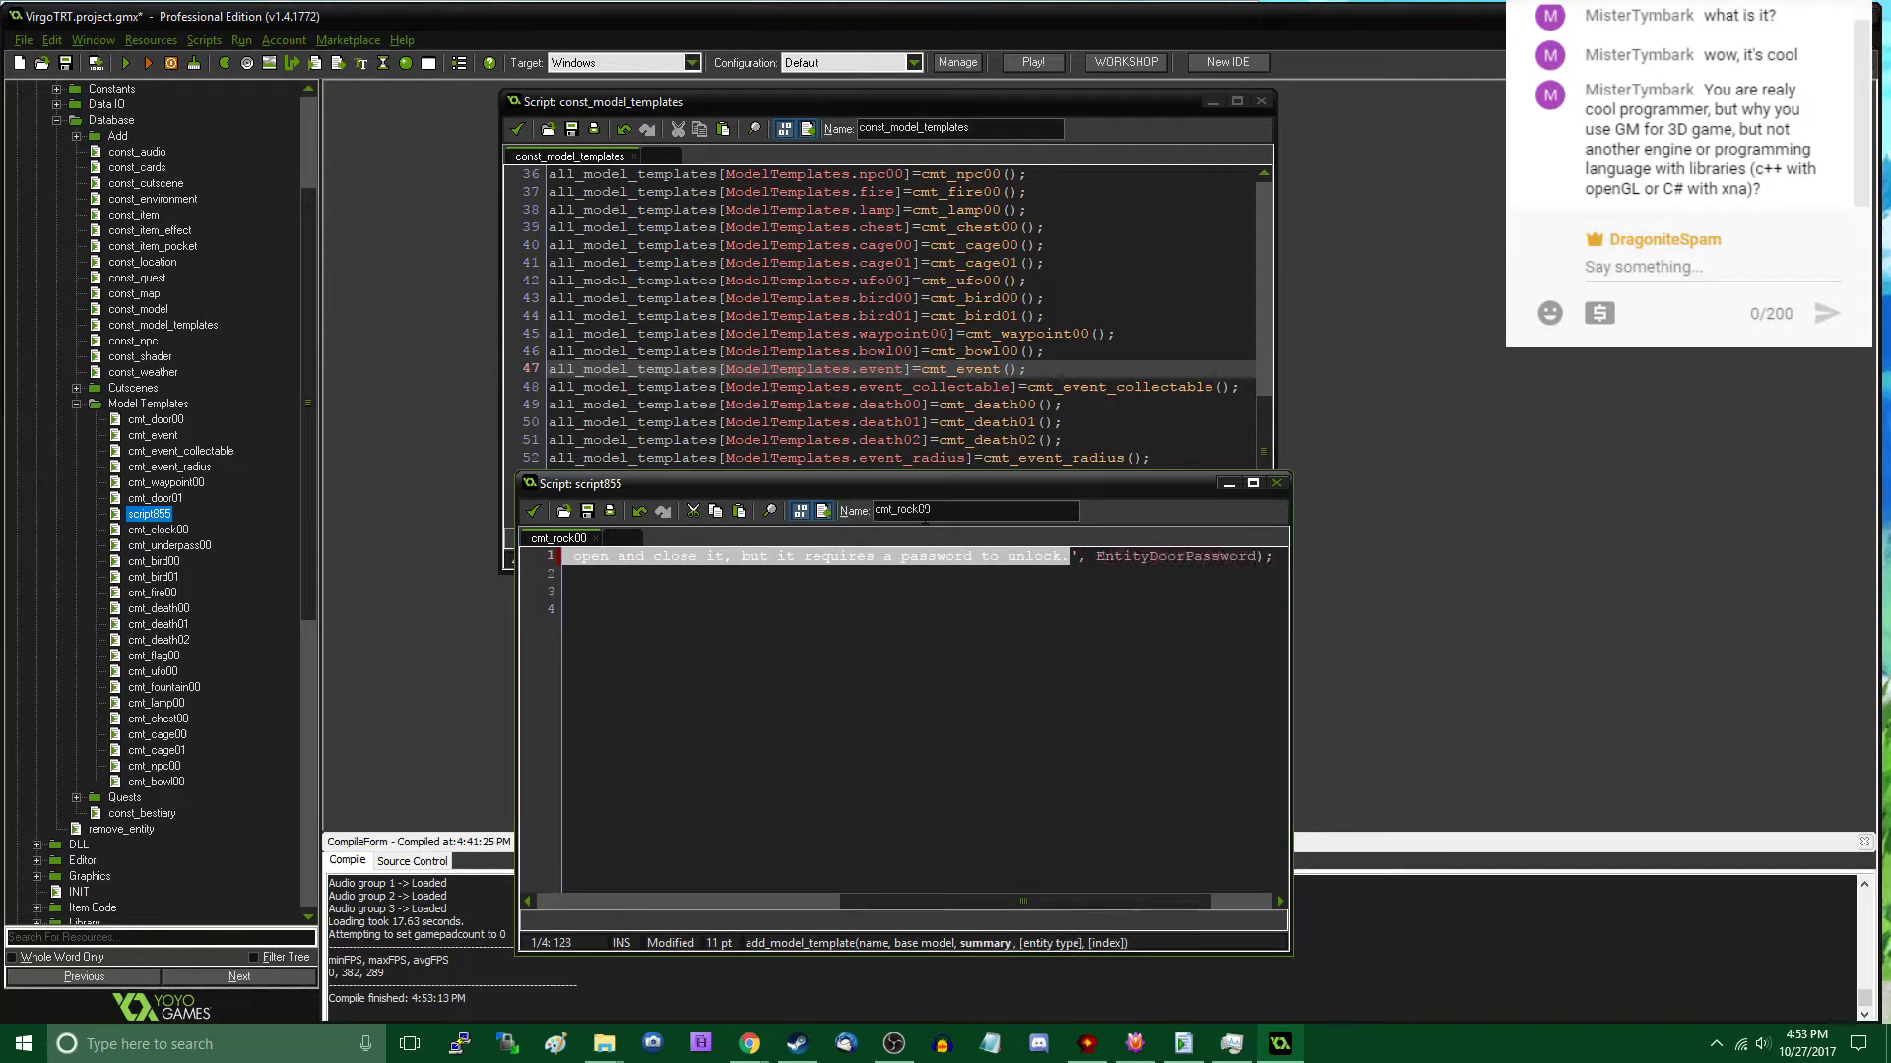
{"action": "type", "text": "The A-m"}
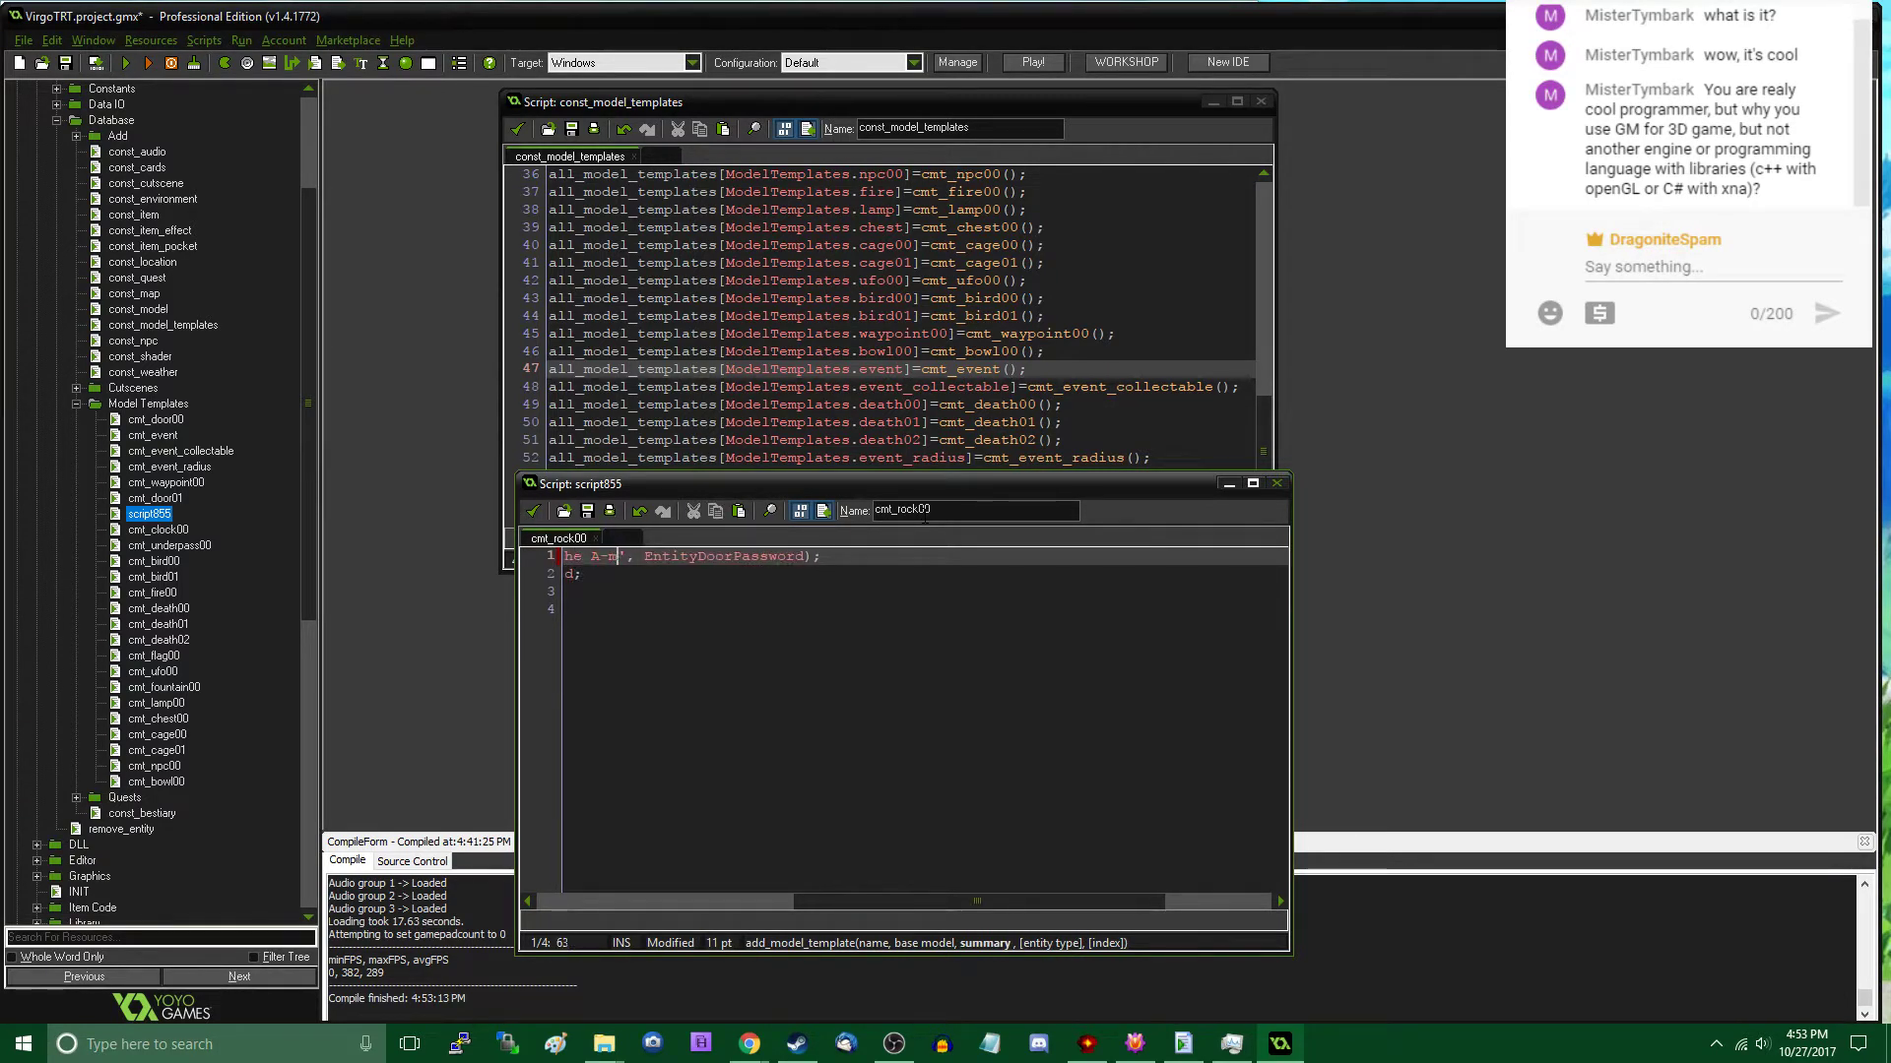
{"action": "type", "text": "odel roo"}
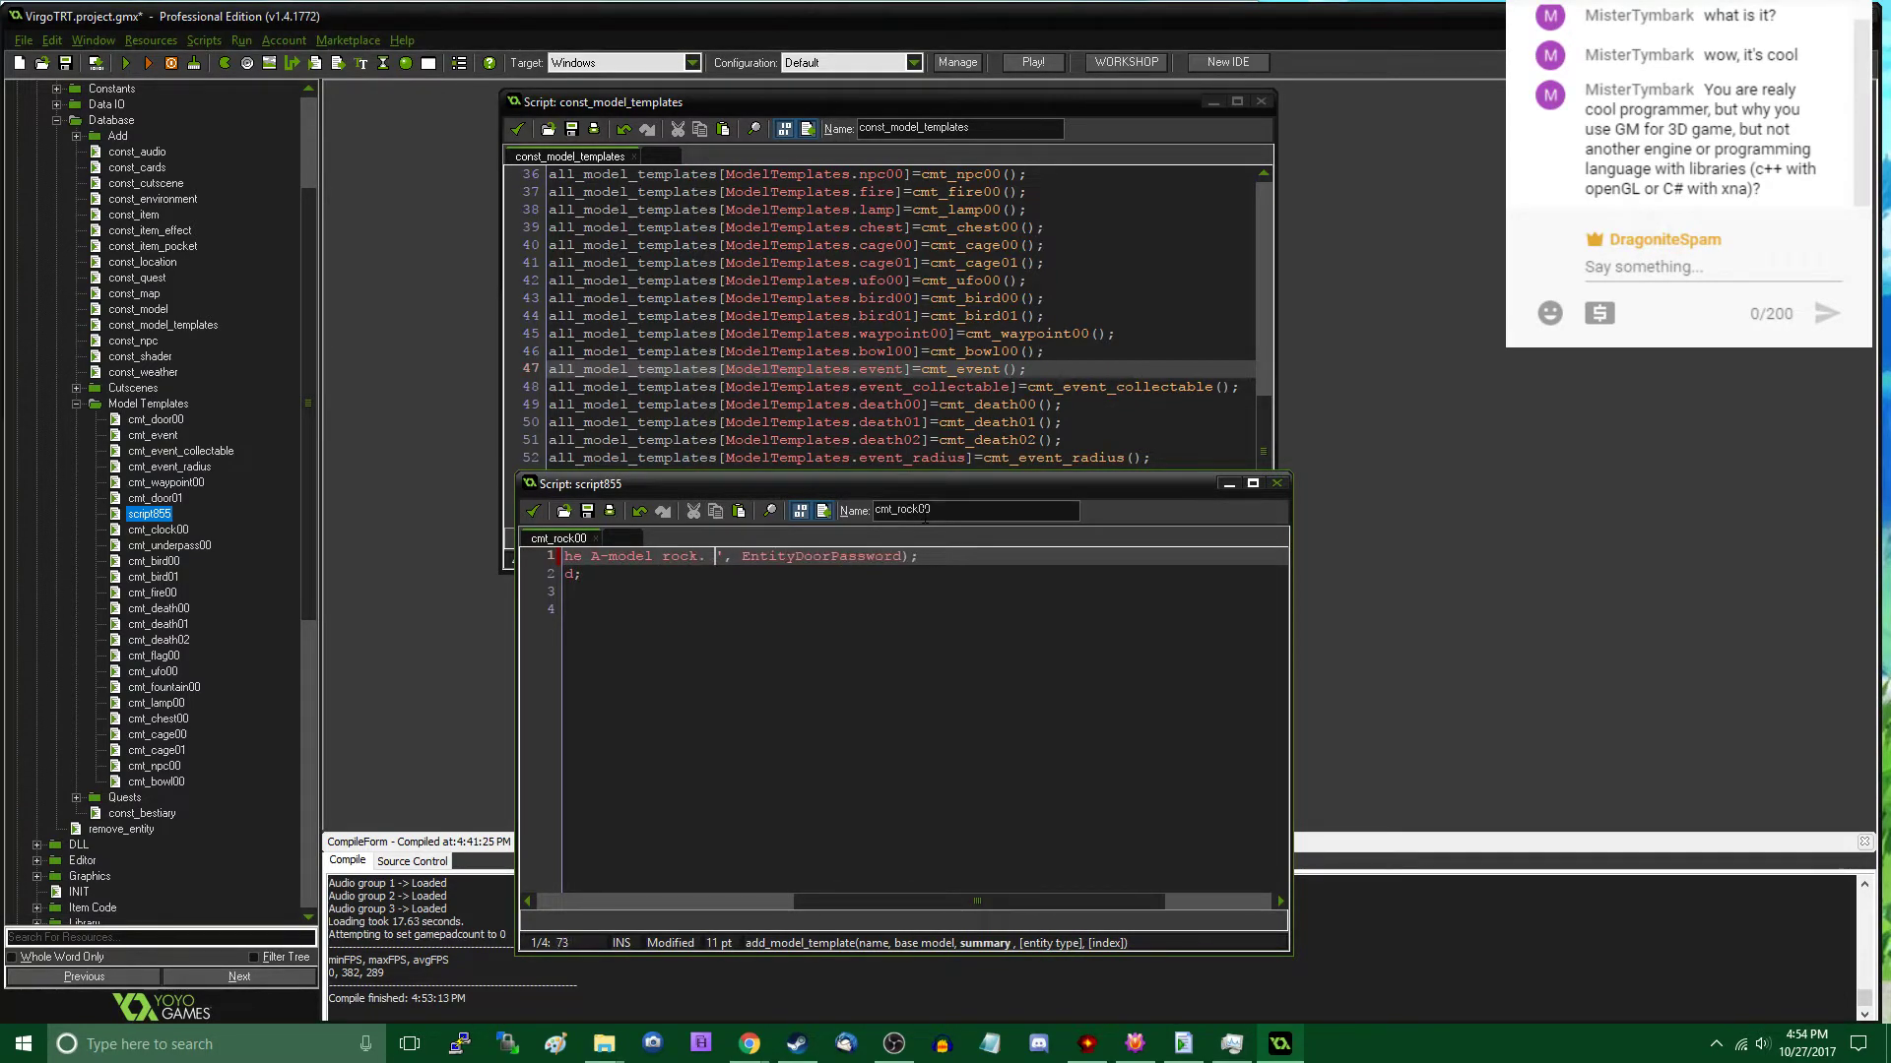
{"action": "type", "text": "k. Created with a random o"}
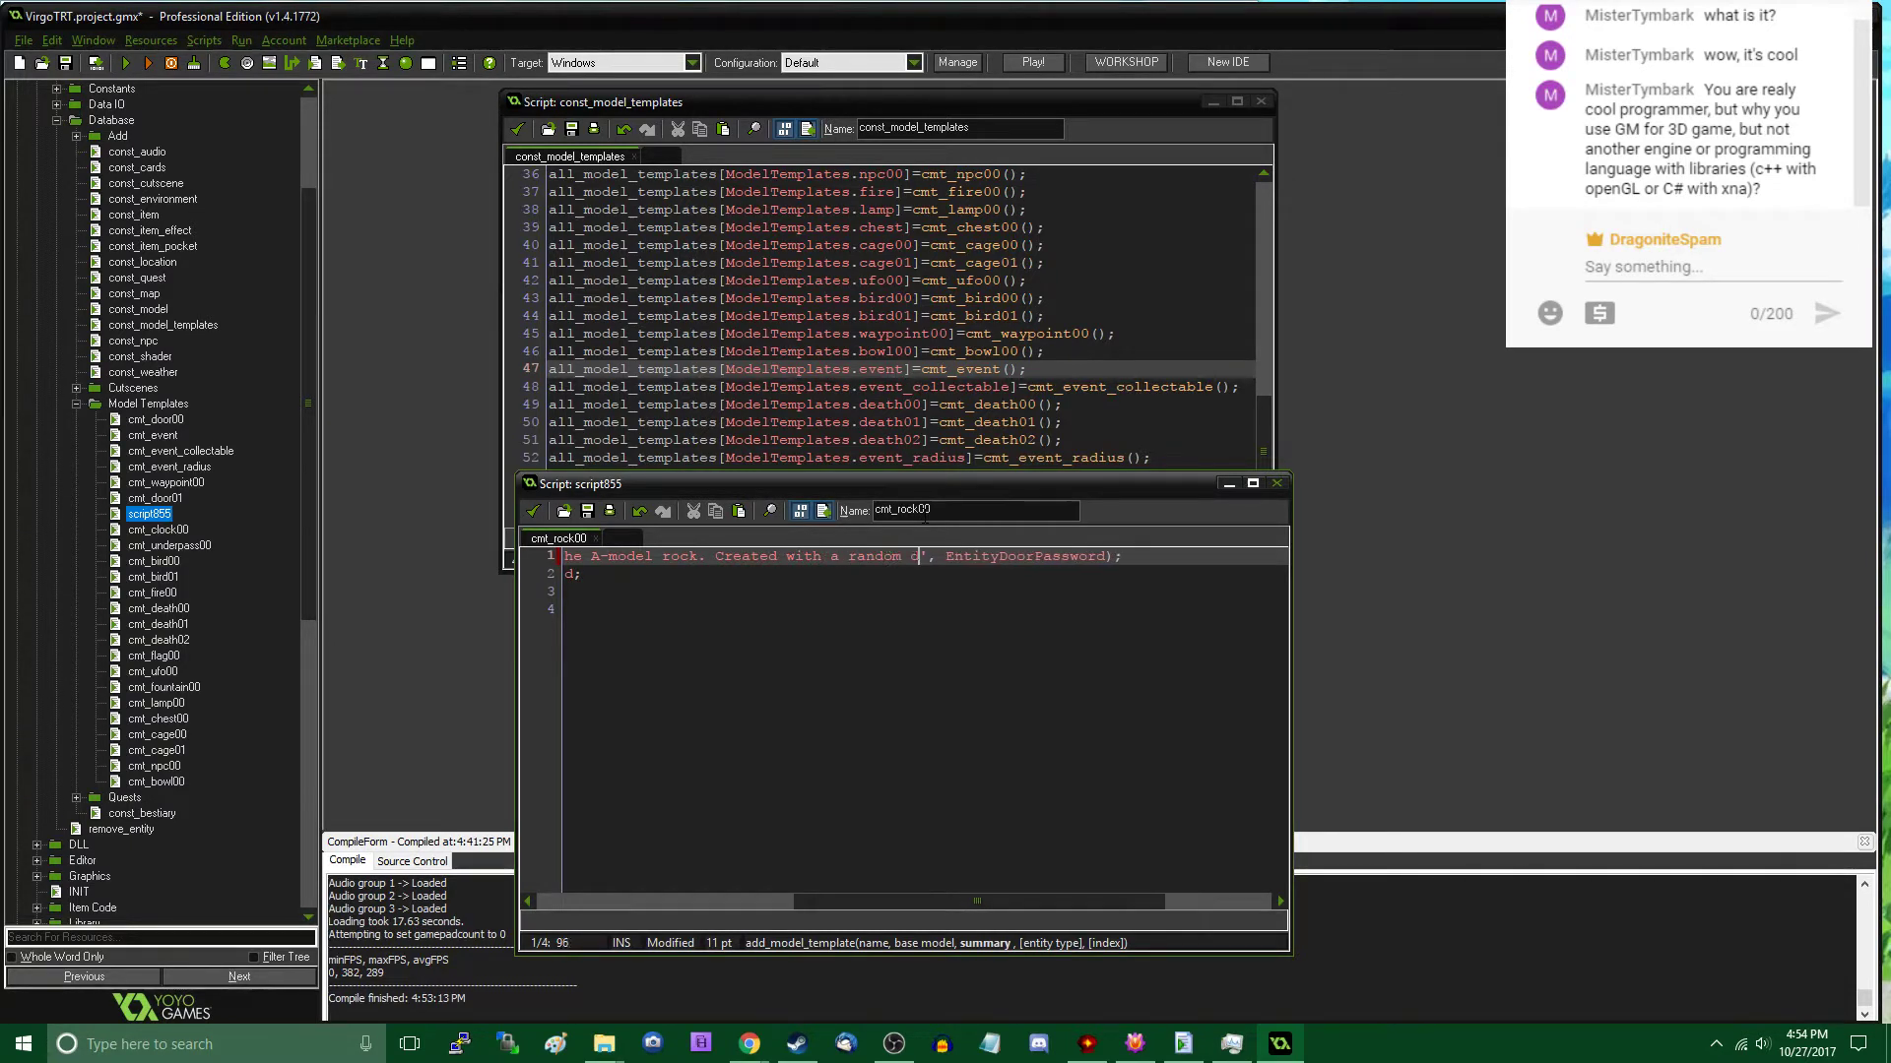
{"action": "type", "text": "rientation "}
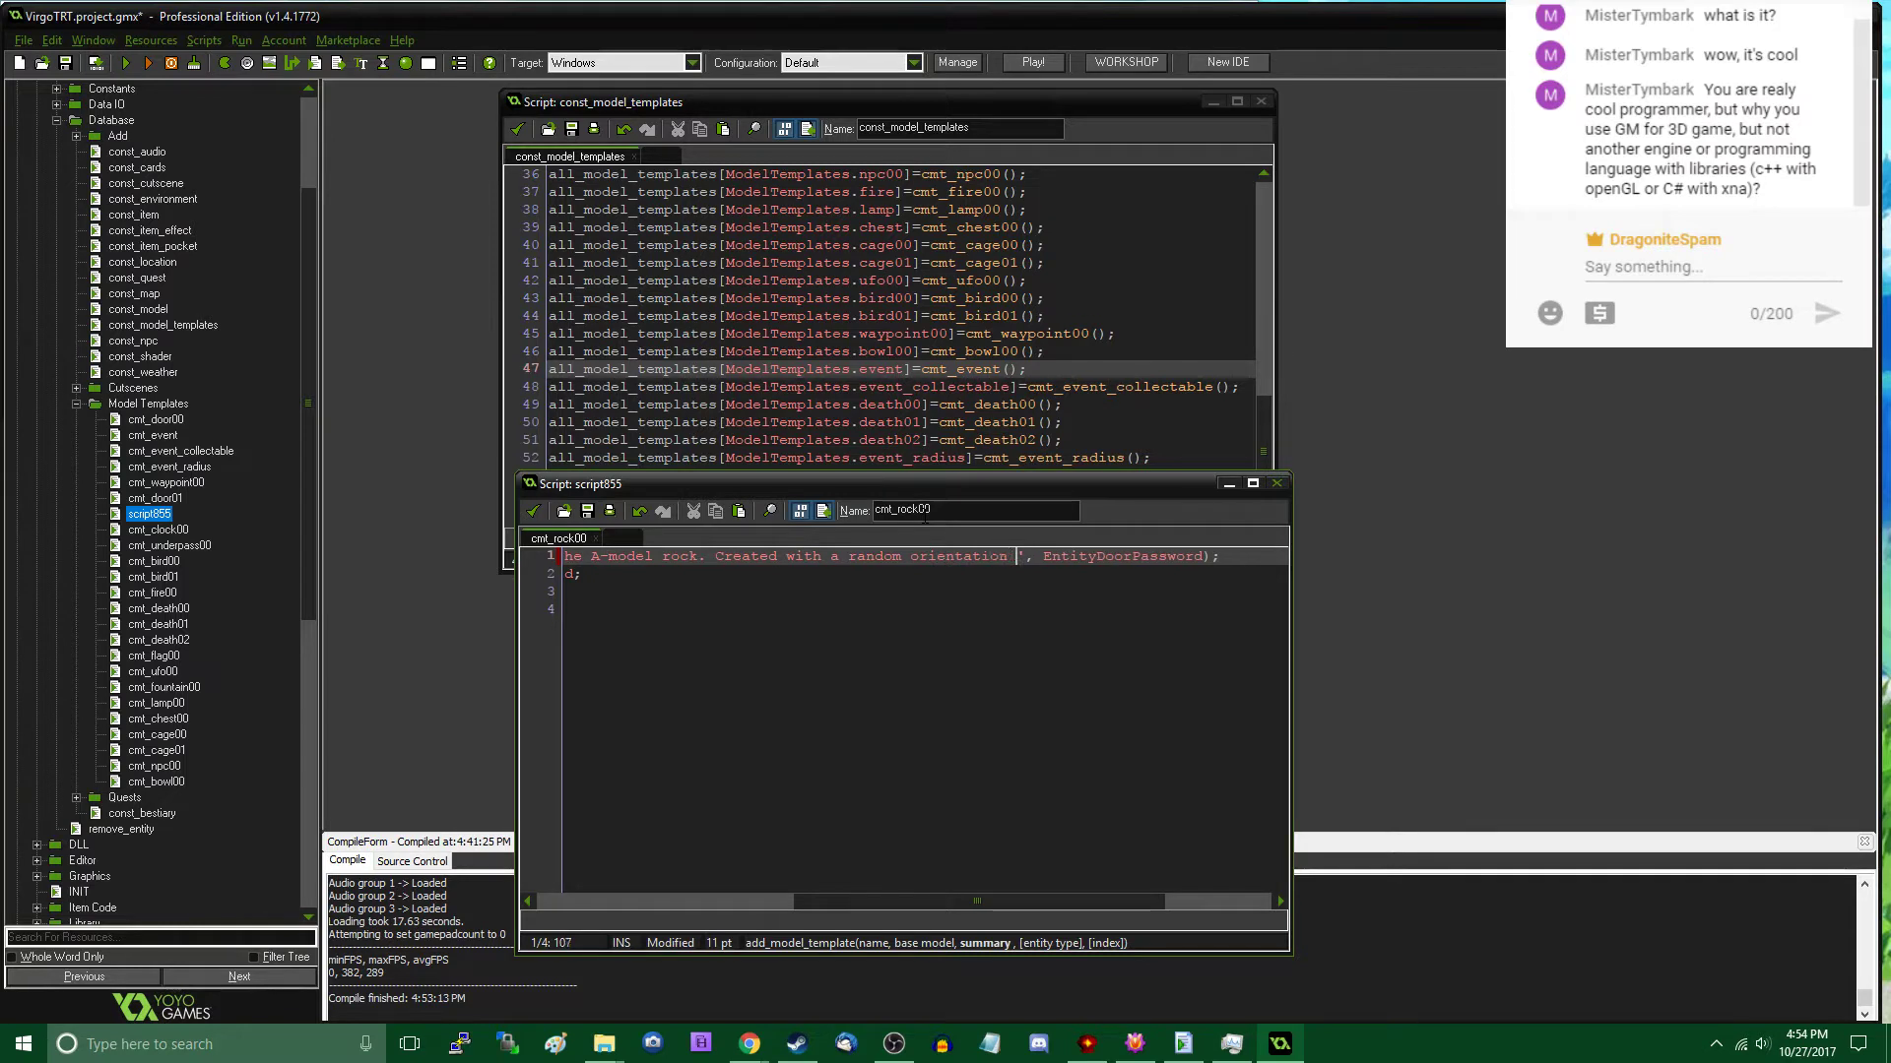
{"action": "type", "text": "so it loo"}
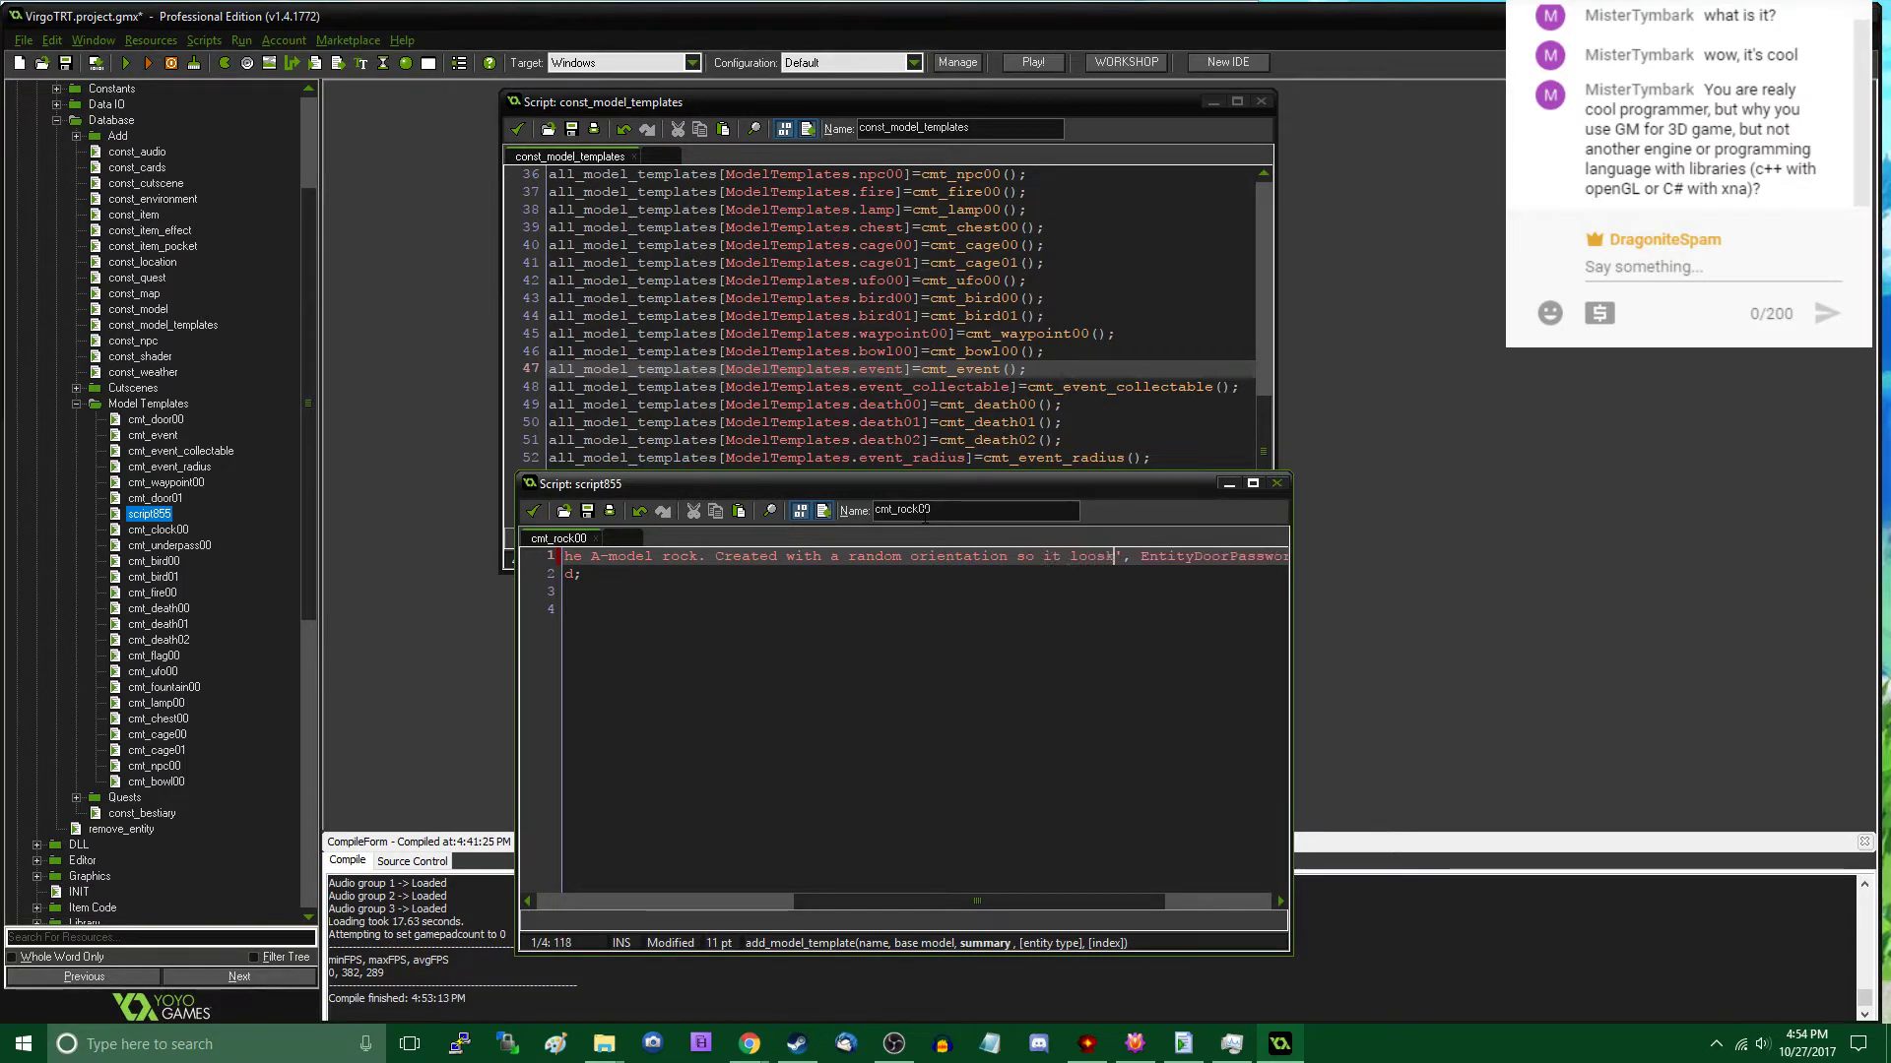
{"action": "type", "text": "ks different."}
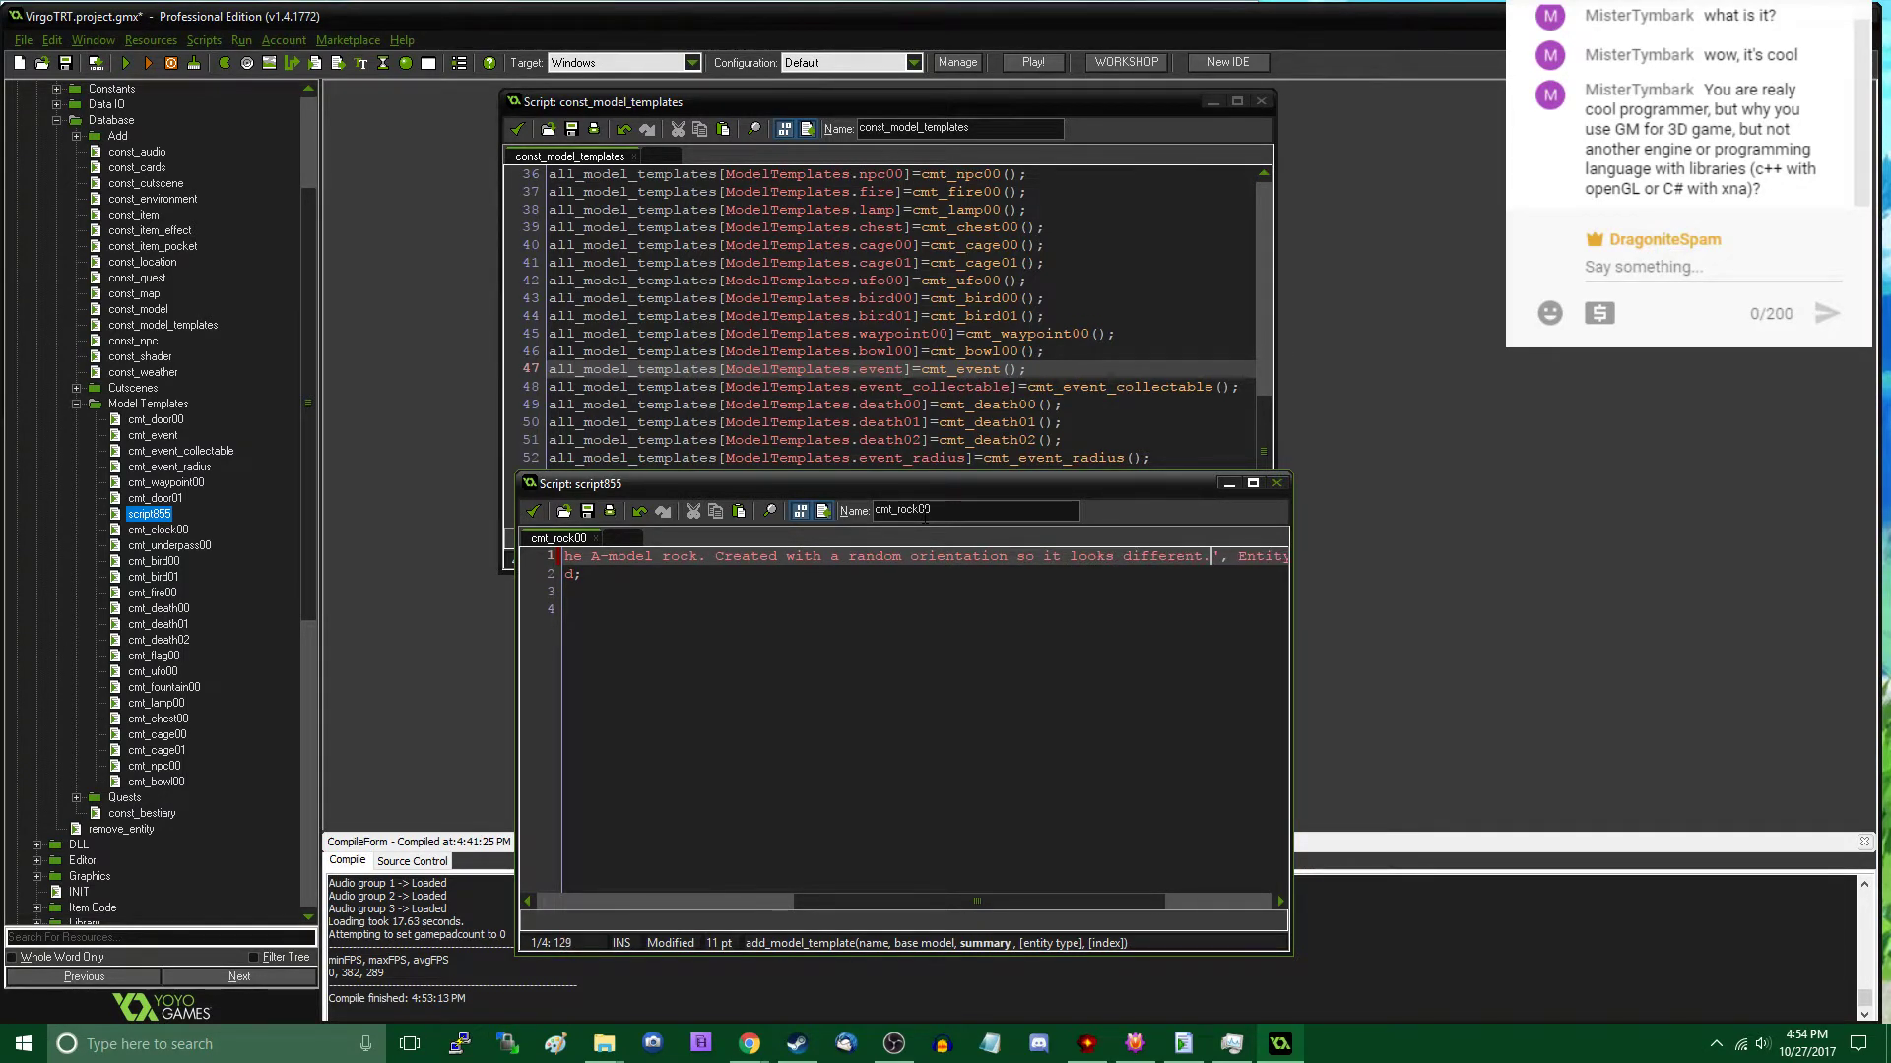
- Strip the door password part from the entity type ending the add_model_template call, and widen the script window to show more of the line
{"action": "key", "text": "End"}
{"action": "key", "text": "Left"}
{"action": "key", "text": "Left"}
{"action": "key", "text": "BackSpace"}
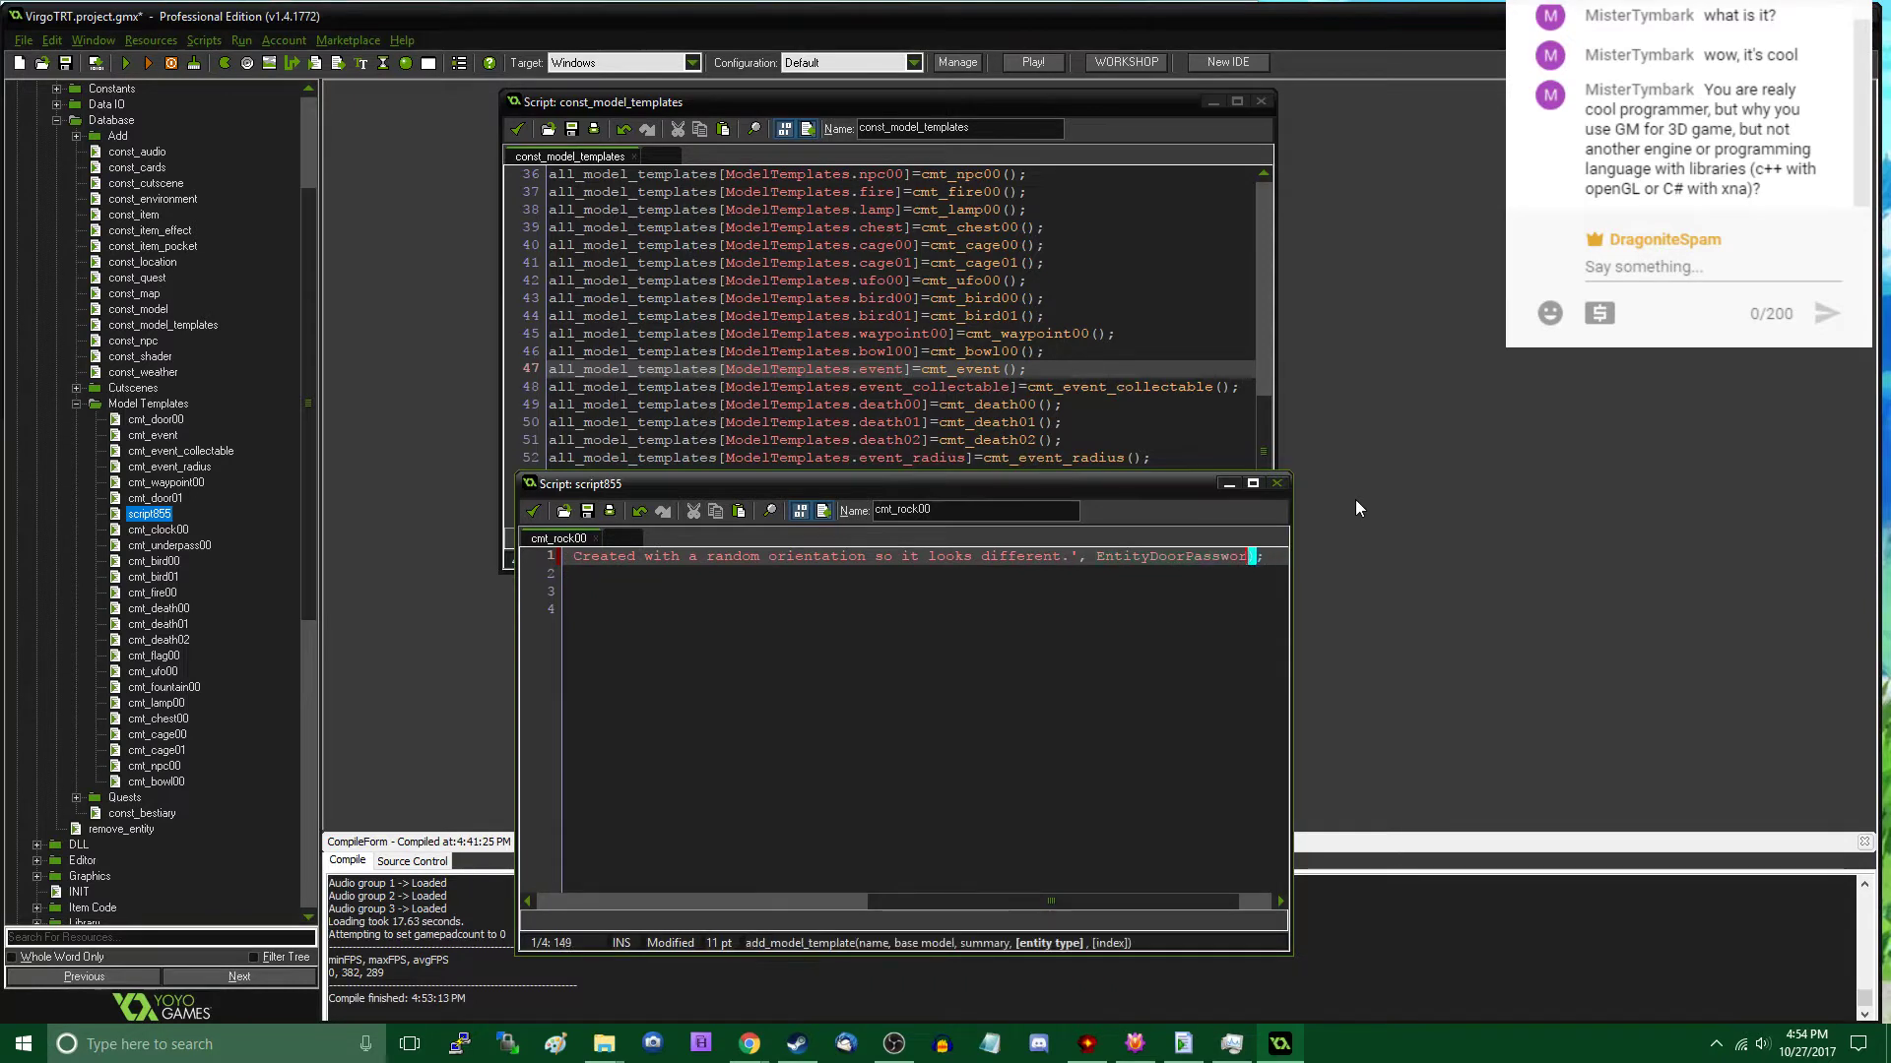
{"action": "key", "text": "BackSpace"}
{"action": "key", "text": "BackSpace"}
{"action": "key", "text": "BackSpace"}
{"action": "key", "text": "BackSpace"}
{"action": "key", "text": "BackSpace"}
{"action": "key", "text": "BackSpace"}
{"action": "key", "text": "BackSpace"}
{"action": "key", "text": "BackSpace"}
{"action": "key", "text": "BackSpace"}
{"action": "key", "text": "BackSpace"}
{"action": "key", "text": "BackSpace"}
{"action": "key", "text": "Home"}
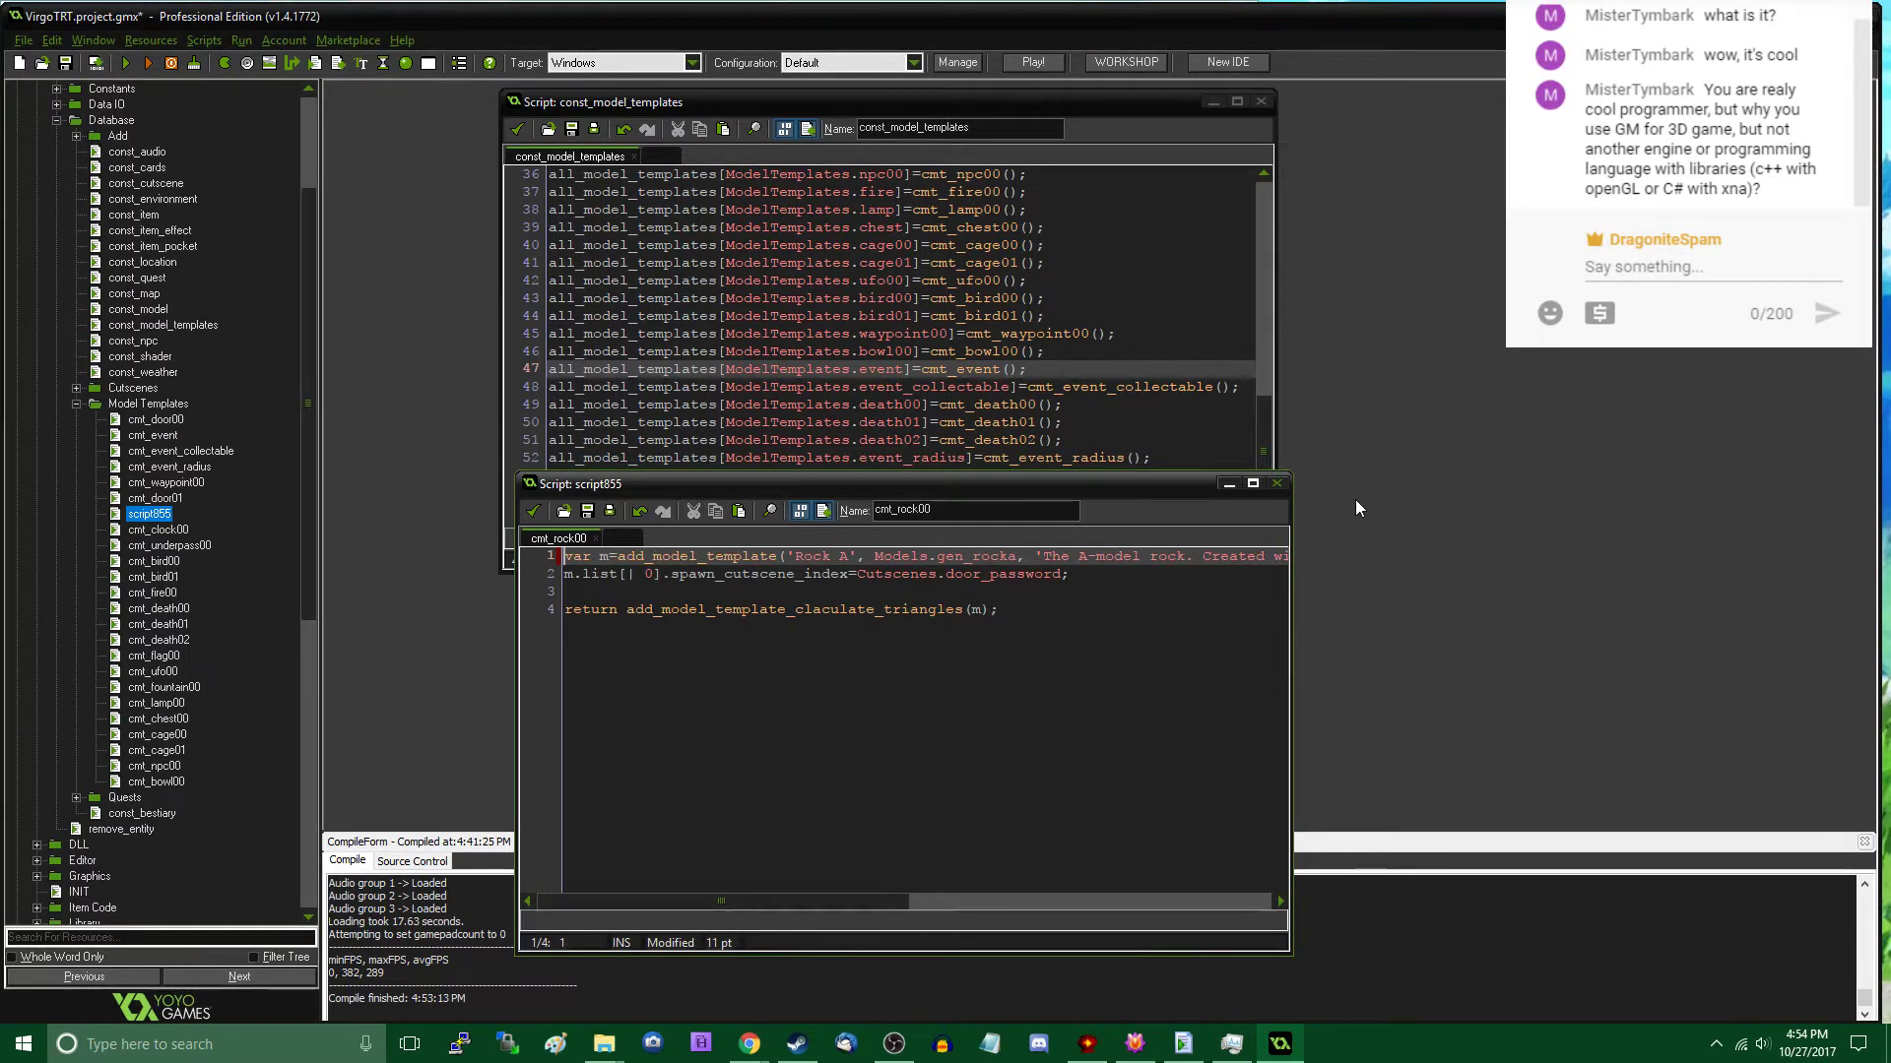
{"action": "left_click_drag", "start_coordinate": [1291, 531], "coordinate": [1859, 594]}
{"action": "left_click_drag", "start_coordinate": [1443, 488], "coordinate": [1244, 251]}
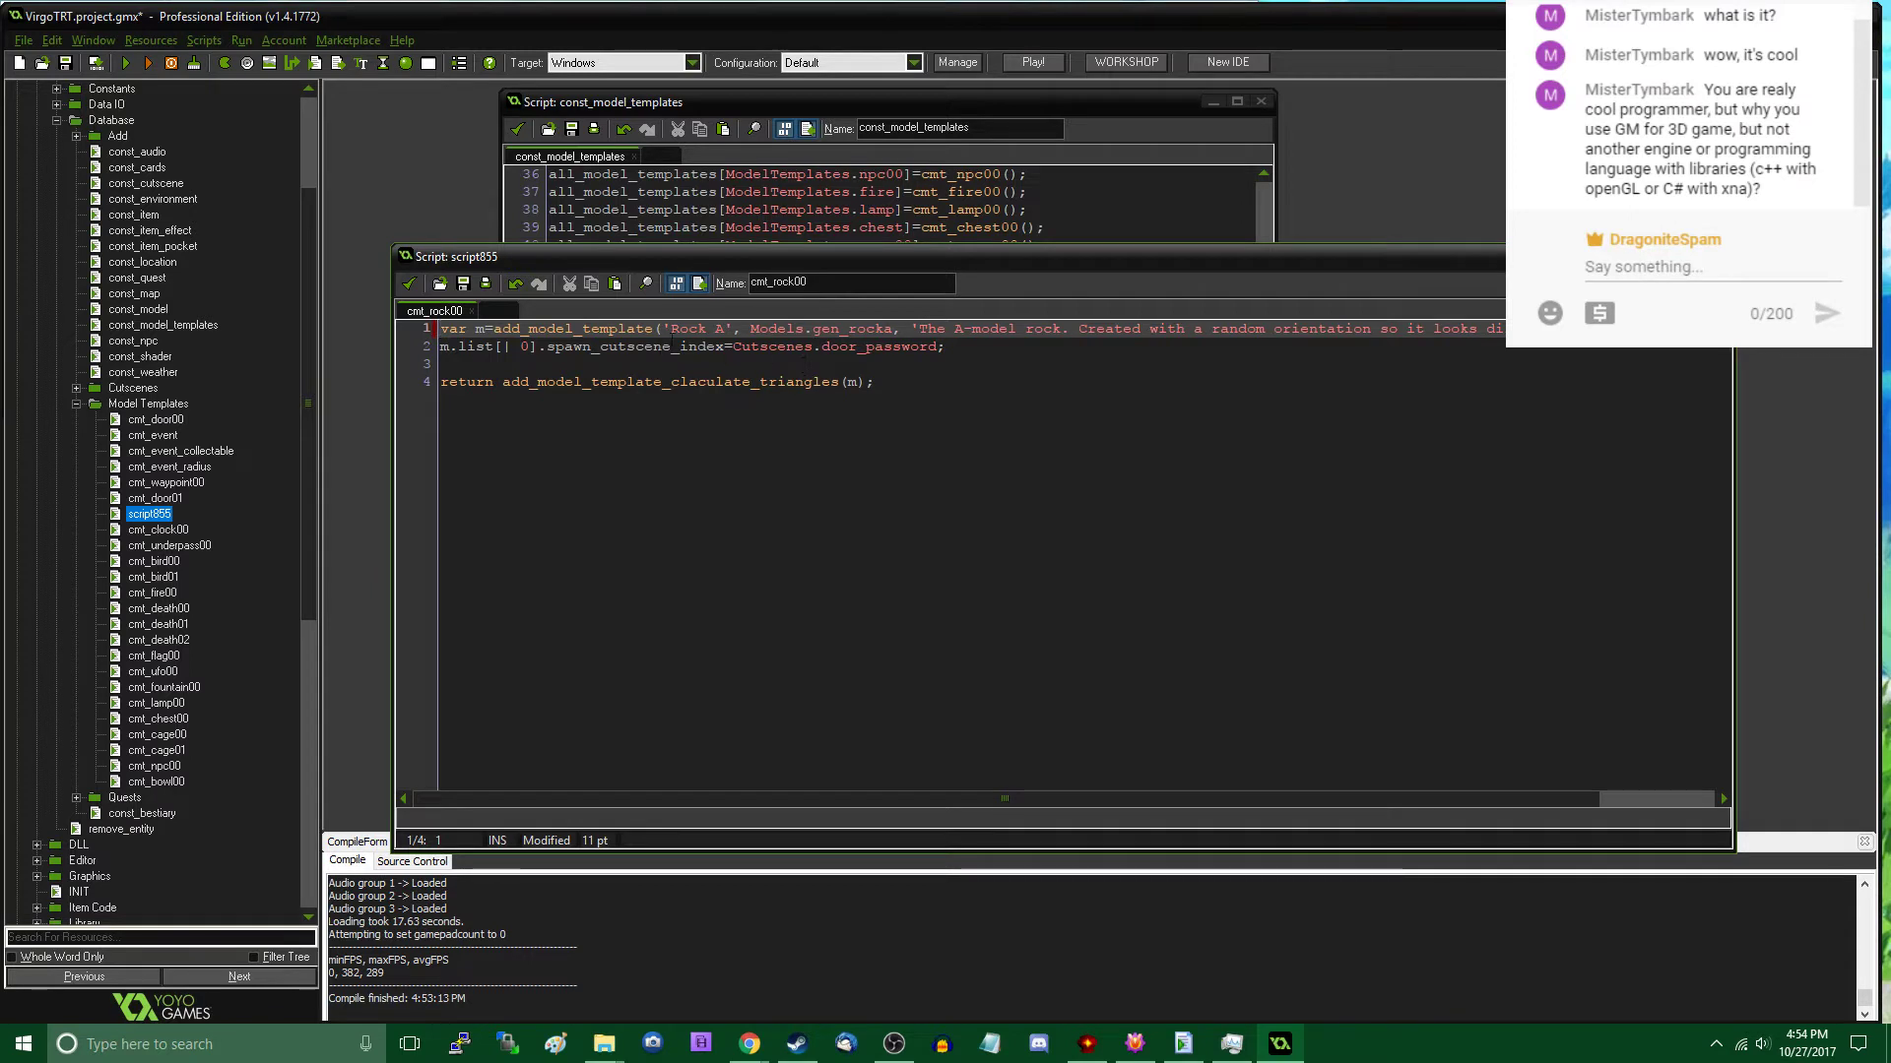
- Set spawn_cutscene_index on the second line to Cutscenes.no
{"action": "left_click", "coordinate": [687, 347]}
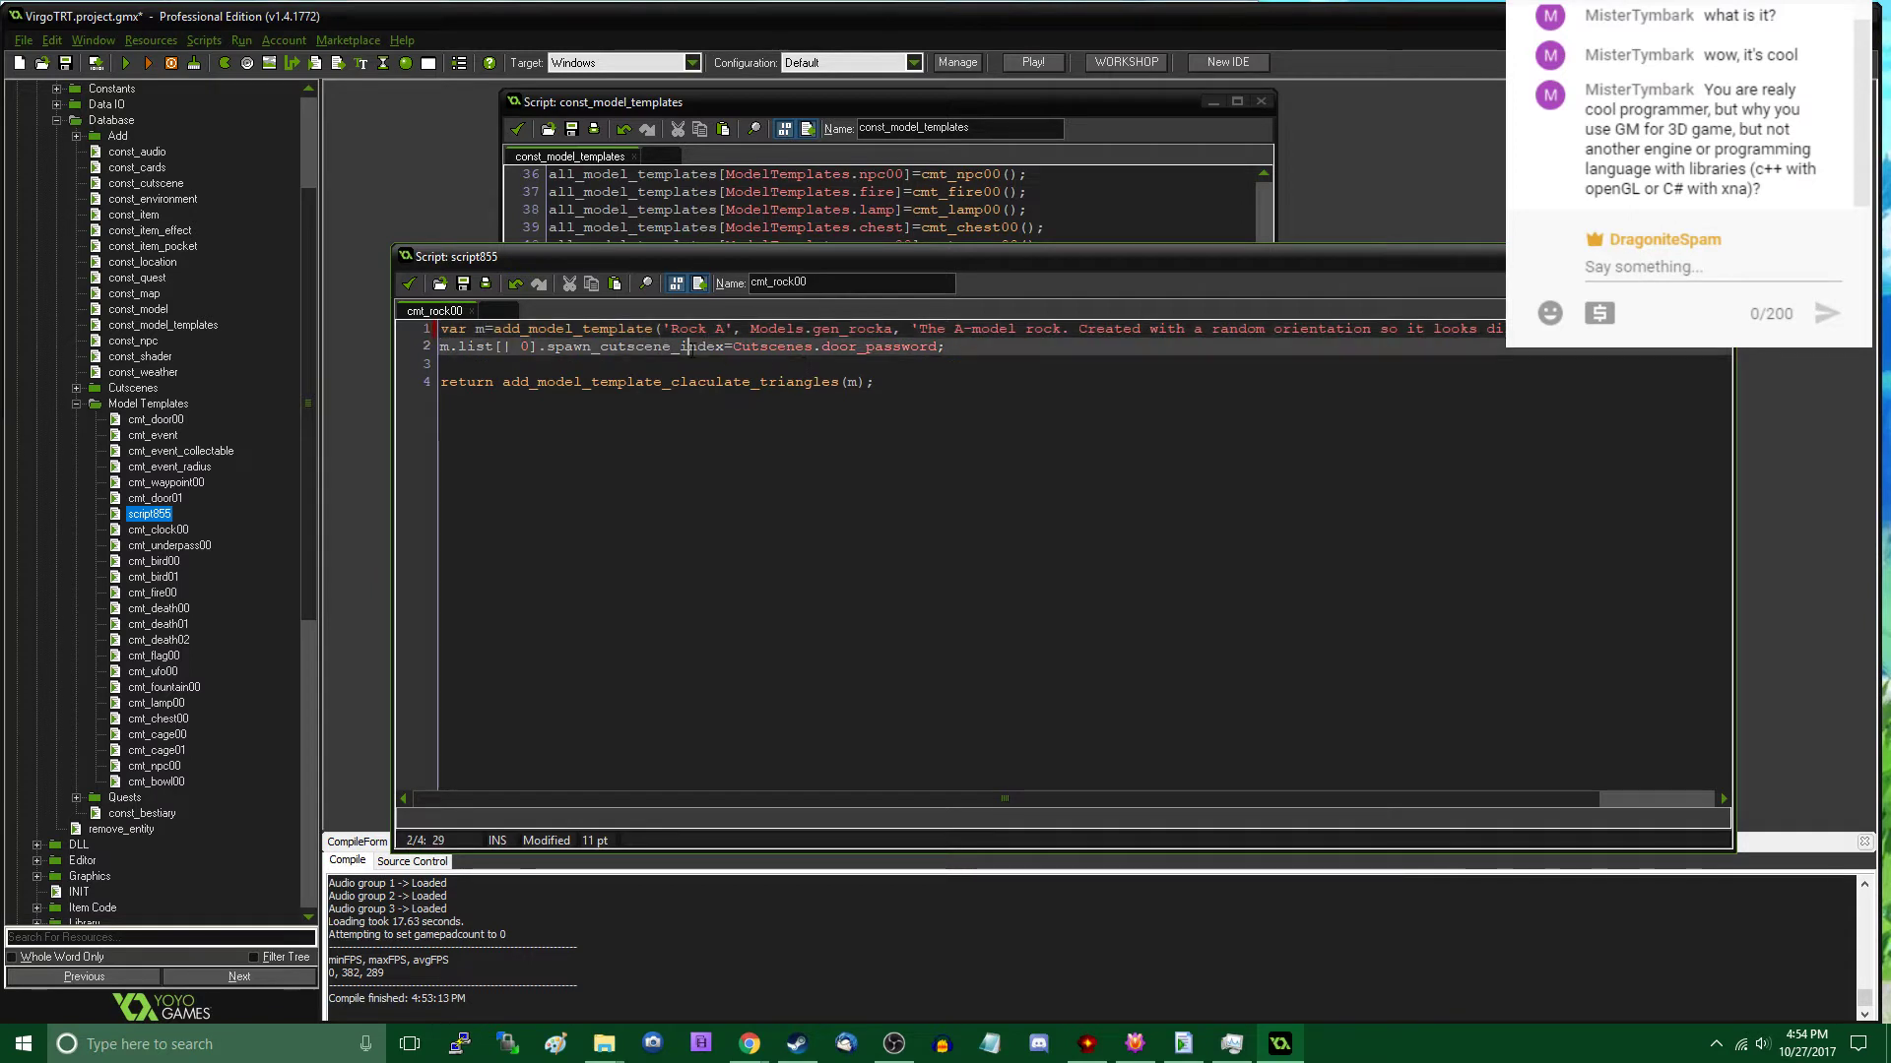
{"action": "double_click", "coordinate": [903, 347]}
{"action": "type", "text": "cutscen"}
{"action": "type", "text": "e_ro"}
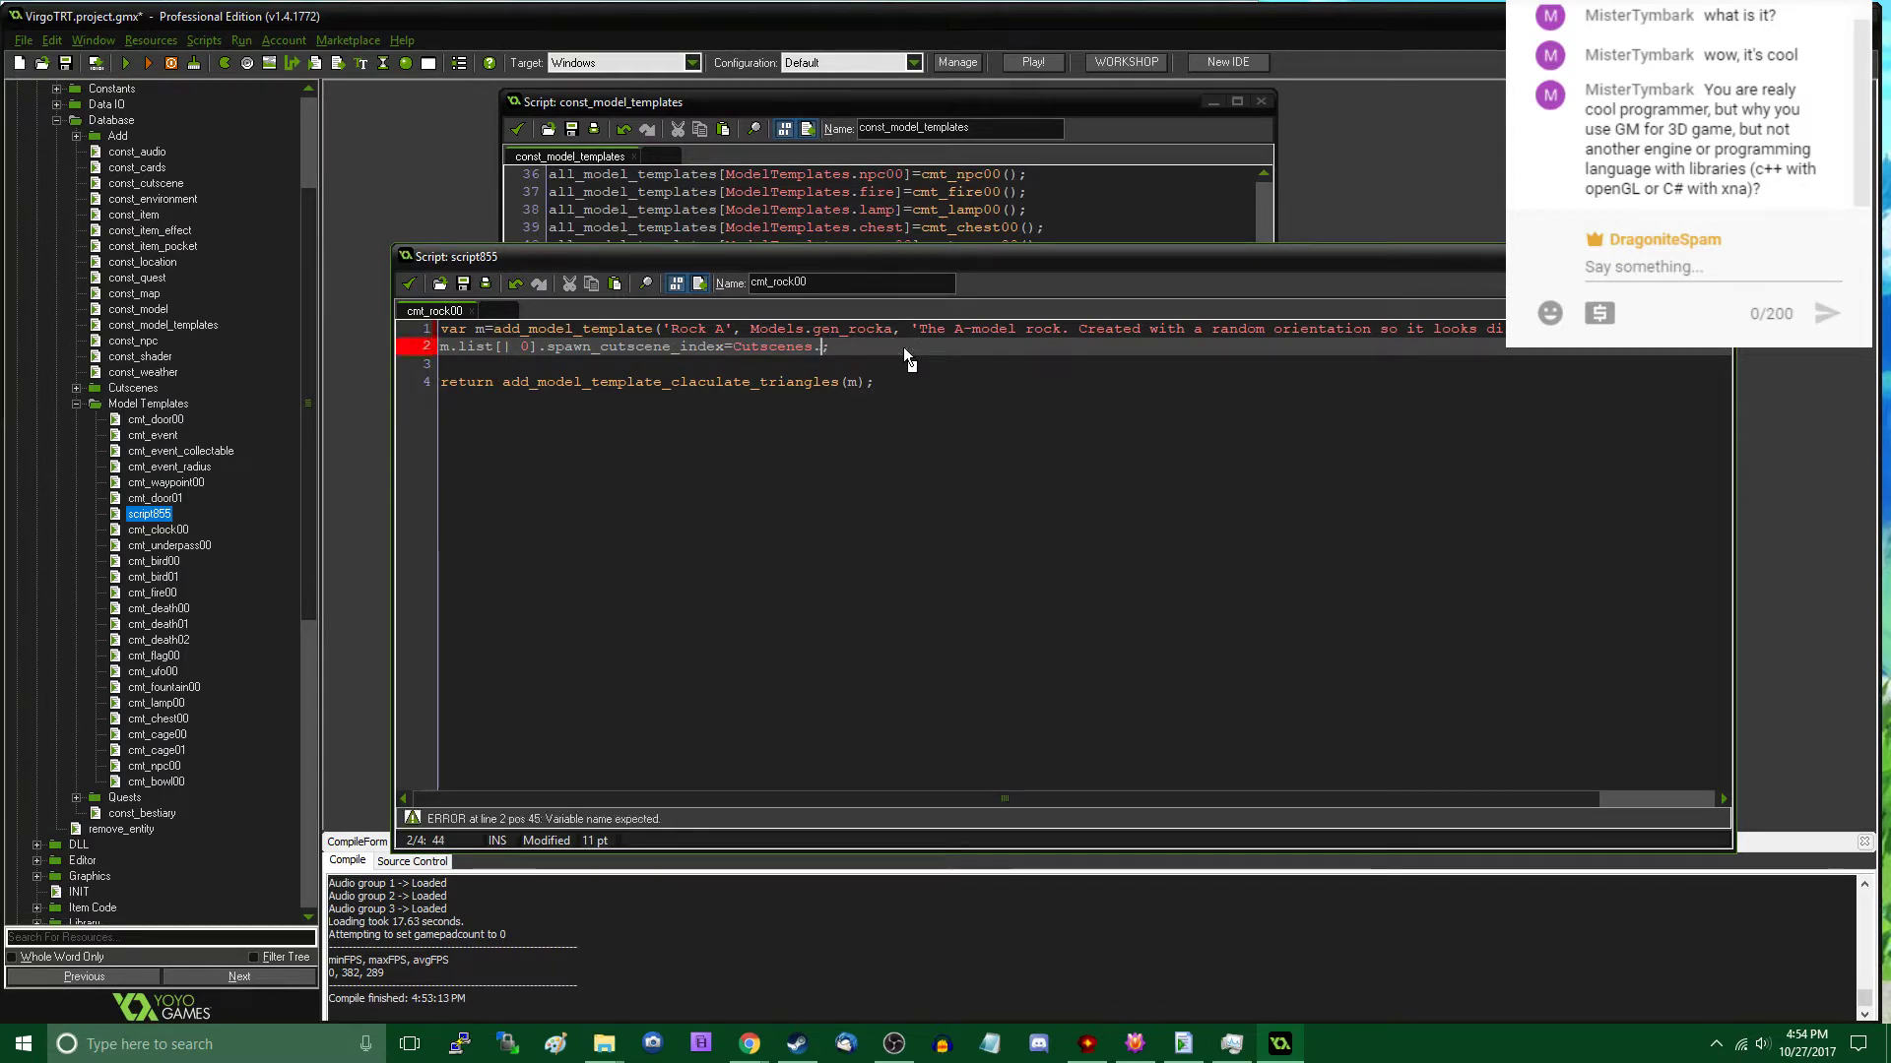
{"action": "type", "text": "o"}
{"action": "left_click", "coordinate": [846, 346]}
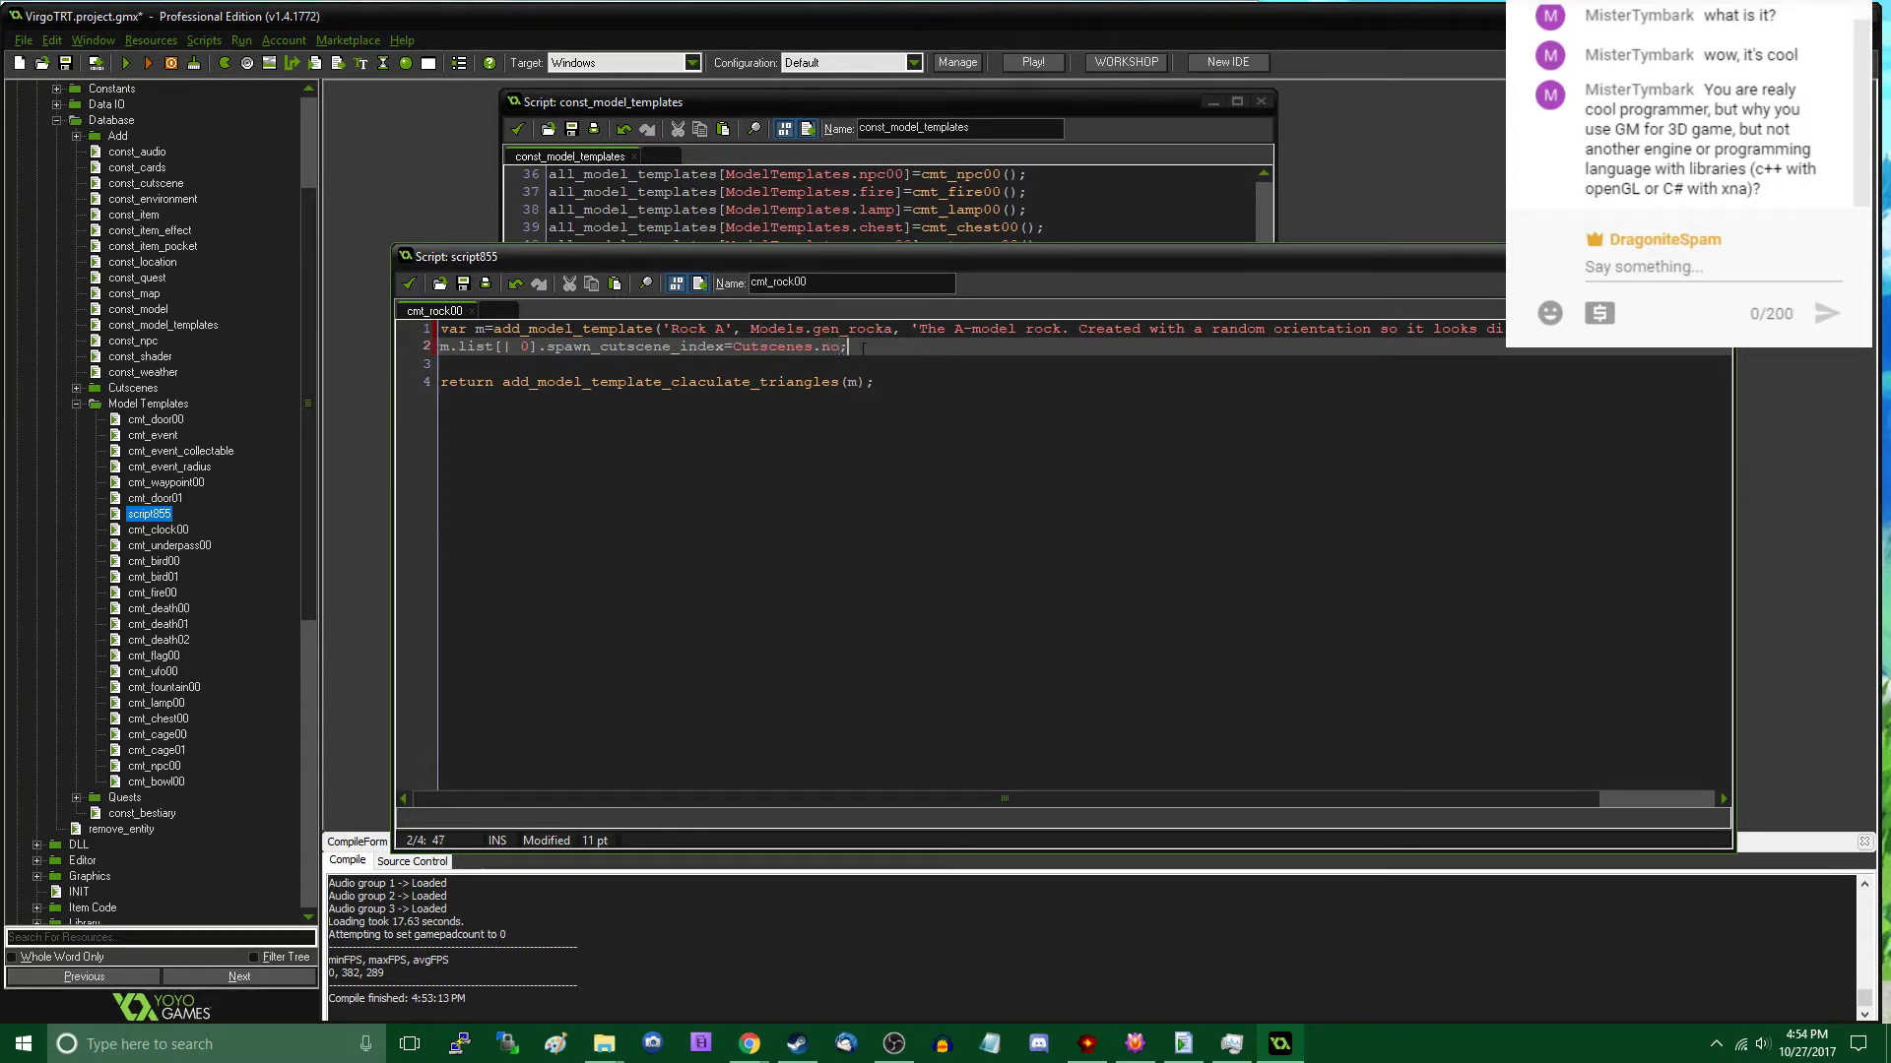
- Add the line m.list[| 0].spawn_name=''; below the cutscene index assignment
{"action": "key", "text": "Return"}
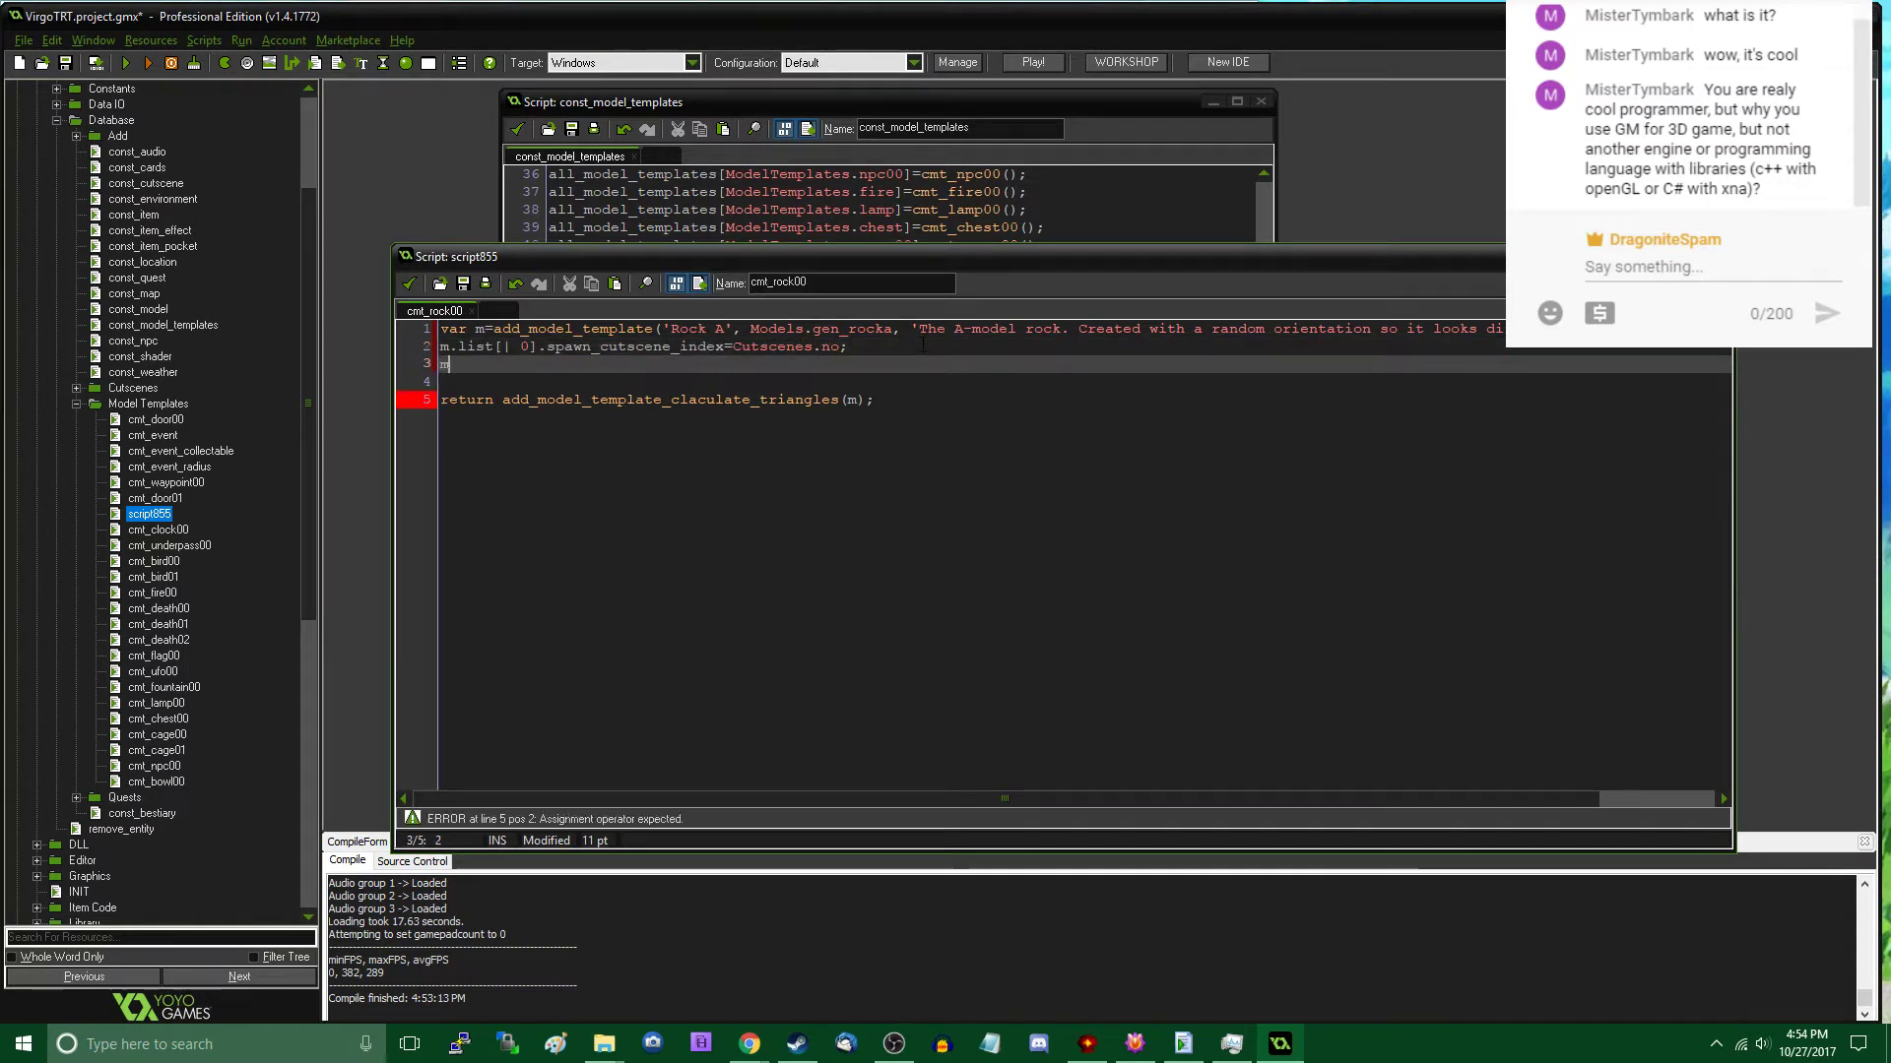
{"action": "type", "text": "m.list[| "}
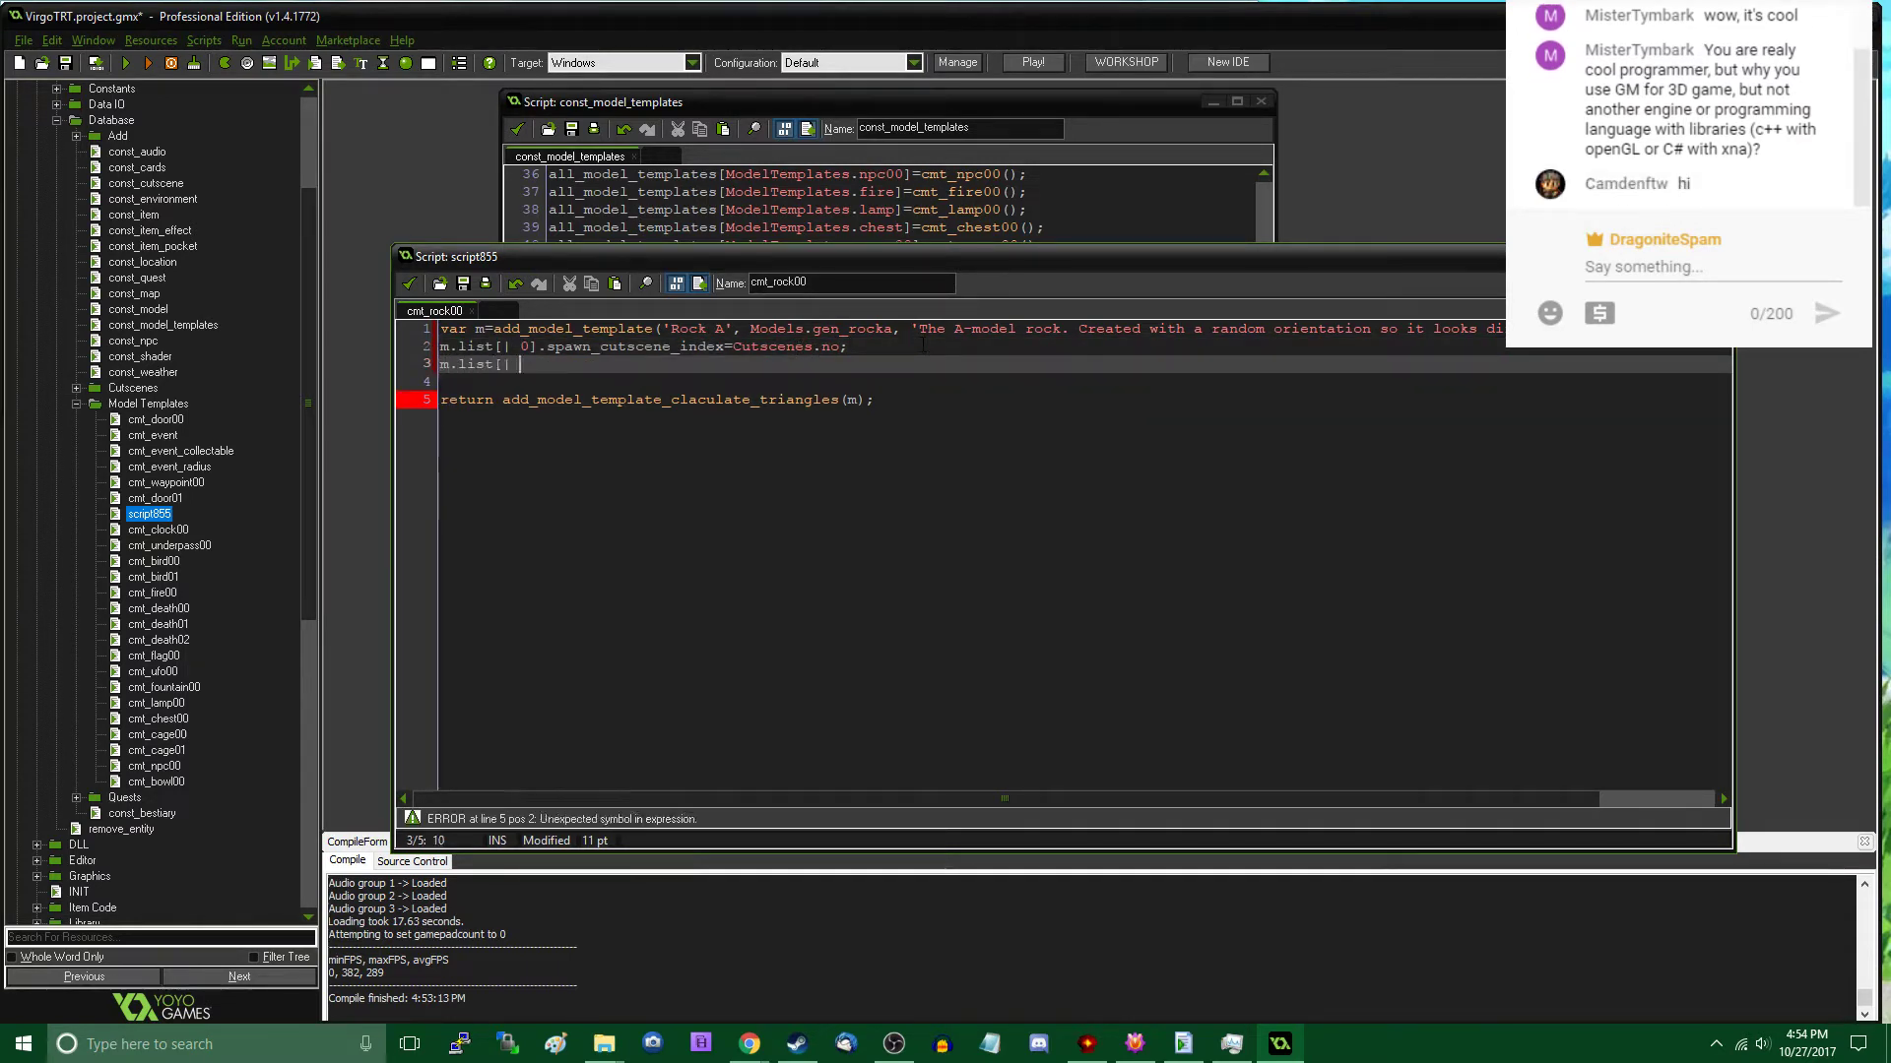
{"action": "type", "text": "0].spawn_name=\"\";"}
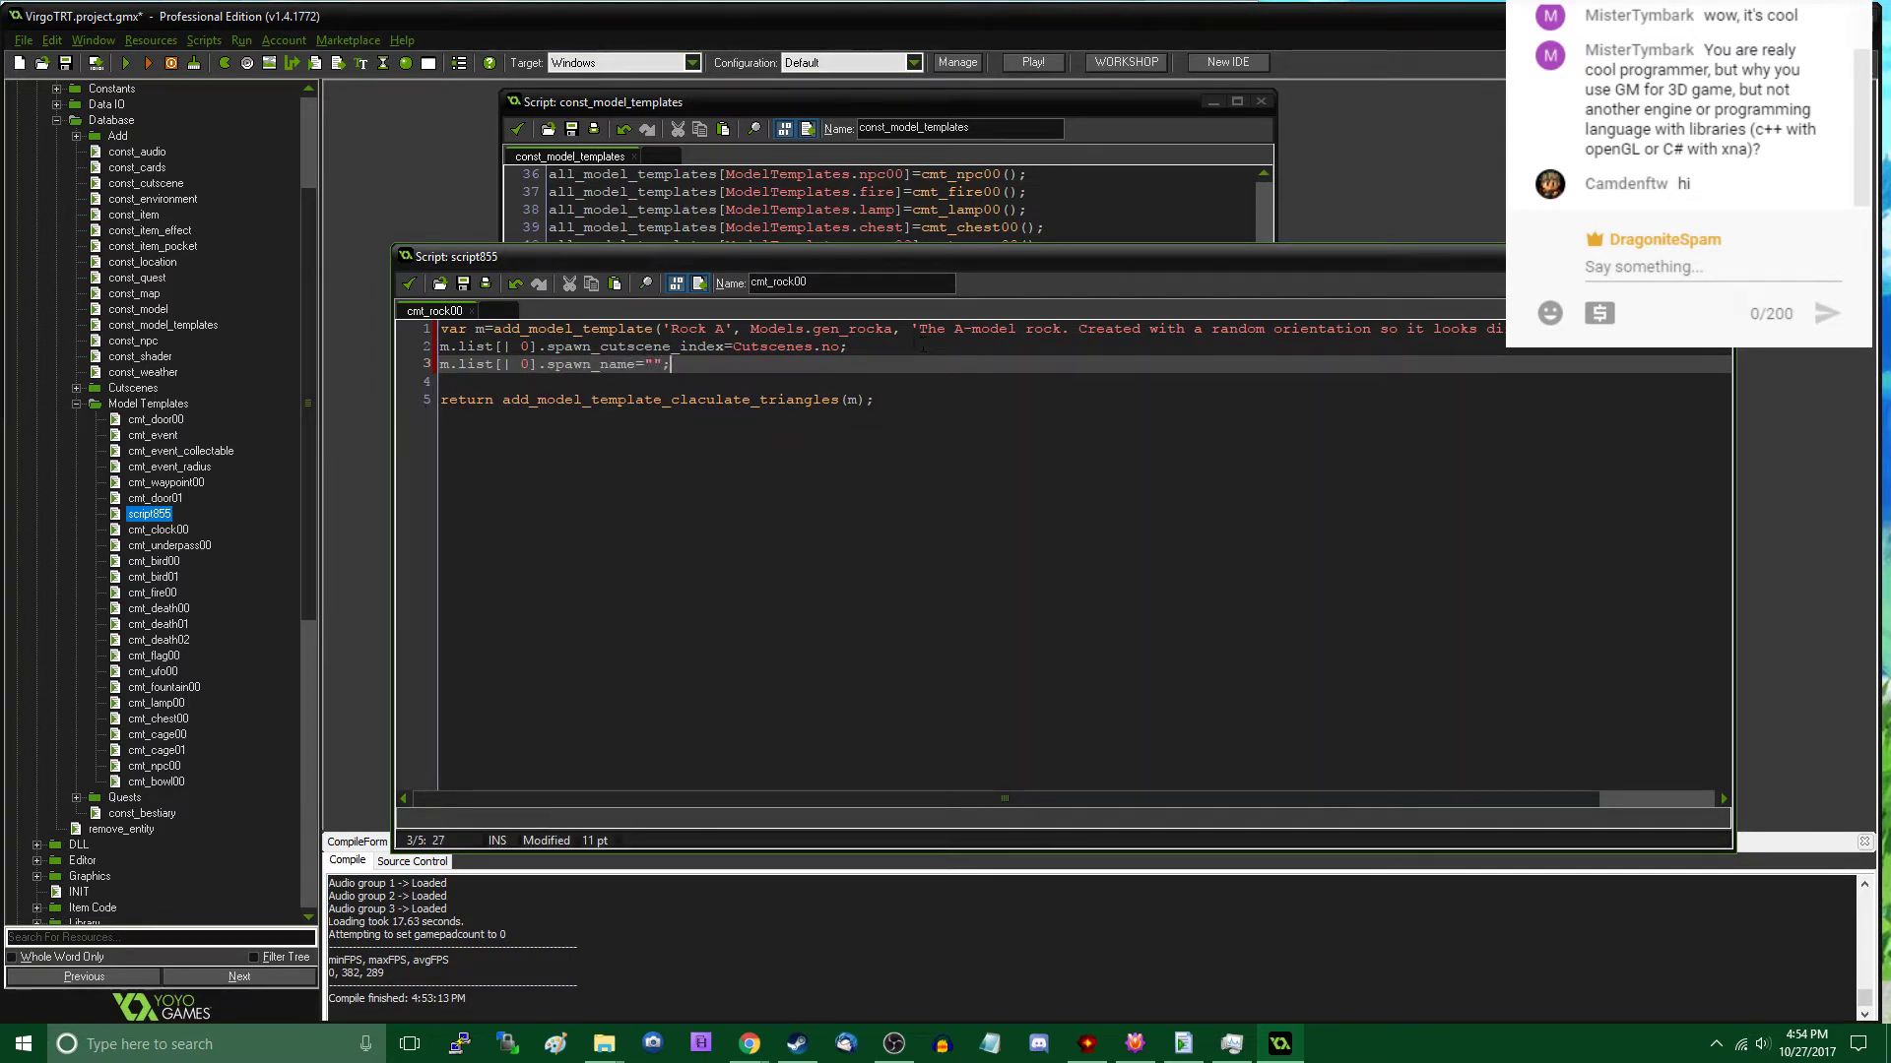
{"action": "key", "text": "Left"}
{"action": "key", "text": "BackSpace"}
{"action": "key", "text": "BackSpace"}
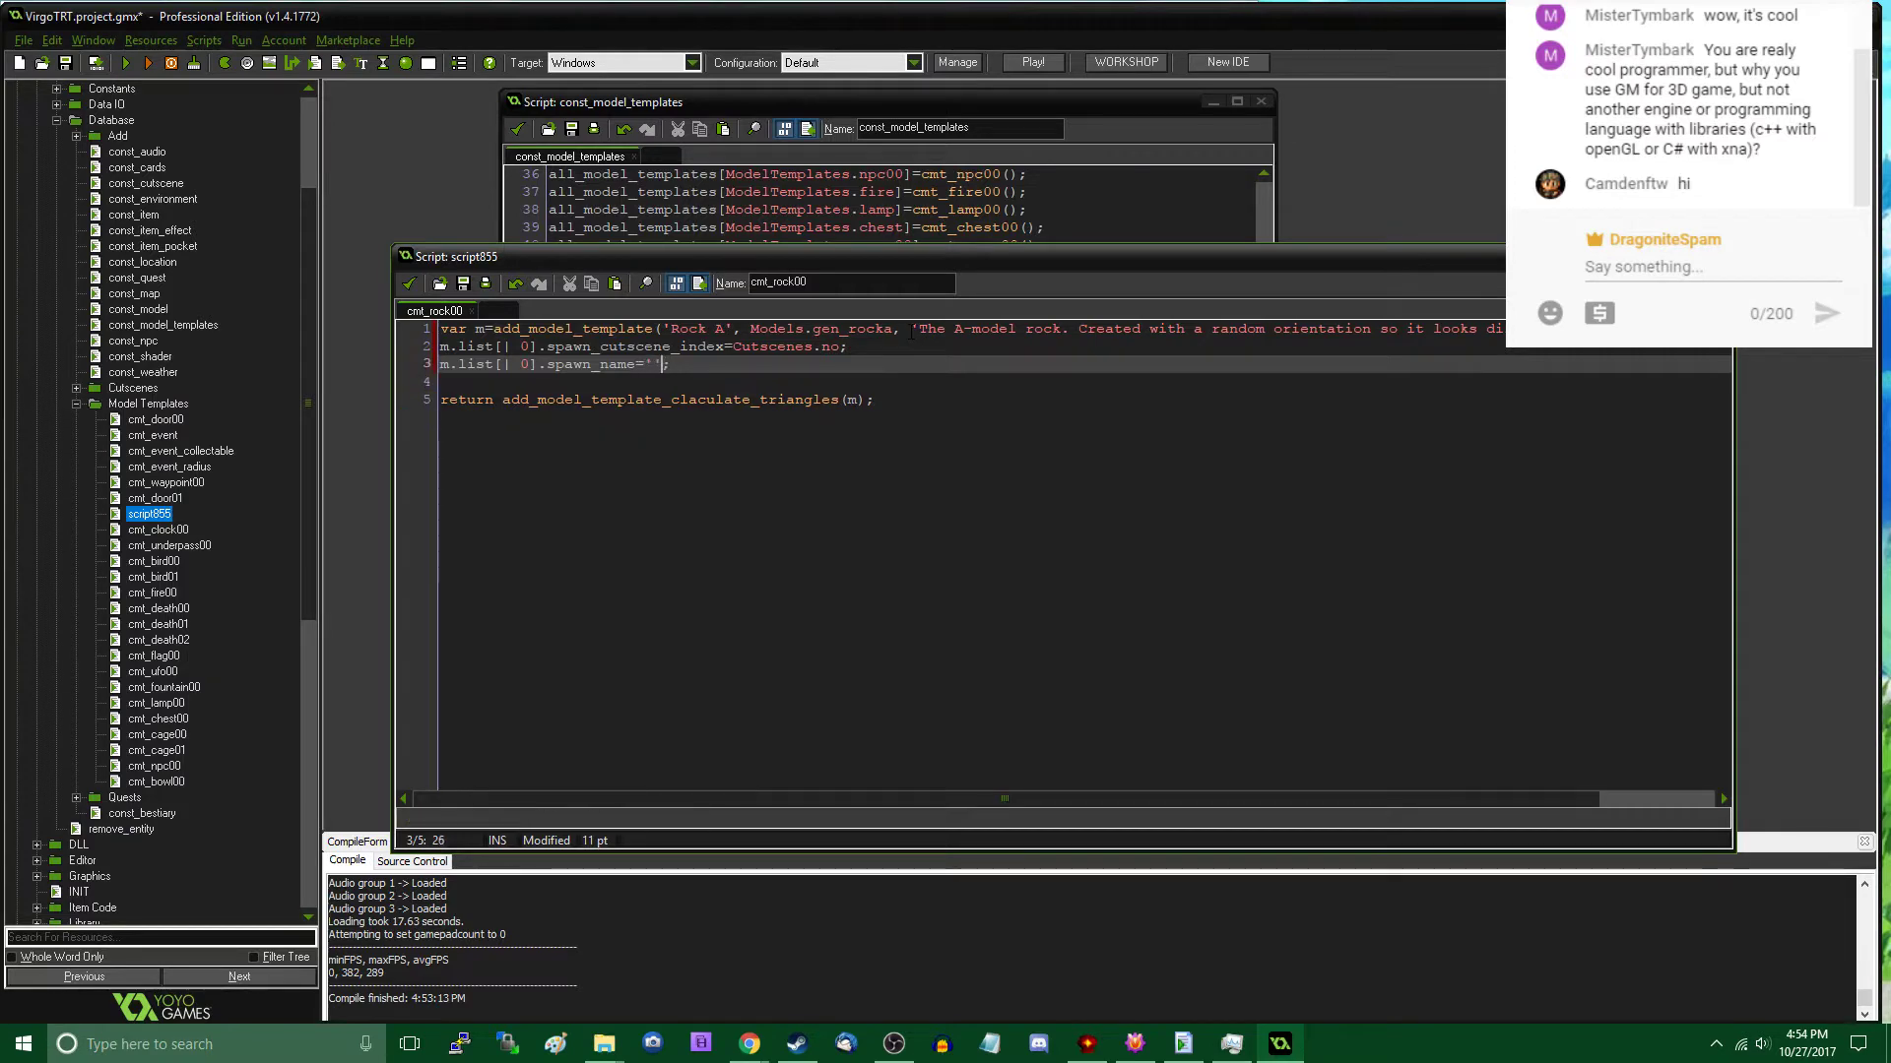
{"action": "type", "text": "''"}
- Open ModelTemplateComponent's create code by way of add_model_template and copy the spawn_xrot, spawn_yrot and spawn_zrot lines
{"action": "middle_click", "coordinate": [619, 330]}
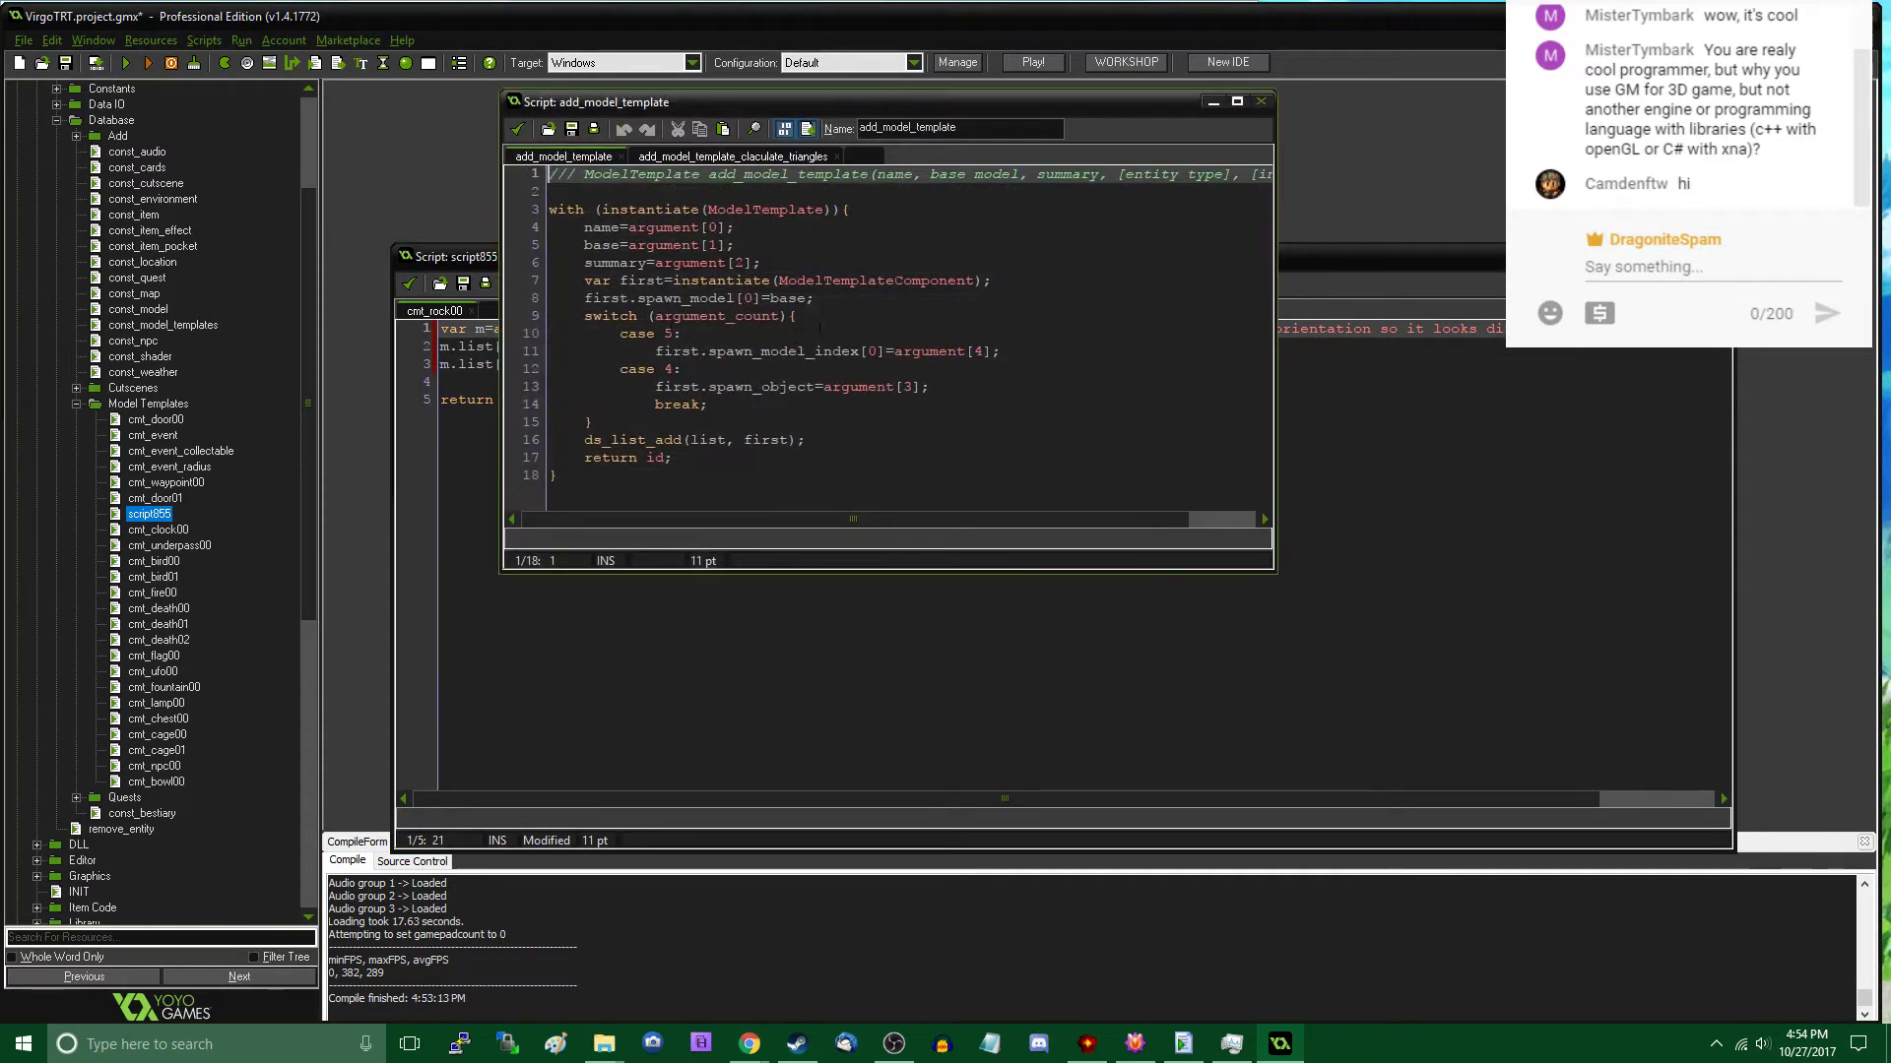
{"action": "middle_click", "coordinate": [841, 281]}
{"action": "double_click", "coordinate": [1020, 146]}
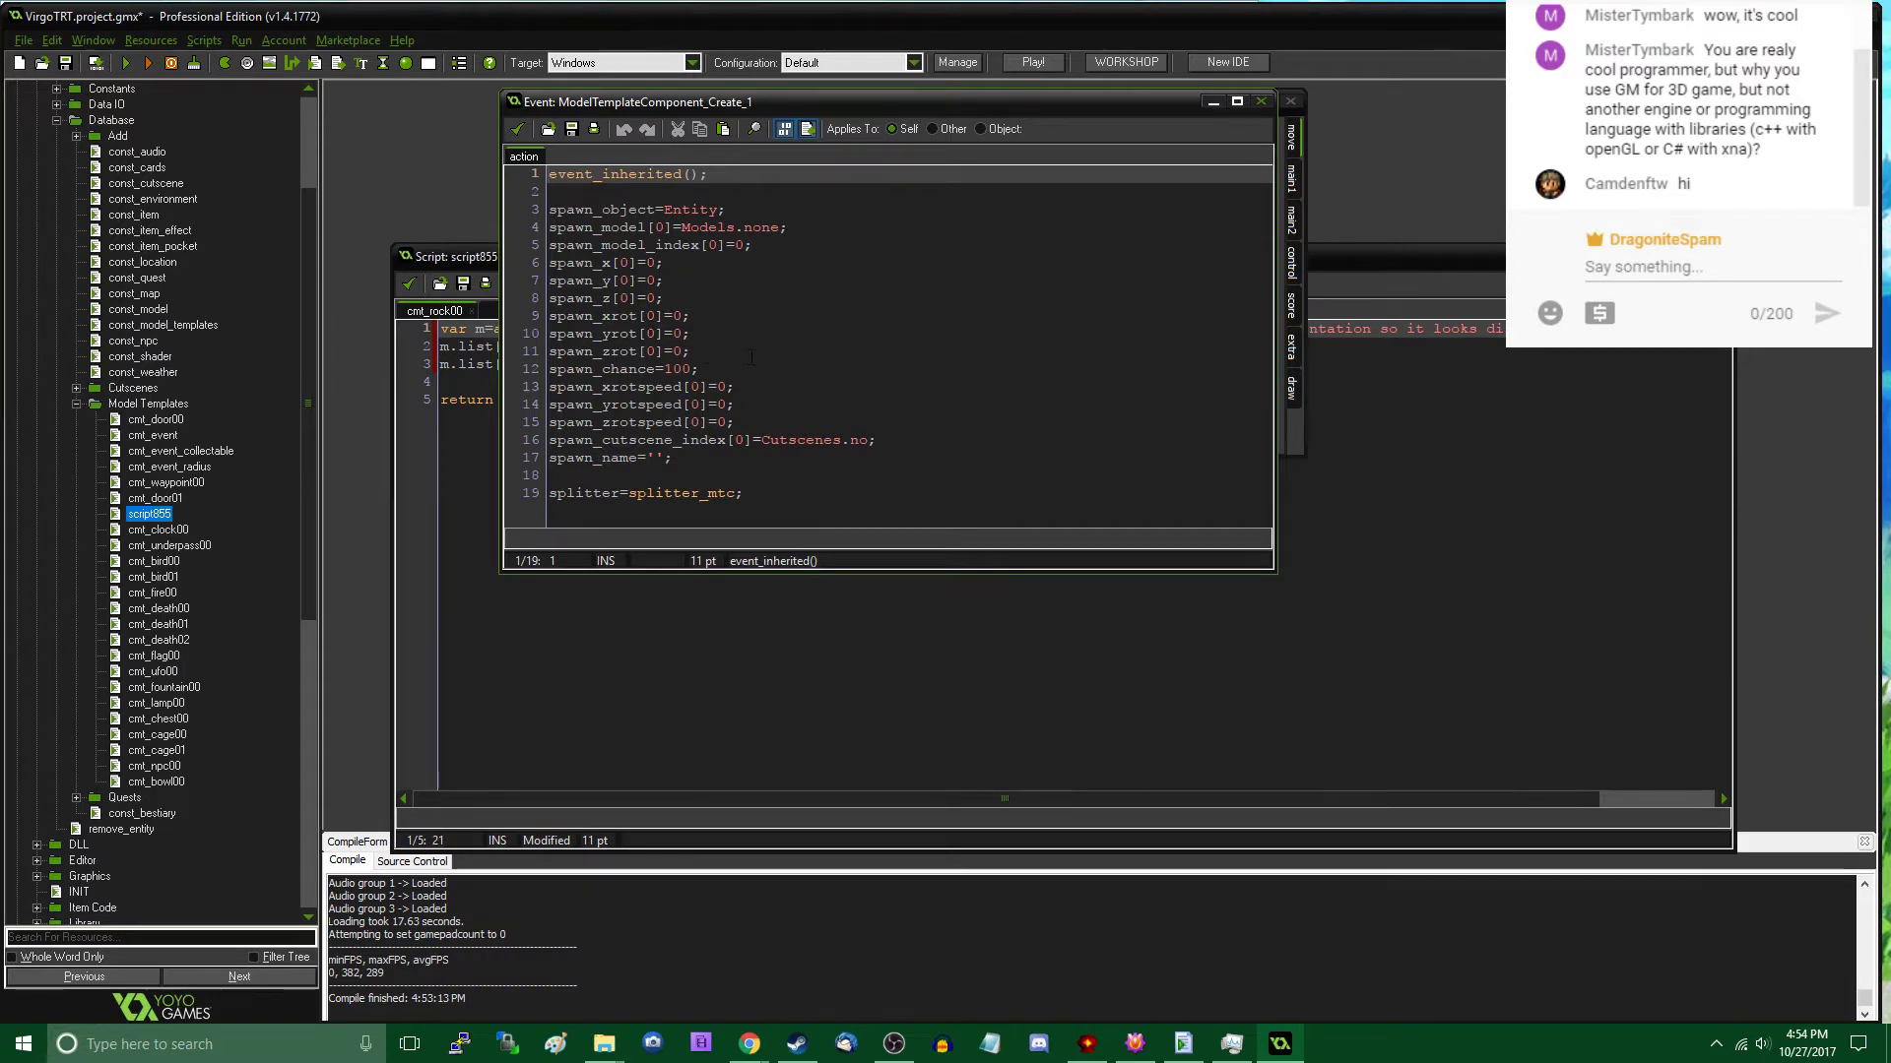
{"action": "left_click_drag", "start_coordinate": [719, 356], "coordinate": [533, 320]}
{"action": "key", "text": "ctrl+c"}
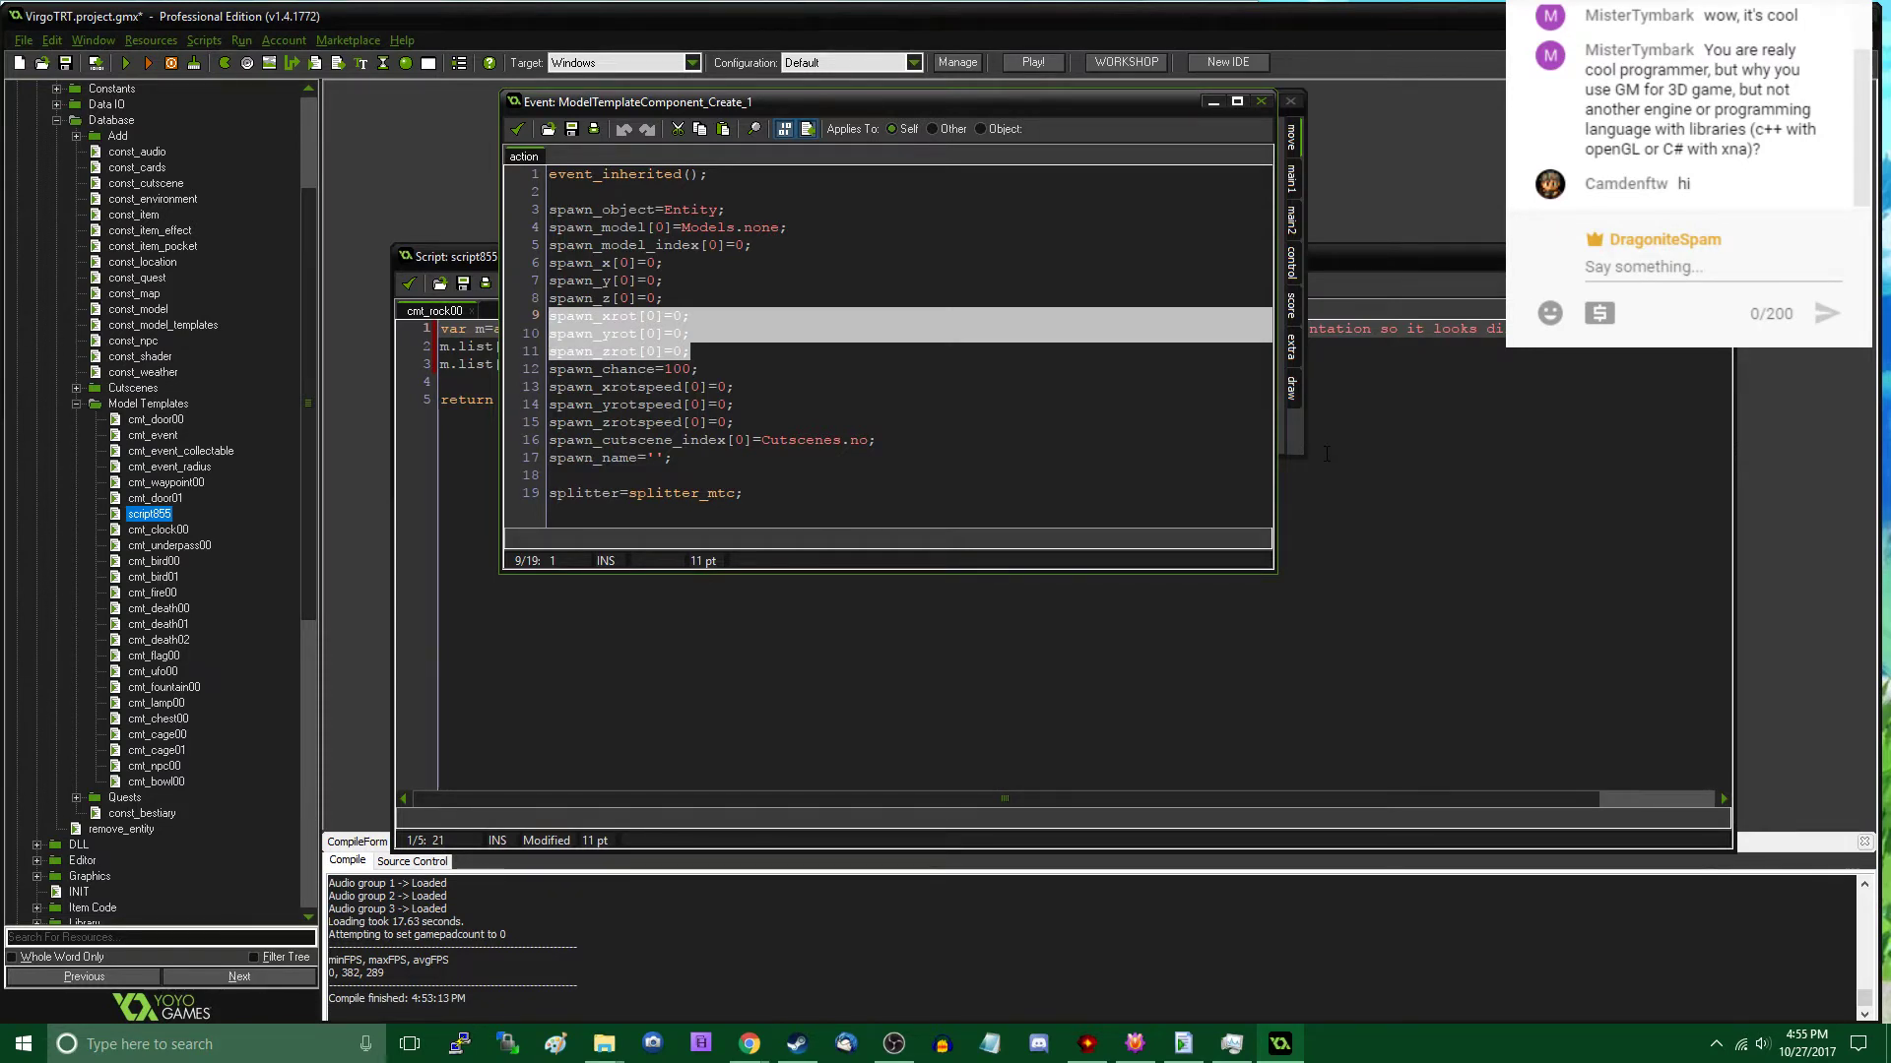
- Paste the three copied rotation lines into cmt_rock00 below spawn_name, separated by a blank line
{"action": "left_click", "coordinate": [1327, 454]}
{"action": "left_click", "coordinate": [819, 366]}
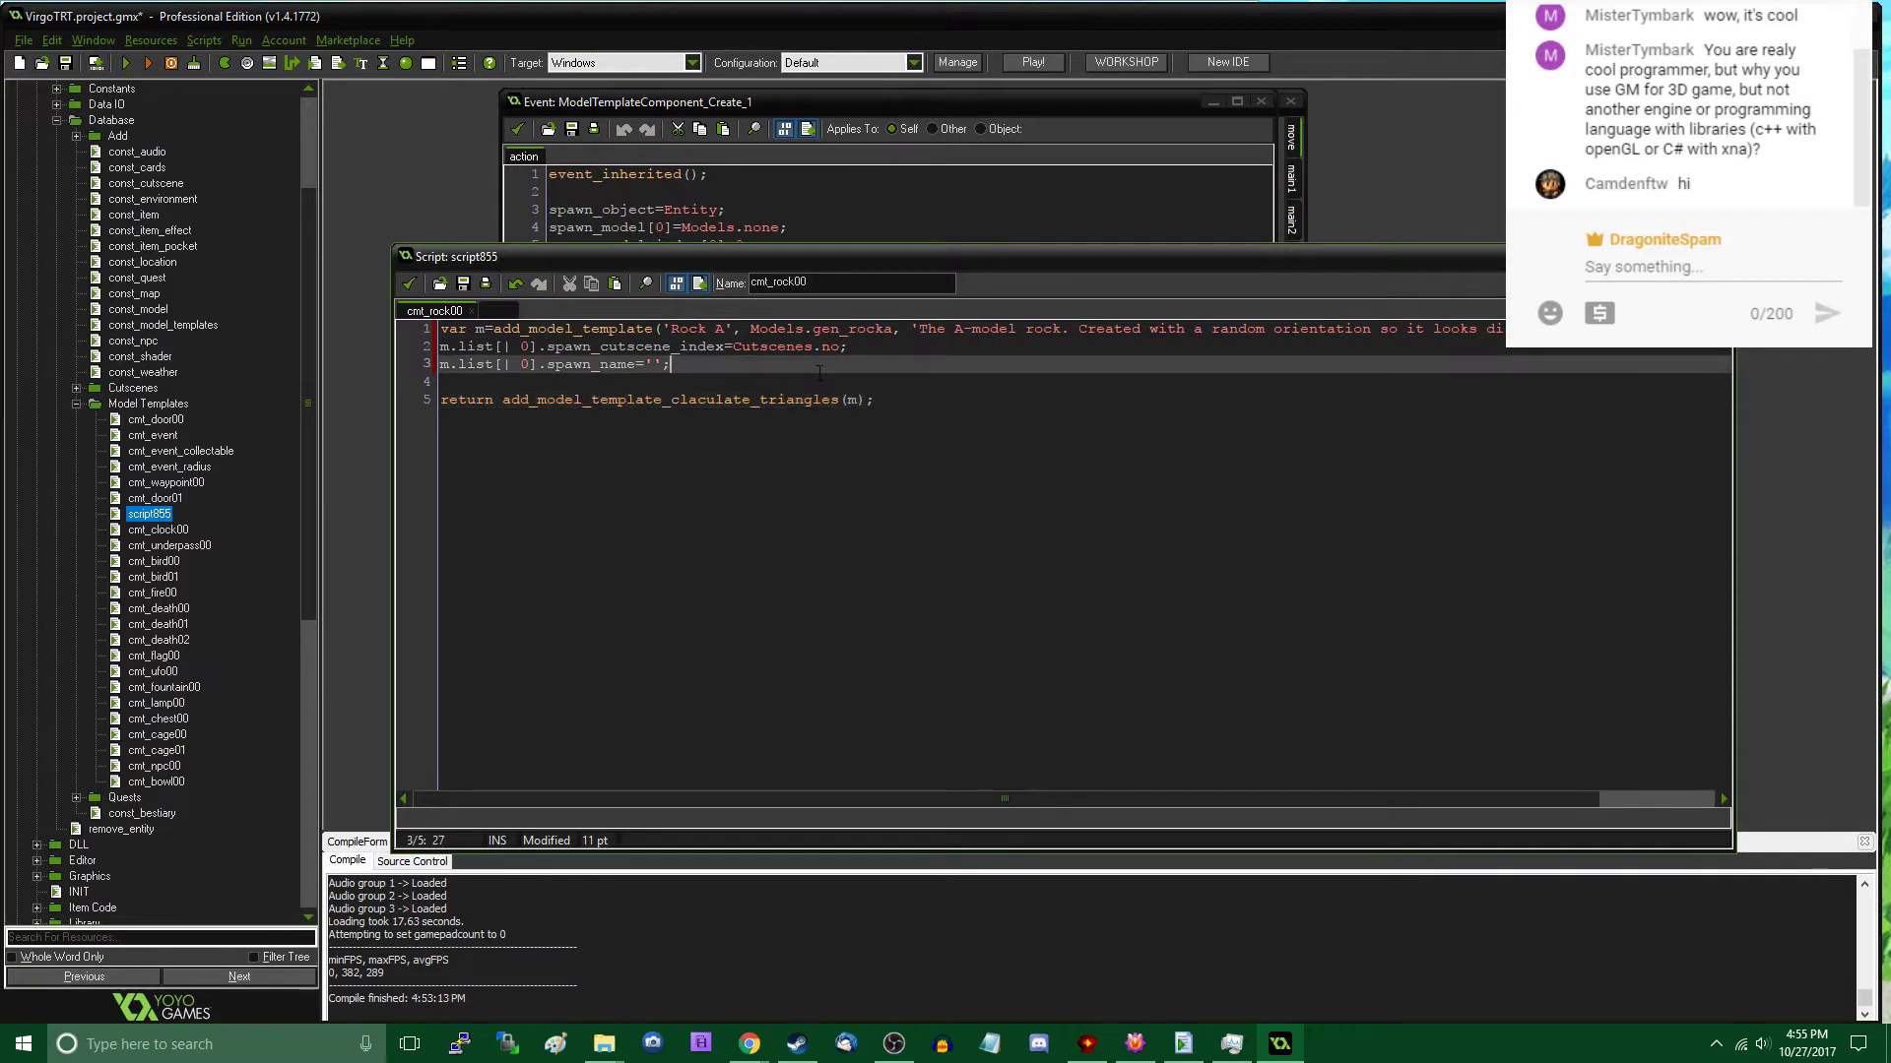
{"action": "key", "text": "Return"}
{"action": "key", "text": "Return"}
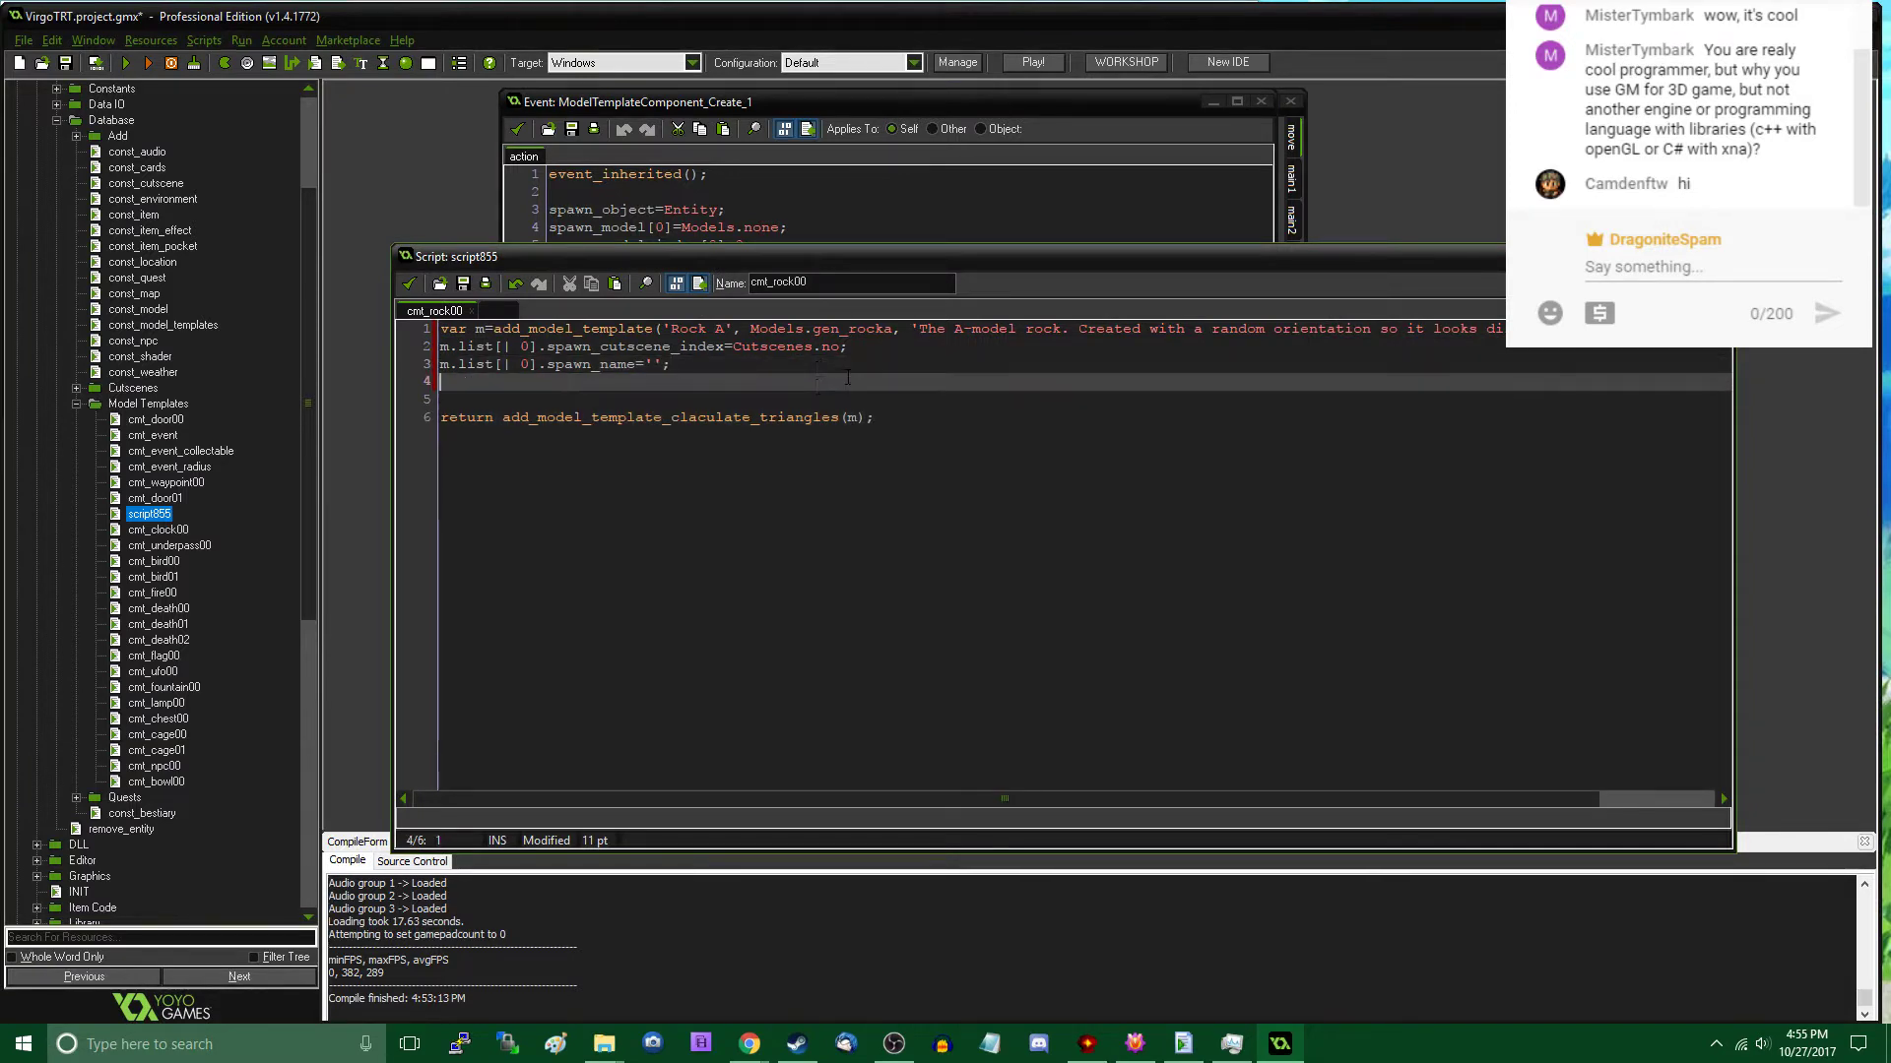
{"action": "key", "text": "ctrl+v"}
{"action": "key", "text": "Up"}
{"action": "key", "text": "Up"}
{"action": "key", "text": "Up"}
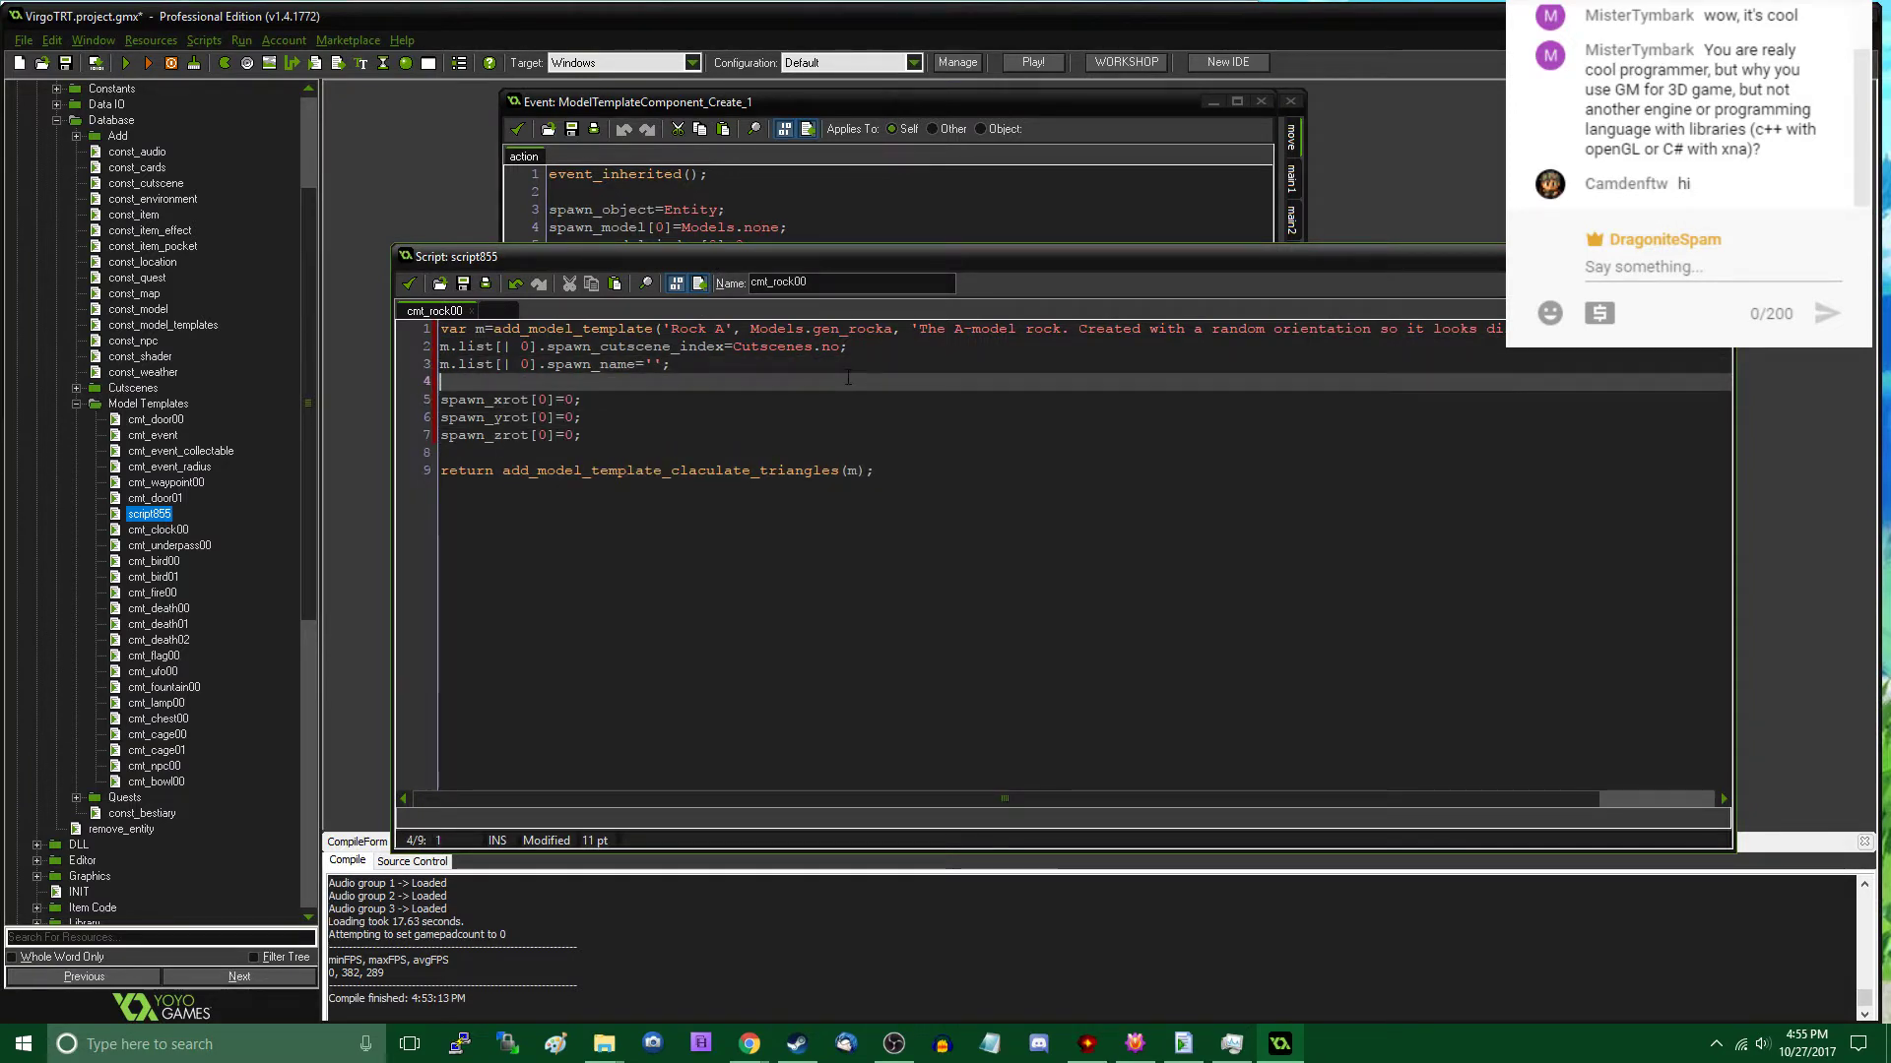
- Prefix the spawn_xrot[0] assignment with m.list[| 0]
{"action": "key", "text": "Down"}
{"action": "type", "text": "m.list["}
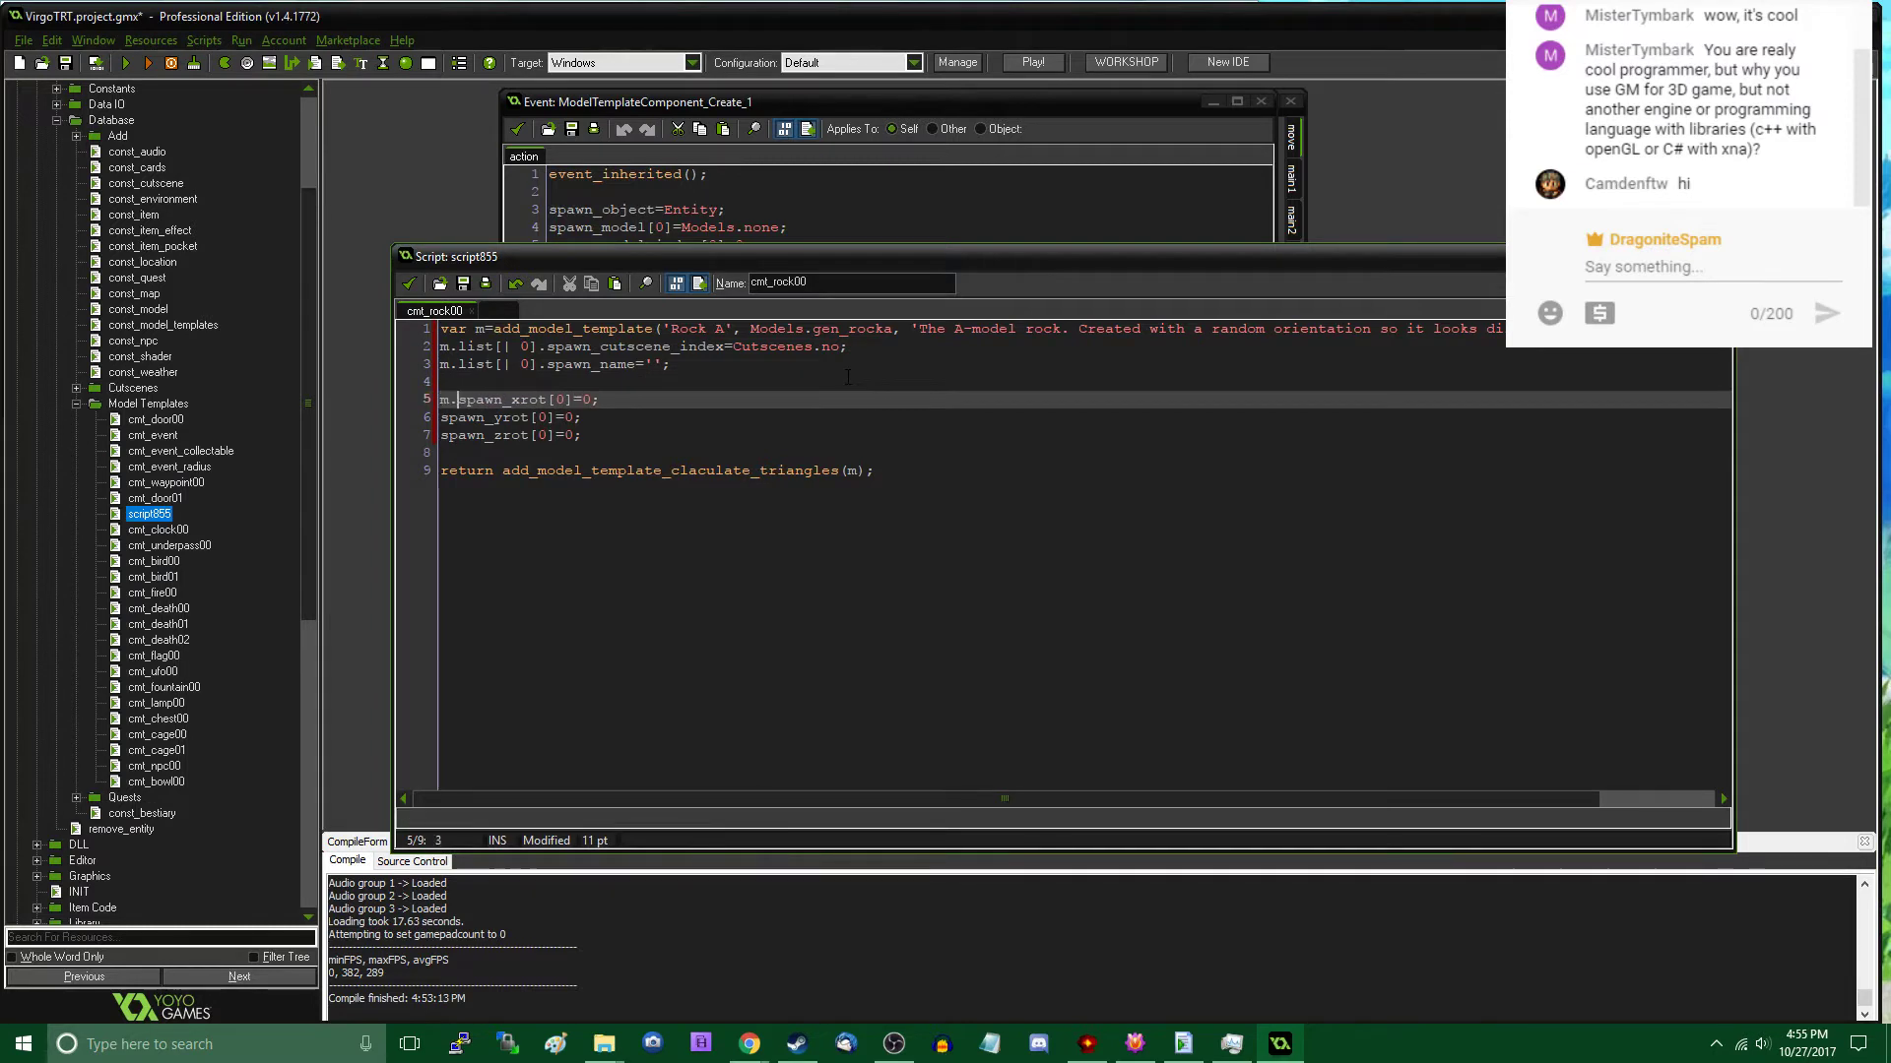
{"action": "type", "text": "| 0],"}
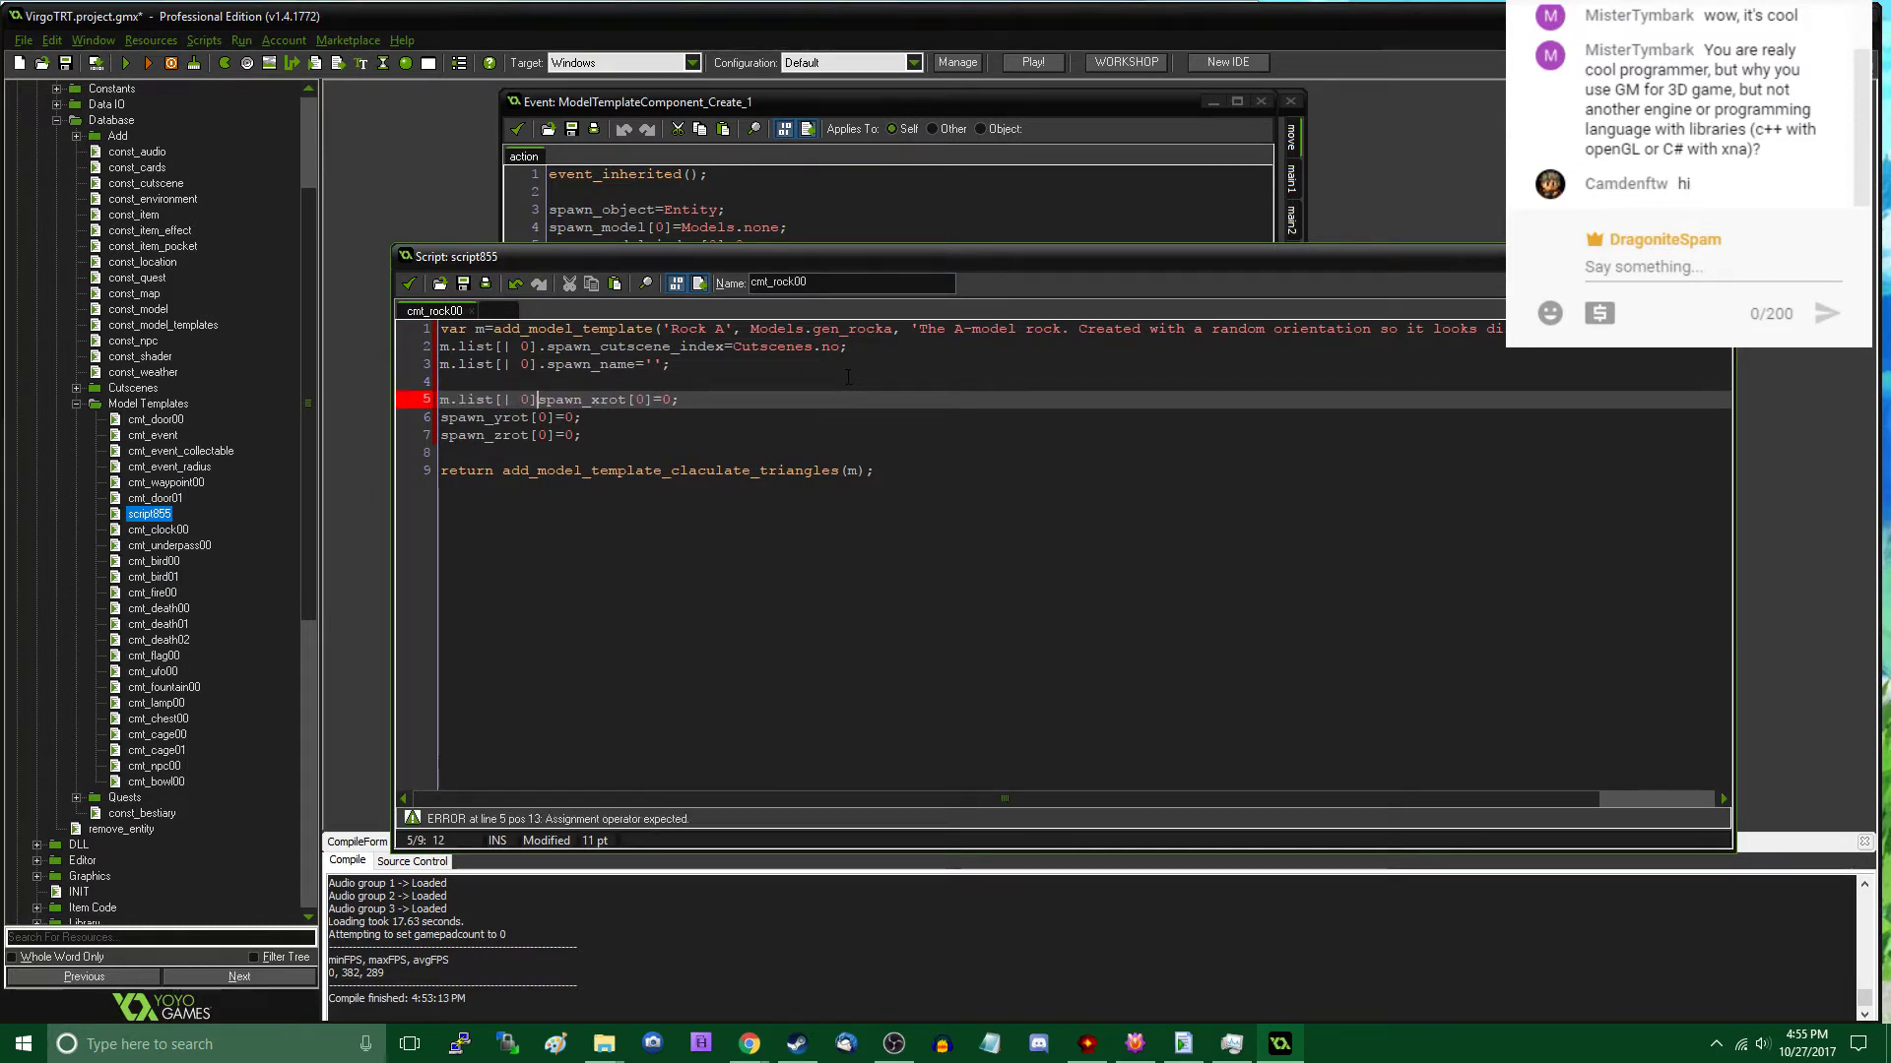
{"action": "key", "text": "BackSpace"}
{"action": "type", "text": "."}
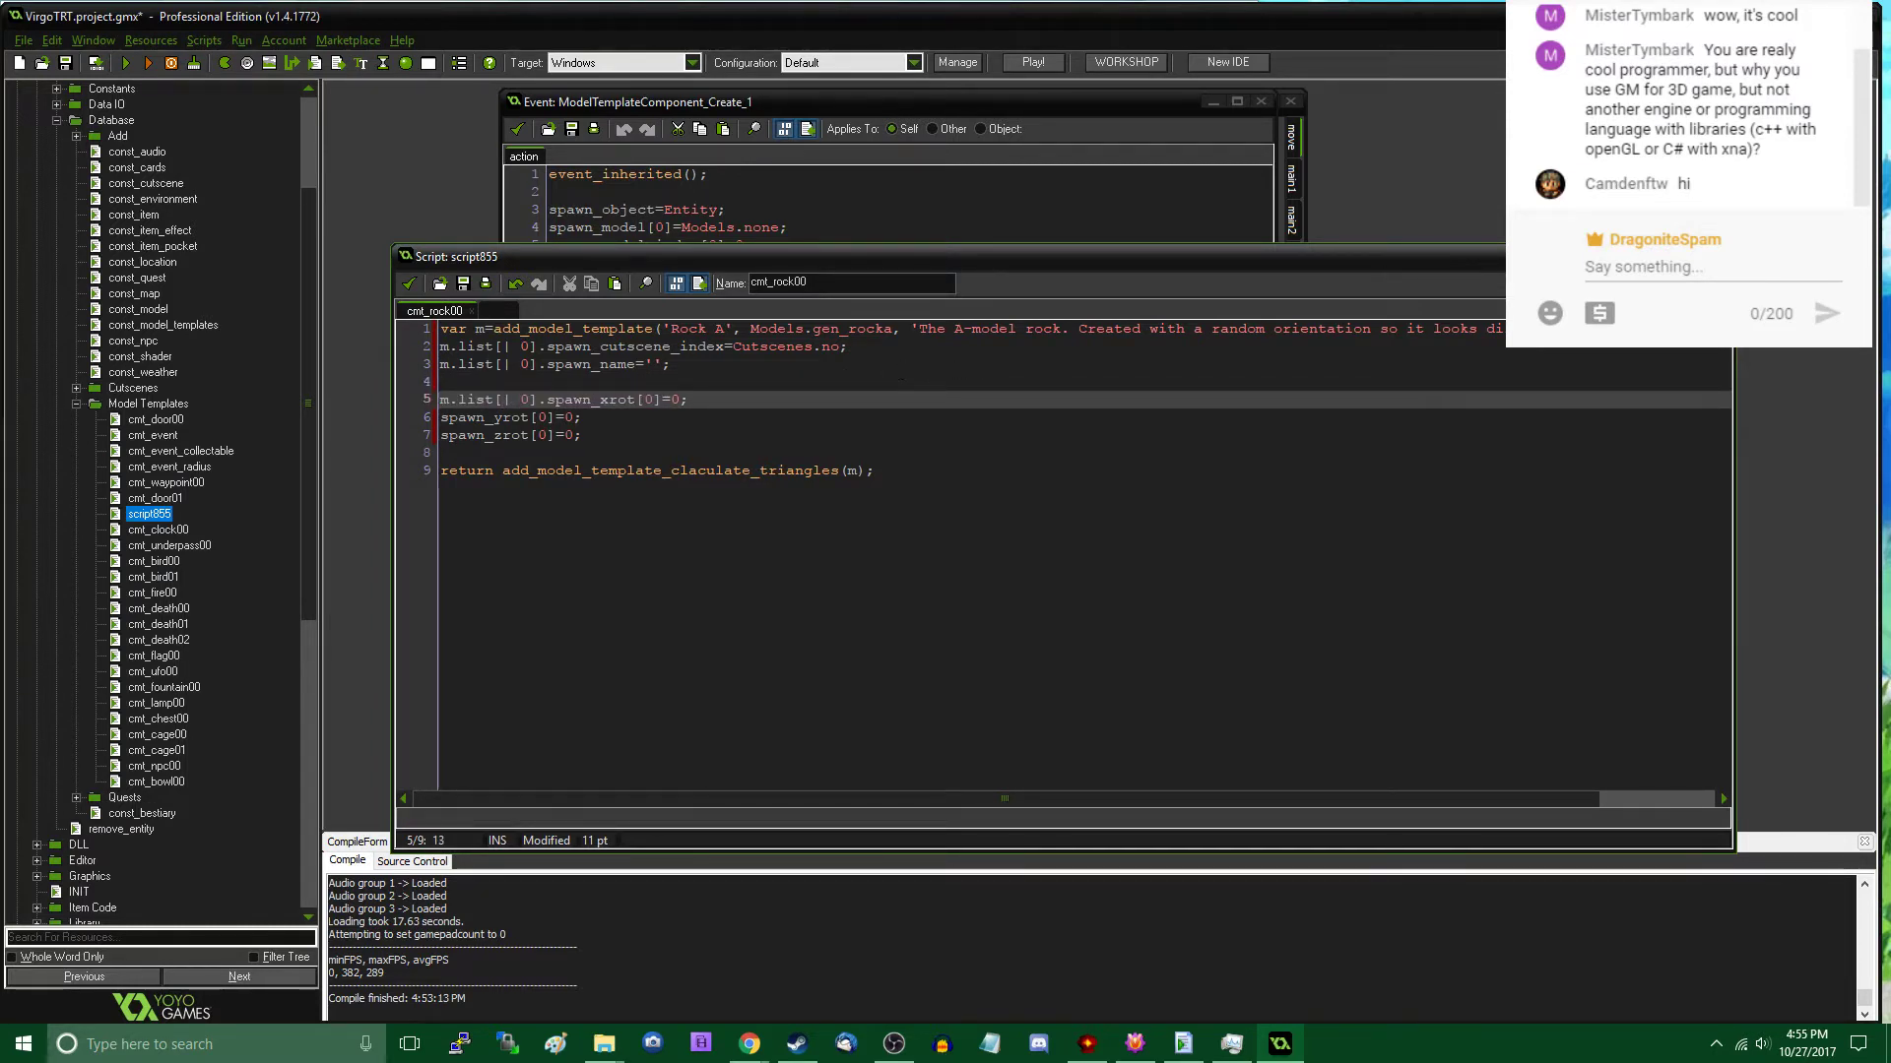
- Copy the m.list[| 0]. prefix onto the spawn_yrot[0] and spawn_zrot[0] lines and return to the spawn_xrot line
{"action": "key", "text": "shift+Home"}
{"action": "key", "text": "ctrl+c"}
{"action": "key", "text": "Down"}
{"action": "key", "text": "Home"}
{"action": "key", "text": "ctrl+v"}
{"action": "key", "text": "Down"}
{"action": "key", "text": "Home"}
{"action": "key", "text": "ctrl+v"}
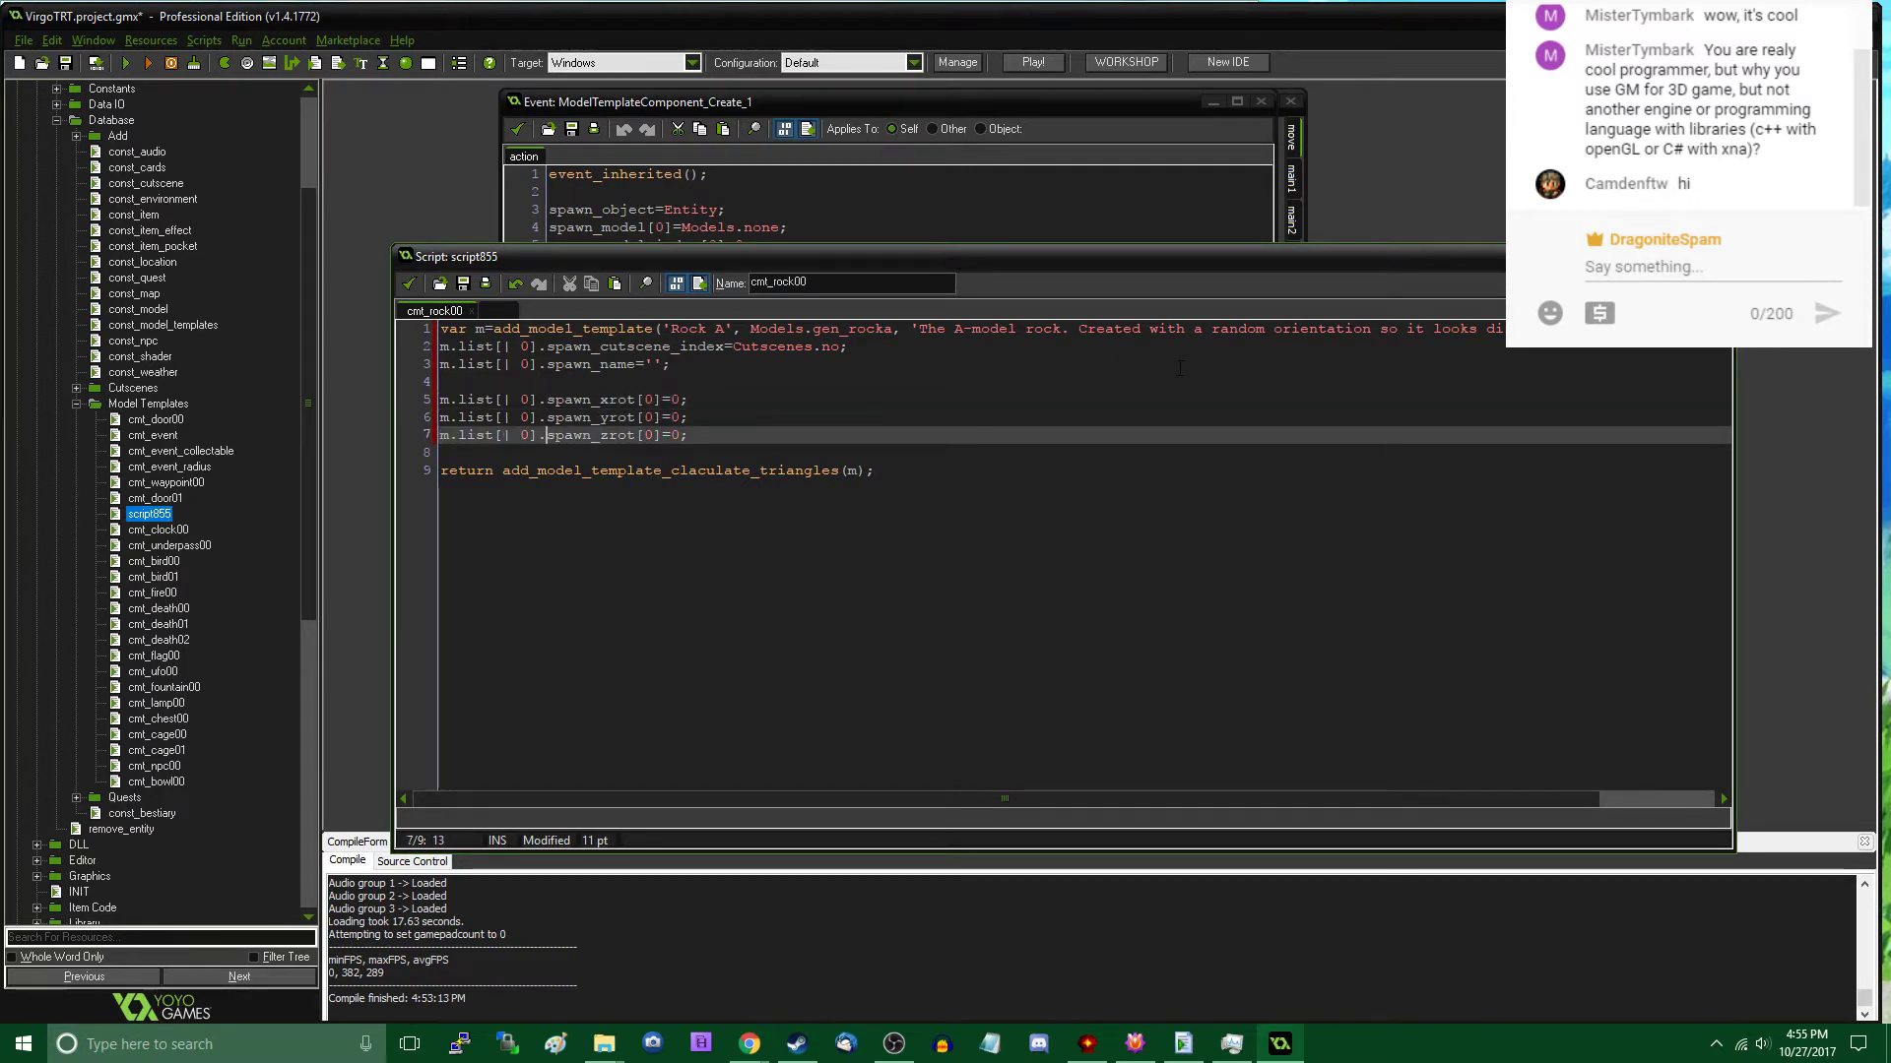
{"action": "key", "text": "Up"}
{"action": "key", "text": "Up"}
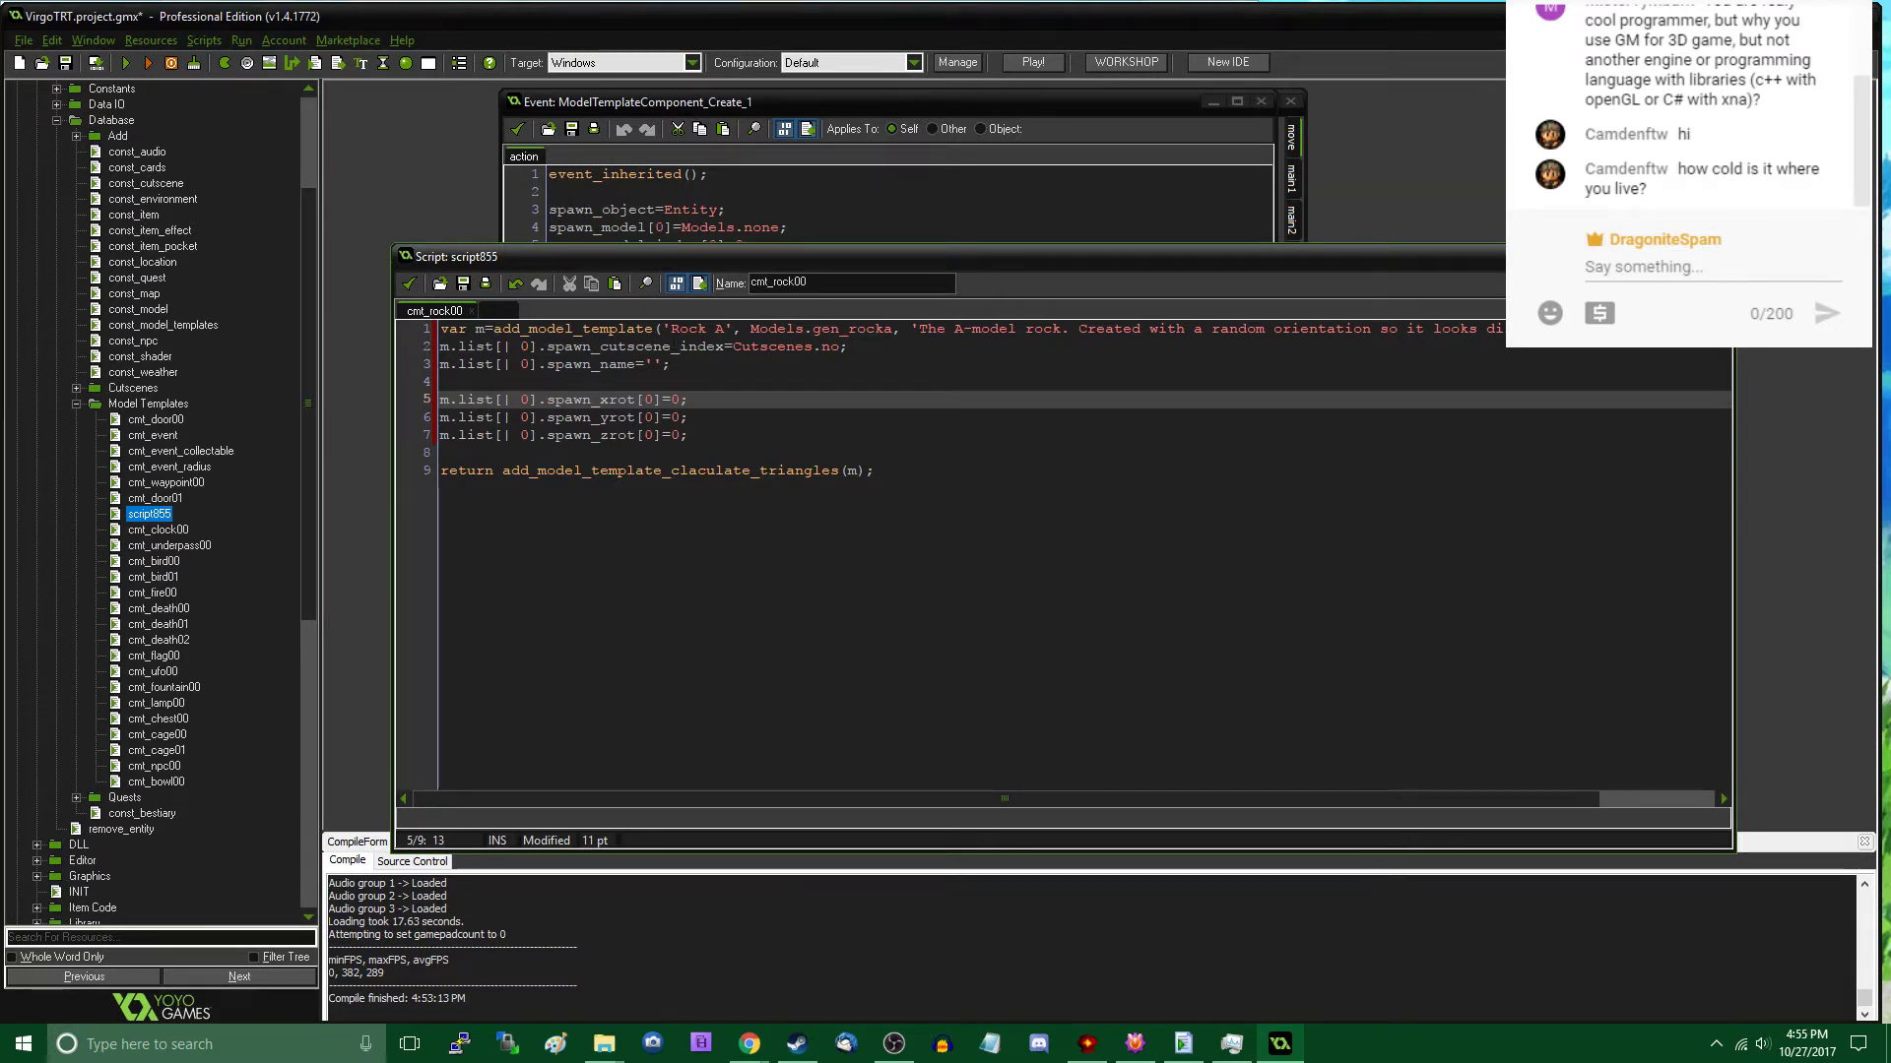
- Change the array index of the spawn_xrot assignment to 36
{"action": "left_click", "coordinate": [698, 430]}
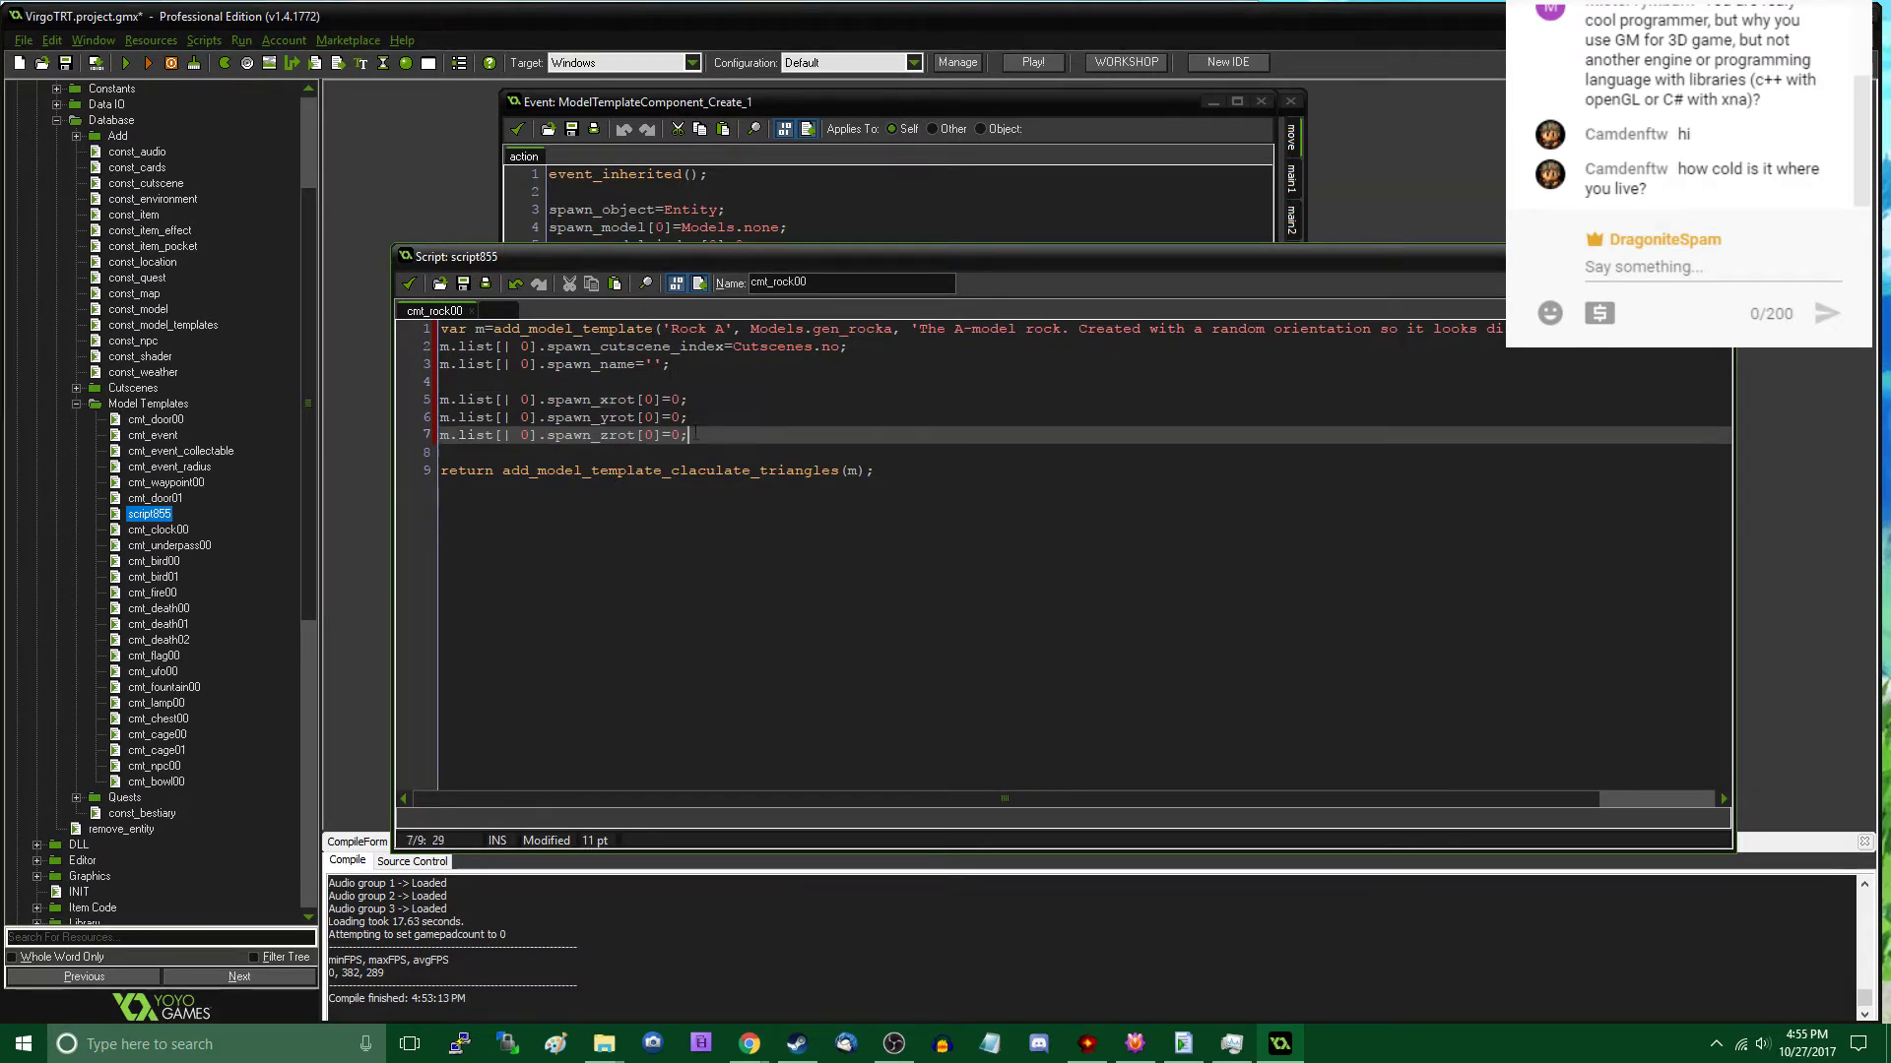
{"action": "left_click", "coordinate": [704, 418]}
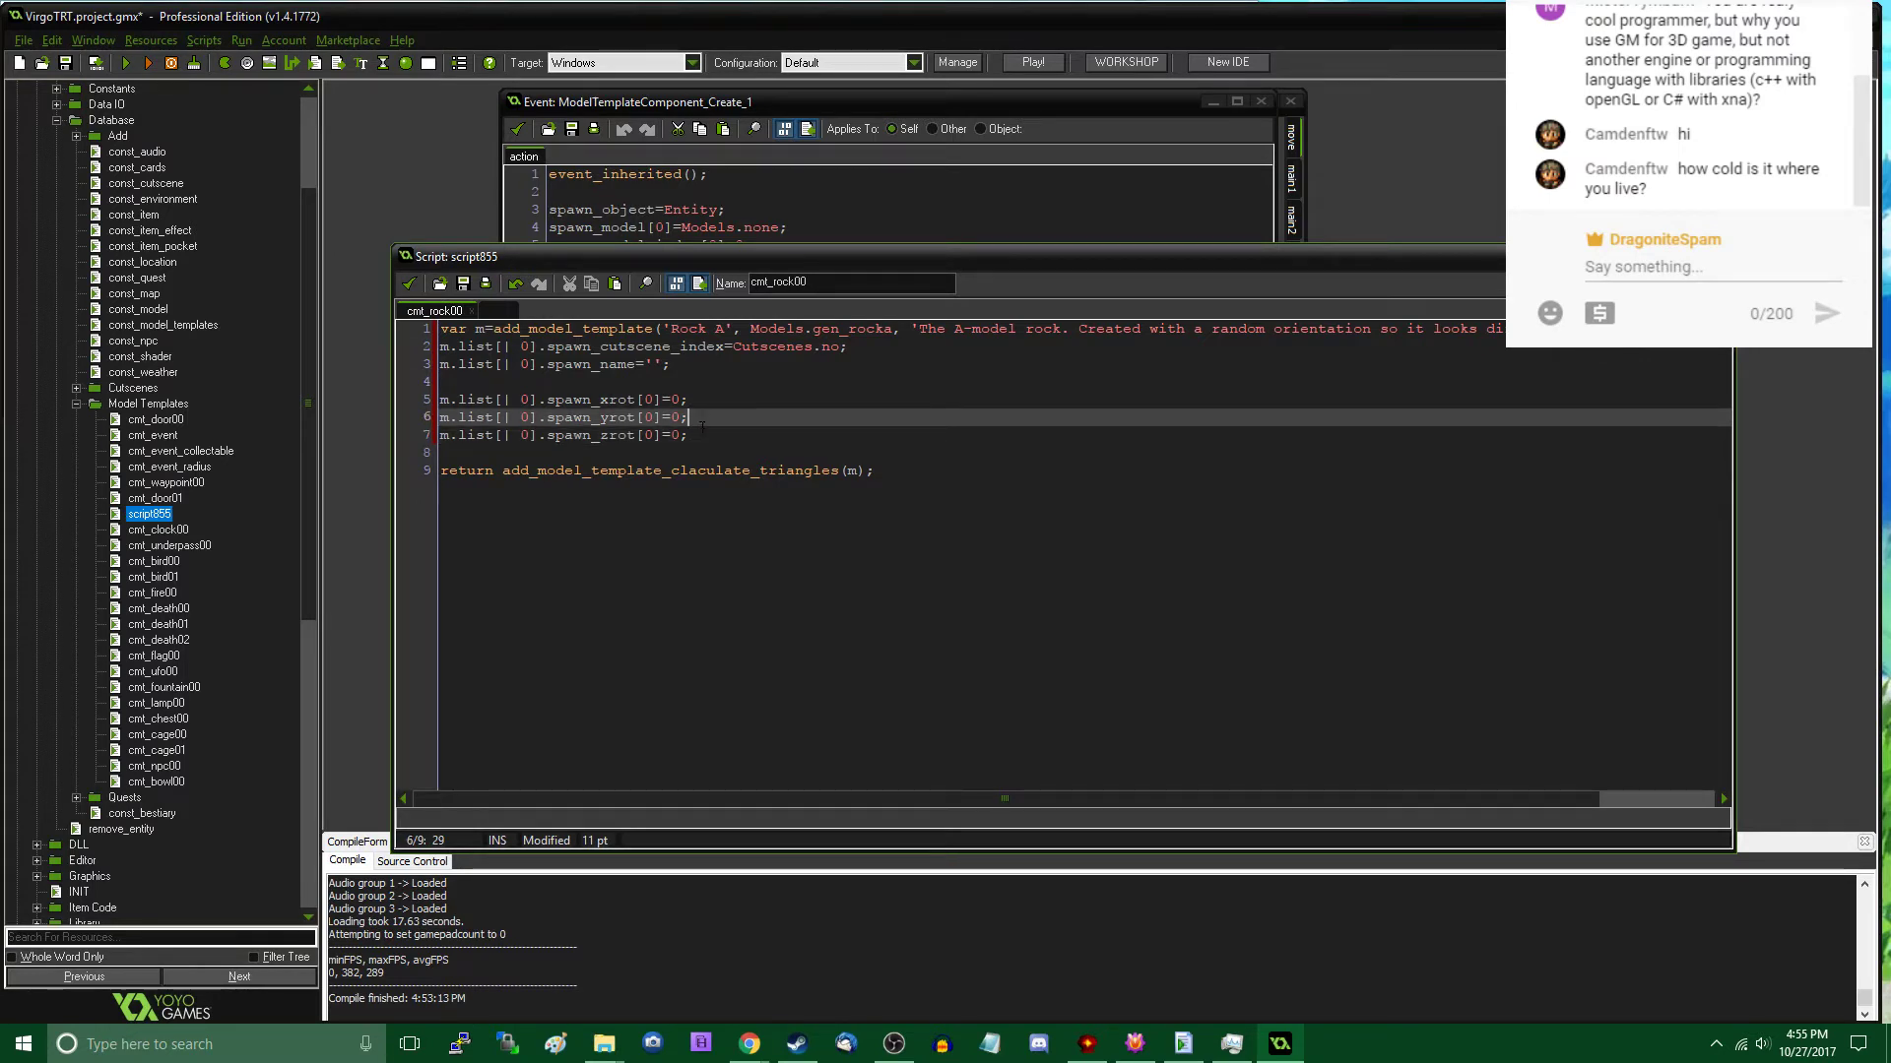
{"action": "left_click", "coordinate": [704, 434]}
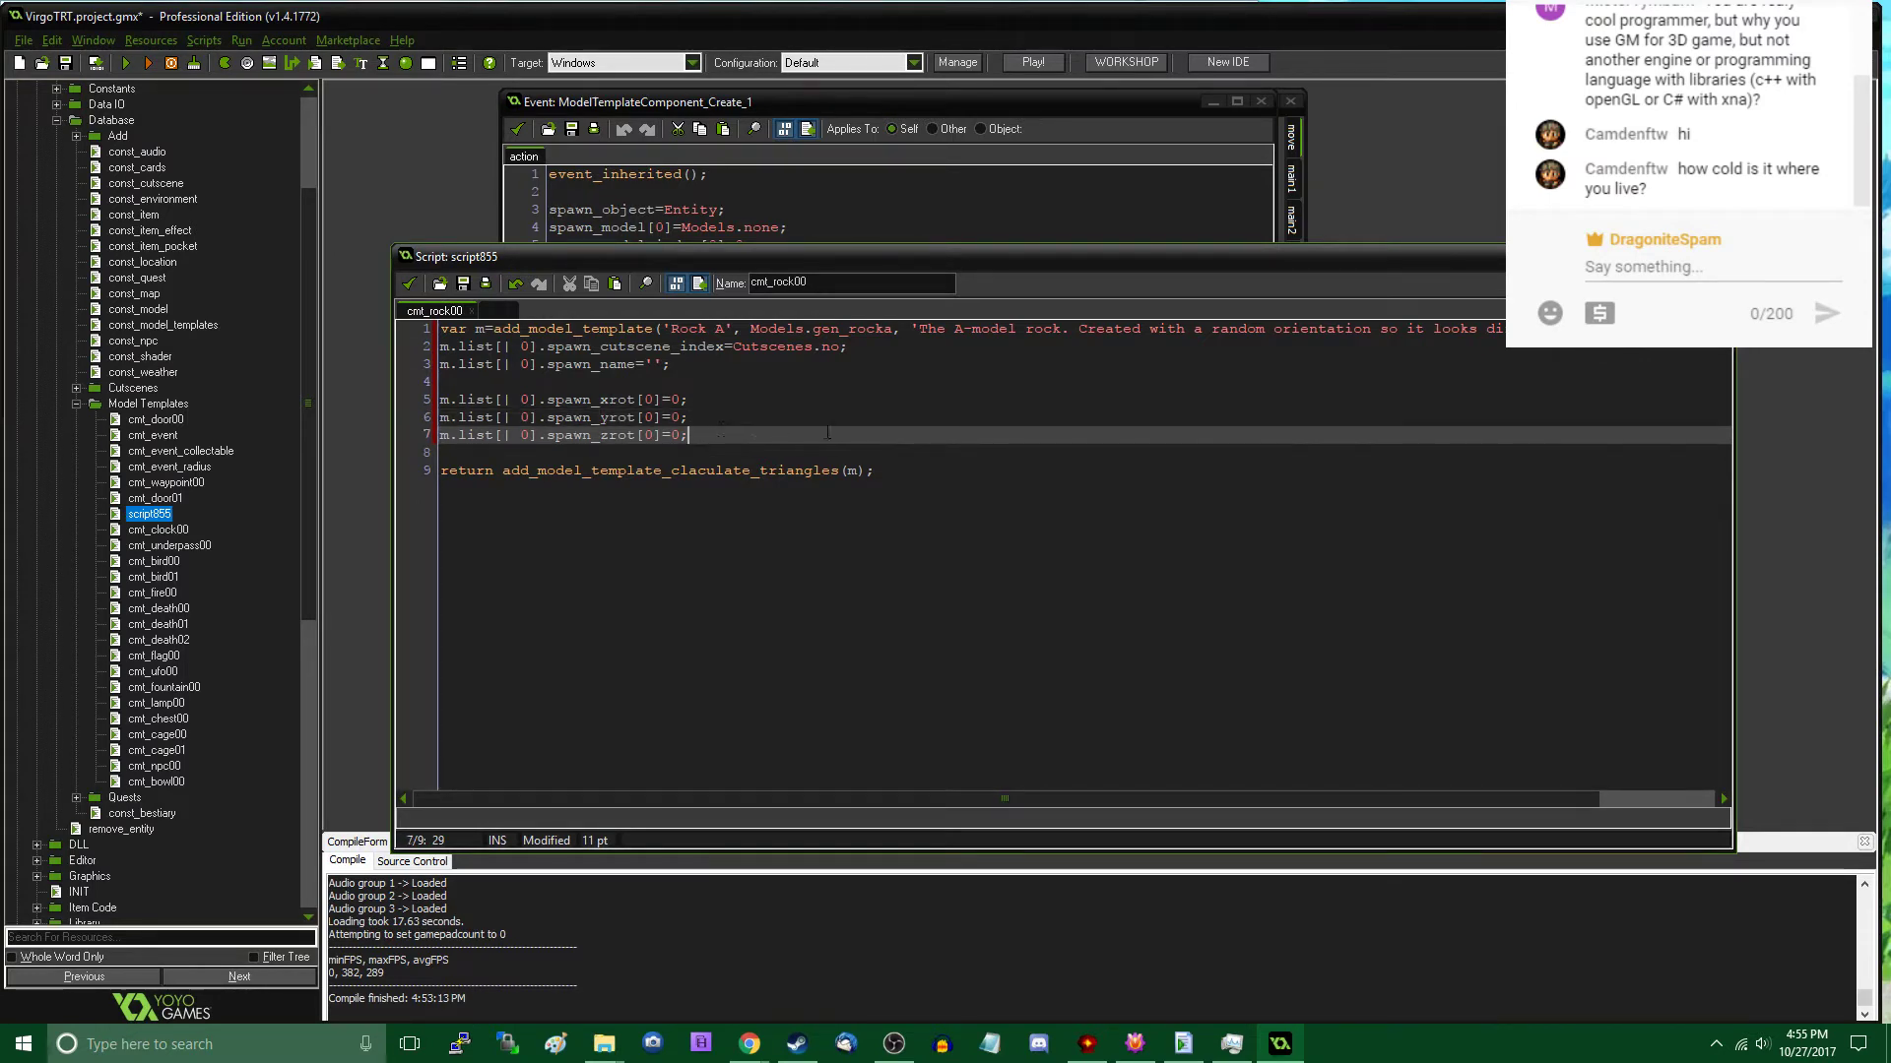
{"action": "key", "text": "Left"}
{"action": "key", "text": "Left"}
{"action": "key", "text": "Left"}
{"action": "key", "text": "Left"}
{"action": "key", "text": "Left"}
{"action": "key", "text": "Up"}
{"action": "key", "text": "Up"}
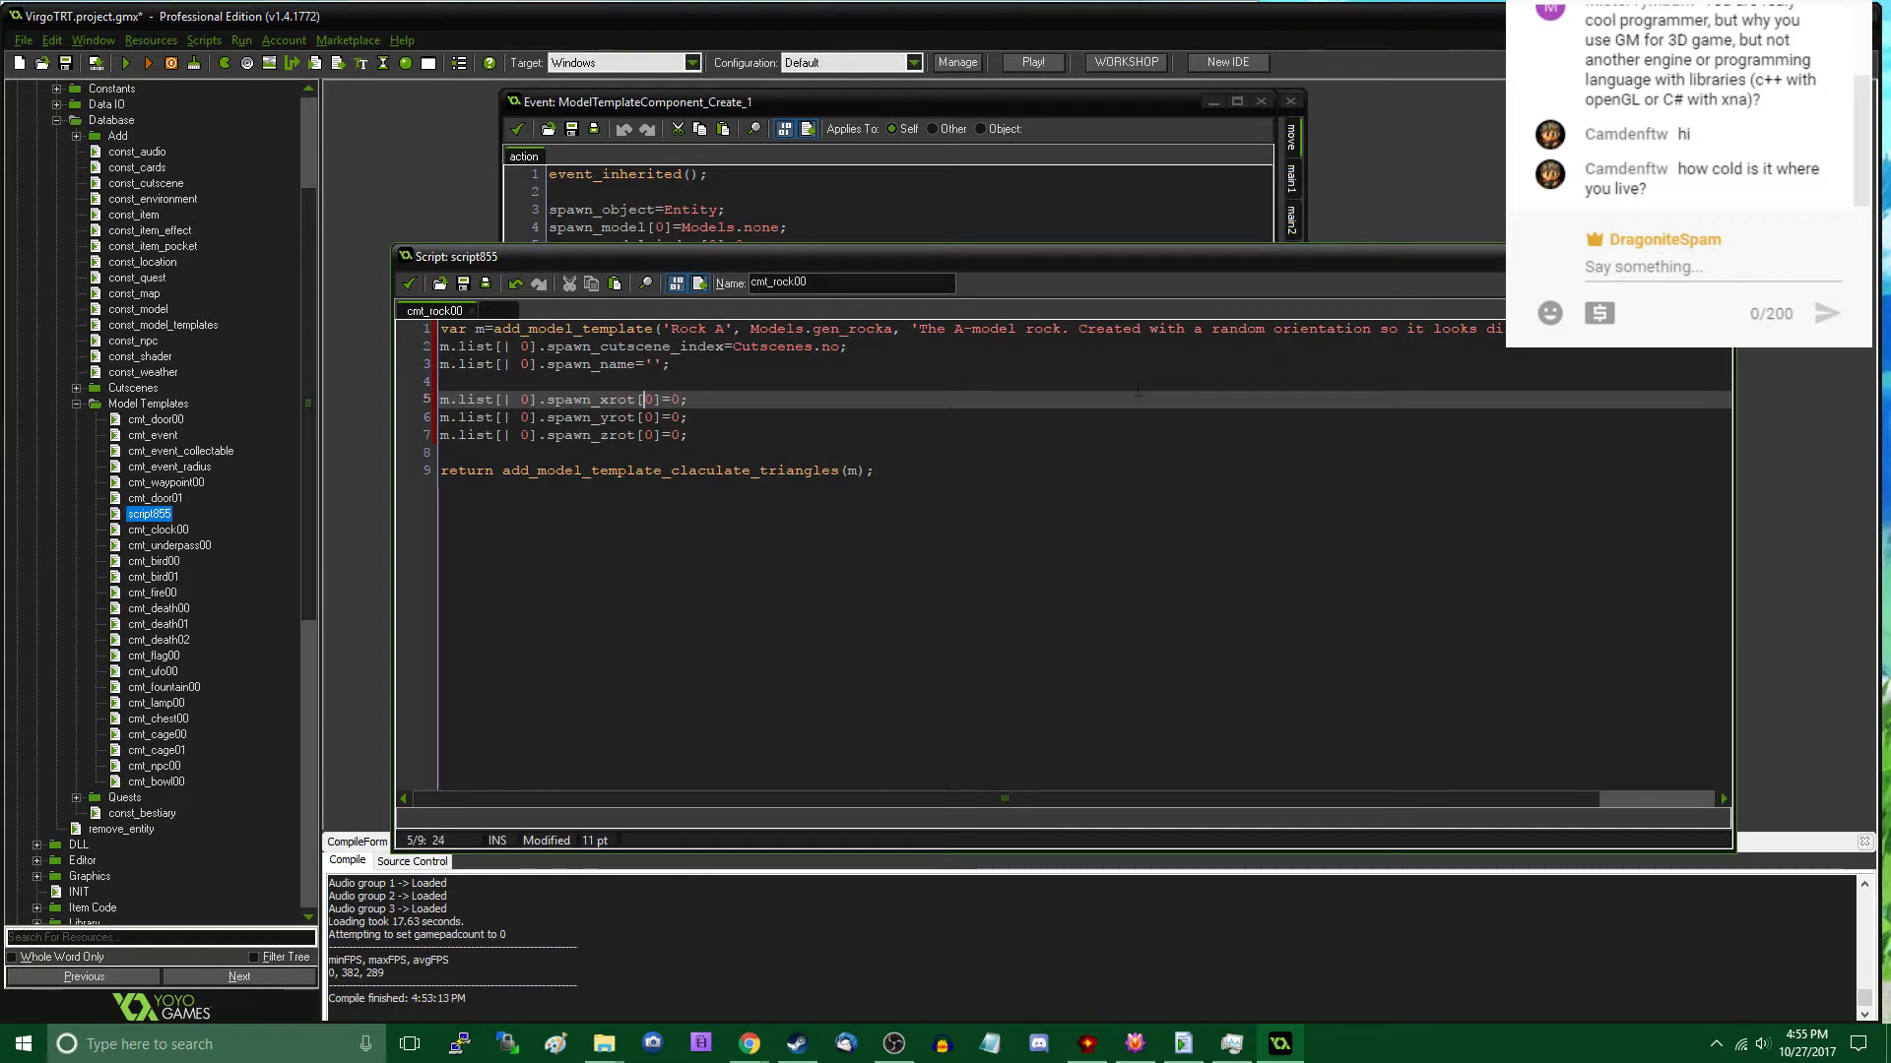
{"action": "type", "text": "36"}
- Change the array indices of the spawn_yrot and spawn_zrot assignments to 36 as well
{"action": "key", "text": "Down"}
{"action": "key", "text": "Left"}
{"action": "key", "text": "BackSpace"}
{"action": "type", "text": "36"}
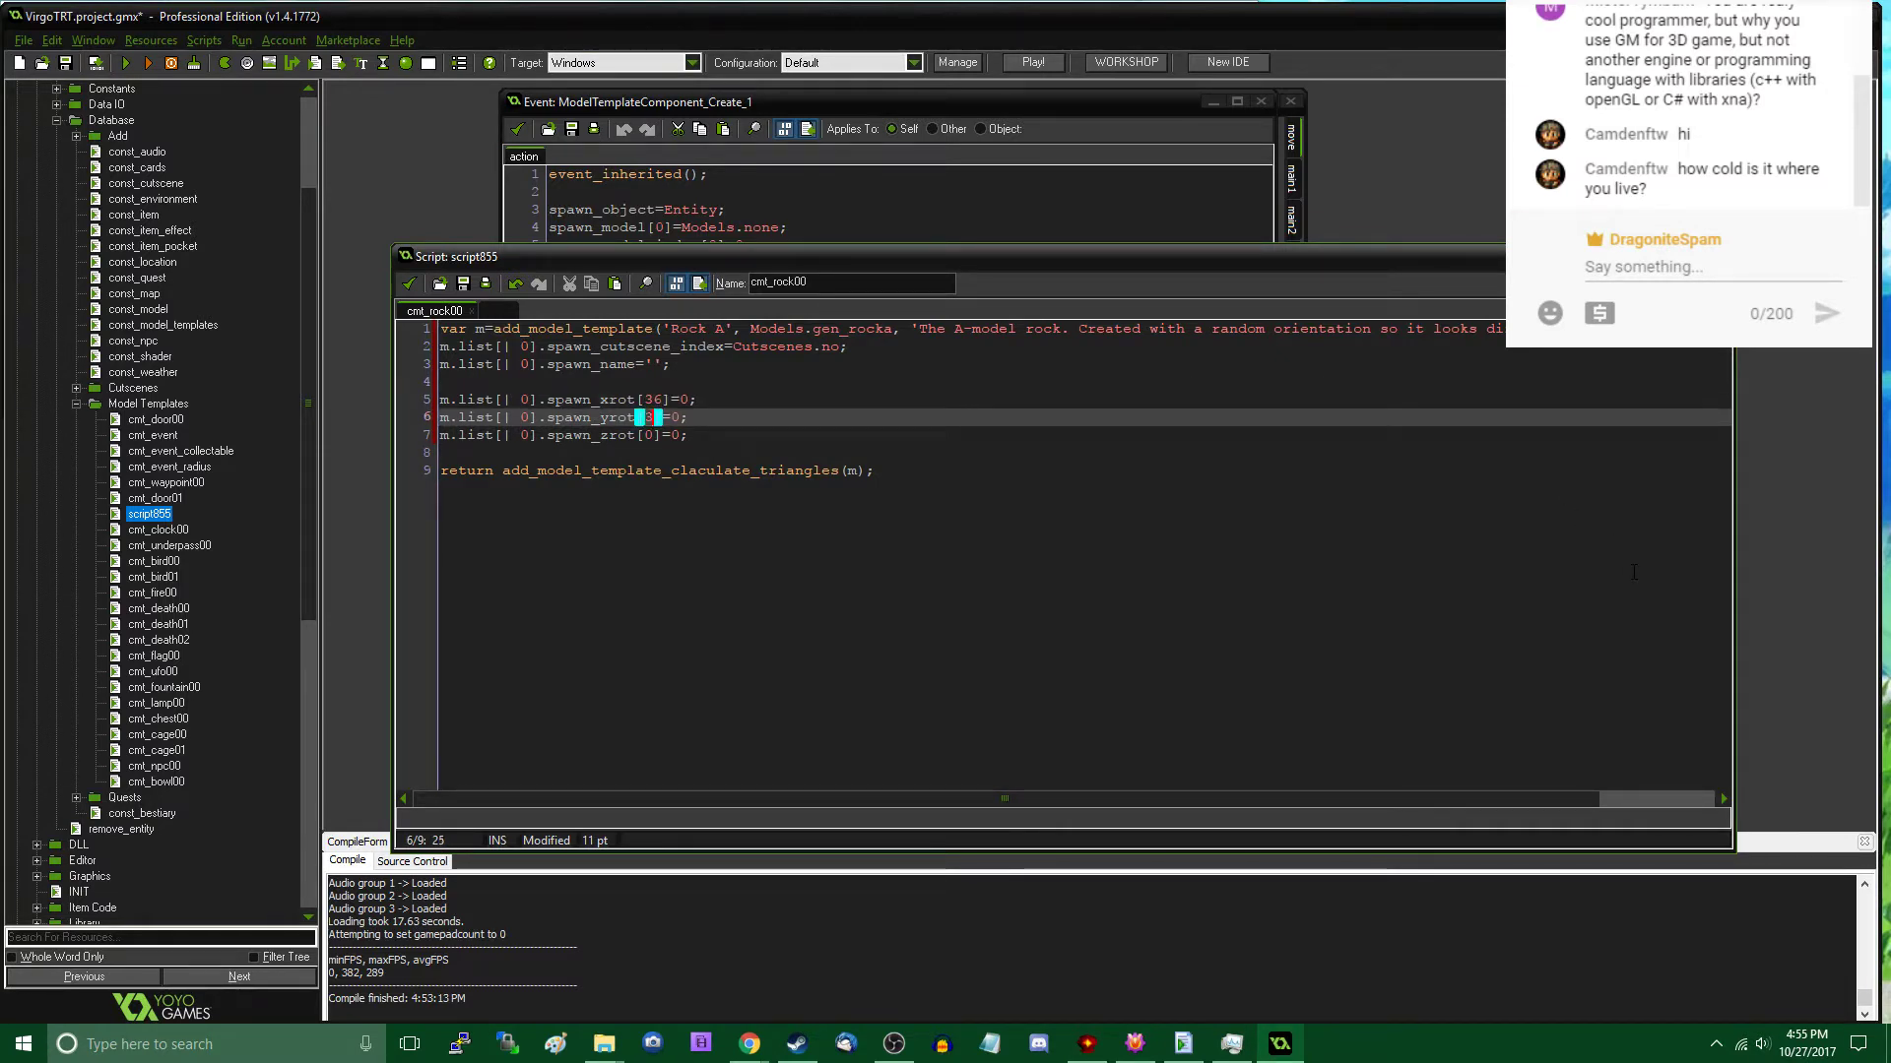
{"action": "key", "text": "Down"}
{"action": "key", "text": "Left"}
{"action": "key", "text": "BackSpace"}
{"action": "type", "text": "36"}
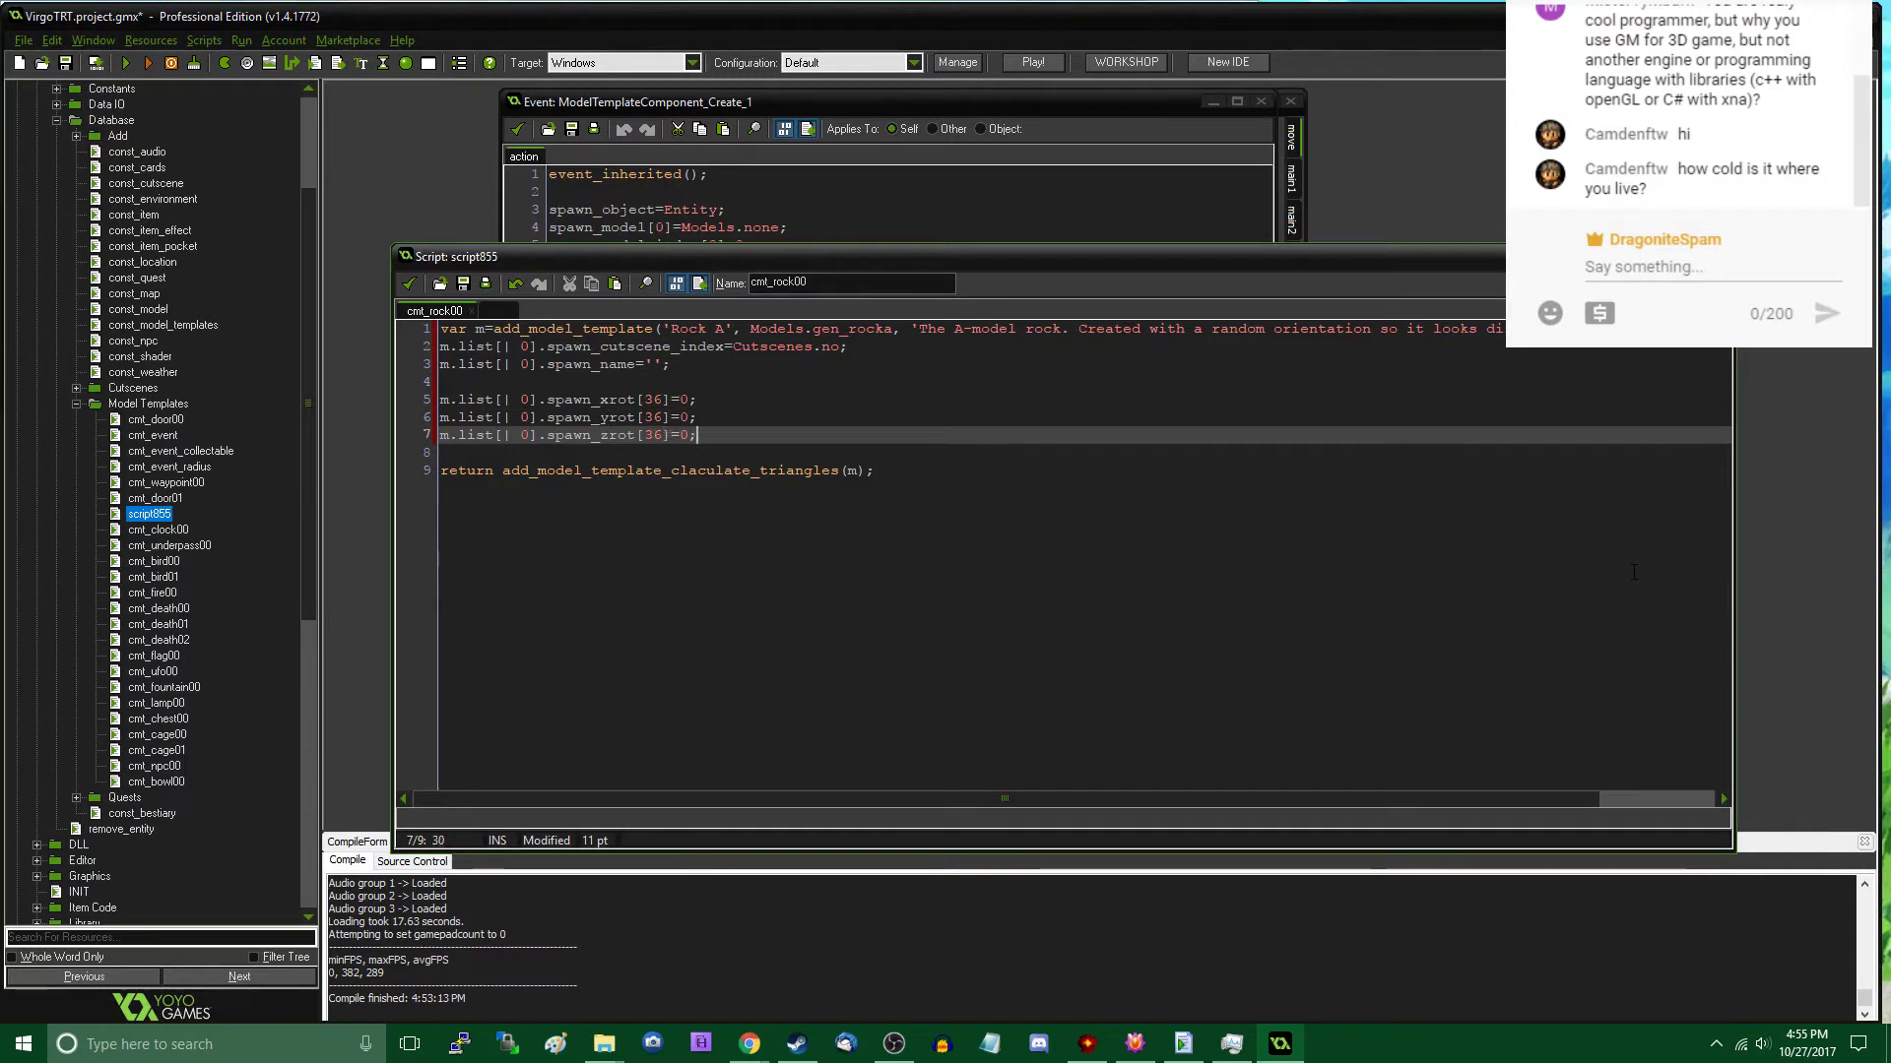
- Begin a loop header below the rotation lines, separated by a blank line, reading for (var i=0; i<36
{"action": "key", "text": "End"}
{"action": "key", "text": "Return"}
{"action": "key", "text": "Return"}
{"action": "type", "text": "for (var i=0"}
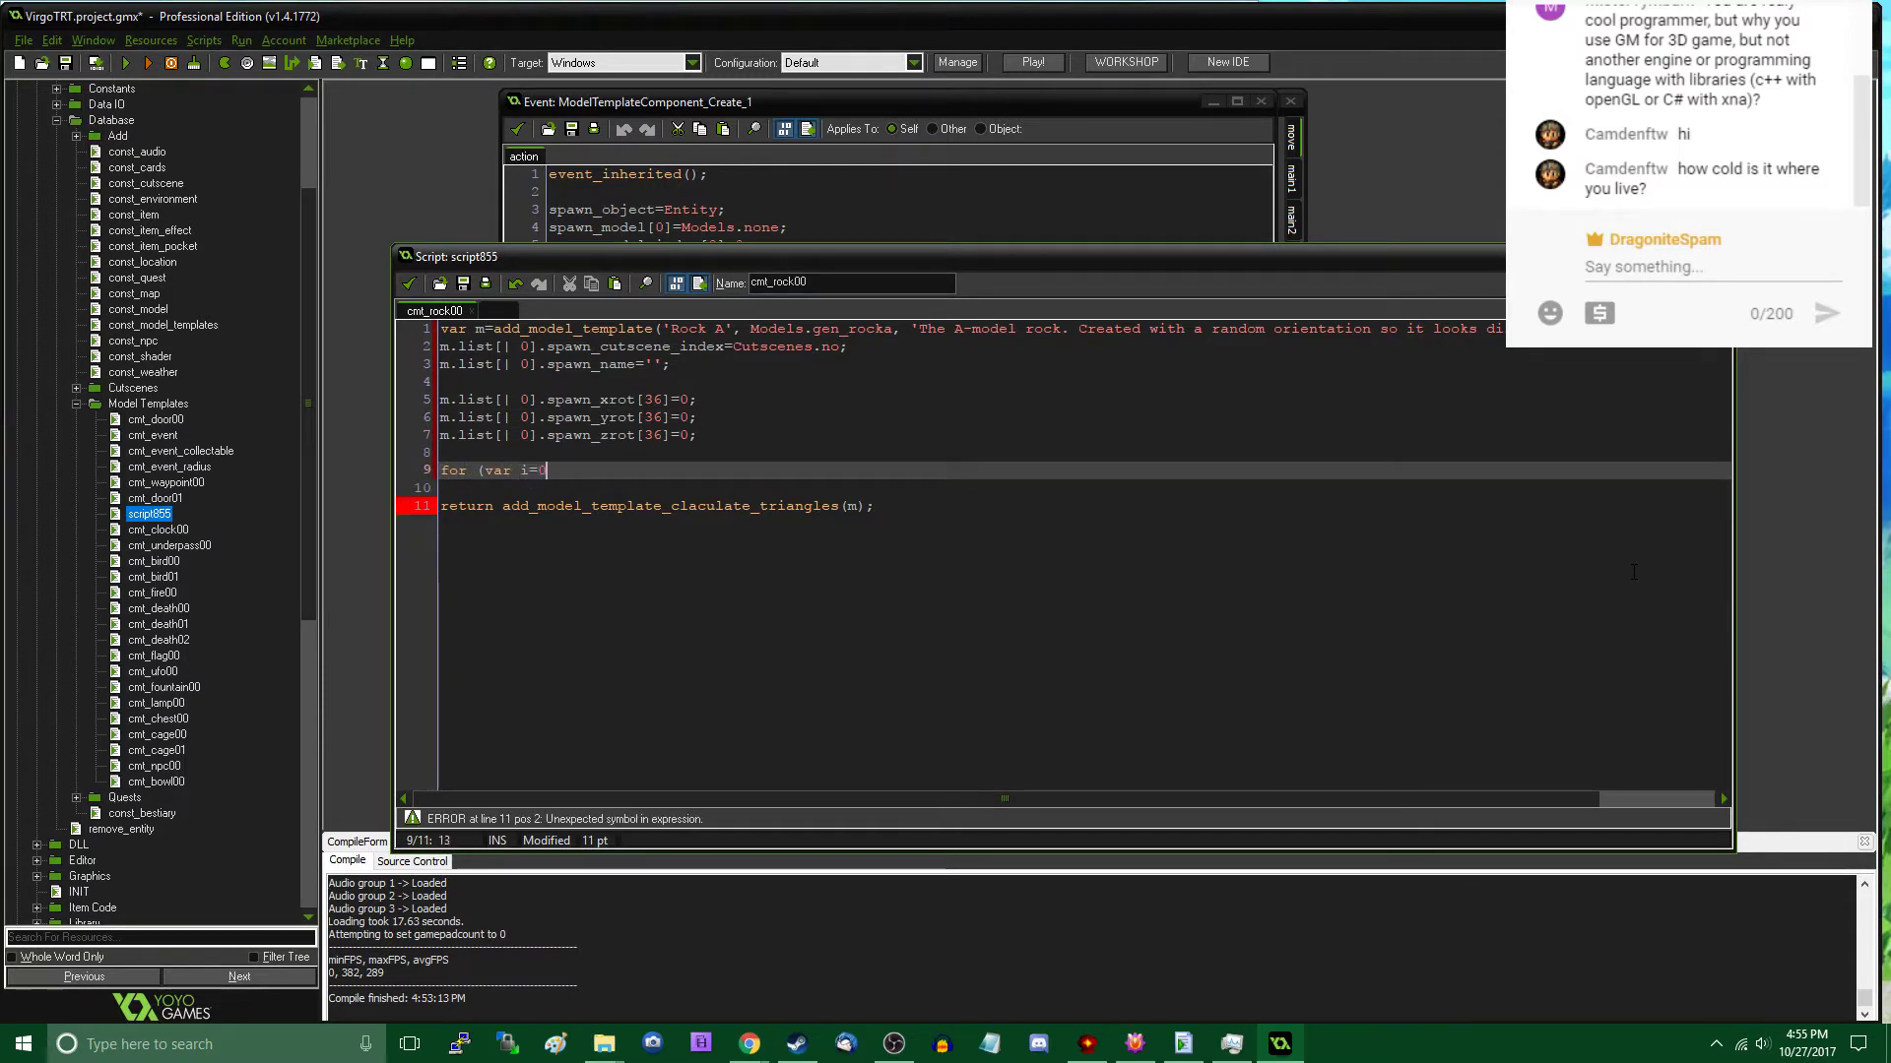
{"action": "type", "text": "; i<36"}
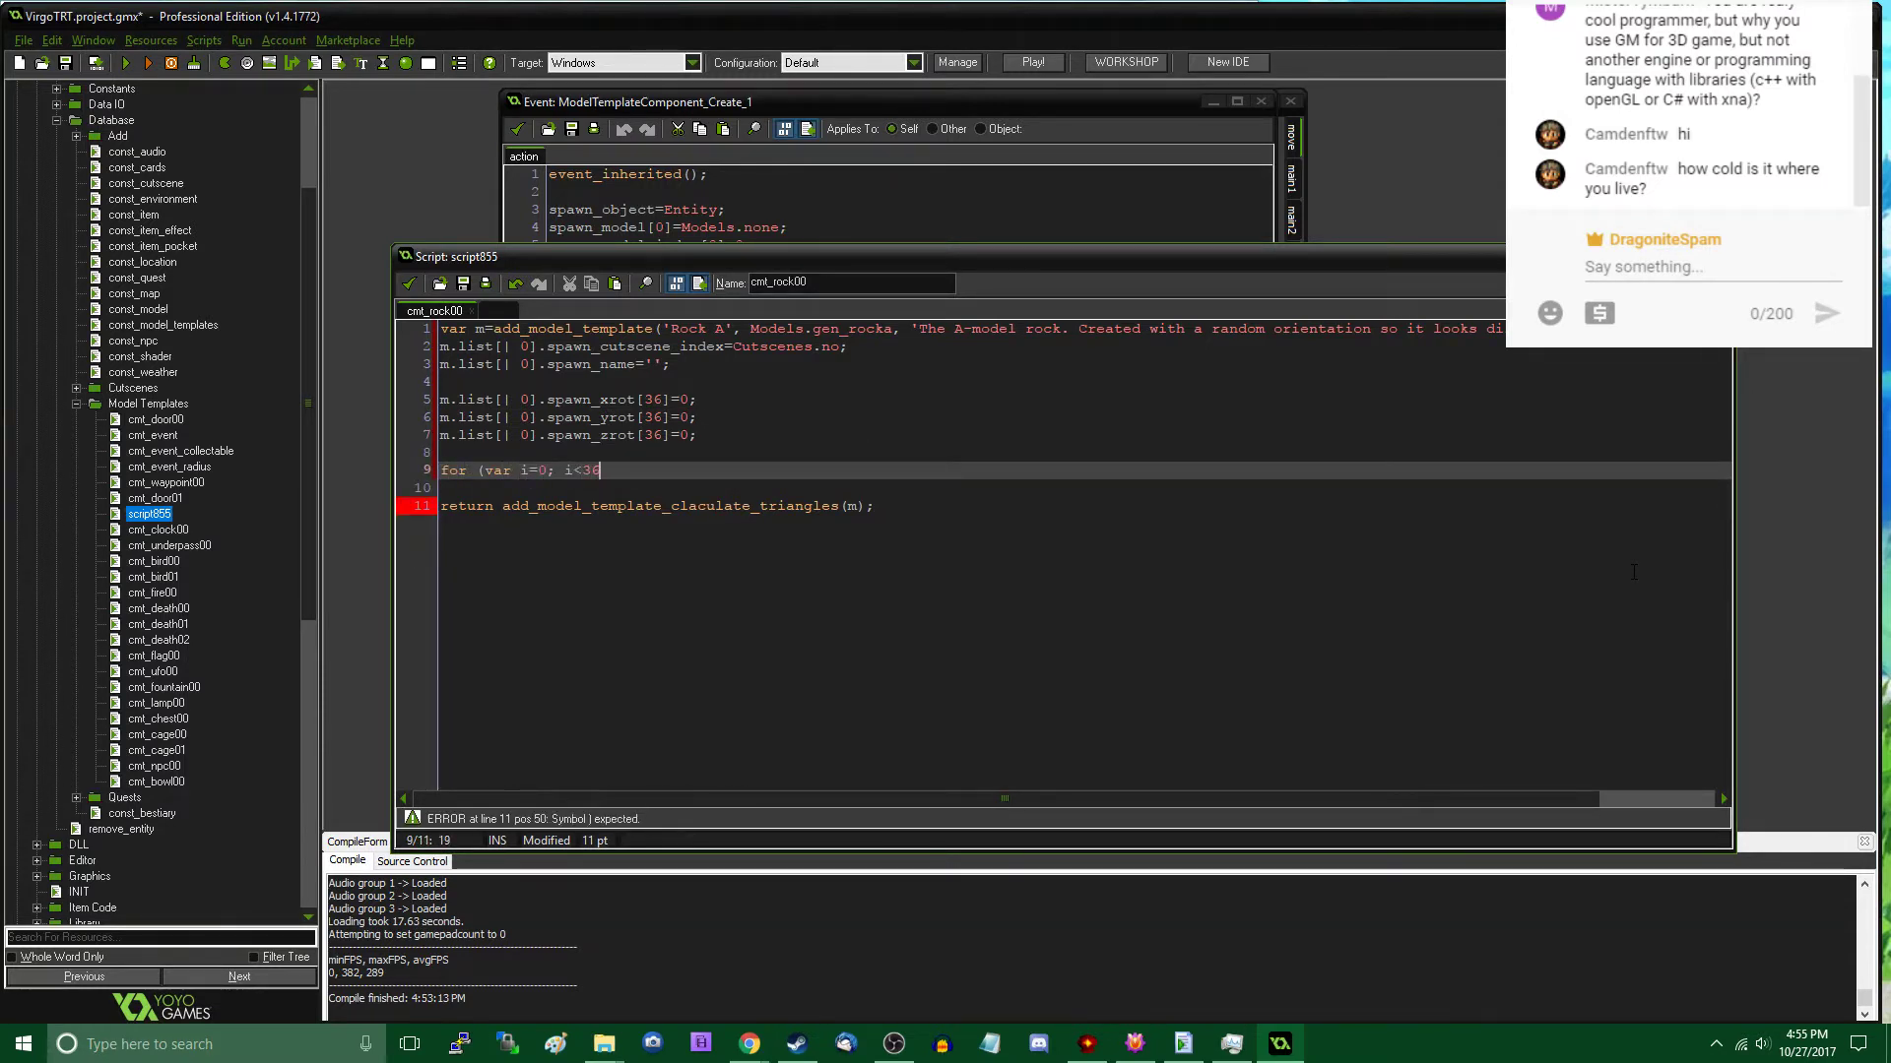
- Correct the array index of the spawn_xrot assignment to 35
{"action": "key", "text": "Up"}
{"action": "key", "text": "Up"}
{"action": "key", "text": "Up"}
{"action": "key", "text": "Home"}
{"action": "key", "text": "Up"}
{"action": "key", "text": "Right"}
{"action": "key", "text": "Right"}
{"action": "key", "text": "Right"}
{"action": "key", "text": "Right"}
{"action": "key", "text": "Right"}
{"action": "key", "text": "Right"}
{"action": "key", "text": "Right"}
{"action": "key", "text": "Right"}
{"action": "key", "text": "Right"}
{"action": "key", "text": "Right"}
{"action": "key", "text": "Right"}
{"action": "key", "text": "Right"}
{"action": "key", "text": "Right"}
{"action": "key", "text": "Right"}
{"action": "key", "text": "Right"}
{"action": "key", "text": "Right"}
{"action": "key", "text": "Right"}
{"action": "key", "text": "Right"}
{"action": "key", "text": "Right"}
{"action": "key", "text": "Right"}
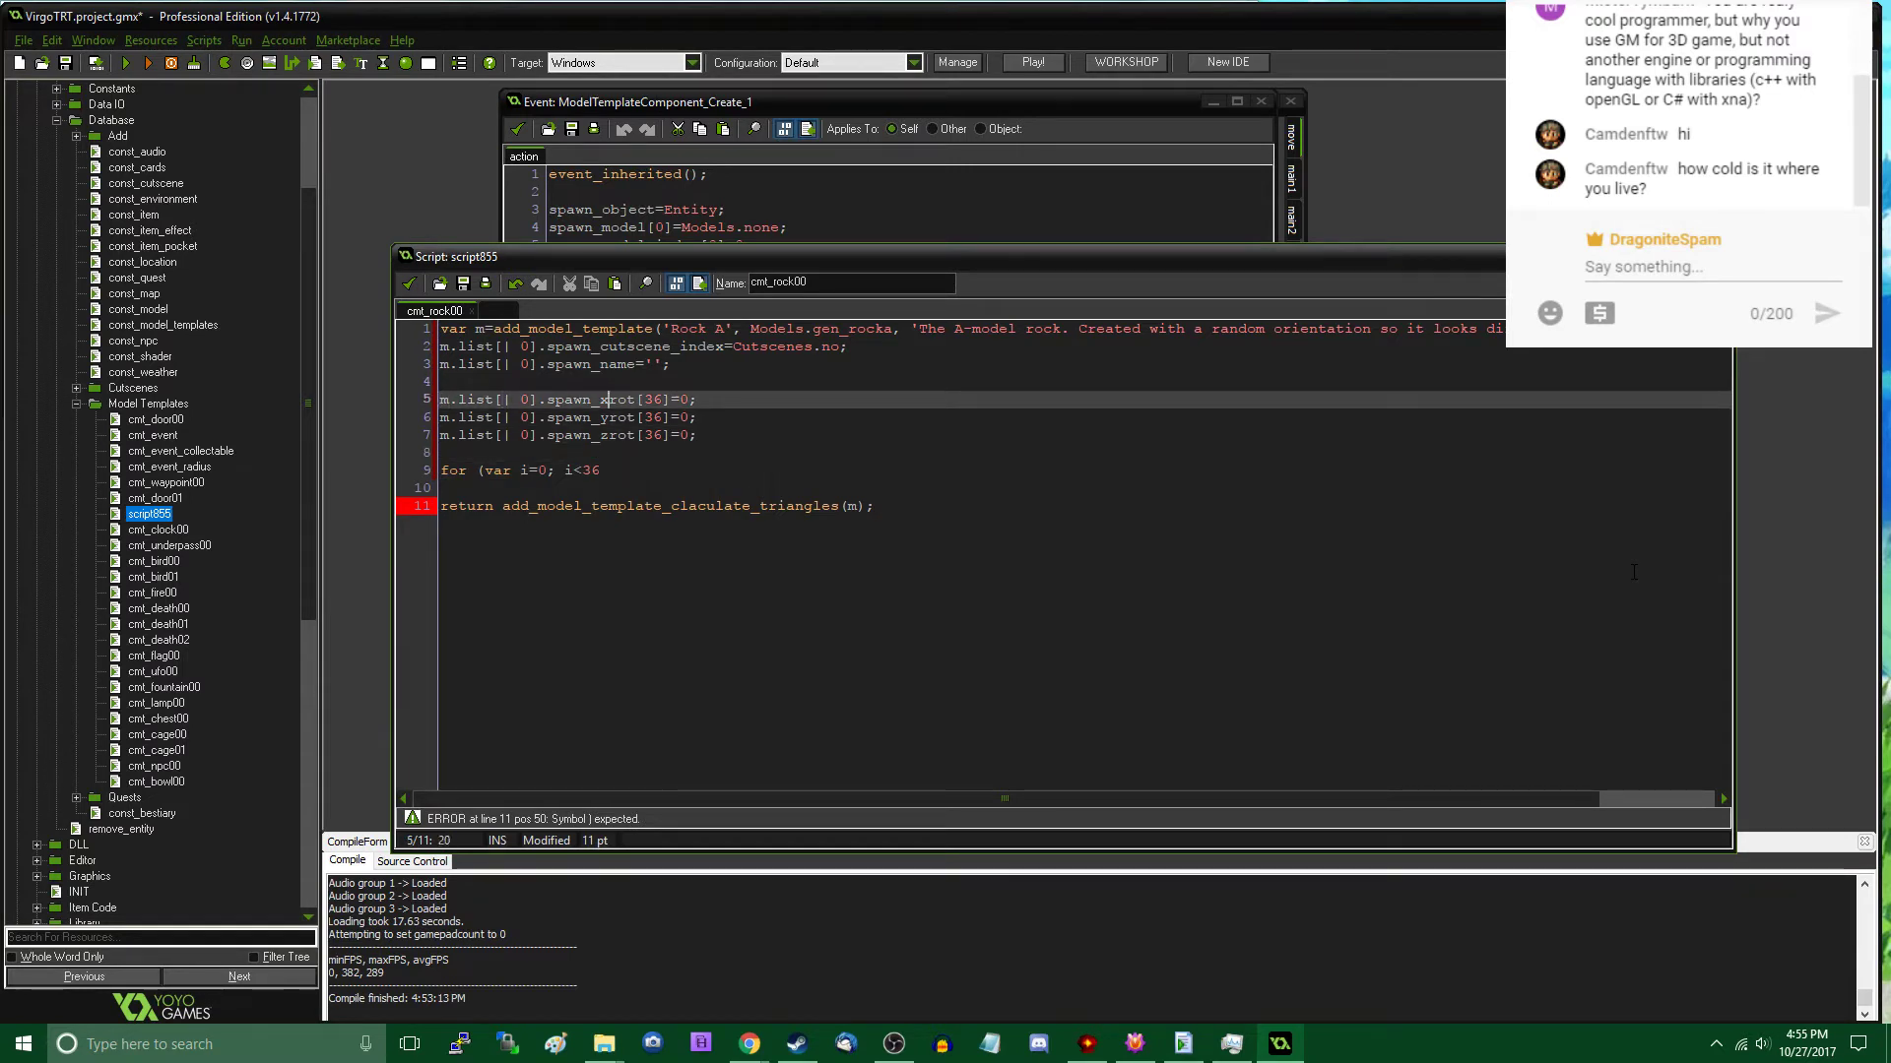
{"action": "key", "text": "Right"}
{"action": "key", "text": "Right"}
{"action": "key", "text": "Right"}
{"action": "key", "text": "BackSpace"}
{"action": "type", "text": "5"}
- Correct the spawn_yrot and spawn_zrot array indices to 35 and return to the unfinished loop header
{"action": "key", "text": "Down"}
{"action": "key", "text": "BackSpace"}
{"action": "type", "text": "5"}
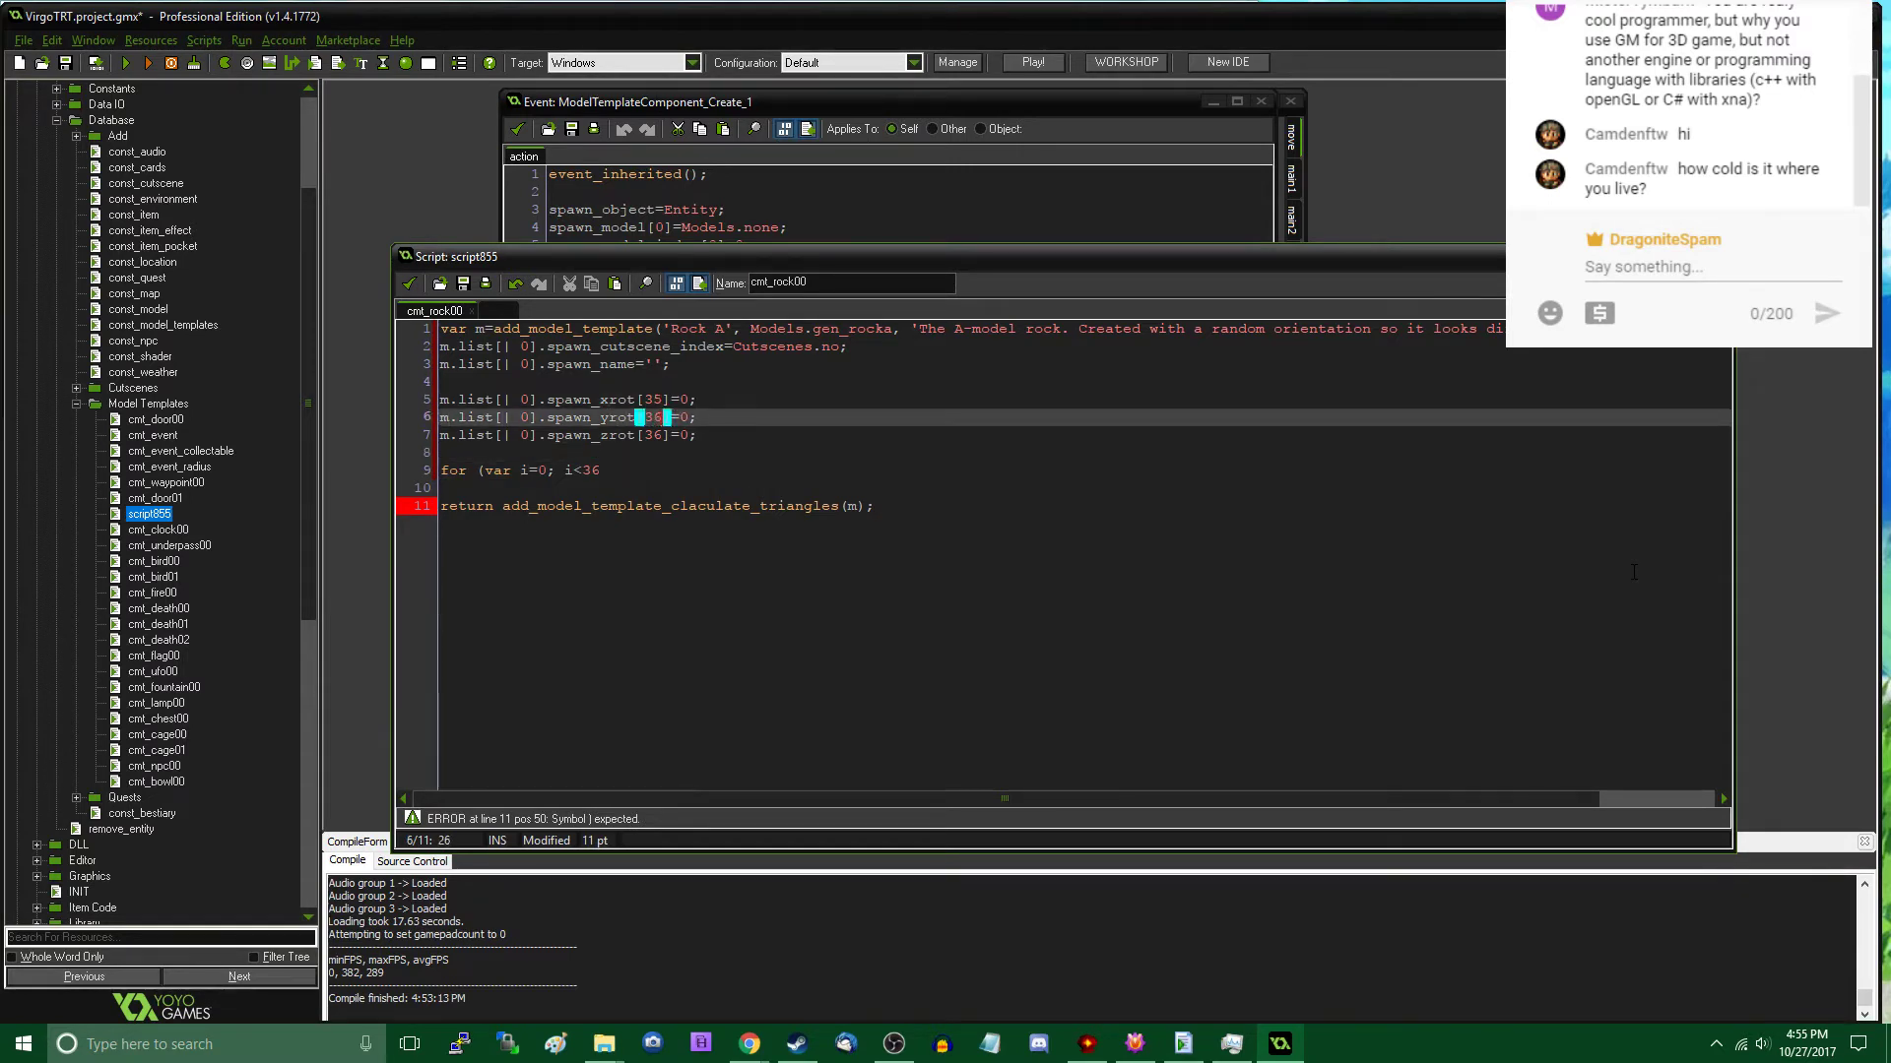
{"action": "key", "text": "Down"}
{"action": "key", "text": "BackSpace"}
{"action": "type", "text": "5"}
{"action": "key", "text": "Down"}
{"action": "key", "text": "Down"}
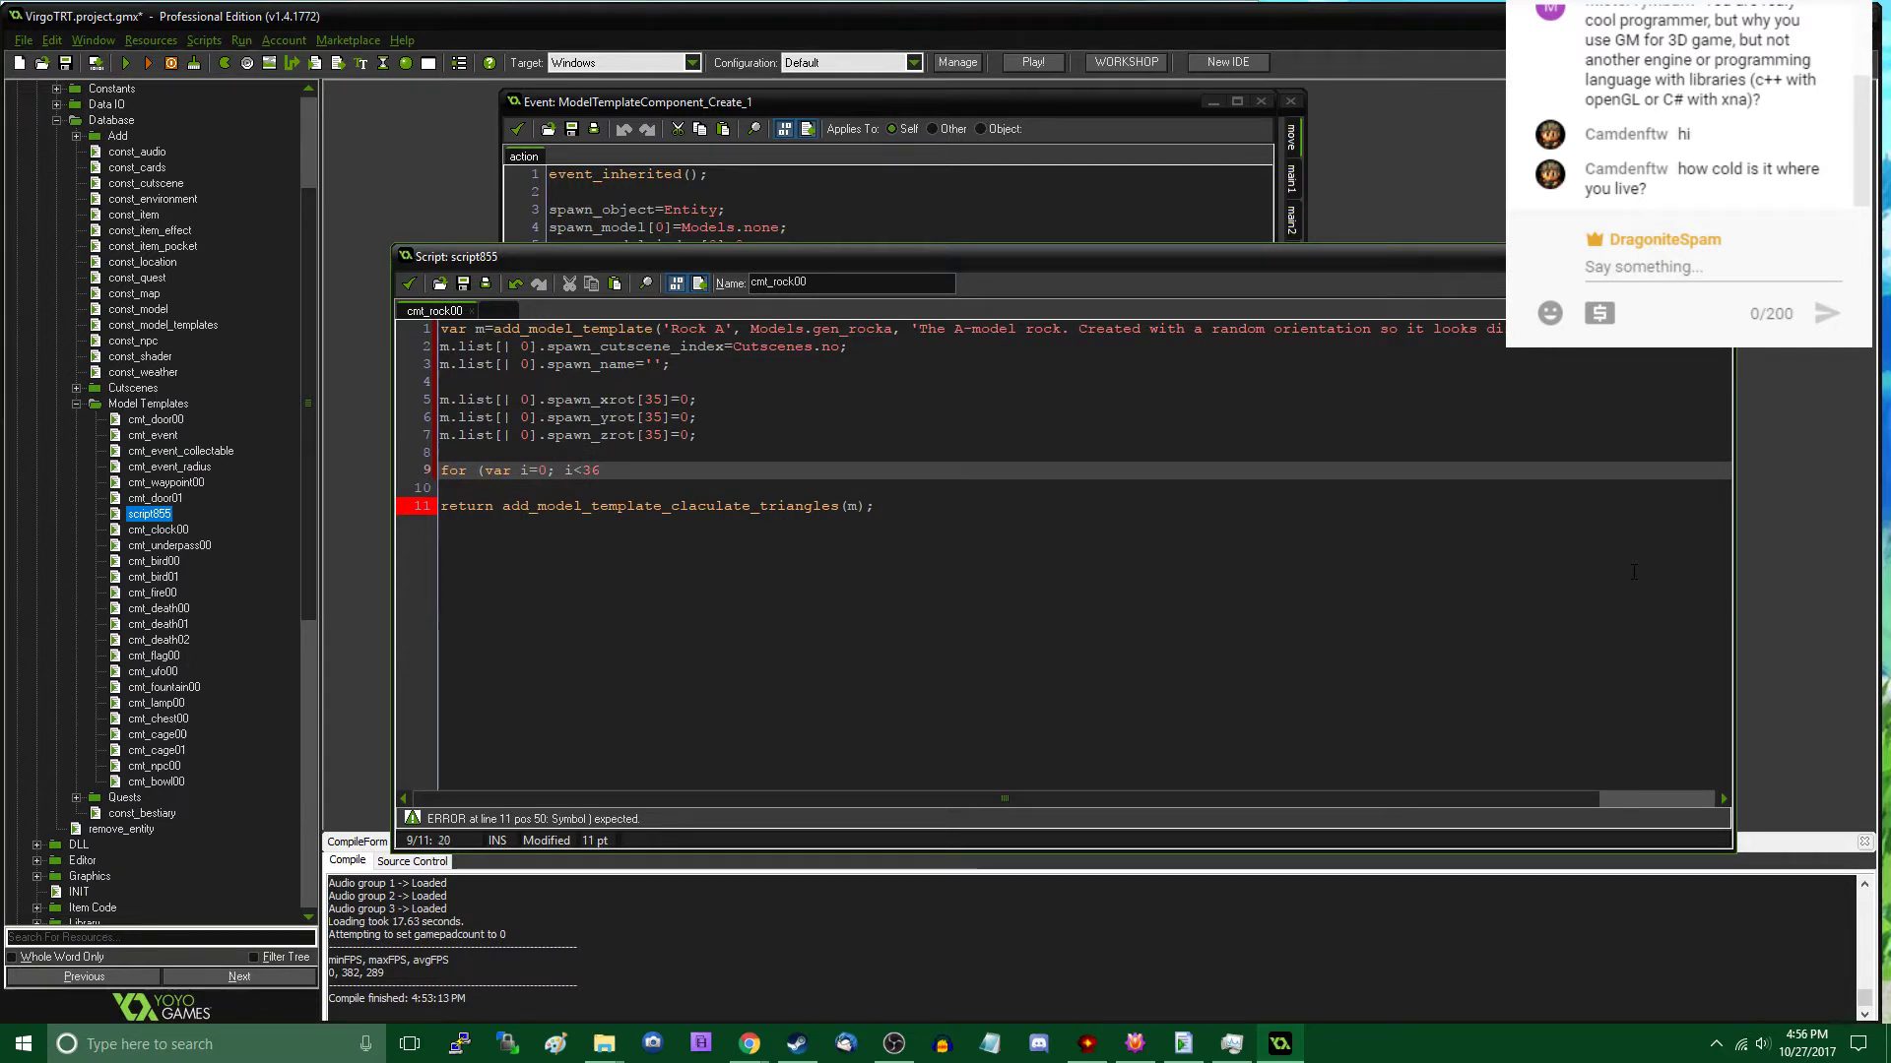
- Complete the for loop header with the i++ increment and open its braced body
{"action": "type", "text": "; i++){"}
{"action": "key", "text": "Return"}
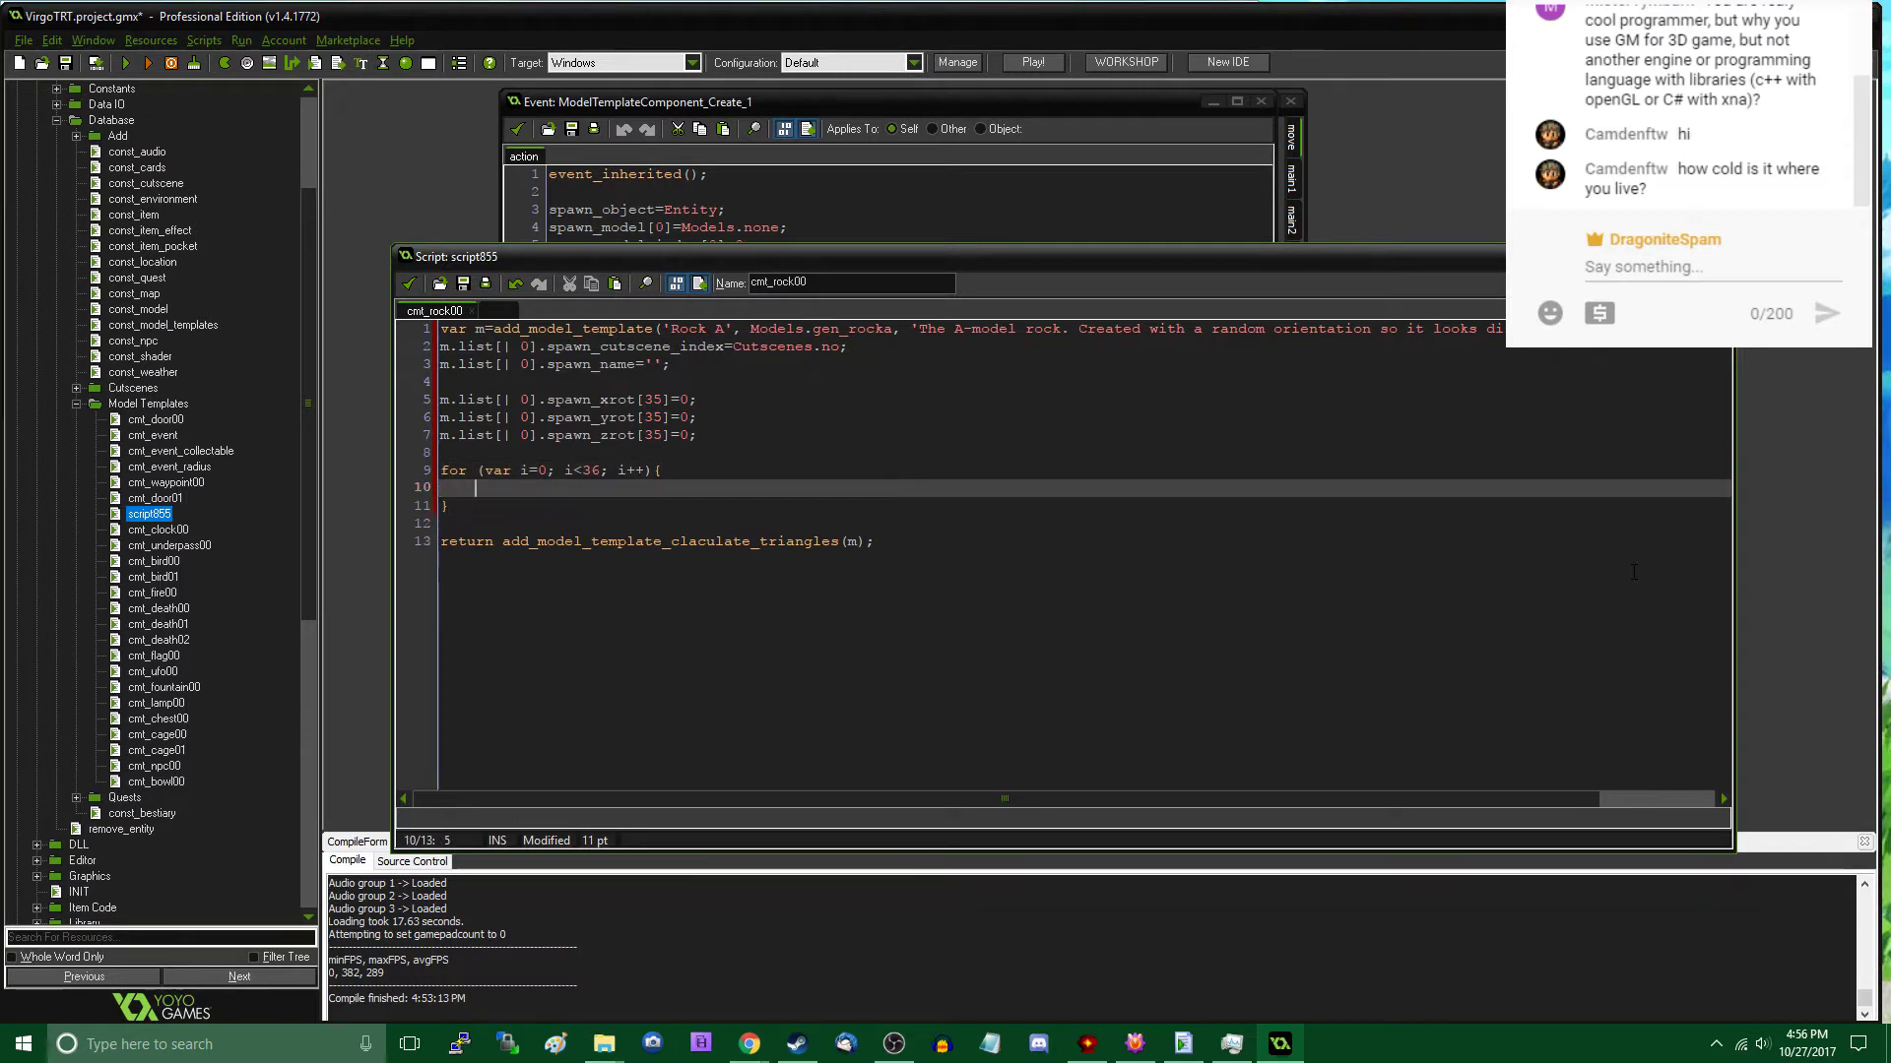
- Write m.list[| i].spawn_xrot[i] as the start of the first statement in the loop body
{"action": "type", "text": "m.l"}
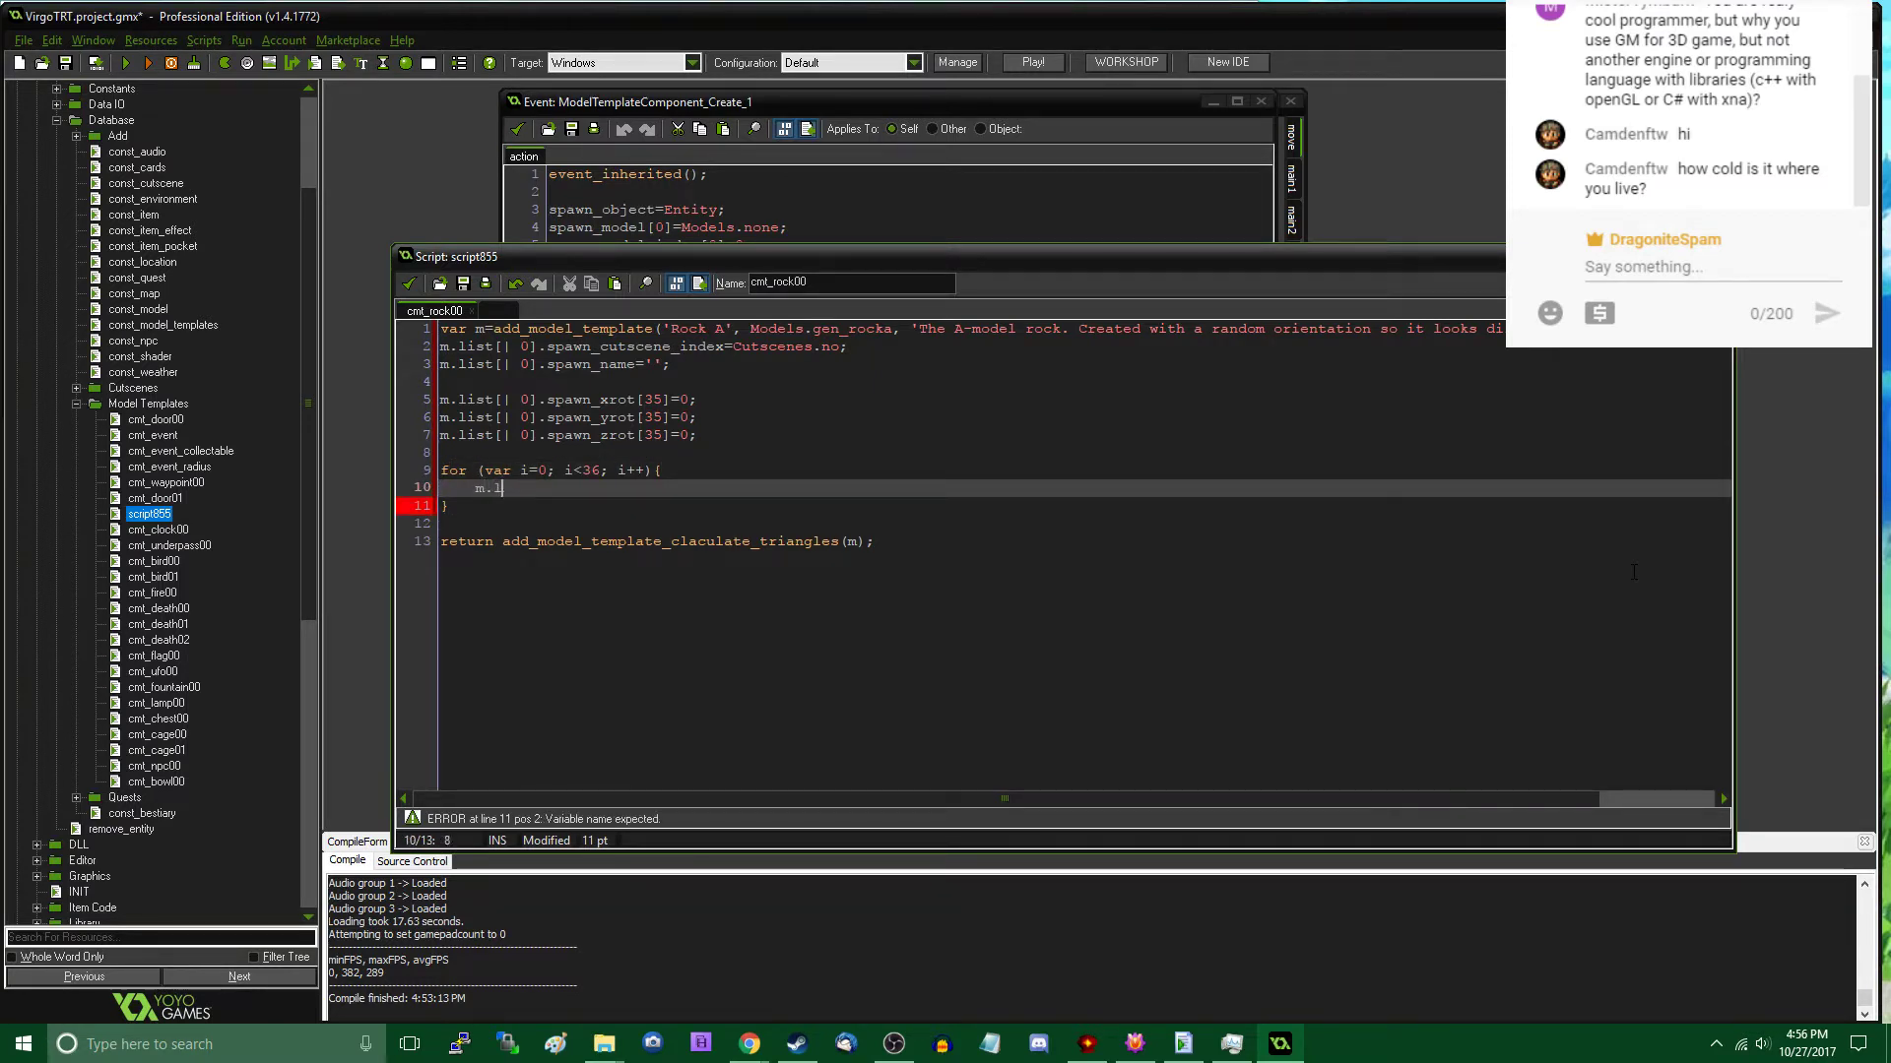
{"action": "type", "text": "ist[| i]."}
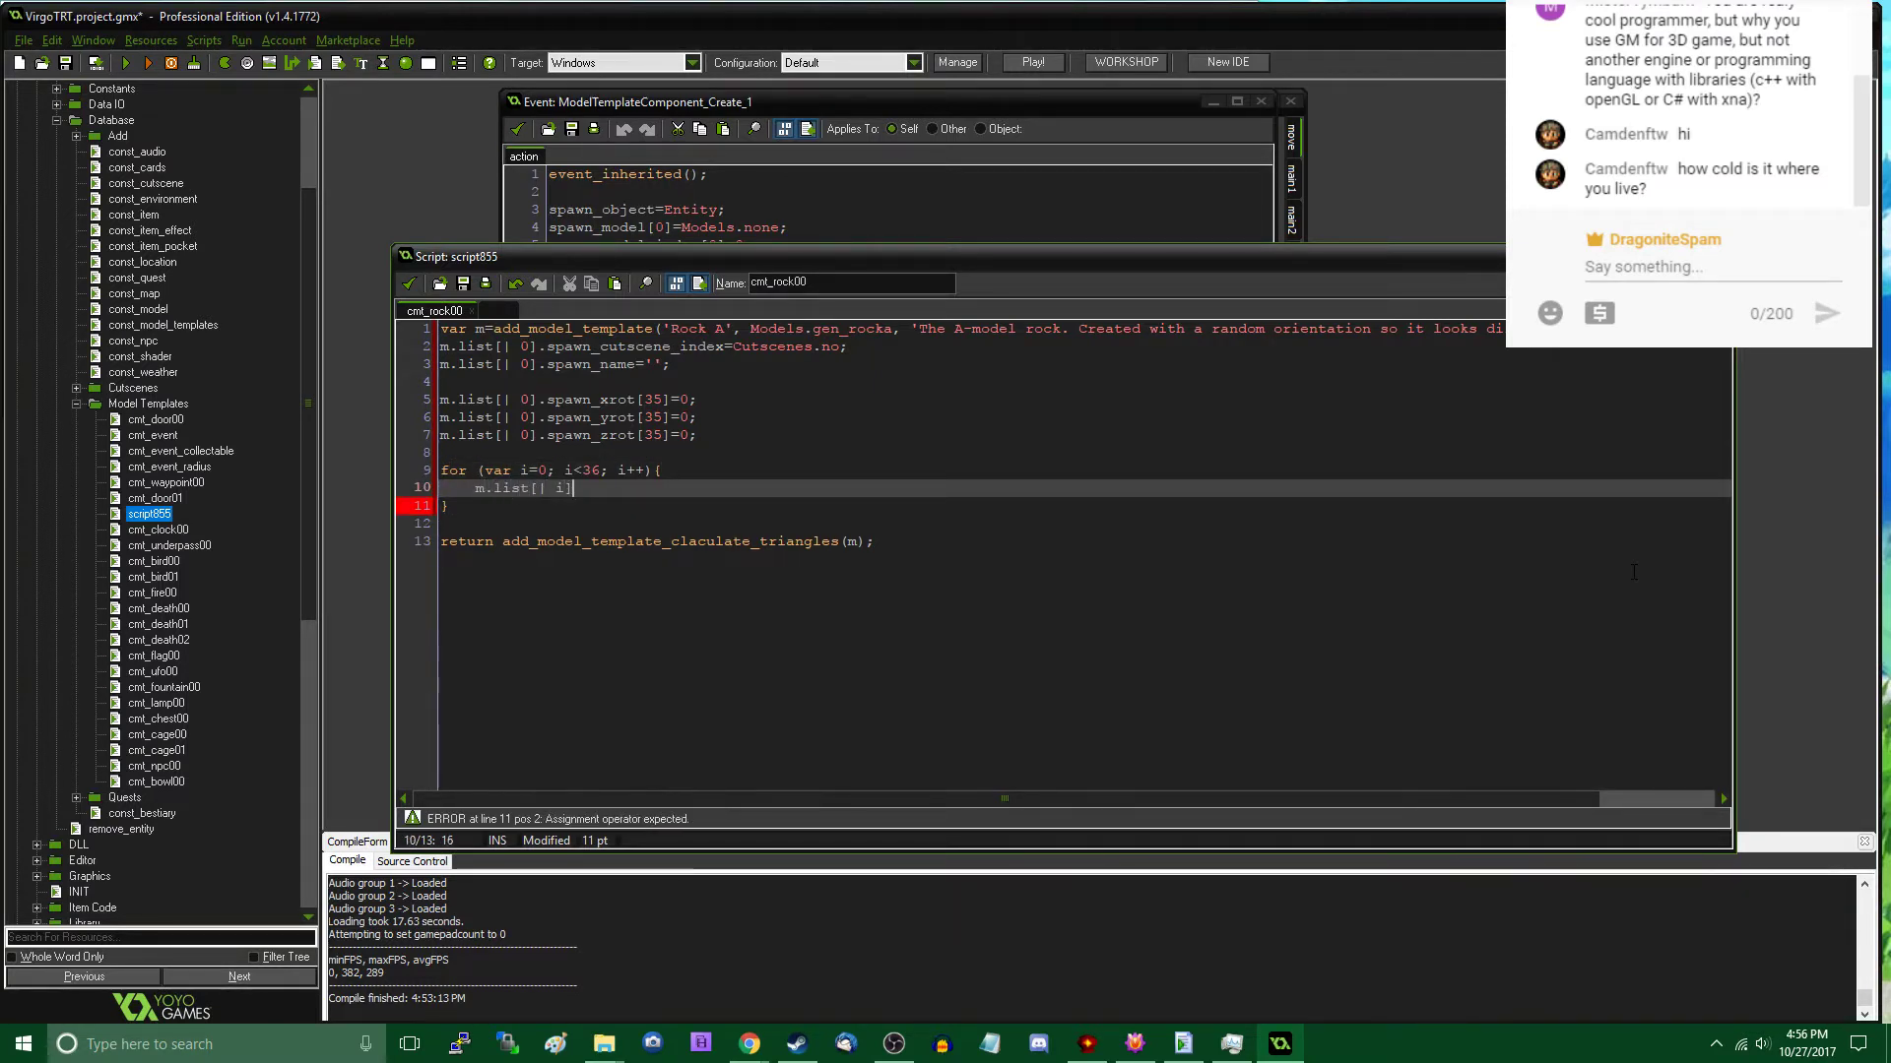
{"action": "type", "text": "spawn"}
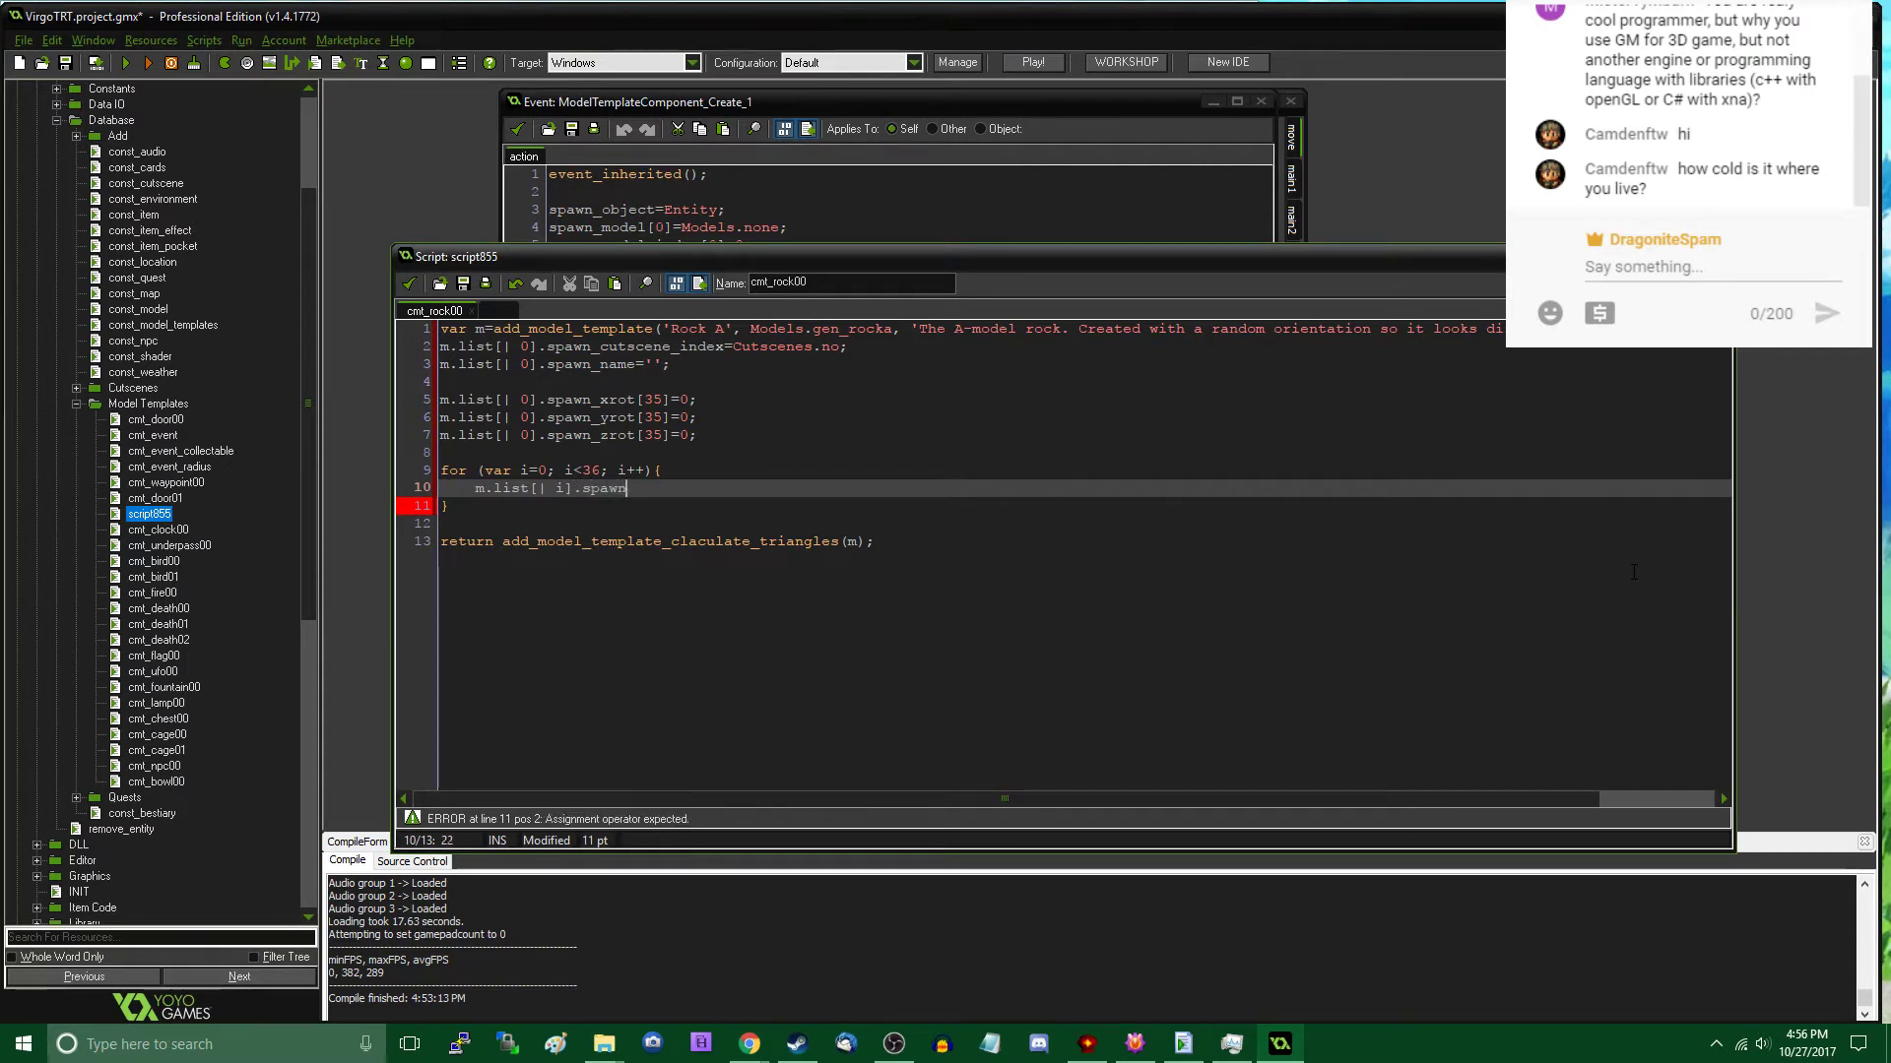
{"action": "type", "text": "_xrot["}
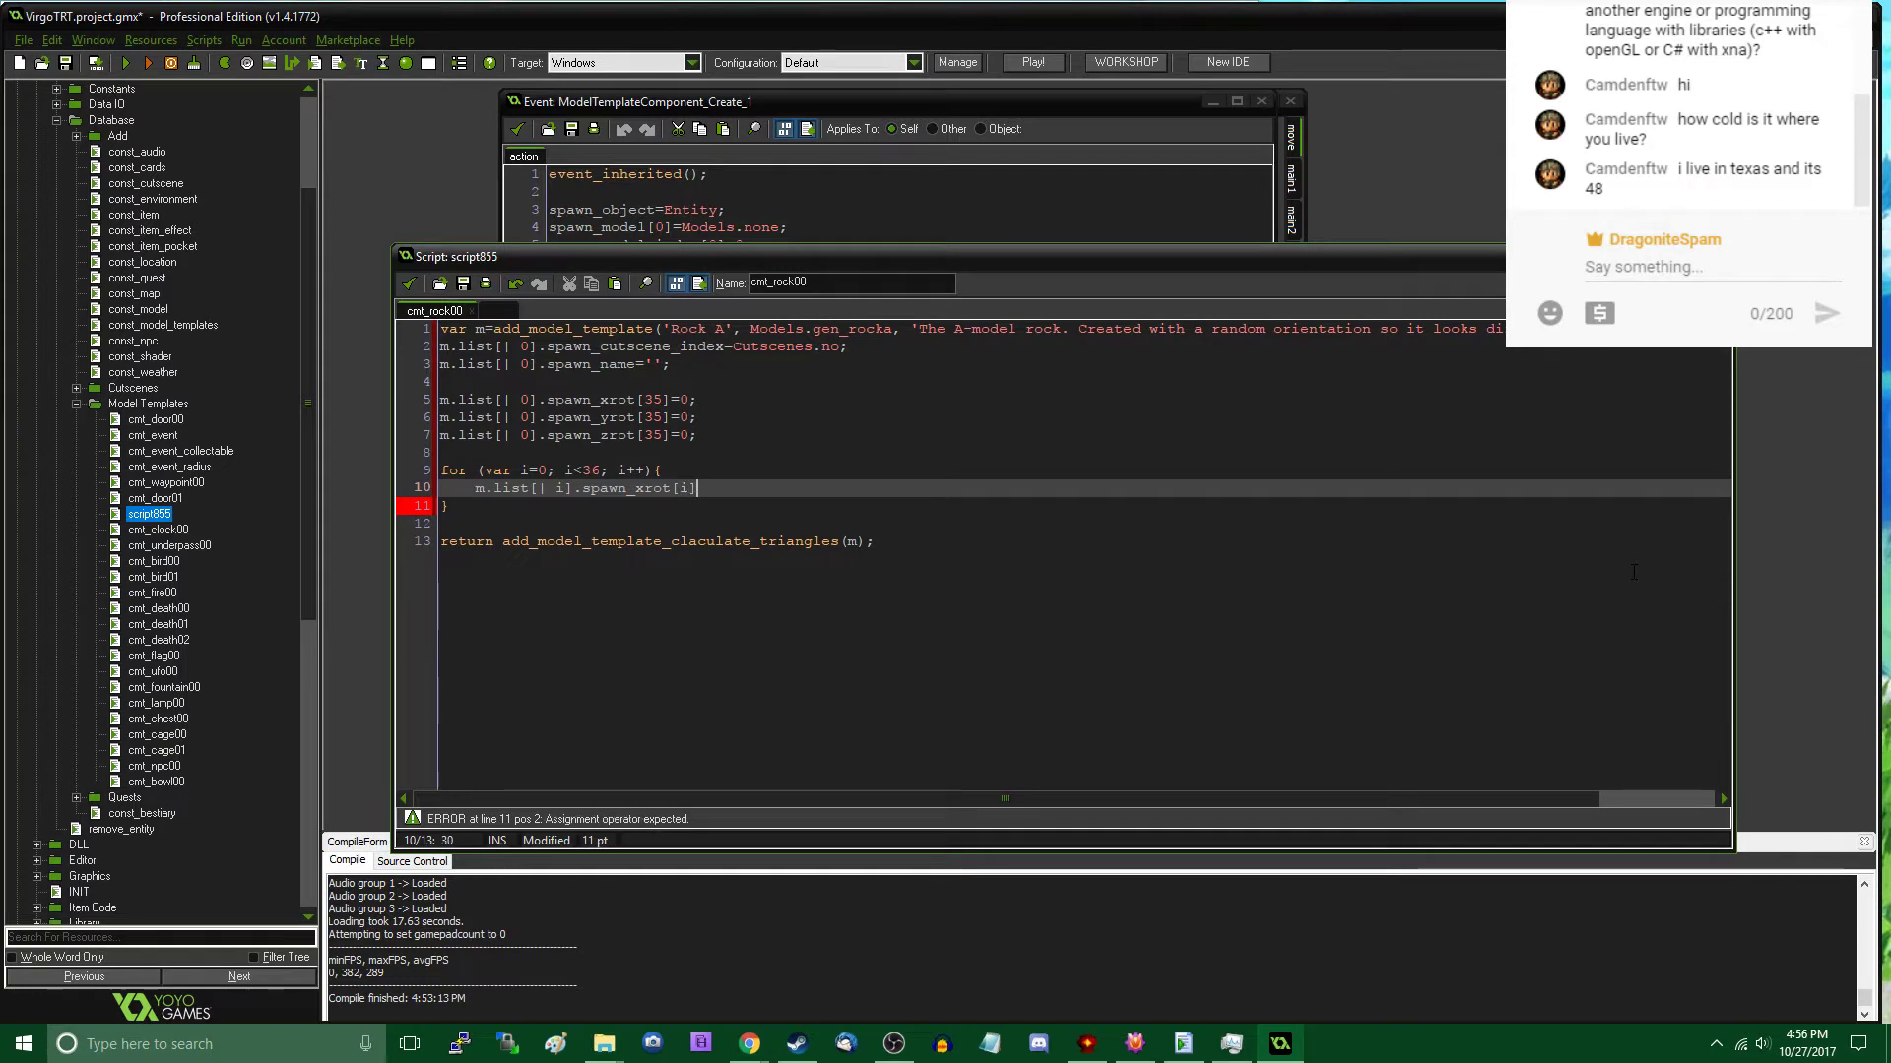
{"action": "type", "text": "i"}
- Change the list index in the loop statement to 0 and assign i*10; to spawn_xrot[i]
{"action": "key", "text": "ctrl+Left"}
{"action": "key", "text": "ctrl+Left"}
{"action": "key", "text": "Left"}
{"action": "key", "text": "Left"}
{"action": "key", "text": "BackSpace"}
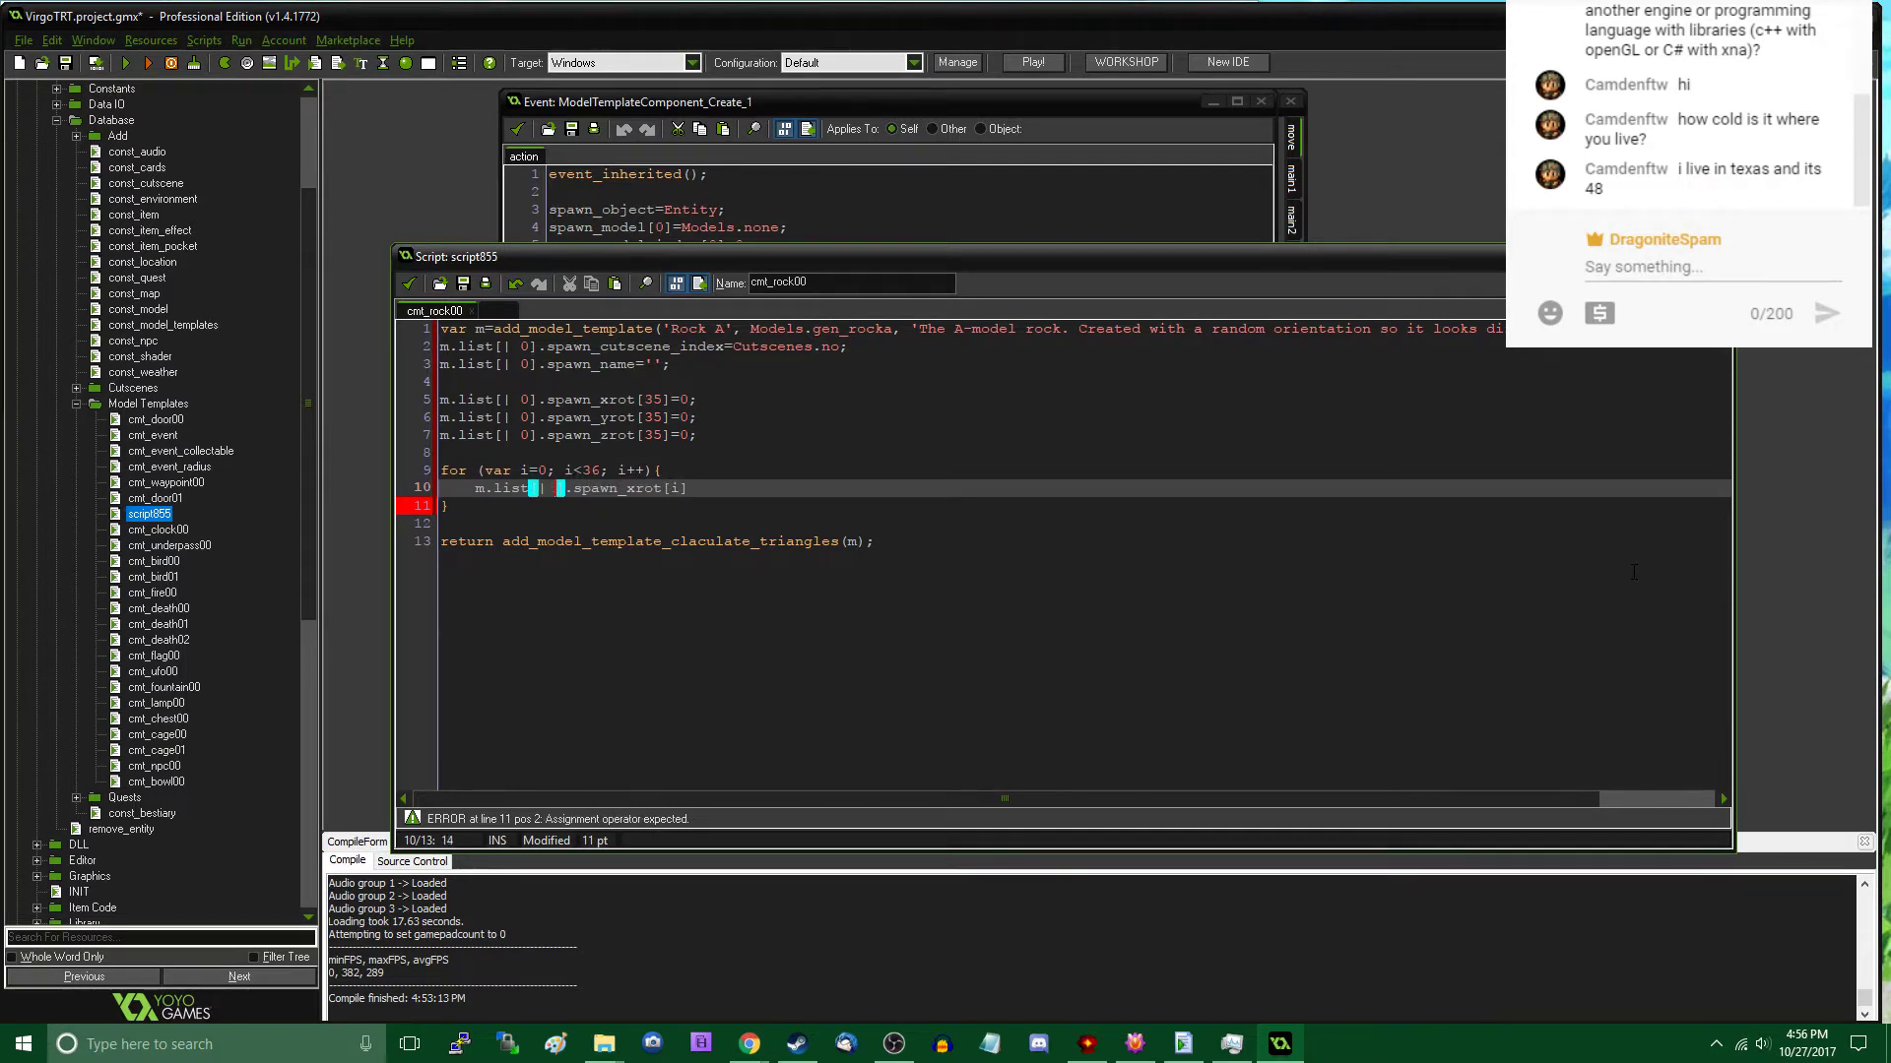
{"action": "type", "text": "0"}
{"action": "key", "text": "End"}
{"action": "type", "text": "="}
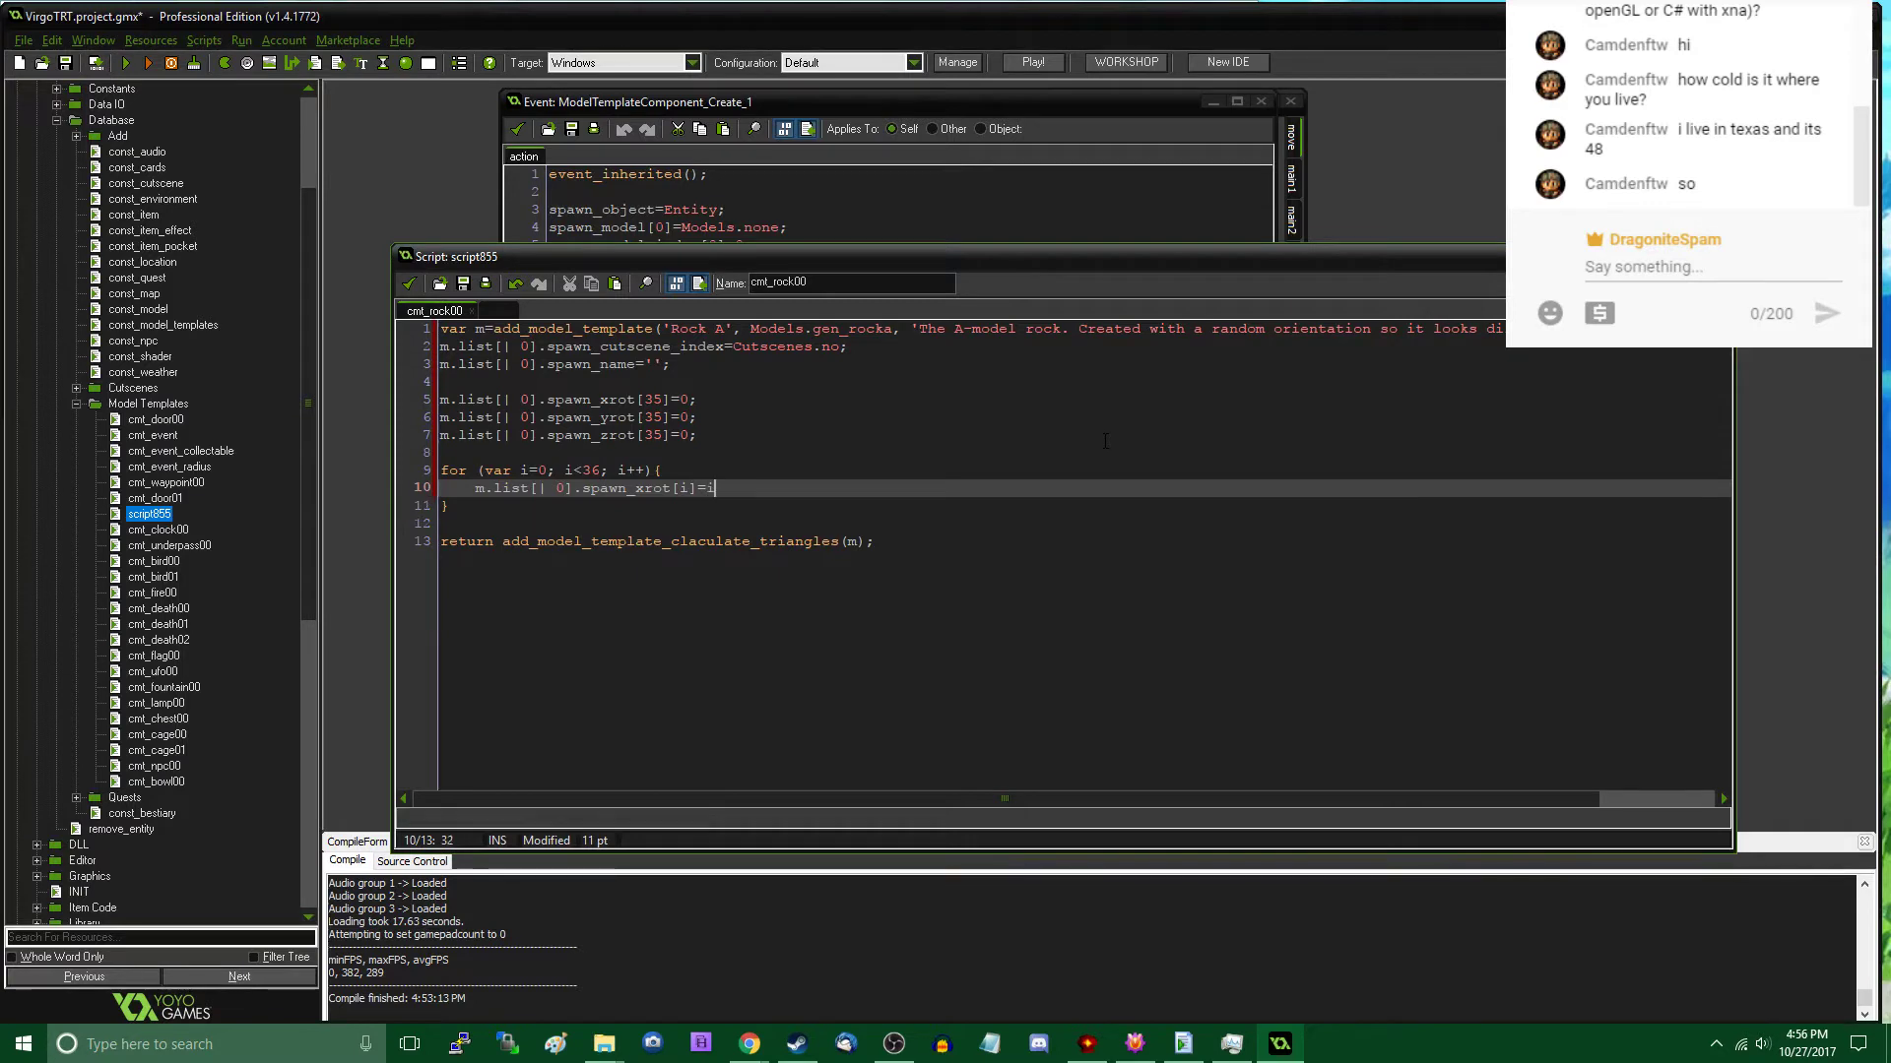
{"action": "type", "text": "i*10;"}
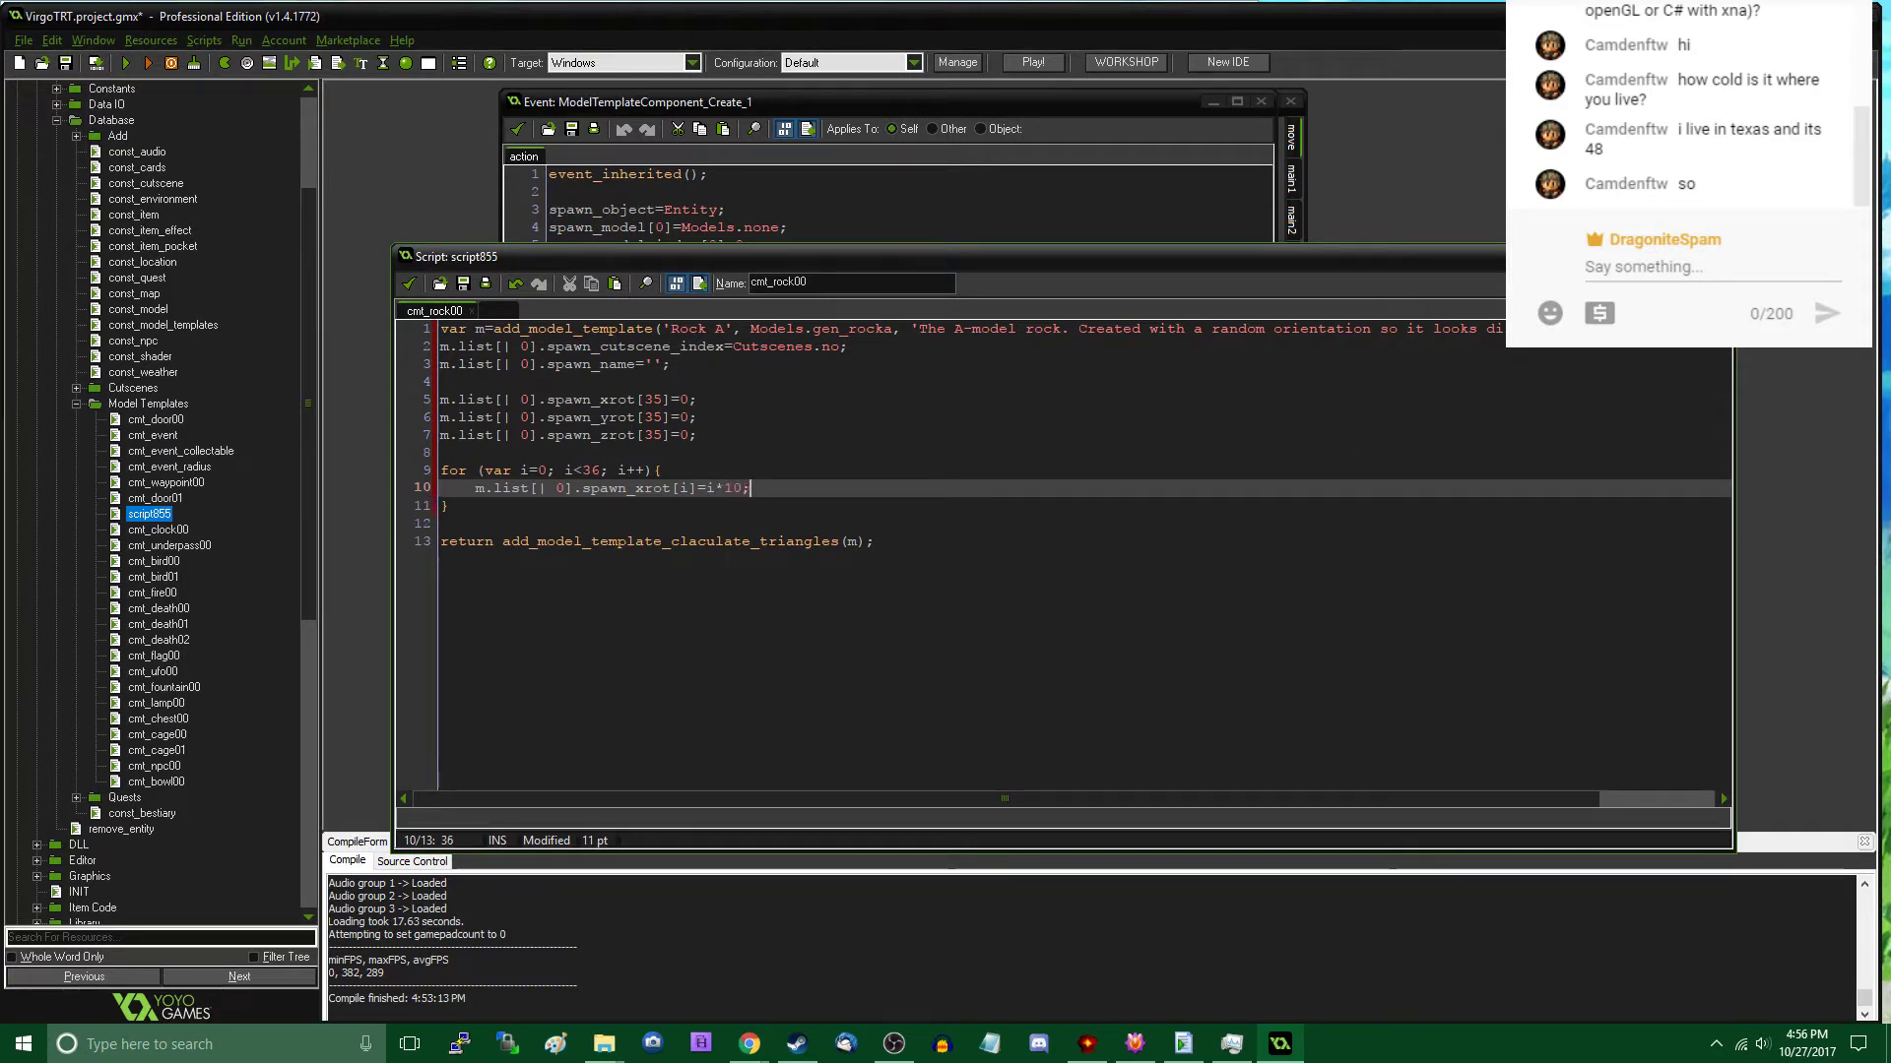
- Duplicate the spawn_xrot[i] statement on the line below it and change the copy to spawn_yrot[i]
{"action": "key", "text": "shift+Home"}
{"action": "key", "text": "ctrl+c"}
{"action": "key", "text": "End"}
{"action": "key", "text": "Return"}
{"action": "key", "text": "shift+Home"}
{"action": "key", "text": "ctrl+v"}
{"action": "key", "text": "Left"}
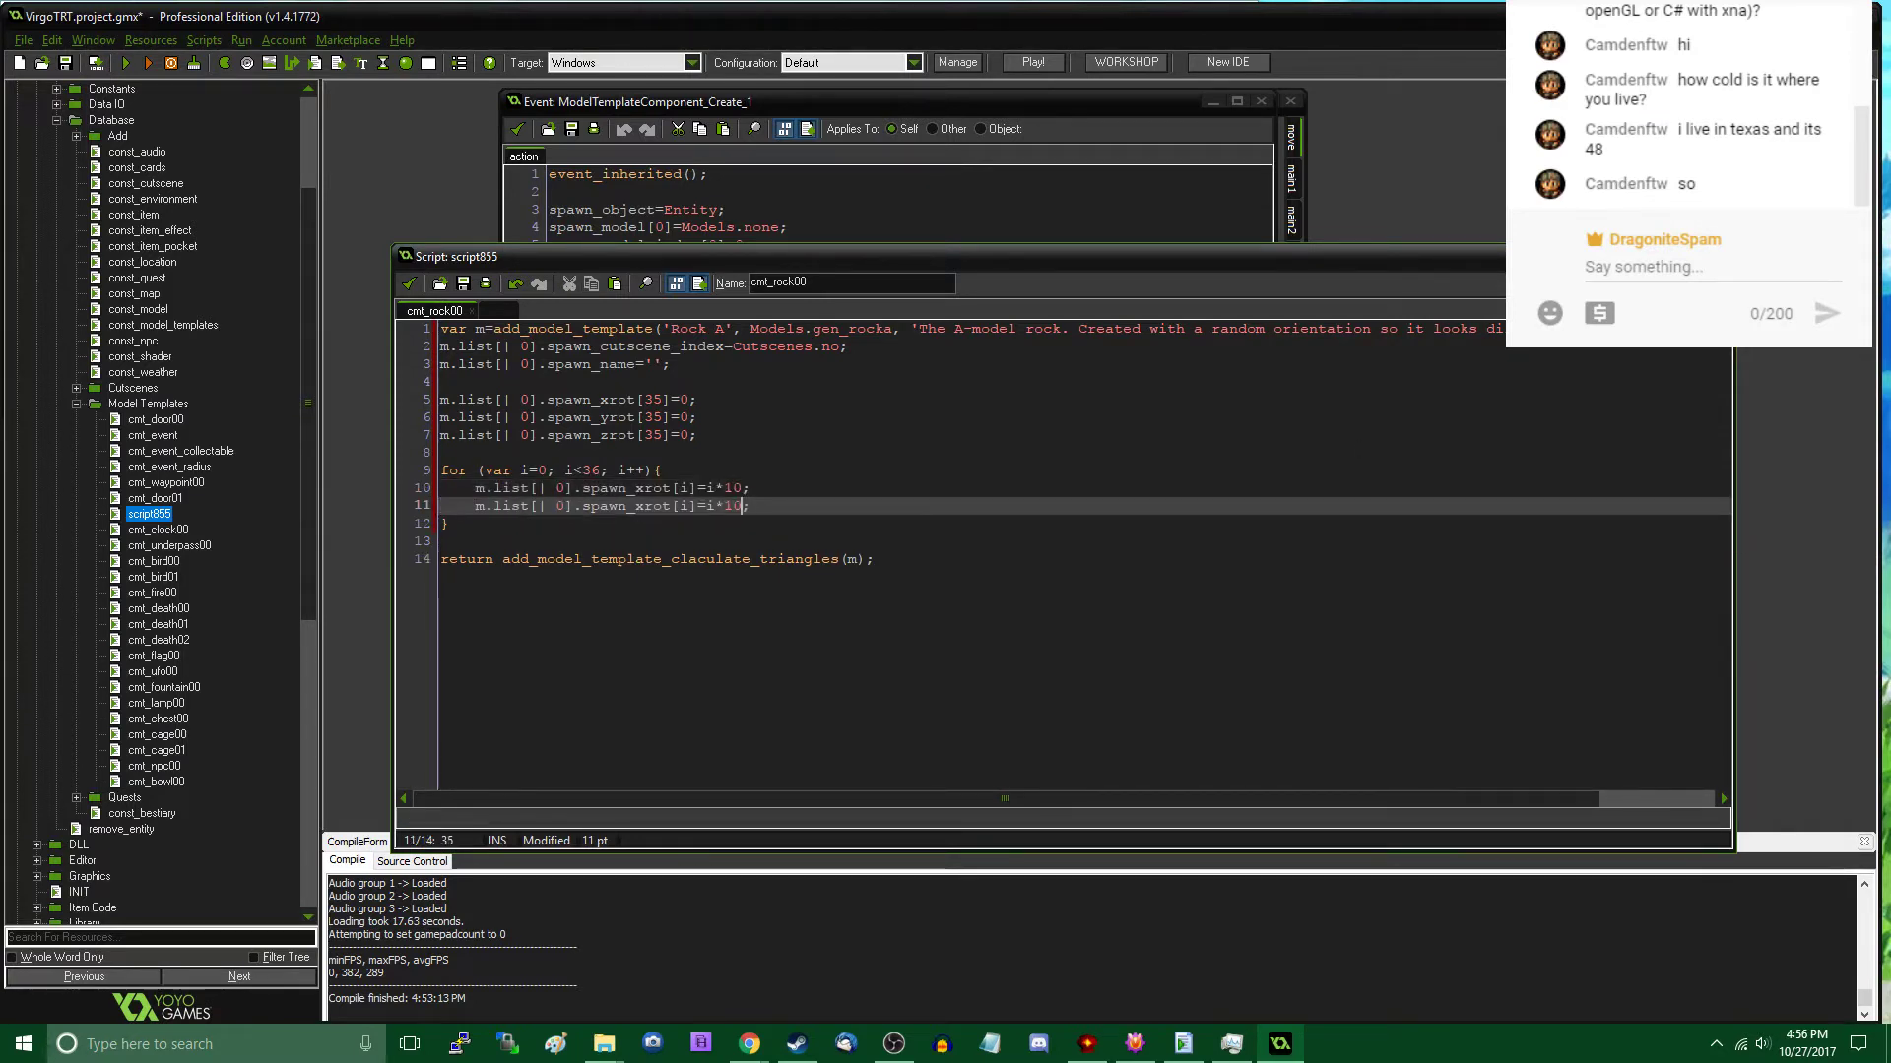
{"action": "key", "text": "Left"}
{"action": "key", "text": "Left"}
{"action": "key", "text": "Left"}
{"action": "key", "text": "Left"}
{"action": "key", "text": "Left"}
{"action": "key", "text": "Left"}
{"action": "key", "text": "Left"}
{"action": "key", "text": "Left"}
{"action": "key", "text": "Left"}
{"action": "key", "text": "Left"}
{"action": "key", "text": "Left"}
{"action": "key", "text": "BackSpace"}
{"action": "type", "text": "y"}
{"action": "key", "text": "End"}
- Paste the copied statement as a third line in the loop body and change it to spawn_zrot[i]
{"action": "key", "text": "Return"}
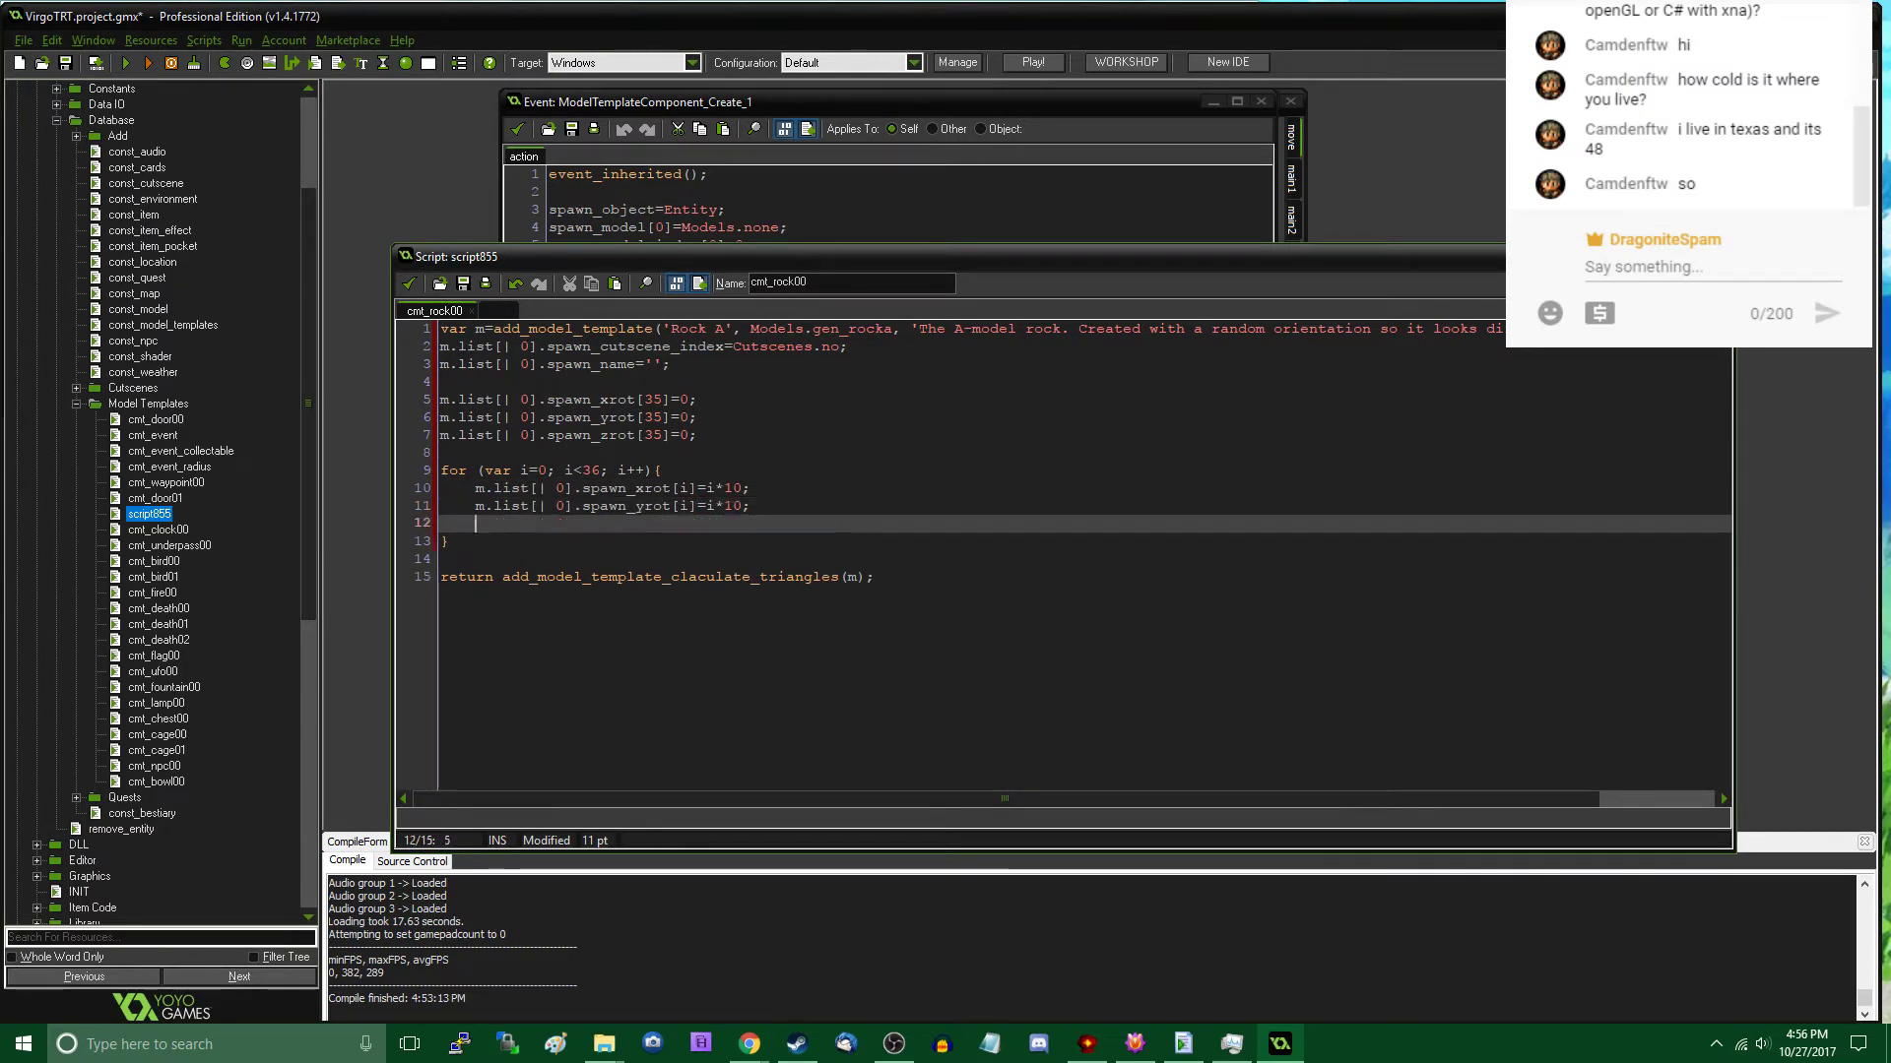
{"action": "key", "text": "ctrl+v"}
{"action": "key", "text": "Left"}
{"action": "key", "text": "Left"}
{"action": "key", "text": "Left"}
{"action": "key", "text": "Left"}
{"action": "key", "text": "Left"}
{"action": "key", "text": "Left"}
{"action": "key", "text": "Left"}
{"action": "key", "text": "Left"}
{"action": "key", "text": "Left"}
{"action": "key", "text": "Left"}
{"action": "key", "text": "Left"}
{"action": "key", "text": "Left"}
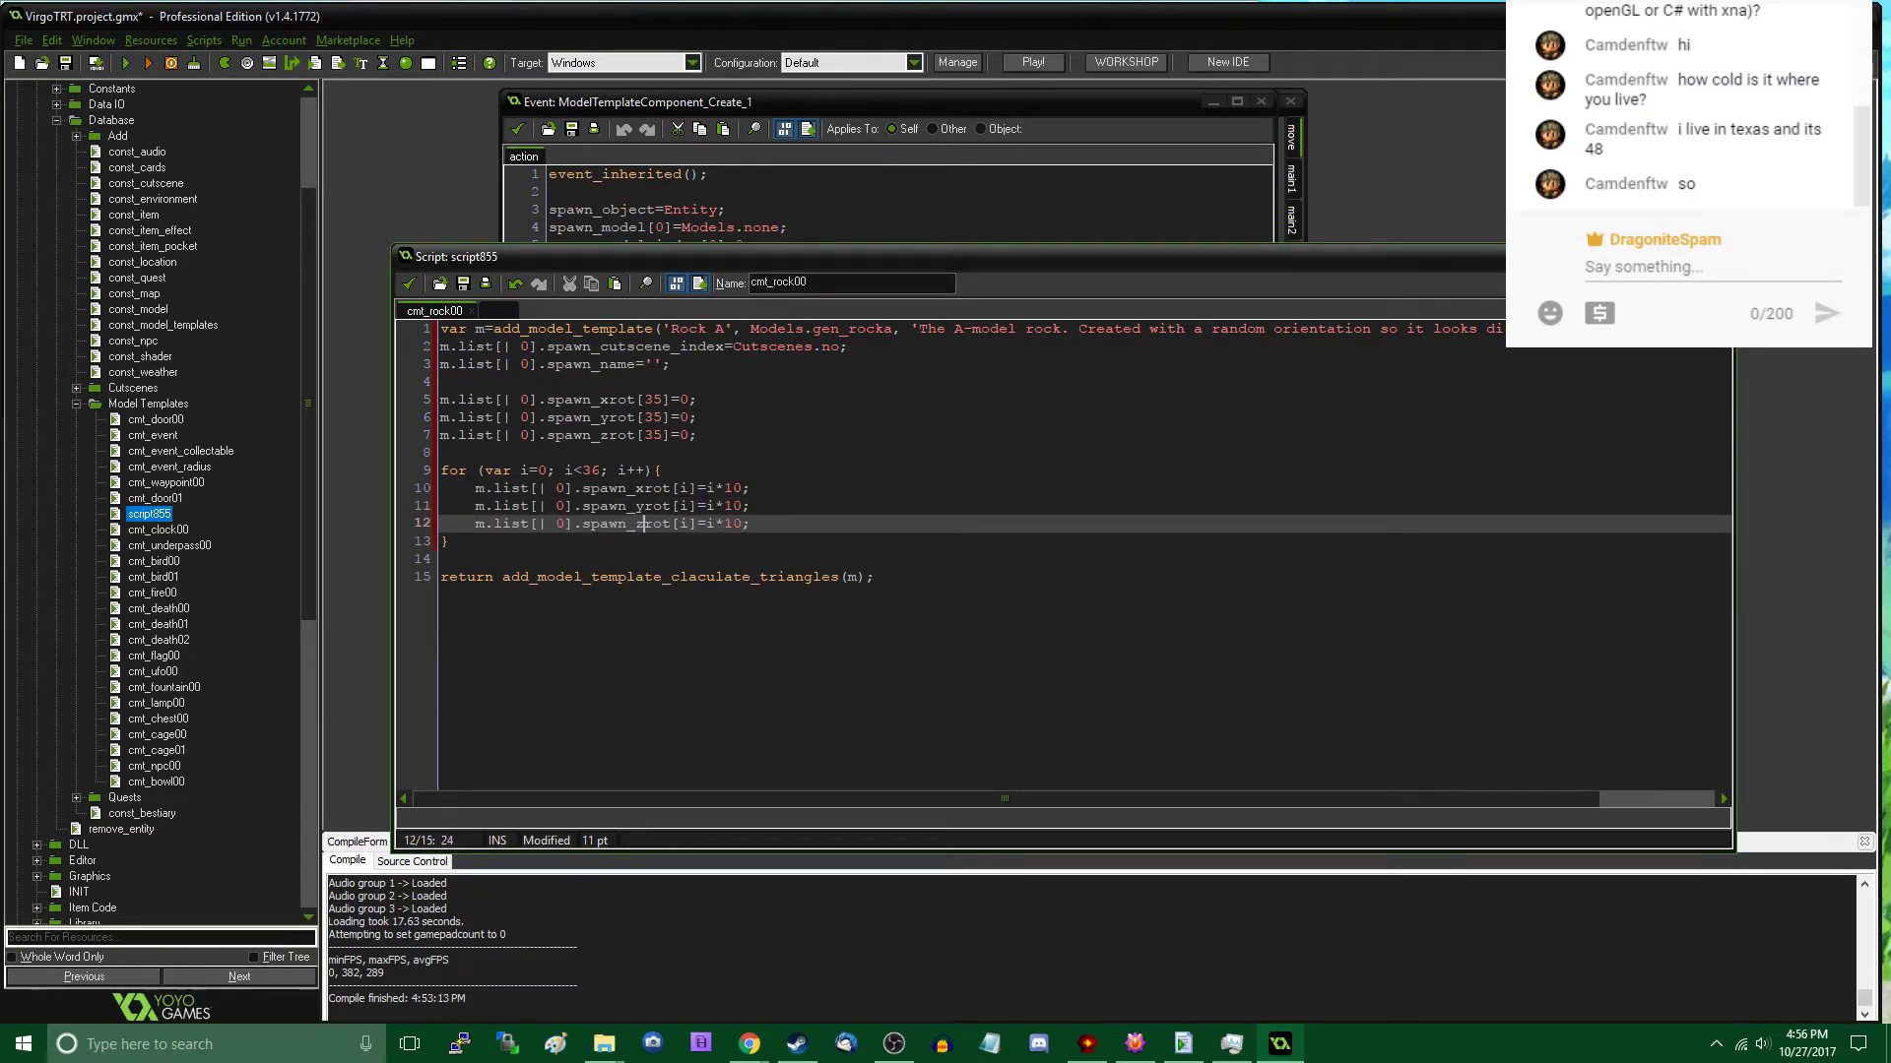
- Save the VirgoTRT project and compile and run the game
{"action": "key", "text": "ctrl+s"}
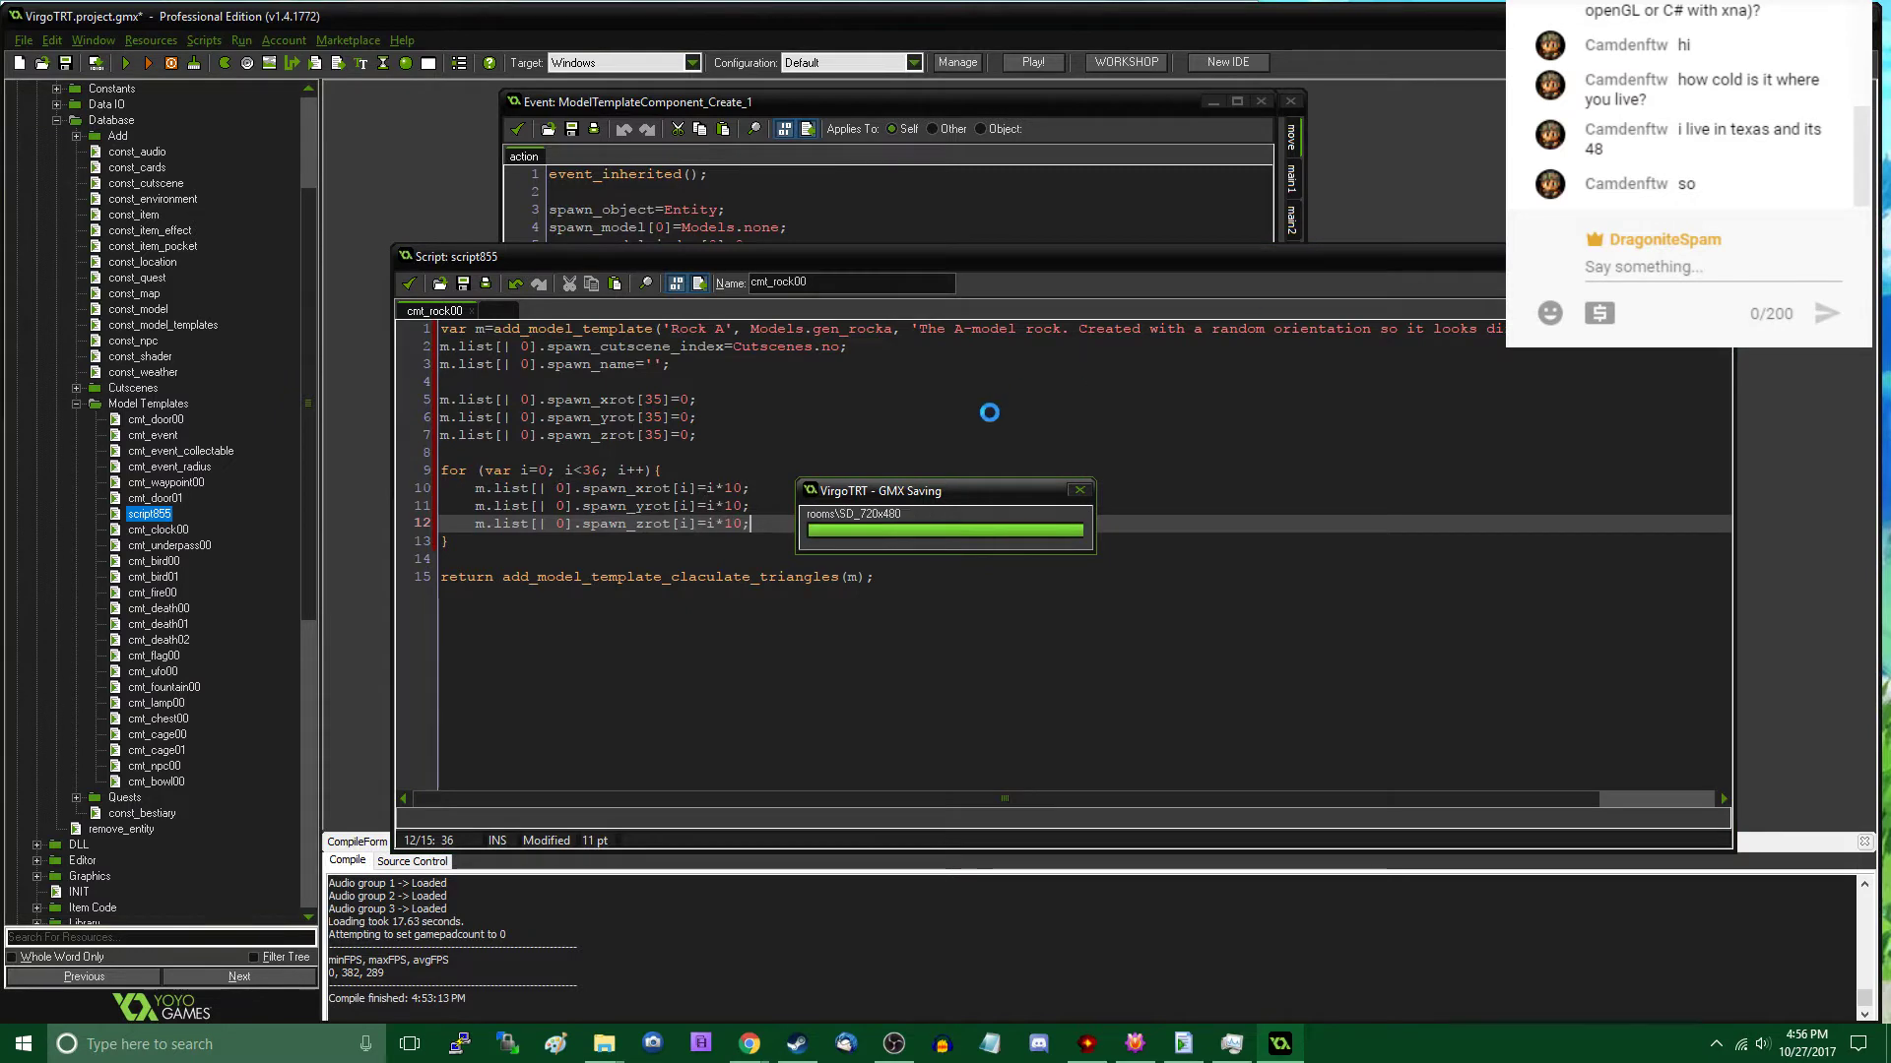
{"action": "left_click", "coordinate": [777, 549]}
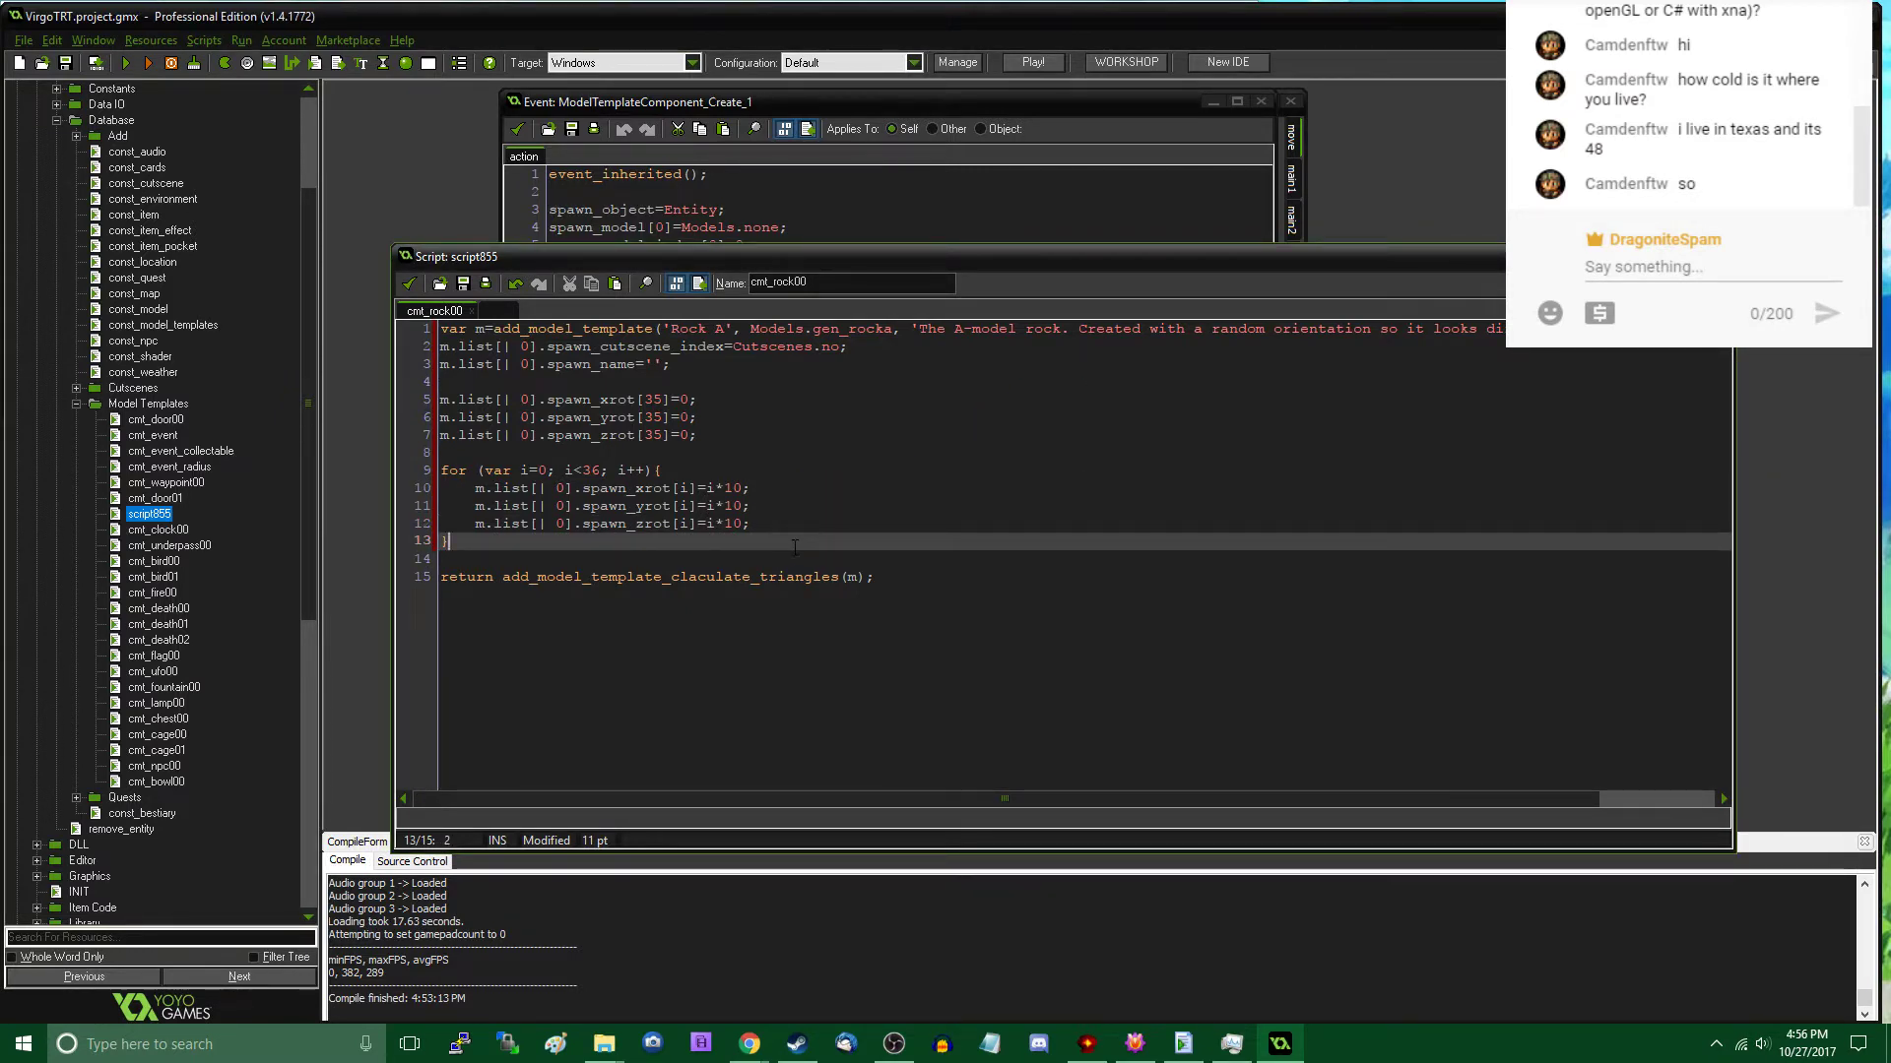
{"action": "left_click", "coordinate": [170, 63]}
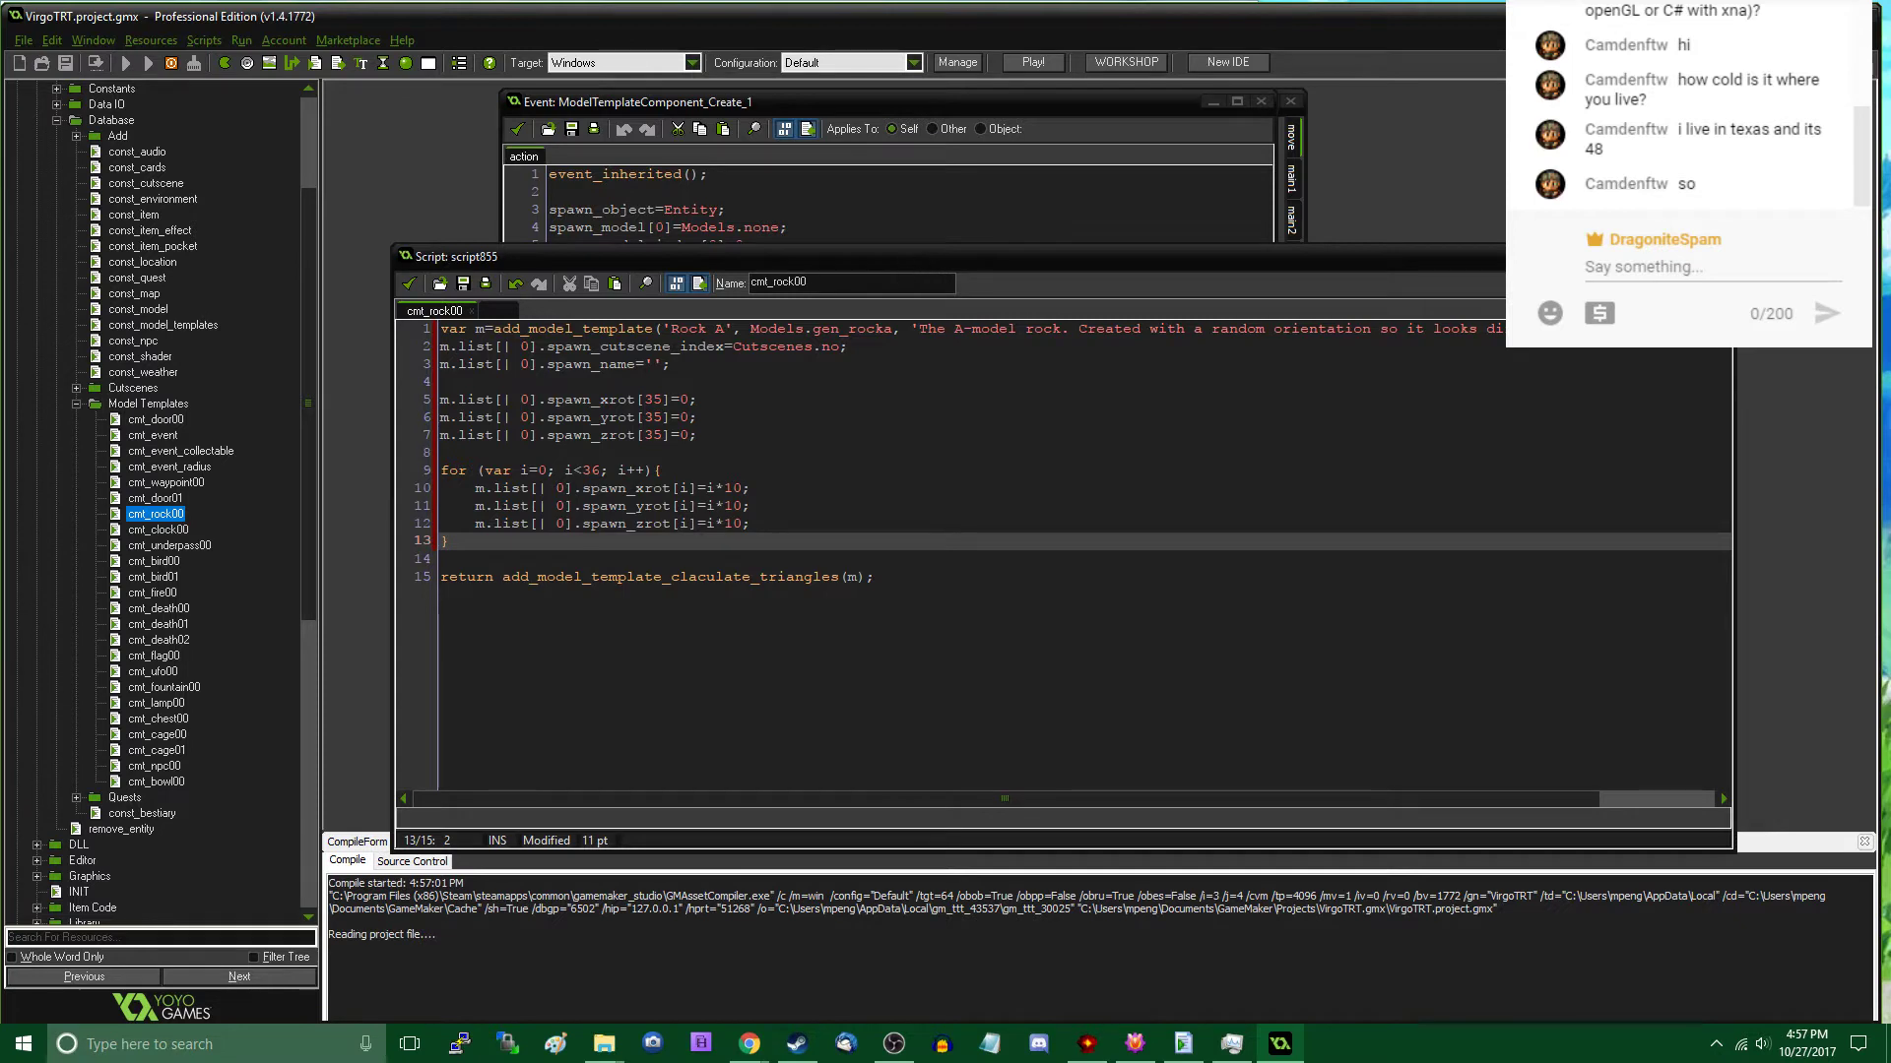
- Find and open the splitter_mtc script, examine how it picks the spawn rotations, and close it again
{"action": "left_click", "coordinate": [744, 436]}
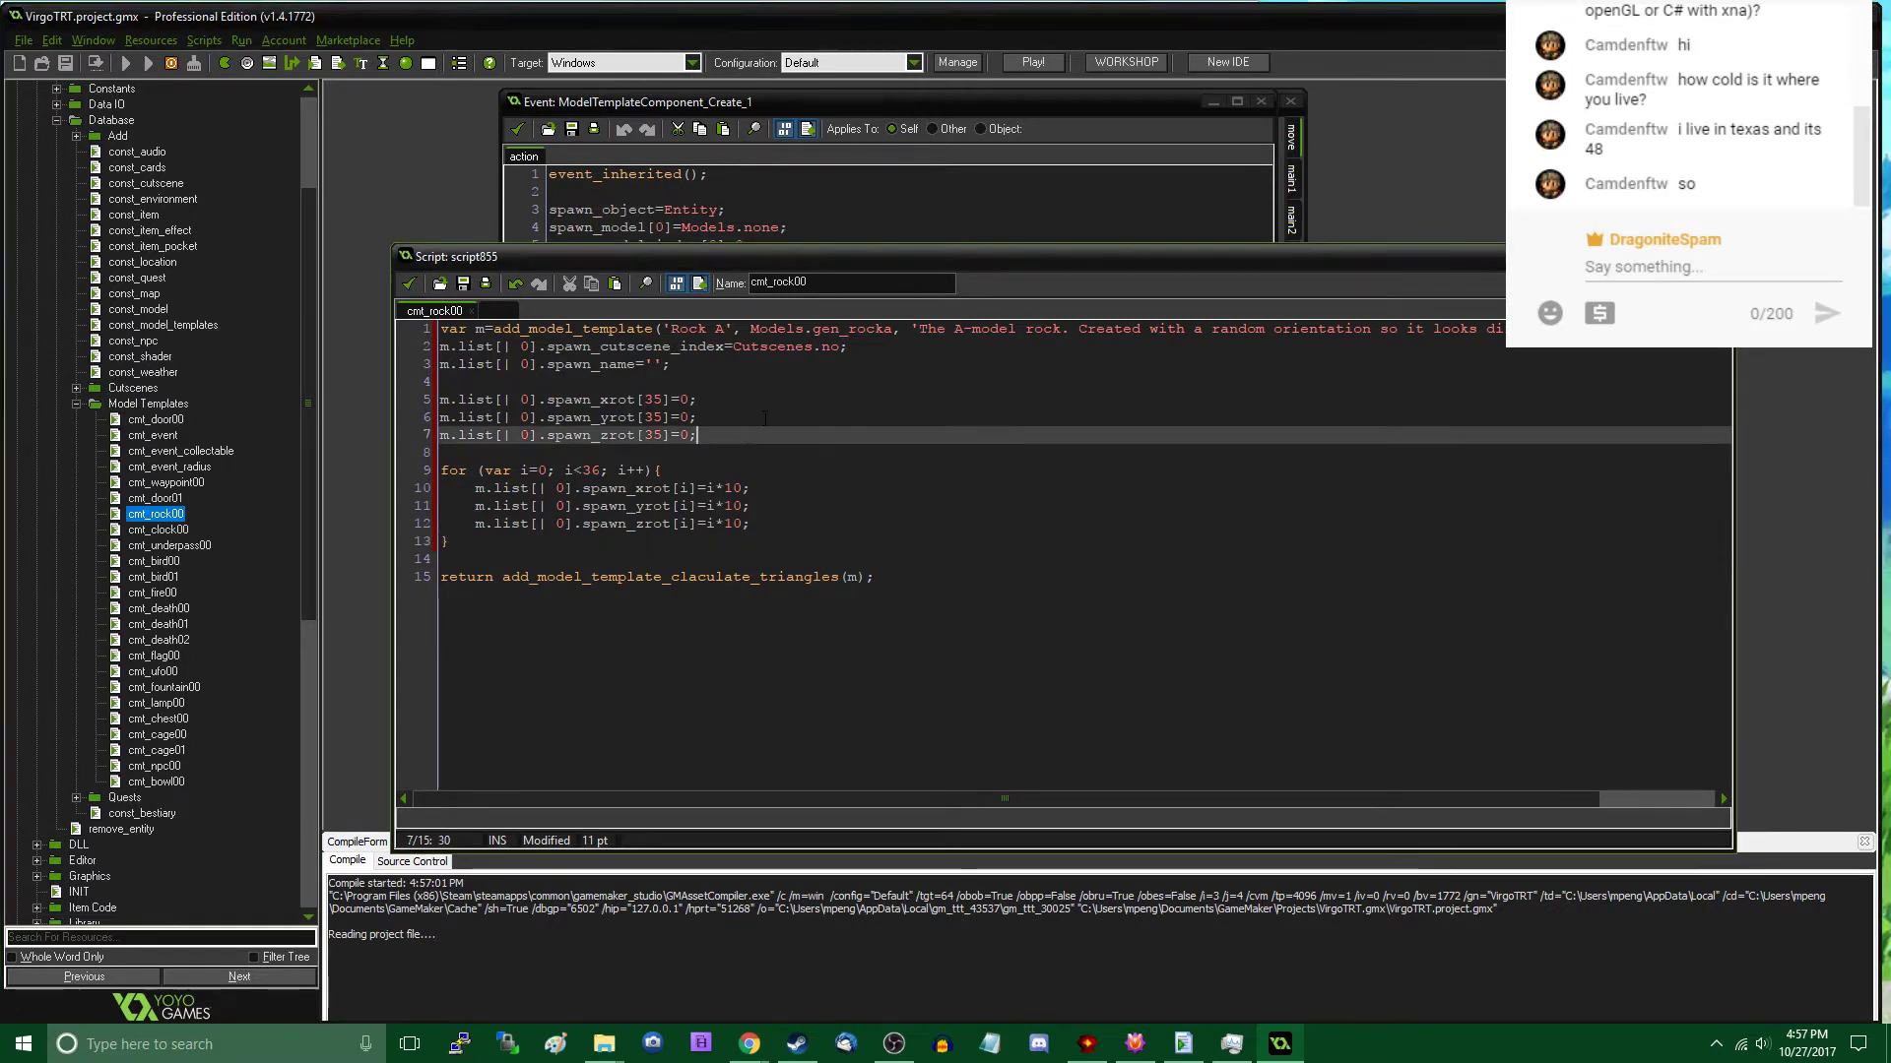
{"action": "key", "text": "ctrl+t"}
{"action": "type", "text": "splitter_mtc"}
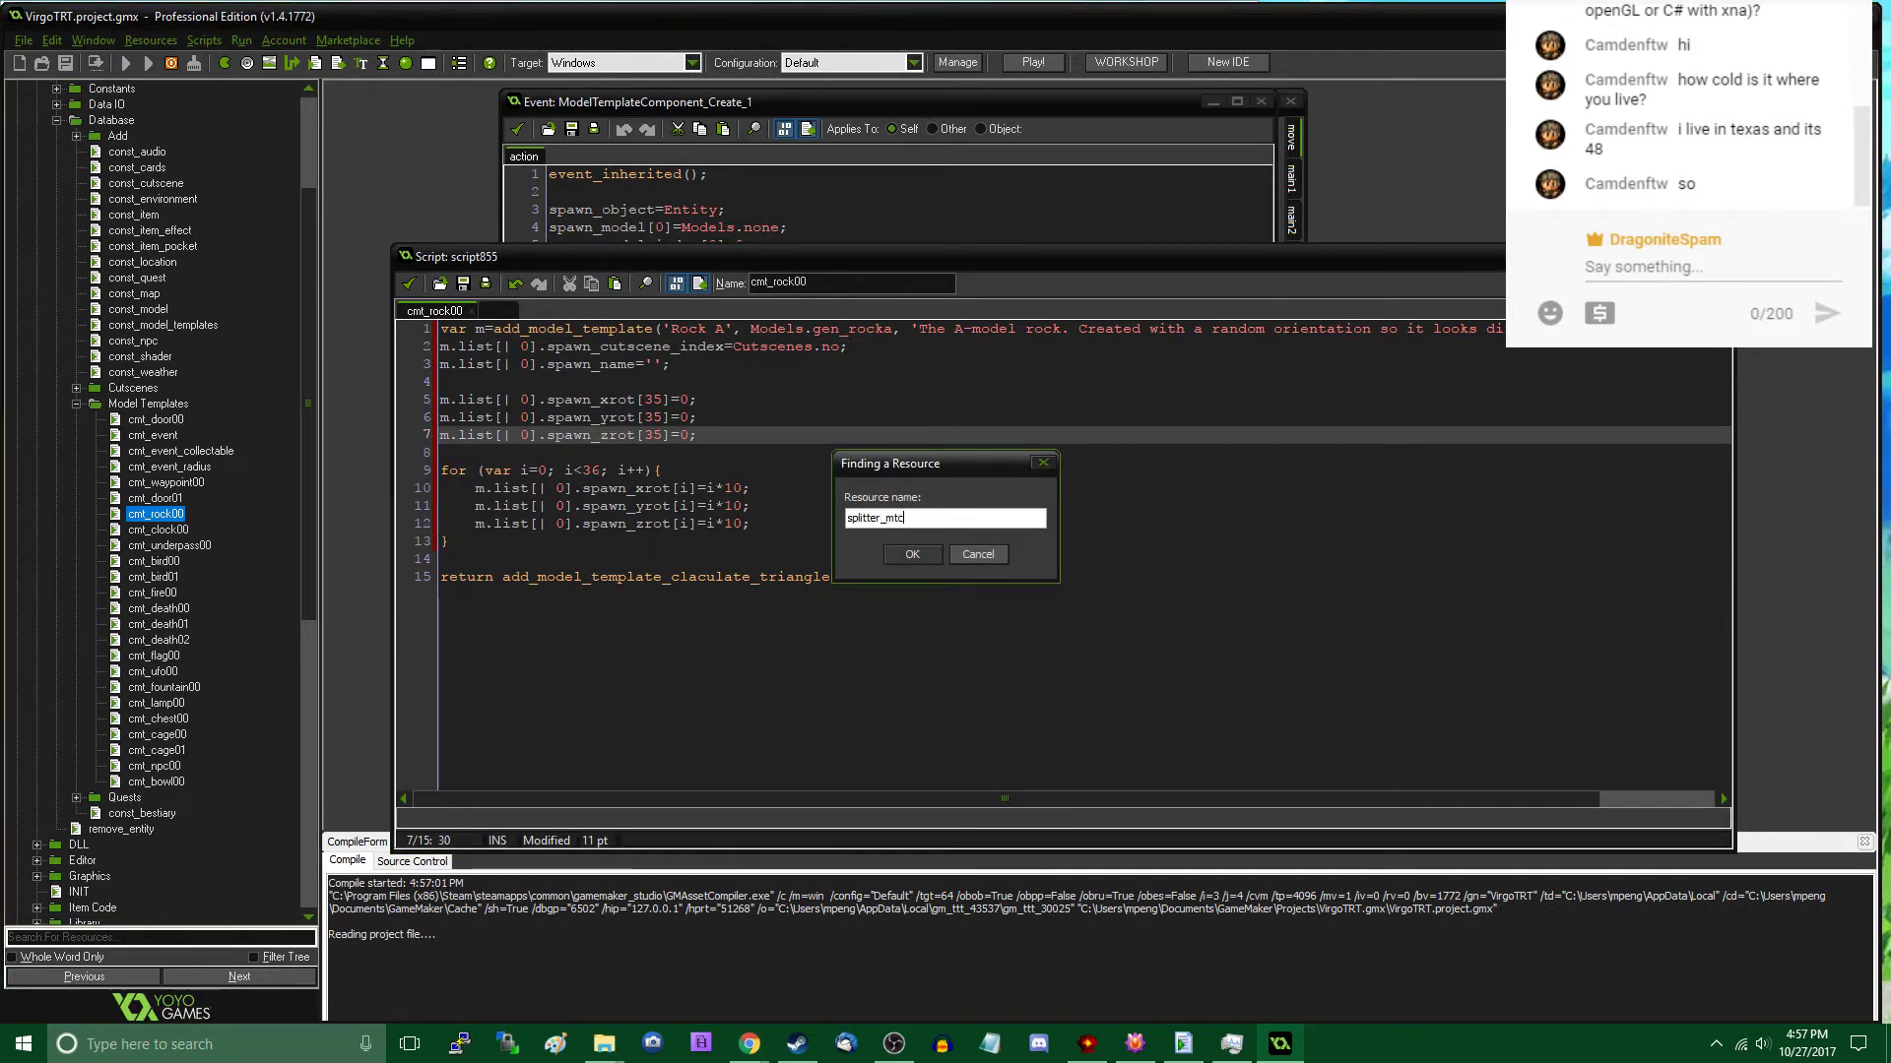
{"action": "key", "text": "Return"}
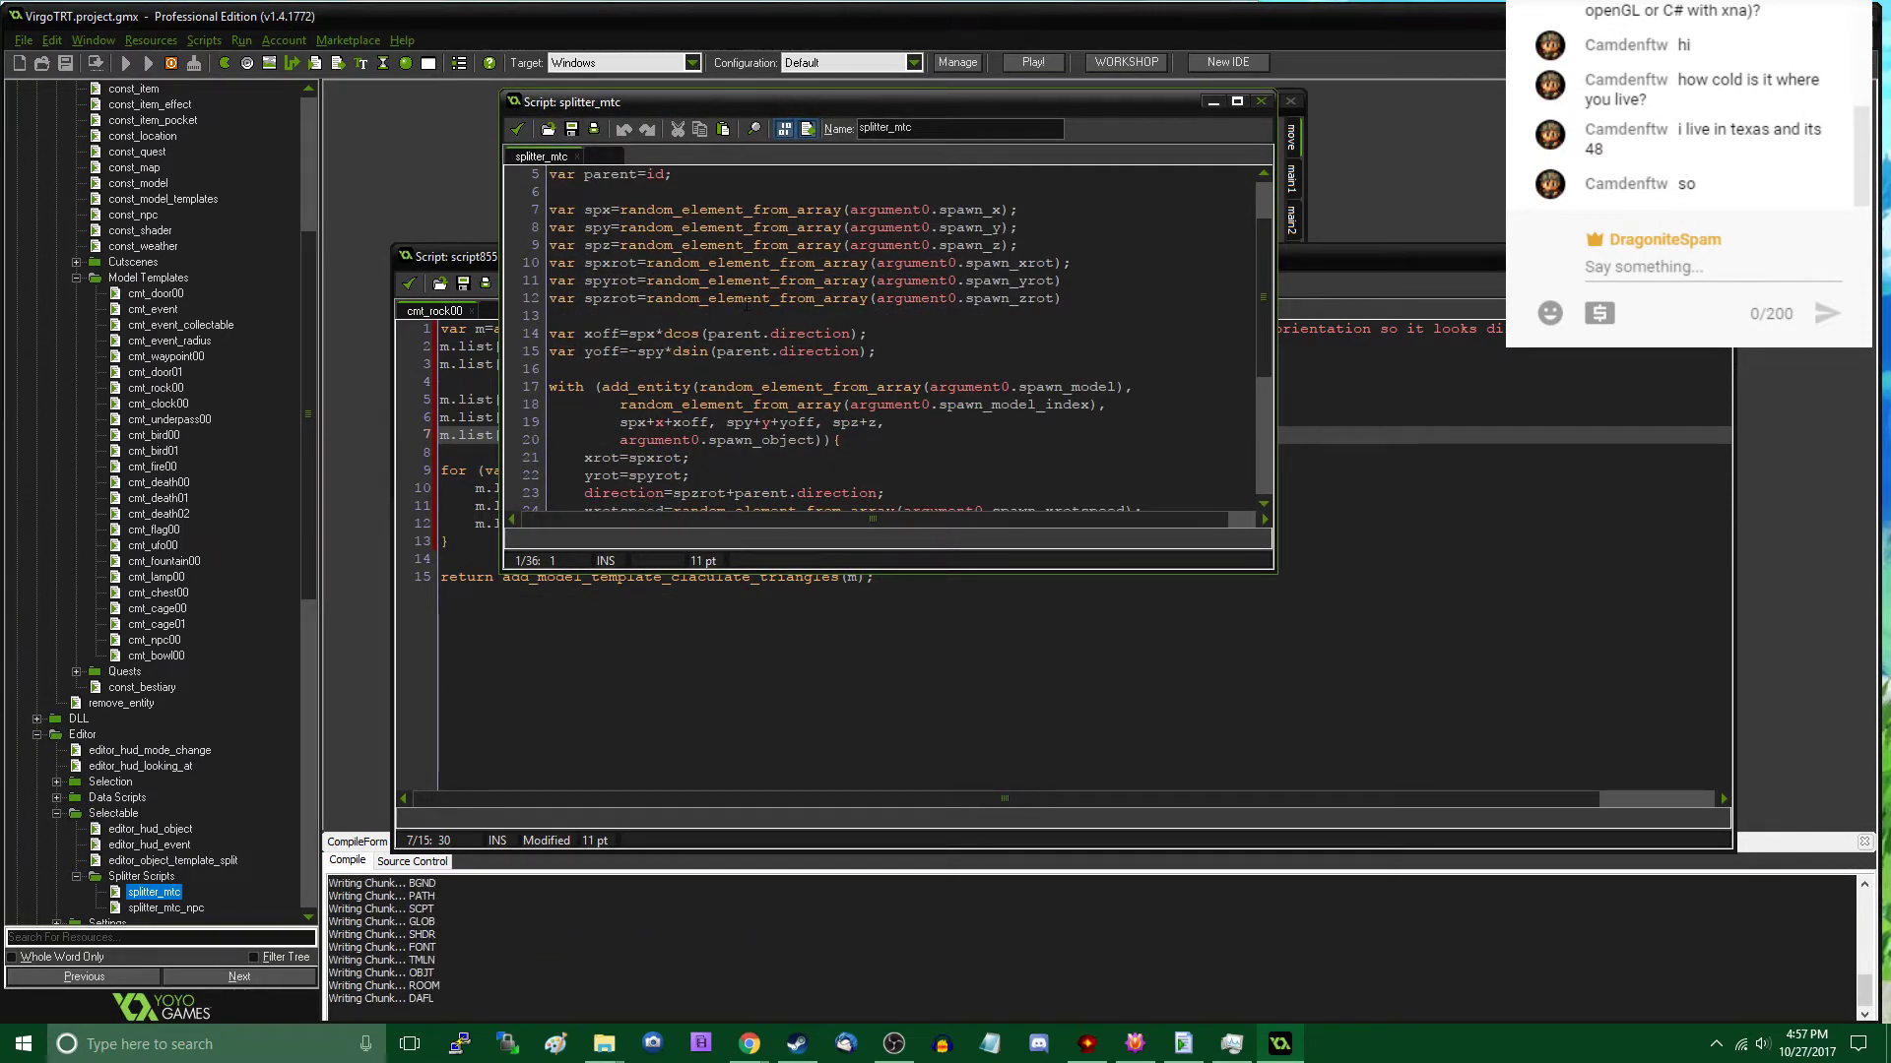
{"action": "scroll", "coordinate": [747, 304], "scroll_direction": "down", "scroll_amount": 5}
{"action": "scroll", "coordinate": [748, 304], "scroll_direction": "up", "scroll_amount": 4}
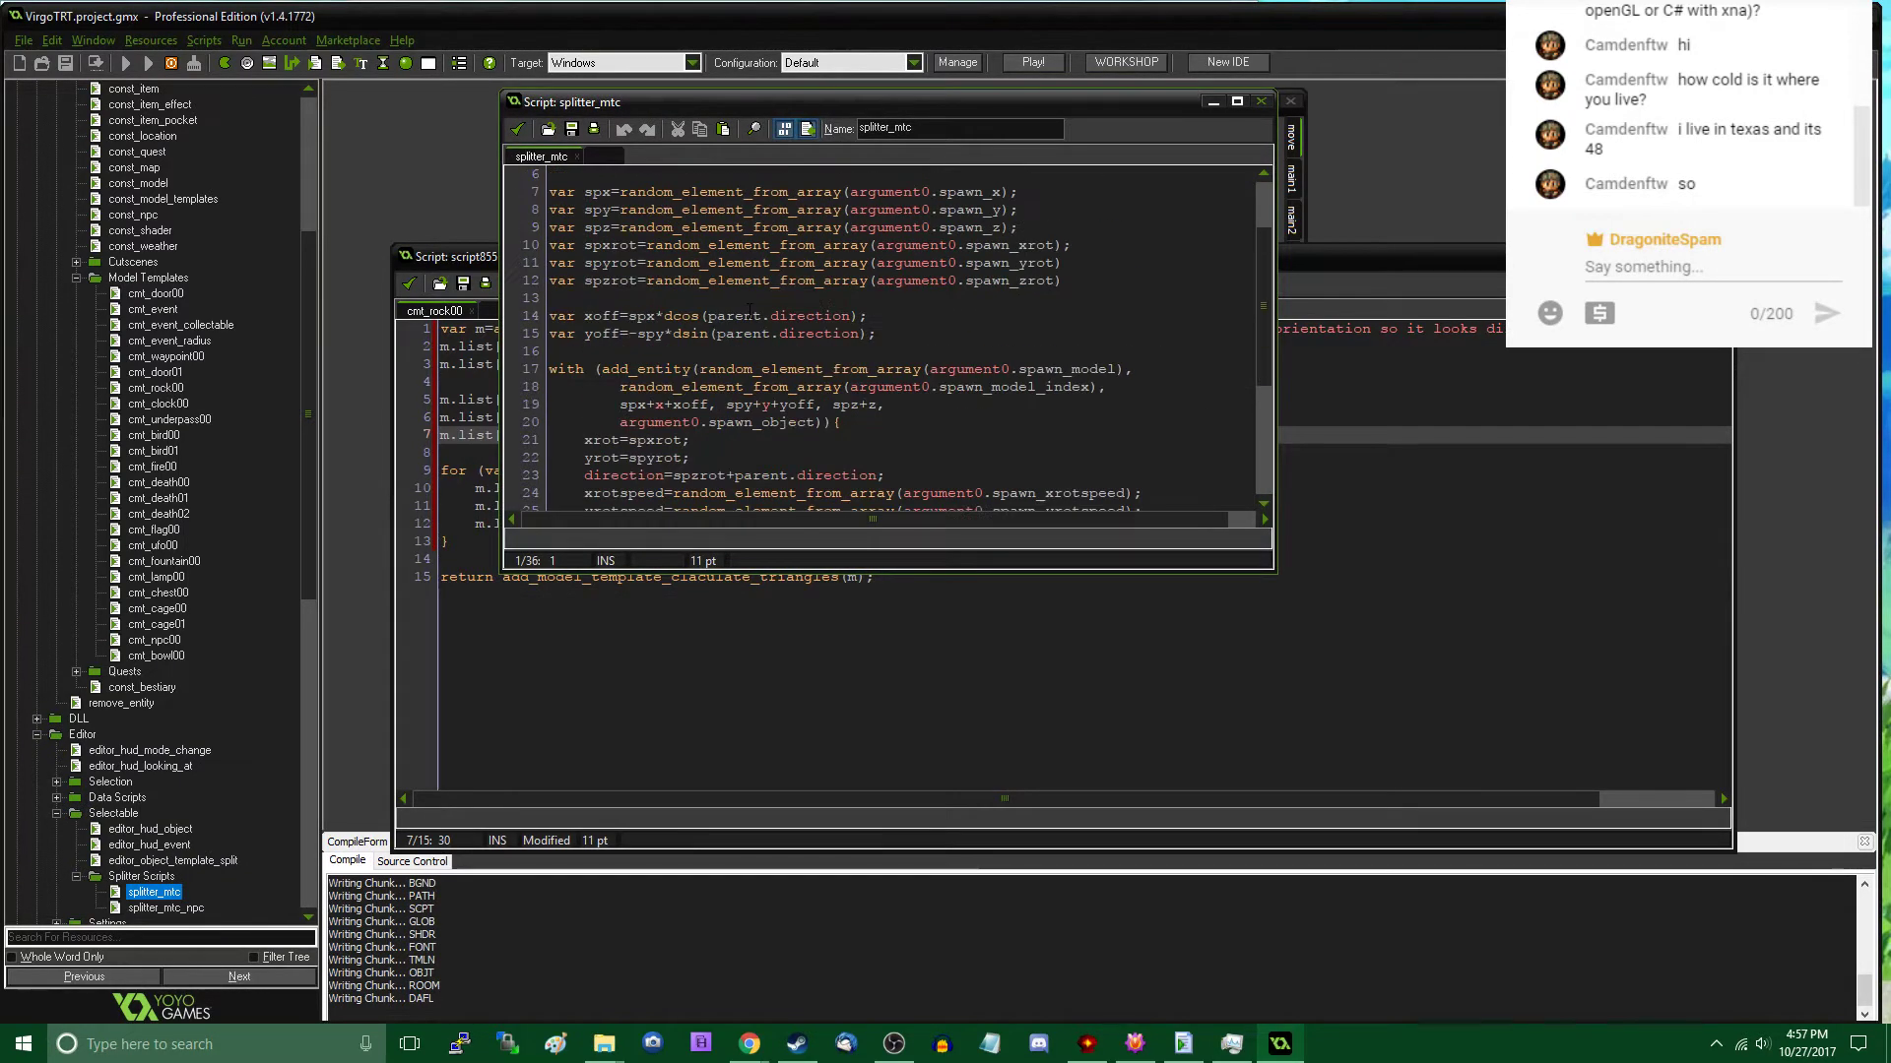
{"action": "scroll", "coordinate": [748, 304], "scroll_direction": "down", "scroll_amount": 4}
{"action": "scroll", "coordinate": [748, 304], "scroll_direction": "up", "scroll_amount": 6}
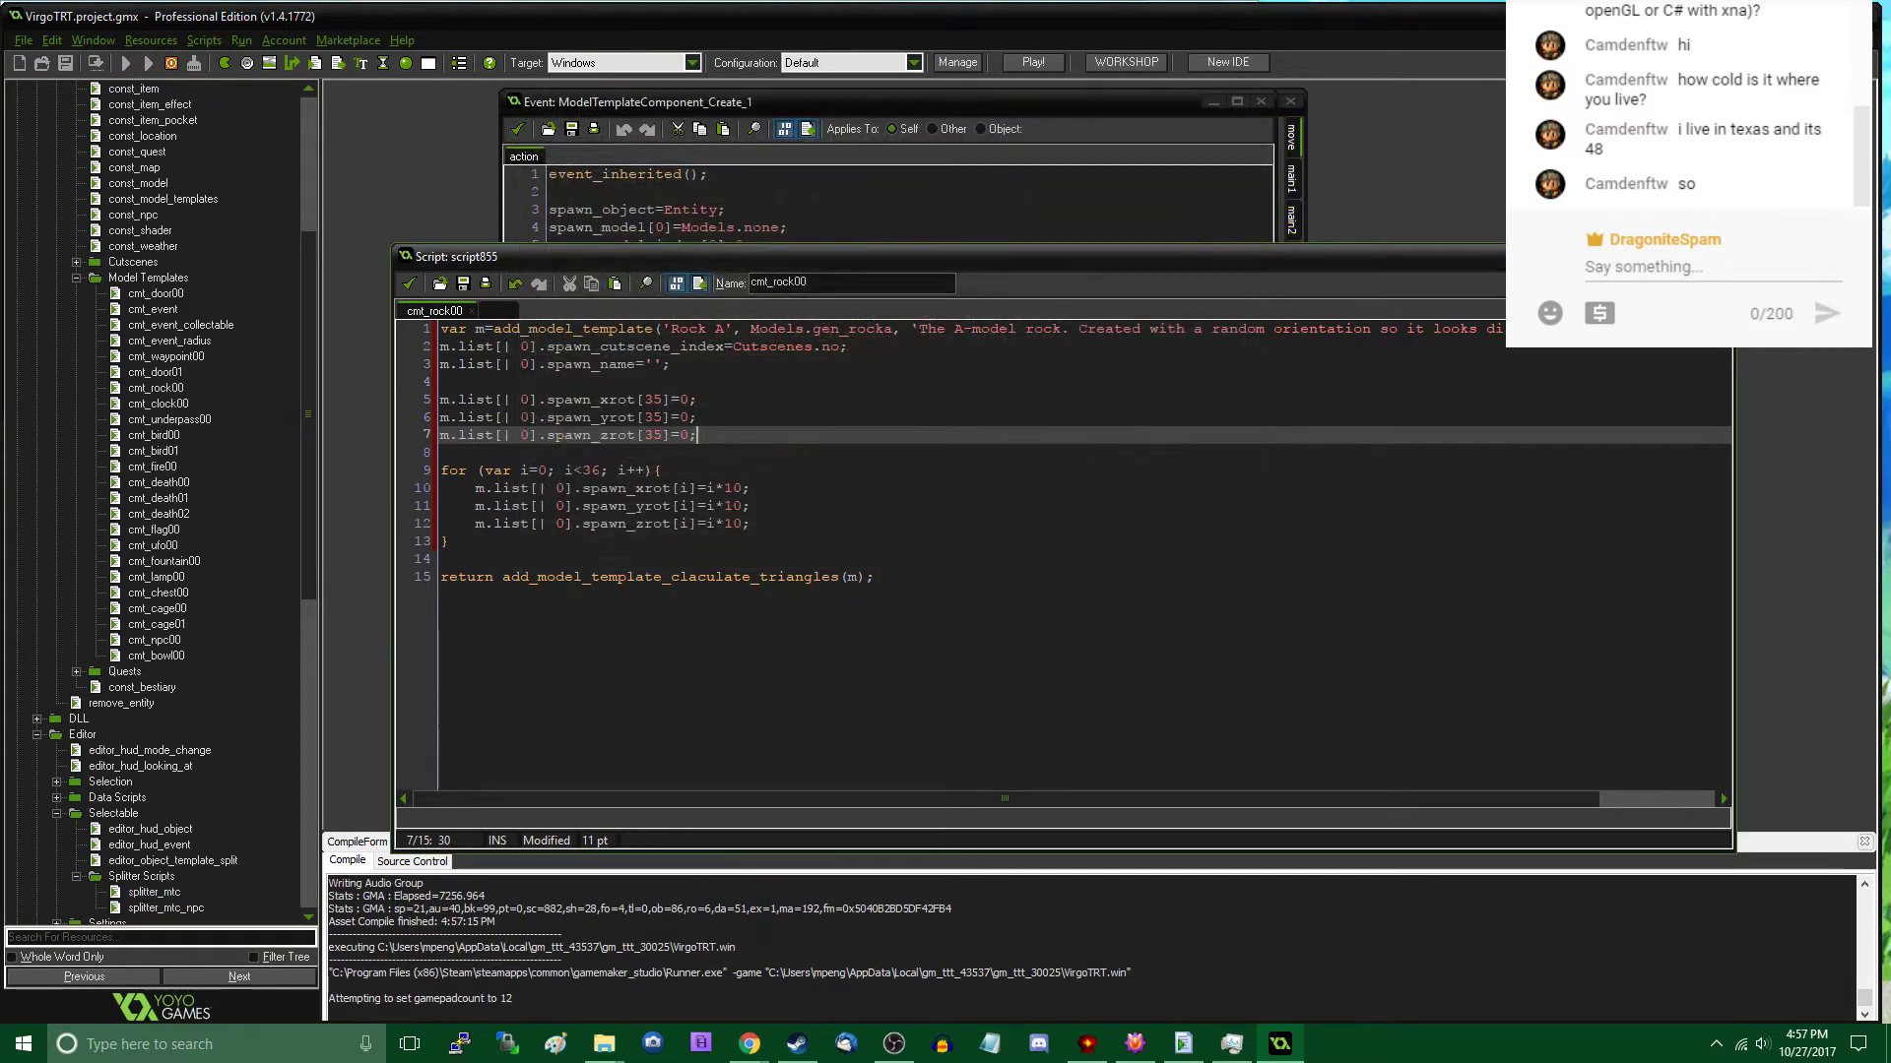
{"action": "left_click", "coordinate": [517, 128]}
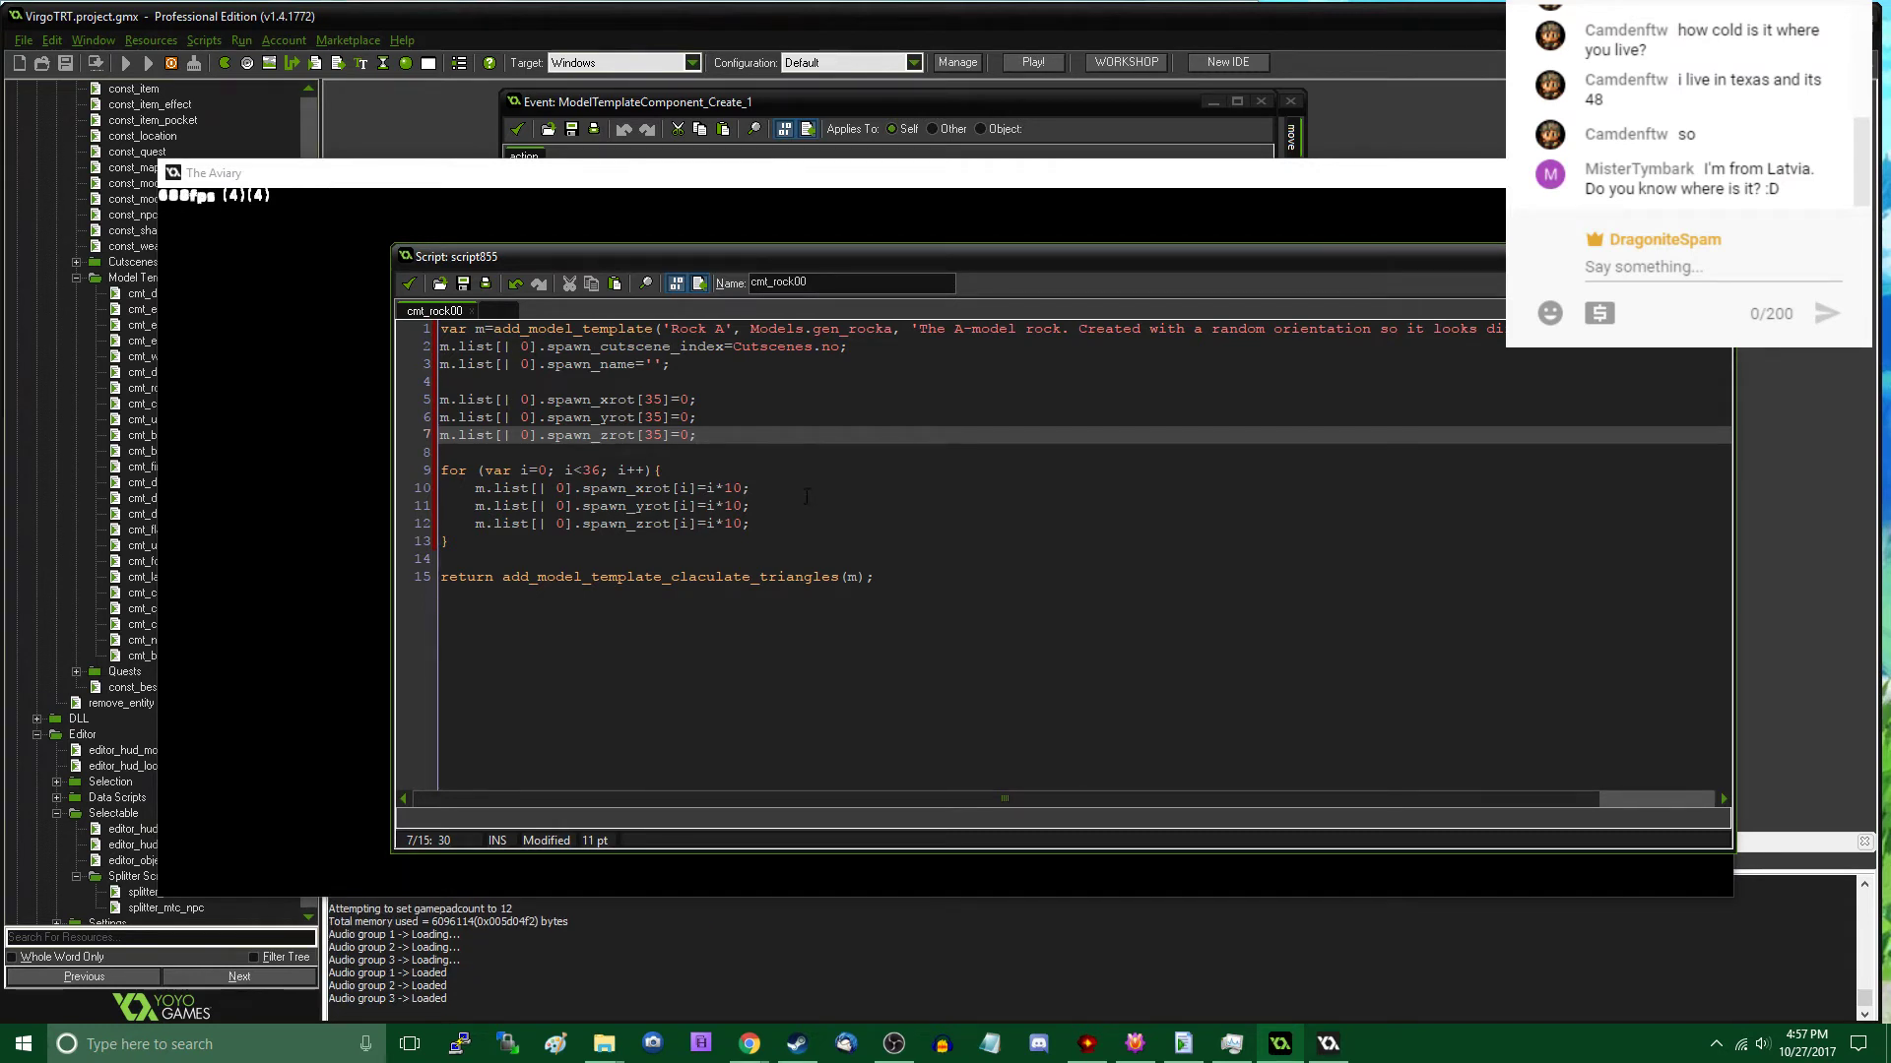
- Switch to the running game, walk from the Aviary to the stone-walled enclosure in the Marsh, and interact there
{"action": "left_click", "coordinate": [922, 178]}
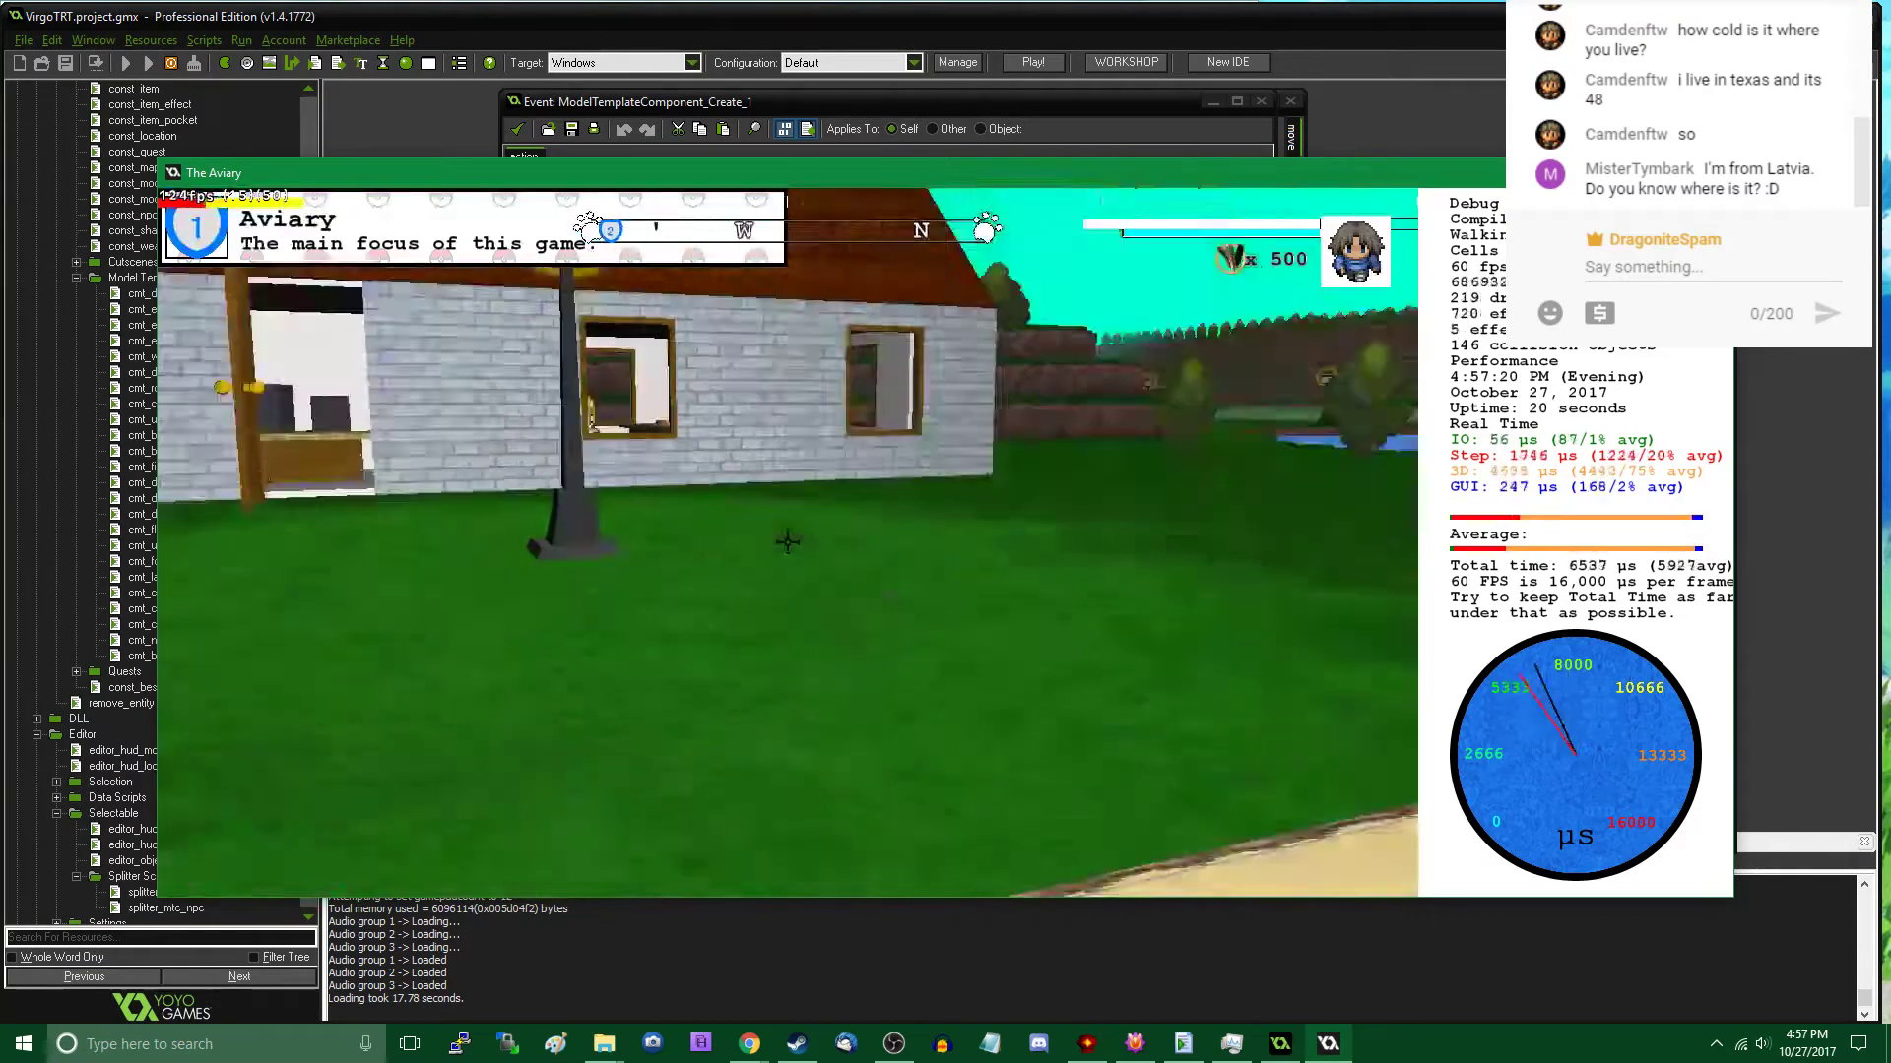
{"action": "key", "text": "w"}
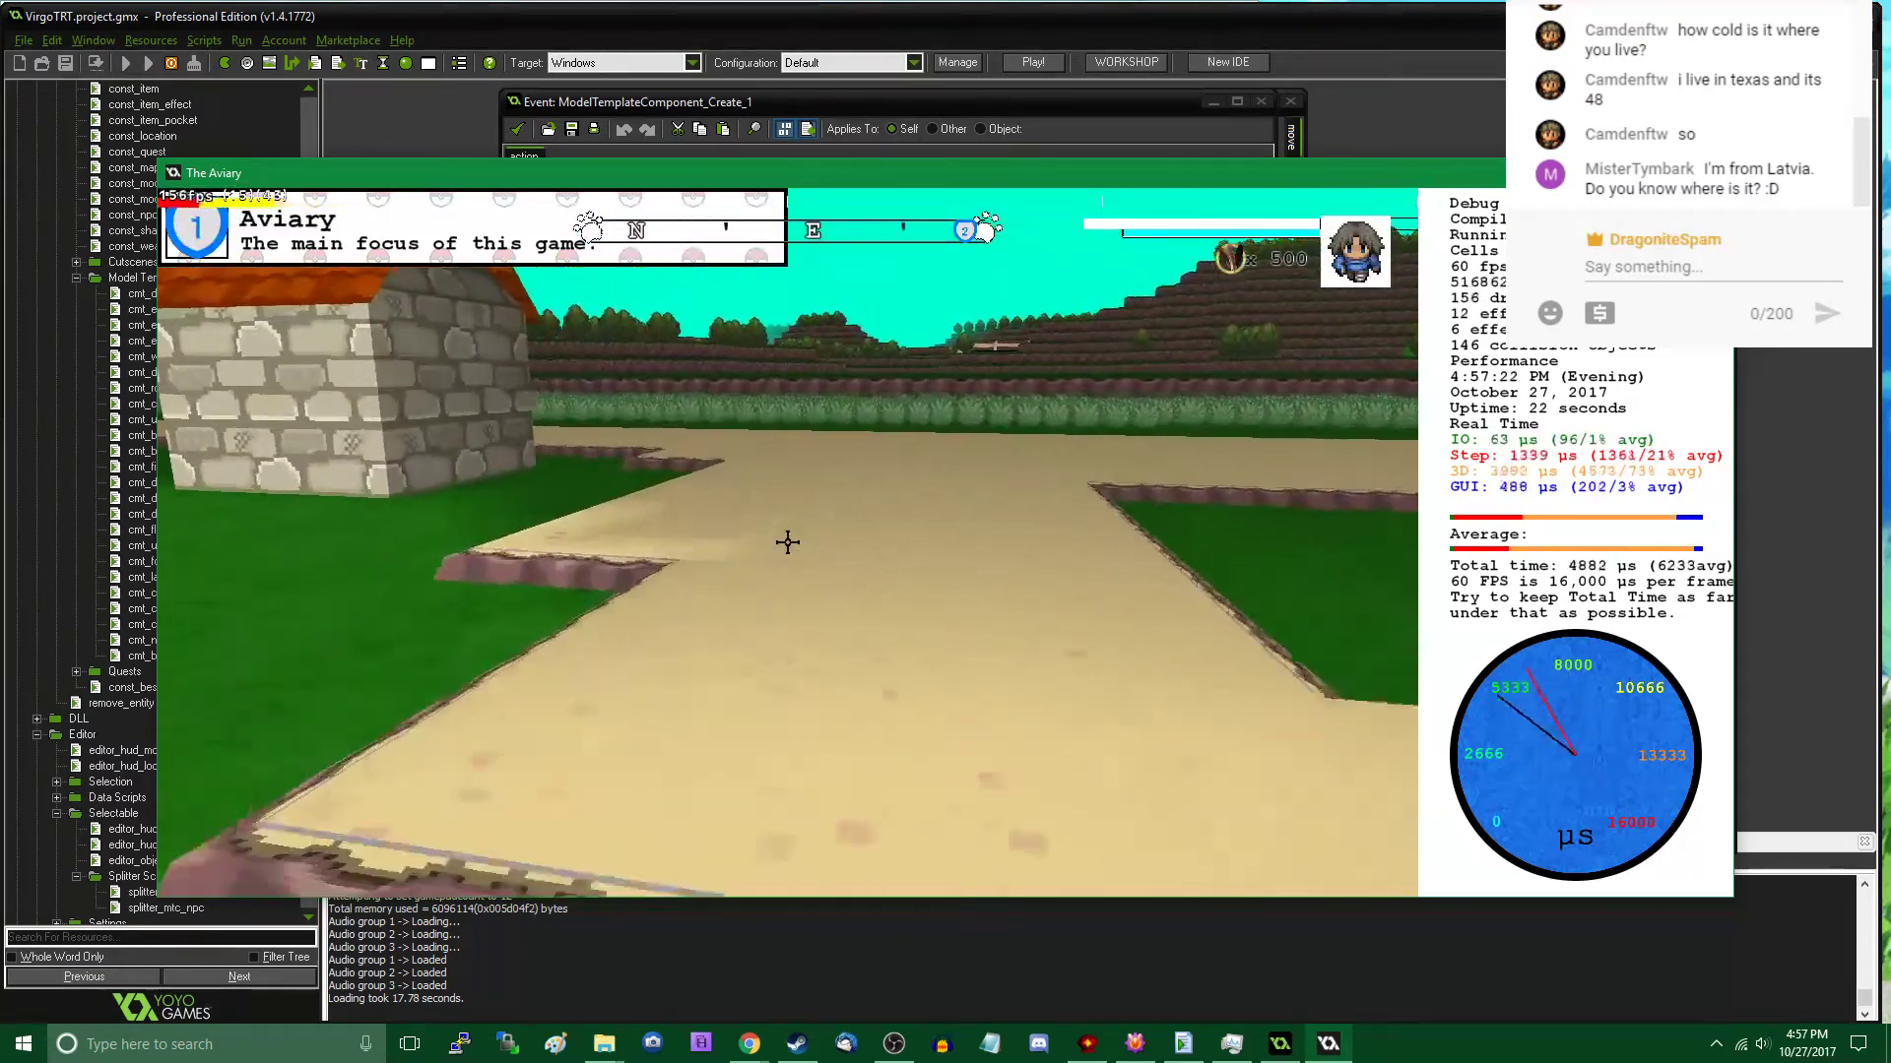
{"action": "key", "text": "w"}
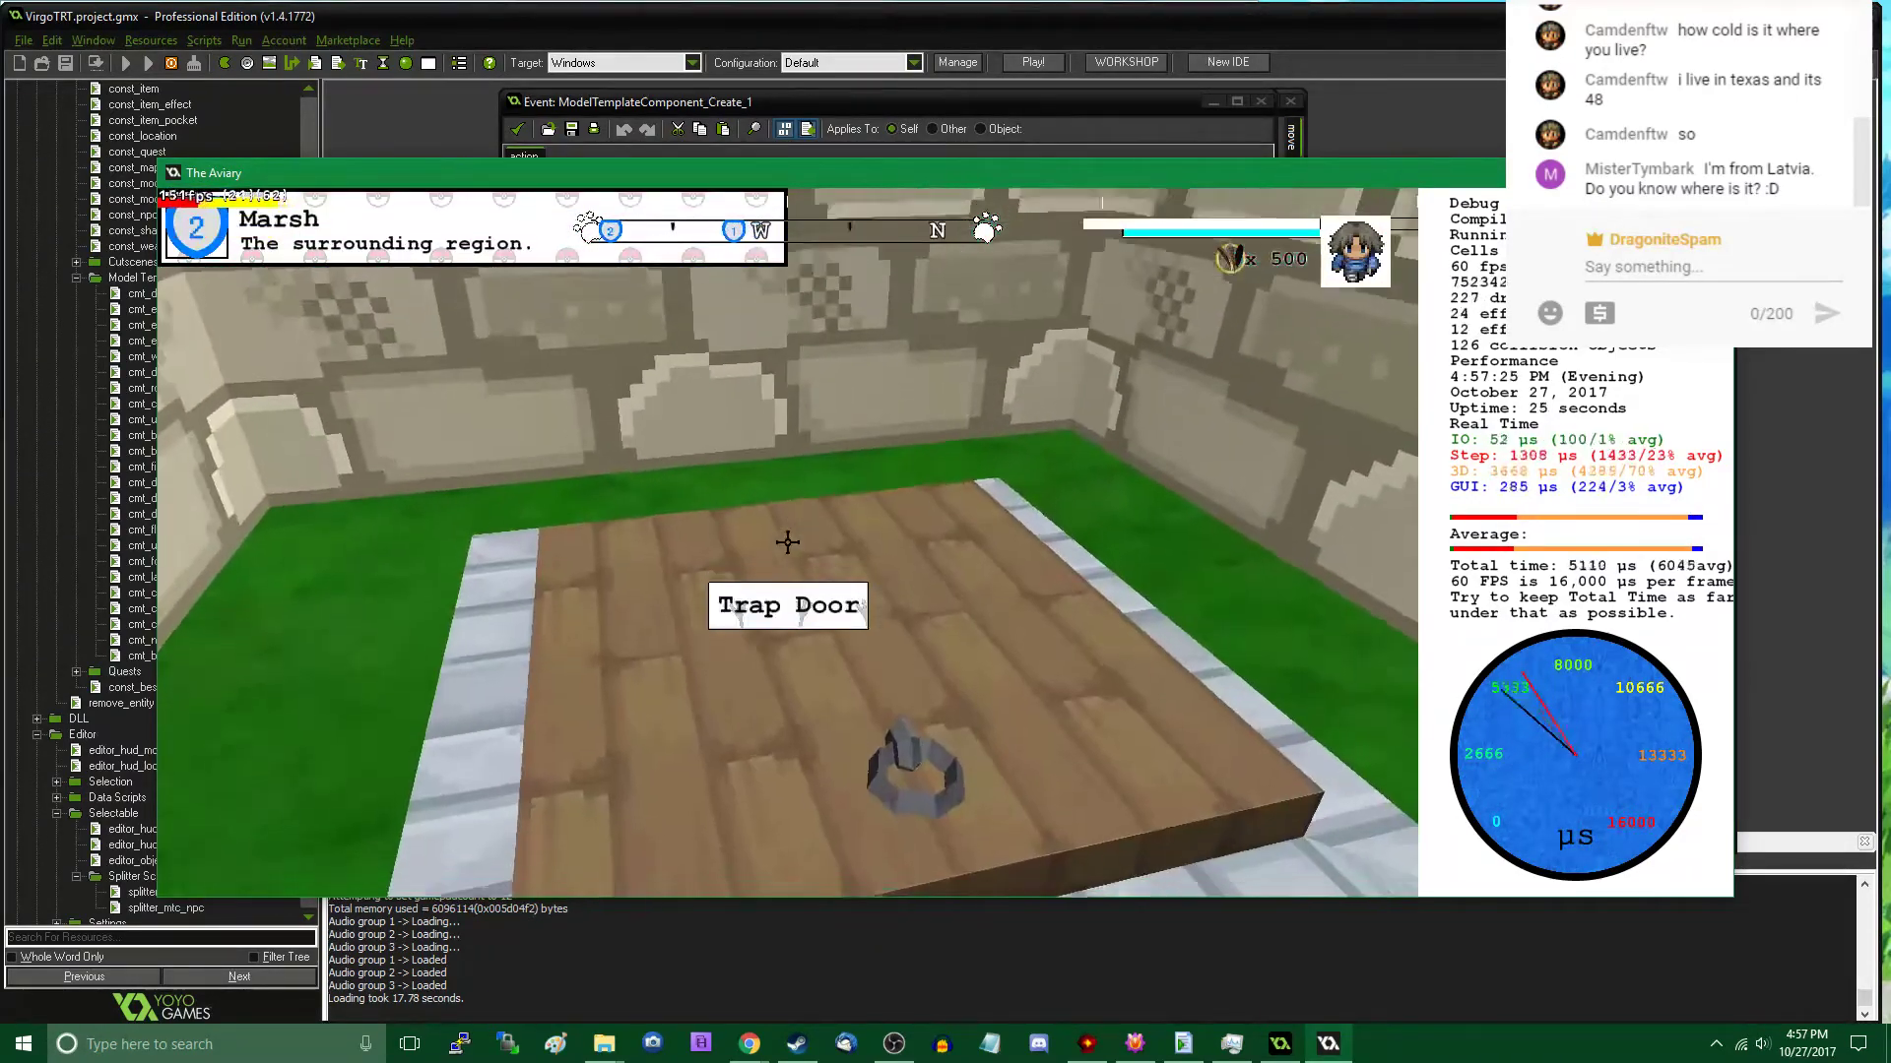
{"action": "left_click", "coordinate": [787, 542]}
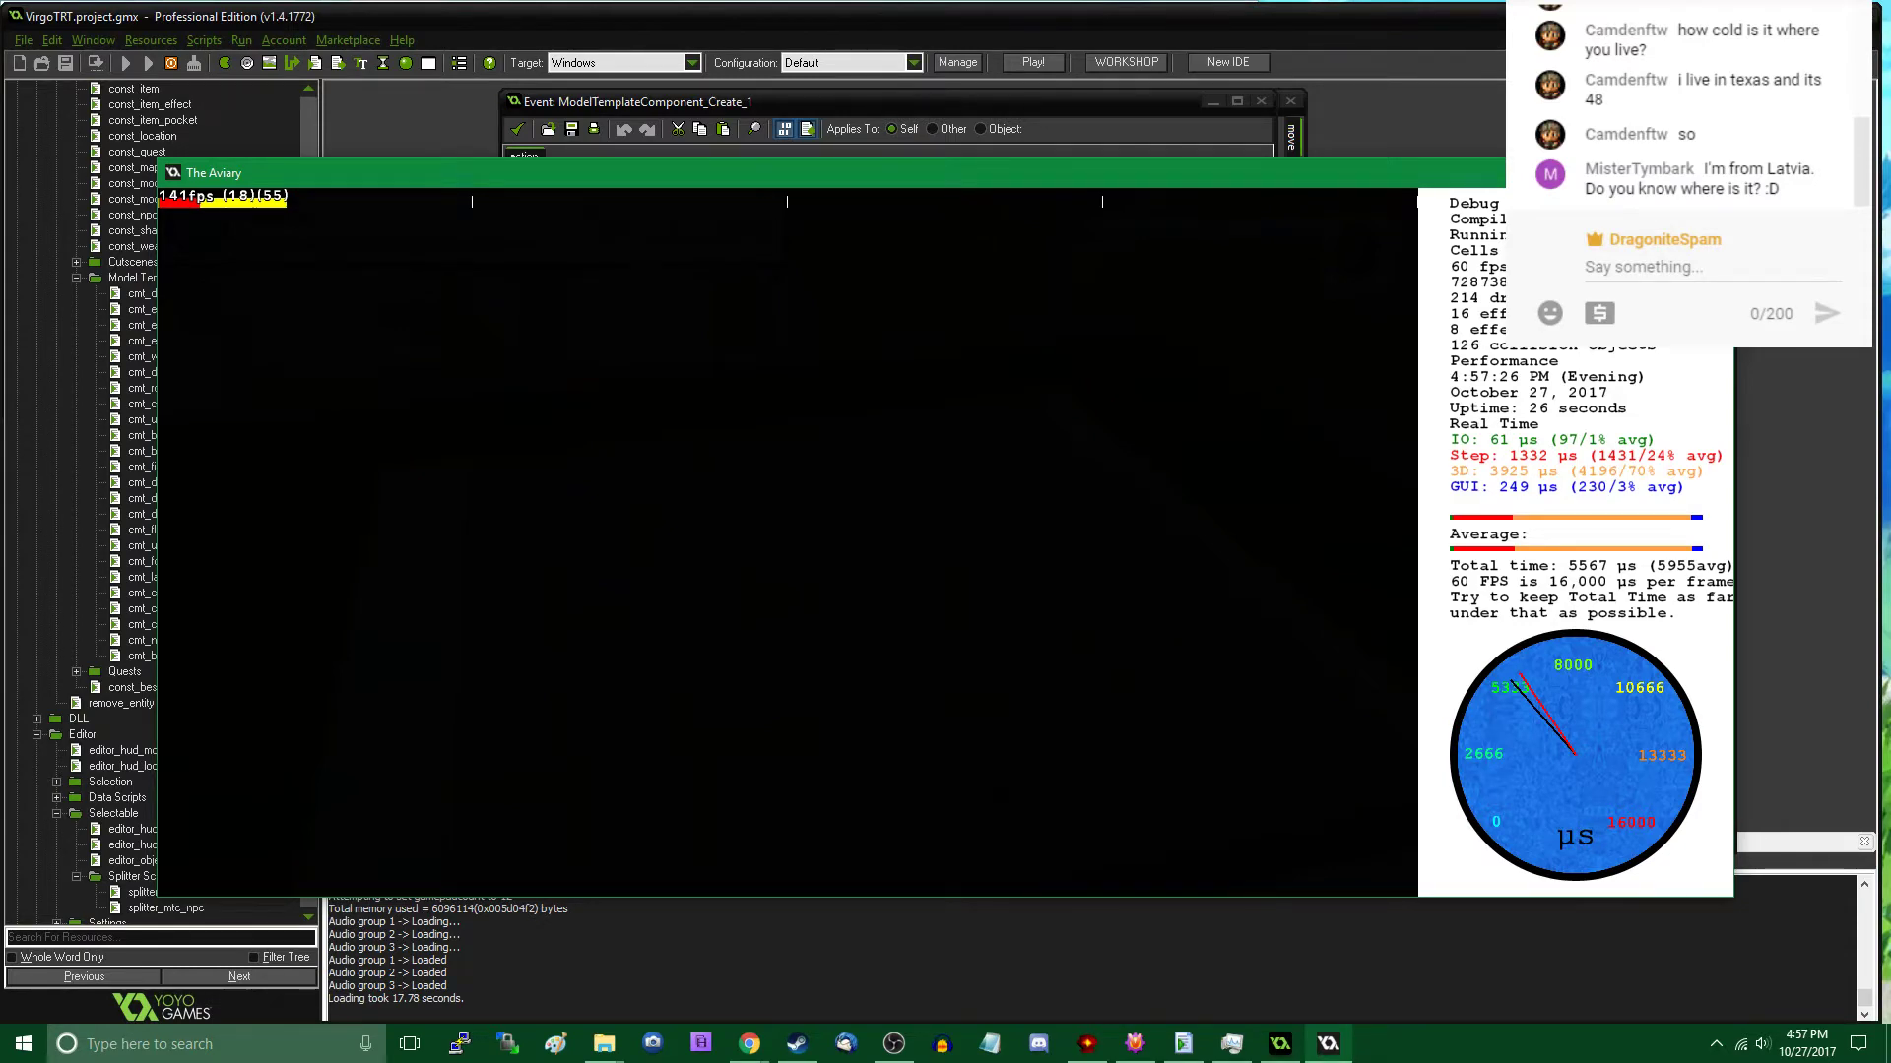
- Walk through the Underground to the ramps by the street lamp, check the in-game editor, and quit the game
{"action": "key", "text": "w"}
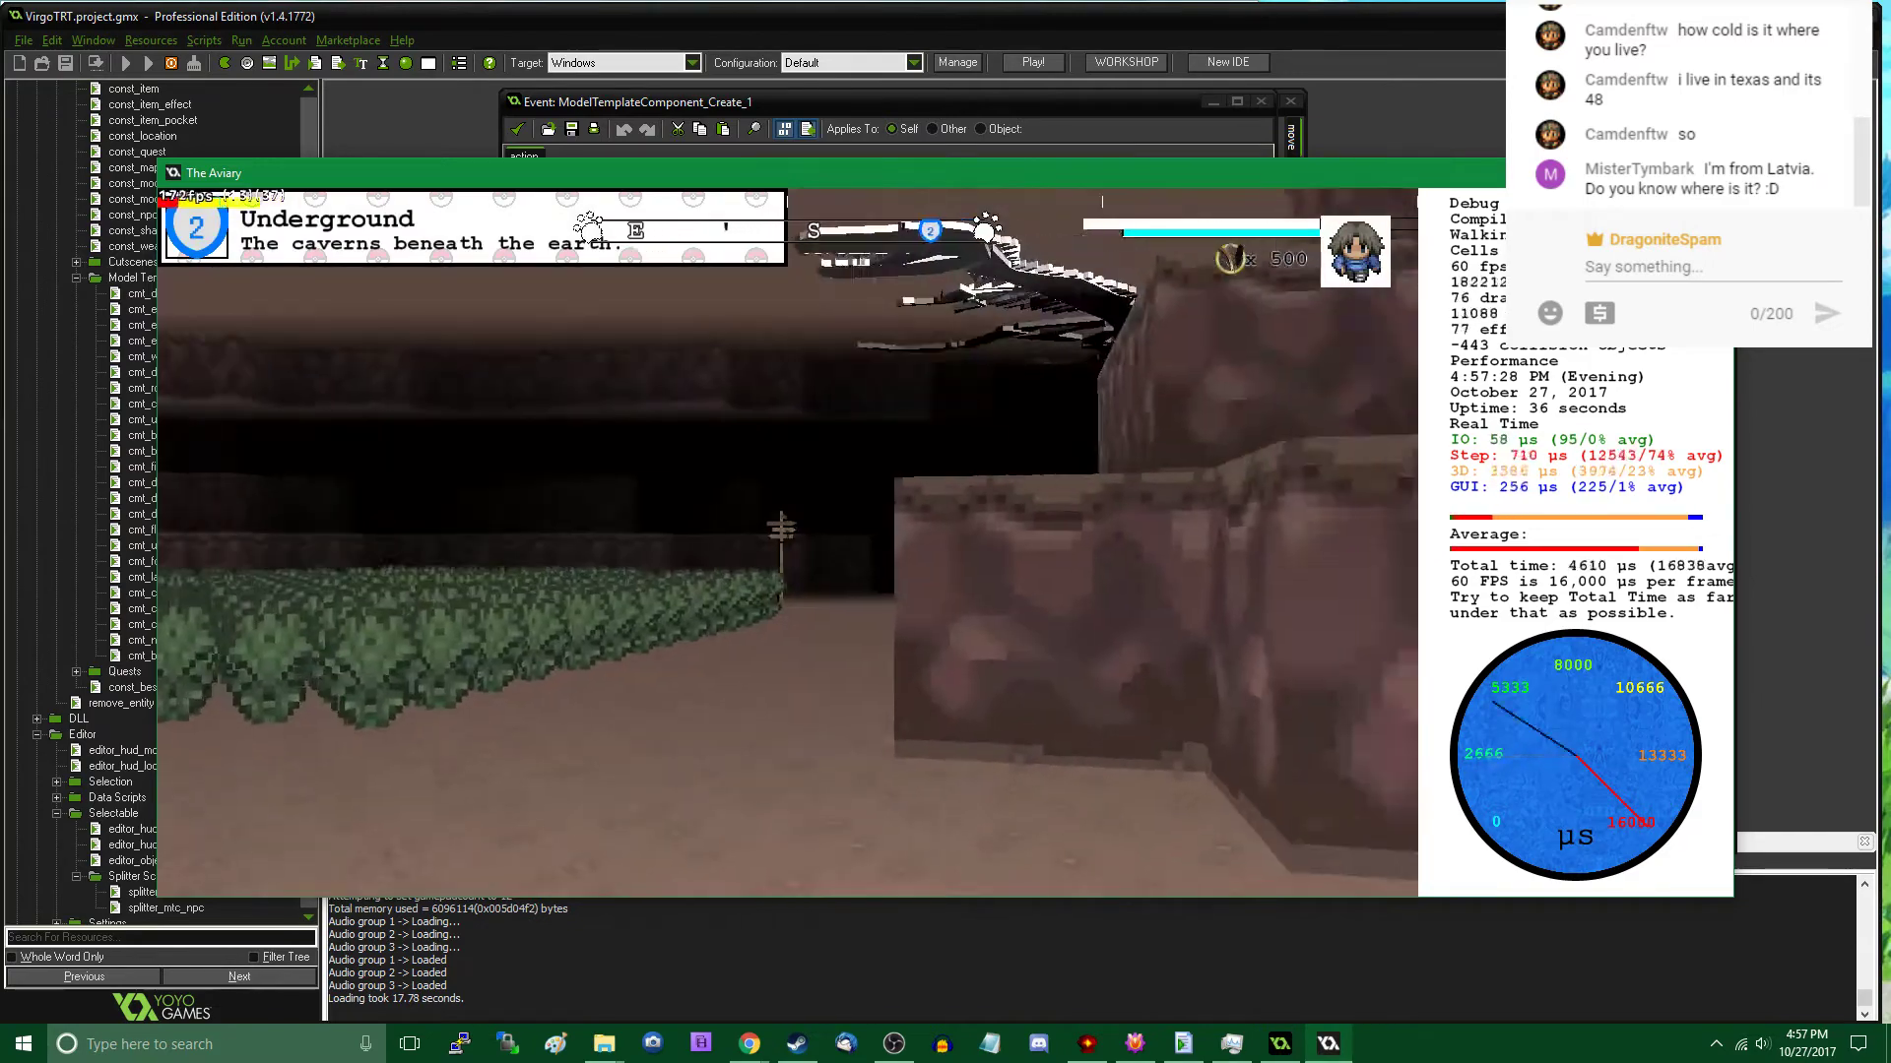
{"action": "key", "text": "w"}
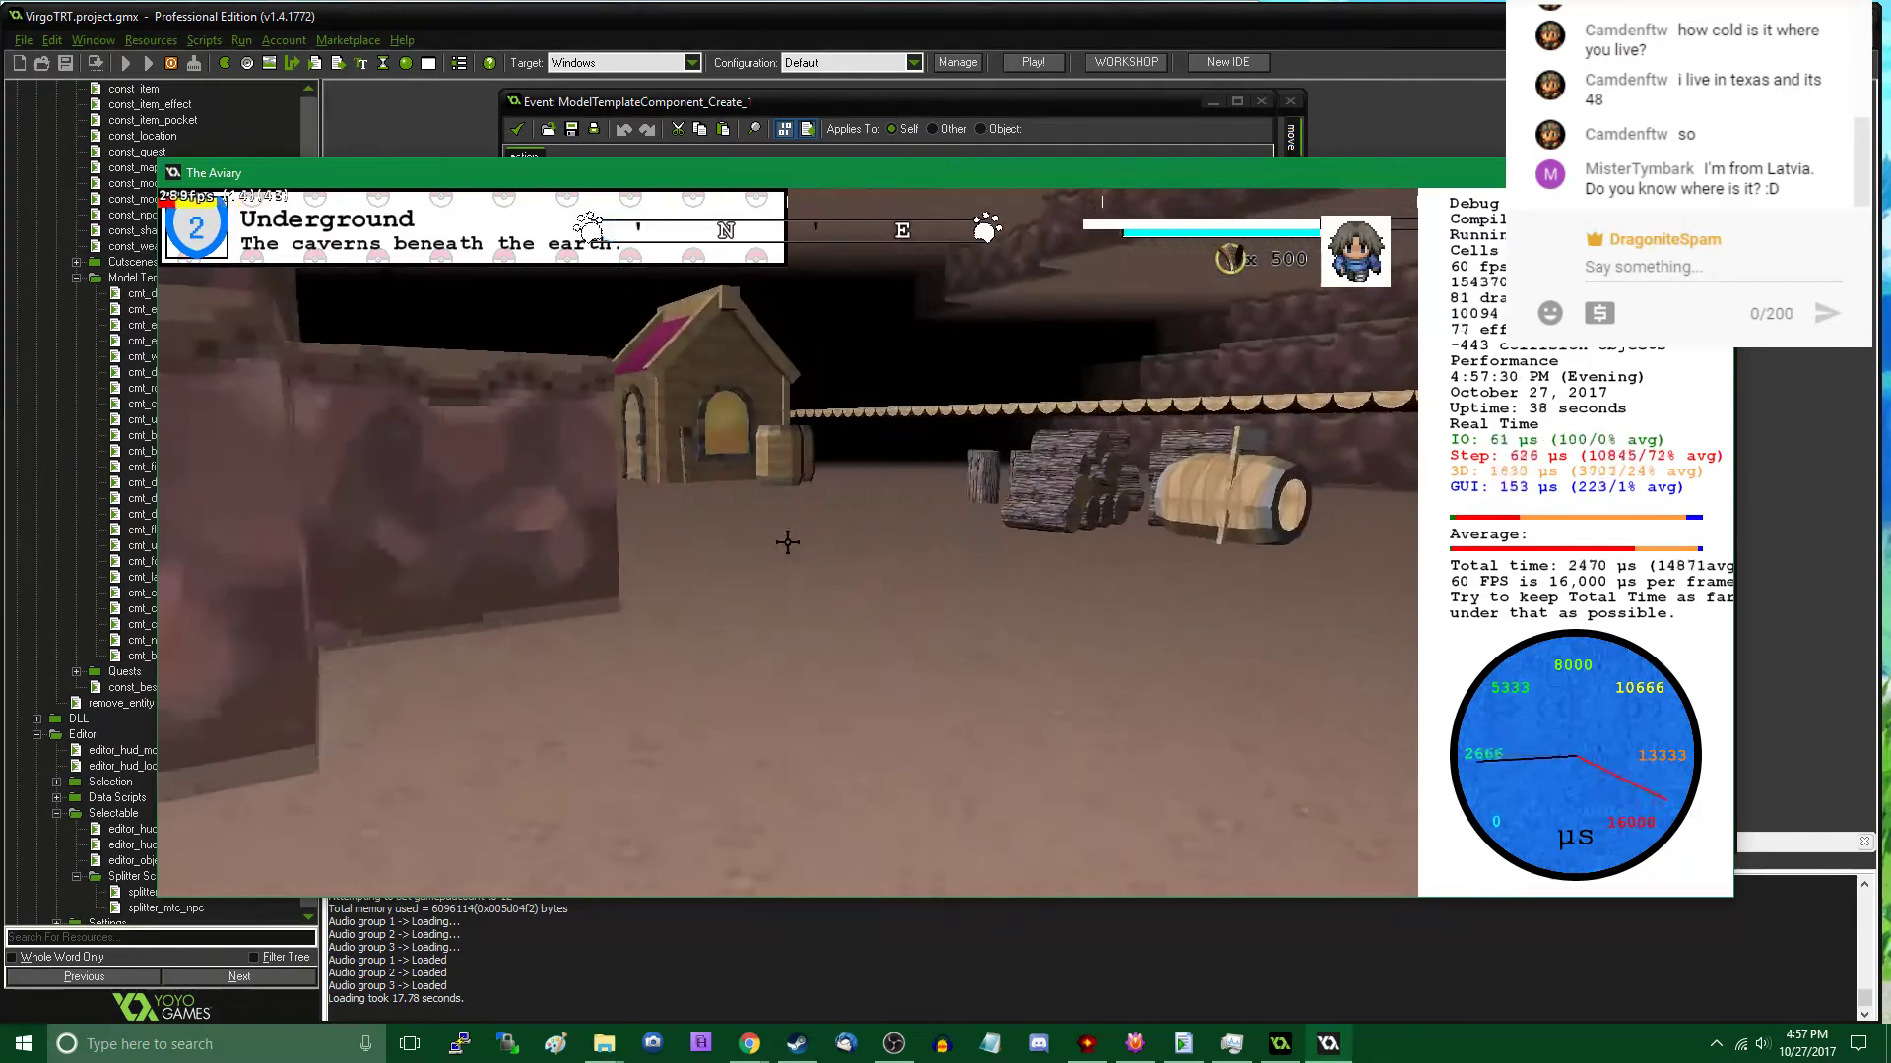
{"action": "key", "text": "w"}
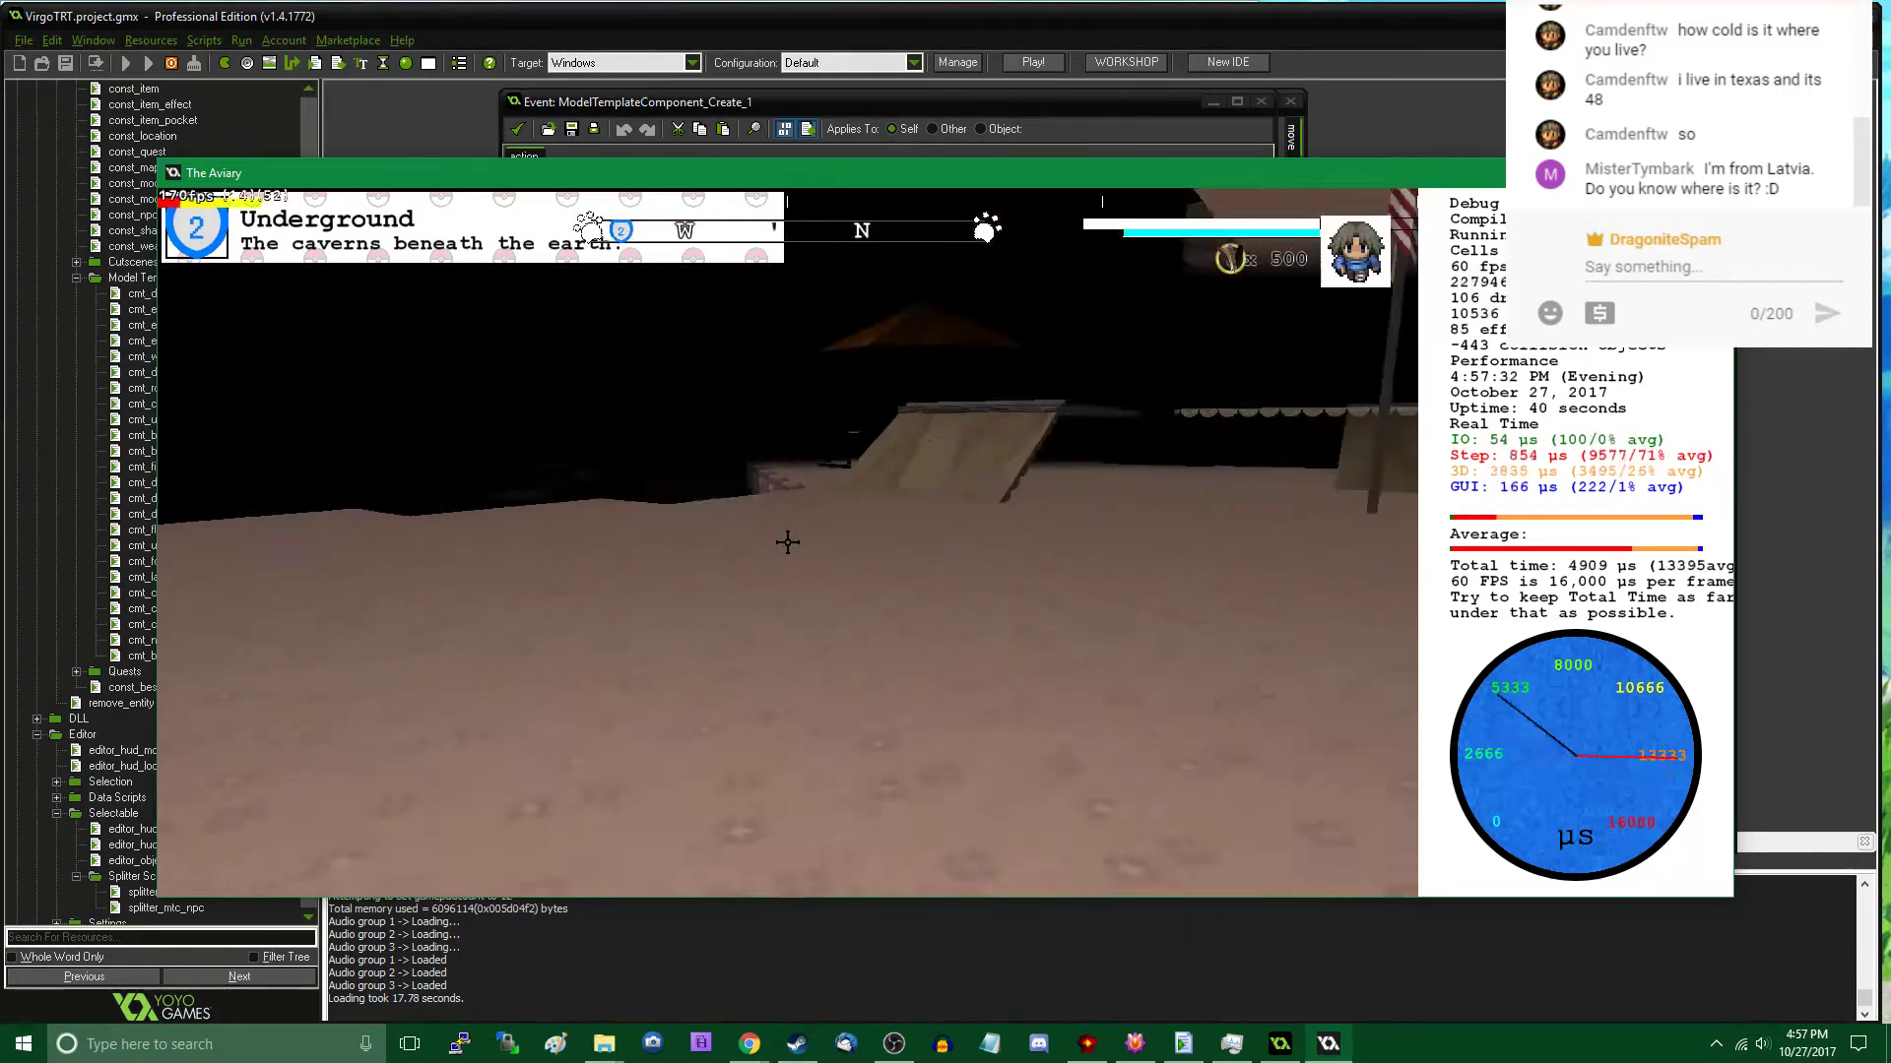
{"action": "key", "text": "w"}
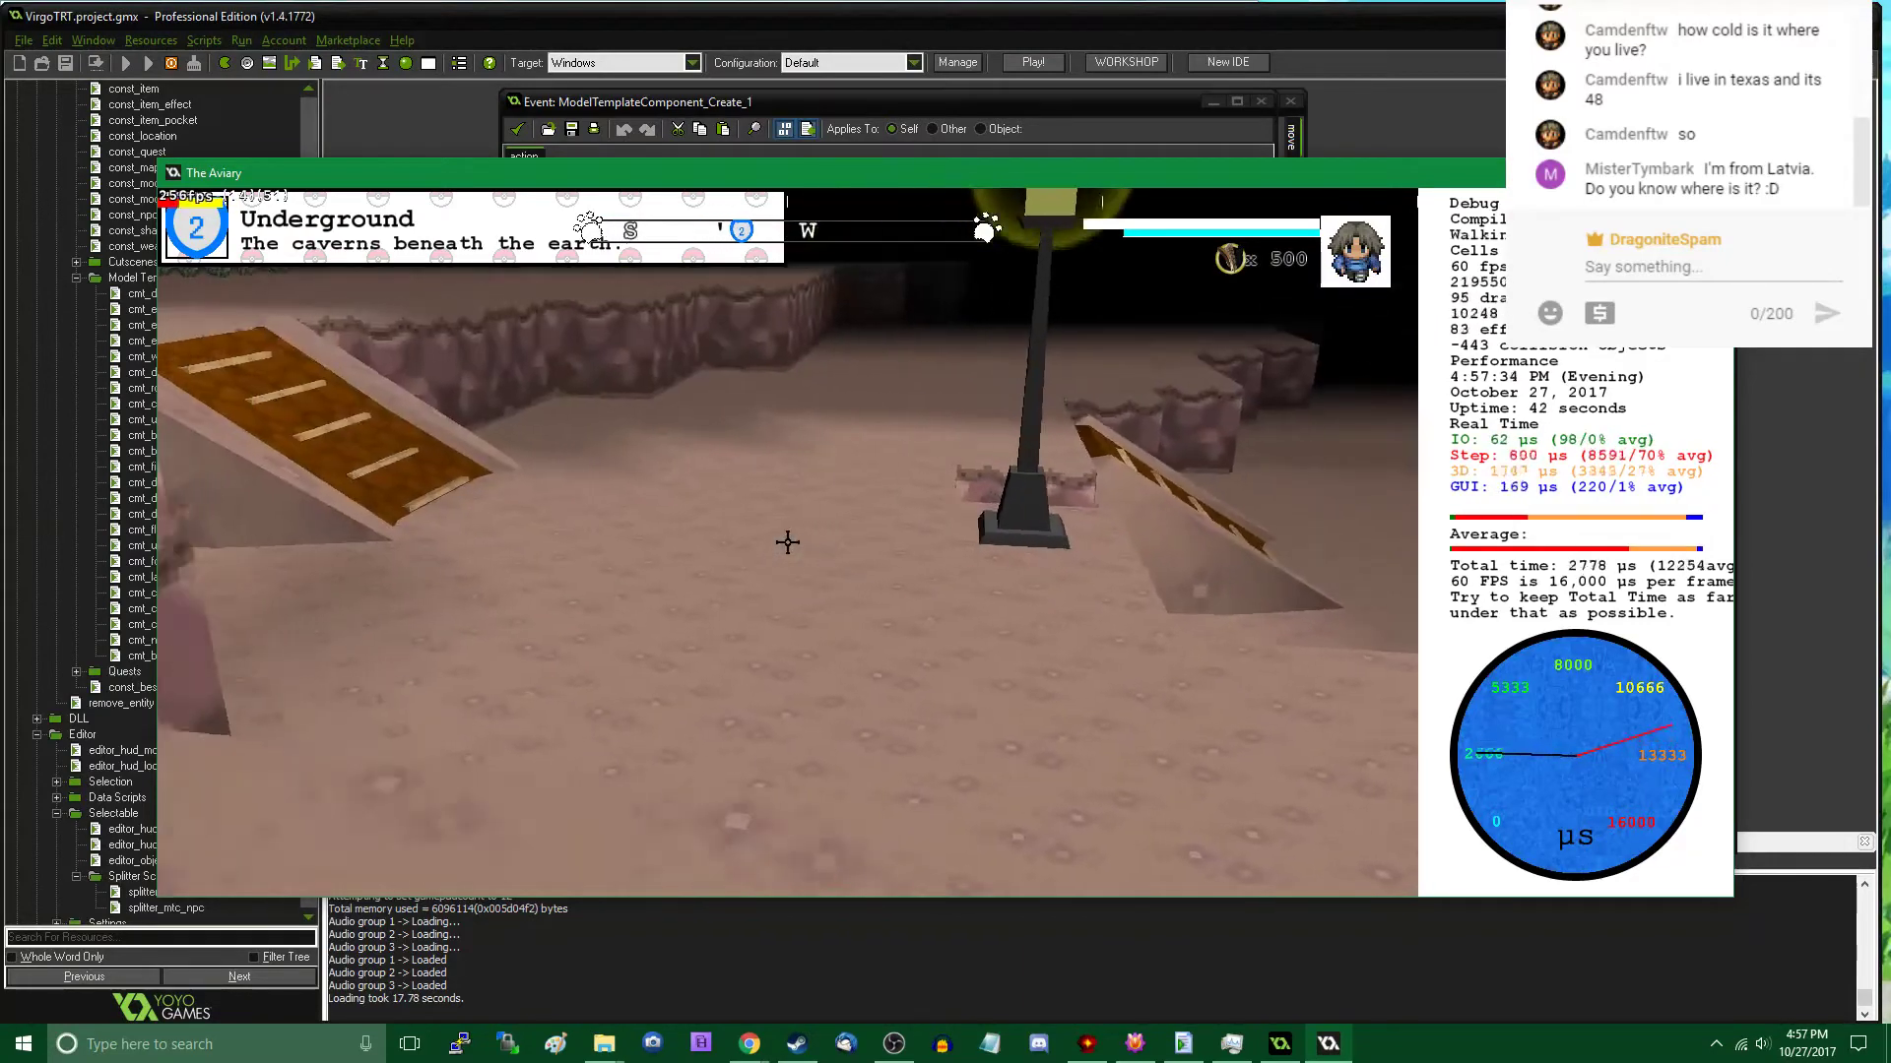
{"action": "key", "text": "Tab"}
{"action": "key", "text": "Escape"}
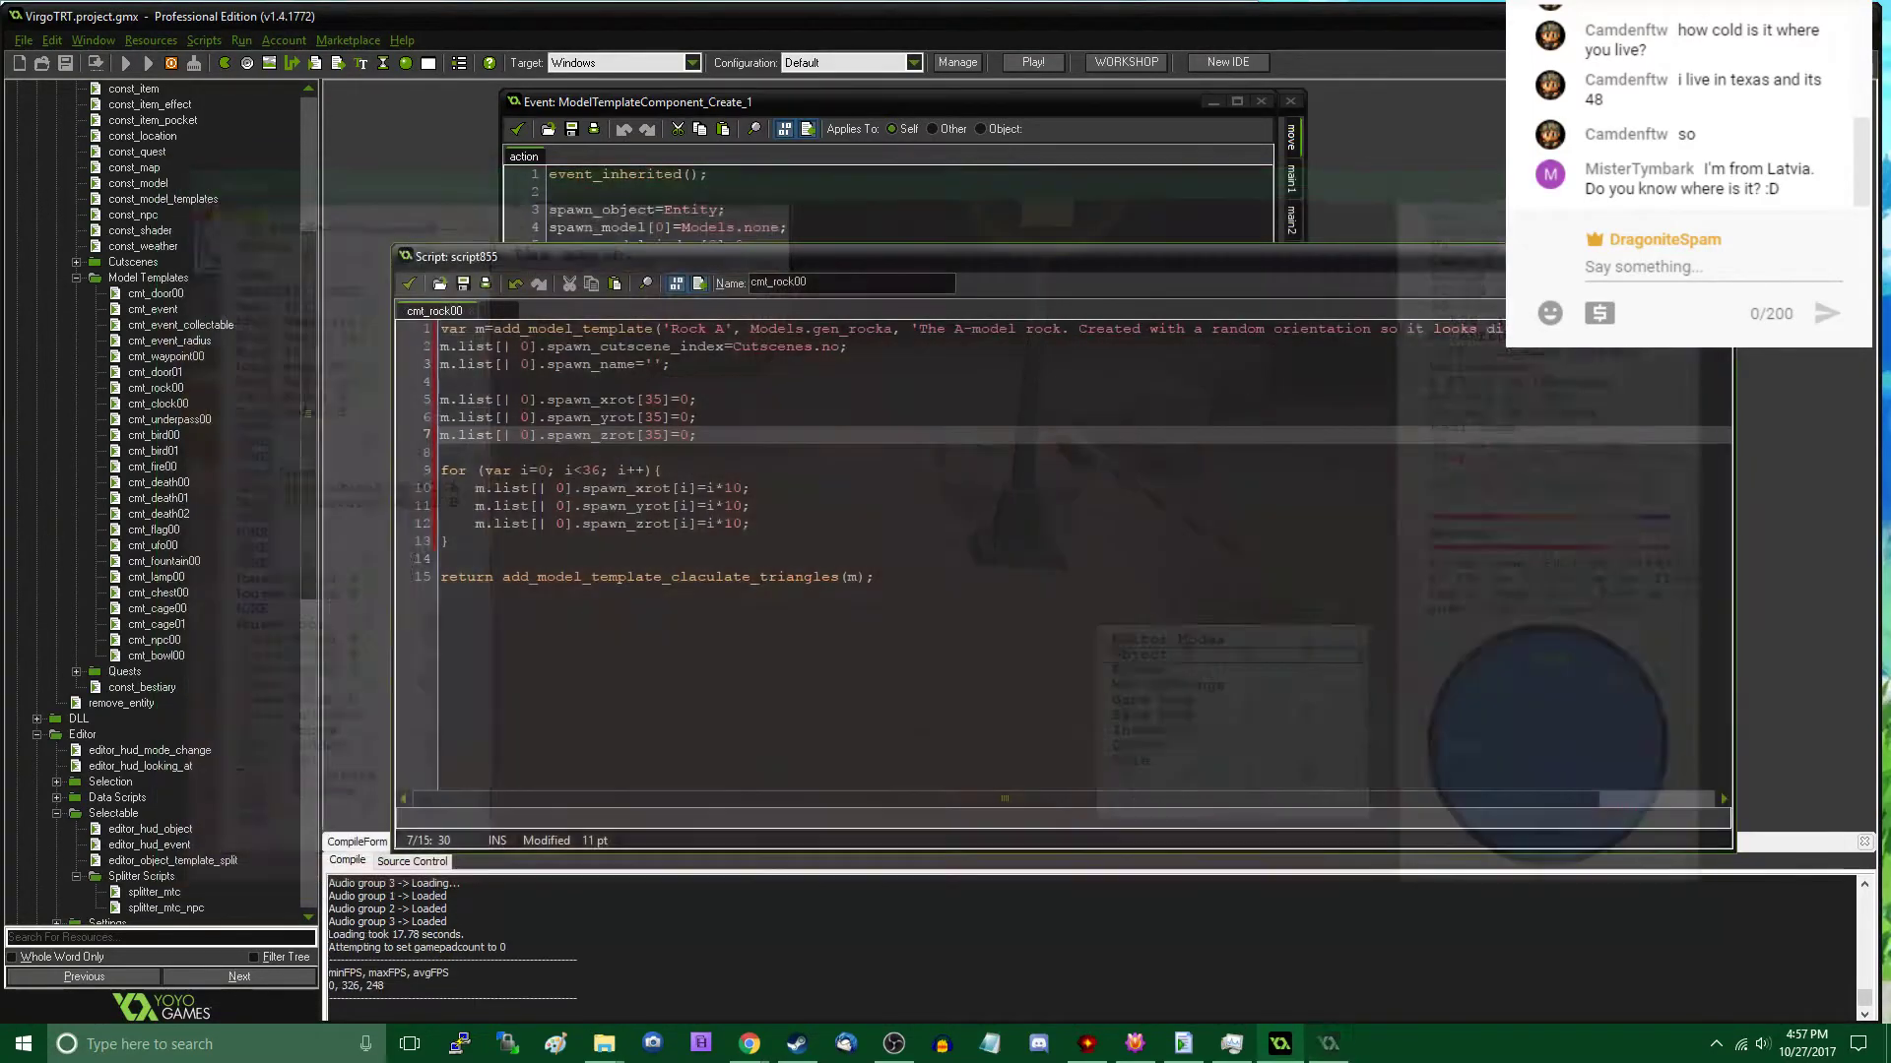
- Switch to File Explorer and copy uforest.map from the Virgo Workspace folder
{"action": "mouse_move", "coordinate": [604, 1044]}
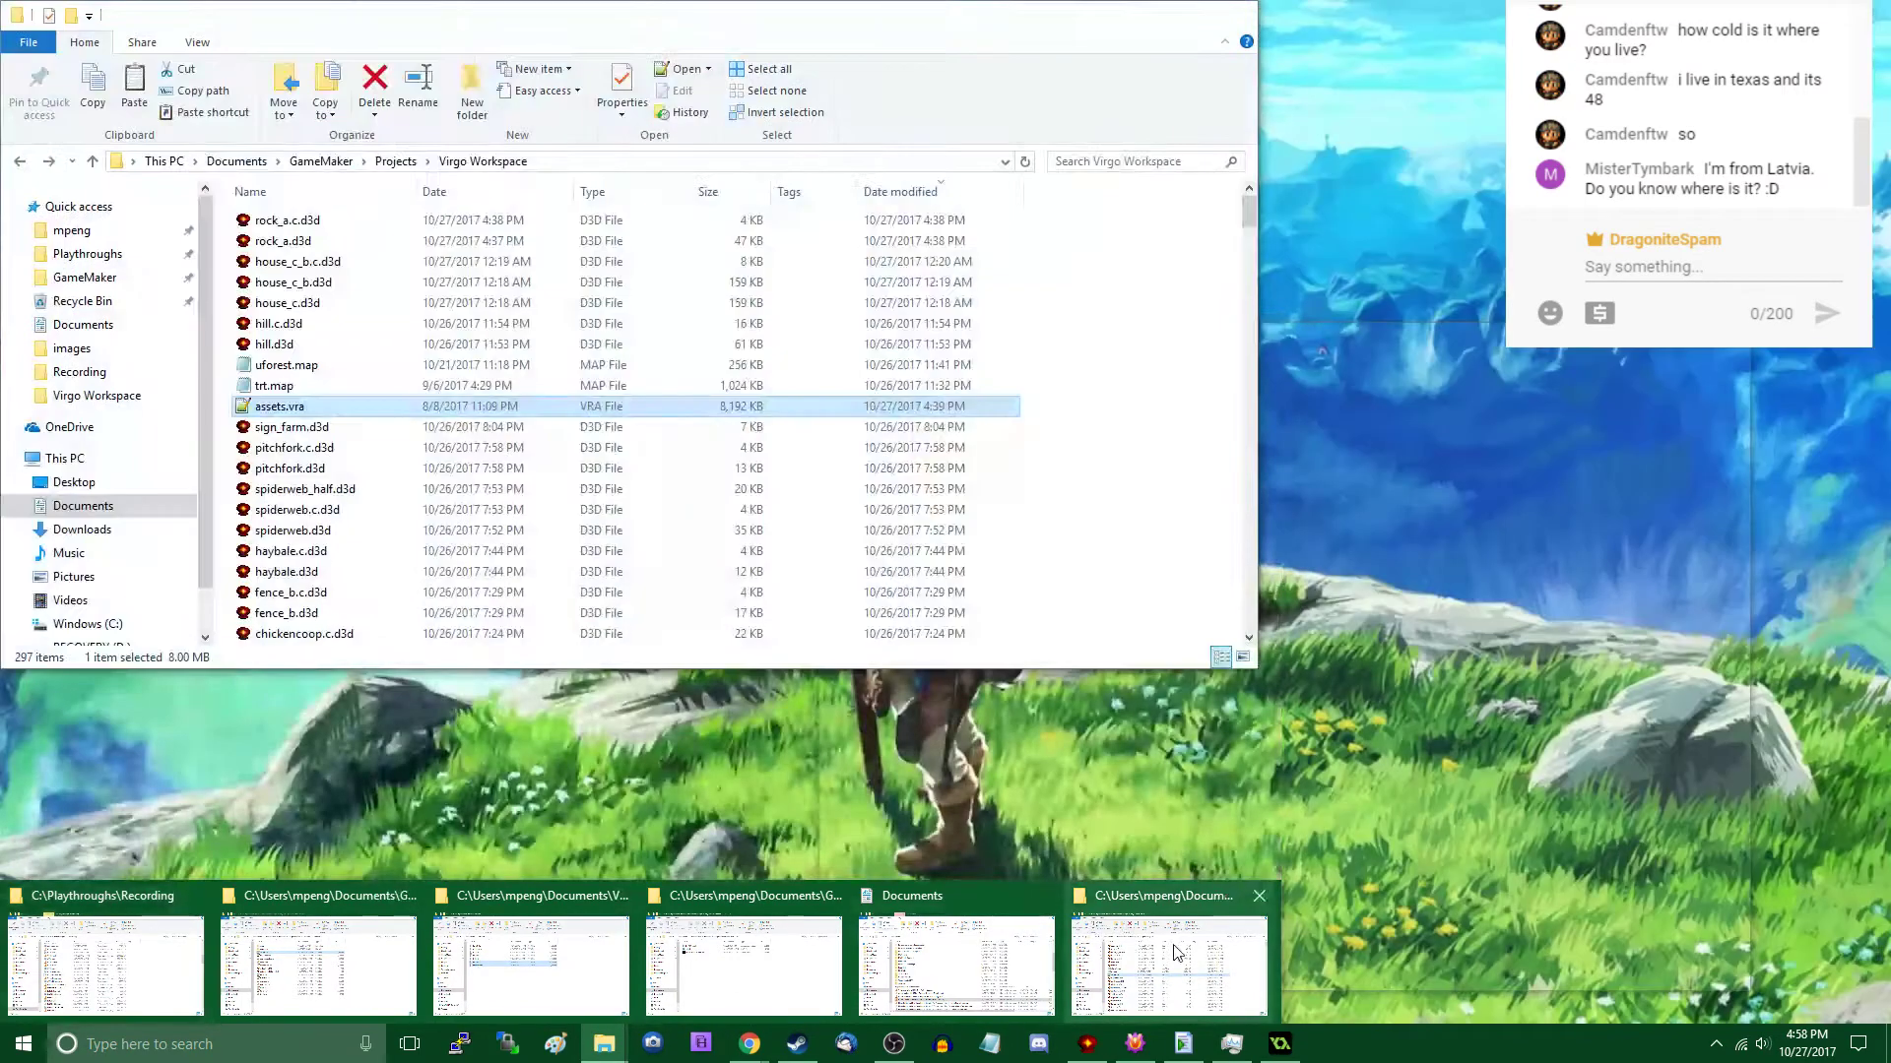
{"action": "left_click", "coordinate": [1175, 951]}
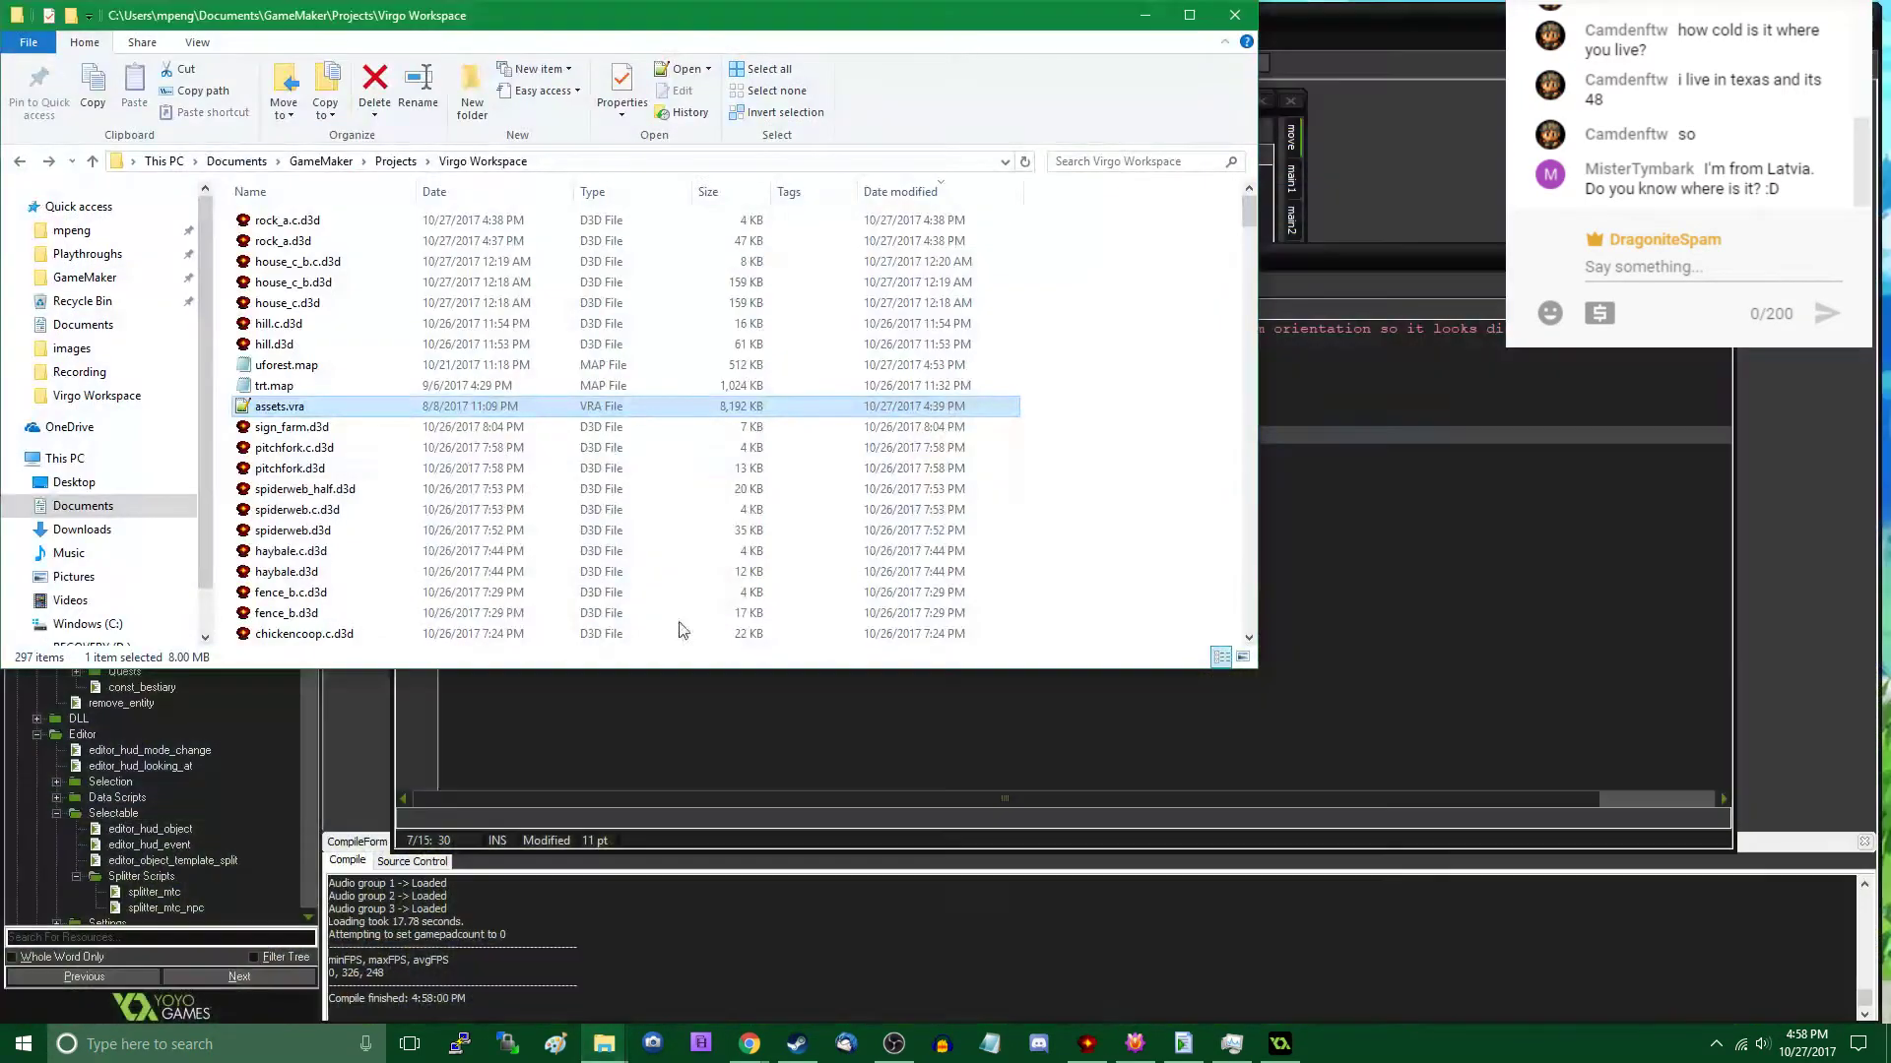
{"action": "left_click", "coordinate": [295, 365]}
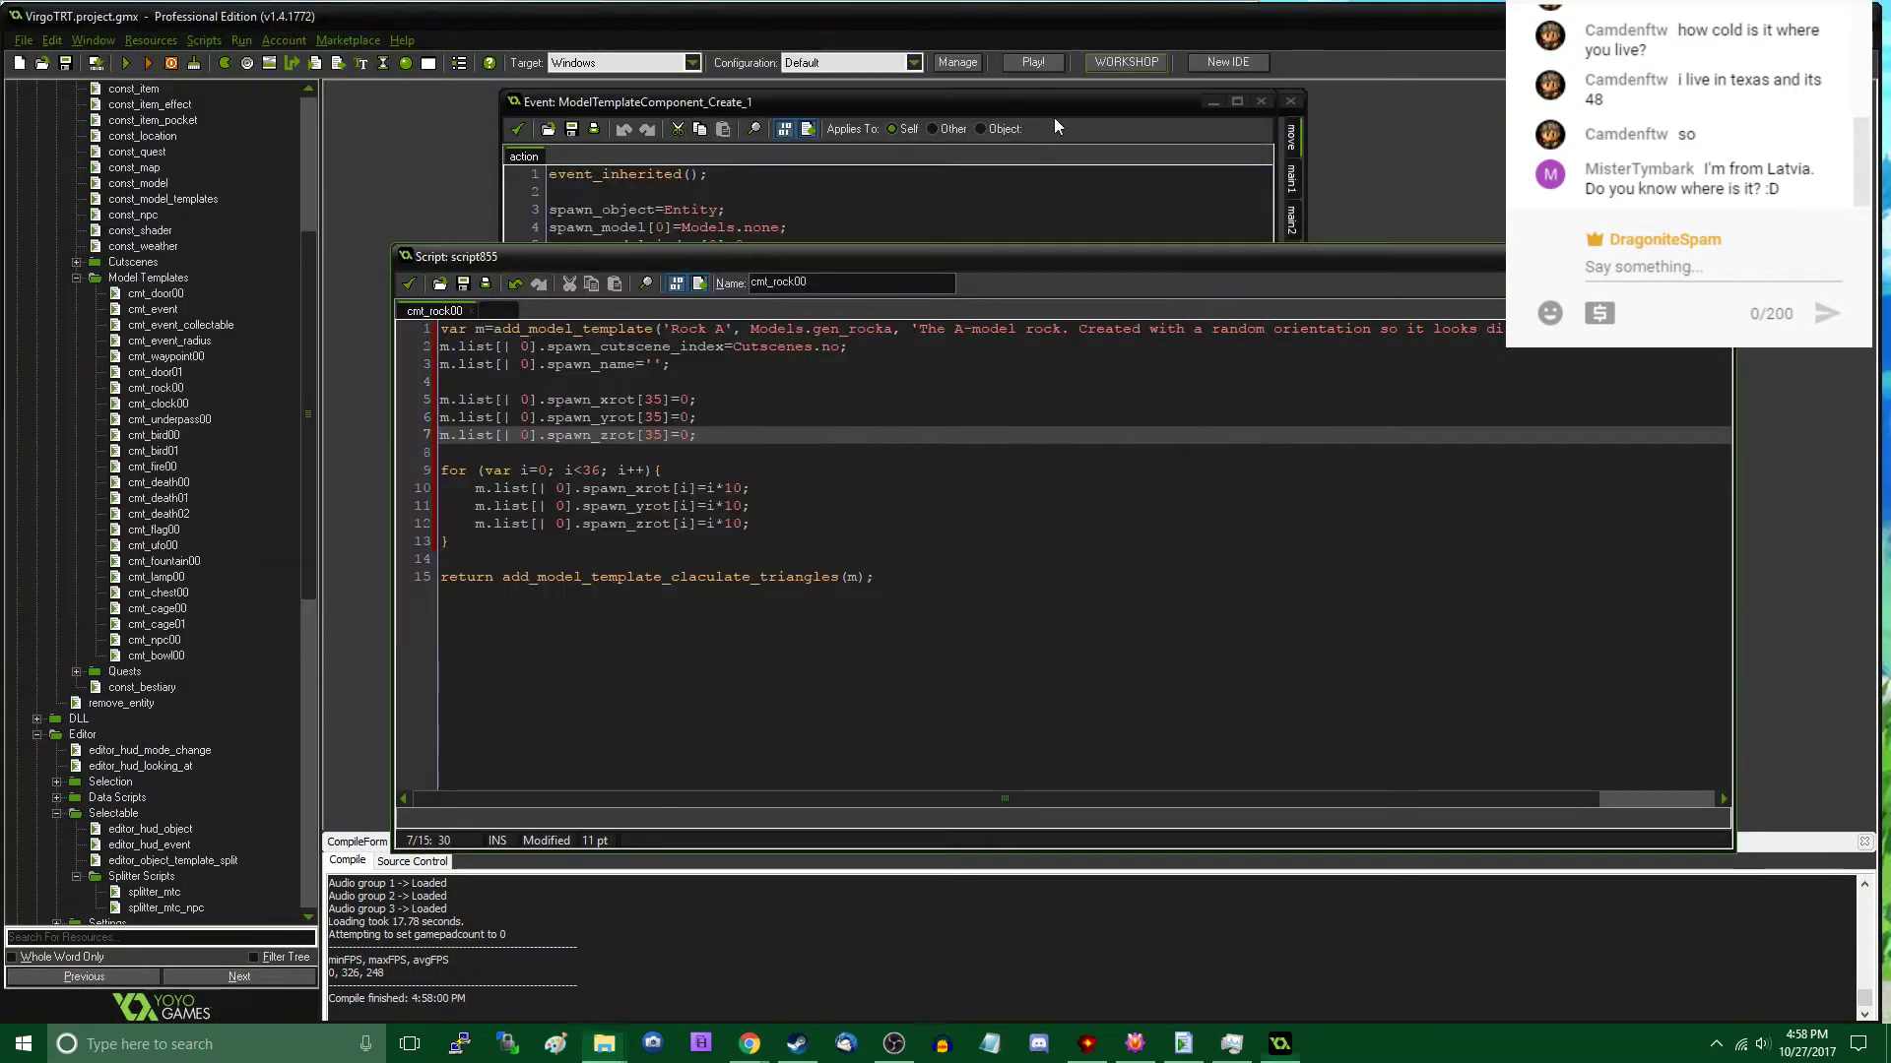
{"action": "left_click", "coordinate": [1144, 15]}
- Paste uforest.map into the datafiles\maps folder of VirgoTRT.gmx, replacing the existing file, and minimize the folder window
{"action": "mouse_move", "coordinate": [604, 1049]}
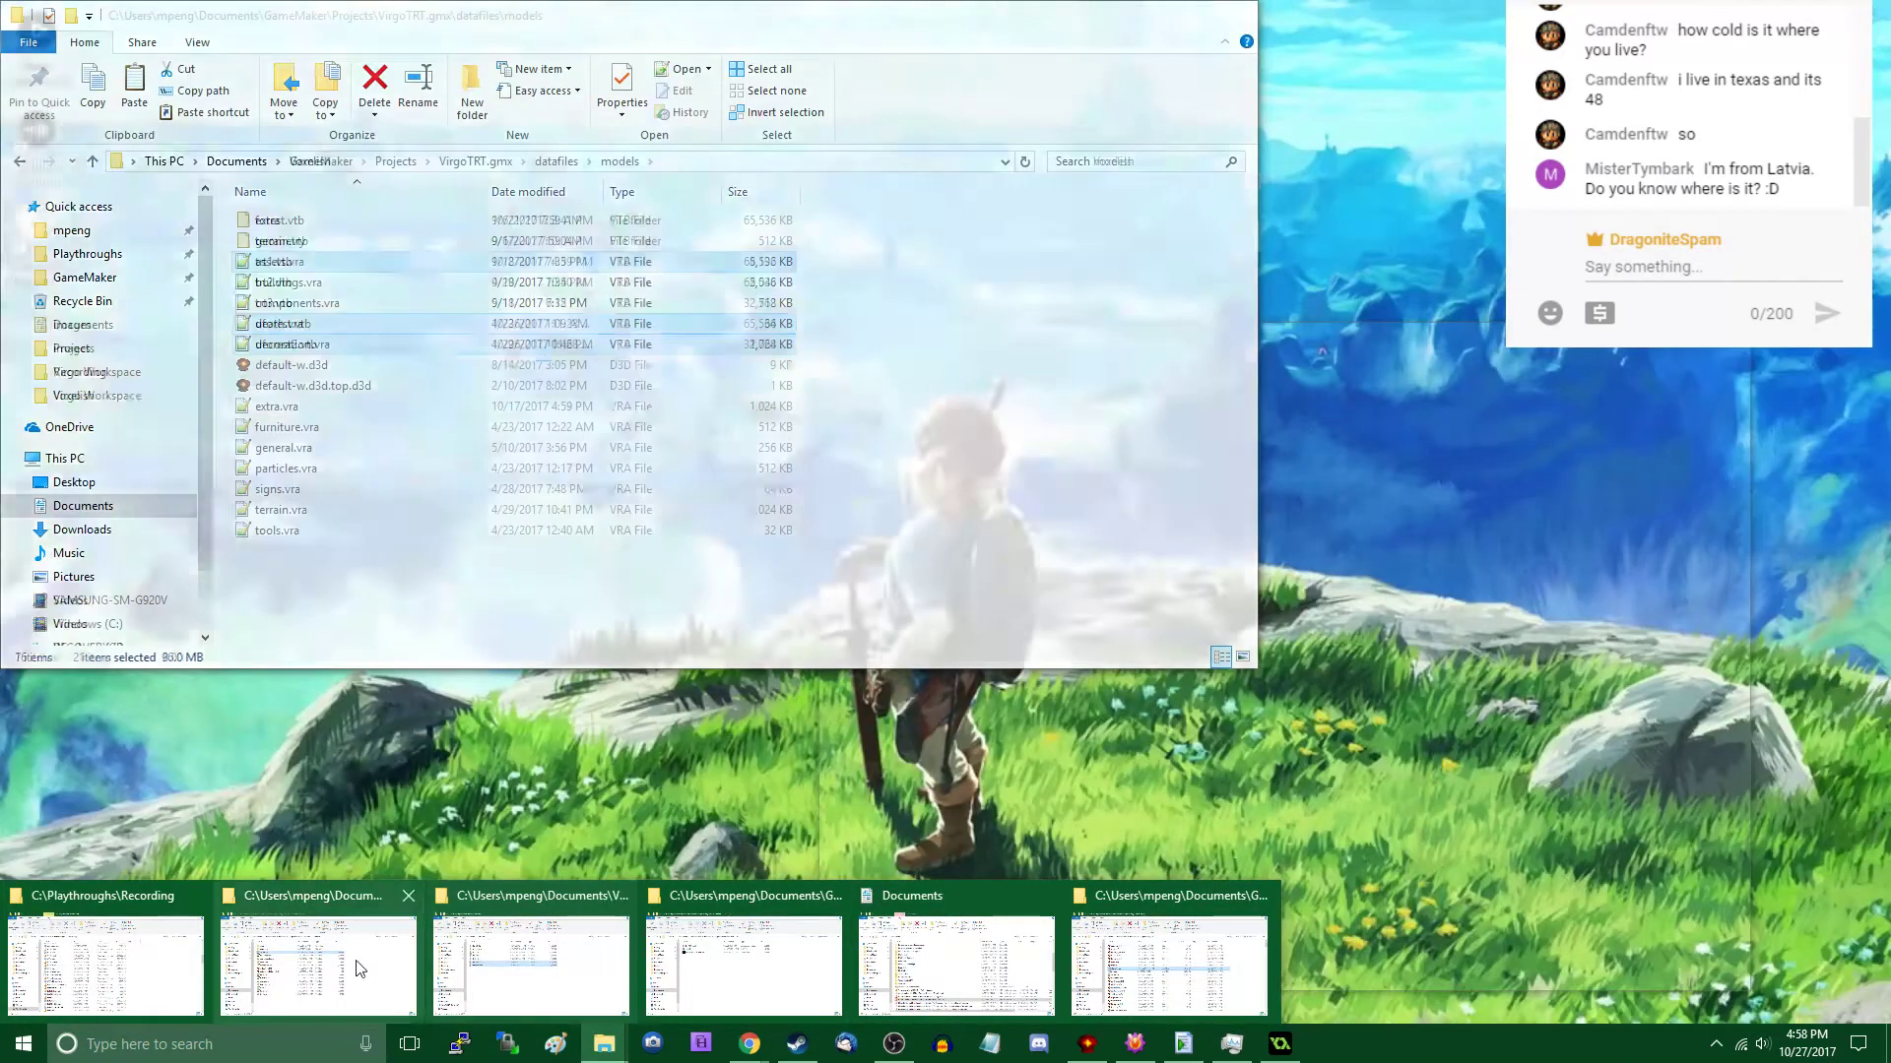
{"action": "mouse_move", "coordinate": [345, 963]}
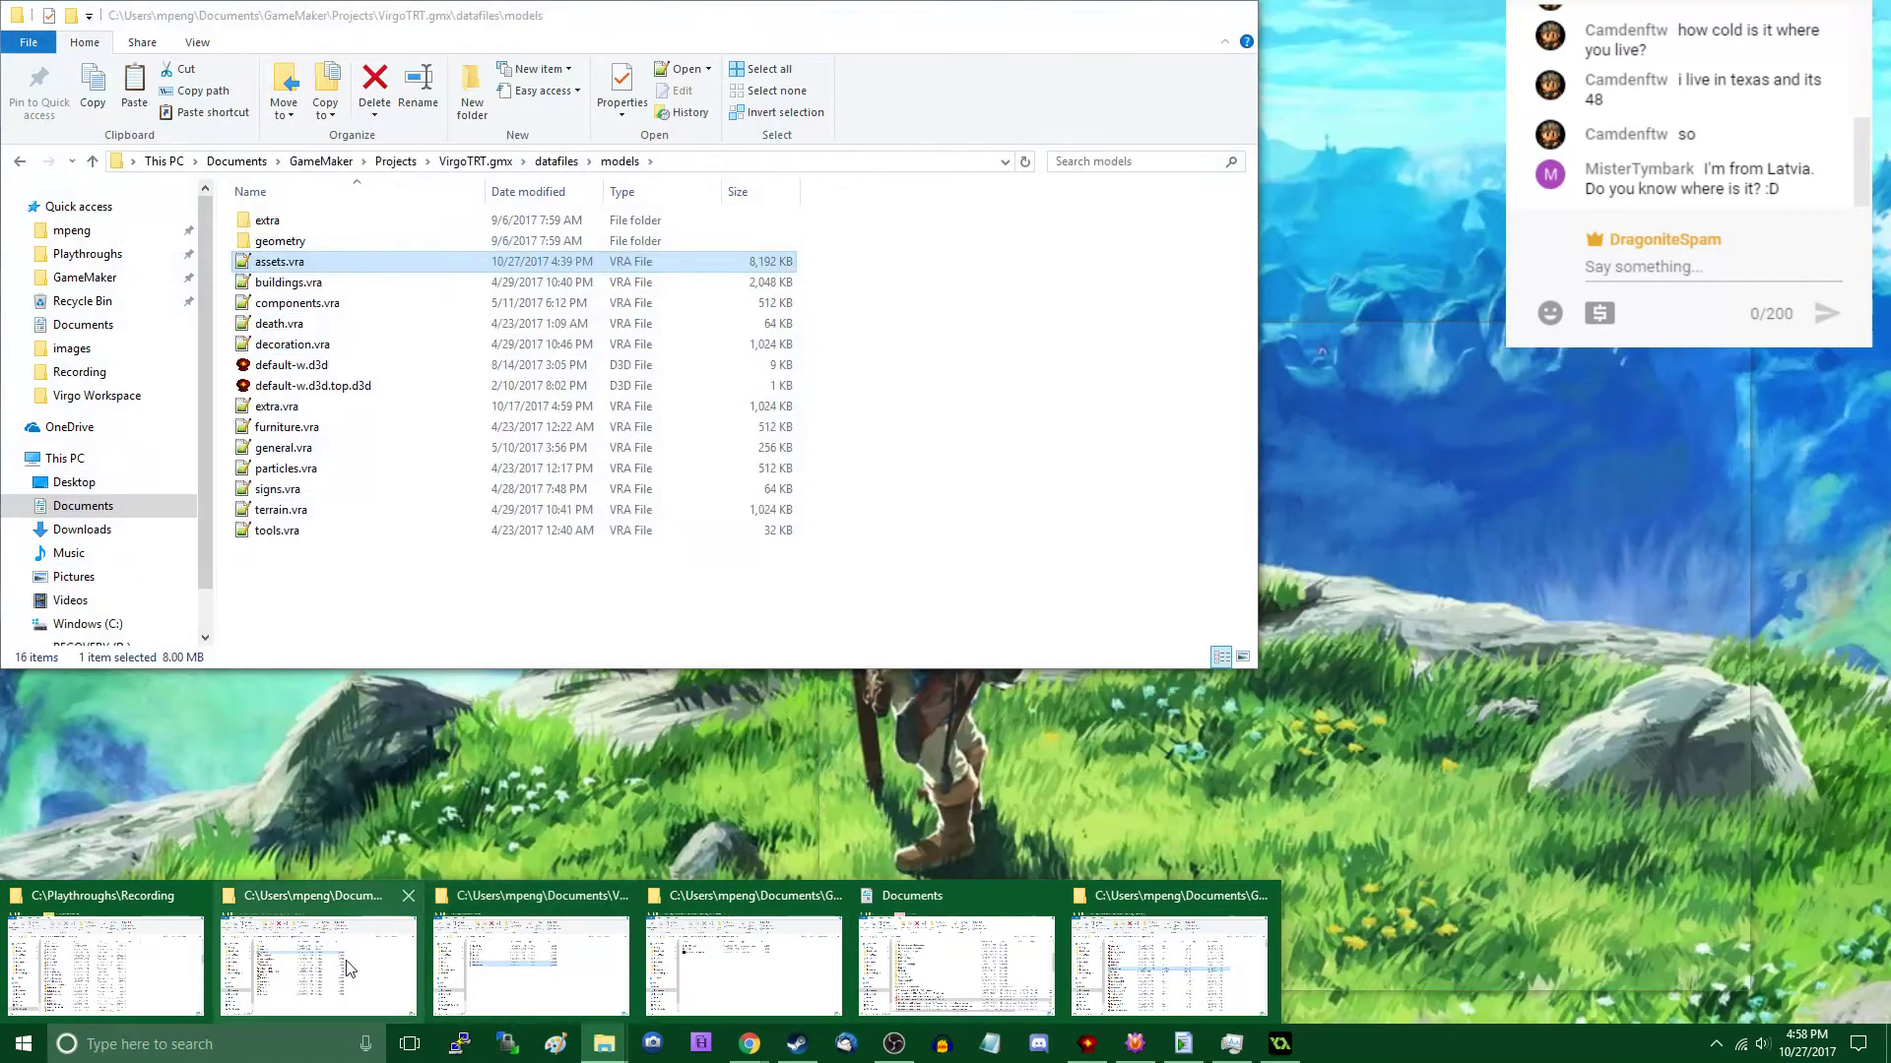
{"action": "left_click", "coordinate": [352, 968]}
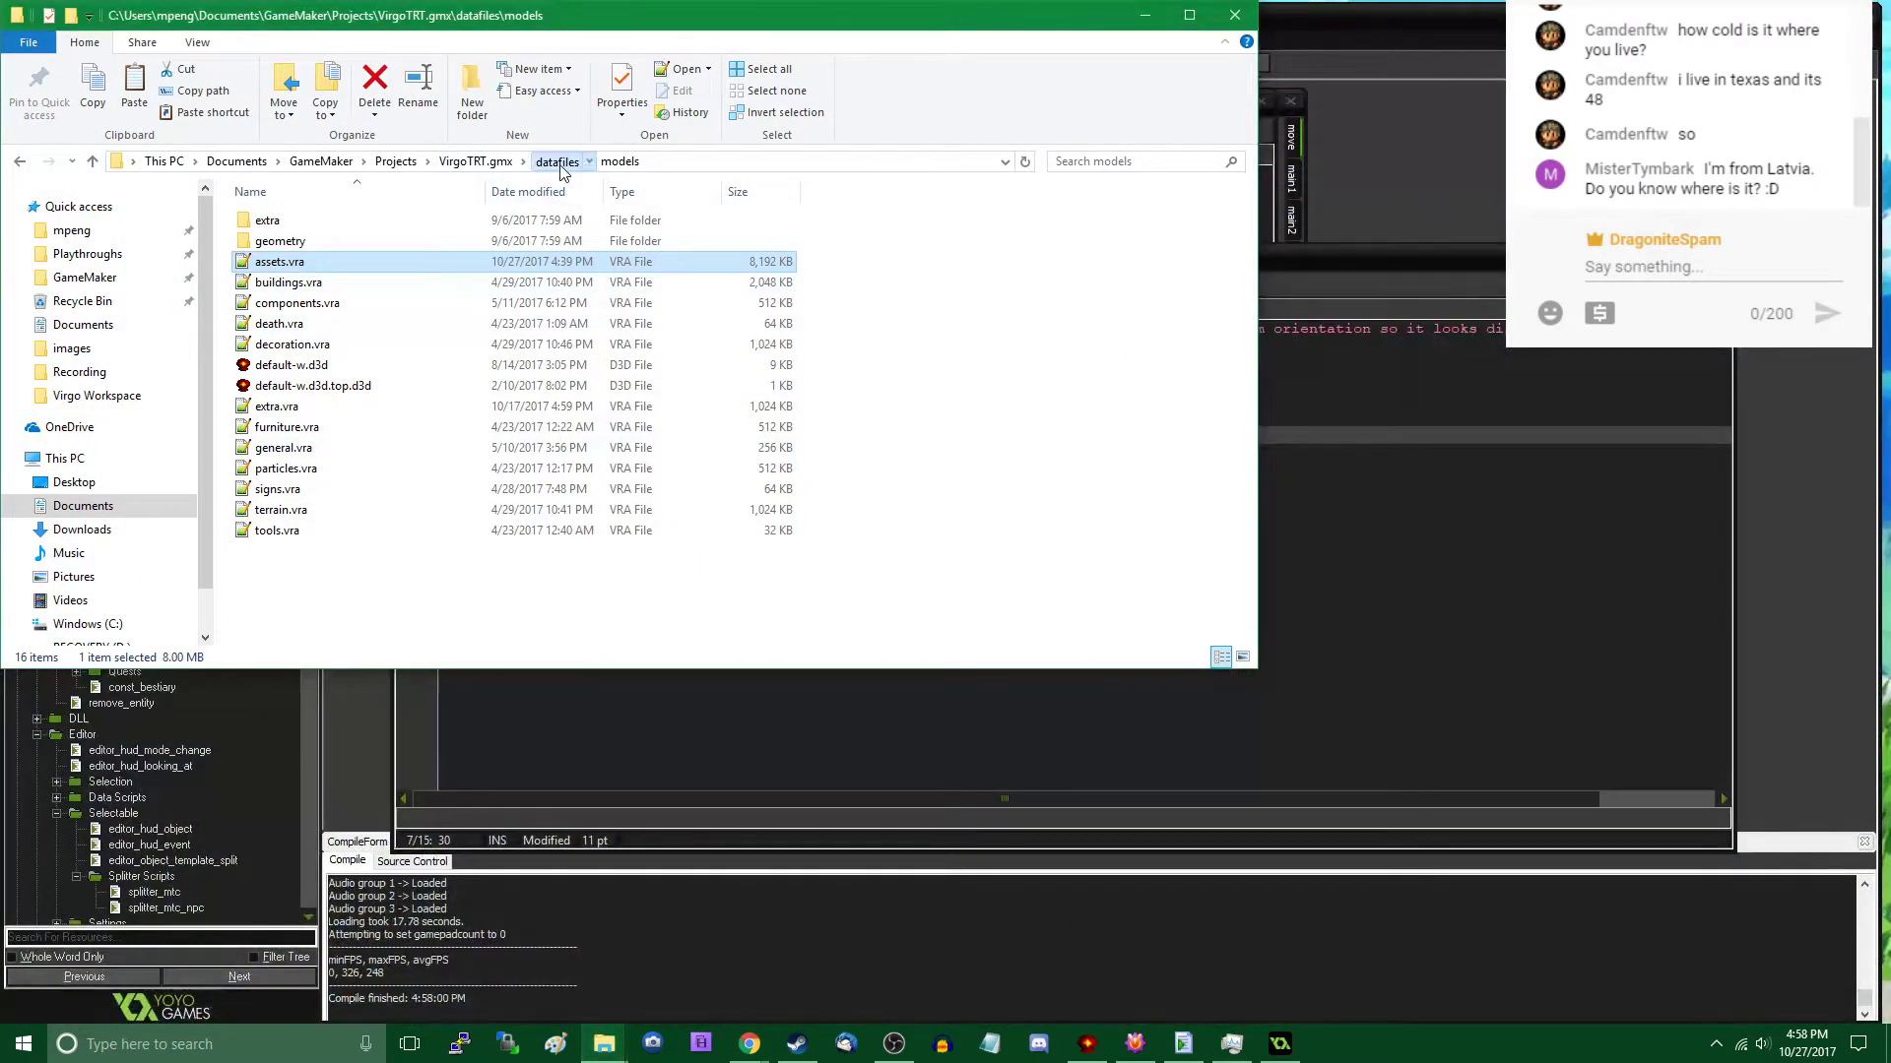
{"action": "left_click", "coordinate": [560, 164]}
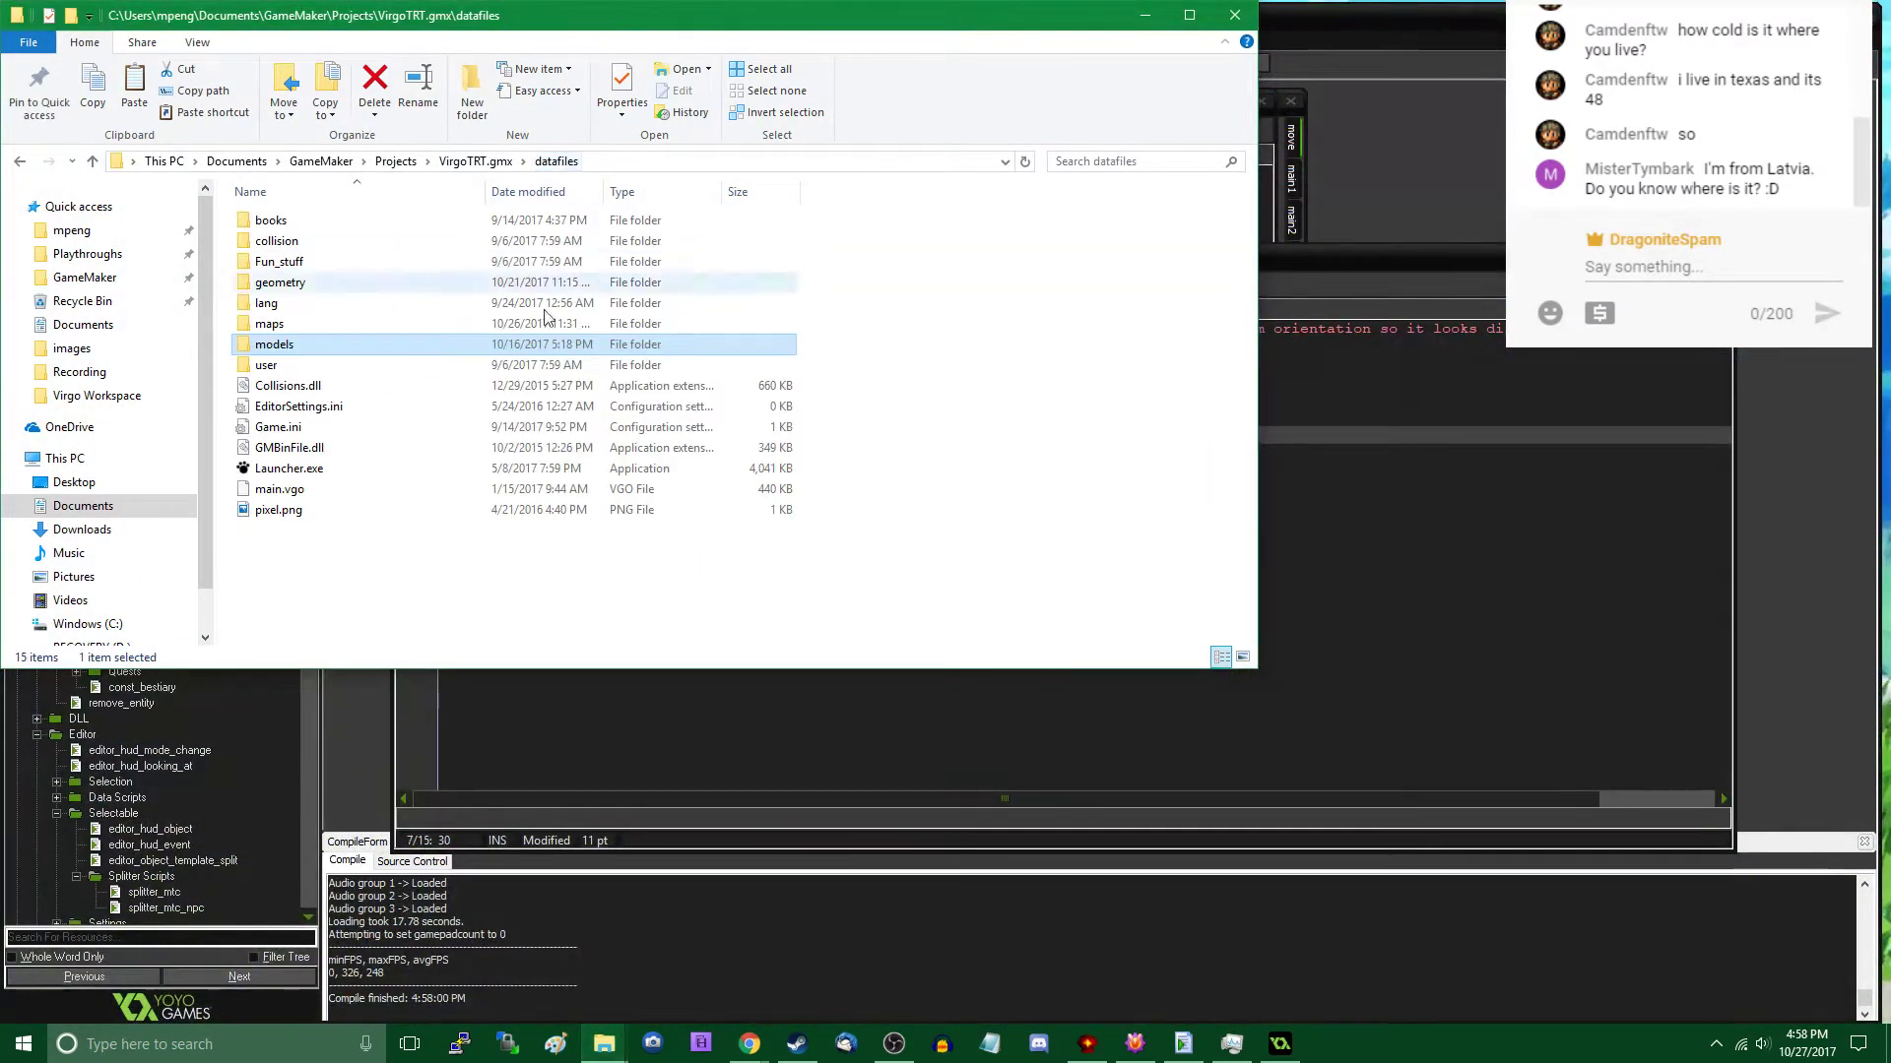
{"action": "double_click", "coordinate": [320, 324]}
{"action": "key", "text": "ctrl+v"}
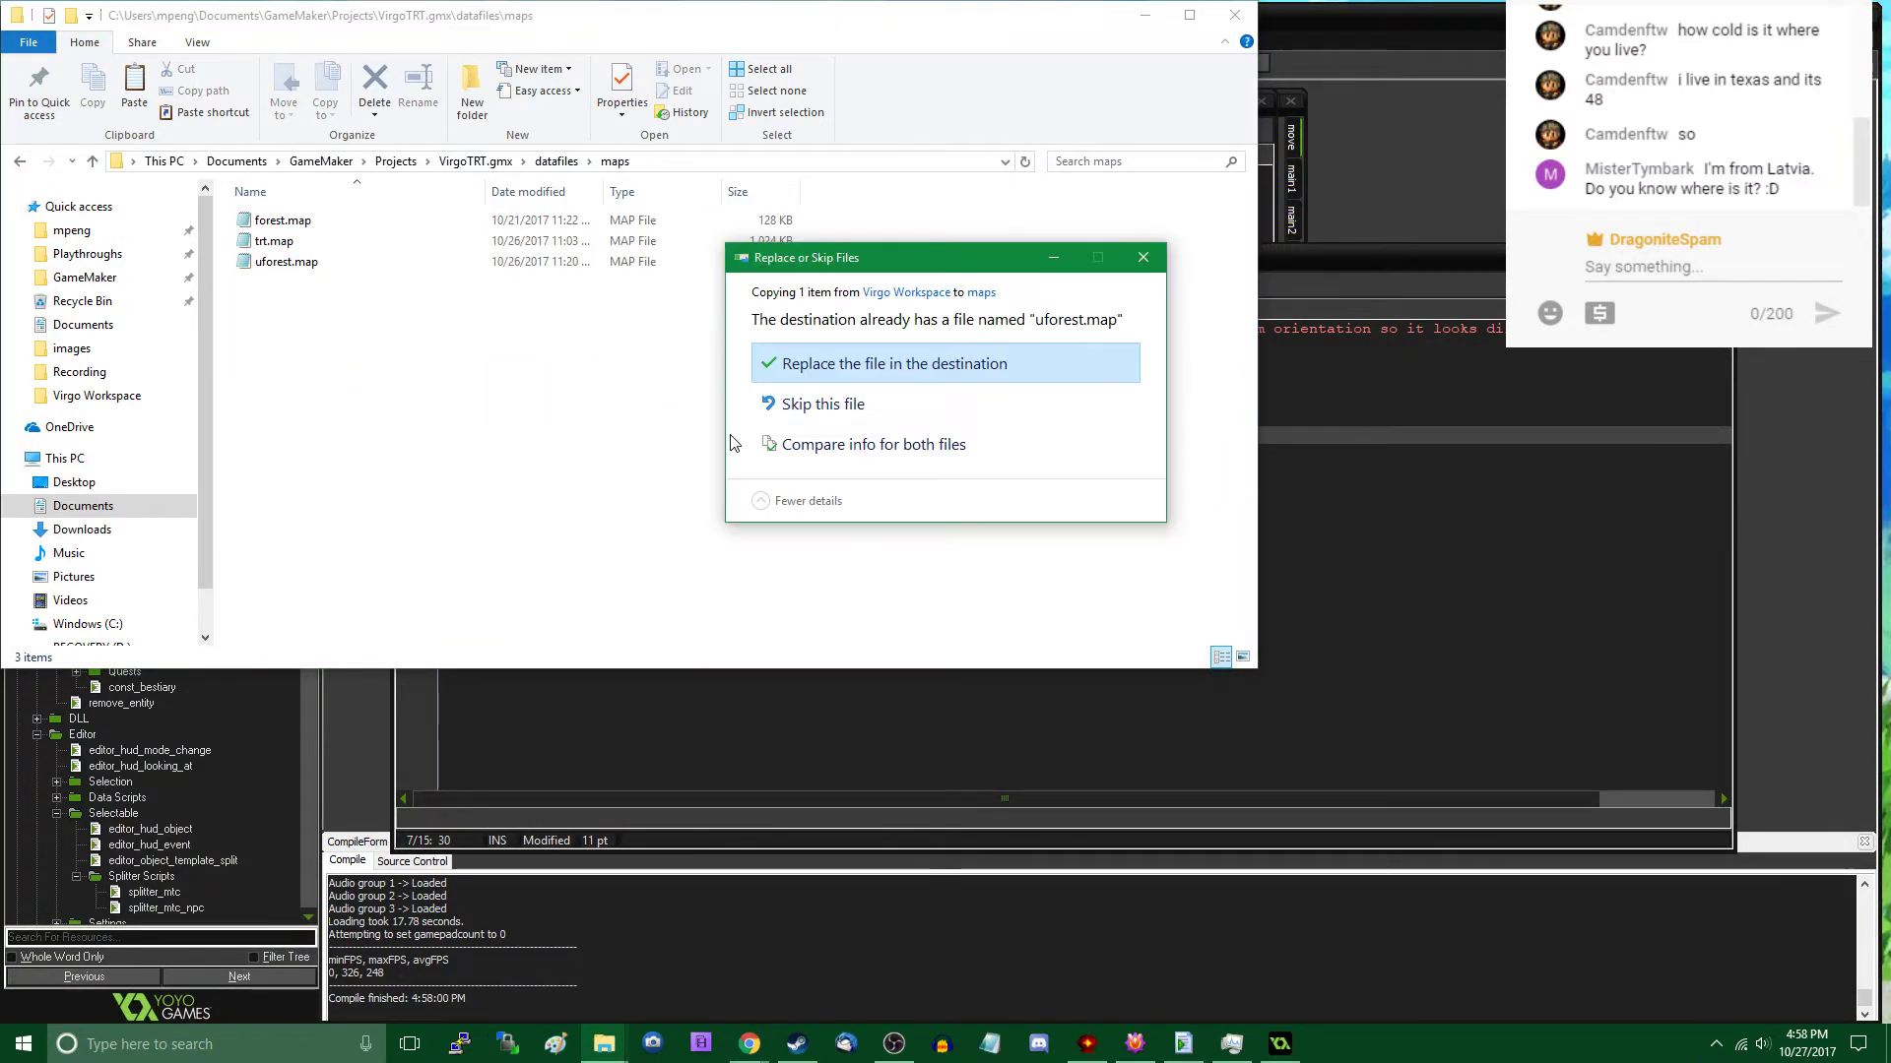
{"action": "left_click", "coordinate": [887, 363]}
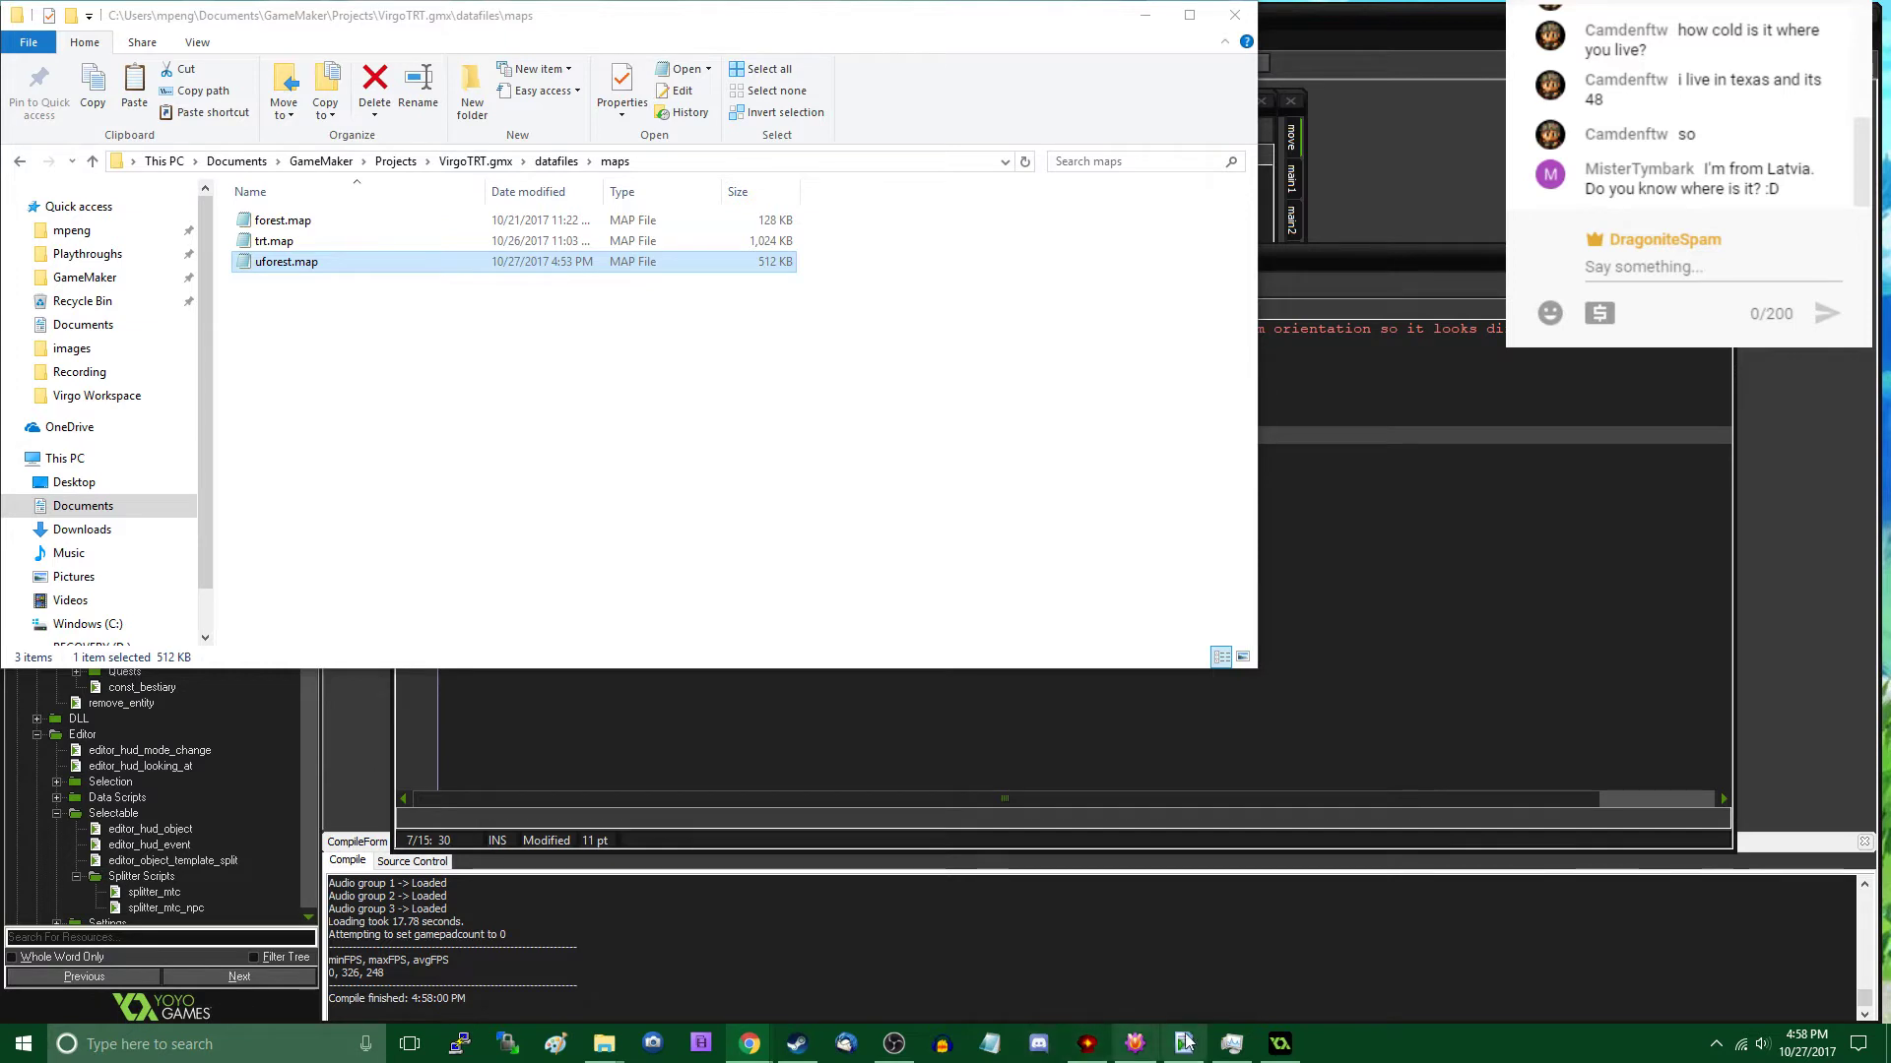
{"action": "left_click", "coordinate": [1145, 14]}
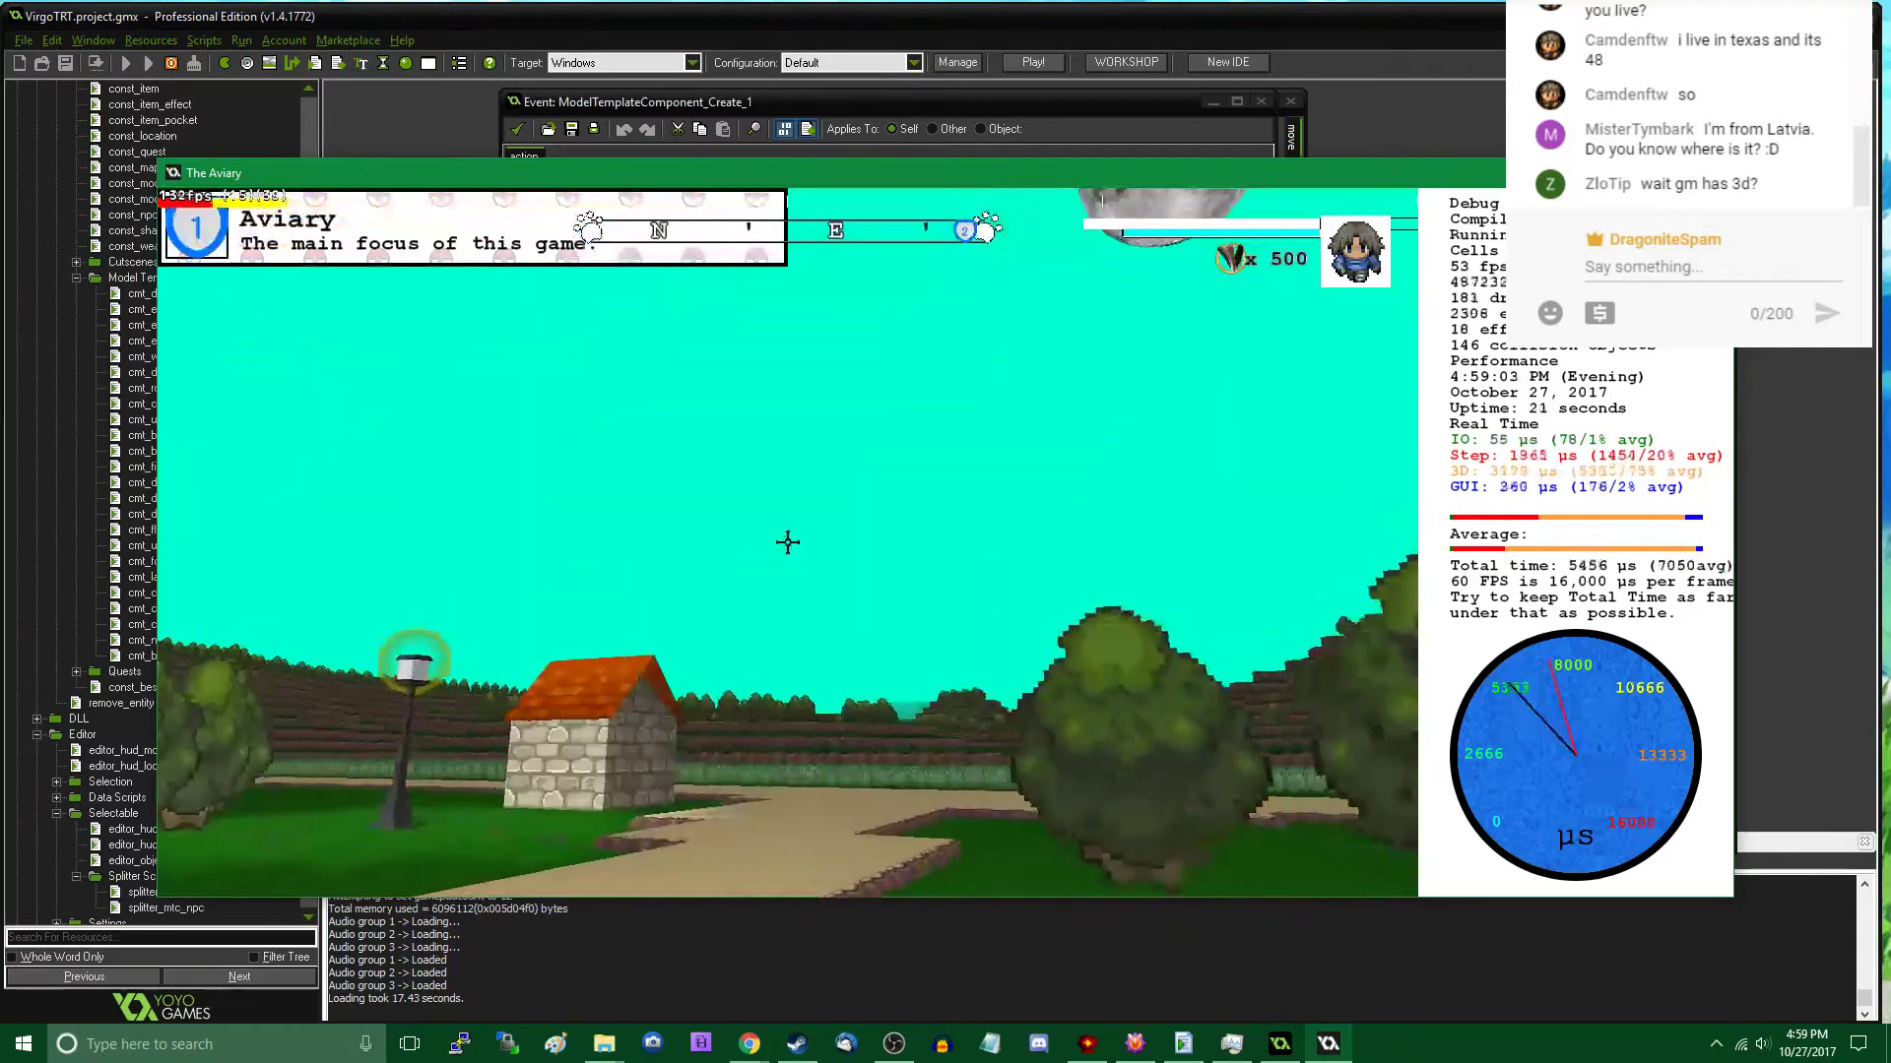
- Walk from the Aviary through the Marsh into the Underground and on to the street lamp by the ramp
{"action": "key", "text": "w"}
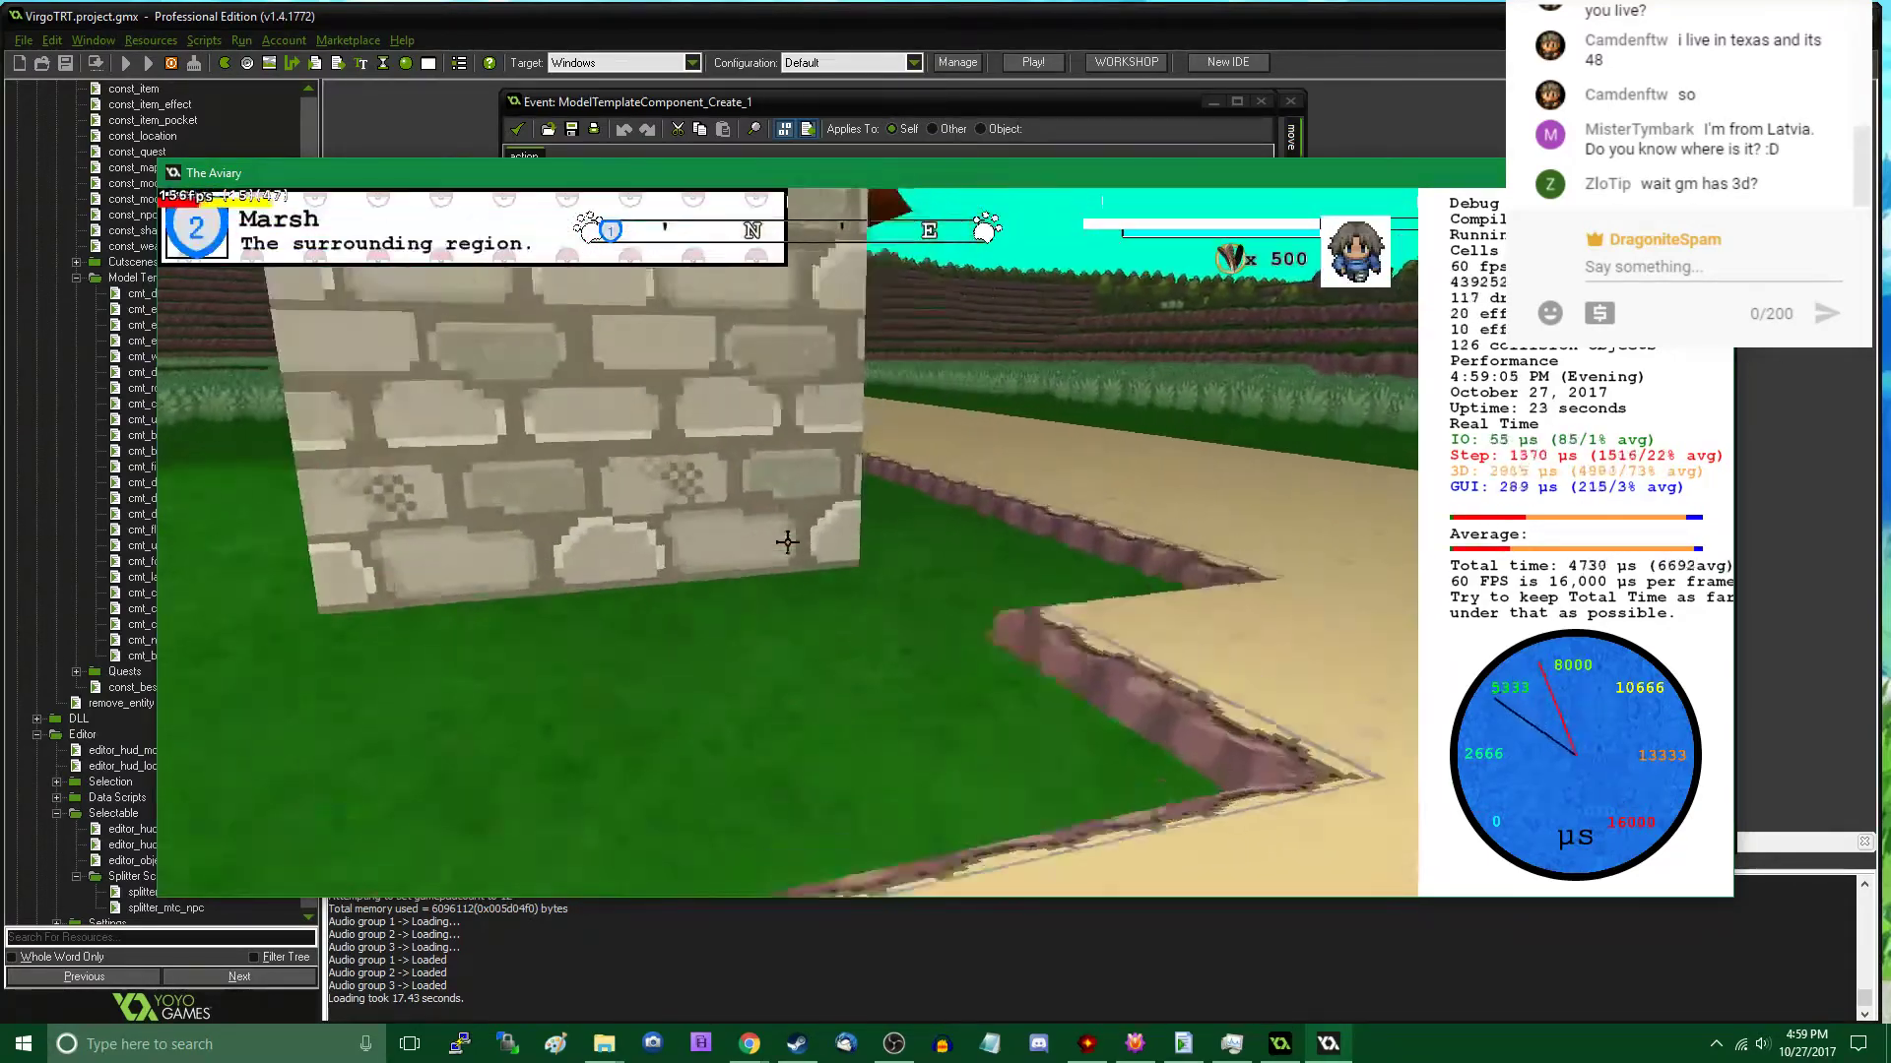
{"action": "key", "text": "w"}
{"action": "left_click", "coordinate": [787, 543]}
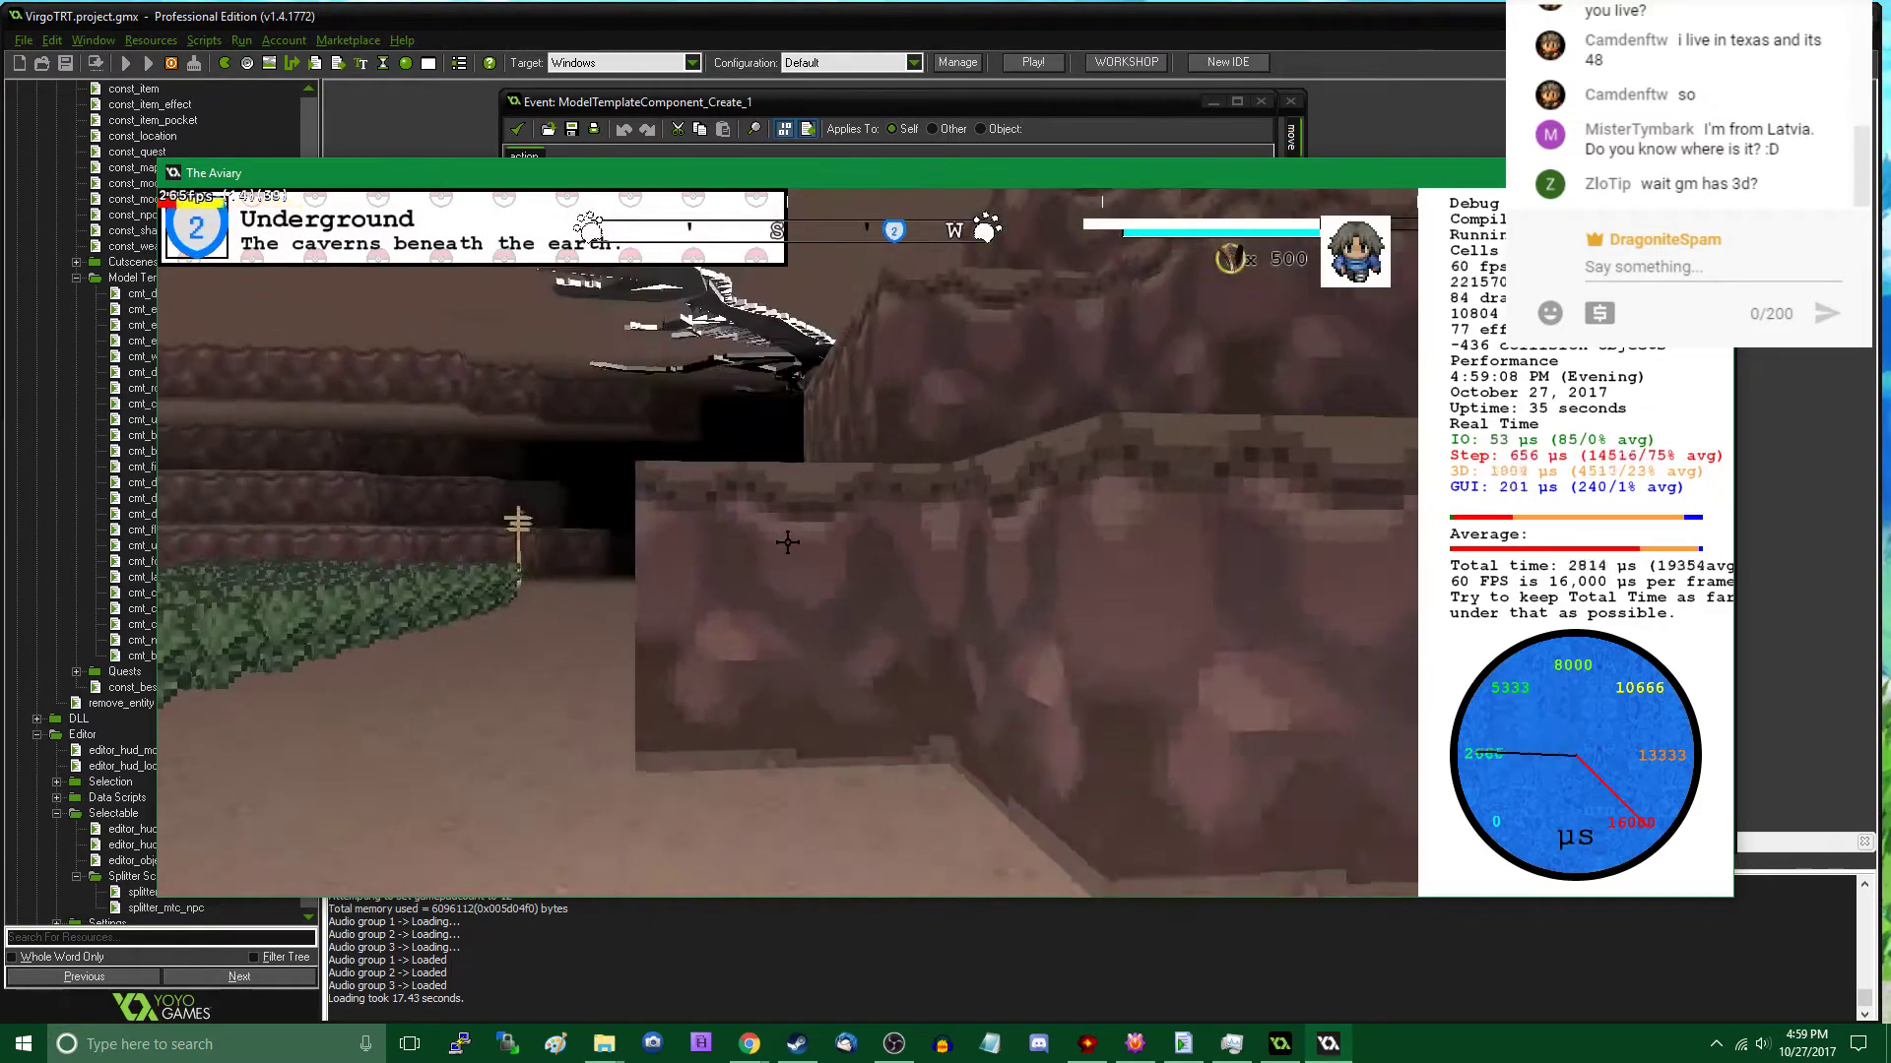
{"action": "key", "text": "w"}
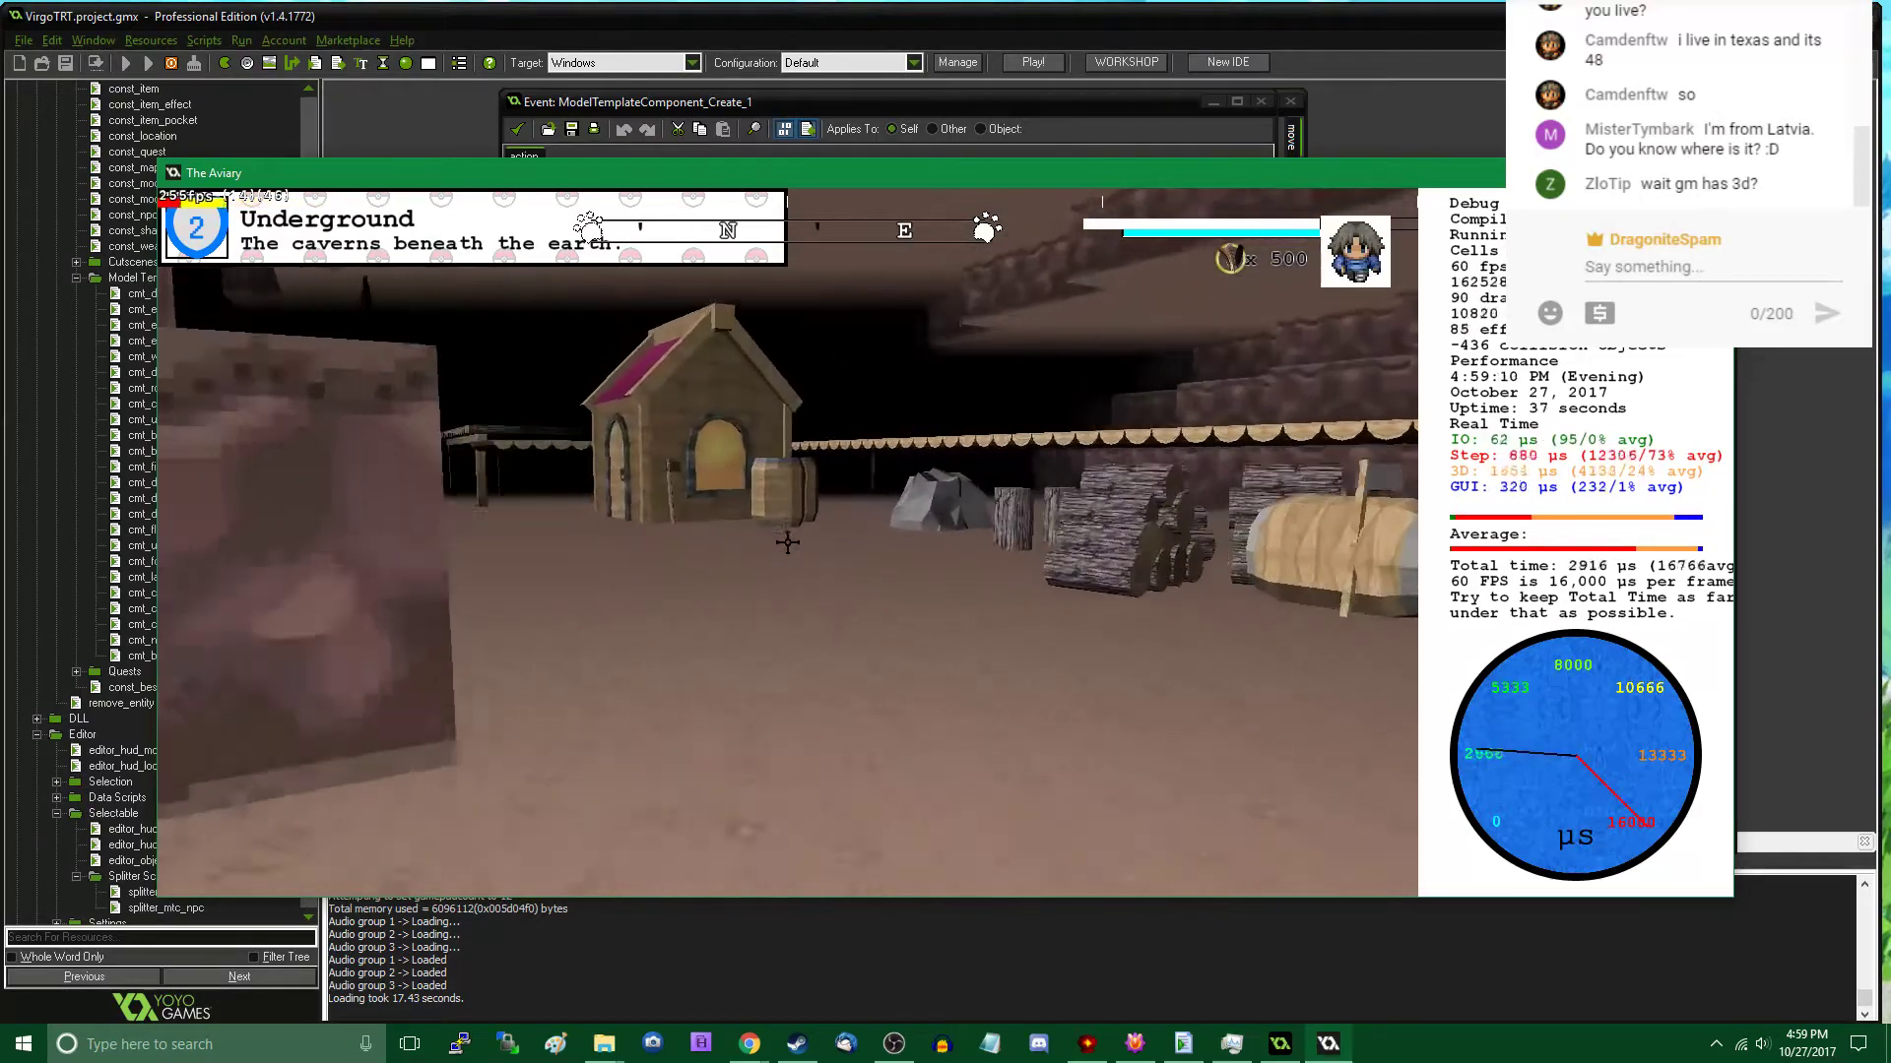
{"action": "key", "text": "w"}
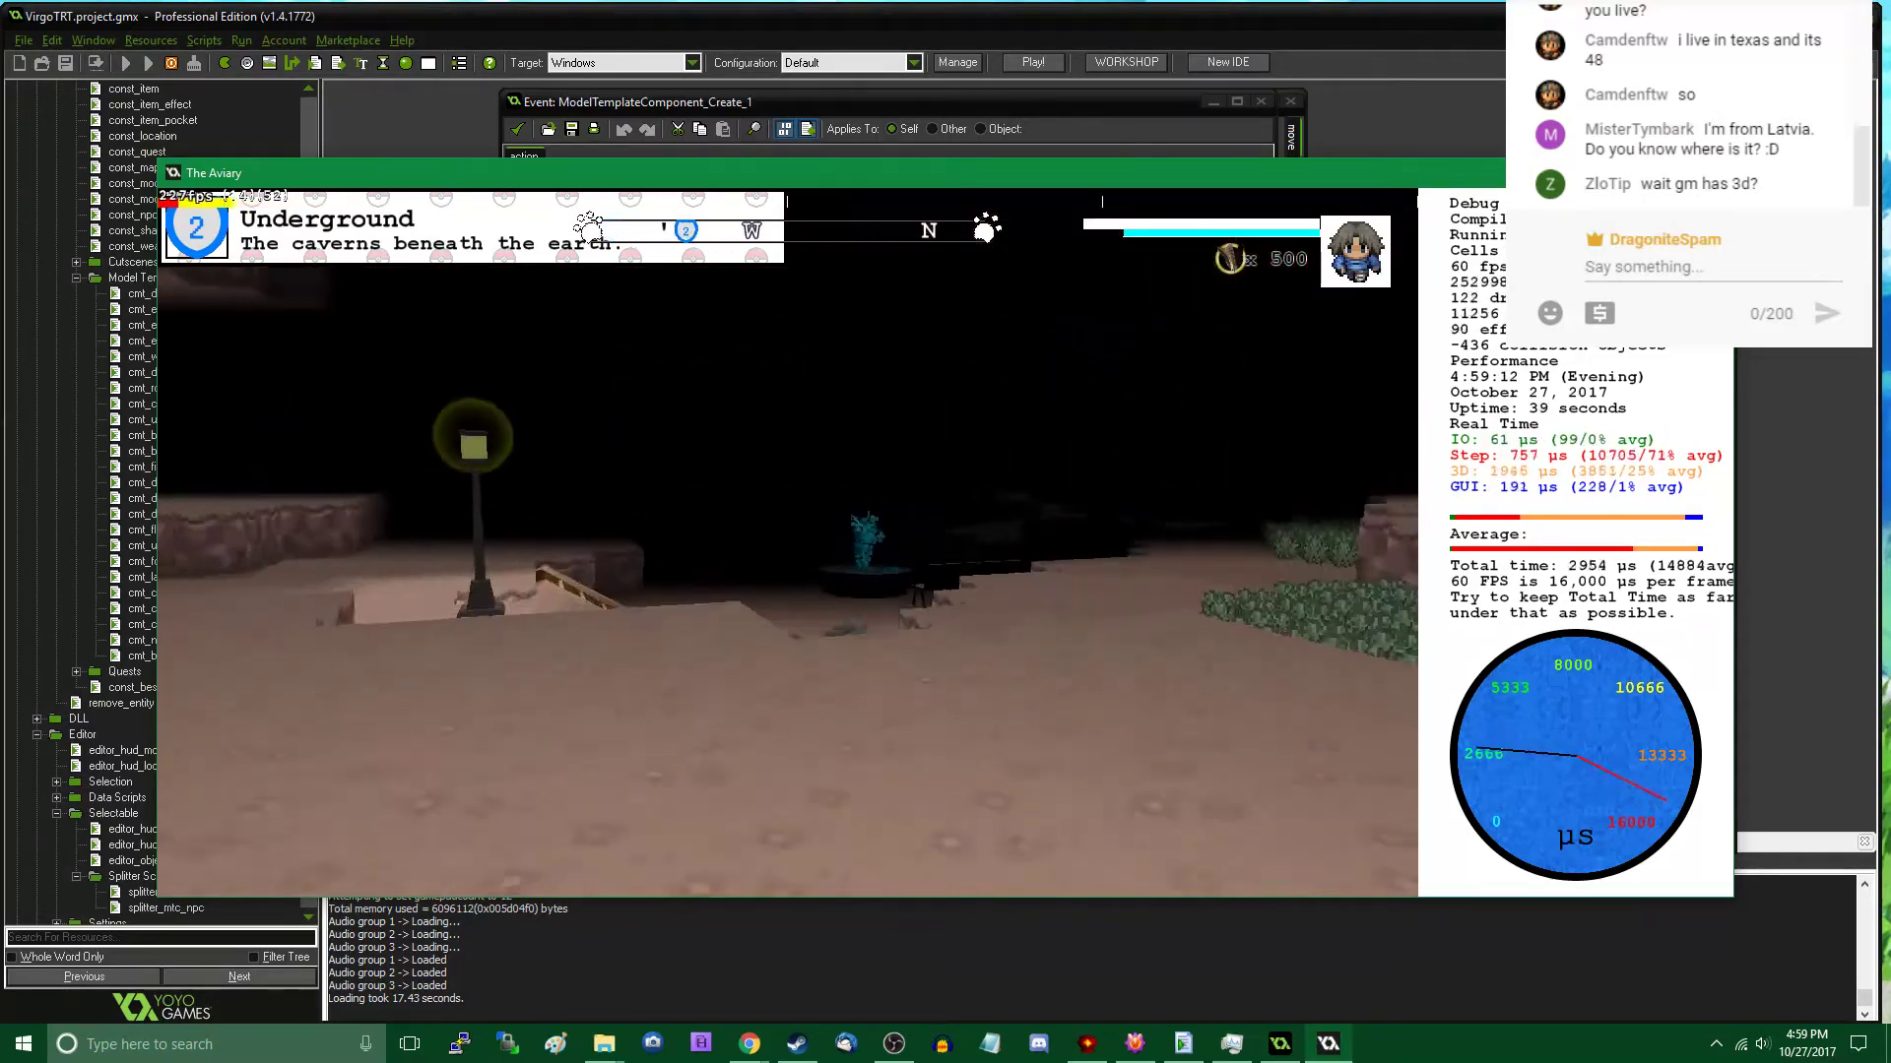
{"action": "key", "text": "w"}
- Place a Rock A model template beside the street lamp near the ramp and leave the editor
{"action": "key", "text": "Tab"}
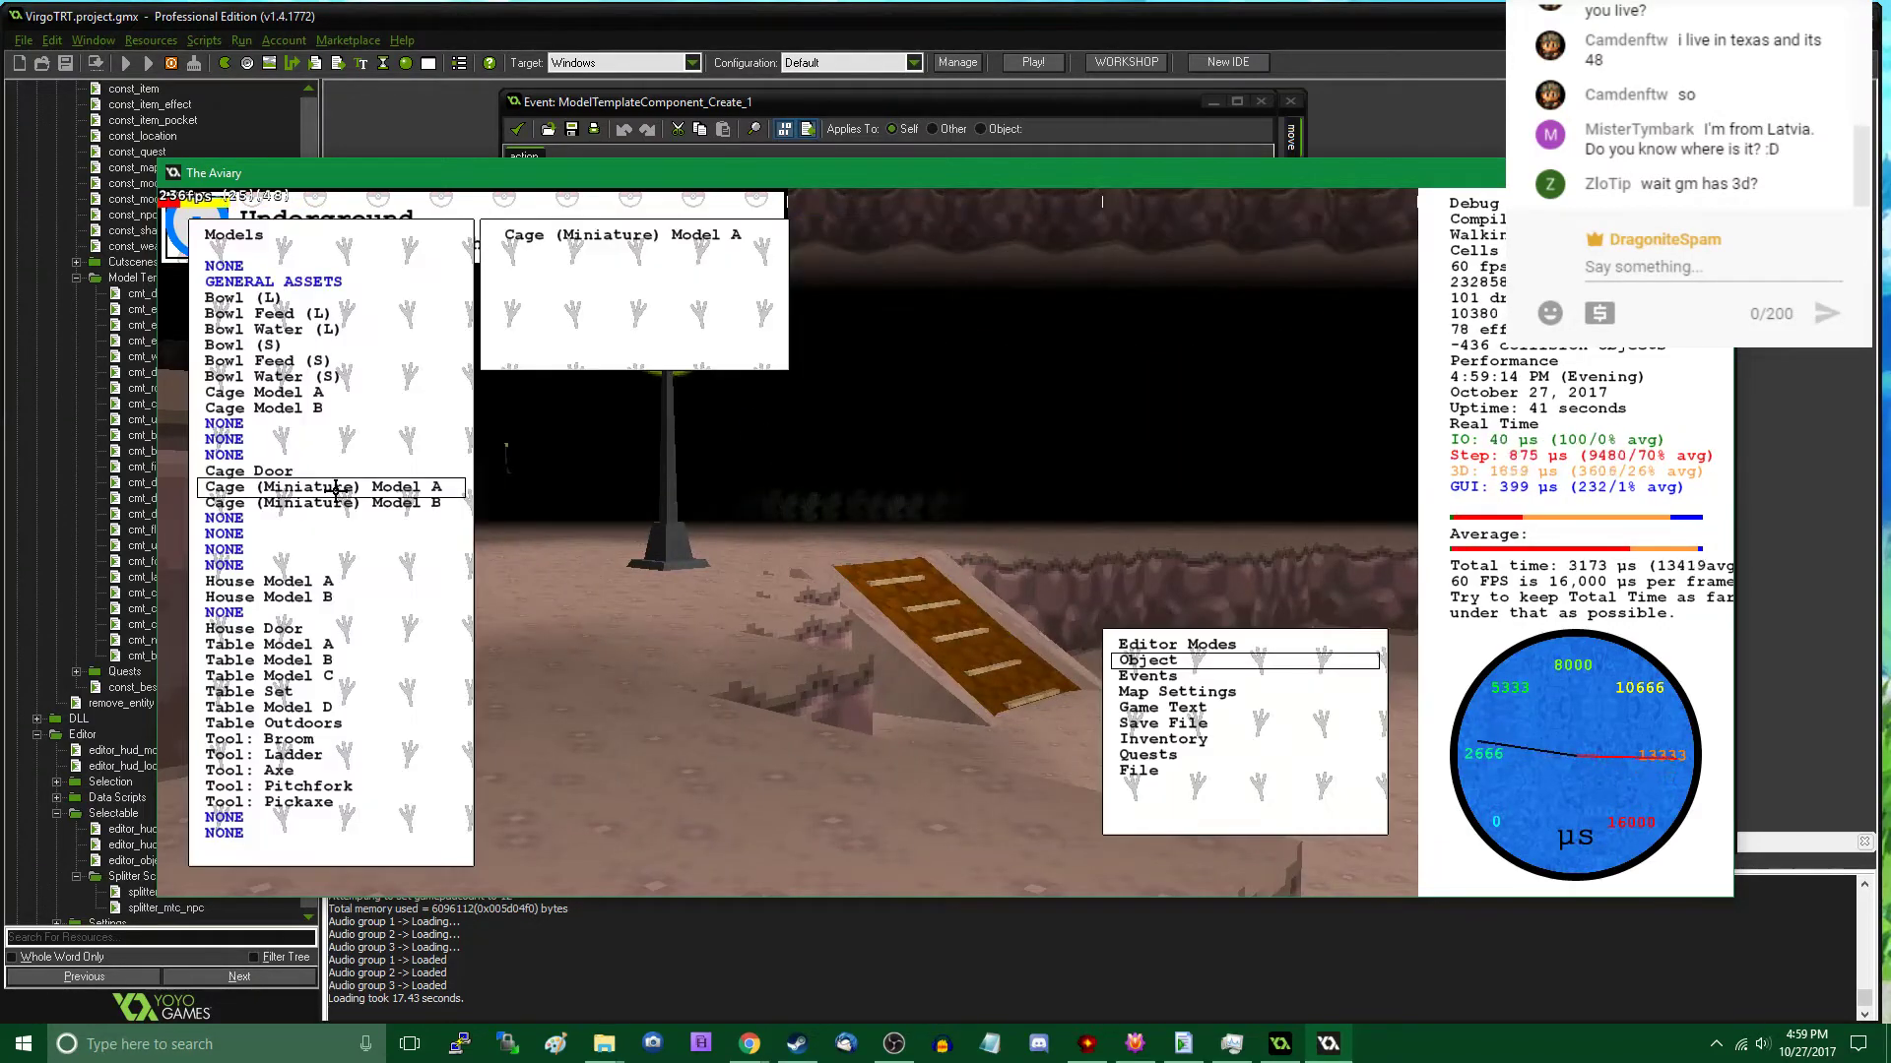
{"action": "key", "text": "Tab"}
{"action": "left_click", "coordinate": [331, 634]}
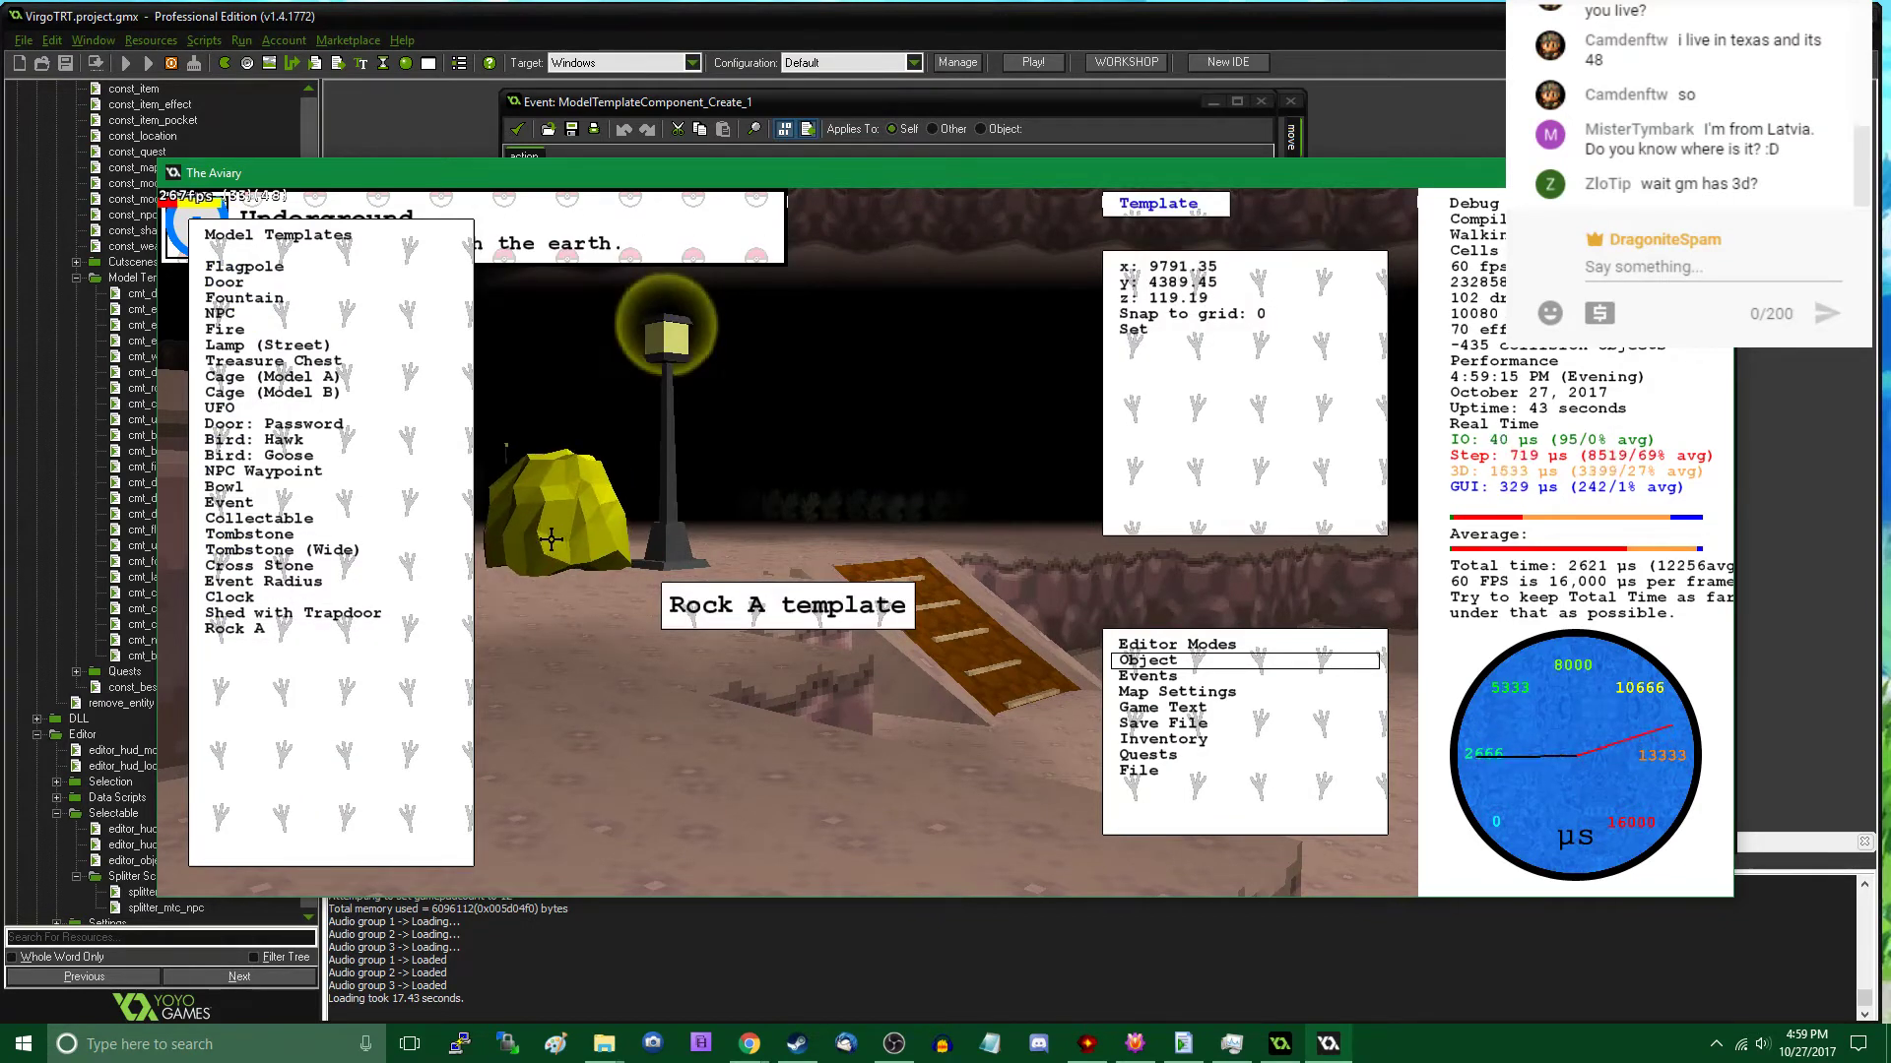
{"action": "left_click", "coordinate": [551, 539]}
{"action": "key", "text": "Tab"}
- Walk up to the rock beside the street lamp and examine its shape and orientation up close
{"action": "key", "text": "w"}
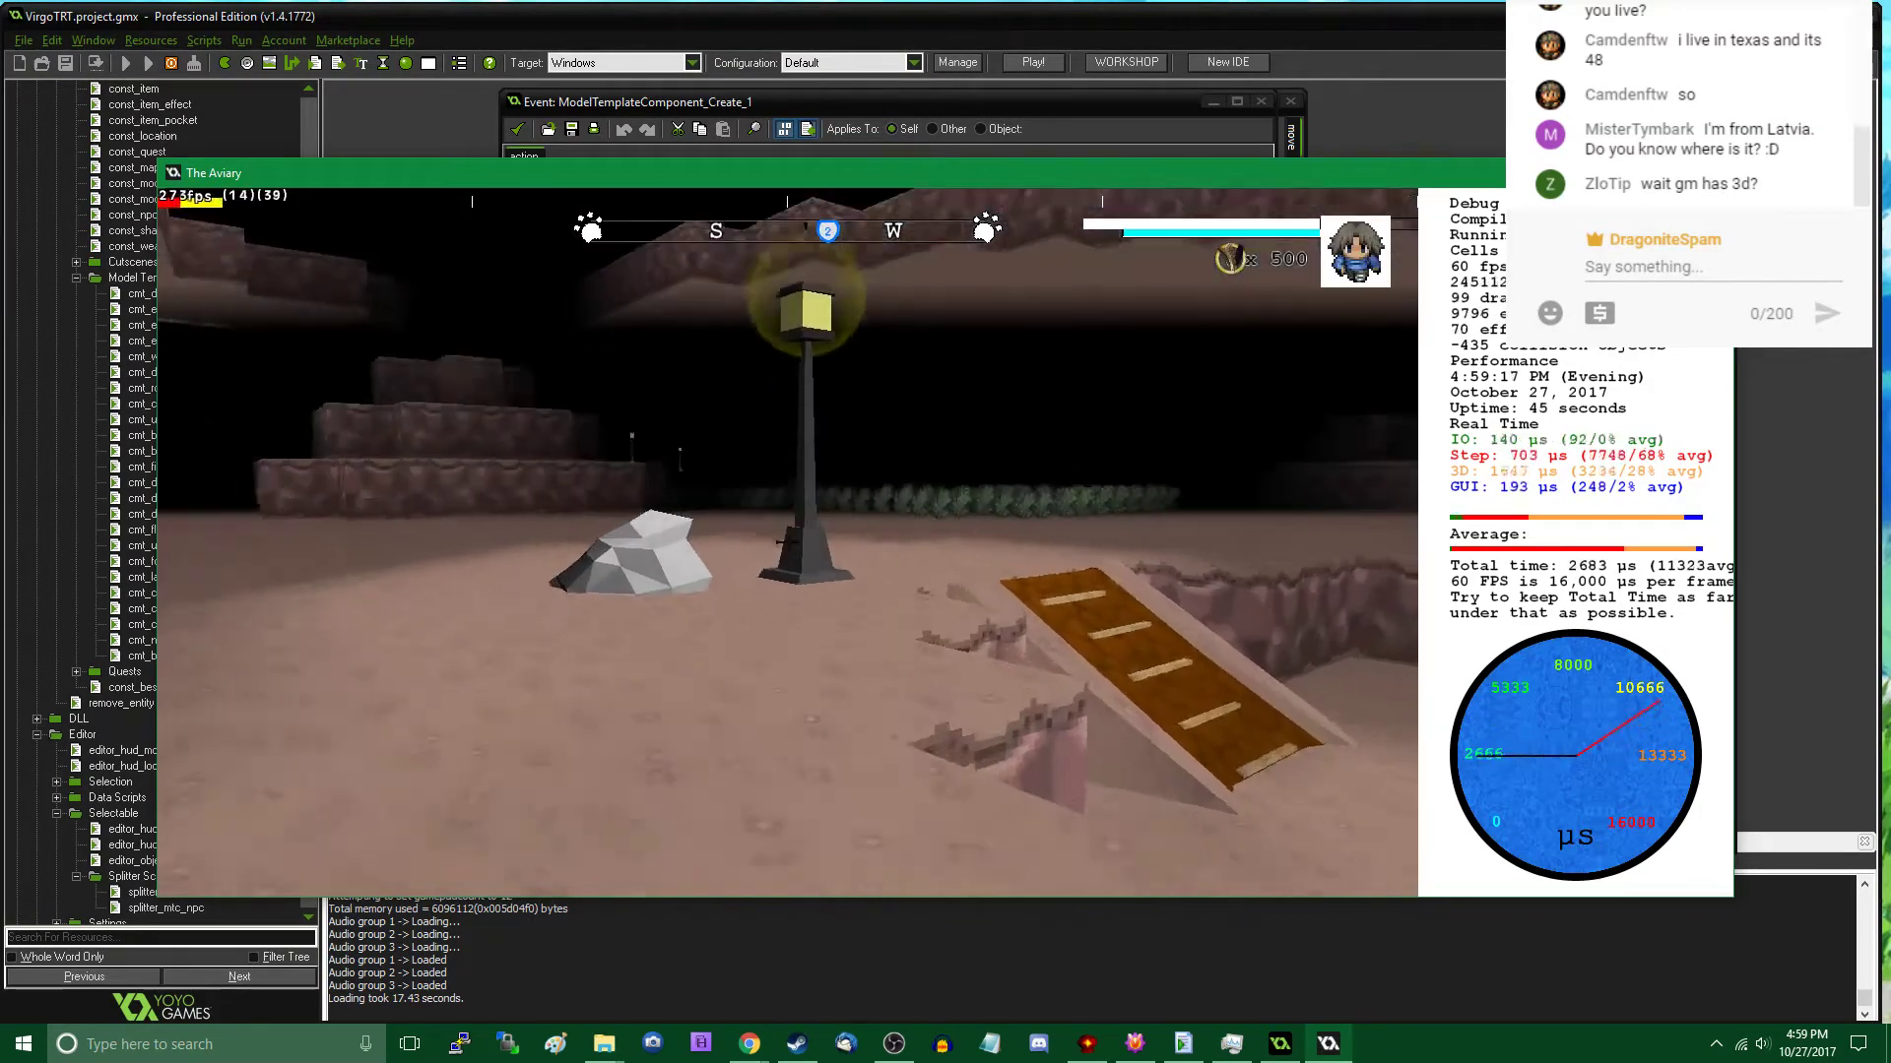
{"action": "key", "text": "w"}
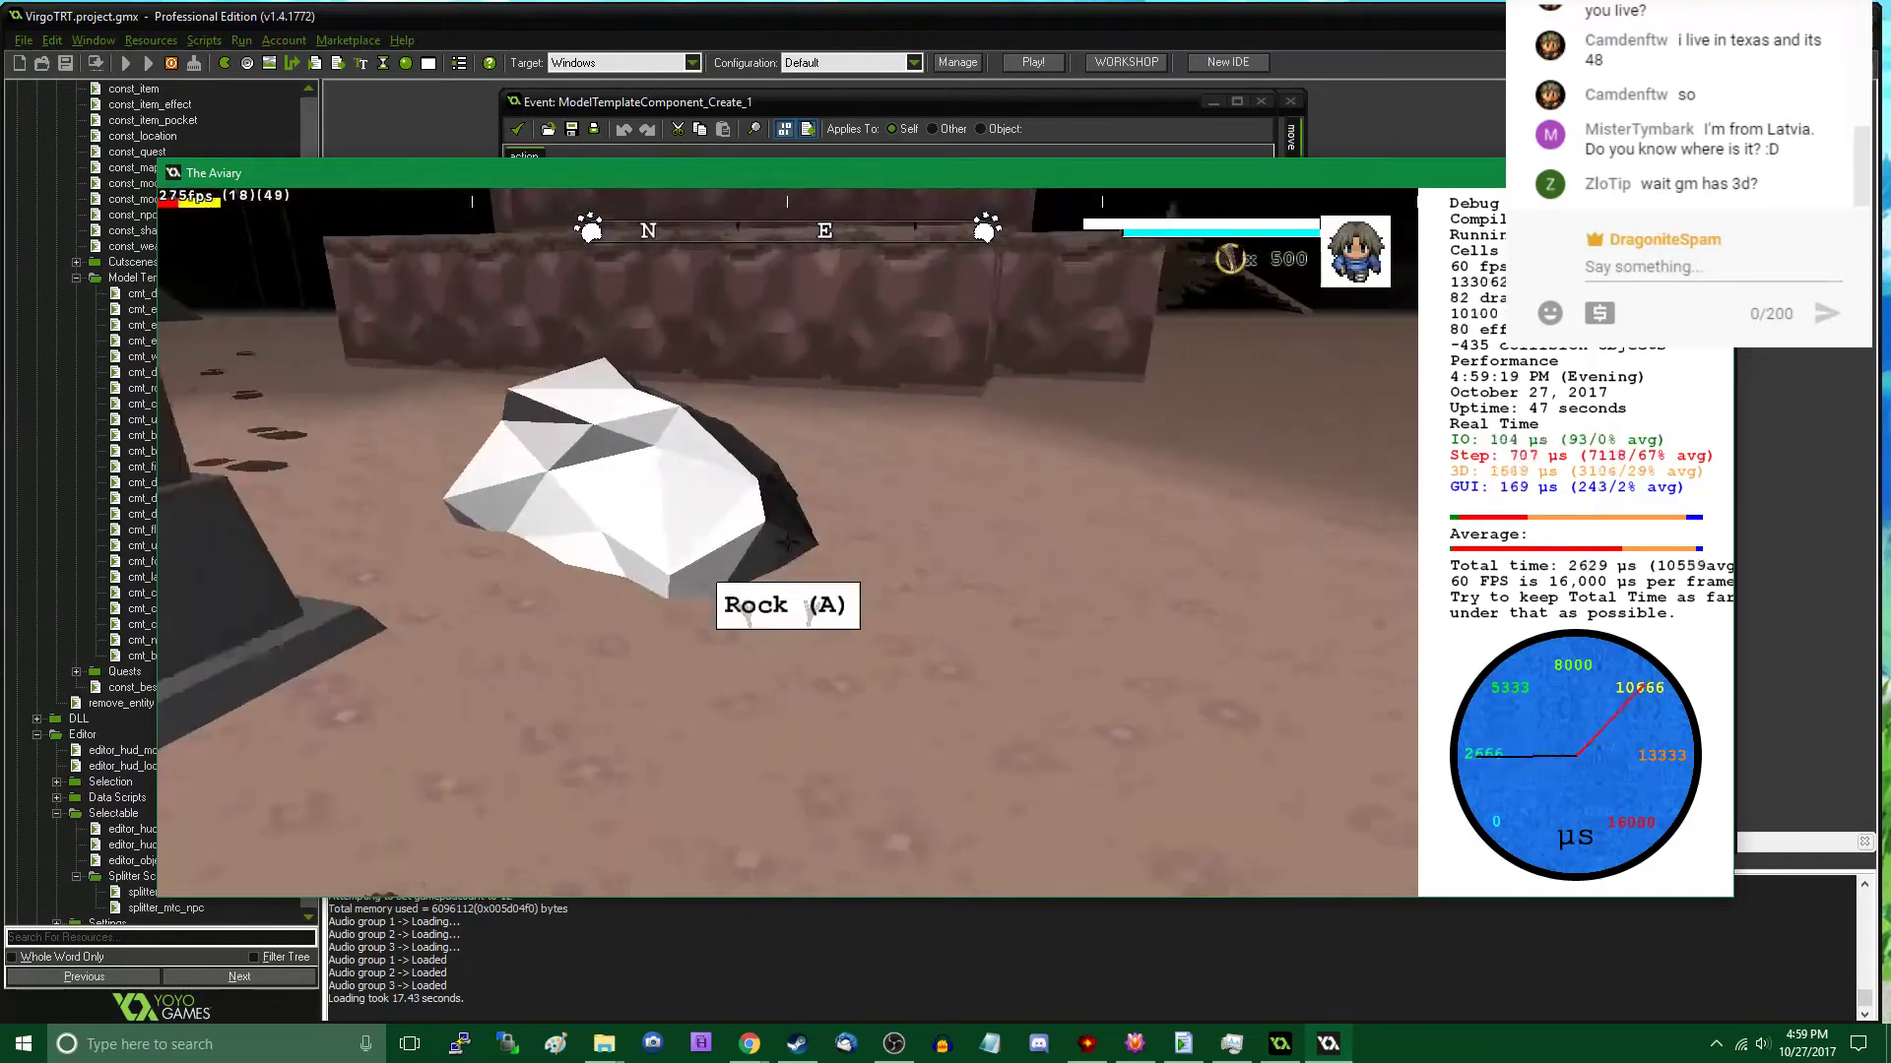
{"action": "key", "text": "w"}
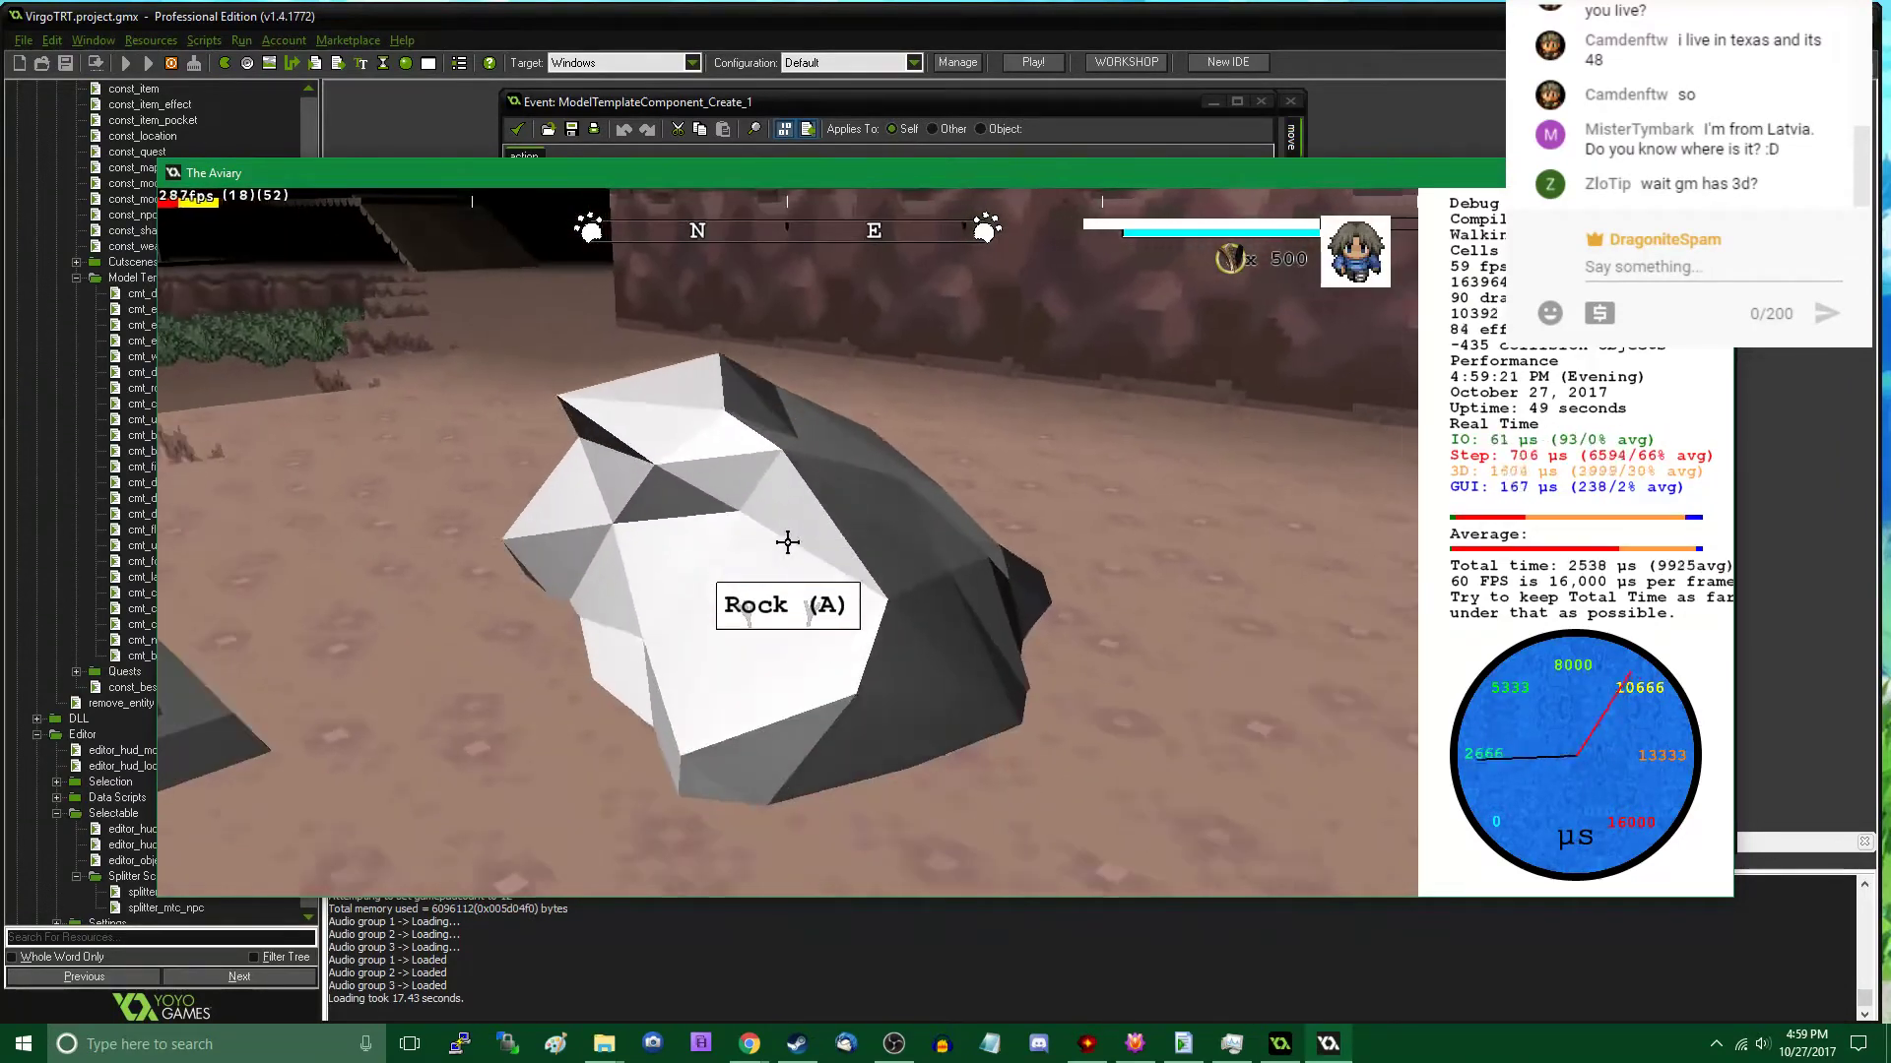
{"action": "key", "text": "Tab"}
{"action": "left_click_drag", "start_coordinate": [771, 521], "coordinate": [701, 336]}
{"action": "key", "text": "Tab"}
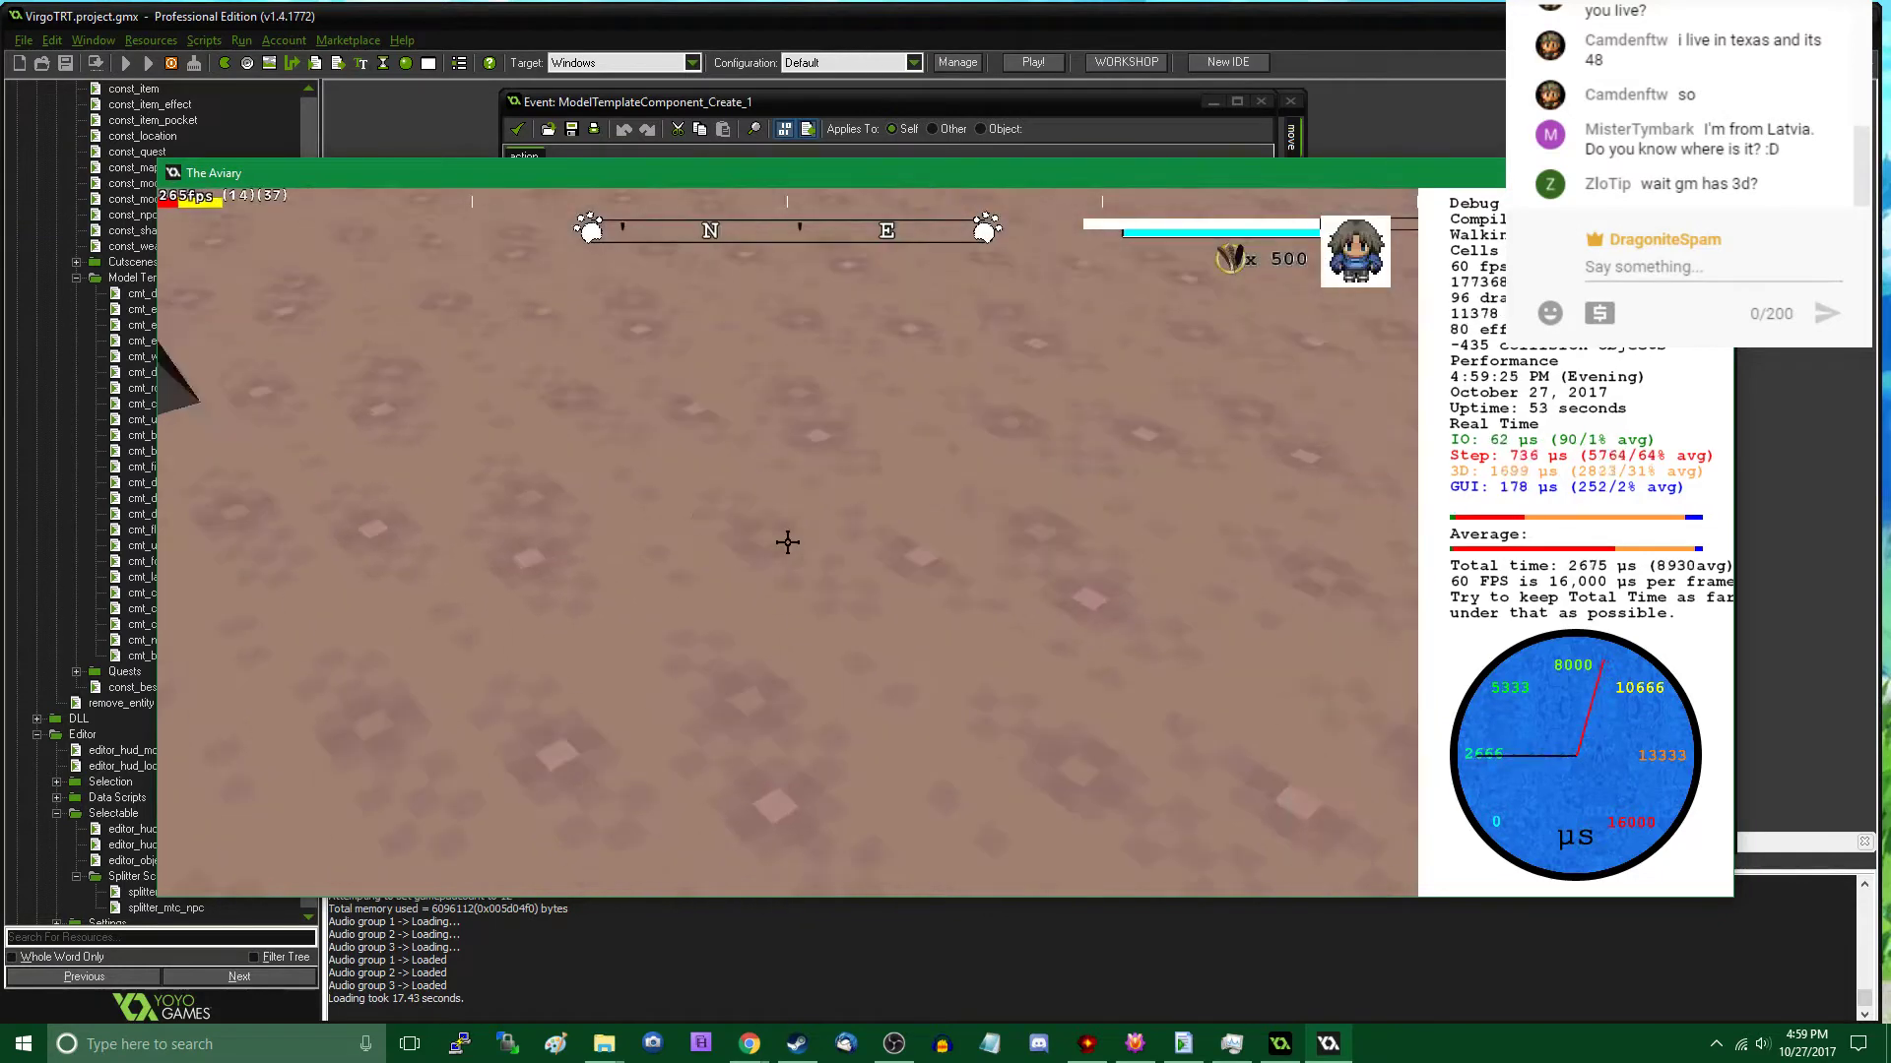
- Walk to open ground farther into the cavern and place Rock A templates close together
{"action": "key", "text": "w"}
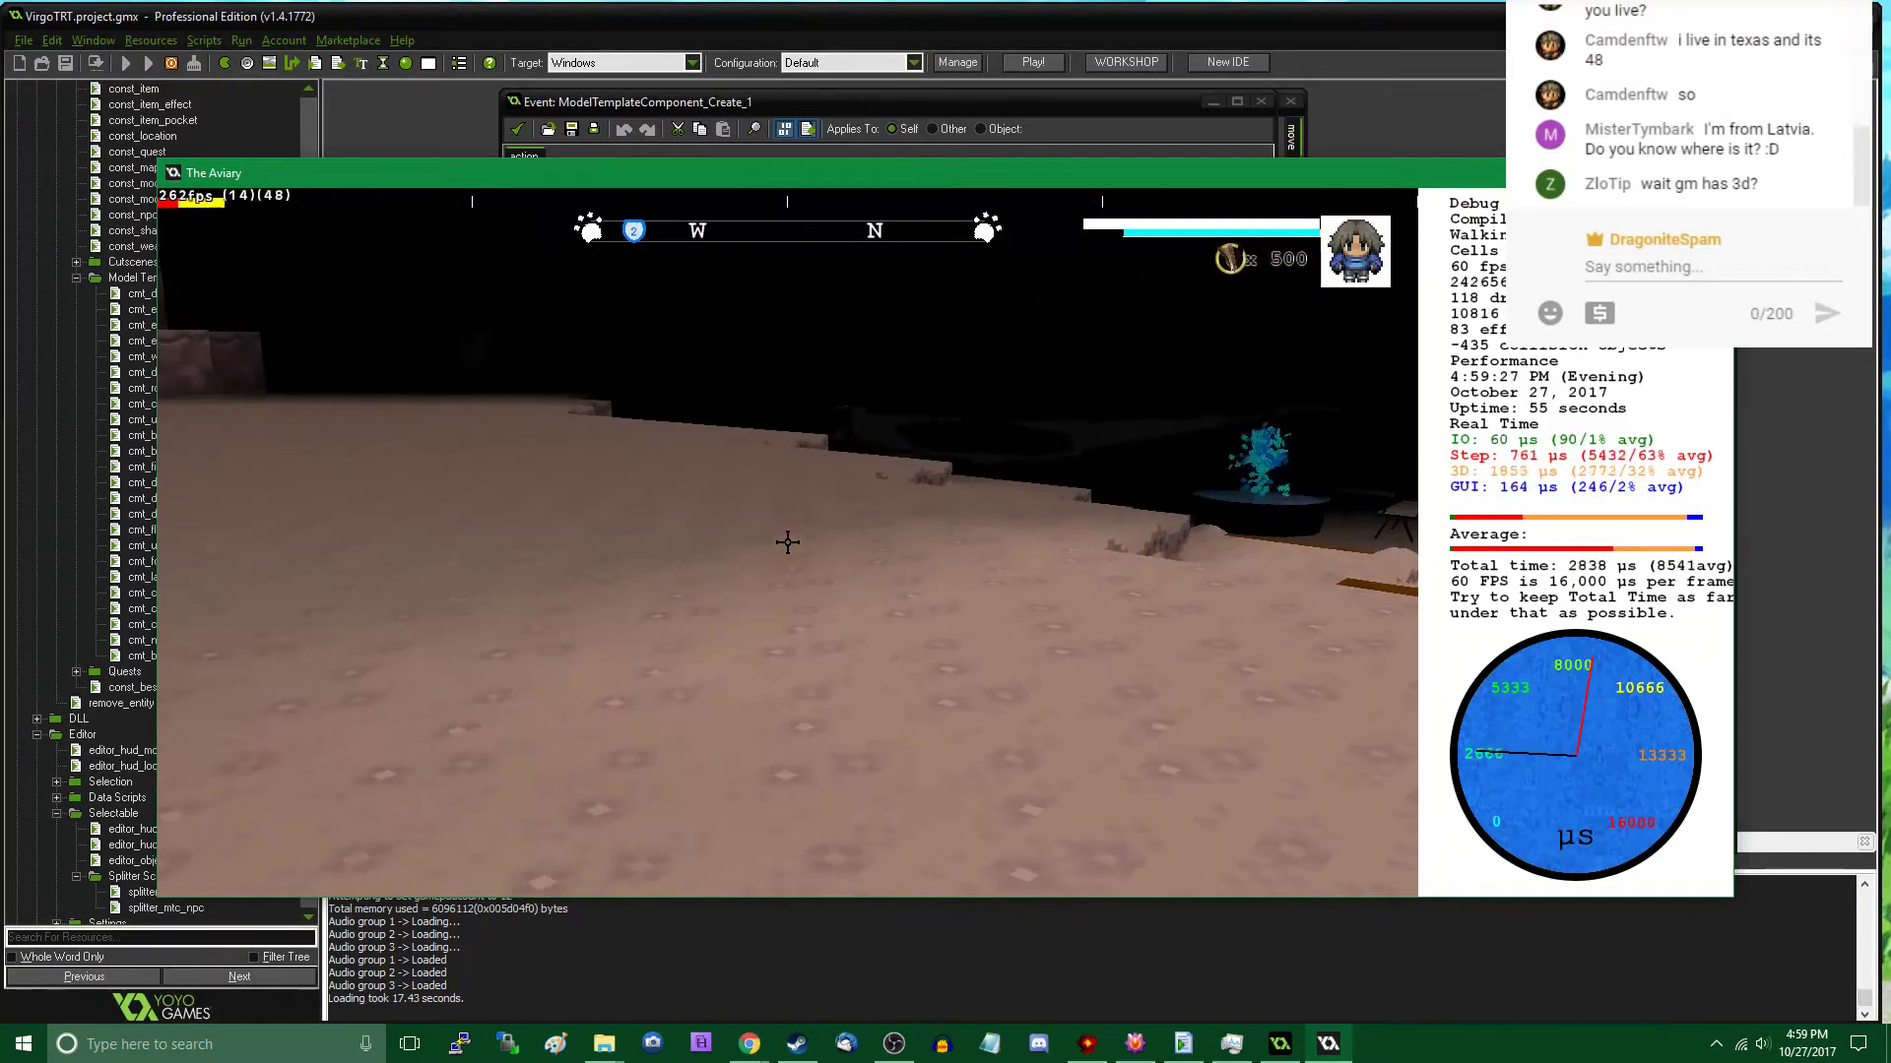
{"action": "key", "text": "w"}
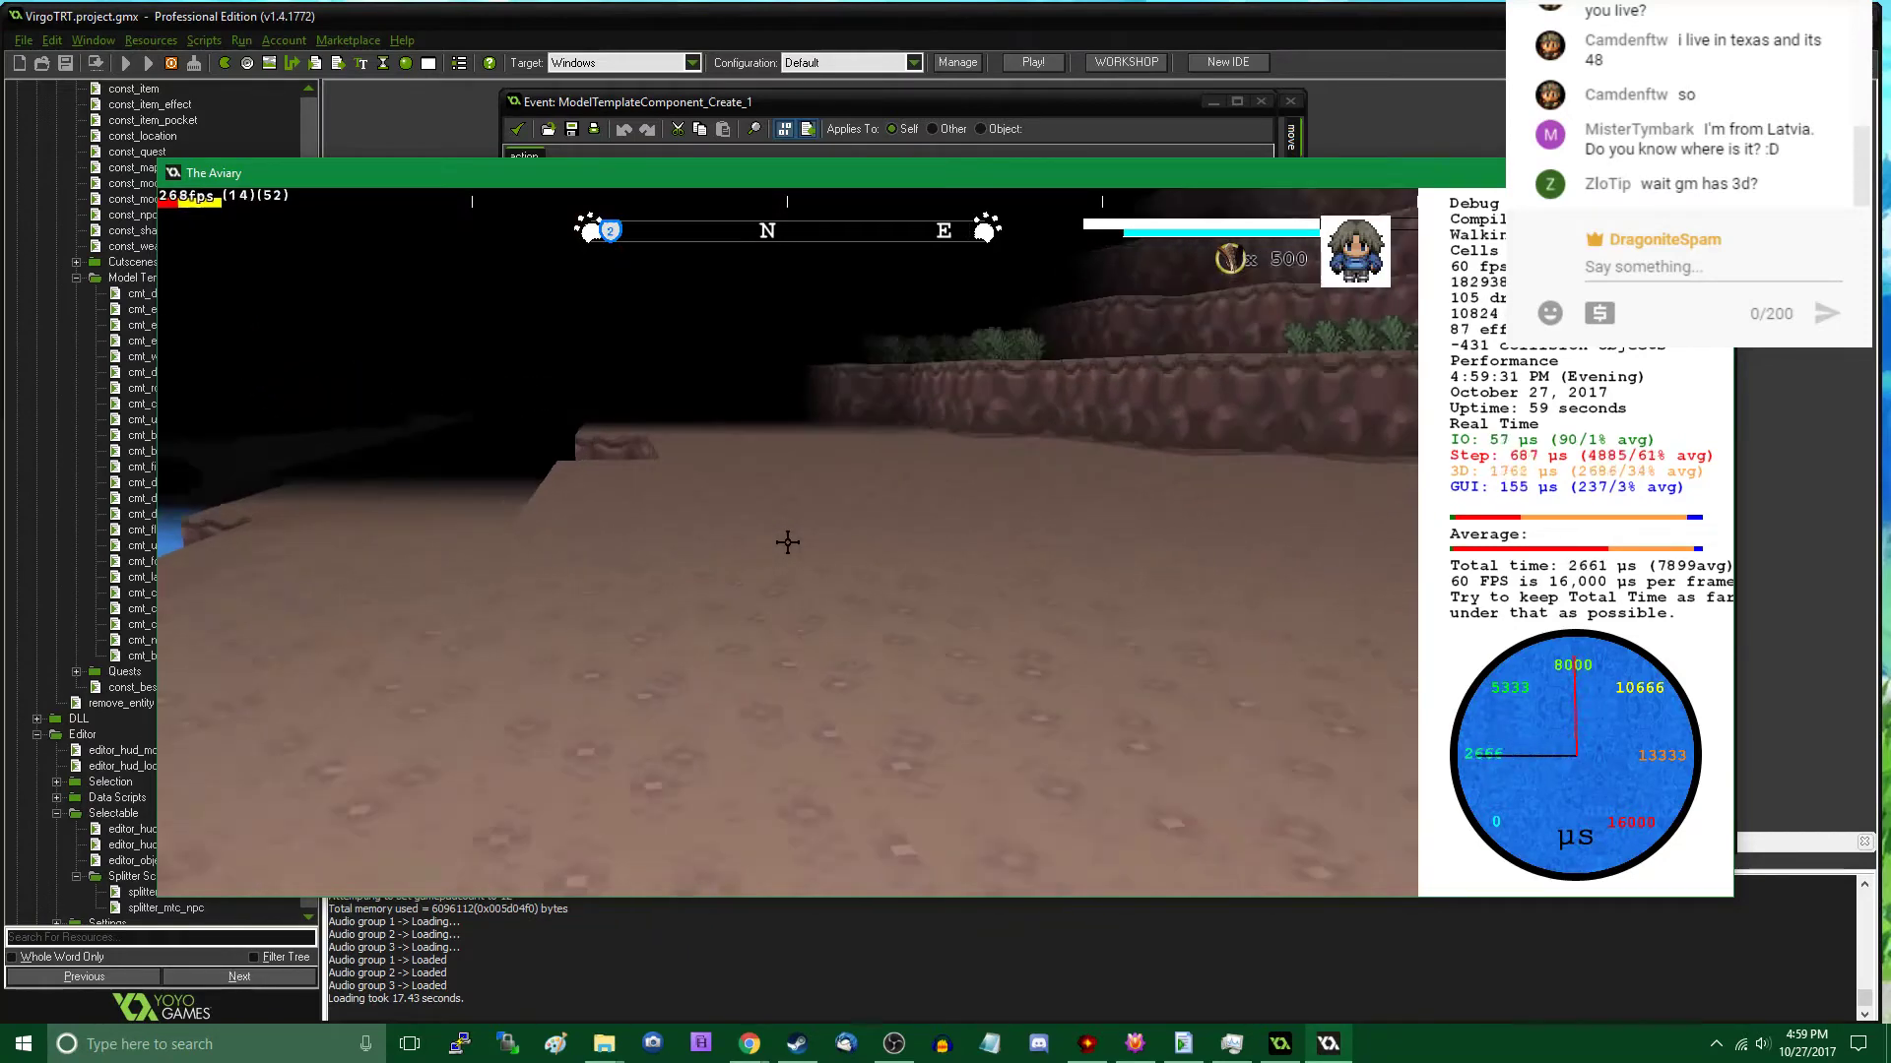
{"action": "key", "text": "Tab"}
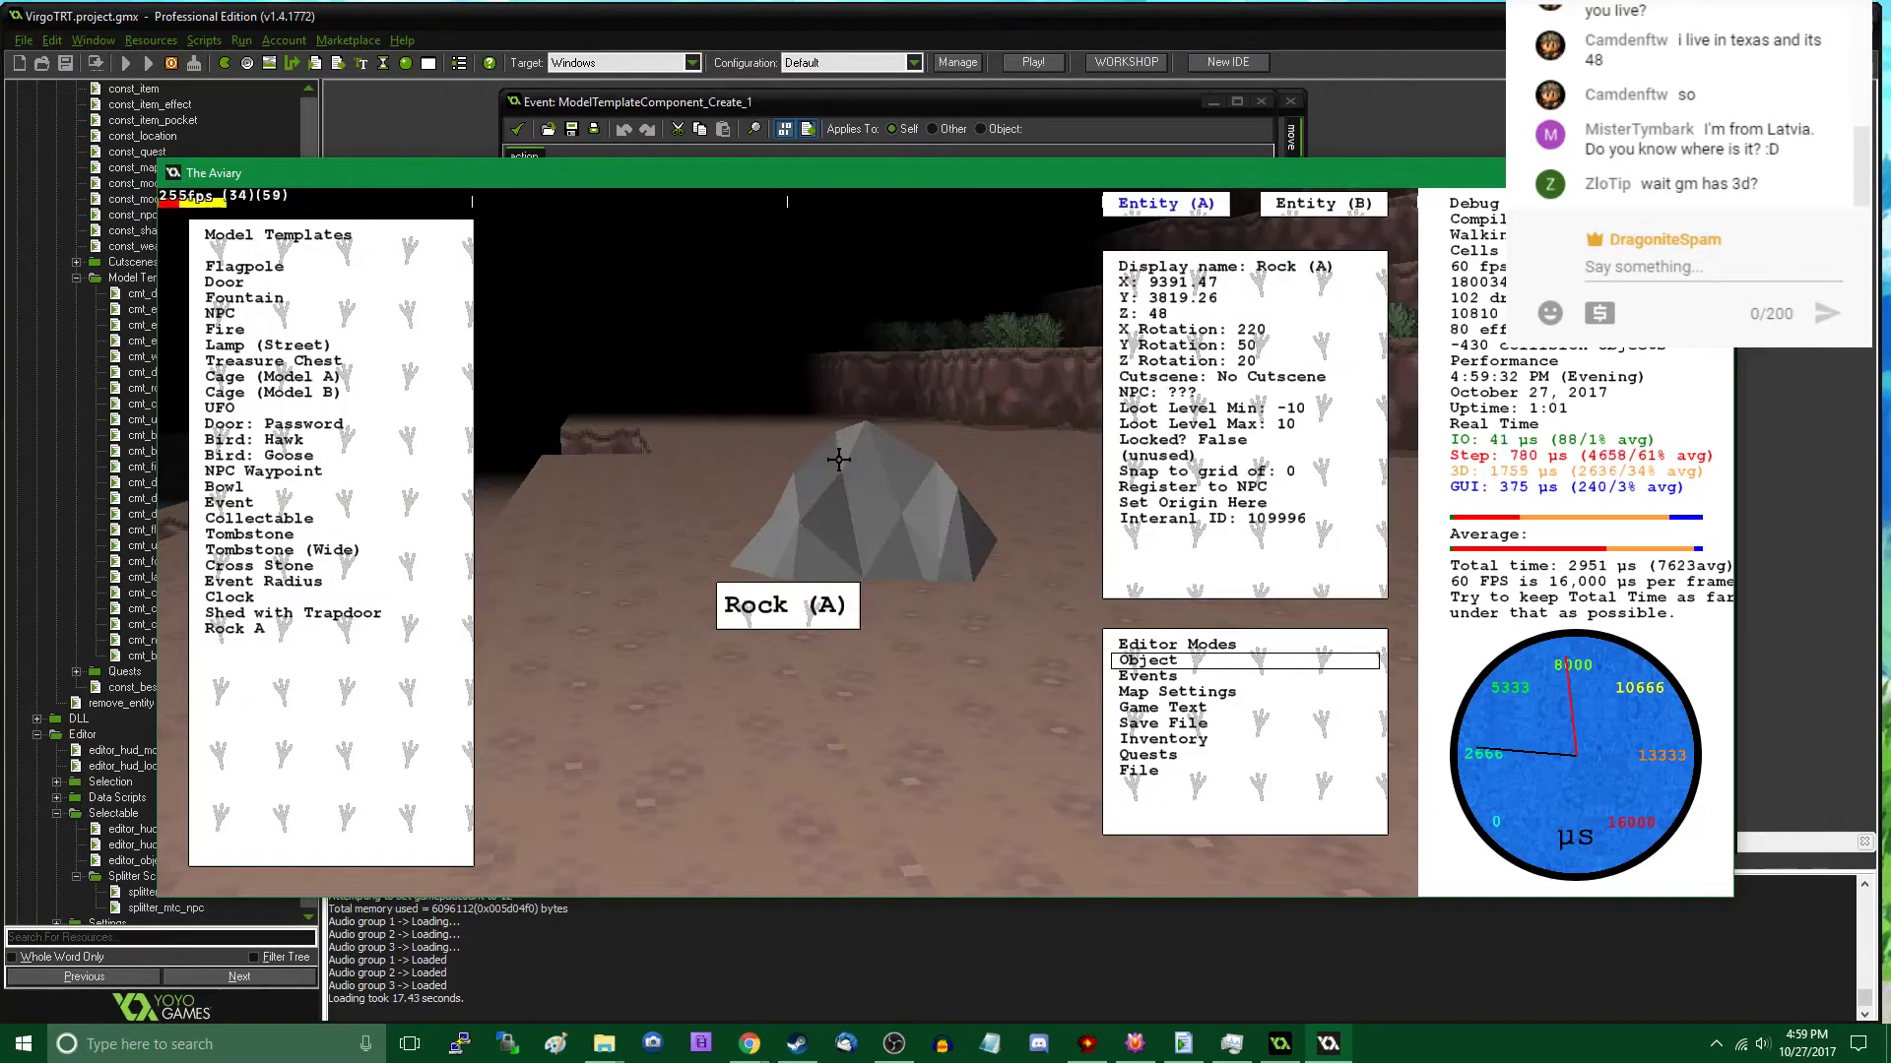
{"action": "left_click", "coordinate": [342, 628]}
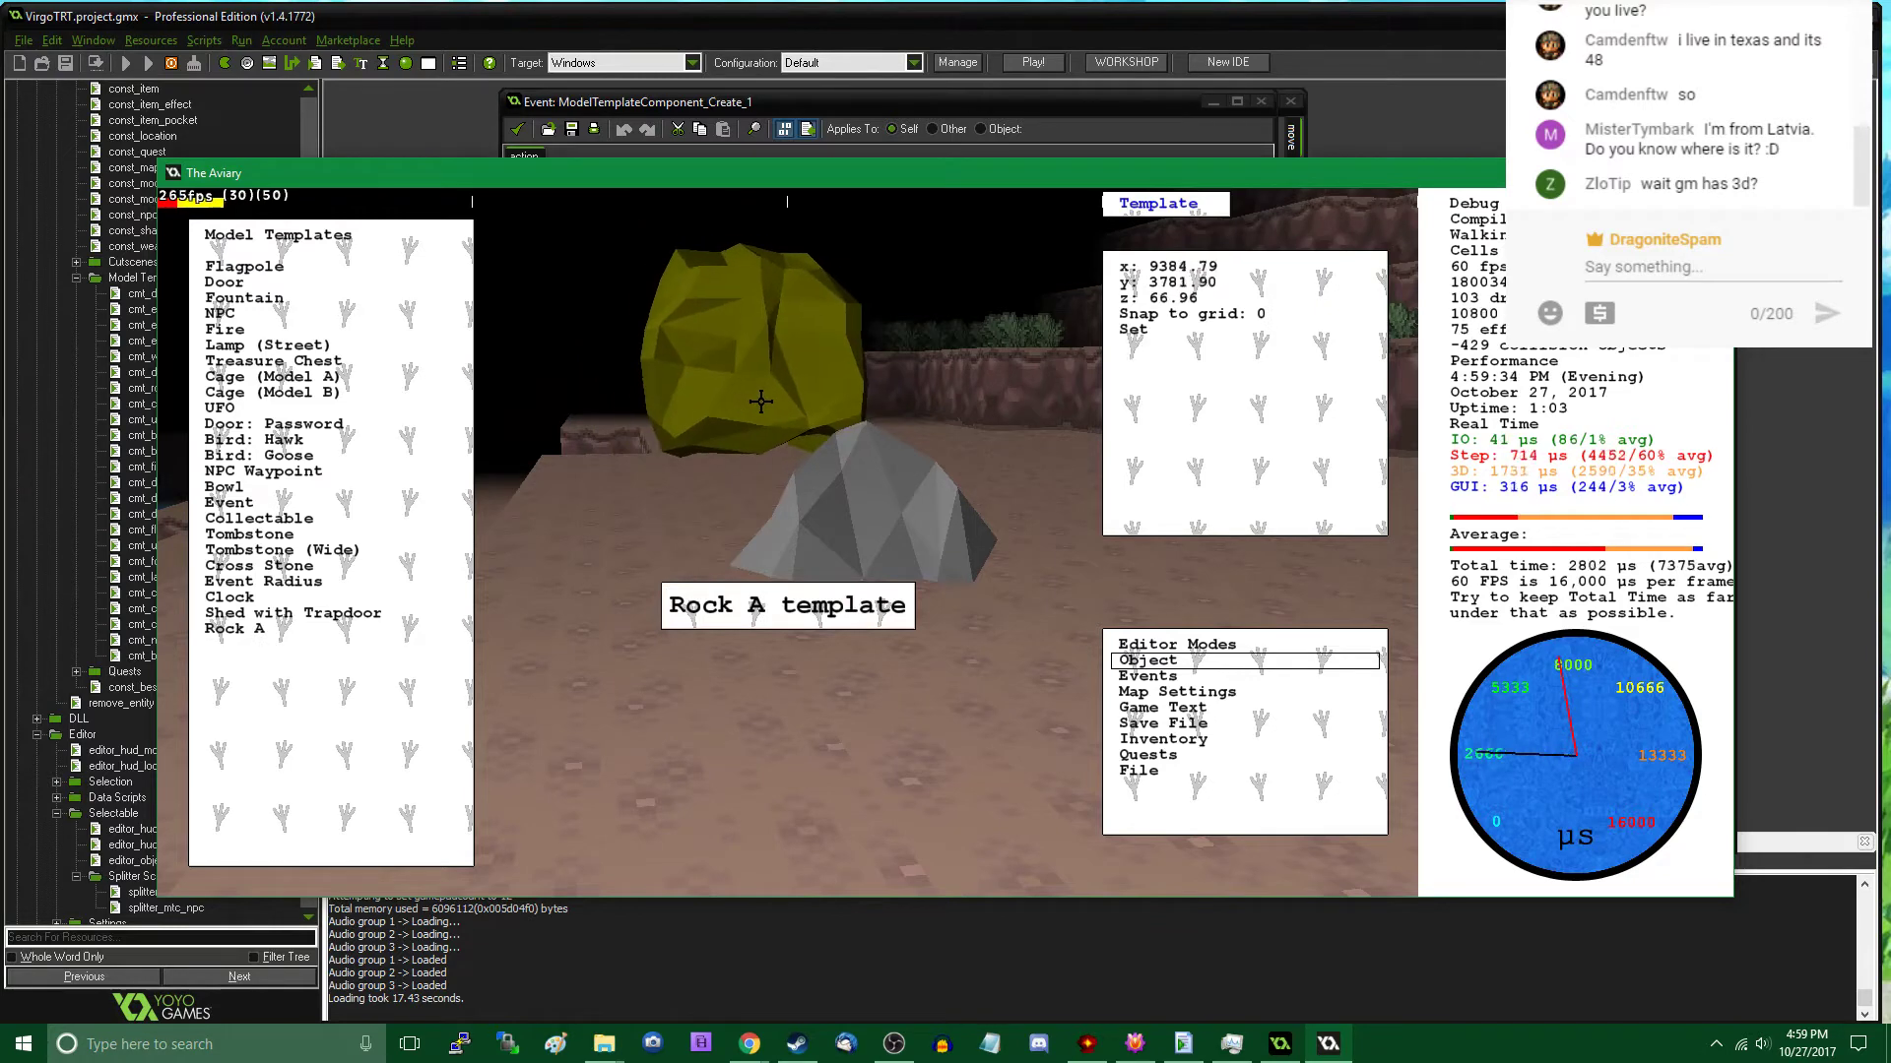
{"action": "key", "text": "Tab"}
- Walk around the placed rocks to compare their orientations from several sides, and continue across the cavern floor
{"action": "key", "text": "w"}
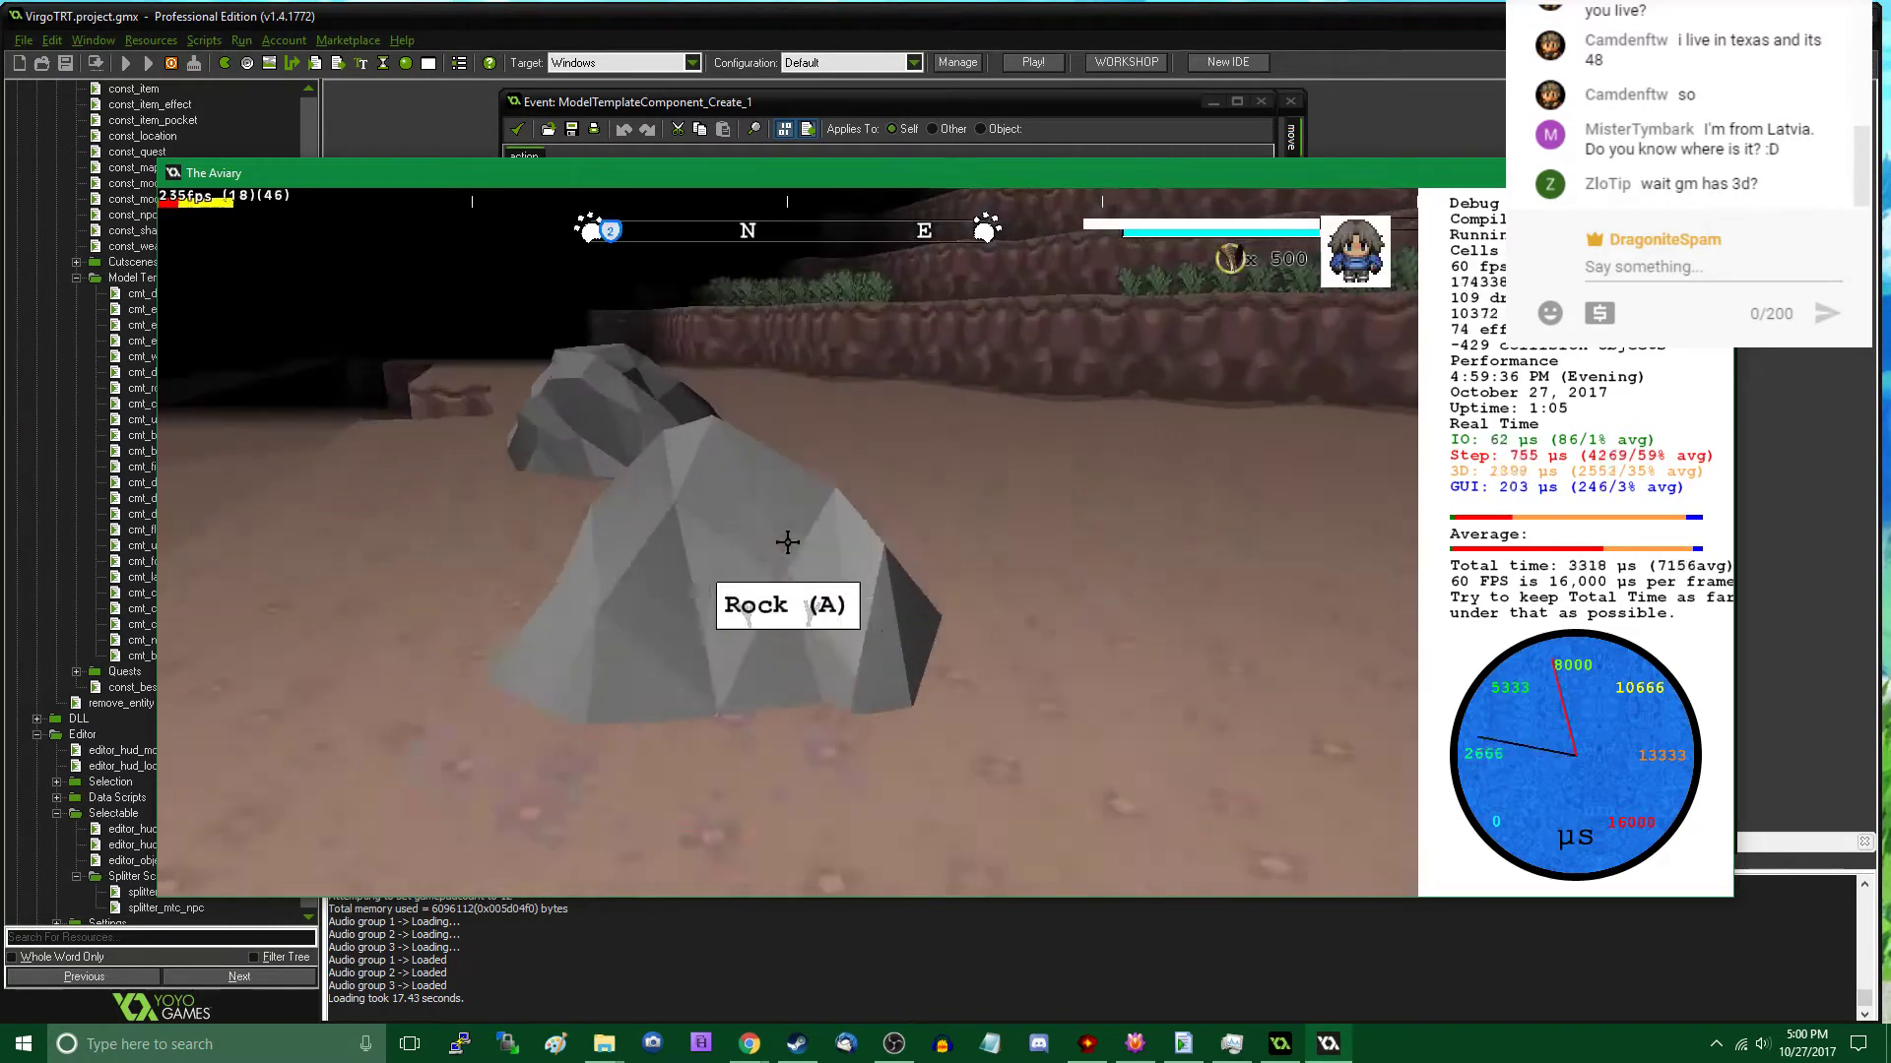
{"action": "key", "text": "w"}
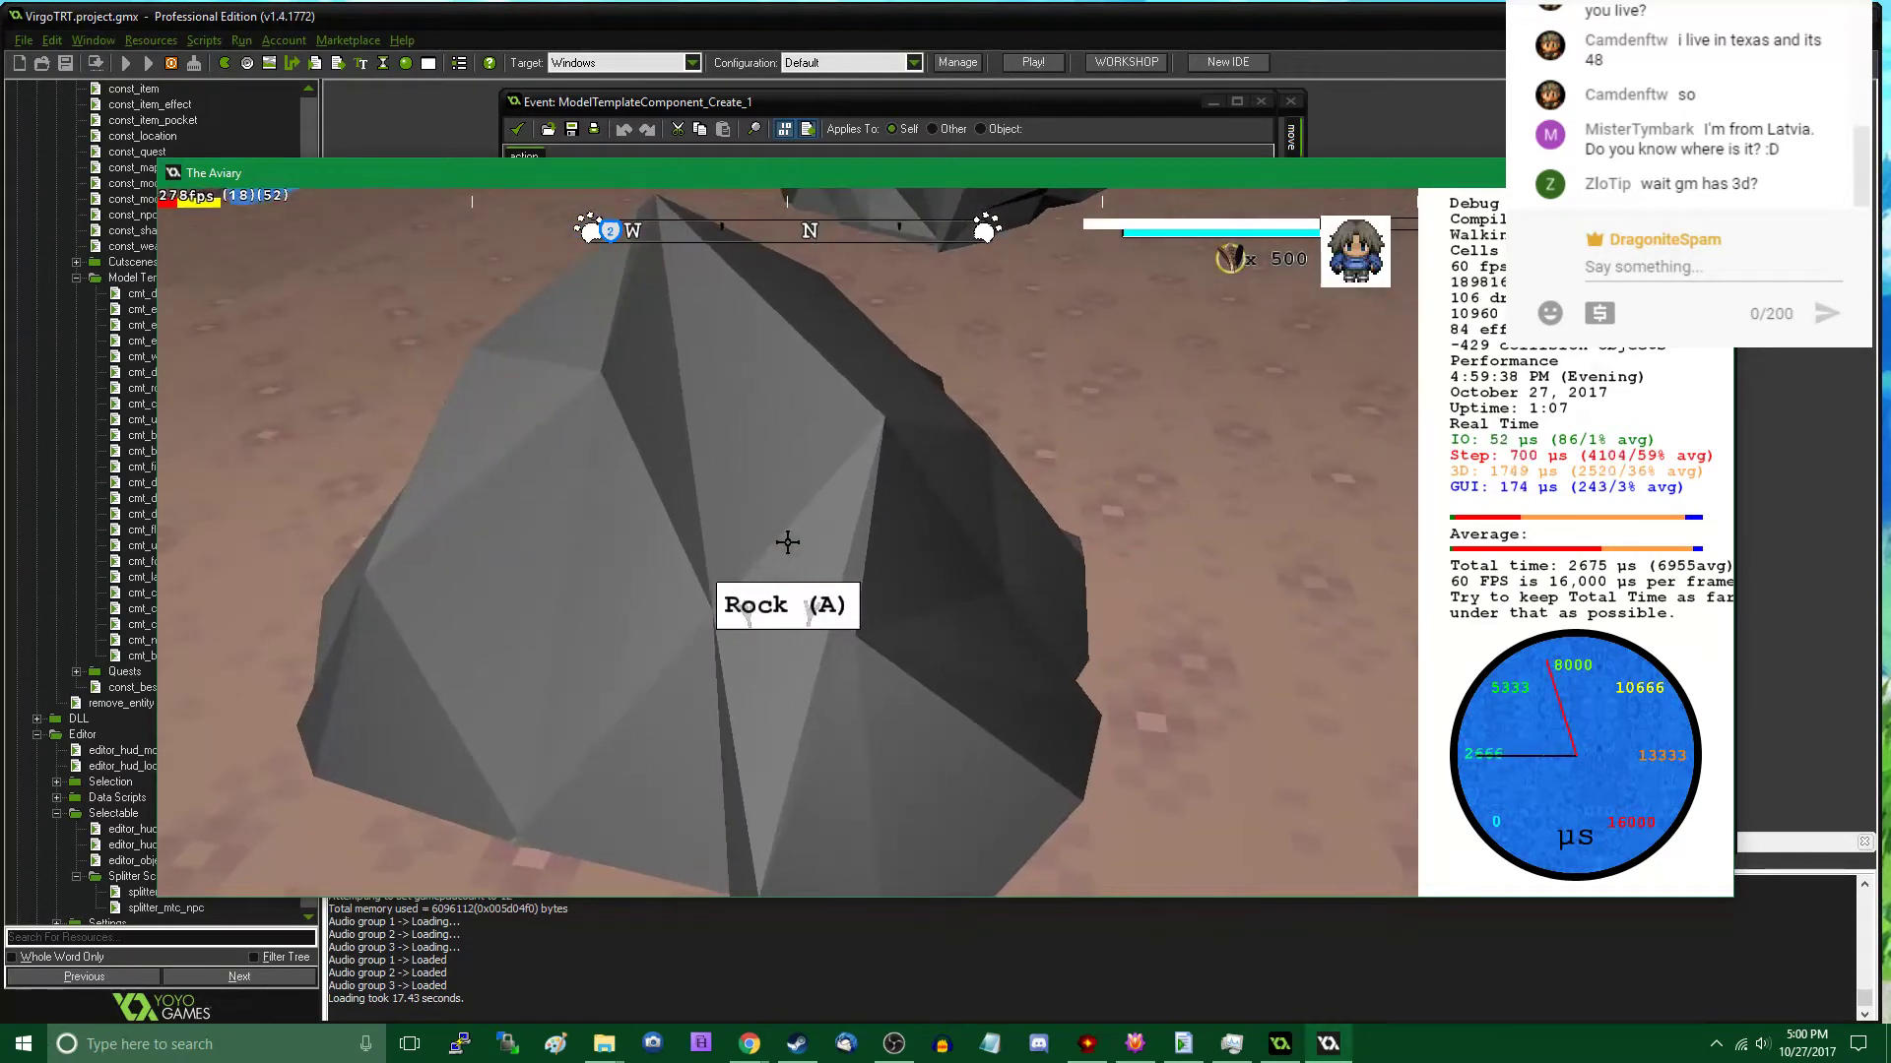
{"action": "key", "text": "space"}
{"action": "key", "text": "space"}
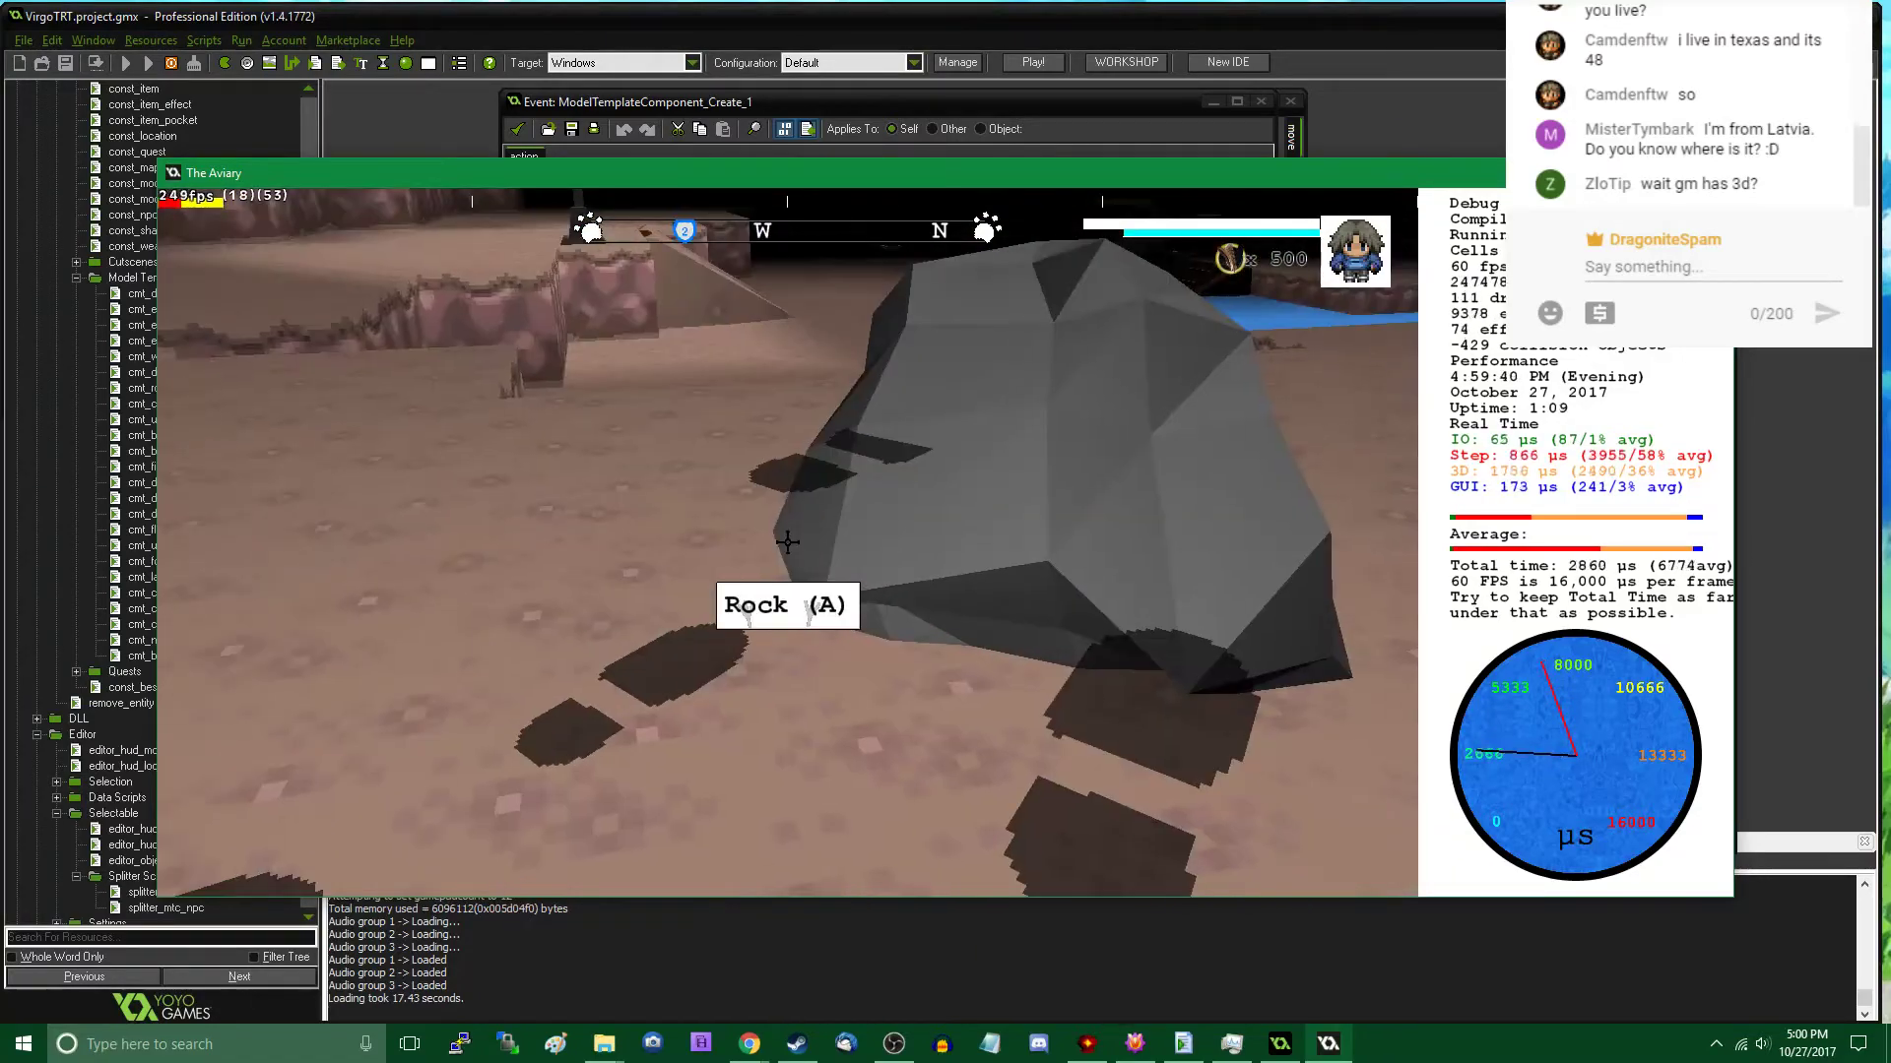
{"action": "key", "text": "s"}
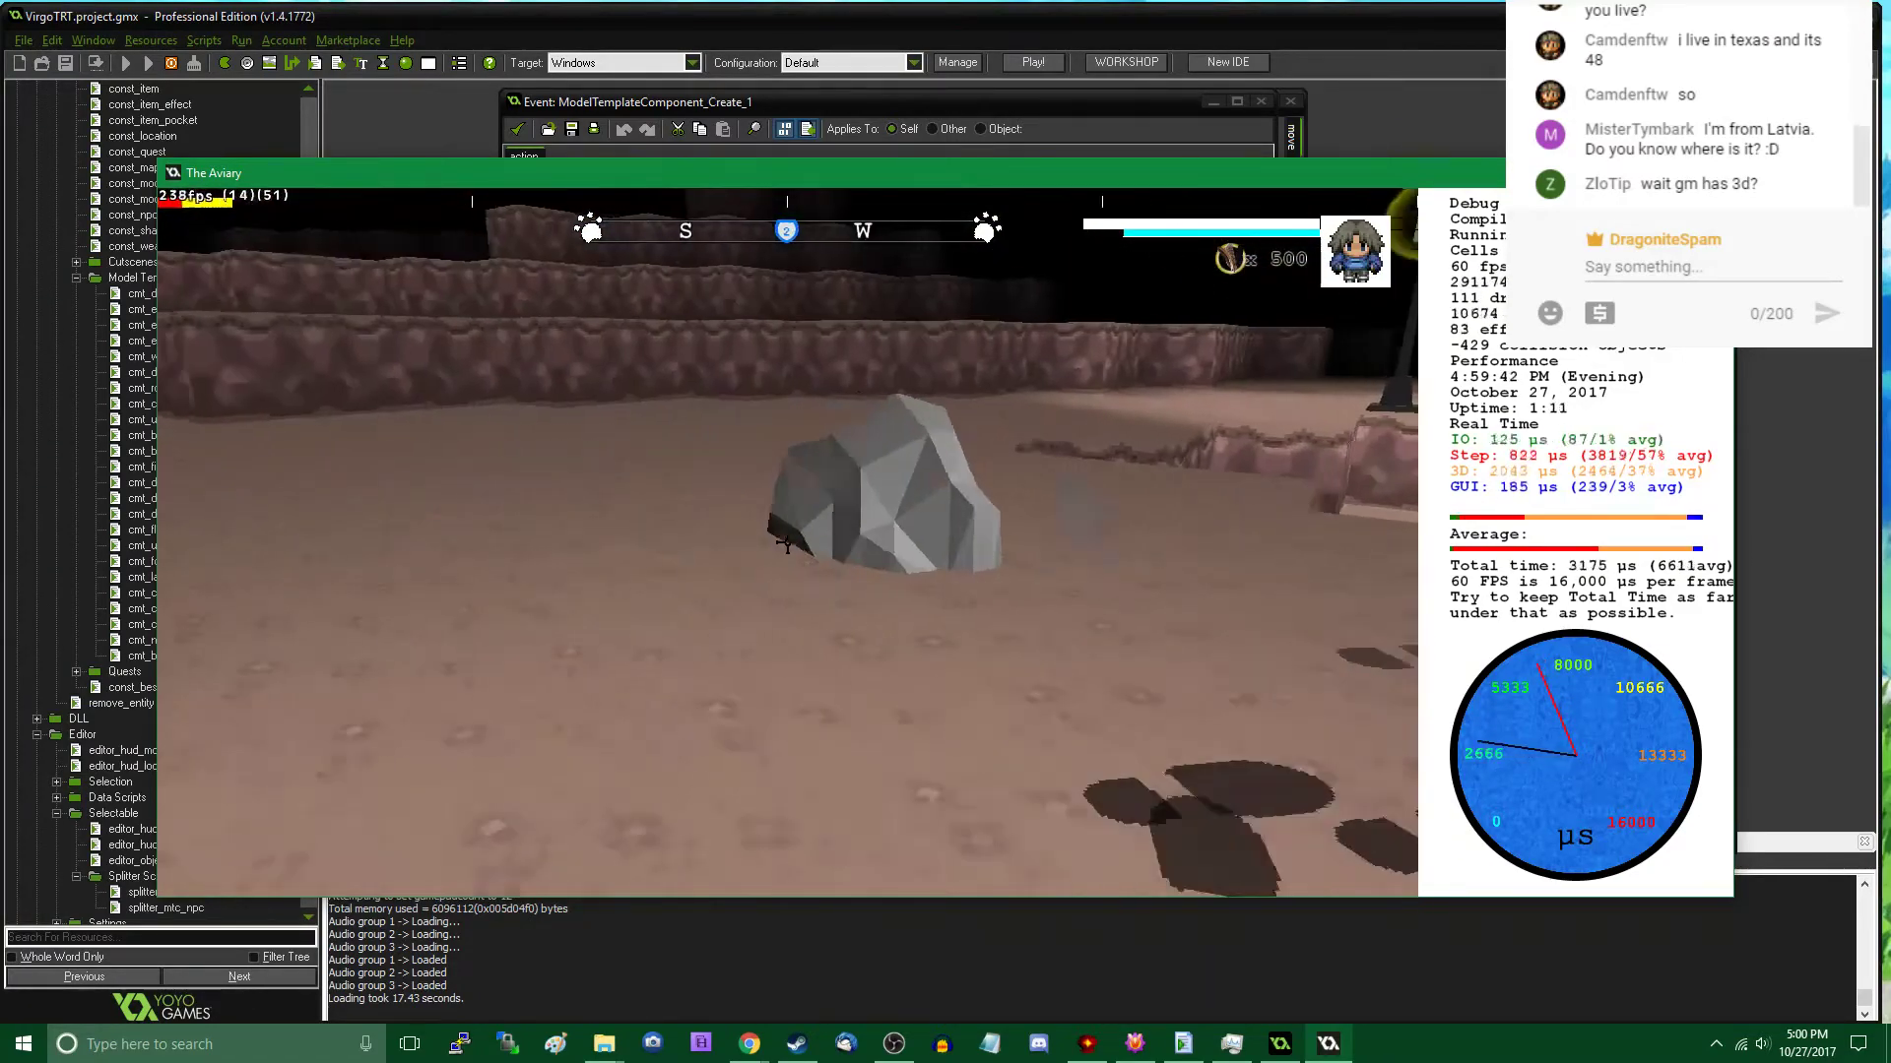
{"action": "key", "text": "w"}
{"action": "key", "text": "w"}
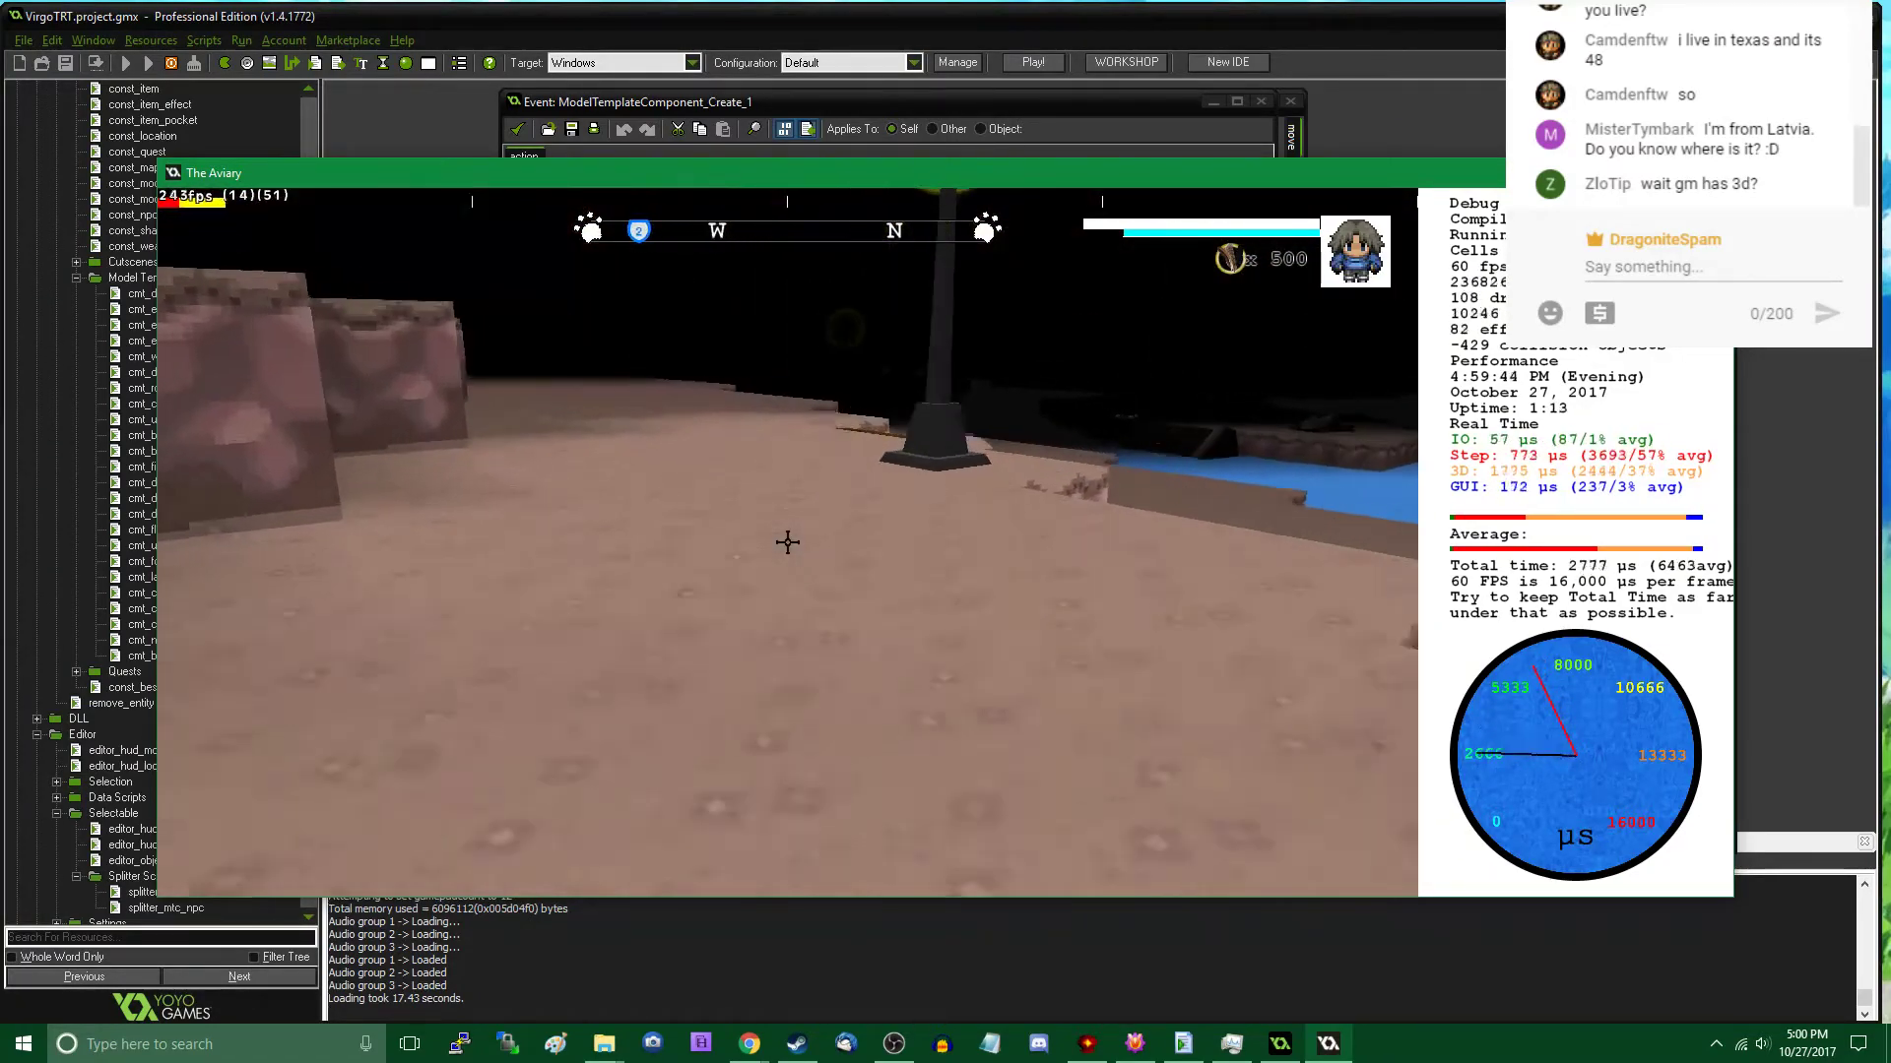
{"action": "key", "text": "w"}
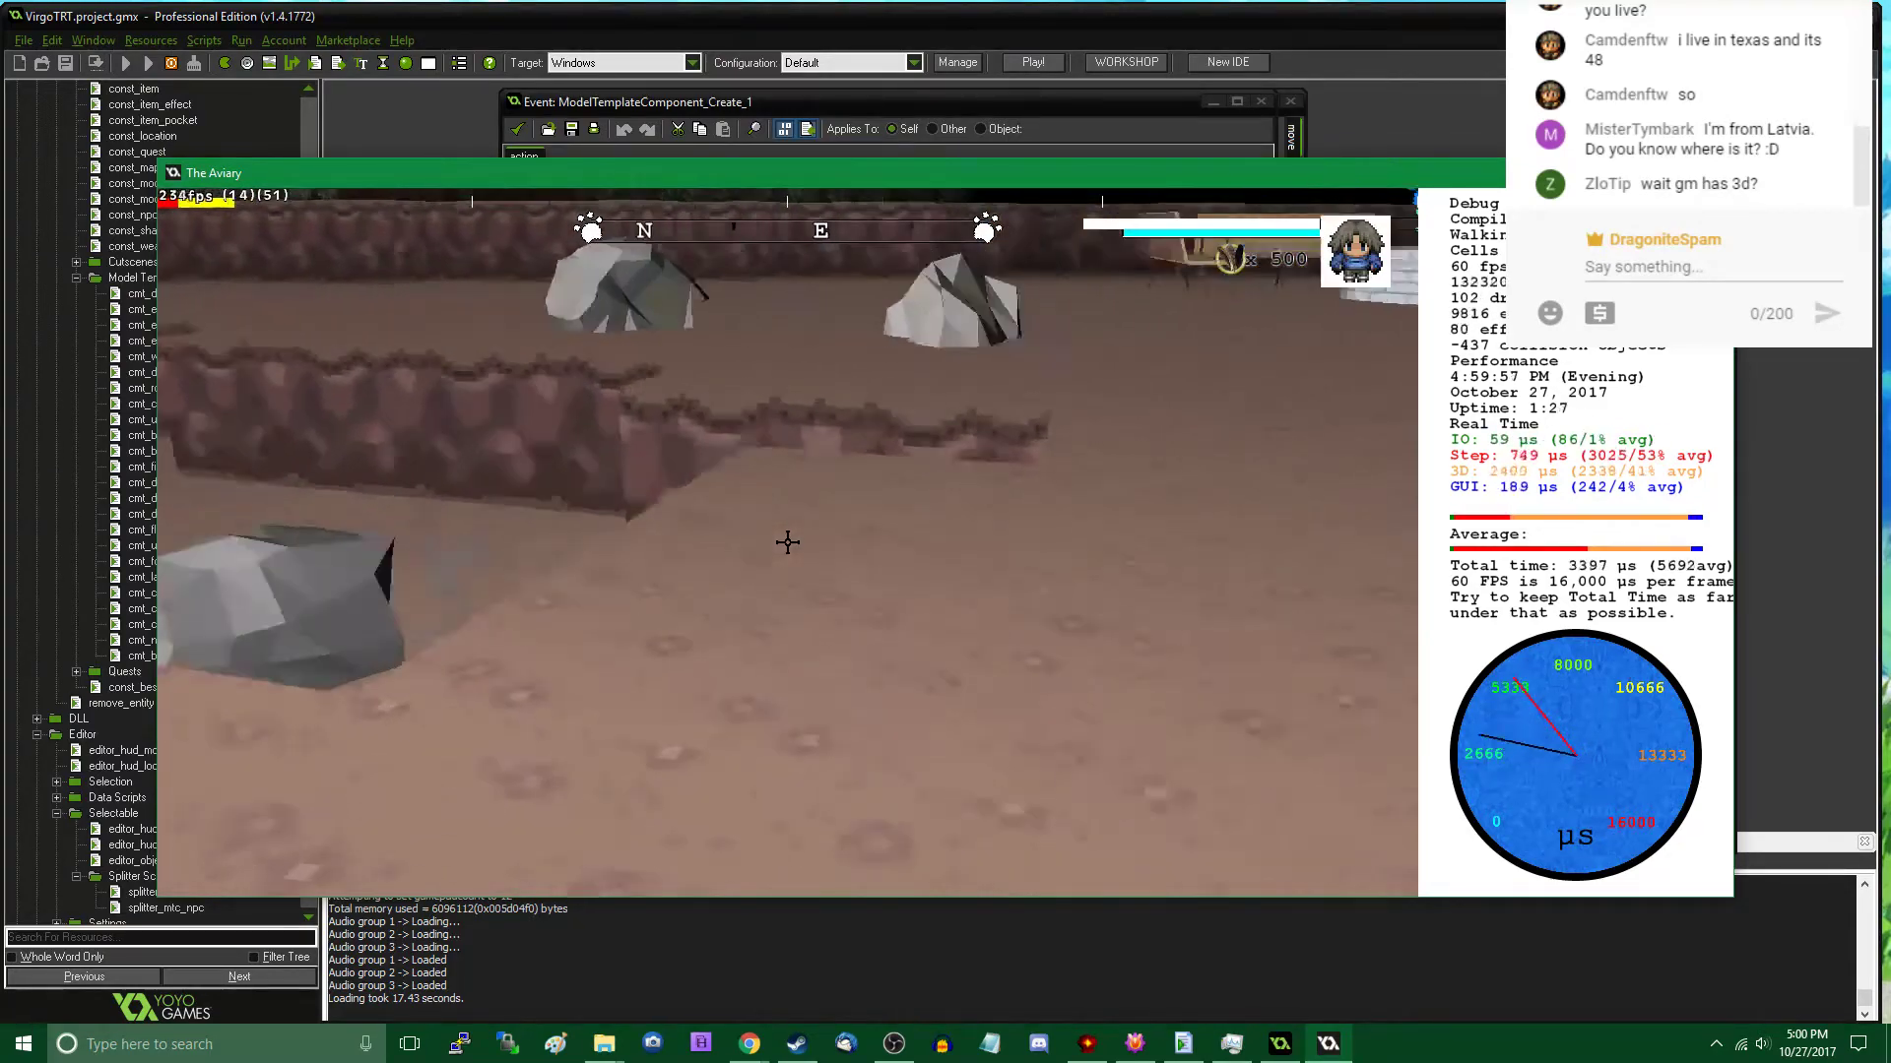
- Walk across the cavern past the fountain and place a Rock A template in the corner of the cliff walls
{"action": "key", "text": "w"}
{"action": "key", "text": "d"}
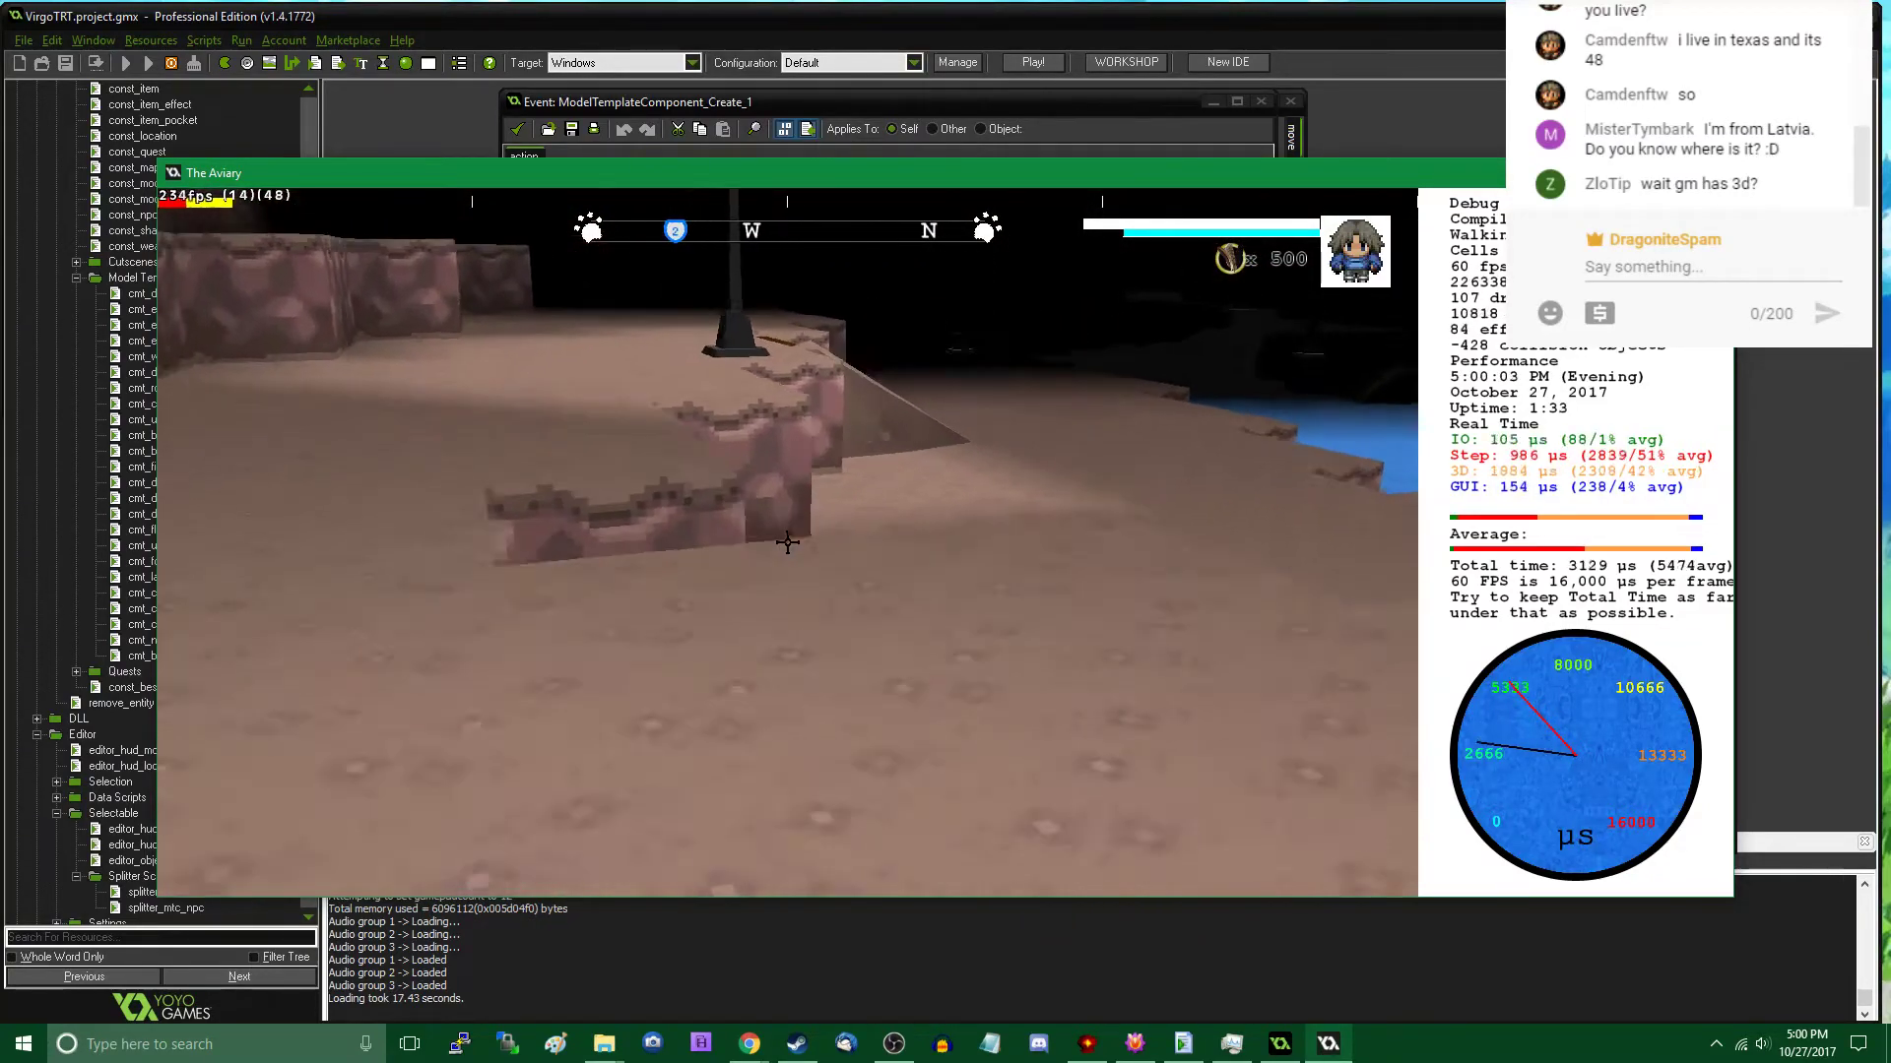
{"action": "key", "text": "w"}
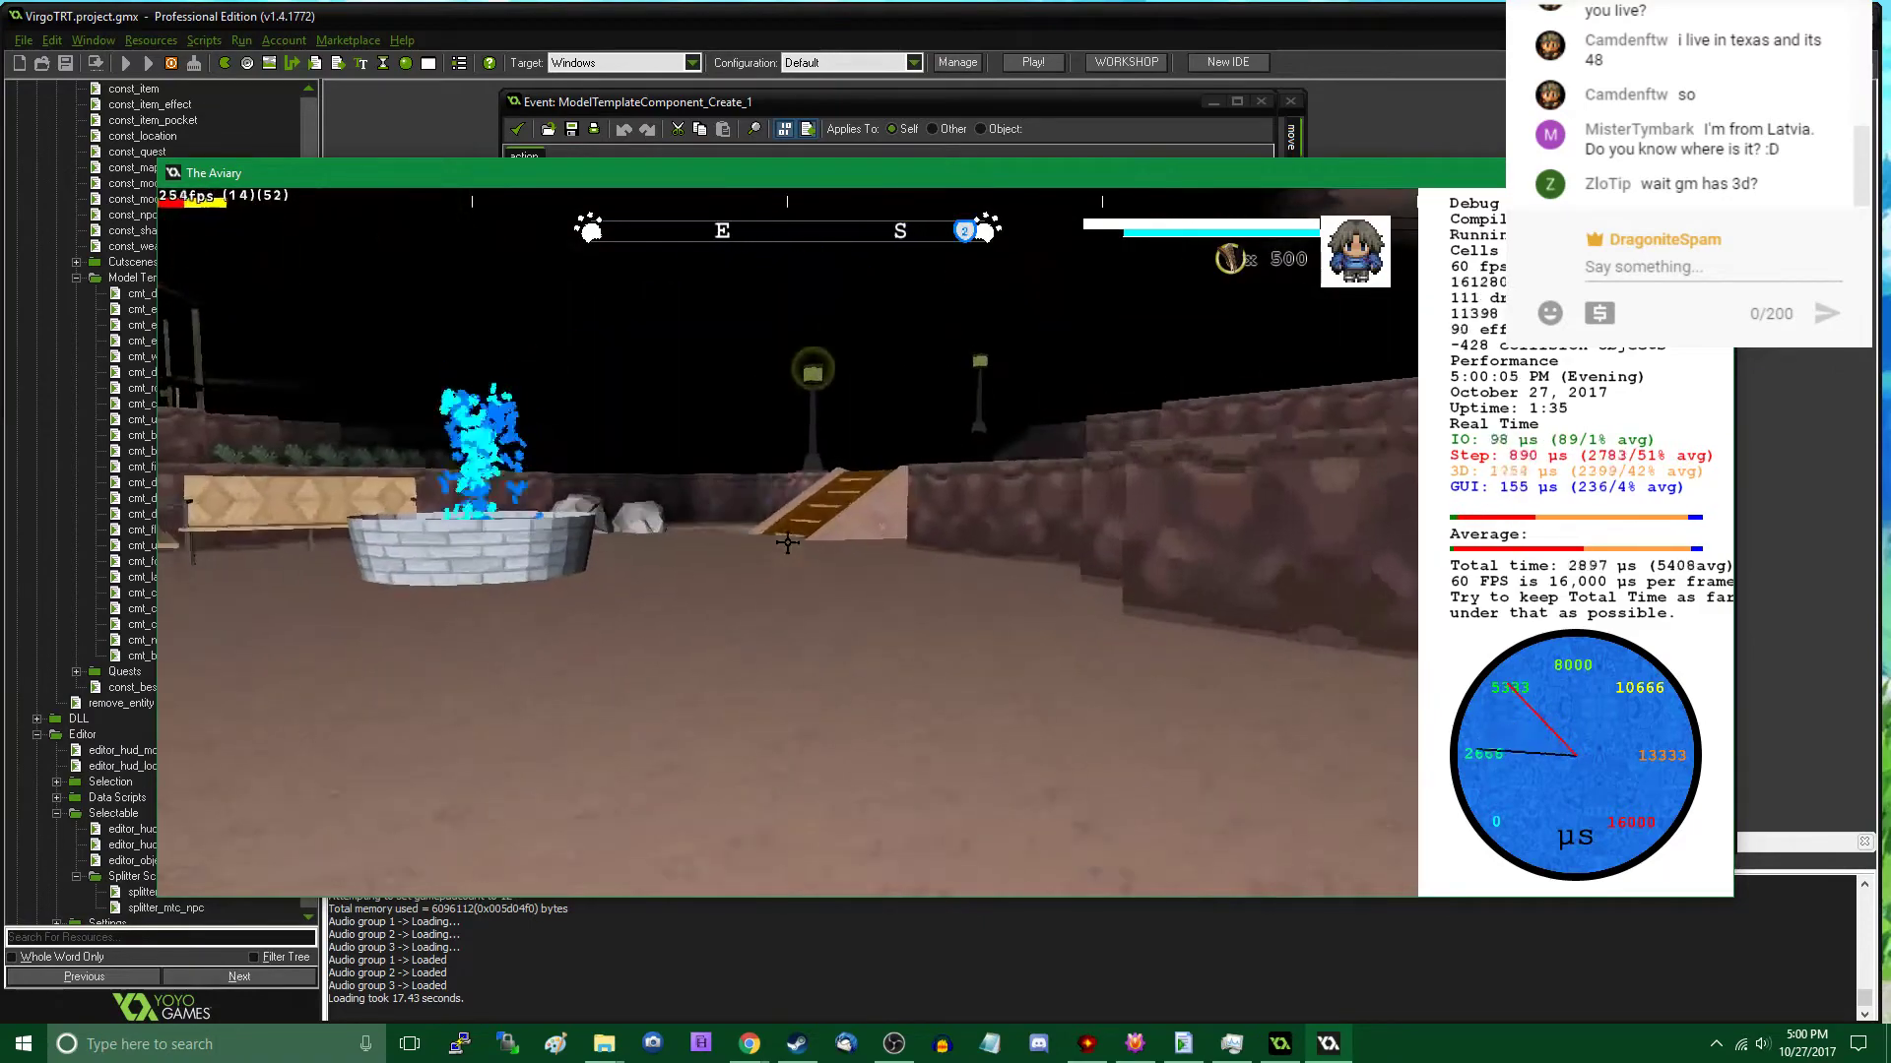
{"action": "key", "text": "w"}
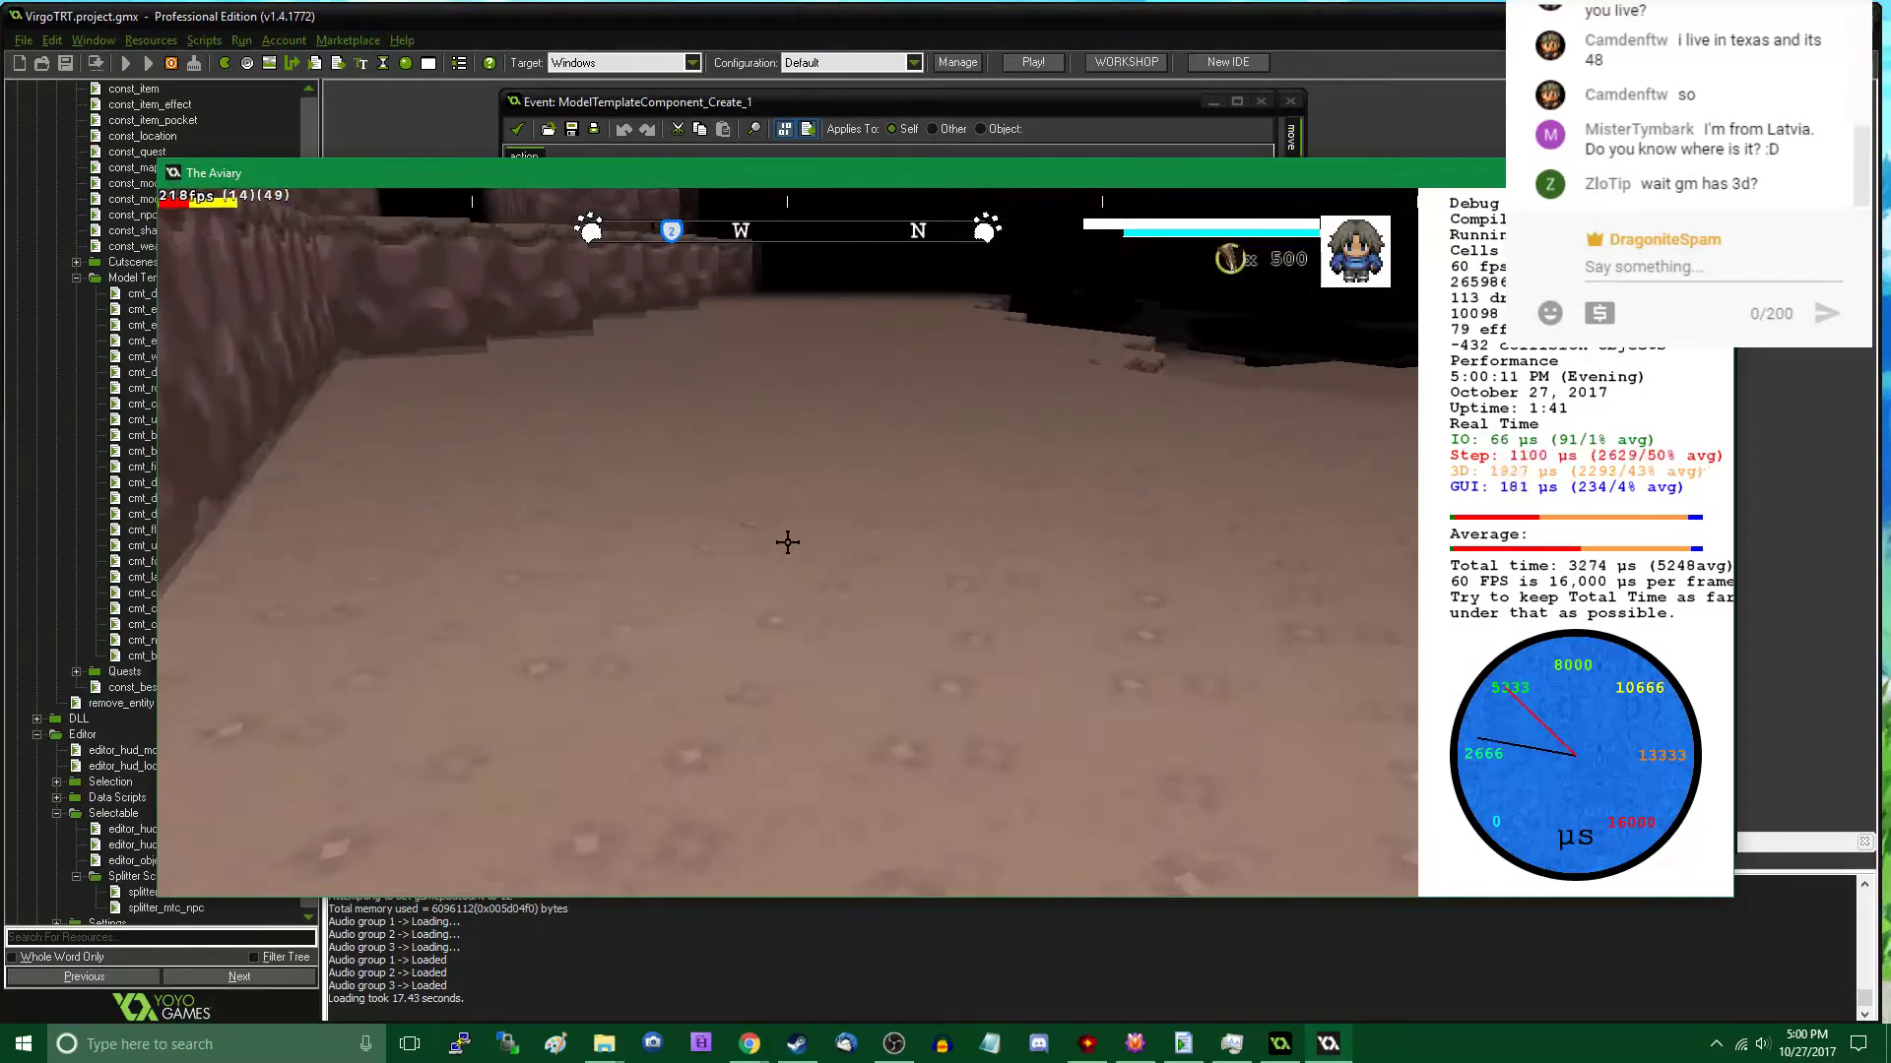
{"action": "key", "text": "w"}
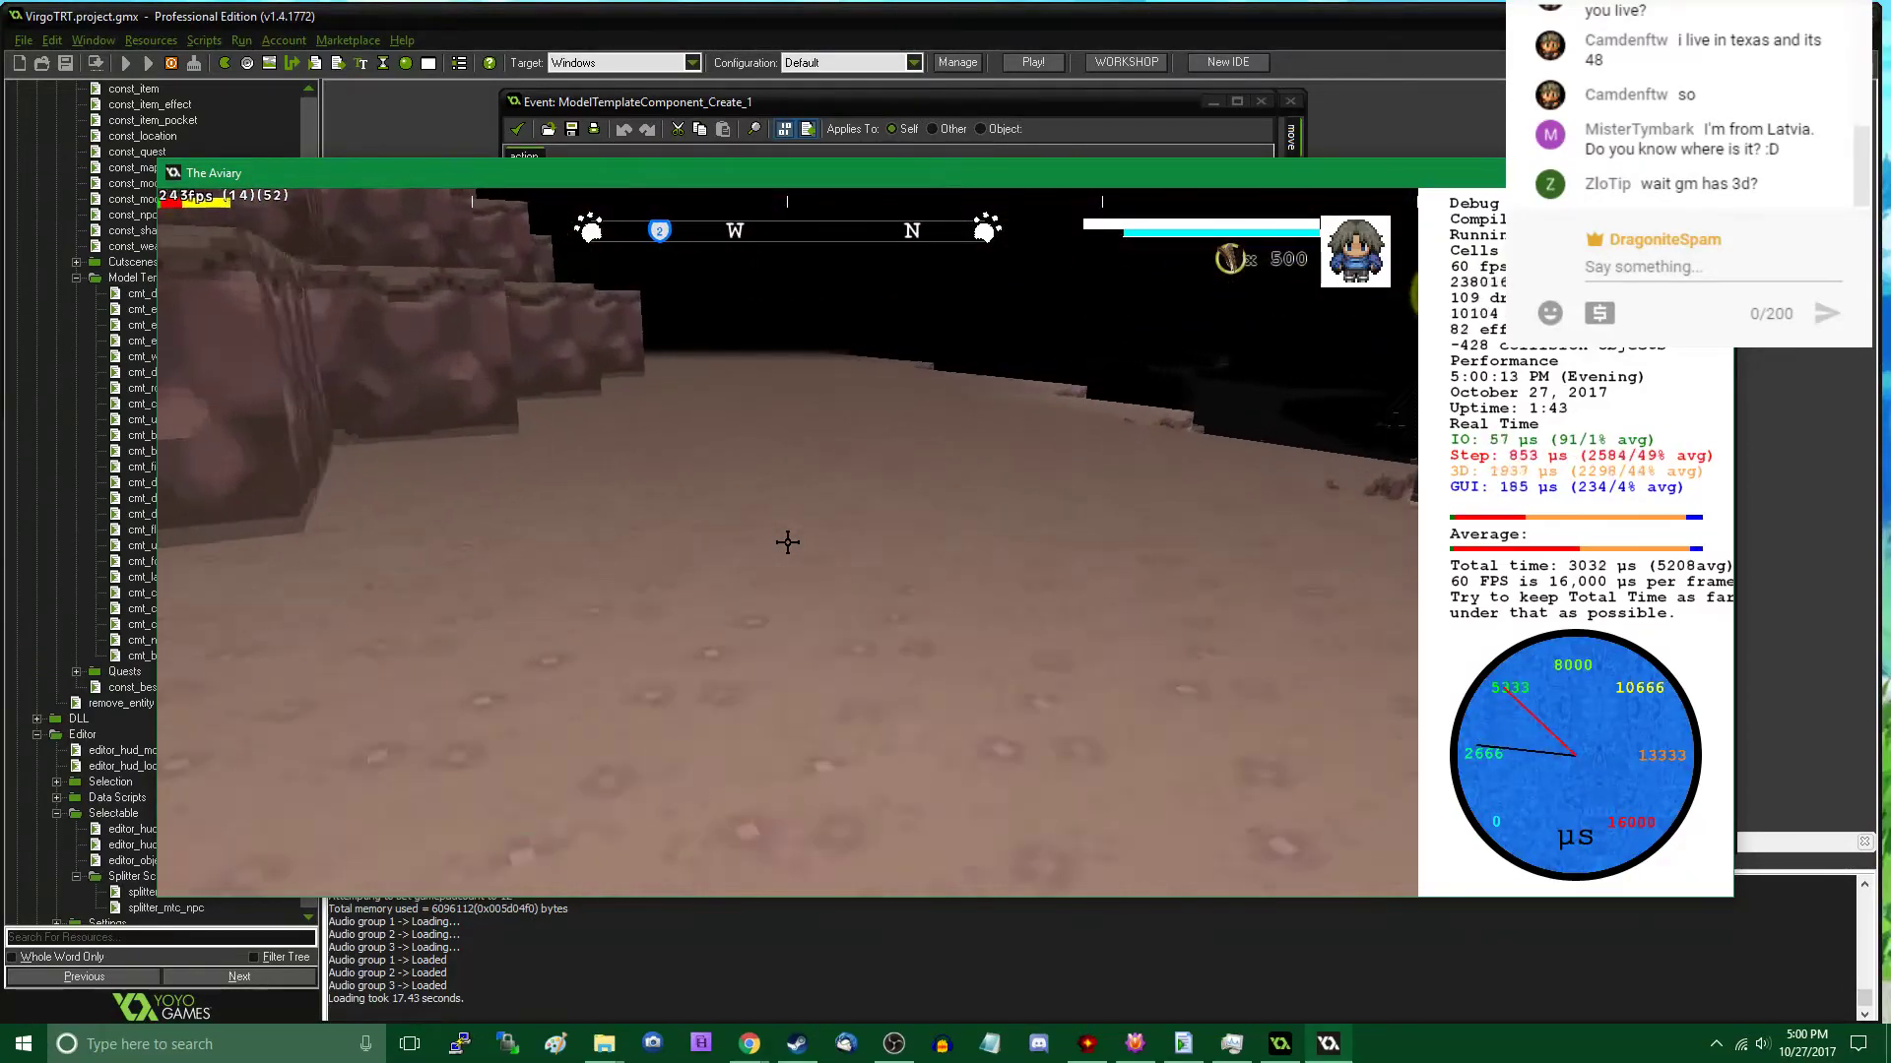
{"action": "key", "text": "w"}
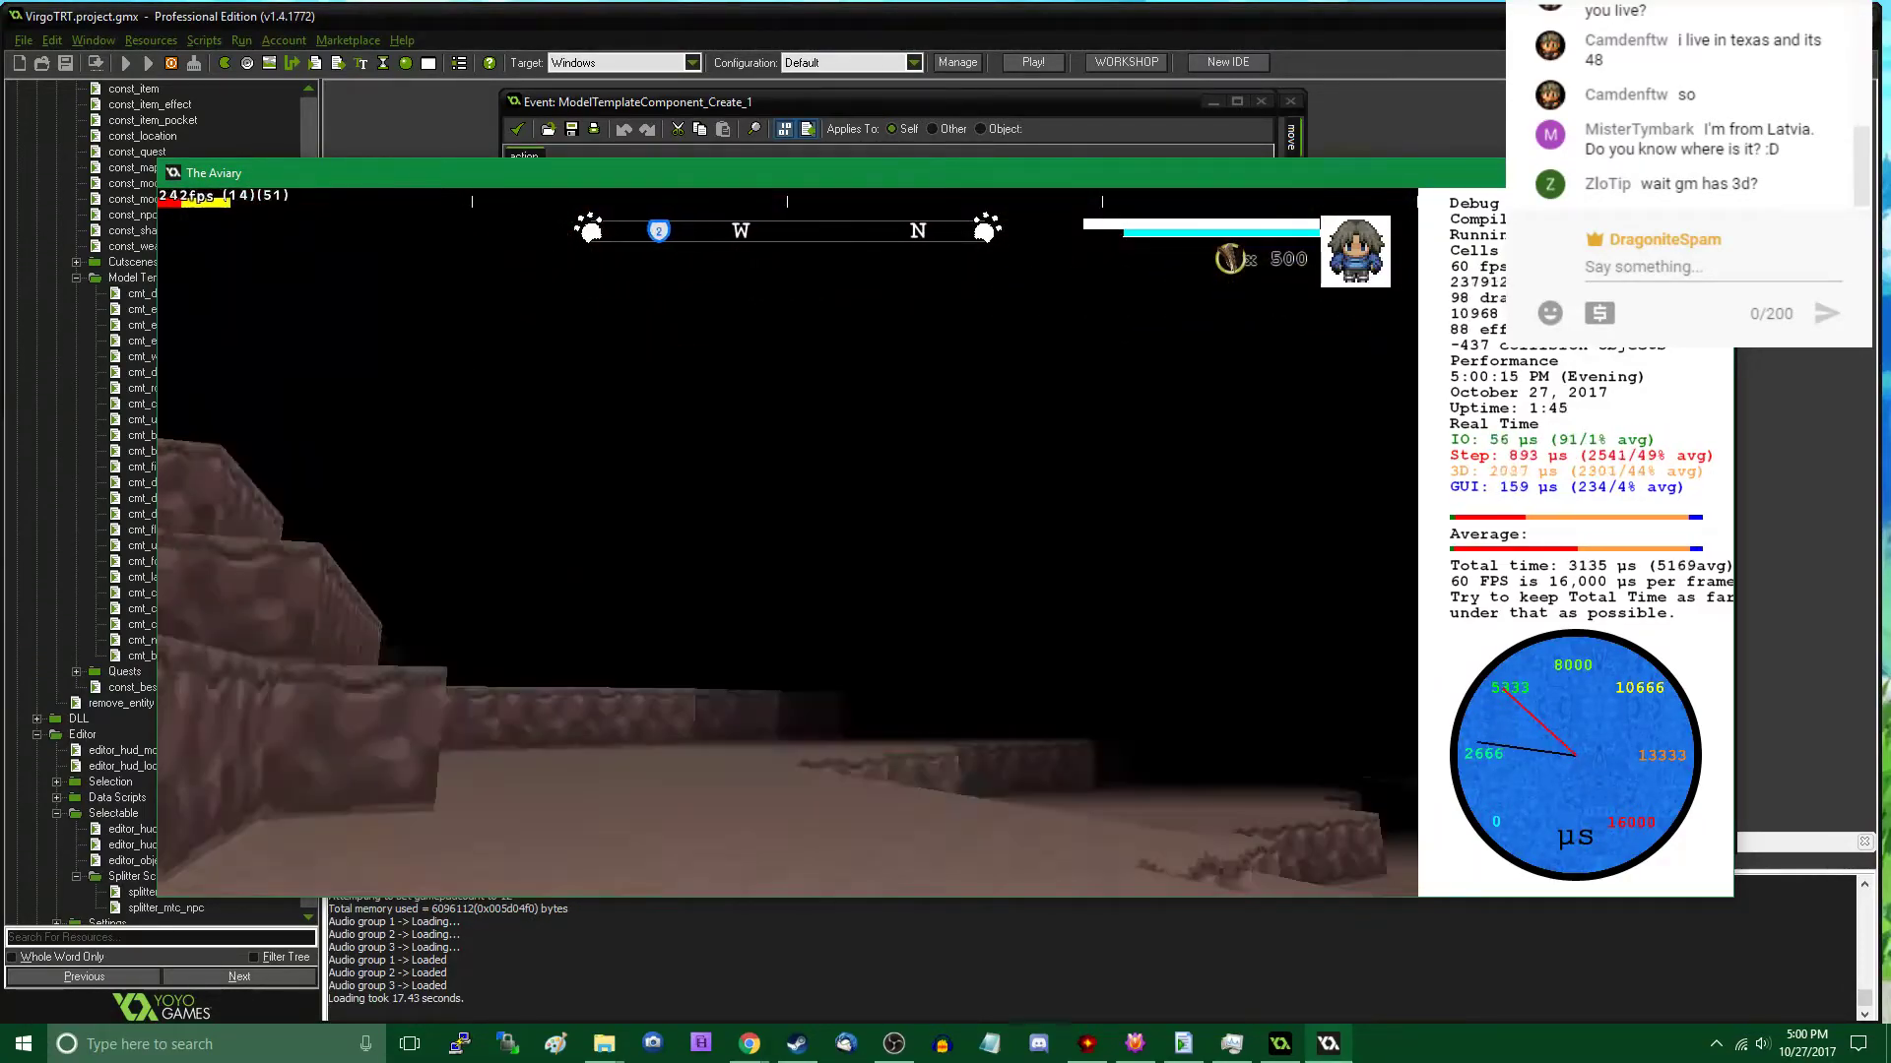
{"action": "key", "text": "Tab"}
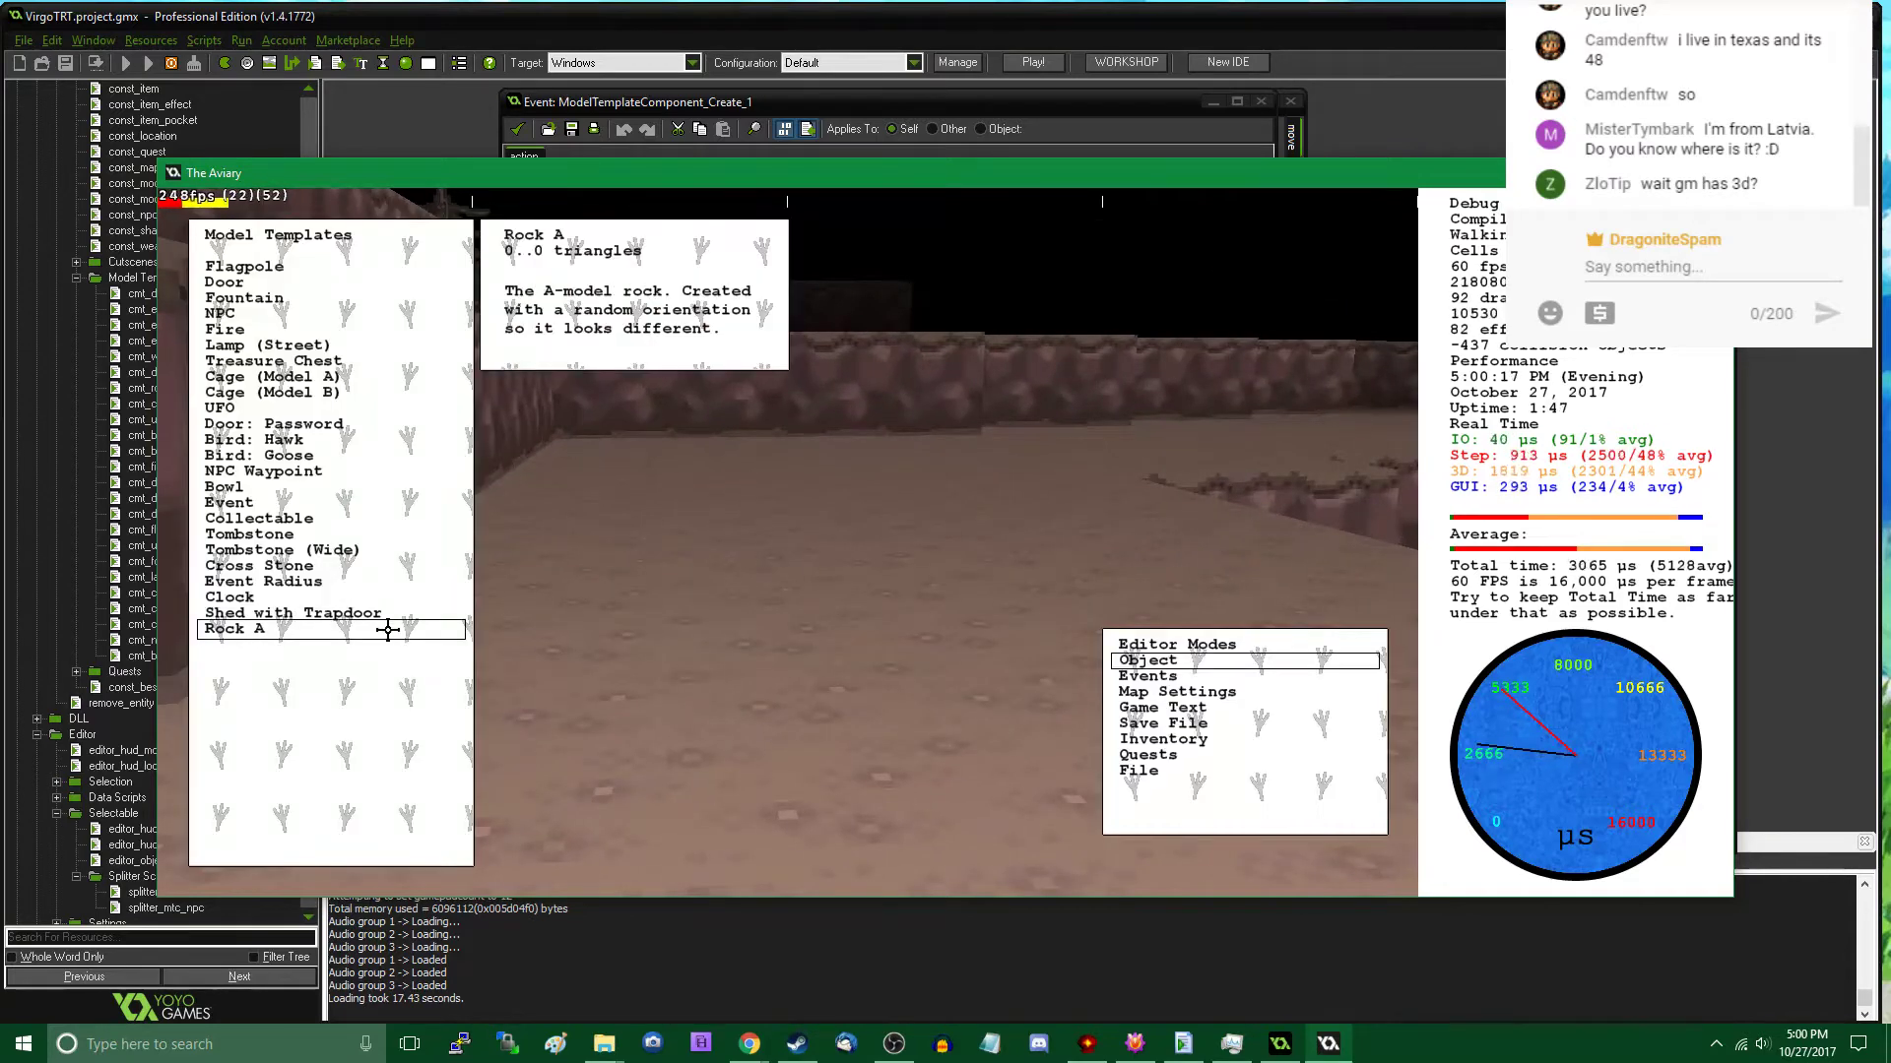
{"action": "left_click", "coordinate": [388, 629]}
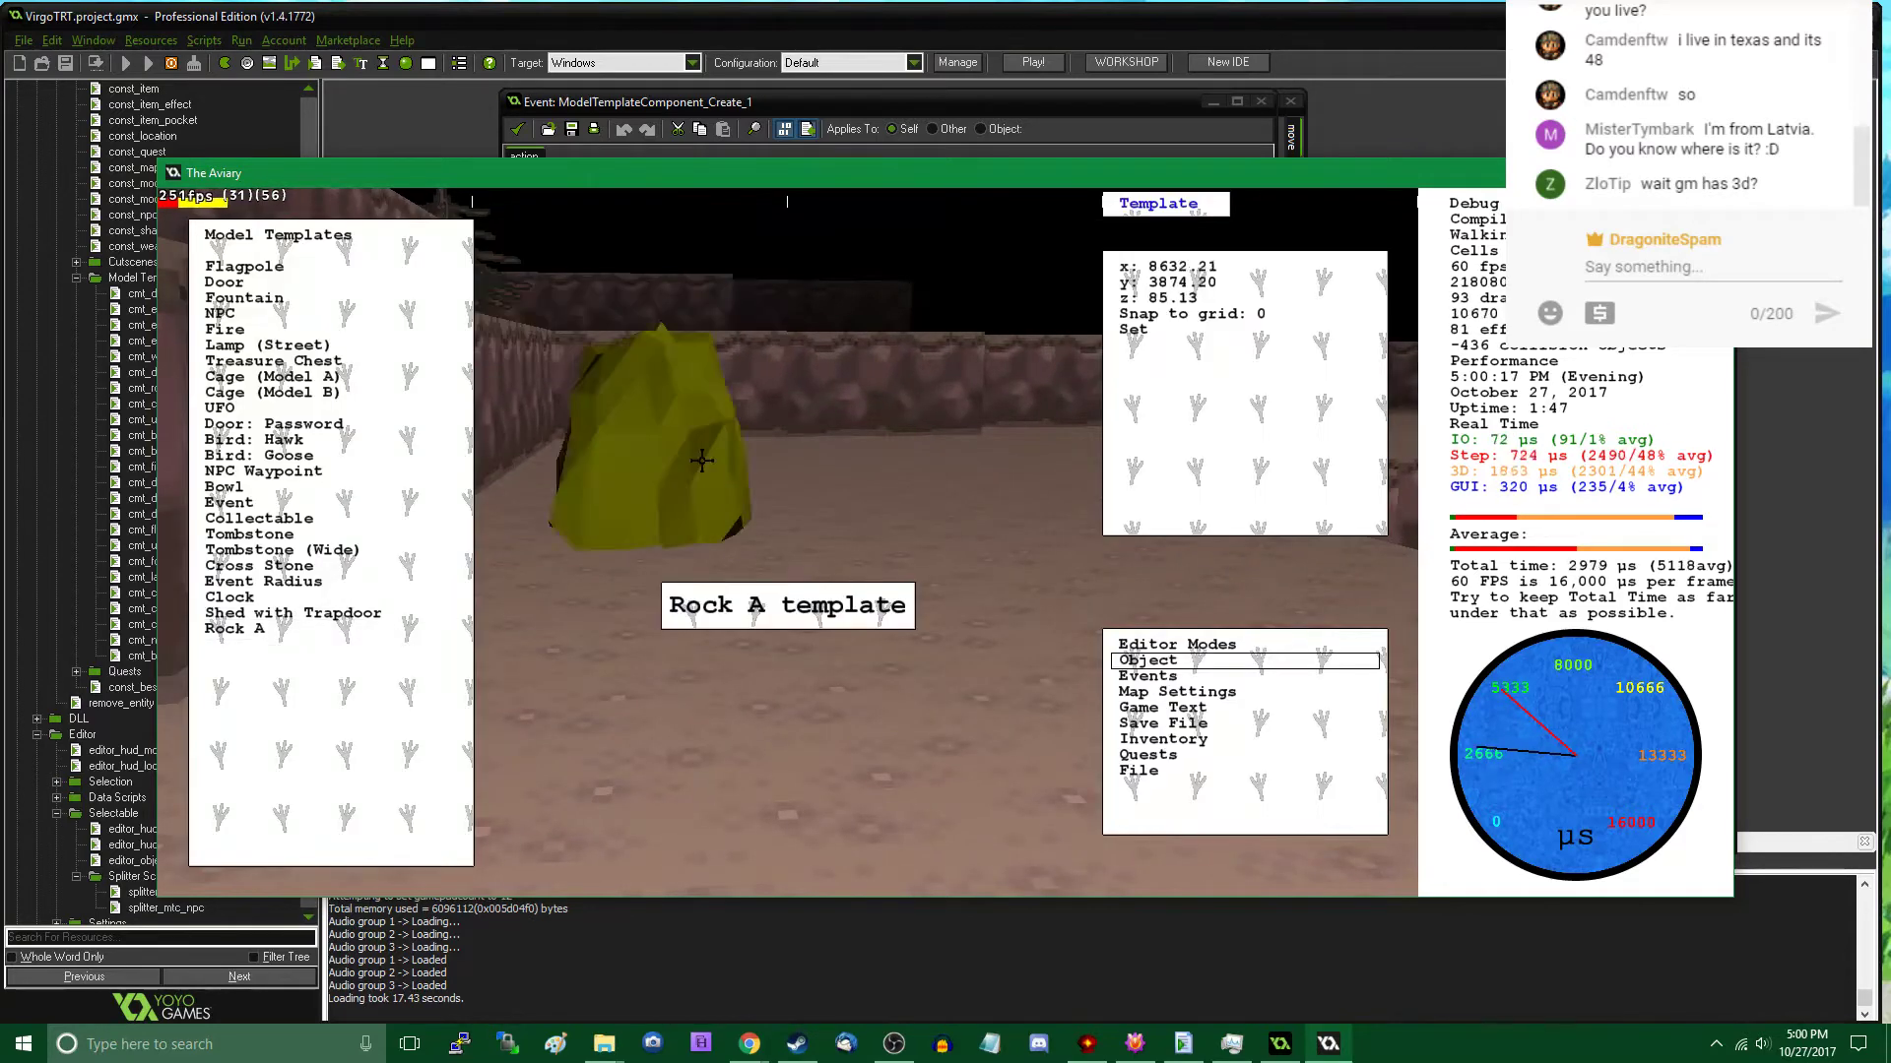
{"action": "left_click", "coordinate": [617, 431]}
{"action": "key", "text": "Tab"}
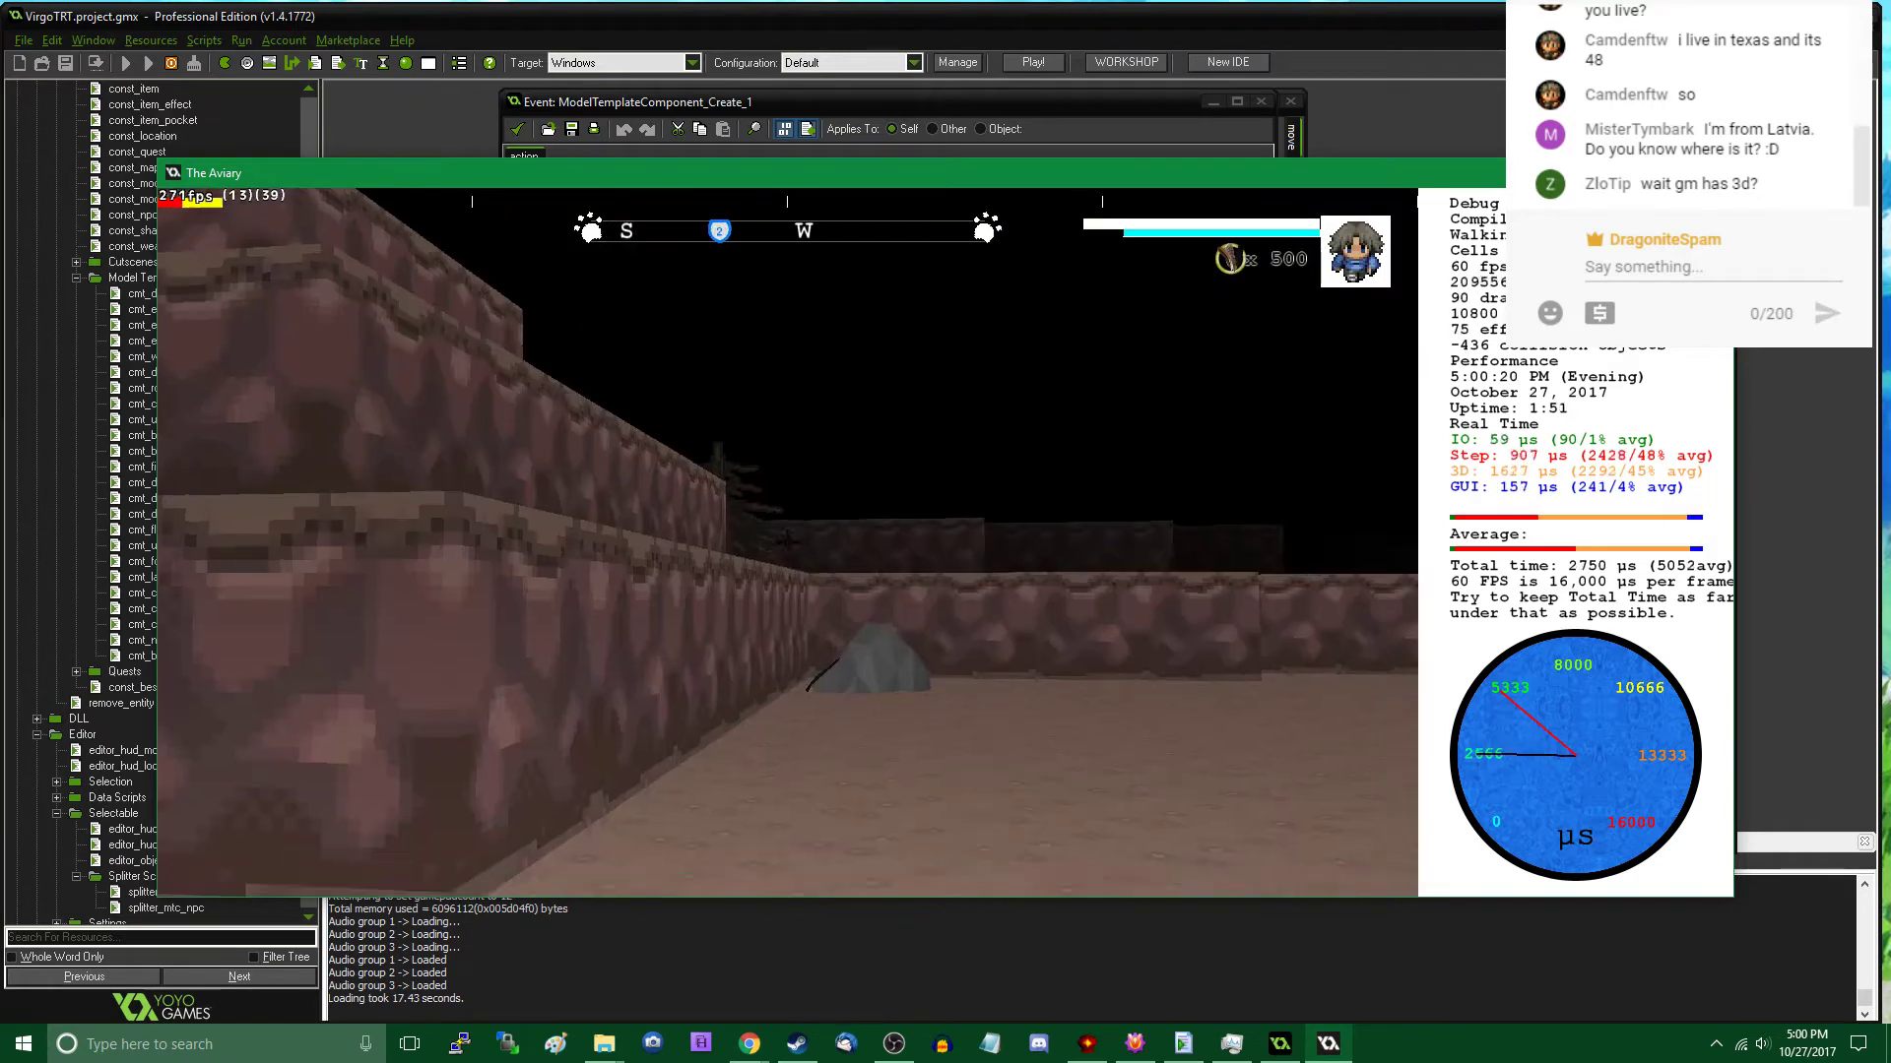
- Place another Rock A template on the open floor beside the rock in the cliff corner and leave the editor
{"action": "key", "text": "Tab"}
{"action": "left_click", "coordinate": [272, 632]}
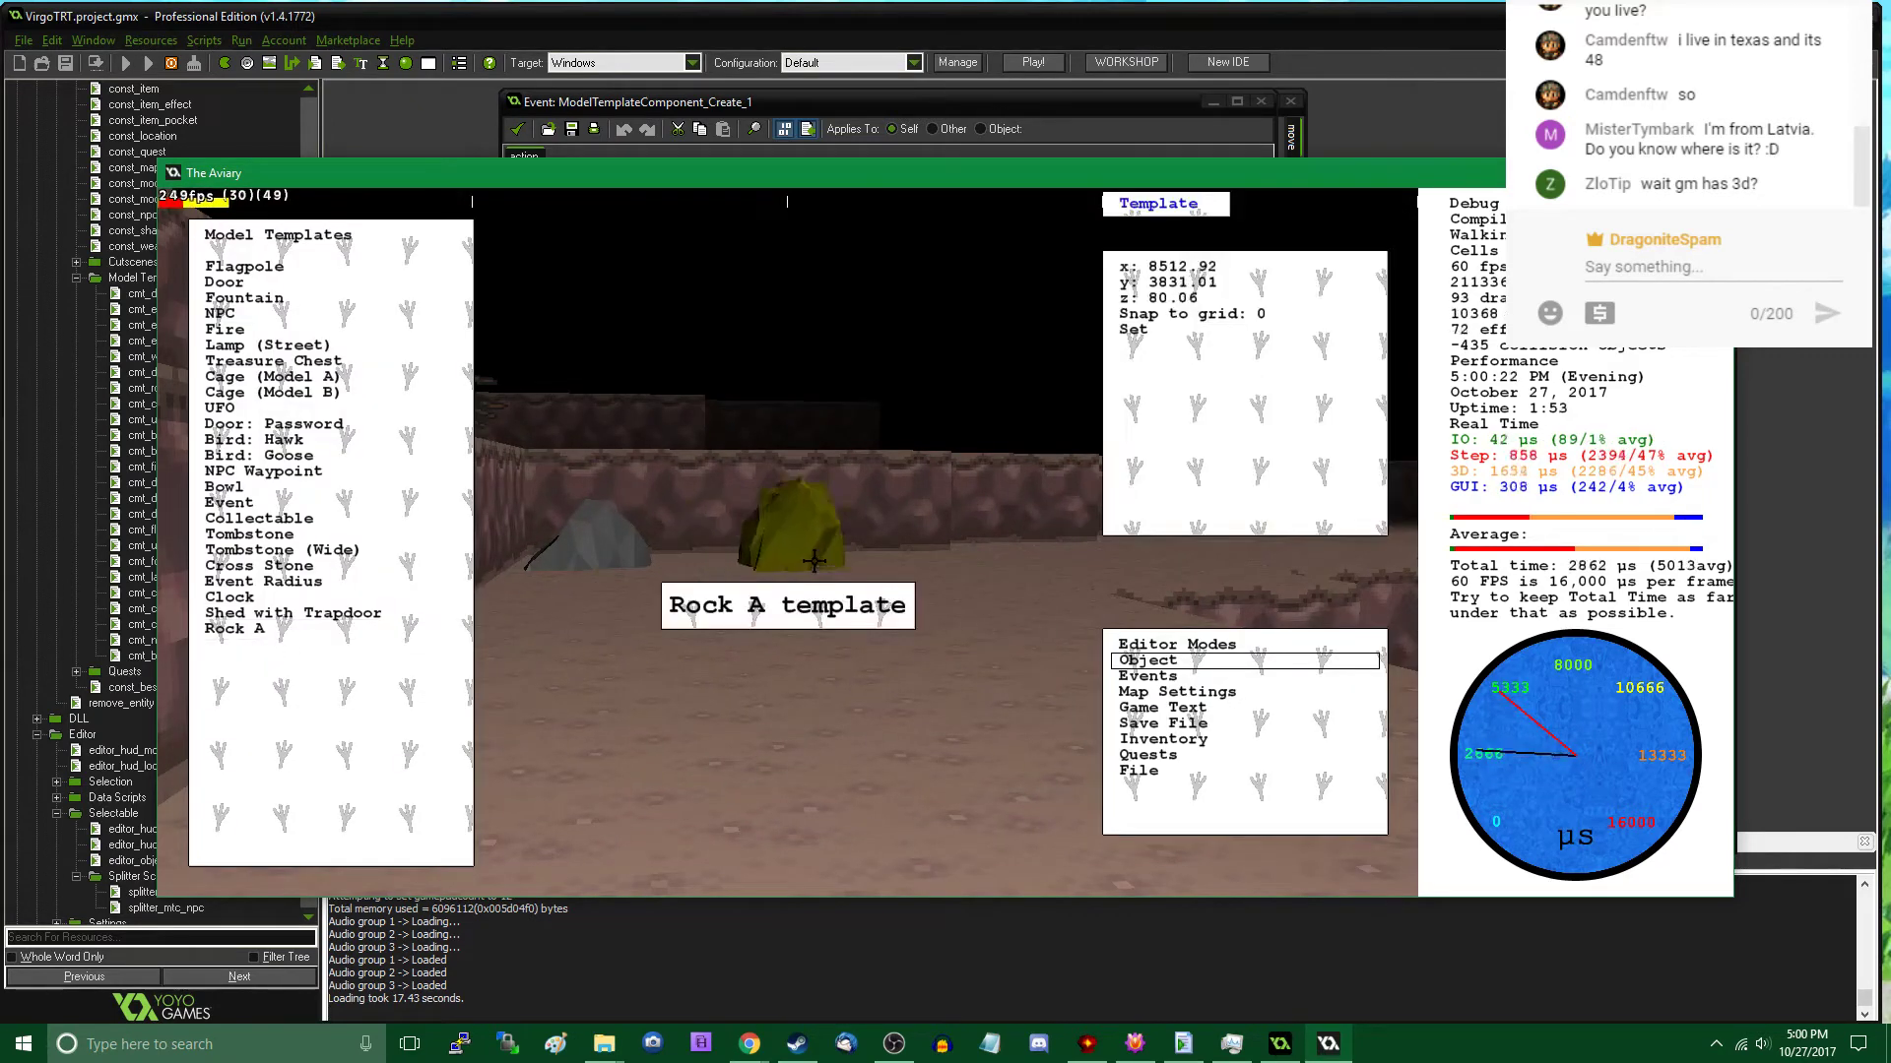
{"action": "left_click", "coordinate": [887, 557]}
{"action": "key", "text": "Tab"}
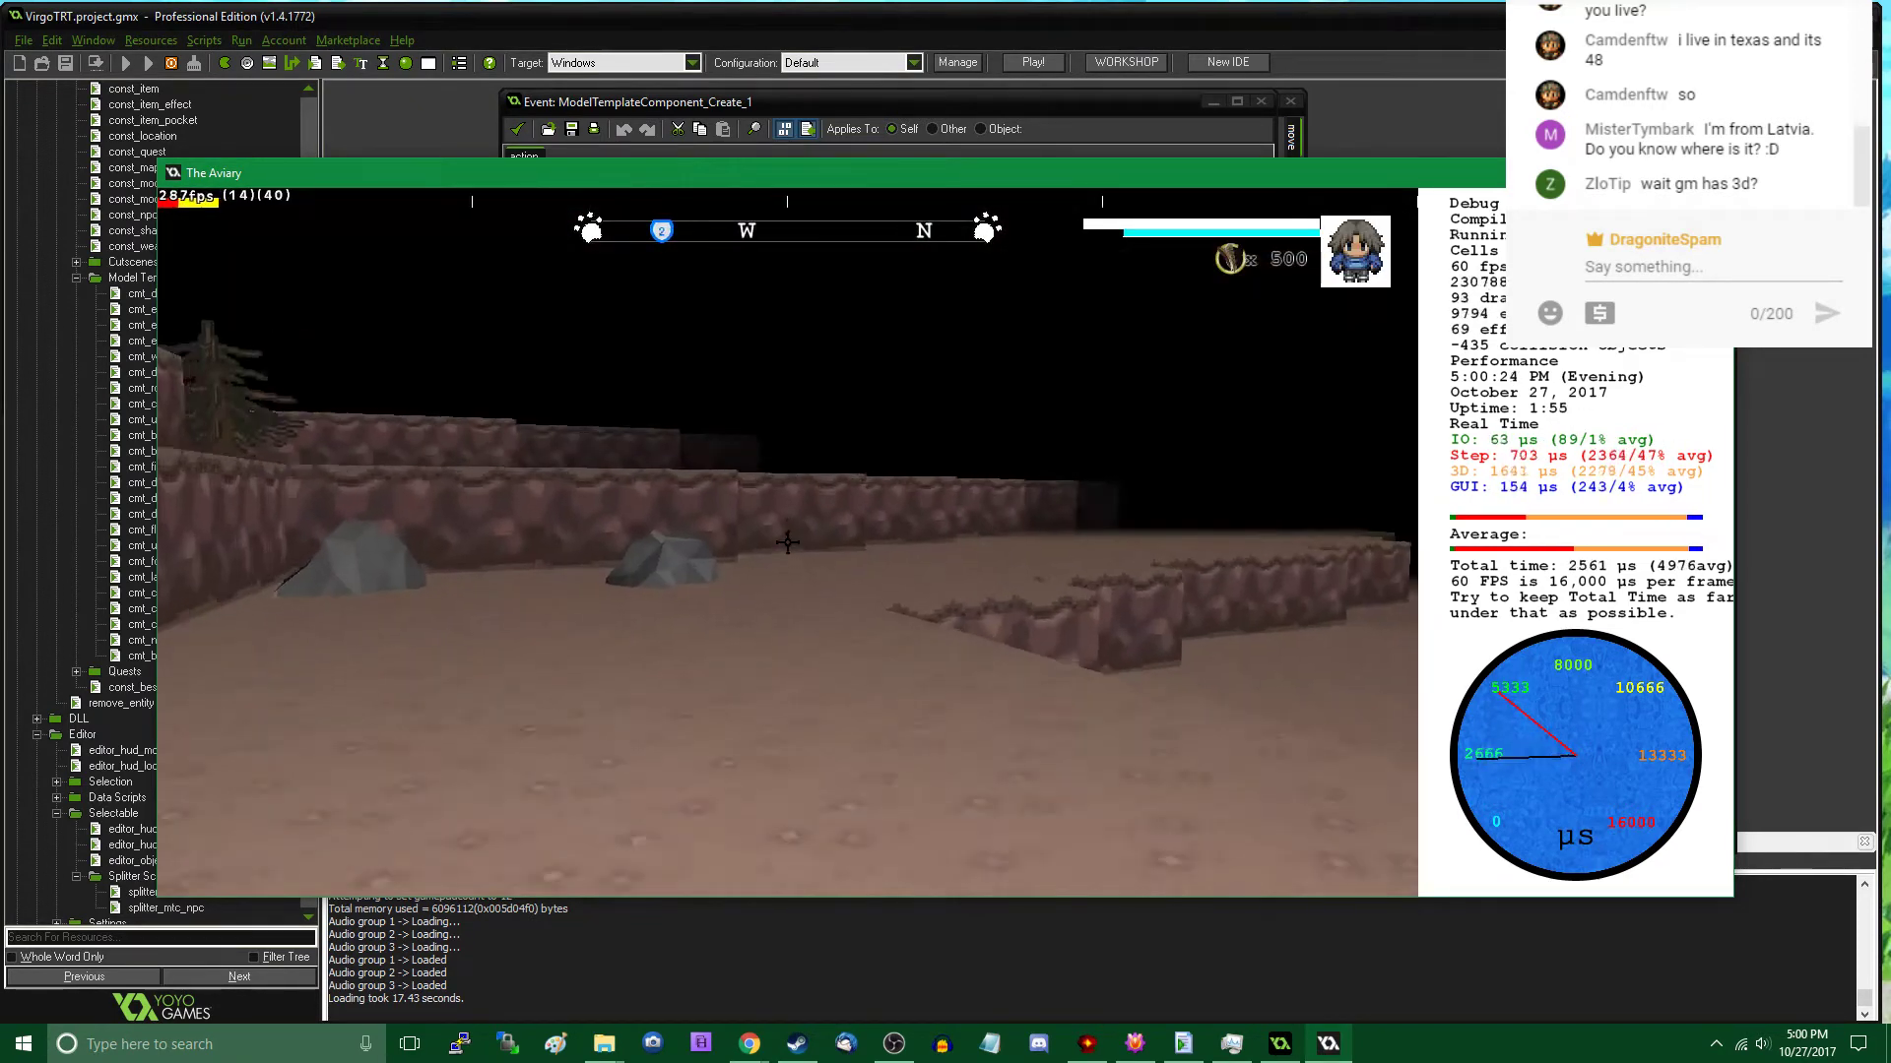
- Walk farther along the cliff and place two Rock A templates, one near the wall and one toward the street lamp by the water
{"action": "key", "text": "w"}
{"action": "key", "text": "w"}
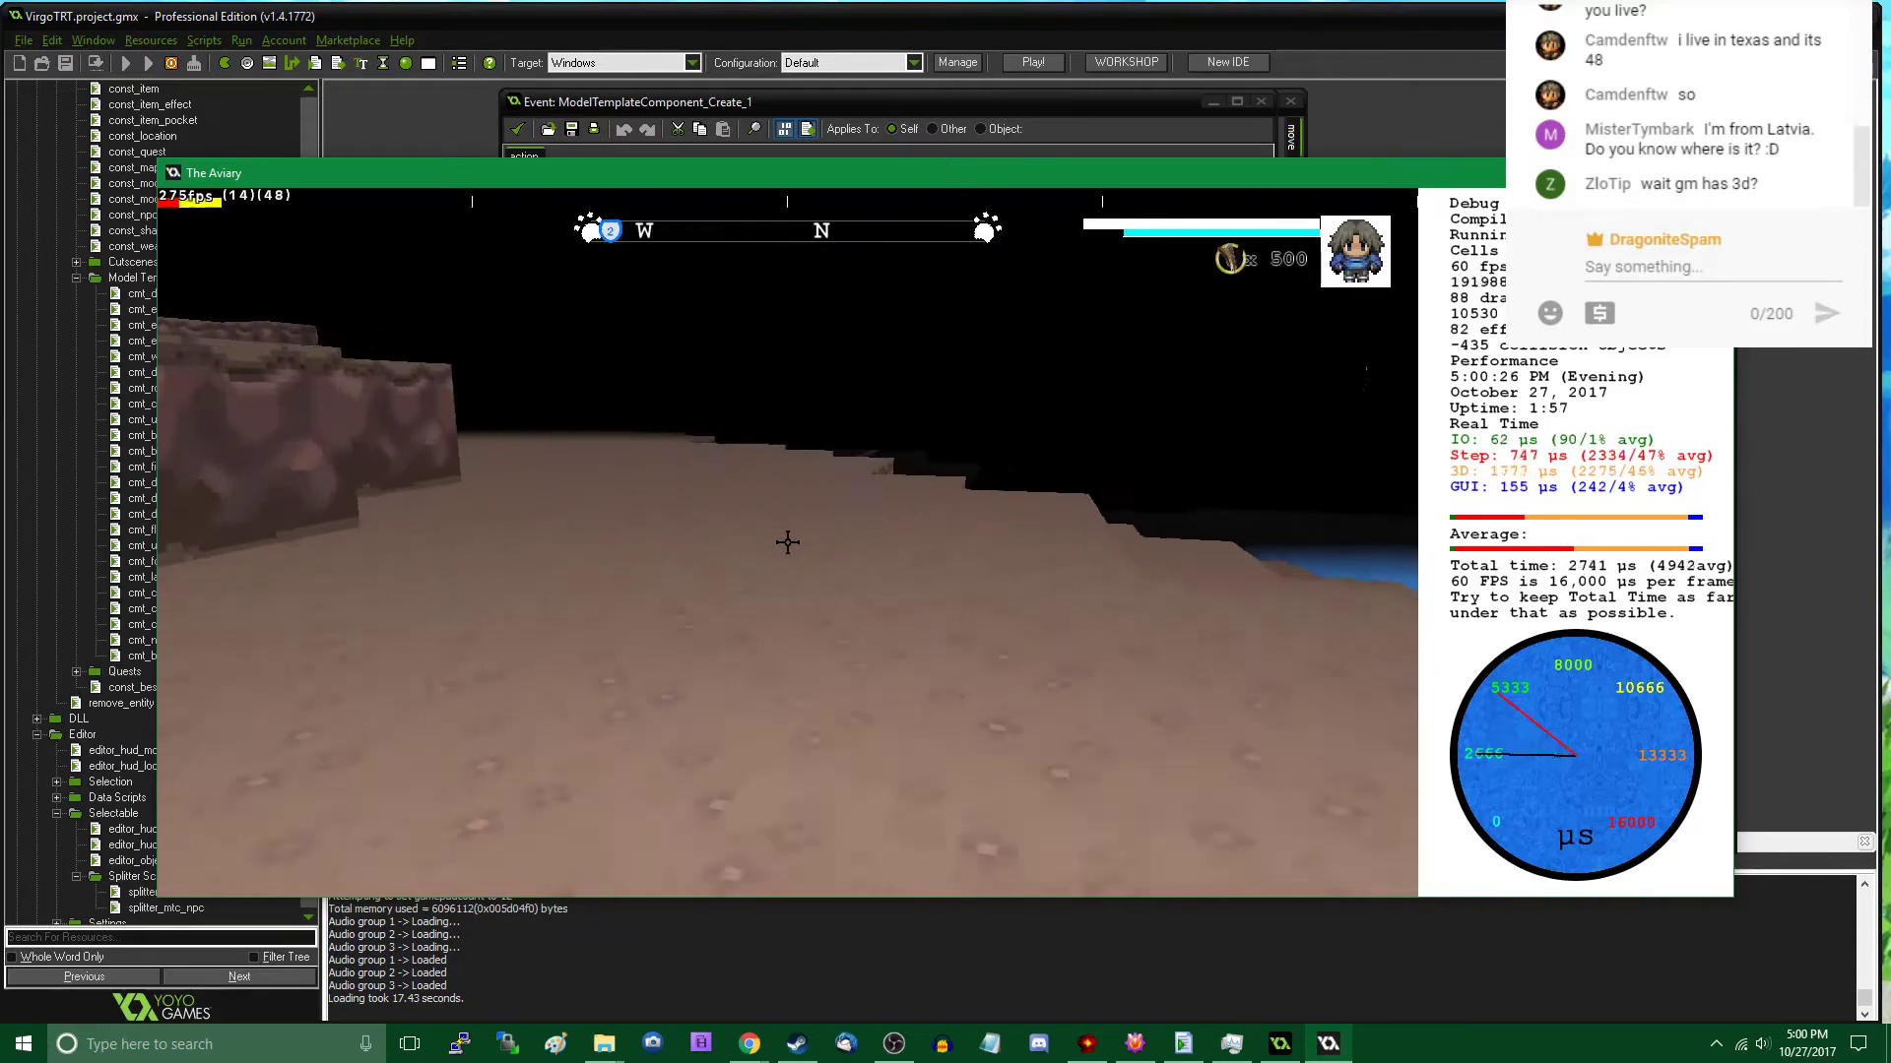
{"action": "key", "text": "w"}
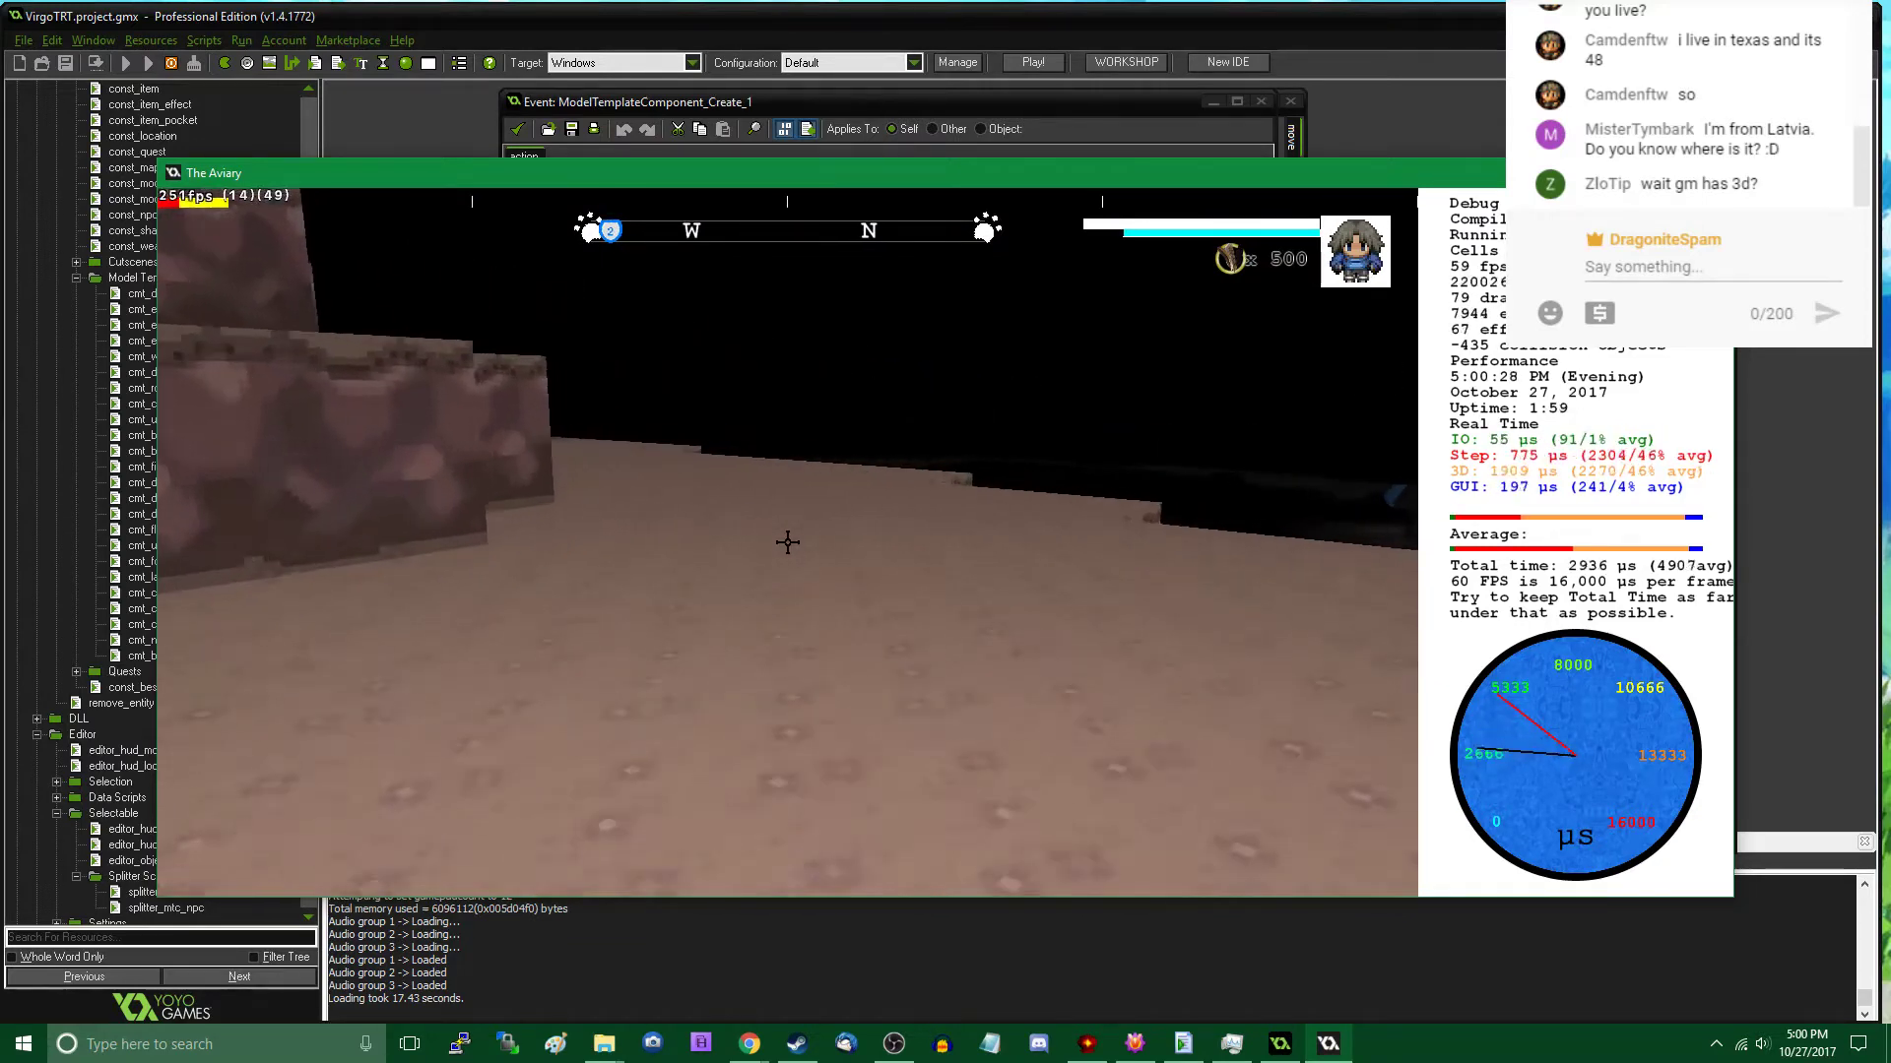
{"action": "key", "text": "w"}
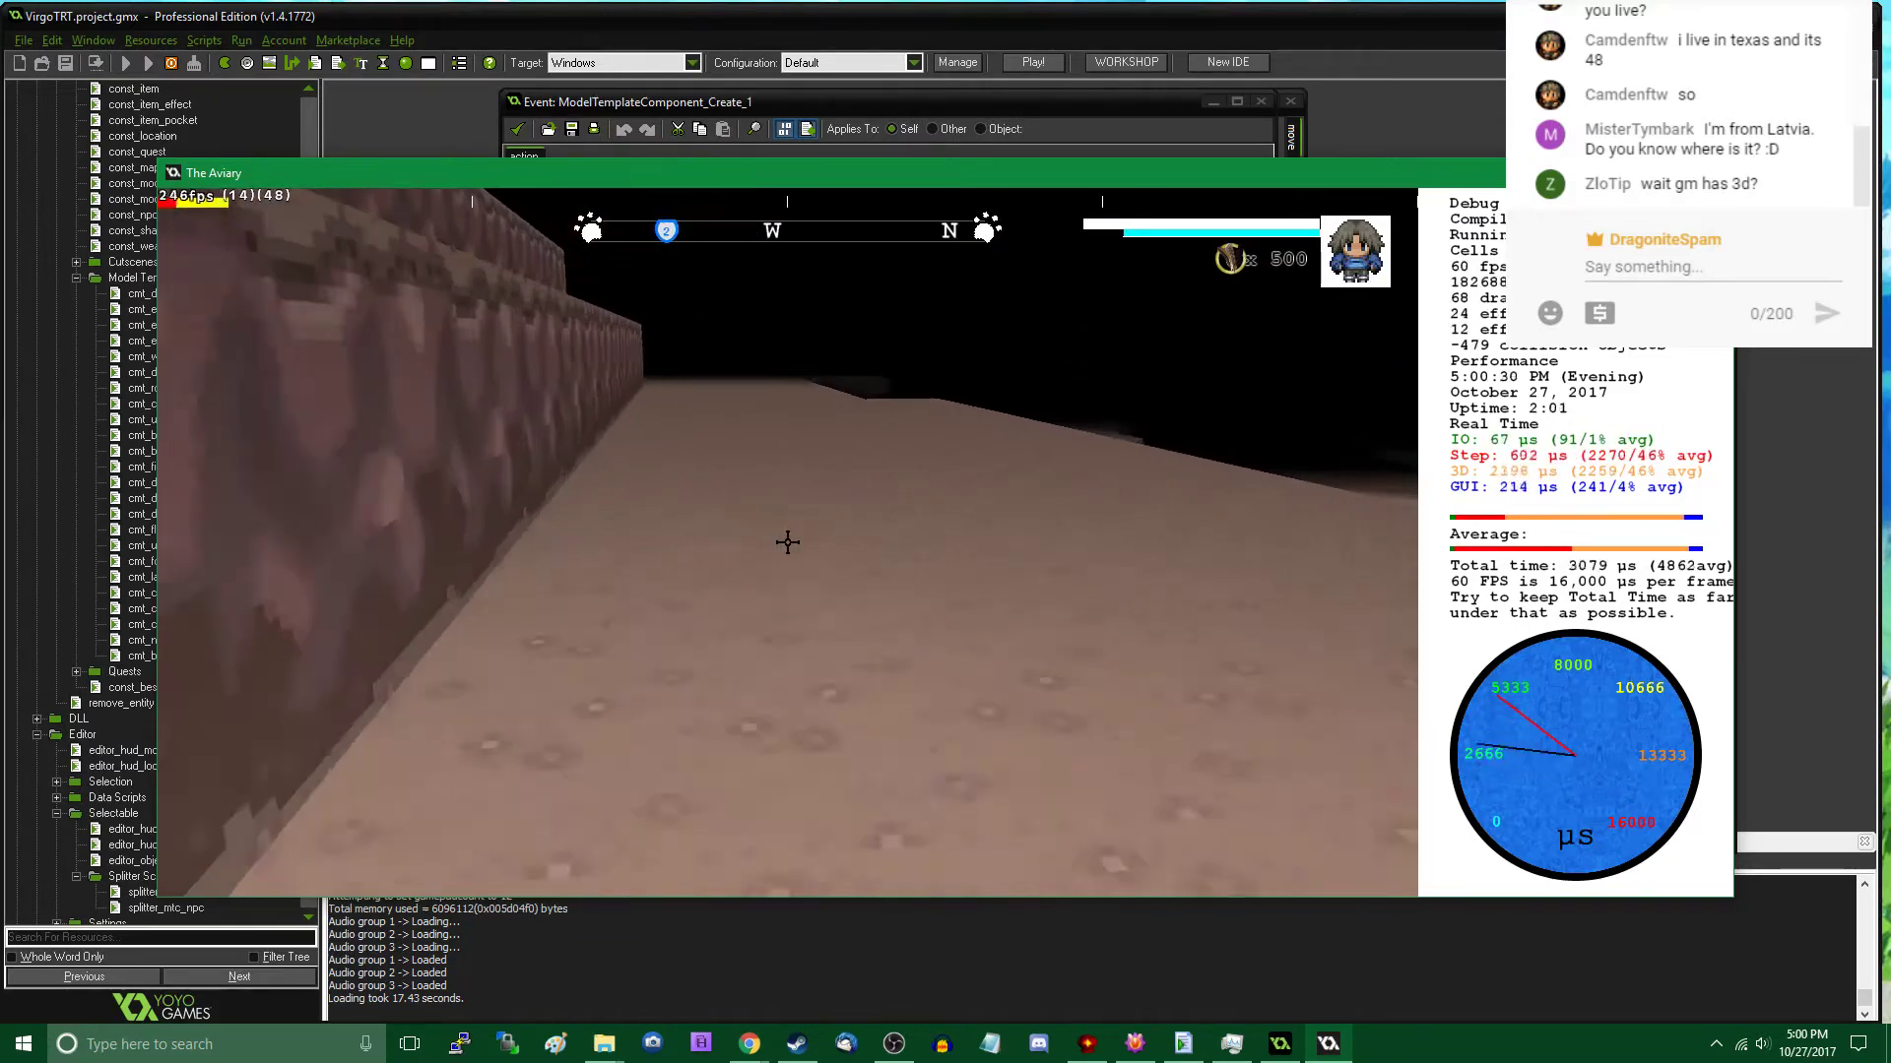
{"action": "key", "text": "w"}
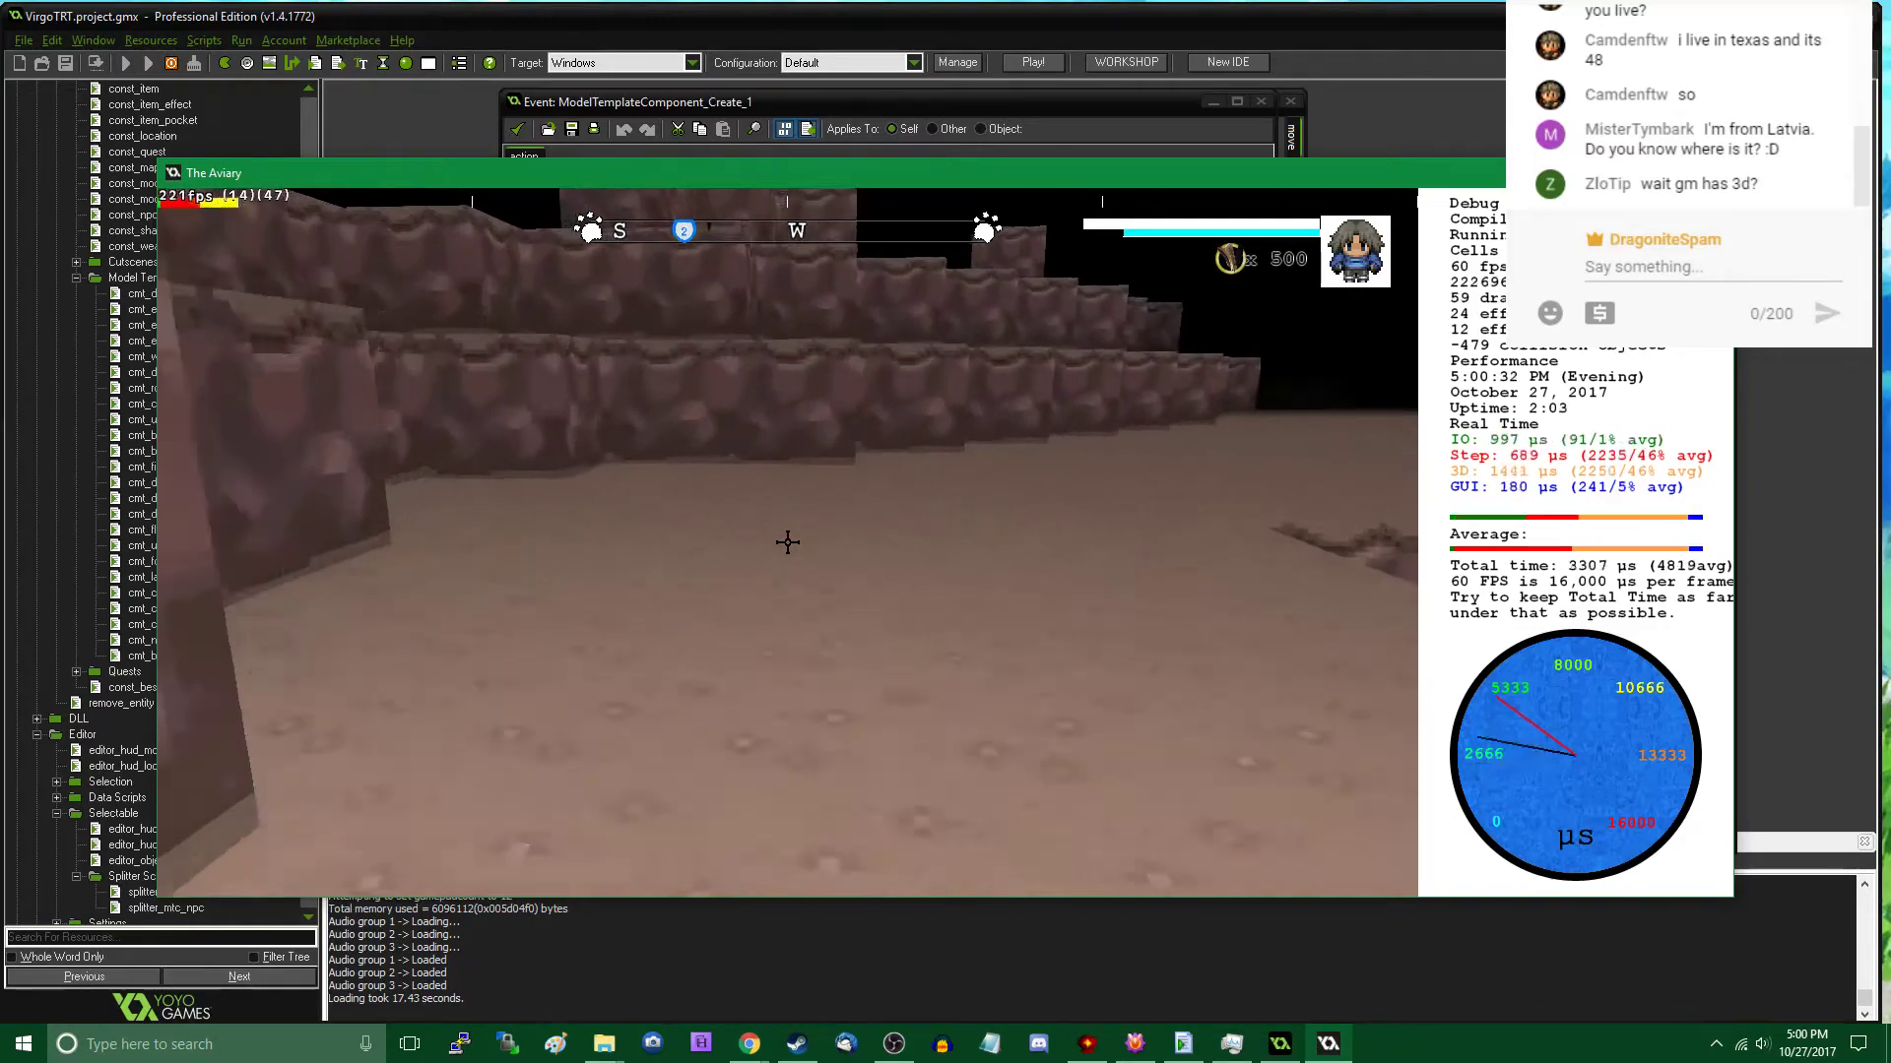
{"action": "key", "text": "s"}
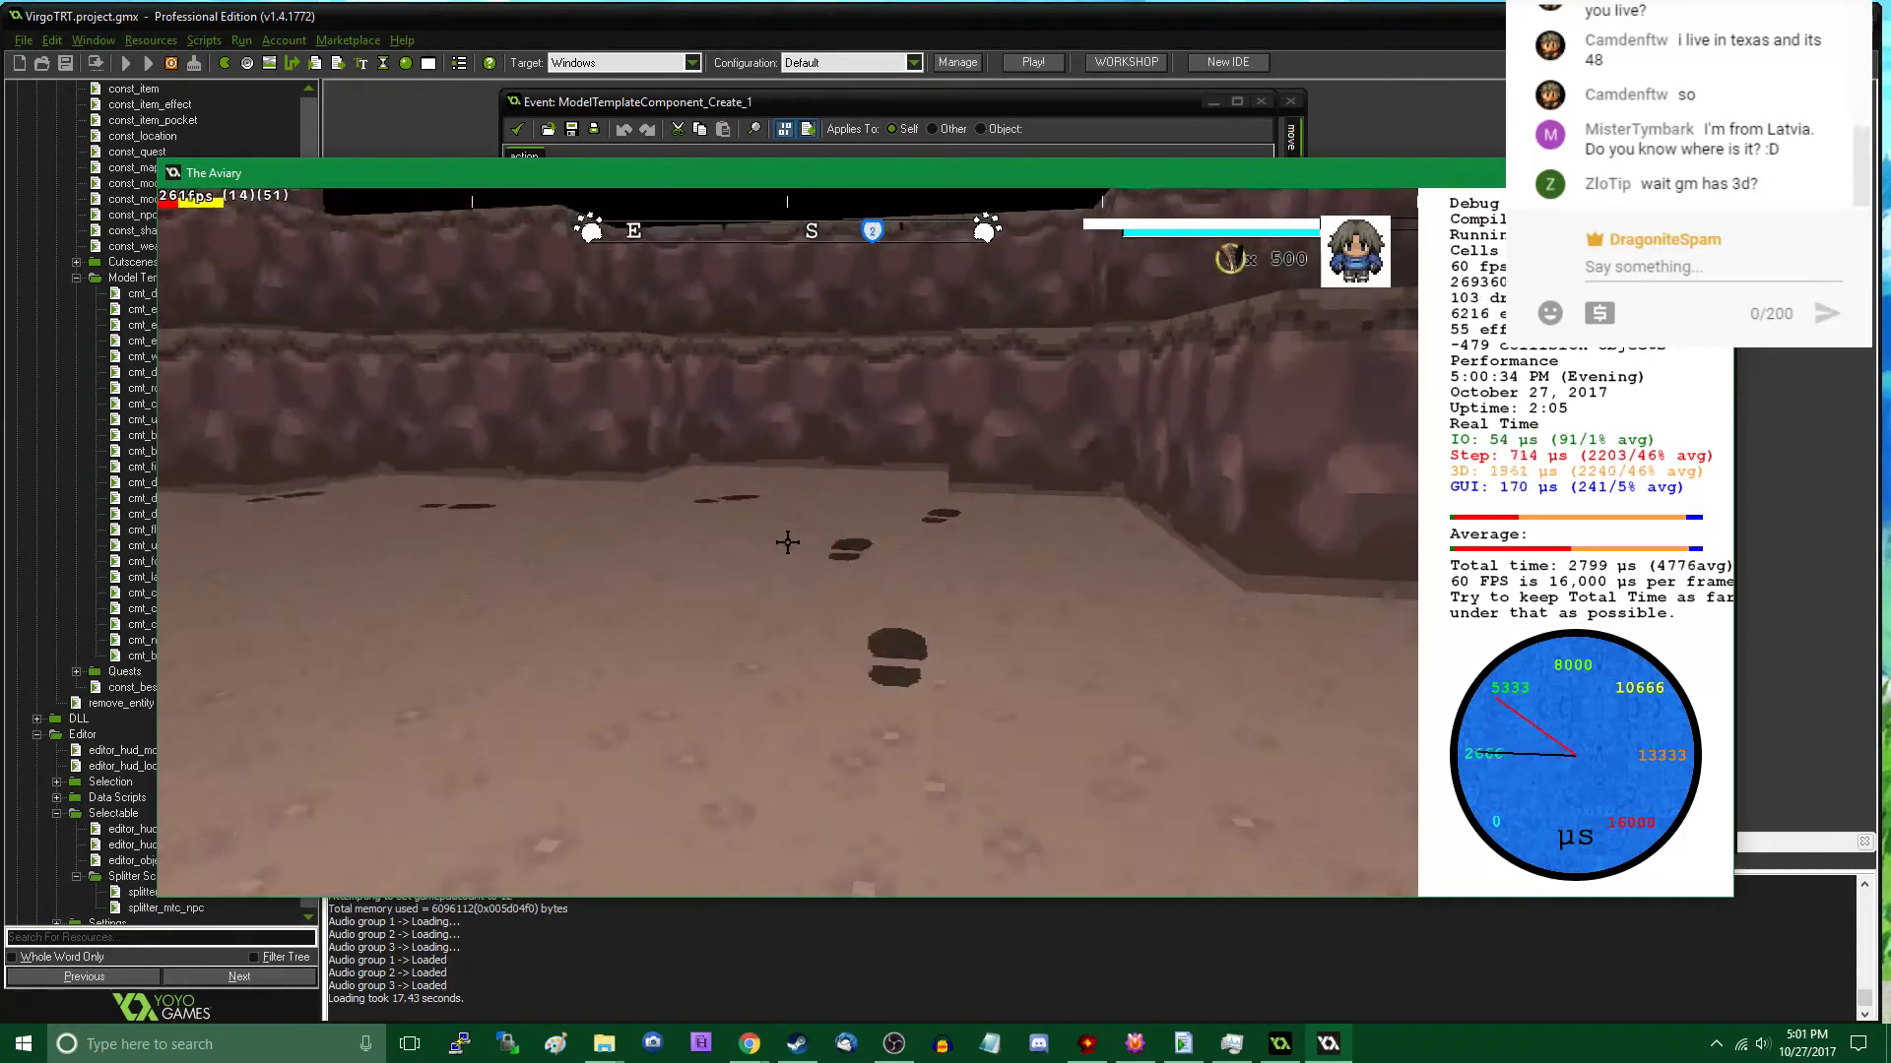
{"action": "key", "text": "w"}
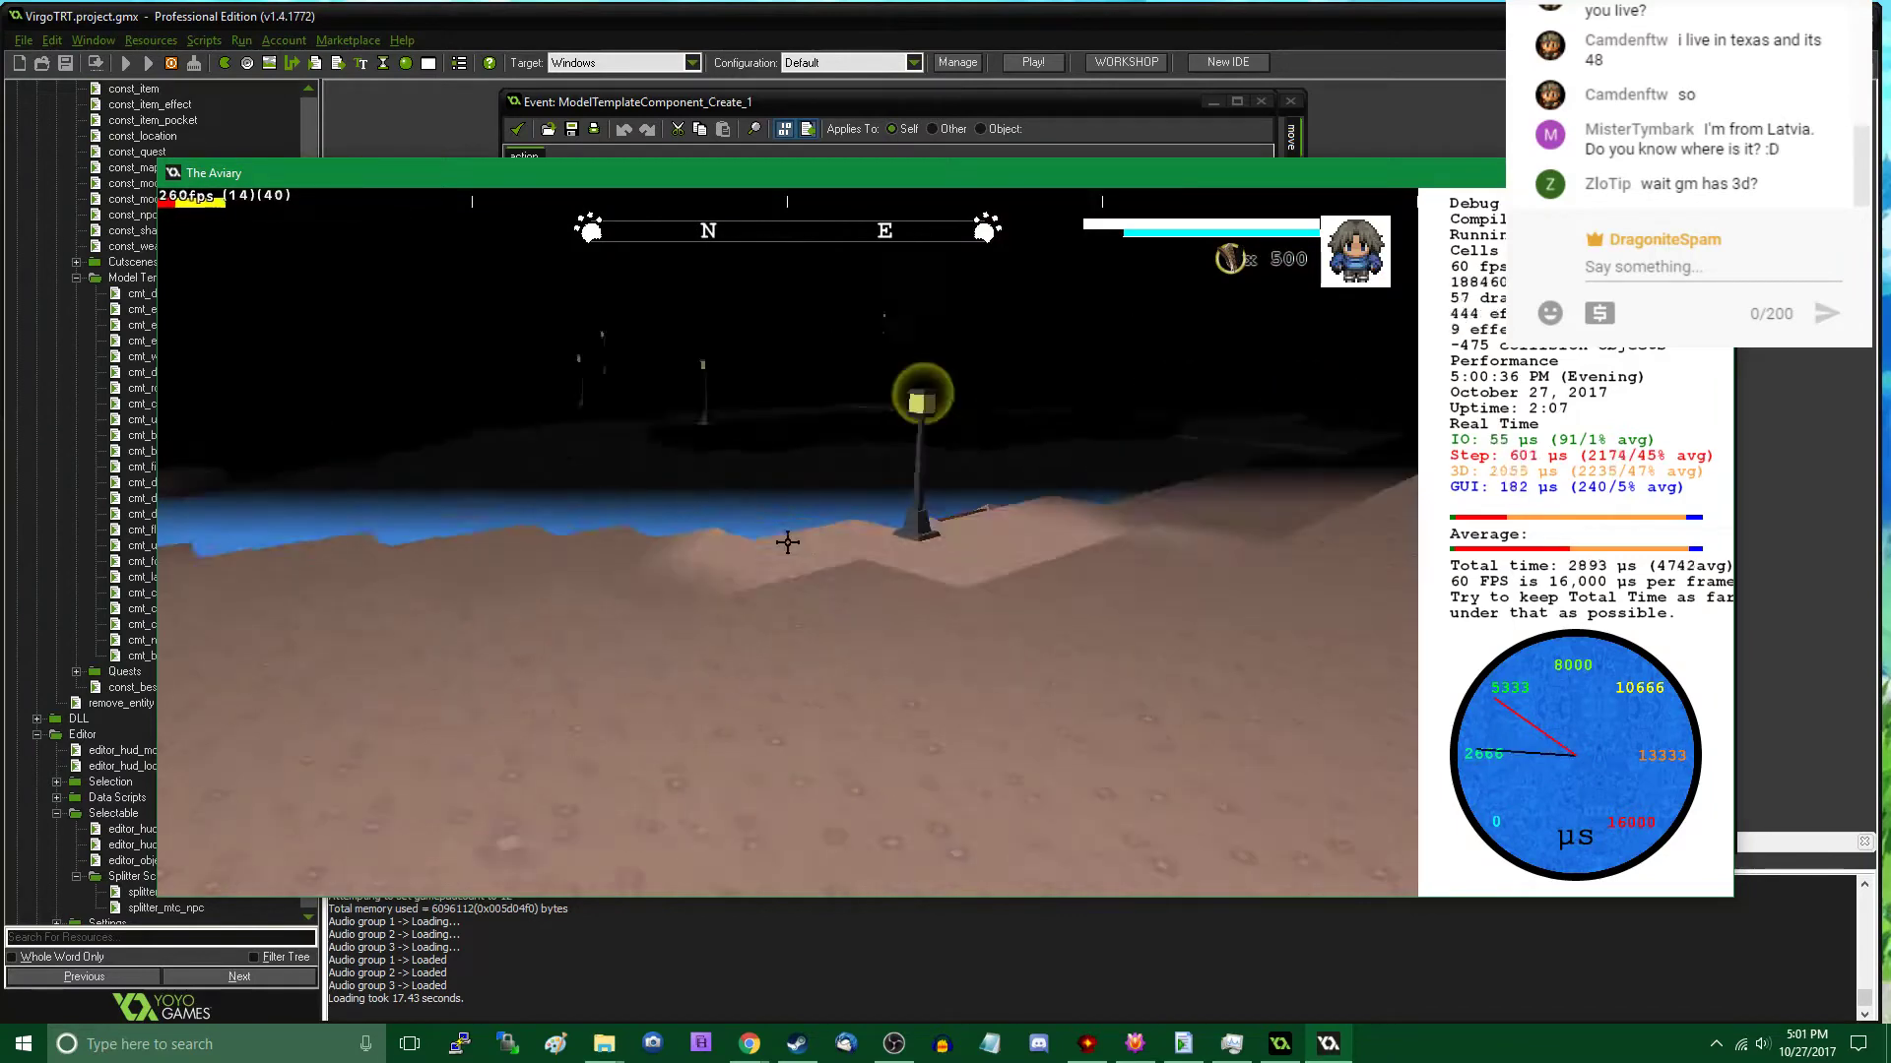
{"action": "key", "text": "Tab"}
{"action": "left_click", "coordinate": [316, 707]}
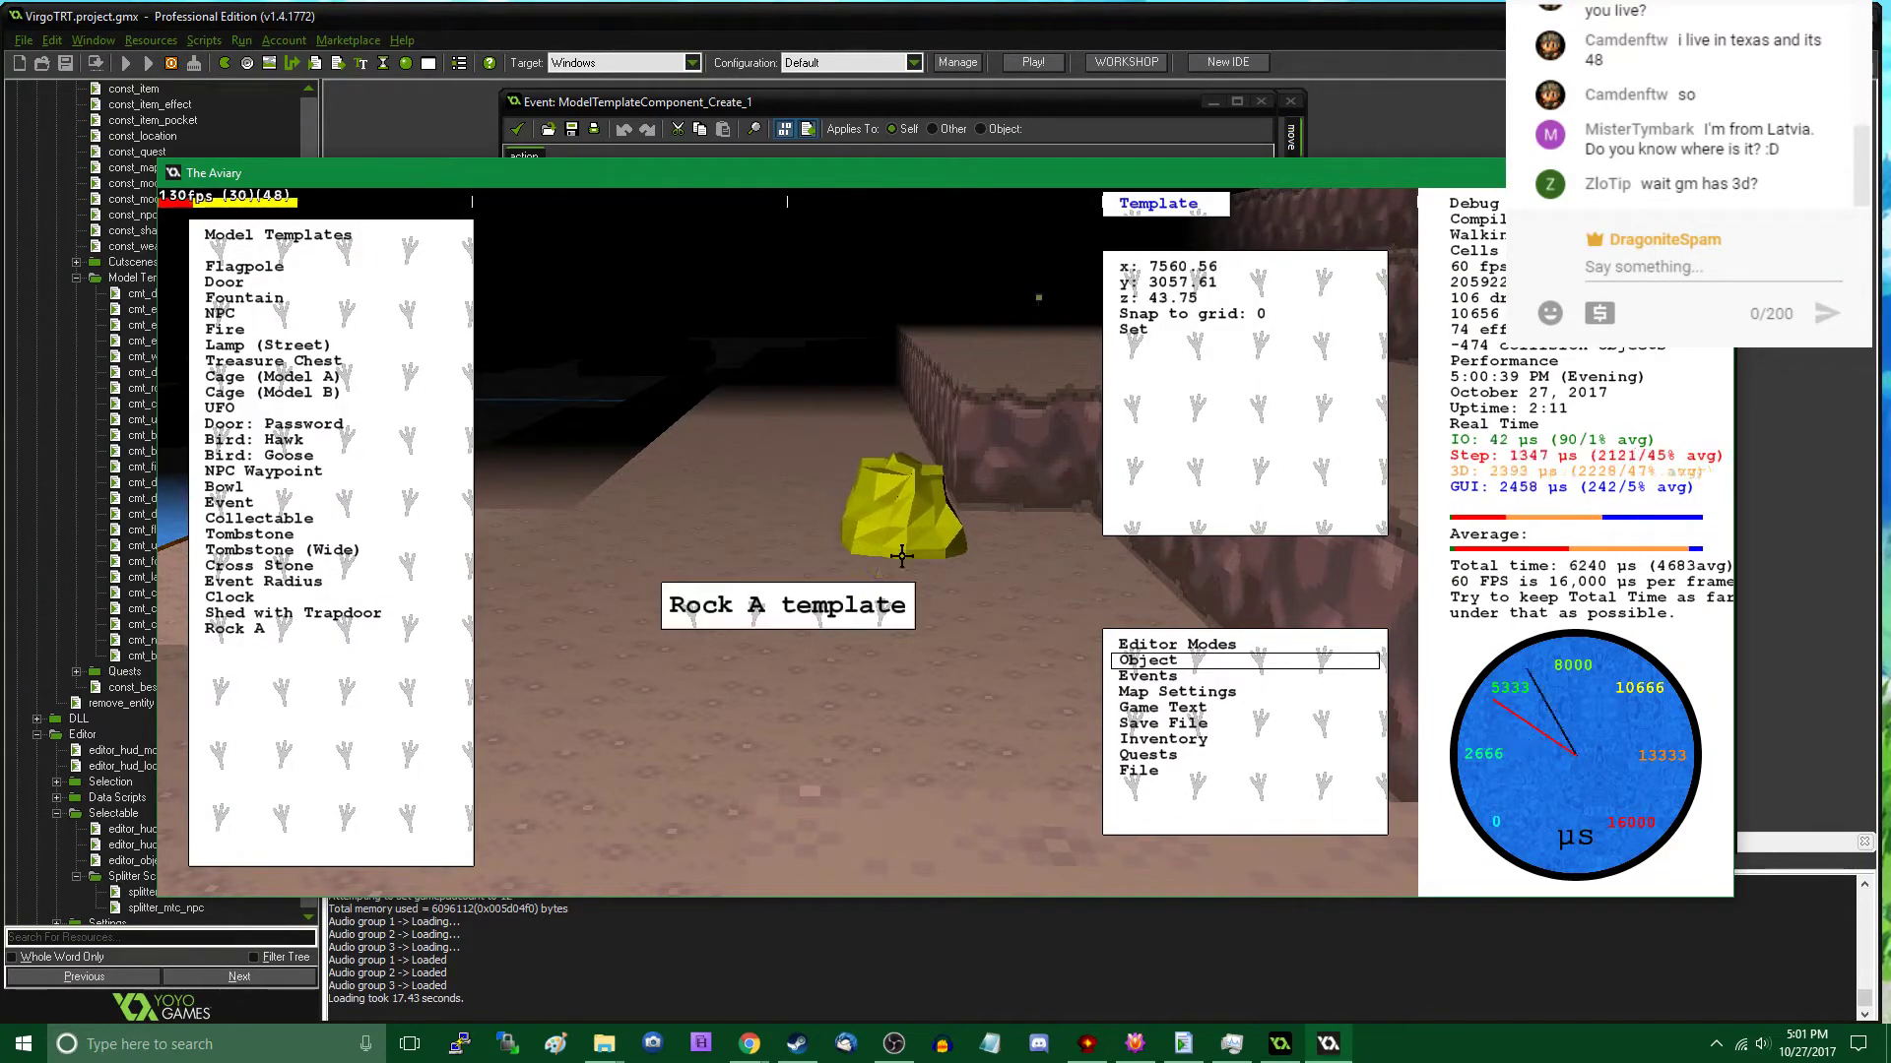
{"action": "left_click", "coordinate": [967, 583]}
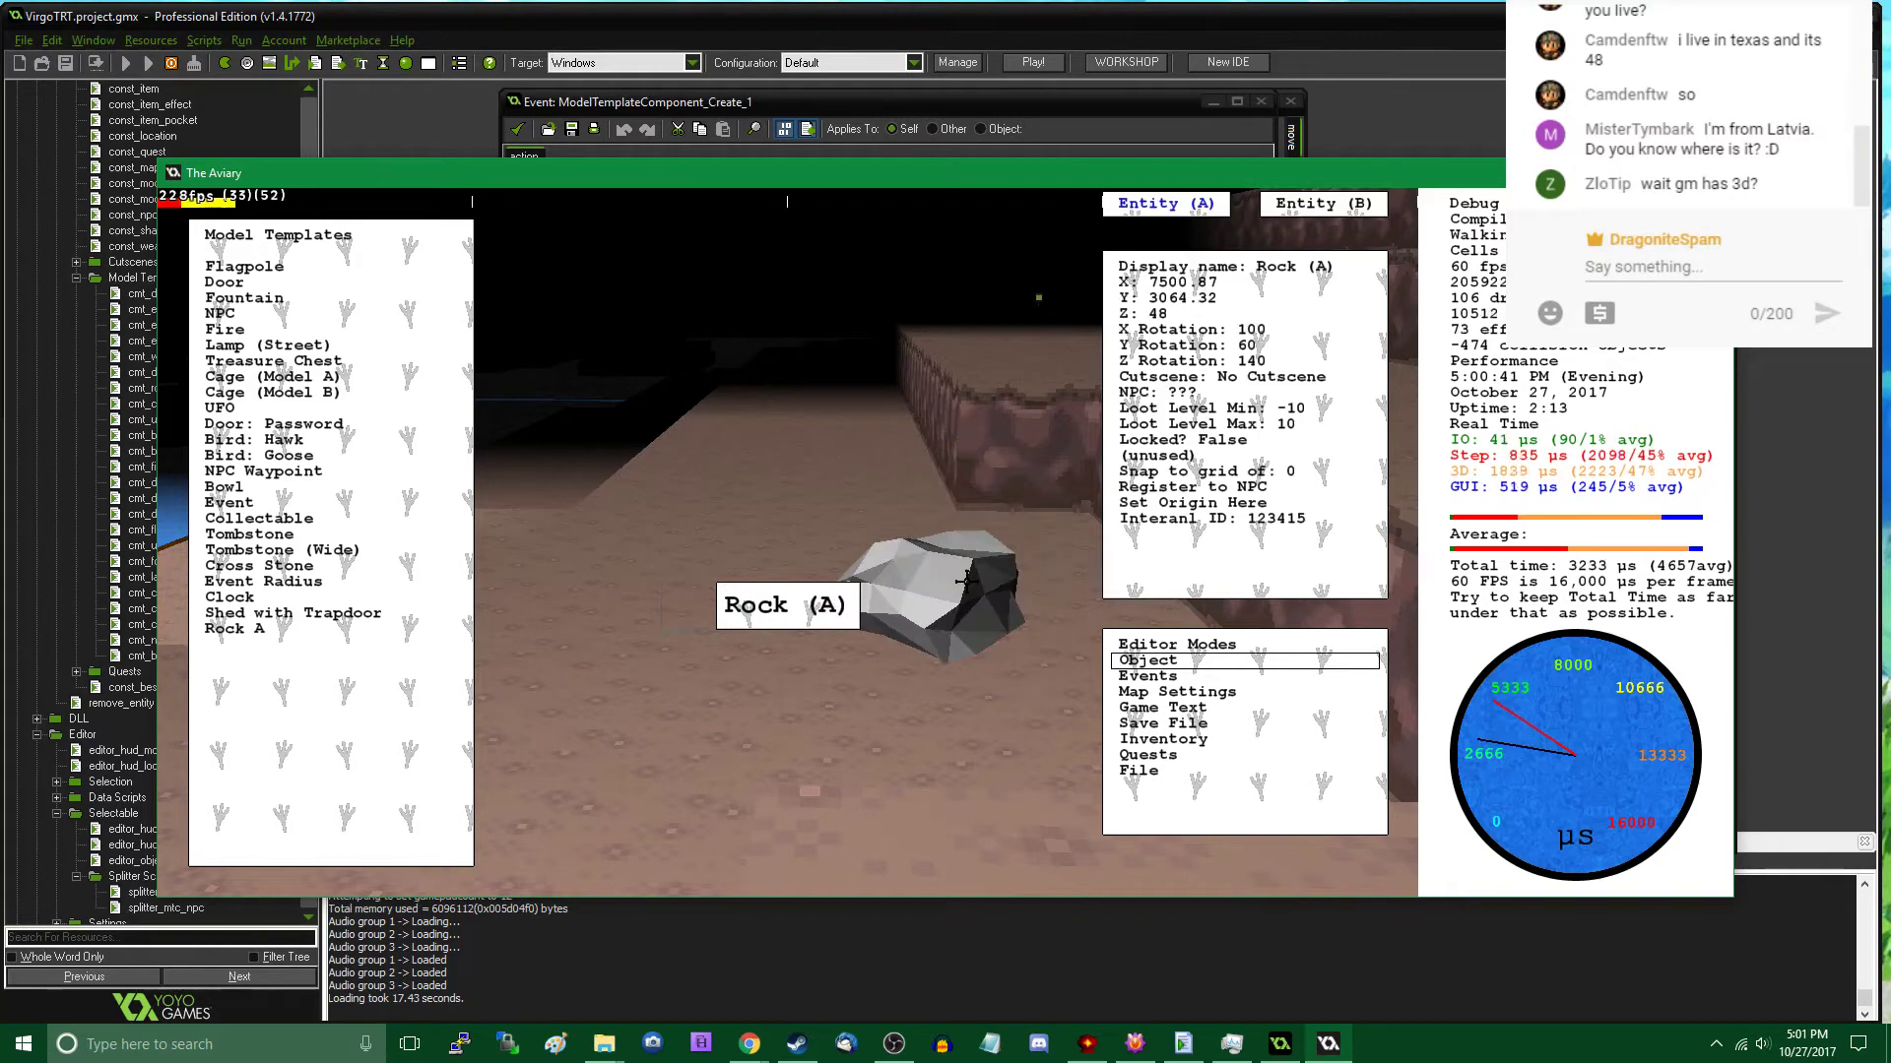
{"action": "key", "text": "Tab"}
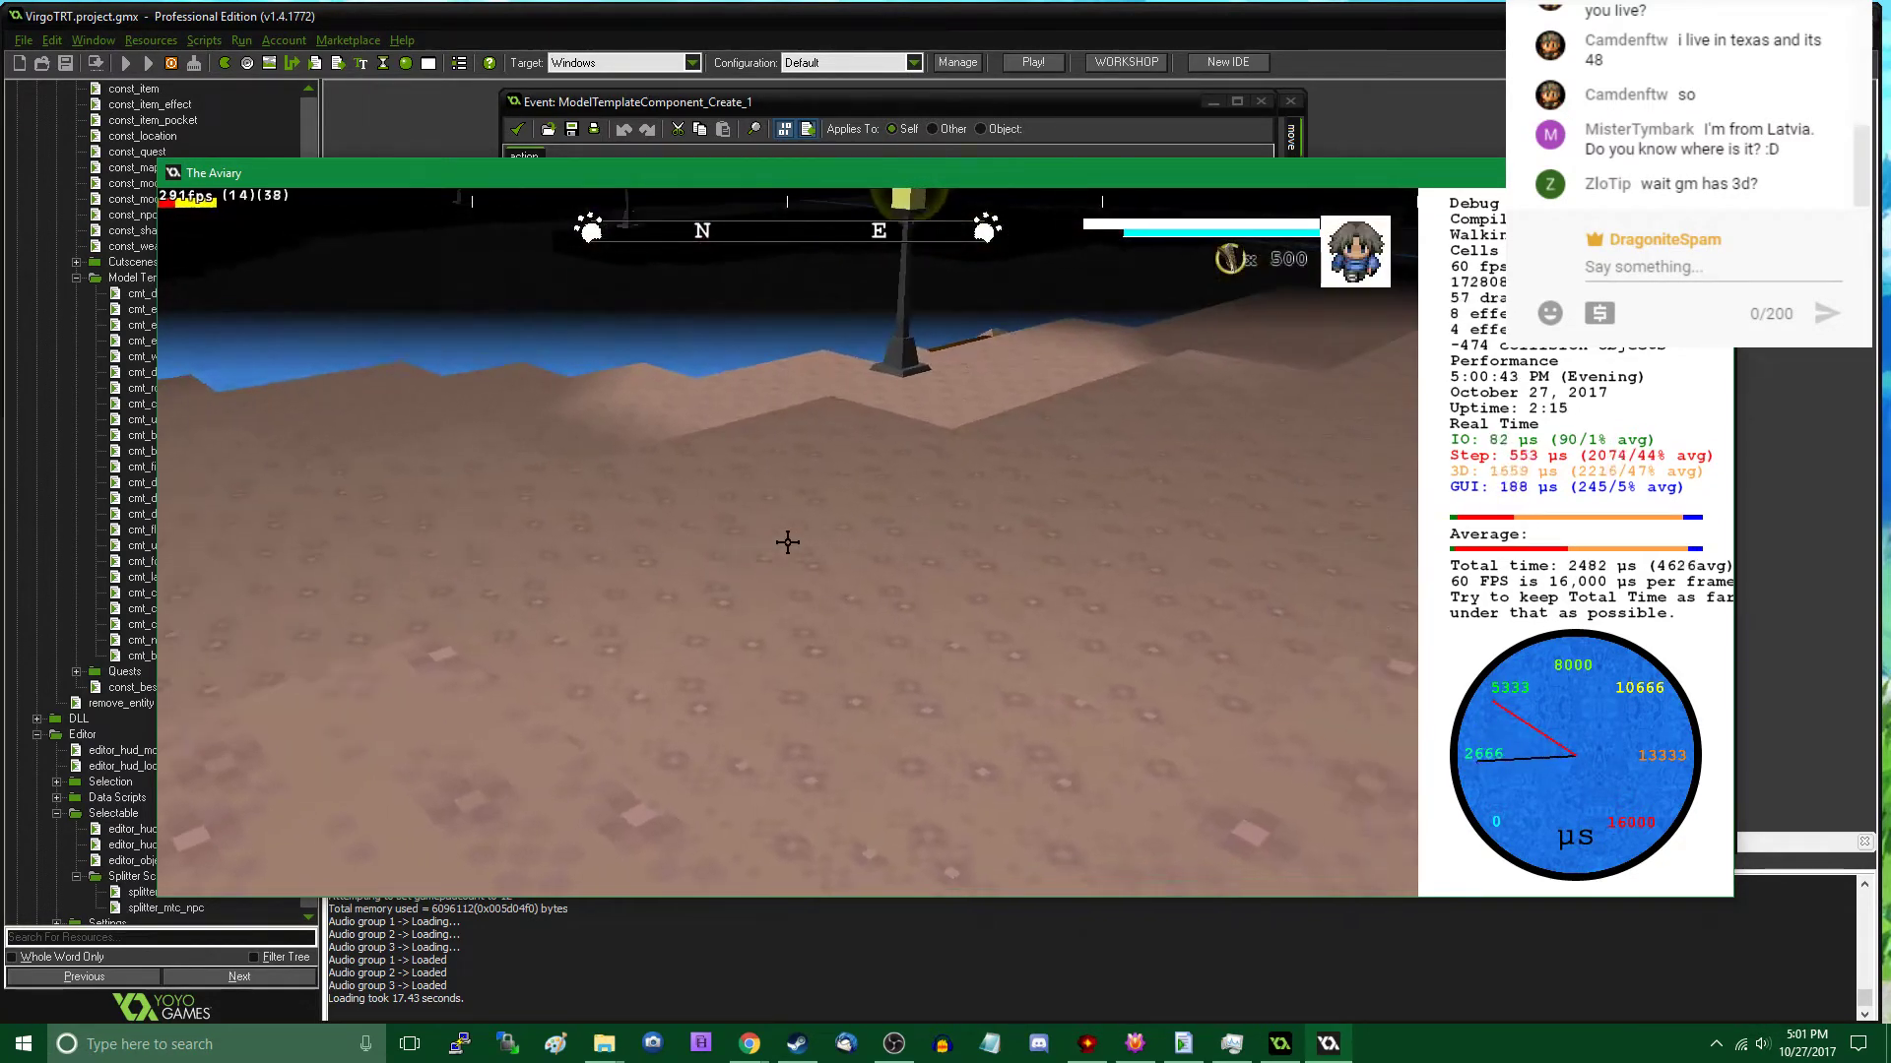
{"action": "key", "text": "Tab"}
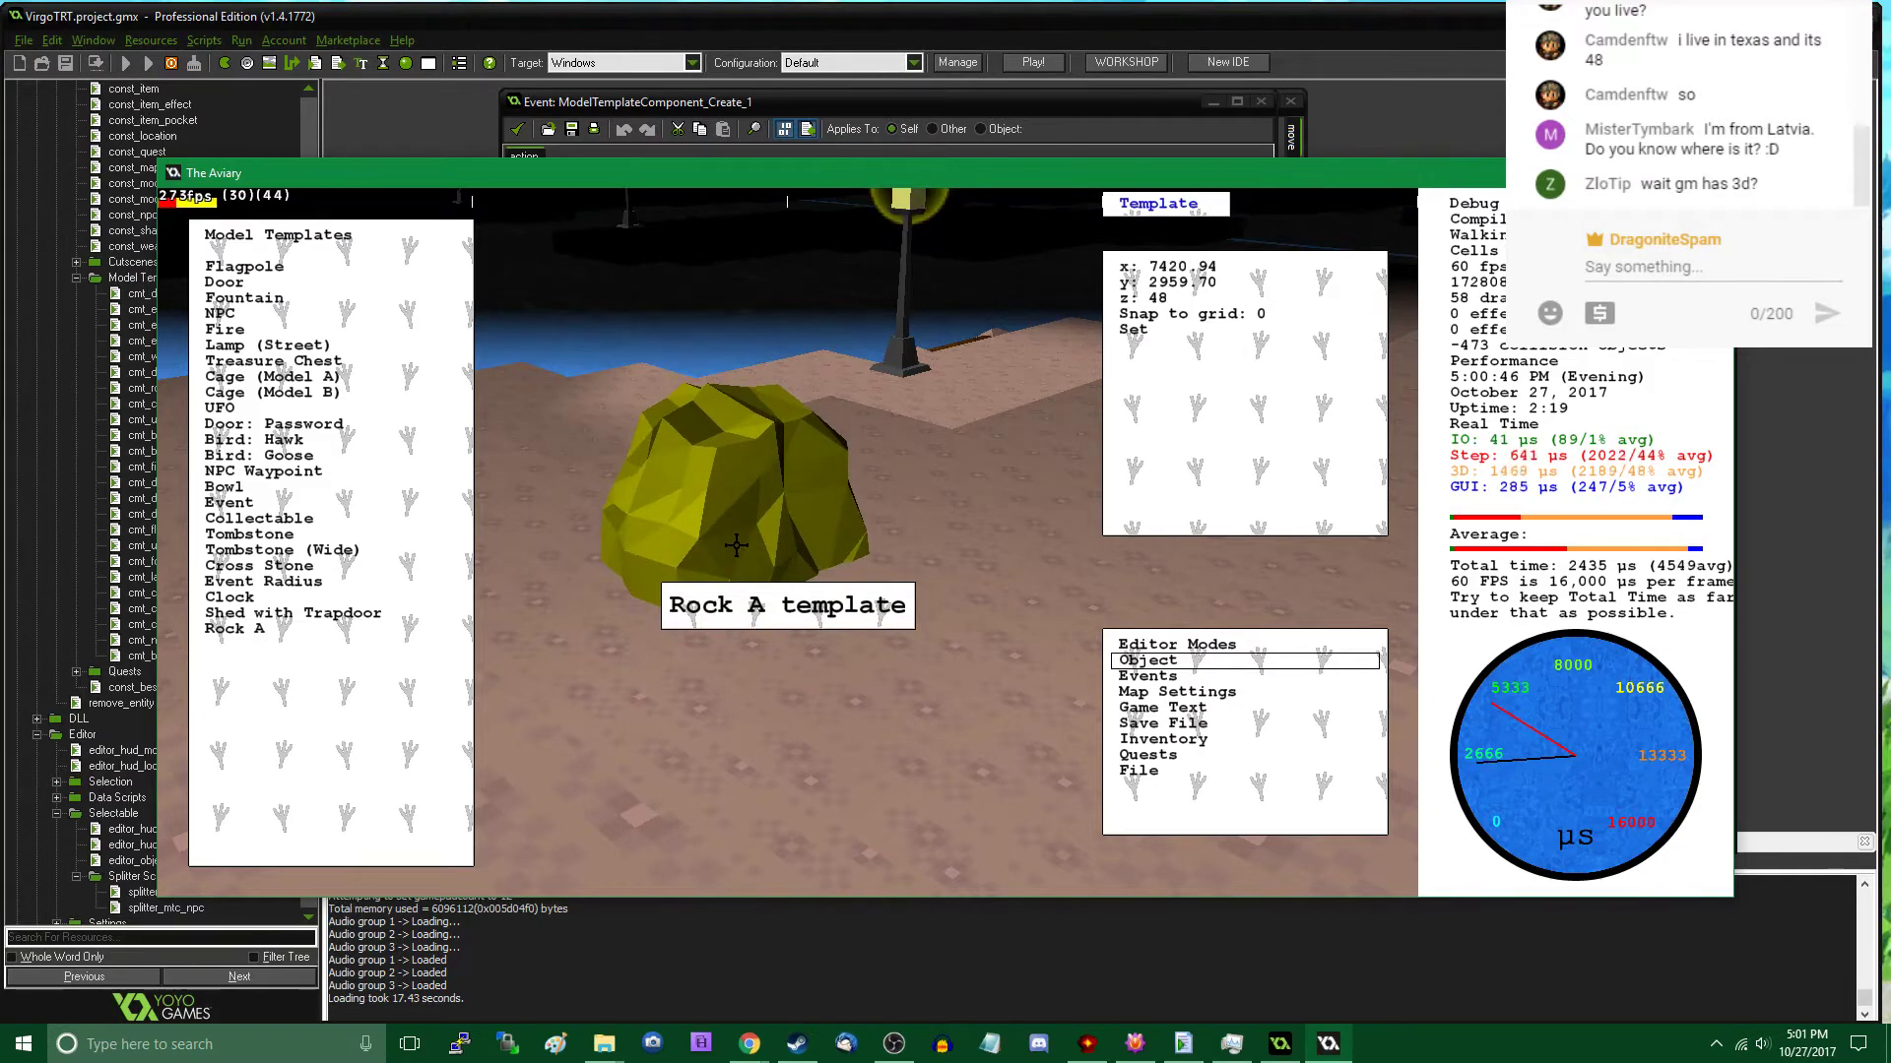
{"action": "key", "text": "Tab"}
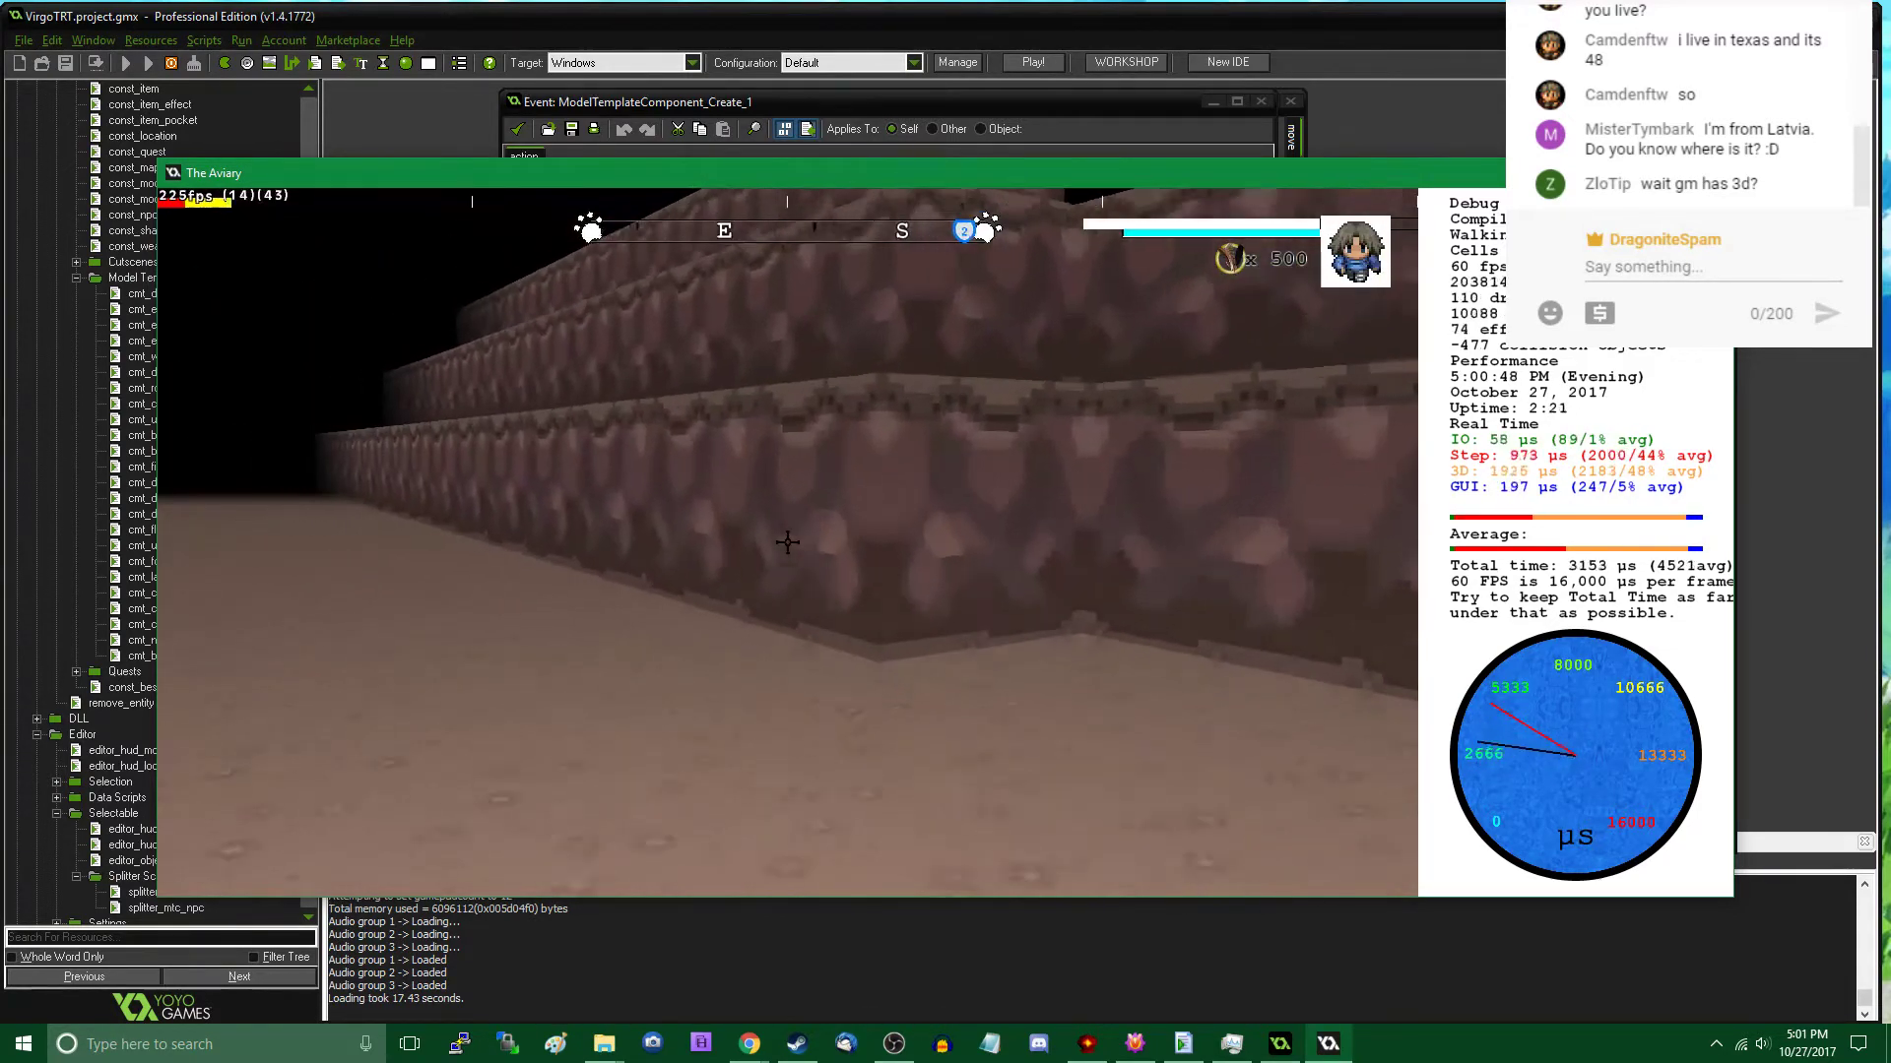
- Walk around the two rocks near the street lamp and examine their shapes and orientations up close
{"action": "key", "text": "w"}
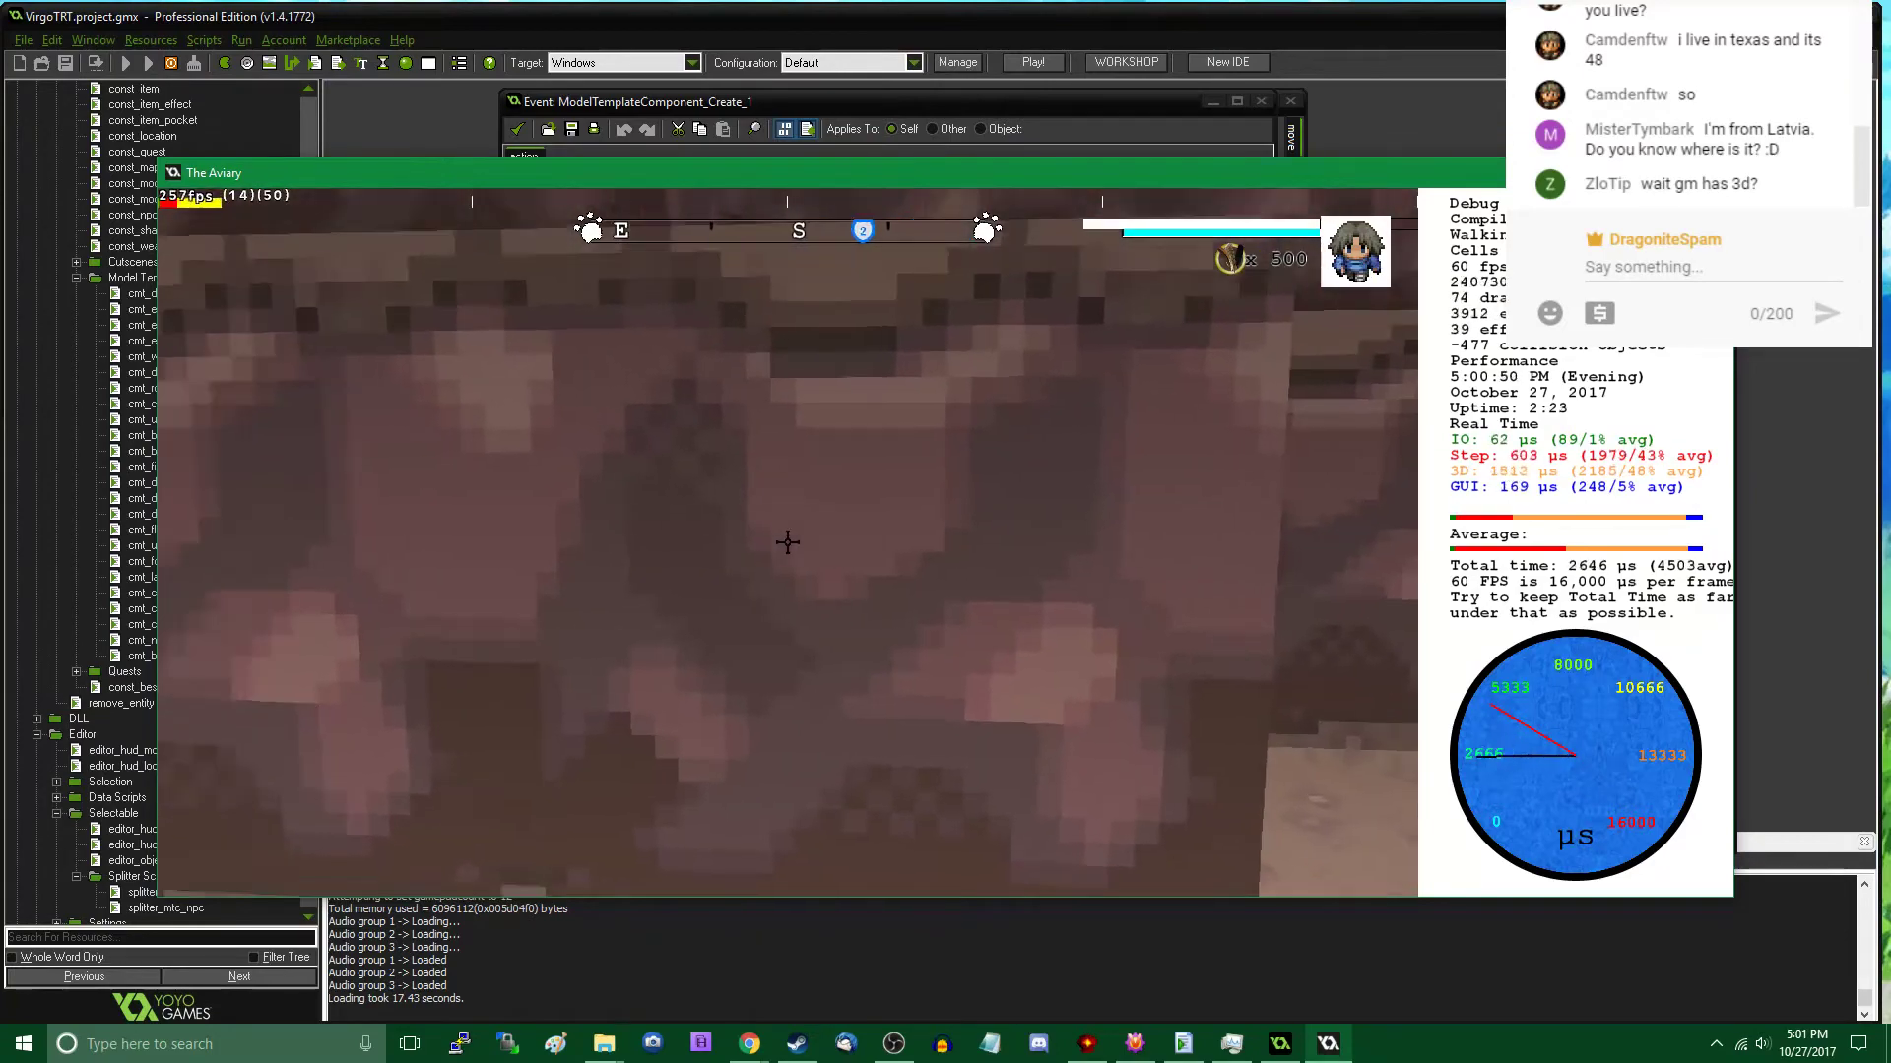
{"action": "key", "text": "w"}
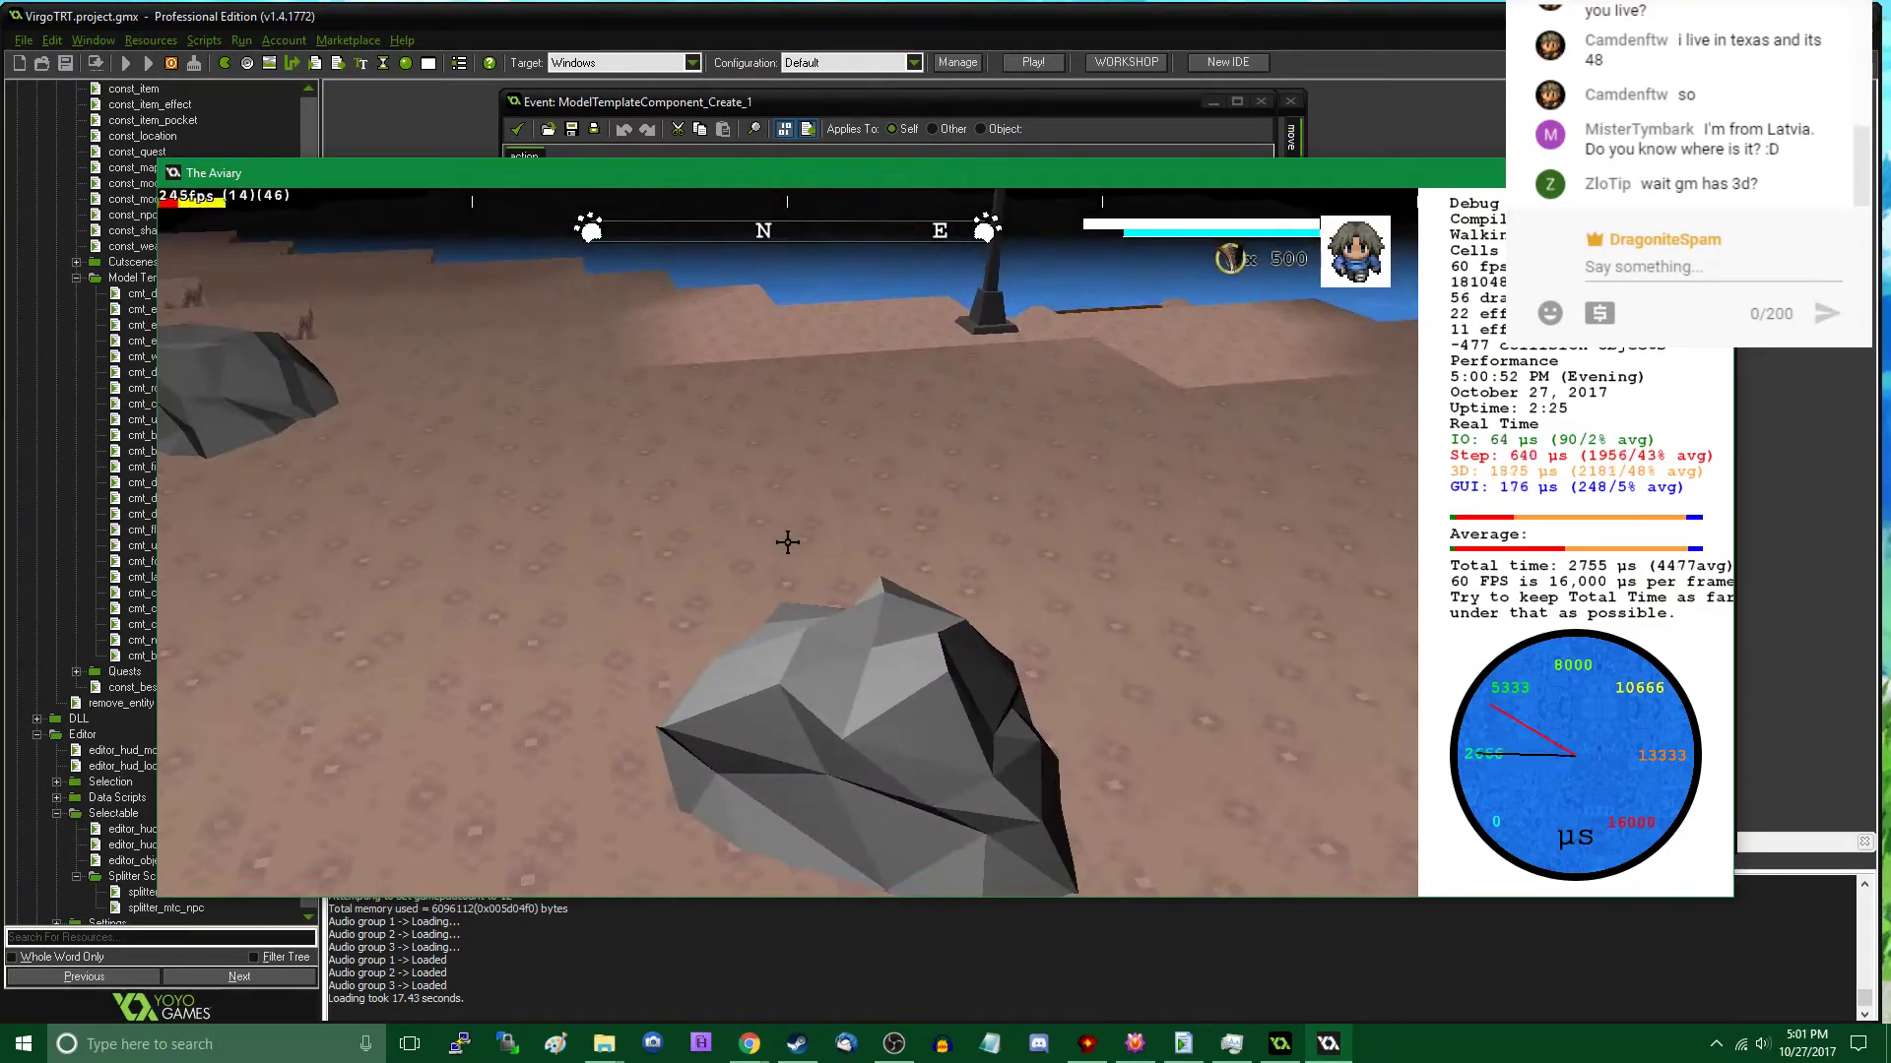
{"action": "key", "text": "w"}
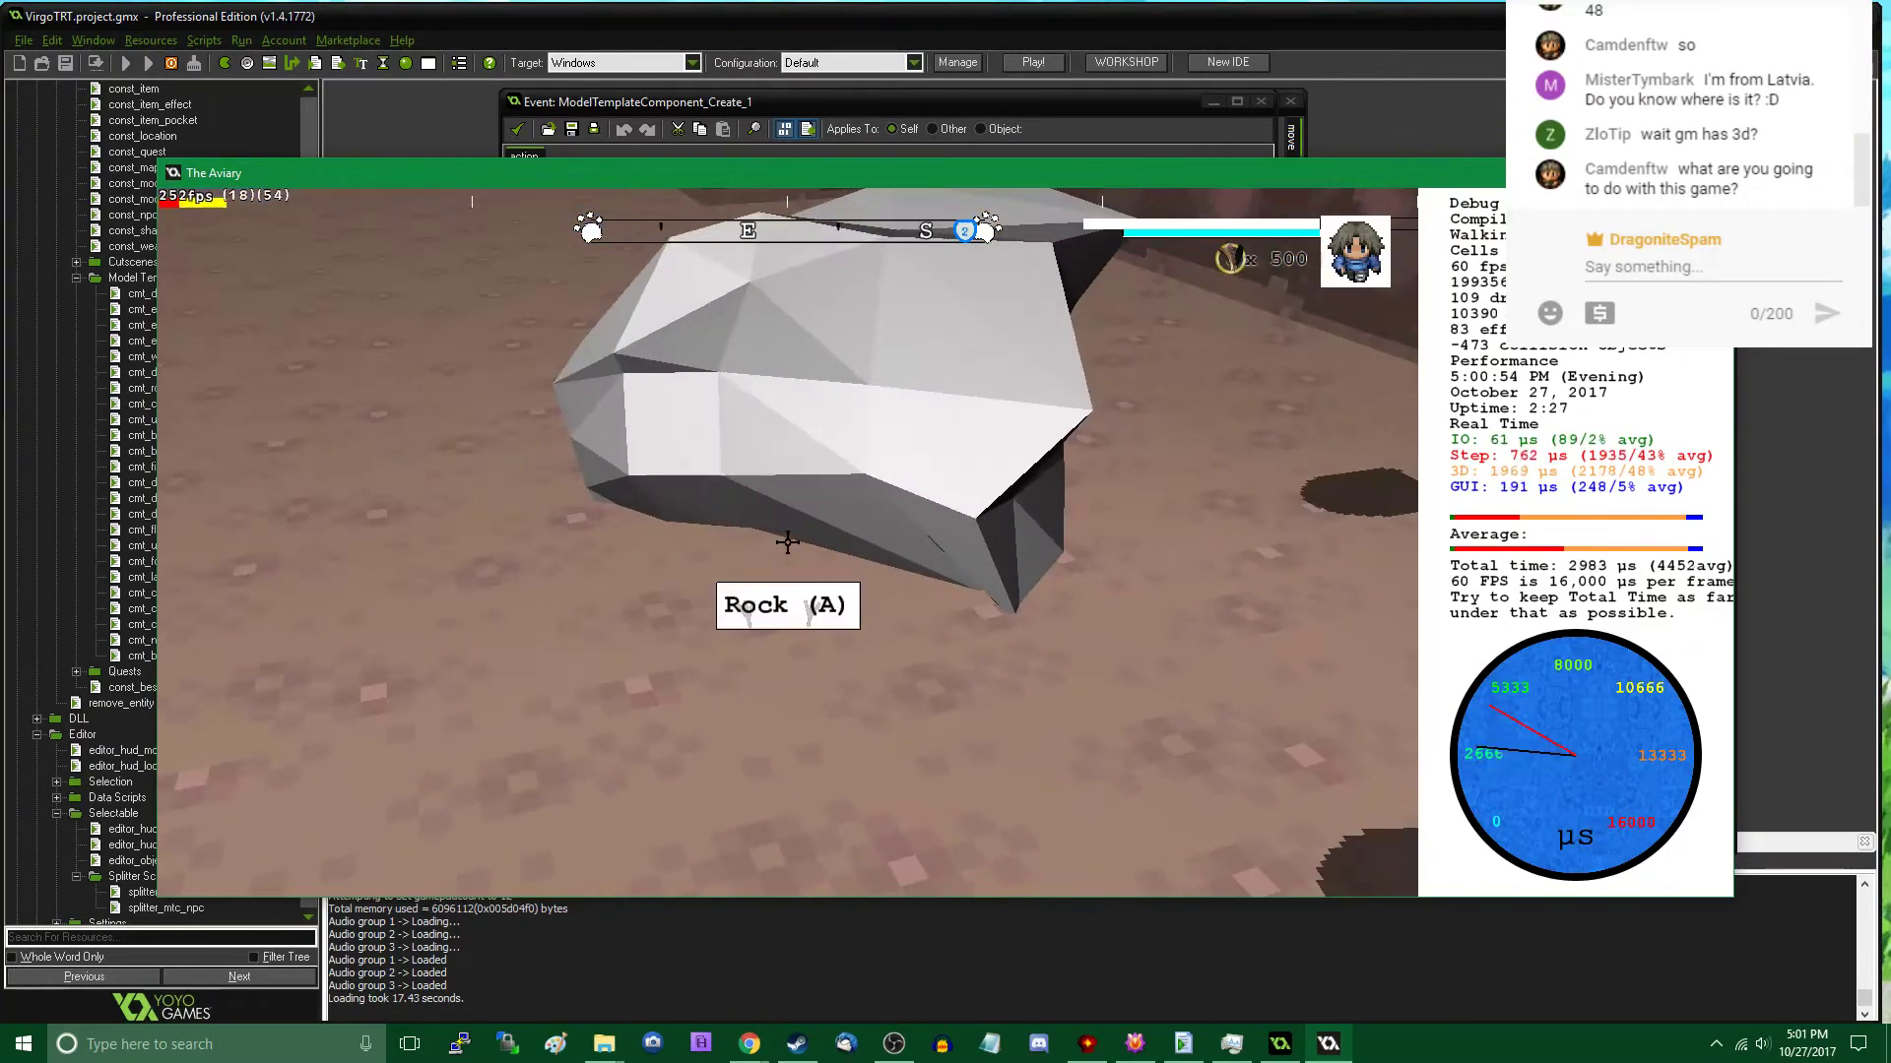
{"action": "key", "text": "a"}
{"action": "key", "text": "w"}
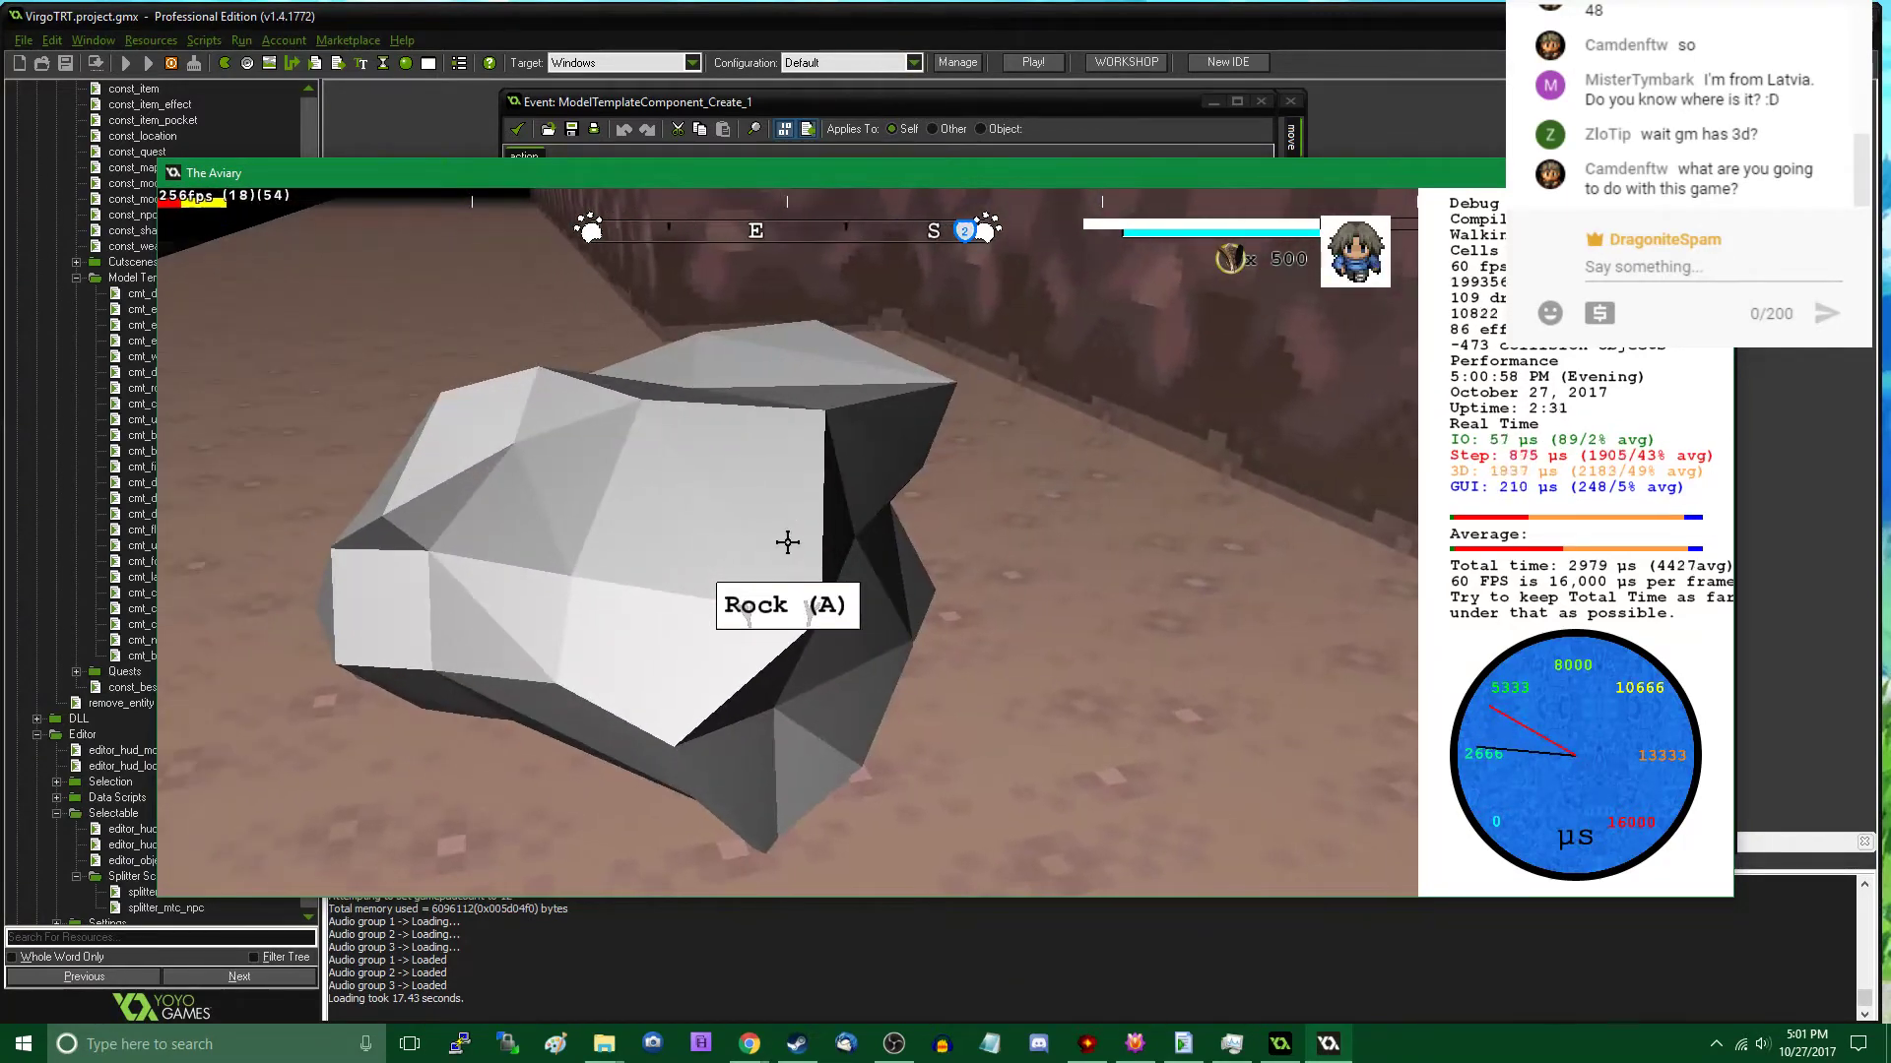
{"action": "key", "text": "w"}
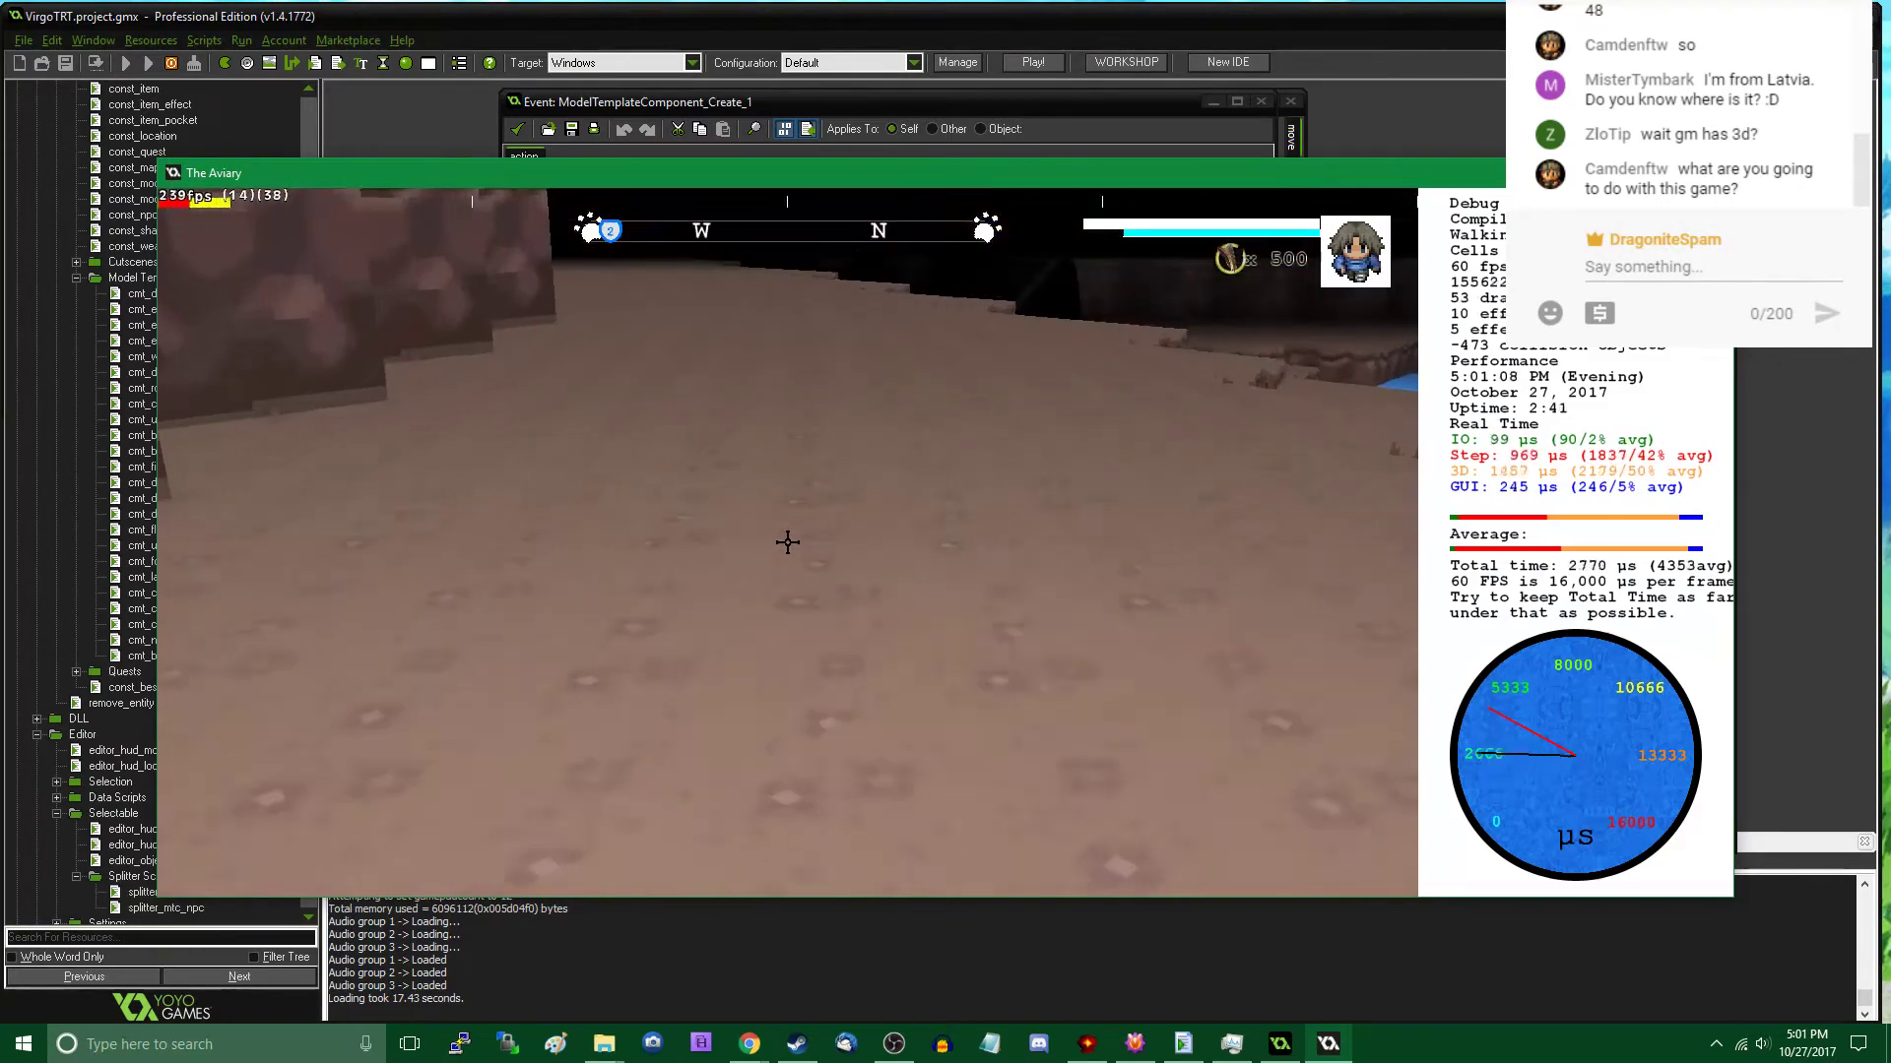
- Walk farther along the cavern wall and back to view the two placed rocks from a distance
{"action": "key", "text": "w"}
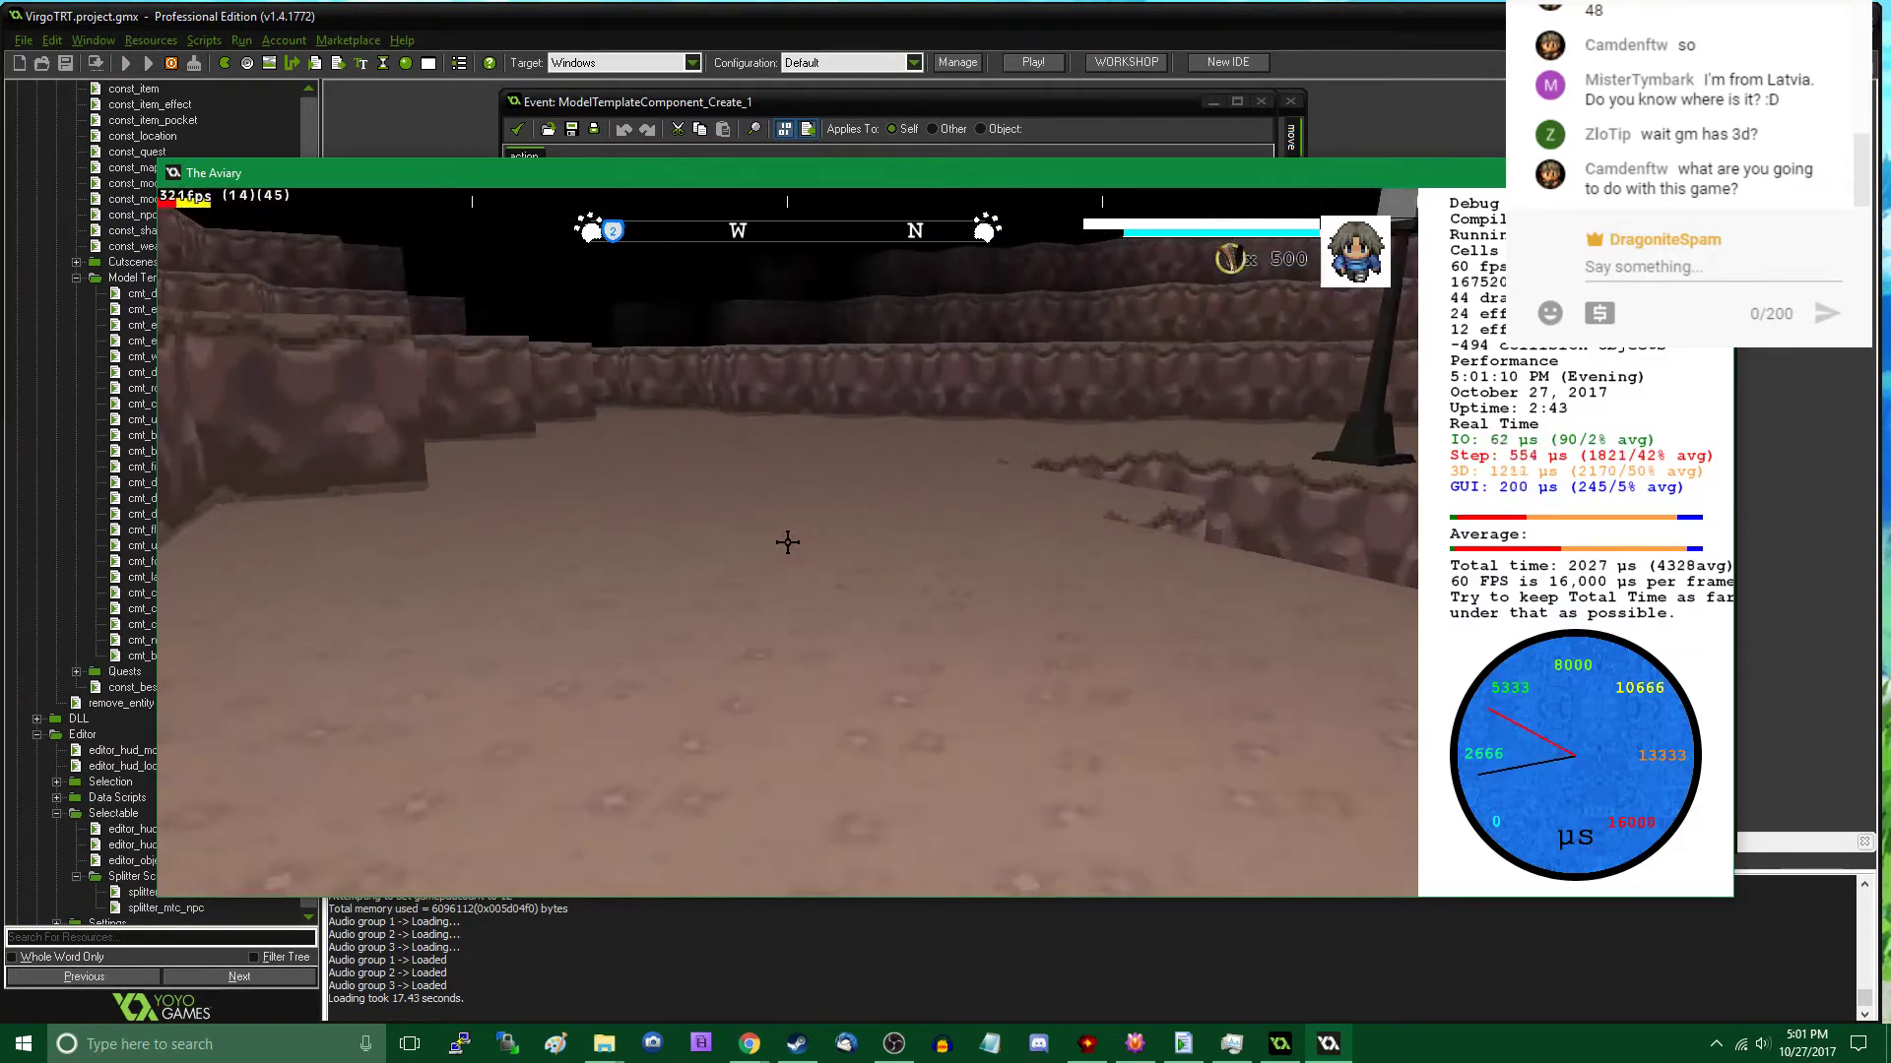
{"action": "key", "text": "w"}
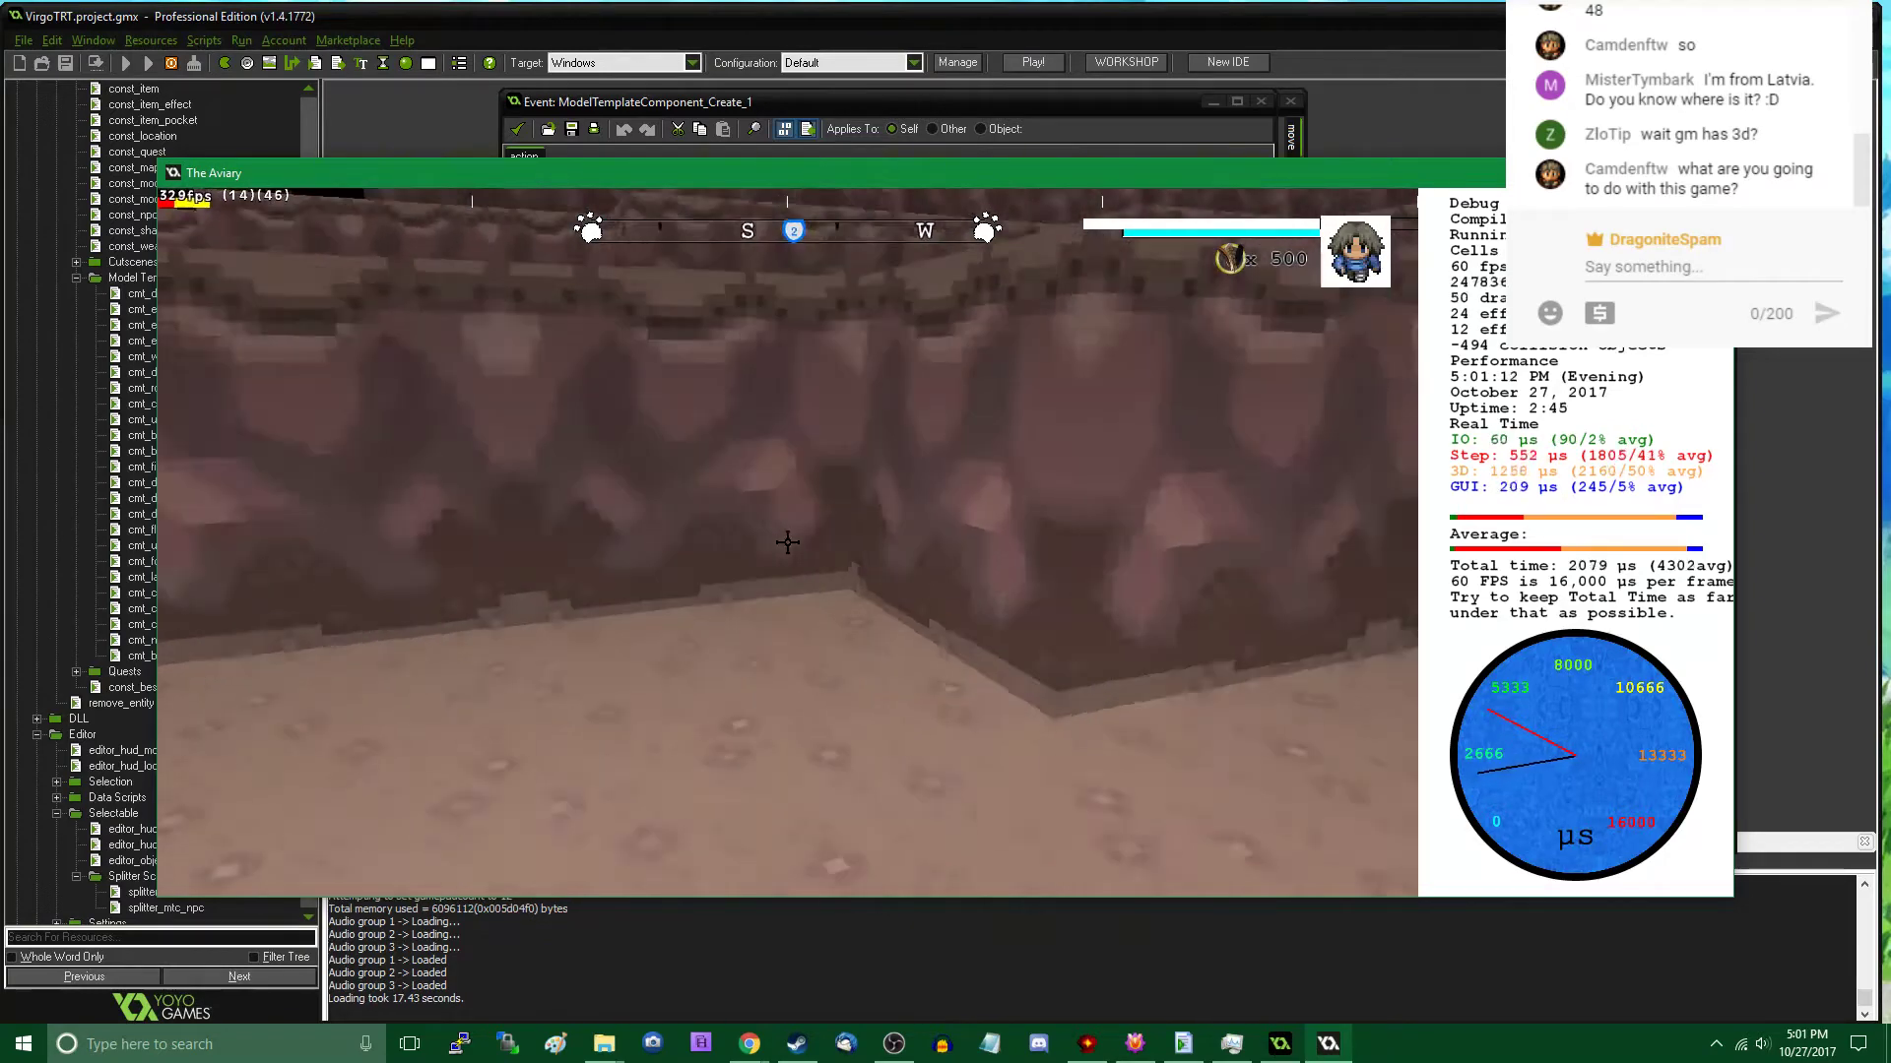
{"action": "key", "text": "w"}
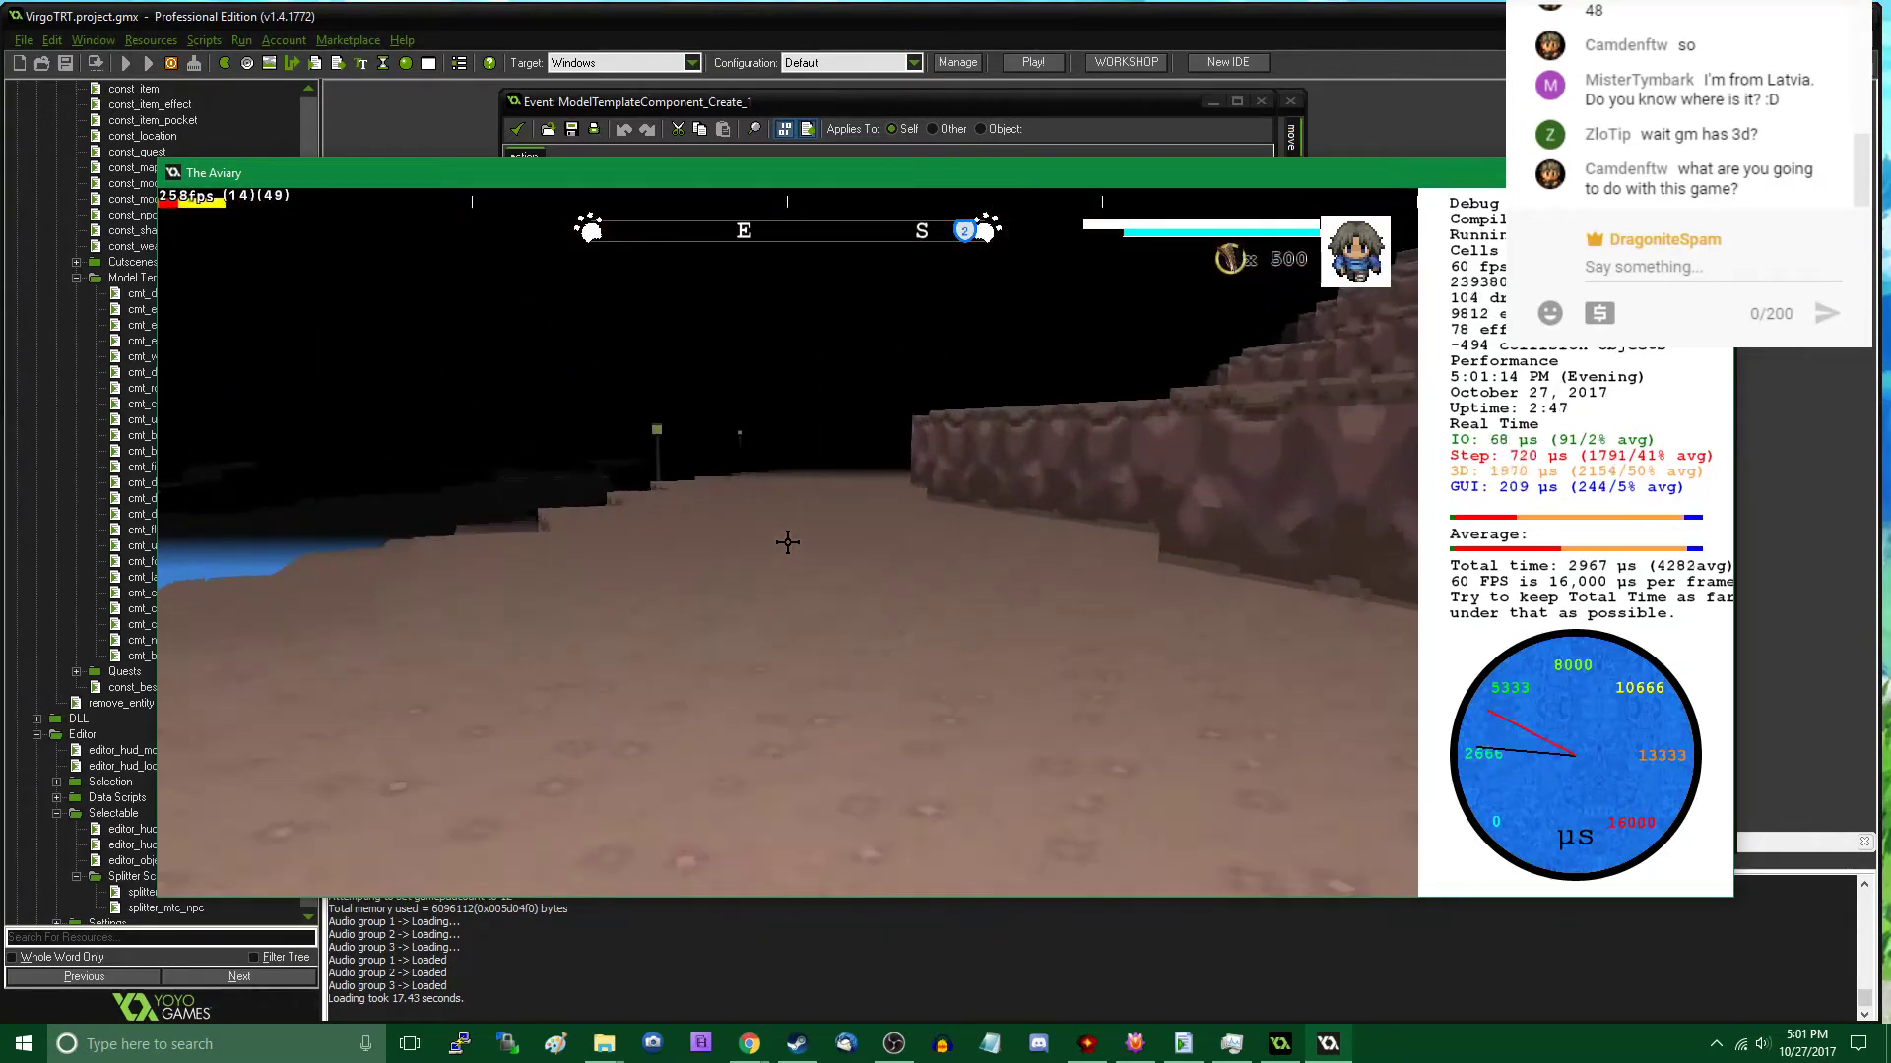
{"action": "key", "text": "w"}
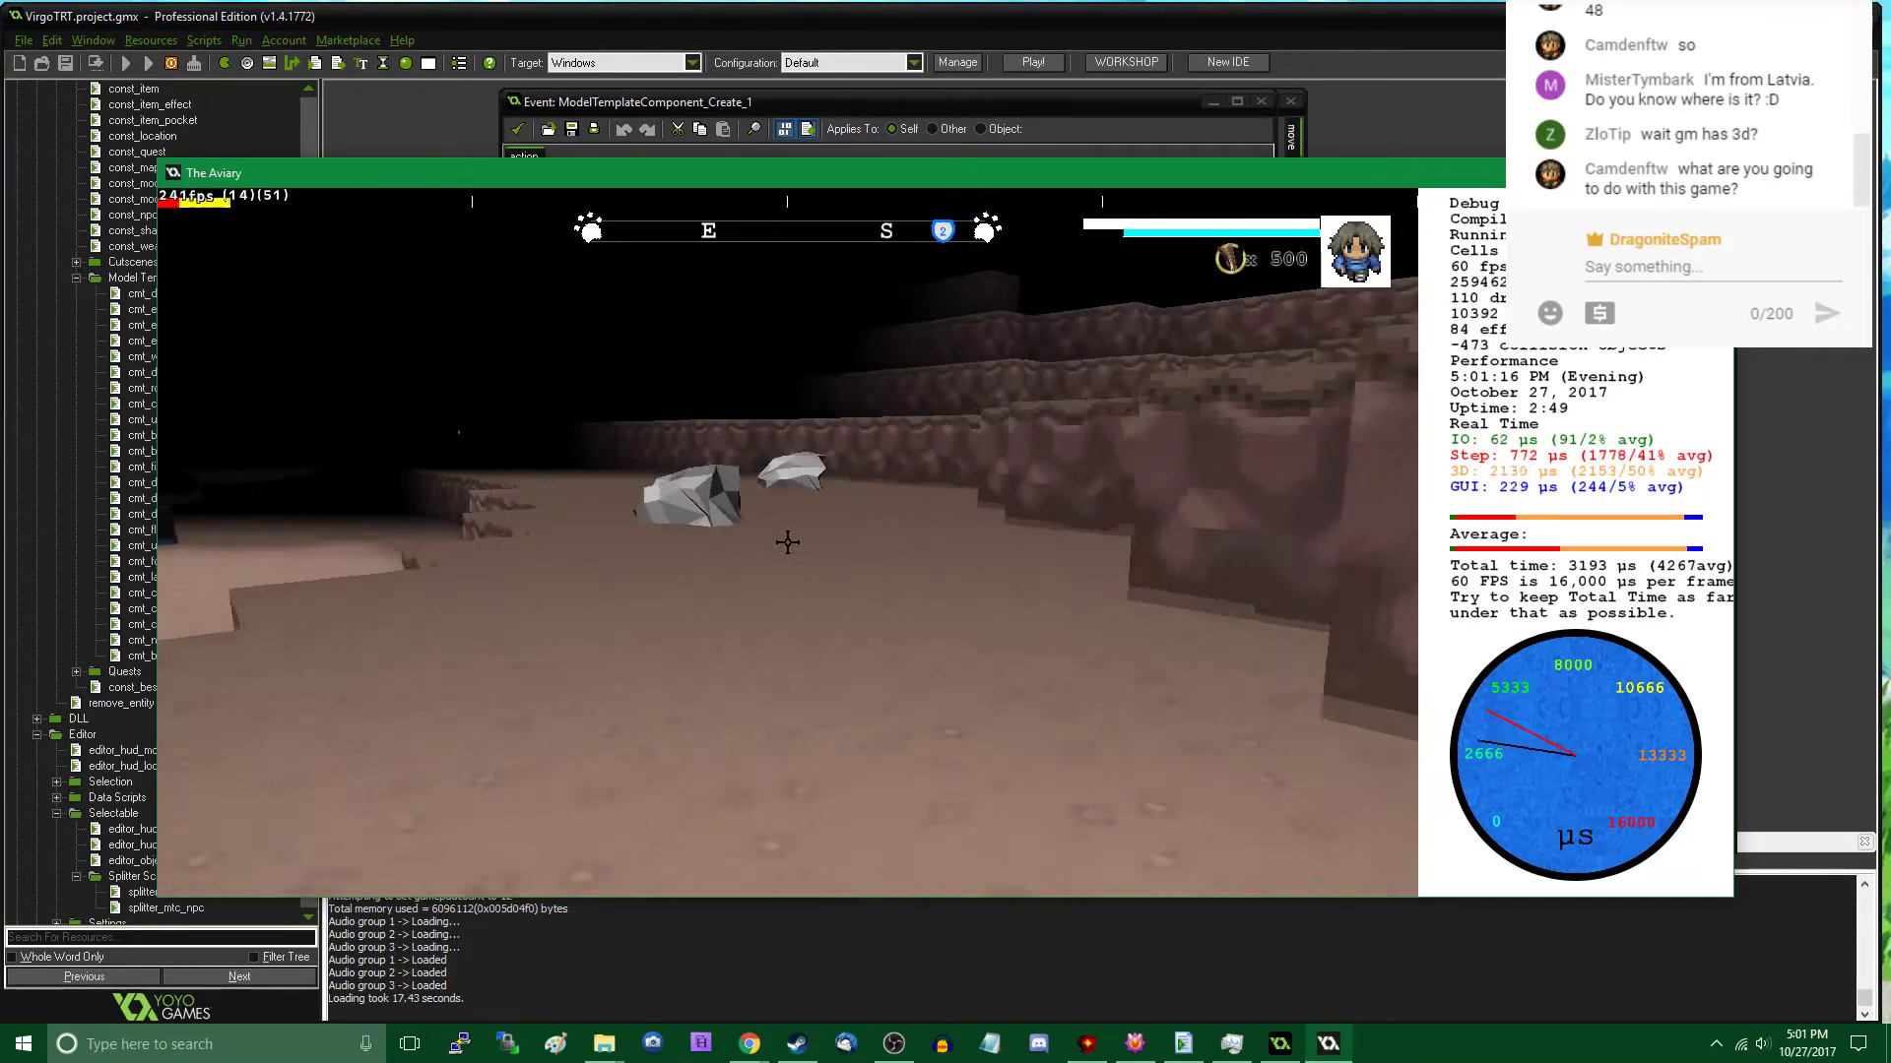
{"action": "key", "text": "w"}
{"action": "key", "text": "Tab"}
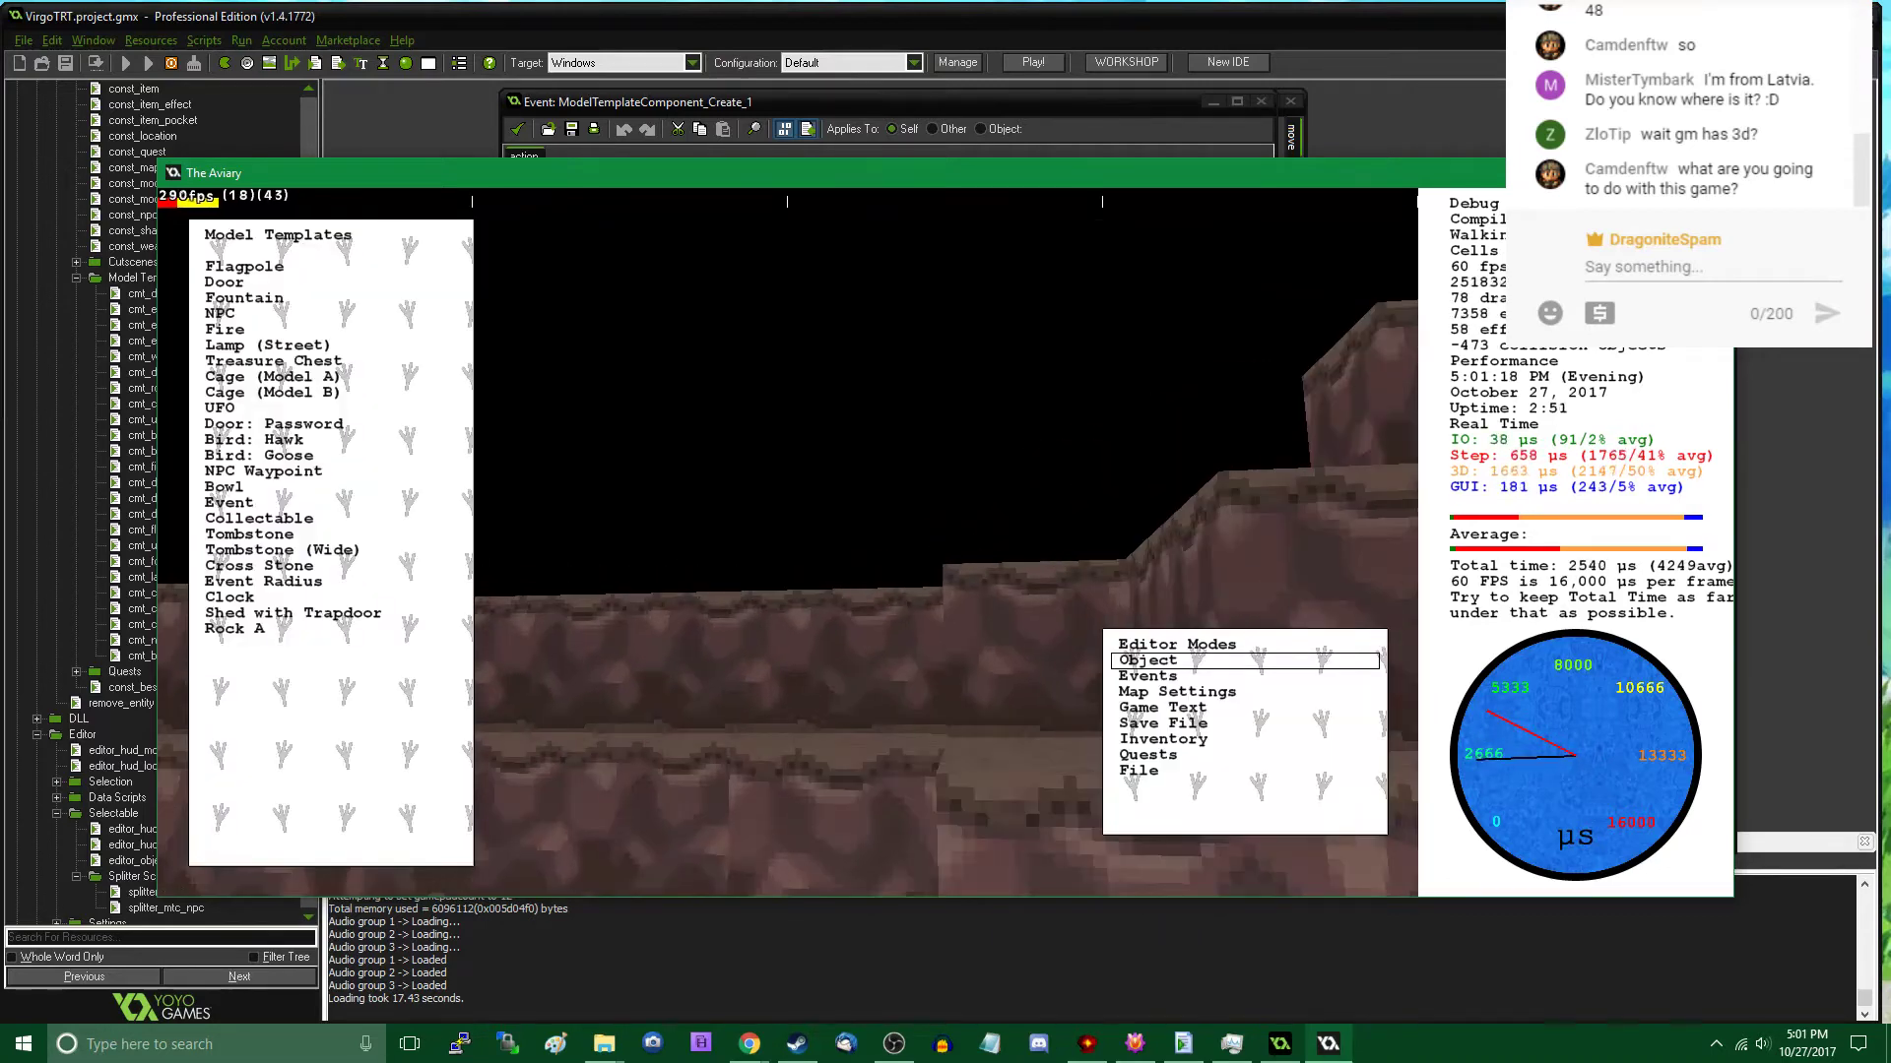
{"action": "key", "text": "Tab"}
{"action": "key", "text": "s"}
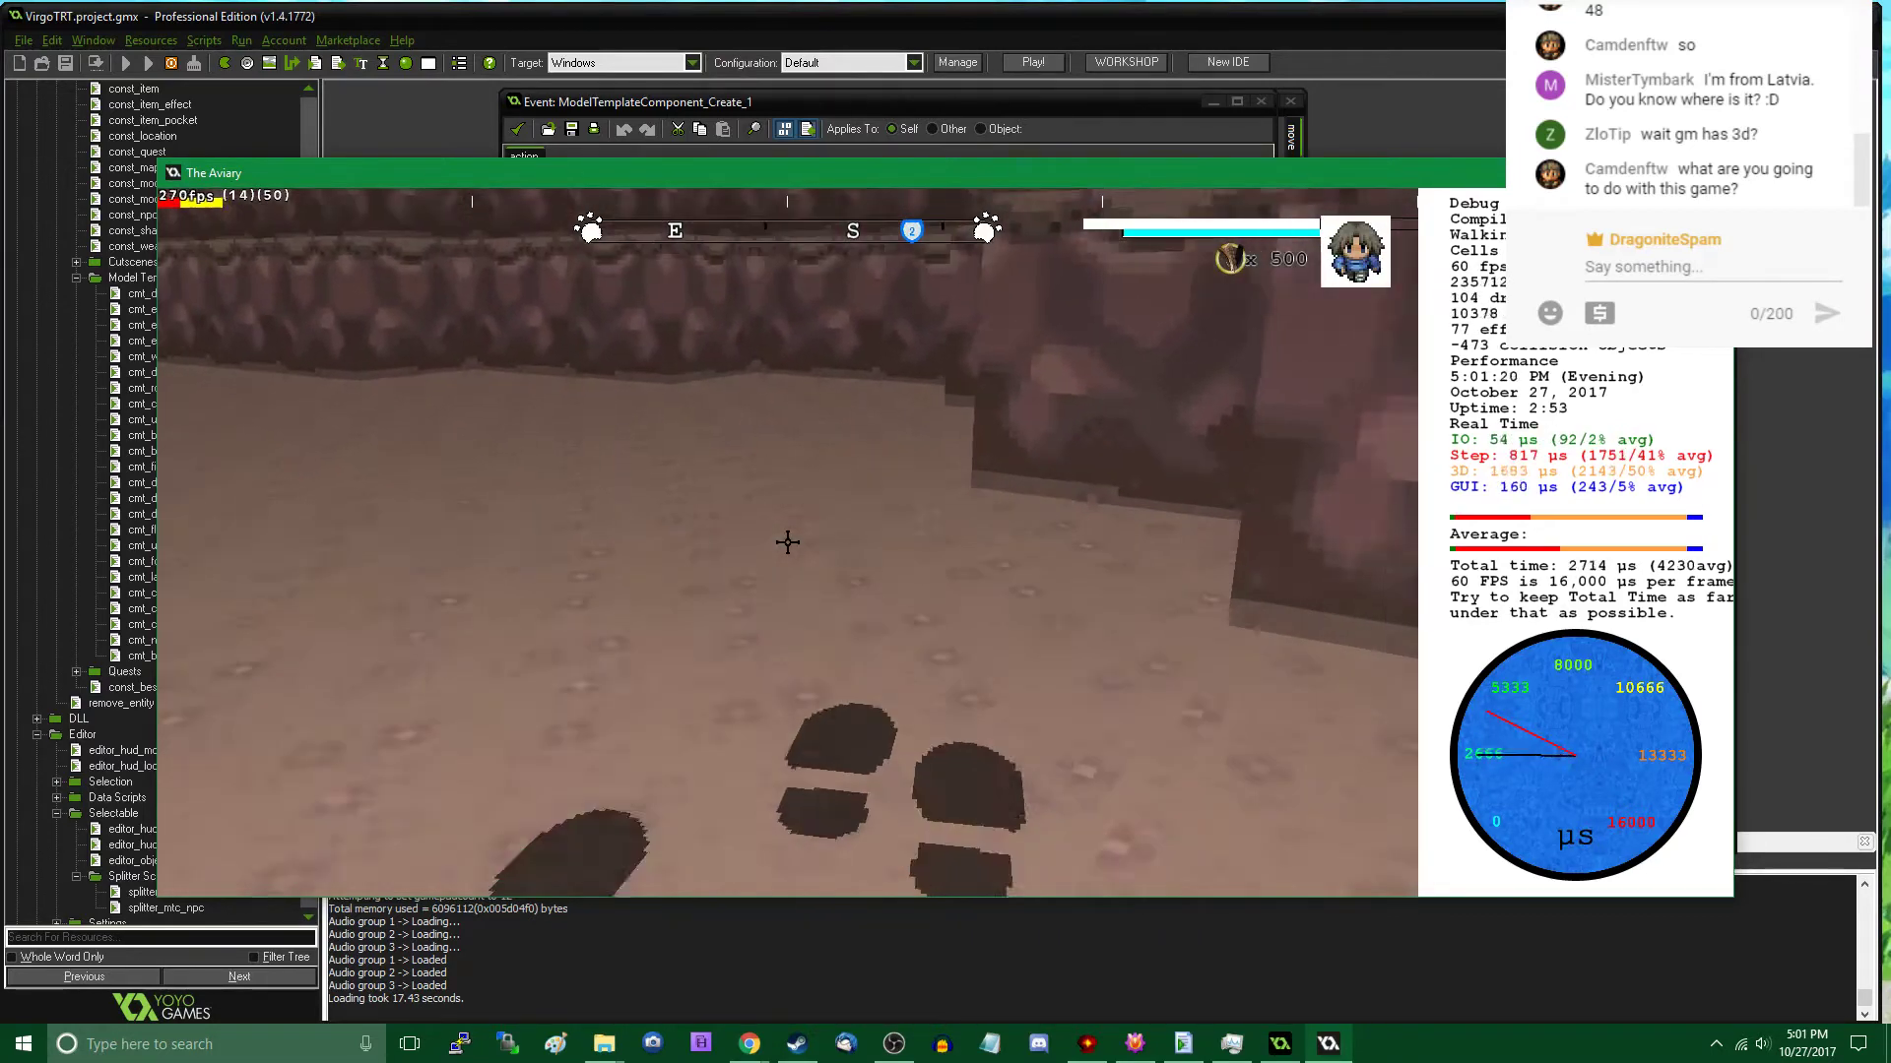
- Select the rock nearest the street lamp in the object editor to check its rotation properties, and leave the editor
{"action": "key", "text": "Tab"}
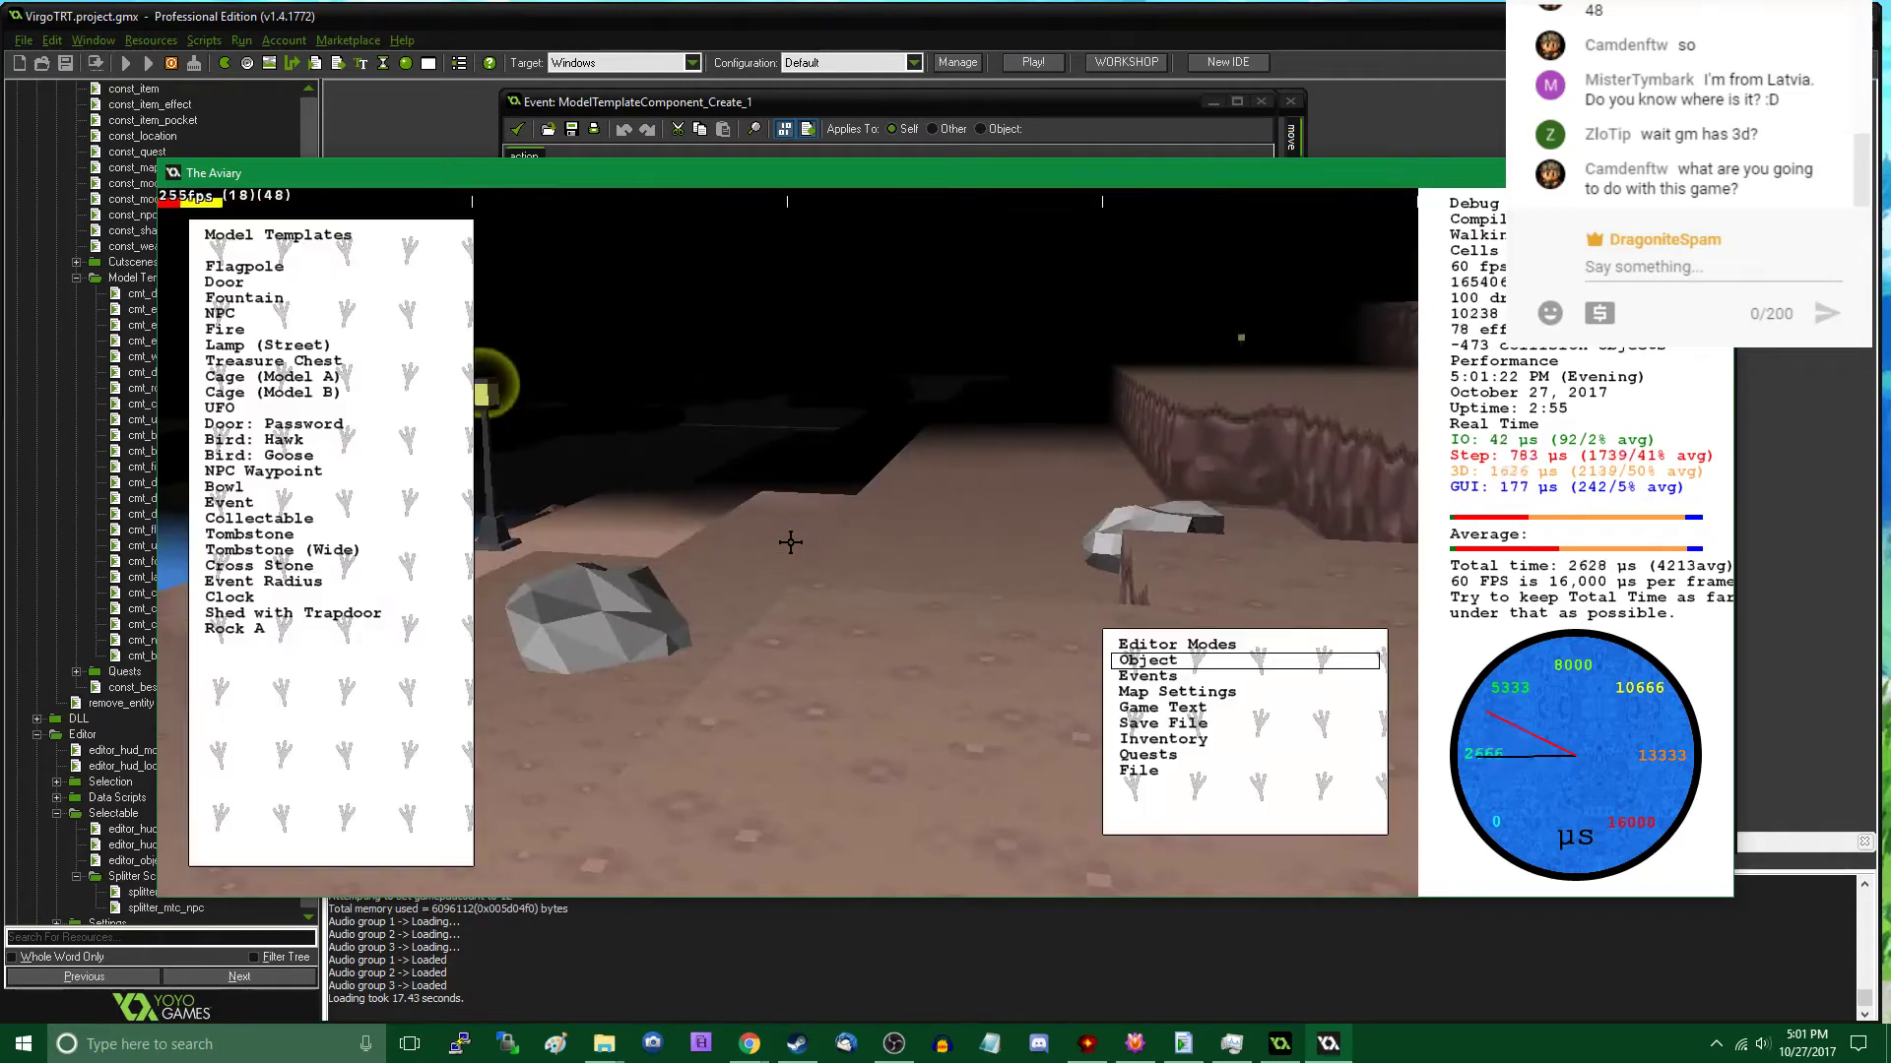
{"action": "left_click", "coordinate": [530, 616]}
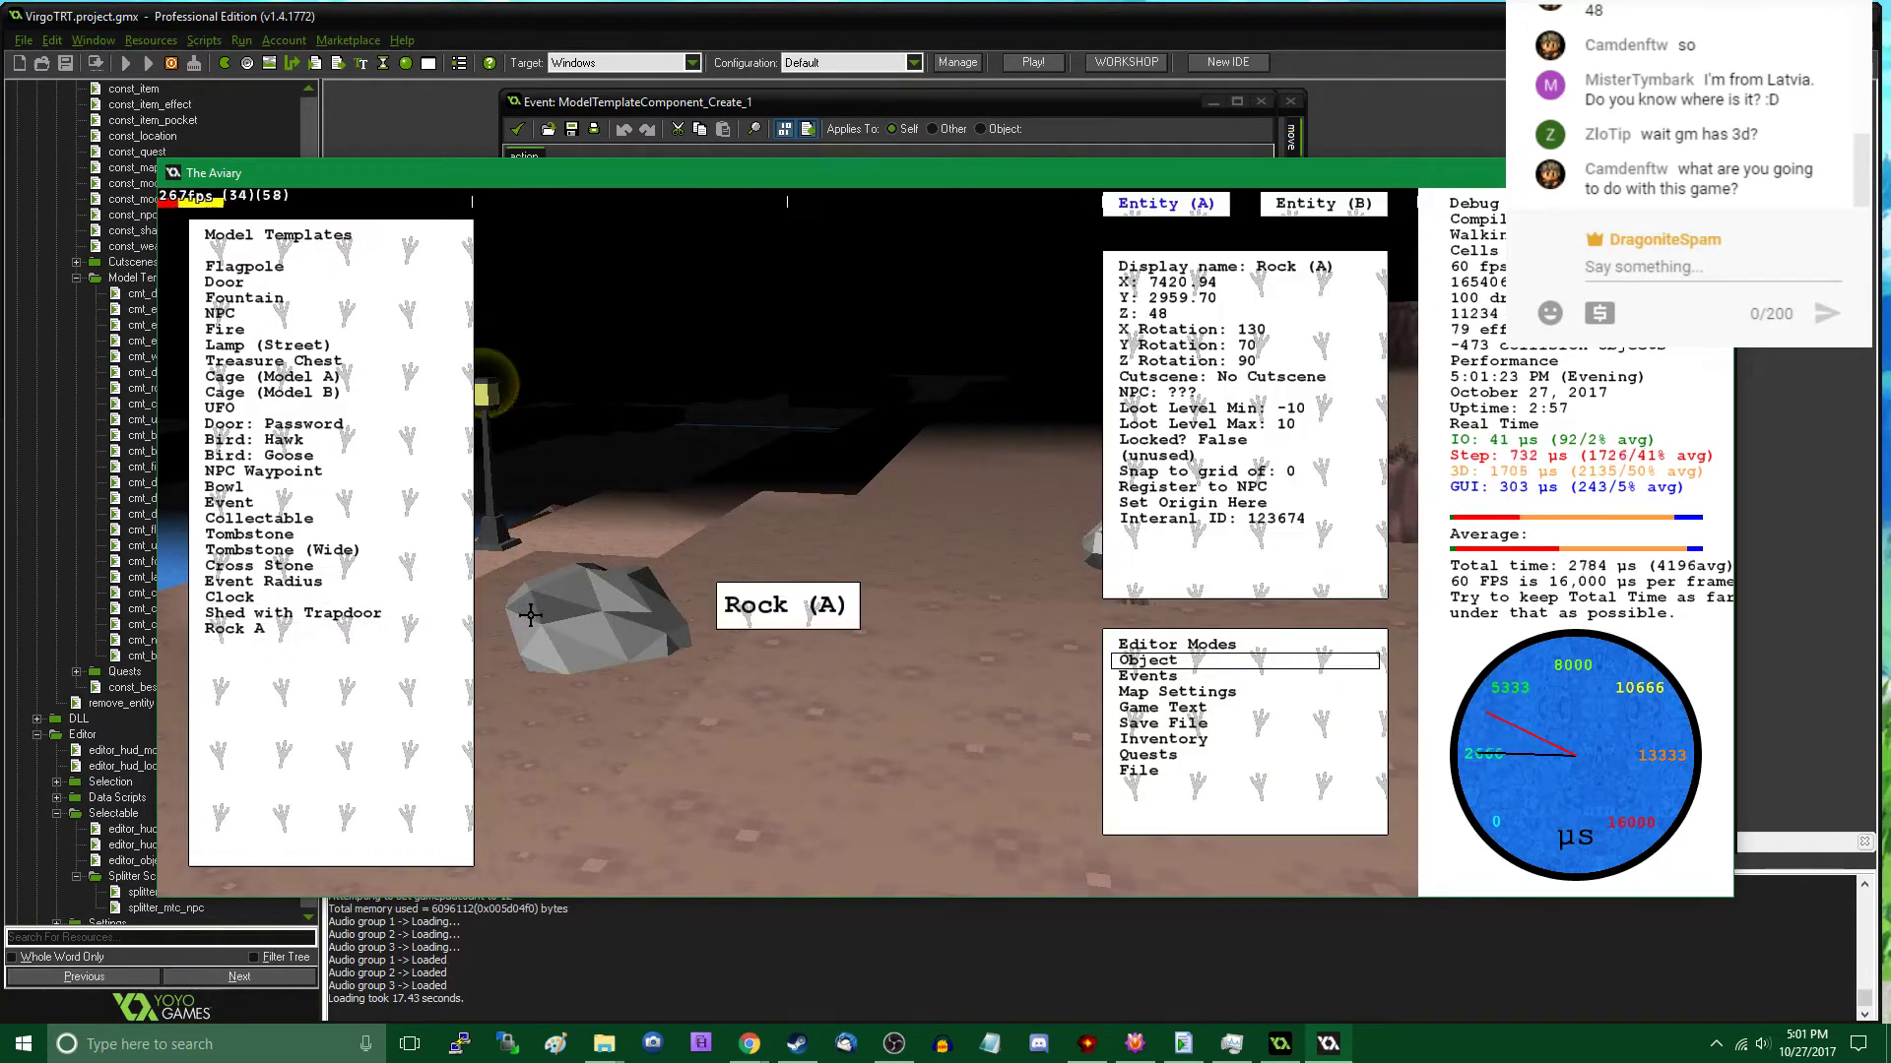
{"action": "middle_click_drag", "start_coordinate": [685, 582], "coordinate": [788, 542]}
{"action": "key", "text": "w"}
{"action": "key", "text": "Tab"}
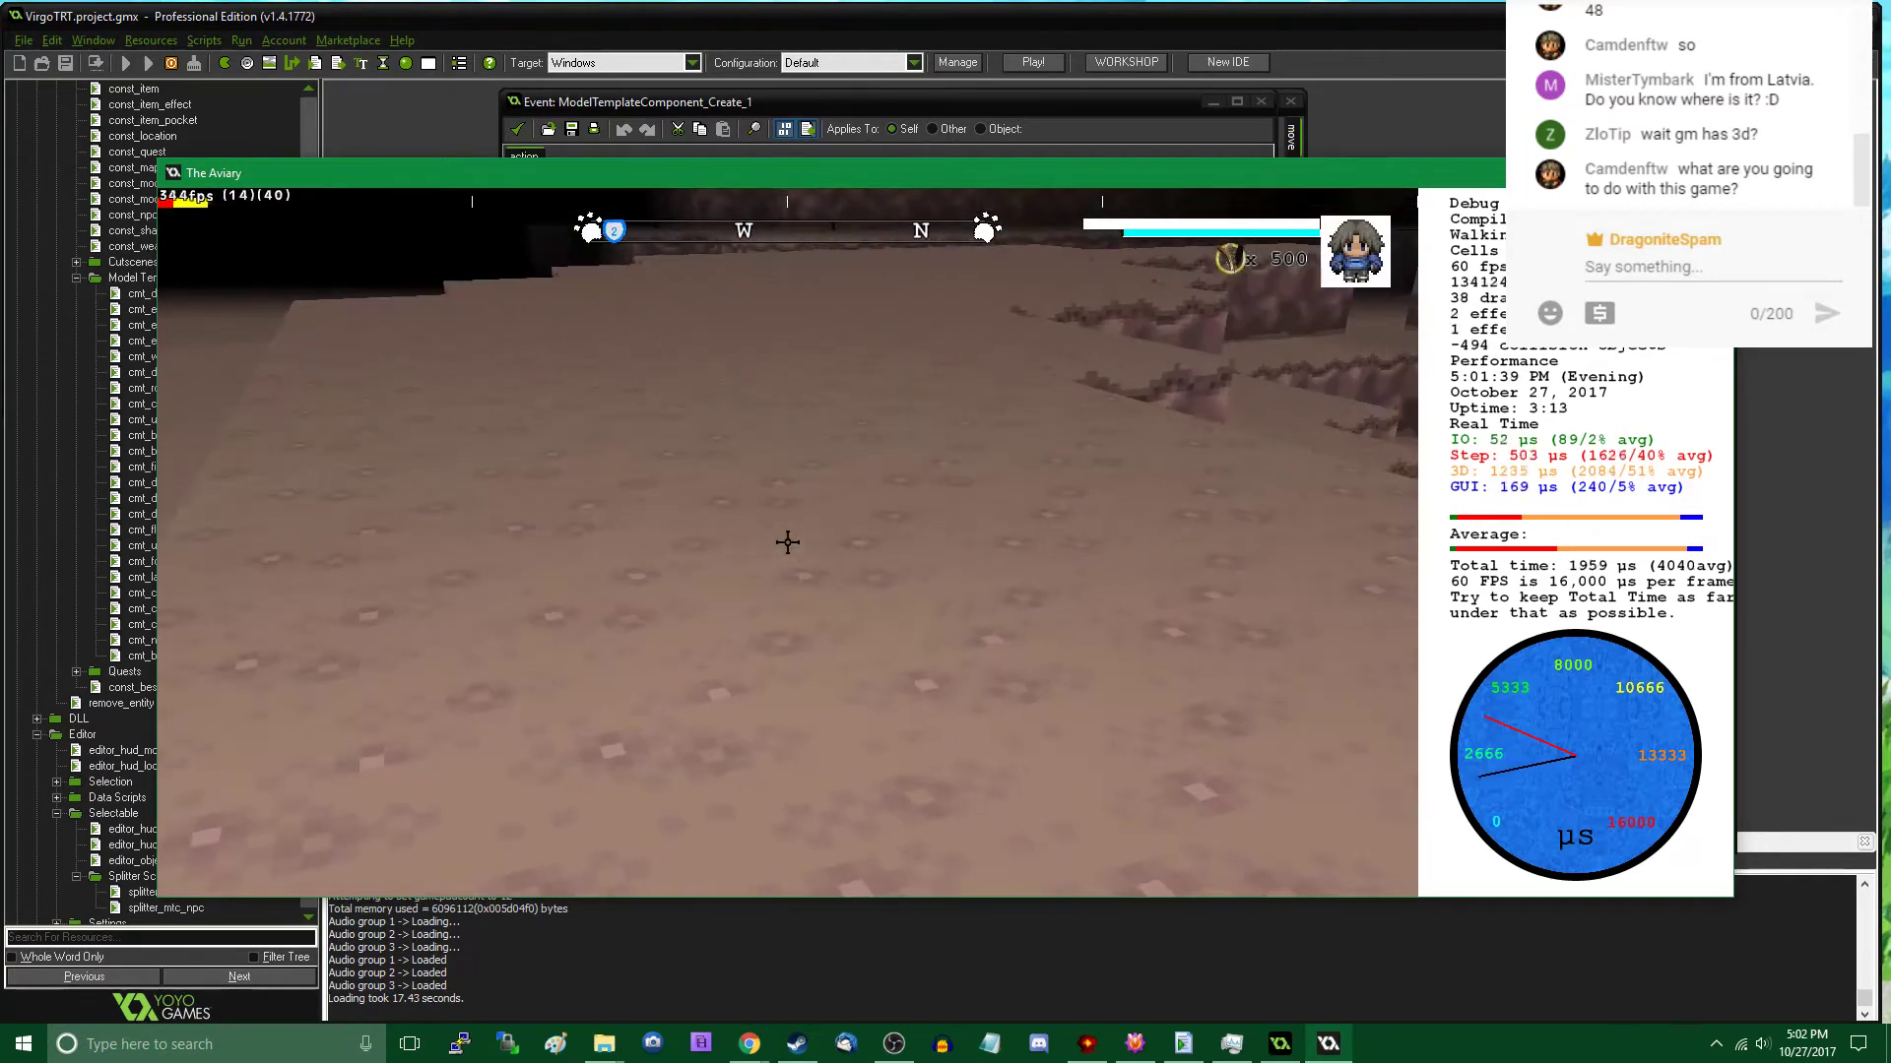
- Place two Rock A templates on the open cavern floor, at about X 6609, Y 2907 and X 6531, Y 2844
{"action": "key", "text": "Tab"}
{"action": "left_click", "coordinate": [363, 627]}
{"action": "left_click", "coordinate": [364, 627]}
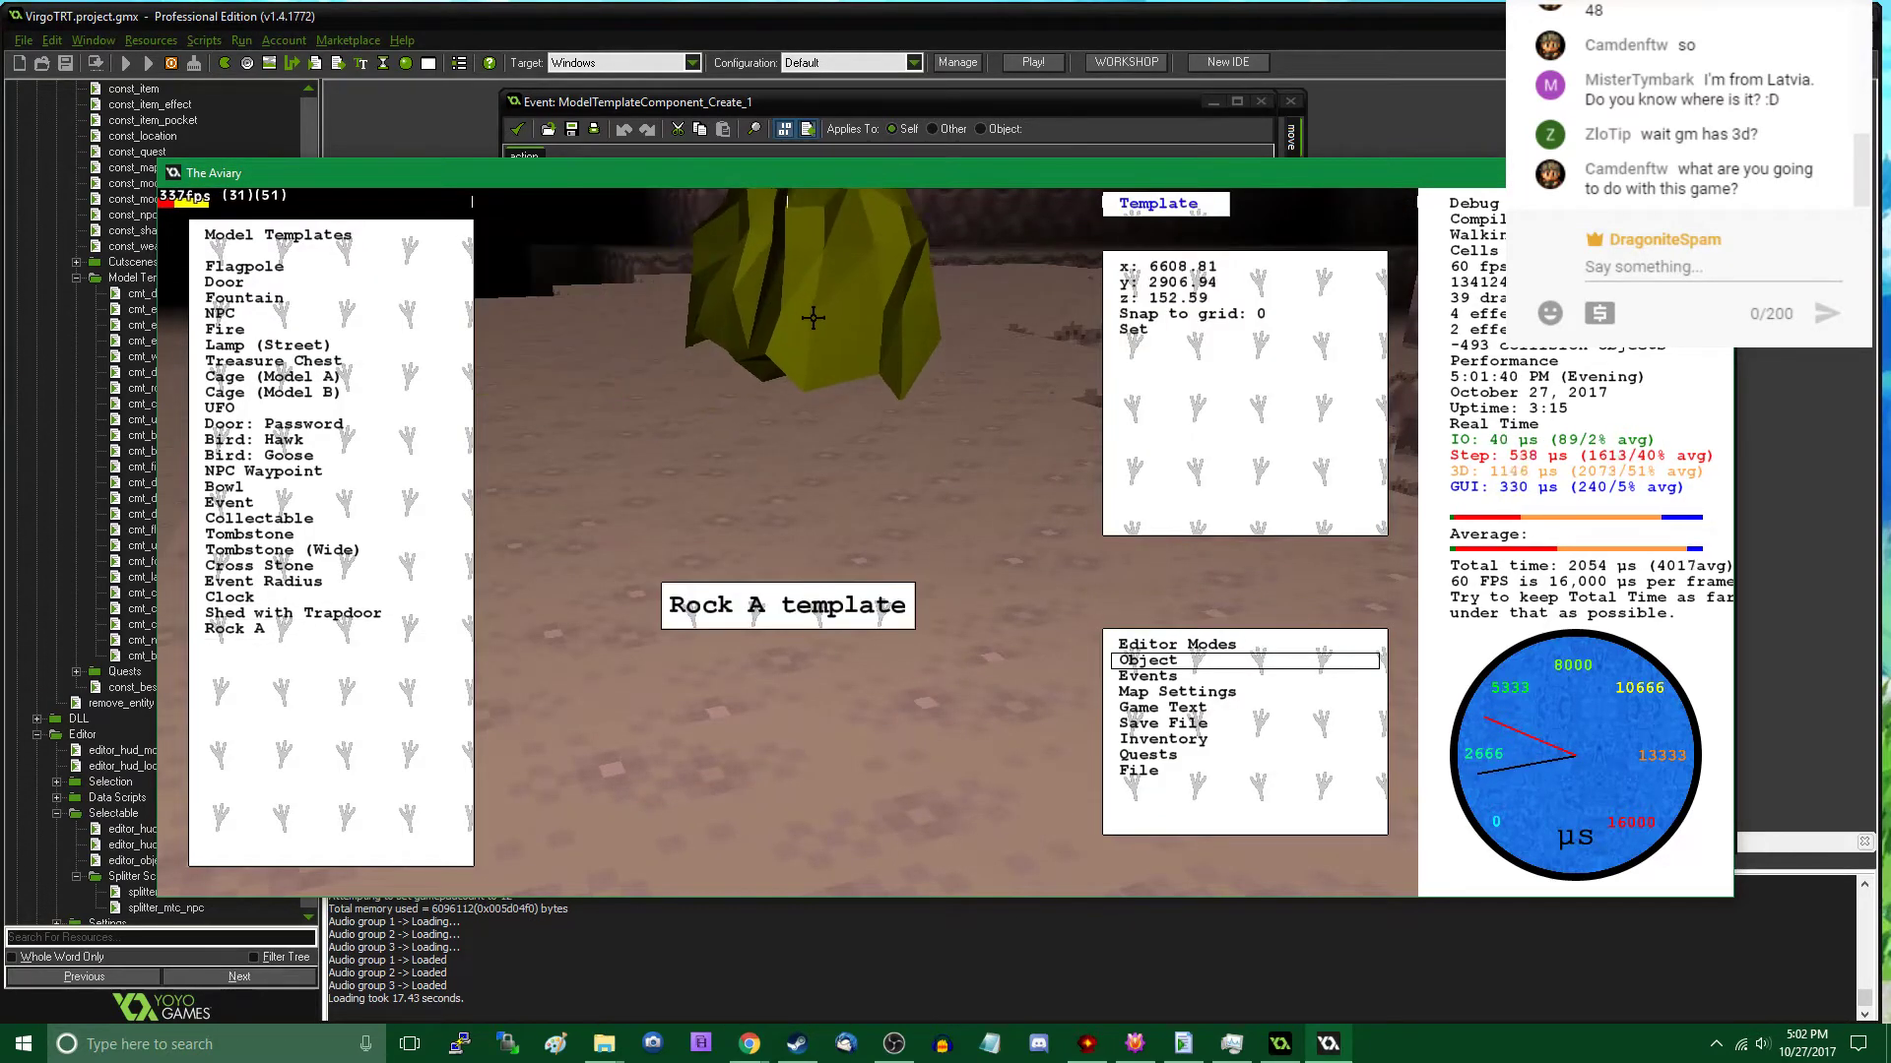
{"action": "left_click", "coordinate": [814, 315]}
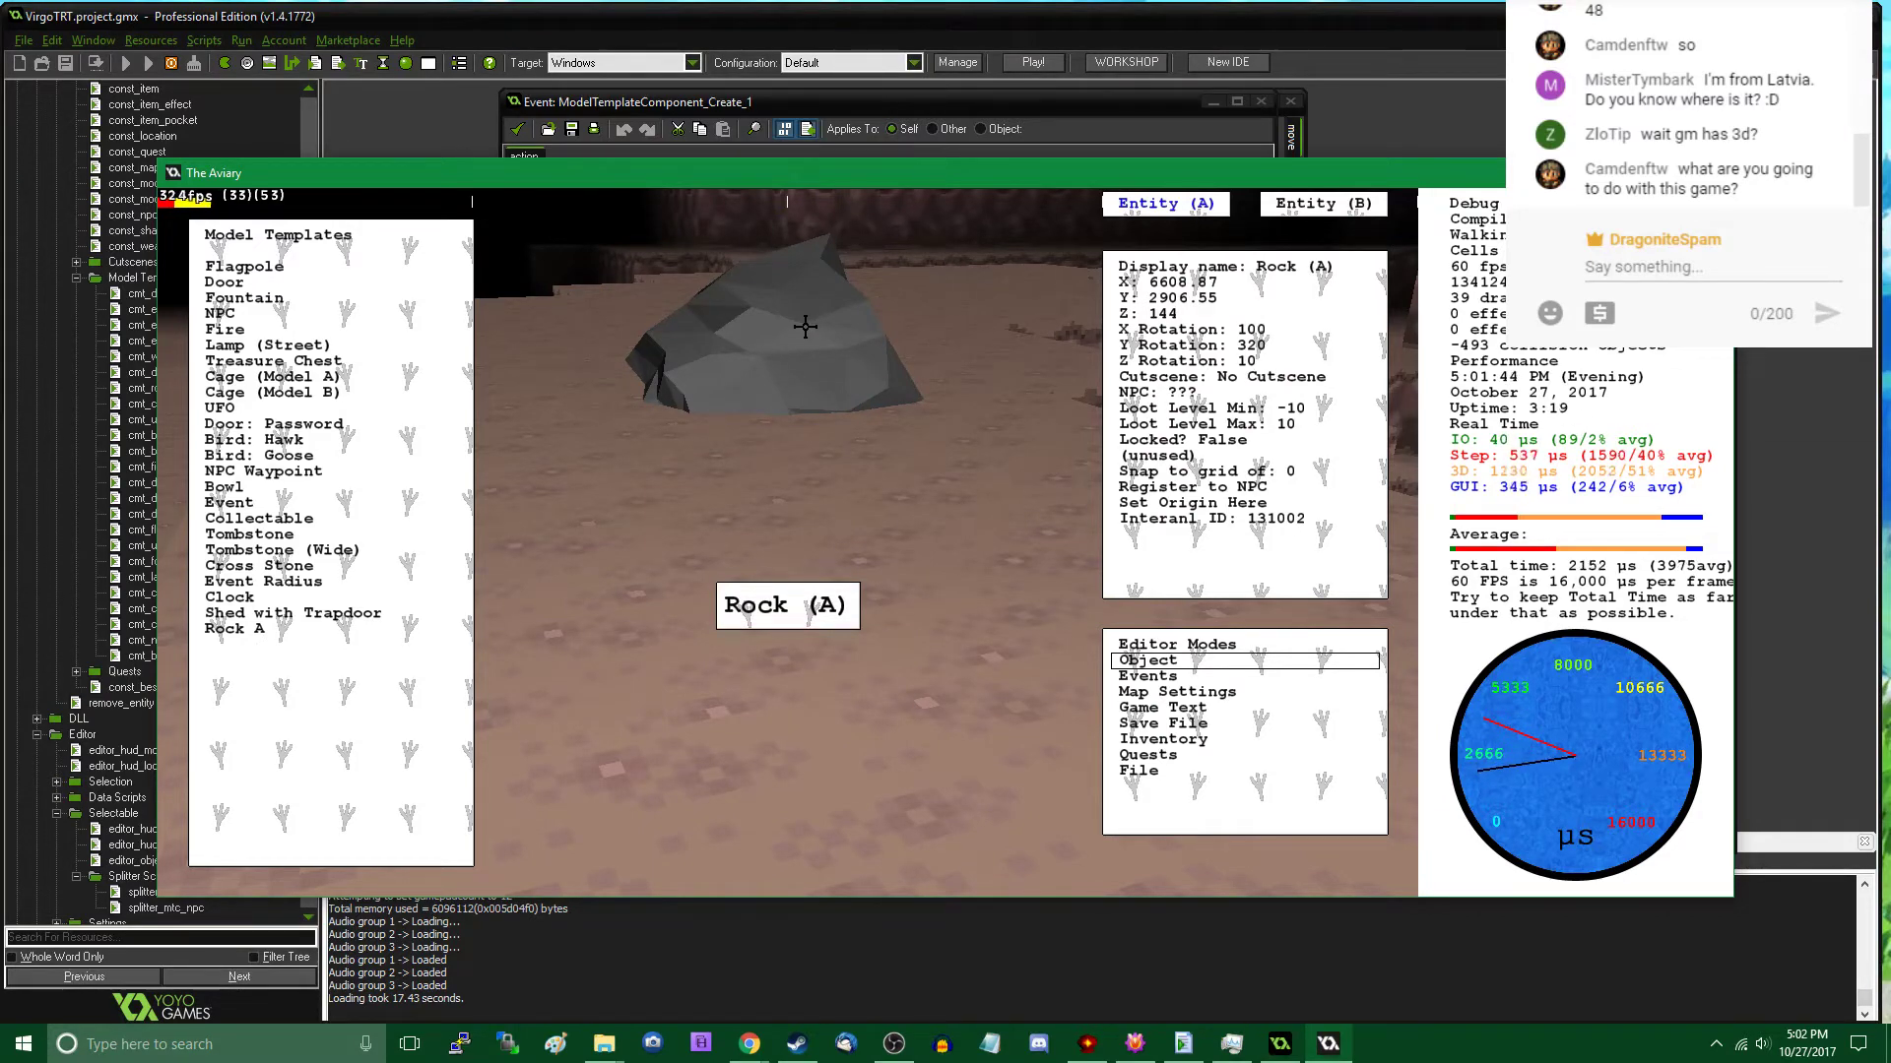
{"action": "left_click", "coordinate": [896, 318]}
{"action": "left_click", "coordinate": [286, 627]}
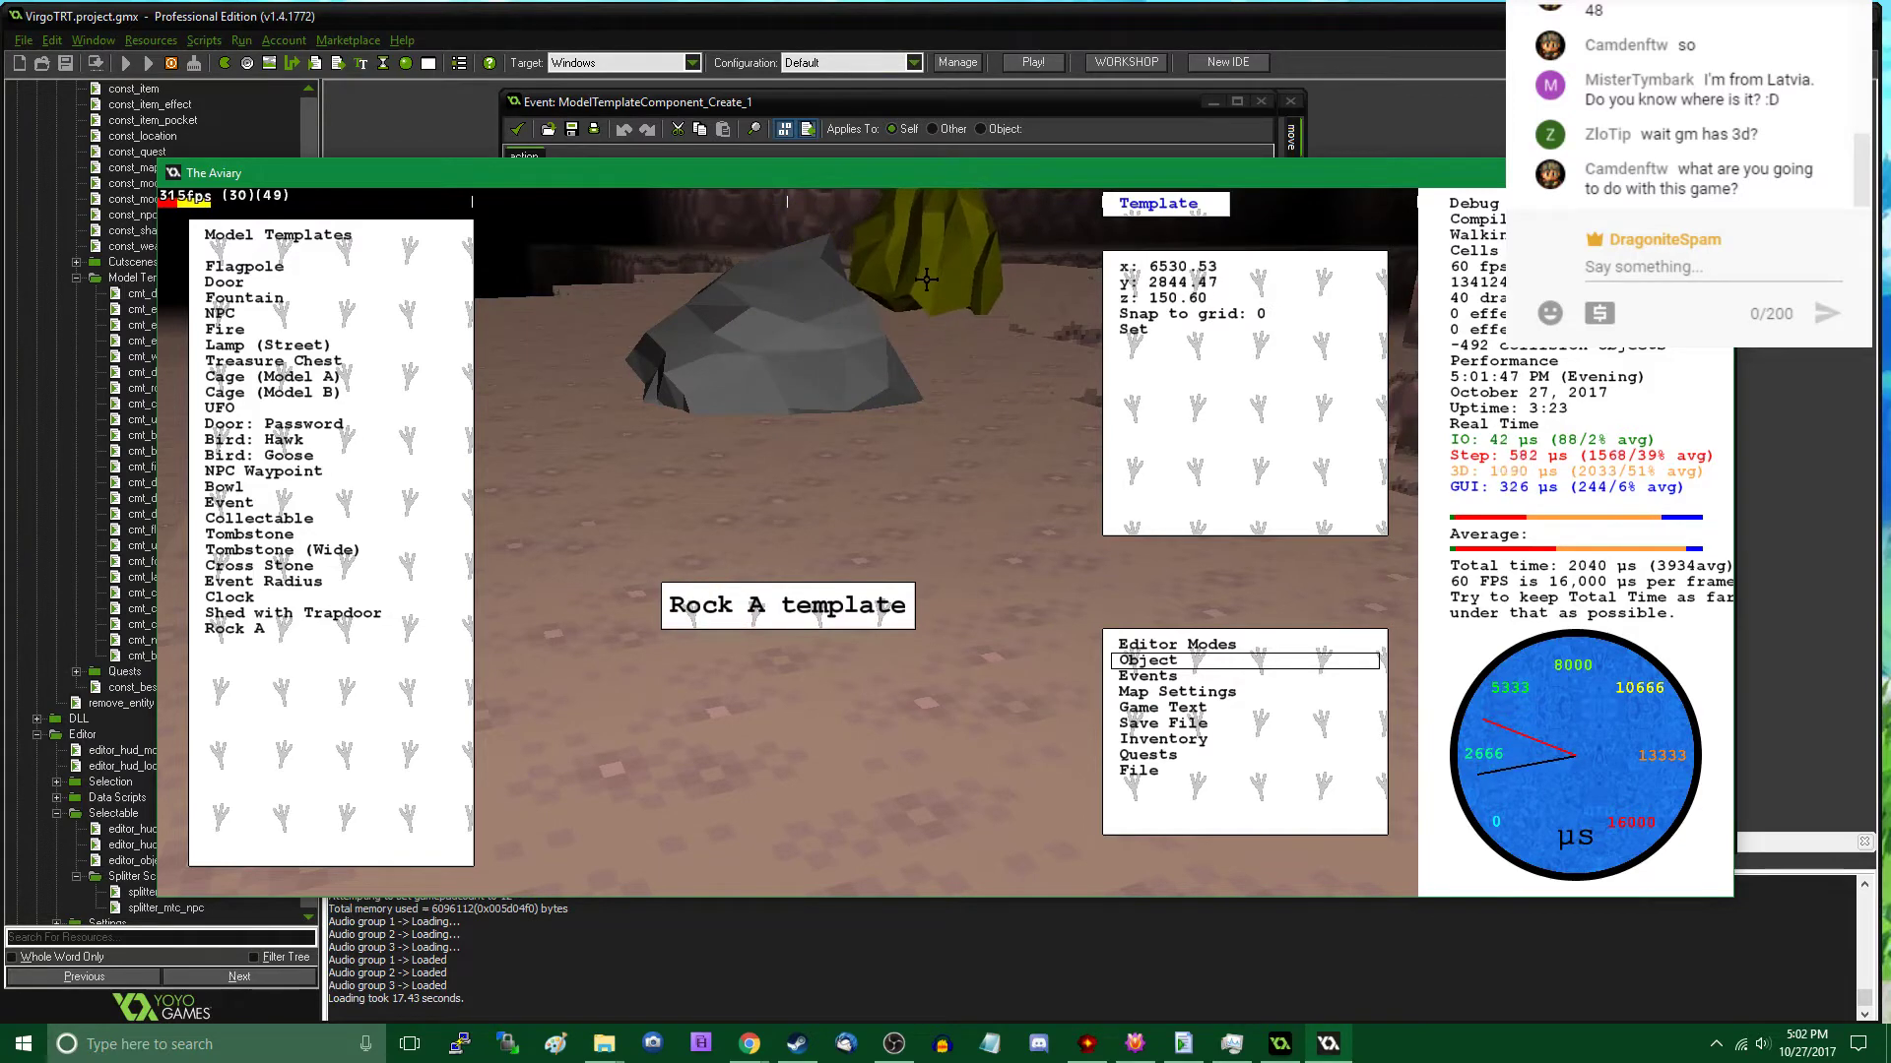
{"action": "left_click", "coordinate": [925, 277]}
{"action": "key", "text": "Tab"}
- Walk past the two new rocks, along the cliff wall, and around to the wooden bridge to view the area
{"action": "key", "text": "w"}
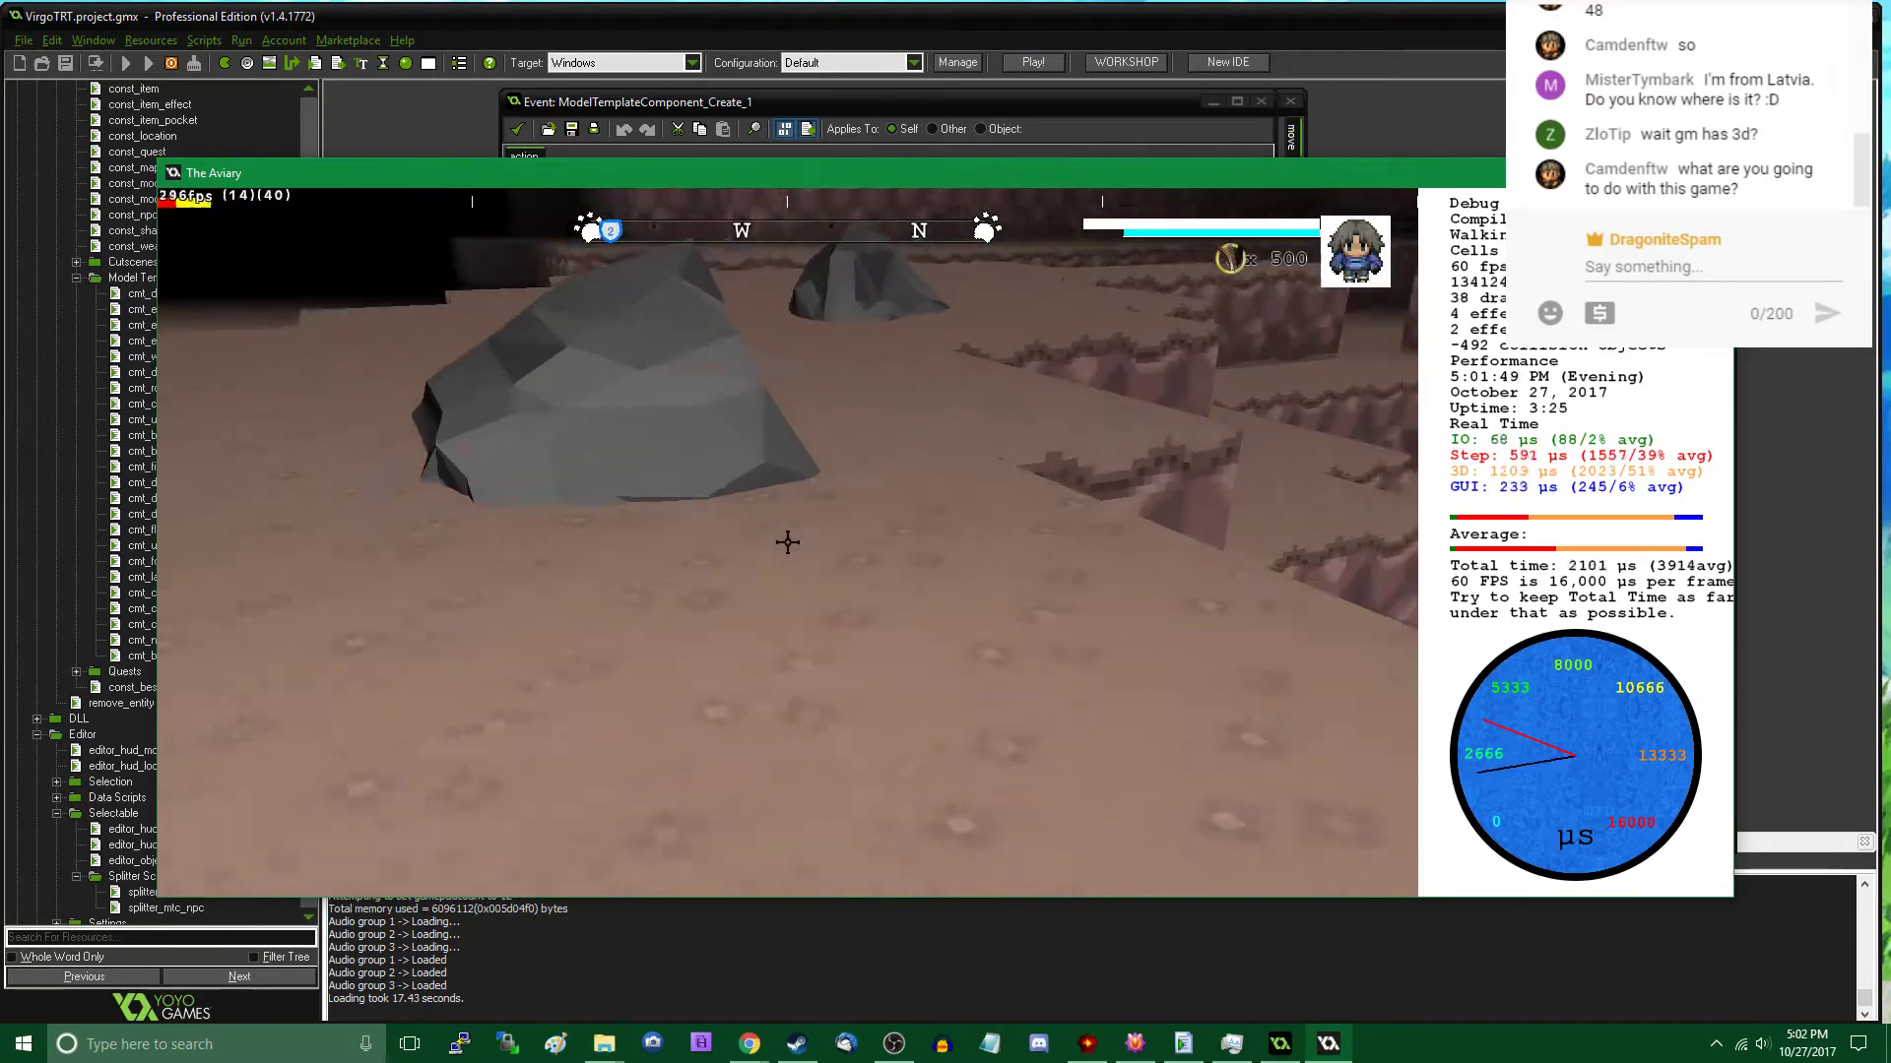
{"action": "key", "text": "w"}
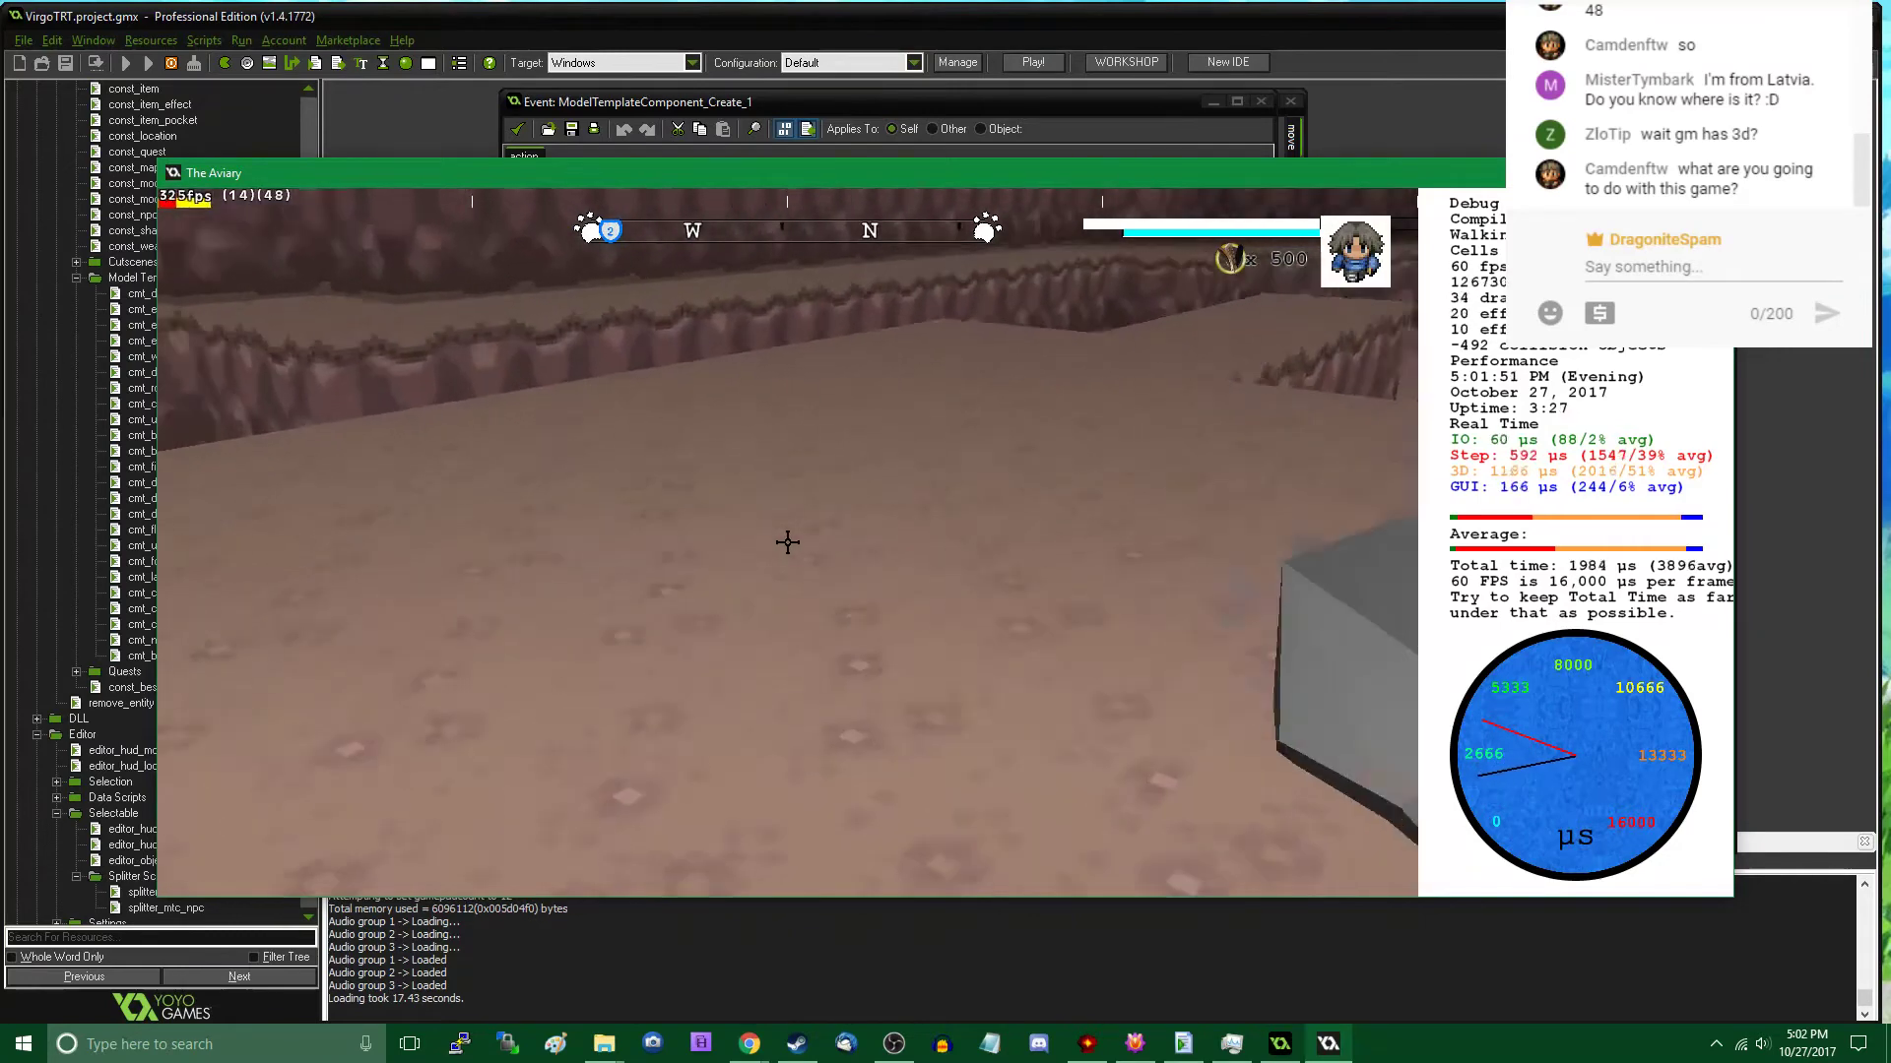
{"action": "key", "text": "w"}
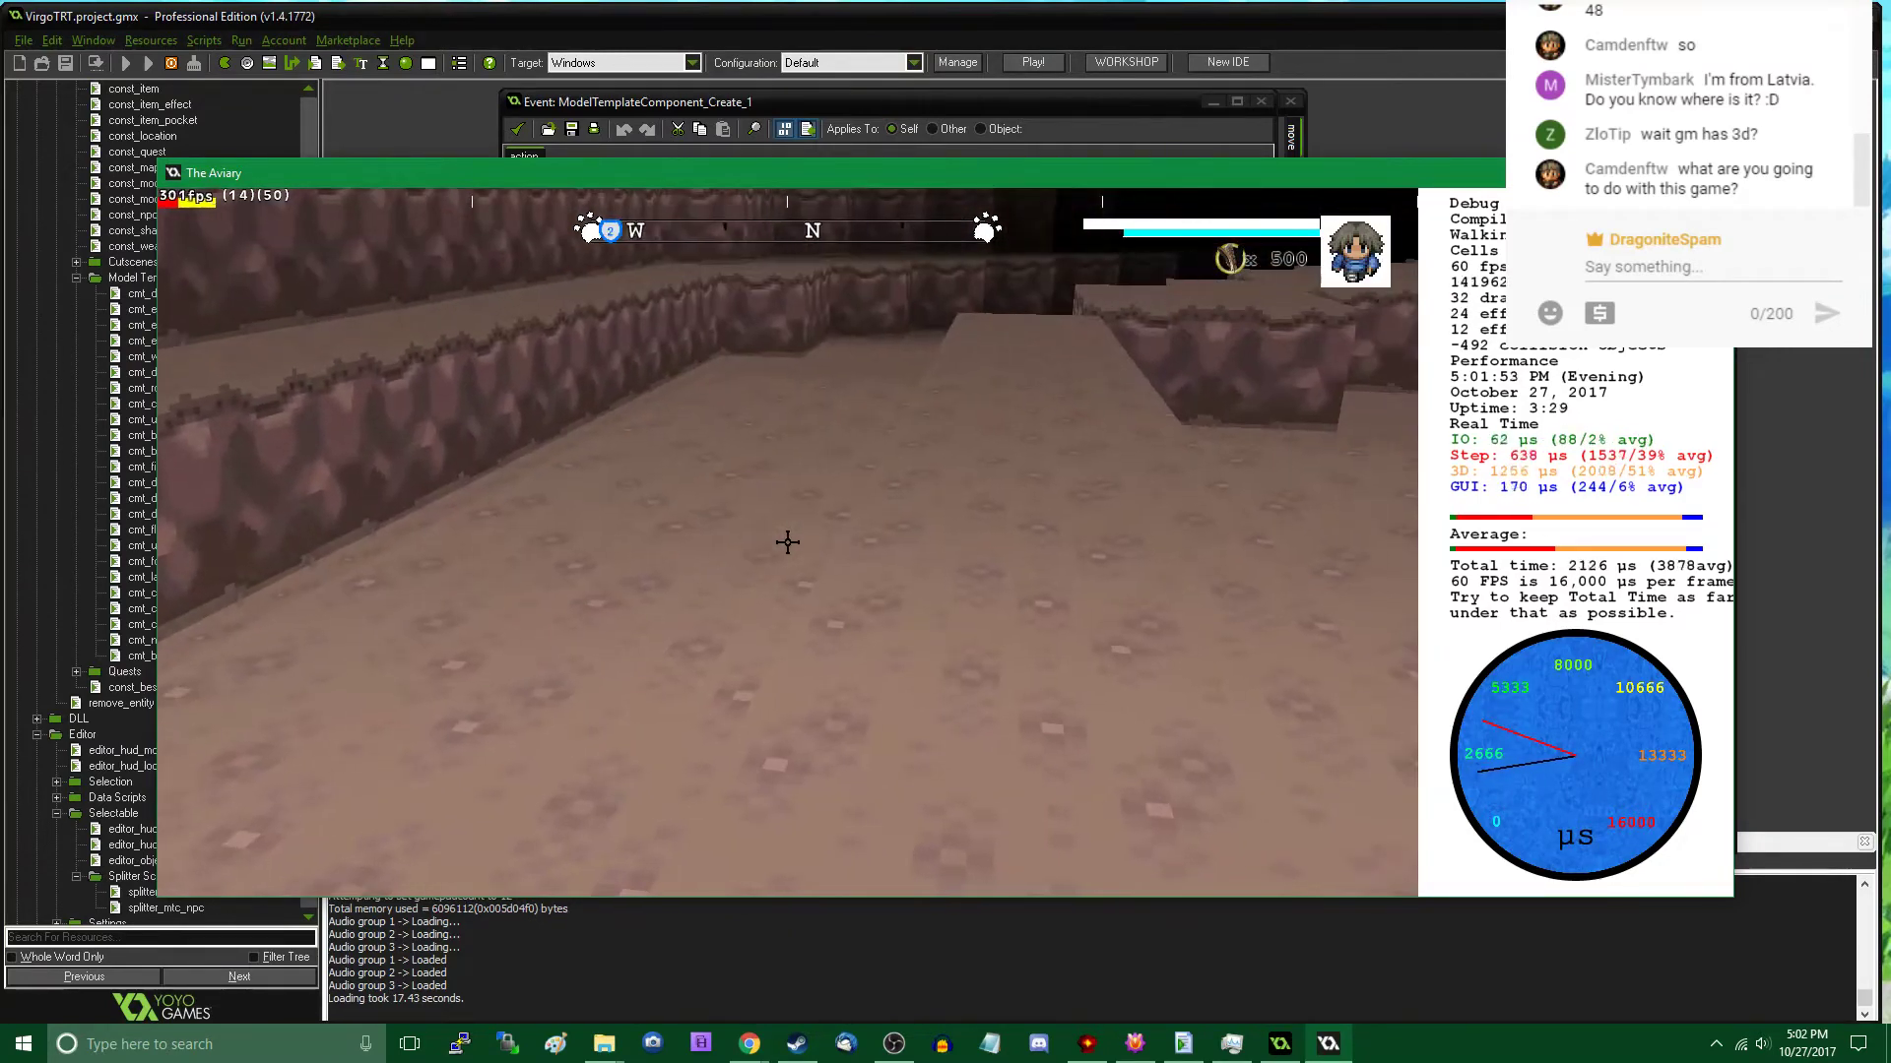
{"action": "key", "text": "w"}
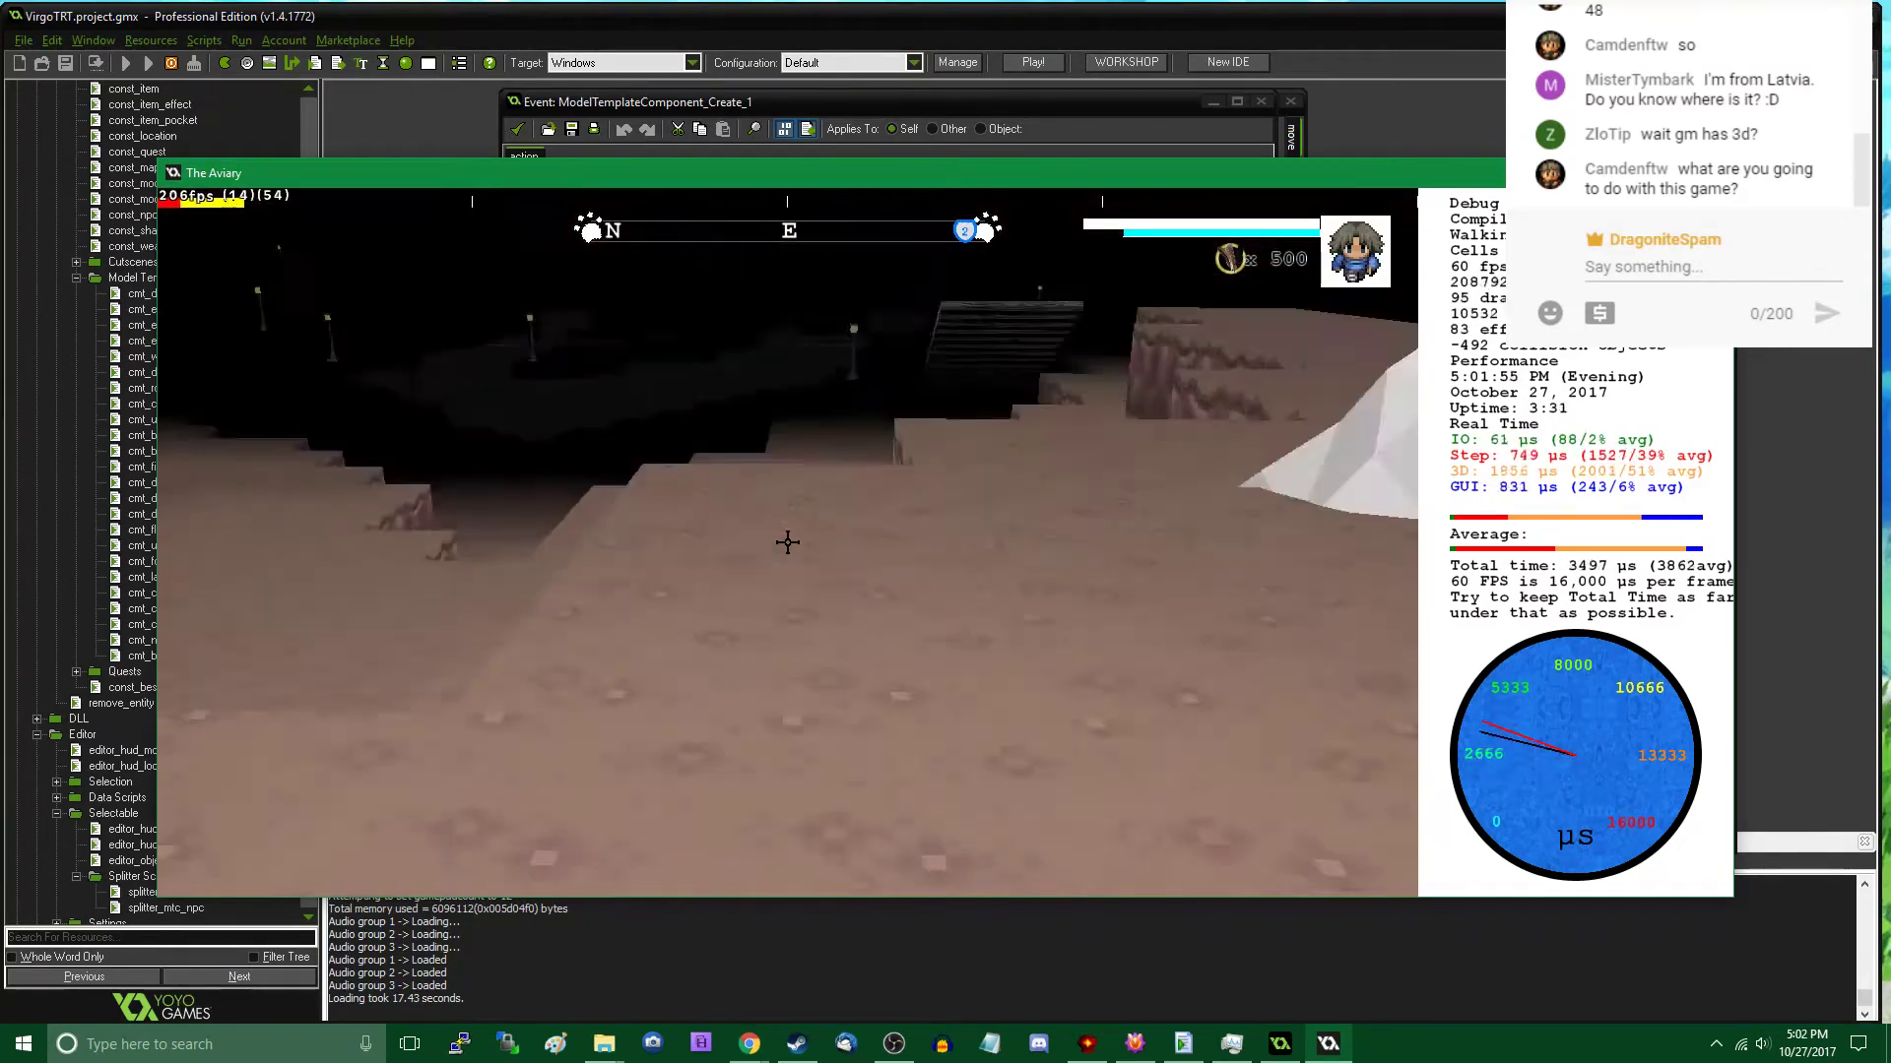
{"action": "key", "text": "w"}
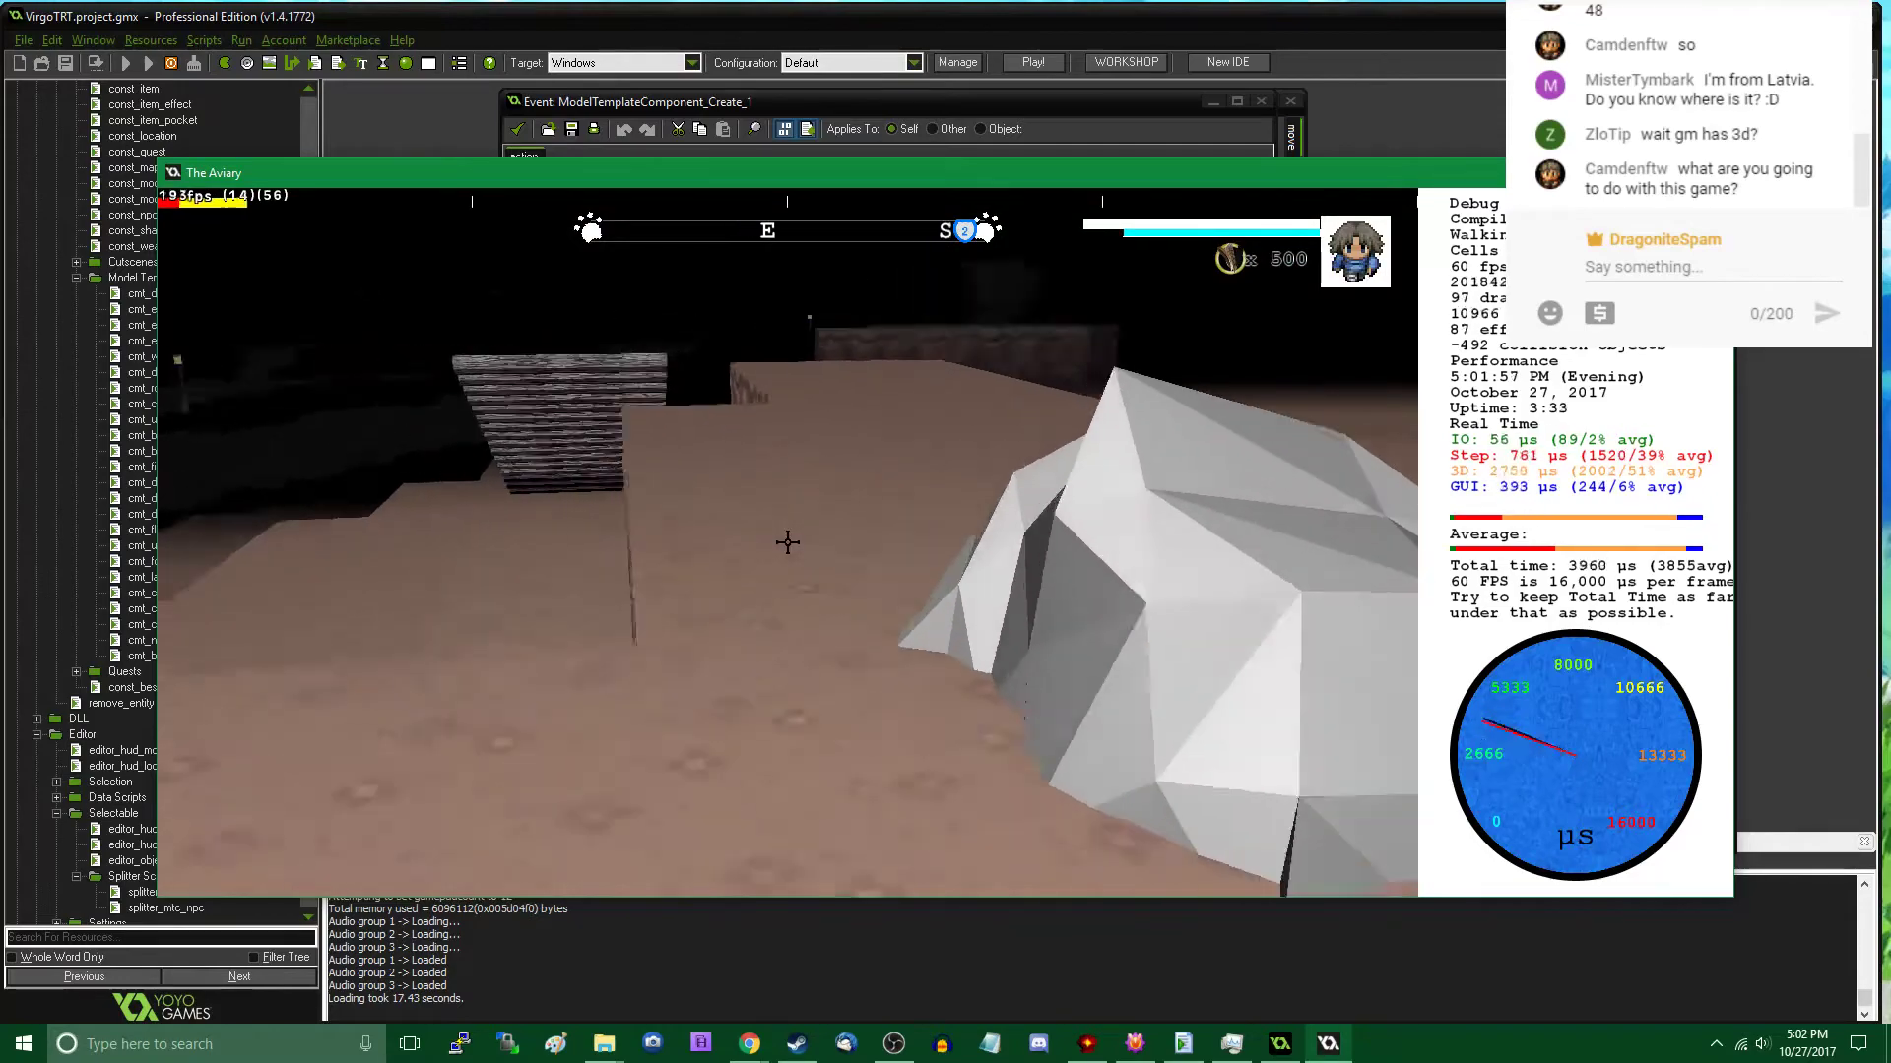
{"action": "key", "text": "w"}
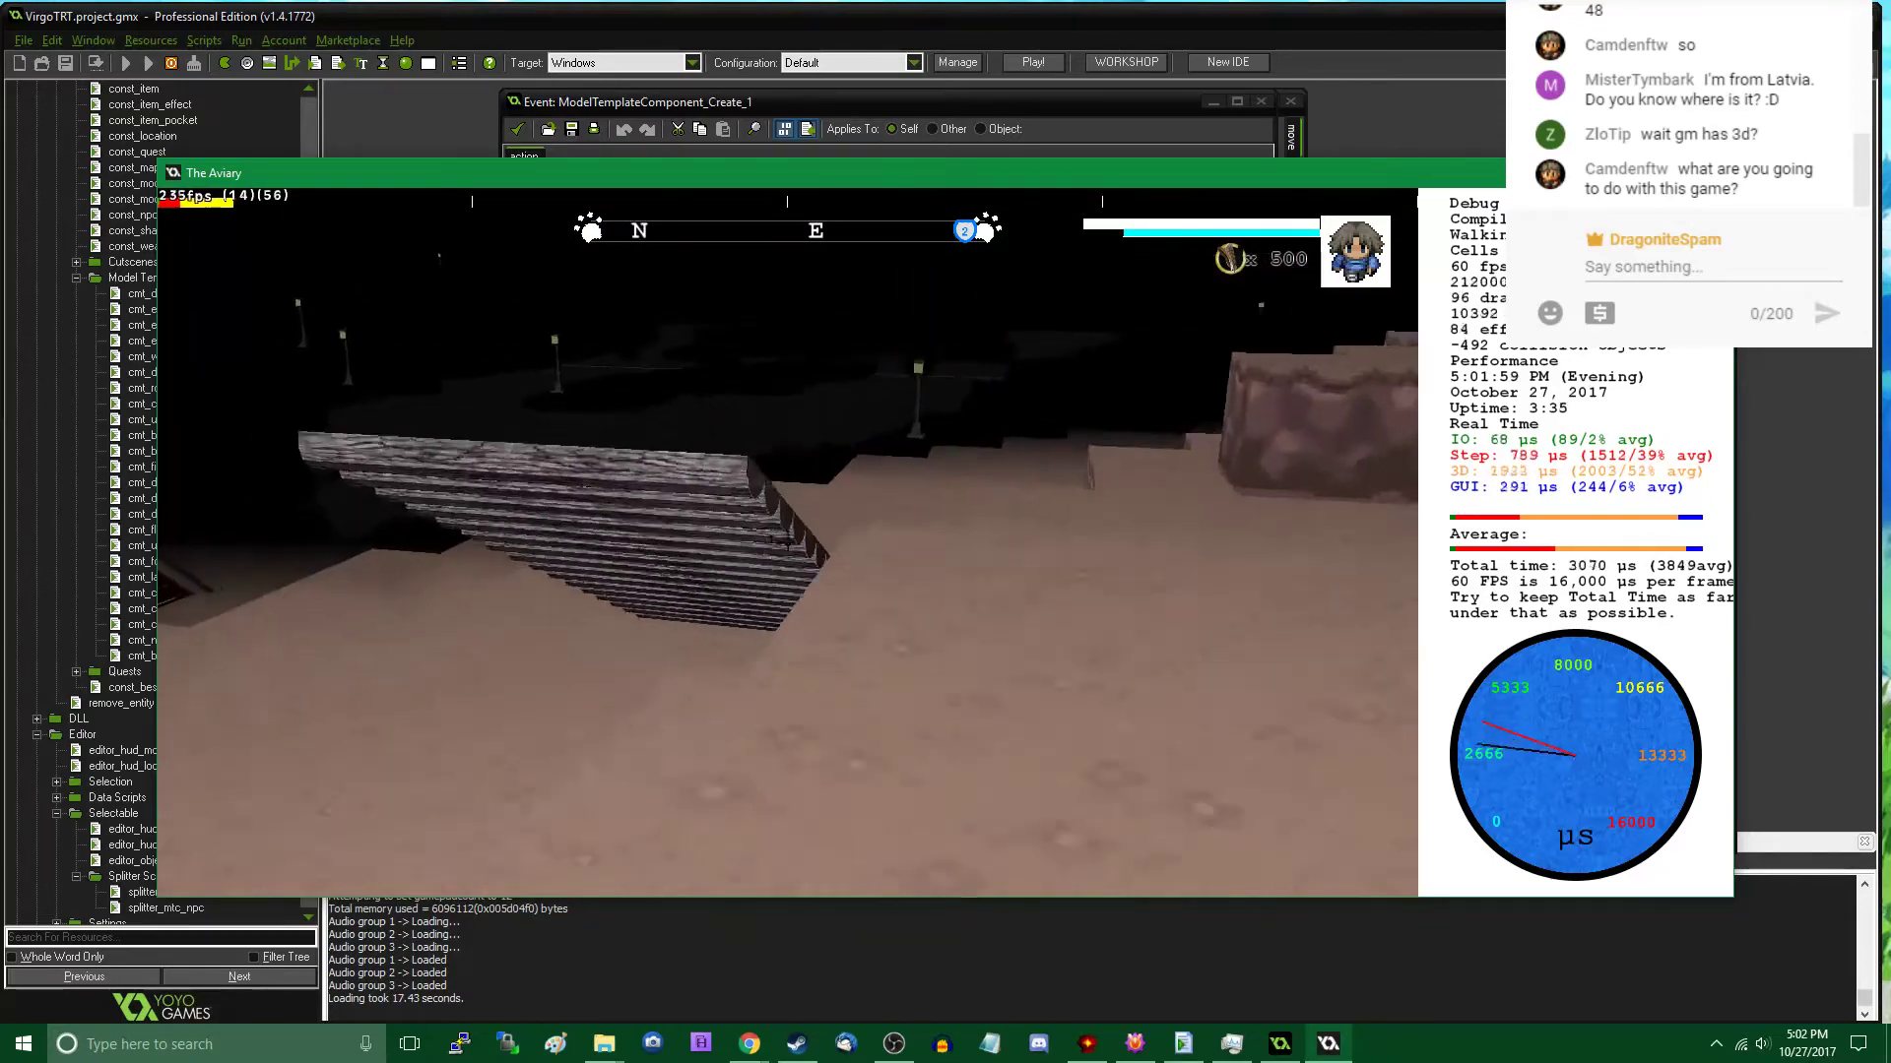
{"action": "key", "text": "w"}
- Select the Underground Bridge in the object editor and examine it and the surrounding ledges from above
{"action": "key", "text": "Tab"}
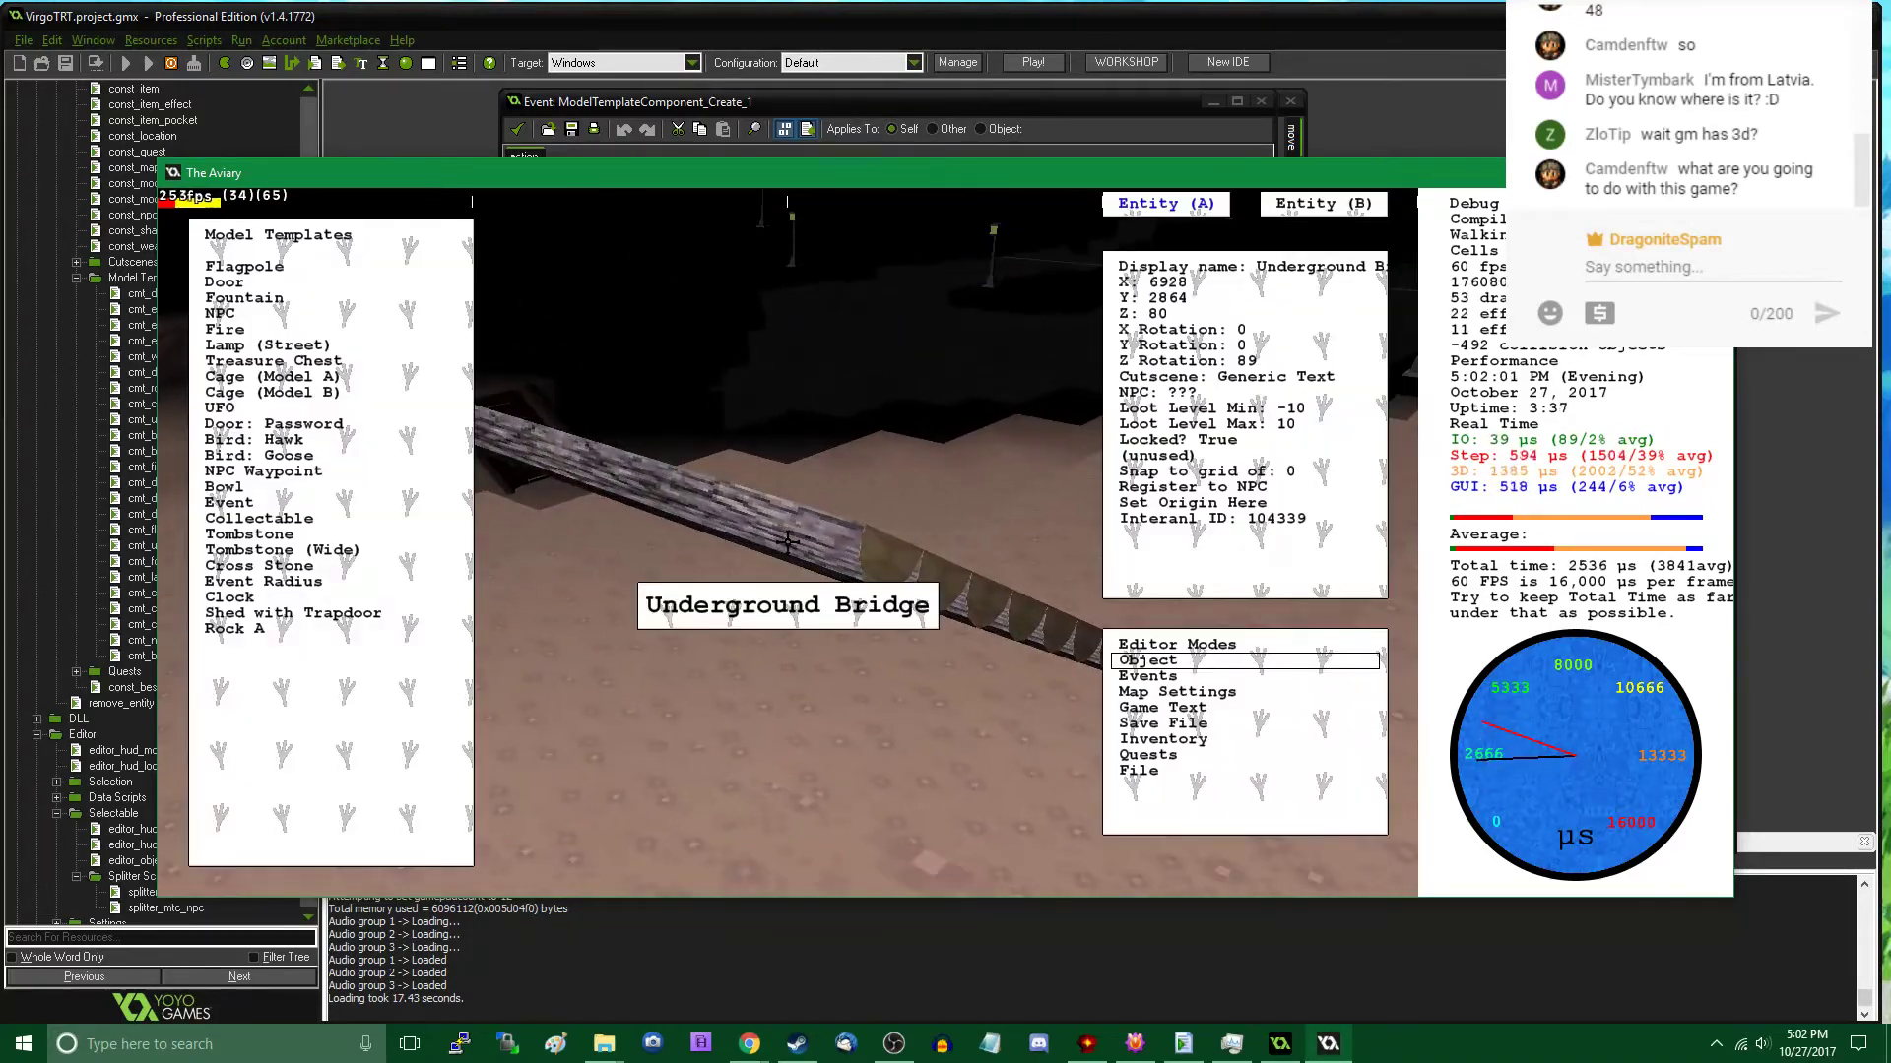
{"action": "scroll", "coordinate": [866, 546], "scroll_direction": "down", "scroll_amount": 3}
{"action": "key", "text": "w"}
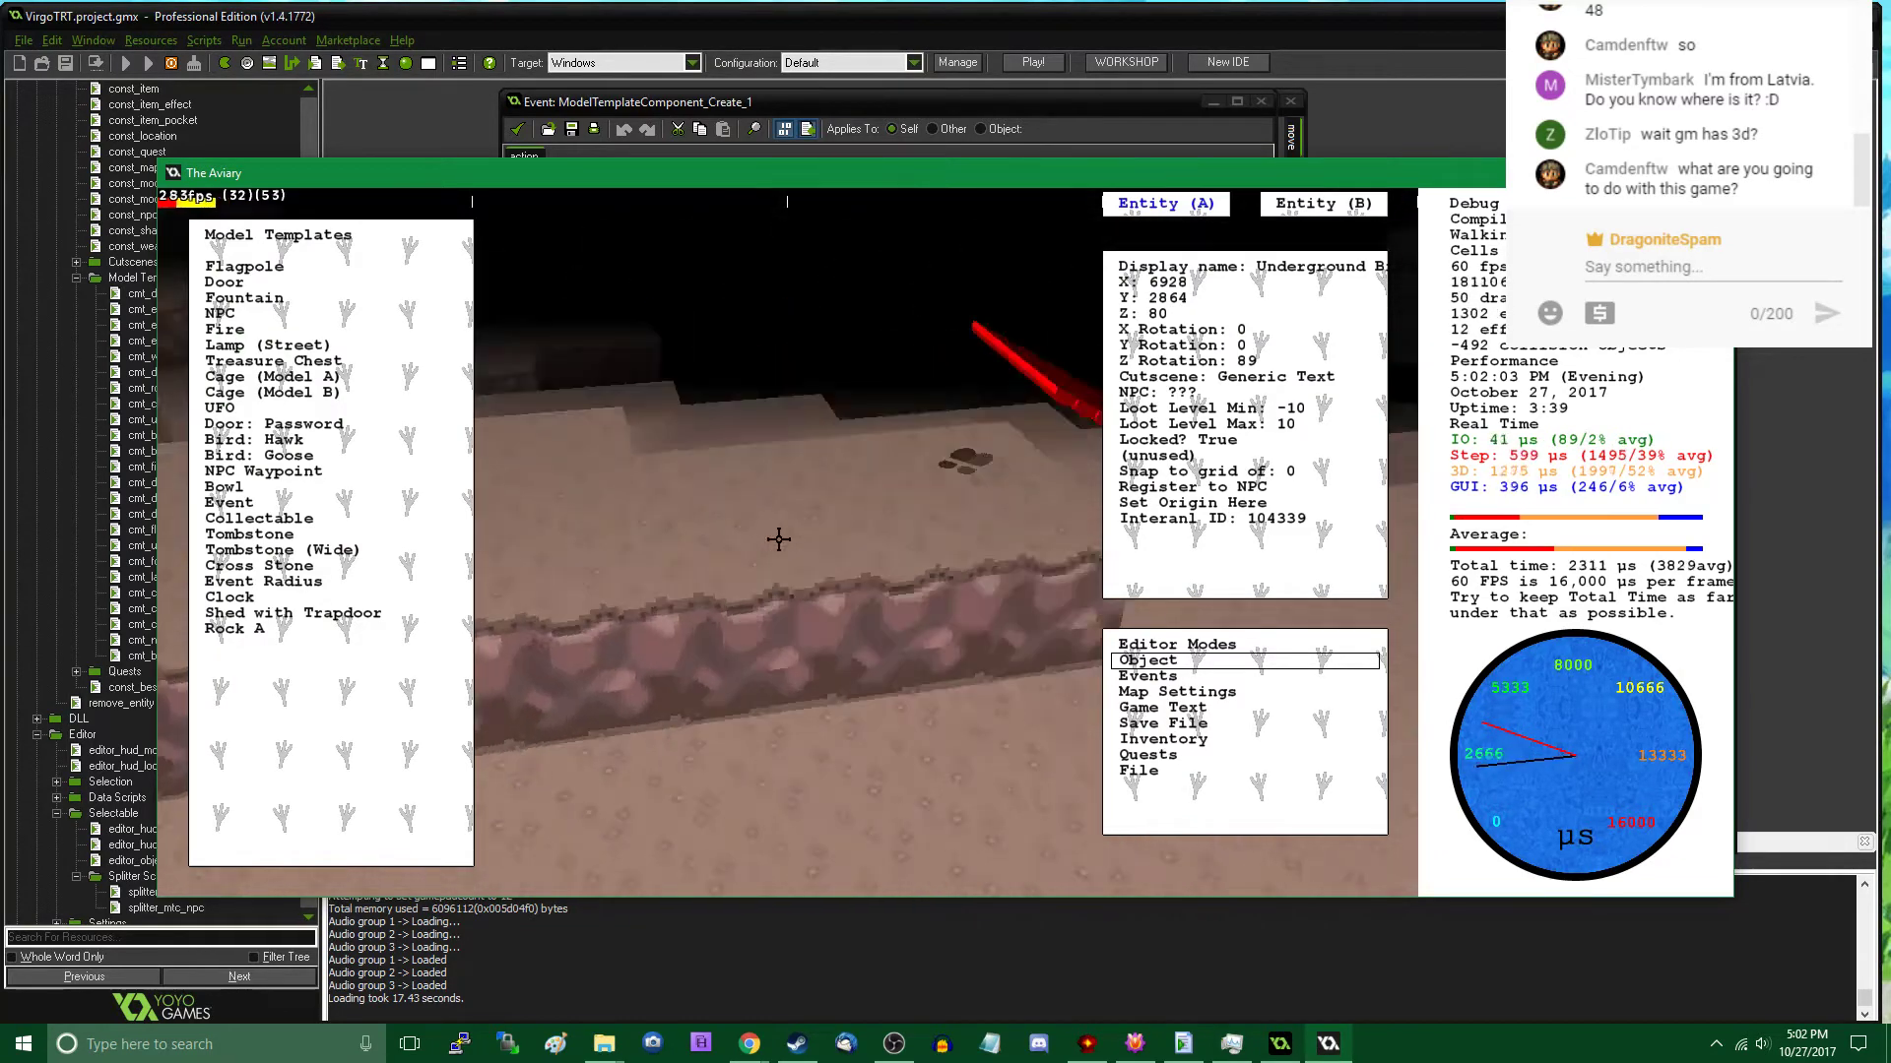
{"action": "key", "text": "d"}
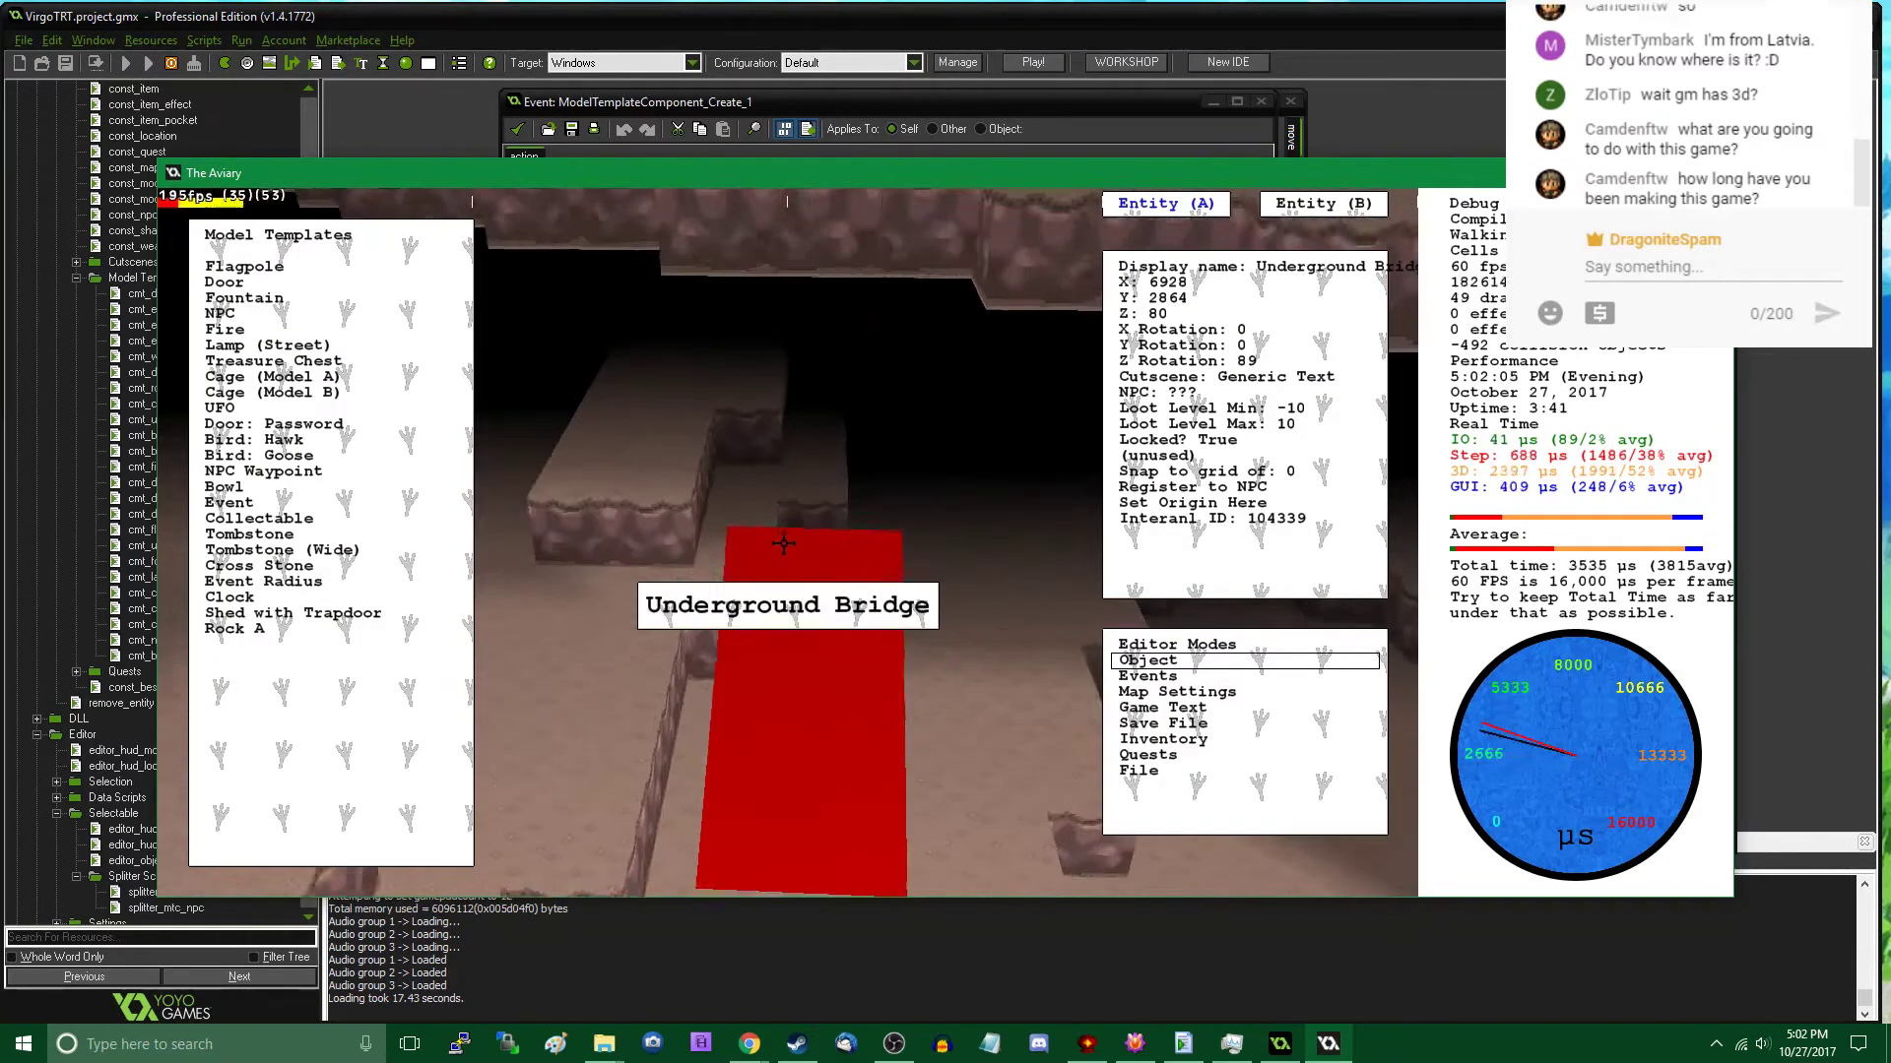
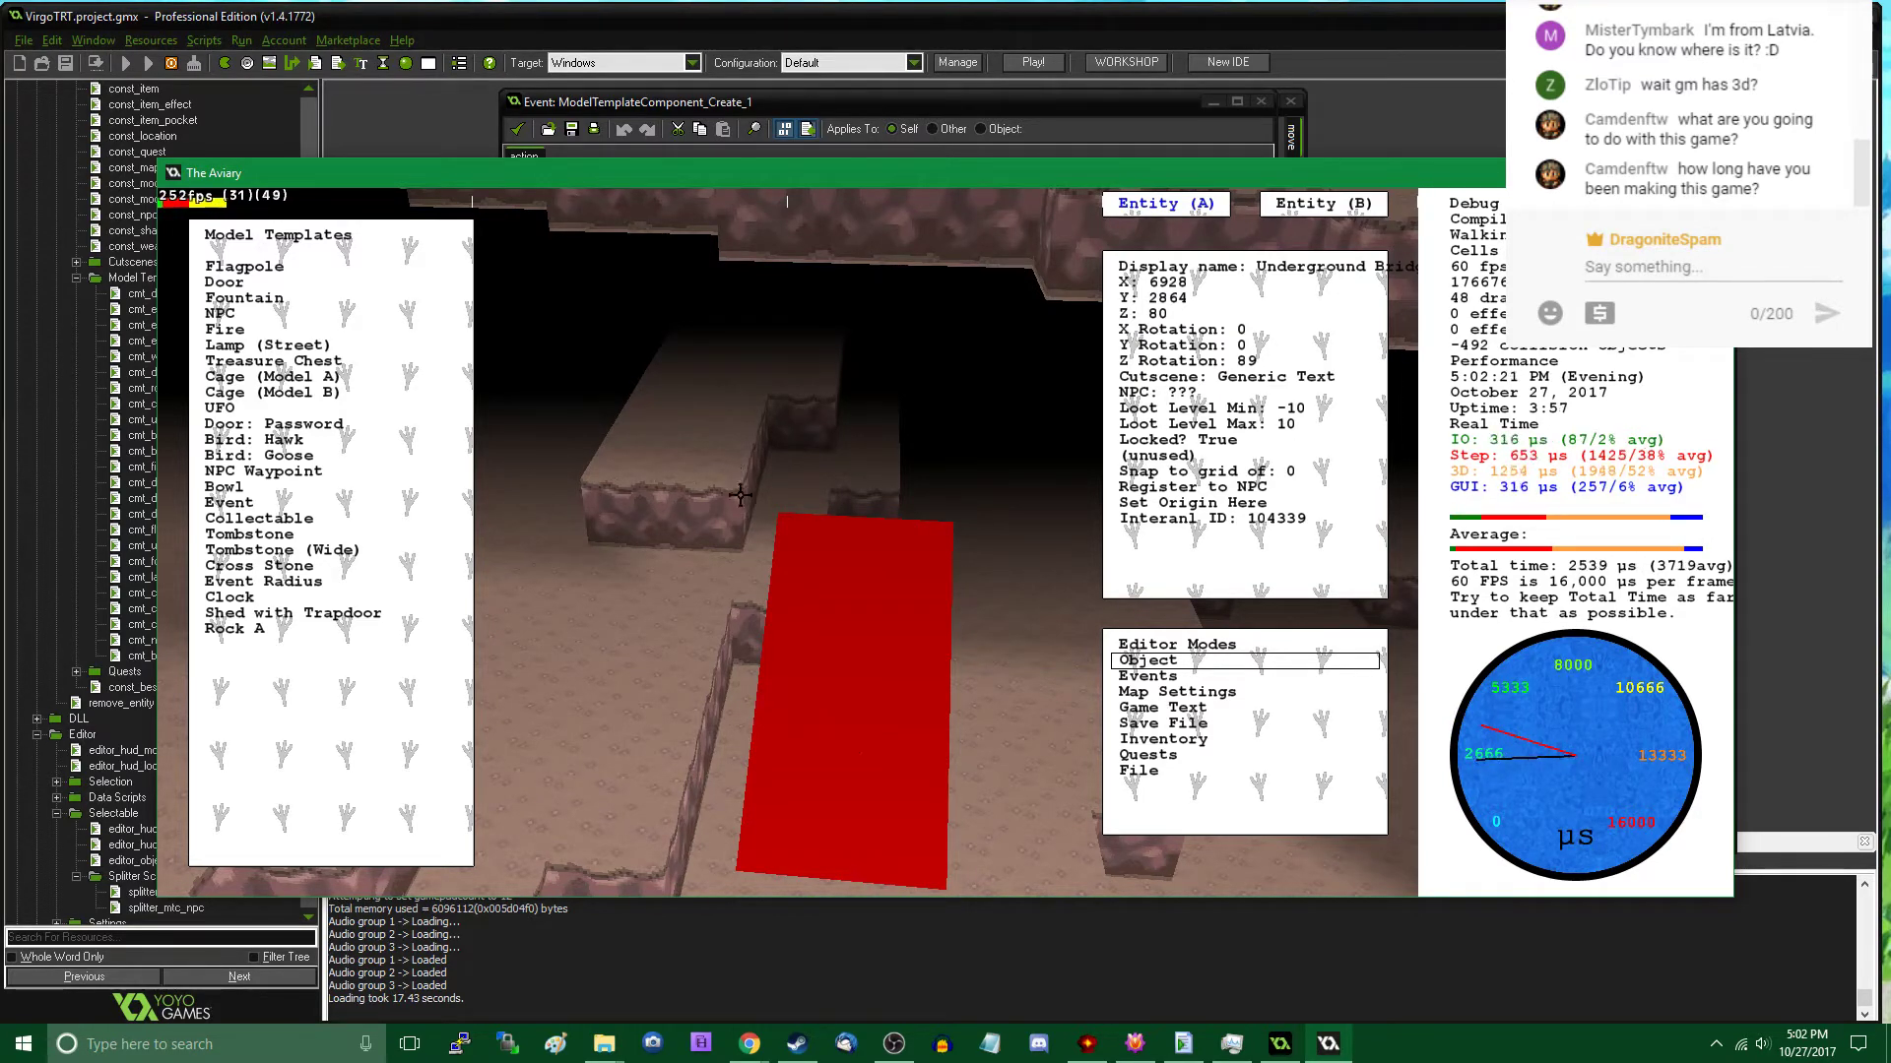
- Unlock the Underground Bridge, move it against the edge of the raised ledge, and leave the editor
{"action": "left_click", "coordinate": [1272, 441]}
{"action": "left_click_drag", "start_coordinate": [829, 608], "coordinate": [708, 711]}
{"action": "key", "text": "Tab"}
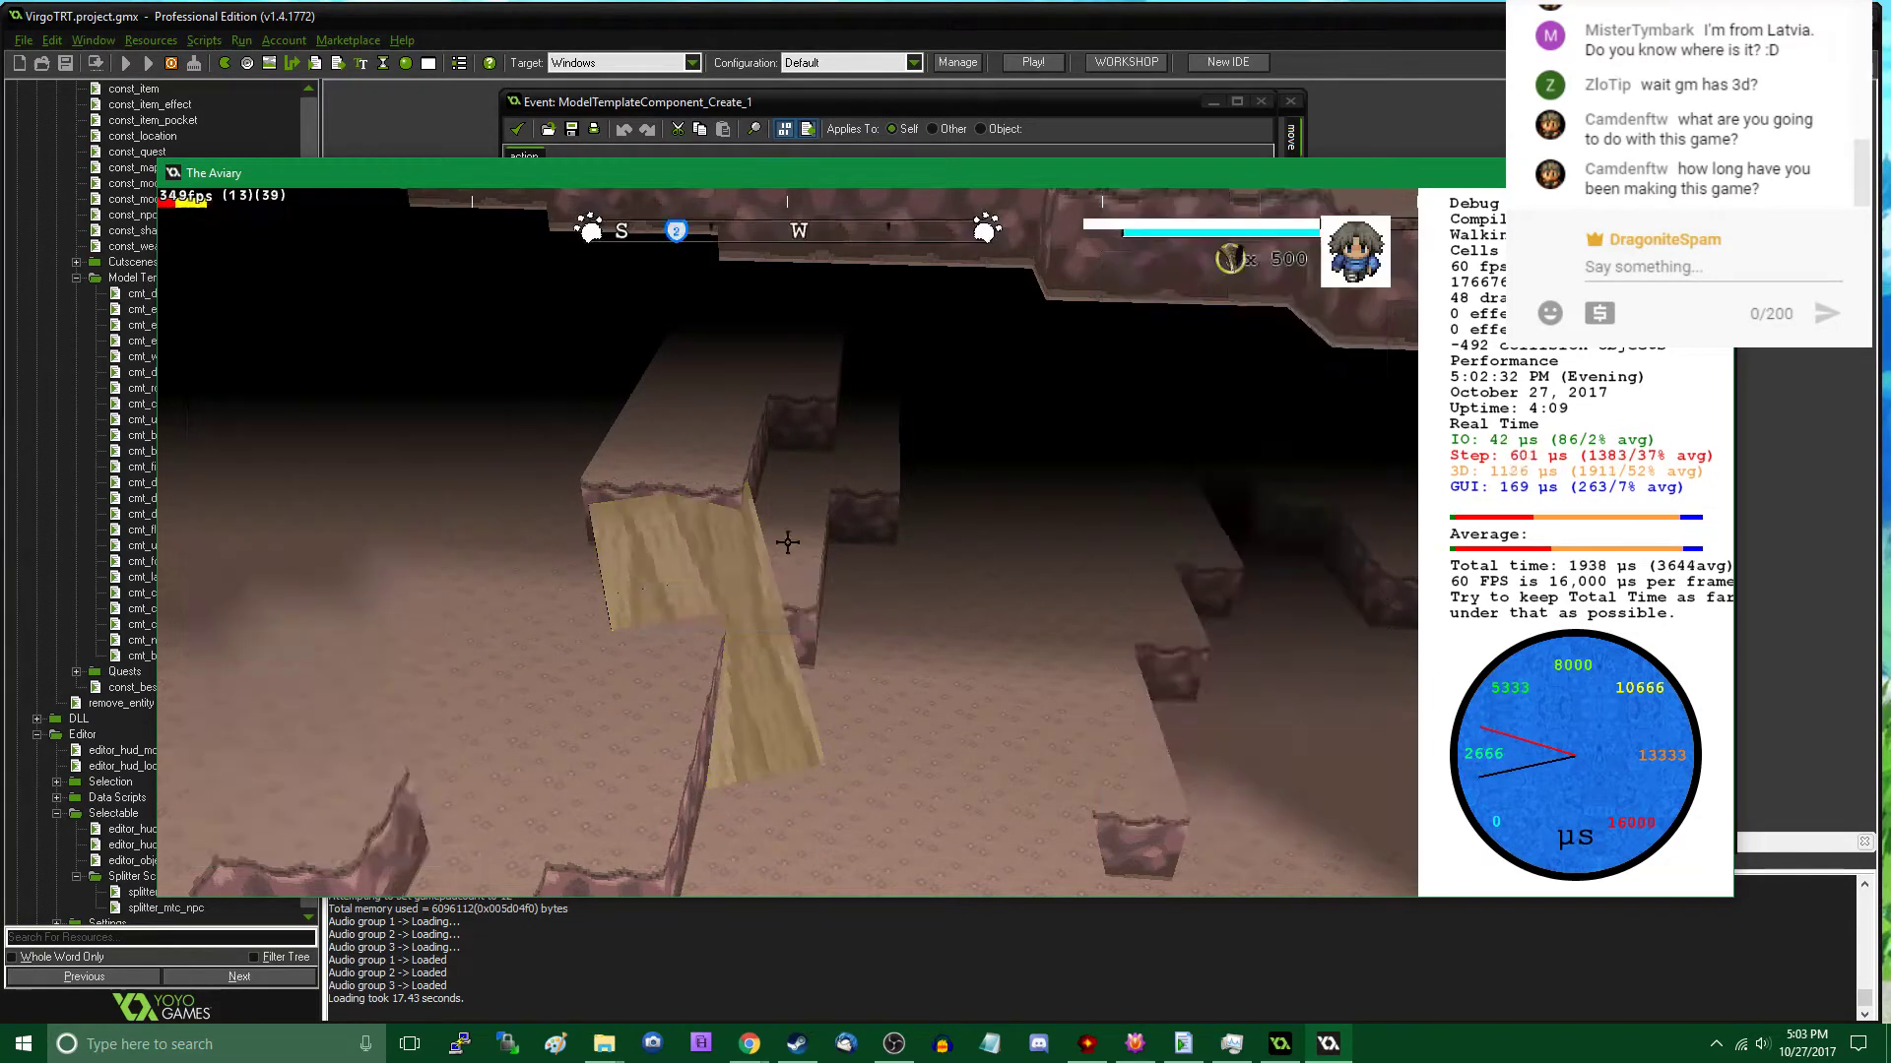
- Walk from the moved bridge past the placed rocks and along the cliff walls to inspect the cavern
{"action": "key", "text": "w"}
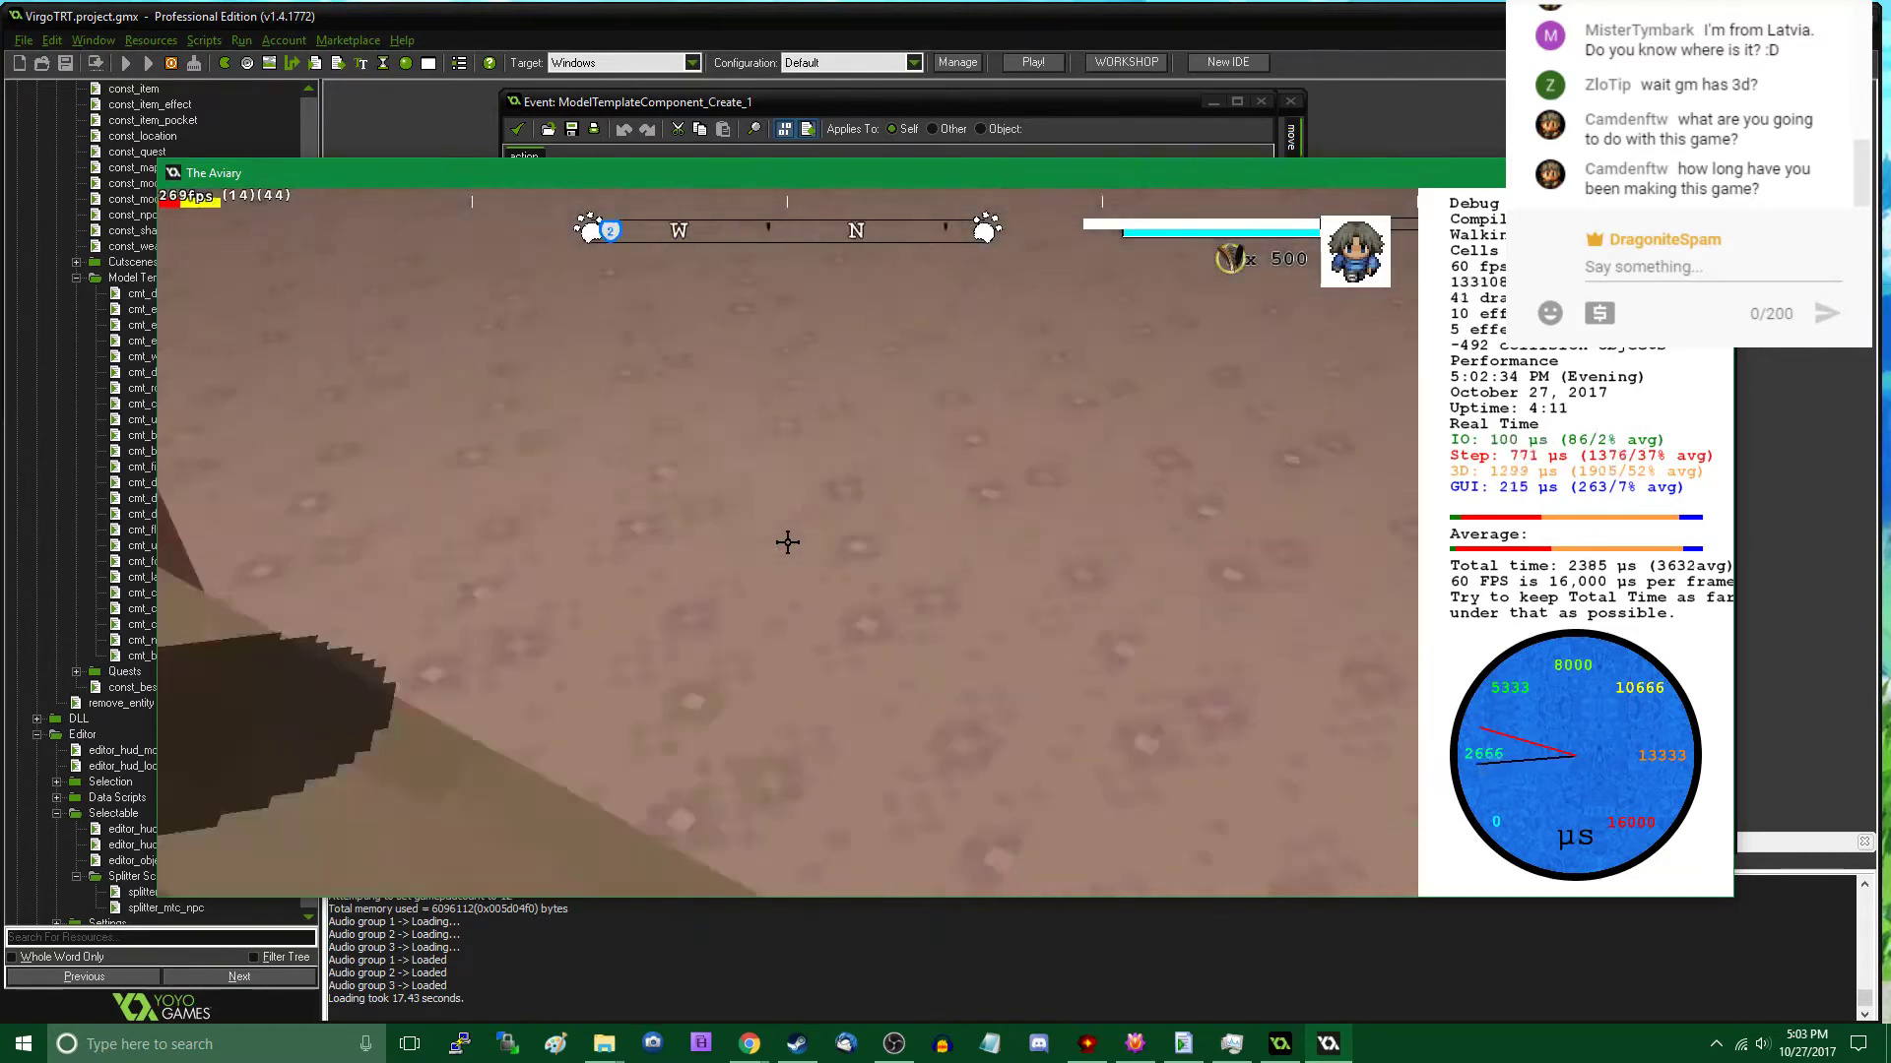
{"action": "key", "text": "w"}
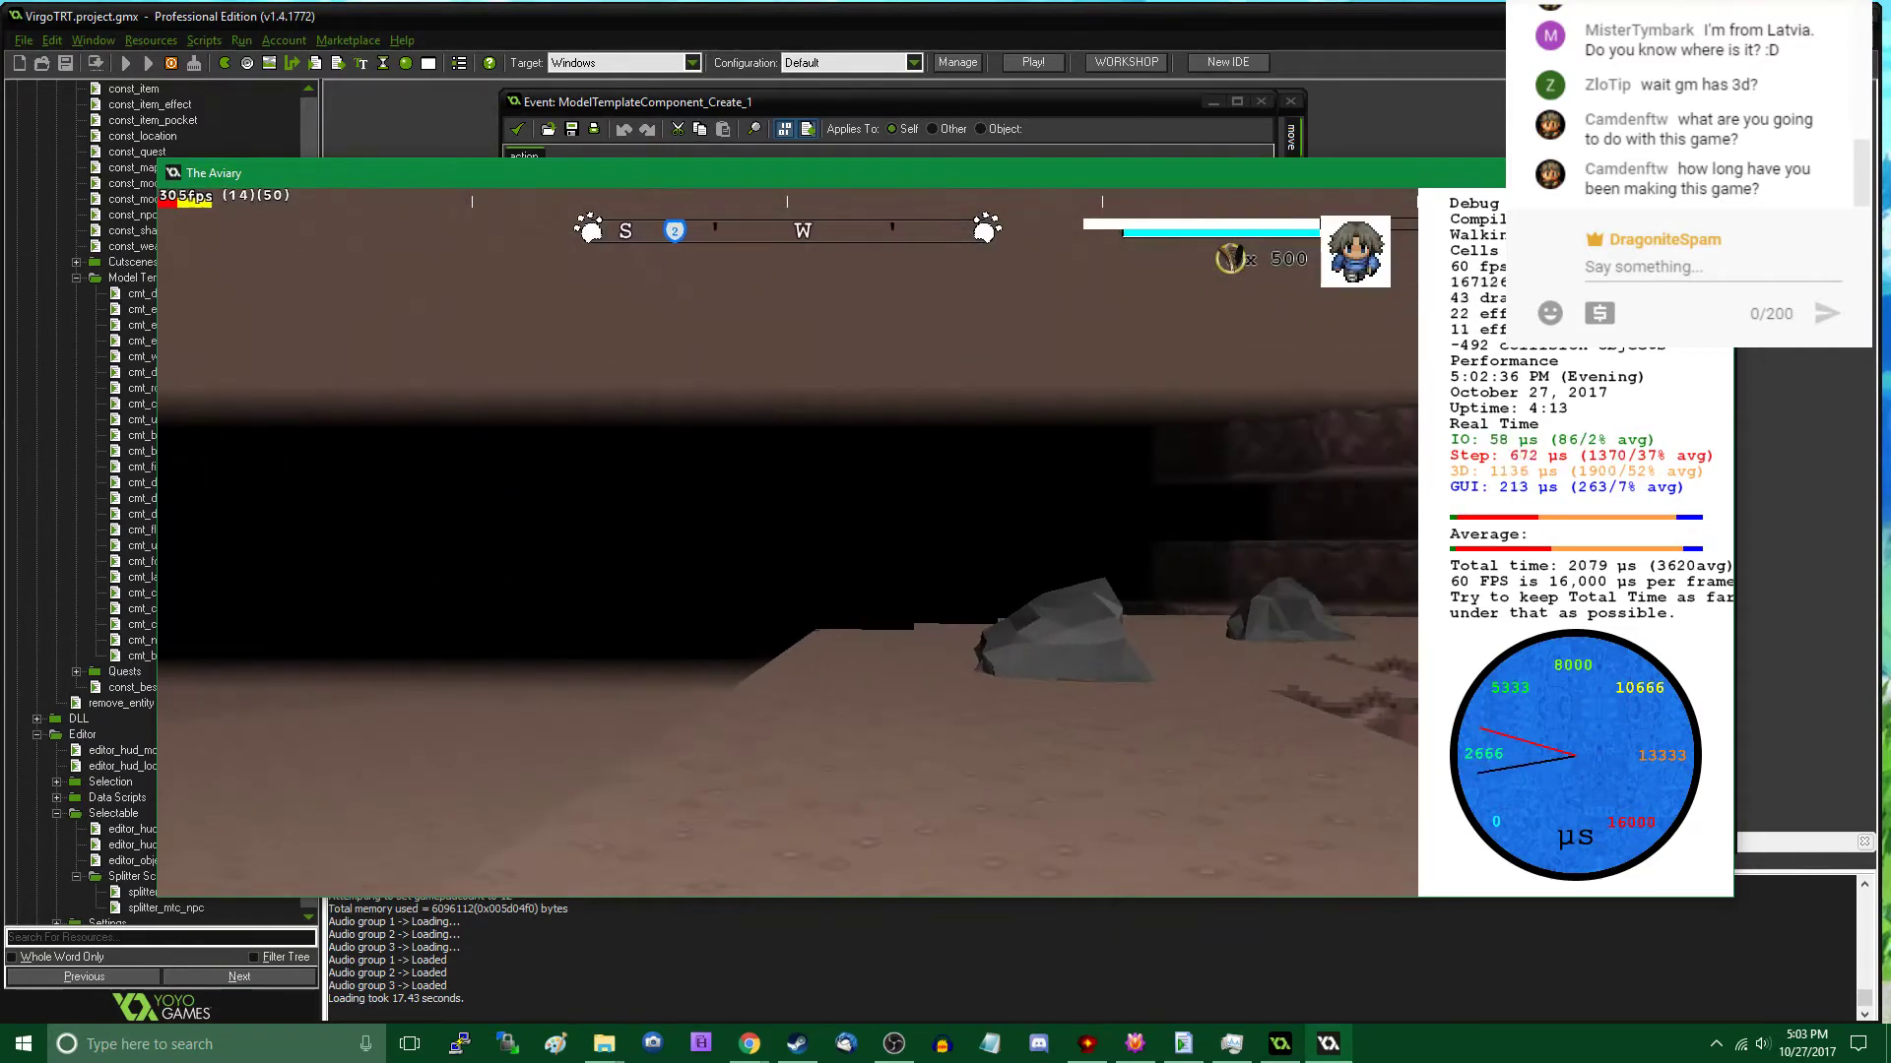
{"action": "key", "text": "w"}
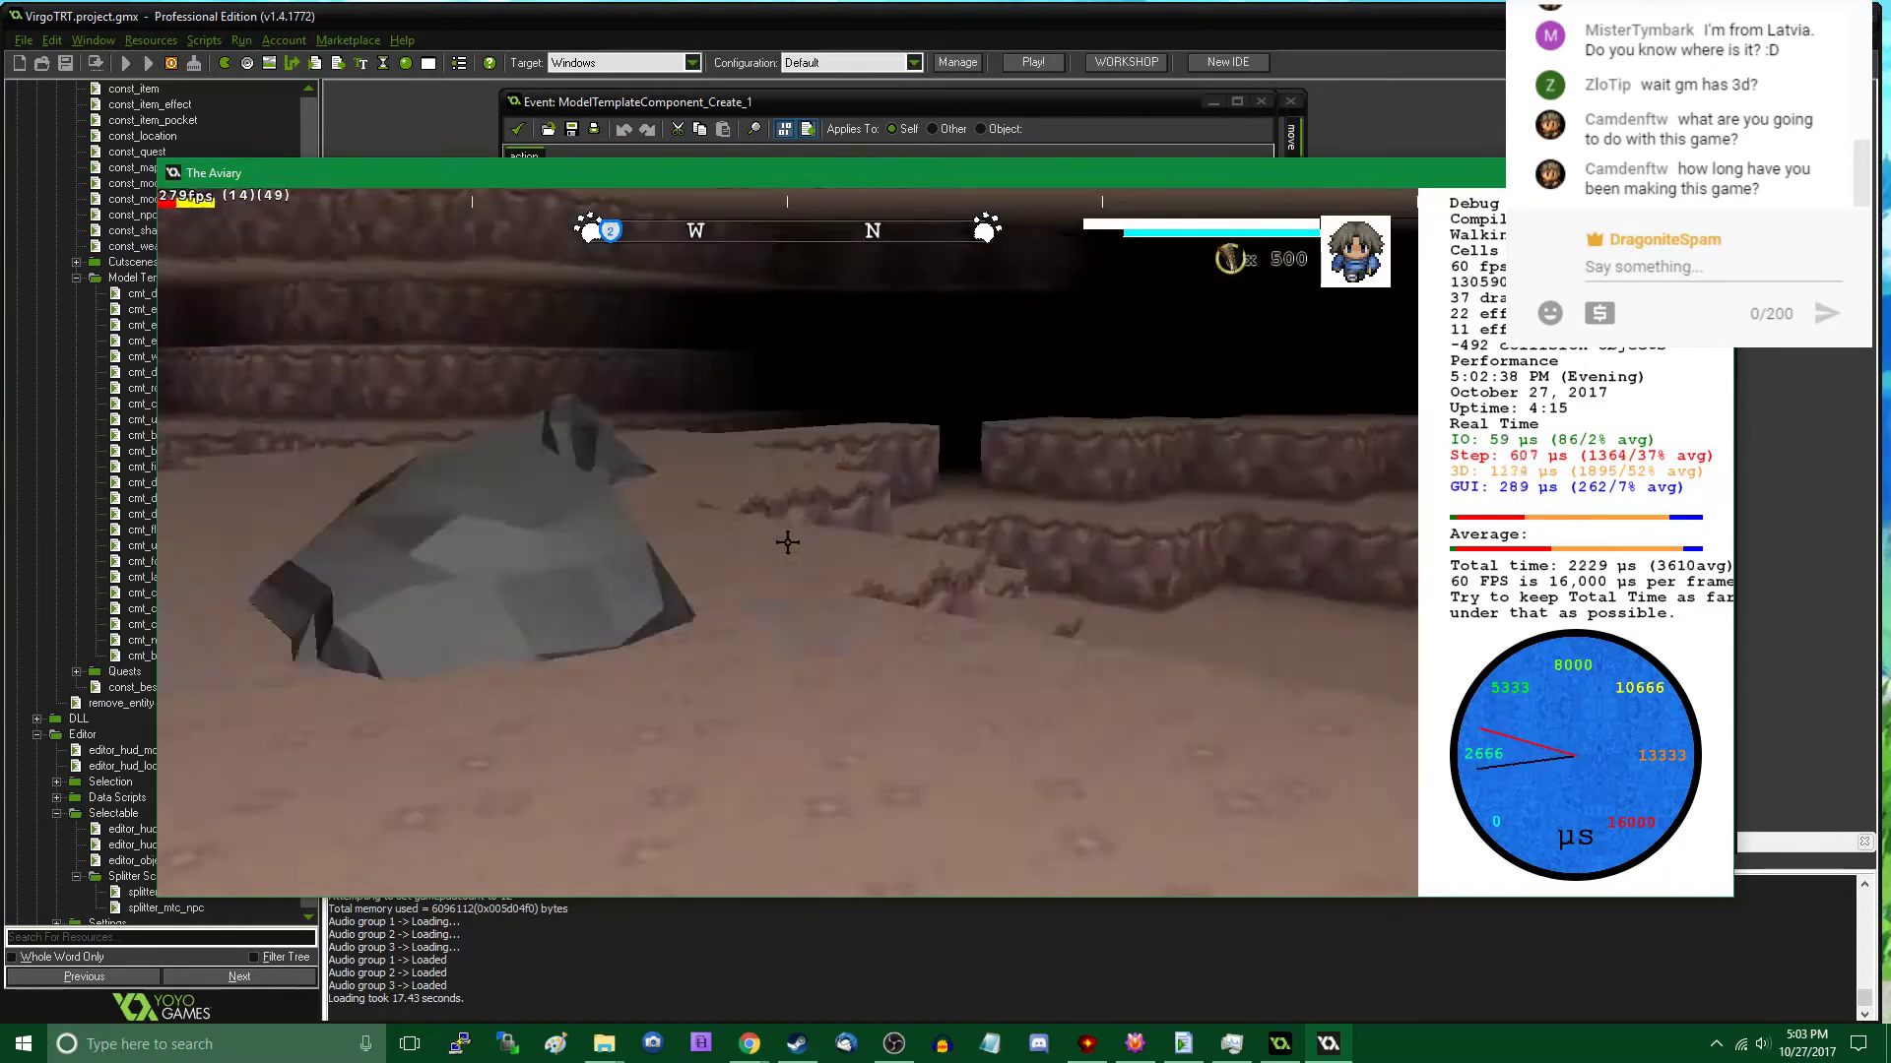
{"action": "key", "text": "w"}
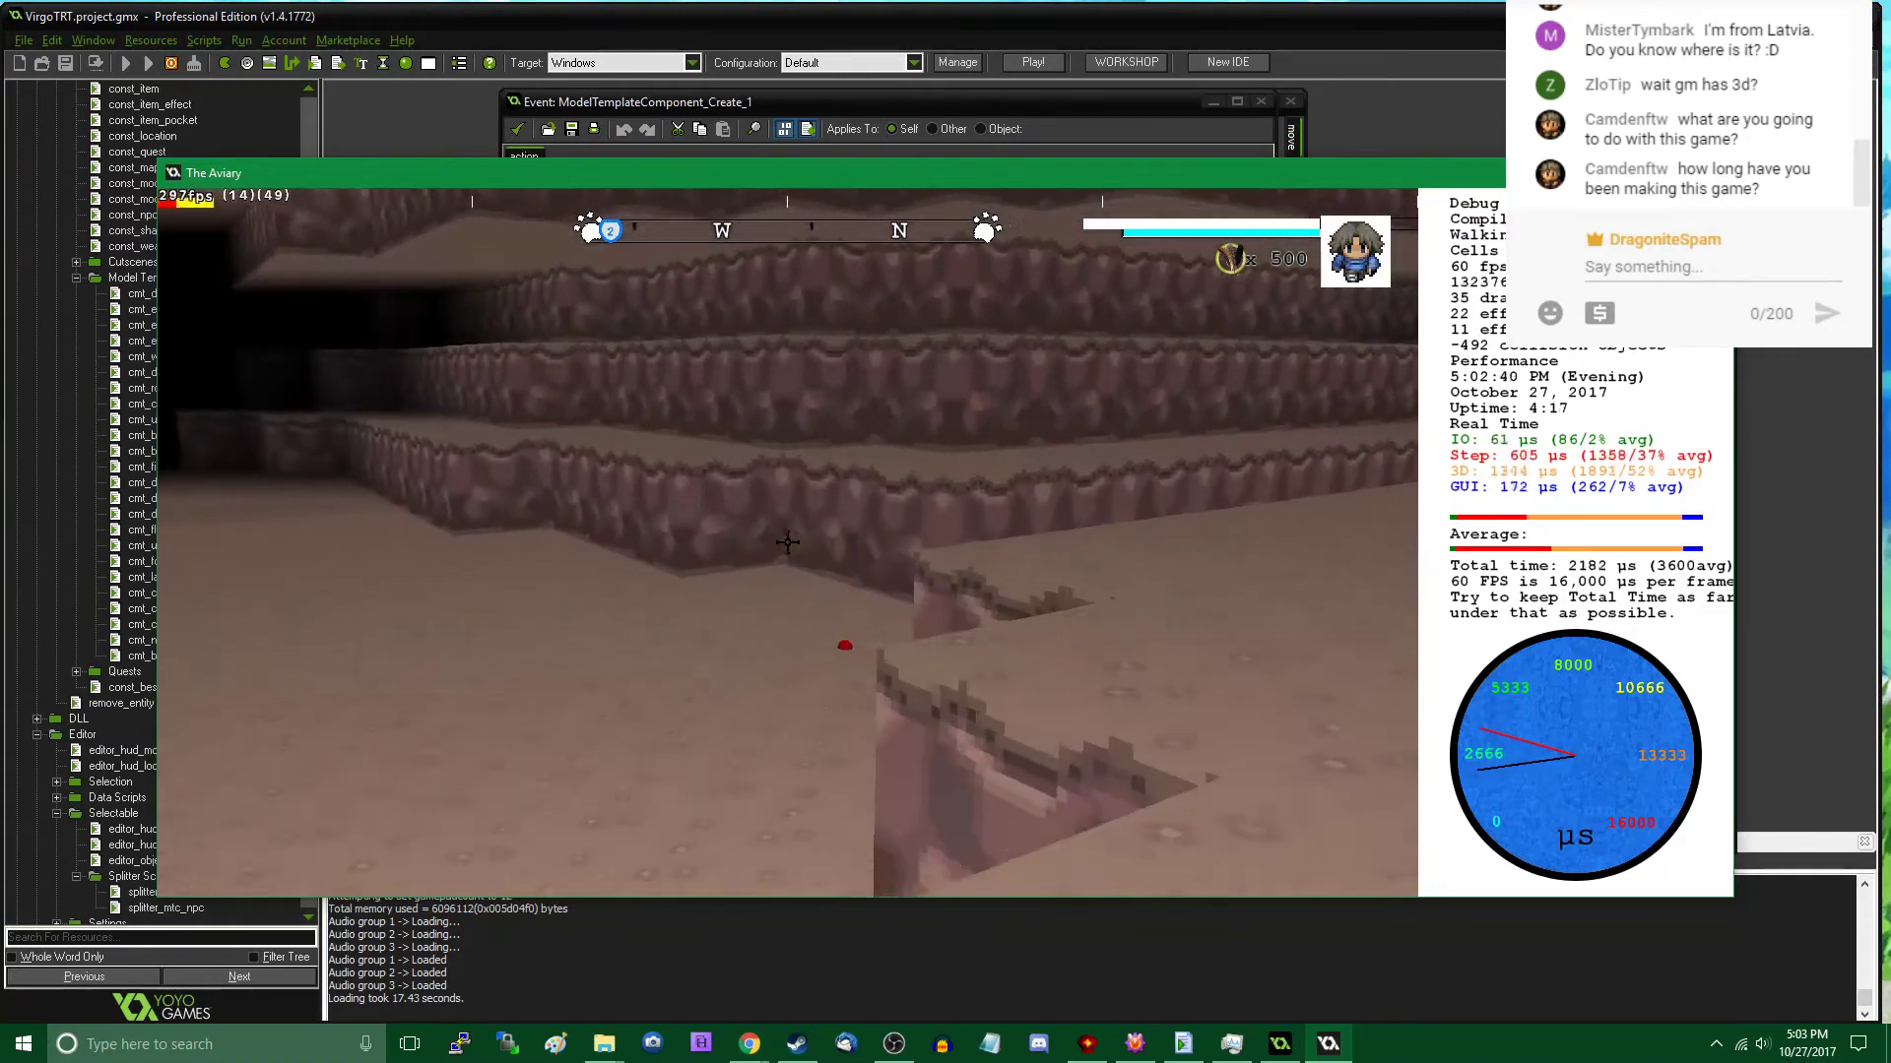
{"action": "key", "text": "w"}
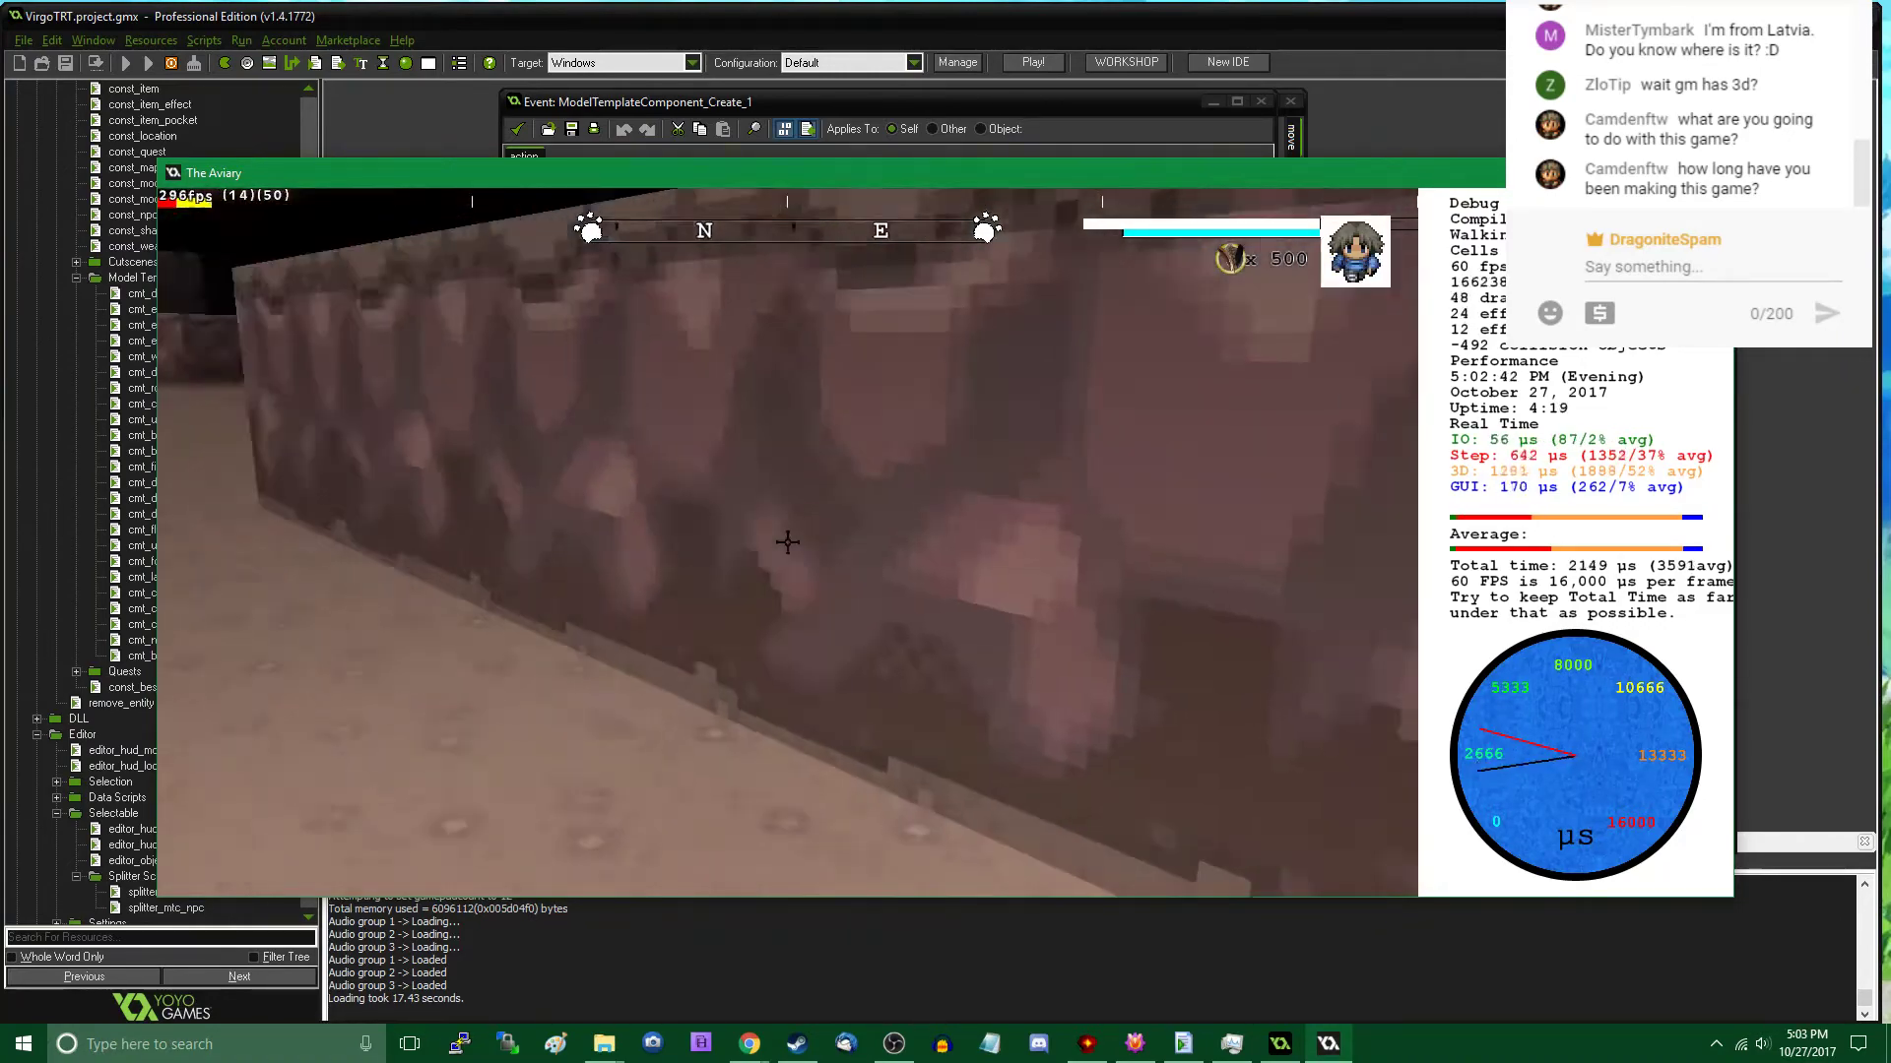
{"action": "key", "text": "Tab"}
{"action": "key", "text": "w"}
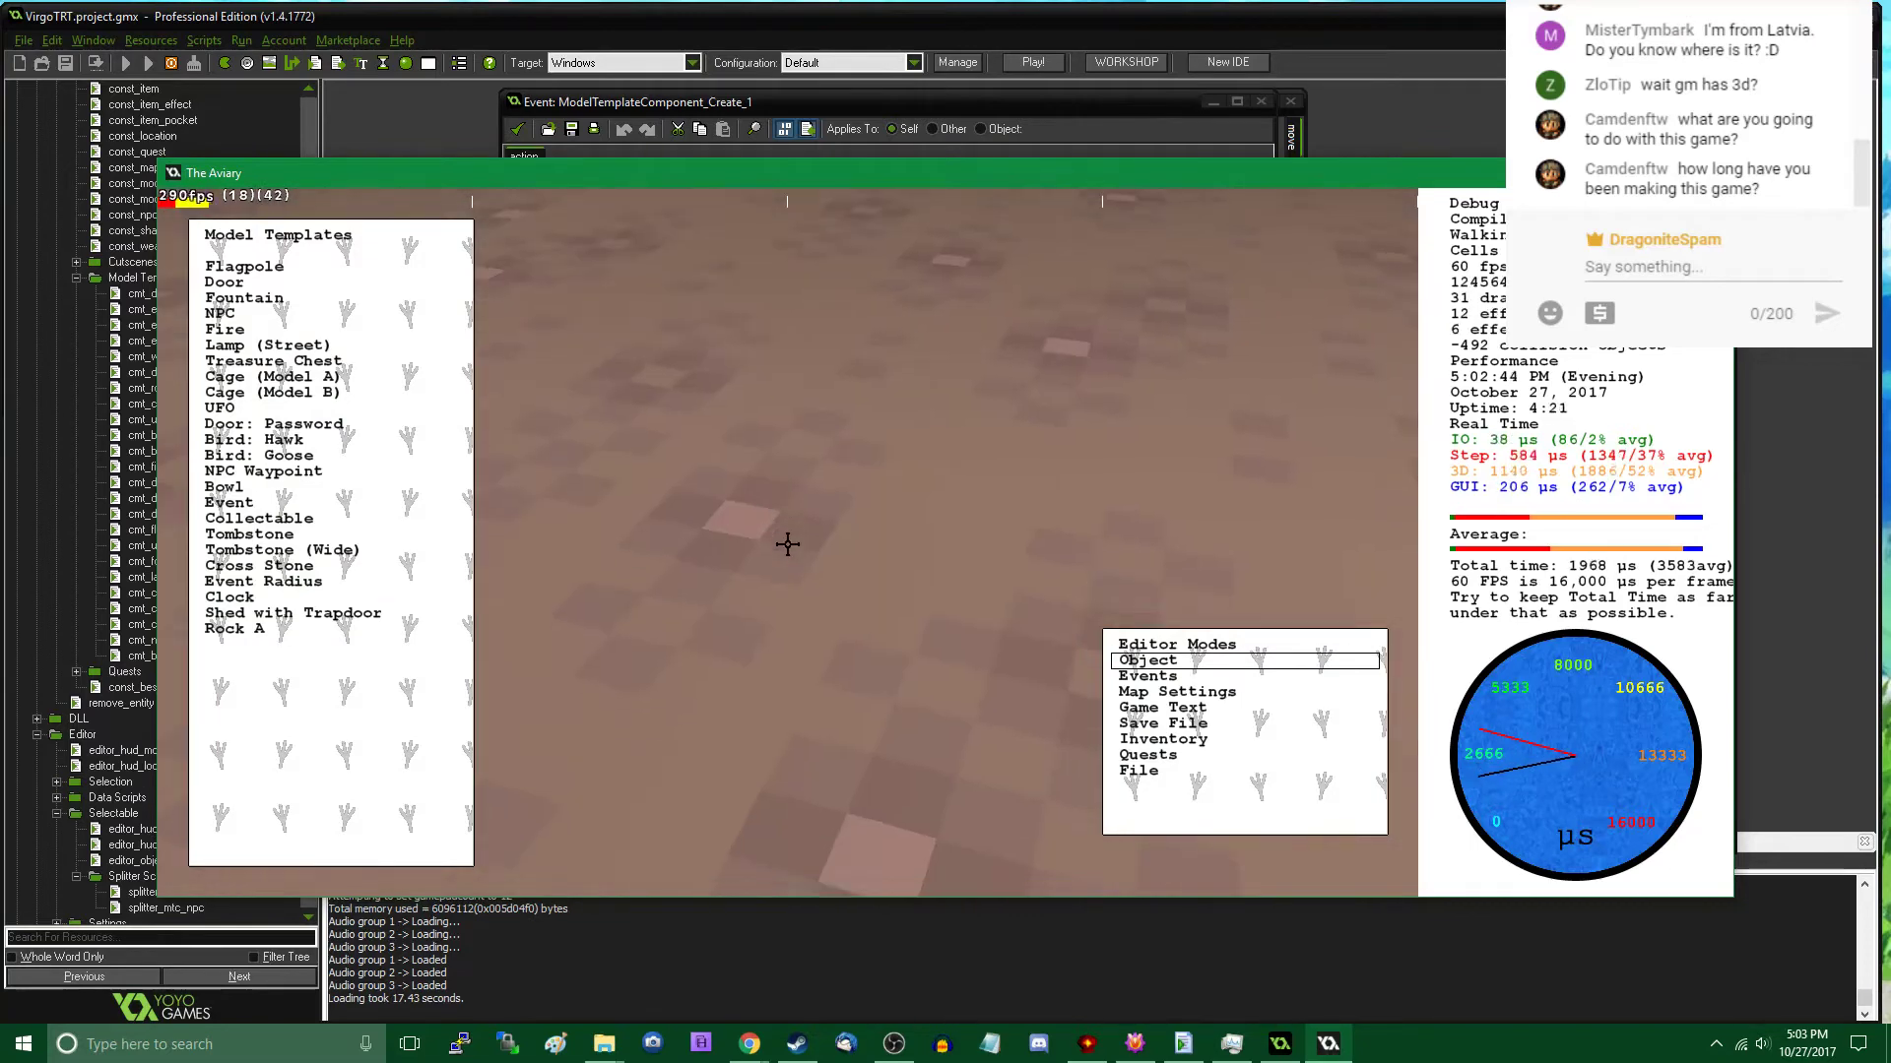
{"action": "key", "text": "w"}
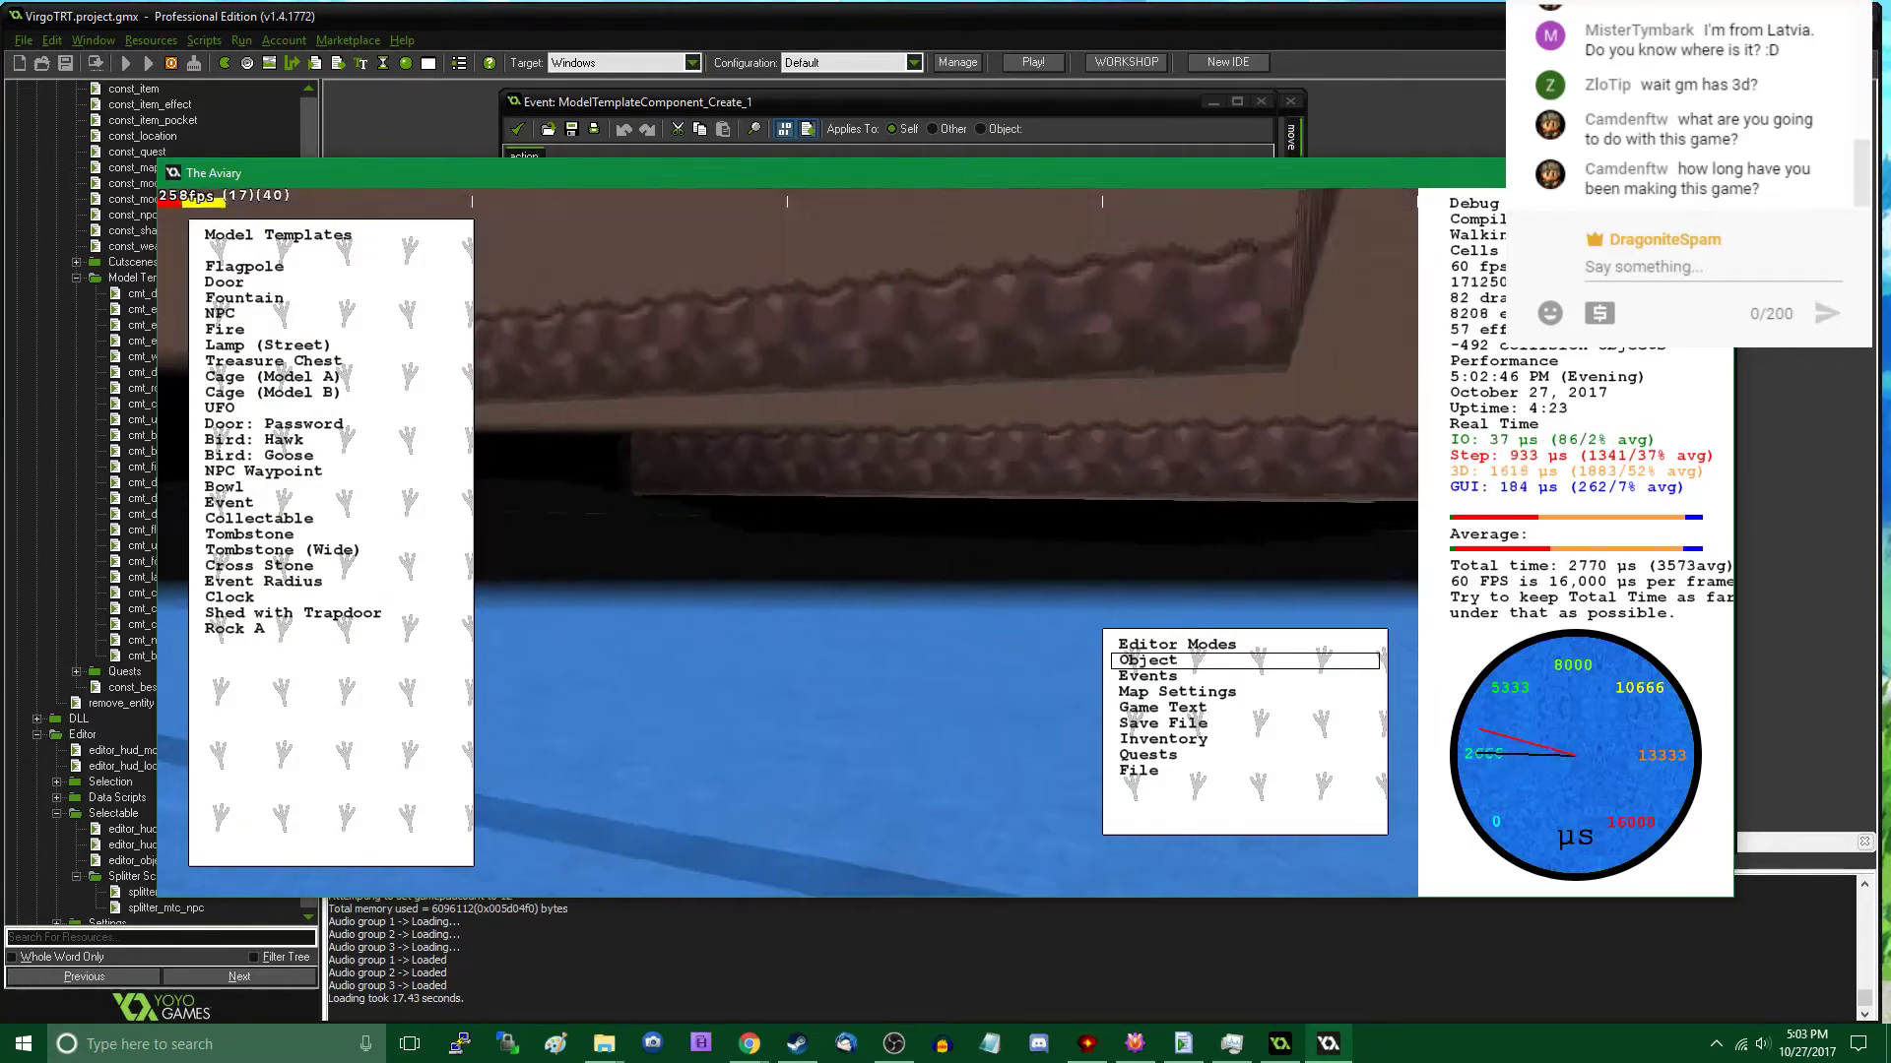
{"action": "key", "text": "Tab"}
{"action": "key", "text": "w"}
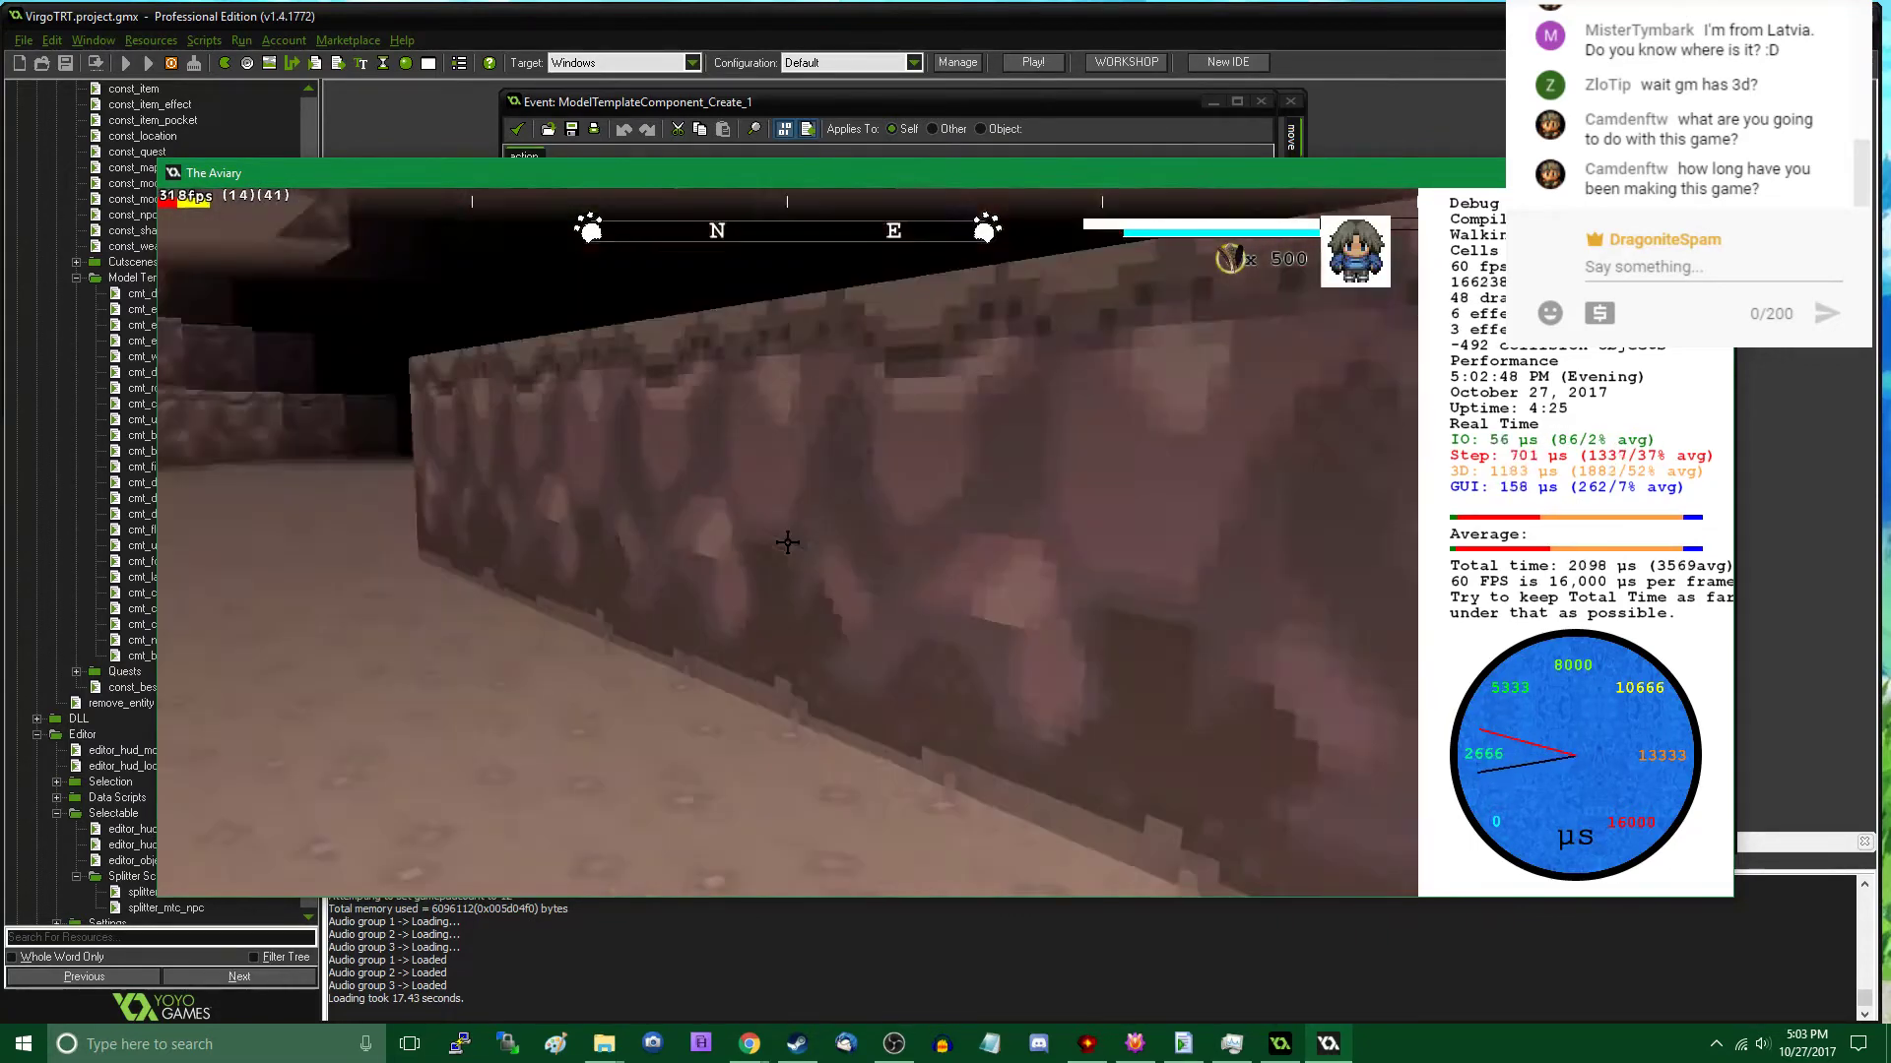
{"action": "key", "text": "w"}
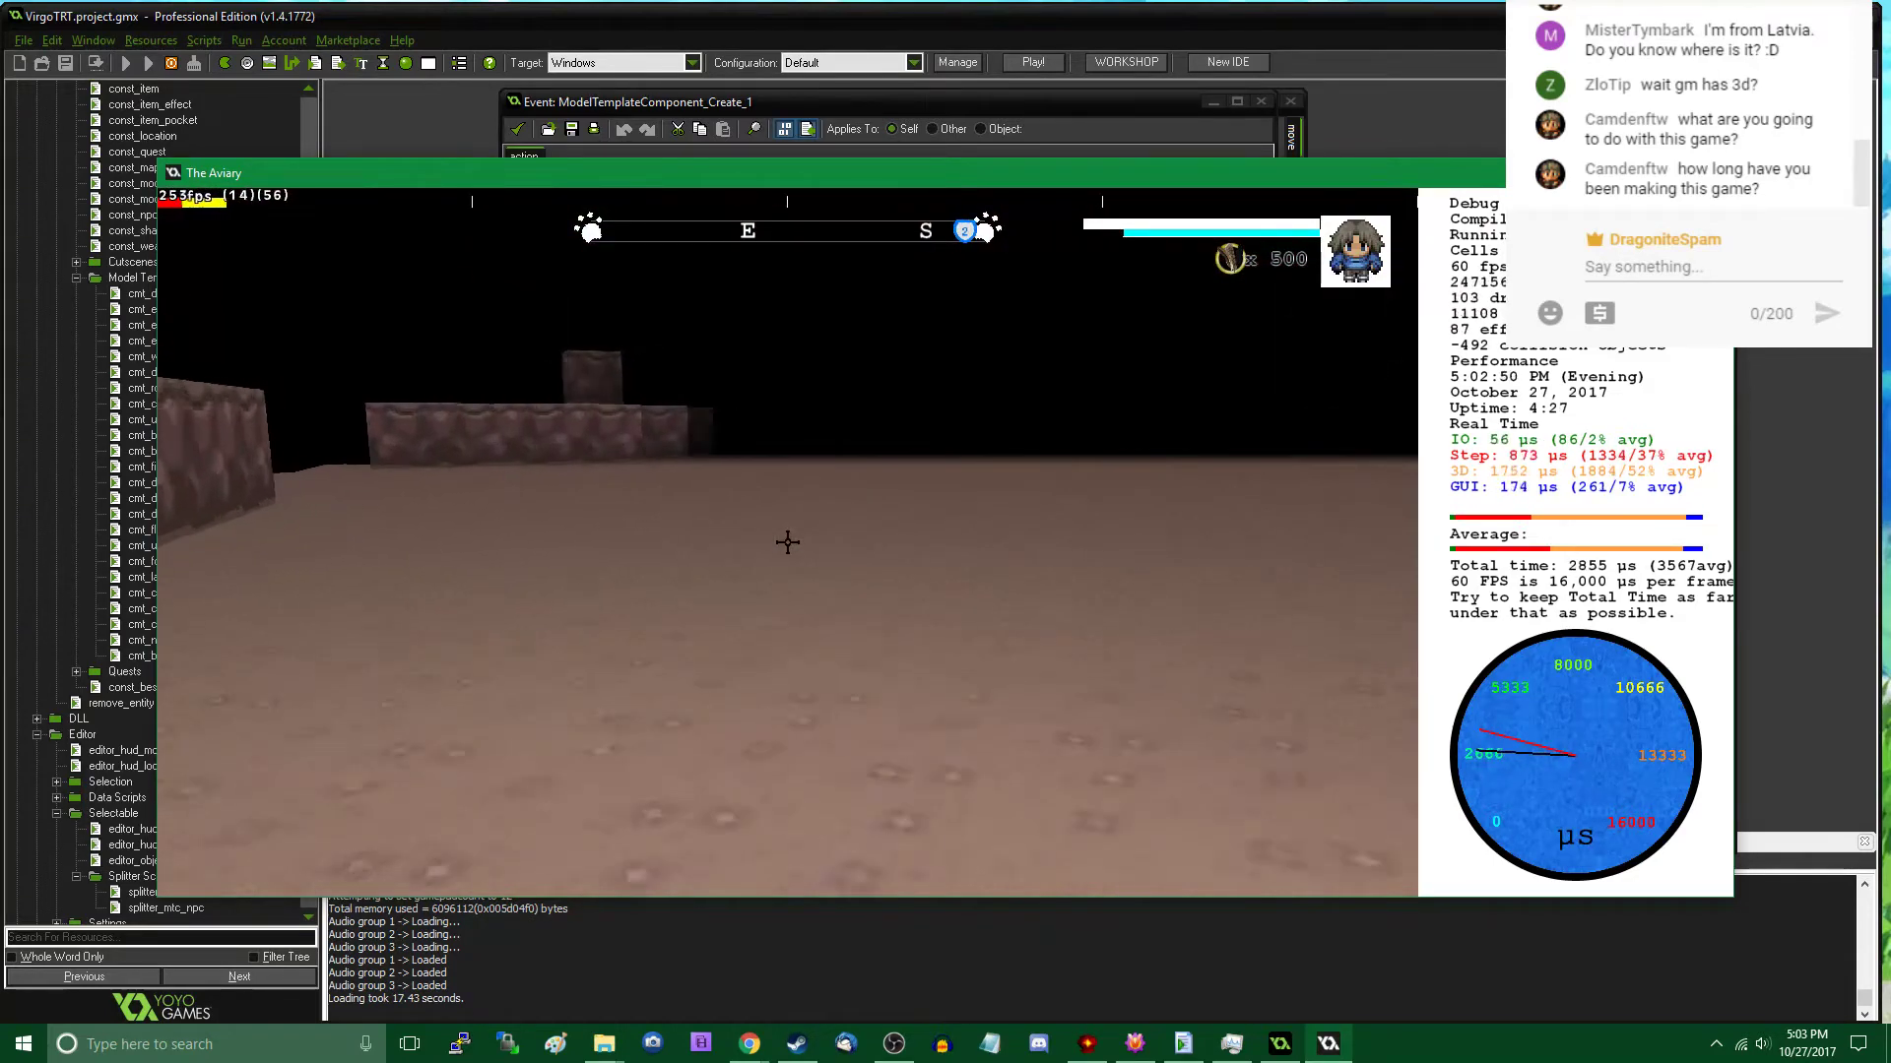
- Export the current map as uforest.map, replacing the existing file
{"action": "key", "text": "Tab"}
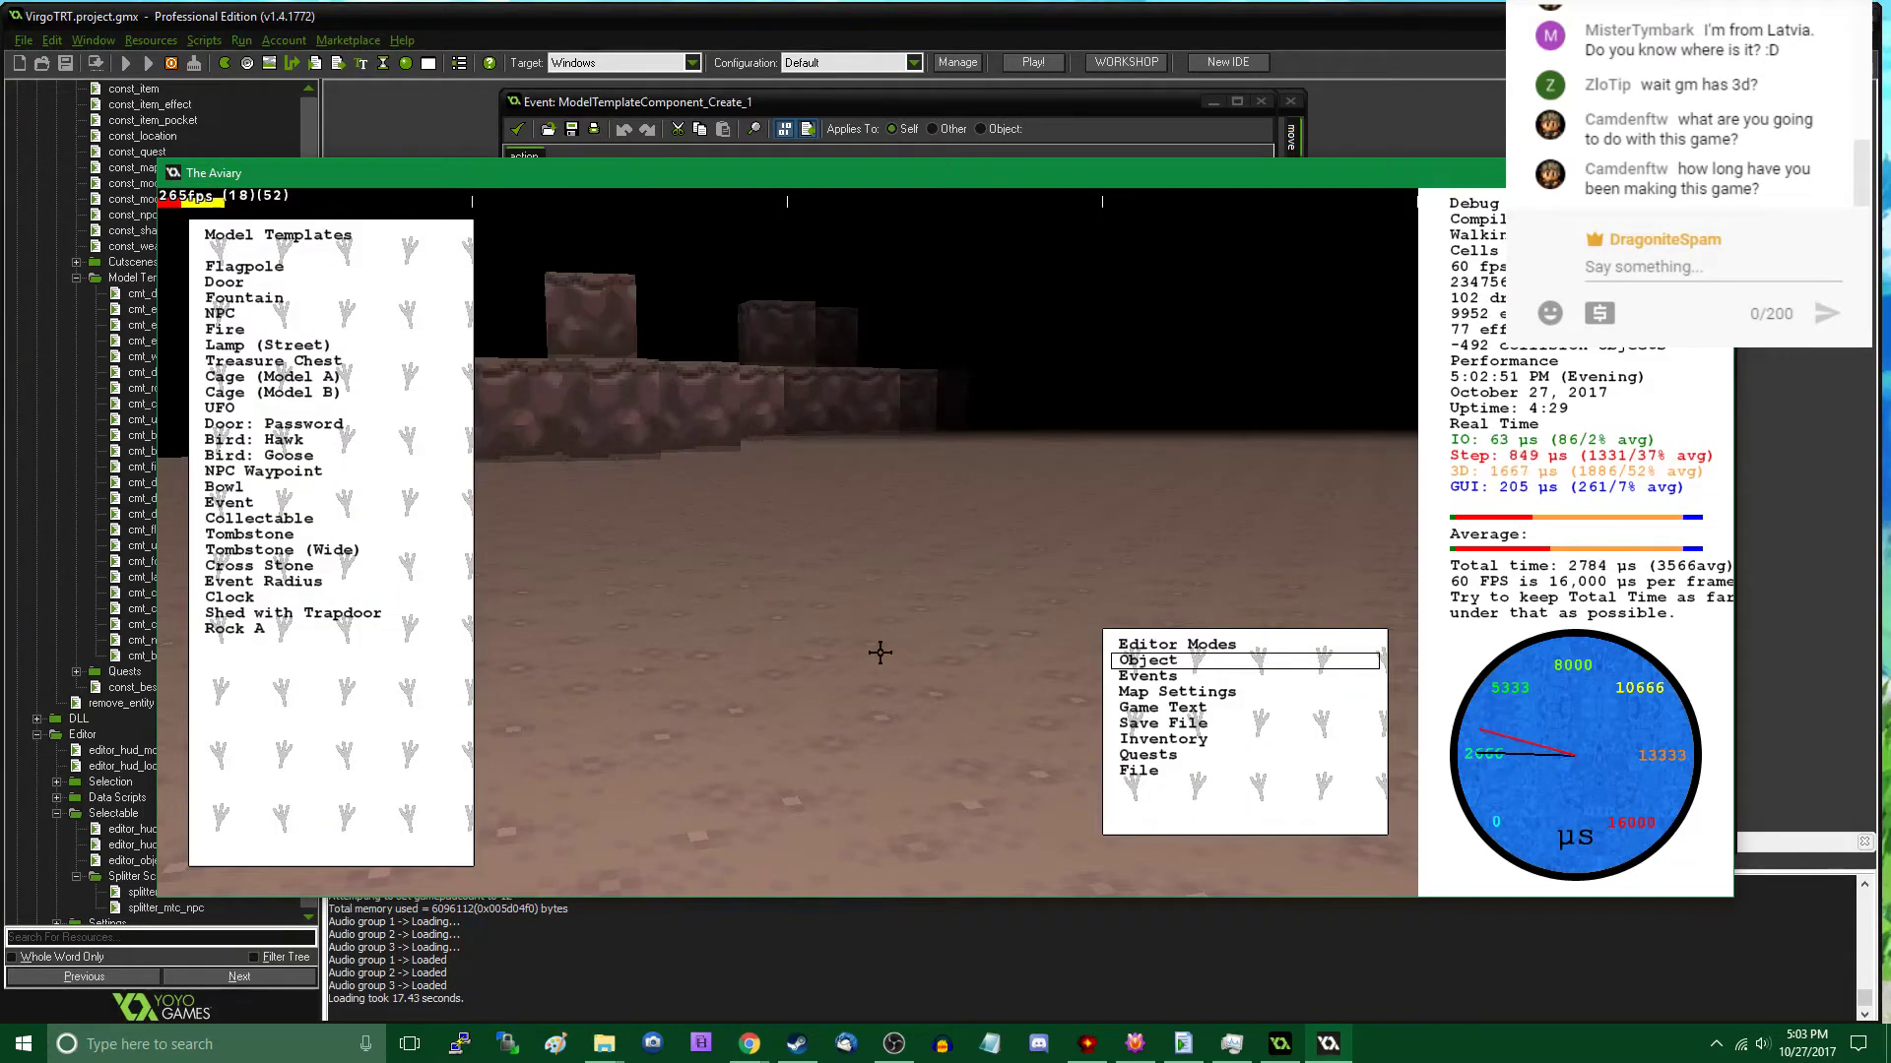
{"action": "left_click", "coordinate": [1172, 770]}
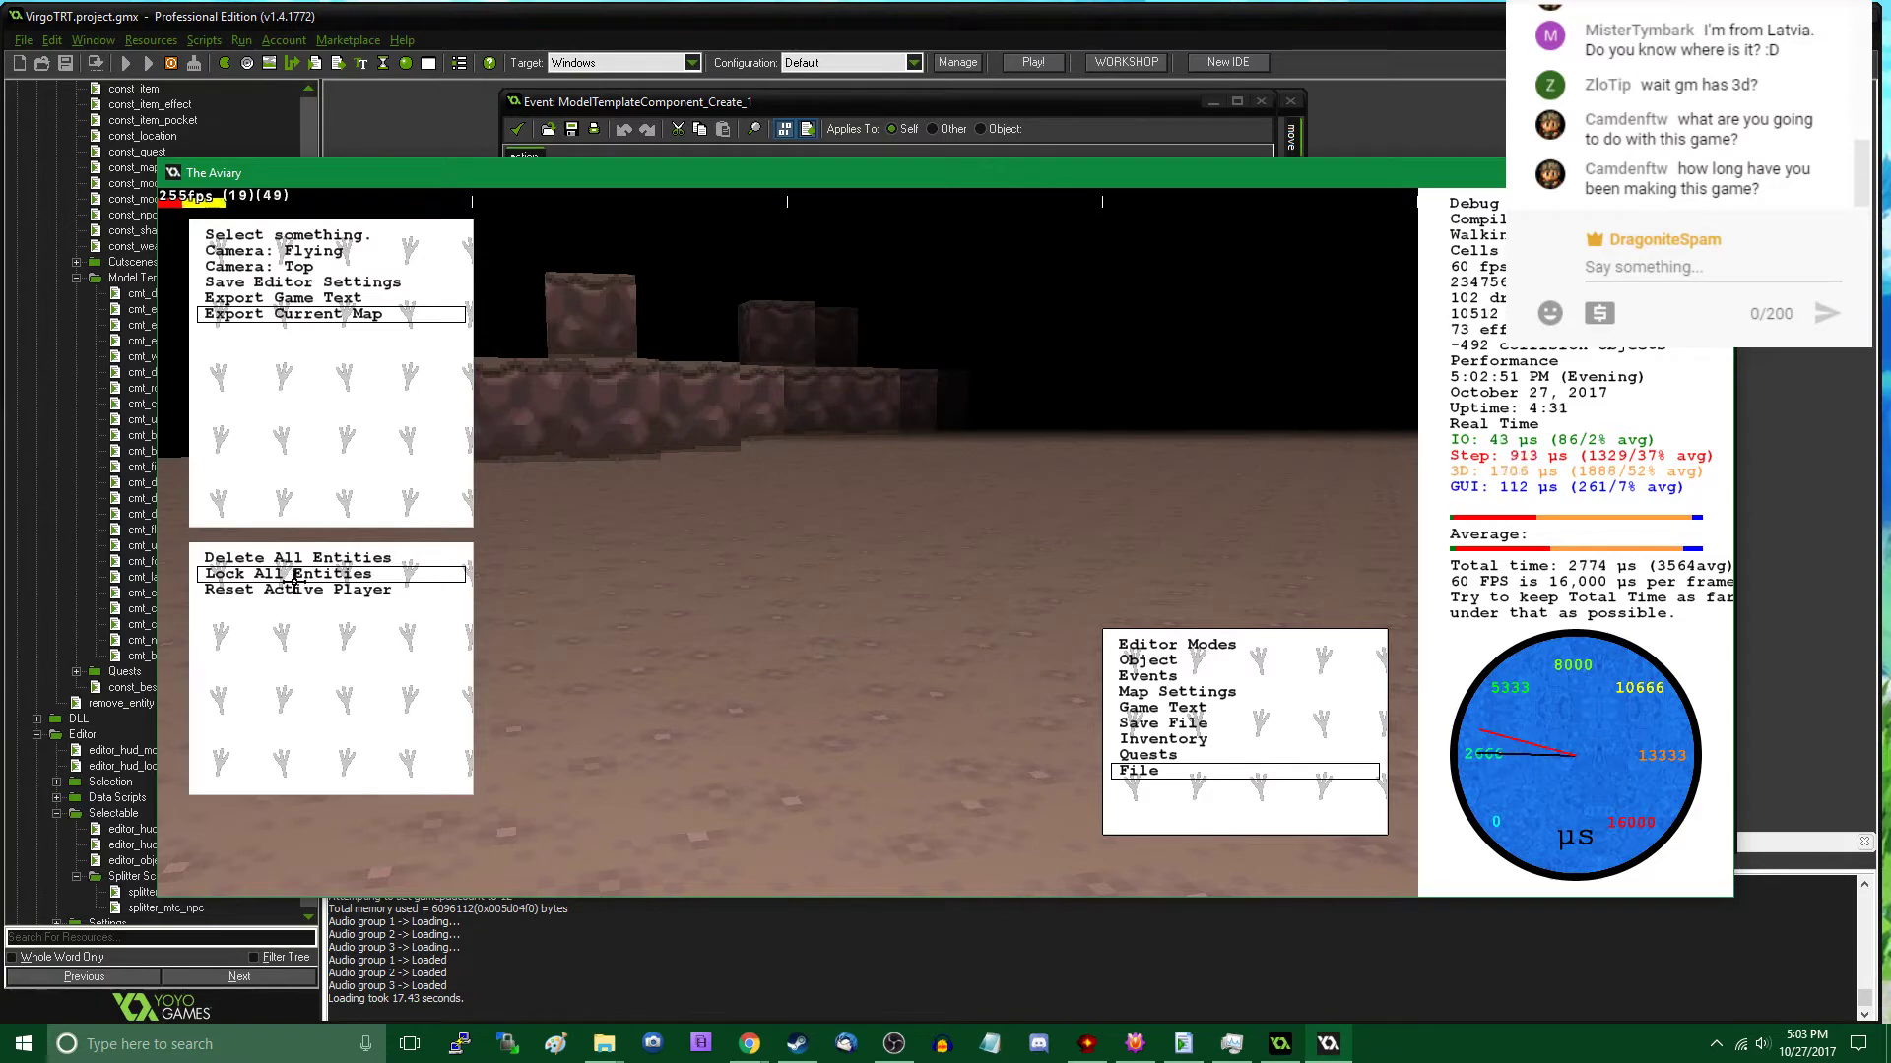
{"action": "left_click", "coordinate": [295, 314]}
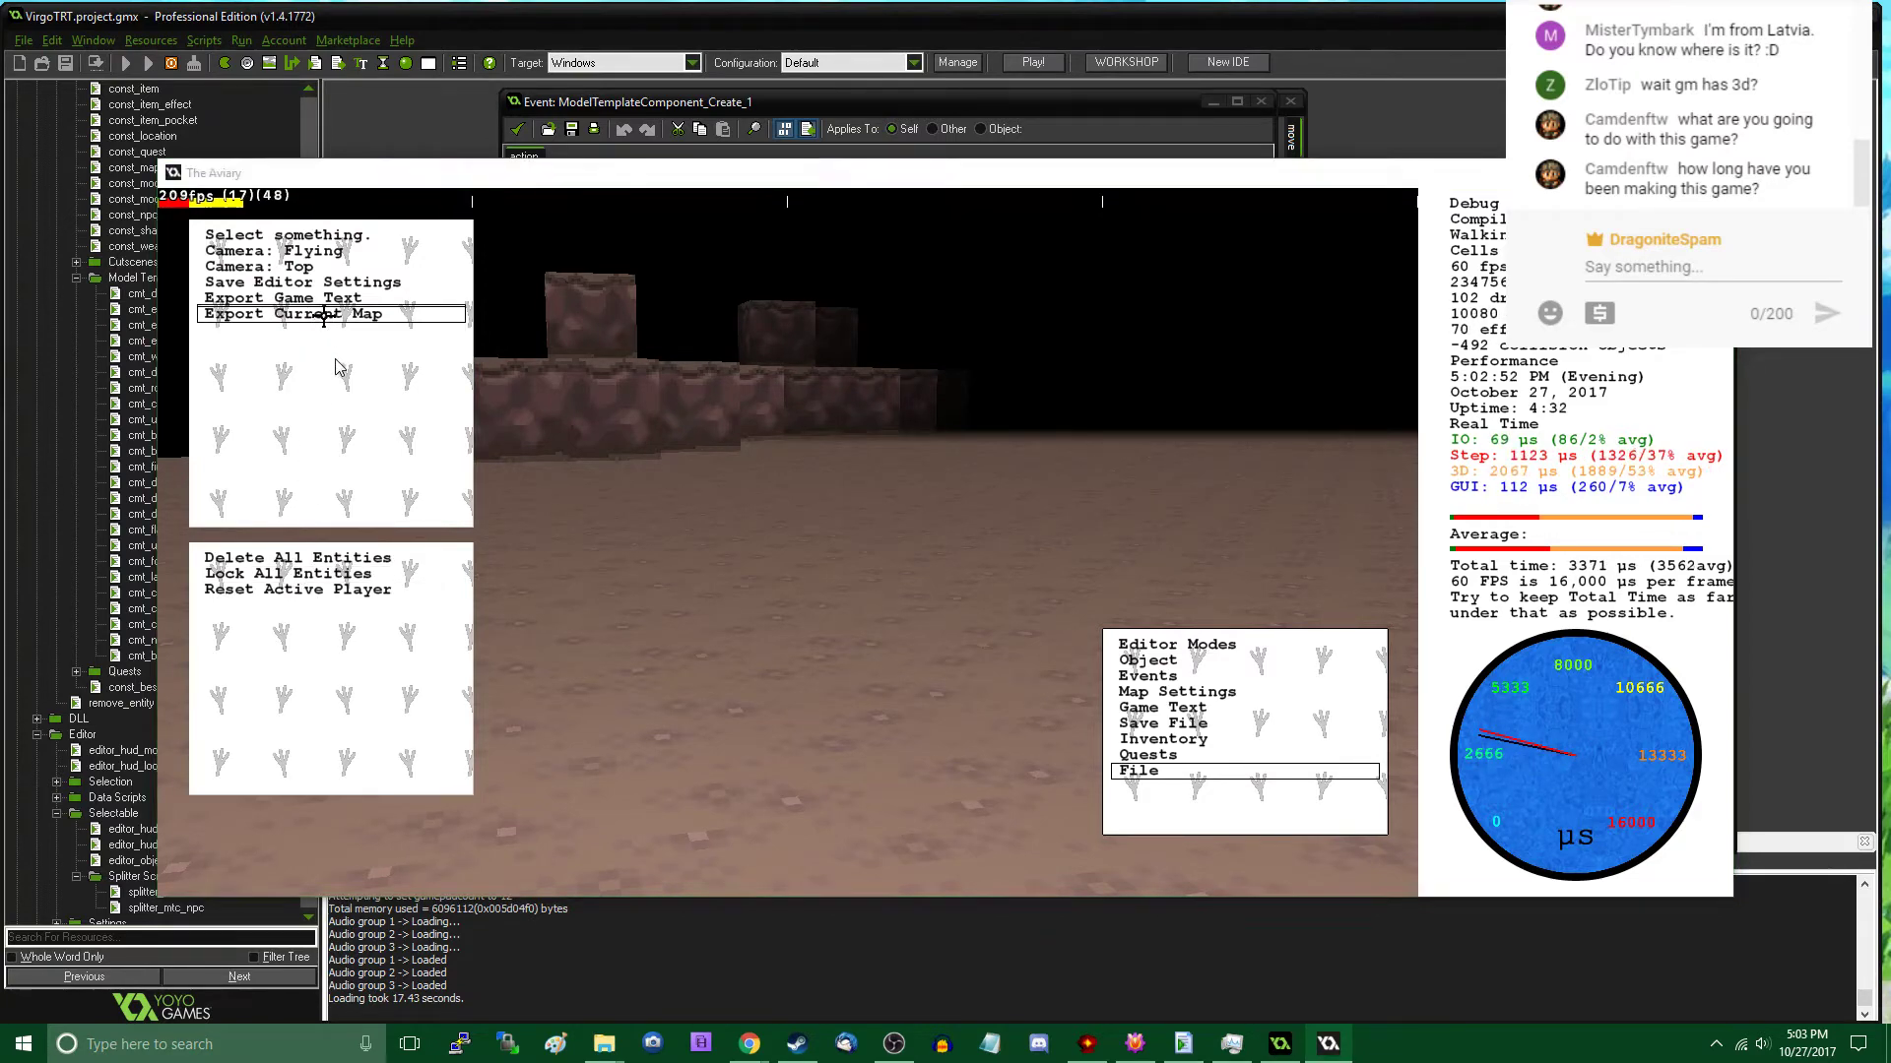
{"action": "double_click", "coordinate": [236, 224]}
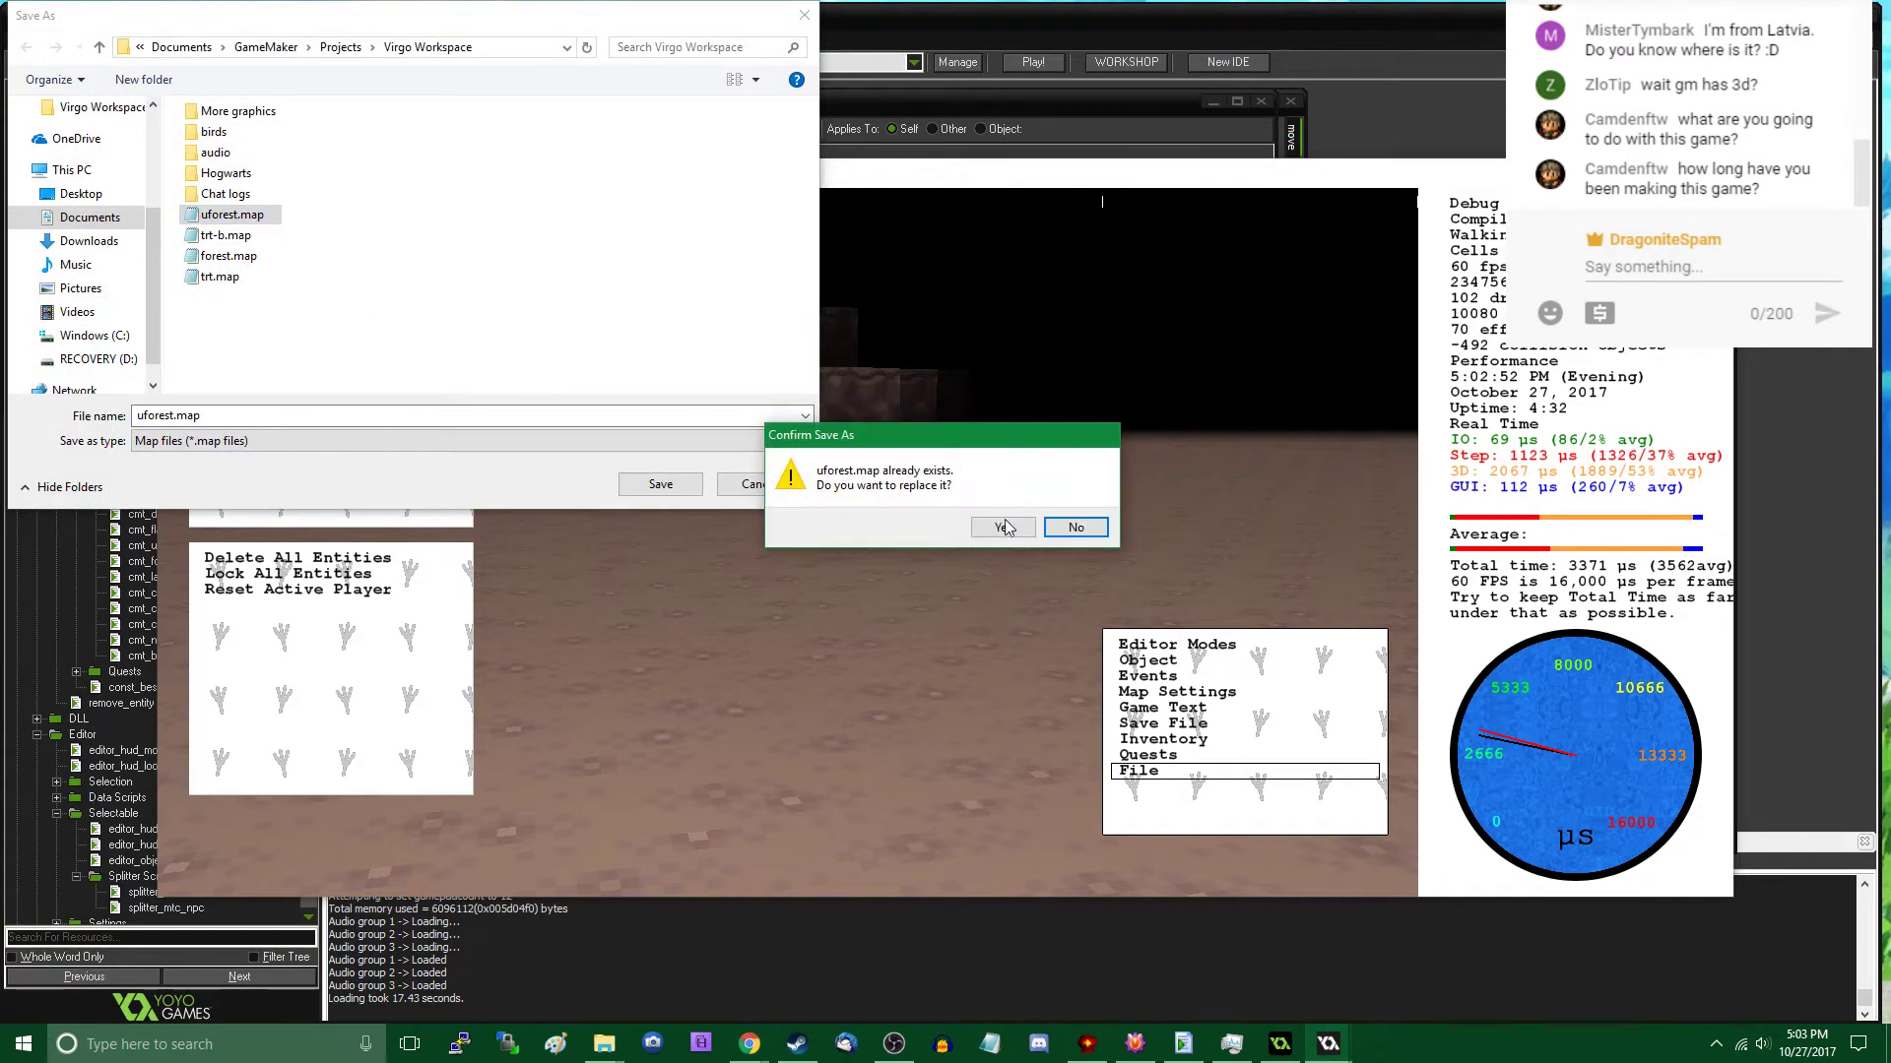
{"action": "left_click", "coordinate": [1003, 527]}
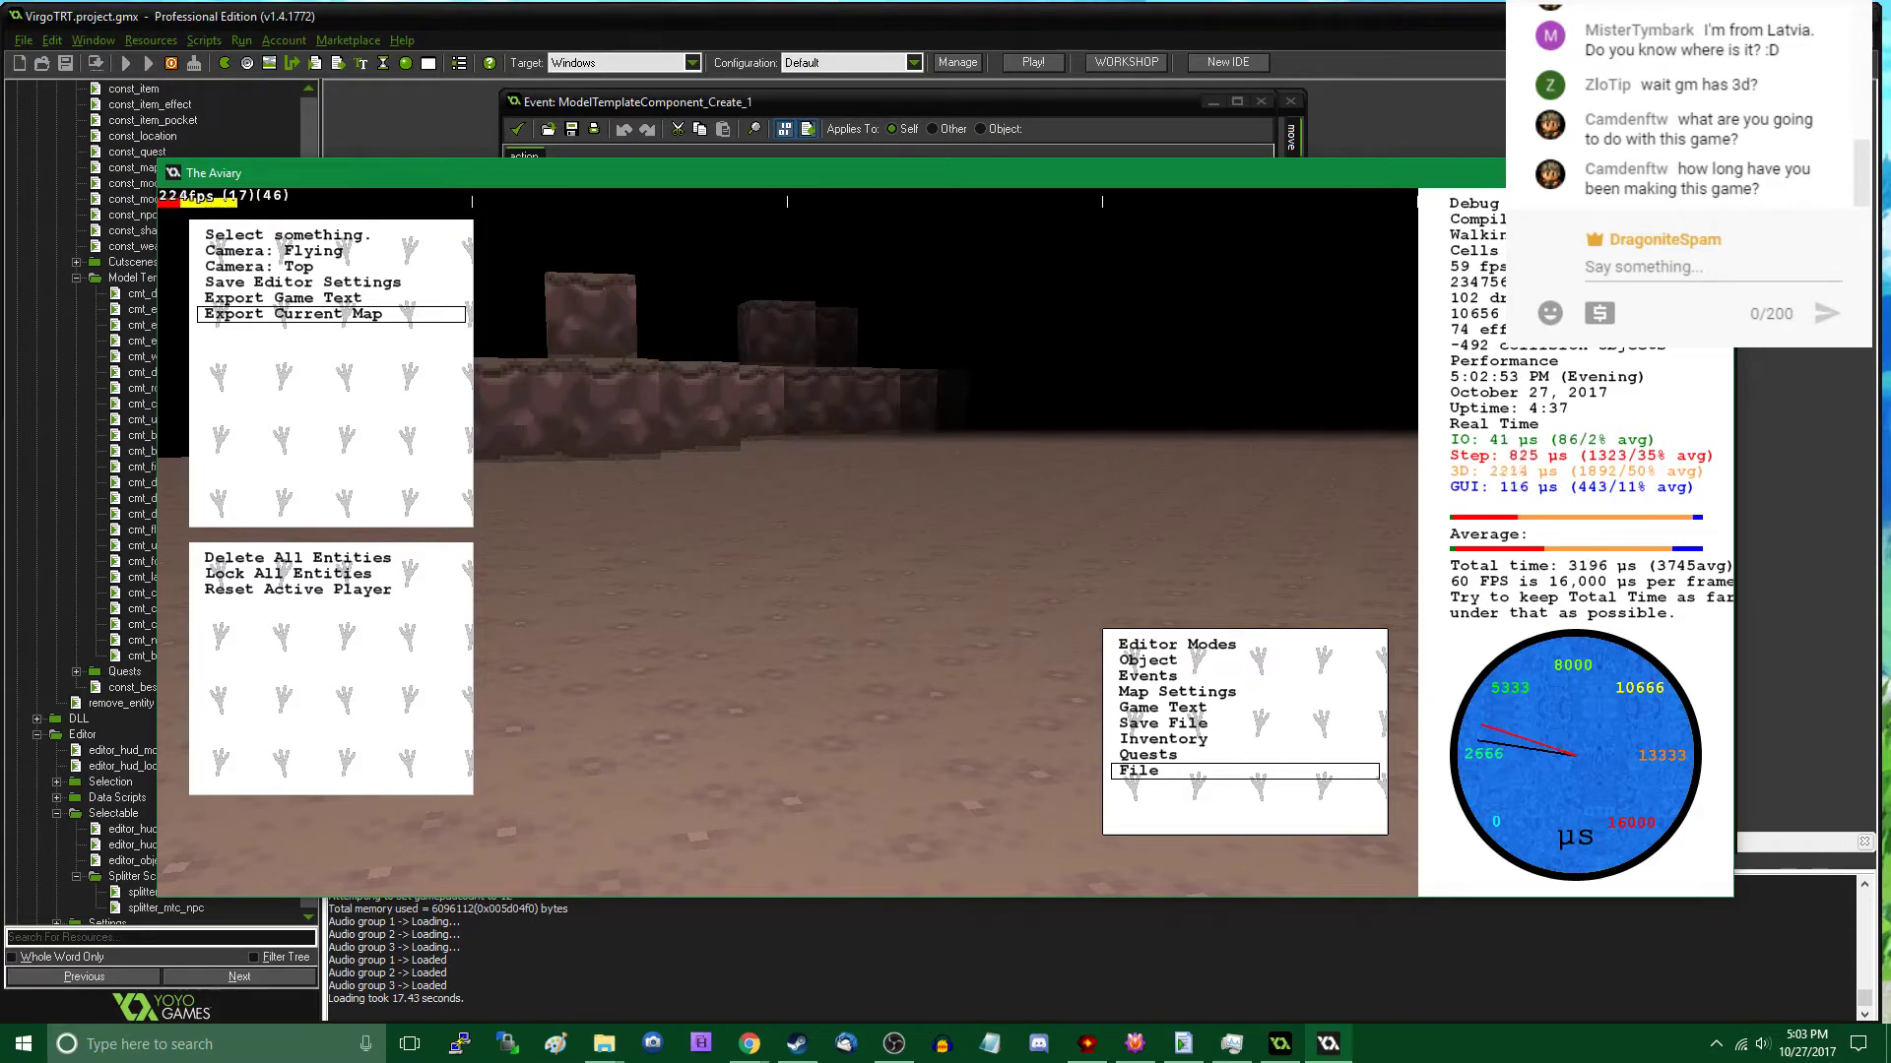
- Switch to Model Creator and scale the whole rock model by .5 on the X, Y and Z axes
{"action": "key", "text": "alt+Tab"}
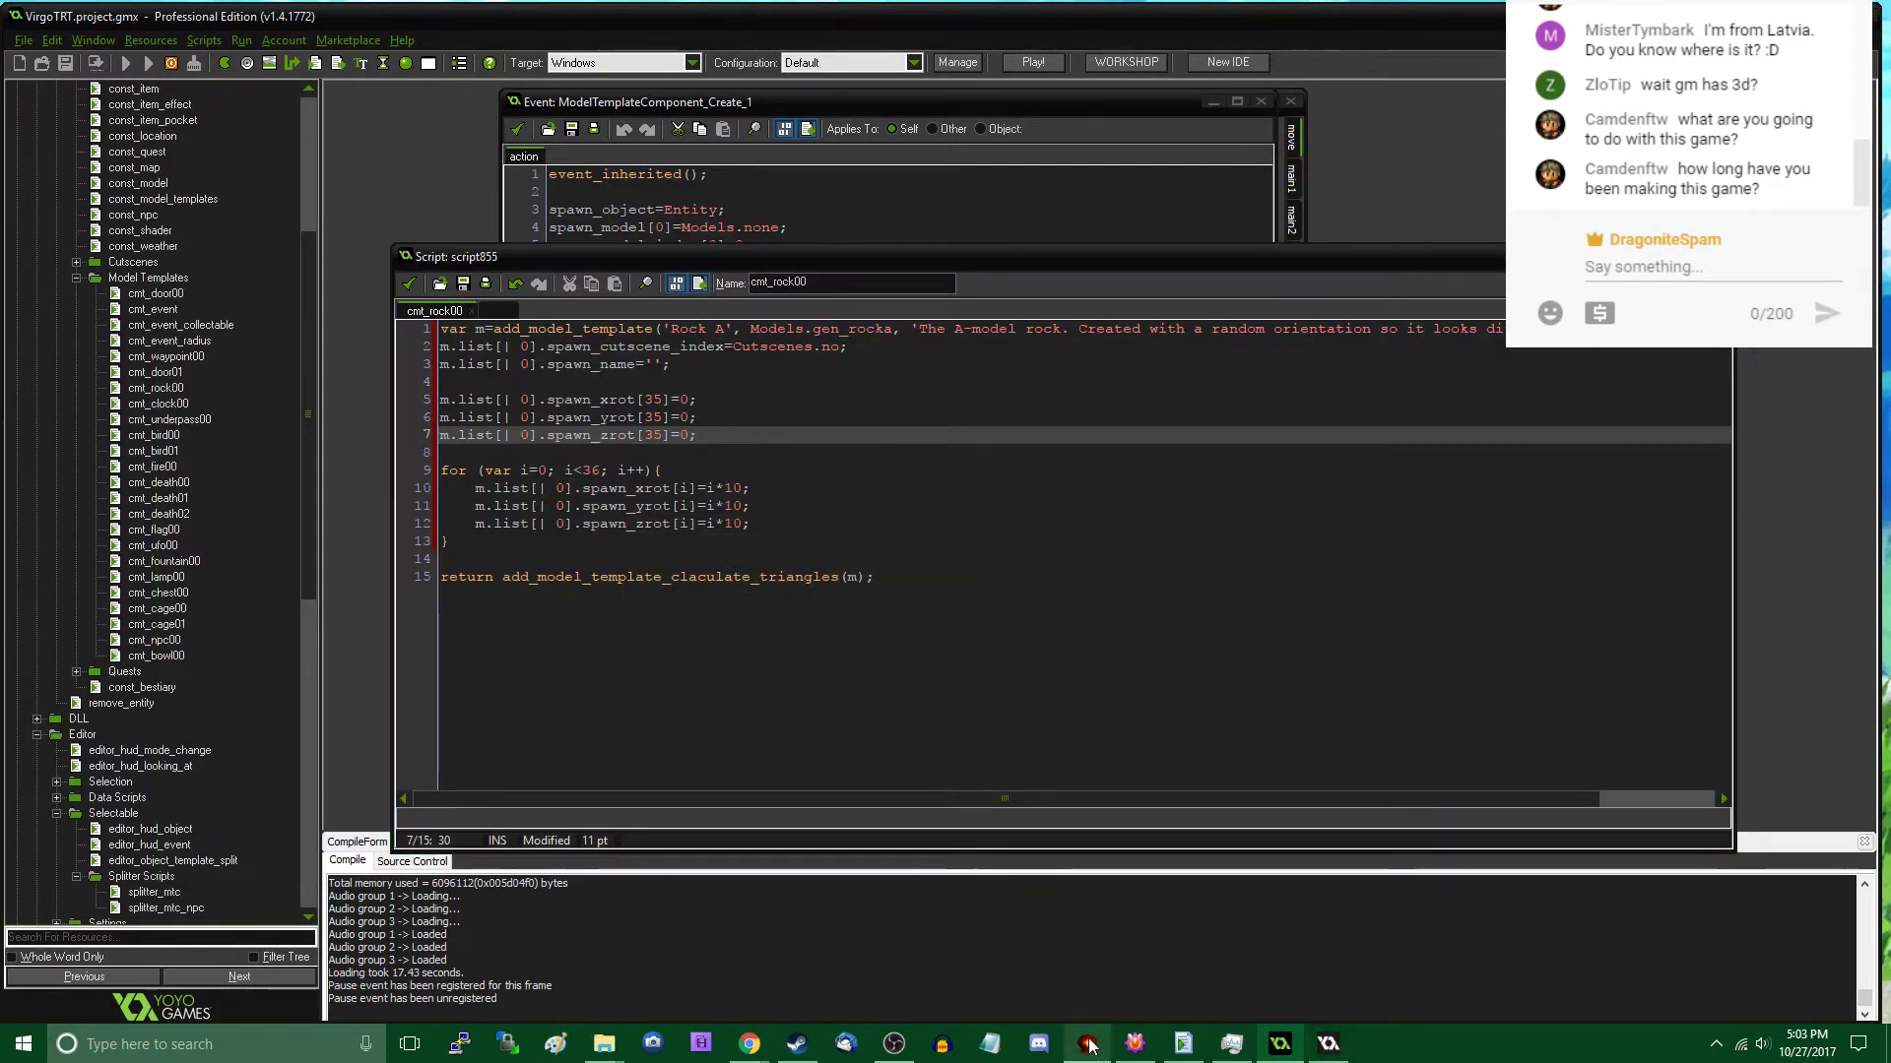
{"action": "key", "text": "alt+Tab"}
{"action": "key", "text": "ctrl+a"}
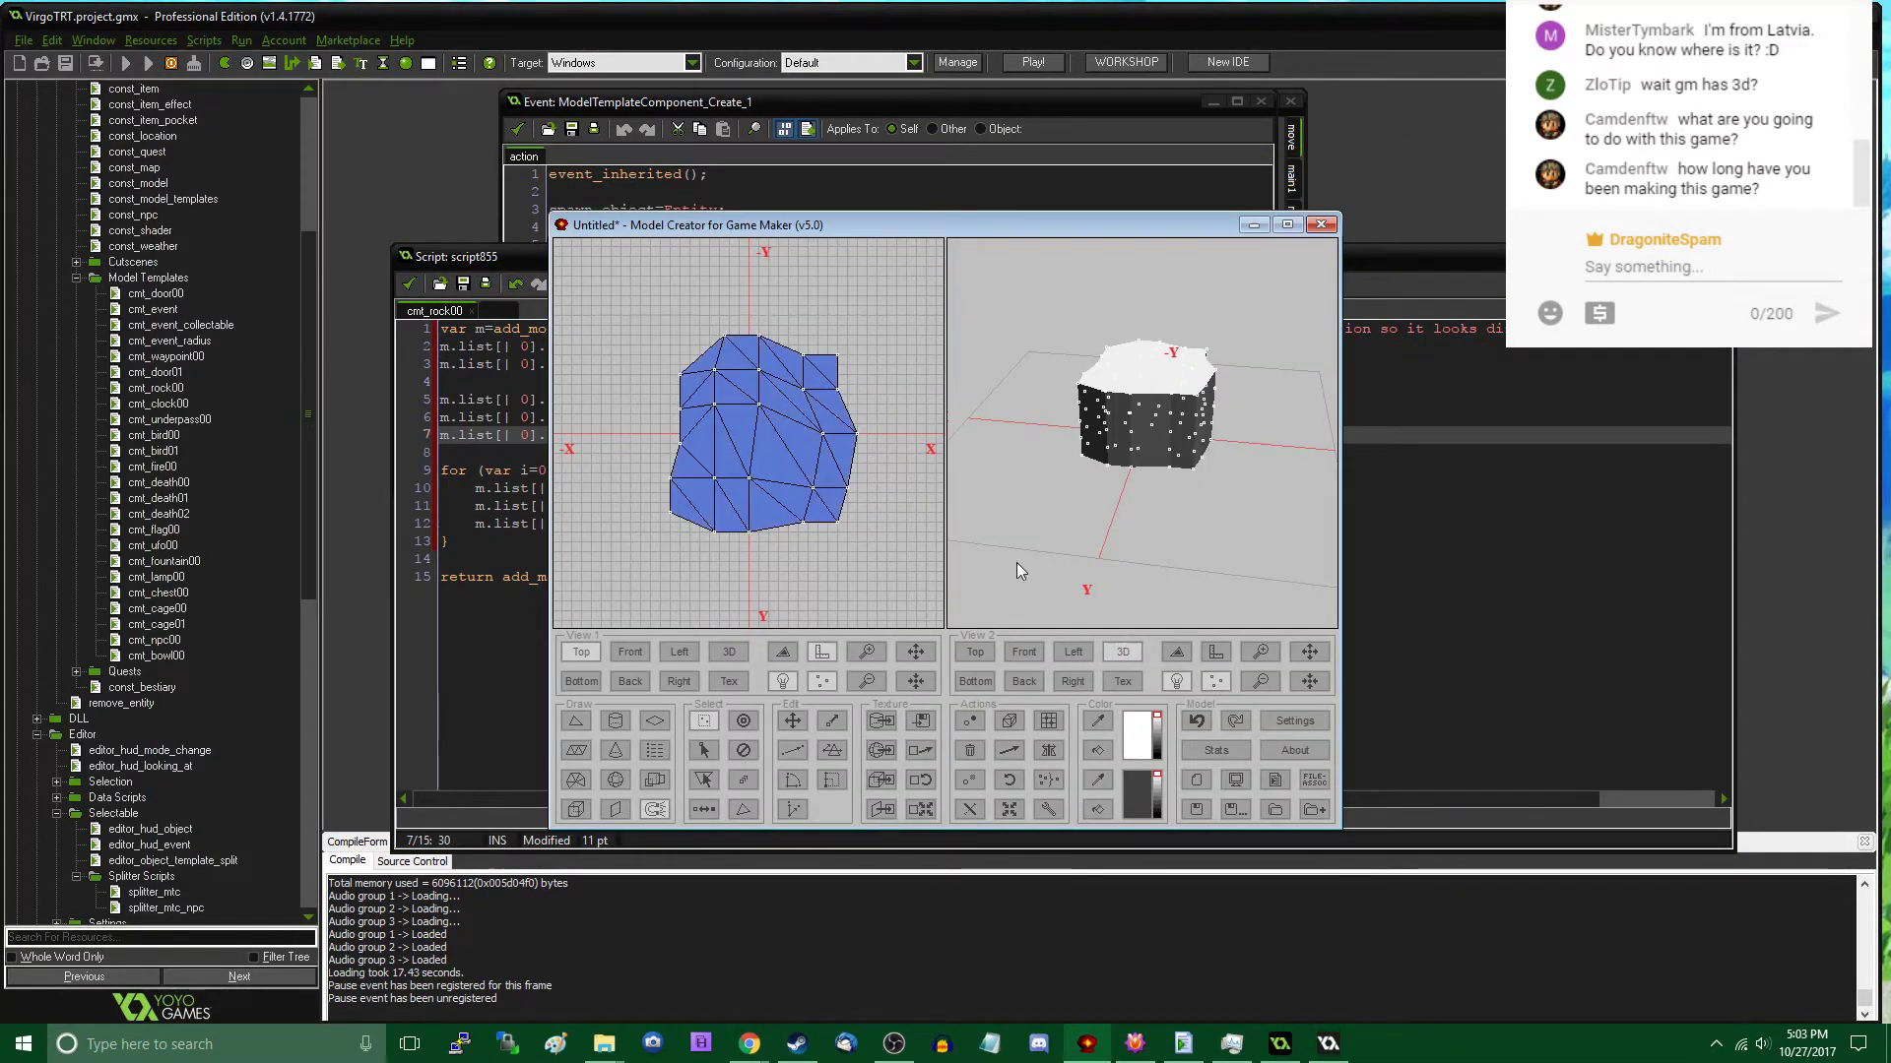
{"action": "left_click", "coordinate": [1000, 810]}
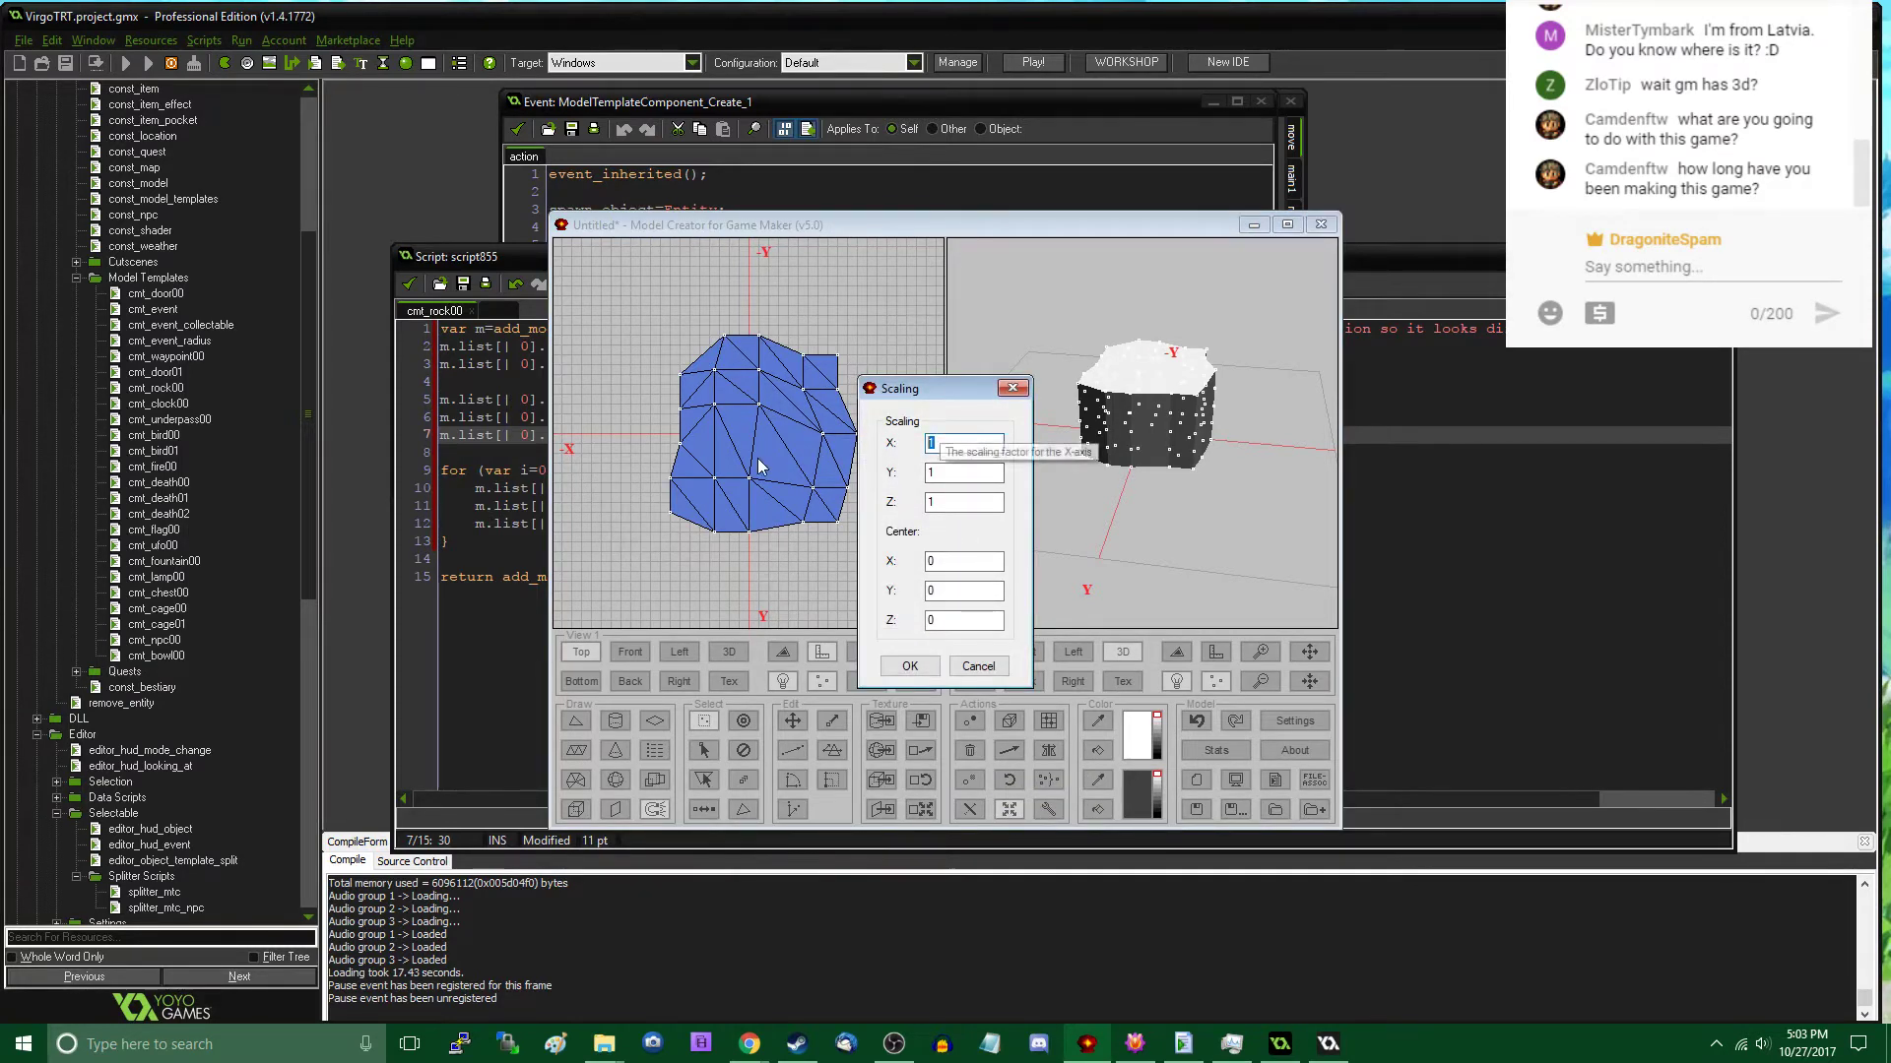
{"action": "type", "text": ".5.5"}
{"action": "key", "text": "Tab"}
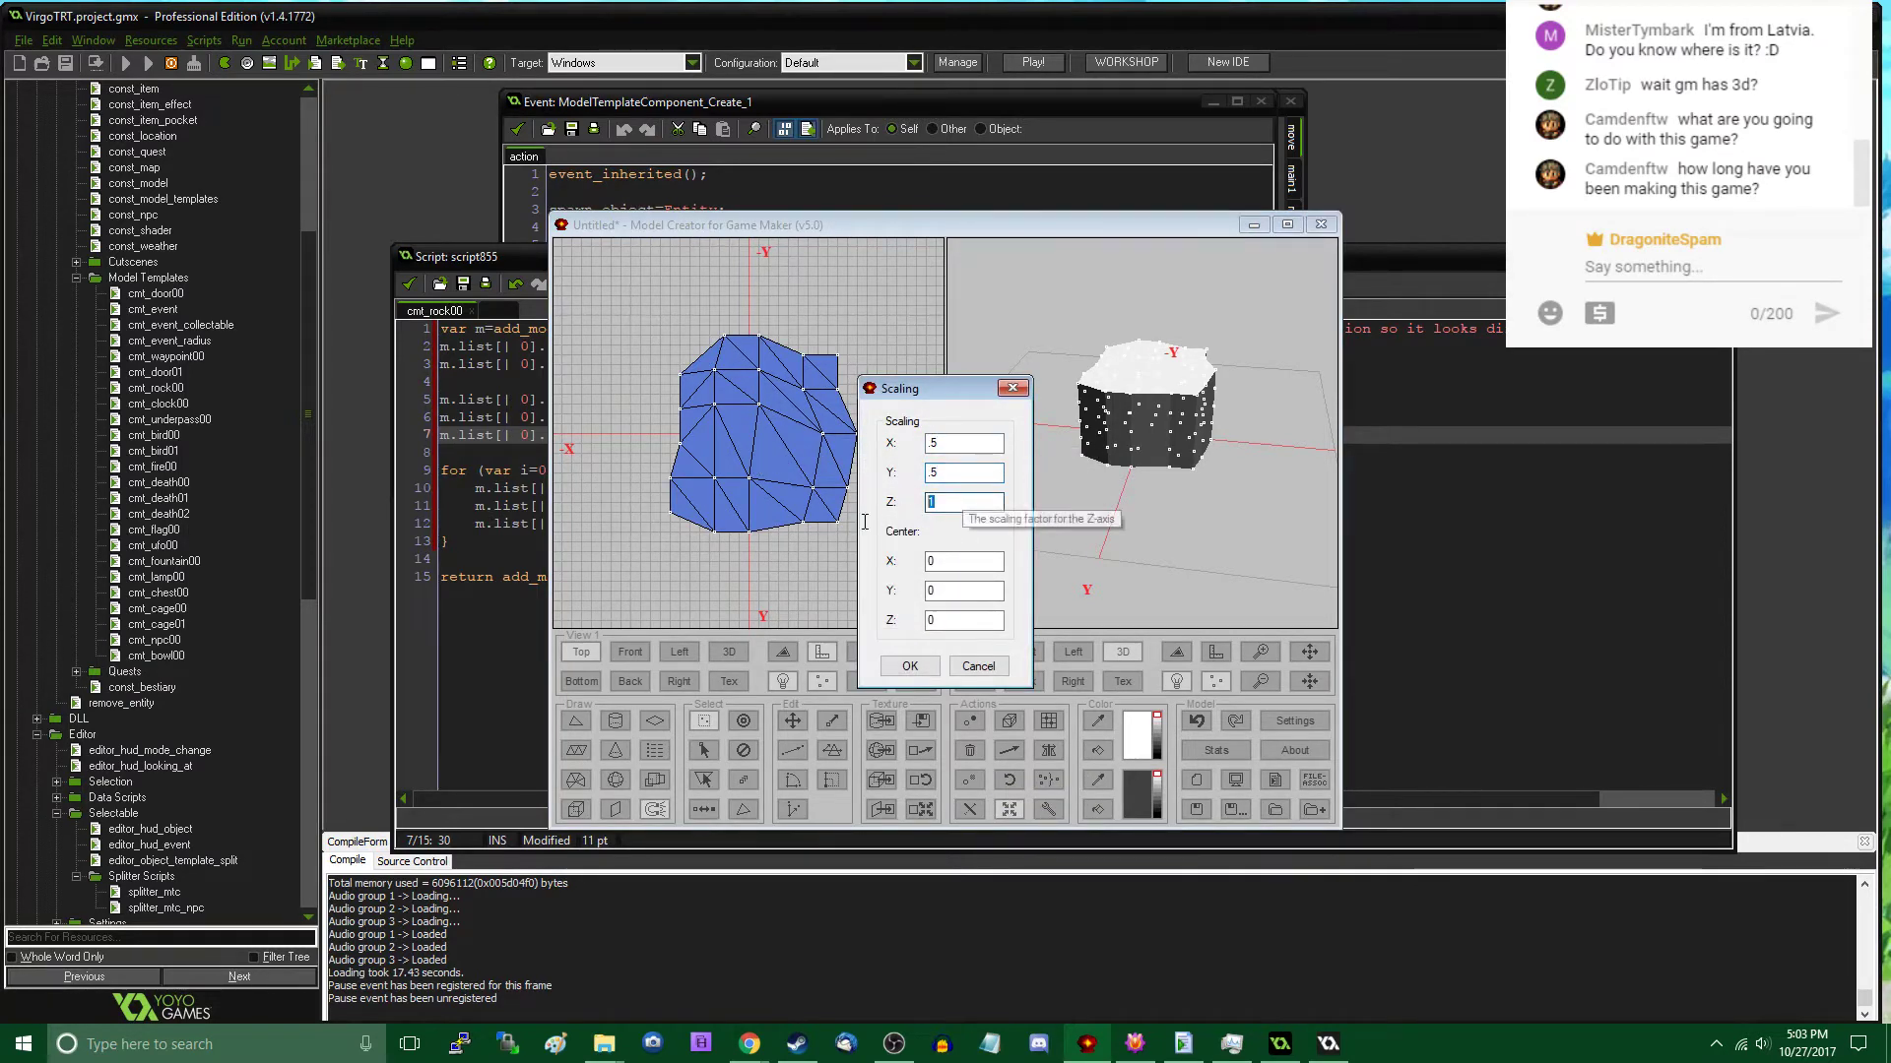
{"action": "type", "text": ".5"}
{"action": "left_click", "coordinate": [918, 665]}
{"action": "scroll", "coordinate": [760, 529], "scroll_direction": "up", "scroll_amount": 3}
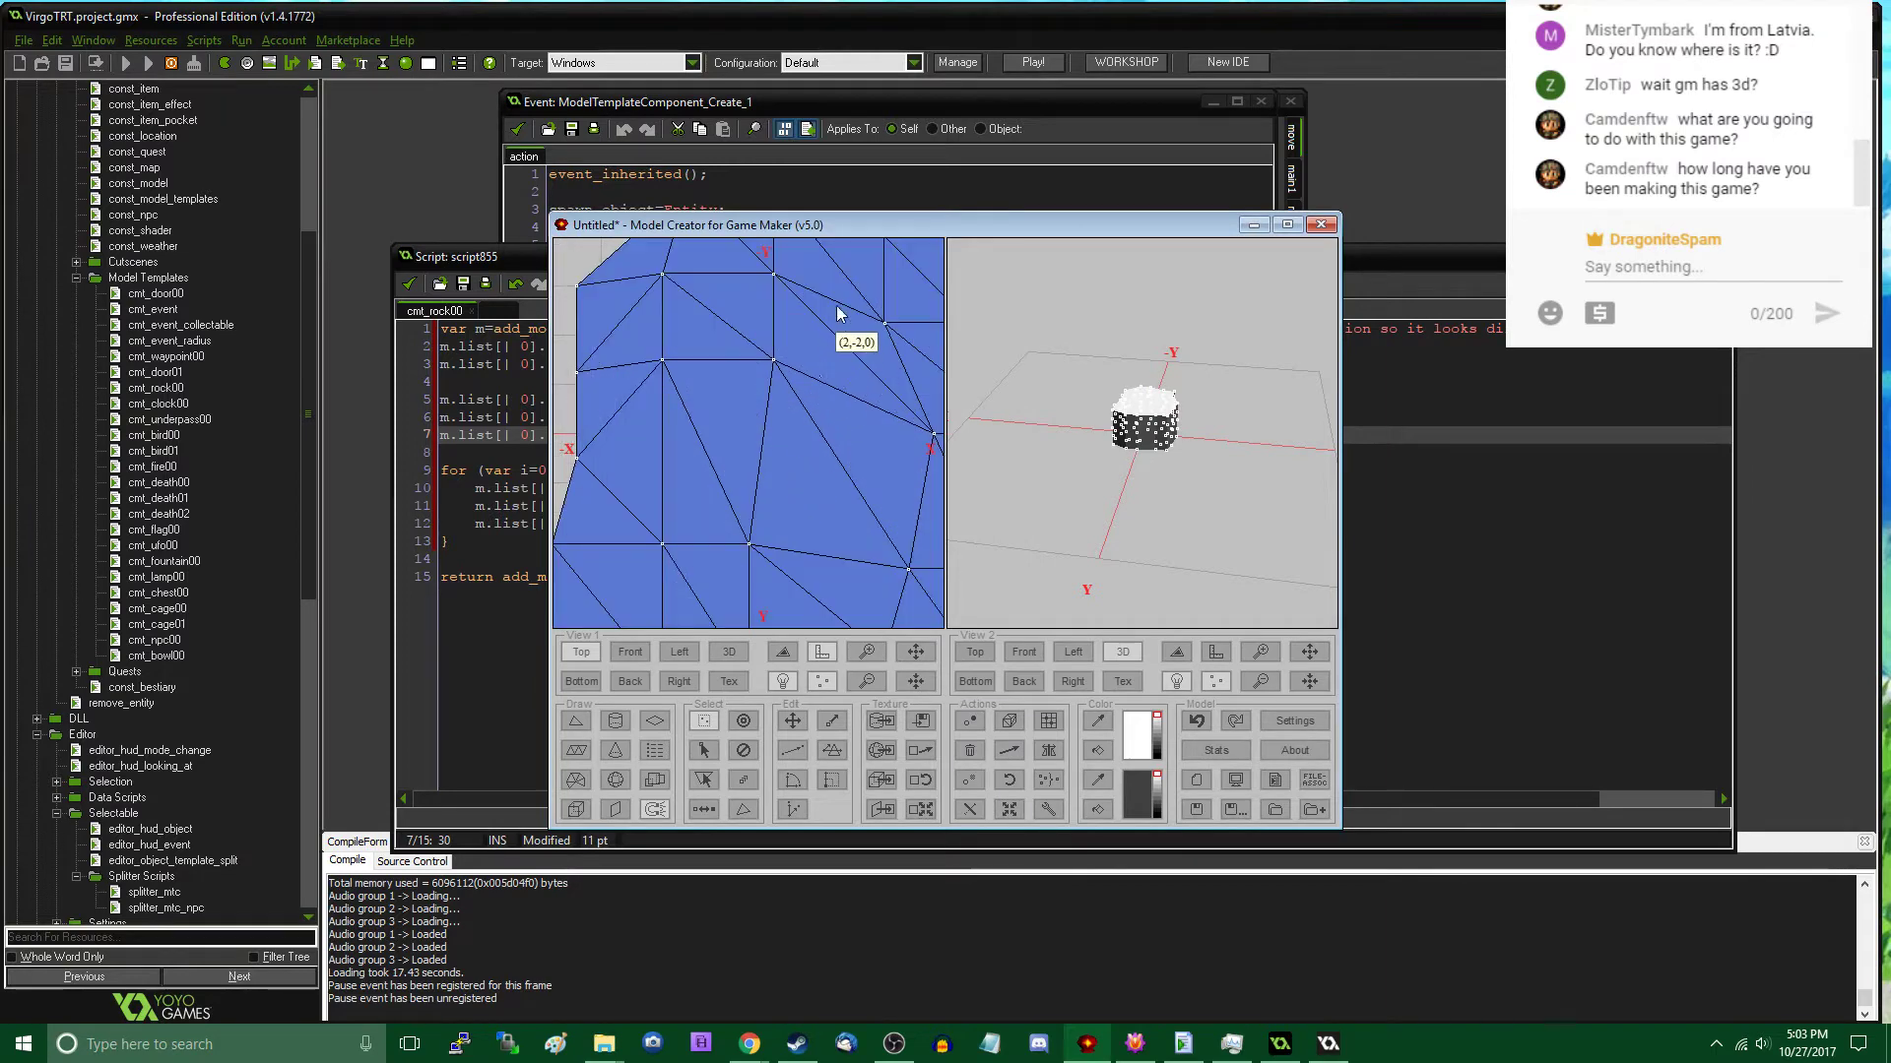
- Maximize the modeller, delete the old rock, and create a block spanning X -4 to 5, Y -4 to 4, Z 0 to 7
{"action": "double_click", "coordinate": [859, 225]}
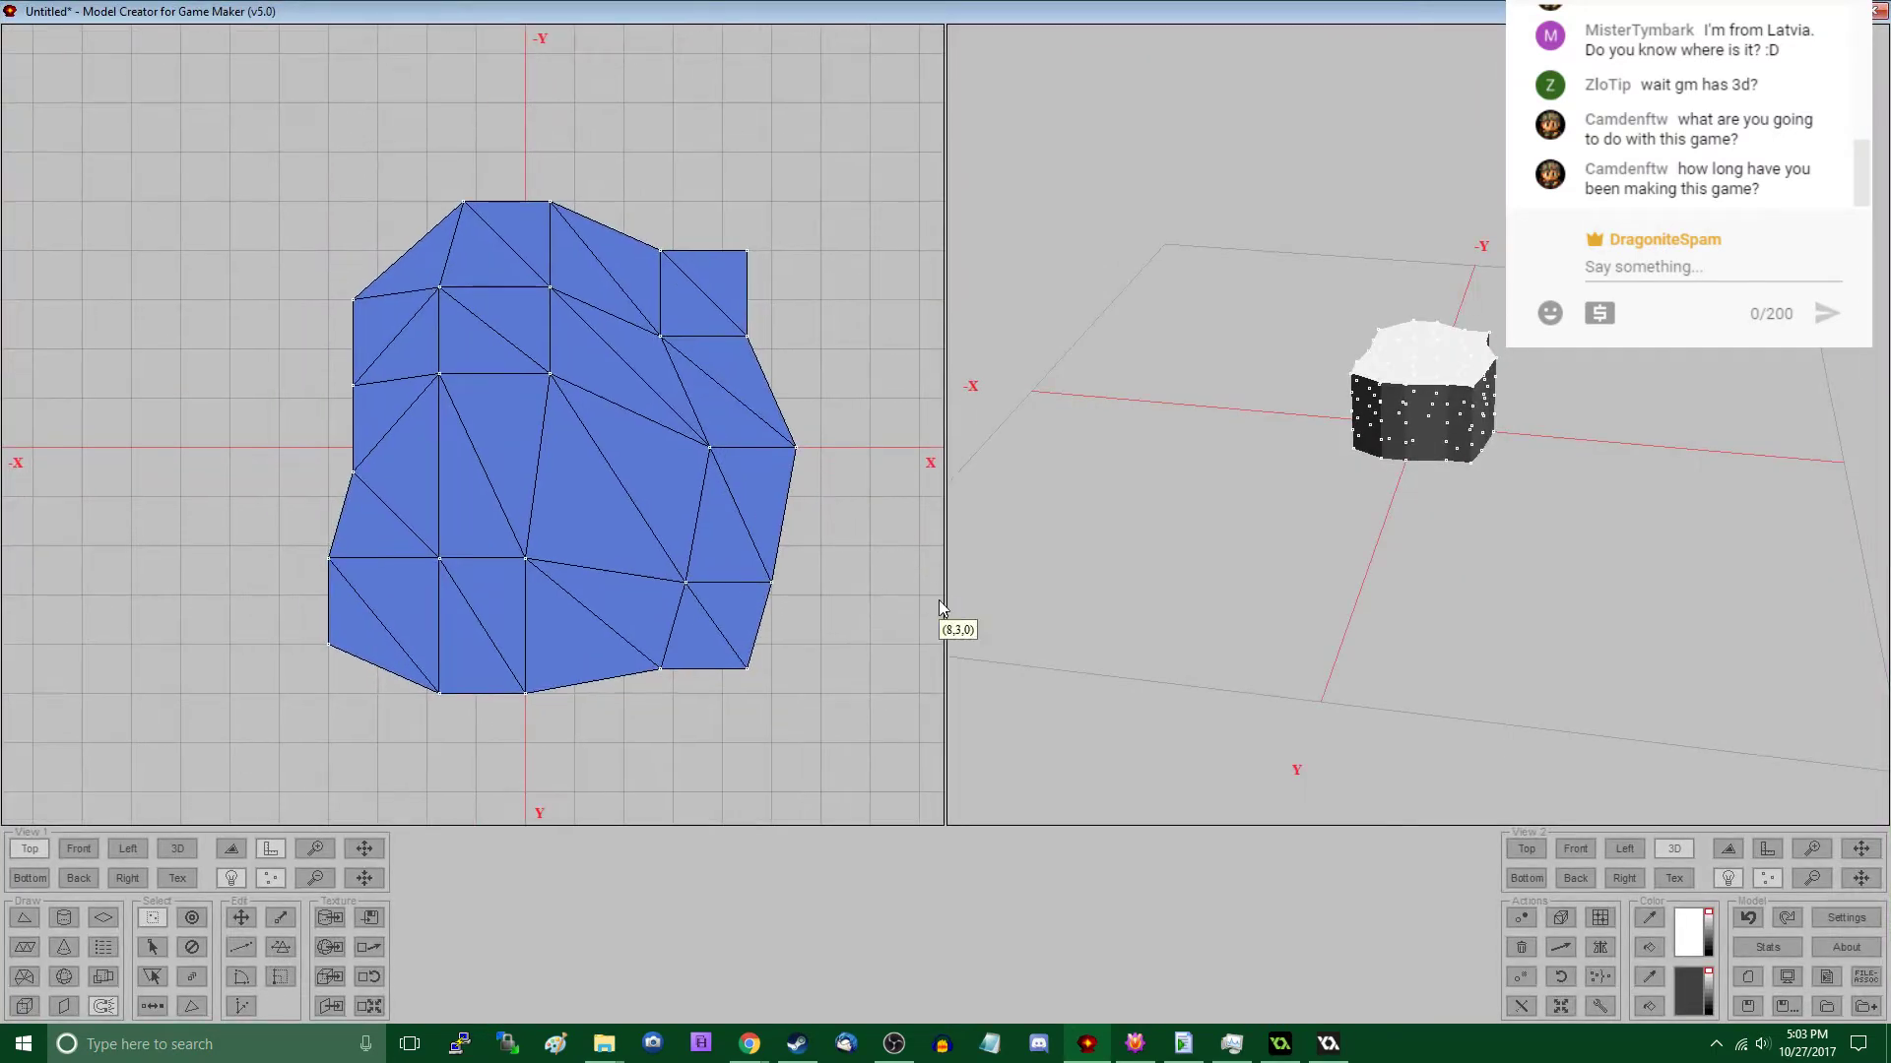
{"action": "key", "text": "Delete"}
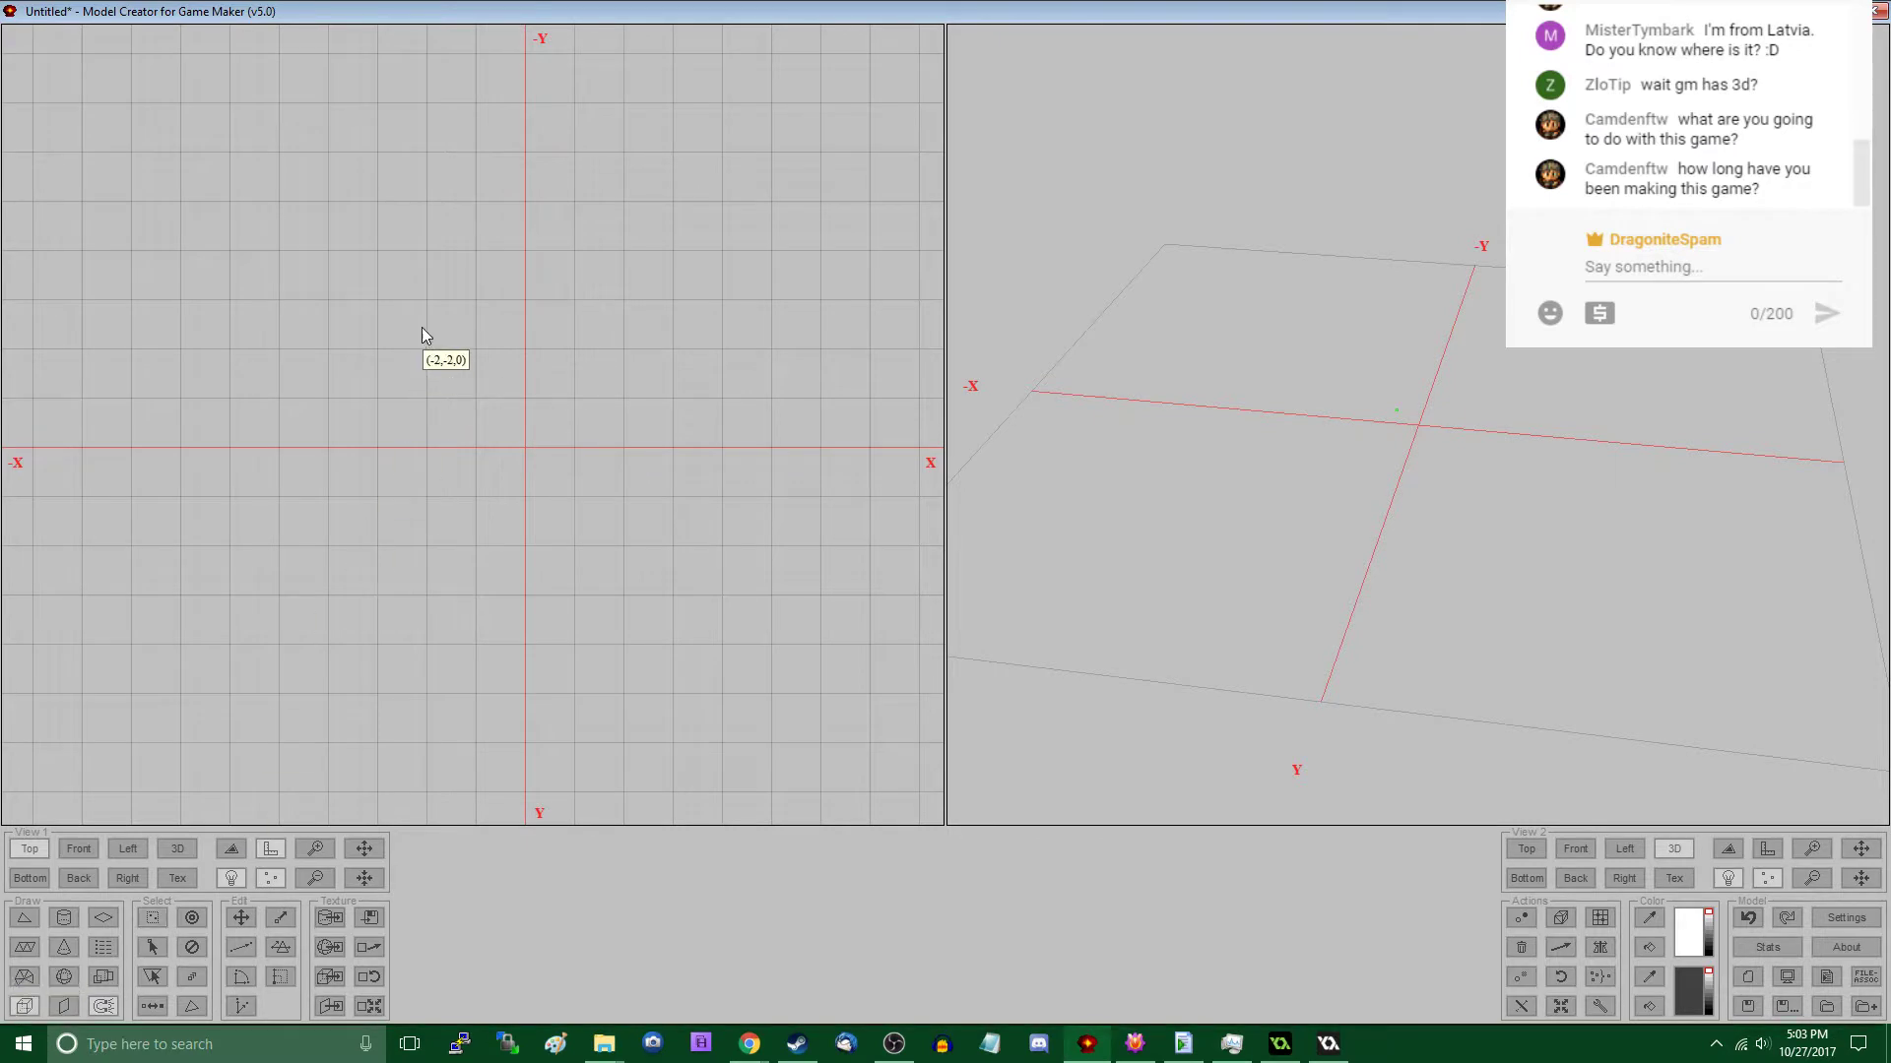
{"action": "left_click_drag", "start_coordinate": [347, 260], "coordinate": [774, 648]}
{"action": "left_click_drag", "start_coordinate": [1002, 546], "coordinate": [730, 482]}
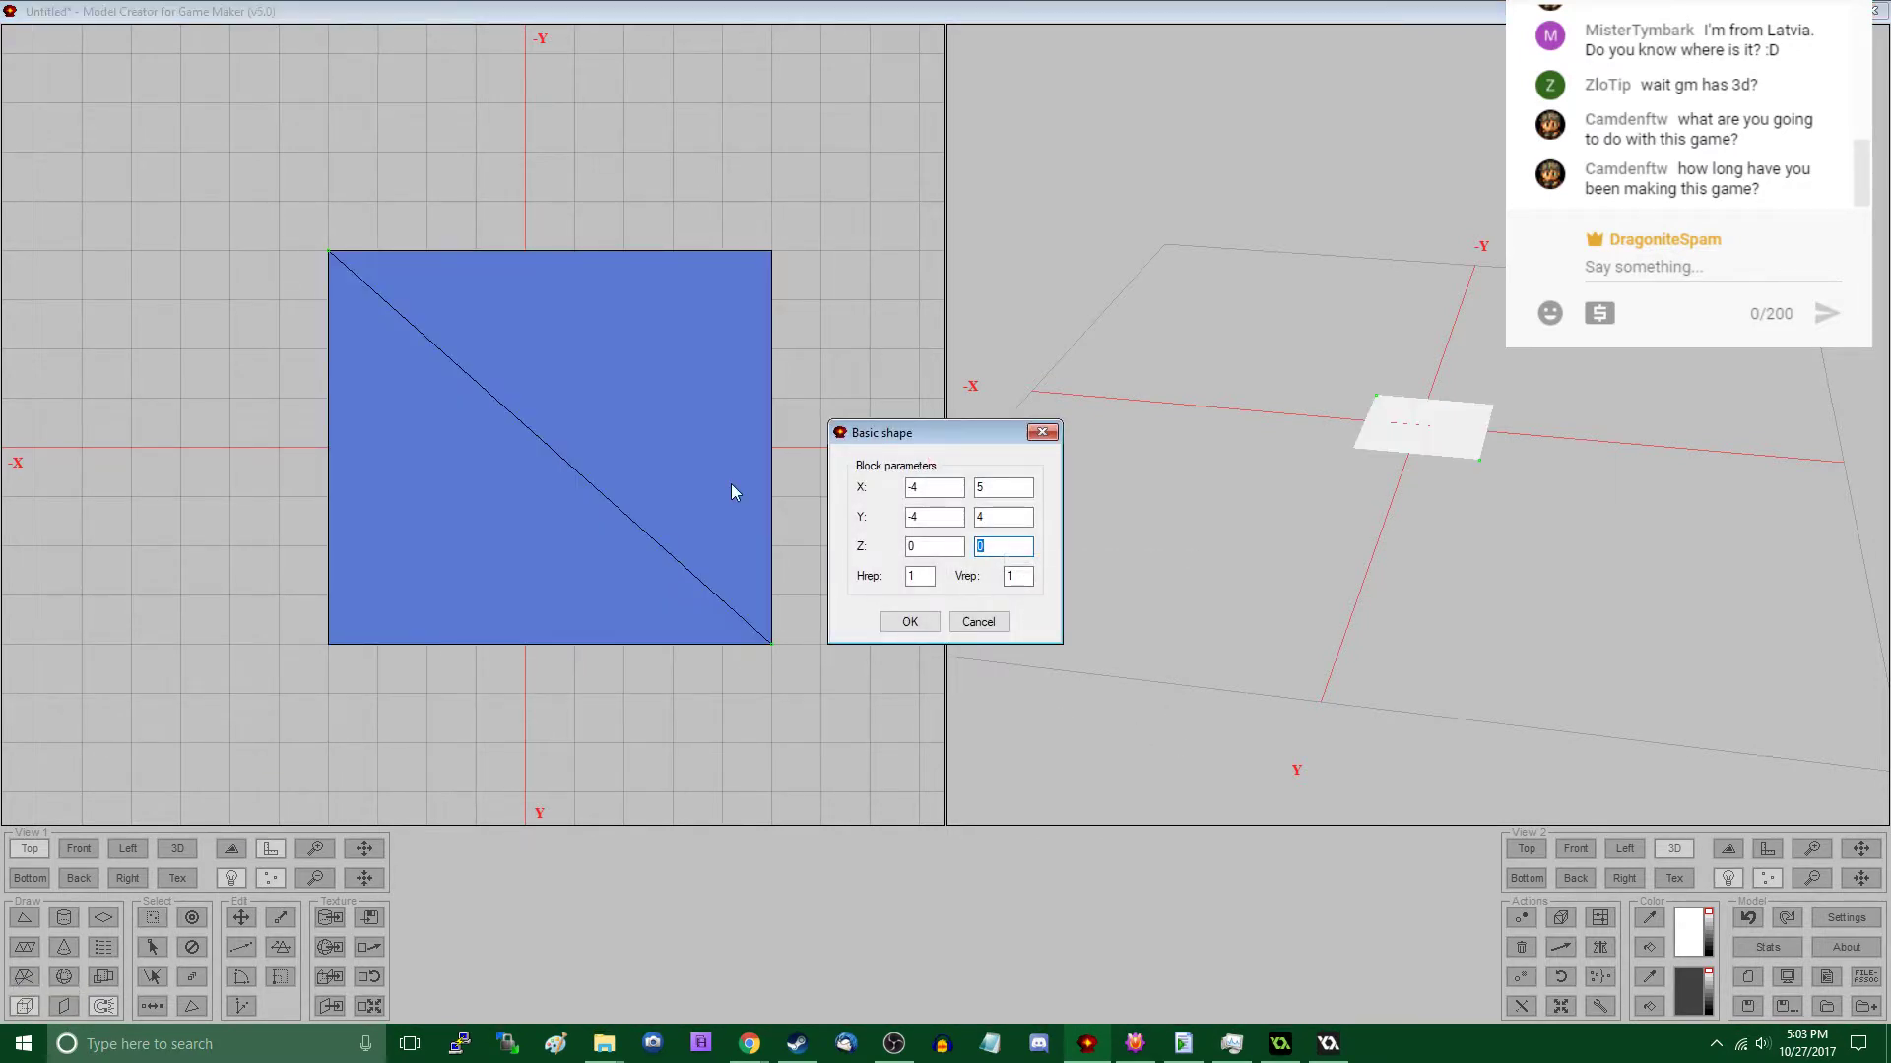
{"action": "type", "text": "7"}
{"action": "left_click", "coordinate": [905, 622]}
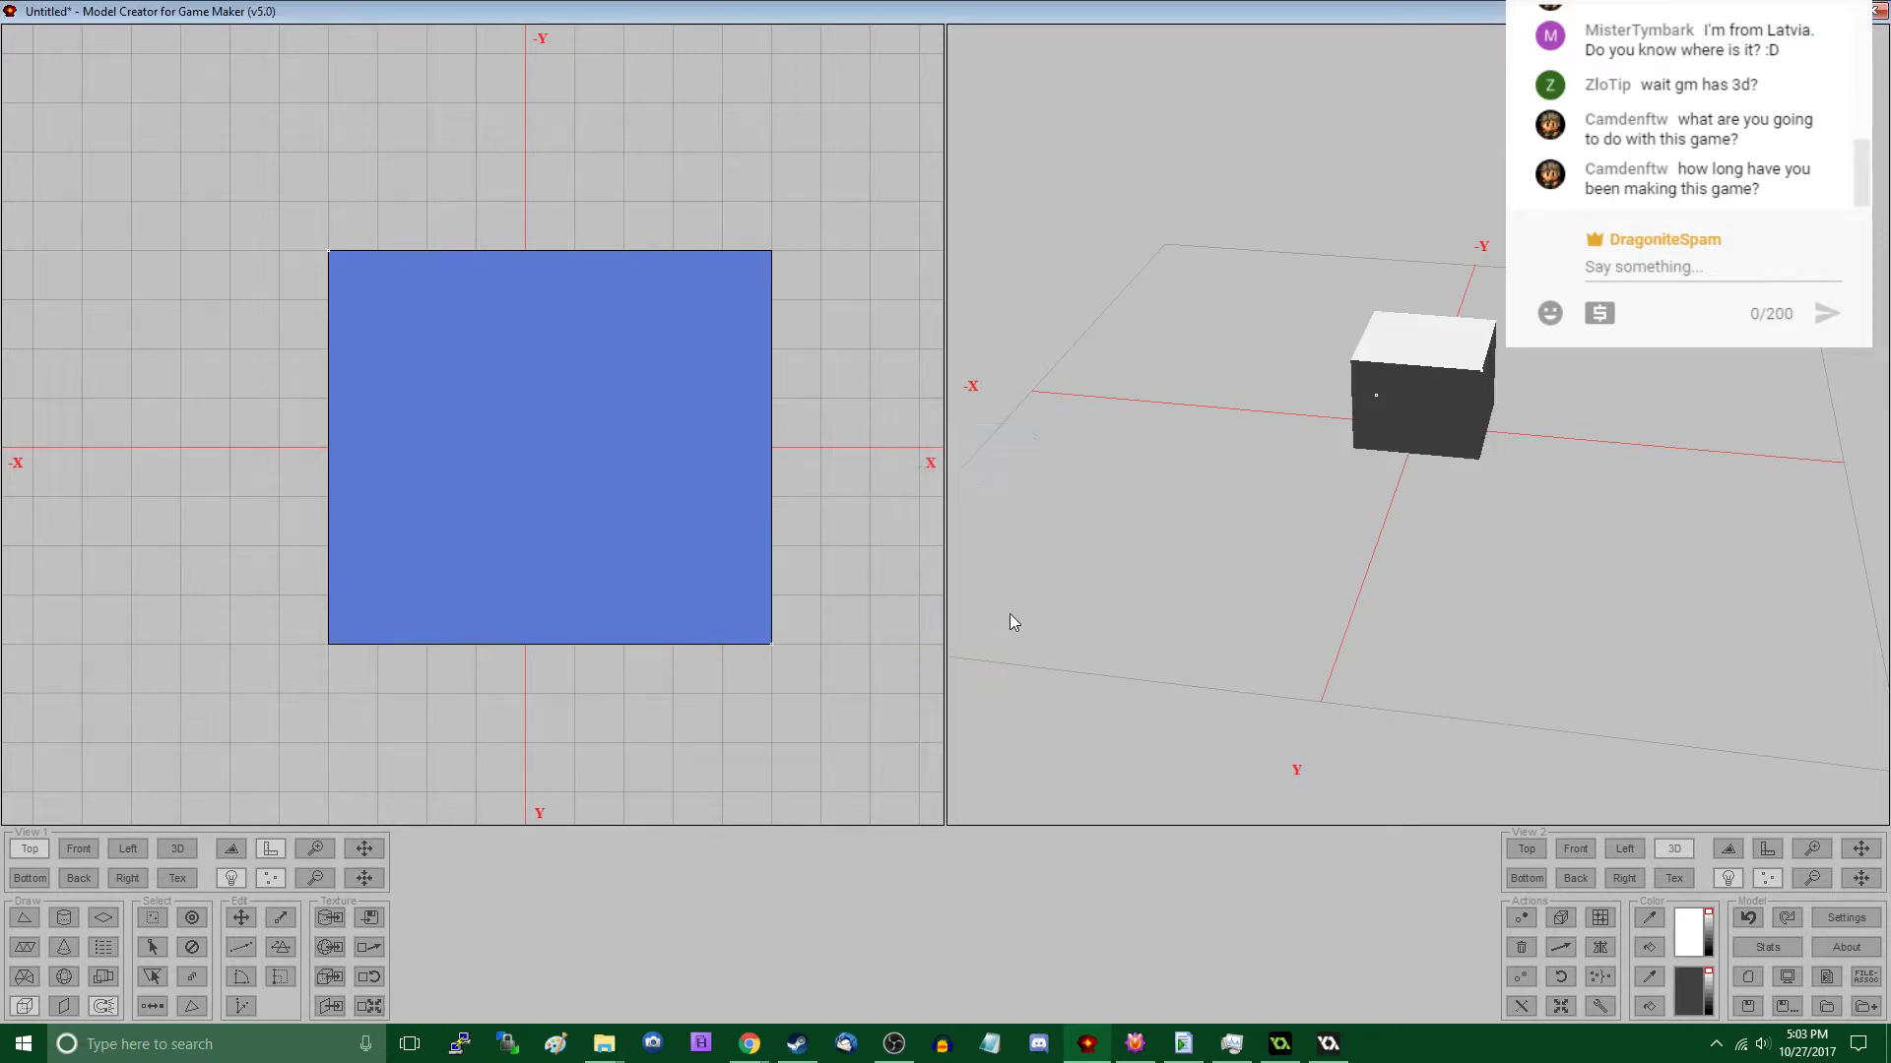
- Try subdividing the block with a number of 2, and undo the subdivision
{"action": "left_click", "coordinate": [368, 1005]}
{"action": "left_click", "coordinate": [908, 638]}
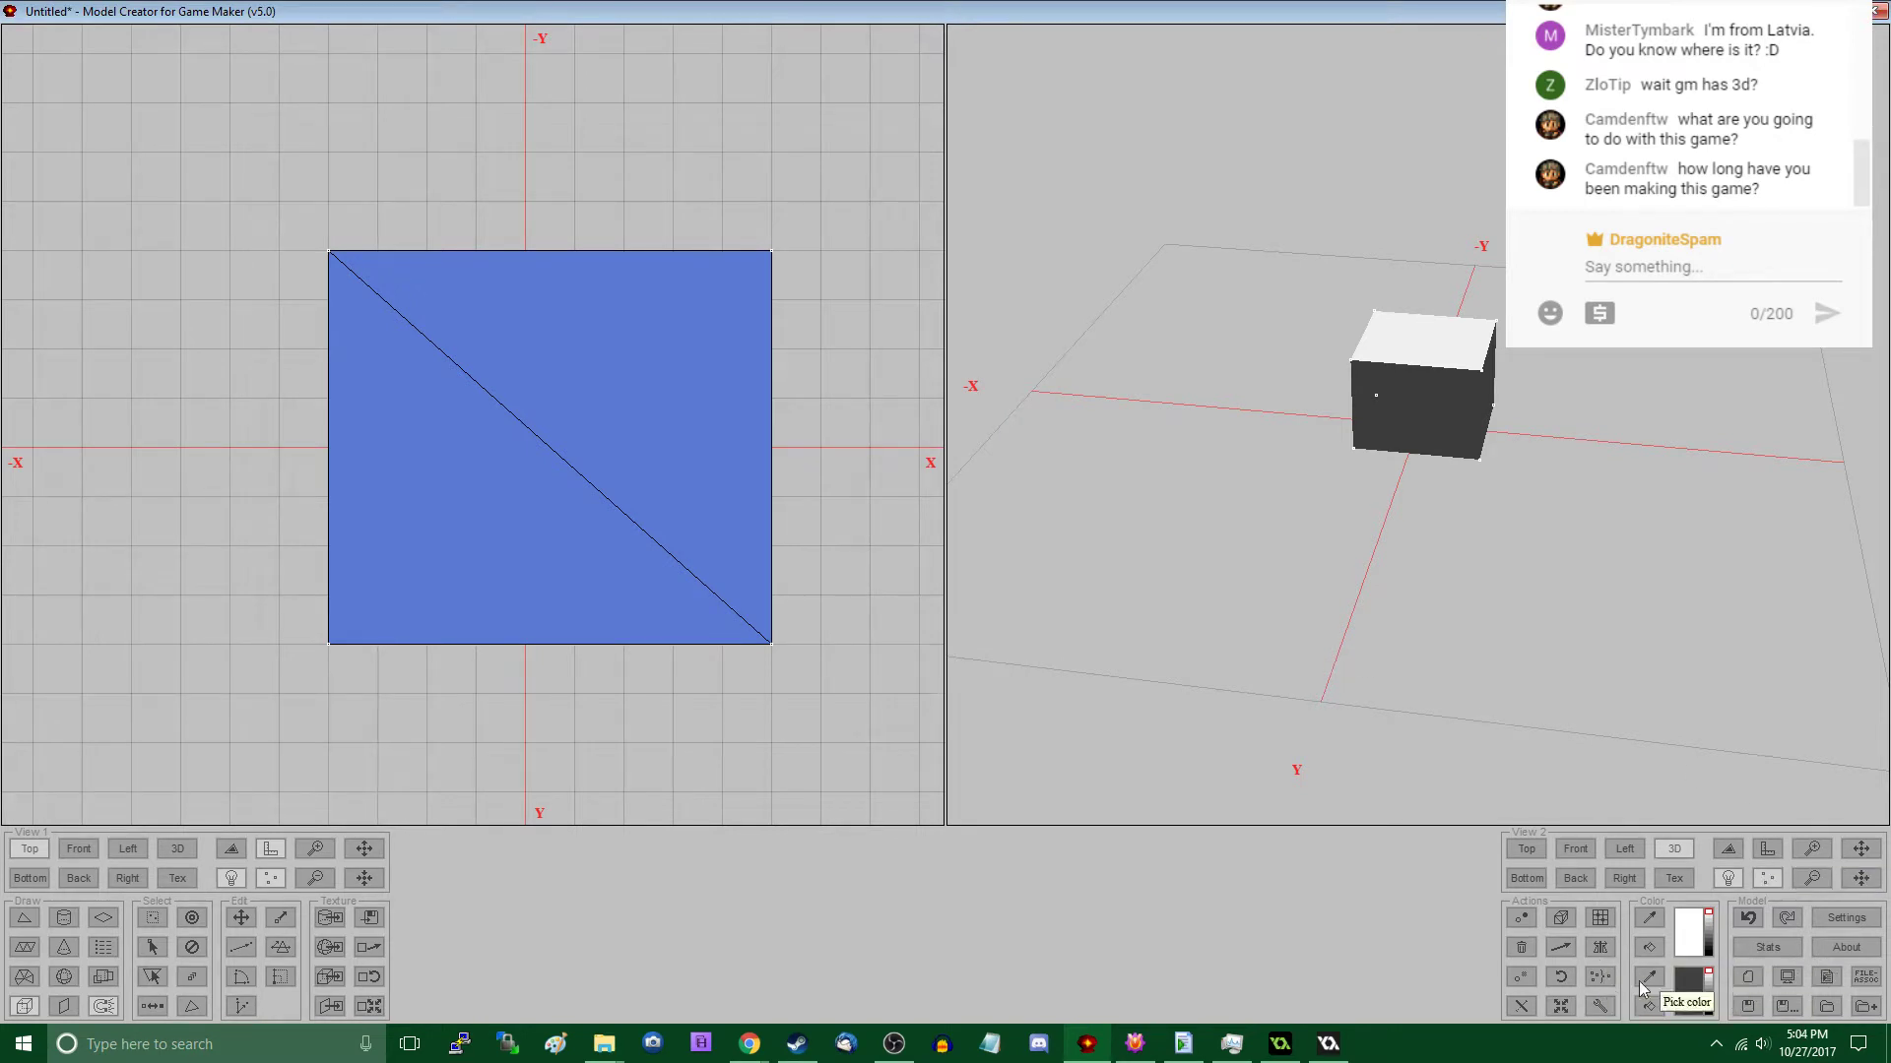
{"action": "left_click", "coordinate": [1607, 1004]}
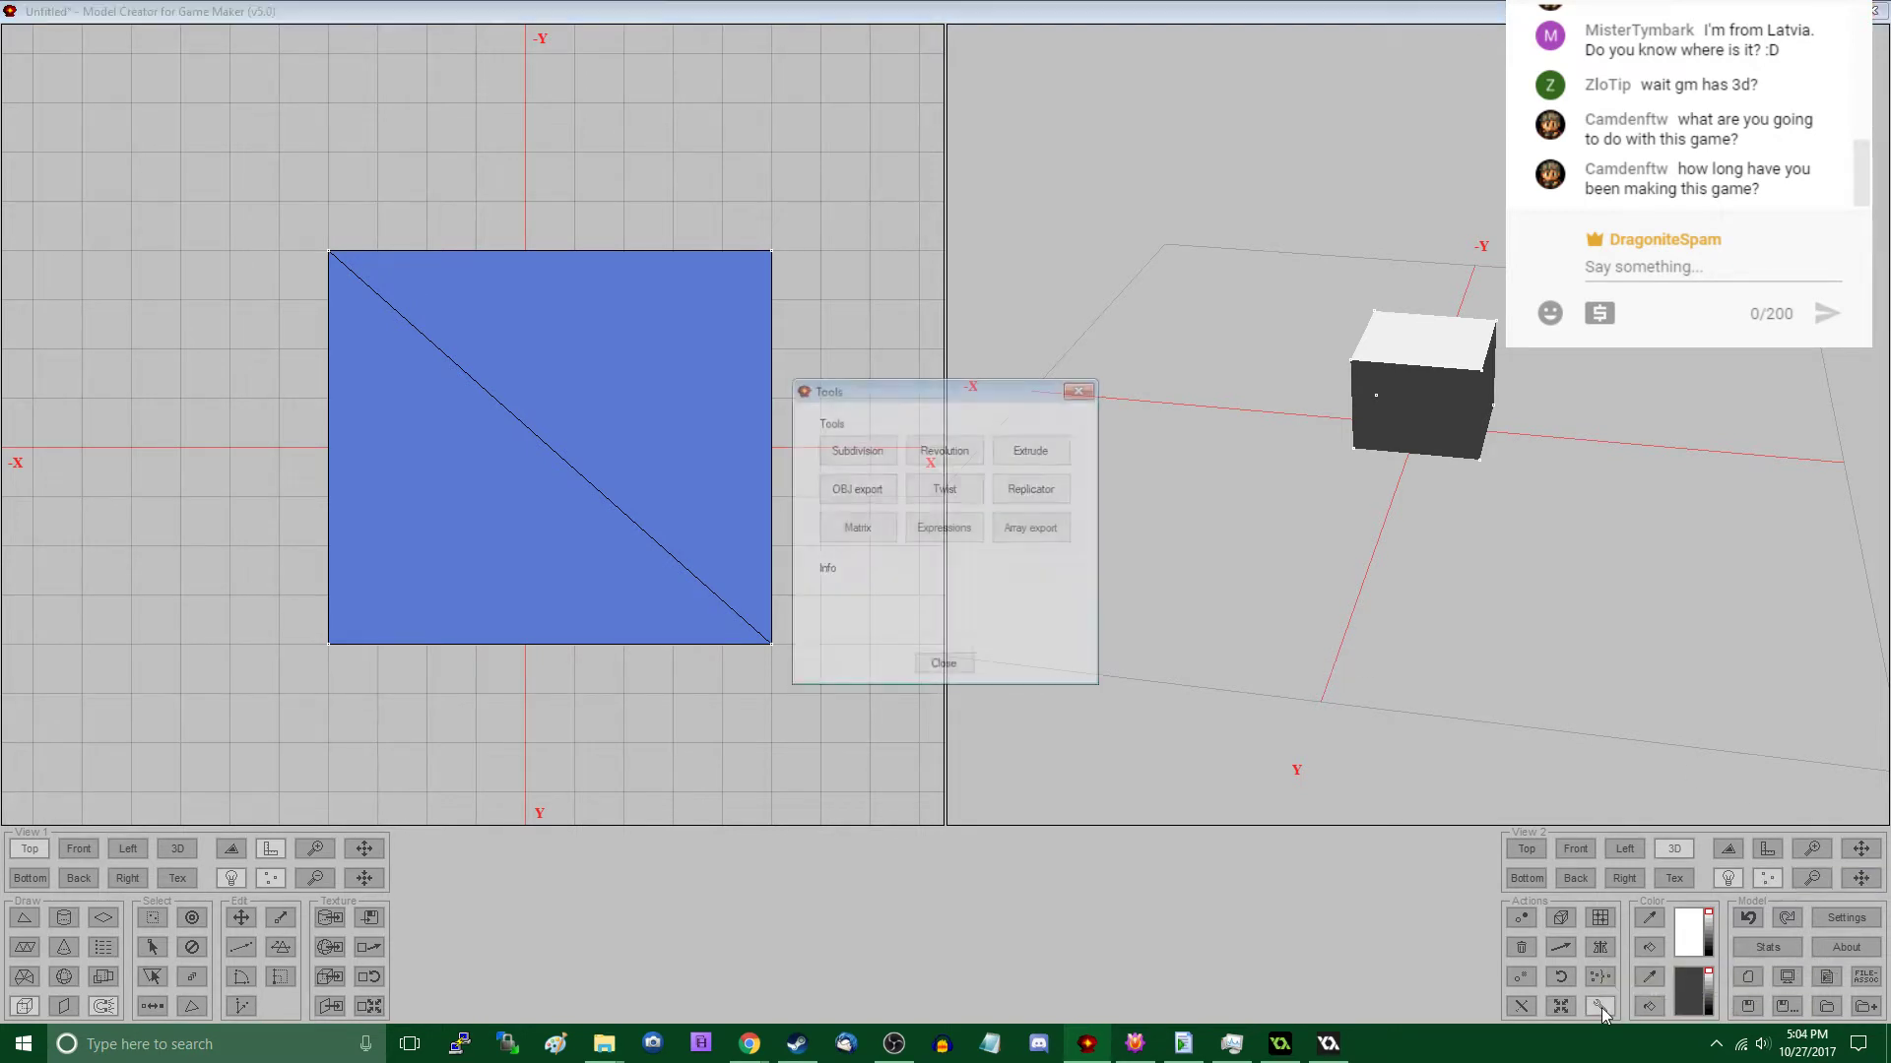
{"action": "left_click", "coordinate": [856, 450]}
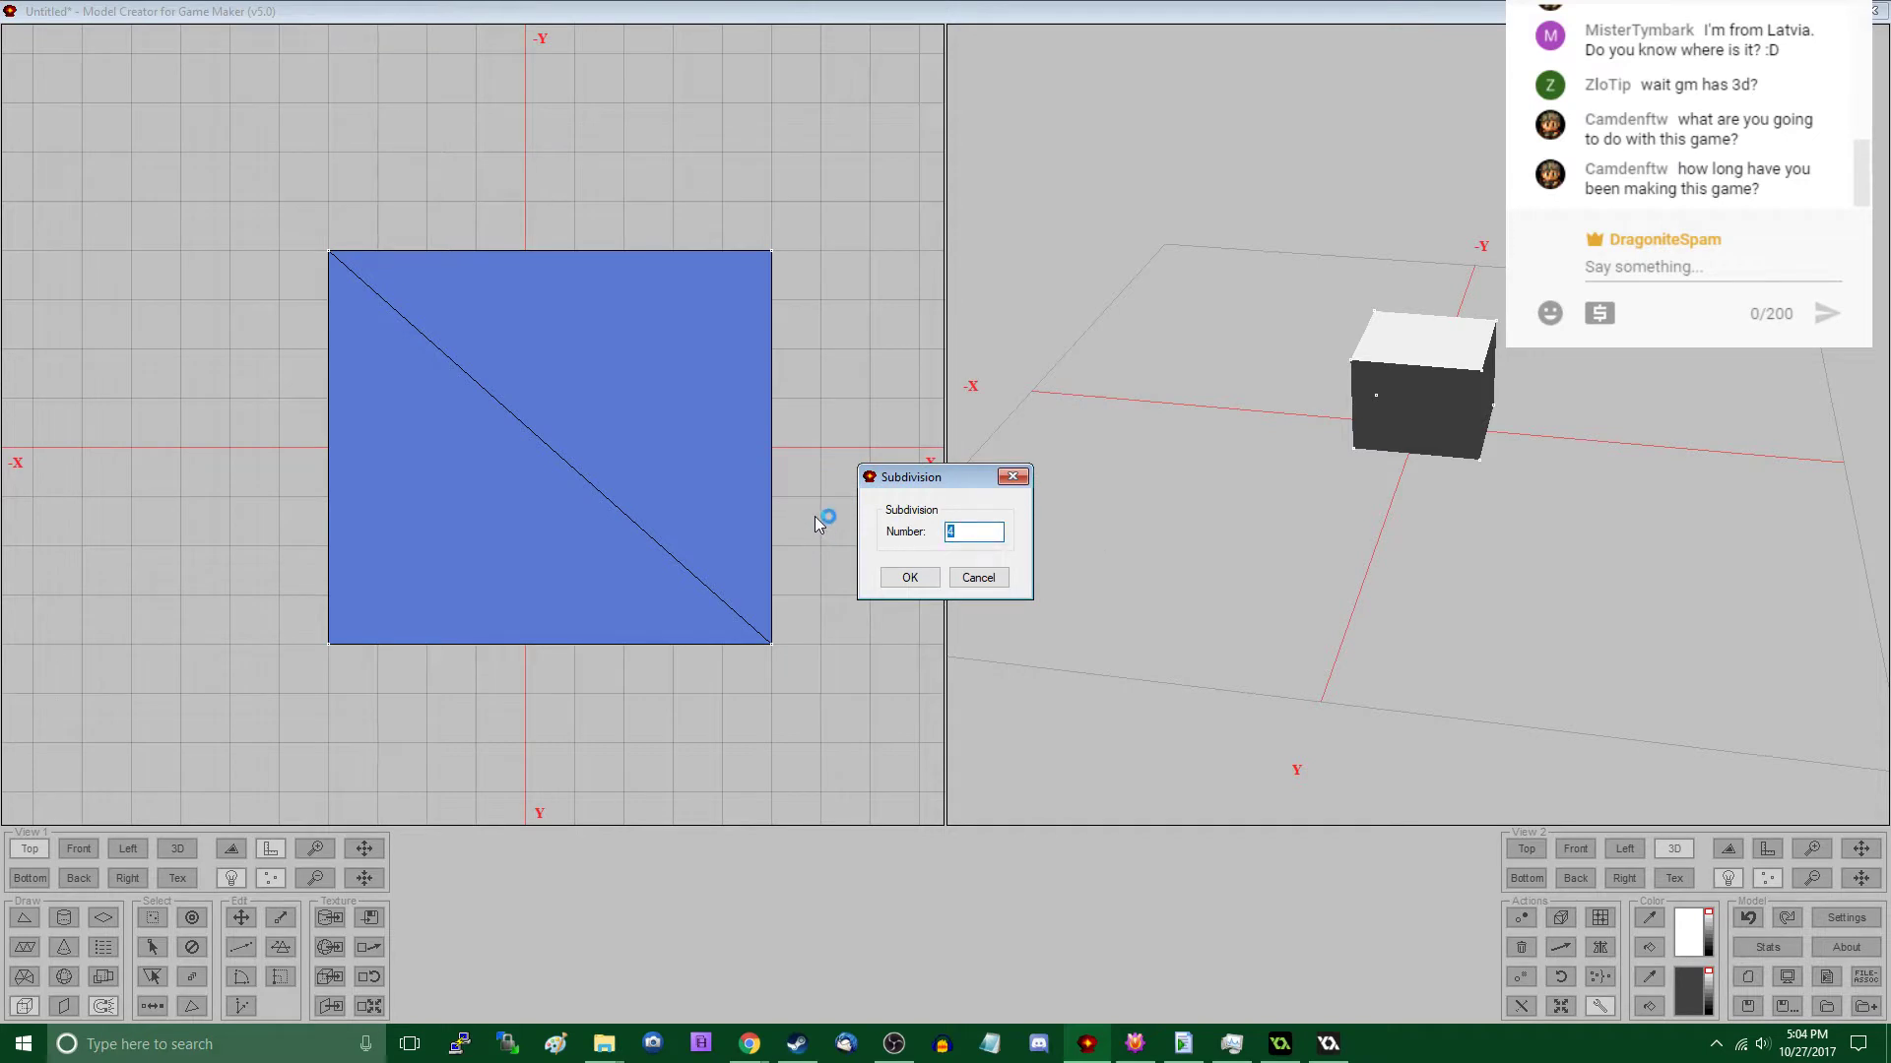
{"action": "left_click", "coordinate": [912, 579]}
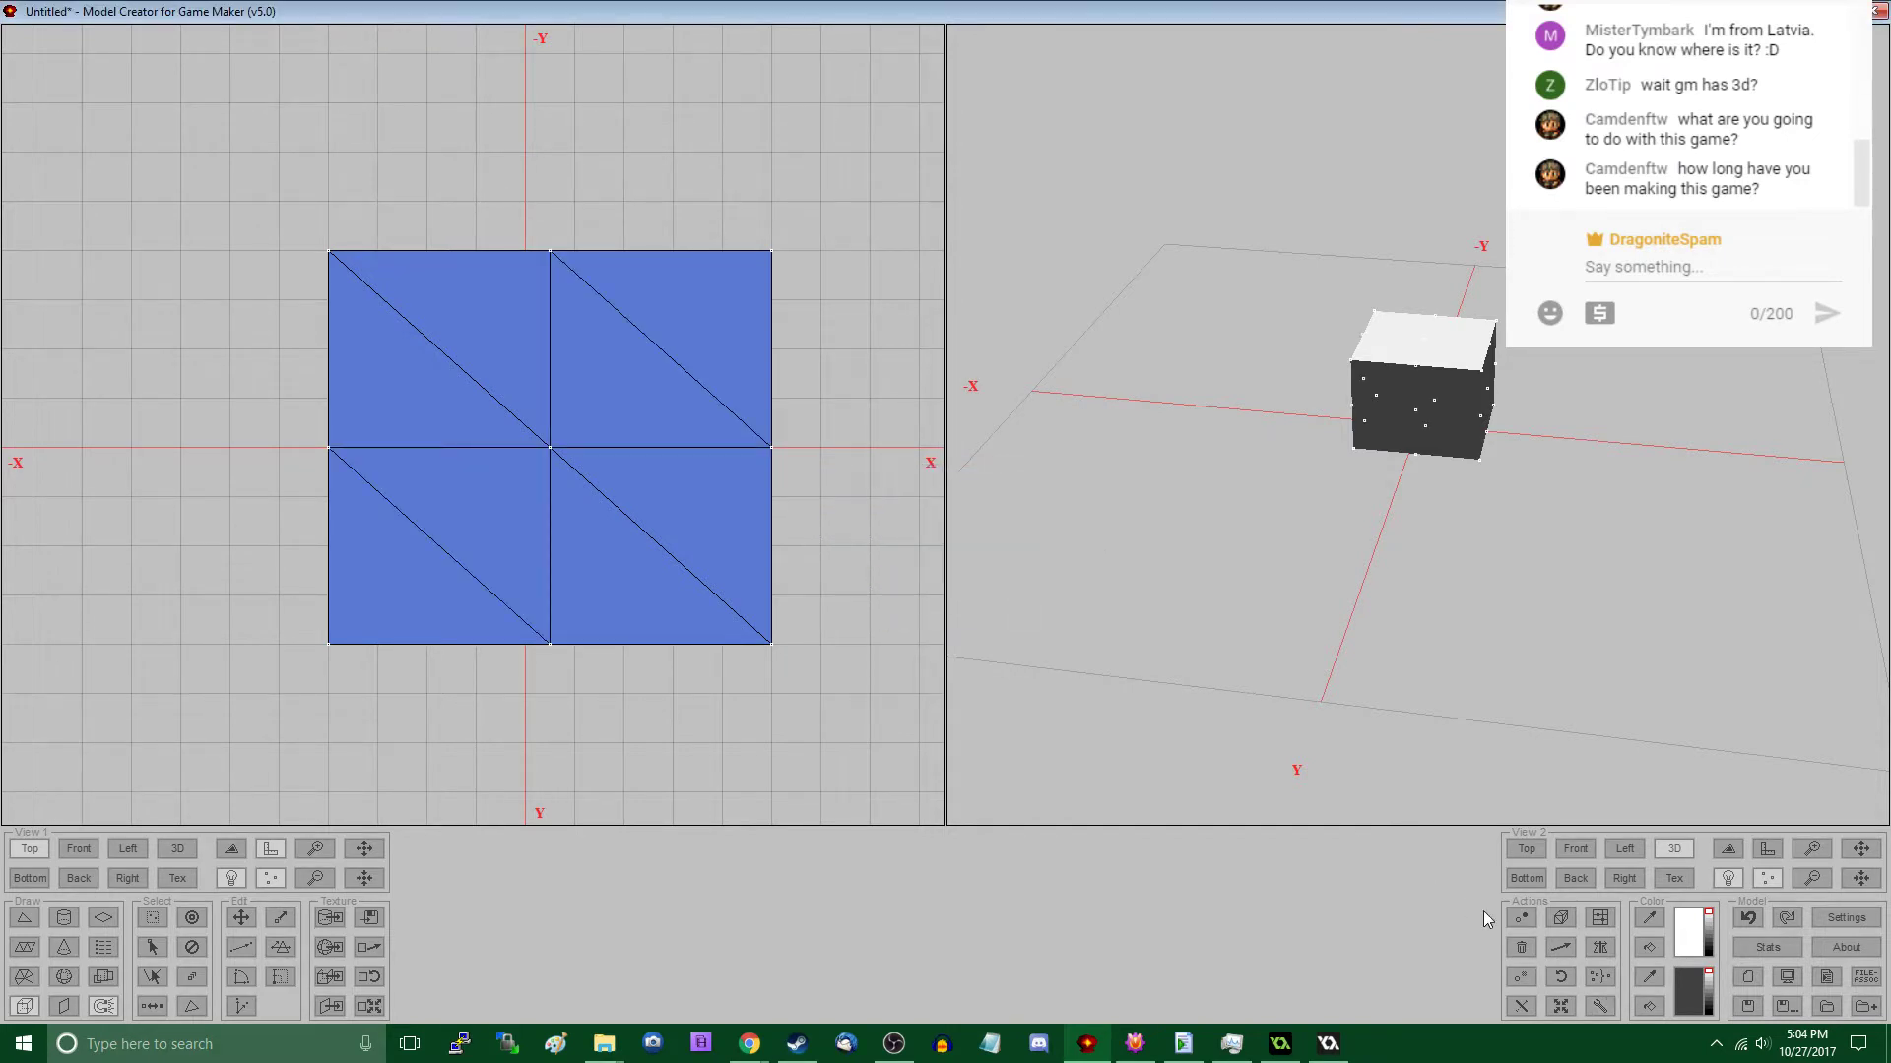
{"action": "key", "text": "ctrl+z"}
- Subdivide the block with a number of 3
{"action": "left_click", "coordinate": [1590, 1006]}
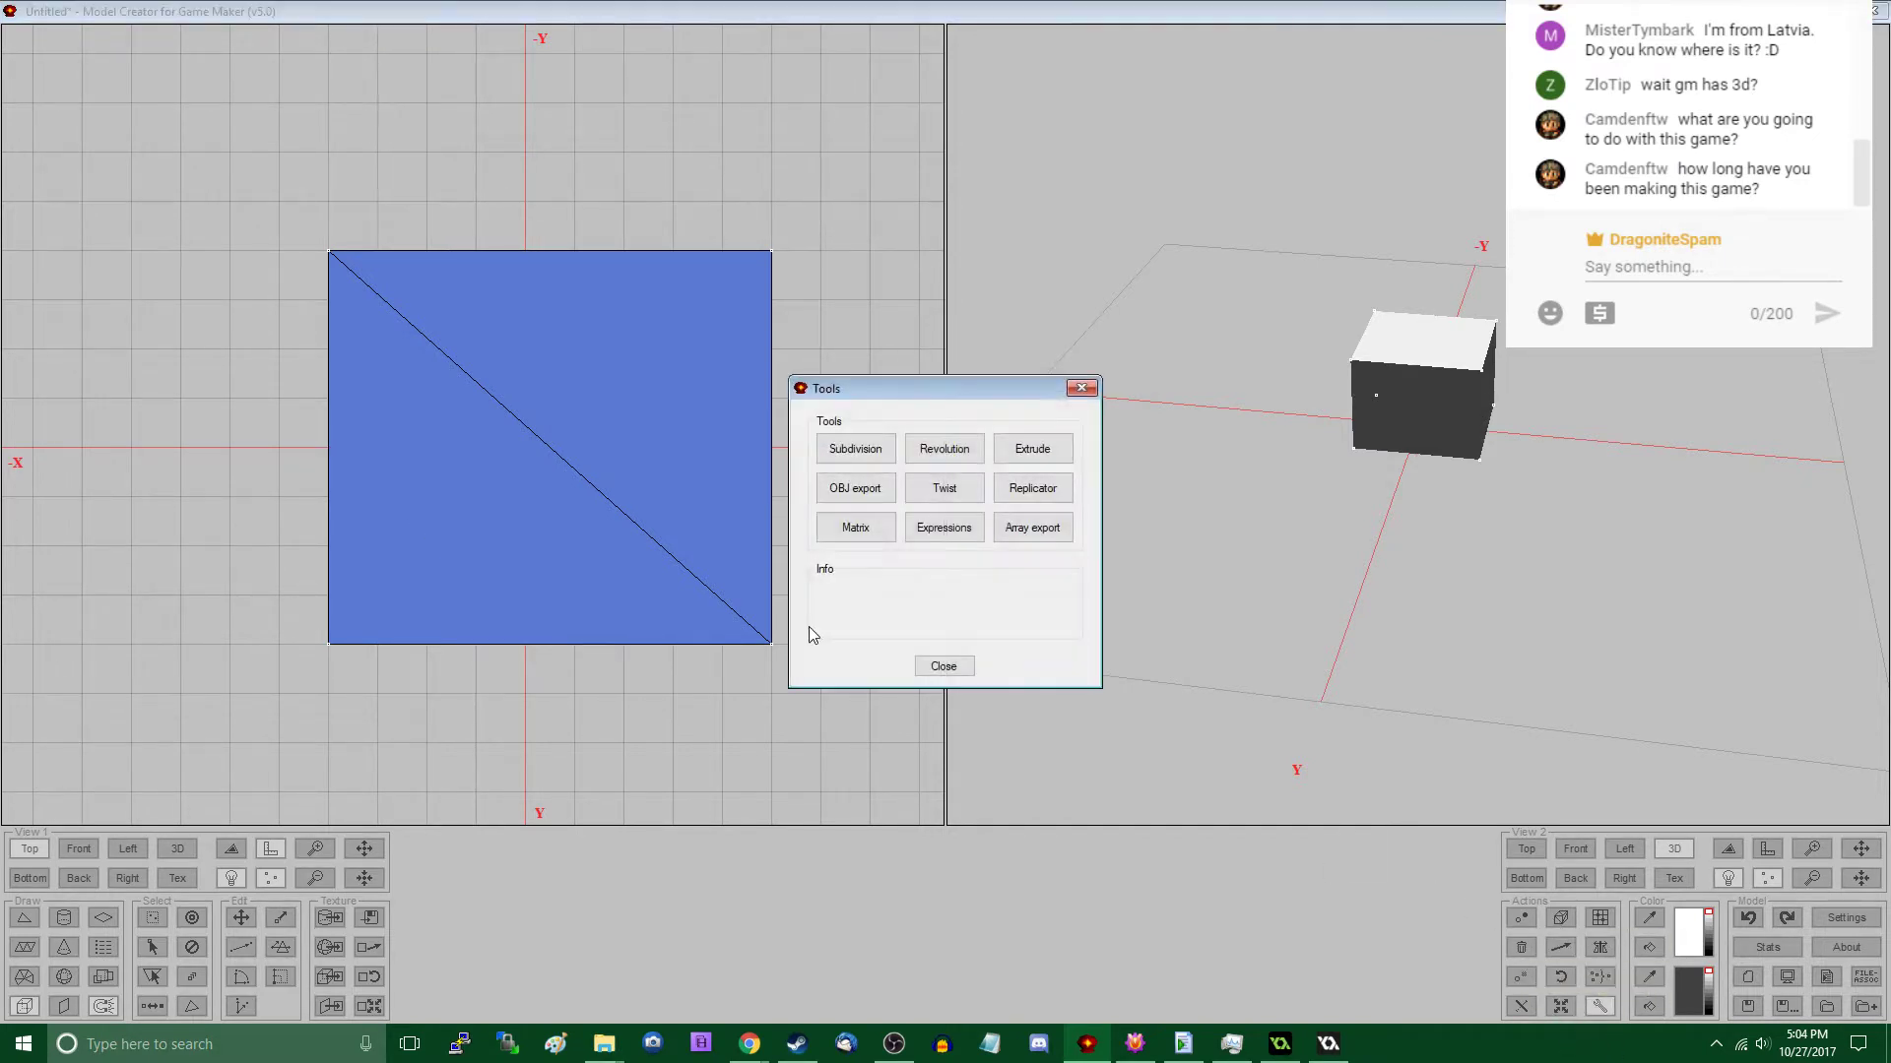
{"action": "left_click", "coordinate": [853, 451]}
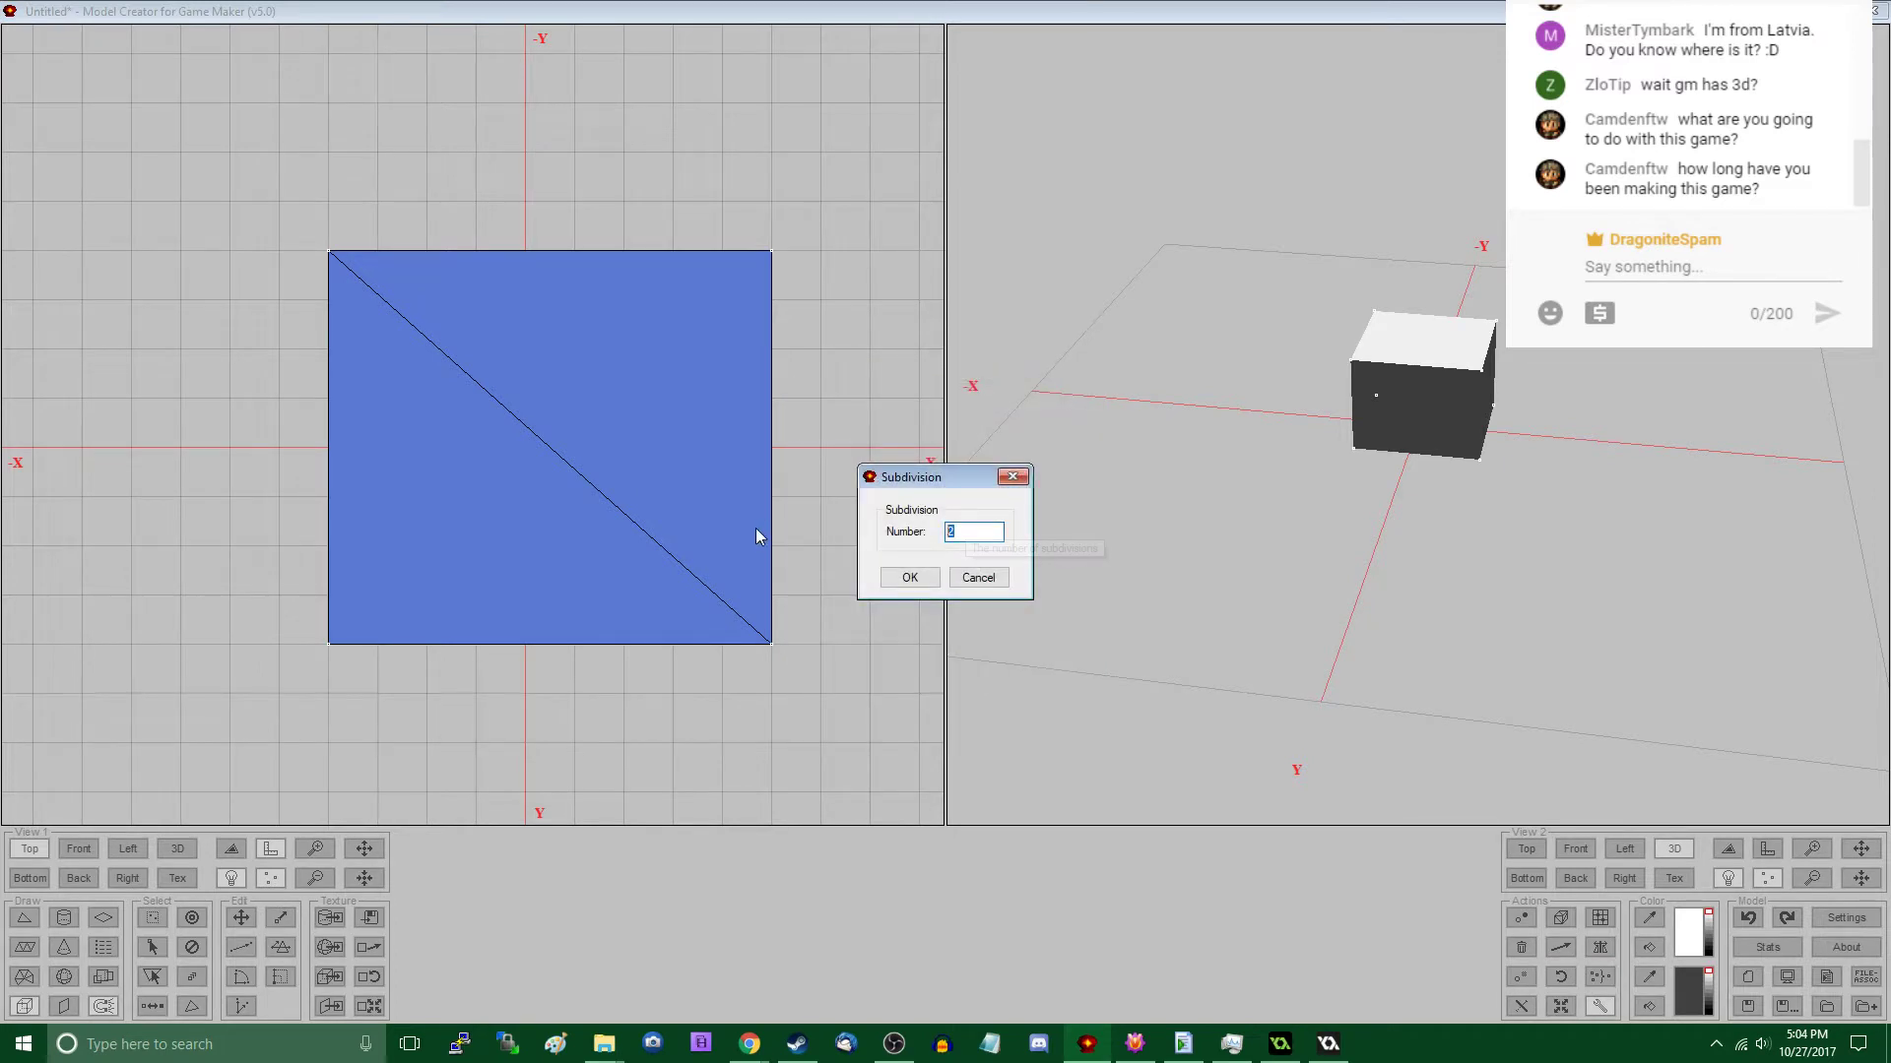
{"action": "type", "text": "3"}
{"action": "left_click", "coordinate": [908, 578]}
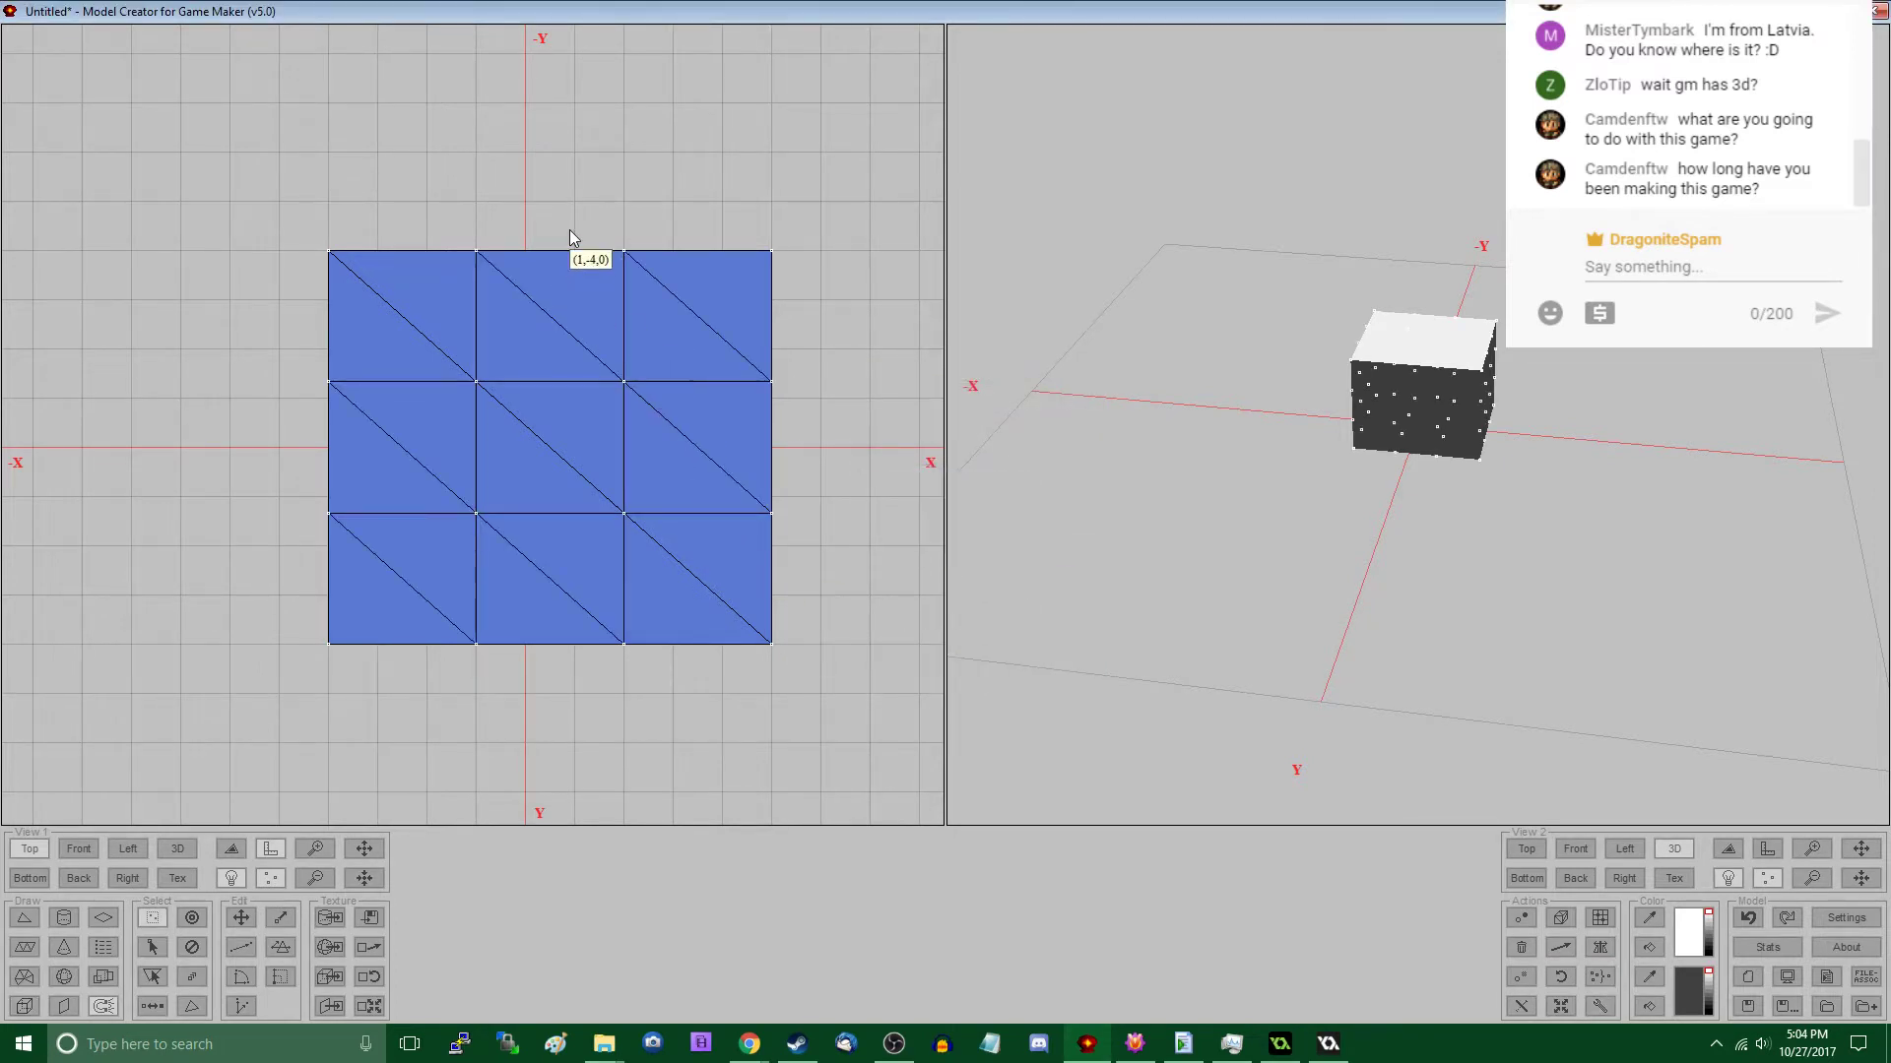
- Turn off the grid in the model settings and shift the vertices at the block's +X, -Y corner freely
{"action": "mouse_move", "coordinate": [570, 229]}
{"action": "left_mouse_down"}
{"action": "mouse_move", "coordinate": [799, 471]}
{"action": "mouse_move", "coordinate": [451, 224]}
{"action": "left_mouse_up"}
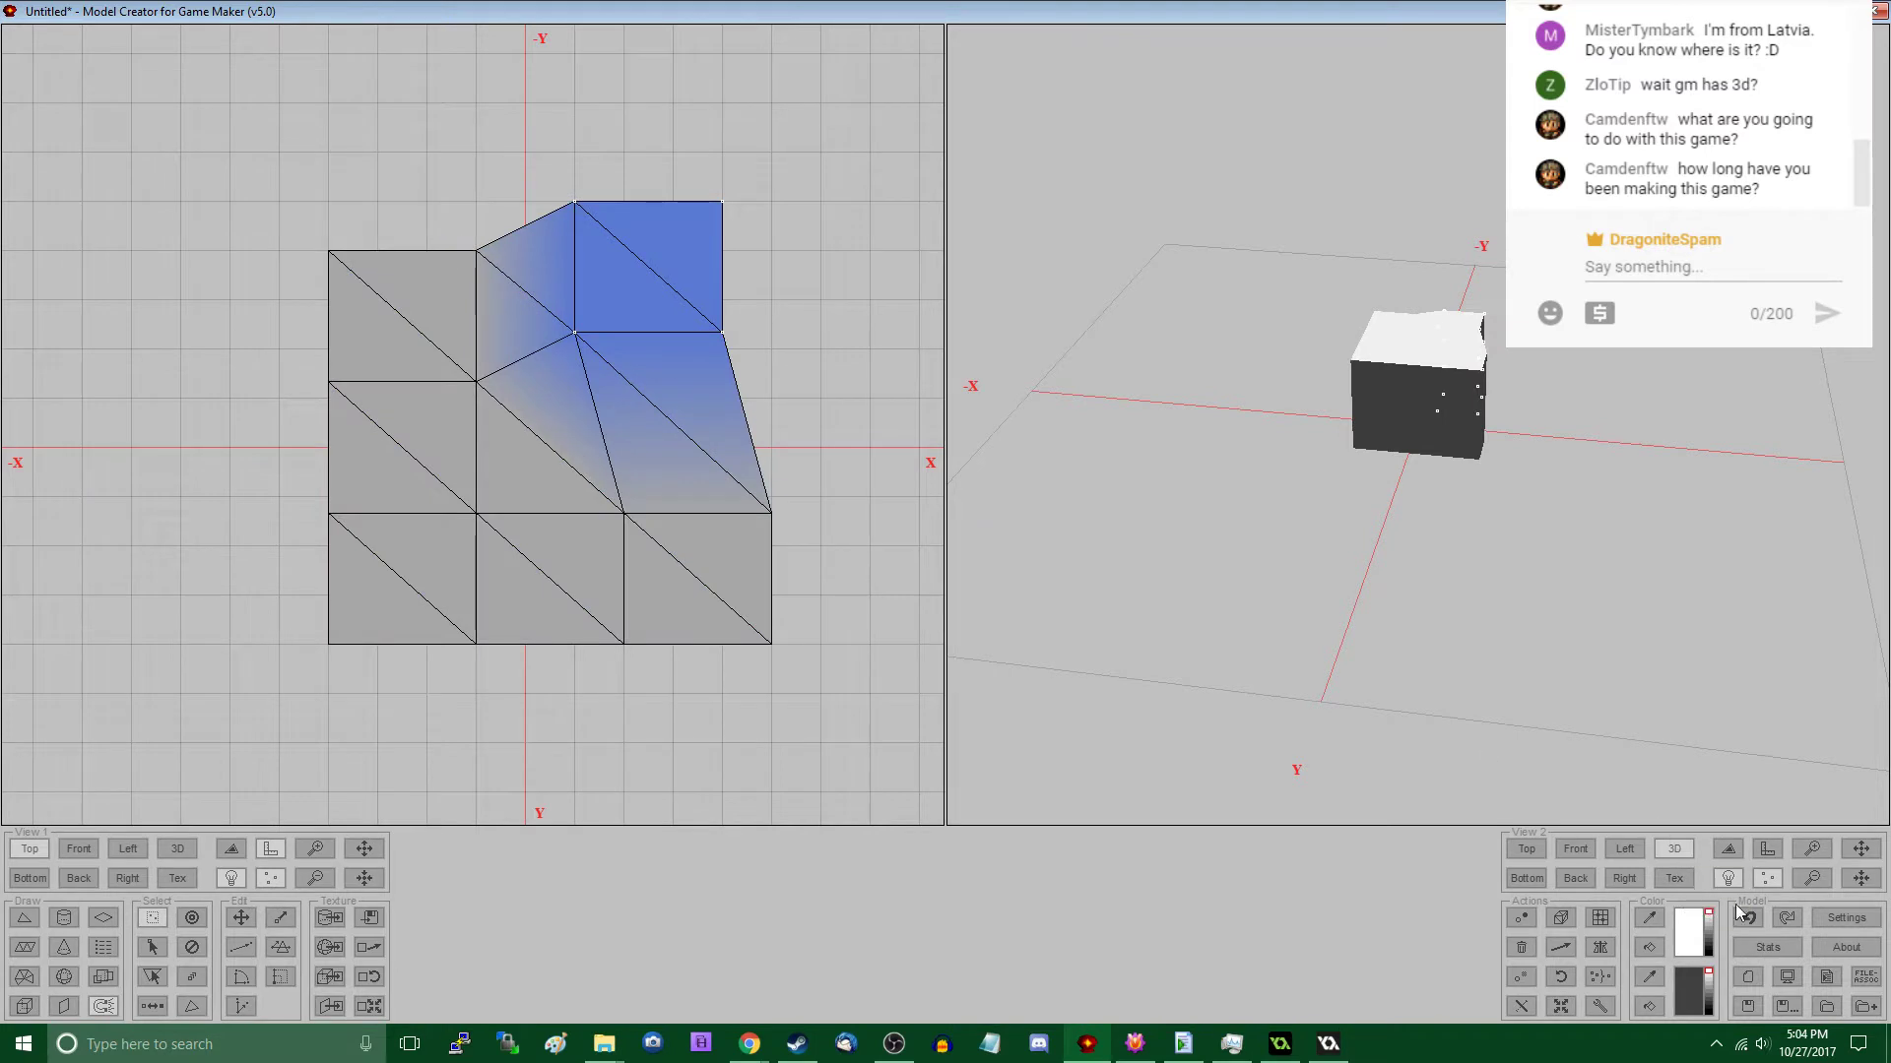
{"action": "left_click", "coordinate": [1838, 920]}
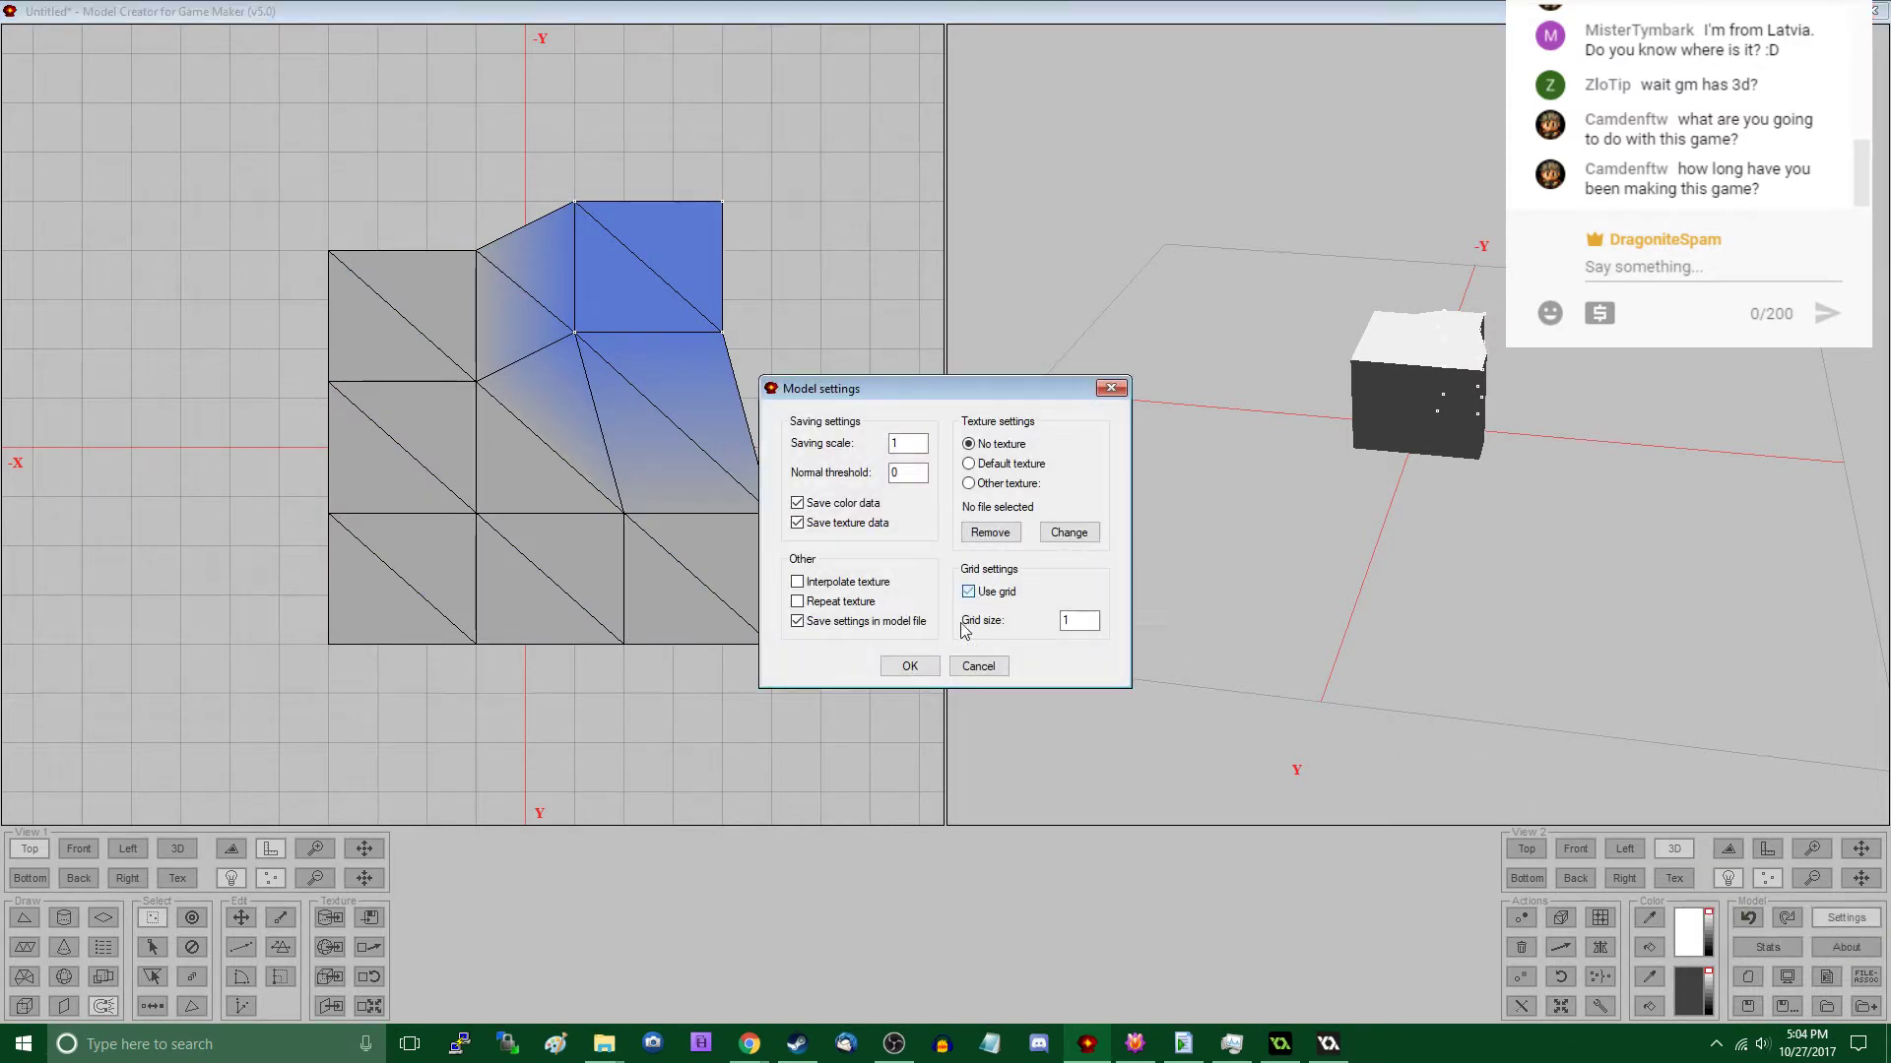
{"action": "left_click", "coordinate": [909, 666]}
{"action": "left_click_drag", "start_coordinate": [666, 354], "coordinate": [715, 383]}
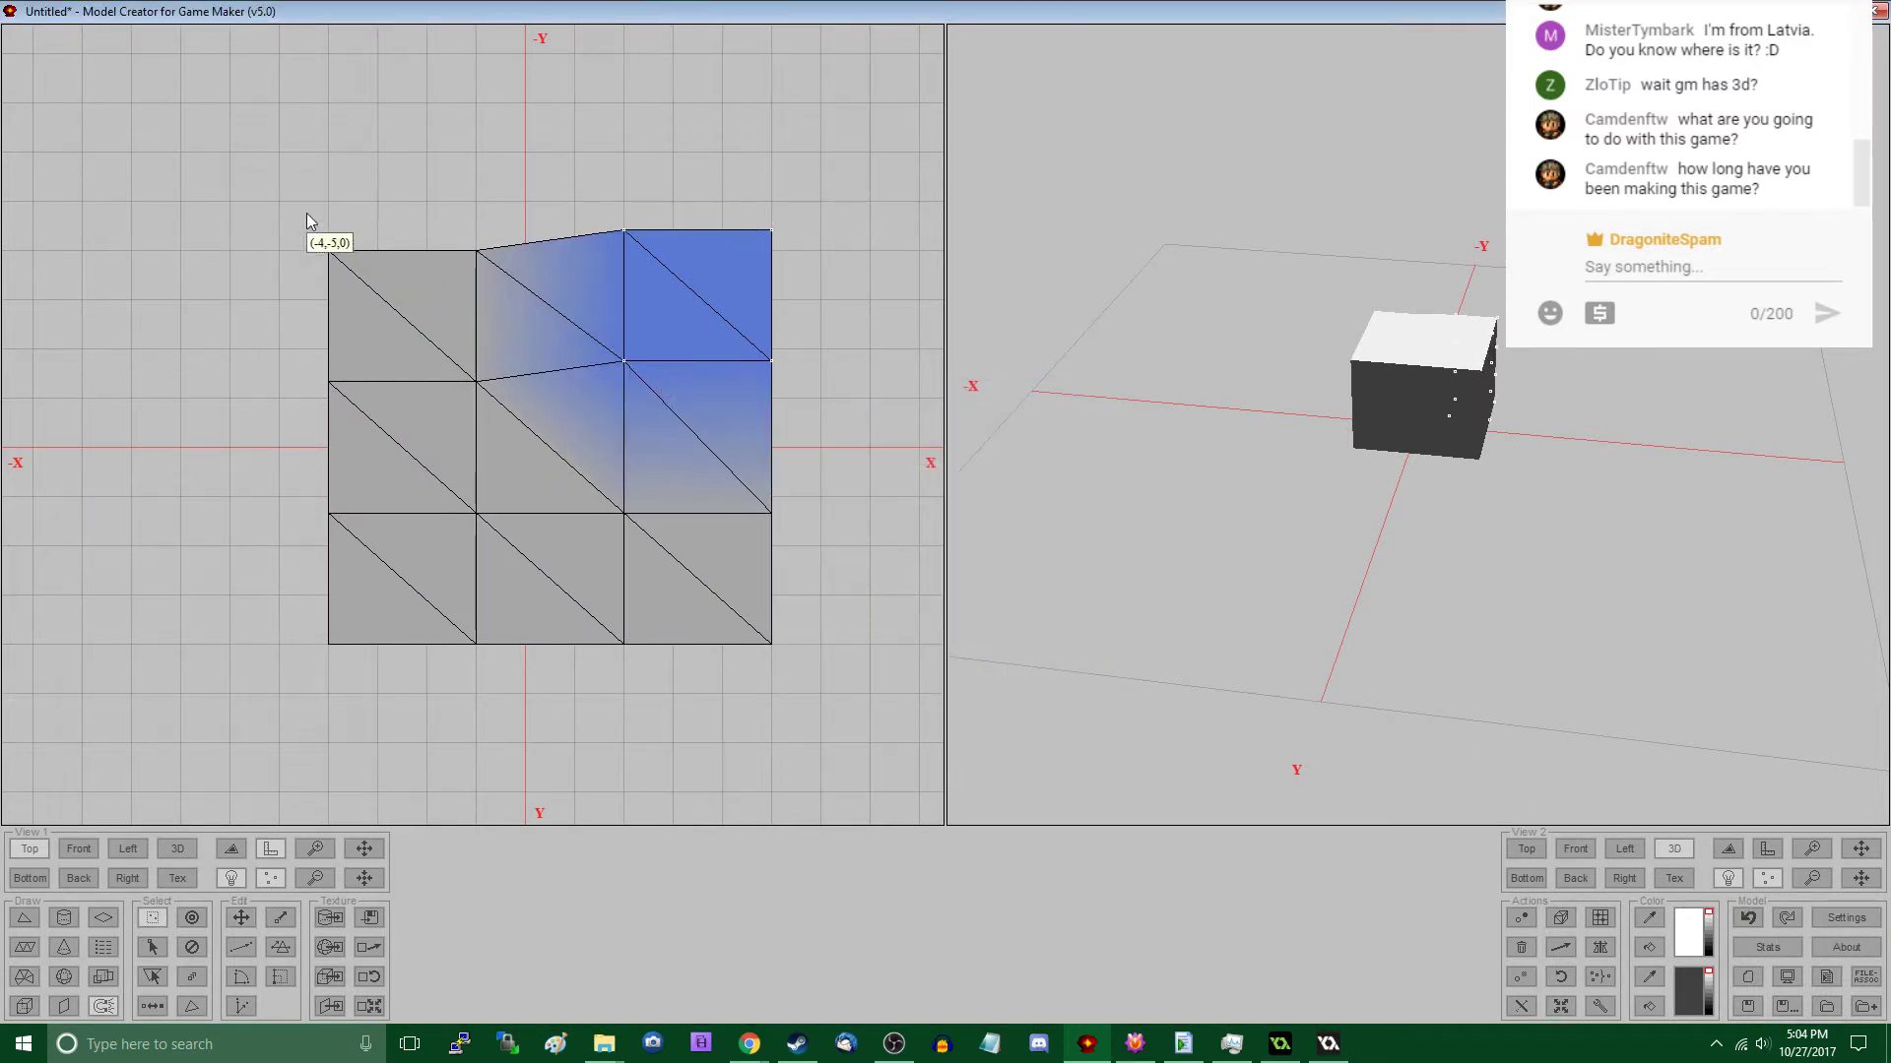
- Displace the vertex groups at the block's -X, -Y corner and along its +Y side to make the outline irregular
{"action": "left_click_drag", "start_coordinate": [308, 213], "coordinate": [564, 454]}
{"action": "left_click_drag", "start_coordinate": [269, 468], "coordinate": [617, 754]}
{"action": "left_click_drag", "start_coordinate": [518, 499], "coordinate": [825, 618]}
{"action": "left_click_drag", "start_coordinate": [860, 683], "coordinate": [877, 702]}
{"action": "left_click_drag", "start_coordinate": [689, 595], "coordinate": [810, 699]}
{"action": "left_click_drag", "start_coordinate": [813, 705], "coordinate": [852, 734]}
{"action": "left_click_drag", "start_coordinate": [579, 589], "coordinate": [651, 728]}
- Pull the two middle vertex groups on the block's -X side outward so that edge bulges
{"action": "left_click_drag", "start_coordinate": [311, 507], "coordinate": [422, 599]}
{"action": "key", "text": "m"}
{"action": "left_click_drag", "start_coordinate": [346, 547], "coordinate": [291, 517]}
{"action": "key", "text": "s"}
{"action": "left_click_drag", "start_coordinate": [324, 355], "coordinate": [436, 402]}
{"action": "key", "text": "m"}
{"action": "left_click_drag", "start_coordinate": [276, 327], "coordinate": [423, 388]}
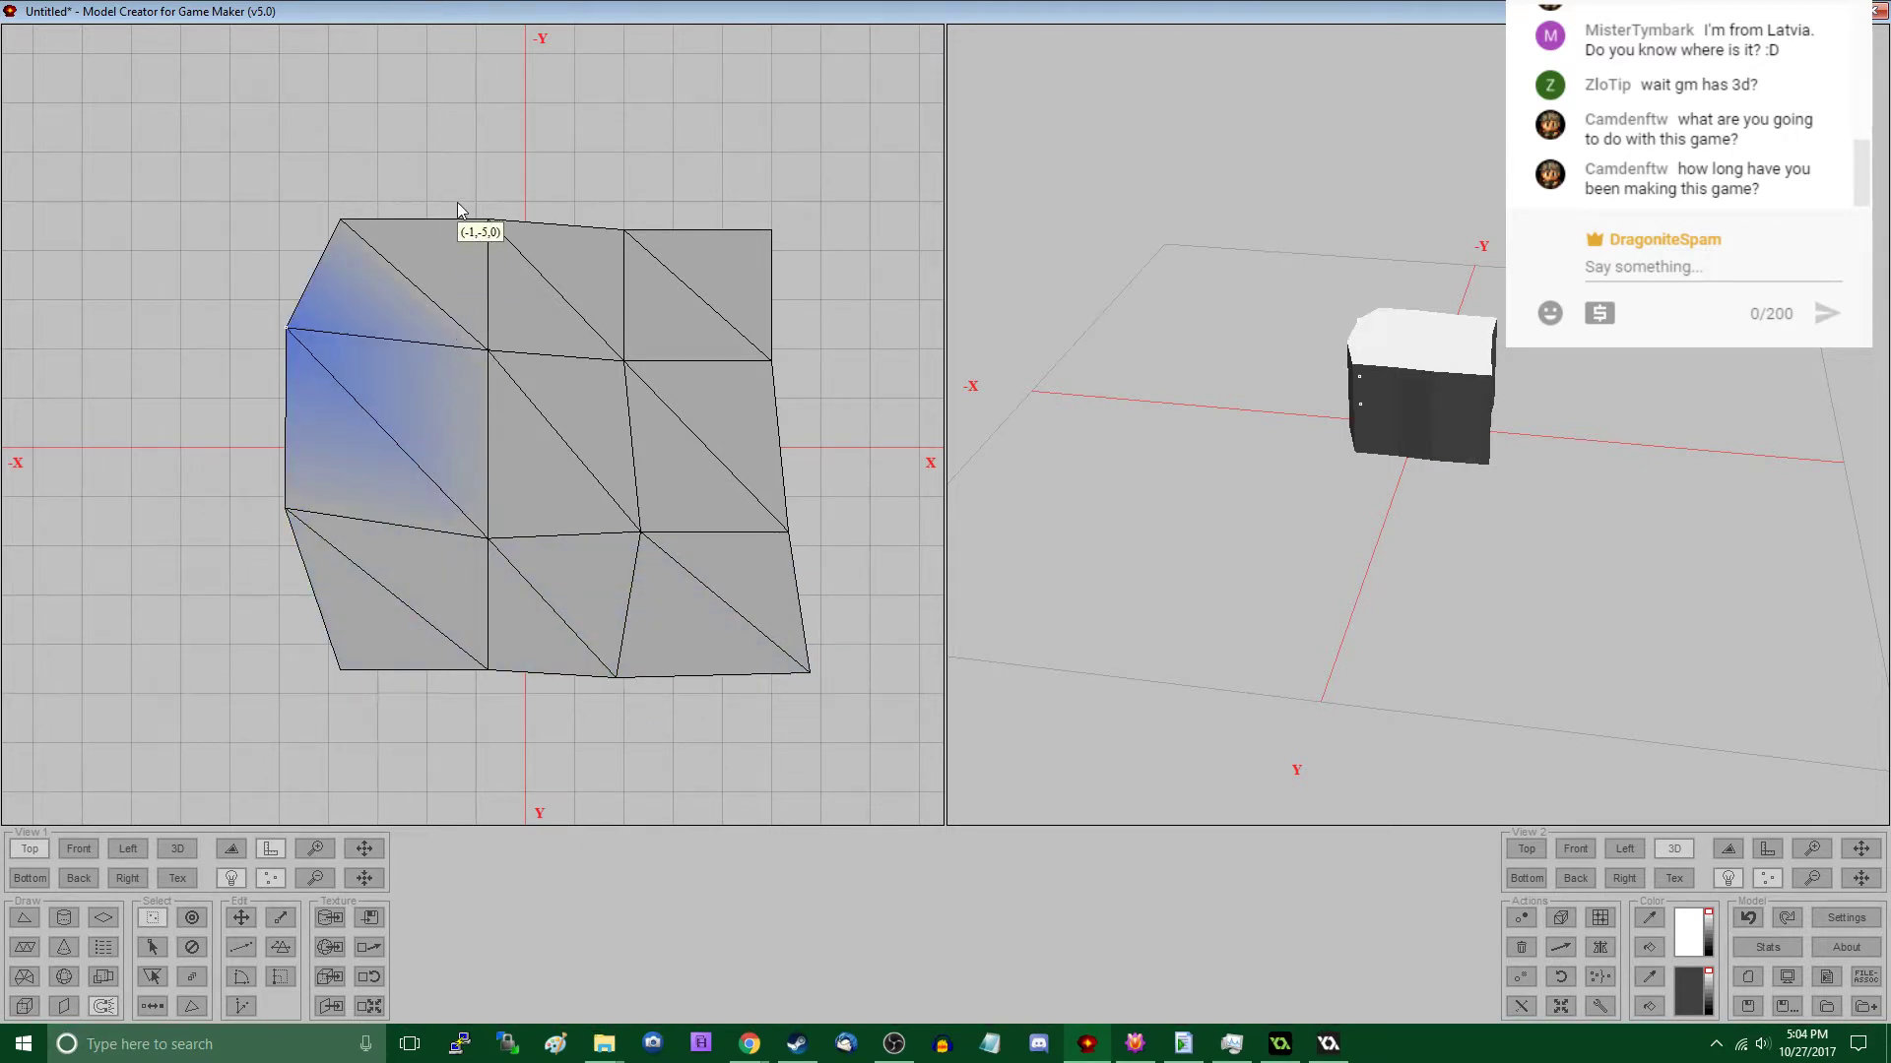
- Displace the two middle vertex groups along the block's -Y side outward to make that edge uneven
{"action": "key", "text": "m"}
{"action": "left_click_drag", "start_coordinate": [457, 203], "coordinate": [597, 402]}
{"action": "key", "text": "s"}
{"action": "left_click_drag", "start_coordinate": [697, 519], "coordinate": [694, 515]}
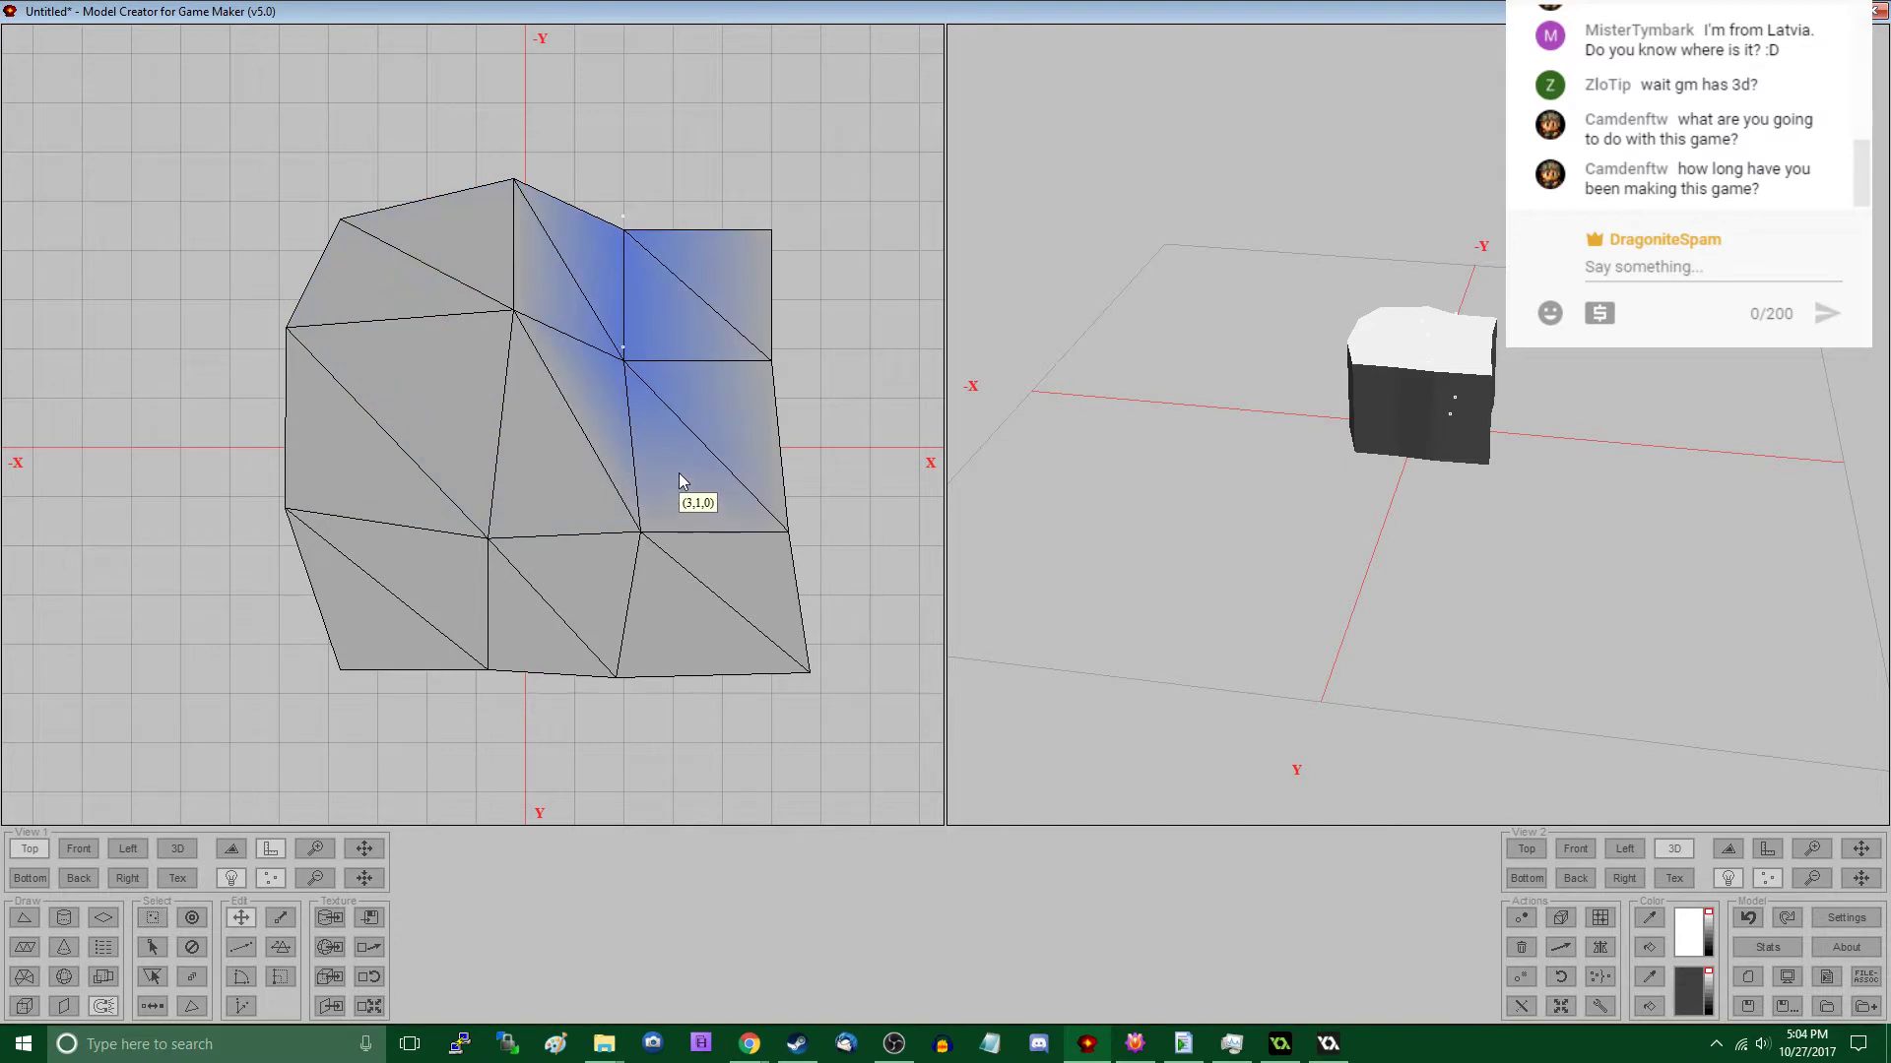
{"action": "right_click_drag", "start_coordinate": [679, 474], "coordinate": [679, 460]}
- Reposition the interior vertex groups near the -Y side and pull the +X side's two middle groups outward
{"action": "left_click_drag", "start_coordinate": [478, 305], "coordinate": [687, 445]}
{"action": "right_click_drag", "start_coordinate": [683, 486], "coordinate": [640, 523]}
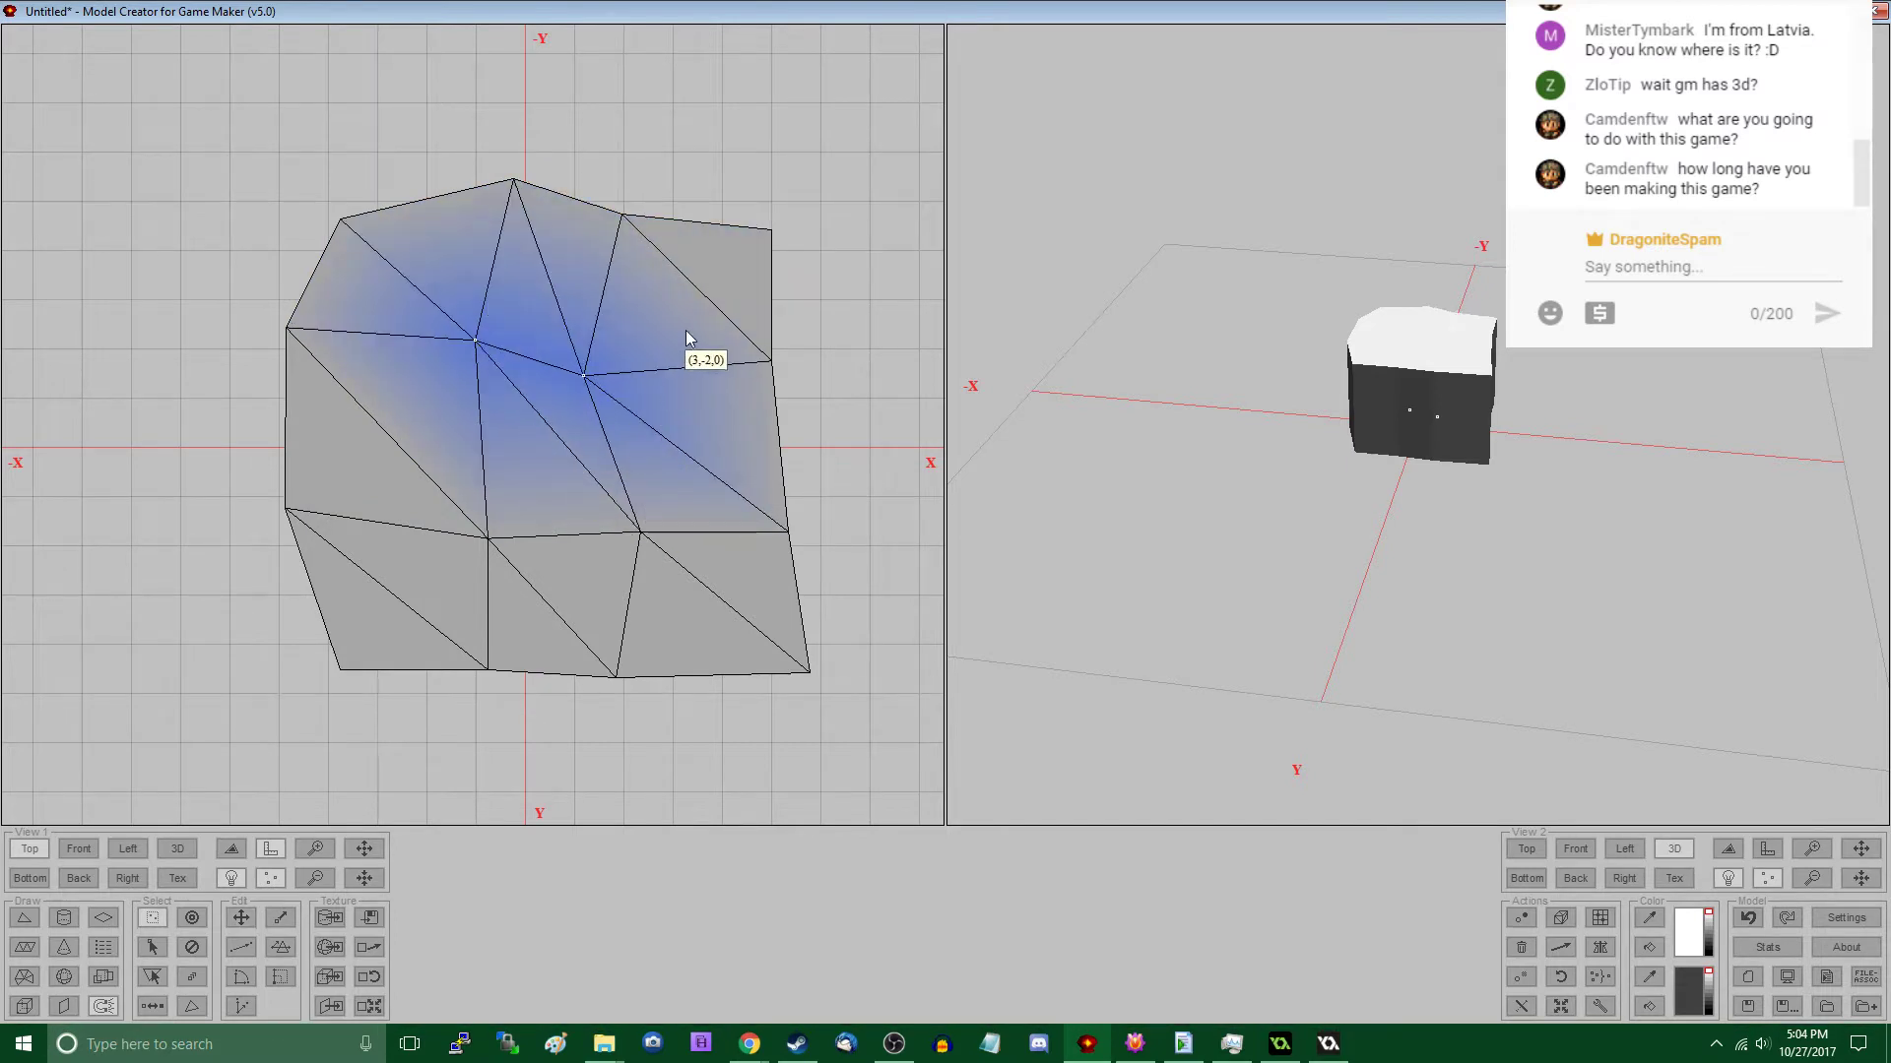
{"action": "left_click_drag", "start_coordinate": [688, 336], "coordinate": [842, 563]}
{"action": "right_click_drag", "start_coordinate": [842, 563], "coordinate": [878, 568]}
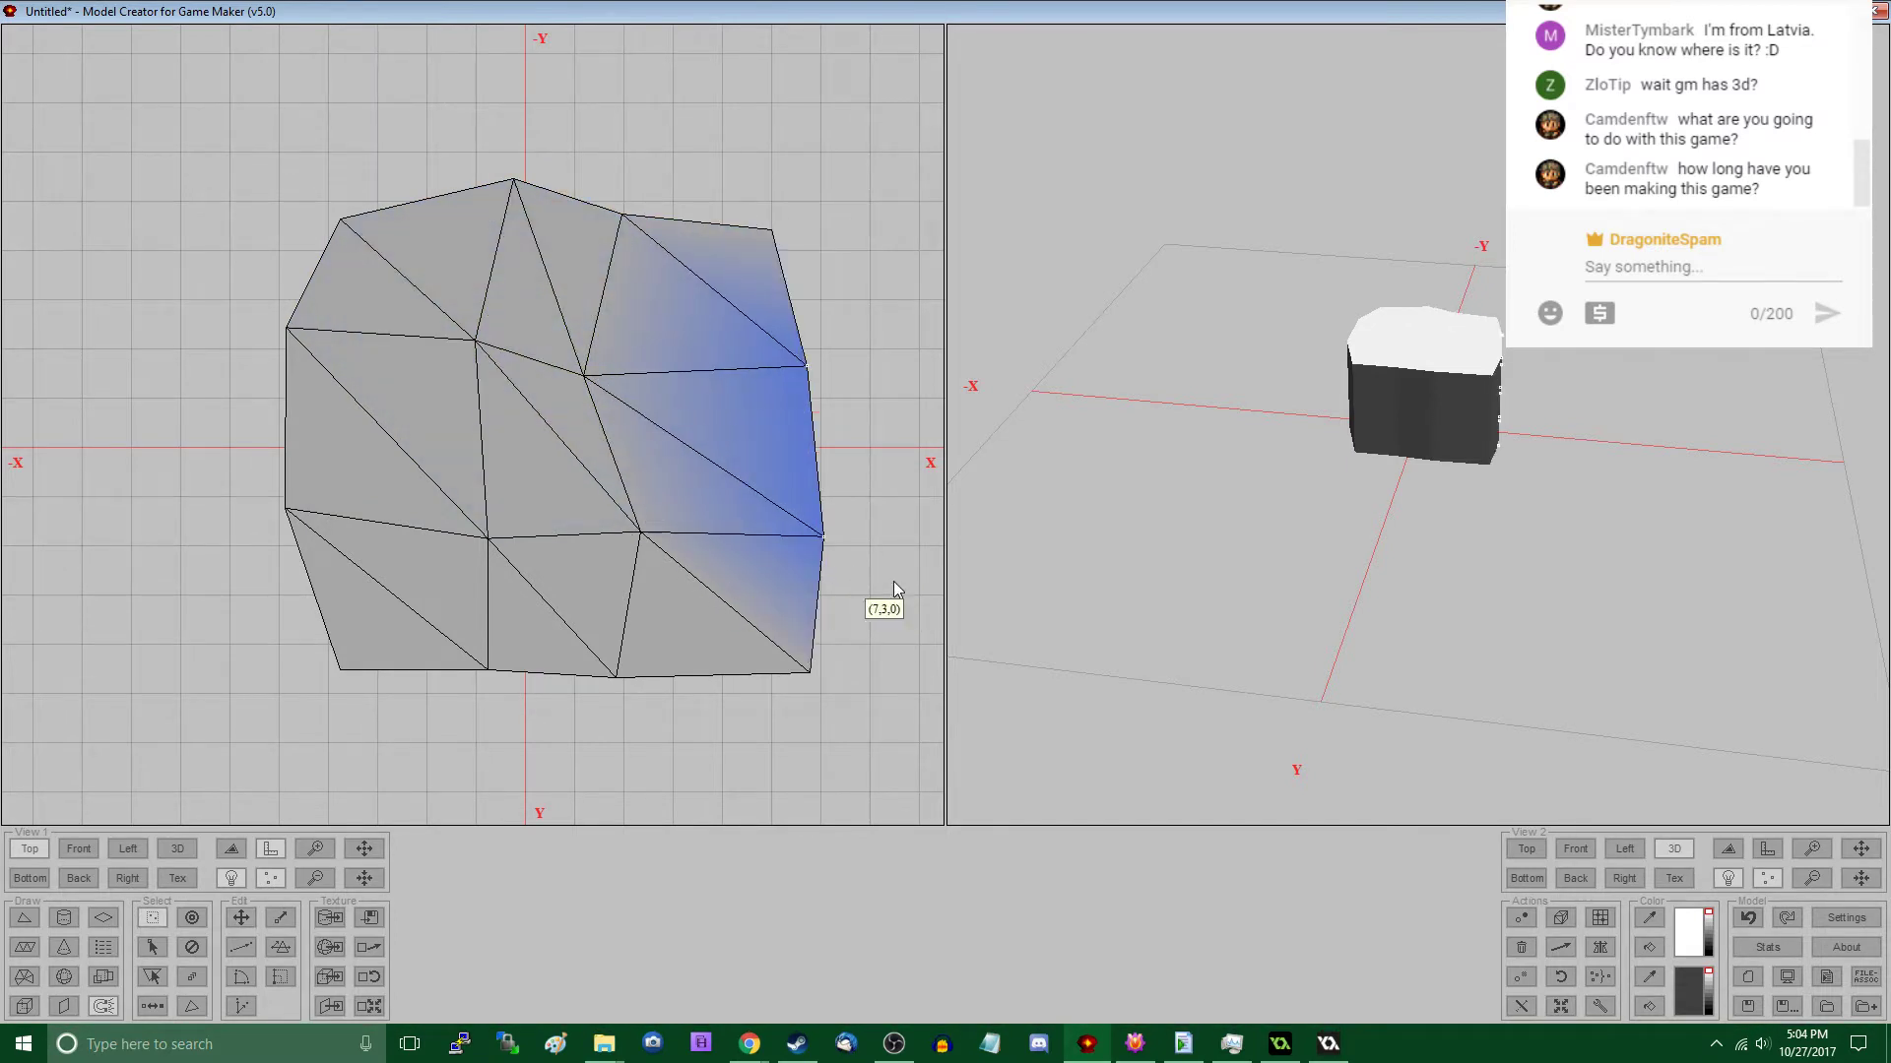
- Pull the vertex groups at the block's +X, +Y and -X, +Y corners inward to round the outline
{"action": "middle_click_drag", "start_coordinate": [1536, 613], "coordinate": [1171, 679]}
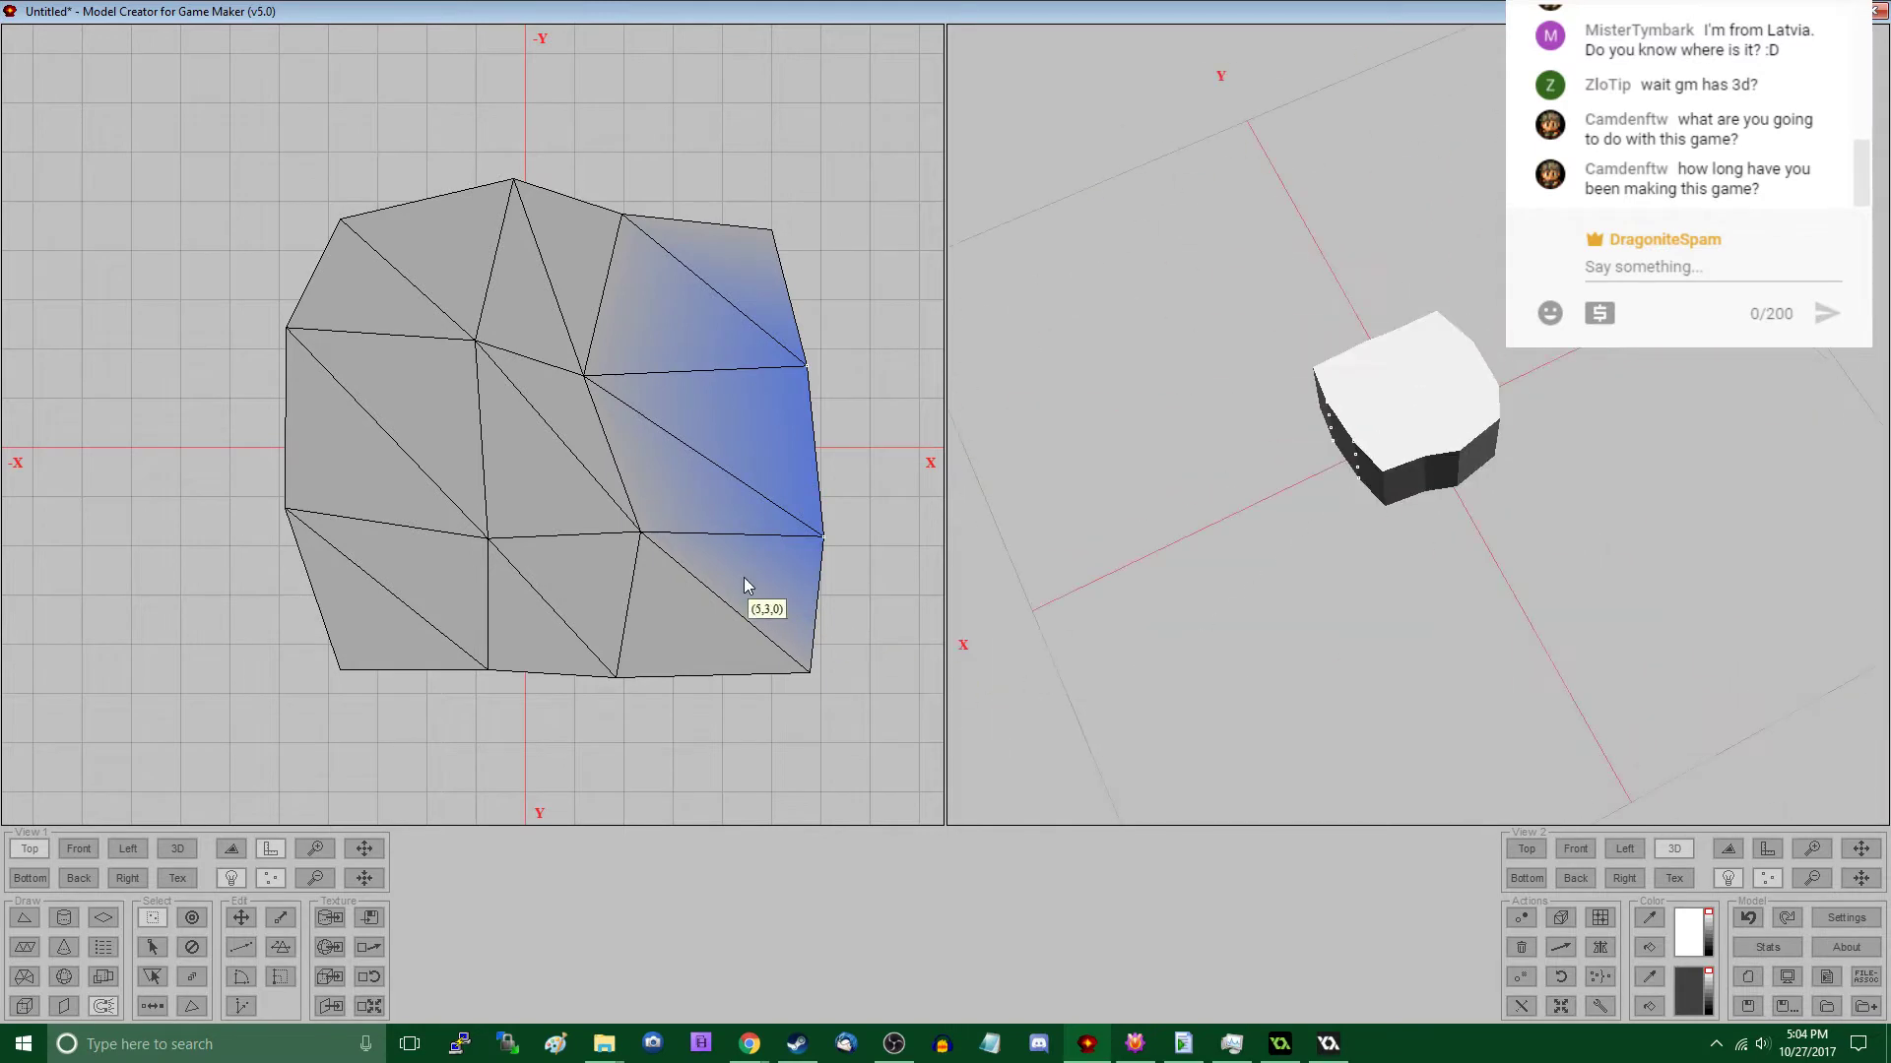
{"action": "left_click_drag", "start_coordinate": [761, 616], "coordinate": [867, 745]}
{"action": "right_click_drag", "start_coordinate": [866, 745], "coordinate": [829, 719]}
{"action": "left_click_drag", "start_coordinate": [741, 178], "coordinate": [796, 266]}
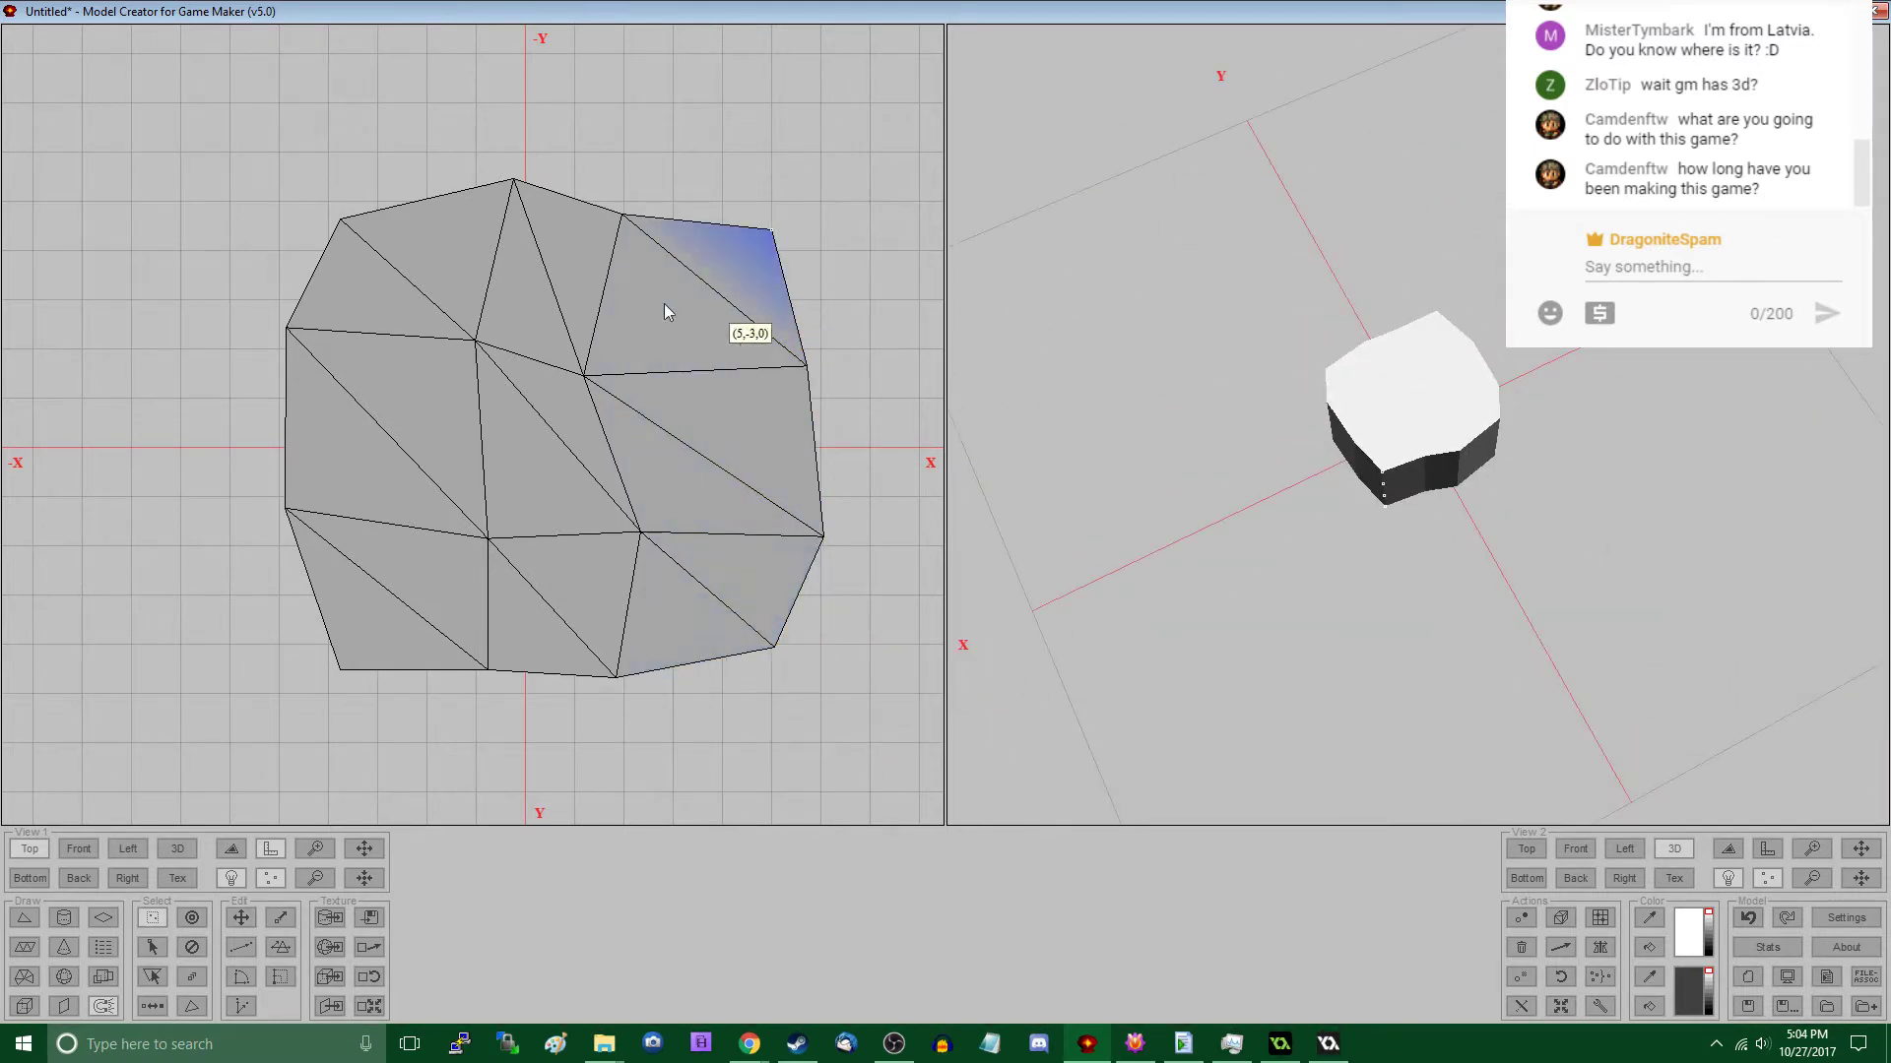
{"action": "left_click_drag", "start_coordinate": [323, 646], "coordinate": [404, 733]}
{"action": "right_click_drag", "start_coordinate": [404, 733], "coordinate": [412, 703]}
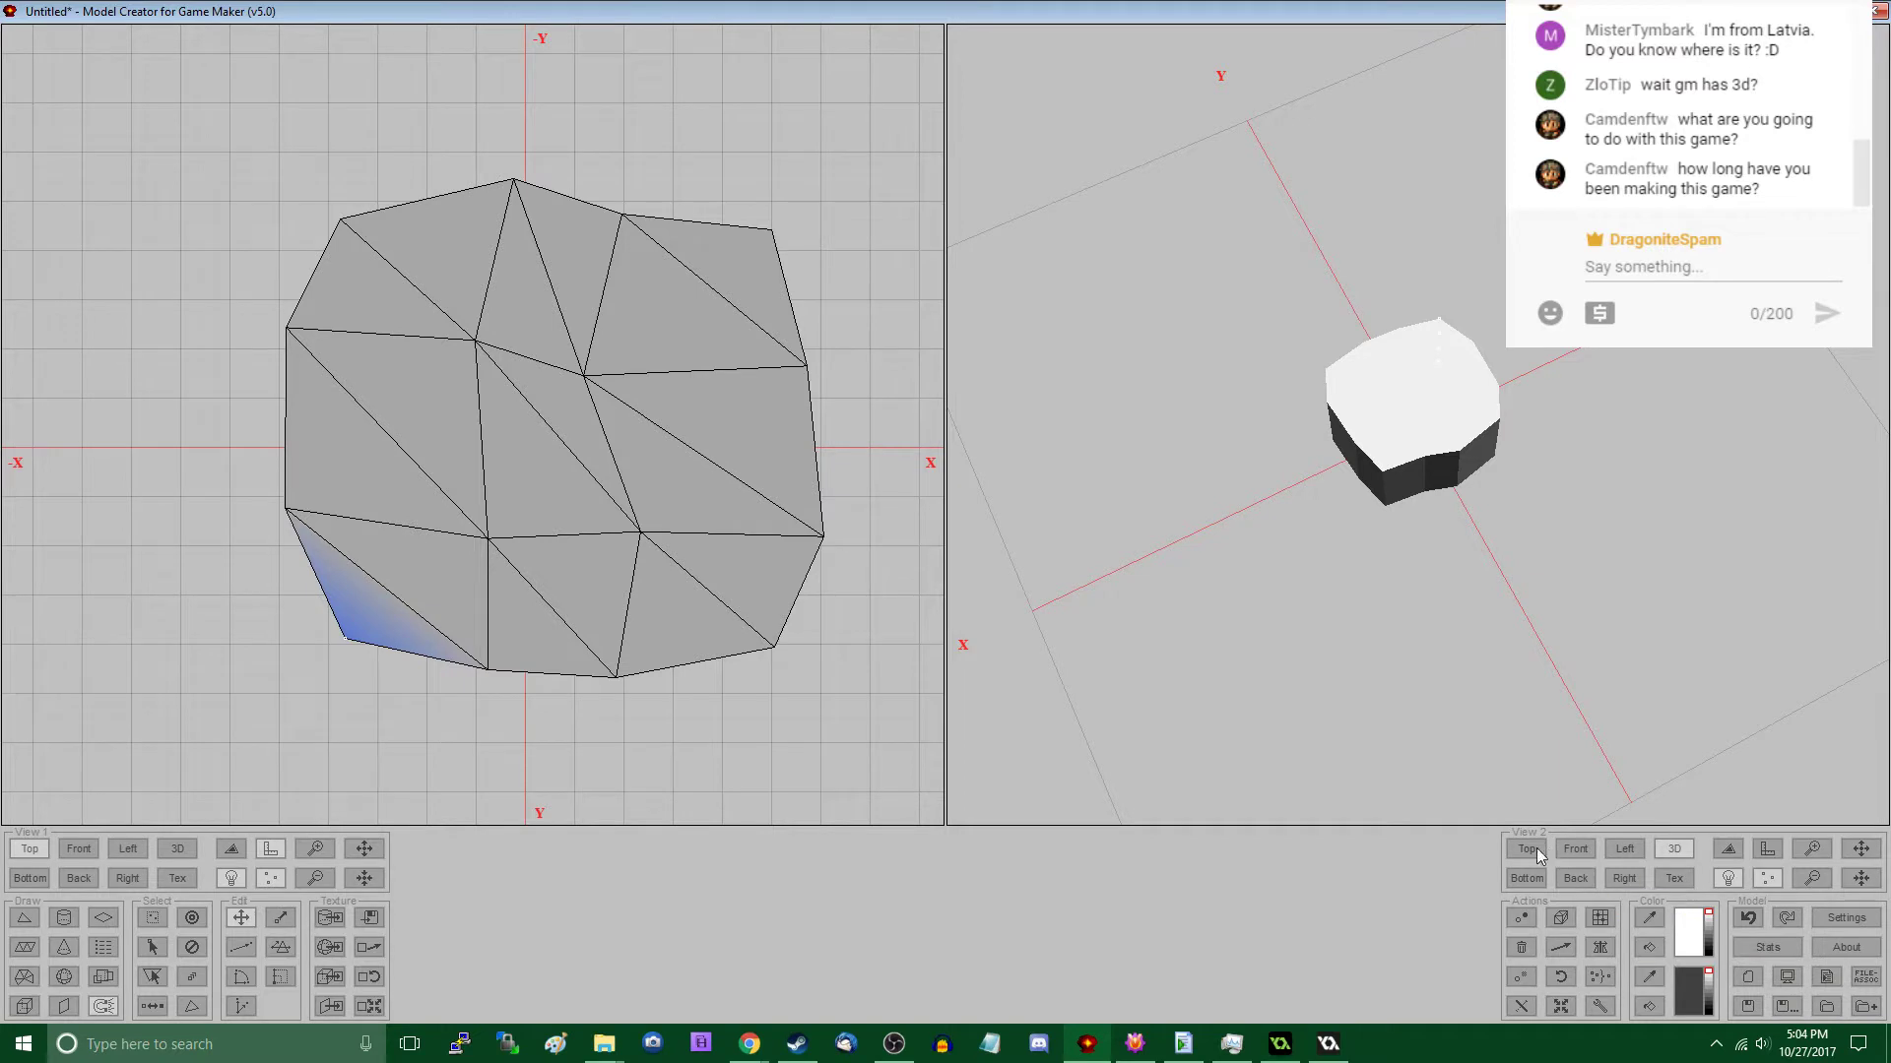
- Check the model's statistics and show the first view from the front without lighting
{"action": "left_click", "coordinate": [1765, 947]}
{"action": "left_click", "coordinate": [944, 711]}
{"action": "left_click", "coordinate": [79, 849]}
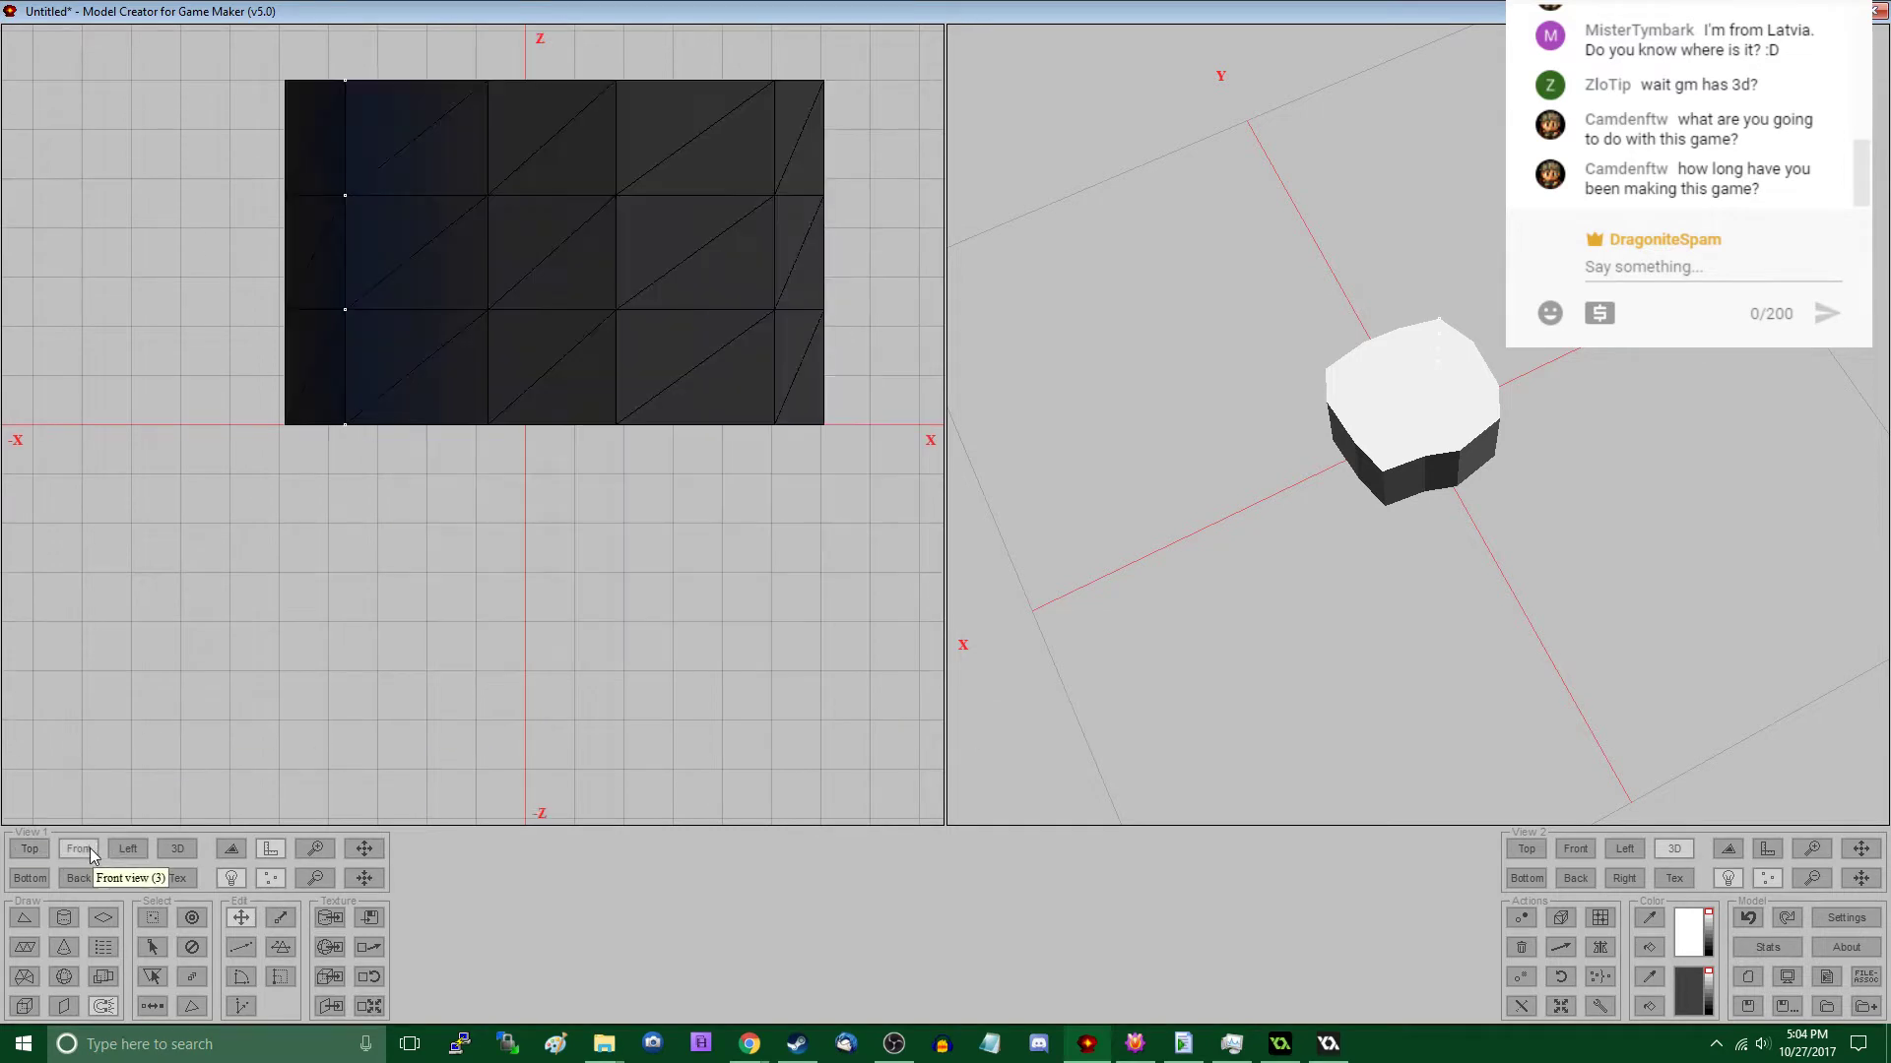
{"action": "left_click", "coordinate": [232, 875]}
{"action": "middle_click_drag", "start_coordinate": [537, 334], "coordinate": [494, 548]}
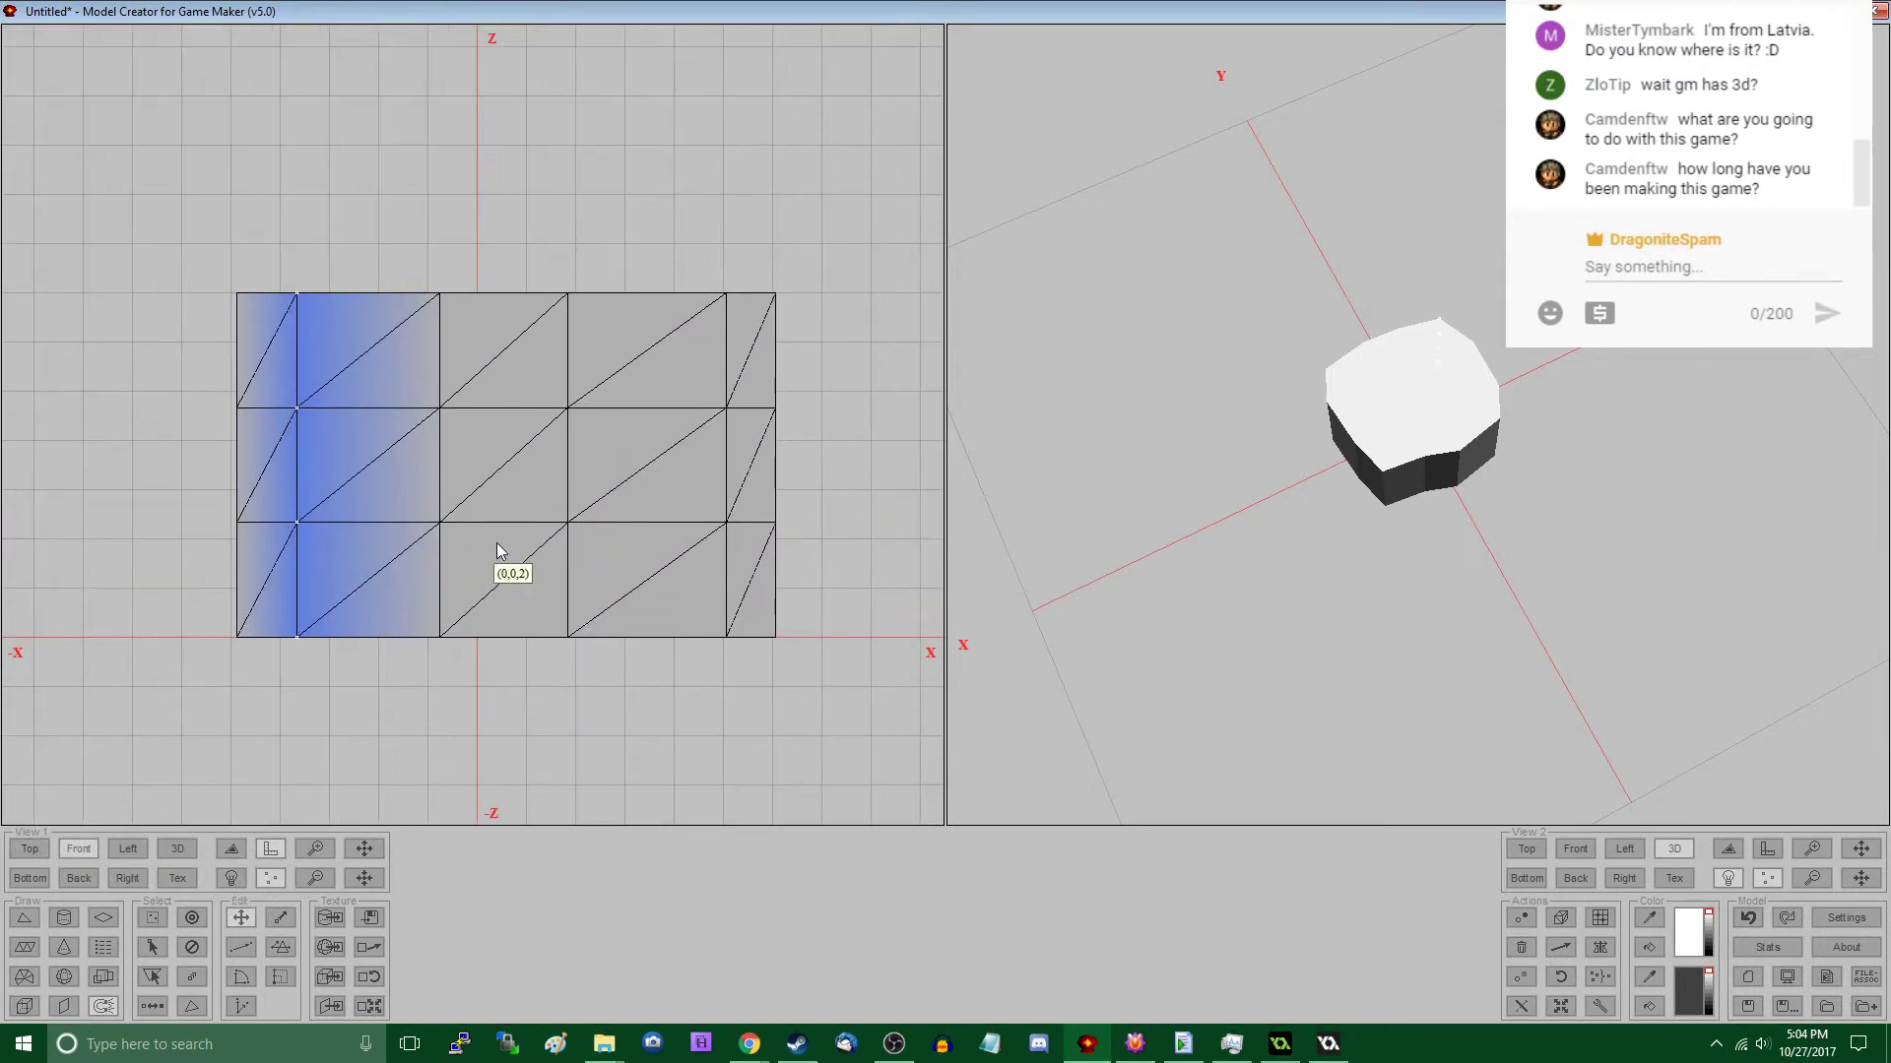
- Recolour all vertices of the model medium gray and show the wireframe edges in the 3D view
{"action": "key", "text": "ctrl+a"}
{"action": "left_click", "coordinate": [1688, 986]}
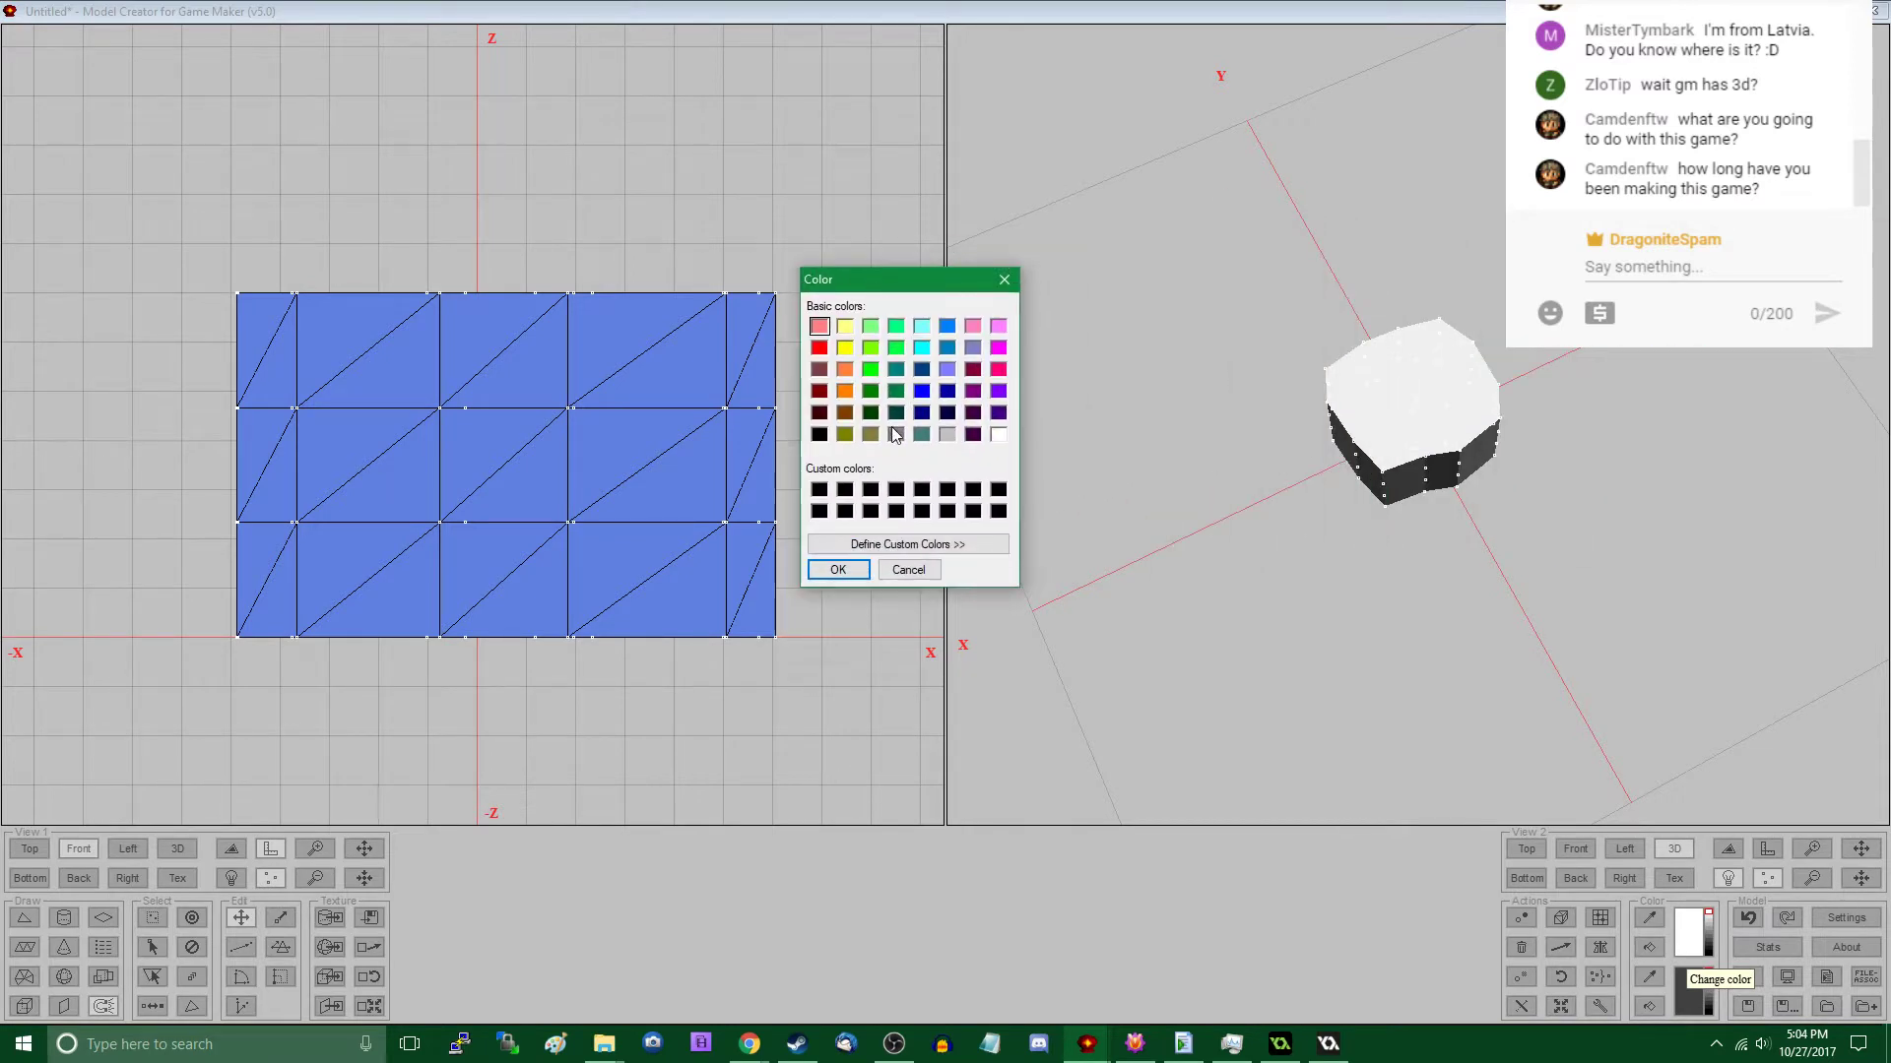
{"action": "left_click", "coordinate": [895, 434]}
{"action": "left_click", "coordinate": [838, 571]}
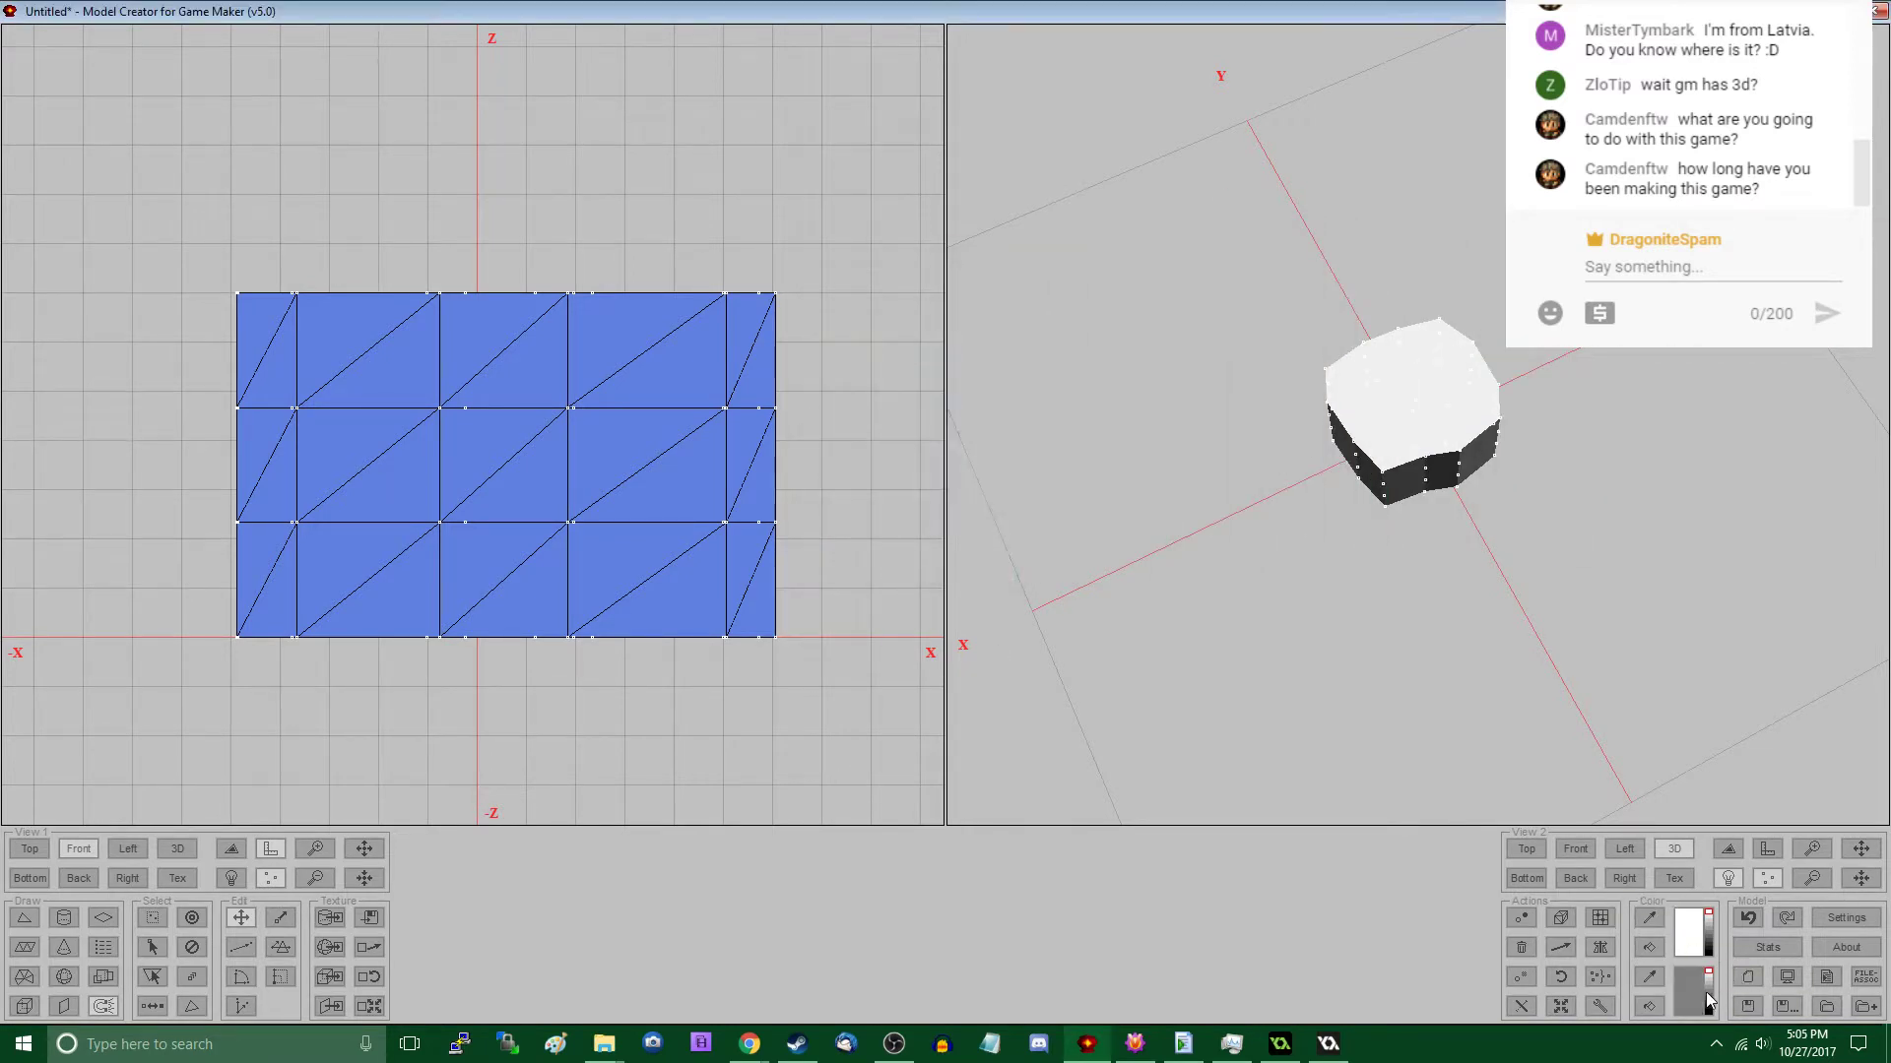
{"action": "left_click", "coordinate": [1651, 1006]}
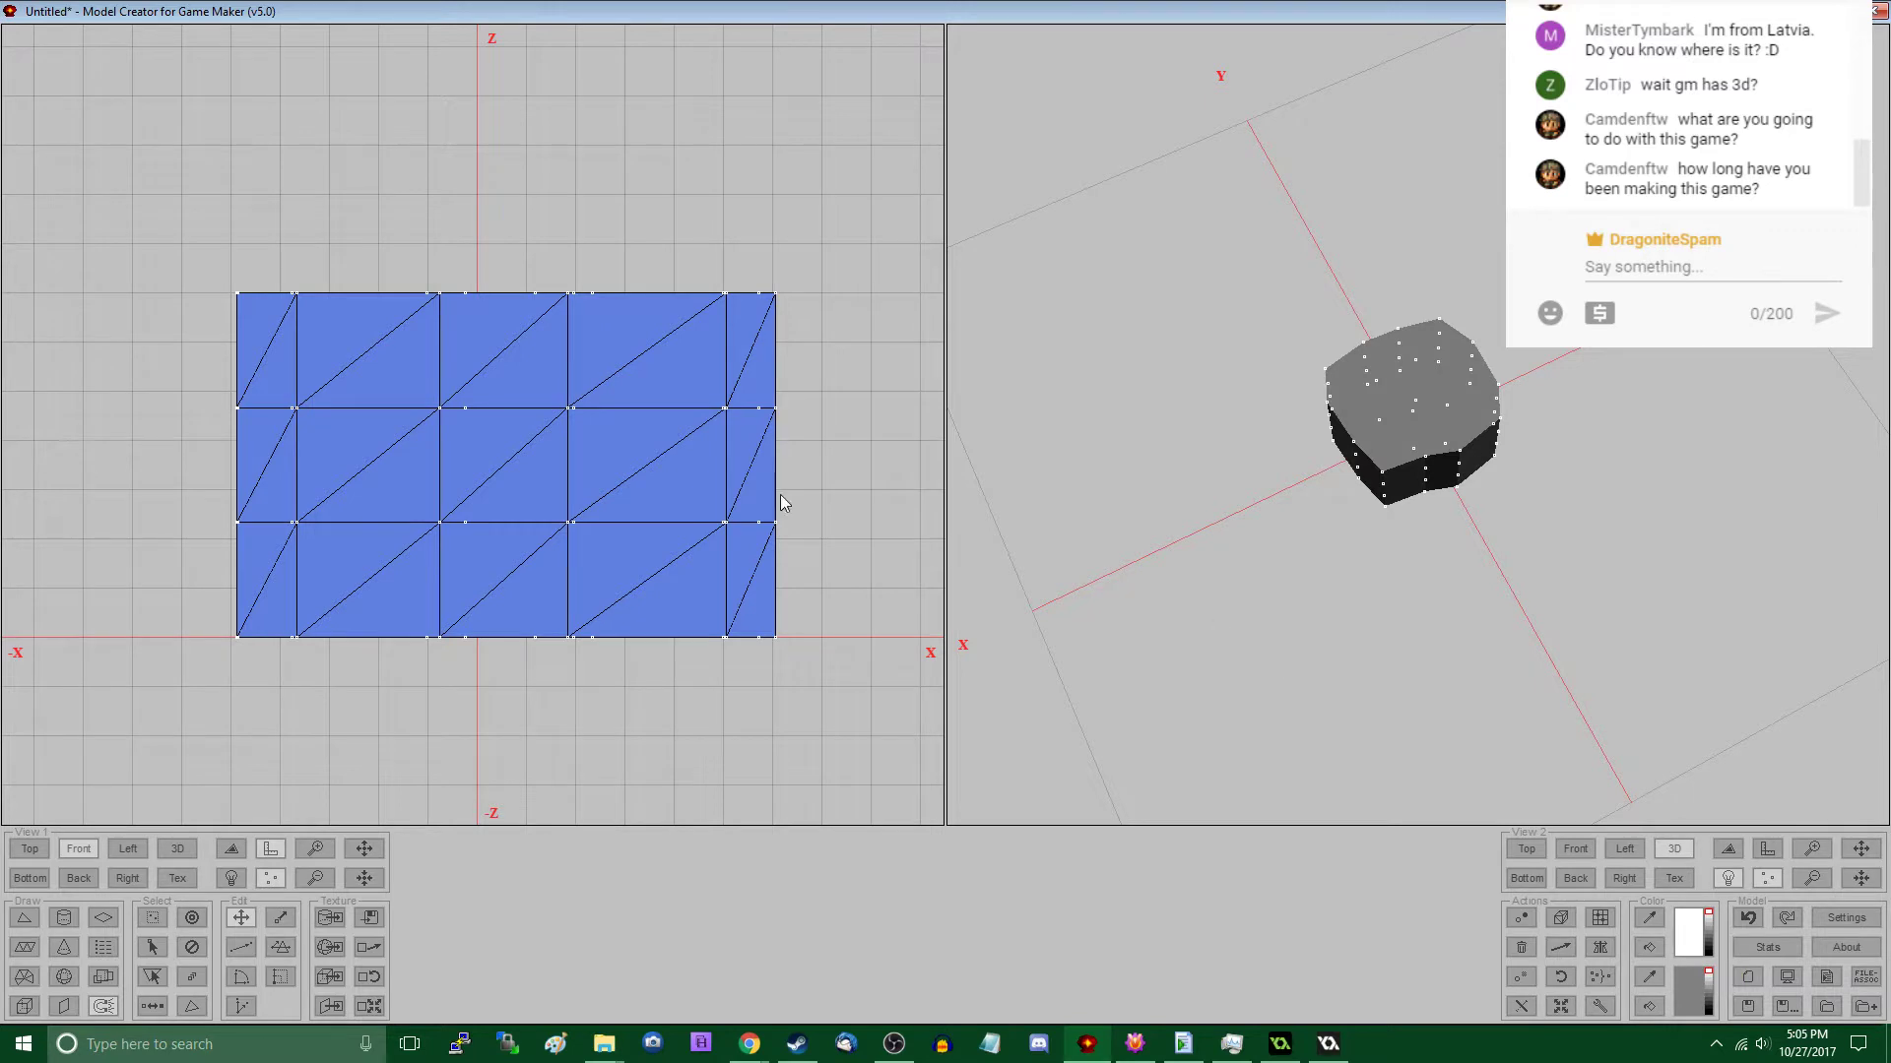
{"action": "left_click", "coordinate": [1728, 848]}
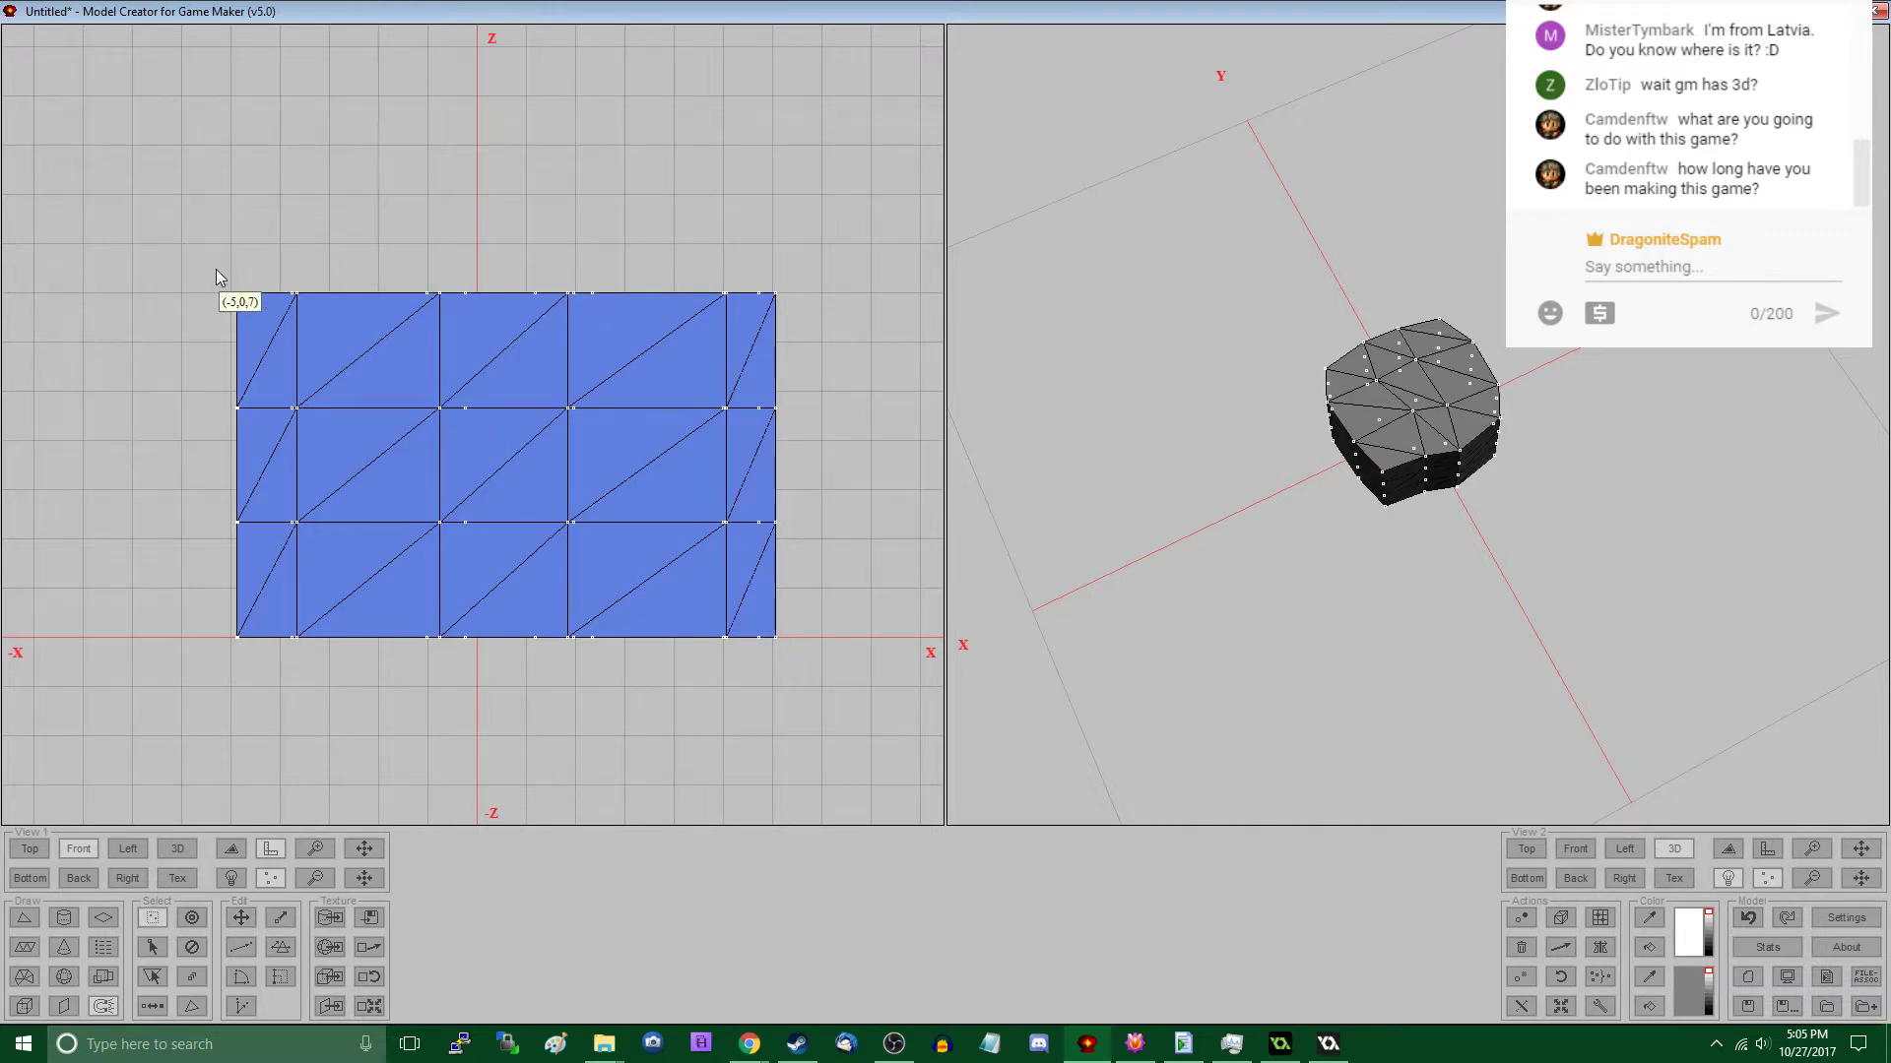
- Shift the upper vertex rows on the -X side inward and raise the middle columns to bulge the rock's top
{"action": "left_click_drag", "start_coordinate": [215, 268], "coordinate": [394, 487]}
{"action": "key", "text": "m"}
{"action": "left_click_drag", "start_coordinate": [375, 262], "coordinate": [646, 445]}
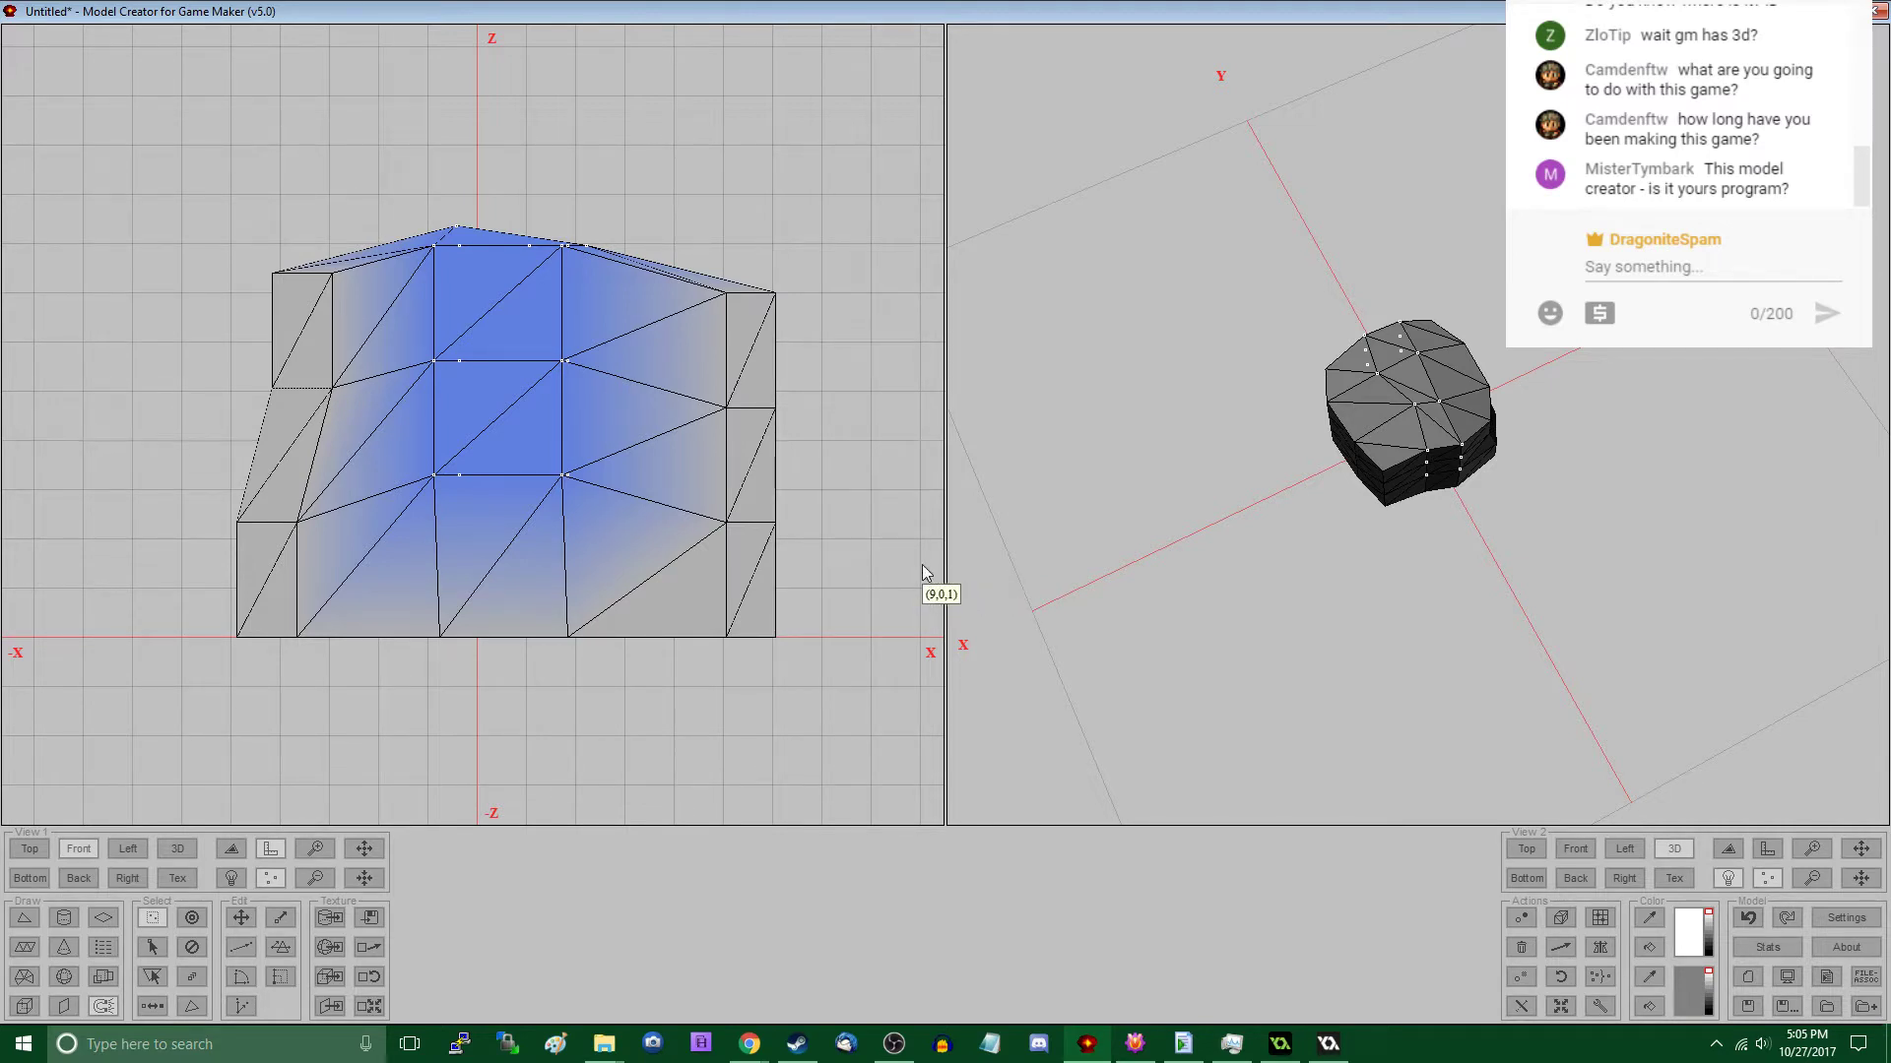
- Pull the +X side's top vertex row inward and shift the two rows beneath it outward and down
{"action": "left_click_drag", "start_coordinate": [679, 252], "coordinate": [824, 540]}
{"action": "key", "text": "s"}
{"action": "key", "text": "m"}
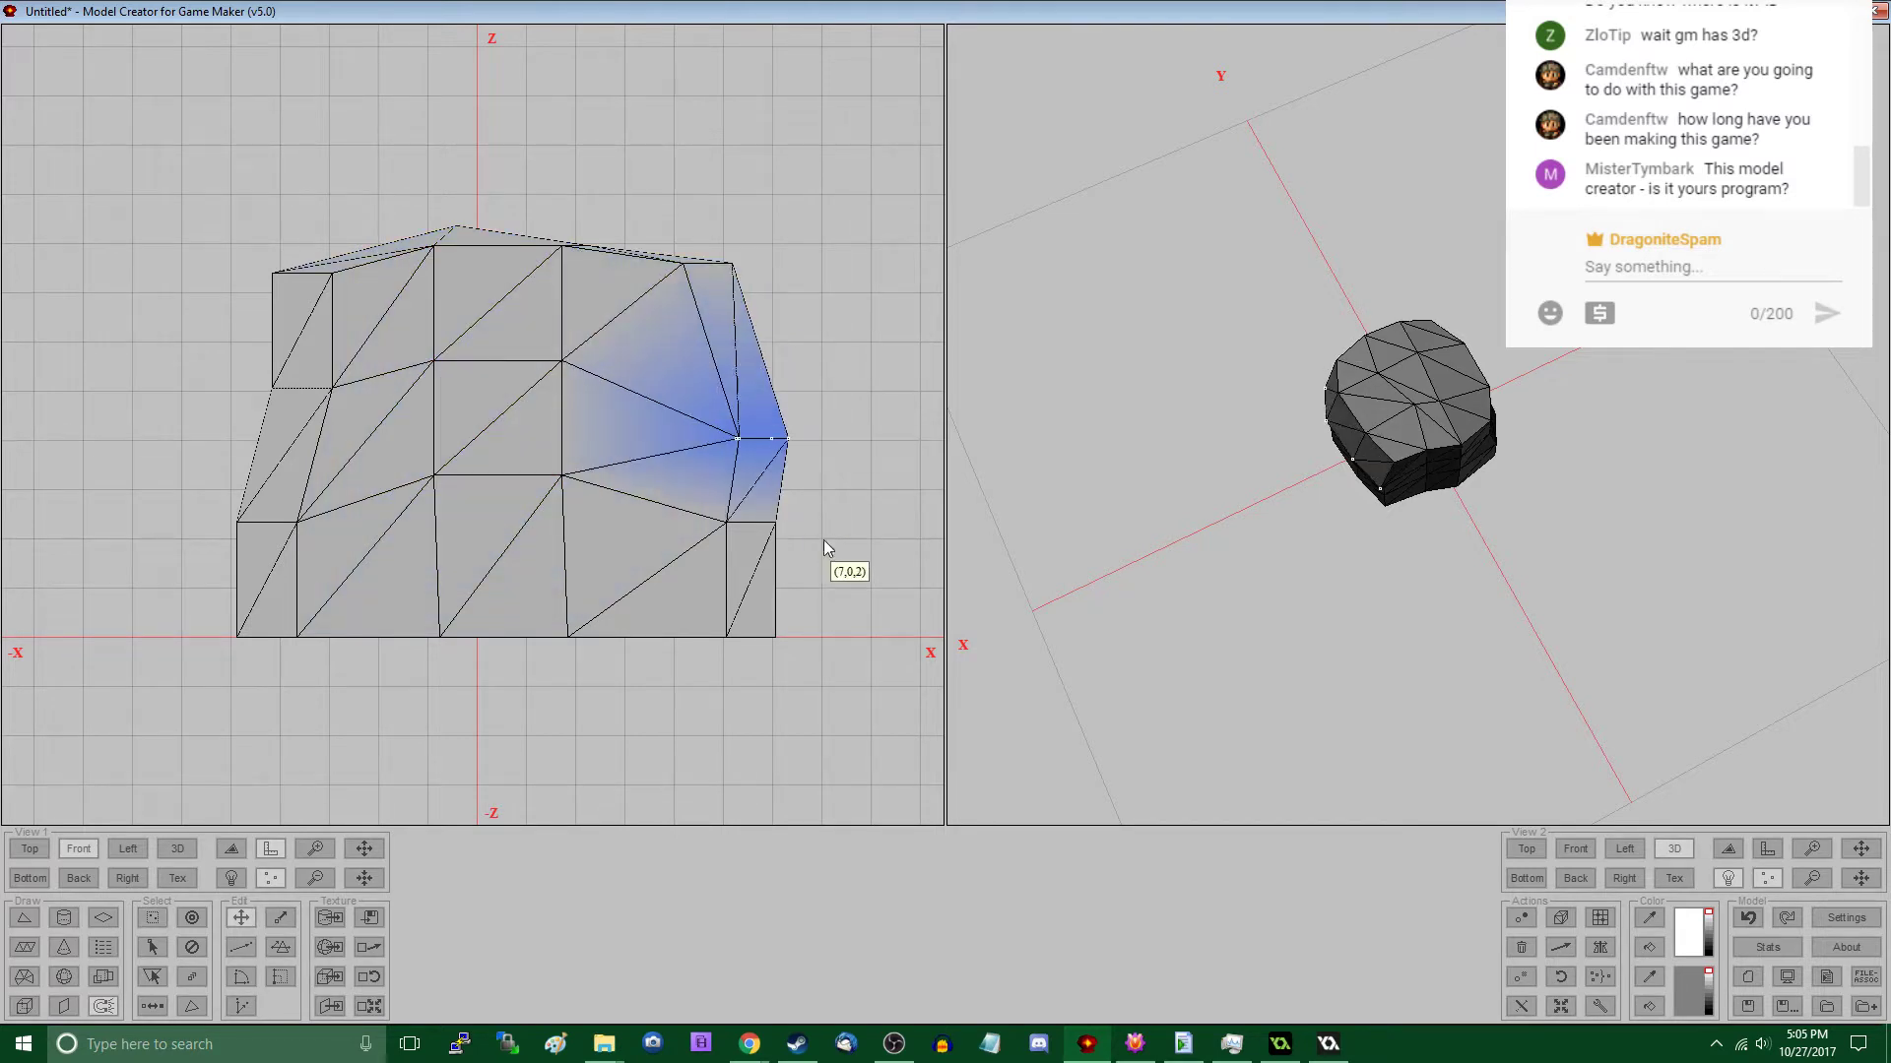
{"action": "key", "text": "s"}
{"action": "left_click_drag", "start_coordinate": [694, 499], "coordinate": [832, 593]}
{"action": "key", "text": "m"}
{"action": "left_click_drag", "start_coordinate": [804, 586], "coordinate": [829, 621]}
- Lower the bottom vertex groups at the +X end and at the neighbouring middle column below the ground line
{"action": "key", "text": "s"}
{"action": "mouse_move", "coordinate": [677, 600]}
{"action": "left_mouse_down"}
{"action": "mouse_move", "coordinate": [825, 698]}
{"action": "mouse_move", "coordinate": [844, 743]}
{"action": "left_mouse_up"}
{"action": "key", "text": "m"}
{"action": "key", "text": "s"}
{"action": "mouse_move", "coordinate": [529, 608]}
{"action": "left_mouse_down"}
{"action": "mouse_move", "coordinate": [610, 677]}
{"action": "mouse_move", "coordinate": [577, 730]}
{"action": "left_mouse_up"}
{"action": "key", "text": "m"}
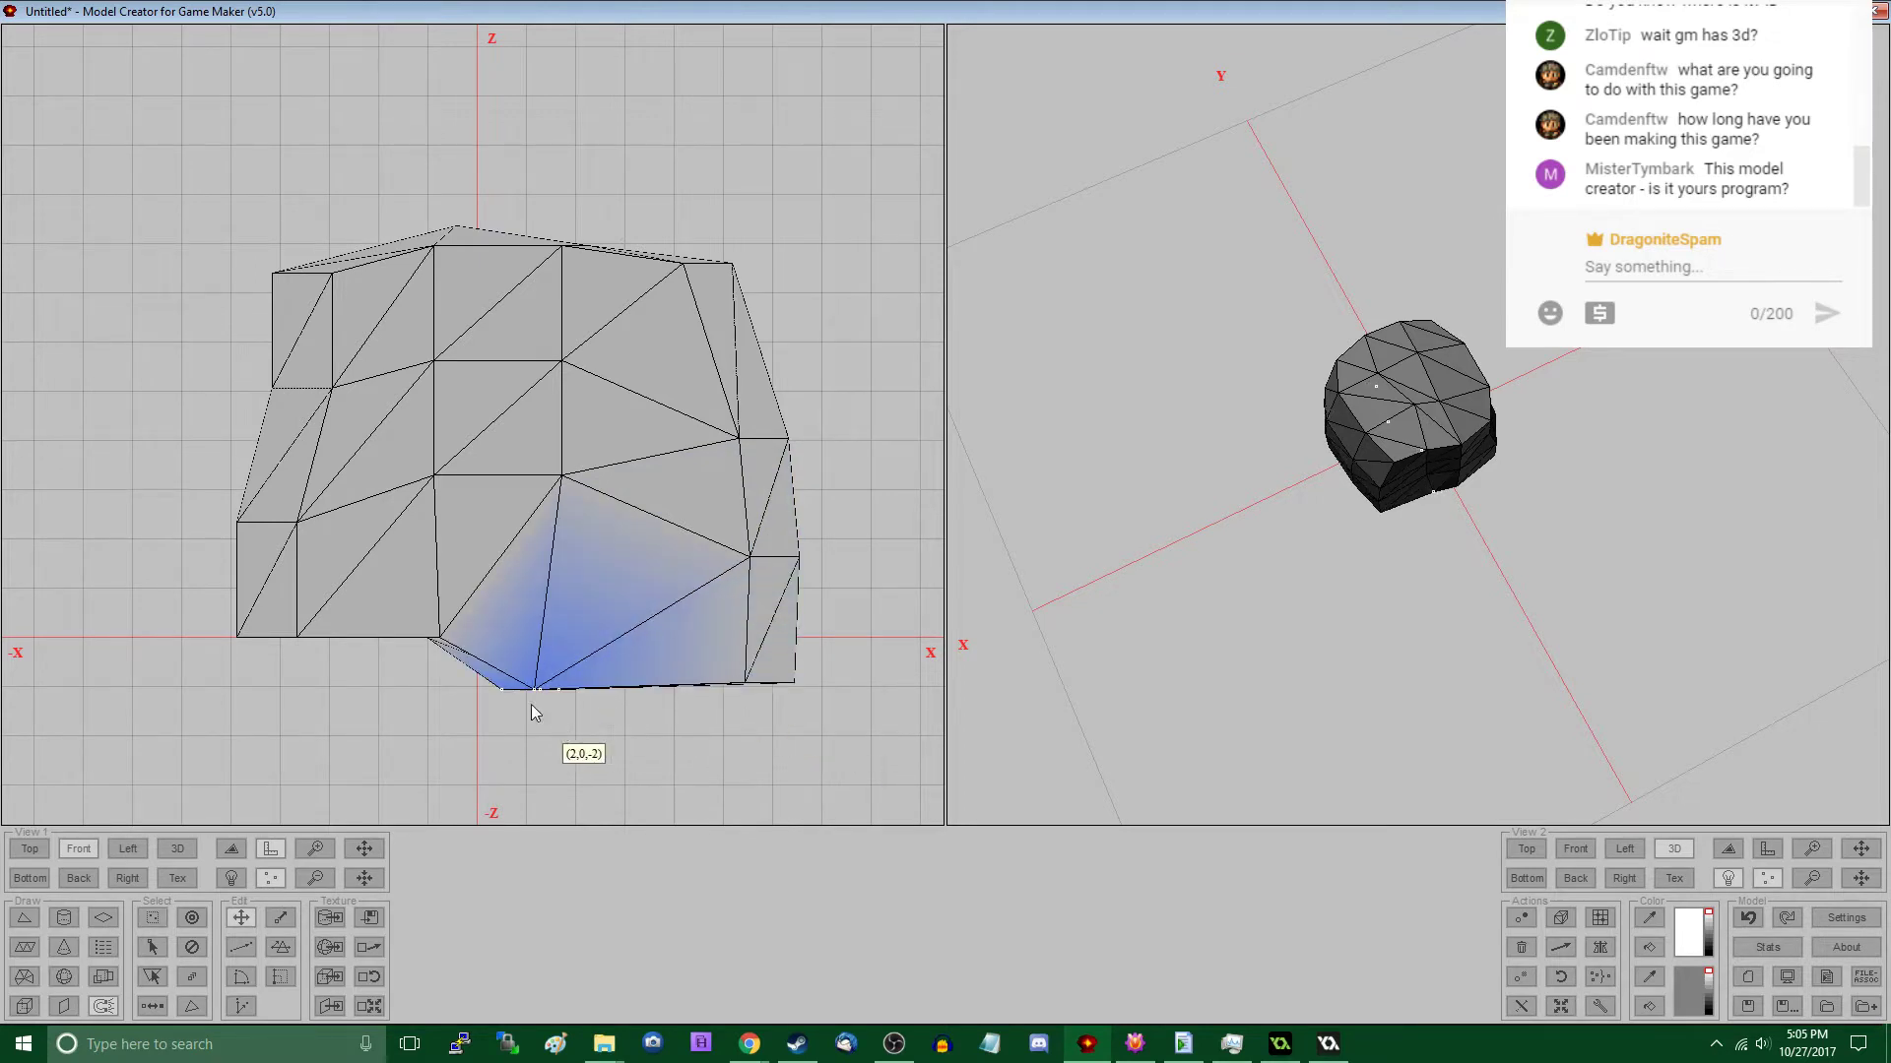
- Lower the remaining bottom vertex groups toward the -X end to make the rock's underside uneven
{"action": "key", "text": "s"}
{"action": "left_click_drag", "start_coordinate": [386, 596], "coordinate": [460, 695]}
{"action": "key", "text": "m"}
{"action": "left_click_drag", "start_coordinate": [459, 695], "coordinate": [413, 724]}
{"action": "key", "text": "s"}
{"action": "left_click_drag", "start_coordinate": [276, 606], "coordinate": [330, 682]}
{"action": "key", "text": "m"}
{"action": "left_click_drag", "start_coordinate": [330, 682], "coordinate": [333, 711]}
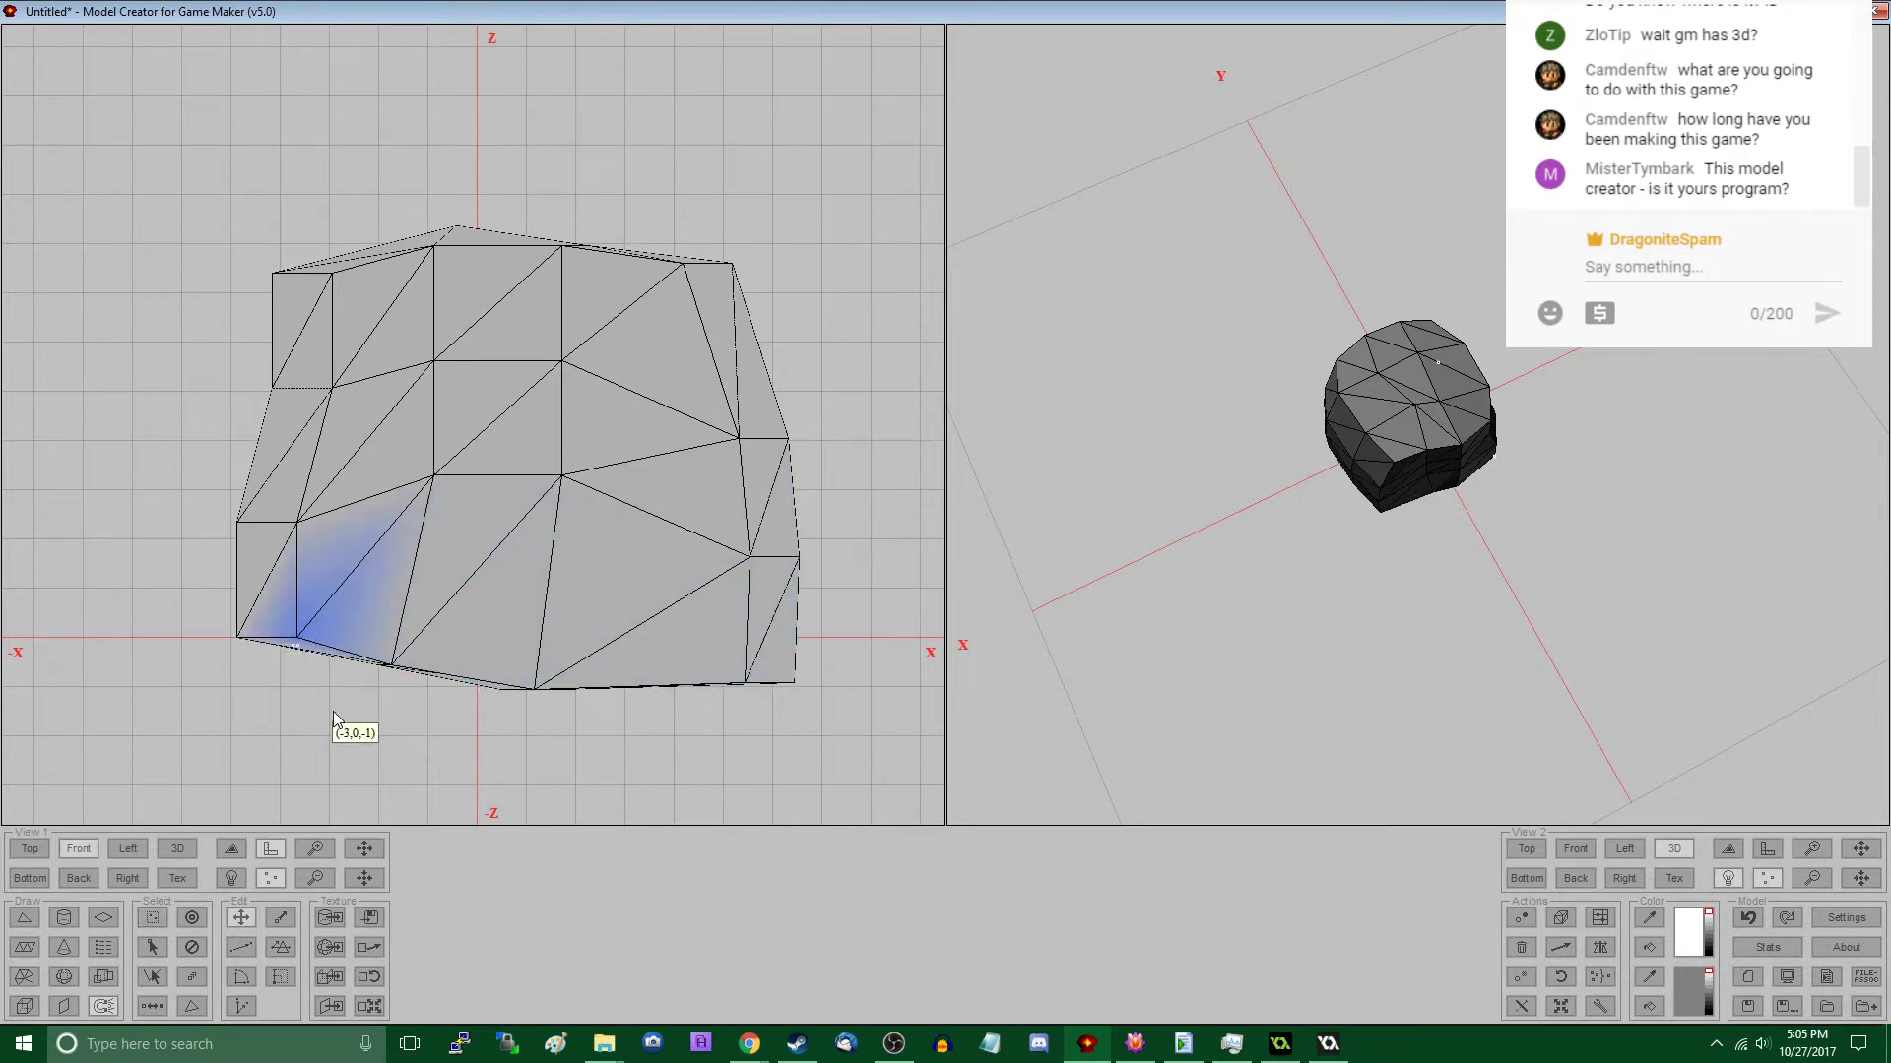
- Pull the two middle vertex rows on the -X side outward so that side bulges in the front view
{"action": "key", "text": "s"}
{"action": "left_click_drag", "start_coordinate": [229, 492], "coordinate": [310, 566]}
{"action": "key", "text": "m"}
{"action": "key", "text": "s"}
{"action": "left_click_drag", "start_coordinate": [237, 314], "coordinate": [385, 451]}
{"action": "key", "text": "m"}
{"action": "mouse_move", "coordinate": [385, 451]}
{"action": "left_mouse_down"}
{"action": "mouse_move", "coordinate": [369, 451]}
{"action": "mouse_move", "coordinate": [382, 443]}
{"action": "left_mouse_up"}
- Nudge the top-row vertex groups at the -X and +X ends inward to round the rock's upper edges
{"action": "key", "text": "s"}
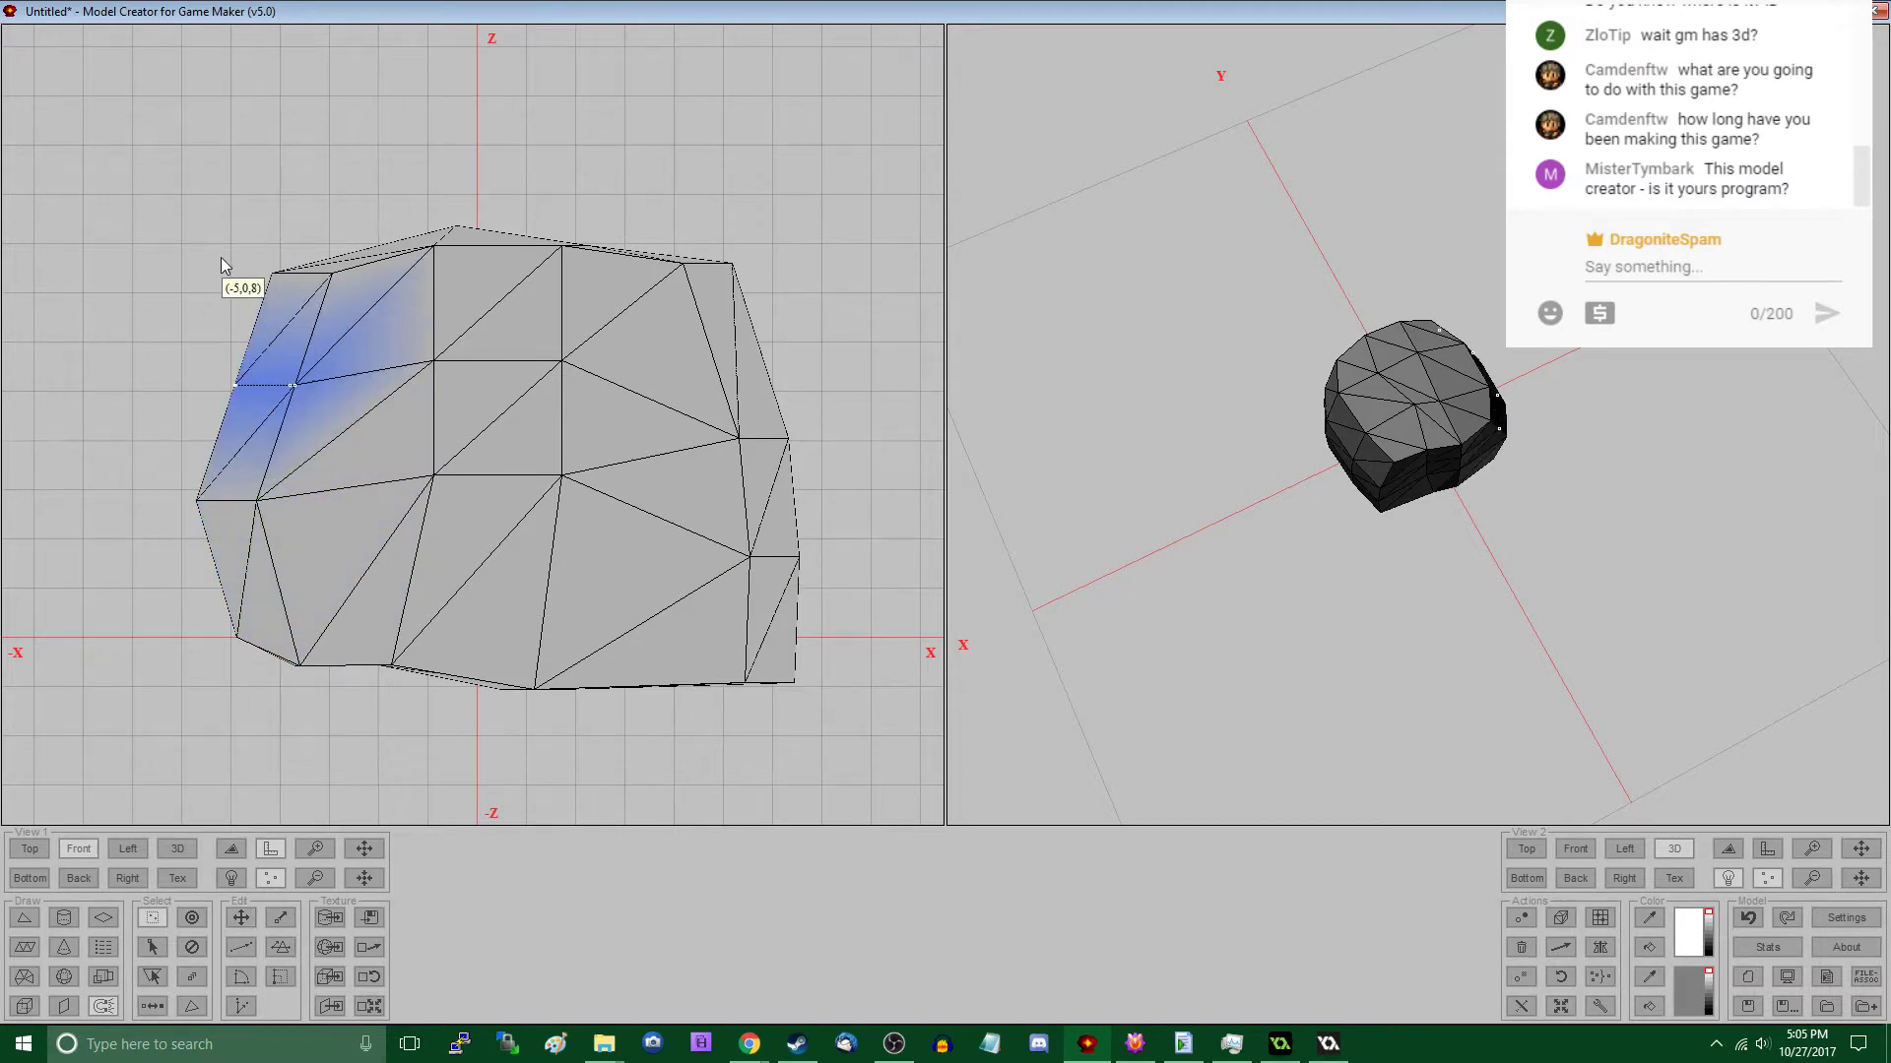
{"action": "left_click_drag", "start_coordinate": [220, 258], "coordinate": [607, 364]}
{"action": "key", "text": "m"}
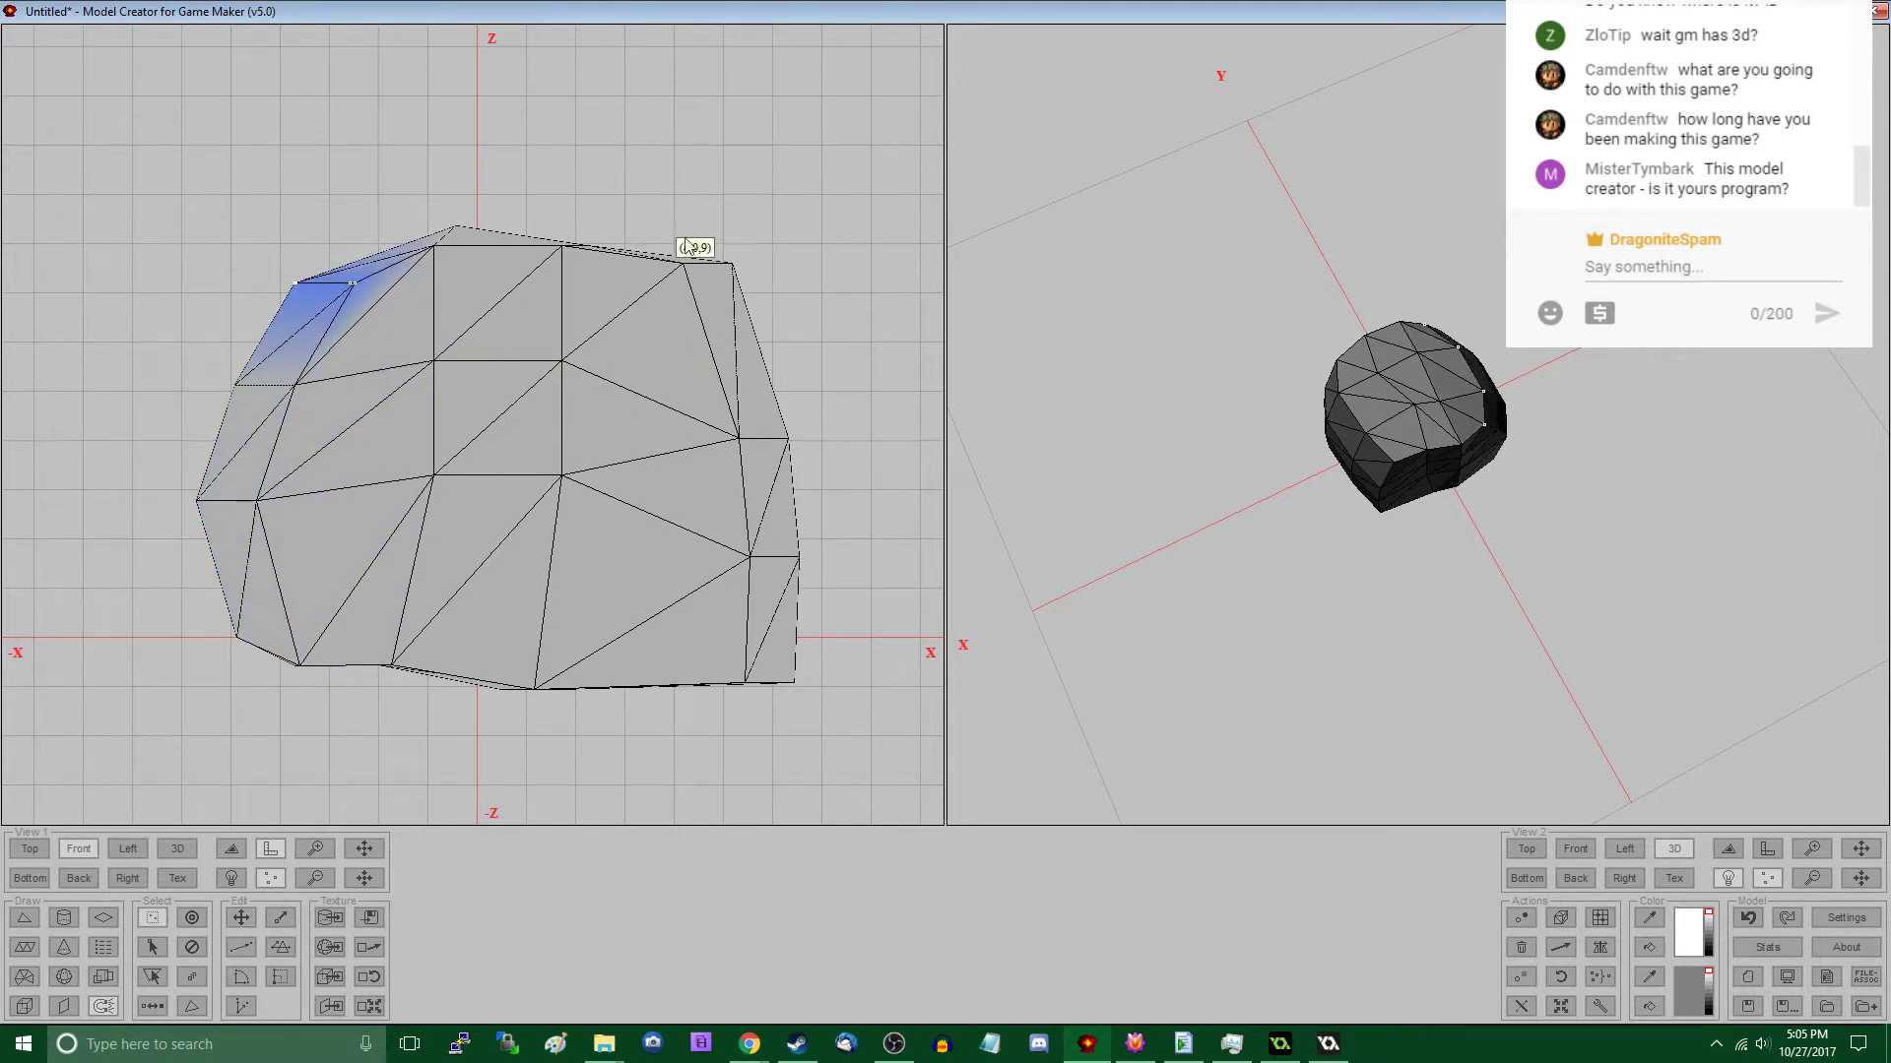
{"action": "key", "text": "s"}
{"action": "left_click_drag", "start_coordinate": [678, 247], "coordinate": [582, 230]}
{"action": "key", "text": "m"}
{"action": "left_click_drag", "start_coordinate": [741, 299], "coordinate": [729, 315]}
{"action": "key", "text": "s"}
- In the left view, pull the top vertex groups at the +Y end inward and down to round that corner
{"action": "left_click", "coordinate": [128, 849]}
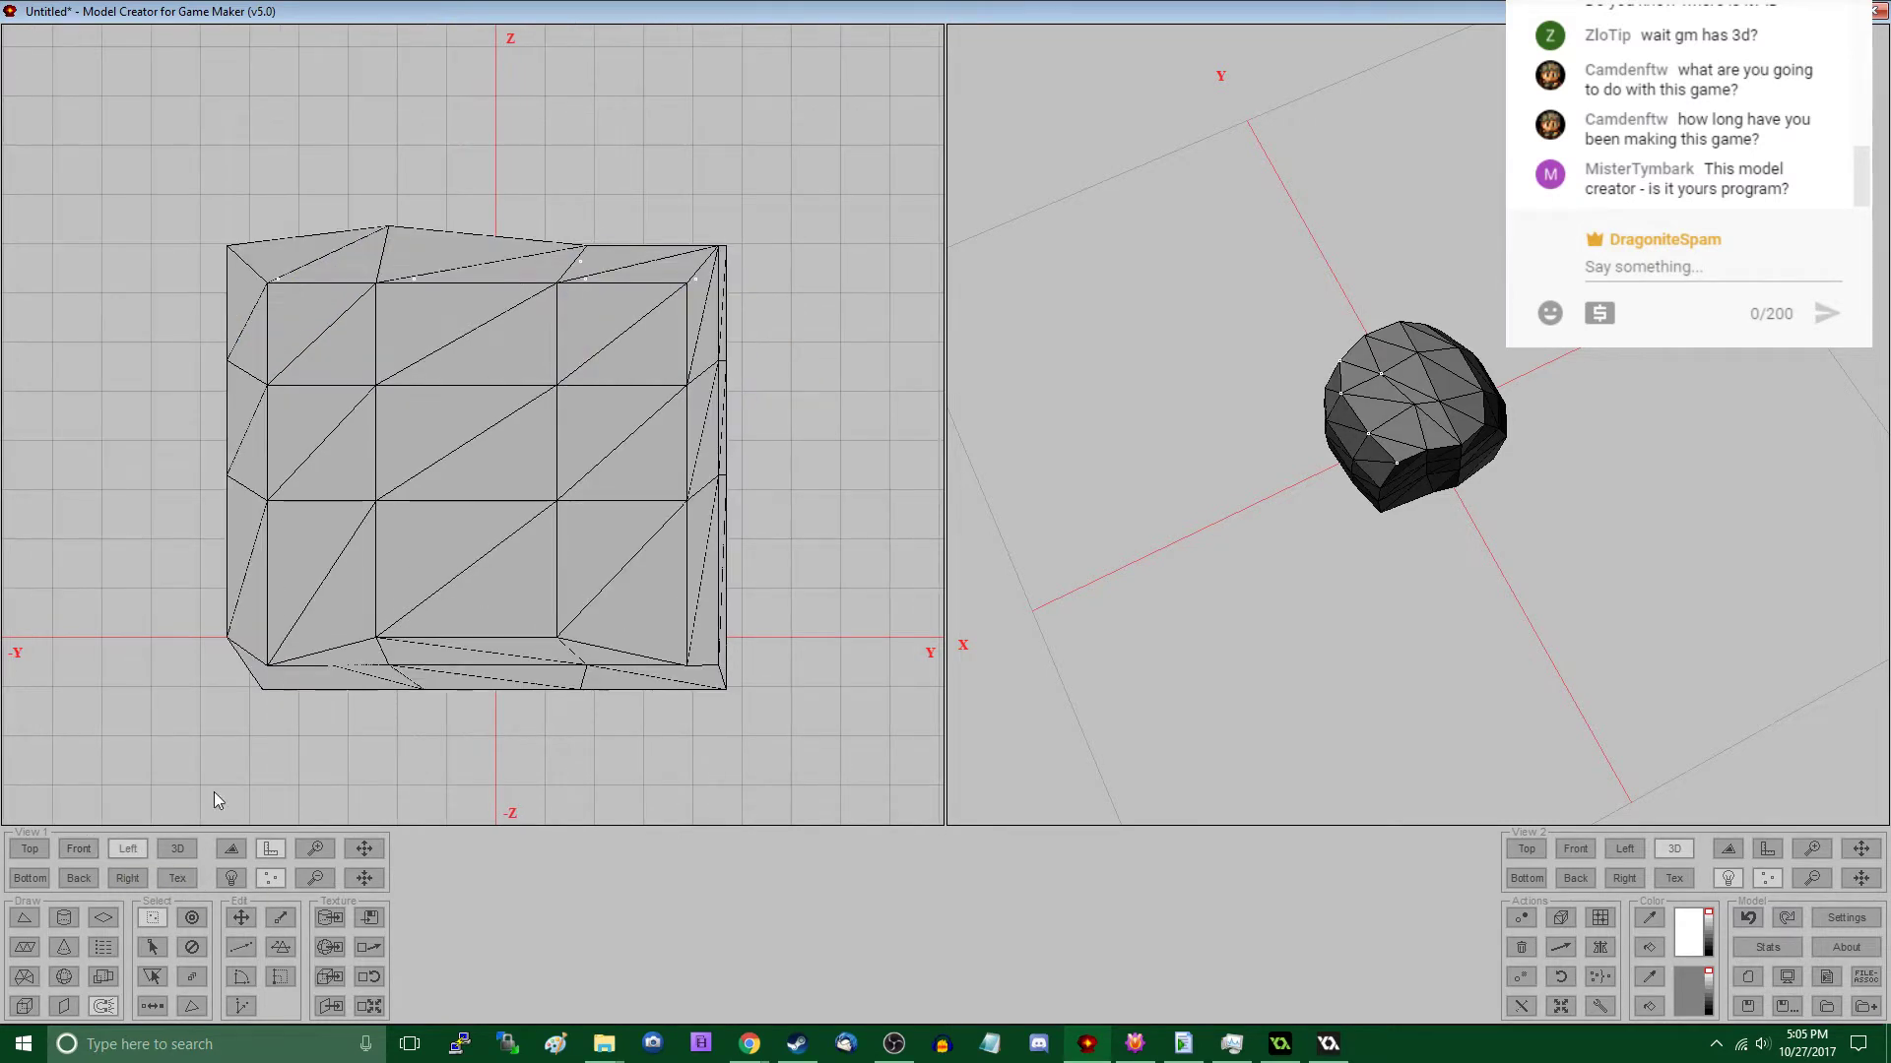
{"action": "left_click_drag", "start_coordinate": [726, 290], "coordinate": [809, 352]}
{"action": "key", "text": "m"}
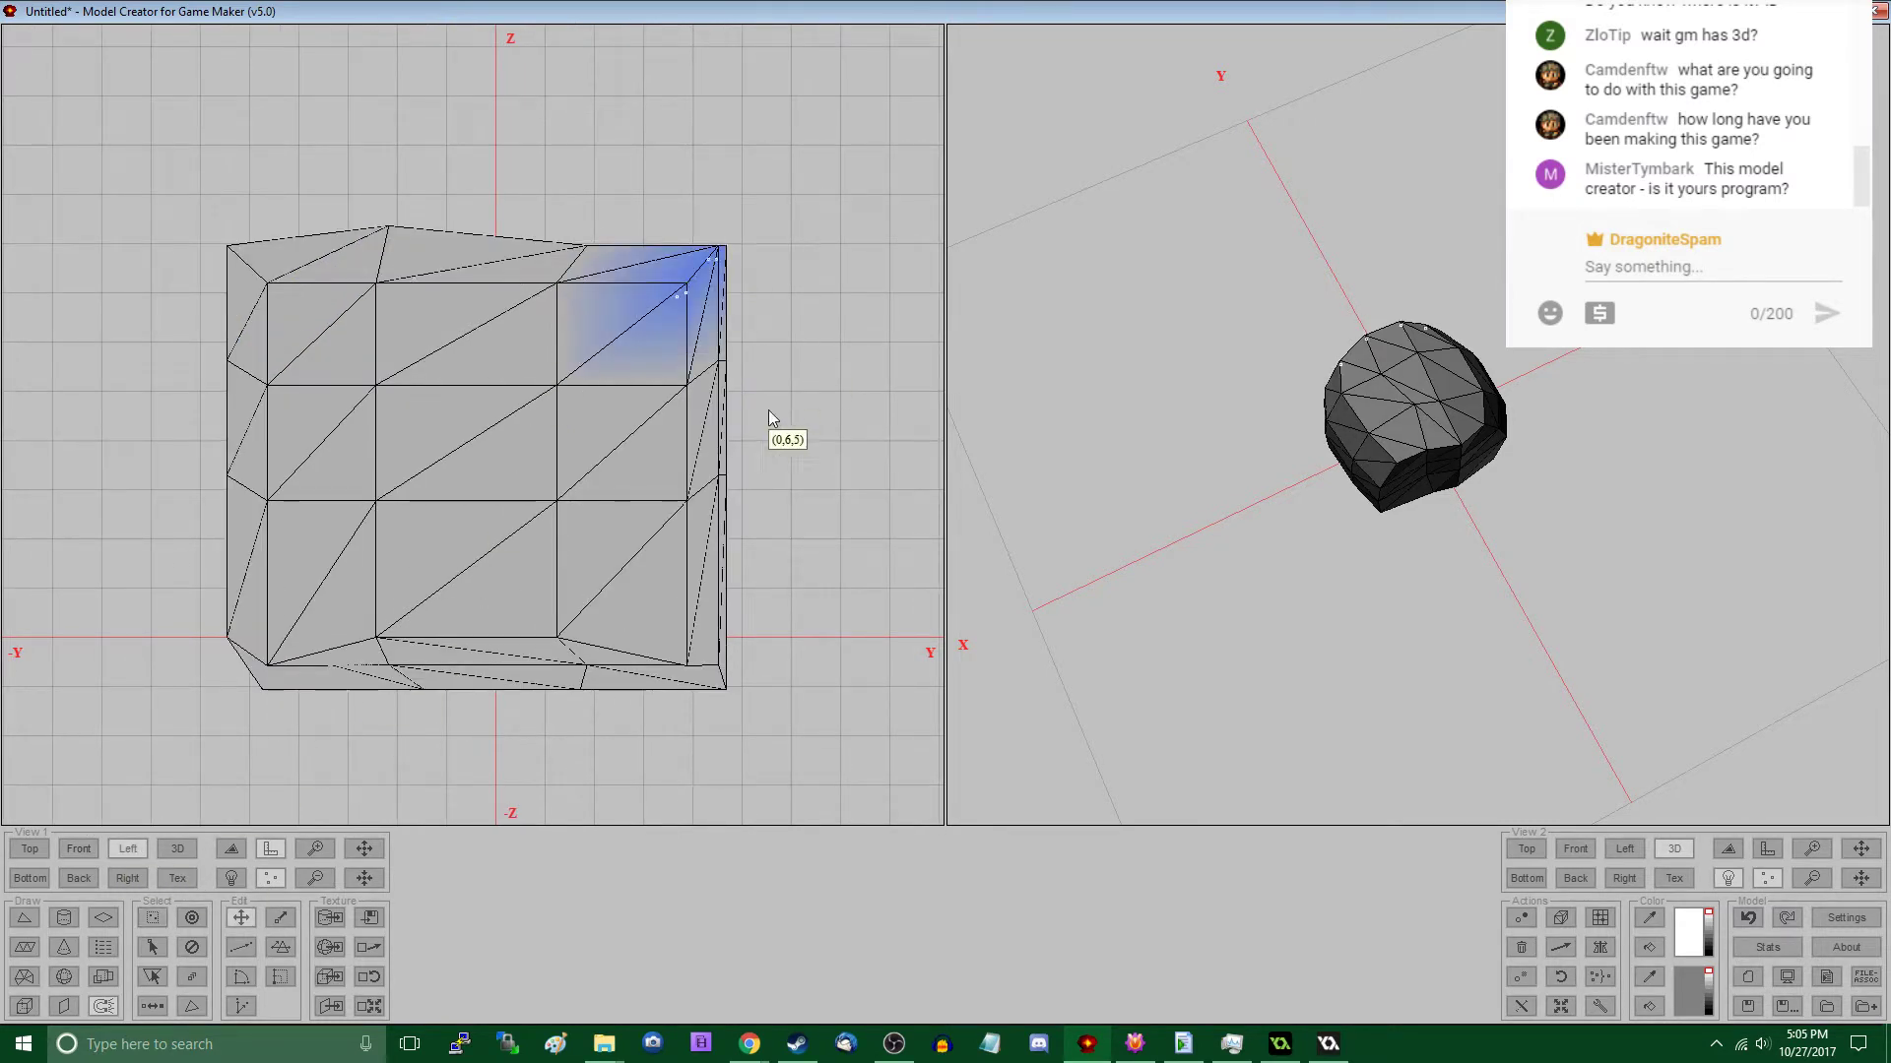
{"action": "left_click_drag", "start_coordinate": [745, 426], "coordinate": [534, 368]}
{"action": "key", "text": "s"}
- Move the upper two vertex rows at the -Y end inward and down to slope that corner
{"action": "left_click_drag", "start_coordinate": [255, 282], "coordinate": [338, 383]}
{"action": "left_click_drag", "start_coordinate": [338, 383], "coordinate": [371, 427]}
{"action": "left_click_drag", "start_coordinate": [188, 214], "coordinate": [396, 454]}
{"action": "key", "text": "m"}
{"action": "key", "text": "s"}
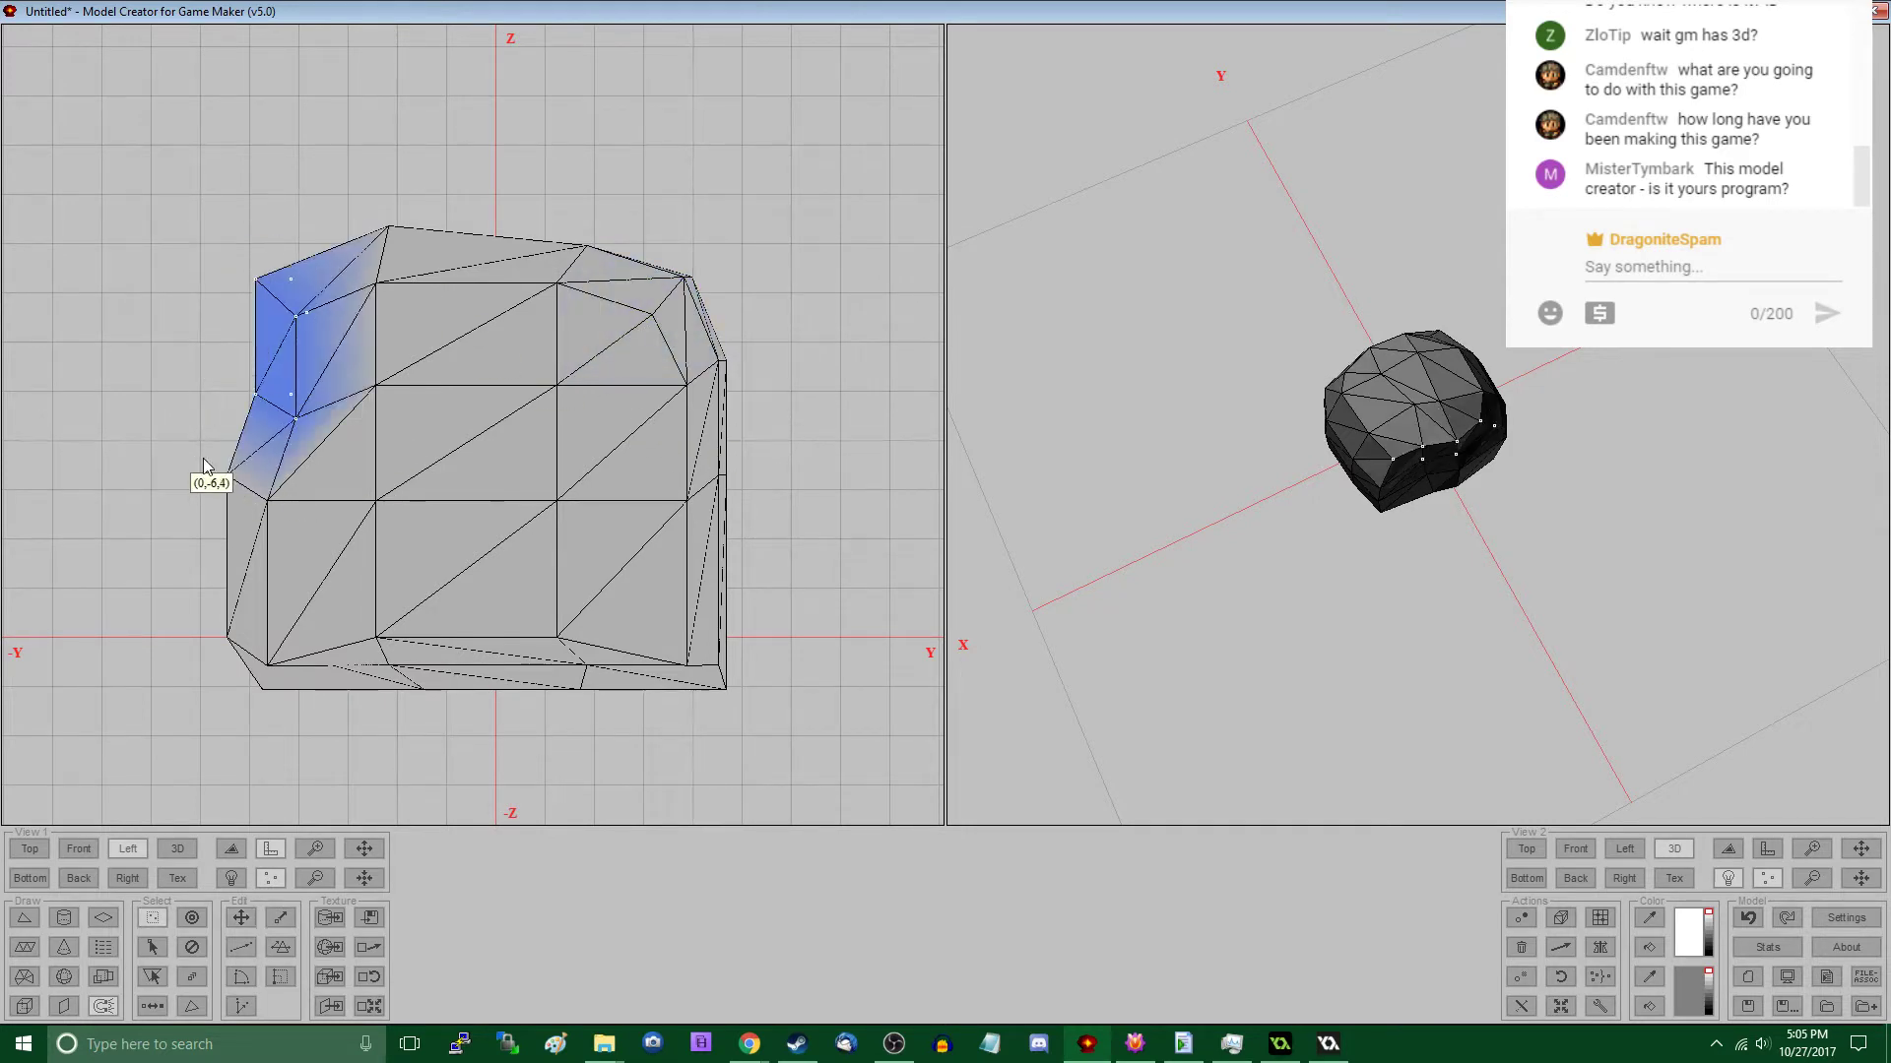
- Move the bottom -Y corner vertices inward and bulge the middle rows of the -Y side outward
{"action": "key", "text": "m"}
{"action": "left_click_drag", "start_coordinate": [193, 456], "coordinate": [402, 628]}
{"action": "key", "text": "s"}
{"action": "left_click_drag", "start_coordinate": [162, 617], "coordinate": [435, 724]}
{"action": "key", "text": "s"}
{"action": "left_click_drag", "start_coordinate": [213, 392], "coordinate": [341, 561]}
{"action": "key", "text": "m"}
{"action": "key", "text": "s"}
- Inspect the rock in 3D and push the two middle vertex rows on its +Y side slightly outward
{"action": "middle_click_drag", "start_coordinate": [1437, 565], "coordinate": [1506, 491]}
{"action": "middle_click_drag", "start_coordinate": [1353, 475], "coordinate": [1699, 470]}
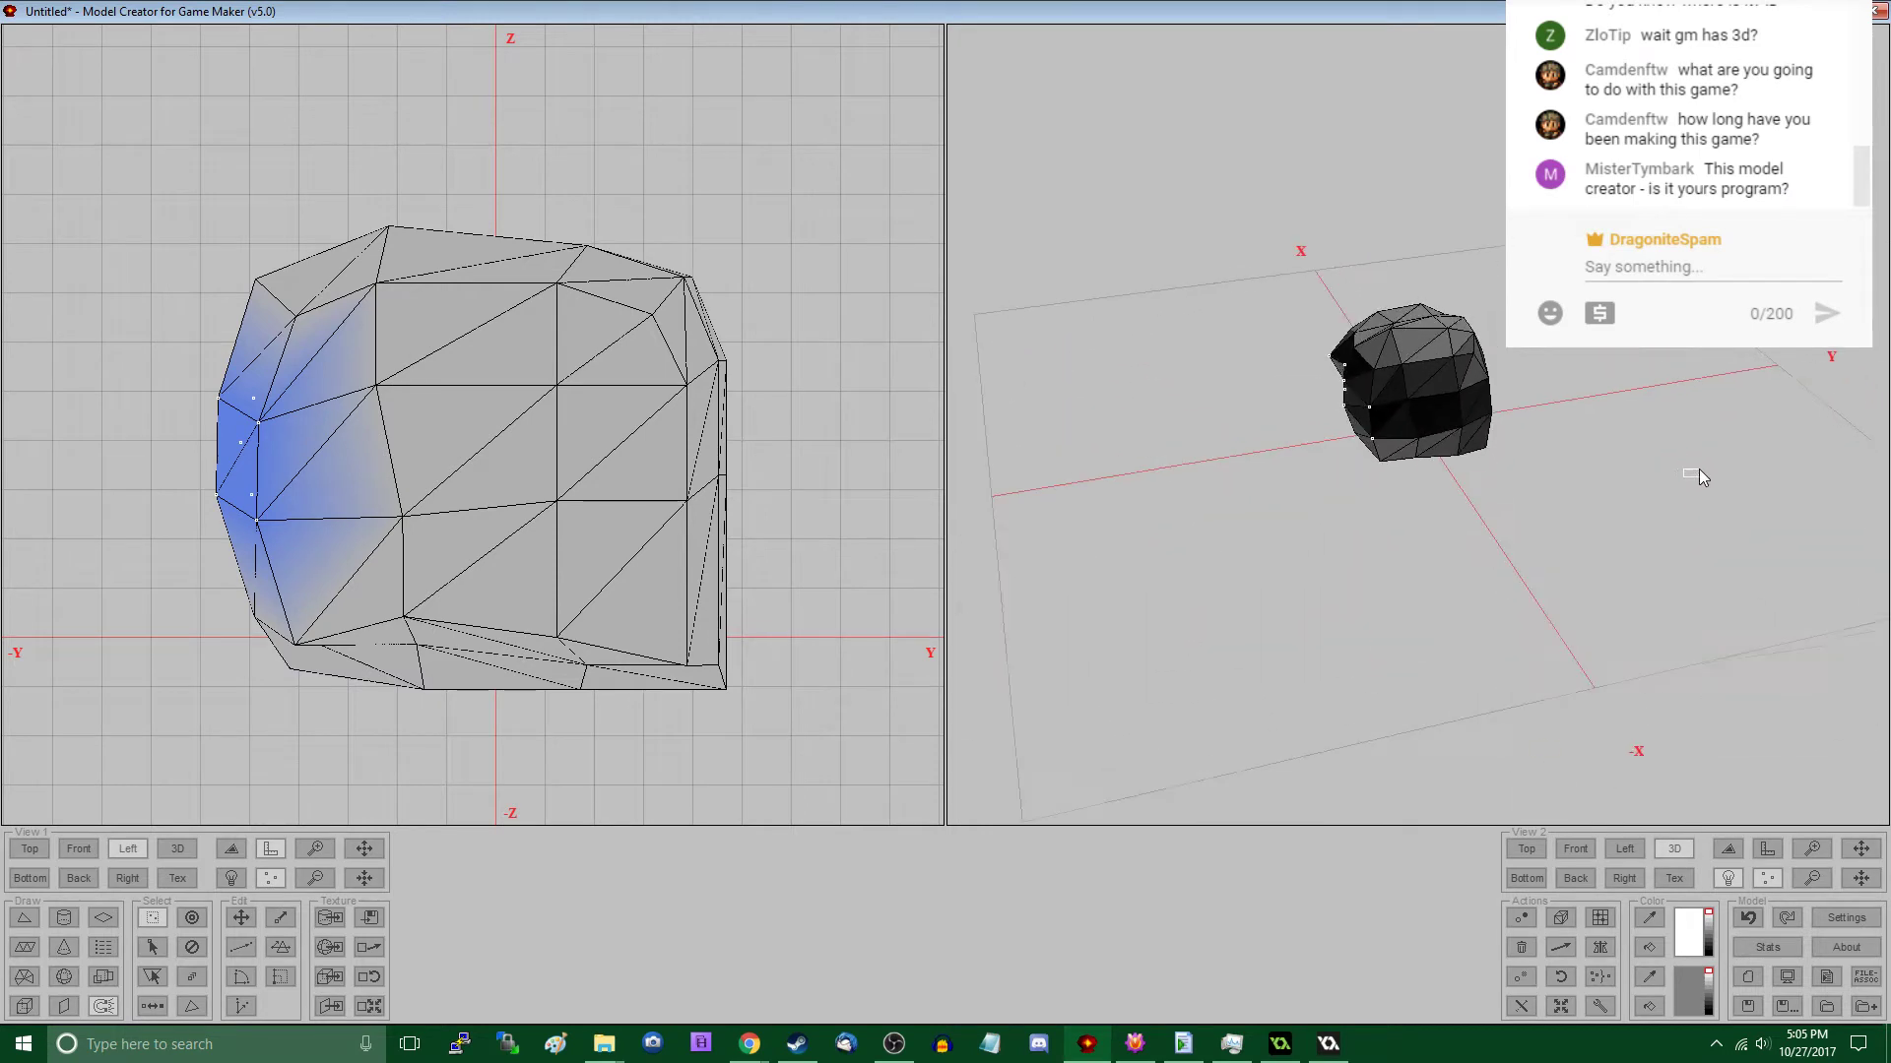
{"action": "left_click", "coordinate": [1698, 469]}
{"action": "middle_click_drag", "start_coordinate": [1454, 490], "coordinate": [1270, 527]}
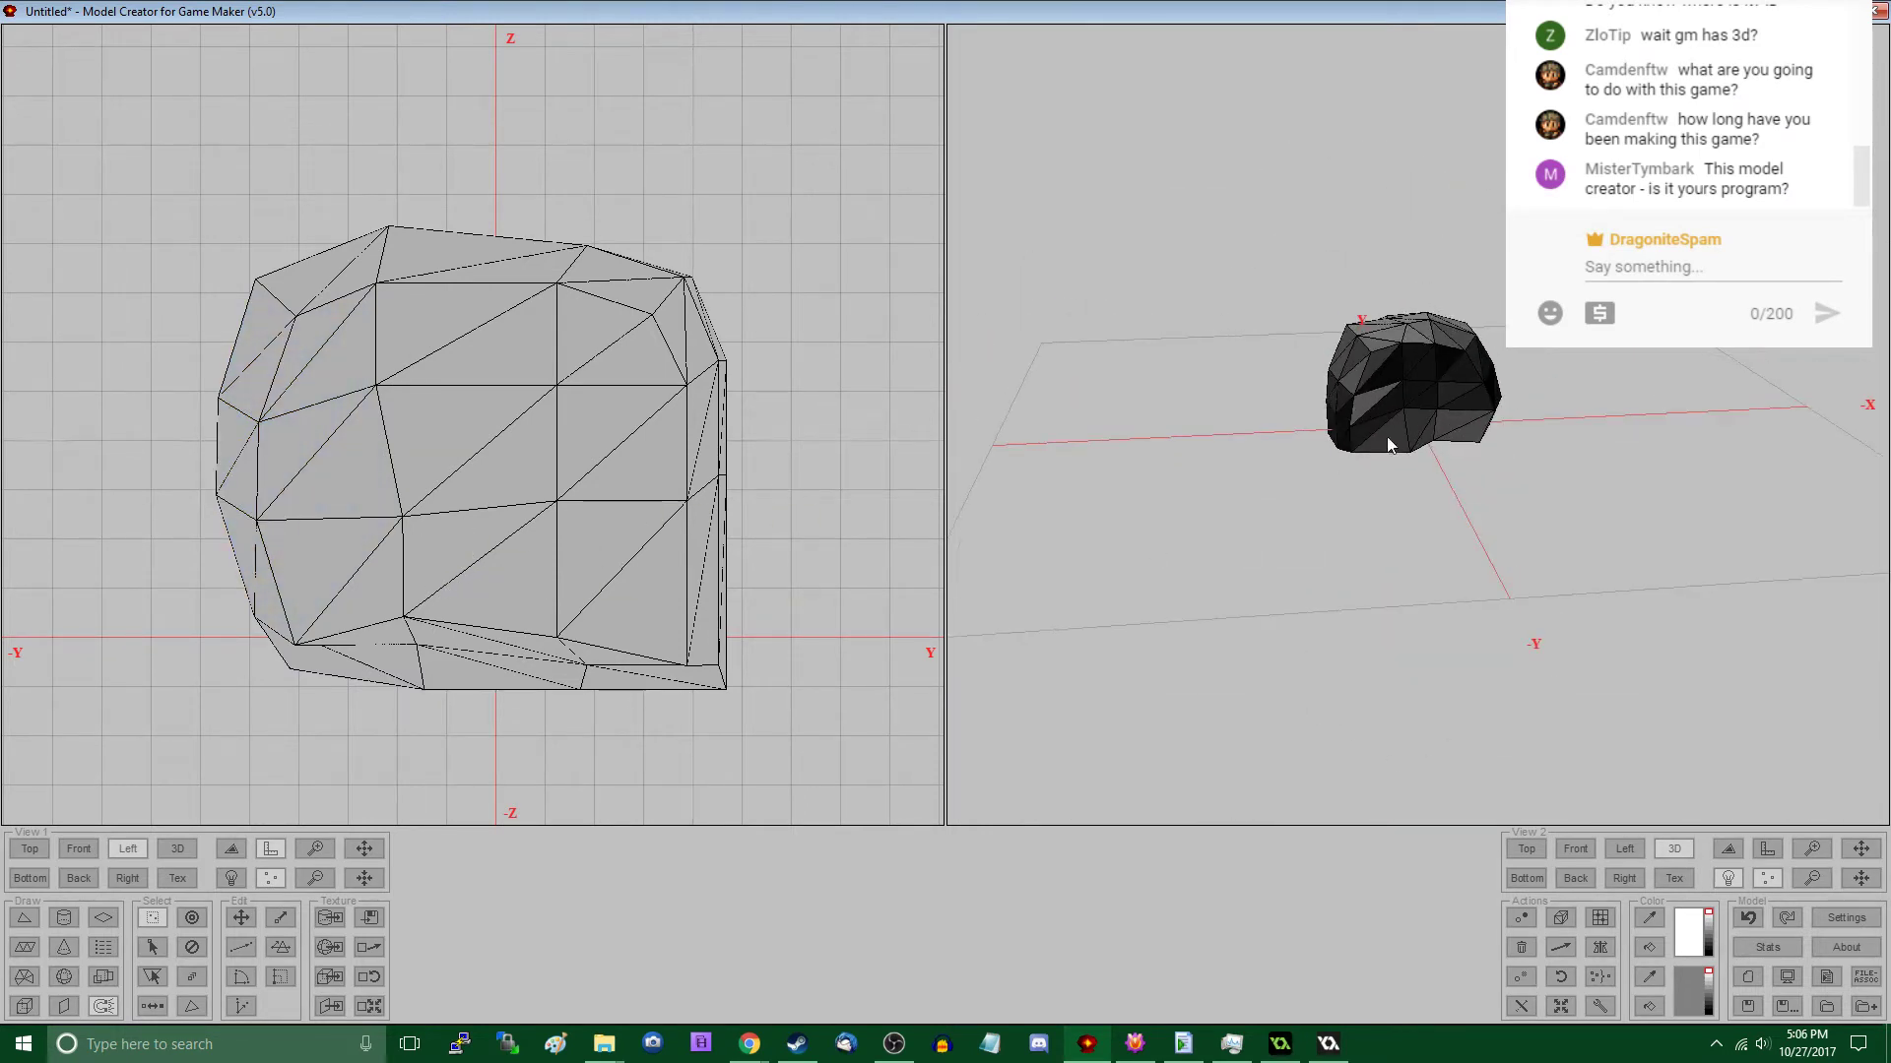
{"action": "middle_click_drag", "start_coordinate": [1432, 394], "coordinate": [1353, 445]}
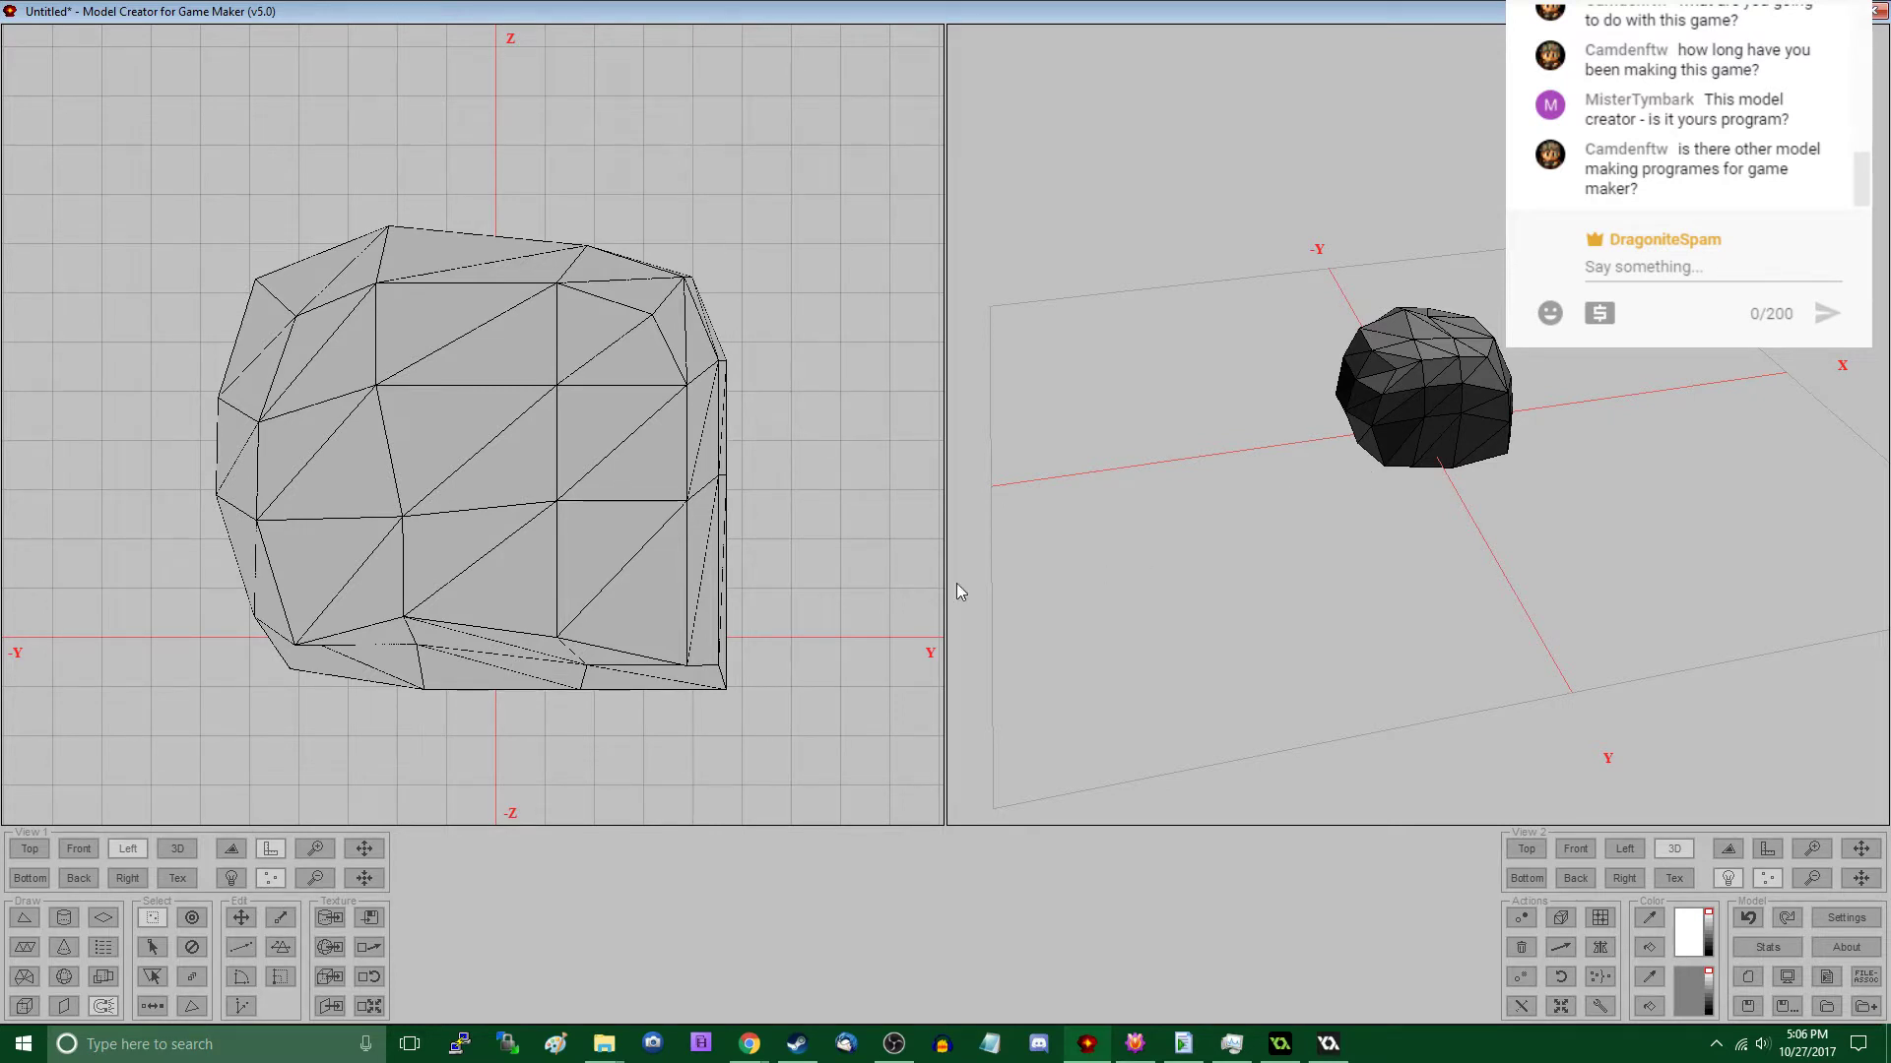
{"action": "left_click_drag", "start_coordinate": [671, 464], "coordinate": [780, 570]}
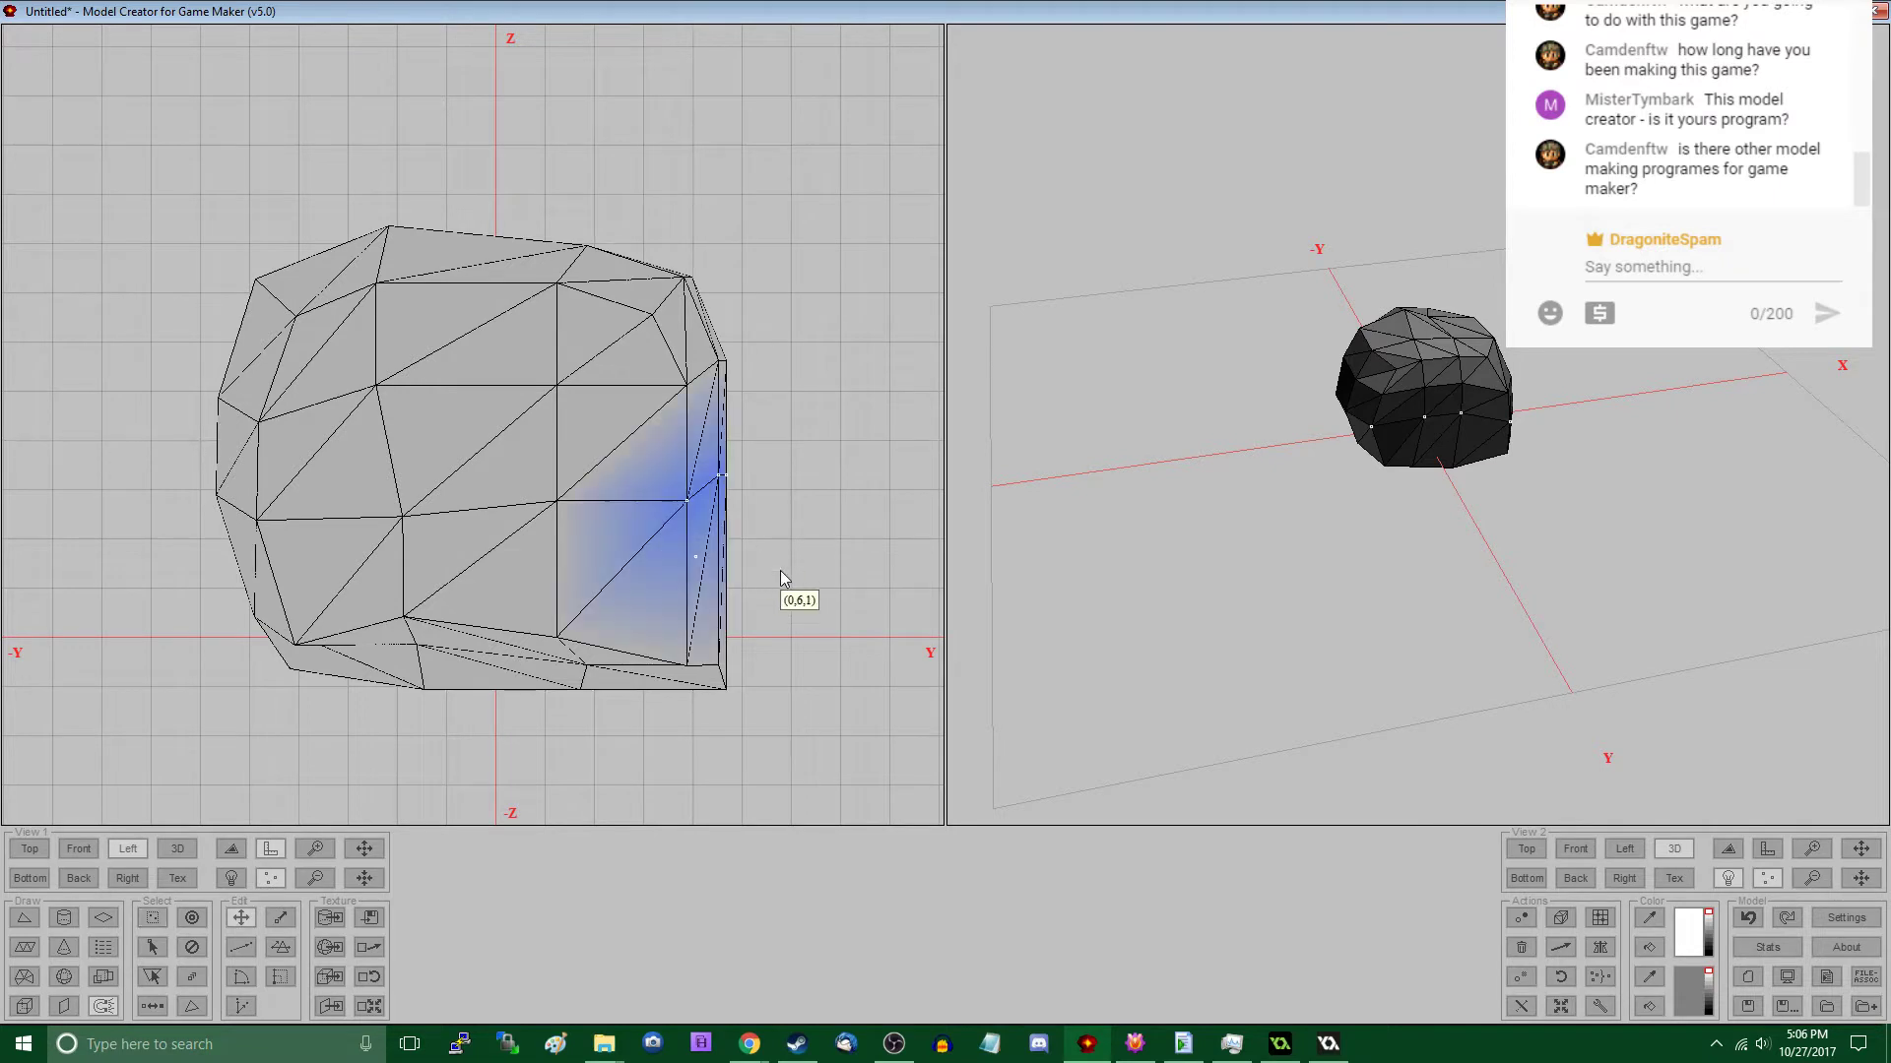
{"action": "right_click_drag", "start_coordinate": [780, 571], "coordinate": [794, 595]}
{"action": "left_click_drag", "start_coordinate": [667, 342], "coordinate": [776, 470]}
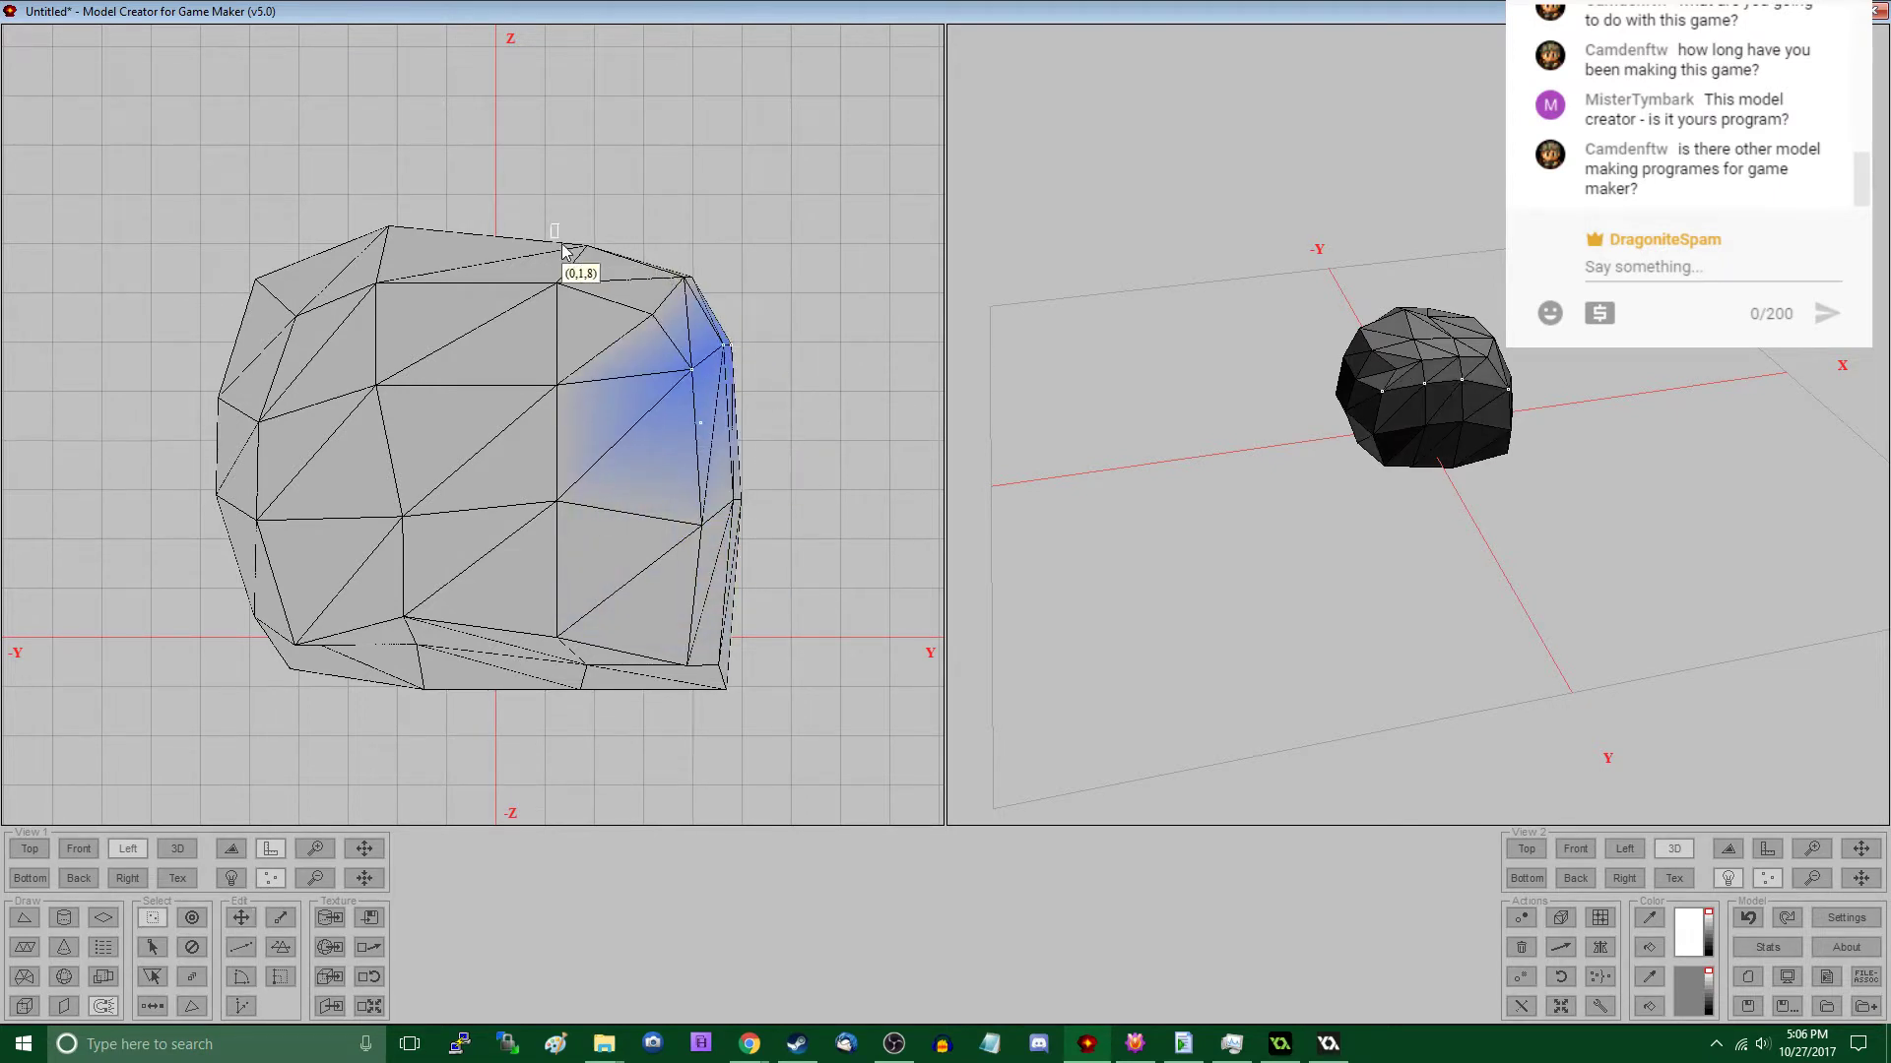
- Raise the top vertex group on the +Y side of the centre and lower the bottom group in the same column
{"action": "left_click_drag", "start_coordinate": [554, 244], "coordinate": [628, 354]}
{"action": "right_click_drag", "start_coordinate": [628, 348], "coordinate": [595, 328]}
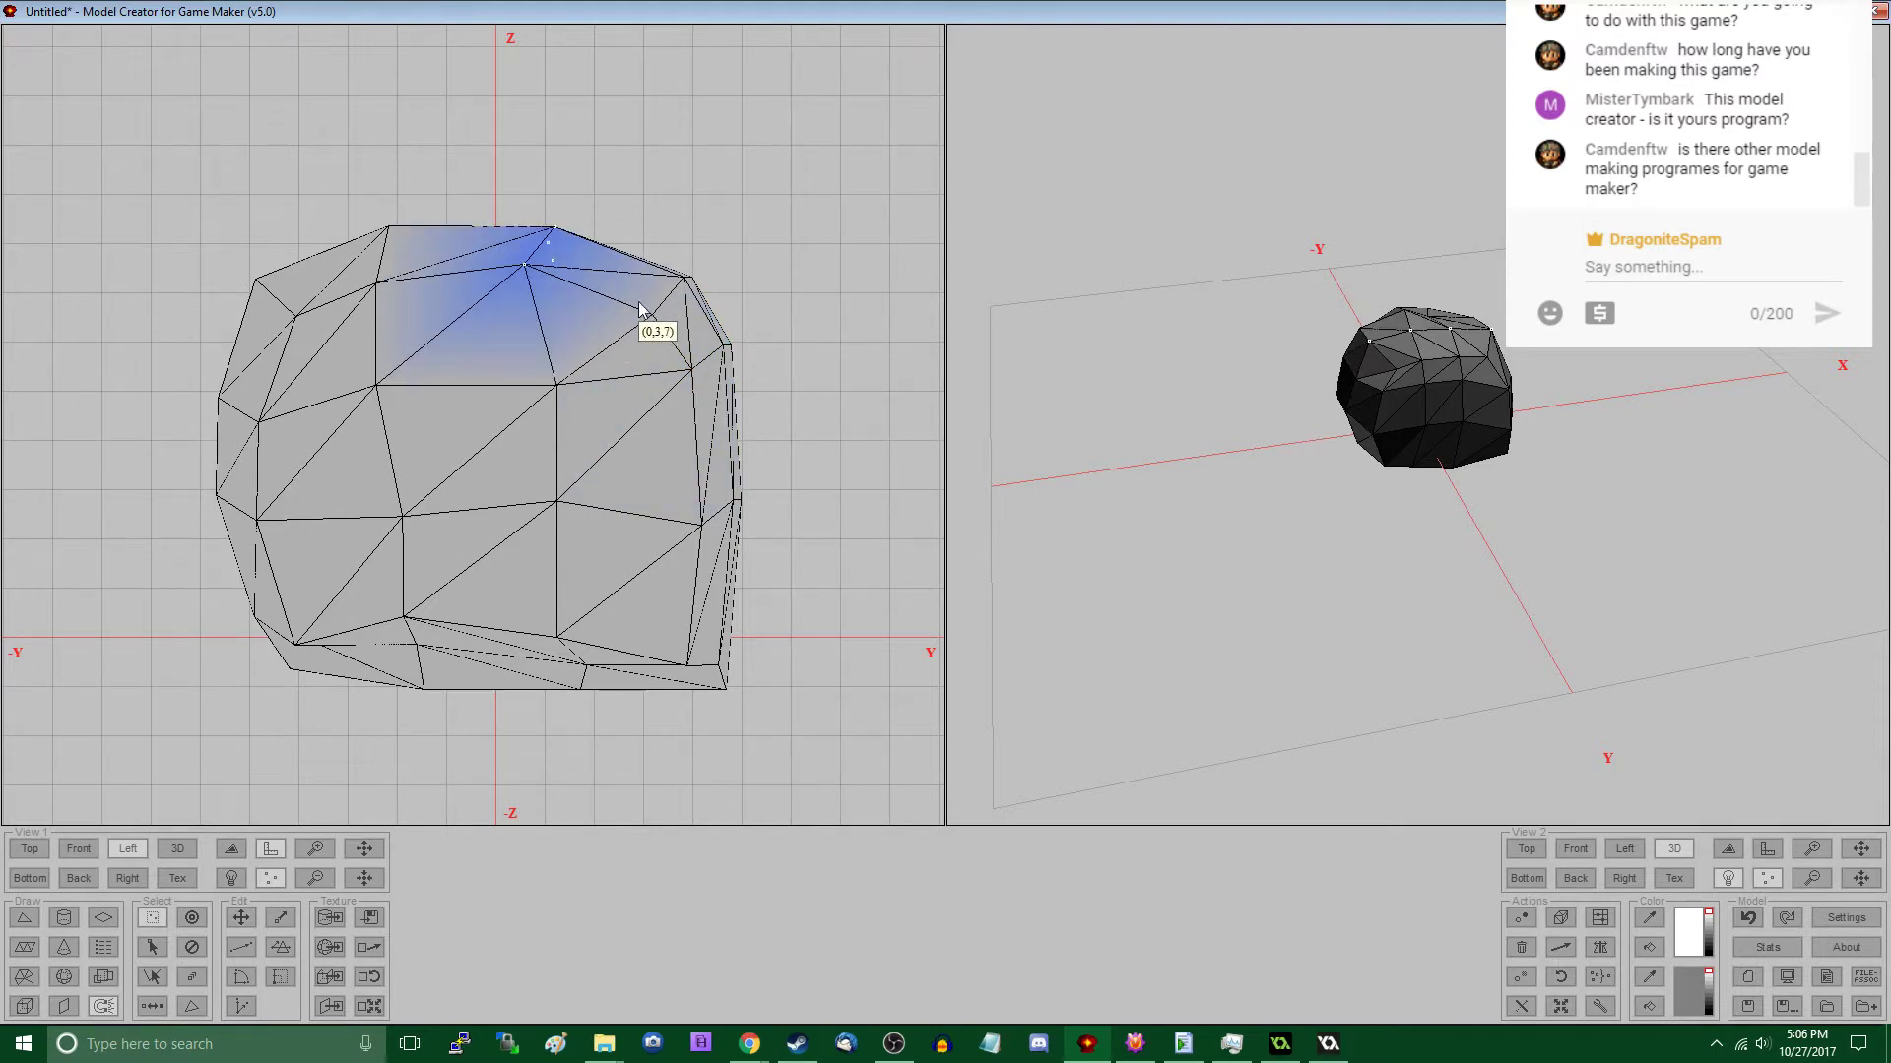
{"action": "left_click_drag", "start_coordinate": [504, 613], "coordinate": [620, 745]}
{"action": "right_click_drag", "start_coordinate": [625, 772], "coordinate": [625, 772]}
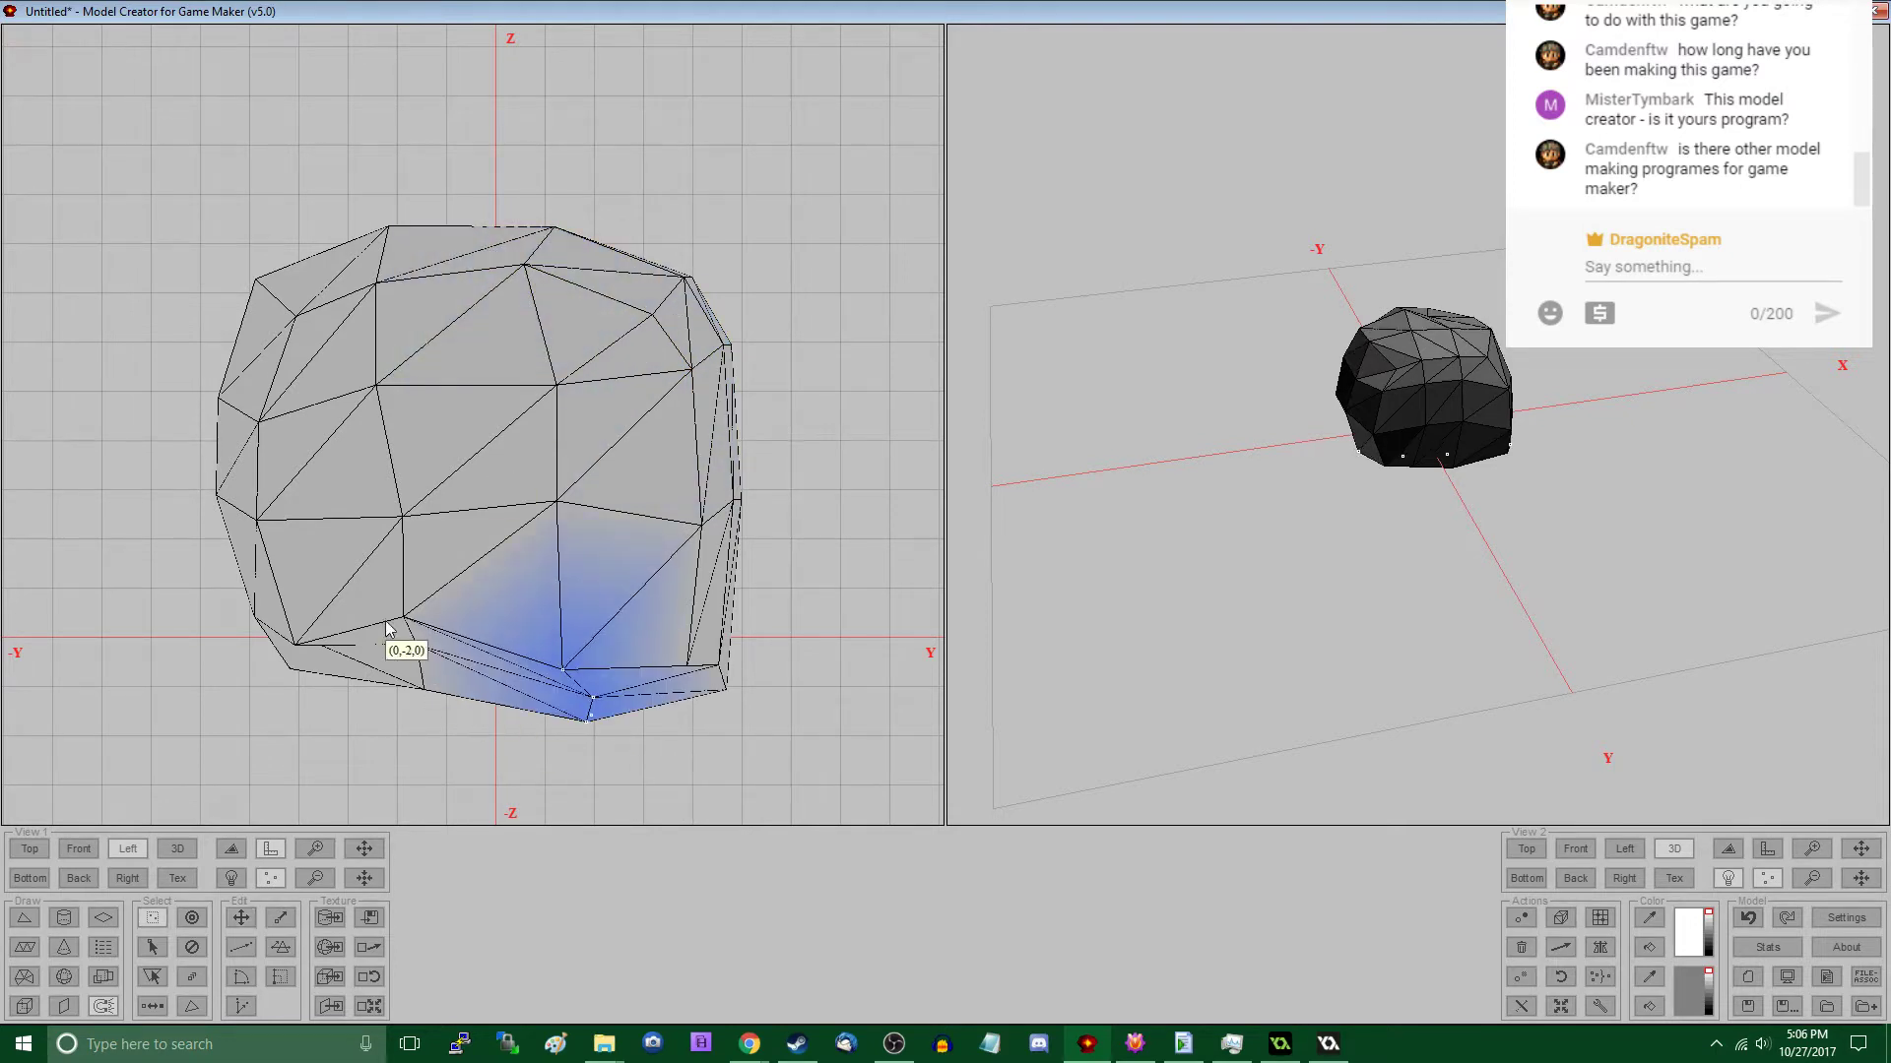
- Lower the bottom vertex group on the -Y side of the centre and shift the group above it toward +Y
{"action": "left_click_drag", "start_coordinate": [458, 726], "coordinate": [361, 571]}
{"action": "left_click_drag", "start_coordinate": [427, 606], "coordinate": [423, 539]}
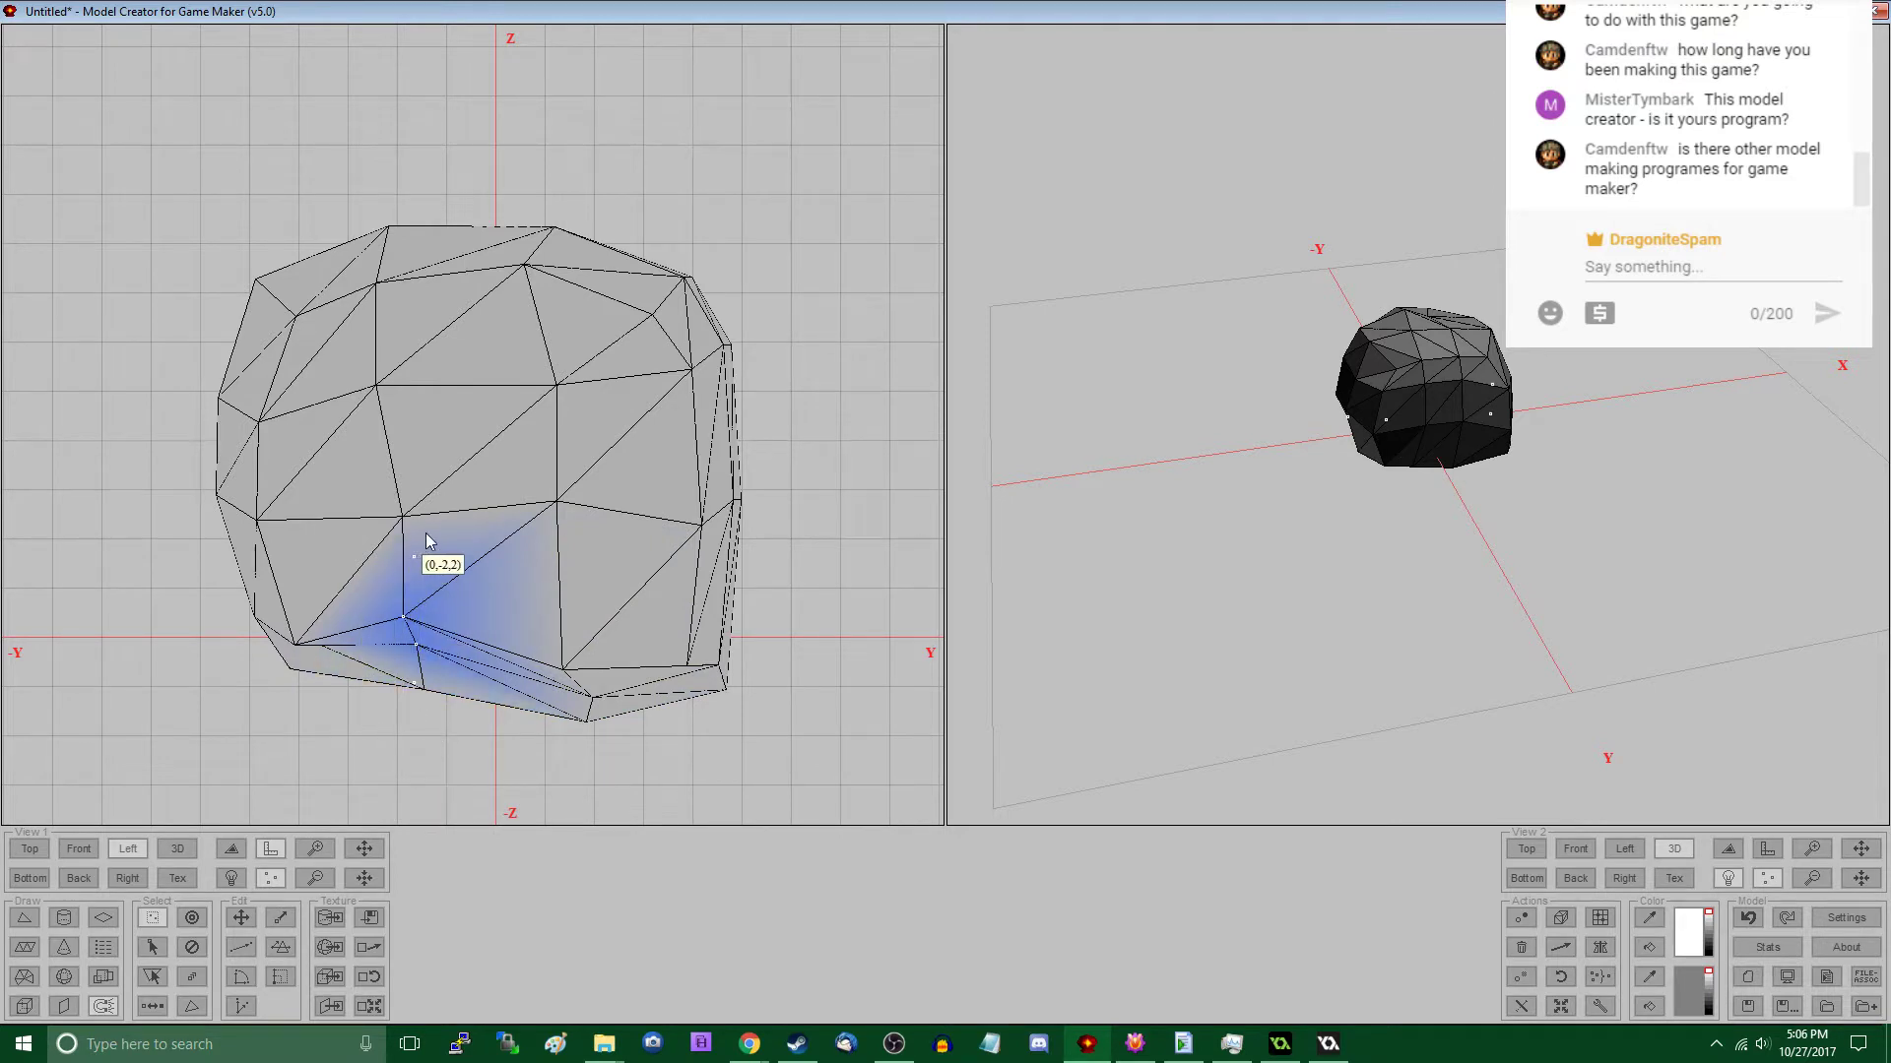
{"action": "right_click_drag", "start_coordinate": [468, 581], "coordinate": [514, 576]}
- Nudge the other three interior vertex groups in the left view so the side faces become irregular
{"action": "left_click_drag", "start_coordinate": [532, 469], "coordinate": [599, 571]}
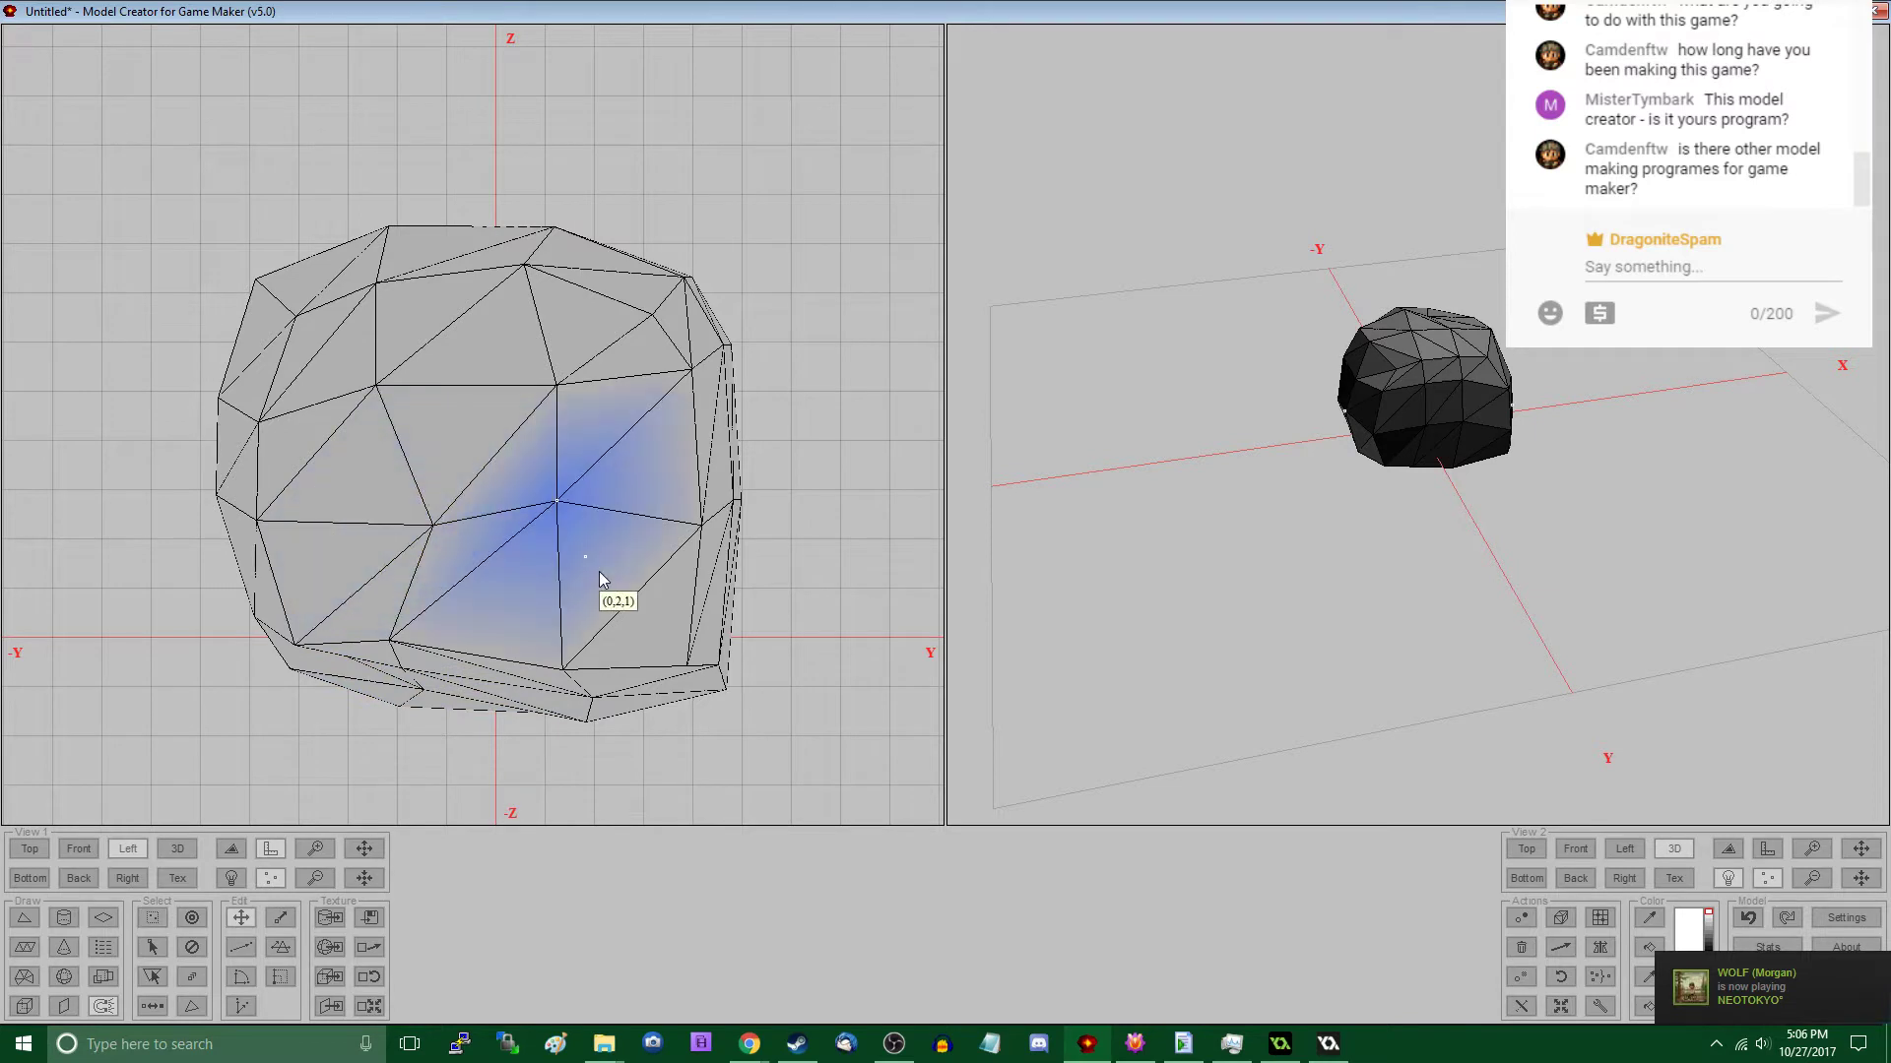
{"action": "right_click_drag", "start_coordinate": [599, 571], "coordinate": [591, 575]}
{"action": "left_click_drag", "start_coordinate": [528, 346], "coordinate": [622, 464]}
{"action": "right_click_drag", "start_coordinate": [624, 460], "coordinate": [609, 466]}
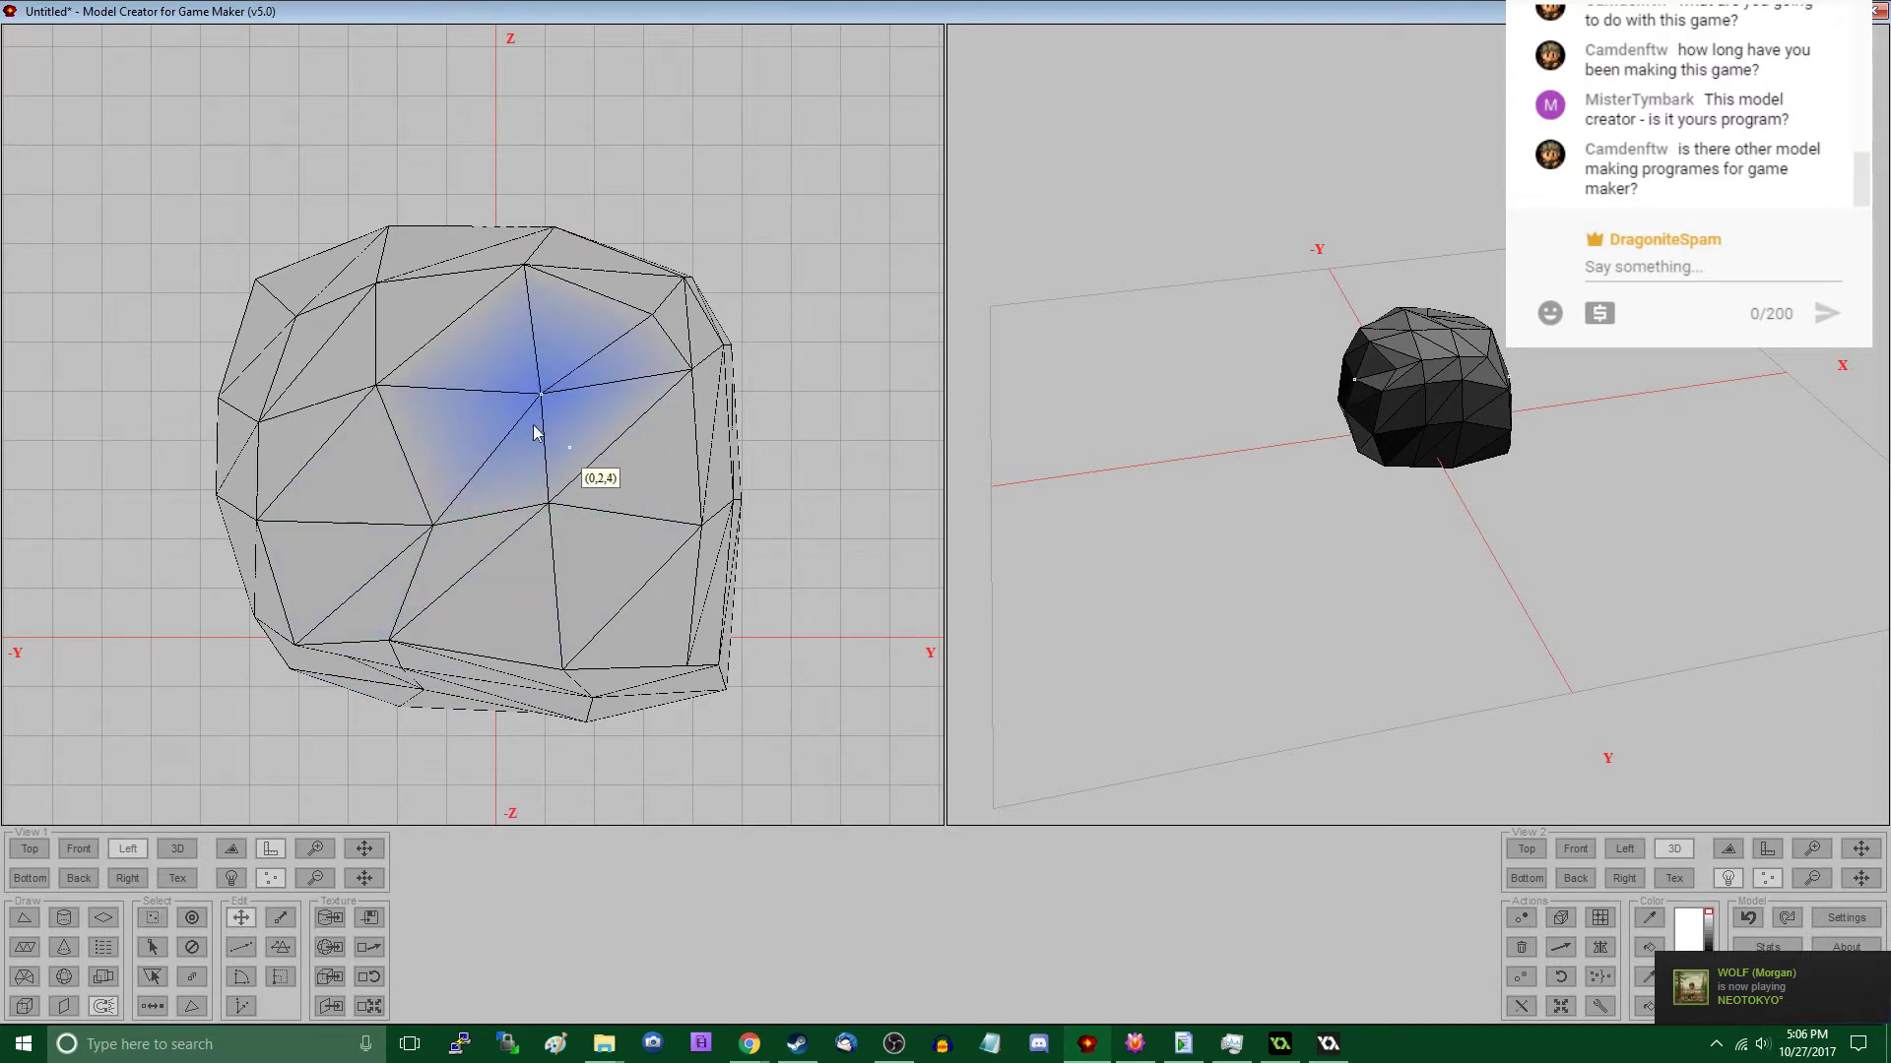
{"action": "left_click_drag", "start_coordinate": [366, 352], "coordinate": [435, 435]}
{"action": "right_click_drag", "start_coordinate": [436, 435], "coordinate": [447, 423]}
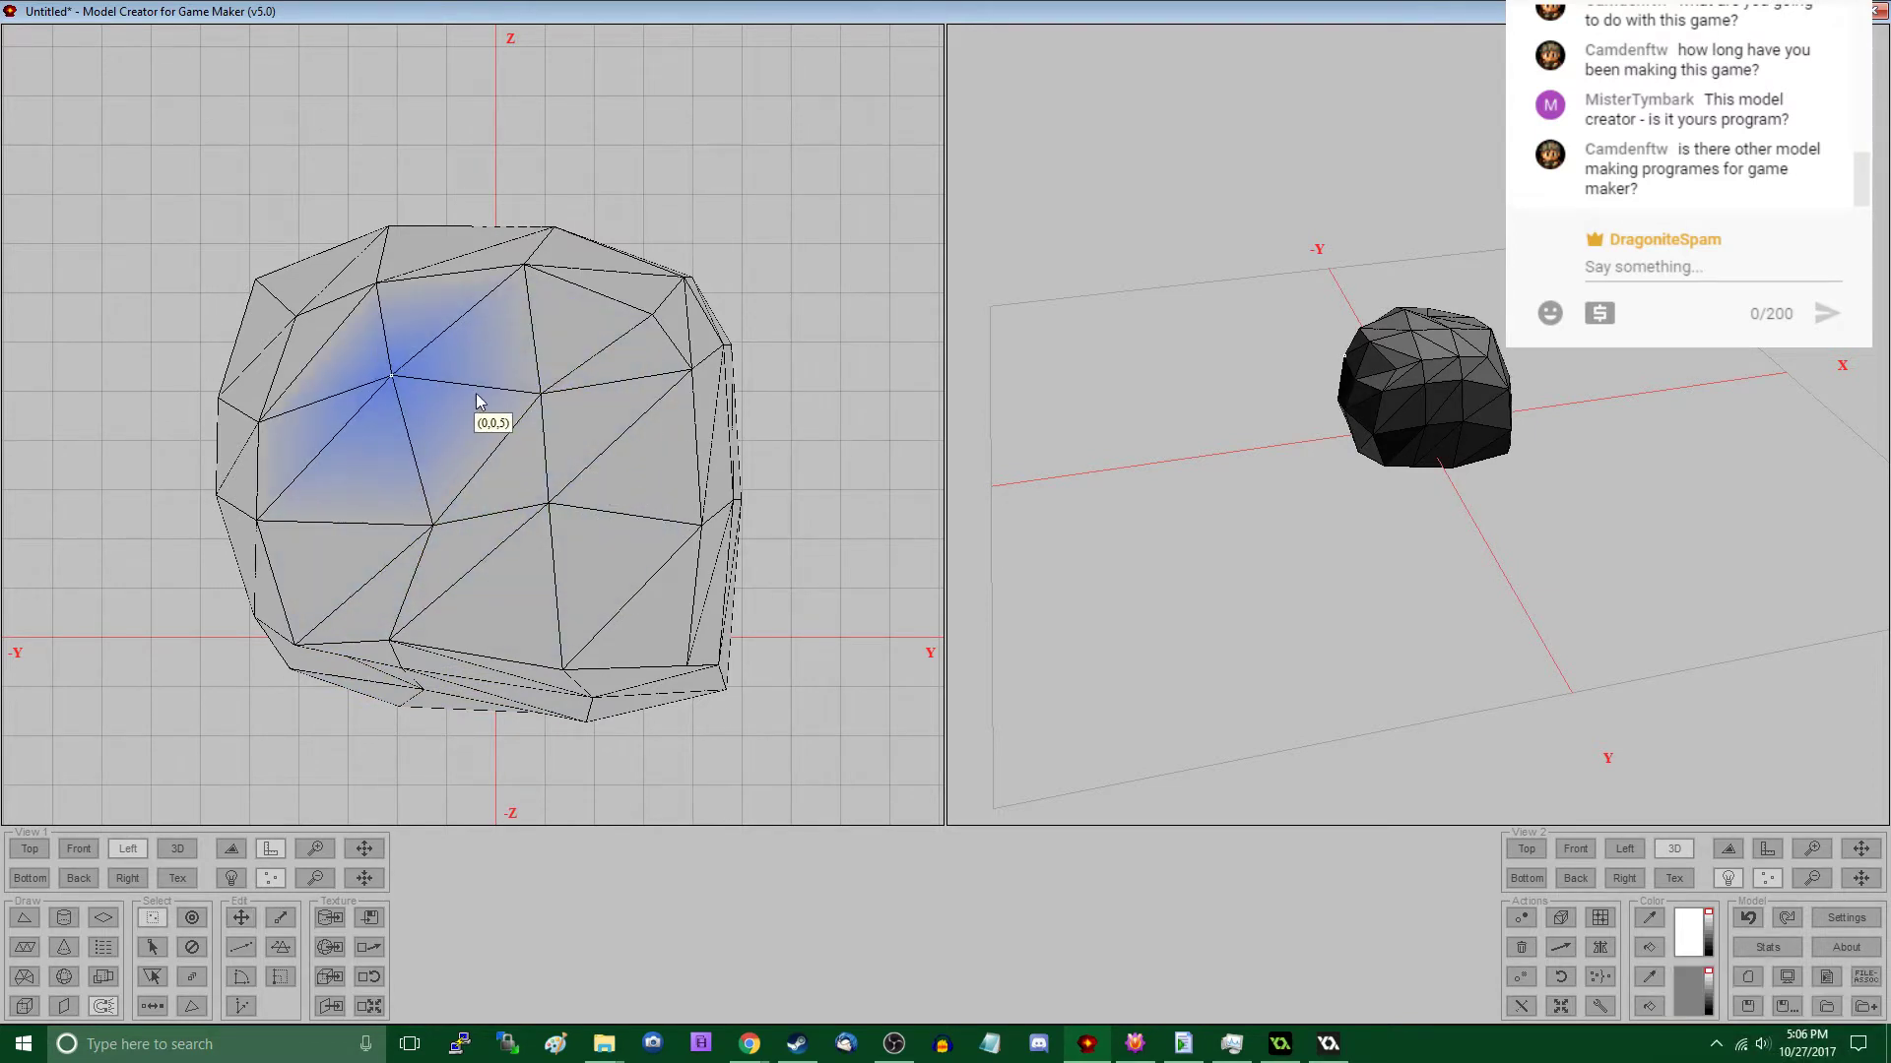
- In the front view, shift the two middle bottom vertex groups to make the rock's underside more irregular
{"action": "left_click_drag", "start_coordinate": [1221, 544], "coordinate": [1414, 295]}
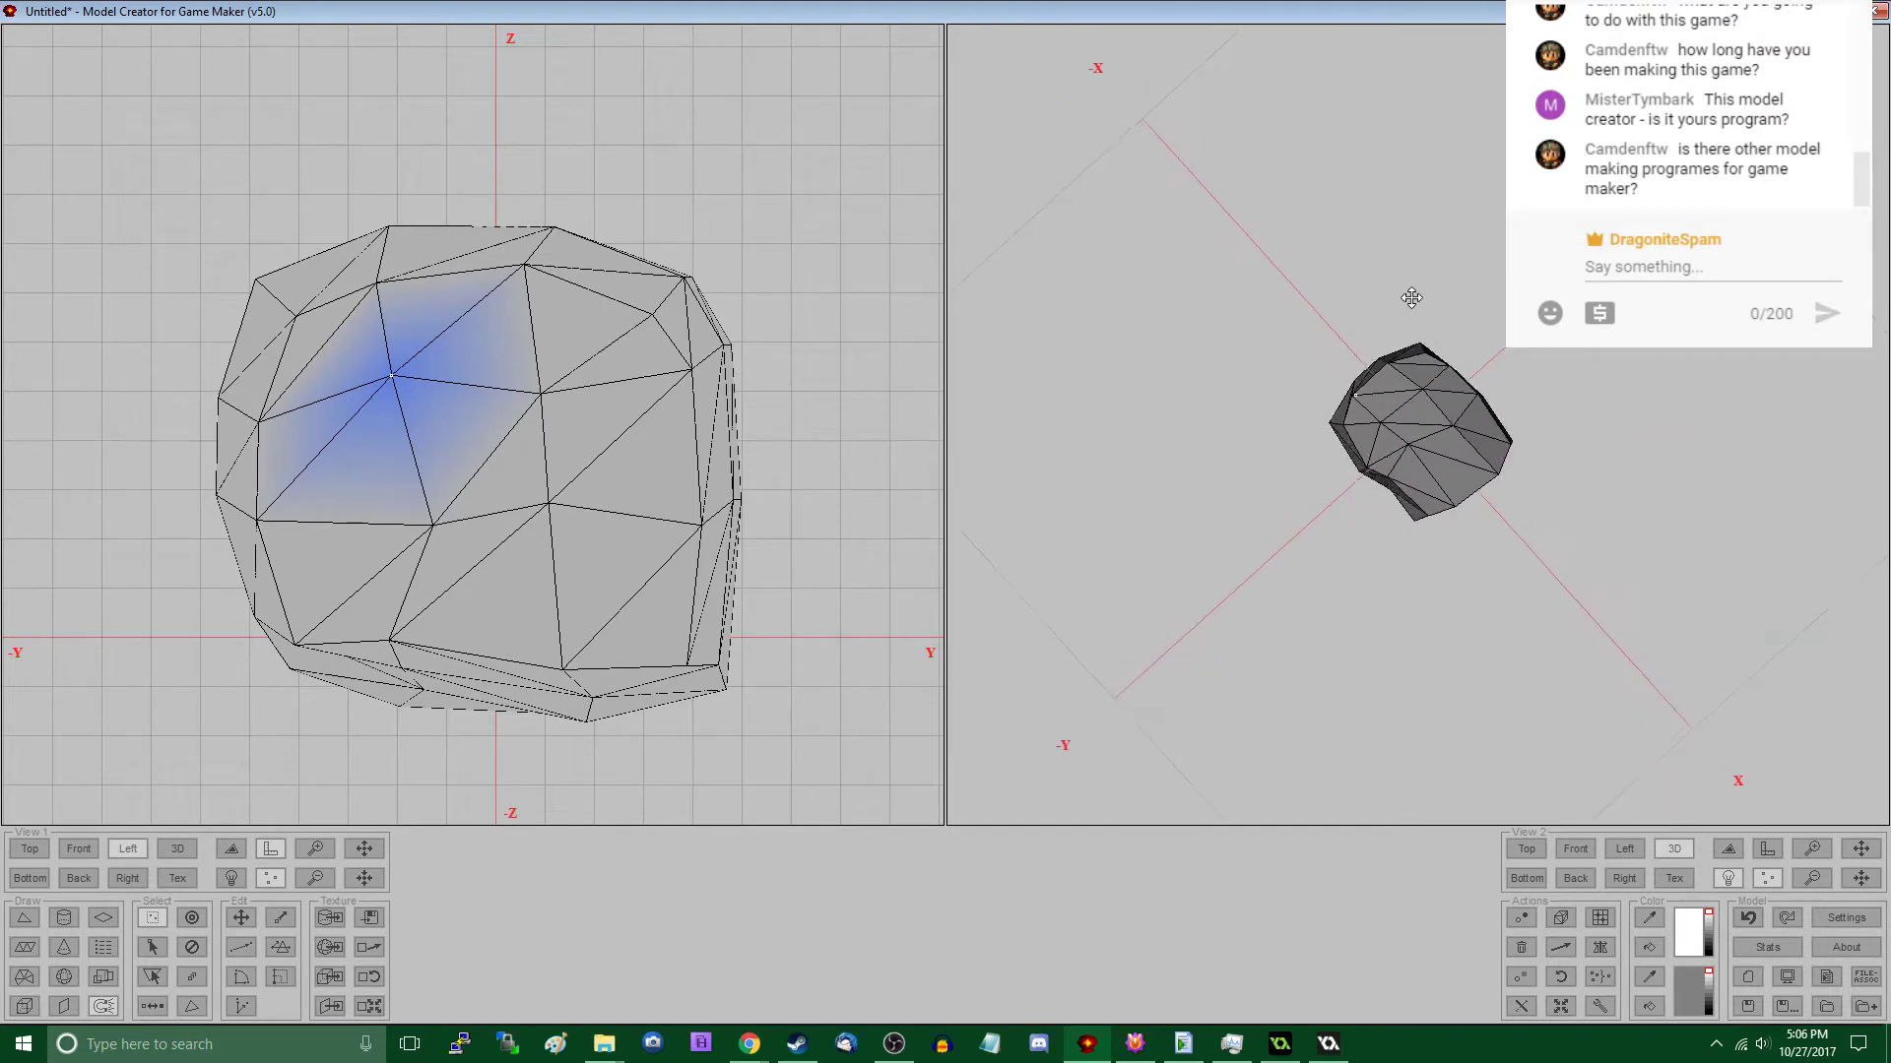
{"action": "left_click", "coordinate": [79, 849]}
{"action": "scroll", "coordinate": [431, 640], "scroll_direction": "down", "scroll_amount": 3}
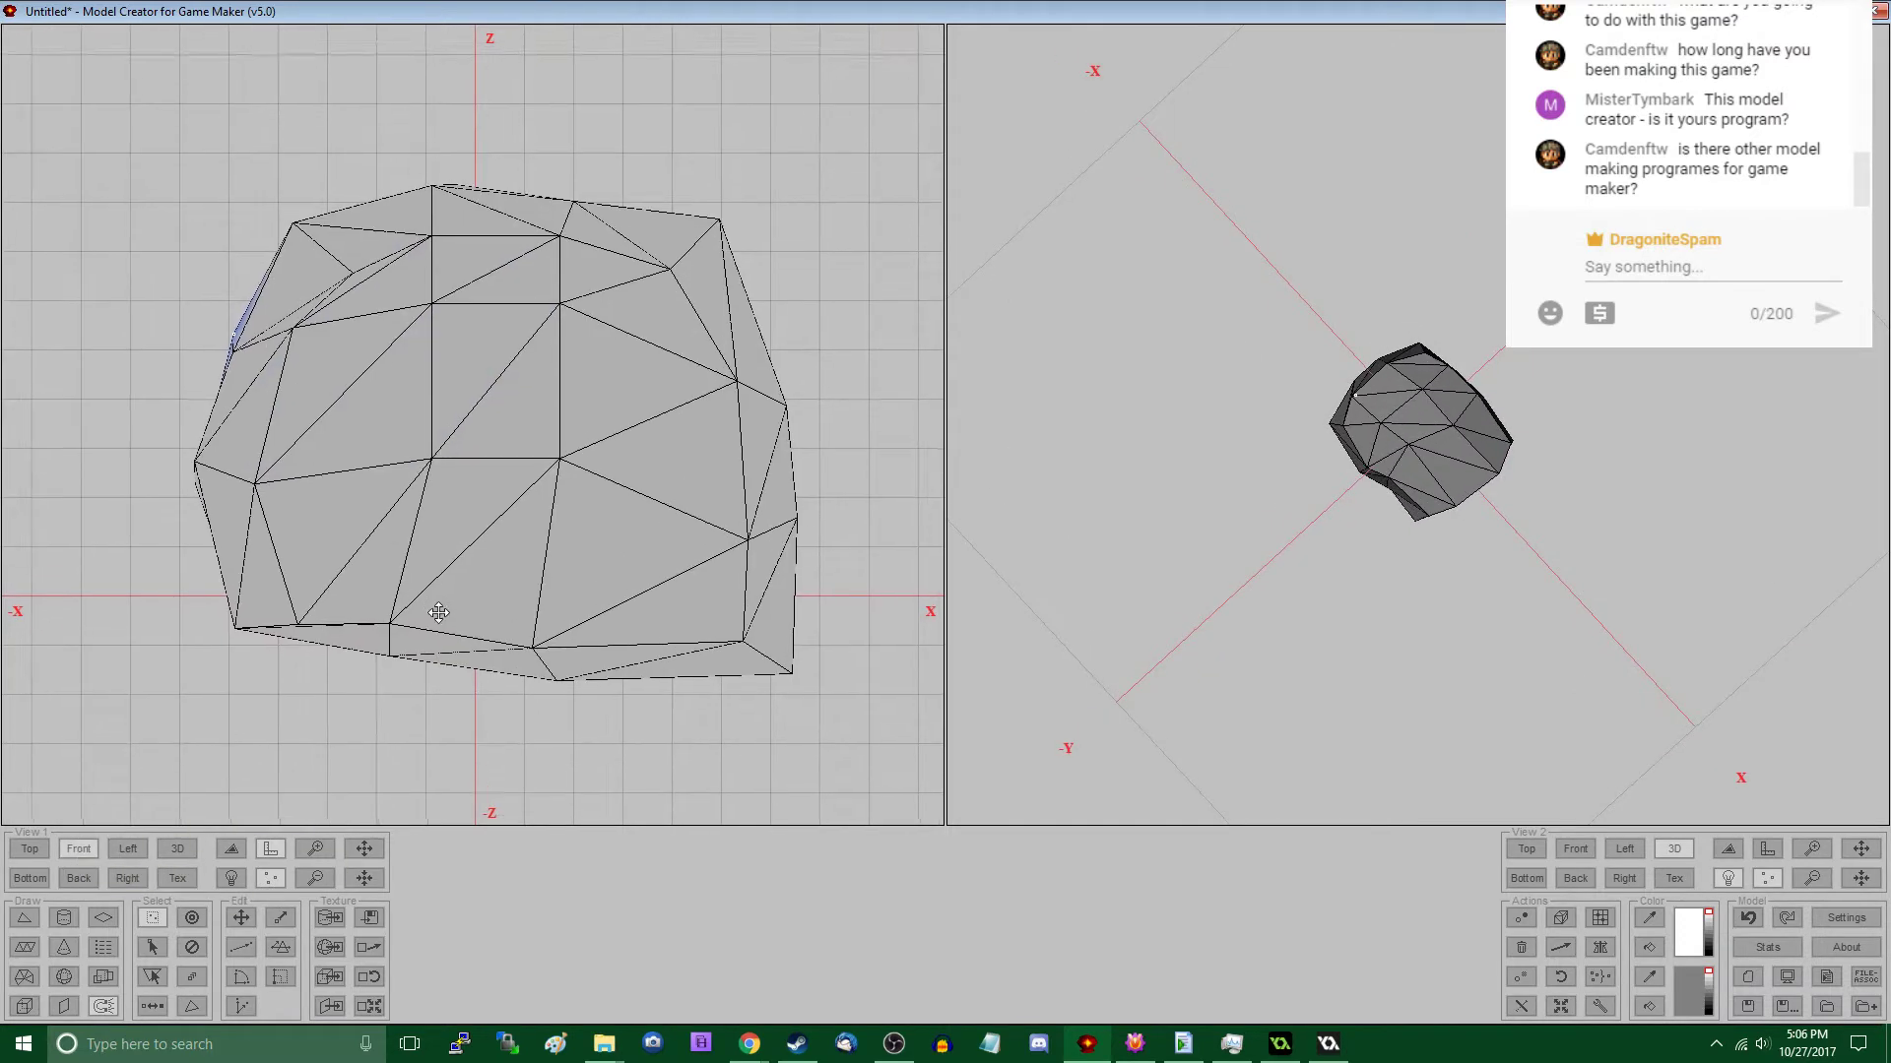
{"action": "left_click_drag", "start_coordinate": [425, 485], "coordinate": [488, 563]}
{"action": "key", "text": "m"}
{"action": "mouse_move", "coordinate": [389, 473]}
{"action": "left_mouse_down"}
{"action": "mouse_move", "coordinate": [480, 532]}
{"action": "mouse_move", "coordinate": [467, 548]}
{"action": "mouse_move", "coordinate": [581, 585]}
{"action": "left_mouse_up"}
{"action": "key", "text": "s"}
{"action": "key", "text": "m"}
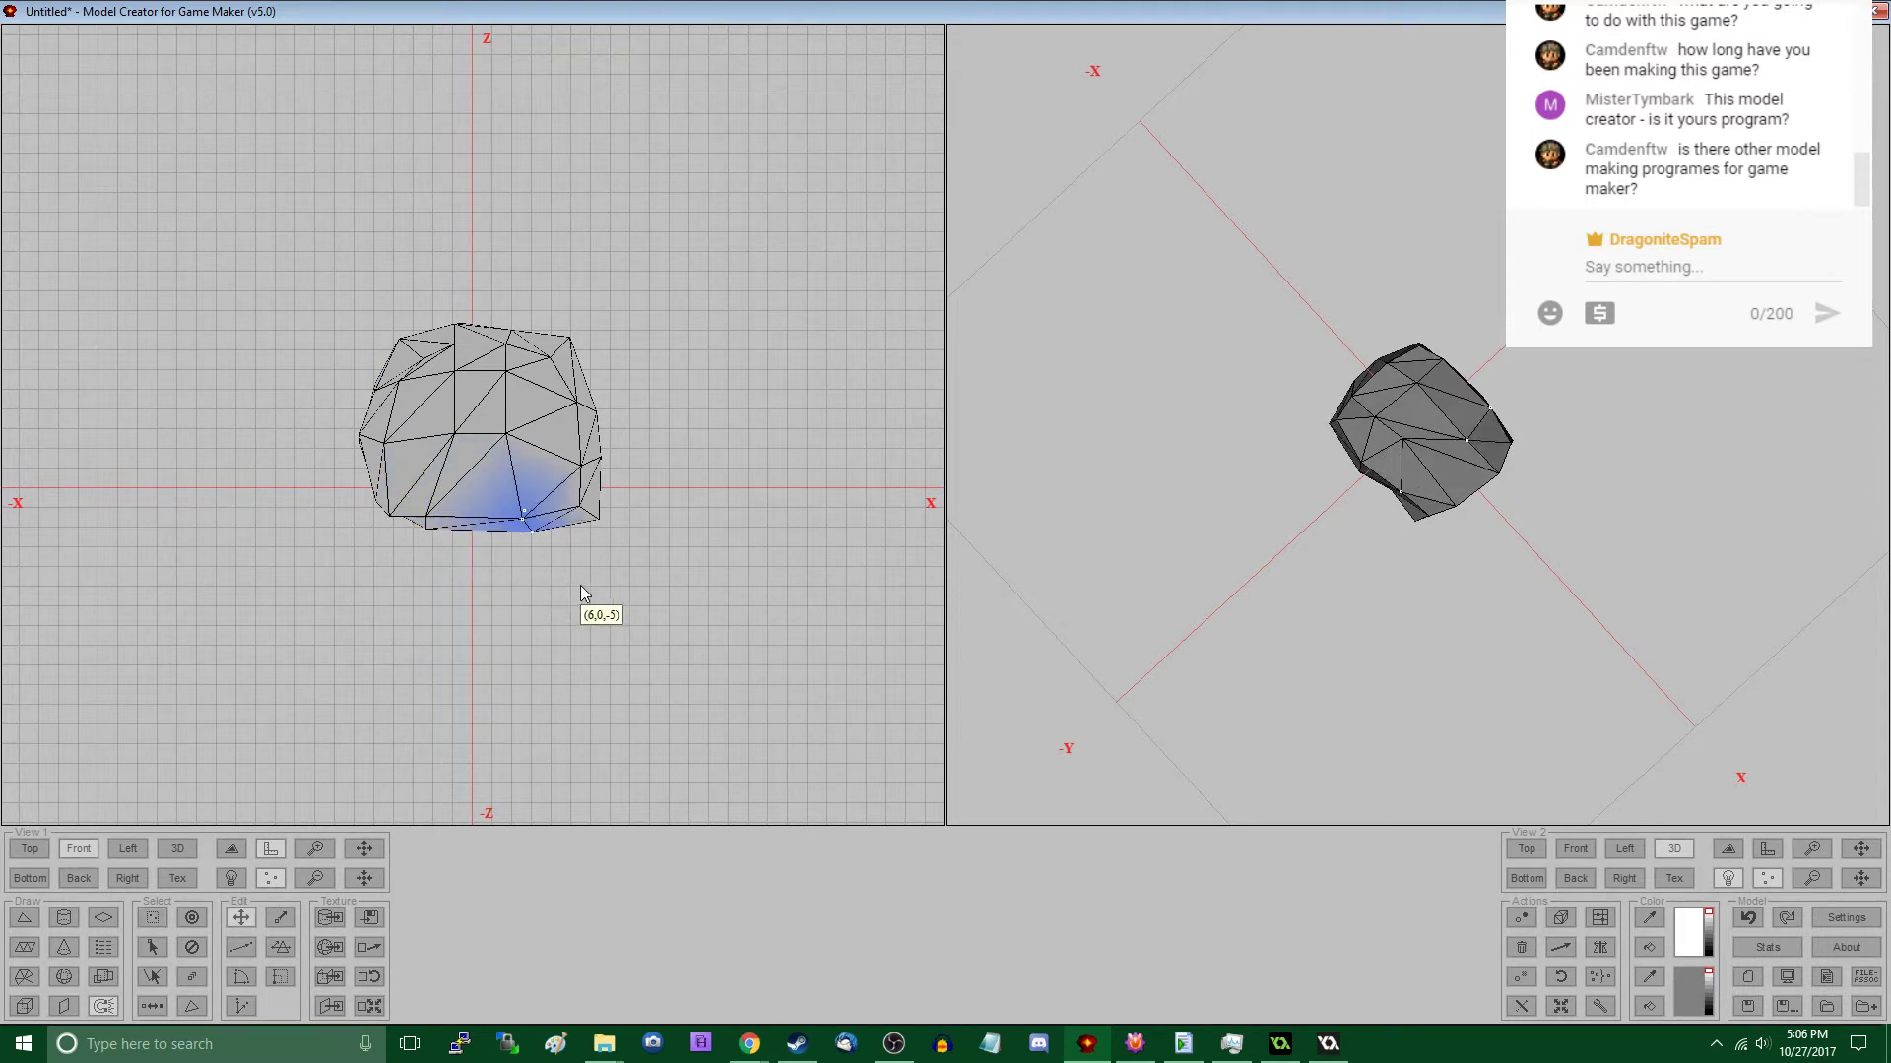
- In the front view, pull the lower +X corner vertices inward and raise the rock's upper middle vertices
{"action": "key", "text": "s"}
{"action": "left_click_drag", "start_coordinate": [562, 487], "coordinate": [648, 543]}
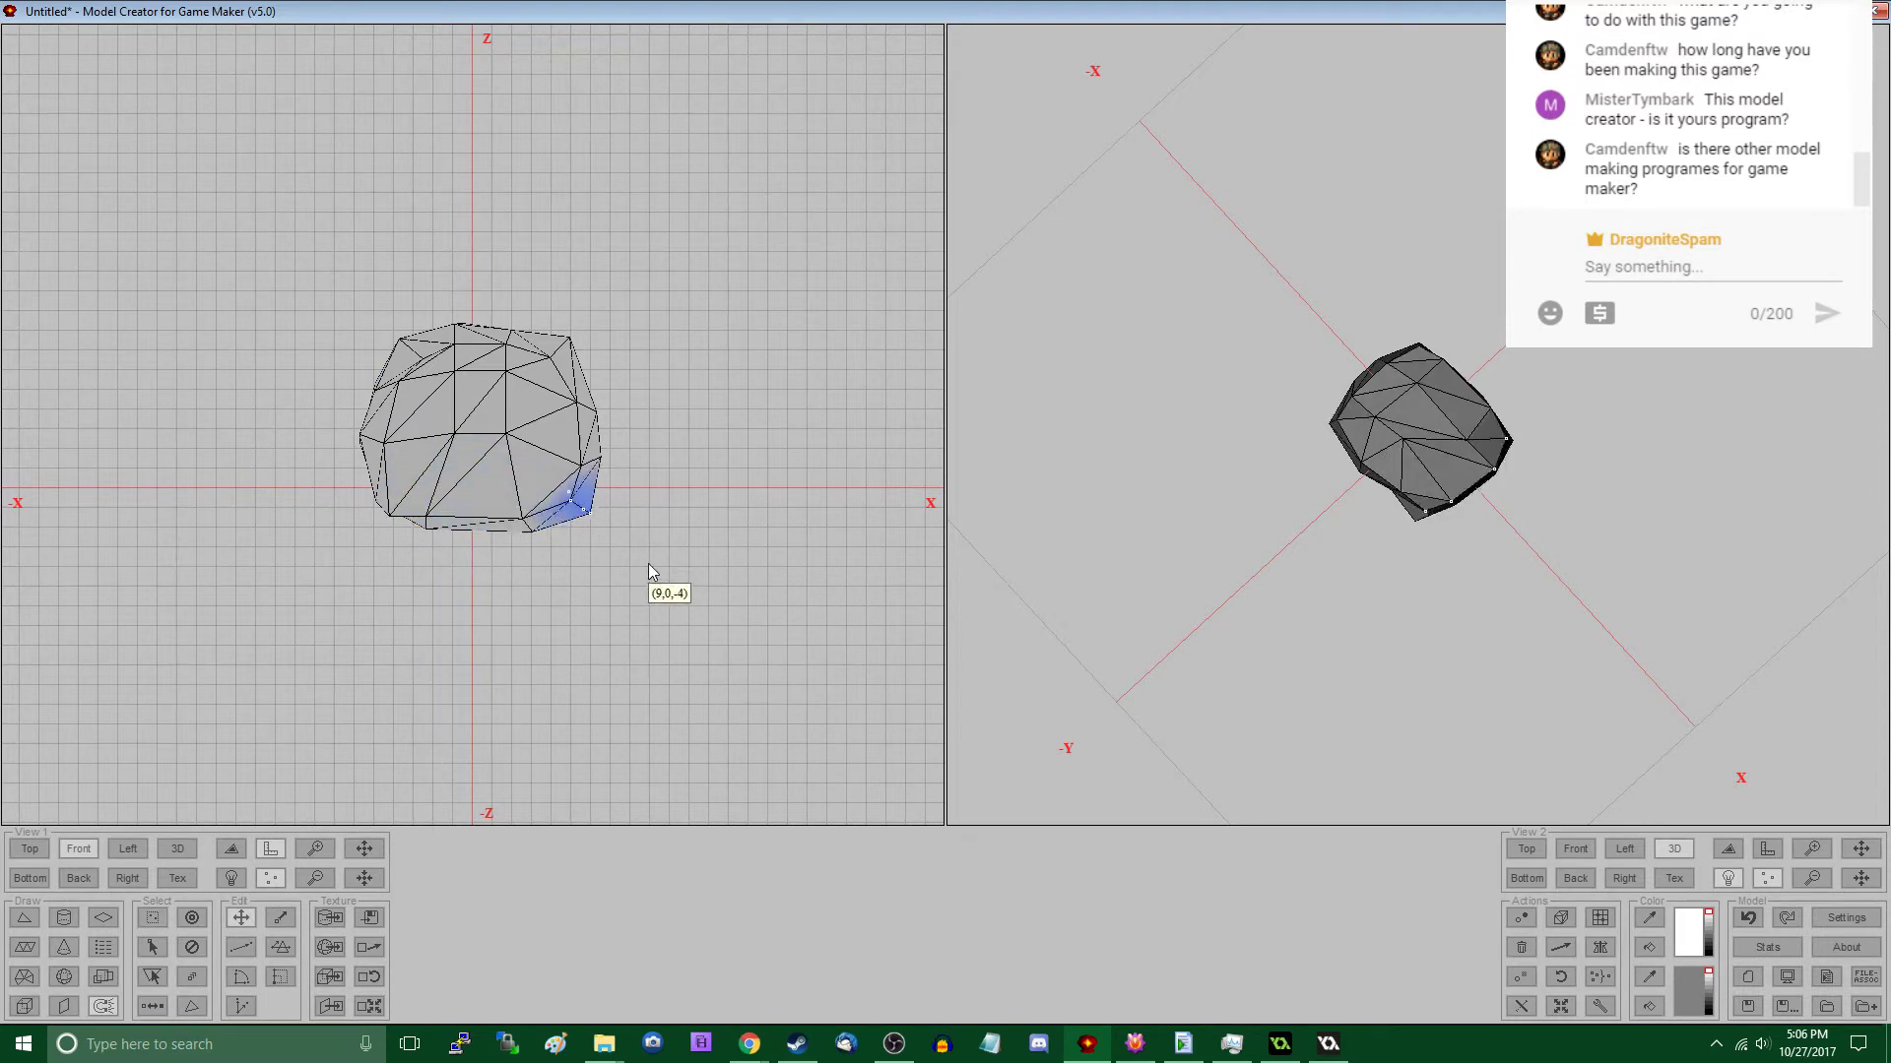
{"action": "key", "text": "m"}
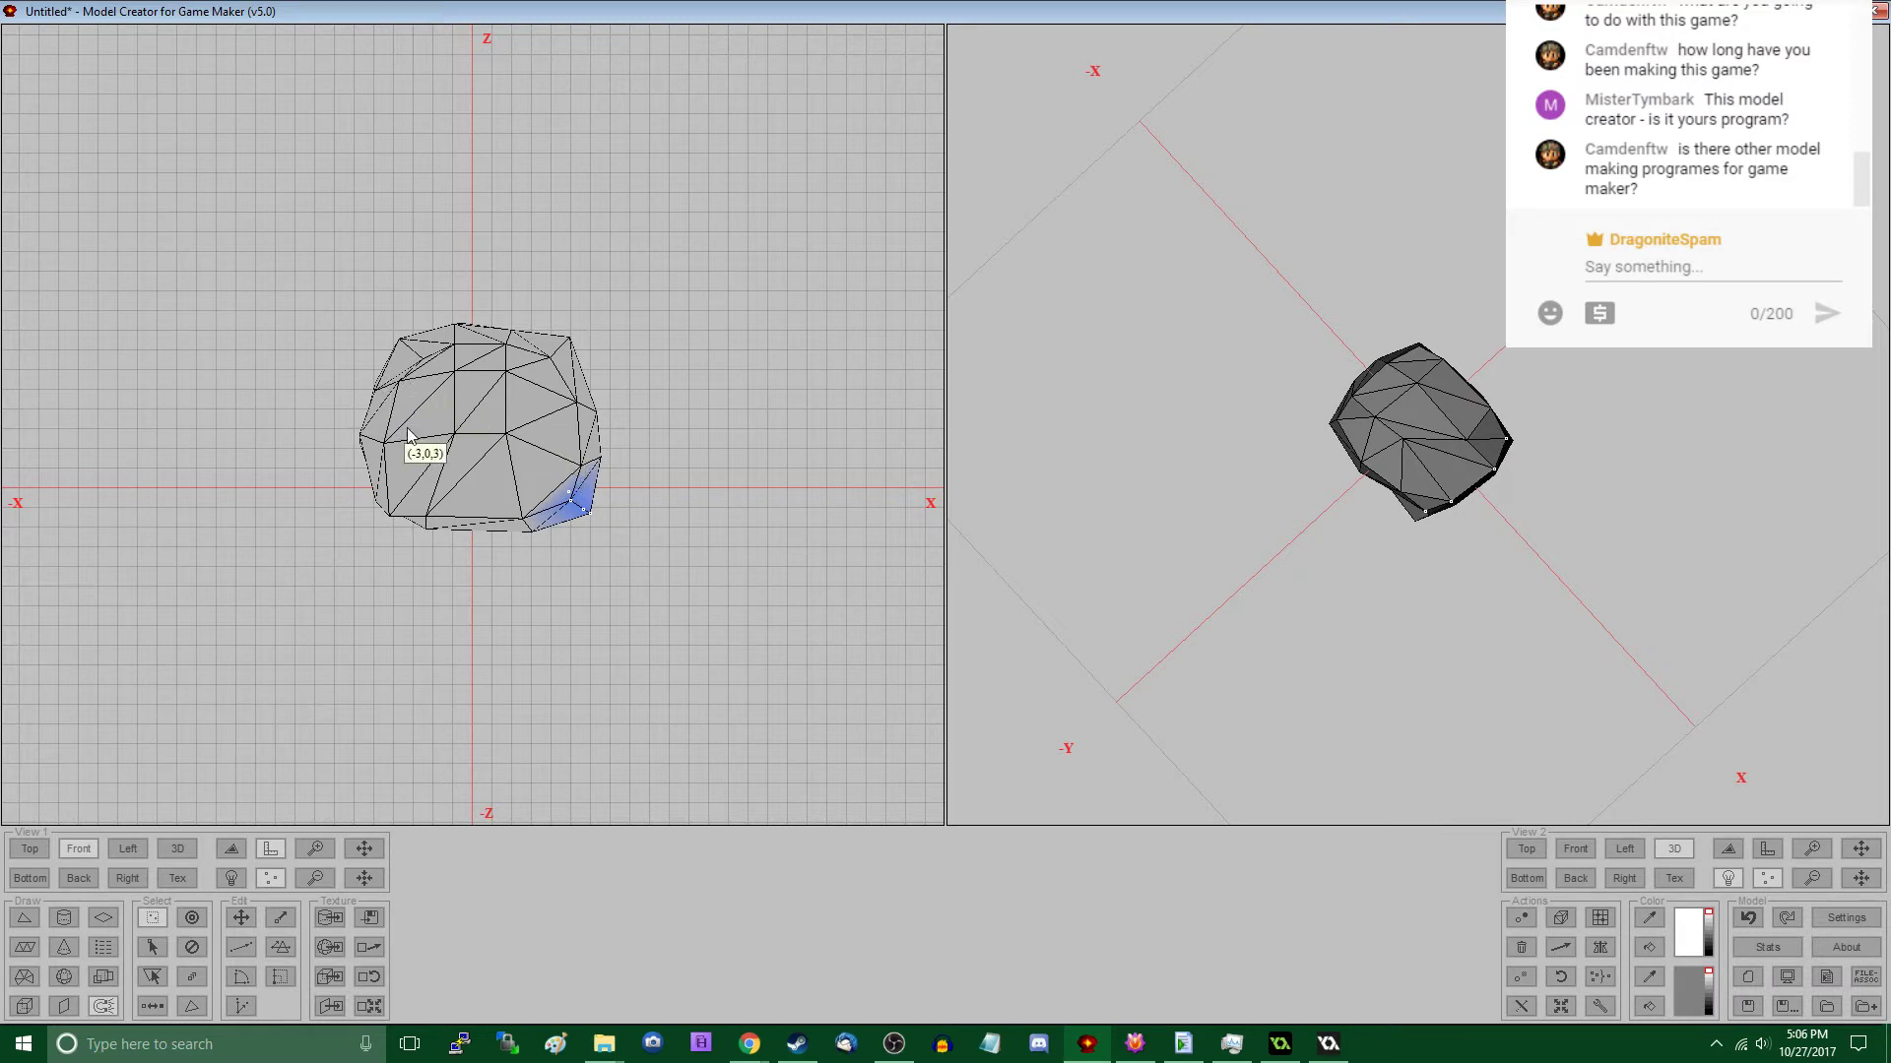
{"action": "left_click_drag", "start_coordinate": [430, 306], "coordinate": [532, 439]}
{"action": "key", "text": "m"}
- Shift the vertex groups along the rock's +X side inward to flatten that face
{"action": "middle_click_drag", "start_coordinate": [1473, 565], "coordinate": [1379, 551]}
{"action": "left_click_drag", "start_coordinate": [570, 389], "coordinate": [652, 511]}
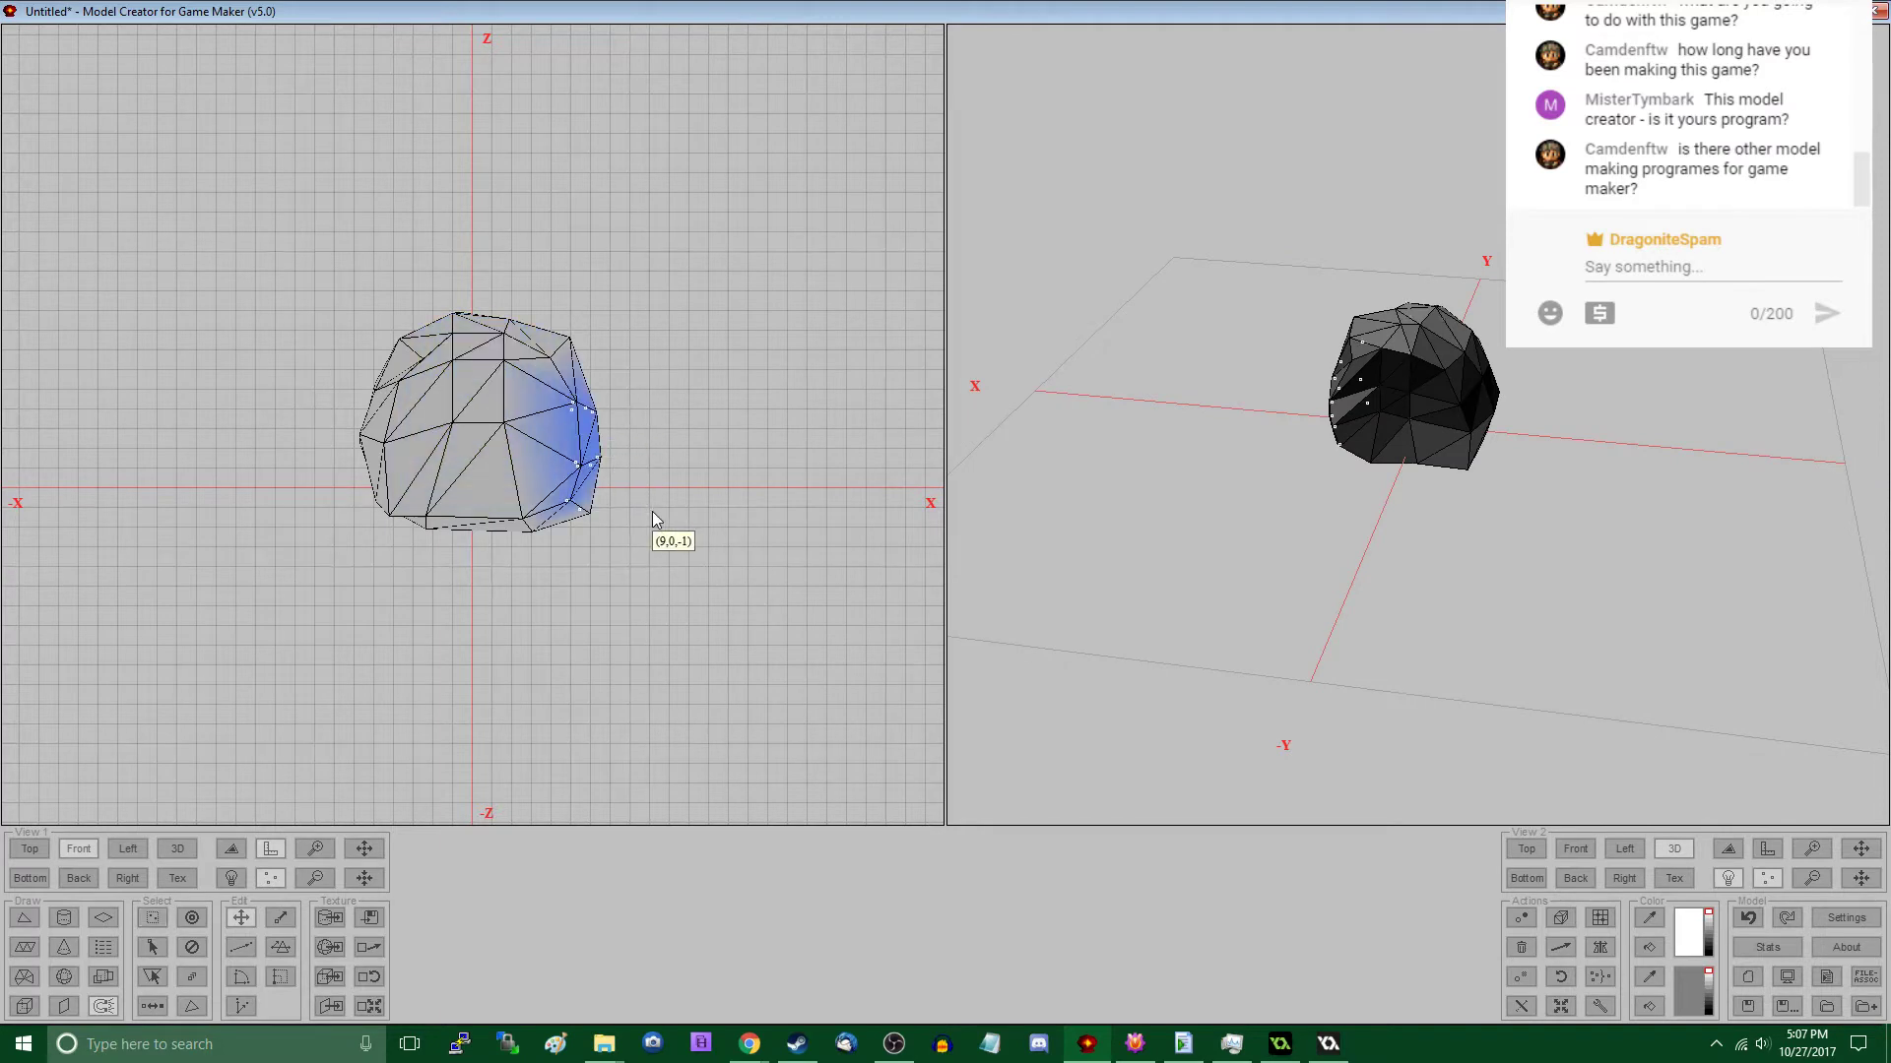
{"action": "middle_click_drag", "start_coordinate": [984, 469], "coordinate": [1389, 564]}
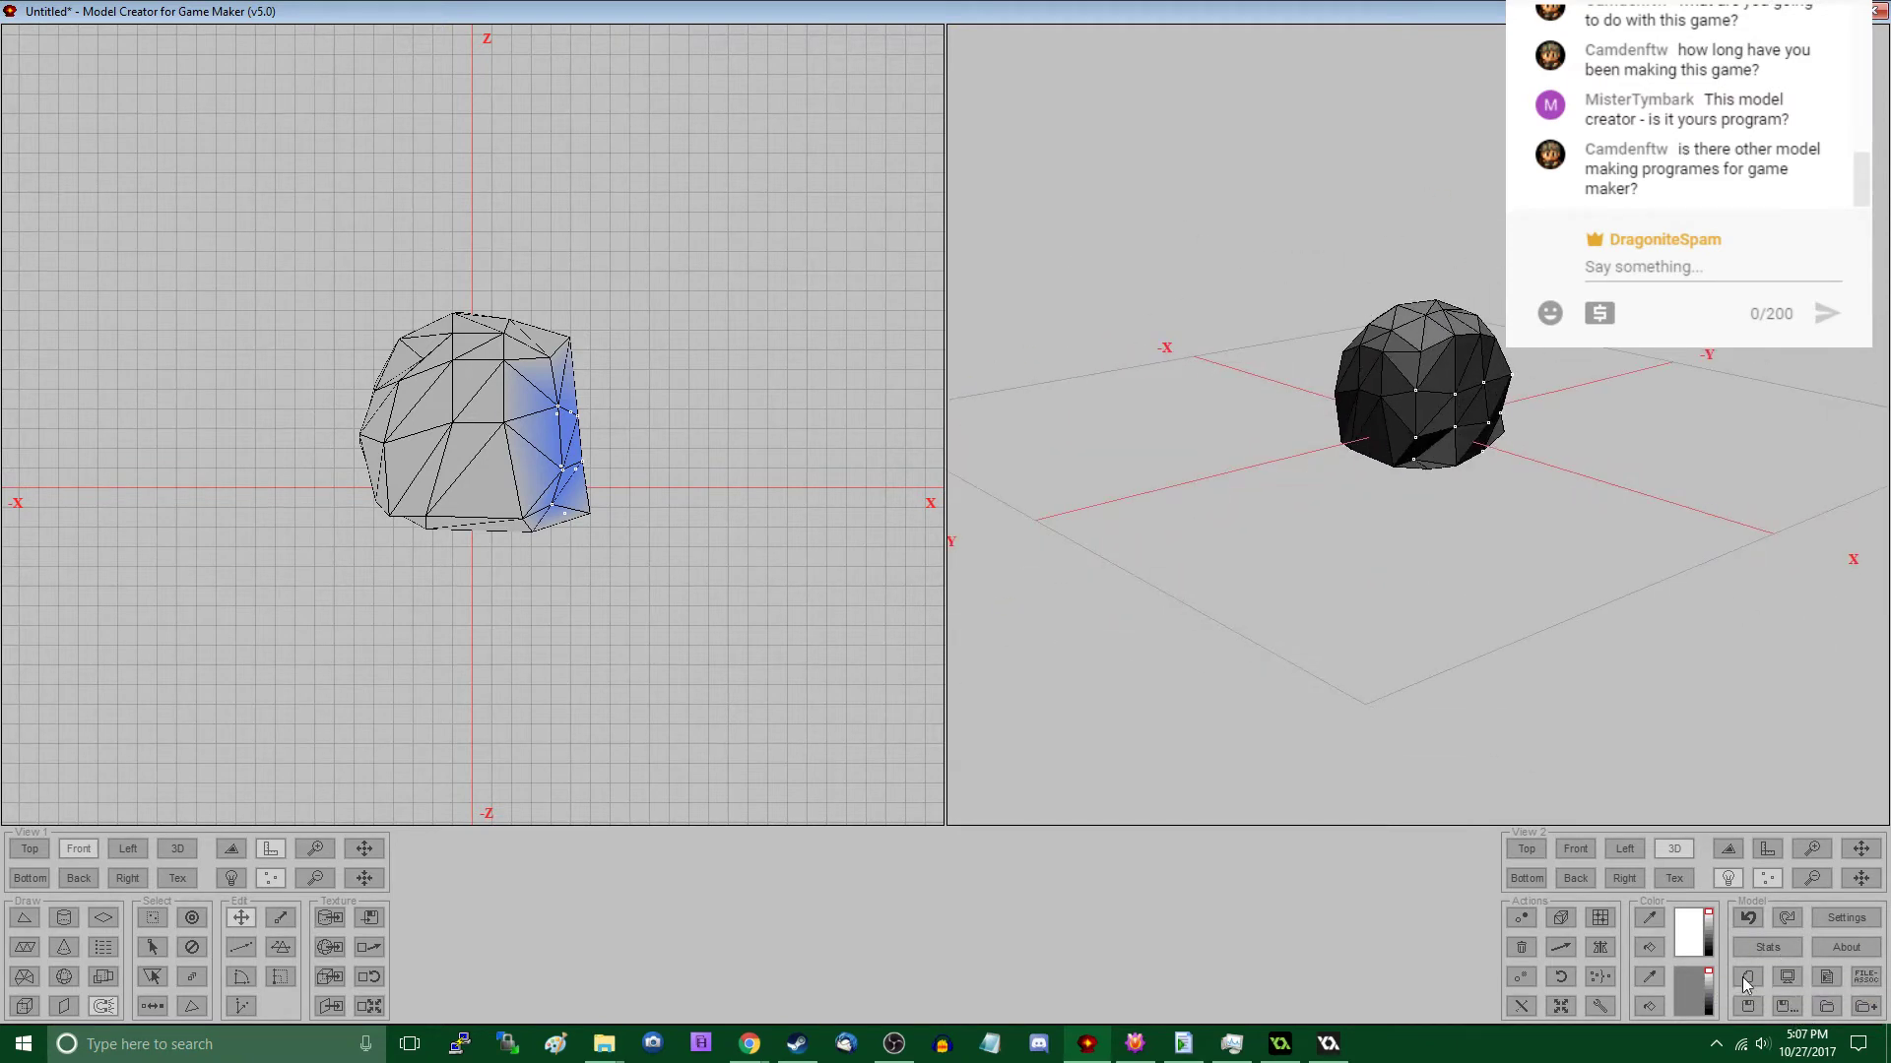
- Save the rock model as rock_b.d3d in the Virgo Workspace folder, using the All files type
{"action": "left_click", "coordinate": [1786, 1009]}
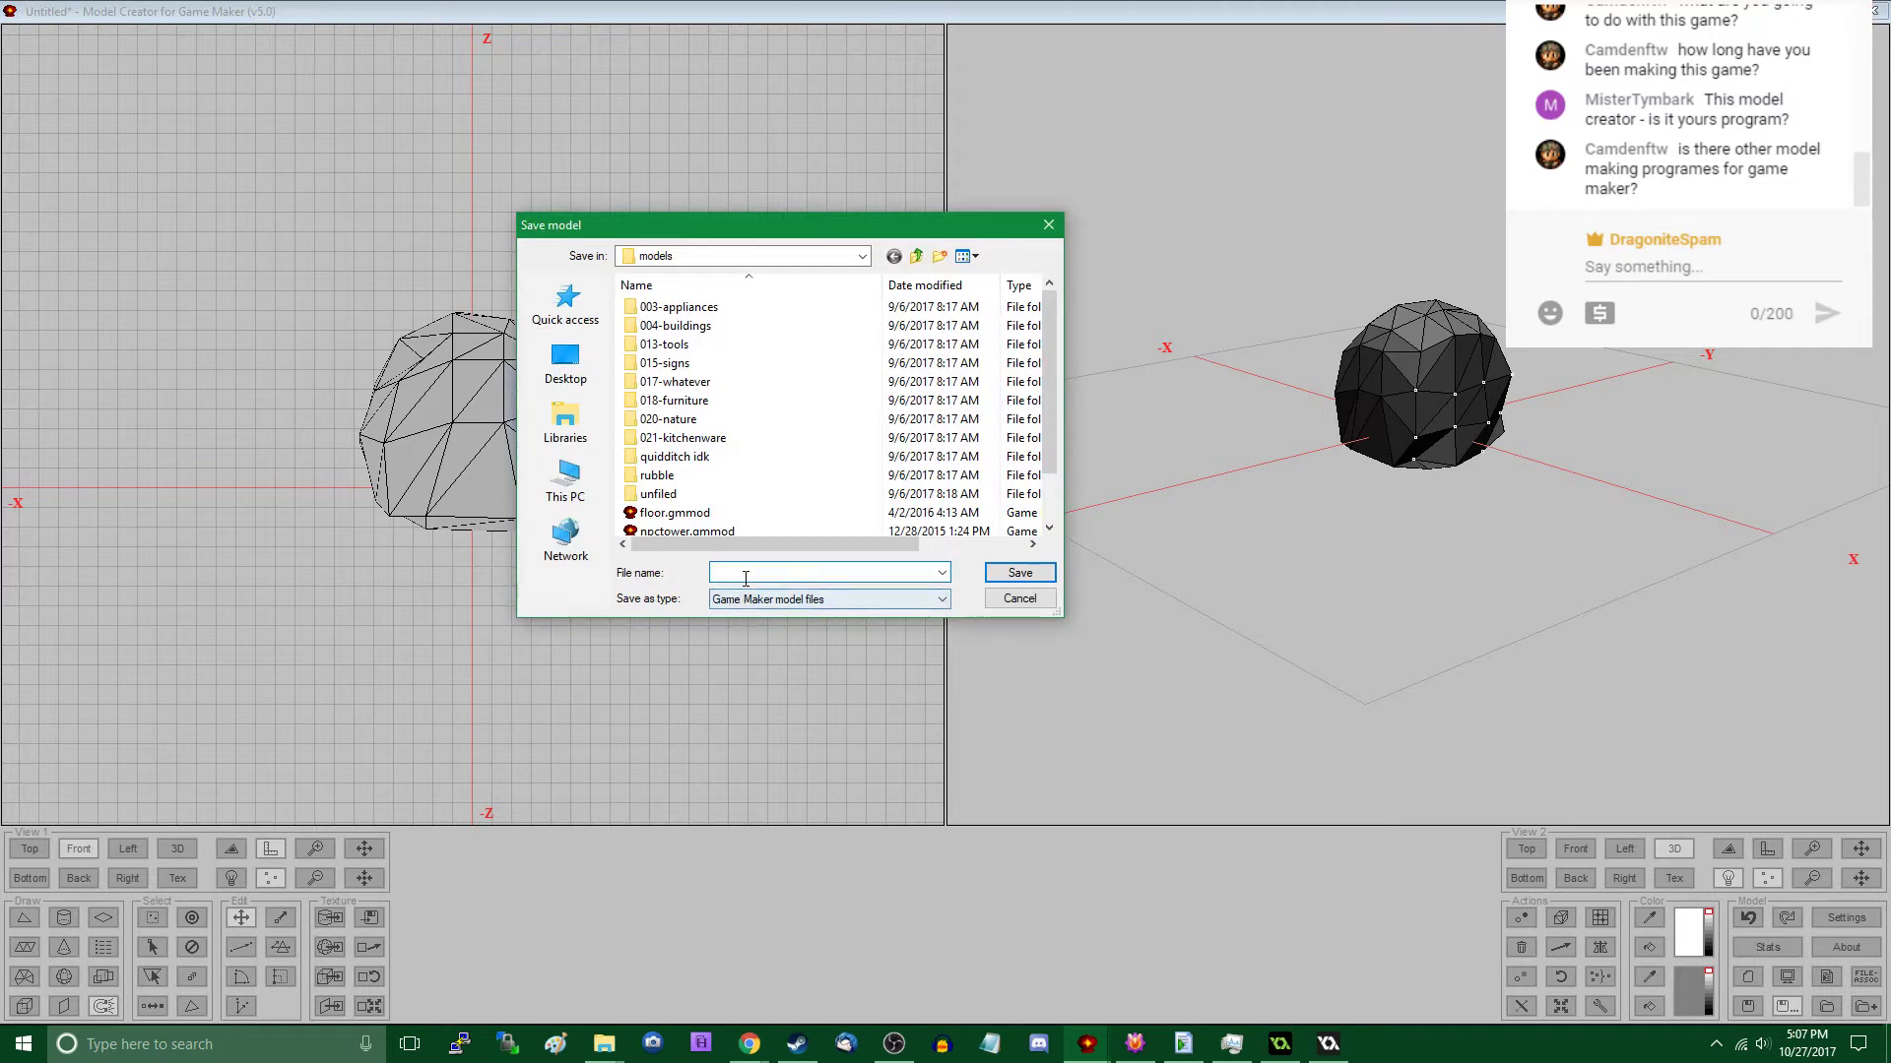
{"action": "left_click", "coordinate": [737, 513]}
{"action": "scroll", "coordinate": [736, 513], "scroll_direction": "down", "scroll_amount": 1}
{"action": "double_click", "coordinate": [737, 513]}
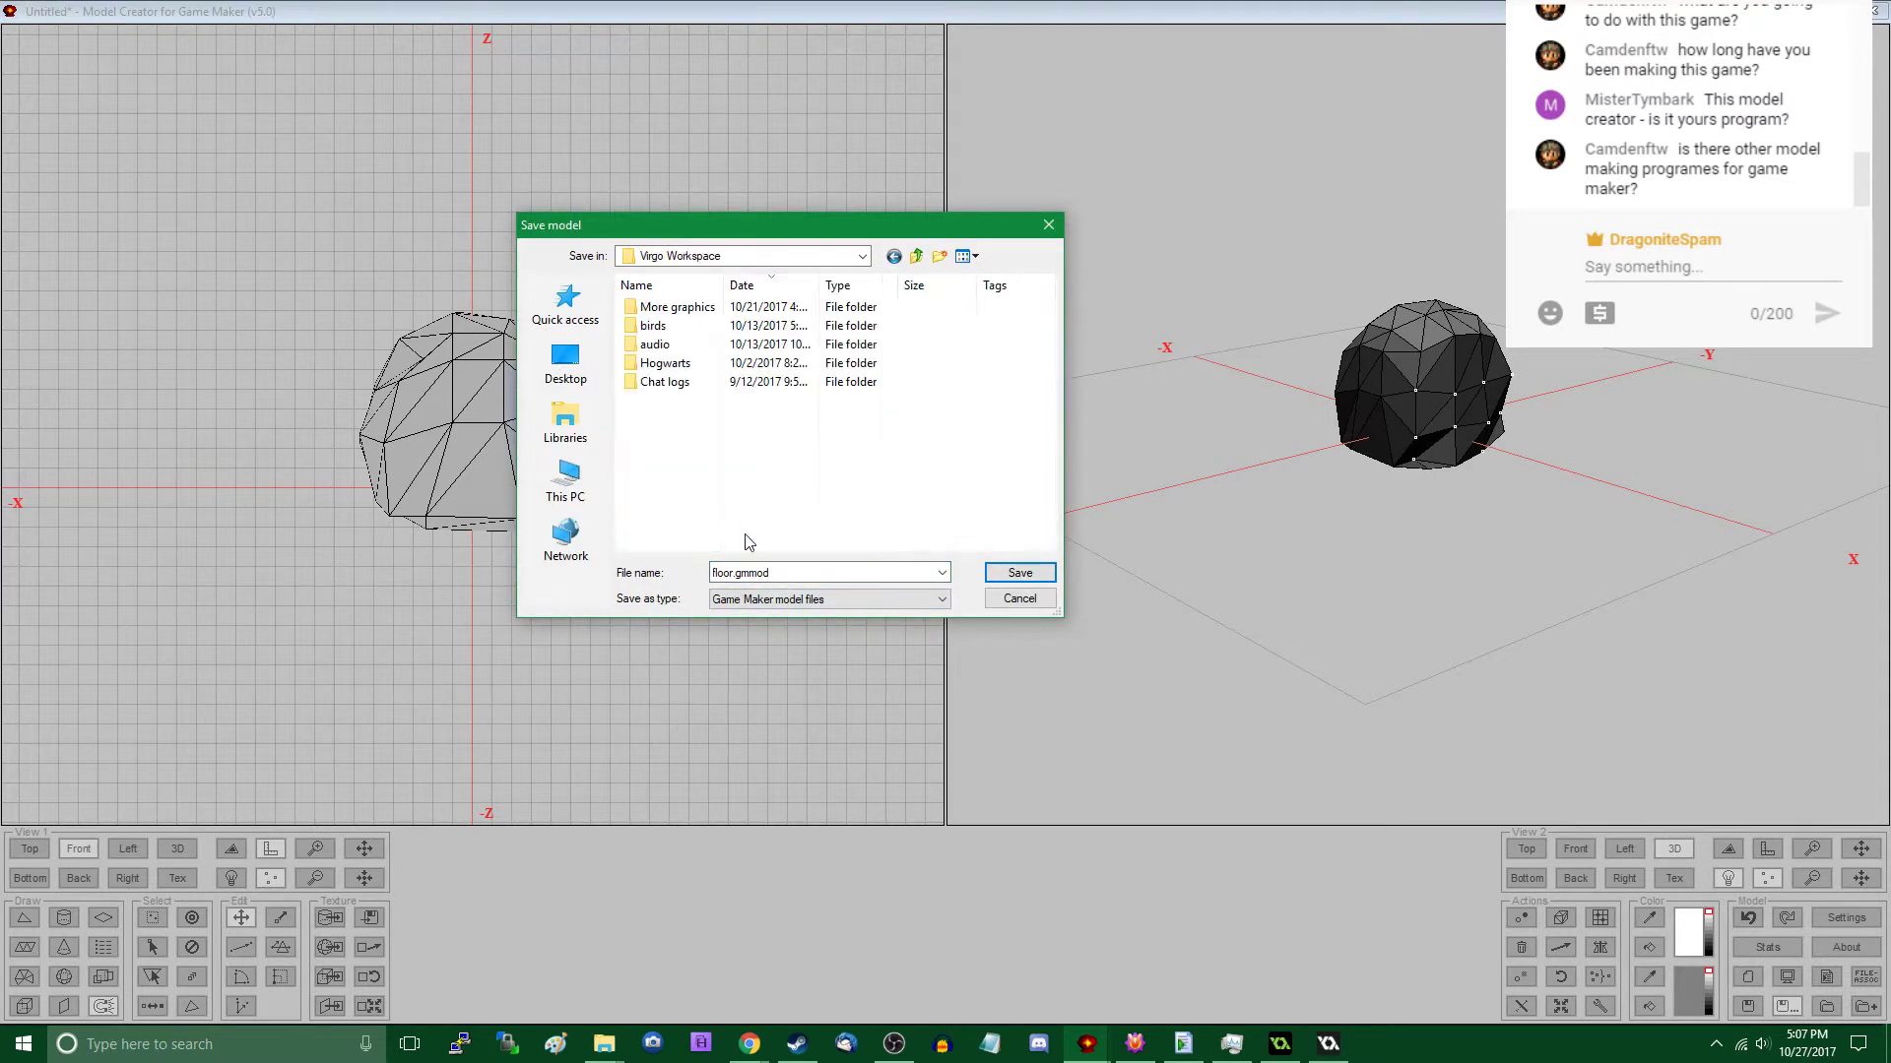
{"action": "left_click", "coordinate": [798, 569]}
{"action": "left_click", "coordinate": [756, 600]}
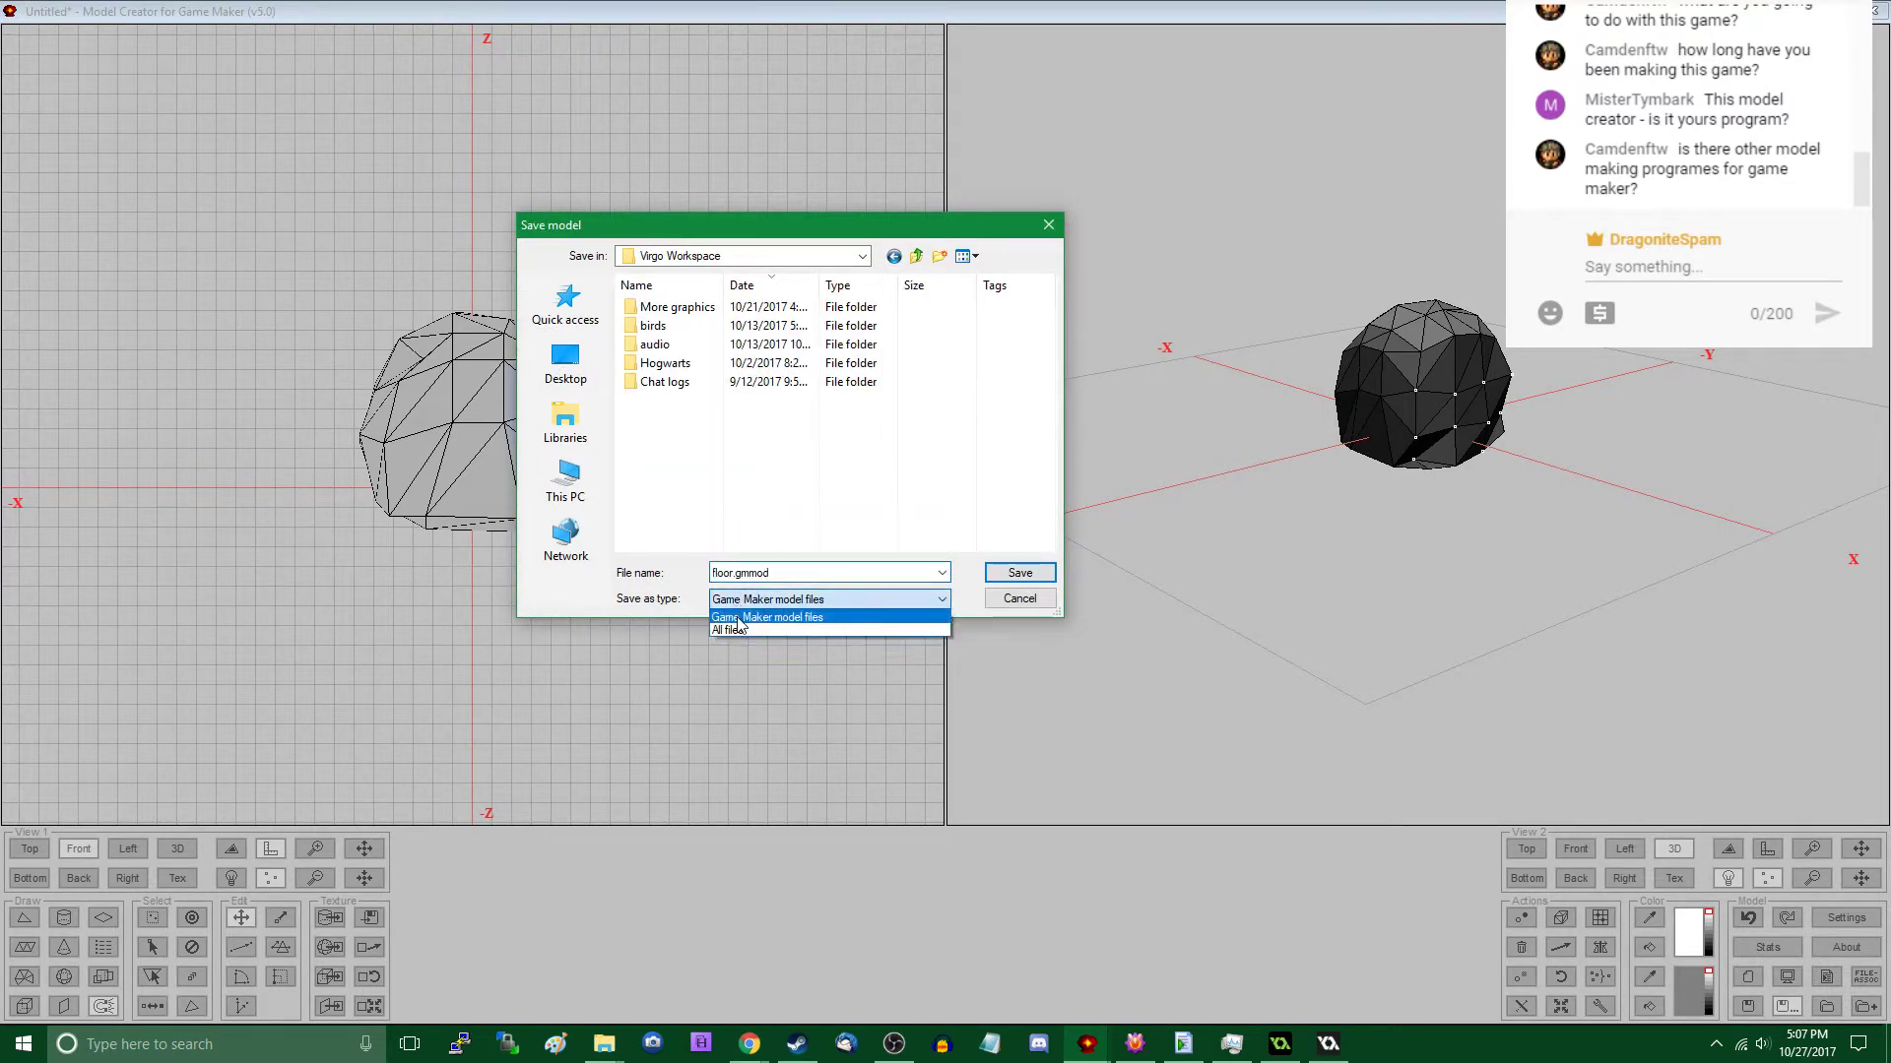
{"action": "left_click", "coordinate": [748, 631]}
{"action": "double_click", "coordinate": [763, 573]}
{"action": "type", "text": "r"}
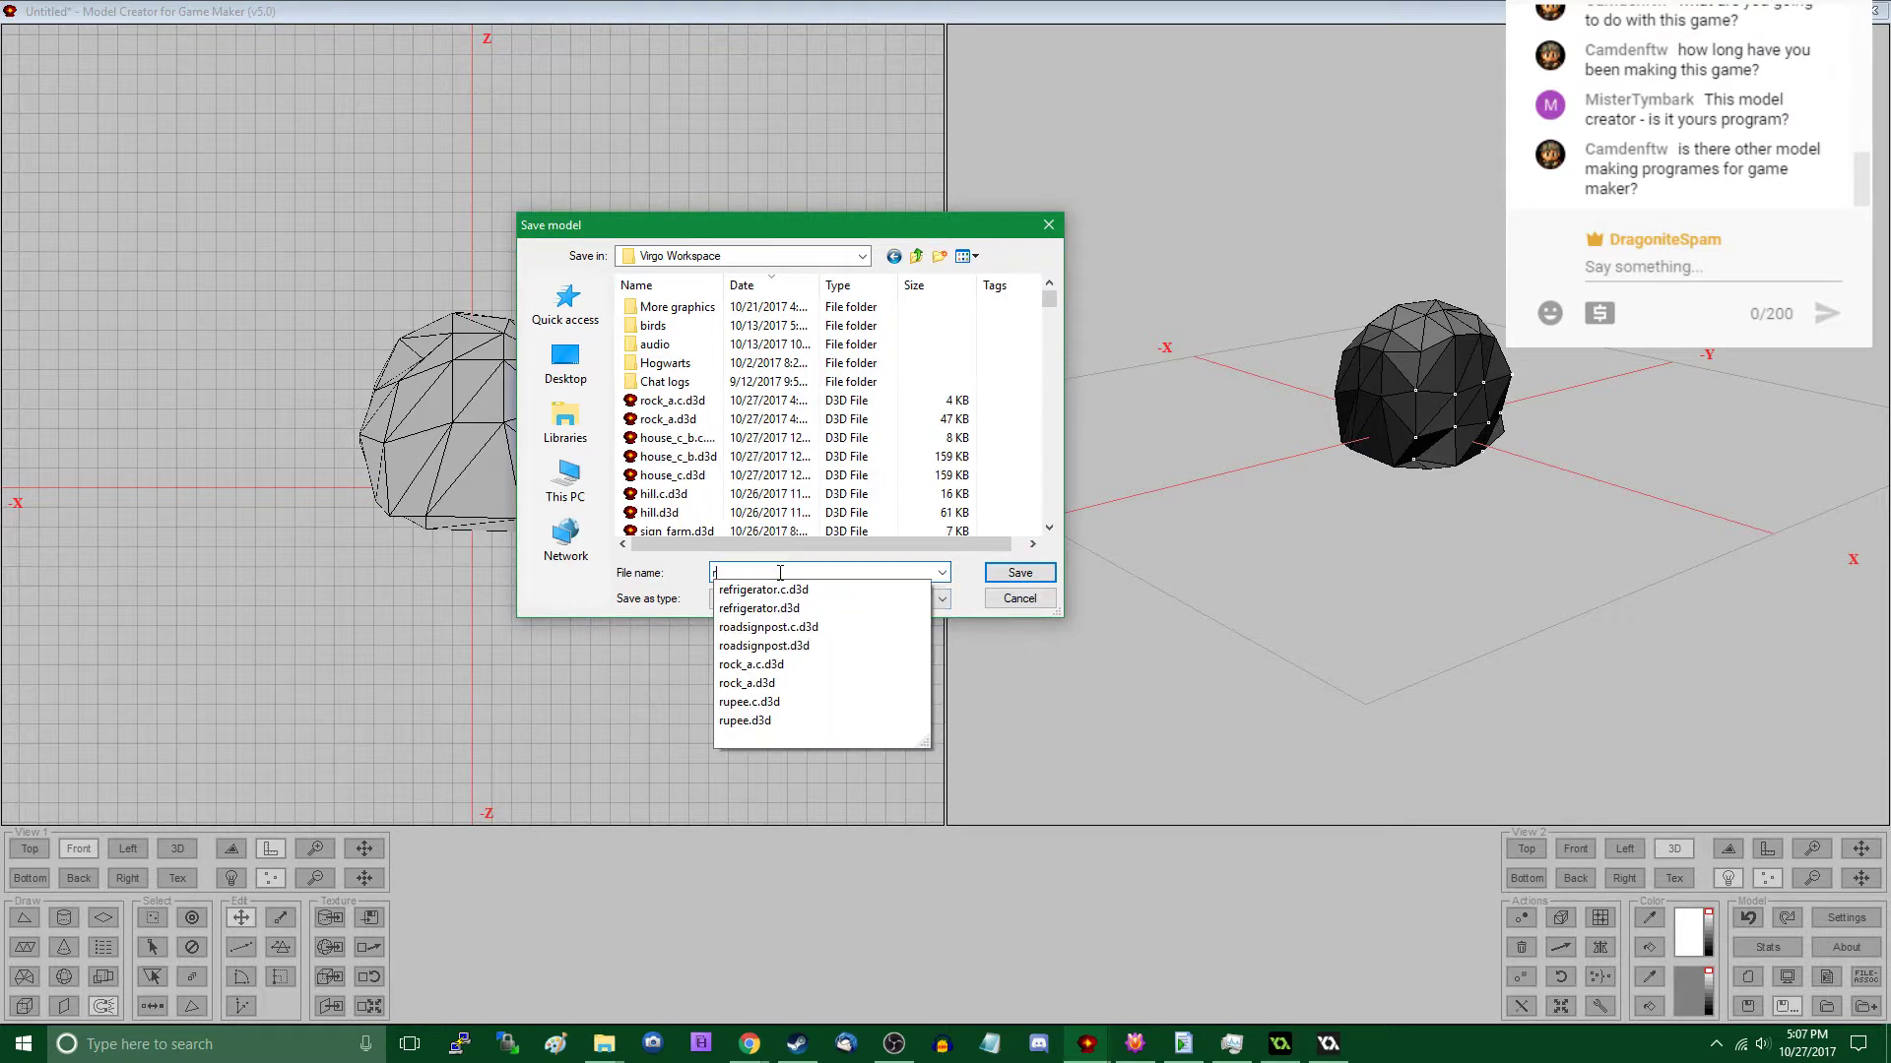
{"action": "type", "text": "iockock_"}
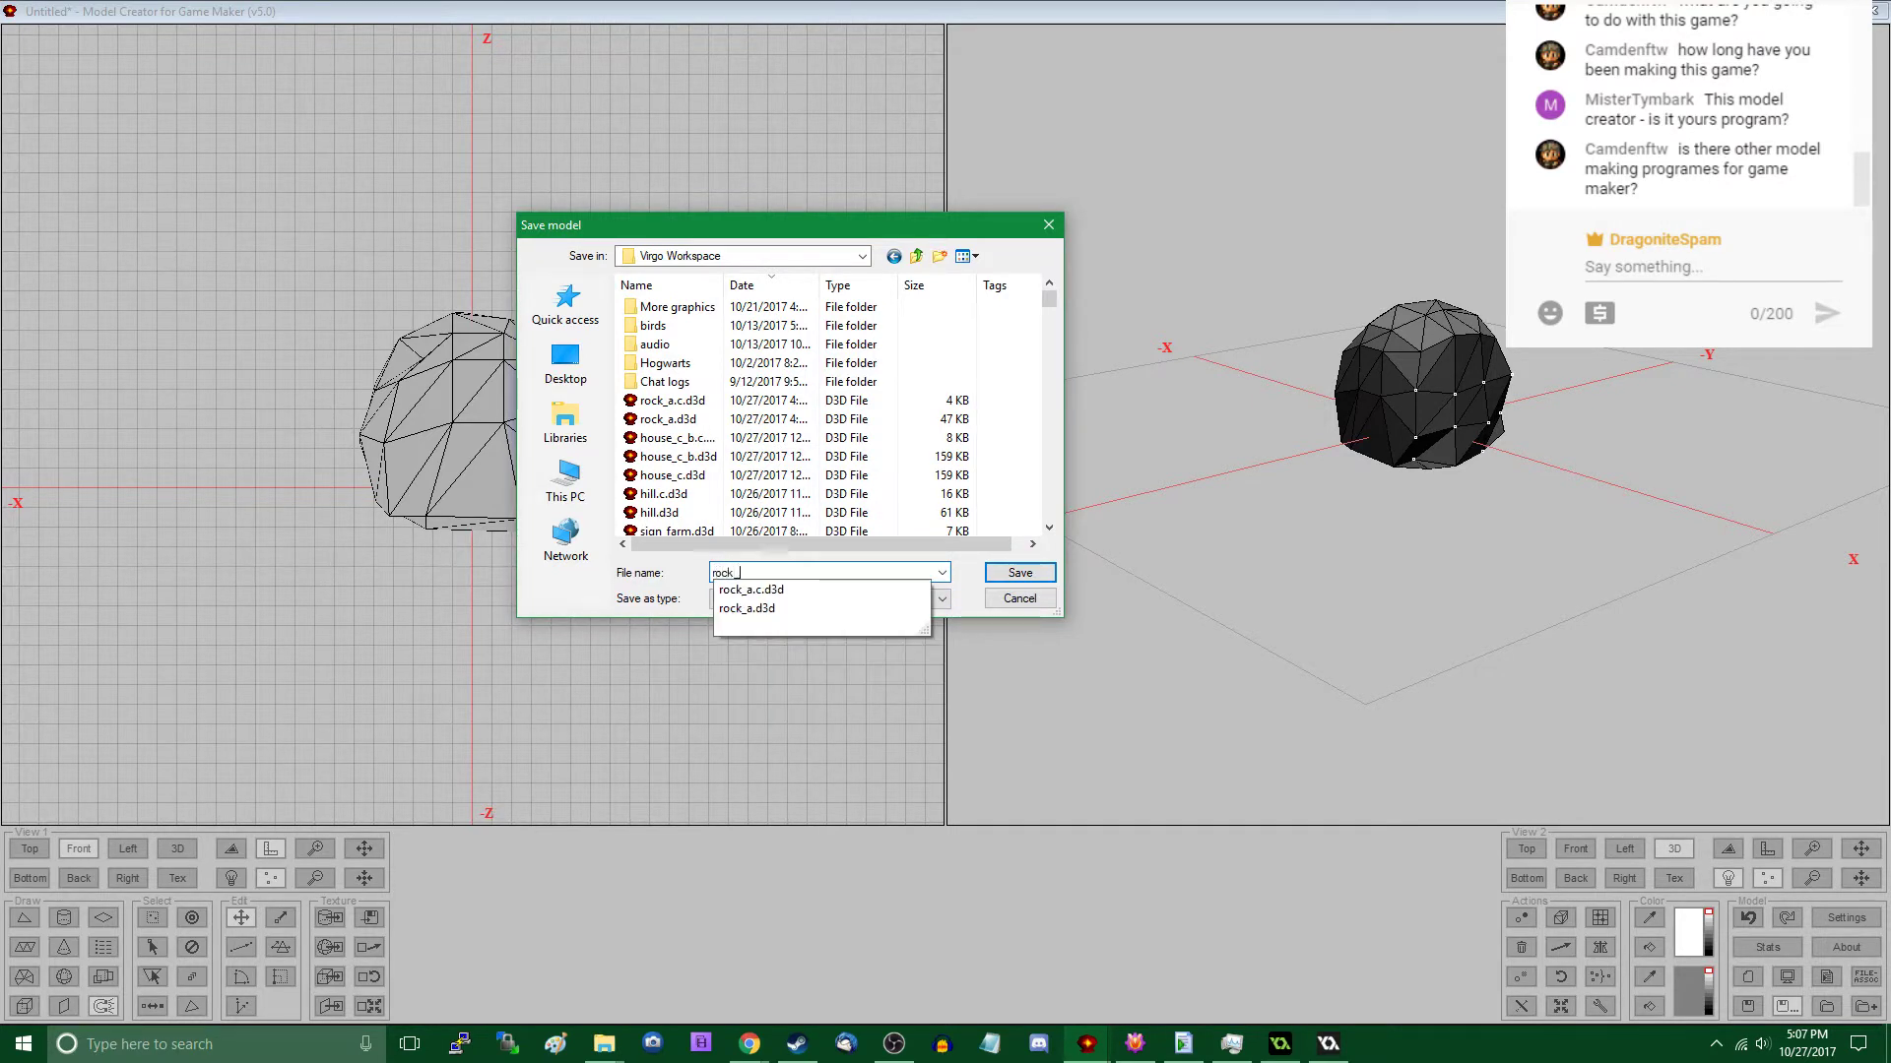
{"action": "type", "text": "b.d3d"}
{"action": "key", "text": "Return"}
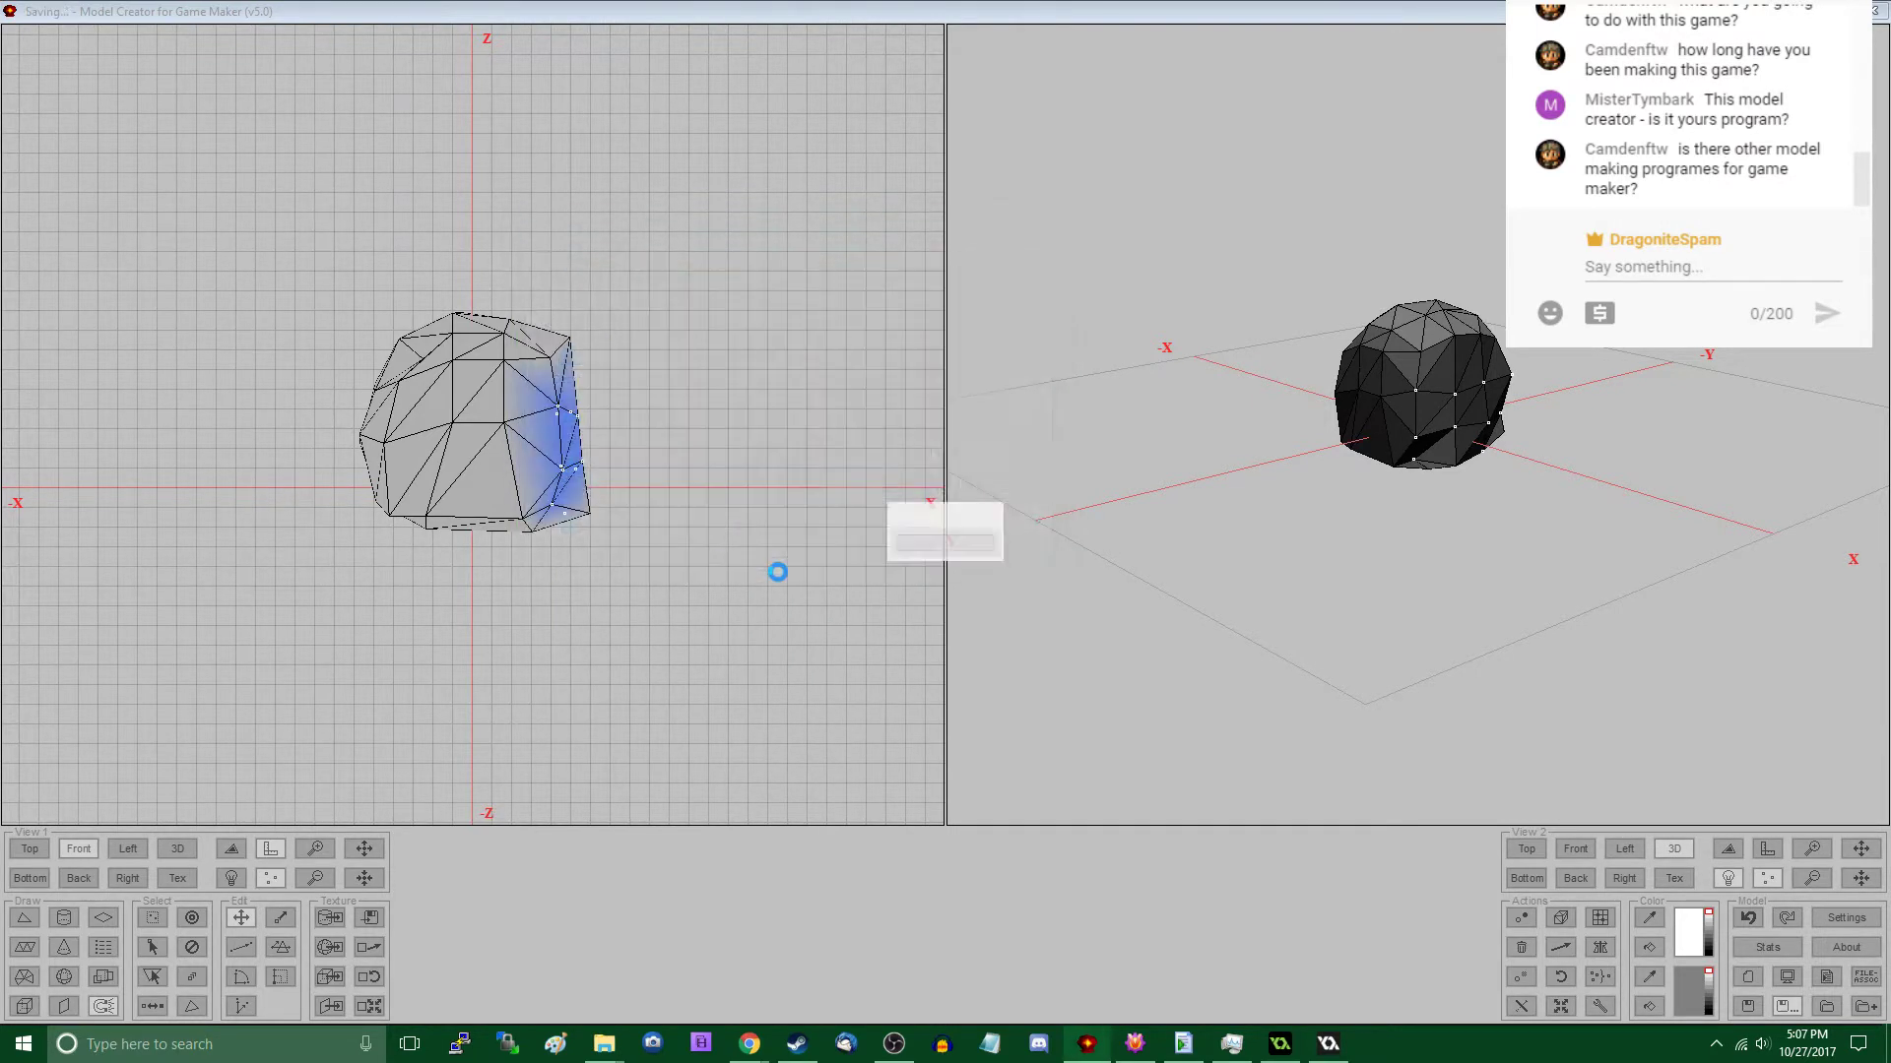
- Draw a block around the rock, spanning X -5.79 to 6.21 and Z -1.98 to 8.92, with Y starting at -6
{"action": "key", "text": "ctrl+a"}
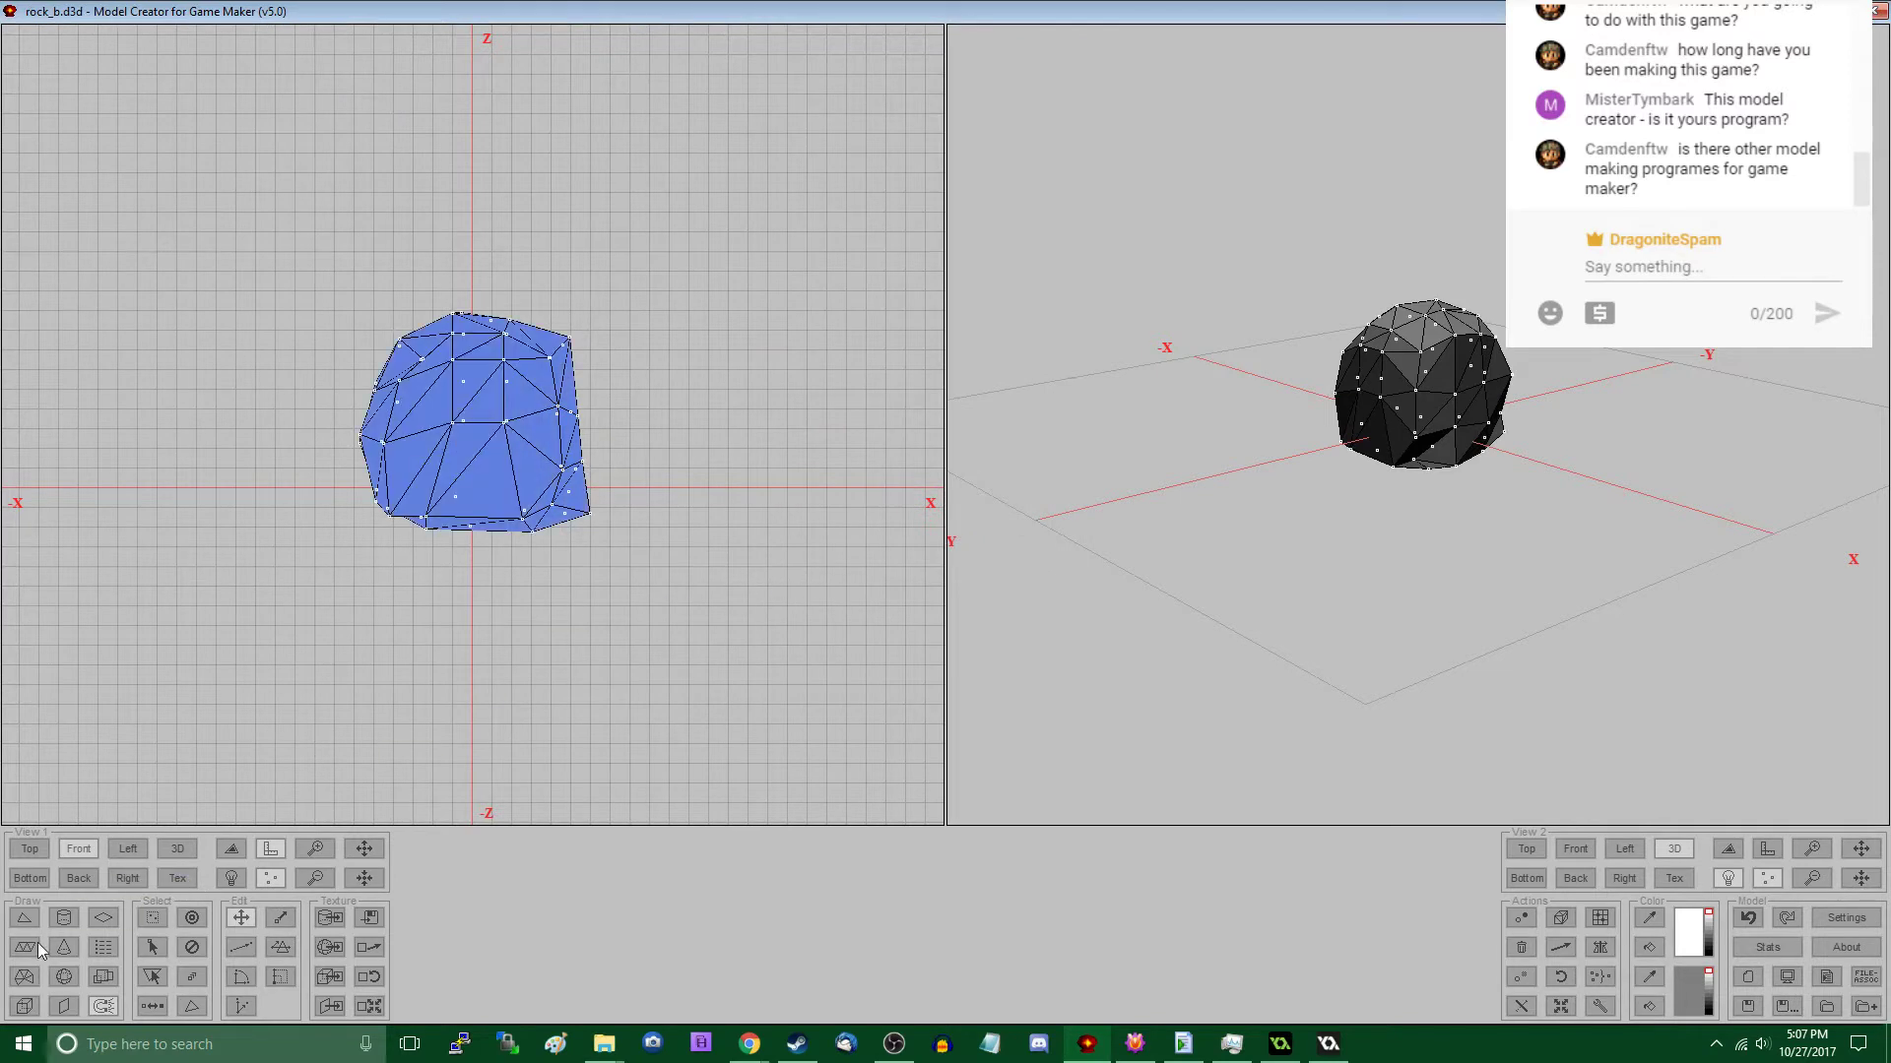
{"action": "left_click", "coordinate": [24, 1006]}
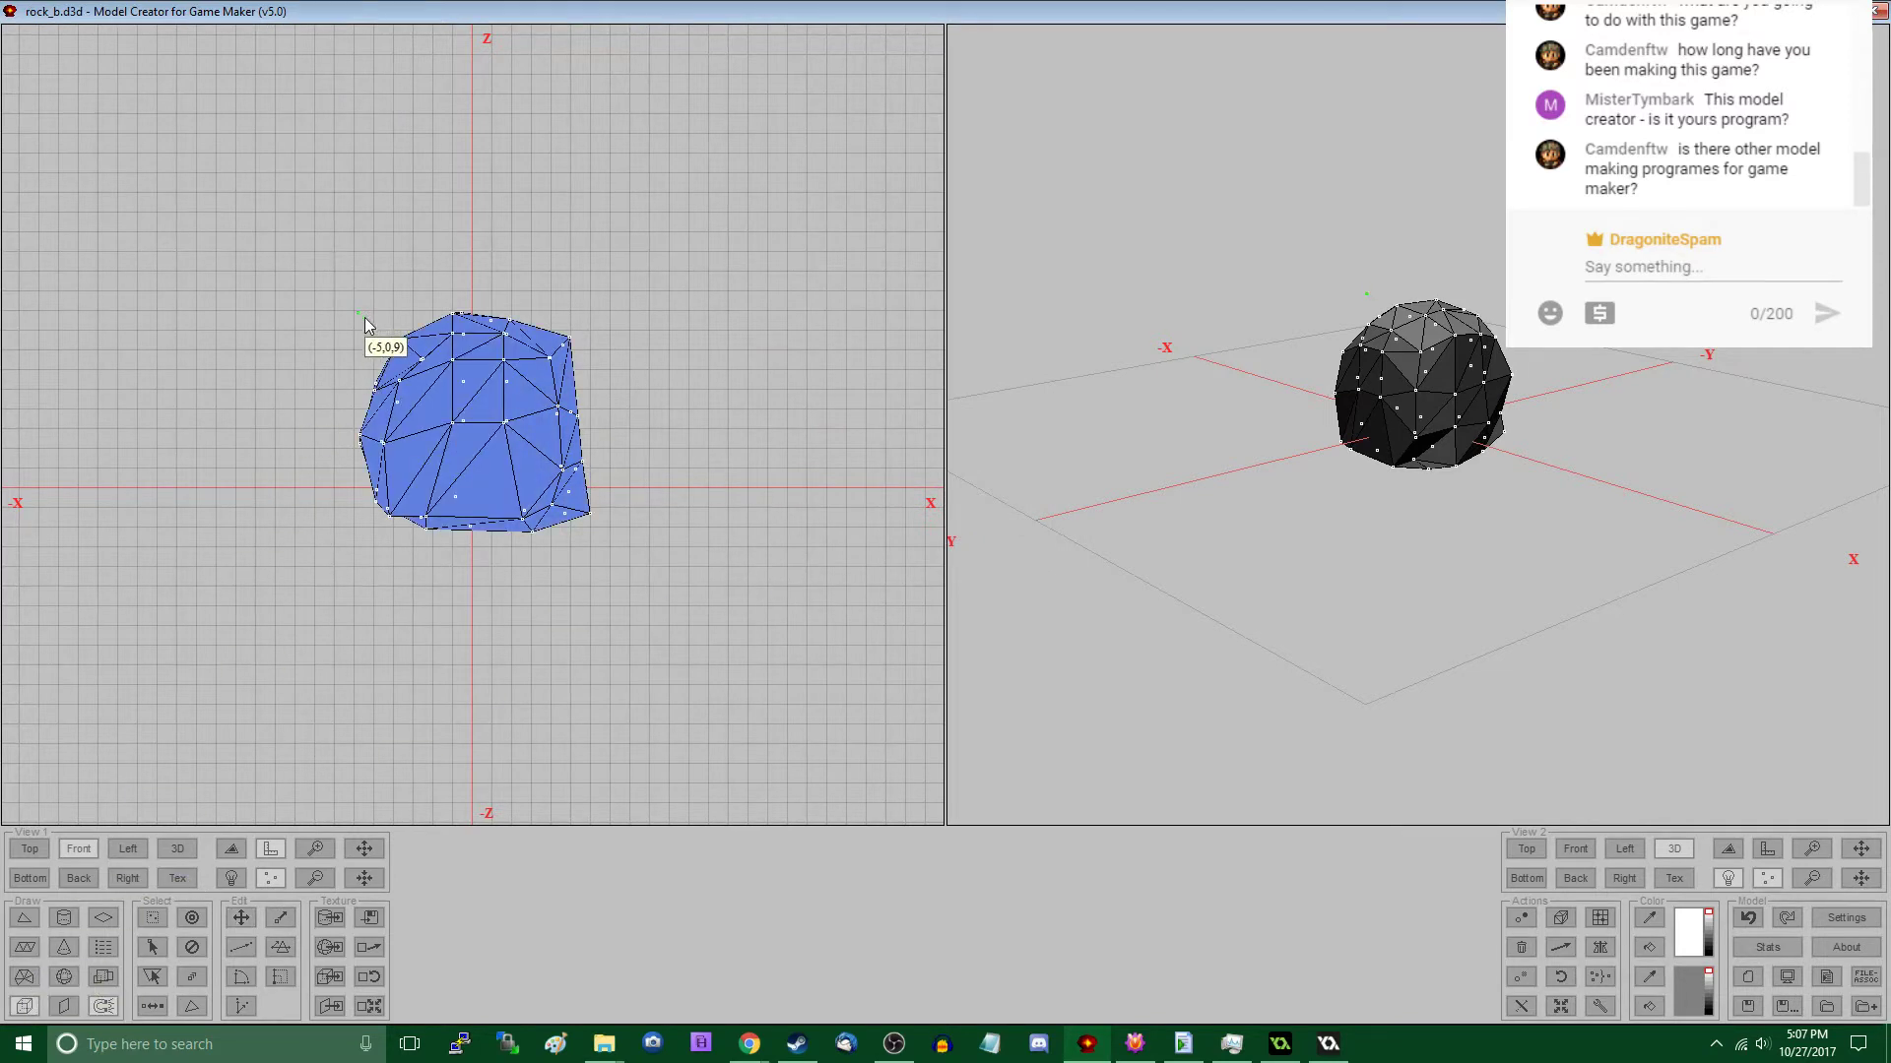
{"action": "left_click_drag", "start_coordinate": [360, 313], "coordinate": [593, 529]}
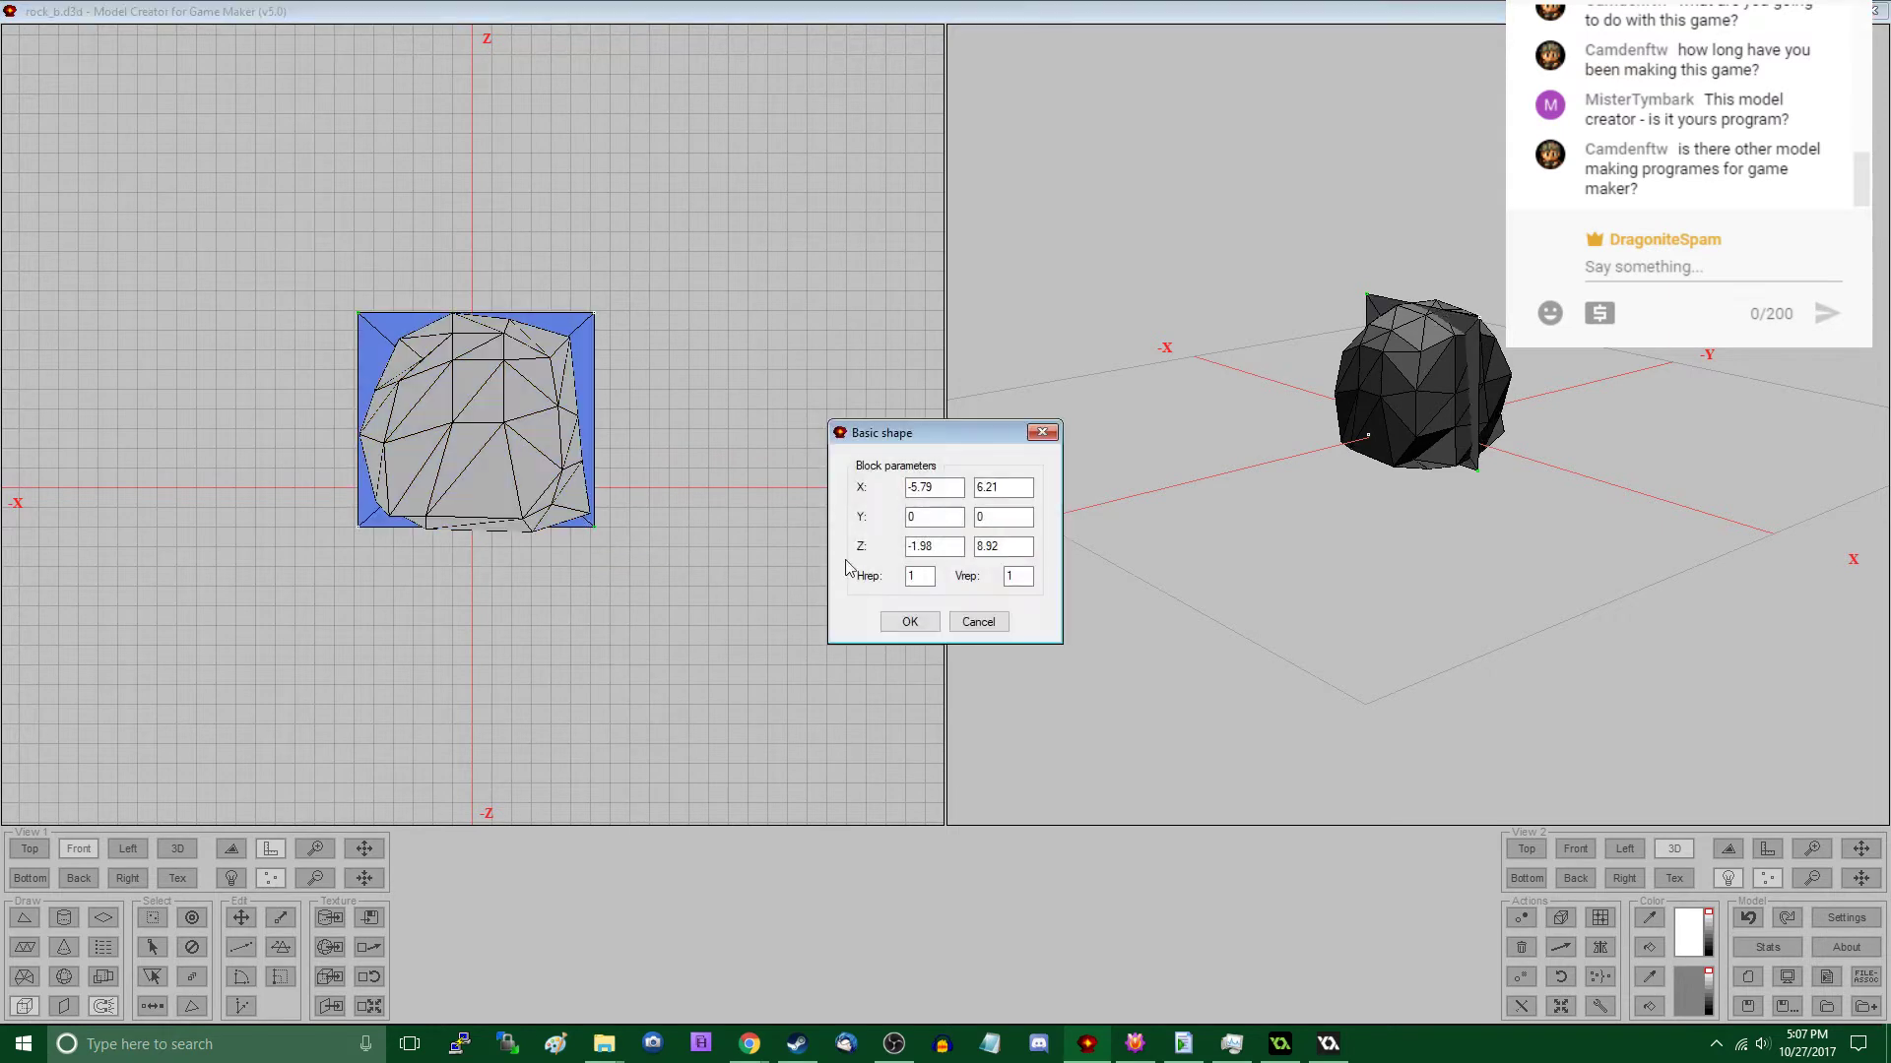
{"action": "left_click_drag", "start_coordinate": [929, 519], "coordinate": [799, 544]}
{"action": "type", "text": "-6"}
{"action": "key", "text": "Tab"}
{"action": "left_click", "coordinate": [909, 621]}
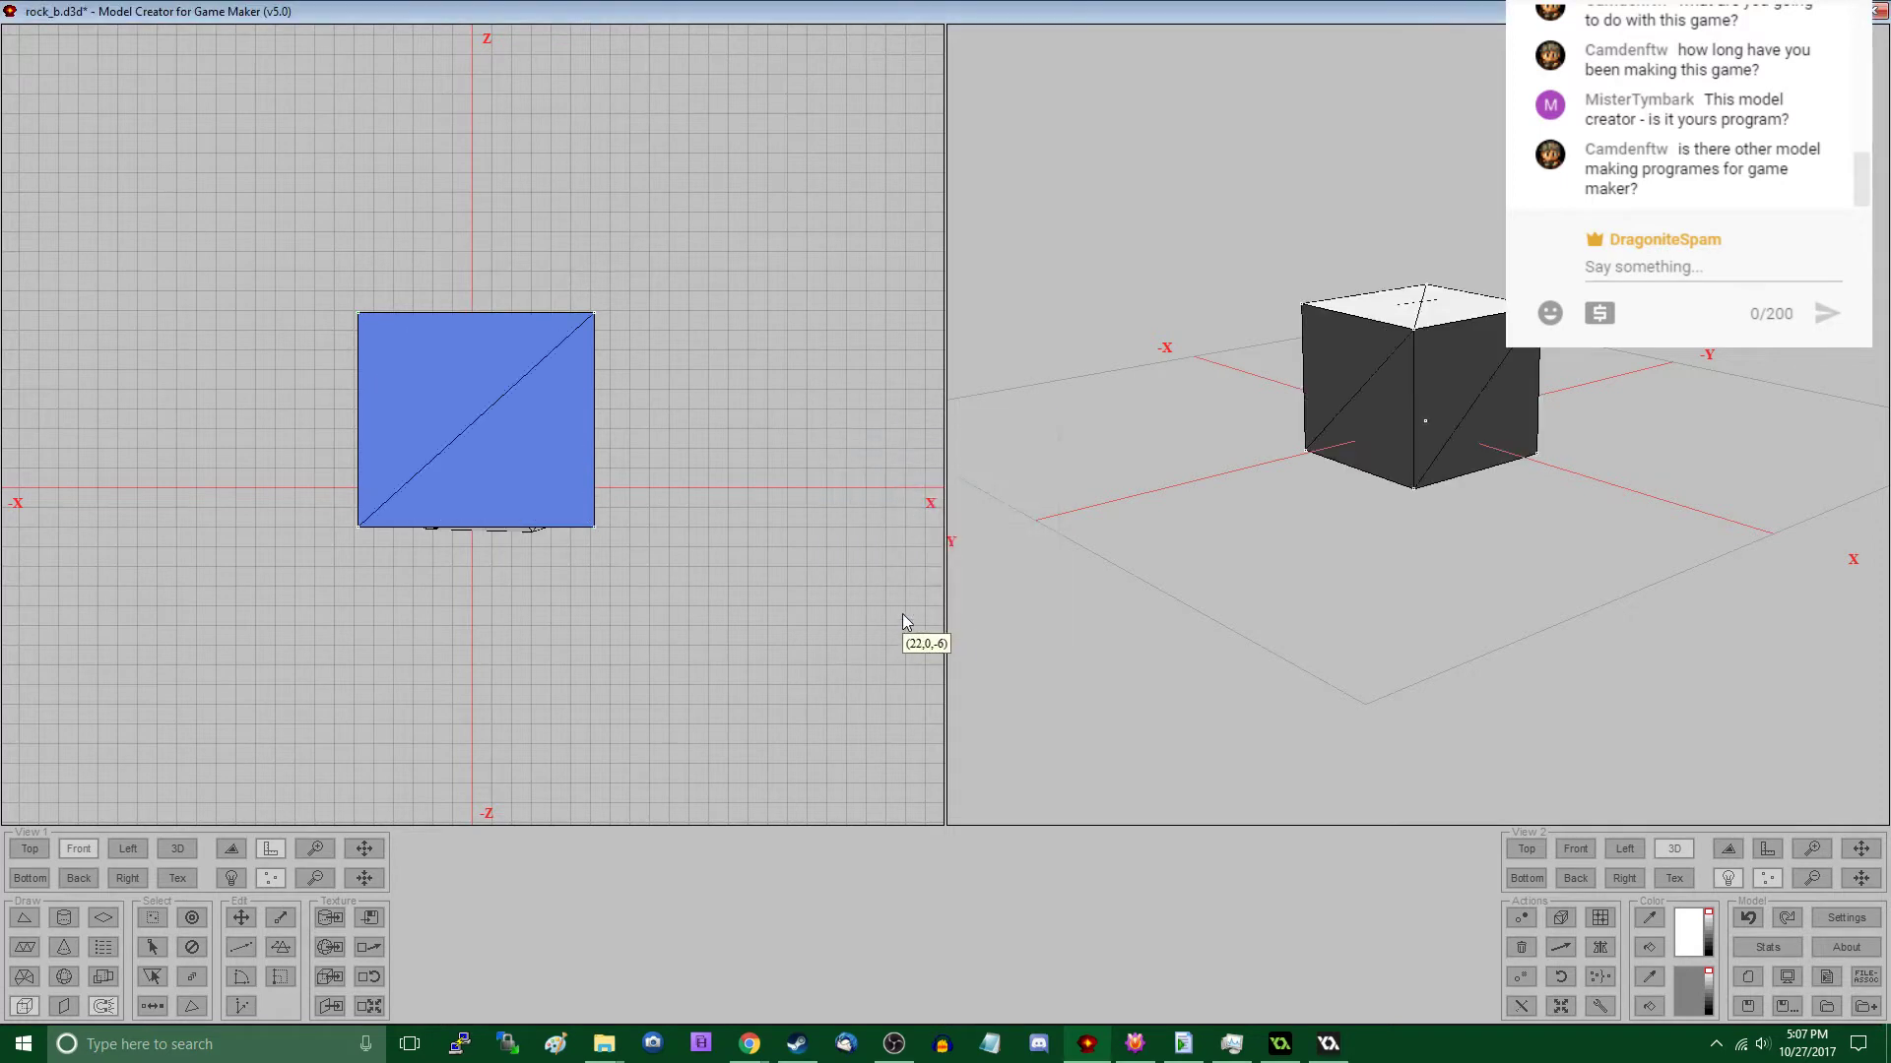
- Delete the rock mesh, keeping only the block, and scale the block's texture to 0 on X and Y
{"action": "left_click_drag", "start_coordinate": [1517, 513], "coordinate": [1300, 455]}
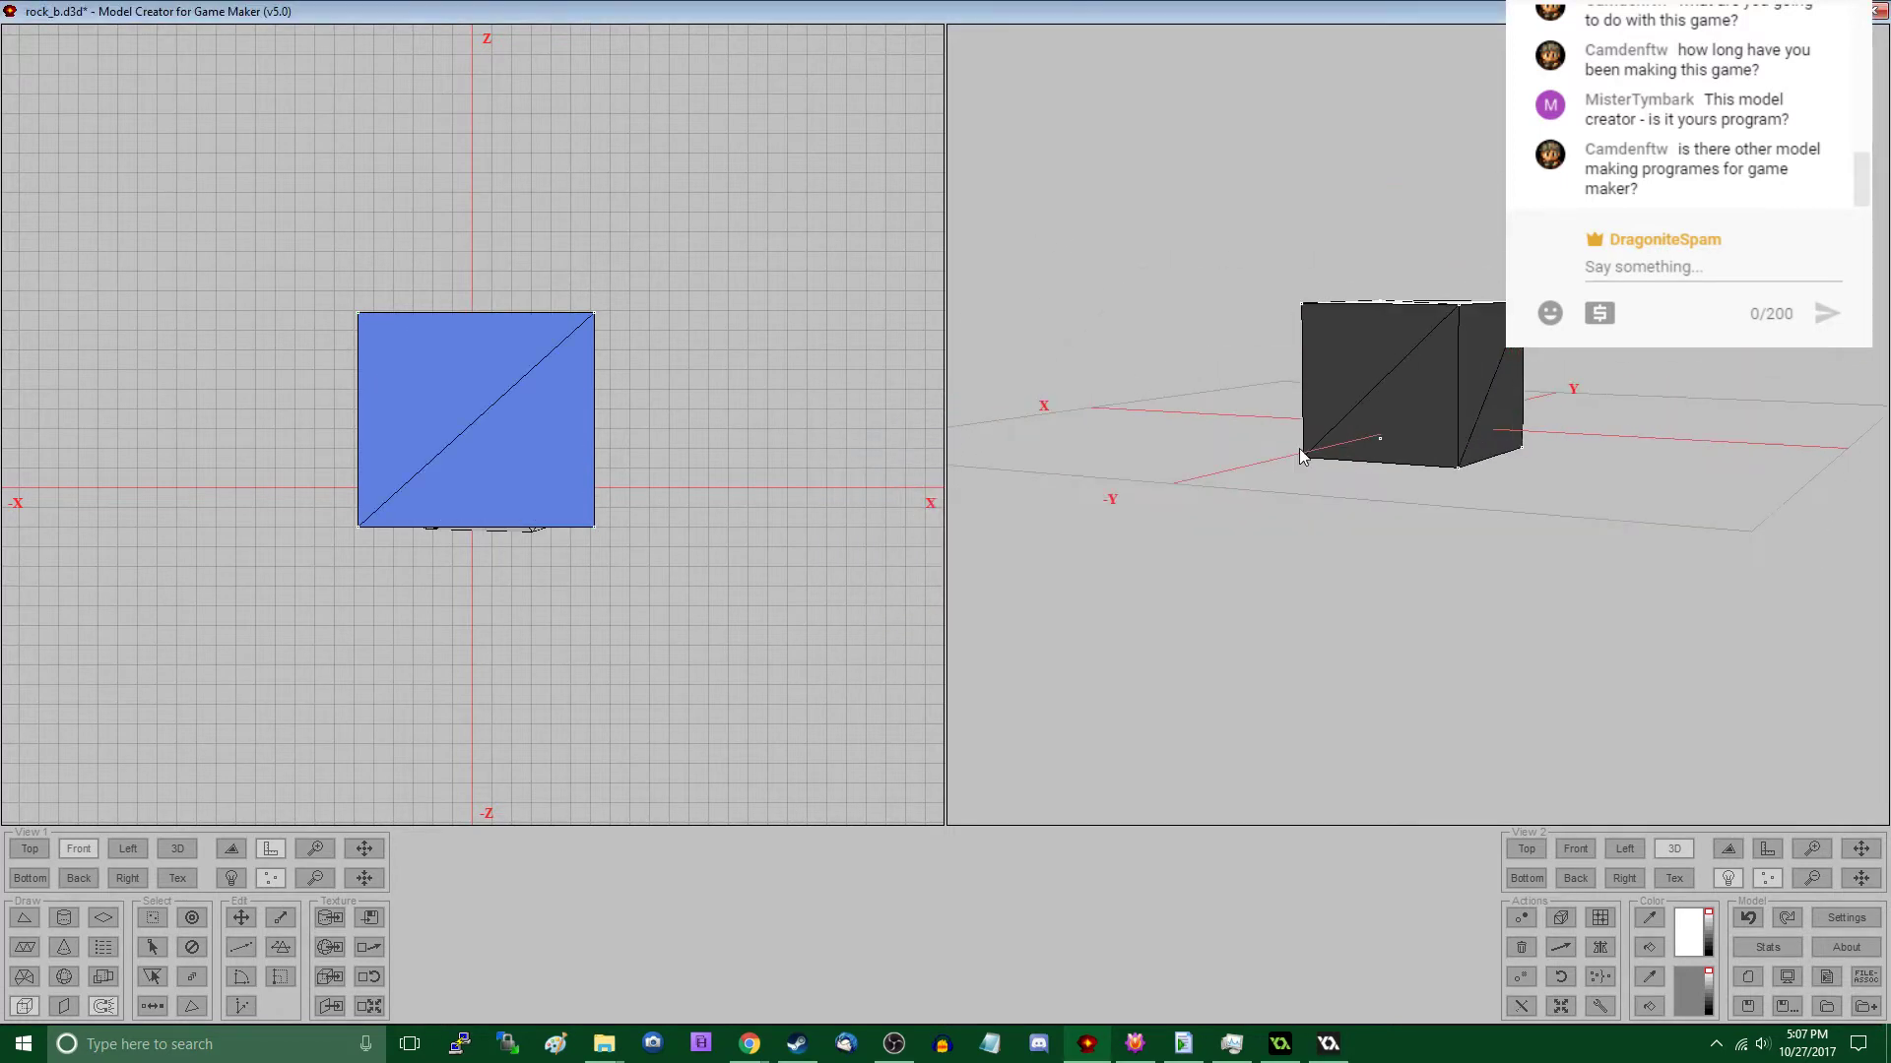
{"action": "key", "text": "ctrl+i"}
{"action": "key", "text": "Delete"}
{"action": "key", "text": "ctrl+a"}
{"action": "left_click", "coordinate": [369, 1006]}
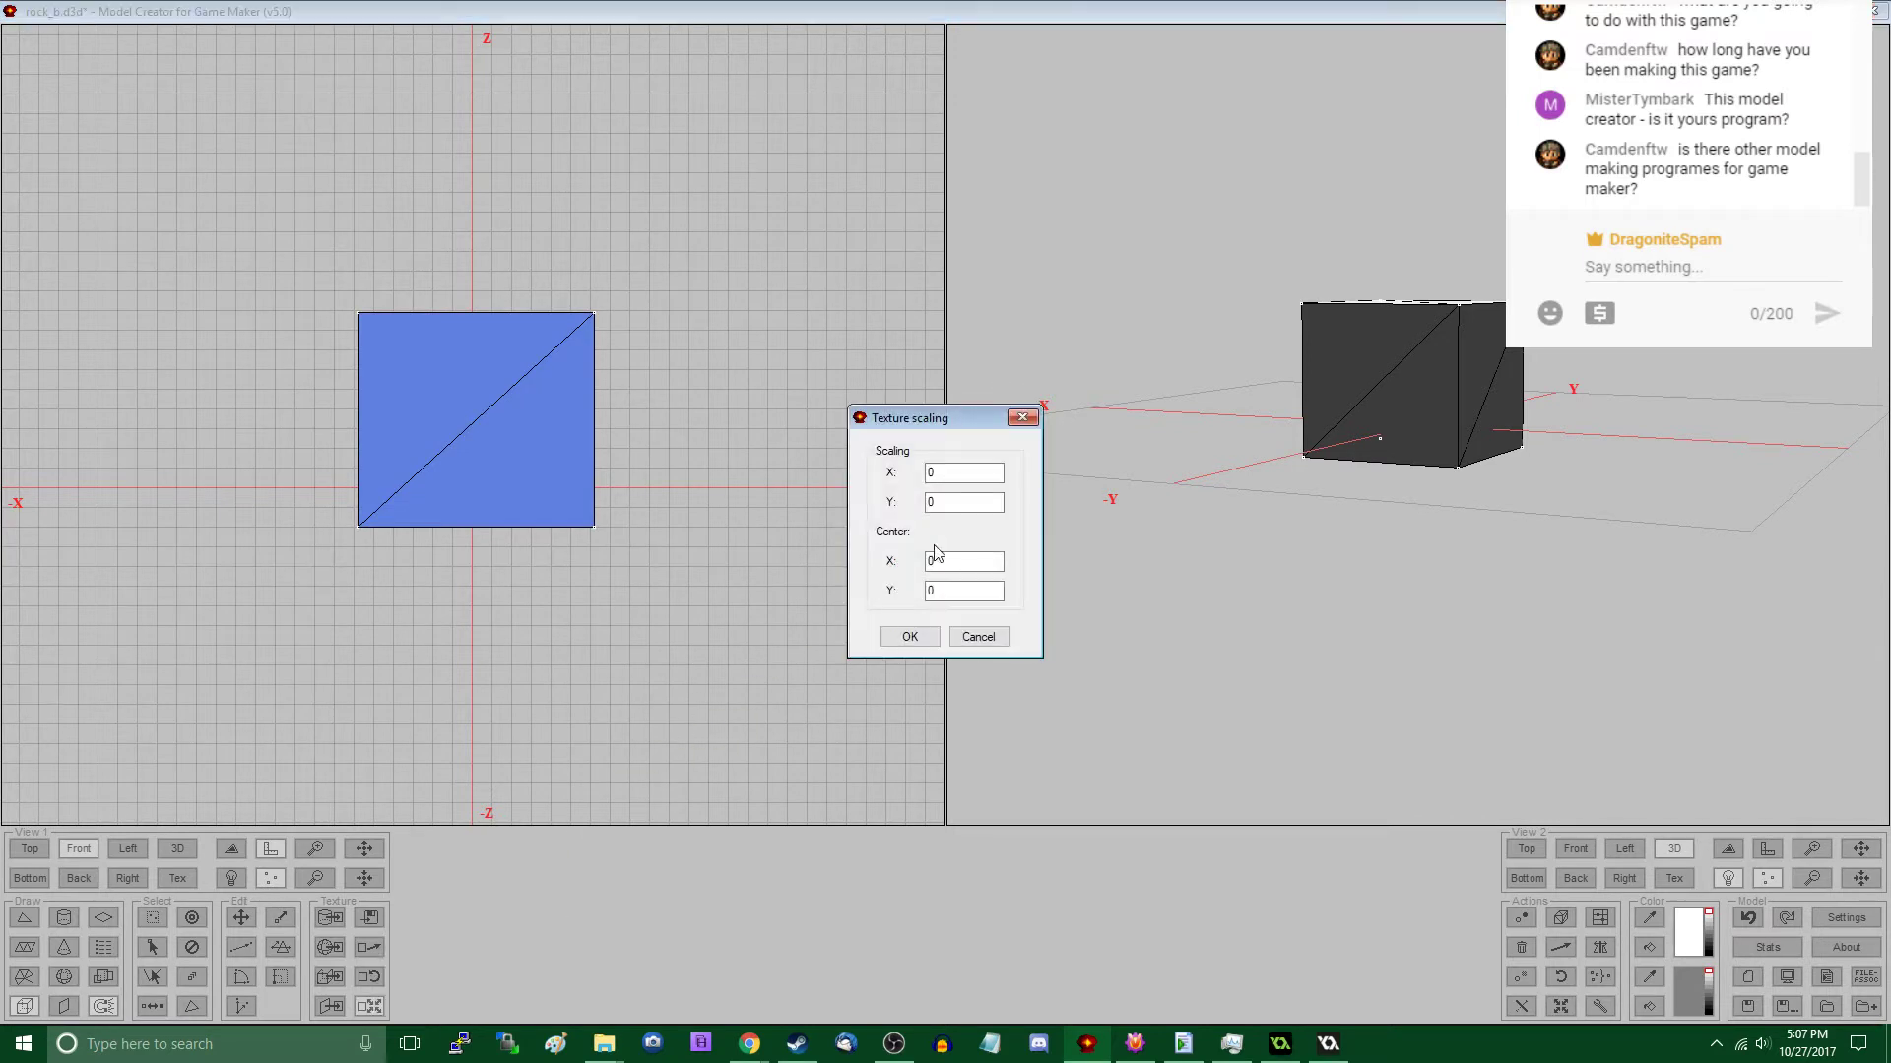
{"action": "left_click", "coordinate": [913, 642]}
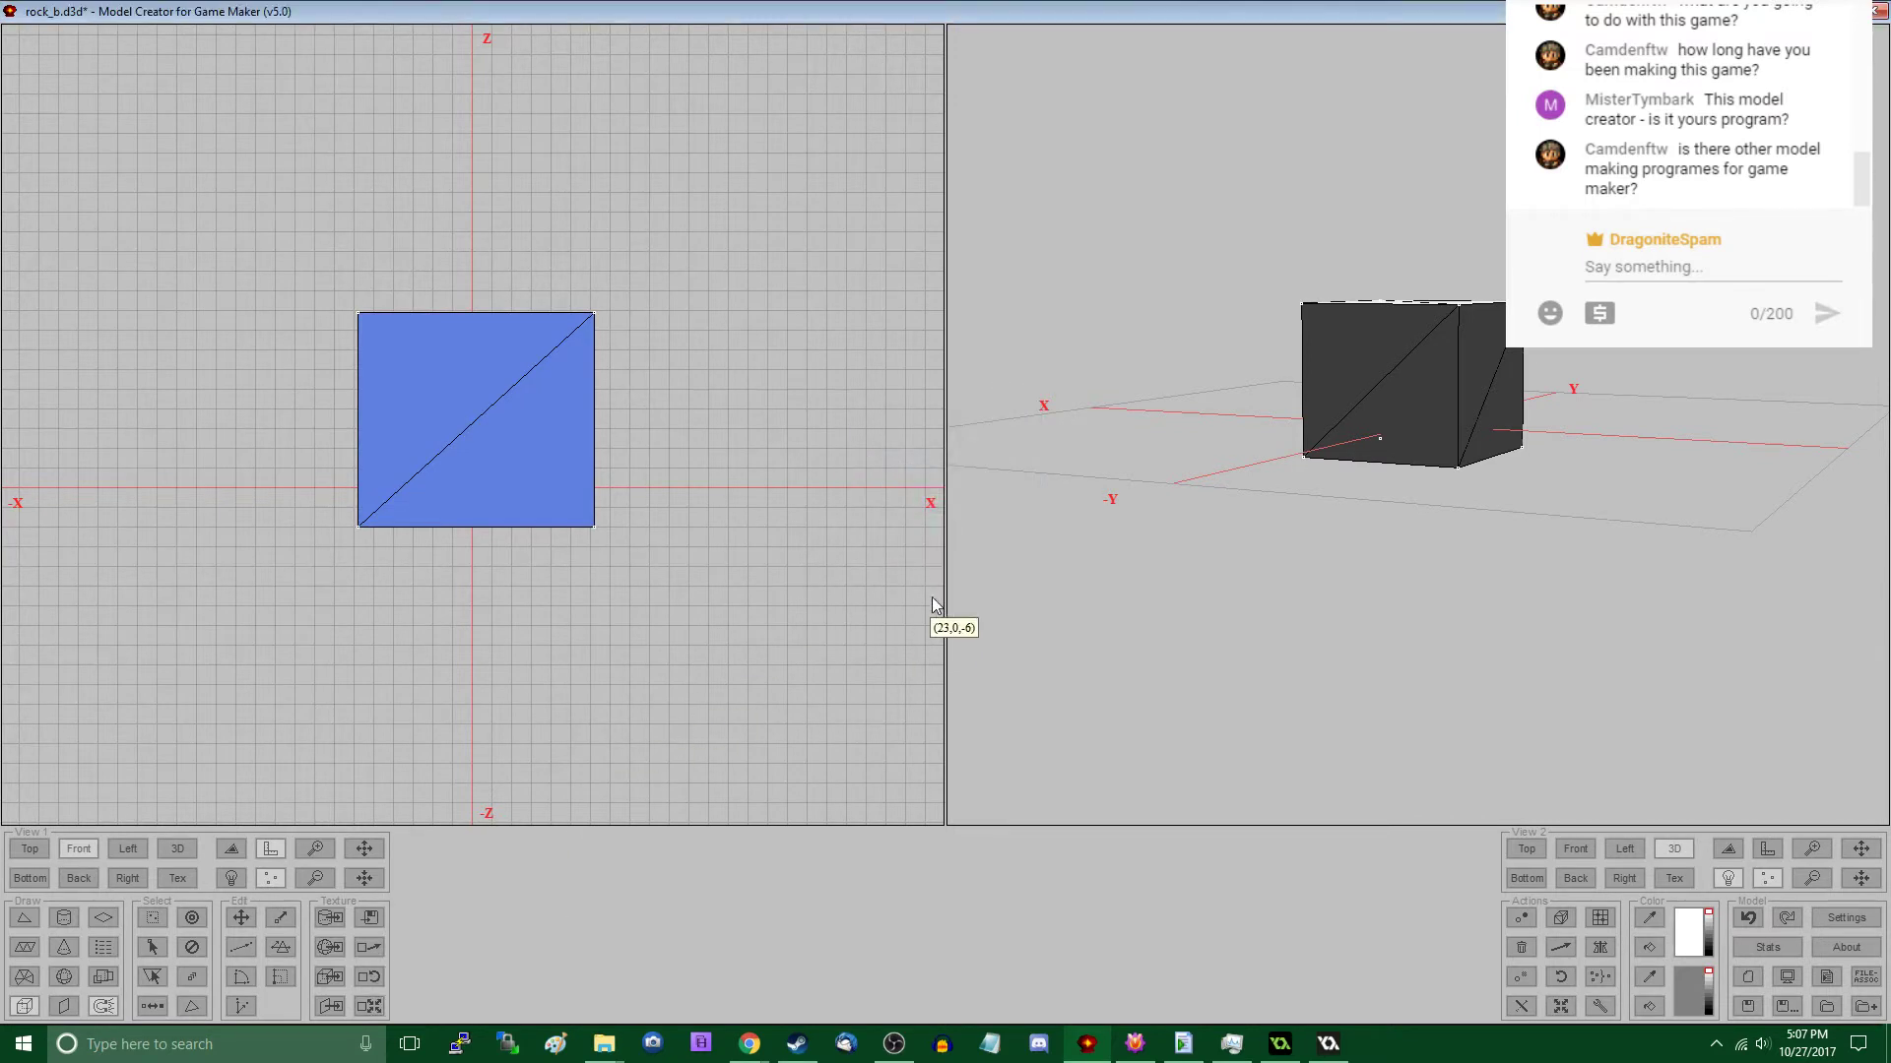
- Save the block as rock_b.c.d3d and start a new empty model
{"action": "left_click", "coordinate": [1788, 1006]}
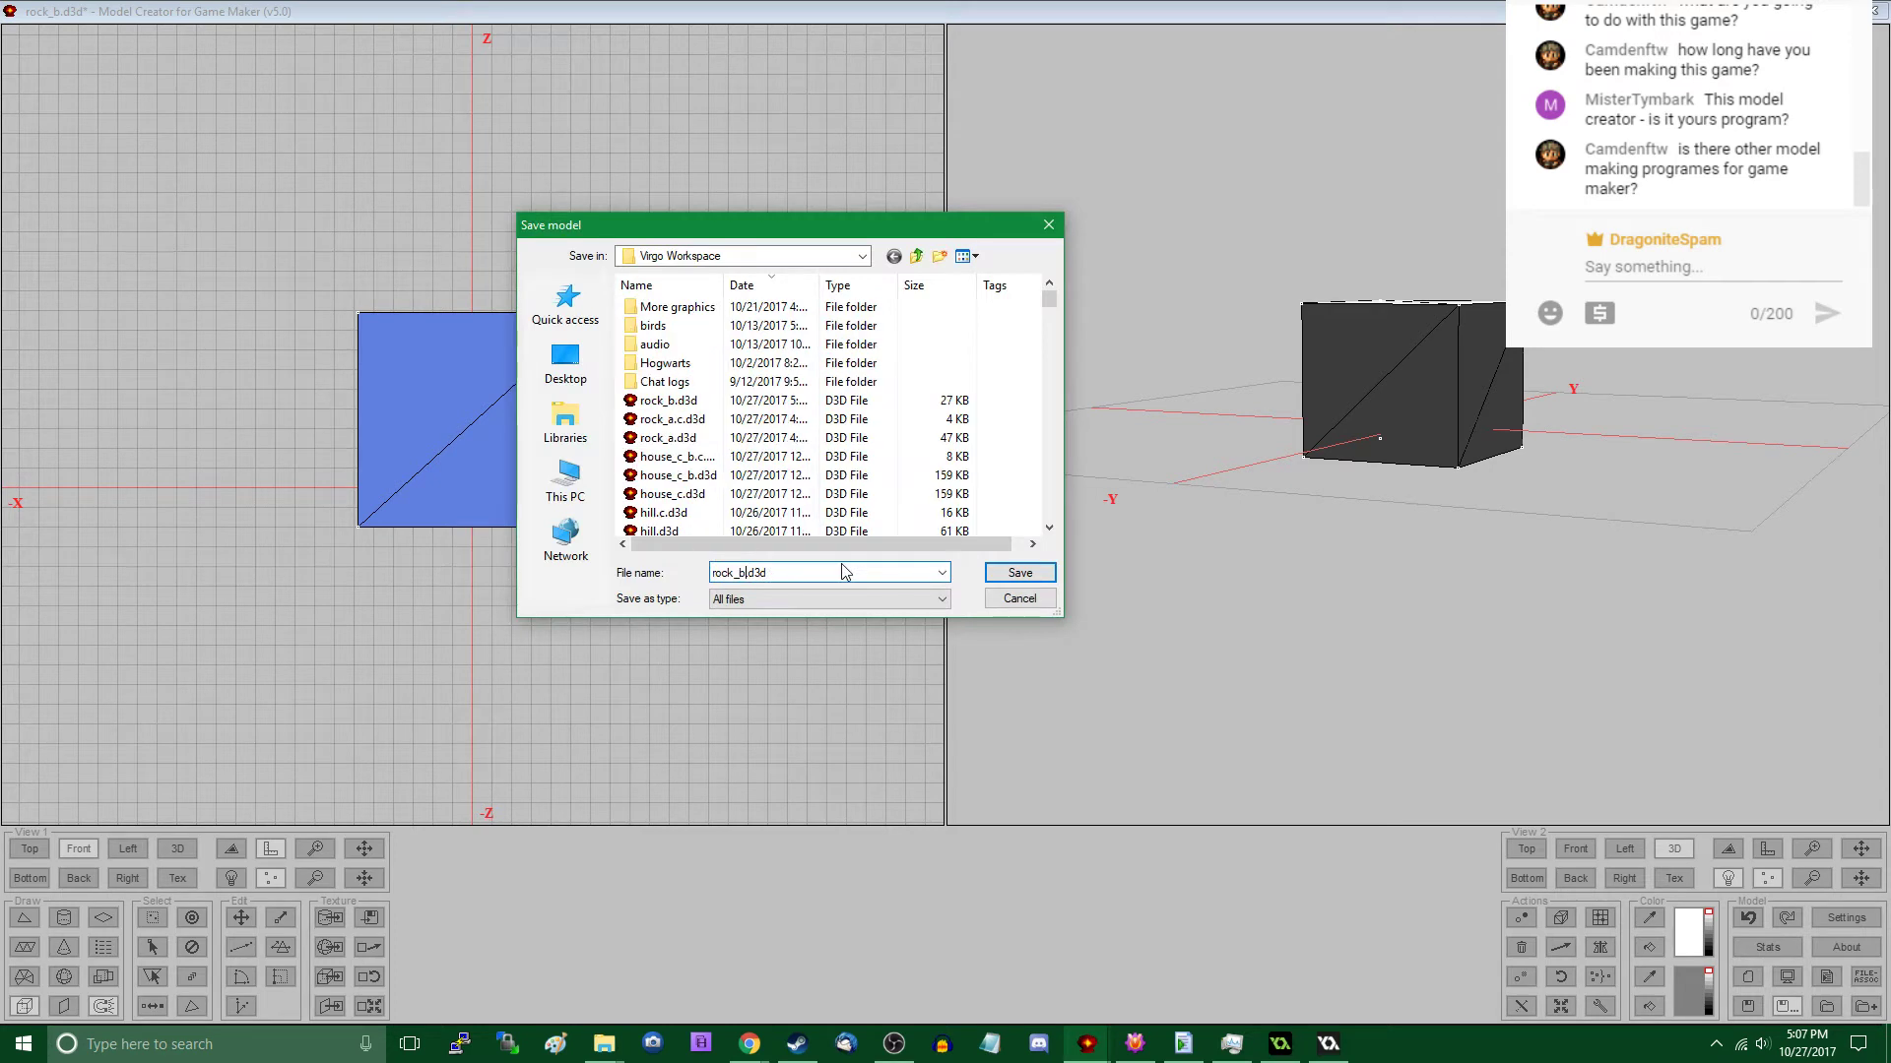
{"action": "key", "text": "Return"}
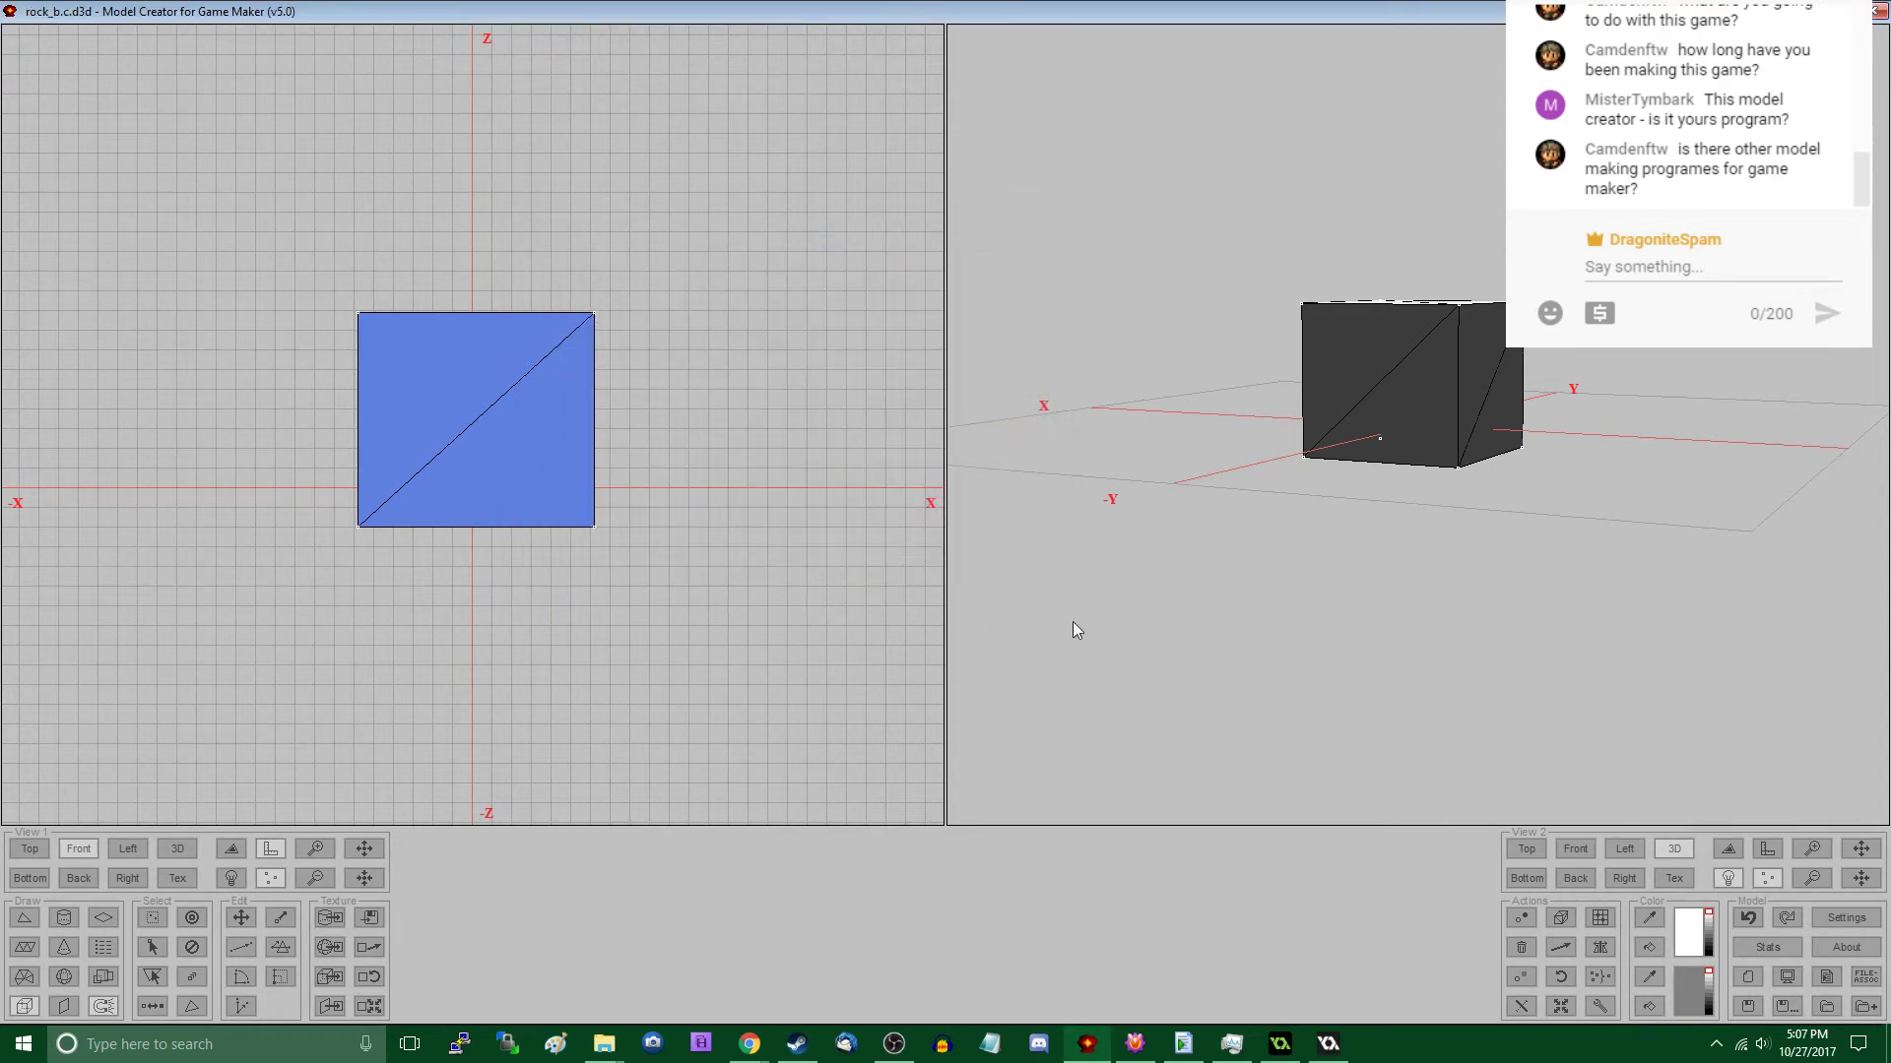
{"action": "left_click", "coordinate": [1747, 977]}
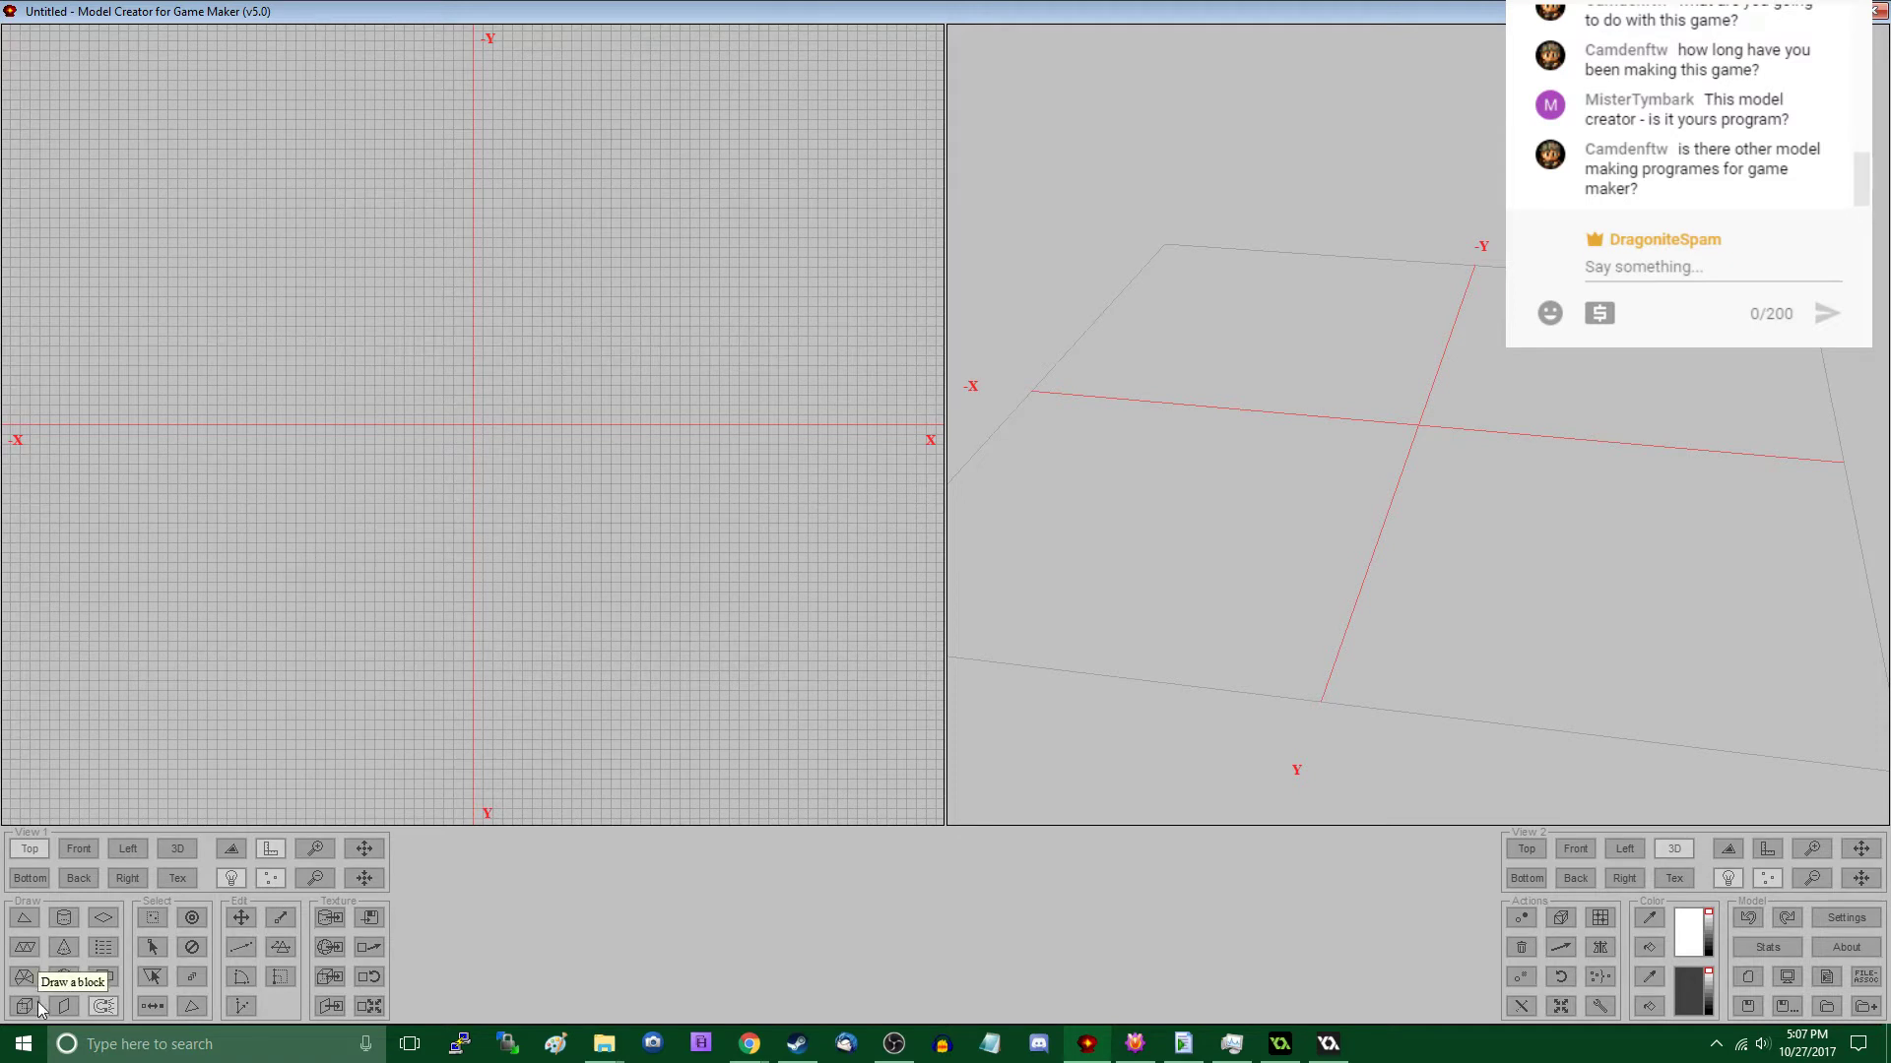
- Draw a closed cone with 5 steps in the top view, spanning X -6 to 9 and Y -6 to 10
{"action": "left_click", "coordinate": [64, 947]}
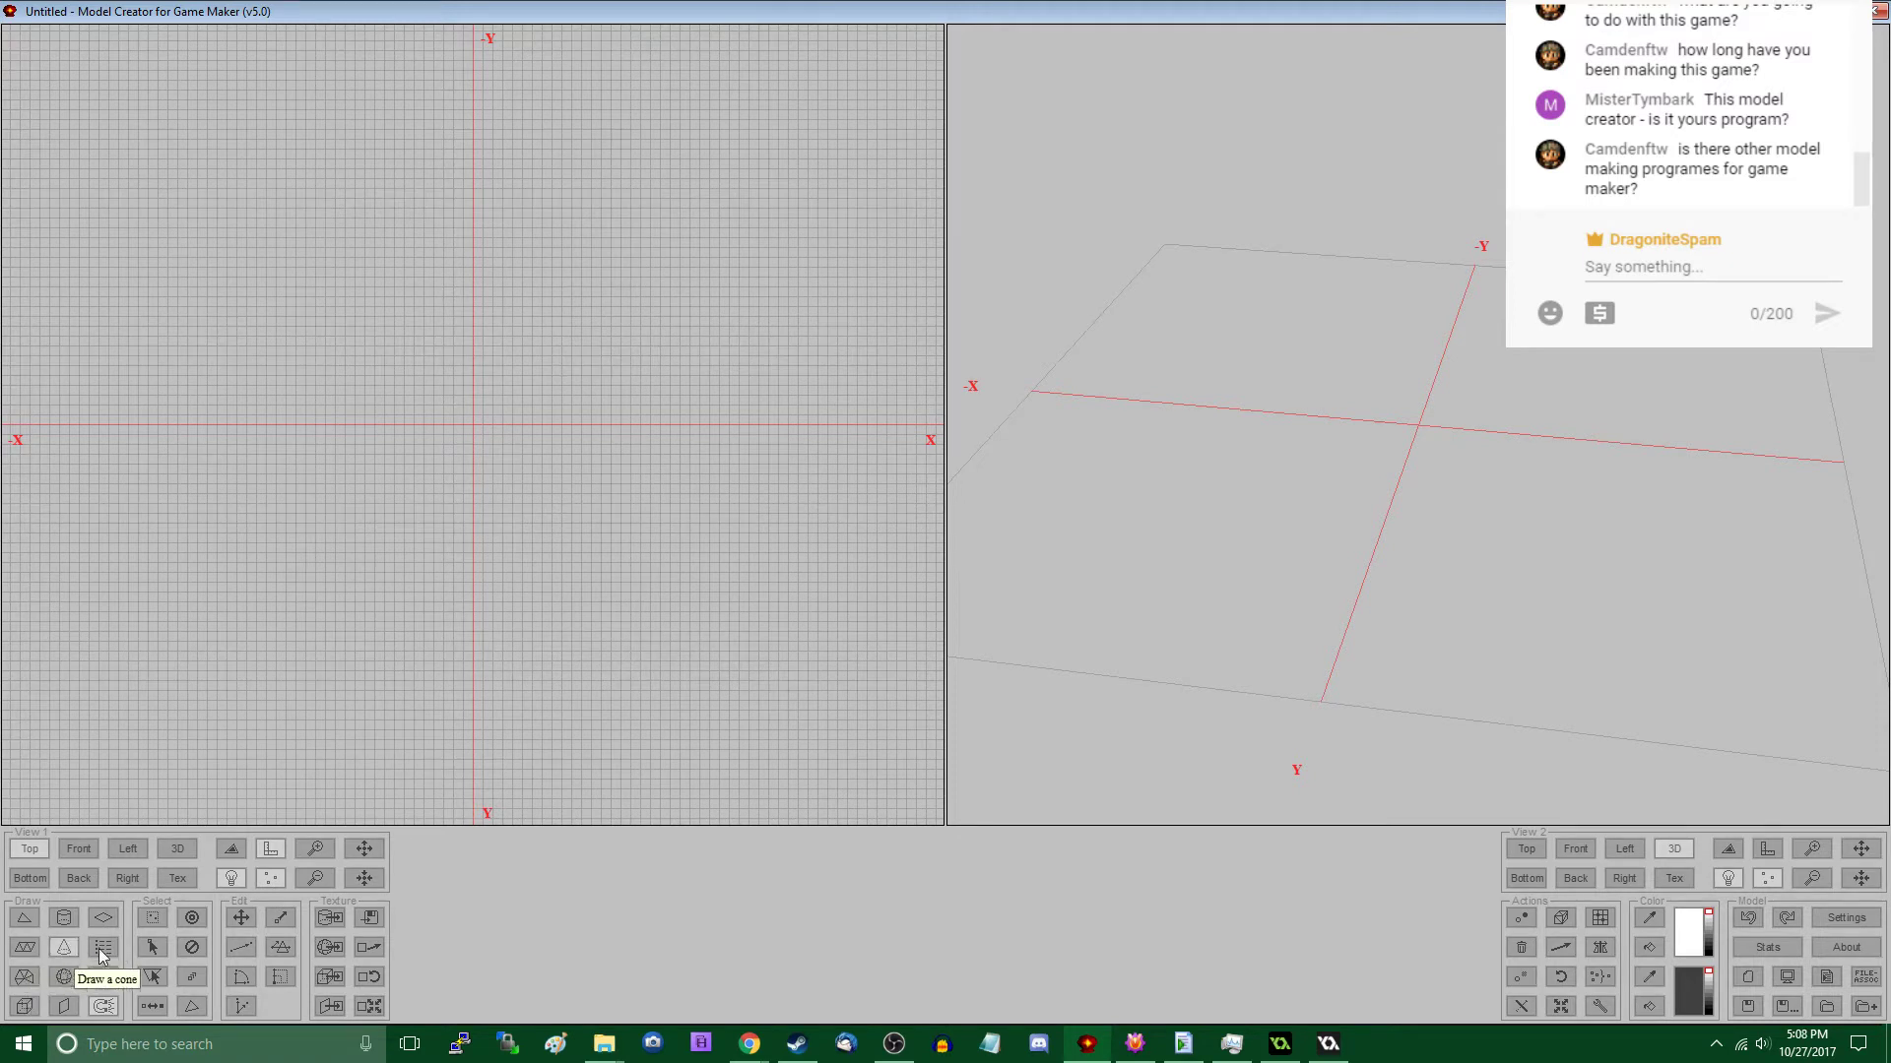
{"action": "left_click_drag", "start_coordinate": [414, 366], "coordinate": [561, 523]}
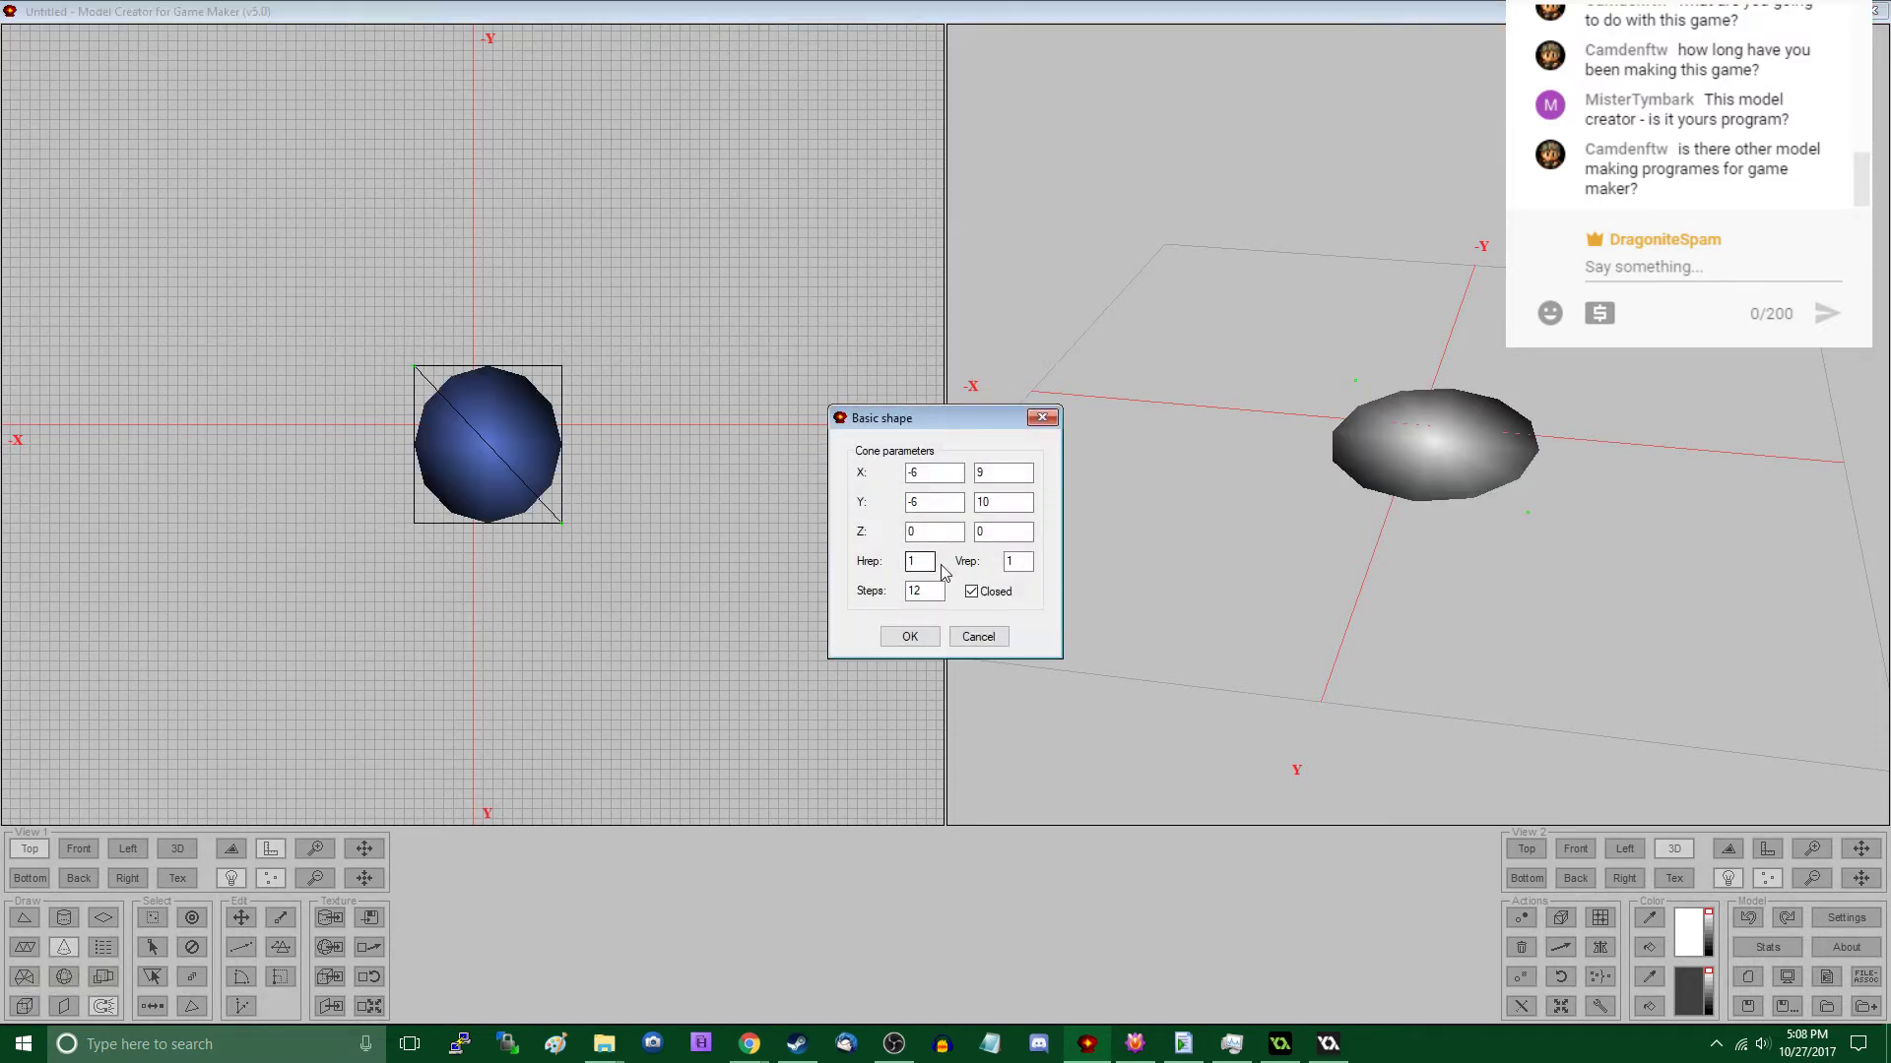
{"action": "double_click", "coordinate": [936, 591]}
{"action": "type", "text": "64"}
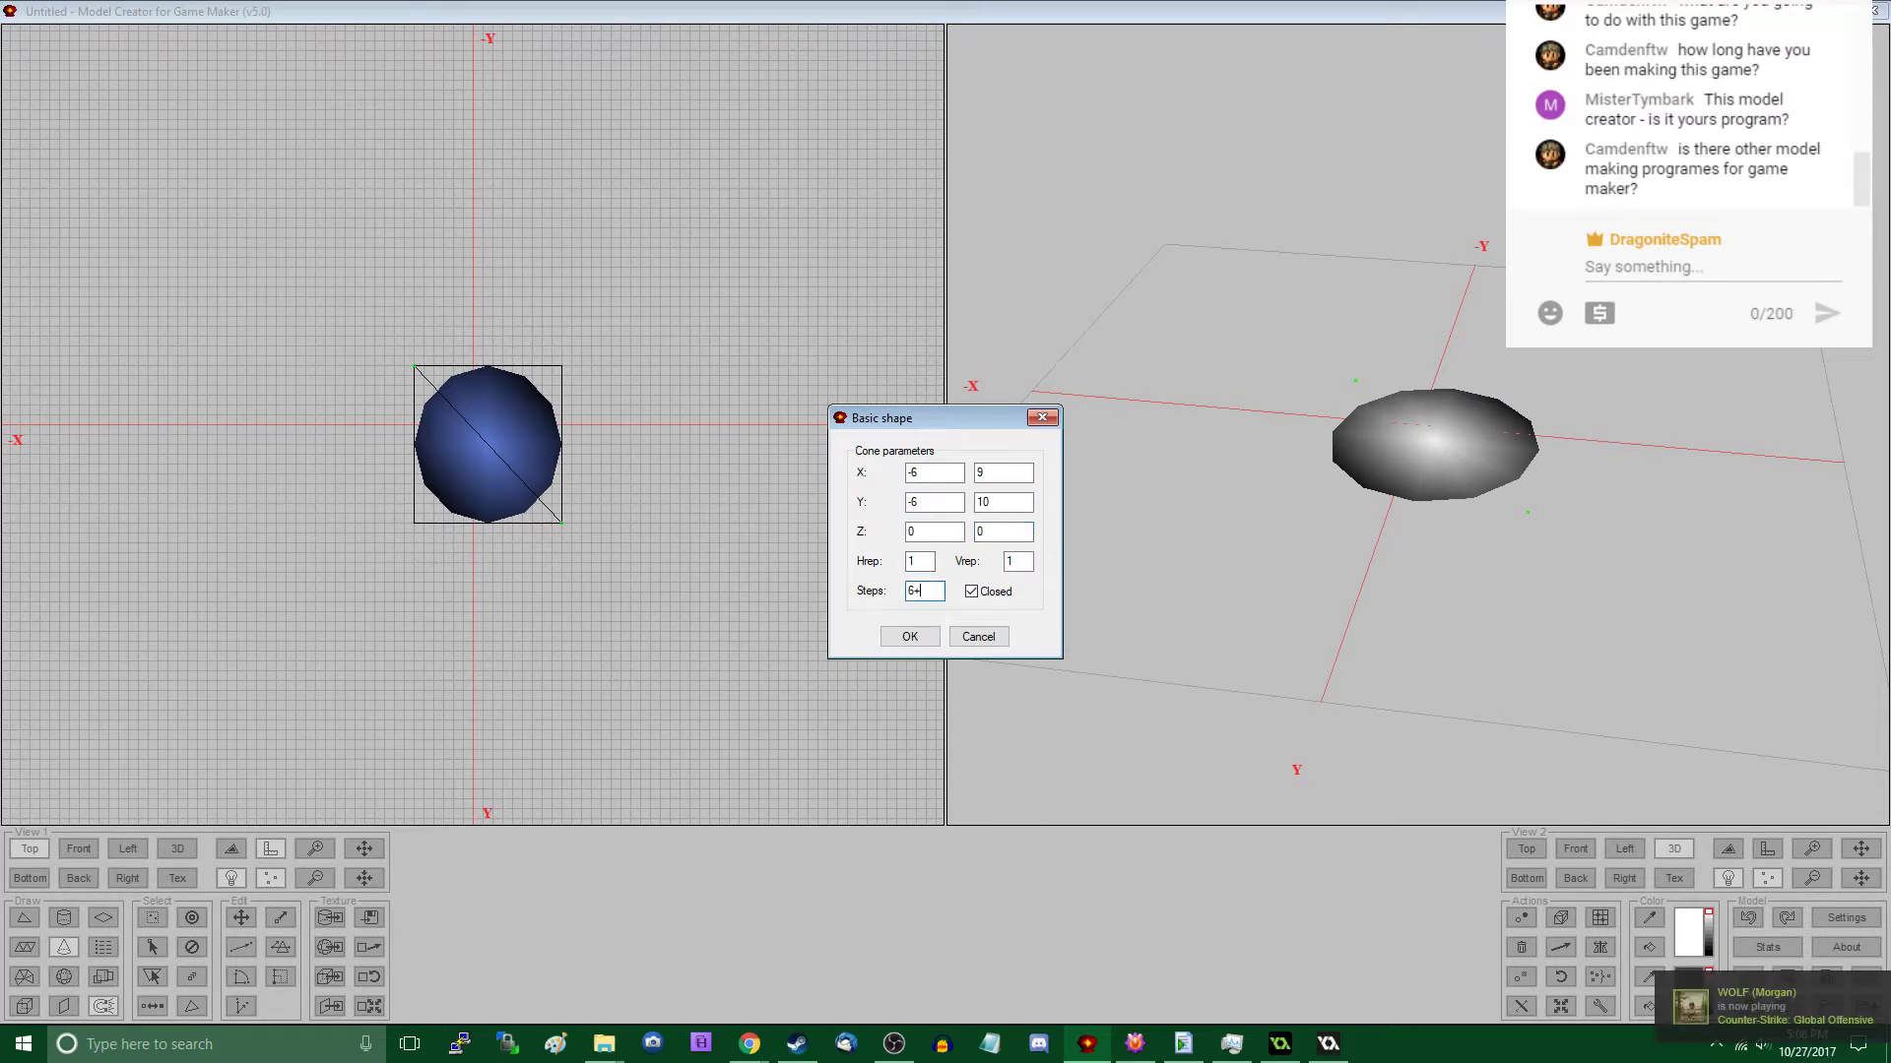
{"action": "key", "text": "BackSpace"}
{"action": "key", "text": "BackSpace"}
{"action": "type", "text": "5"}
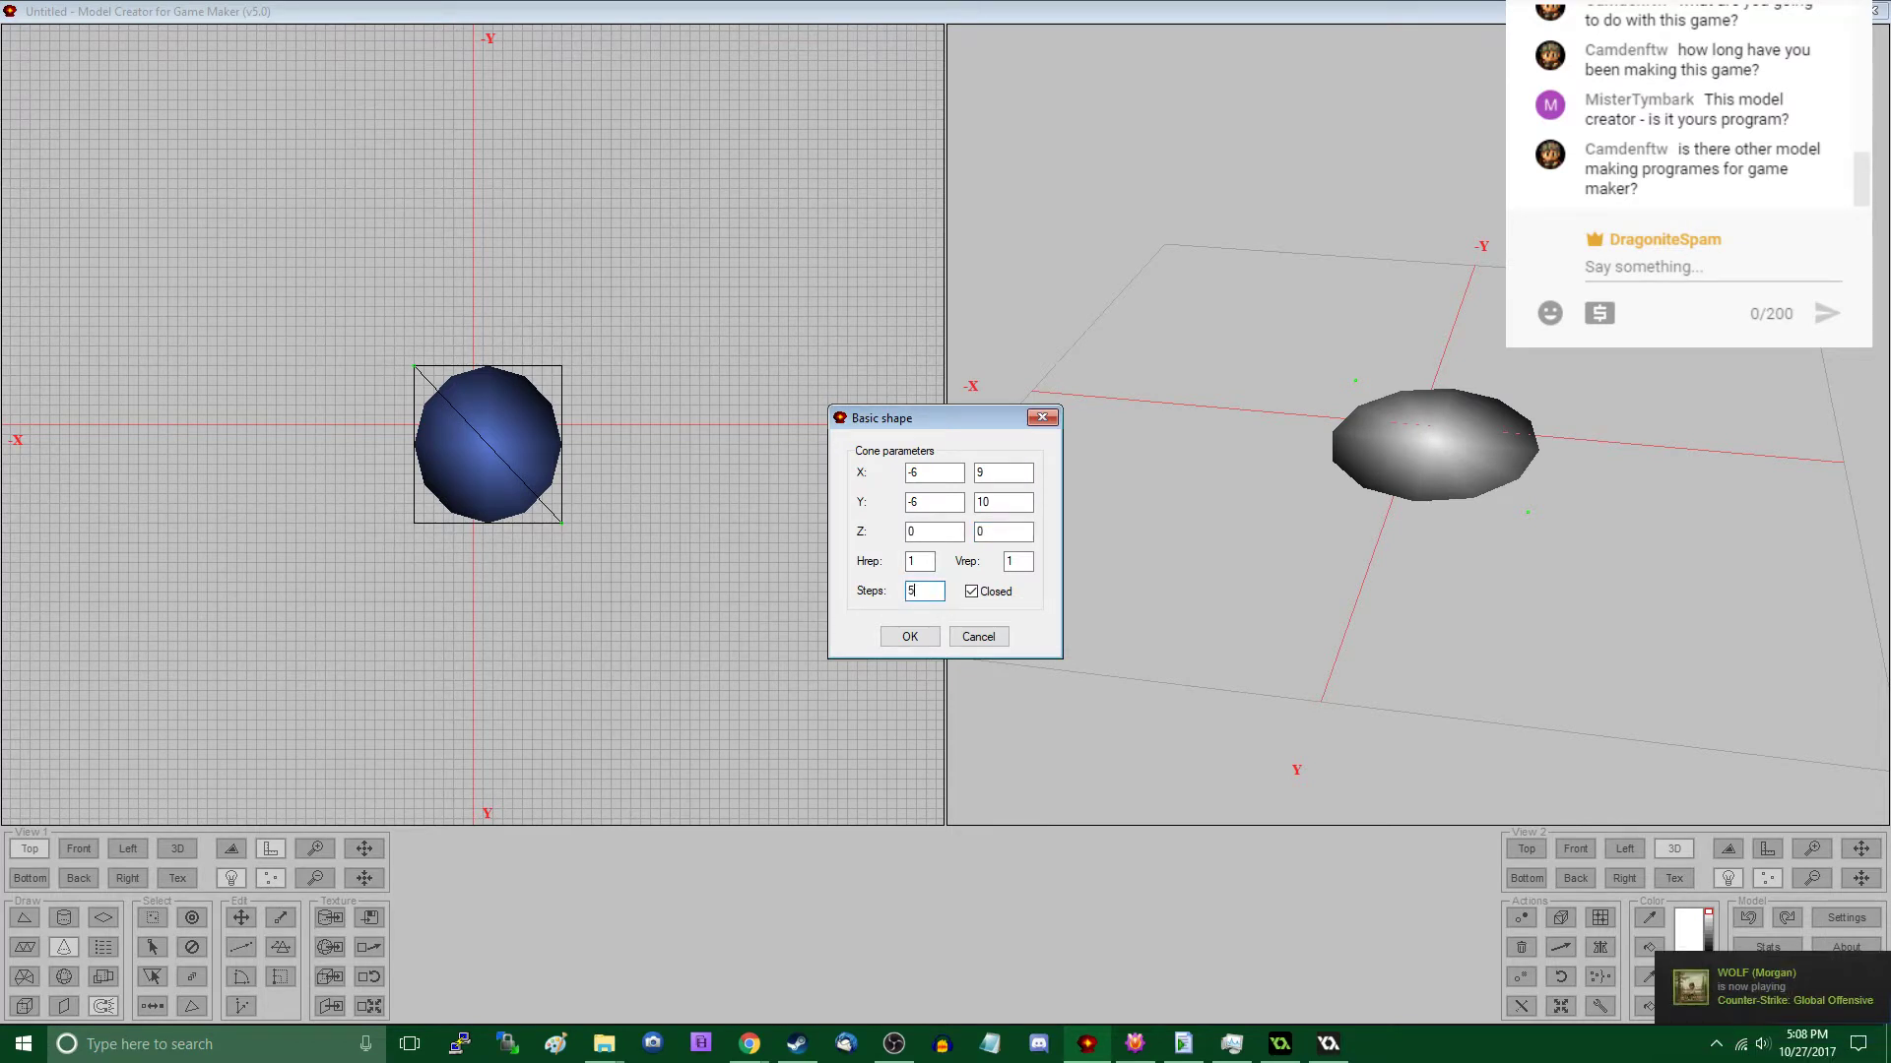
{"action": "left_click_drag", "start_coordinate": [995, 536], "coordinate": [907, 534]}
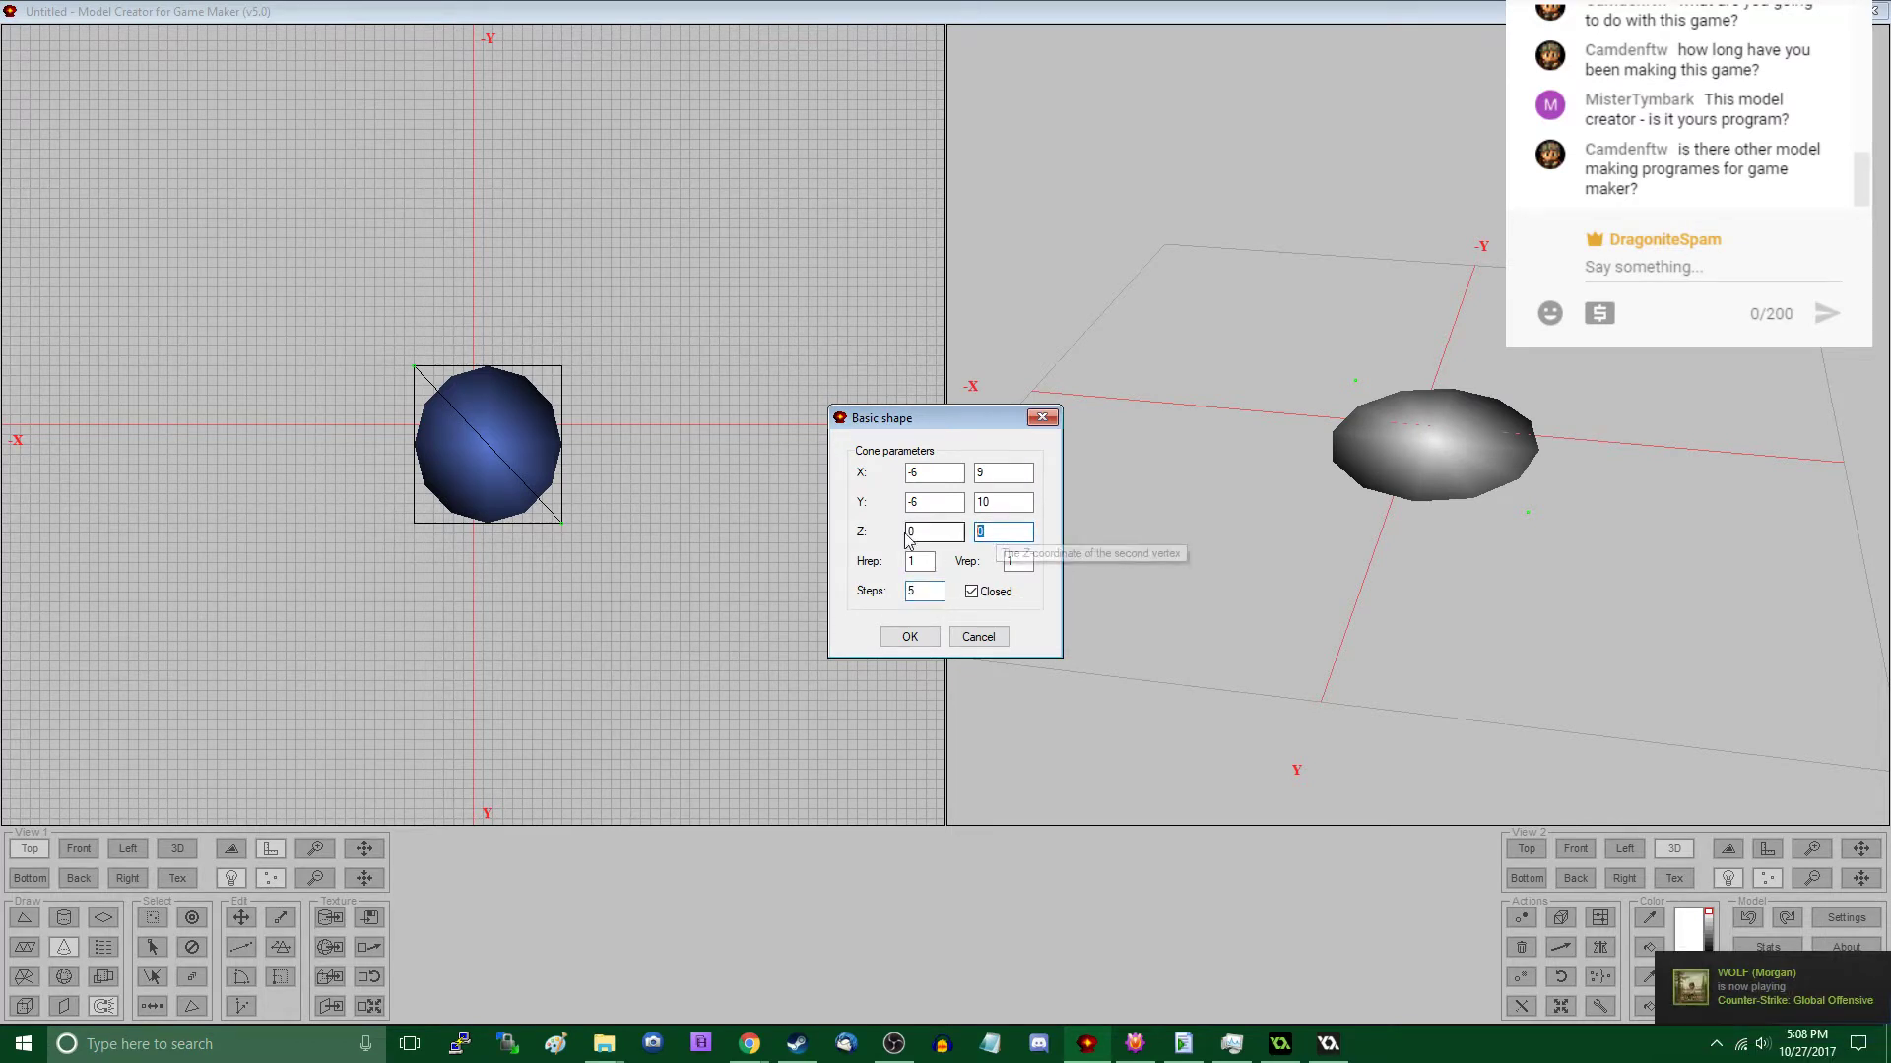
{"action": "left_click", "coordinate": [909, 637]}
- Subdivide the cone's triangles with a subdivision number of 2
{"action": "left_click_drag", "start_coordinate": [1193, 595], "coordinate": [1352, 511]}
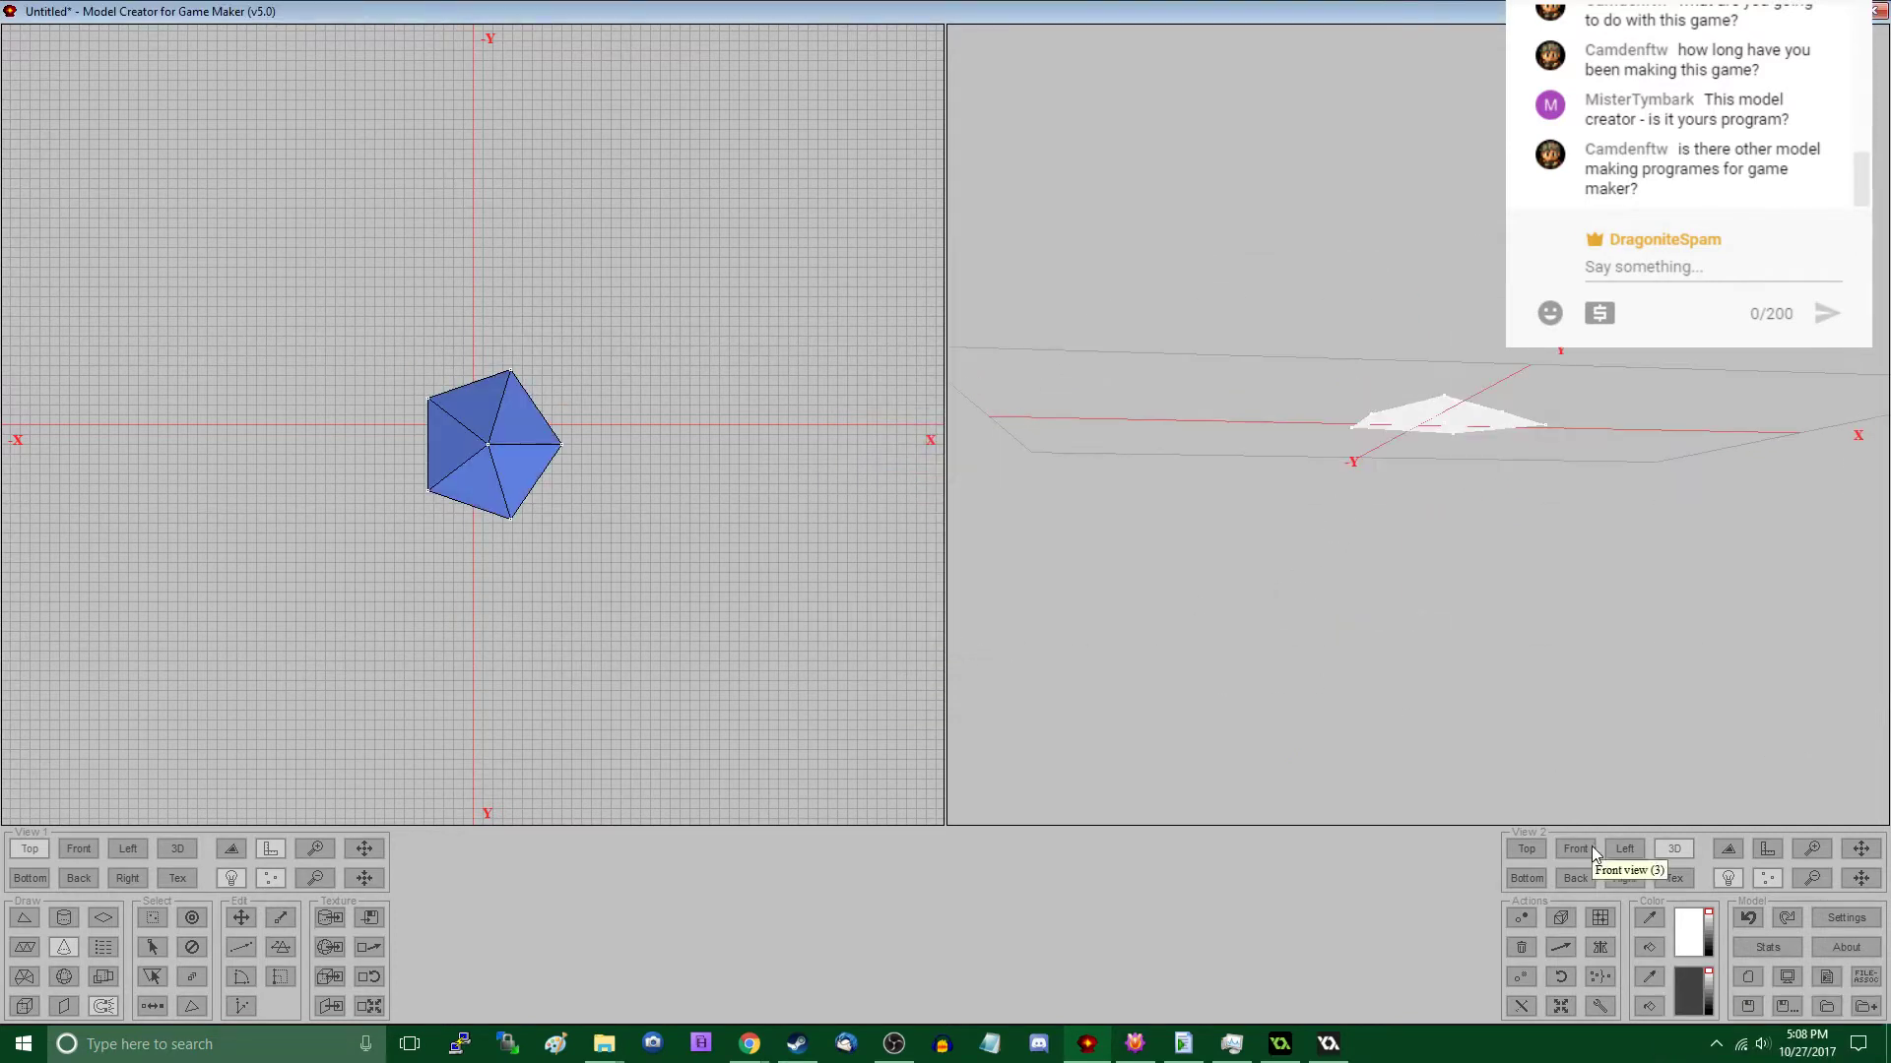
{"action": "left_click", "coordinate": [1595, 1003]}
{"action": "left_click", "coordinate": [857, 451]}
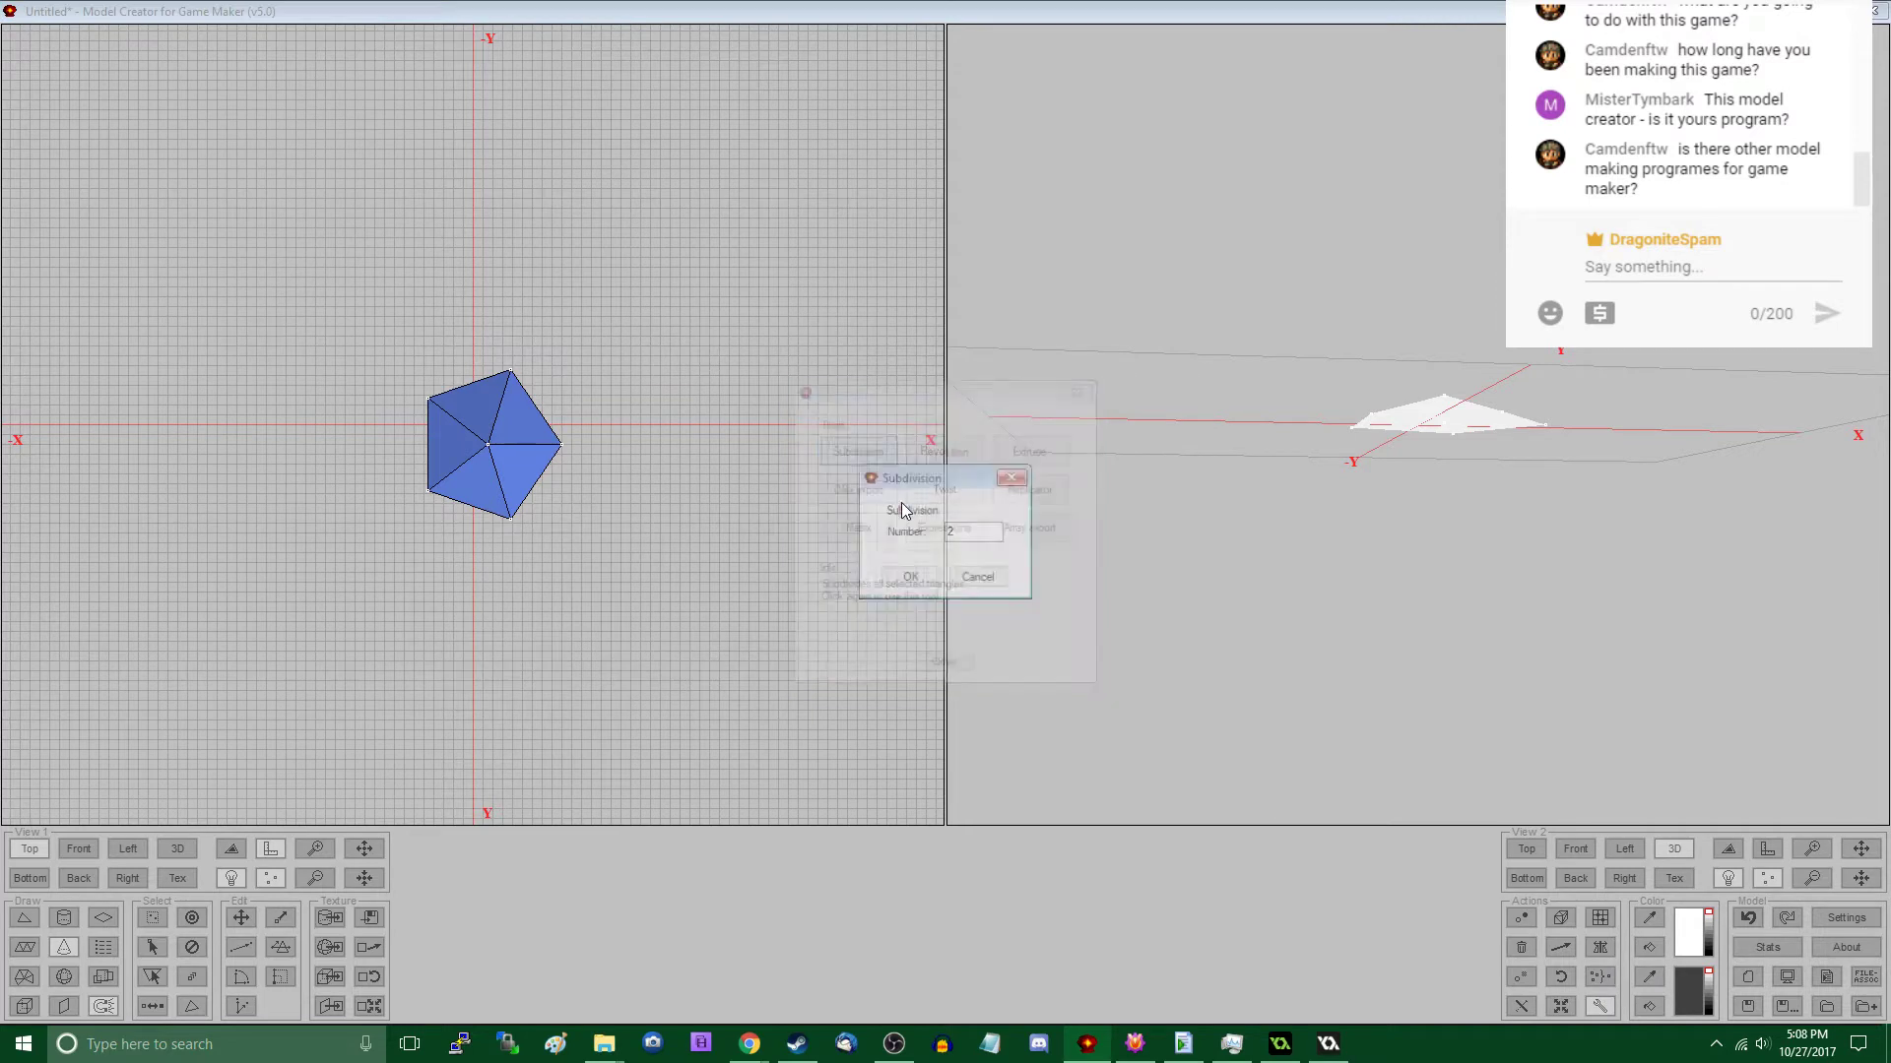
{"action": "left_click", "coordinate": [907, 576]}
{"action": "left_click_drag", "start_coordinate": [1050, 598], "coordinate": [1524, 635]}
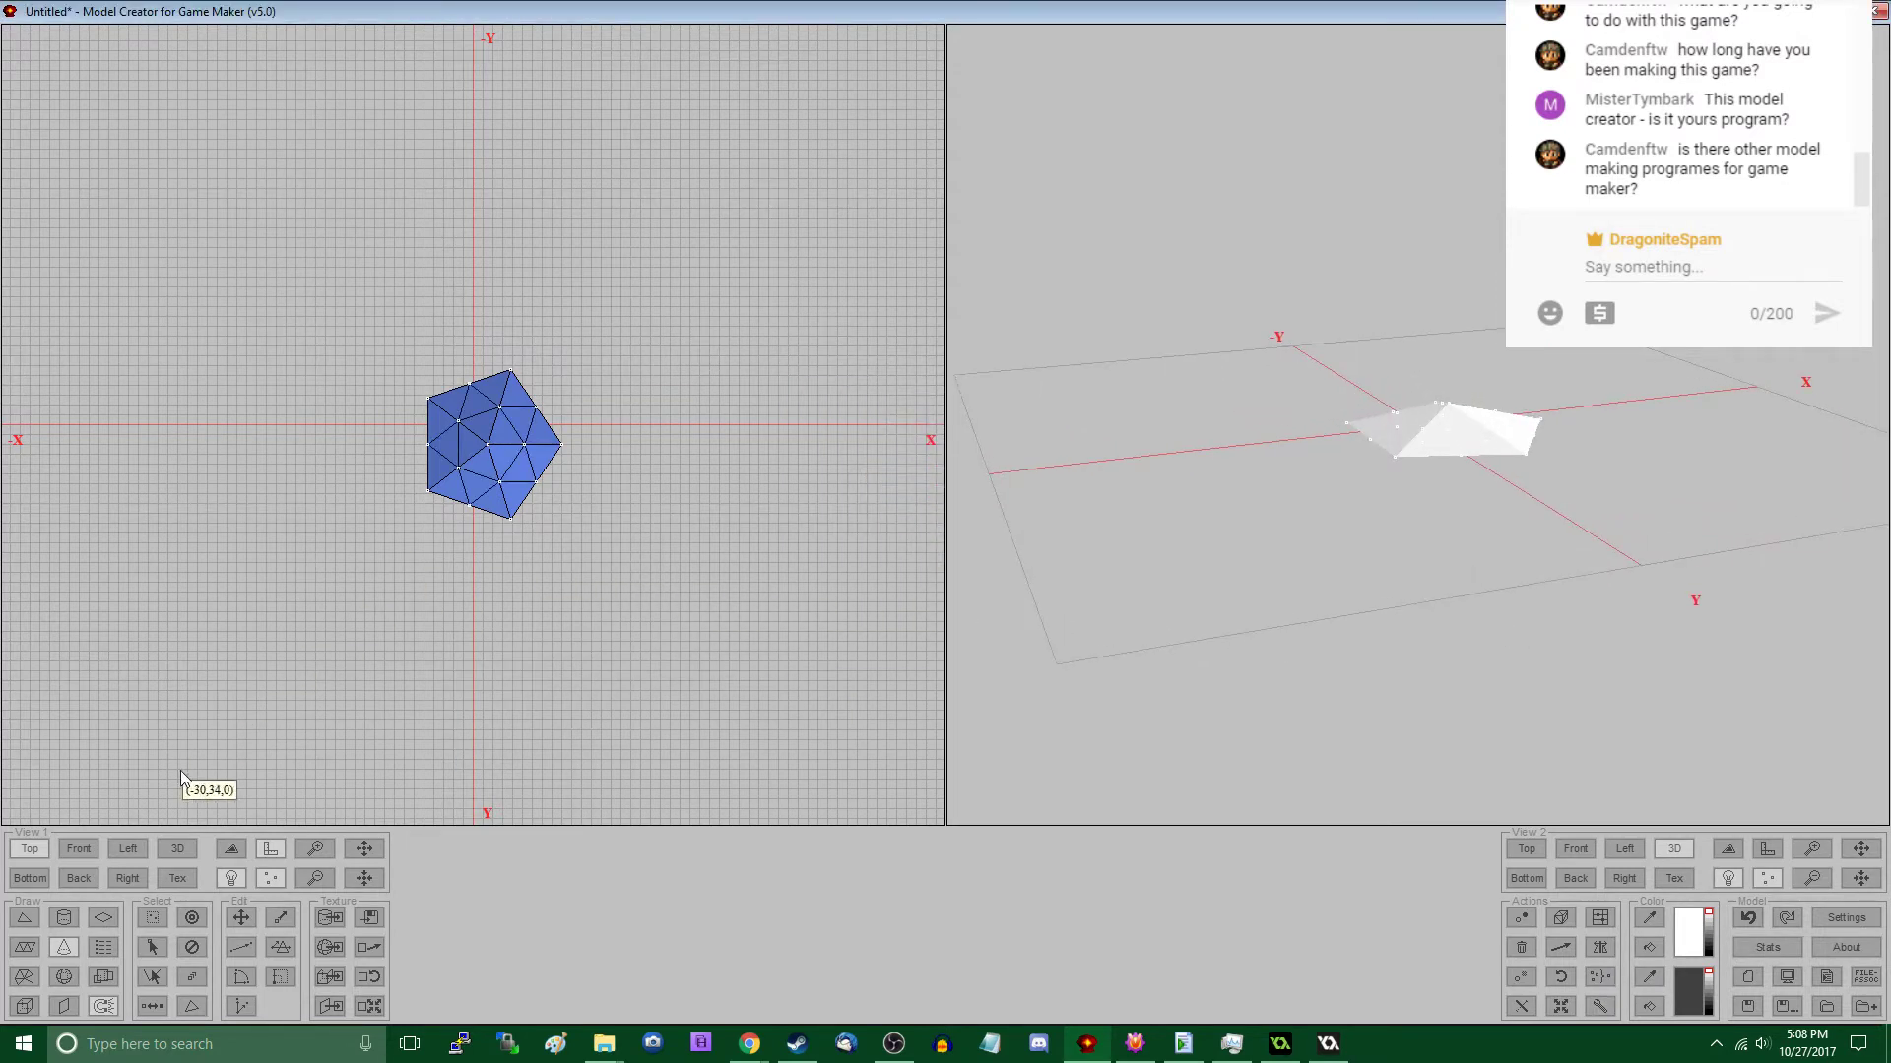
- Scale the cone's texture to 0 and colour the whole mesh dark gray
{"action": "left_click", "coordinate": [382, 1006]}
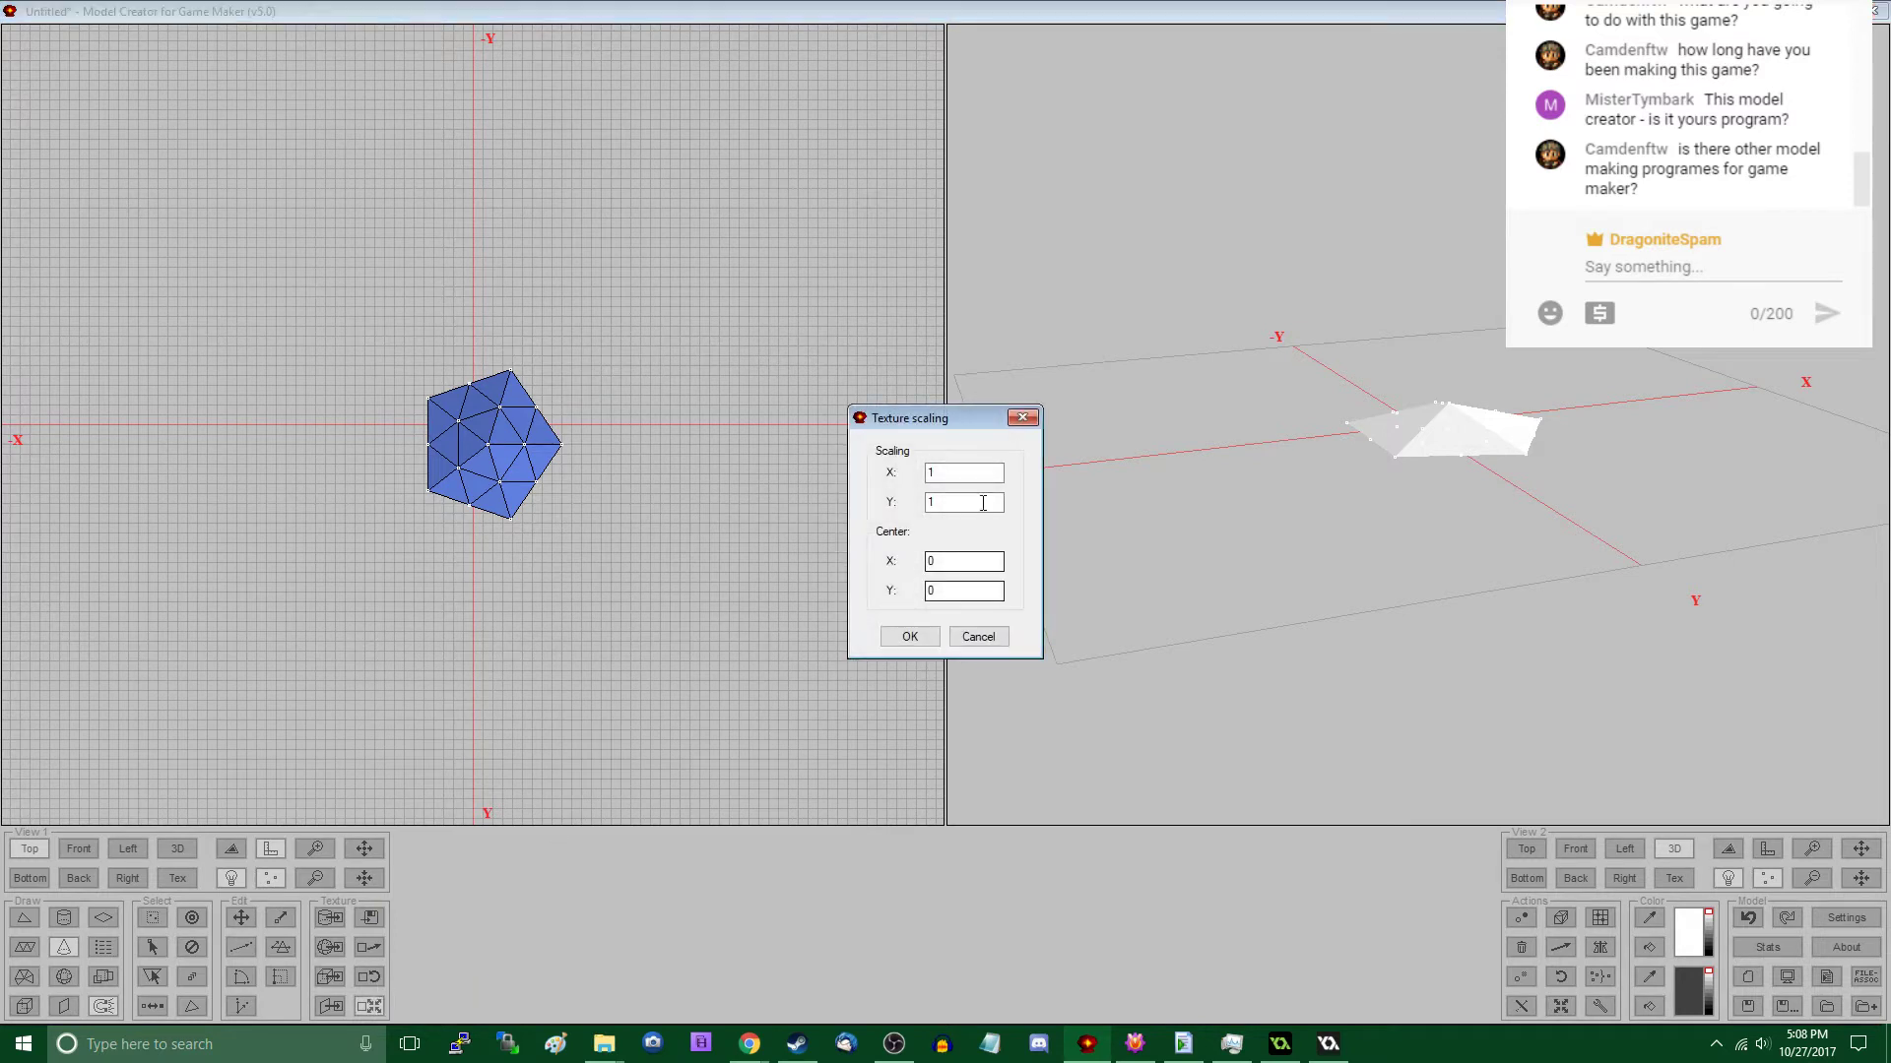
{"action": "type", "text": "0"}
{"action": "key", "text": "Tab"}
{"action": "left_click", "coordinate": [926, 645]}
{"action": "left_click", "coordinate": [1652, 1005]}
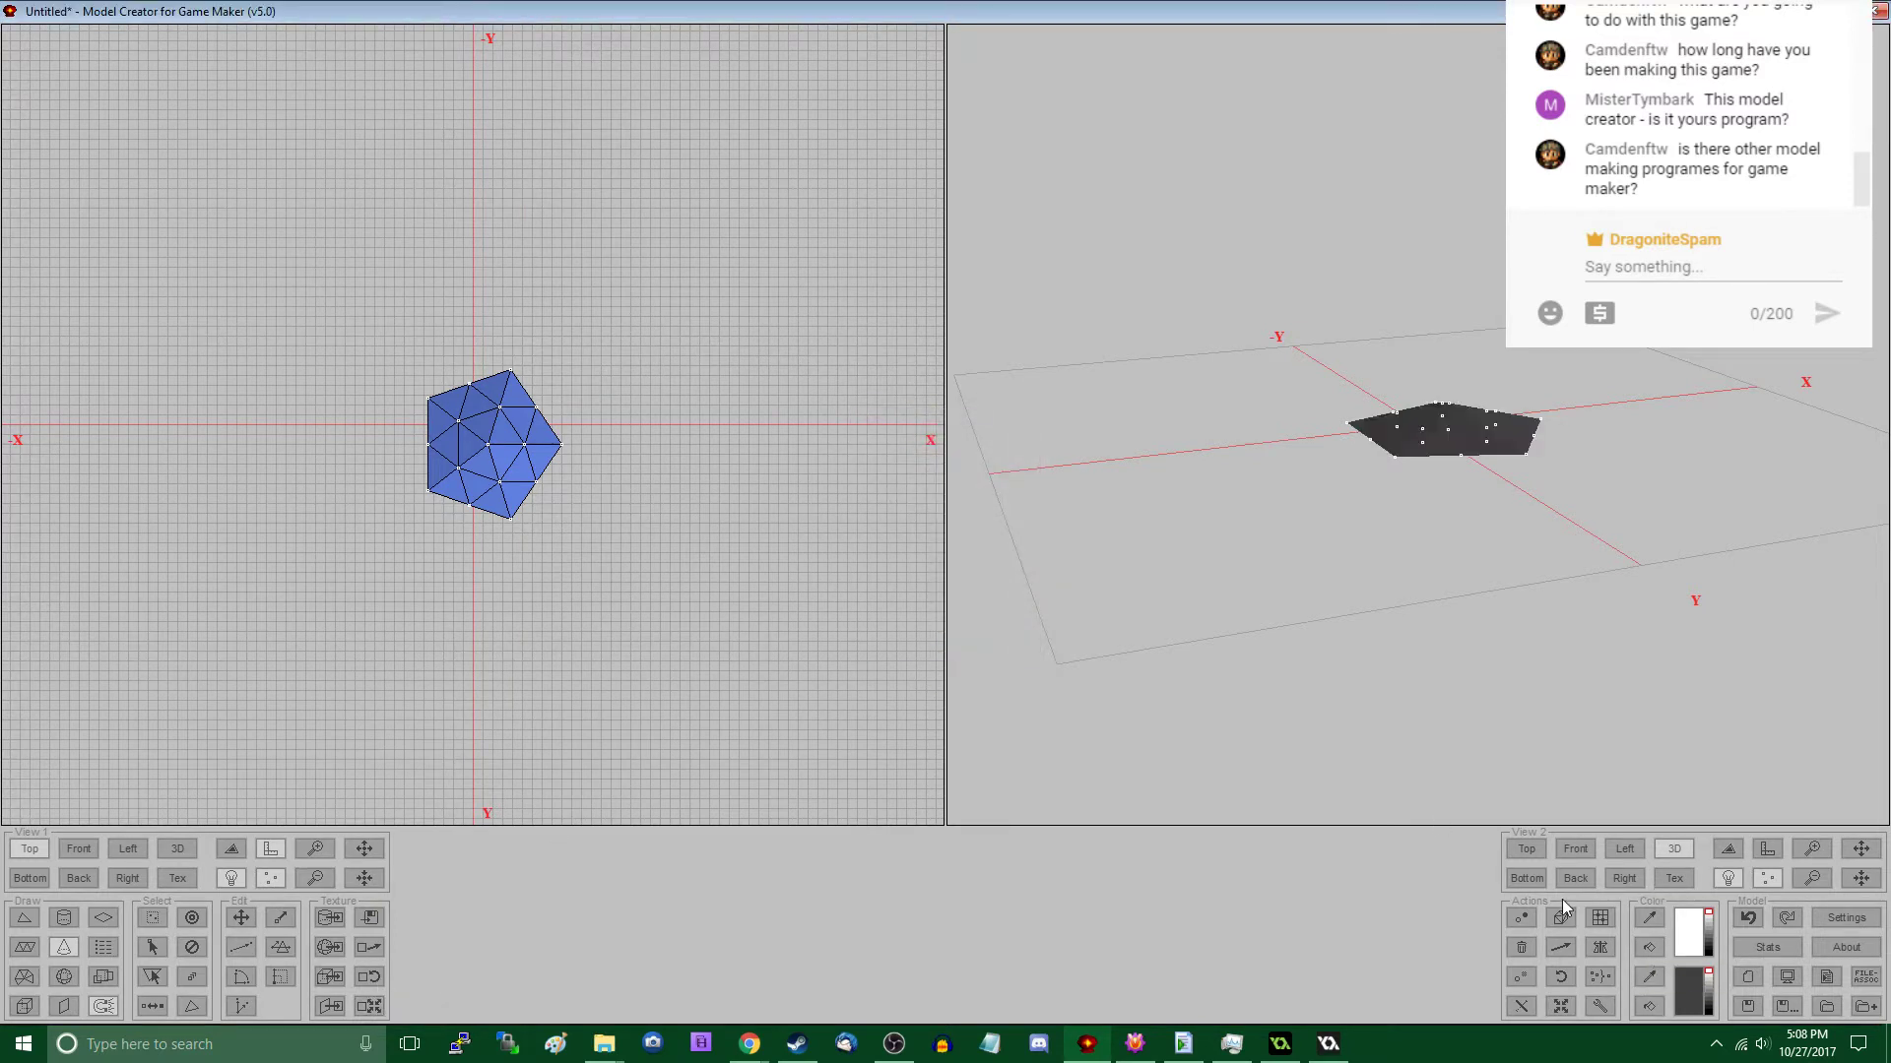
- In the front view, lower the cone's base vertices from the centre to the +X edge by about 1 unit
{"action": "left_click_drag", "start_coordinate": [1227, 632], "coordinate": [1337, 530]}
{"action": "scroll", "coordinate": [444, 569], "scroll_direction": "up", "scroll_amount": 2}
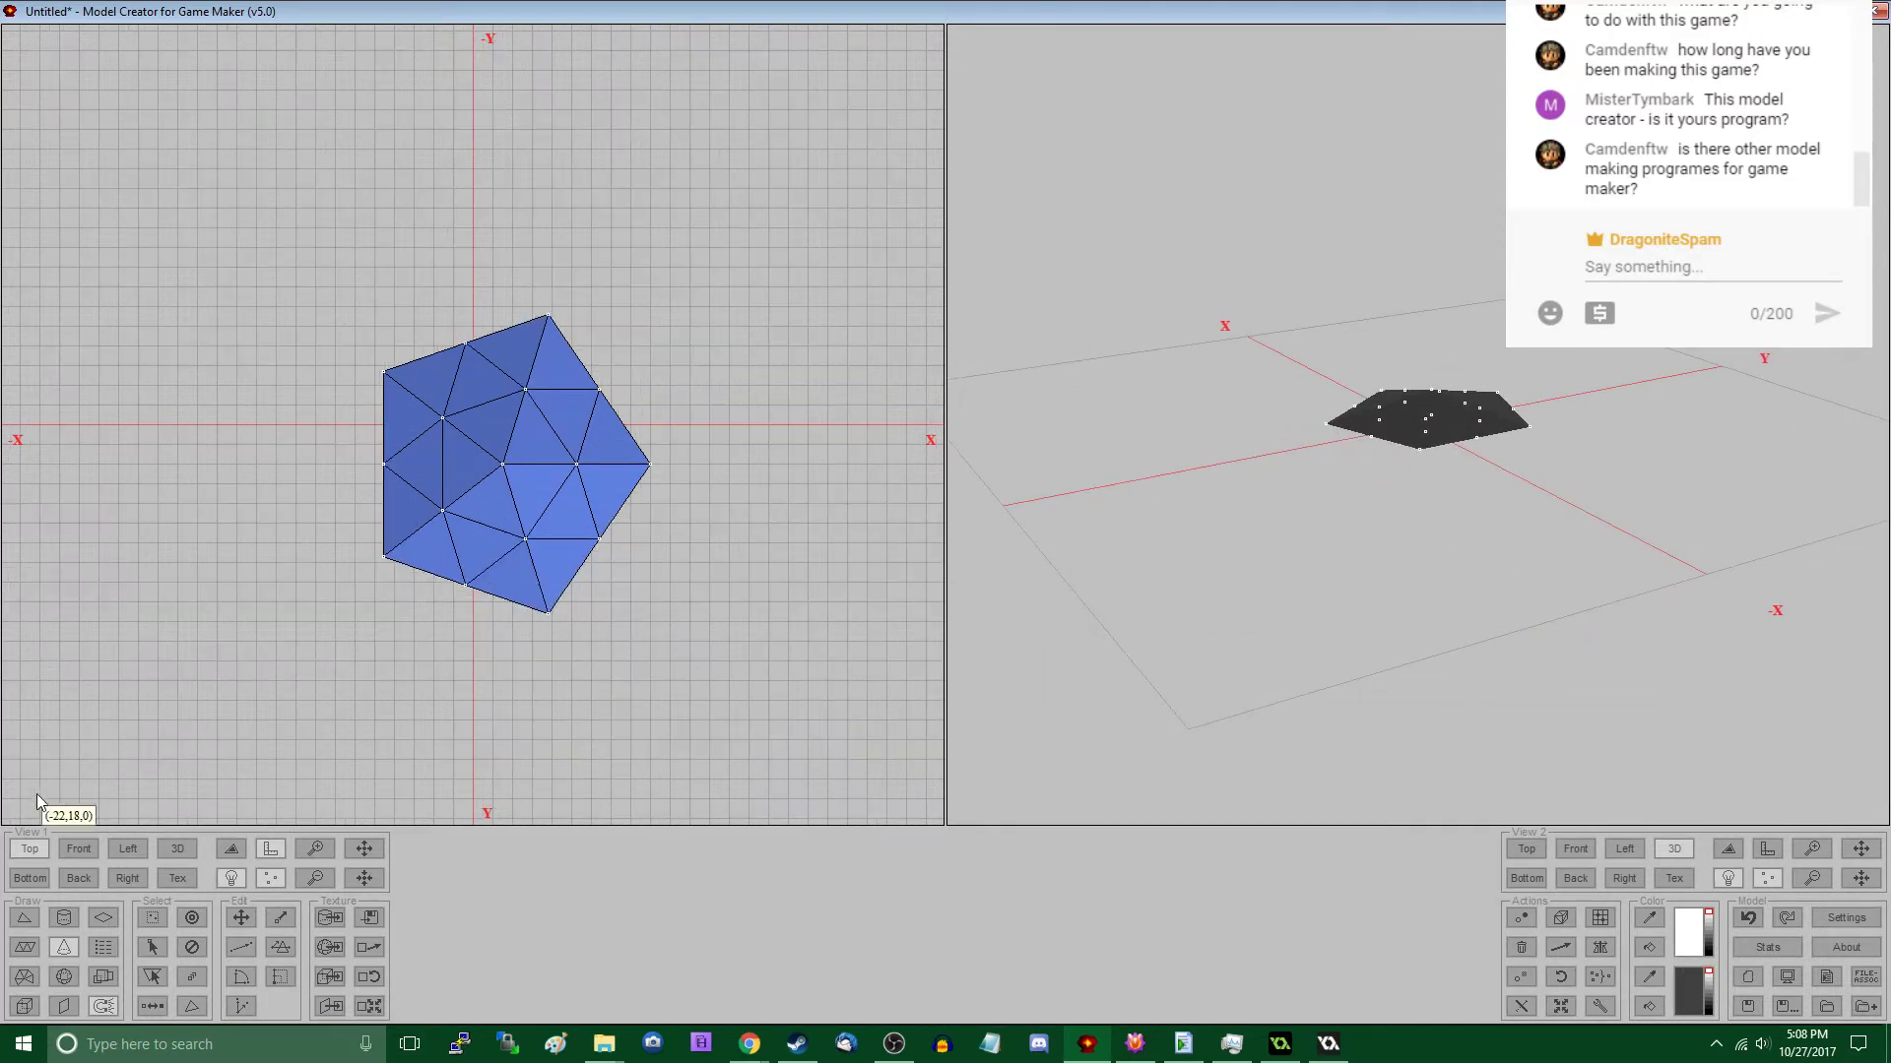
{"action": "left_click", "coordinate": [75, 851]}
{"action": "key", "text": "s"}
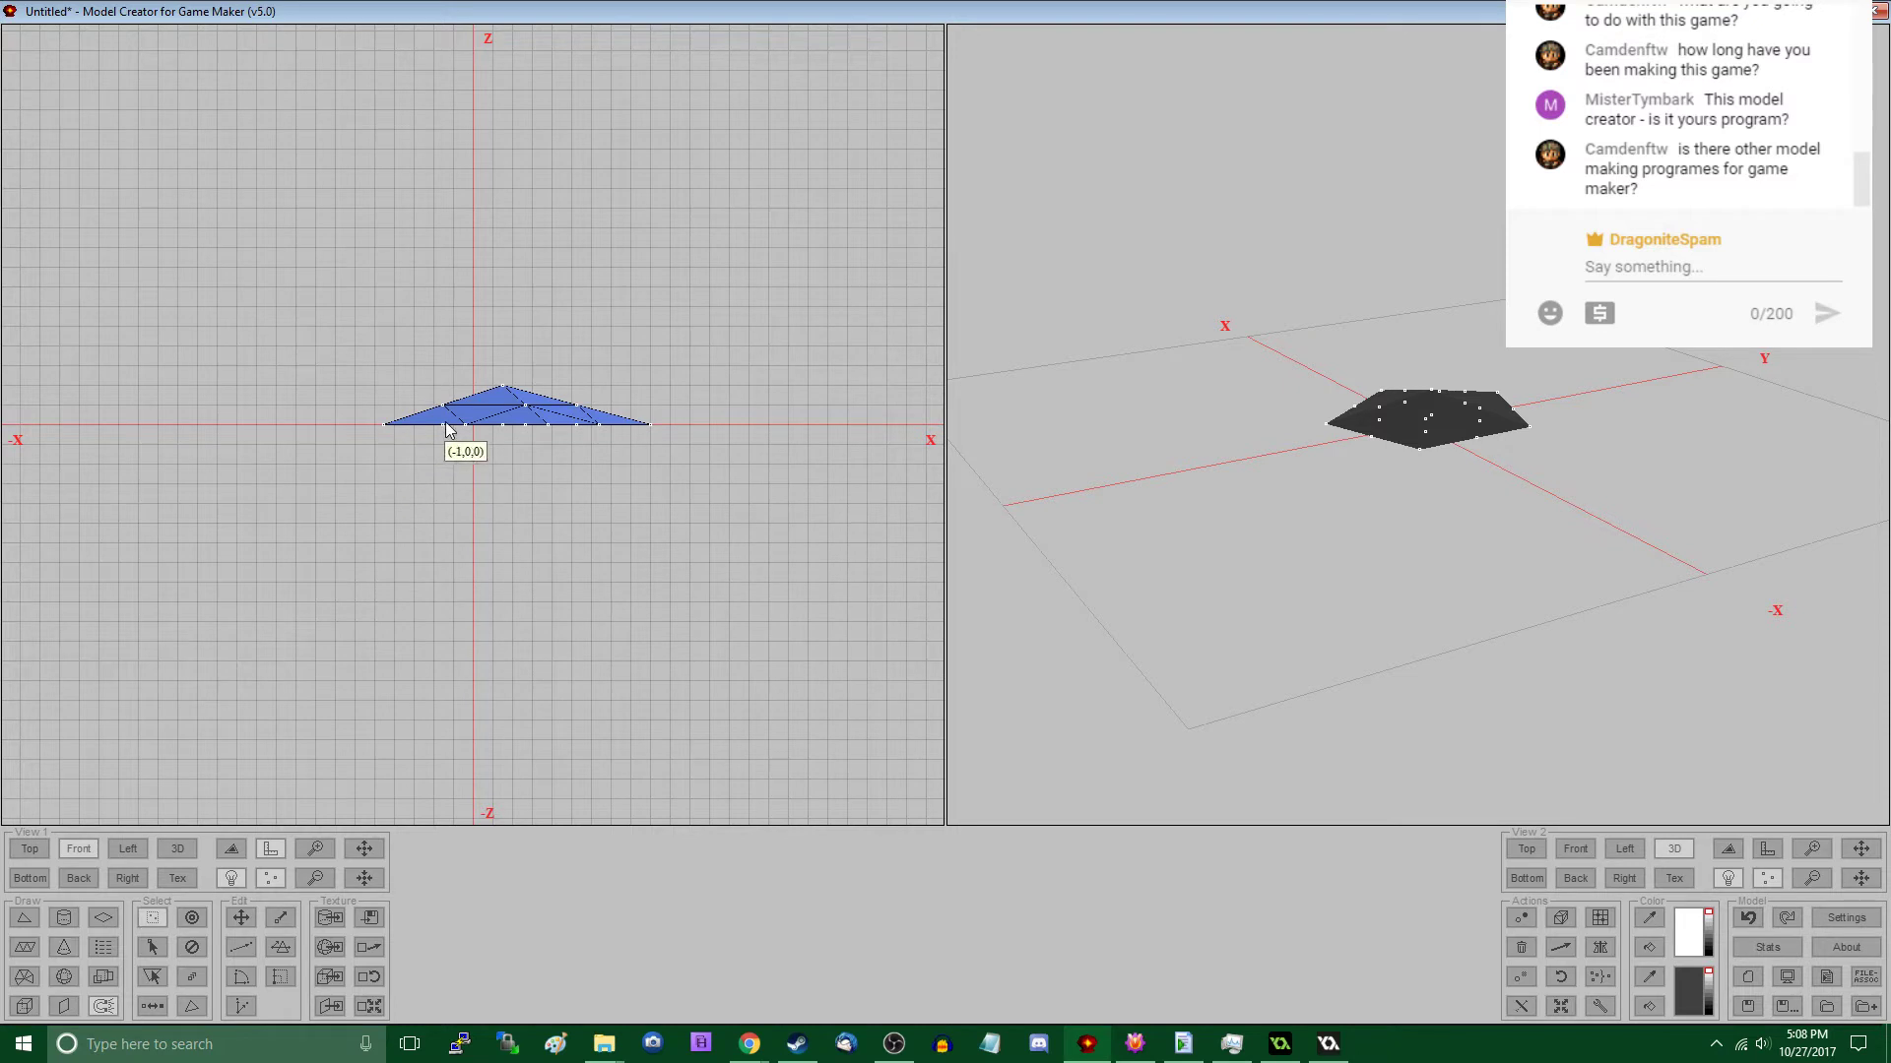
{"action": "left_click_drag", "start_coordinate": [448, 419], "coordinate": [663, 441]}
{"action": "key", "text": "m"}
{"action": "left_click_drag", "start_coordinate": [573, 496], "coordinate": [571, 508]}
- Turn off grid use in the model settings
{"action": "key", "text": "s"}
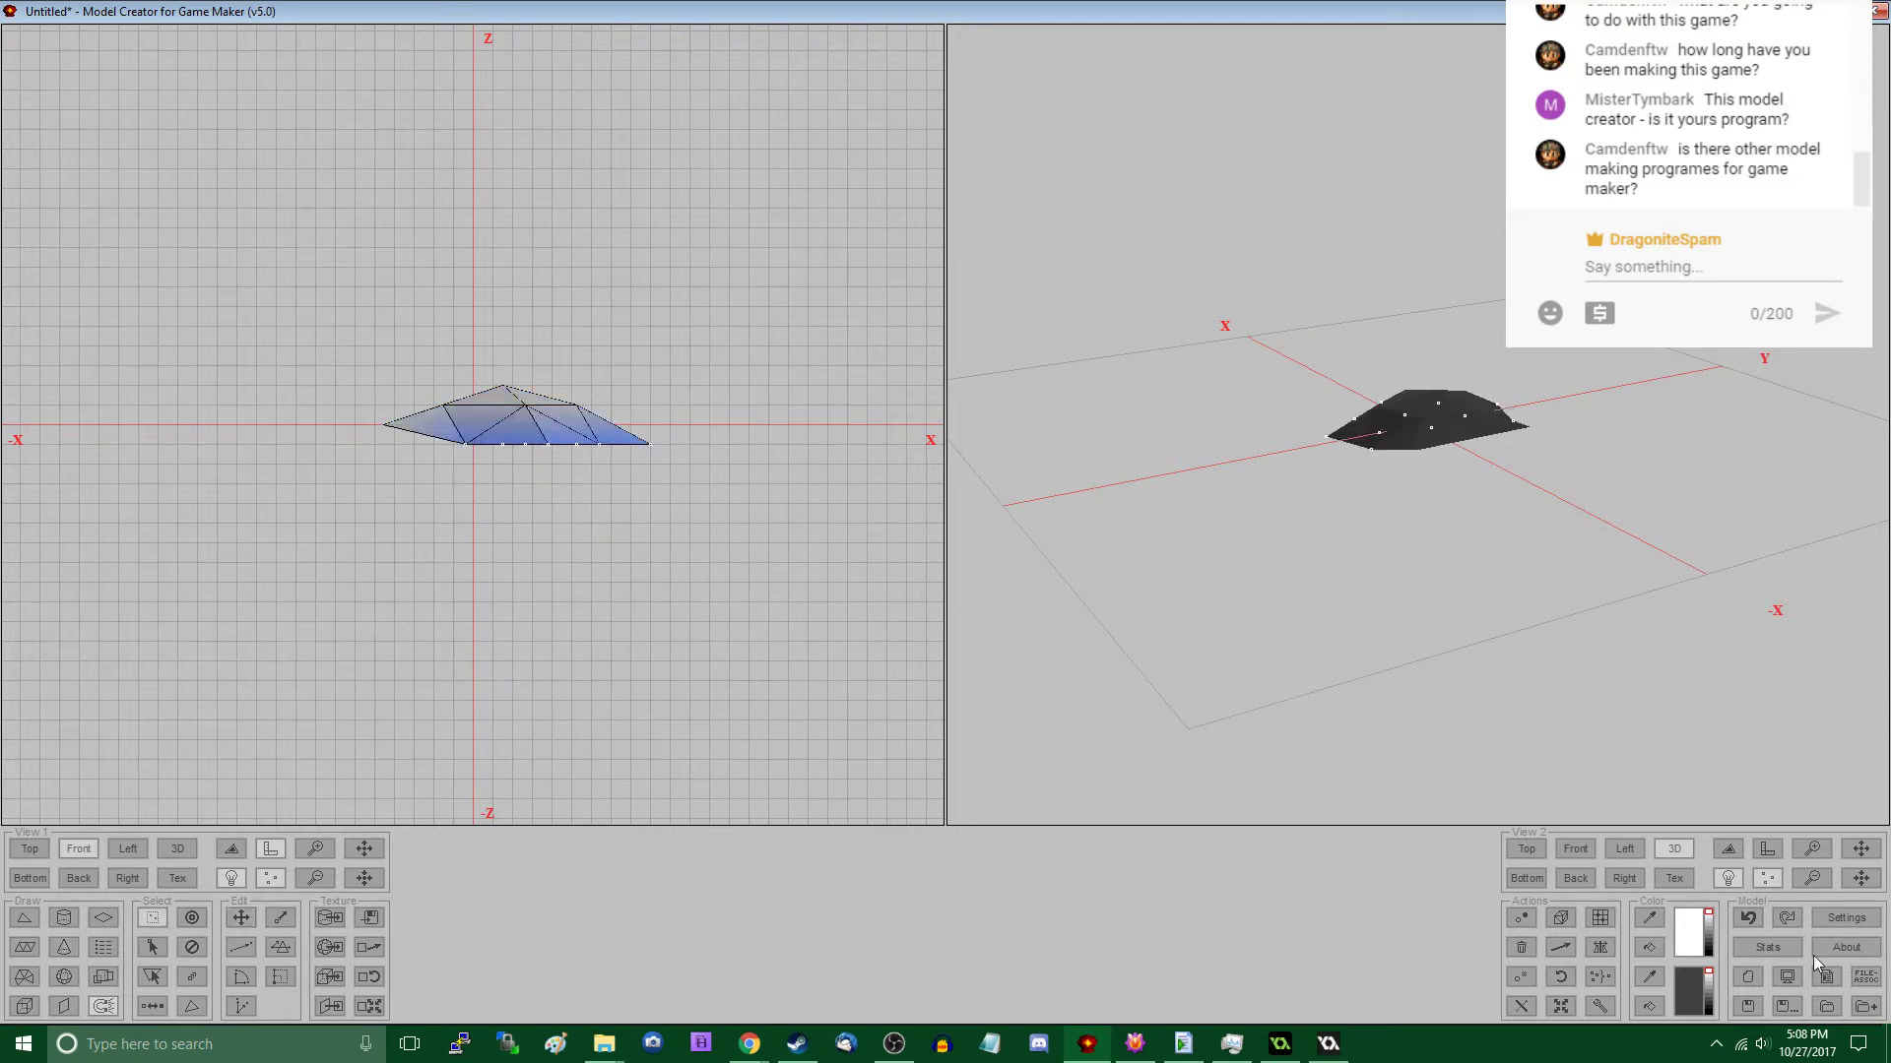
{"action": "left_click", "coordinate": [1846, 918]}
{"action": "left_click", "coordinate": [994, 595]}
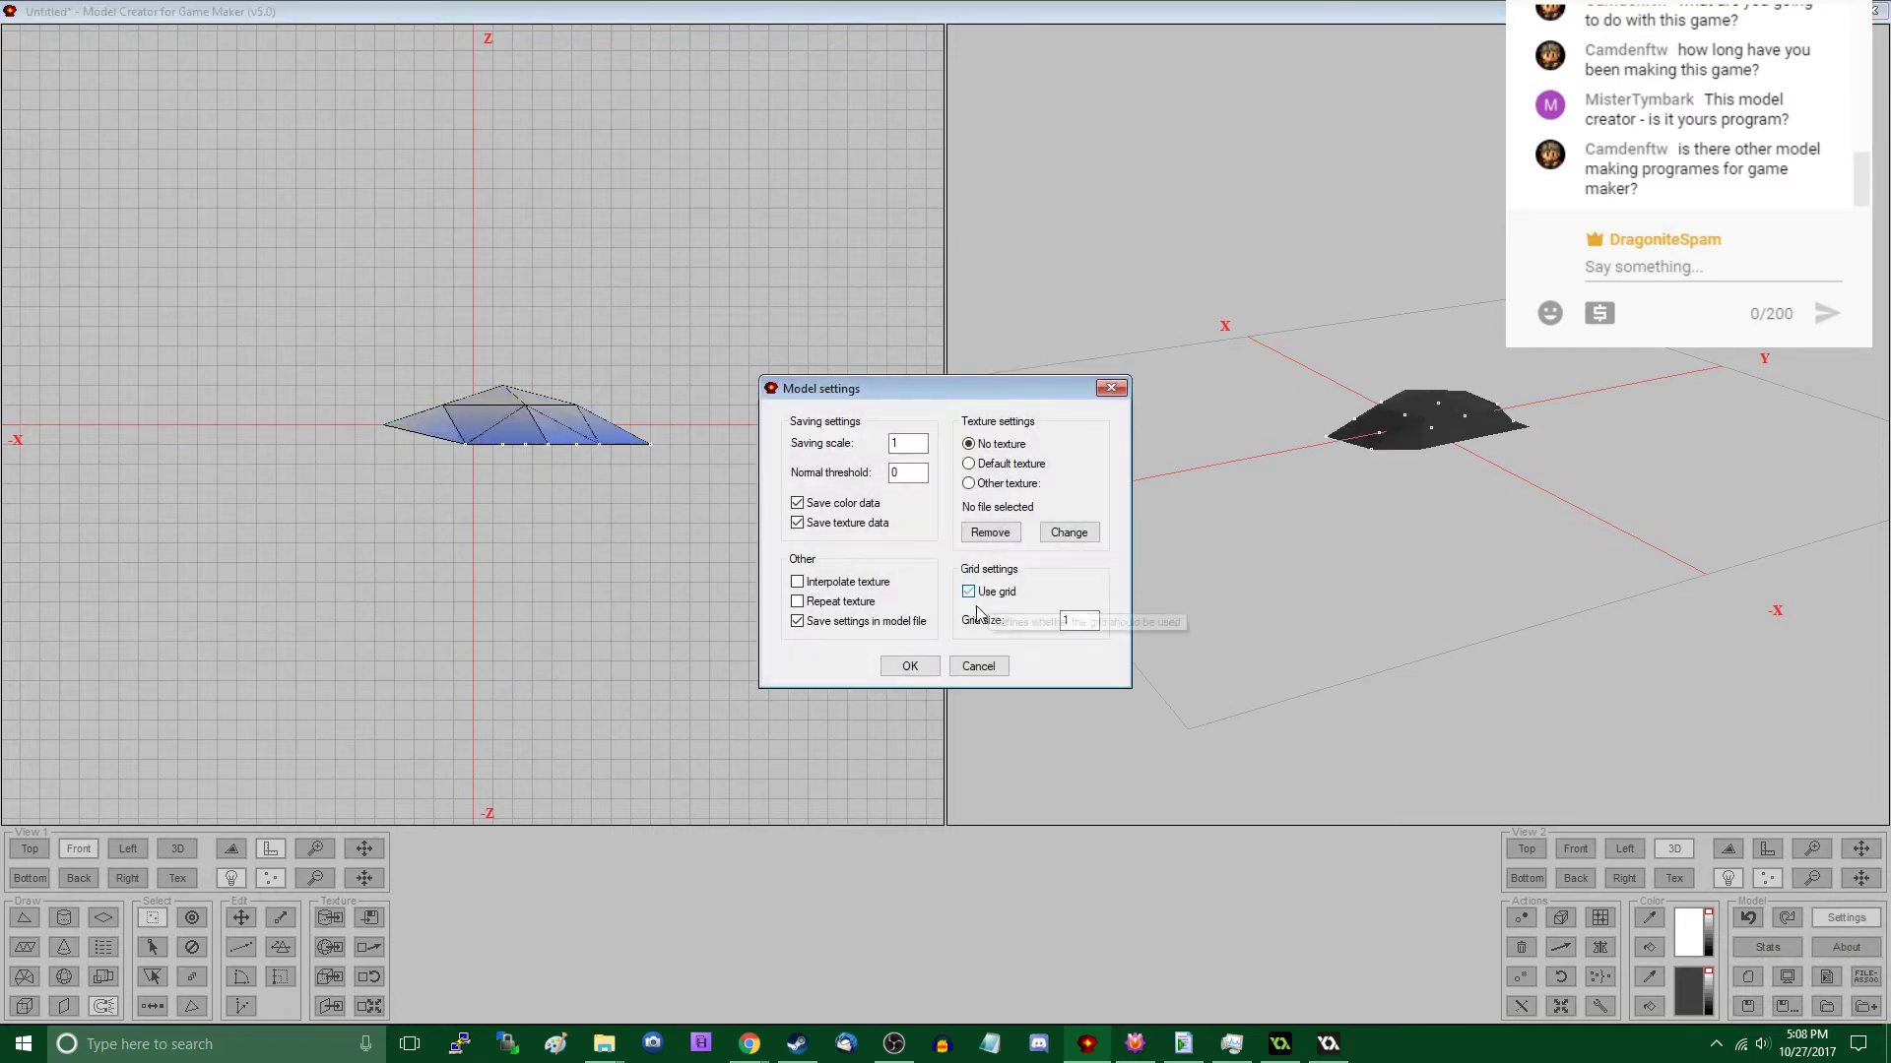
{"action": "left_click", "coordinate": [909, 667]}
- Pull the base vertices at the +X end inward and up, and lower the vertices at the -X tip
{"action": "key", "text": "s"}
{"action": "left_click_drag", "start_coordinate": [514, 465], "coordinate": [621, 491]}
{"action": "key", "text": "m"}
{"action": "key", "text": "s"}
{"action": "left_click_drag", "start_coordinate": [354, 401], "coordinate": [412, 489]}
{"action": "key", "text": "m"}
- Raise the peak and the upper vertices on the -X side slightly, shifting them toward -X
{"action": "key", "text": "s"}
{"action": "key", "text": "m"}
{"action": "mouse_move", "coordinate": [495, 397]}
{"action": "left_mouse_down"}
{"action": "mouse_move", "coordinate": [618, 439]}
{"action": "mouse_move", "coordinate": [523, 413]}
{"action": "mouse_move", "coordinate": [543, 439]}
{"action": "mouse_move", "coordinate": [426, 354]}
{"action": "mouse_move", "coordinate": [482, 398]}
{"action": "left_mouse_up"}
{"action": "key", "text": "s"}
{"action": "key", "text": "m"}
- In the front view, lower the base vertices from the centre toward +X and nudge the +X upper vertices up and toward -X
{"action": "key", "text": "s"}
{"action": "key", "text": "s"}
{"action": "key", "text": "s"}
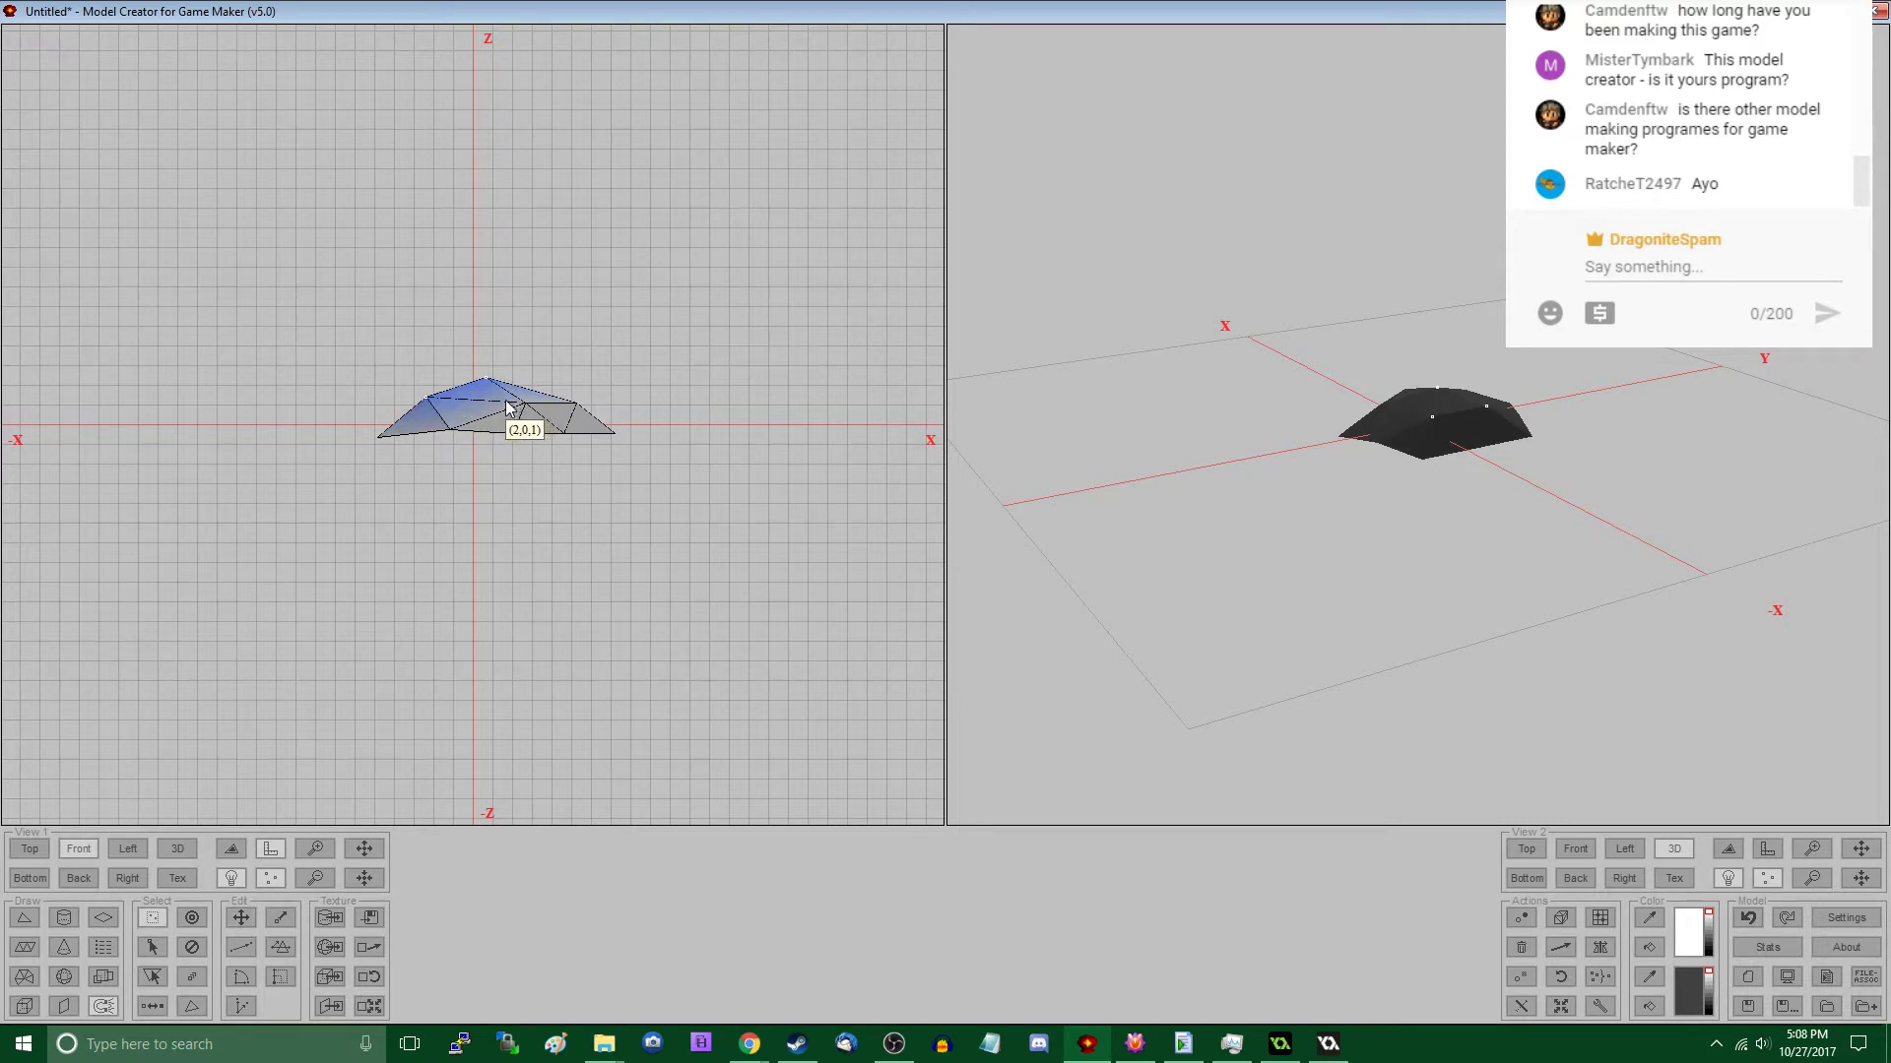
{"action": "left_click_drag", "start_coordinate": [601, 476], "coordinate": [600, 477]}
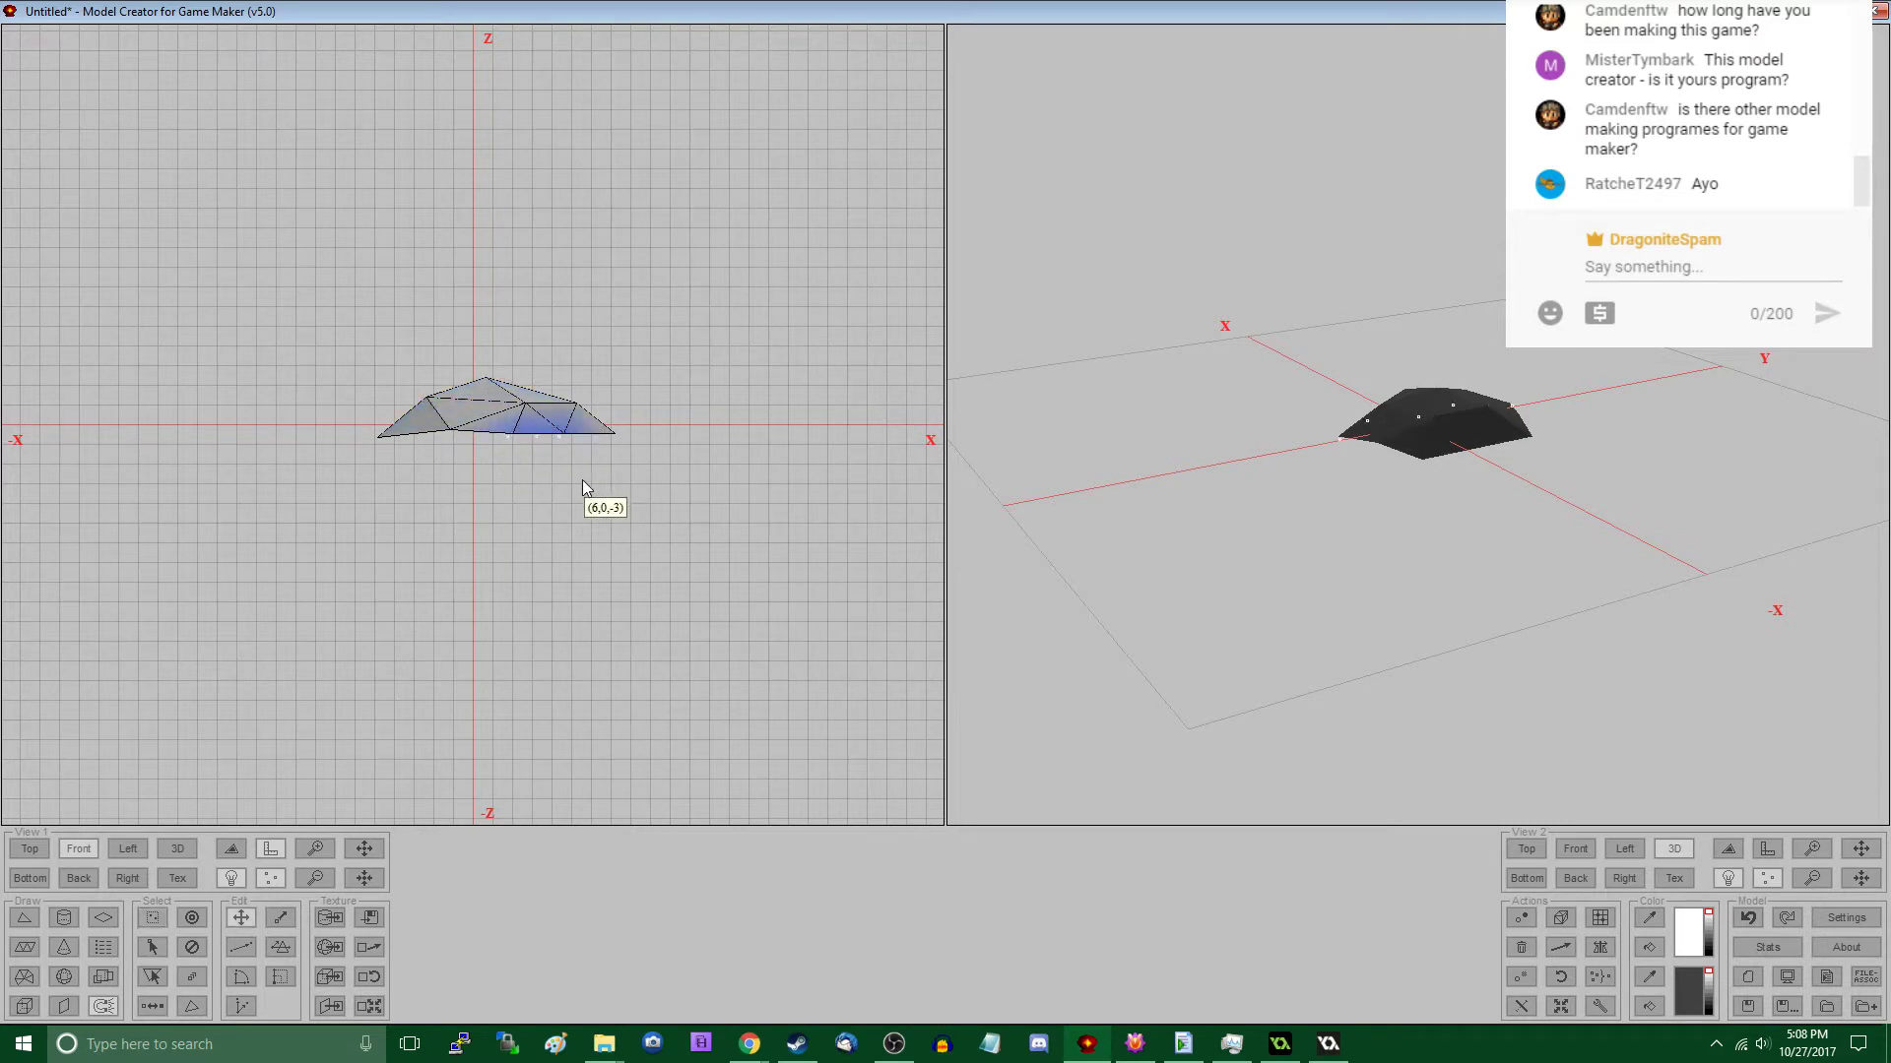
{"action": "key", "text": "m"}
{"action": "left_click_drag", "start_coordinate": [444, 430], "coordinate": [596, 434]}
{"action": "key", "text": "m"}
{"action": "key", "text": "s"}
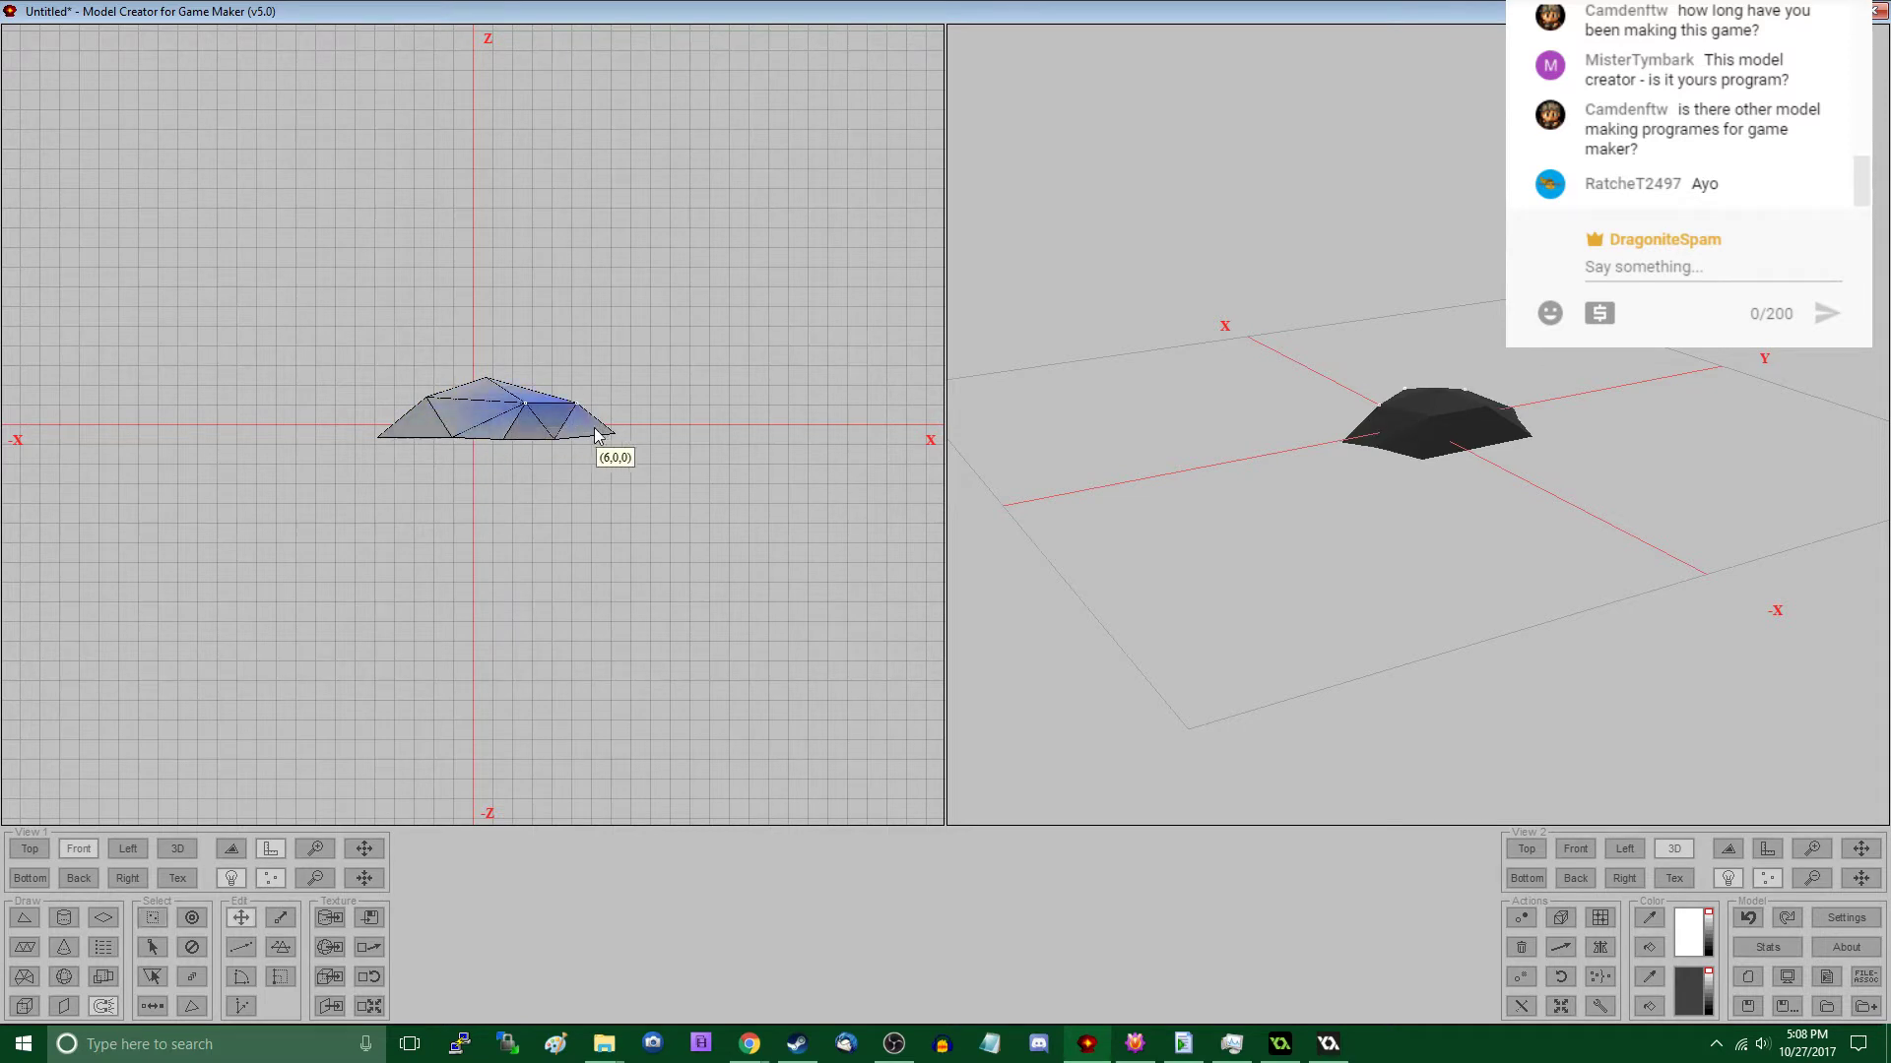
- In the left view, shift the upper vertices on the +Y and -Y sides, and show edges in the 3D view
{"action": "left_click", "coordinate": [128, 848]}
{"action": "left_click_drag", "start_coordinate": [471, 360], "coordinate": [642, 437]}
{"action": "key", "text": "m"}
{"action": "key", "text": "s"}
{"action": "left_click_drag", "start_coordinate": [421, 390], "coordinate": [489, 442]}
{"action": "key", "text": "s"}
{"action": "key", "text": "m"}
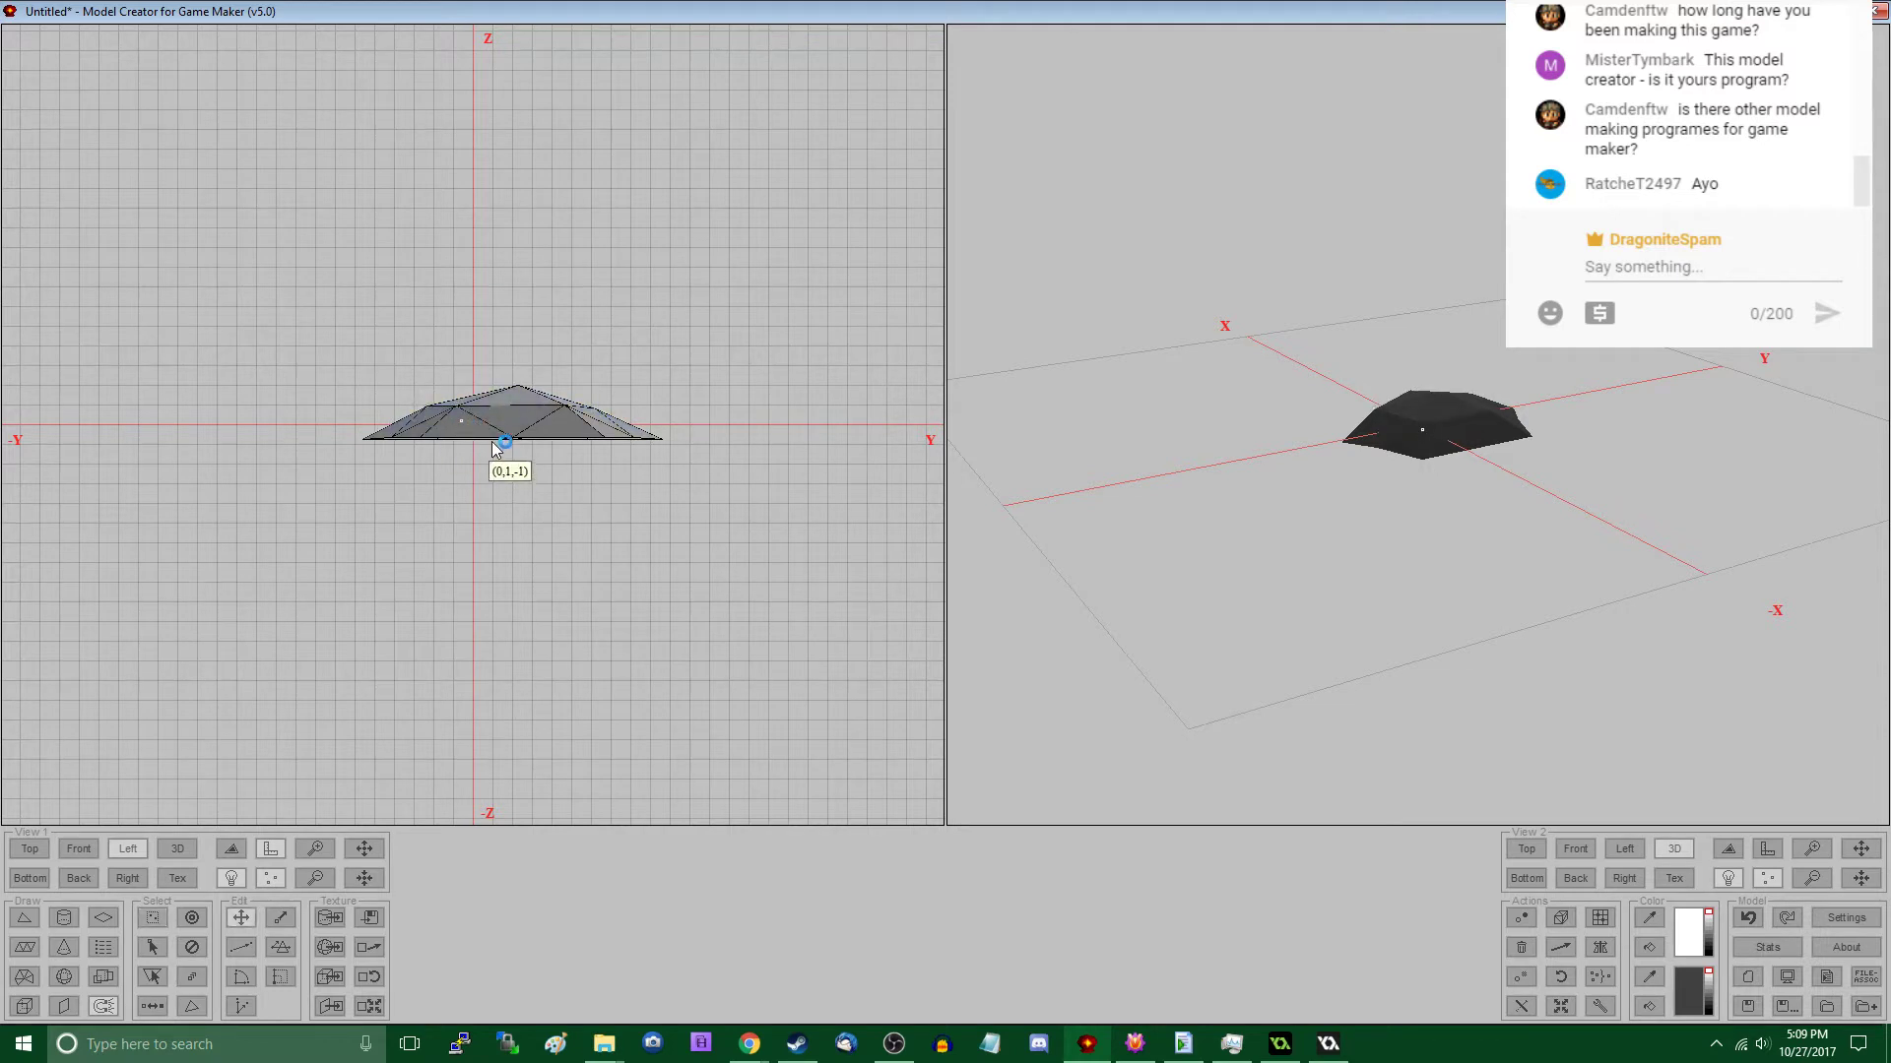
{"action": "left_click_drag", "start_coordinate": [1330, 562], "coordinate": [1584, 697]}
{"action": "left_click", "coordinate": [1729, 851]}
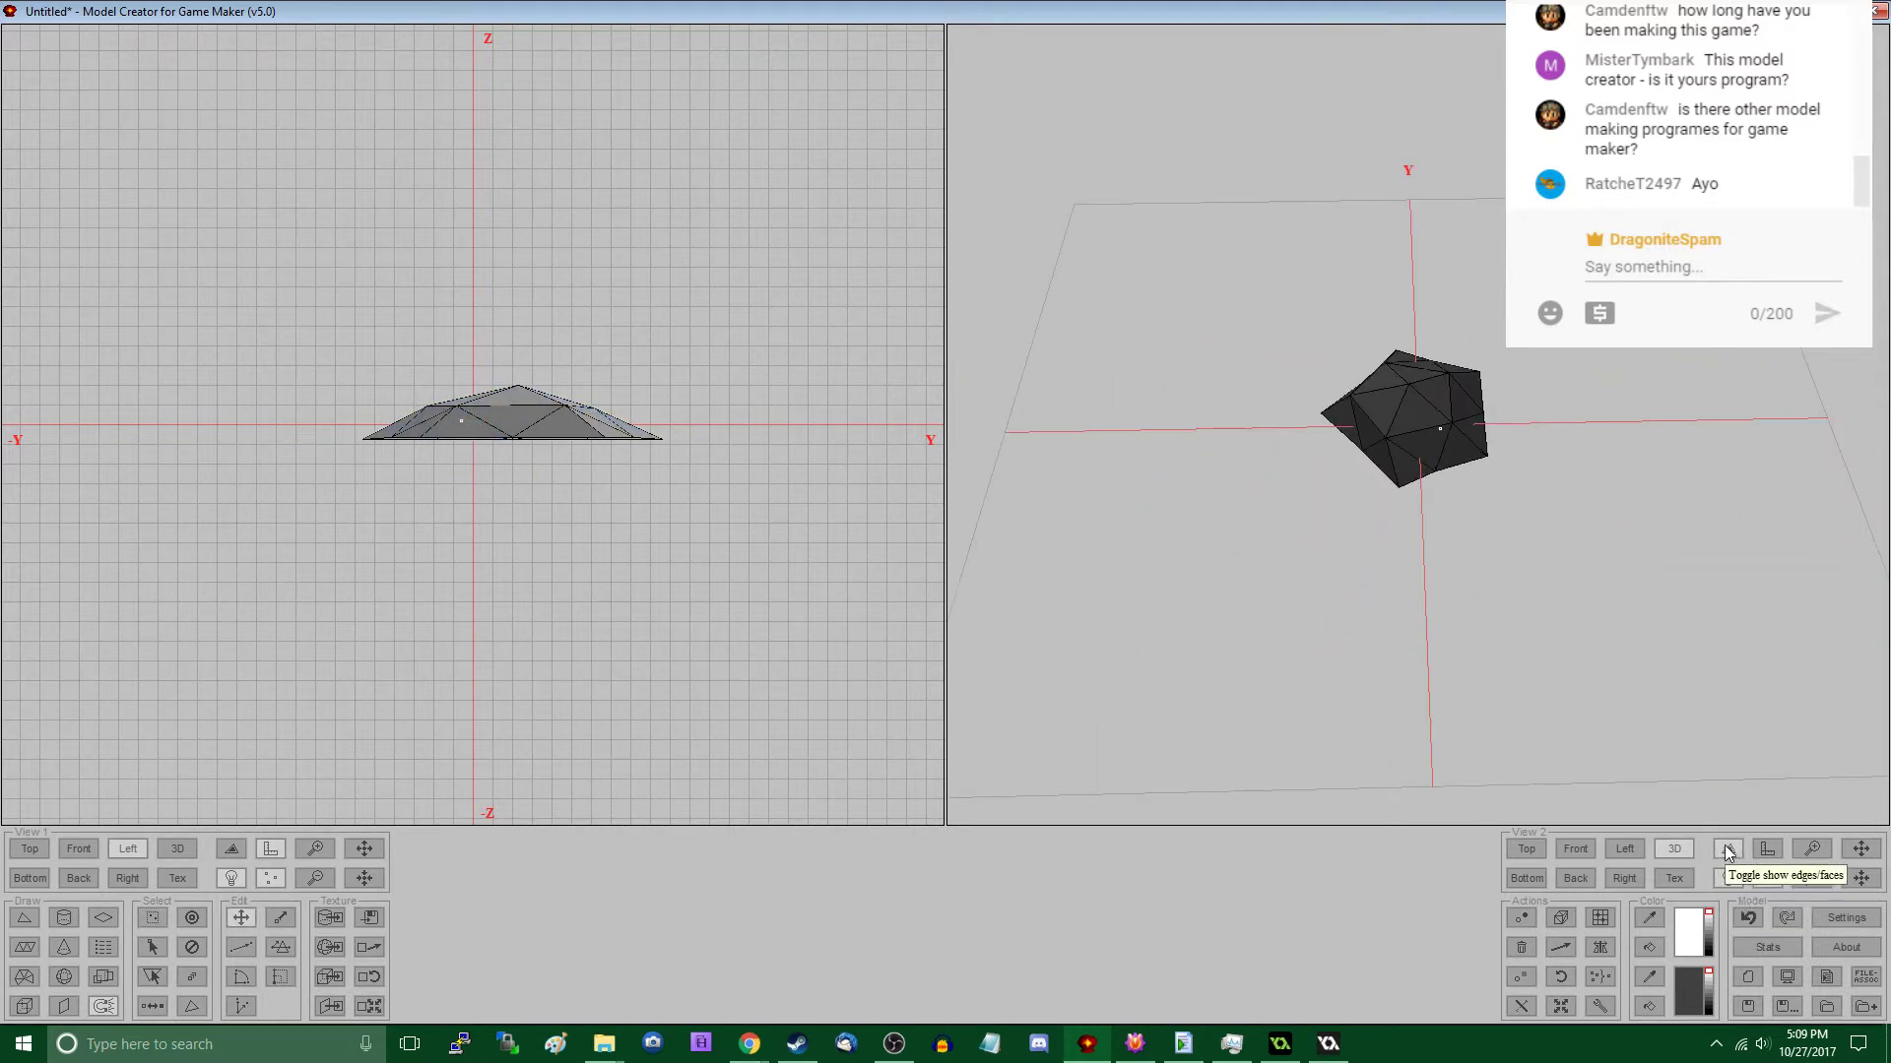
- Scale the whole rock by 1/4 on the X, Y and Z axes about the origin
{"action": "key", "text": "ctrl+a"}
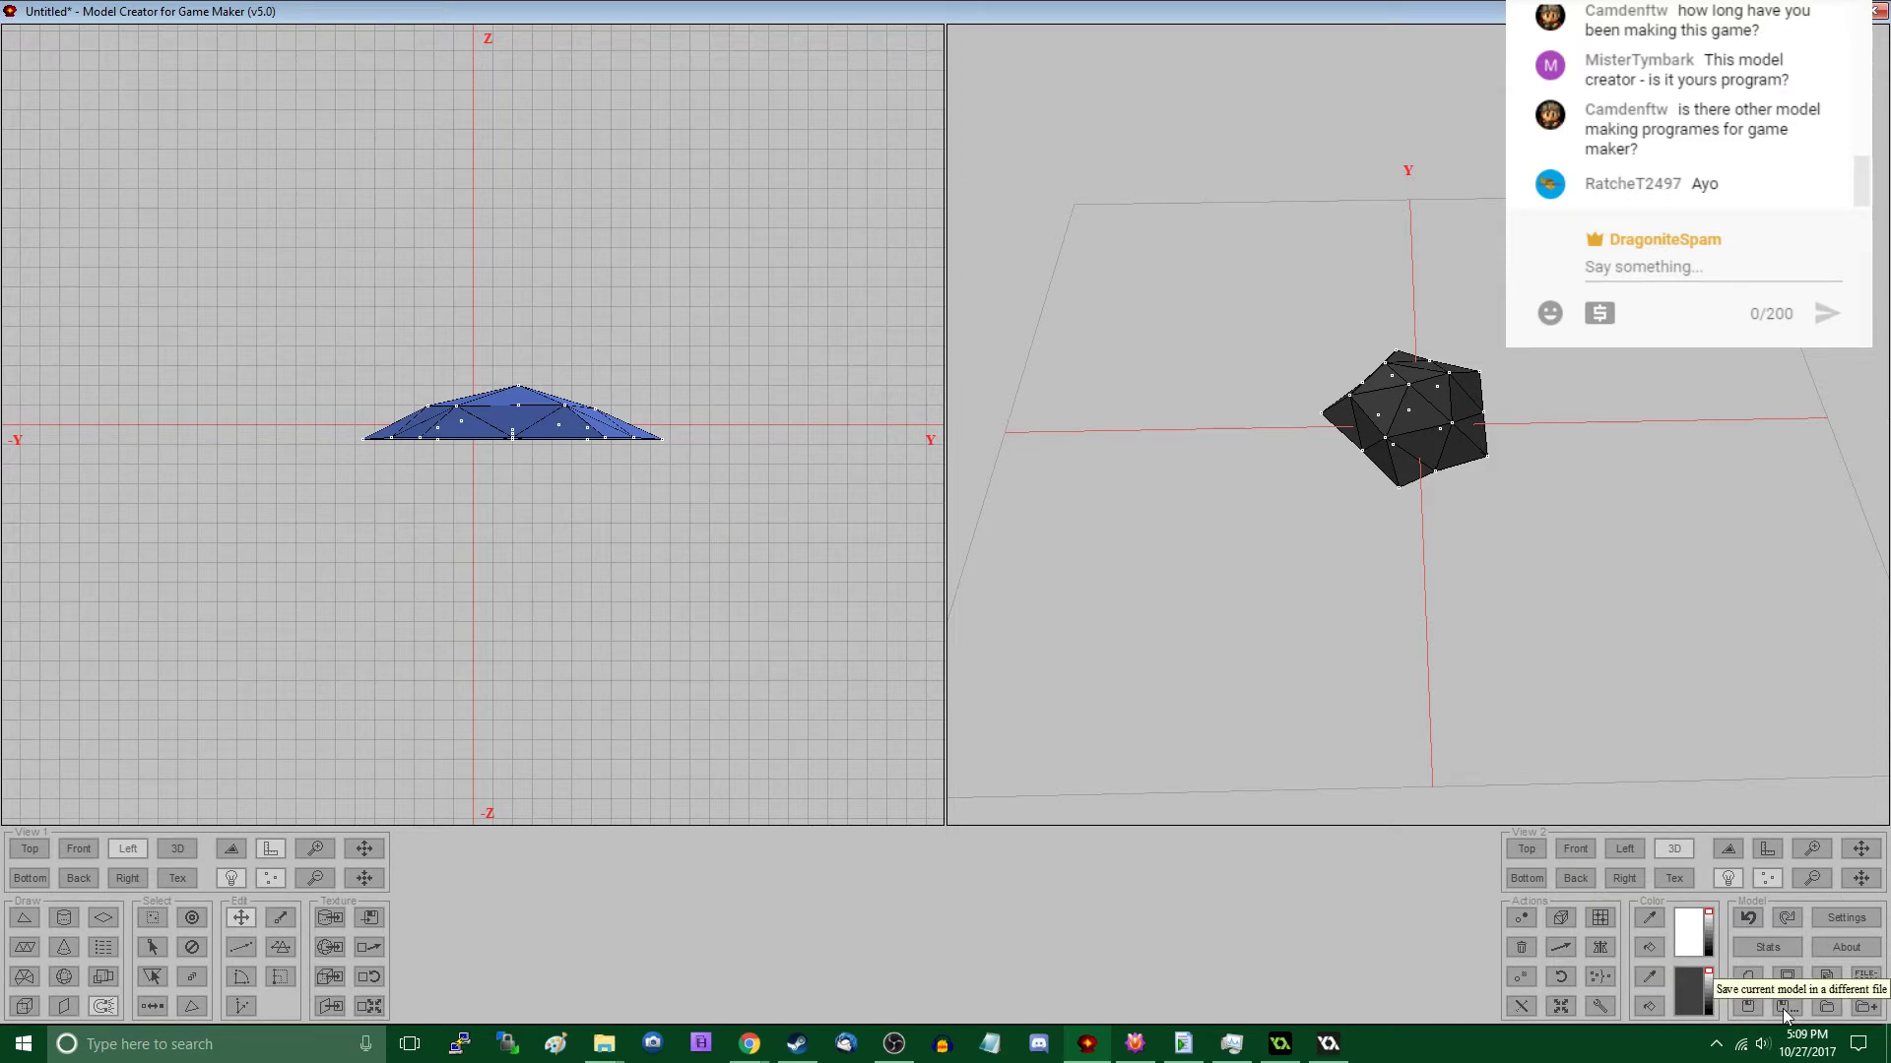
{"action": "left_click", "coordinate": [1564, 1004]}
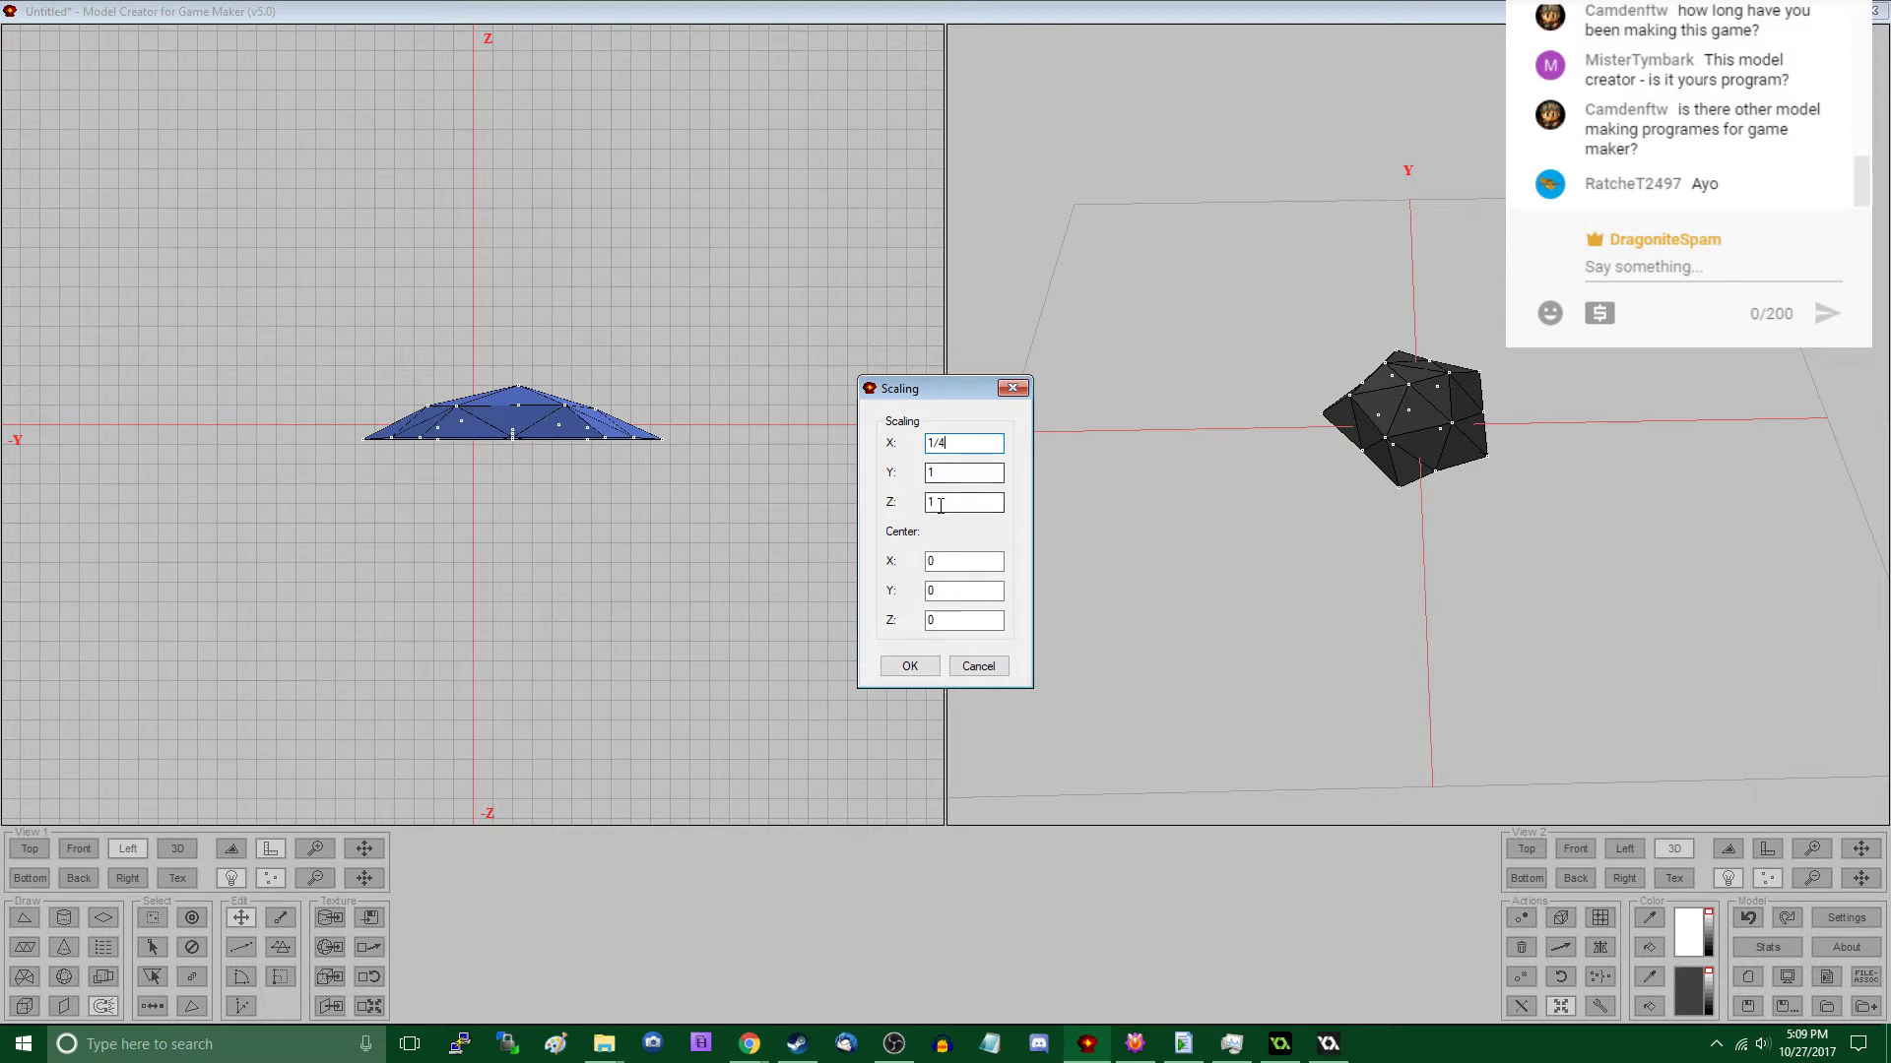
{"action": "type", "text": "0.25"}
{"action": "double_click", "coordinate": [935, 474]}
{"action": "type", "text": "0.25"}
{"action": "double_click", "coordinate": [936, 503]}
{"action": "type", "text": "0.25"}
{"action": "left_click", "coordinate": [915, 667]}
- In the top view, draw a collision block around the rock, from -1.55 to 2.1 in X and -1.55 to 2.6 in Y, starting at Z -1
{"action": "left_click_drag", "start_coordinate": [1439, 612], "coordinate": [1501, 596]}
{"action": "scroll", "coordinate": [1489, 559], "scroll_direction": "up", "scroll_amount": 6}
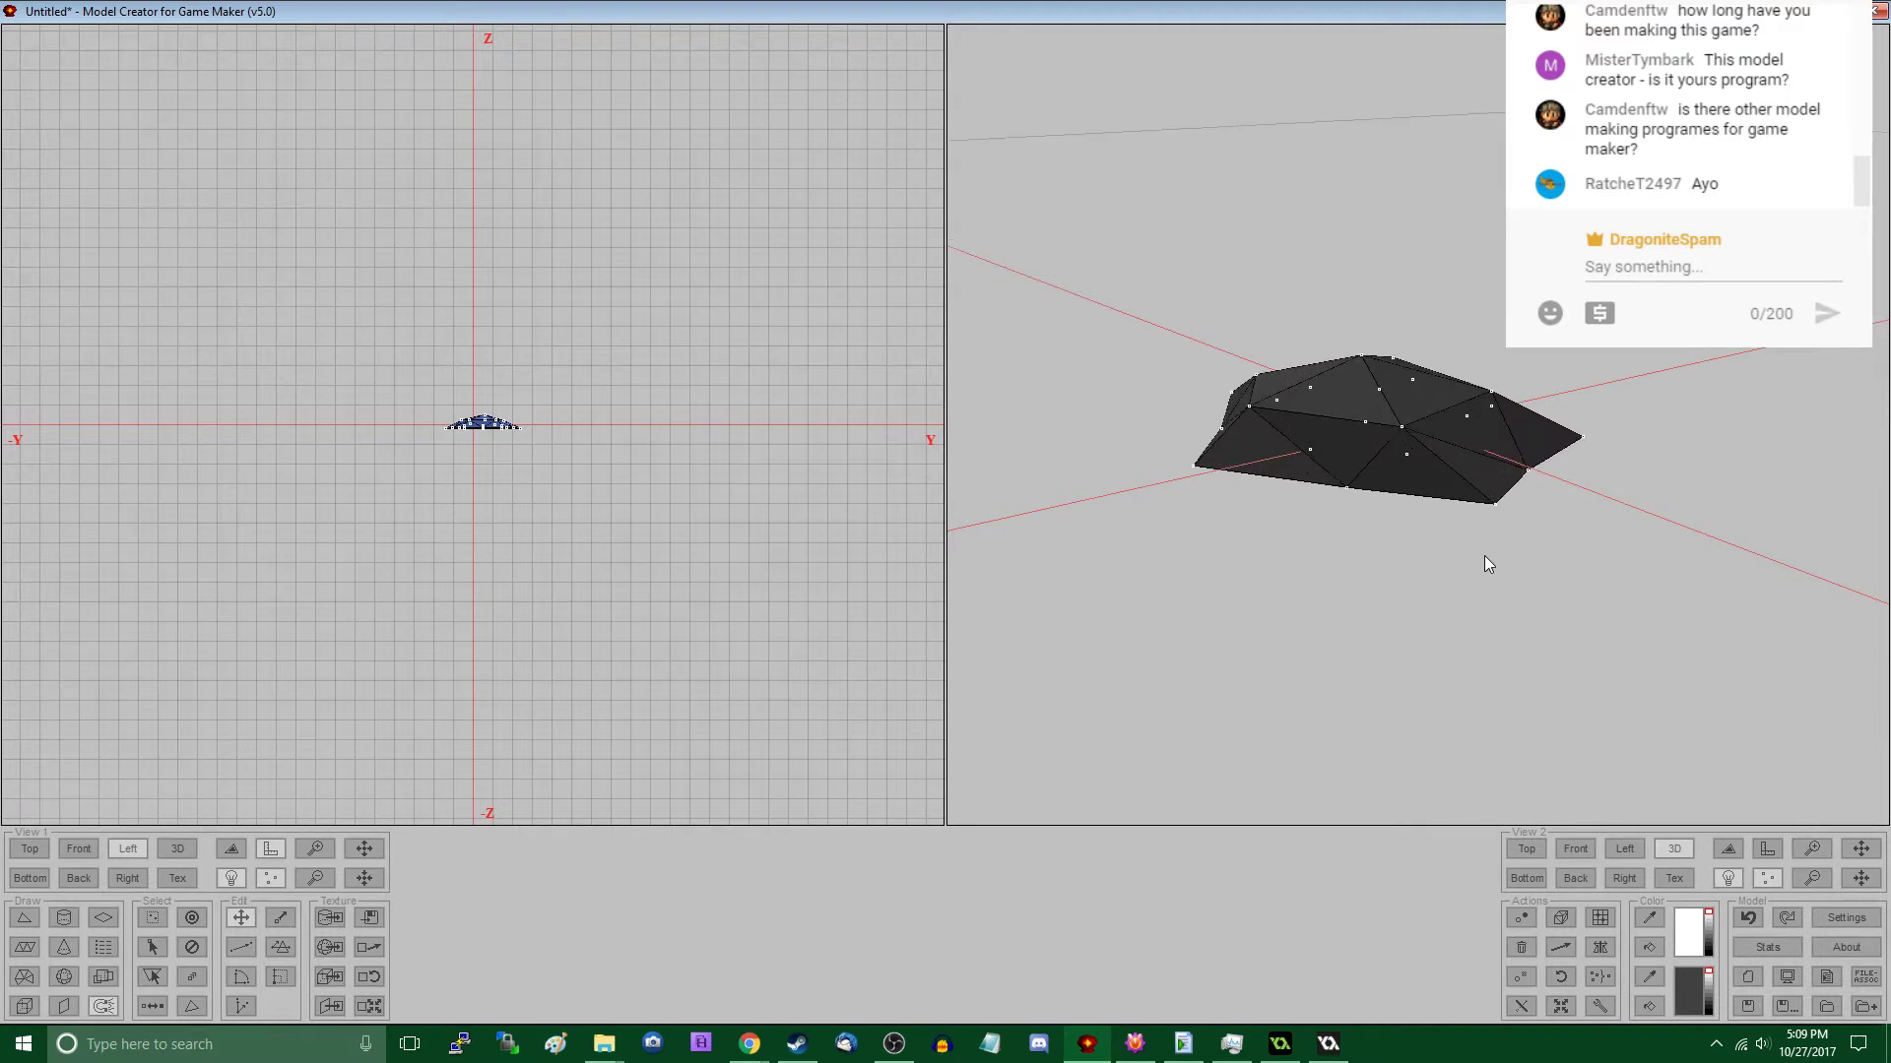
{"action": "left_click", "coordinate": [29, 849]}
{"action": "left_click", "coordinate": [25, 1005]}
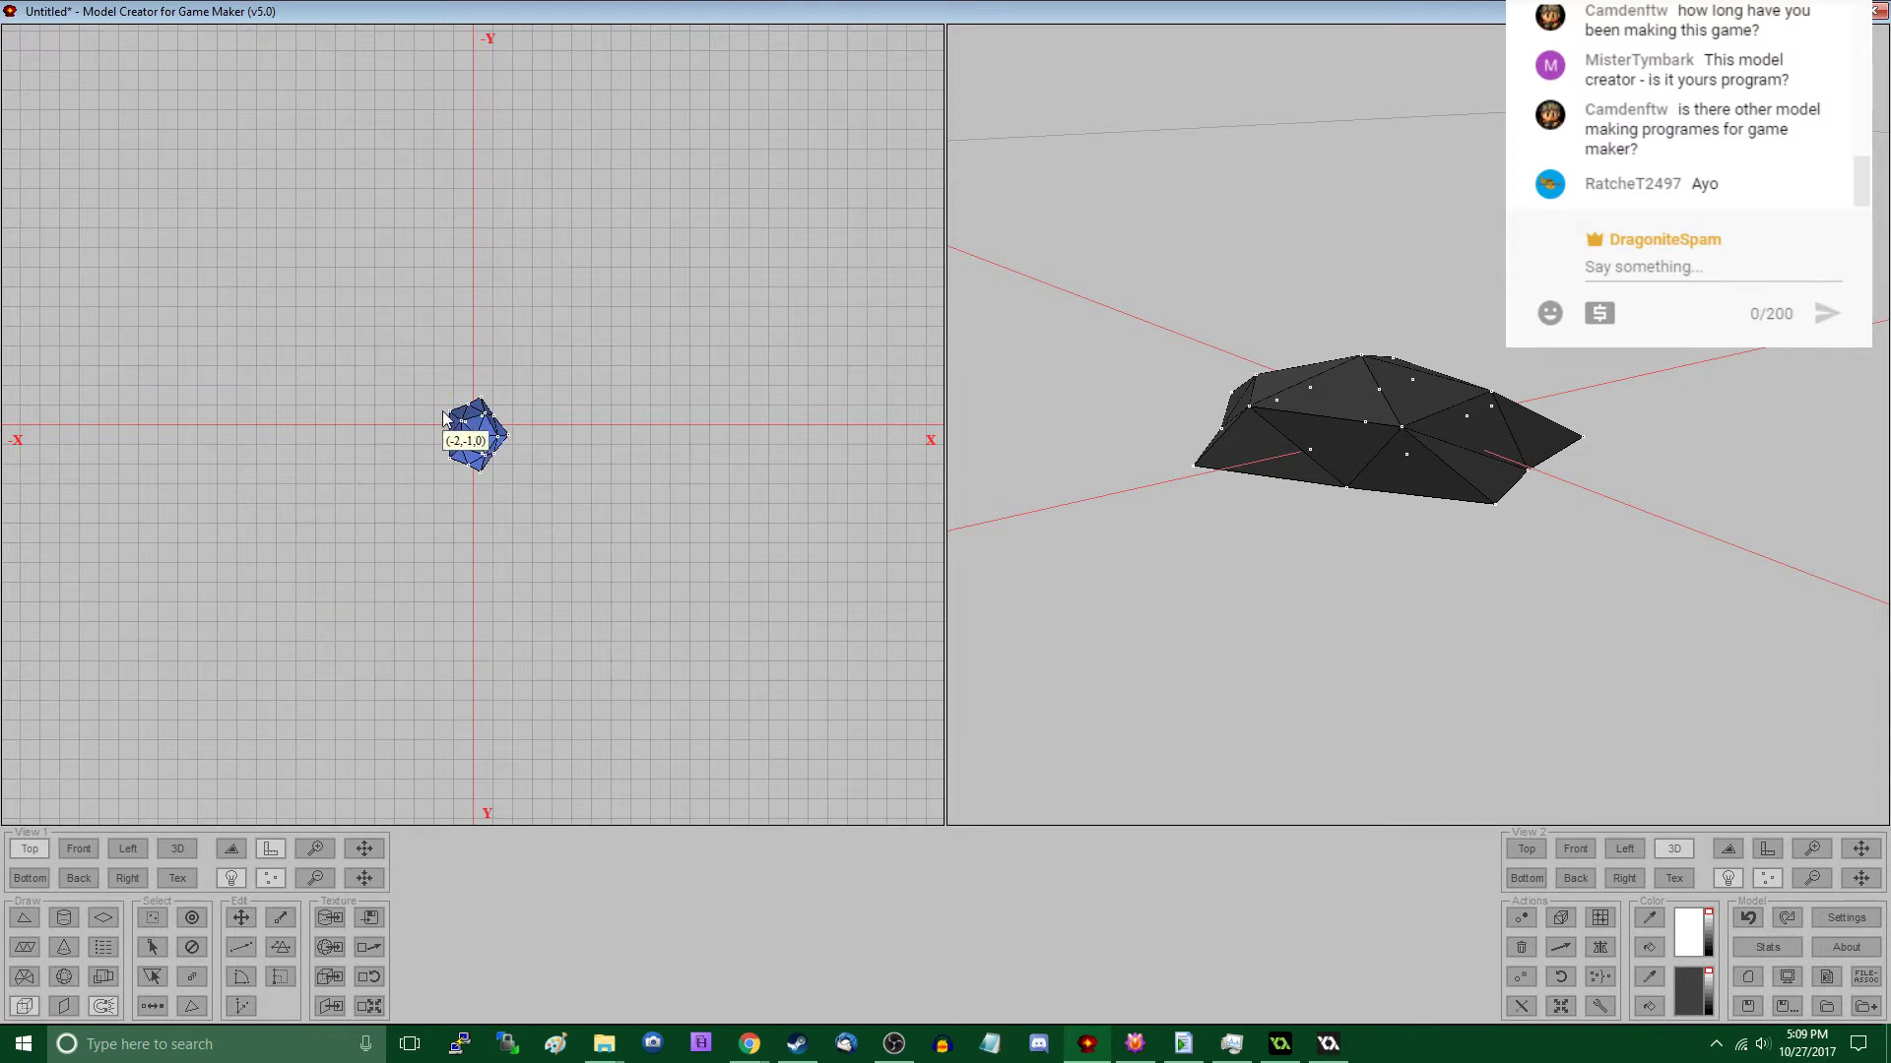
{"action": "left_click_drag", "start_coordinate": [443, 402], "coordinate": [514, 475]}
{"action": "double_click", "coordinate": [938, 543]}
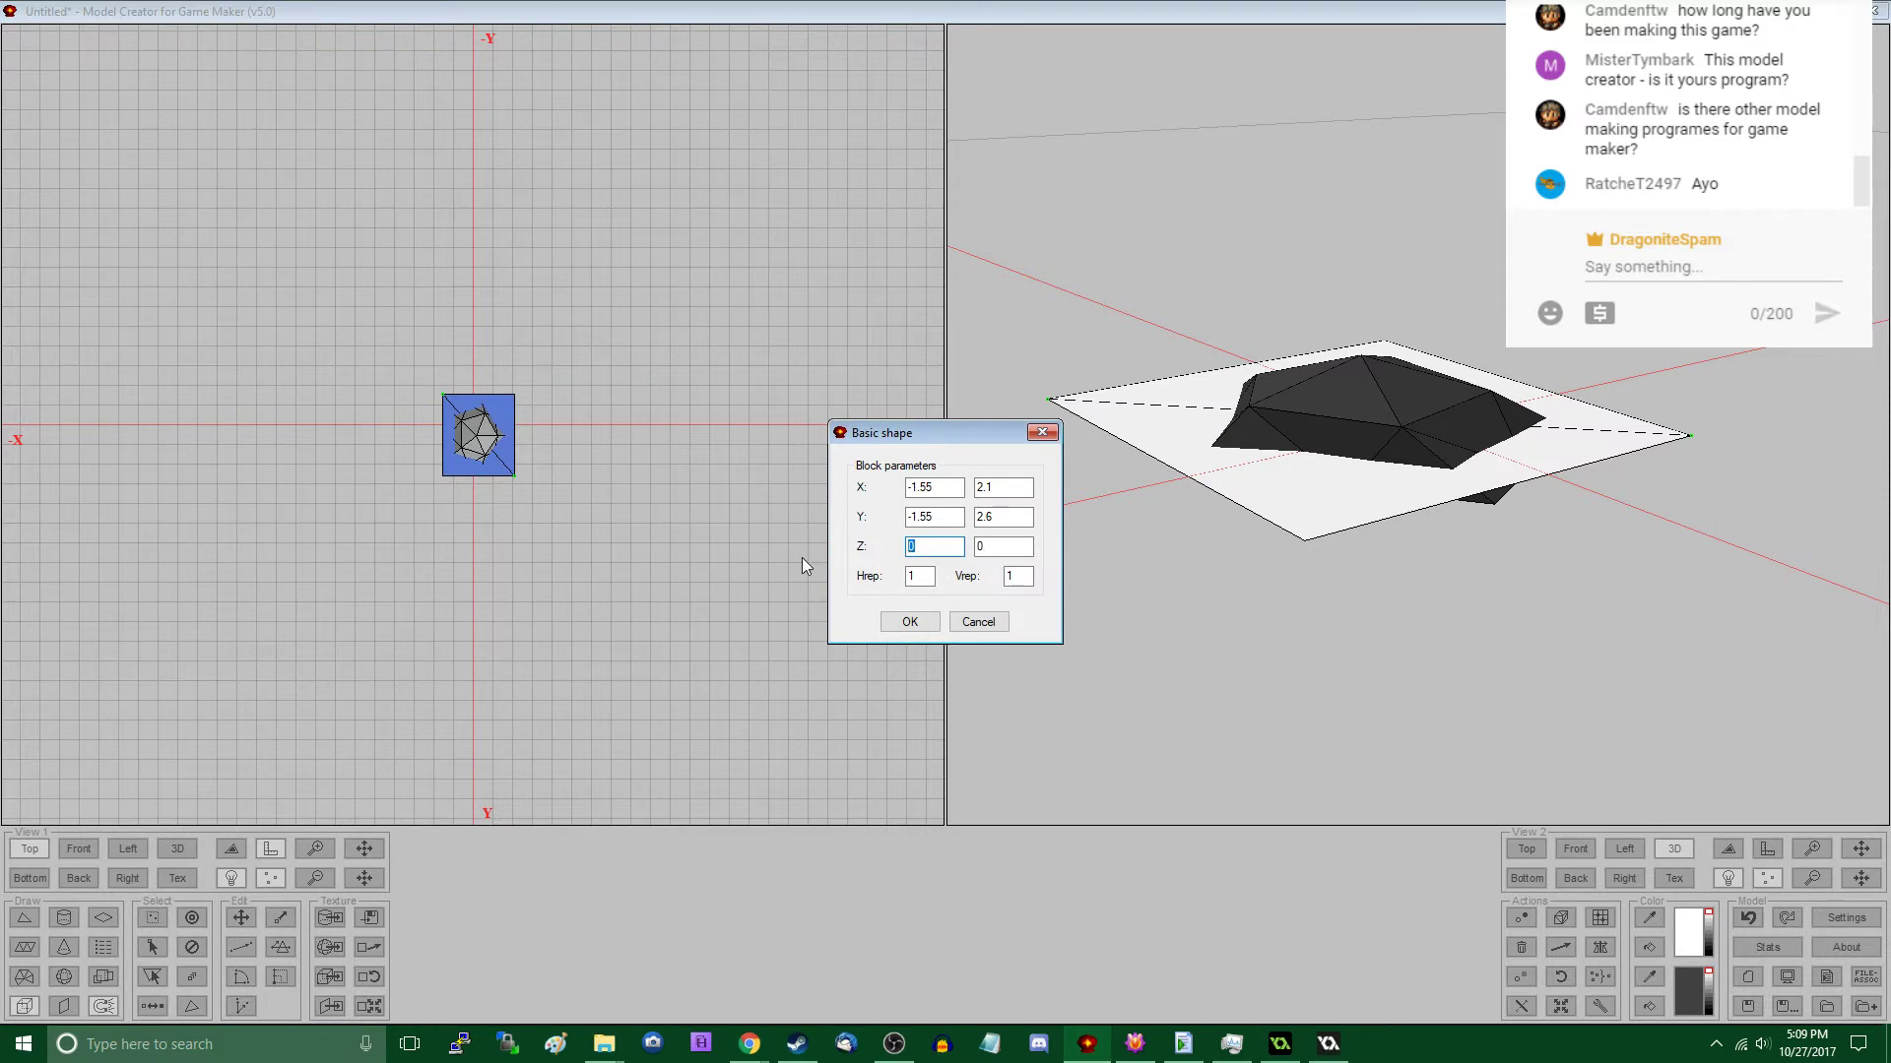
{"action": "type", "text": "-1"}
{"action": "key", "text": "Tab"}
{"action": "left_click", "coordinate": [908, 621]}
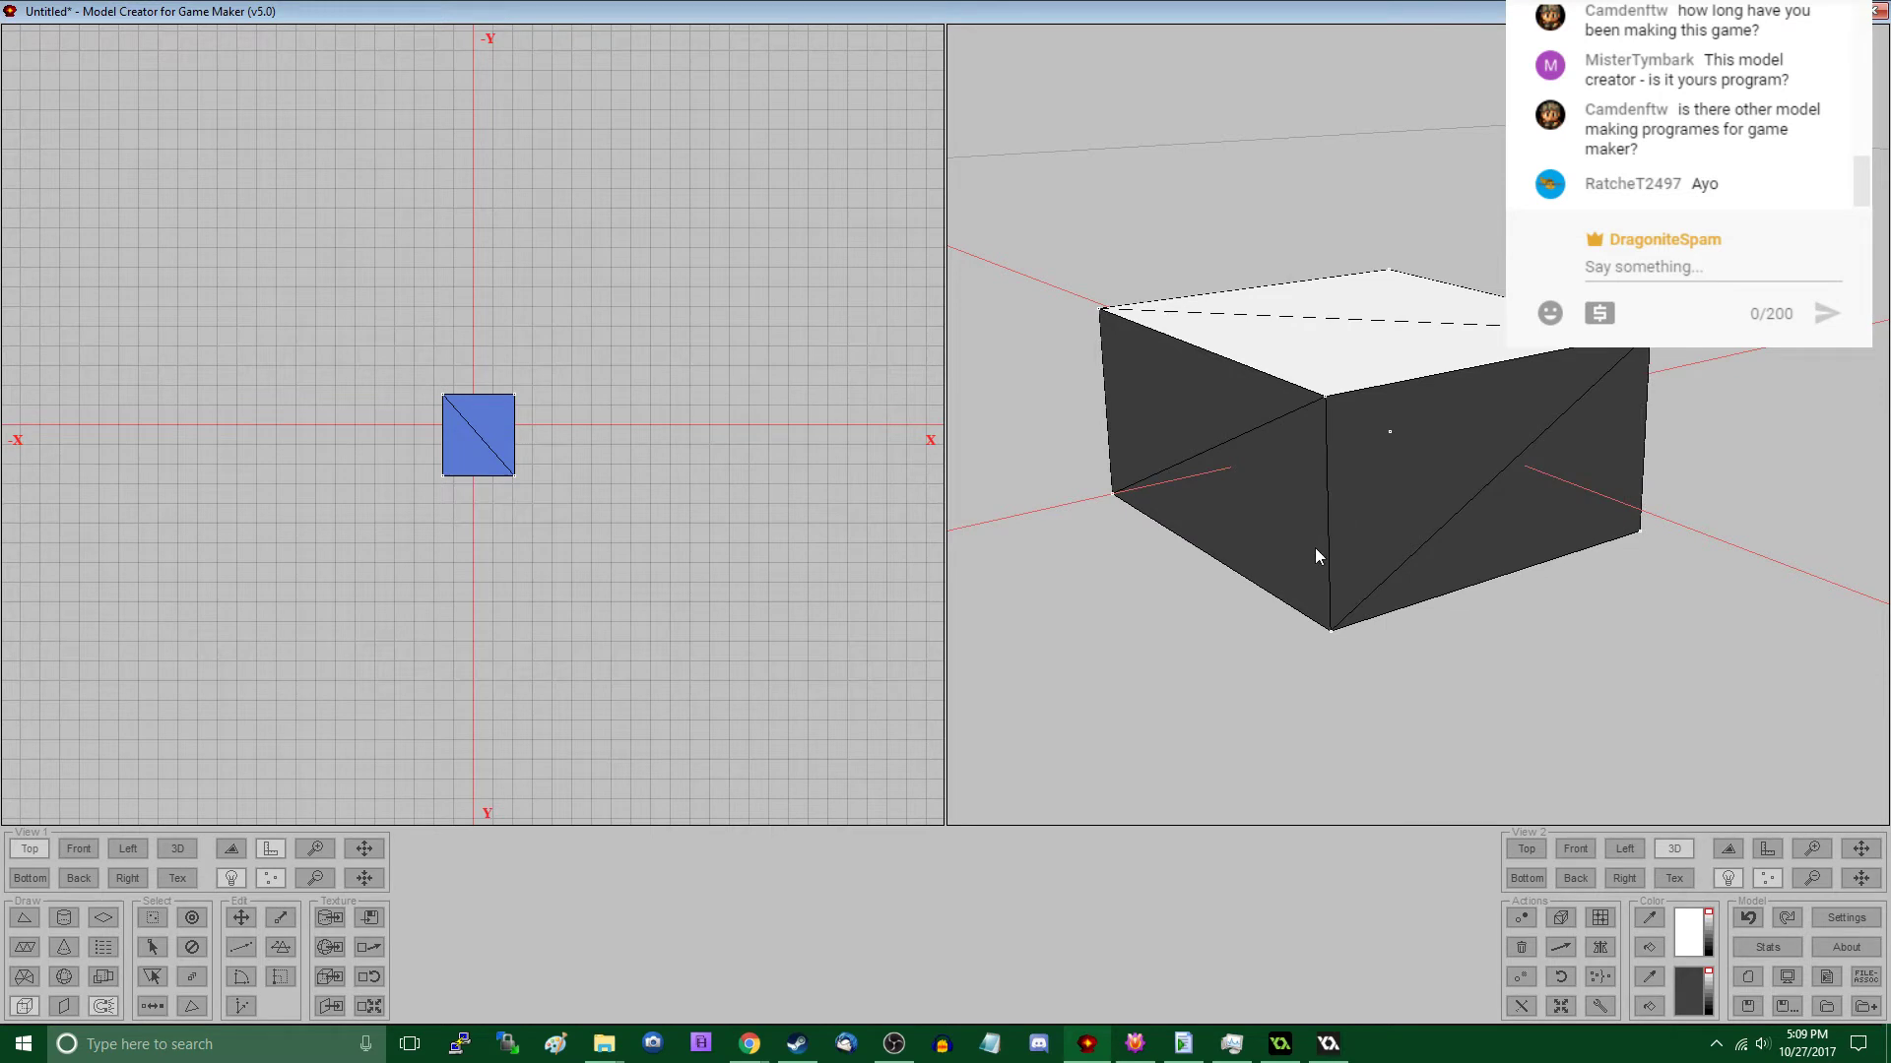
- Delete the collision block and save the remaining rock as rock_c.d3d in the Virgo Workspace folder
{"action": "key", "text": "ctrl+i"}
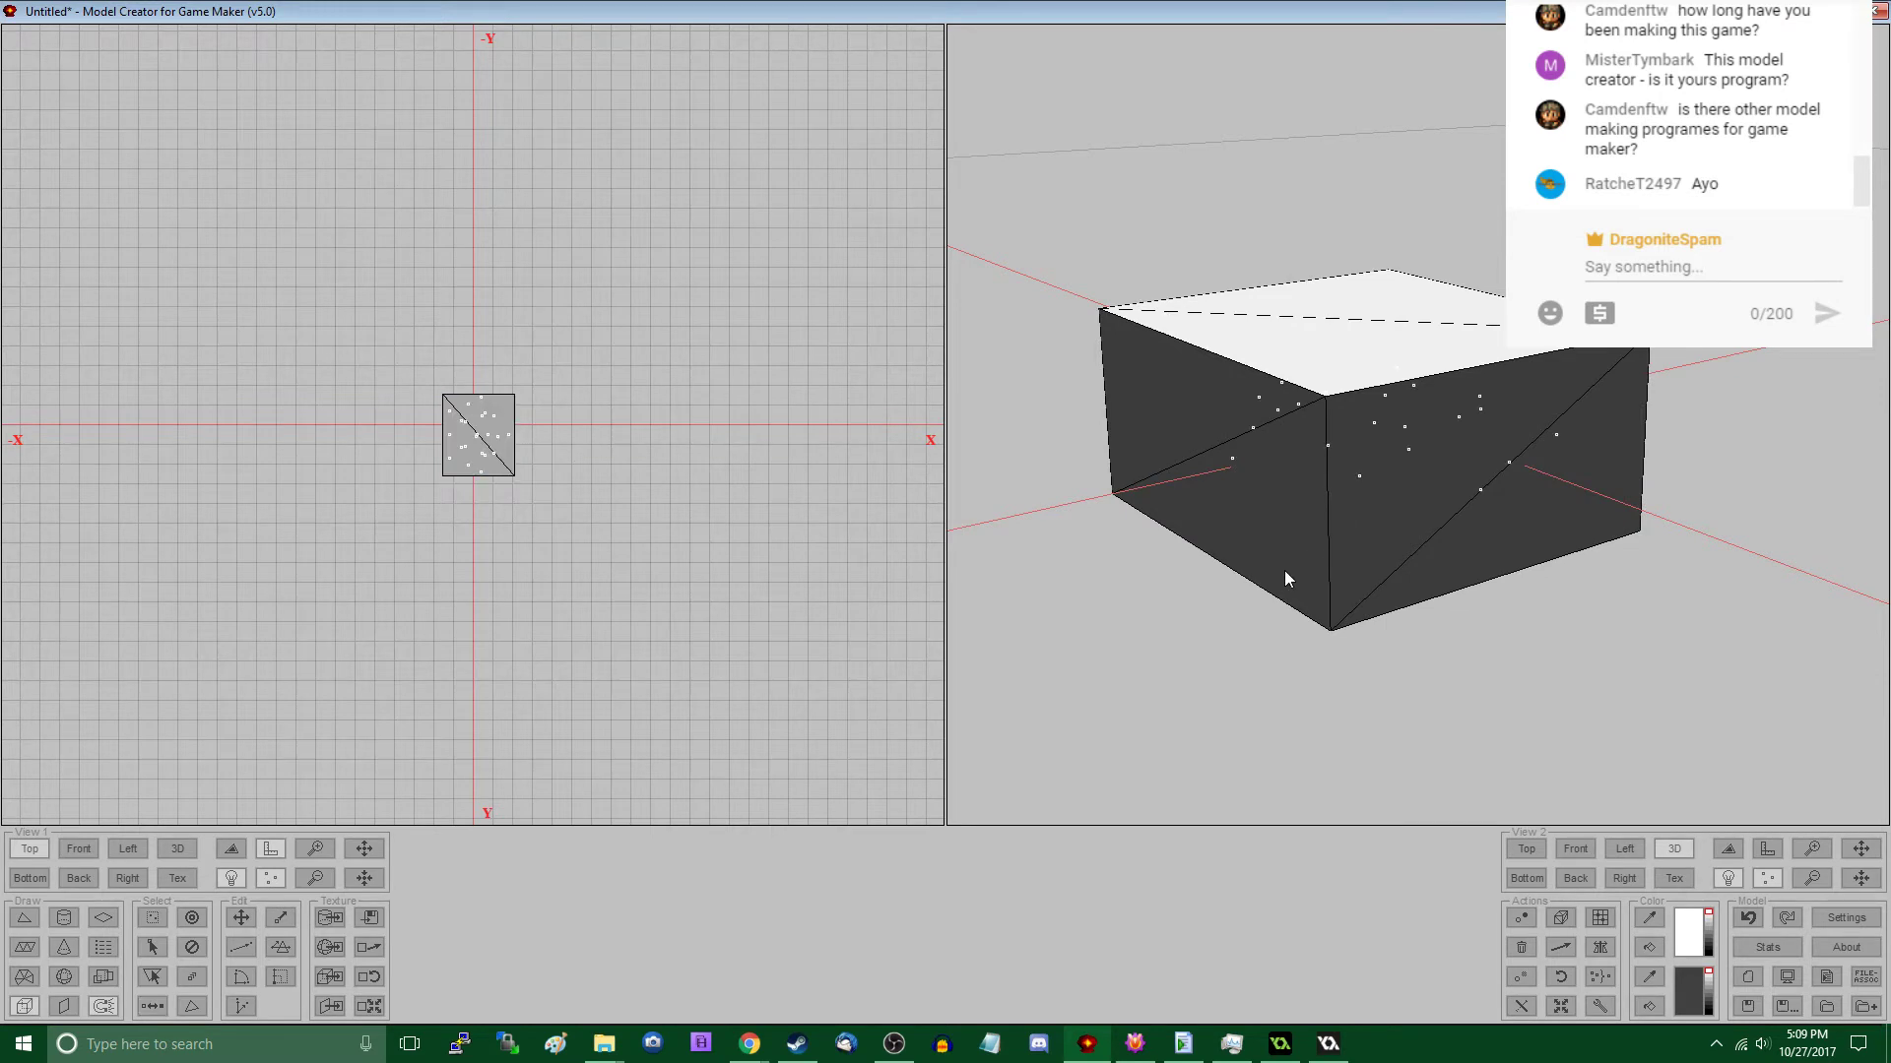
{"action": "key", "text": "ctrl+i"}
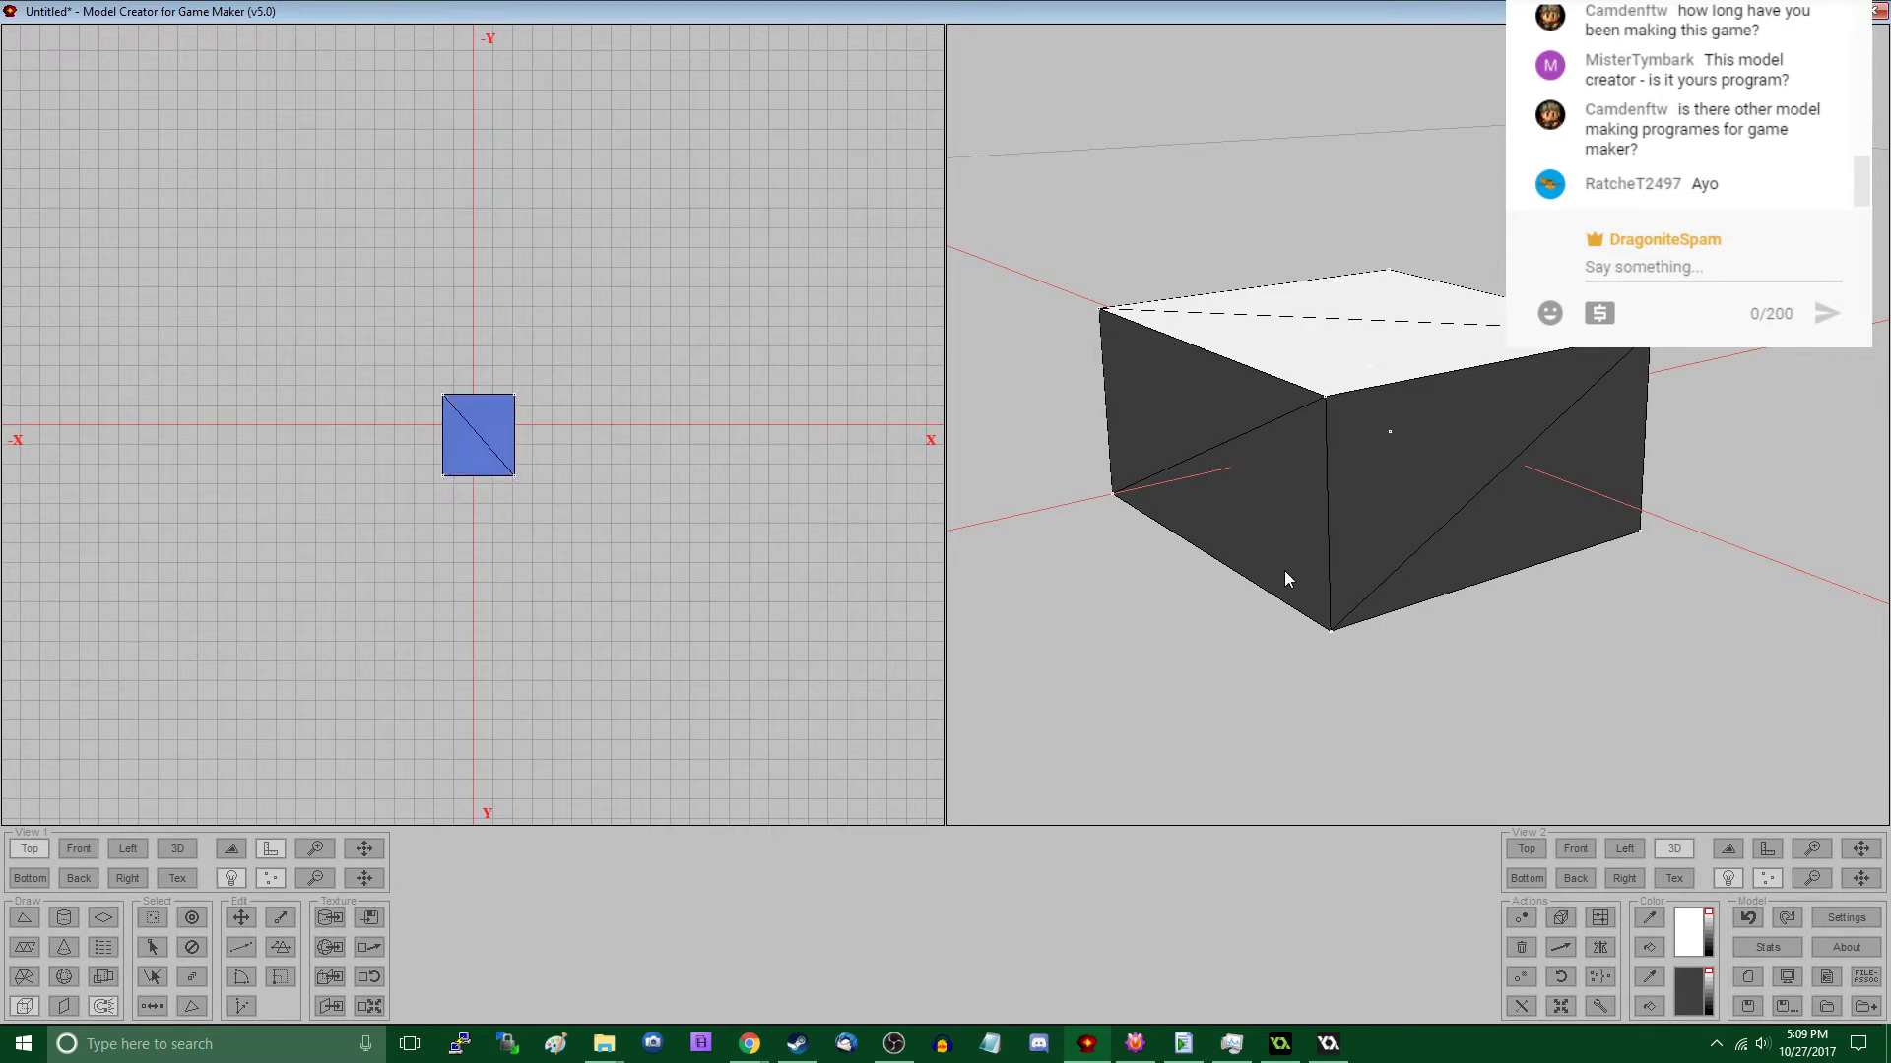
{"action": "key", "text": "Delete"}
{"action": "left_click", "coordinate": [1780, 1008]}
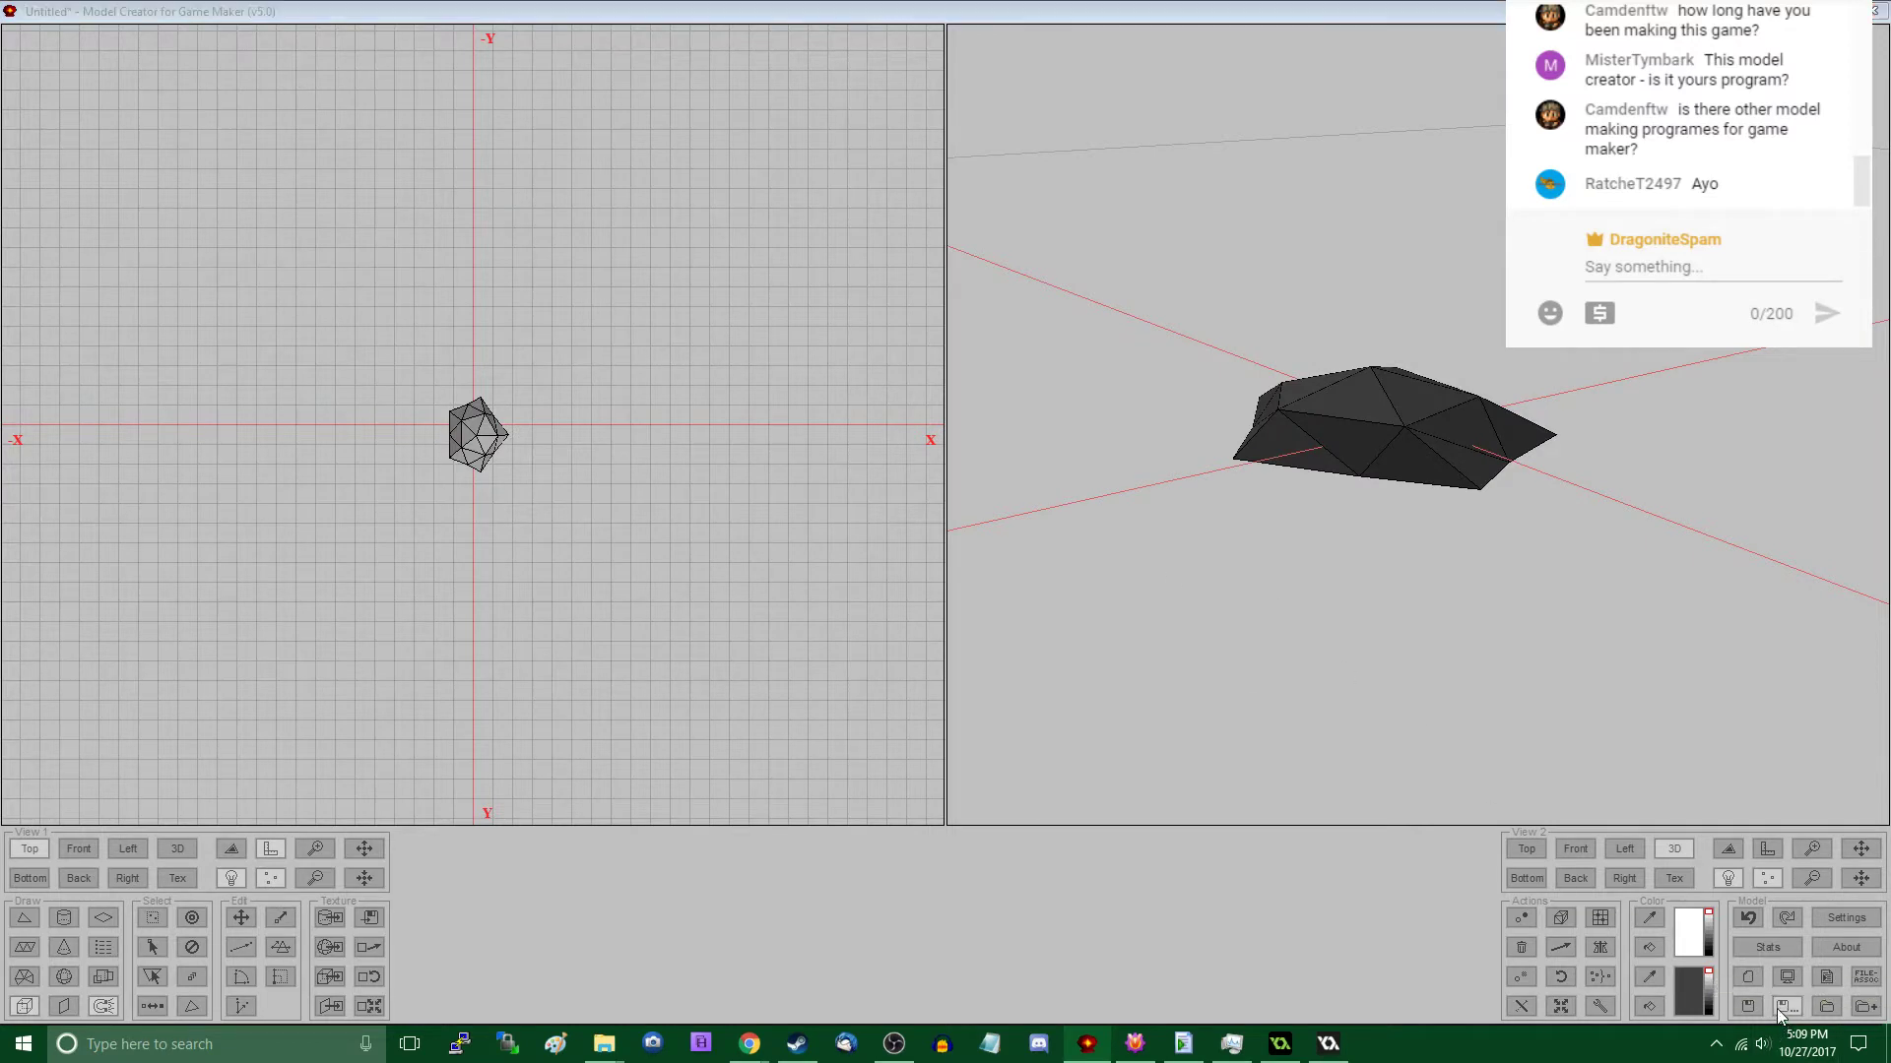
{"action": "type", "text": "rock_c"}
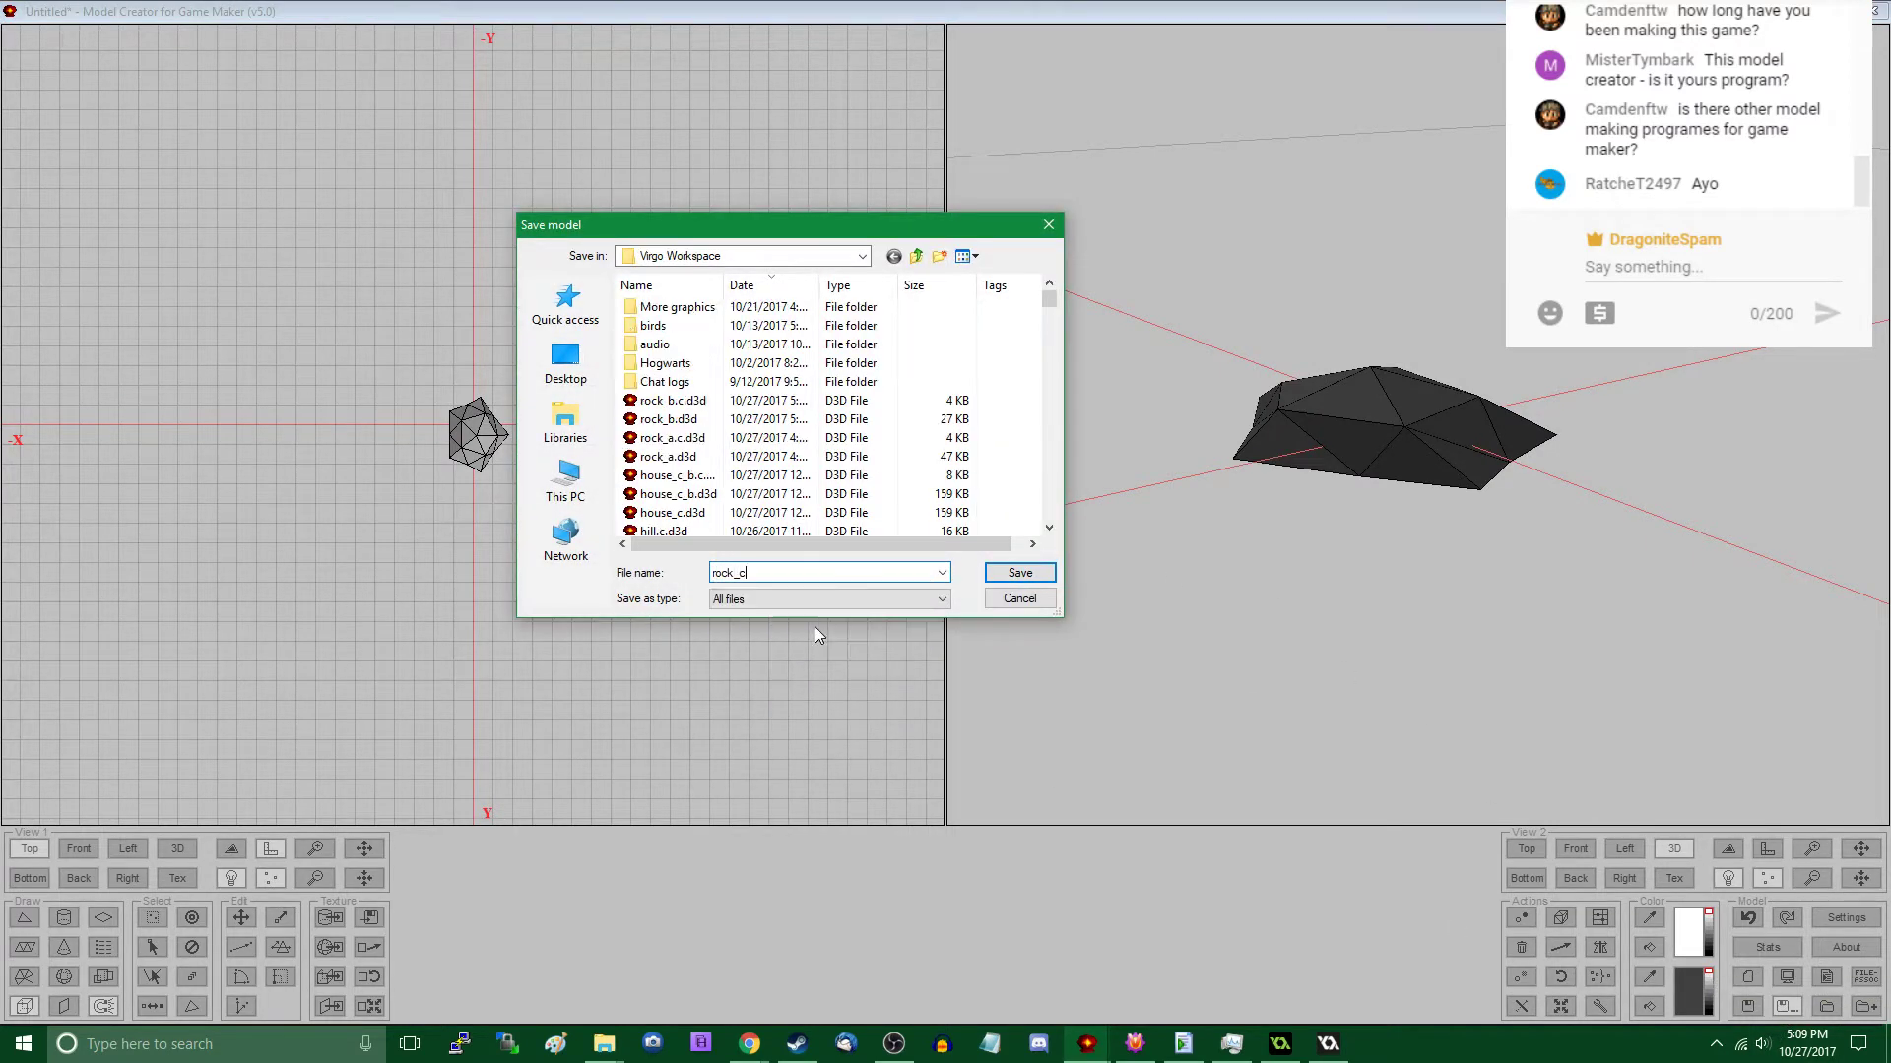
{"action": "type", "text": ".d3d"}
{"action": "key", "text": "Return"}
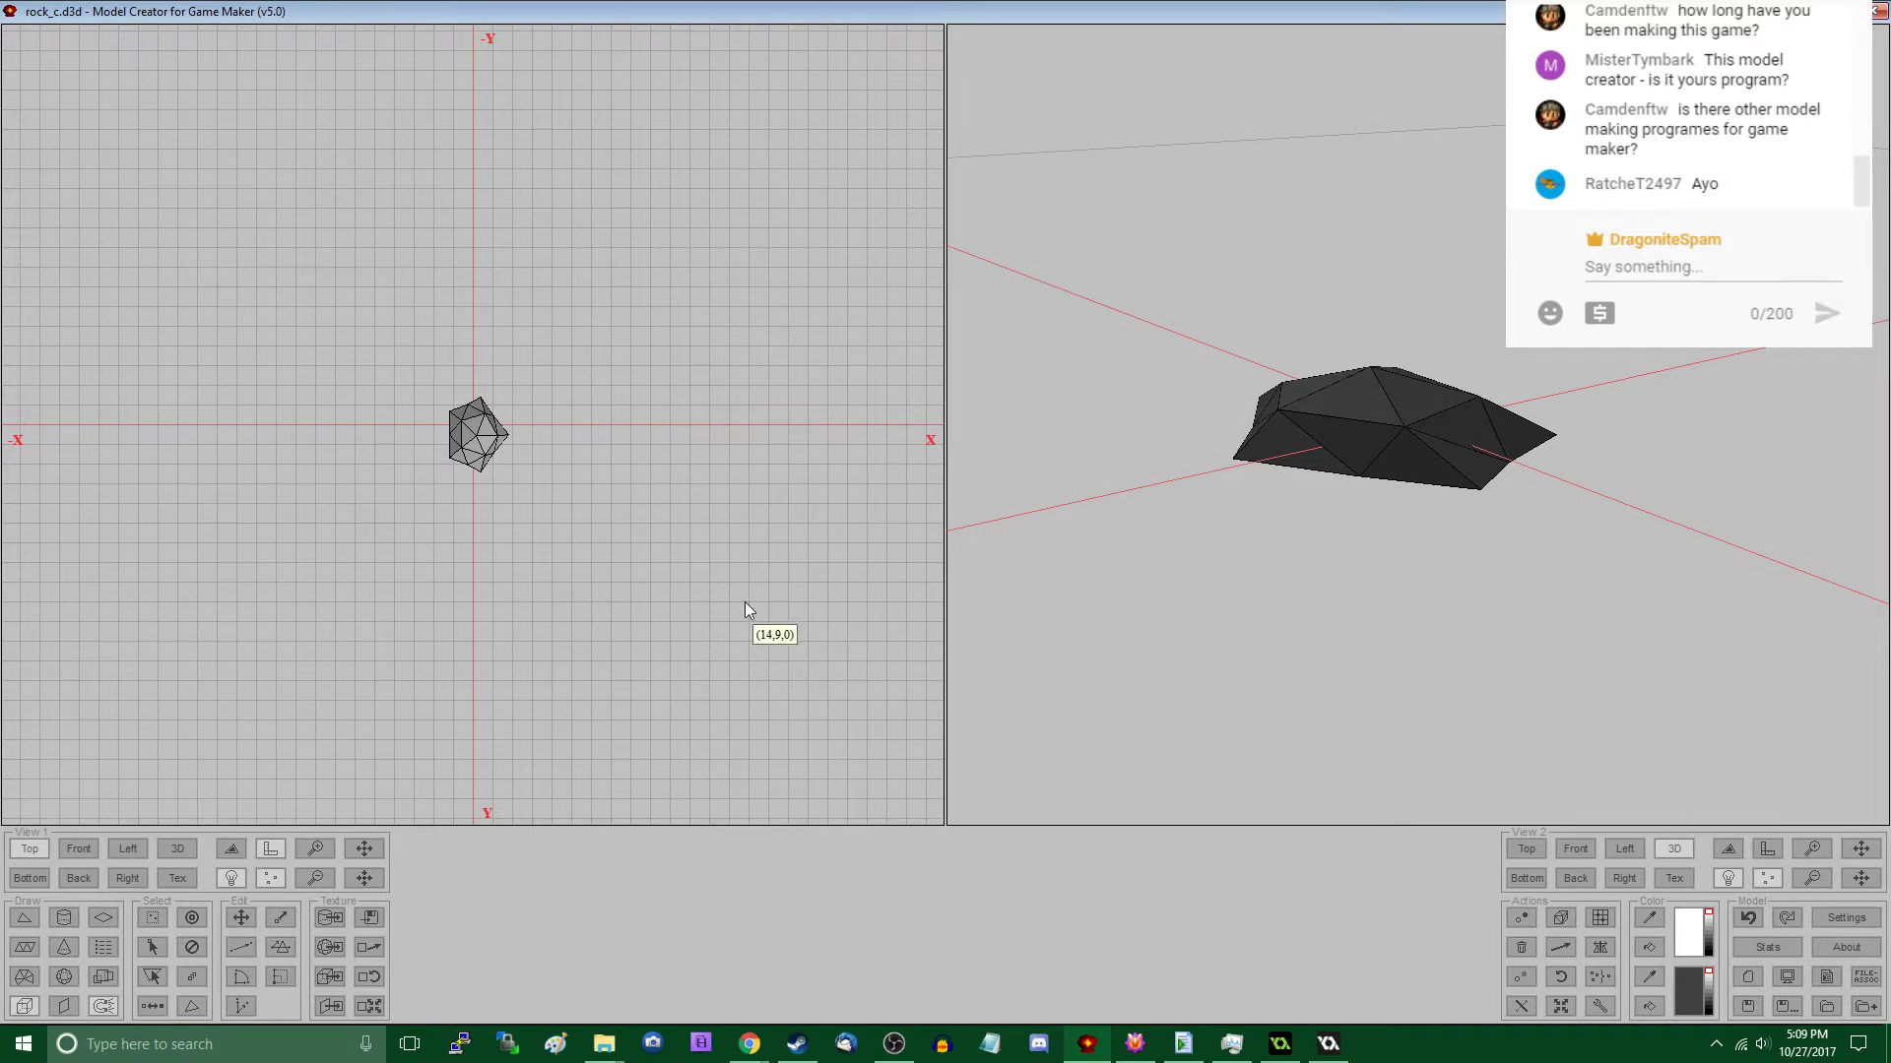
- Undo the block's deletion, delete the rock geometry instead, and select the whole collision block
{"action": "key", "text": "ctrl+z"}
{"action": "key", "text": "ctrl+i"}
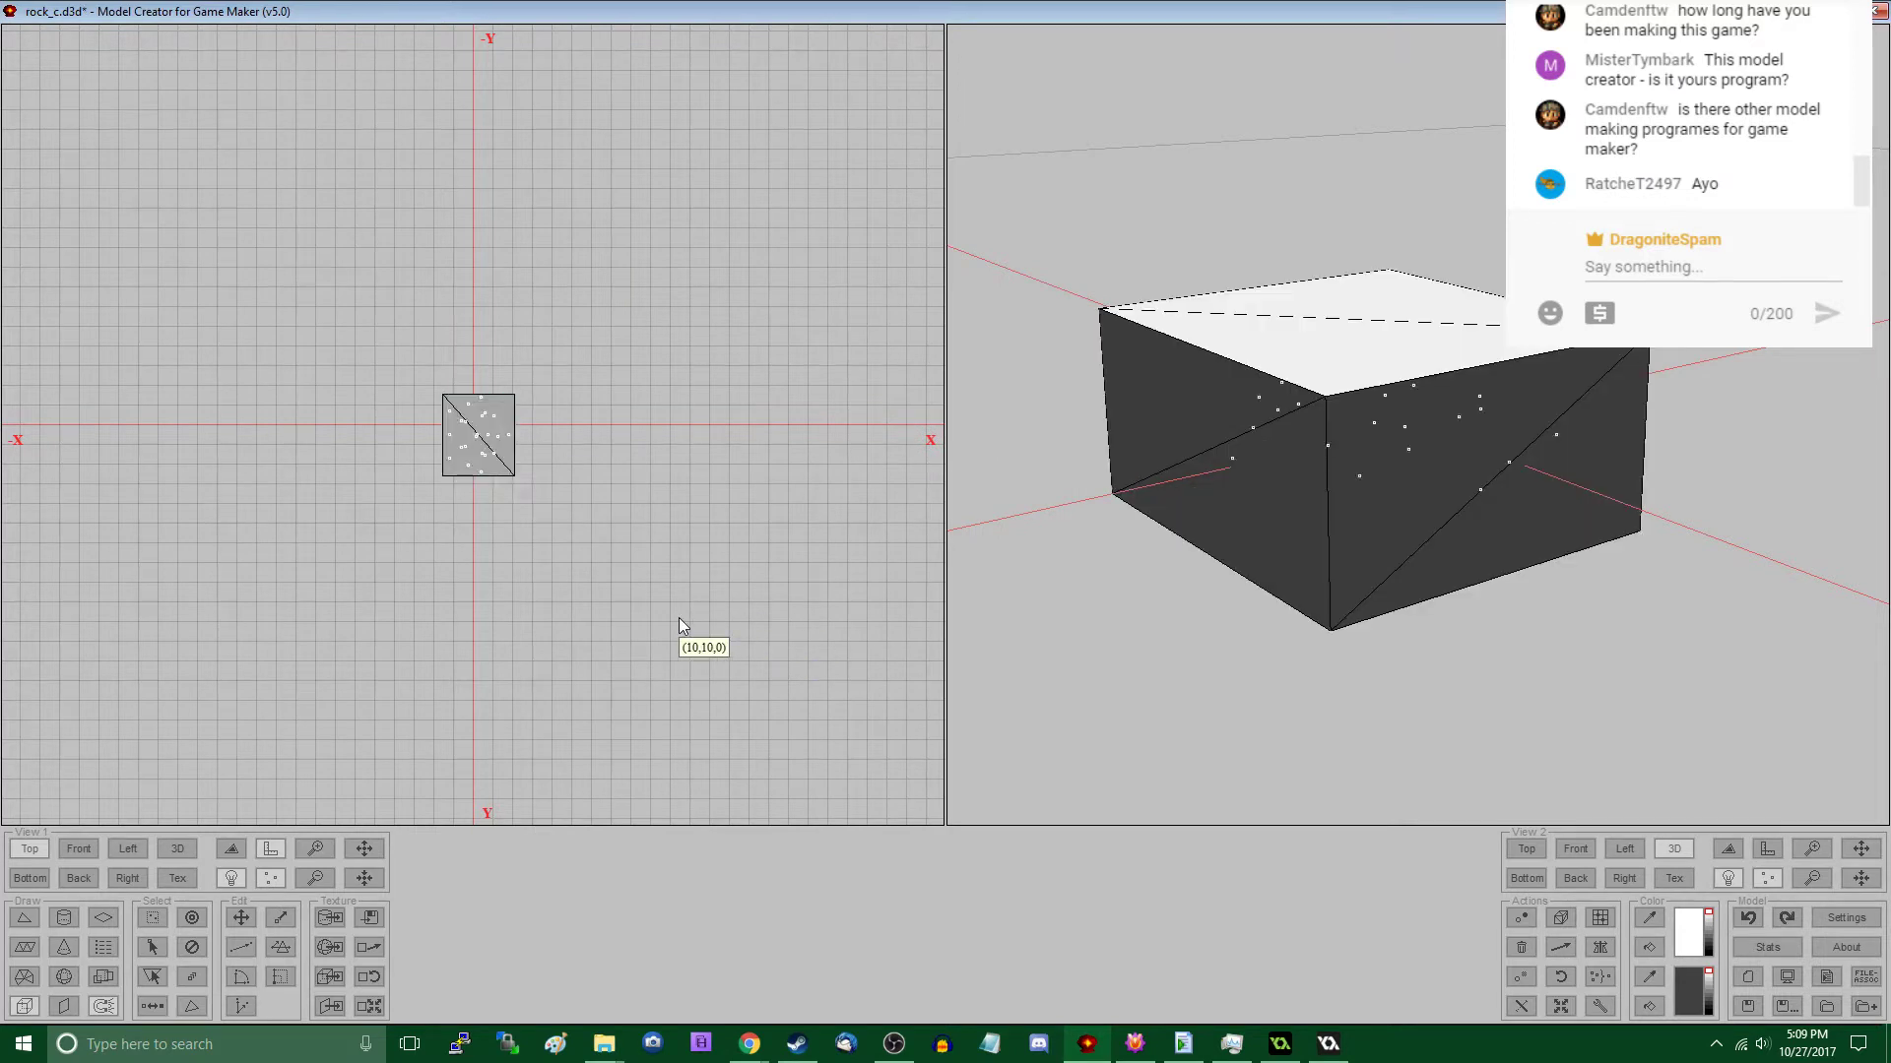
{"action": "key", "text": "Delete"}
{"action": "key", "text": "ctrl+a"}
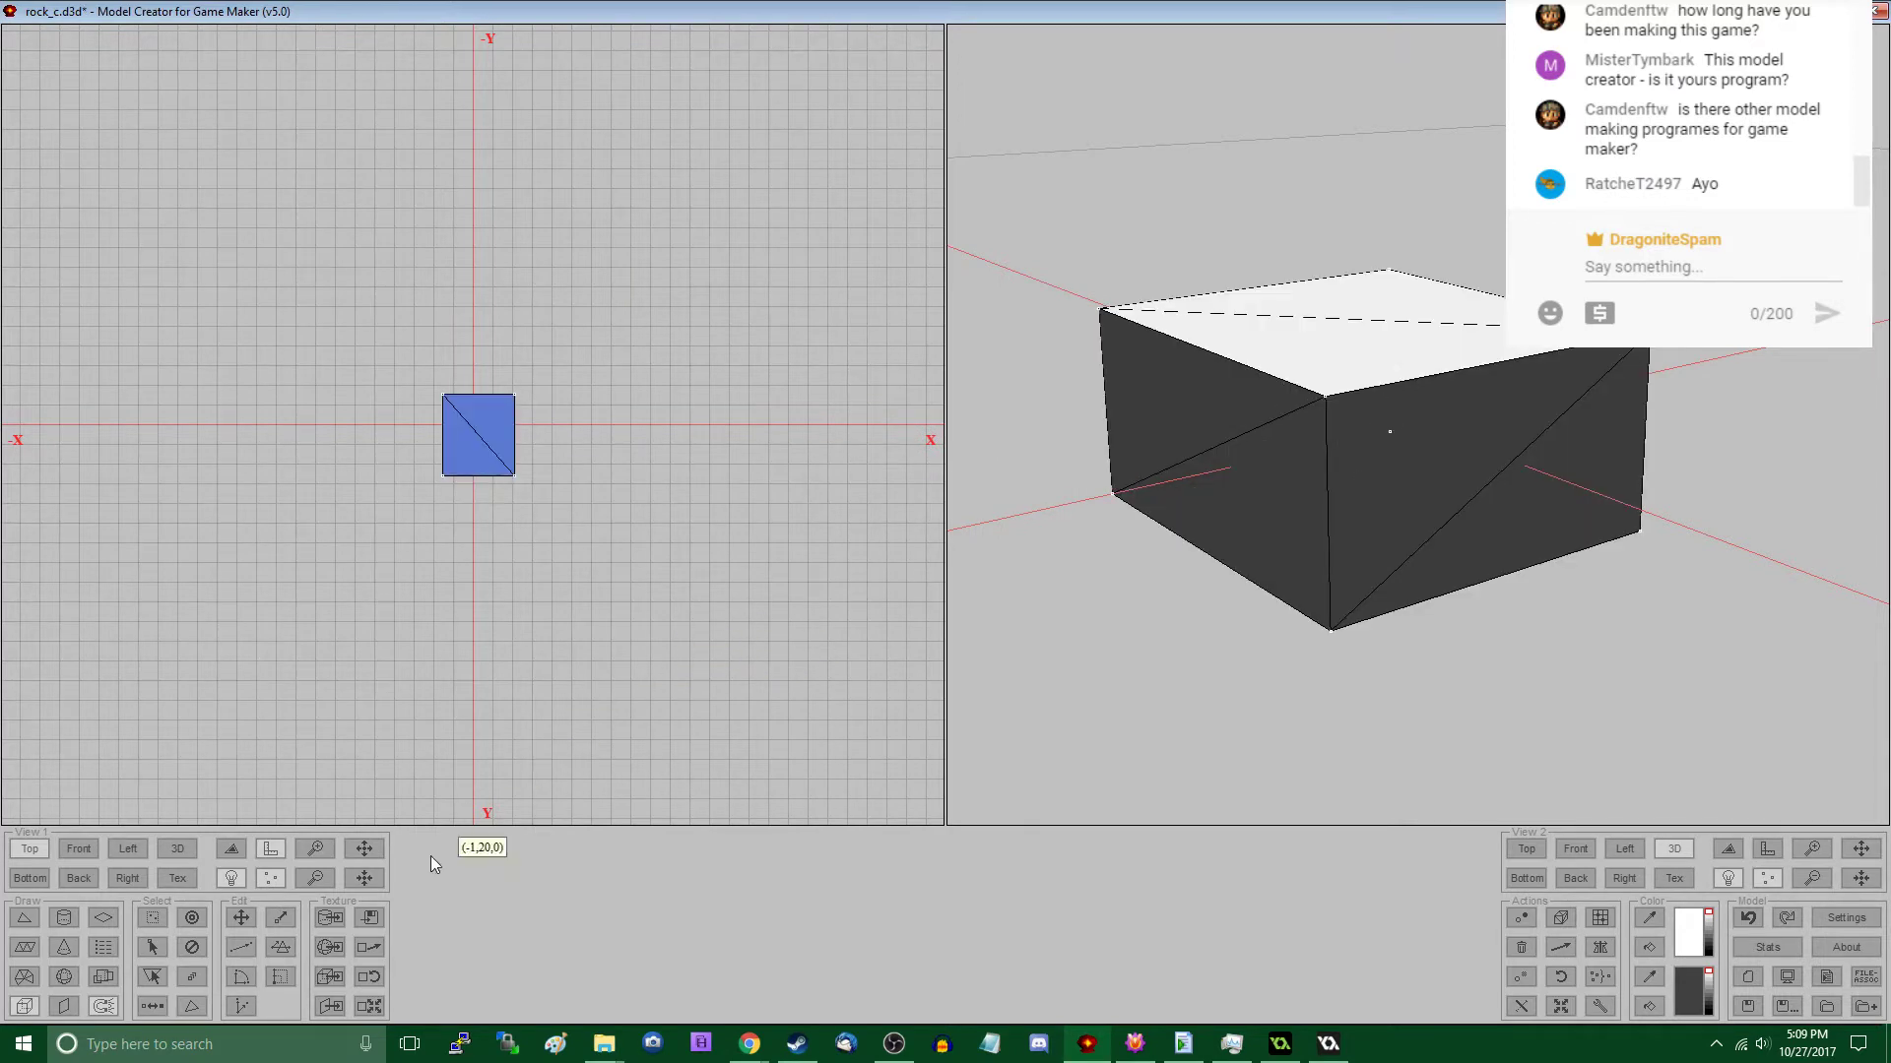
- Apply texture scaling to the selected collision block and save it as rock_c.c.d3d
{"action": "left_click", "coordinate": [376, 1009]}
{"action": "left_click", "coordinate": [903, 631]}
{"action": "key", "text": "ctrl+s"}
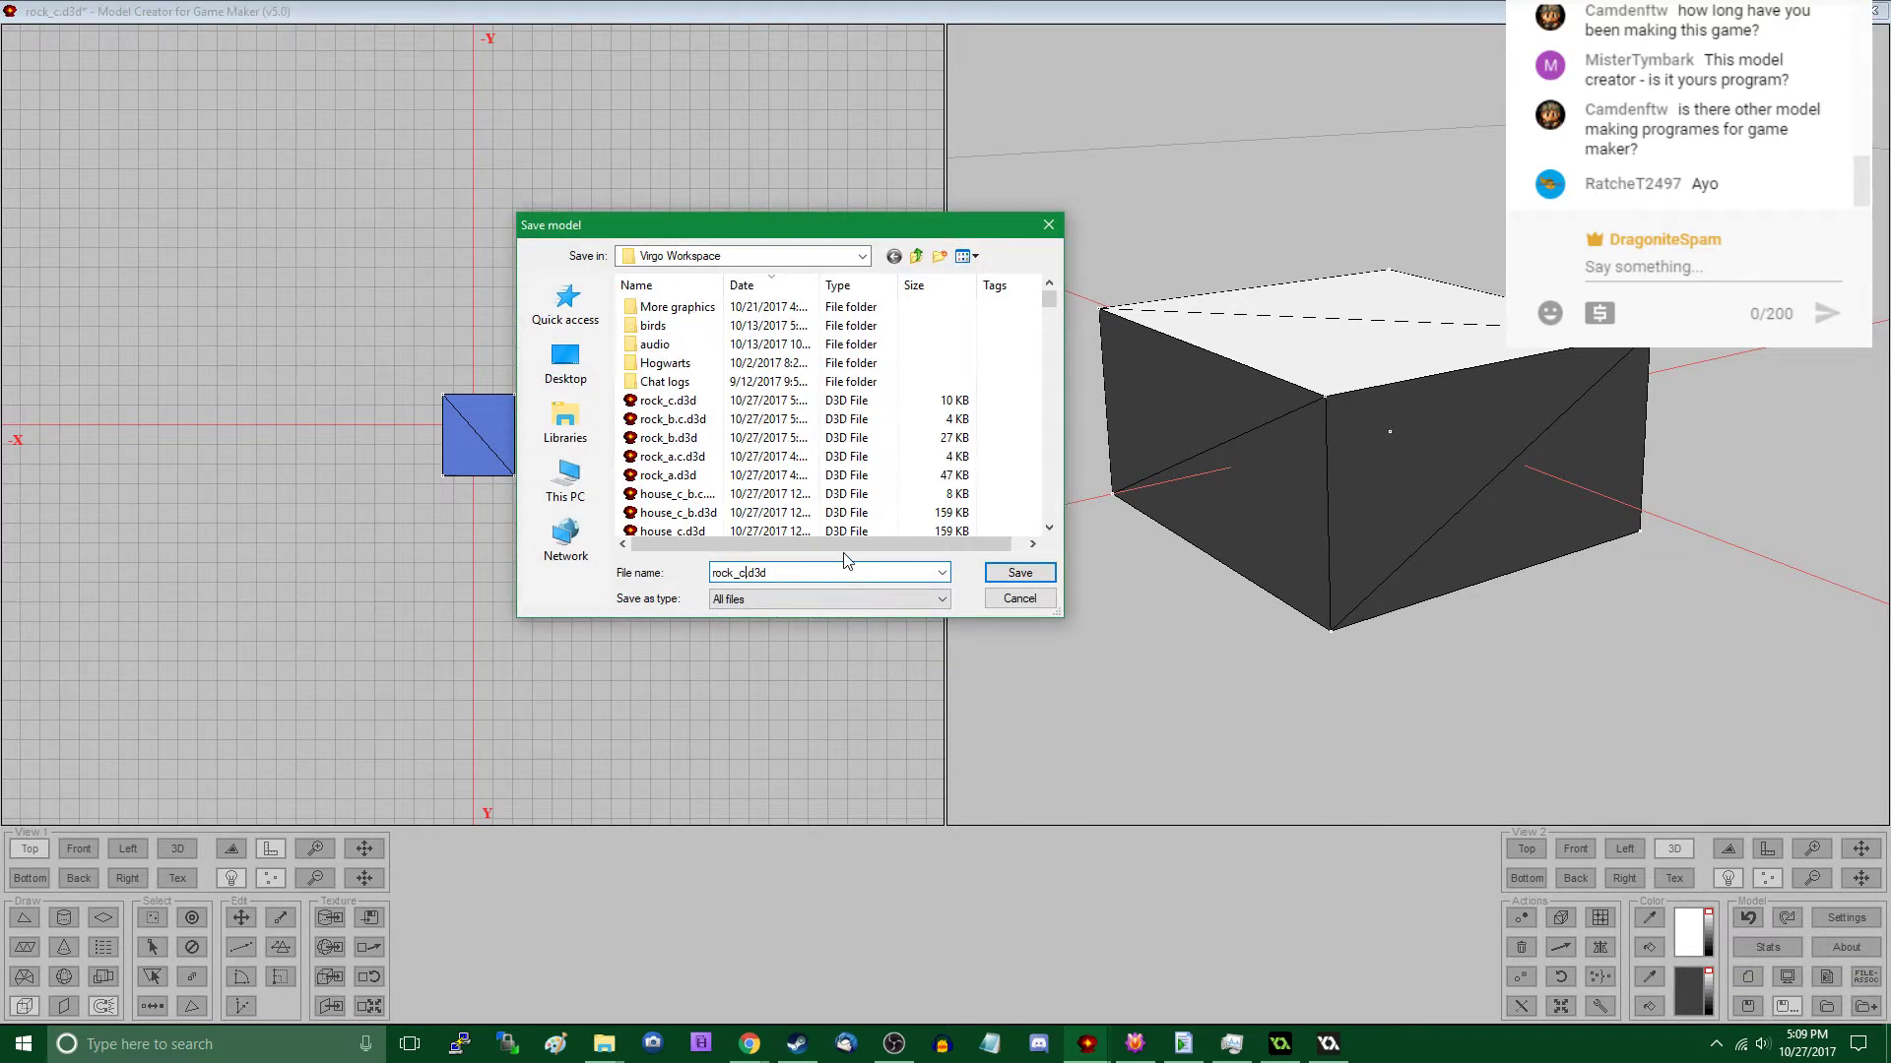
{"action": "key", "text": "Return"}
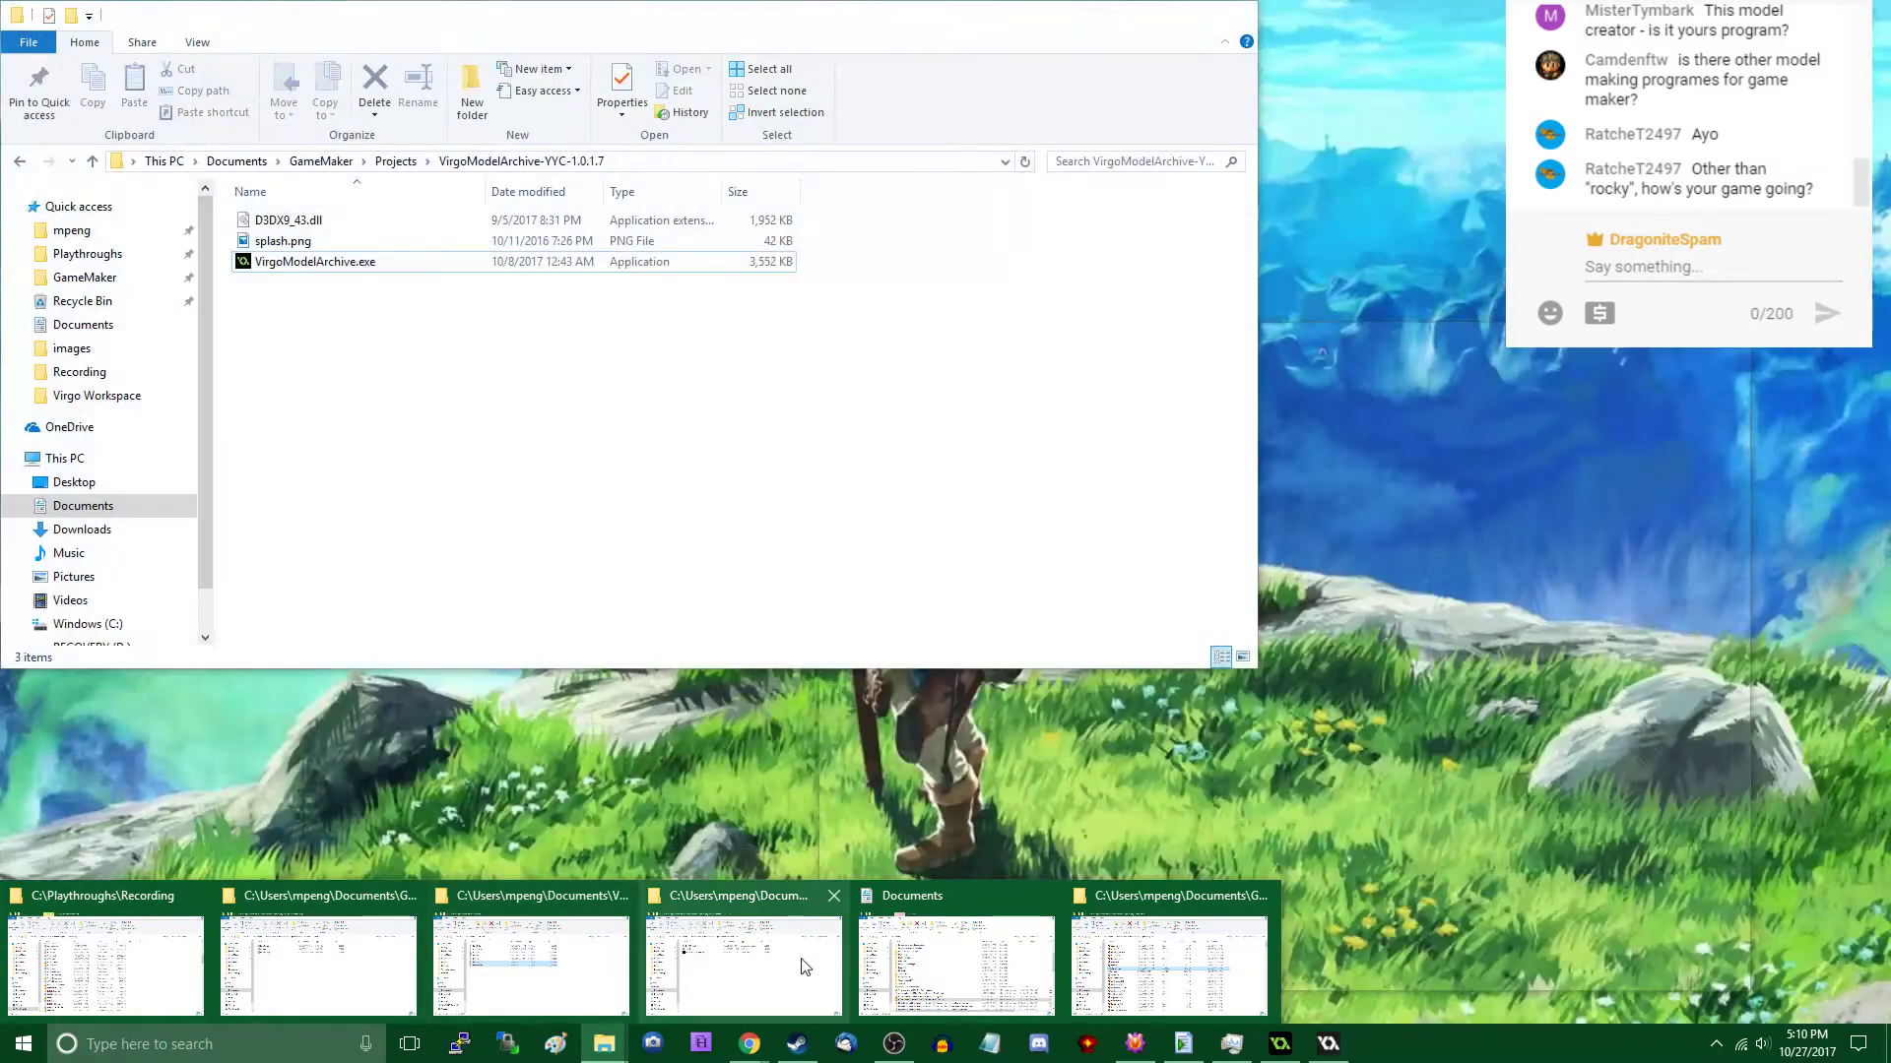
- Launch VirgoModelArchive.exe from its project folder and open the assets.vra archive
{"action": "left_click", "coordinate": [804, 963]}
{"action": "double_click", "coordinate": [394, 261]}
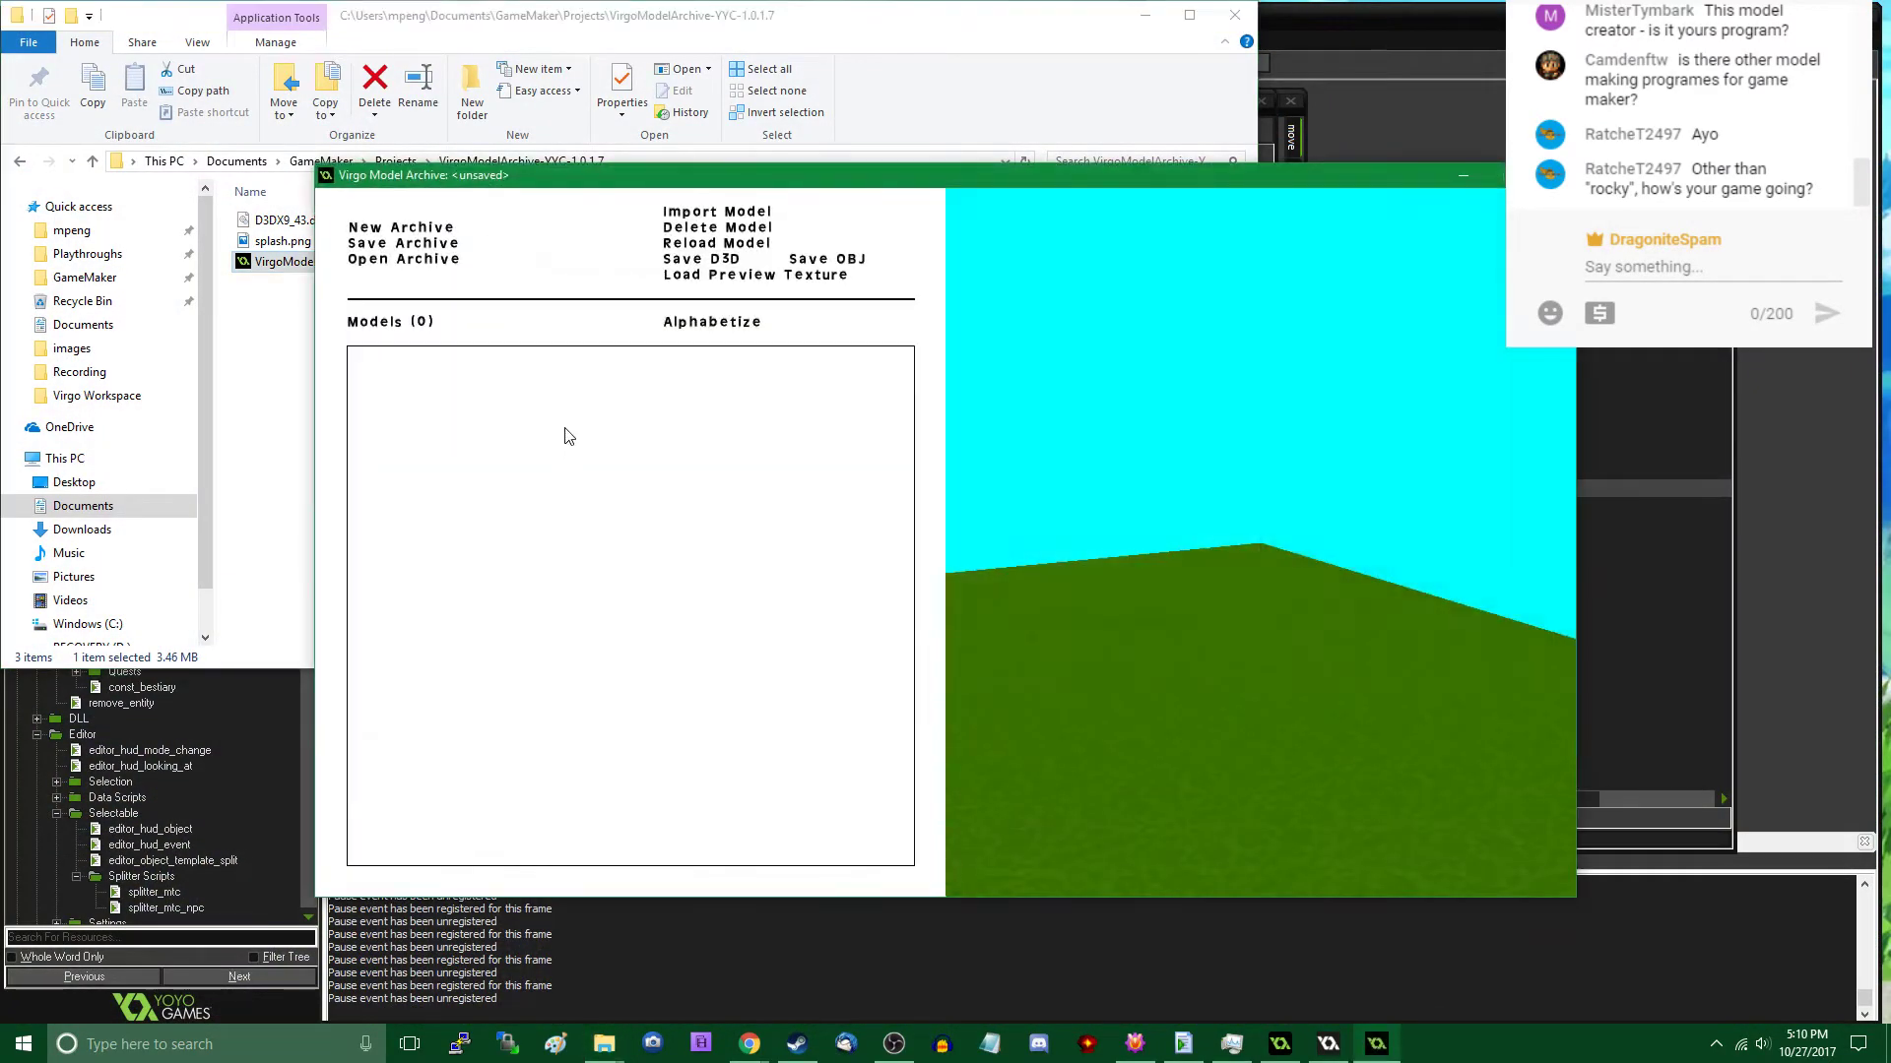
{"action": "left_click", "coordinate": [399, 259]}
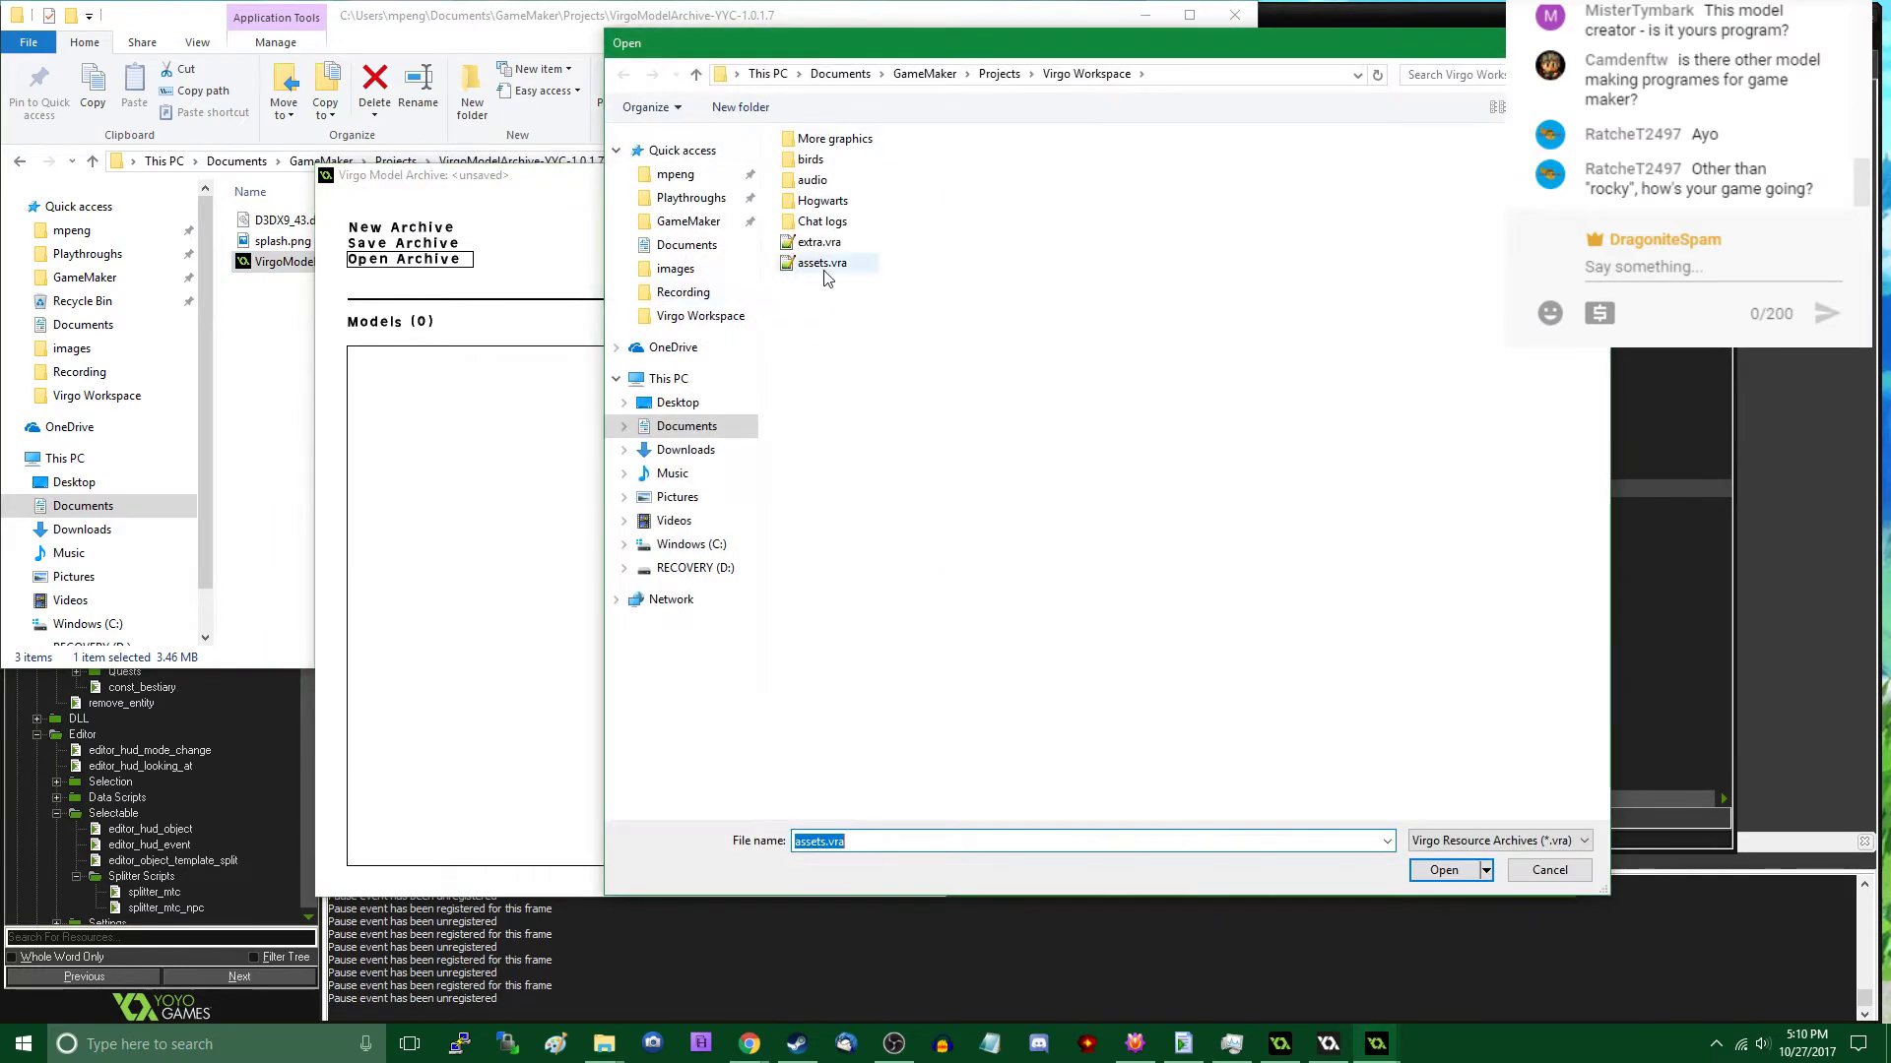
{"action": "left_click", "coordinate": [825, 264]}
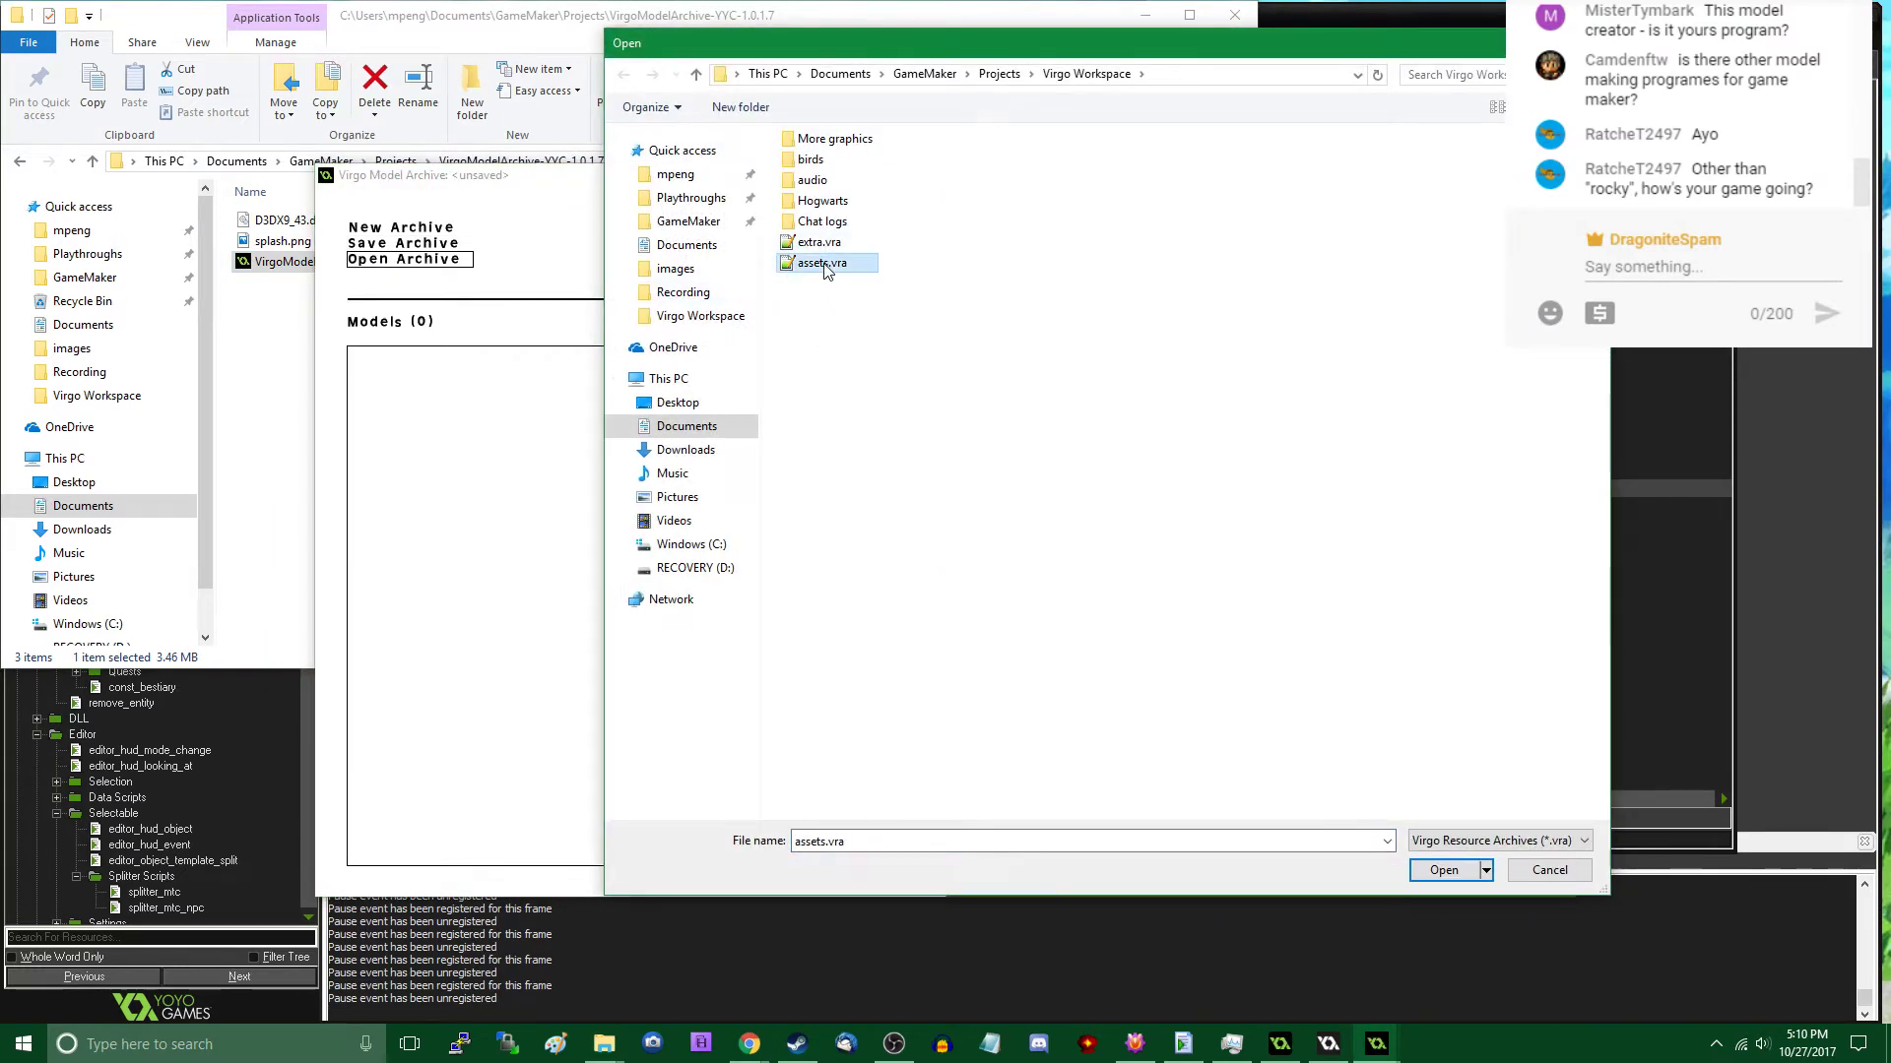
{"action": "double_click", "coordinate": [852, 272]}
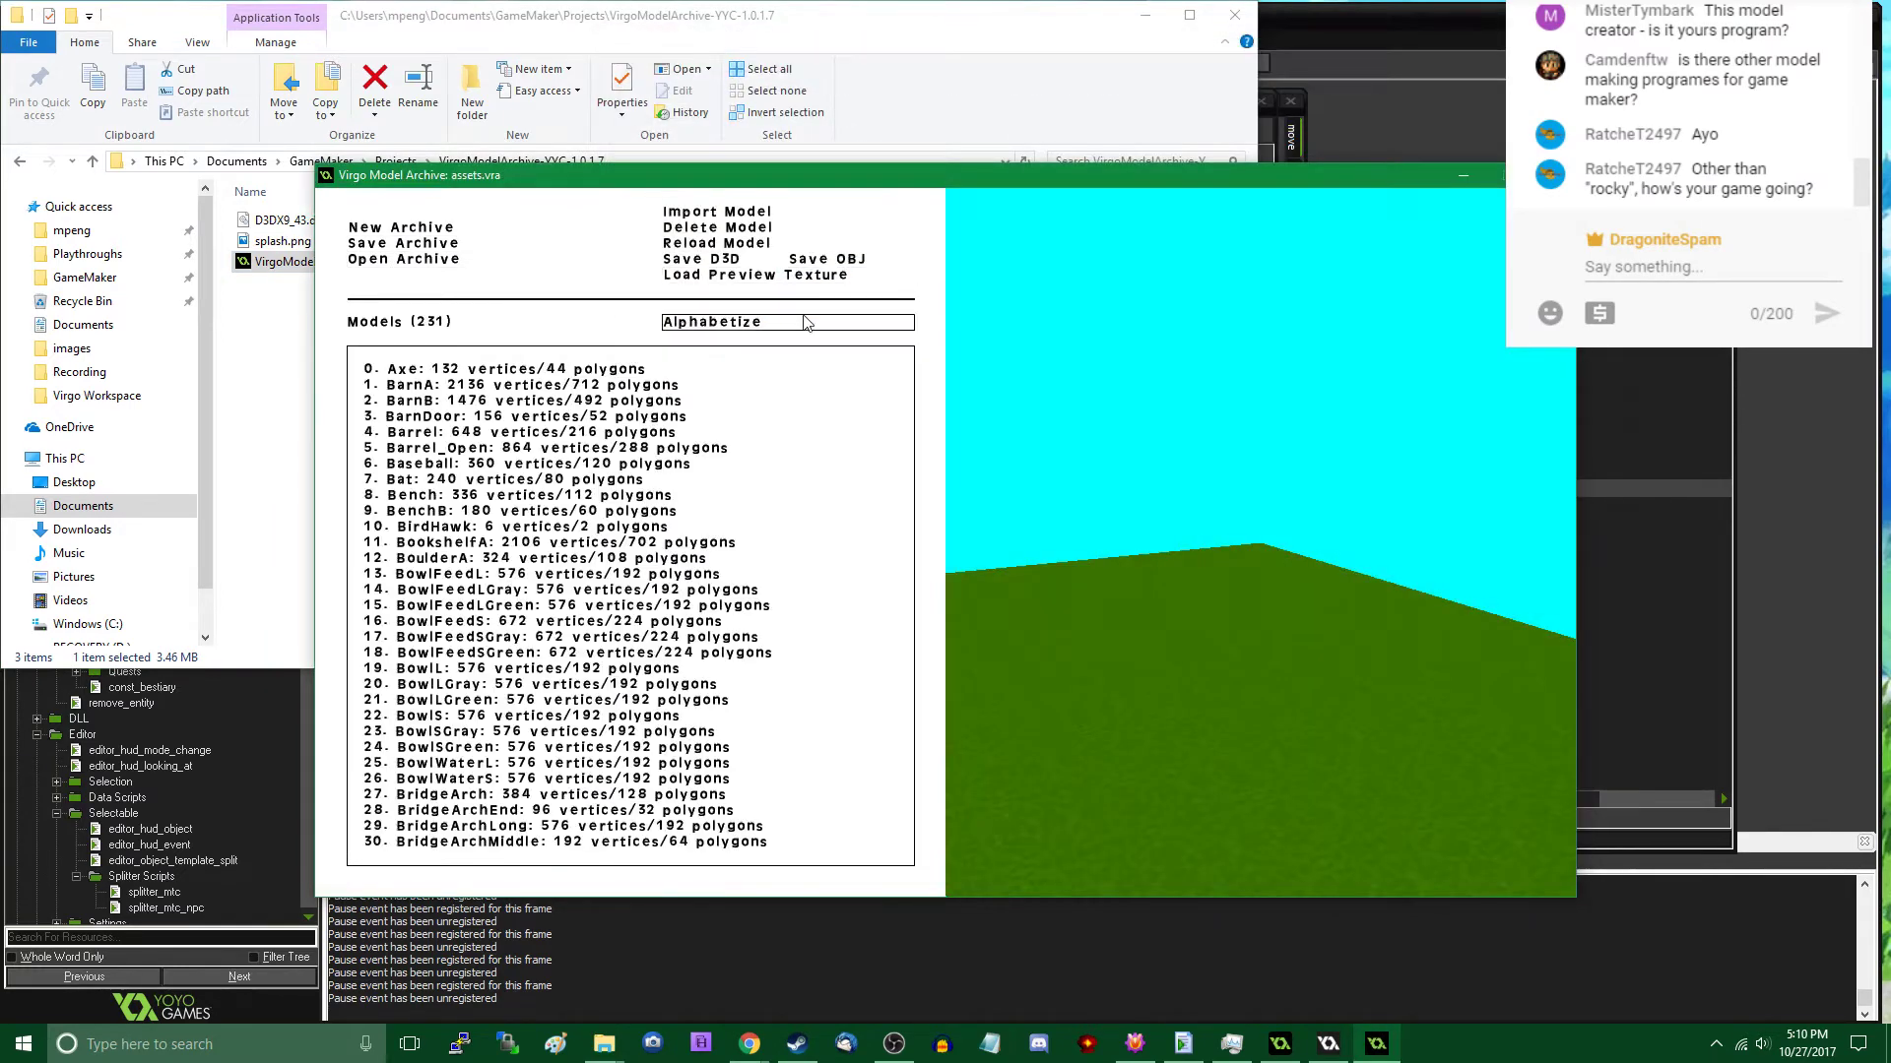
- Import rock_c.c.d3d and rock_c.d3d at the end of the archive's model list
{"action": "key", "text": "End"}
{"action": "scroll", "coordinate": [642, 479], "scroll_direction": "up", "scroll_amount": 1}
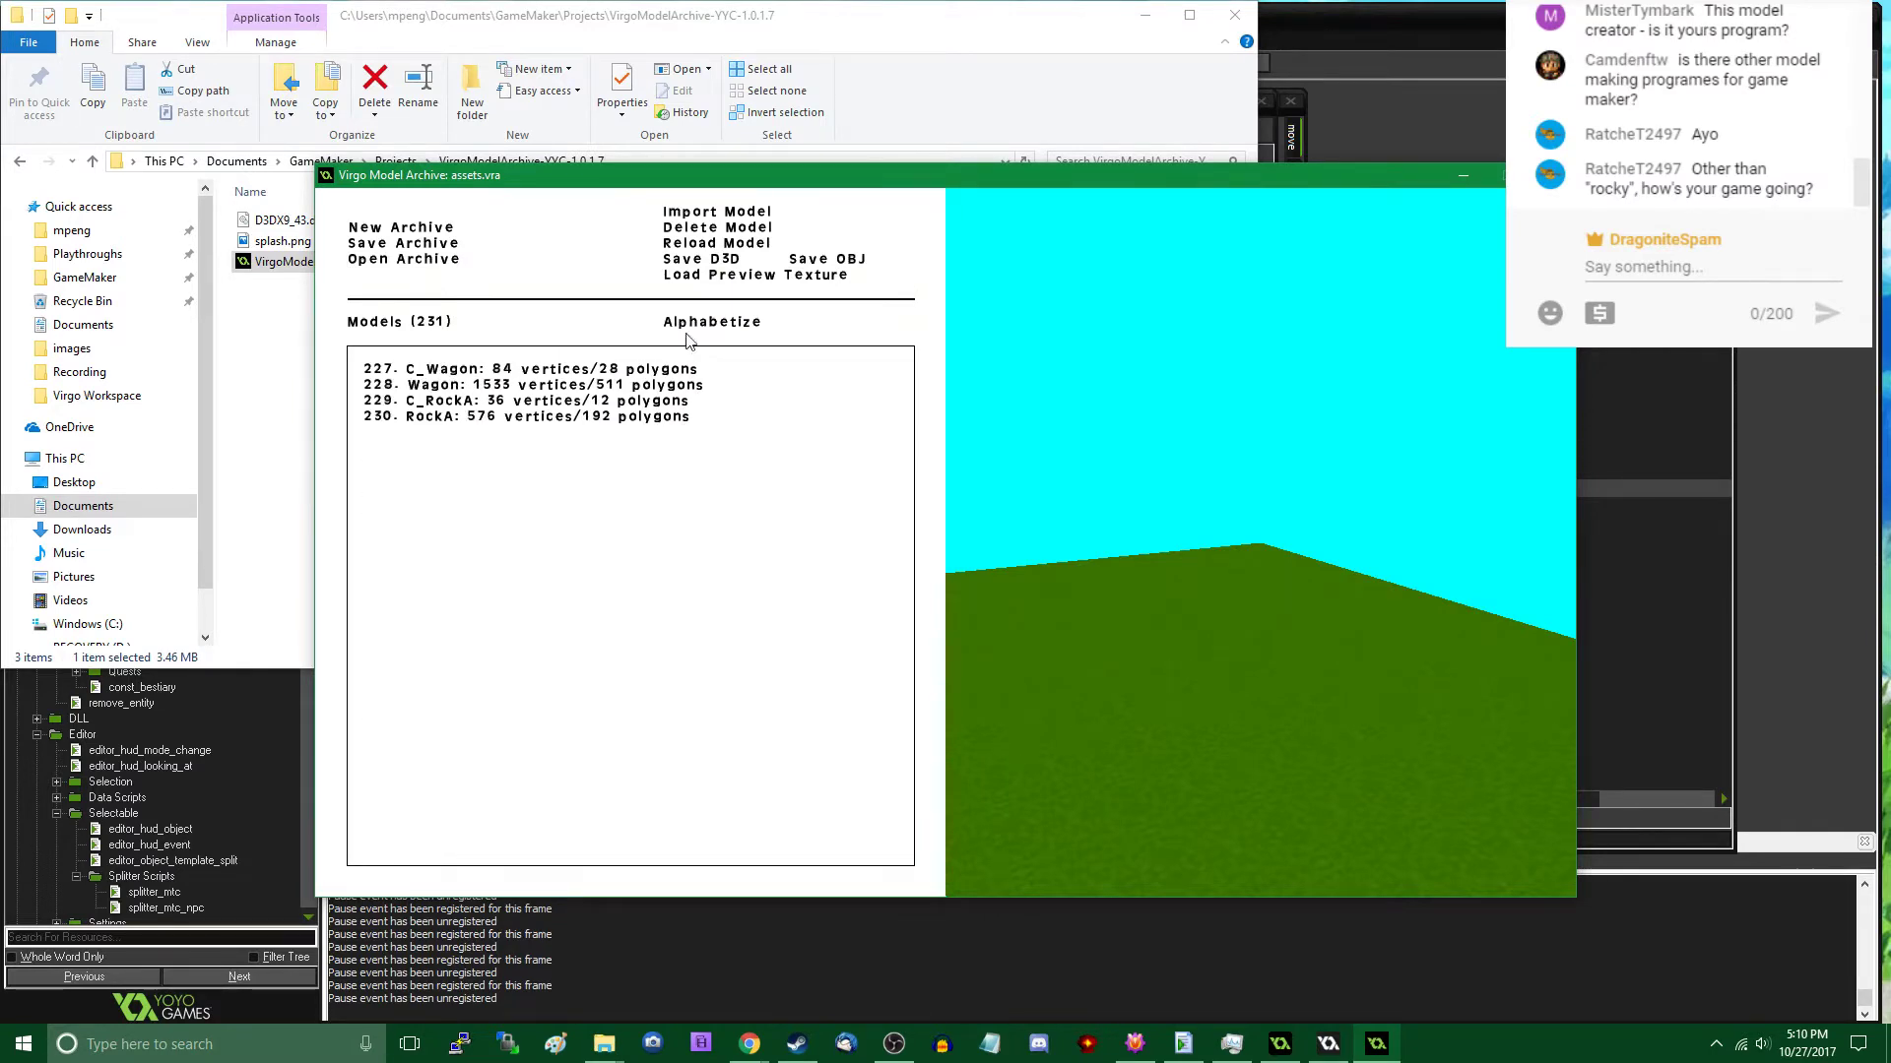
{"action": "left_click", "coordinate": [696, 211]}
{"action": "scroll", "coordinate": [935, 367], "scroll_direction": "down", "scroll_amount": 5}
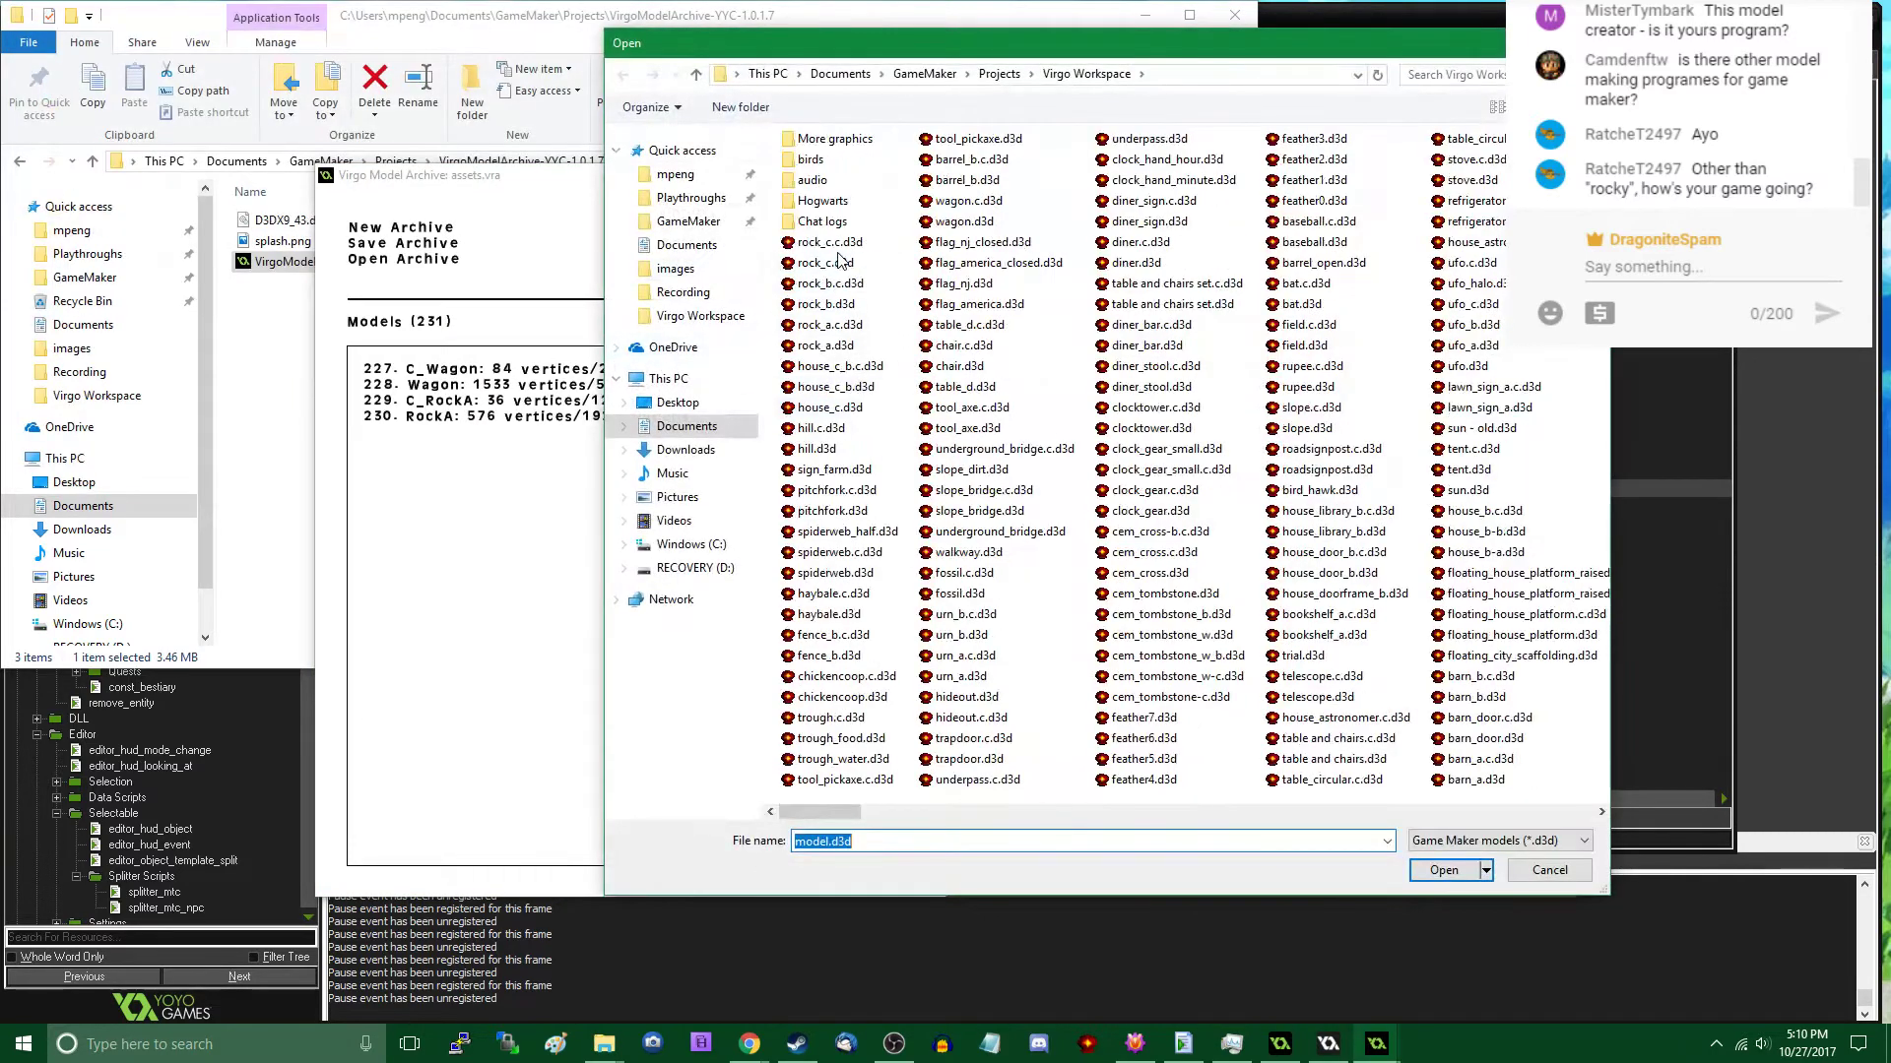
{"action": "double_click", "coordinate": [832, 241]}
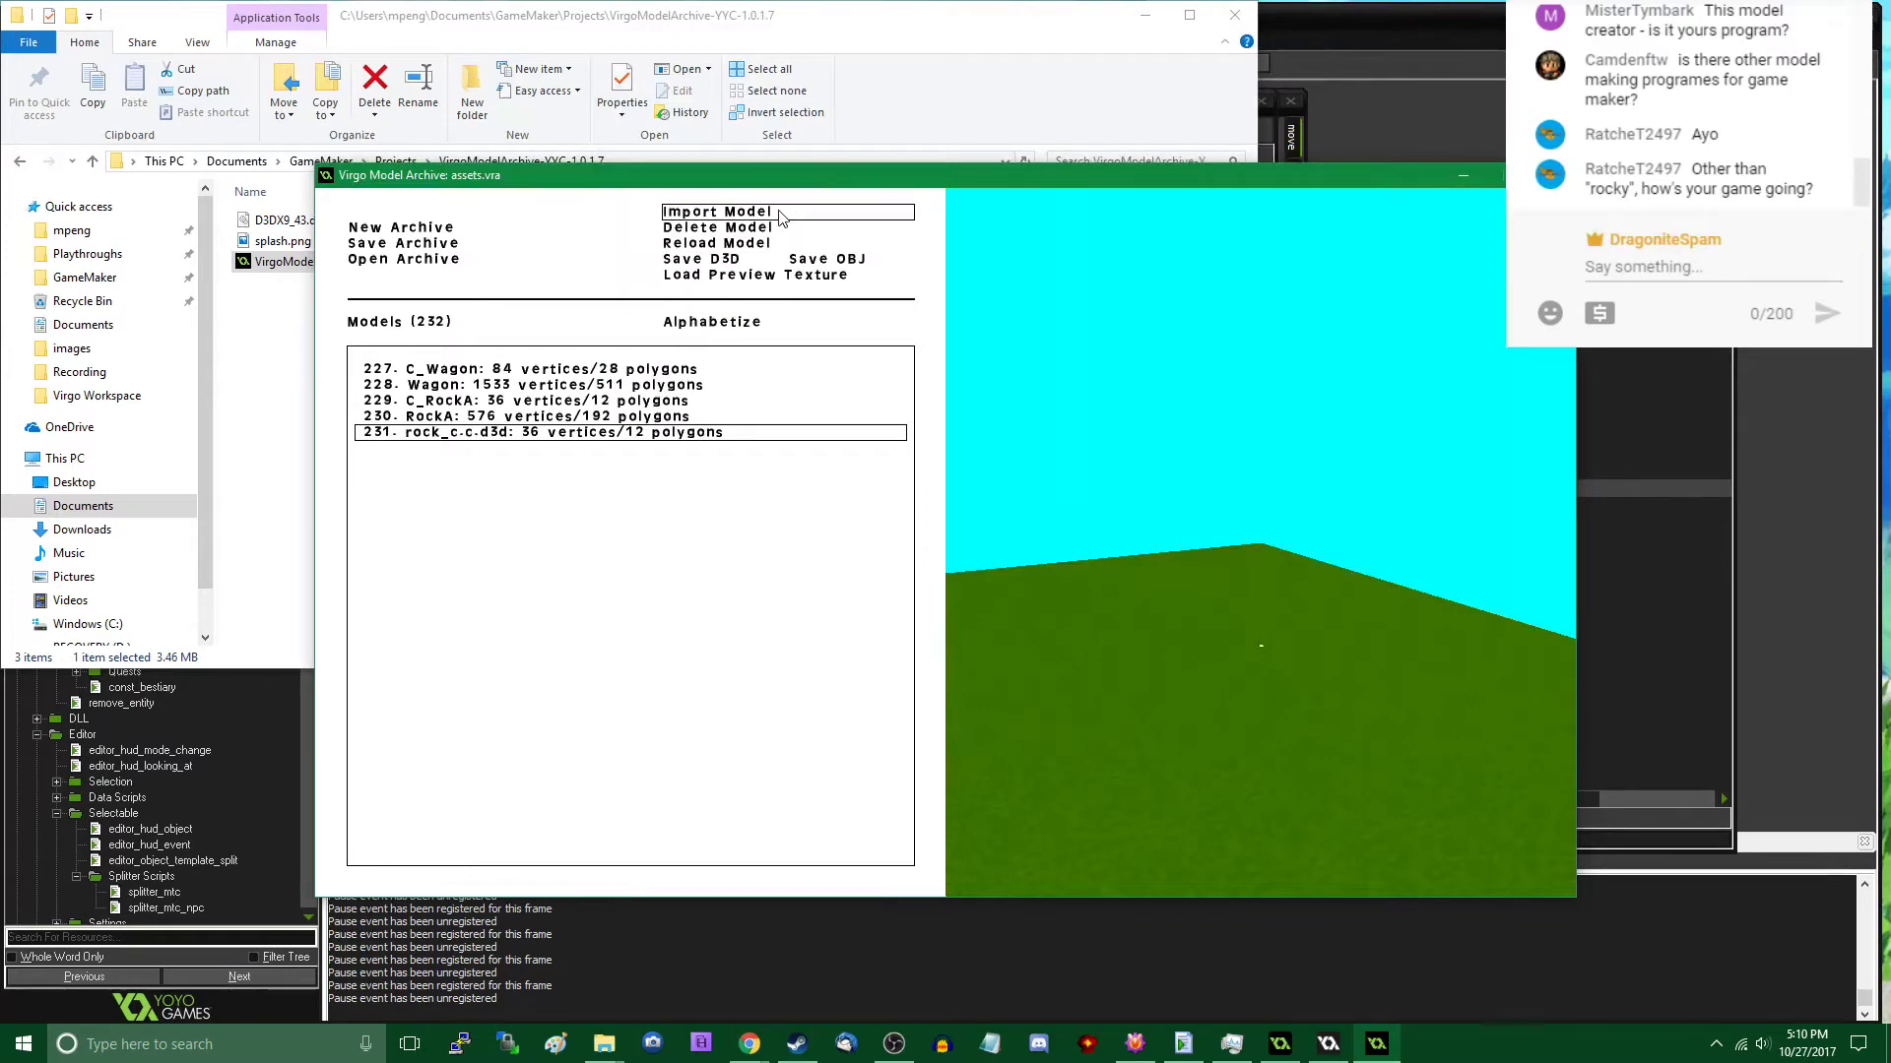
{"action": "left_click", "coordinate": [785, 212]}
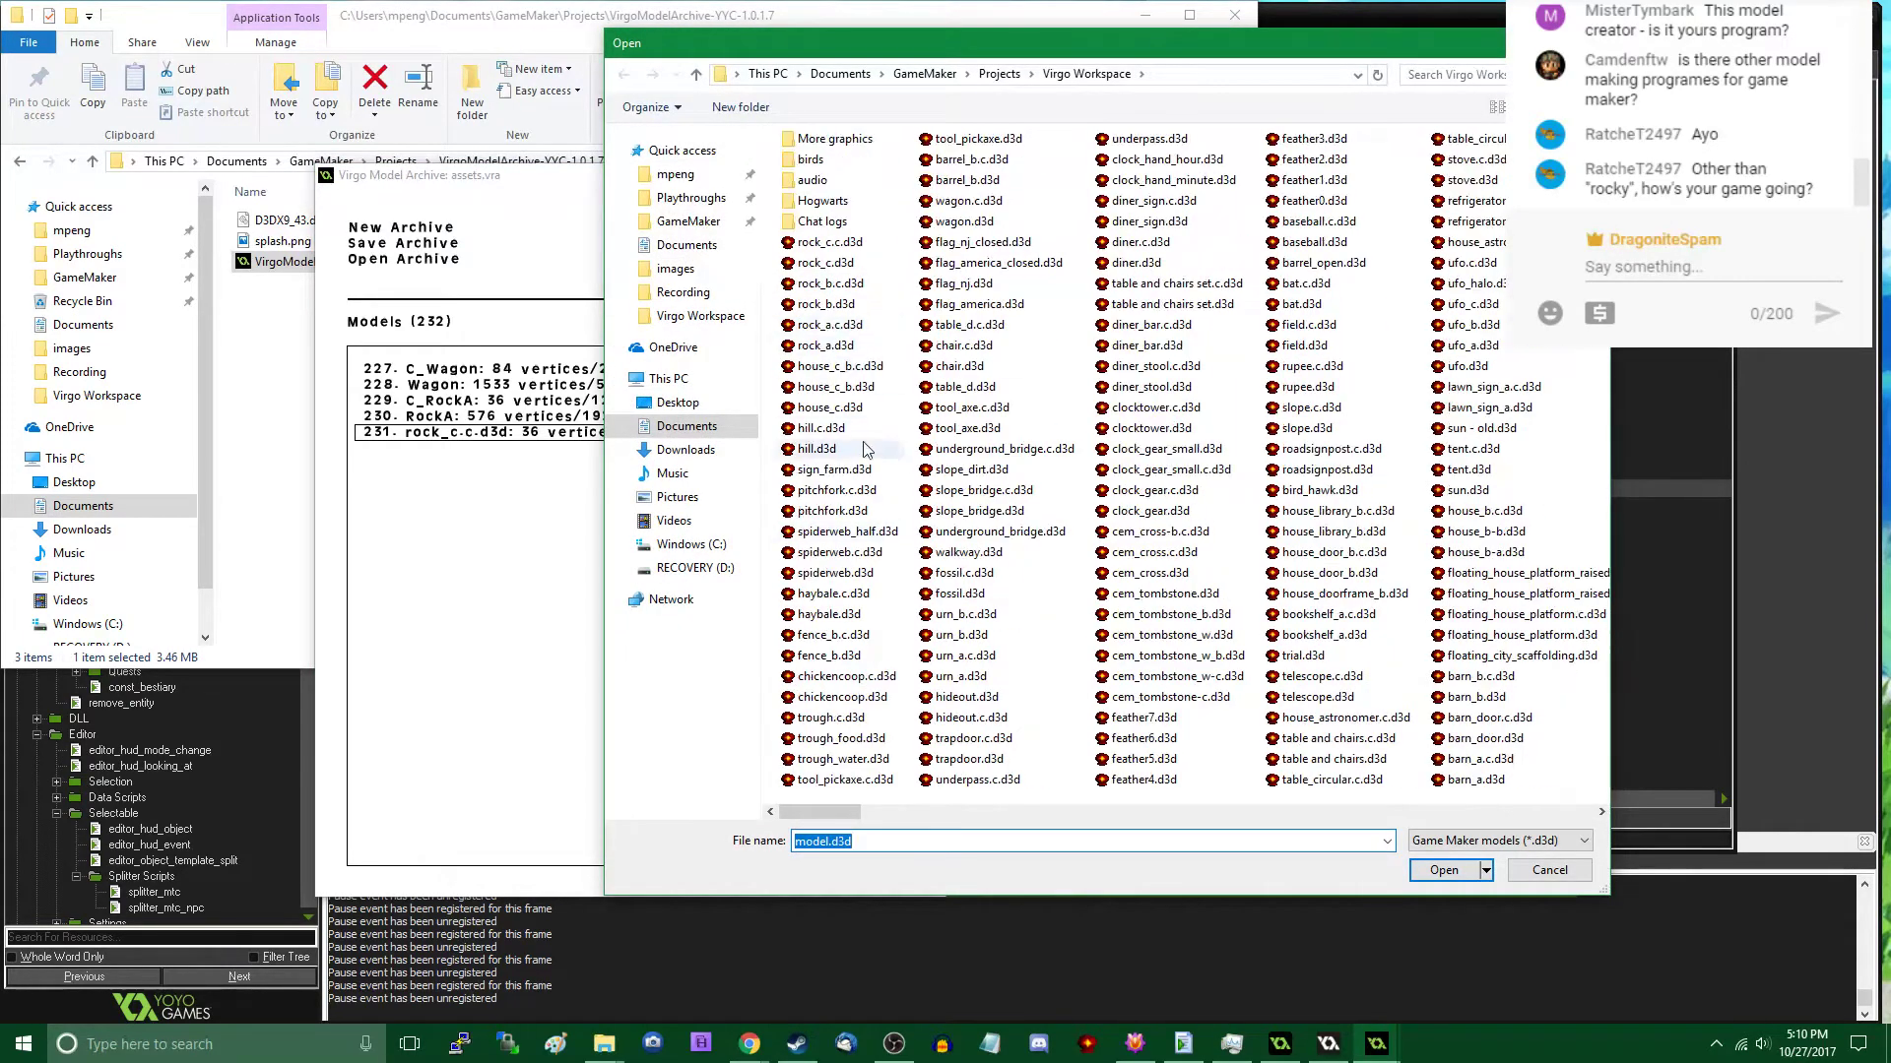
{"action": "double_click", "coordinate": [827, 262]}
- Import rock_b.c.d3d and rock_b.d3d into the archive
{"action": "left_click", "coordinate": [768, 212]}
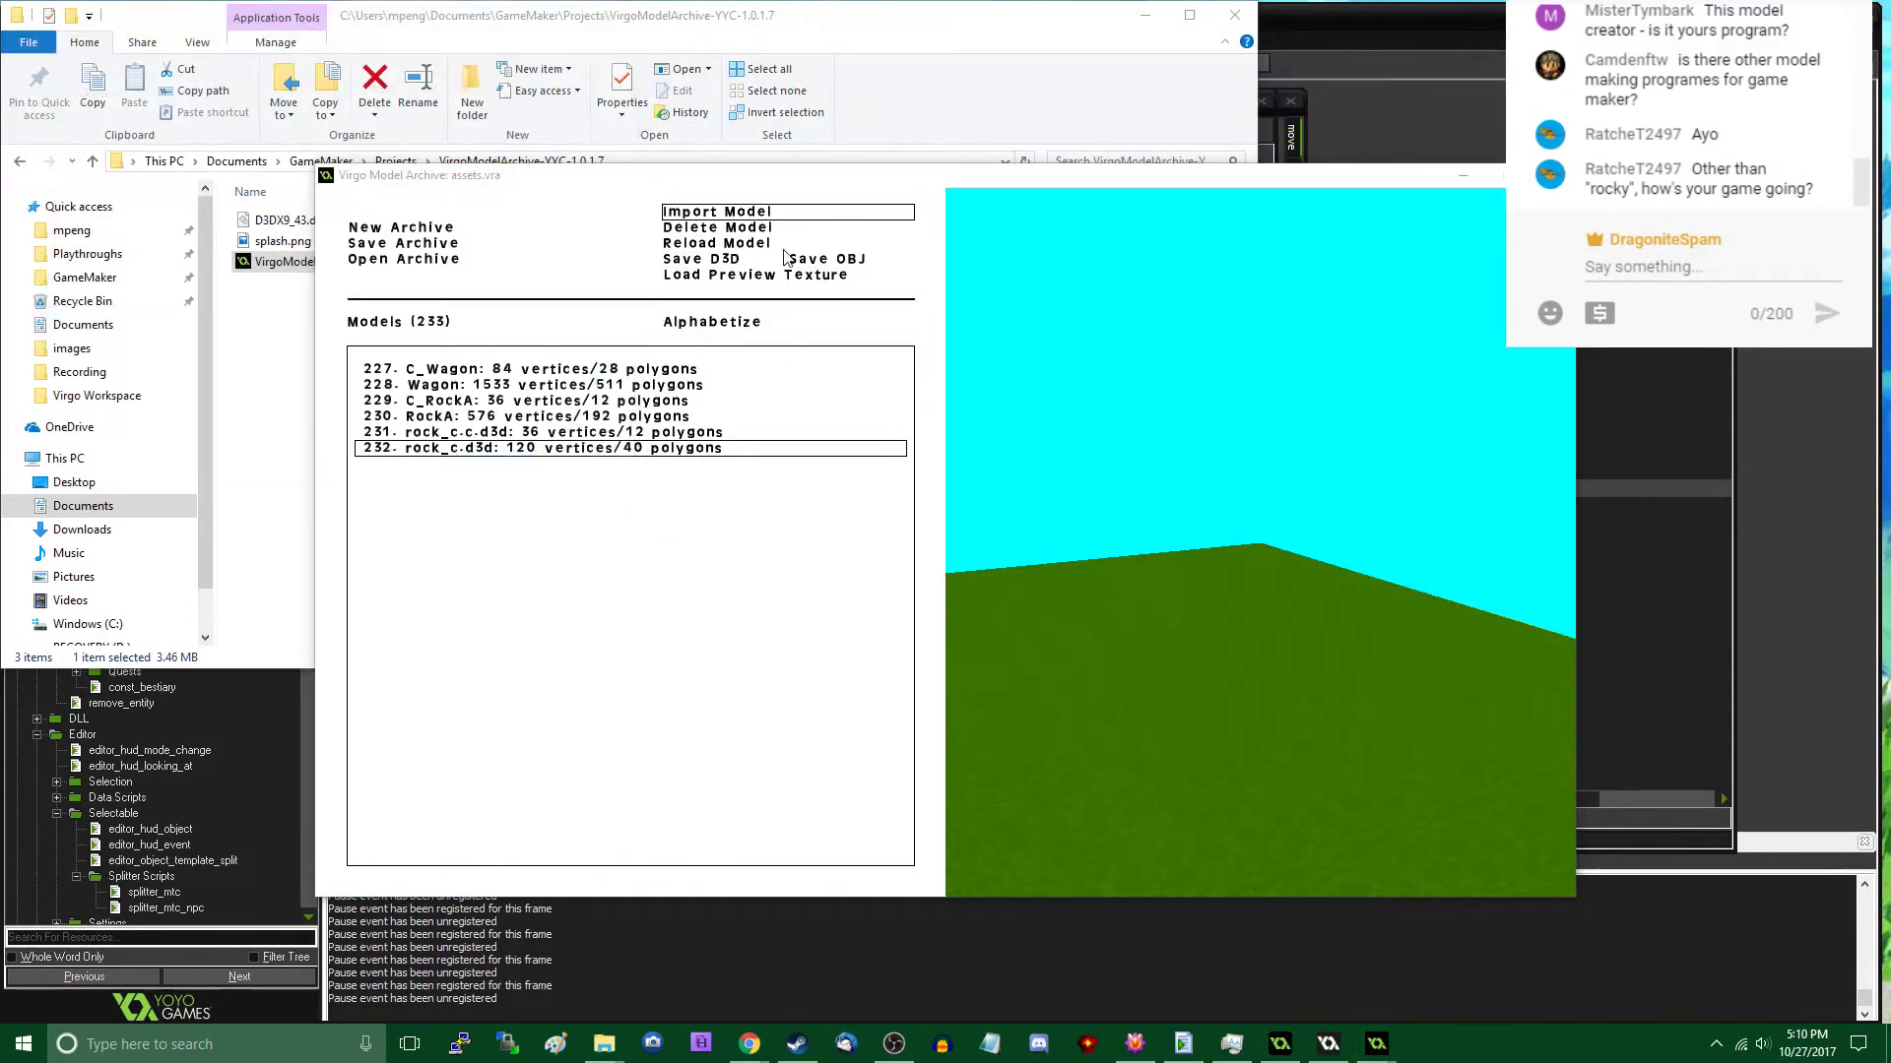
{"action": "double_click", "coordinate": [825, 283]}
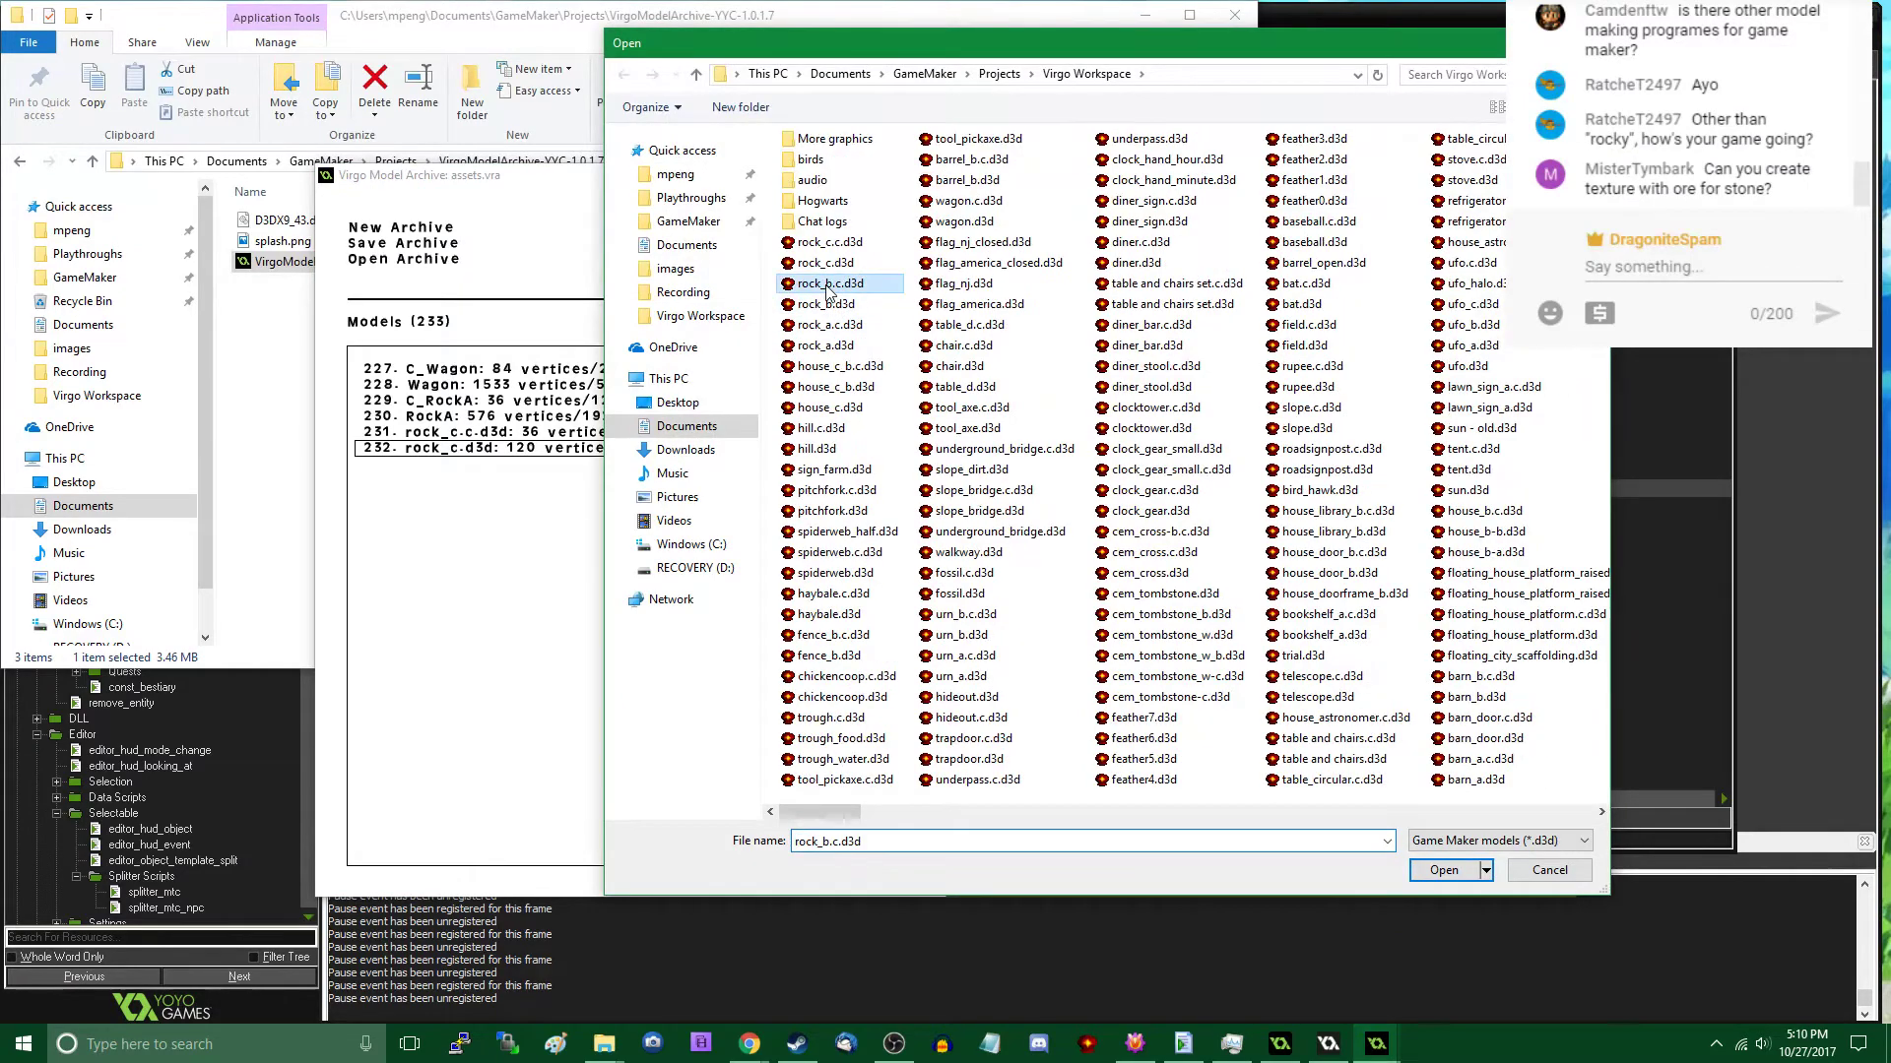
{"action": "left_click", "coordinate": [778, 213]}
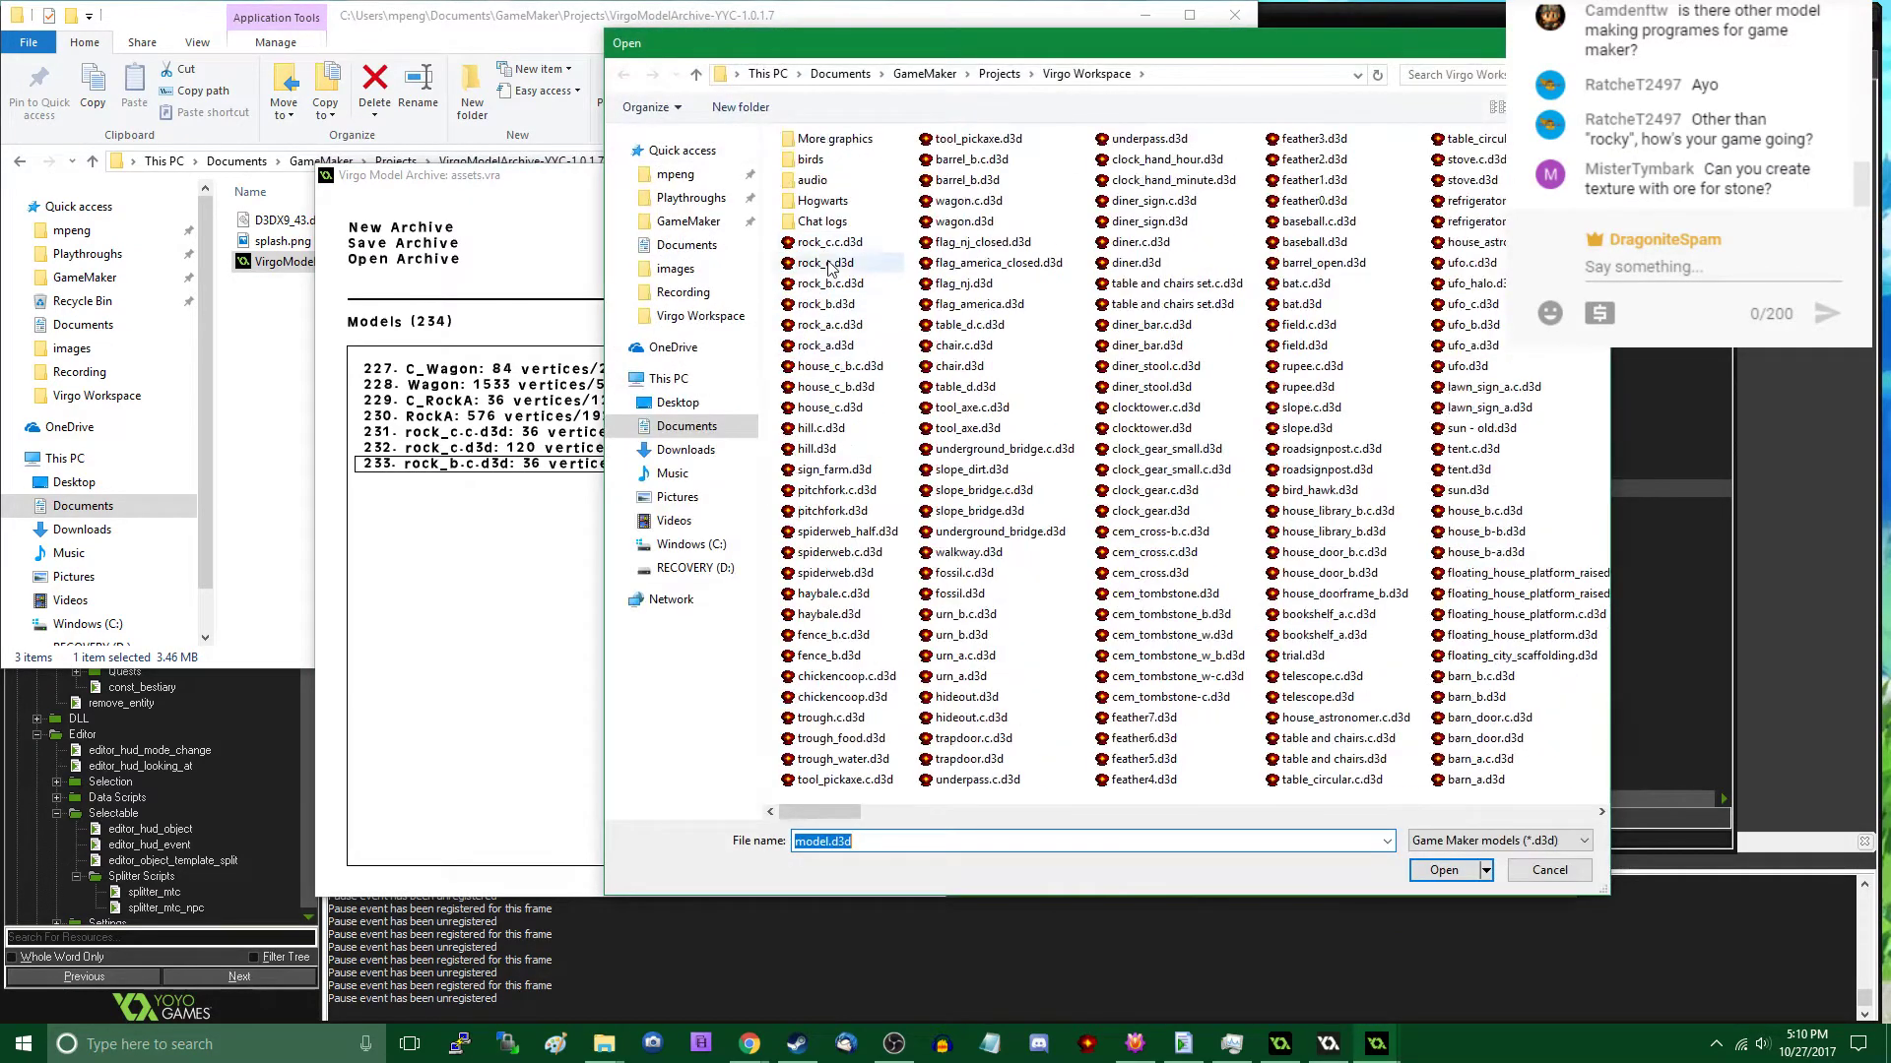
{"action": "double_click", "coordinate": [827, 305]}
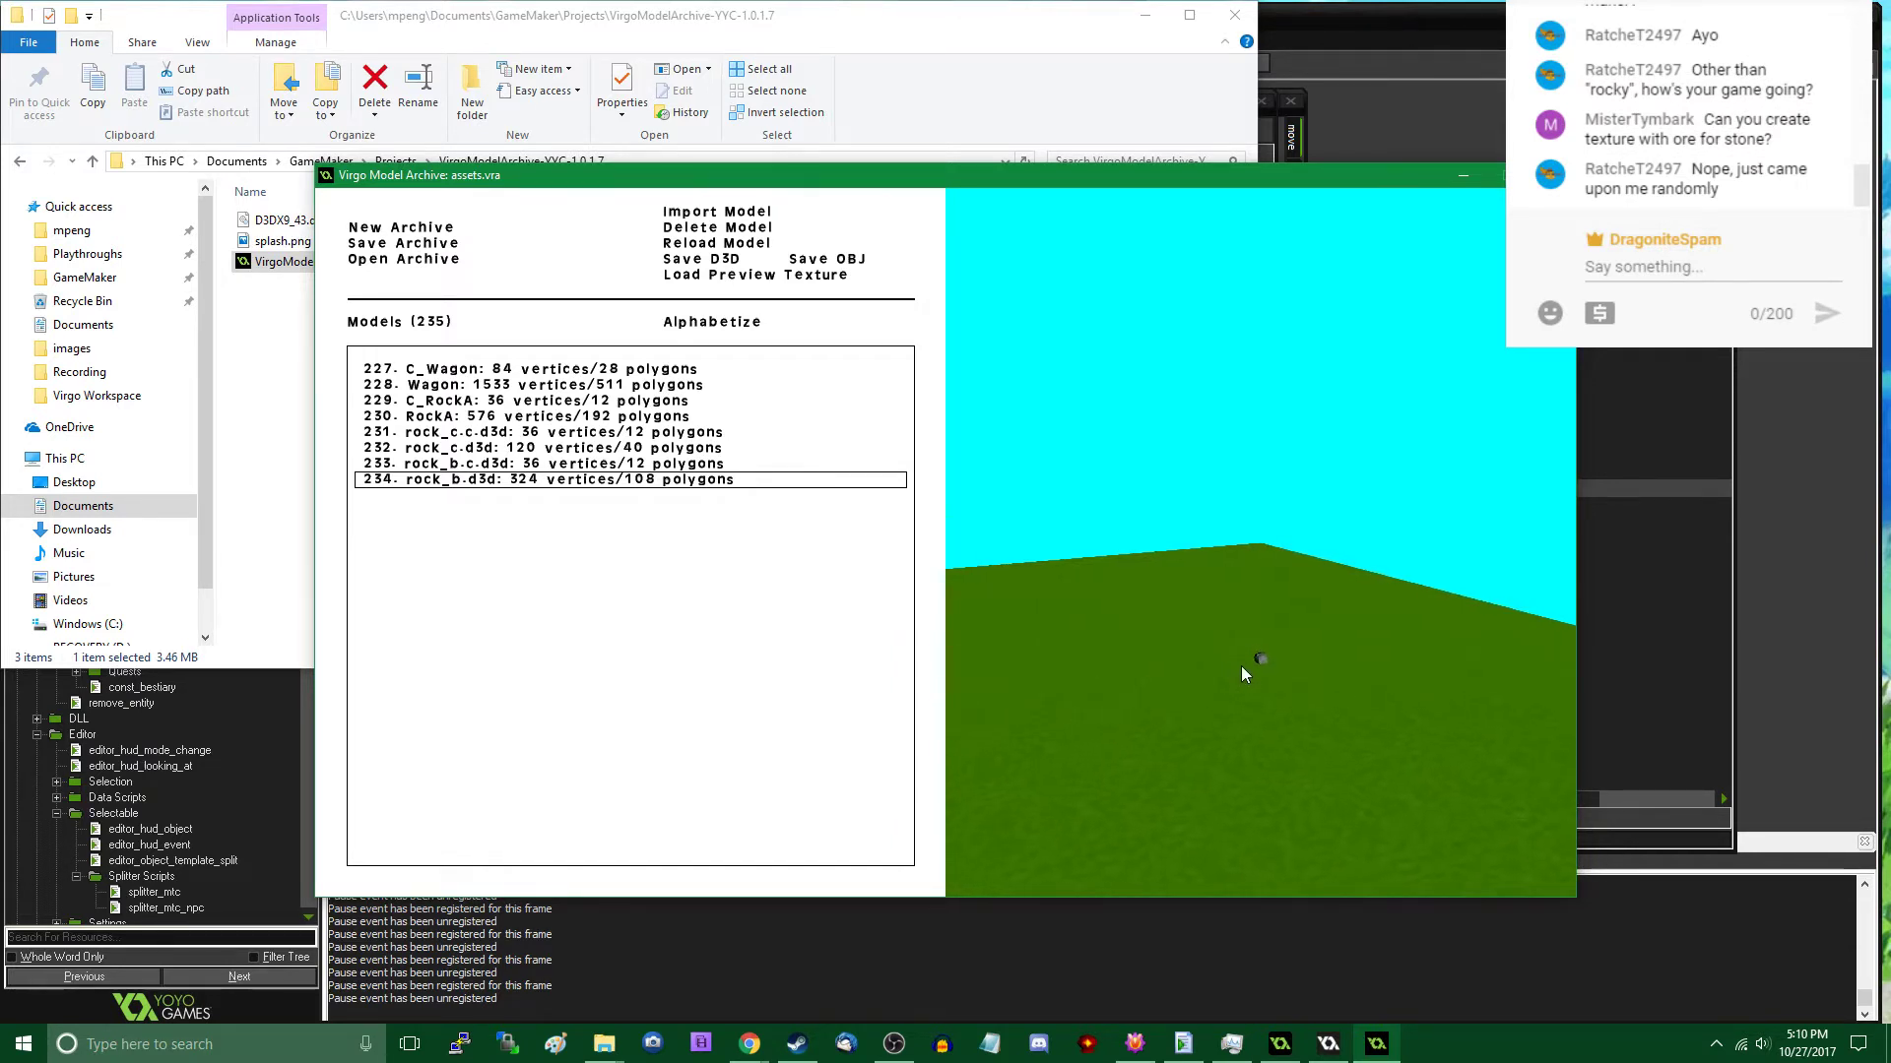
- Zoom in the preview and examine the rock_b.d3d, rock_b.c.d3d and rock_c.c.d3d models
{"action": "scroll", "coordinate": [1241, 665], "scroll_direction": "up", "scroll_amount": 2}
{"action": "scroll", "coordinate": [1240, 666], "scroll_direction": "down", "scroll_amount": 2}
{"action": "scroll", "coordinate": [1238, 665], "scroll_direction": "up", "scroll_amount": 3}
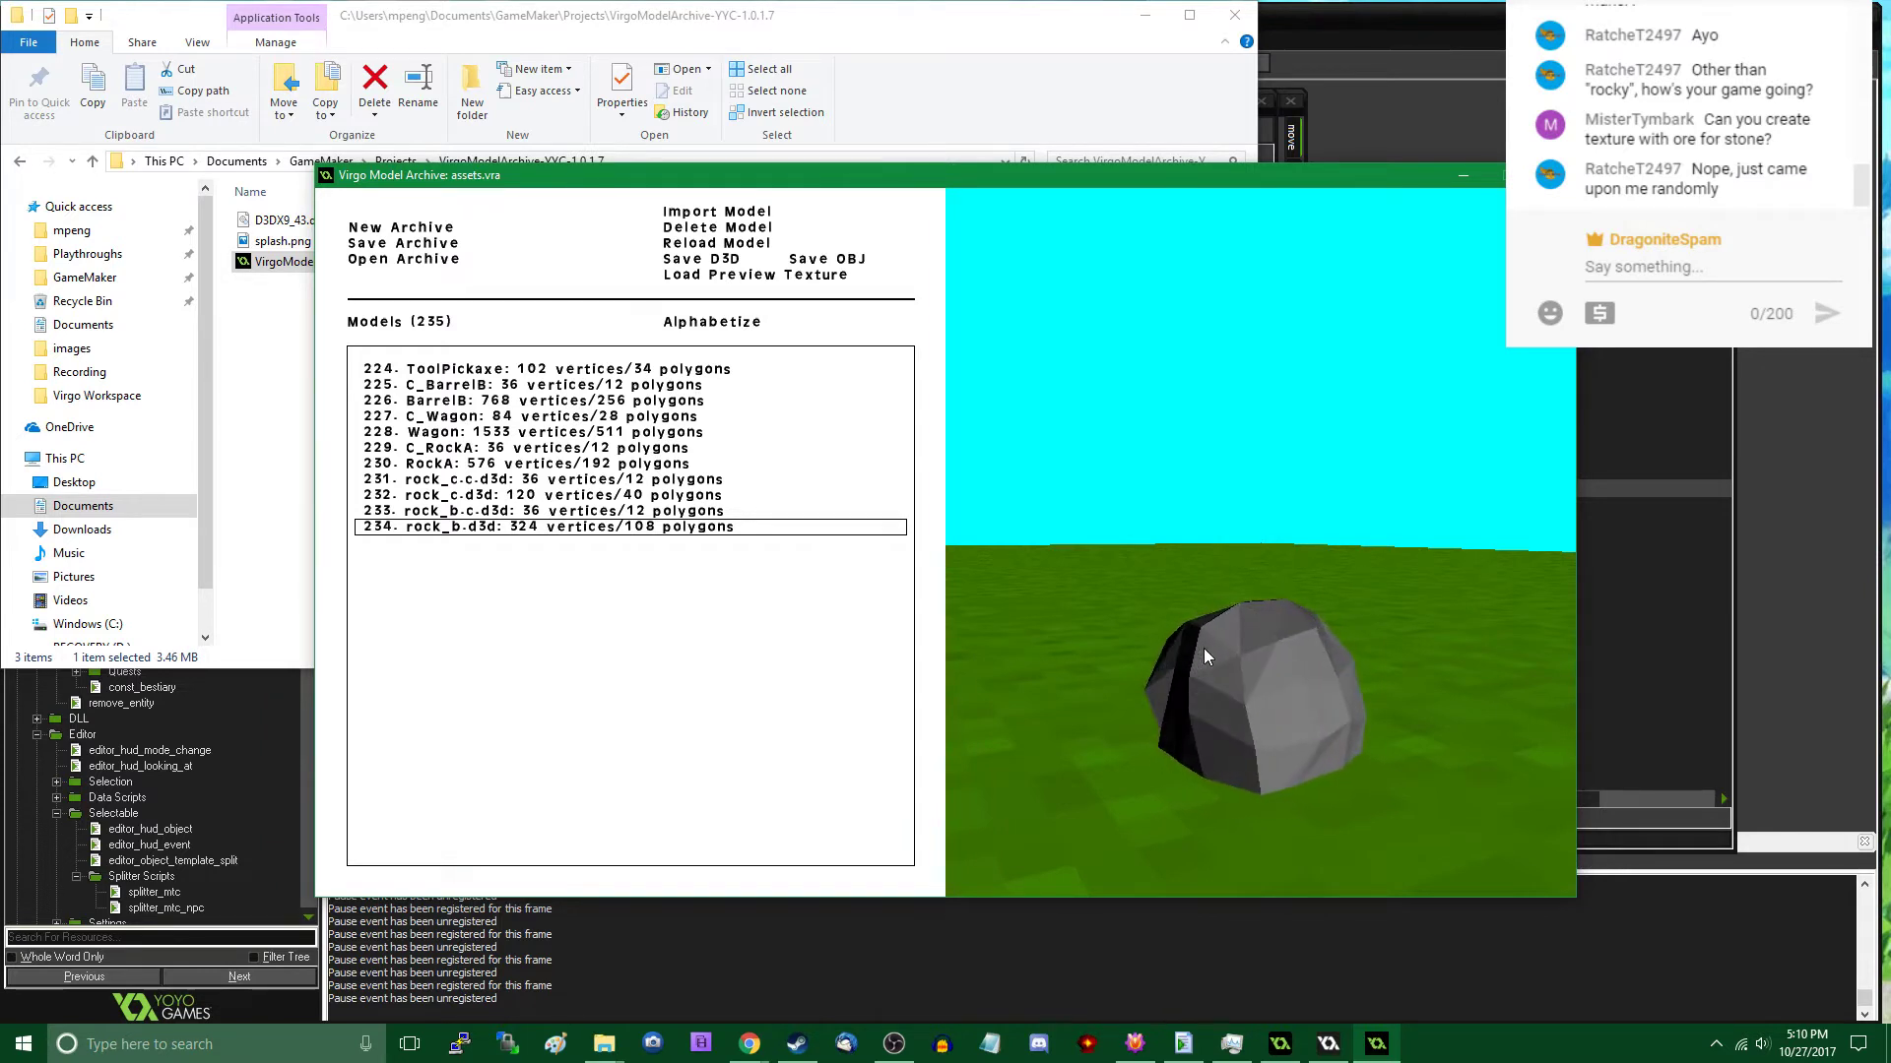
{"action": "left_click", "coordinate": [572, 511]}
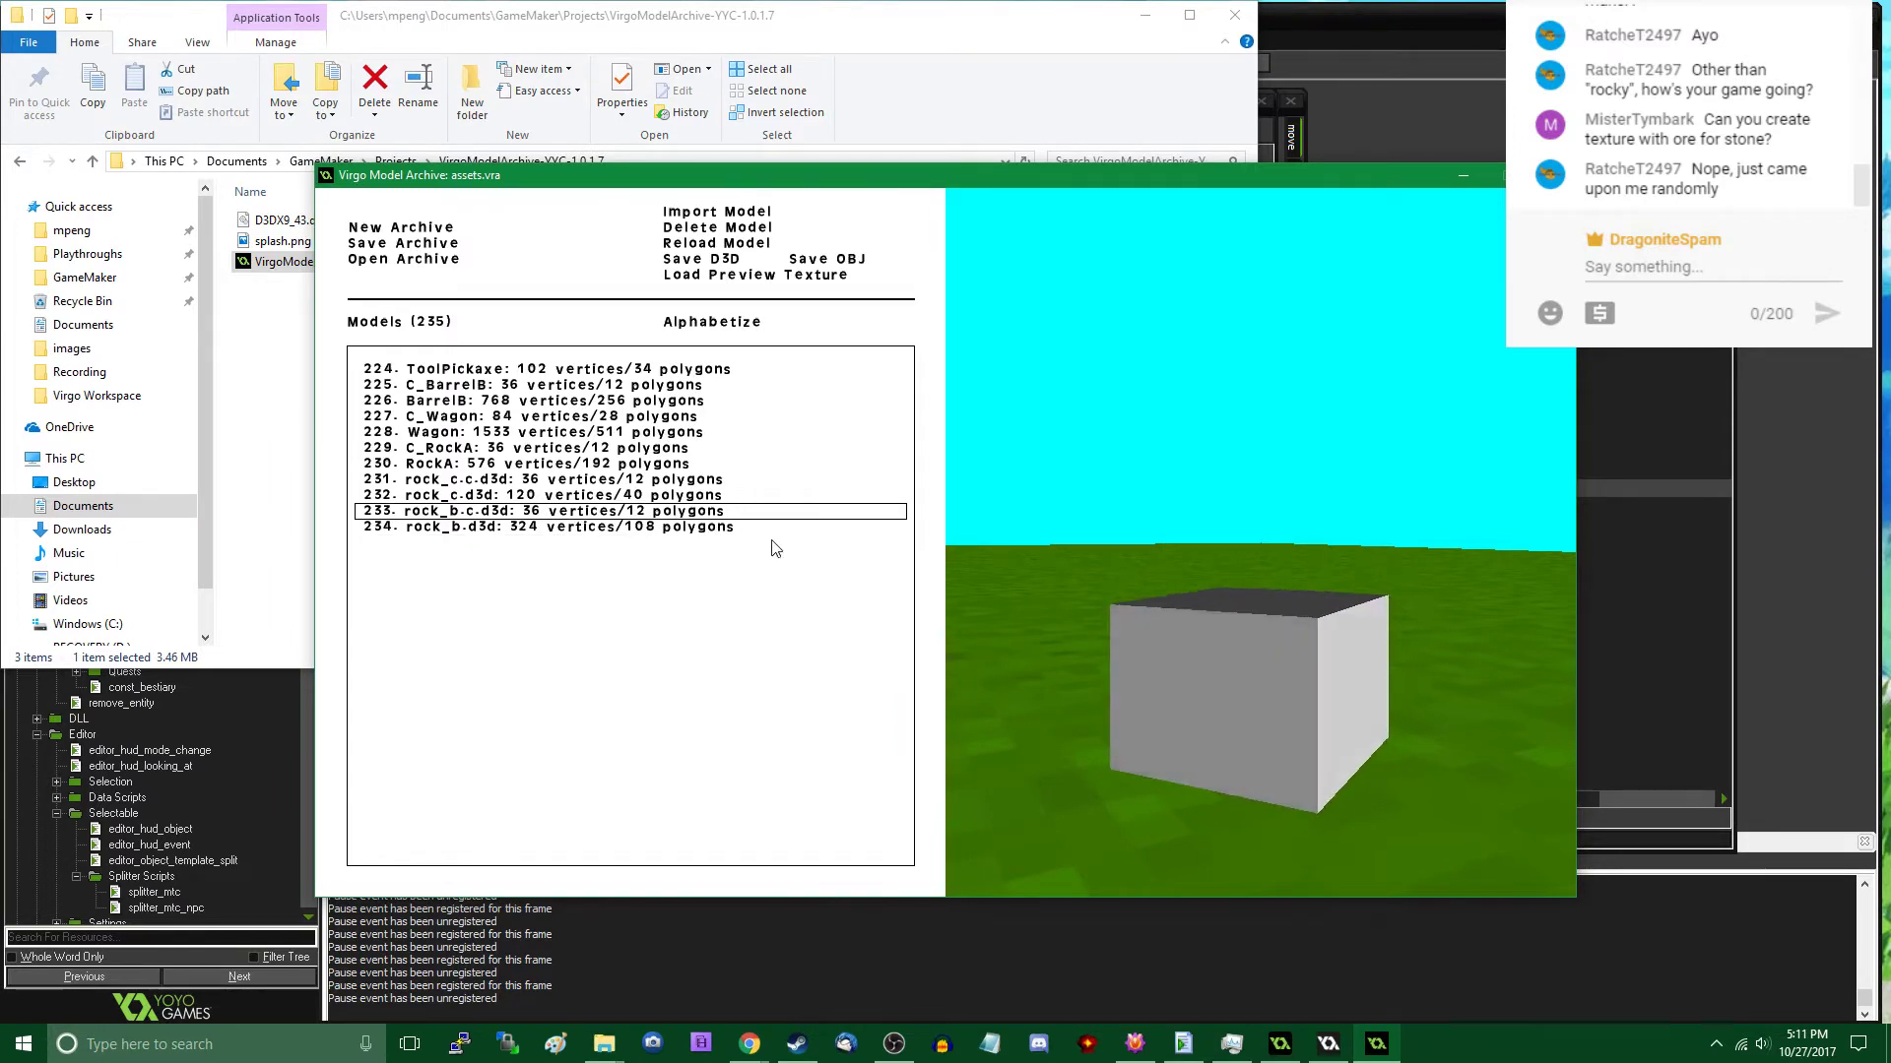
{"action": "left_click", "coordinate": [496, 485]}
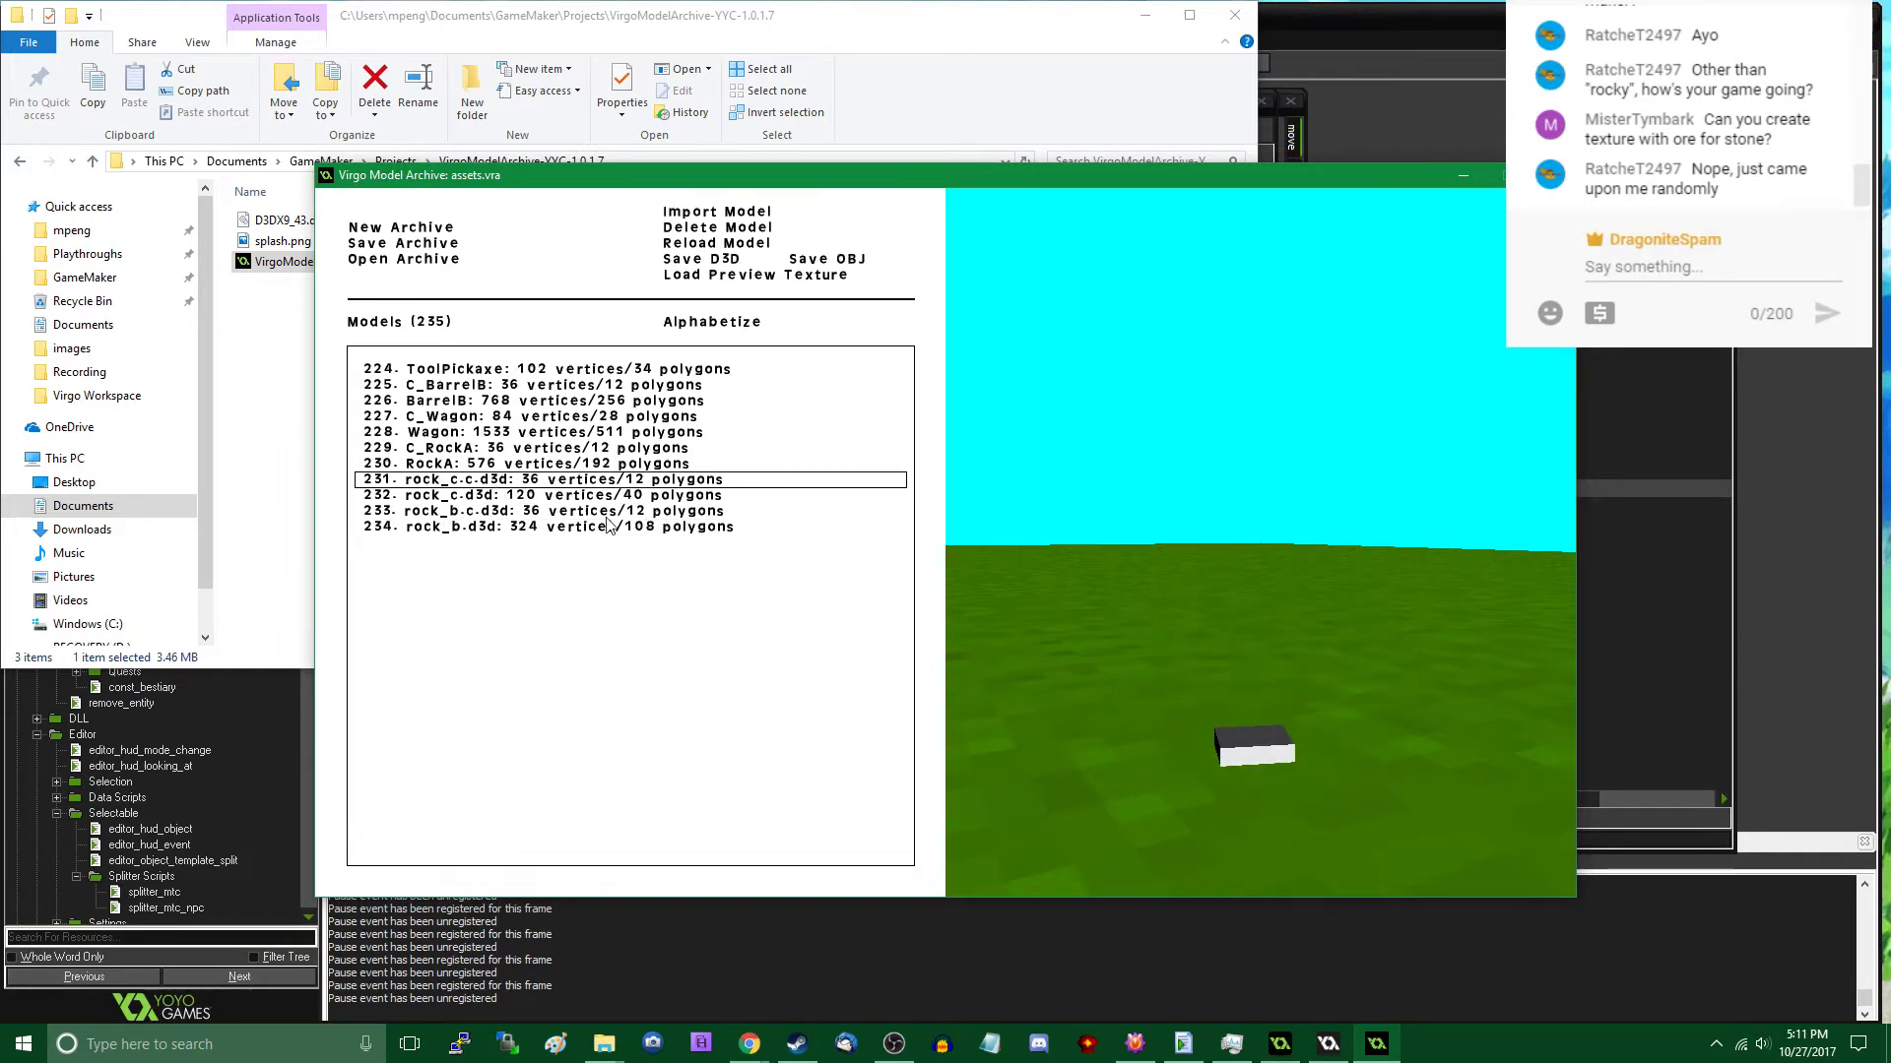
- Open rock_c.d3d in Model Creator for Game Maker and apply its model settings
{"action": "left_click", "coordinate": [530, 499]}
{"action": "right_click", "coordinate": [1087, 1043]}
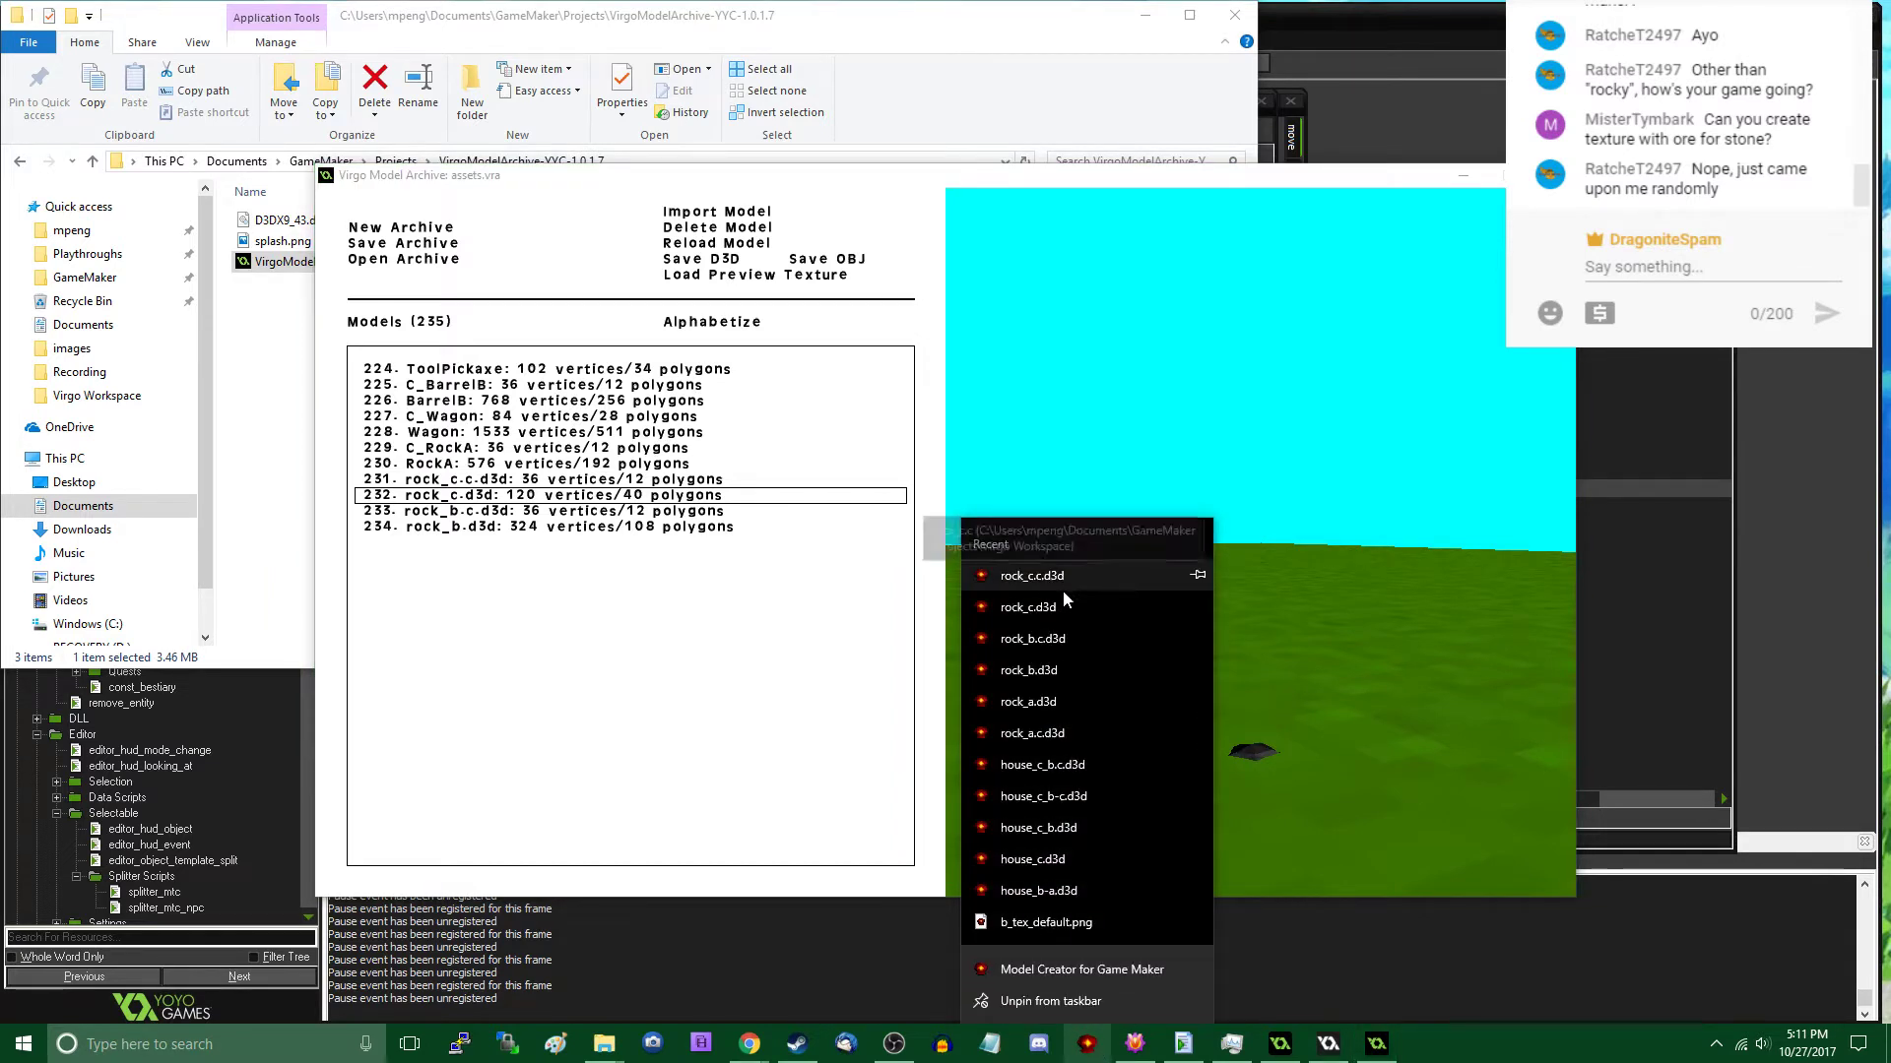
{"action": "left_click", "coordinate": [1062, 604]}
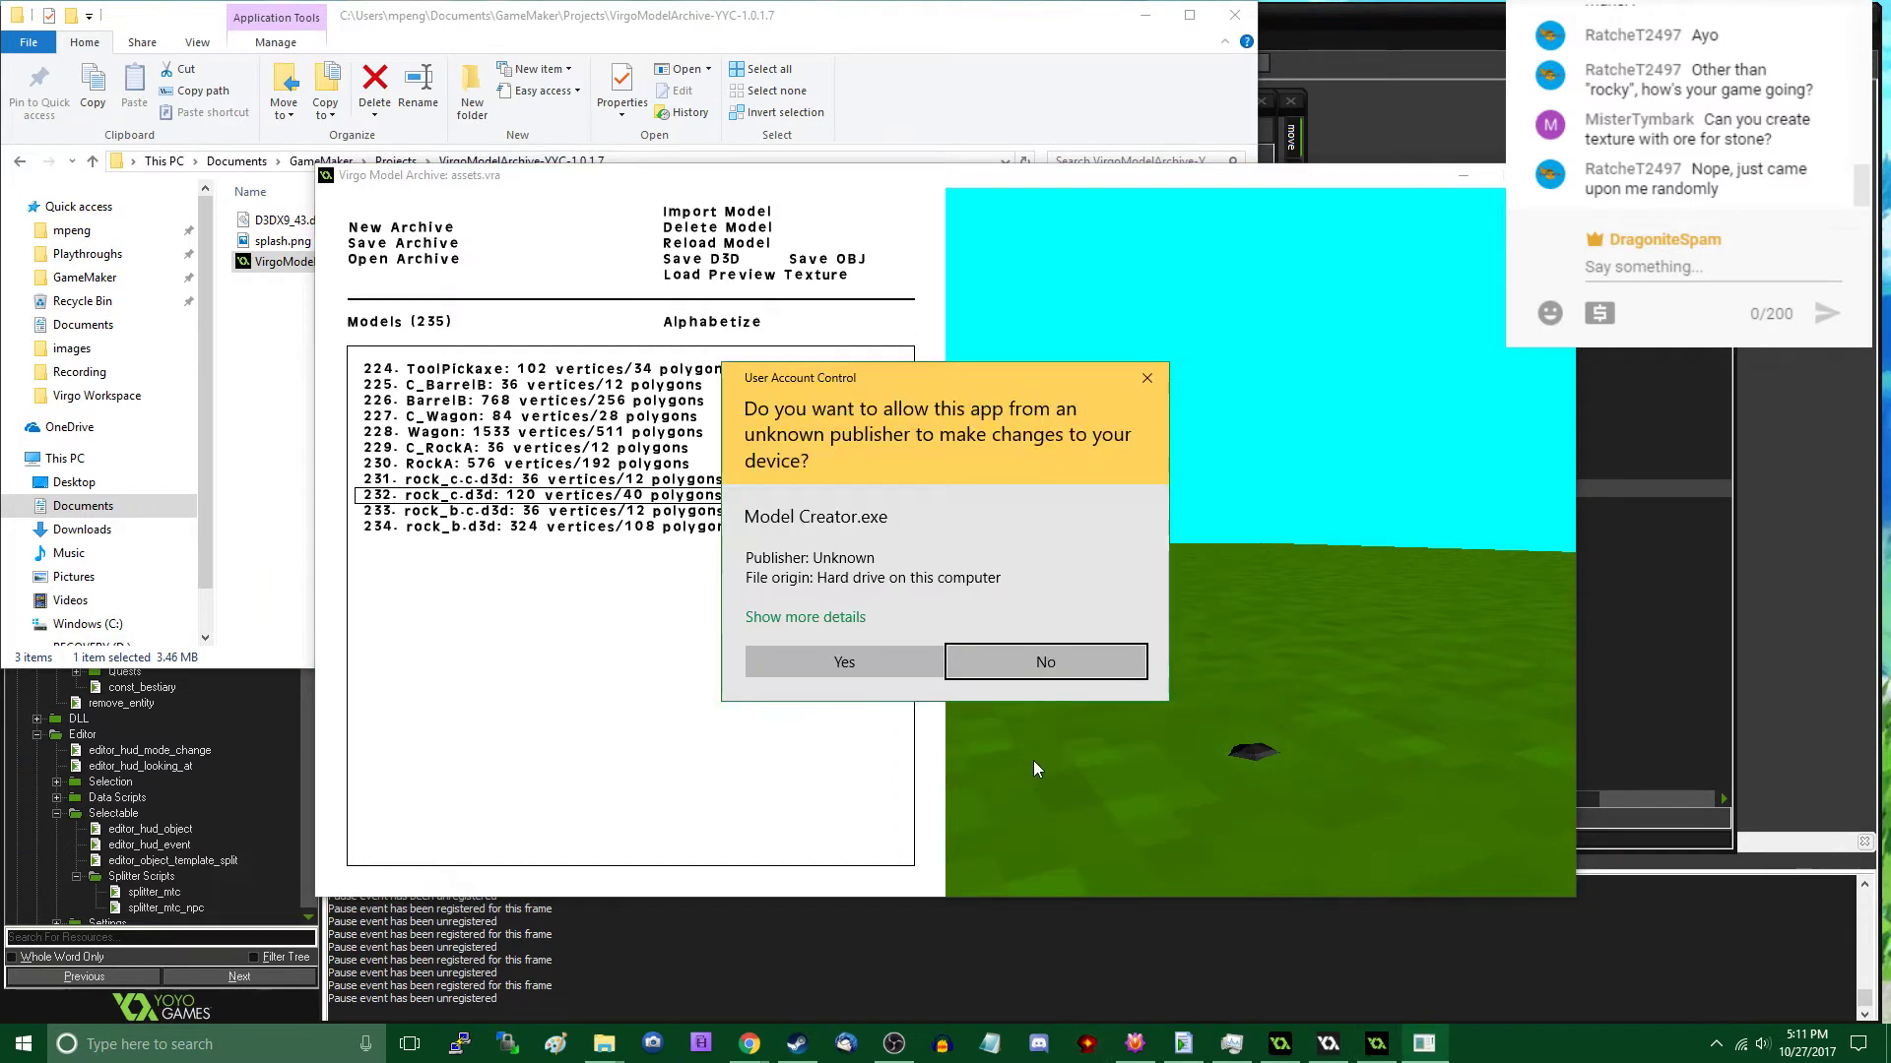
{"action": "left_click", "coordinate": [918, 668]}
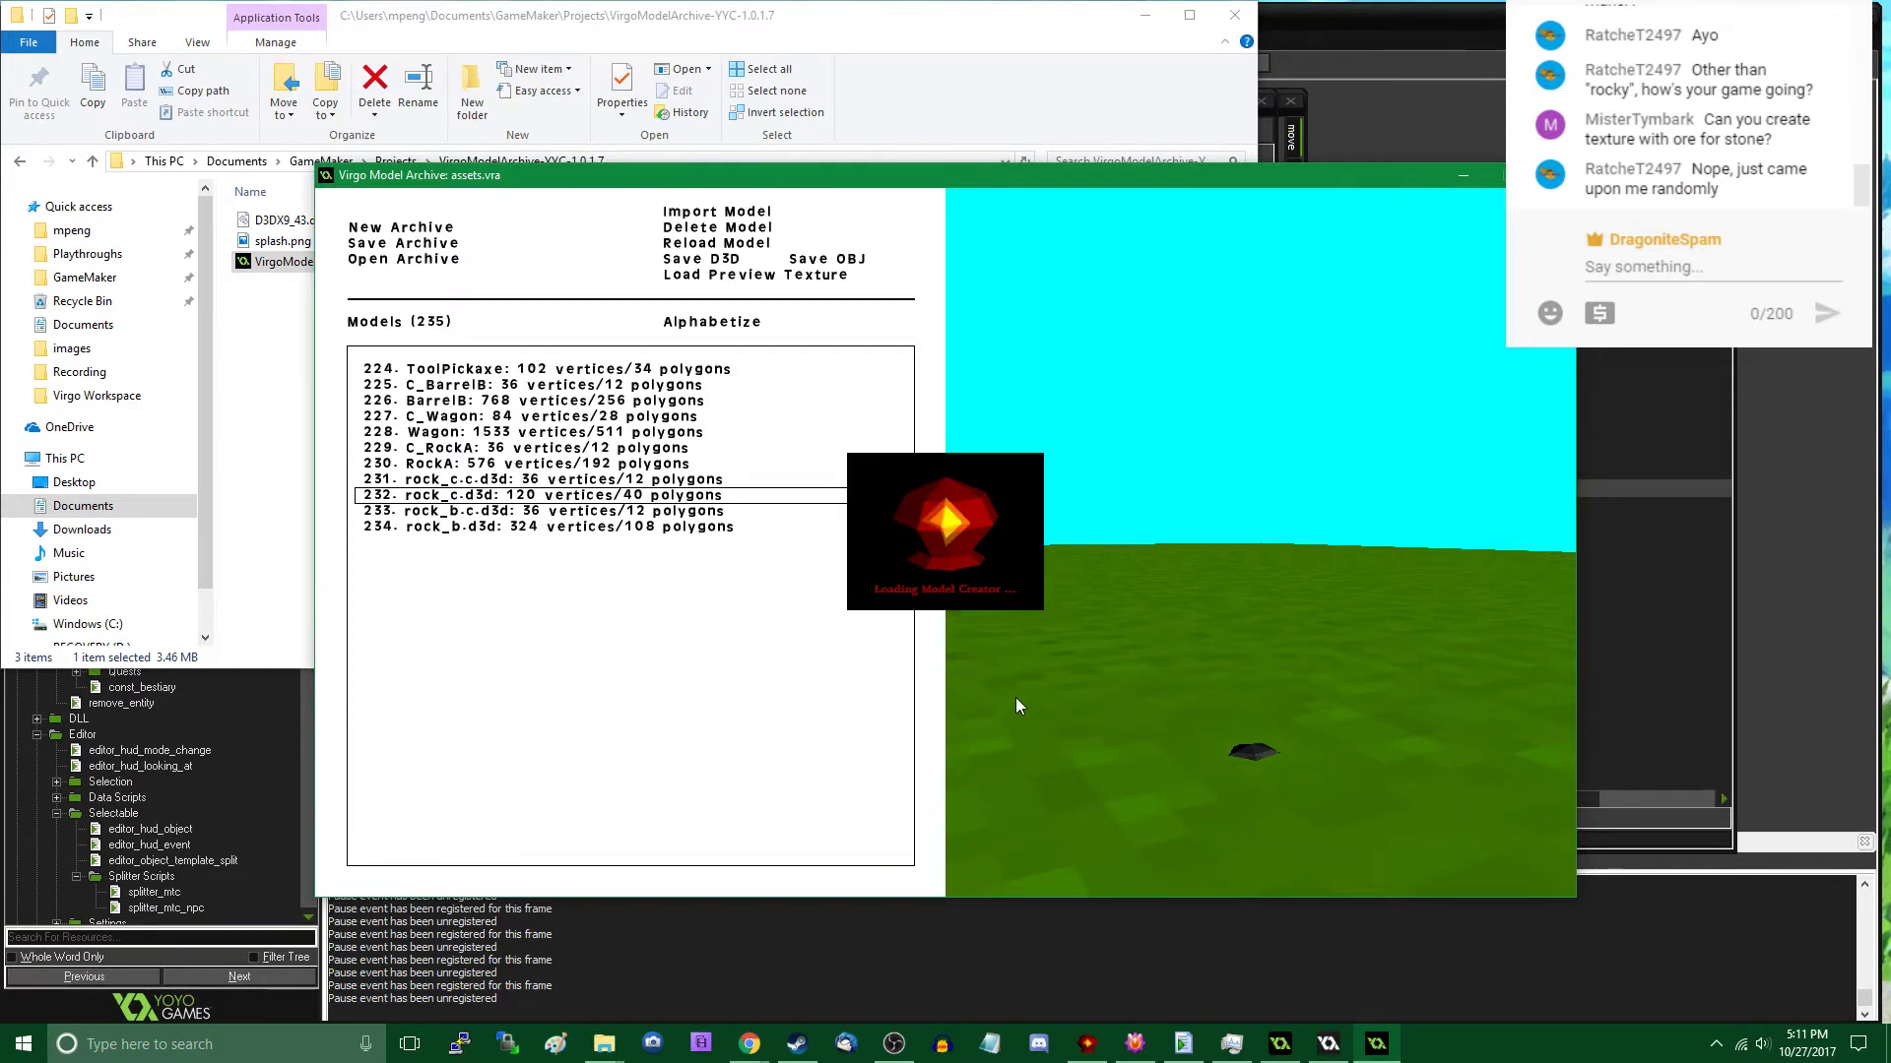
{"action": "left_click", "coordinate": [1292, 722]}
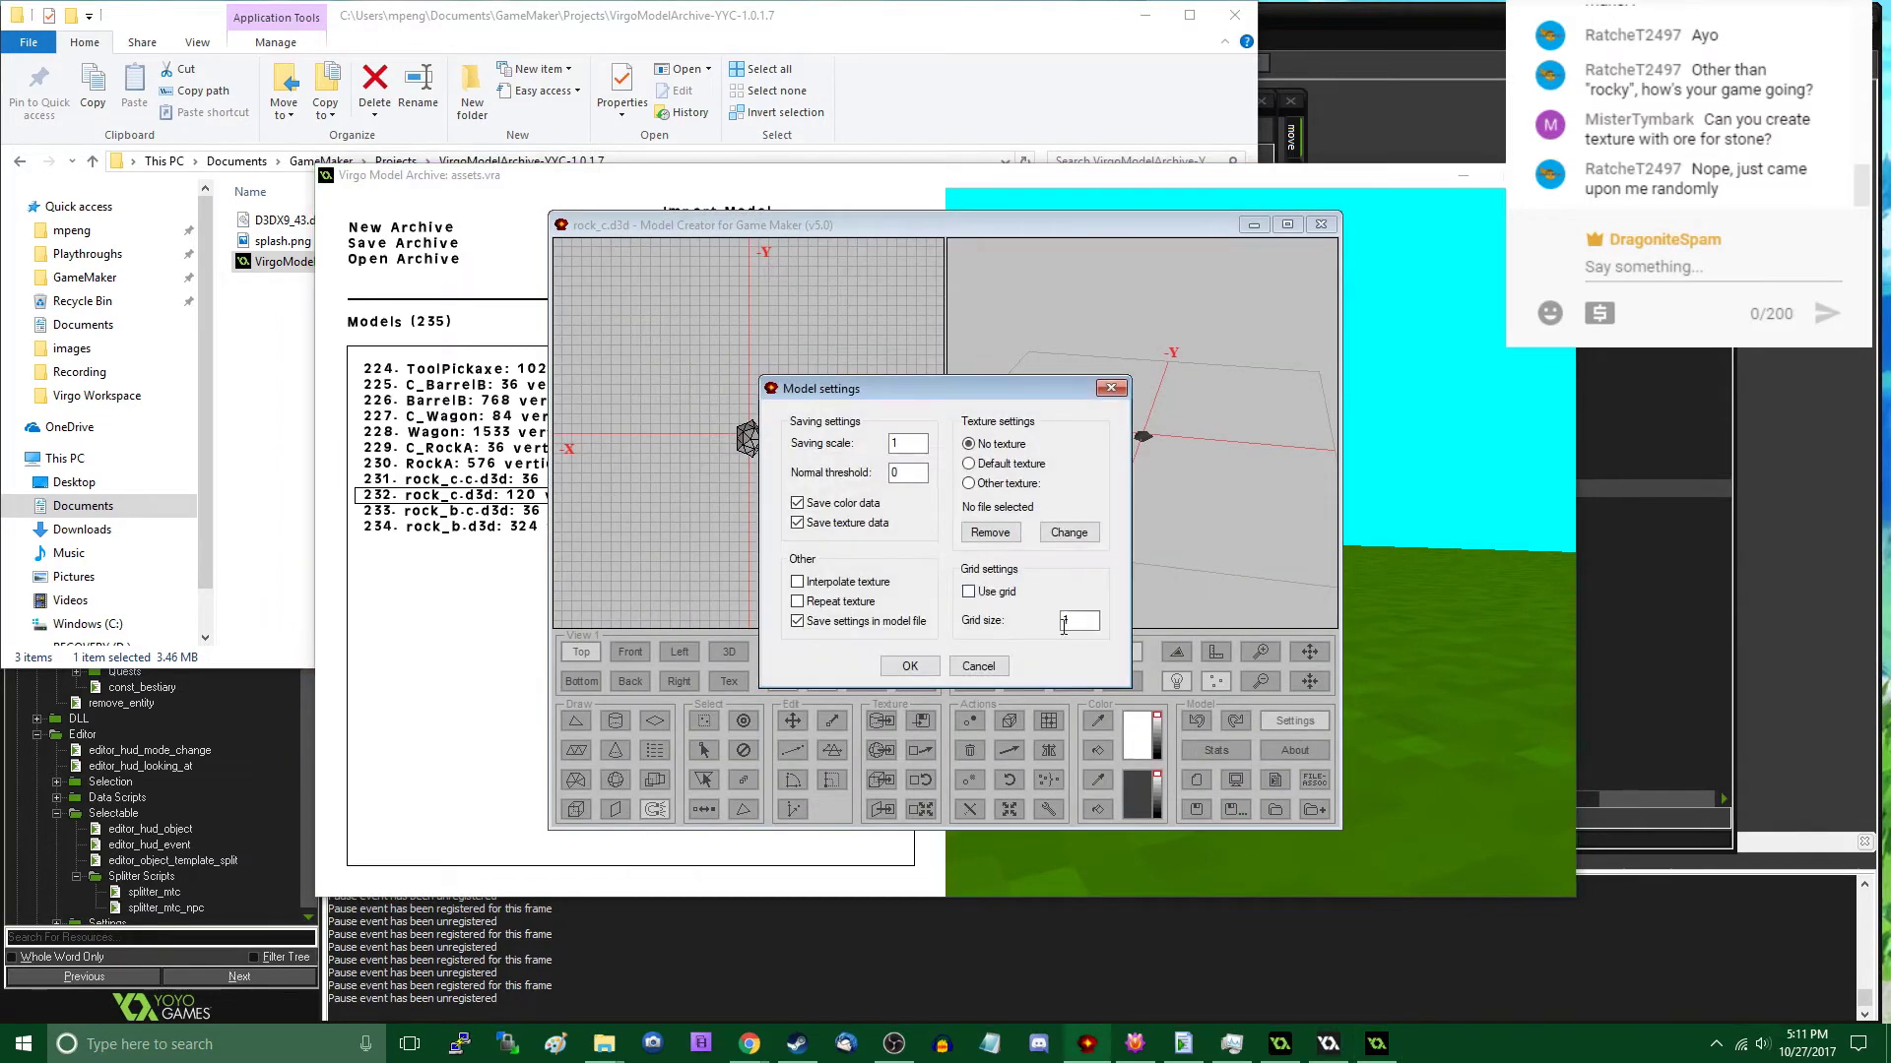
{"action": "left_click", "coordinate": [910, 666]}
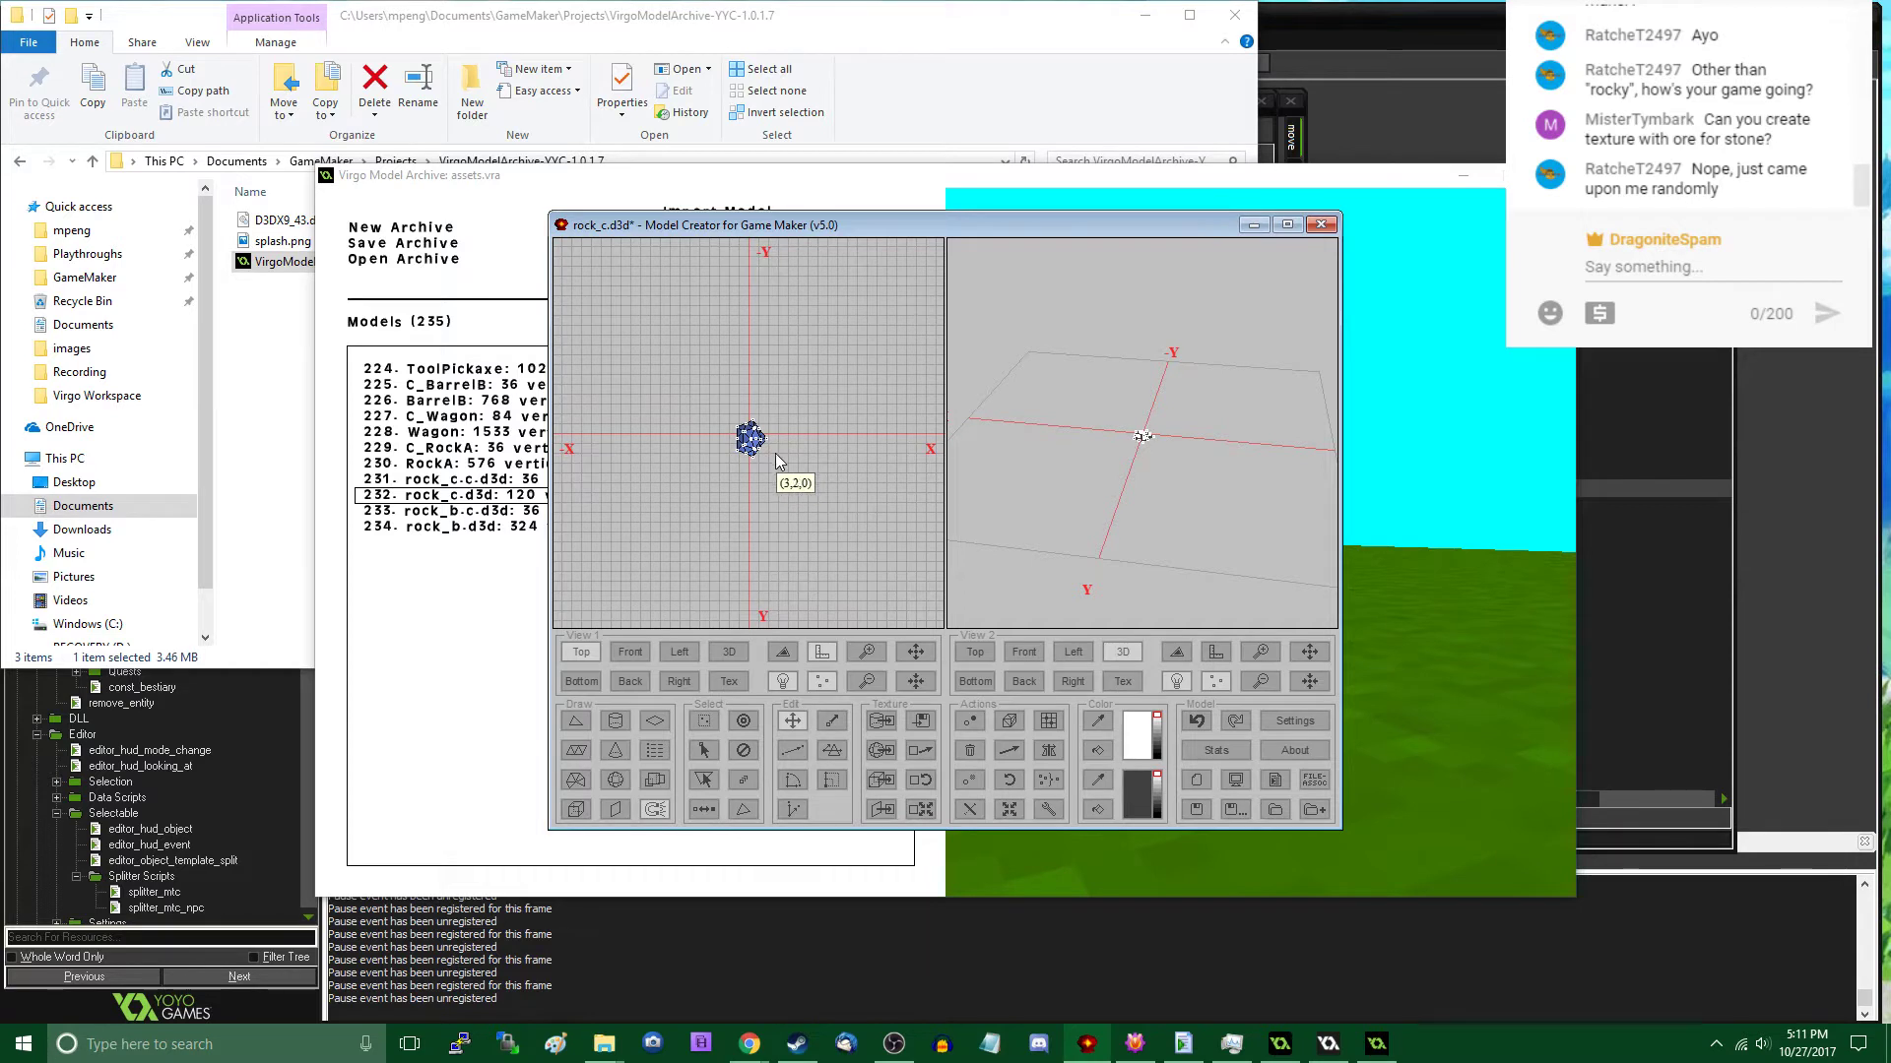
- Duplicate the rock, rotate the copy by 581946 about Z, and place it in the -X, +Y quadrant beside the original
{"action": "left_click_drag", "start_coordinate": [776, 453], "coordinate": [737, 551]}
{"action": "left_click", "coordinate": [1007, 777]}
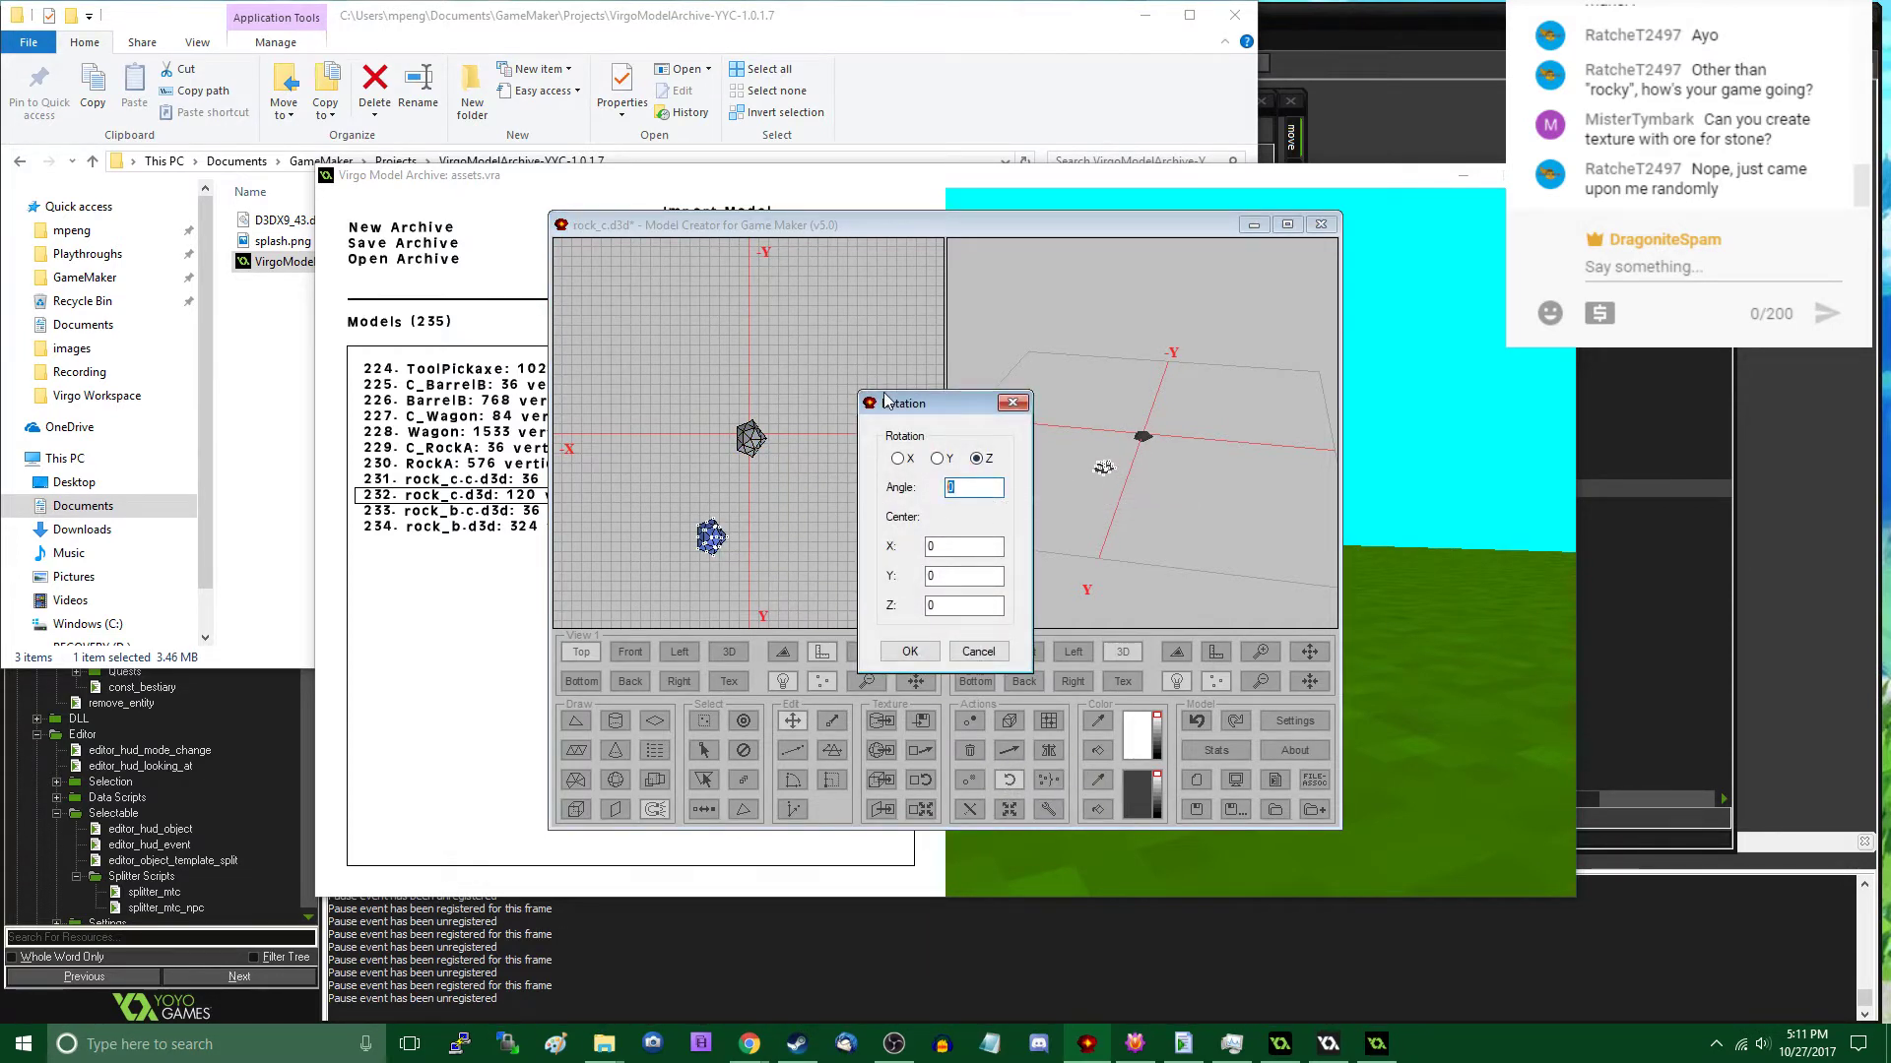
{"action": "left_click", "coordinate": [909, 650]}
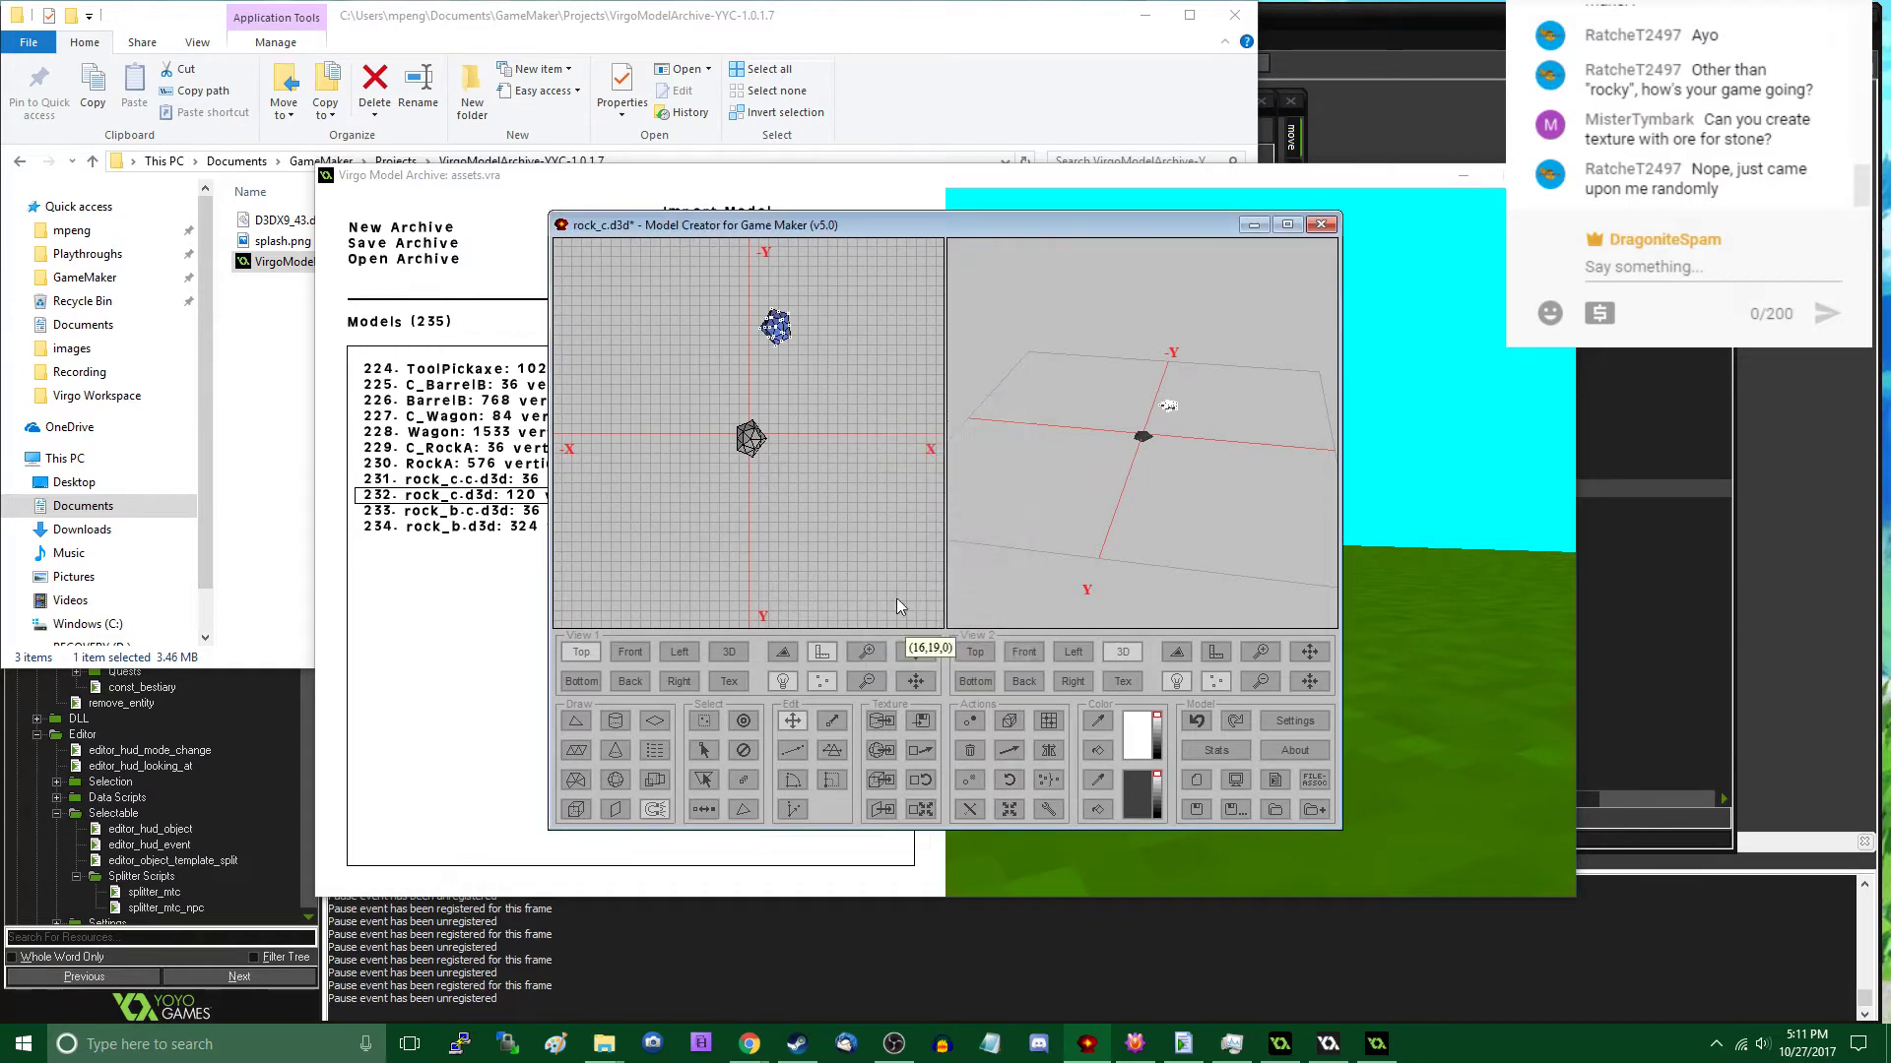
{"action": "left_click_drag", "start_coordinate": [796, 369], "coordinate": [731, 530]}
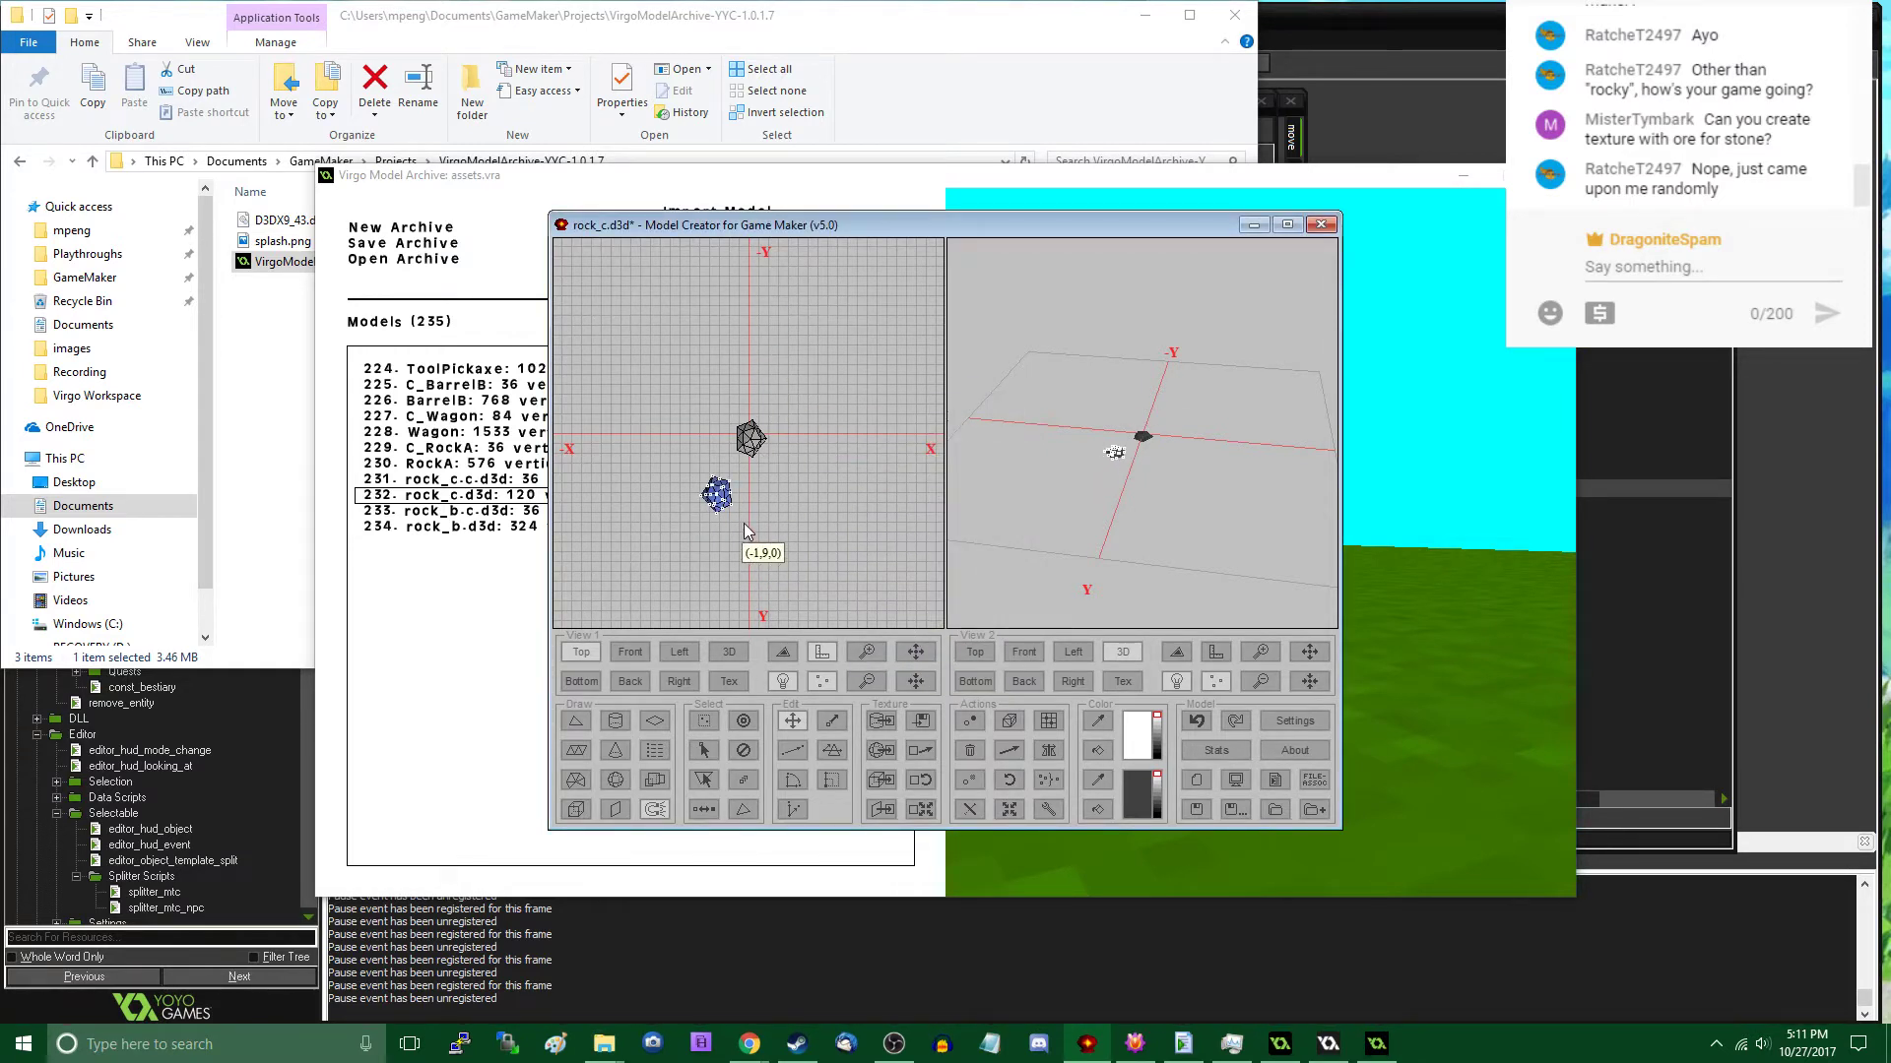
- Add three more rock copies, each rotated by 581946 about Z, in the remaining quadrants around the centre rock
{"action": "left_click", "coordinate": [1009, 780]}
{"action": "left_click", "coordinate": [909, 651]}
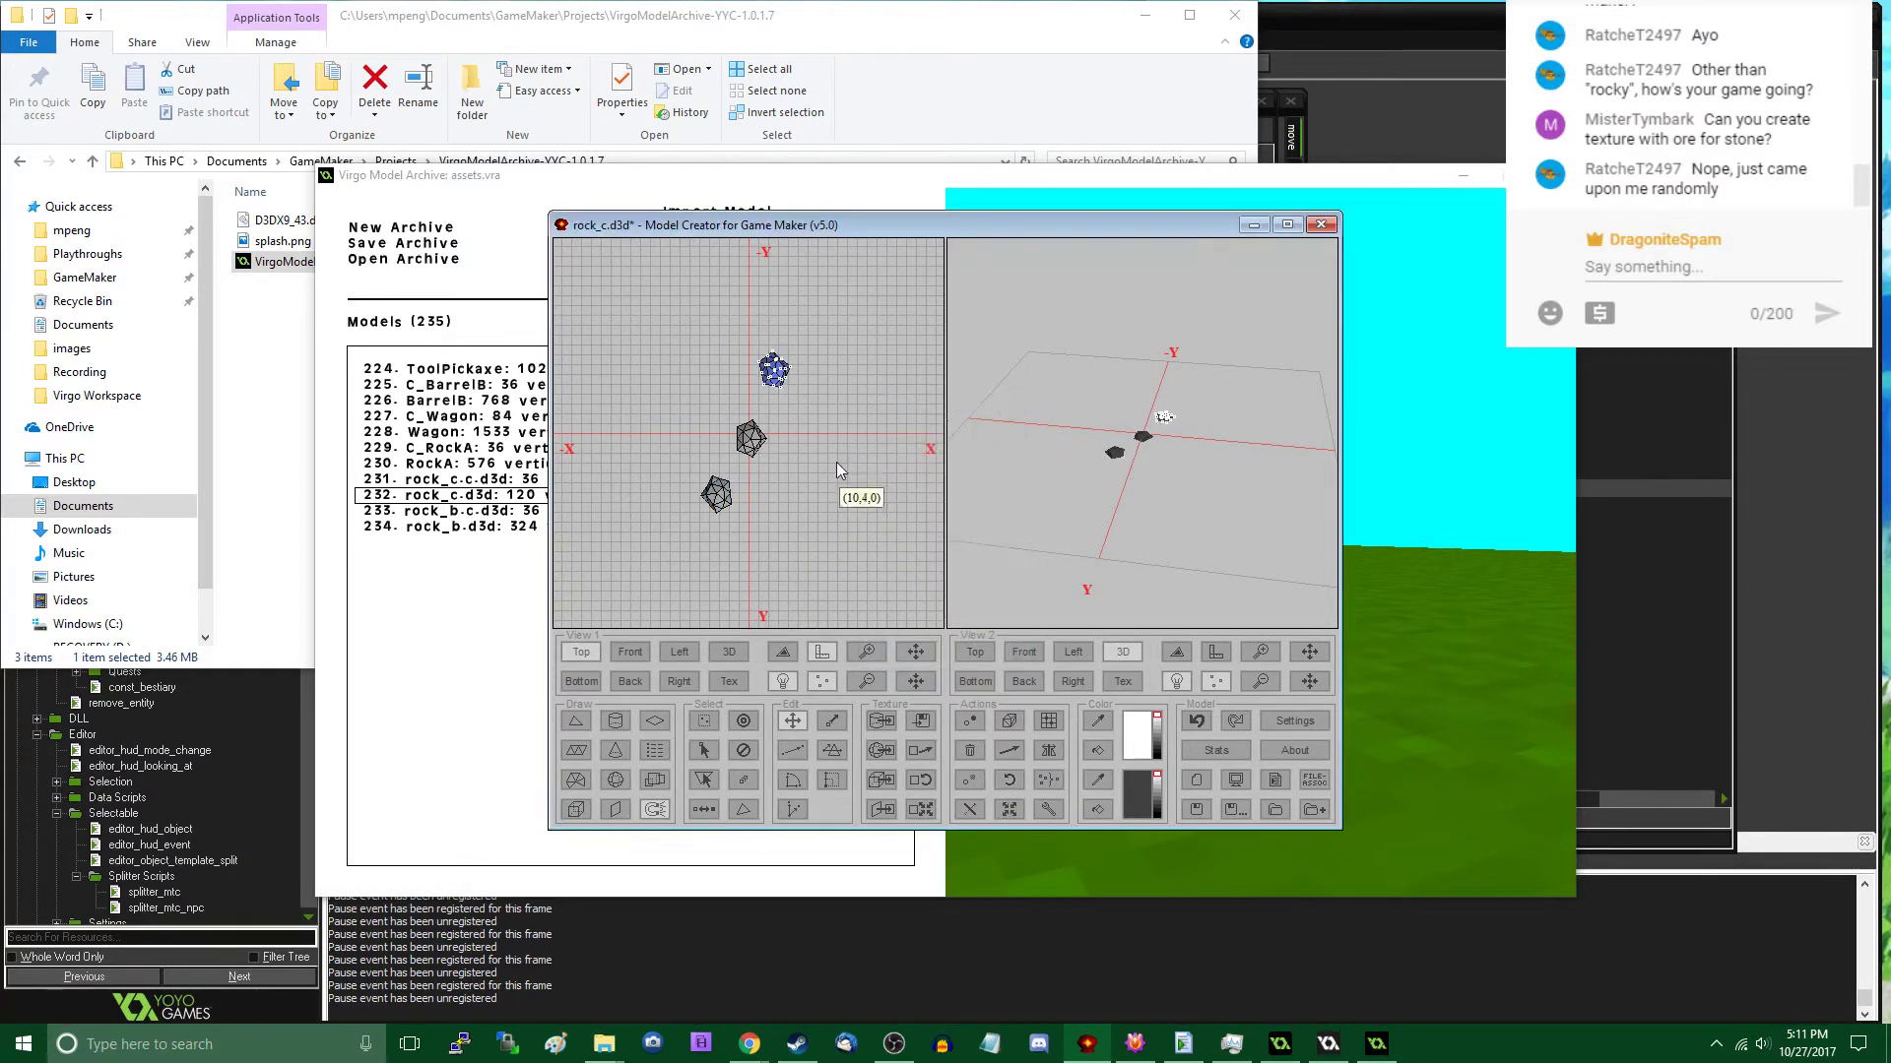
{"action": "left_click", "coordinate": [1008, 780]}
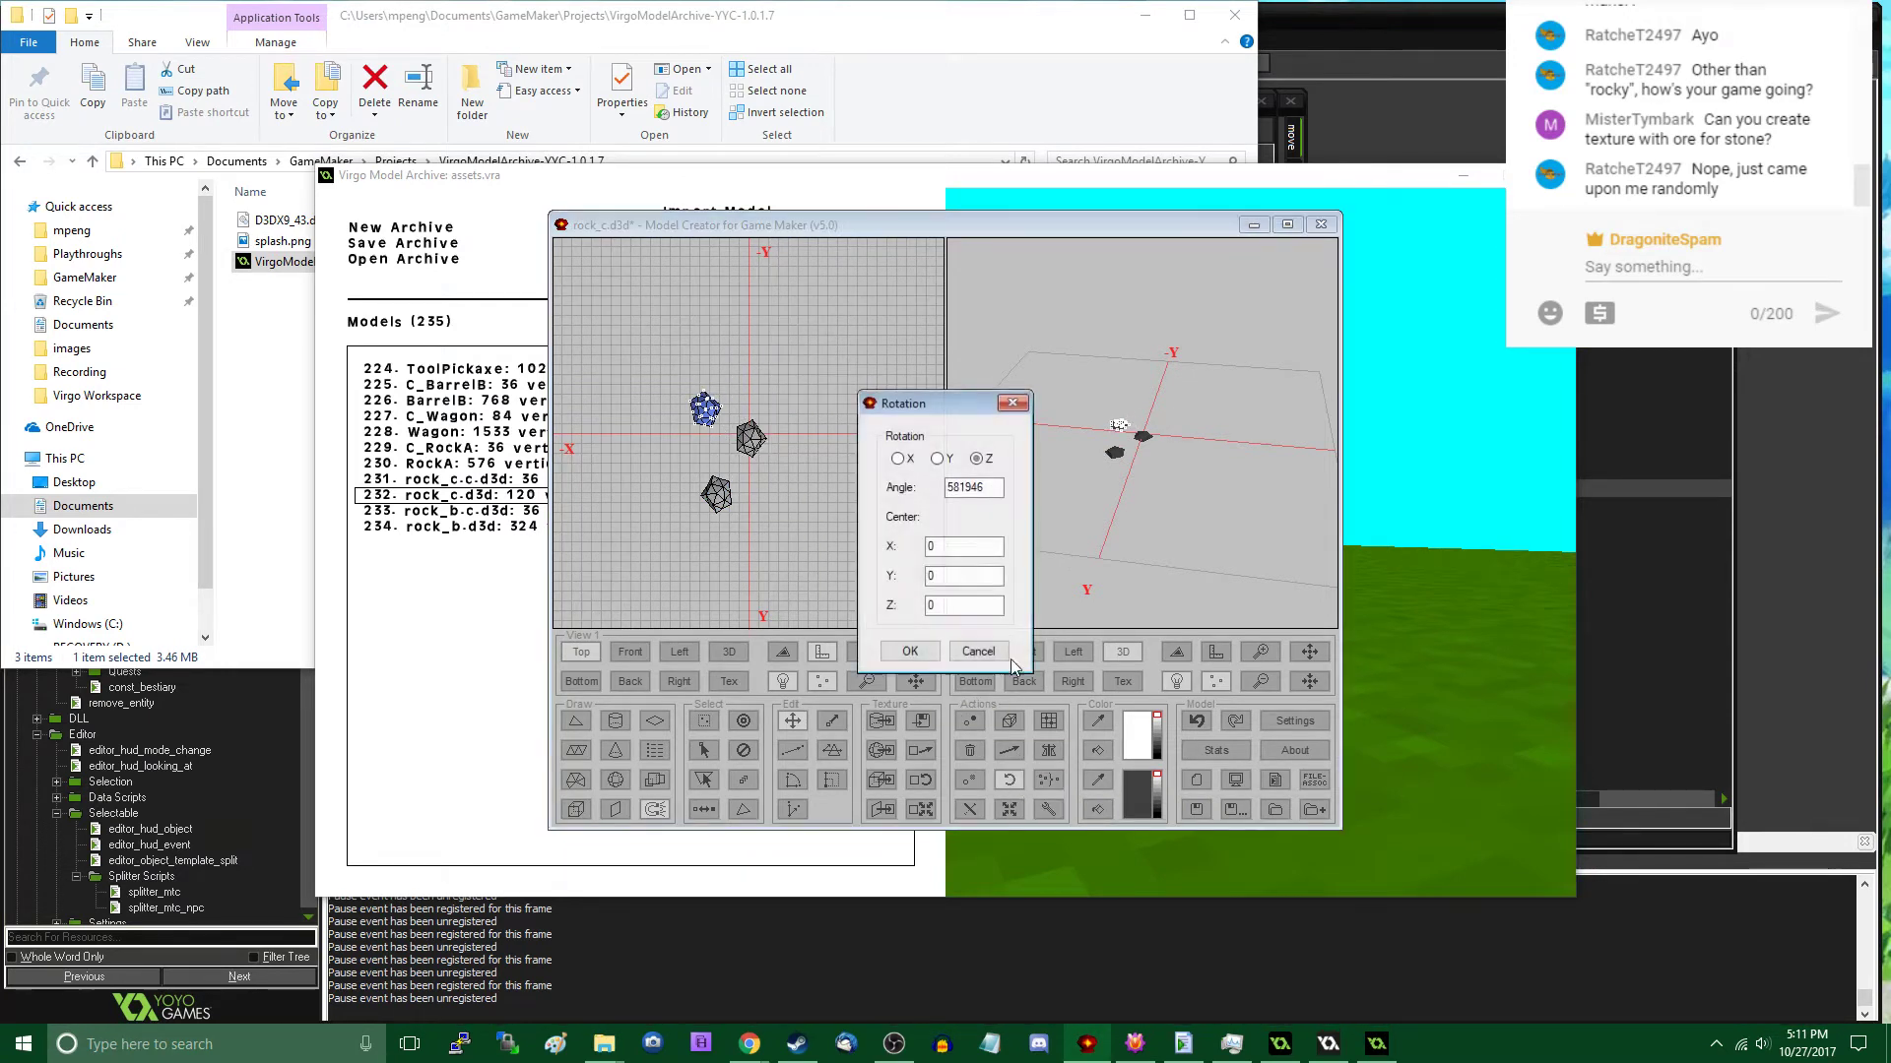
{"action": "left_click", "coordinate": [913, 647]}
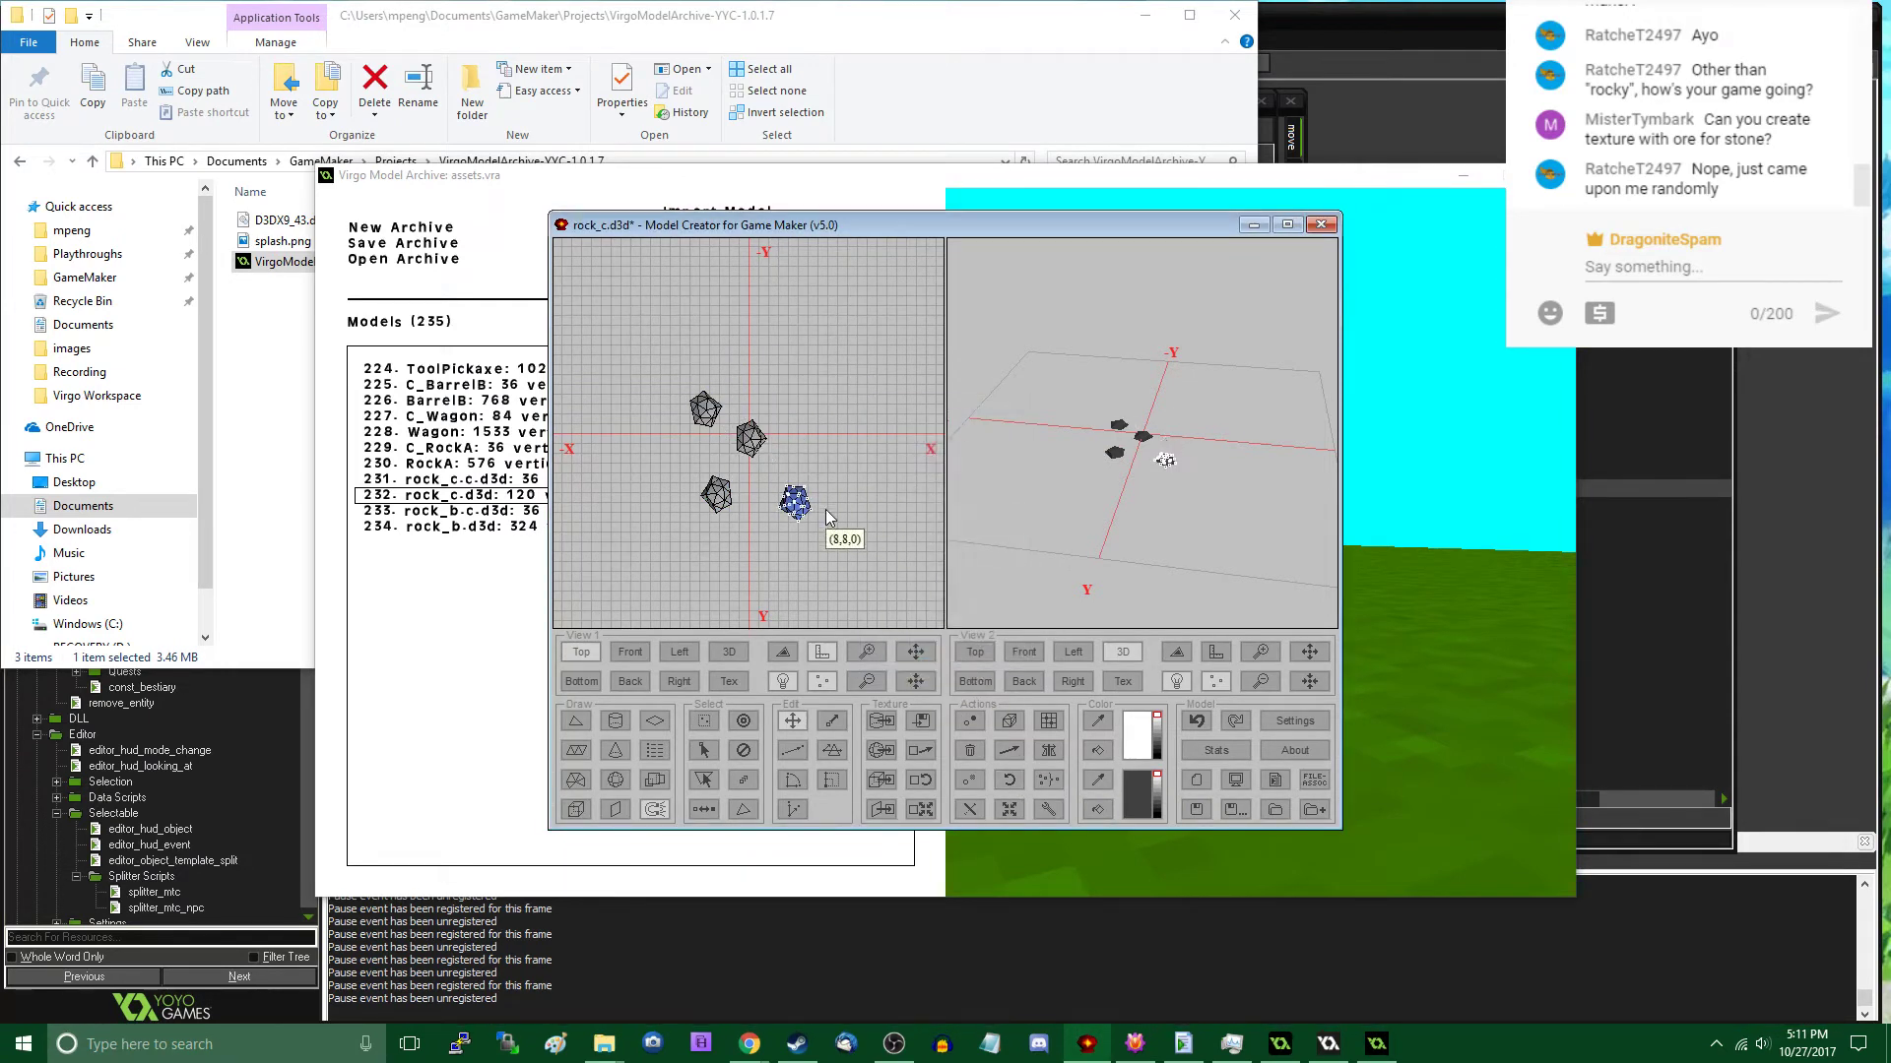
{"action": "left_click", "coordinate": [1008, 780]}
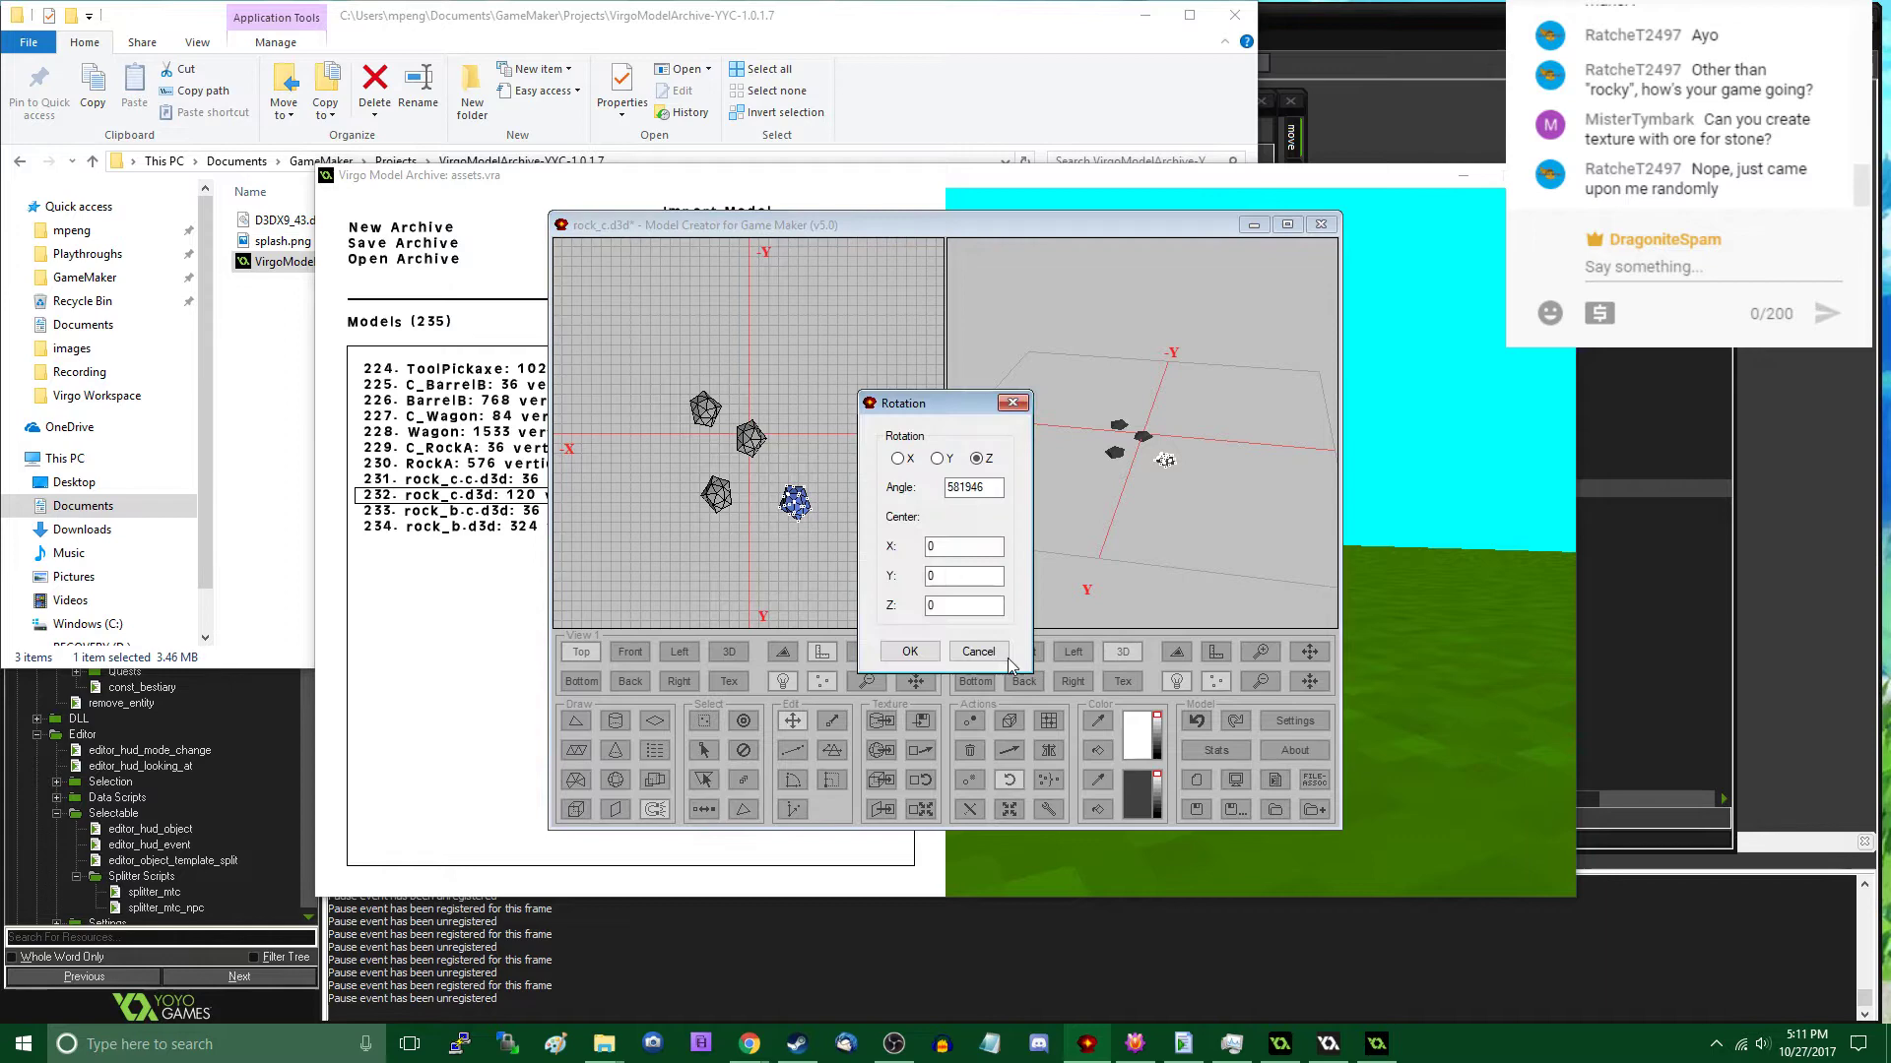
{"action": "left_click", "coordinate": [936, 654]}
- Examine the five-rock cluster in the 3D and front views to check how the rocks sit
{"action": "scroll", "coordinate": [836, 455], "scroll_direction": "down", "scroll_amount": 2}
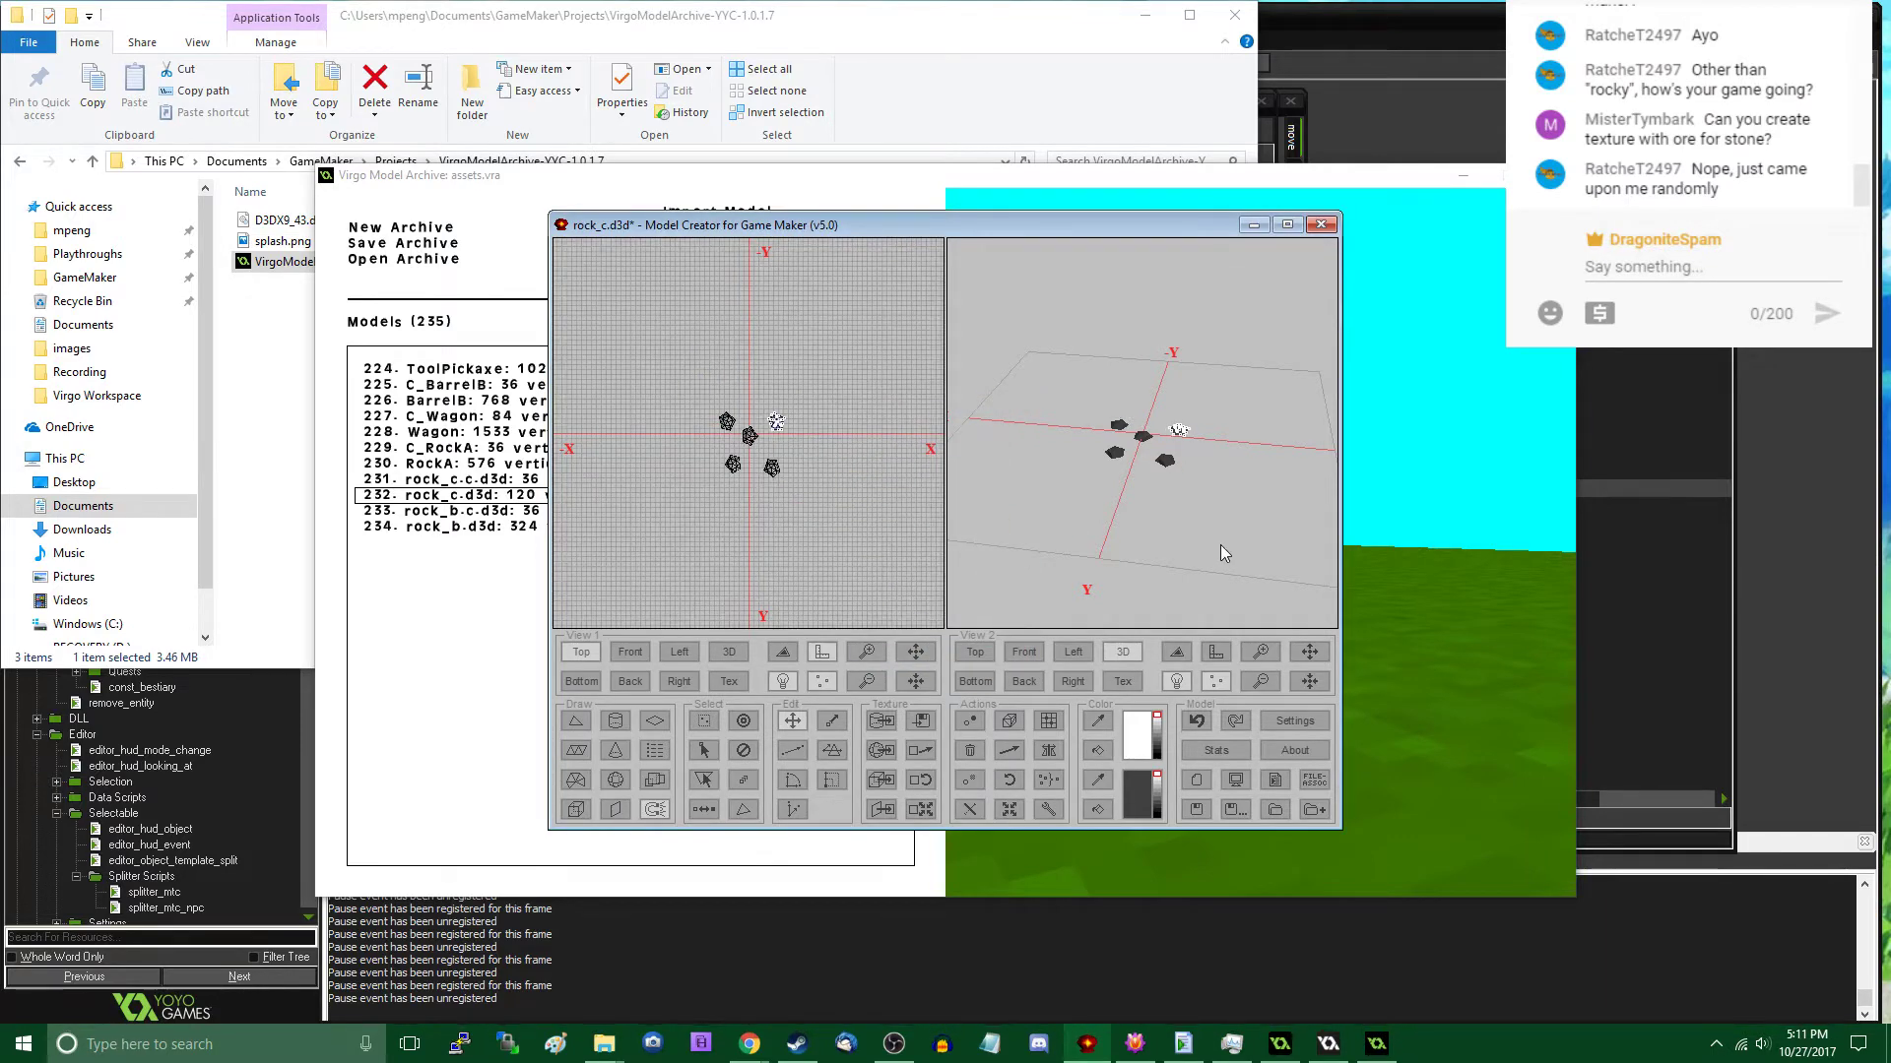
{"action": "left_click_drag", "start_coordinate": [1220, 546], "coordinate": [1168, 514]}
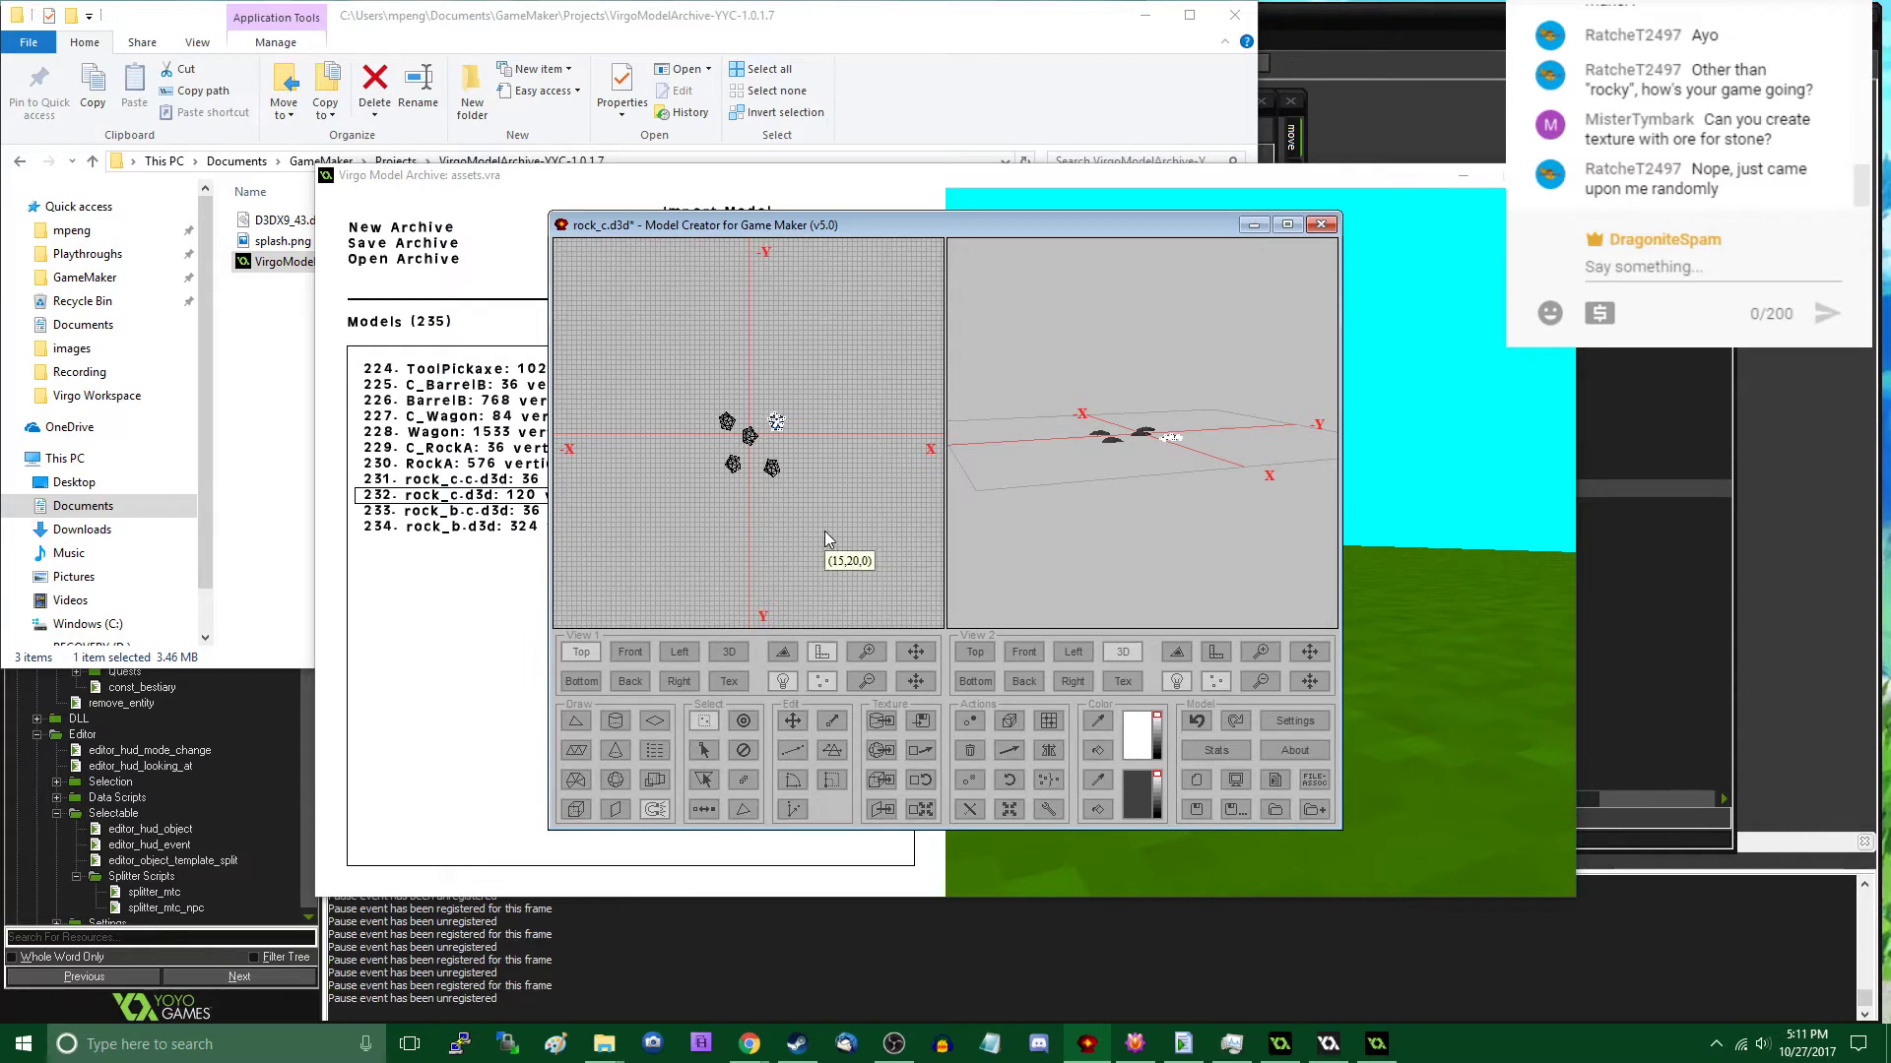
{"action": "left_click", "coordinate": [630, 652]}
{"action": "scroll", "coordinate": [695, 524], "scroll_direction": "up", "scroll_amount": 3}
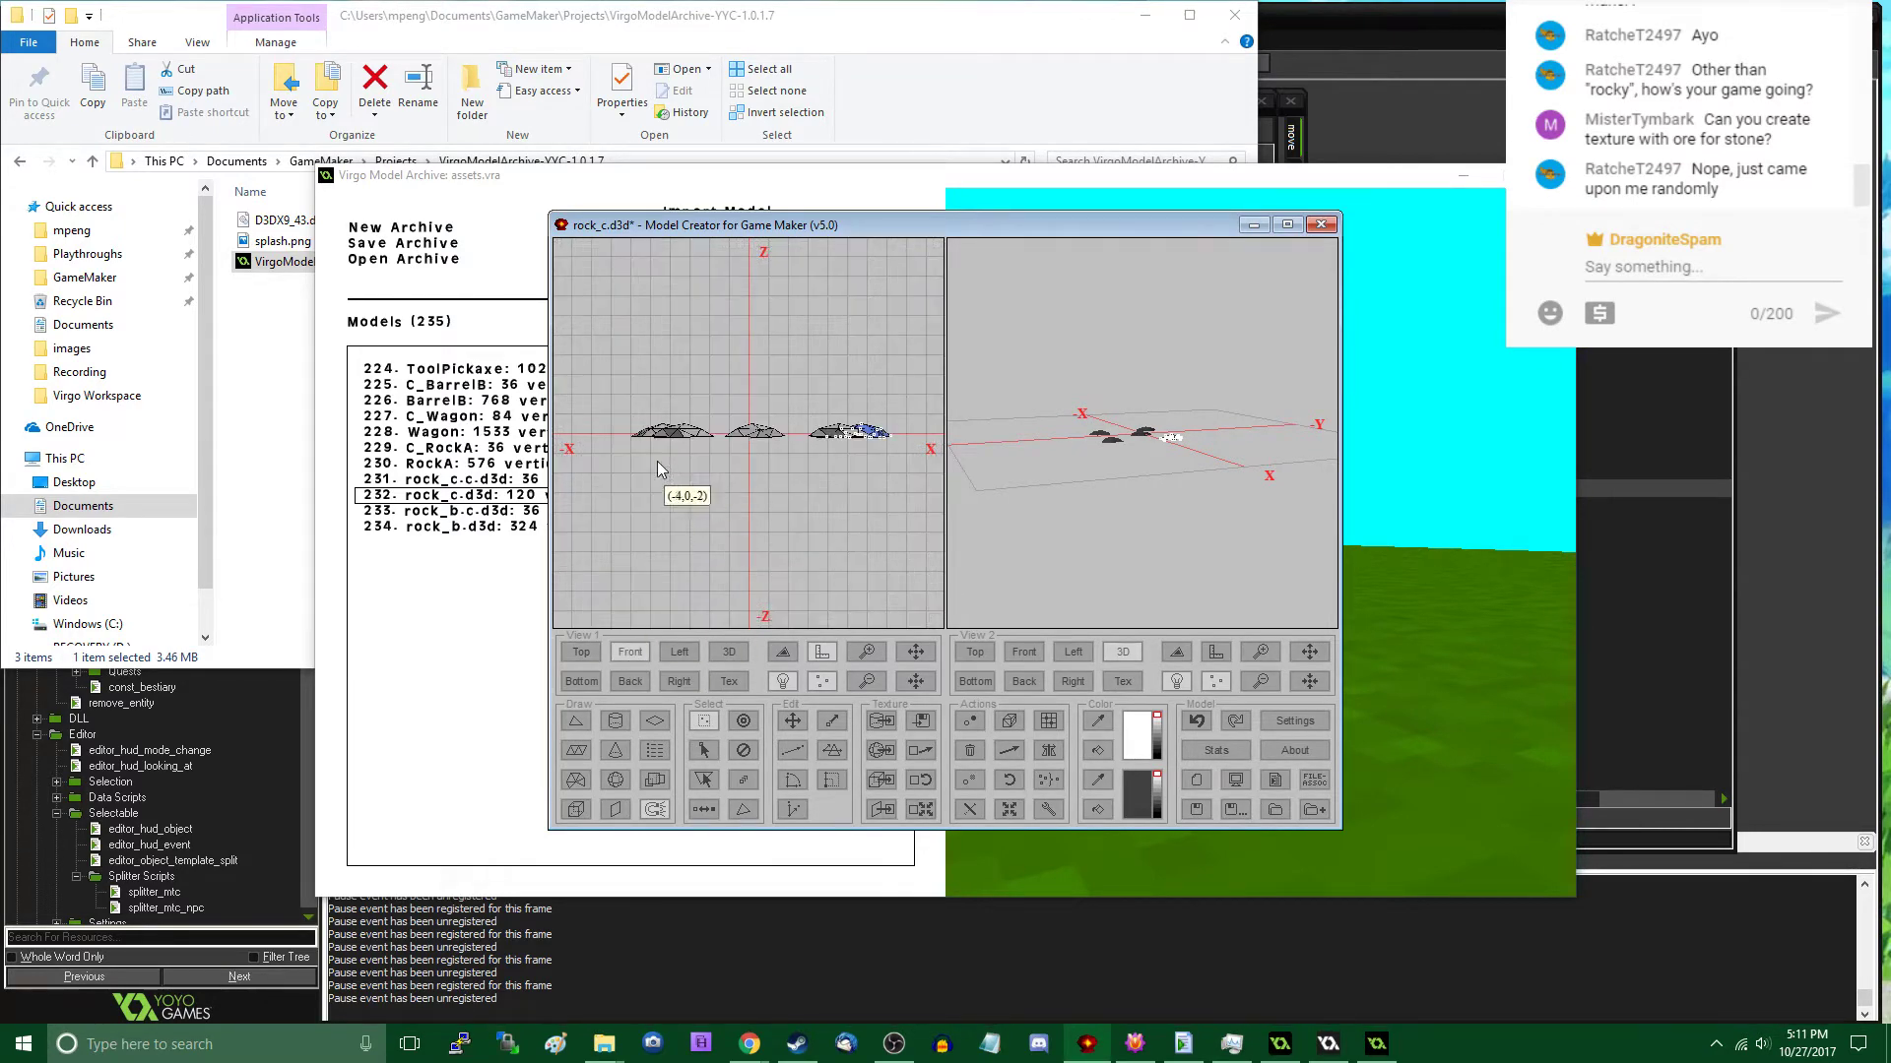
{"action": "left_click_drag", "start_coordinate": [616, 431], "coordinate": [902, 522]}
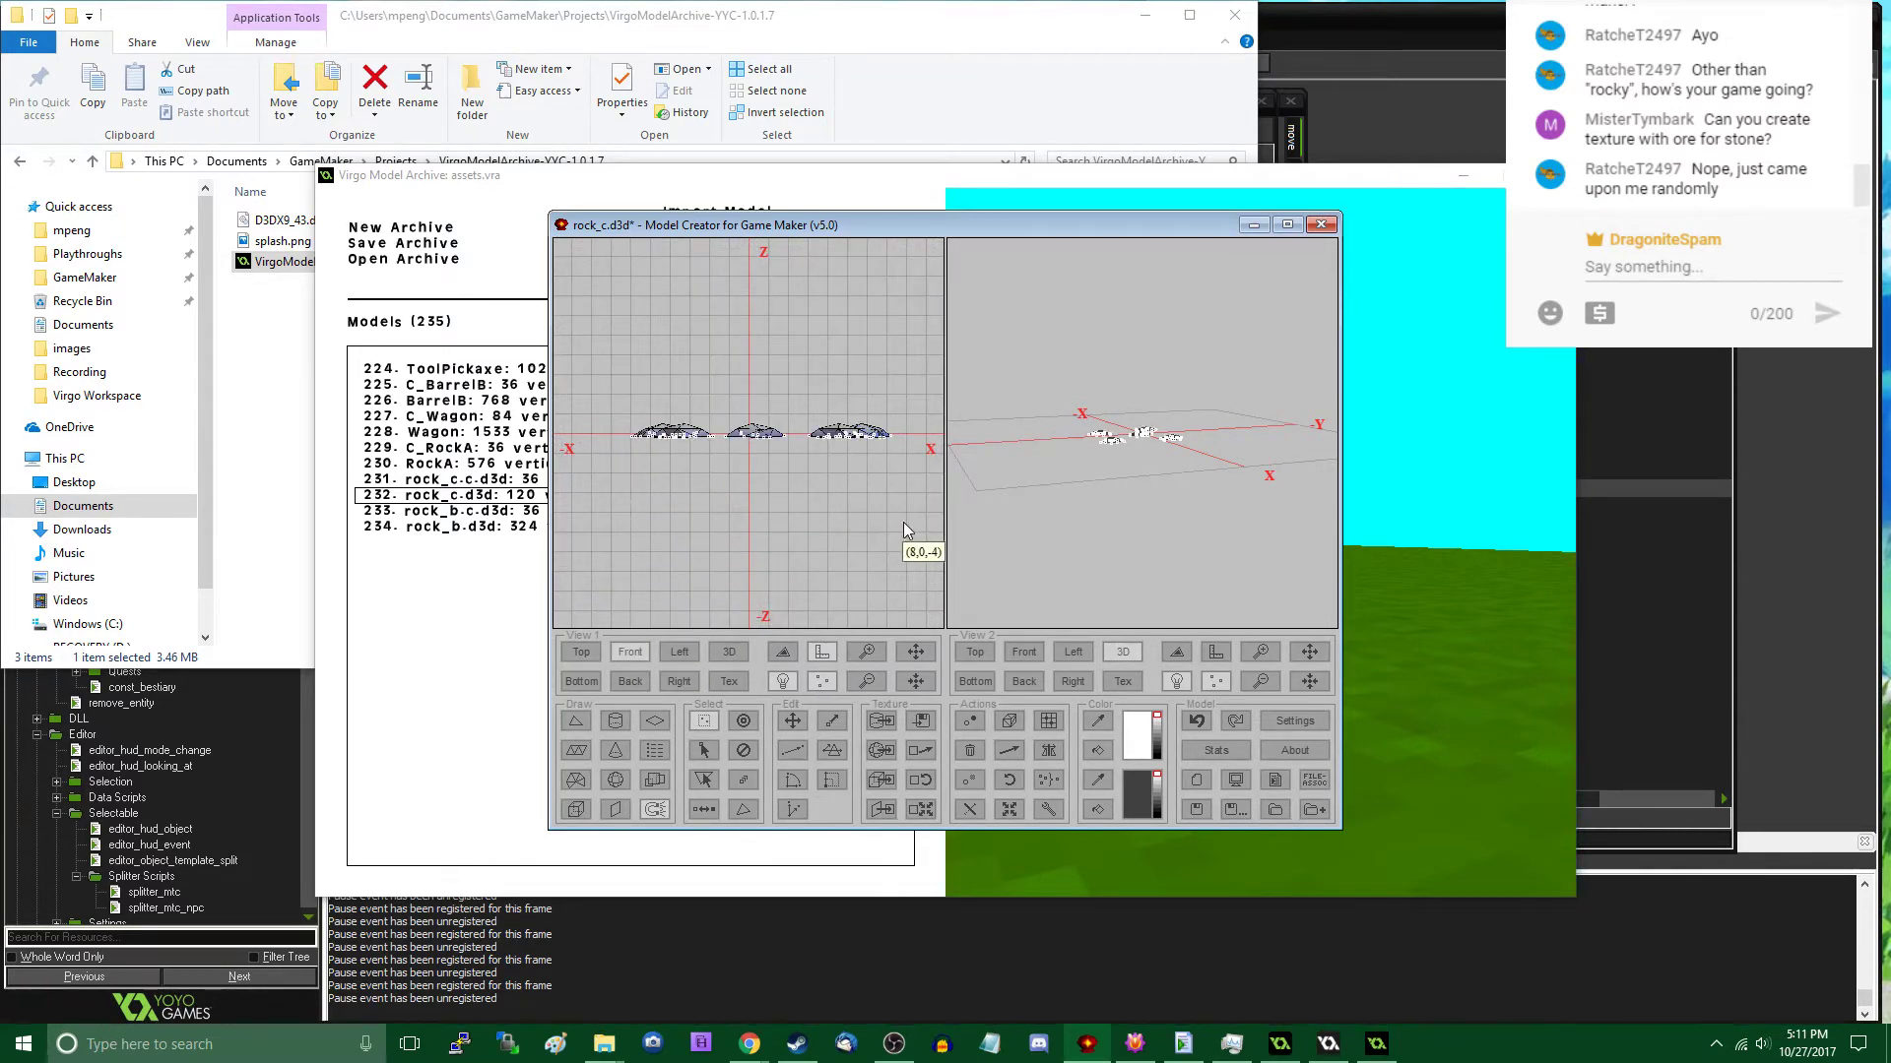
{"action": "left_click", "coordinate": [925, 508]}
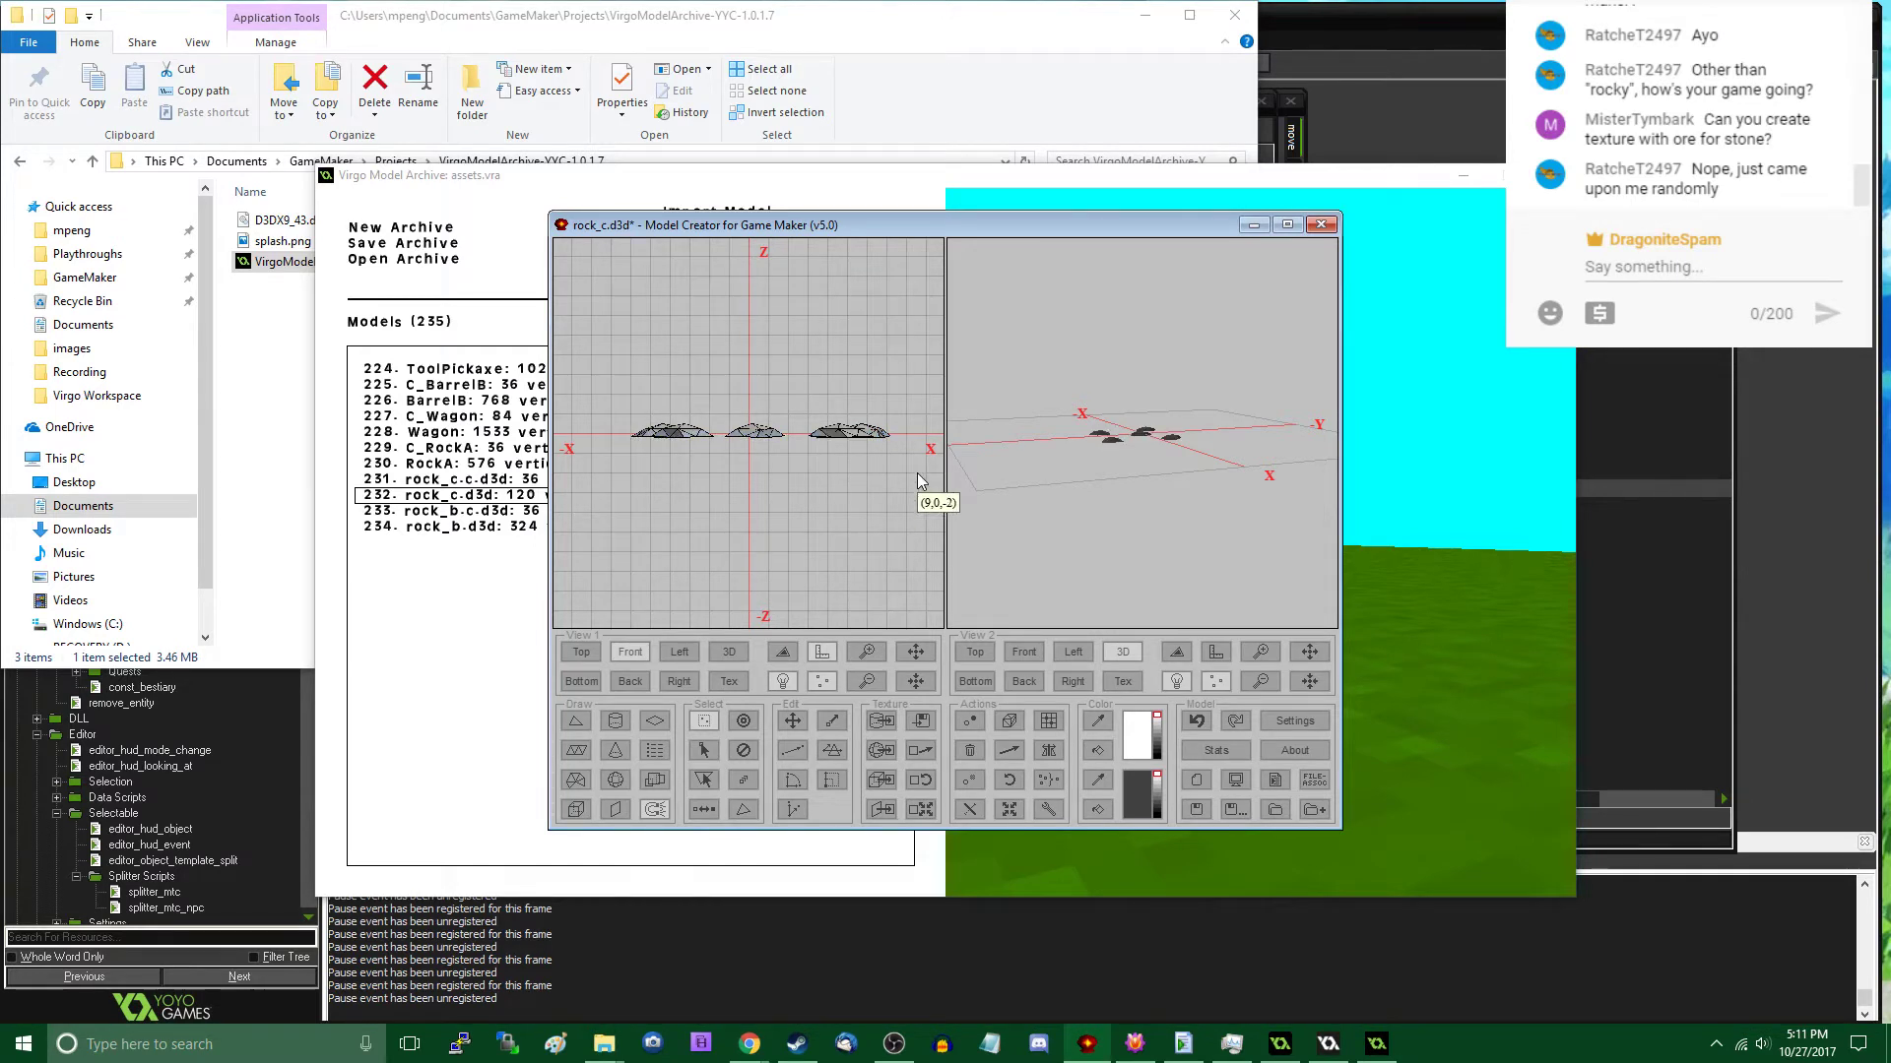
{"action": "left_click", "coordinate": [582, 652]}
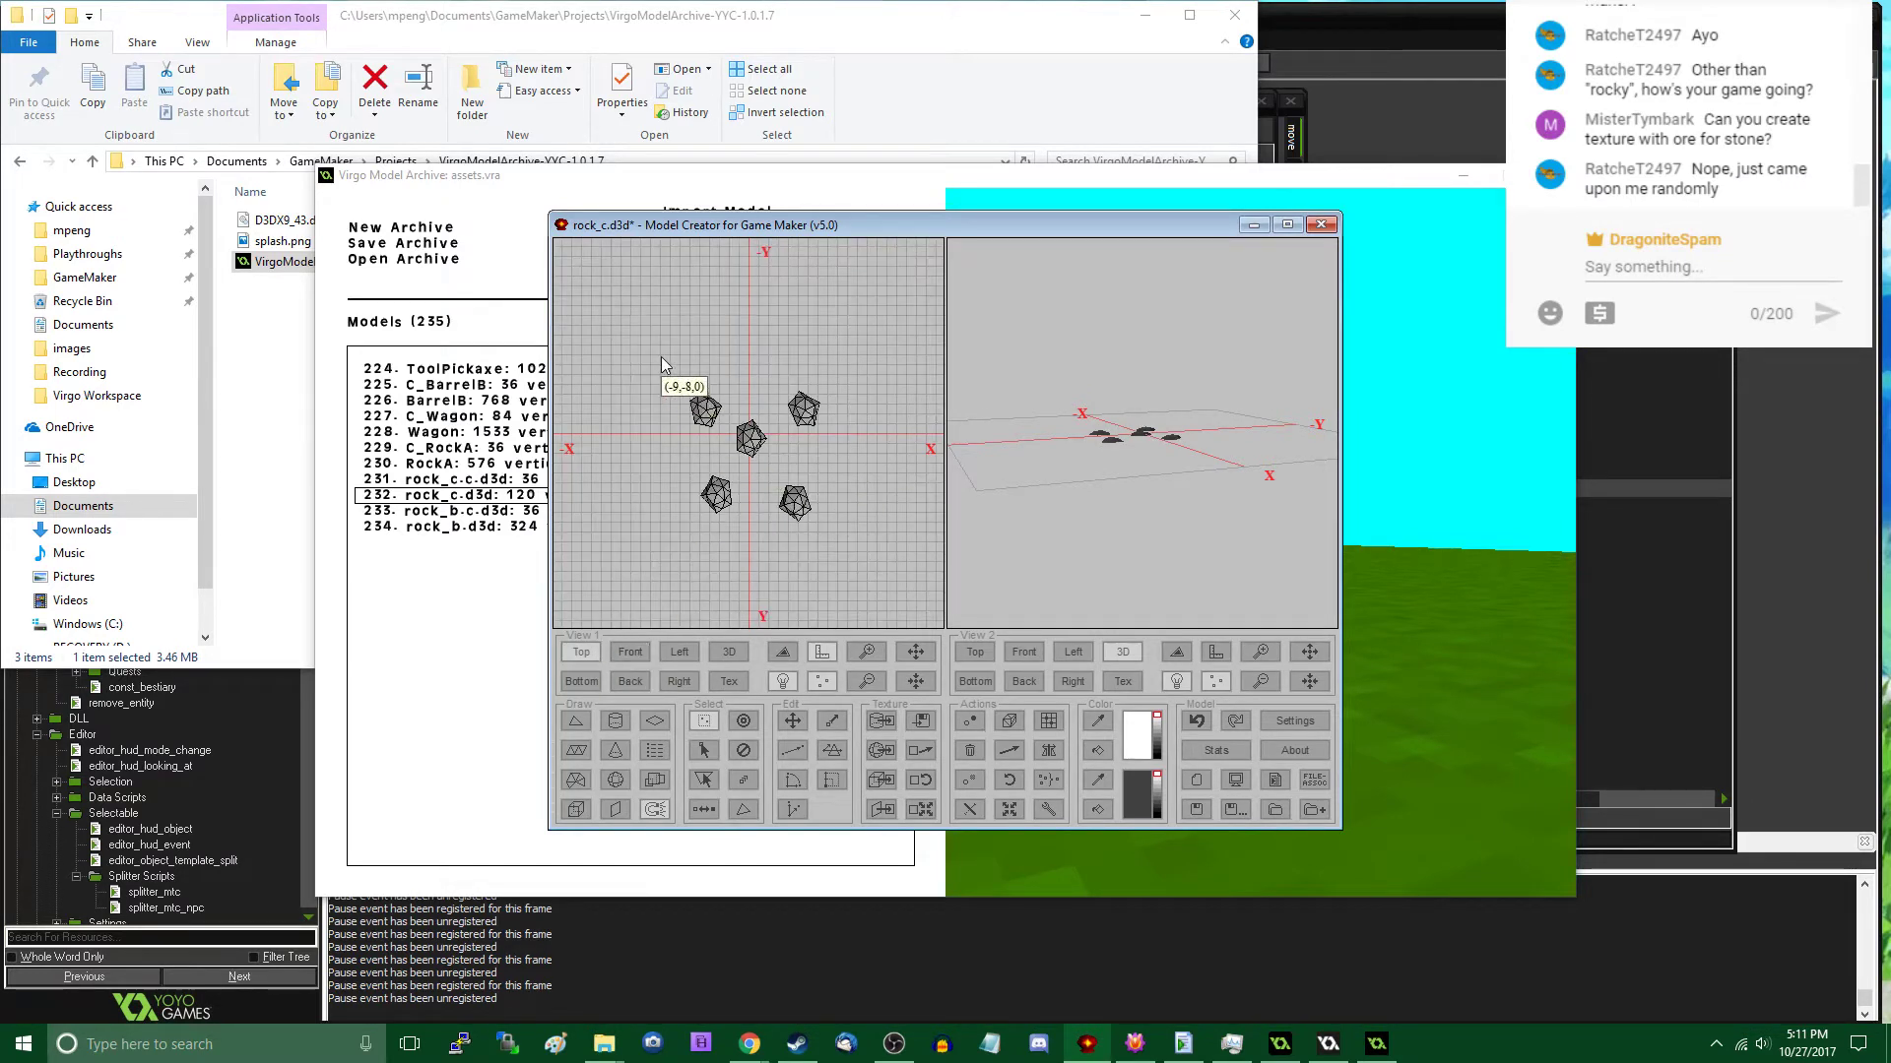
- Duplicate all five rocks, rotate the copy by 581946 about Z, and move it into the +X, -Y quadrant
{"action": "left_click_drag", "start_coordinate": [662, 365], "coordinate": [869, 542]}
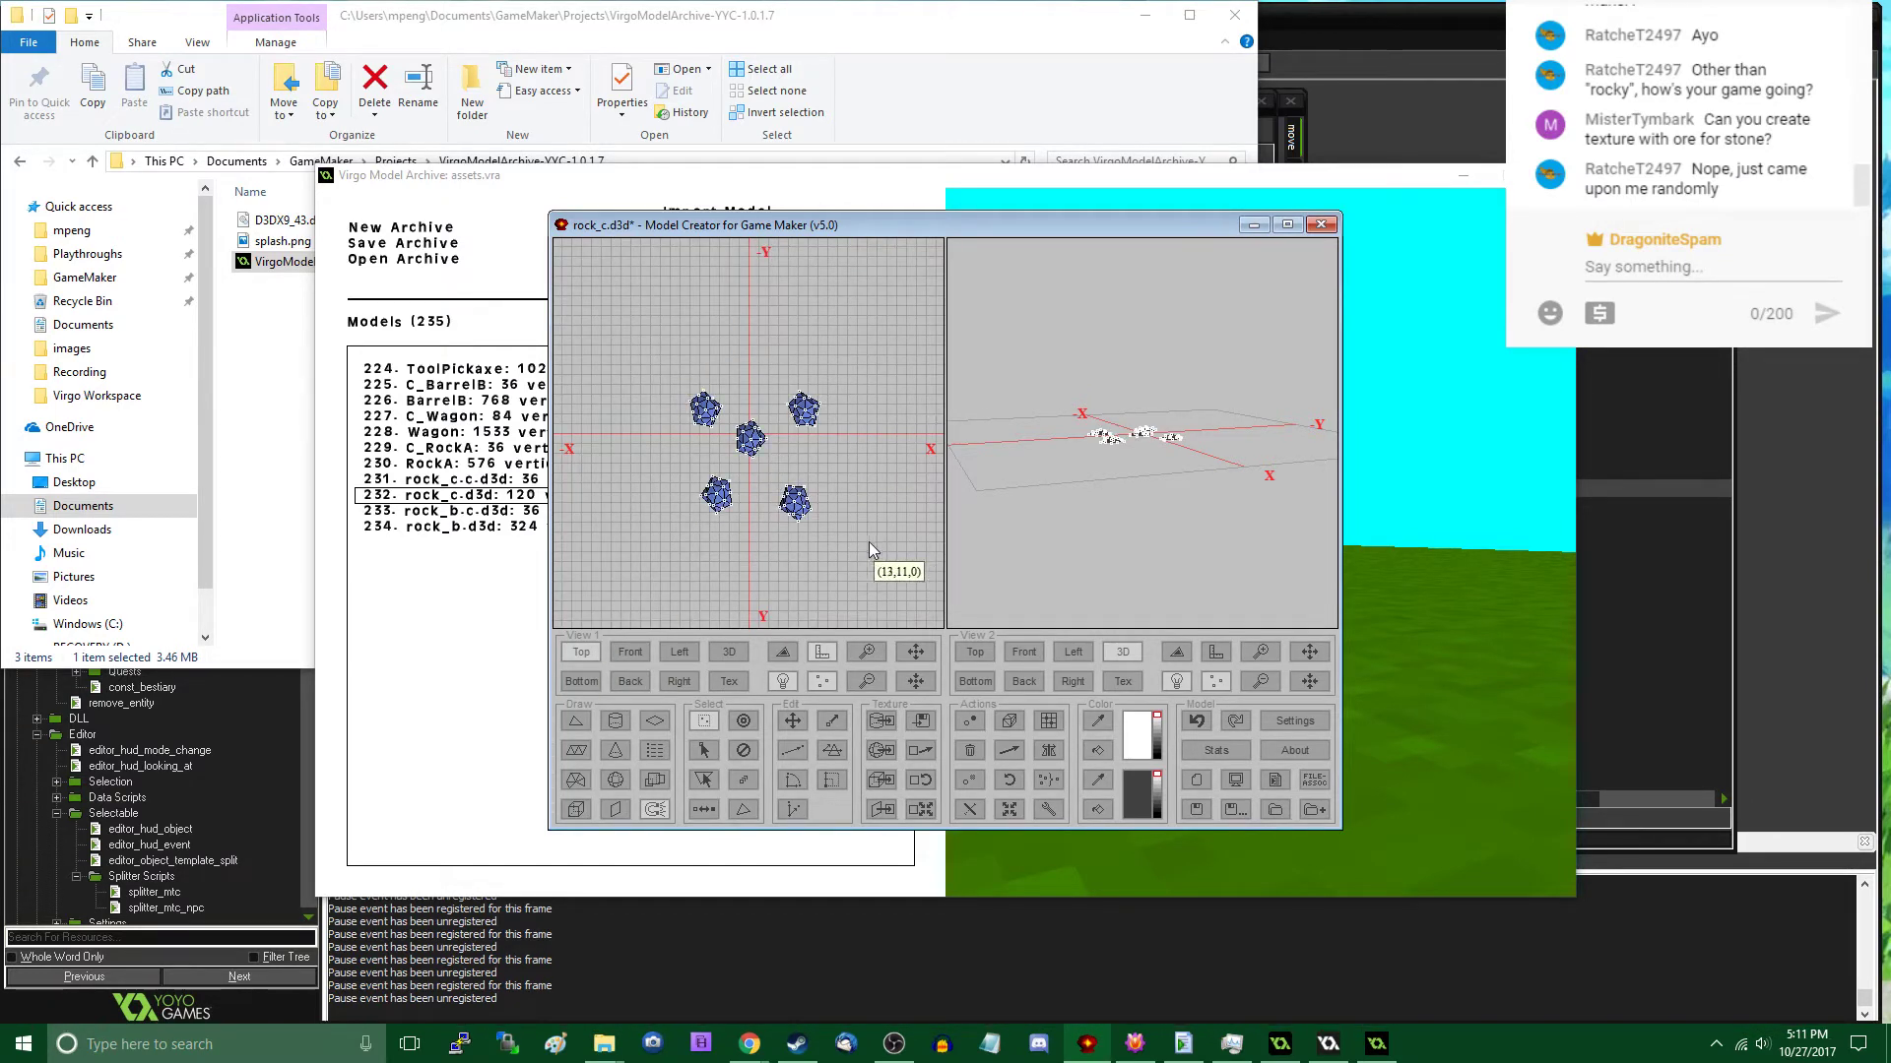
{"action": "left_click", "coordinate": [1010, 780]}
{"action": "left_click", "coordinate": [918, 653]}
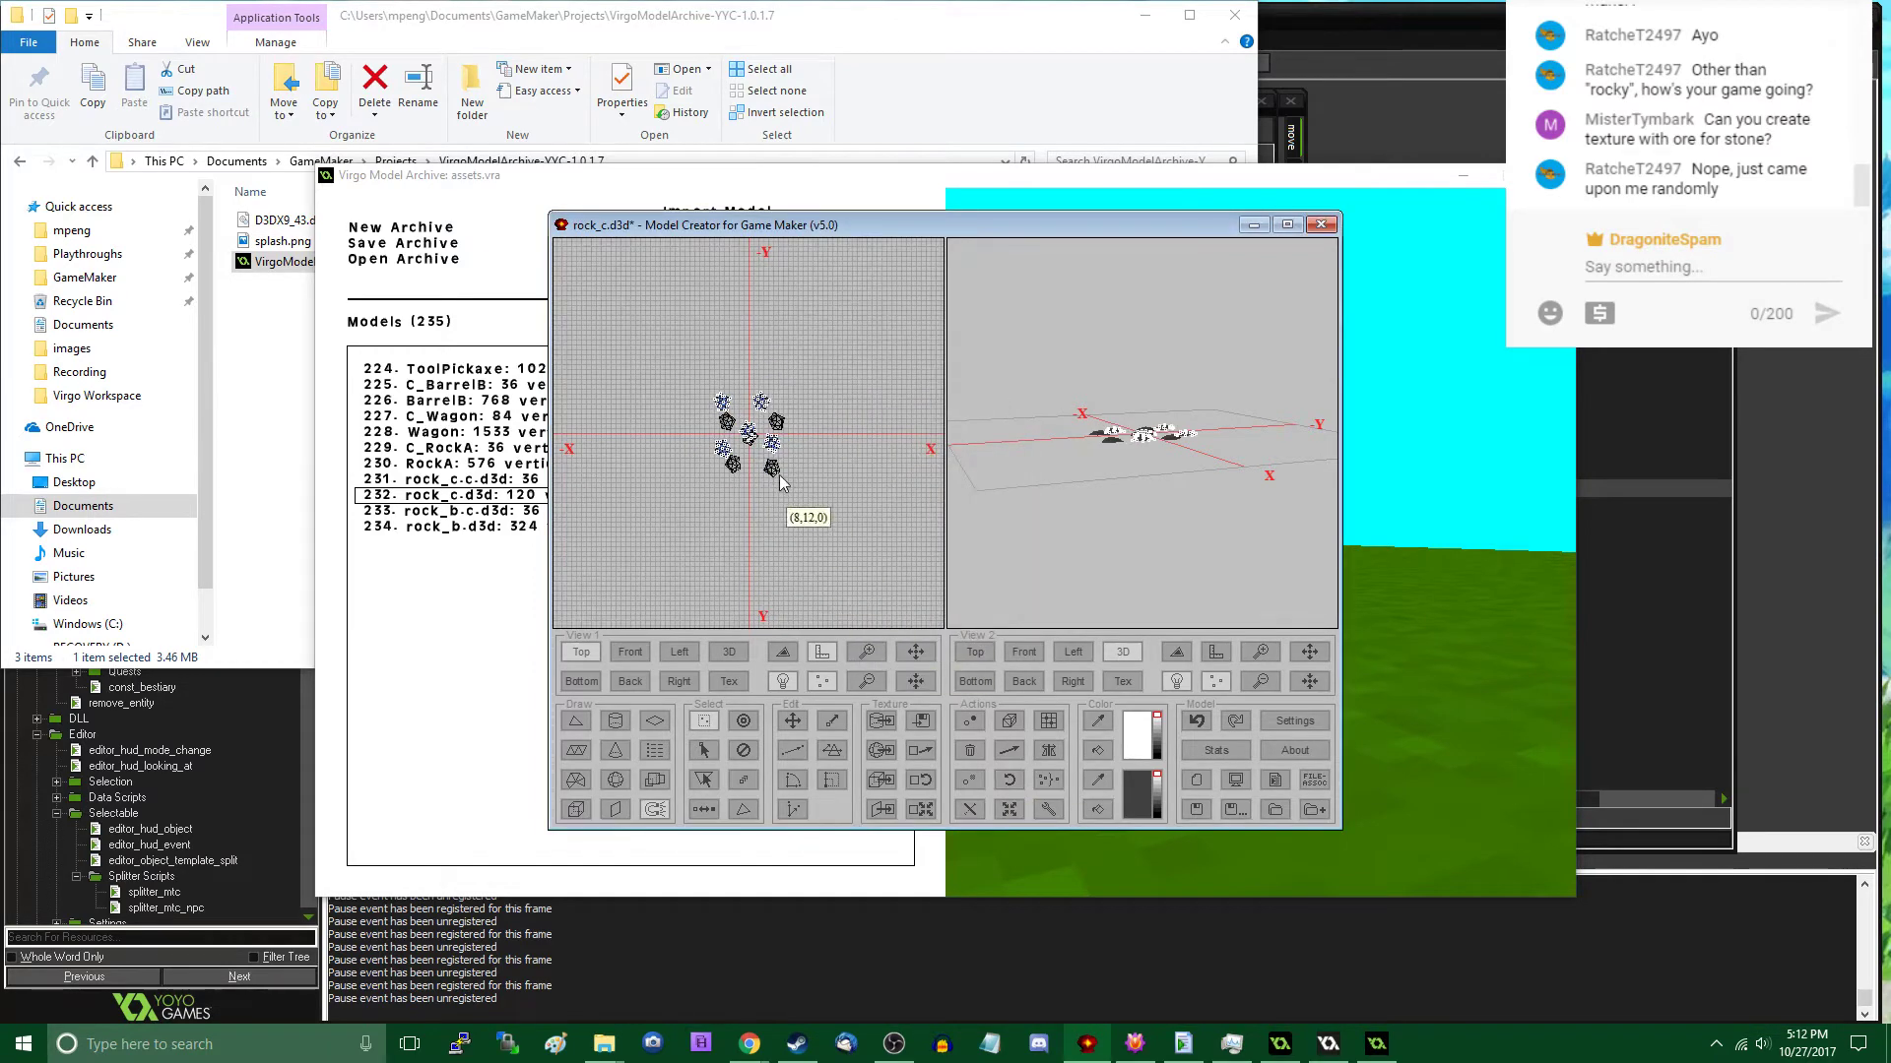
{"action": "key", "text": "m"}
{"action": "left_click_drag", "start_coordinate": [764, 445], "coordinate": [794, 405]}
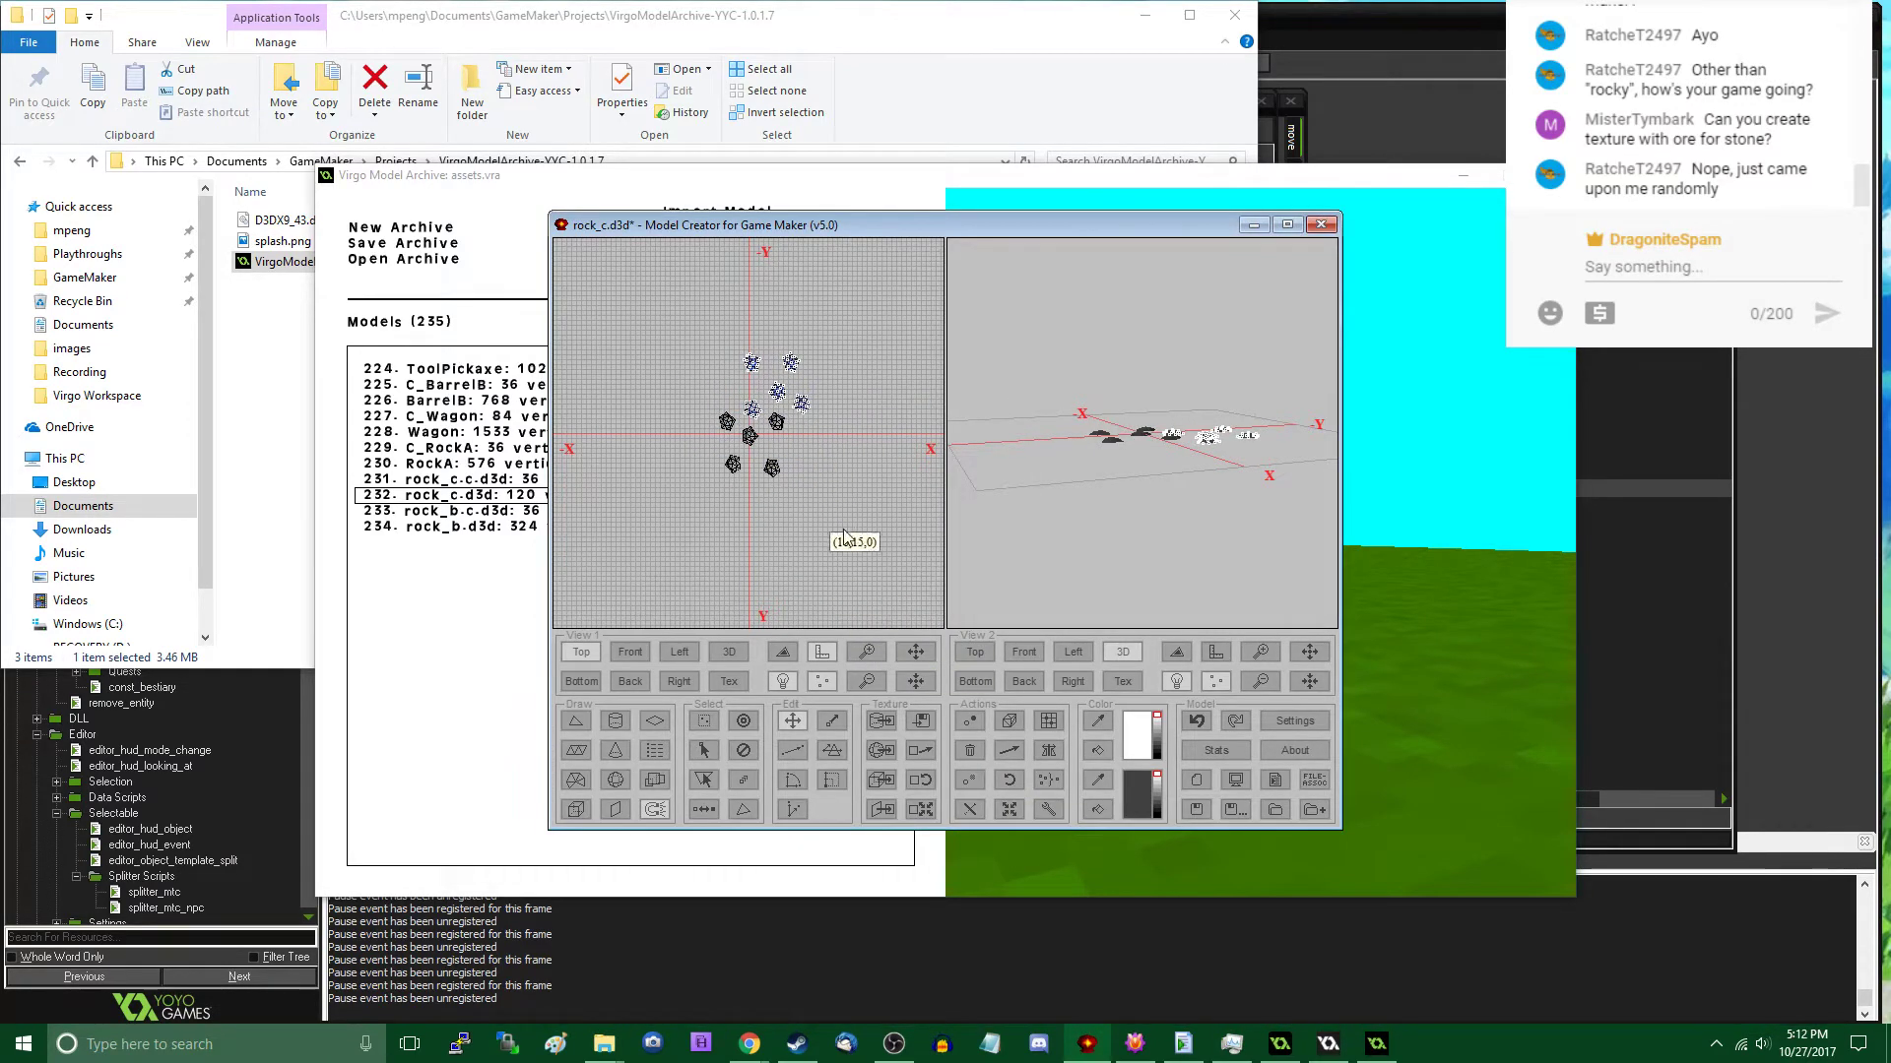
- Add two more copies of the five-rock group, rotated by 581946 about Z, on the -X side towards +Y and -Y
{"action": "left_click", "coordinate": [1009, 780]}
{"action": "left_click", "coordinate": [919, 654]}
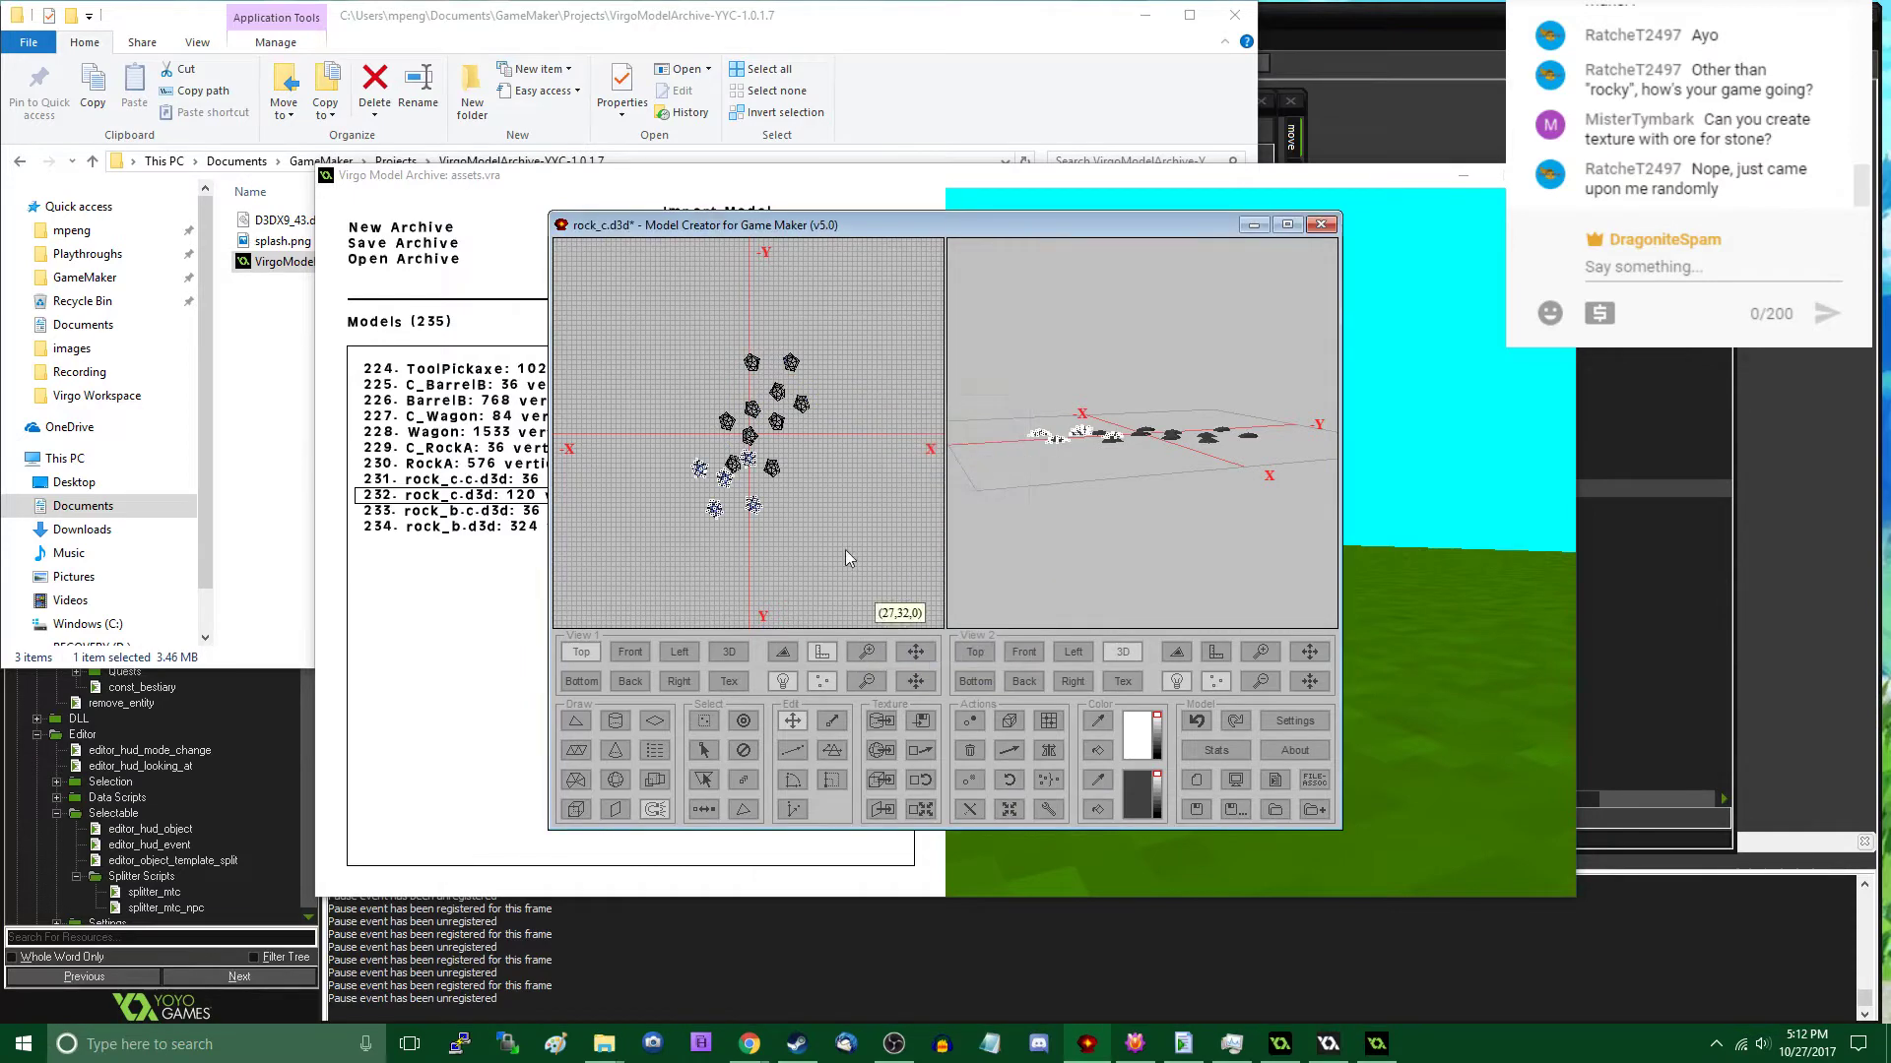
{"action": "left_click_drag", "start_coordinate": [785, 515], "coordinate": [749, 493]}
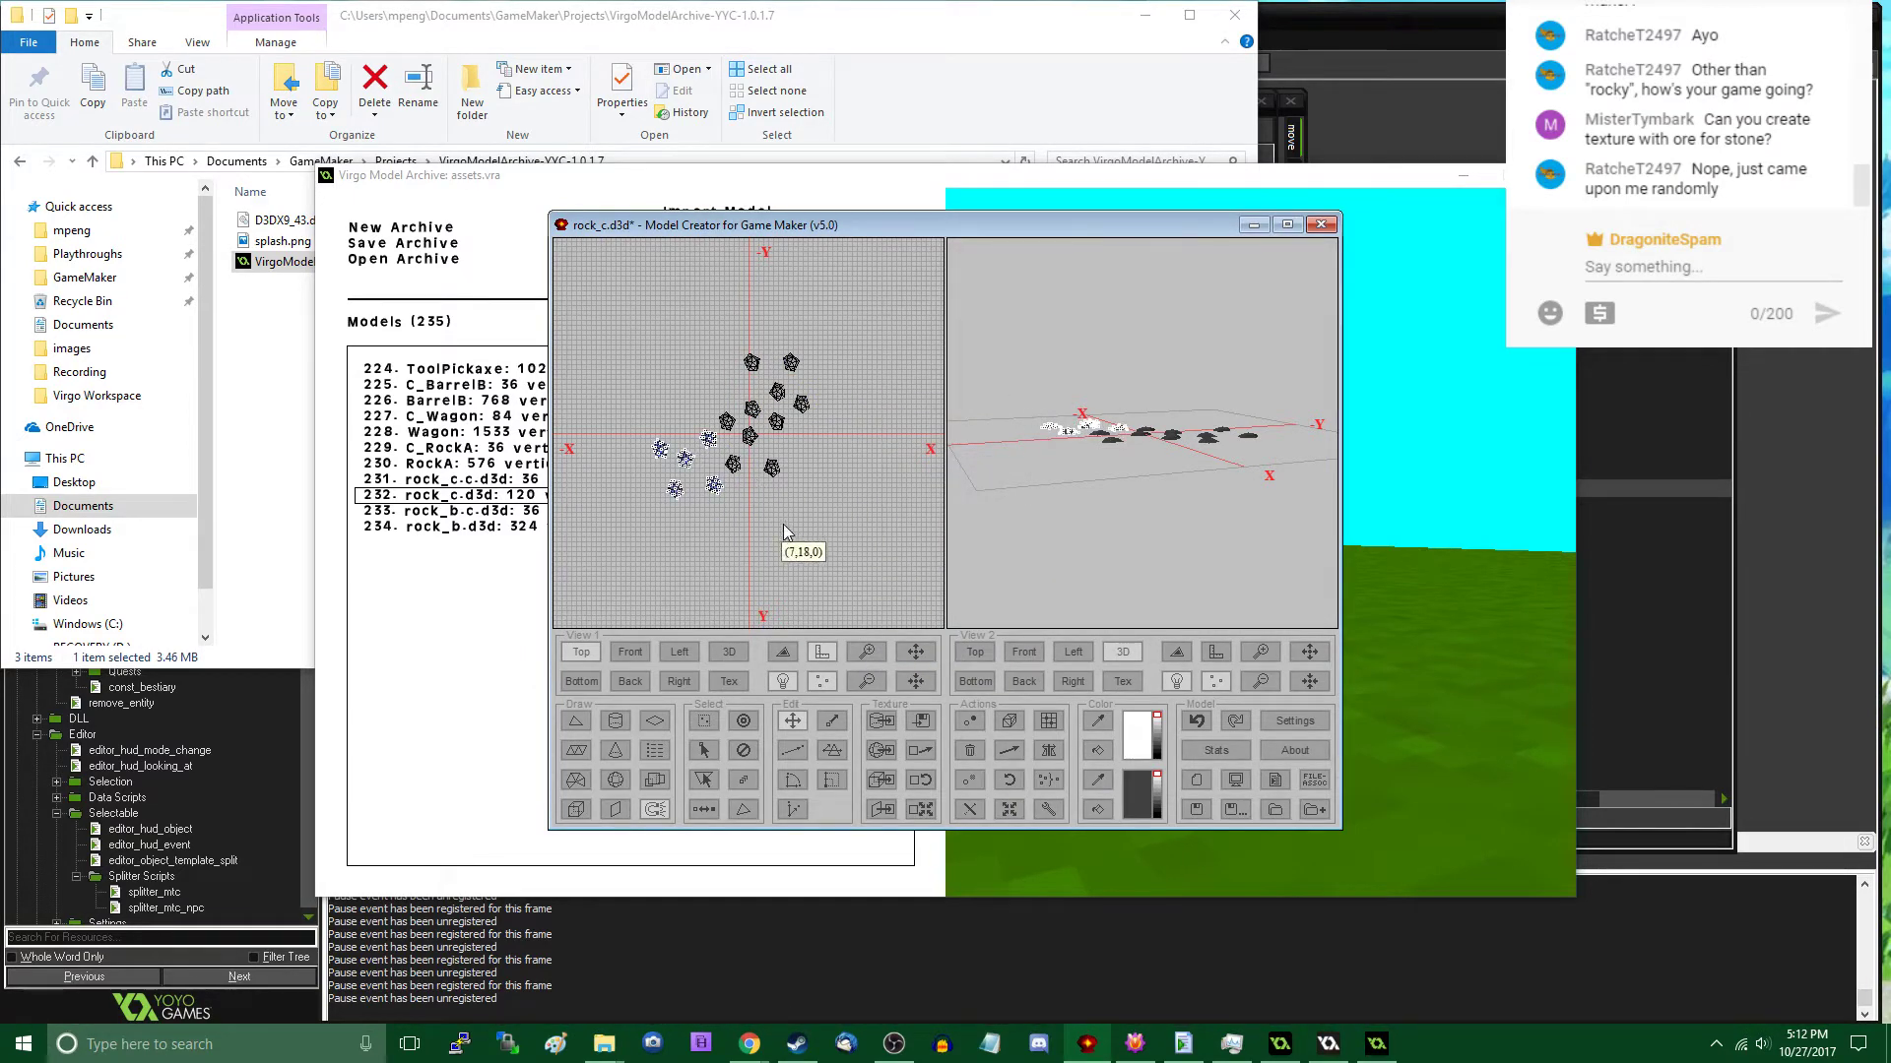
{"action": "left_click", "coordinate": [1009, 780]}
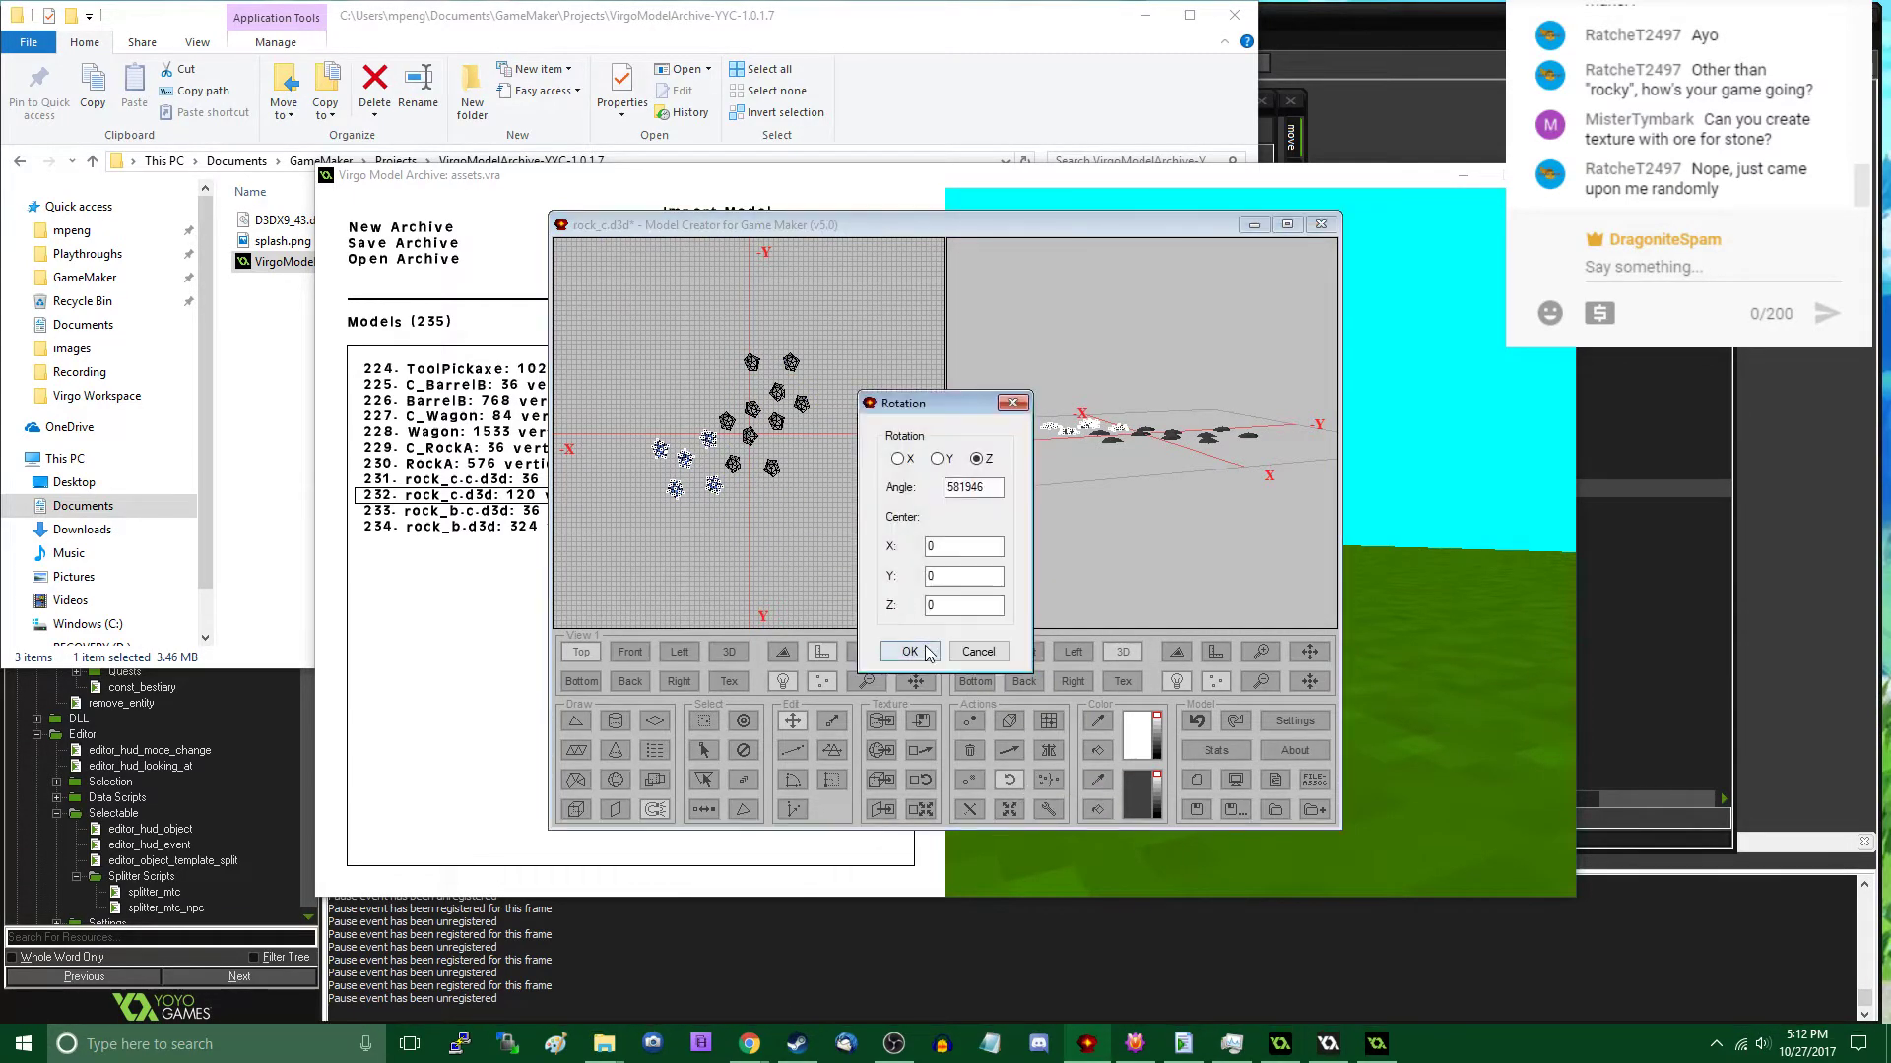
{"action": "left_click", "coordinate": [910, 651]}
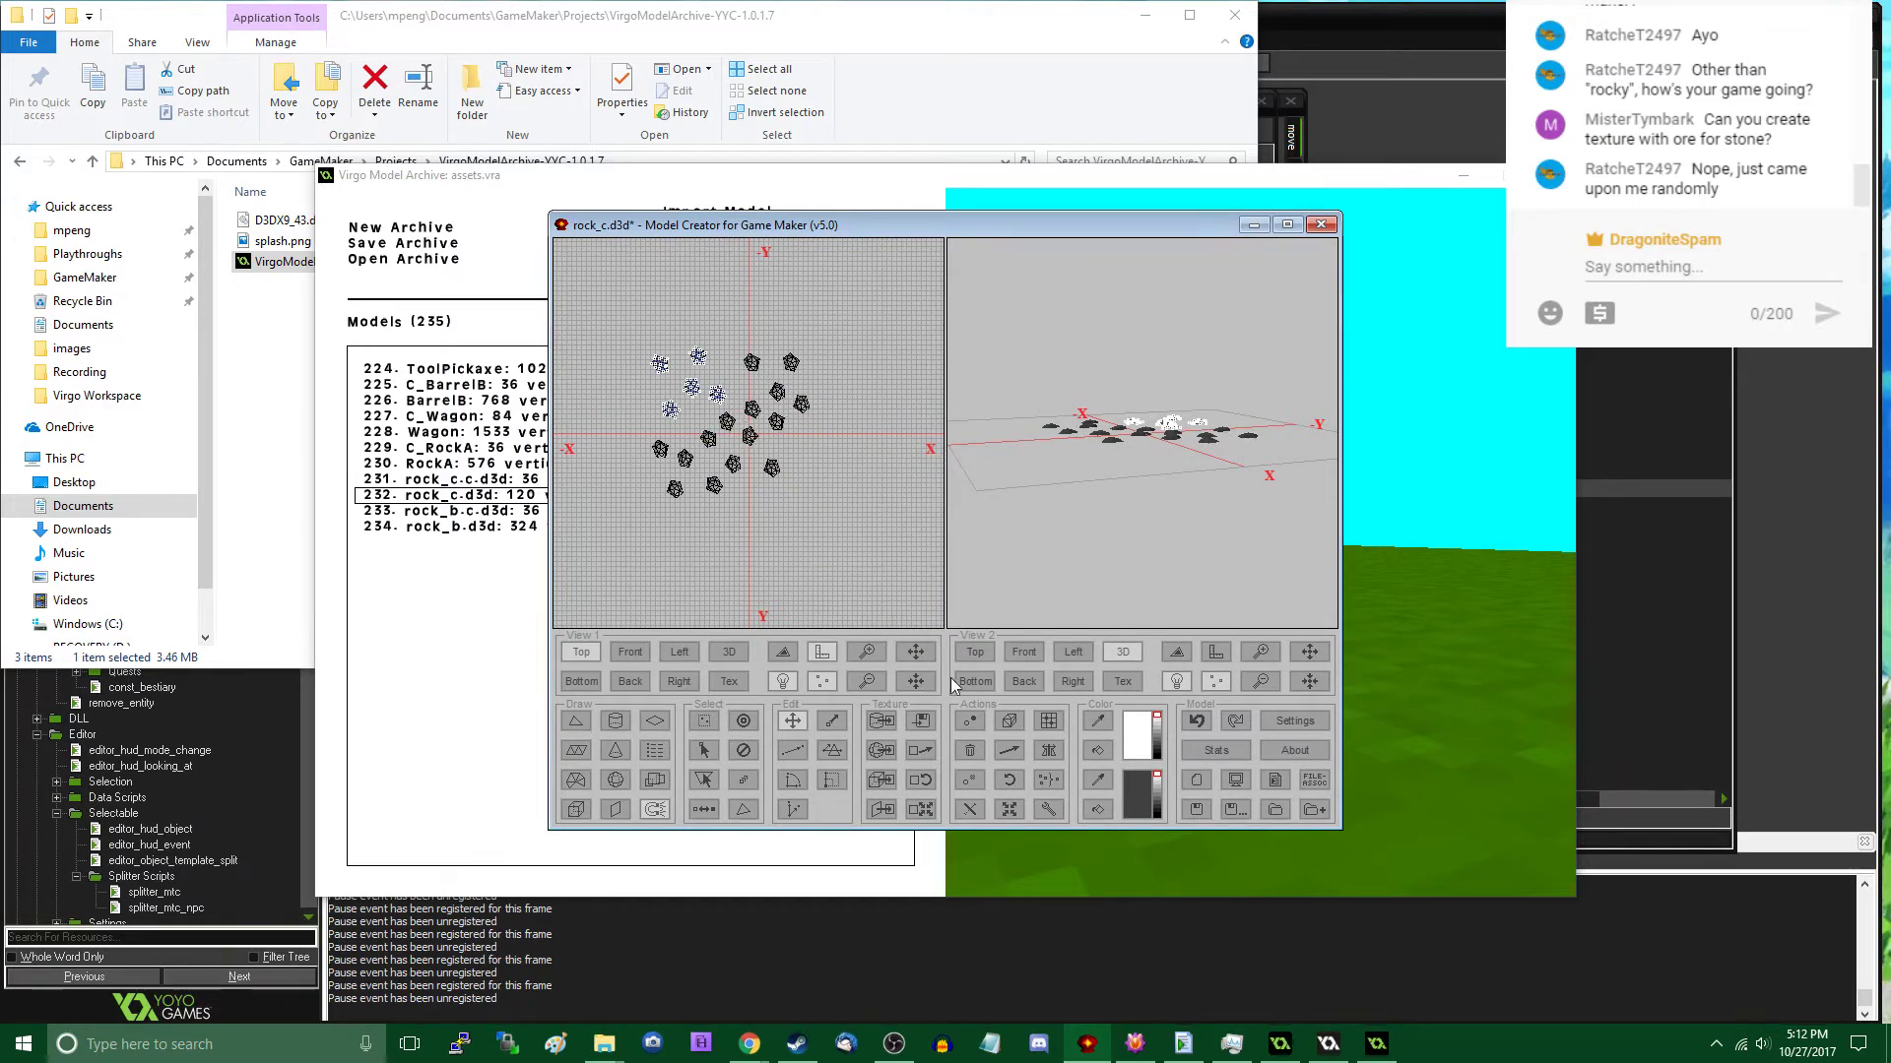
- Duplicate the five-rock group again, rotate it by 581946 about Z twice, and position it in the +X, +Y quadrant
{"action": "left_click", "coordinate": [1010, 780]}
{"action": "left_click", "coordinate": [908, 650]}
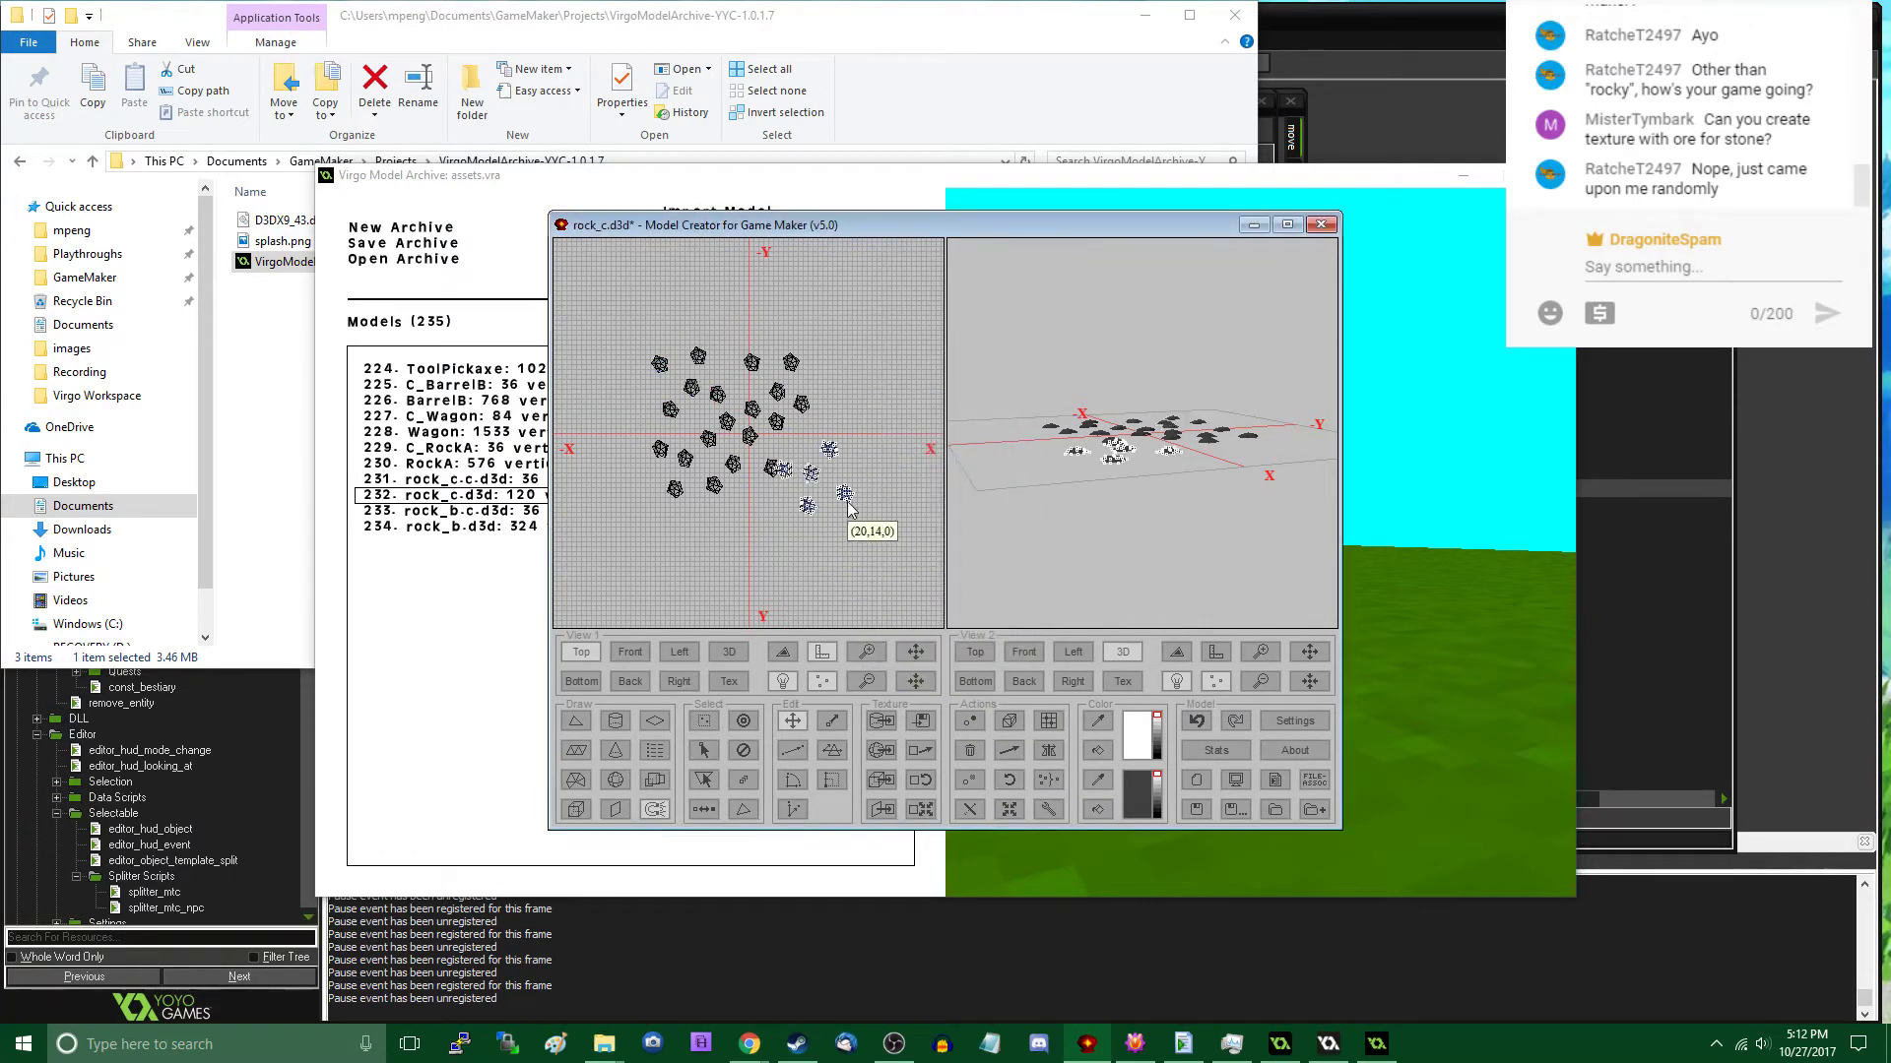
{"action": "left_click_drag", "start_coordinate": [849, 507], "coordinate": [853, 487]}
{"action": "left_click", "coordinate": [1009, 780]}
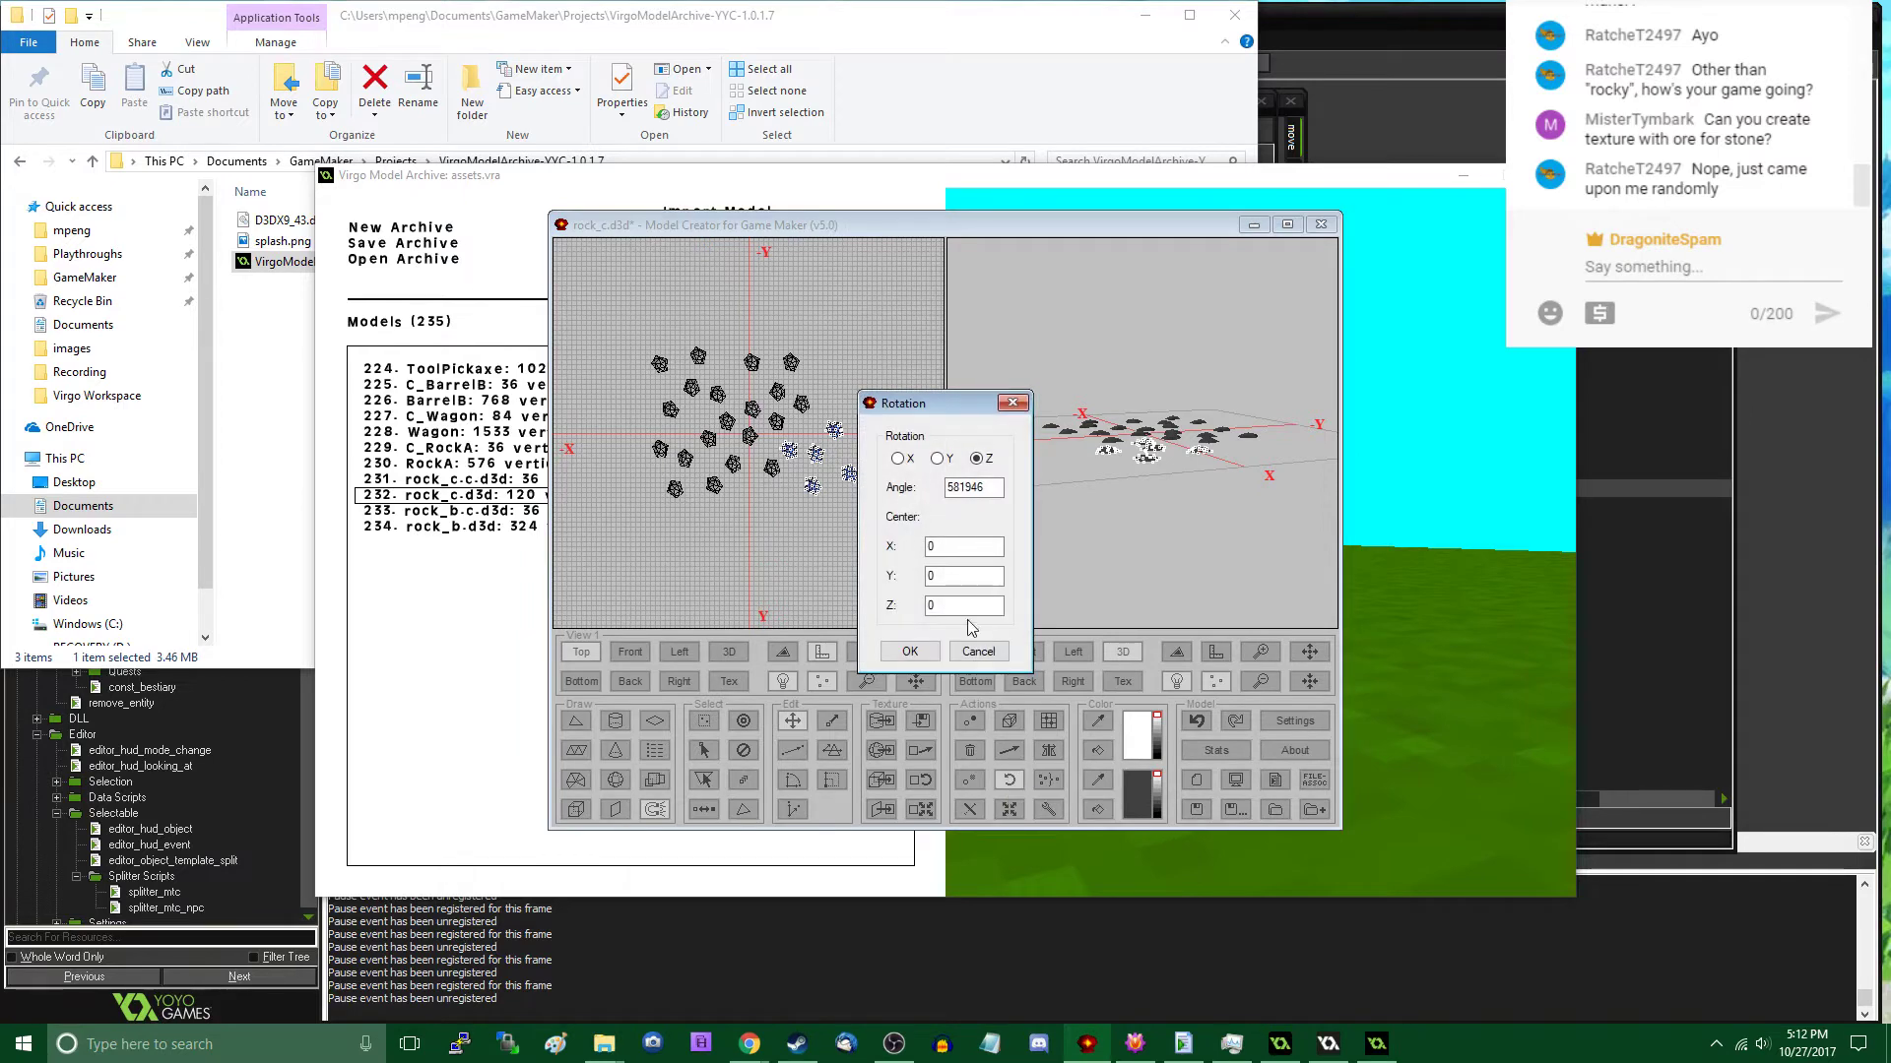
{"action": "left_click", "coordinate": [910, 652]}
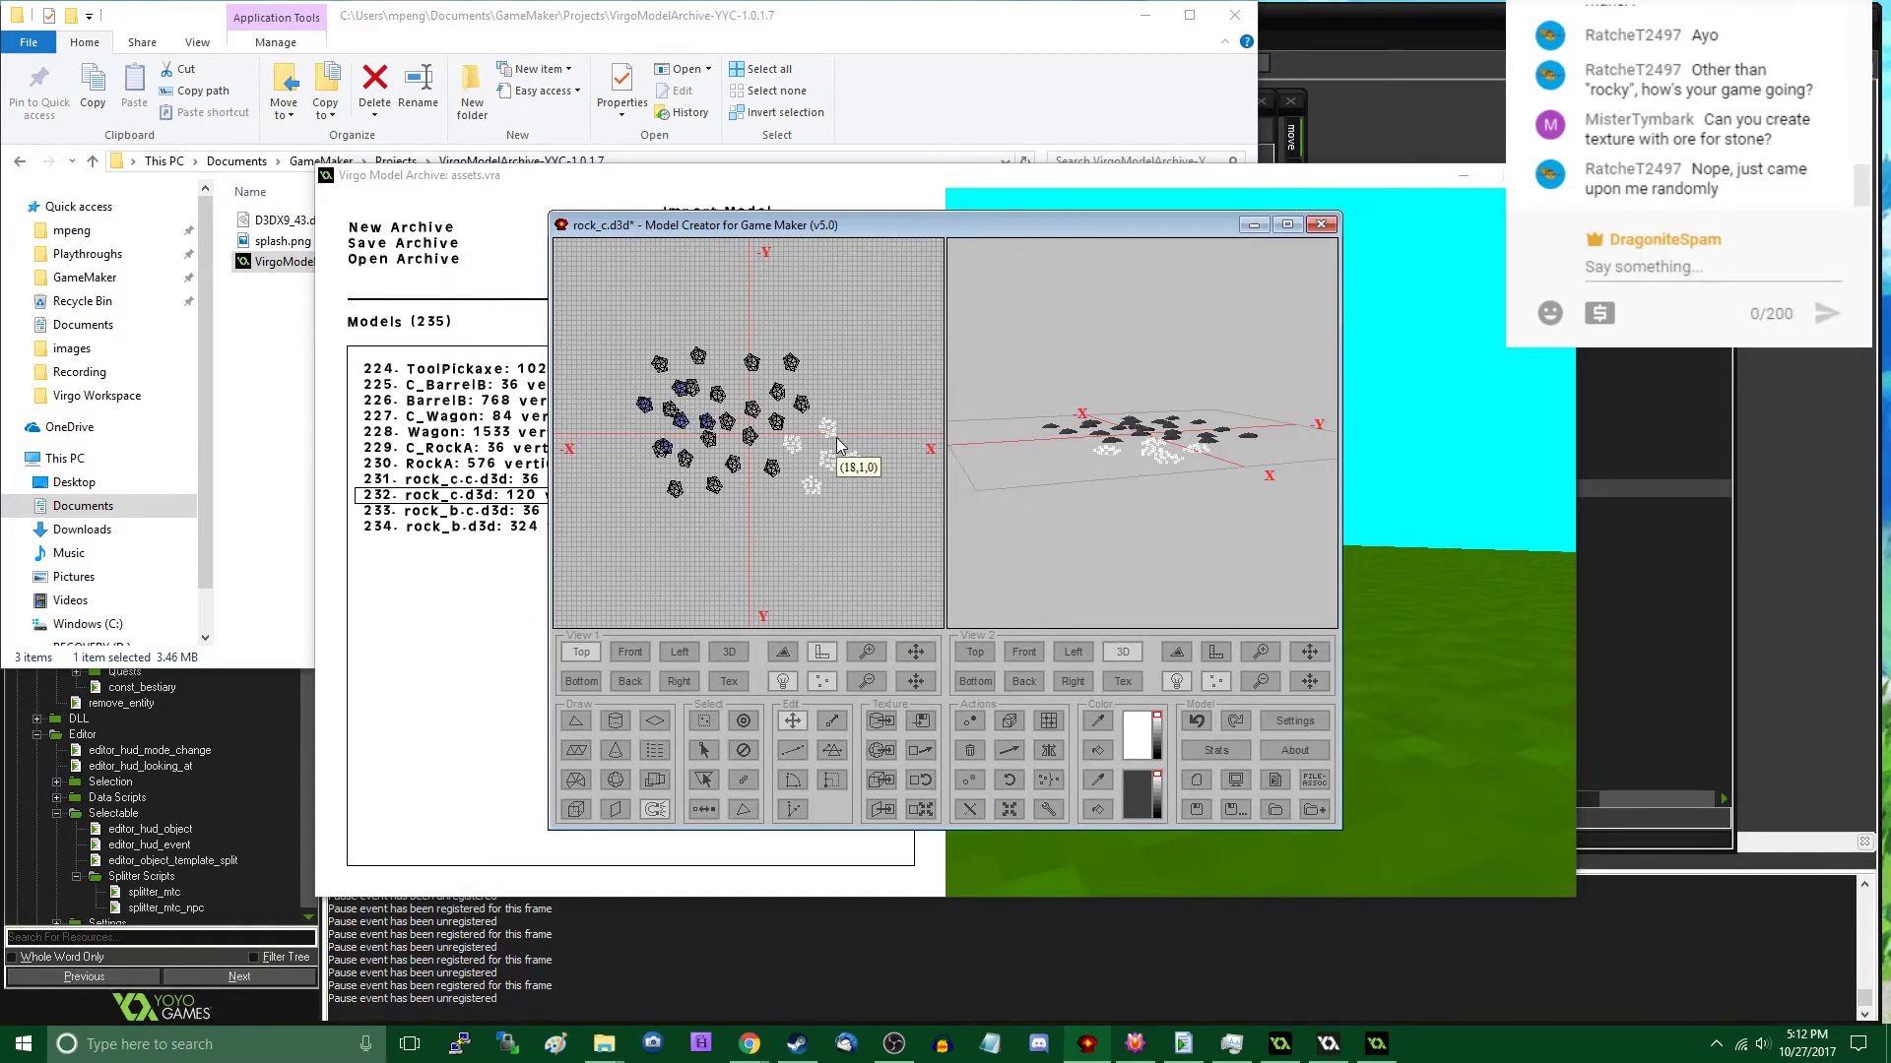
- Add another five-rock copy rotated by 581946 about Z and place it along the +Y axis beyond the cluster
{"action": "left_click", "coordinate": [1009, 780]}
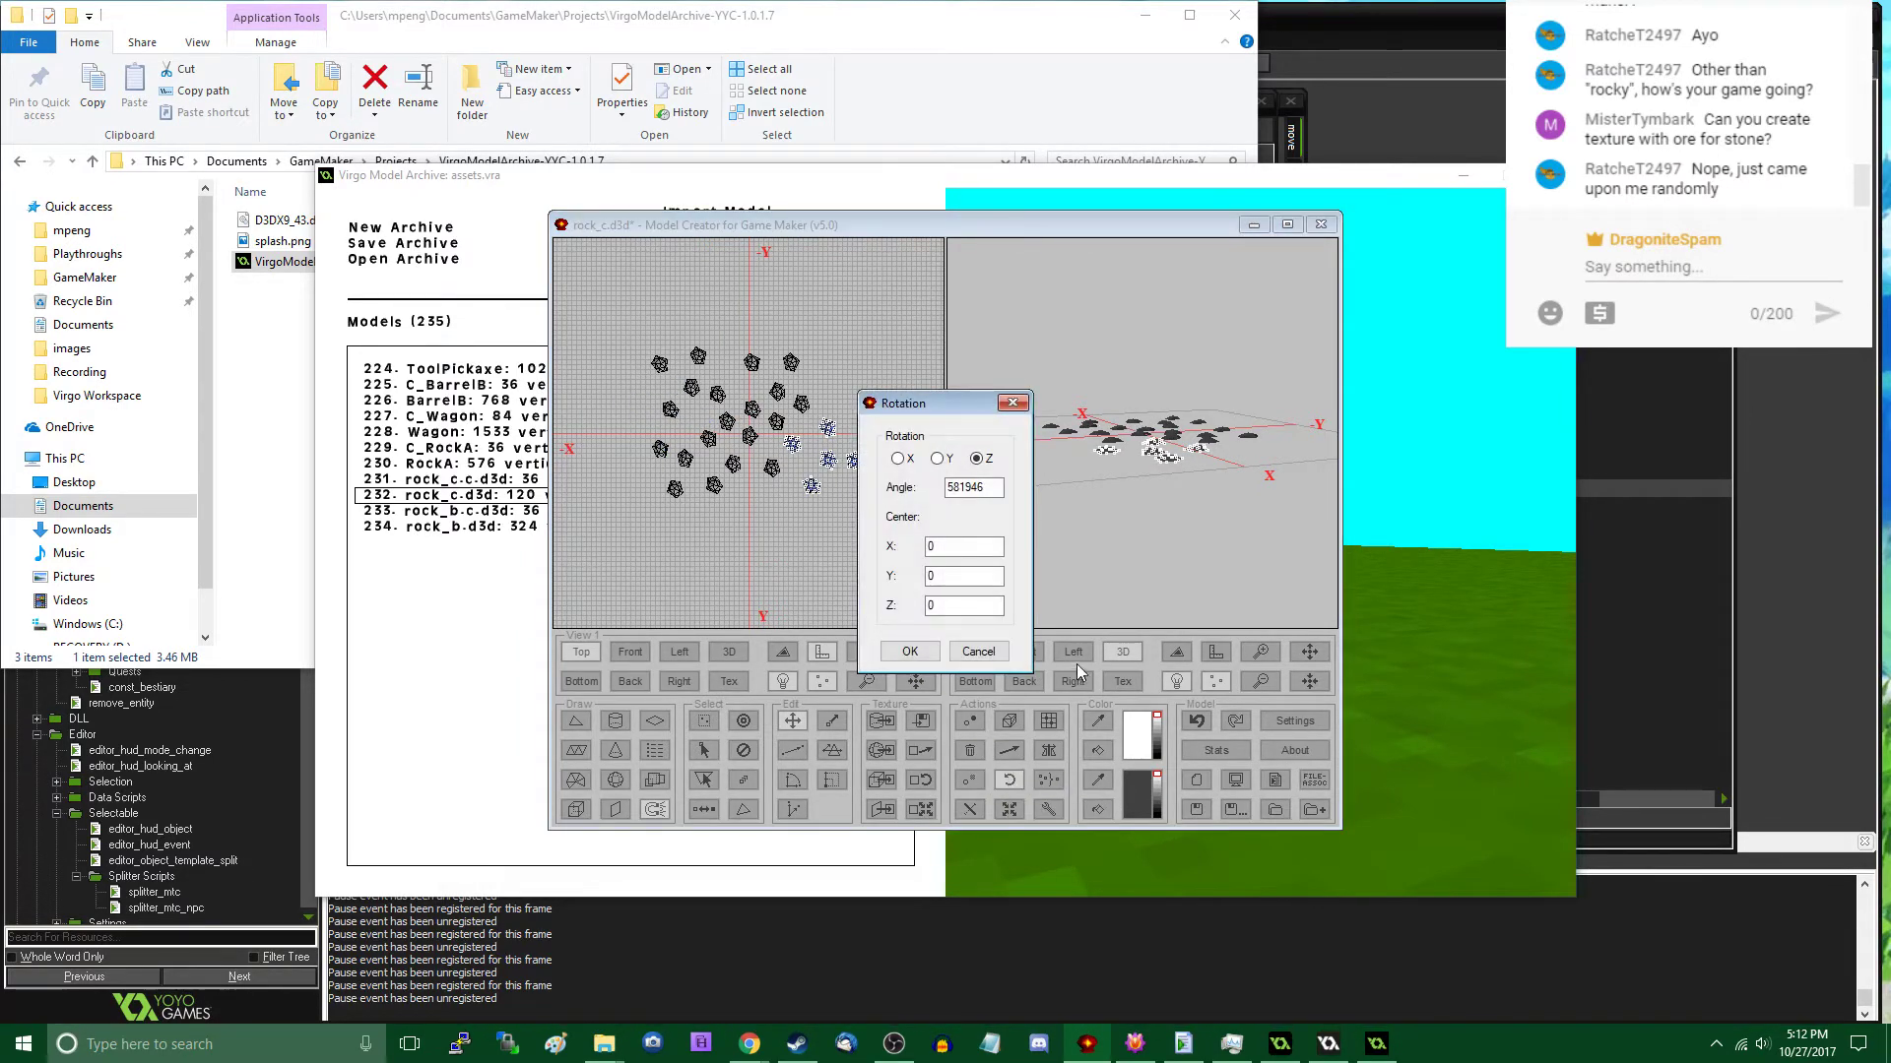
{"action": "left_click", "coordinate": [910, 652]}
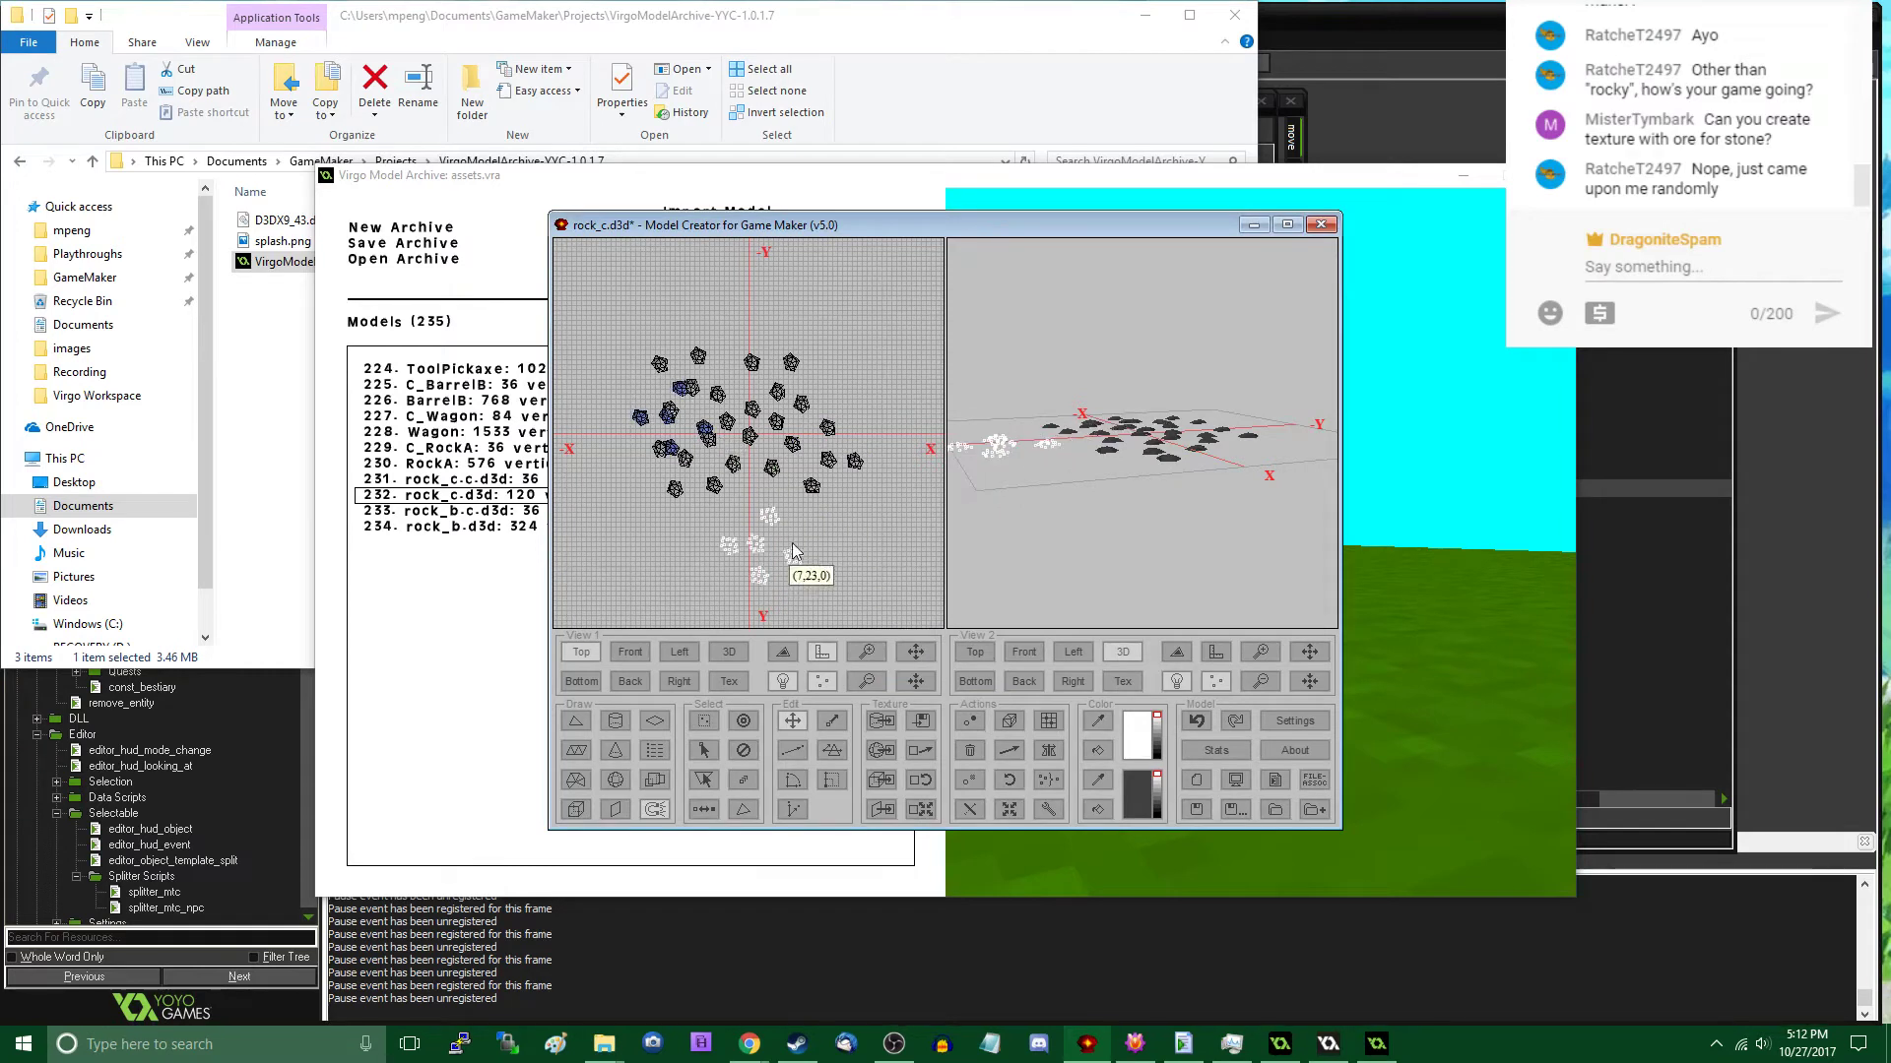
{"action": "key", "text": "ctrl+z"}
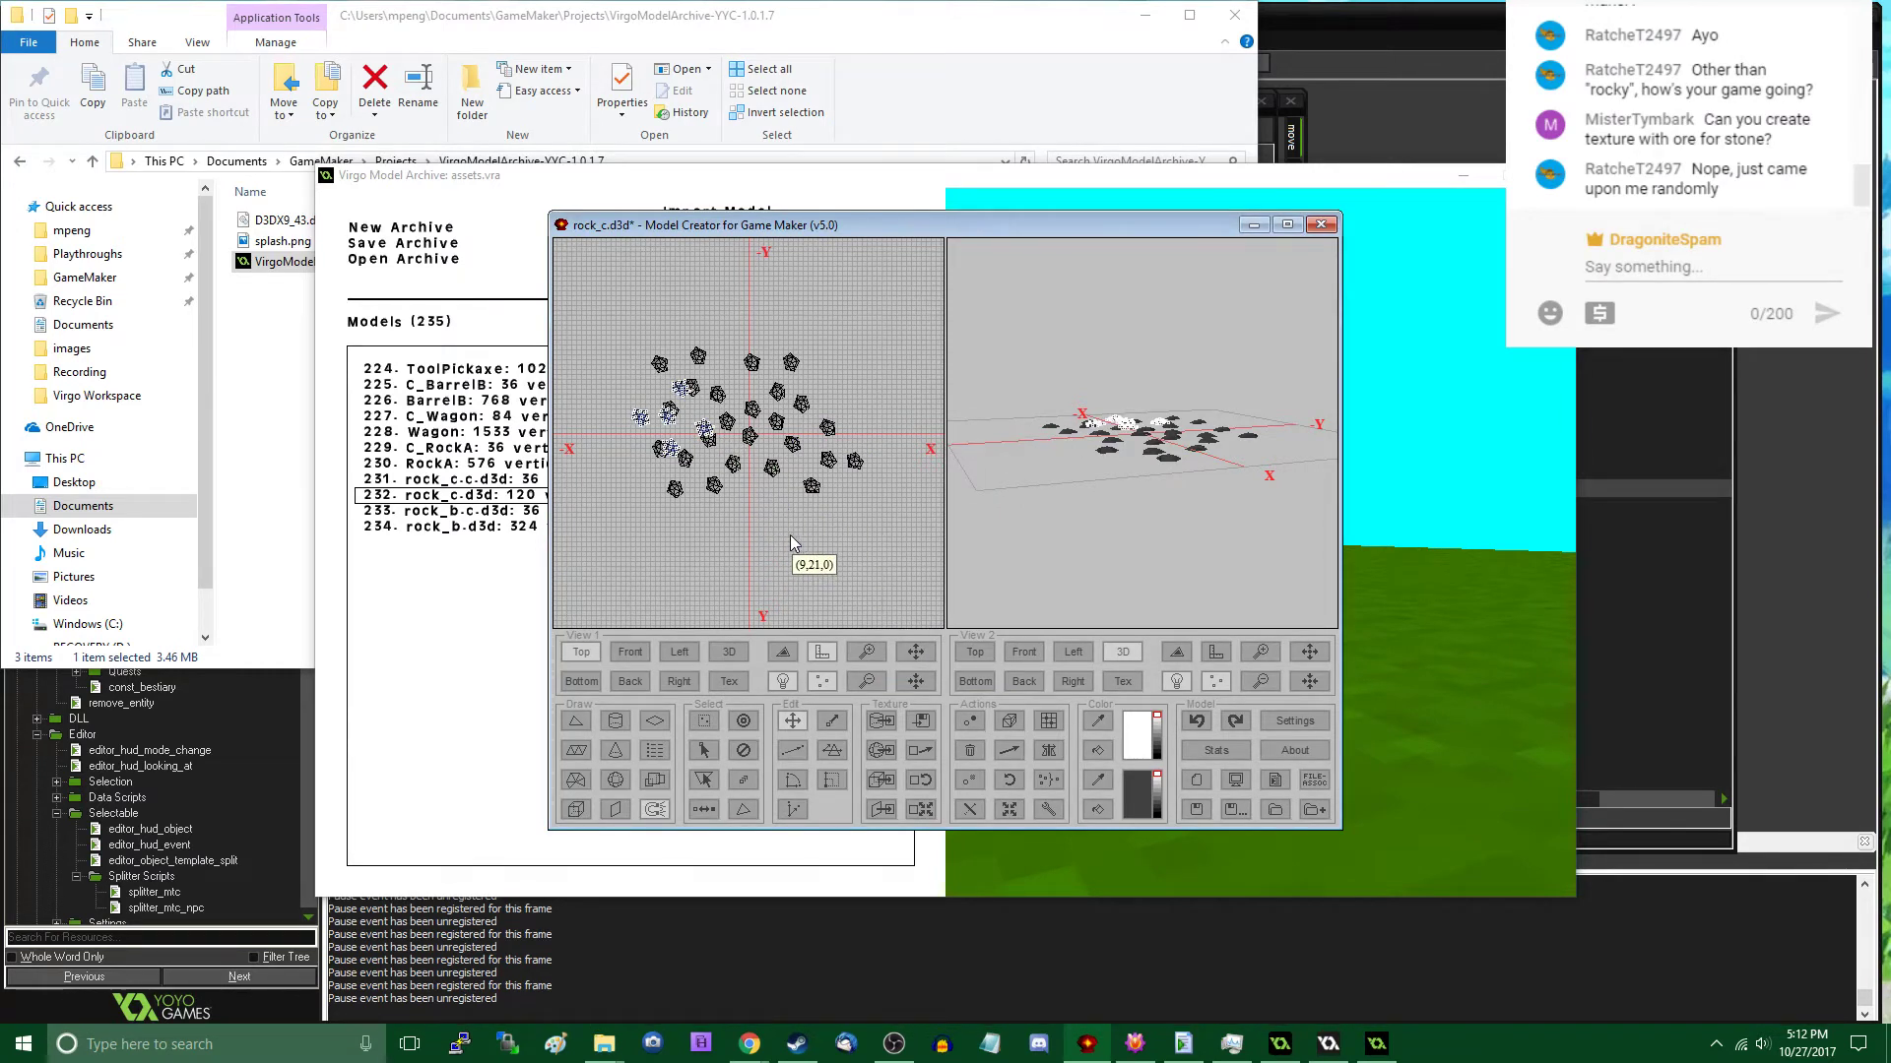
{"action": "left_click_drag", "start_coordinate": [734, 482], "coordinate": [812, 582]}
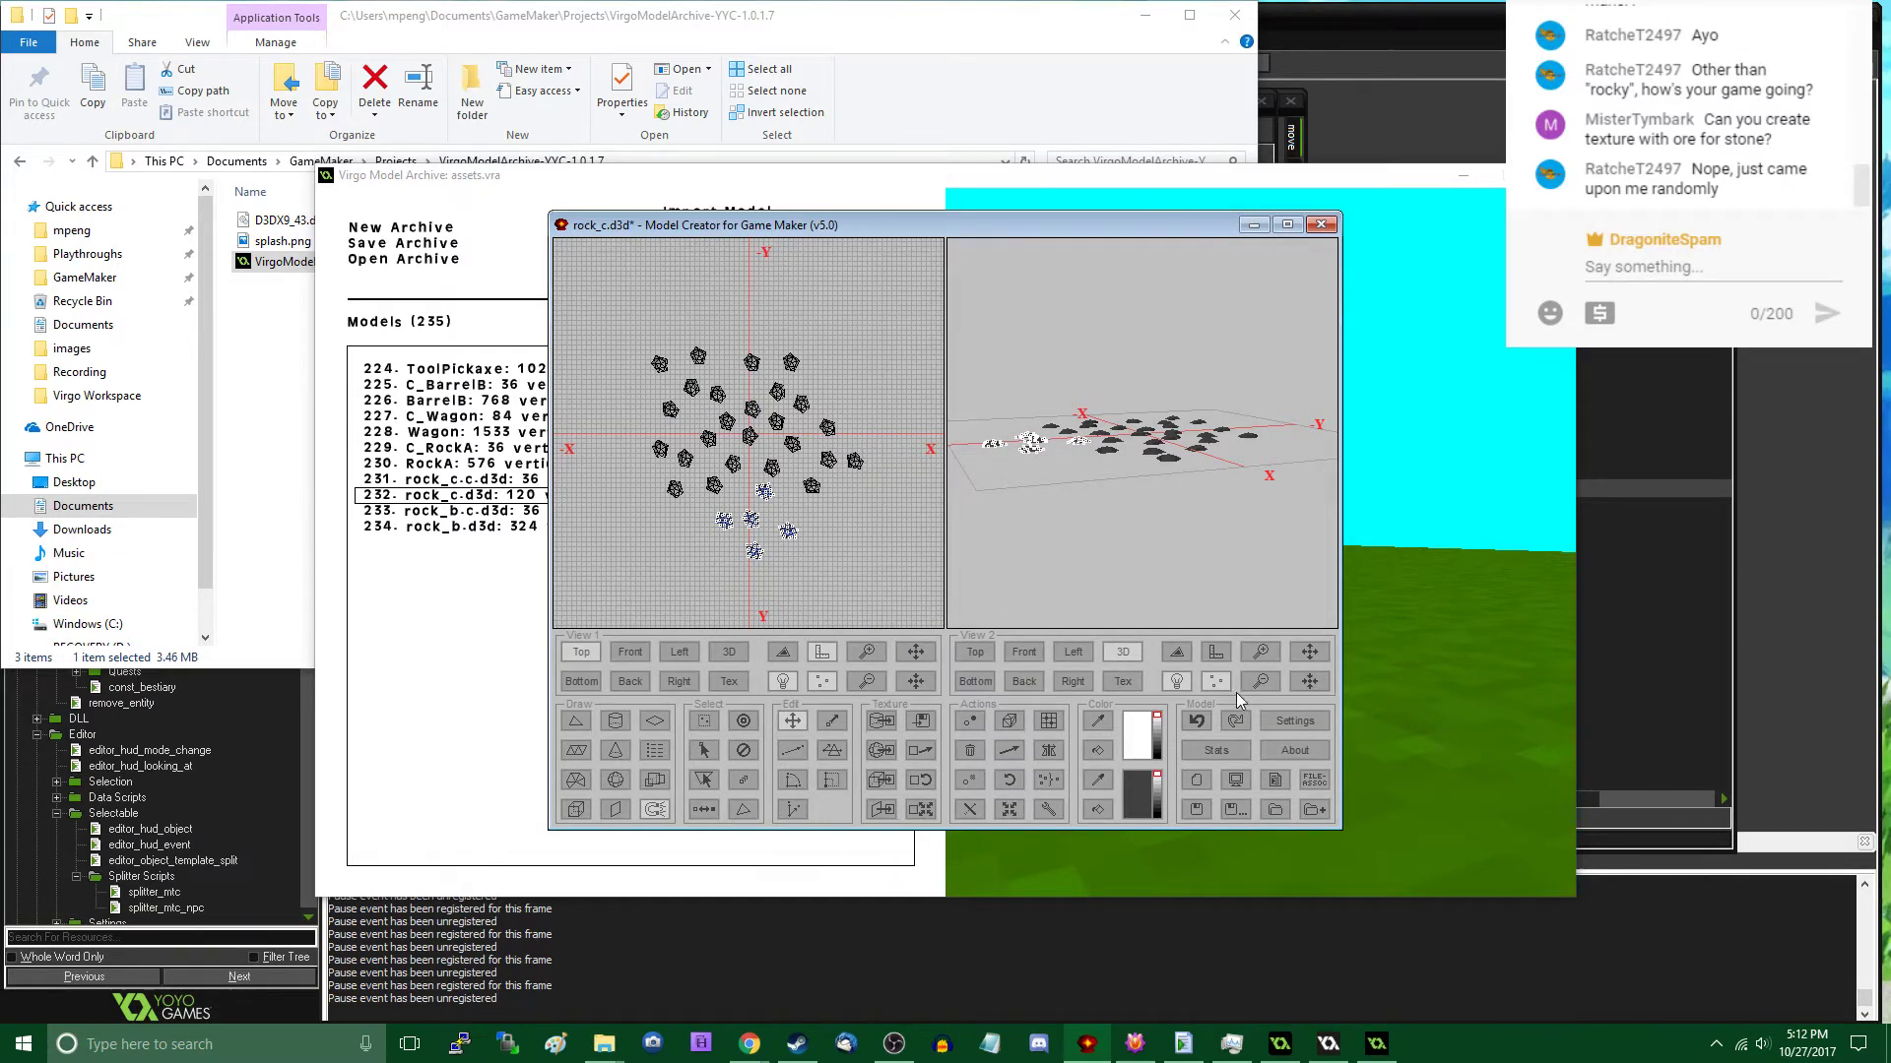
- Review the model statistics and save the scattered rock field over the existing rock_c.d3d
{"action": "left_click", "coordinate": [1216, 750]}
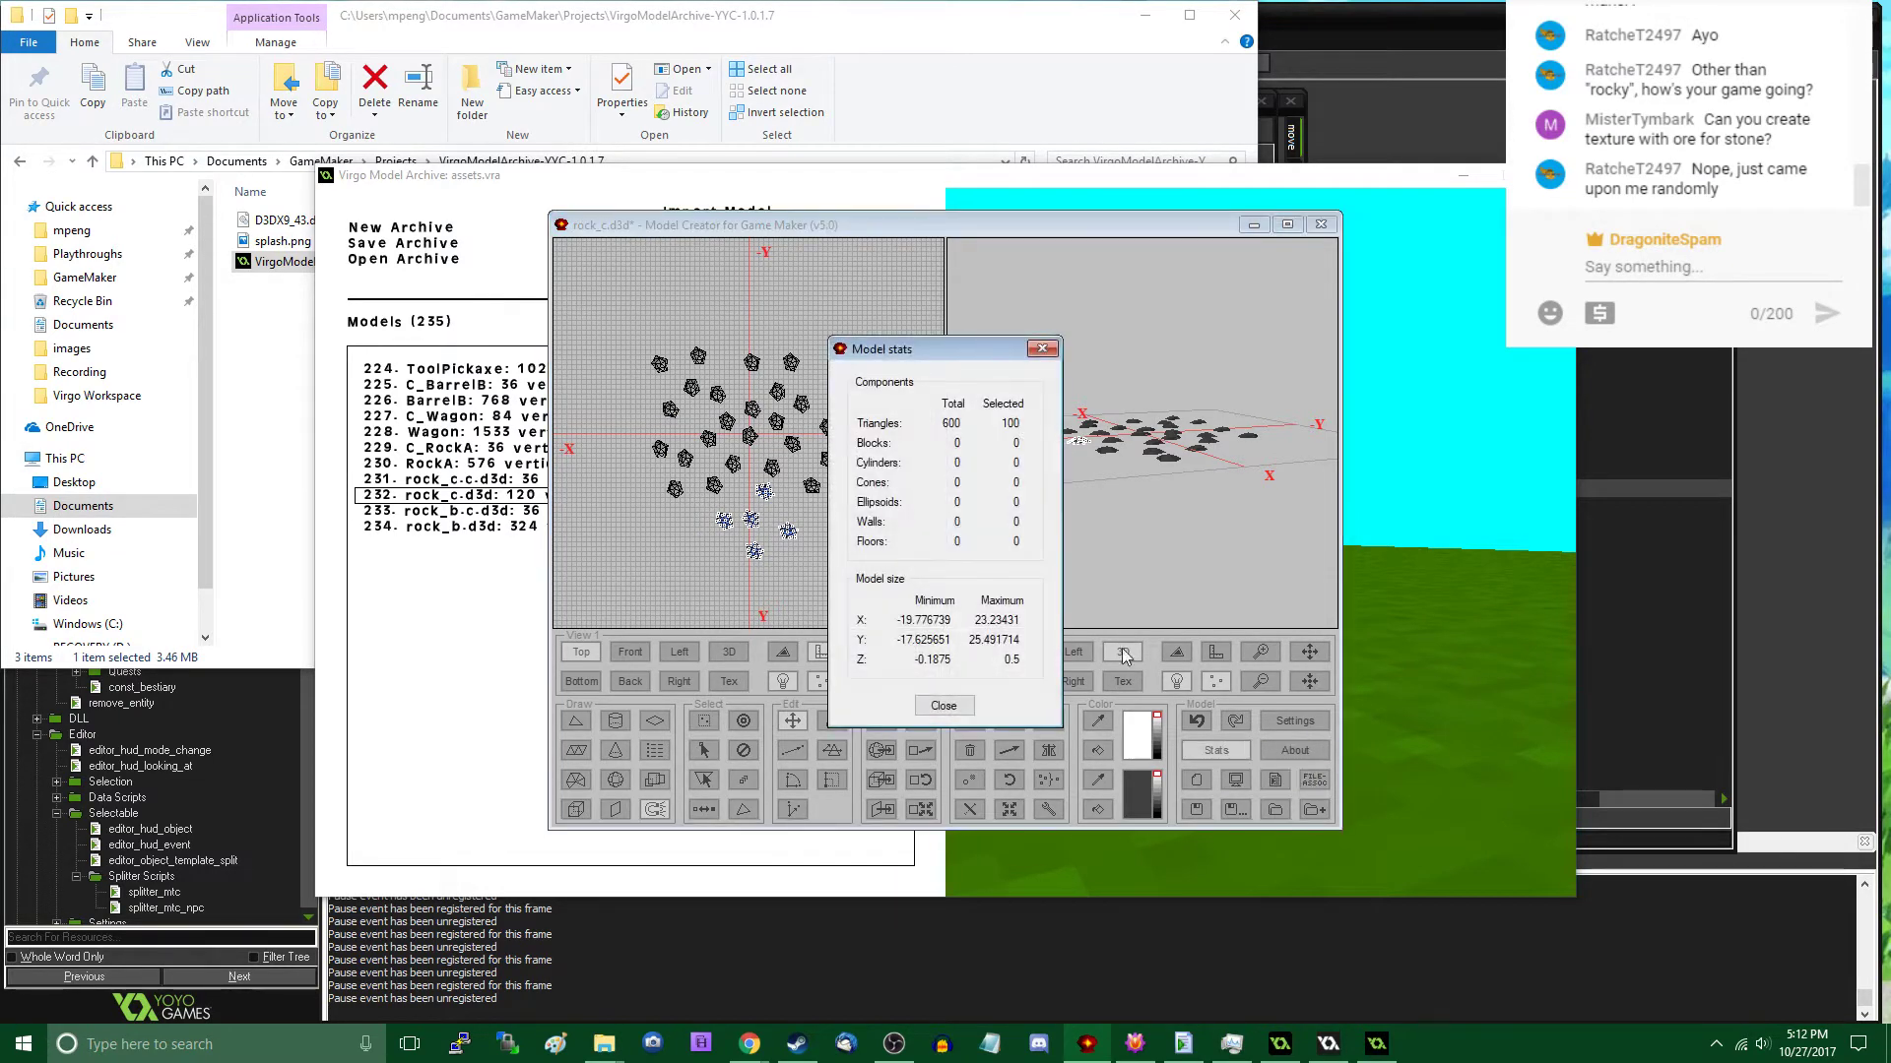
{"action": "left_click", "coordinate": [950, 707]}
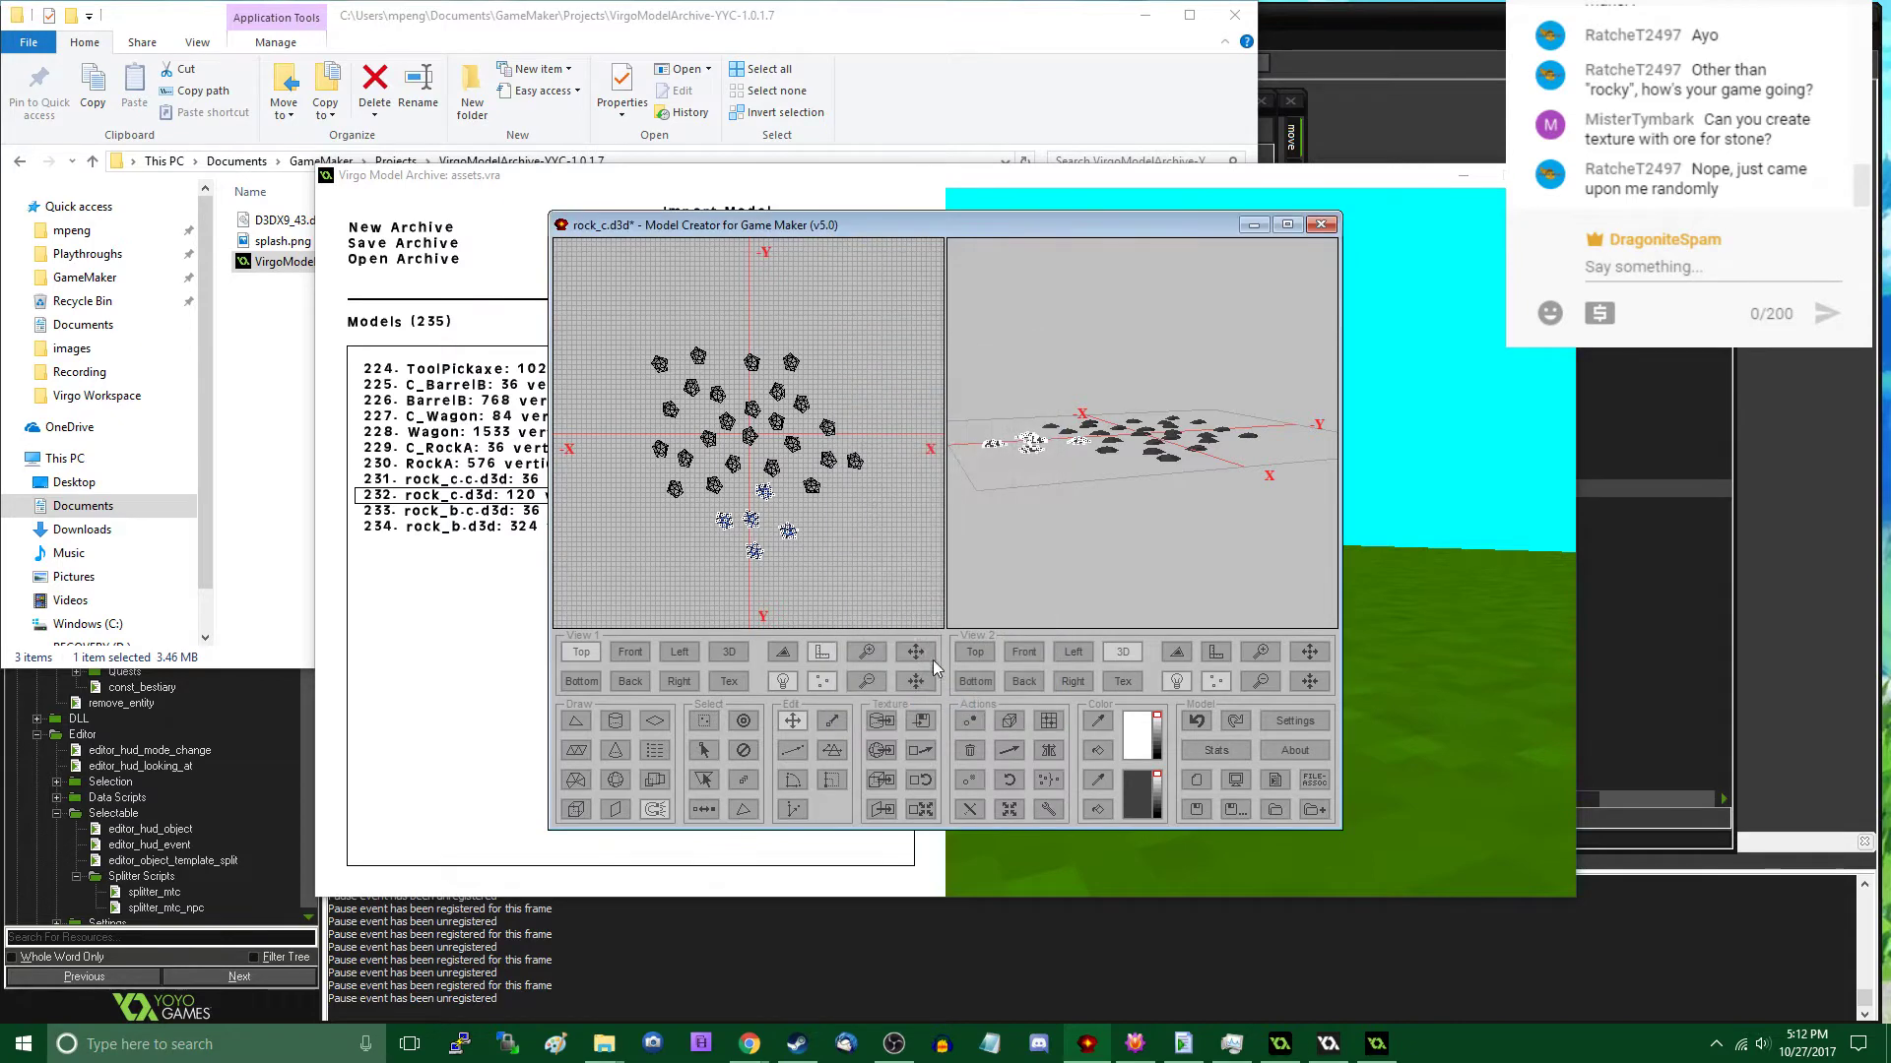
{"action": "left_click", "coordinate": [571, 802]}
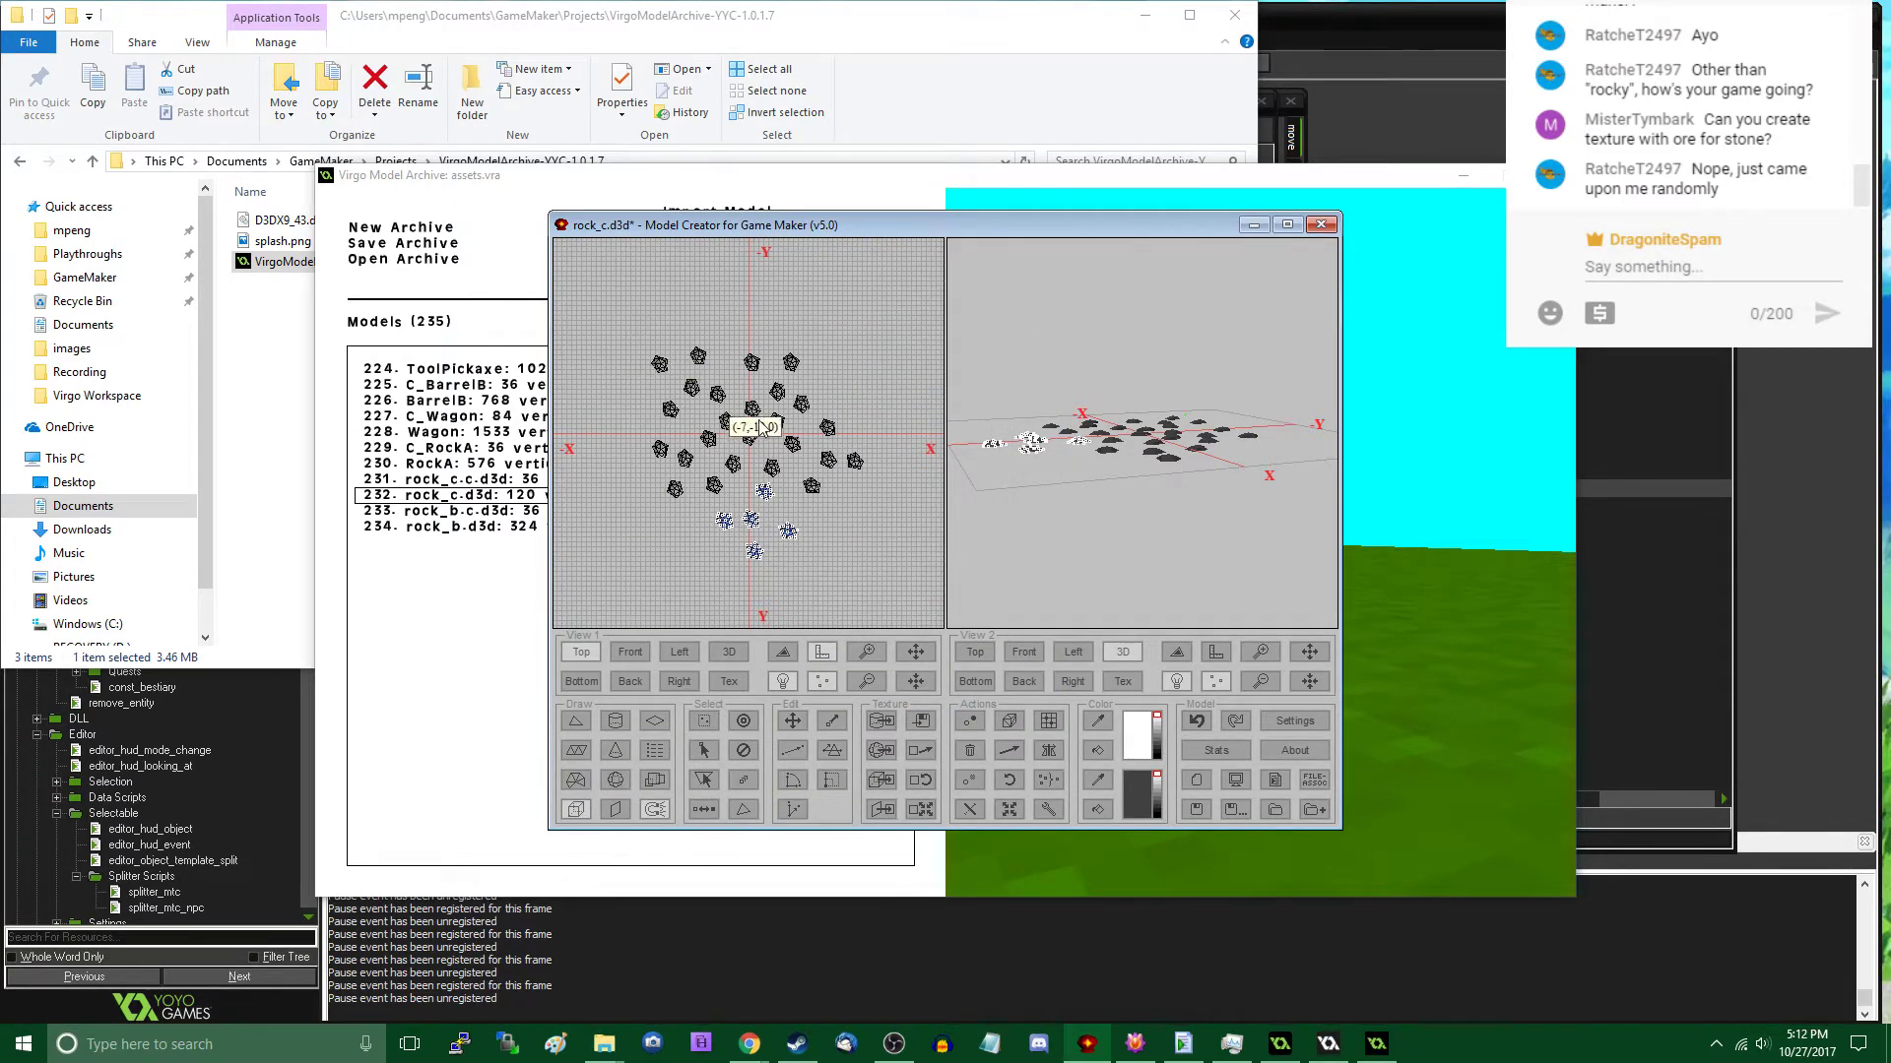
{"action": "left_click", "coordinate": [1235, 809]}
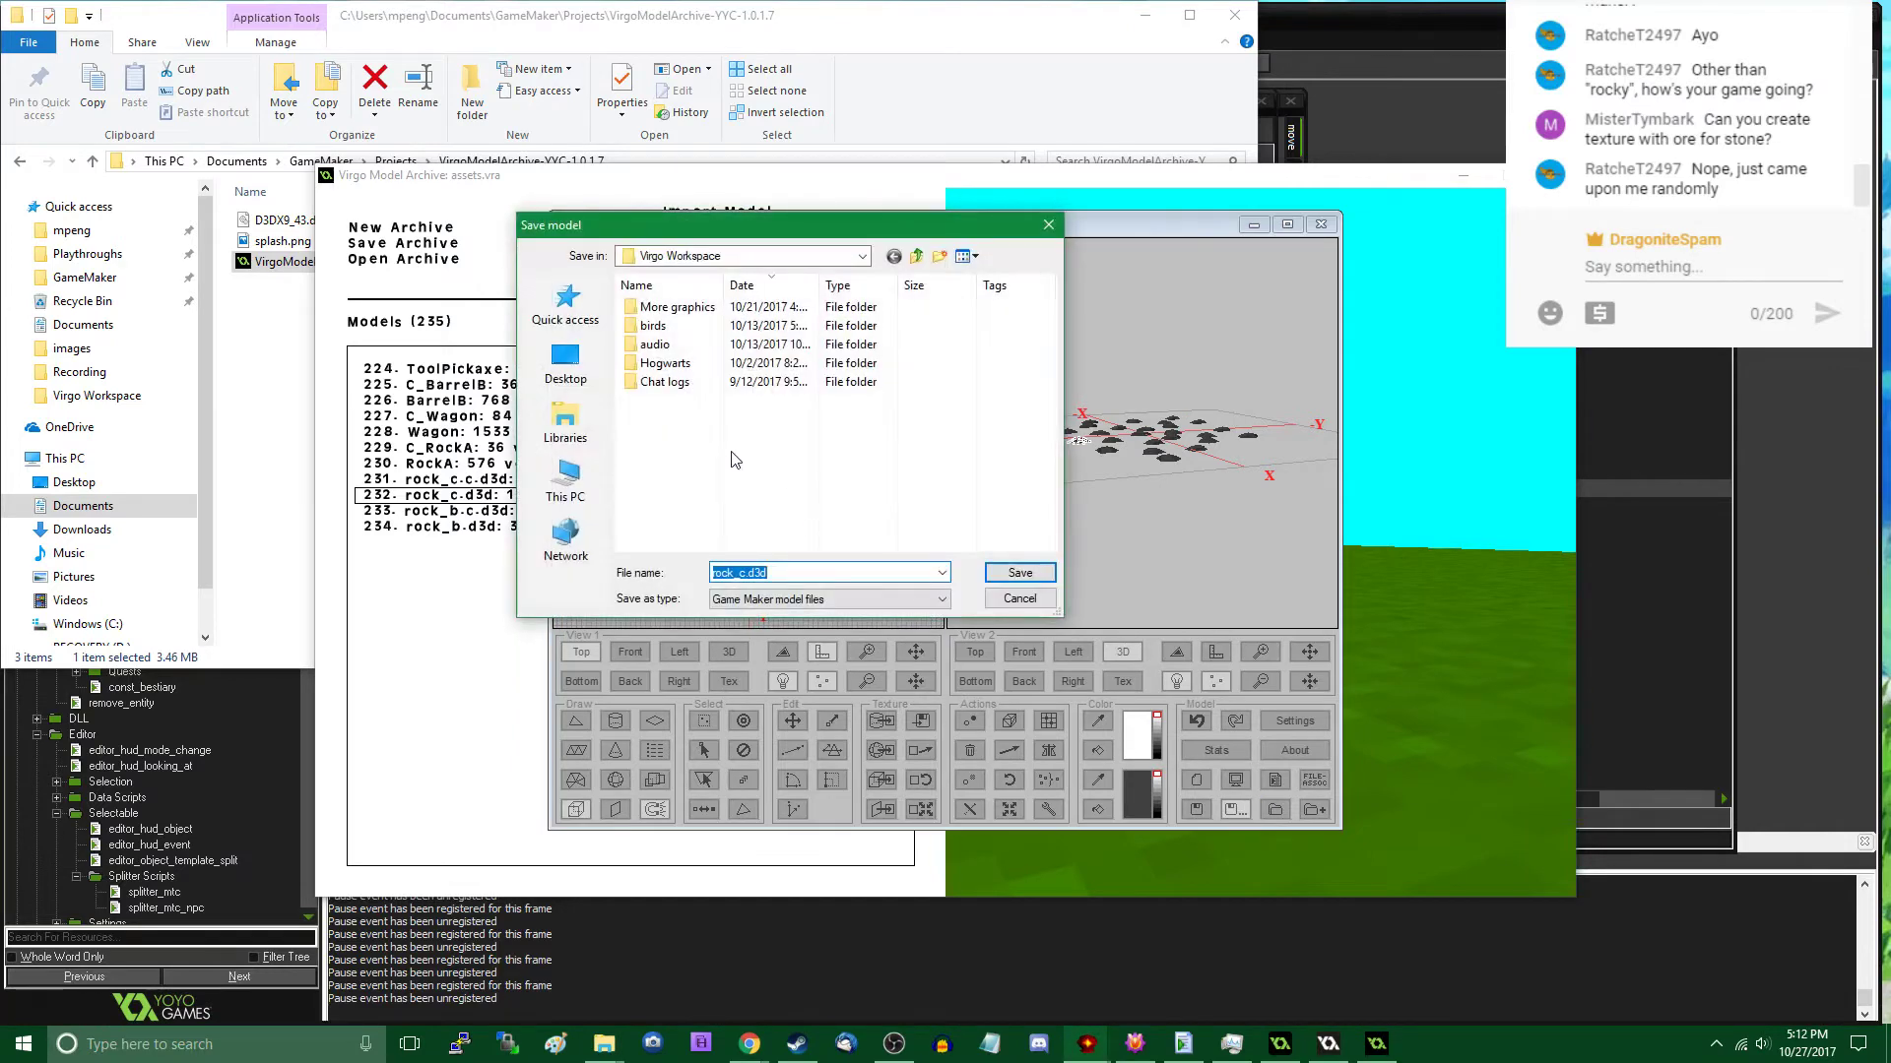
{"action": "left_click", "coordinate": [805, 600]}
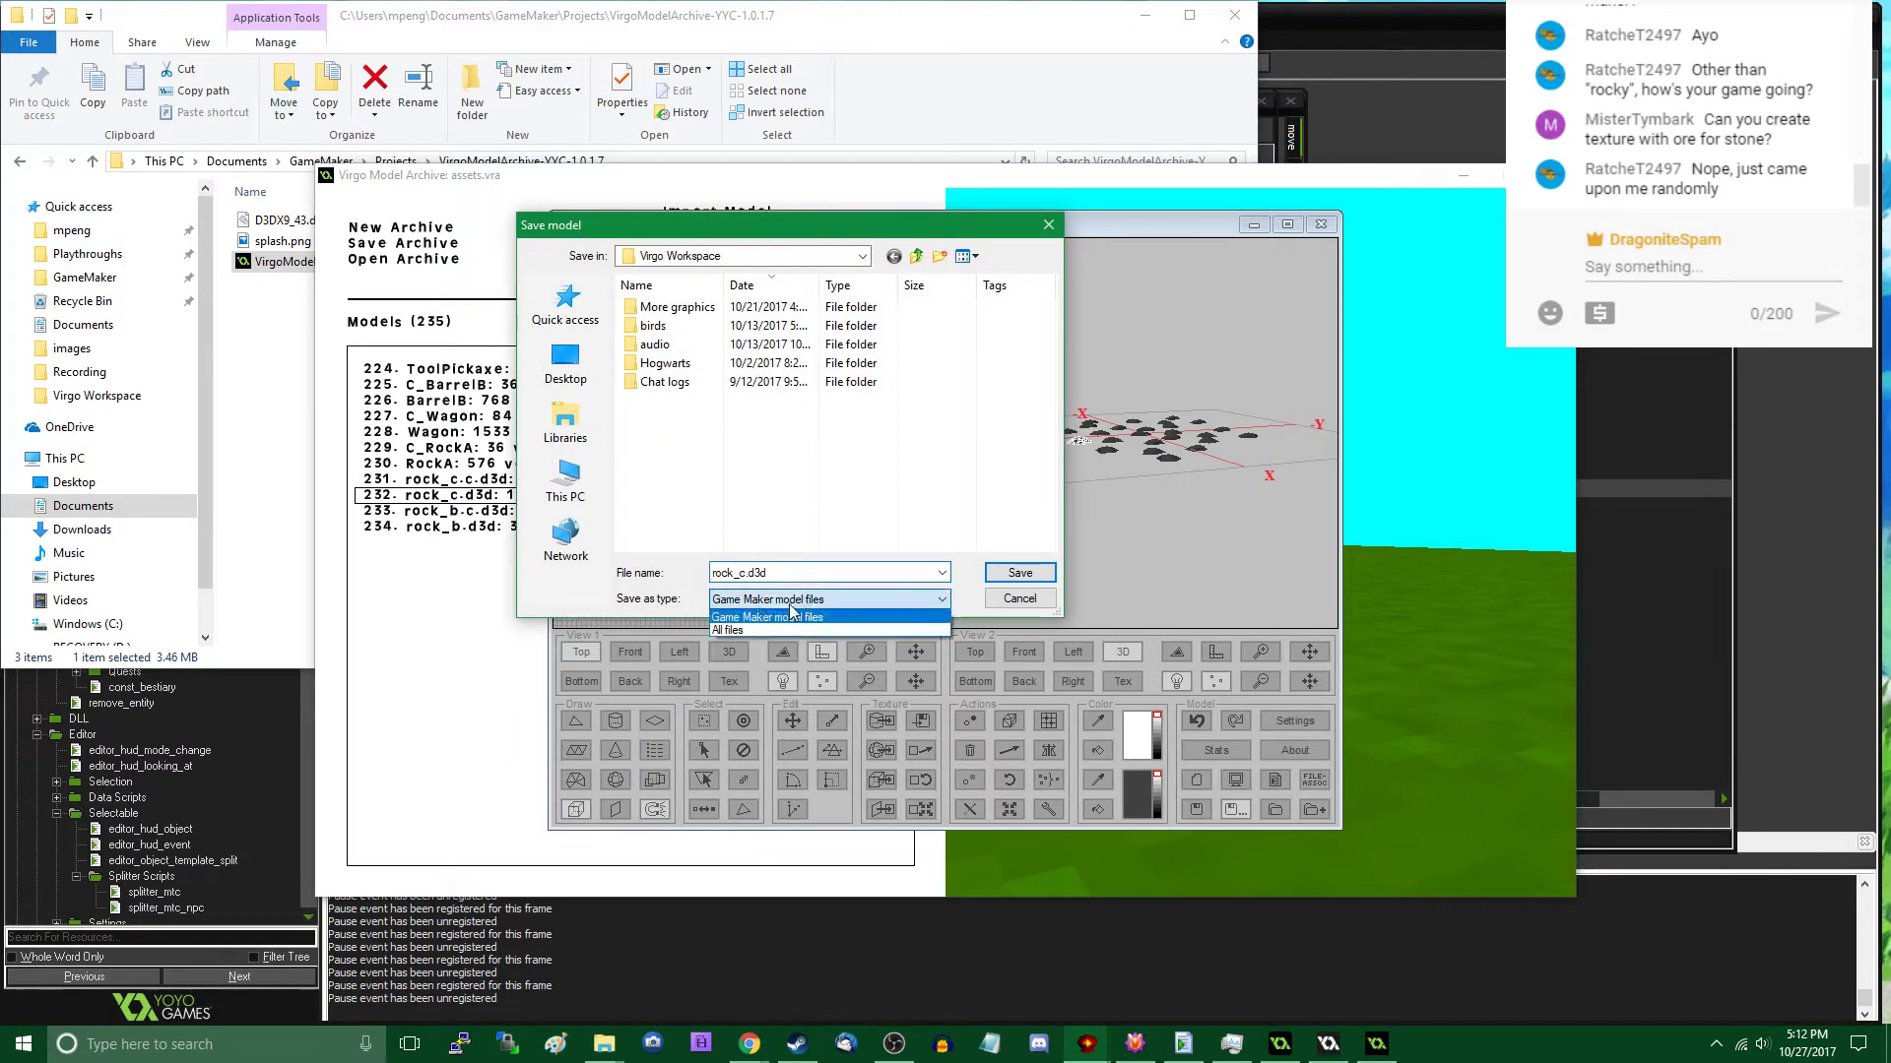
{"action": "left_click", "coordinate": [777, 631]}
{"action": "left_click", "coordinate": [724, 455]}
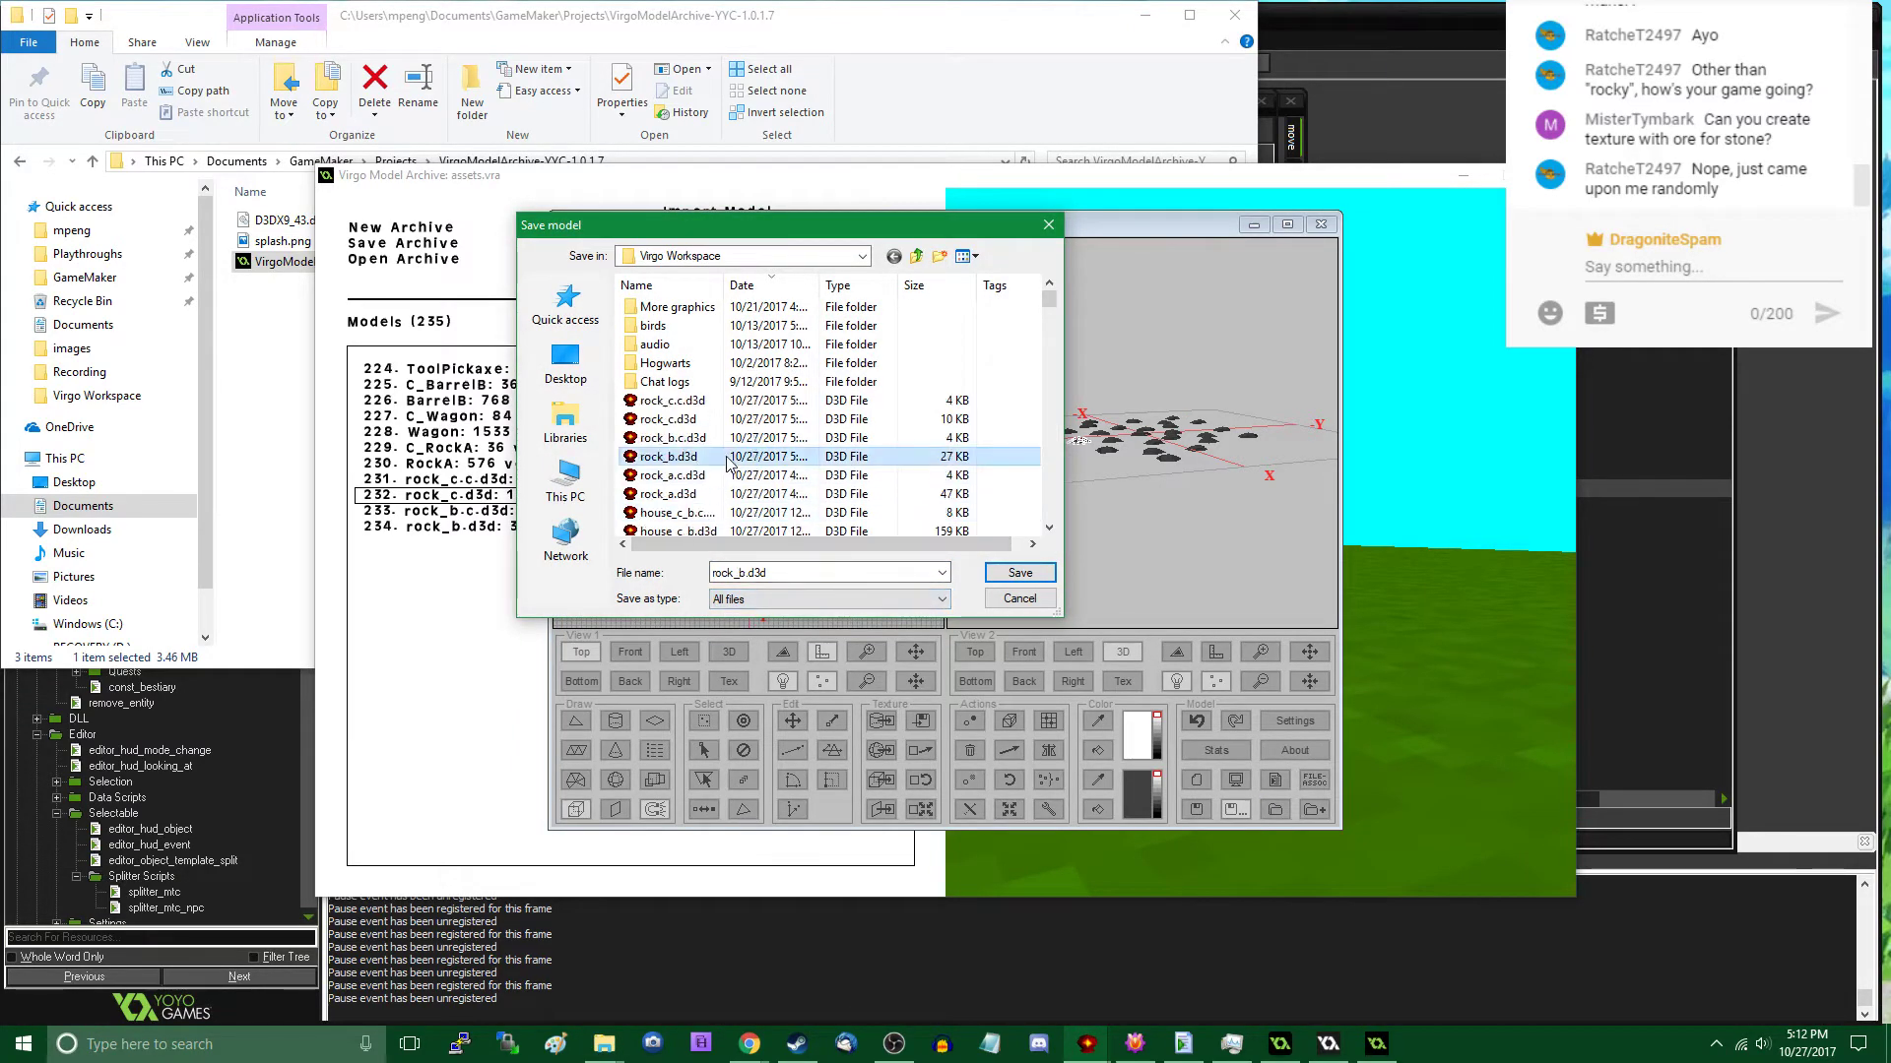
{"action": "double_click", "coordinate": [703, 421]}
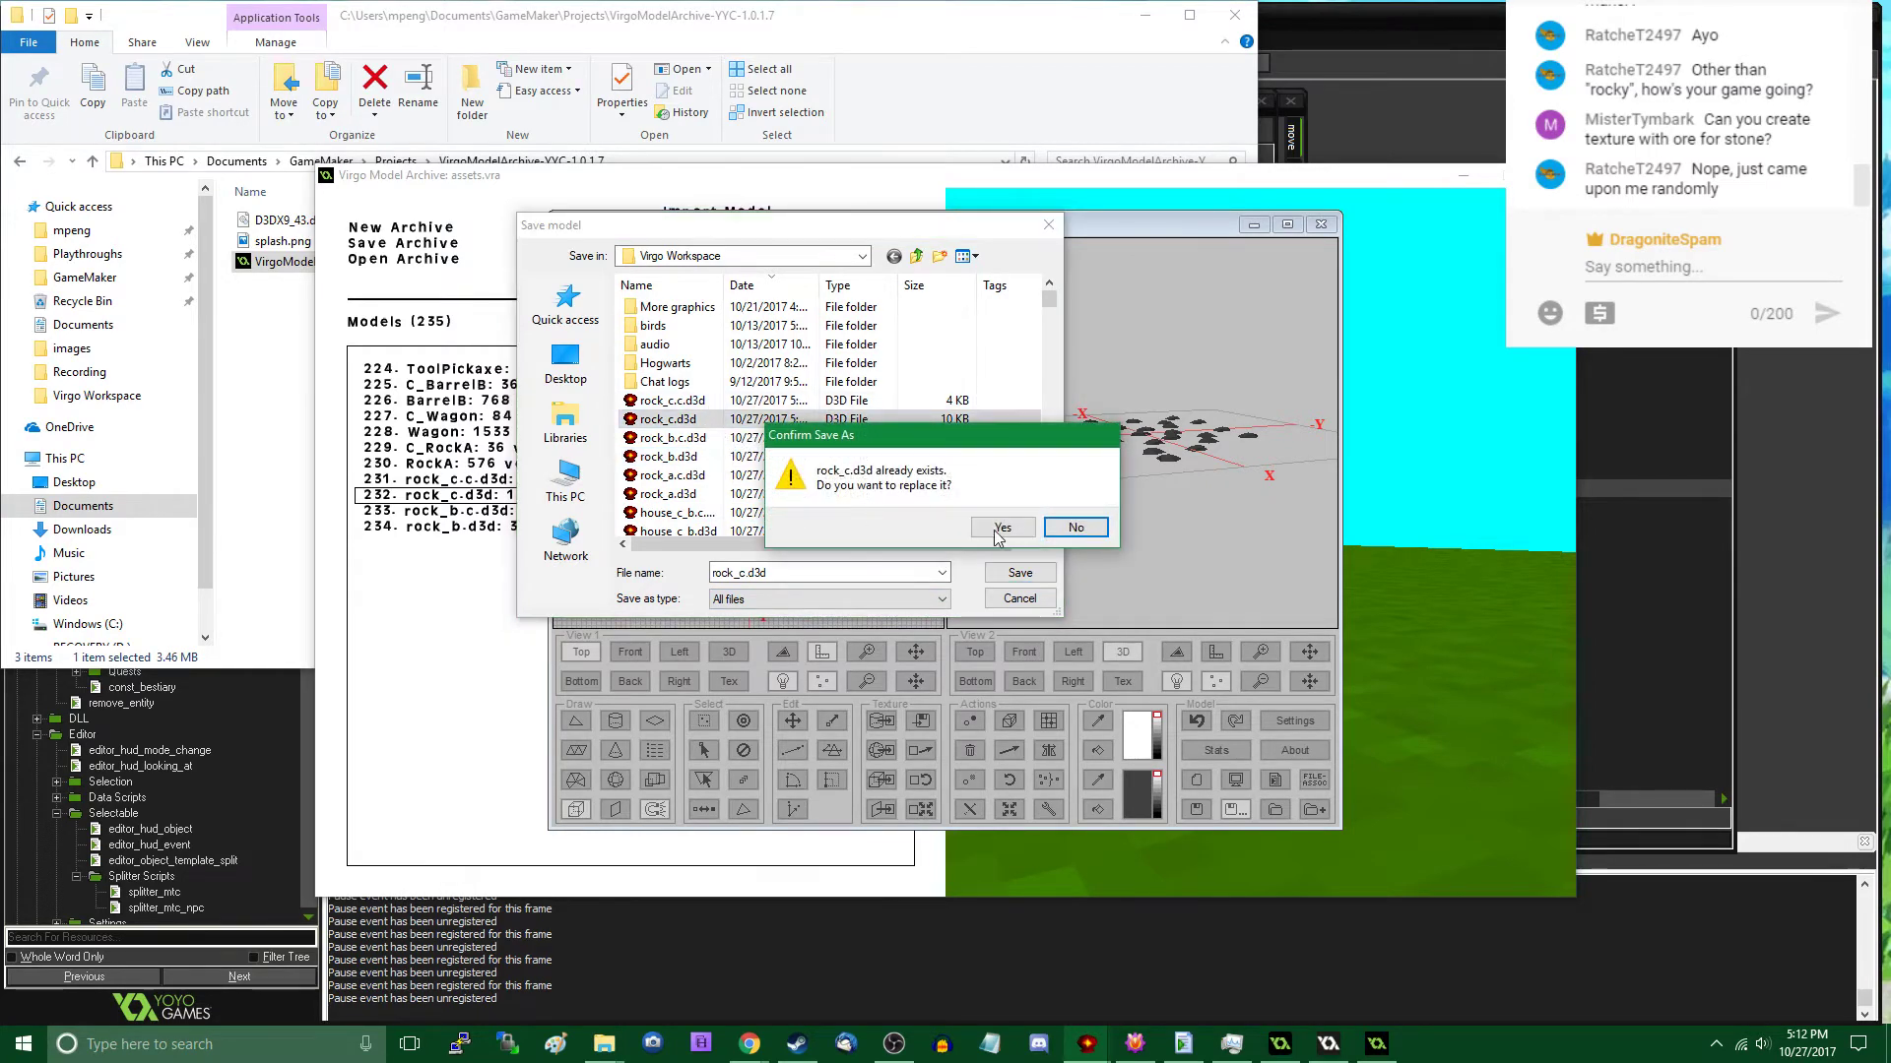
{"action": "left_click", "coordinate": [995, 534]}
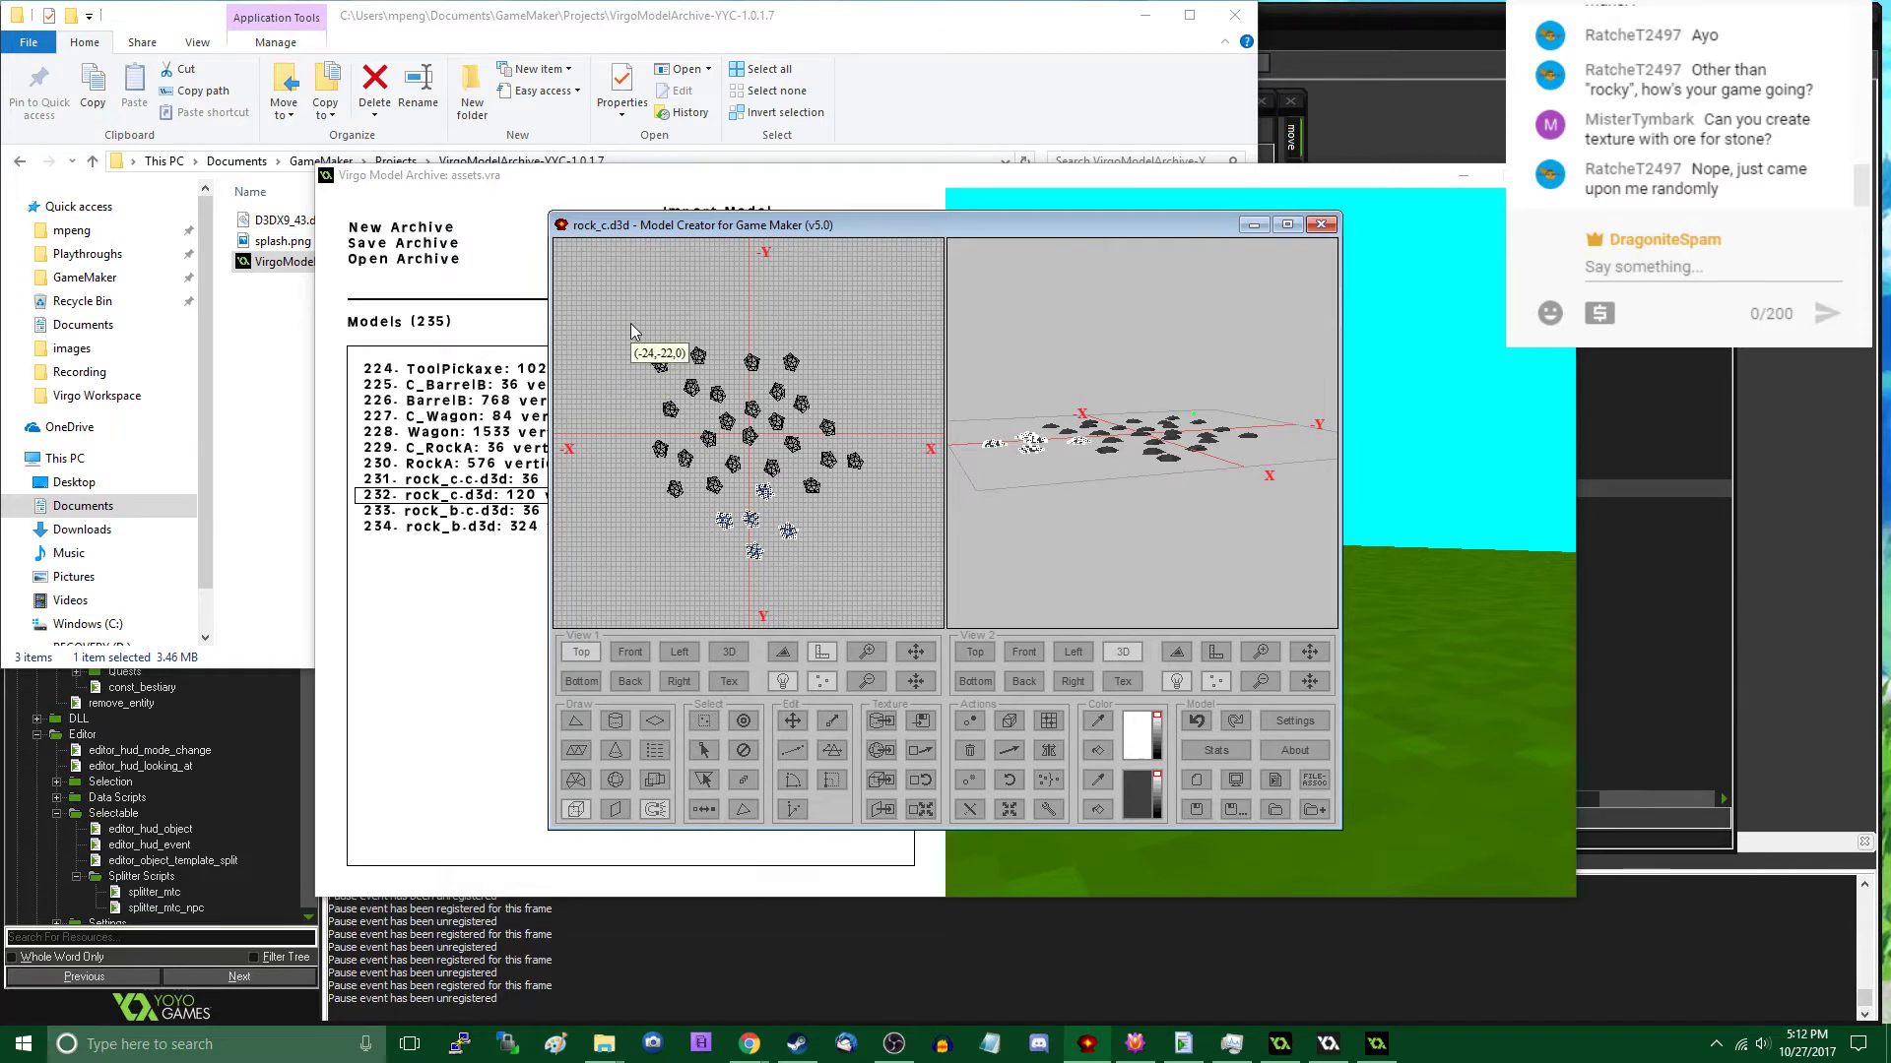
- Enclose the whole rock field in a block from X -22 to 24 and Y -19 to 27, and delete the rocks
{"action": "left_click_drag", "start_coordinate": [639, 340], "coordinate": [867, 567]}
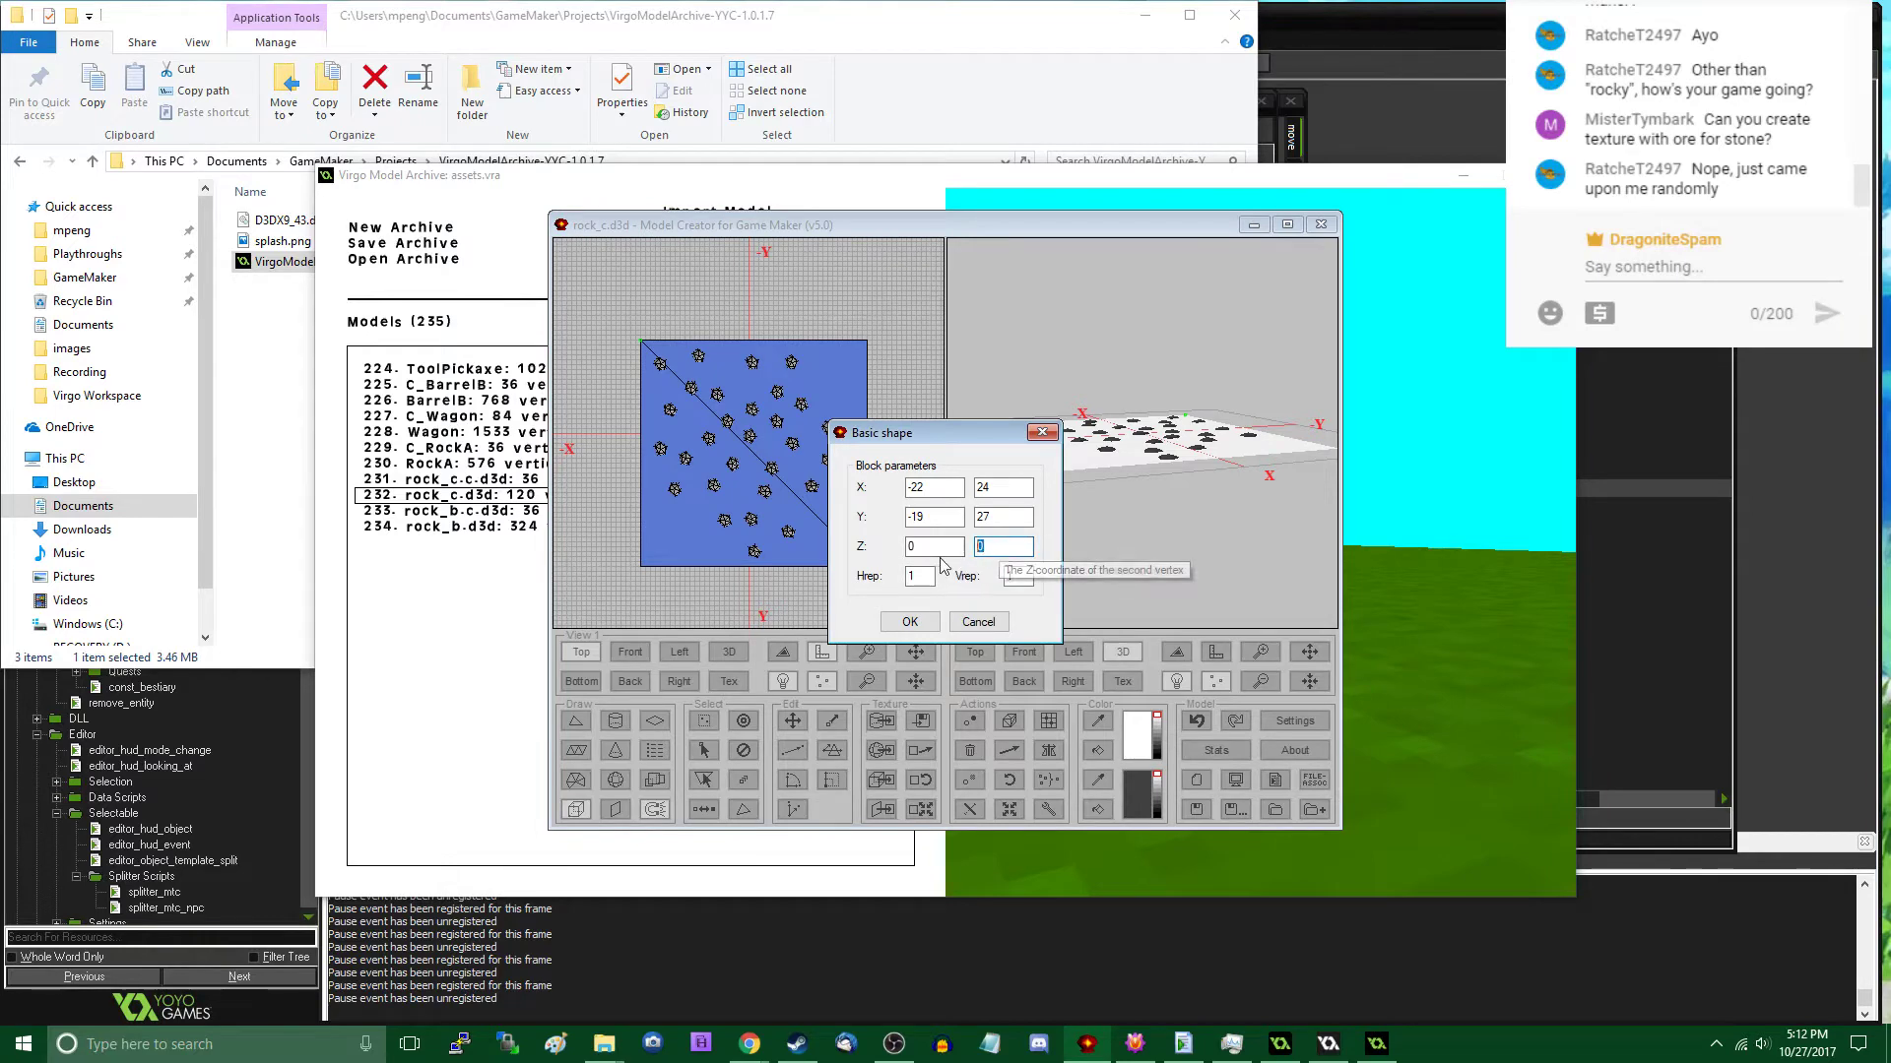
{"action": "left_click", "coordinate": [910, 621]}
{"action": "key", "text": "i"}
{"action": "key", "text": "i"}
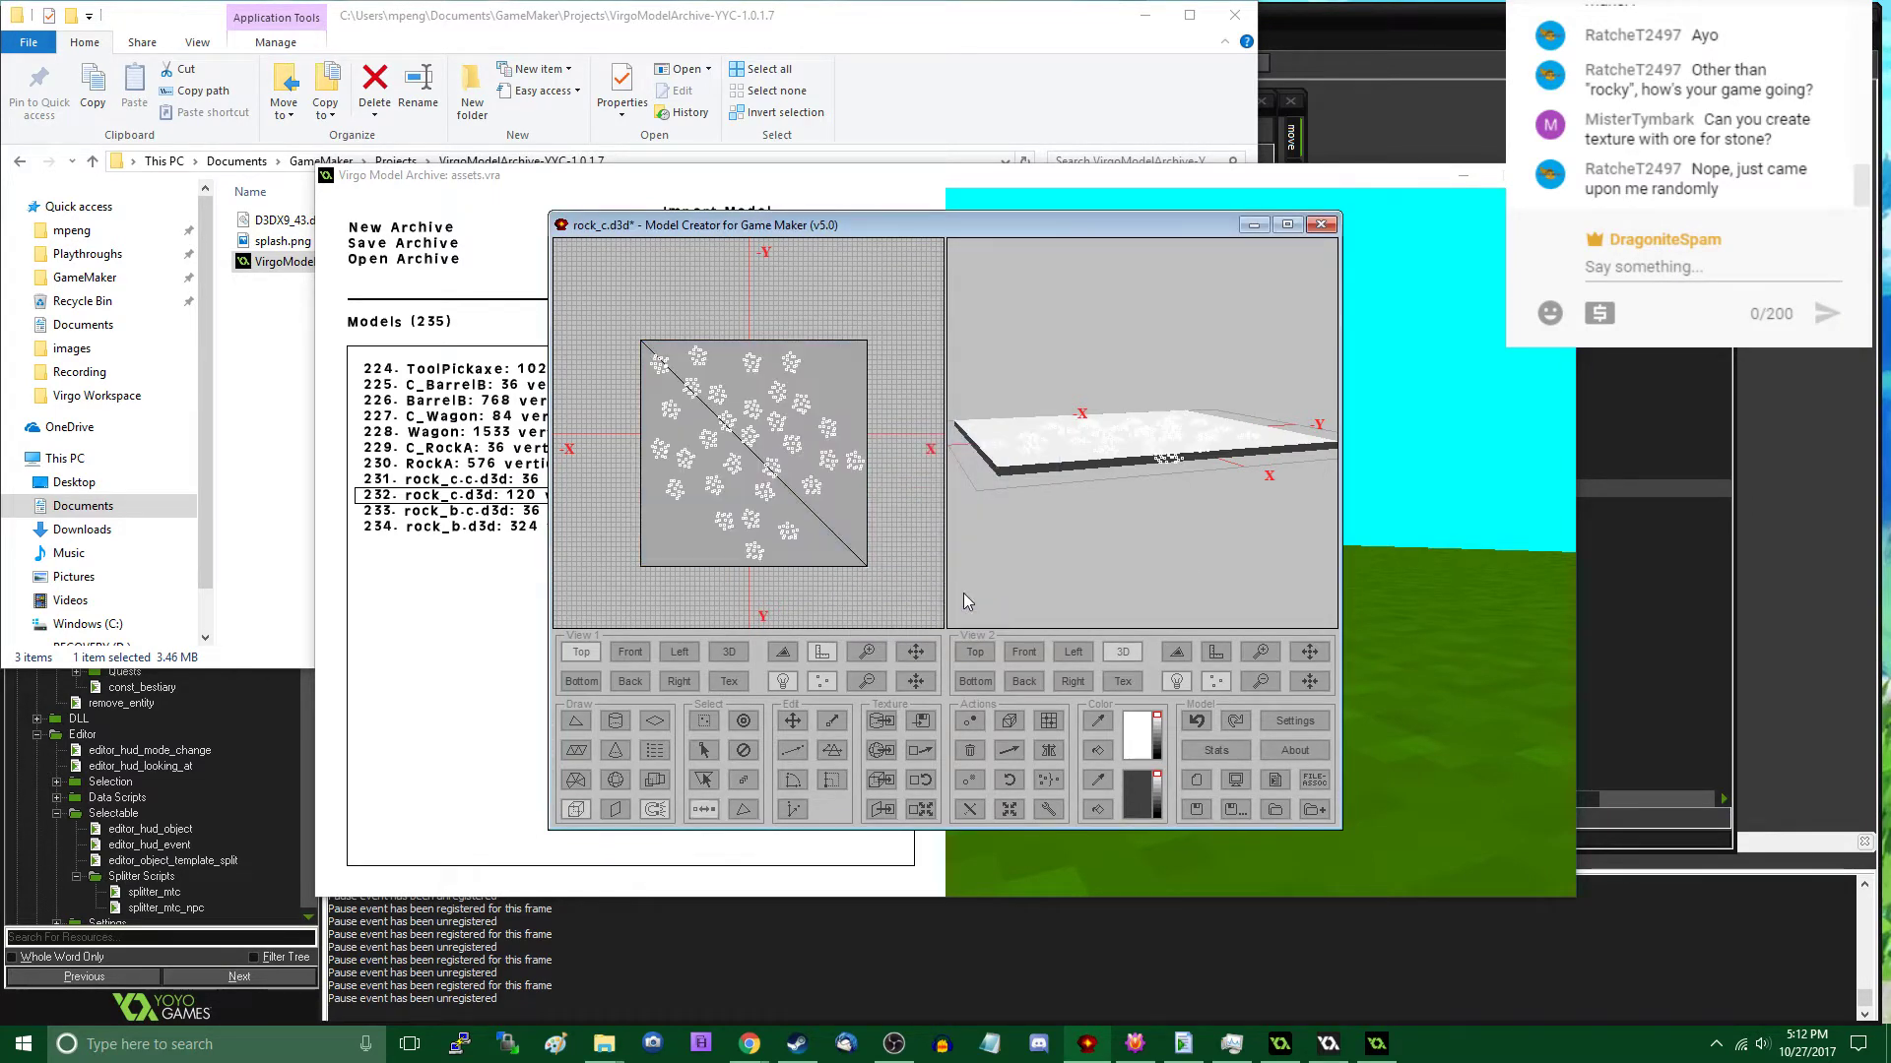
- Set the collision block's texture scaling to 0, save it over rock_c.c.d3d, and close the modeler
{"action": "left_click", "coordinate": [921, 810]}
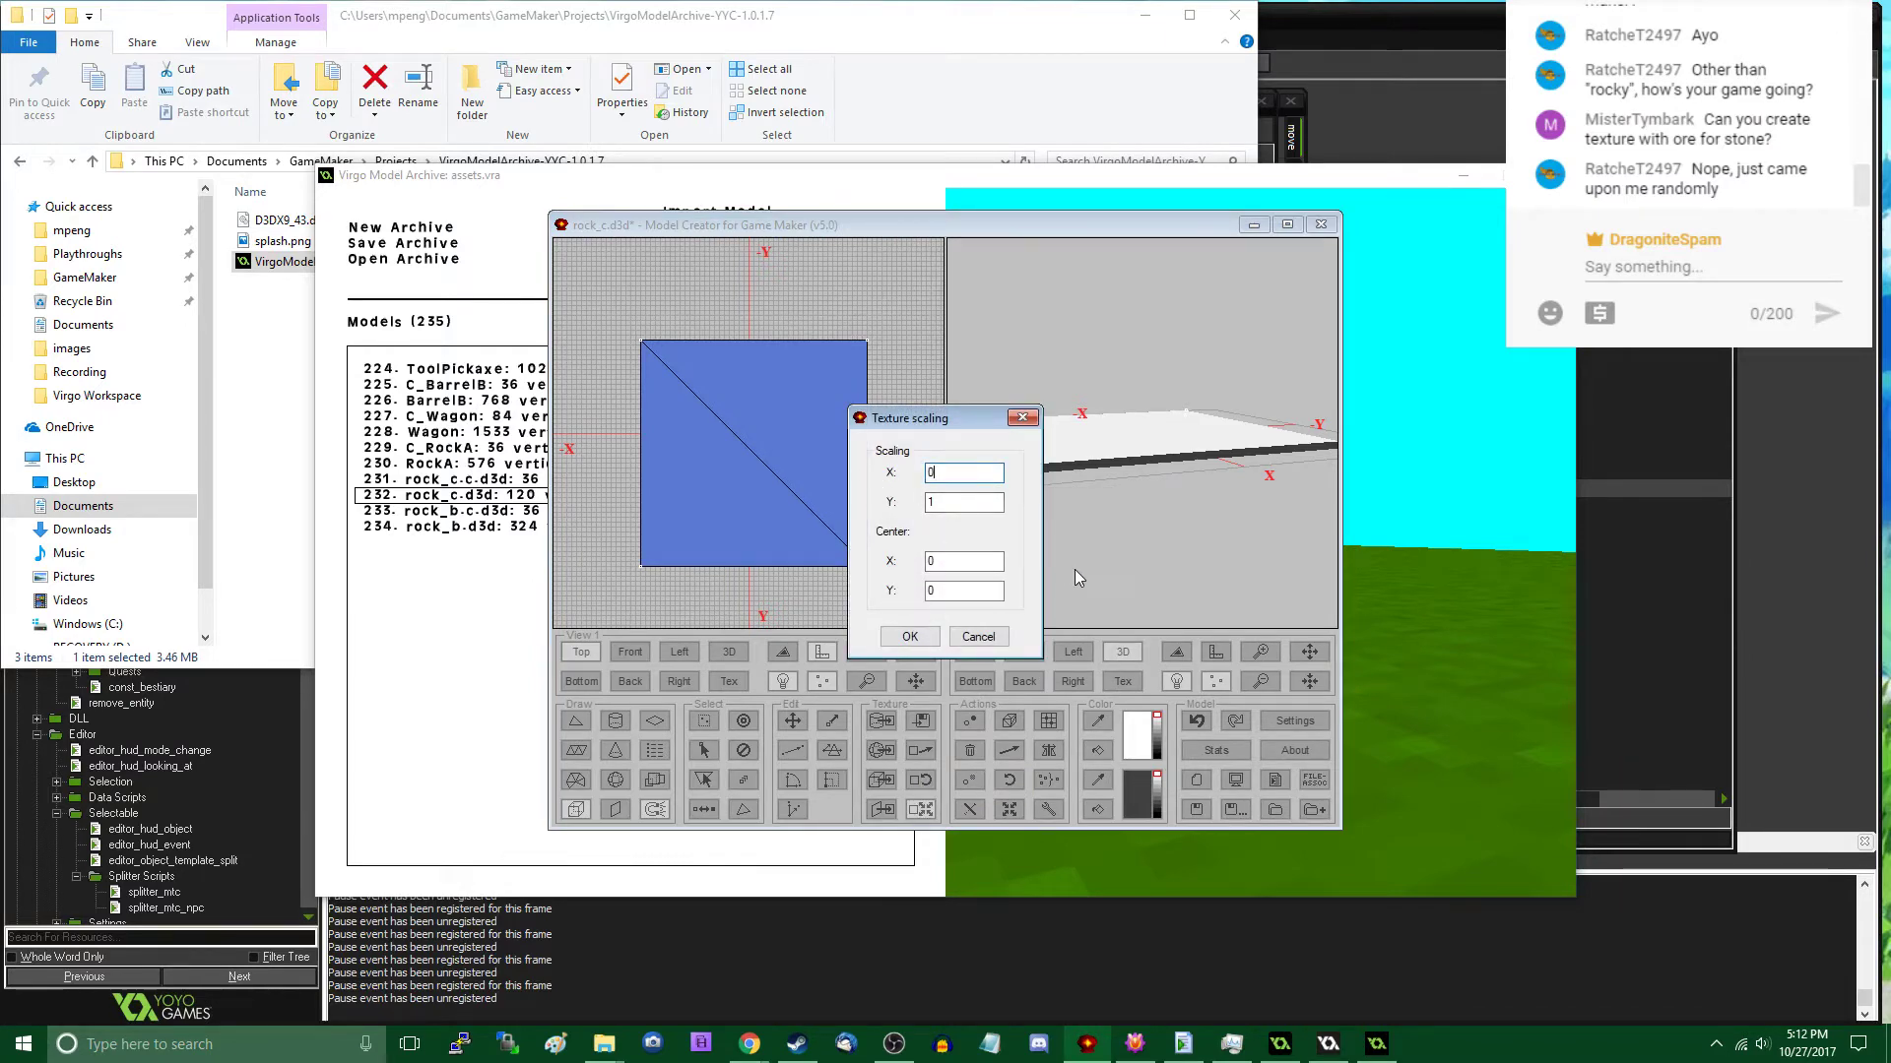
{"action": "type", "text": "0"}
{"action": "left_click", "coordinate": [910, 636]}
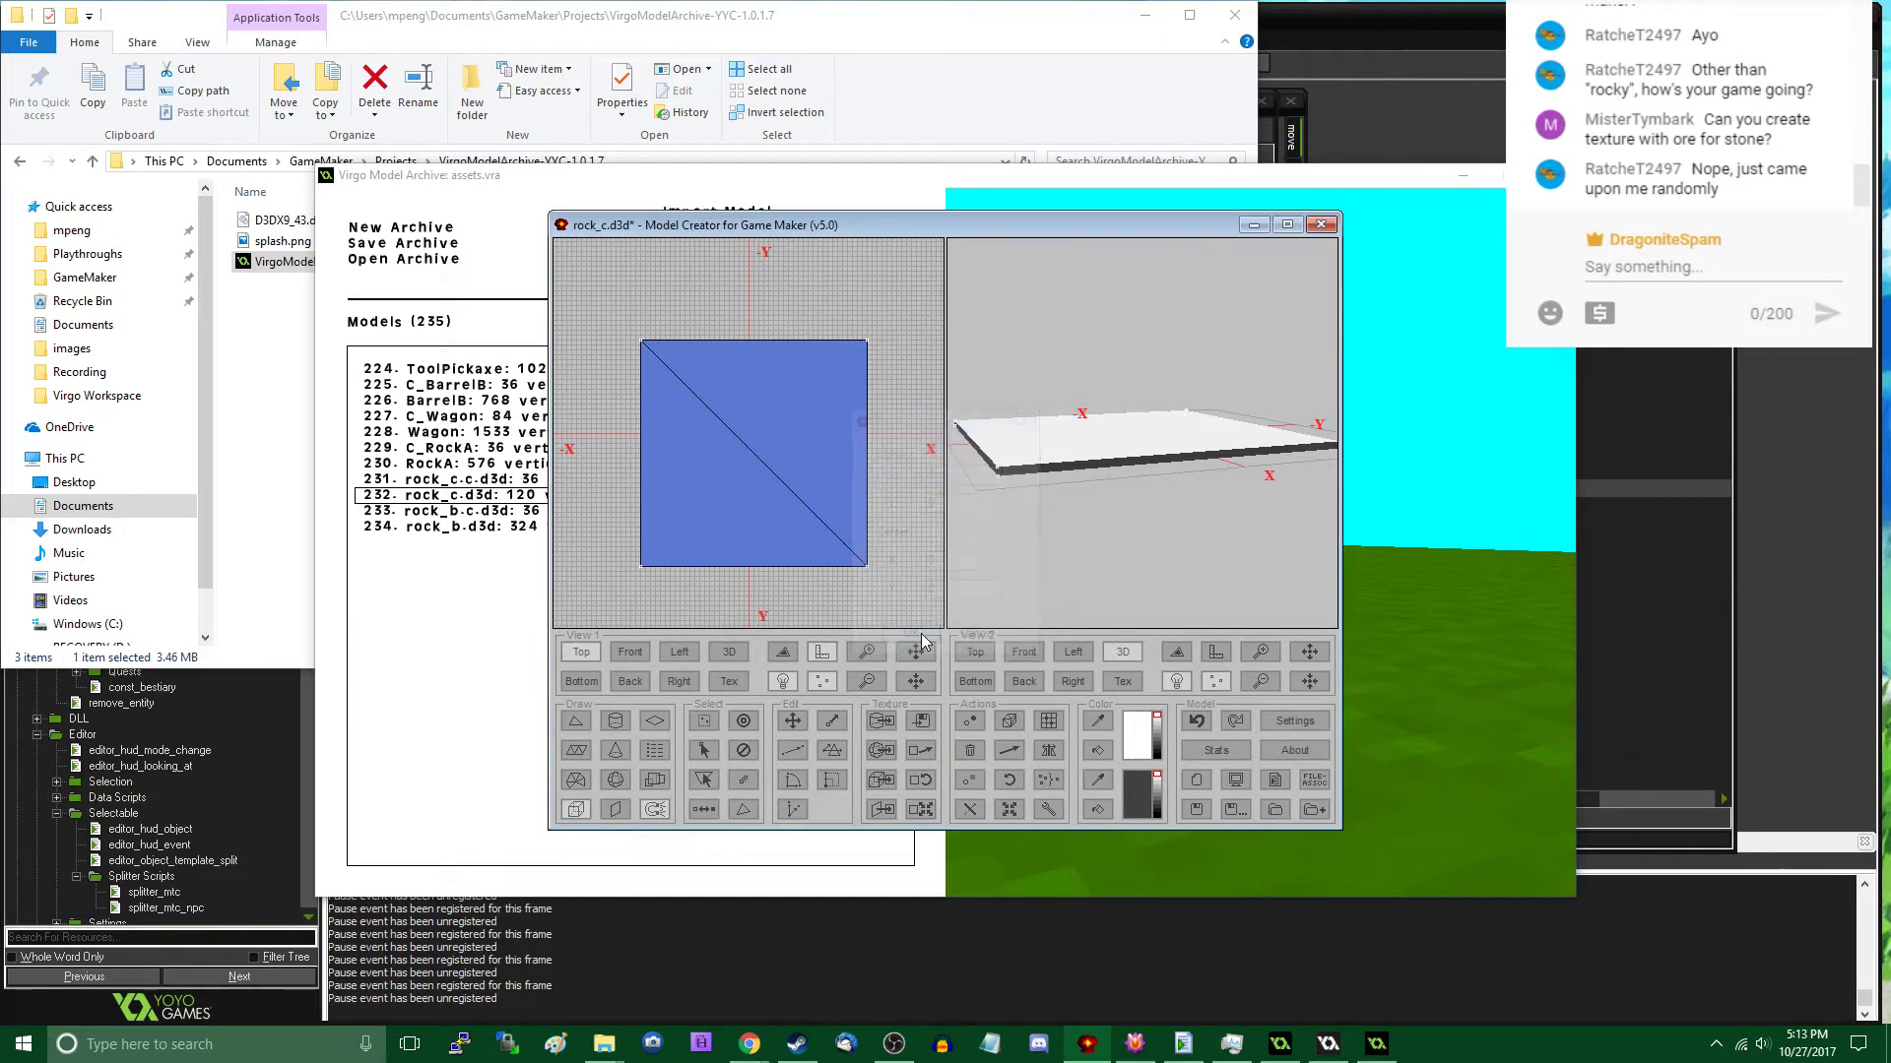
{"action": "left_click", "coordinate": [1227, 809]}
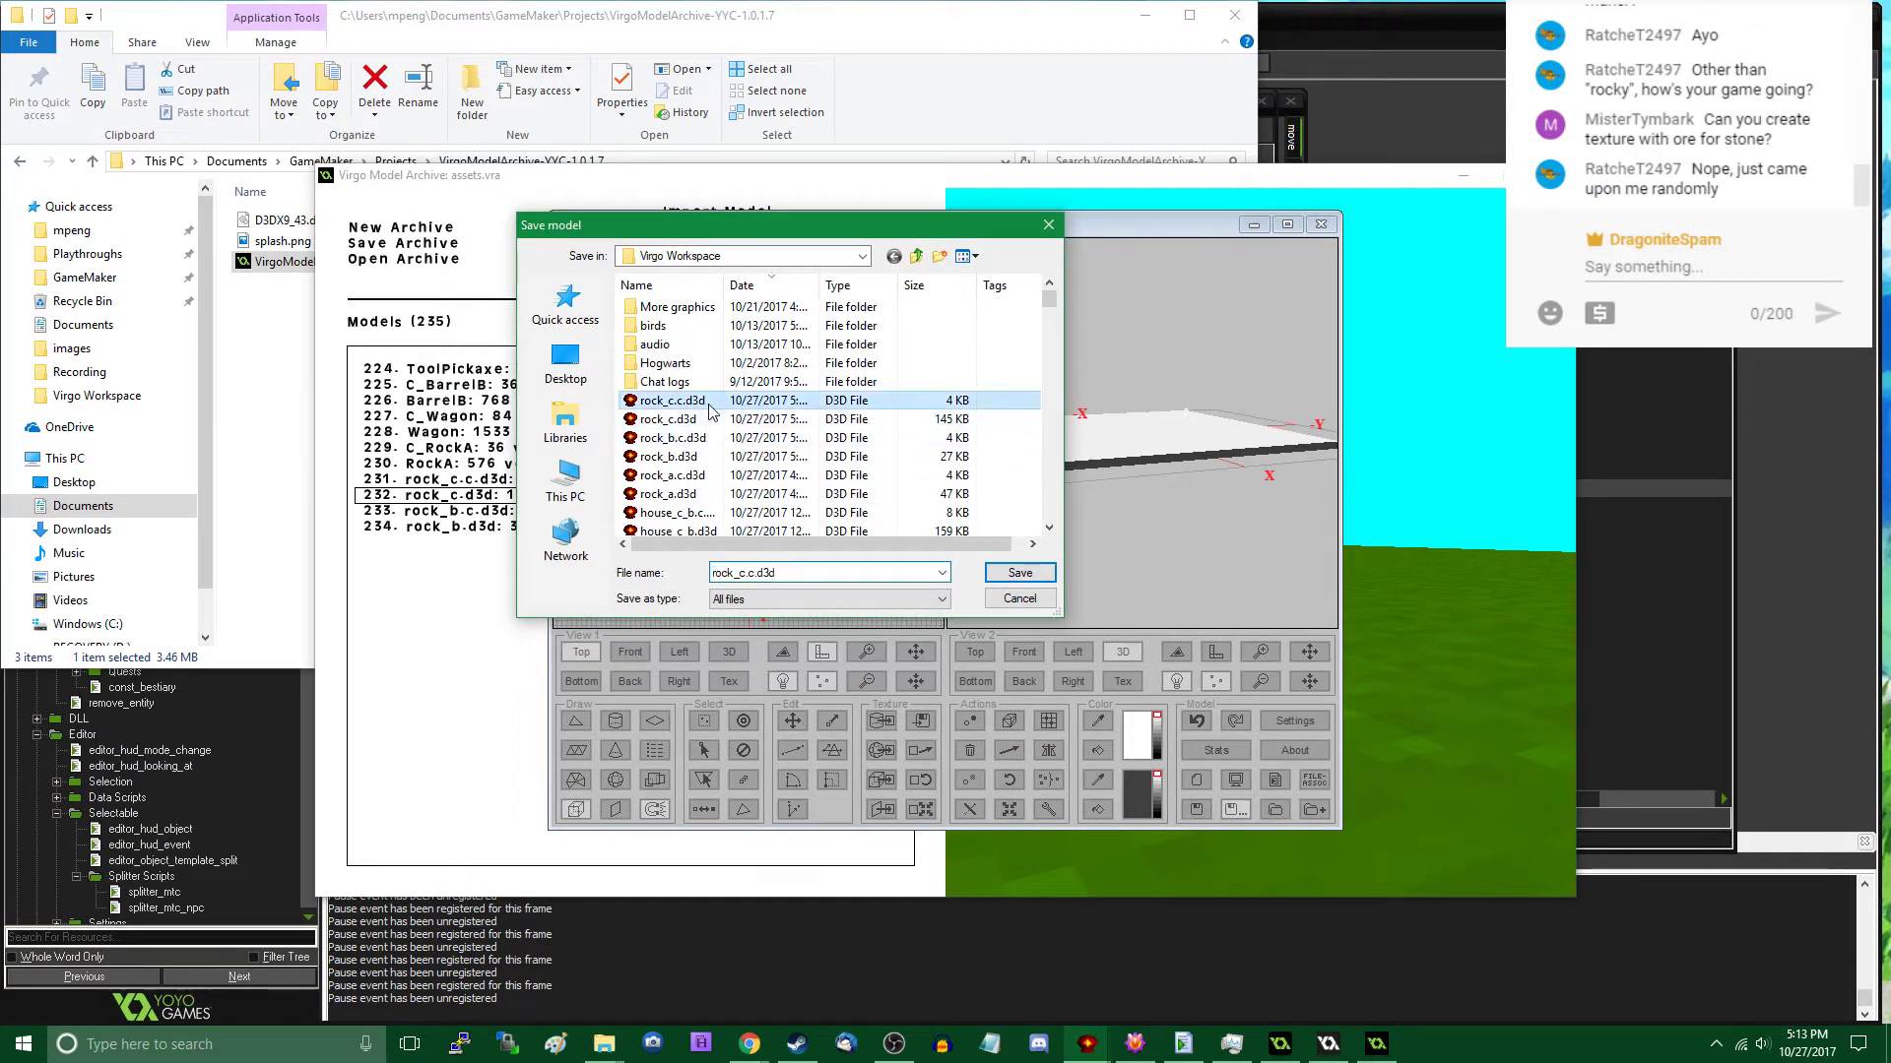
{"action": "double_click", "coordinate": [709, 419]}
{"action": "left_click", "coordinate": [998, 529]}
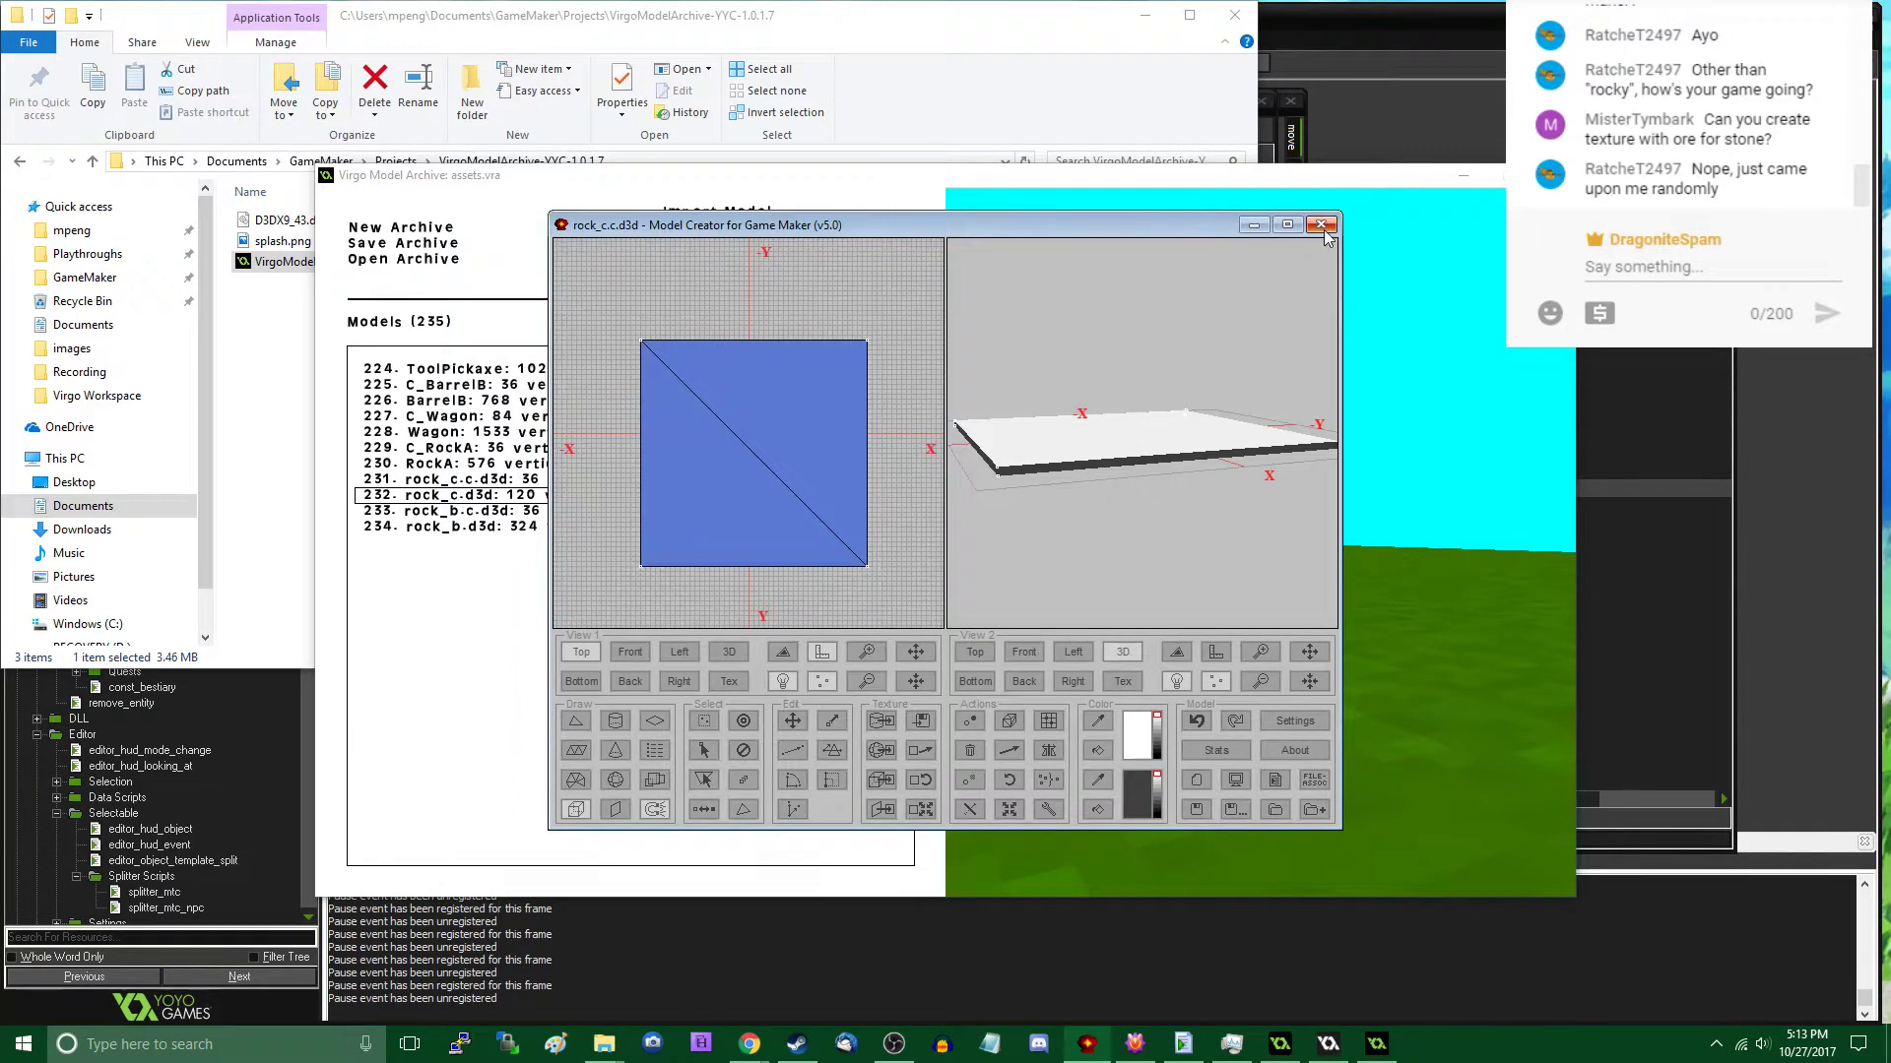
{"action": "left_click", "coordinate": [1325, 231]}
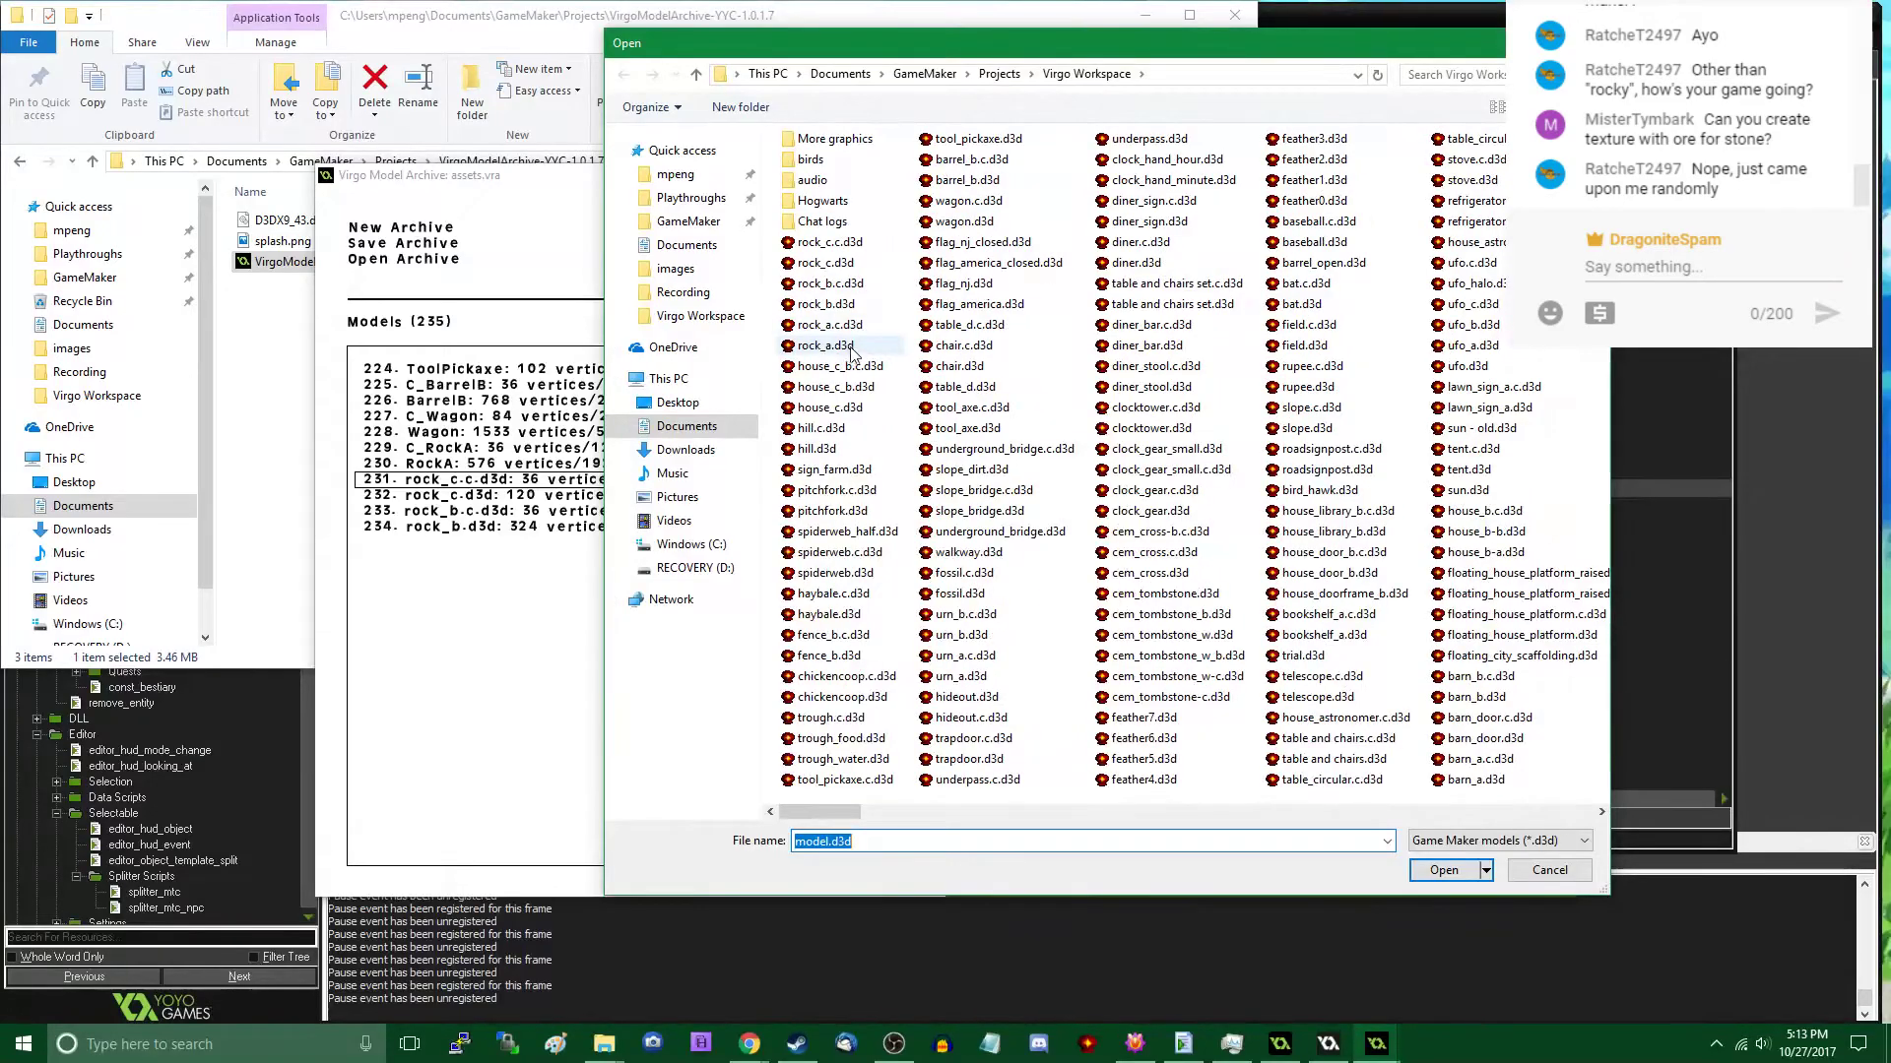
- Reload the rock_c.c.d3d and rock_c.d3d archive entries from their updated model files
{"action": "double_click", "coordinate": [849, 246]}
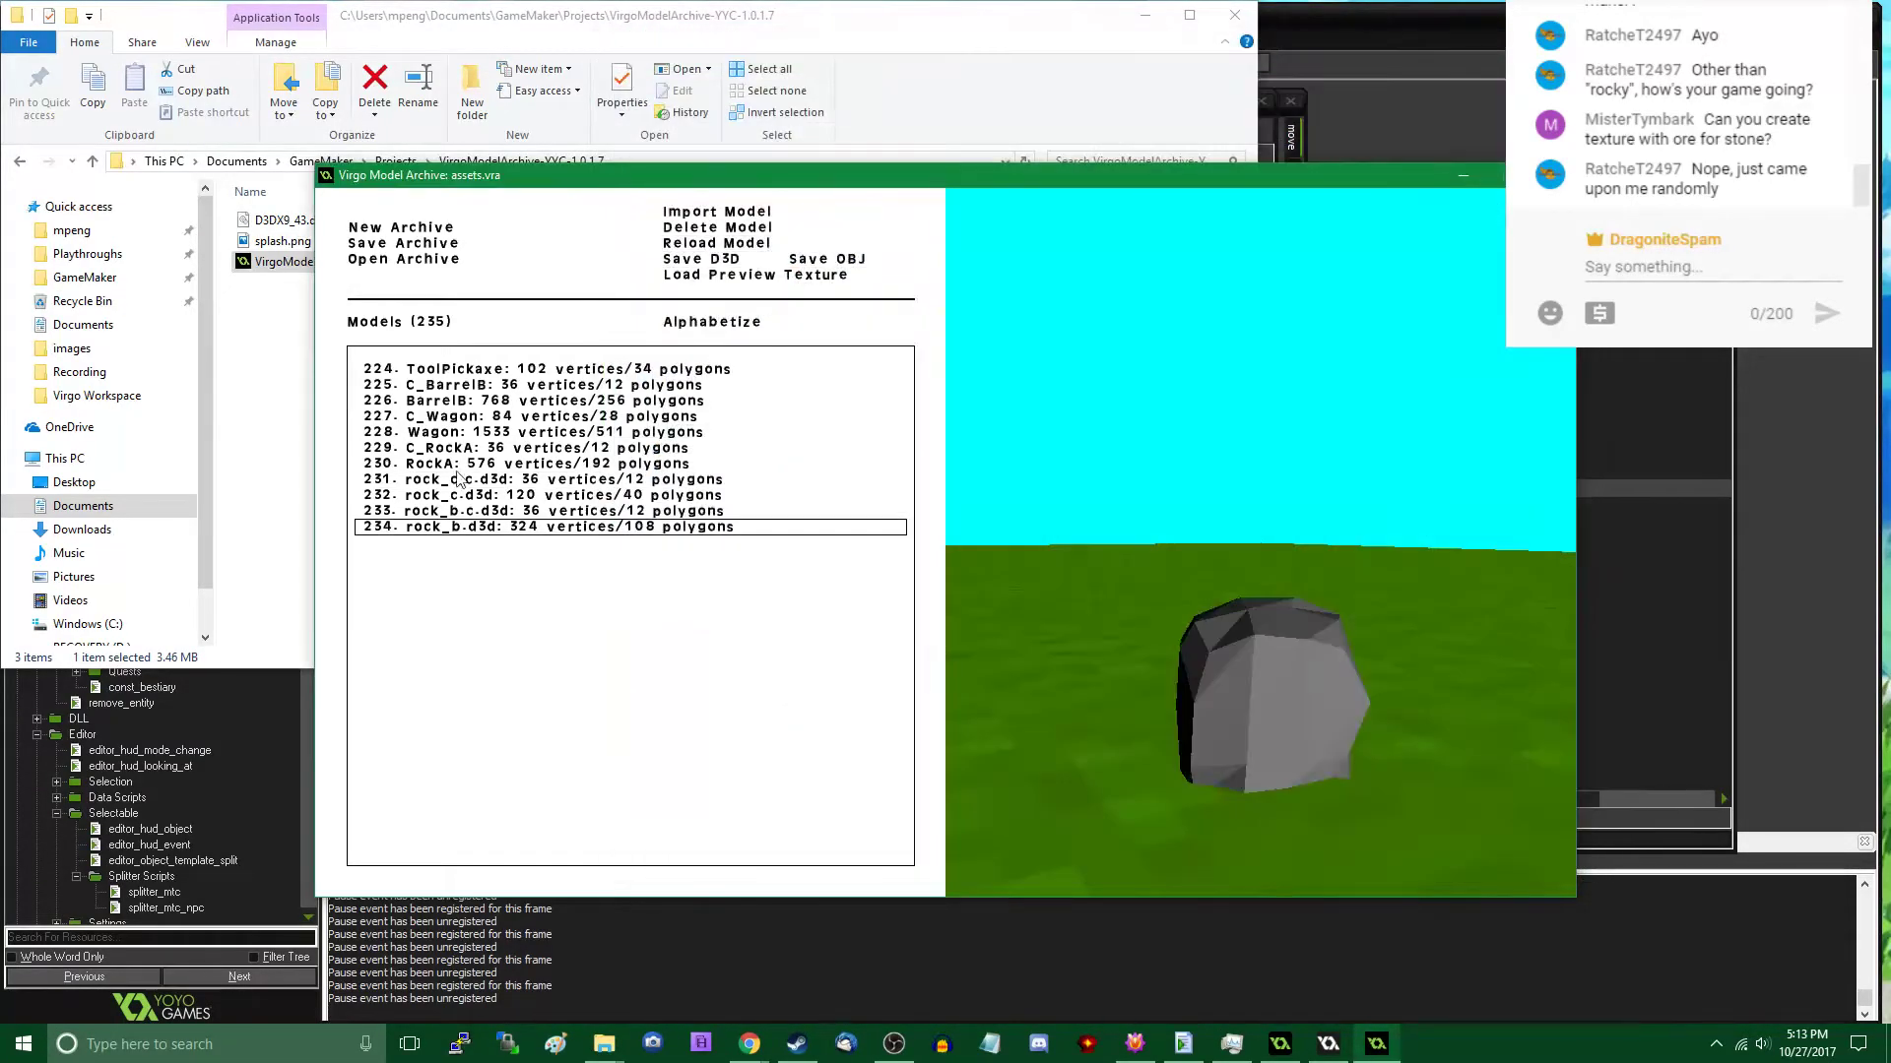
{"action": "left_click", "coordinate": [448, 481]}
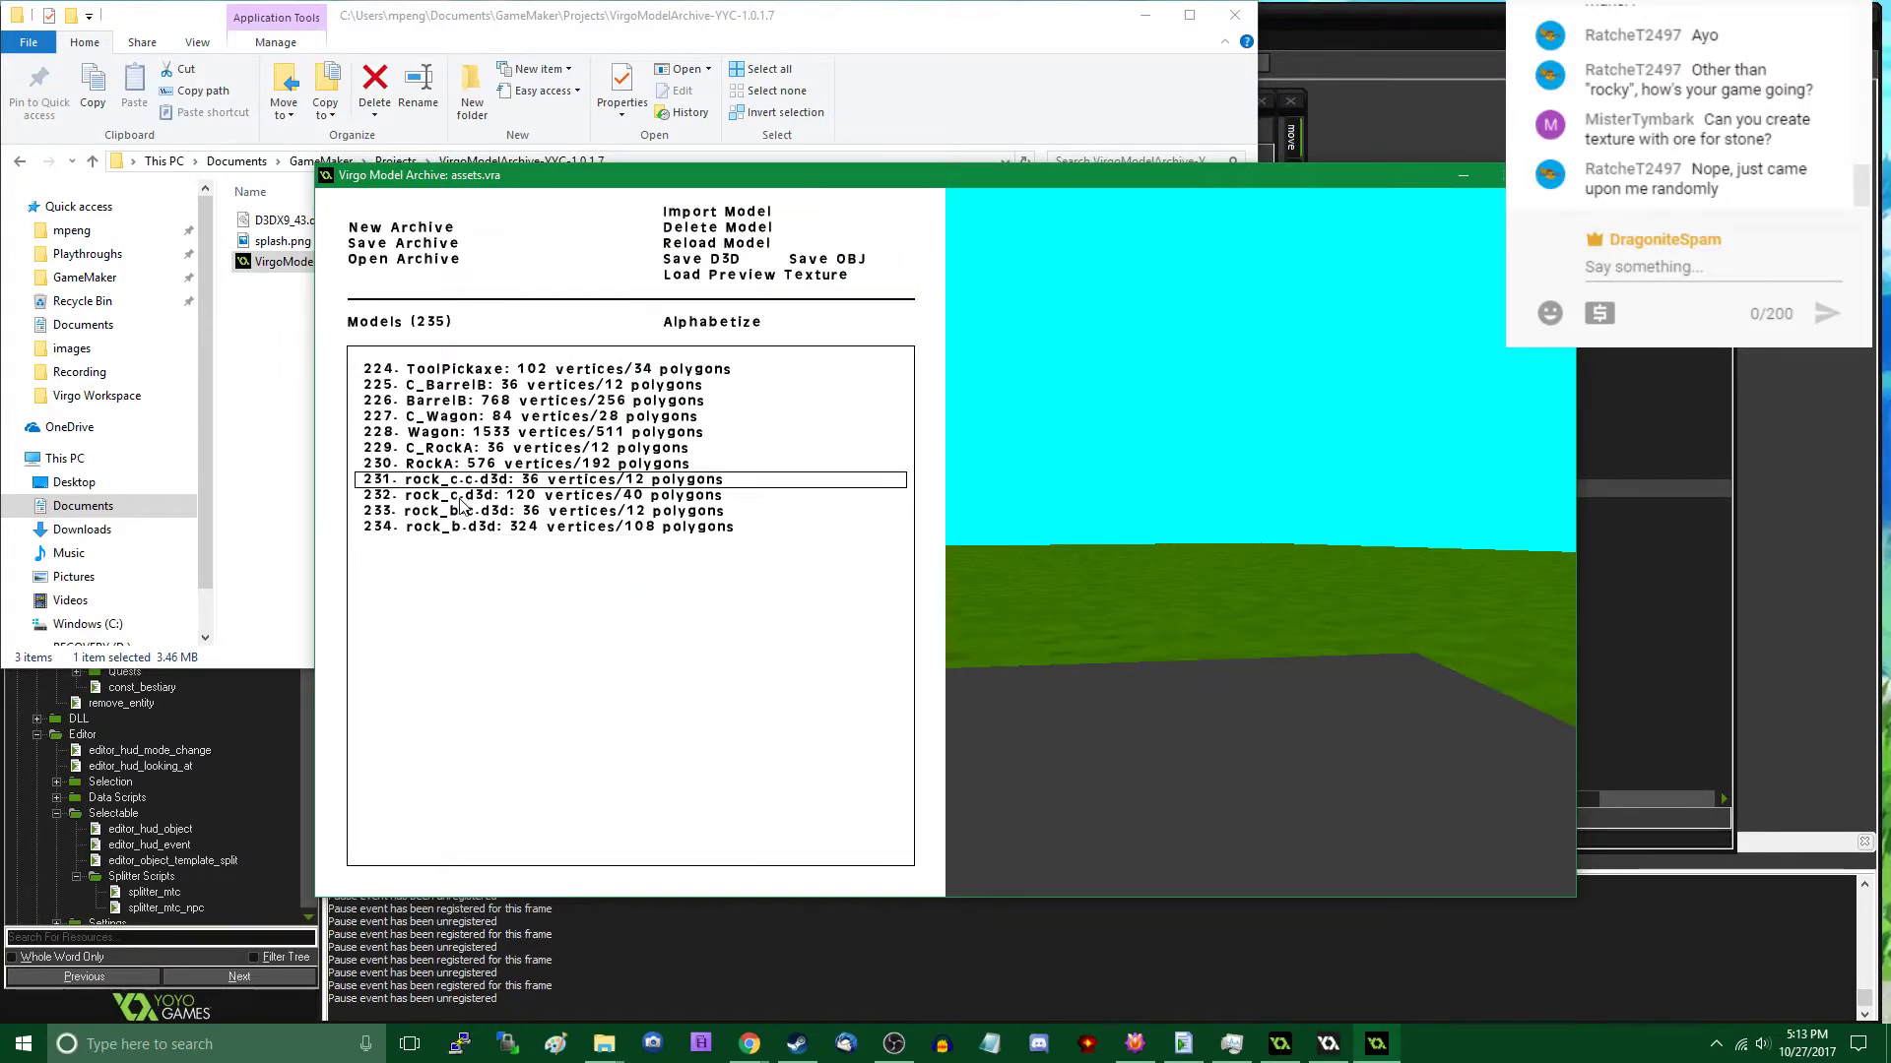
{"action": "left_click", "coordinate": [460, 498]}
{"action": "left_click", "coordinate": [719, 246]}
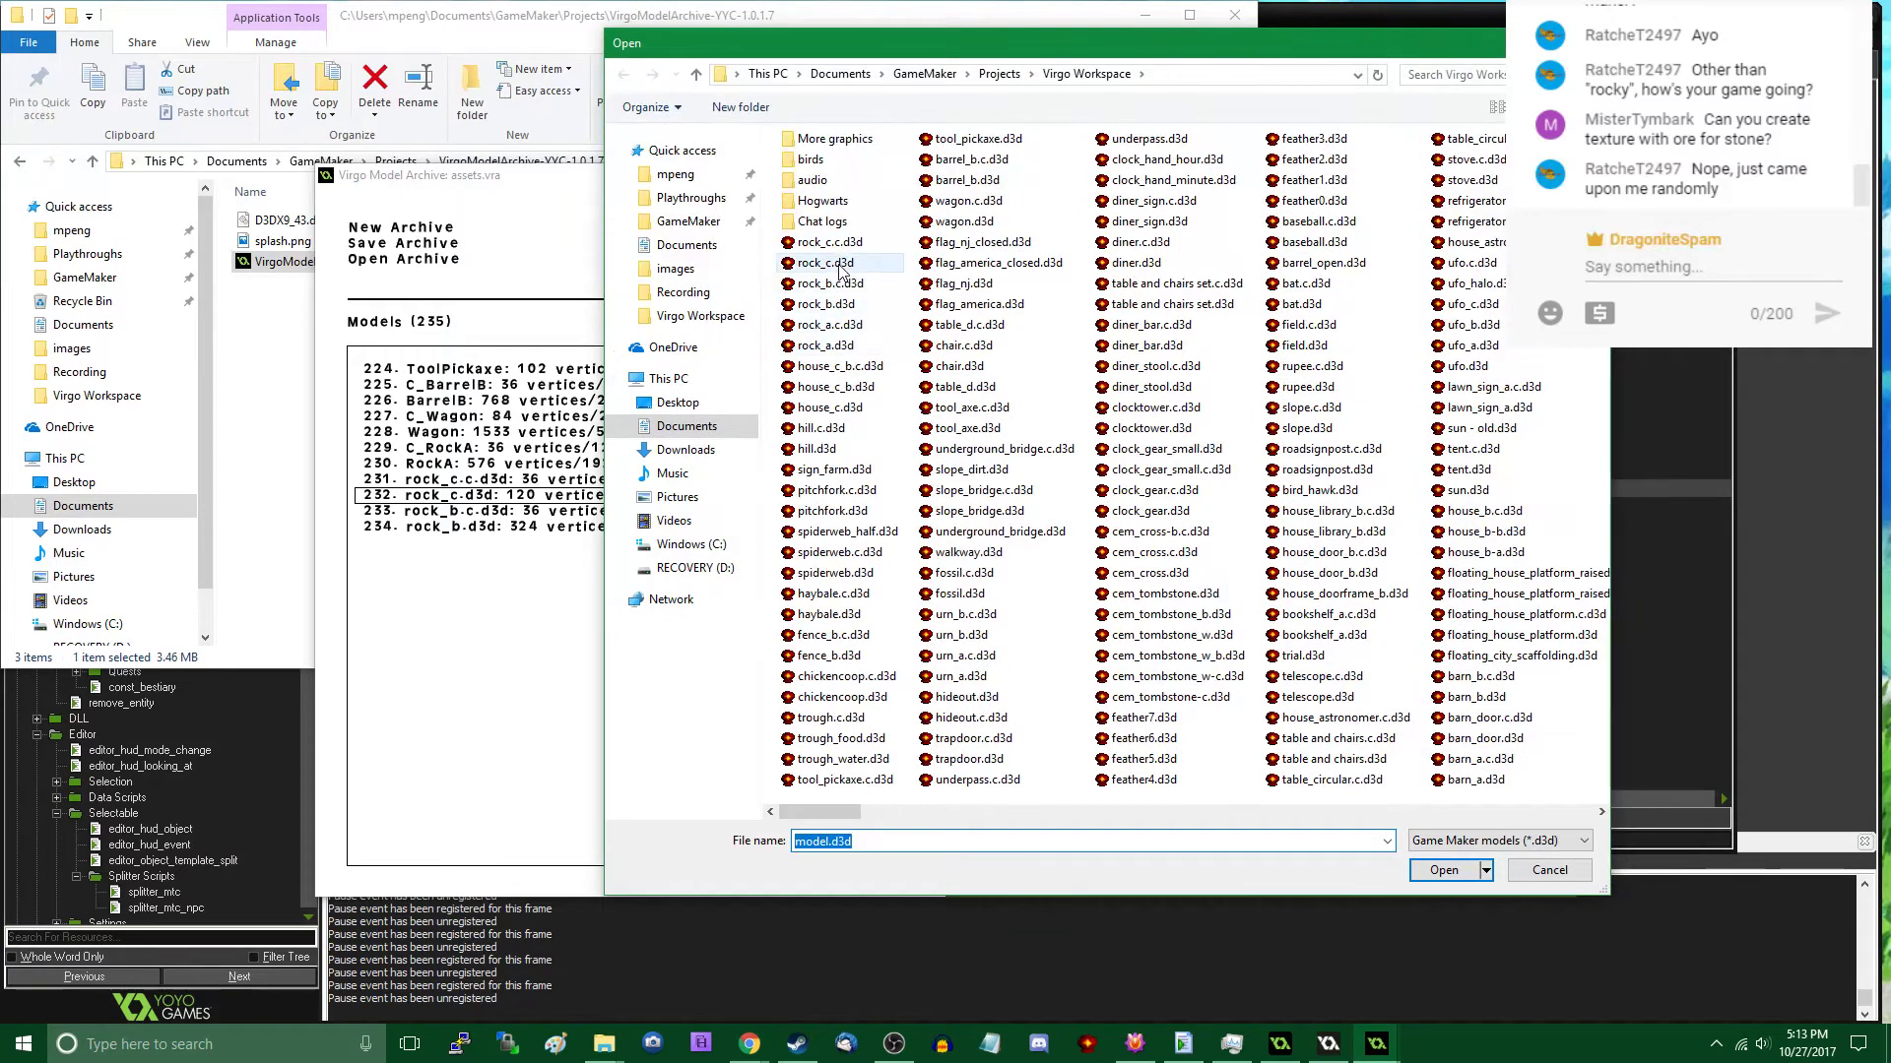
{"action": "double_click", "coordinate": [827, 263]}
{"action": "left_click", "coordinate": [461, 497]}
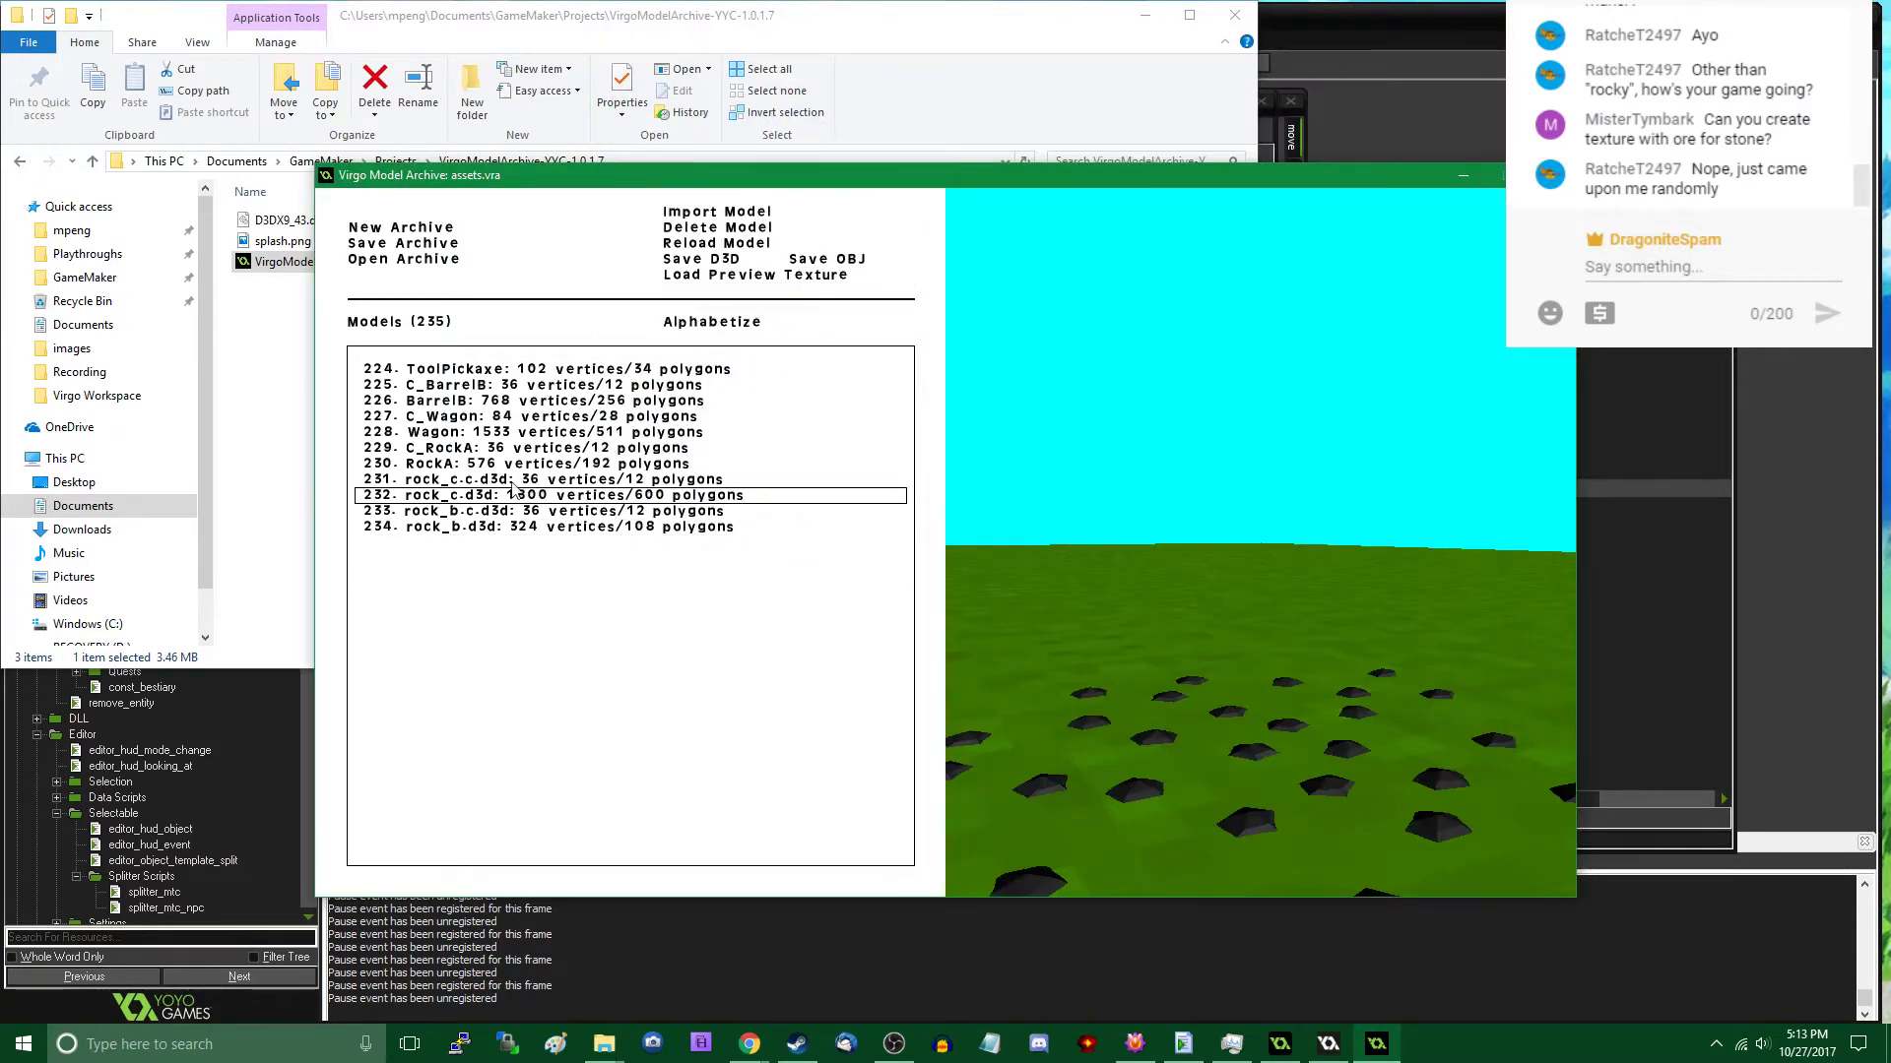
- Rename the archive entries rock_c.c.d3d to C_RockC and rock_c.d3d to RockC
{"action": "double_click", "coordinate": [450, 477]}
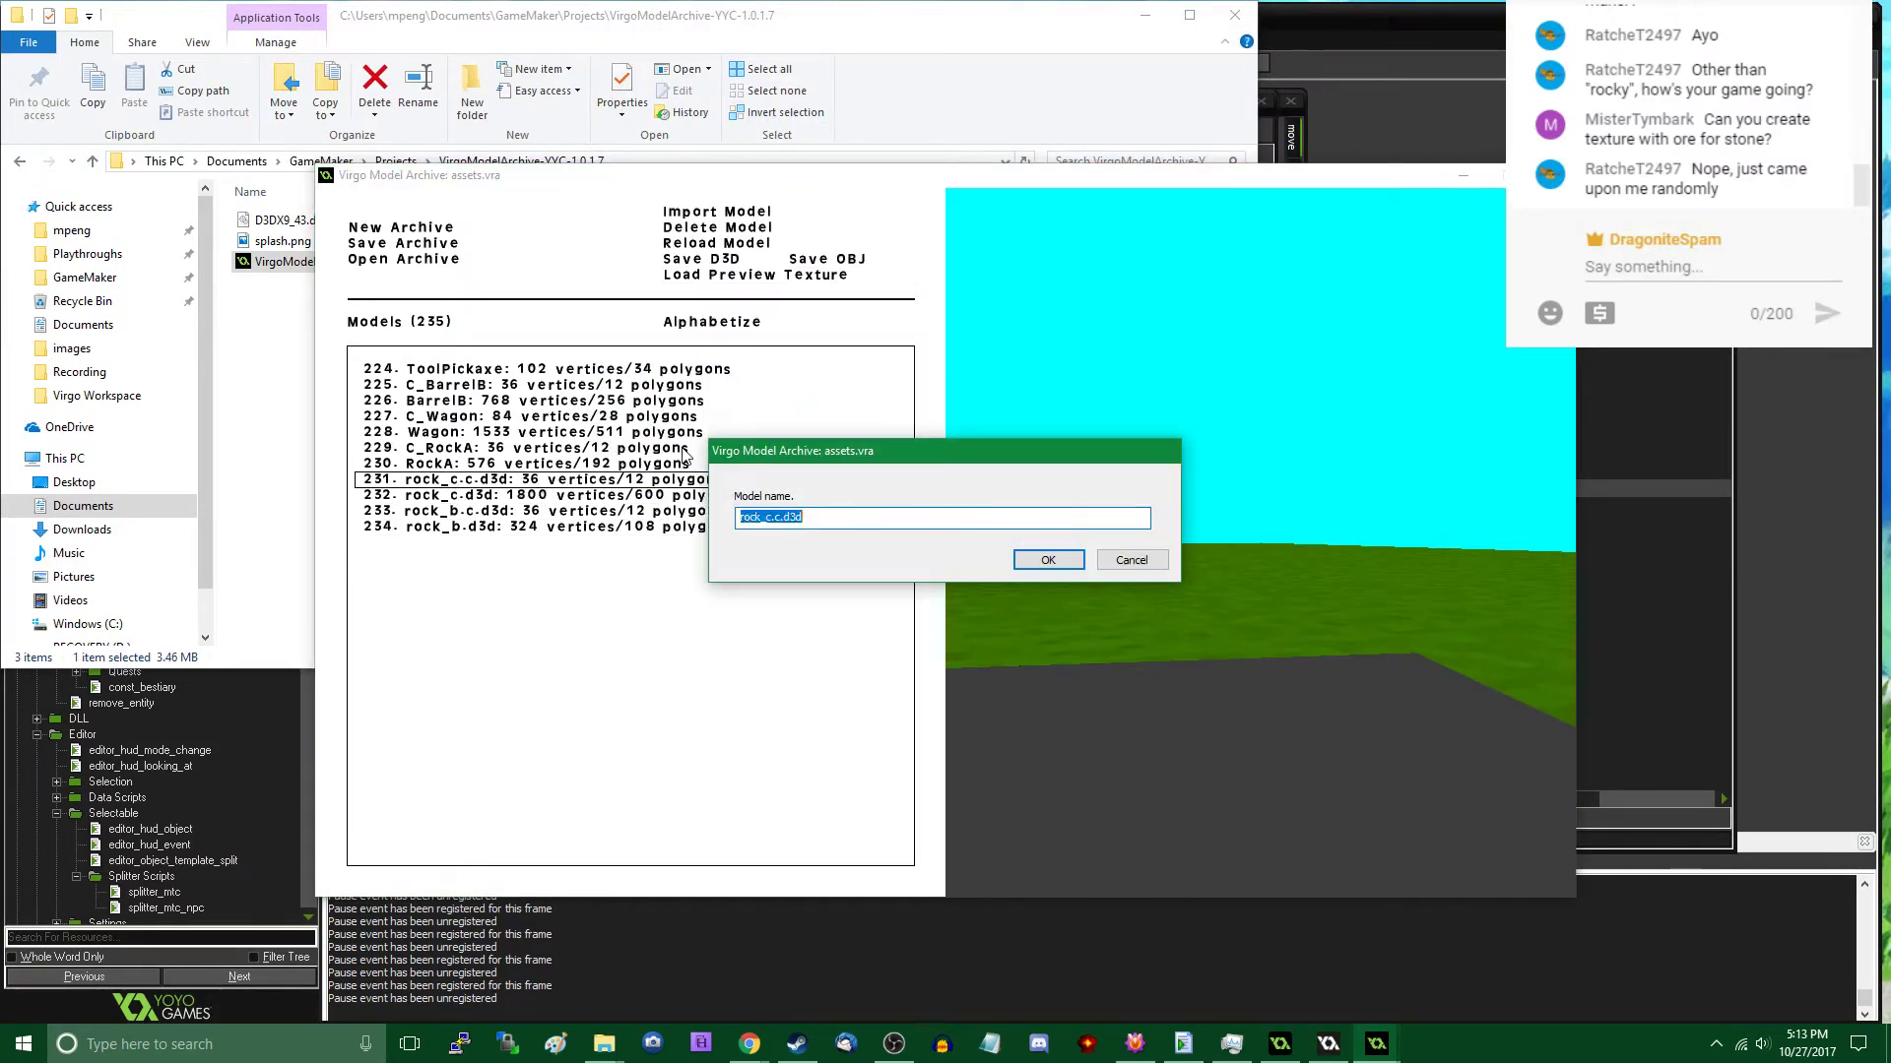
{"action": "type", "text": "RockC"}
{"action": "key", "text": "Return"}
{"action": "double_click", "coordinate": [612, 494]}
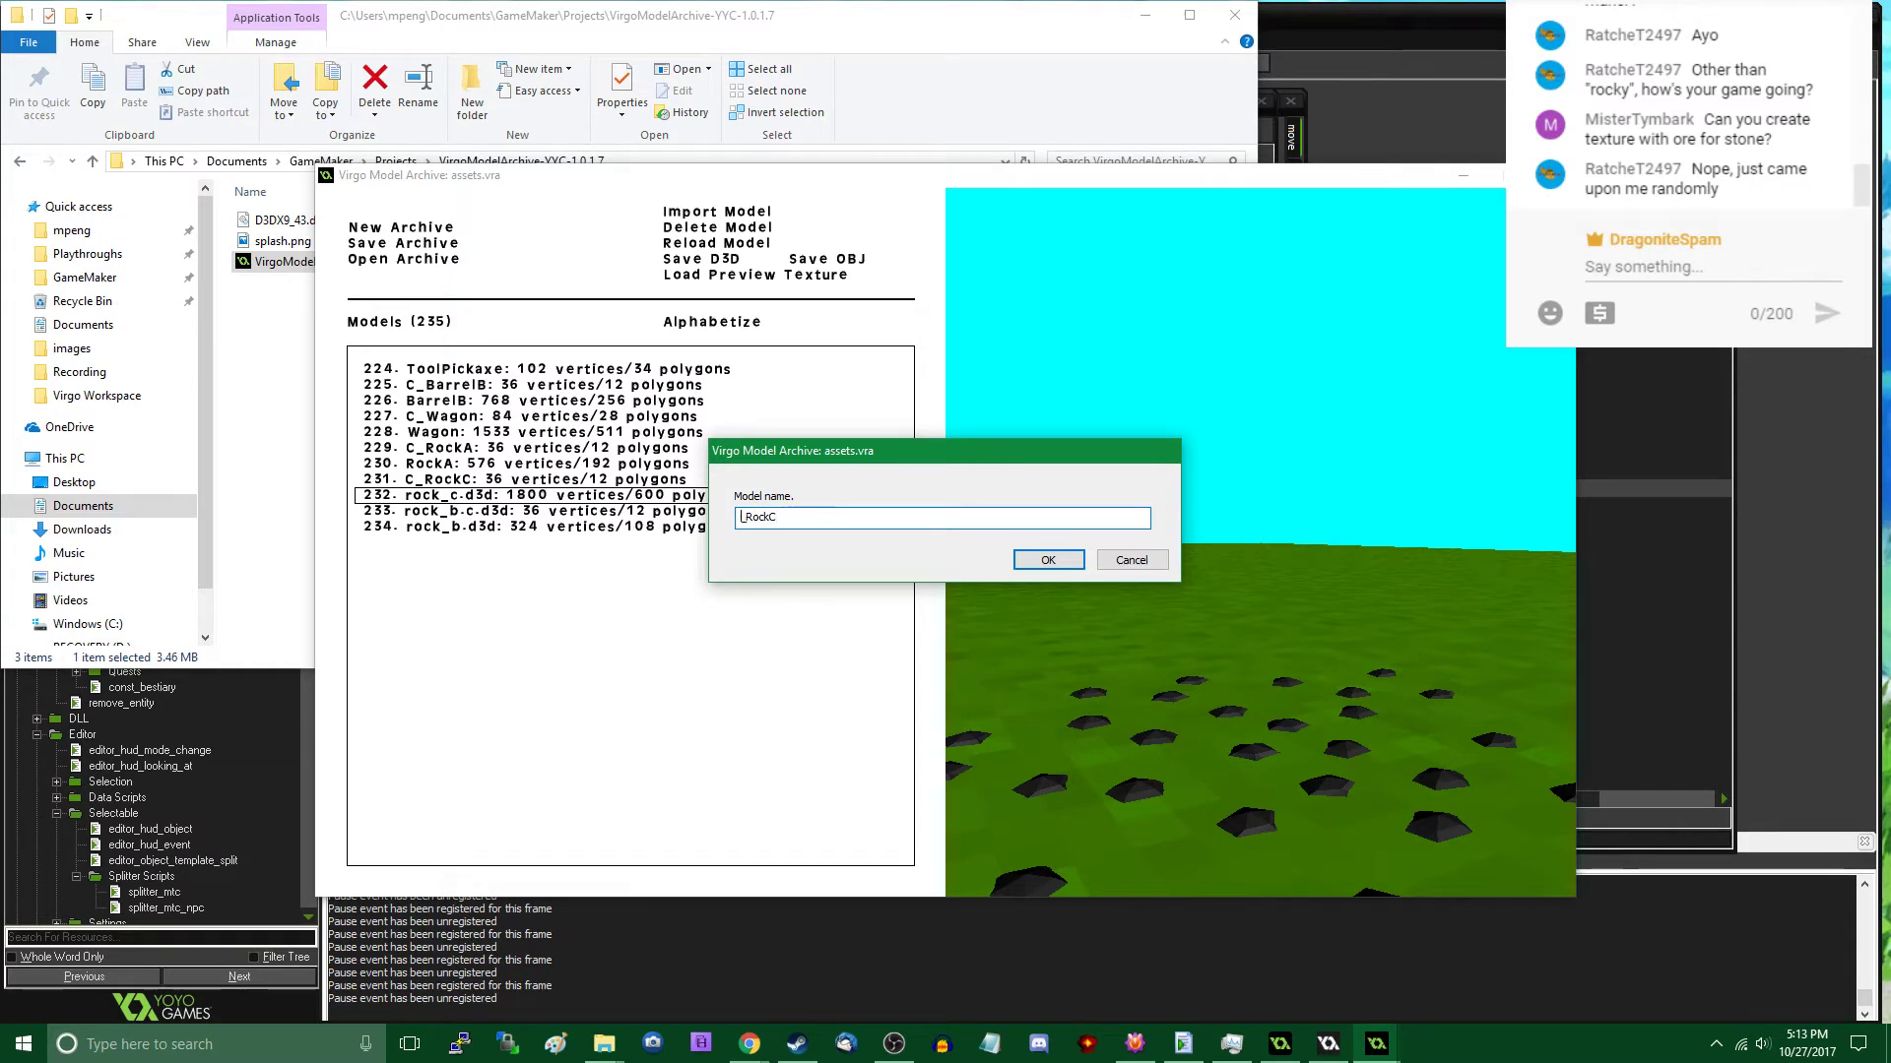
{"action": "key", "text": "Return"}
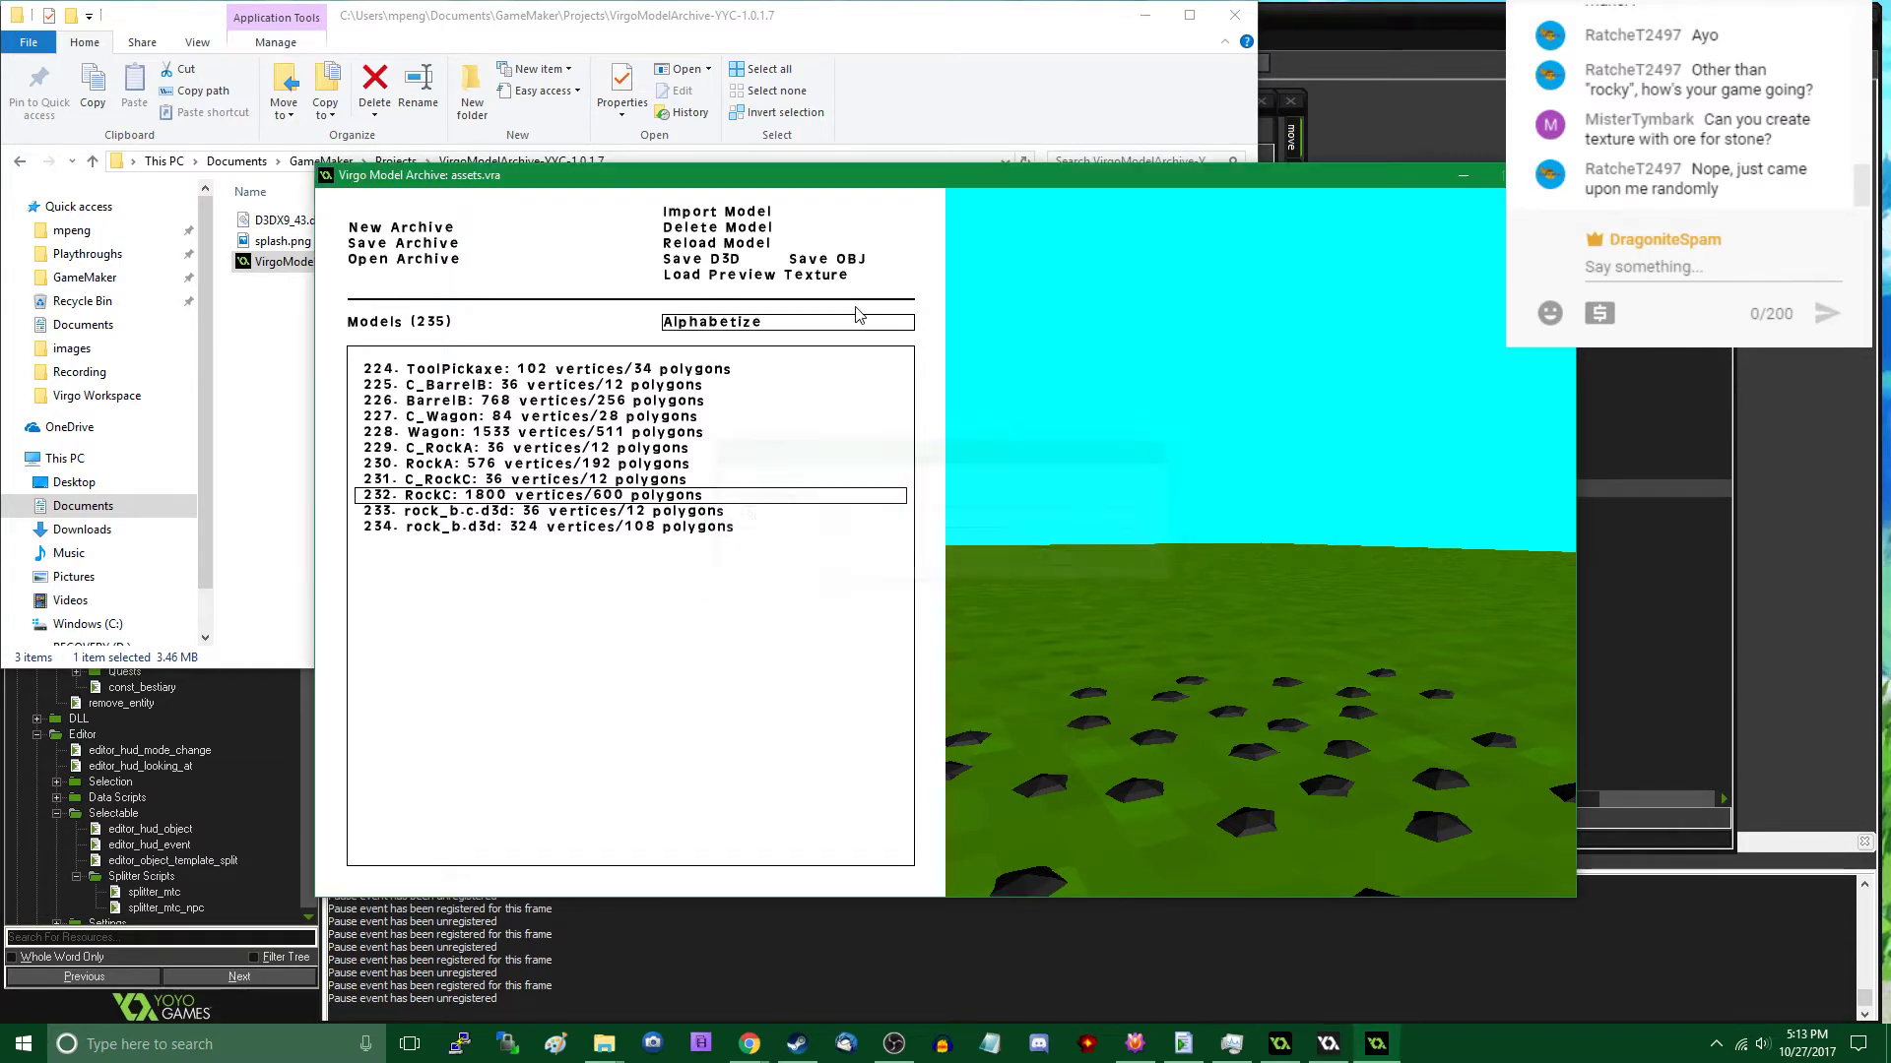
- Rename the archive entries rock_b.c.d3d to C_RockB and rock_b.d3d to RockB
{"action": "double_click", "coordinate": [552, 512]}
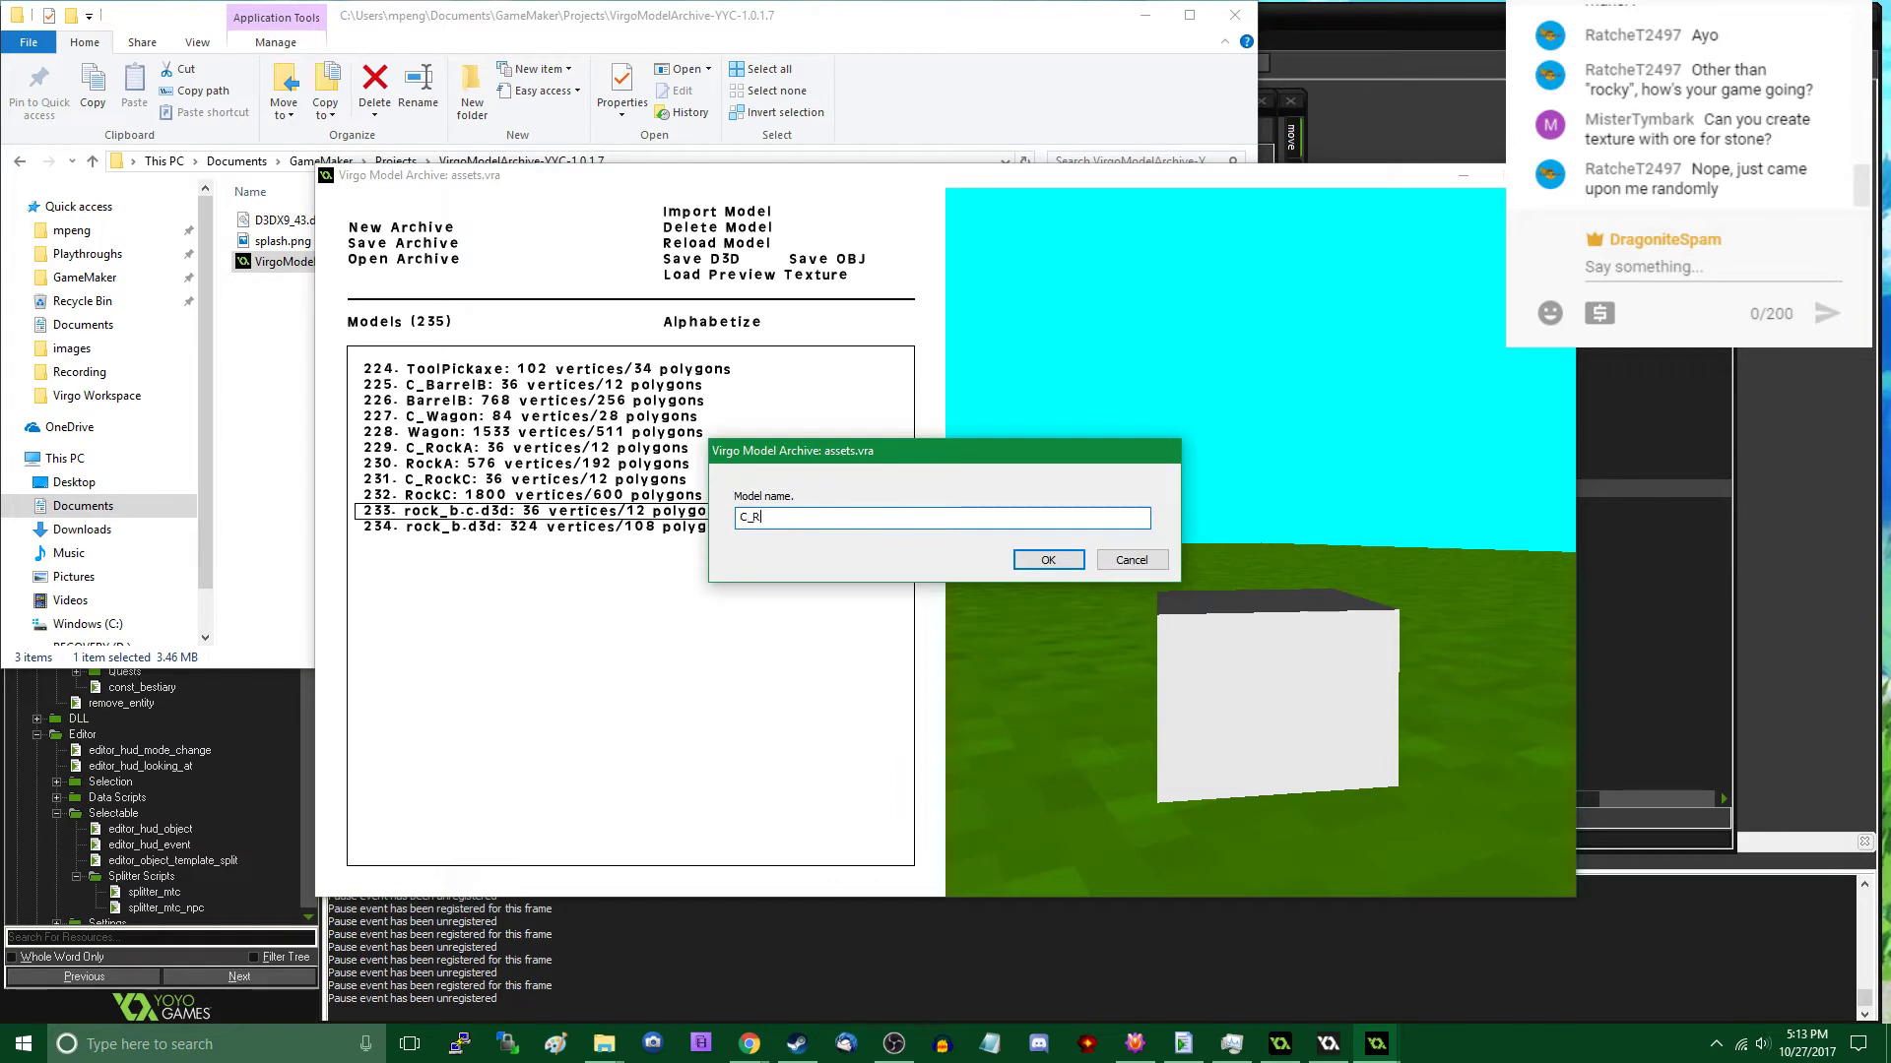
{"action": "key", "text": "Return"}
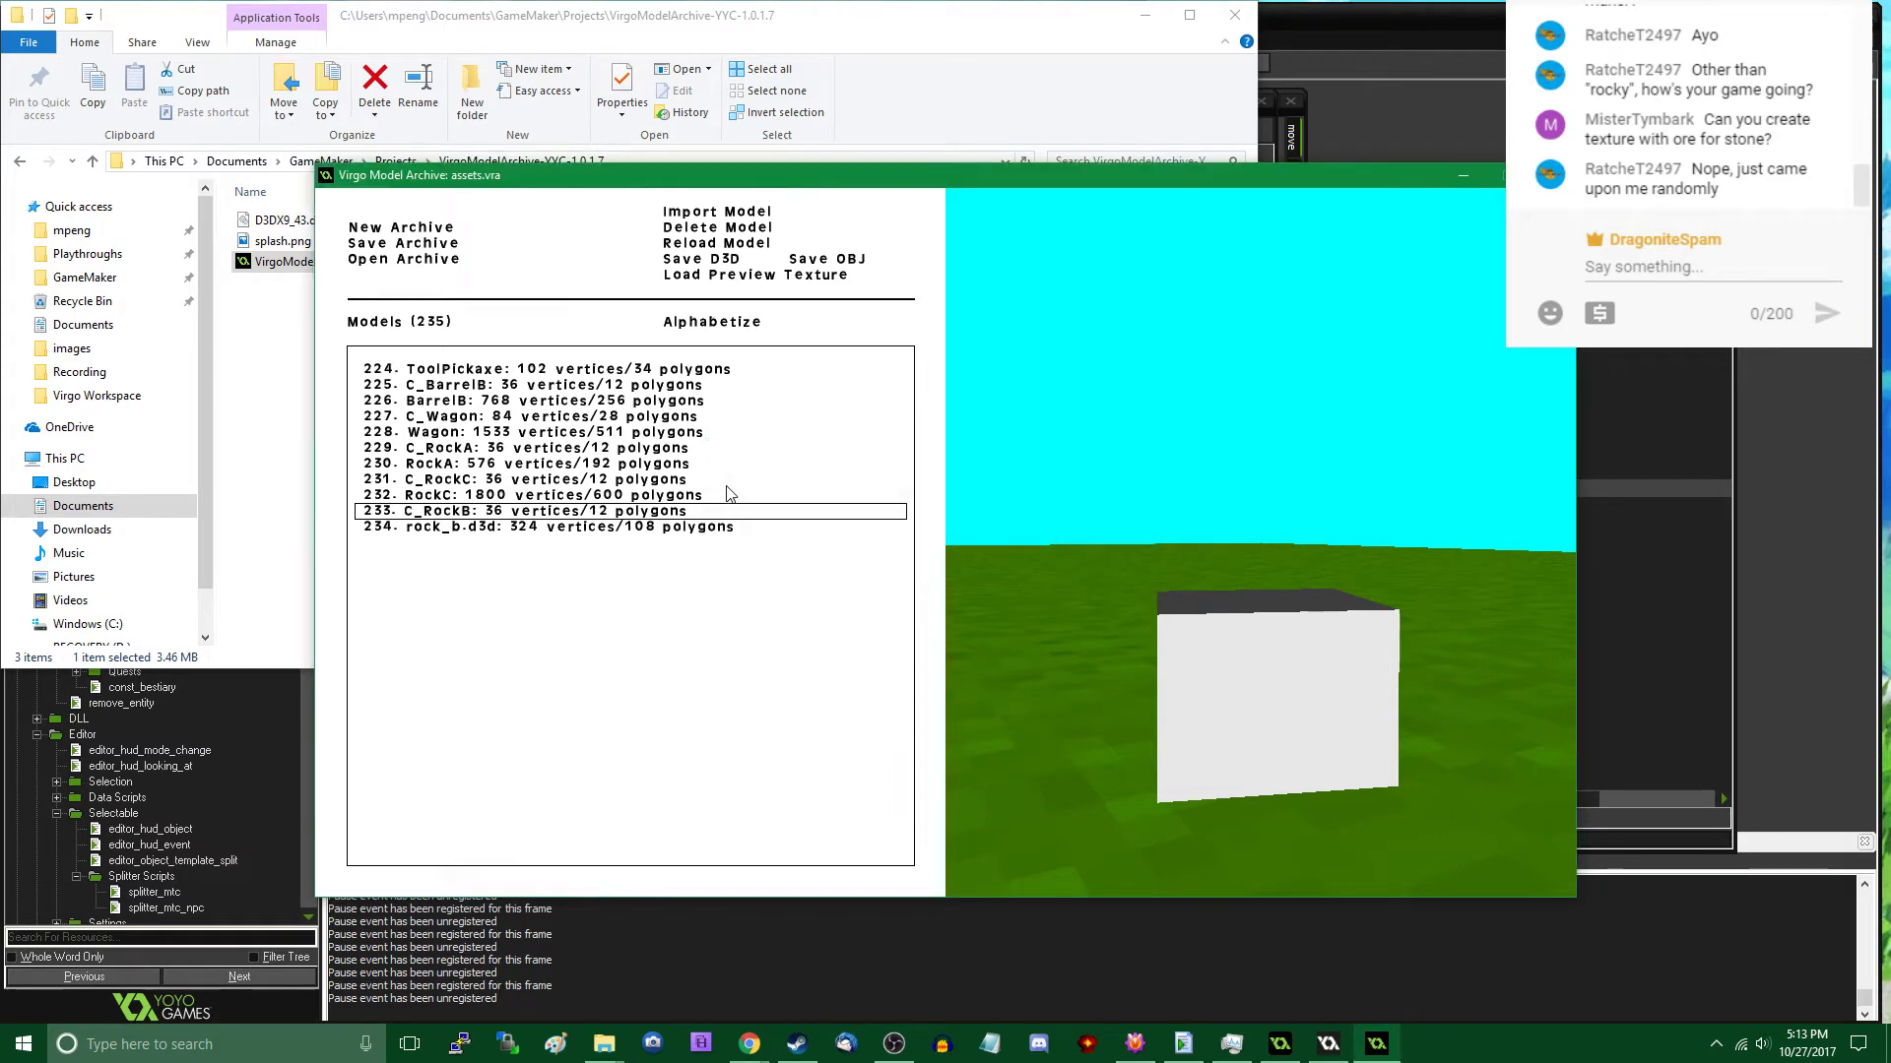
{"action": "double_click", "coordinate": [605, 529]}
{"action": "type", "text": "Robkc"}
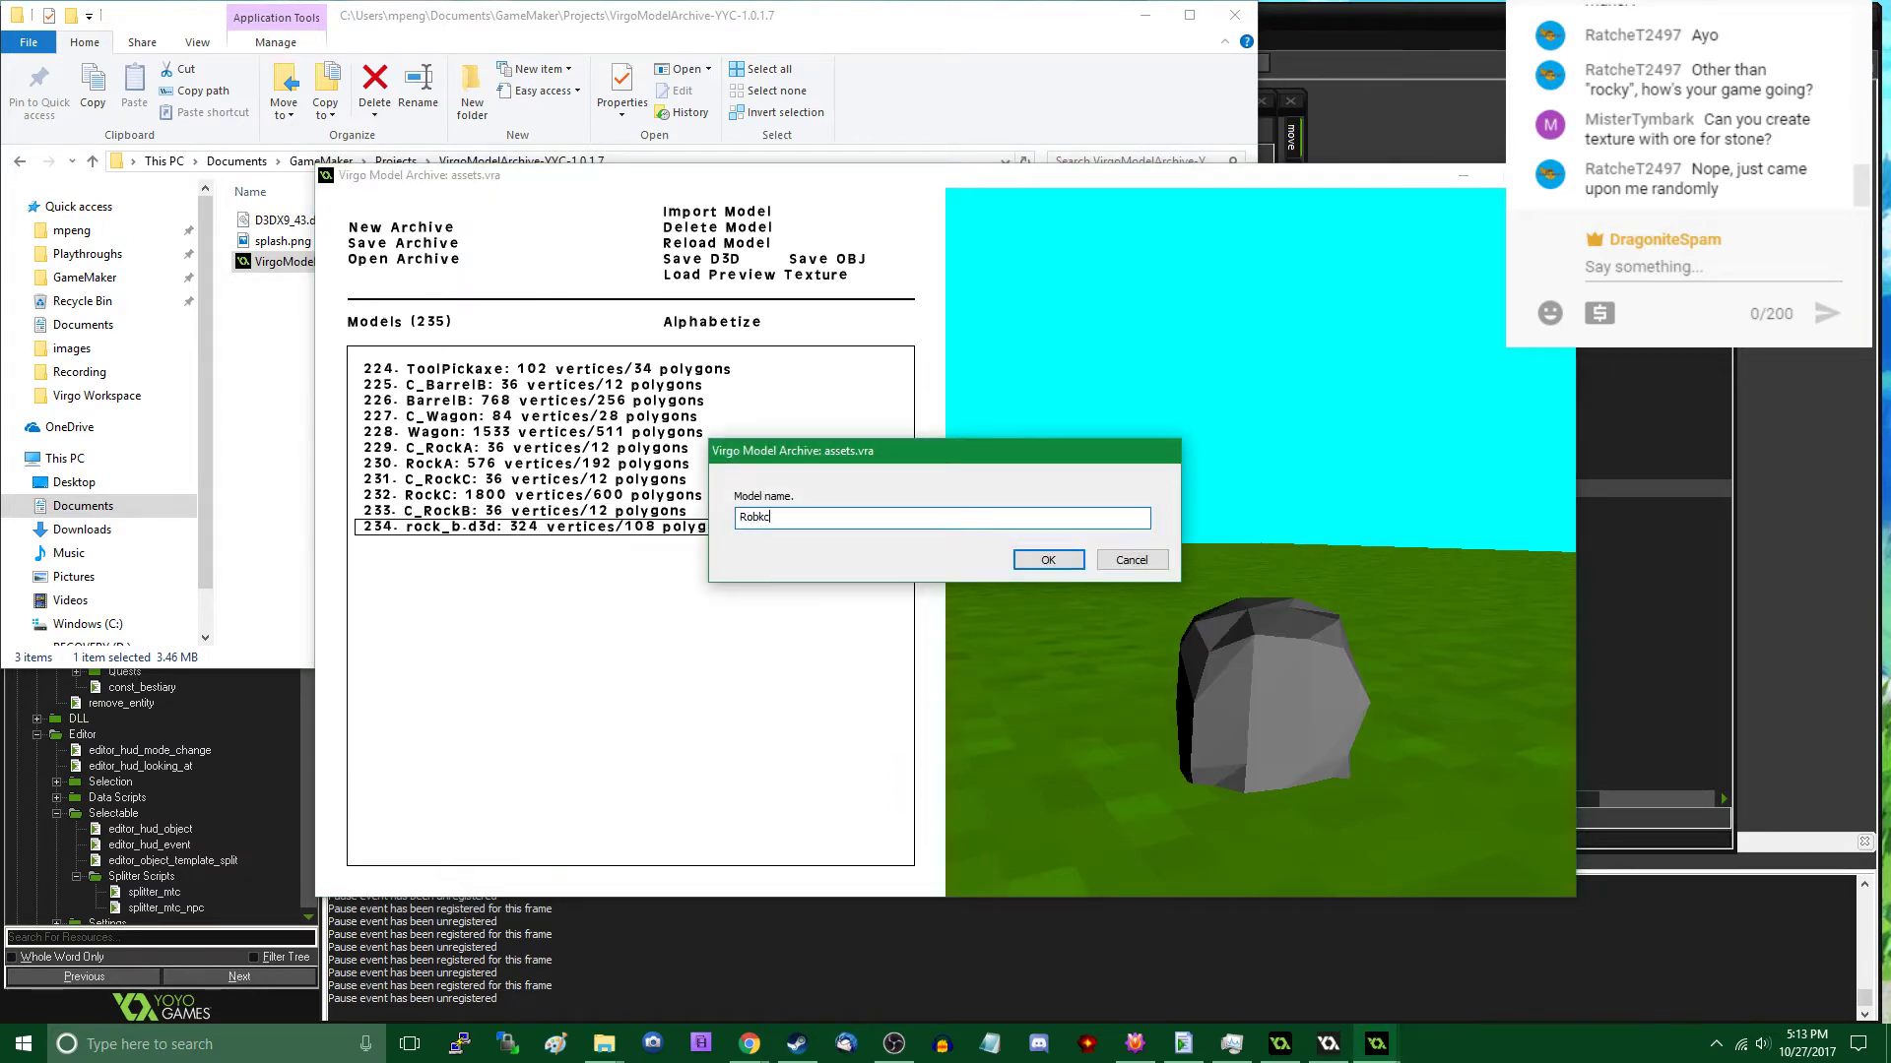
{"action": "key", "text": "BackSpace"}
{"action": "key", "text": "BackSpace"}
{"action": "type", "text": "ckB"}
{"action": "key", "text": "Return"}
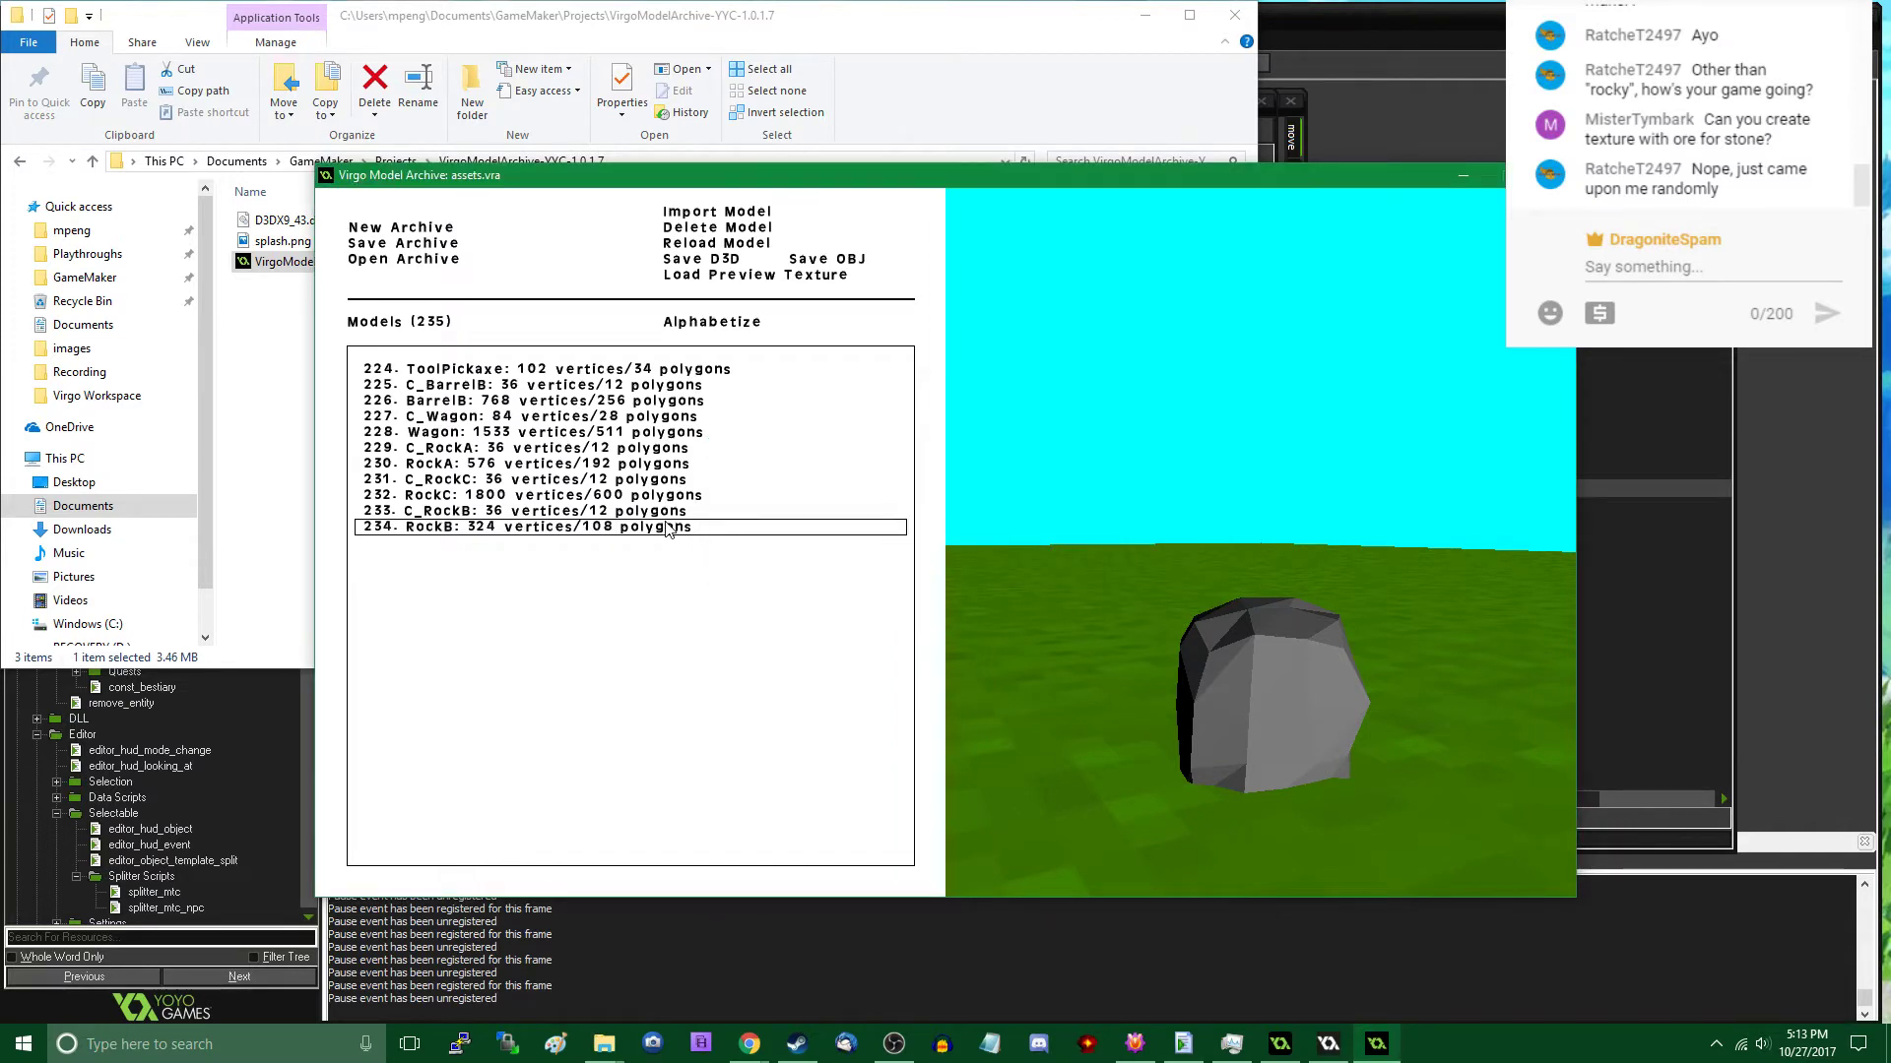
- Preview the RockC rock field and reopen the assets.vra archive from the Virgo Workspace folder
{"action": "left_click", "coordinate": [450, 498]}
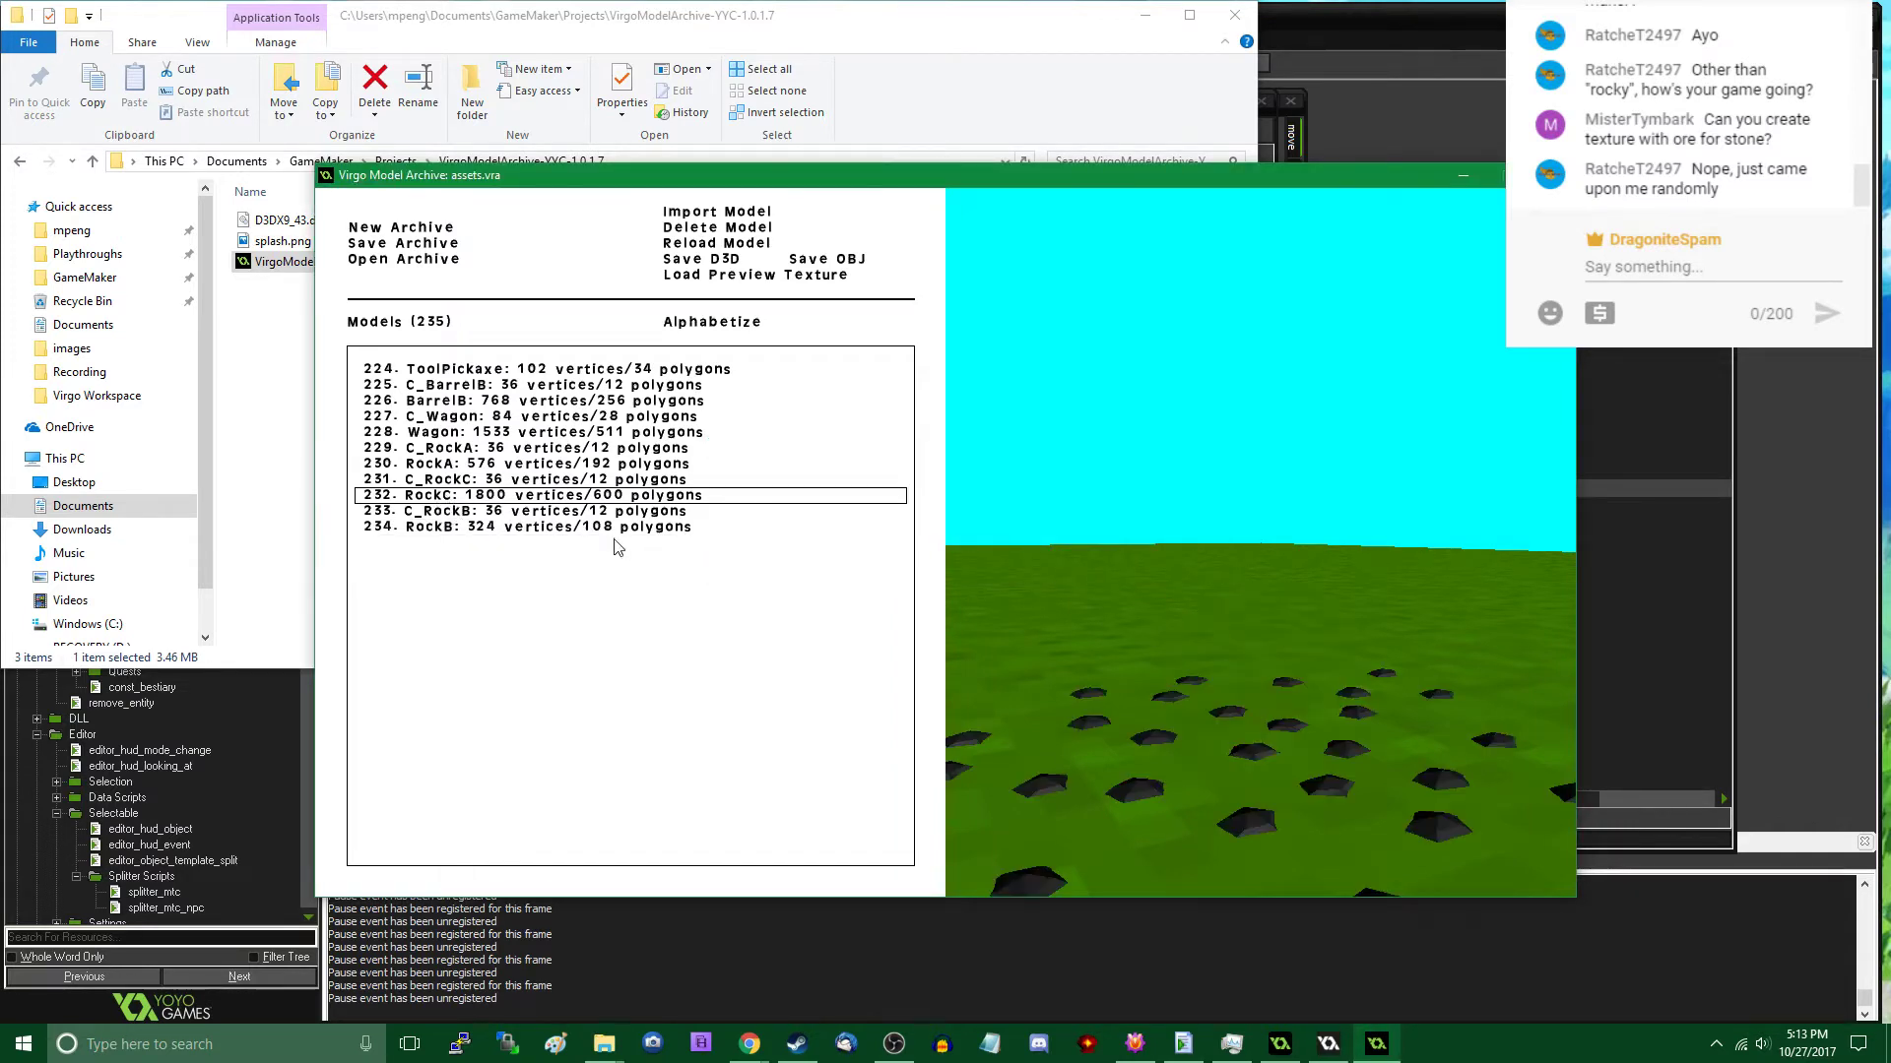
{"action": "scroll", "coordinate": [1203, 558], "scroll_direction": "down", "scroll_amount": 5}
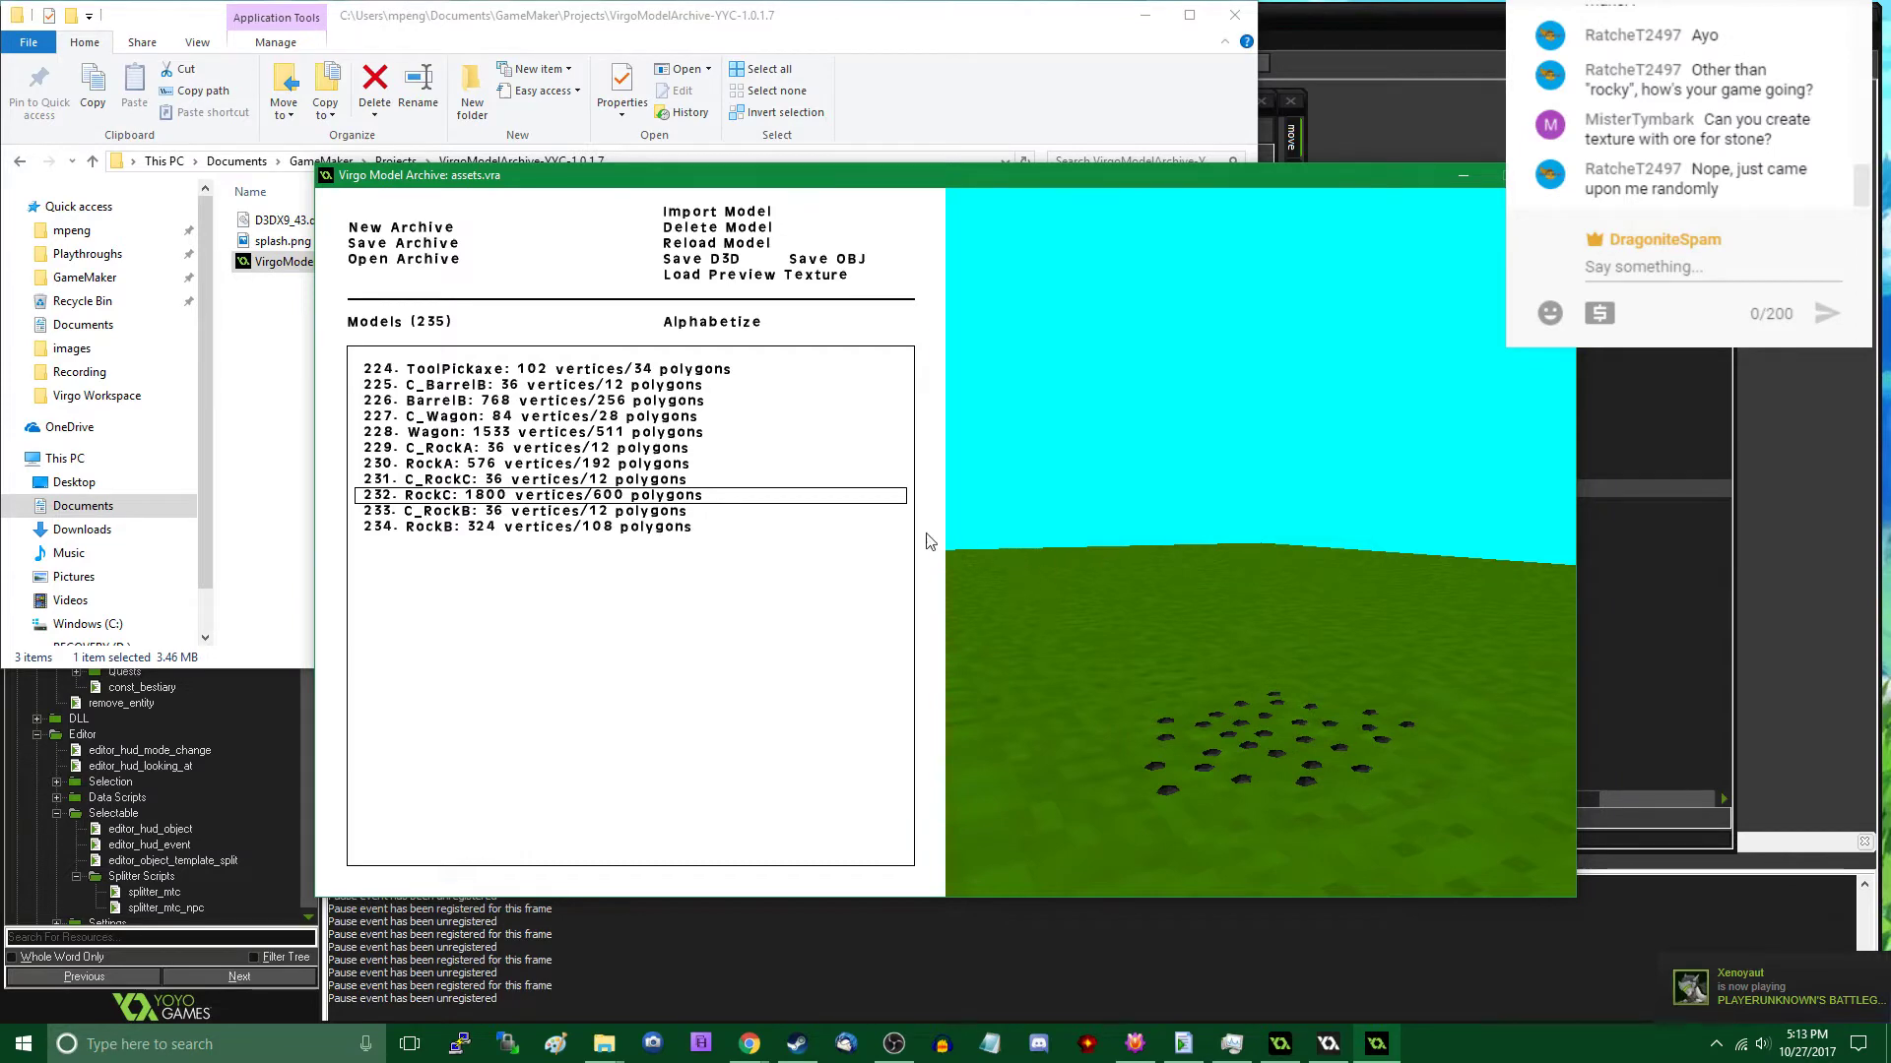
{"action": "left_click", "coordinate": [404, 260]}
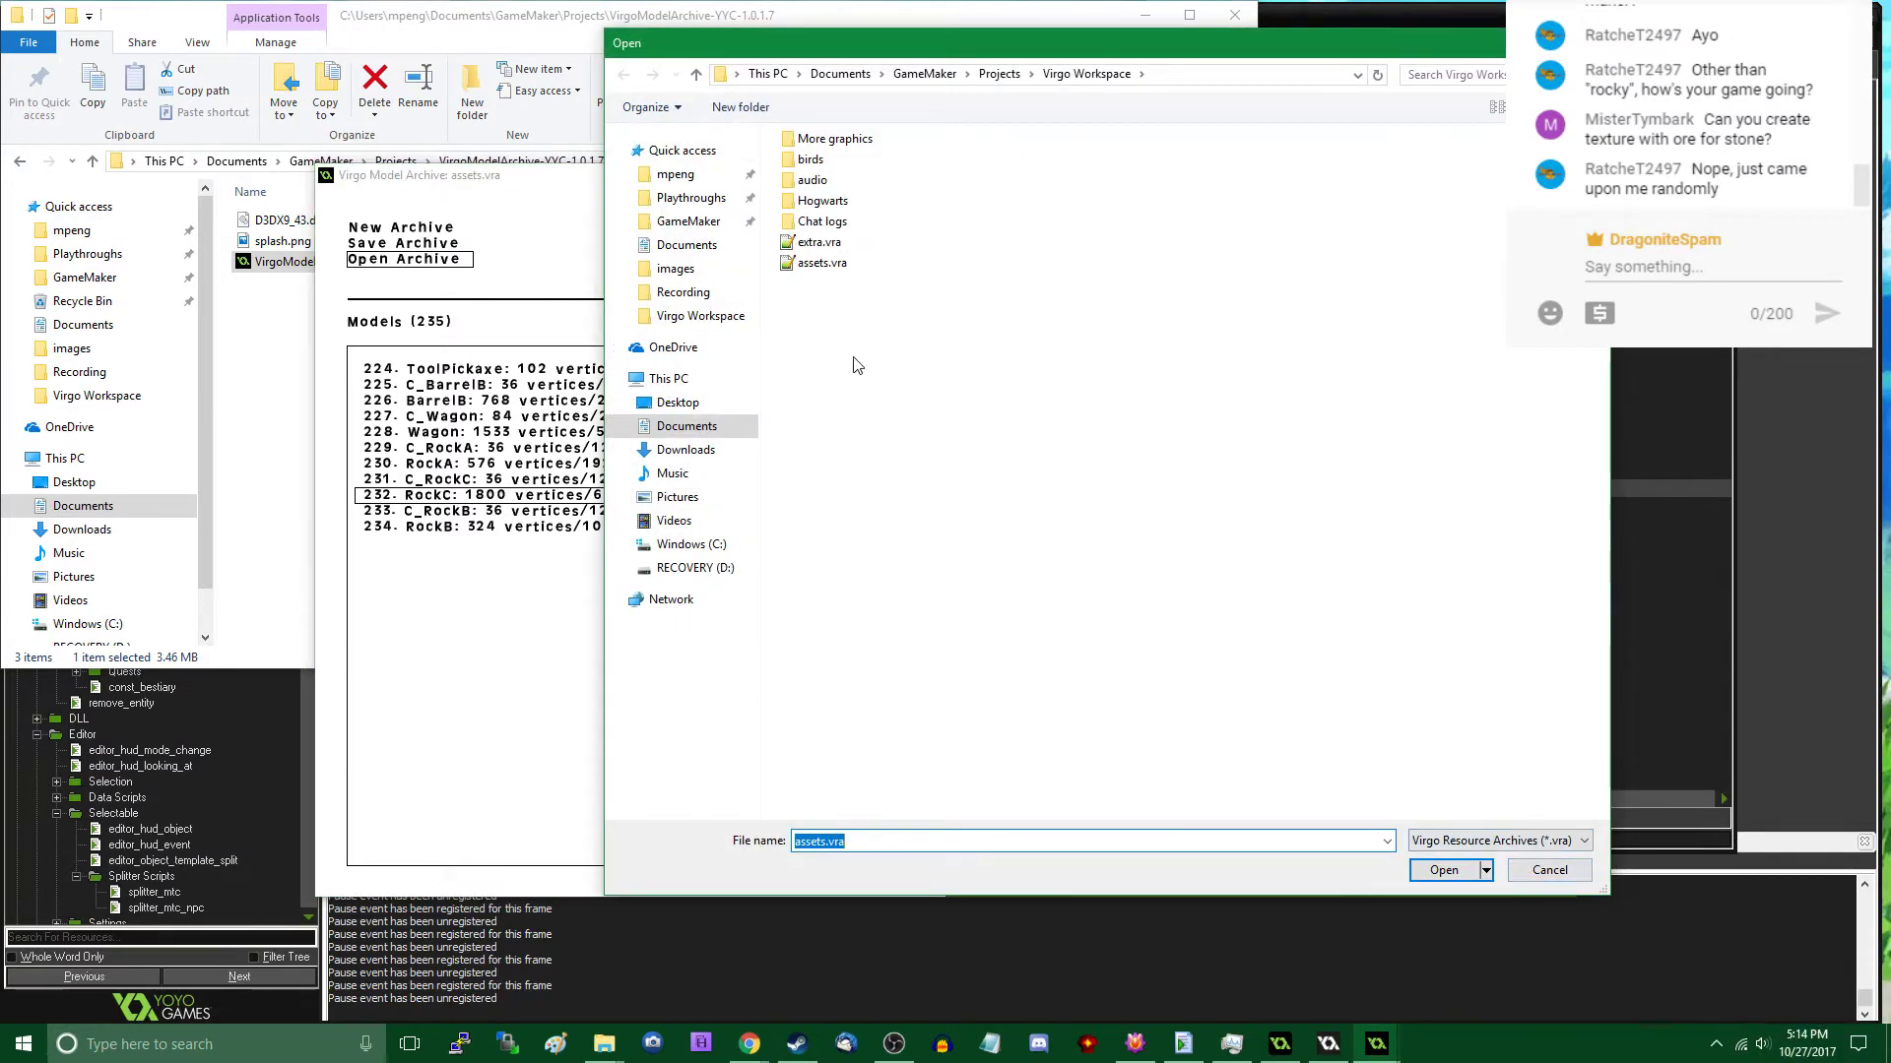
{"action": "double_click", "coordinate": [817, 264]}
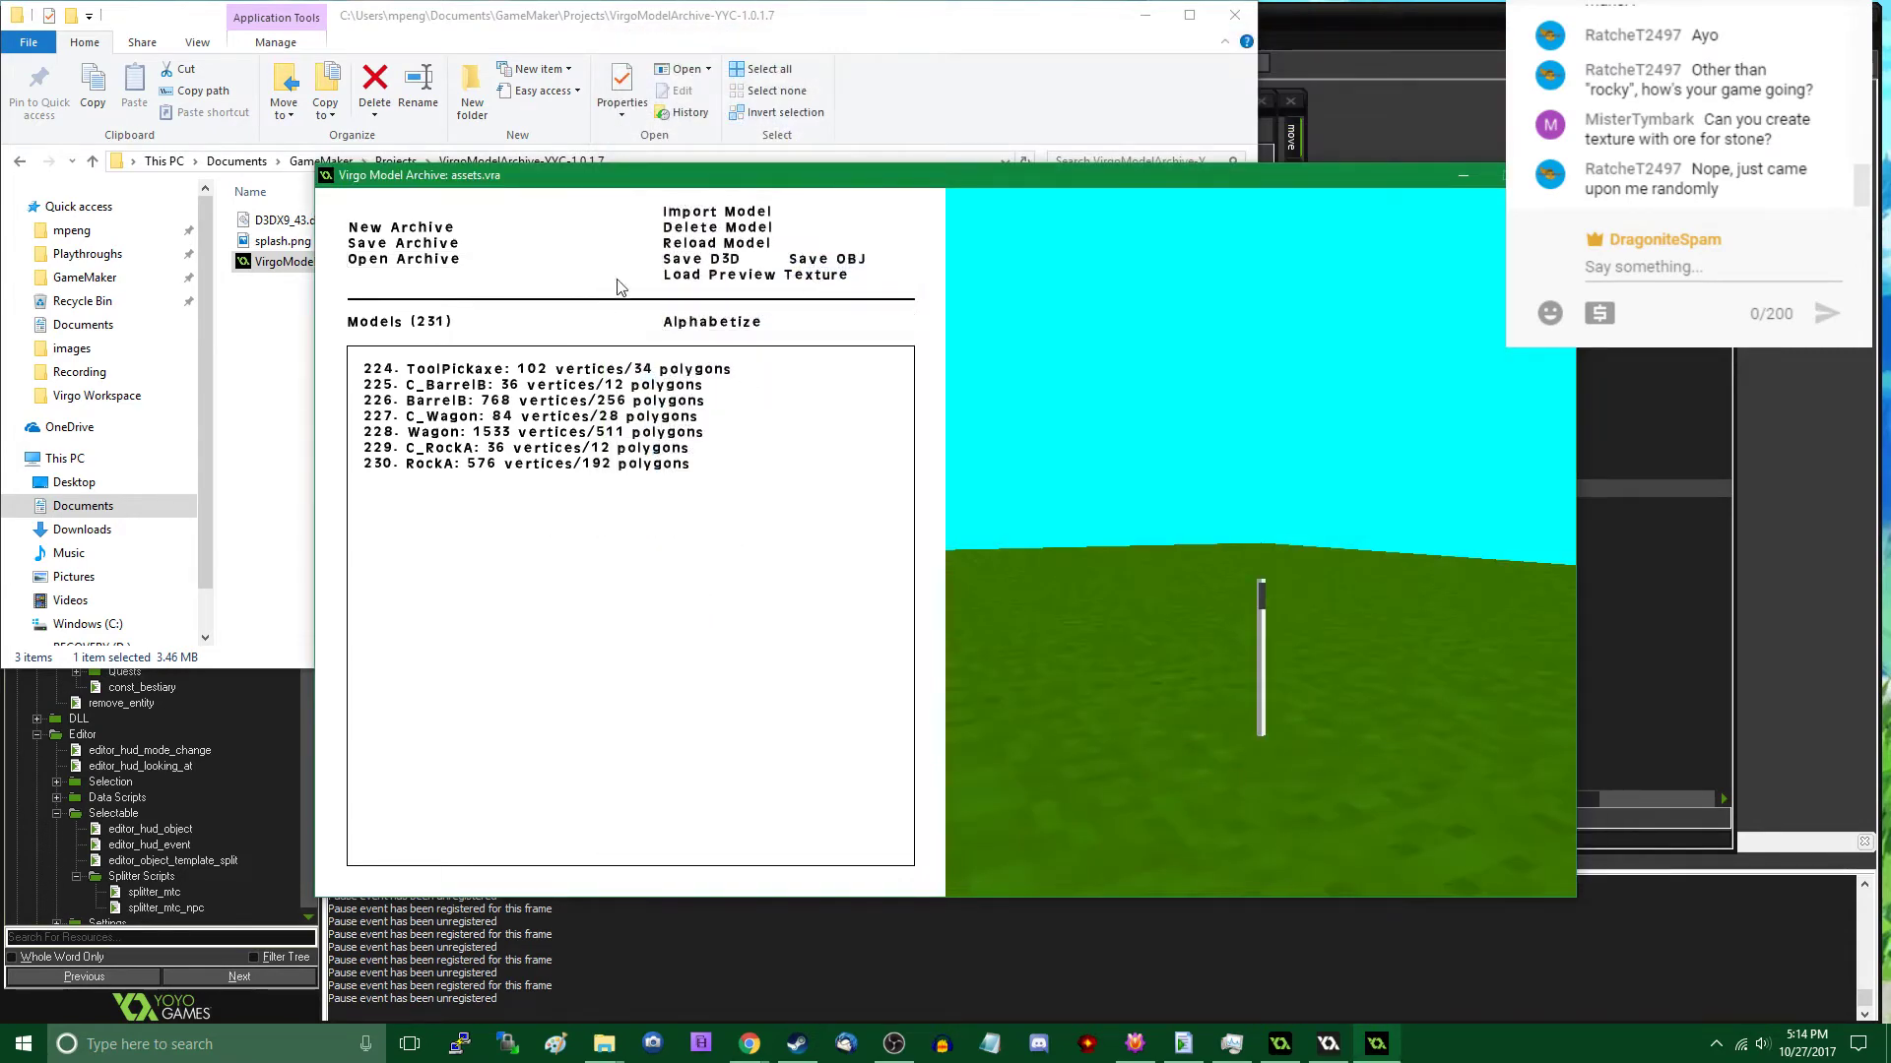
- Import rock_c.c.d3d, rock_c.d3d, rock_b.c.d3d and rock_b.d3d from the Virgo Workspace folder into the archive
{"action": "left_click", "coordinate": [680, 212]}
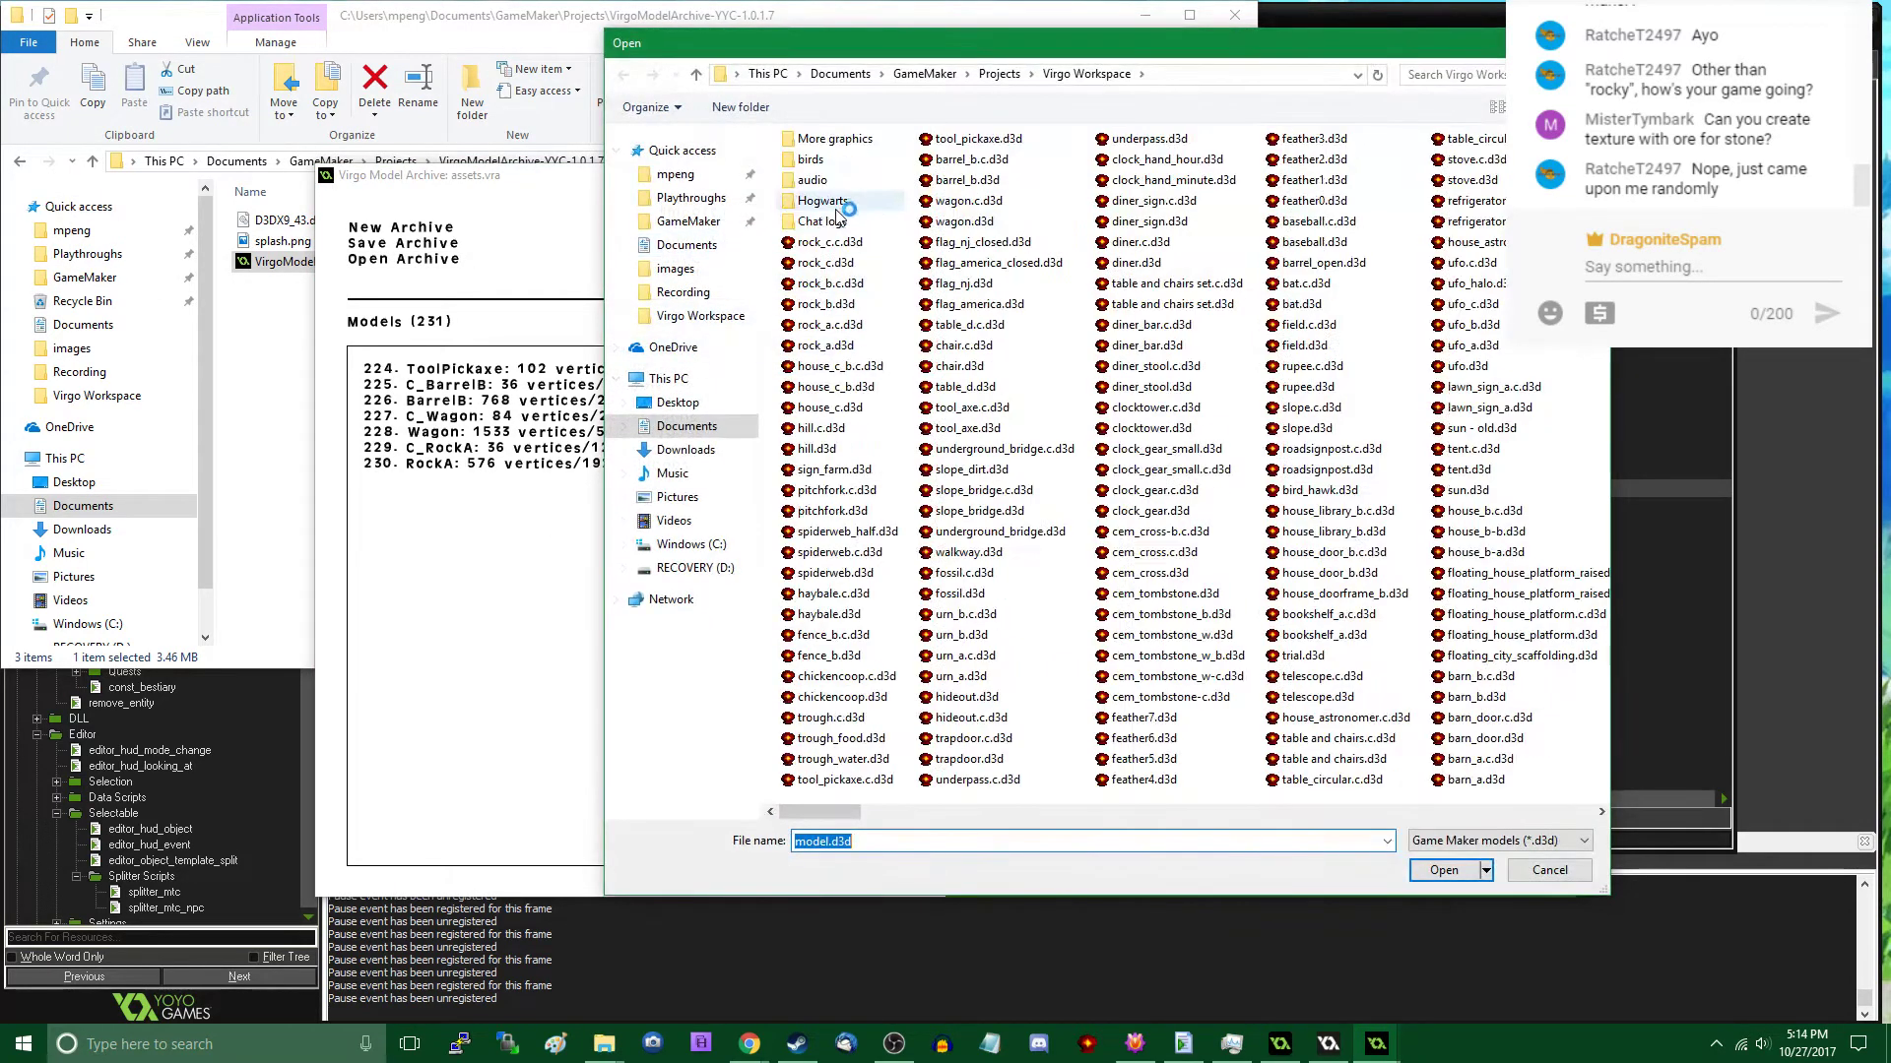
{"action": "double_click", "coordinate": [792, 244]}
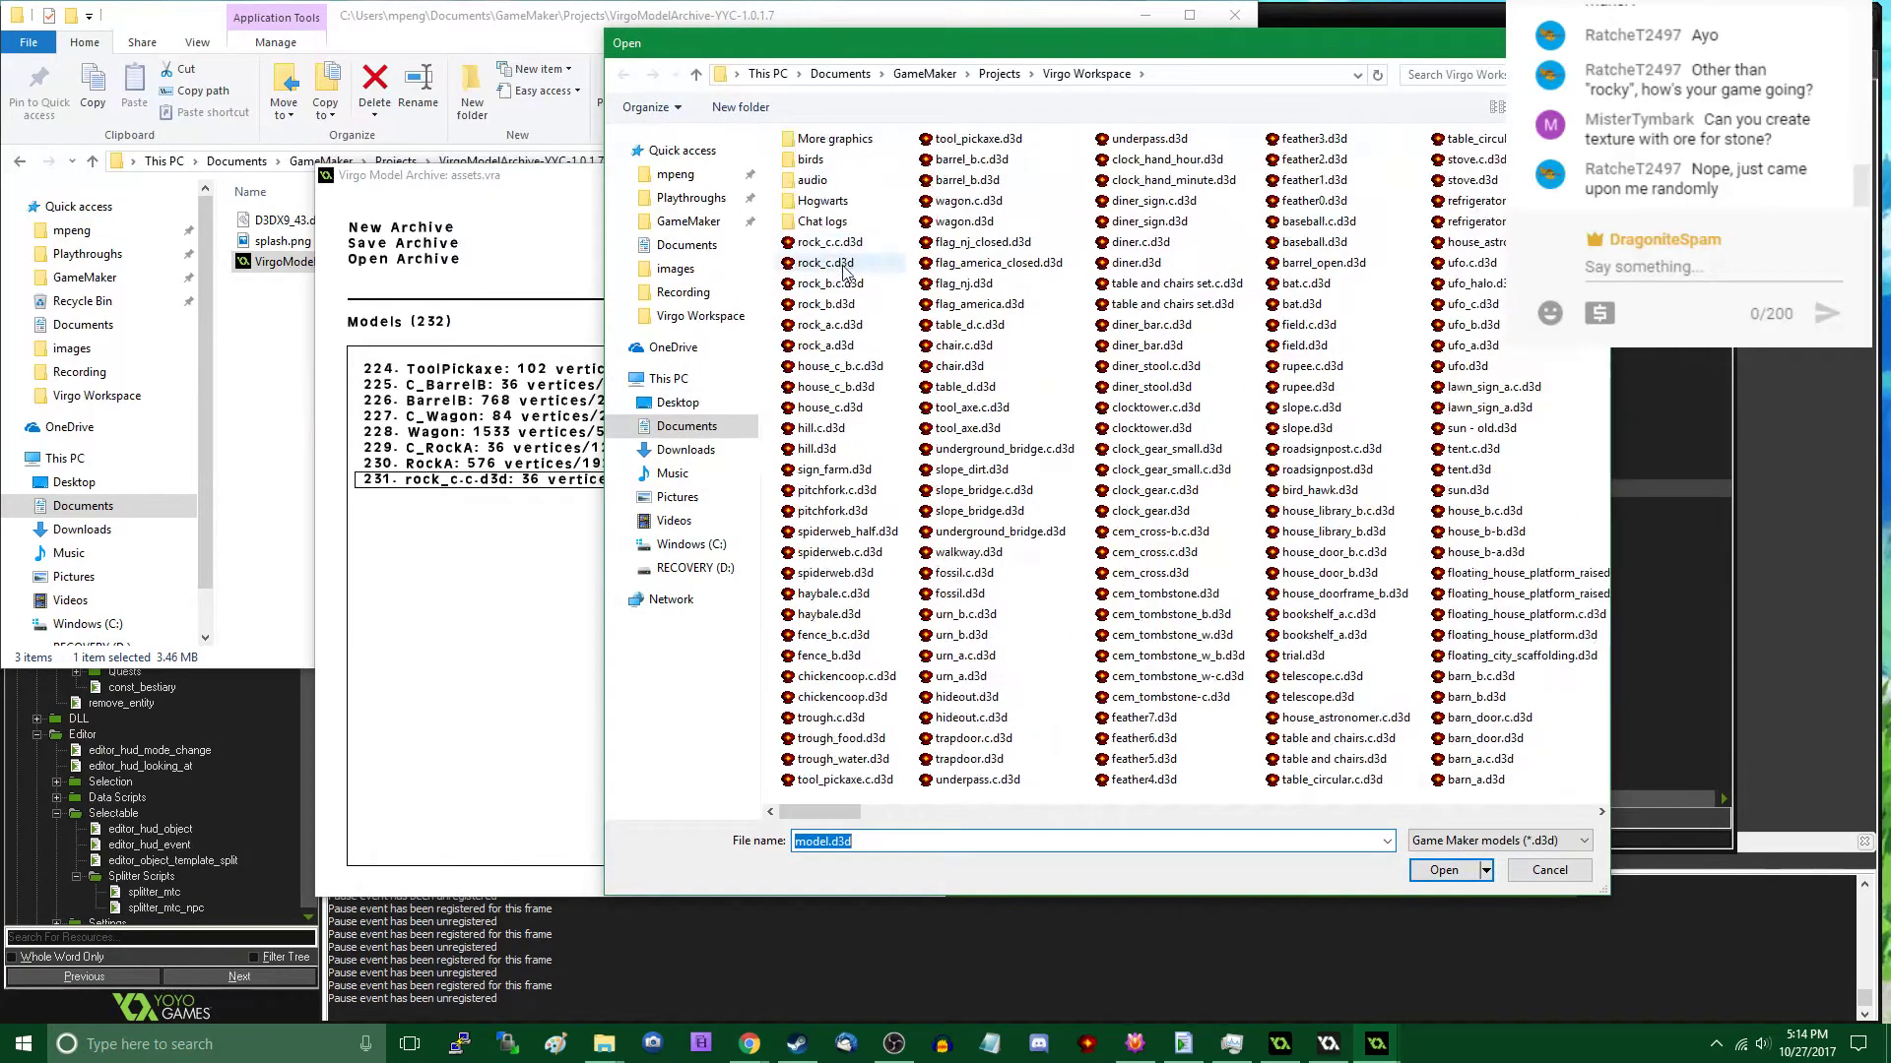
{"action": "double_click", "coordinate": [788, 254]}
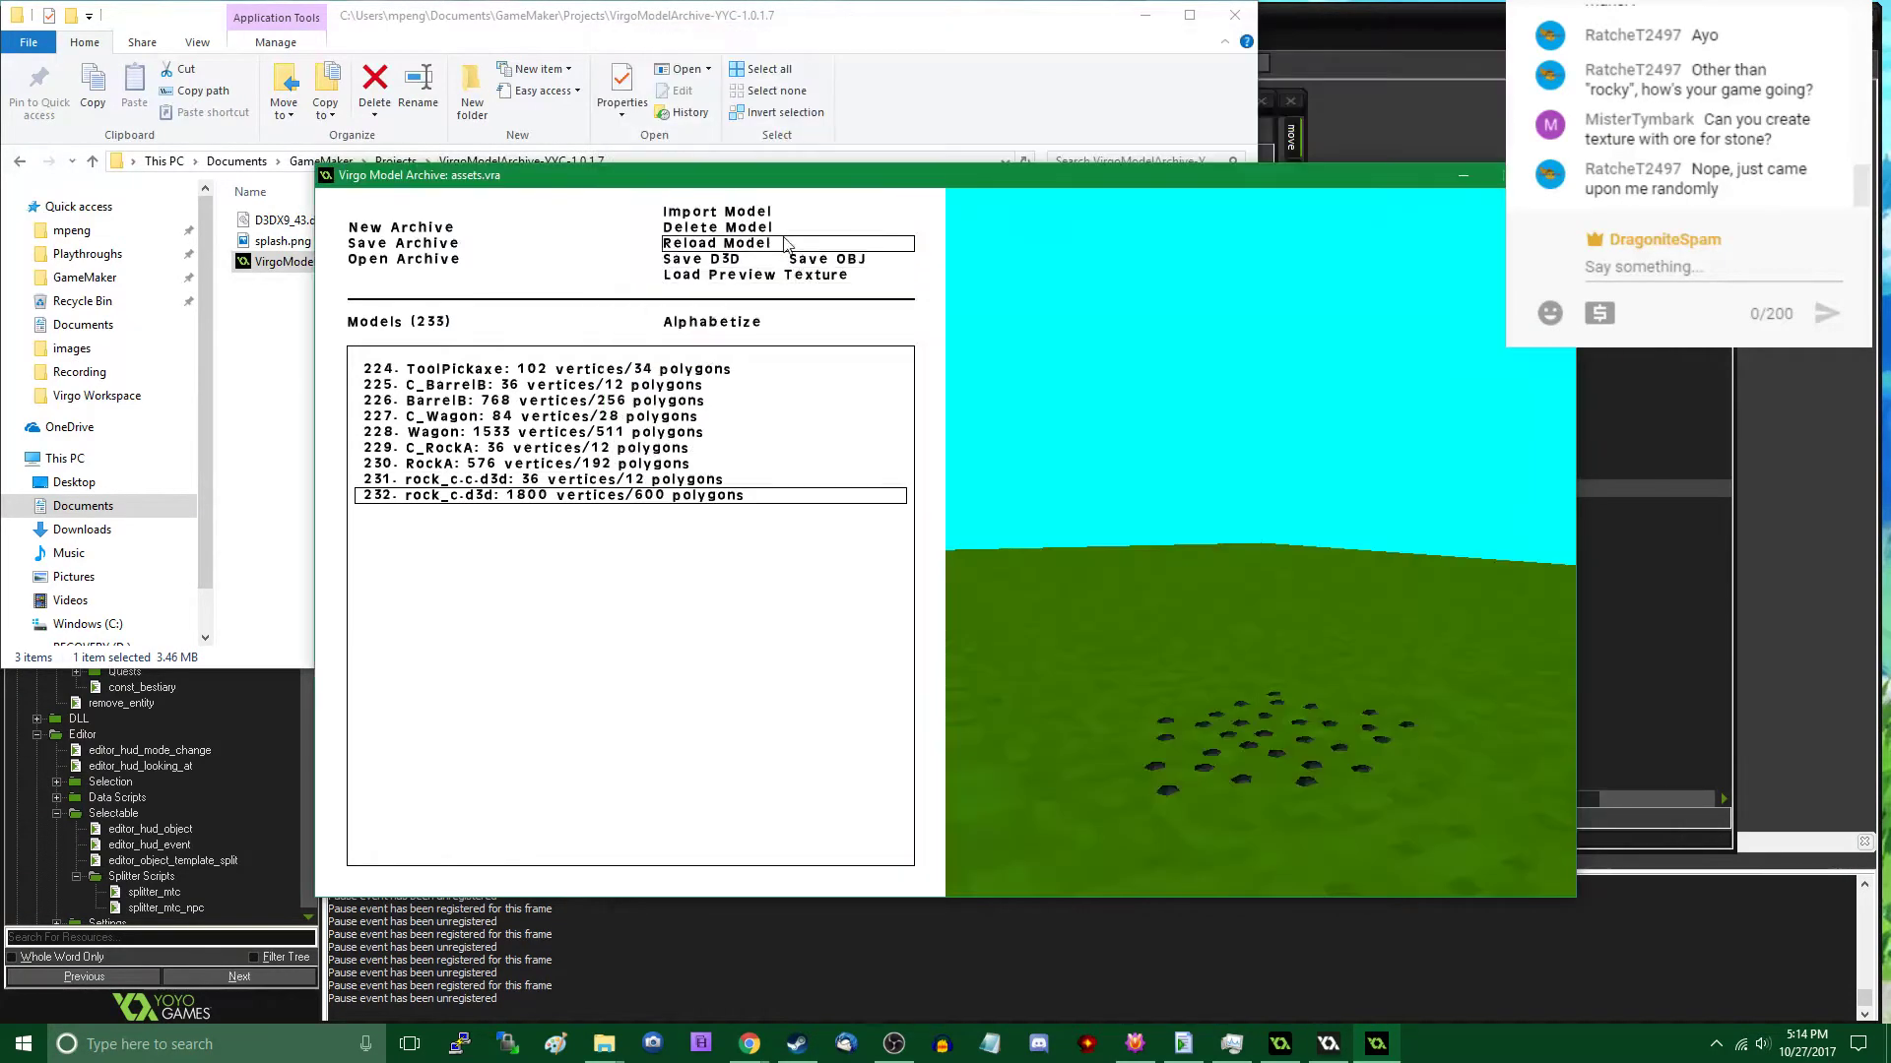
{"action": "left_click", "coordinate": [749, 212]}
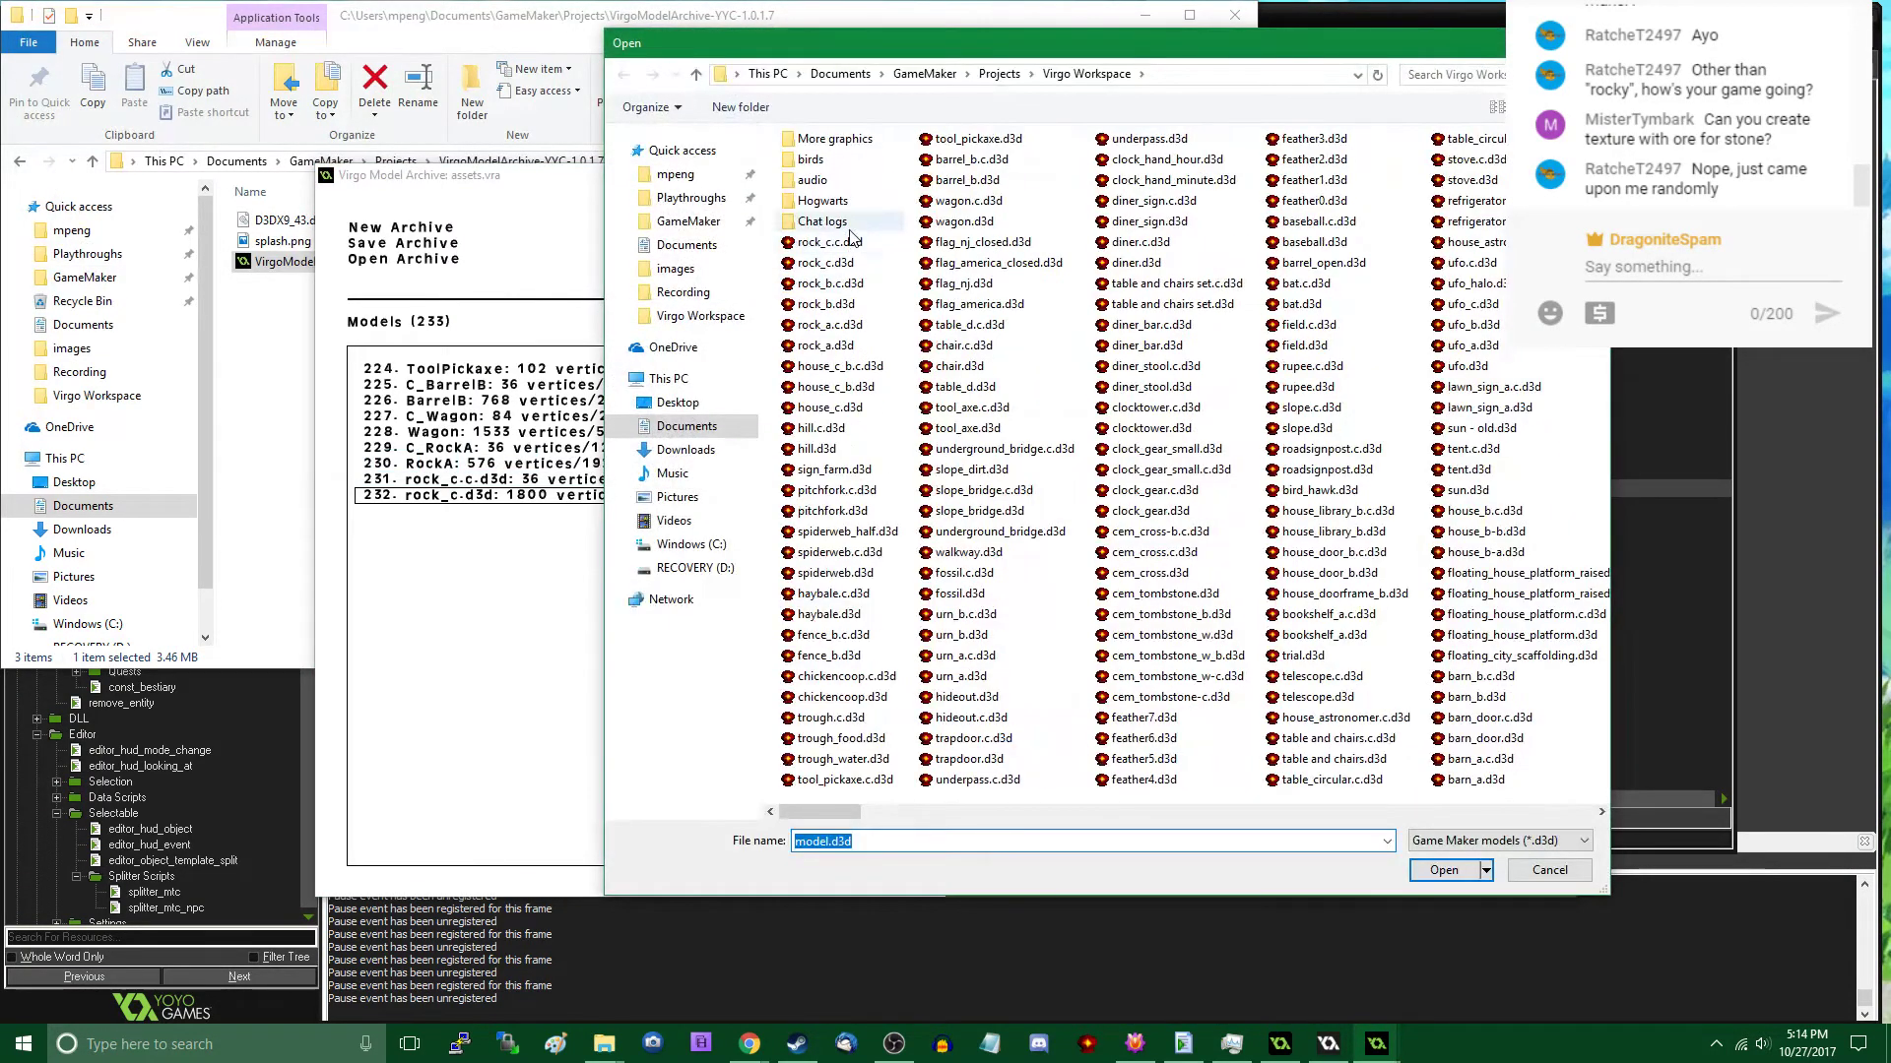
{"action": "double_click", "coordinate": [835, 283]}
{"action": "left_click", "coordinate": [748, 212]}
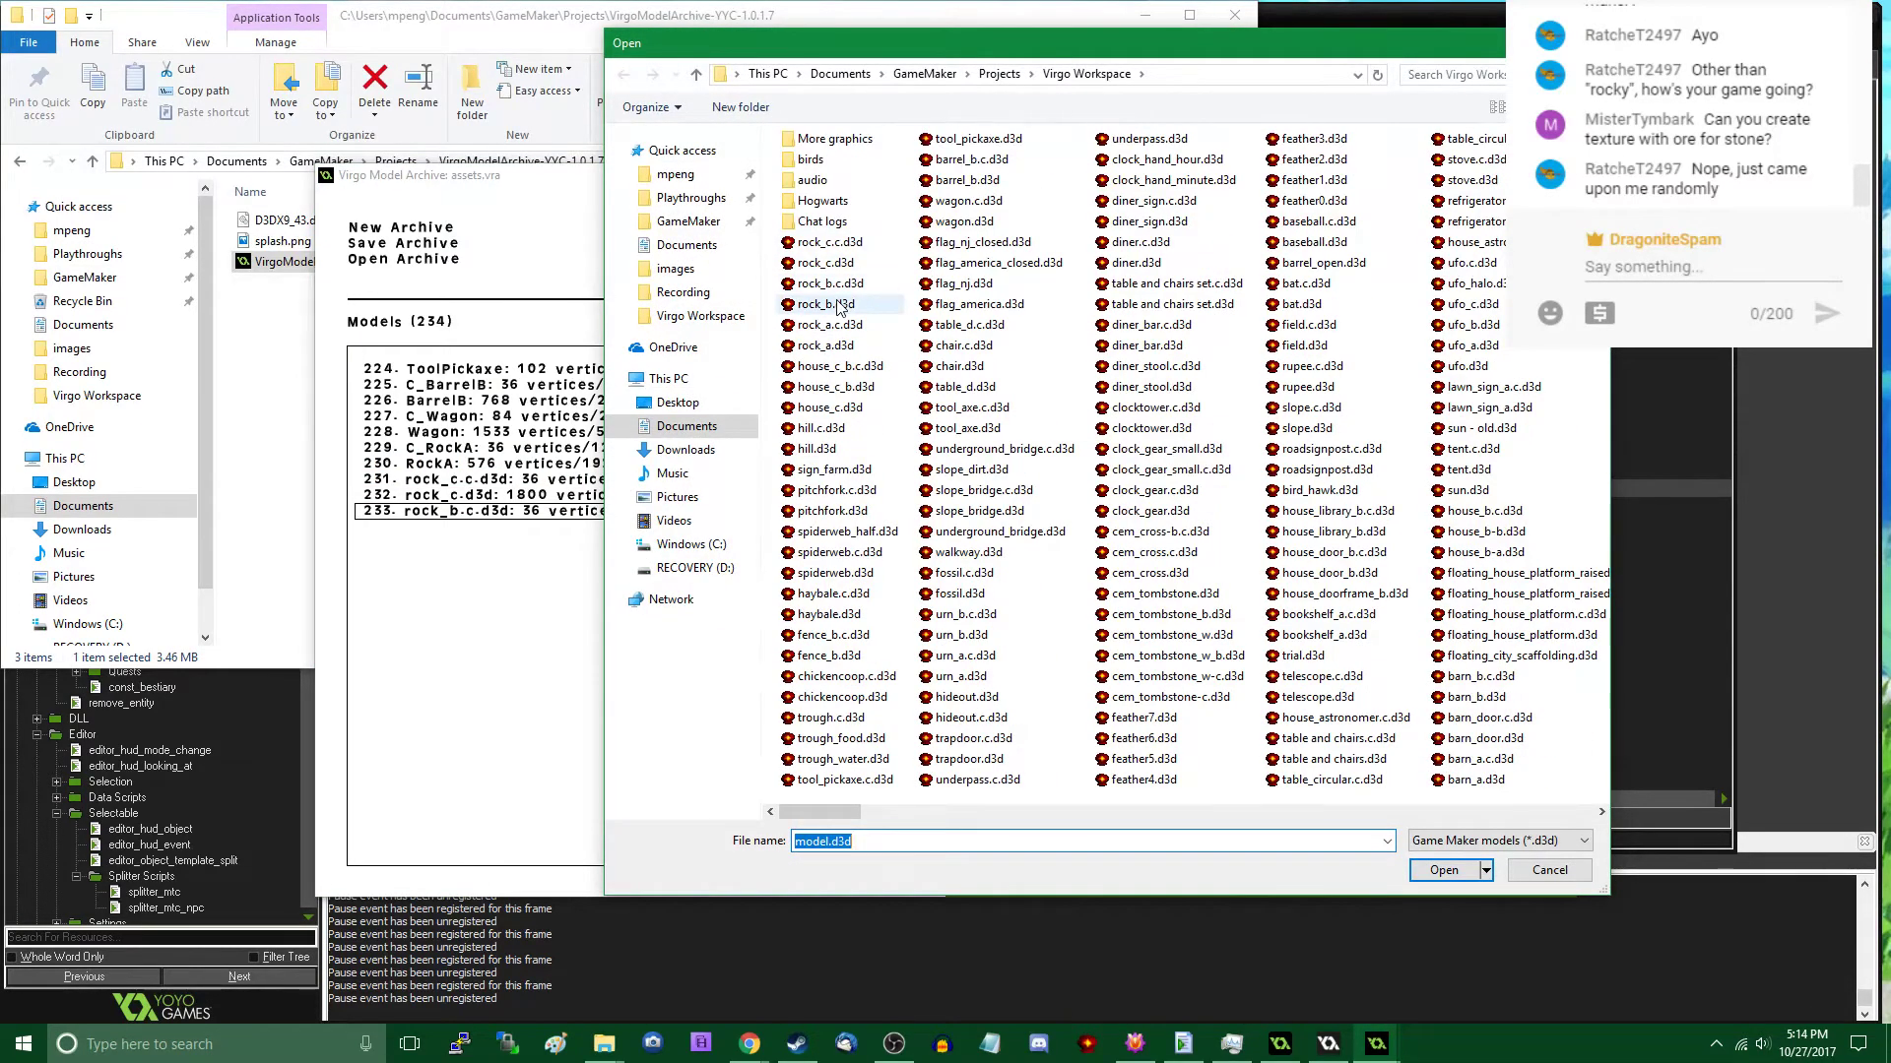
{"action": "double_click", "coordinate": [837, 304]}
- Rename the imported rock_c.c.d3d entry to C_RockC and the rock_c.d3d entry to RockC
{"action": "double_click", "coordinate": [459, 481]}
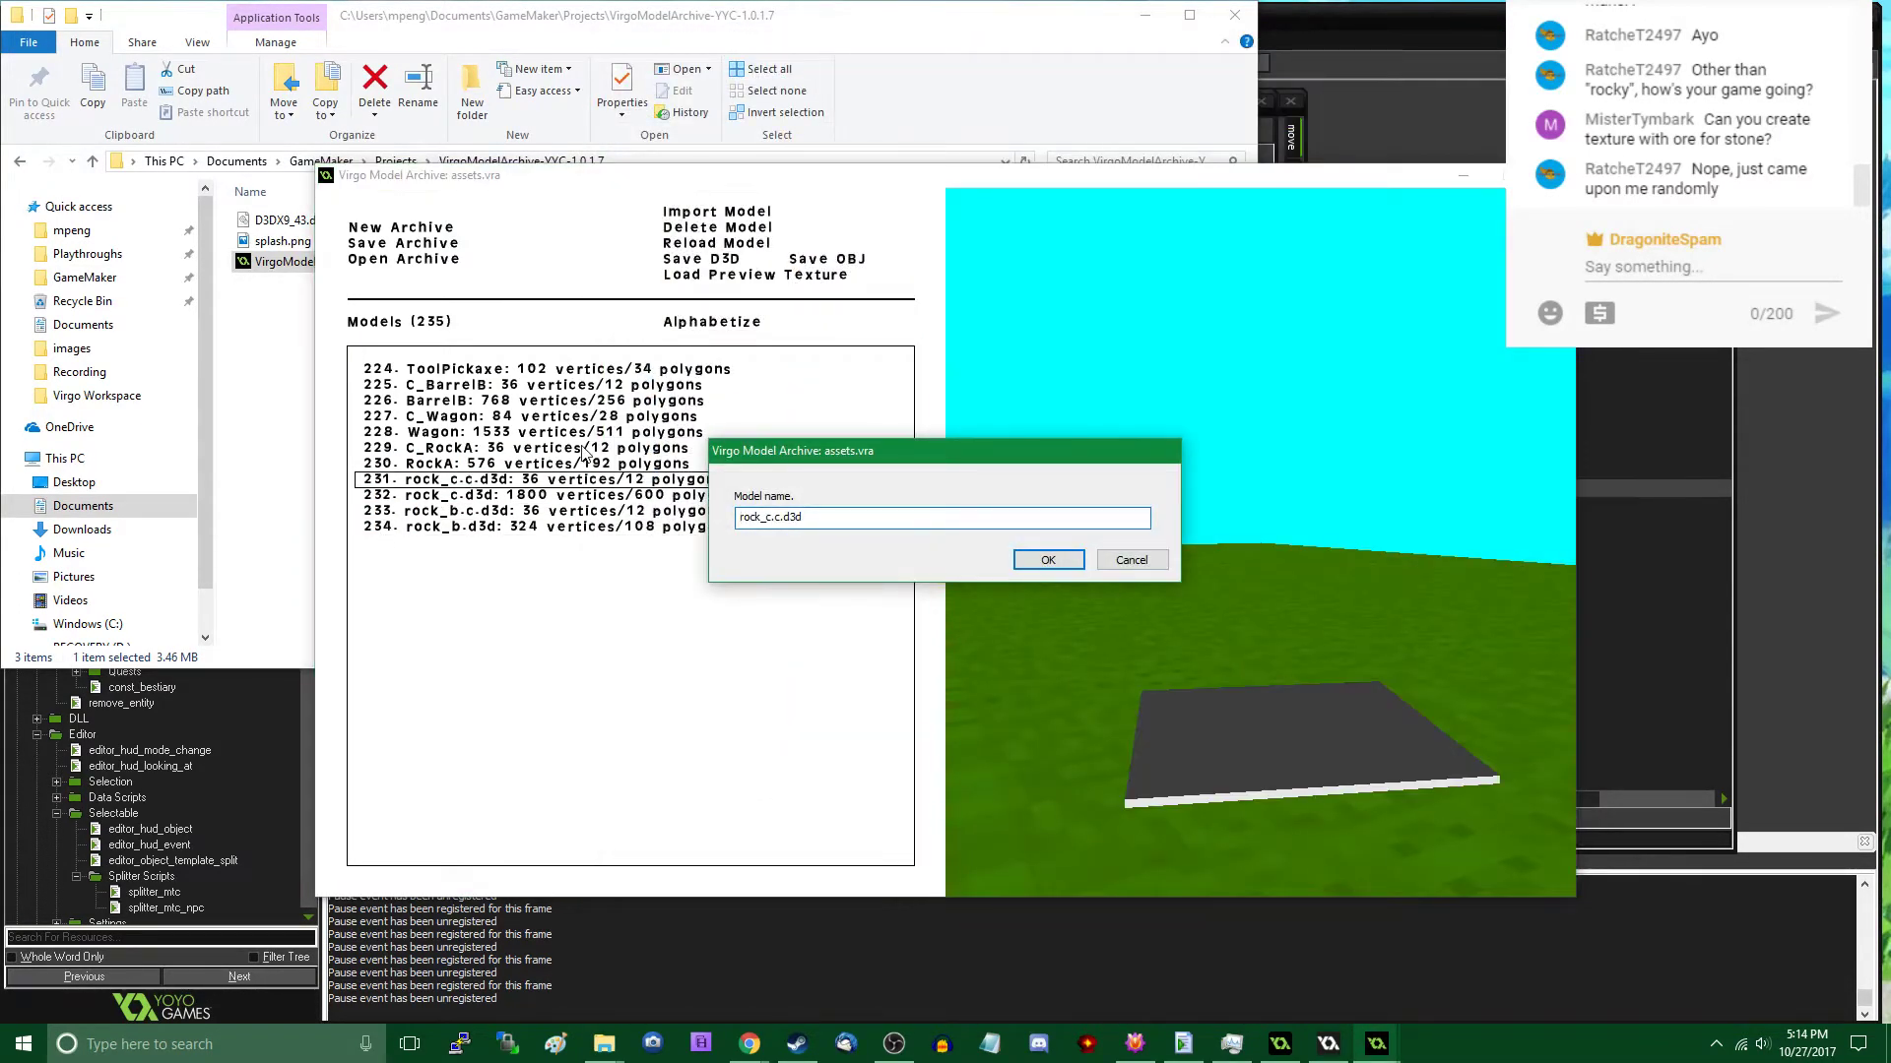
{"action": "type", "text": "C_RockC"}
{"action": "key", "text": "Return"}
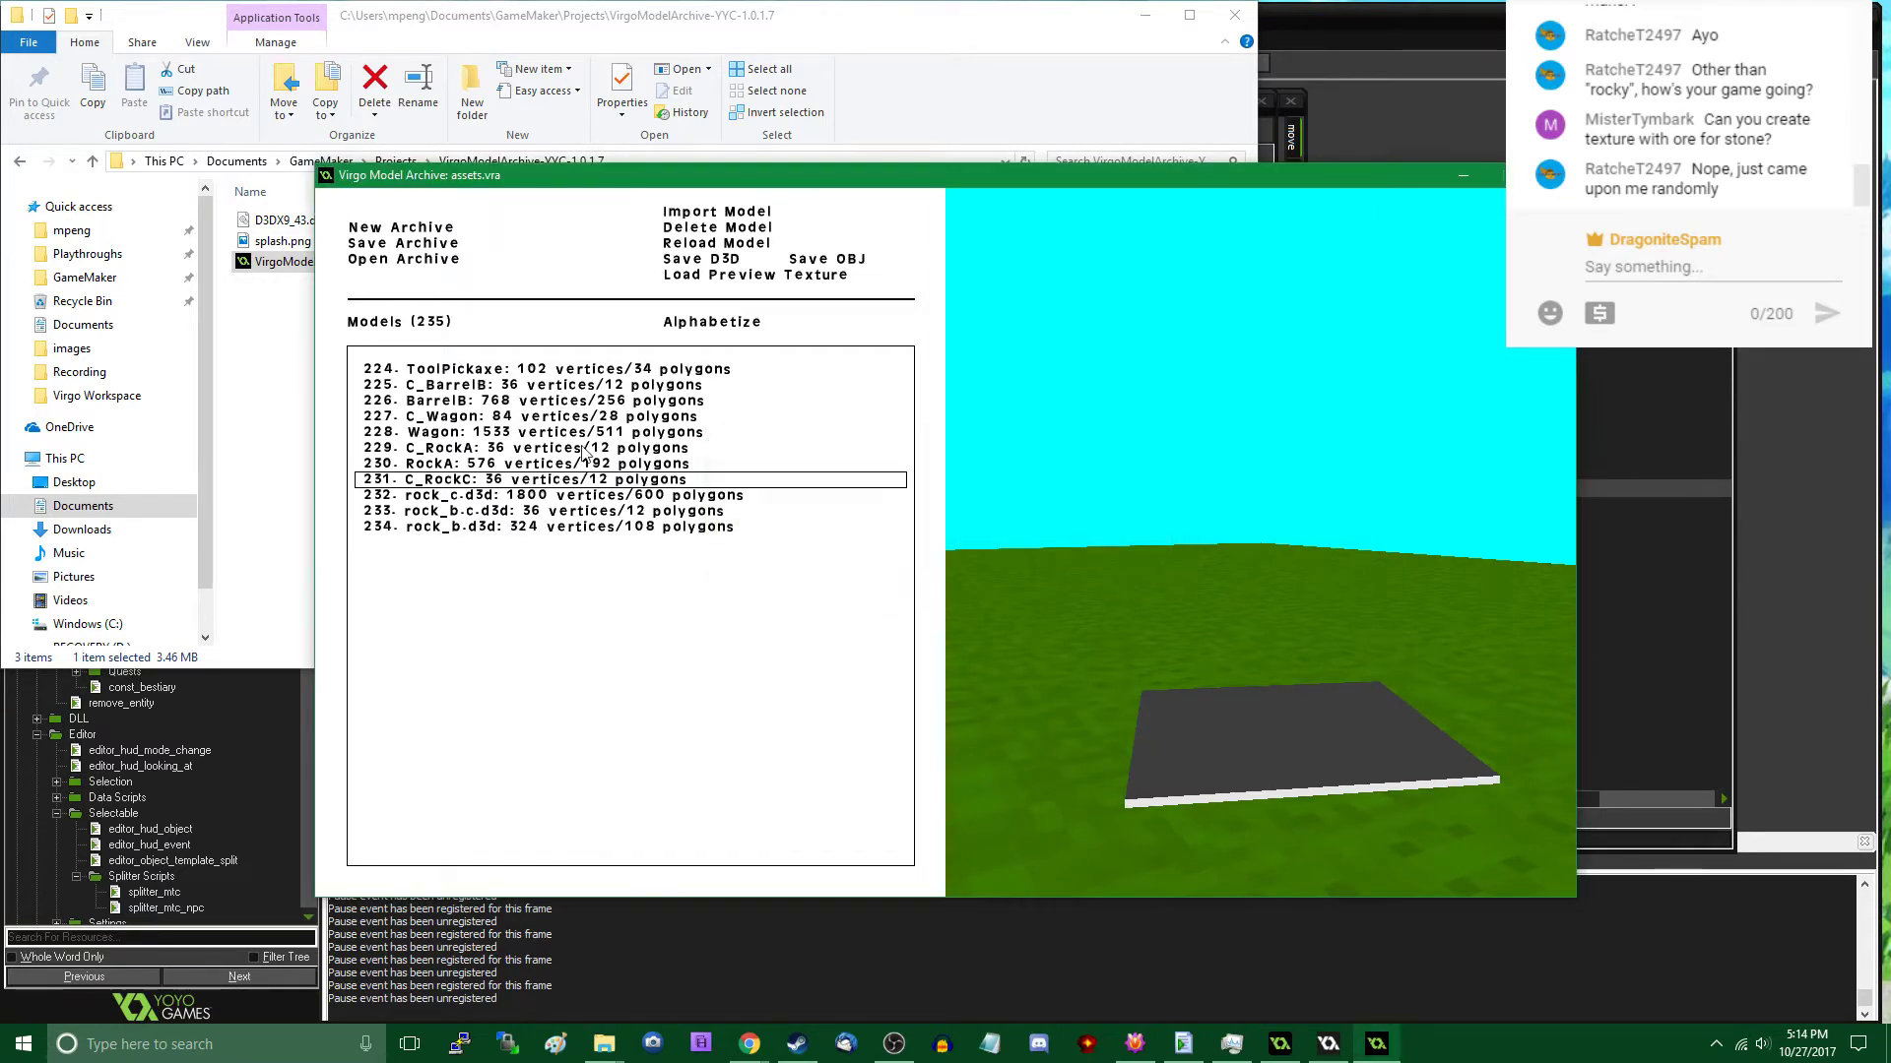
{"action": "double_click", "coordinate": [452, 495]}
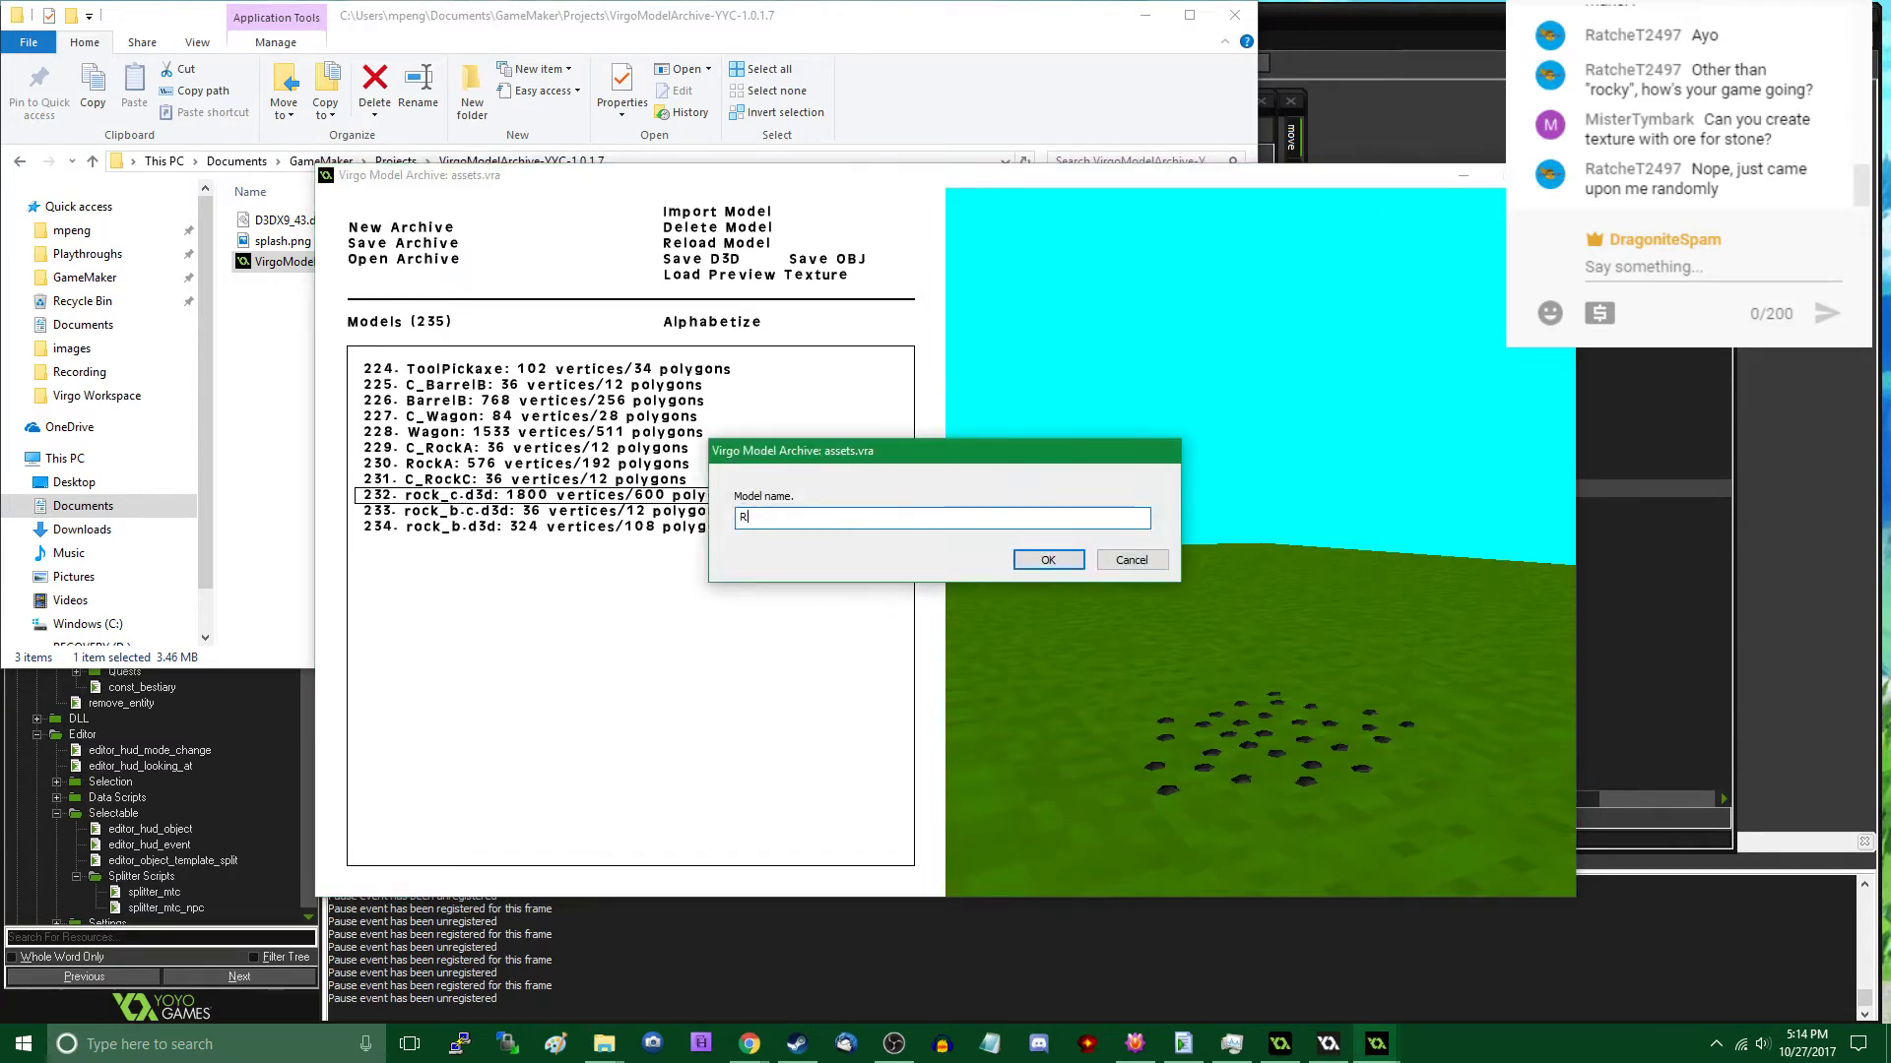
{"action": "key", "text": "Return"}
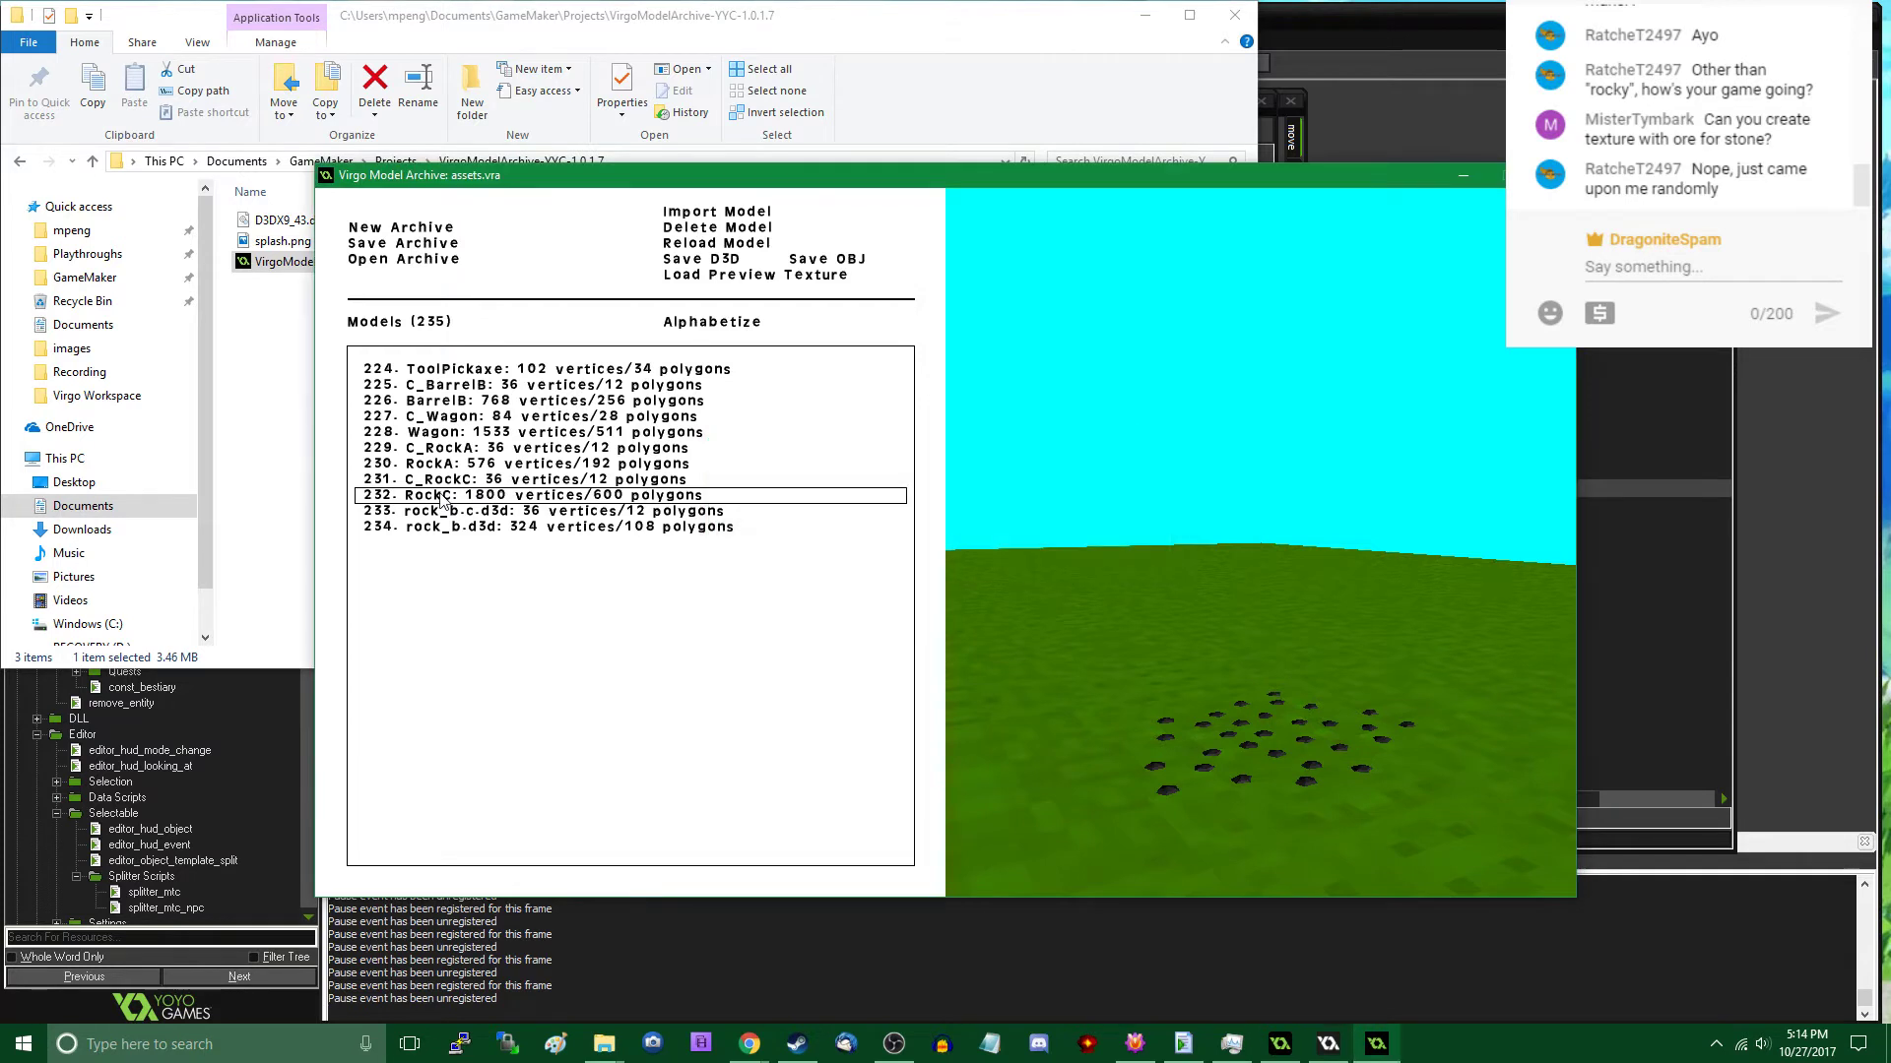
- Rename the imported rock_b.c.d3d entry to C_RockB and the rock_b.d3d entry to RockB
{"action": "double_click", "coordinate": [493, 511]}
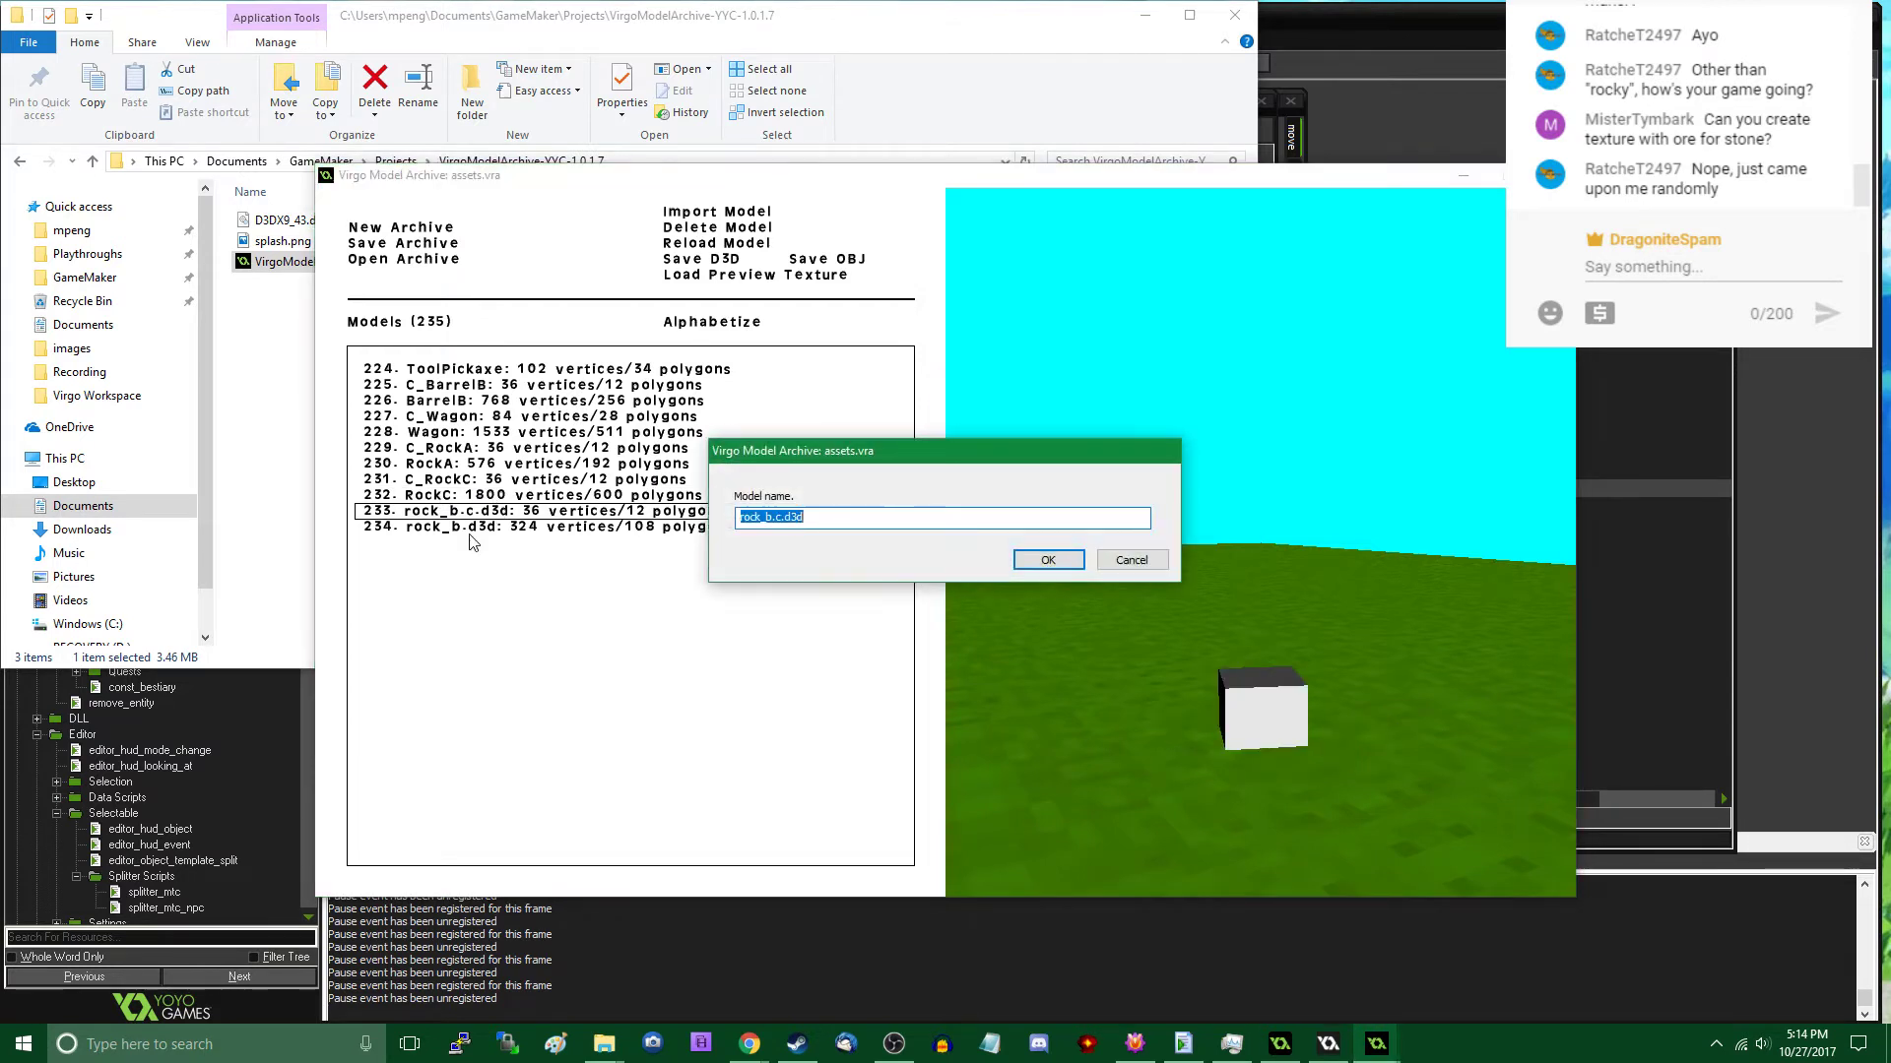
{"action": "key", "text": "Return"}
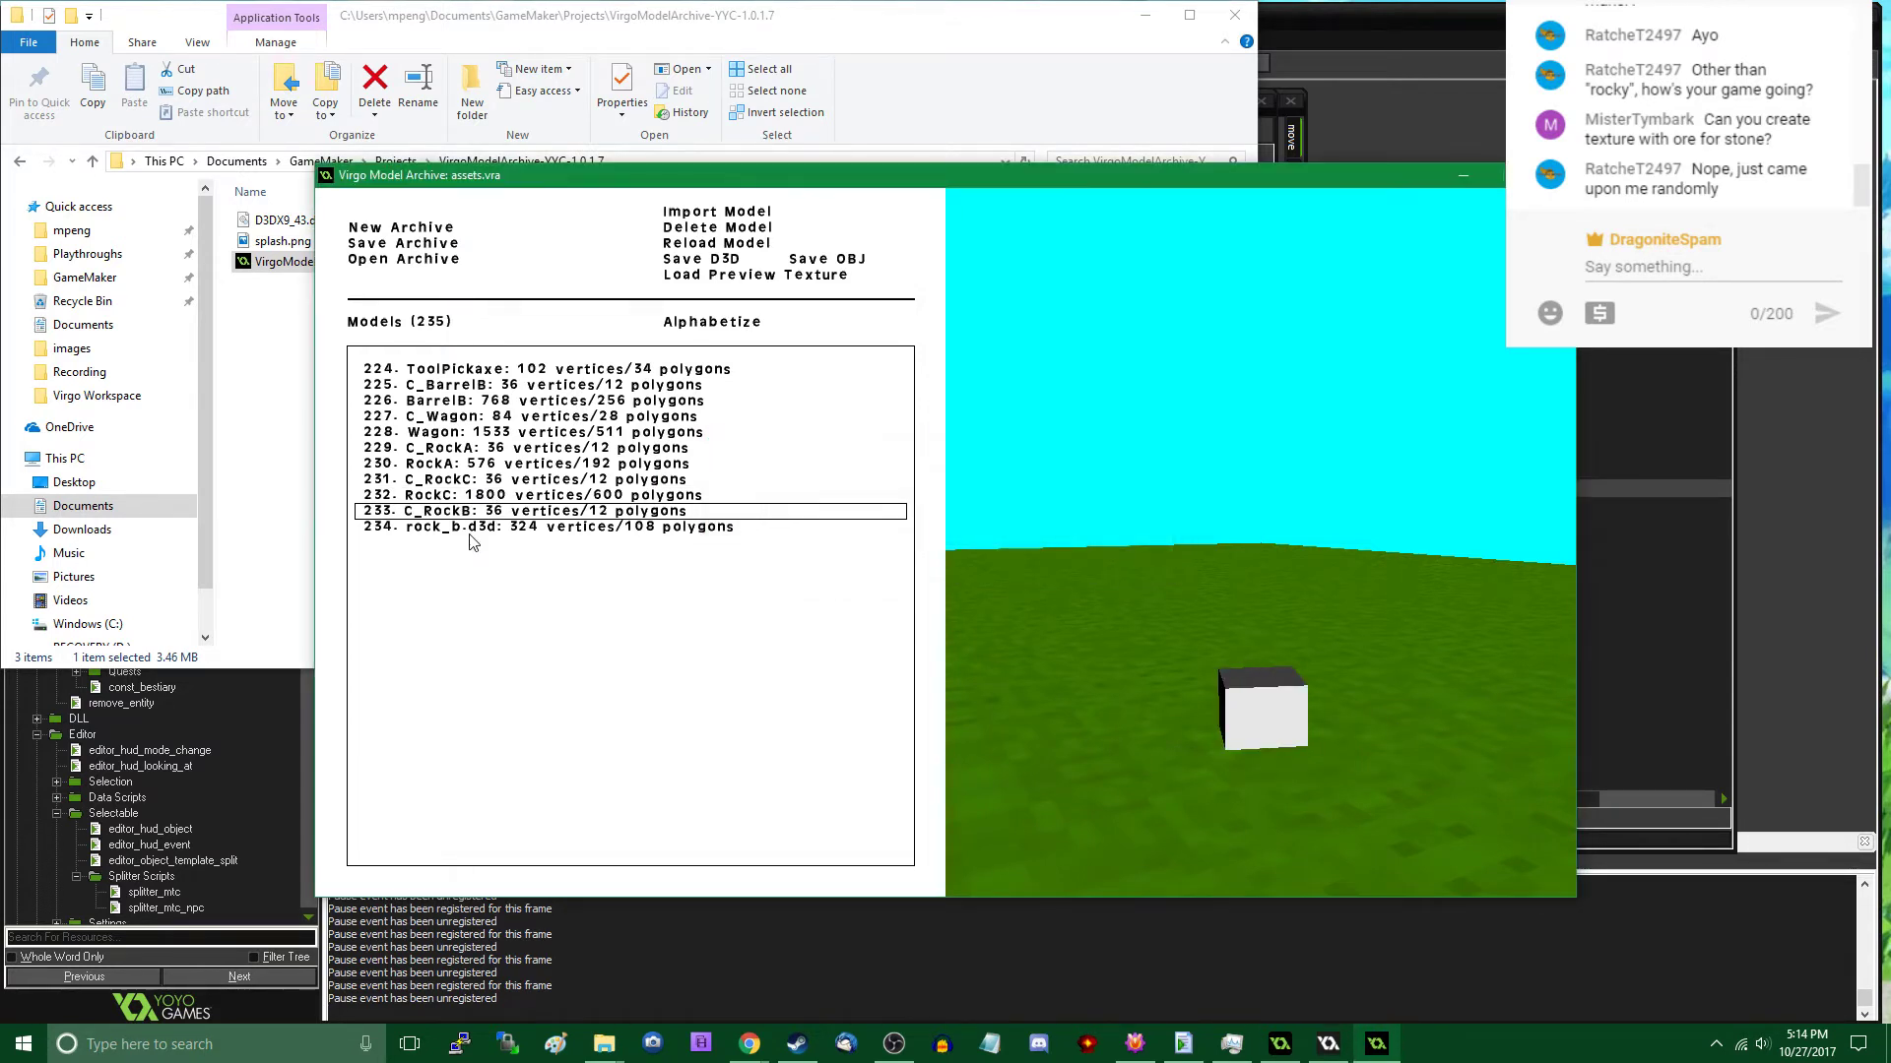
{"action": "double_click", "coordinate": [507, 529]}
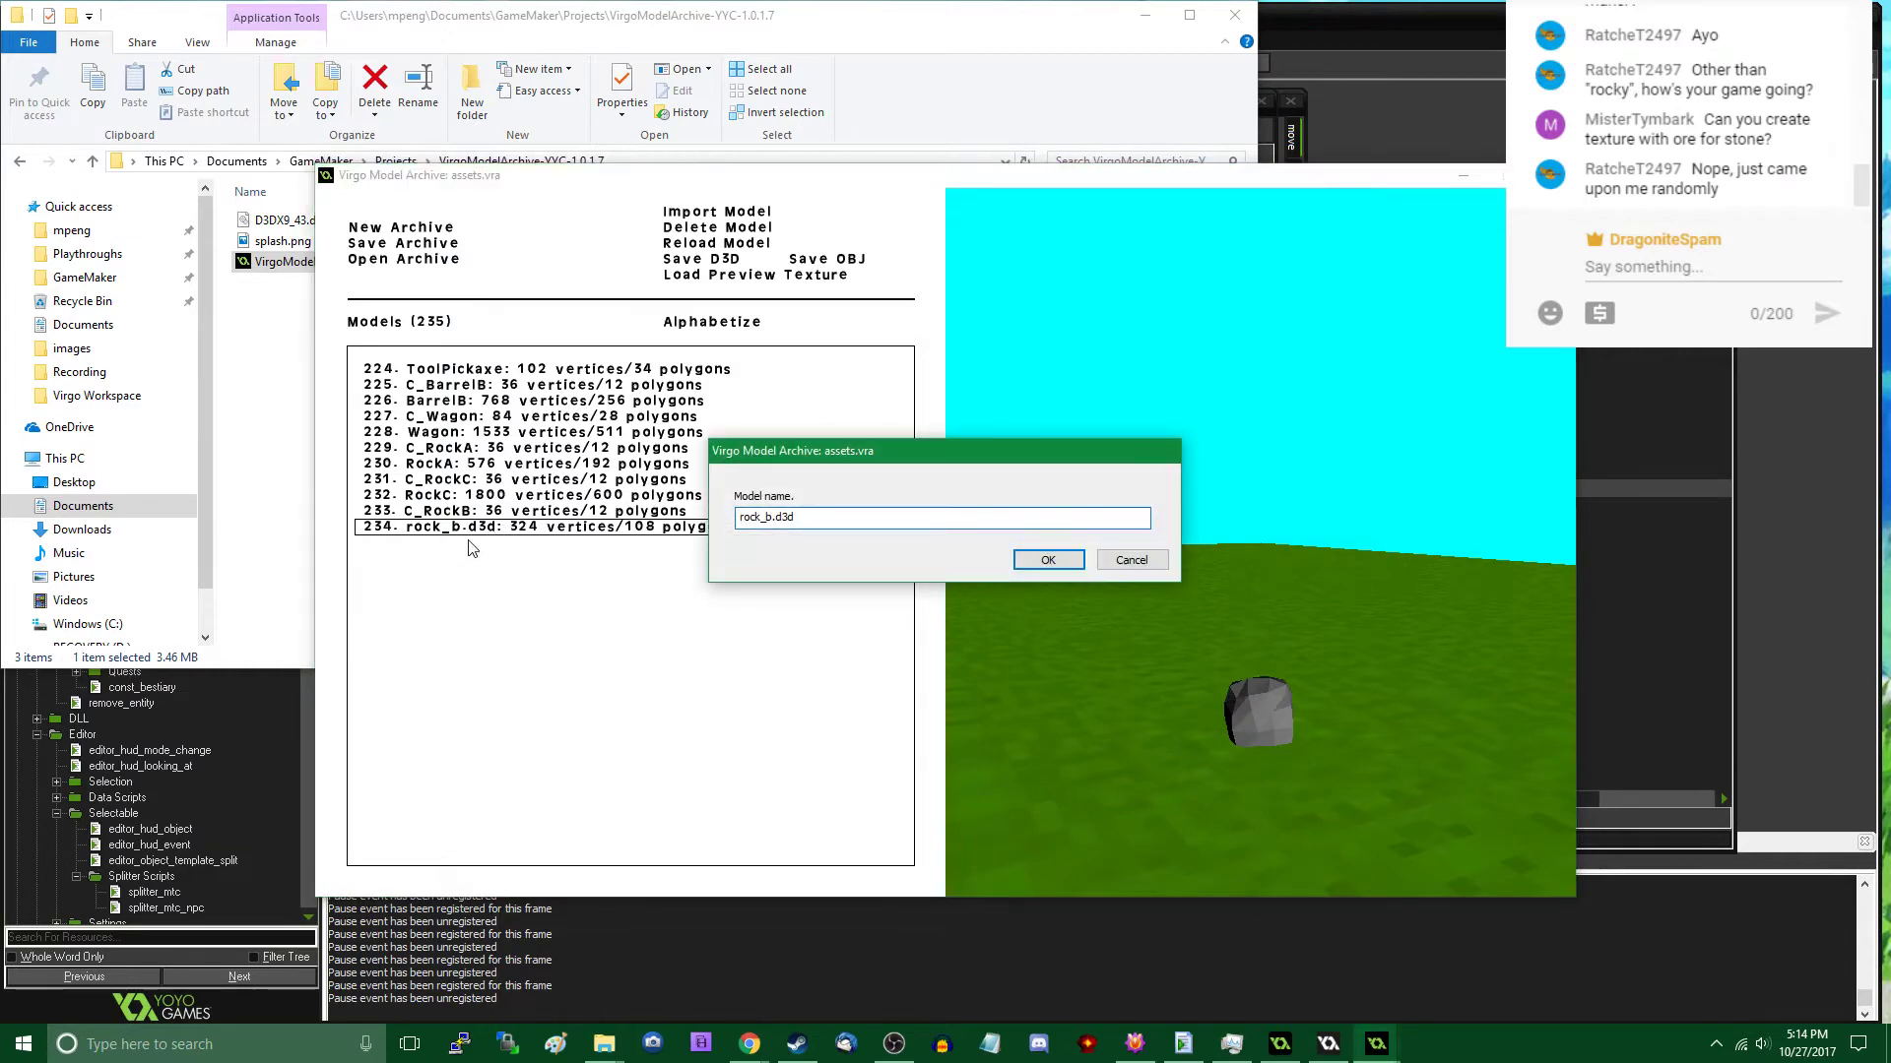
{"action": "type", "text": "Roc"}
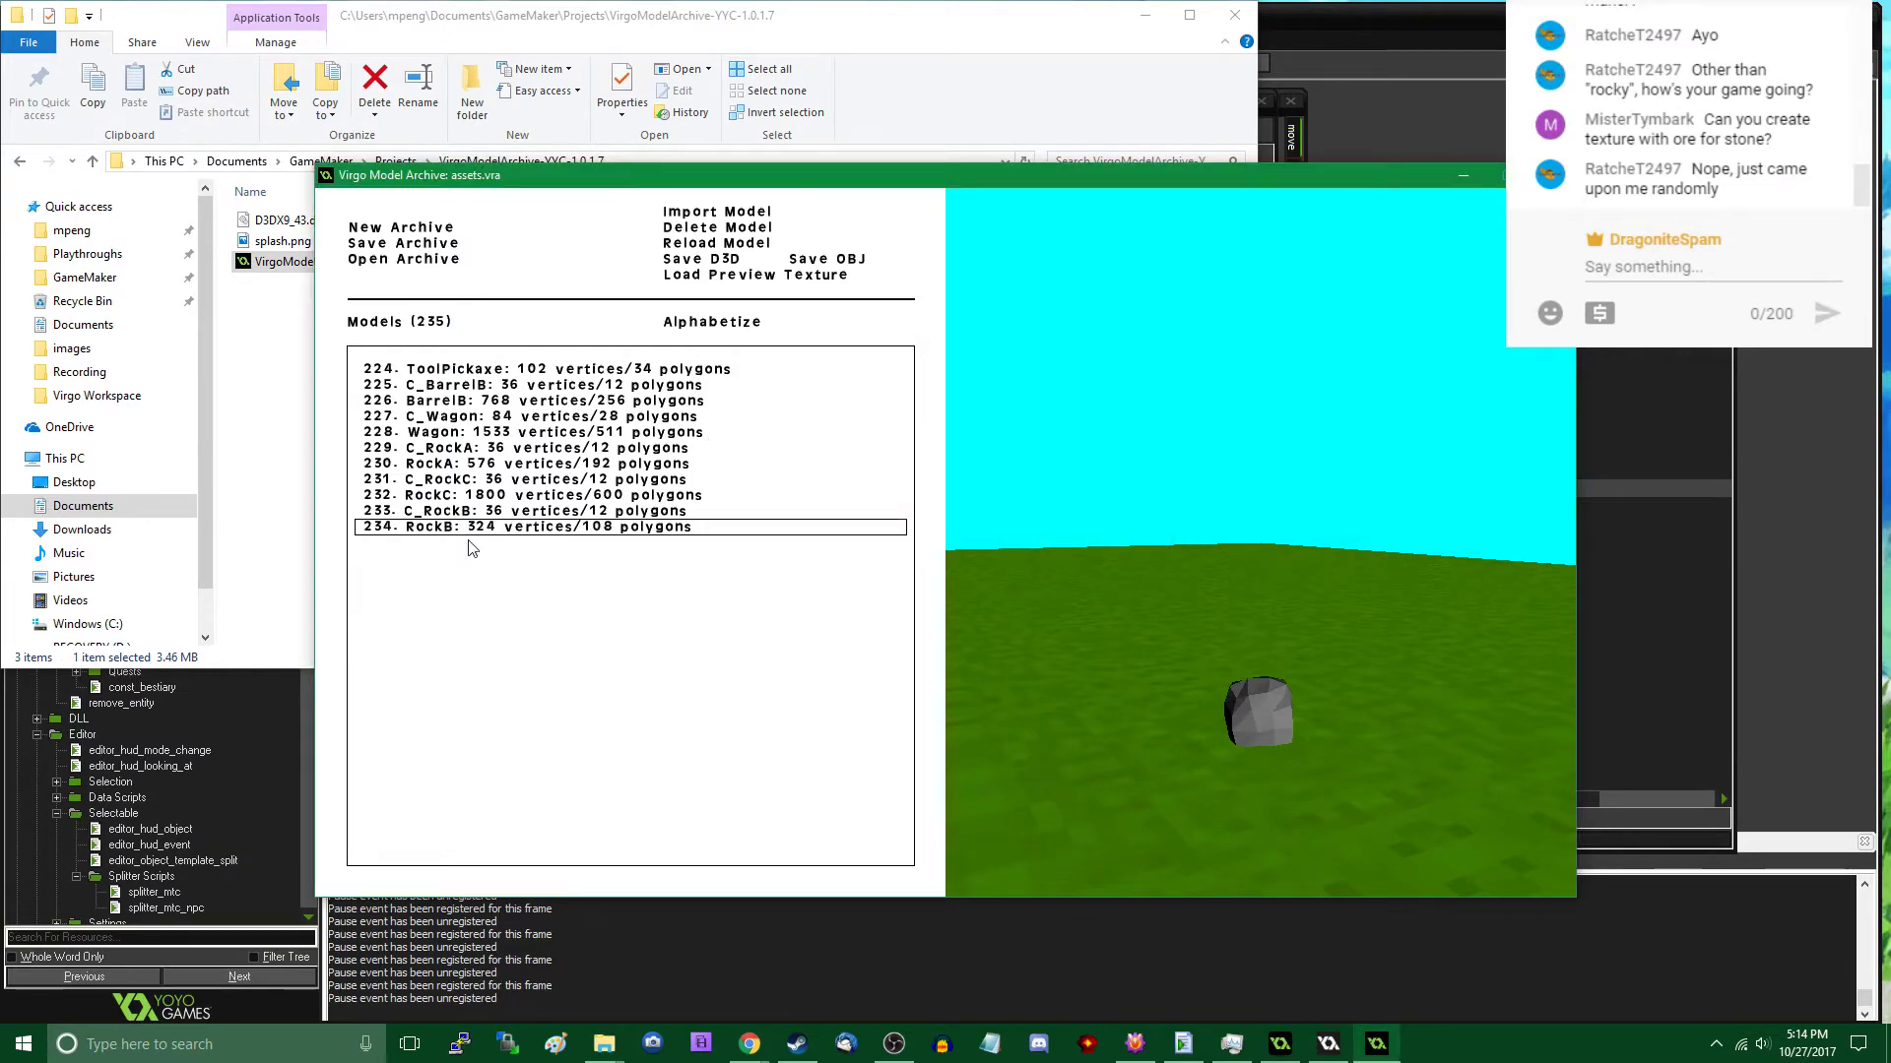
- Save the archive over assets.vra in the Virgo Workspace folder and close the model archive tool
{"action": "left_click", "coordinate": [411, 246]}
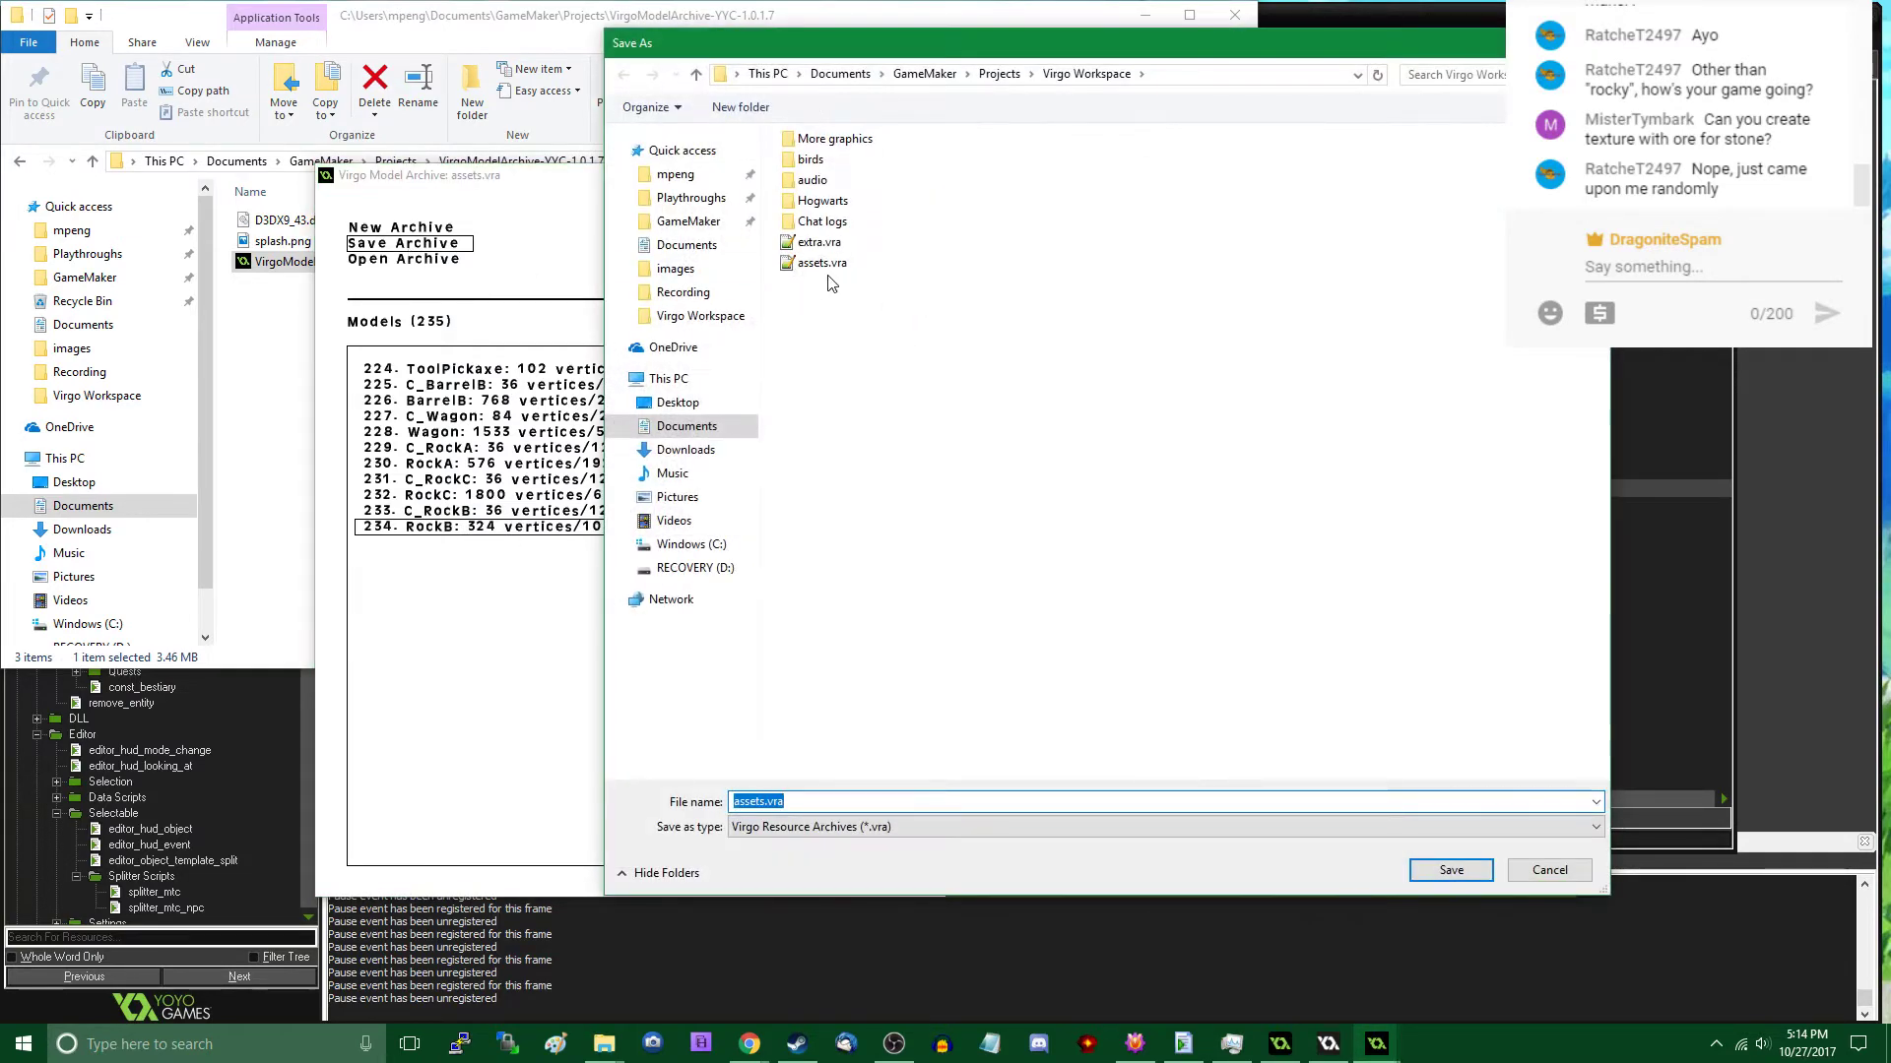
{"action": "double_click", "coordinate": [822, 262]}
{"action": "left_click", "coordinate": [1002, 527]}
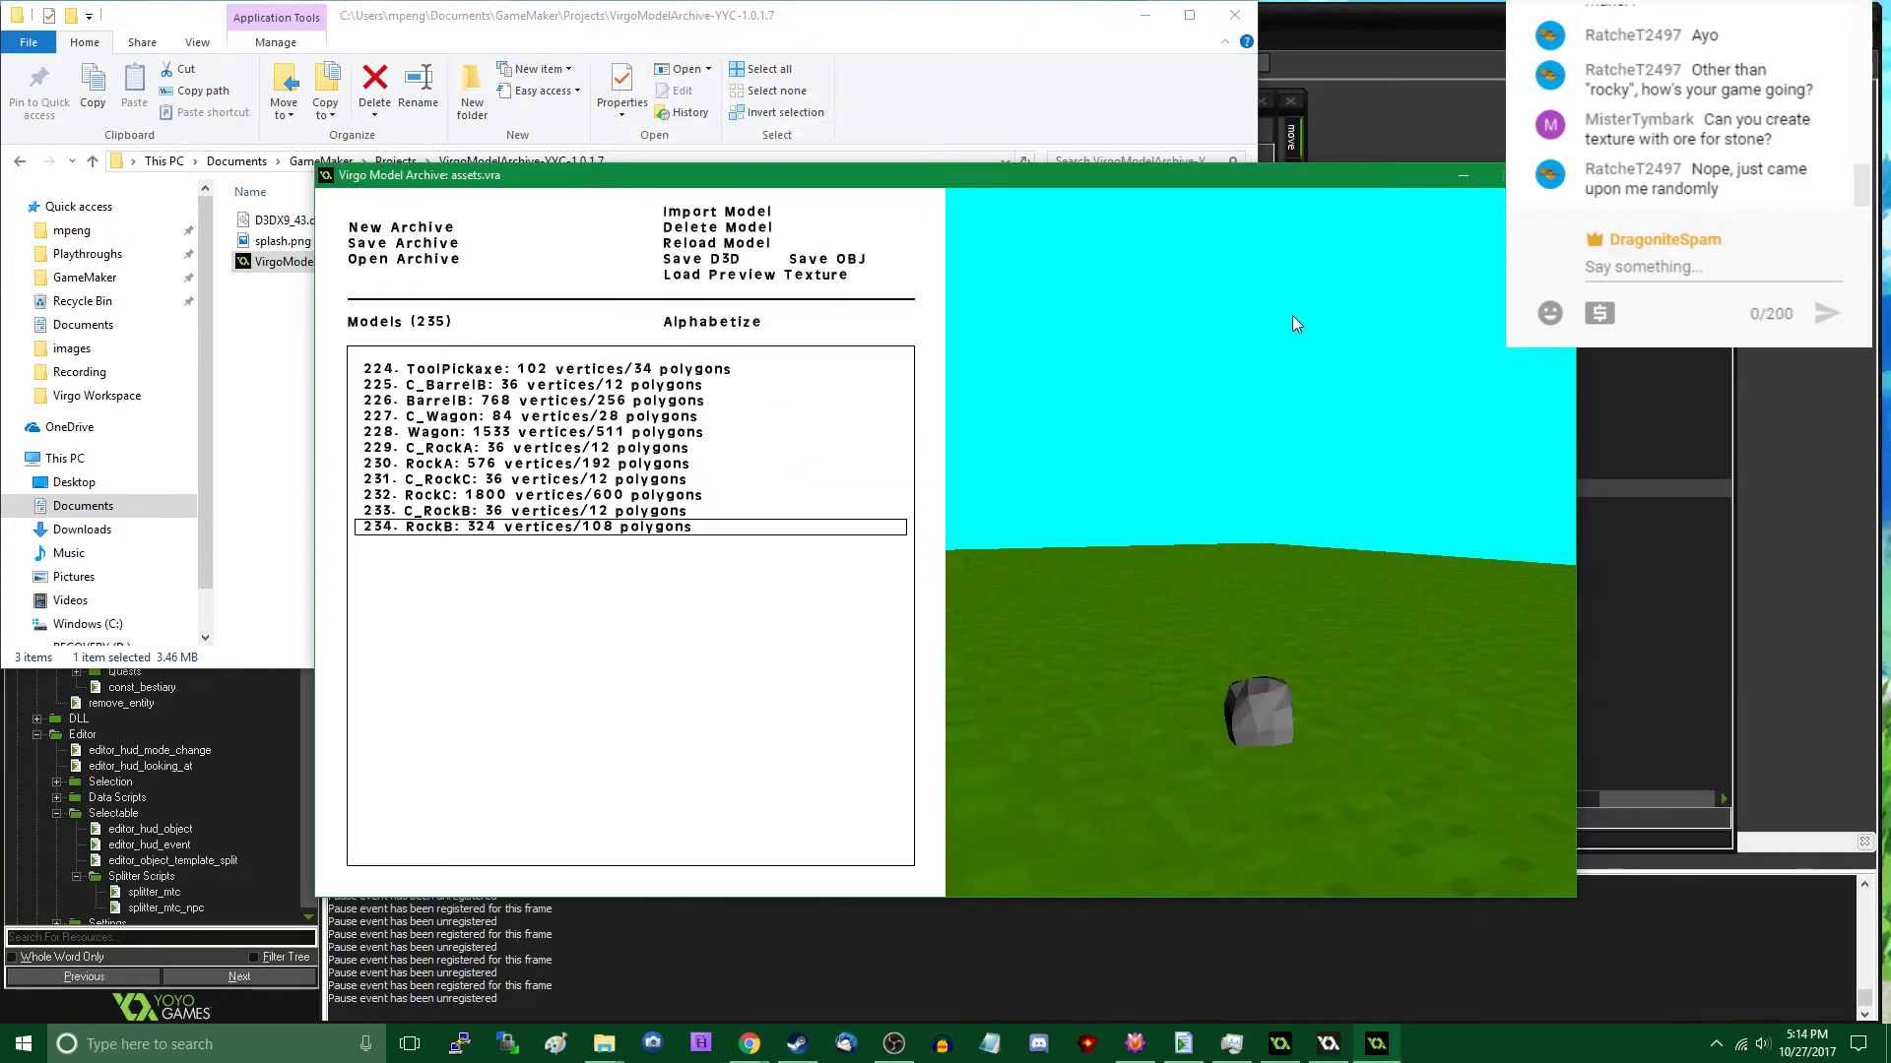
{"action": "key", "text": "Escape"}
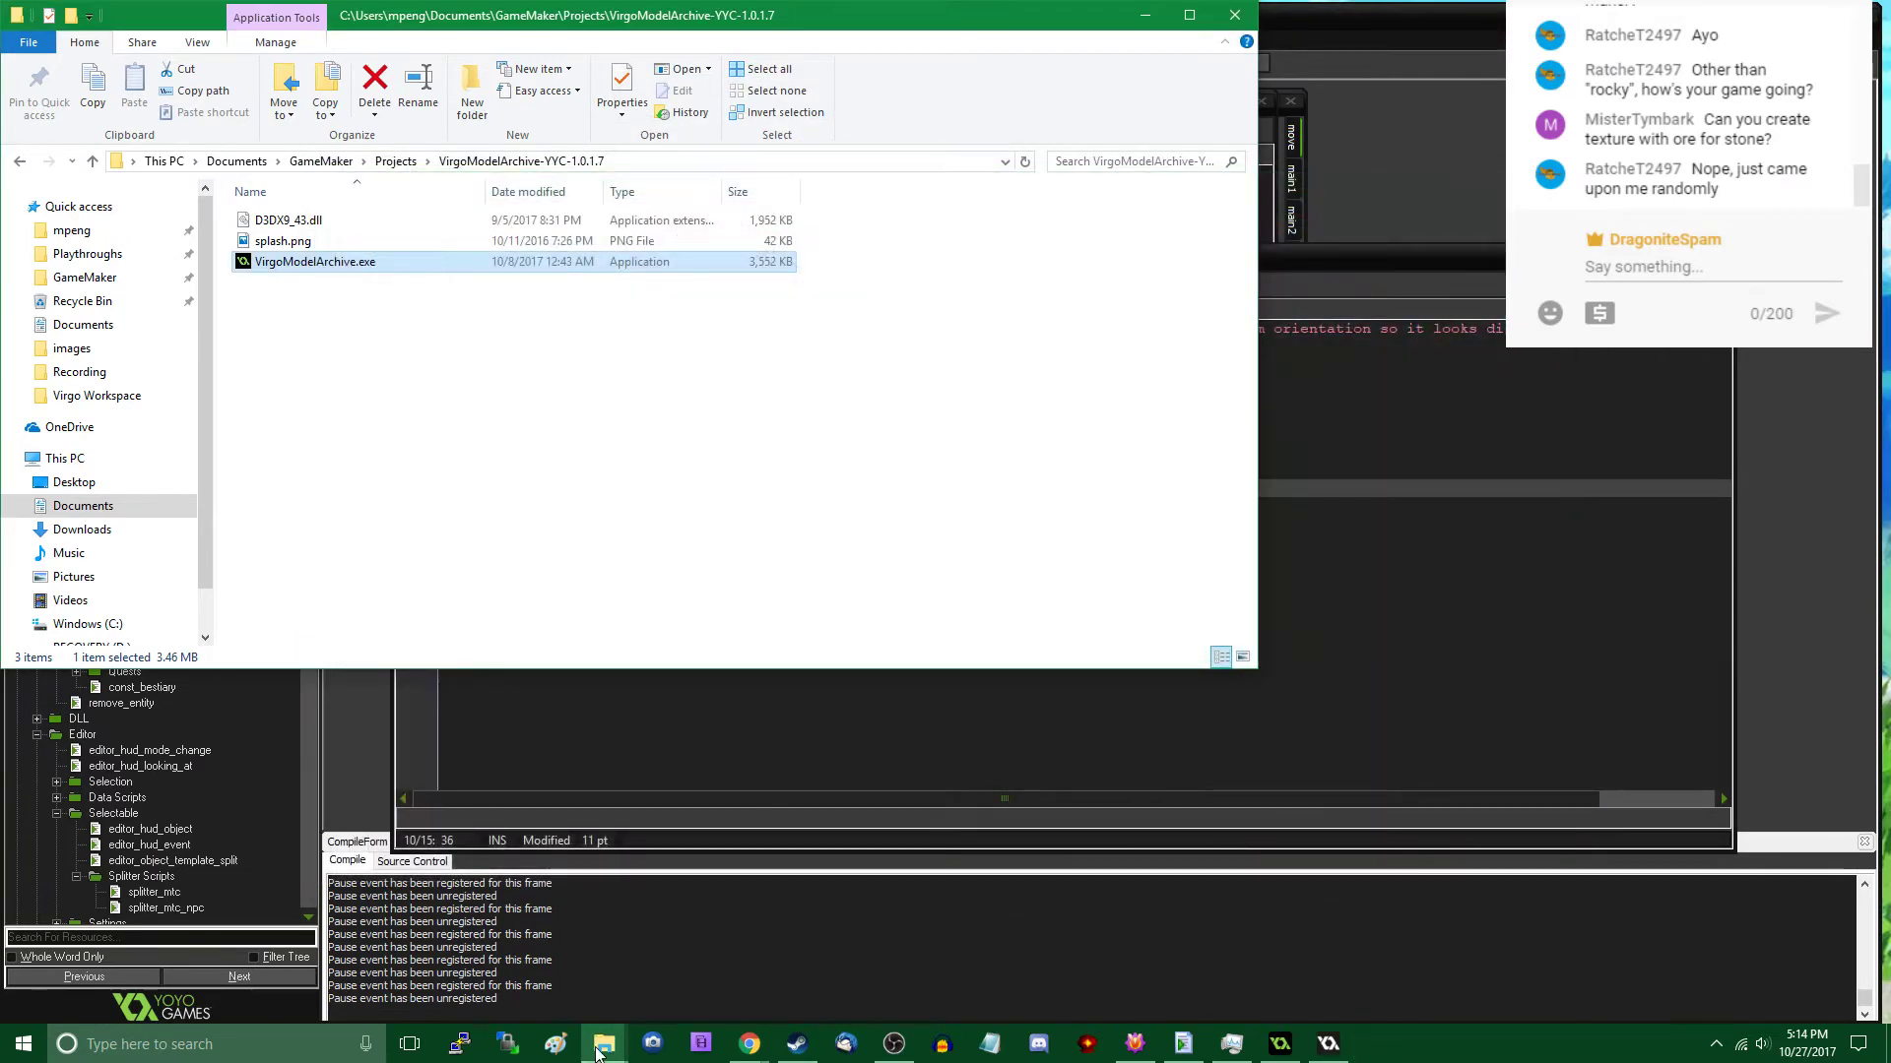
- Copy assets.vra from the Virgo Workspace folder into VirgoTRT.gmx\datafiles\models, replacing the existing file
{"action": "mouse_move", "coordinate": [601, 1049]}
{"action": "left_click", "coordinate": [463, 975]}
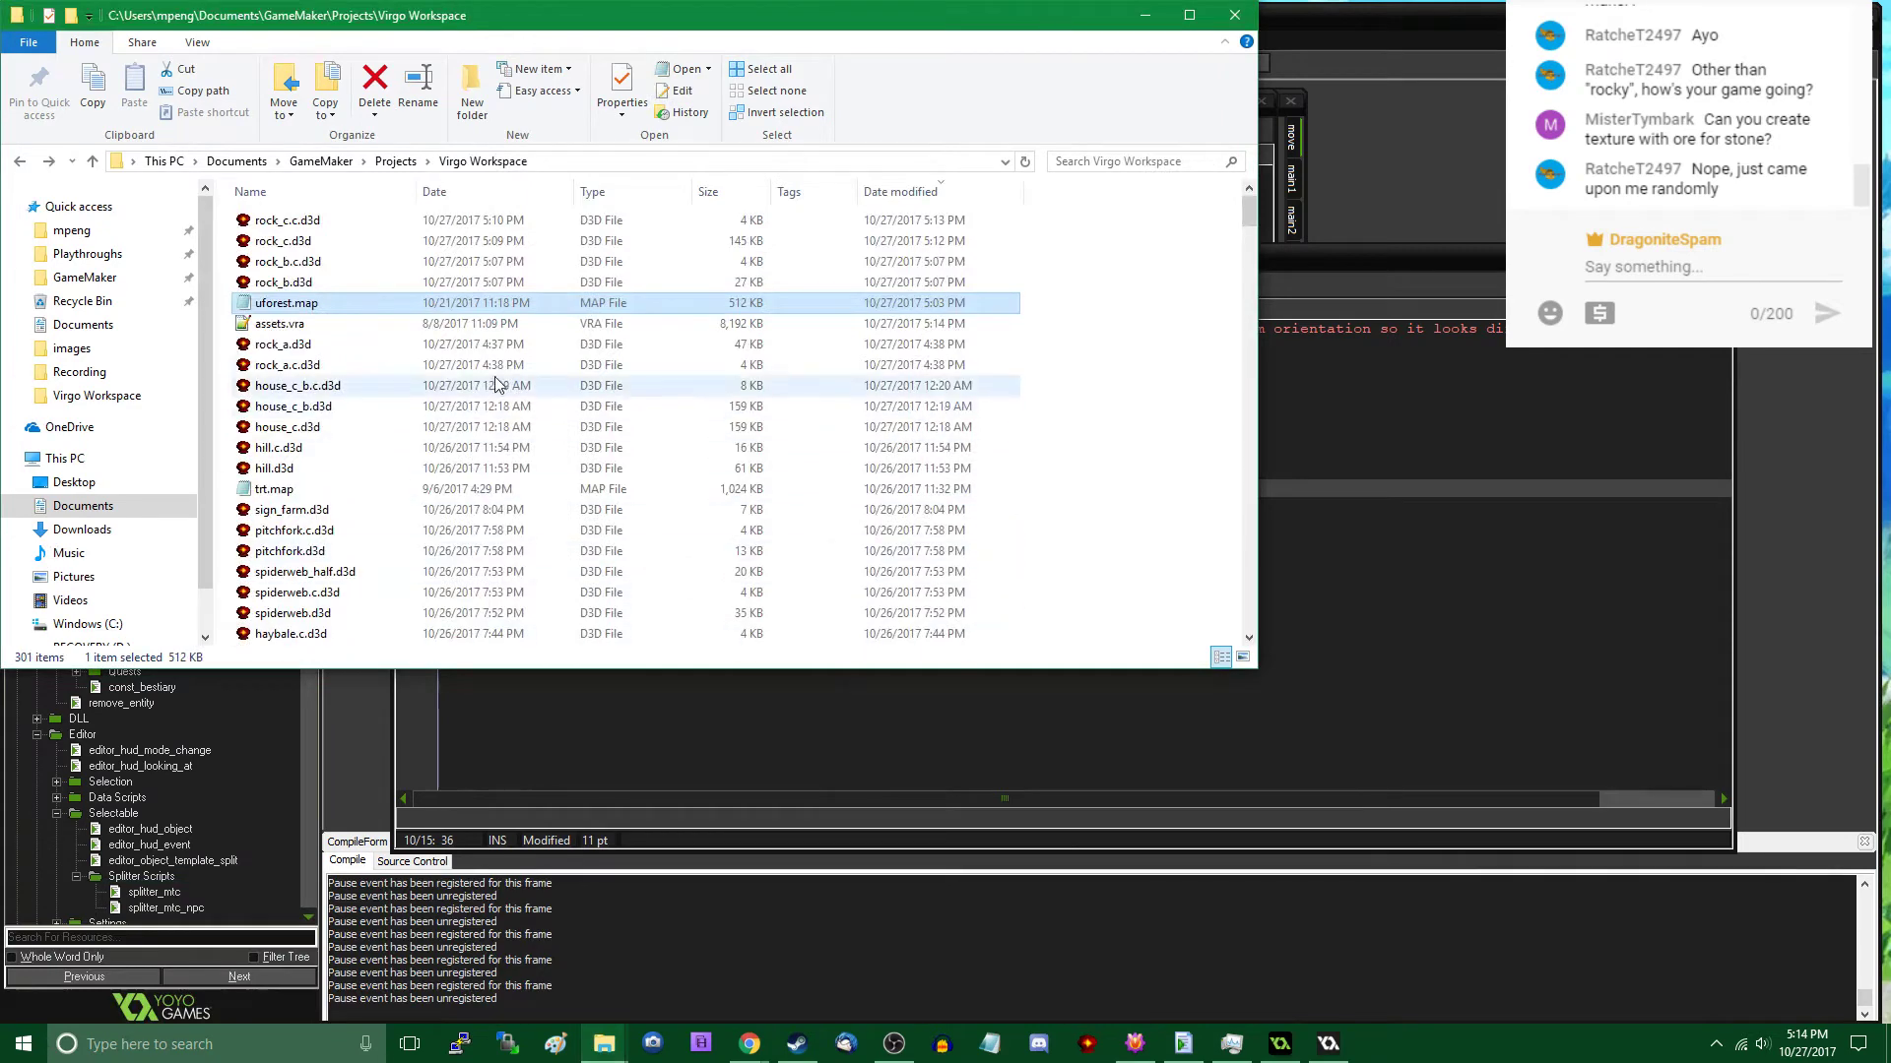
{"action": "left_click", "coordinate": [353, 328]}
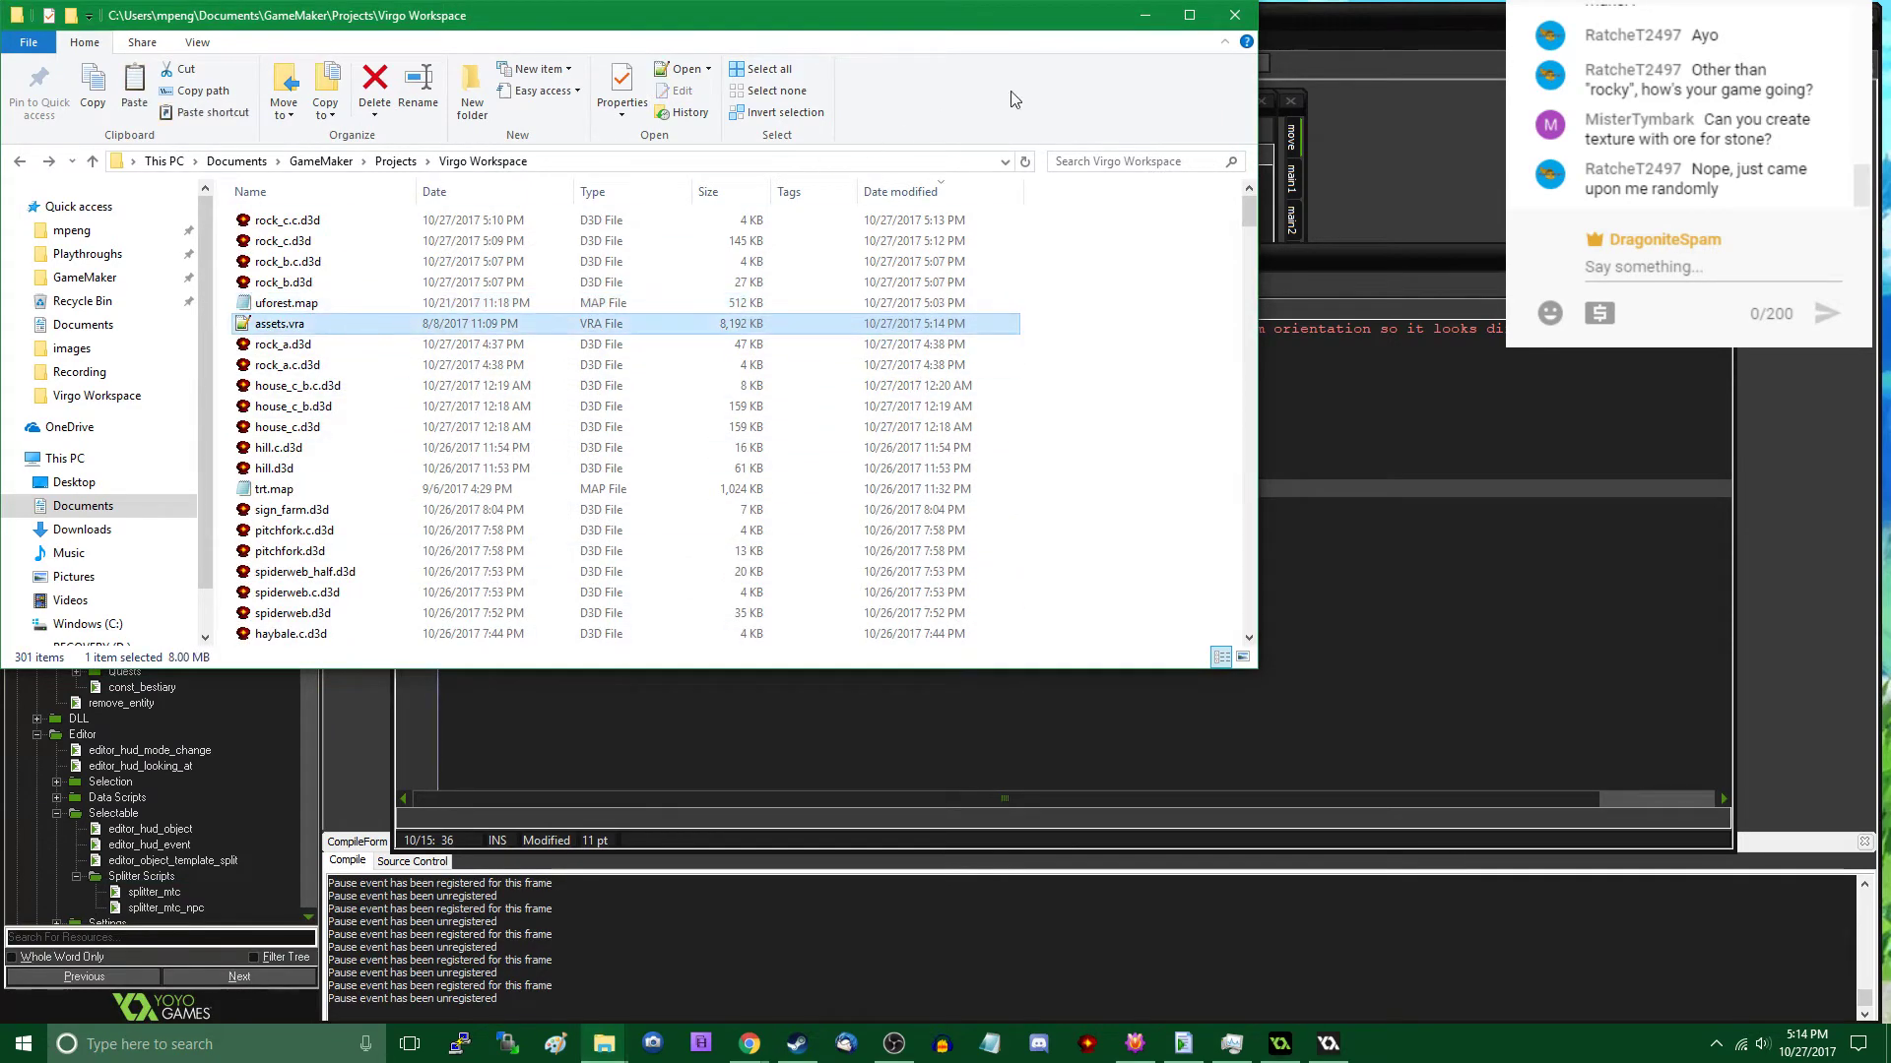
{"action": "left_click", "coordinate": [1144, 17]}
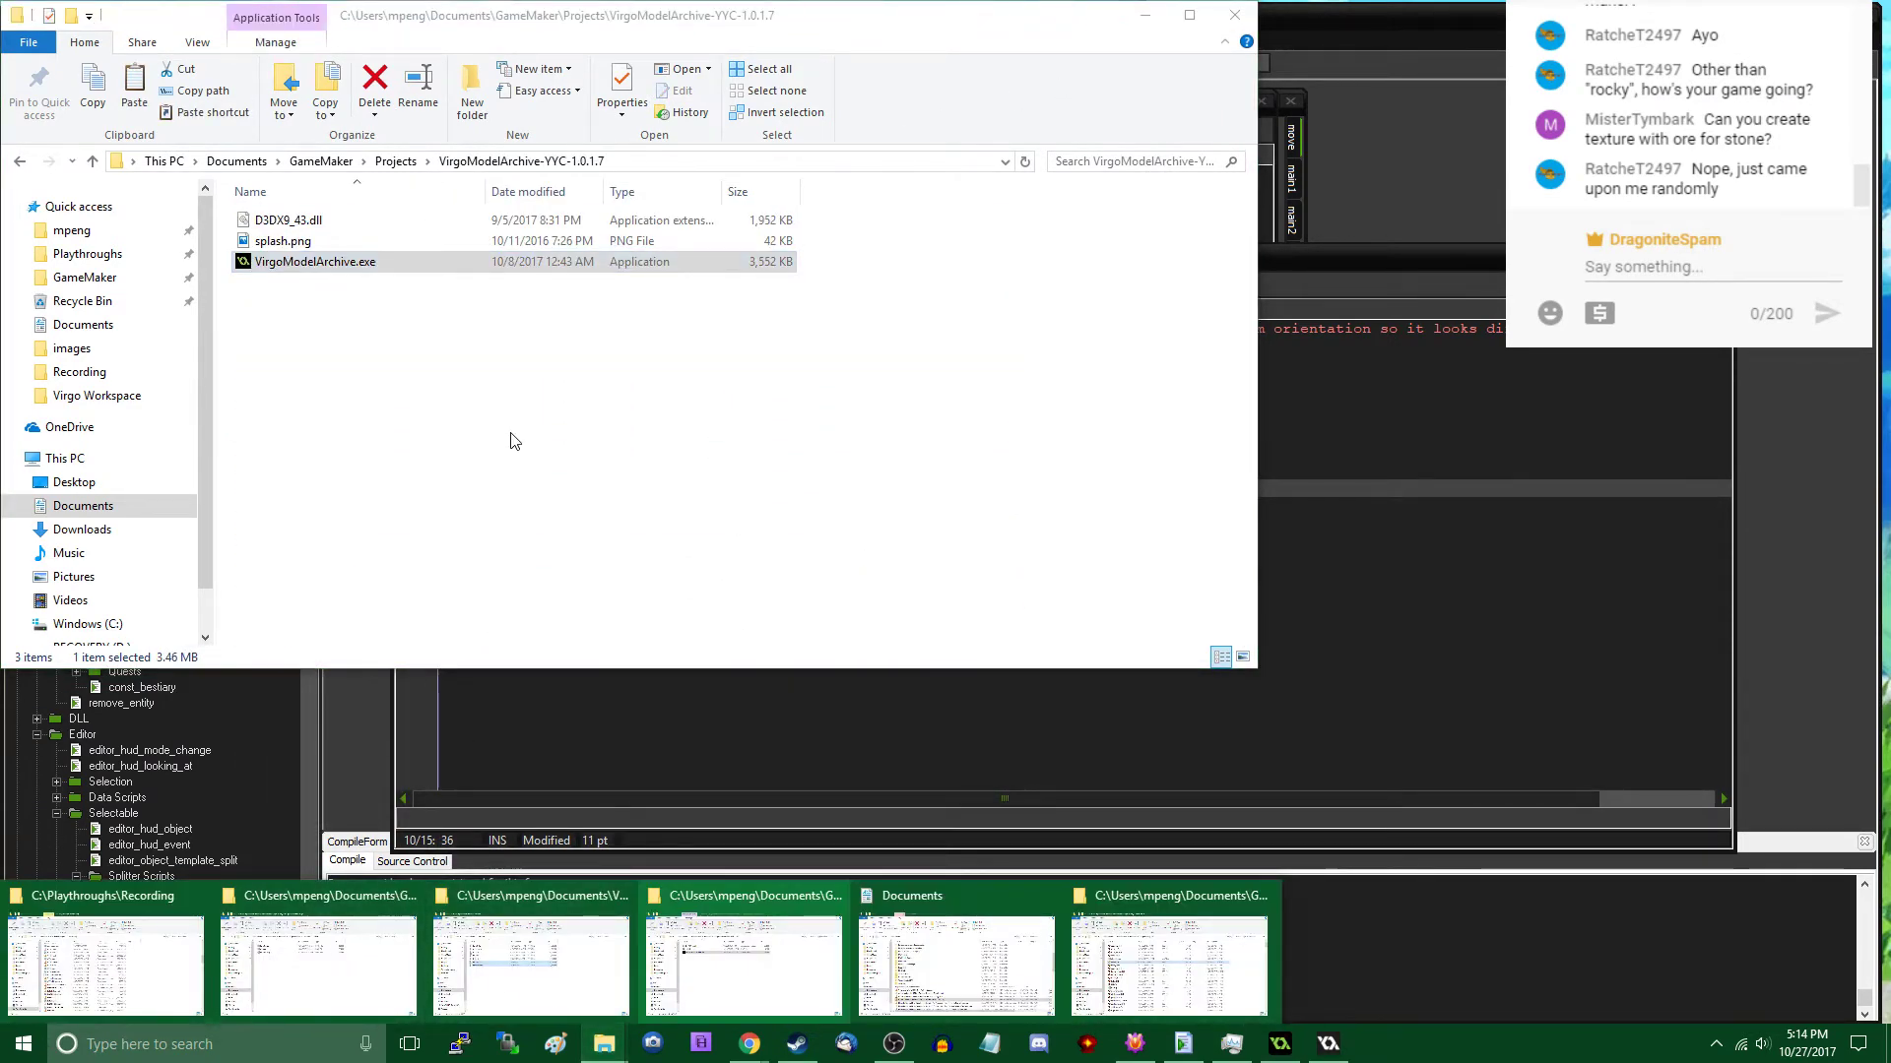
{"action": "left_click", "coordinate": [515, 483]}
{"action": "mouse_move", "coordinate": [604, 1044]}
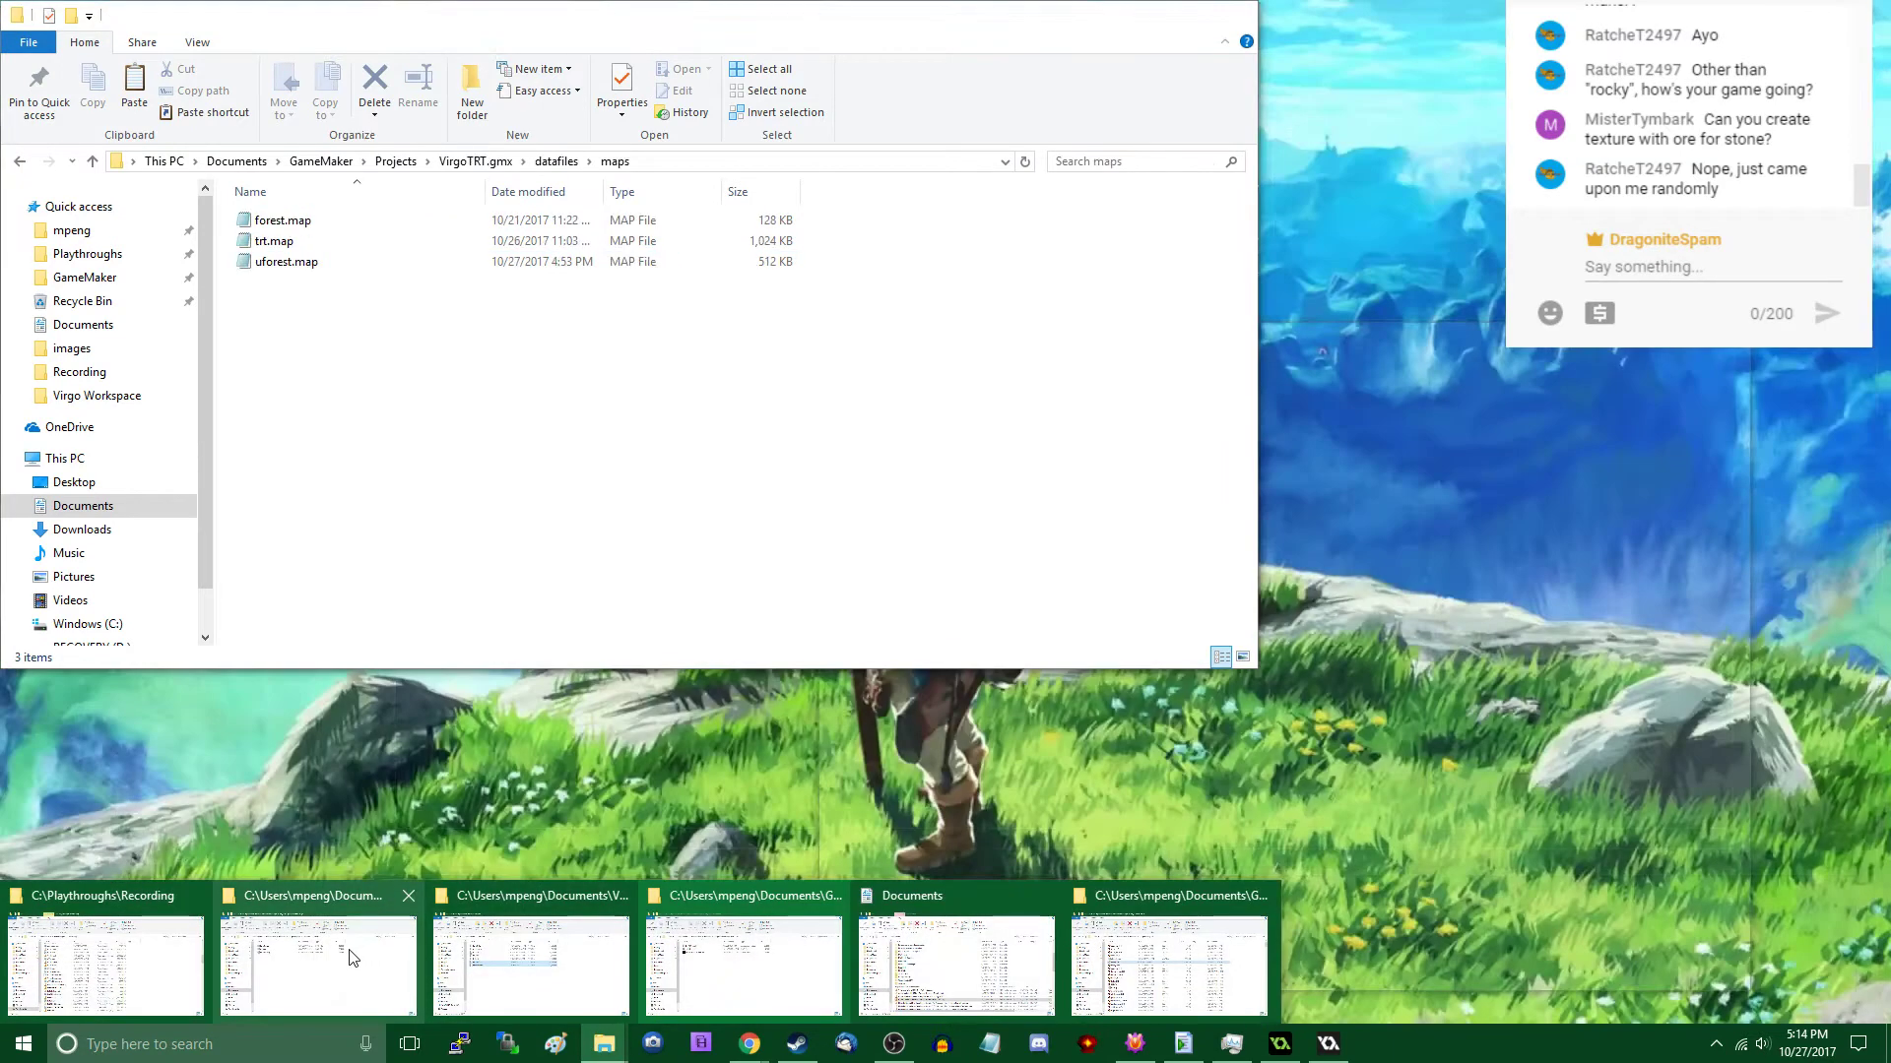
{"action": "left_click", "coordinate": [350, 950]}
{"action": "left_click", "coordinate": [557, 160]}
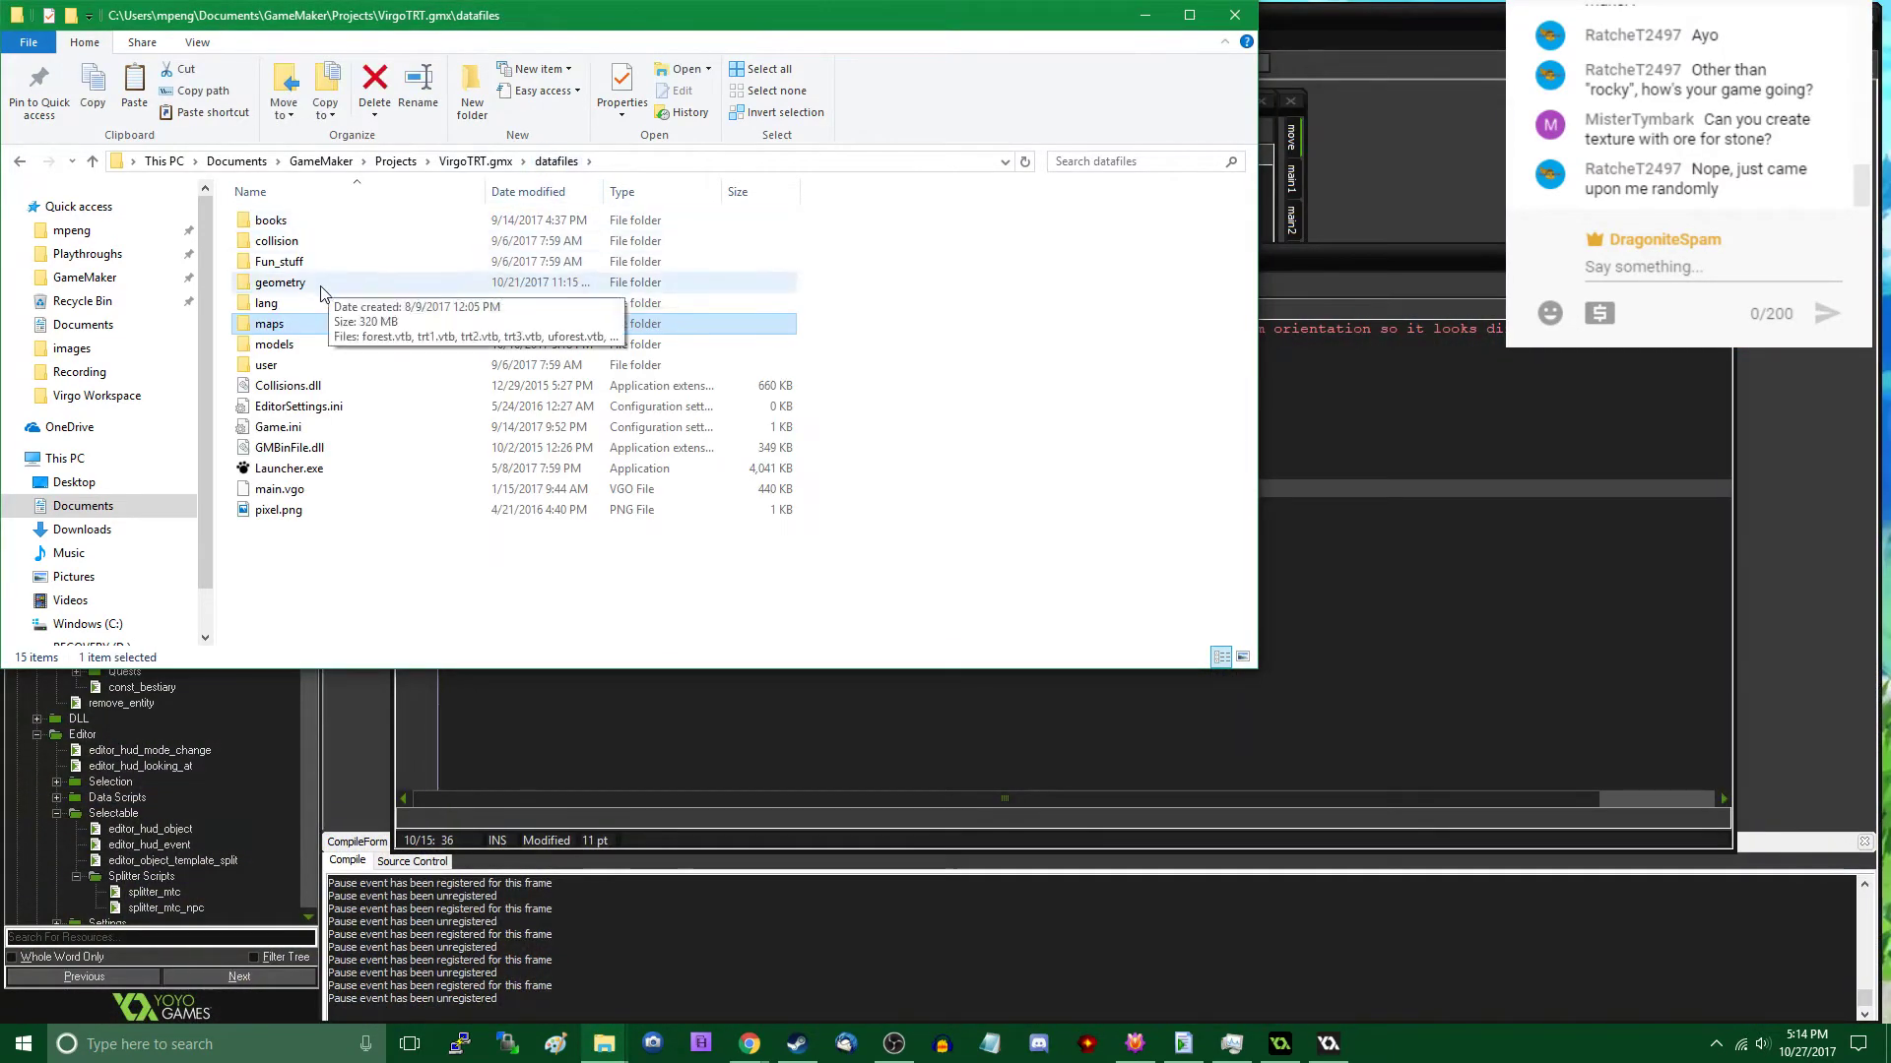
{"action": "double_click", "coordinate": [281, 344]}
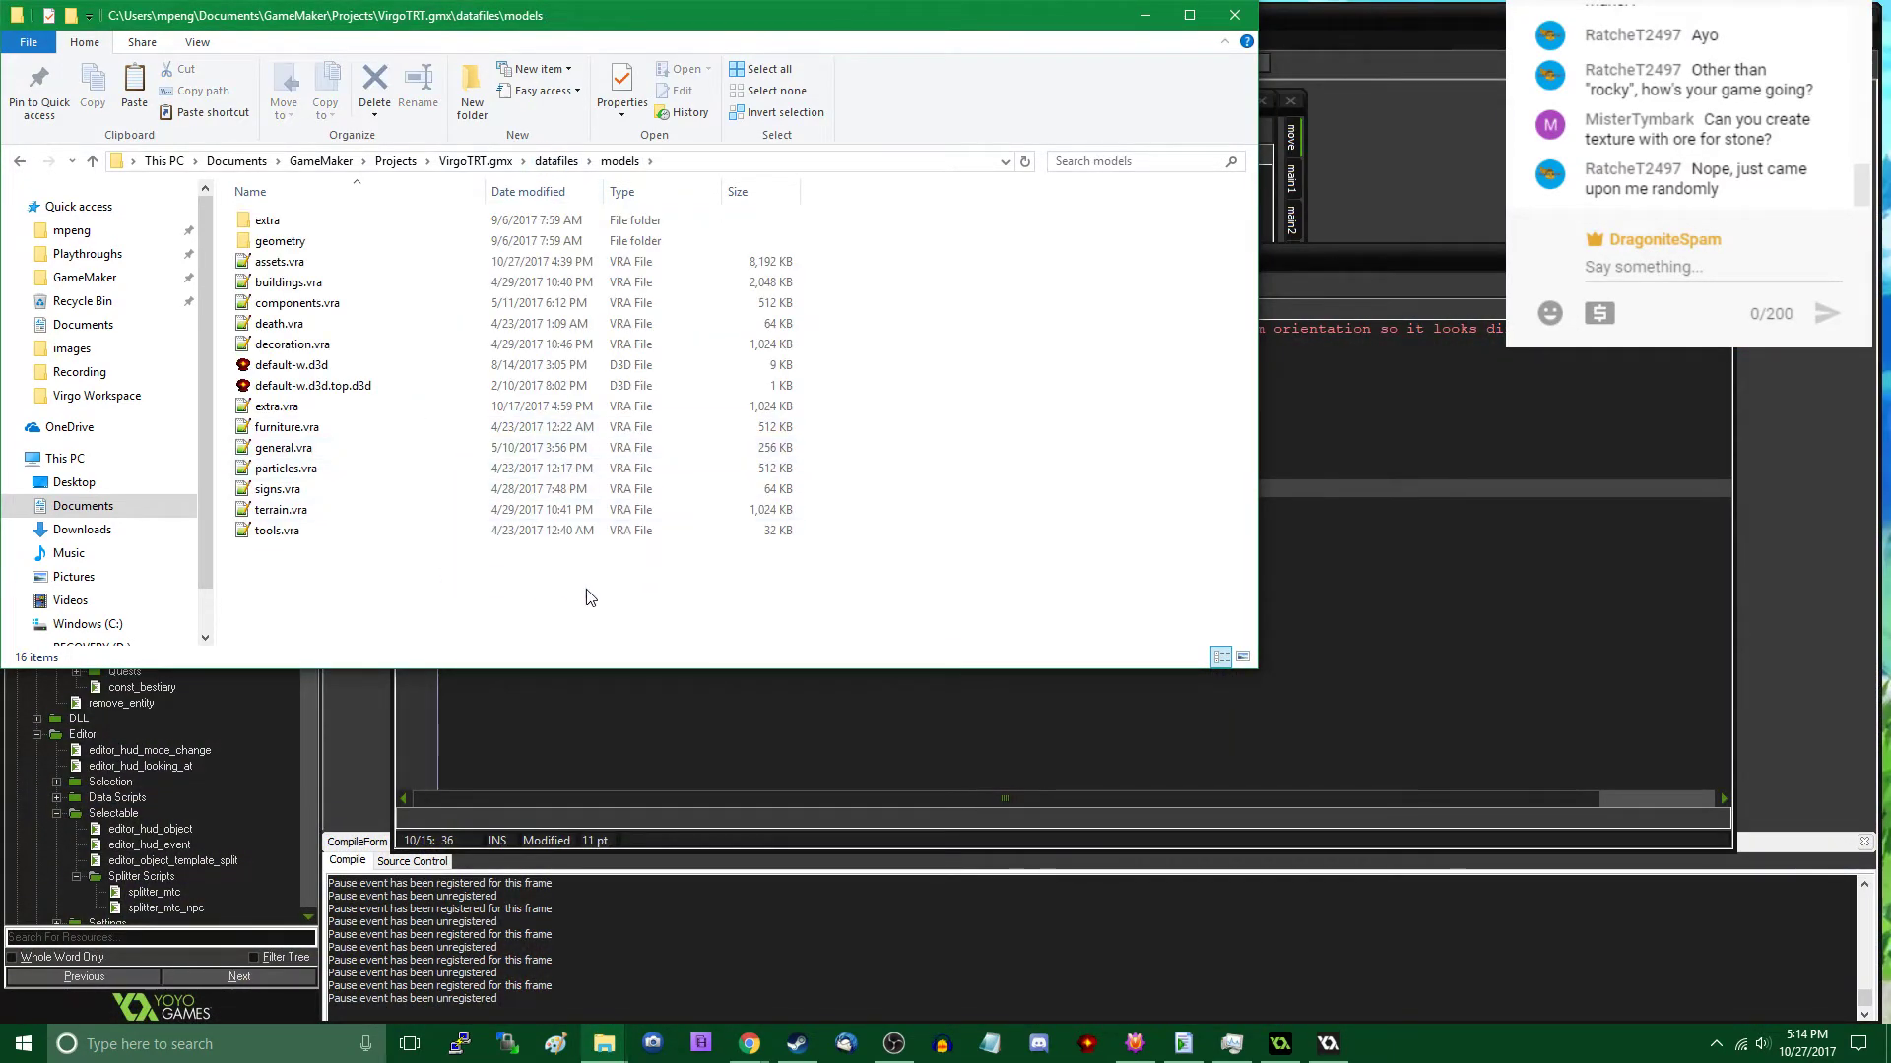
{"action": "key", "text": "ctrl+v"}
{"action": "left_click", "coordinate": [886, 364]}
- Copy uforest.map from the Virgo Workspace folder into VirgoTRT.gmx\datafiles\maps, replacing the existing file, and return to the GameMaker project
{"action": "mouse_move", "coordinate": [604, 1044]}
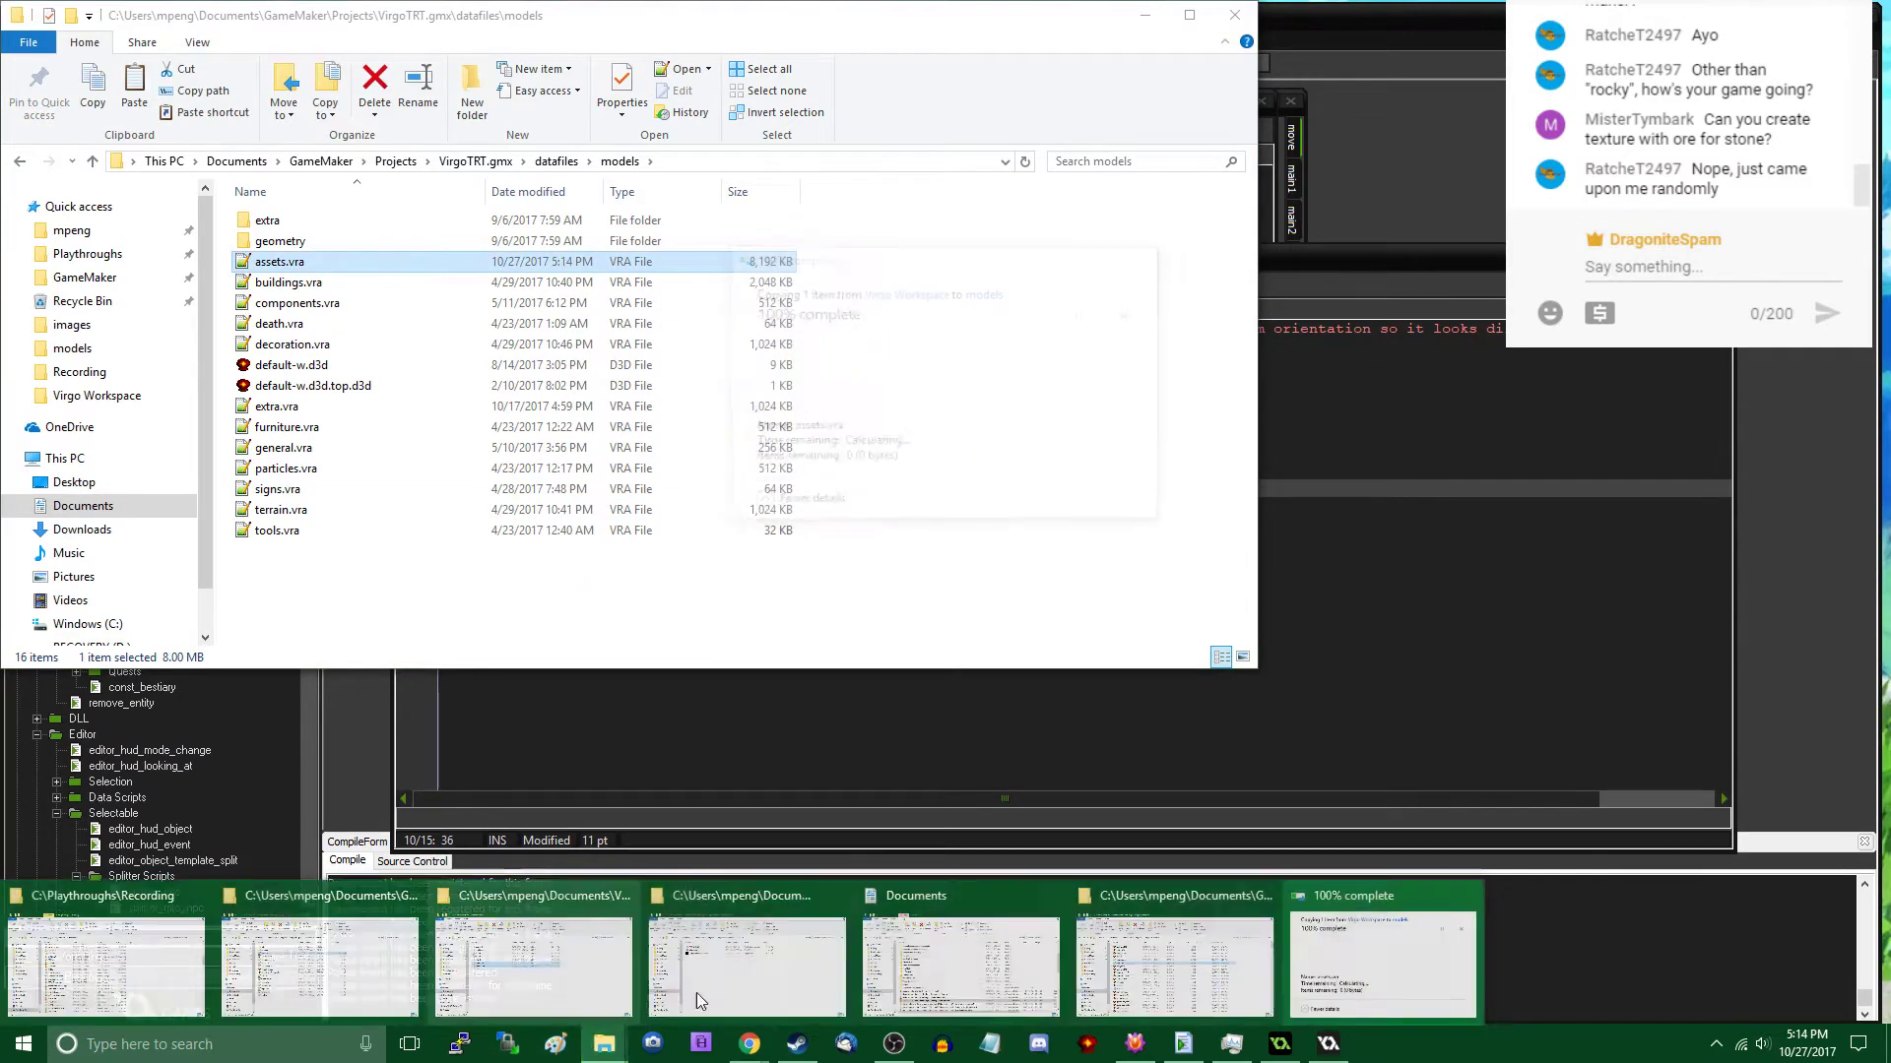
{"action": "left_click", "coordinate": [1260, 968]}
{"action": "left_click", "coordinate": [350, 305]}
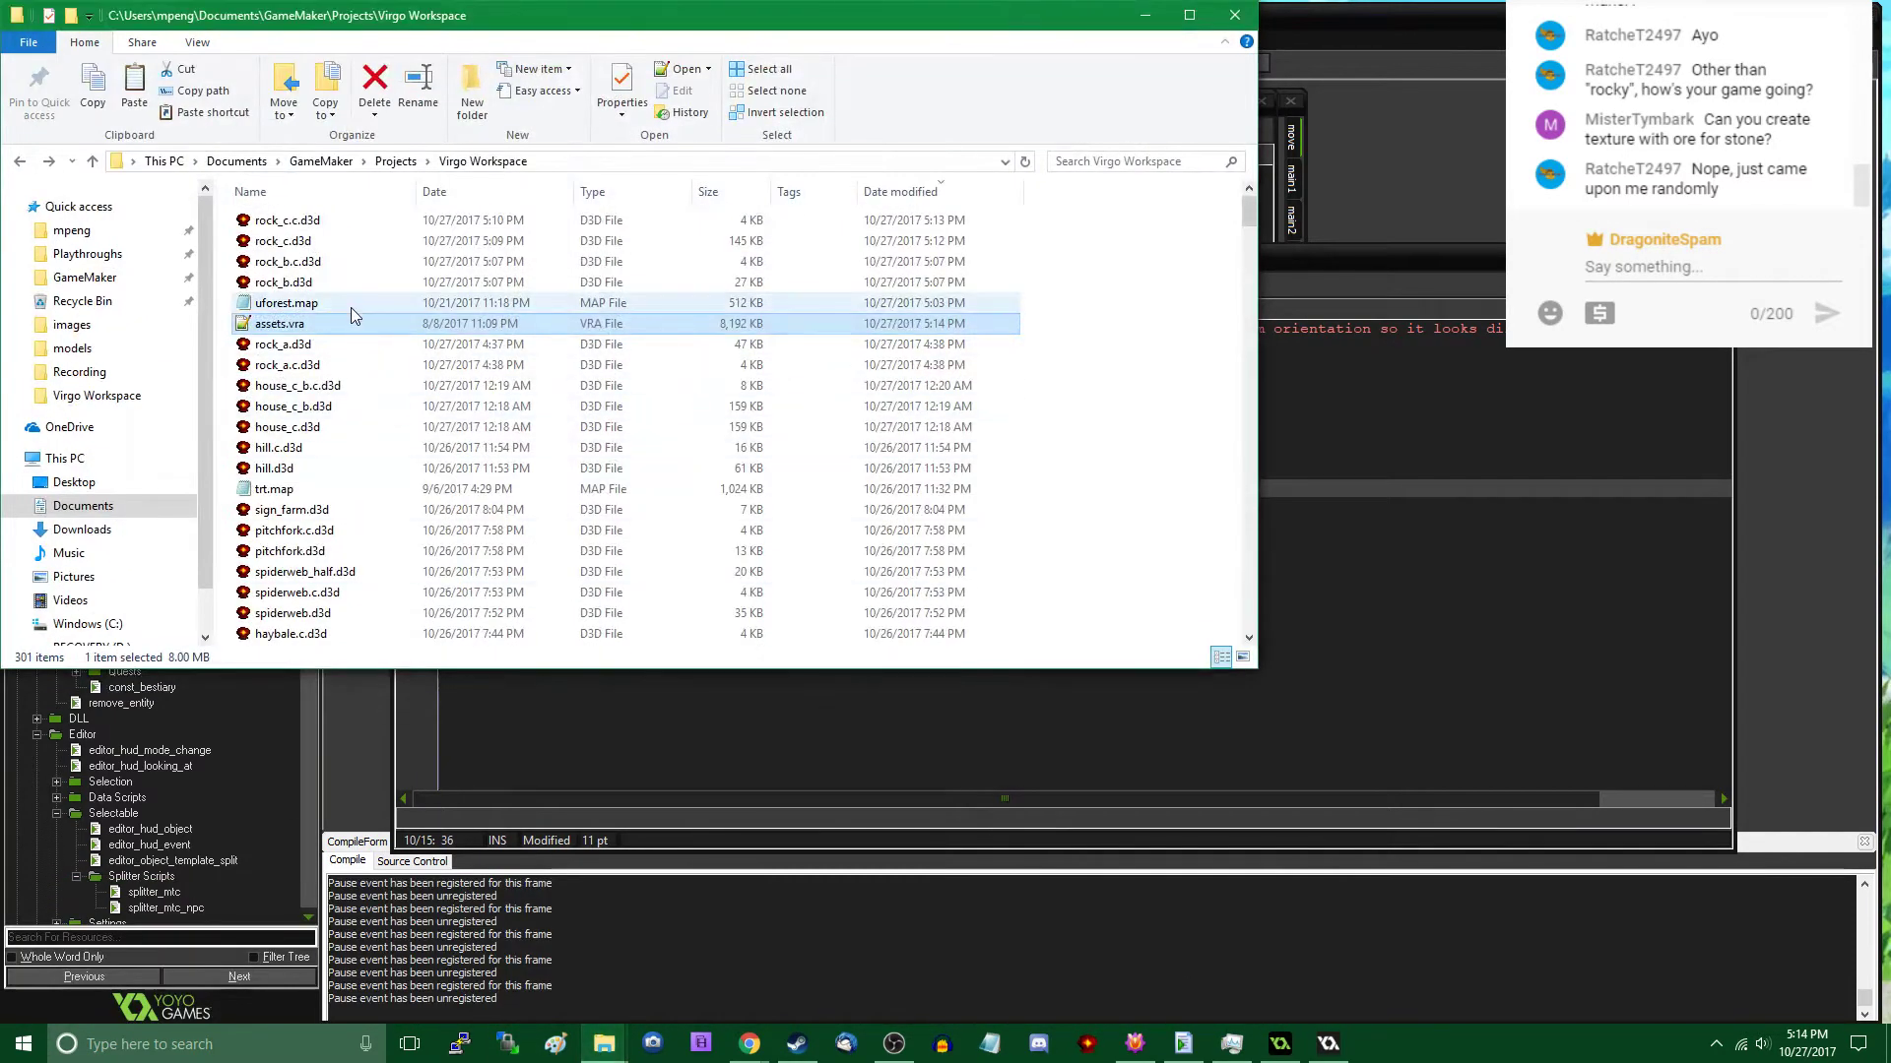
{"action": "left_click", "coordinate": [1143, 24]}
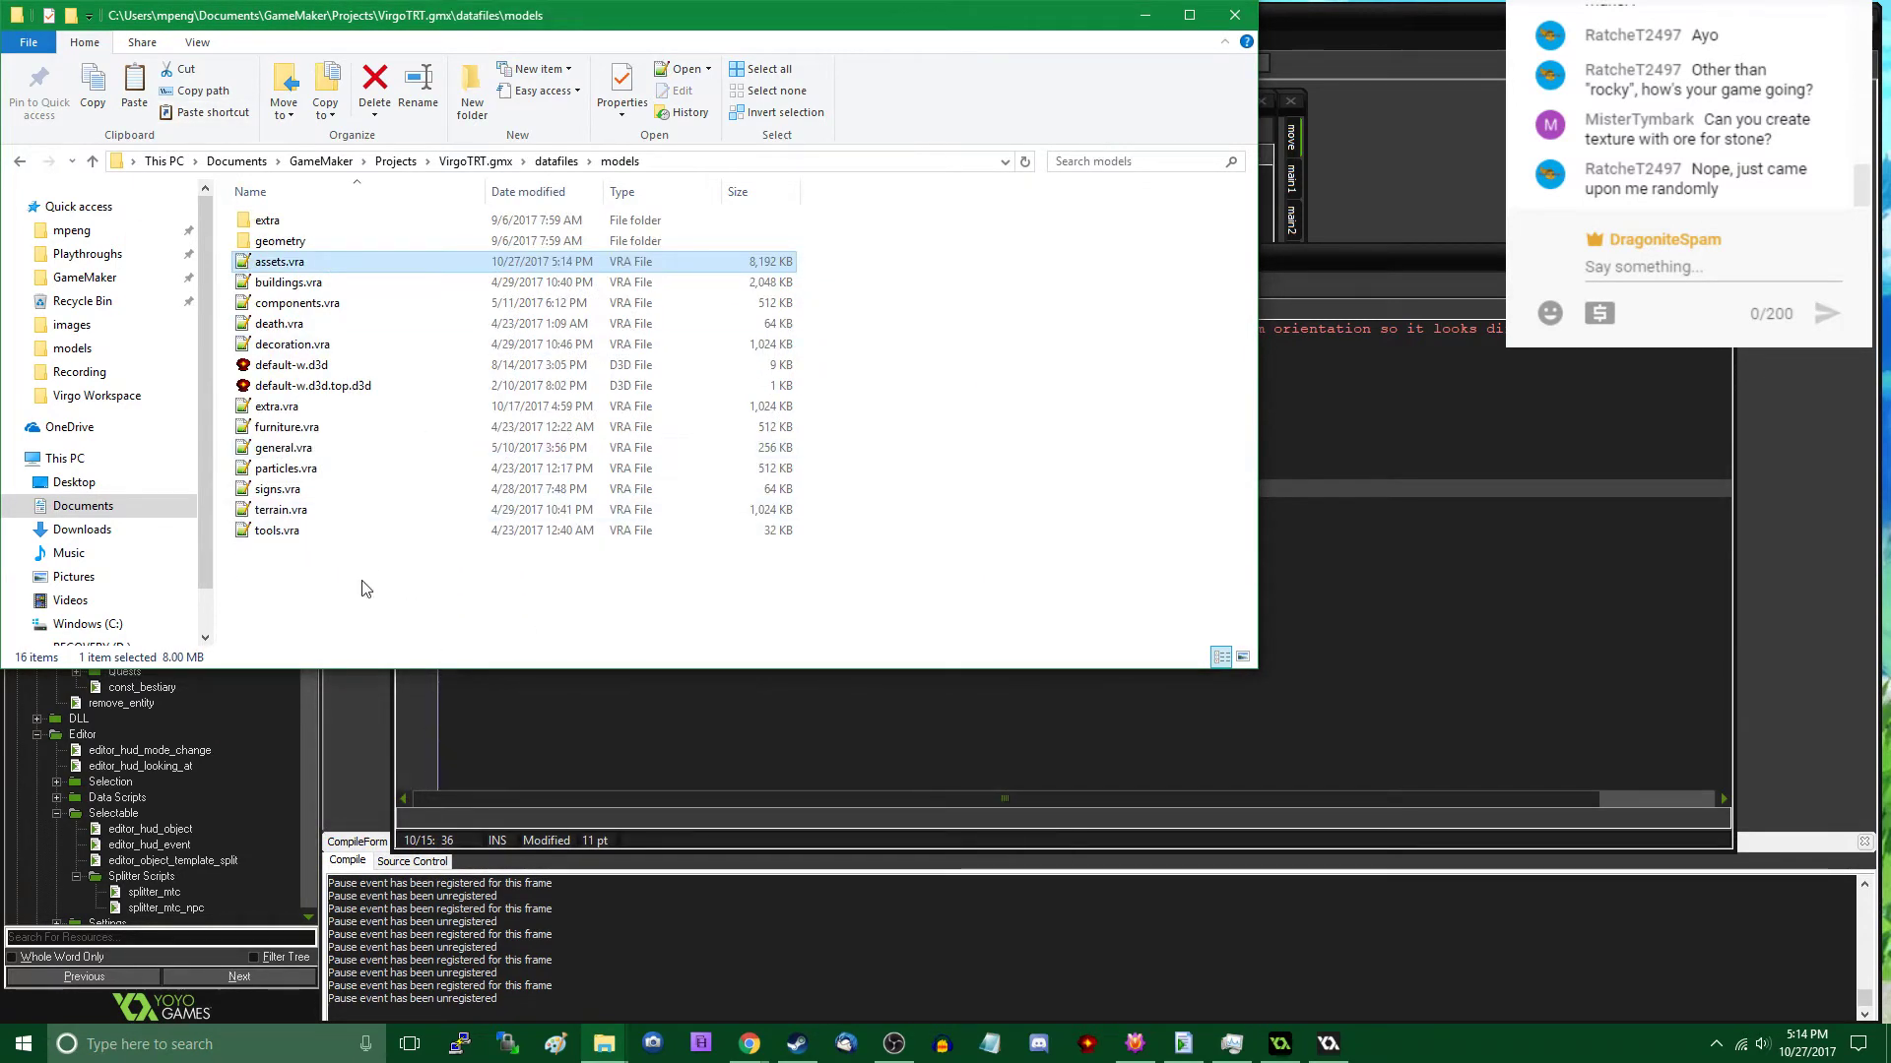
{"action": "left_click", "coordinate": [557, 160]}
{"action": "double_click", "coordinate": [282, 325]}
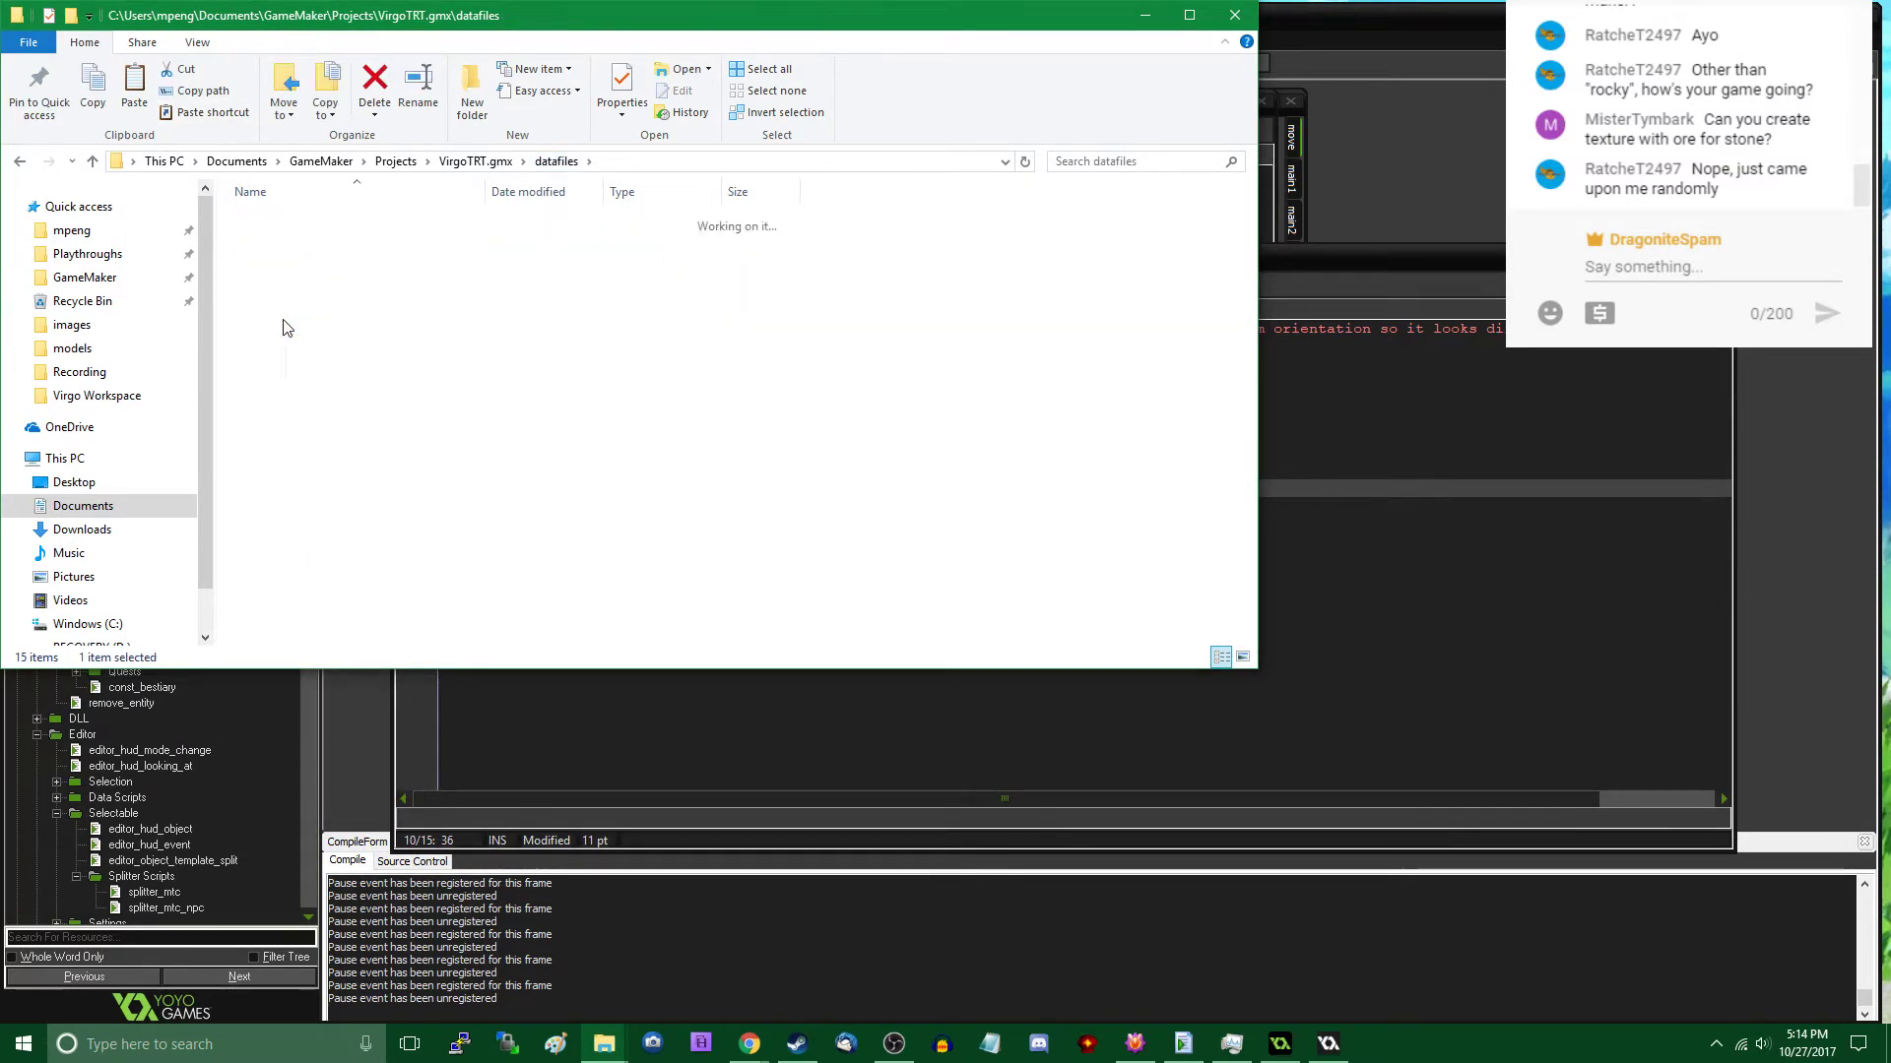
{"action": "left_click_drag", "start_coordinate": [823, 433], "coordinate": [808, 414]}
{"action": "left_click", "coordinate": [828, 365]}
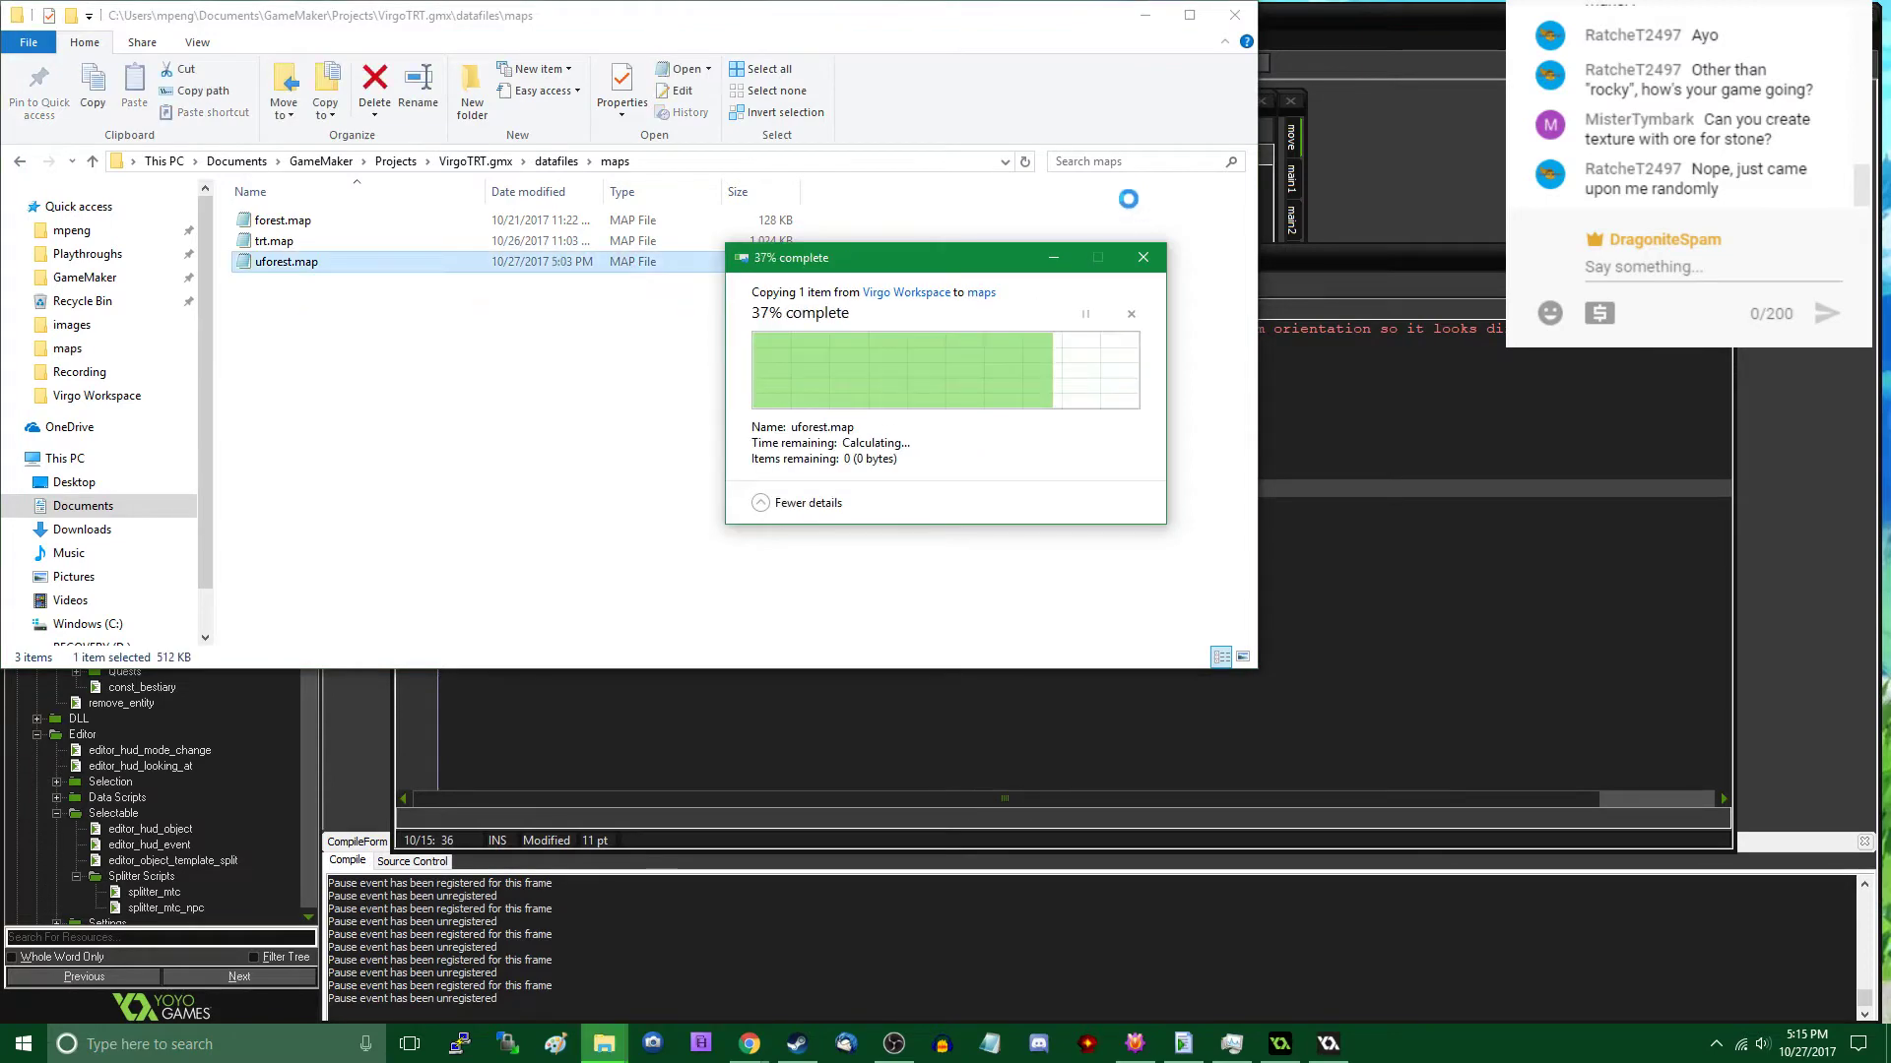
{"action": "left_click", "coordinate": [1145, 17]}
{"action": "left_click", "coordinate": [1145, 17]}
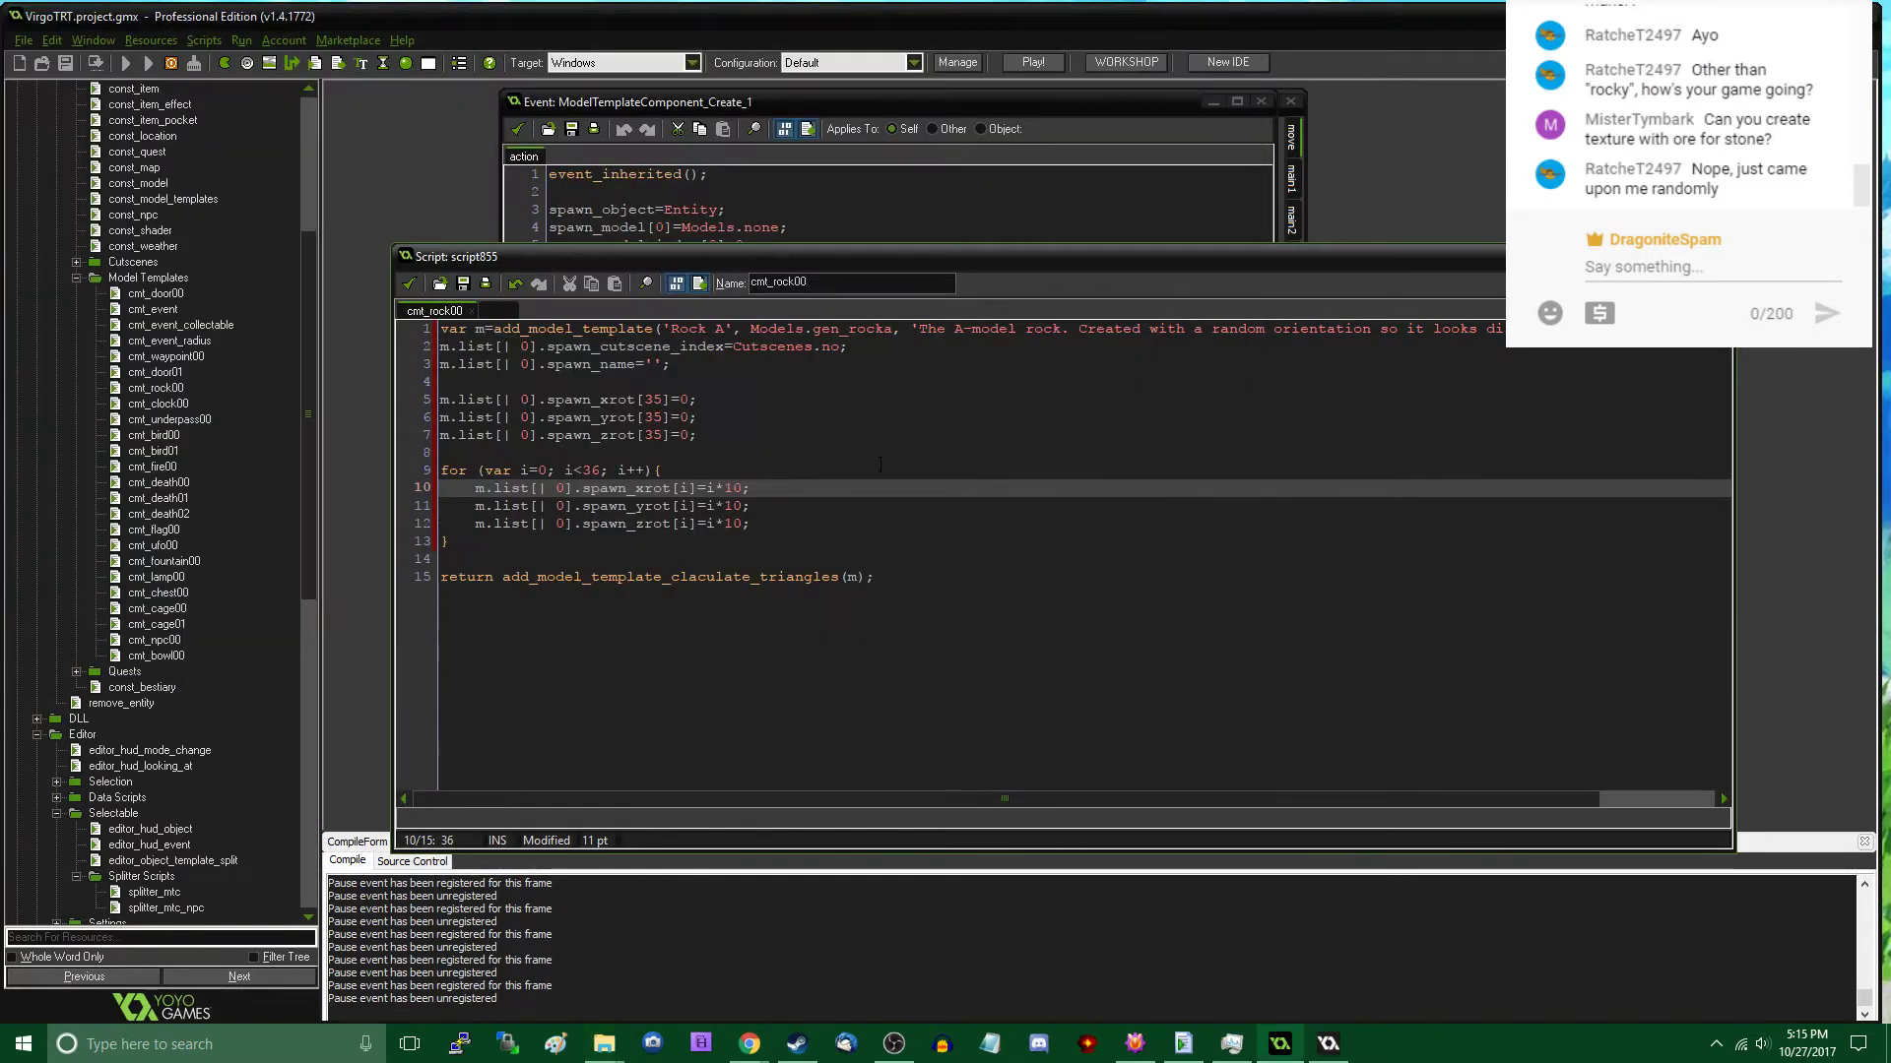
- Accept the changes to the cmt_rock00 script and close its editor
{"action": "key", "text": "Down"}
{"action": "key", "text": "Down"}
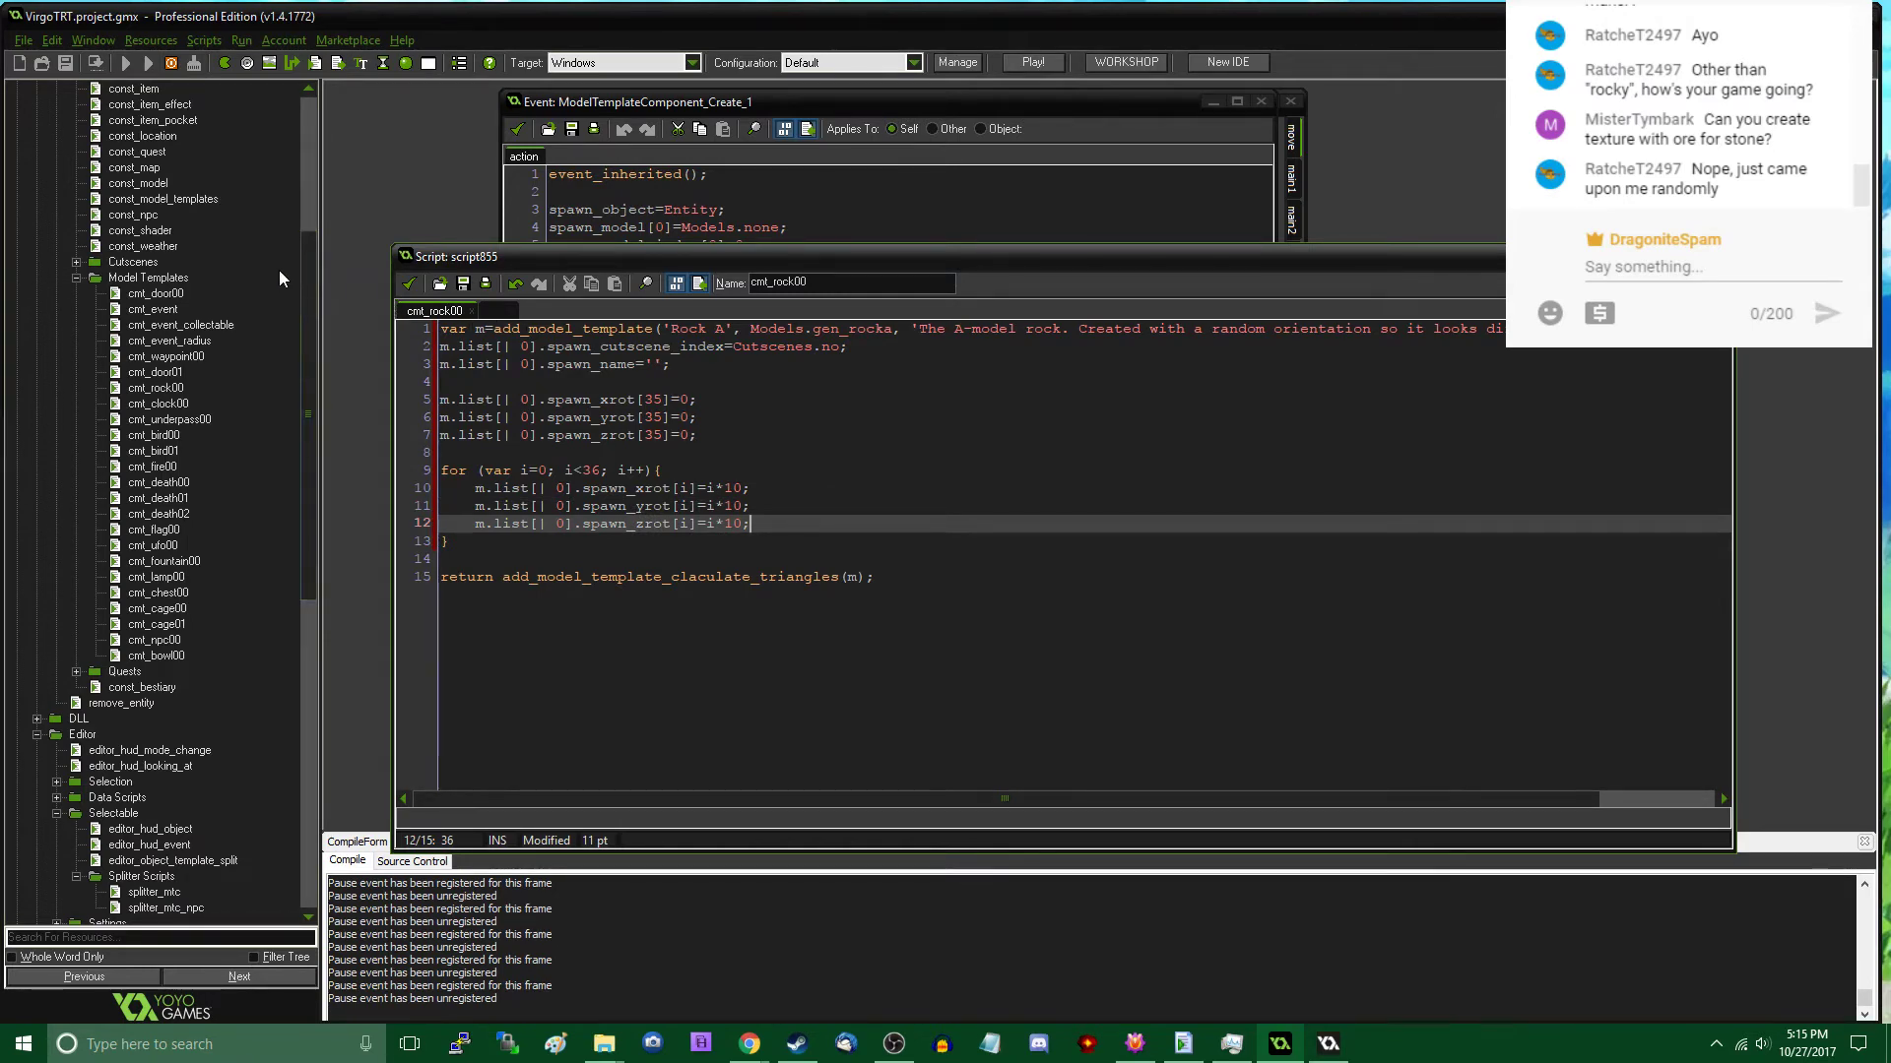
{"action": "left_click", "coordinate": [408, 283]}
- Duplicate the cmt_rock00 model template script and name the copy cmt_rock01
{"action": "left_click", "coordinate": [158, 656]}
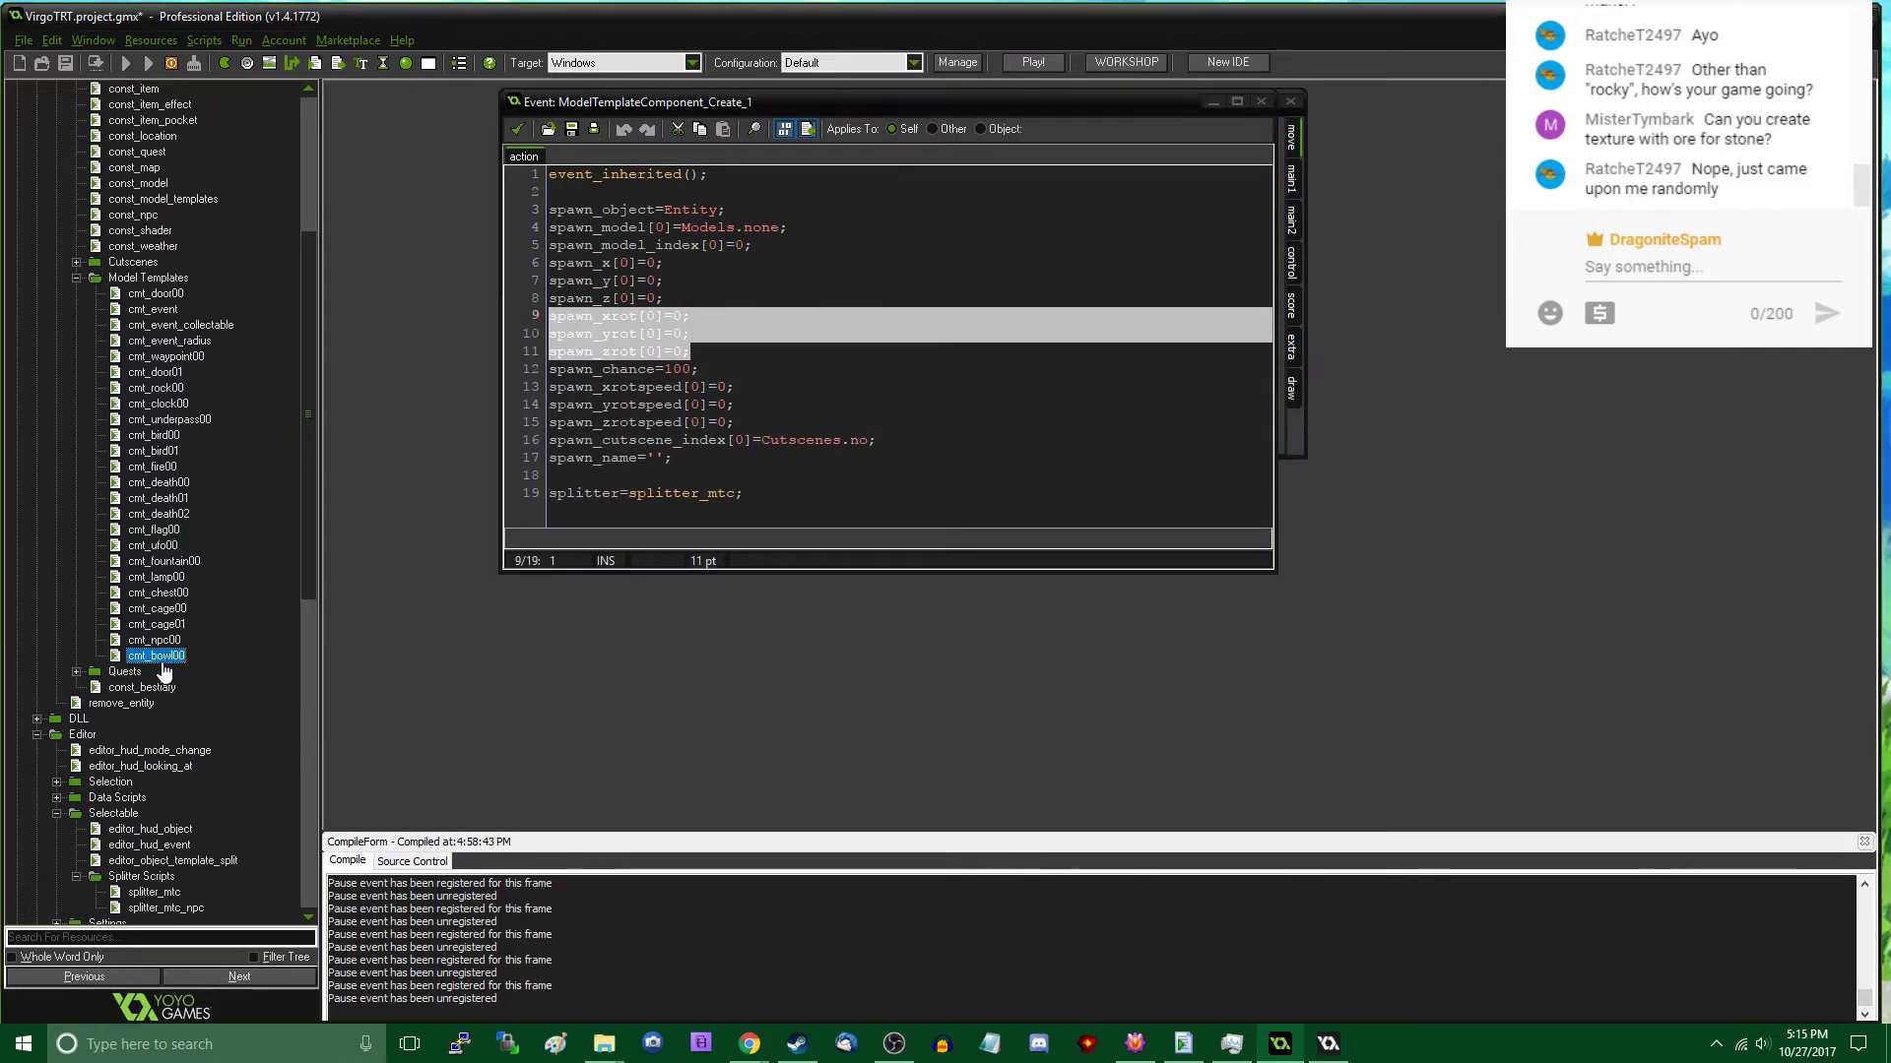
{"action": "right_click", "coordinate": [151, 387]}
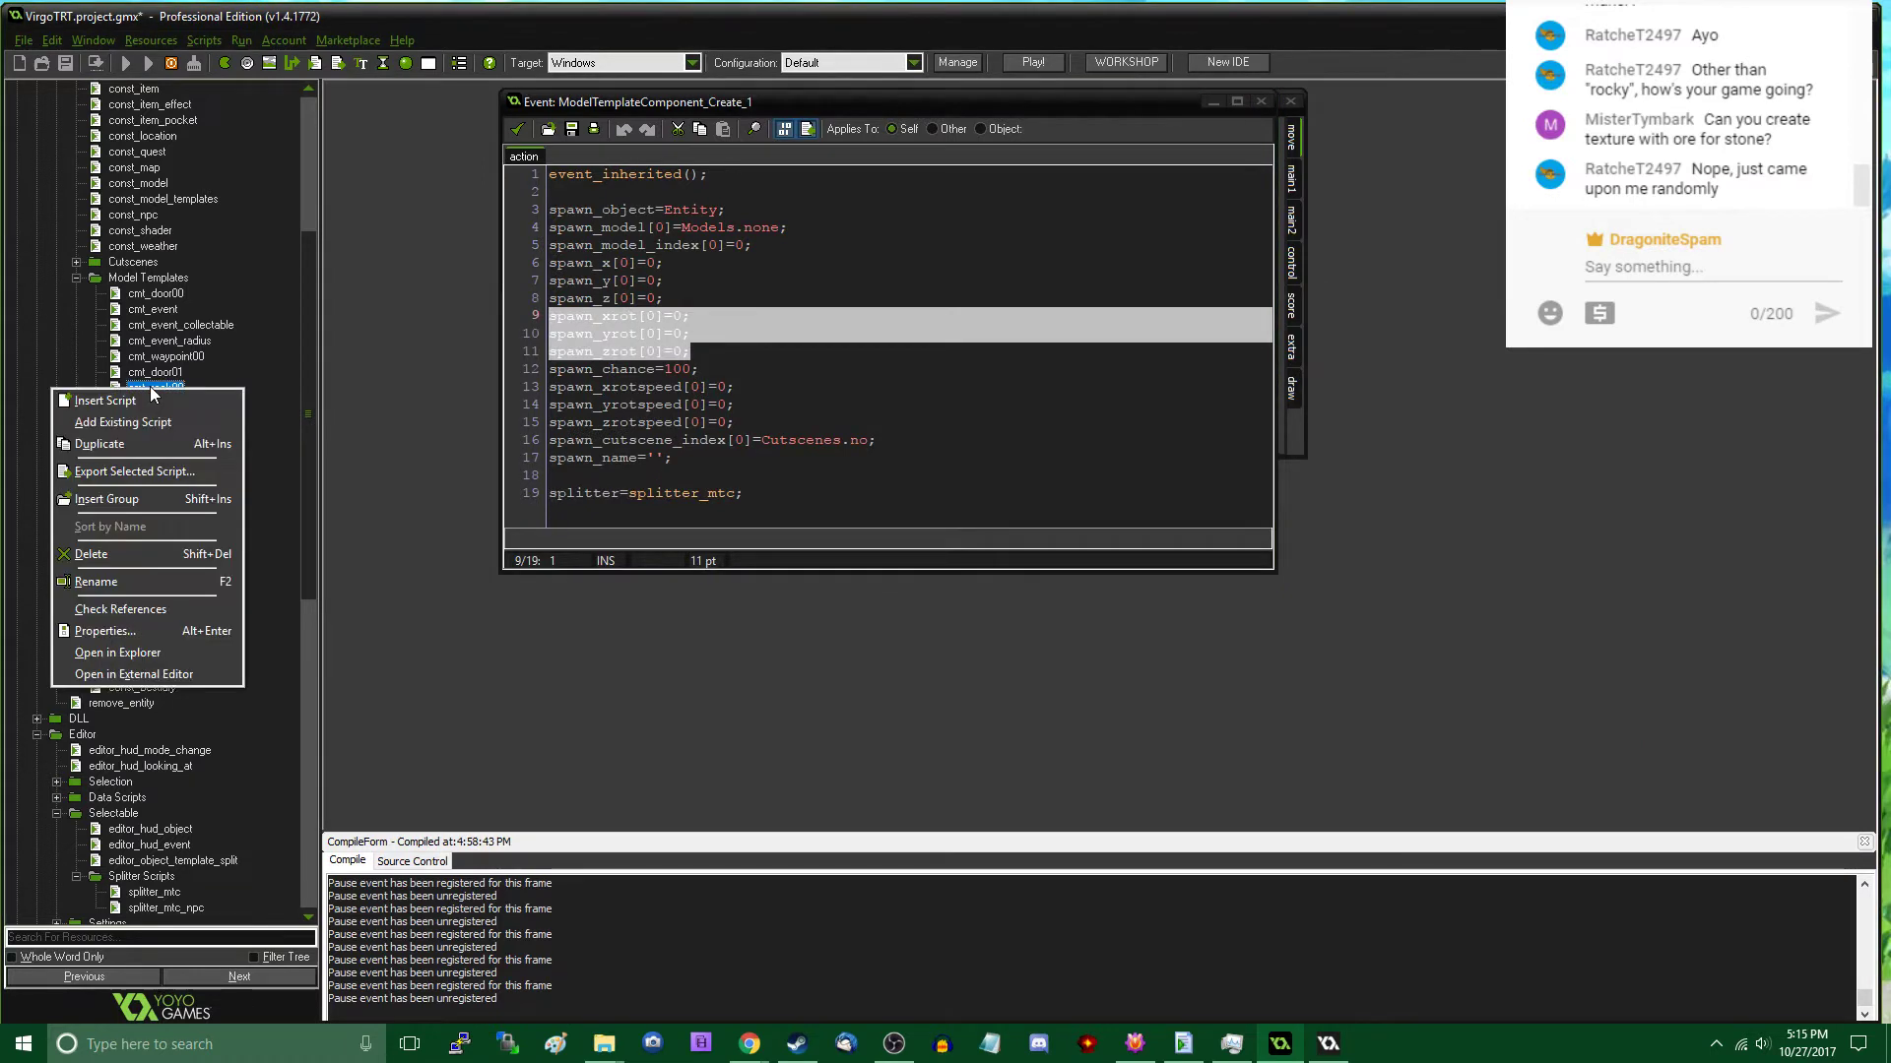
{"action": "left_click", "coordinate": [127, 445]}
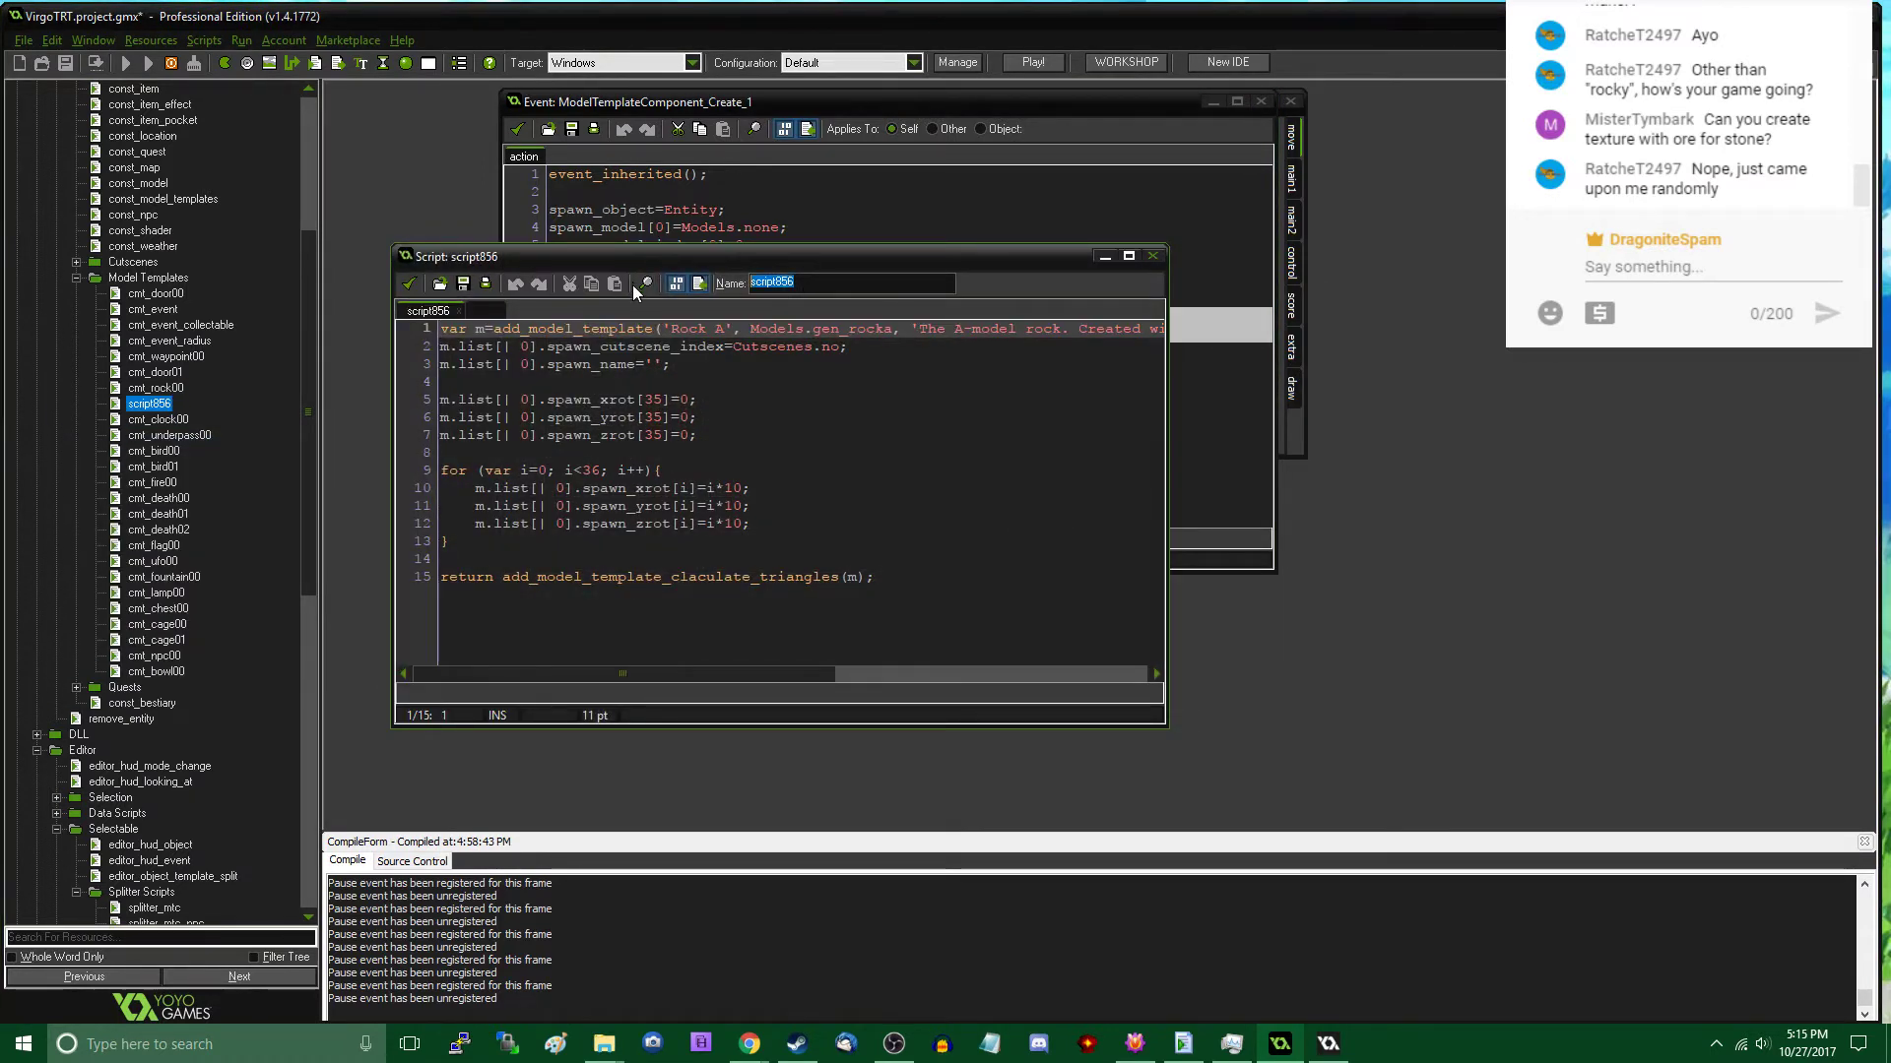
{"action": "type", "text": "cmt_rock01"}
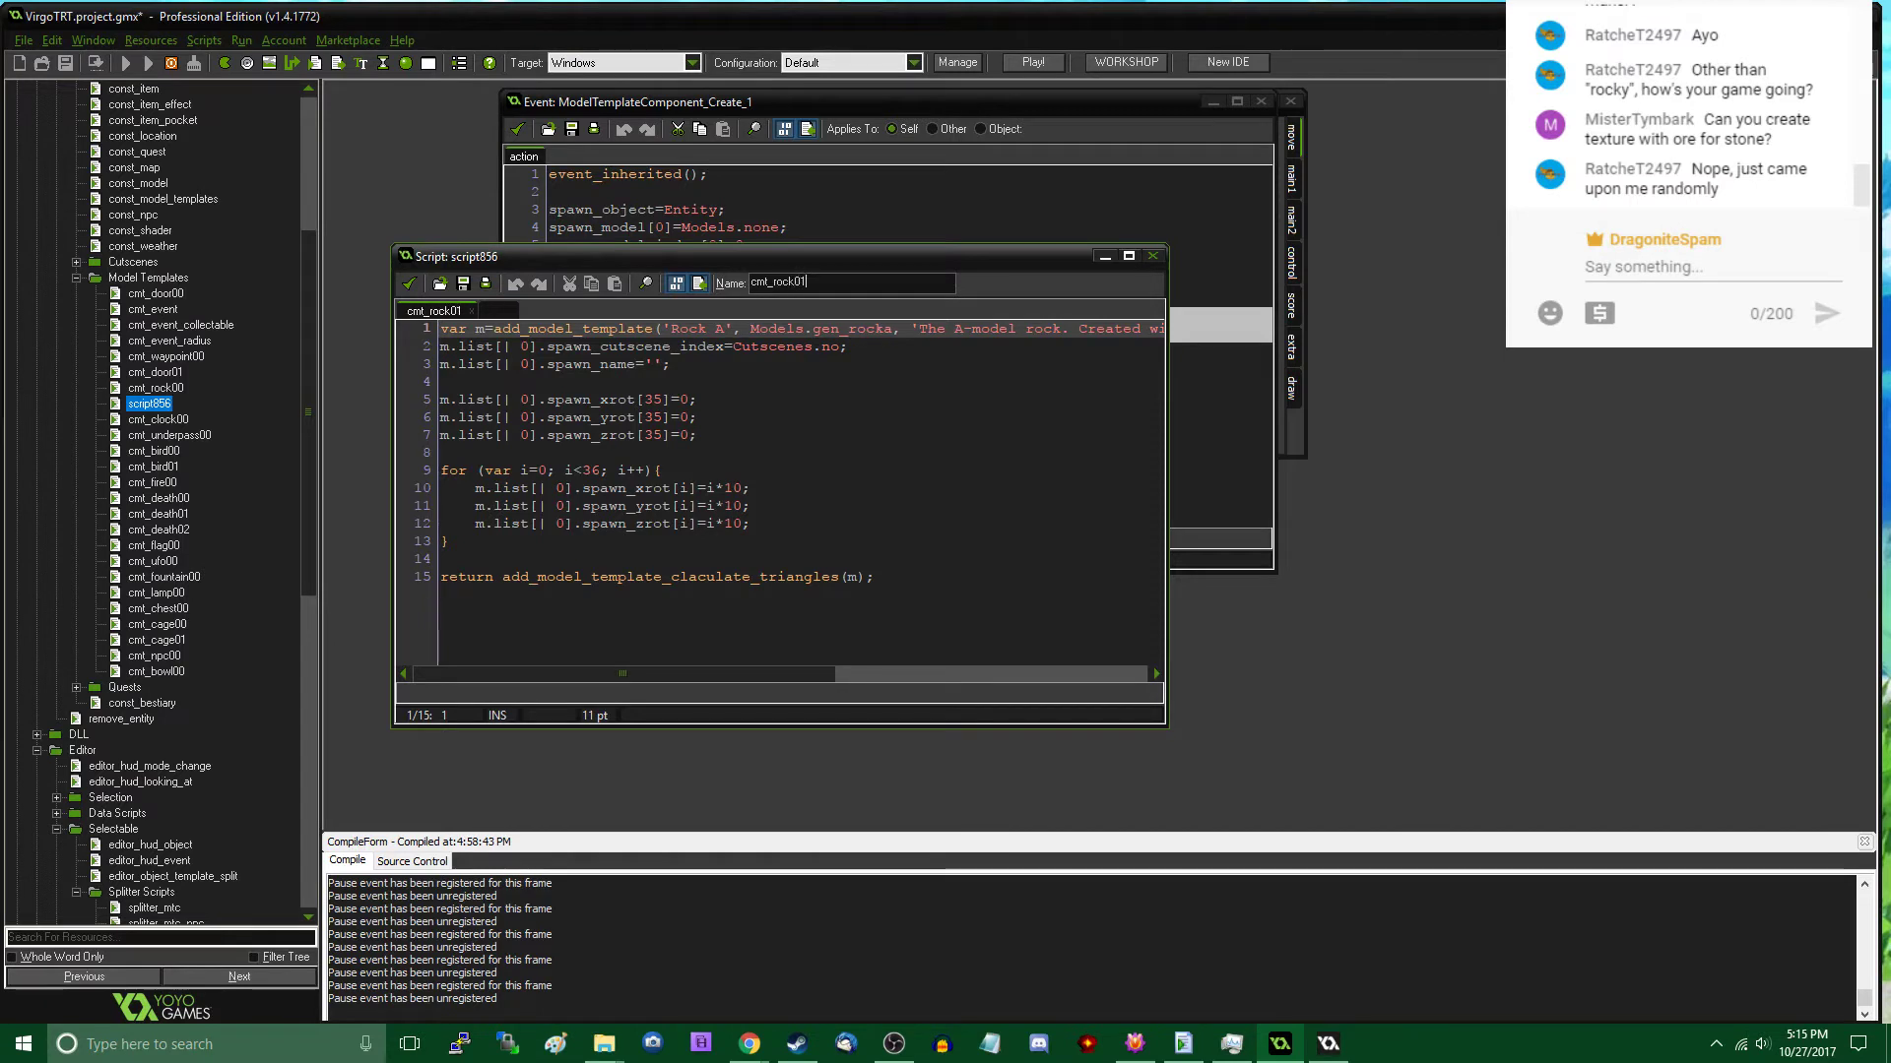
- Change the add_model_template call in cmt_rock01 to the name 'Rock B' and the base model Models.gen_rockb
{"action": "left_click", "coordinate": [720, 330]}
{"action": "key", "text": "BackSpace"}
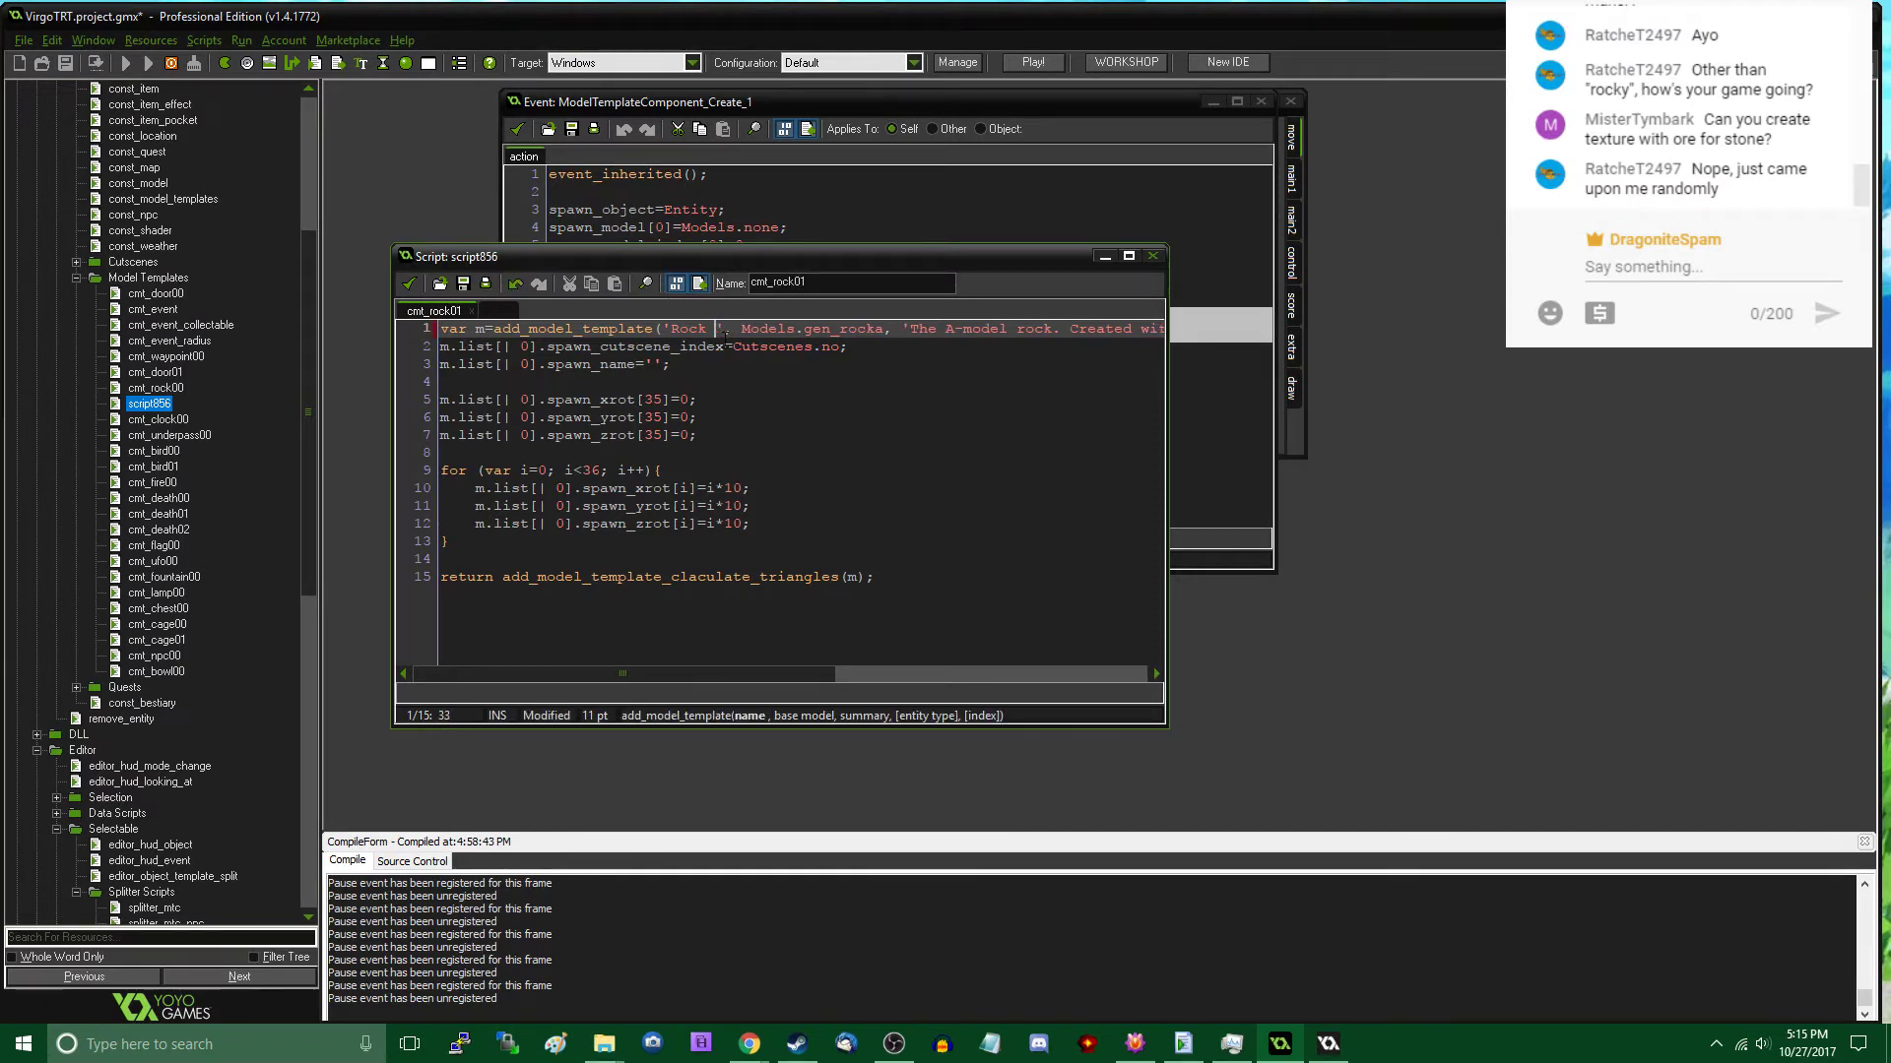
{"action": "type", "text": "B"}
{"action": "key", "text": "Right"}
{"action": "key", "text": "Right"}
{"action": "key", "text": "Right"}
{"action": "key", "text": "Right"}
{"action": "key", "text": "Right"}
{"action": "key", "text": "Right"}
{"action": "key", "text": "Right"}
{"action": "key", "text": "Right"}
{"action": "key", "text": "Right"}
- Change the summary text in cmt_rock01 to 'The B-model rock' and accept the script
{"action": "key", "text": "Right"}
{"action": "key", "text": "Right"}
{"action": "key", "text": "Right"}
{"action": "key", "text": "Right"}
{"action": "key", "text": "Right"}
{"action": "key", "text": "Right"}
{"action": "key", "text": "Right"}
{"action": "key", "text": "Right"}
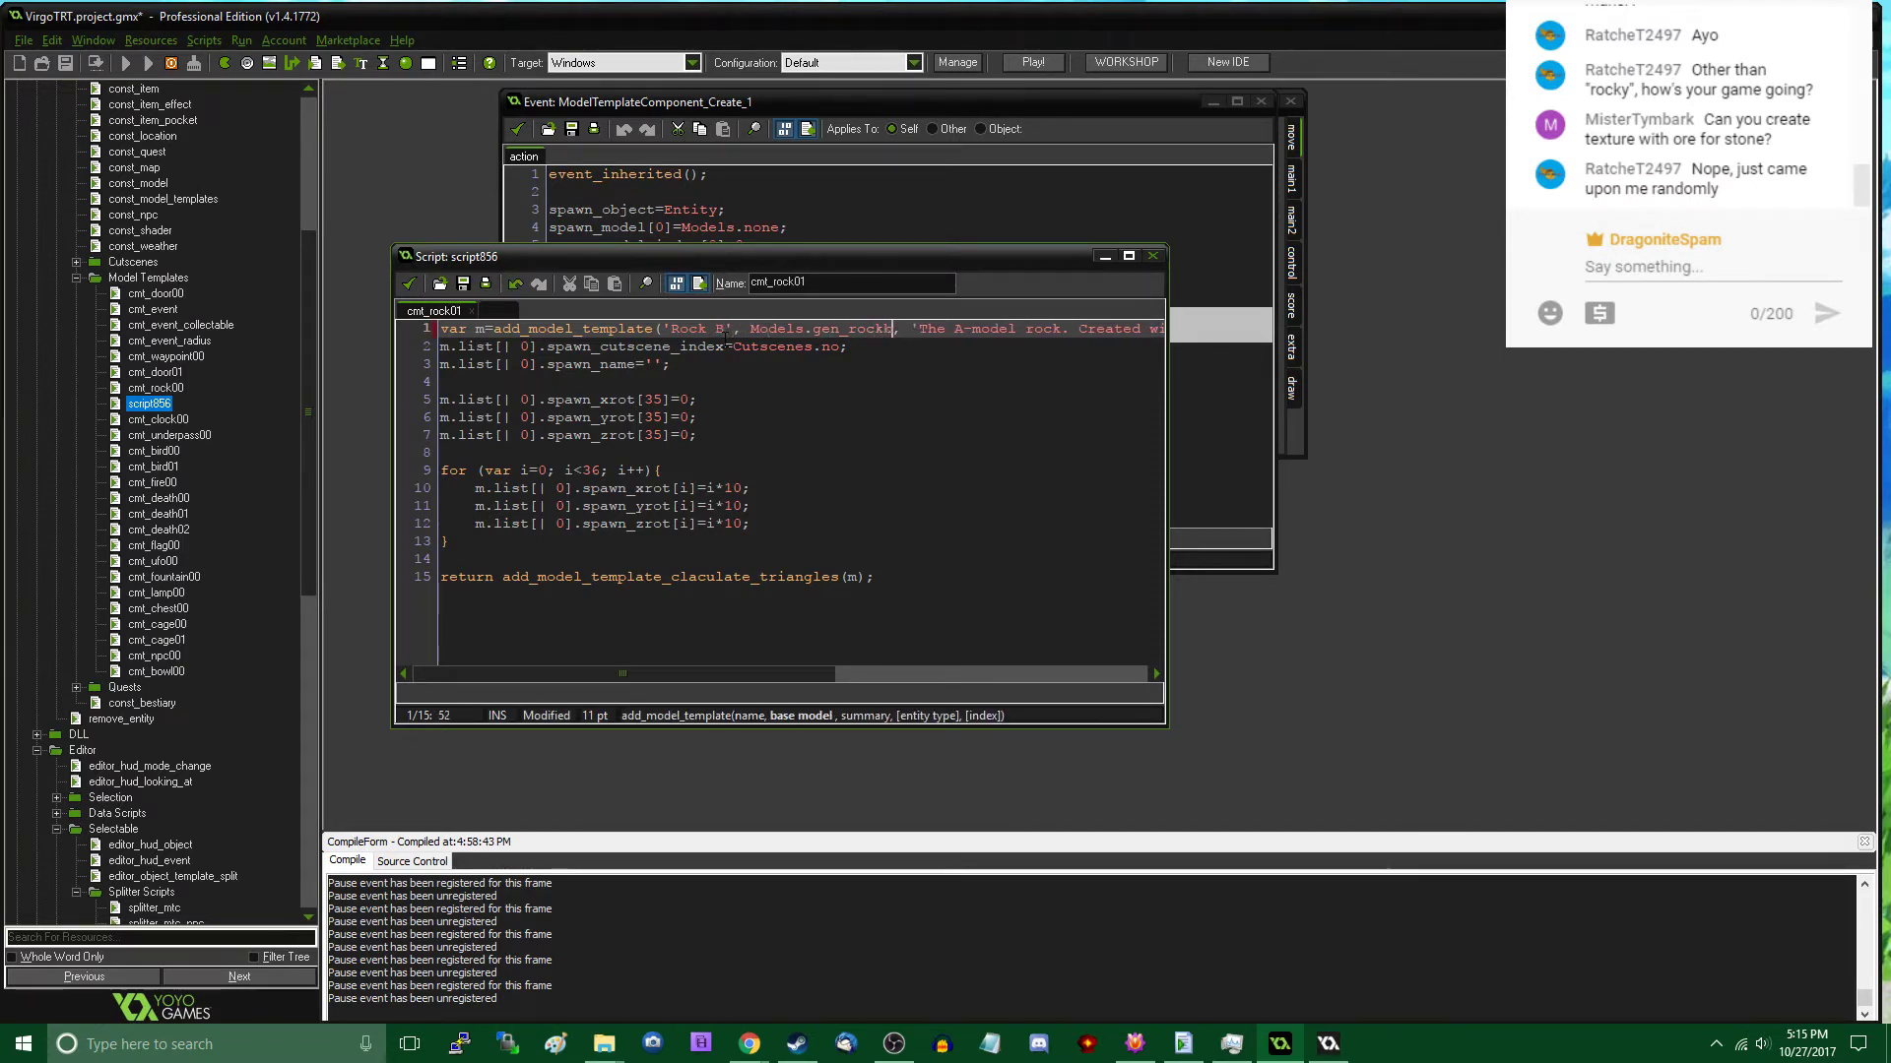
{"action": "key", "text": "Right"}
{"action": "key", "text": "Right"}
{"action": "key", "text": "Right"}
{"action": "key", "text": "Right"}
{"action": "key", "text": "Right"}
{"action": "key", "text": "Right"}
{"action": "key", "text": "Right"}
{"action": "key", "text": "Right"}
{"action": "key", "text": "BackSpace"}
{"action": "type", "text": "B"}
{"action": "key", "text": "End"}
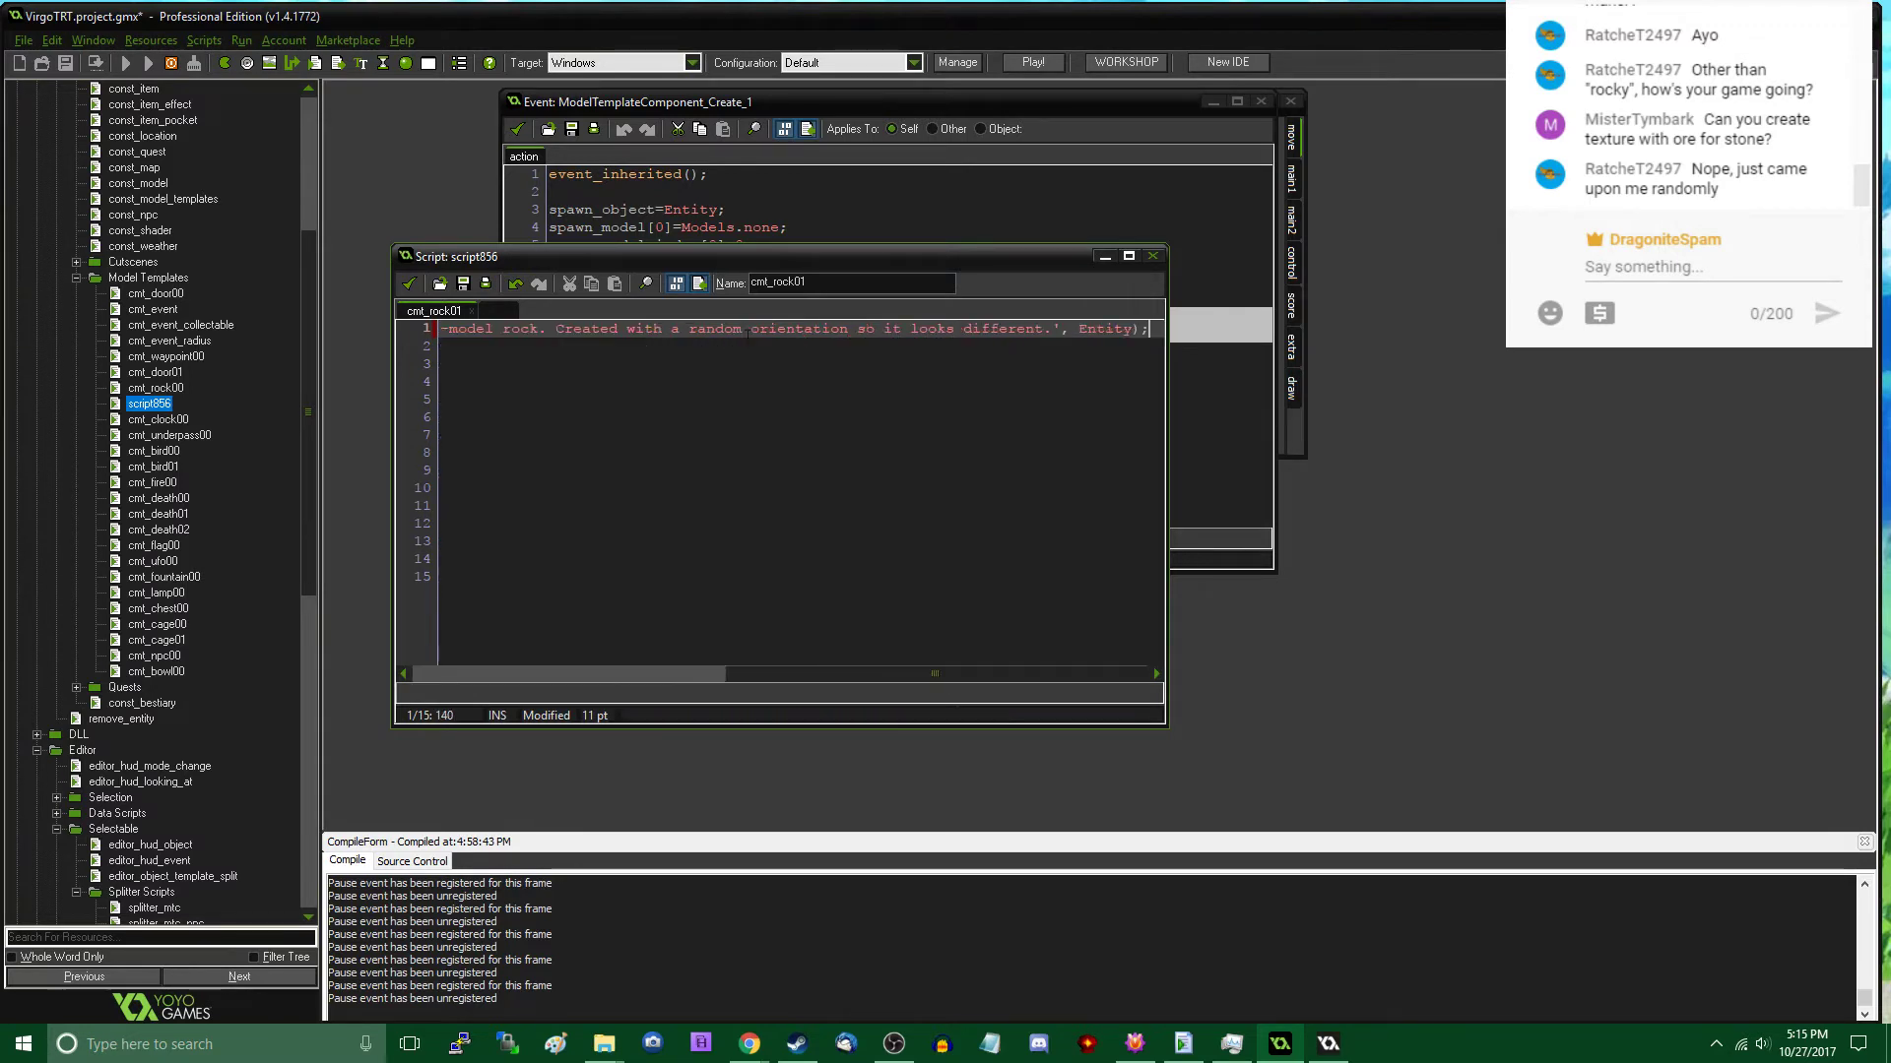
{"action": "key", "text": "Down"}
{"action": "key", "text": "Down"}
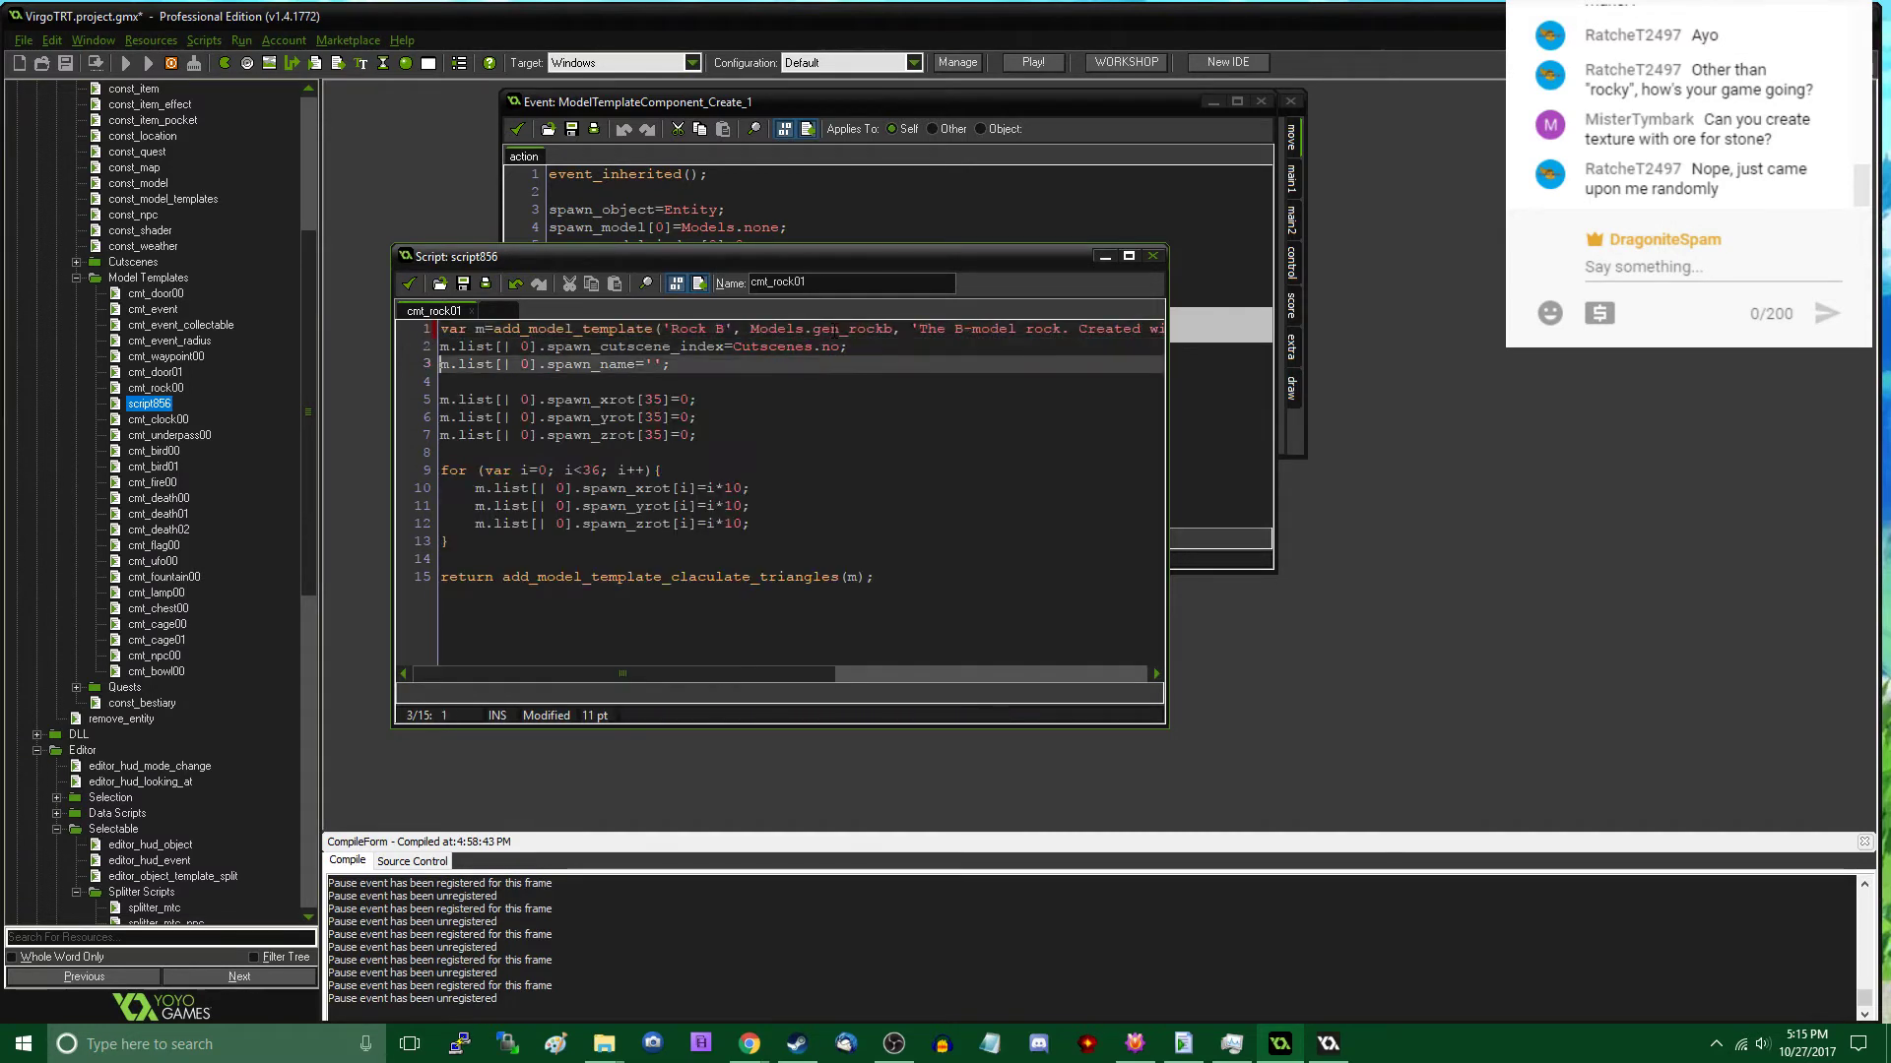
{"action": "key", "text": "Left"}
{"action": "key", "text": "Down"}
{"action": "key", "text": "Down"}
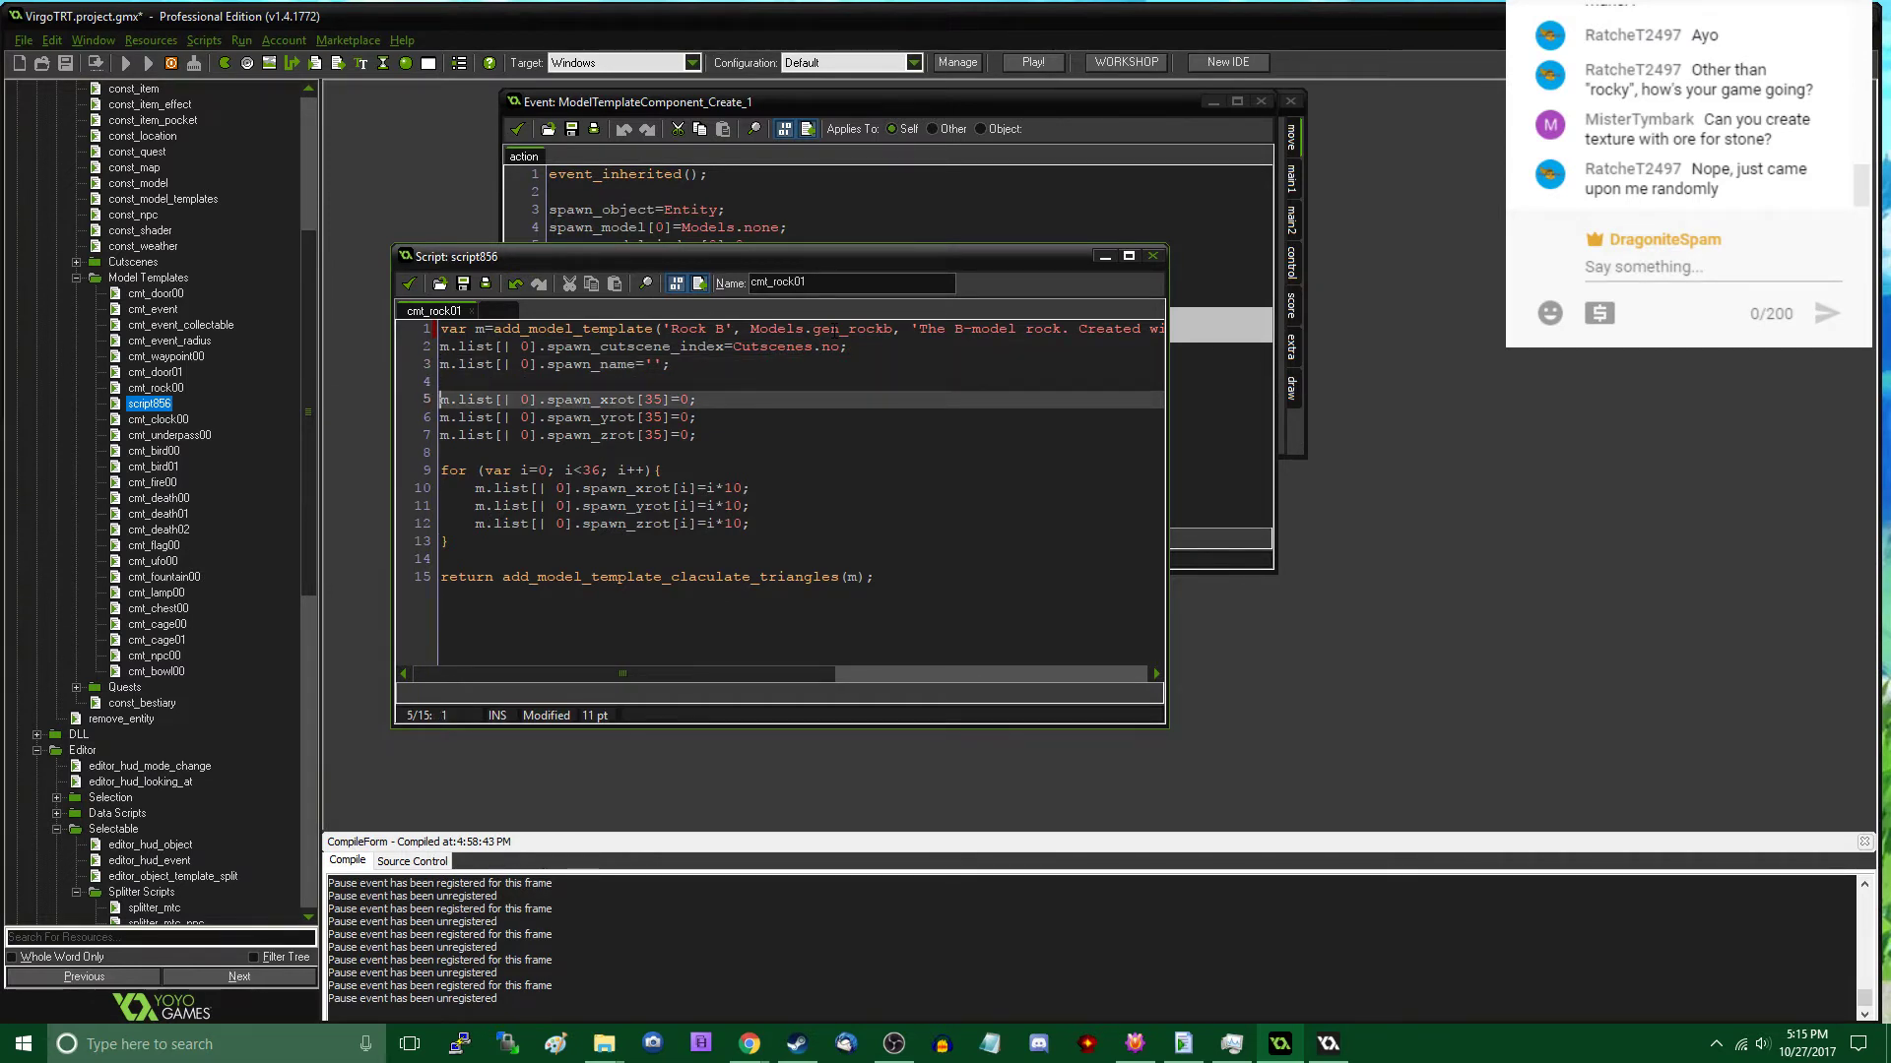
{"action": "left_click", "coordinate": [408, 283]}
- Duplicate the cmt_rock01 script and name the copy cmt_rock02
{"action": "right_click", "coordinate": [161, 405]}
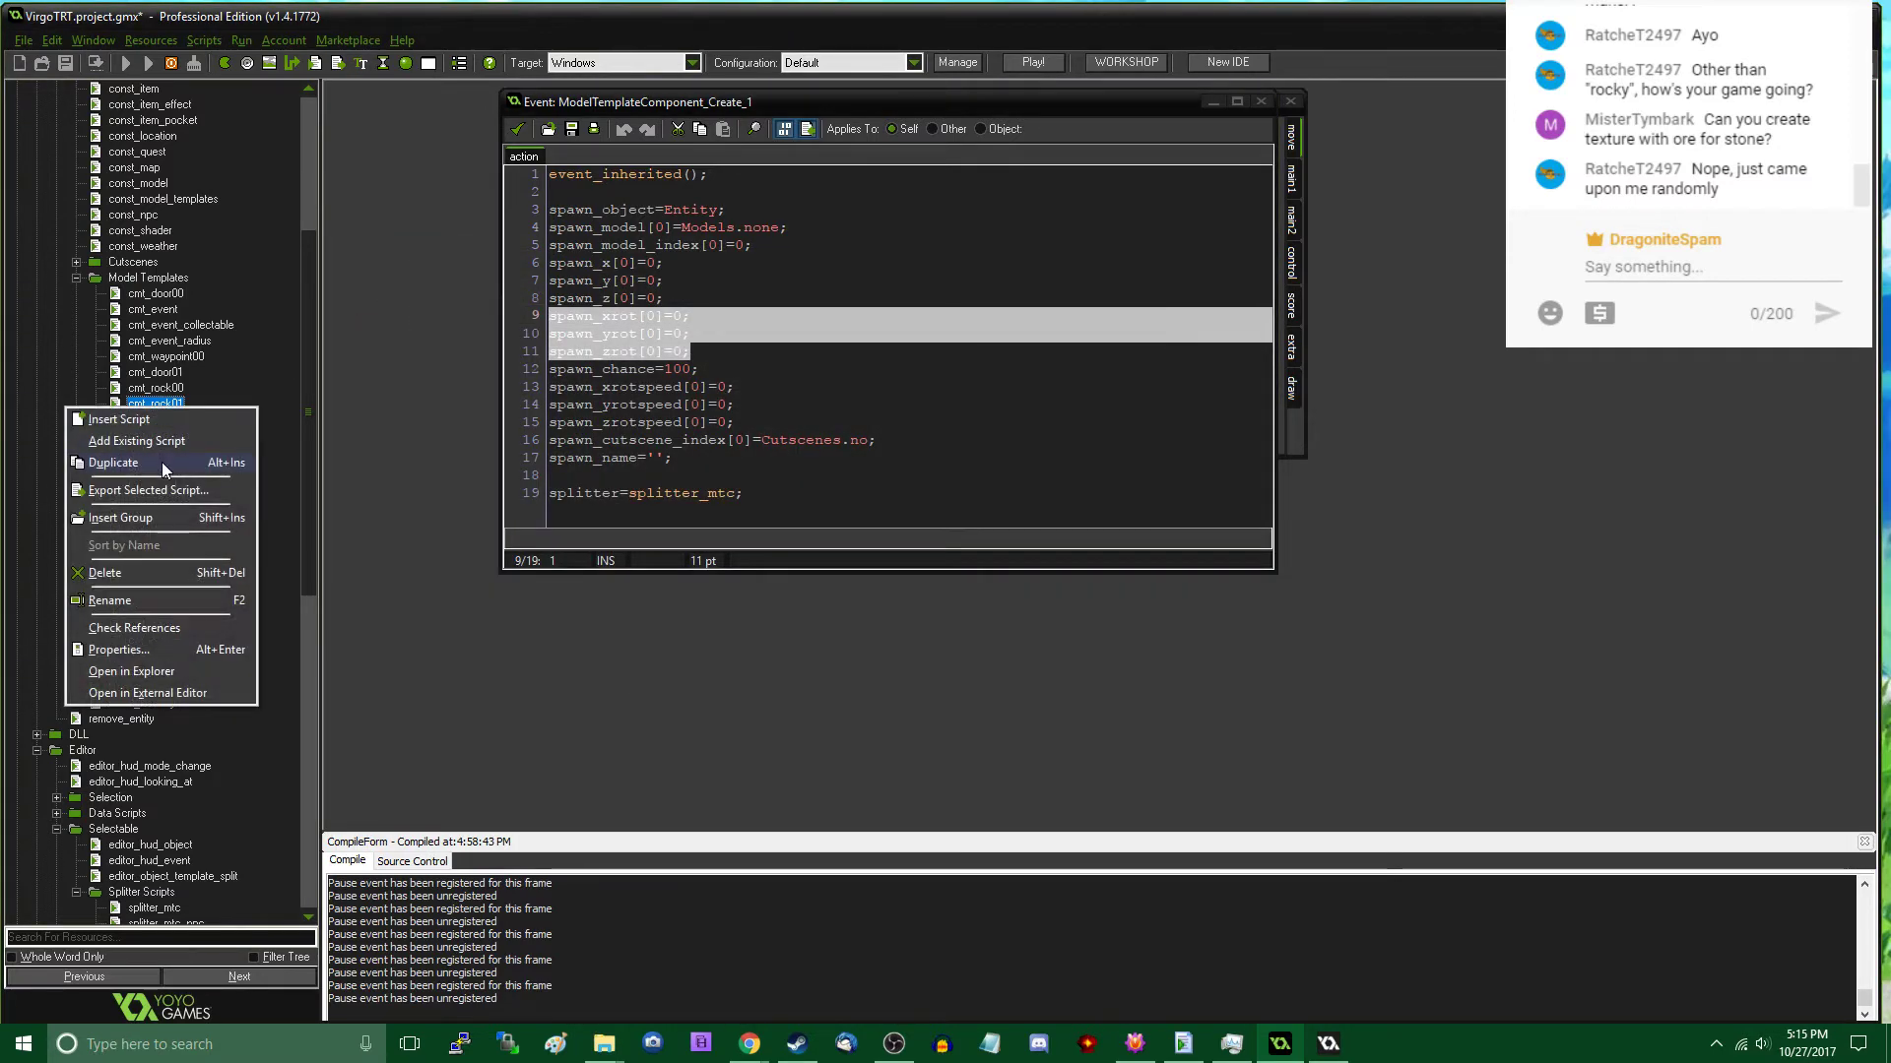
{"action": "left_click", "coordinate": [162, 463]}
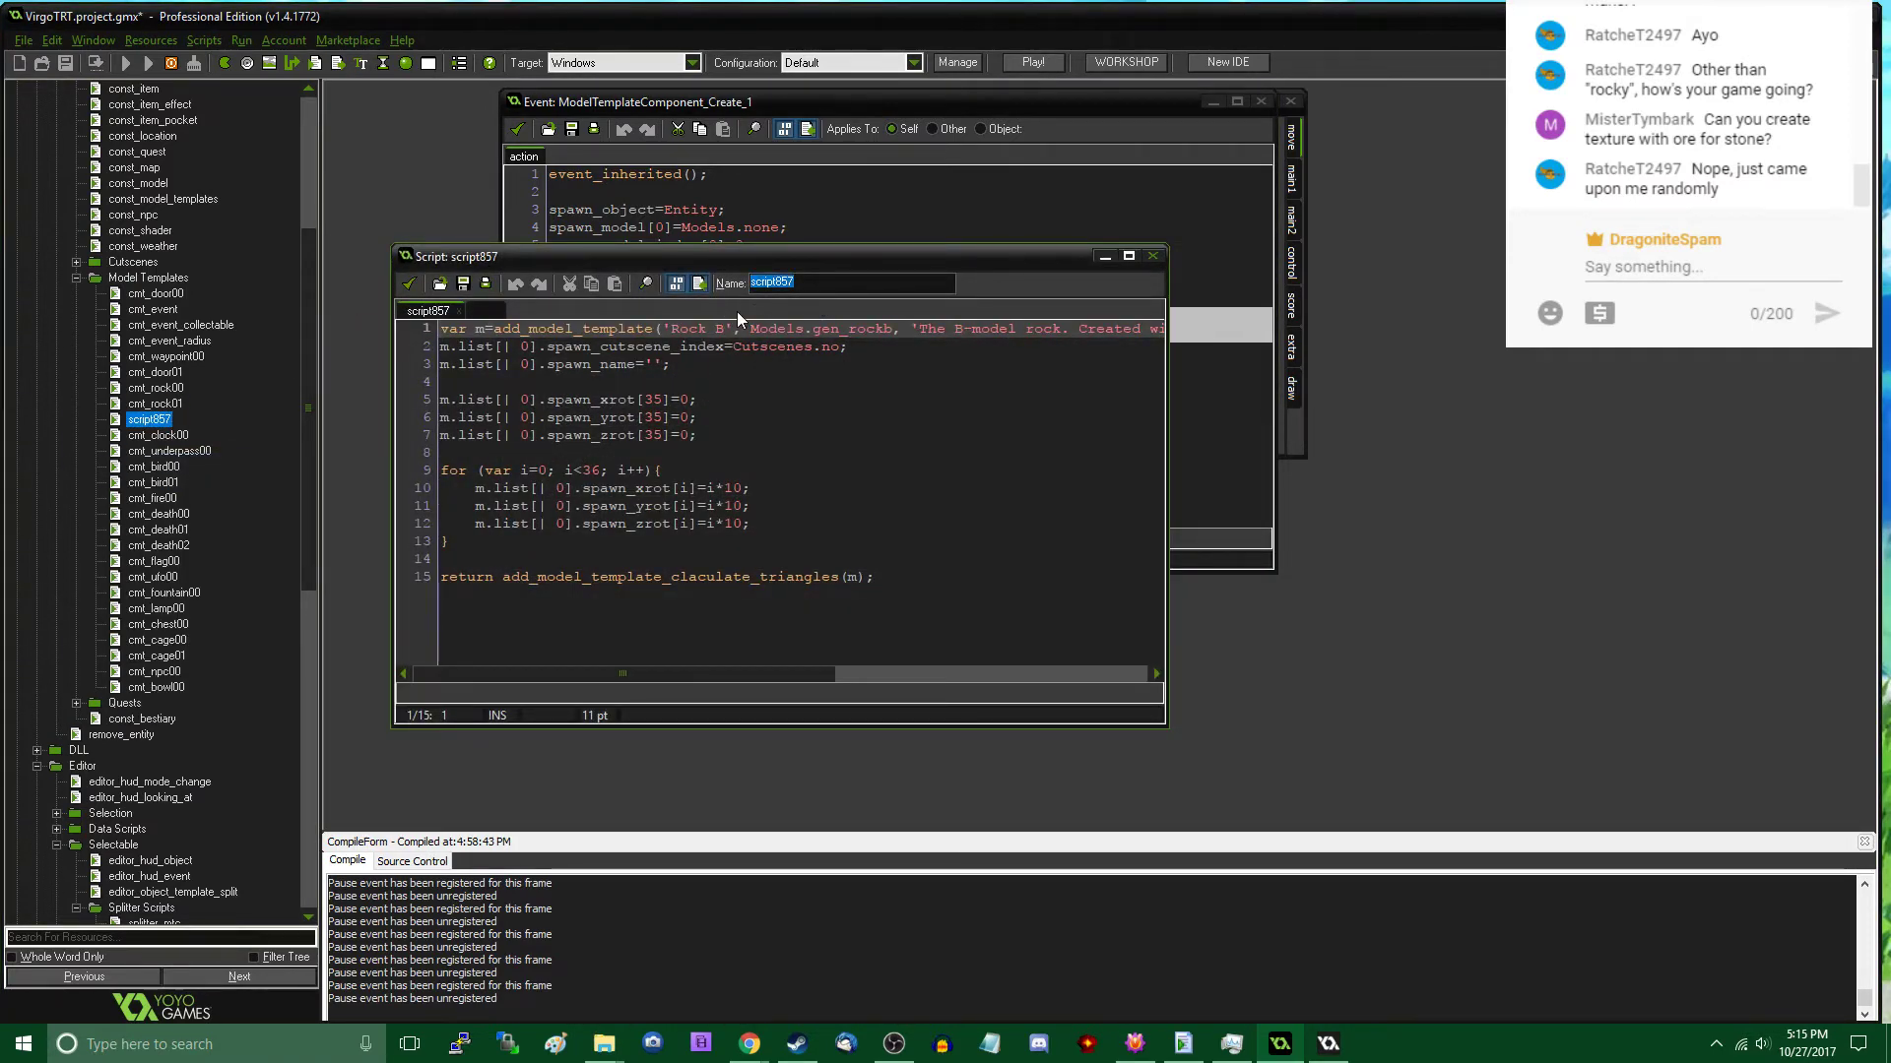
{"action": "type", "text": "cmt_rock02"}
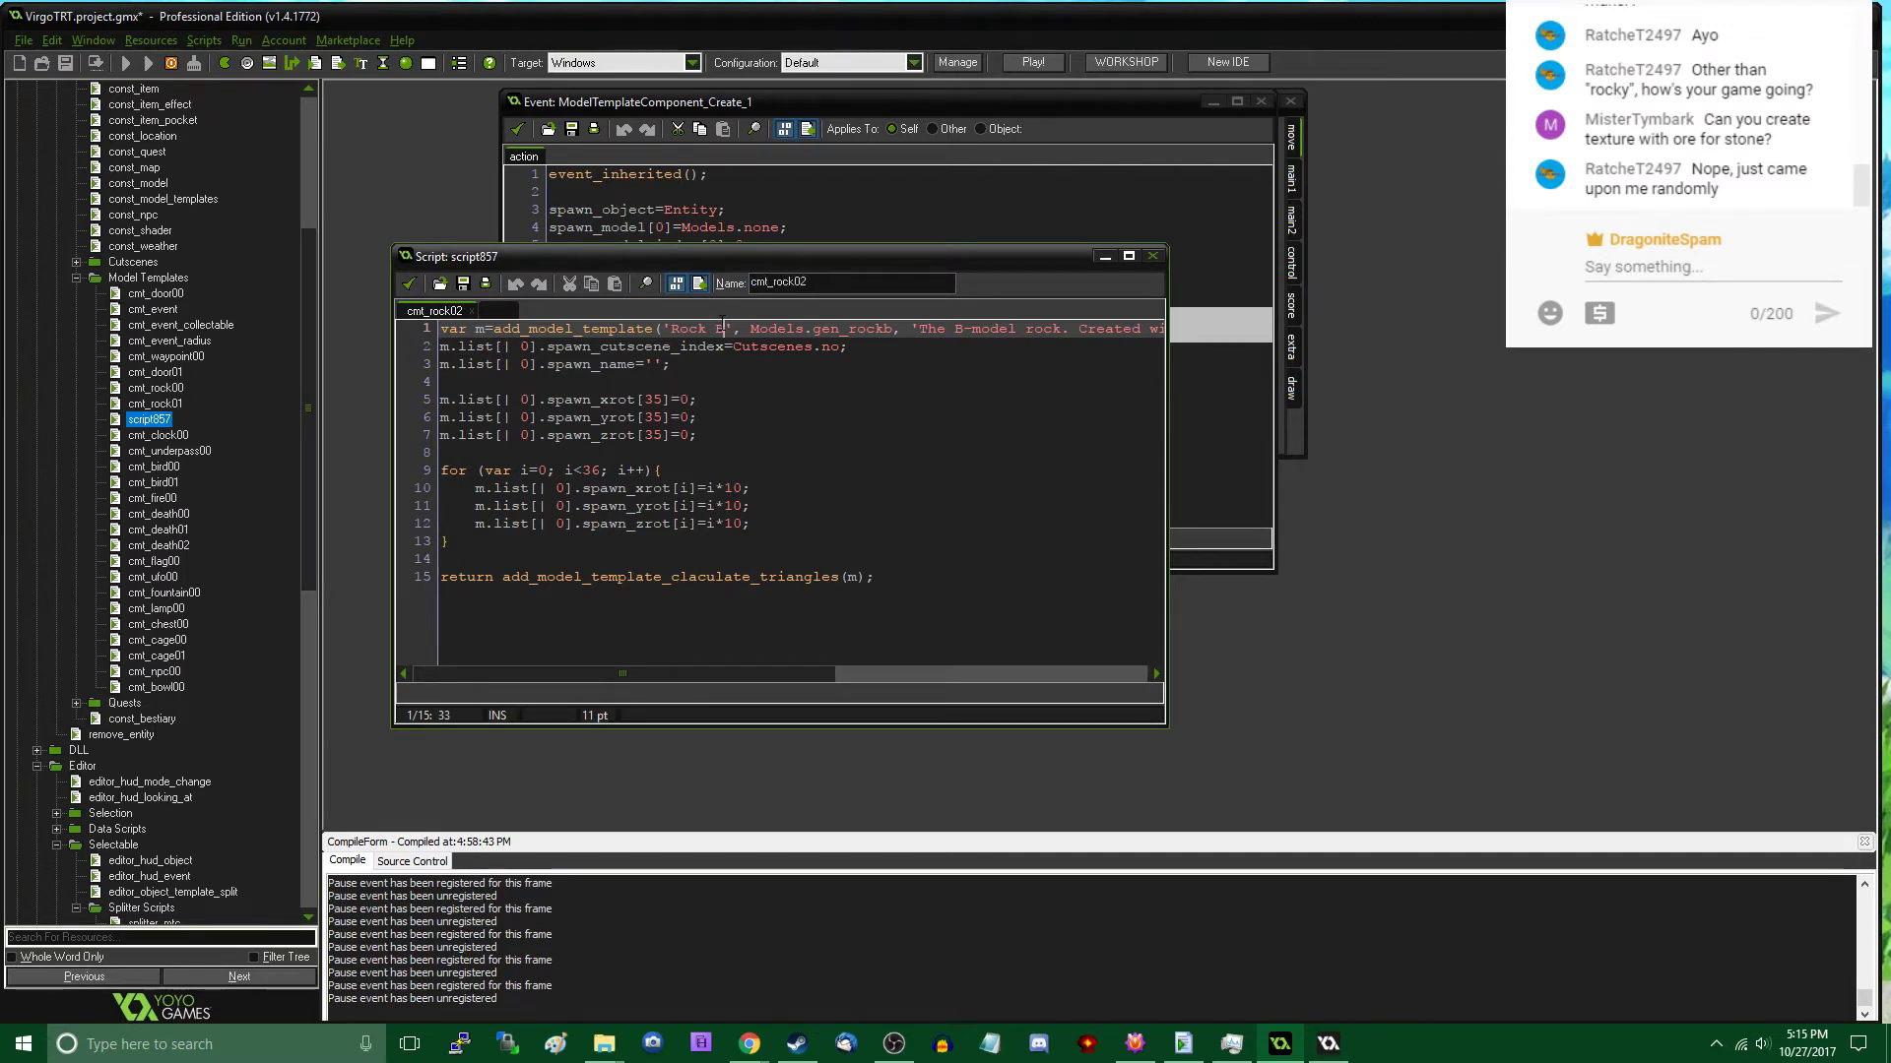
- Change the add_model_template call in cmt_rock02 to the name 'Rock C' and the base model Models.gen_rockc
{"action": "key", "text": "BackSpace"}
{"action": "type", "text": "C"}
{"action": "key", "text": "Right"}
{"action": "key", "text": "Right"}
{"action": "key", "text": "Right"}
{"action": "key", "text": "Right"}
{"action": "key", "text": "Right"}
{"action": "key", "text": "Right"}
{"action": "key", "text": "Right"}
{"action": "key", "text": "Right"}
{"action": "key", "text": "Right"}
{"action": "key", "text": "Right"}
{"action": "key", "text": "Right"}
{"action": "key", "text": "Right"}
{"action": "key", "text": "Right"}
{"action": "key", "text": "Right"}
{"action": "key", "text": "Right"}
{"action": "key", "text": "Right"}
{"action": "key", "text": "Right"}
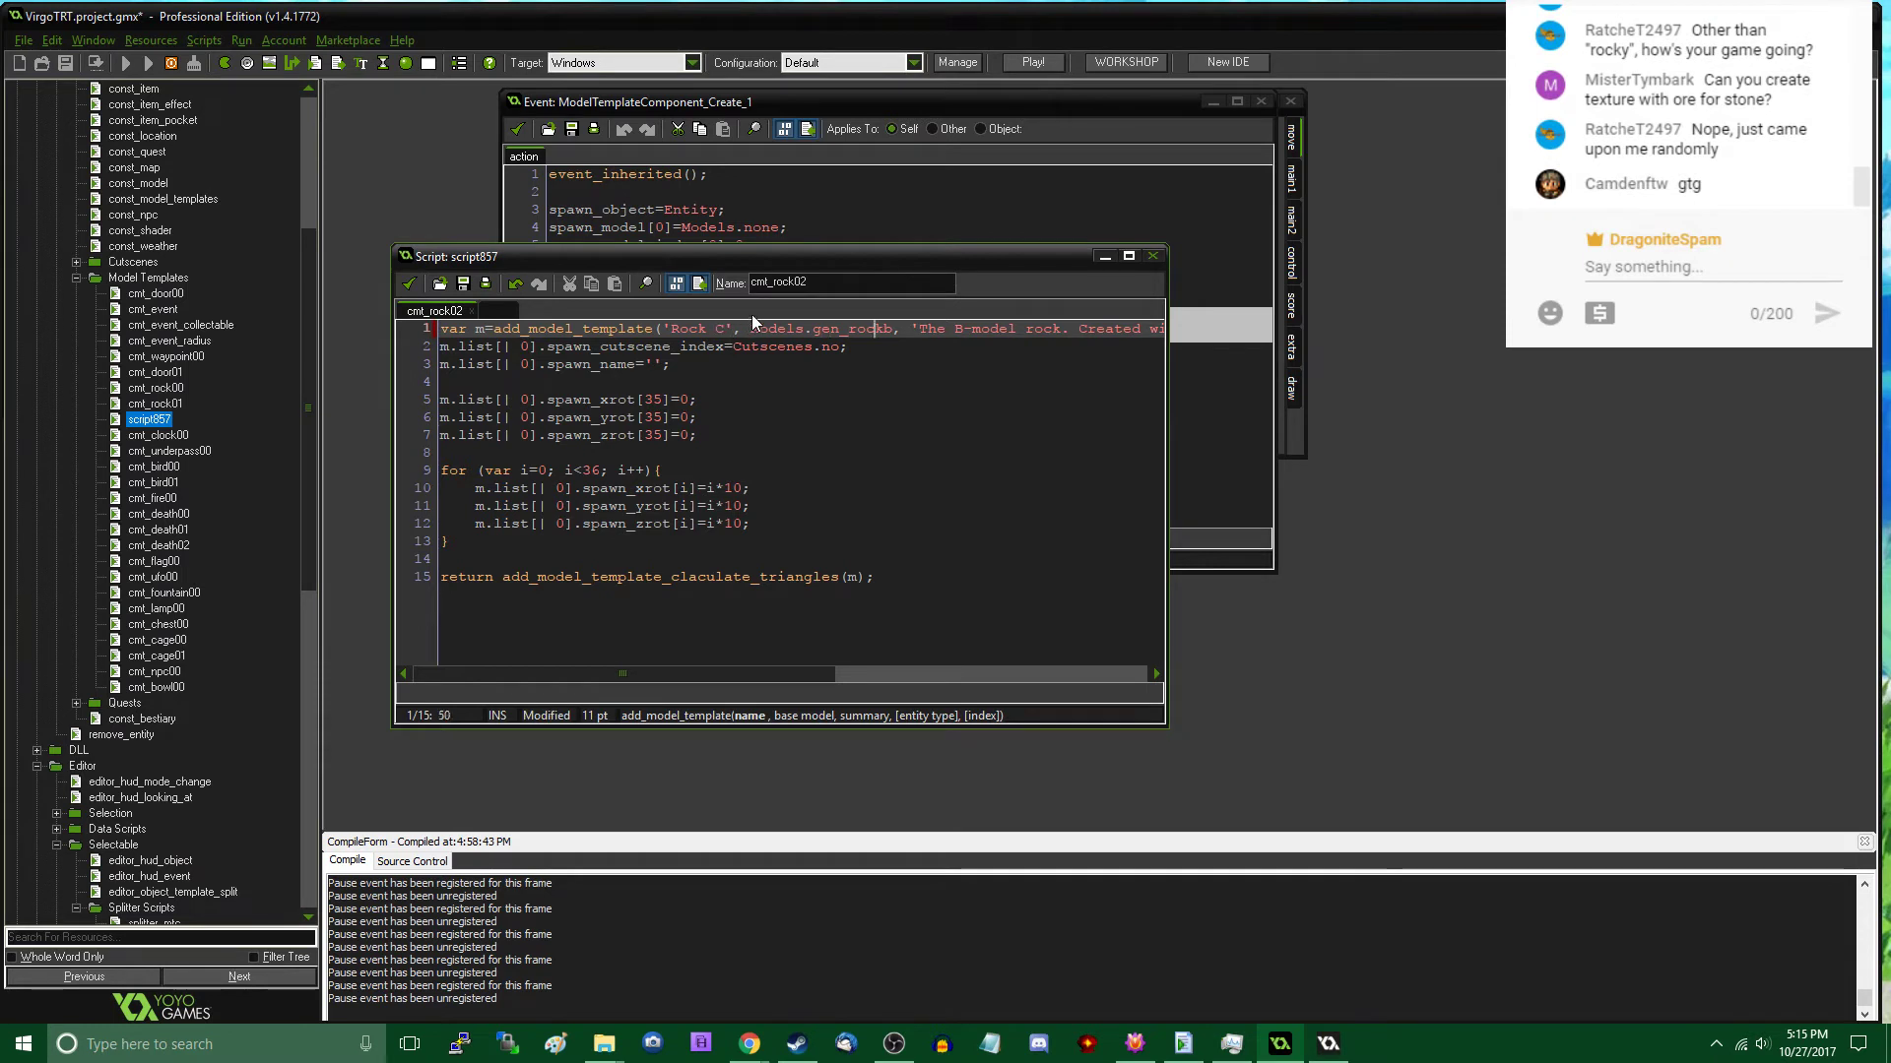
{"action": "key", "text": "Right"}
{"action": "key", "text": "Right"}
{"action": "key", "text": "BackSpace"}
{"action": "type", "text": "c"}
- Change the summary text in cmt_rock02 to 'The C-model rock'
{"action": "key", "text": "Right"}
{"action": "key", "text": "Right"}
{"action": "key", "text": "Right"}
{"action": "key", "text": "Right"}
{"action": "key", "text": "Right"}
{"action": "key", "text": "Right"}
{"action": "key", "text": "Right"}
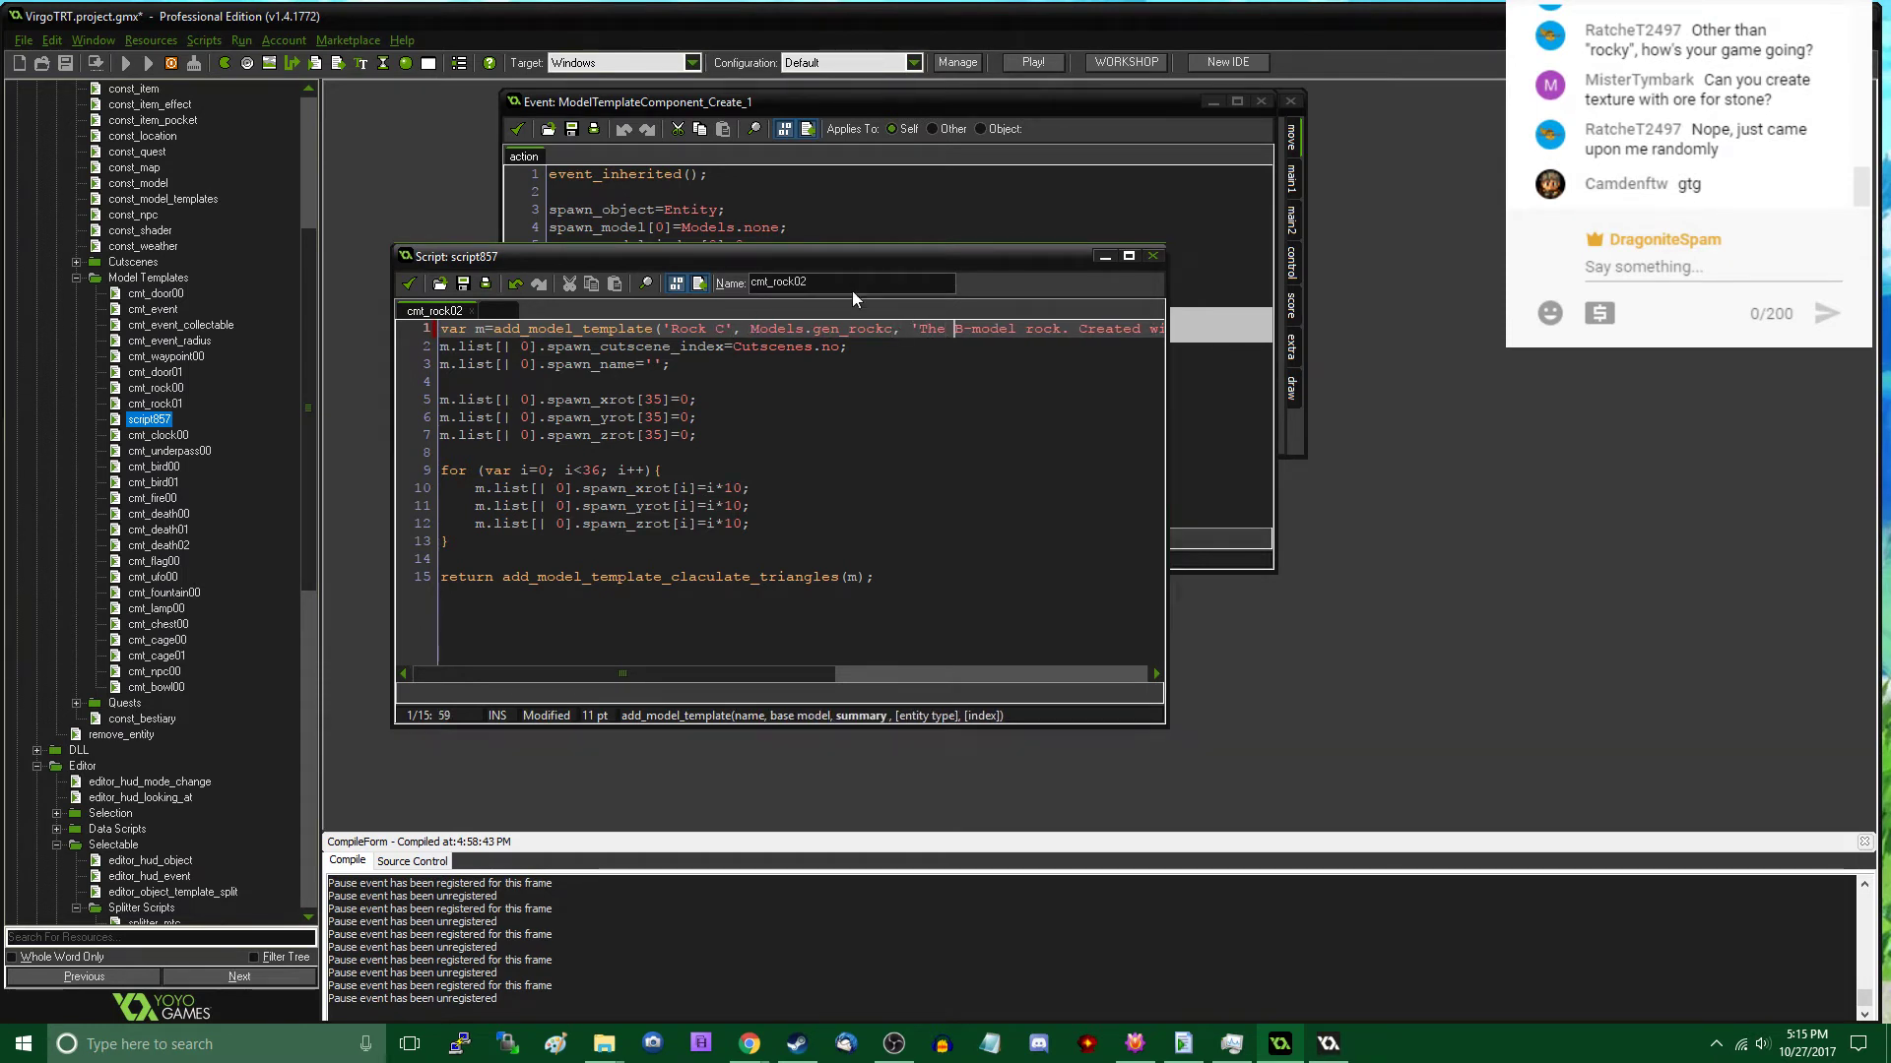
{"action": "key", "text": "Delete"}
{"action": "left_click", "coordinate": [1079, 560]}
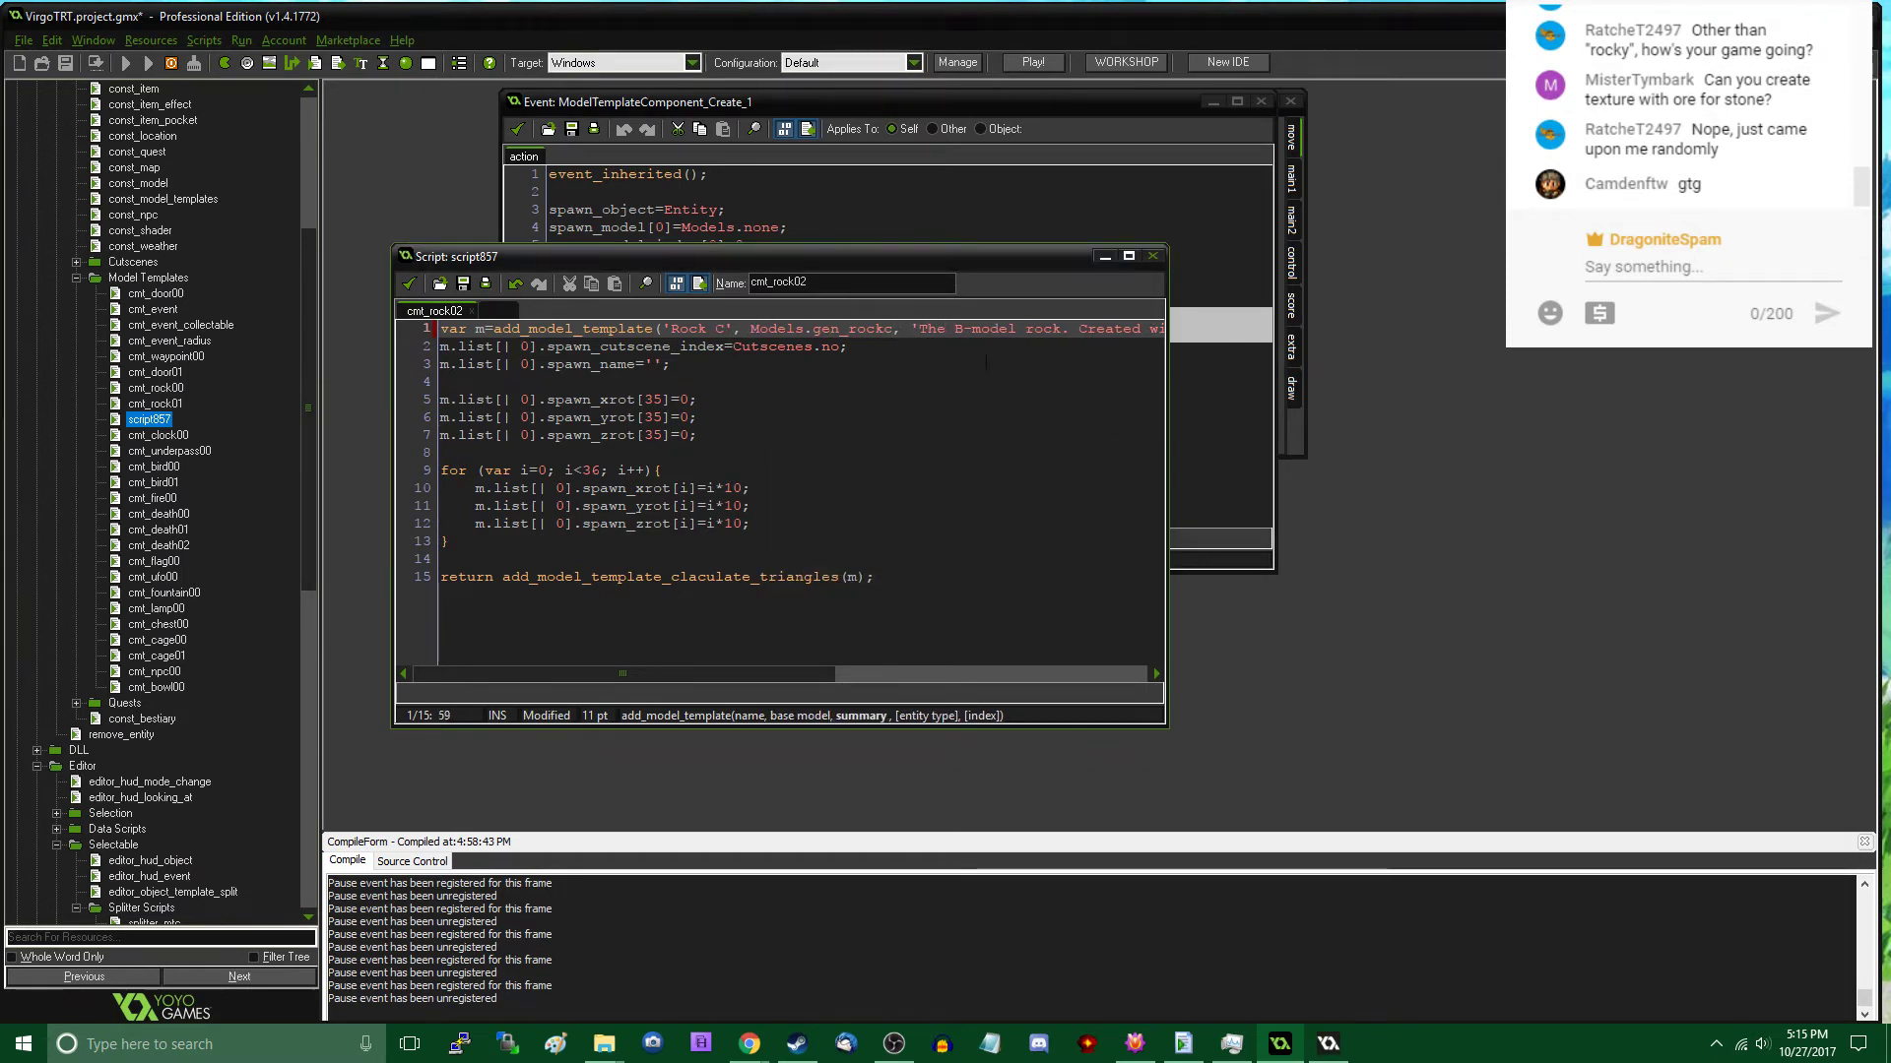
{"action": "key", "text": "BackSpace"}
{"action": "type", "text": "C"}
- Delete the spawn_xrot[35] and spawn_yrot[35] initialisation lines from cmt_rock02
{"action": "key", "text": "Down"}
{"action": "key", "text": "Down"}
{"action": "key", "text": "Down"}
{"action": "key", "text": "Down"}
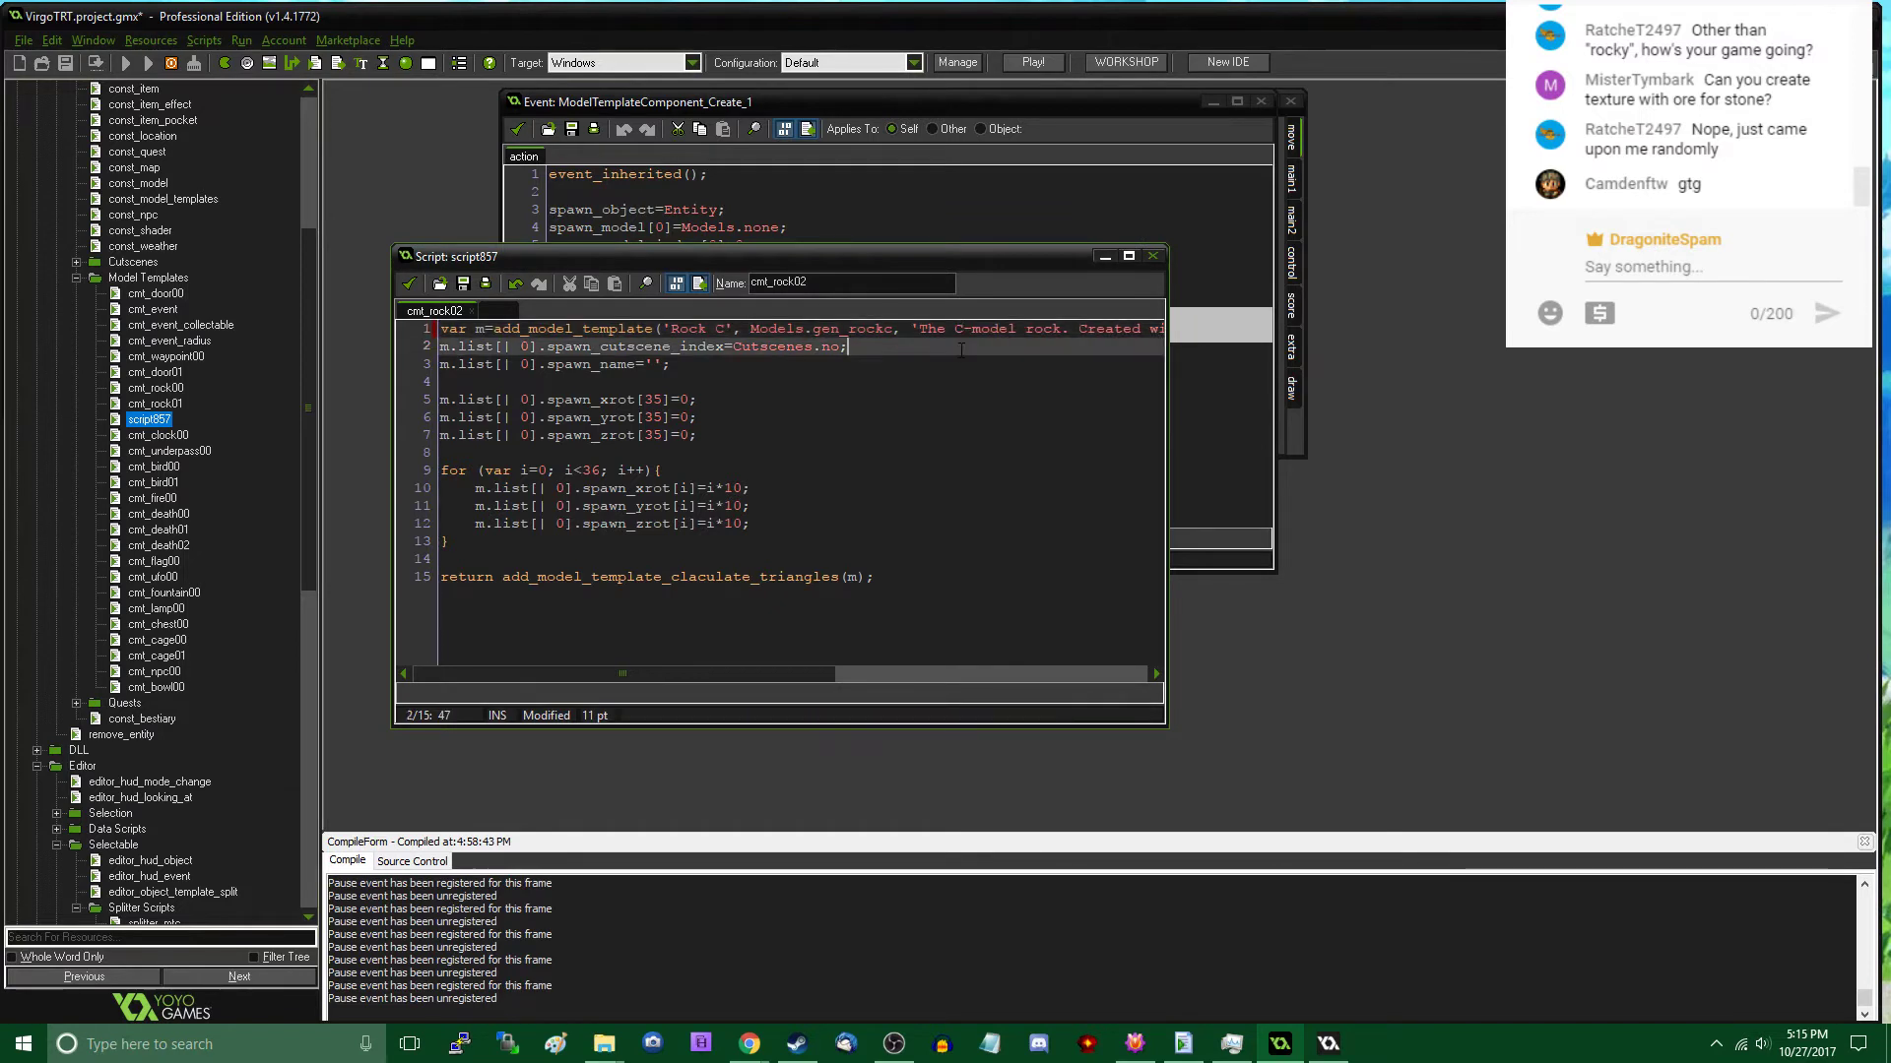
{"action": "key", "text": "Down"}
{"action": "key", "text": "Down"}
{"action": "key", "text": "Up"}
{"action": "key", "text": "End"}
{"action": "key", "text": "shift+Home"}
{"action": "key", "text": "shift+Up"}
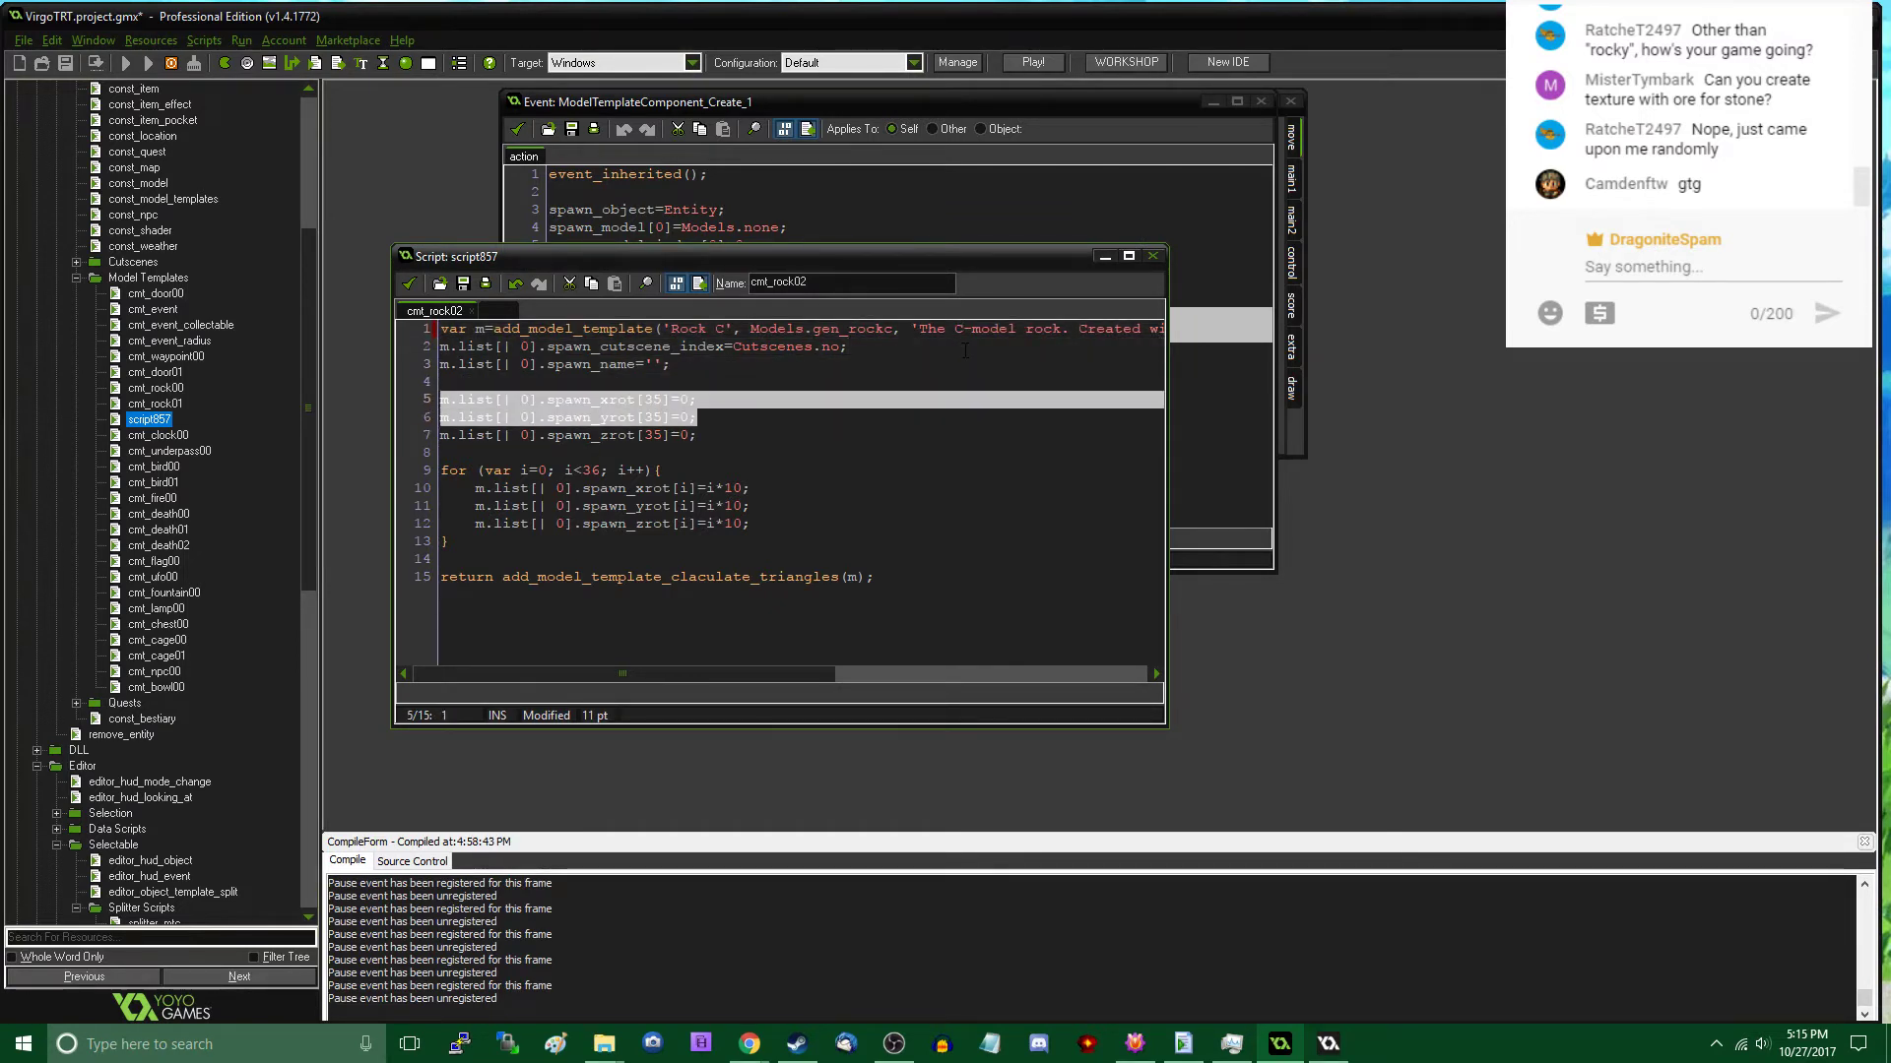
{"action": "key", "text": "BackSpace"}
{"action": "key", "text": "BackSpace"}
{"action": "key", "text": "BackSpace"}
- Delete the spawn_xrot and spawn_yrot assignments inside the for loop of cmt_rock02
{"action": "key", "text": "Down"}
{"action": "key", "text": "Down"}
{"action": "key", "text": "Down"}
{"action": "key", "text": "Down"}
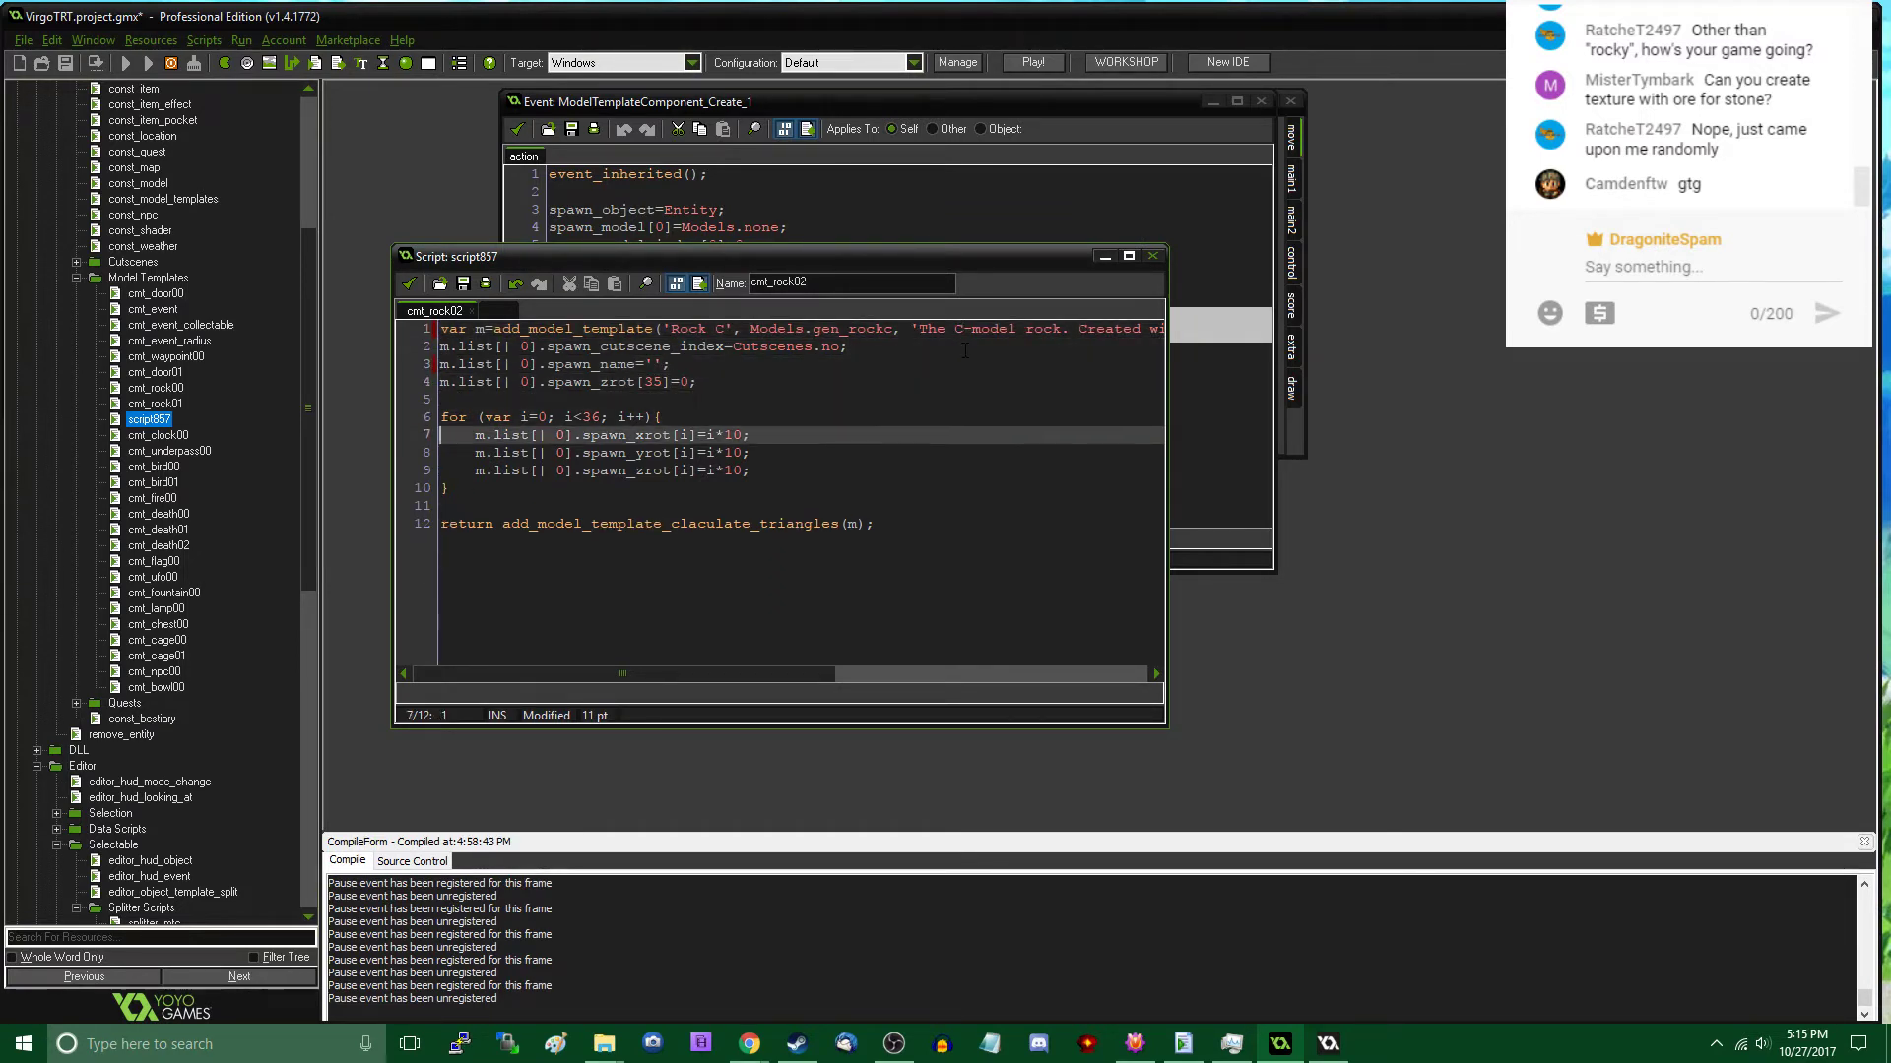
{"action": "key", "text": "Home"}
{"action": "key", "text": "shift+End"}
{"action": "key", "text": "shift+Down"}
{"action": "key", "text": "BackSpace"}
{"action": "key", "text": "BackSpace"}
- Insert a blank line above the spawn_zrot[35] line in cmt_rock02 and accept the script
{"action": "key", "text": "Up"}
{"action": "key", "text": "Up"}
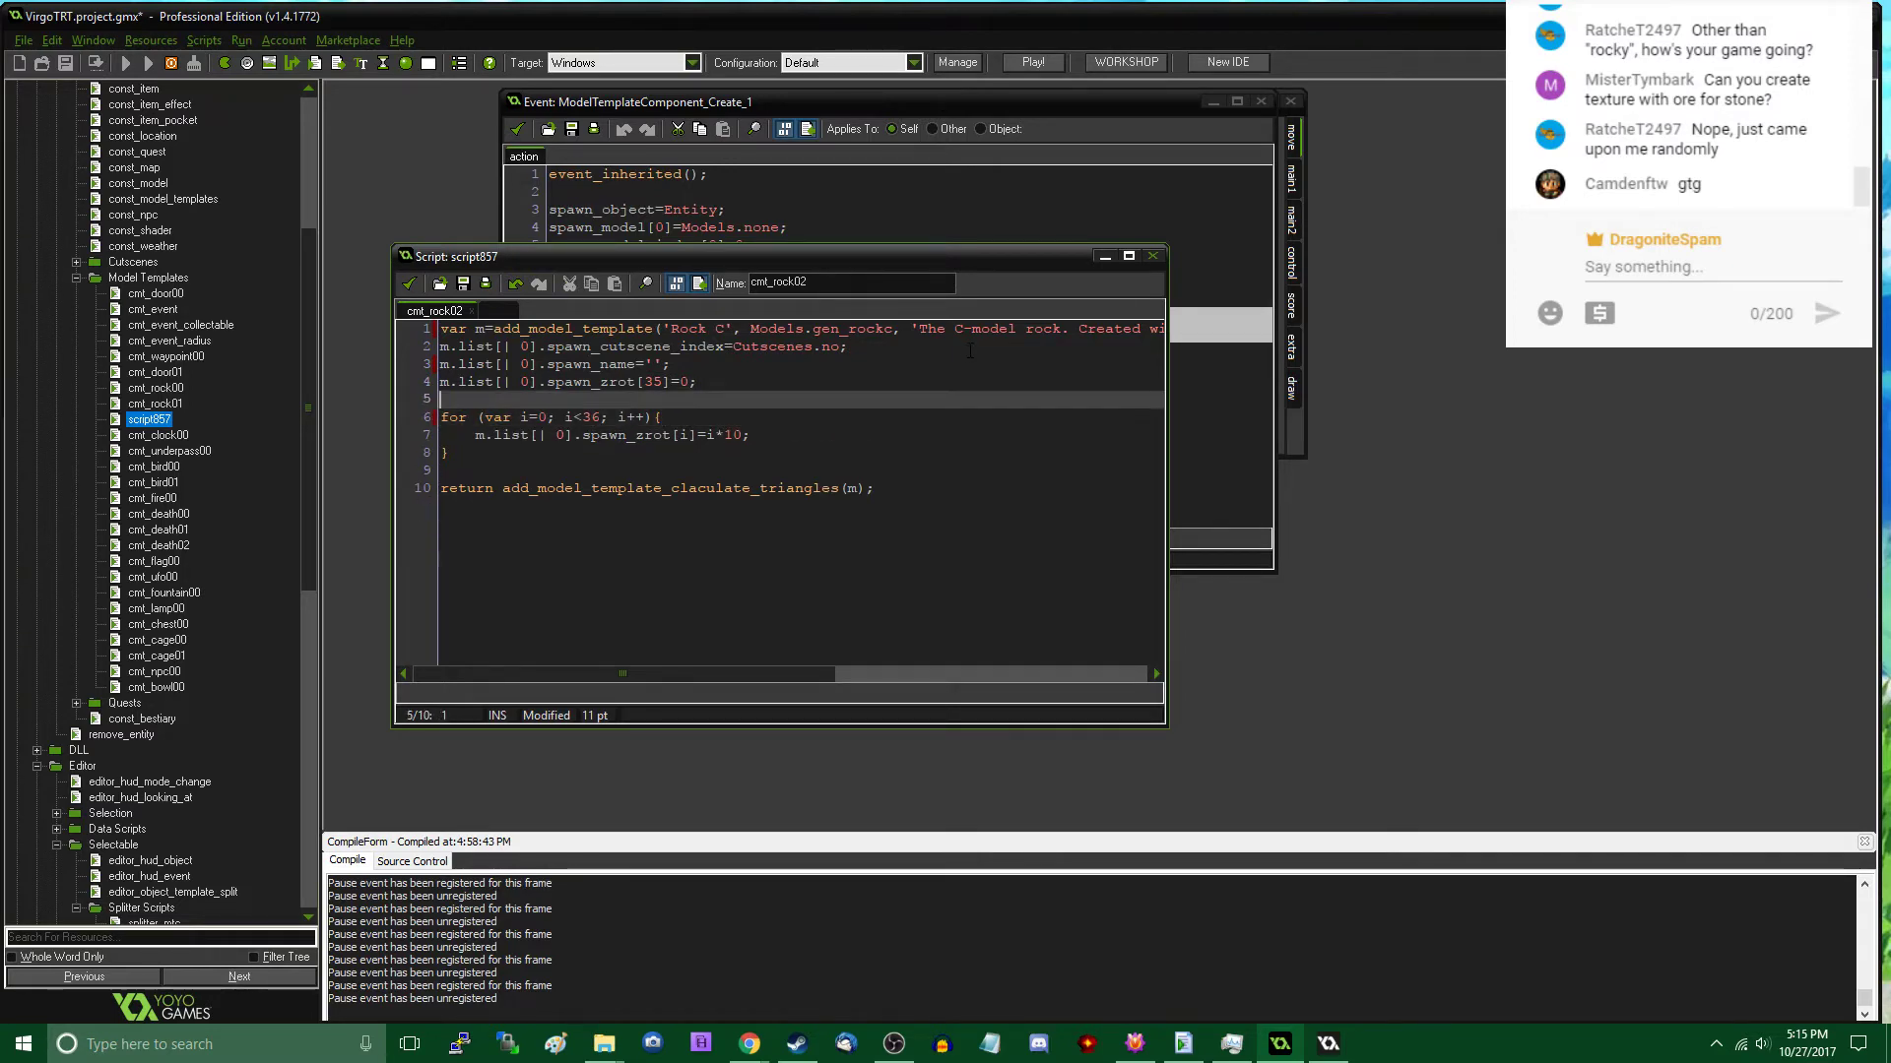
{"action": "key", "text": "Home"}
{"action": "key", "text": "Return"}
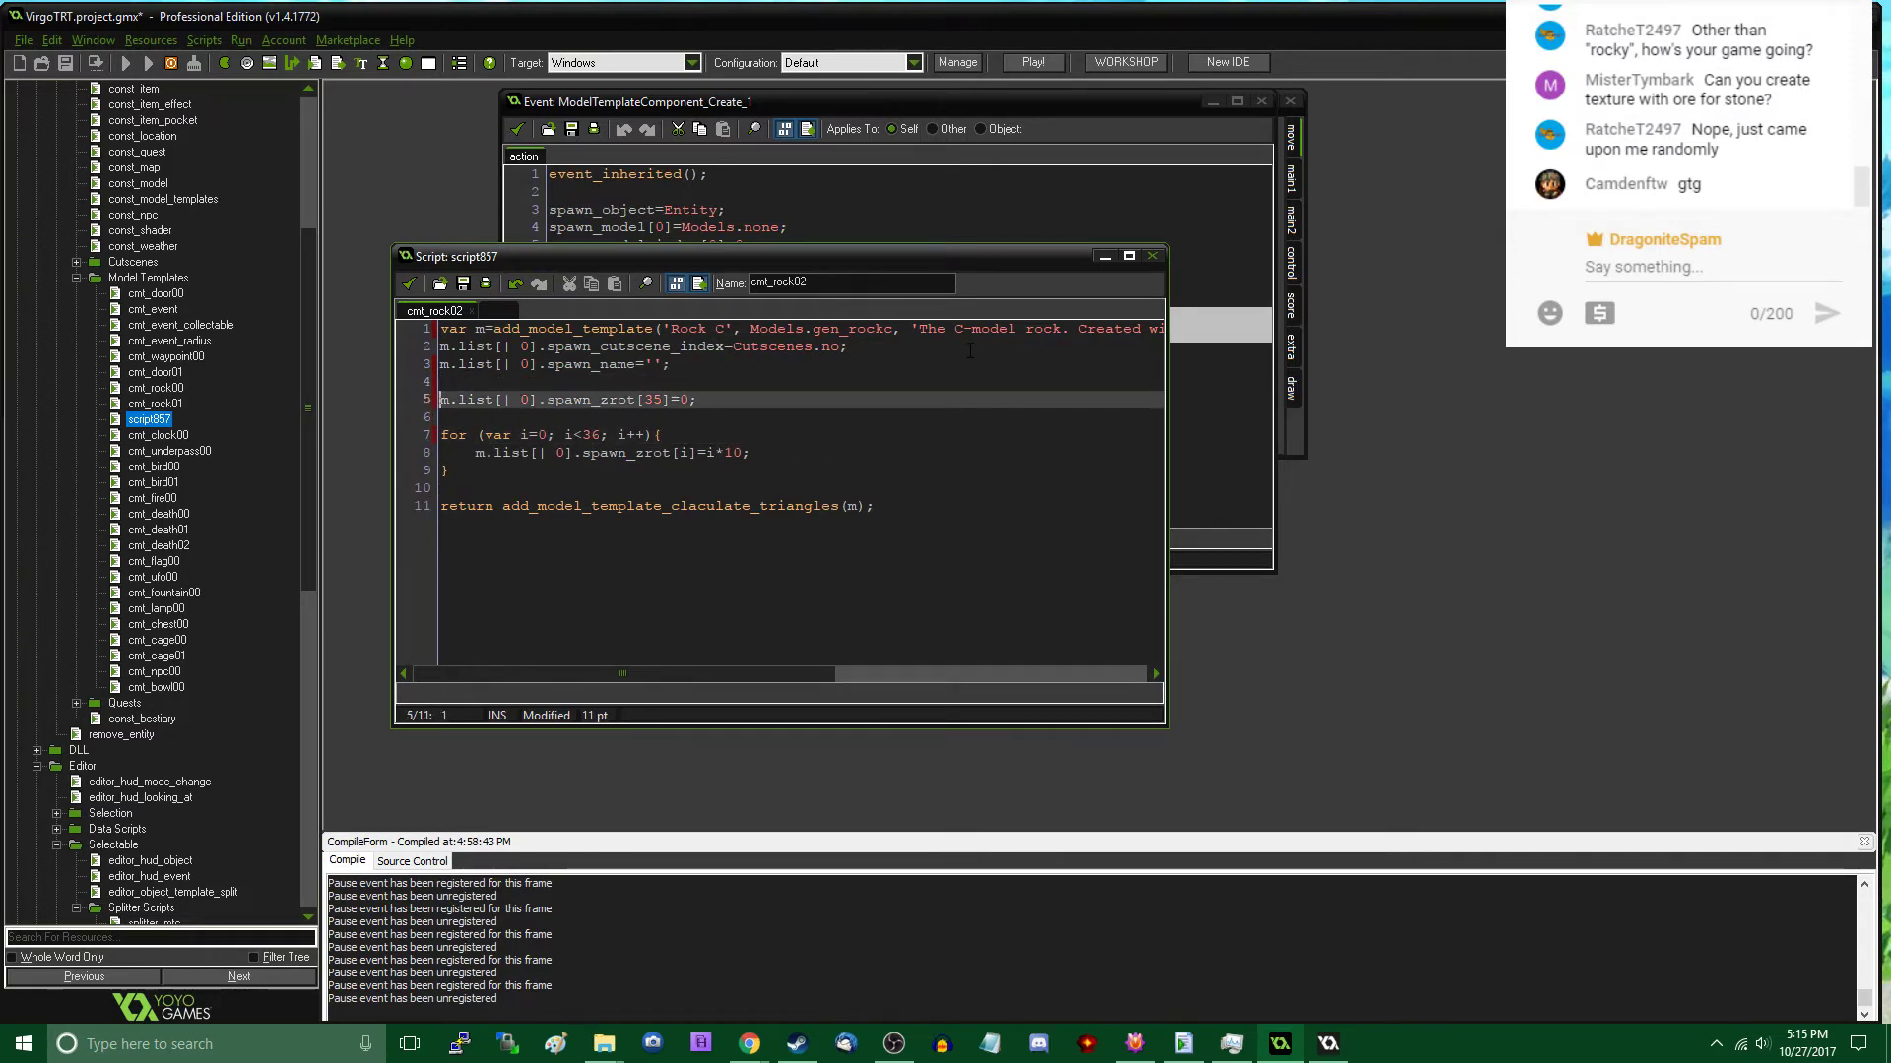
{"action": "left_click", "coordinate": [409, 284]}
- Add rock01 and rock02 after rock00 in the enum of the const_model_templates script
{"action": "double_click", "coordinate": [163, 199]}
{"action": "scroll", "coordinate": [675, 413], "scroll_direction": "up", "scroll_amount": 8}
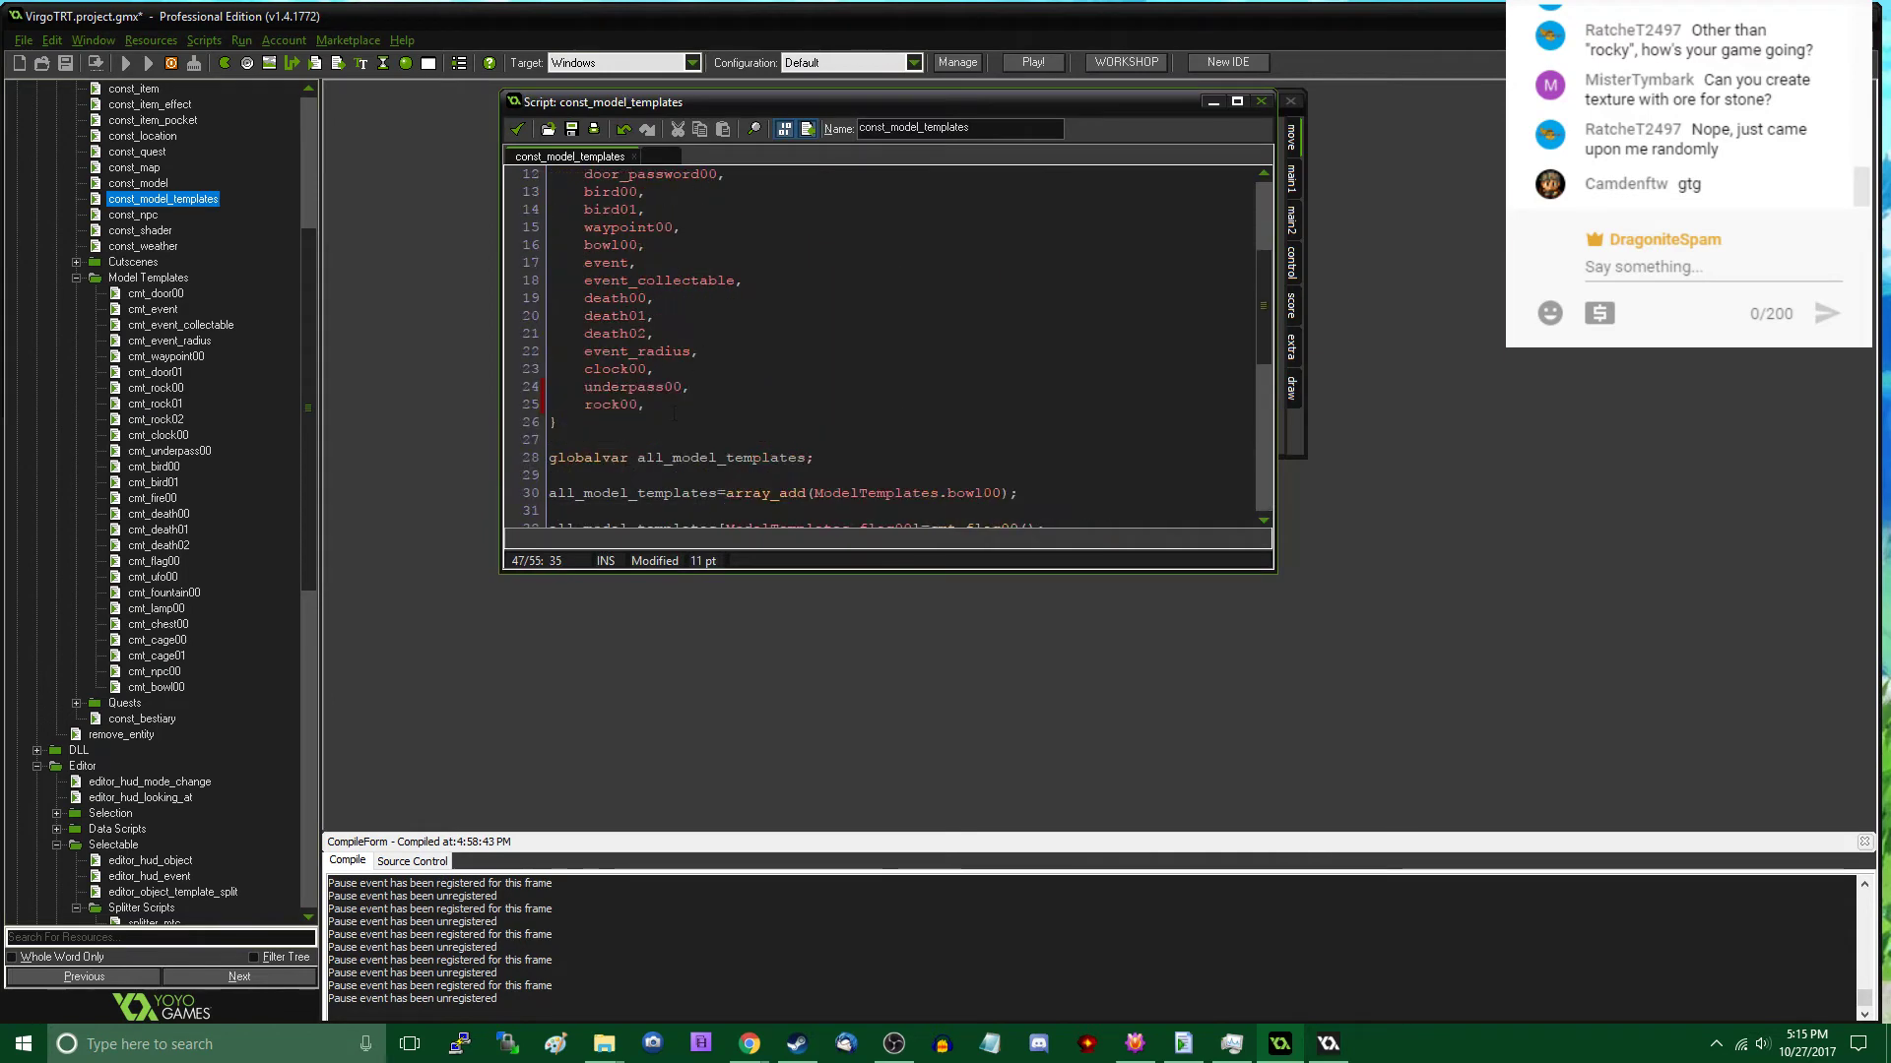
{"action": "left_click", "coordinate": [678, 412]}
{"action": "key", "text": "Return"}
{"action": "type", "text": "rock01,"}
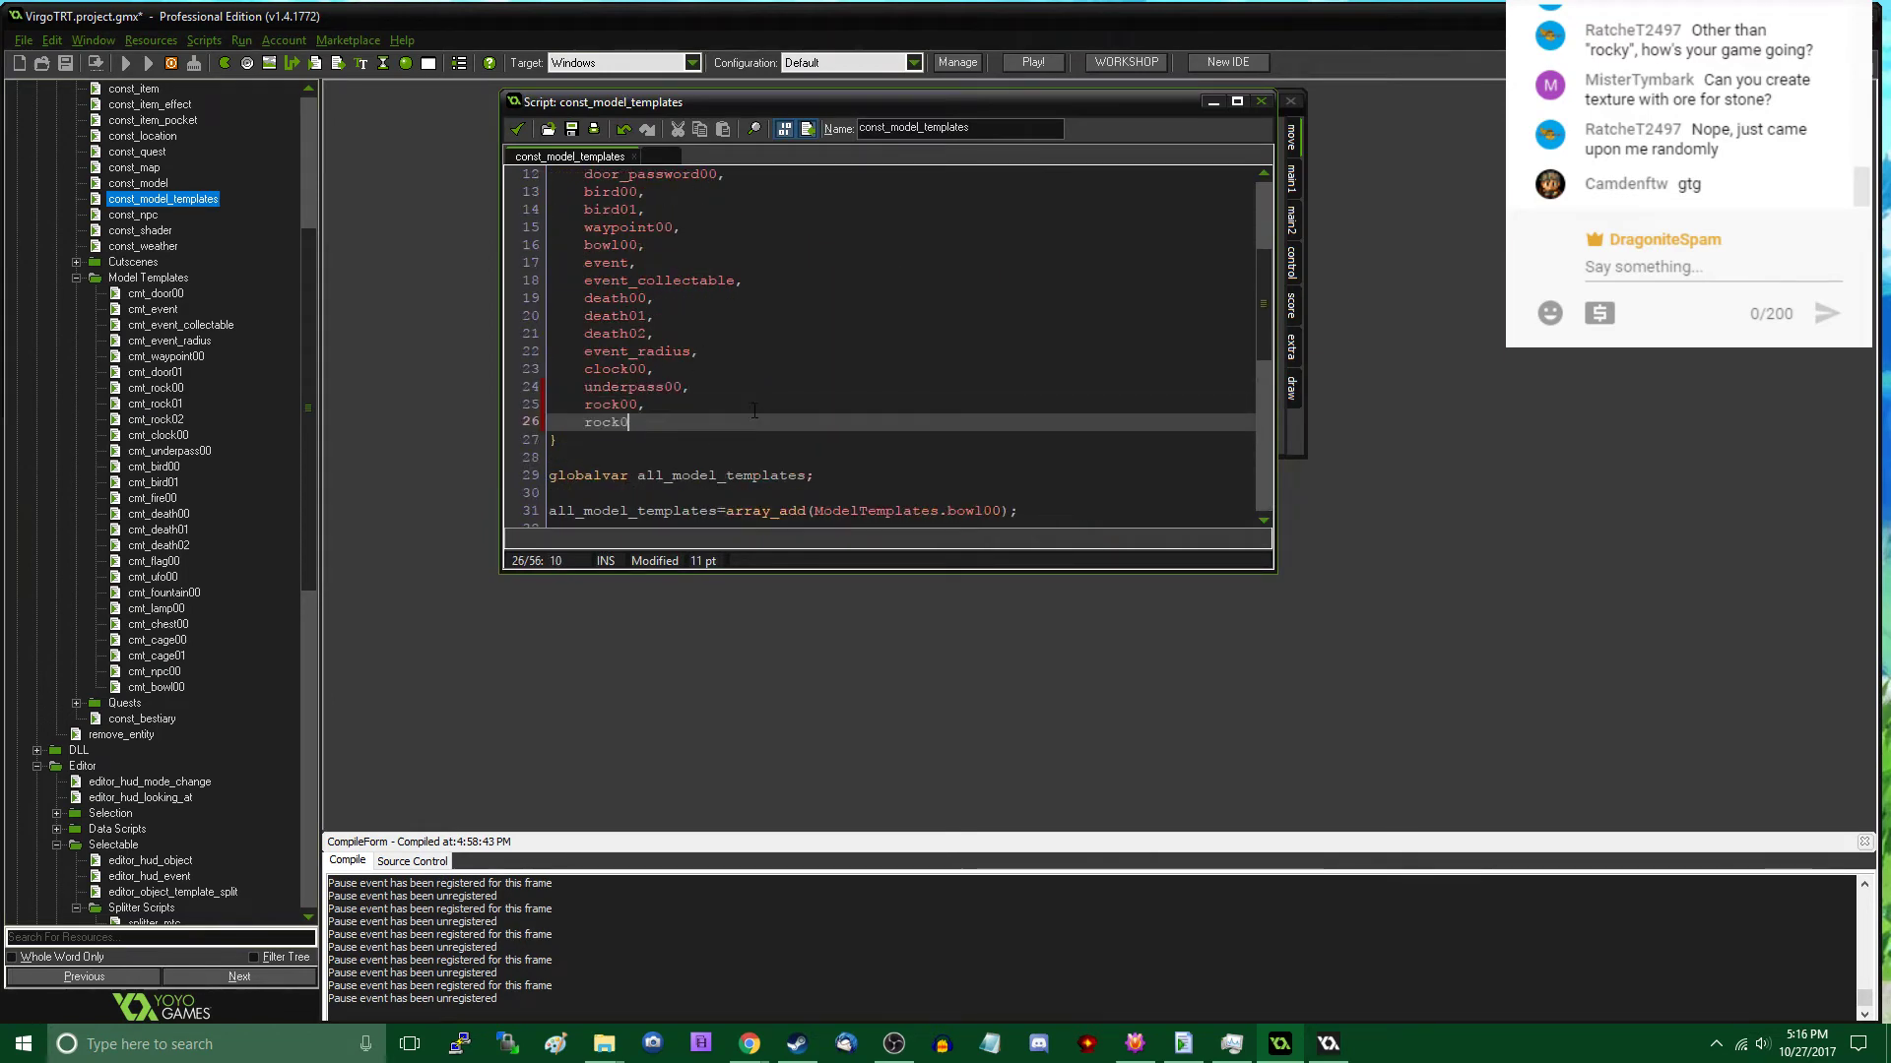
{"action": "key", "text": "Return"}
{"action": "type", "text": "rock02,"}
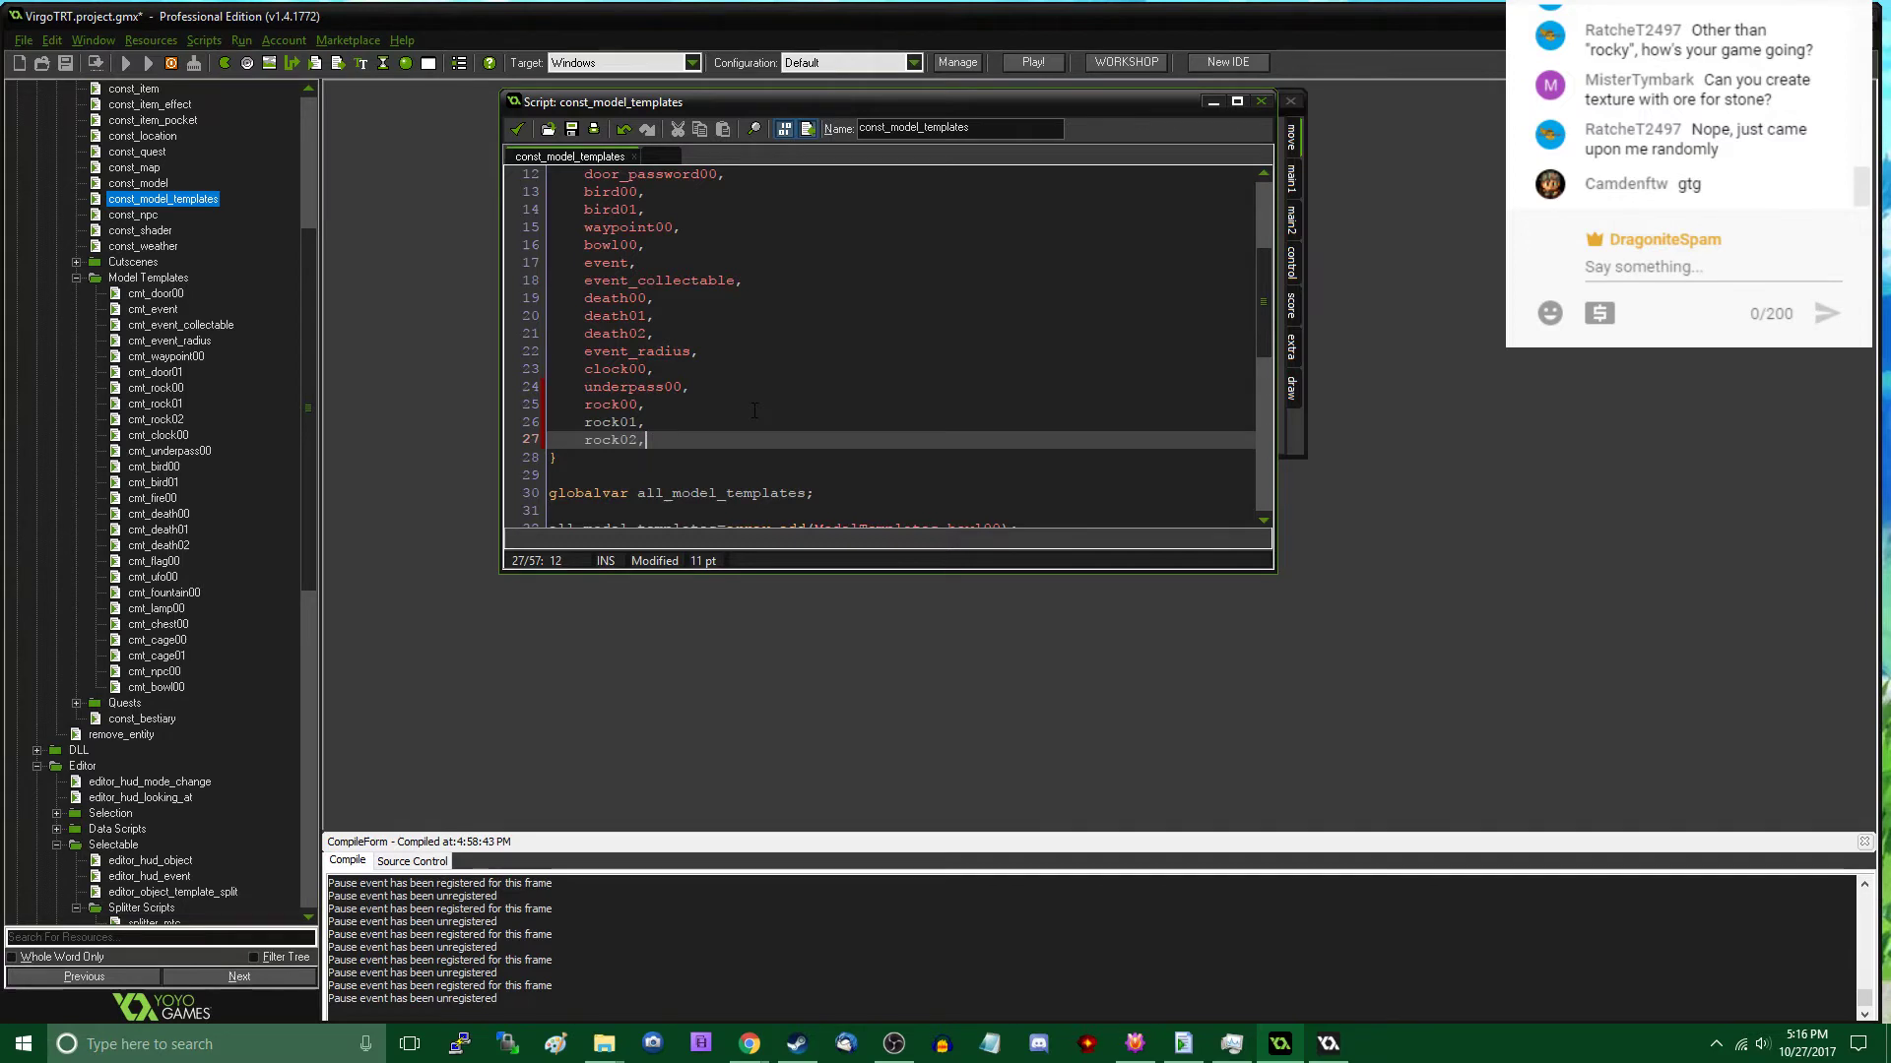
- Add two copies of the ModelTemplates.rock00 assignment line at the end of const_model_templates
{"action": "scroll", "coordinate": [755, 410], "scroll_direction": "down", "scroll_amount": 9}
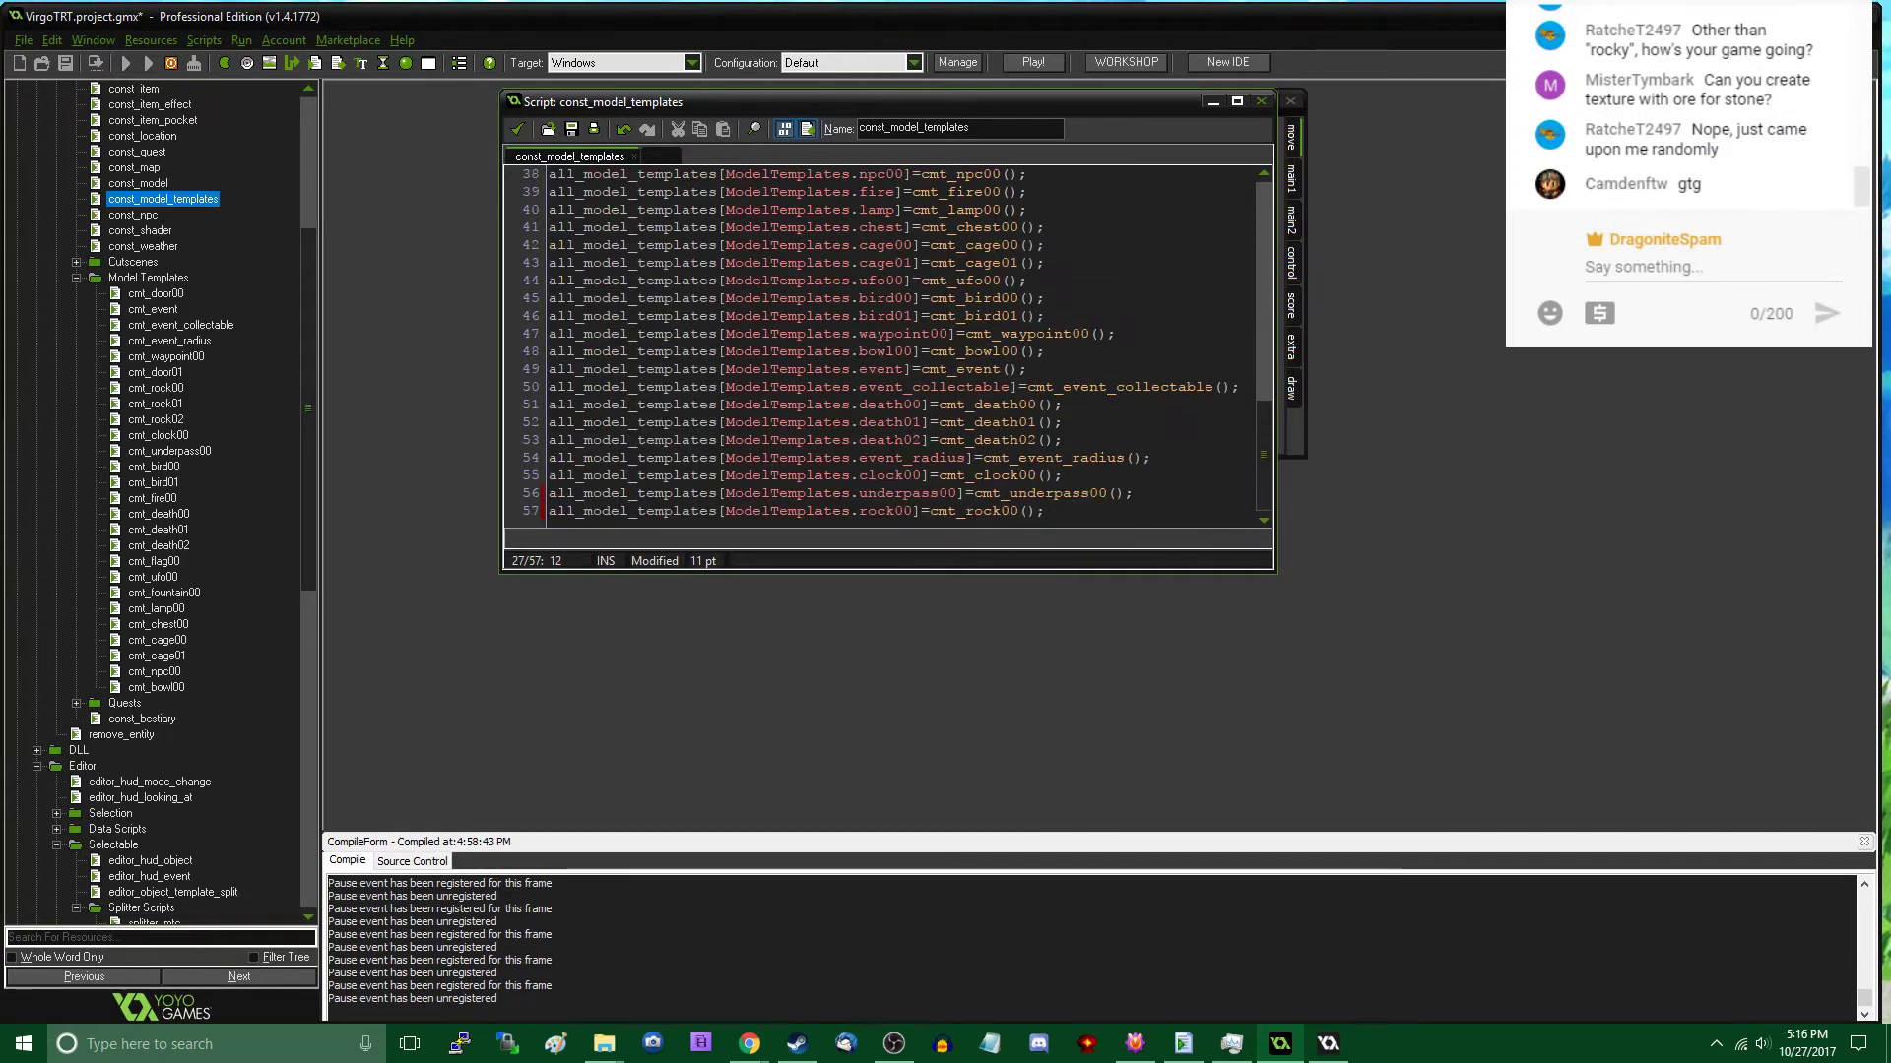
{"action": "left_click", "coordinate": [1102, 514]}
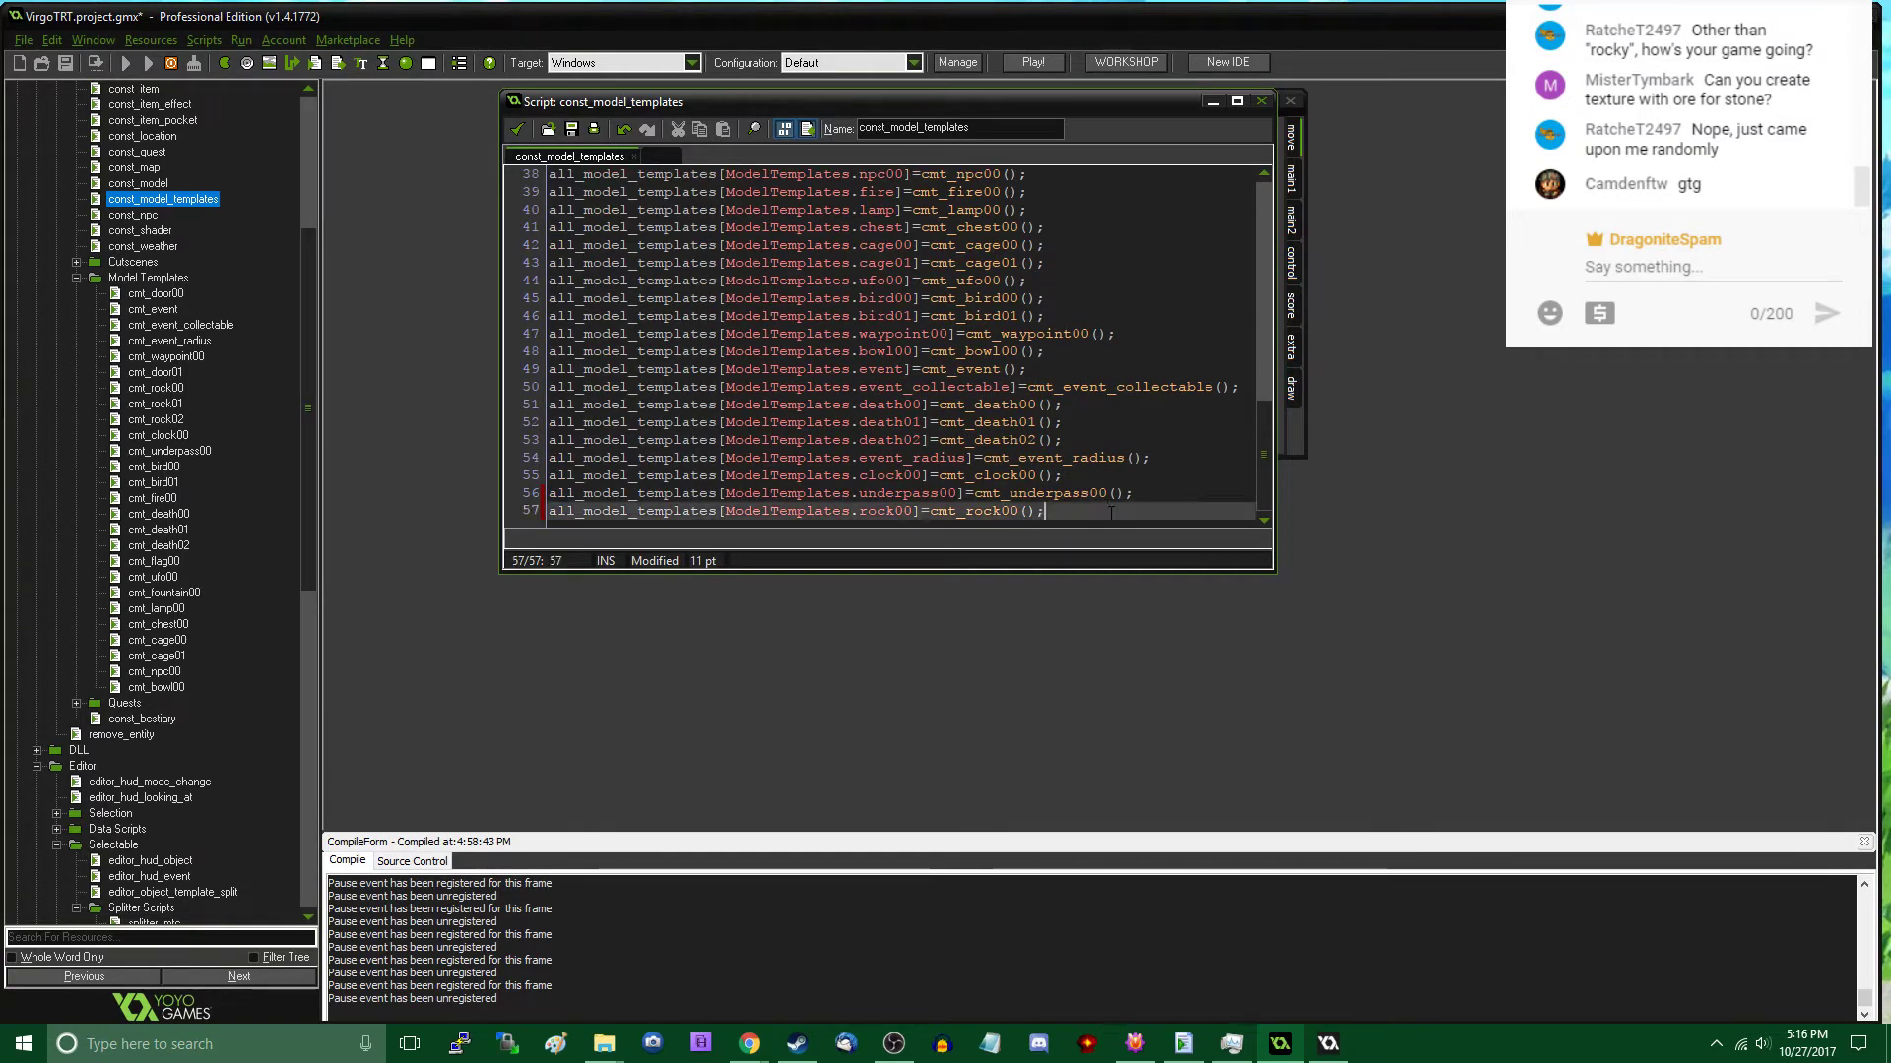
{"action": "key", "text": "Return"}
{"action": "type", "text": "all_model_templates[ModelTemplates.rock00]=cmt_rock00();"}
{"action": "key", "text": "Return"}
{"action": "type", "text": "all_model_templates[ModelTemplates.rock00]=cmt_rock00();"}
{"action": "key", "text": "Left"}
{"action": "key", "text": "Left"}
{"action": "key", "text": "Left"}
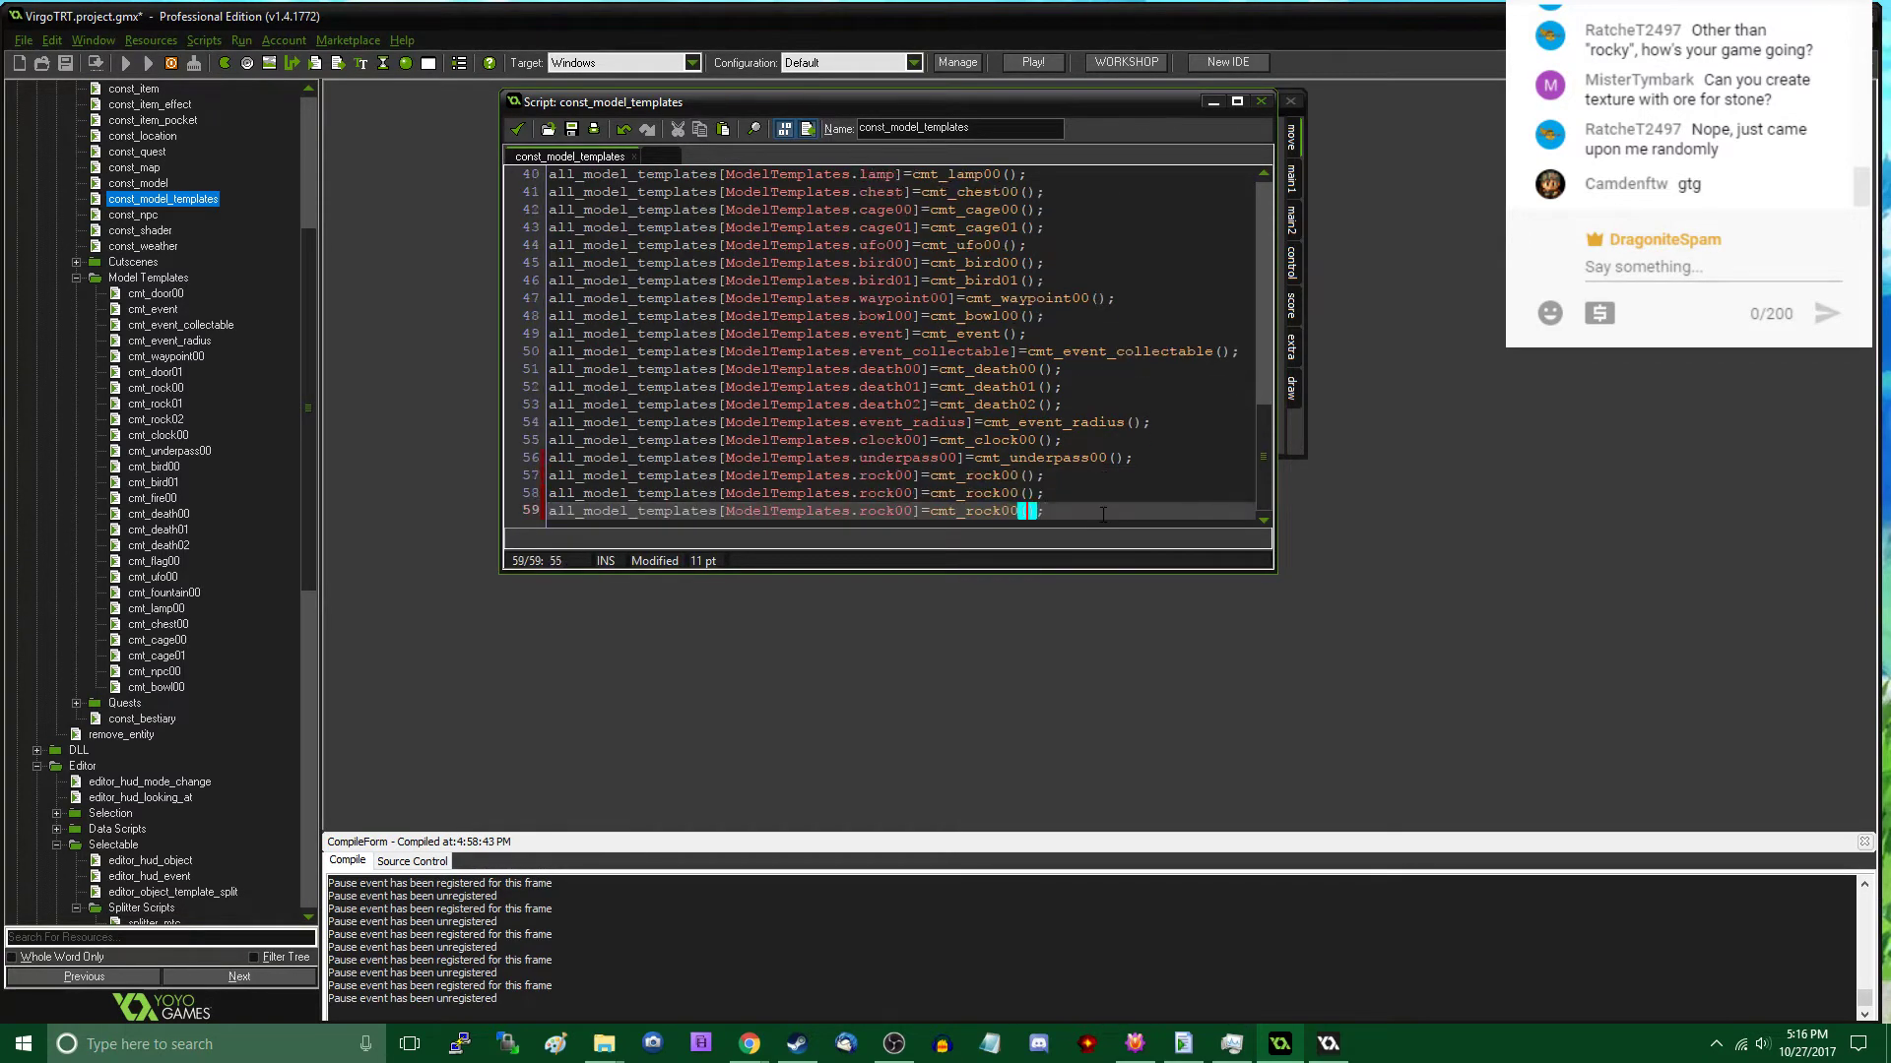
- Change the two copied assignments to rock01 with cmt_rock01 and rock02 with cmt_rock02, and accept const_model_templates
{"action": "key", "text": "Up"}
{"action": "key", "text": "BackSpace"}
{"action": "type", "text": "1"}
{"action": "key", "text": "Down"}
{"action": "key", "text": "Up"}
{"action": "key", "text": "Left"}
{"action": "key", "text": "Left"}
{"action": "key", "text": "Left"}
{"action": "key", "text": "Left"}
{"action": "key", "text": "Left"}
{"action": "key", "text": "Left"}
{"action": "key", "text": "Left"}
{"action": "key", "text": "Left"}
{"action": "key", "text": "Left"}
{"action": "key", "text": "BackSpace"}
{"action": "type", "text": "1"}
{"action": "key", "text": "Down"}
{"action": "key", "text": "BackSpace"}
{"action": "type", "text": "2"}
{"action": "left_click", "coordinate": [521, 136]}
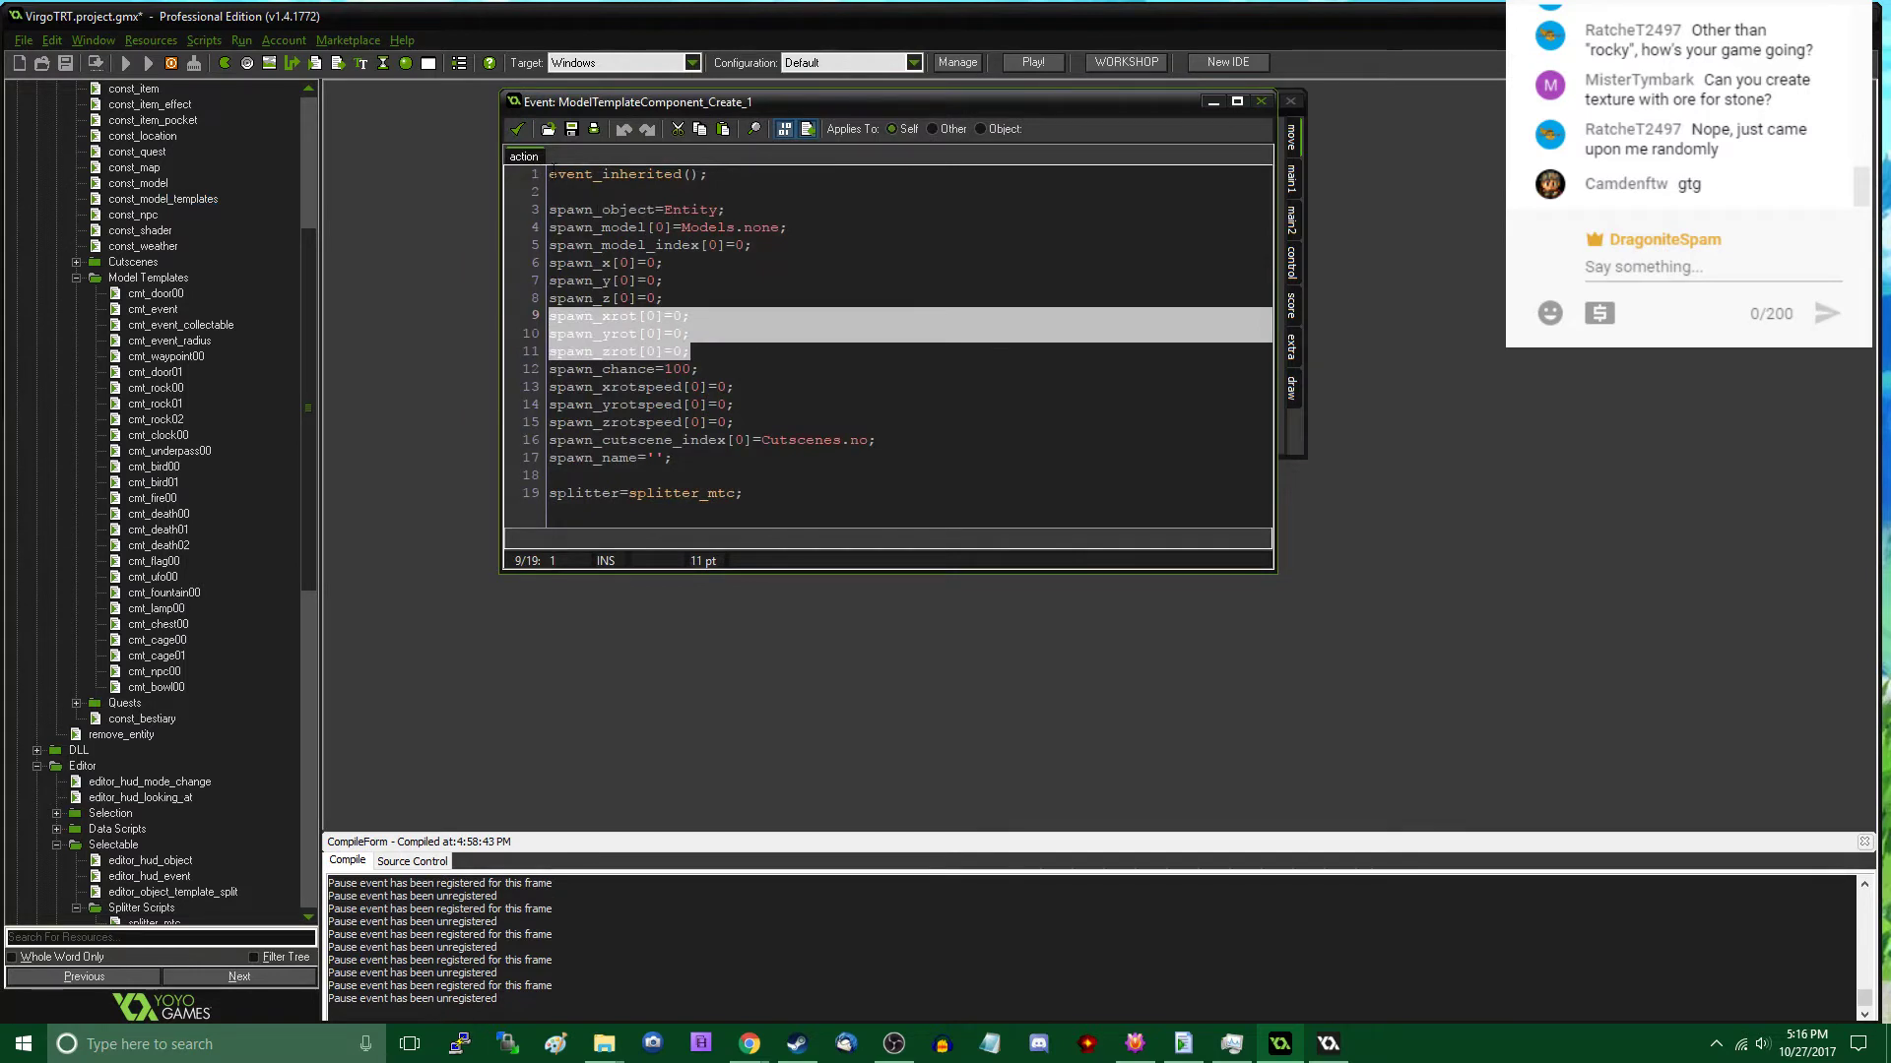
- Accept and close the ModelTemplateComponent event, its object properties and the add_model_template script
{"action": "left_click", "coordinate": [522, 133]}
{"action": "left_click", "coordinate": [599, 439]}
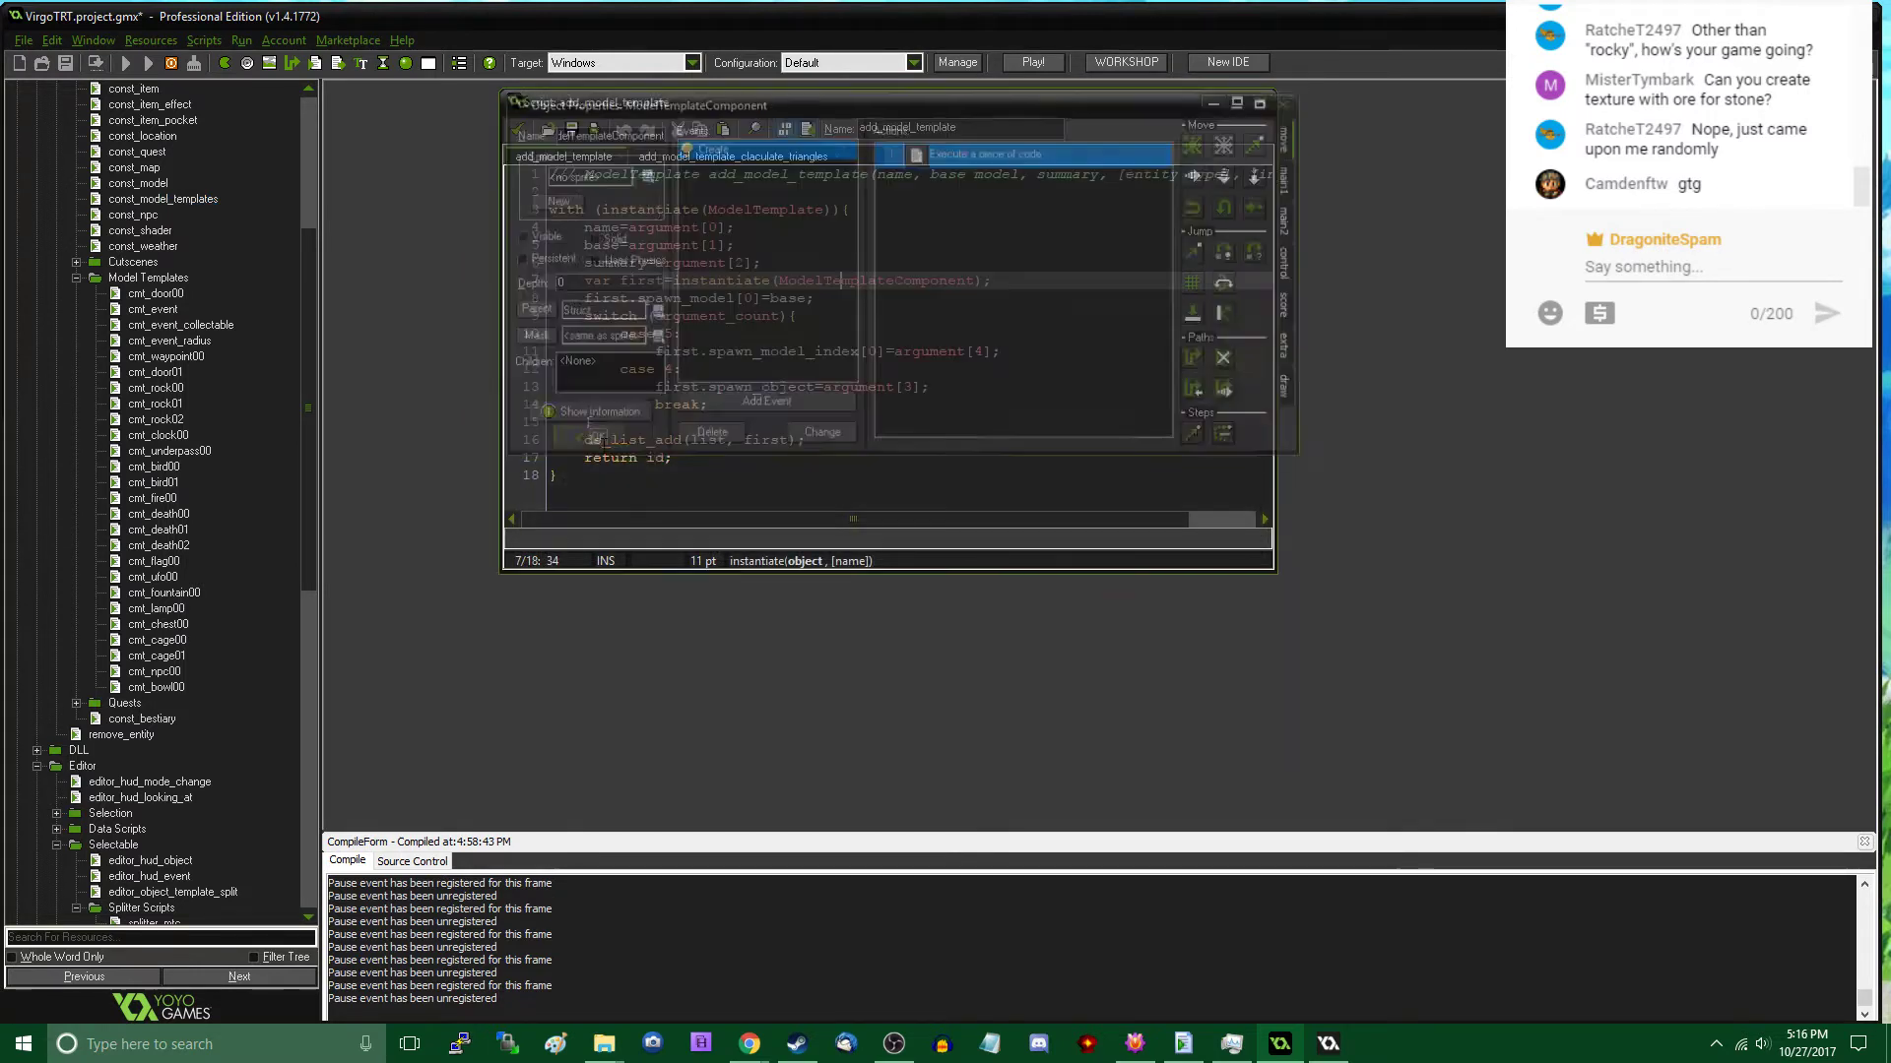
{"action": "left_click", "coordinate": [517, 132]}
- Find the const_model script by resource name and open it
{"action": "key", "text": "ctrl+t"}
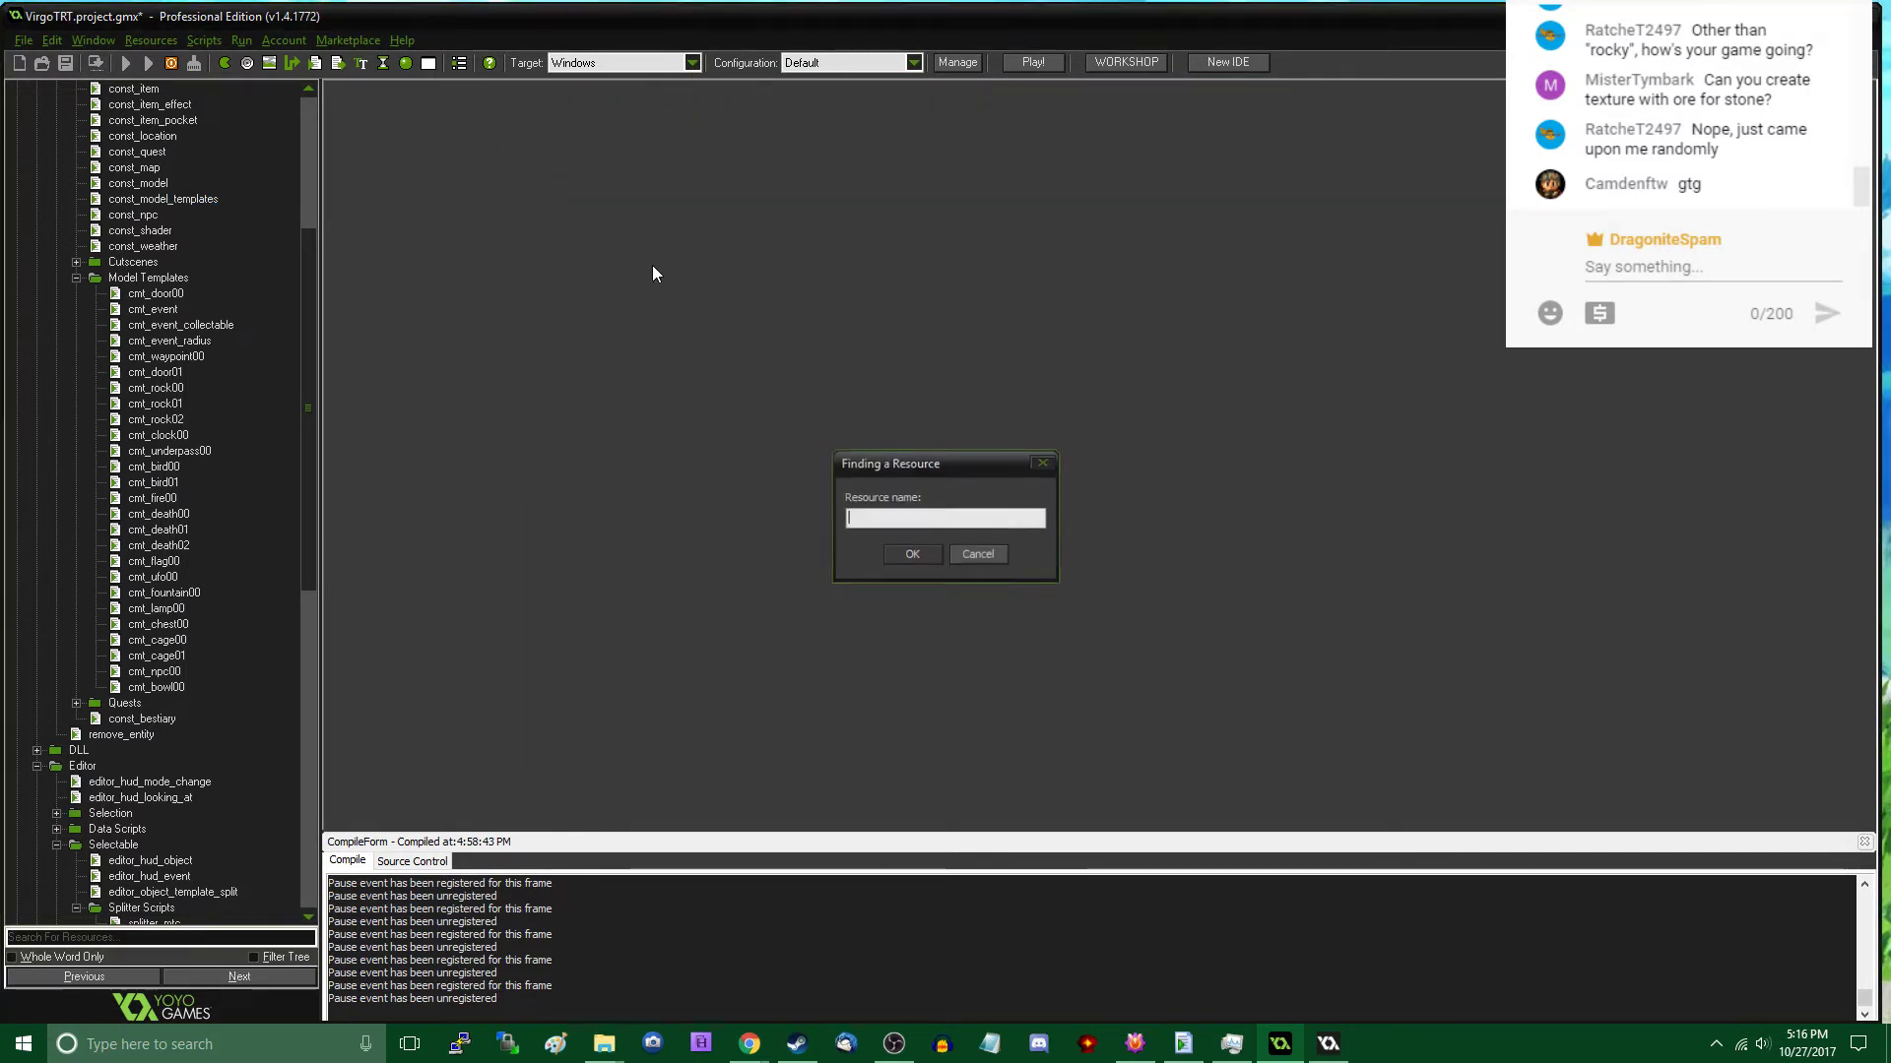
{"action": "type", "text": "const_model"}
{"action": "key", "text": "Return"}
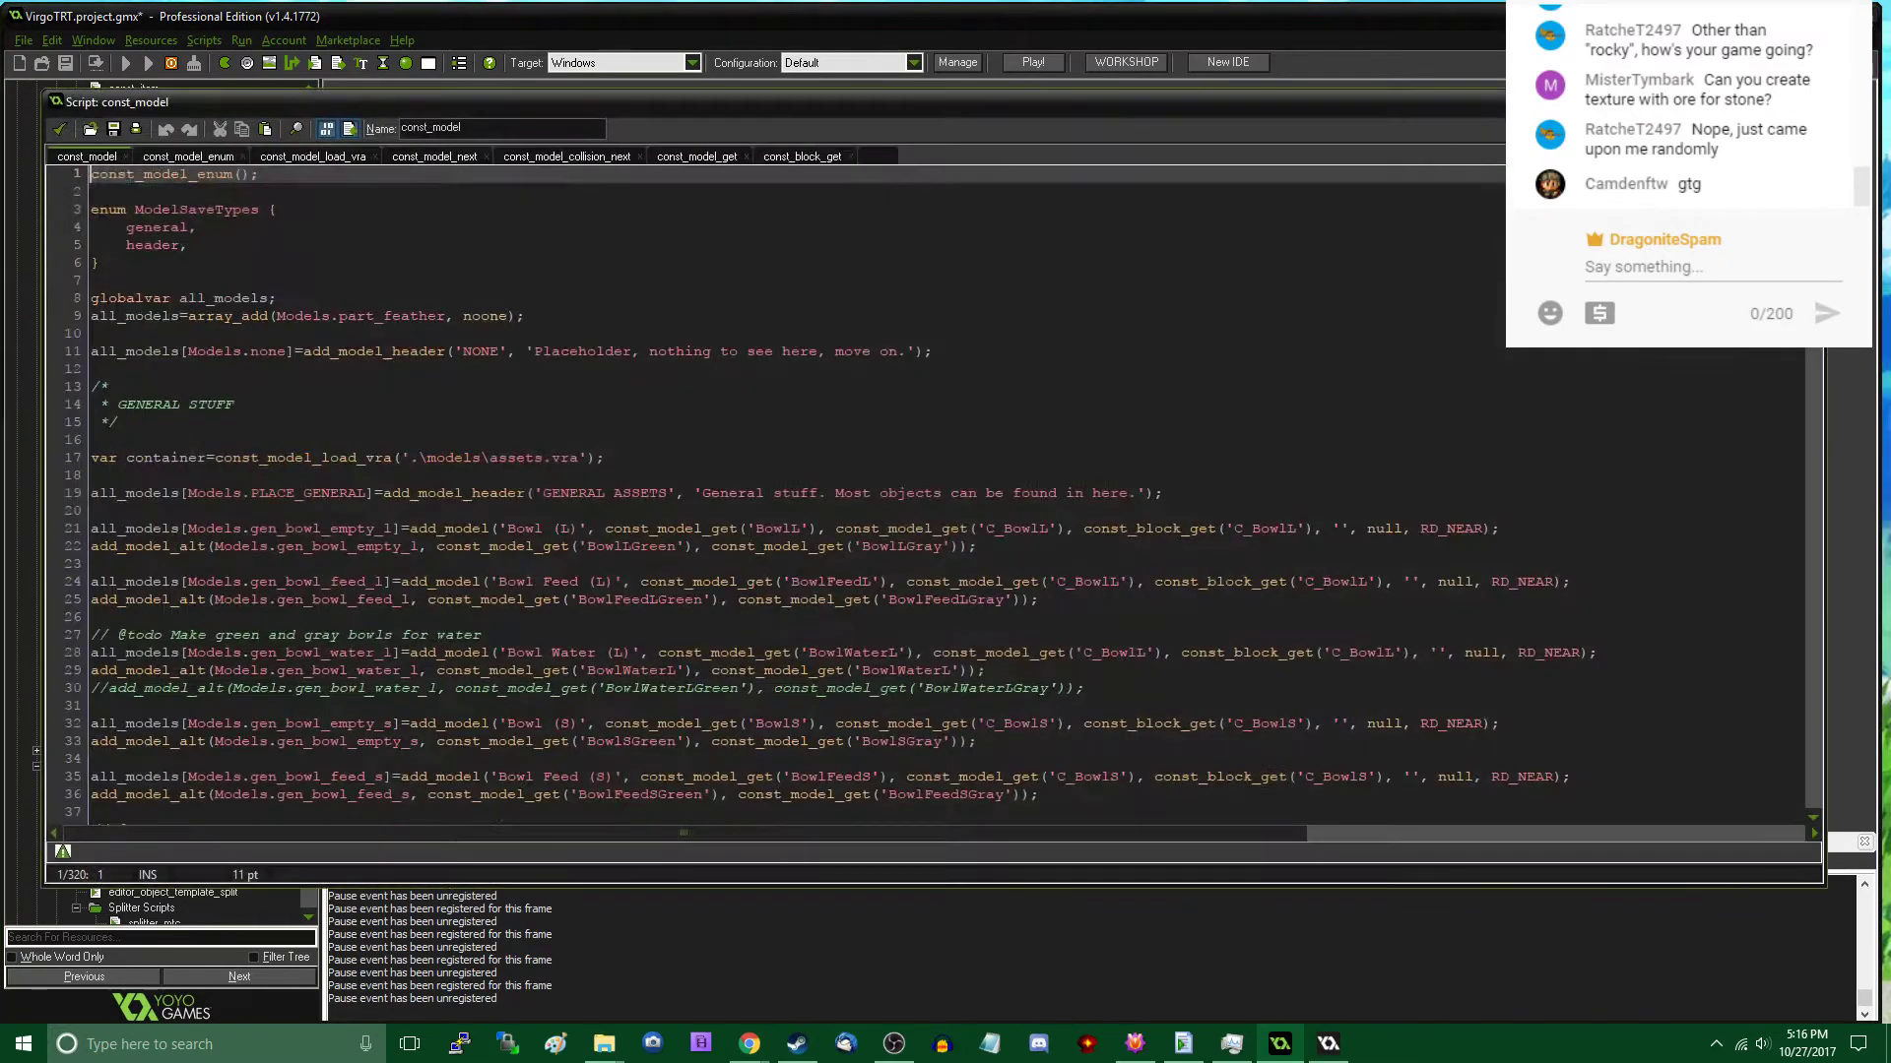
- Duplicate the Models.gen_rocka add_model line twice directly below itself in const_model
{"action": "scroll", "coordinate": [925, 493], "scroll_direction": "down", "scroll_amount": 20}
{"action": "scroll", "coordinate": [925, 492], "scroll_direction": "down", "scroll_amount": 13}
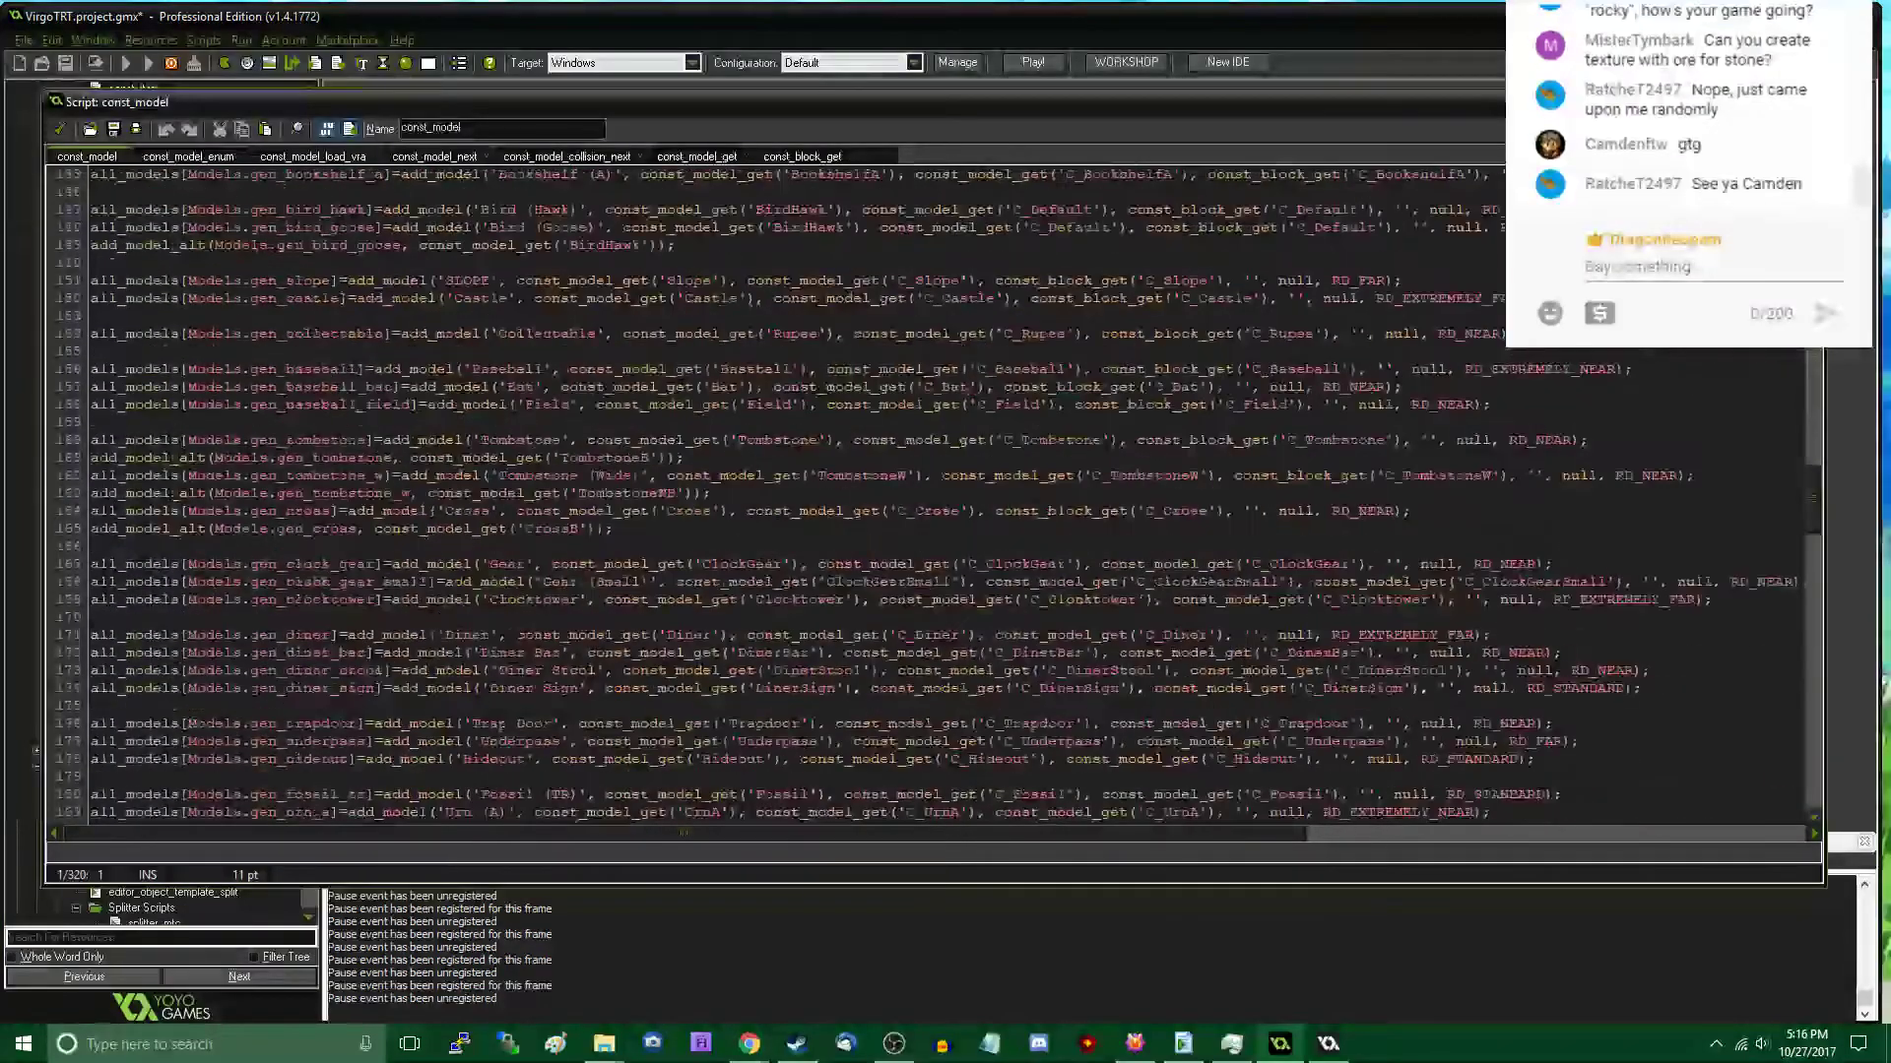
{"action": "scroll", "coordinate": [764, 544], "scroll_direction": "down", "scroll_amount": 5}
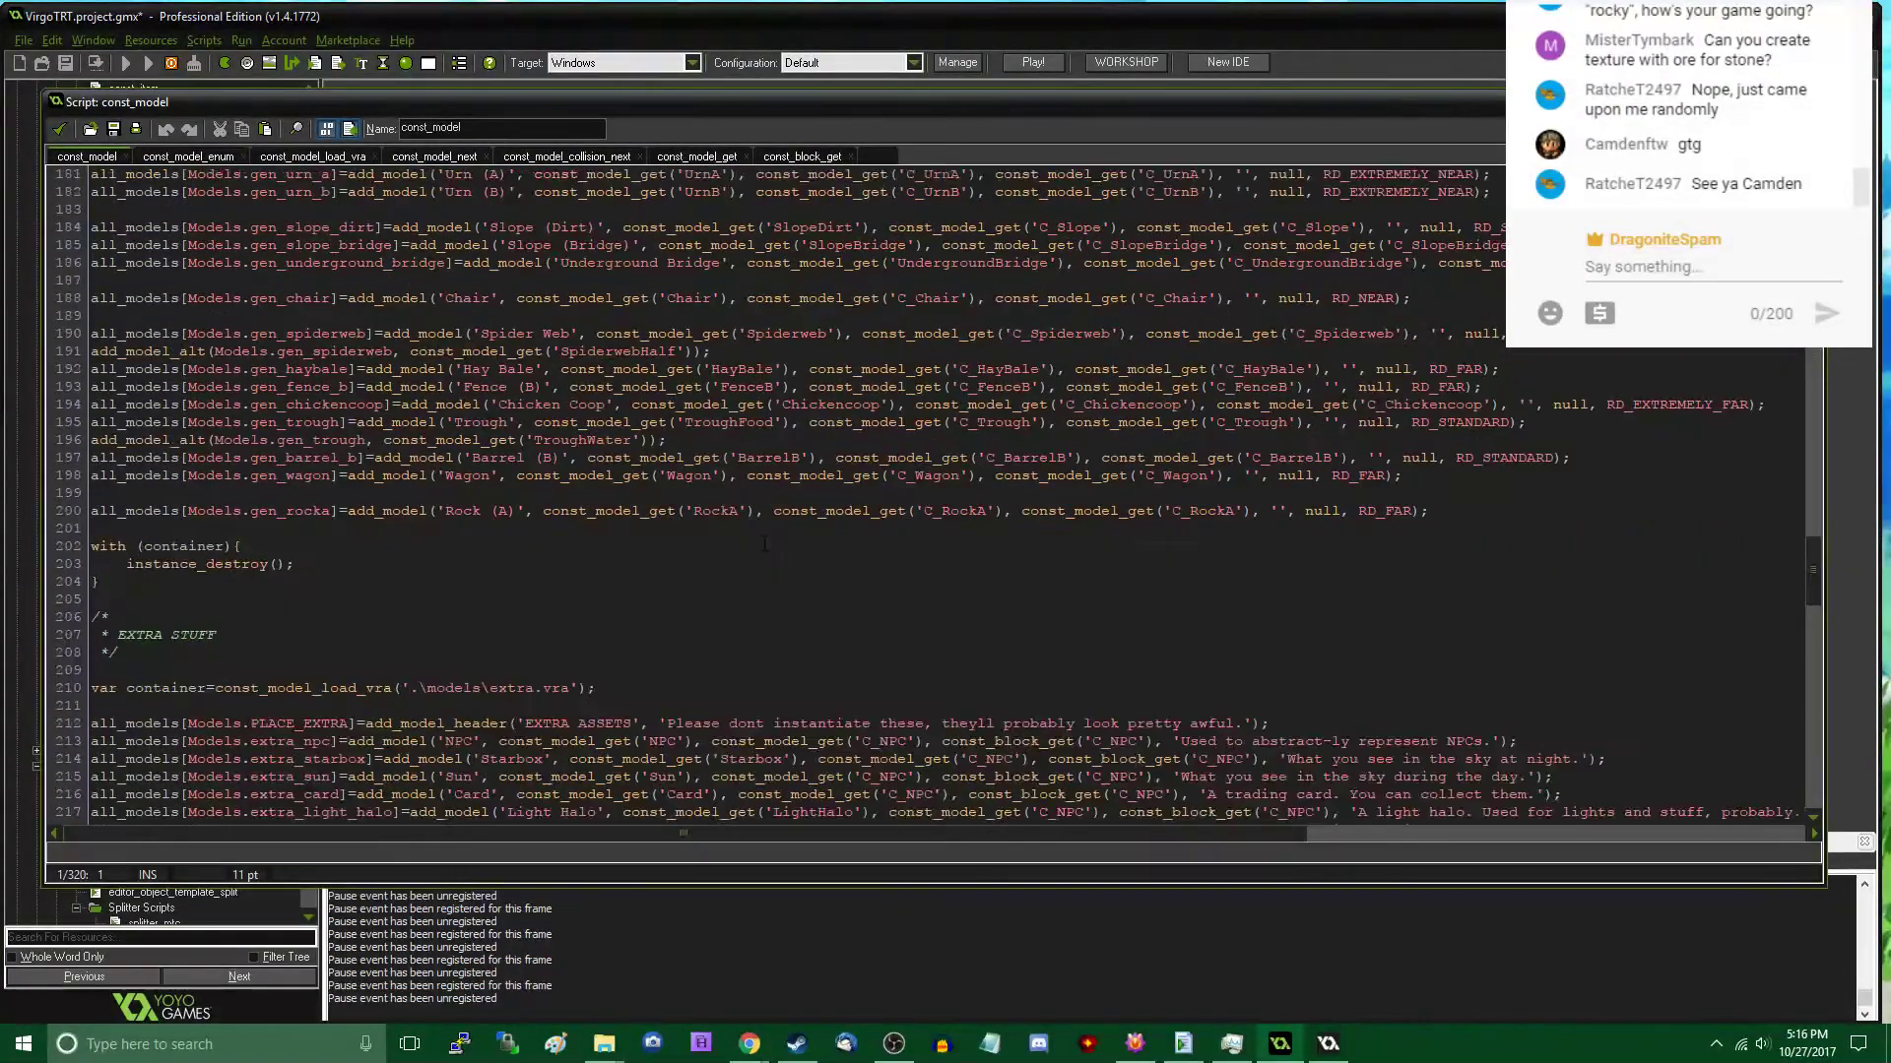
{"action": "left_click", "coordinate": [765, 510]}
{"action": "key", "text": "End"}
{"action": "key", "text": "shift+Home"}
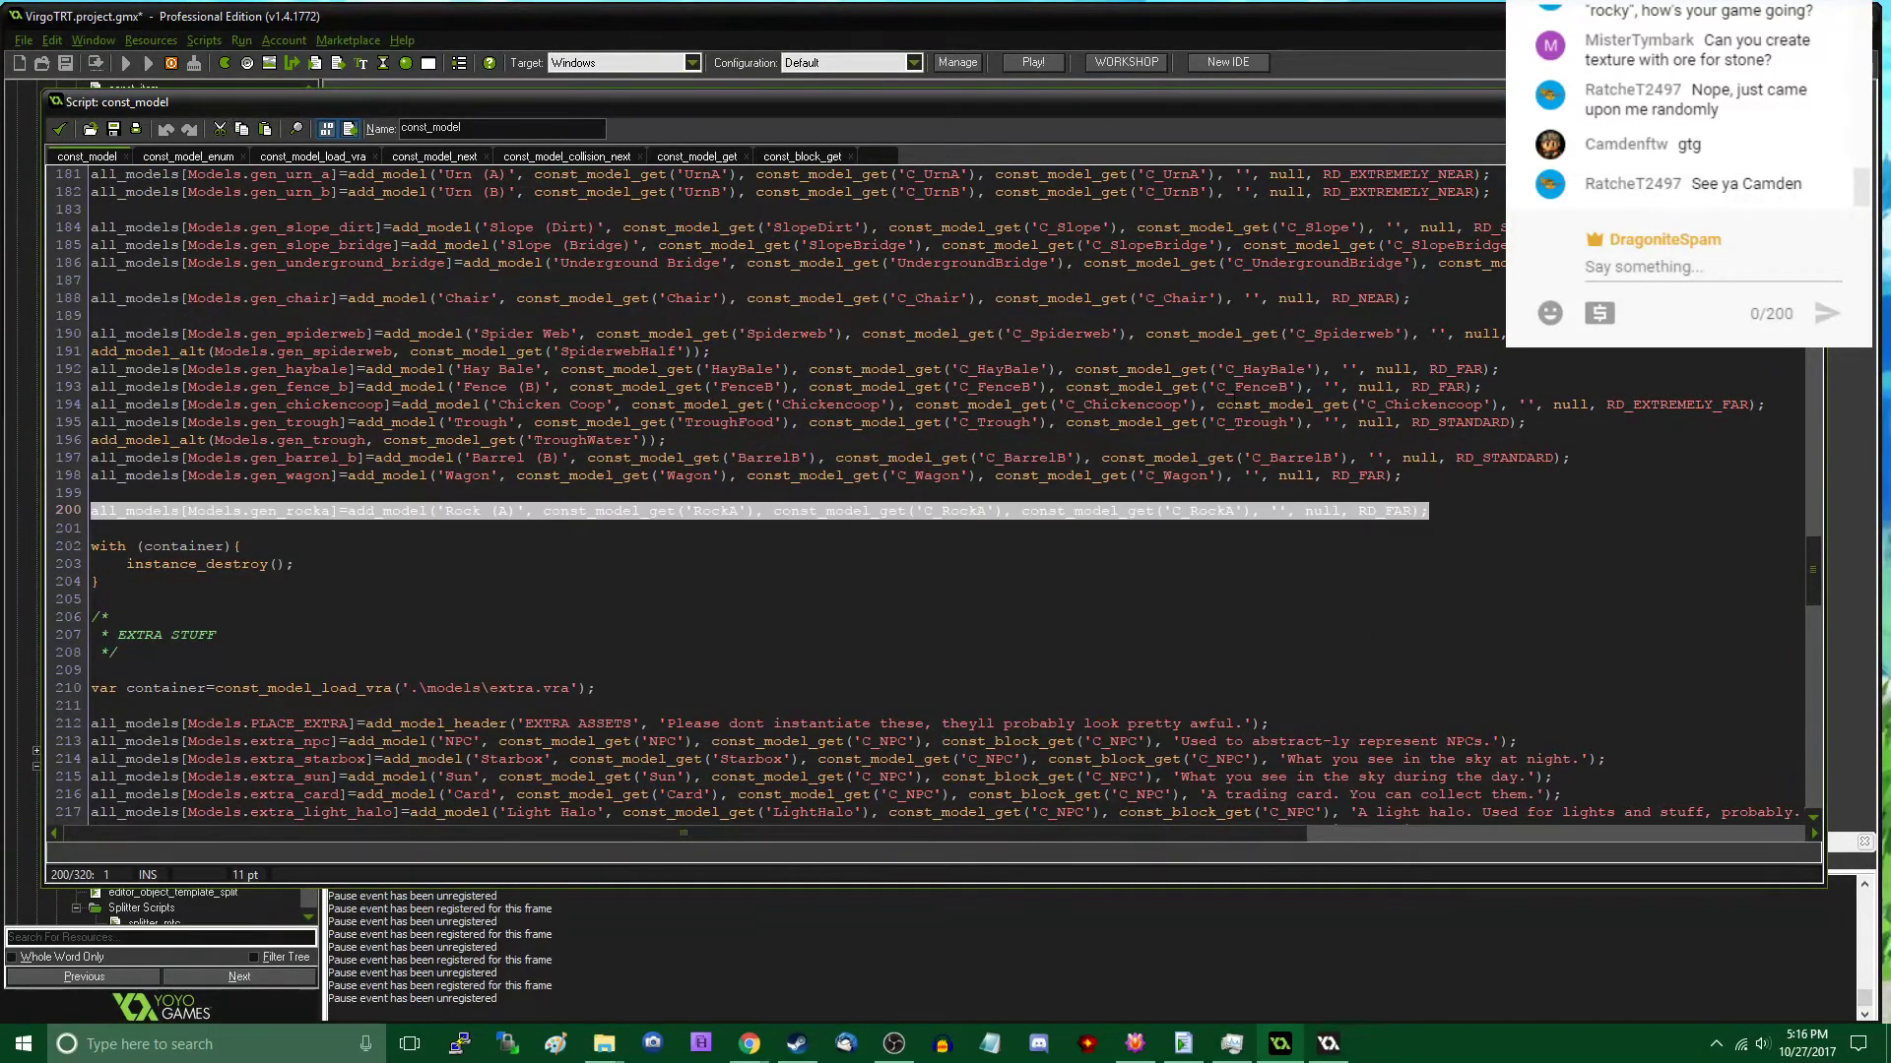
{"action": "key", "text": "ctrl+c"}
{"action": "key", "text": "End"}
{"action": "key", "text": "Return"}
{"action": "key", "text": "ctrl+v"}
{"action": "key", "text": "Return"}
{"action": "key", "text": "ctrl+v"}
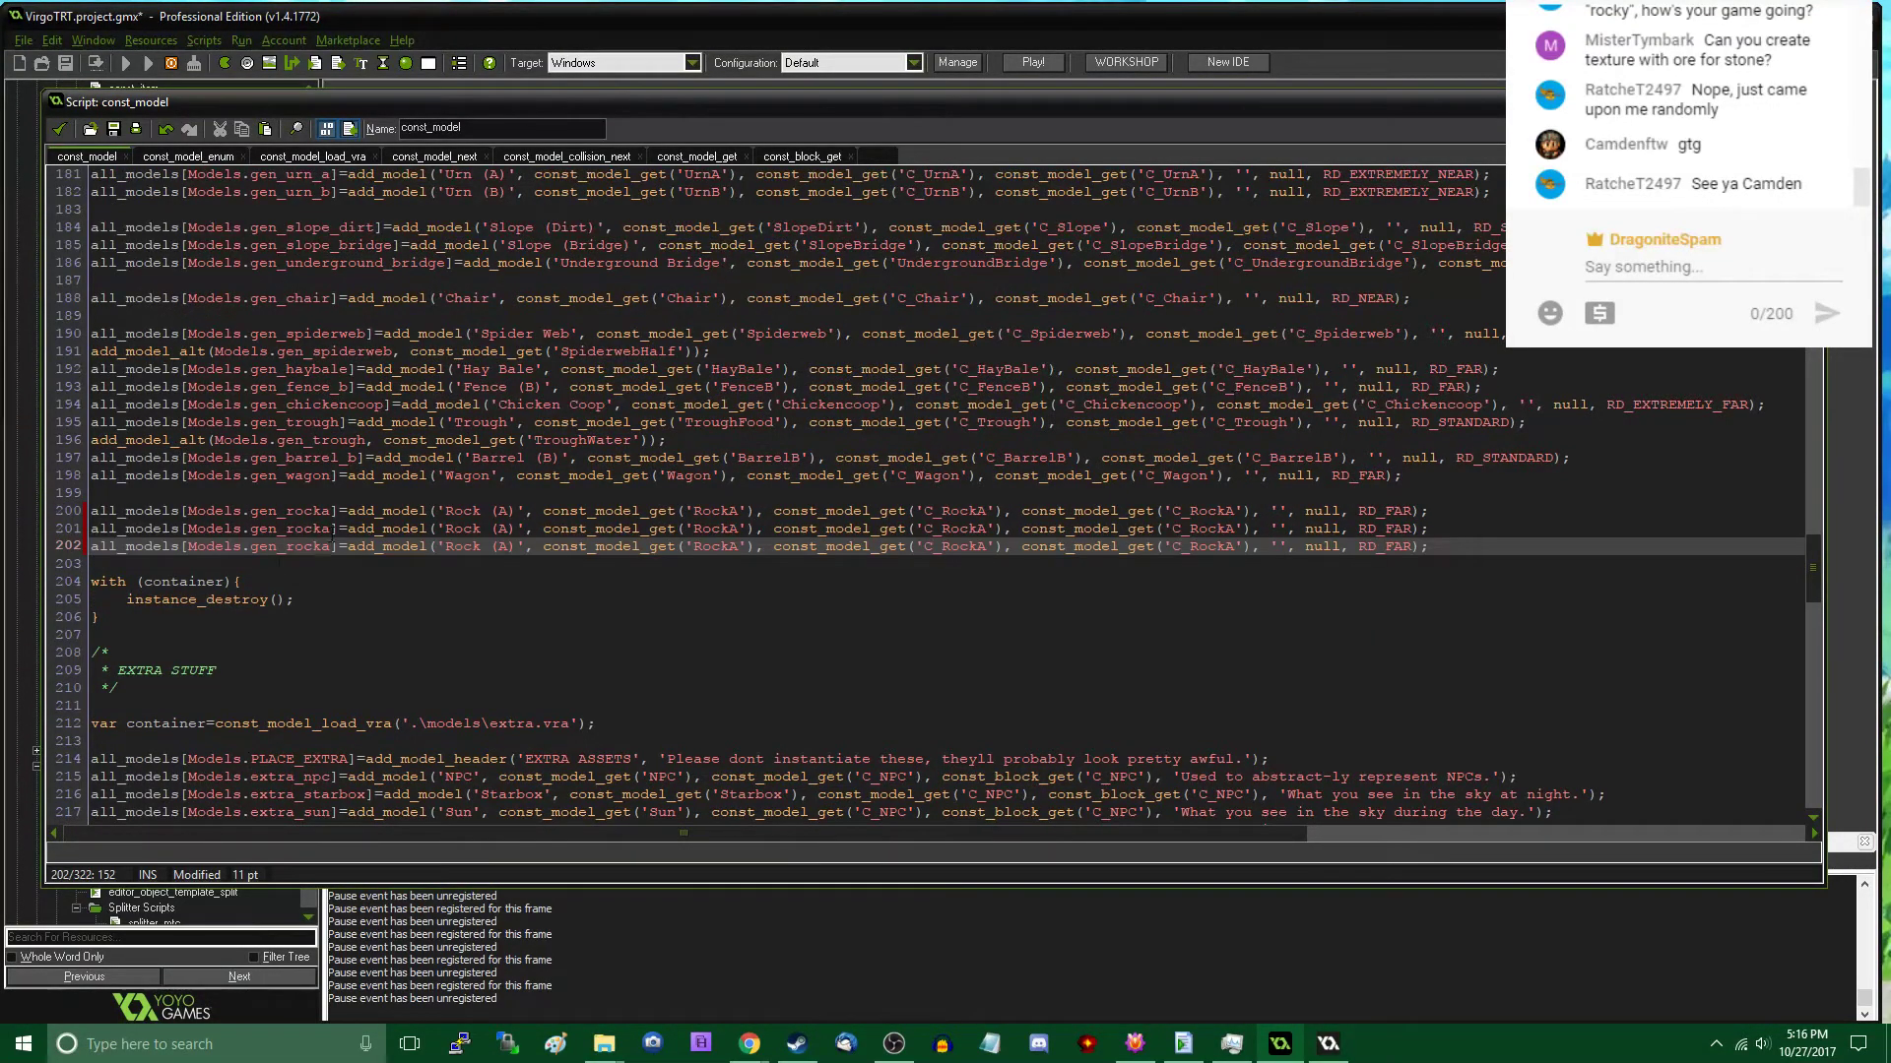
- Change the model indices in the two copied lines to Models.gen_rockb and Models.gen_rockc
{"action": "left_click", "coordinate": [333, 530]}
{"action": "key", "text": "BackSpace"}
{"action": "type", "text": "b"}
{"action": "key", "text": "Down"}
{"action": "key", "text": "BackSpace"}
{"action": "type", "text": "c"}
- Change the display names in the two copied lines to 'Rock (B)' and 'Rock (C)'
{"action": "key", "text": "Up"}
{"action": "key", "text": "Right"}
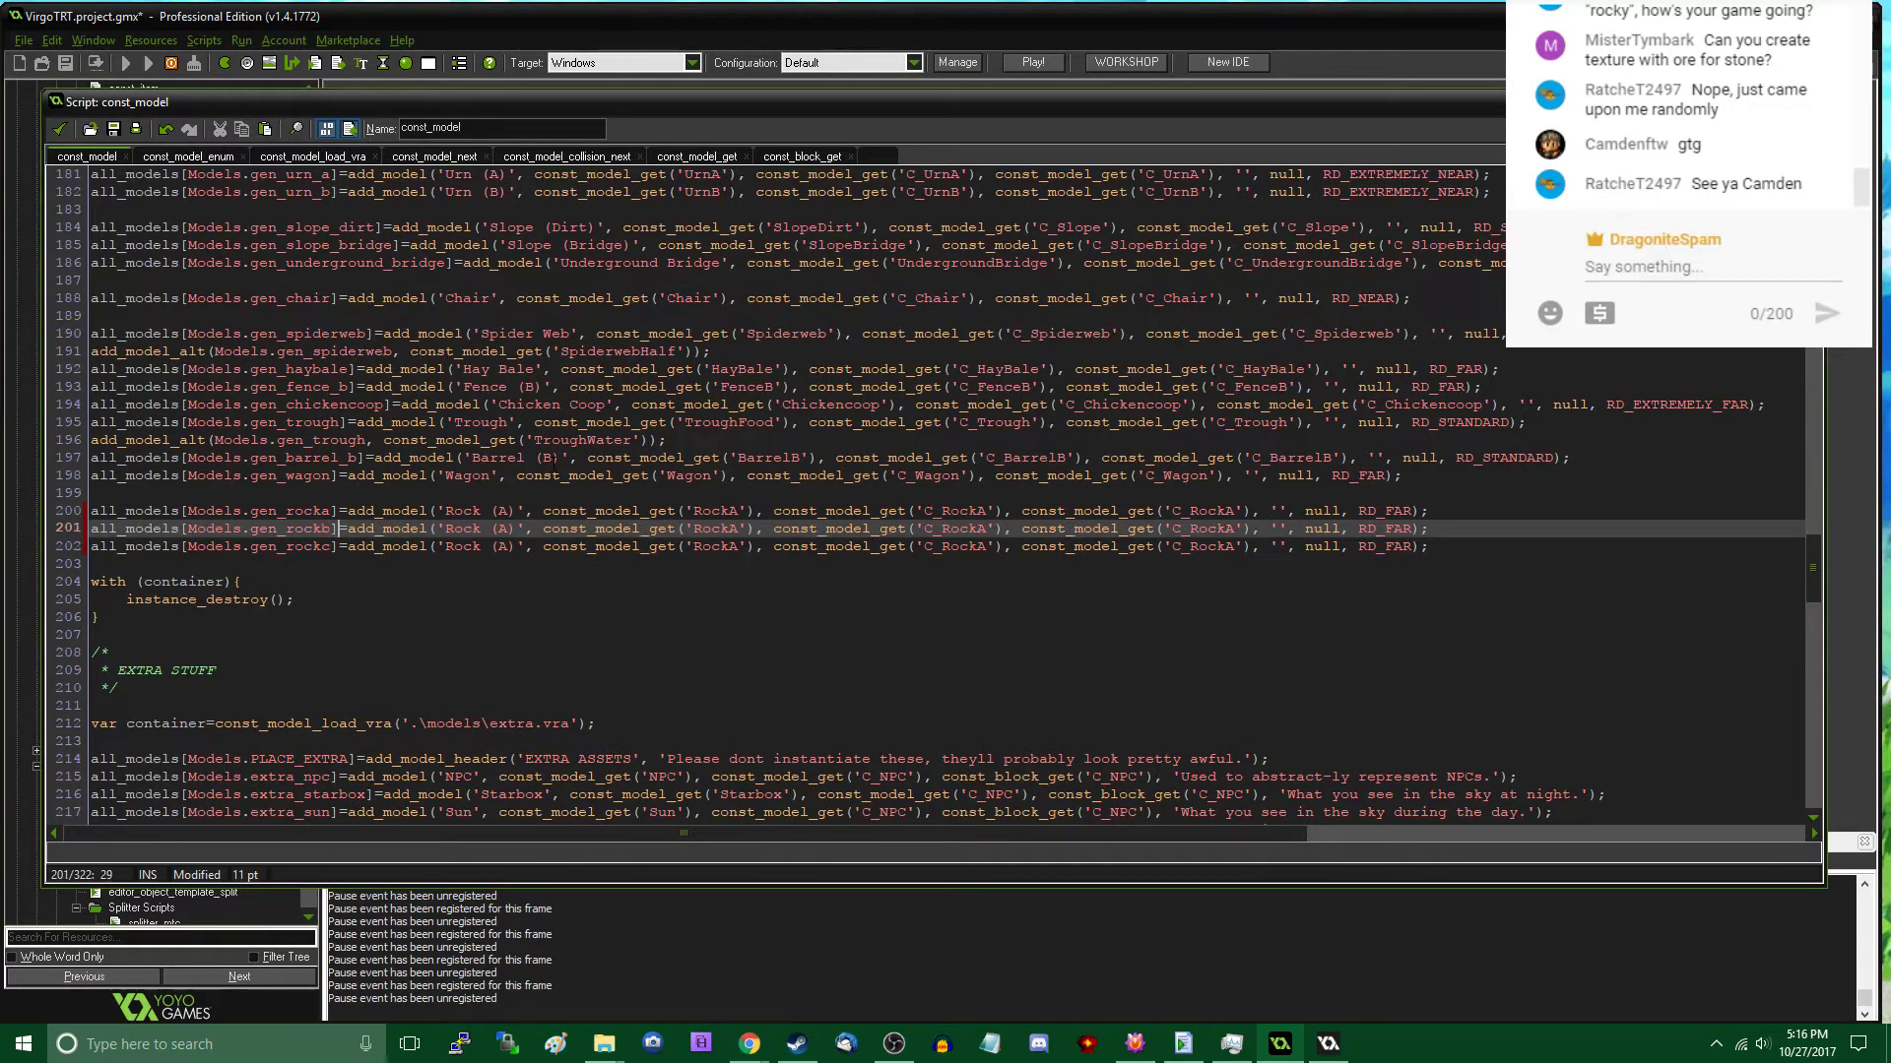
{"action": "key", "text": "Right"}
{"action": "key", "text": "Right"}
{"action": "key", "text": "BackSpace"}
{"action": "type", "text": "B"}
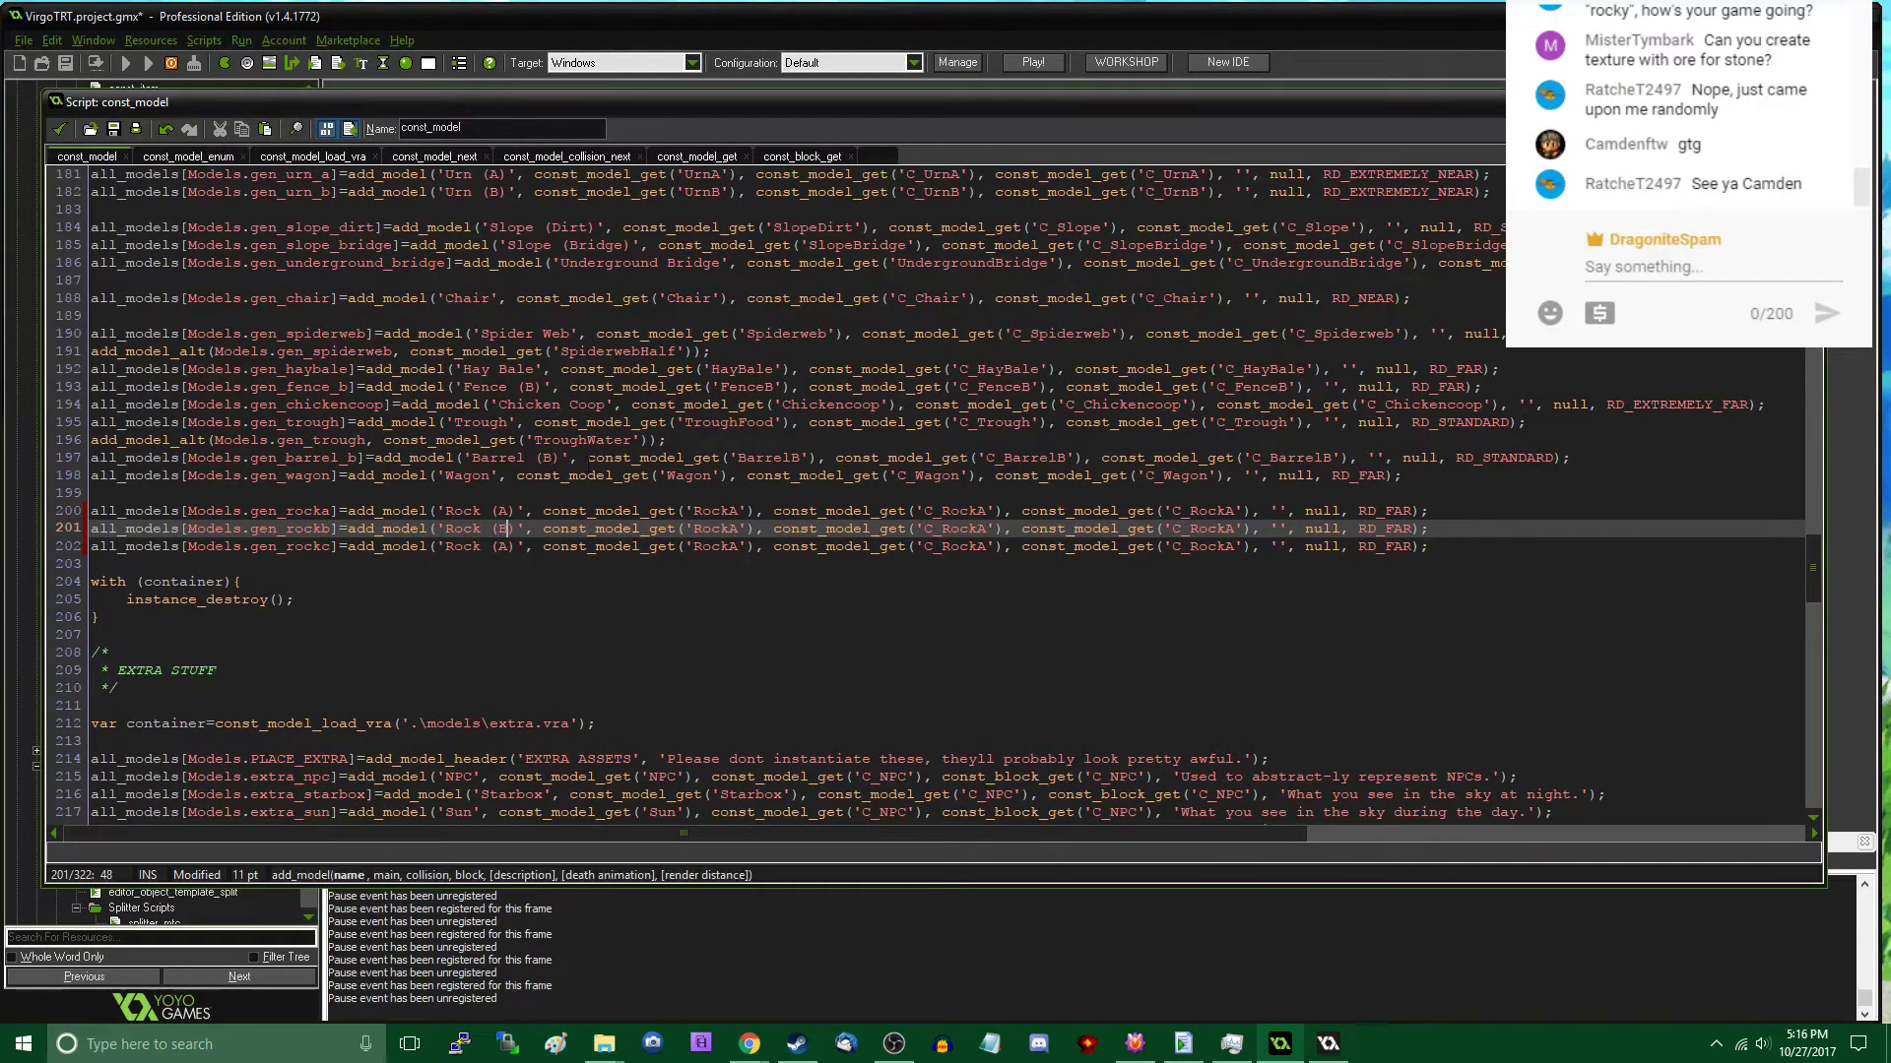
{"action": "key", "text": "Down"}
{"action": "key", "text": "BackSpace"}
{"action": "type", "text": "C"}
- Change the main model names in the gen_rockb and gen_rockc lines to 'RockB' and 'RockC'
{"action": "key", "text": "Up"}
{"action": "key", "text": "Right"}
{"action": "key", "text": "Right"}
{"action": "key", "text": "Right"}
{"action": "key", "text": "Right"}
{"action": "key", "text": "Right"}
{"action": "key", "text": "BackSpace"}
{"action": "type", "text": "B"}
{"action": "key", "text": "Down"}
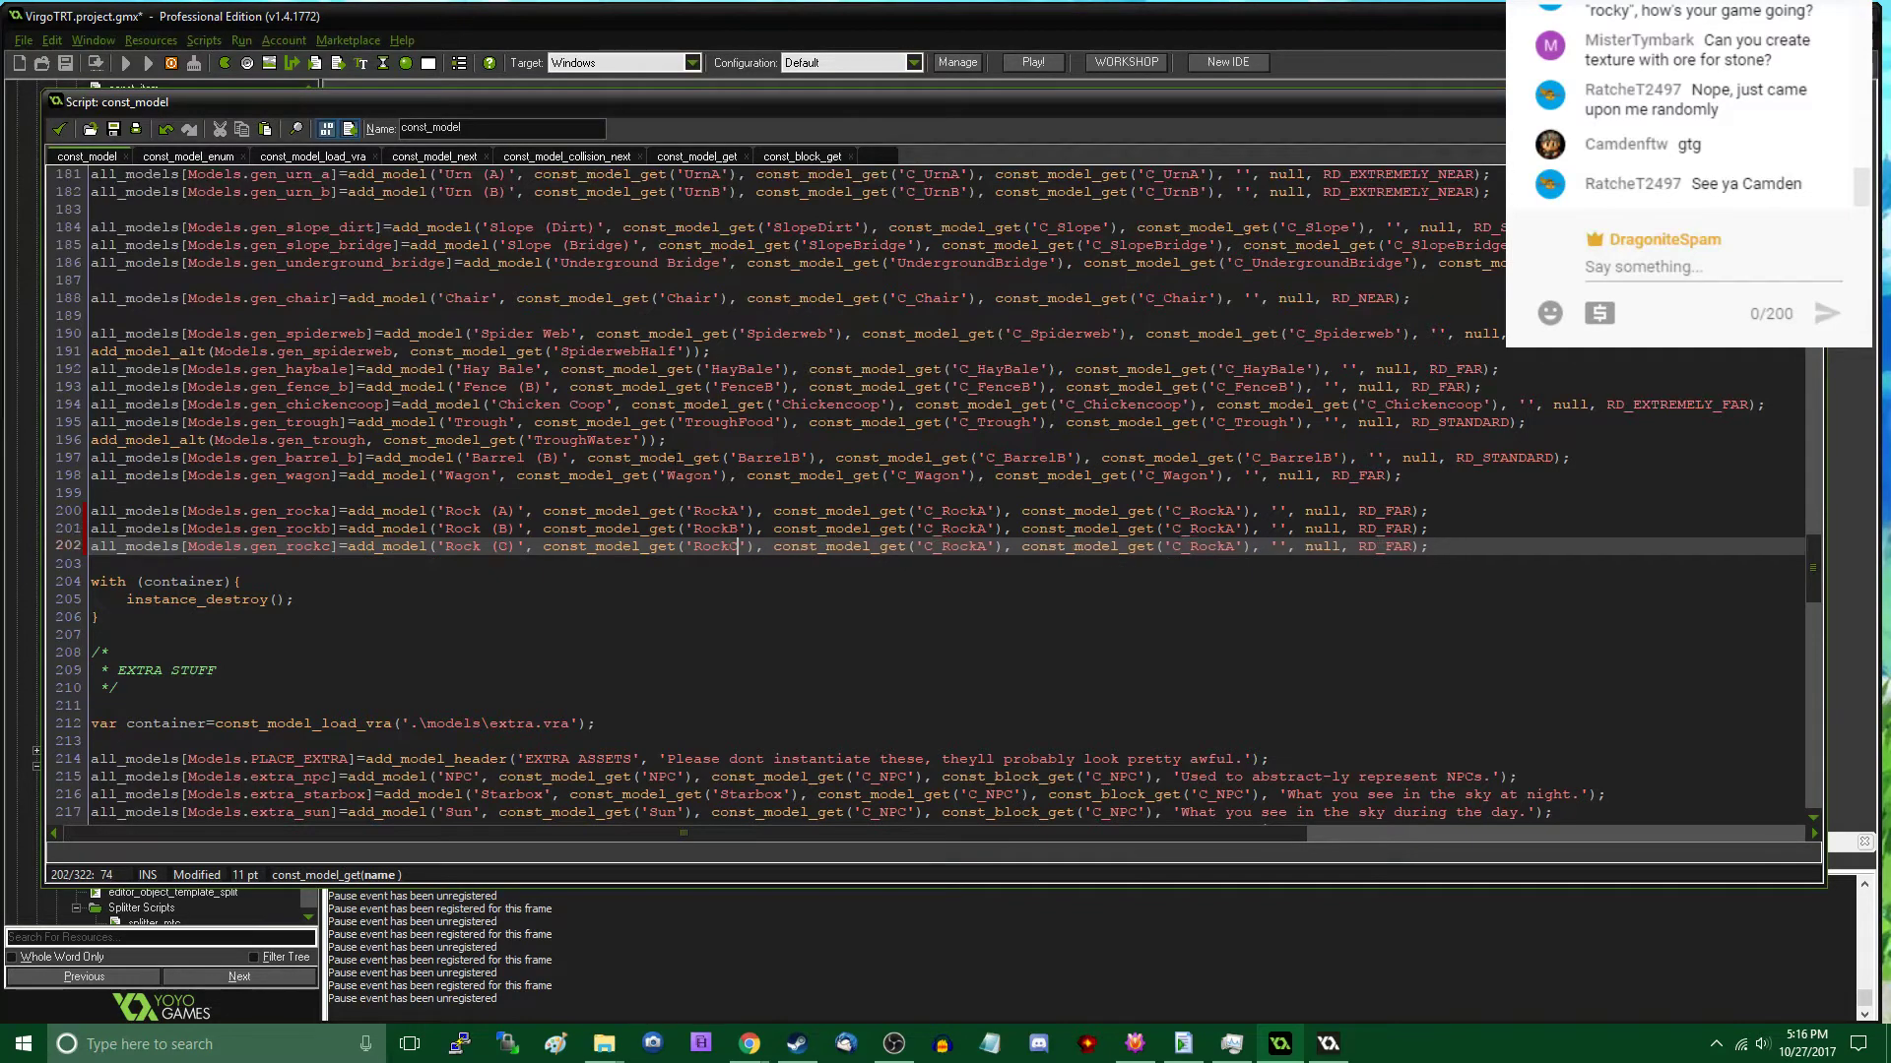
- Change the collision model names to 'C_RockB' in the gen_rockb line and 'C_RockC' in the gen_rockc line
{"action": "key", "text": "Right"}
{"action": "key", "text": "Right"}
{"action": "key", "text": "Right"}
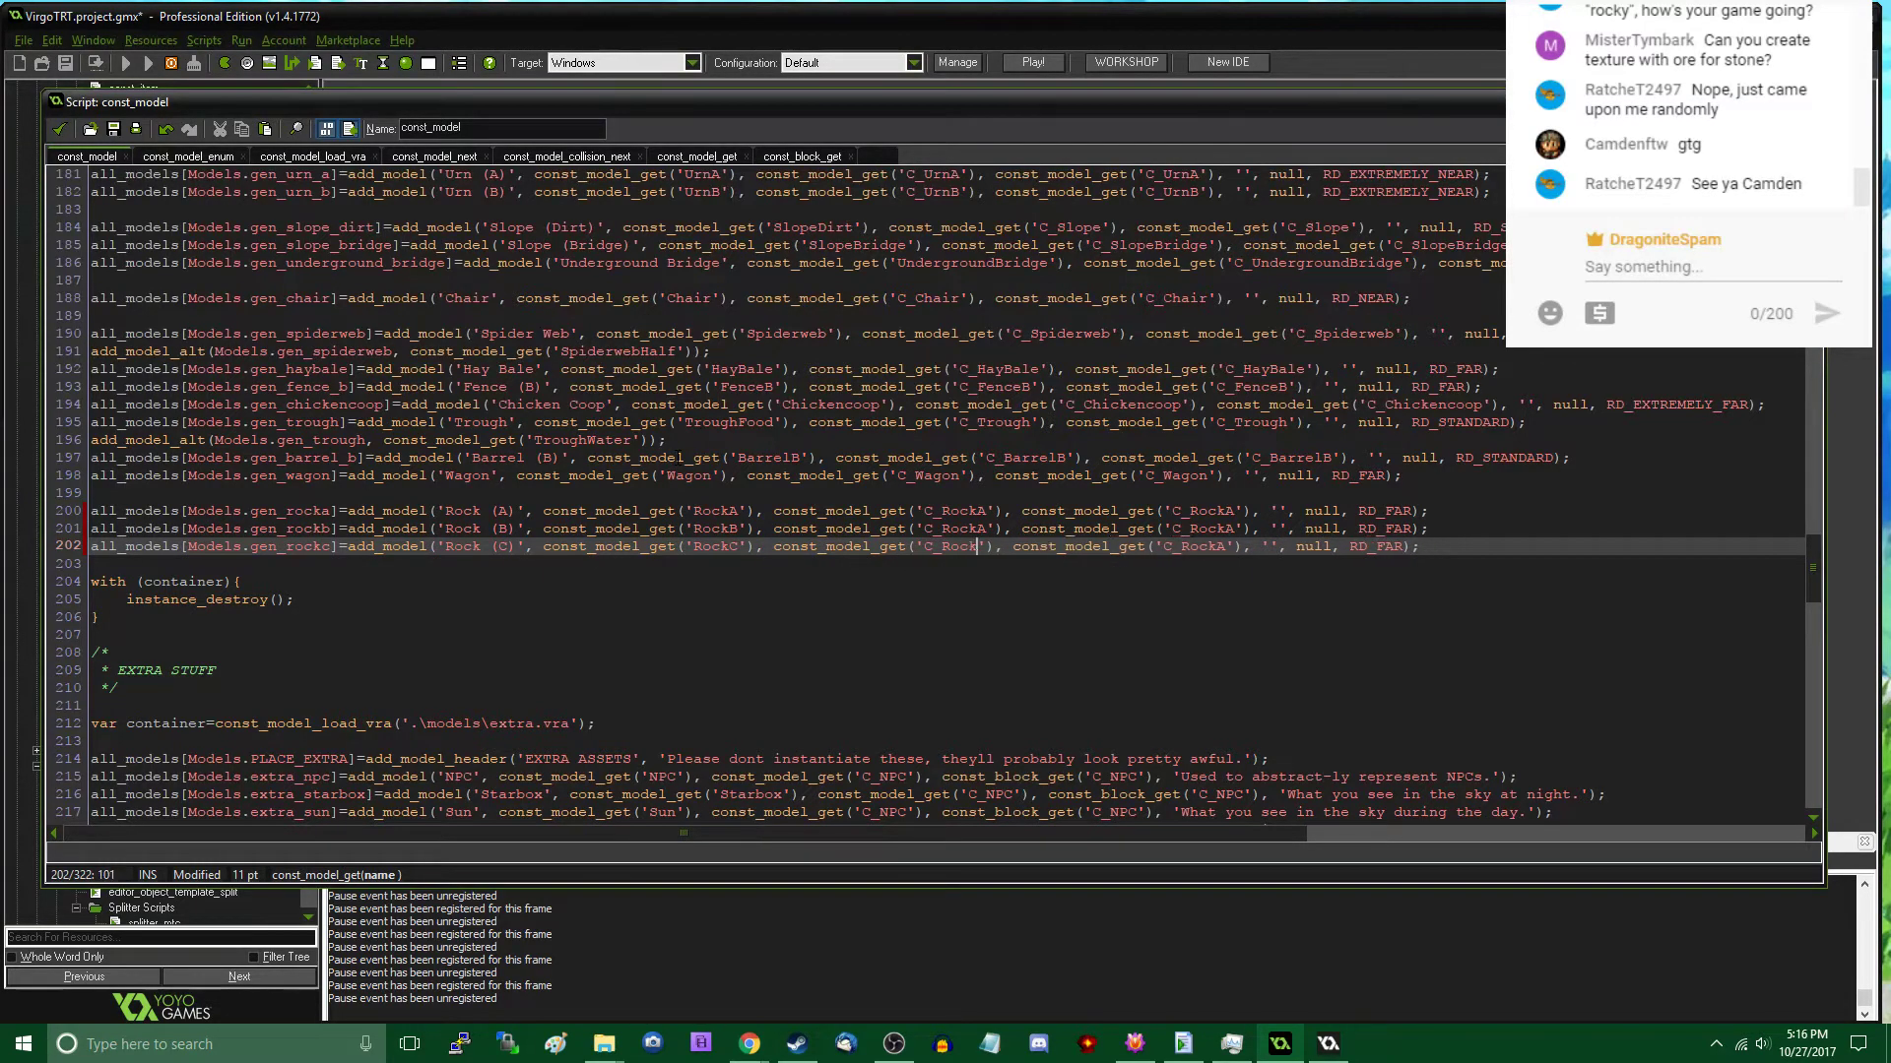
{"action": "key", "text": "BackSpace"}
{"action": "type", "text": "C"}
{"action": "key", "text": "Up"}
{"action": "key", "text": "BackSpace"}
{"action": "type", "text": "B"}
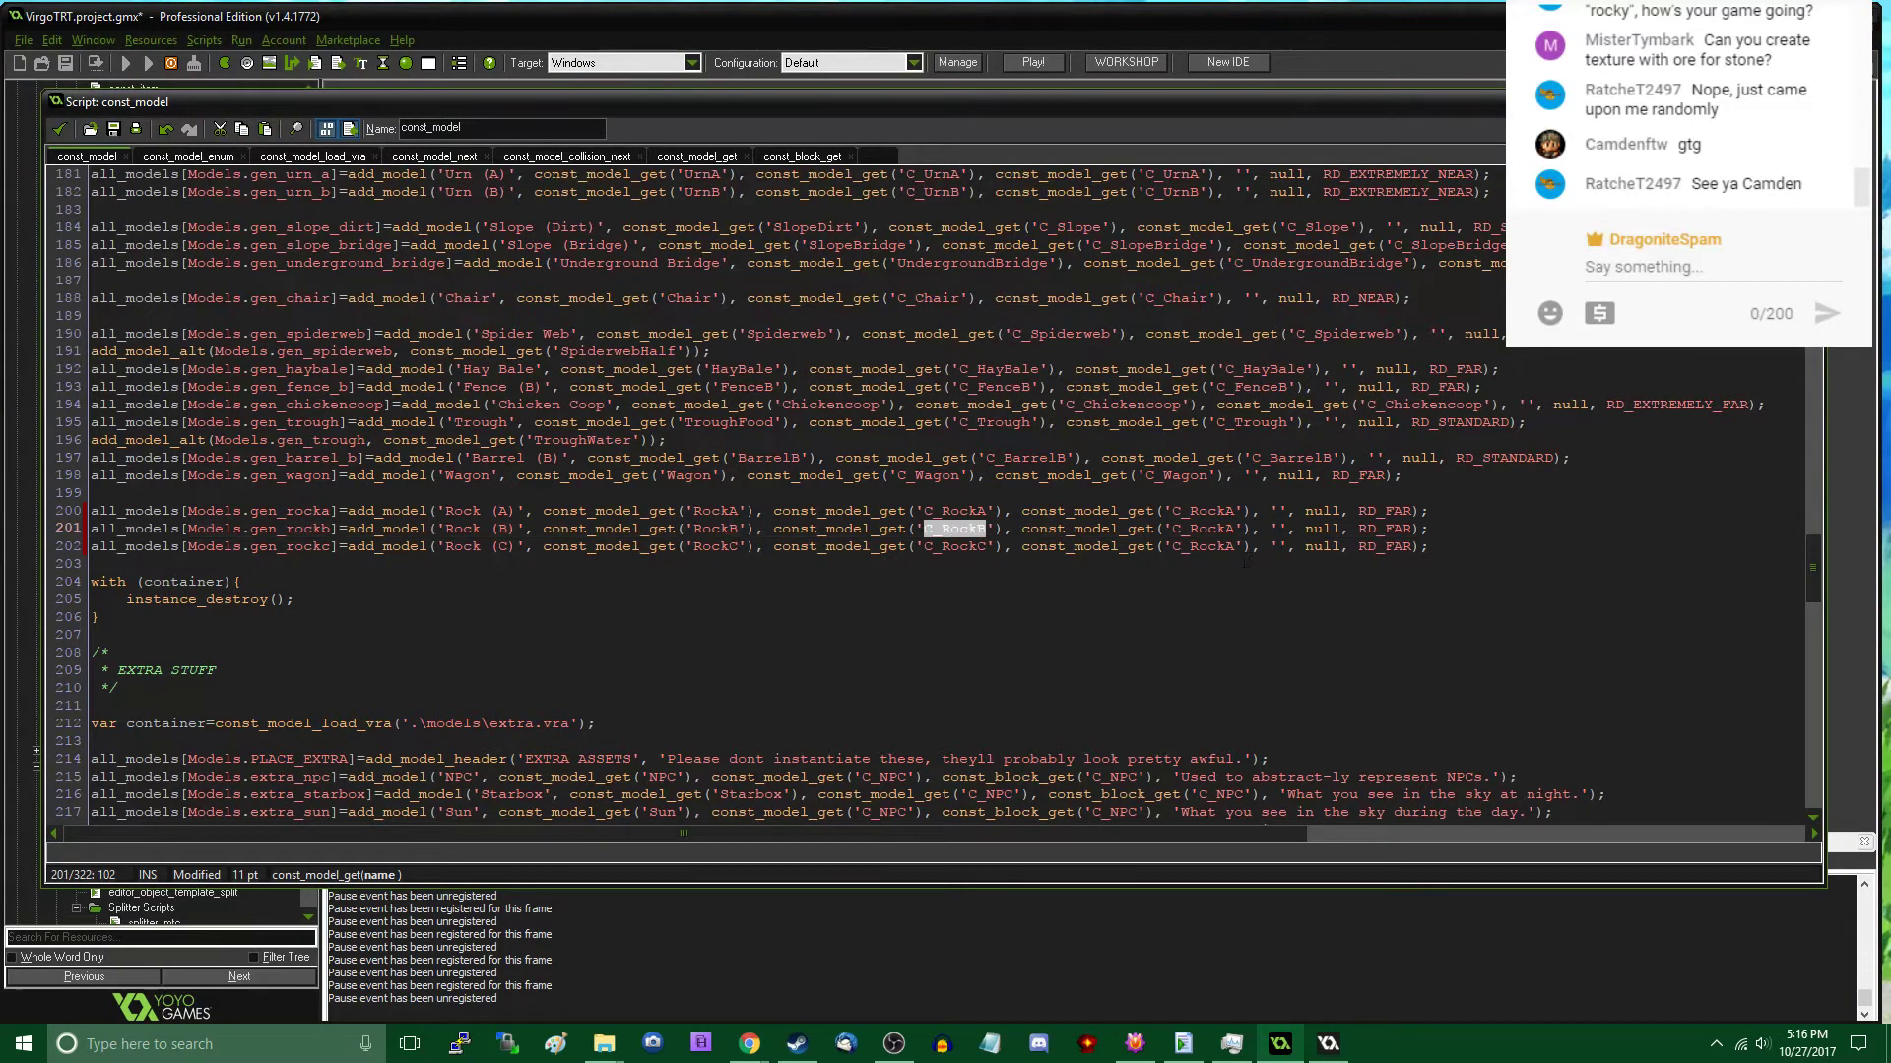
- Set the block model arguments of the gen_rockb and gen_rockc lines to 'C_RockB' and 'C_RockC'
{"action": "double_click", "coordinate": [1203, 530]}
{"action": "double_click", "coordinate": [953, 546]}
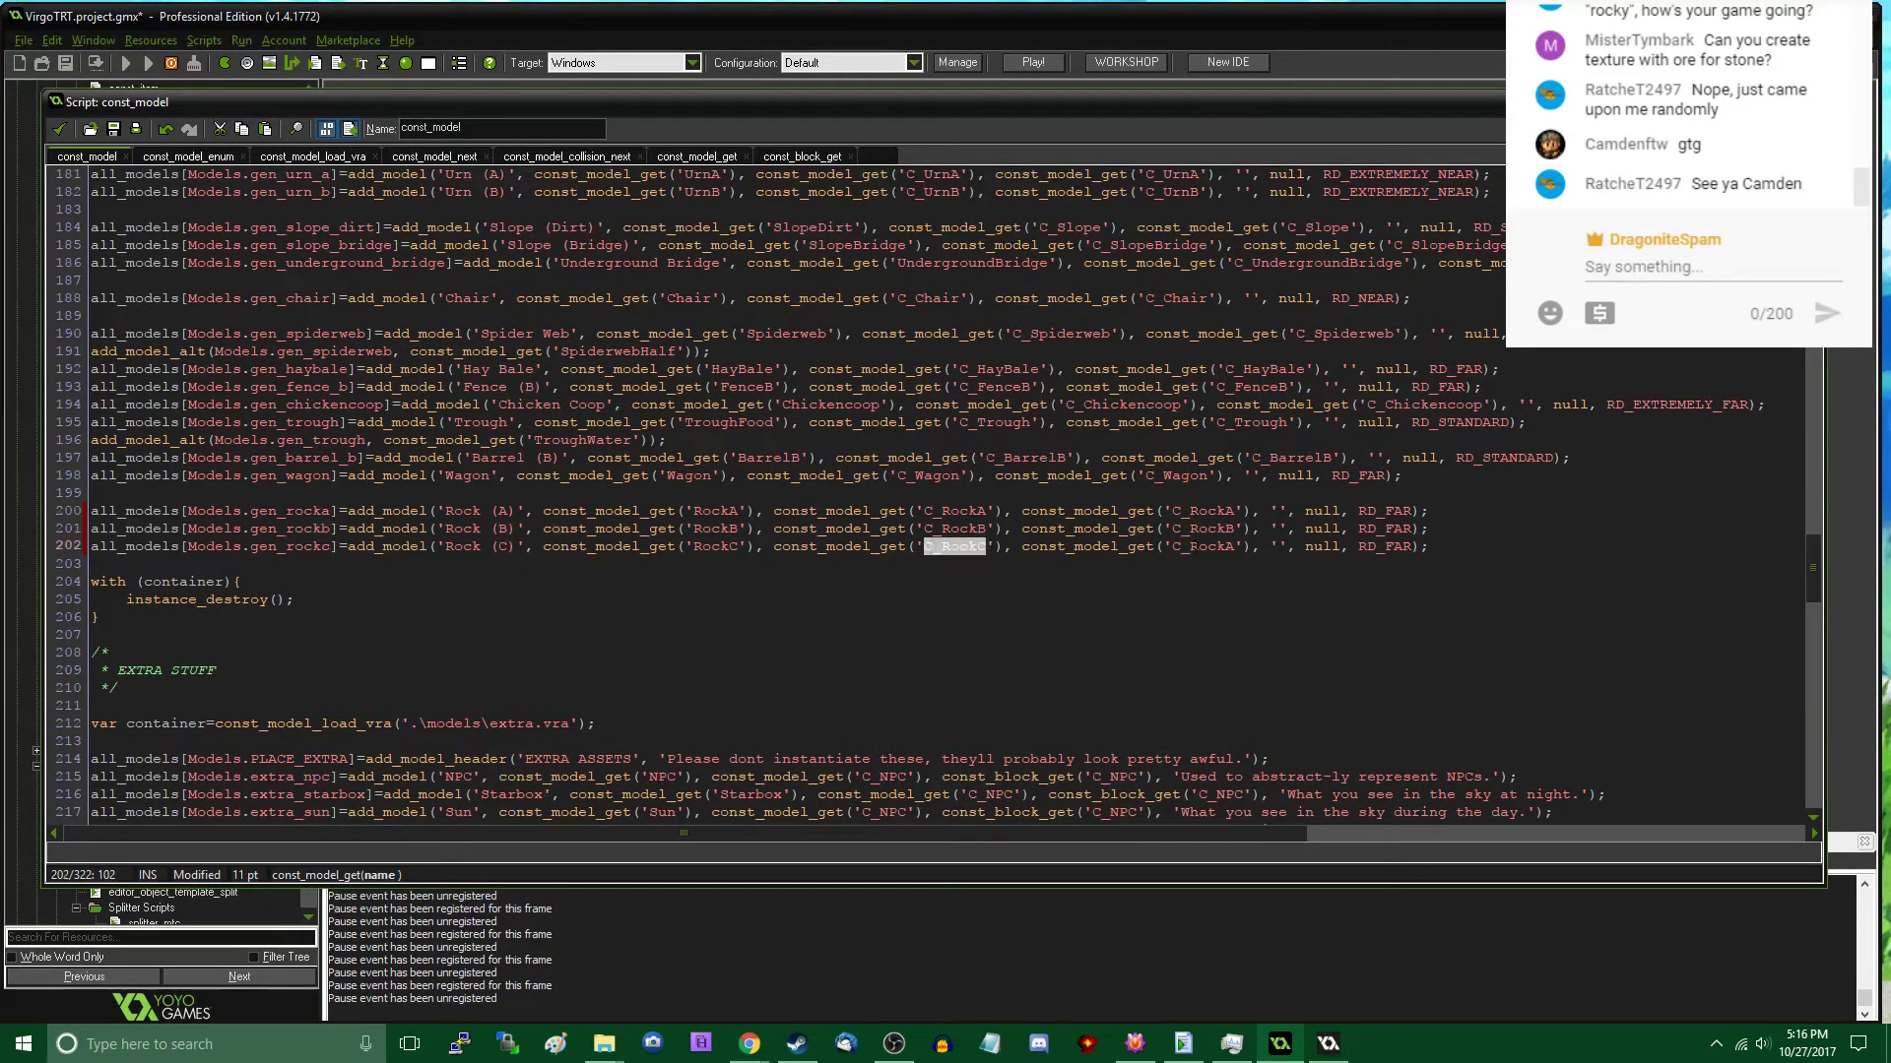
{"action": "double_click", "coordinate": [1222, 548]}
{"action": "key", "text": "ctrl+v"}
- Set the render distance of all three rock models to RD_NEAR
{"action": "double_click", "coordinate": [1373, 512]}
{"action": "type", "text": "R"}
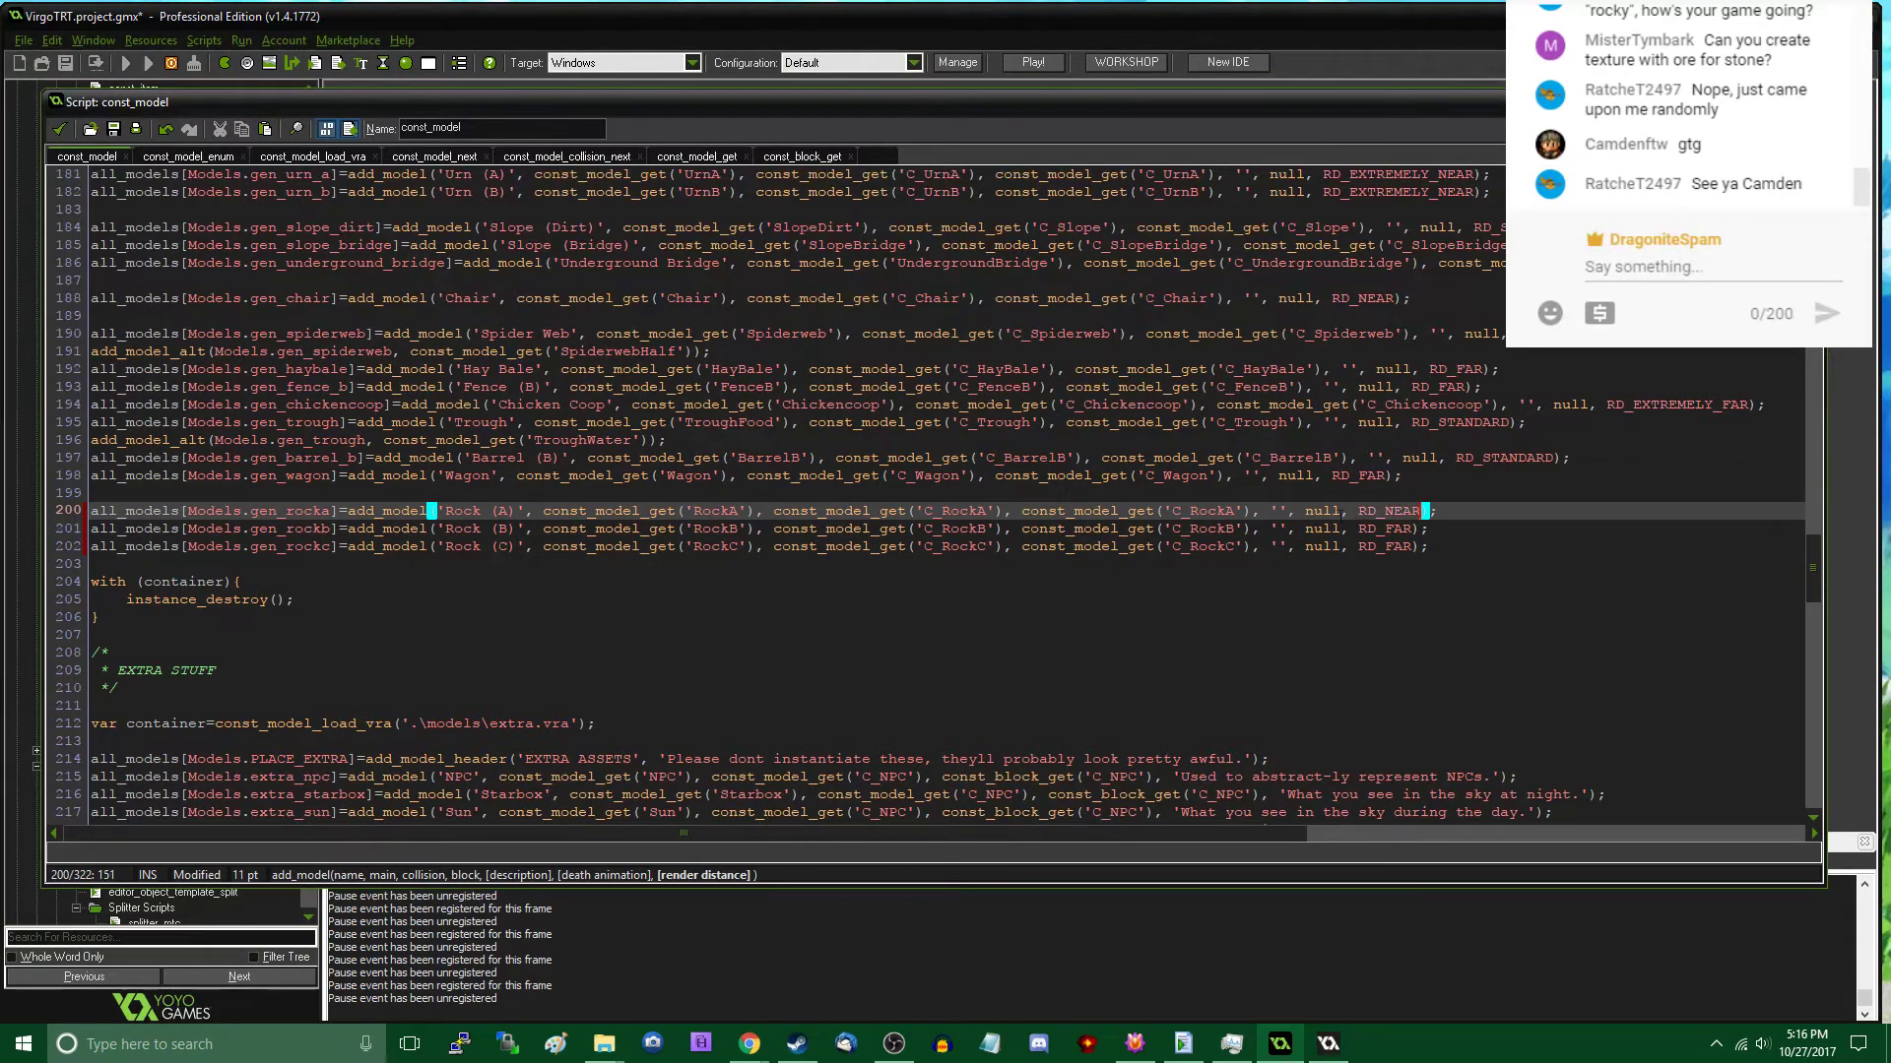
{"action": "double_click", "coordinate": [1392, 512]}
{"action": "key", "text": "ctrl+c"}
{"action": "double_click", "coordinate": [1393, 532]}
{"action": "key", "text": "ctrl+v"}
{"action": "double_click", "coordinate": [1392, 548]}
{"action": "key", "text": "ctrl+v"}
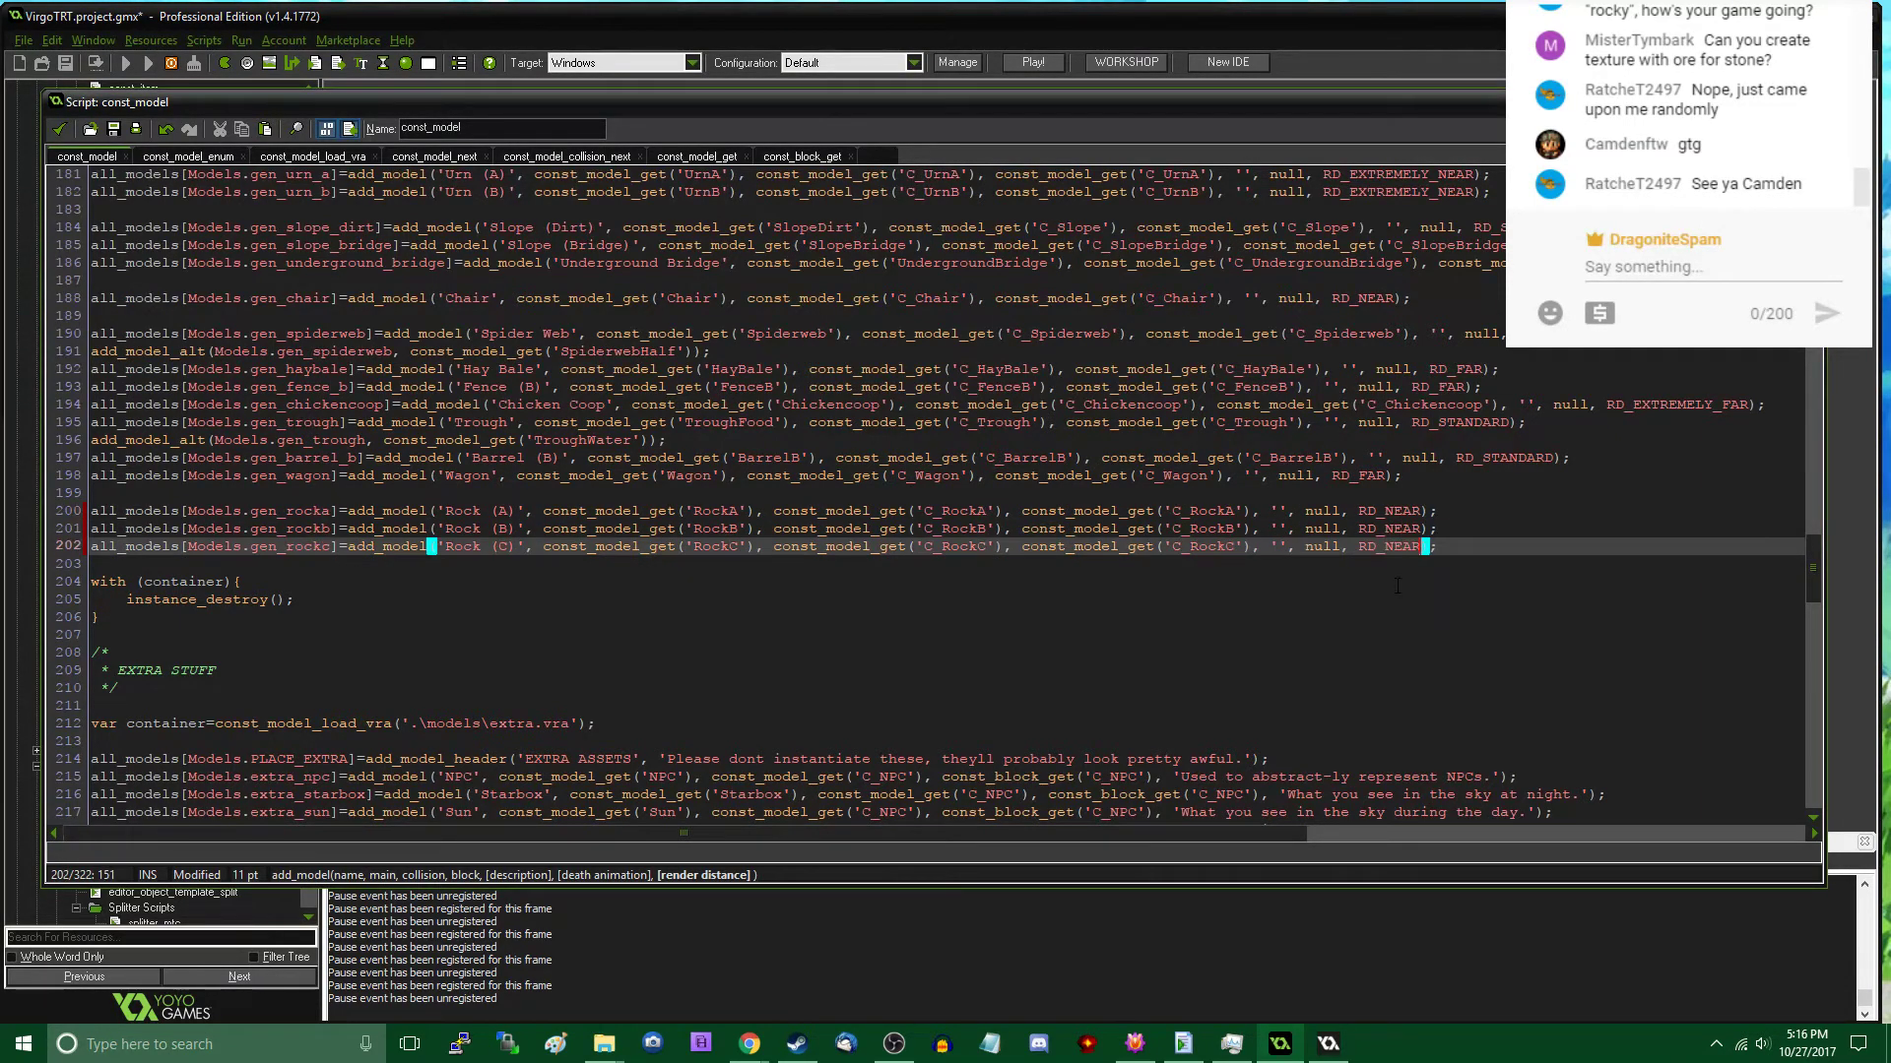
- Accept the const_model script, close the running game window and run the project again
{"action": "left_click", "coordinate": [61, 128]}
{"action": "left_click", "coordinate": [127, 63]}
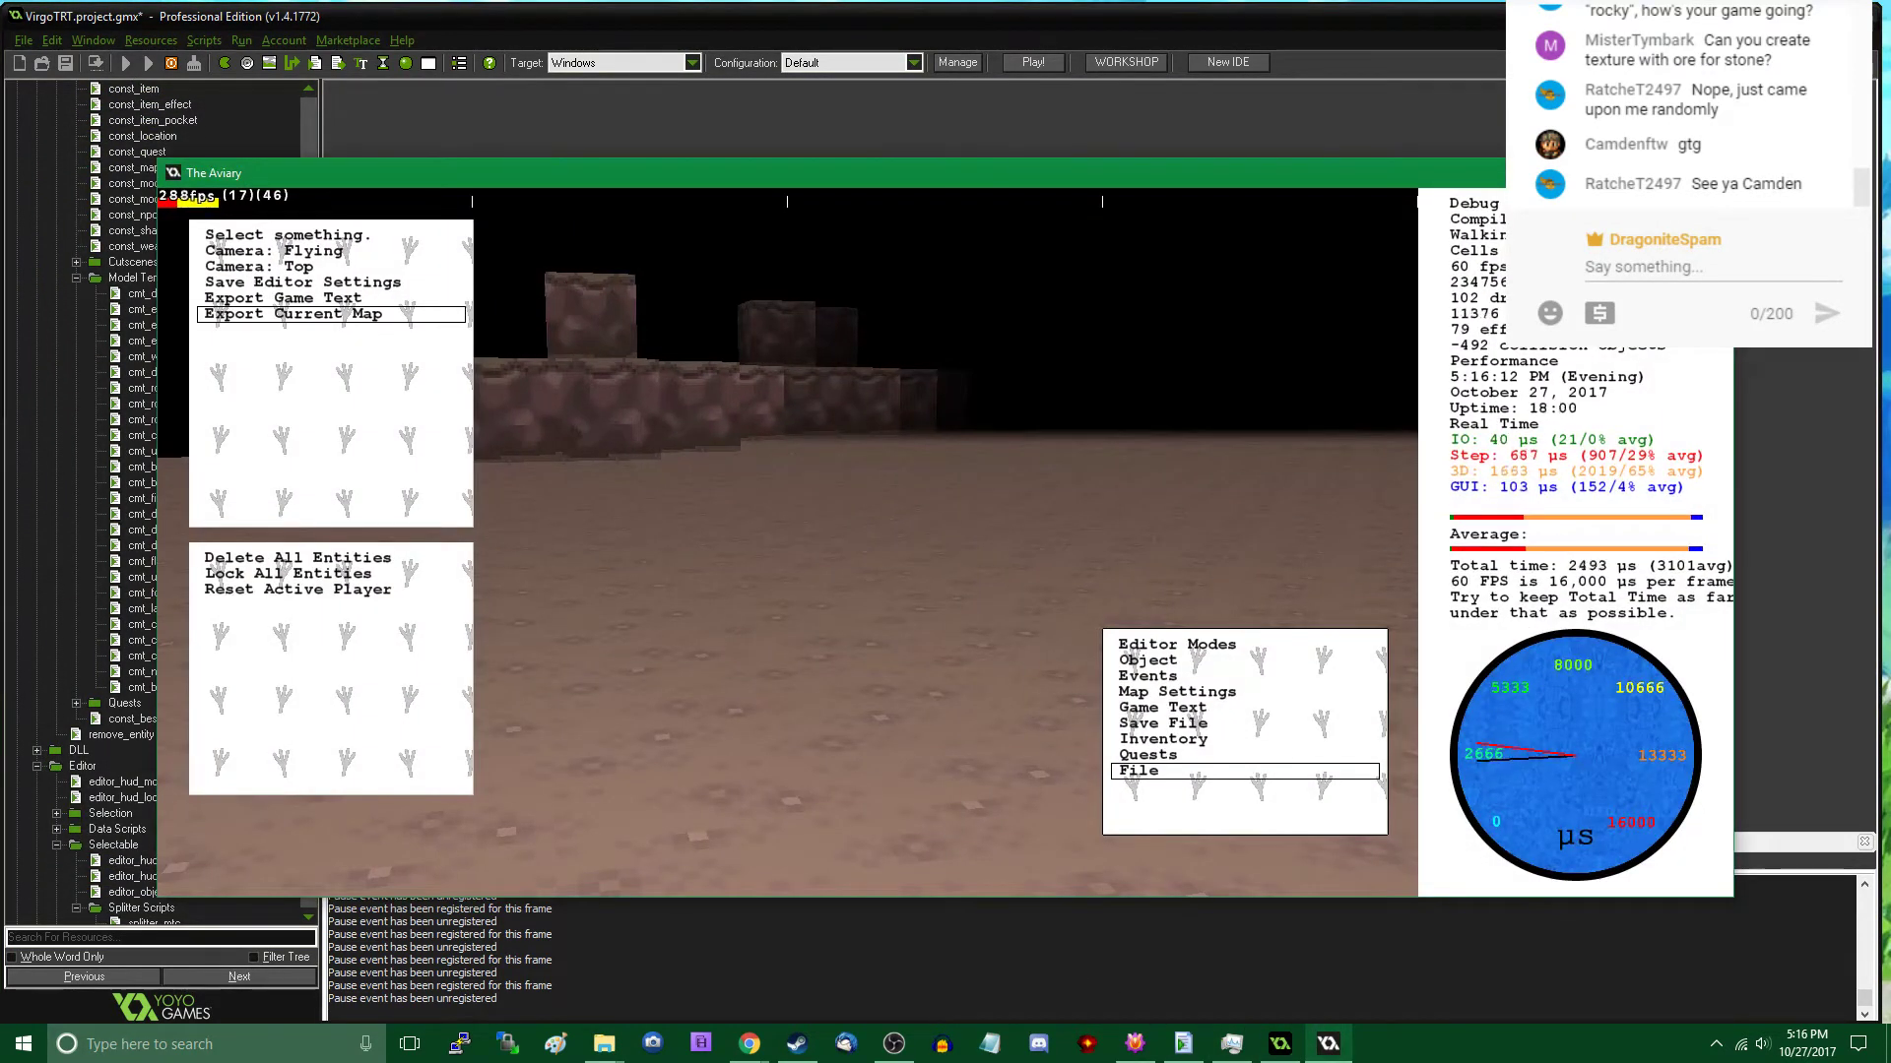
{"action": "left_click", "coordinate": [1710, 172]}
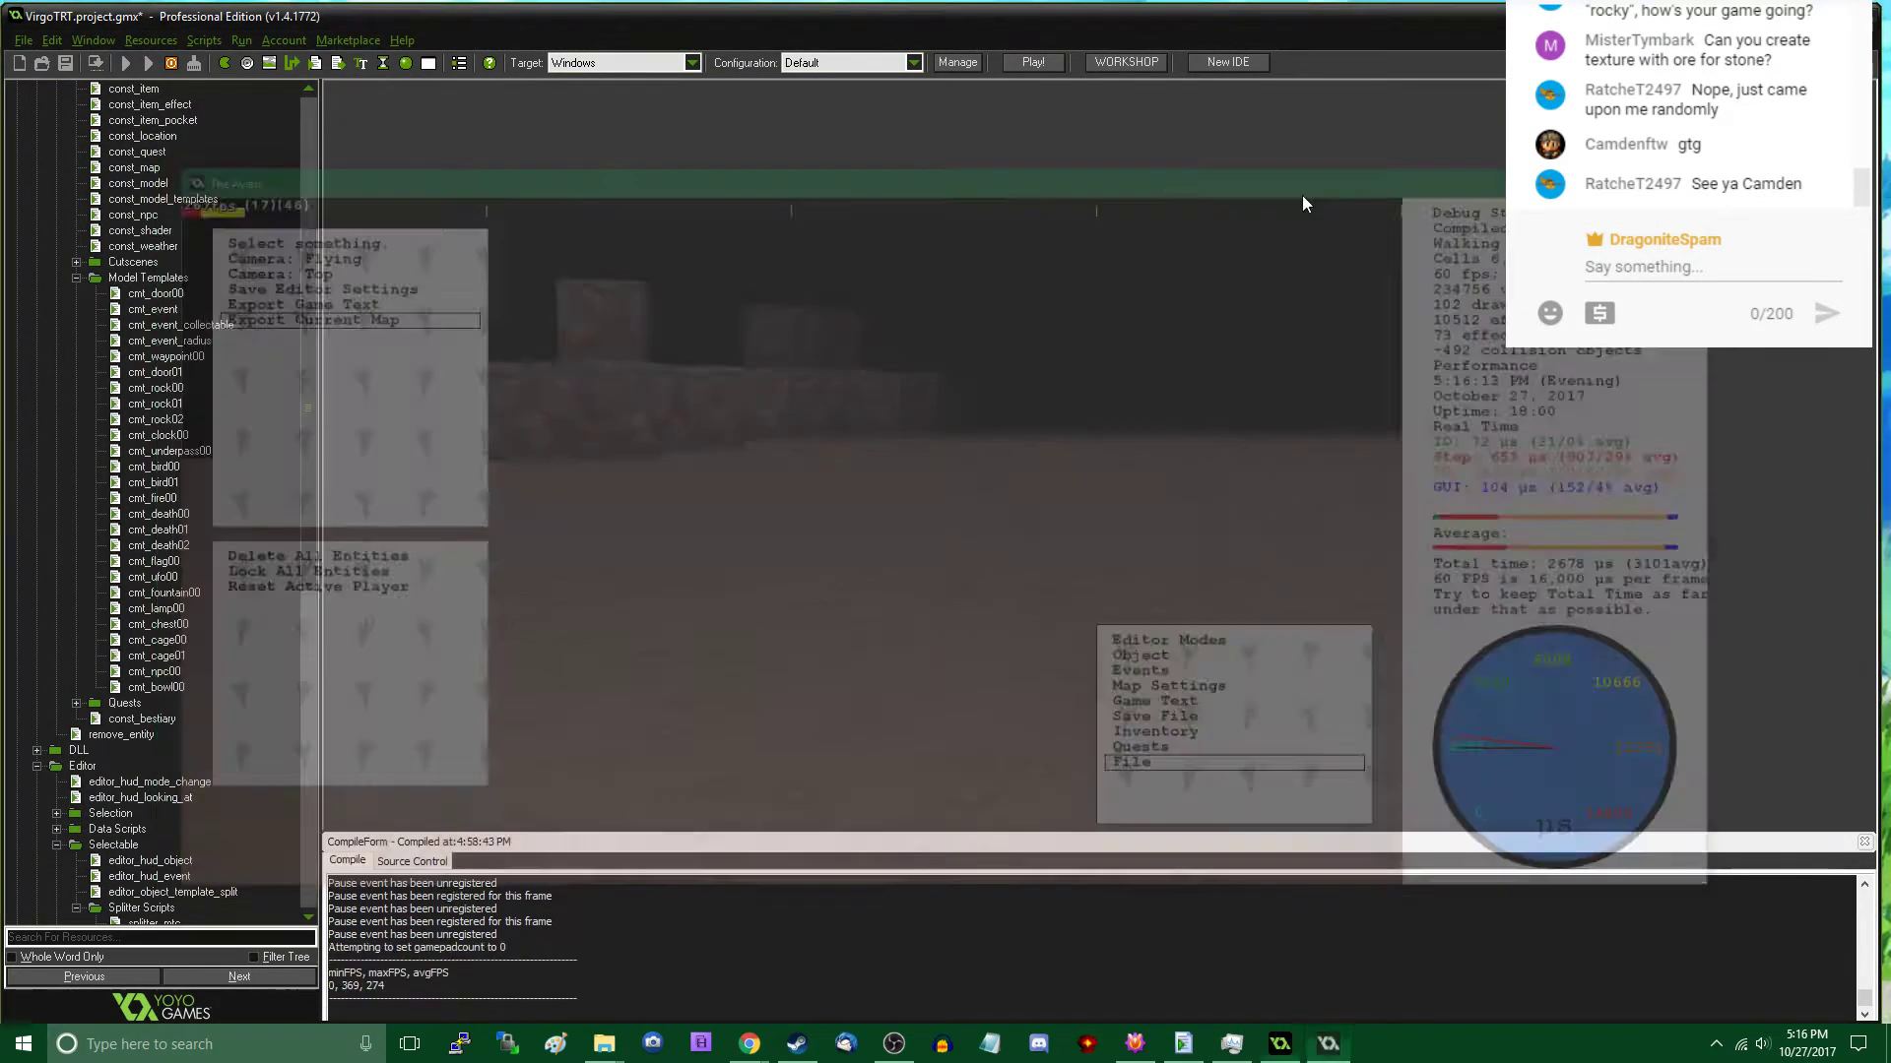
{"action": "left_click", "coordinate": [133, 61]}
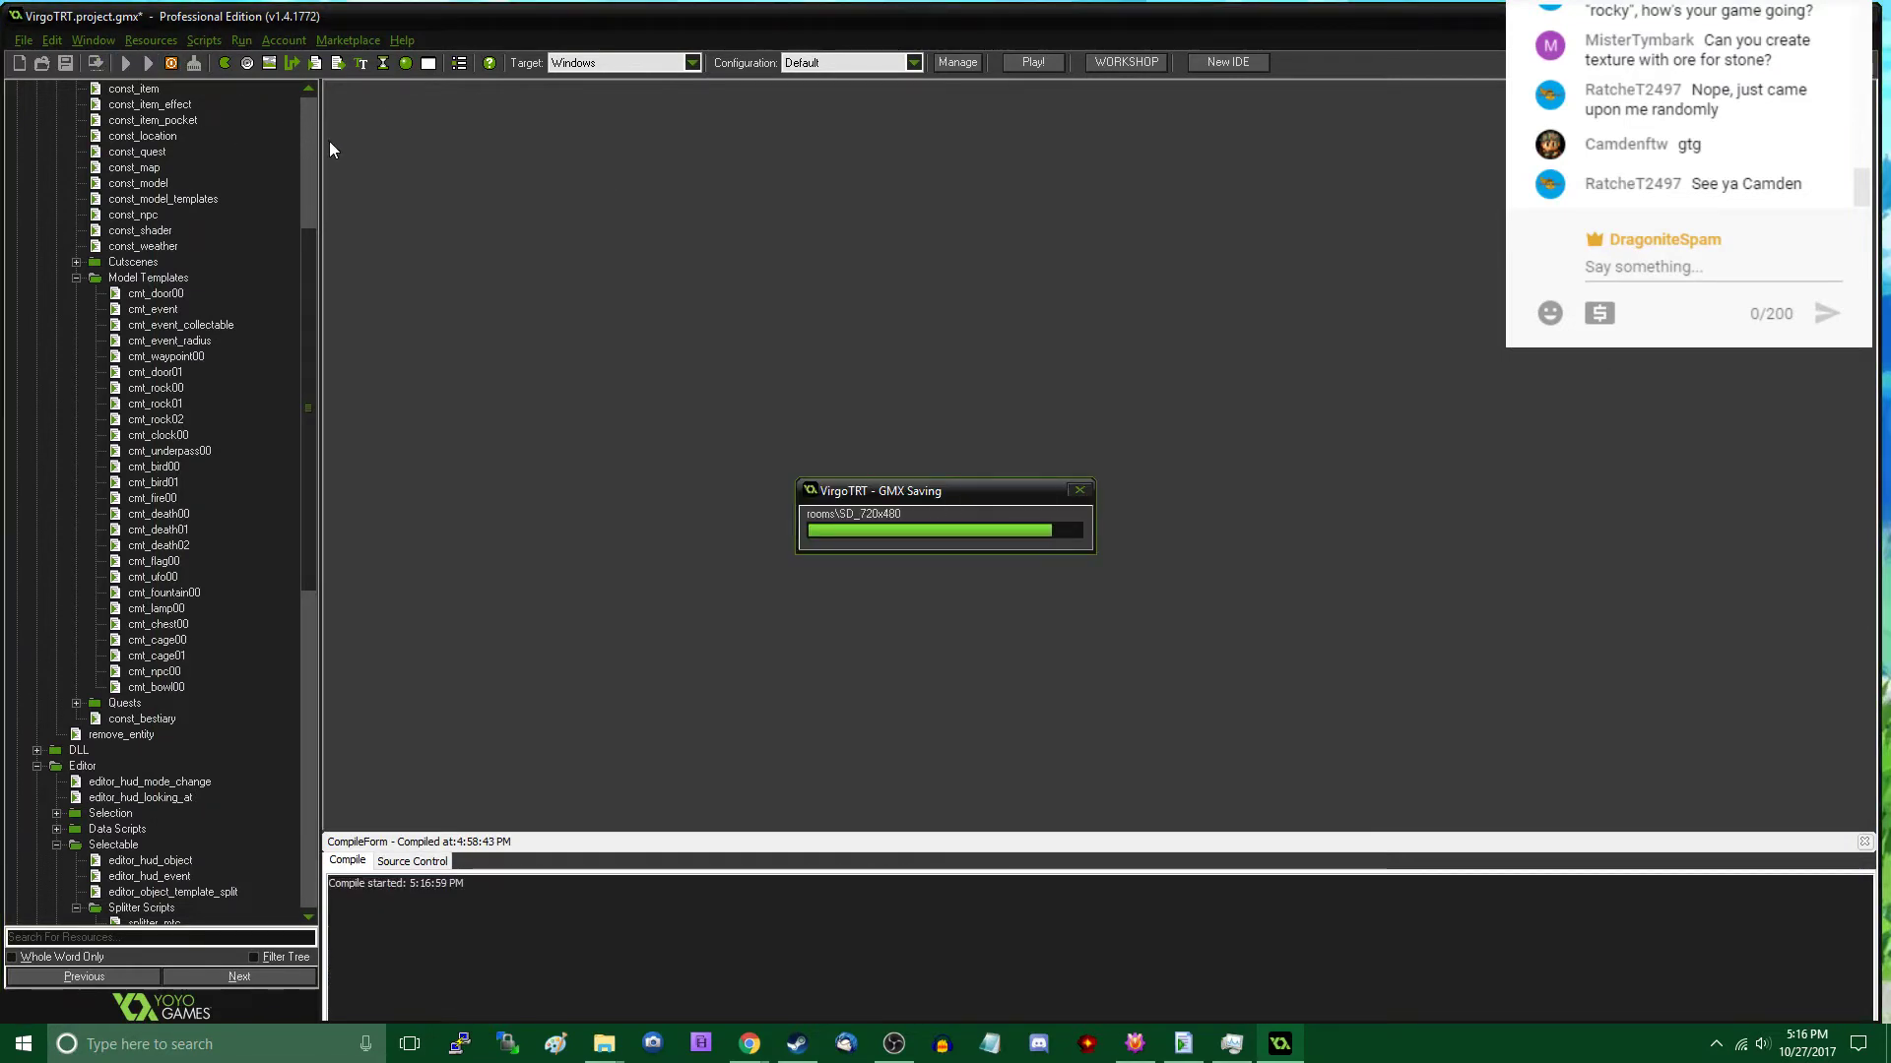
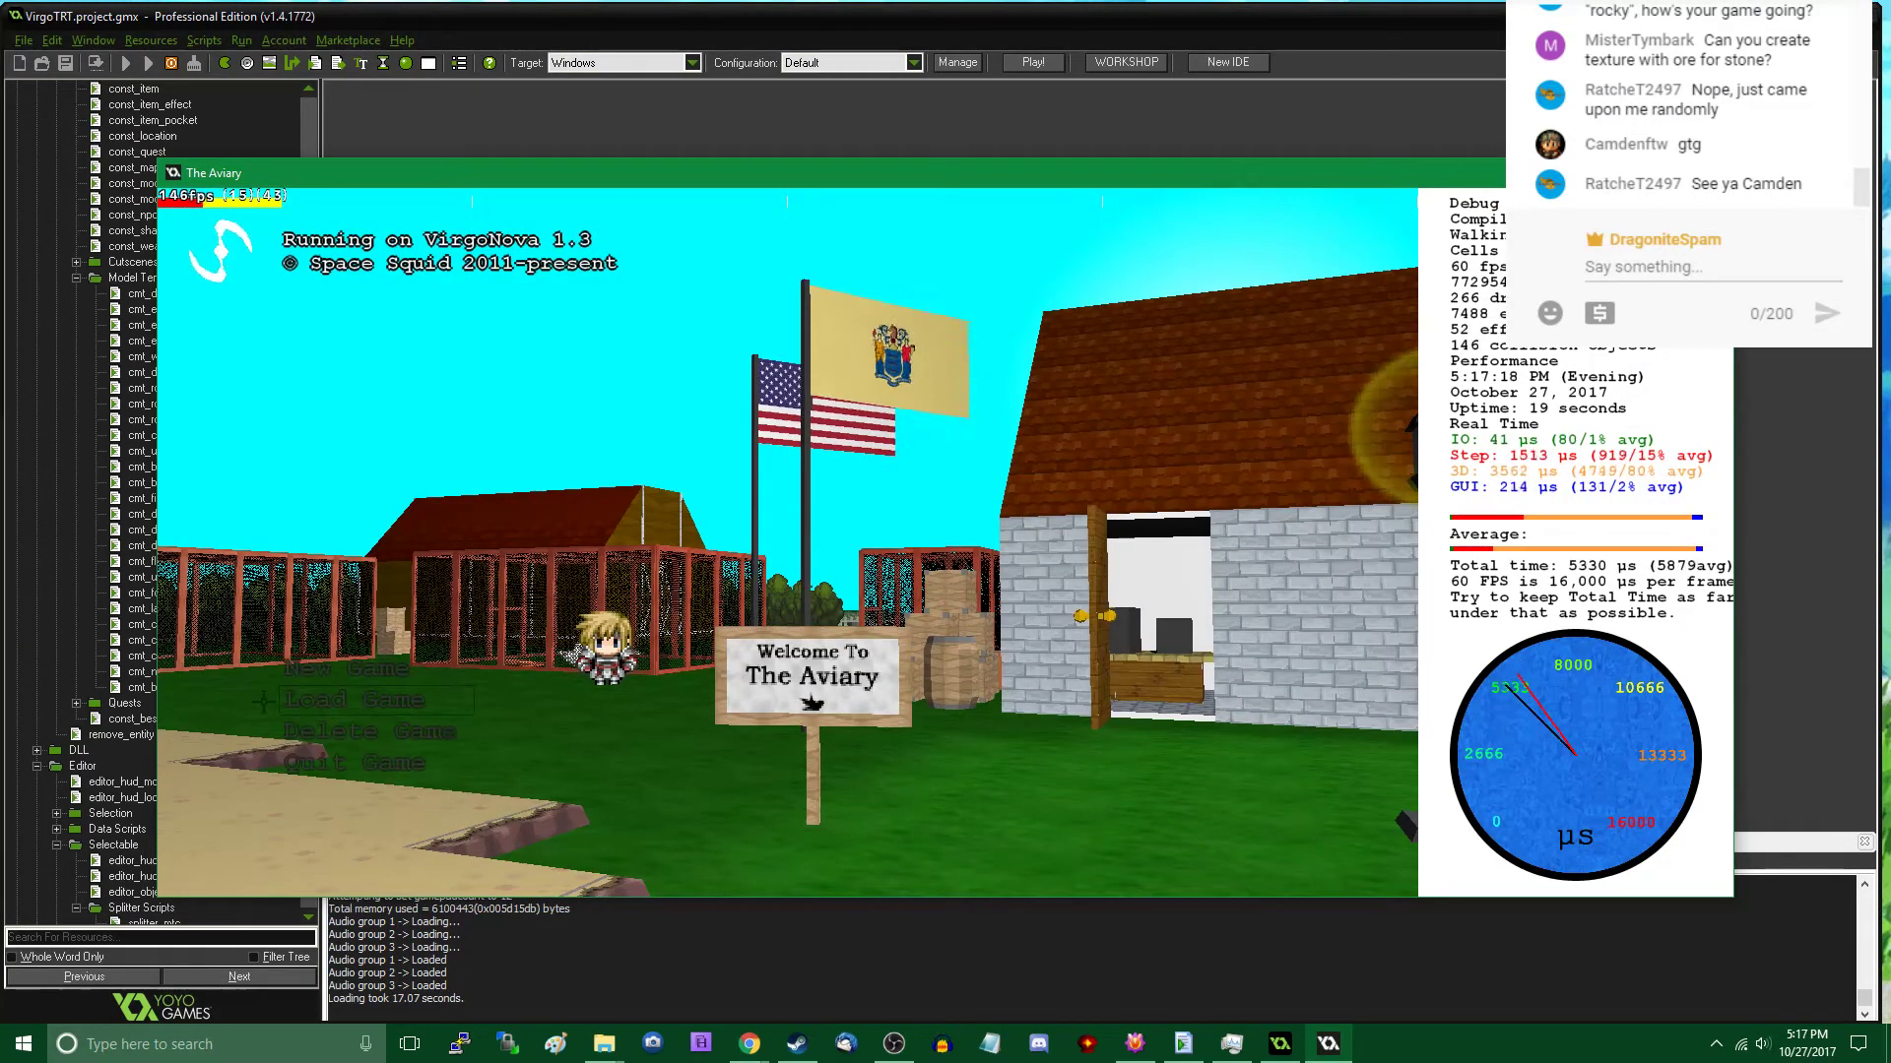
- Load the saved game and travel from the Aviary down to the lamp-lit pit area of the Underground cavern
{"action": "key", "text": "w"}
{"action": "key", "text": "w"}
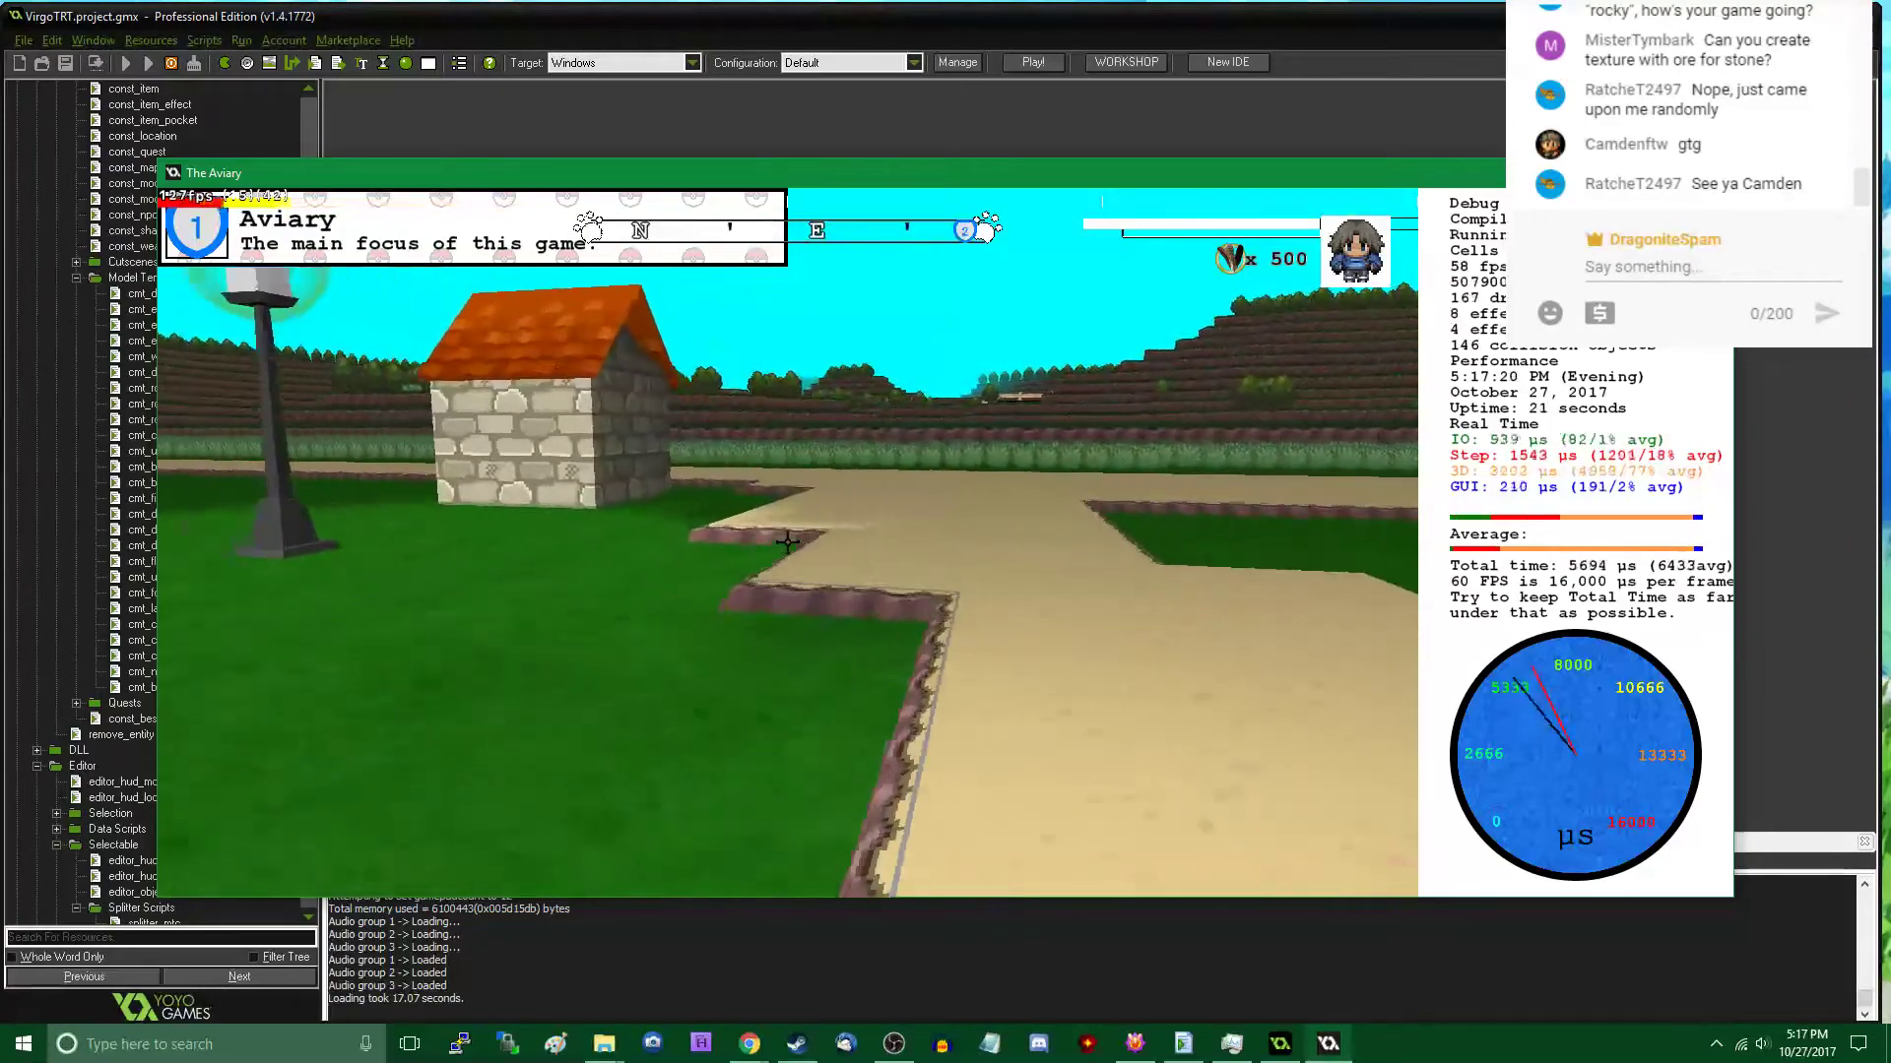
{"action": "key", "text": "w"}
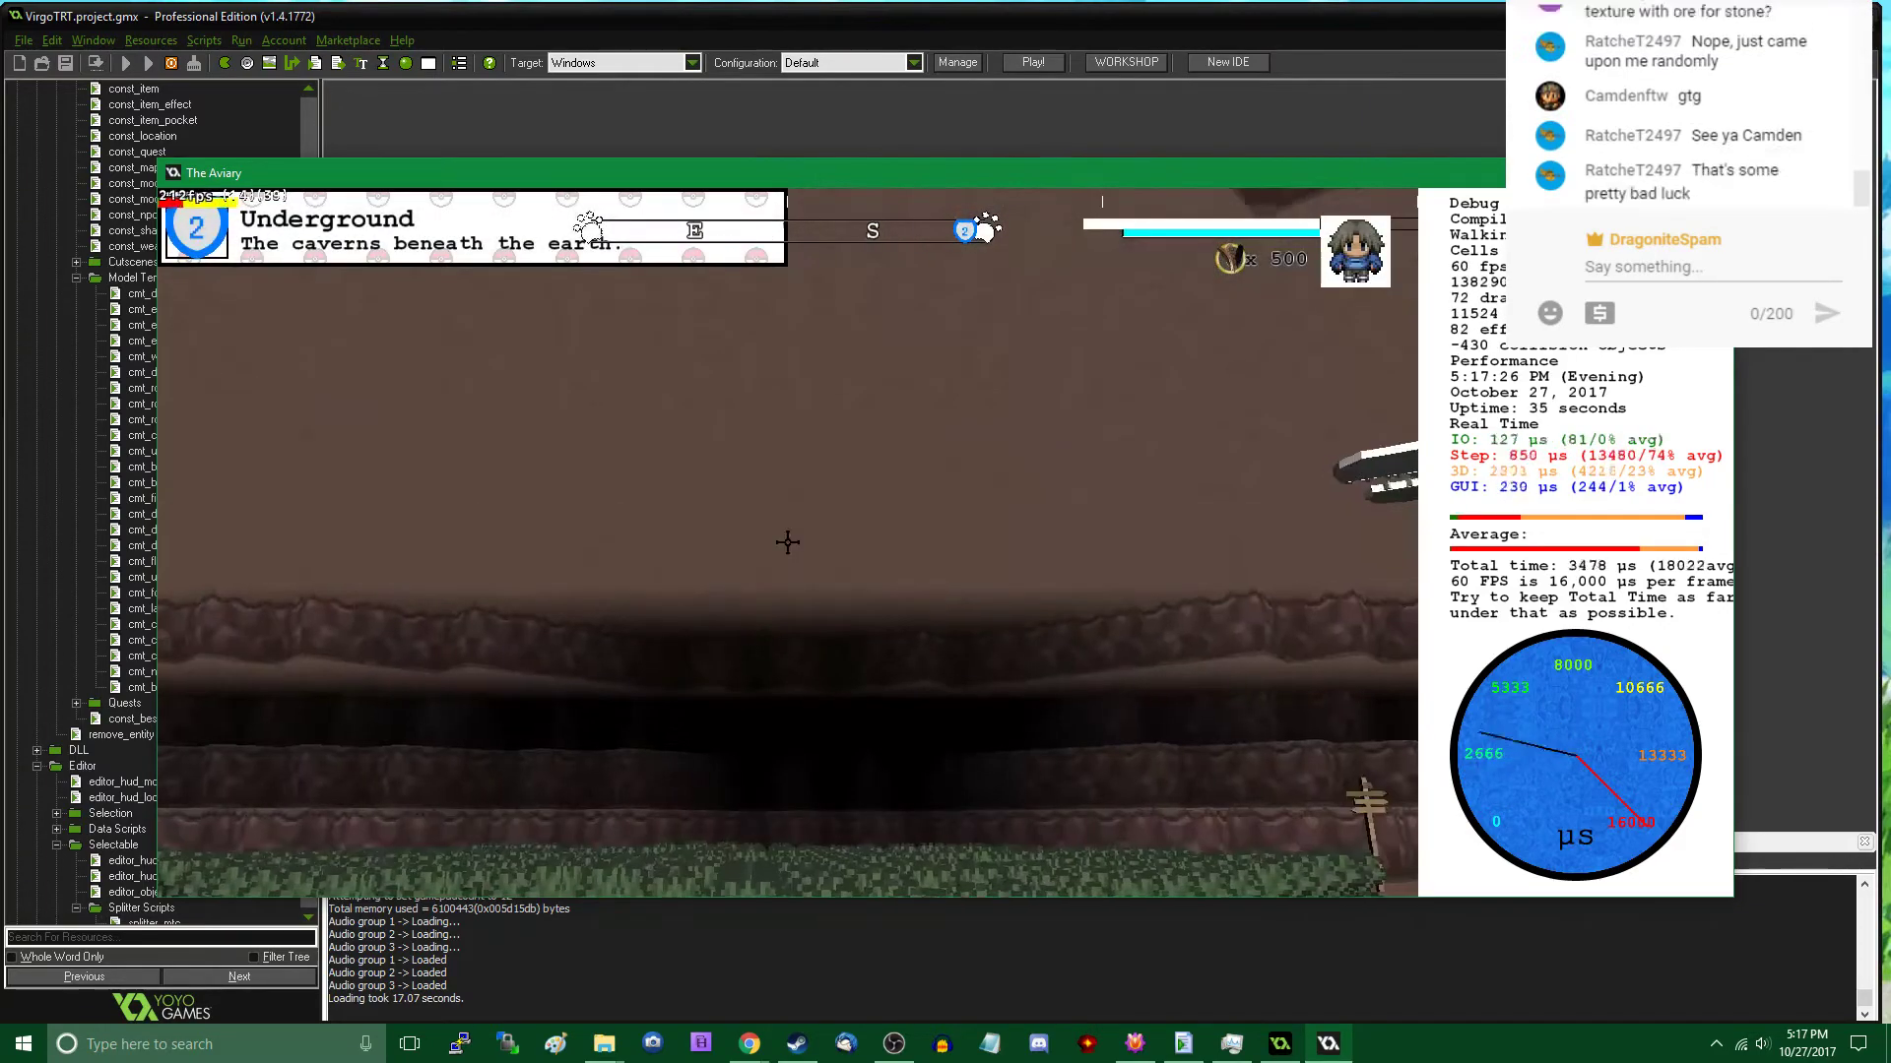
{"action": "key", "text": "w"}
{"action": "key", "text": "w"}
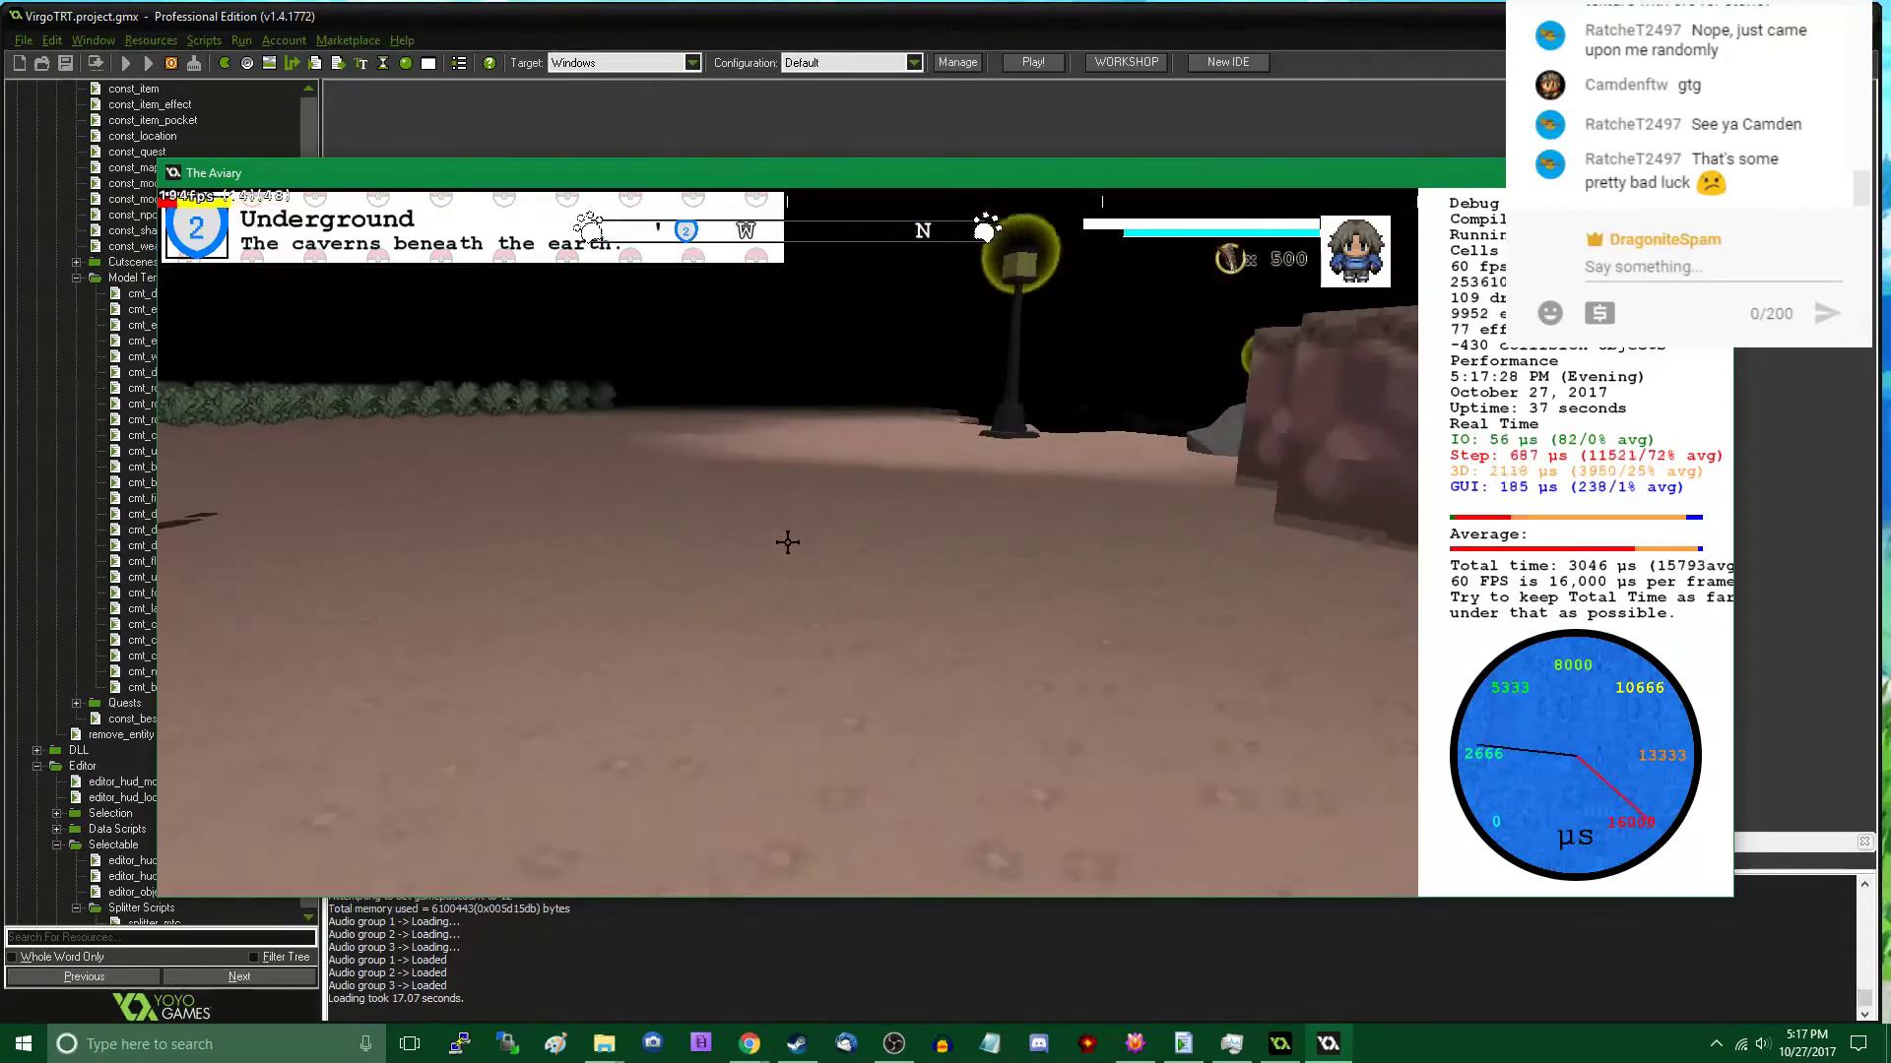
{"action": "key", "text": "w"}
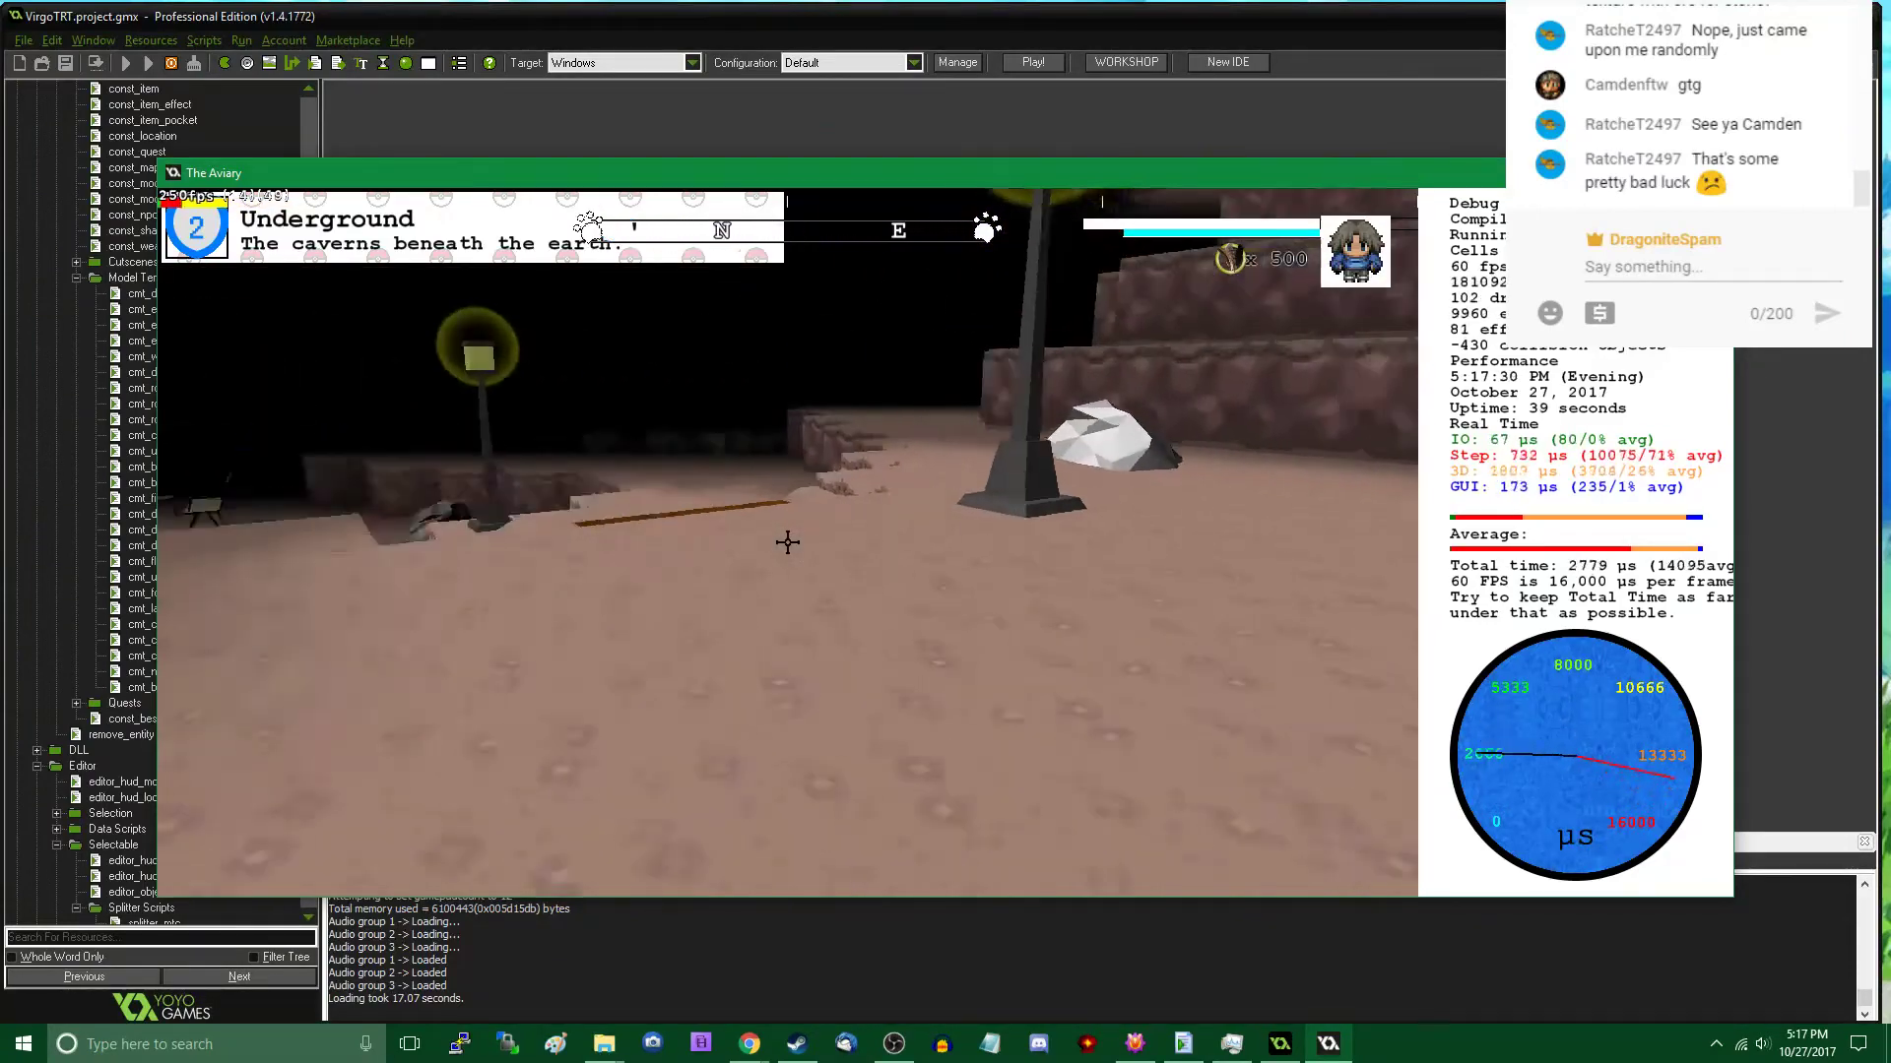
{"action": "key", "text": "w"}
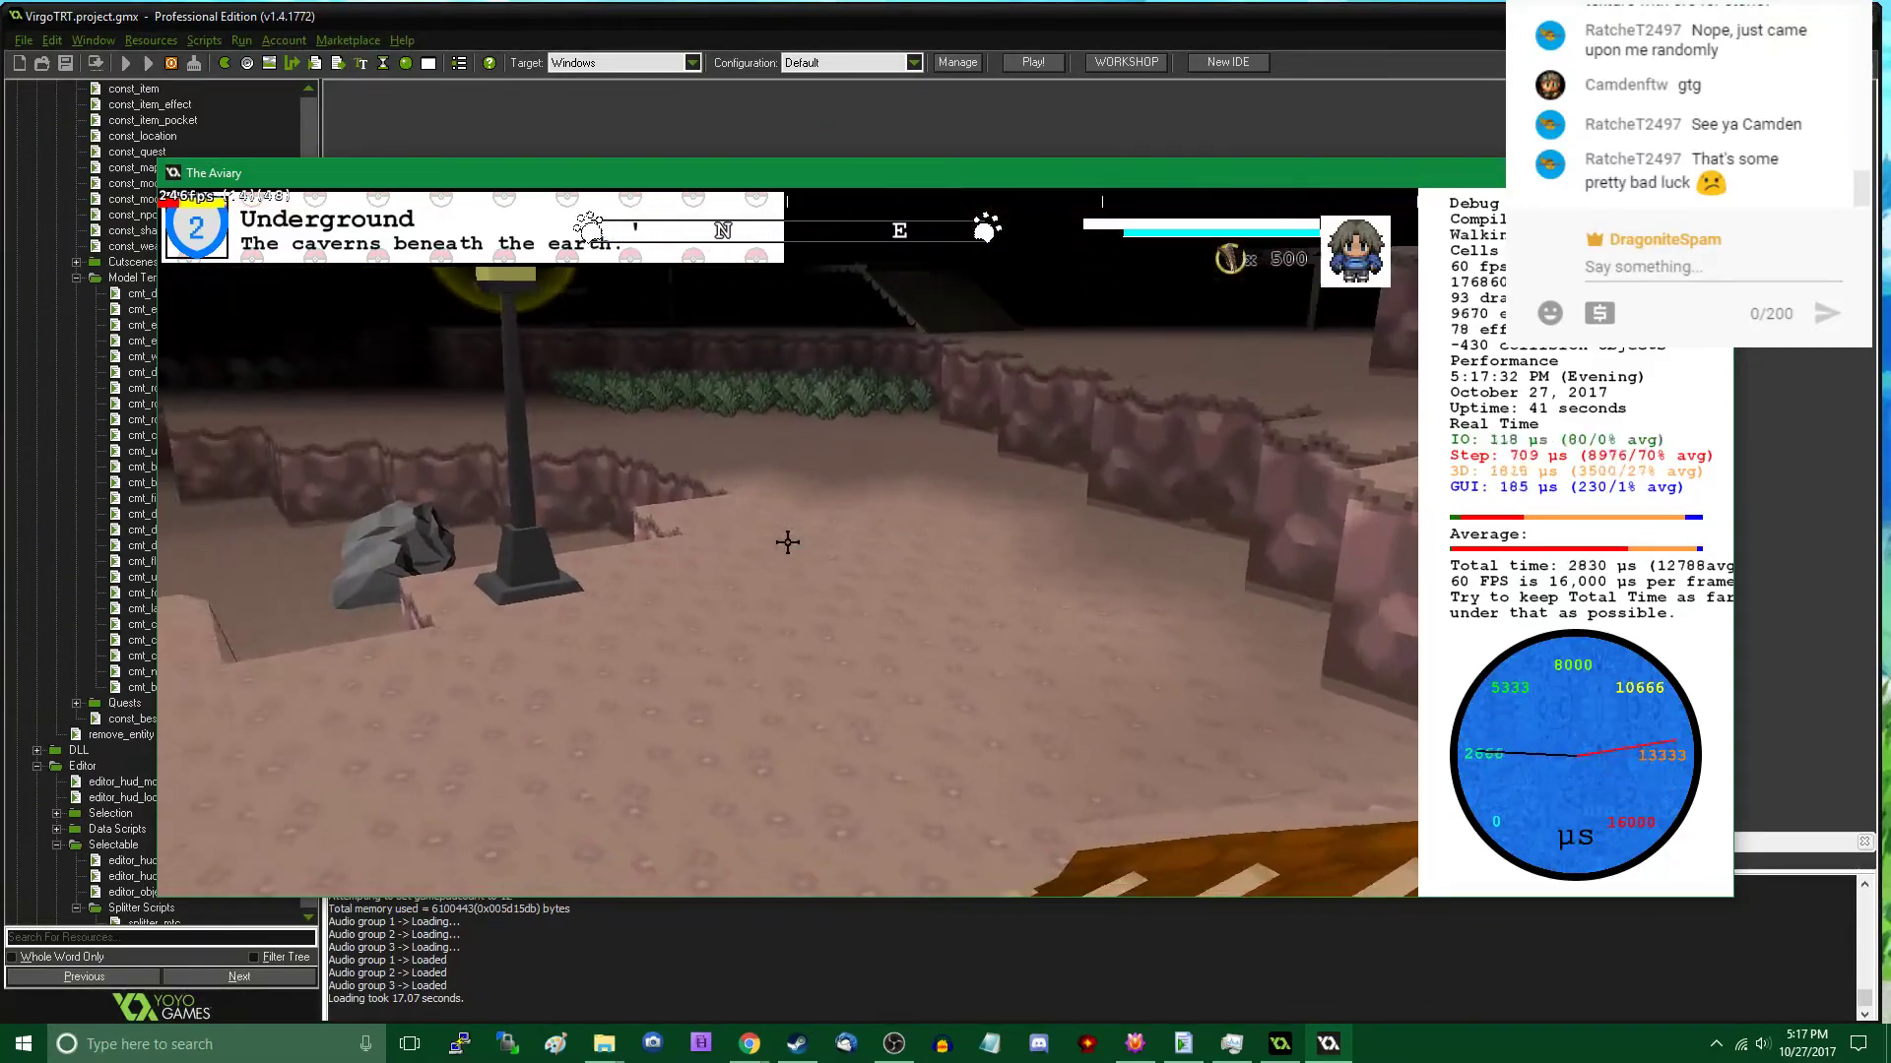
- Place three Rock C pebble clusters across the cavern floor between the pit and the wooden ramp
{"action": "key", "text": "Tab"}
{"action": "scroll", "coordinate": [298, 550], "scroll_direction": "down", "scroll_amount": 1}
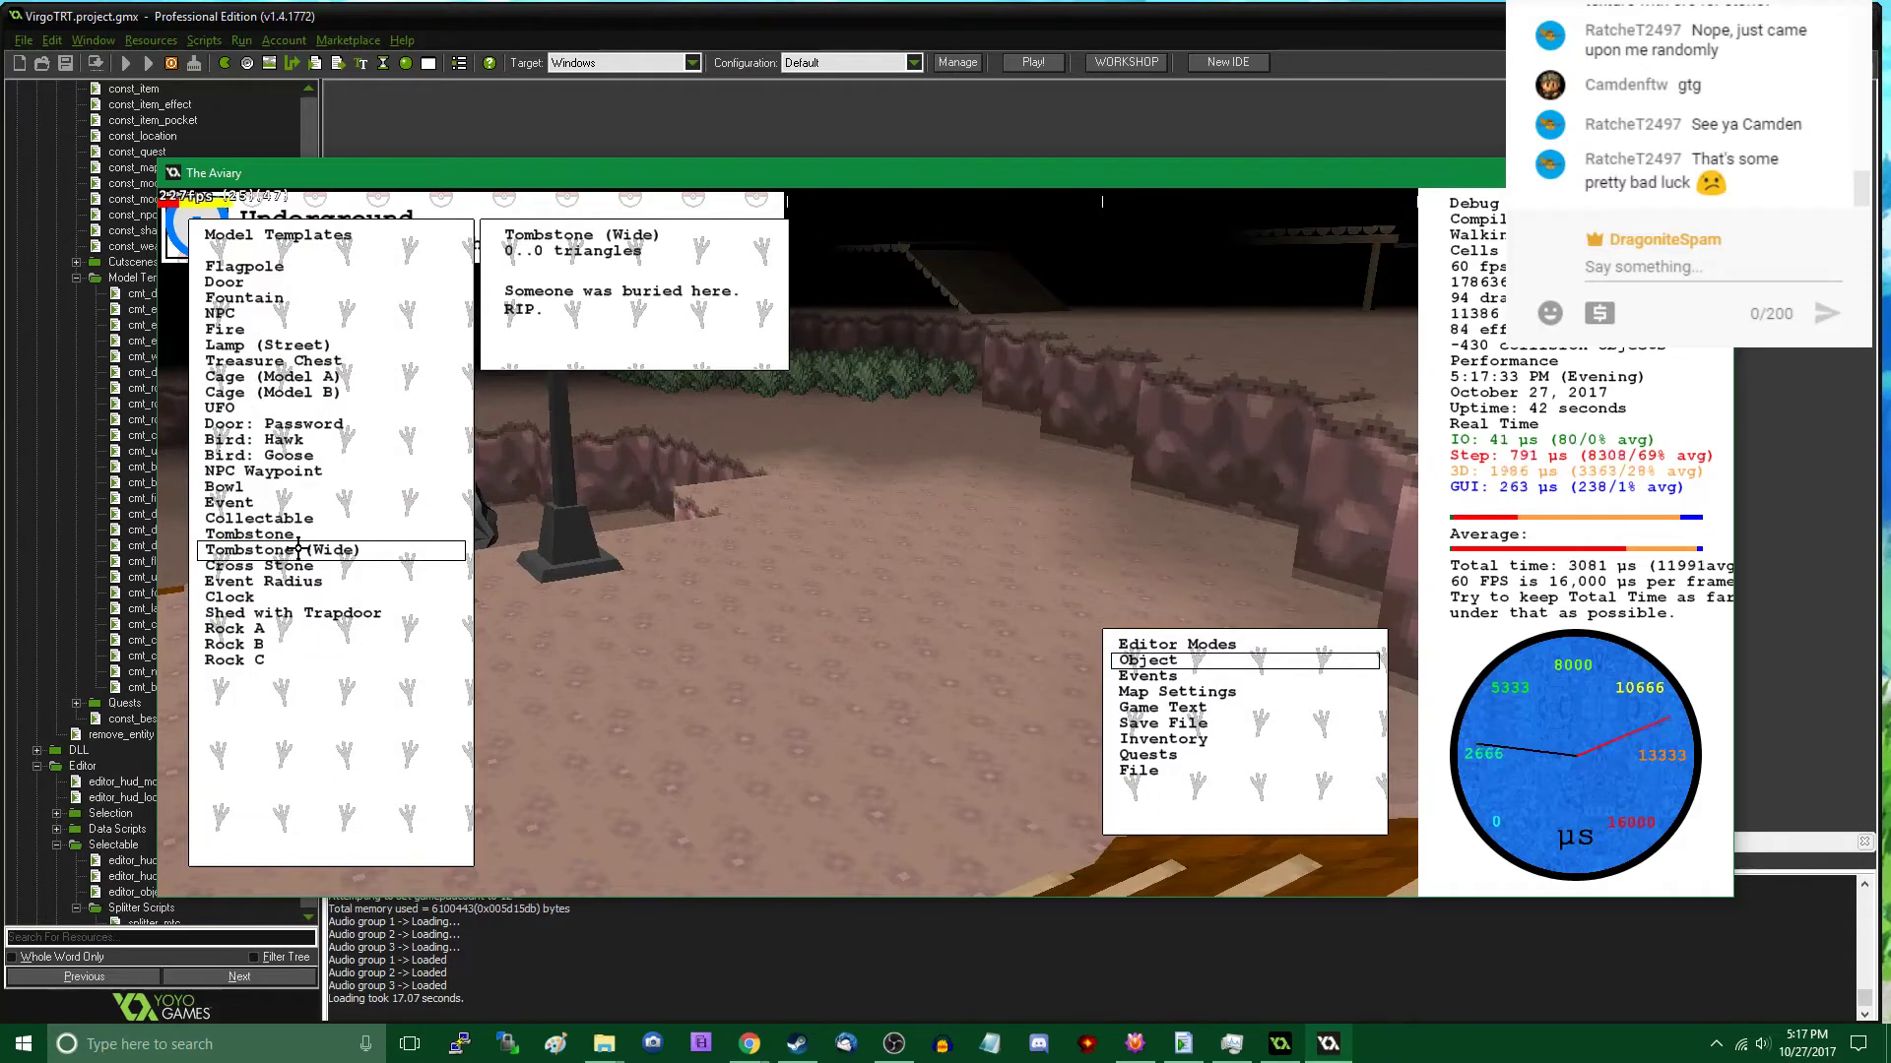
{"action": "left_click", "coordinate": [285, 660]}
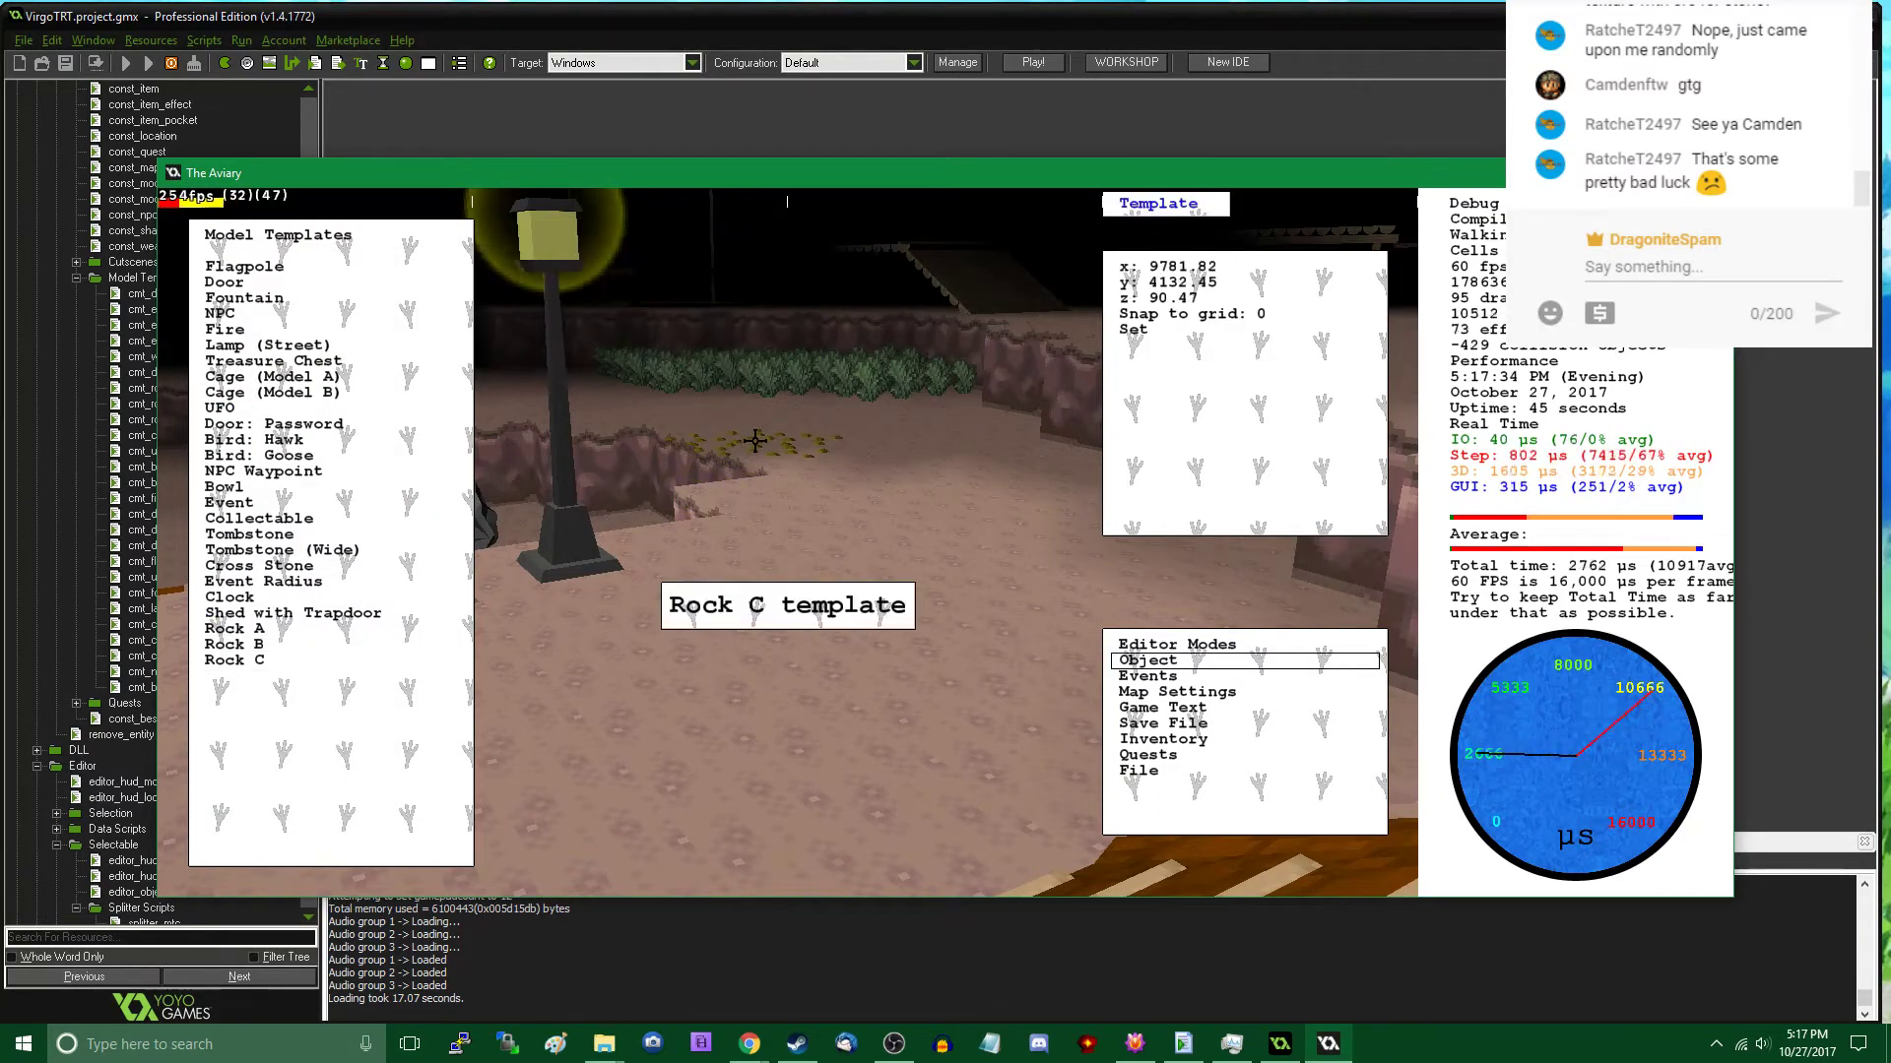
{"action": "middle_click_drag", "start_coordinate": [520, 637], "coordinate": [785, 540]}
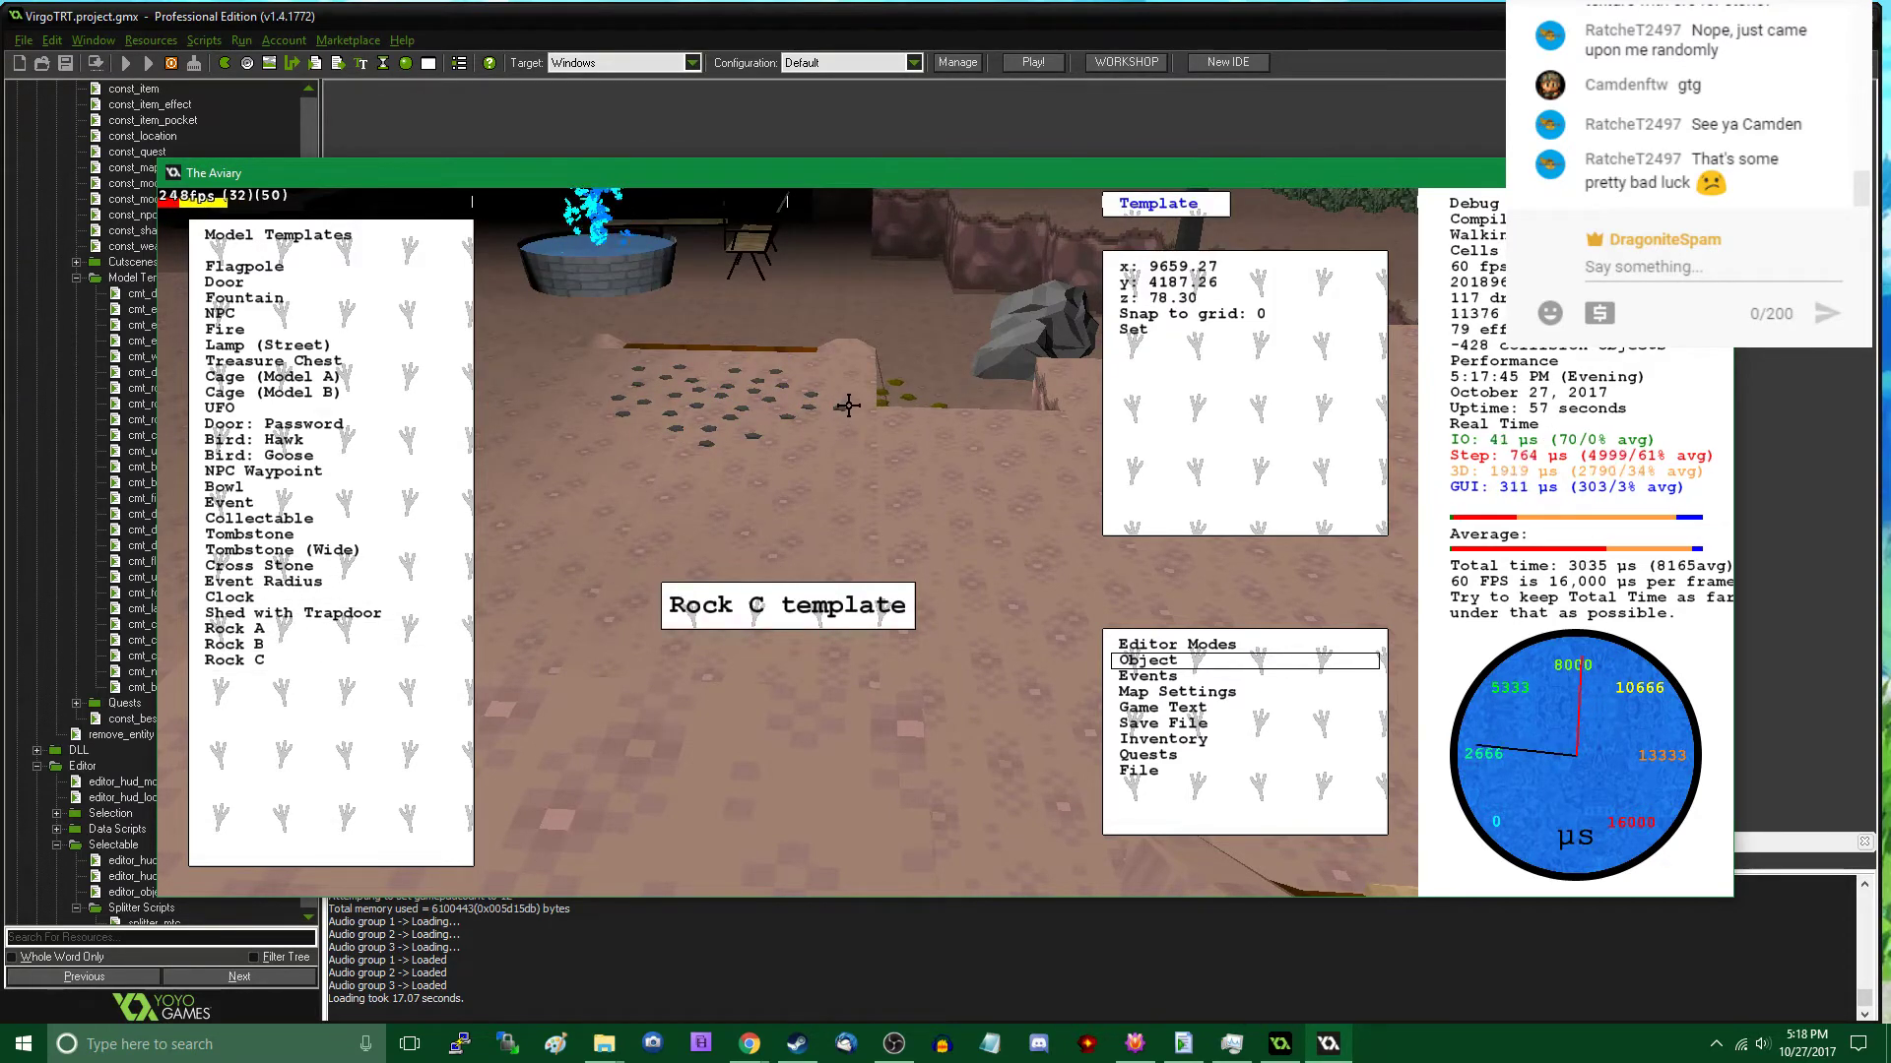
{"action": "left_click", "coordinate": [852, 457]}
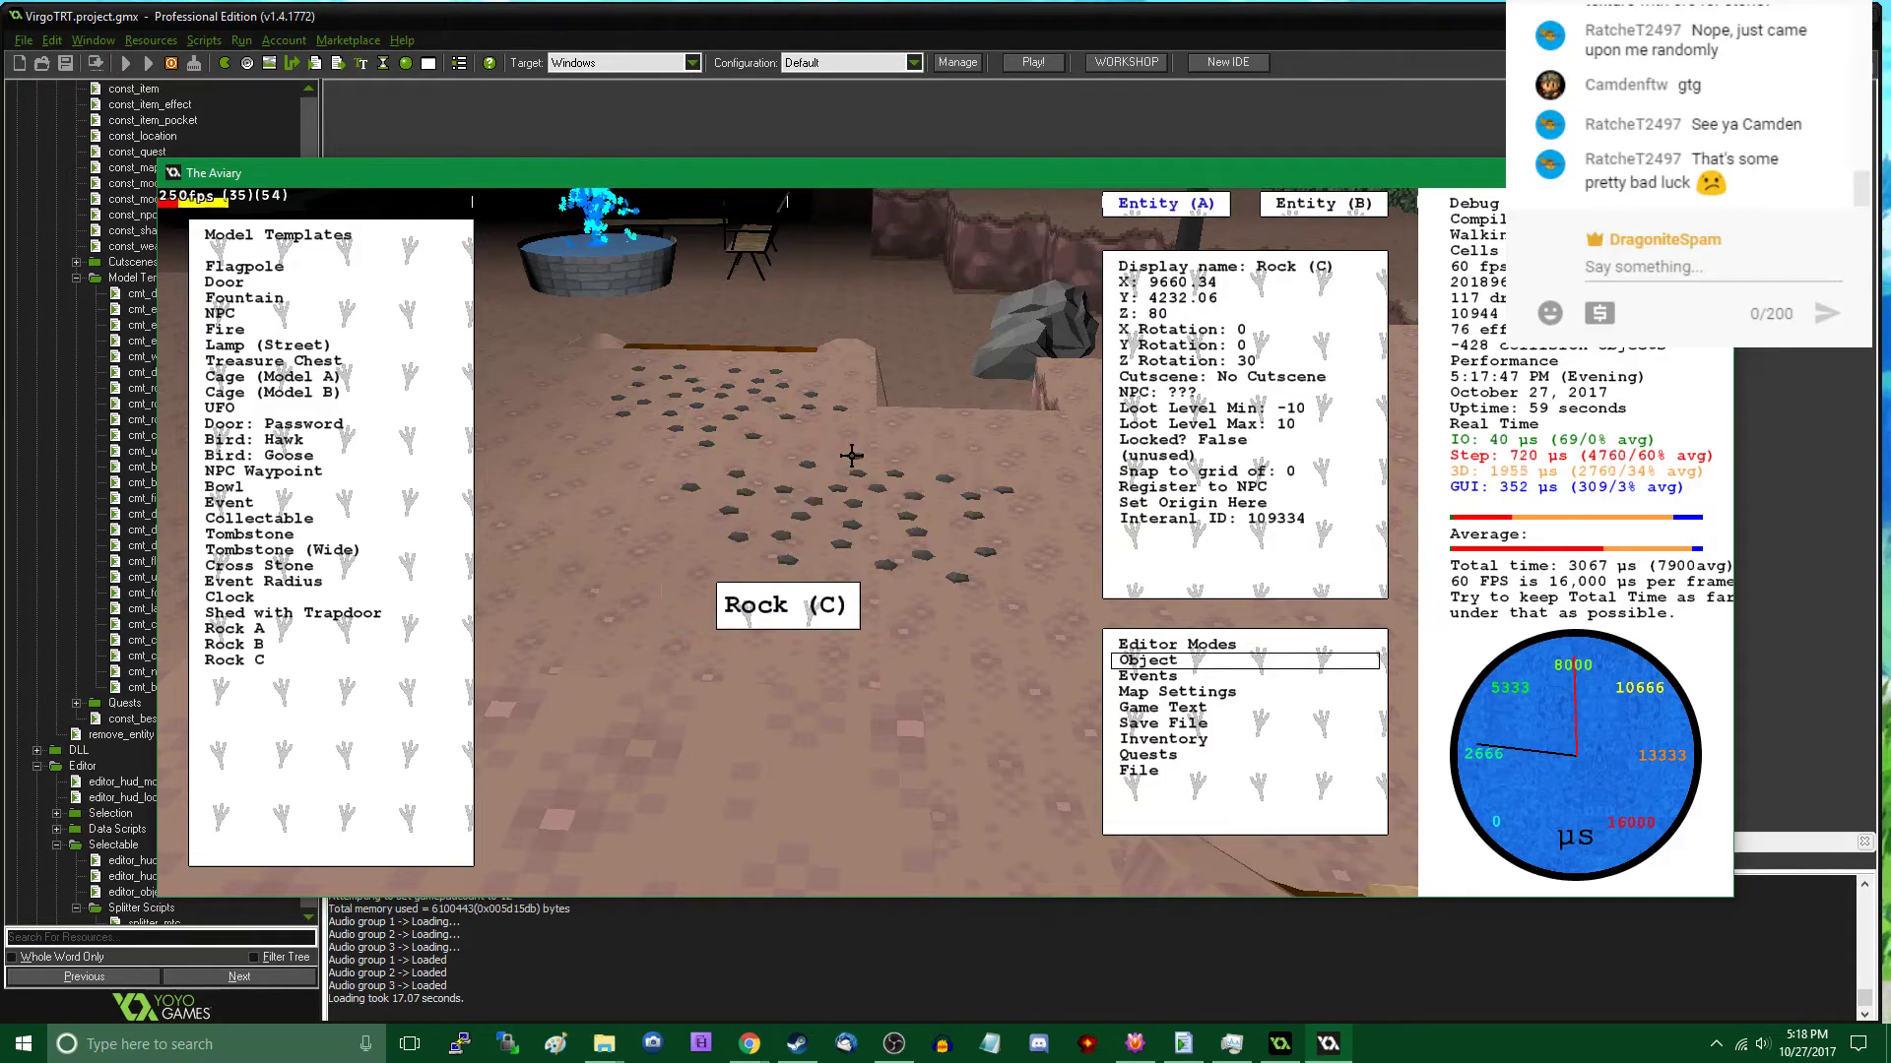
{"action": "left_click", "coordinate": [752, 398]}
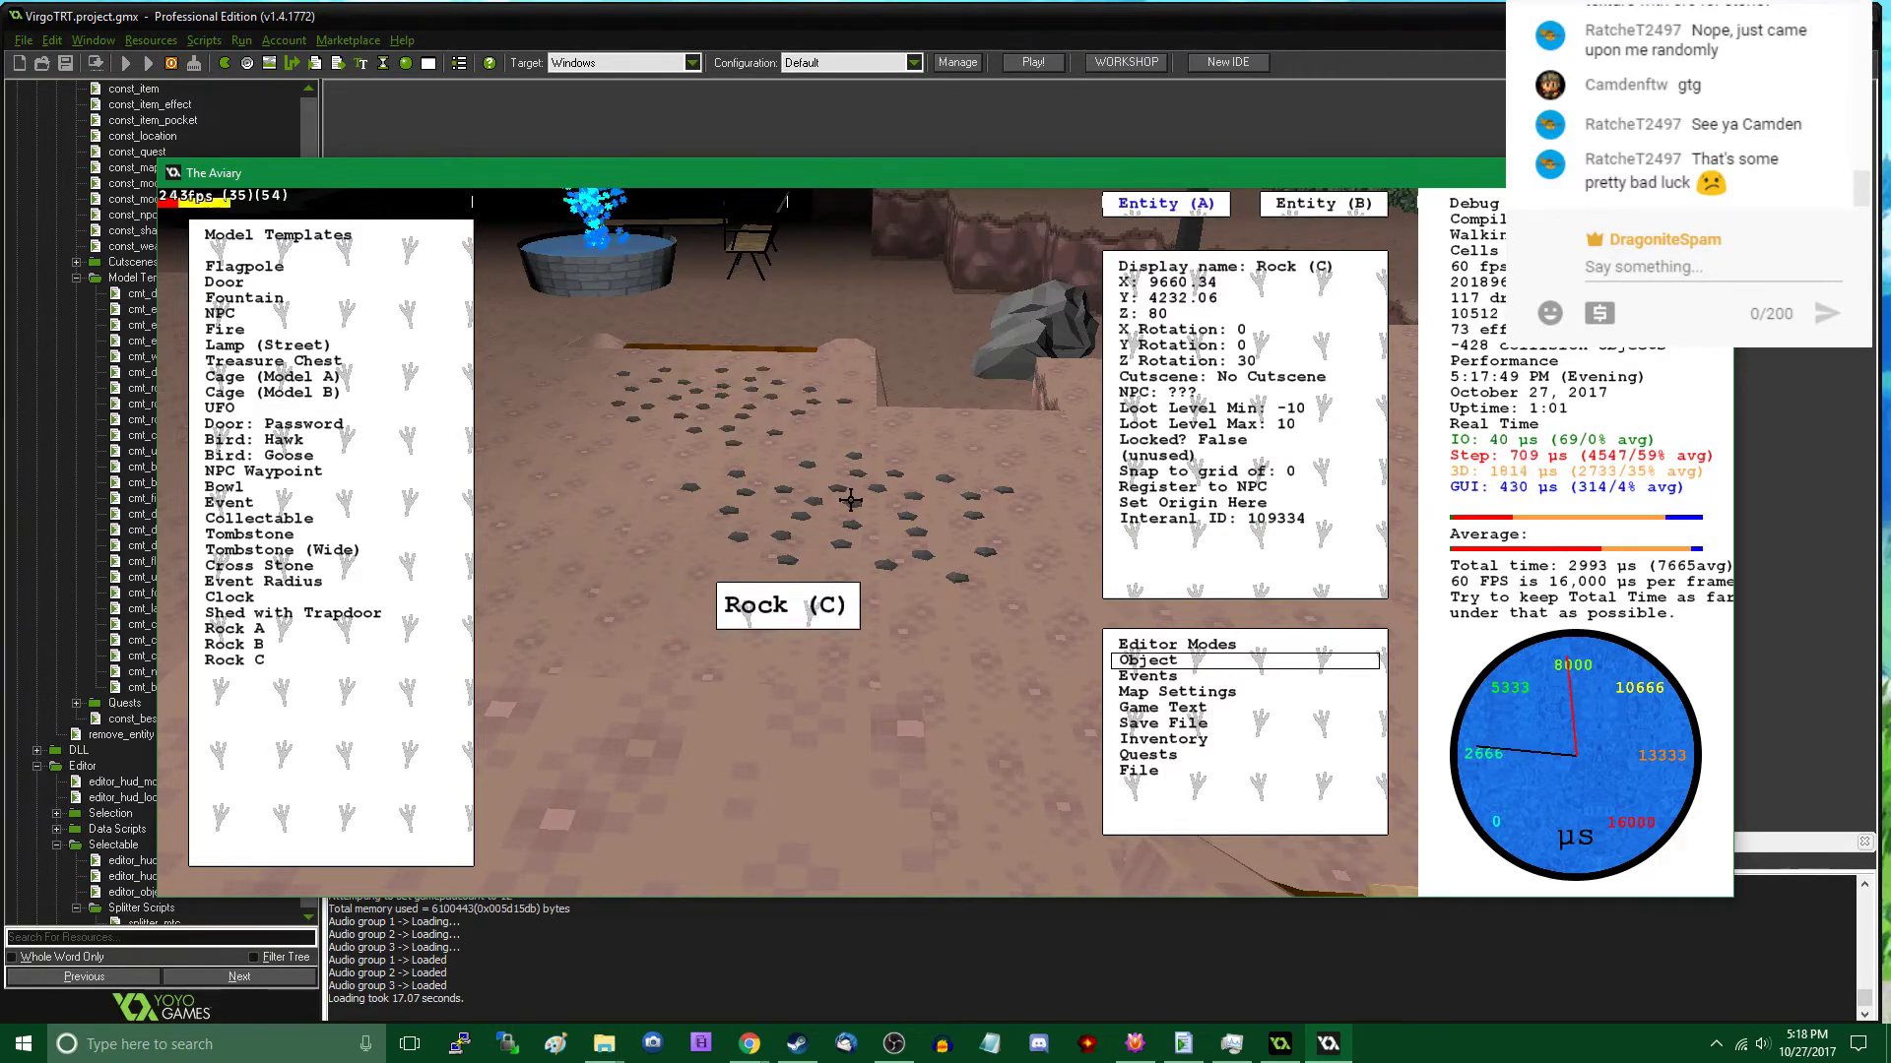
{"action": "left_click", "coordinate": [329, 656]}
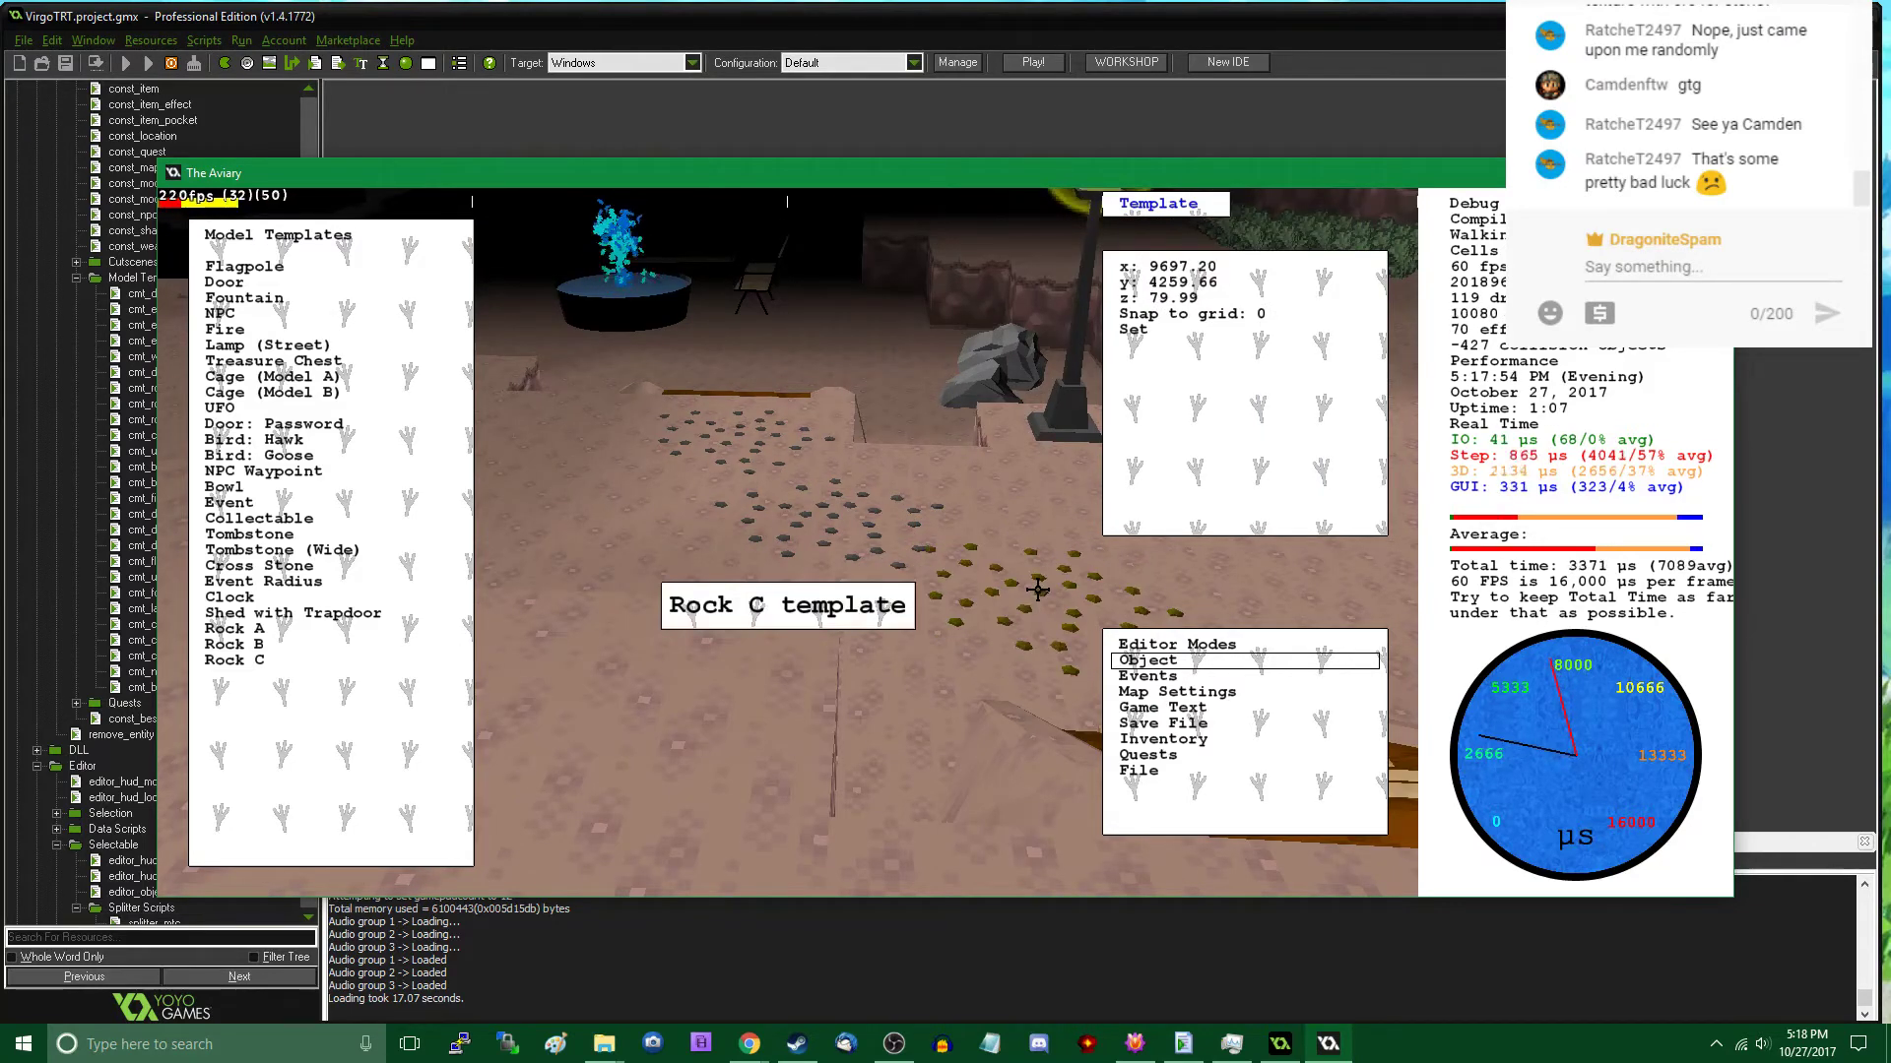
{"action": "left_click", "coordinate": [1050, 584]}
{"action": "key", "text": "Escape"}
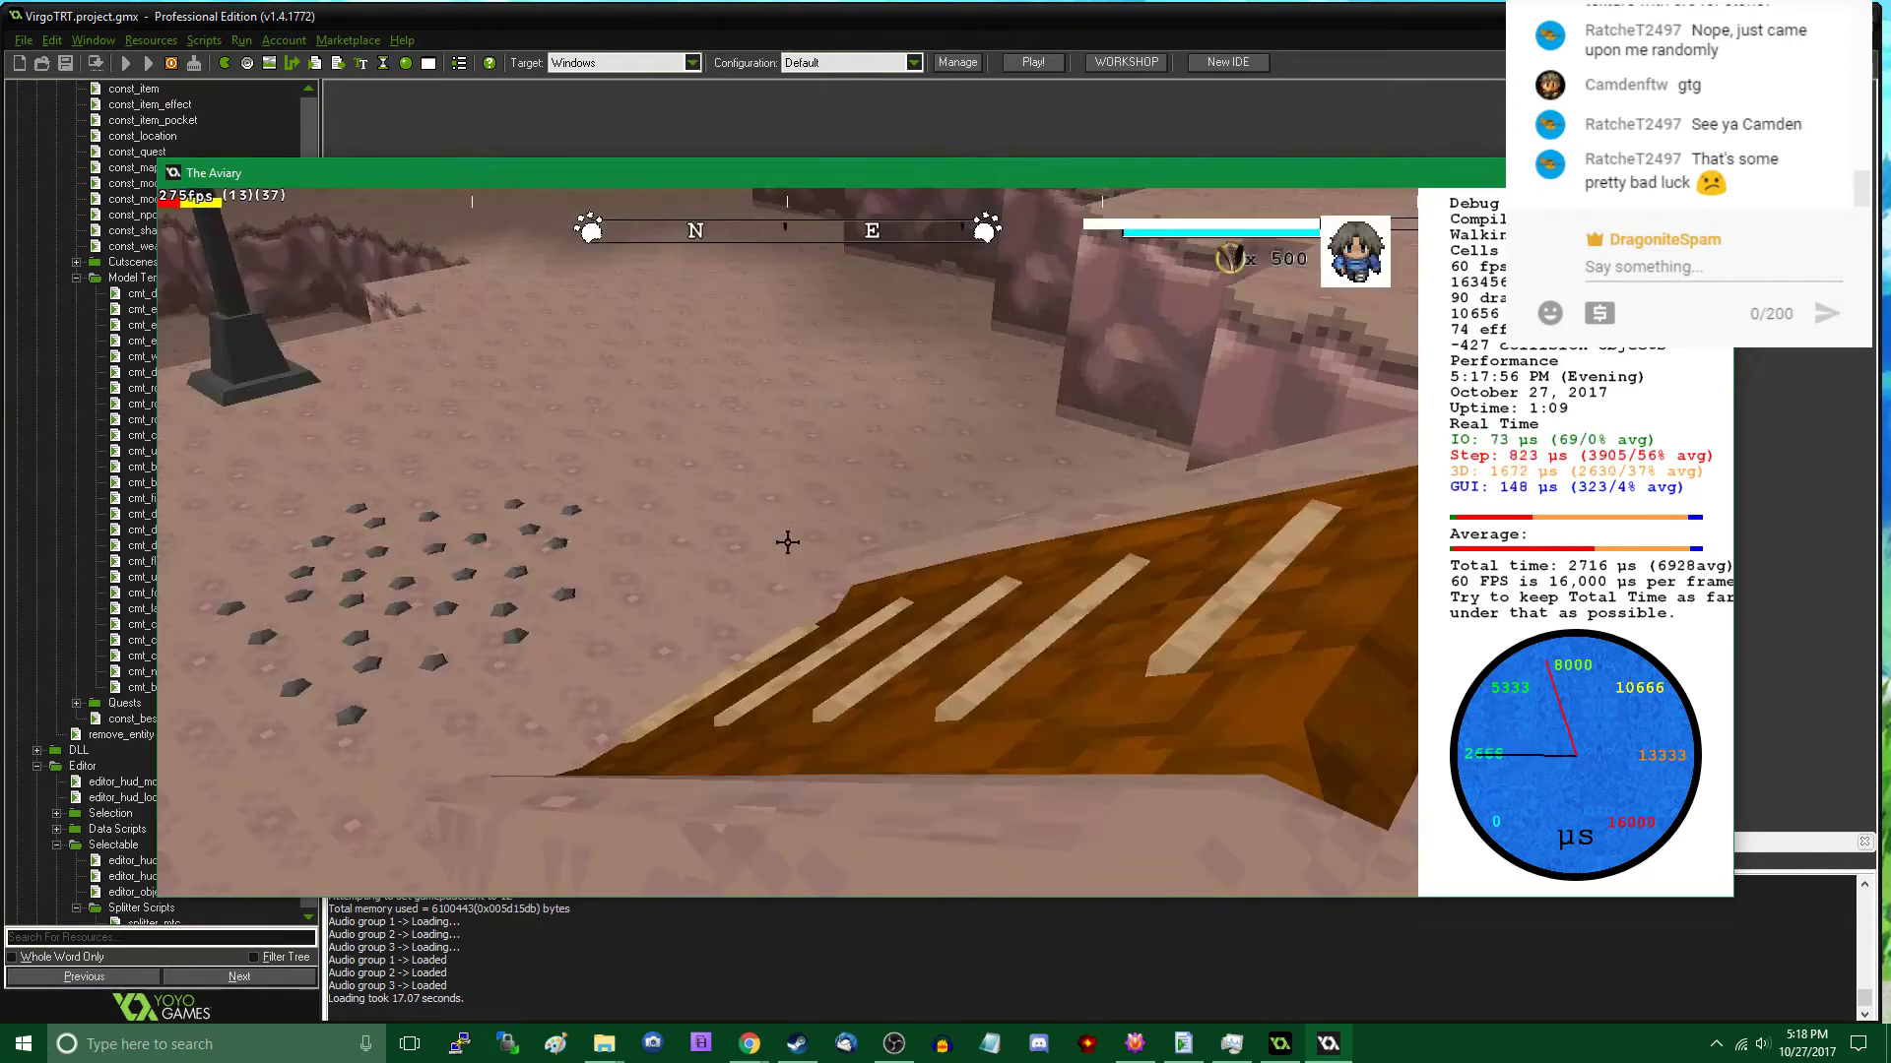
- Walk around the cavern to inspect the pebble clusters, the wooden ramp and the surrounding ground
{"action": "key", "text": "w"}
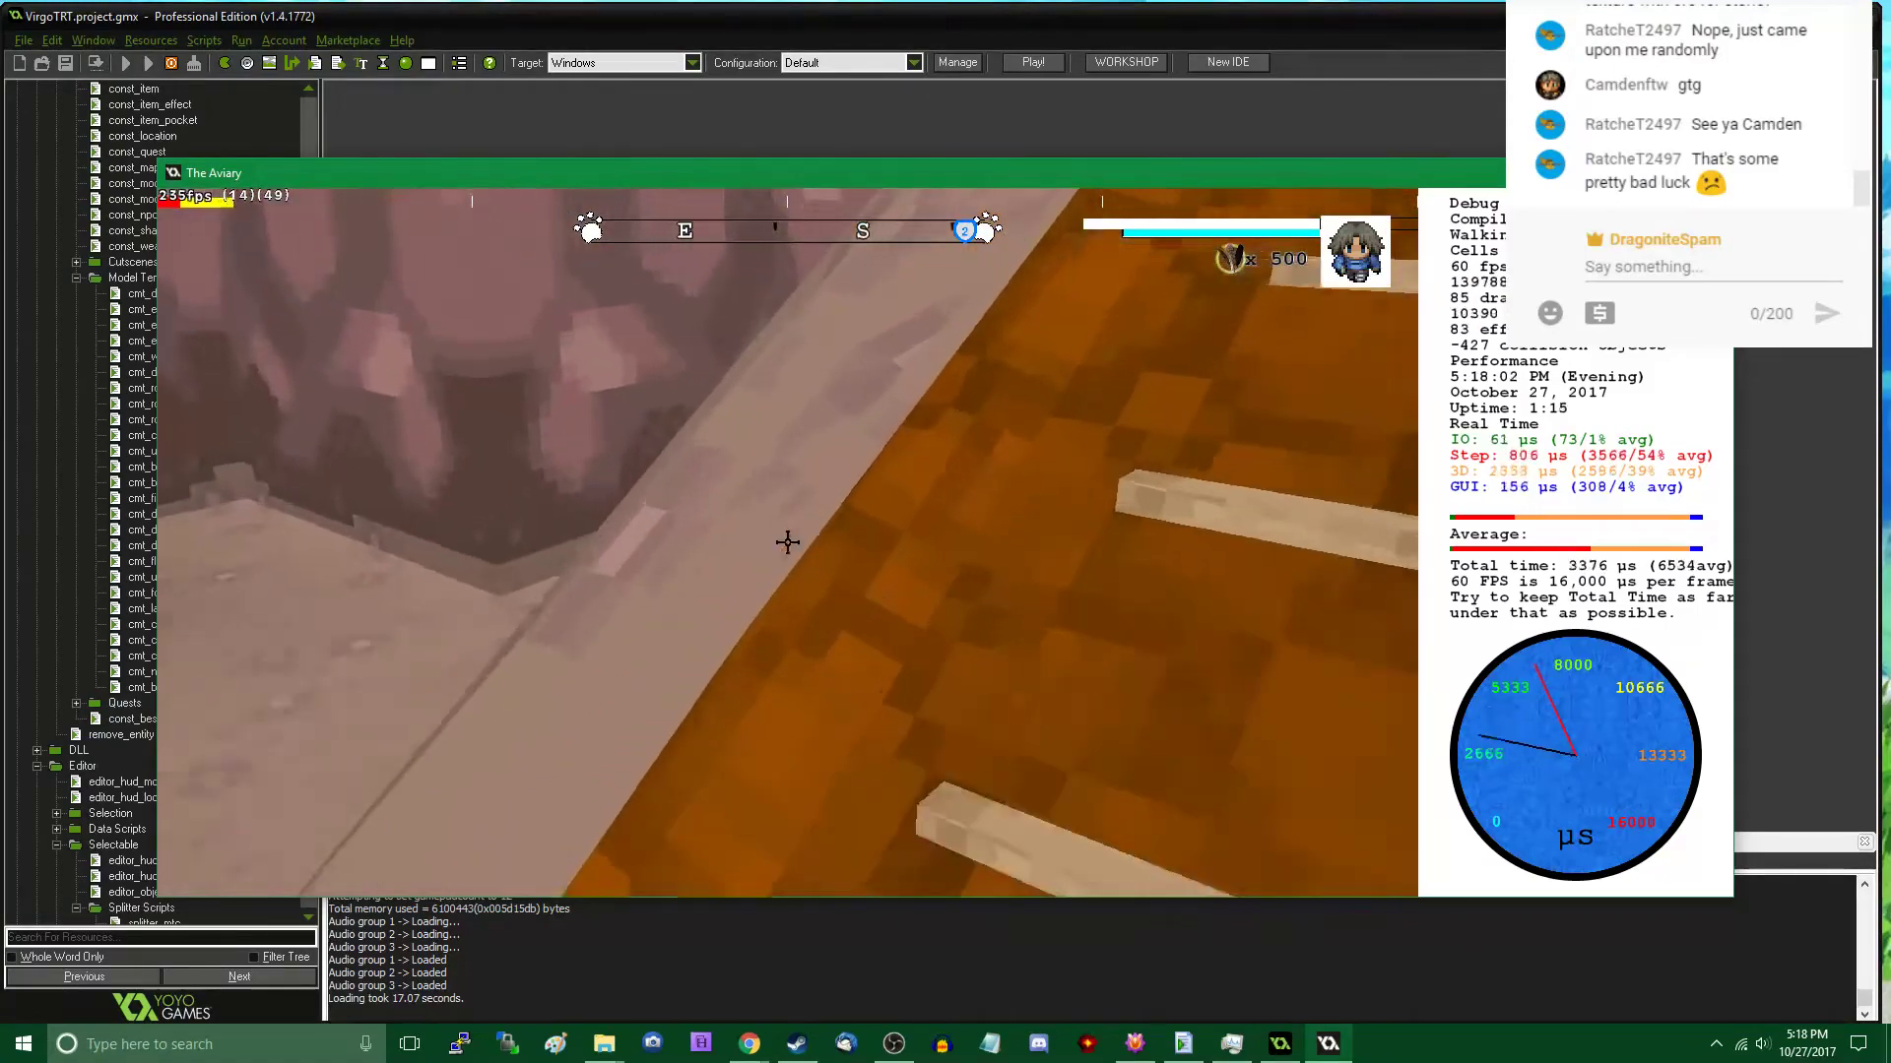
{"action": "key", "text": "s"}
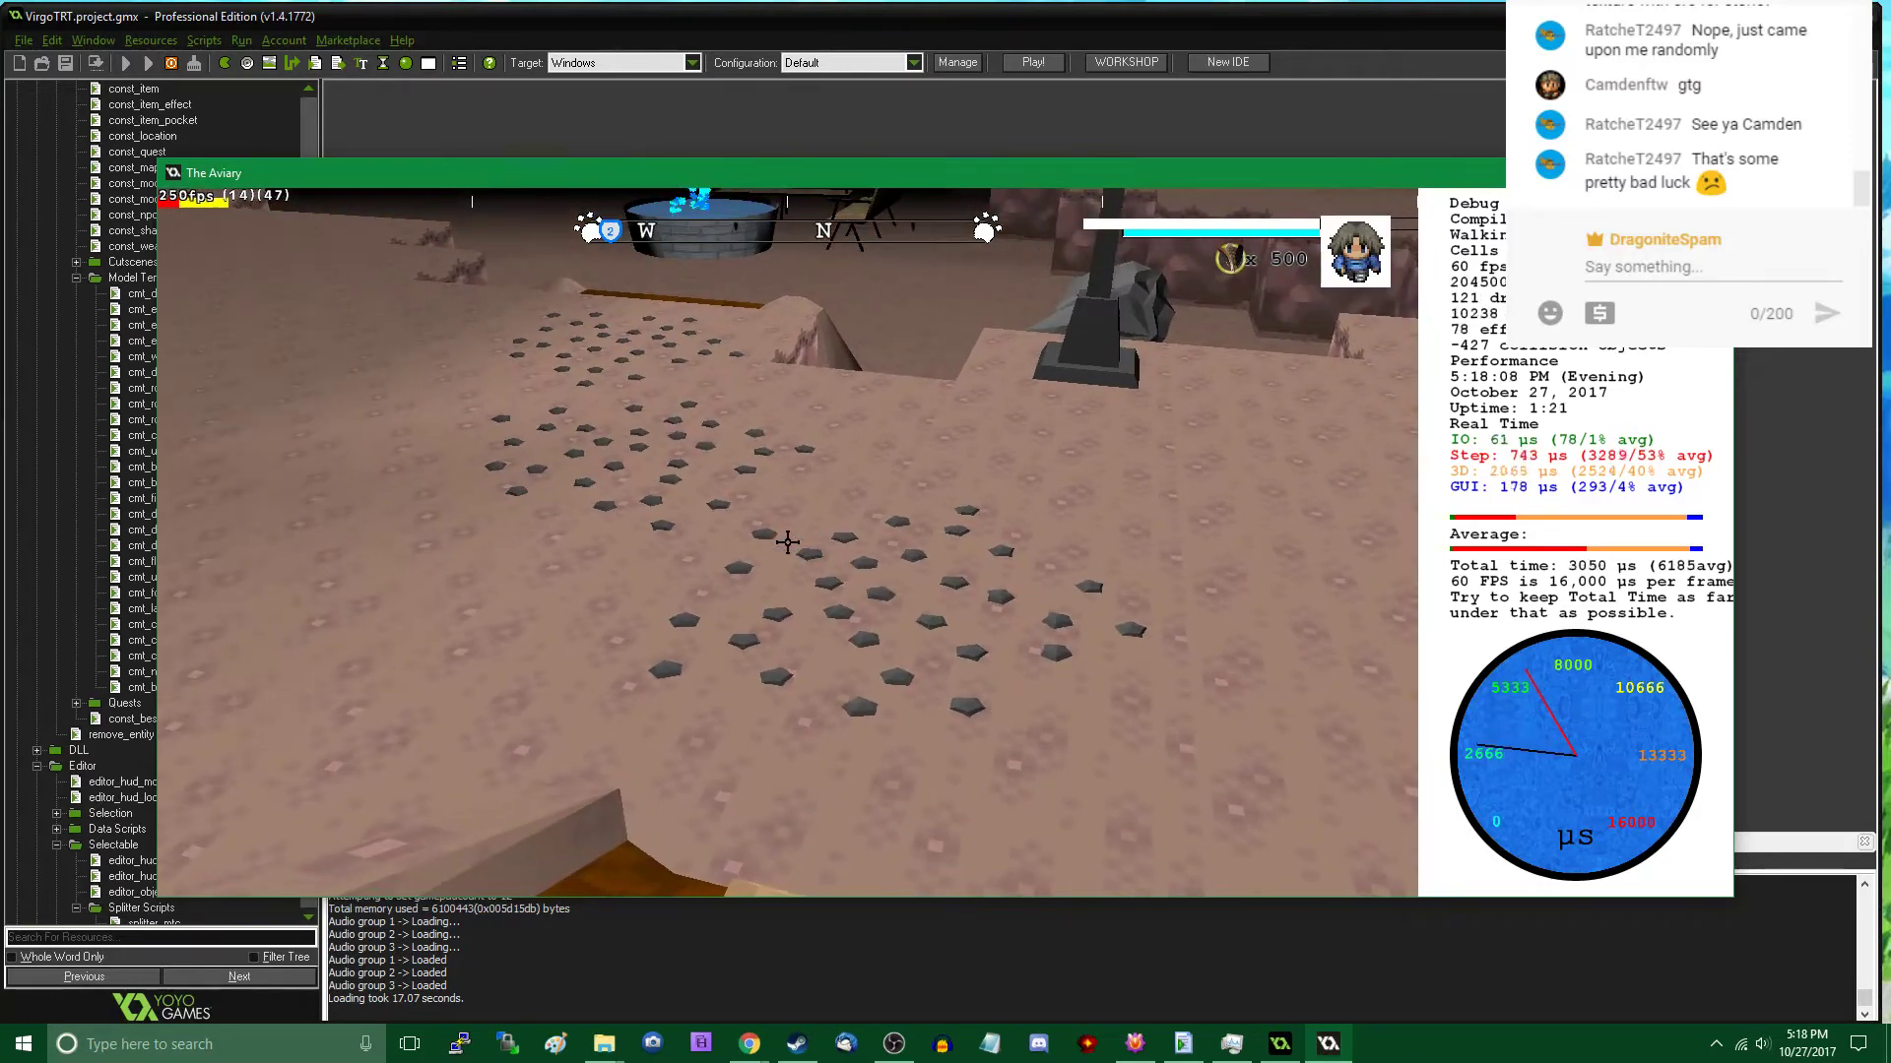
{"action": "key", "text": "w"}
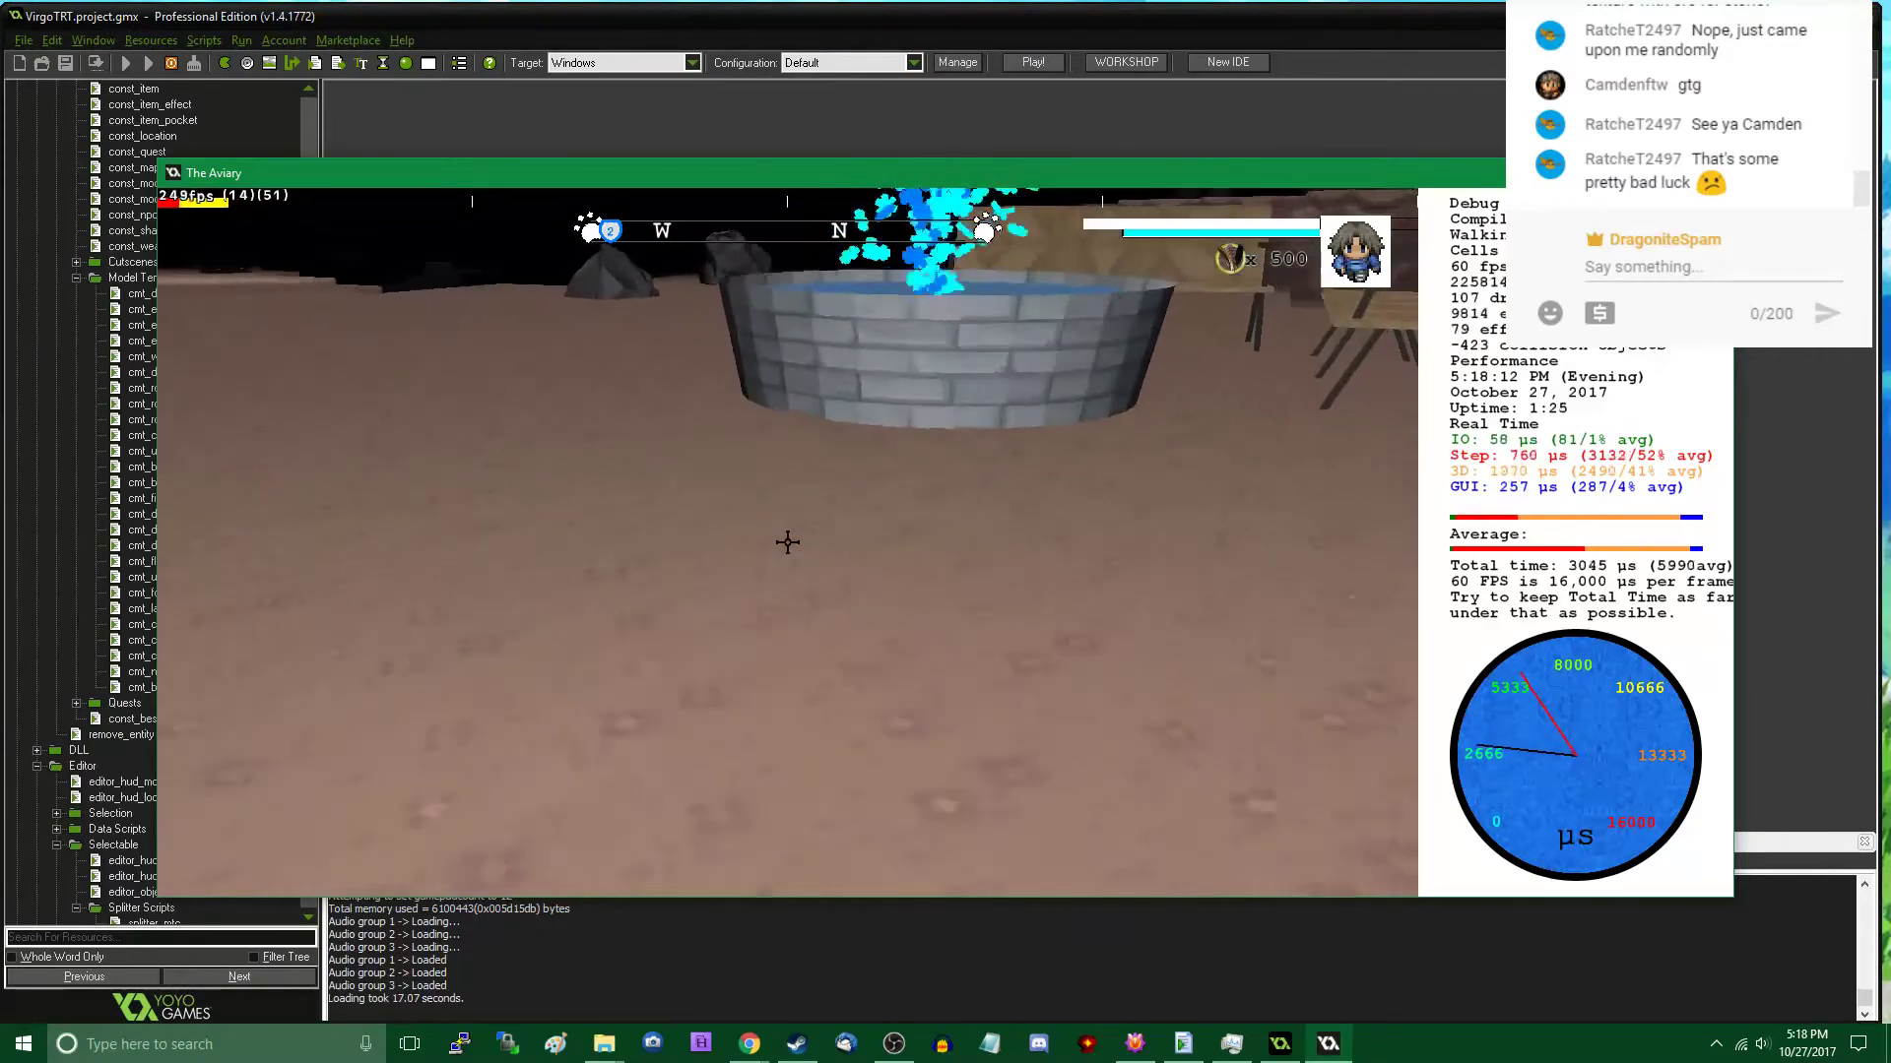
{"action": "key", "text": "w"}
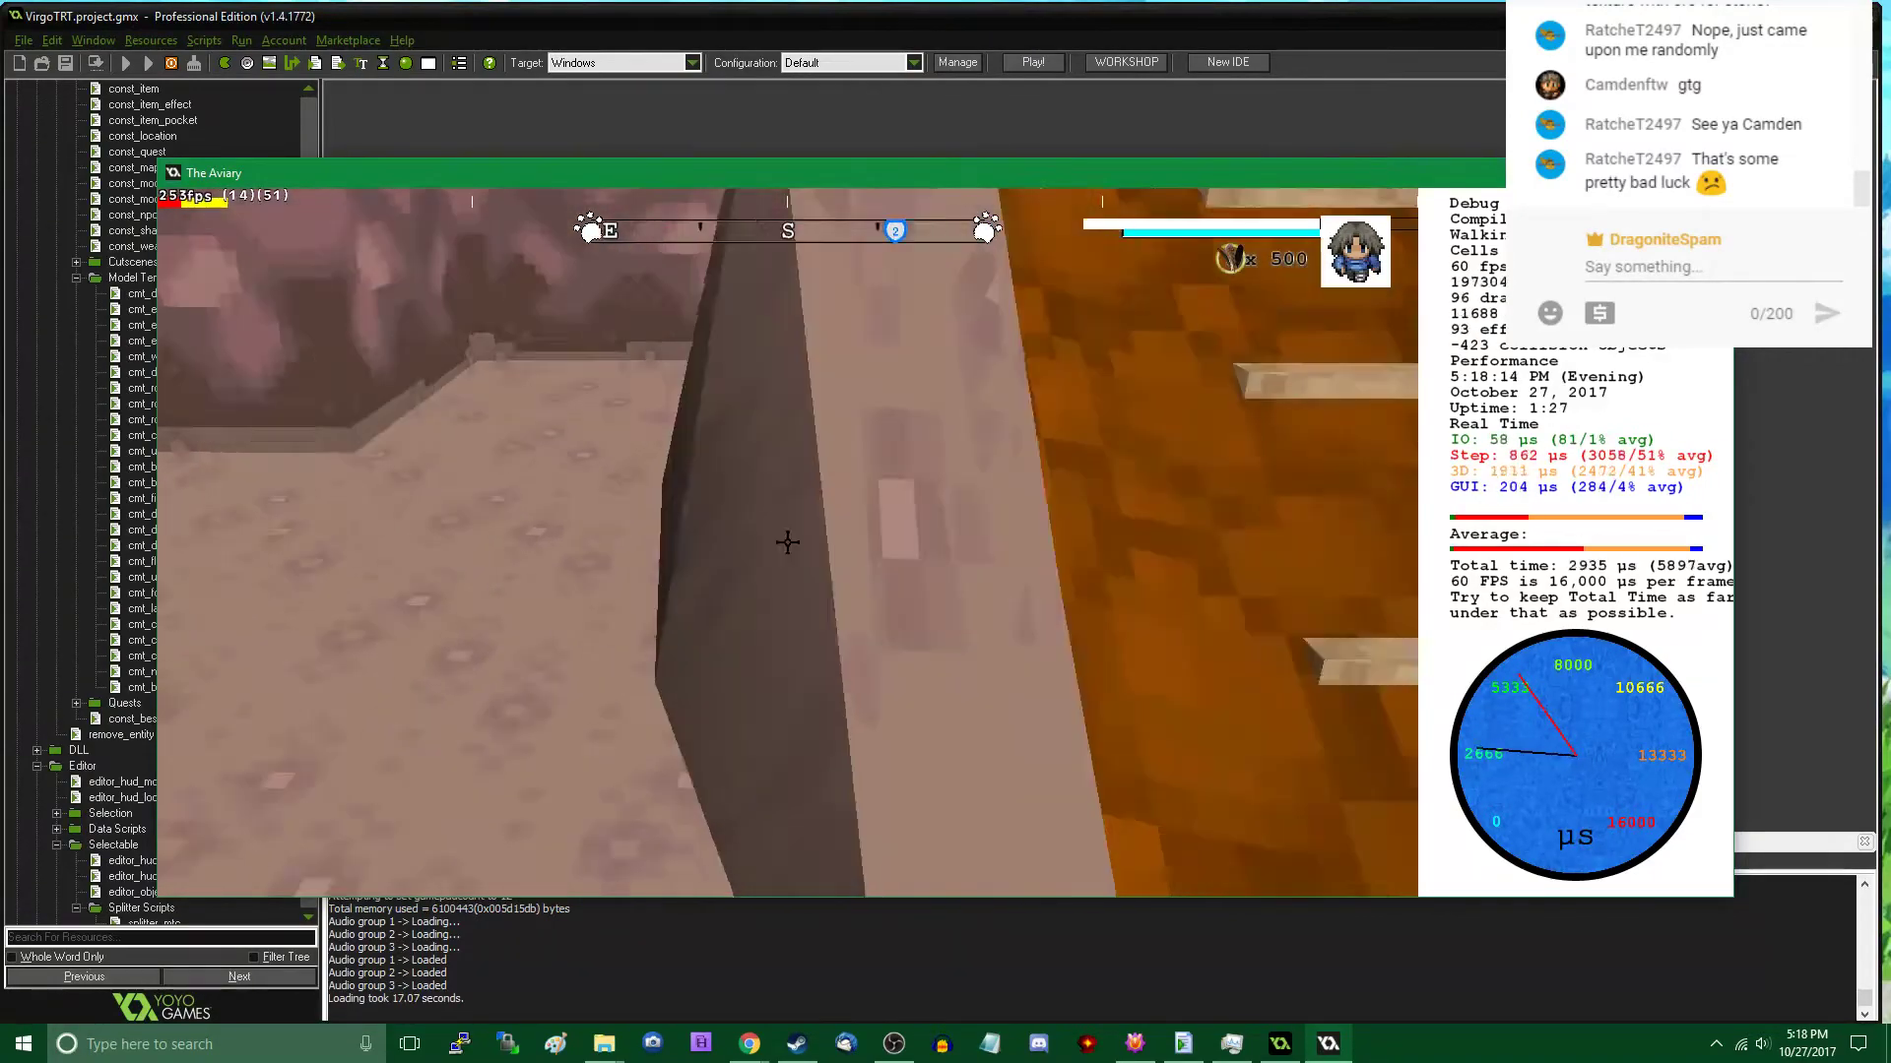
{"action": "key", "text": "s"}
{"action": "key", "text": "w"}
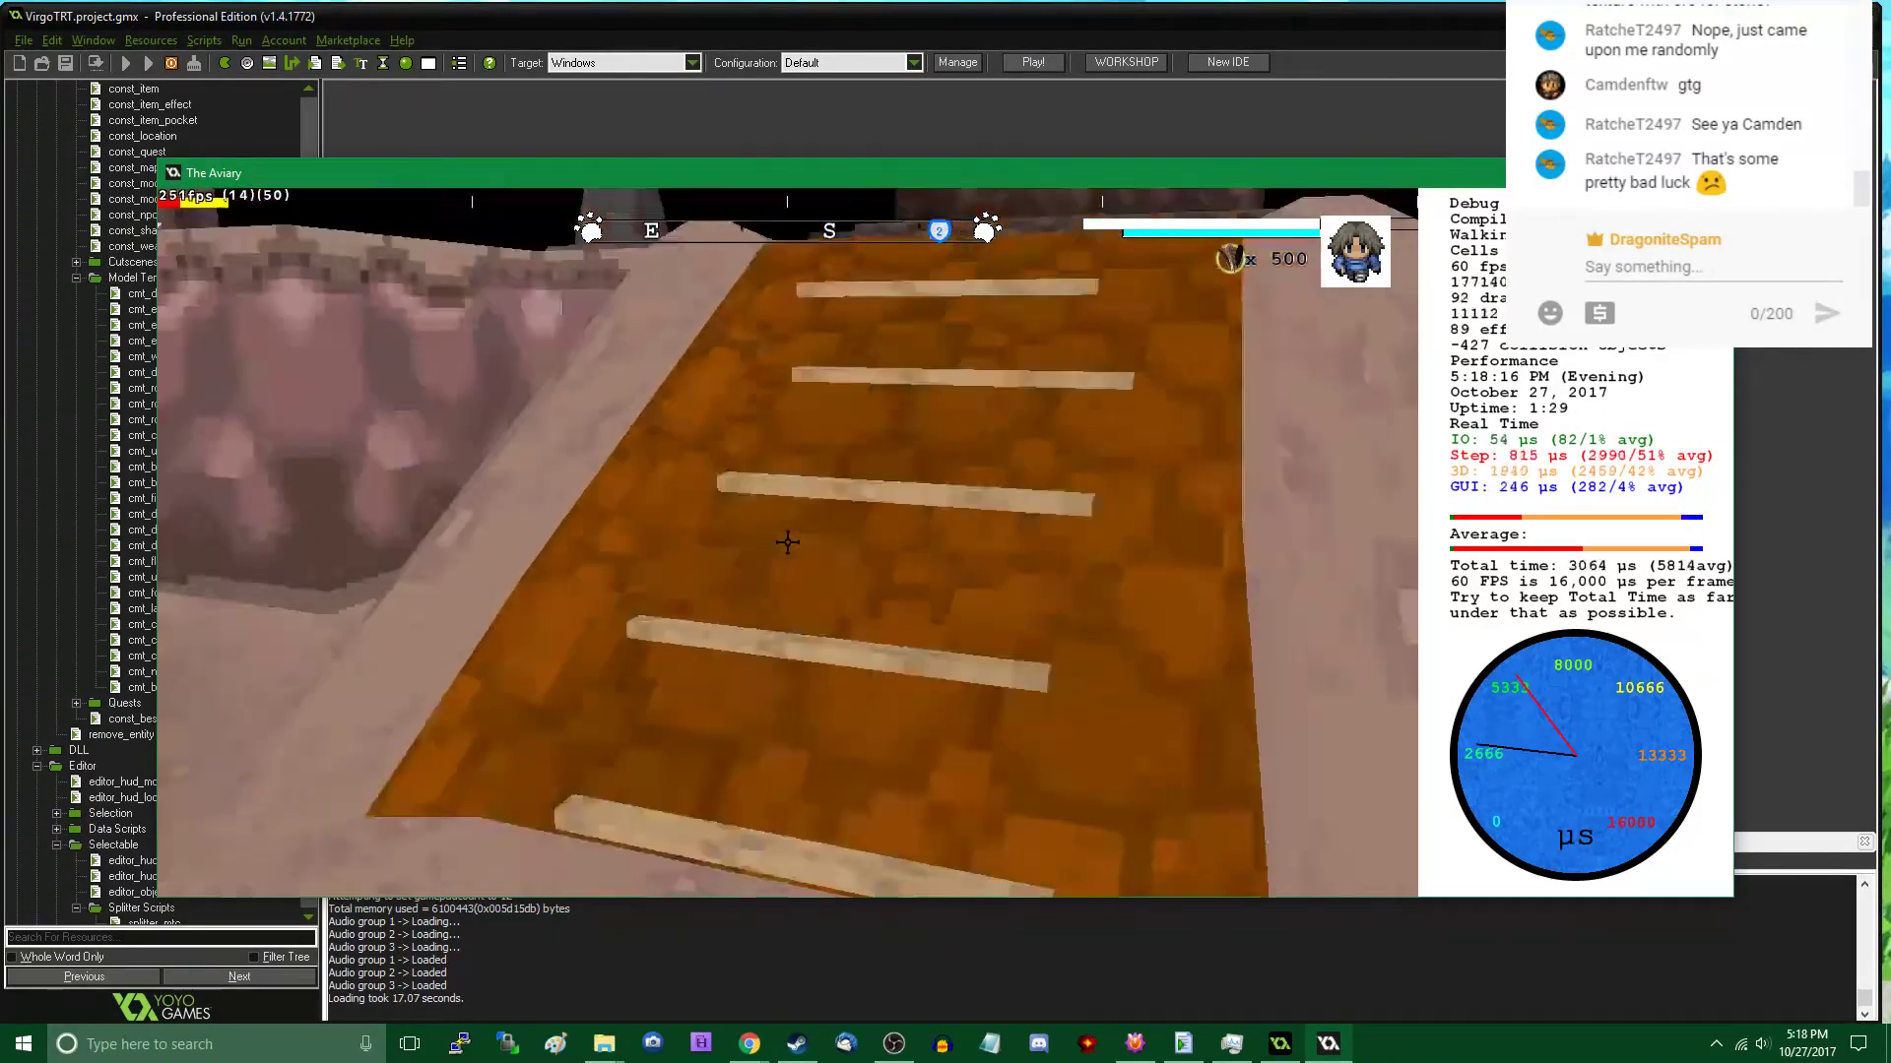
{"action": "key", "text": "w"}
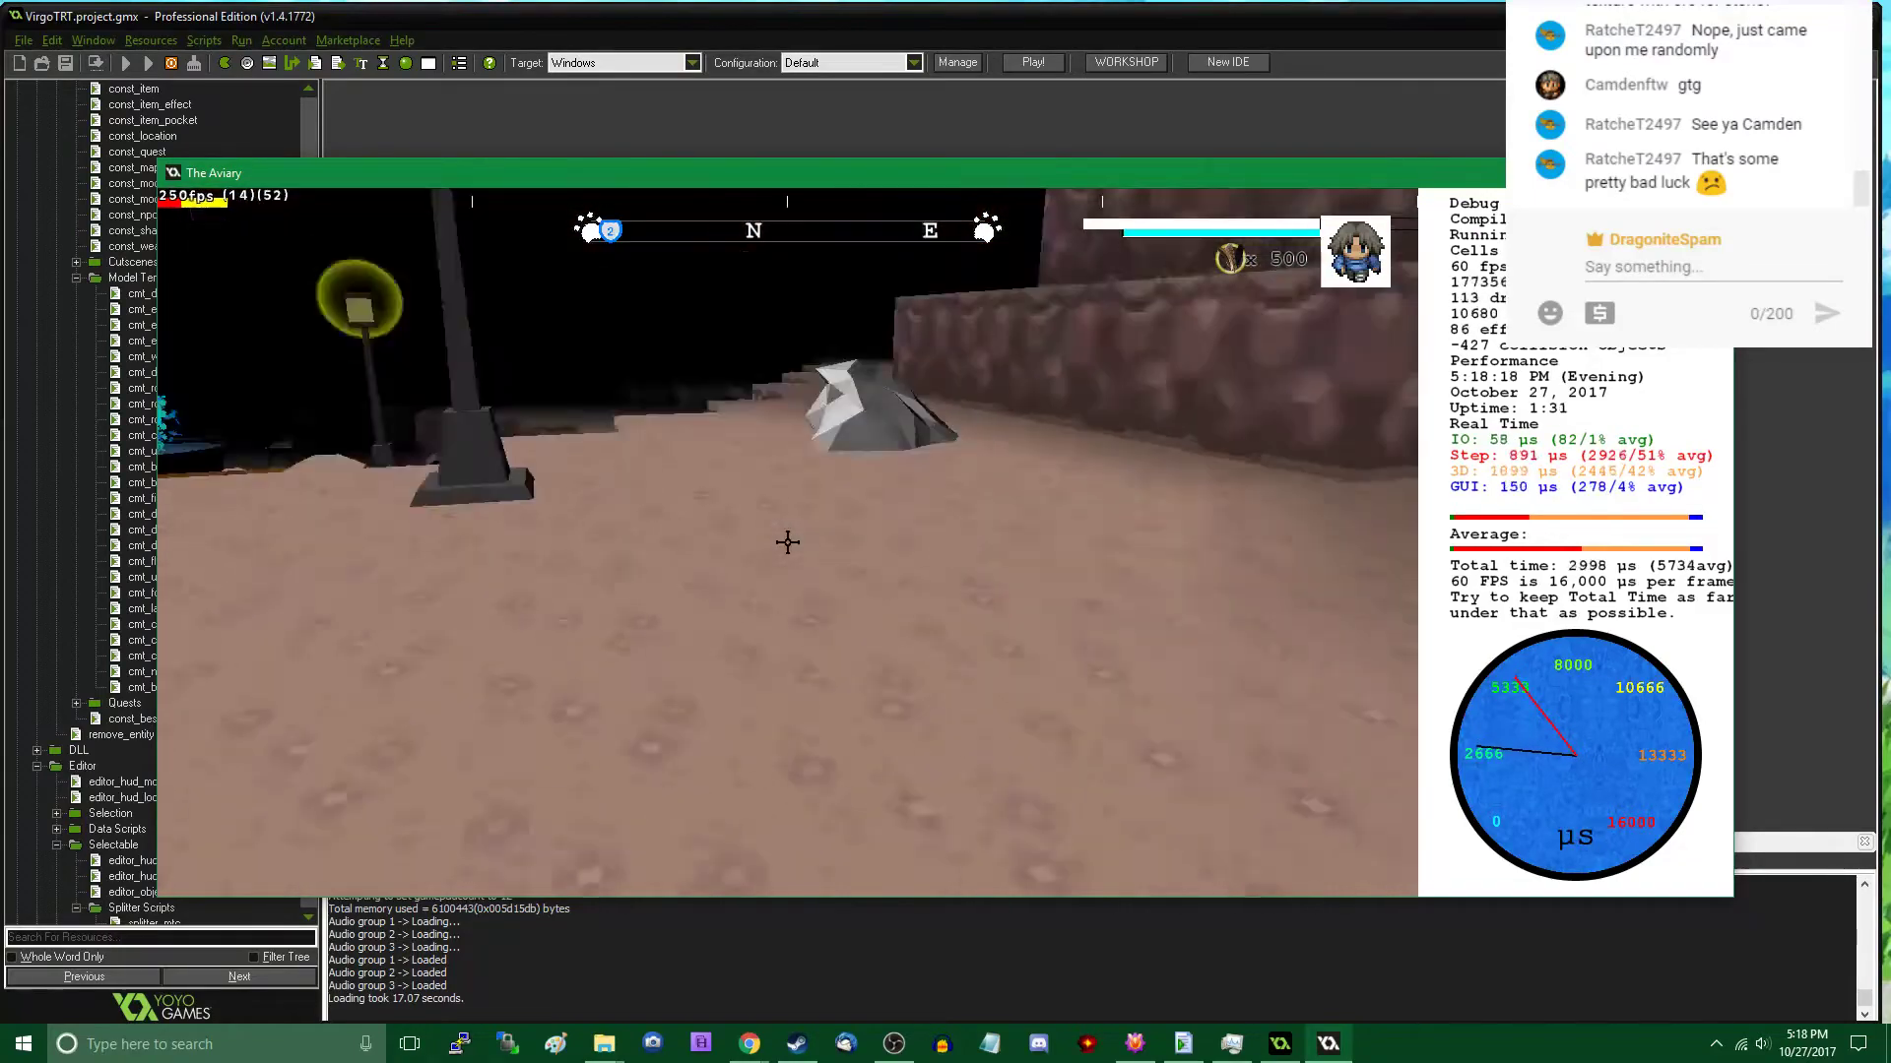
{"action": "key", "text": "w"}
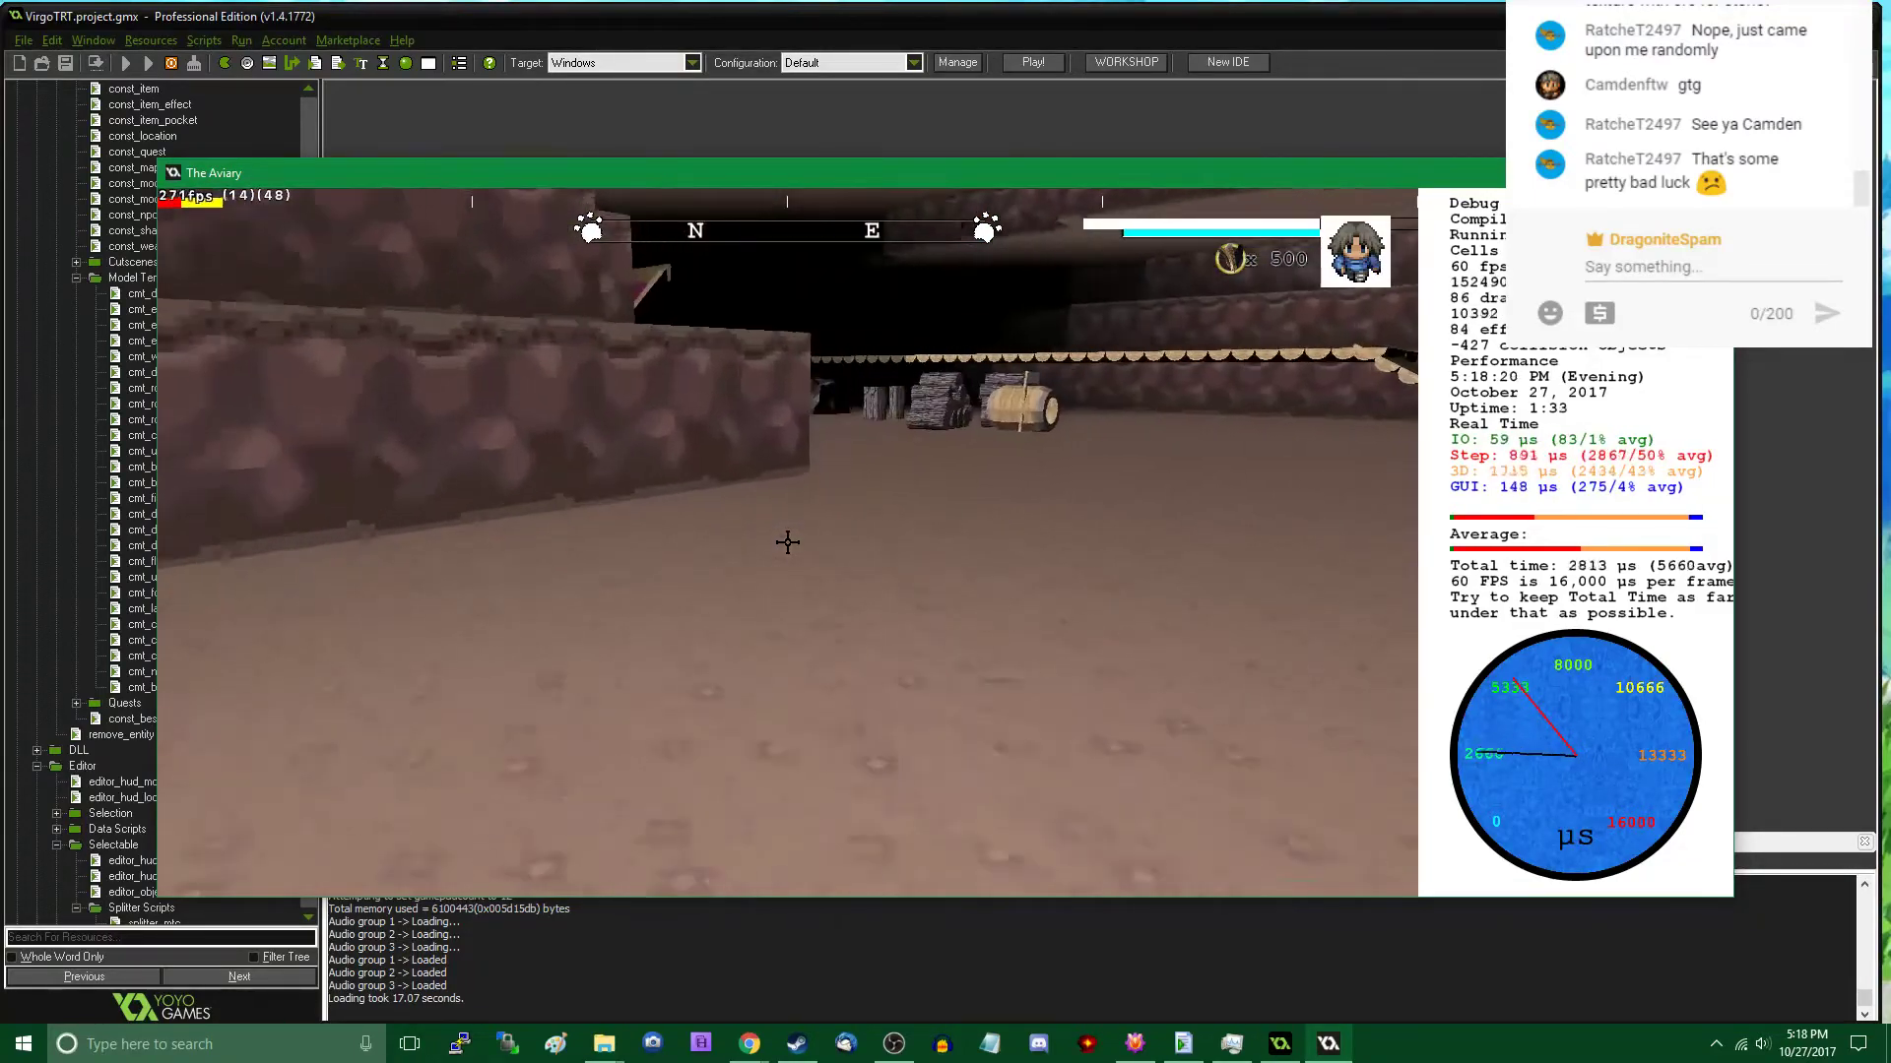
{"action": "key", "text": "w"}
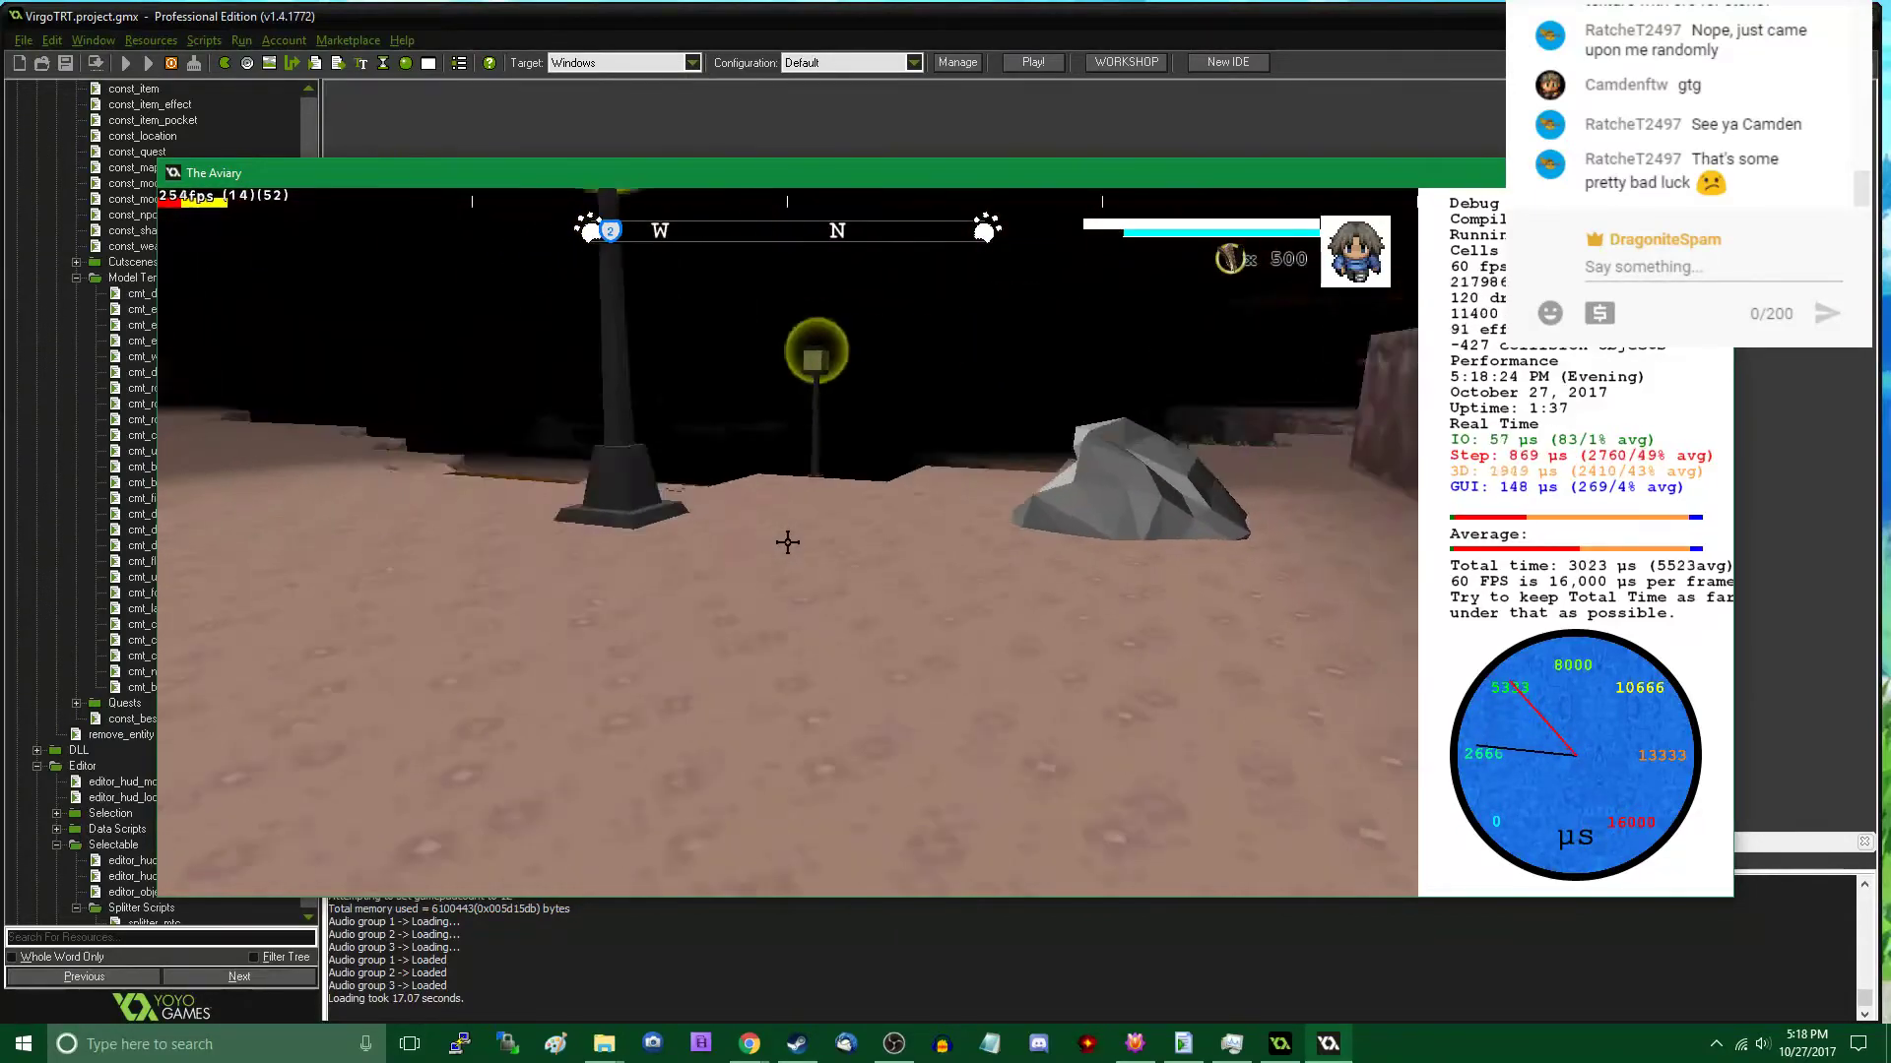
{"action": "key", "text": "w"}
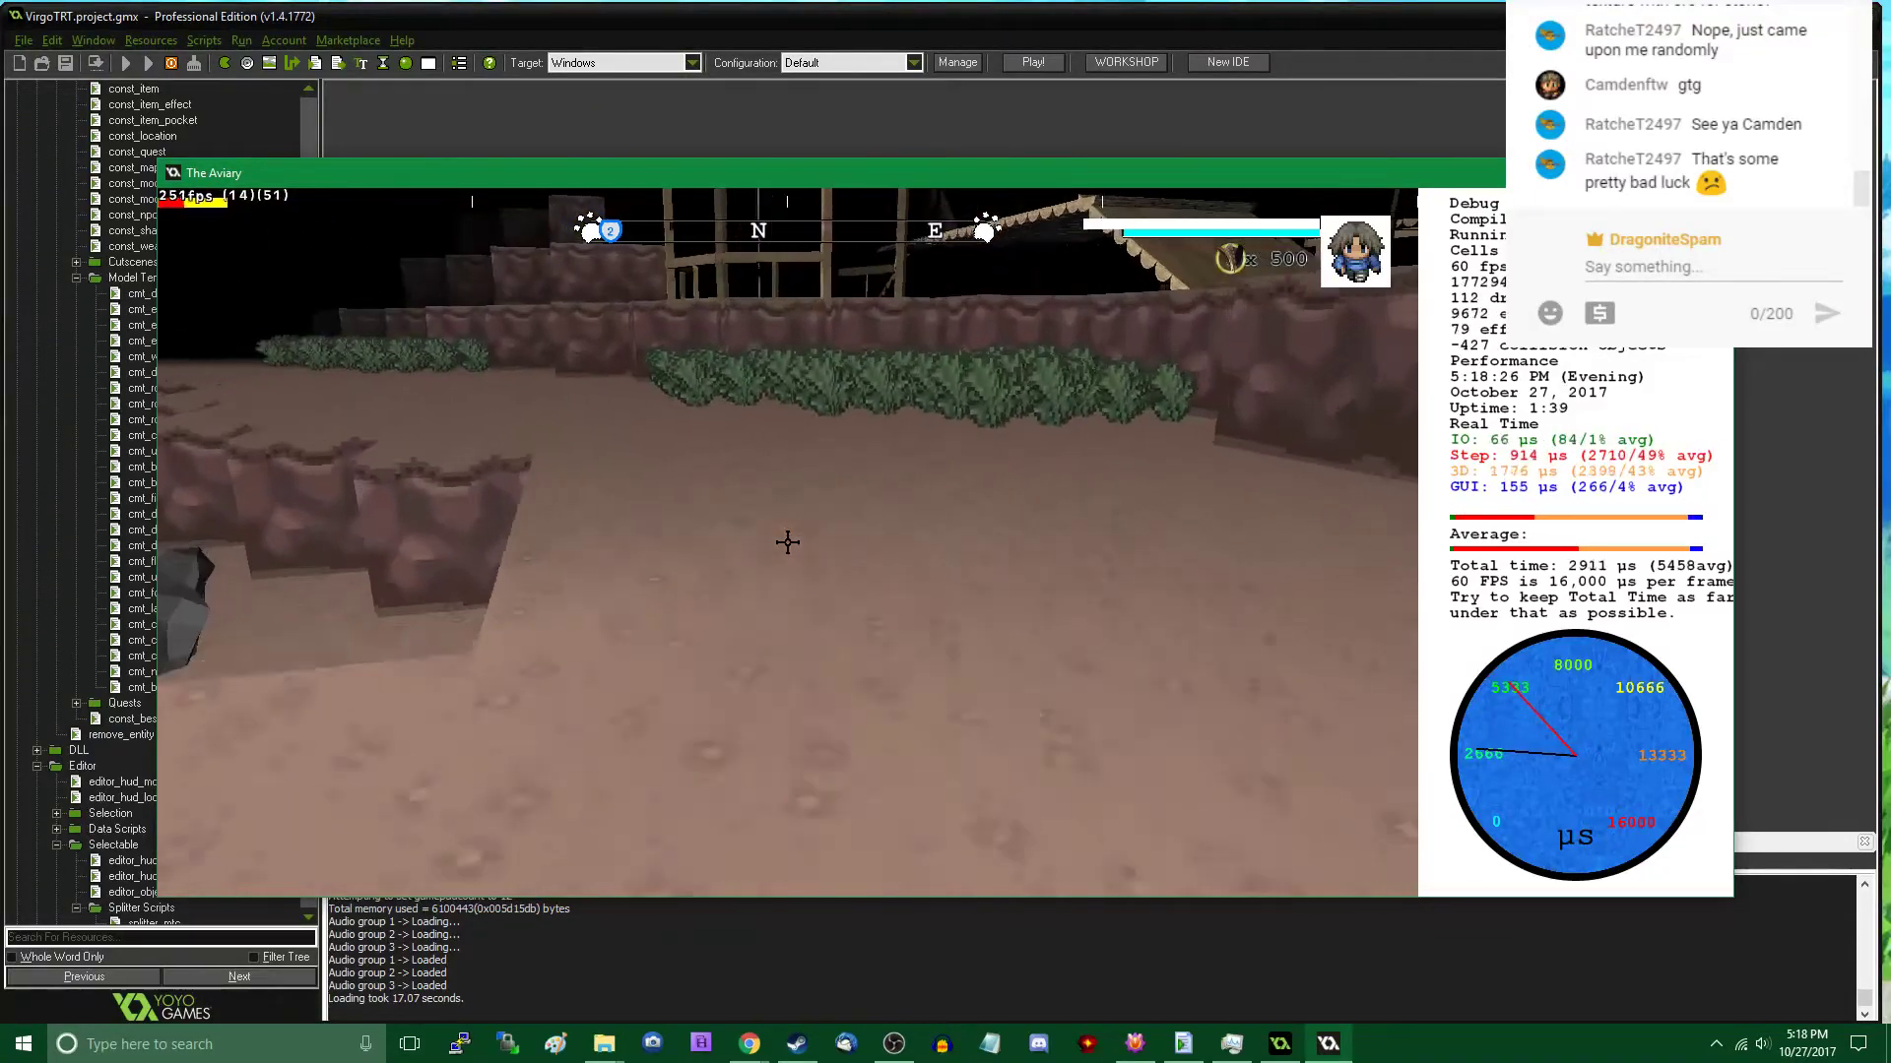
- Place a Rock B in front of the bushes along the cavern wall
{"action": "key", "text": "Tab"}
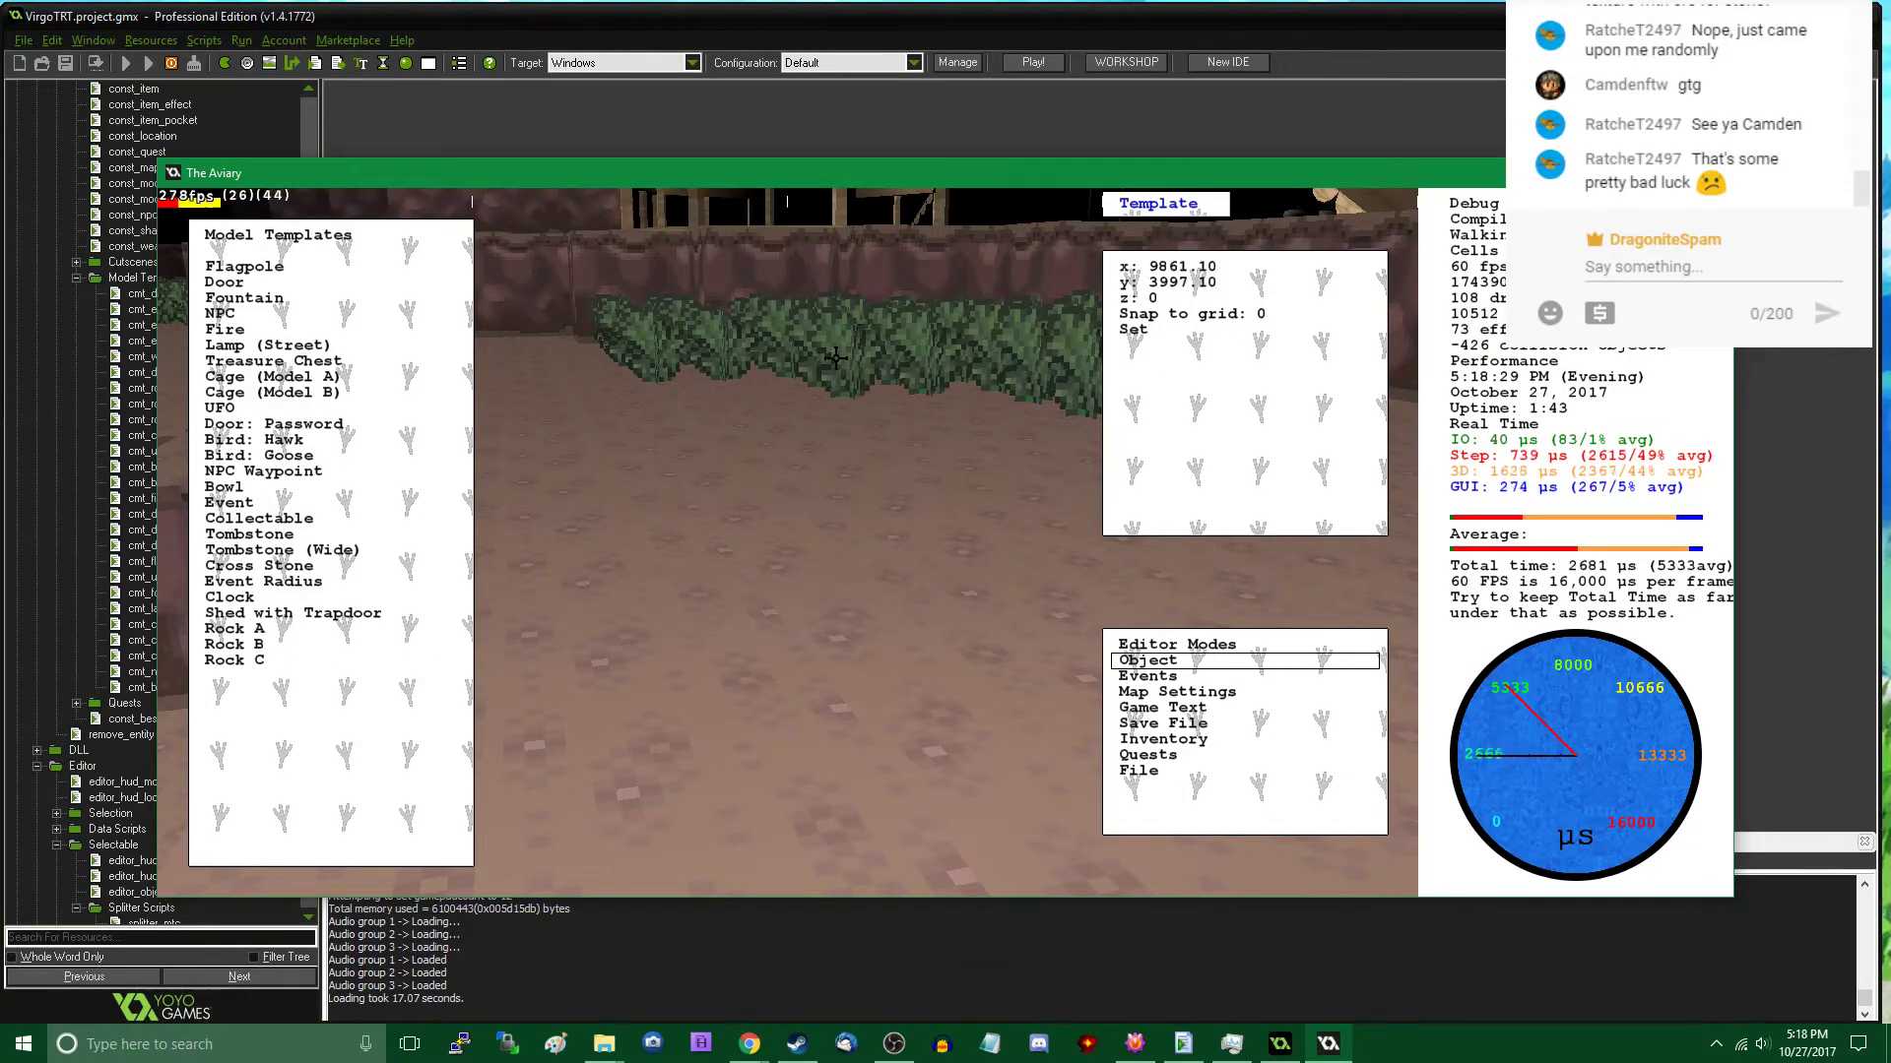
{"action": "key", "text": "Tab"}
{"action": "key", "text": "w"}
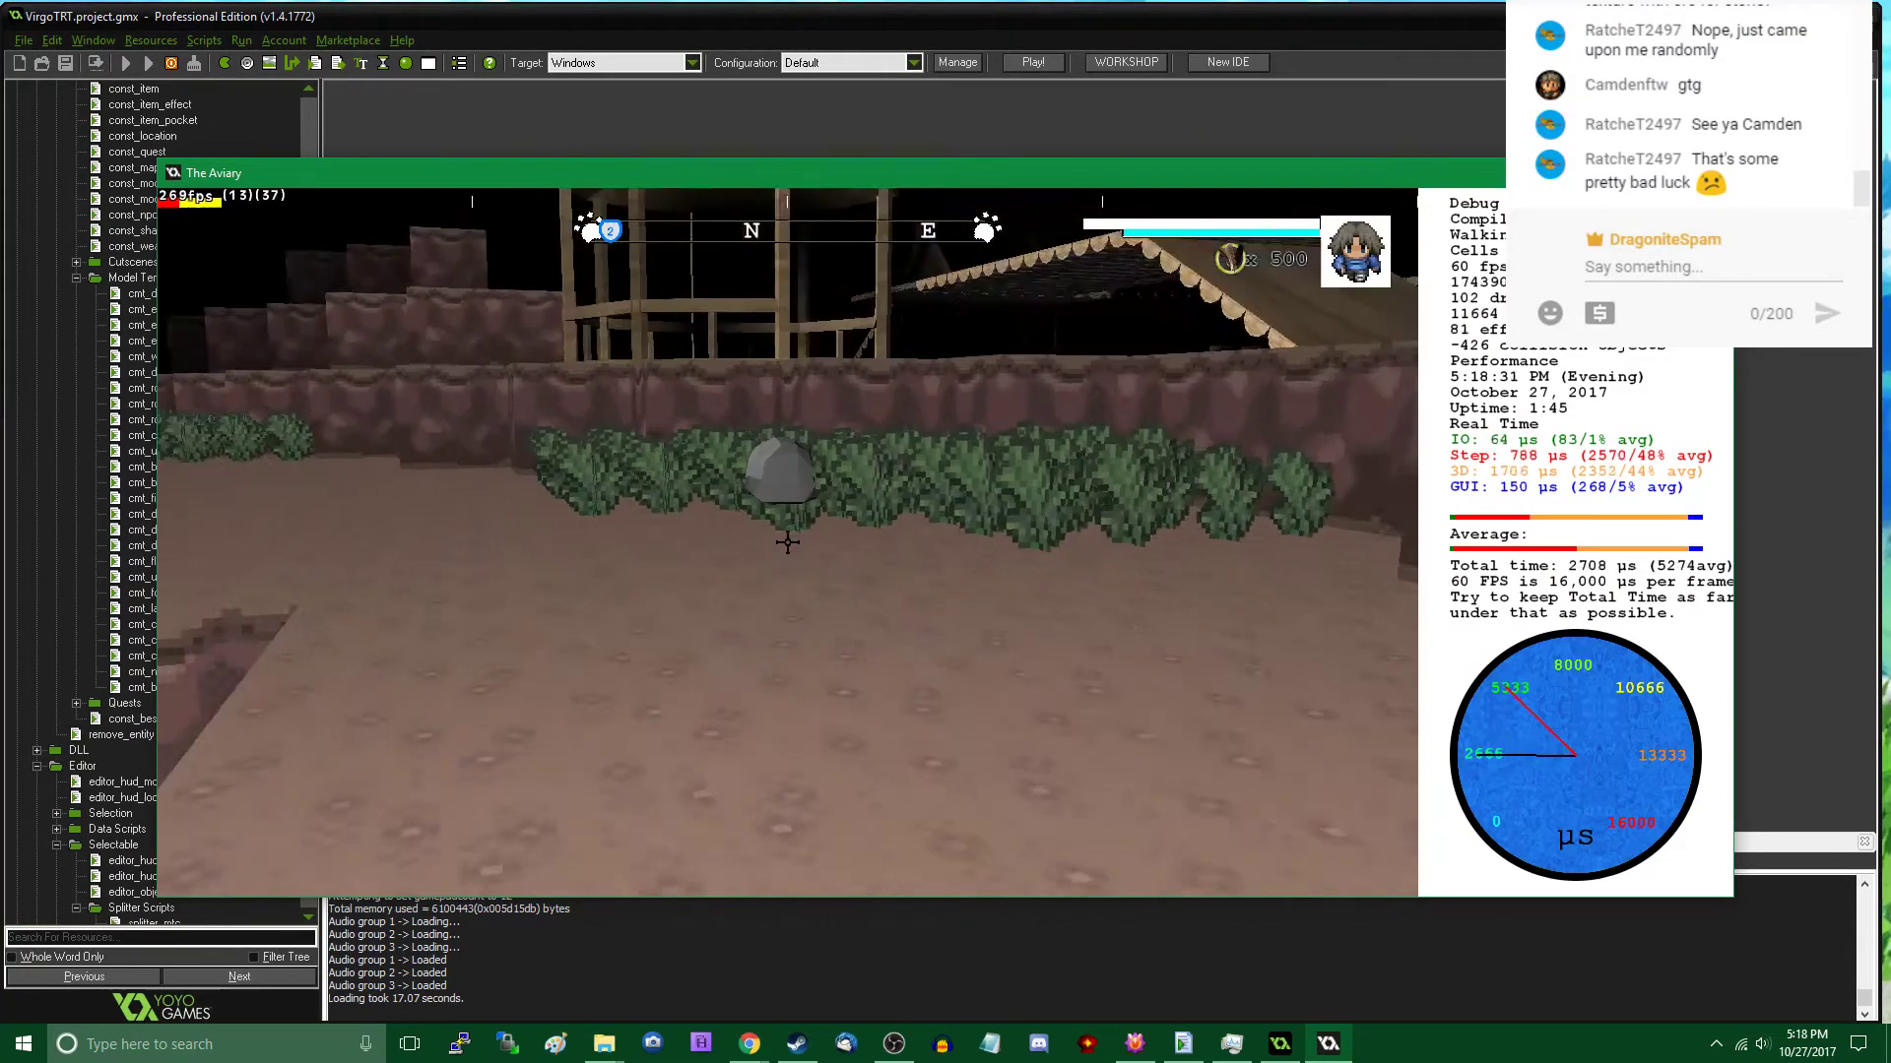
- Move the Rock B from the bushes down to the sunken ground beside the large rocks
{"action": "key", "text": "Tab"}
{"action": "left_click", "coordinate": [799, 686]}
{"action": "left_click", "coordinate": [799, 687]}
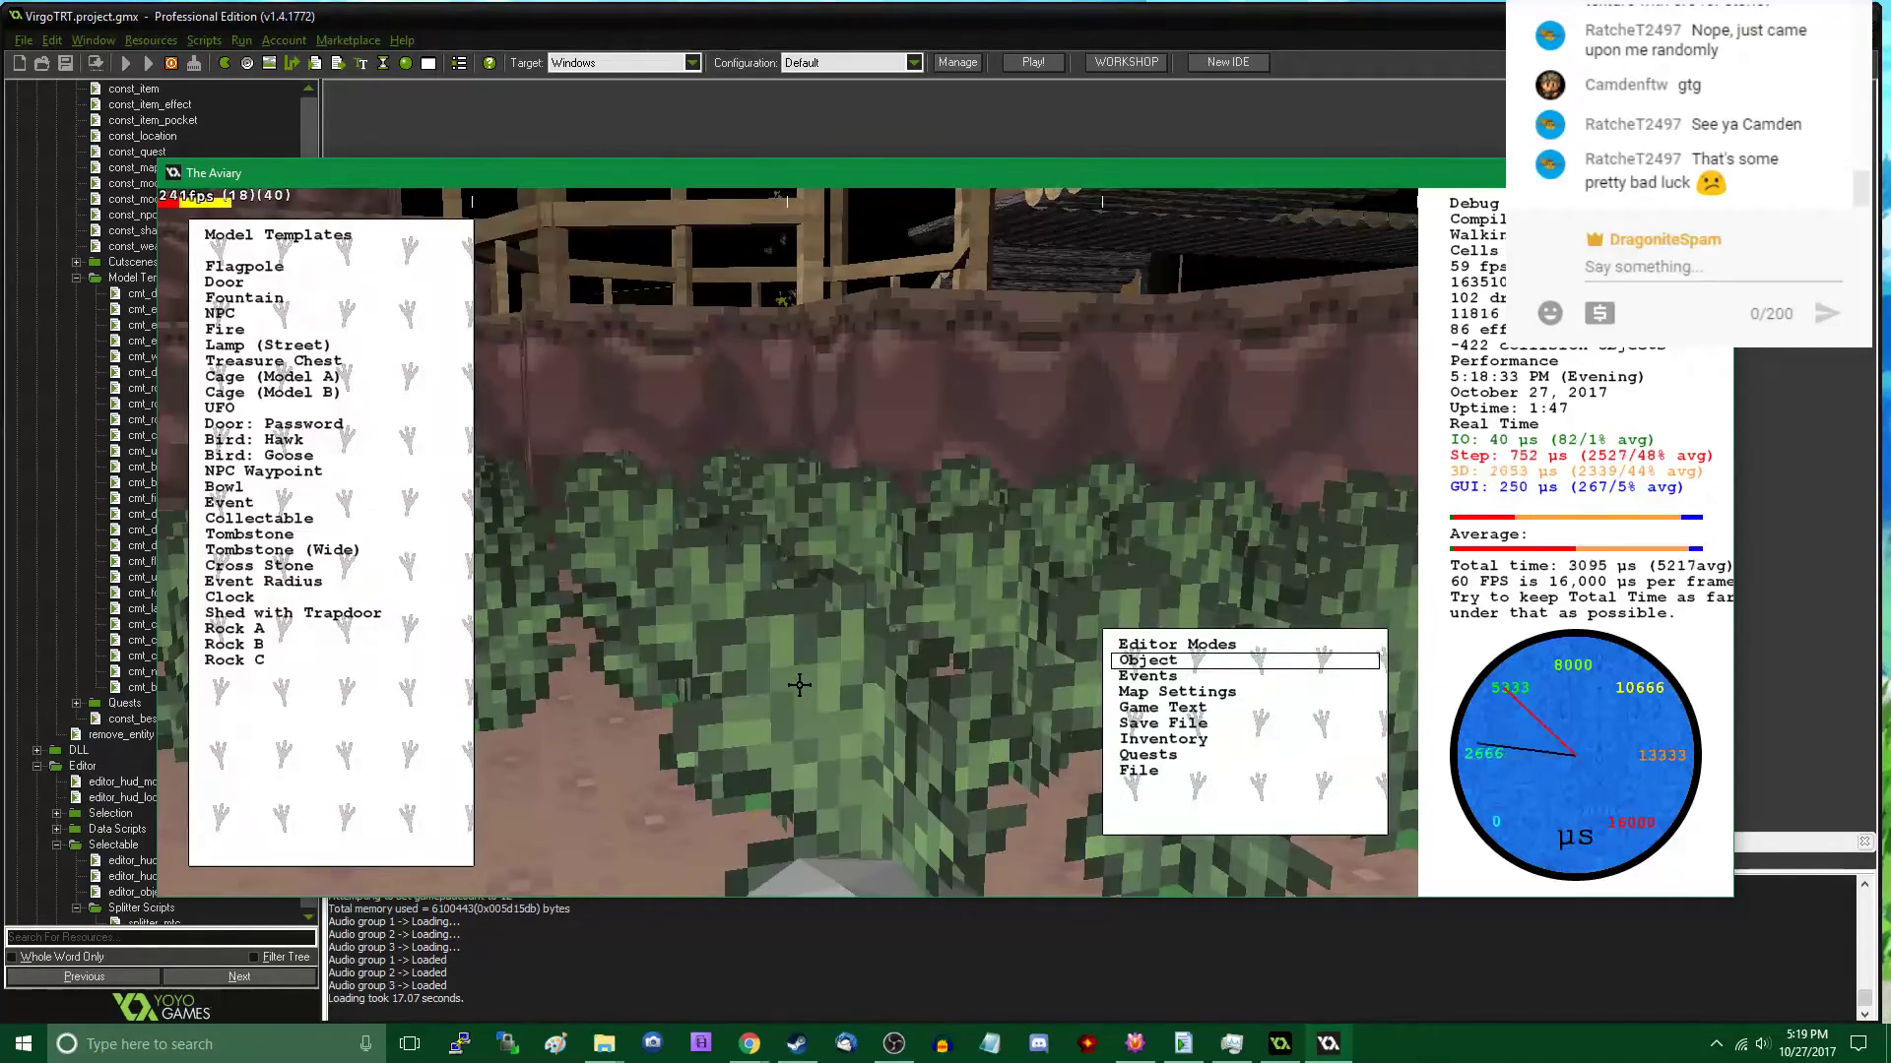
{"action": "key", "text": "Tab"}
{"action": "key", "text": "s"}
{"action": "key", "text": "Tab"}
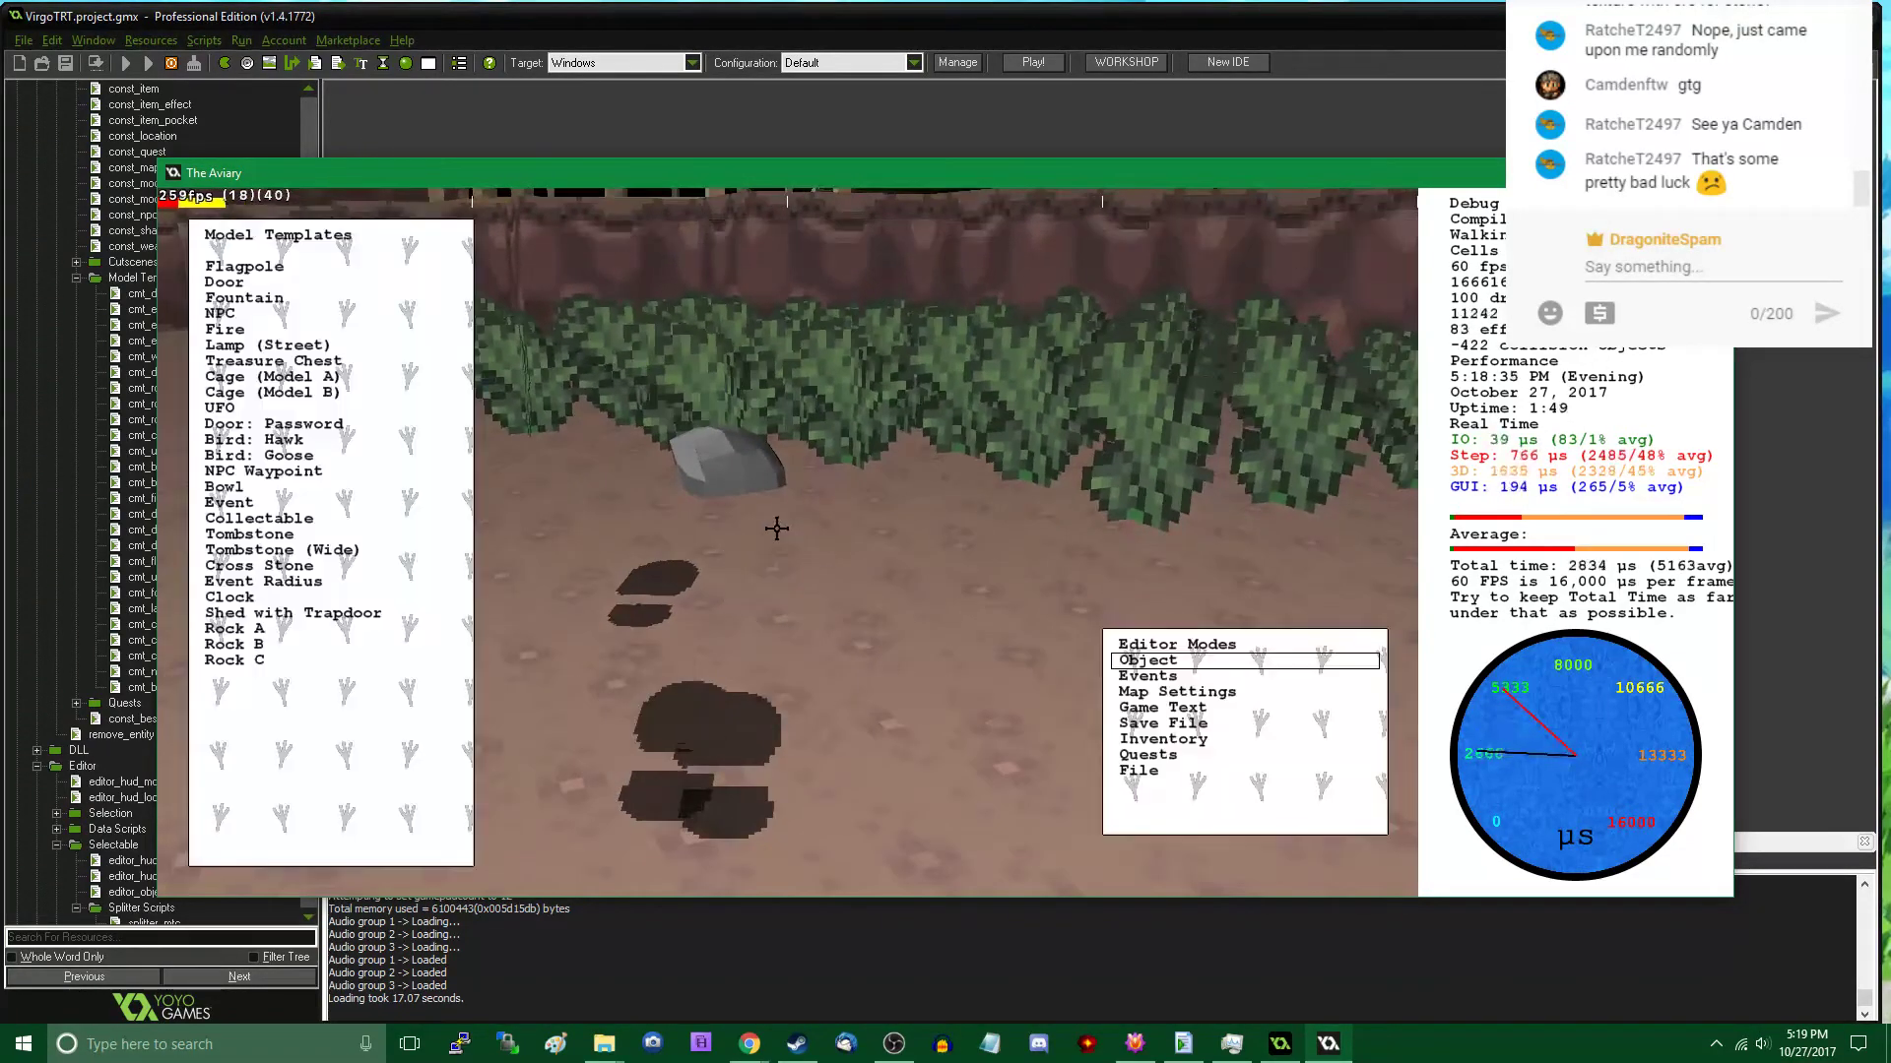
{"action": "left_click", "coordinate": [748, 489]}
{"action": "left_click_drag", "start_coordinate": [755, 476], "coordinate": [811, 526]}
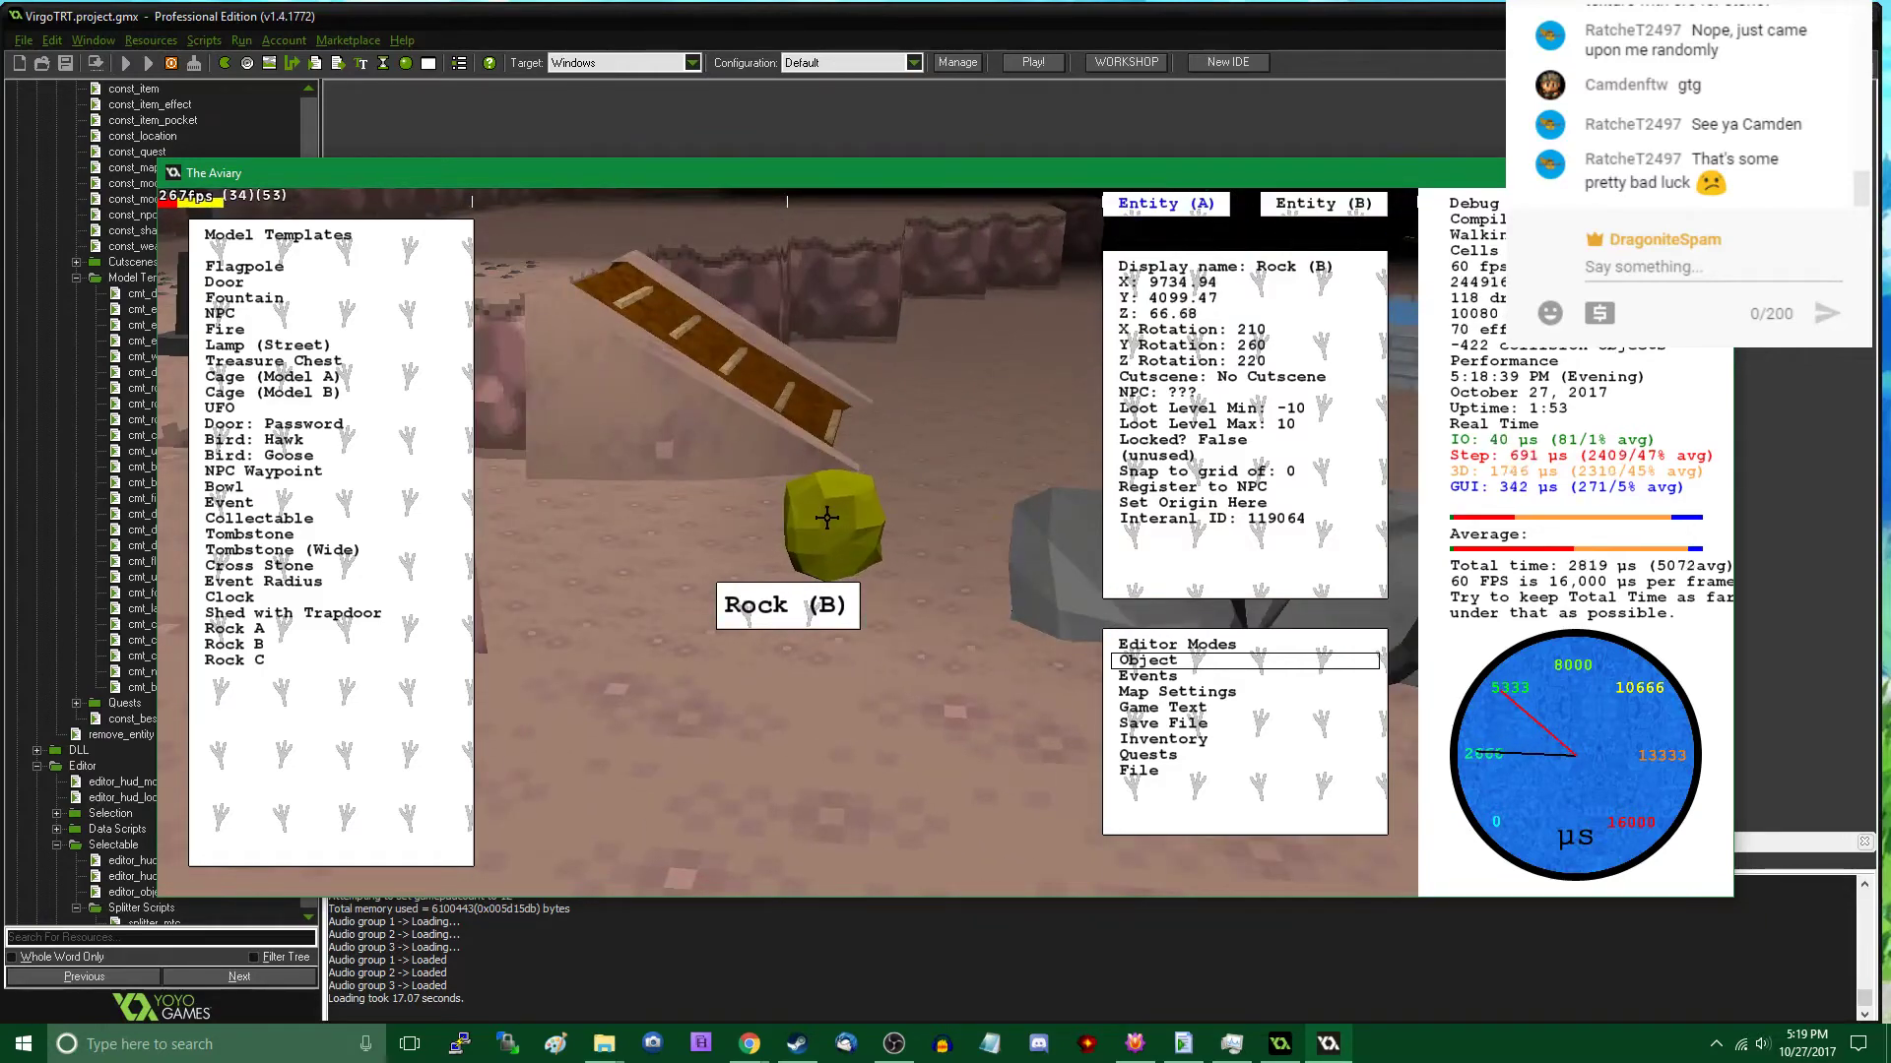
{"action": "key", "text": "Tab"}
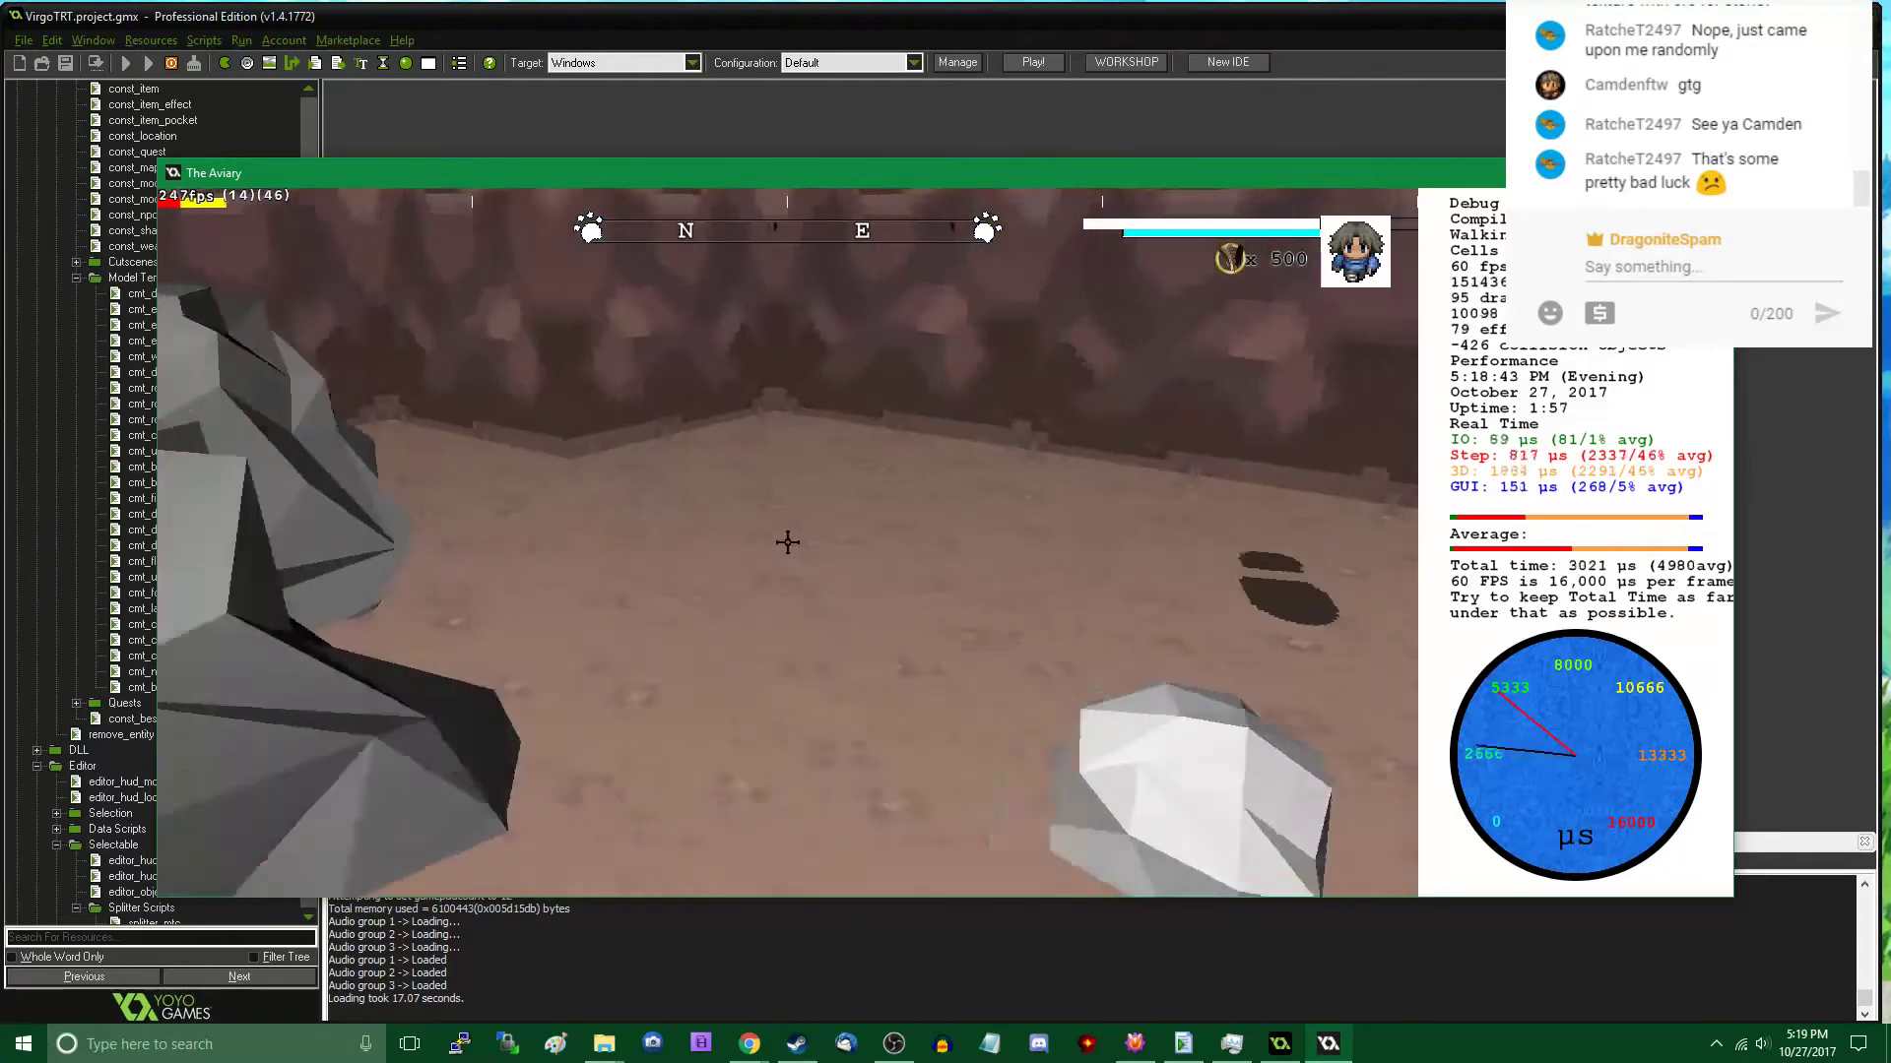
- Place a new Rock A in the sunken area, beside the small Rock B near the wall
{"action": "key", "text": "Tab"}
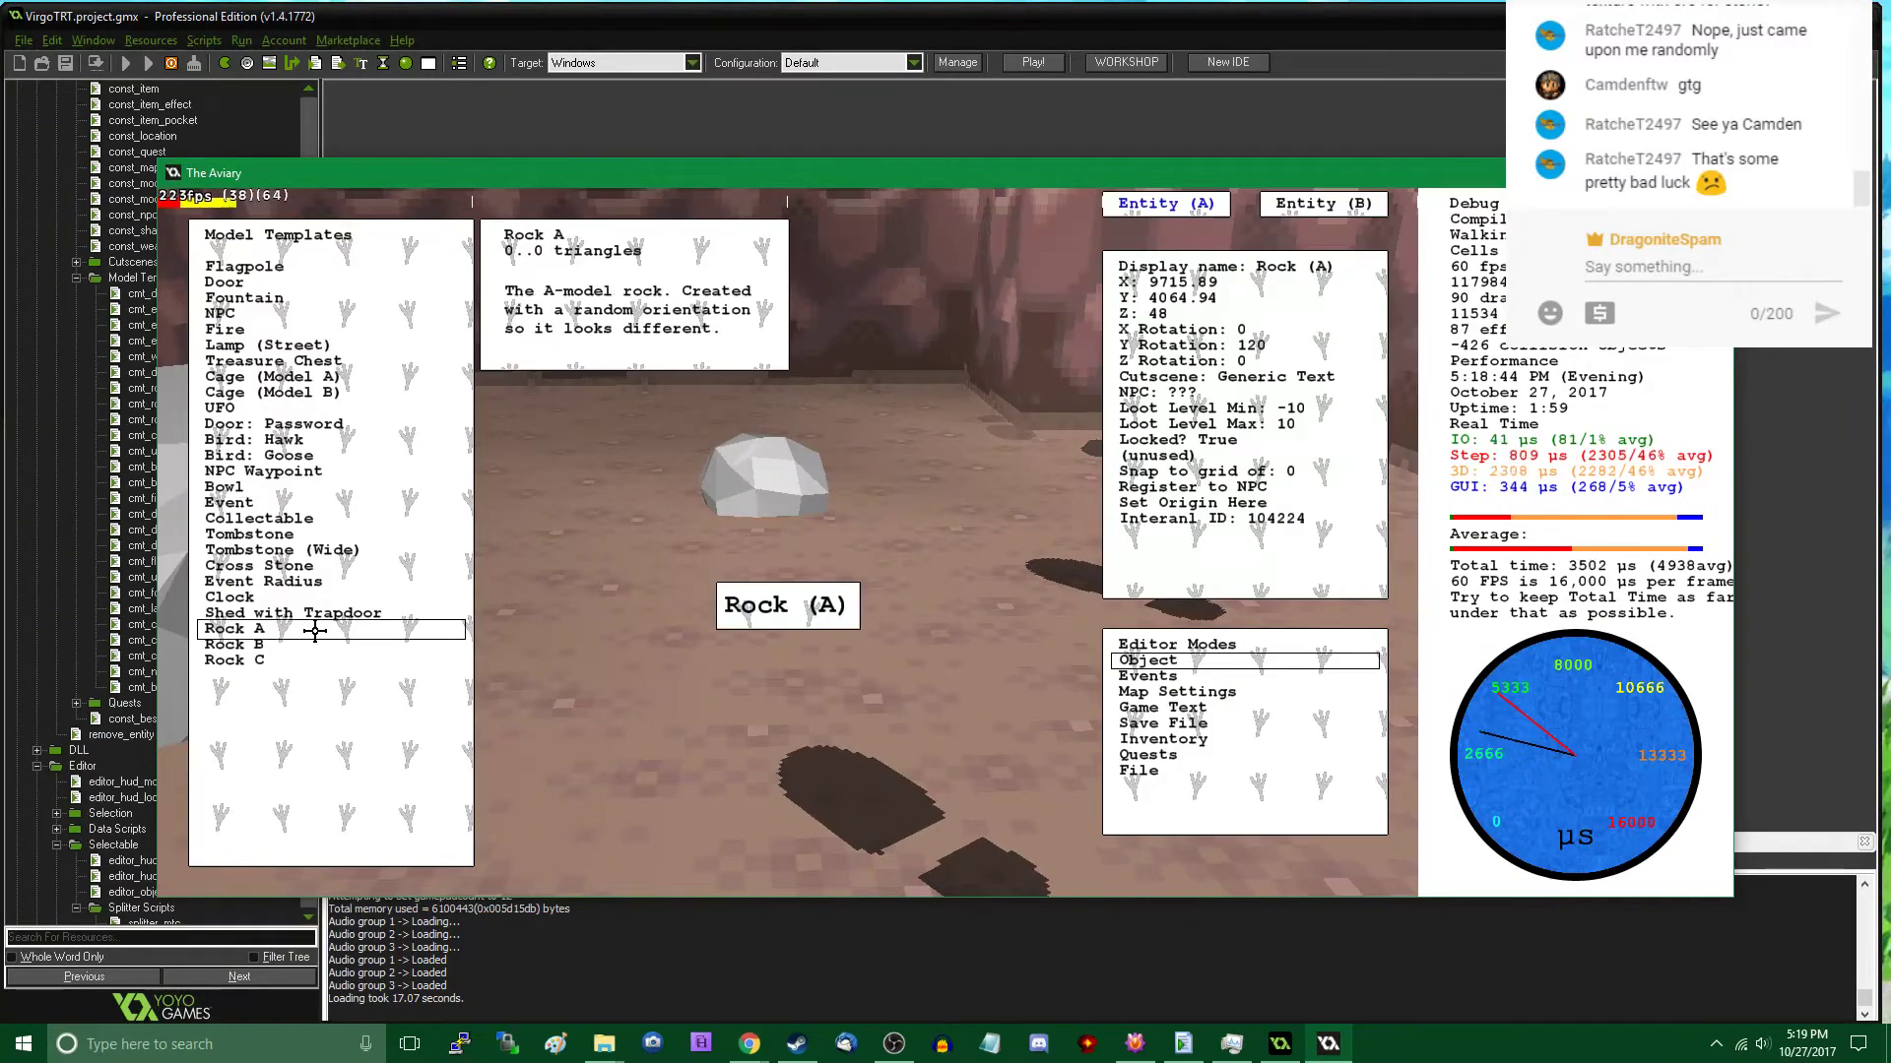
{"action": "left_click", "coordinate": [316, 629]}
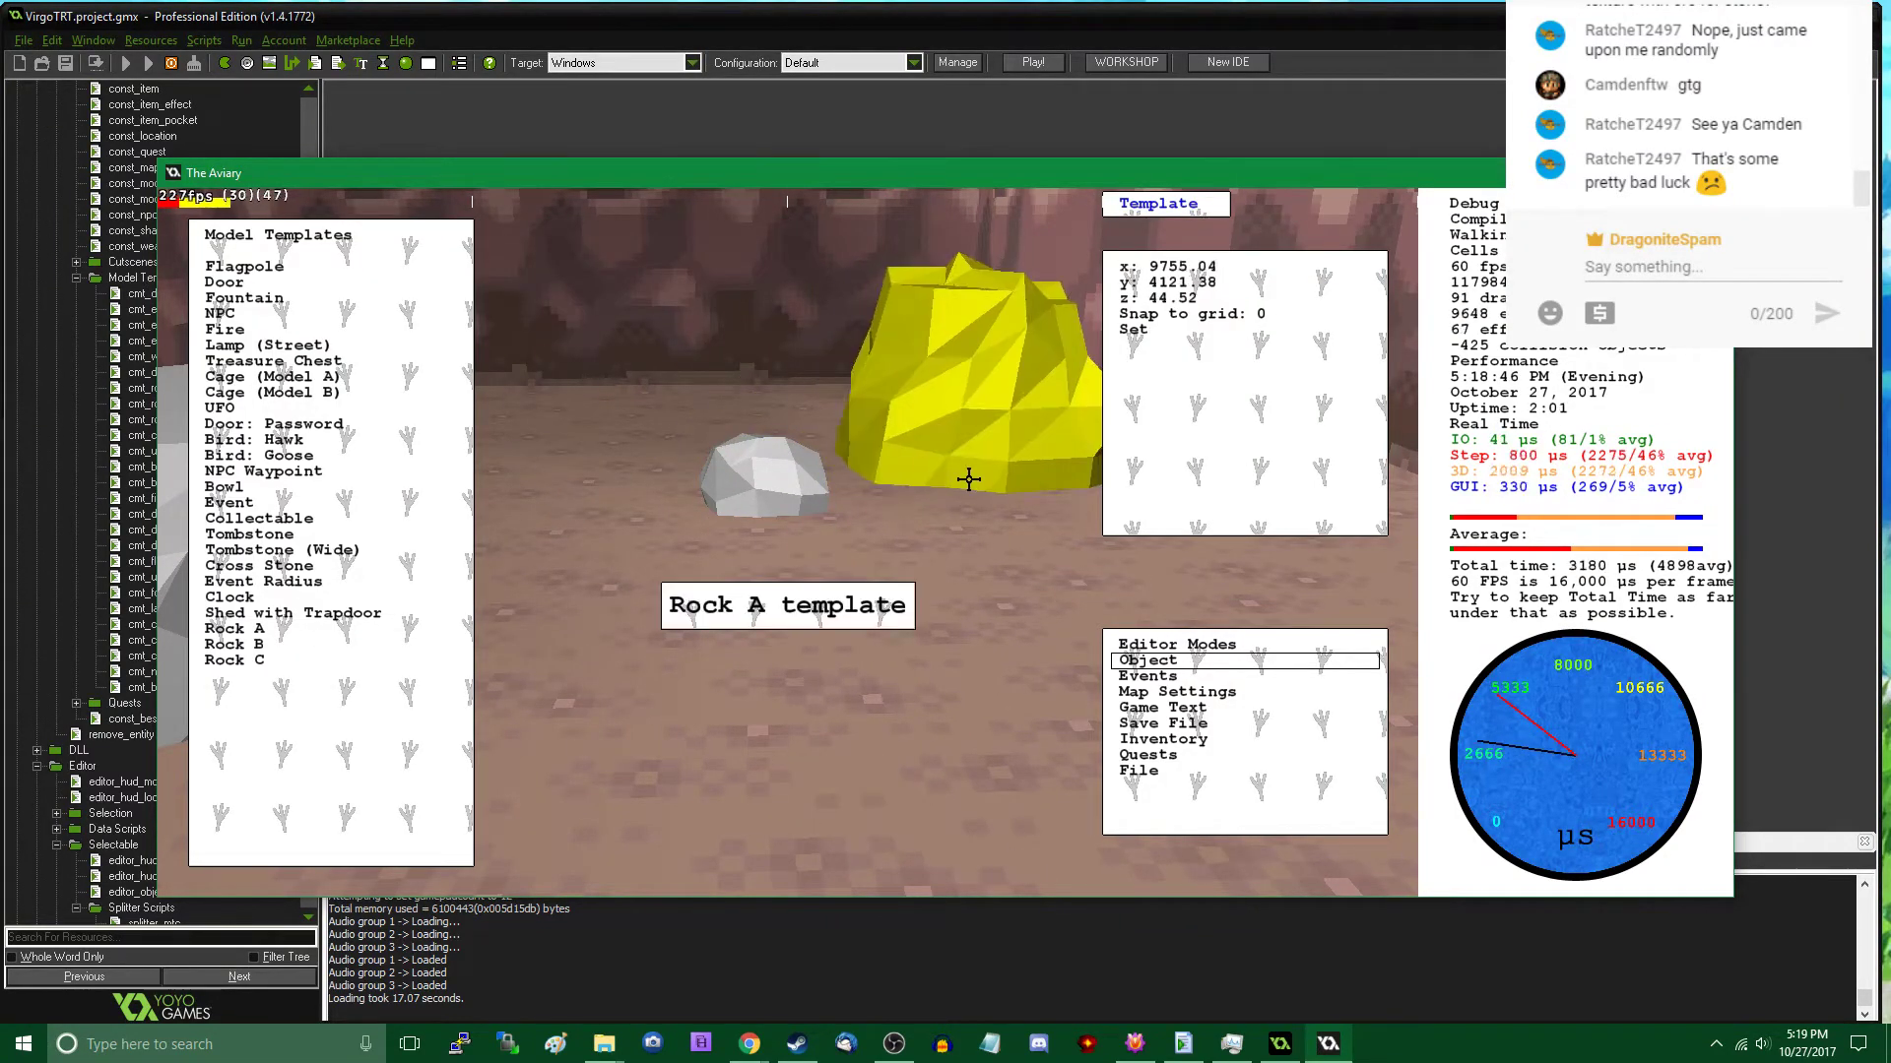
{"action": "left_click", "coordinate": [1011, 382]}
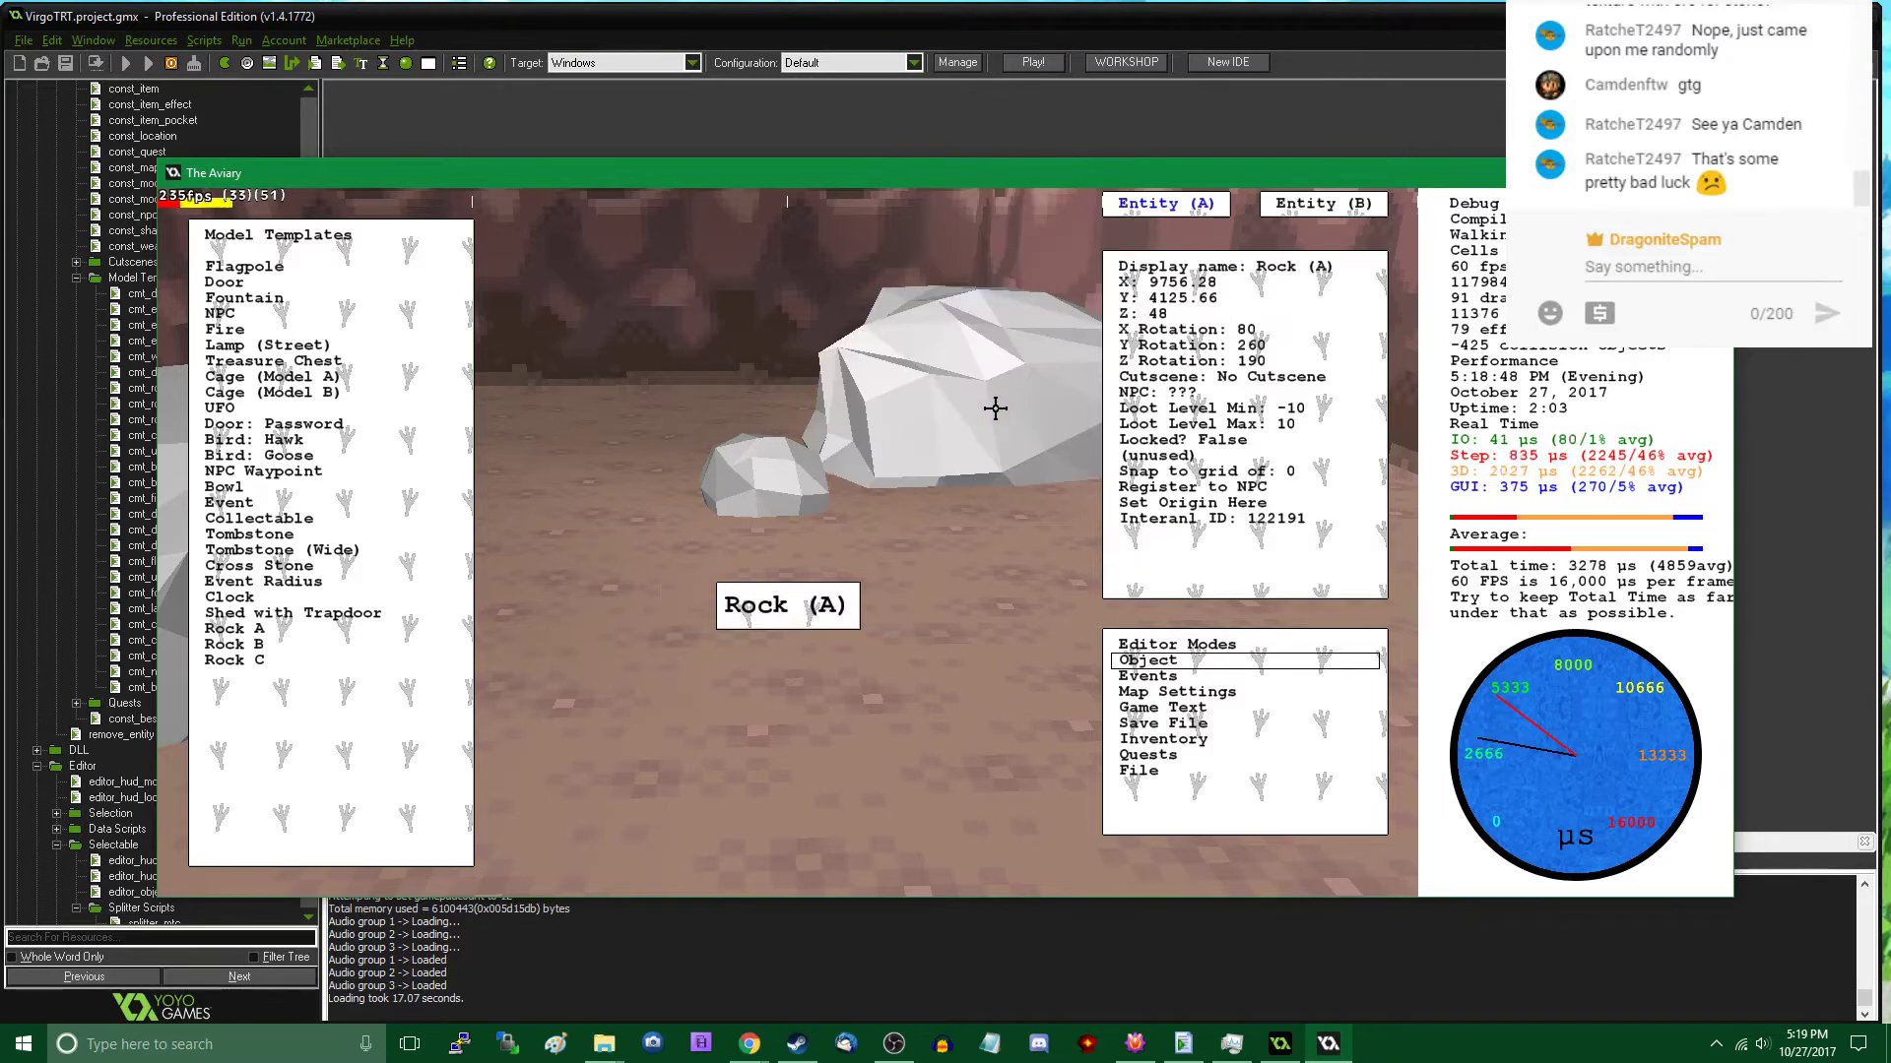
{"action": "right_click", "coordinate": [996, 408]}
- Move the small Rock B away from the new Rock A, onto the open floor of the sunken area
{"action": "left_click", "coordinate": [788, 545]}
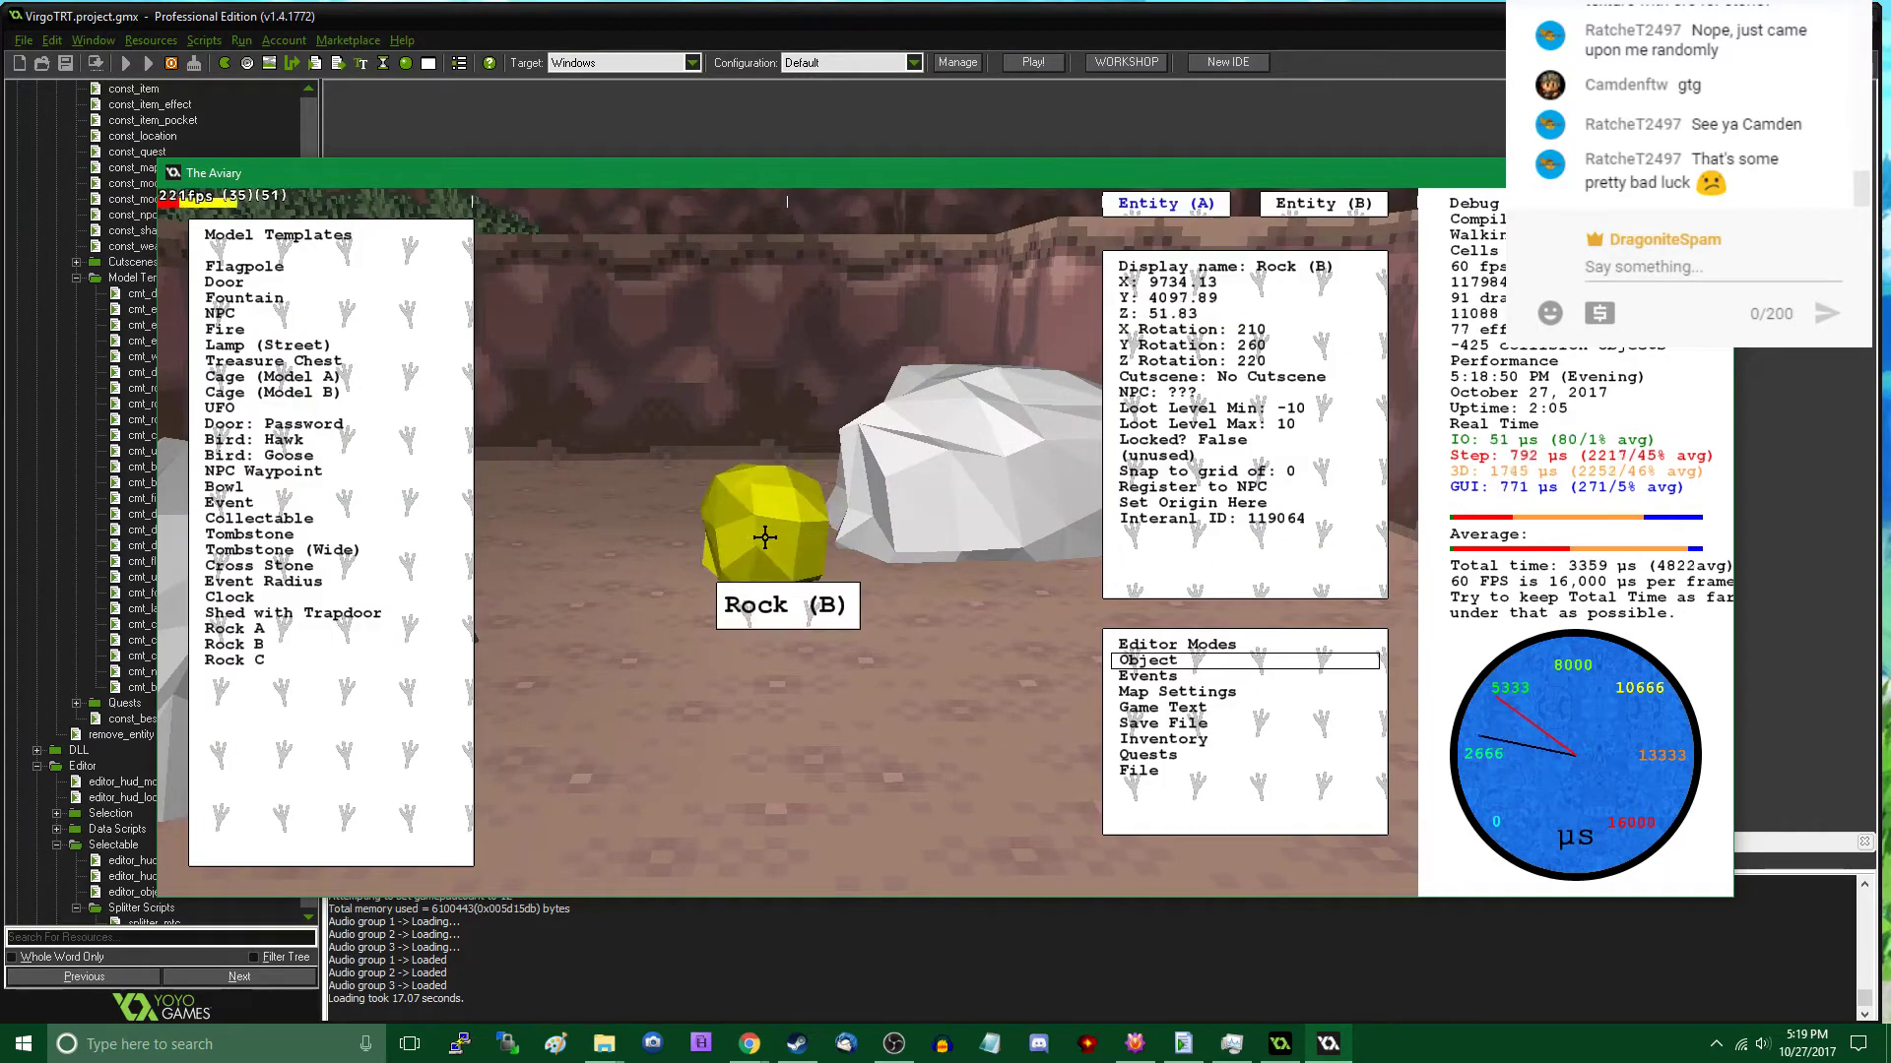
{"action": "left_click_drag", "start_coordinate": [765, 538], "coordinate": [722, 589]}
{"action": "key", "text": "s"}
{"action": "key", "text": "space"}
{"action": "right_click", "coordinate": [721, 591]}
{"action": "key", "text": "w"}
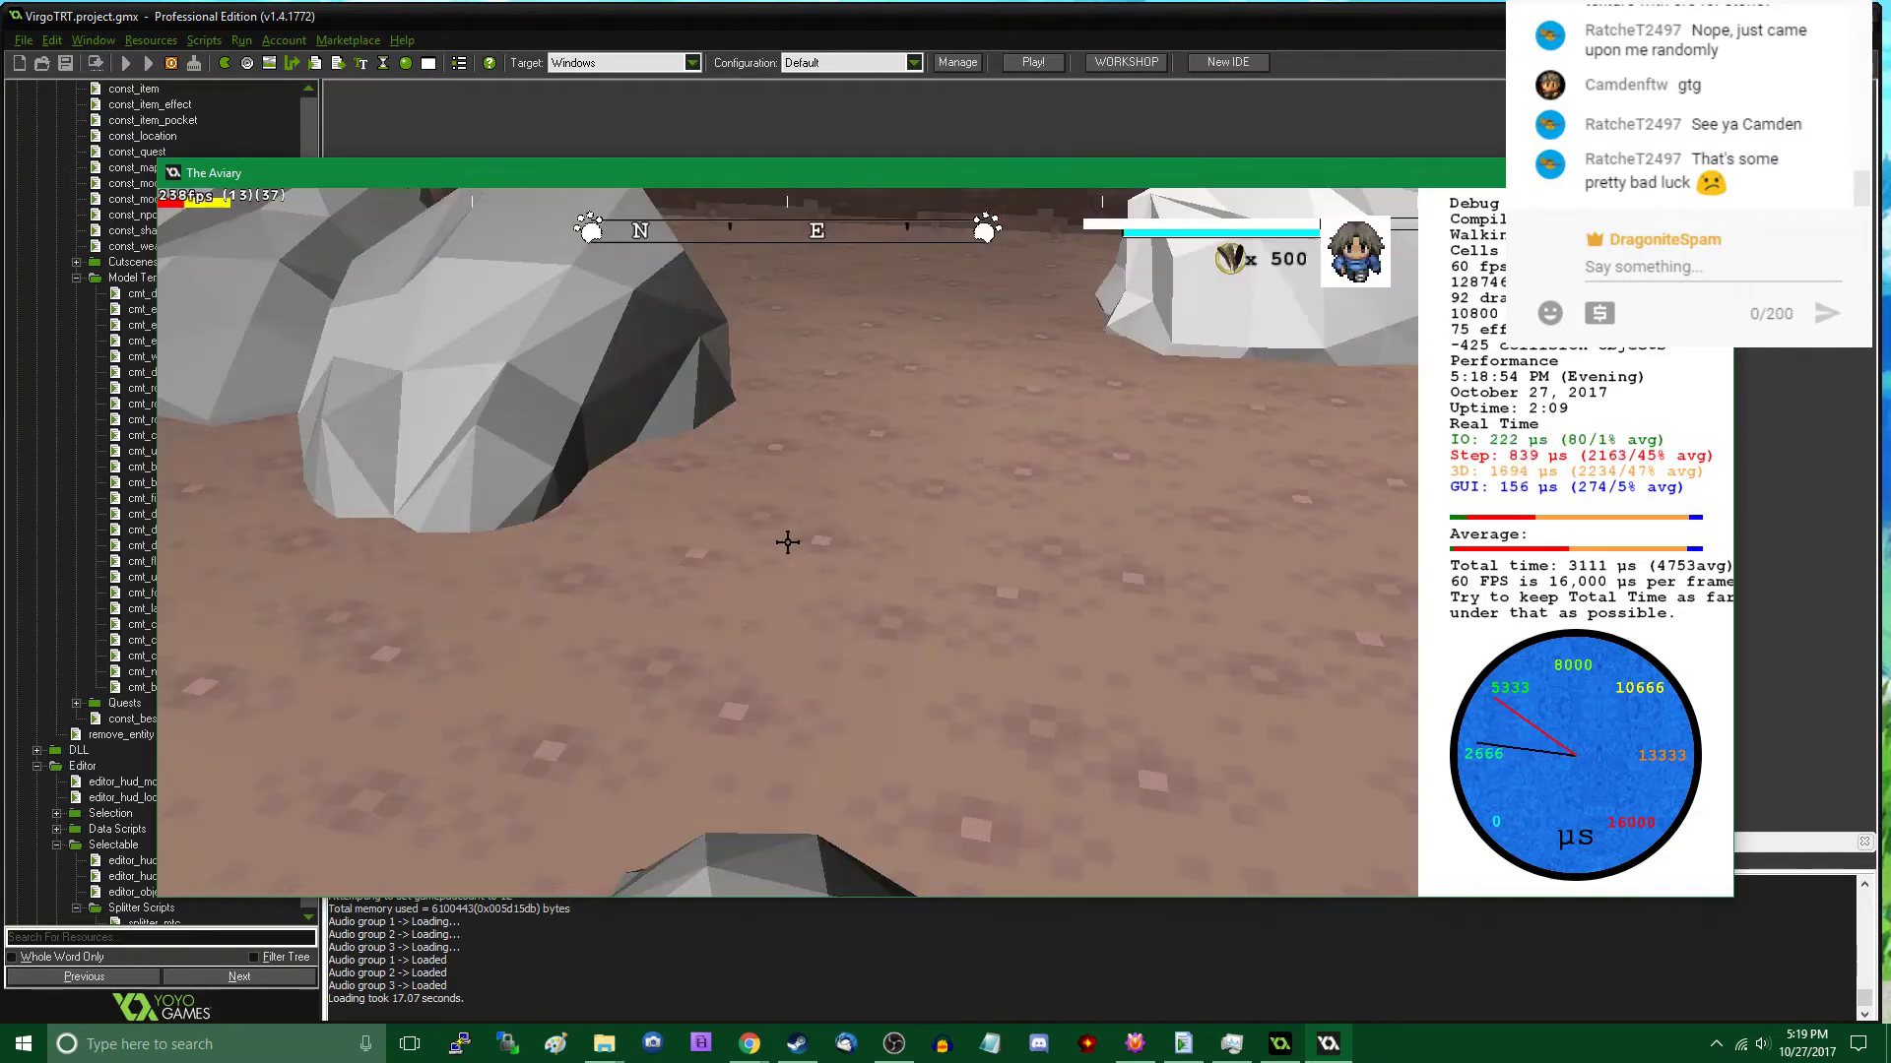
- Reposition the Rock A that has the Generic Text cutscene between the other two large rocks by the wall
{"action": "key", "text": "s"}
{"action": "left_click", "coordinate": [788, 543]}
{"action": "left_click_drag", "start_coordinate": [787, 542], "coordinate": [810, 439]}
{"action": "right_click", "coordinate": [822, 401]}
{"action": "key", "text": "w"}
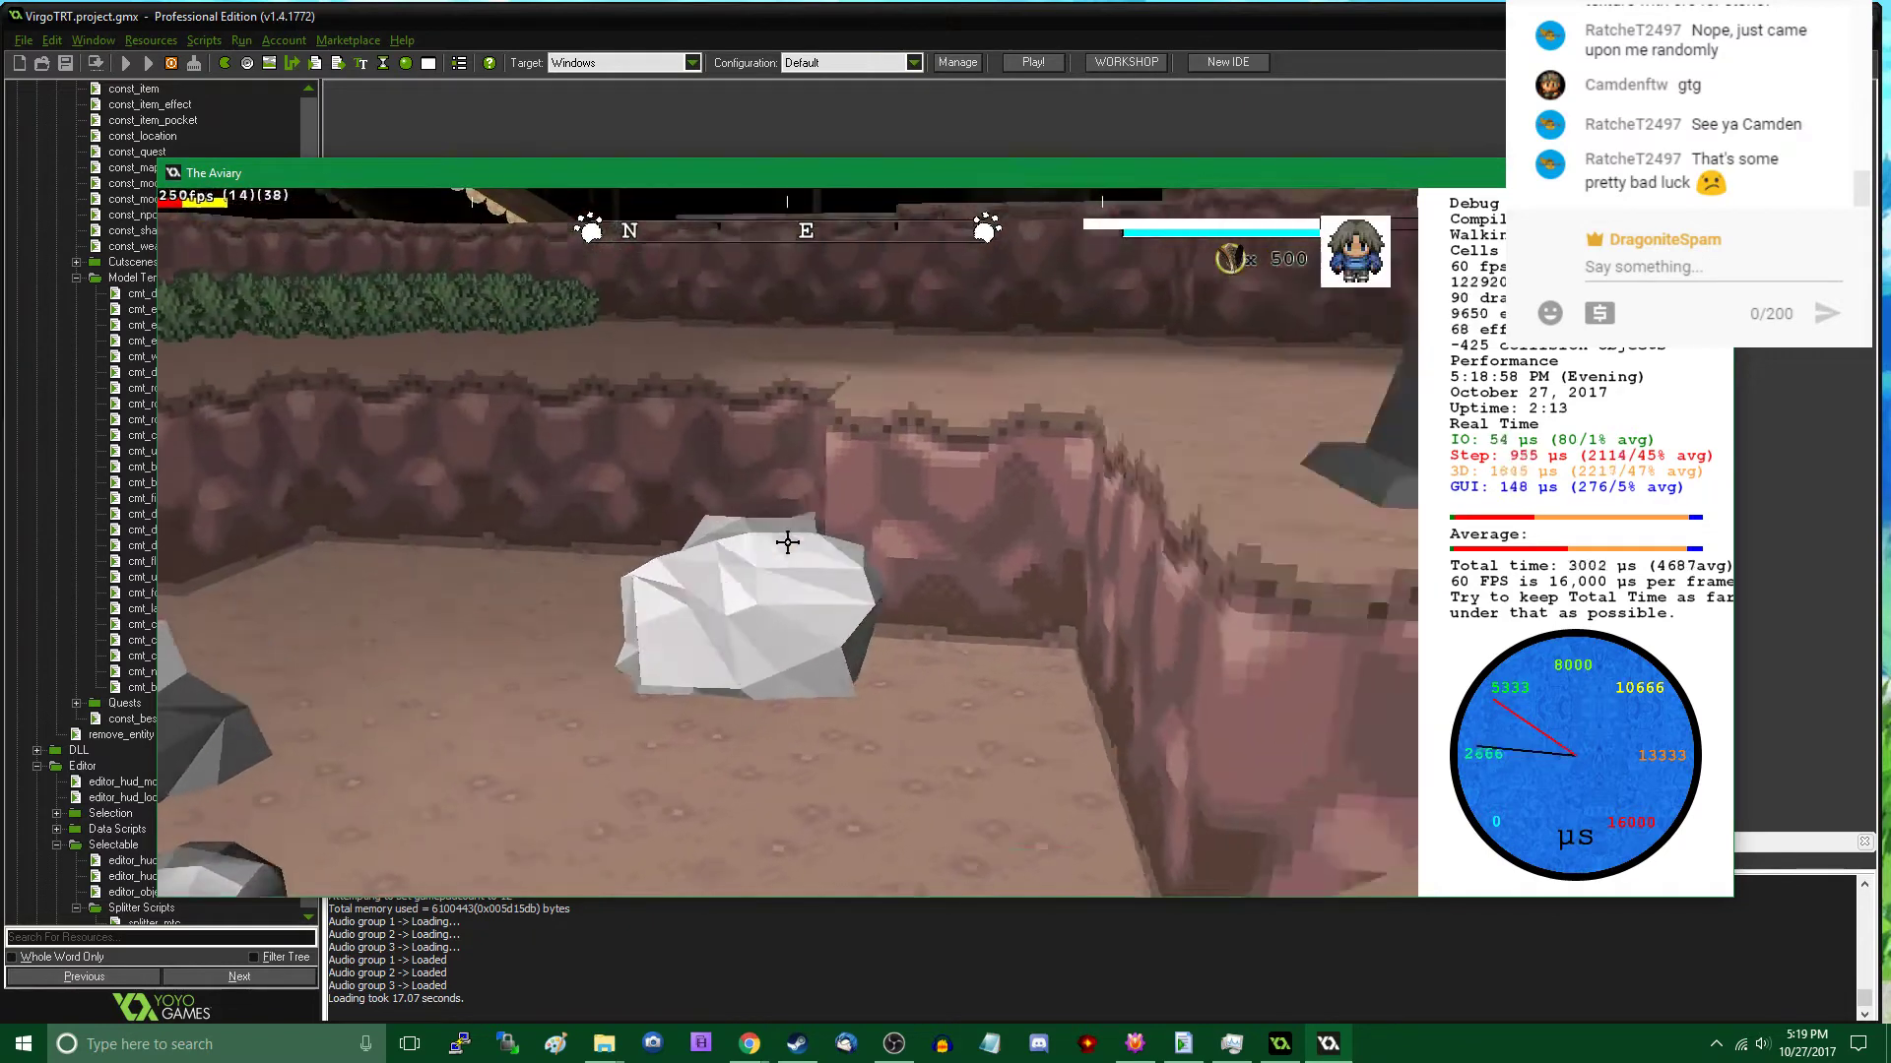
{"action": "key", "text": "s"}
{"action": "left_click", "coordinate": [788, 543]}
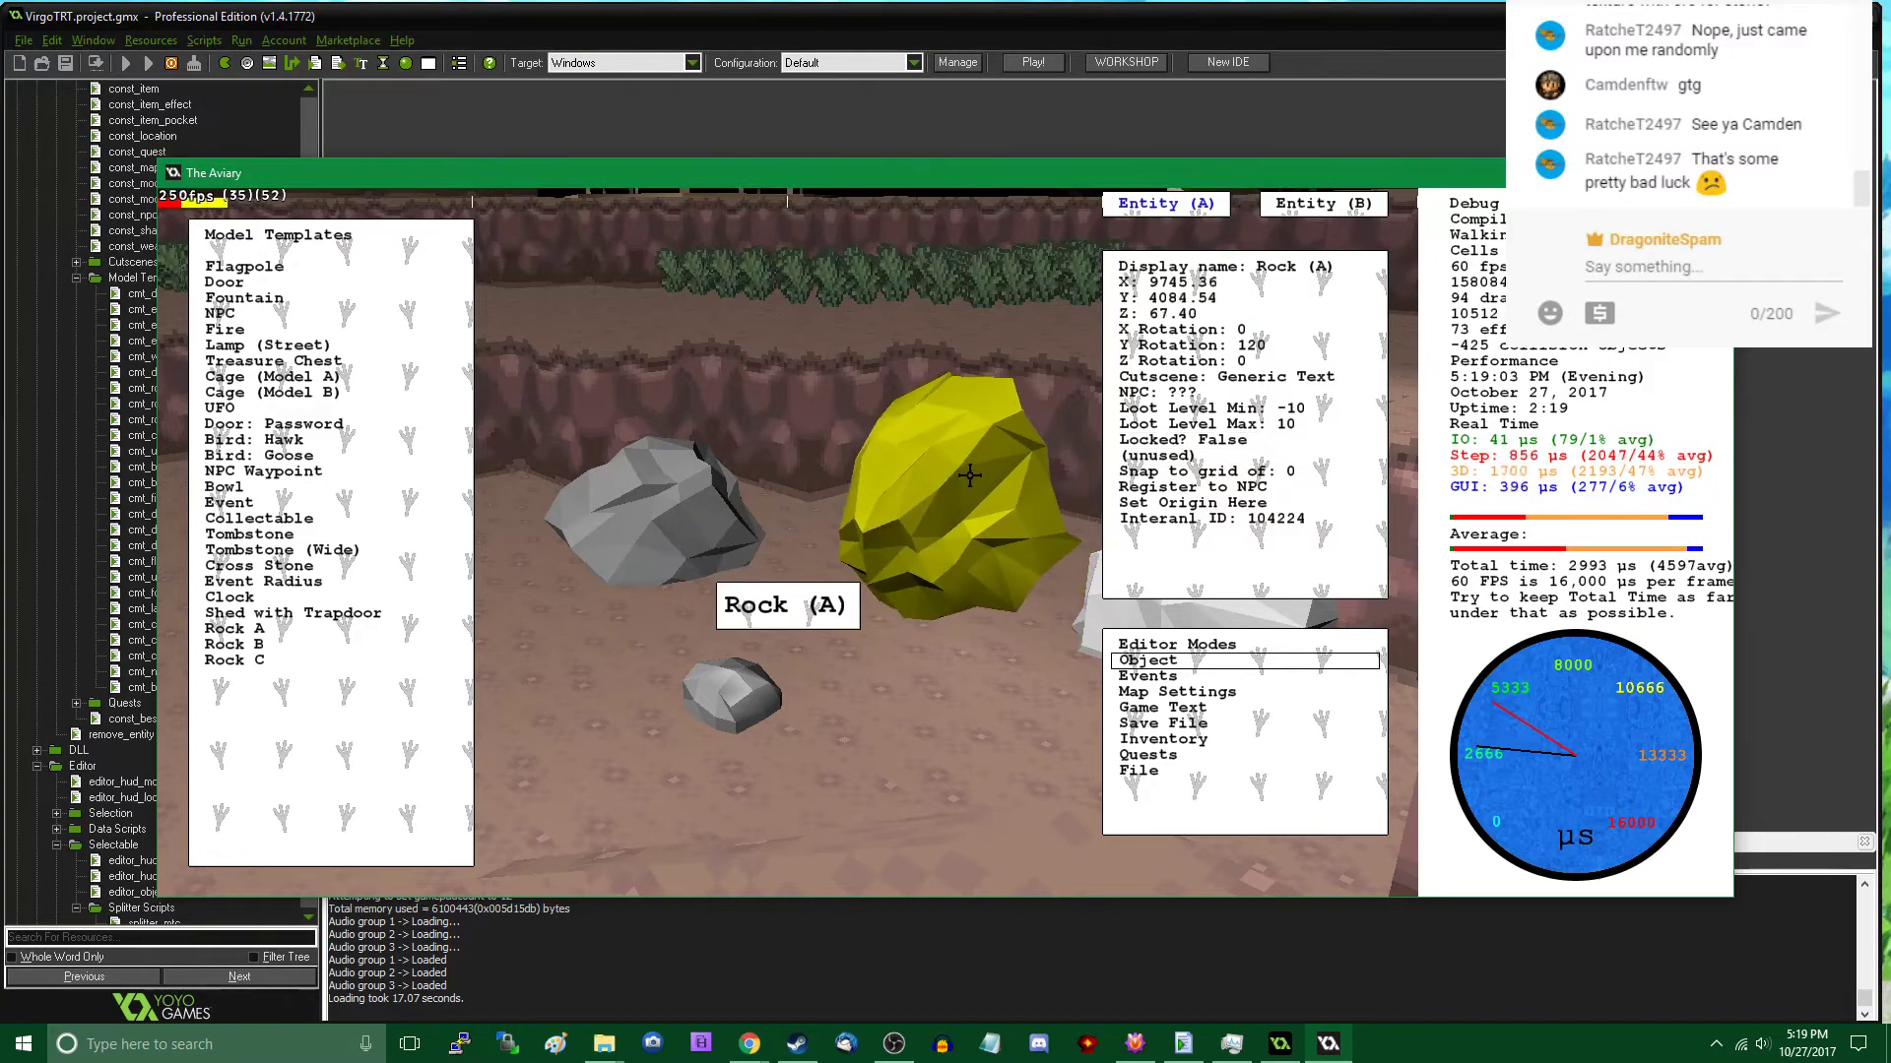
{"action": "right_click", "coordinate": [957, 477]}
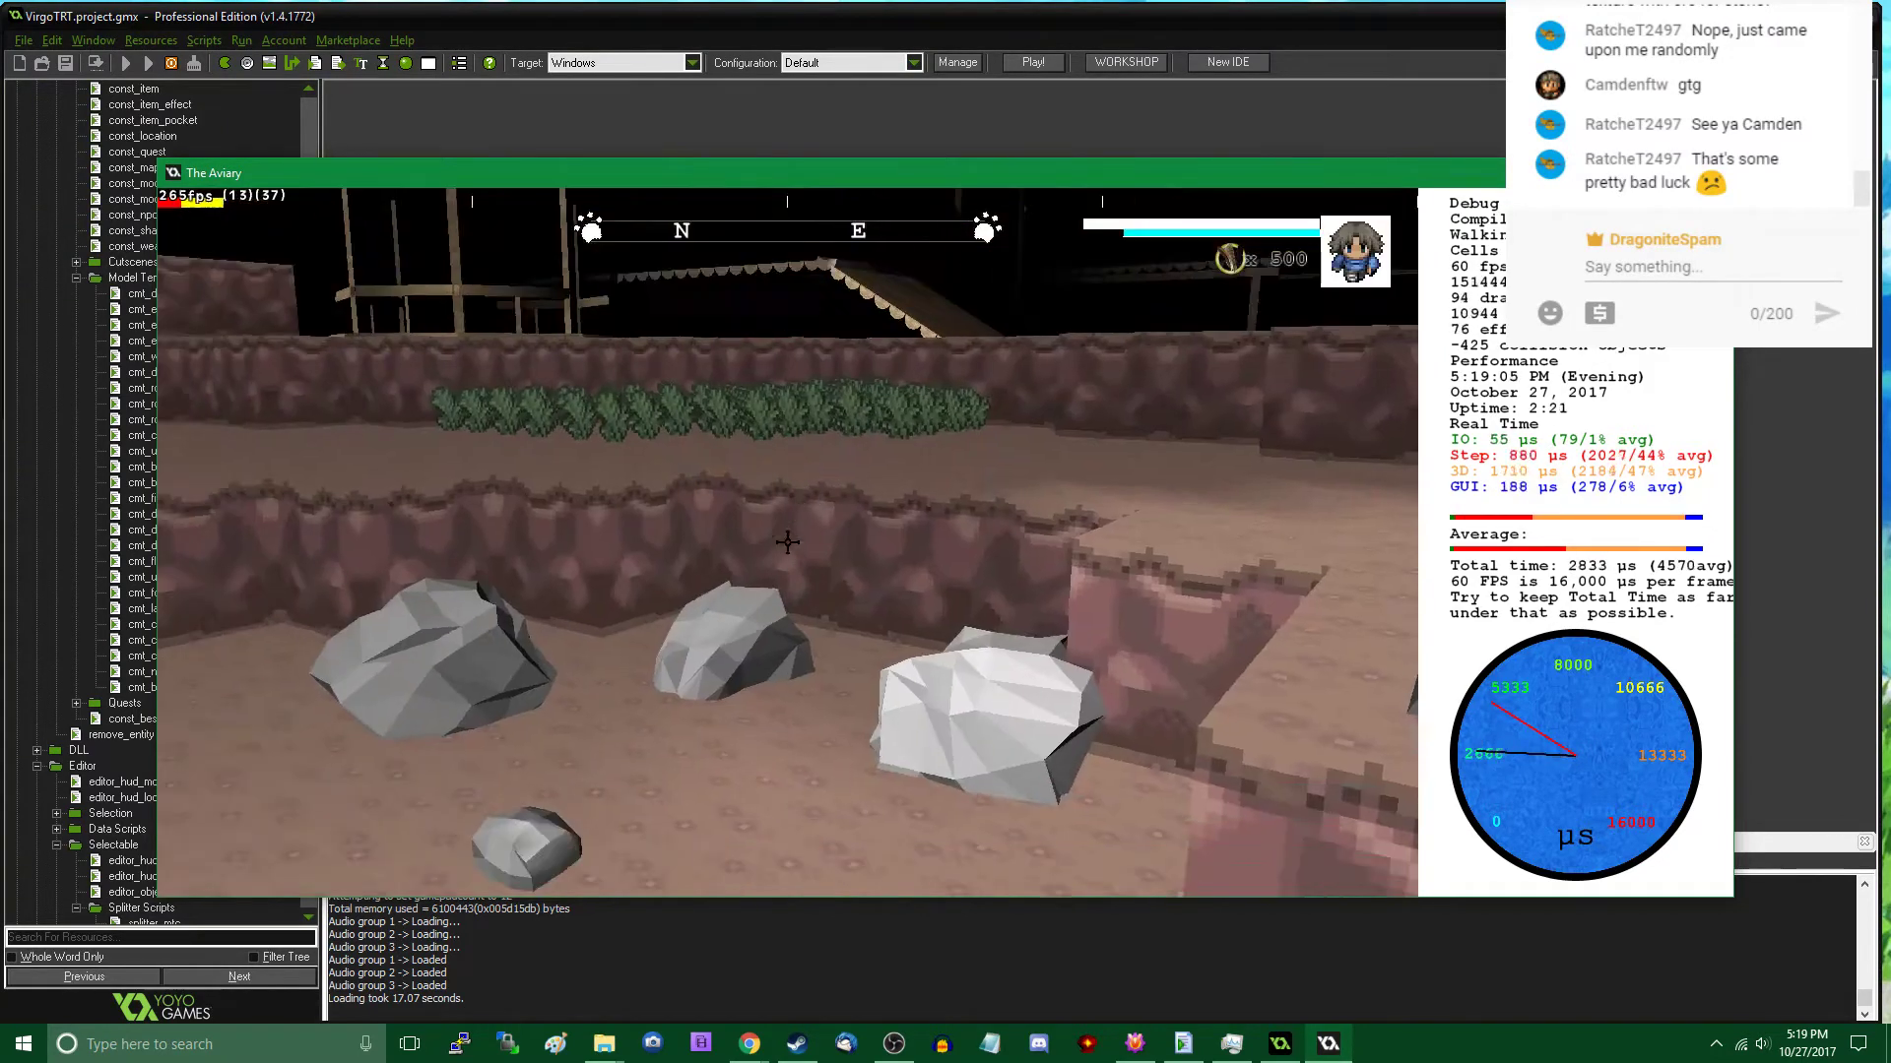
- Move the small Rock B from the open floor to the ground right beside the middle large rock near the wall
{"action": "right_click", "coordinate": [788, 543]}
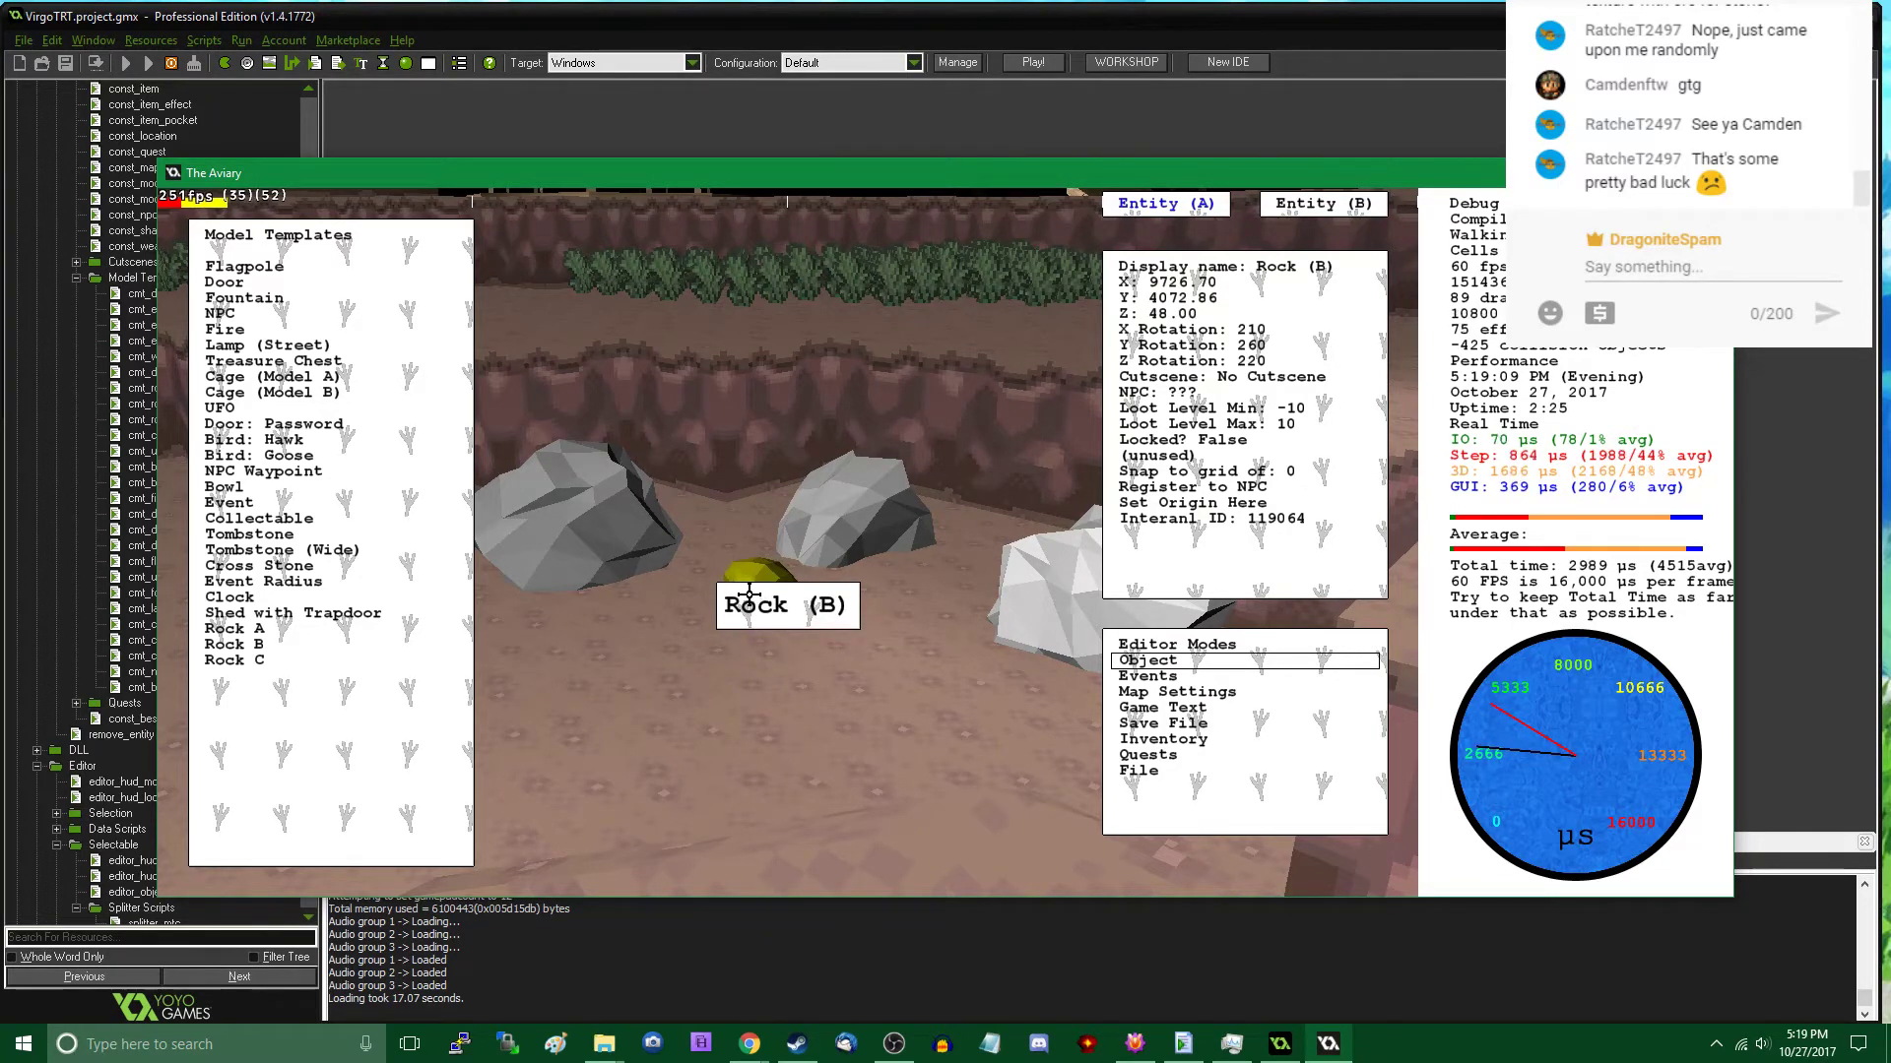
{"action": "right_click", "coordinate": [749, 590]}
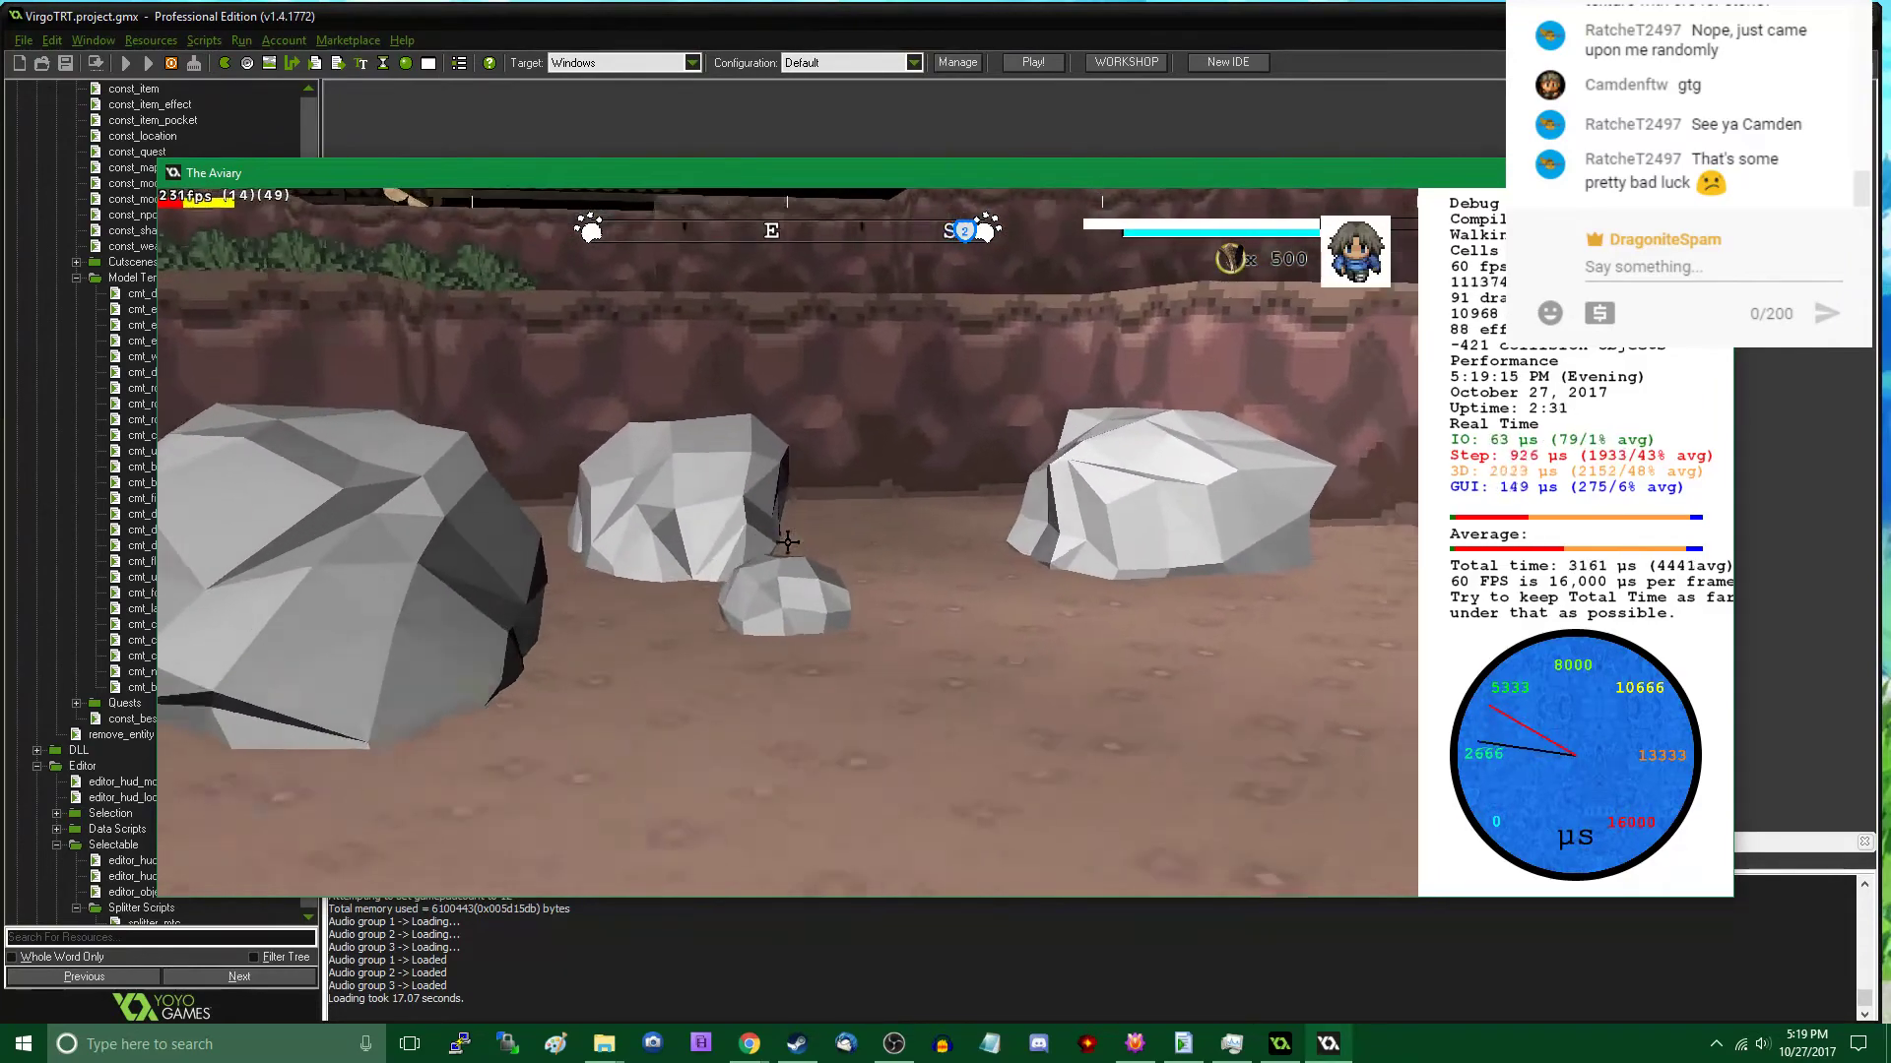
{"action": "key", "text": "s"}
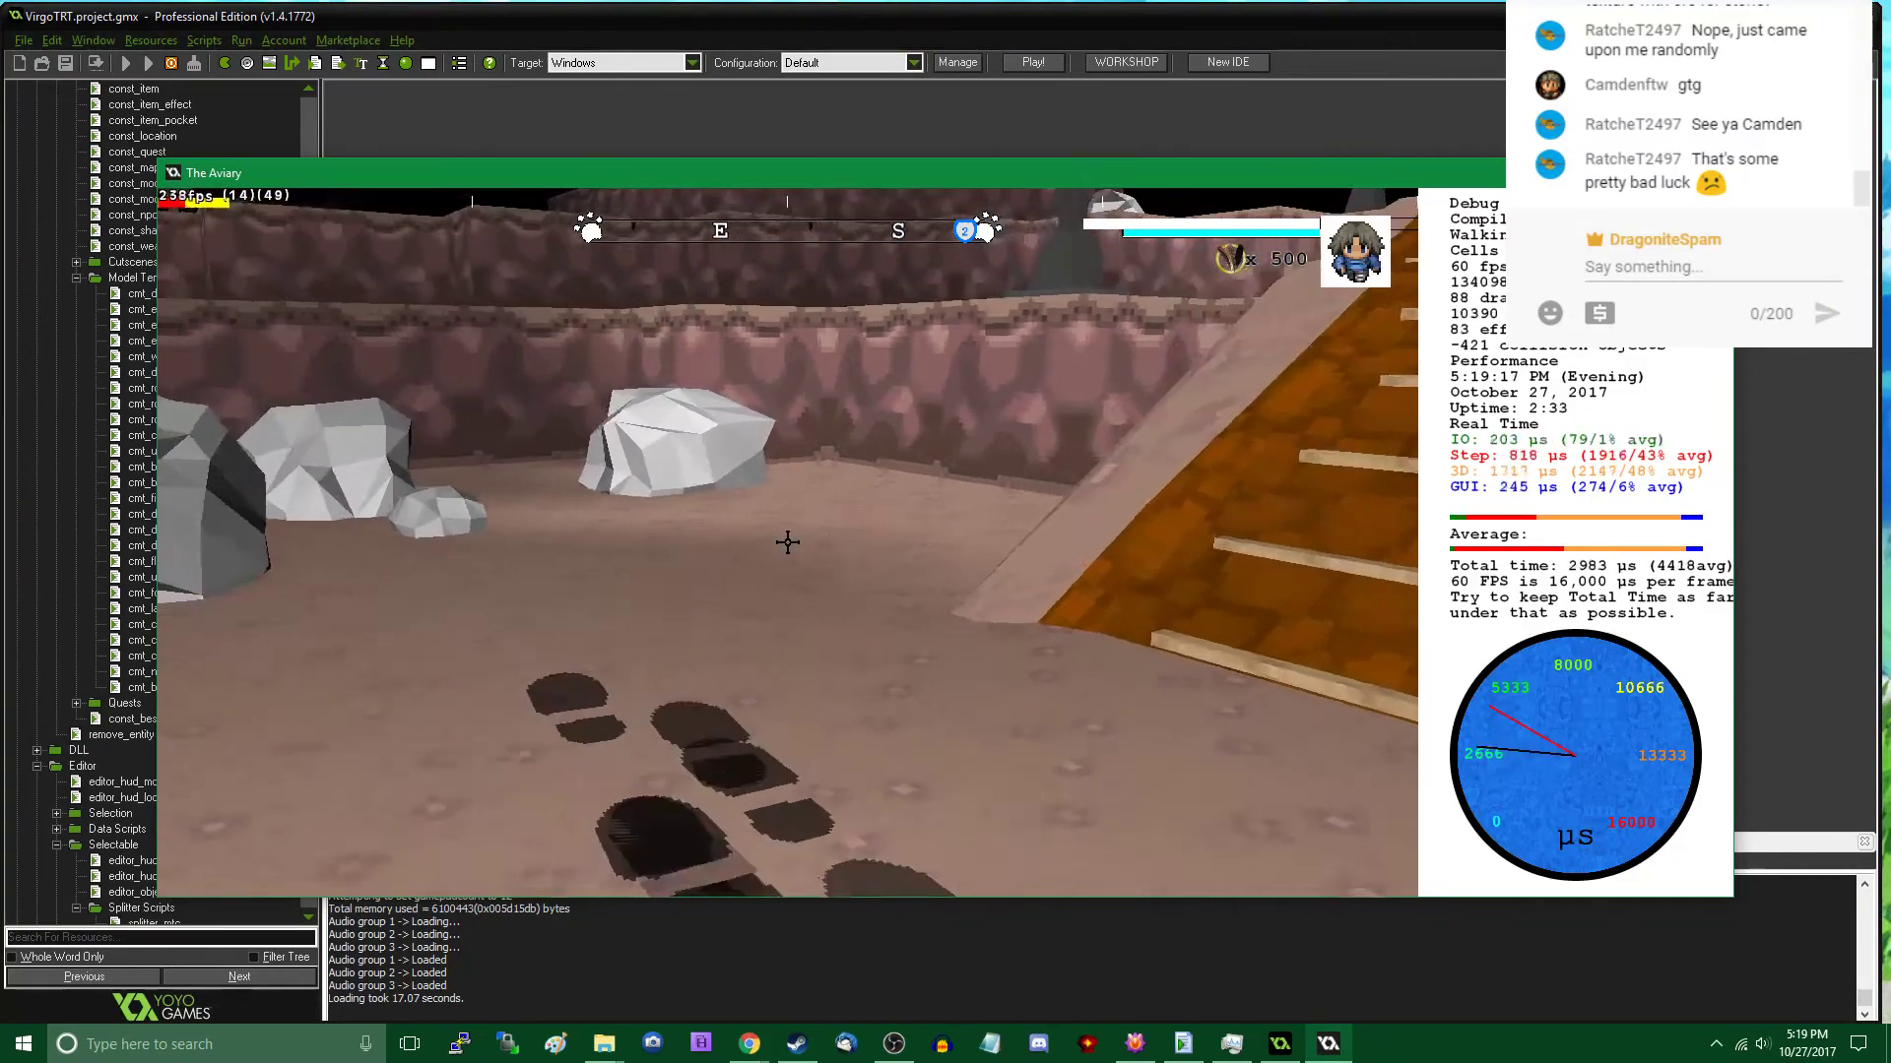
- Place a Rock C pebble patch on the sunken area's floor at the foot of the lower ramp
{"action": "key", "text": "w"}
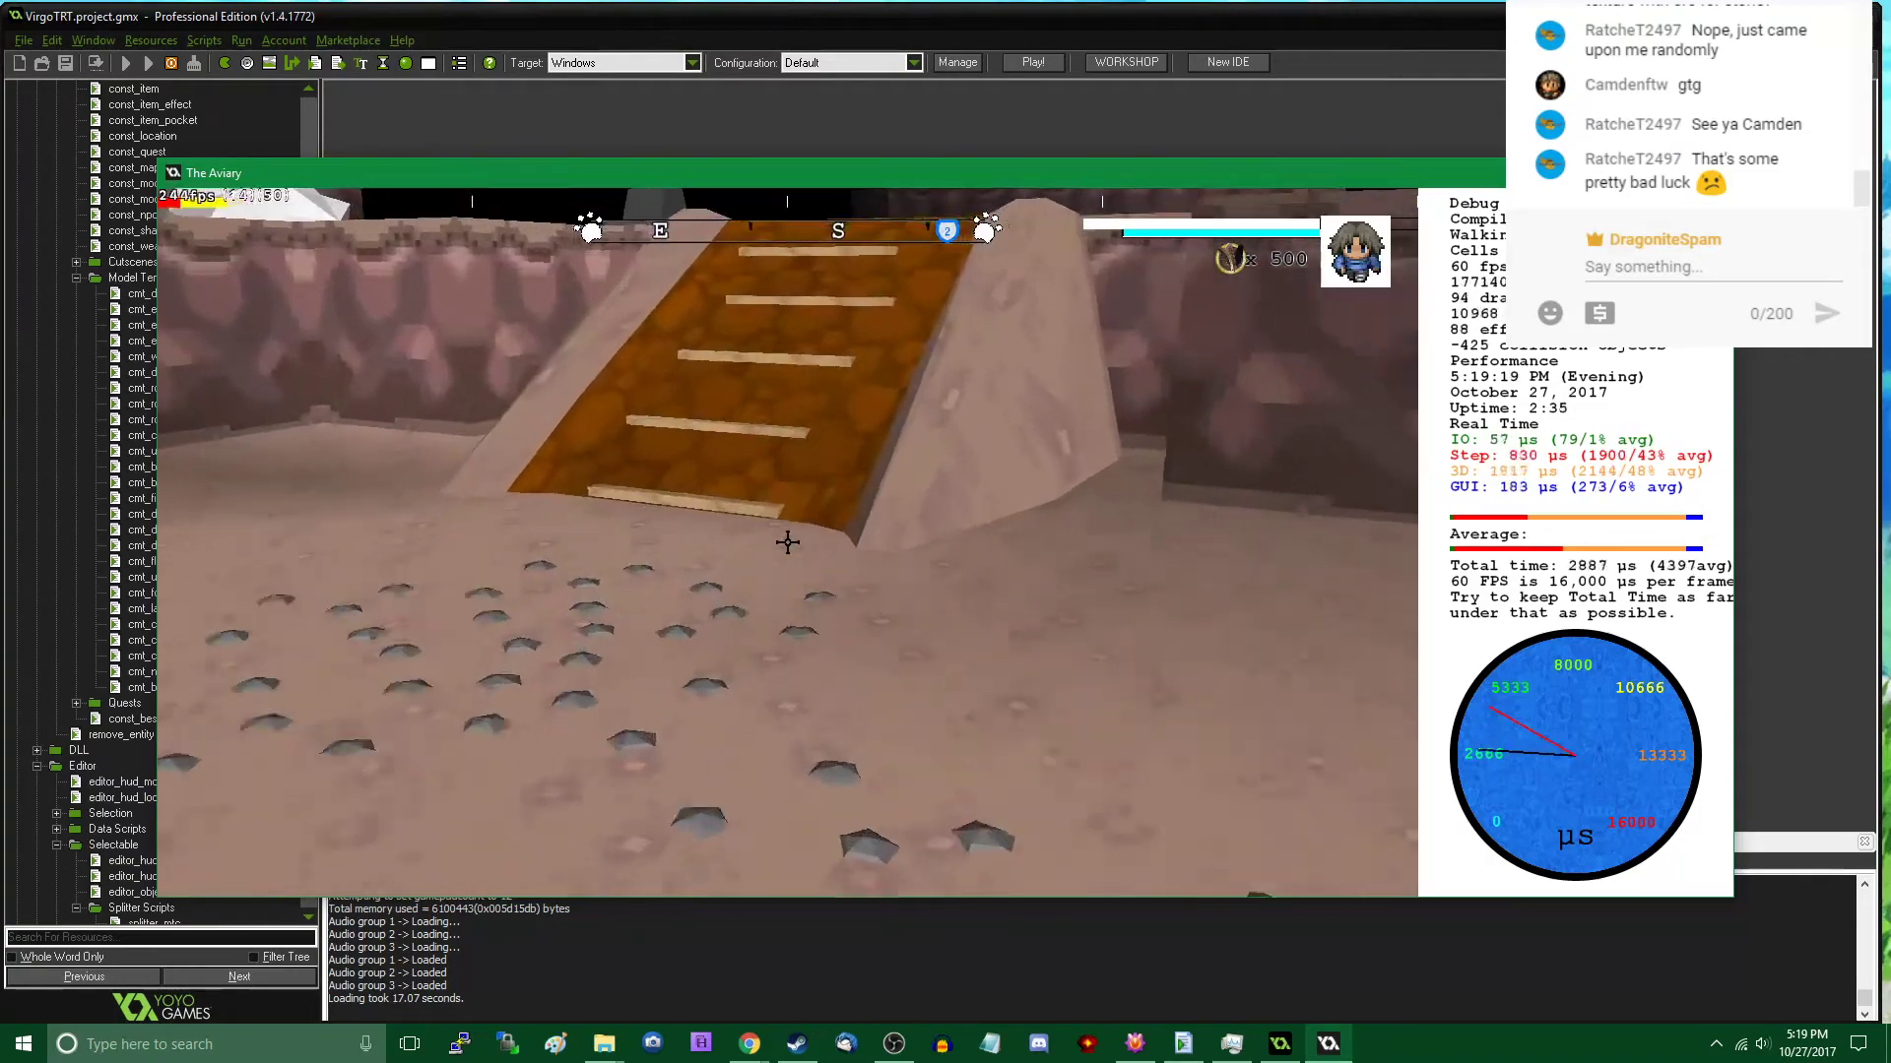
{"action": "key", "text": "w"}
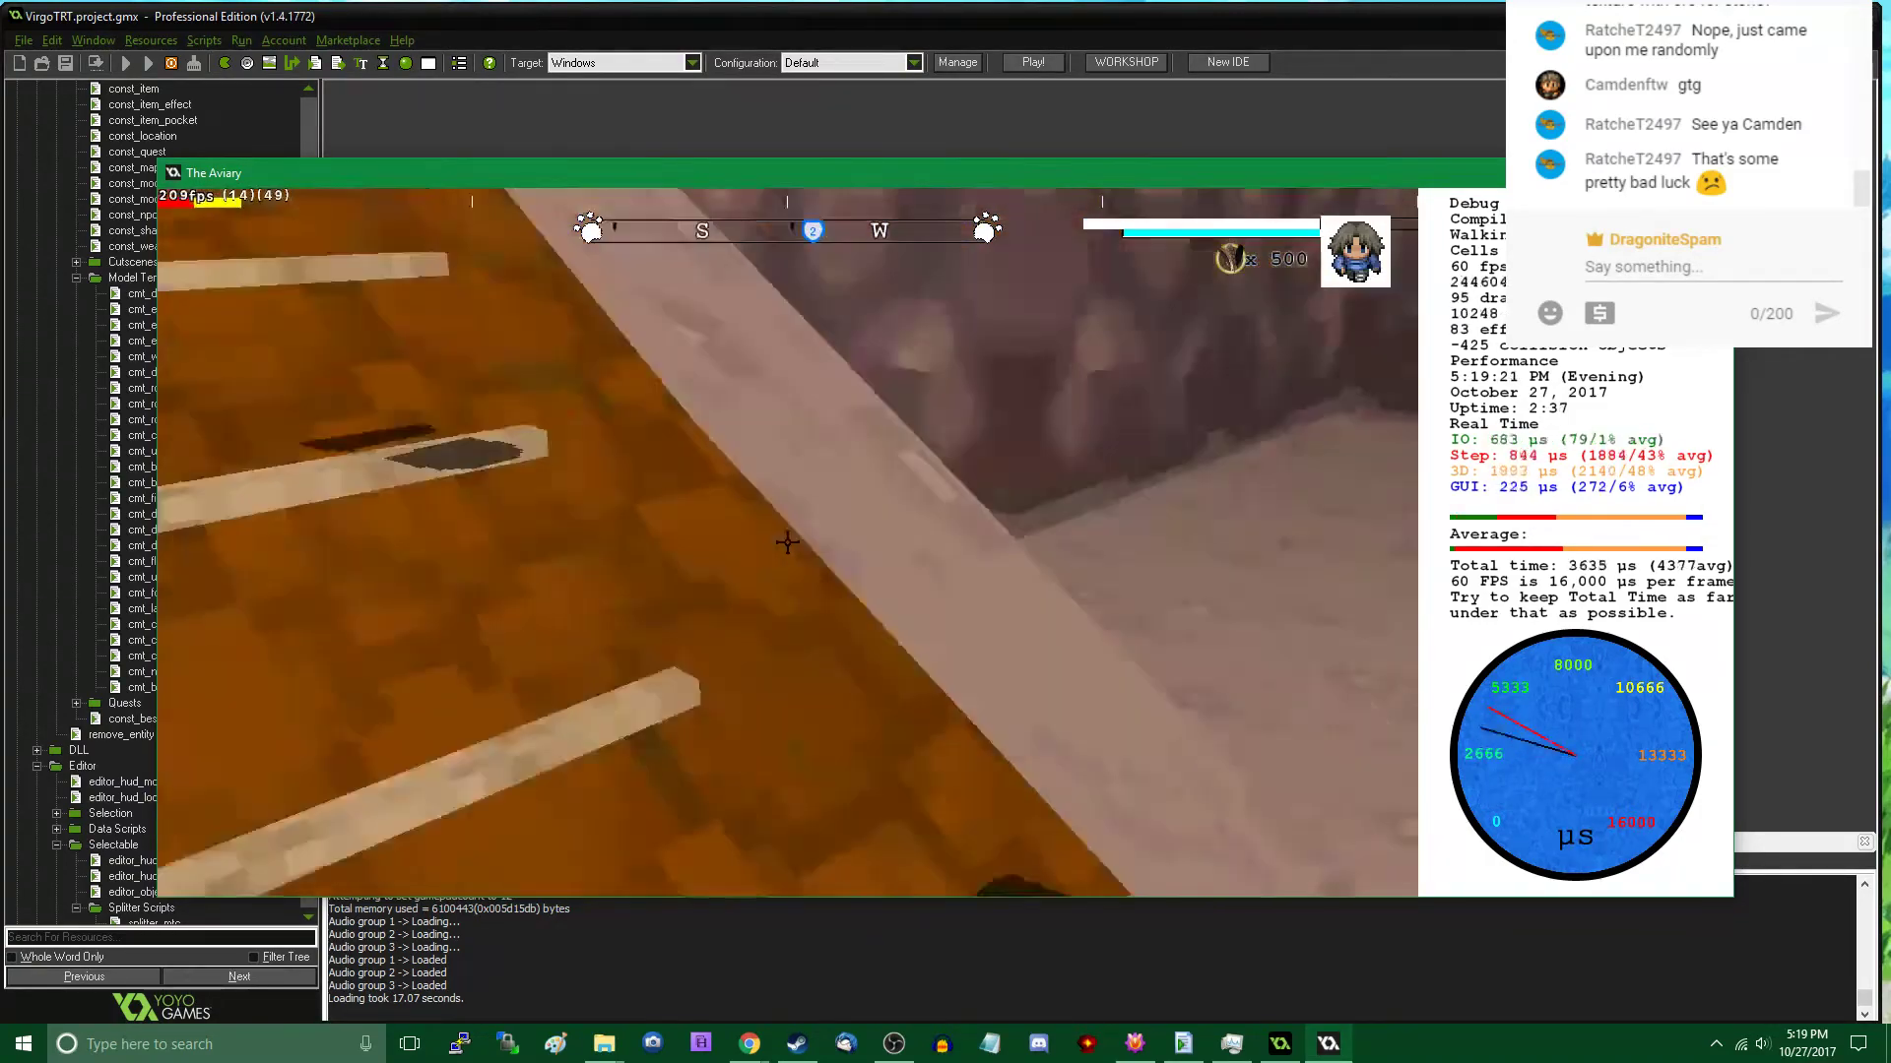
{"action": "key", "text": "w"}
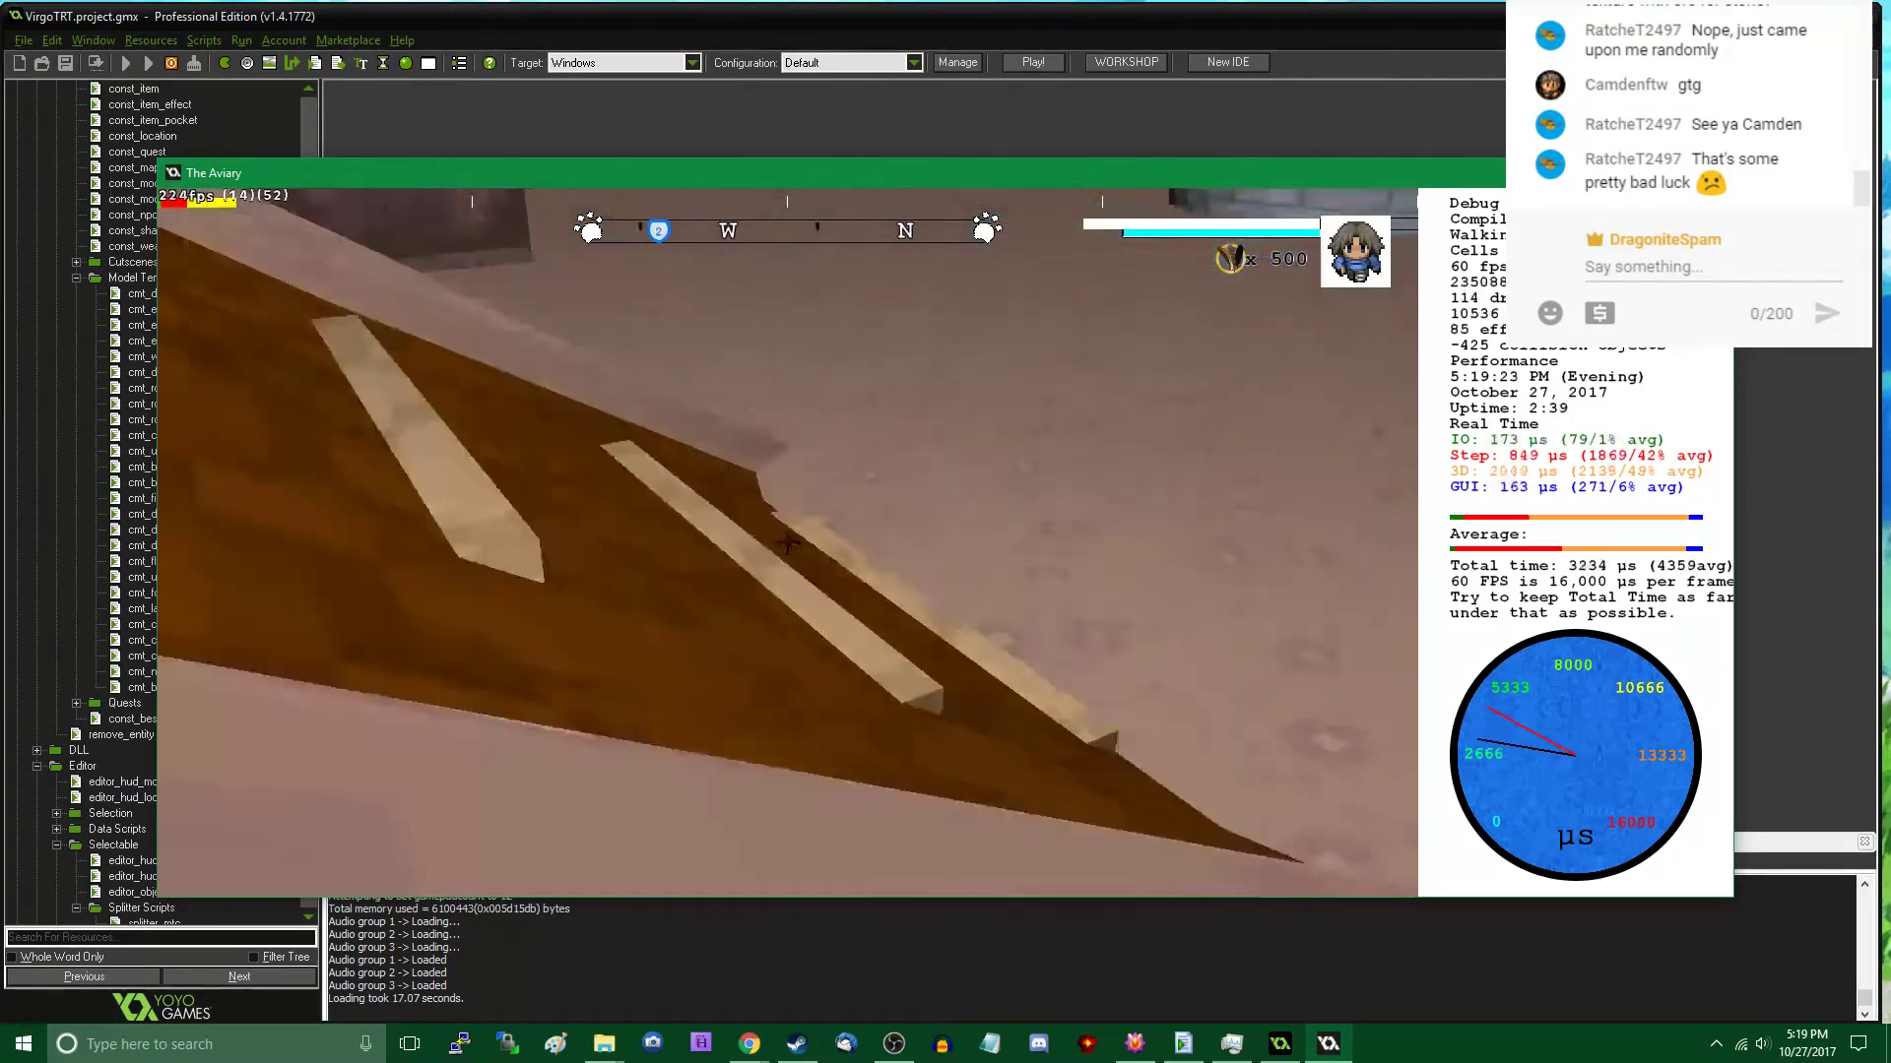
{"action": "key", "text": "w"}
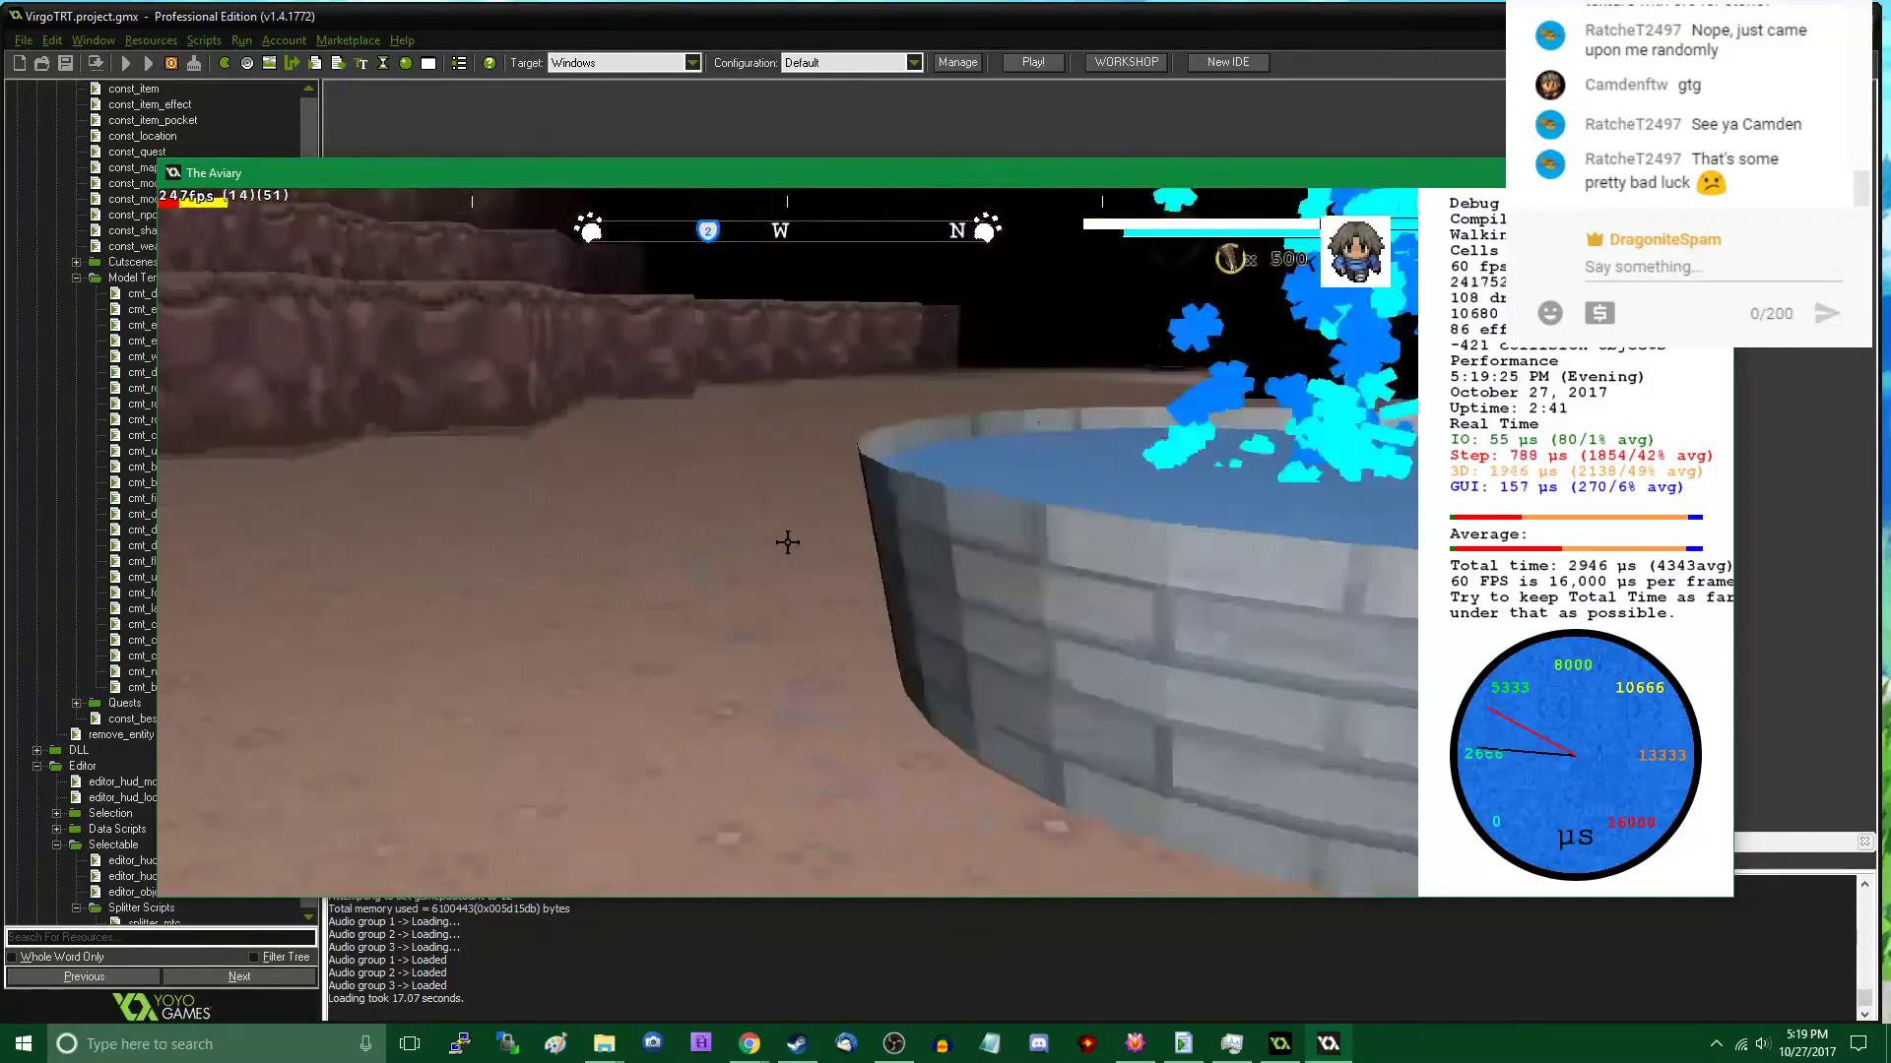
{"action": "key", "text": "w"}
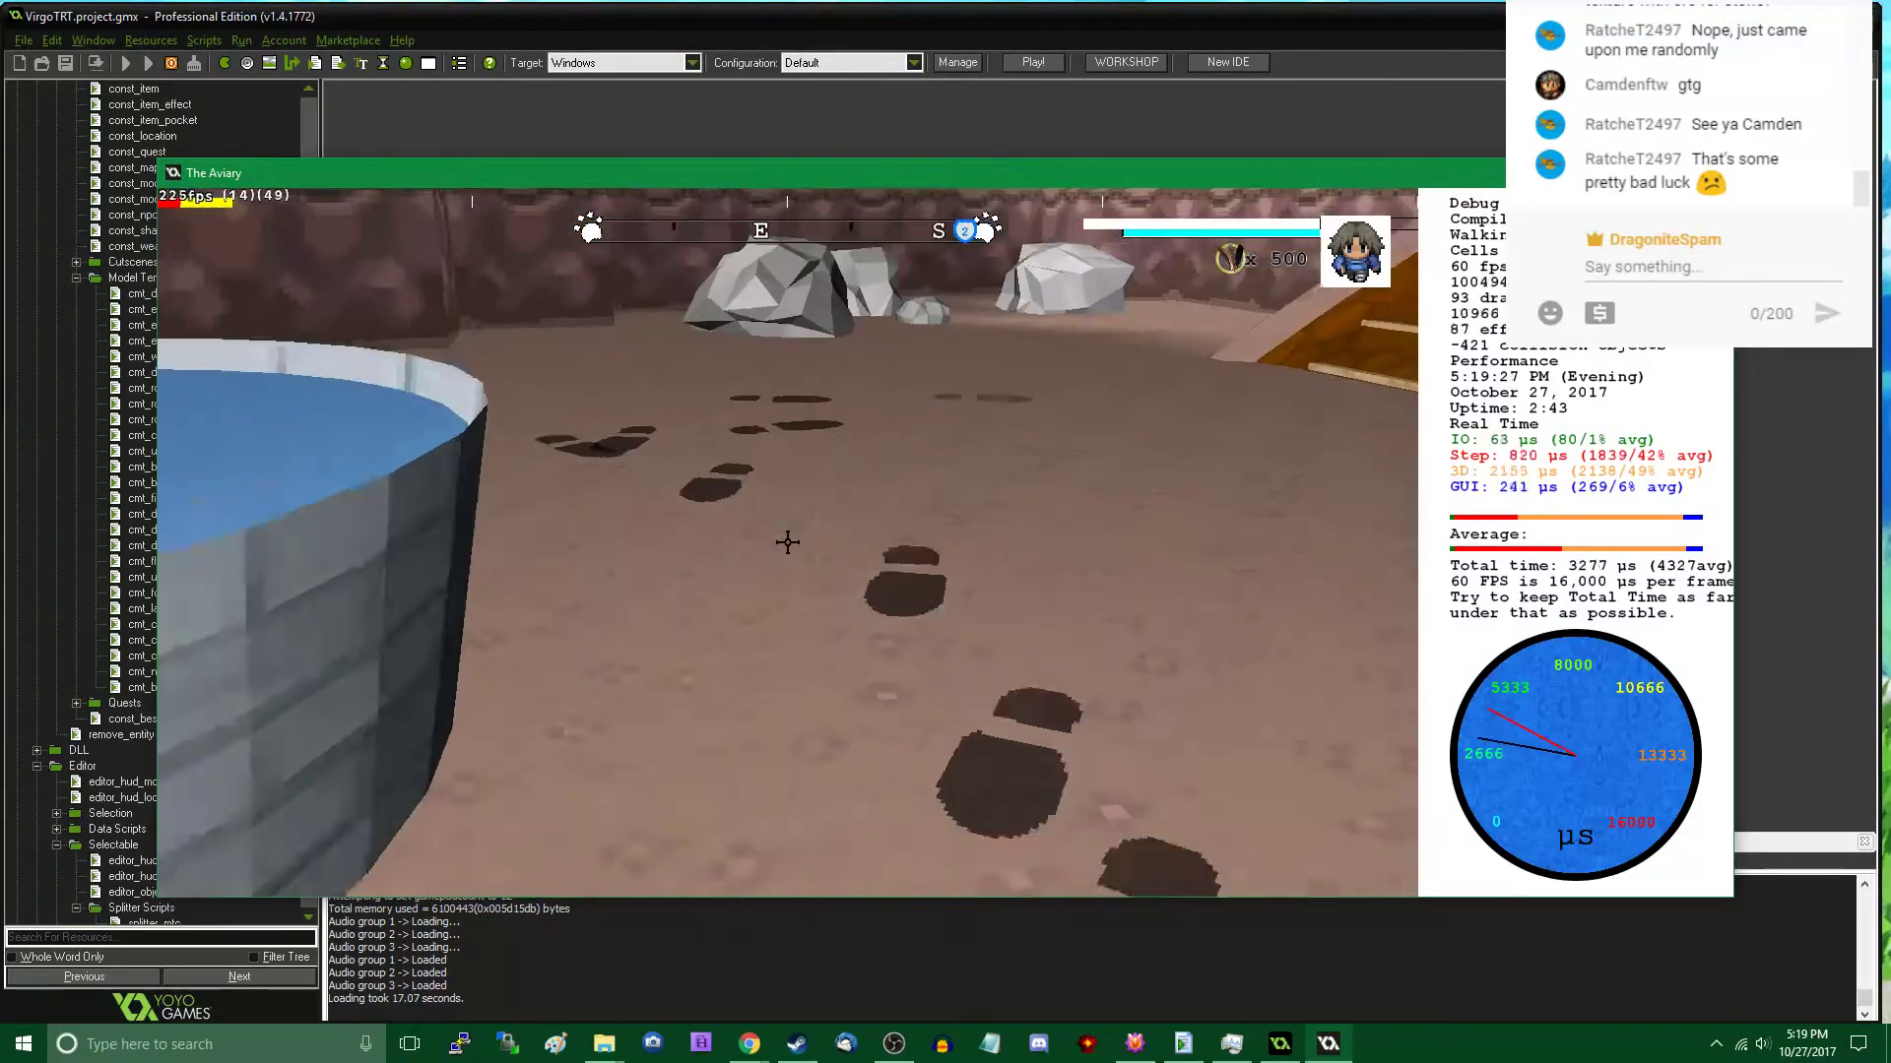
{"action": "key", "text": "s"}
{"action": "key", "text": "Tab"}
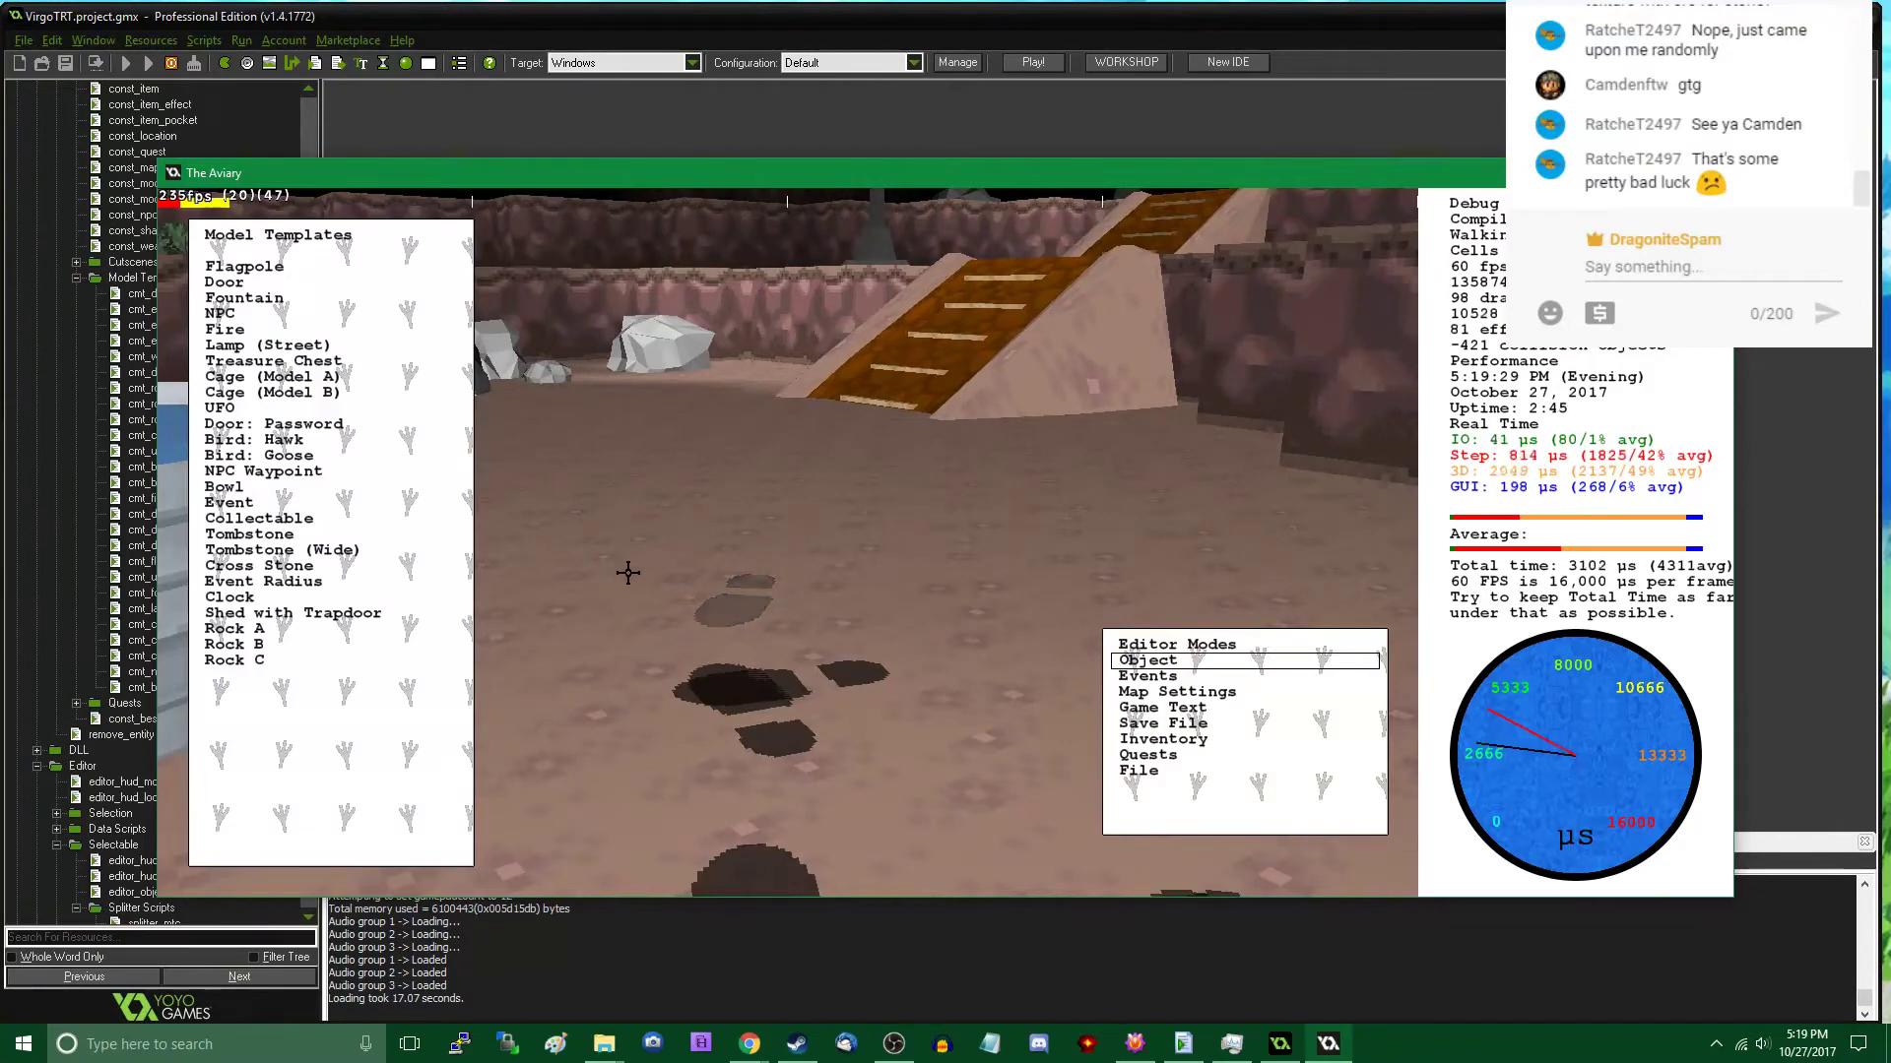
{"action": "key", "text": "s"}
{"action": "left_click", "coordinate": [304, 654]}
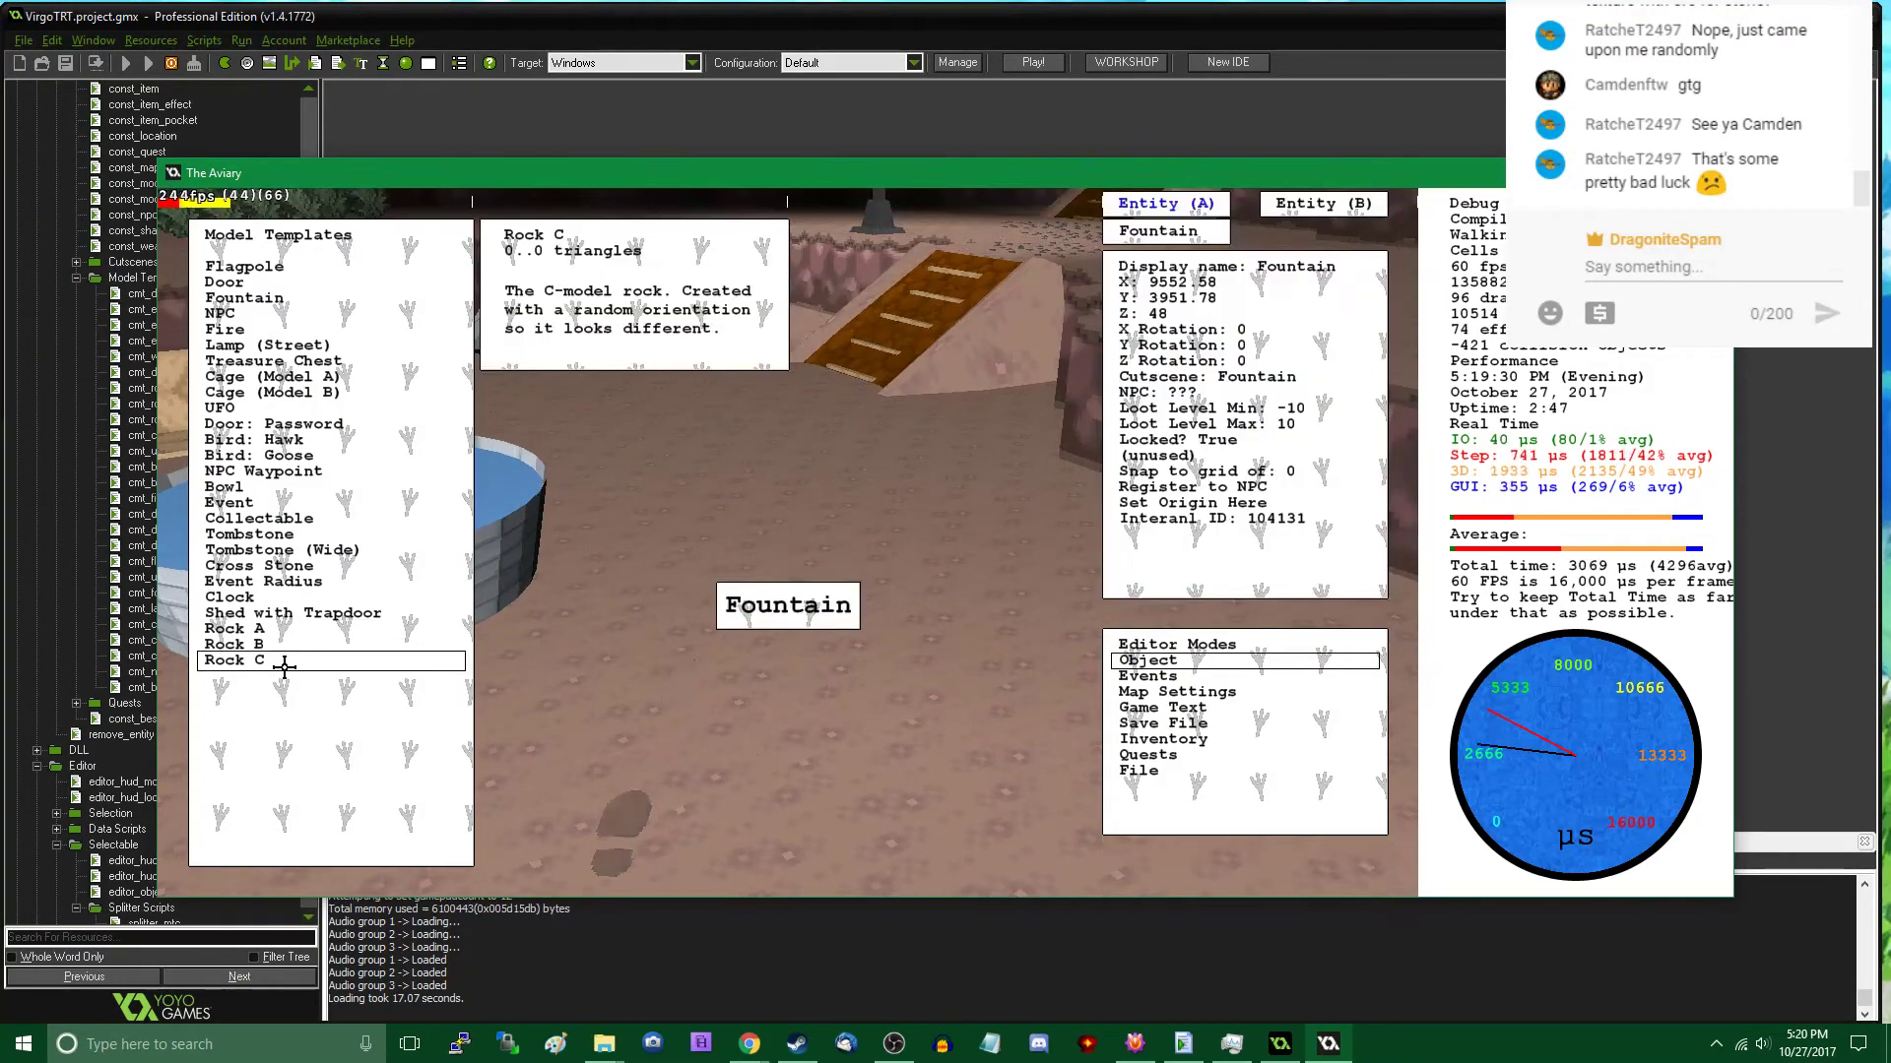
{"action": "left_click", "coordinate": [283, 662]}
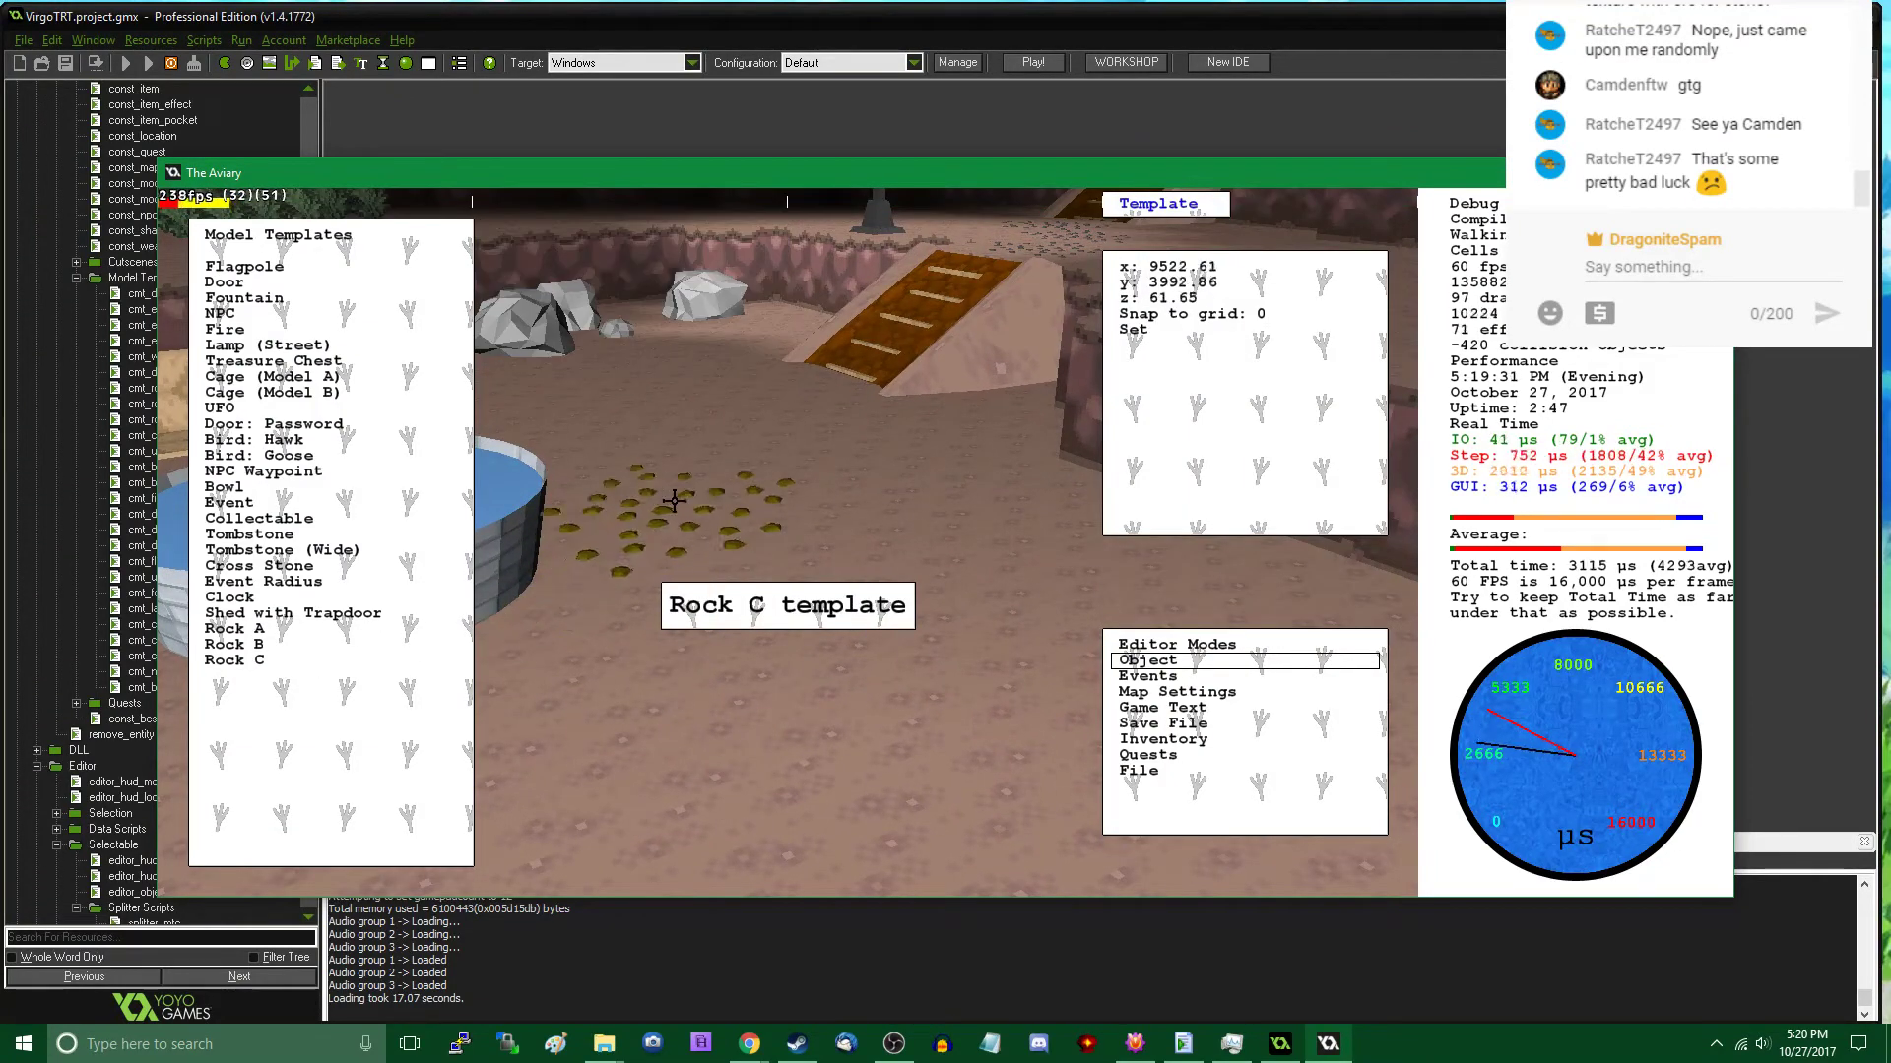
{"action": "left_click", "coordinate": [751, 382]}
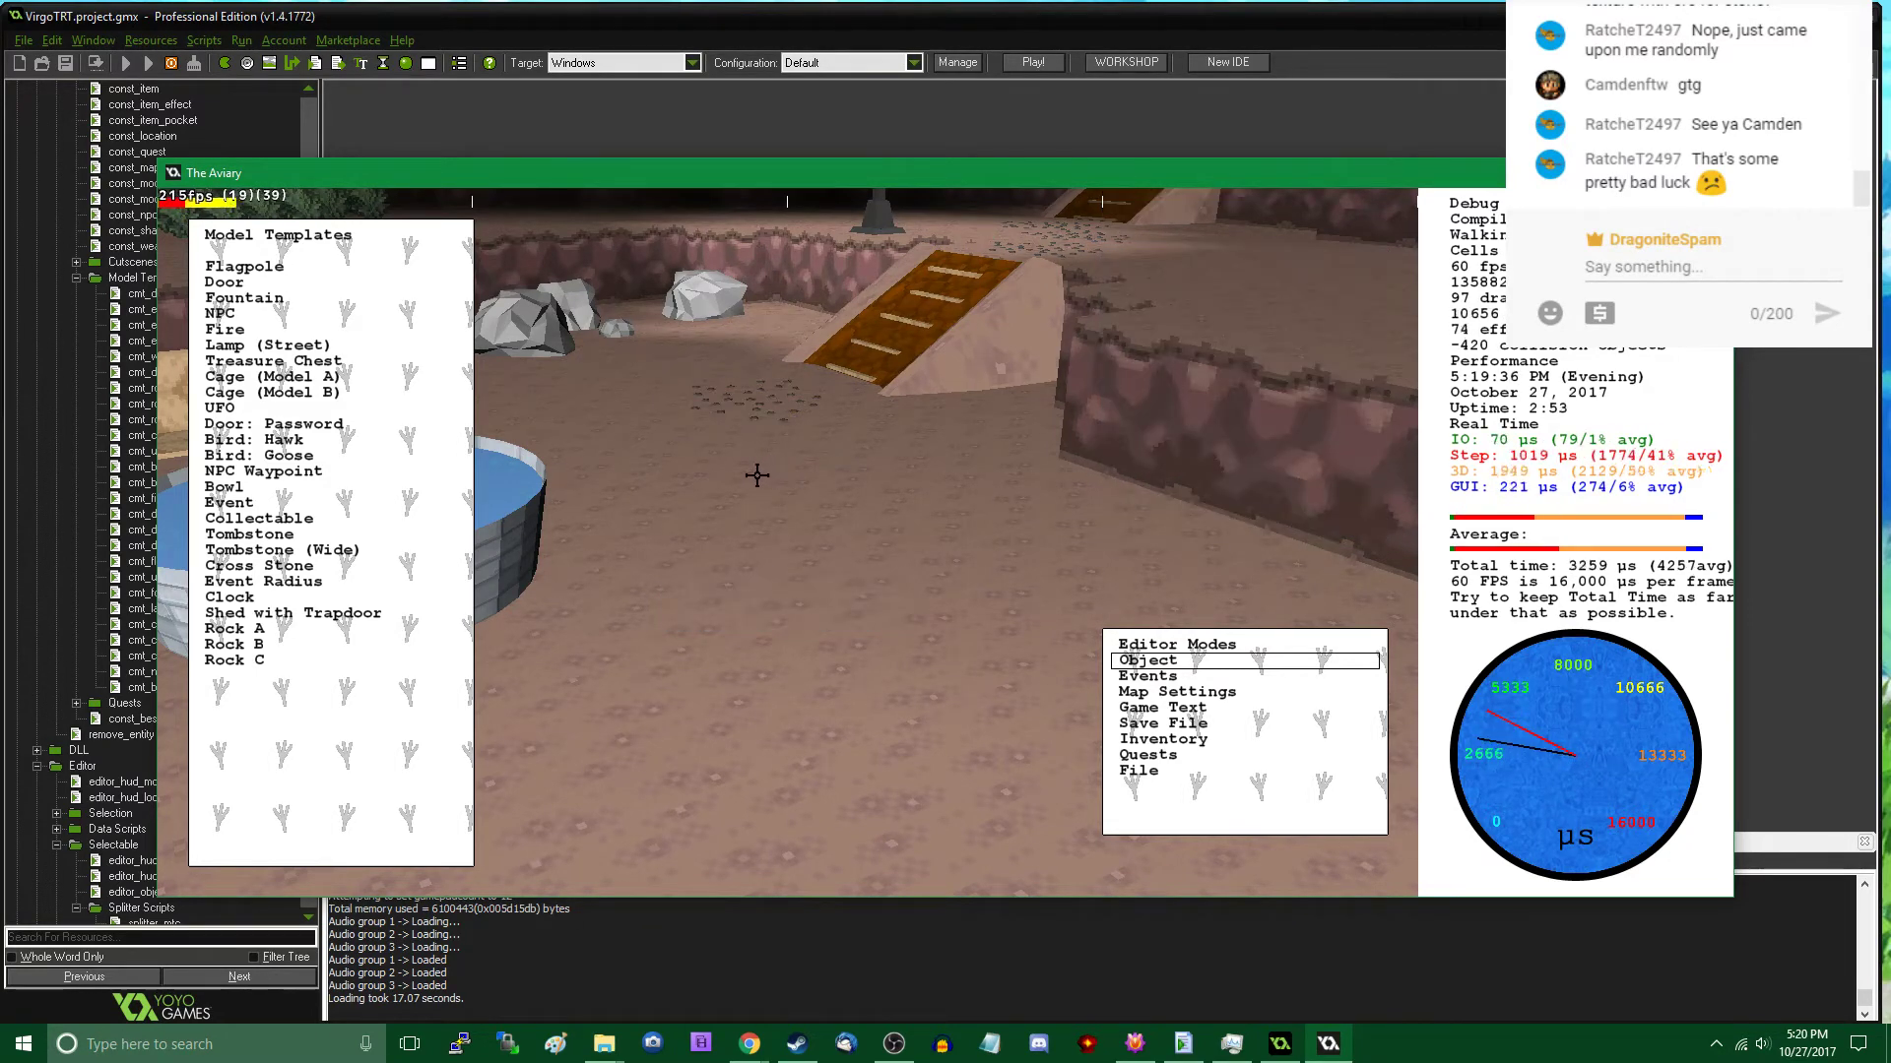
- Place two more Rock C patches in a trail leading away from the foot of the lower ramp, past the fountain
{"action": "left_click", "coordinate": [283, 660]}
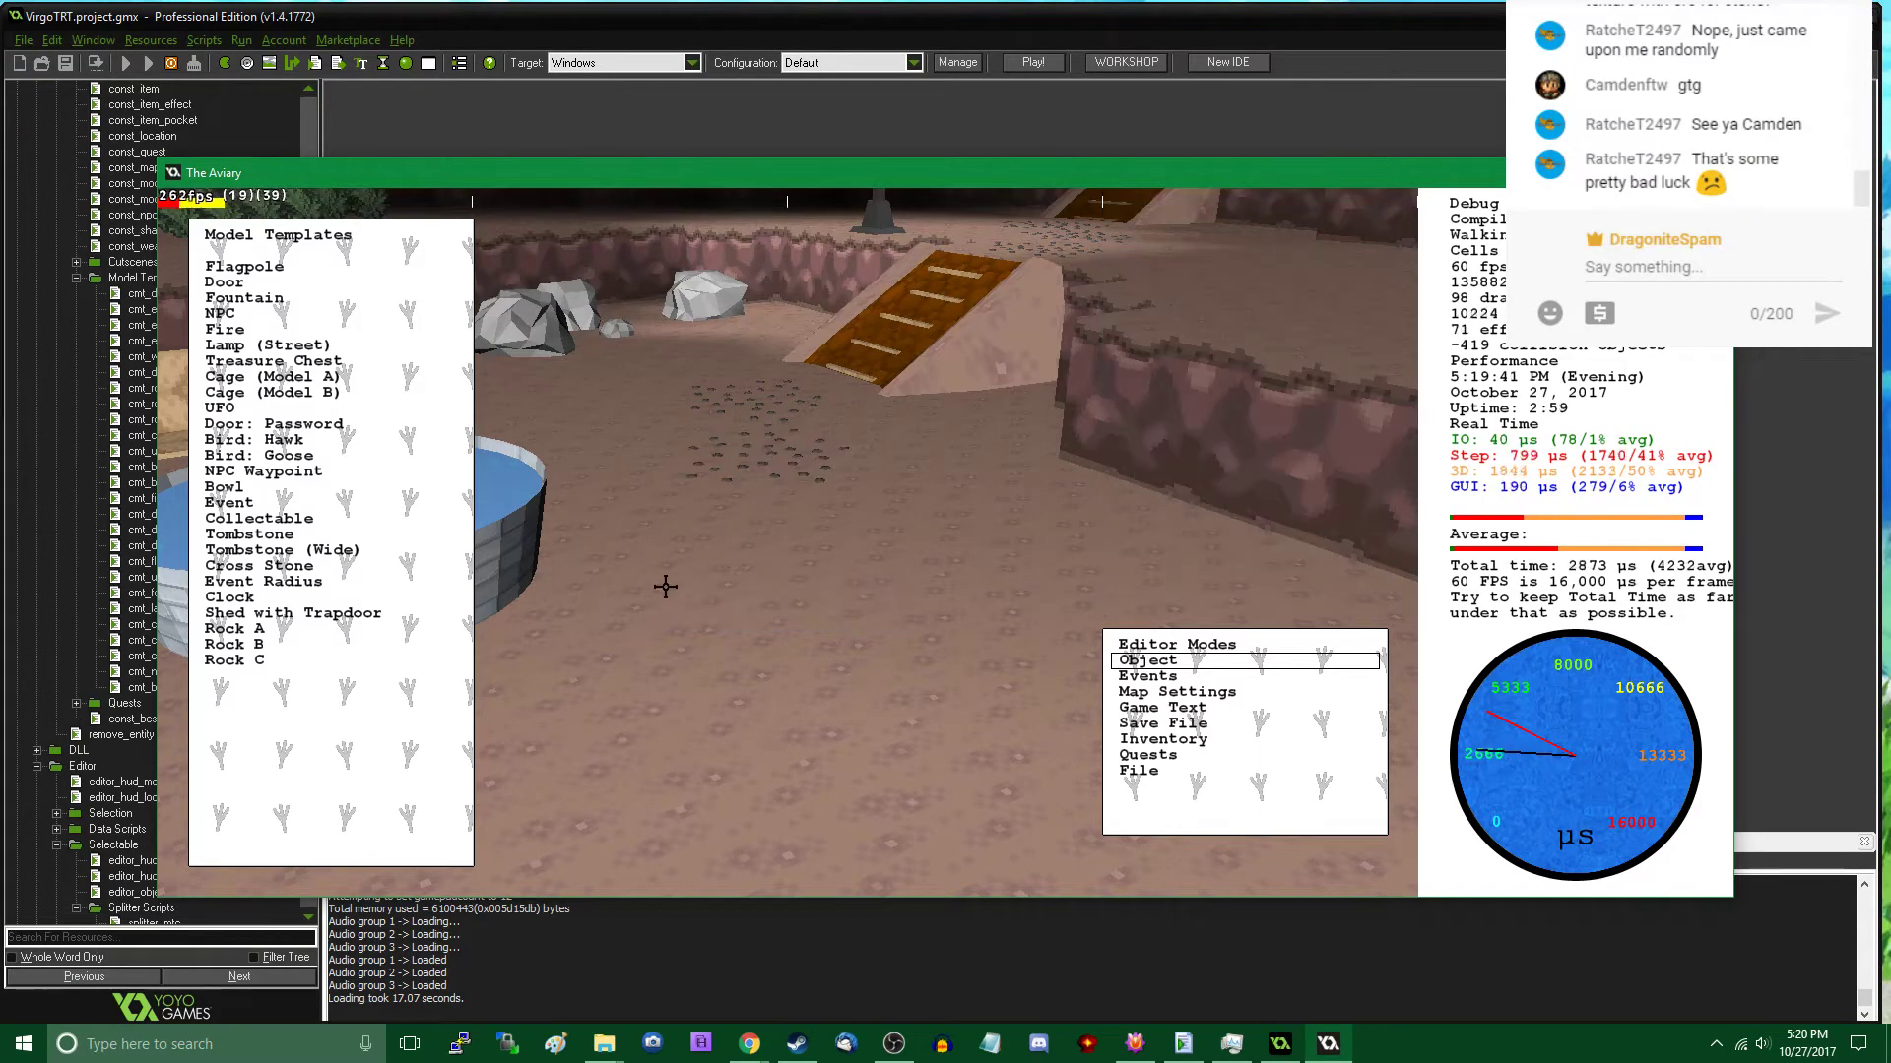
{"action": "left_click", "coordinate": [833, 513]}
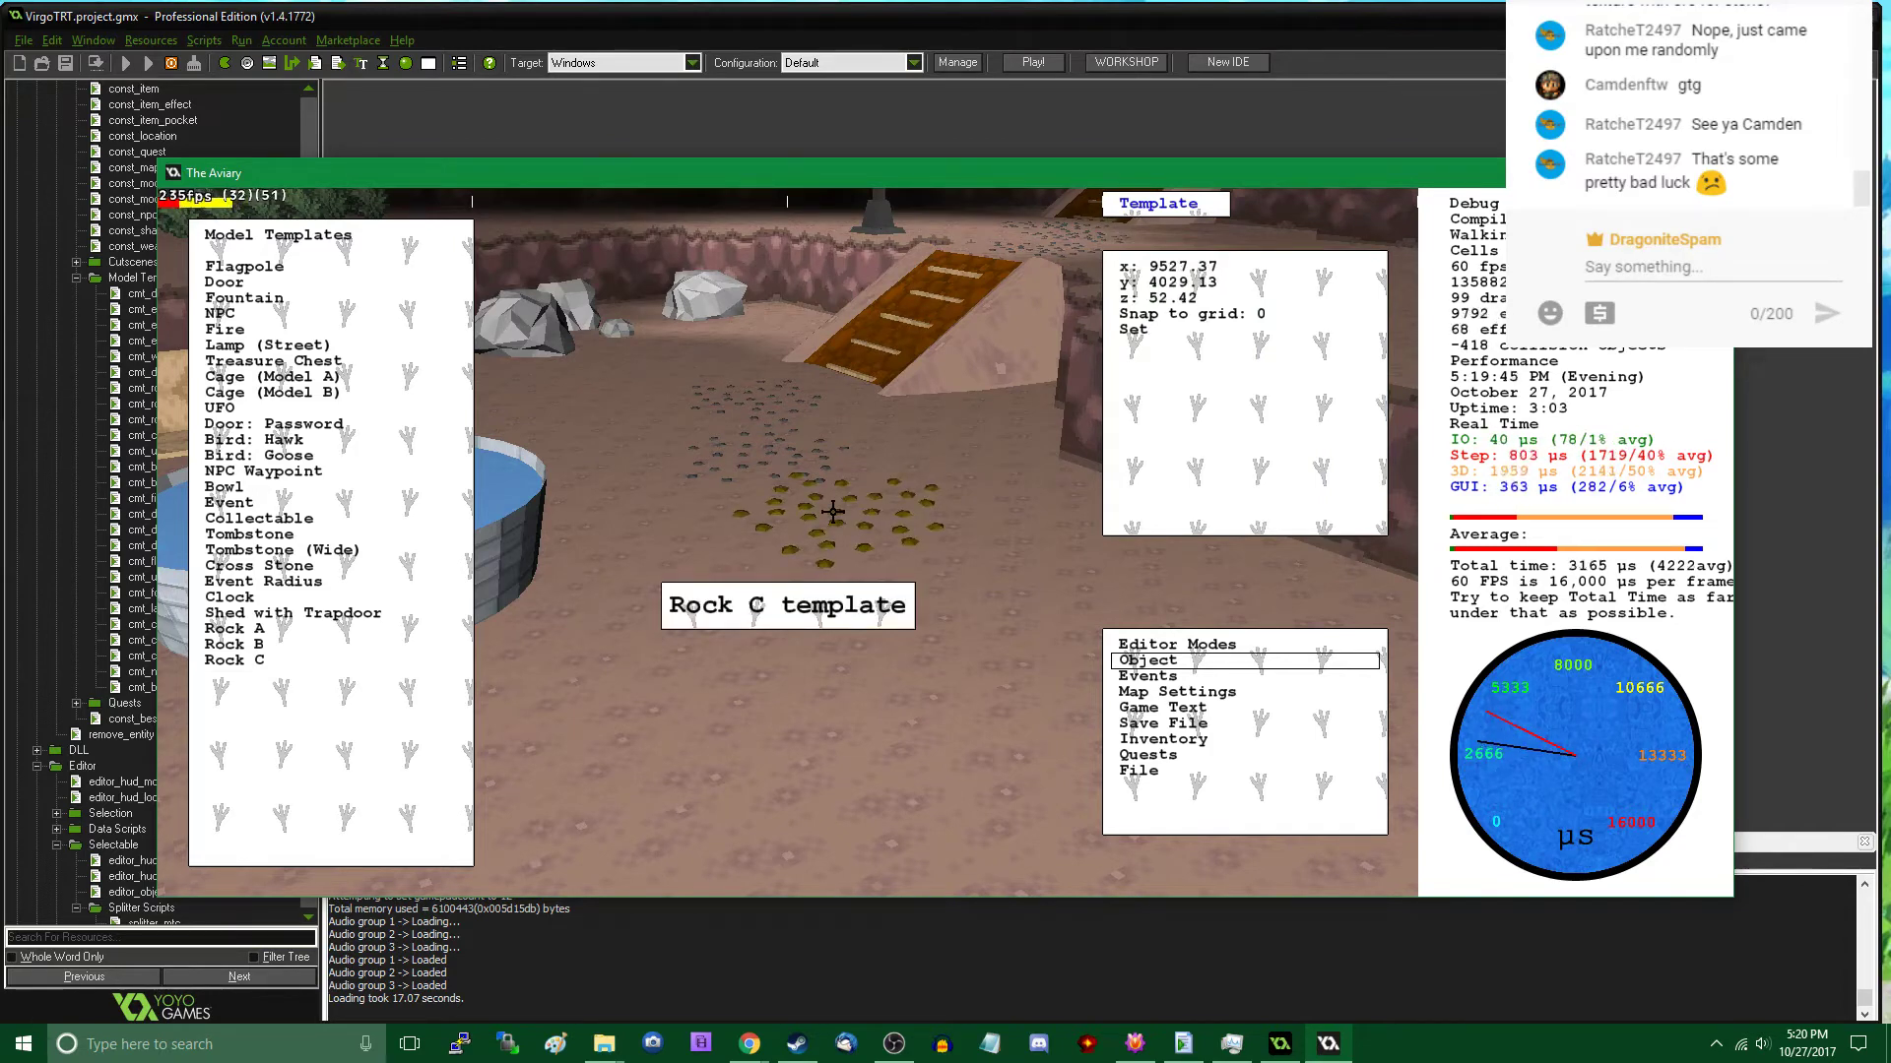
{"action": "left_click", "coordinate": [833, 512]}
{"action": "key", "text": "Tab"}
- Examine the pebble trail and the surrounding cavern, from the fountain to the lamp posts and the water's edge
{"action": "key", "text": "s"}
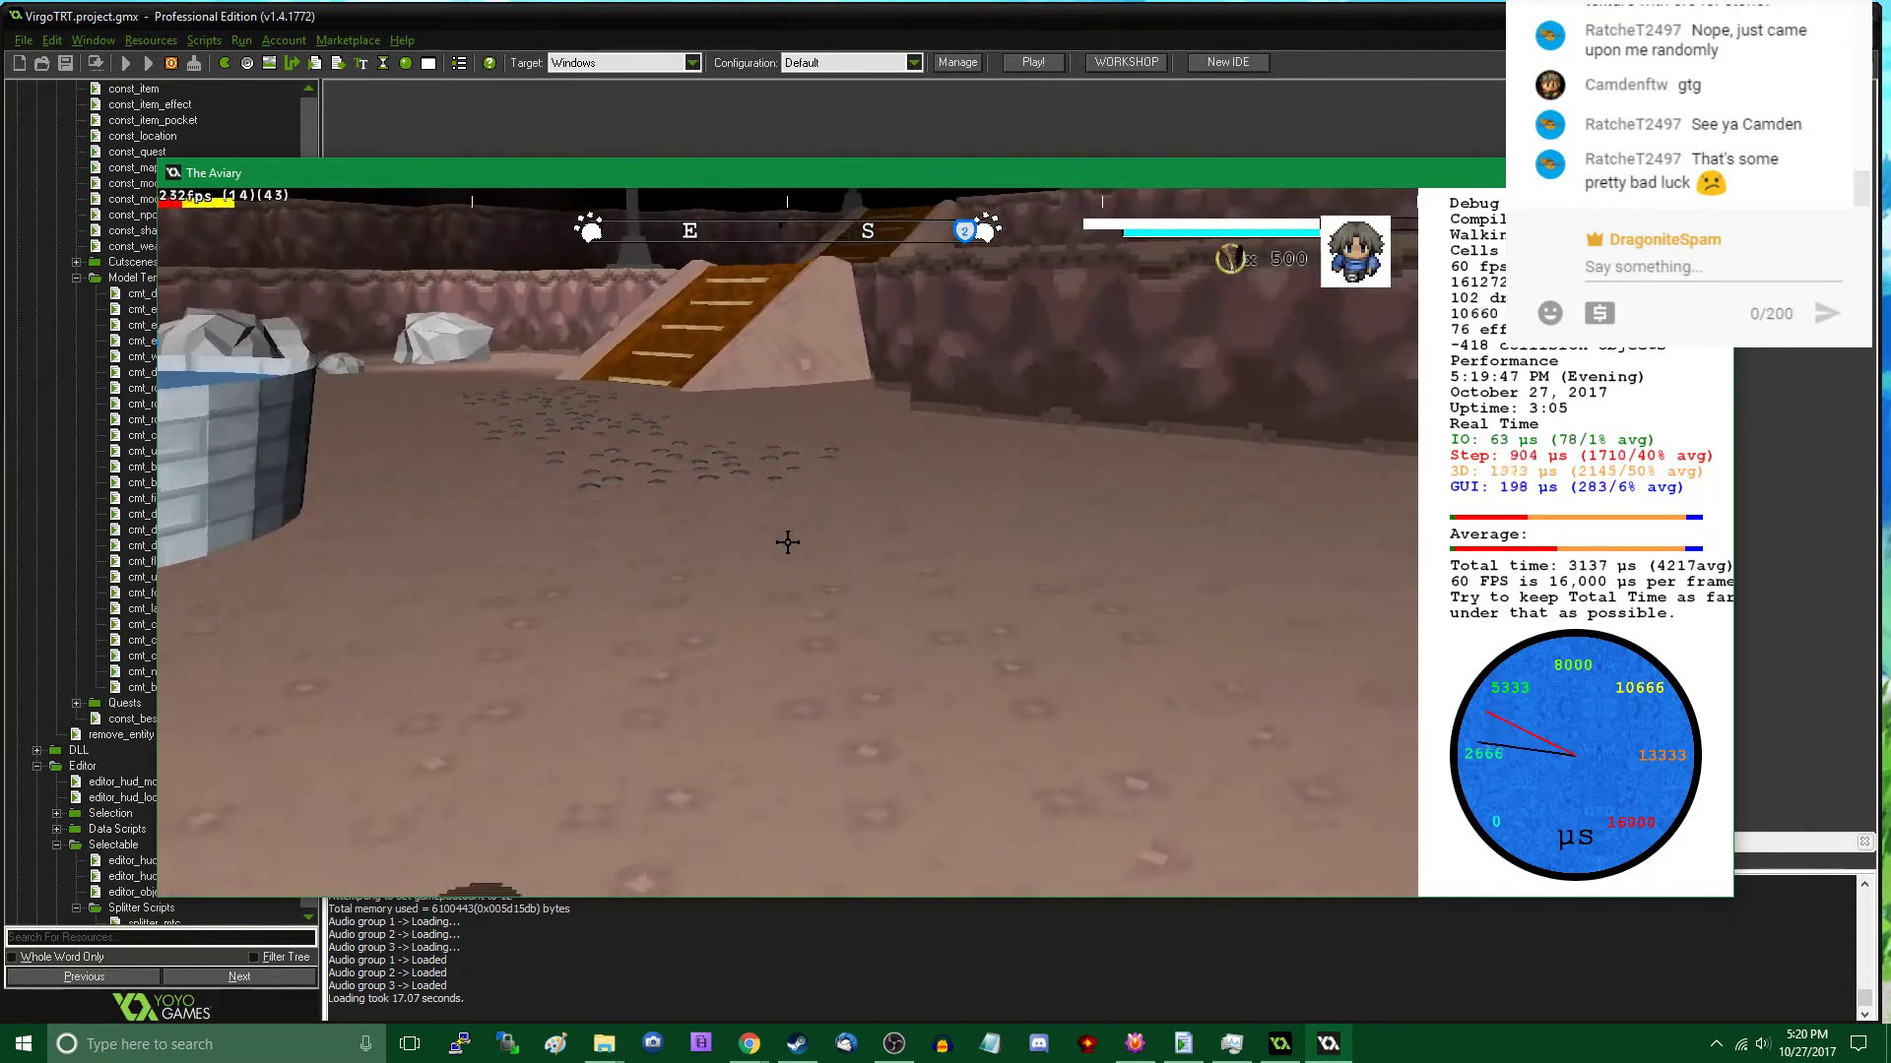
{"action": "key", "text": "d"}
{"action": "key", "text": "w"}
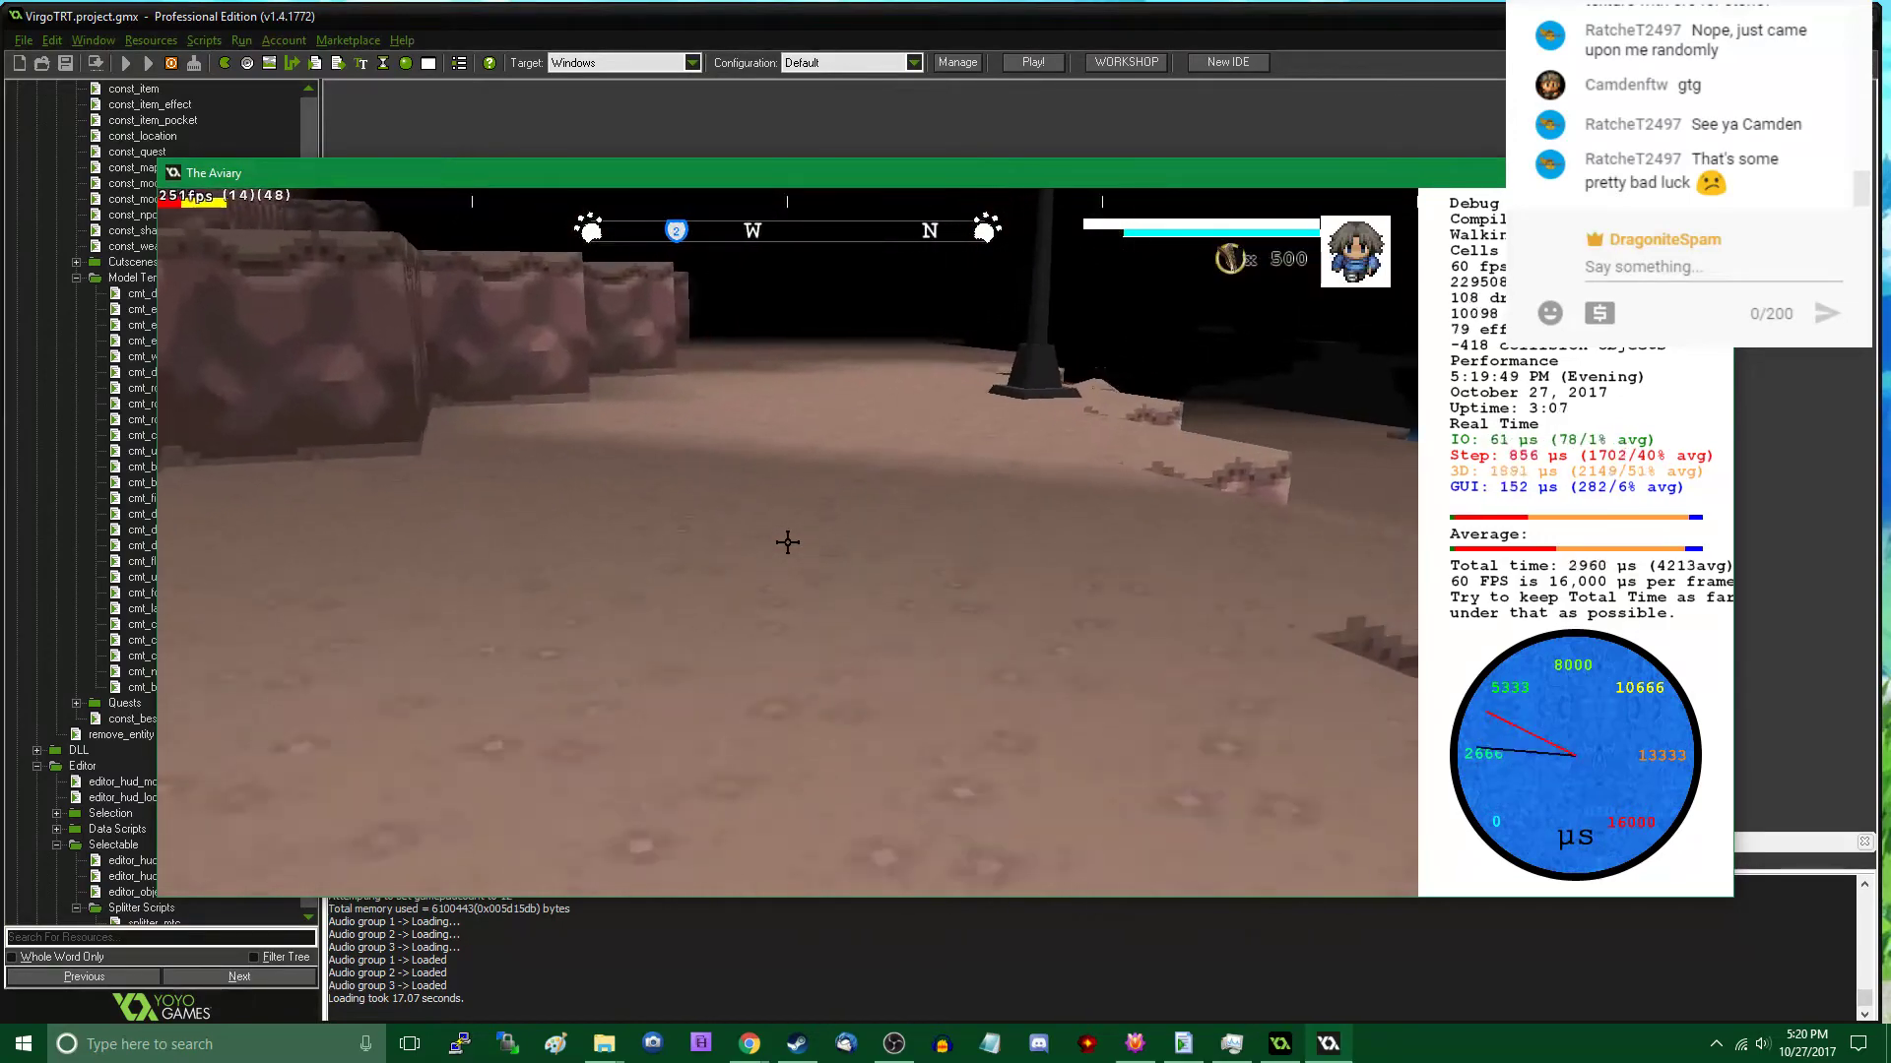
{"action": "key", "text": "w"}
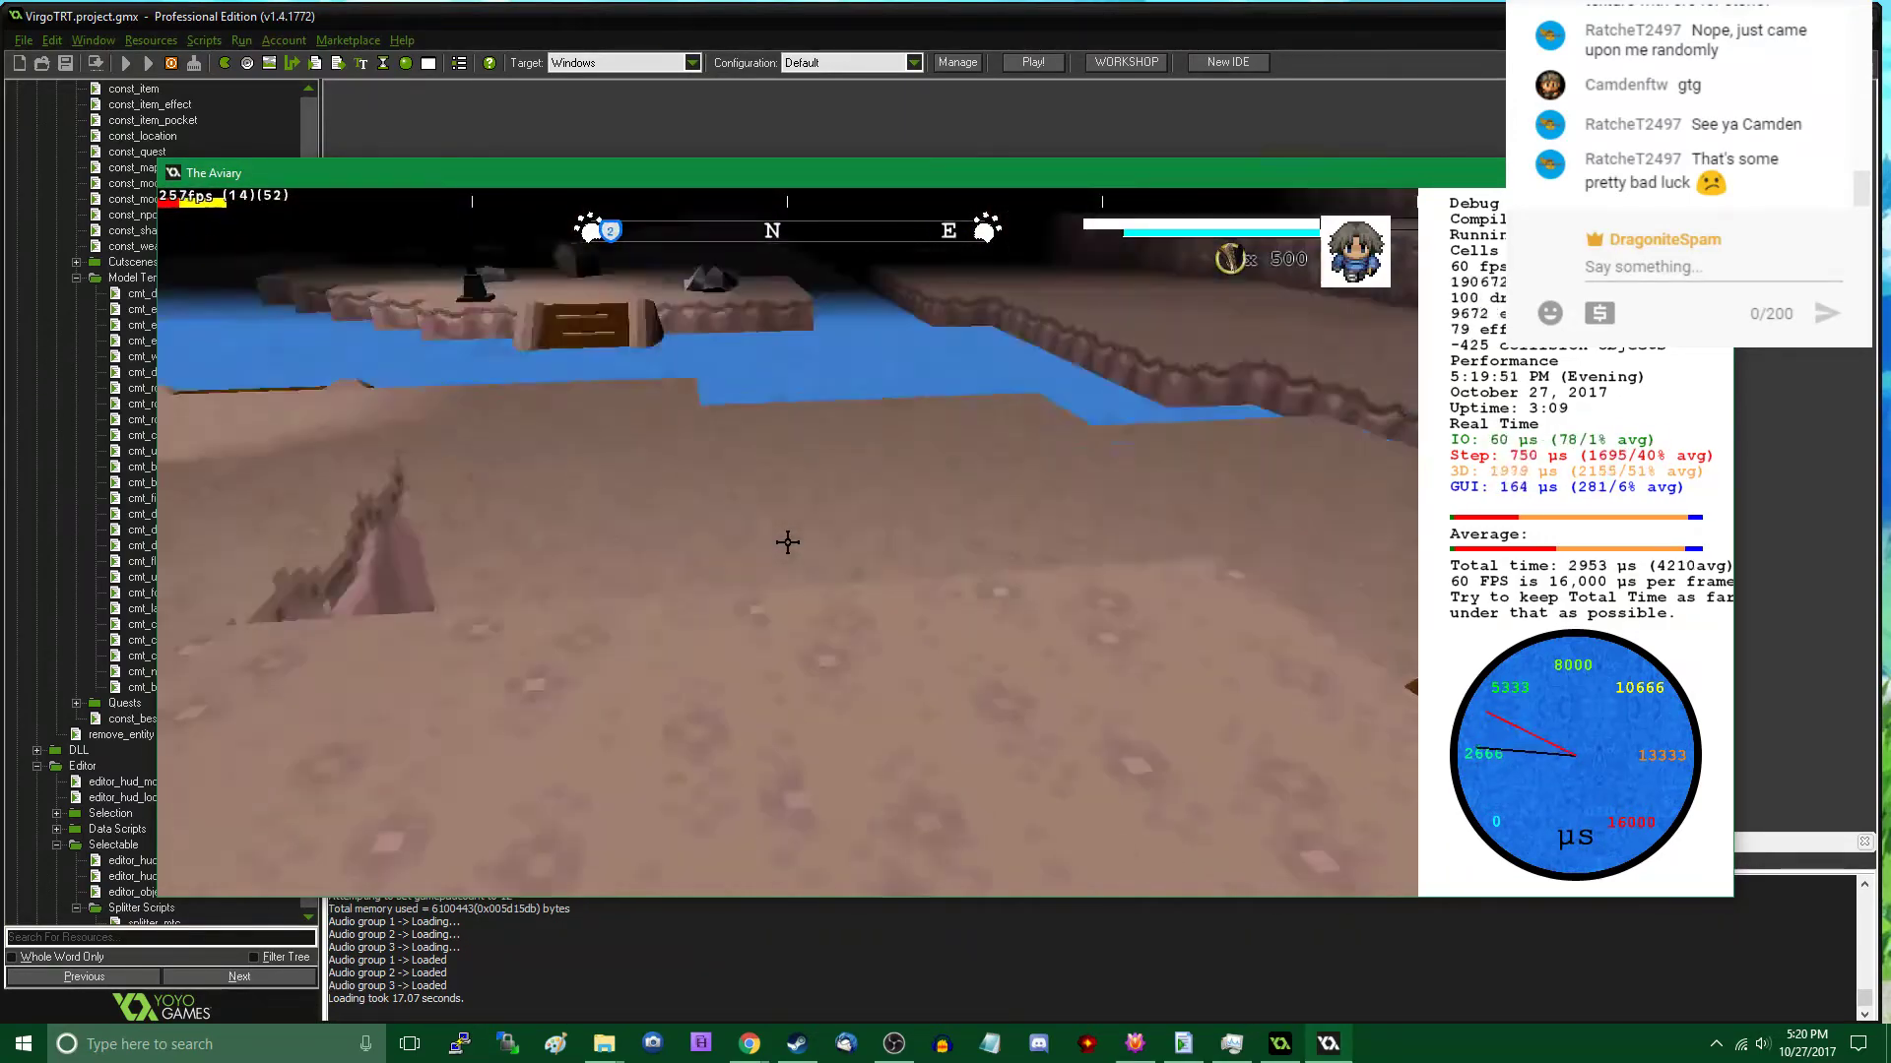
{"action": "key", "text": "w"}
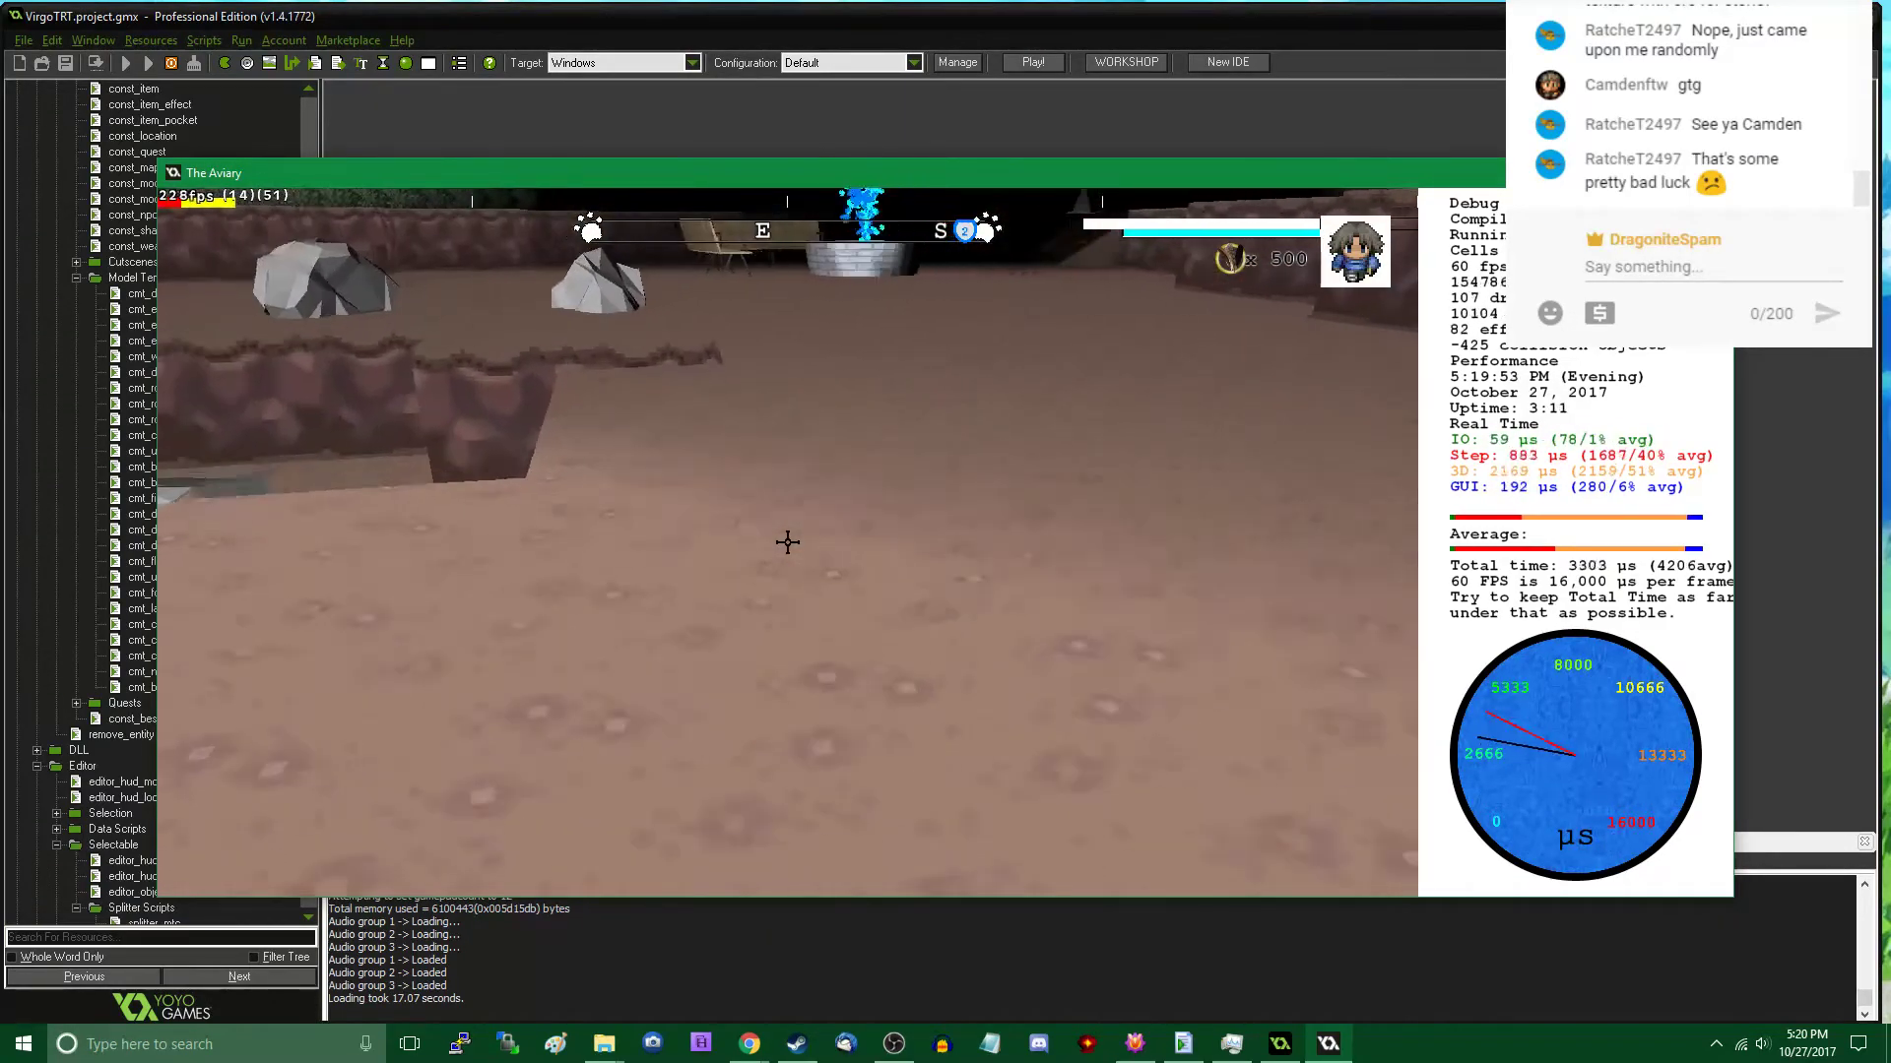
{"action": "key", "text": "w"}
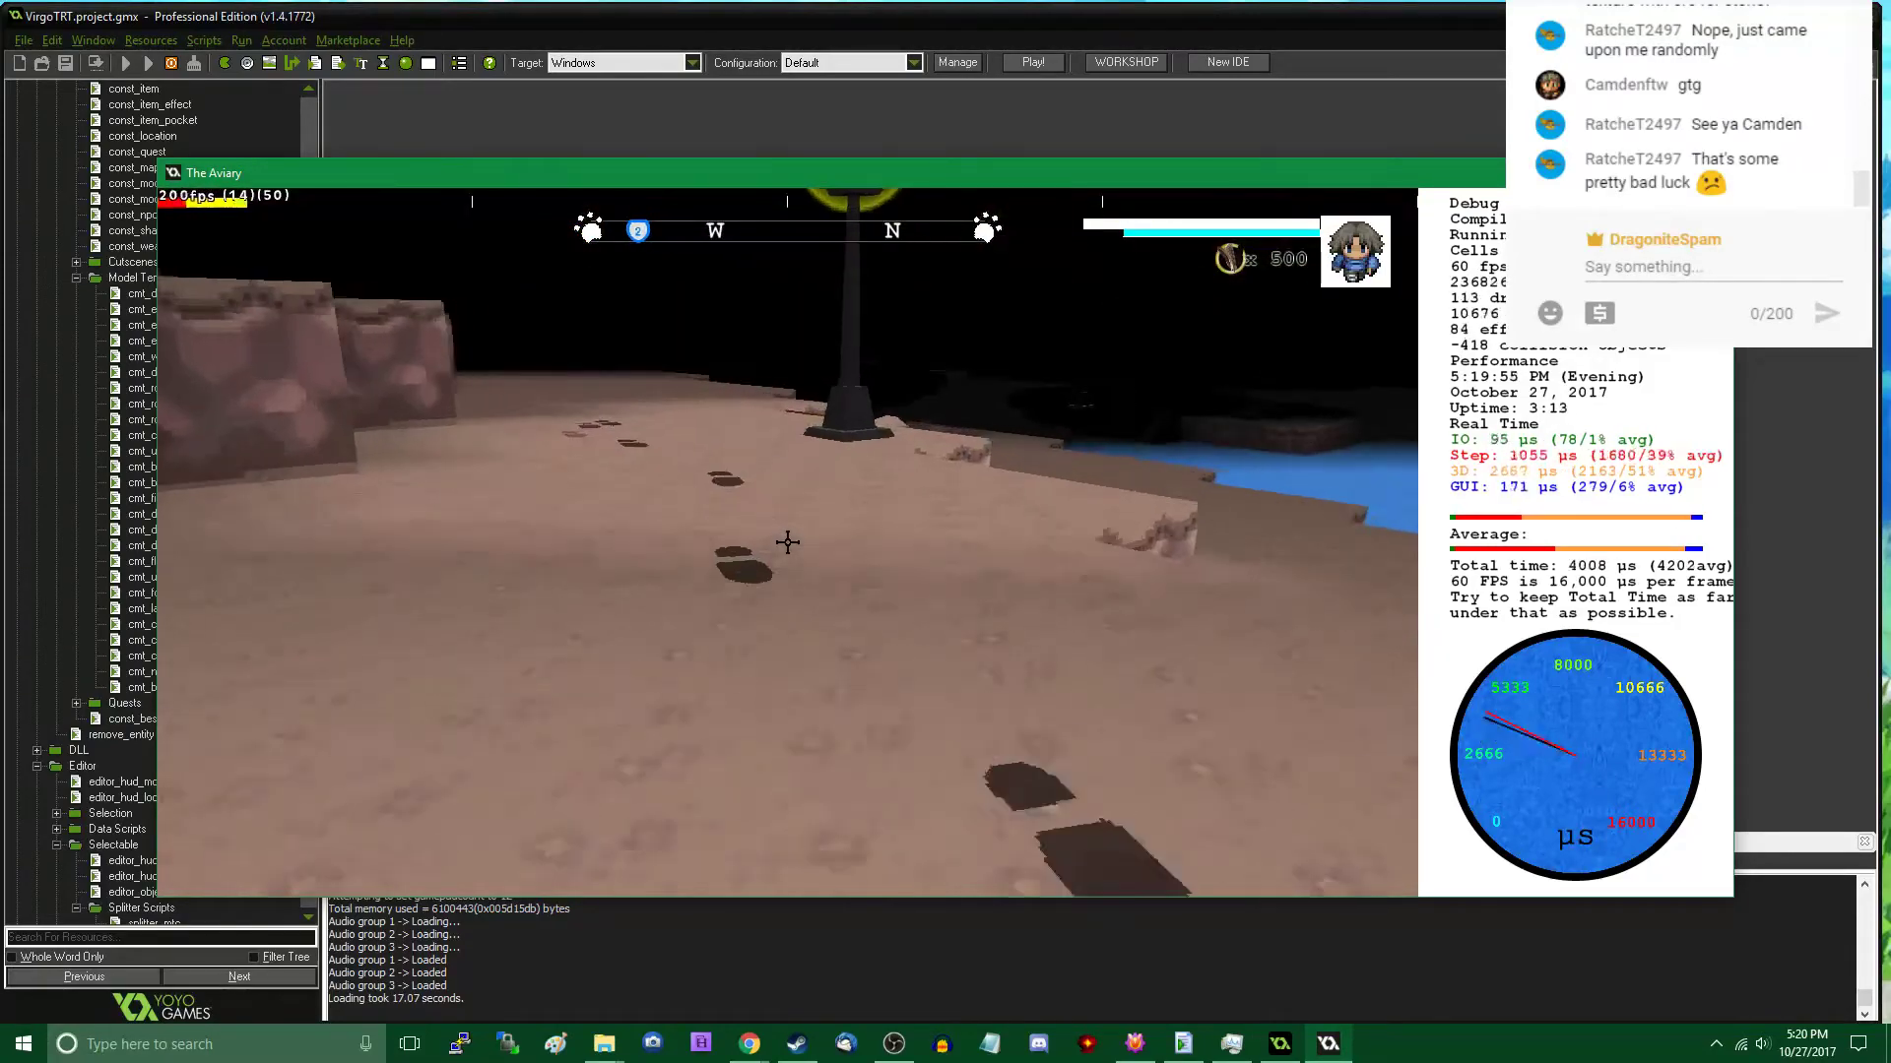
{"action": "key", "text": "w"}
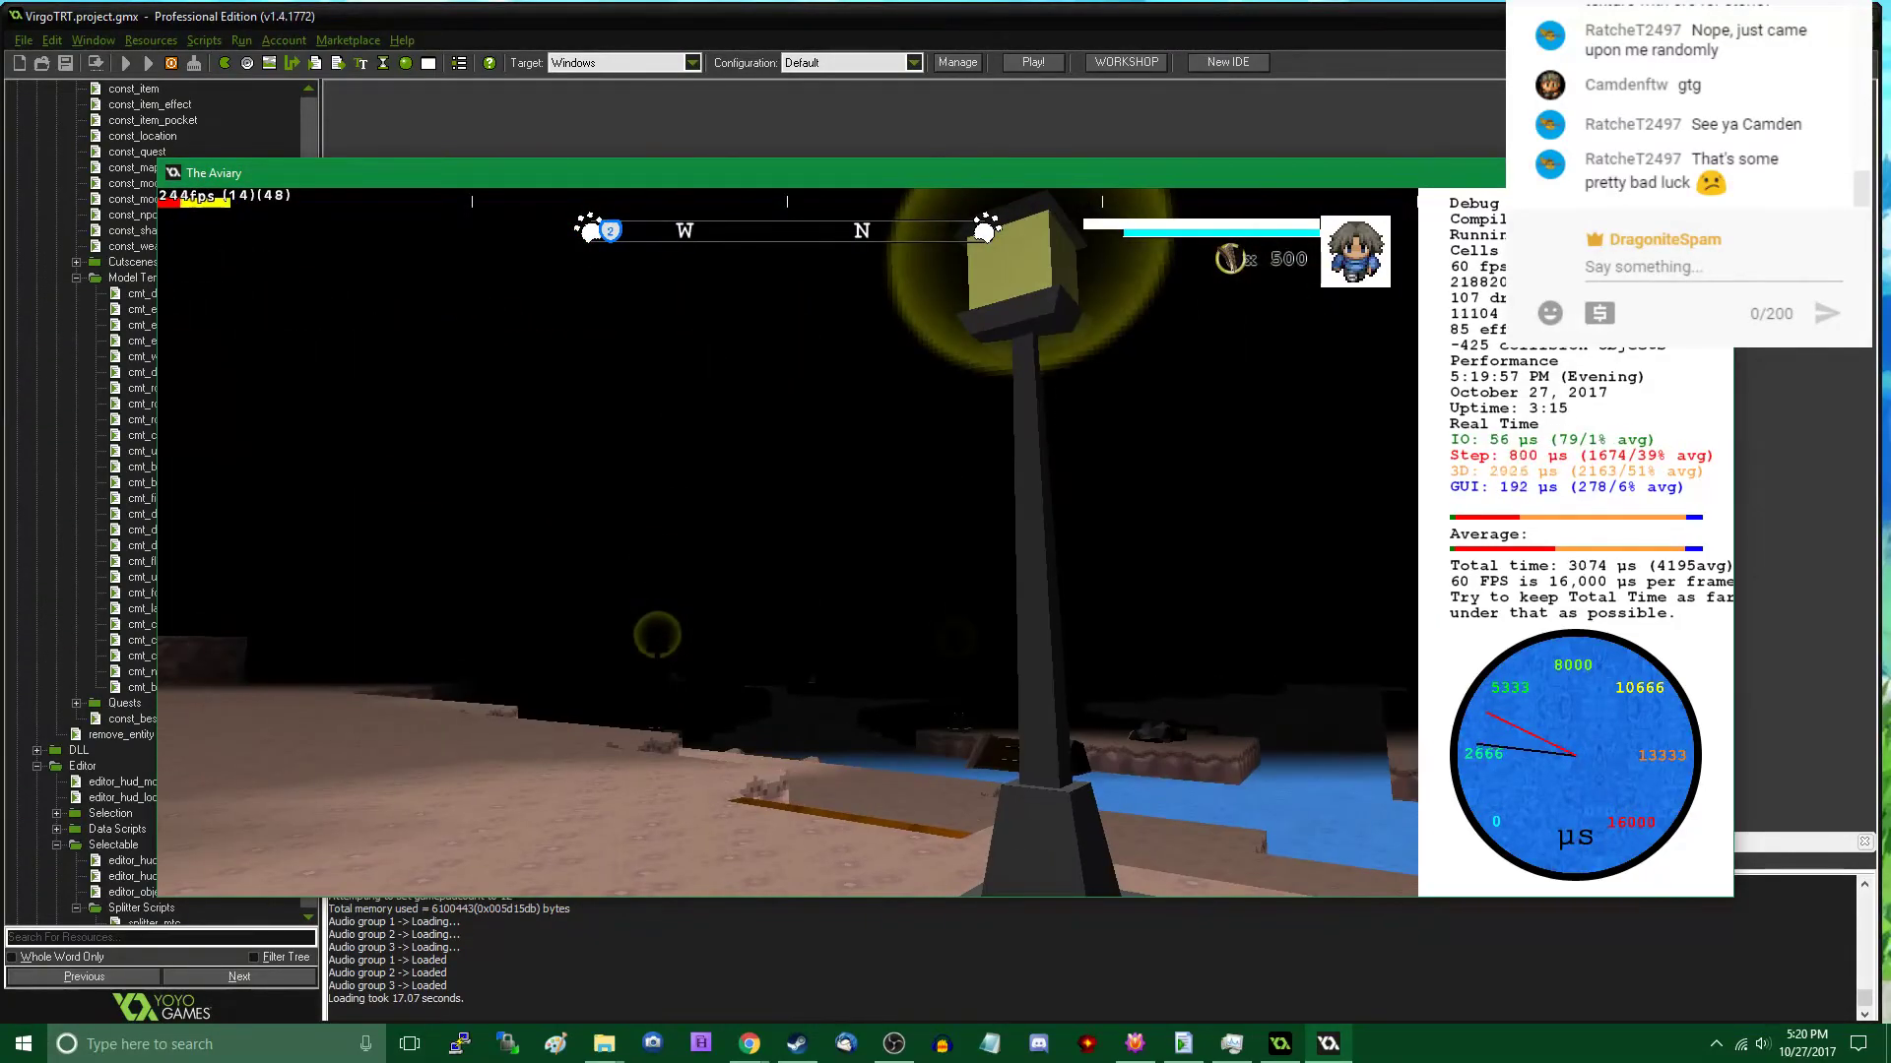
{"action": "key", "text": "w"}
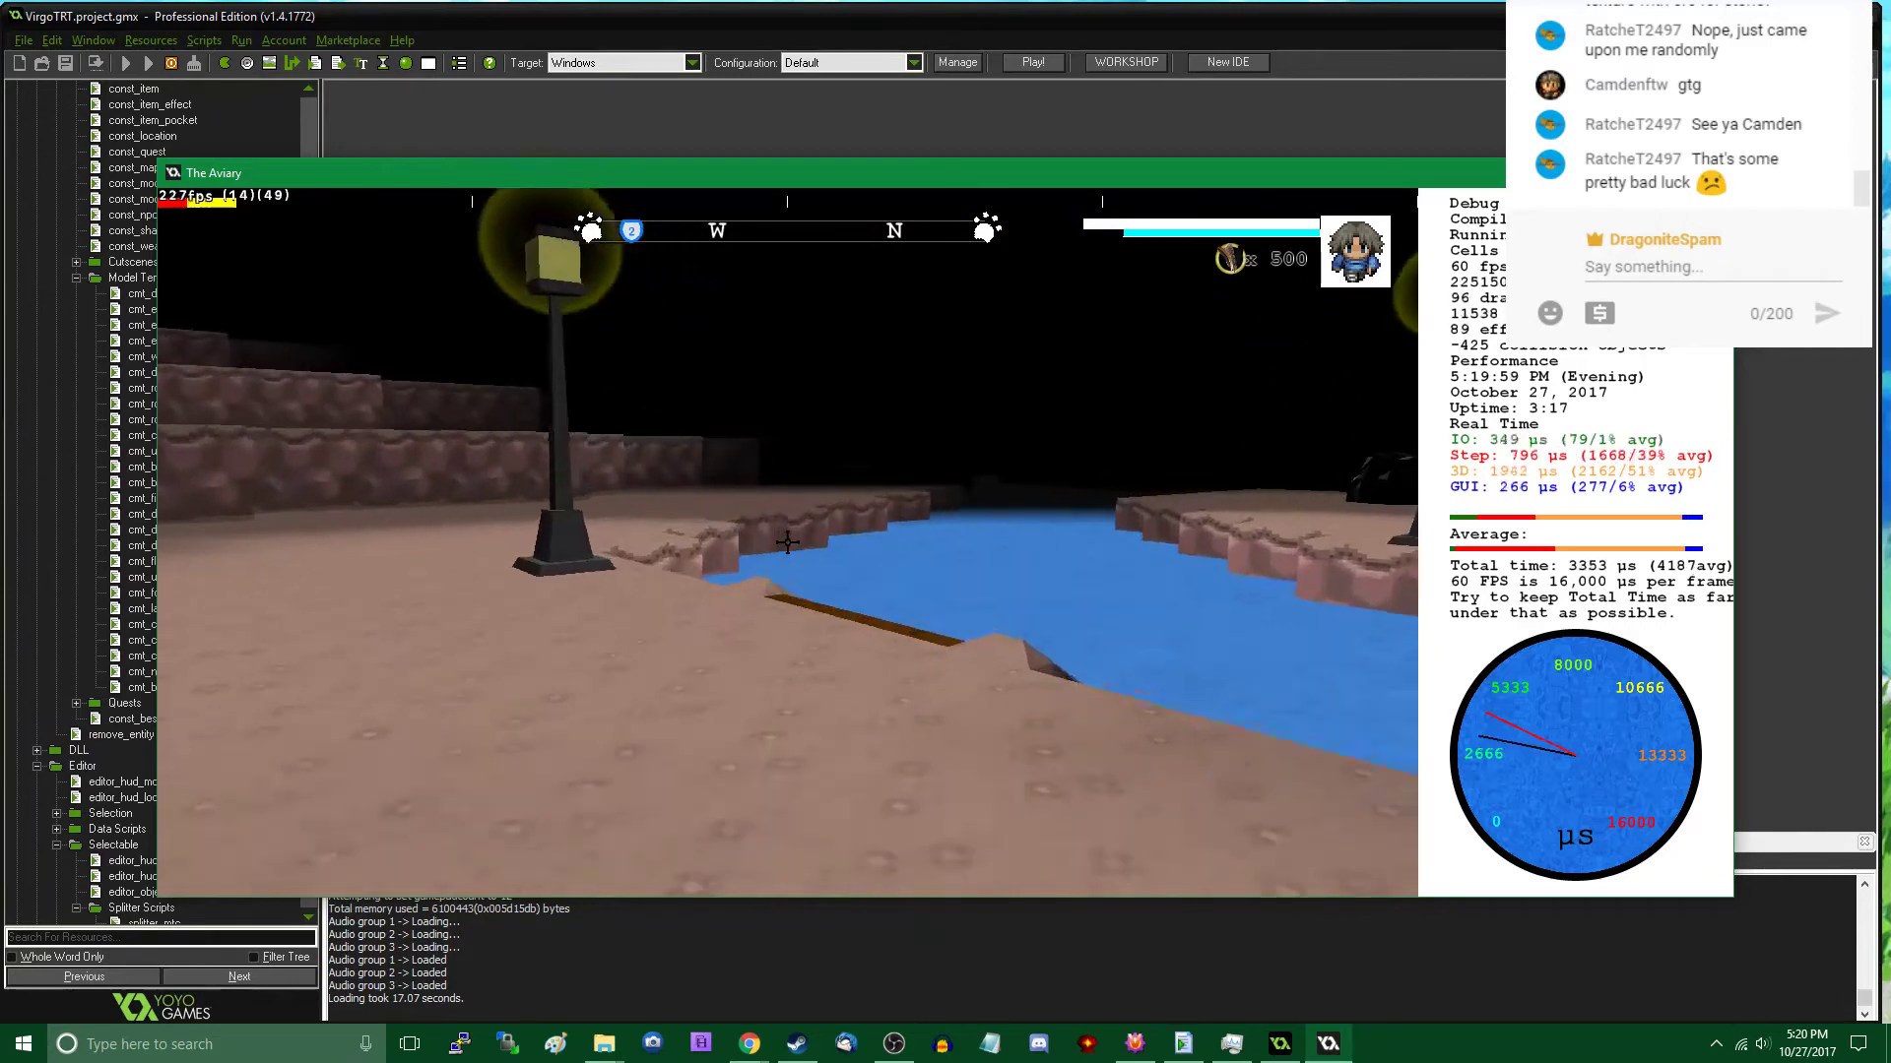
{"action": "key", "text": "w"}
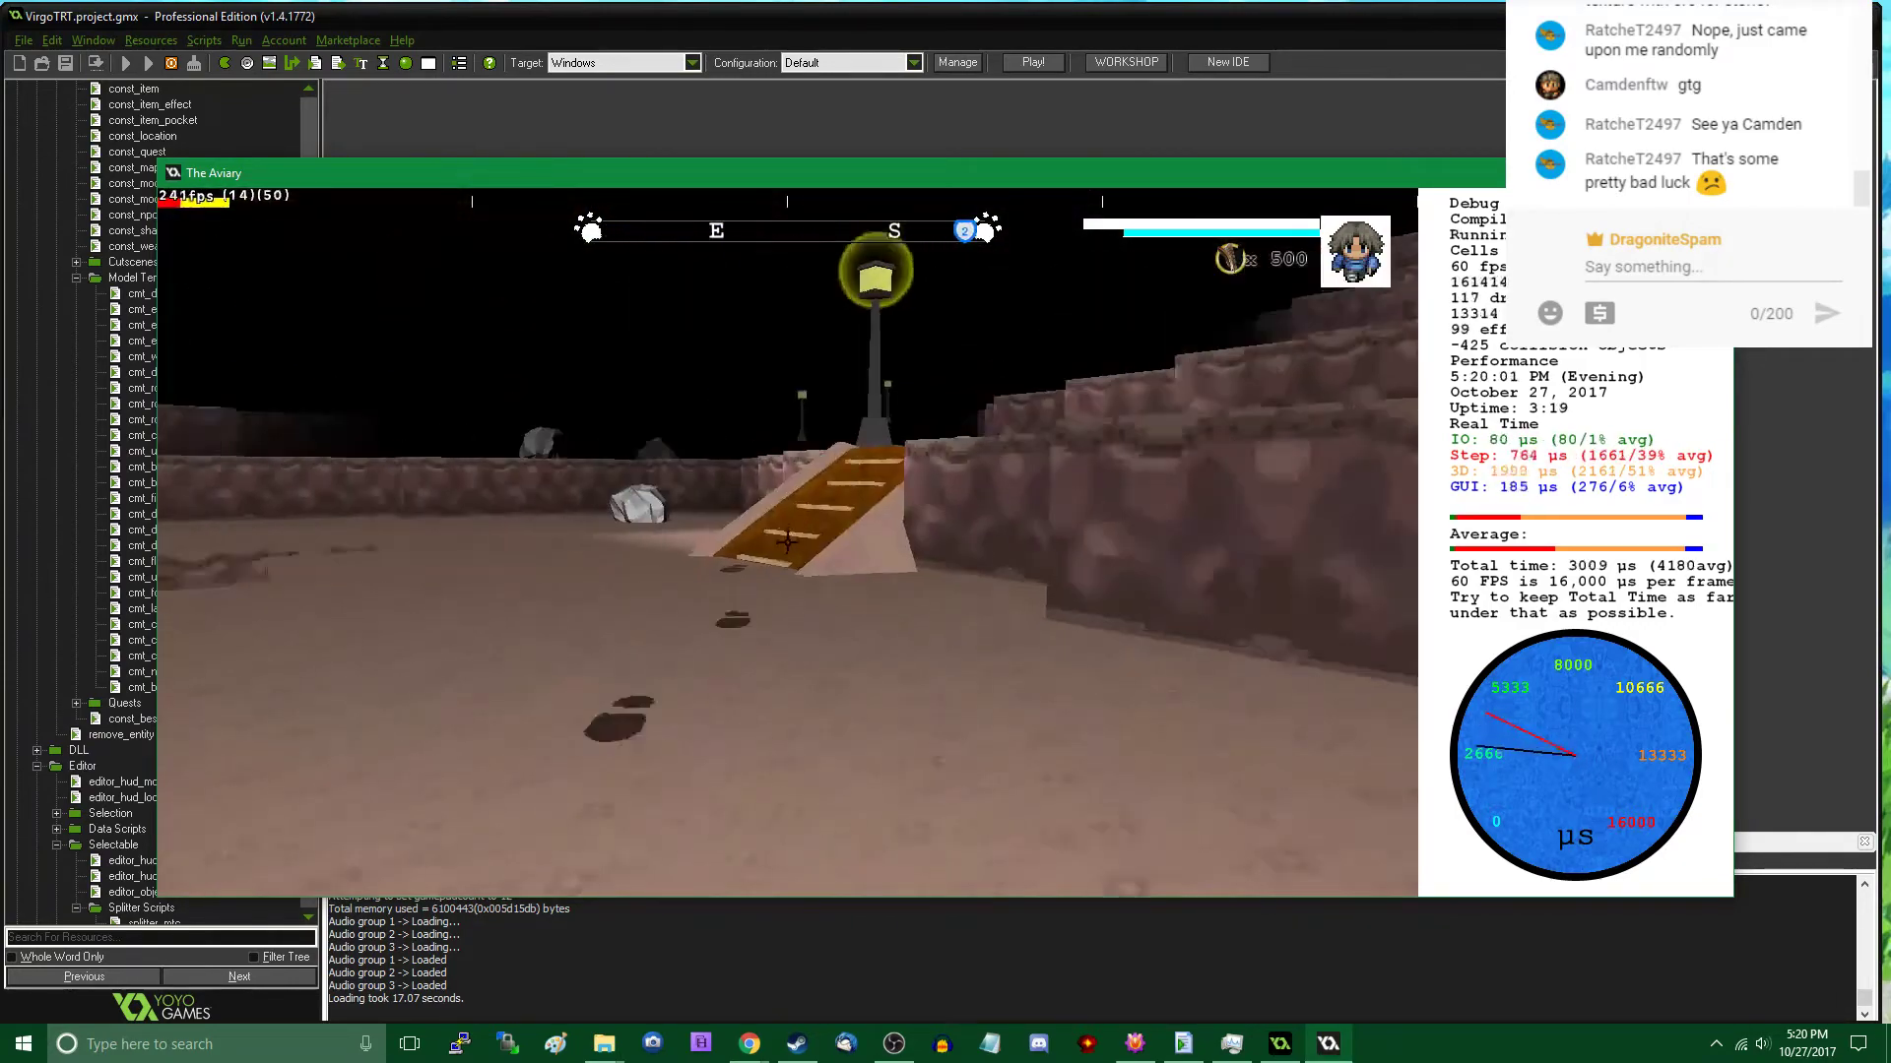
{"action": "key", "text": "w"}
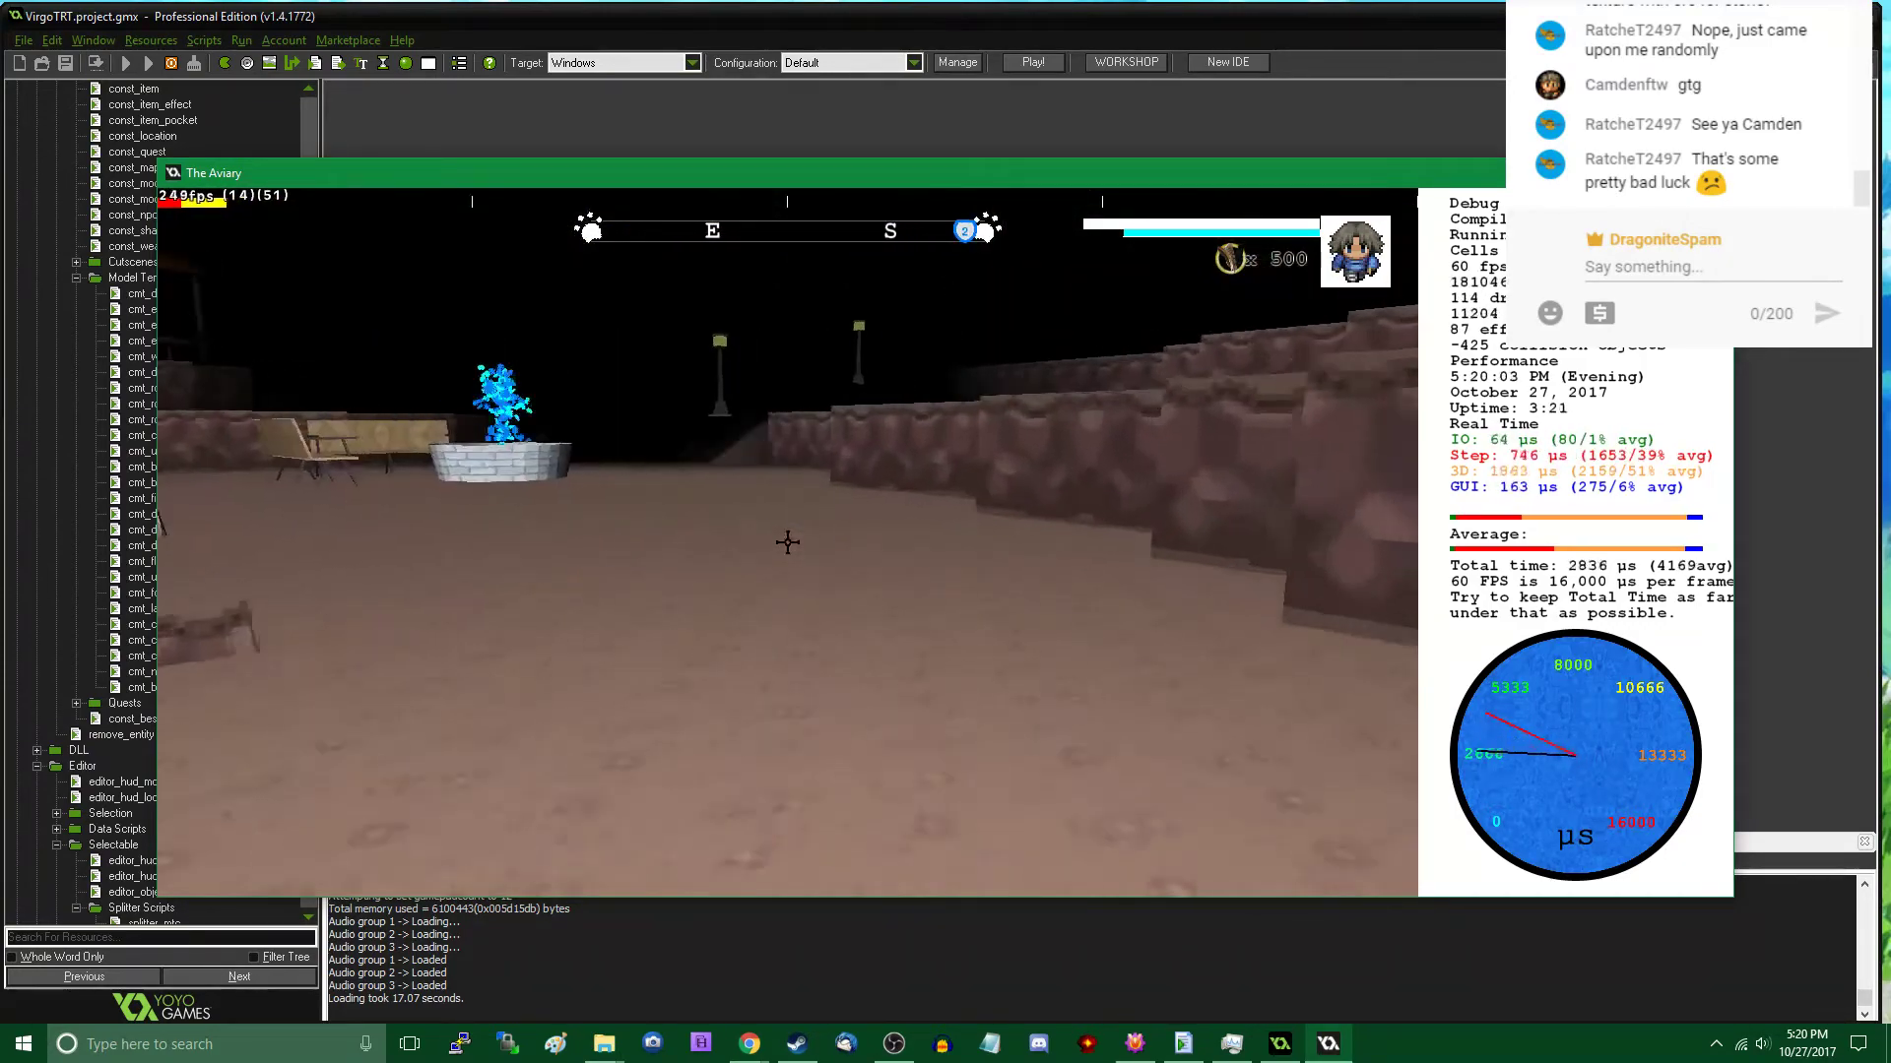
{"action": "key", "text": "w"}
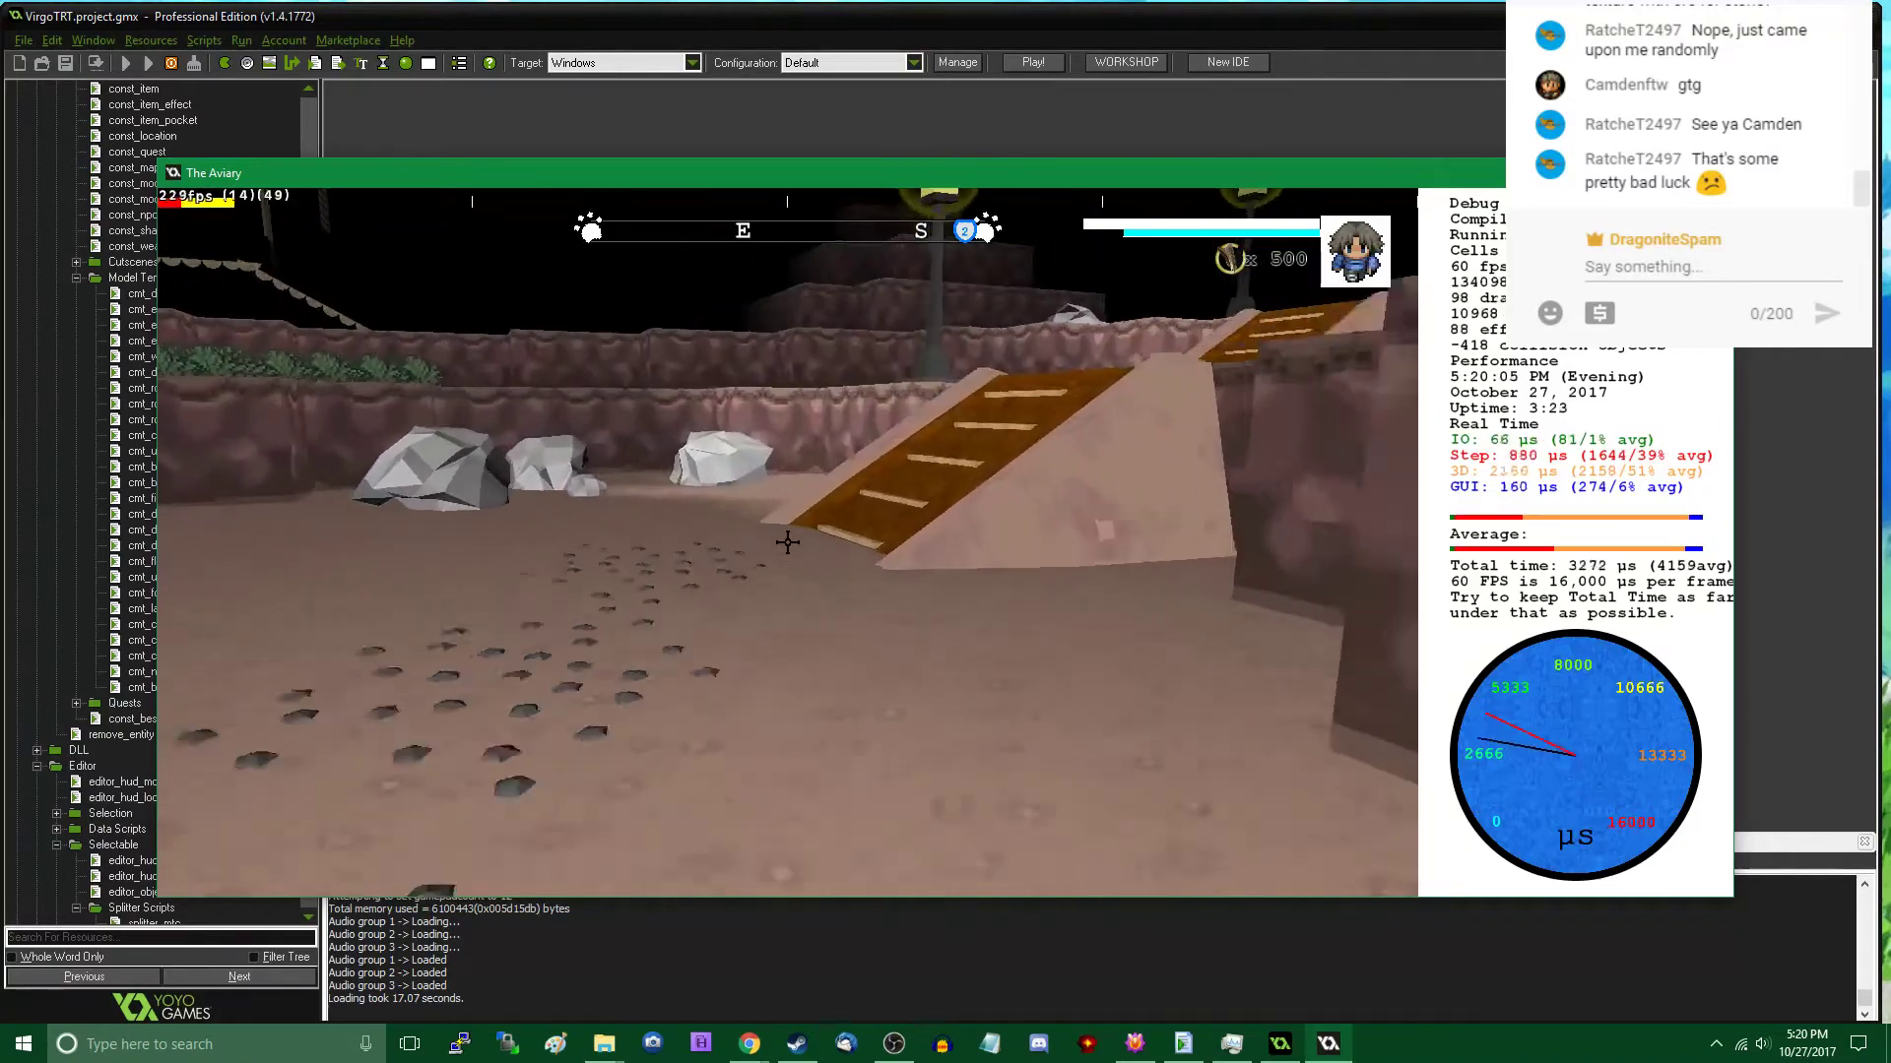
{"action": "key", "text": "s"}
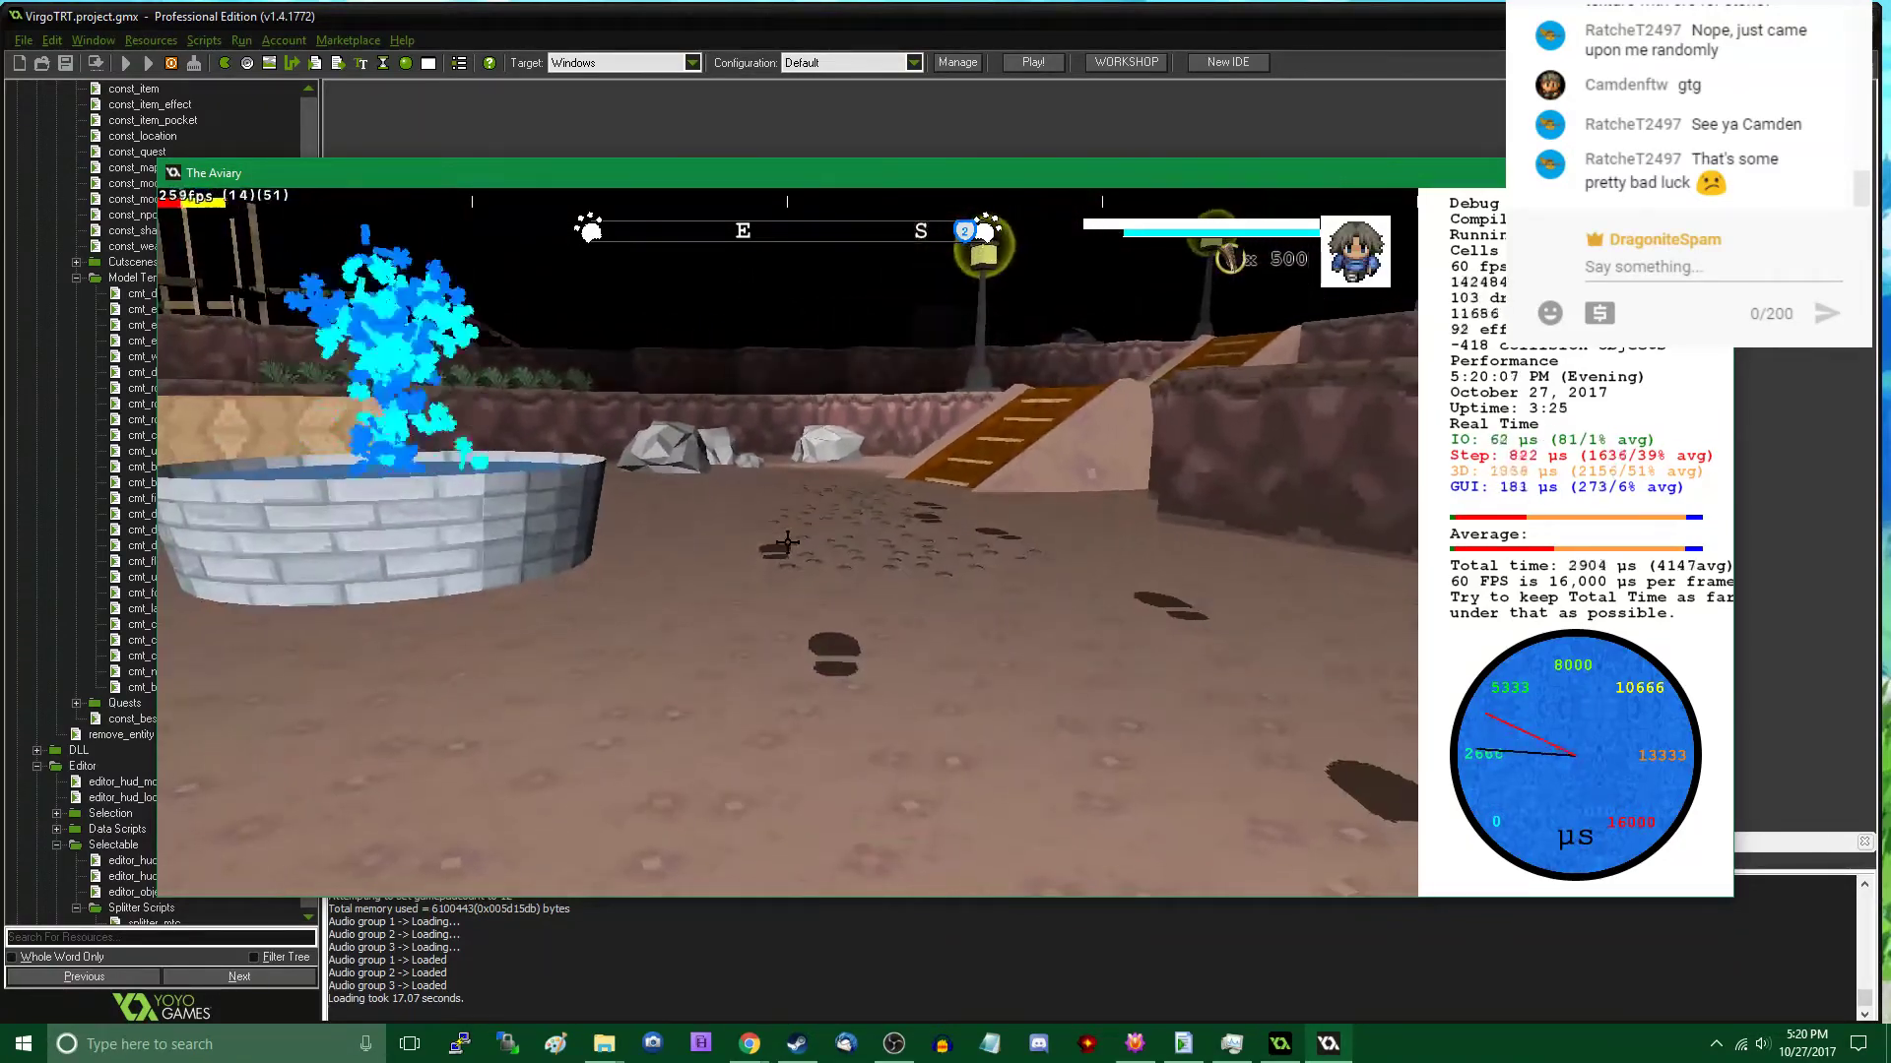
{"action": "key", "text": "w"}
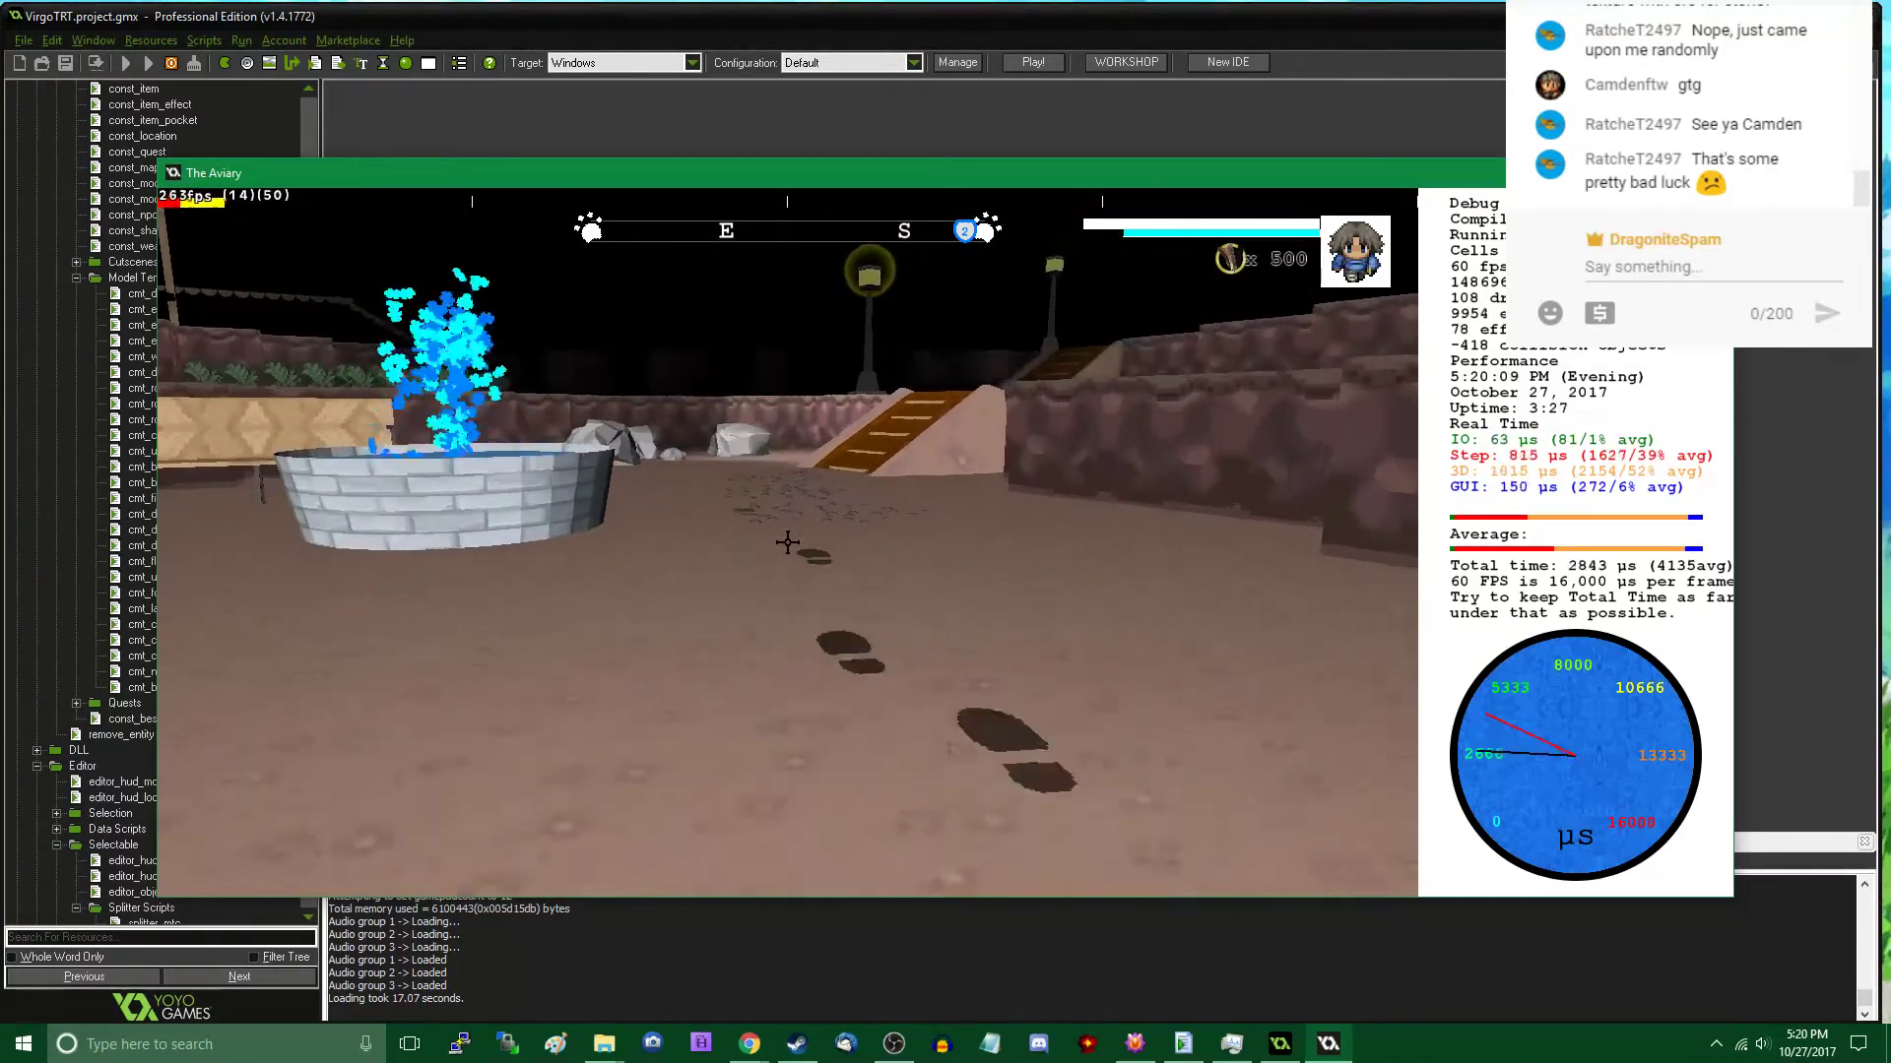
{"action": "key", "text": "s"}
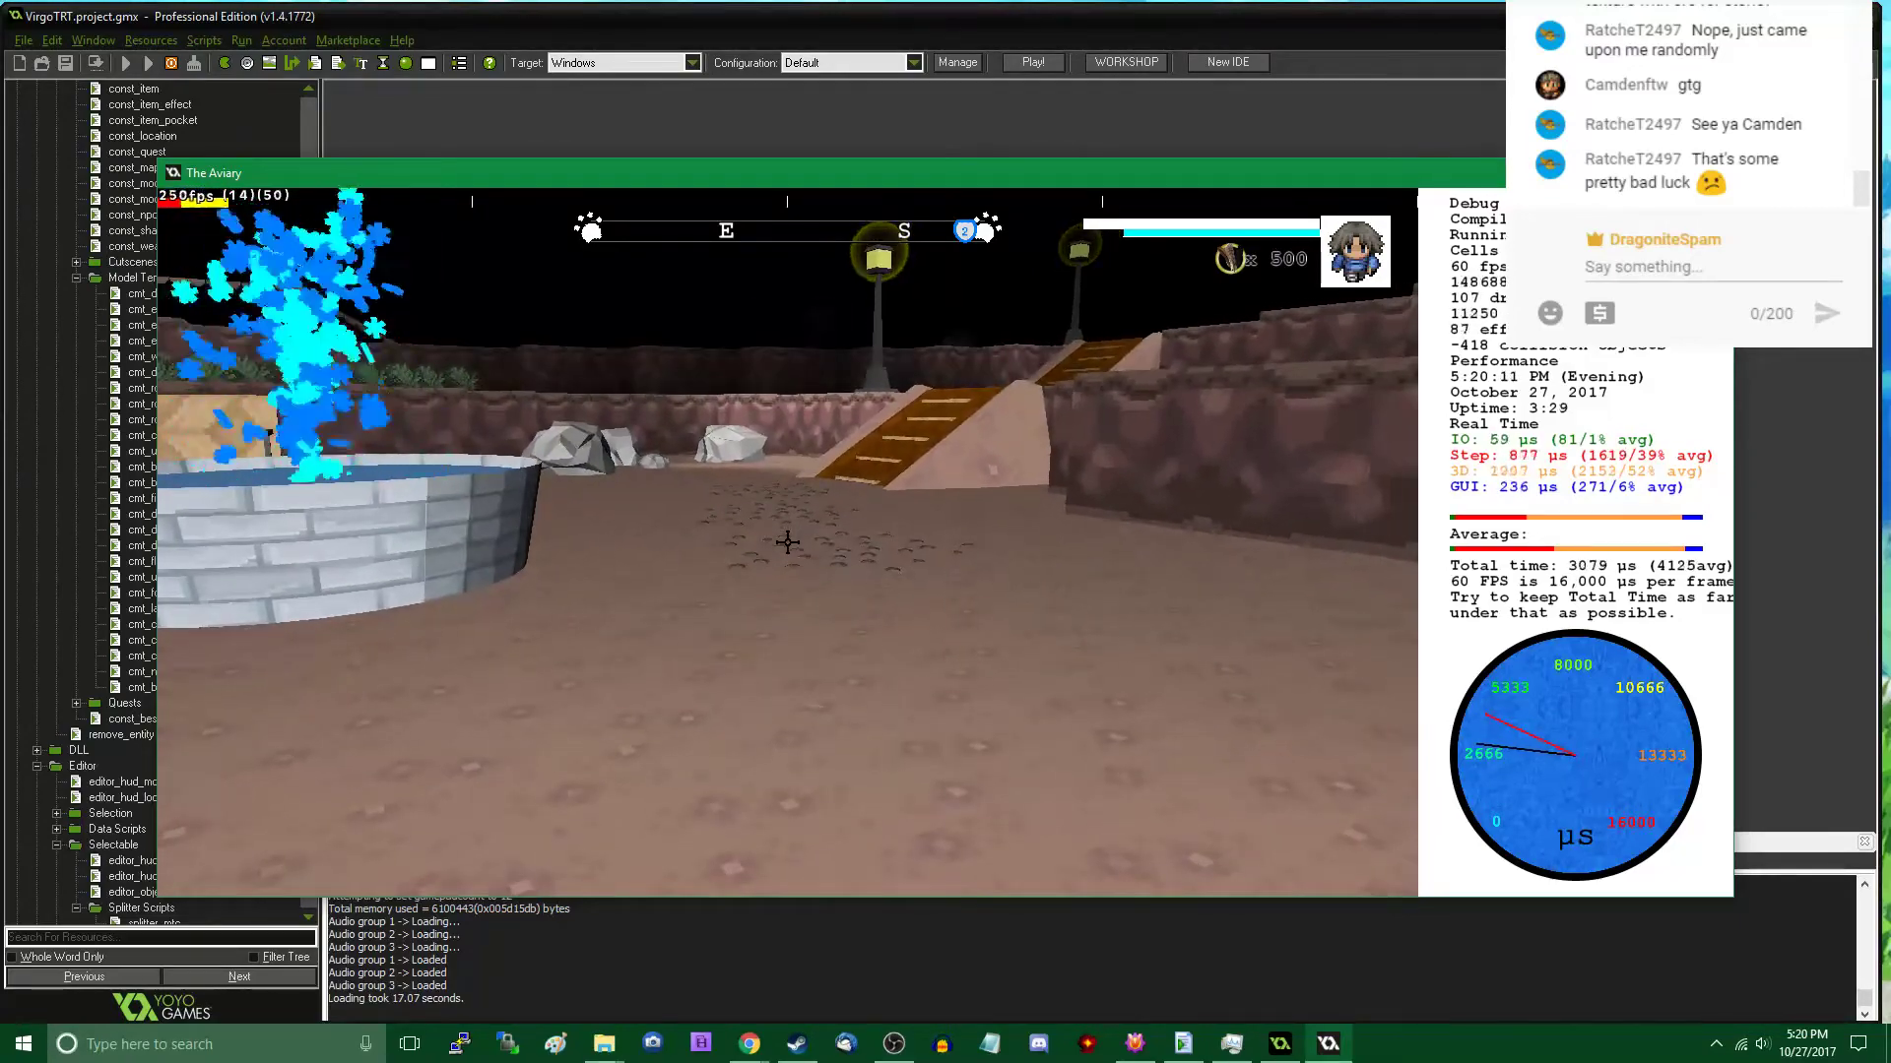
{"action": "key", "text": "s"}
{"action": "key", "text": "w"}
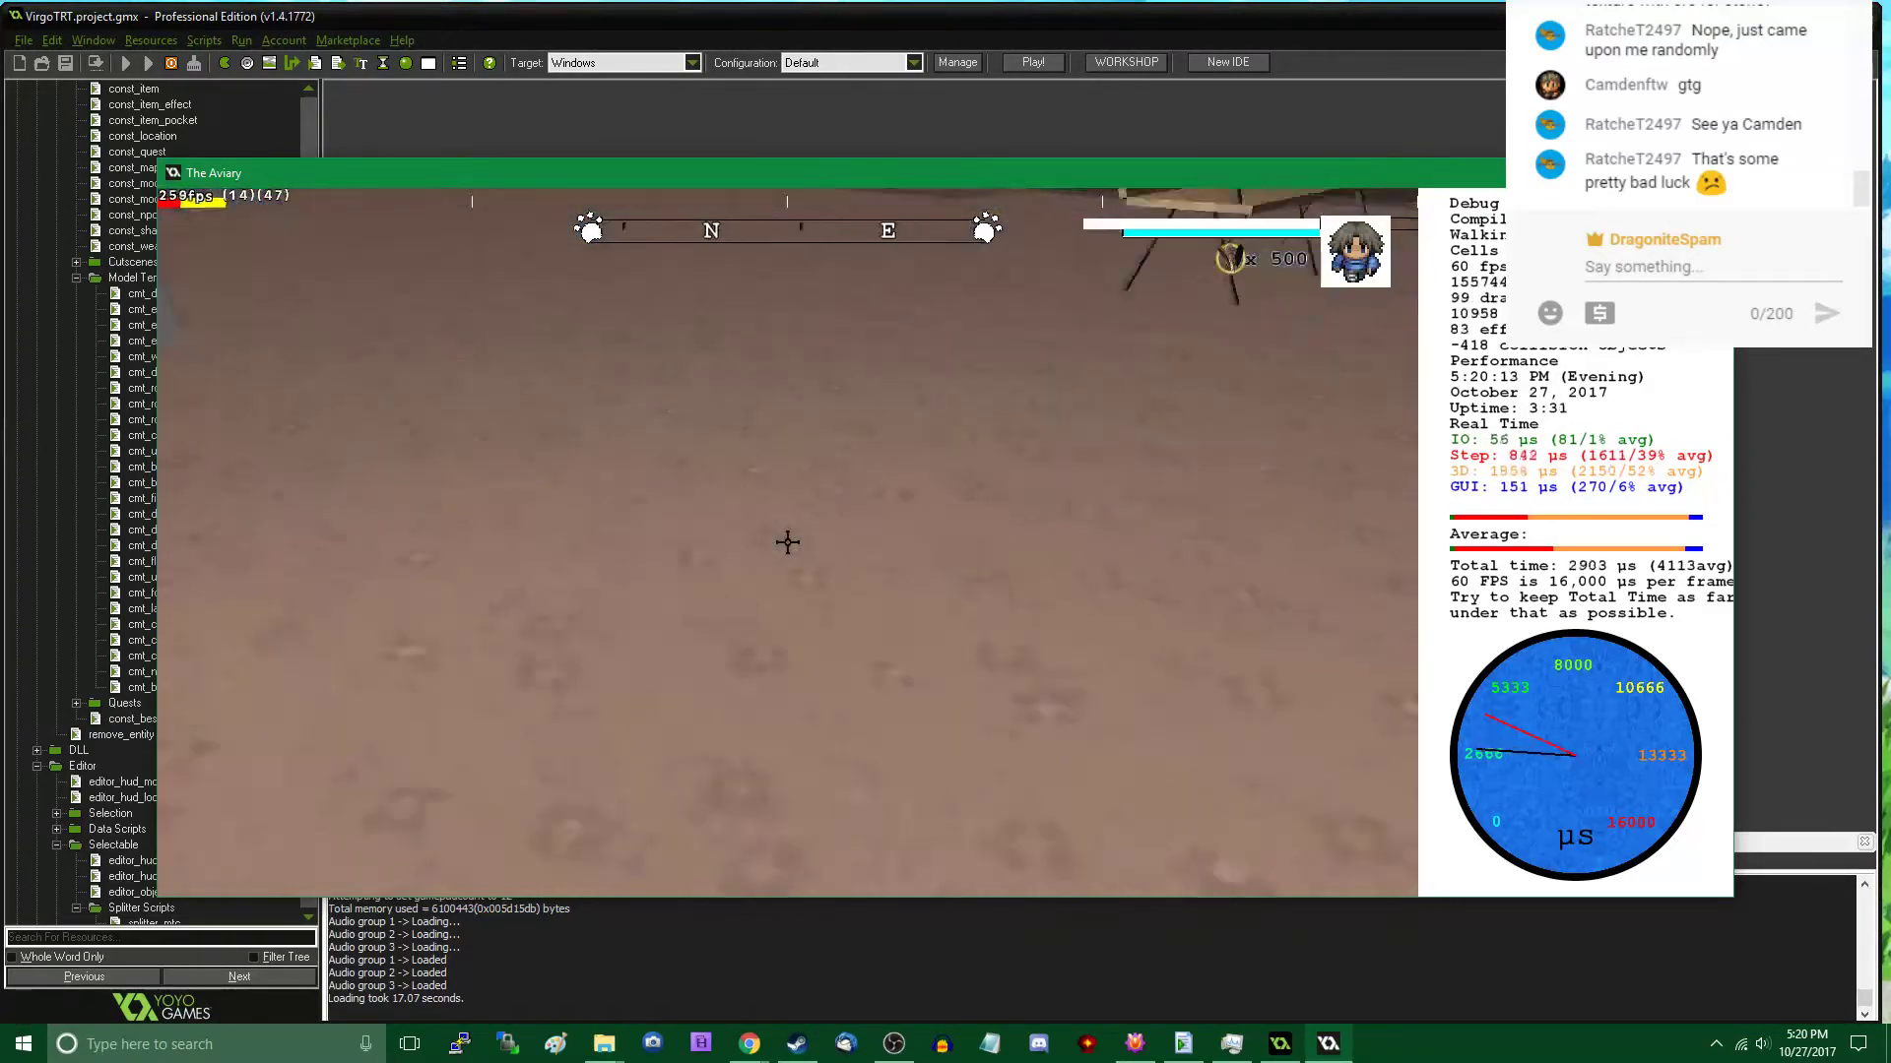
- Add another Rock C patch to the pebbles on the sunken area's floor
{"action": "key", "text": "Tab"}
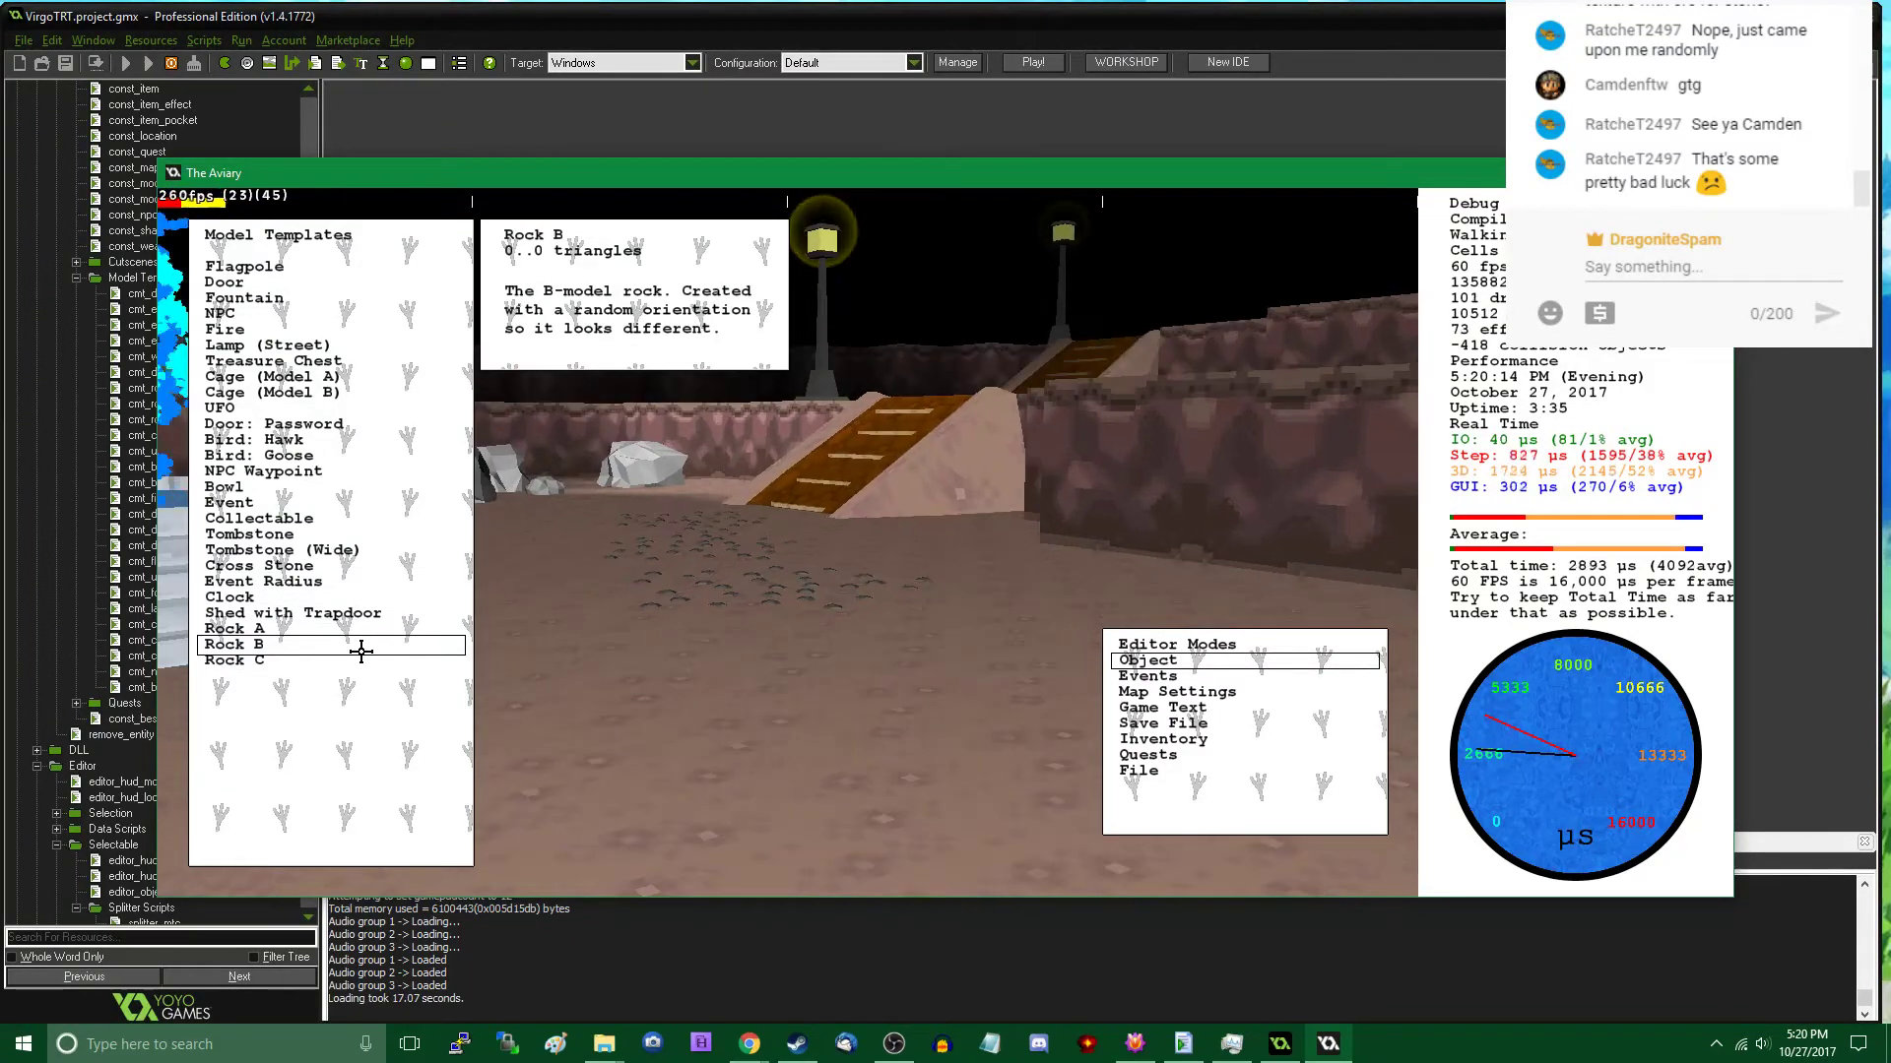
{"action": "left_click", "coordinate": [308, 661]}
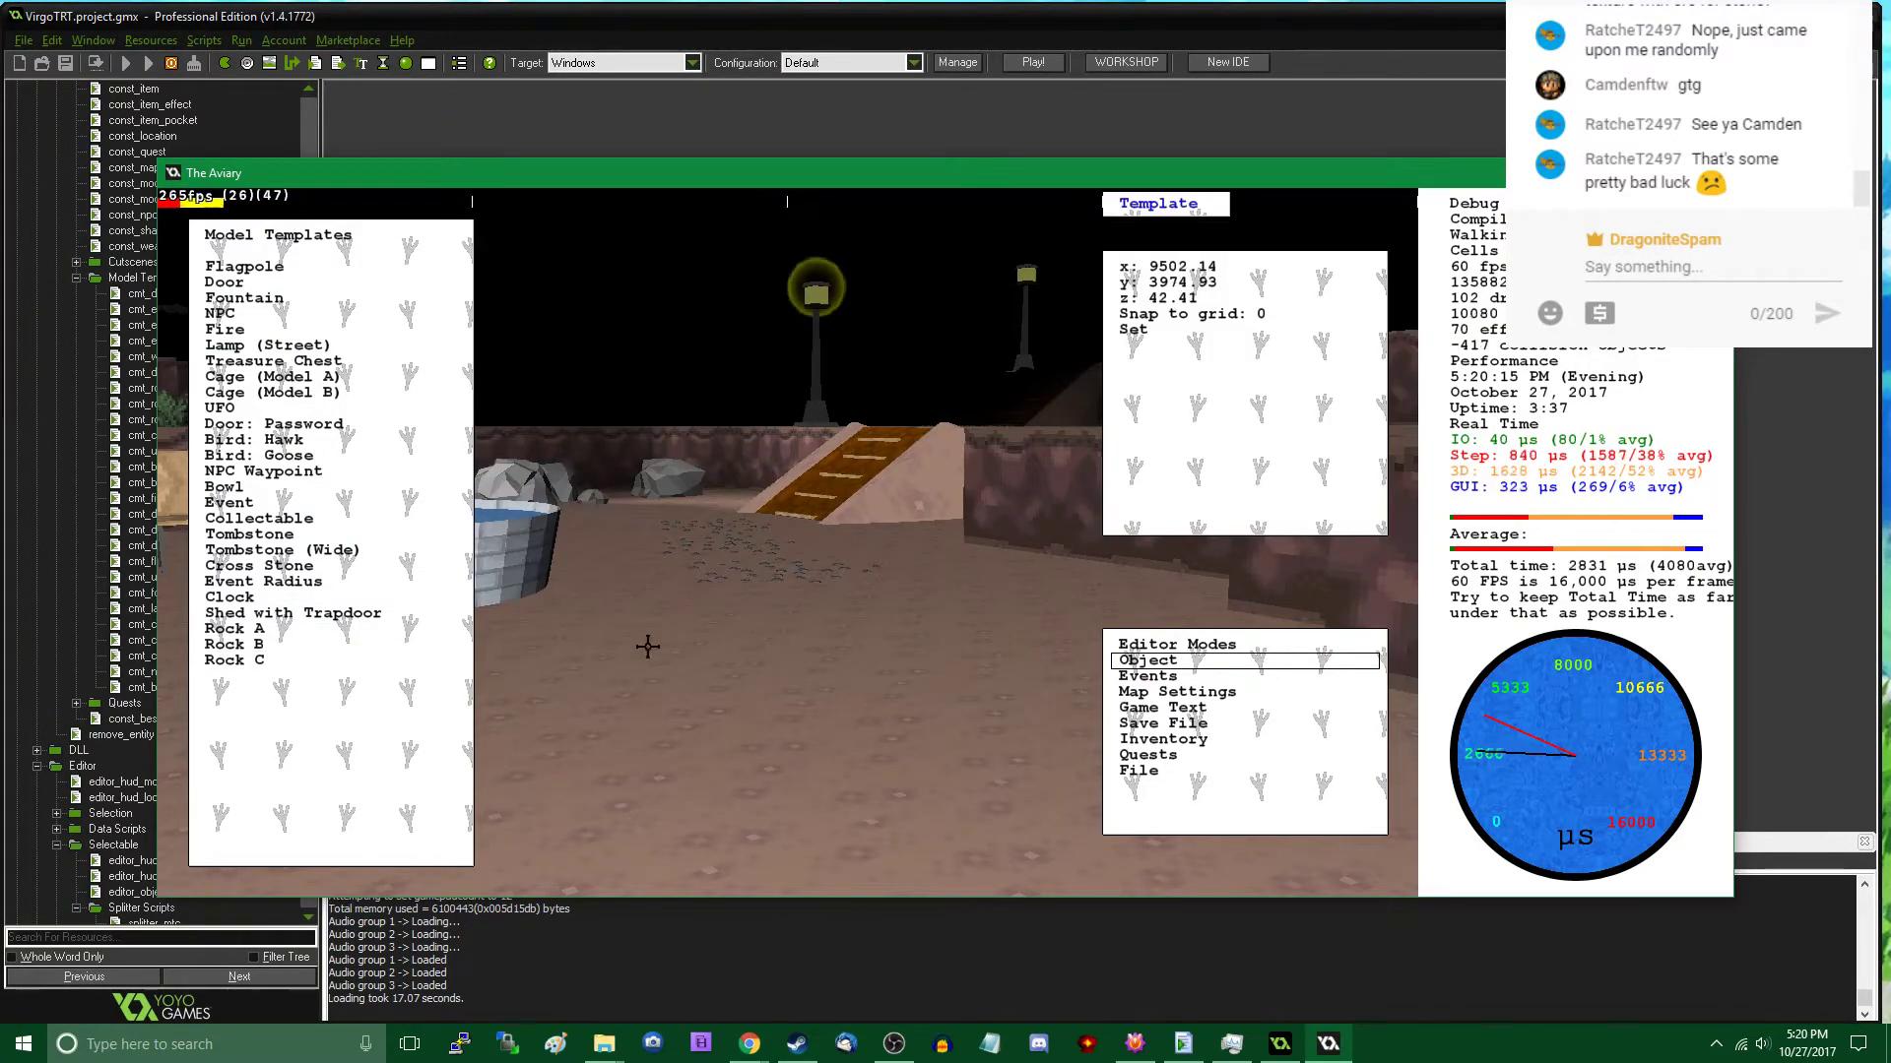
{"action": "key", "text": "Tab"}
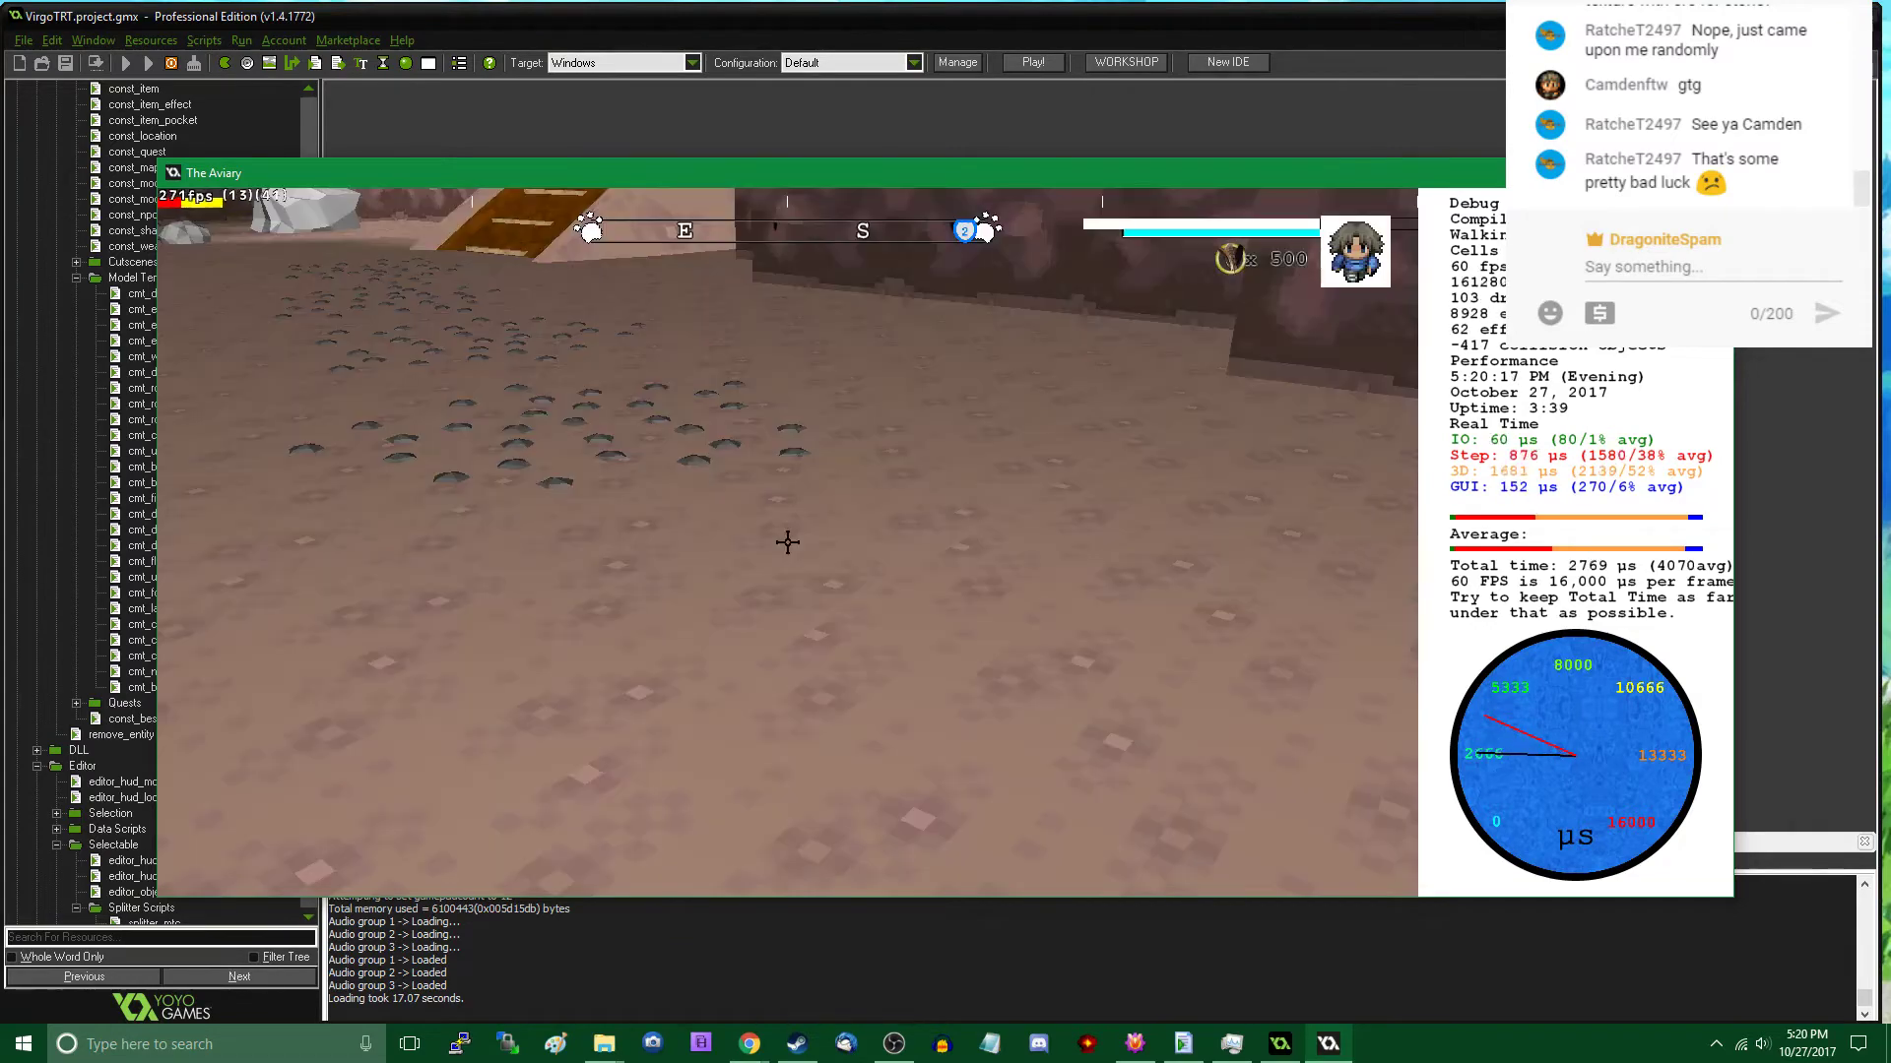
{"action": "left_click", "coordinate": [787, 541]}
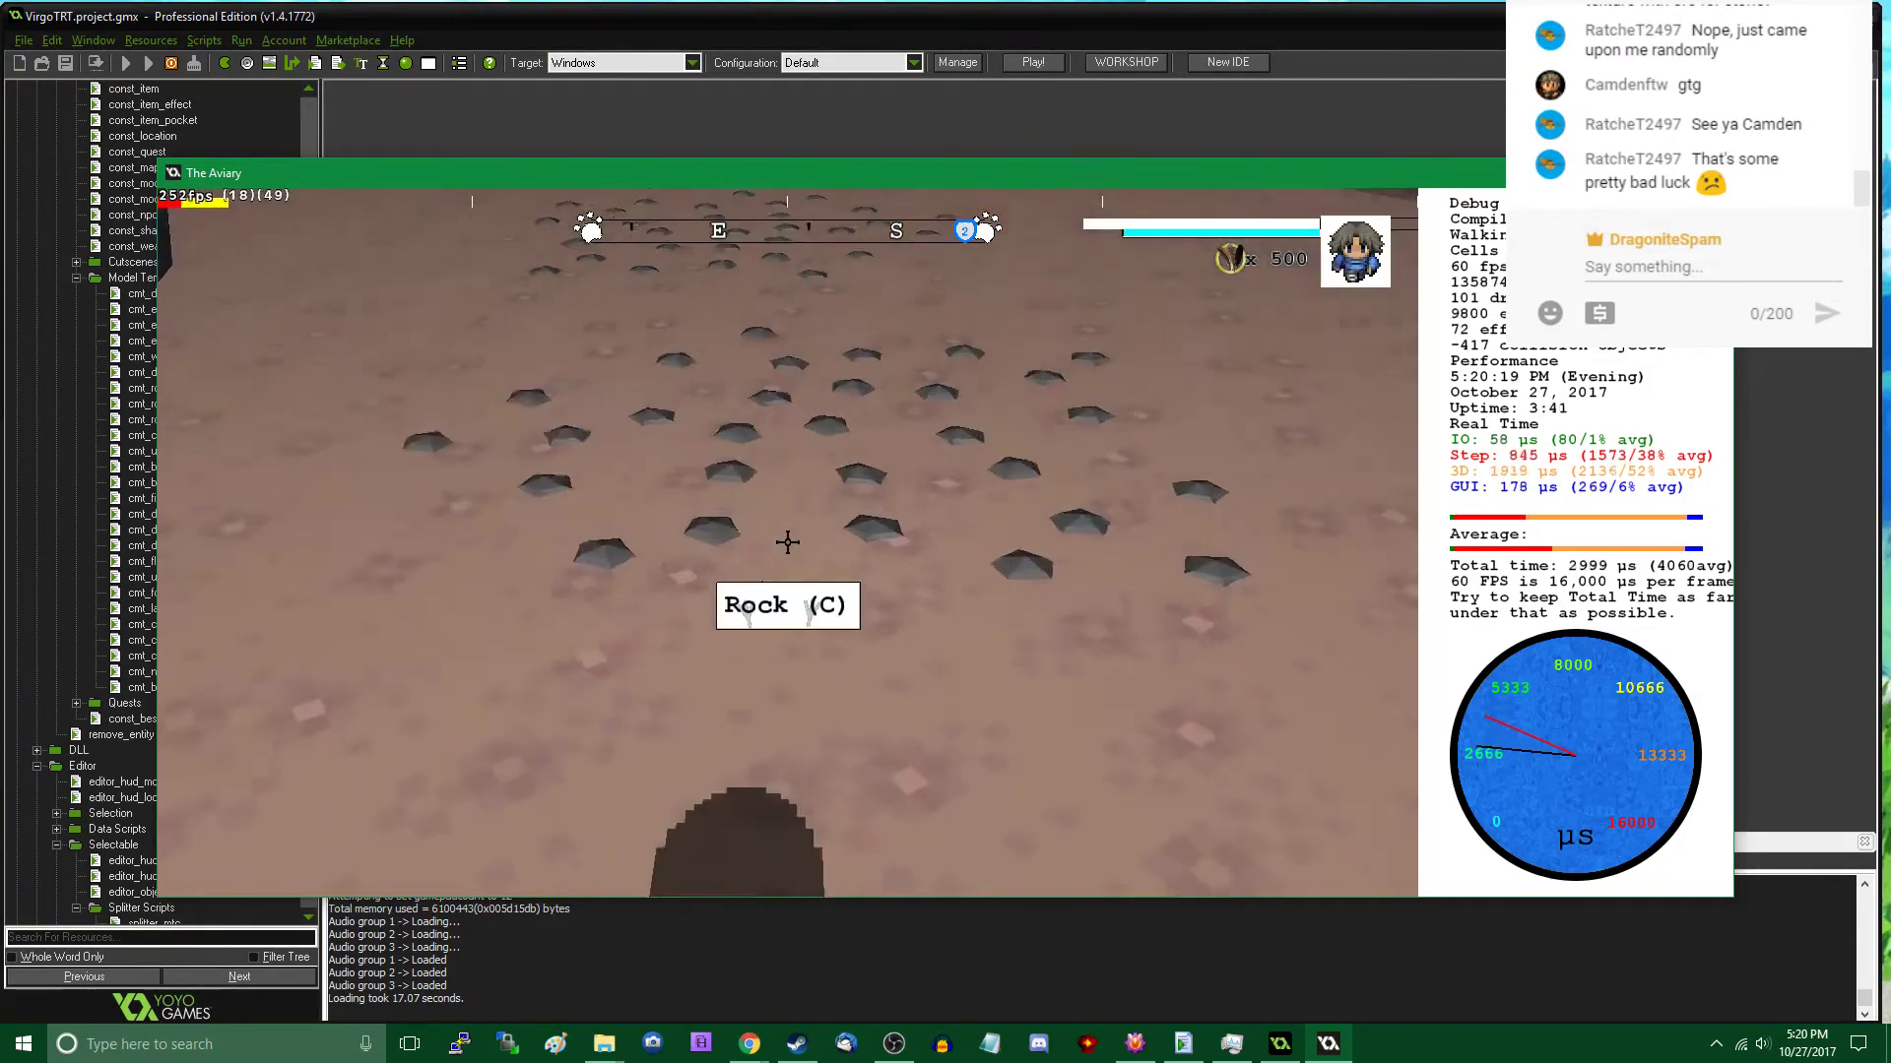
- Check the Rock C patches around the ramps, up to the view from the top of the upper ramp
{"action": "key", "text": "w"}
{"action": "key", "text": "w"}
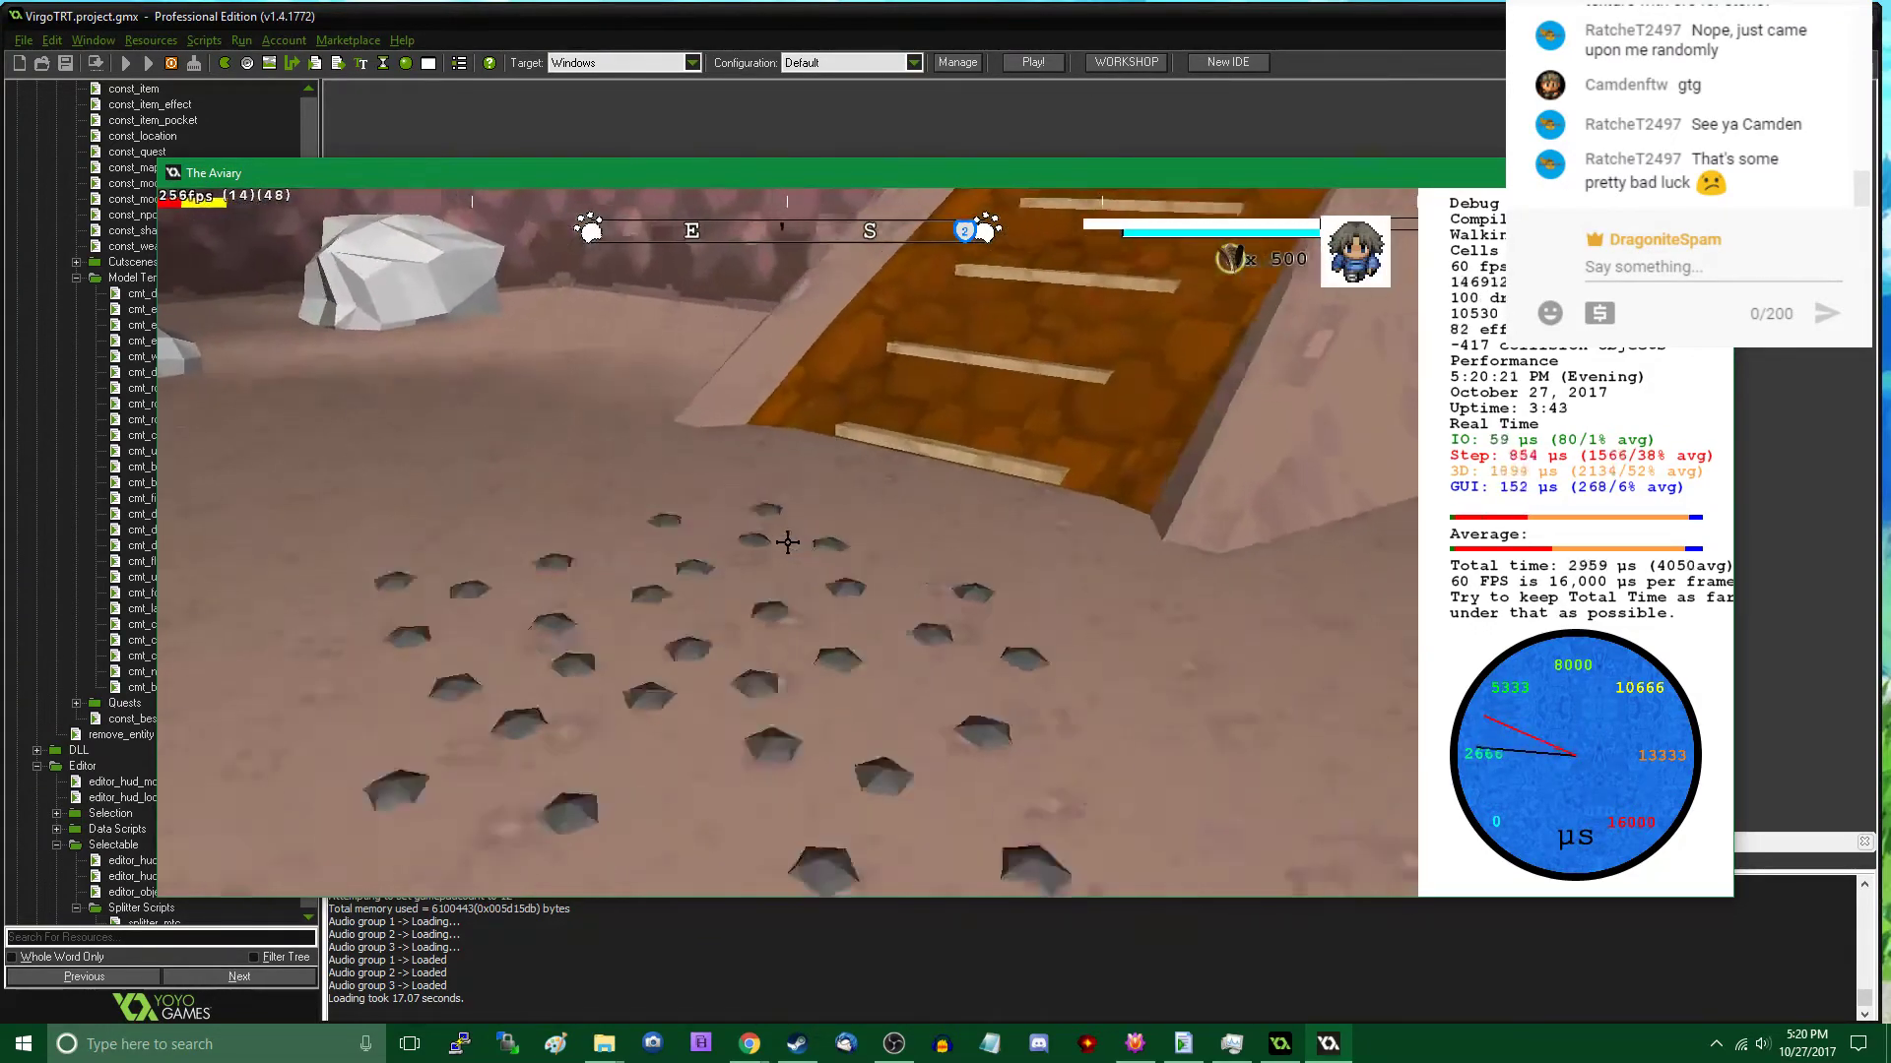
{"action": "key", "text": "s"}
{"action": "key", "text": "w"}
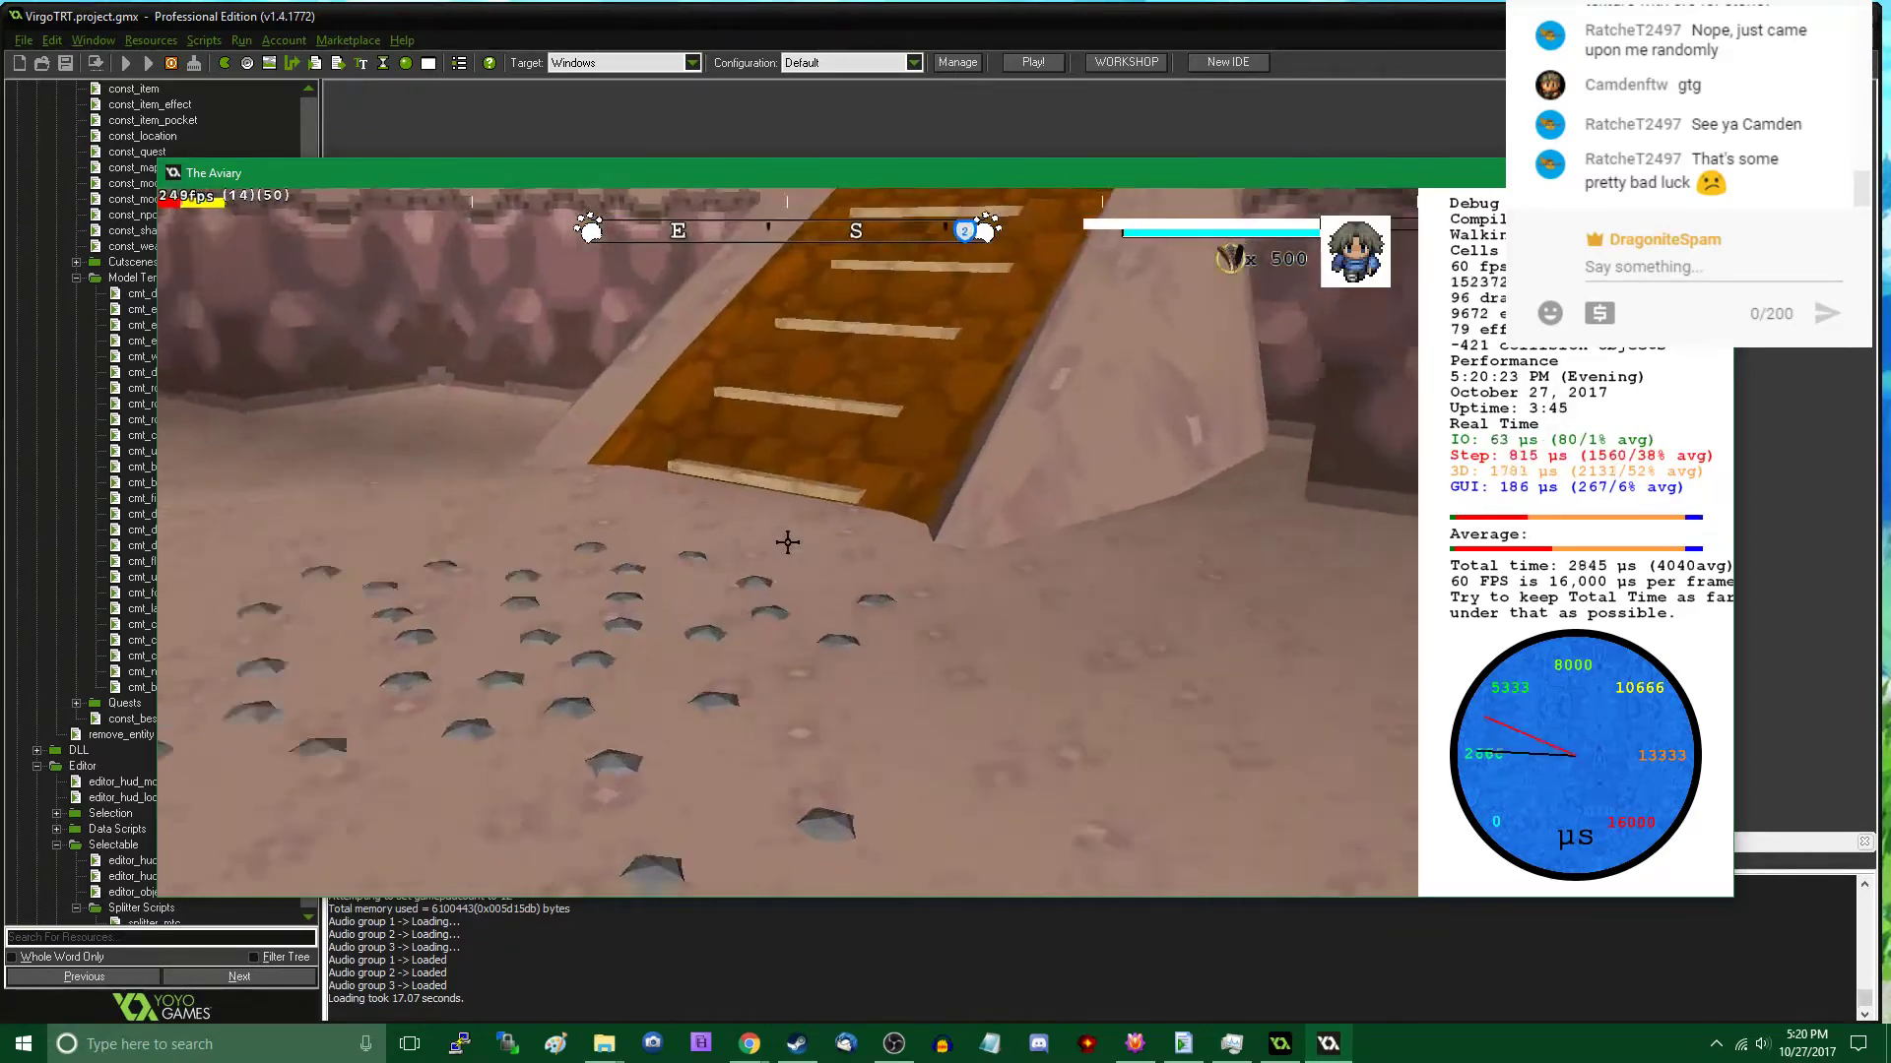
{"action": "key", "text": "w"}
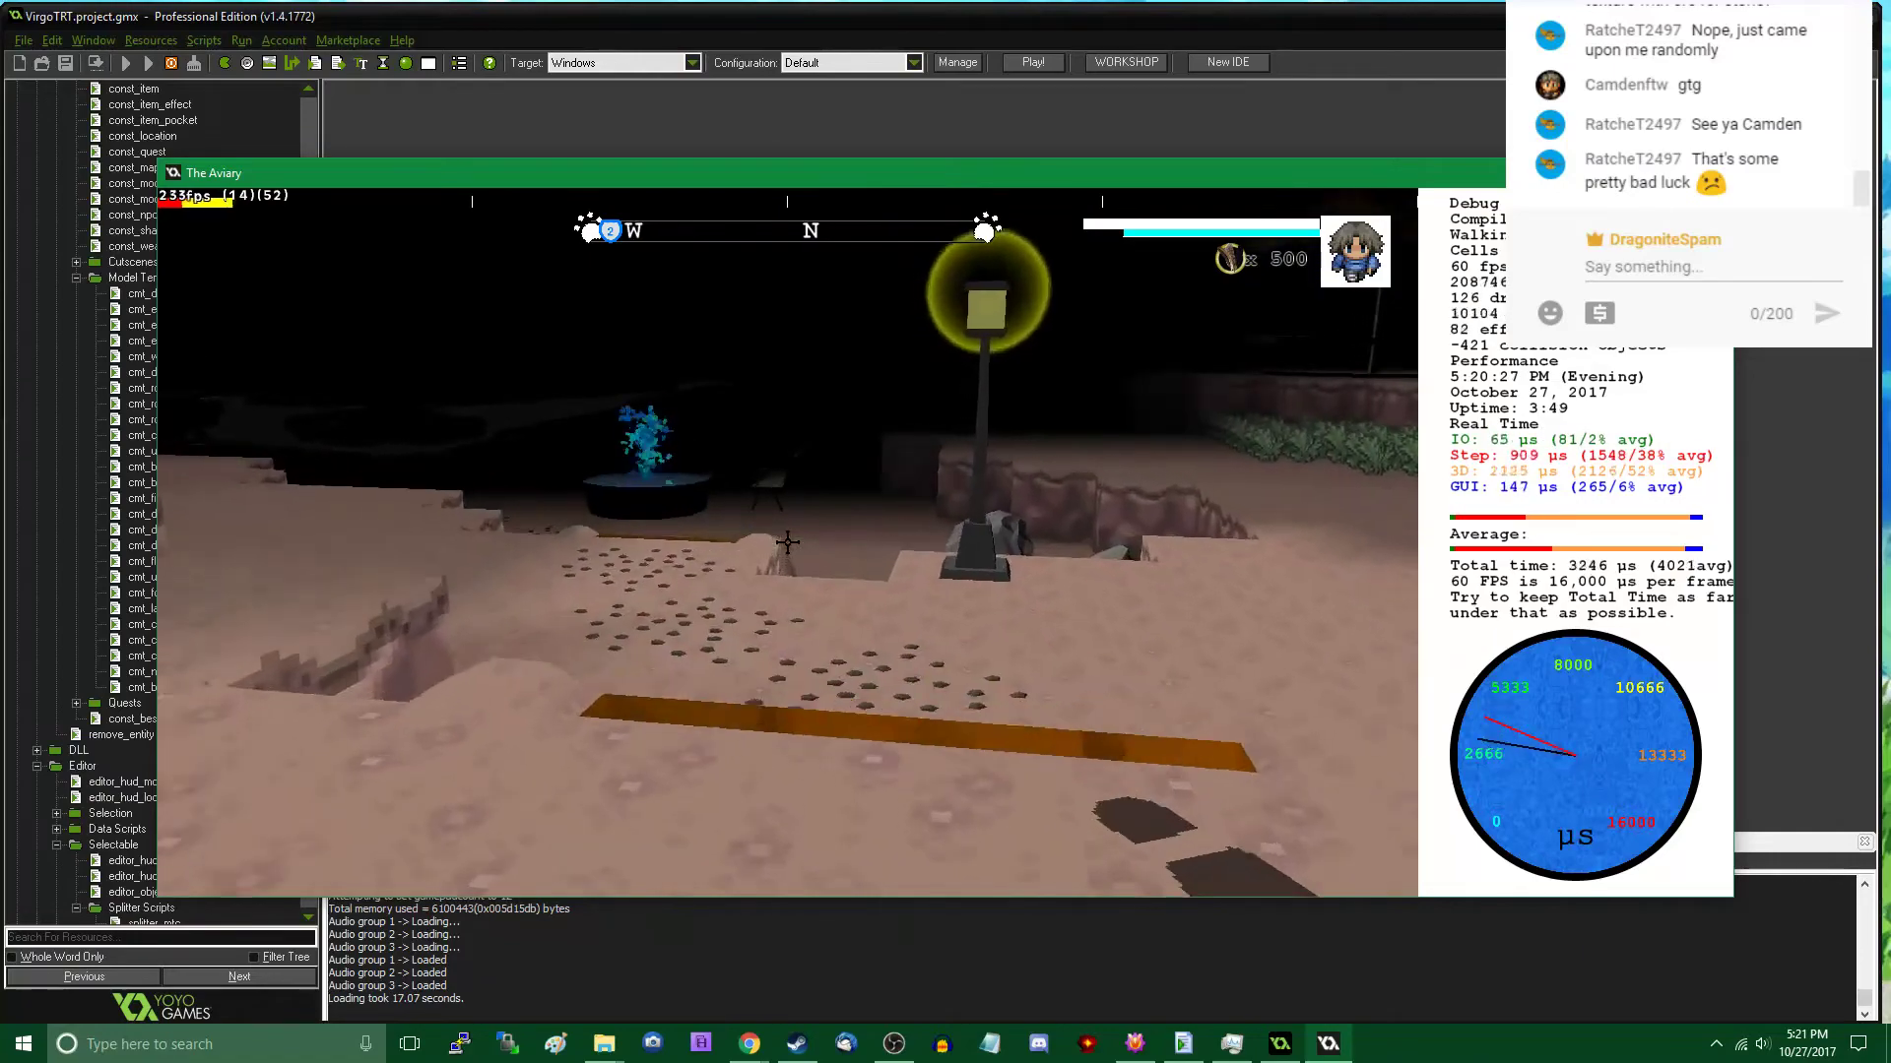
- Place a Rock B beside the large pale rock near the upper cavern wall, at about x 9857, y 4372
{"action": "key", "text": "s"}
{"action": "key", "text": "d"}
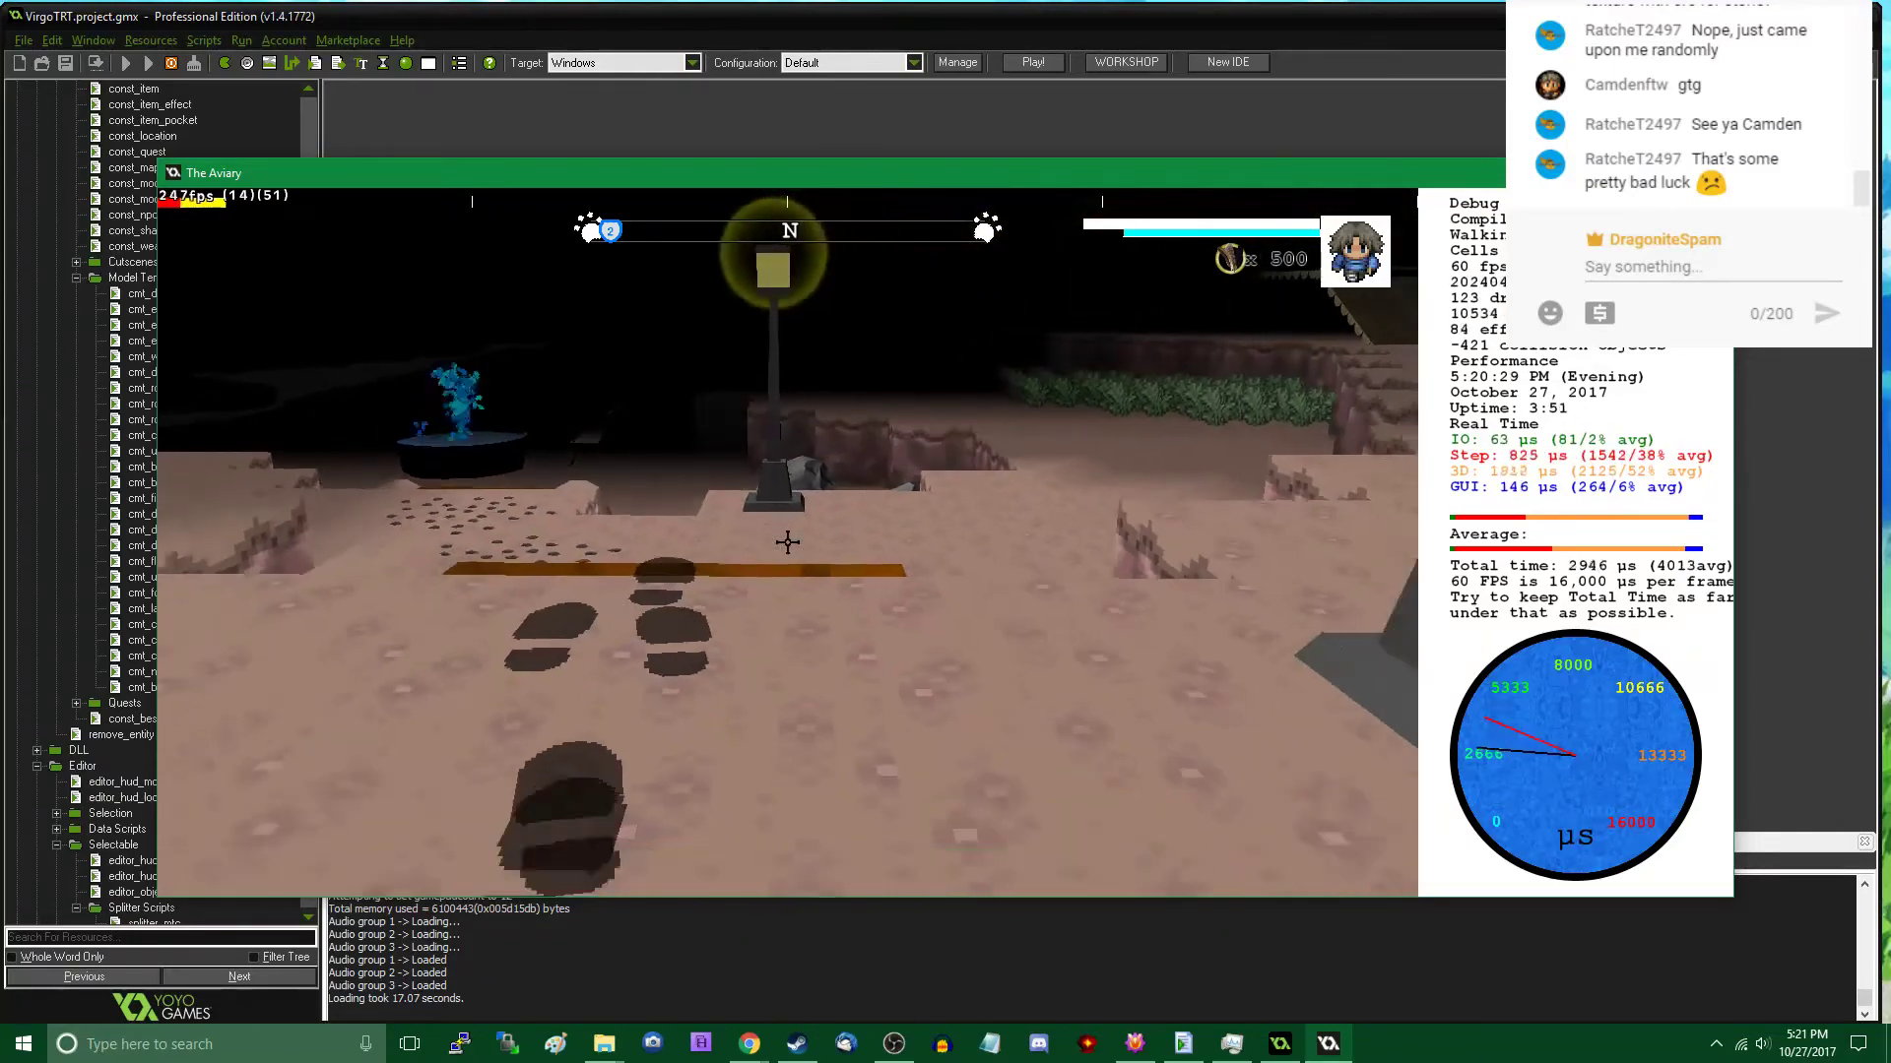
{"action": "key", "text": "a"}
{"action": "key", "text": "w"}
{"action": "key", "text": "d"}
{"action": "key", "text": "a"}
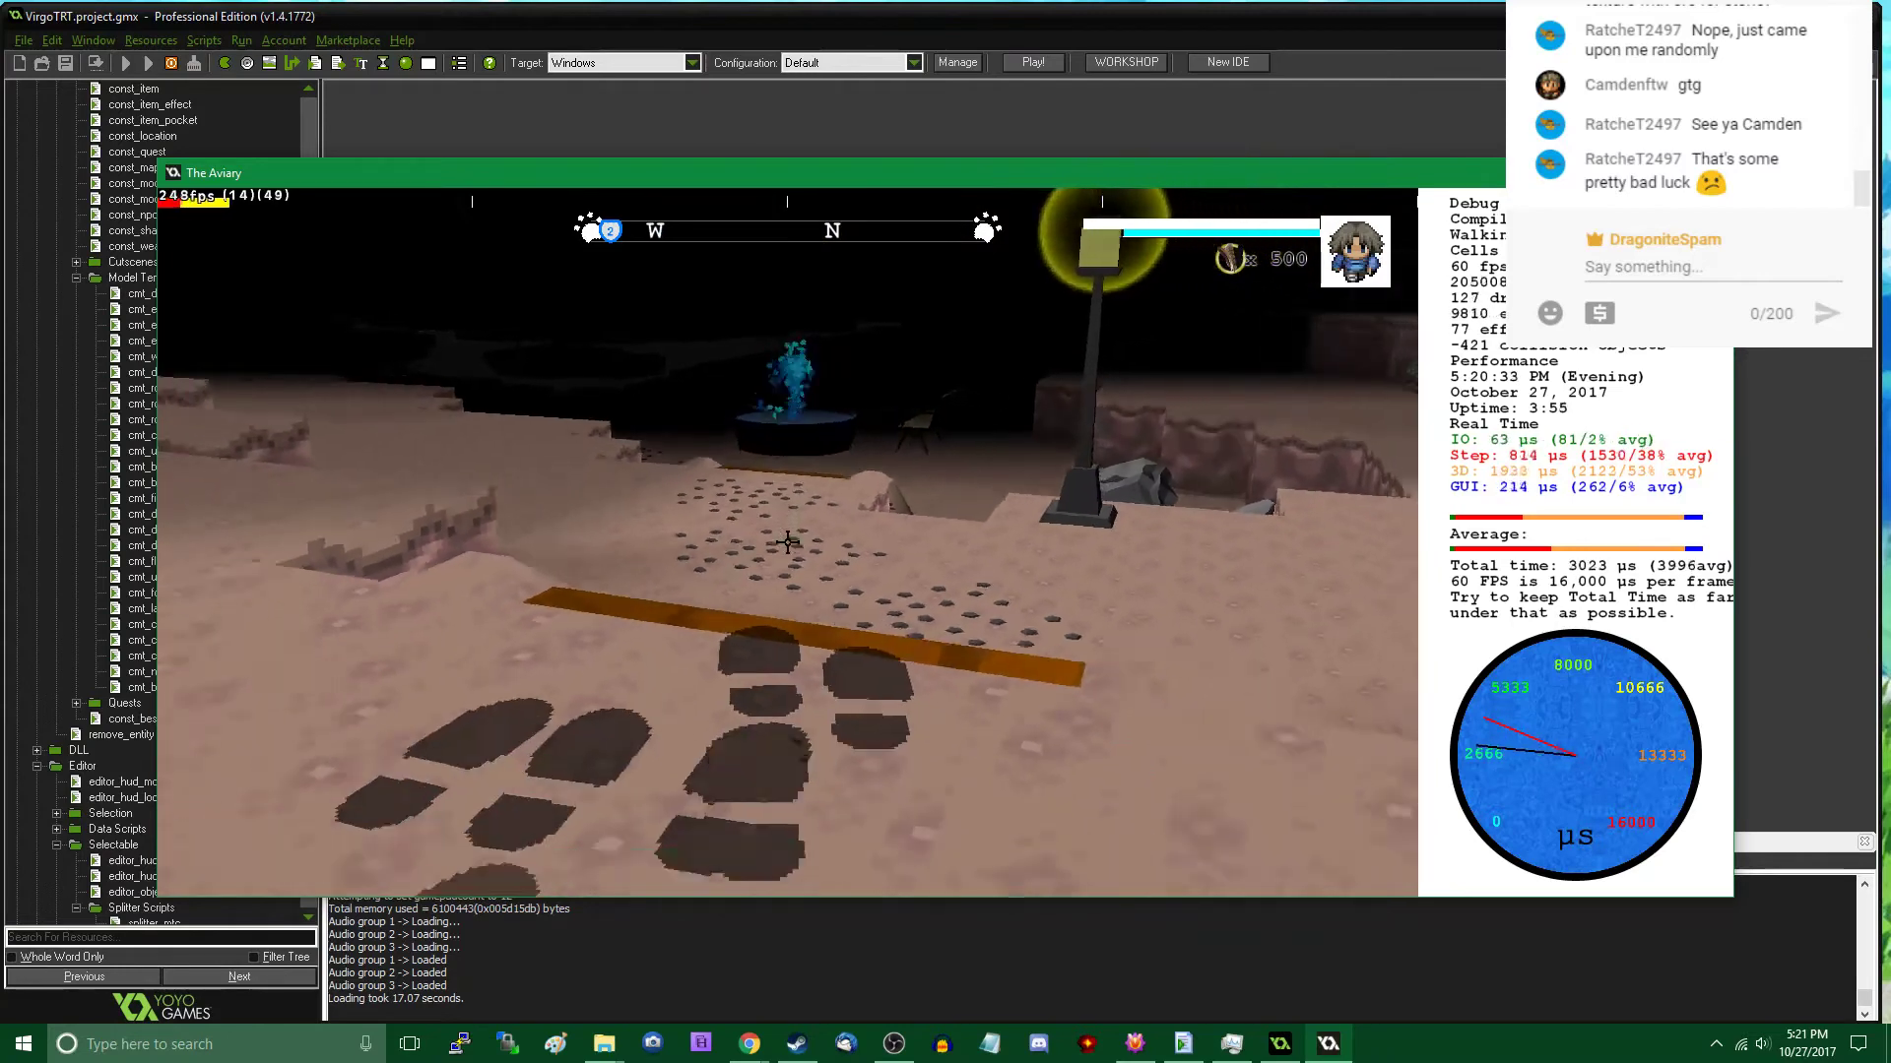
{"action": "key", "text": "a"}
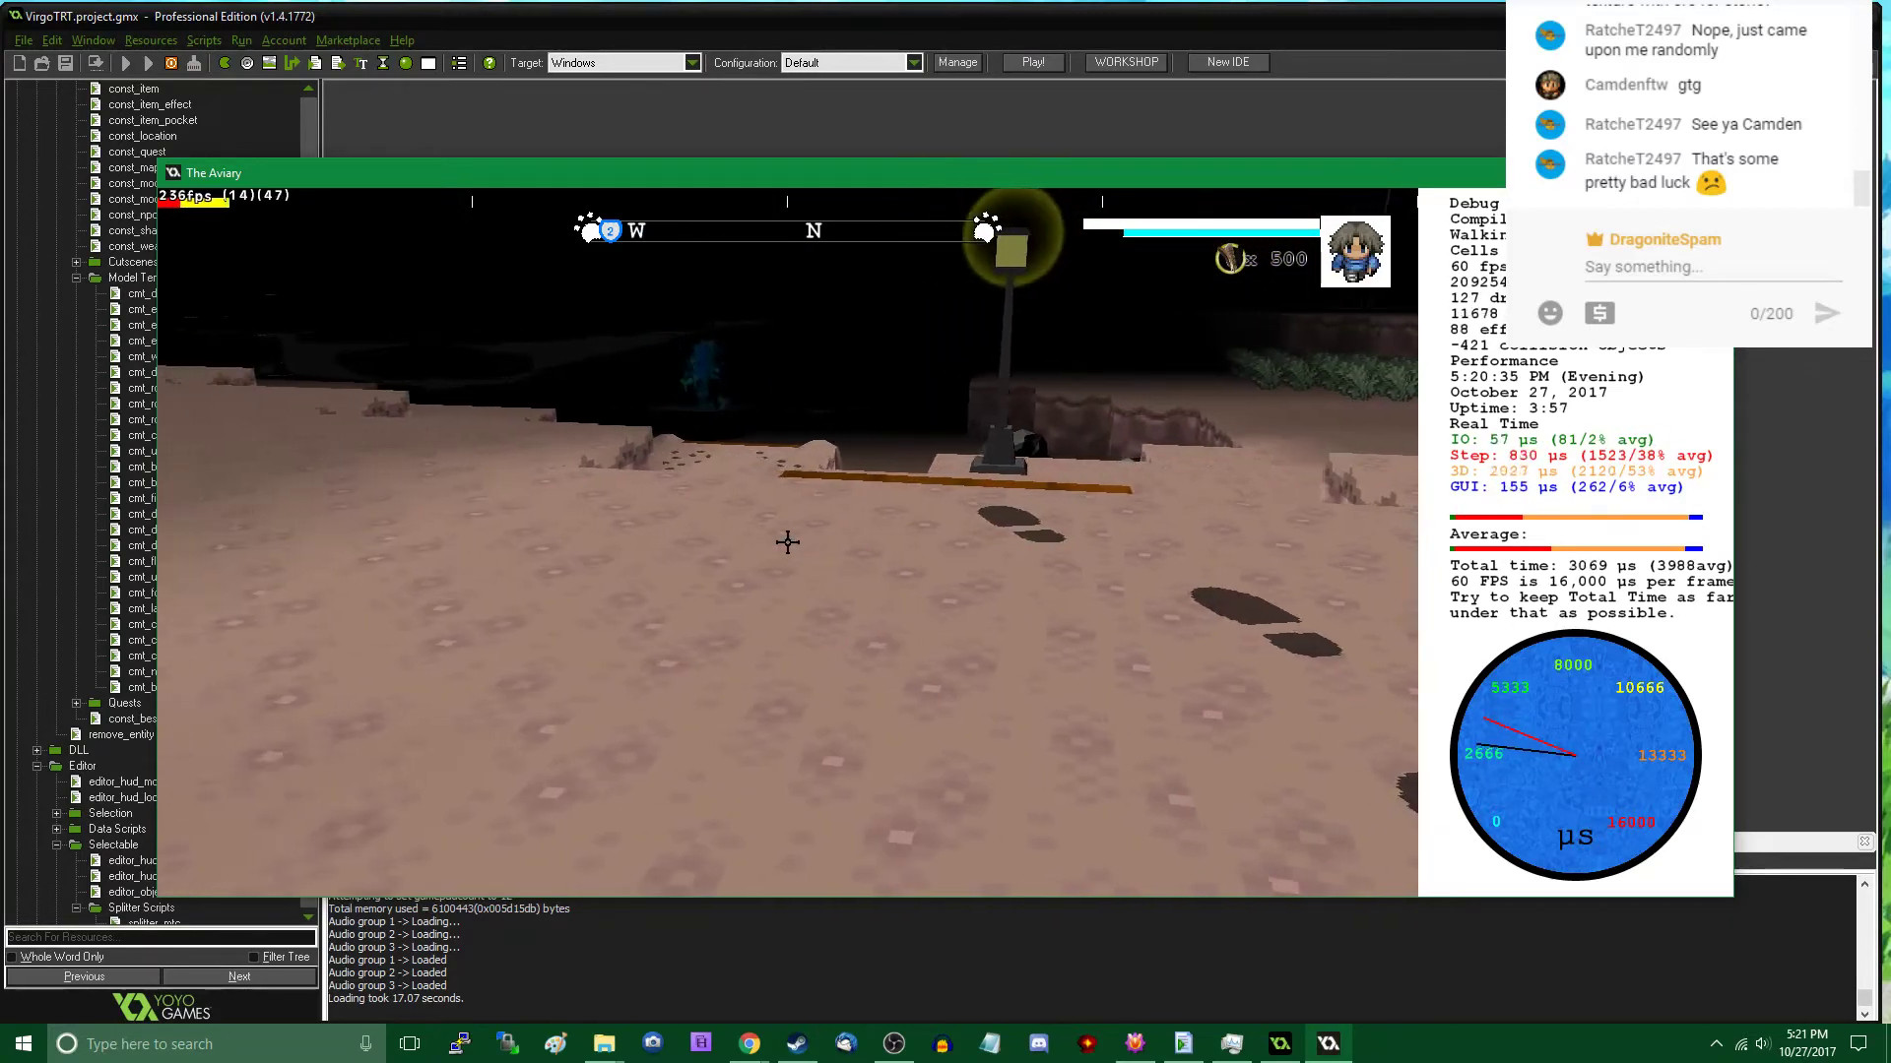
{"action": "key", "text": "Tab"}
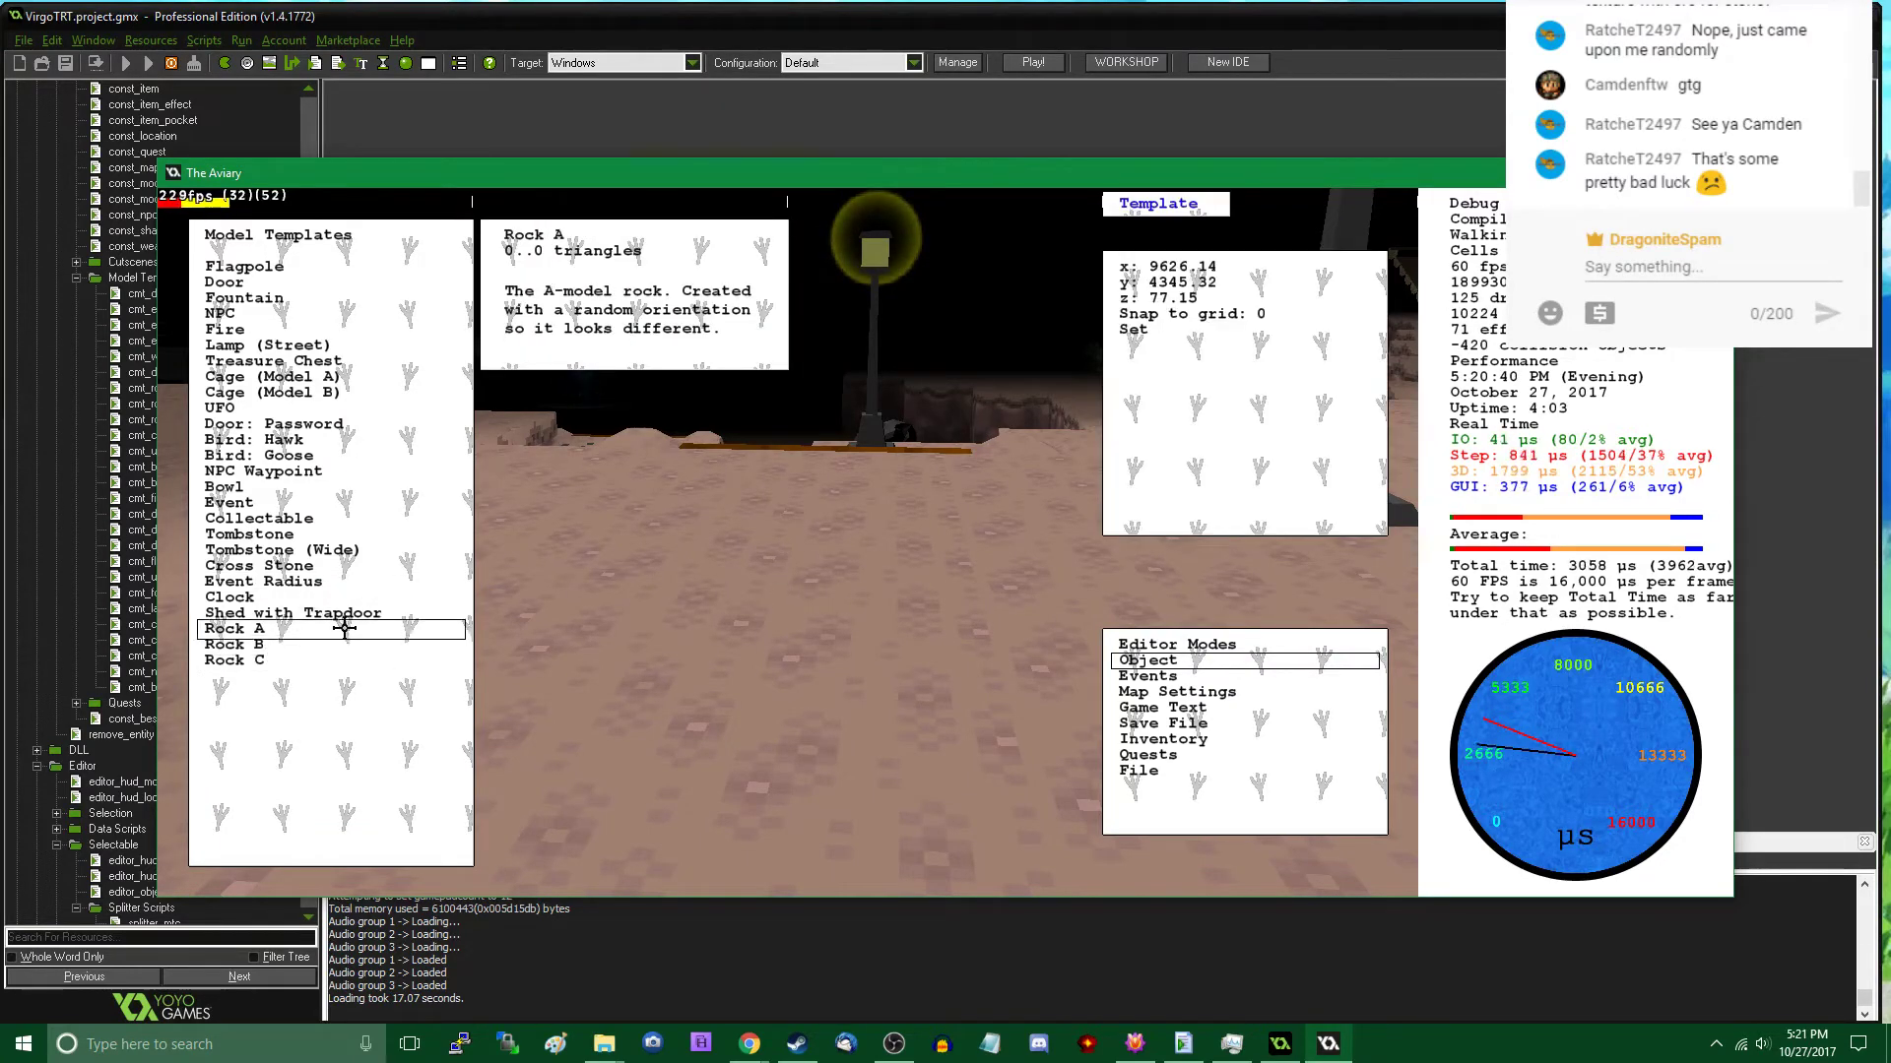
{"action": "key", "text": "w"}
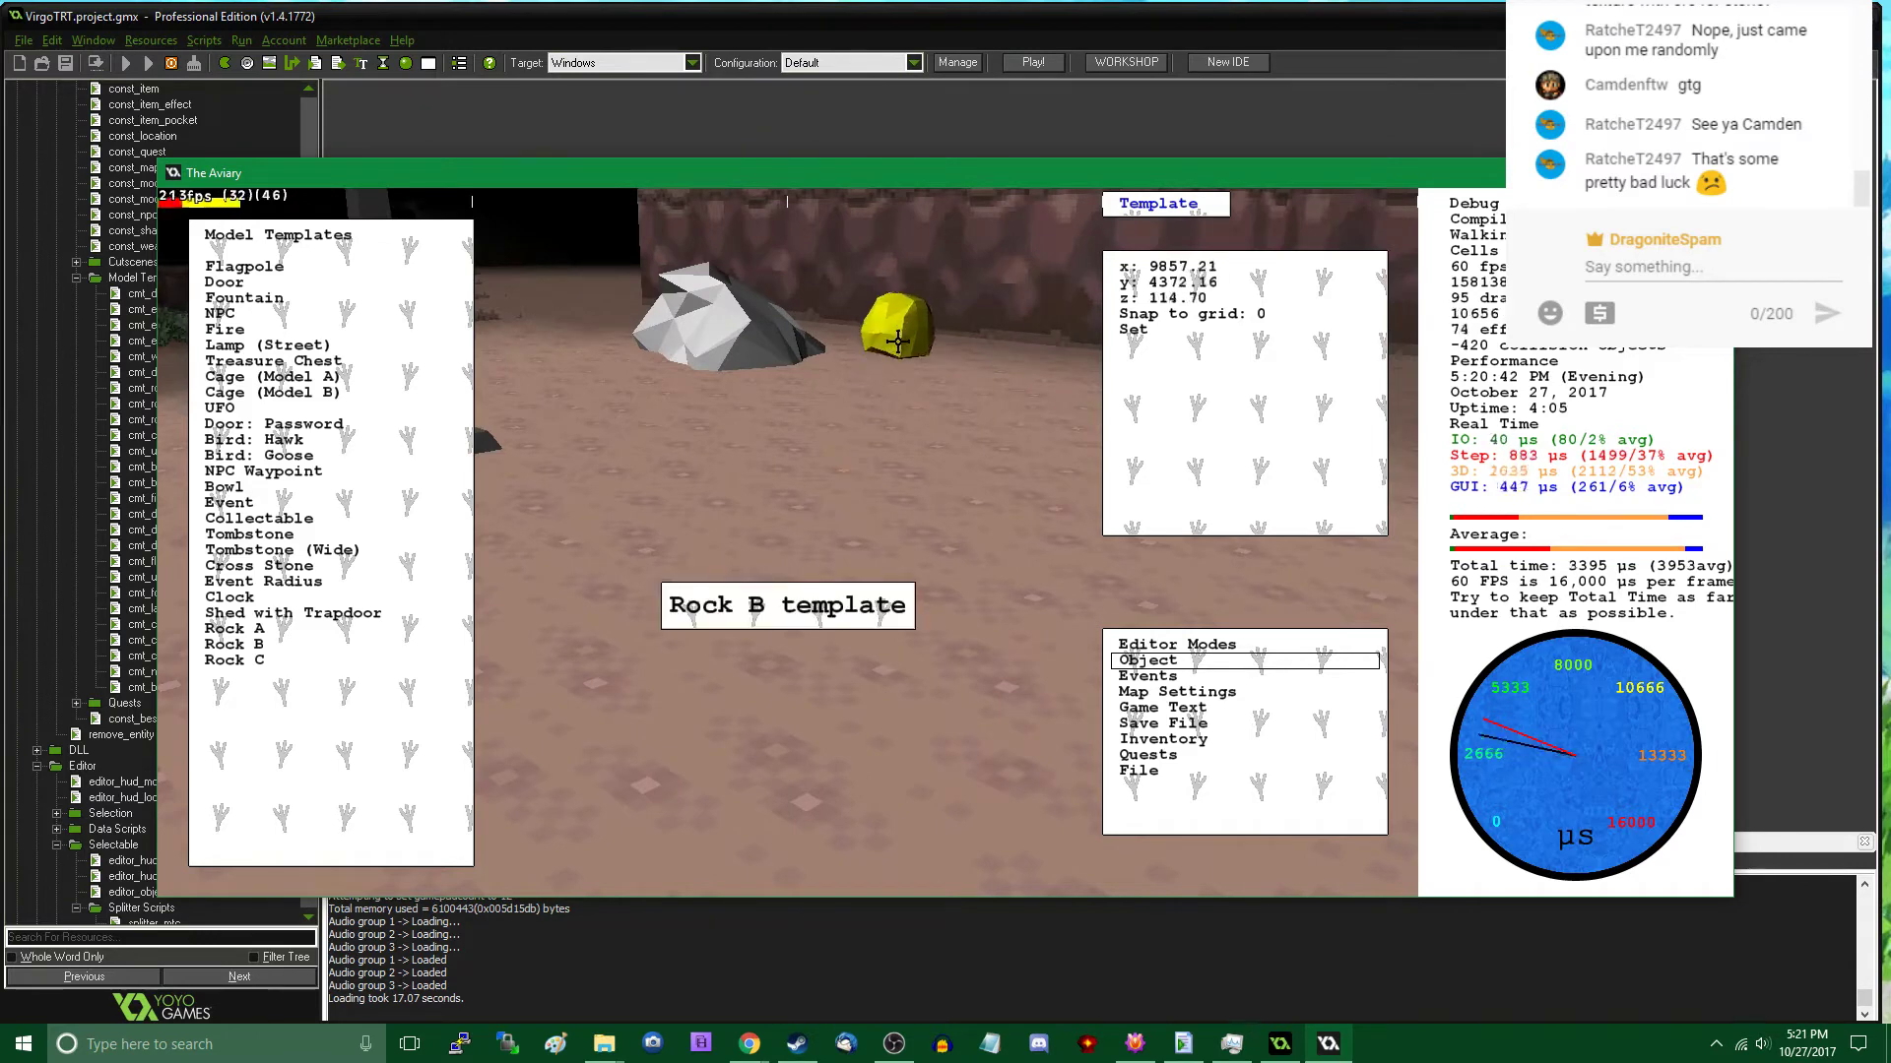
{"action": "left_click", "coordinate": [898, 325]}
{"action": "key", "text": "Tab"}
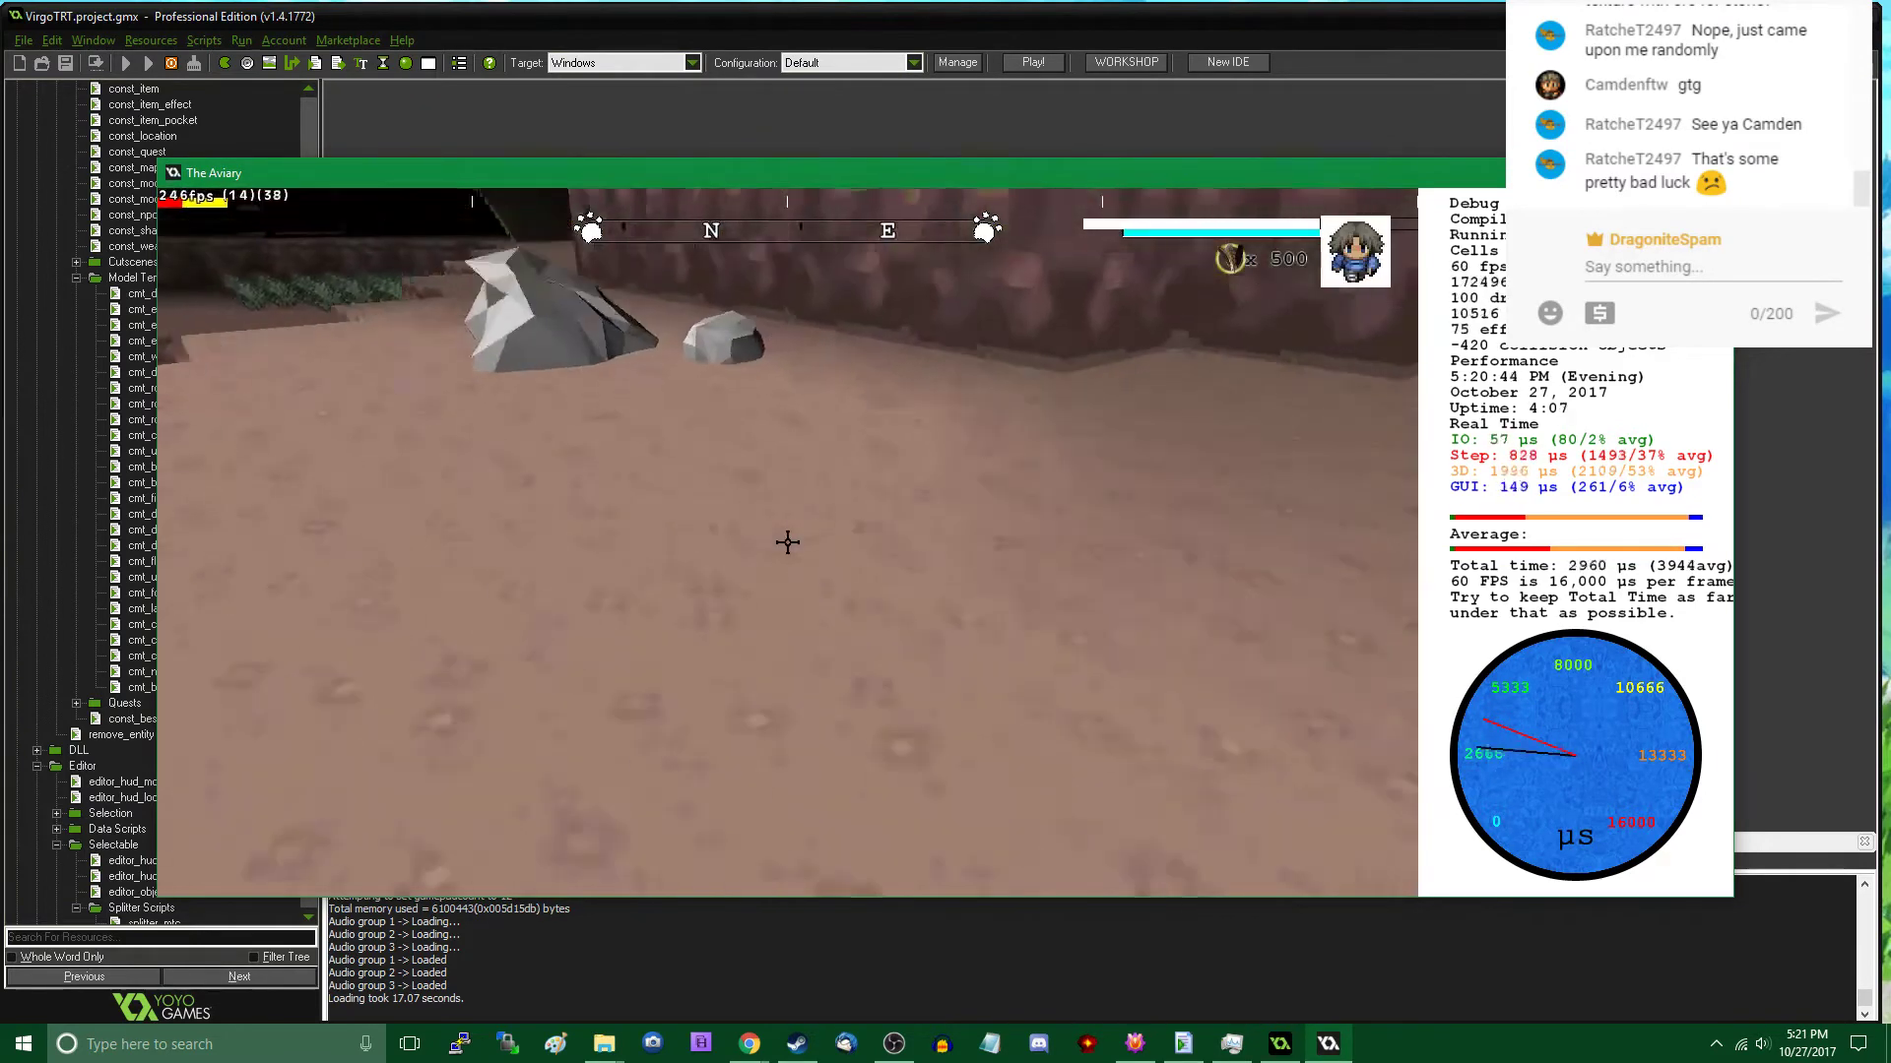
- Examine the new Rock B up close and the ground around the upper lamp posts and ramp
{"action": "key", "text": "w"}
{"action": "key", "text": "w"}
{"action": "key", "text": "s"}
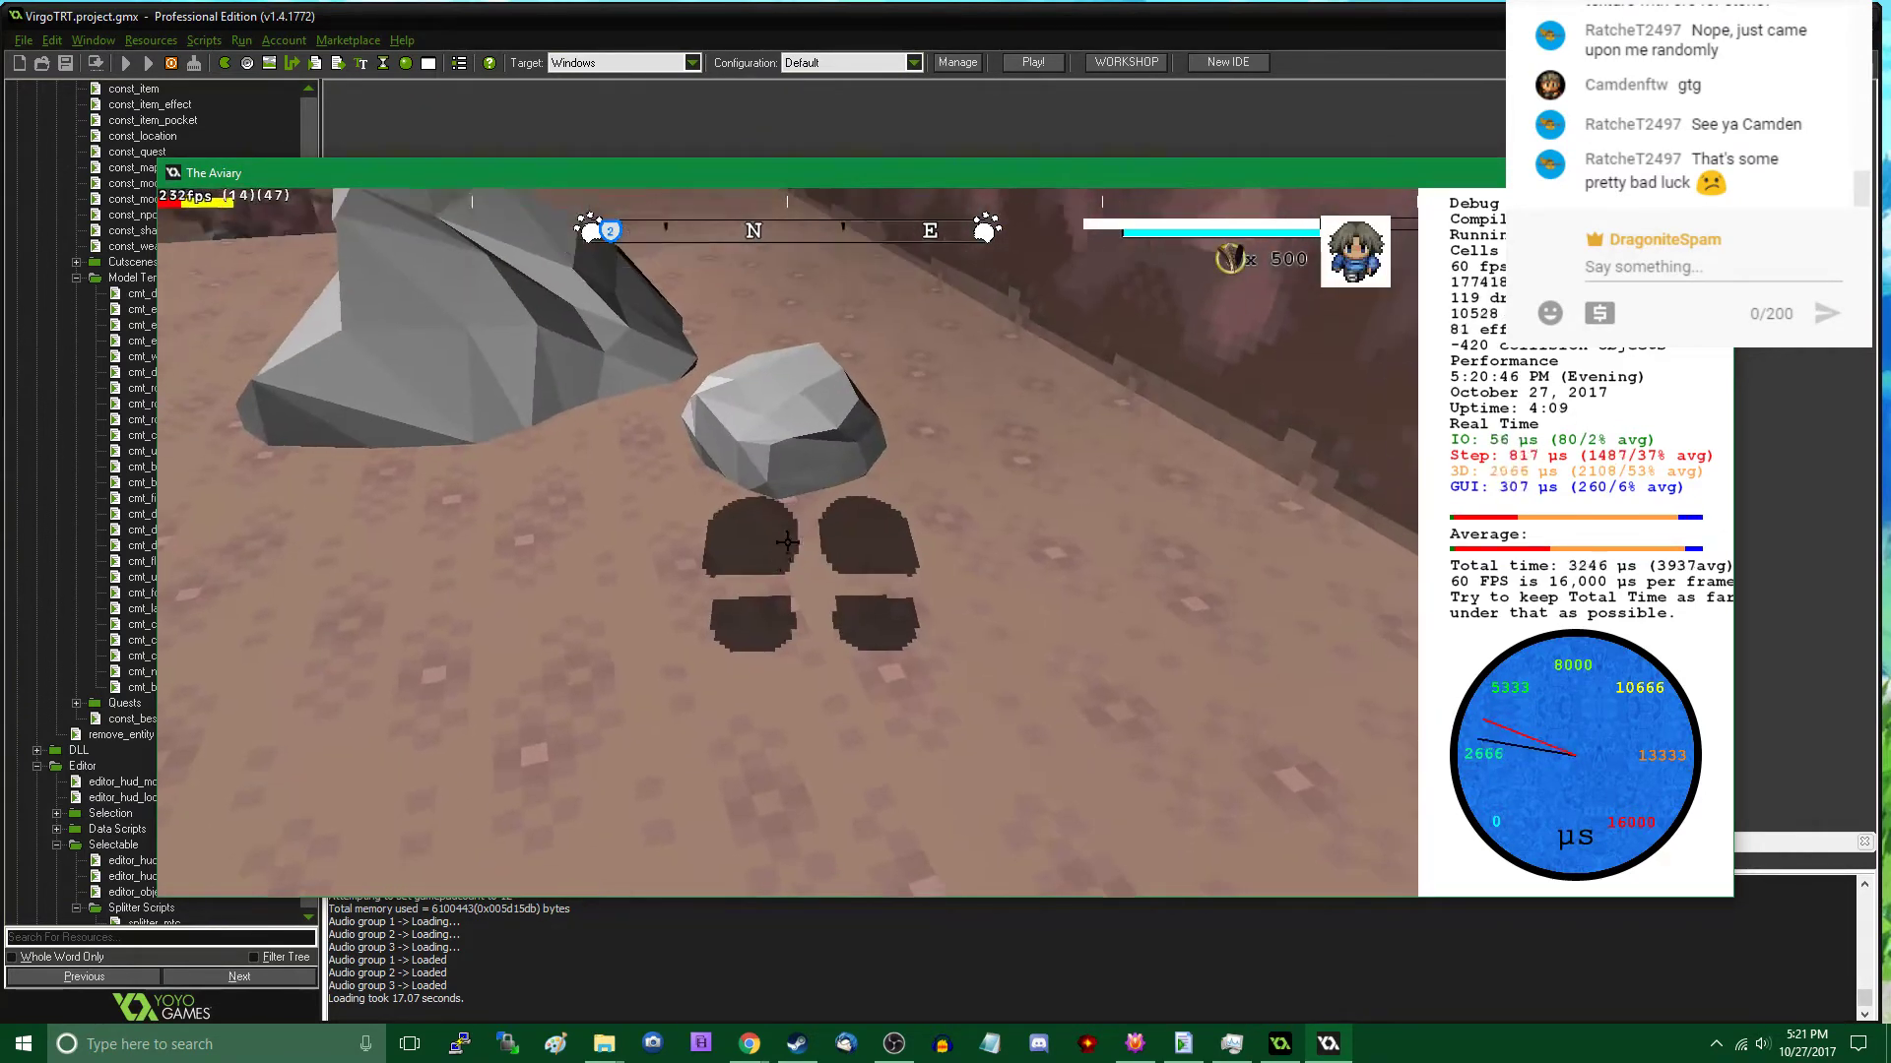
{"action": "key", "text": "s"}
{"action": "key", "text": "a"}
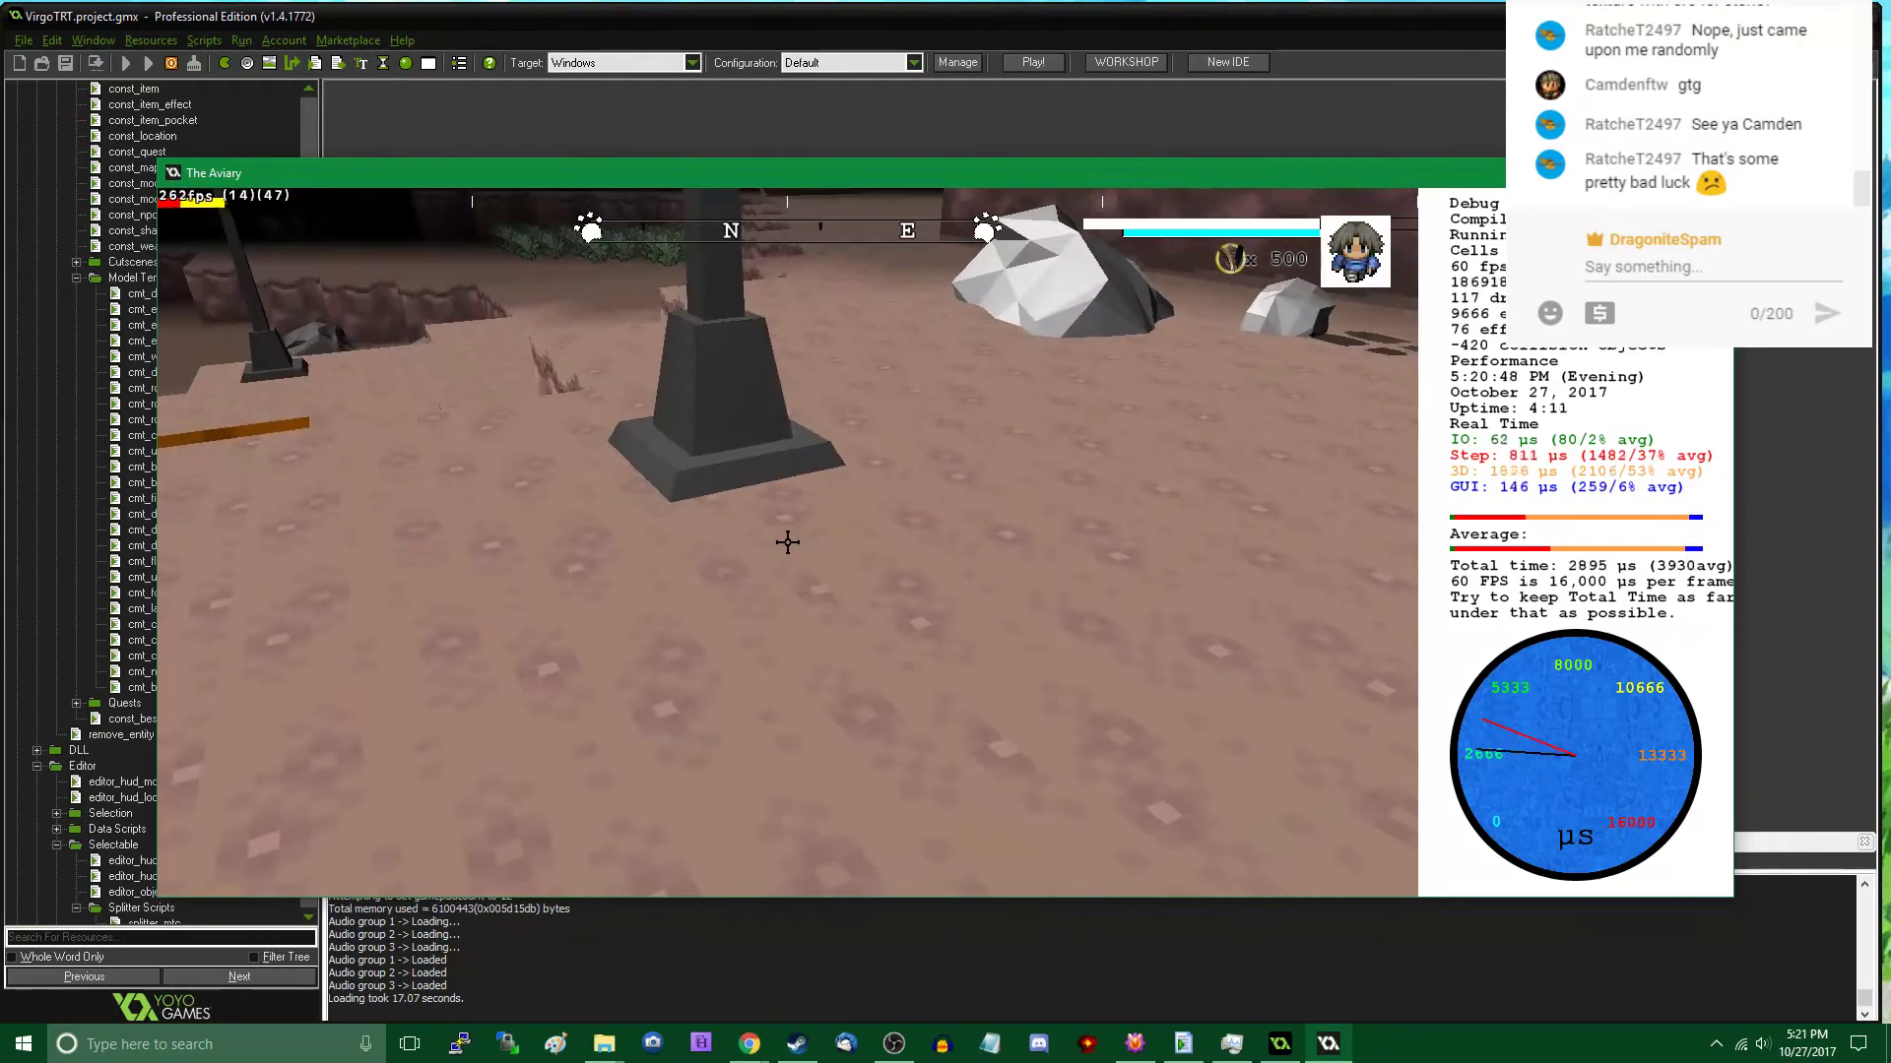
{"action": "key", "text": "a"}
{"action": "key", "text": "s"}
{"action": "key", "text": "d"}
{"action": "key", "text": "a"}
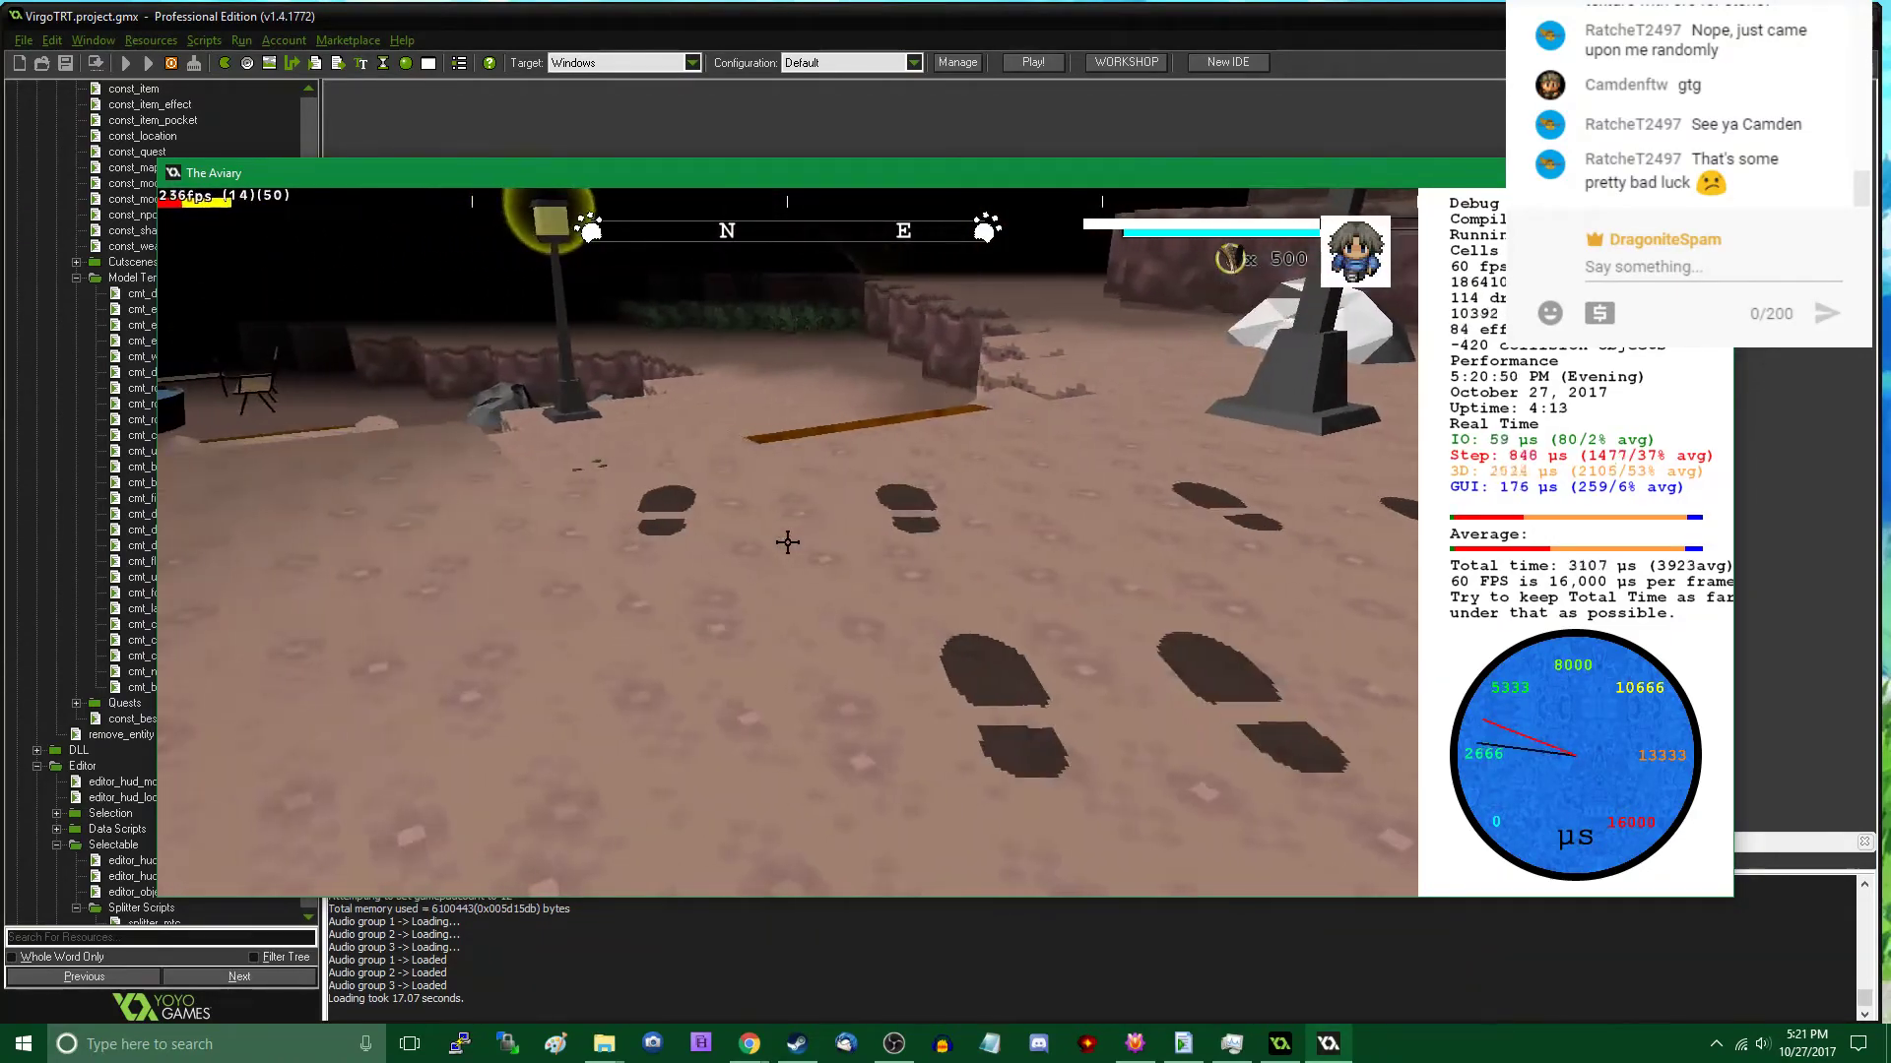
- Add a Rock C patch to the end of the pebble trail on the sunken area's floor
{"action": "key", "text": "w"}
{"action": "key", "text": "d"}
{"action": "key", "text": "w"}
{"action": "key", "text": "s"}
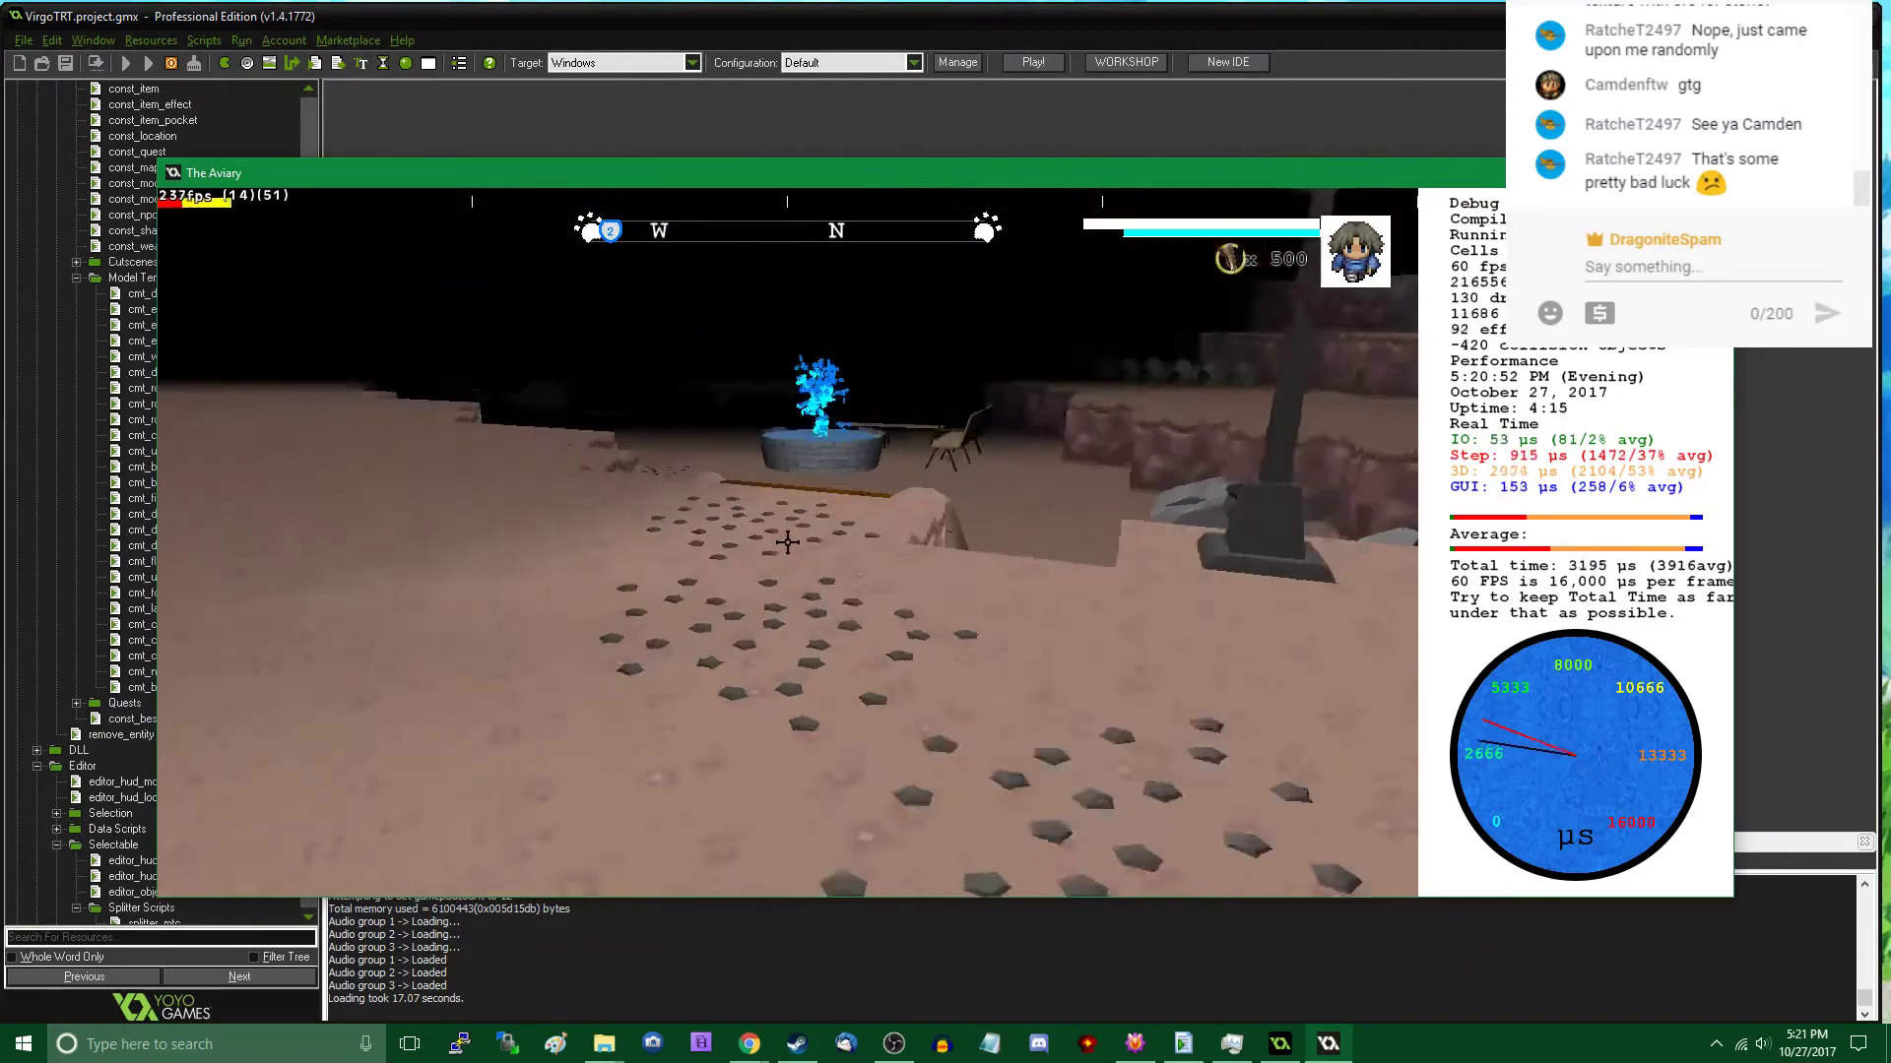
{"action": "key", "text": "w"}
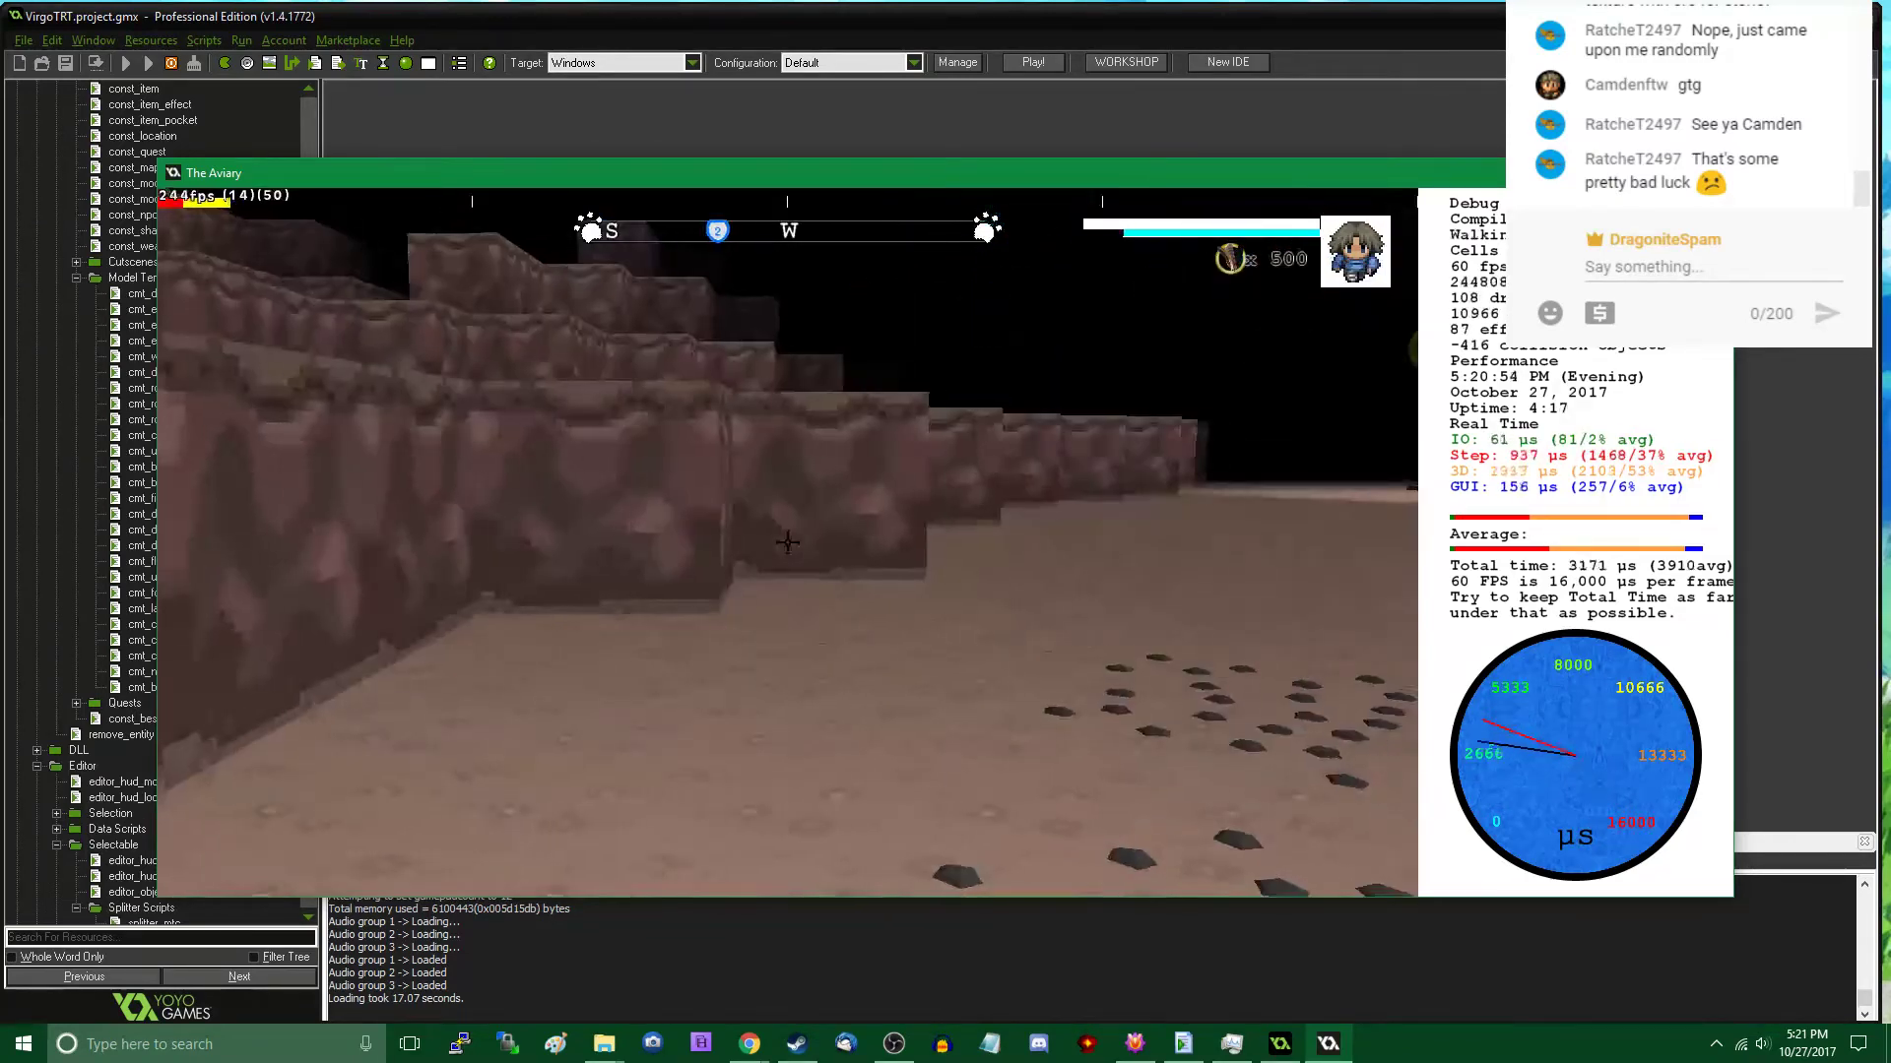
{"action": "key", "text": "Tab"}
{"action": "left_click", "coordinate": [376, 661]}
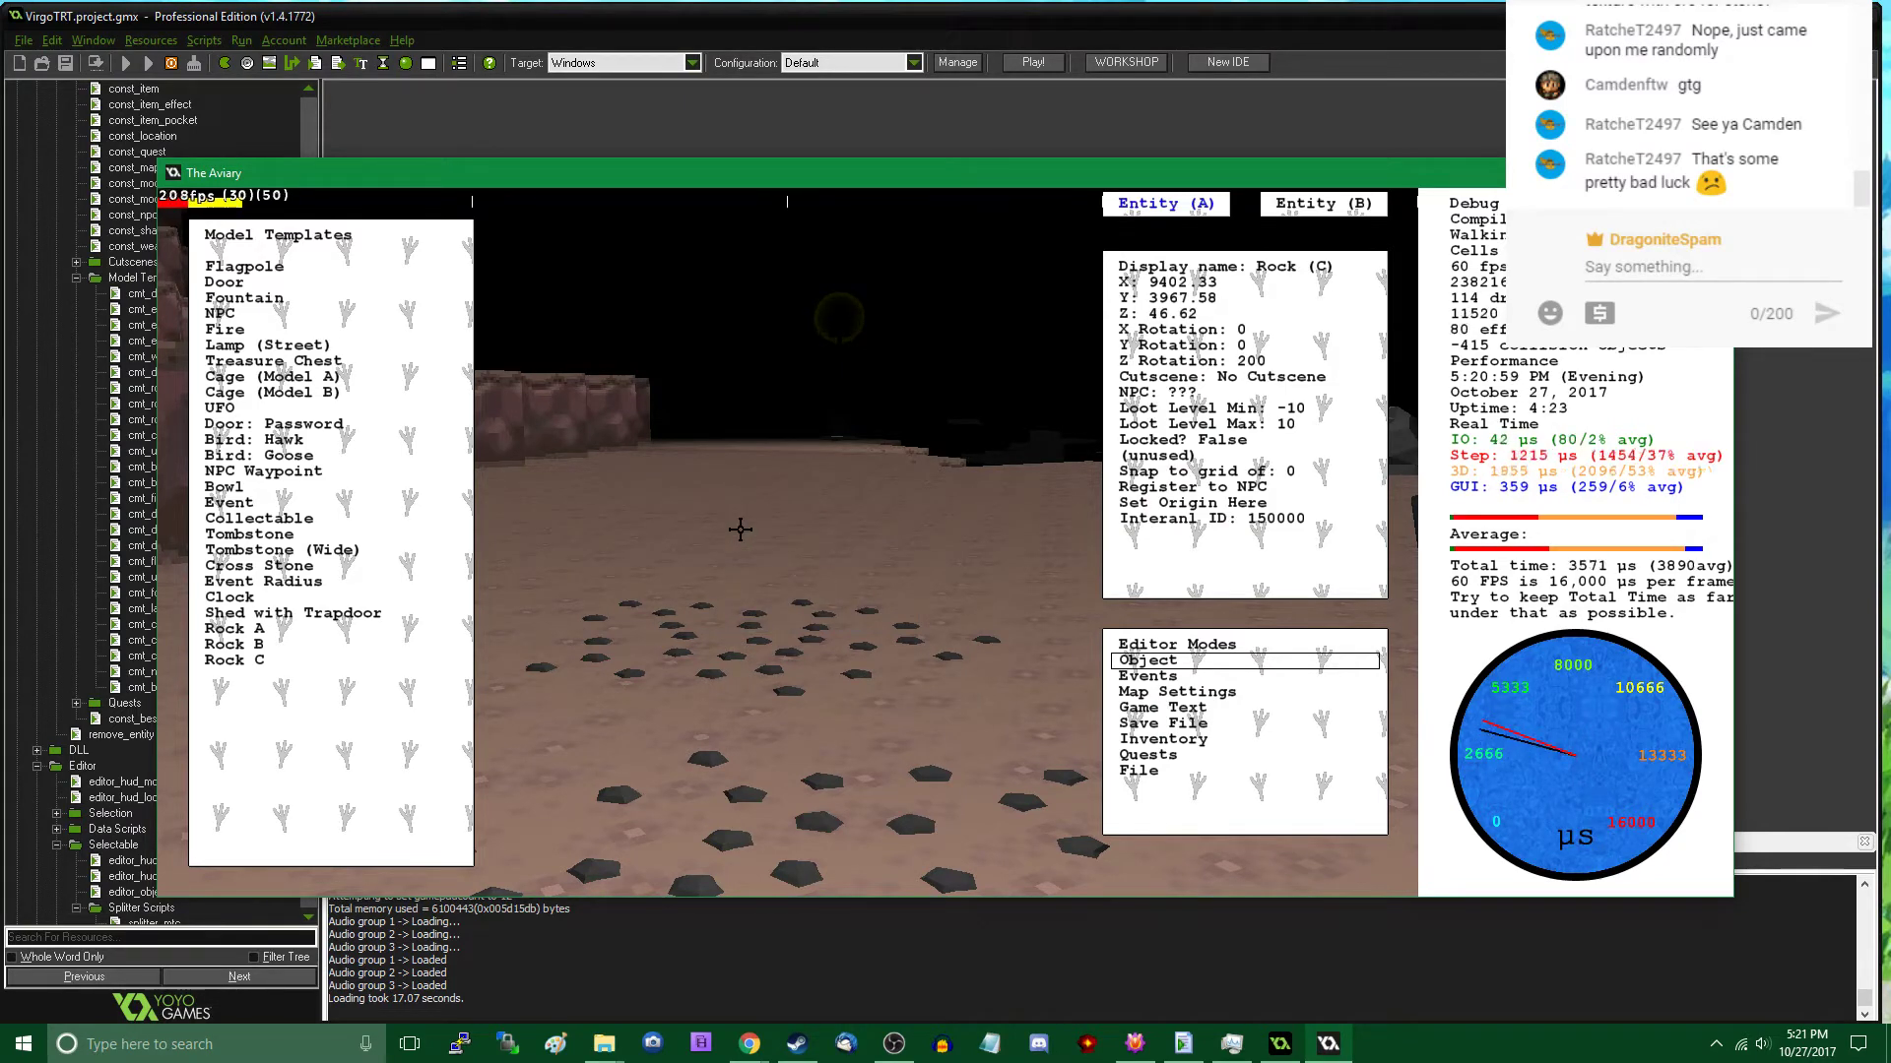
{"action": "middle_click_drag", "start_coordinate": [788, 548], "coordinate": [787, 539]}
- Examine the cavern from varied angles, covering the water, the fountain, the chairs and the stepped cliff edges
{"action": "key", "text": "w"}
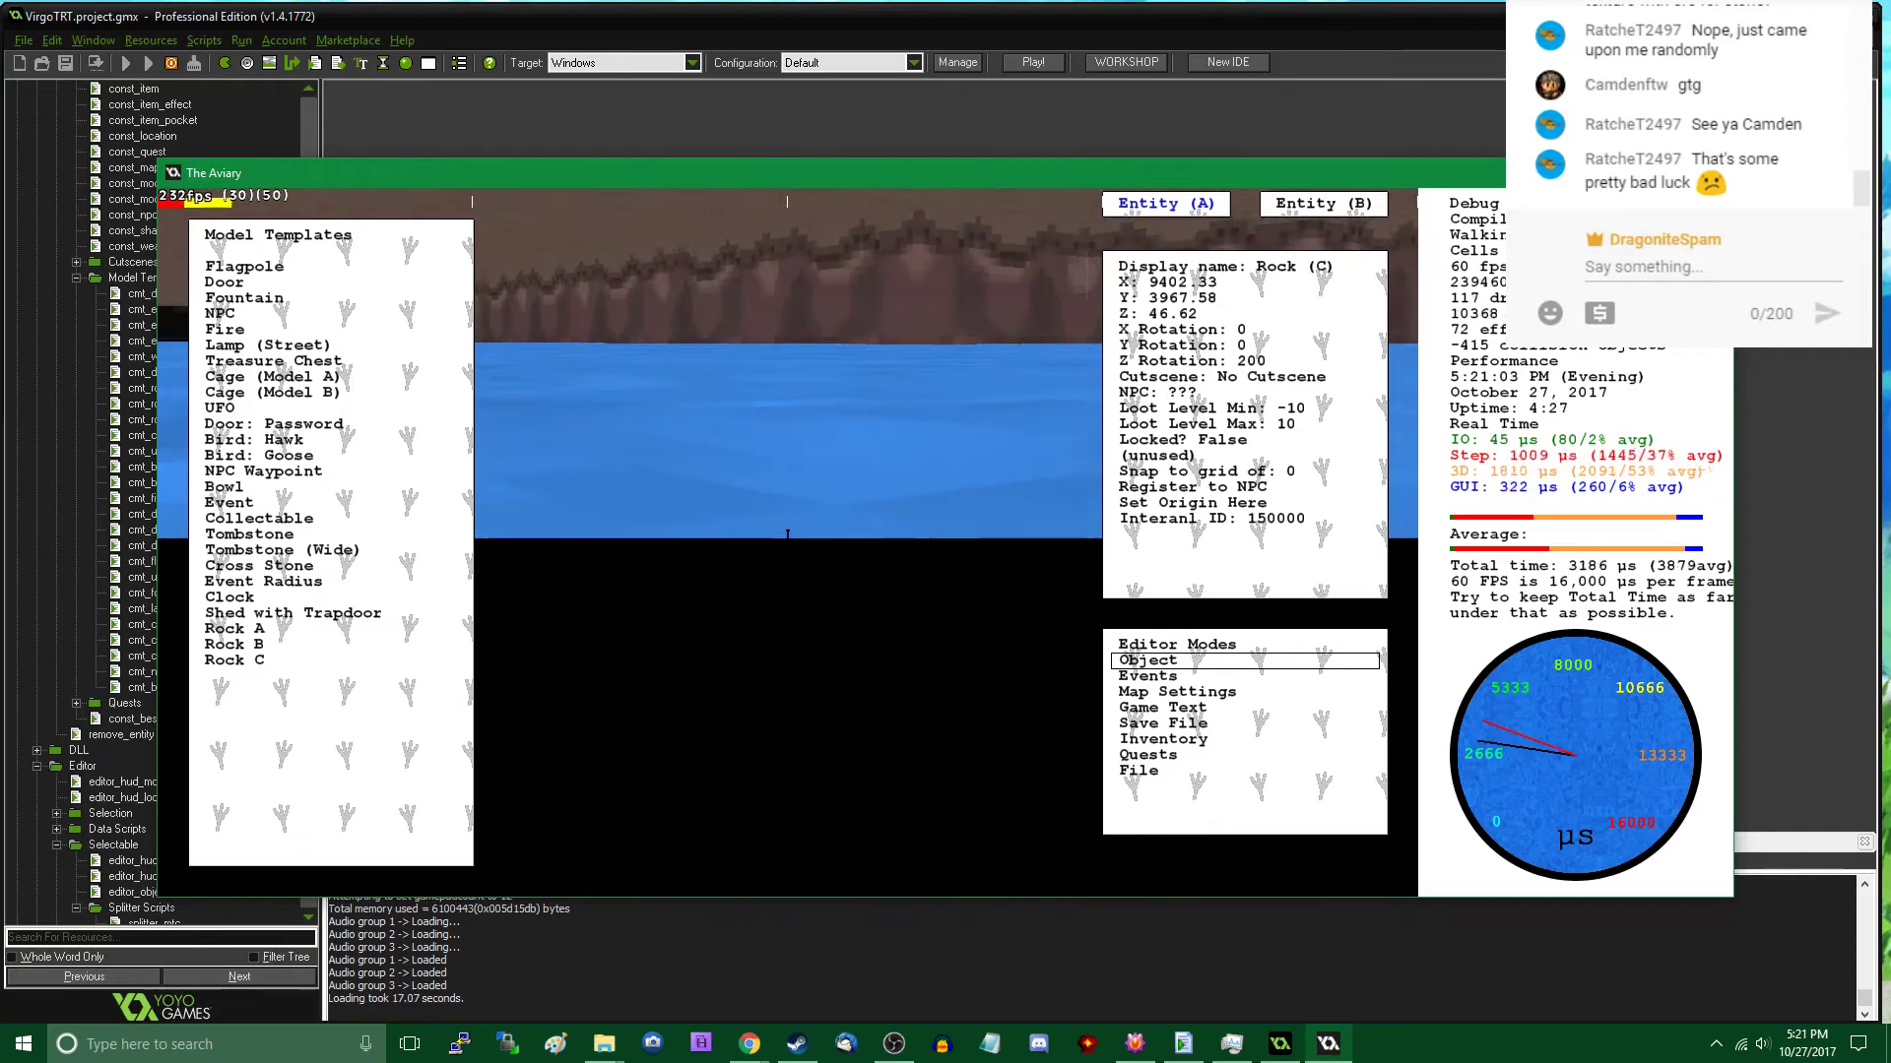
{"action": "key", "text": "w"}
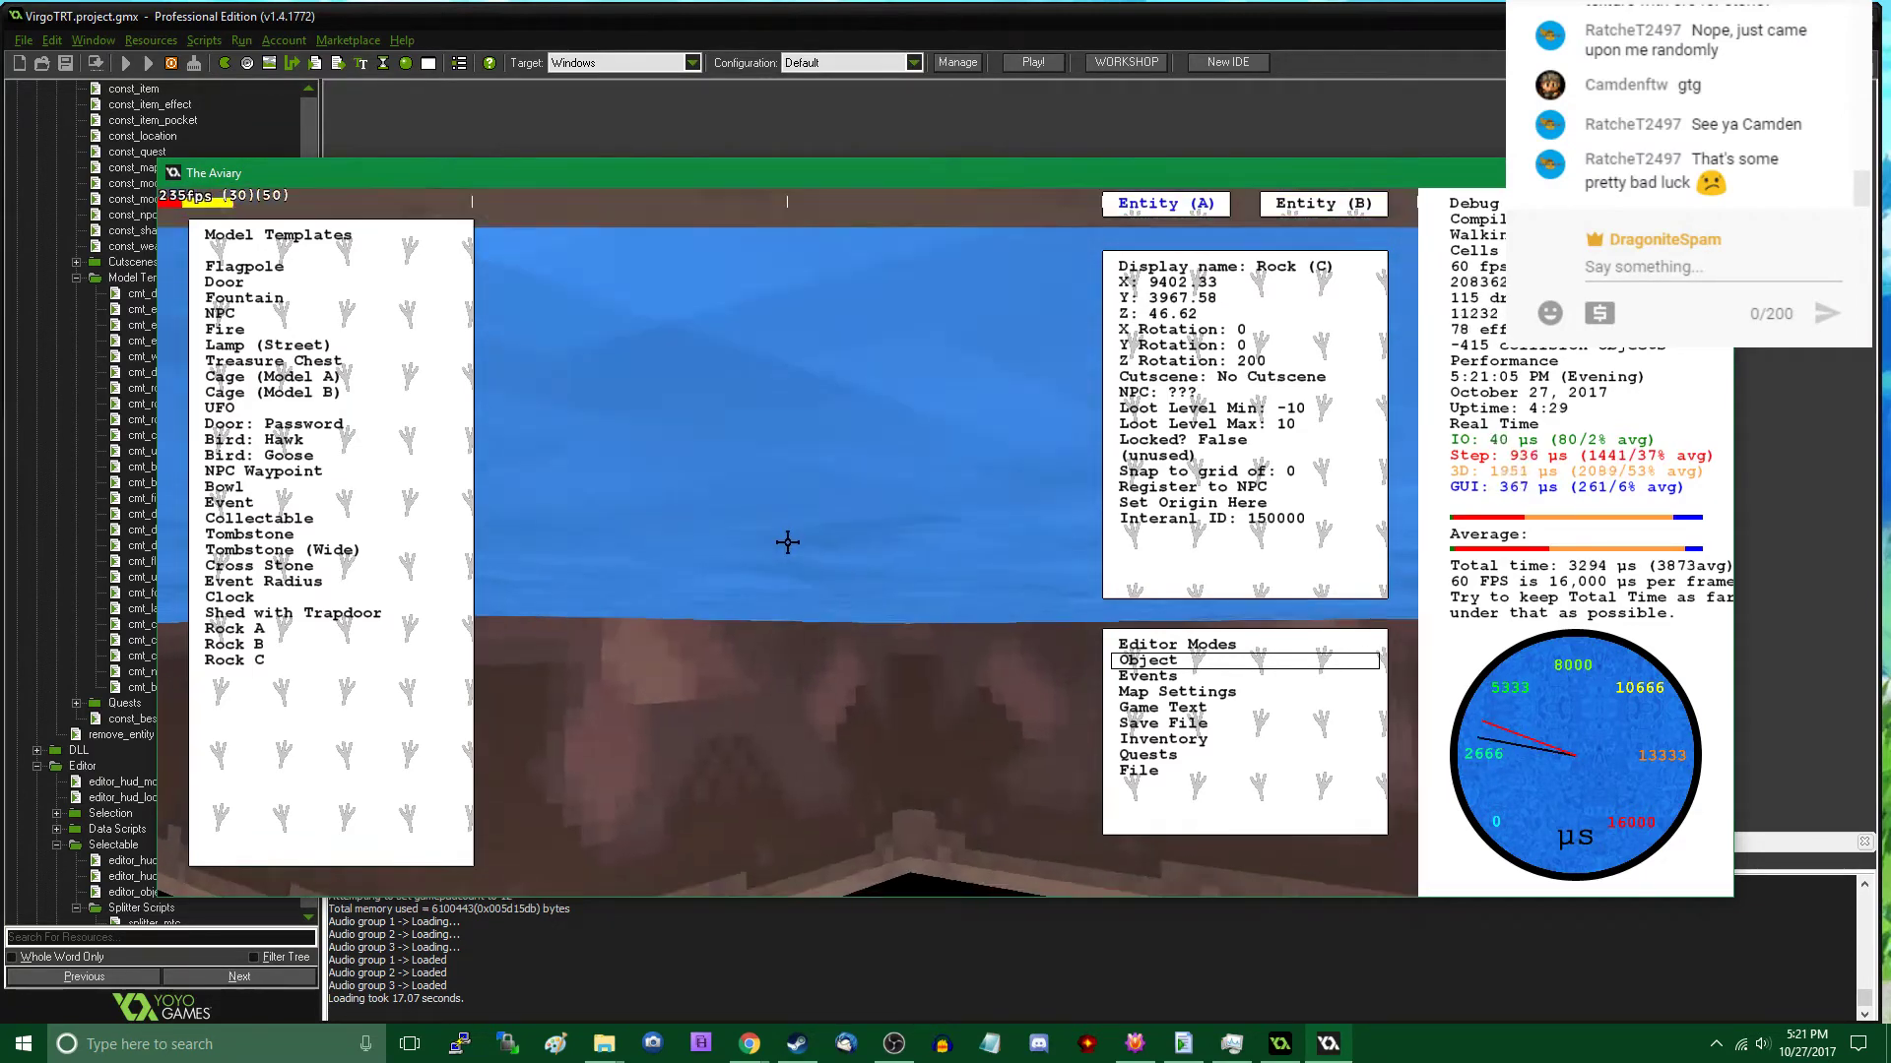
{"action": "key", "text": "w"}
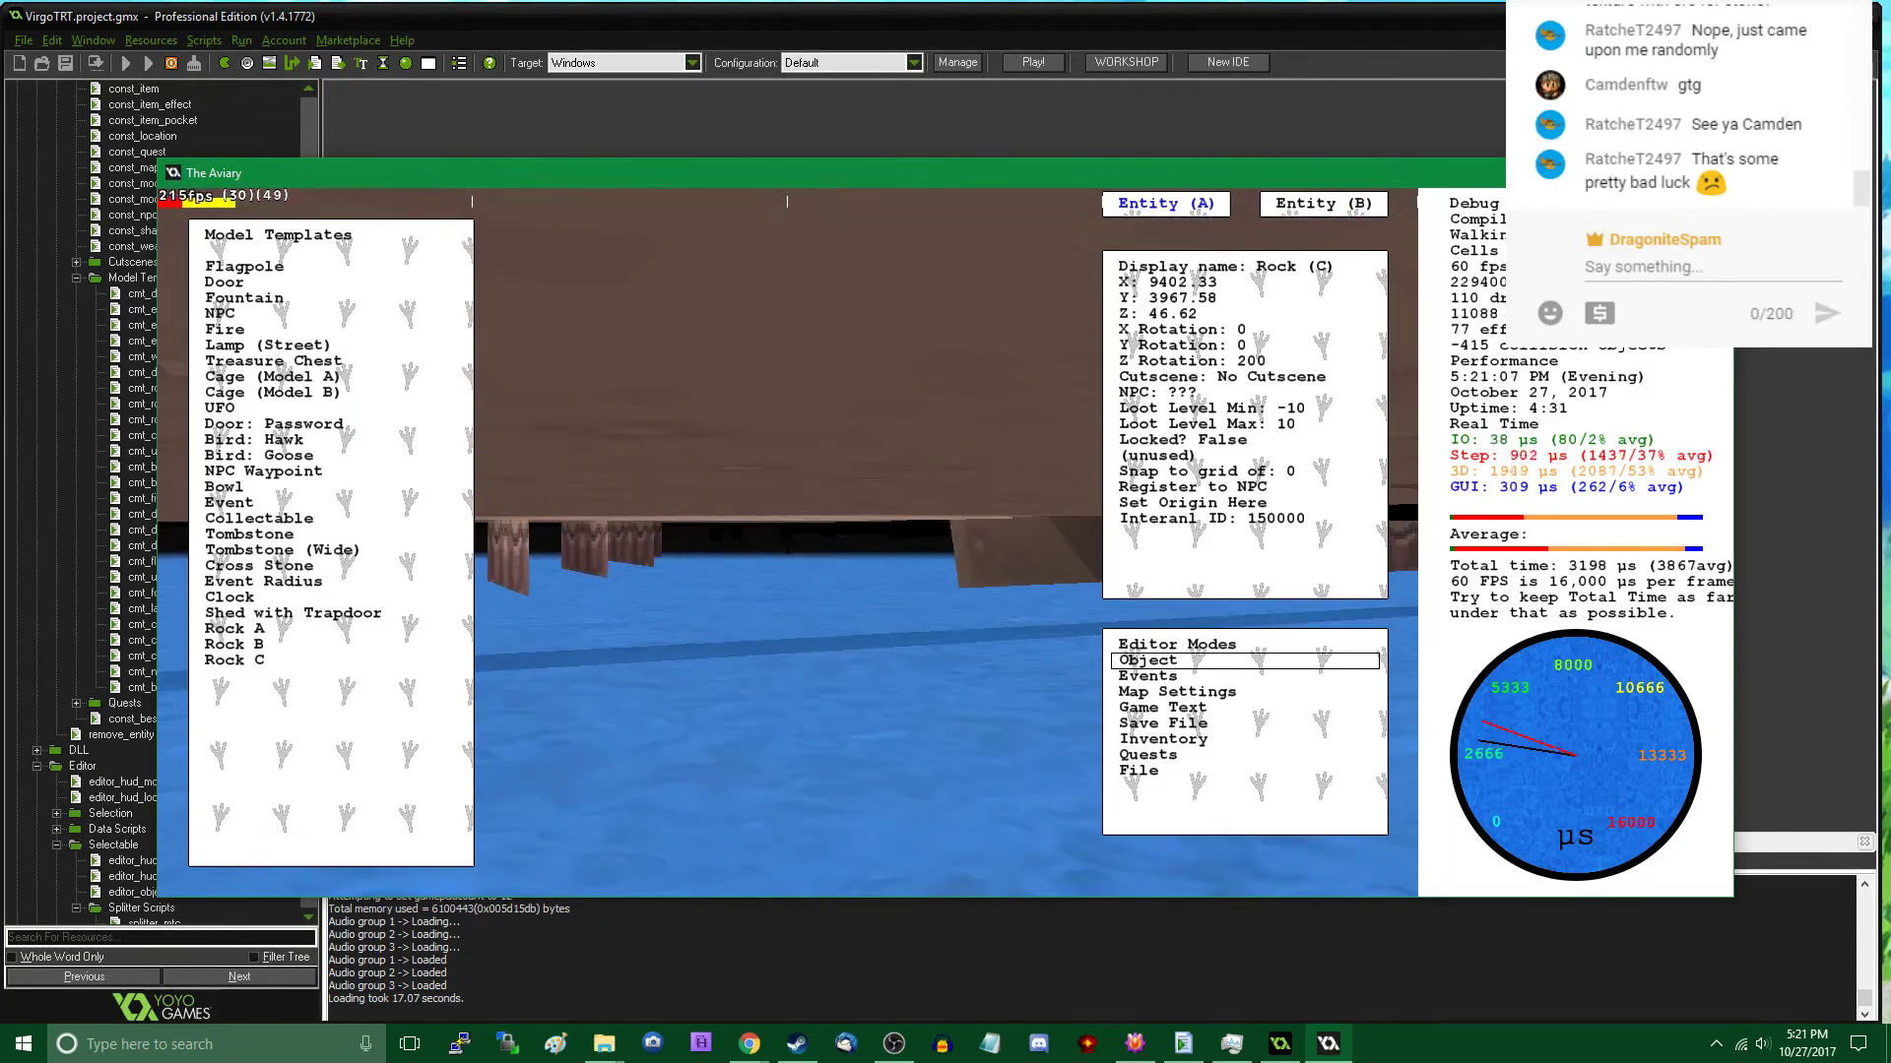
{"action": "key", "text": "w"}
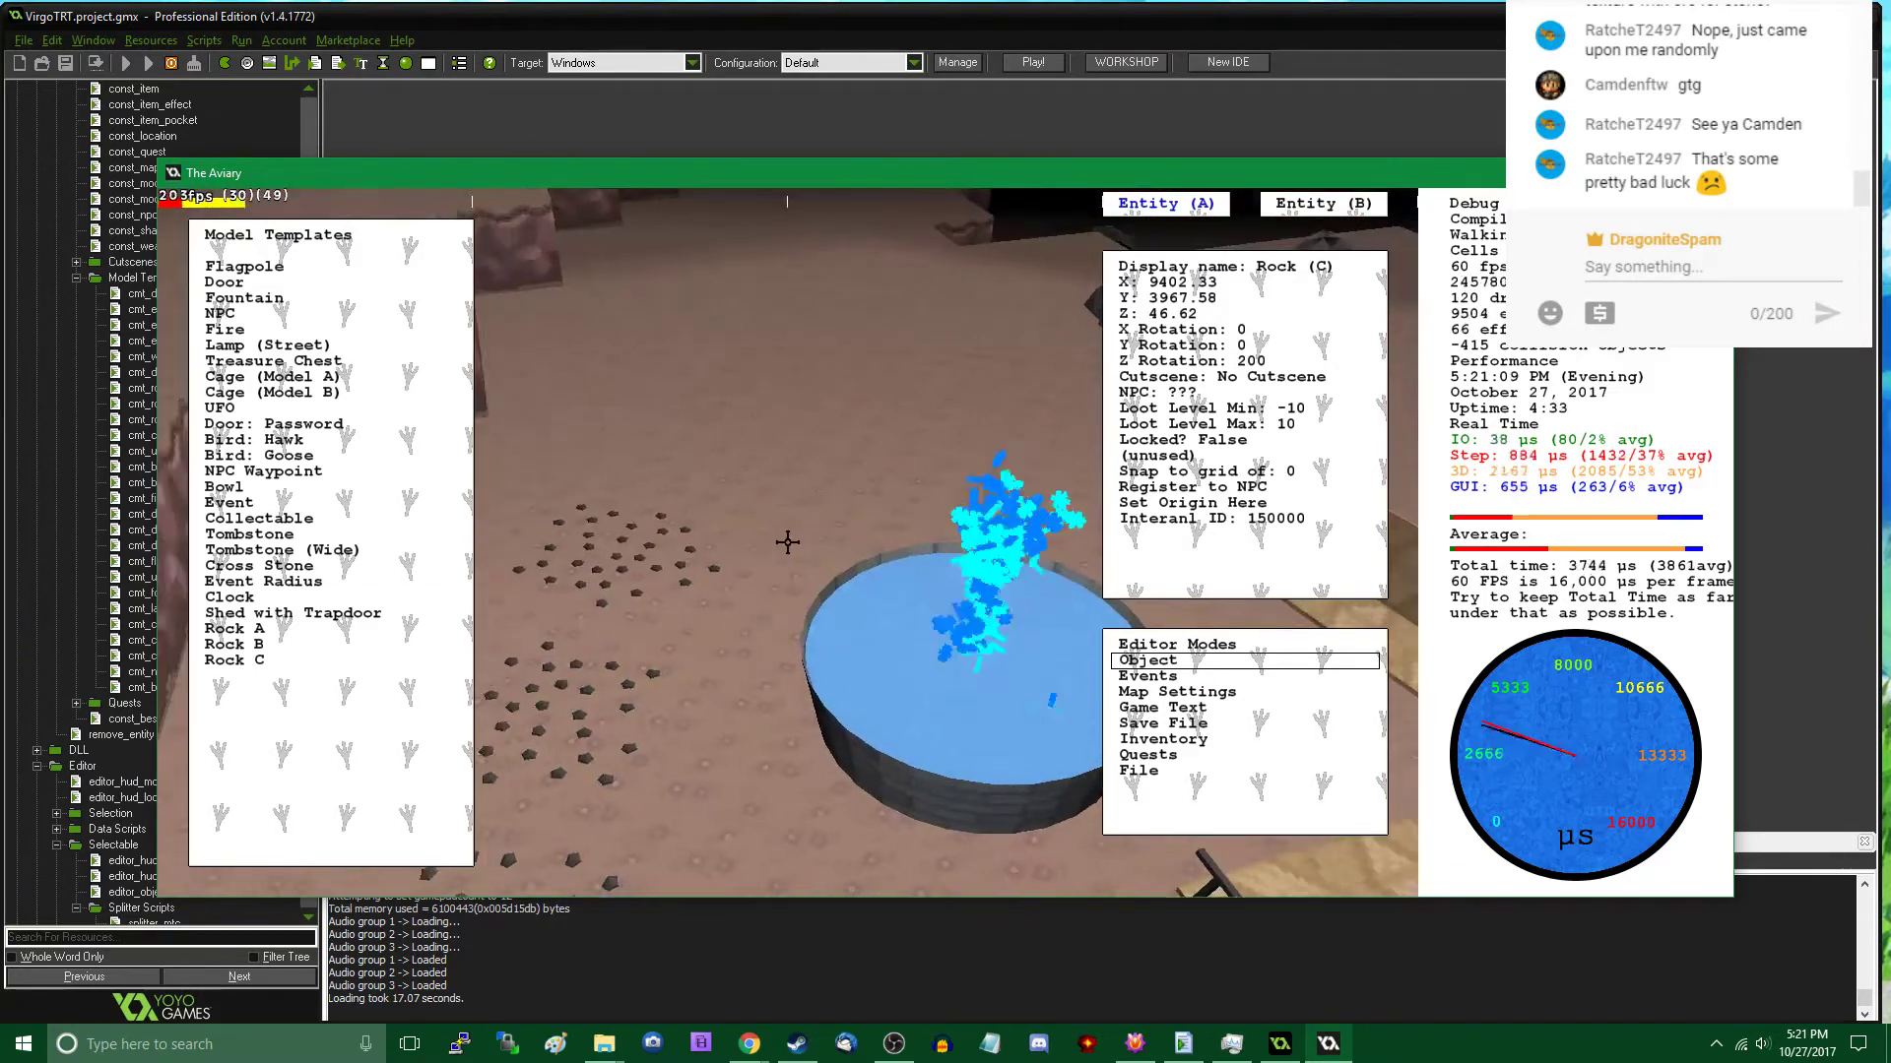
{"action": "key", "text": "w"}
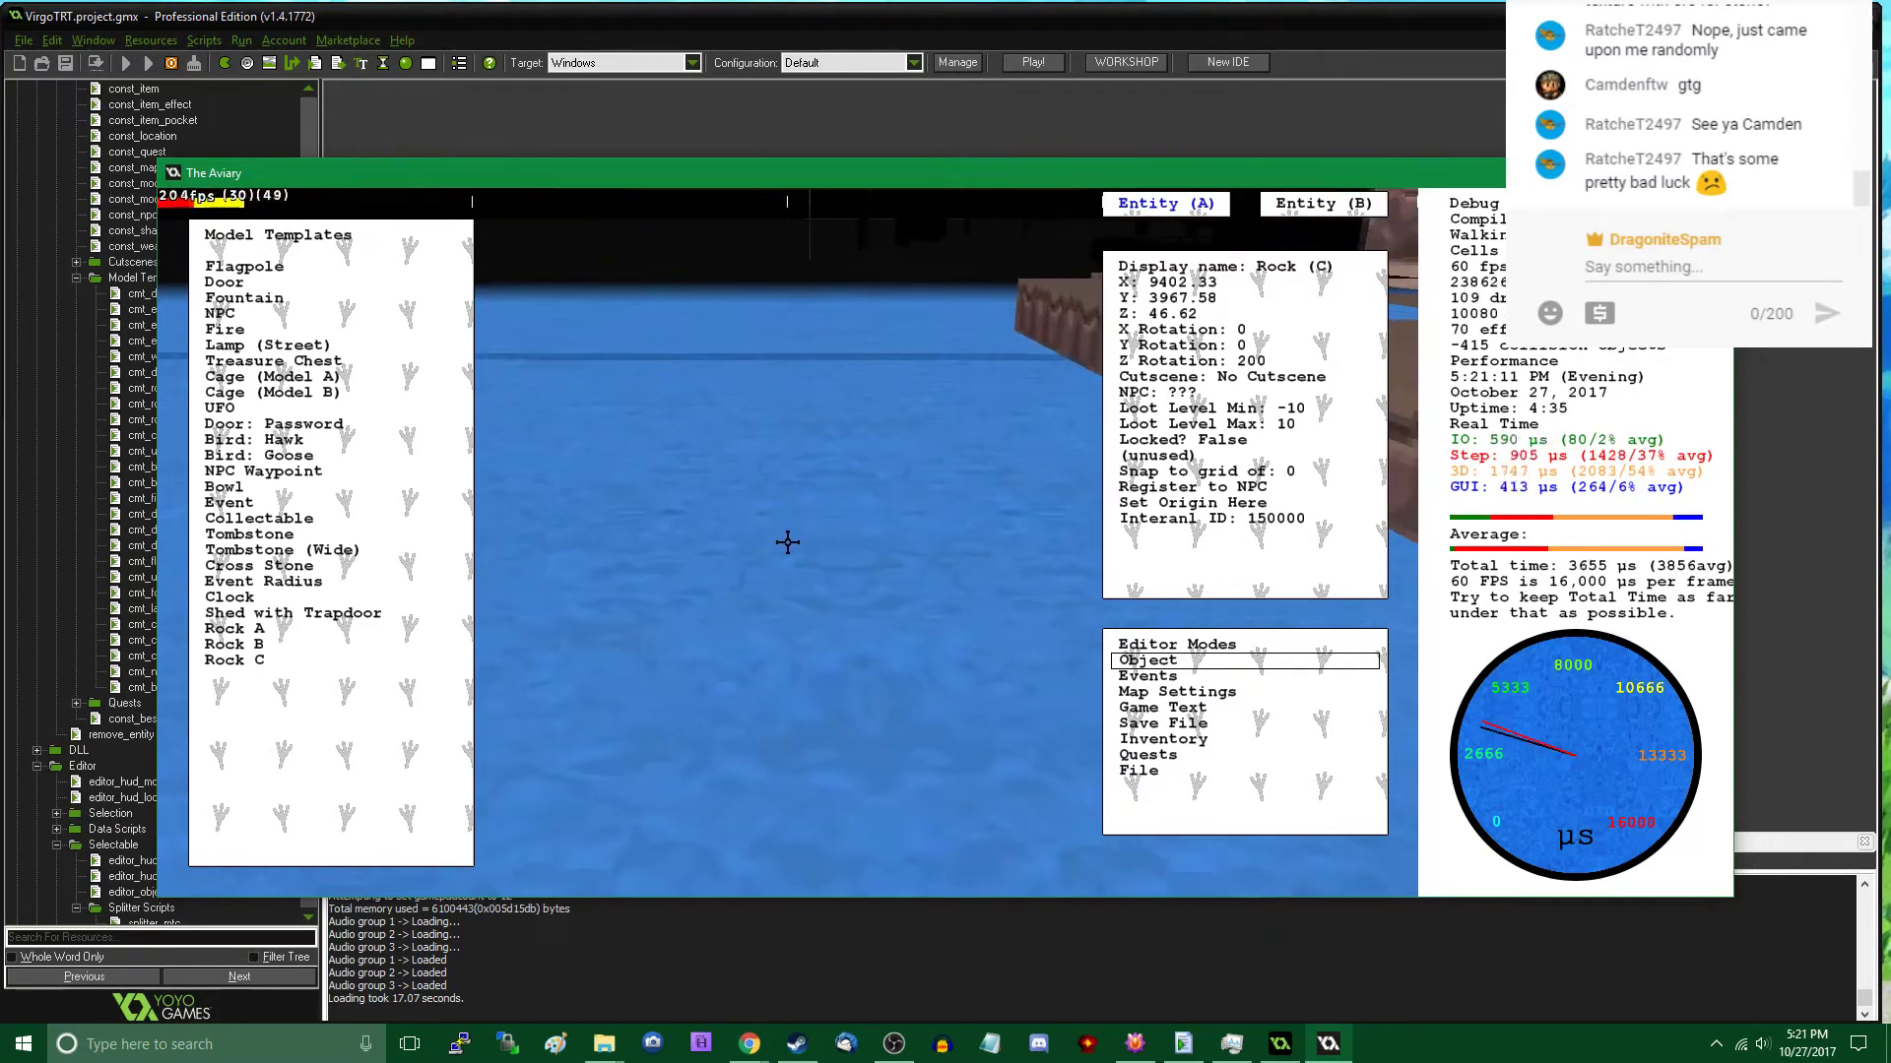
{"action": "key", "text": "w"}
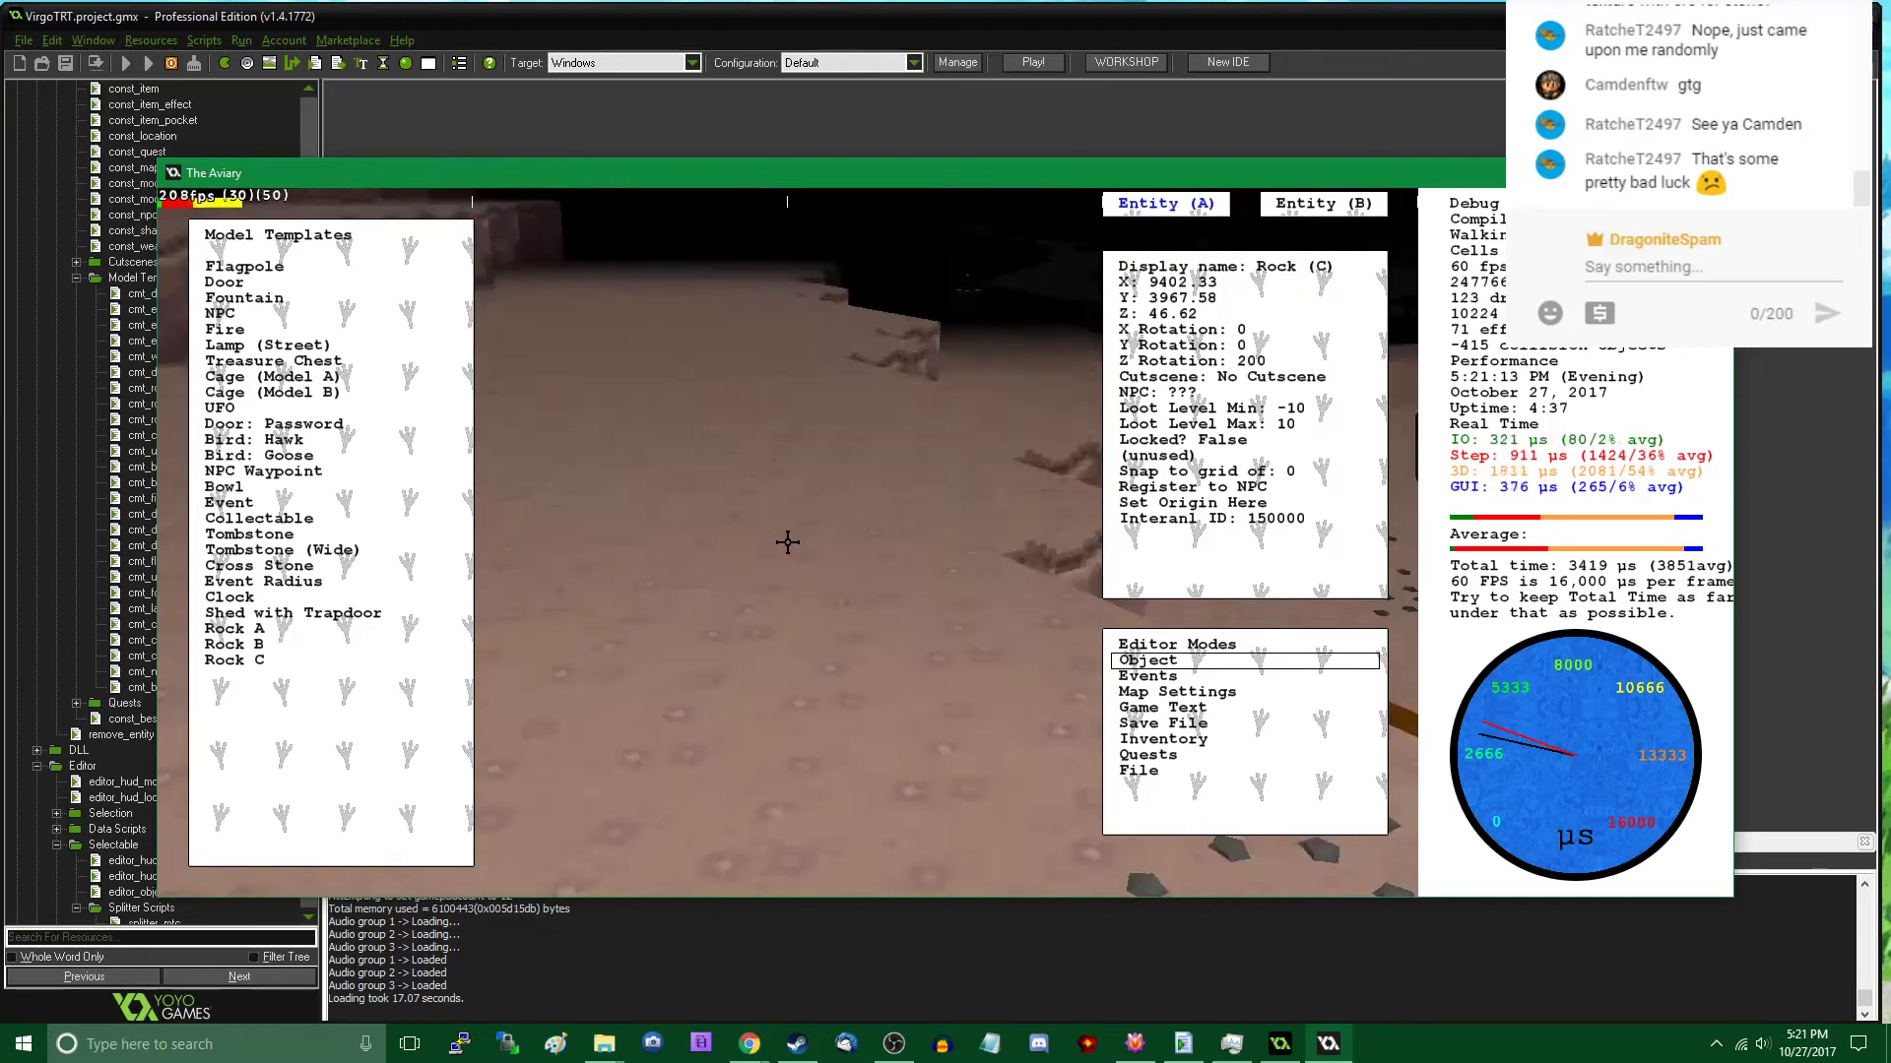
{"action": "key", "text": "w"}
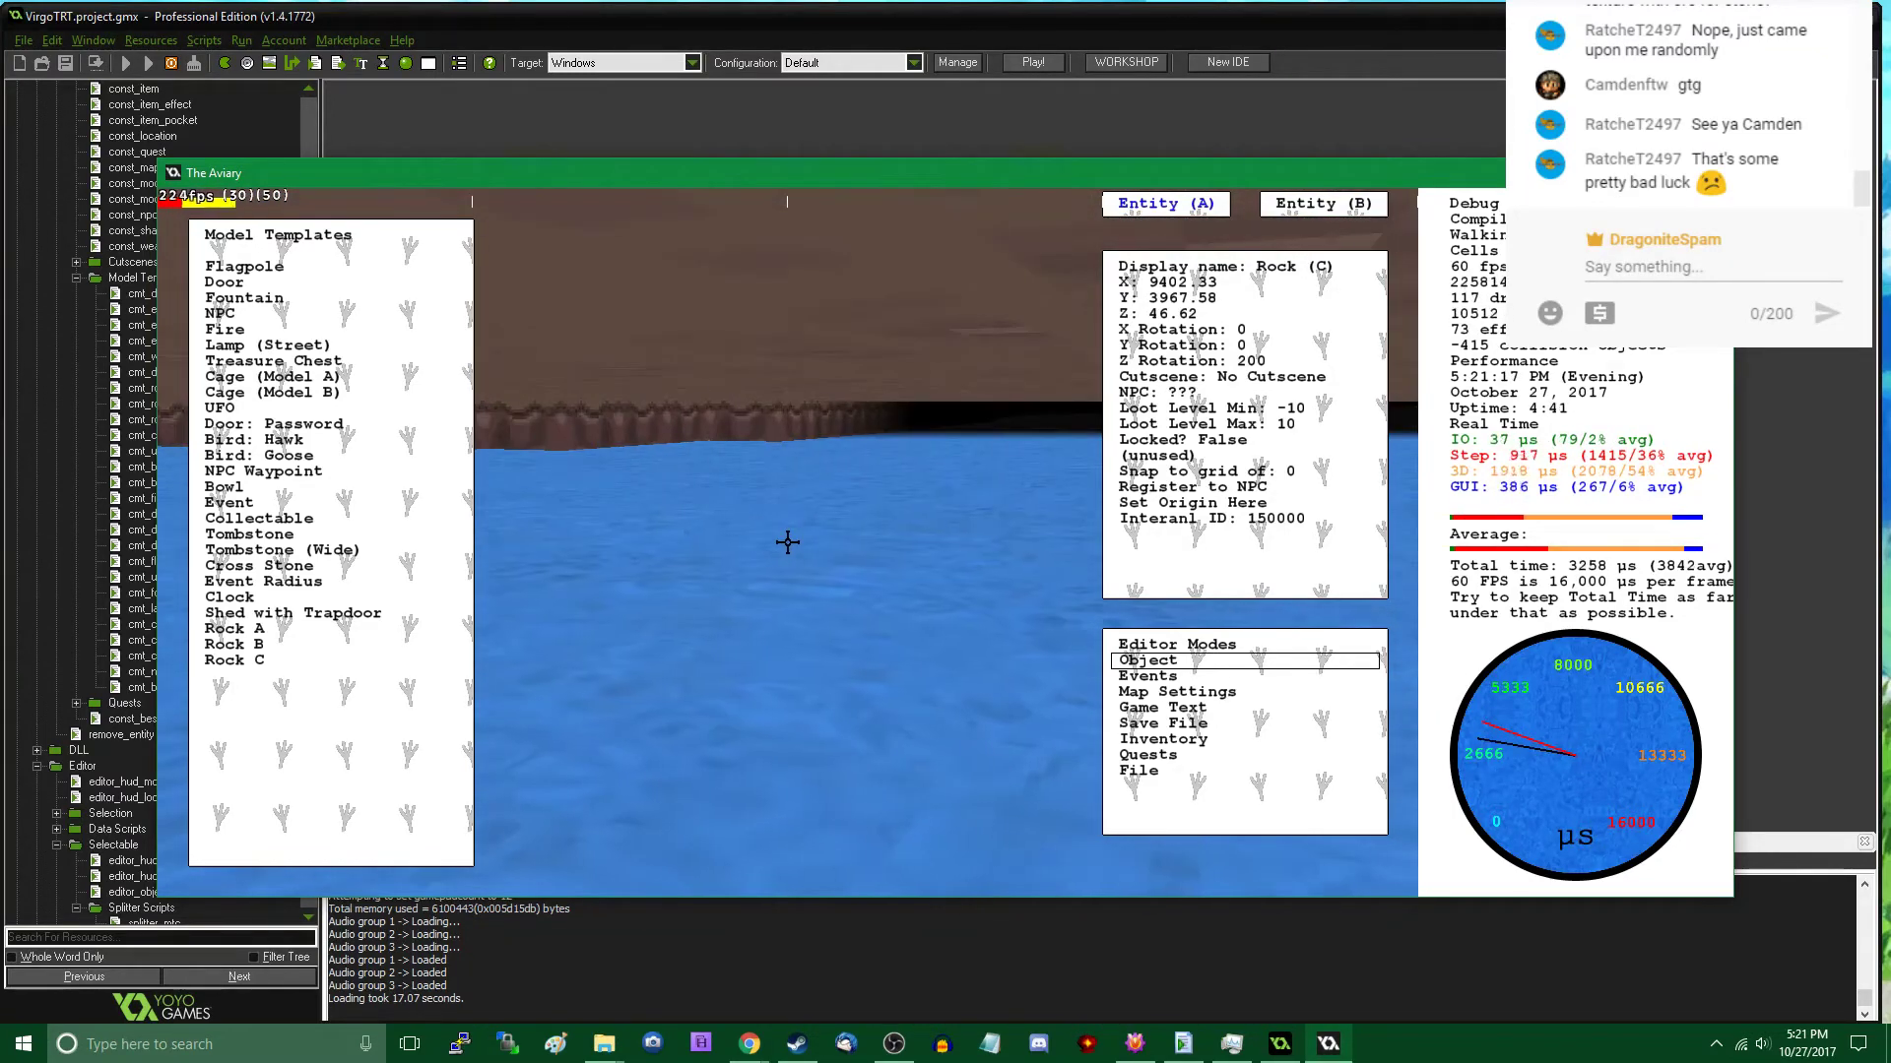
{"action": "key", "text": "w"}
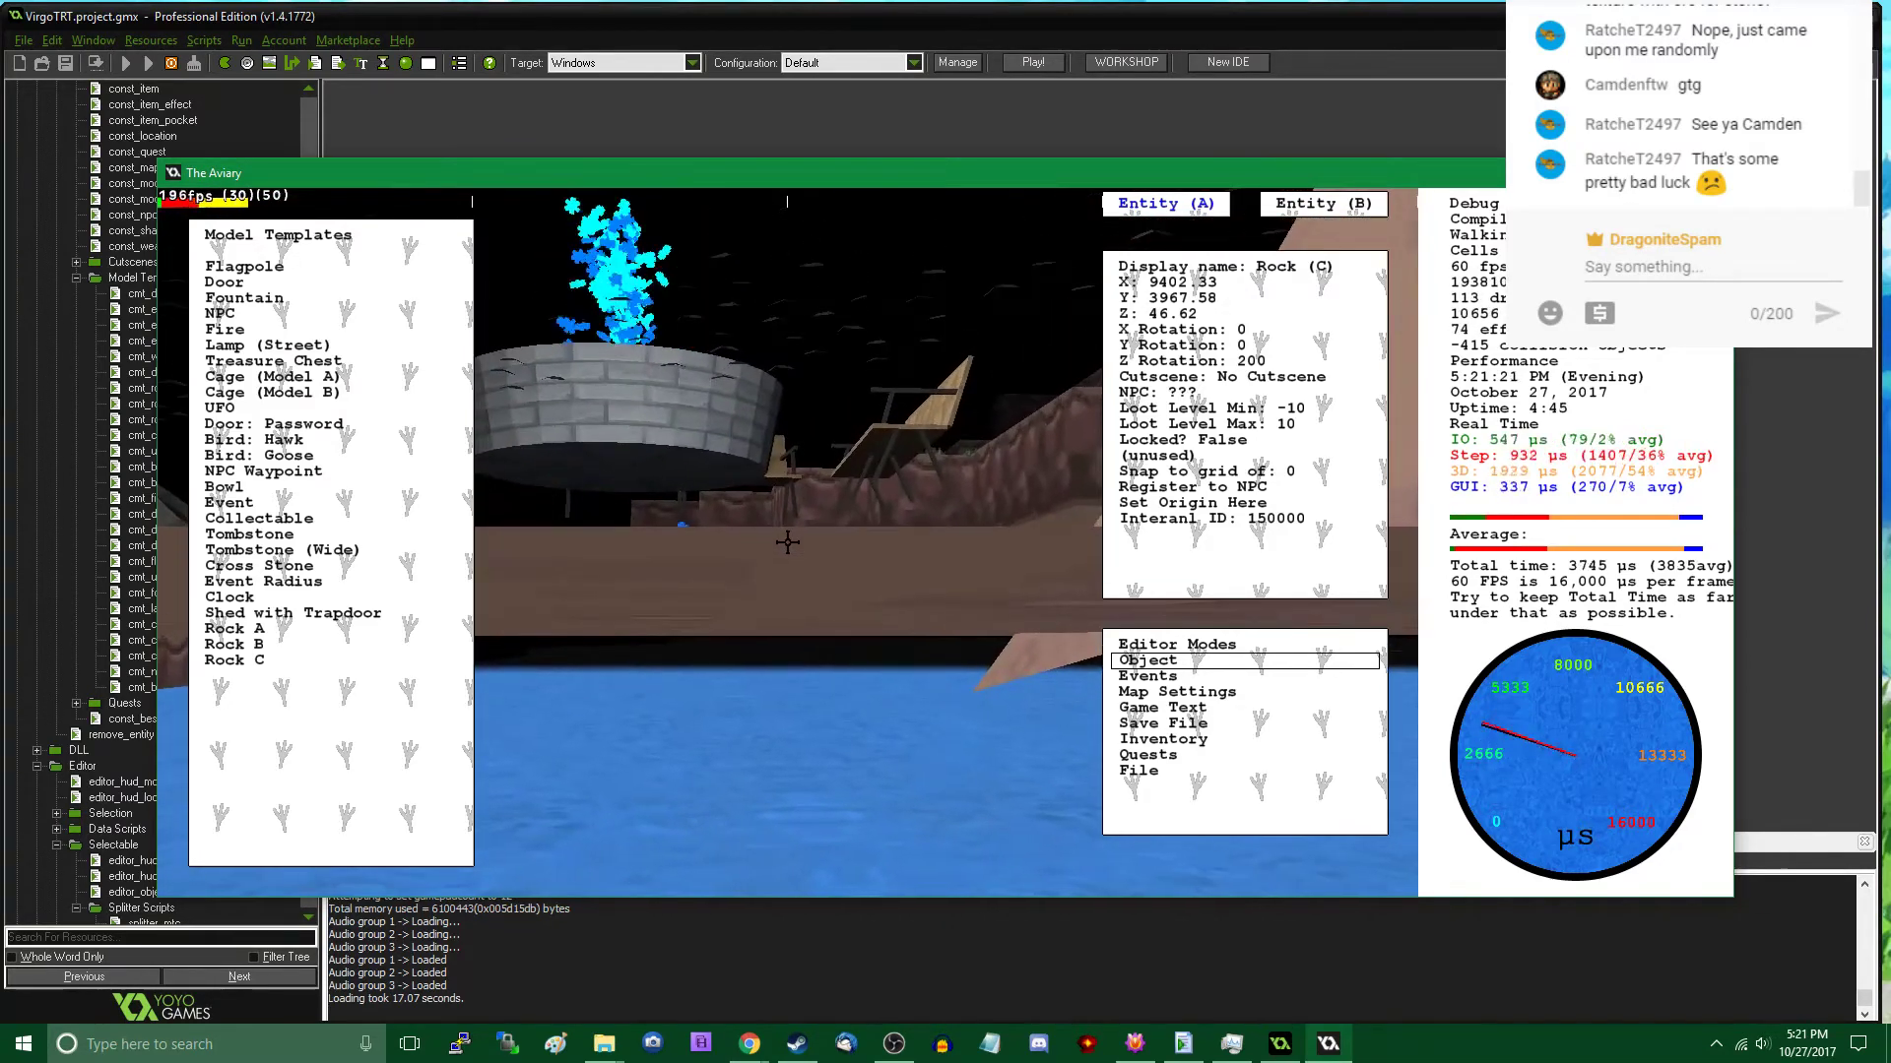
{"action": "key", "text": "w"}
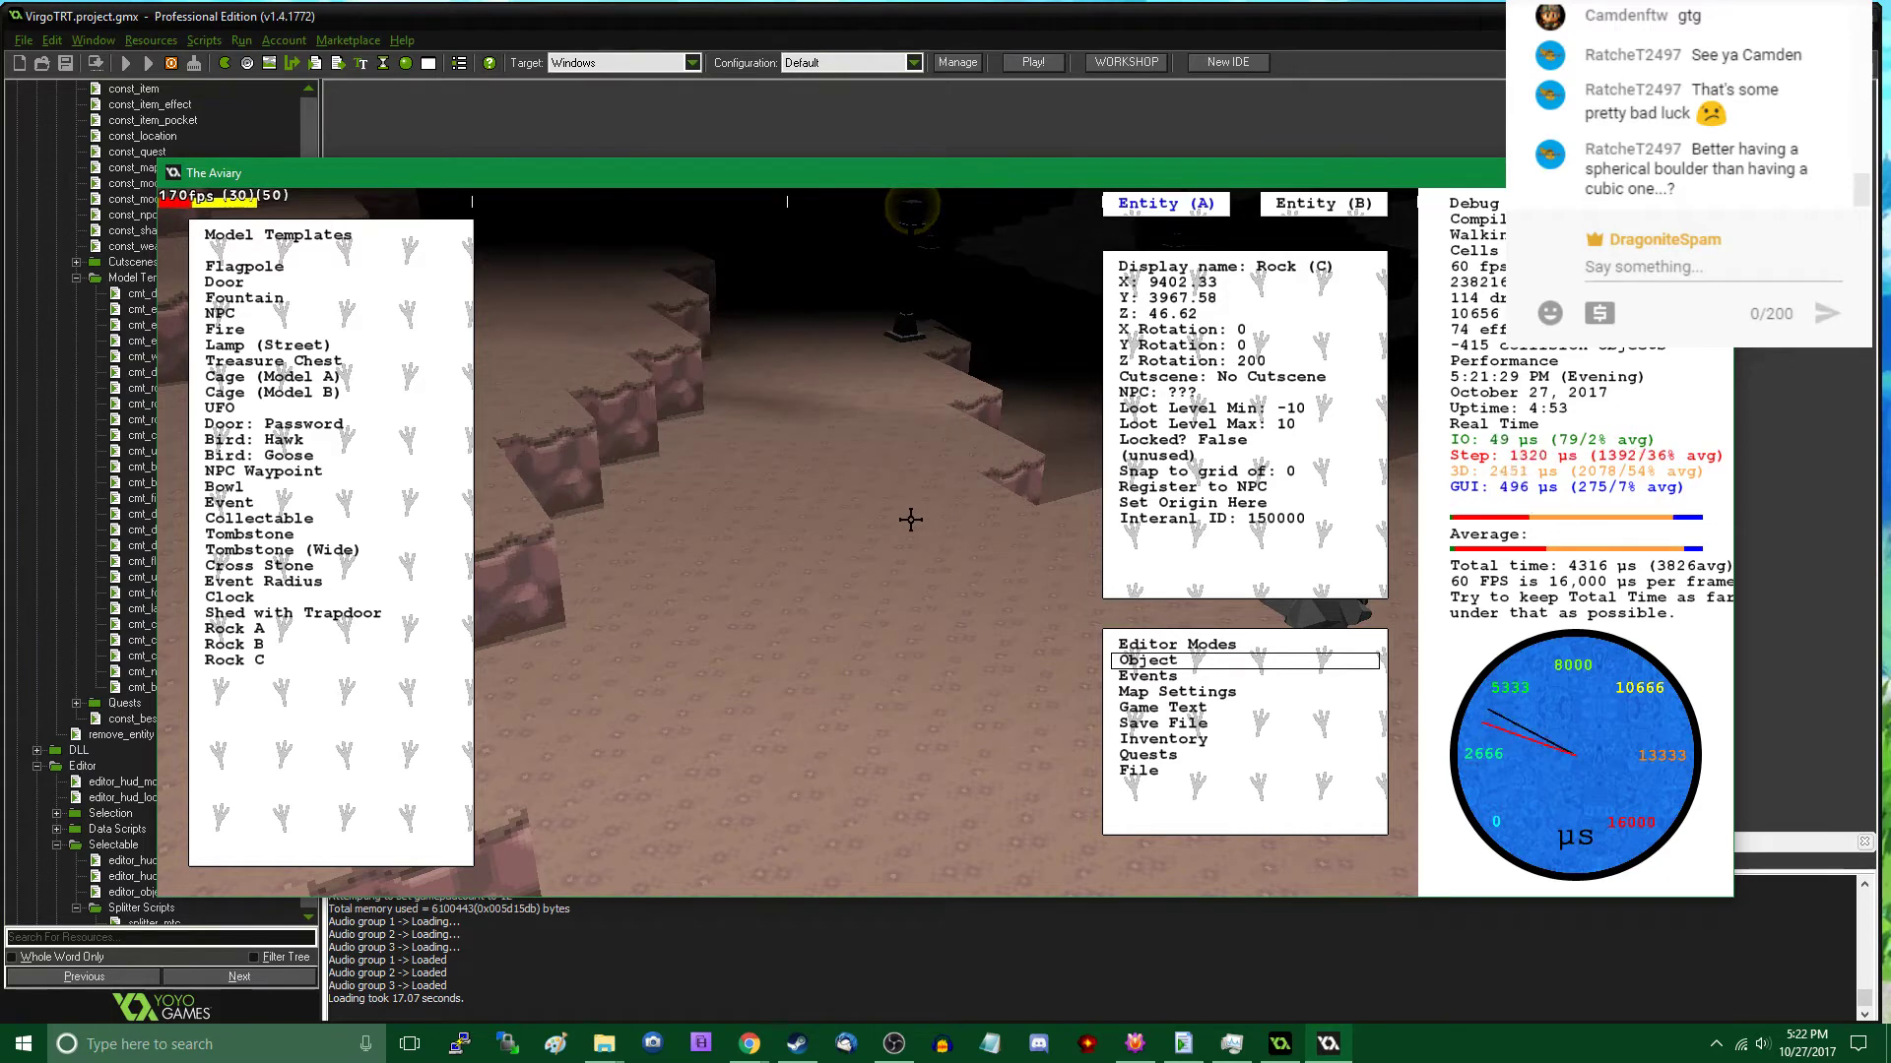
{"action": "key", "text": "w"}
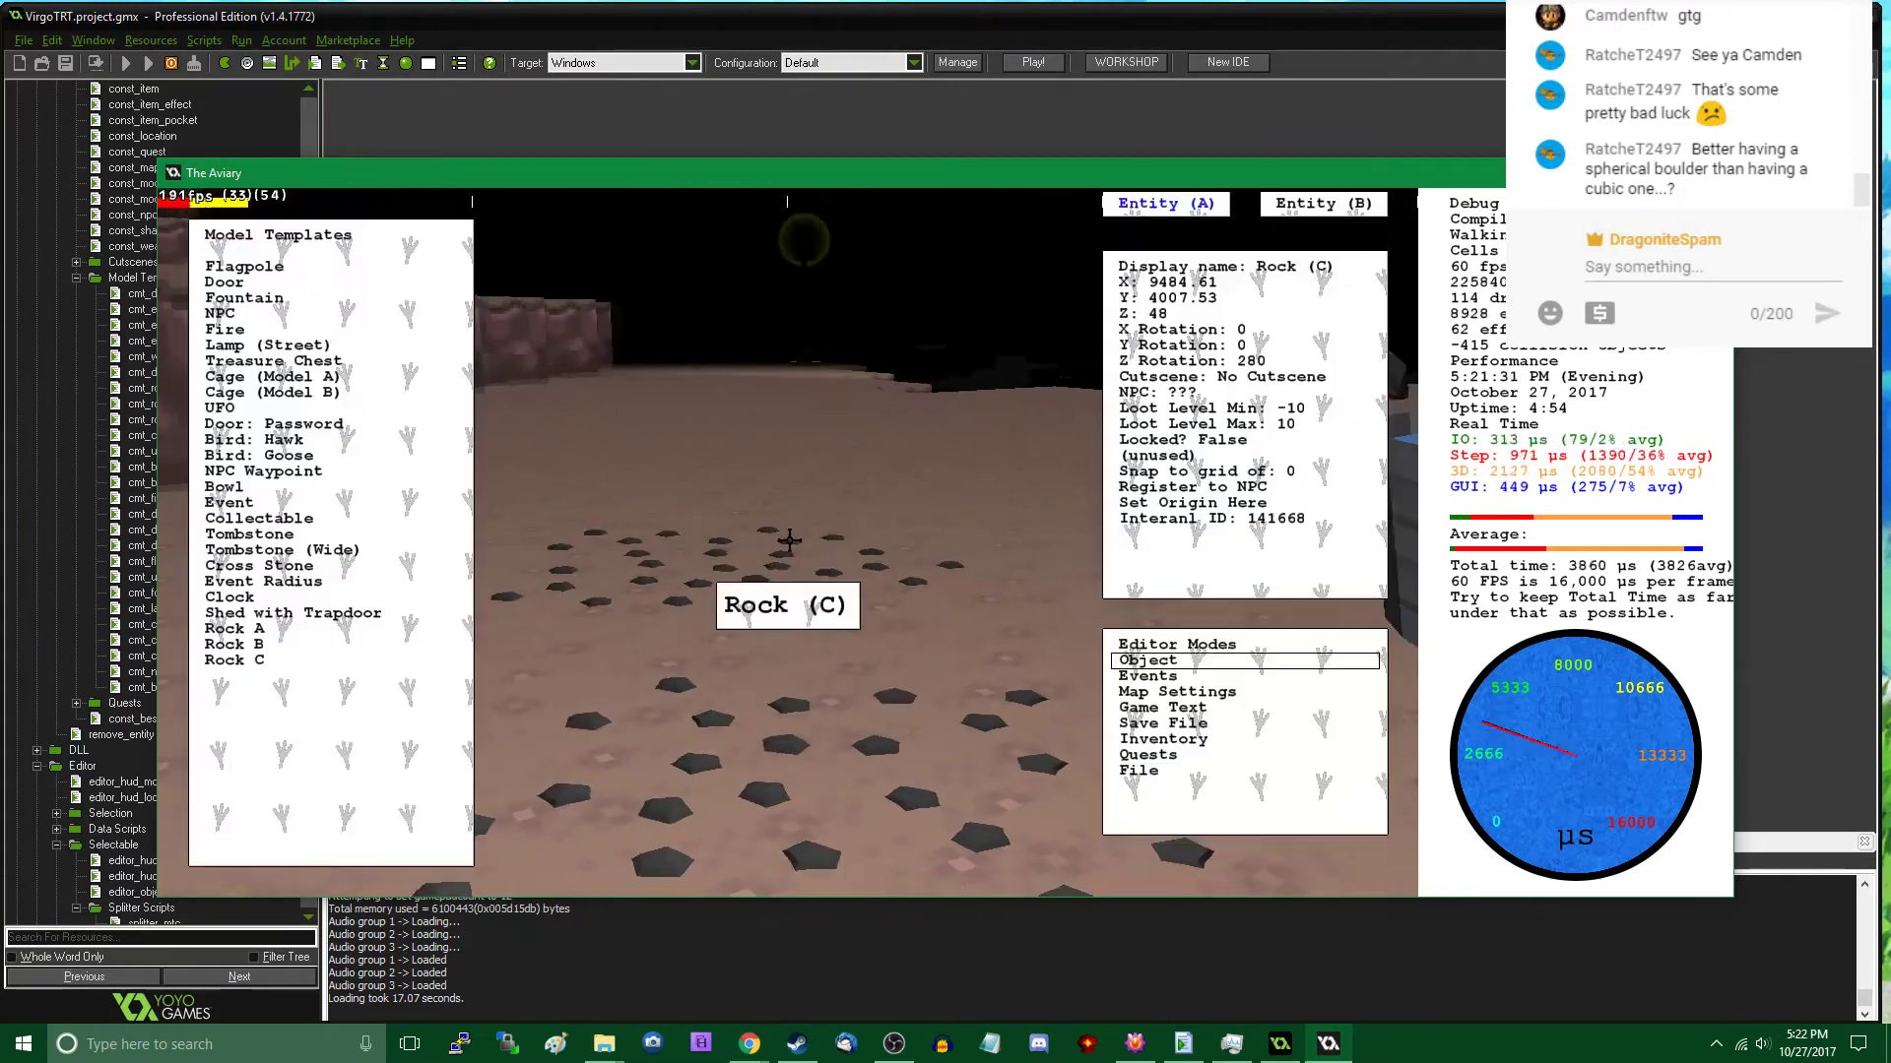
- Extend the pebble trail westward with two more Rock C patches, the first at about x 9443, y 3977
{"action": "left_click", "coordinate": [363, 646]}
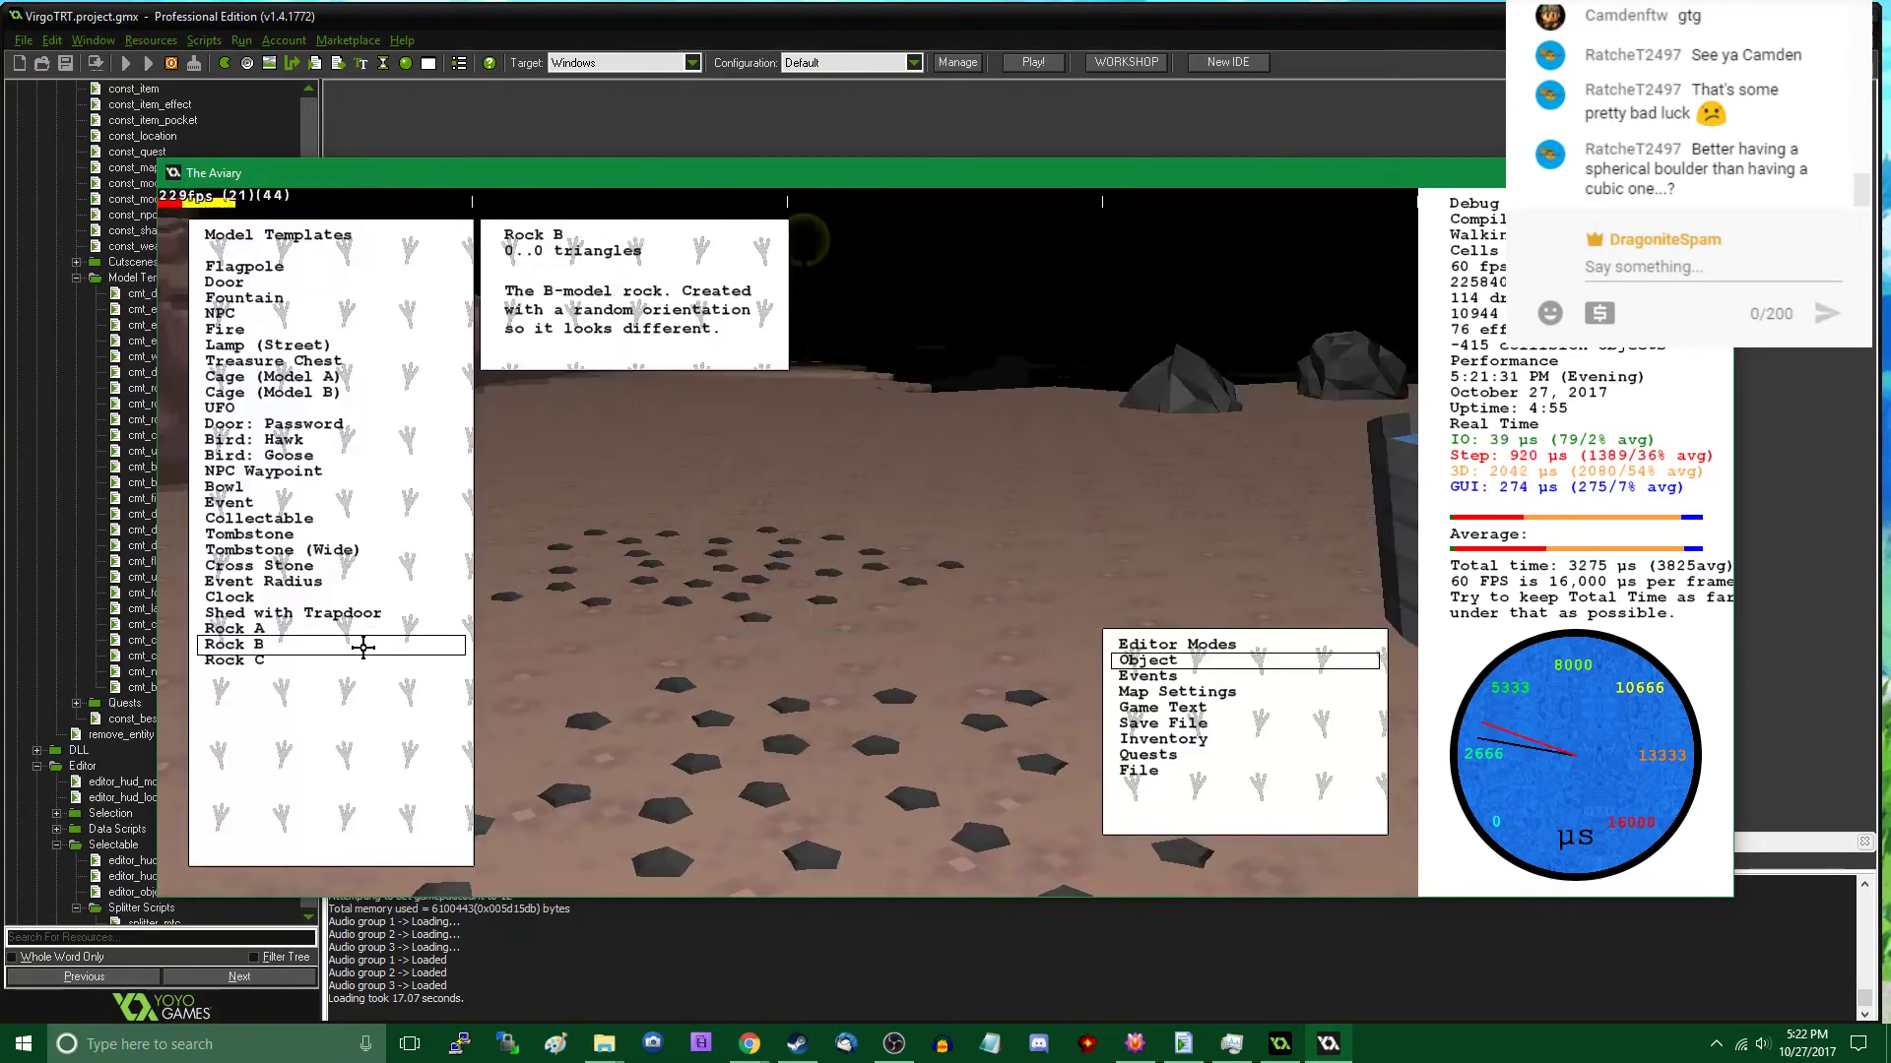
{"action": "left_click", "coordinate": [364, 659]}
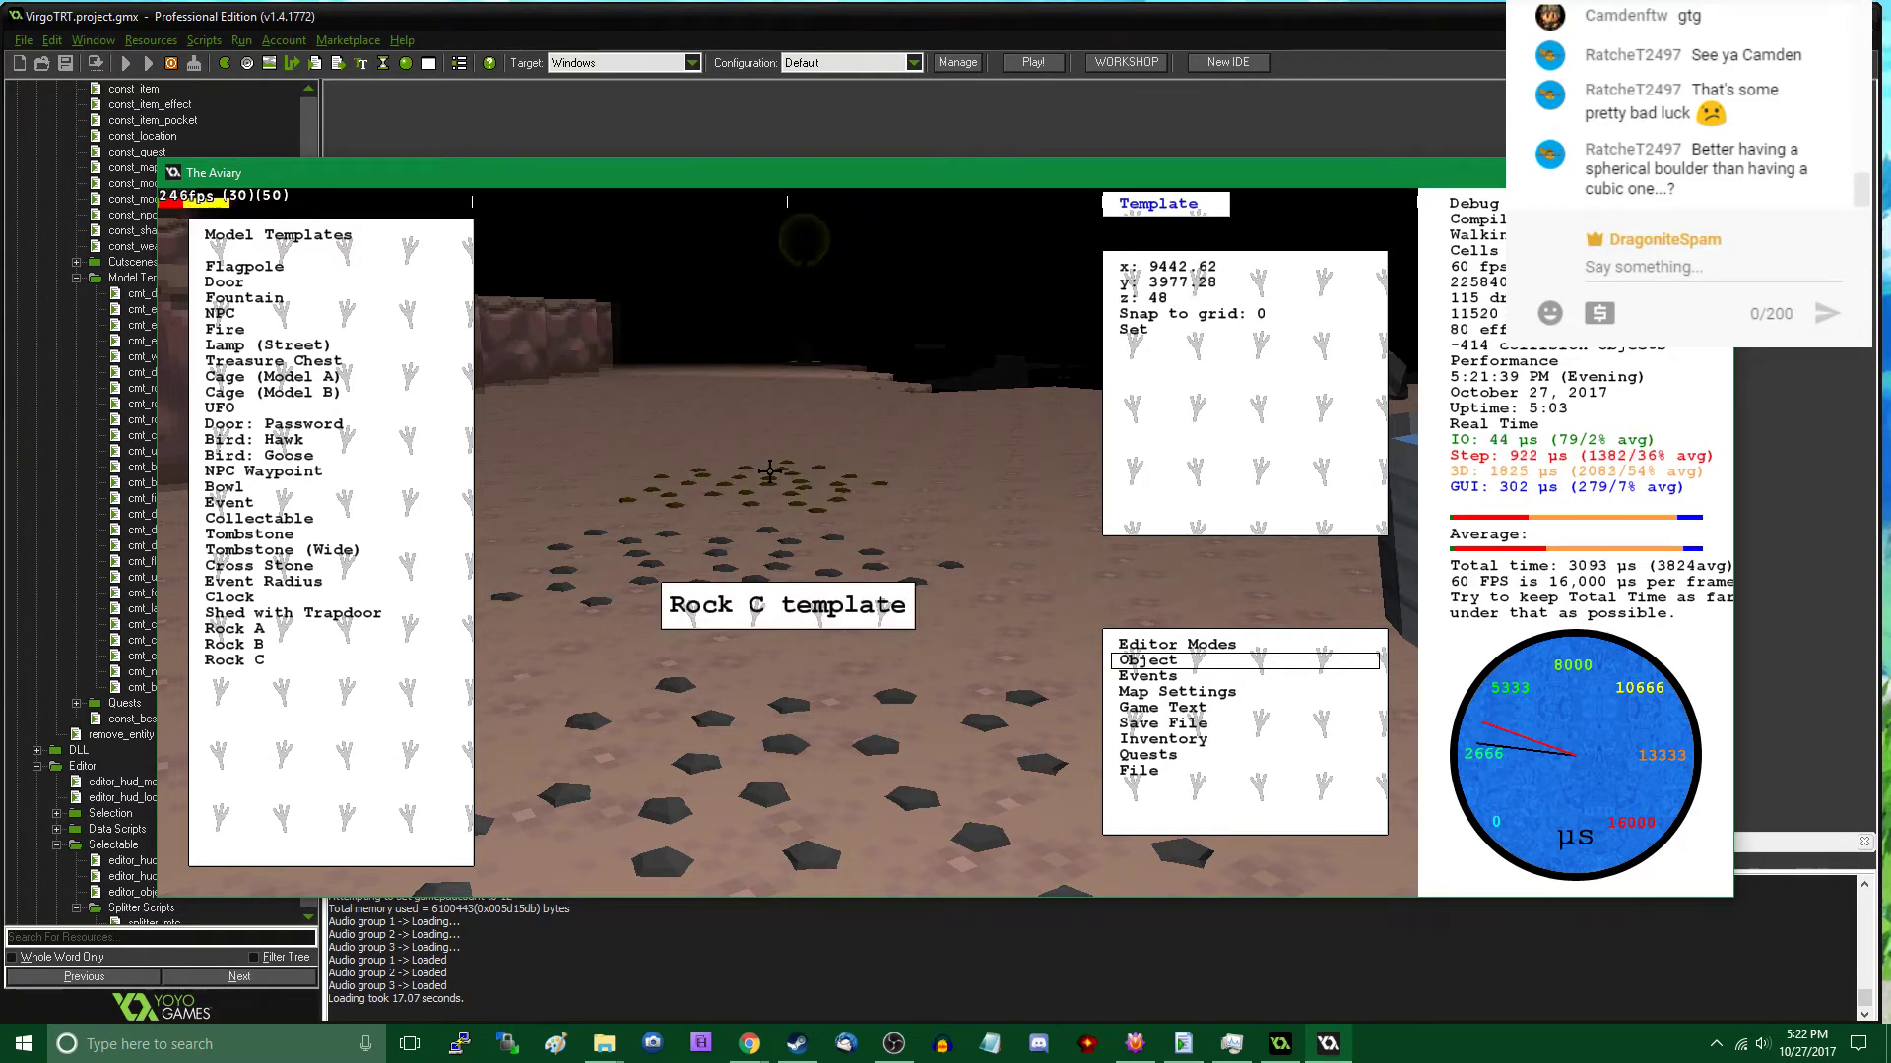
{"action": "left_click", "coordinate": [770, 471]}
{"action": "key", "text": "Escape"}
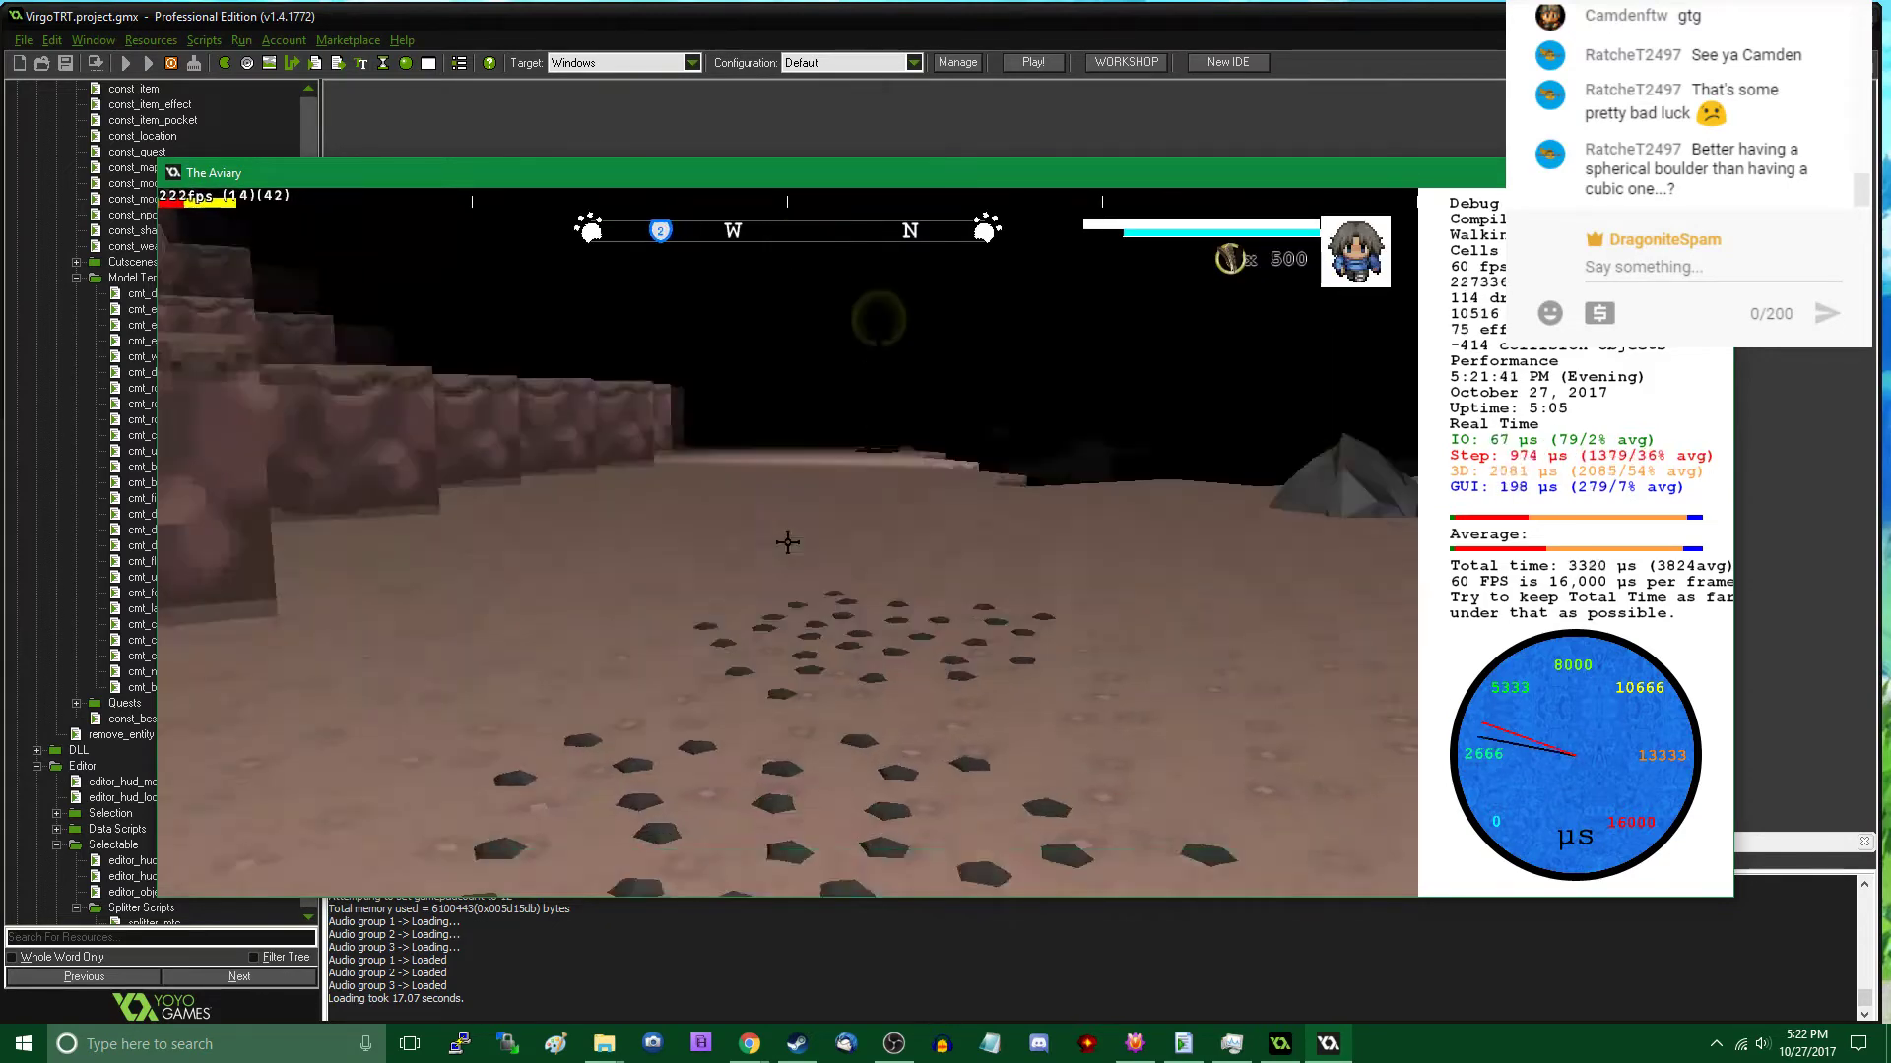
{"action": "key", "text": "w"}
{"action": "key", "text": "Tab"}
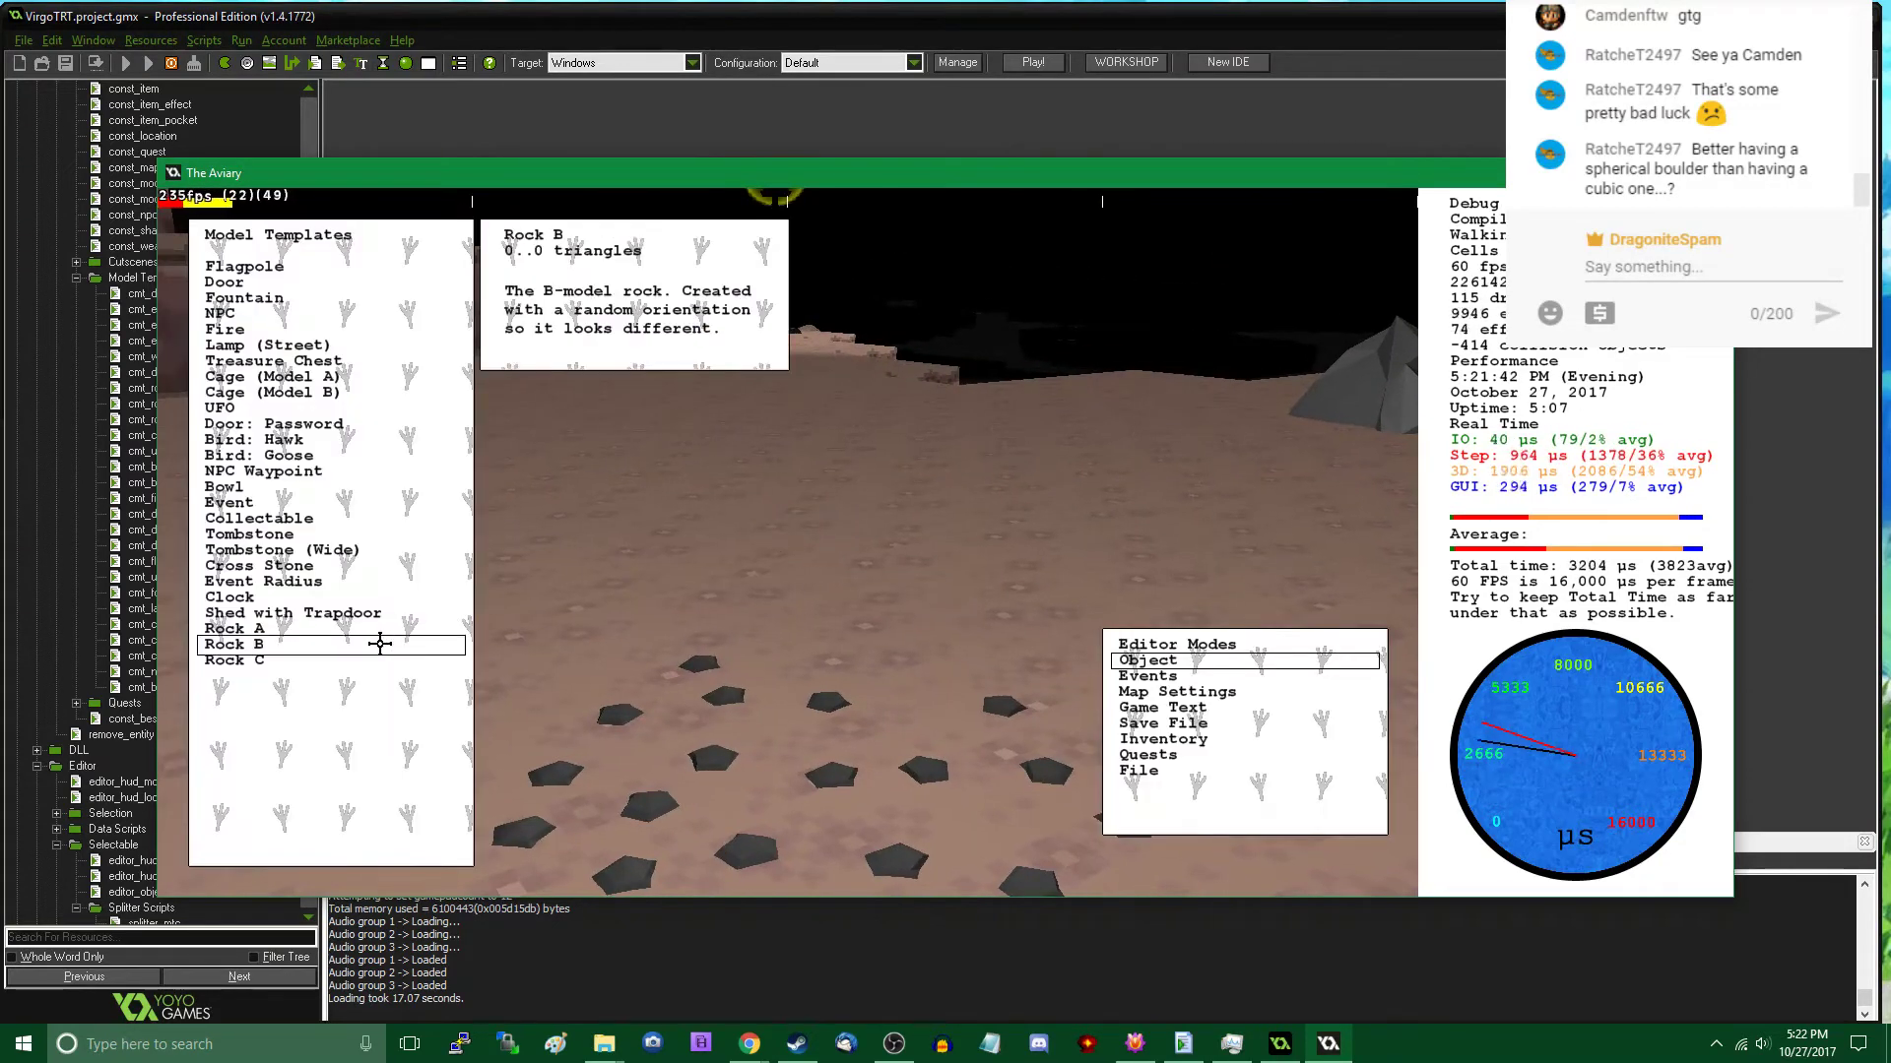
{"action": "left_click", "coordinate": [344, 658]}
{"action": "left_click", "coordinate": [709, 392]}
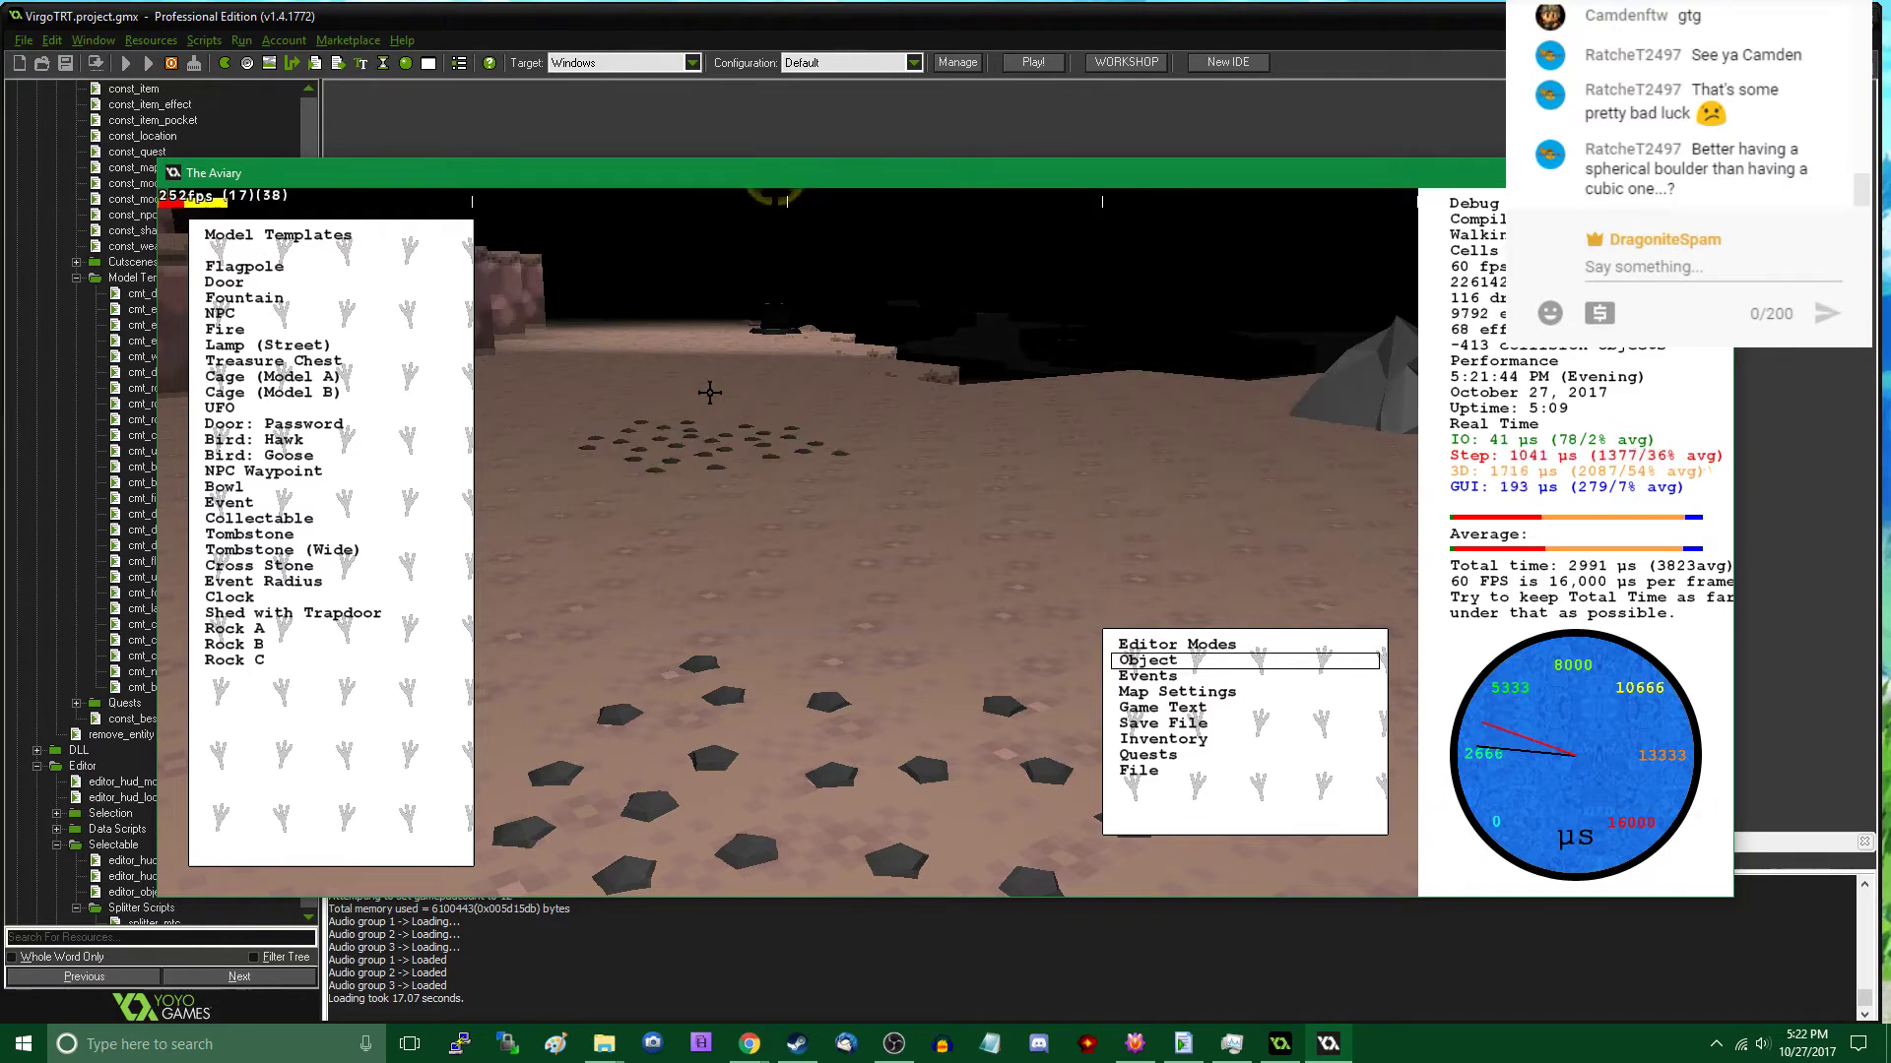
{"action": "key", "text": "Escape"}
{"action": "key", "text": "w"}
- Place two Rock C patches on the way to the western lamp post, at about x 9244, y 3874 and x 9296, y 3899
{"action": "key", "text": "Tab"}
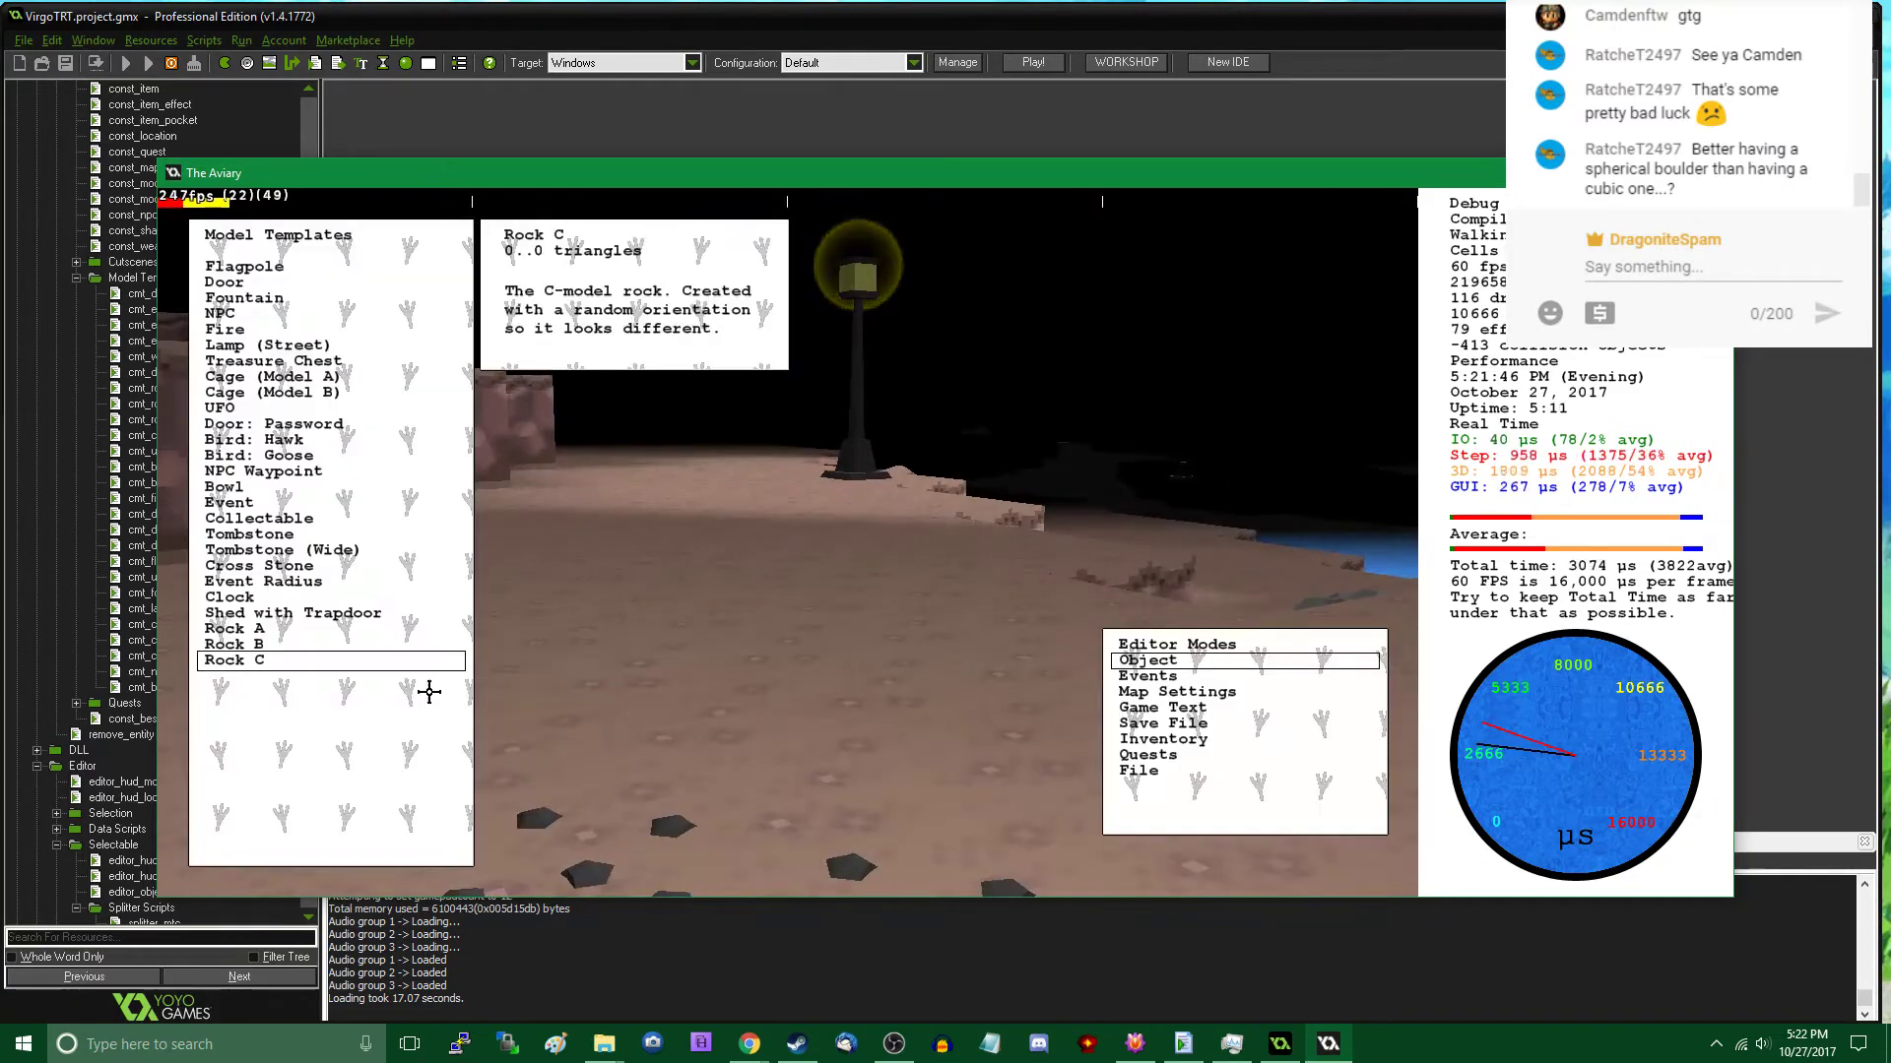
{"action": "left_click", "coordinate": [323, 684]}
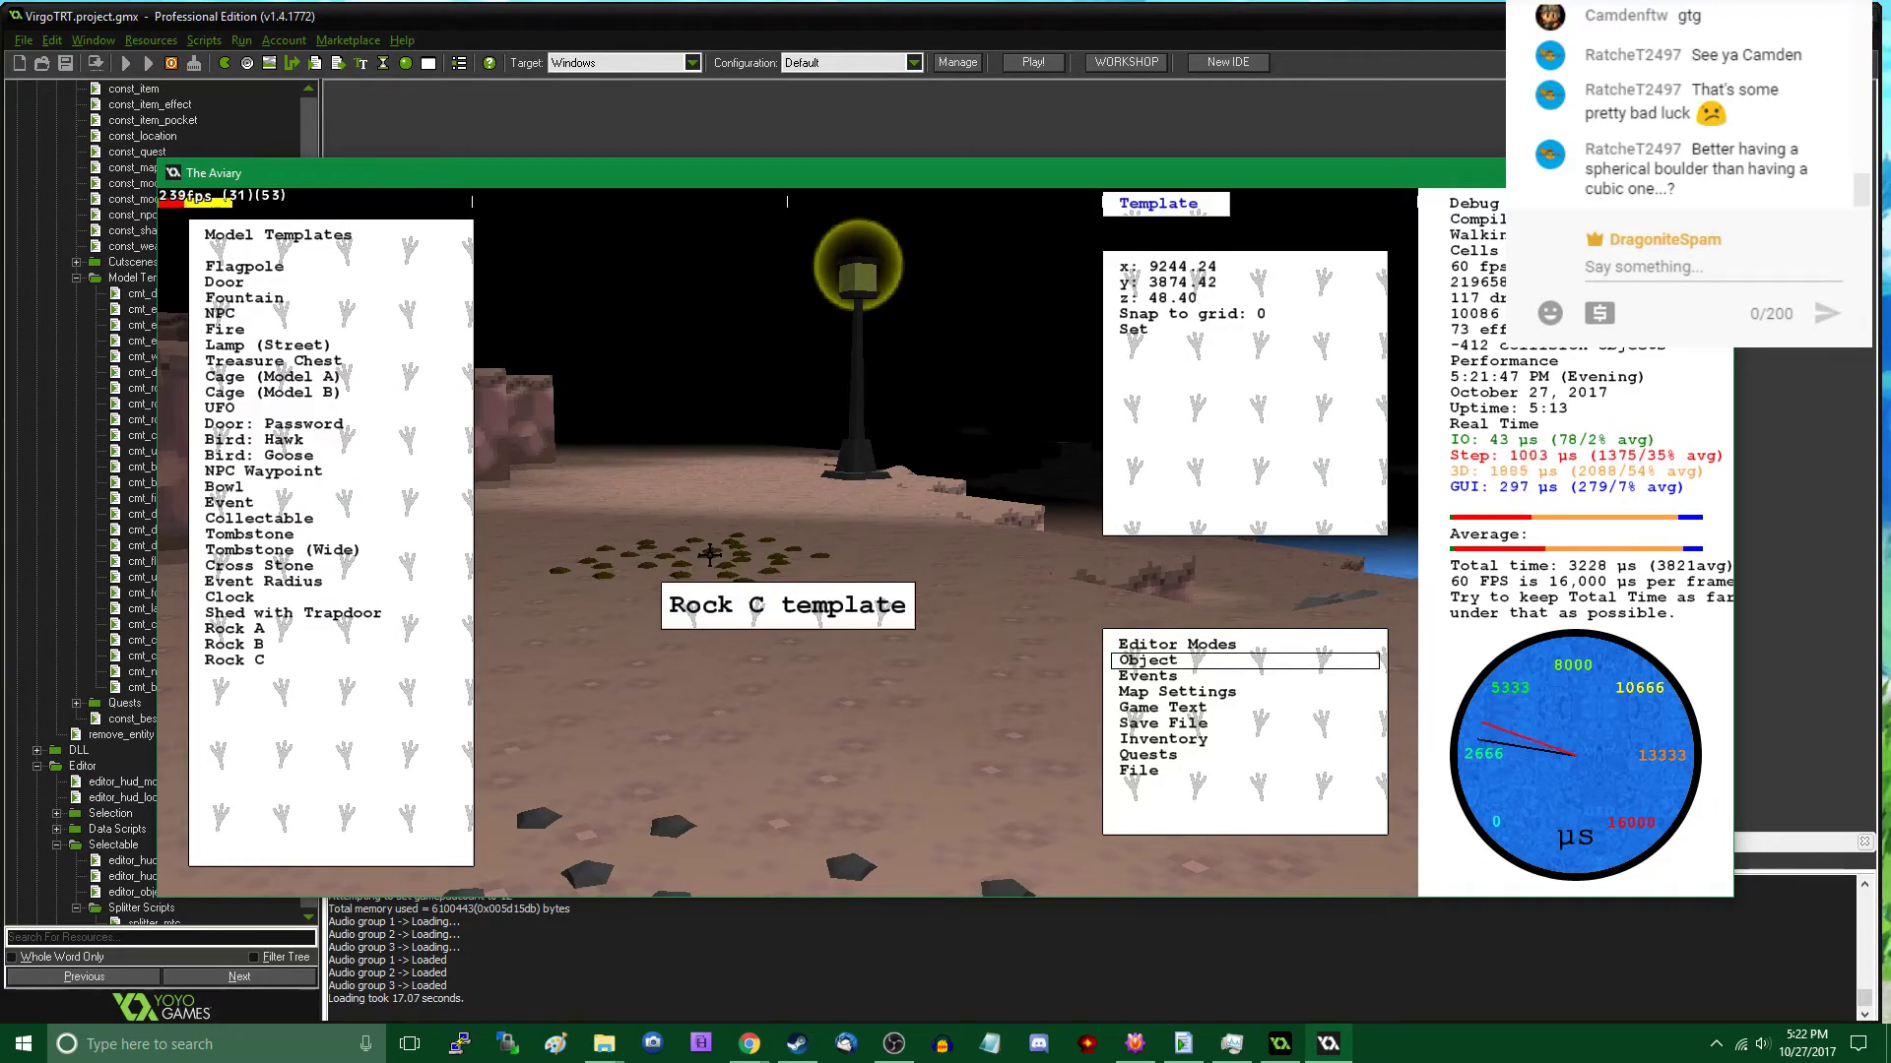
{"action": "left_click", "coordinate": [710, 542]}
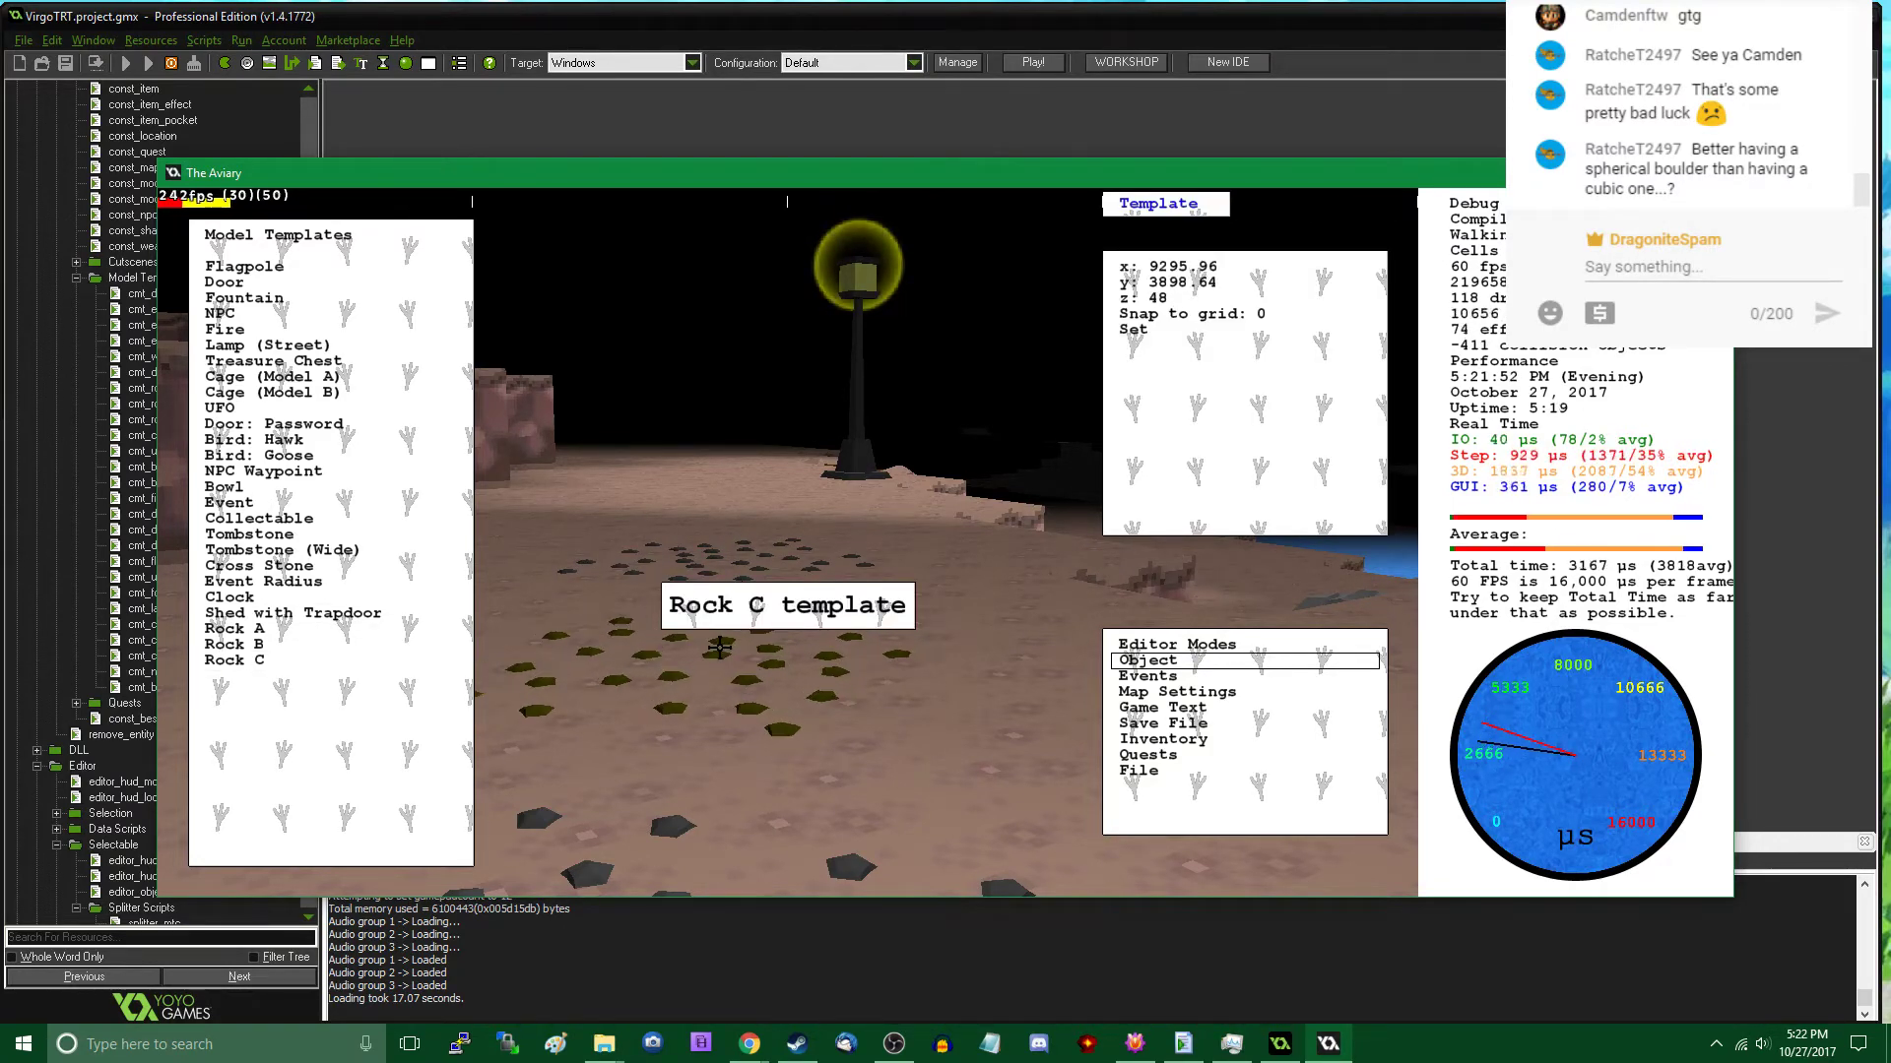
{"action": "left_click", "coordinate": [720, 648]}
{"action": "key", "text": "Tab"}
{"action": "key", "text": "w"}
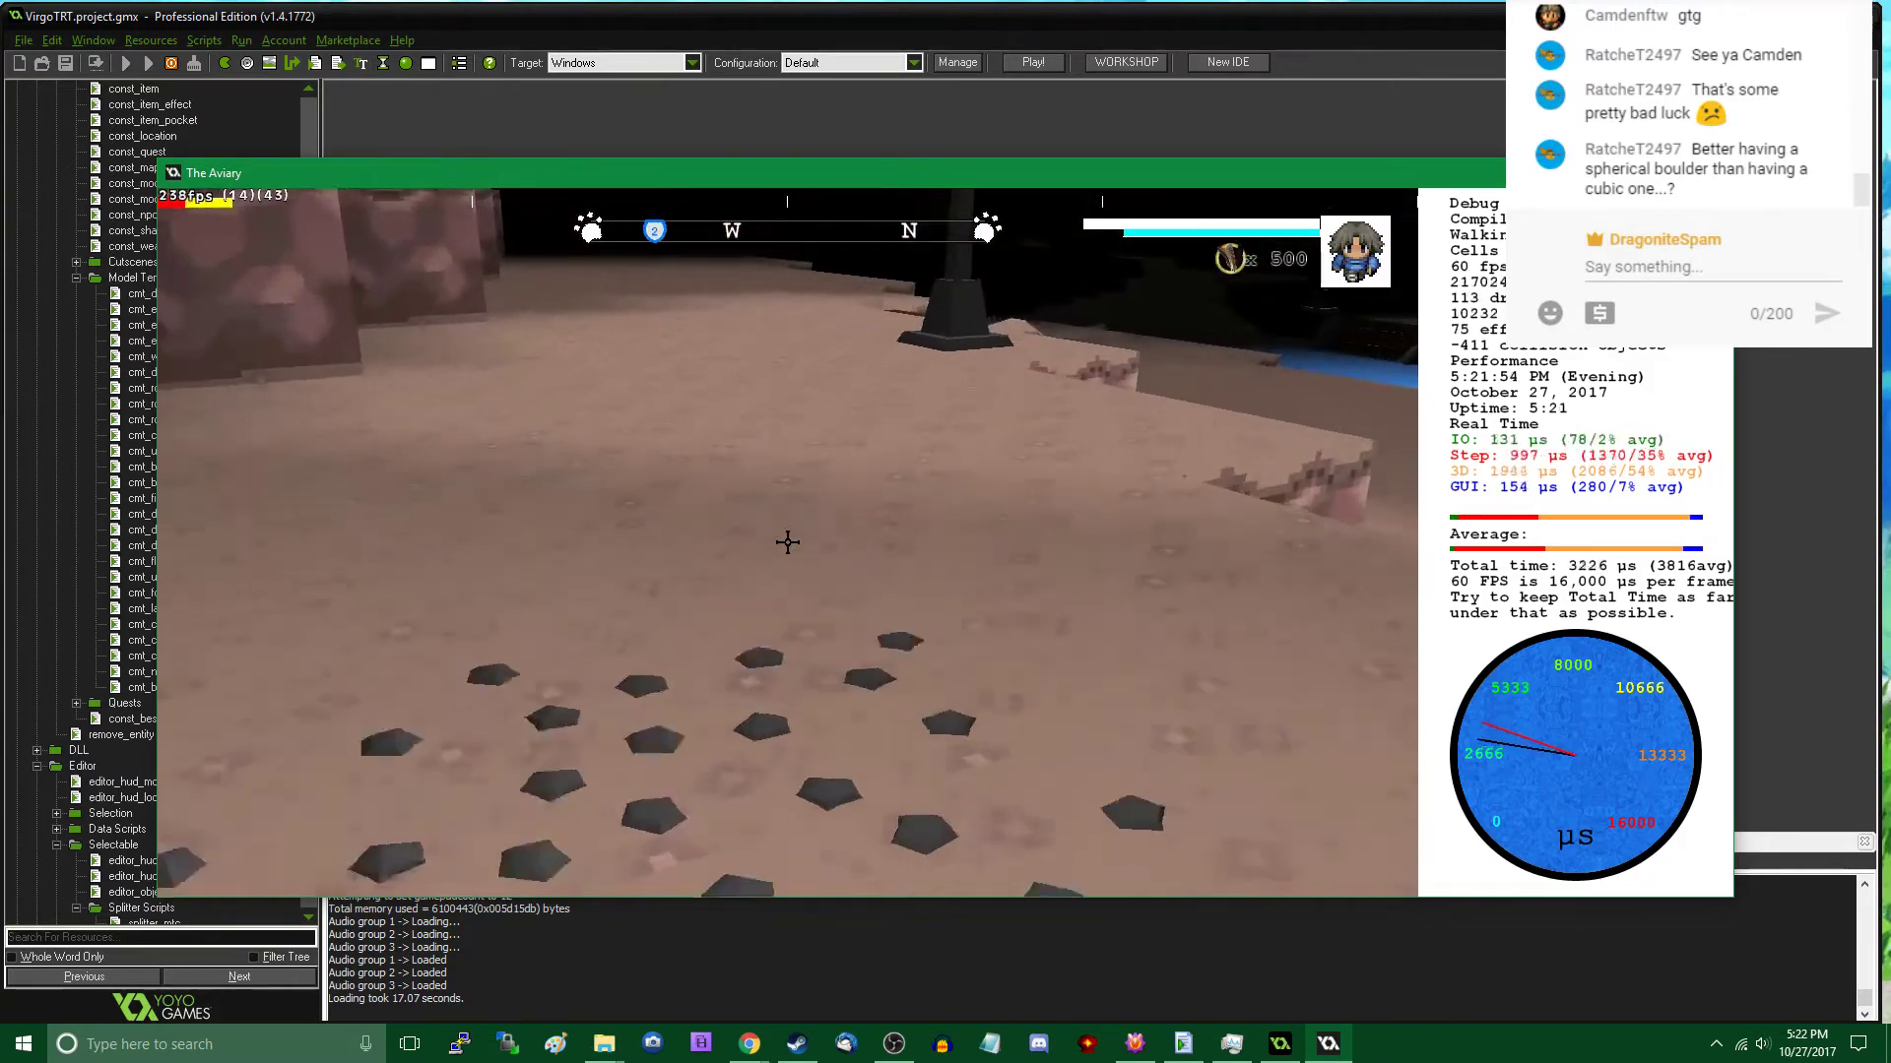
- Place two adjoining Rock C patches by the western lamp post, at about x 9097, y 3780 and x 9121, y 3807
{"action": "key", "text": "Tab"}
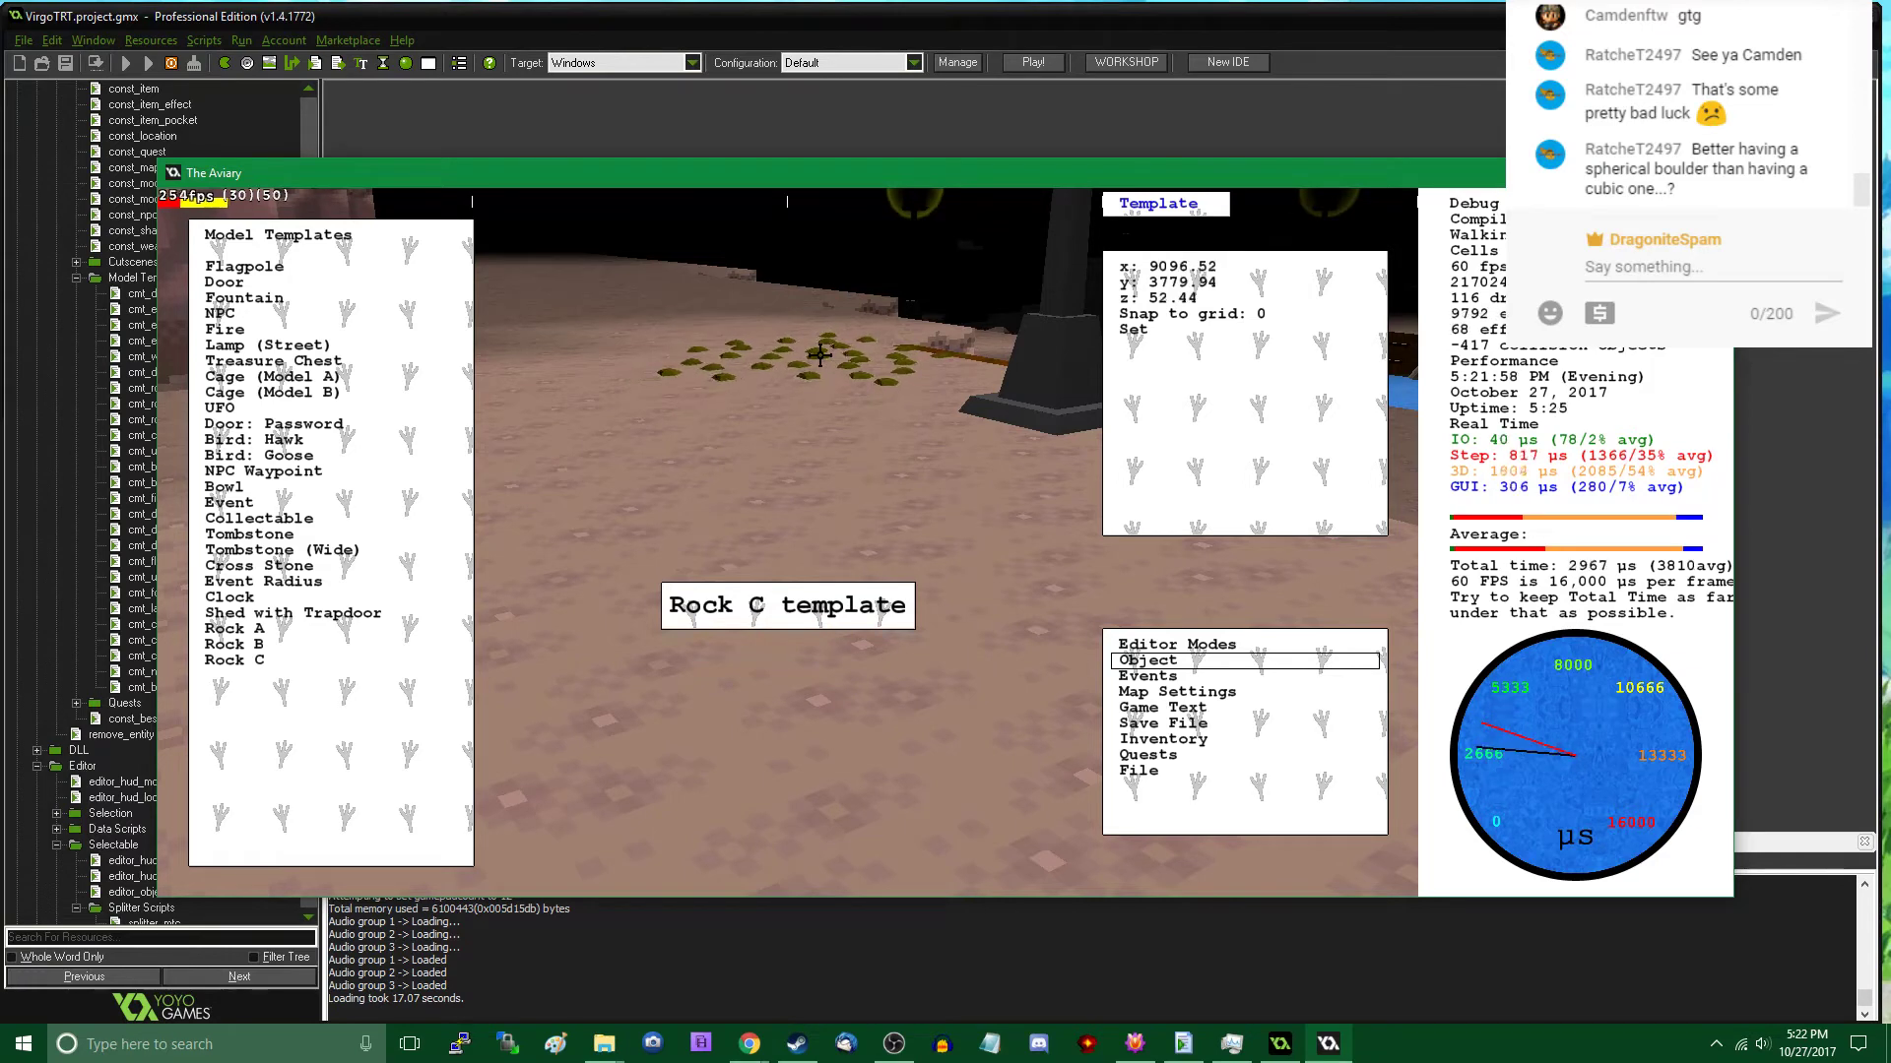
{"action": "left_click", "coordinate": [825, 355]}
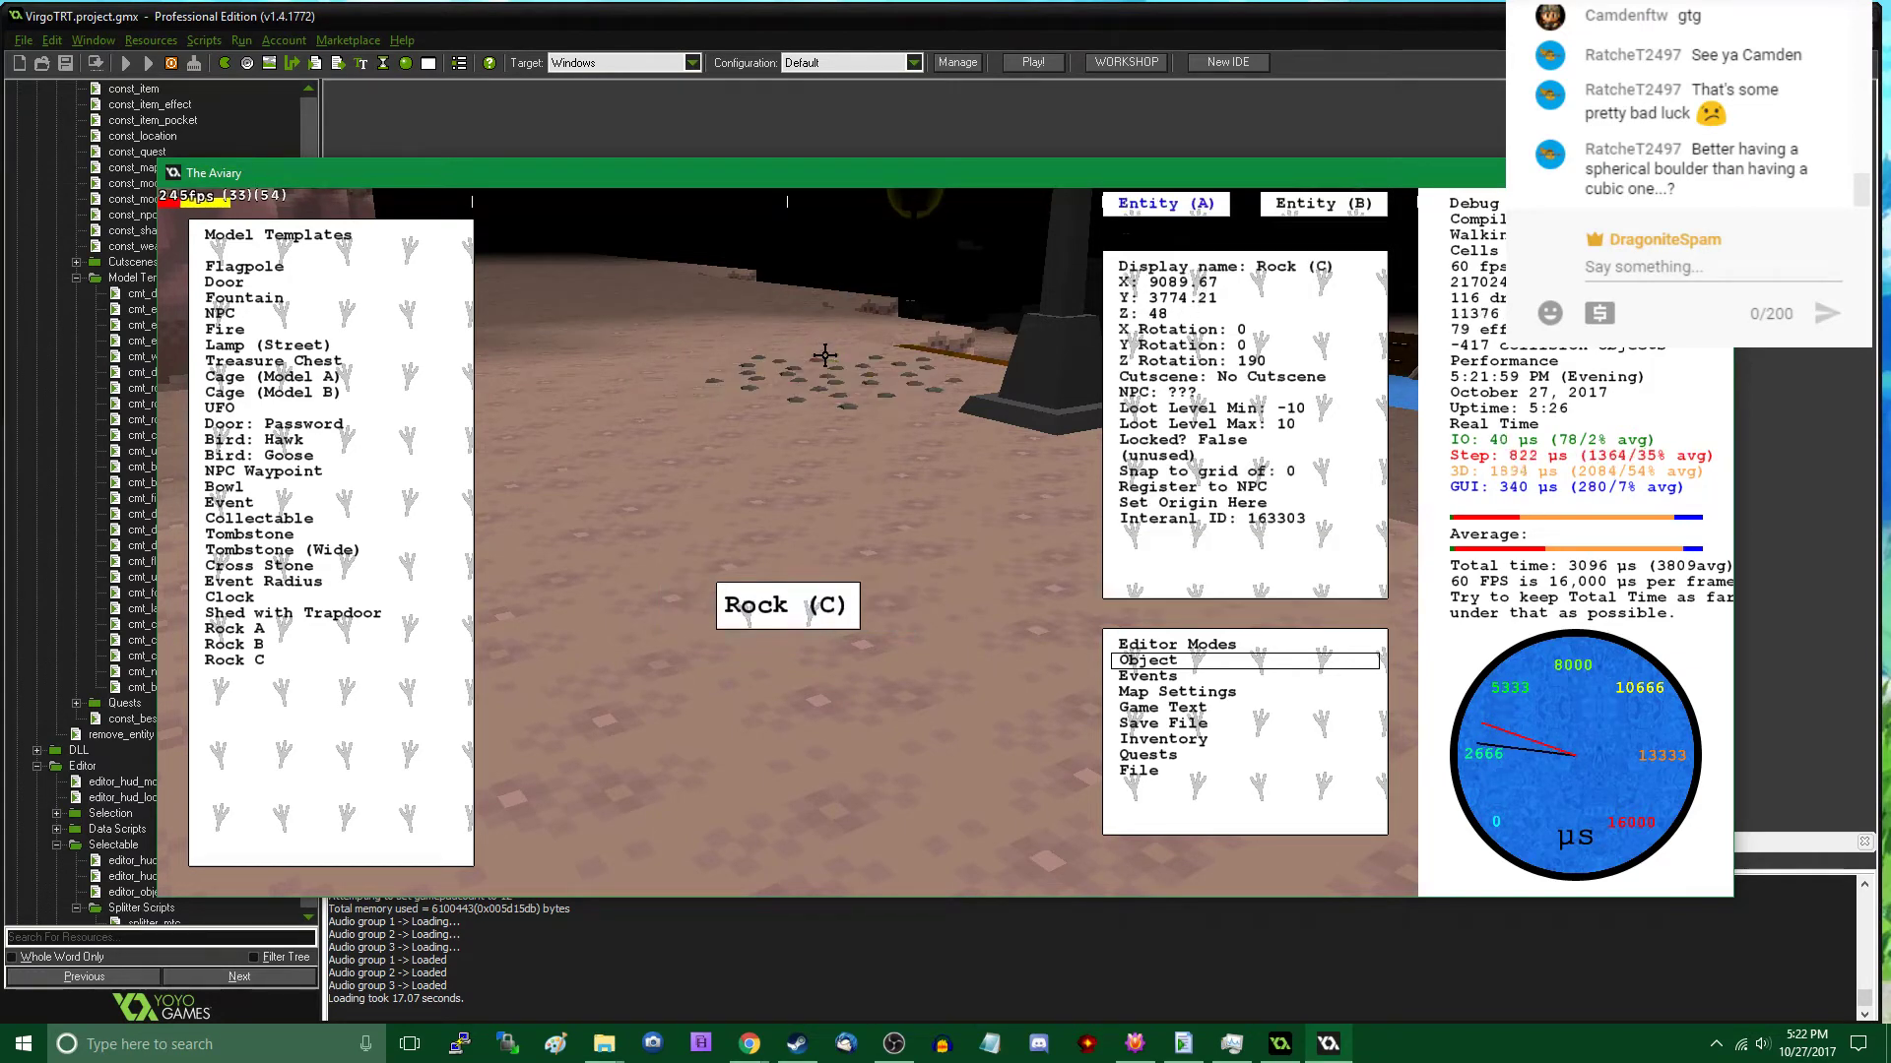
{"action": "left_click", "coordinate": [355, 658]}
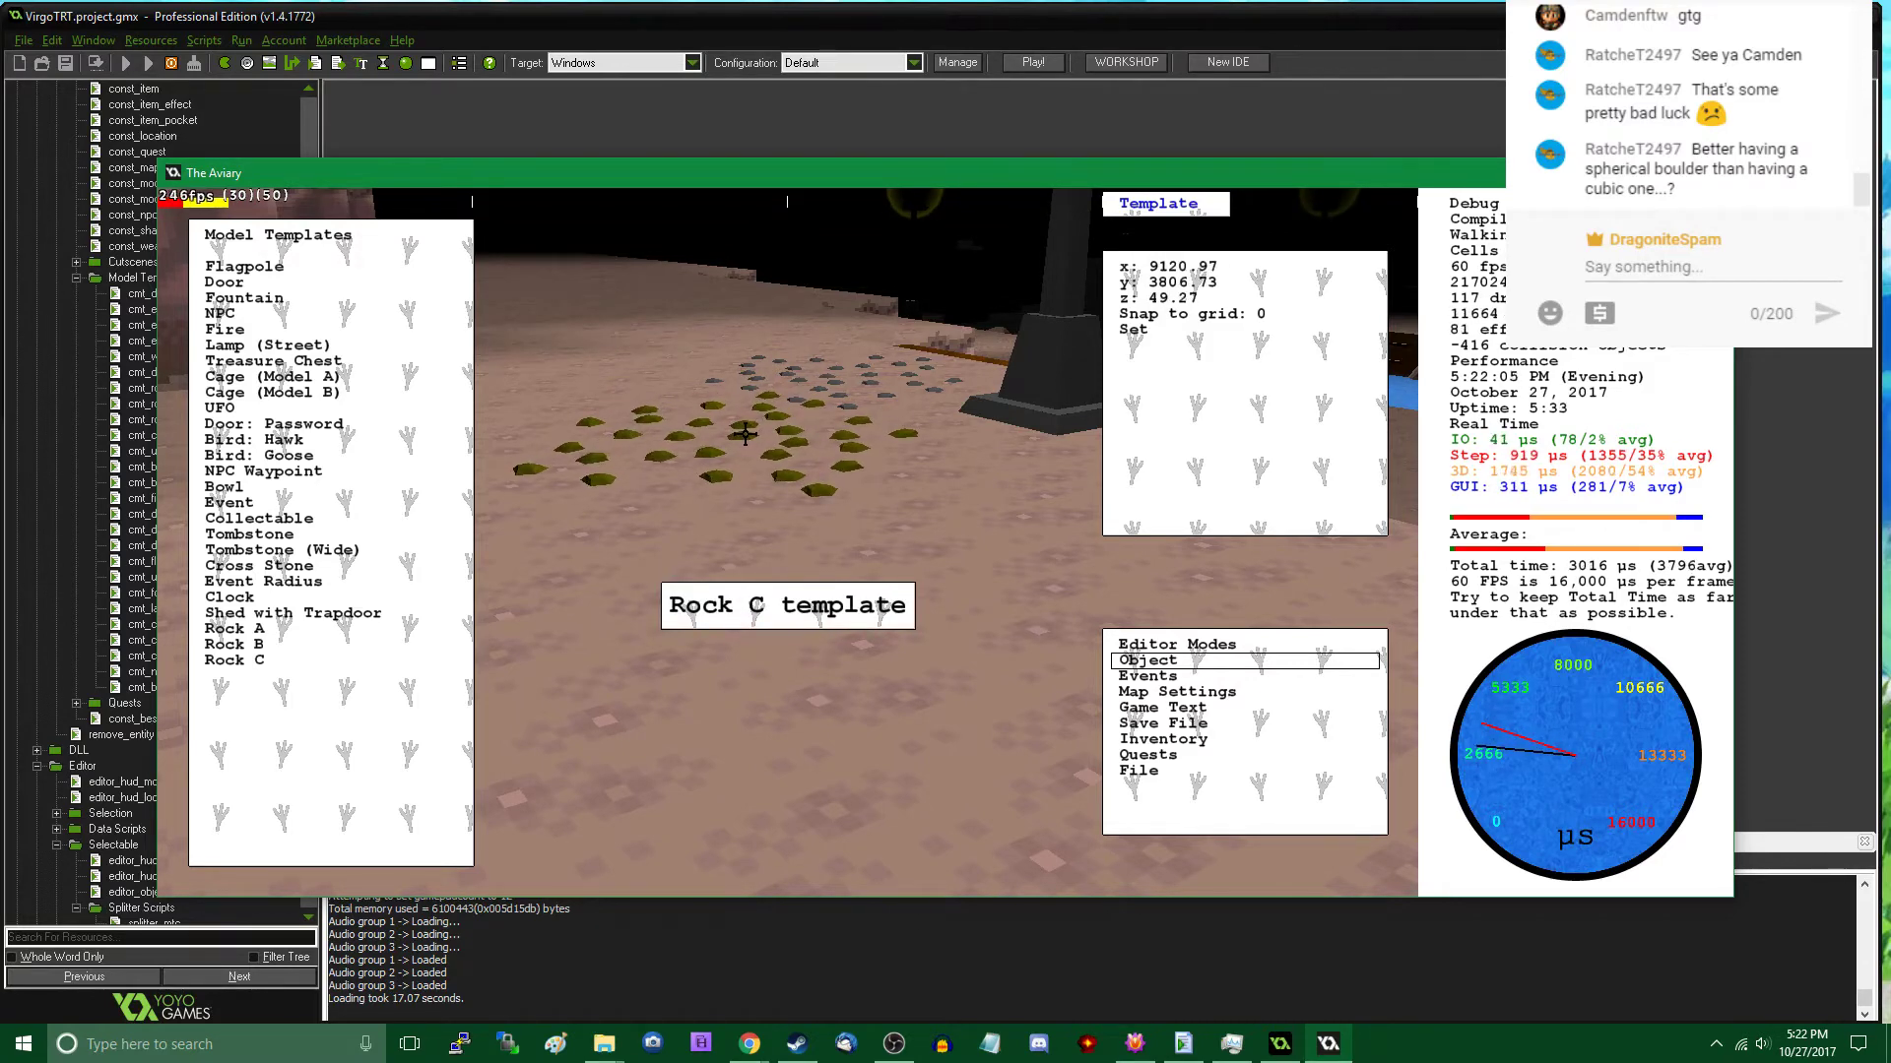
{"action": "key", "text": "Tab"}
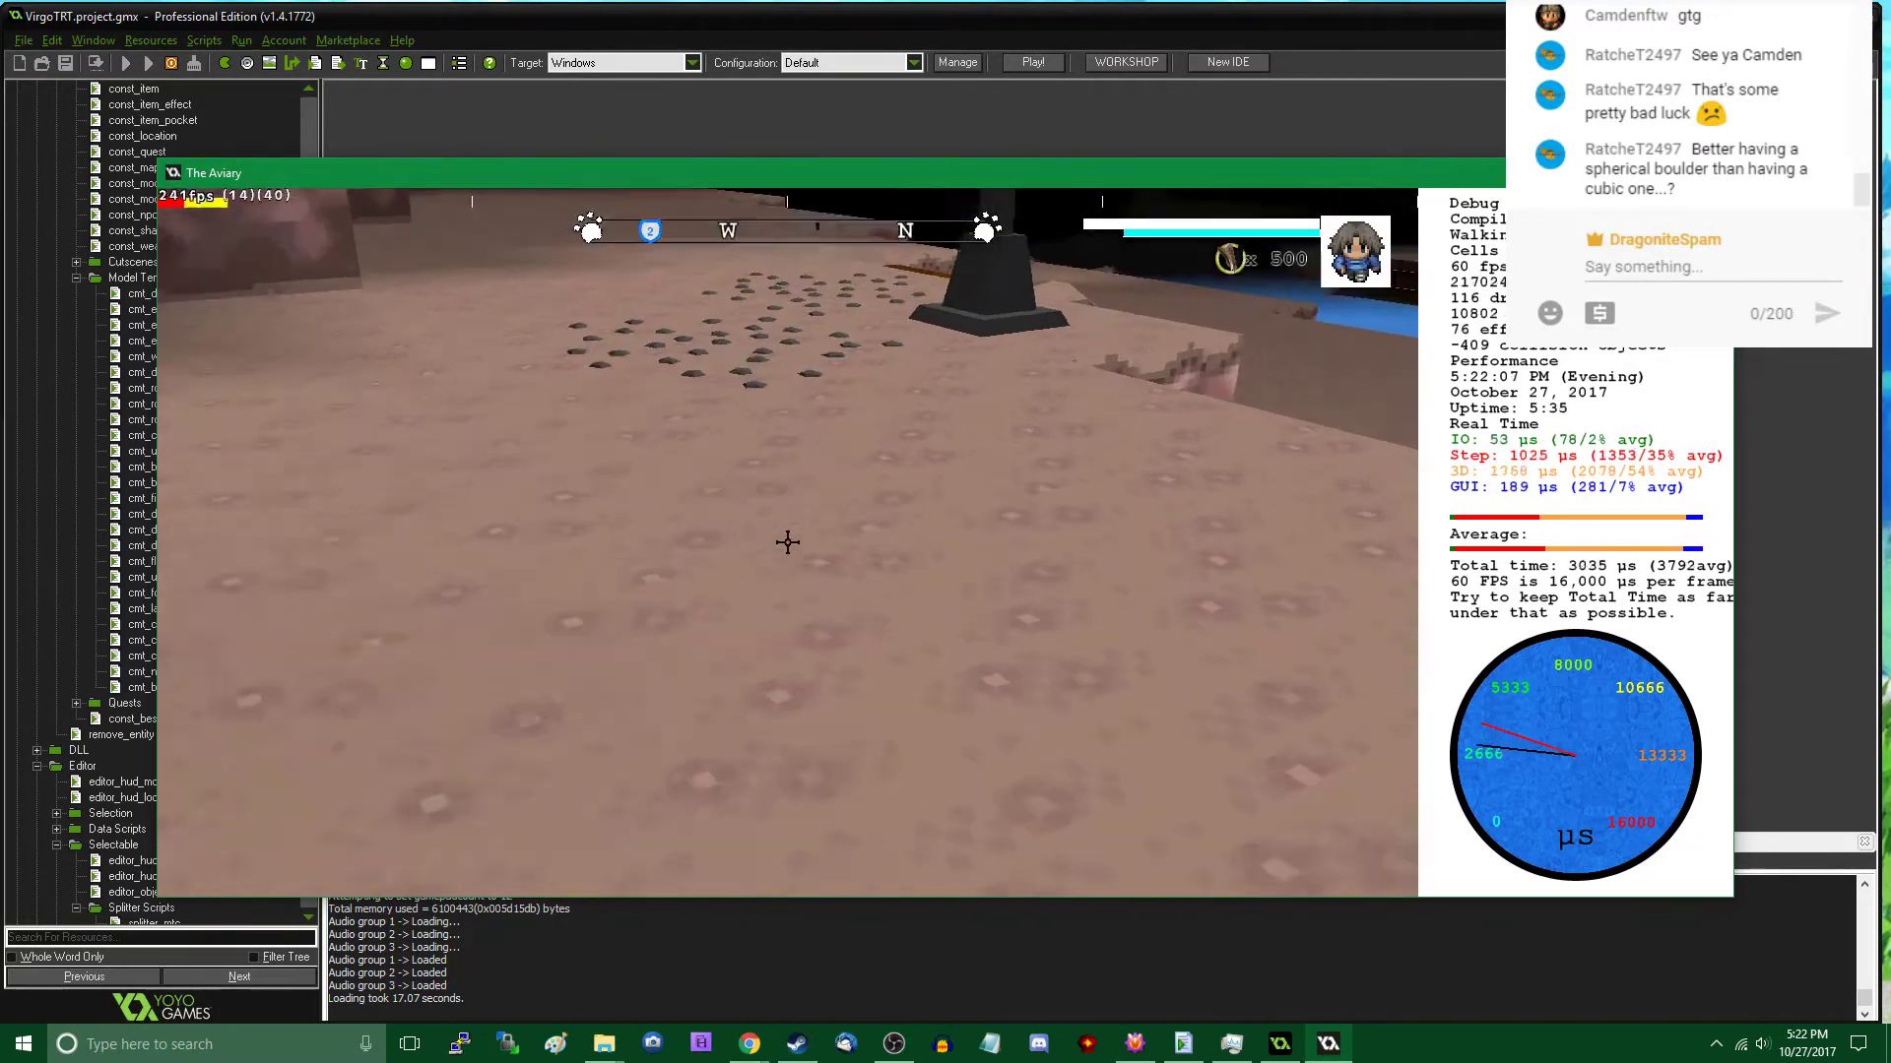
{"action": "key", "text": "w"}
- Examine the existing pebble trail and the bare lakeside path further west, covering the ramps, lamp posts, cliff walls and shoreline
{"action": "key", "text": "w"}
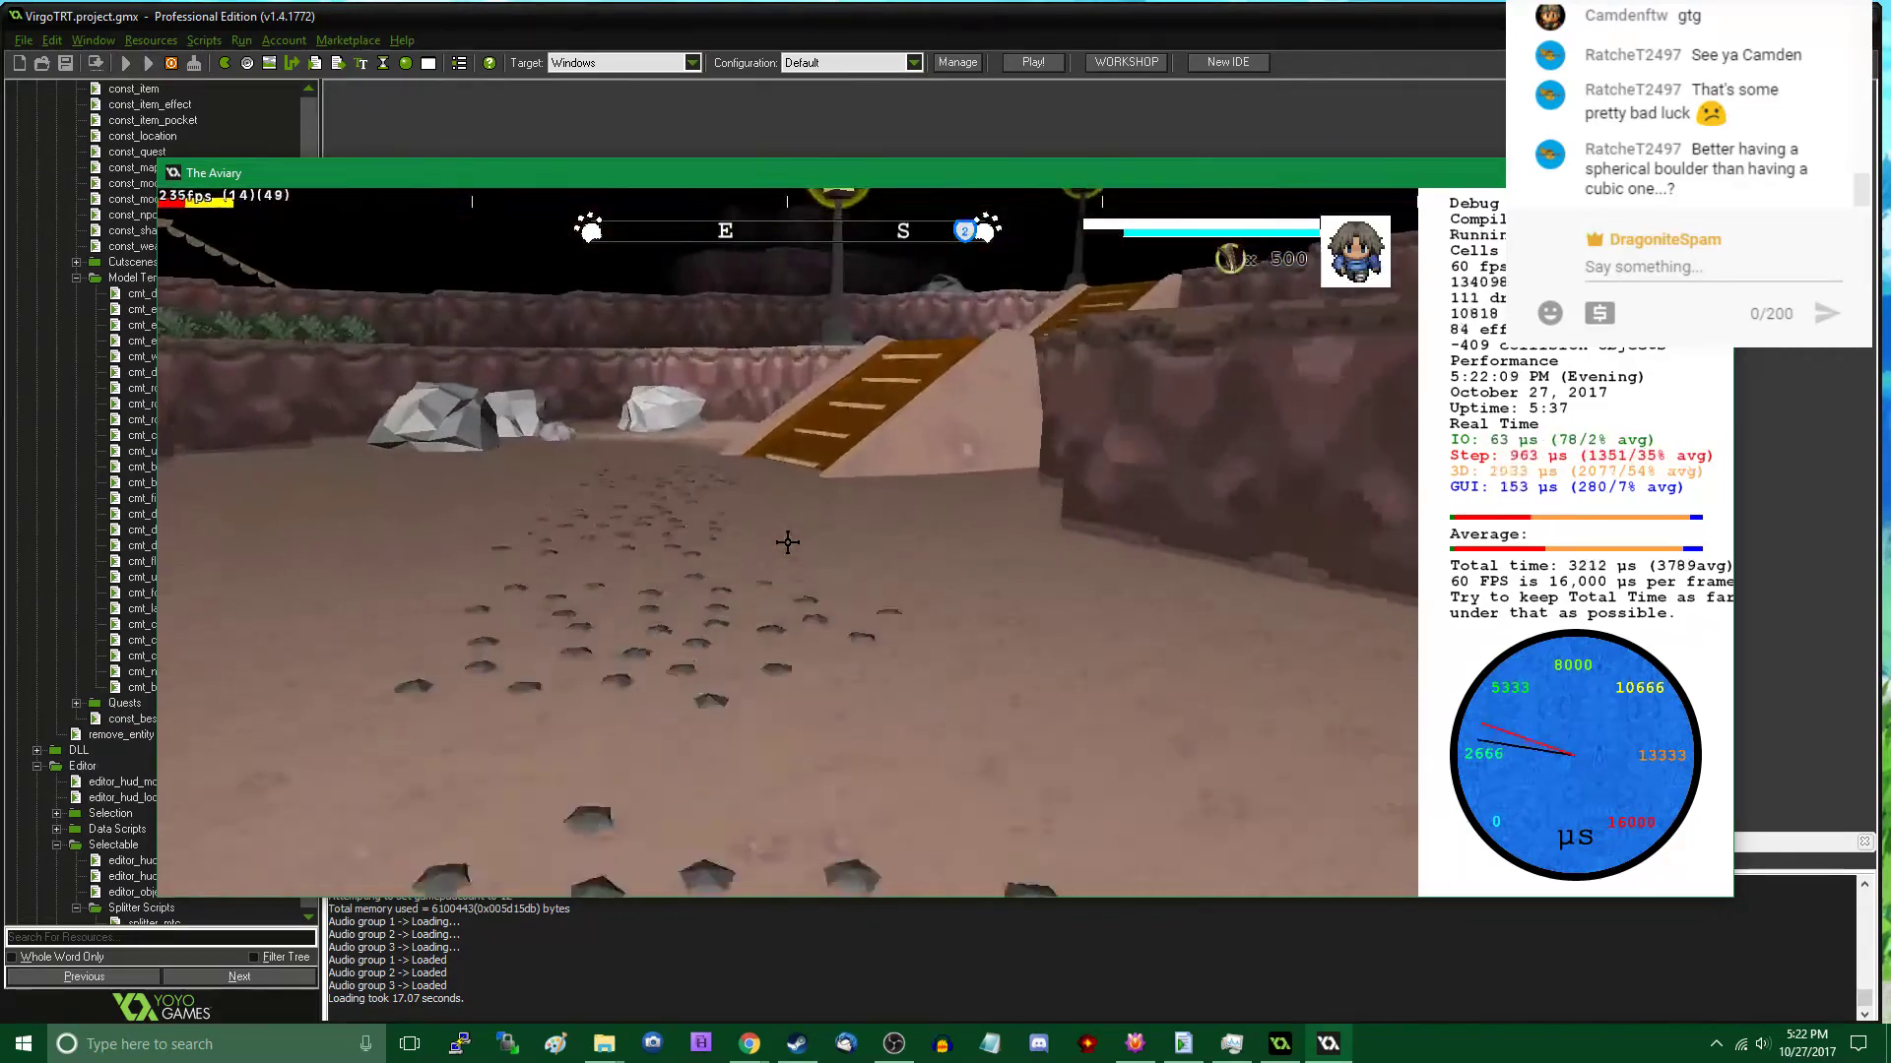
{"action": "key", "text": "w"}
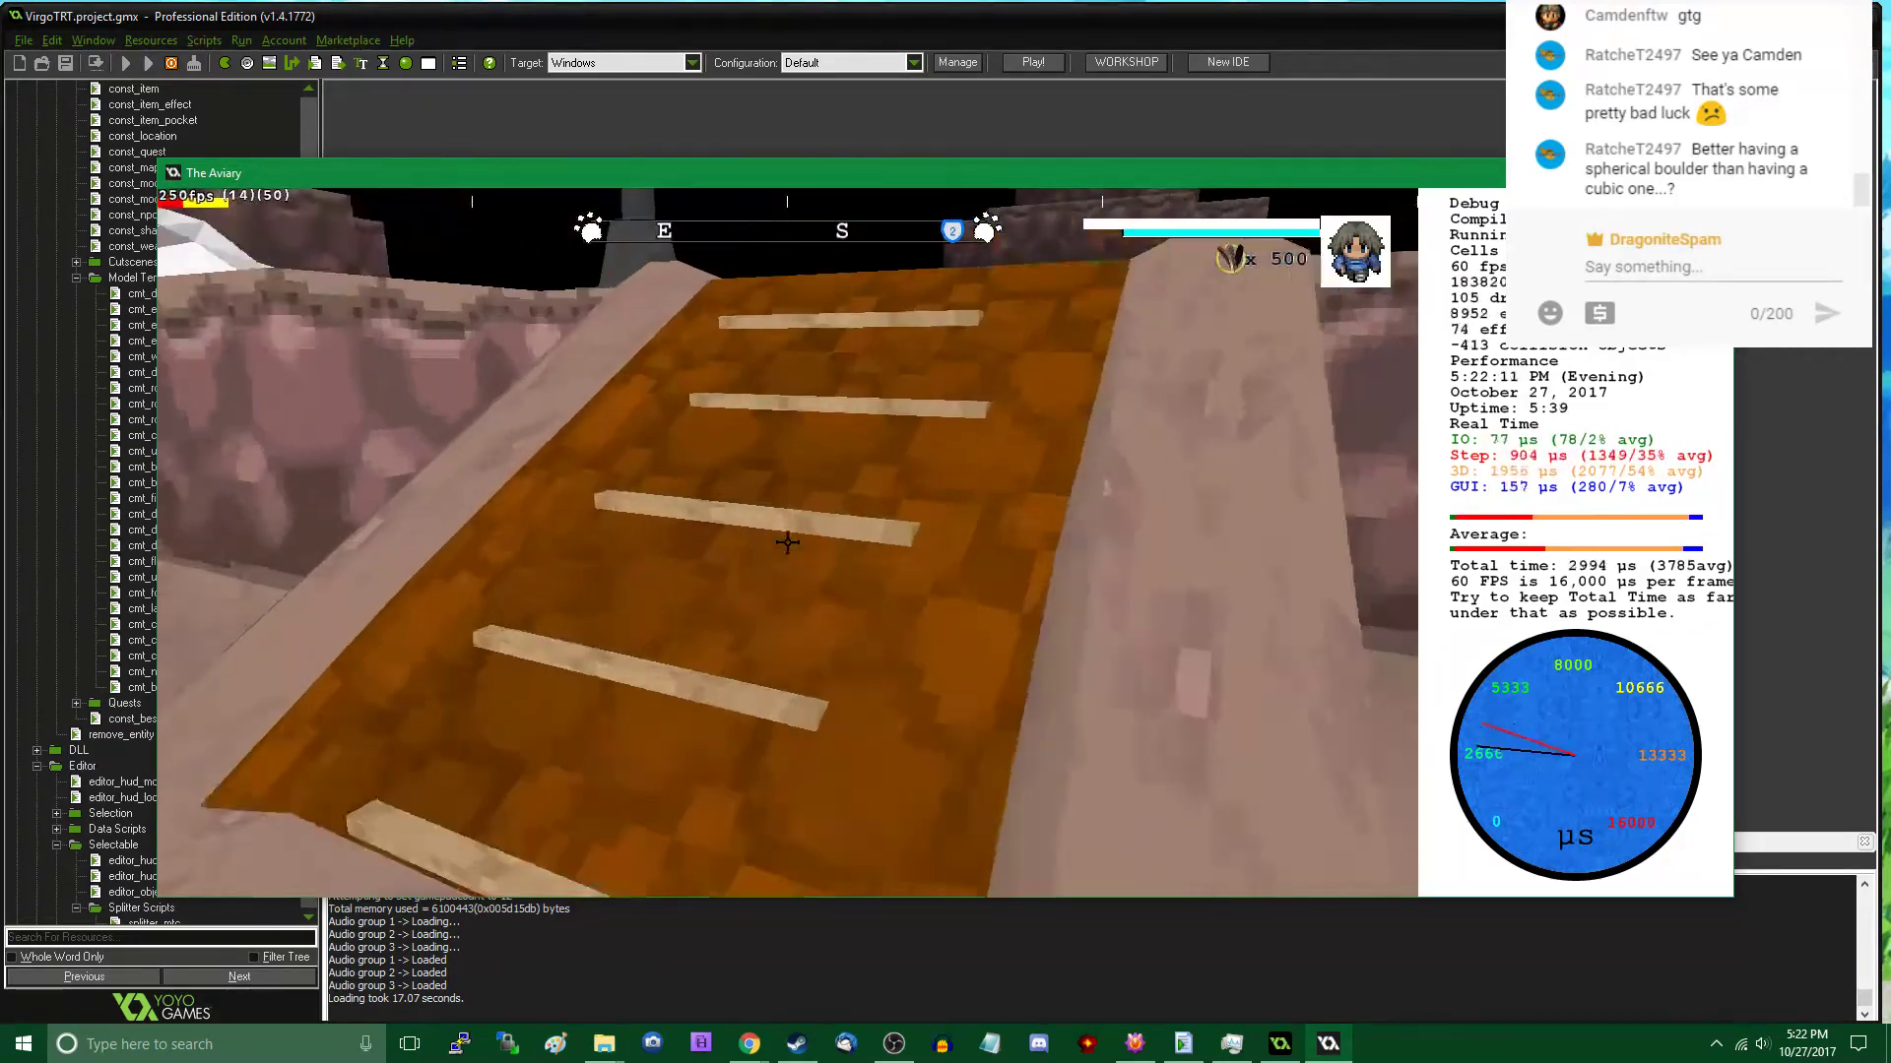
{"action": "key", "text": "w"}
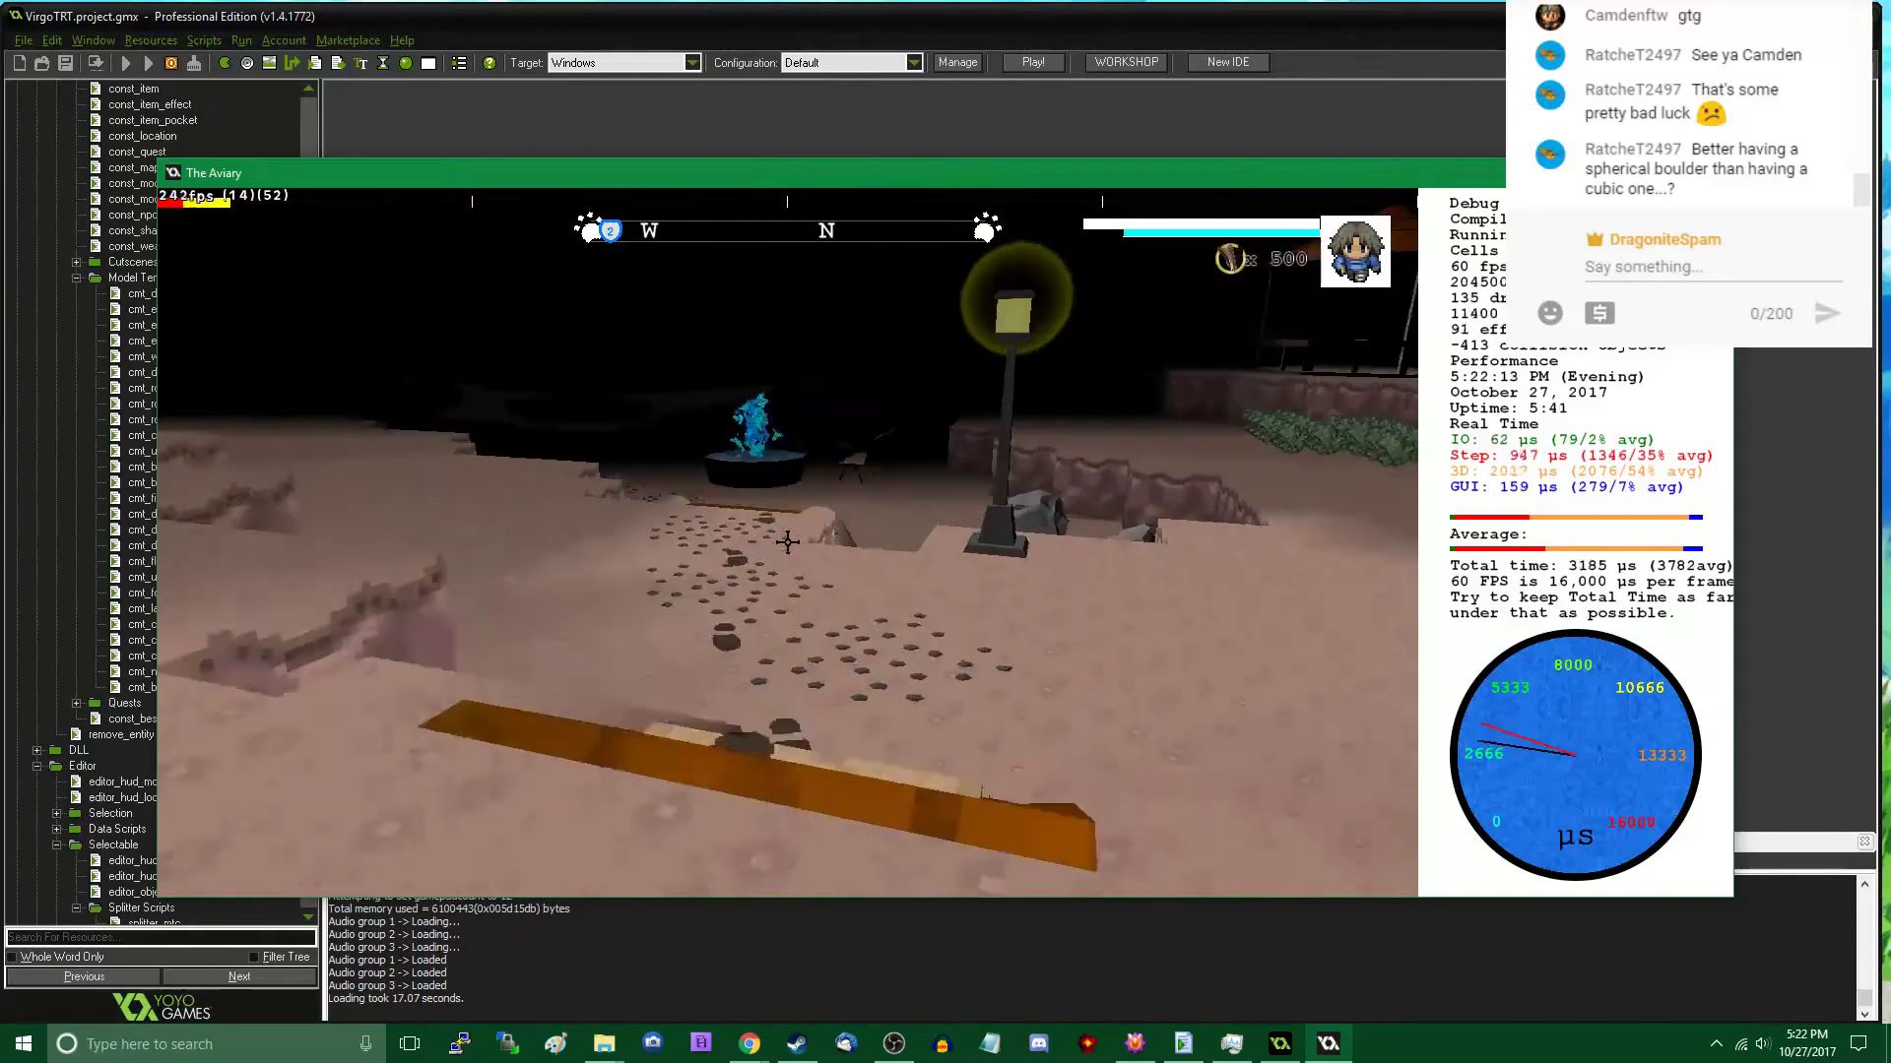
{"action": "key", "text": "w"}
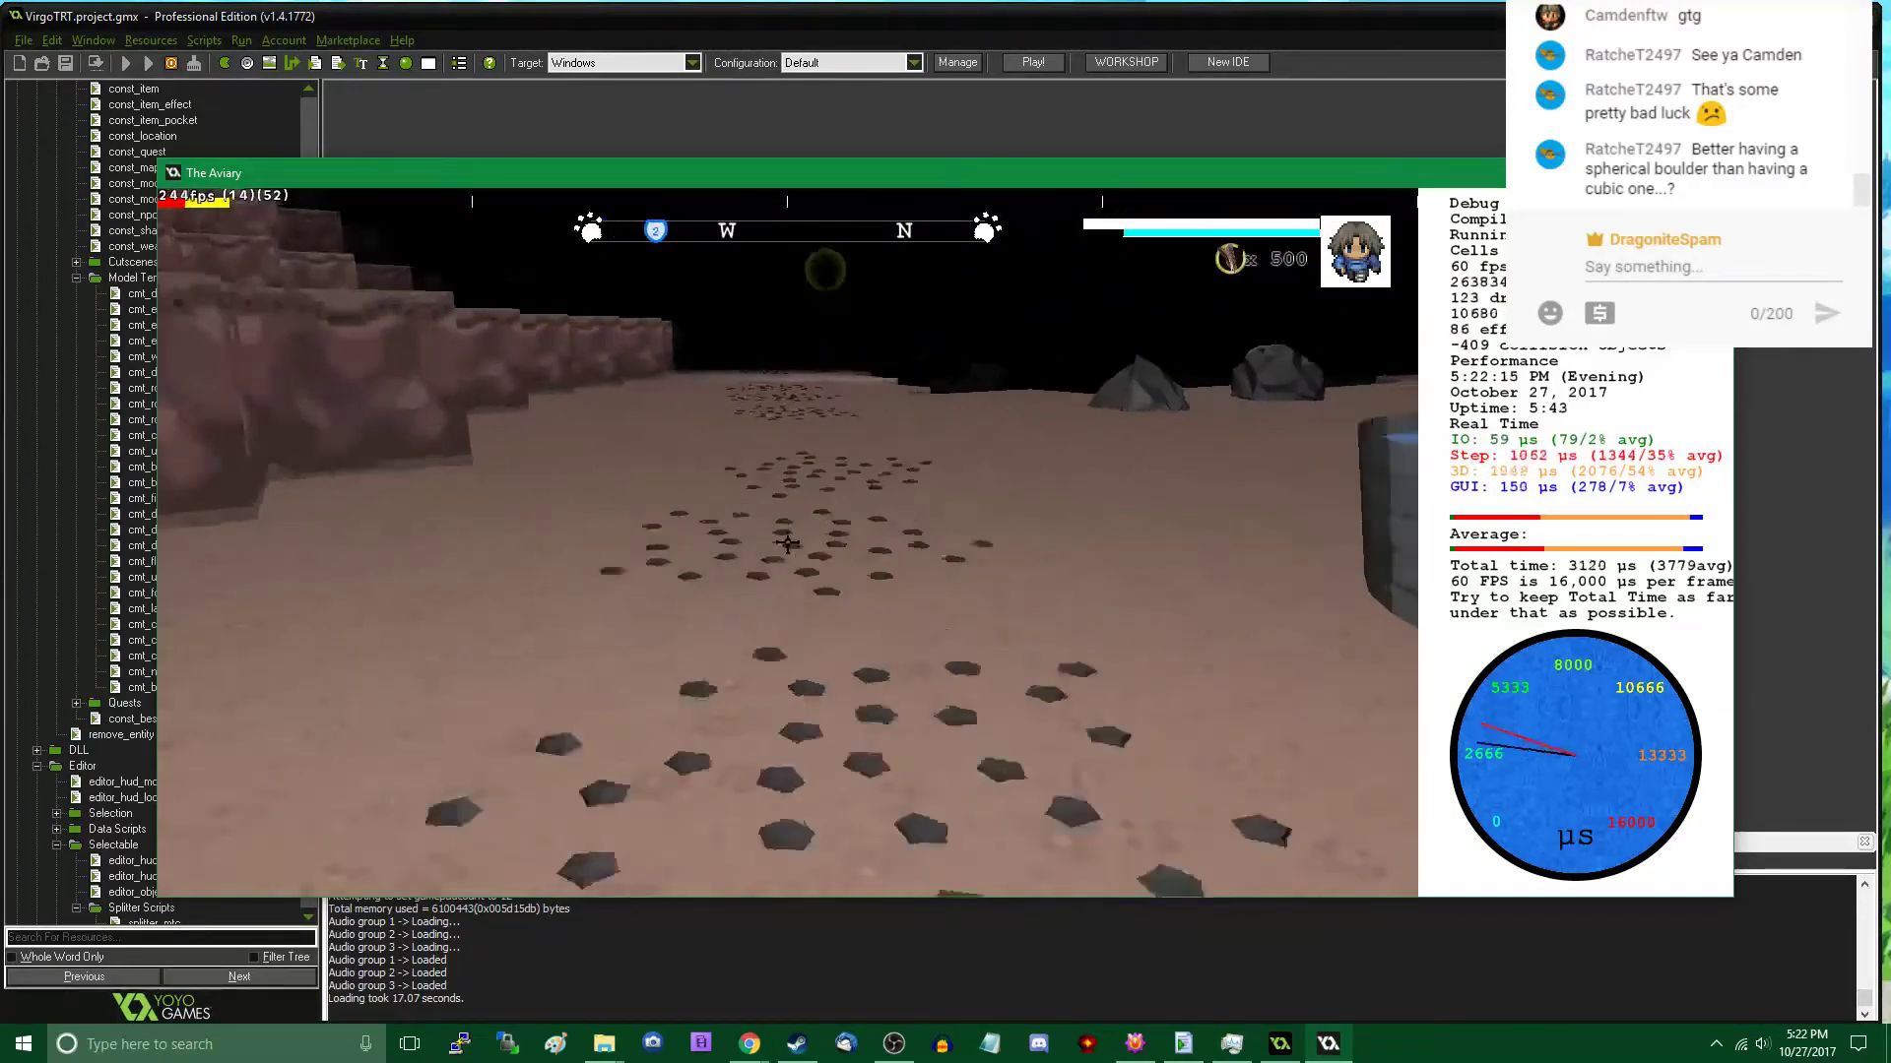
{"action": "key", "text": "w"}
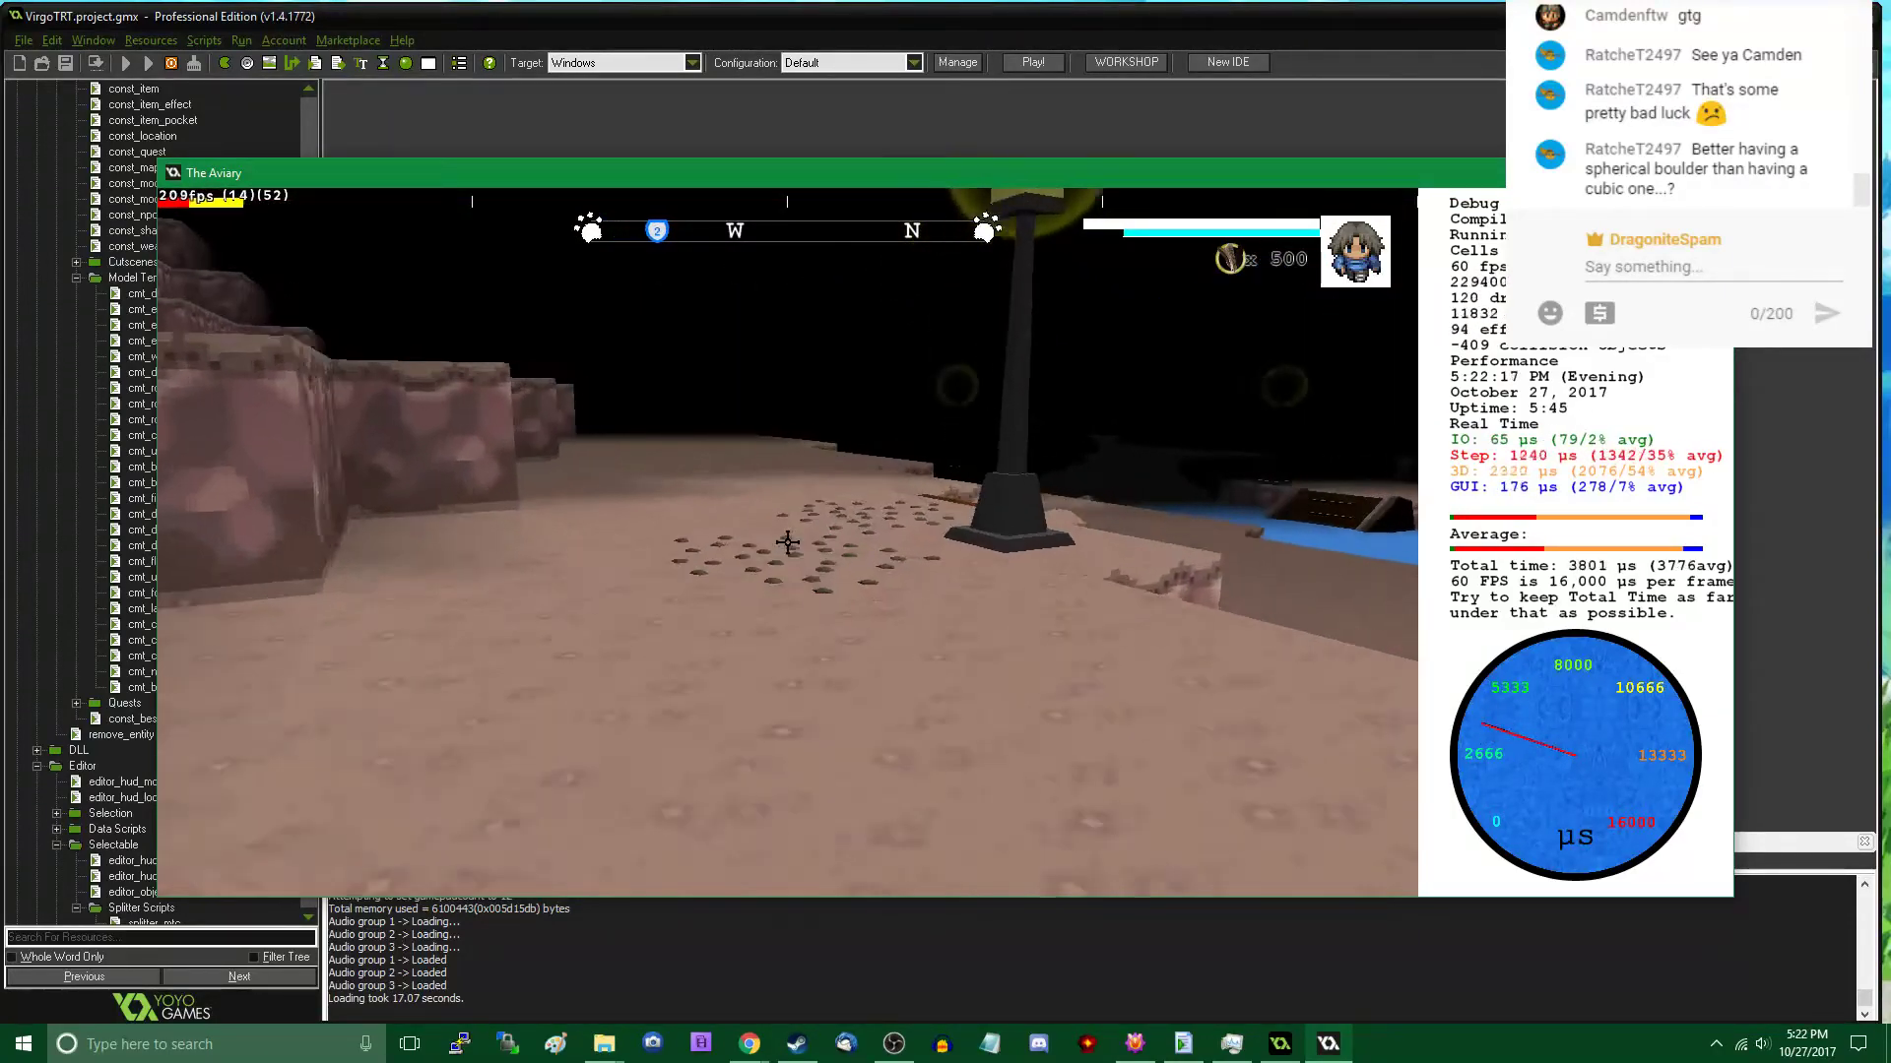
{"action": "key", "text": "w"}
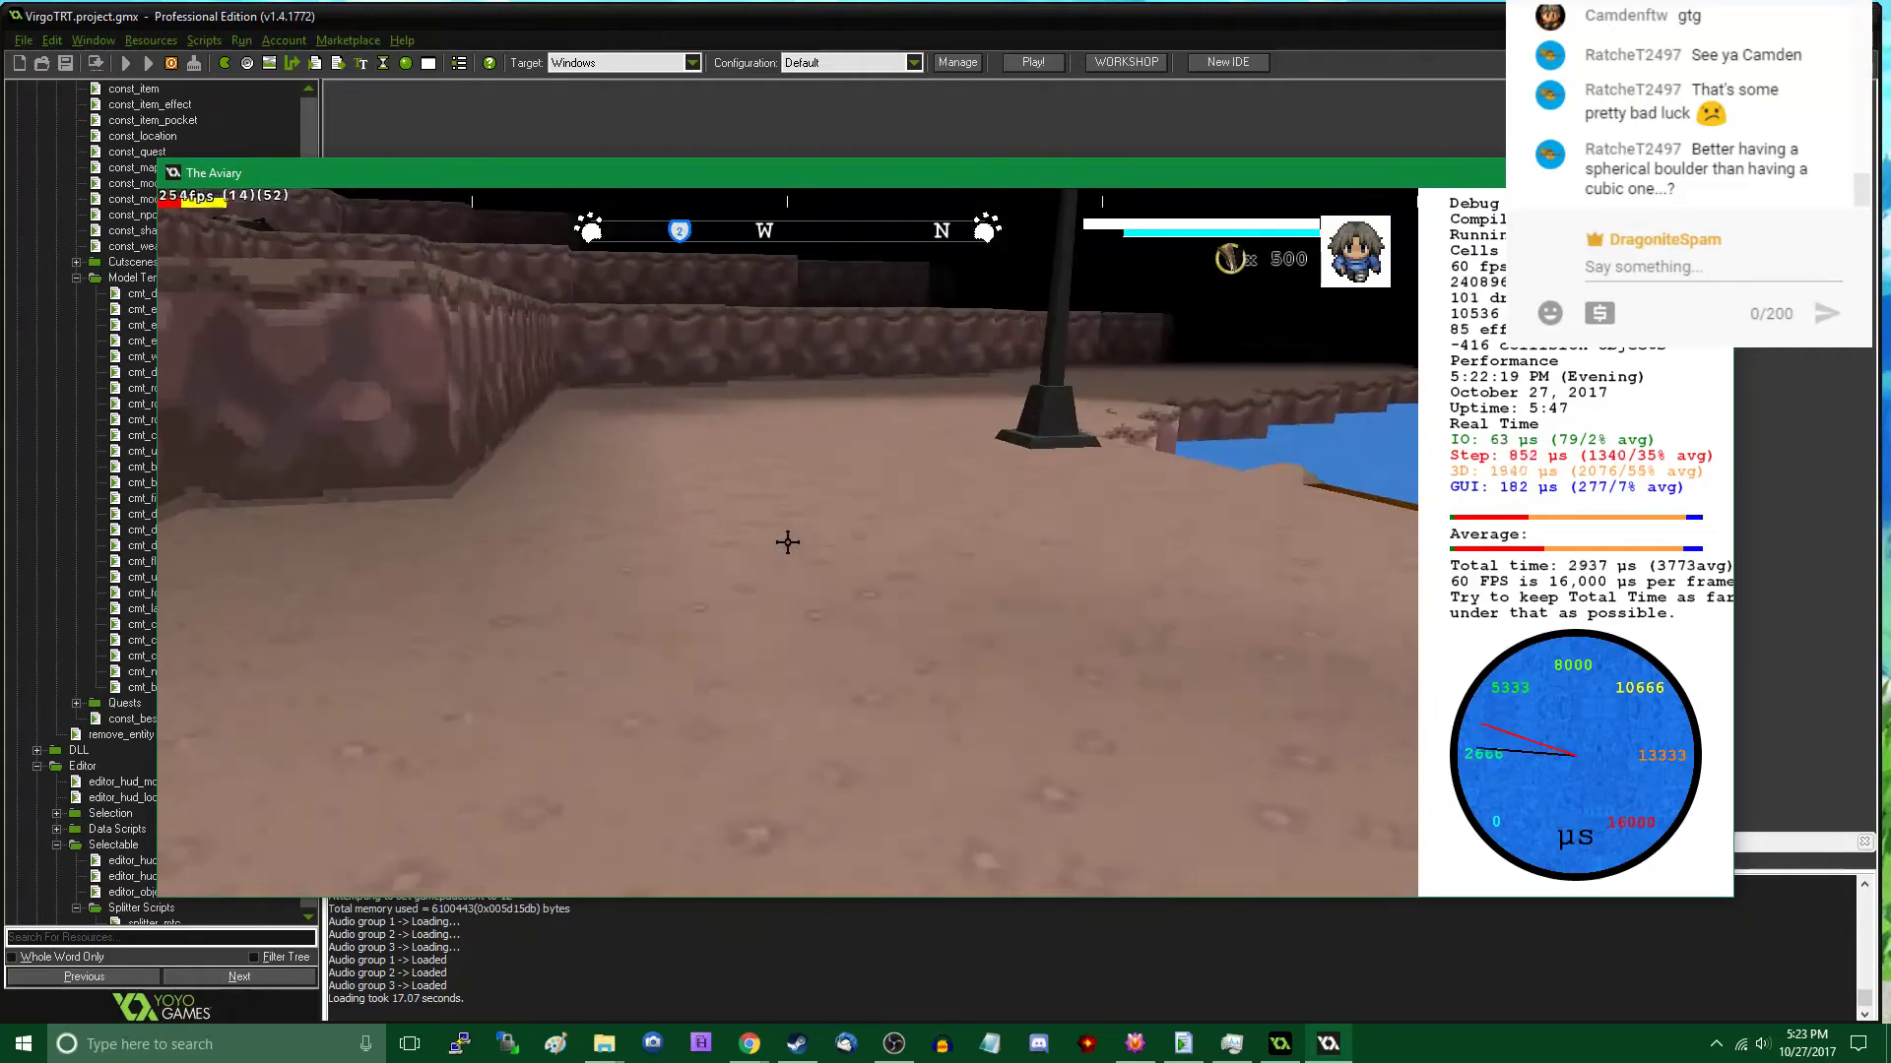
{"action": "key", "text": "w"}
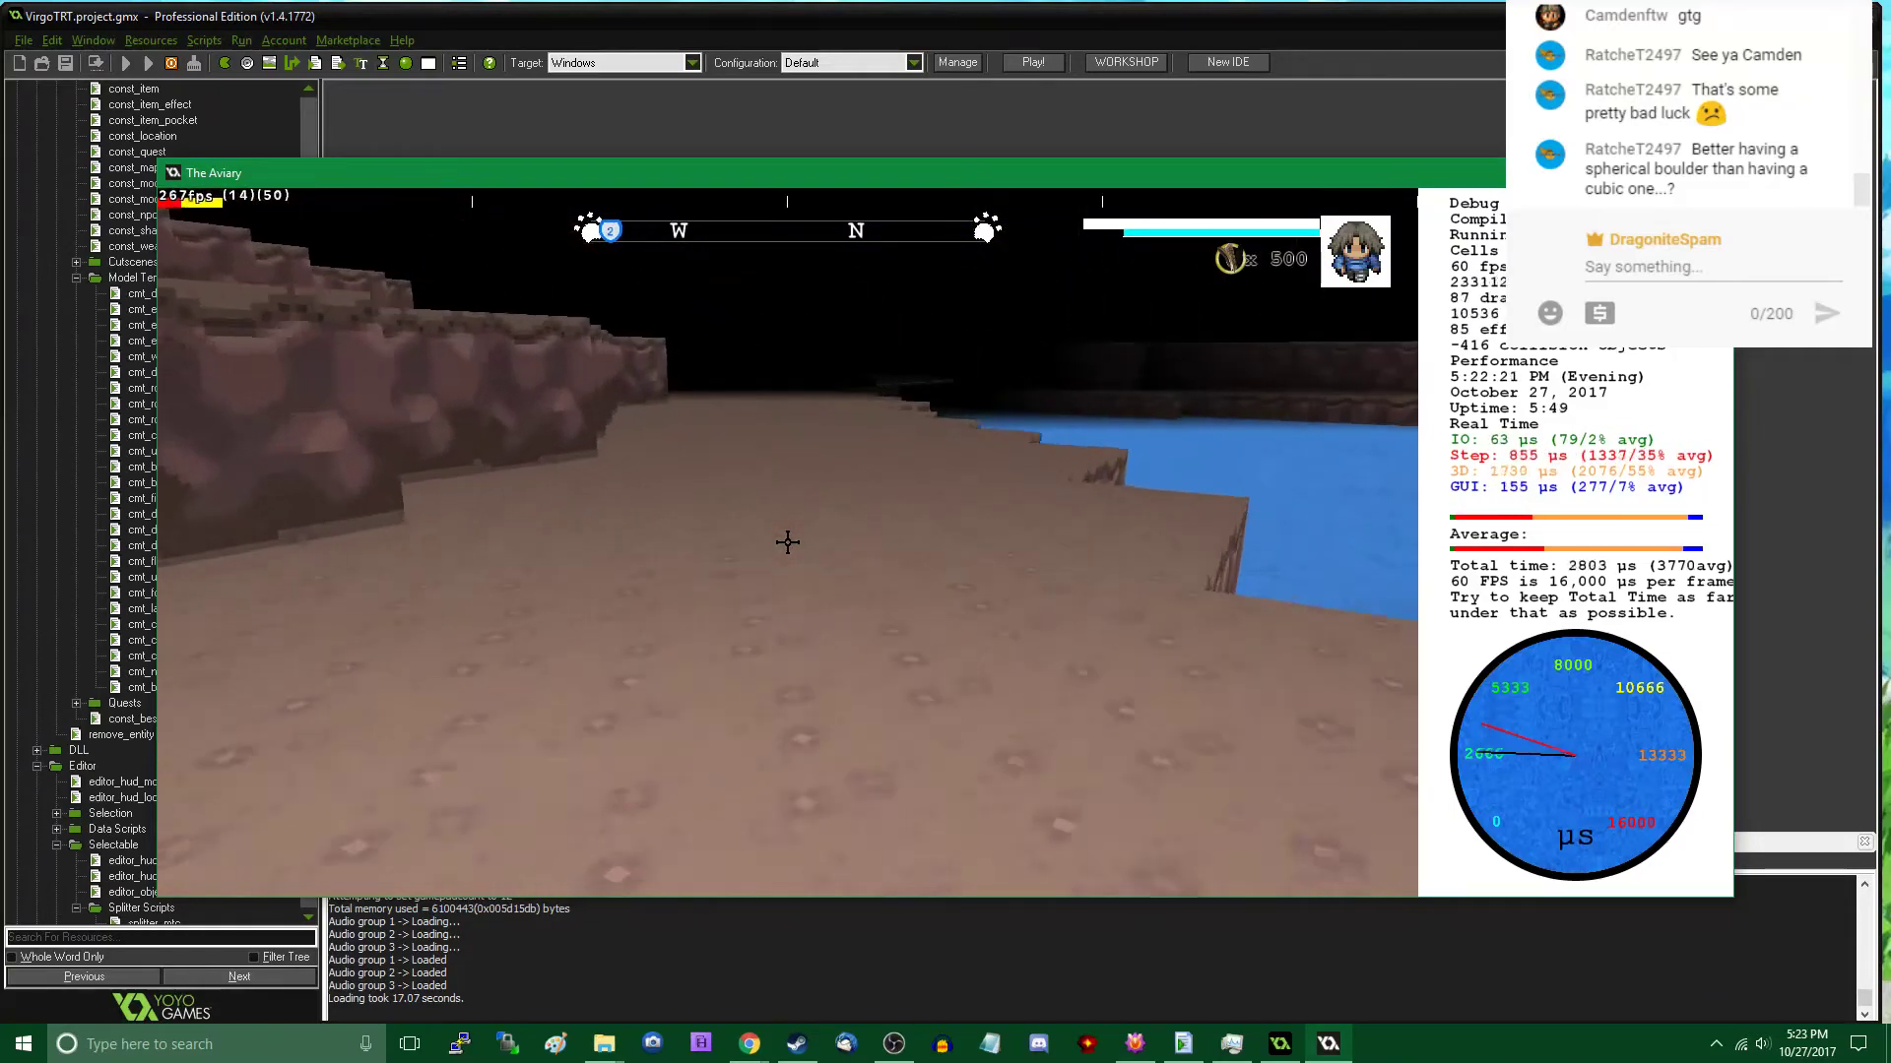
{"action": "key", "text": "w"}
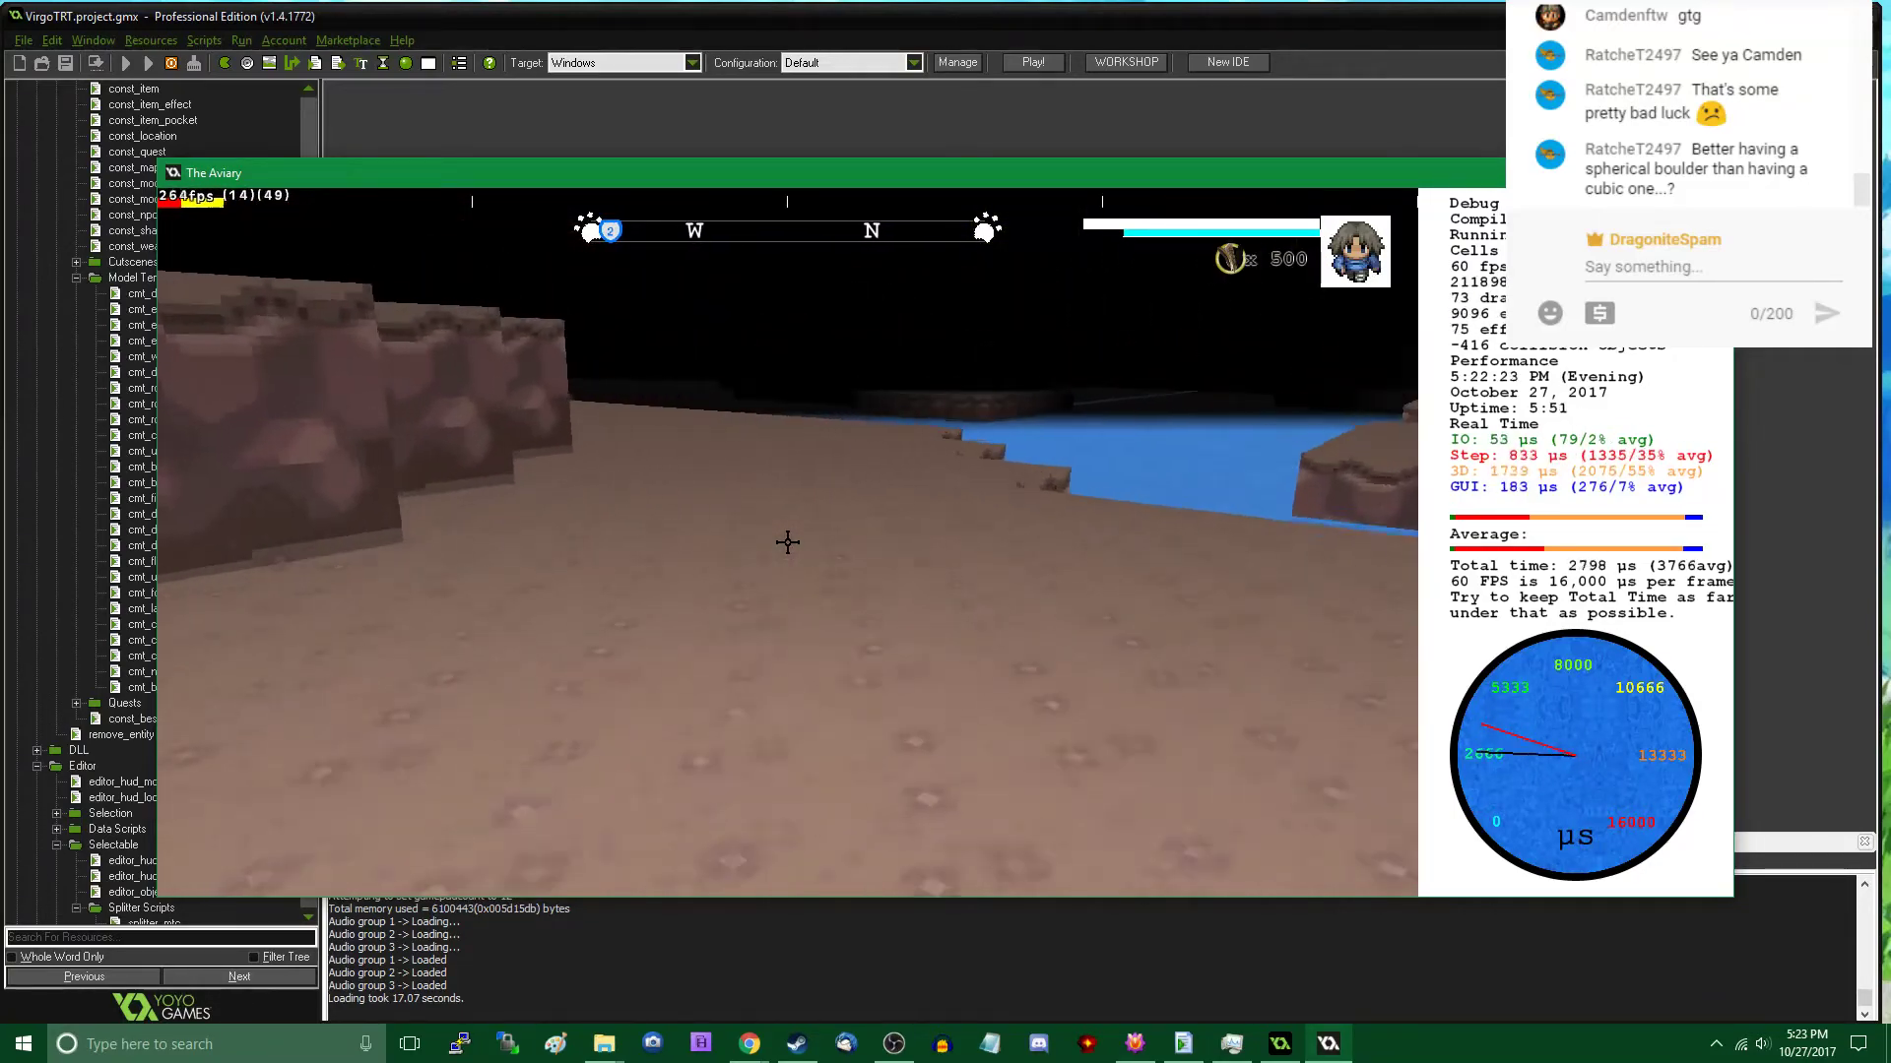
{"action": "key", "text": "w"}
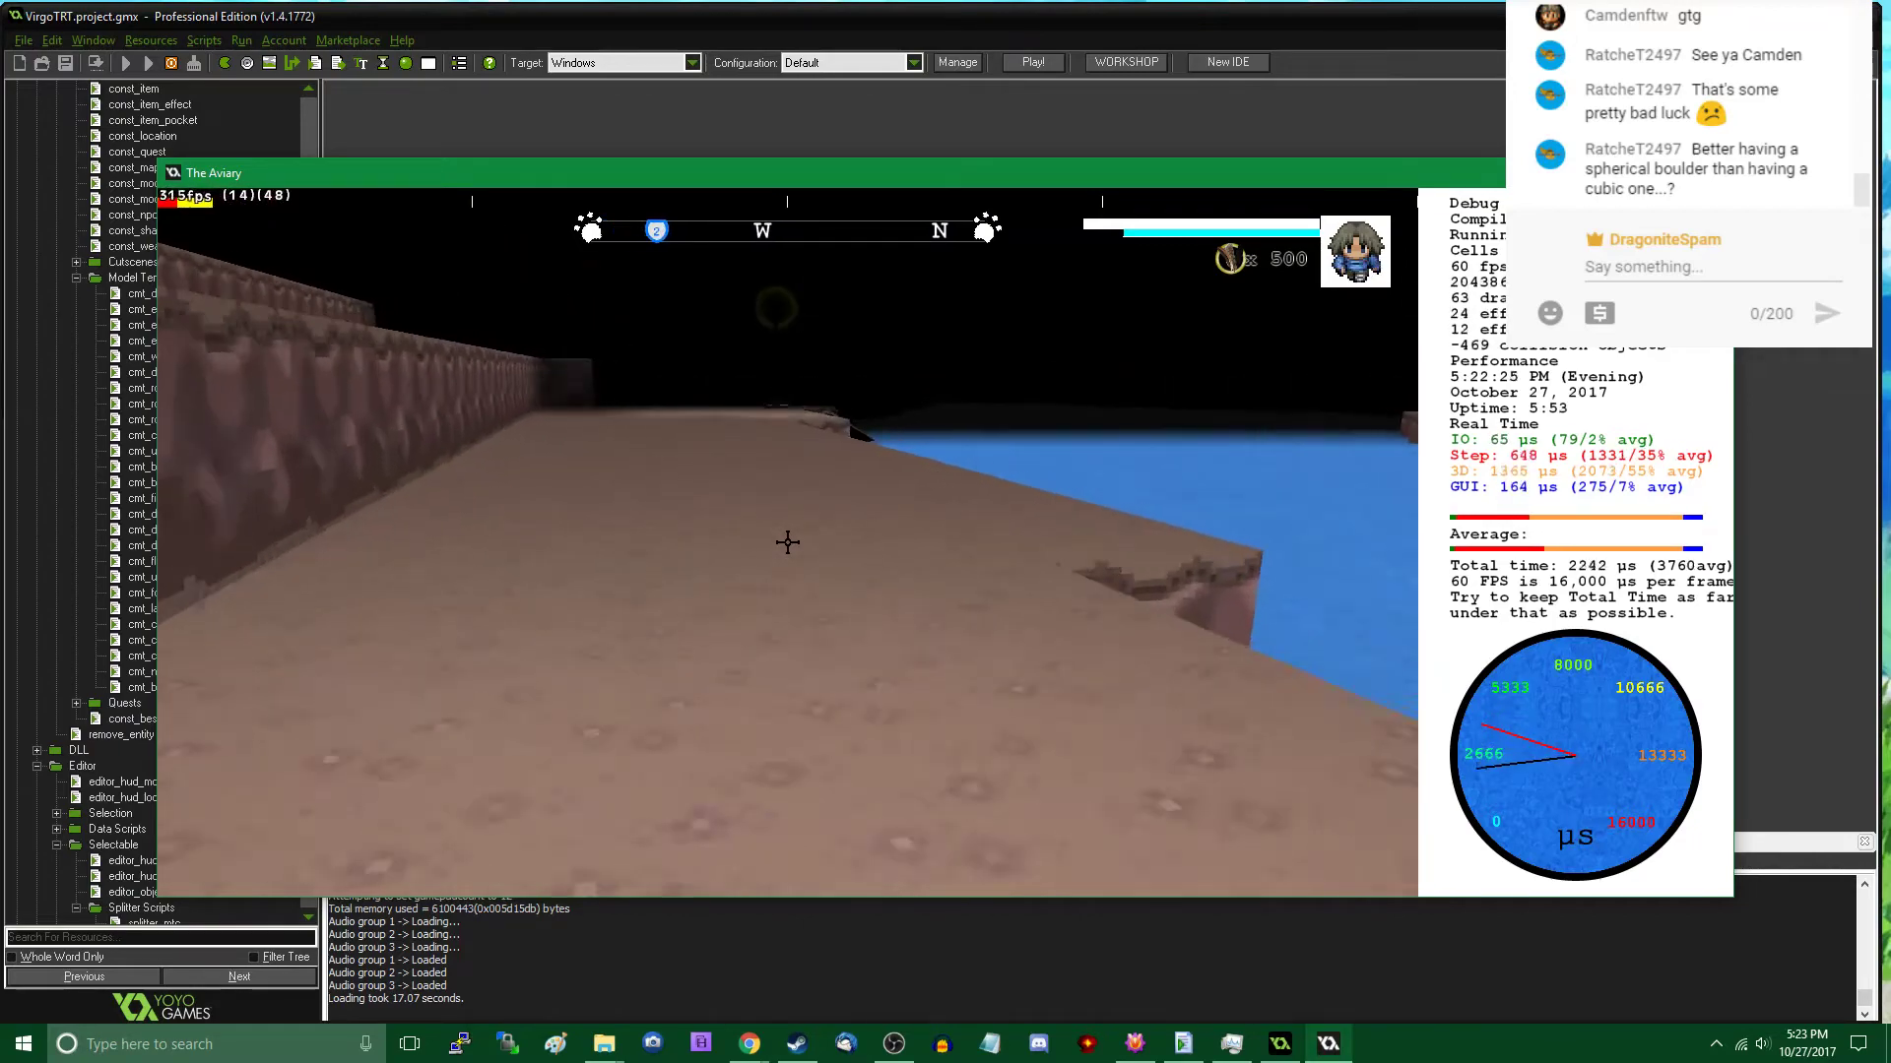
{"action": "key", "text": "w"}
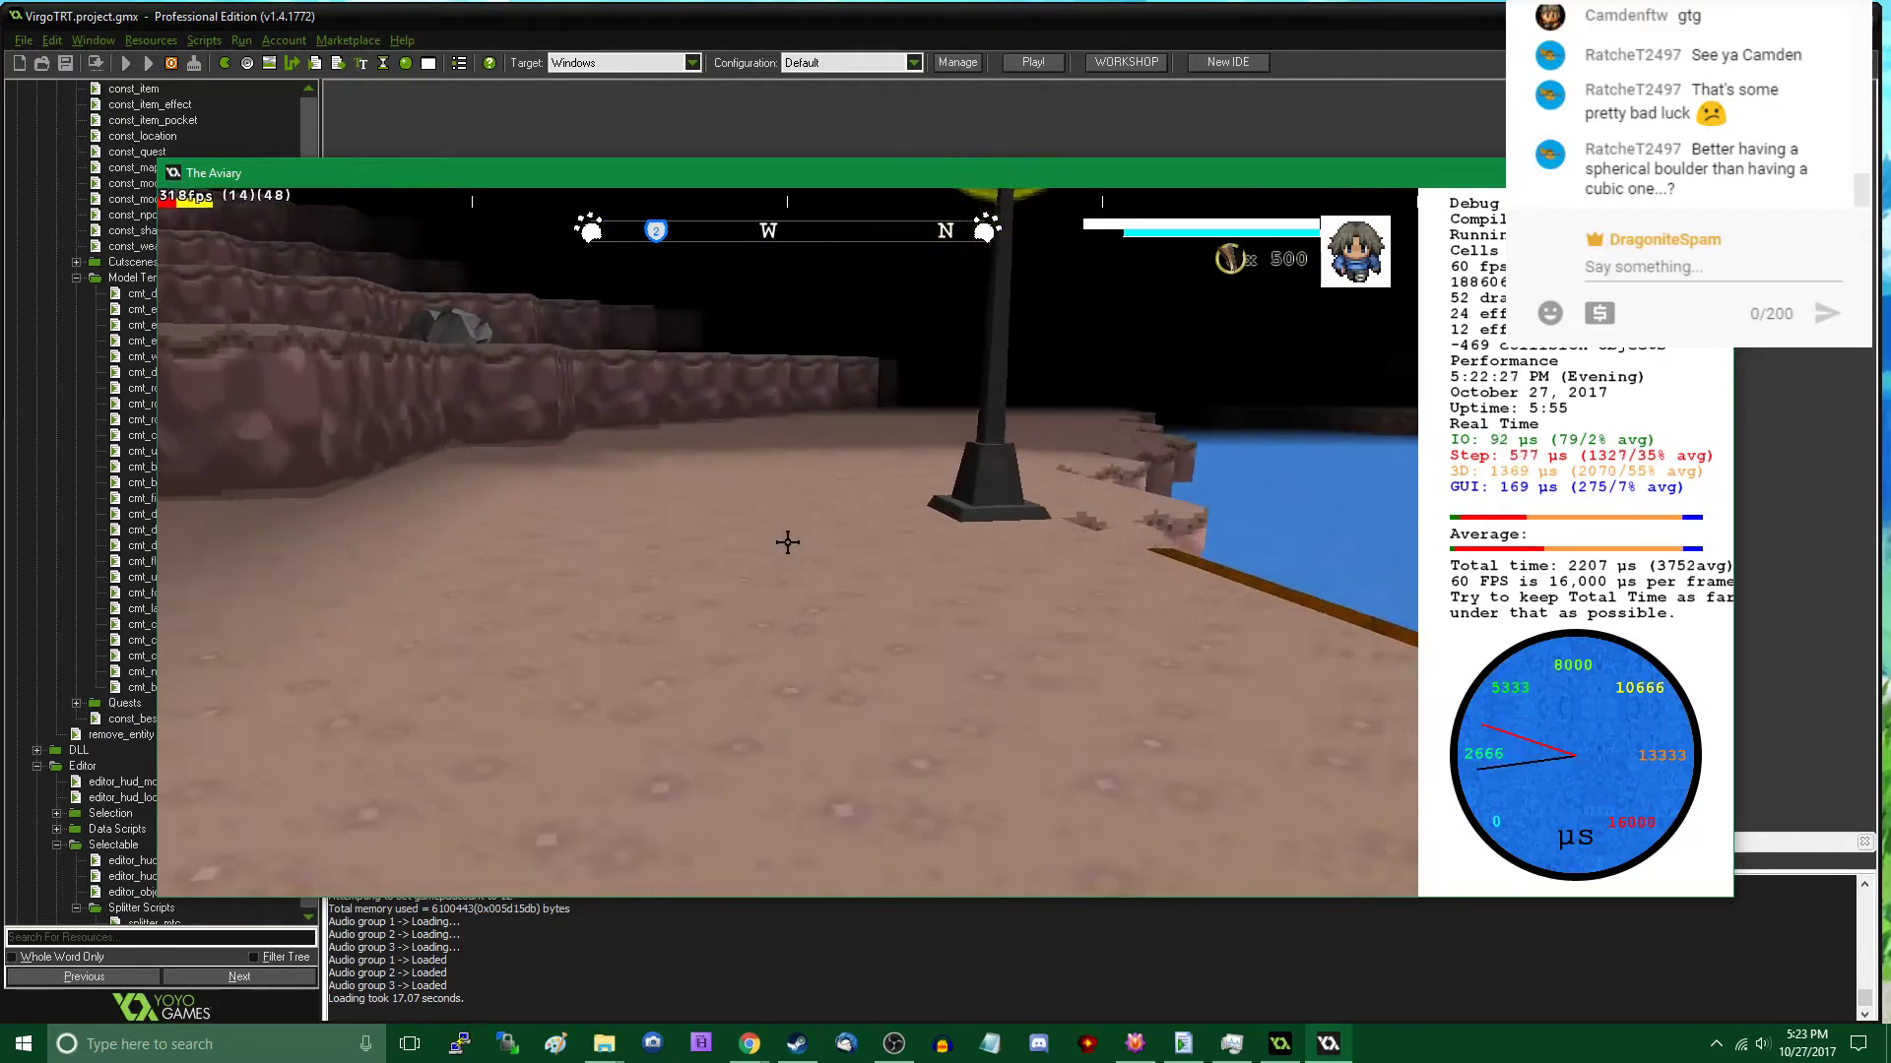
{"action": "key", "text": "w"}
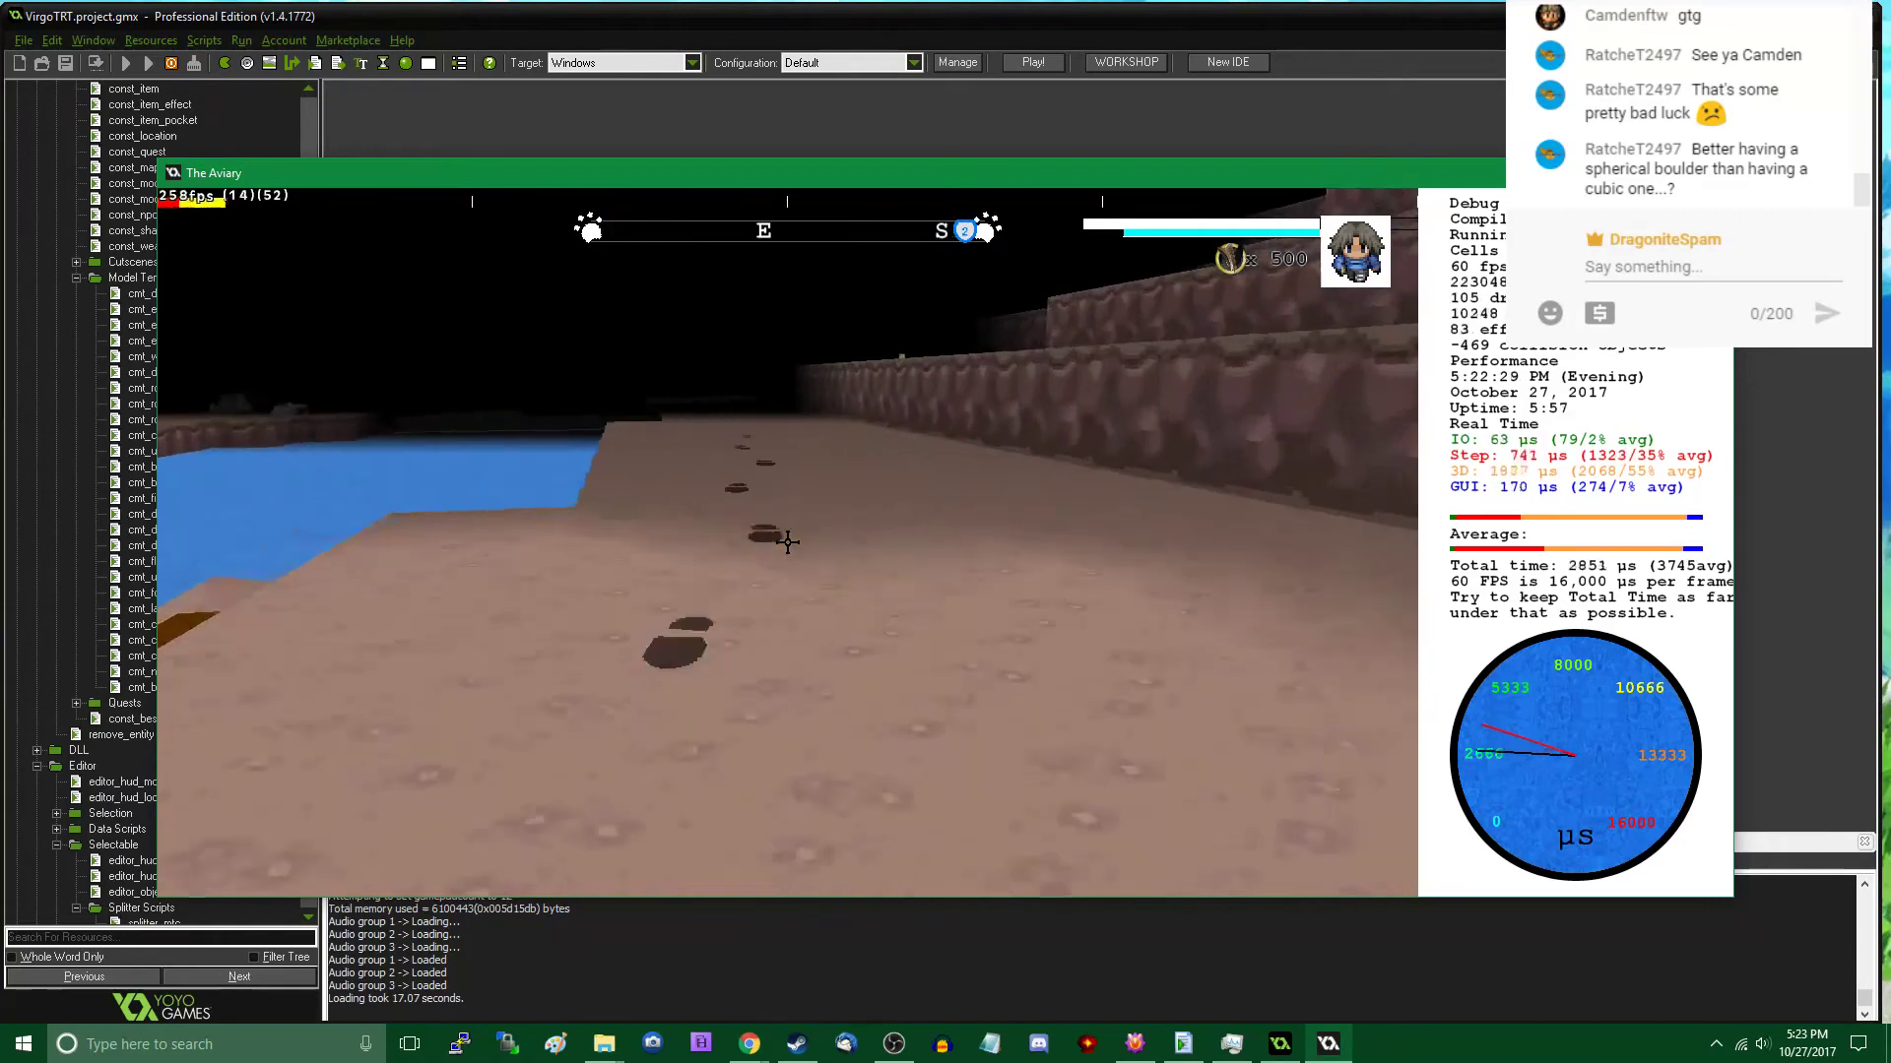
{"action": "key", "text": "w"}
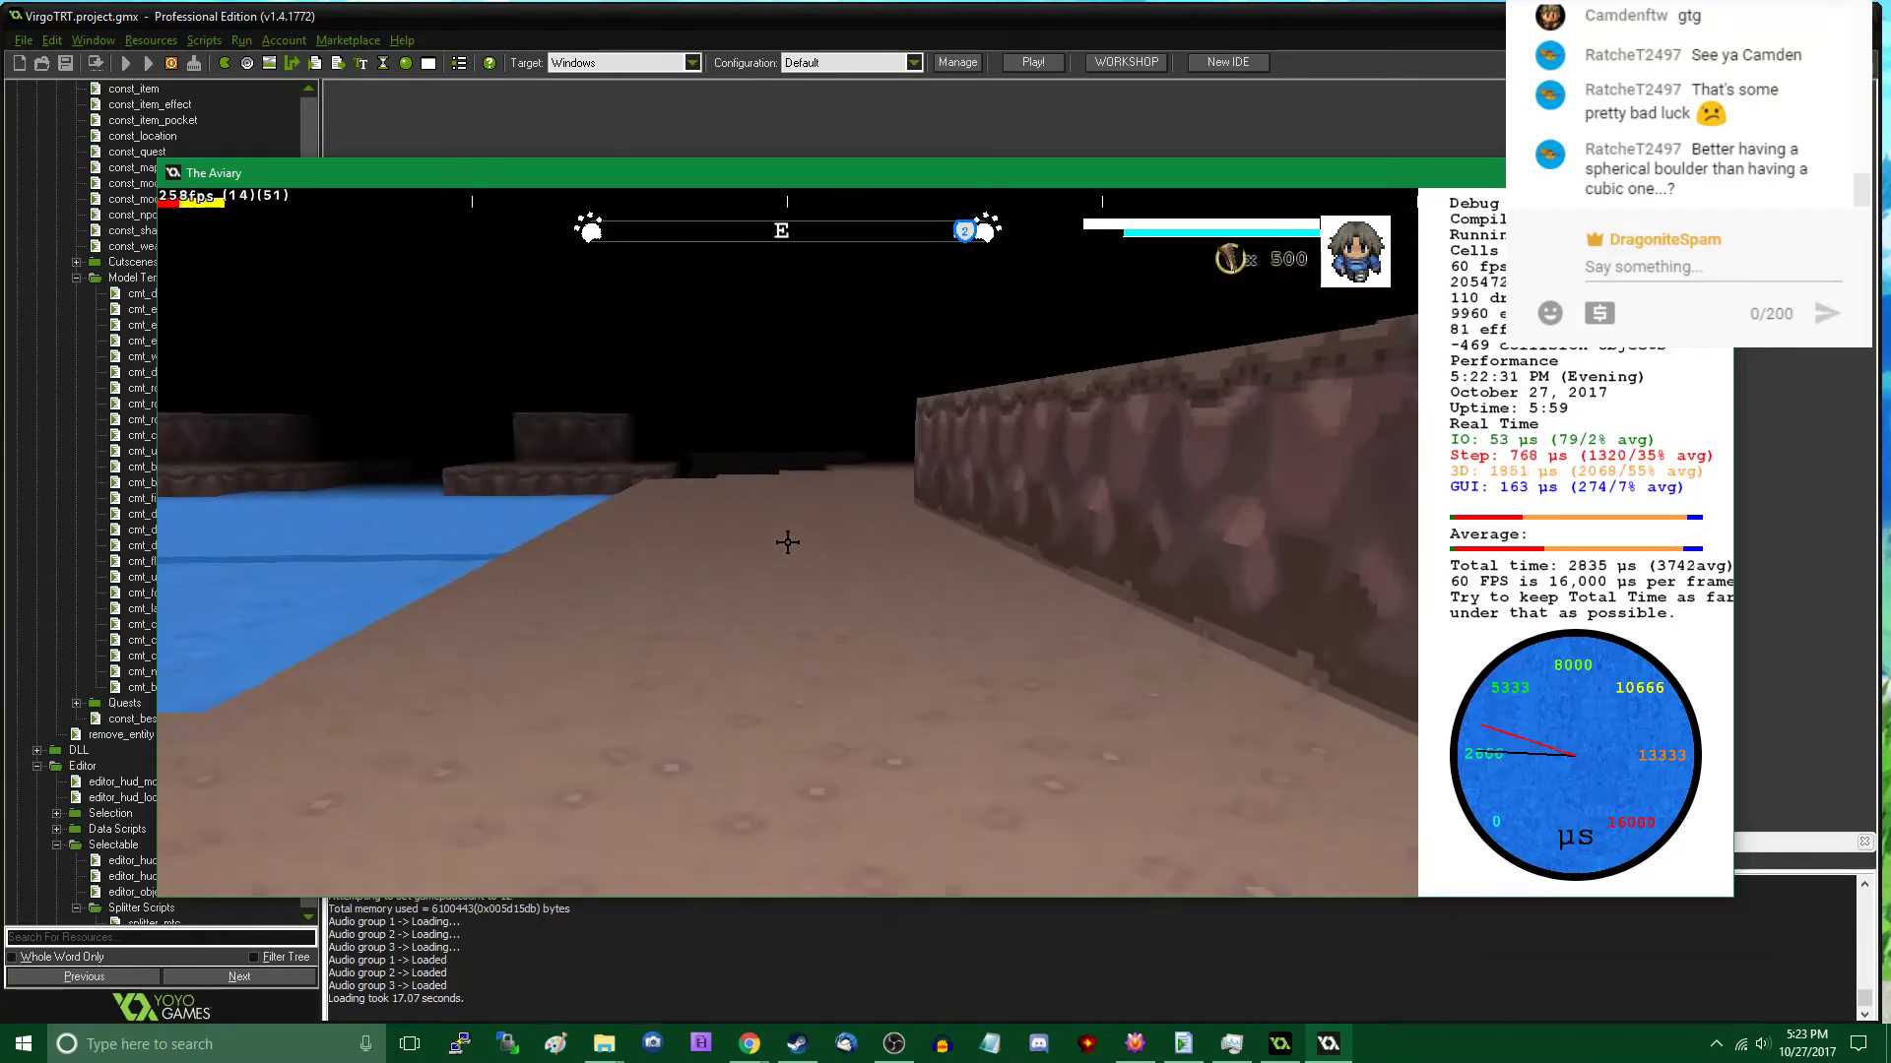
{"action": "key", "text": "w"}
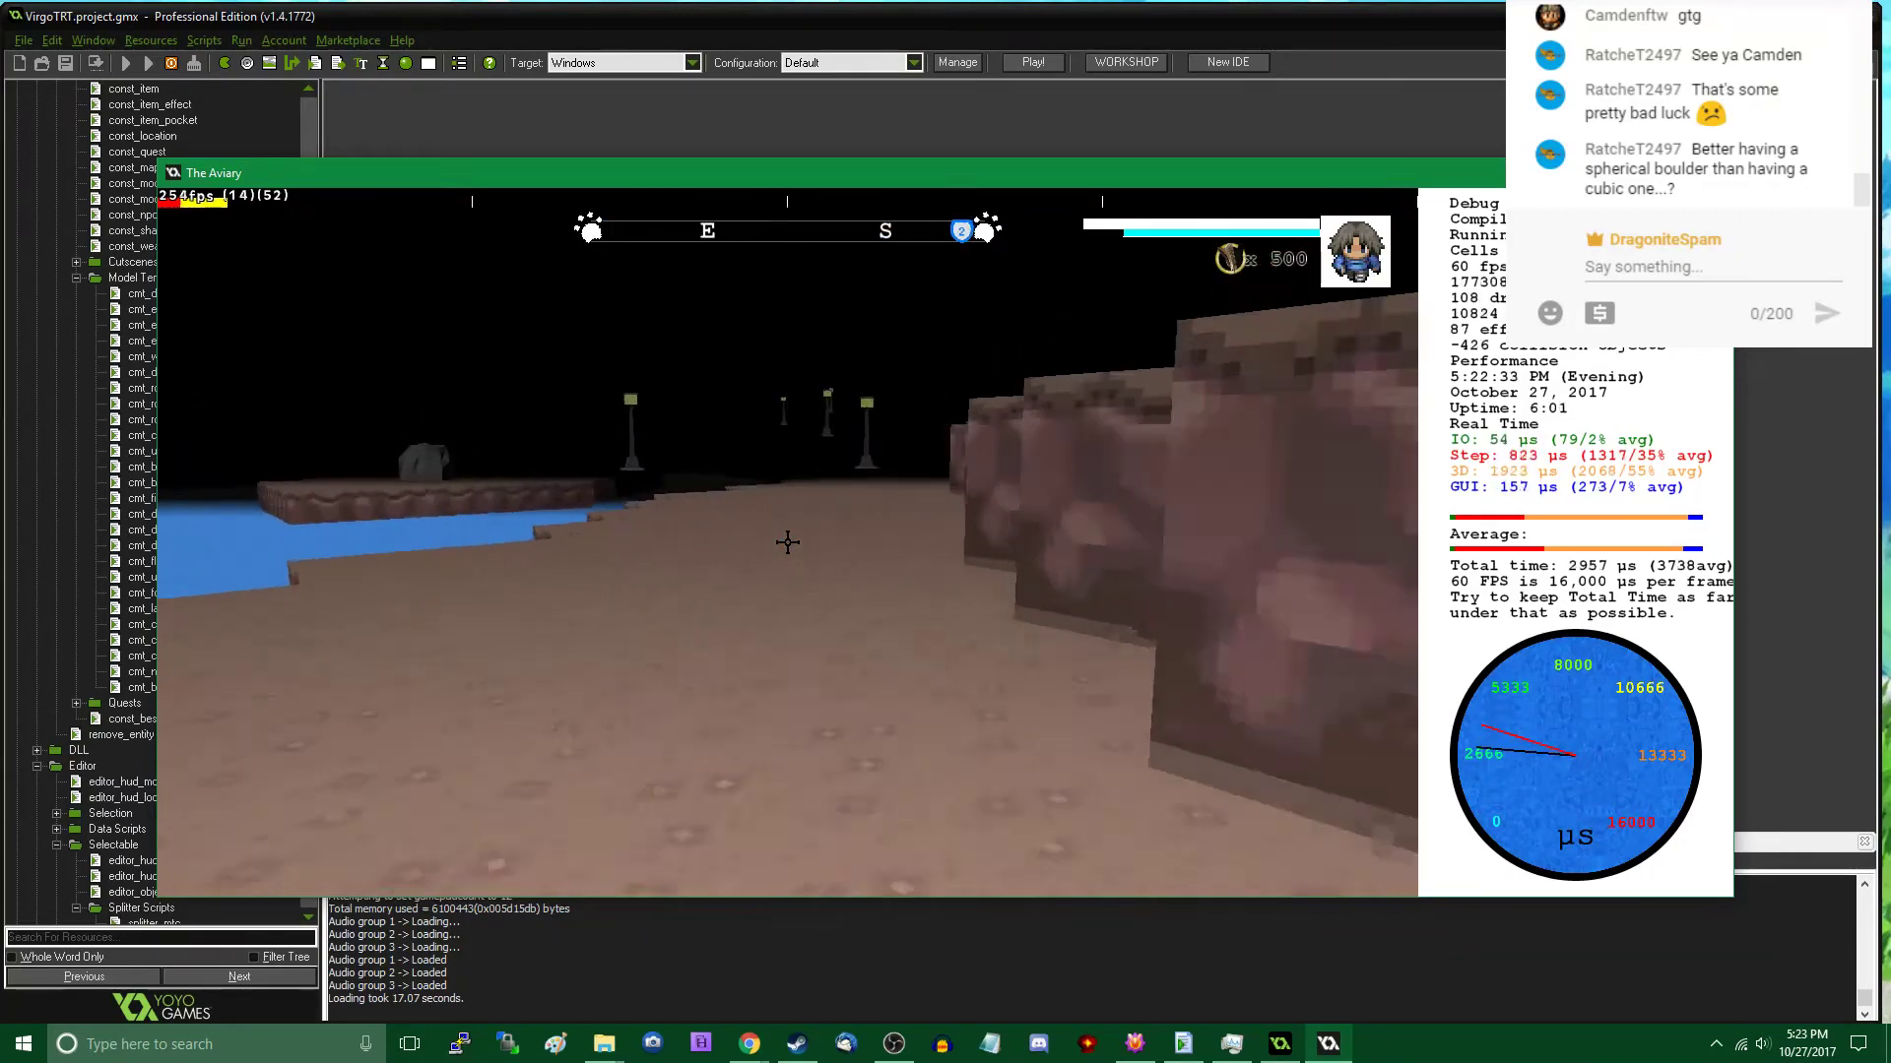
{"action": "key", "text": "w"}
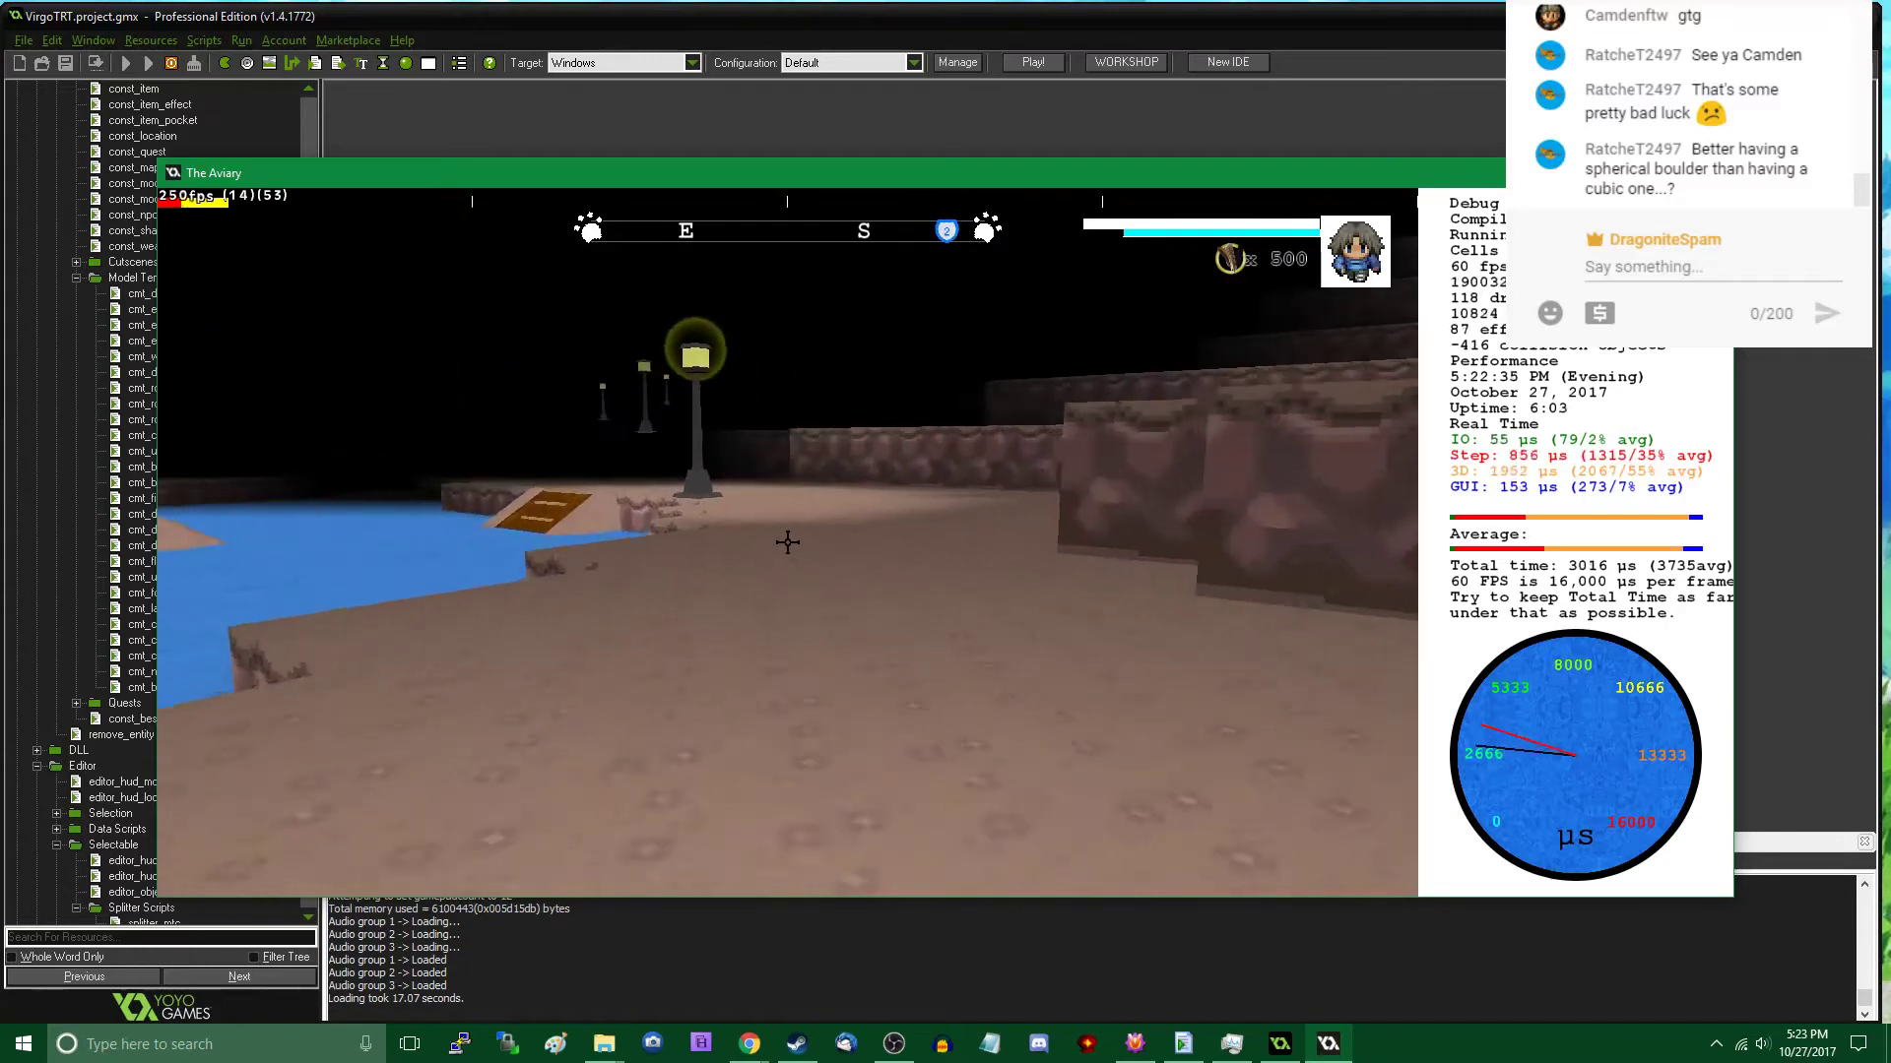
{"action": "key", "text": "w"}
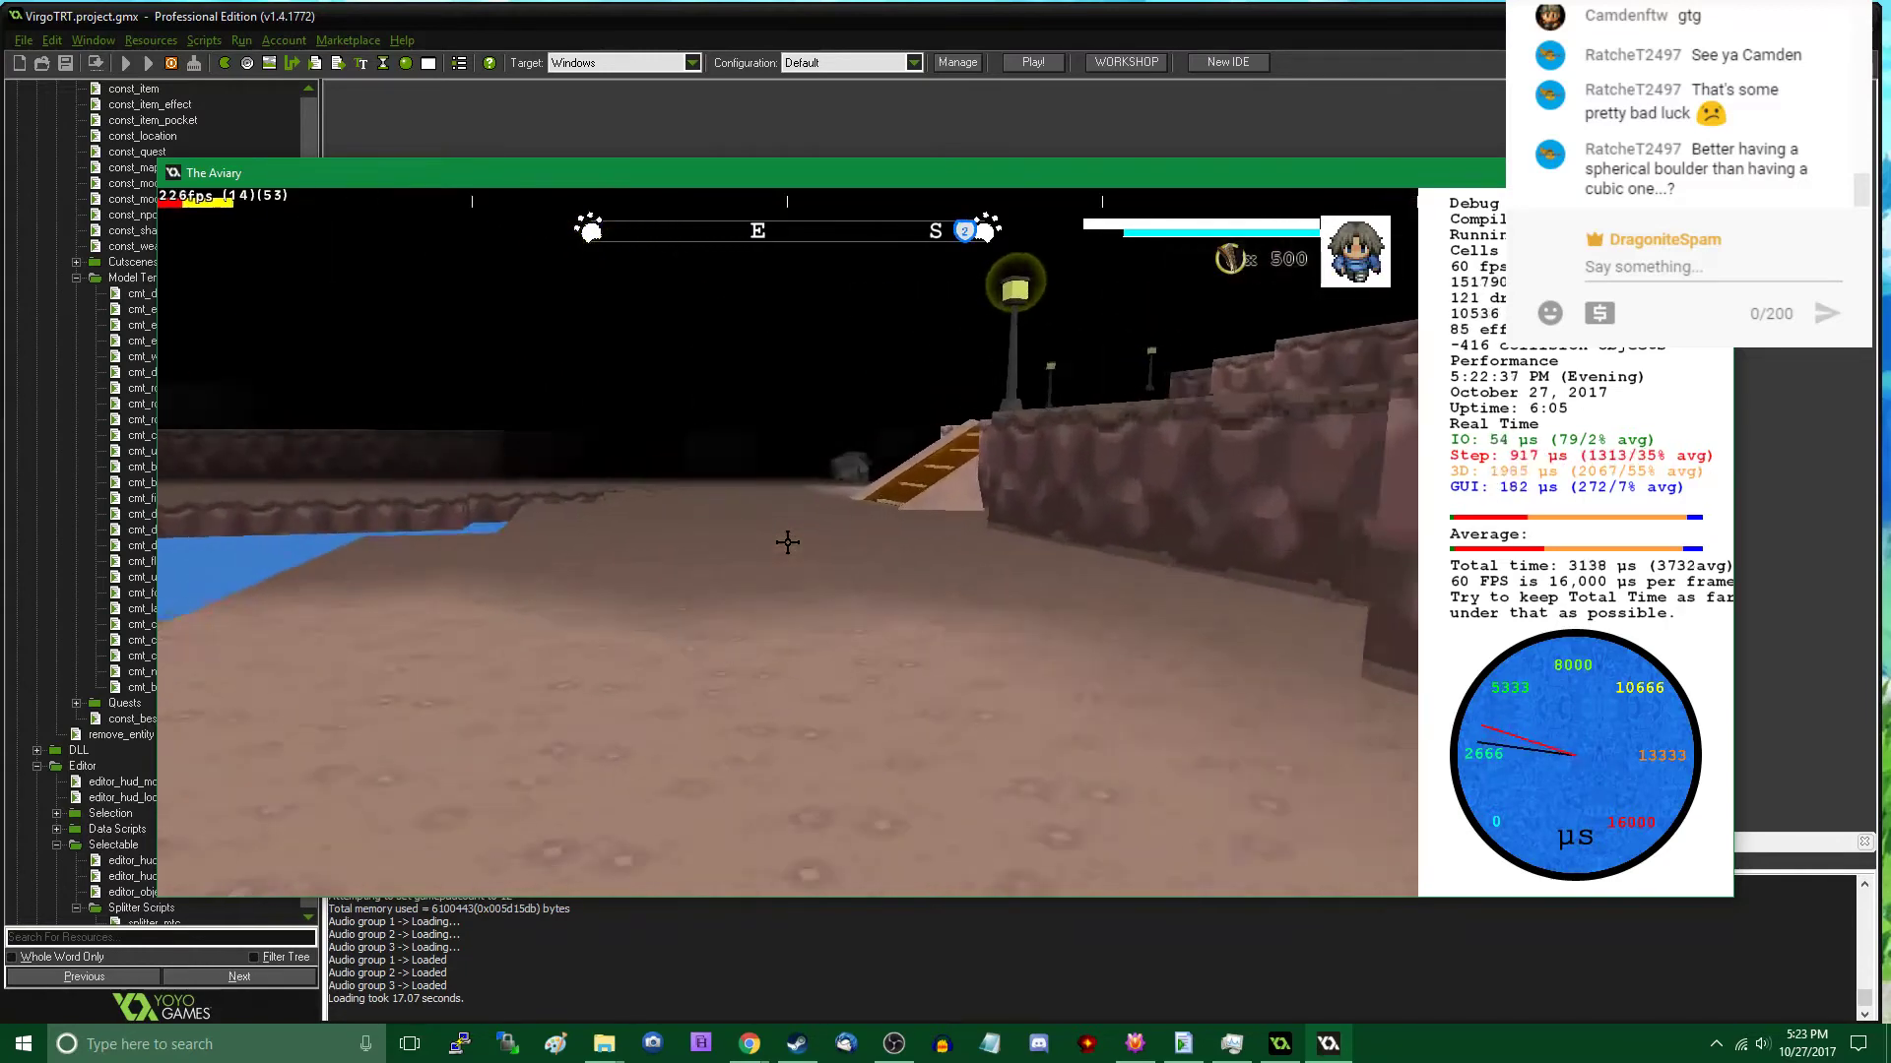
- Place three Rock C patches on the lakeside path, at about x 8969, y 3616, x 9049, y 3639 and x 8911, y 3574
{"action": "key", "text": "Tab"}
{"action": "left_click", "coordinate": [367, 660]}
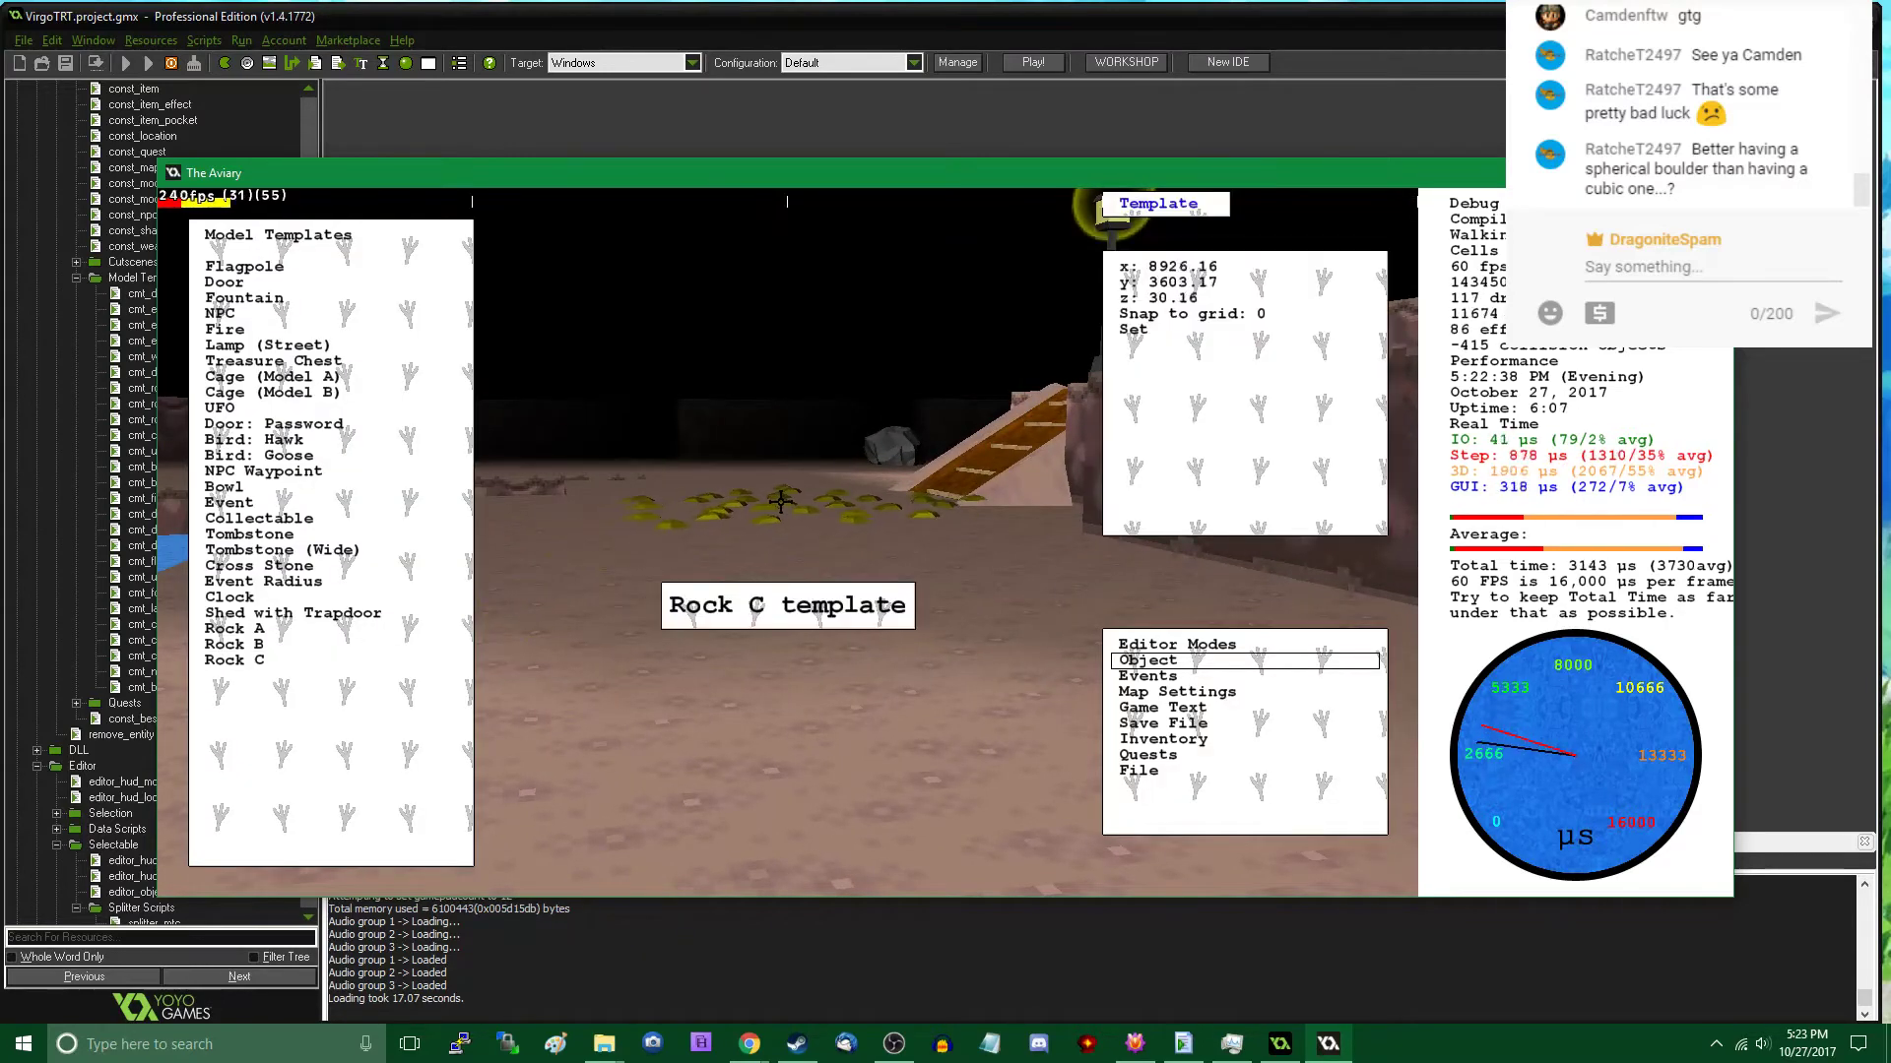
{"action": "left_click", "coordinate": [793, 499]}
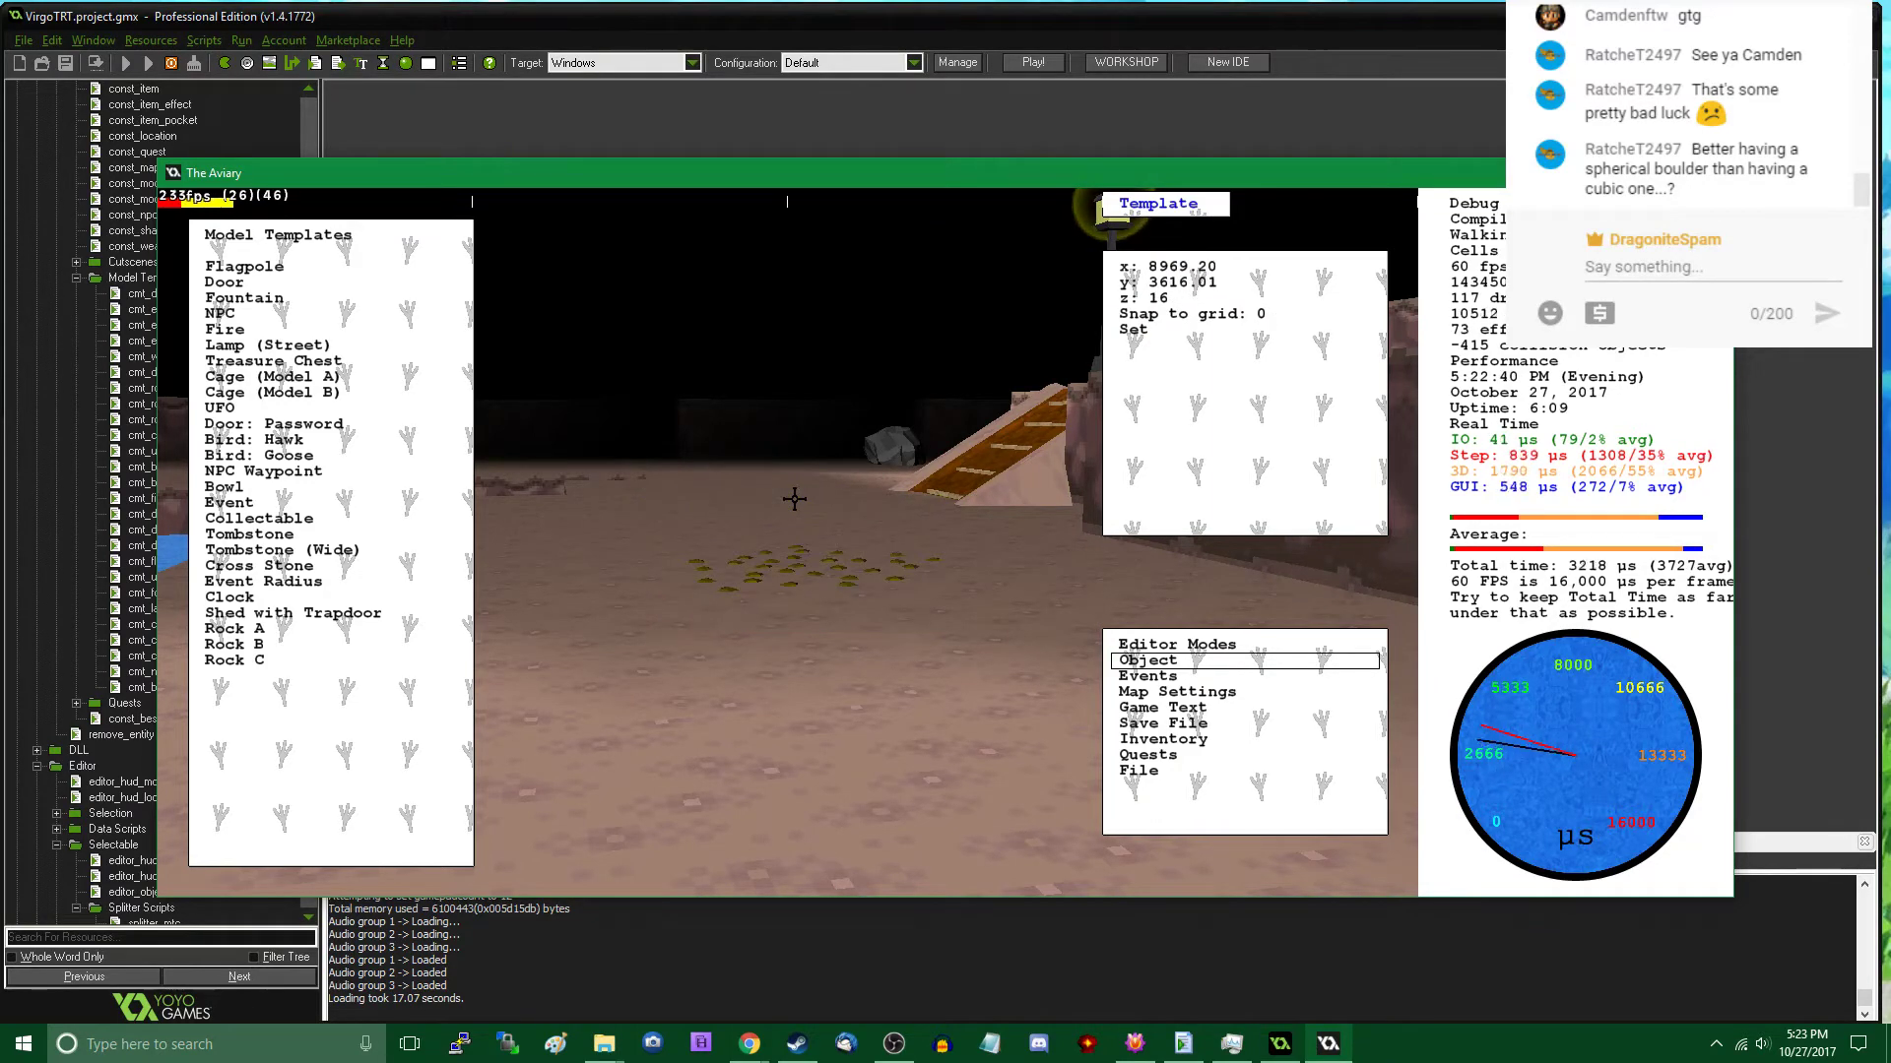
{"action": "left_click", "coordinate": [794, 499]}
{"action": "left_click", "coordinate": [338, 661]}
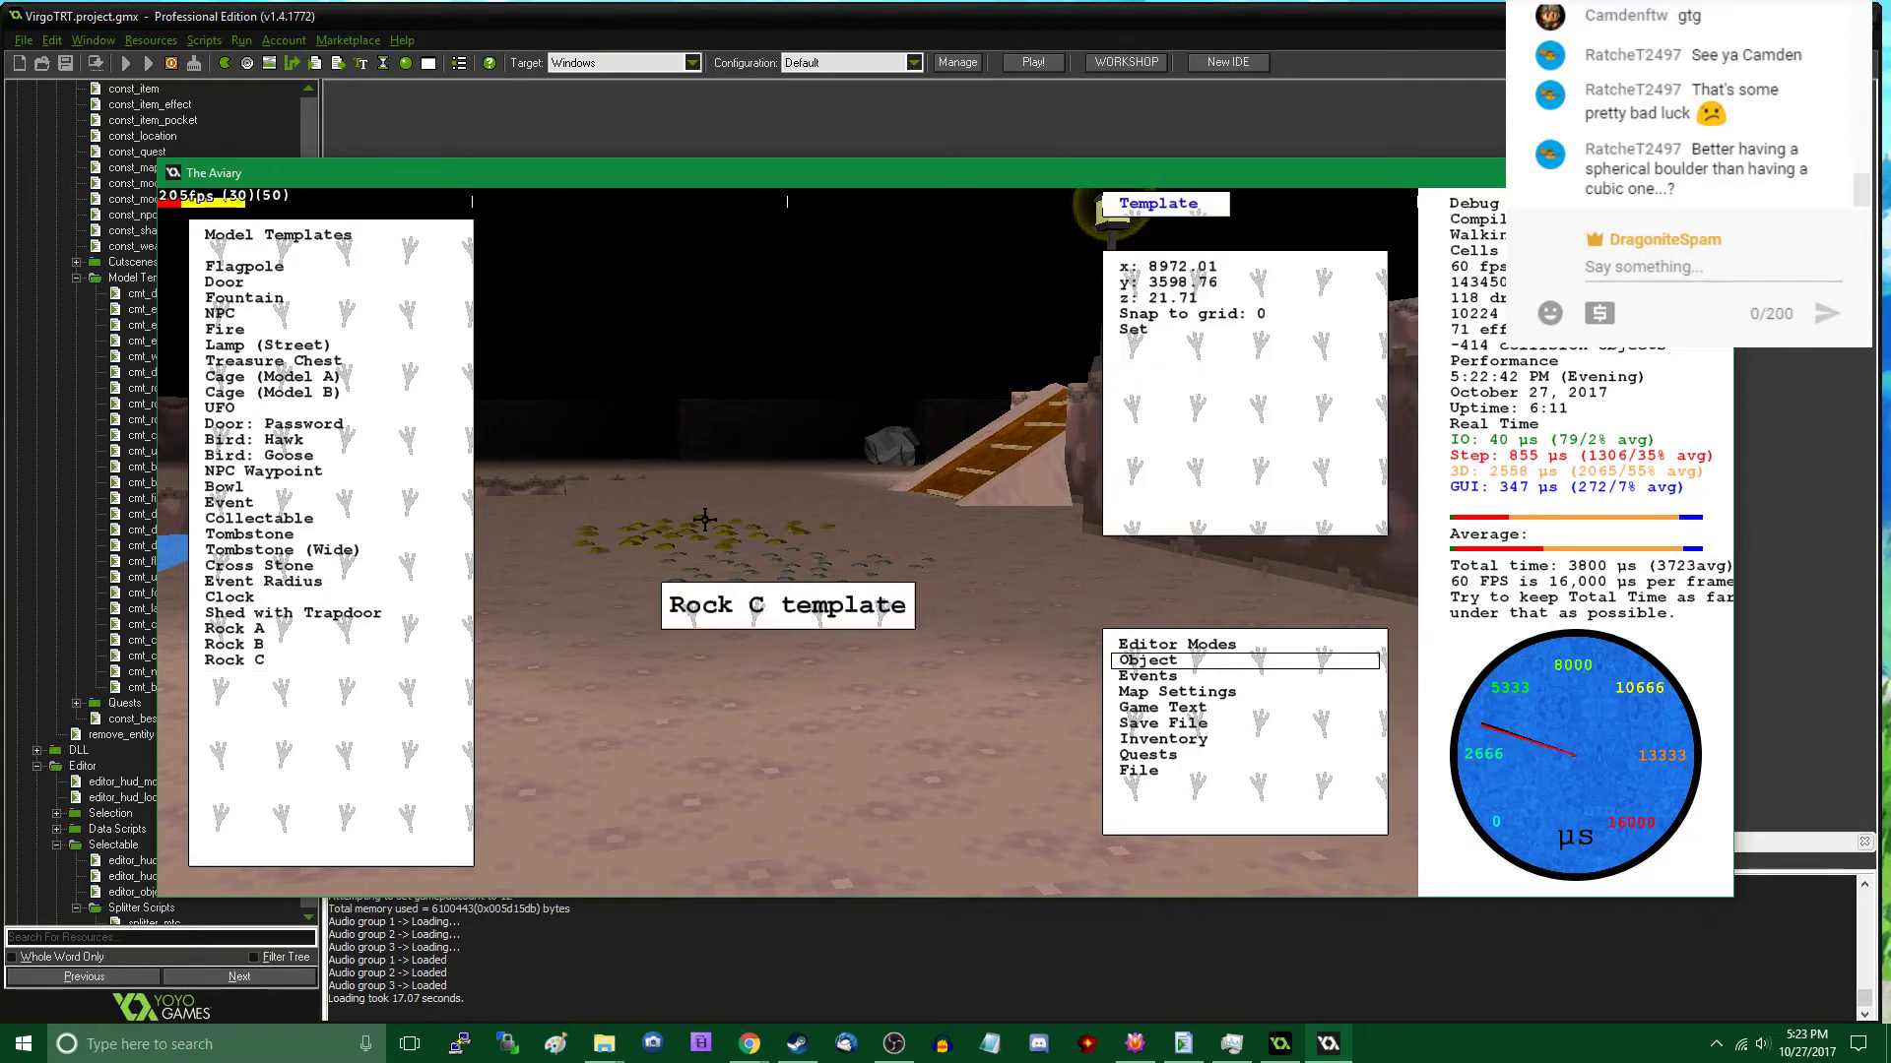
{"action": "left_click", "coordinate": [805, 492]}
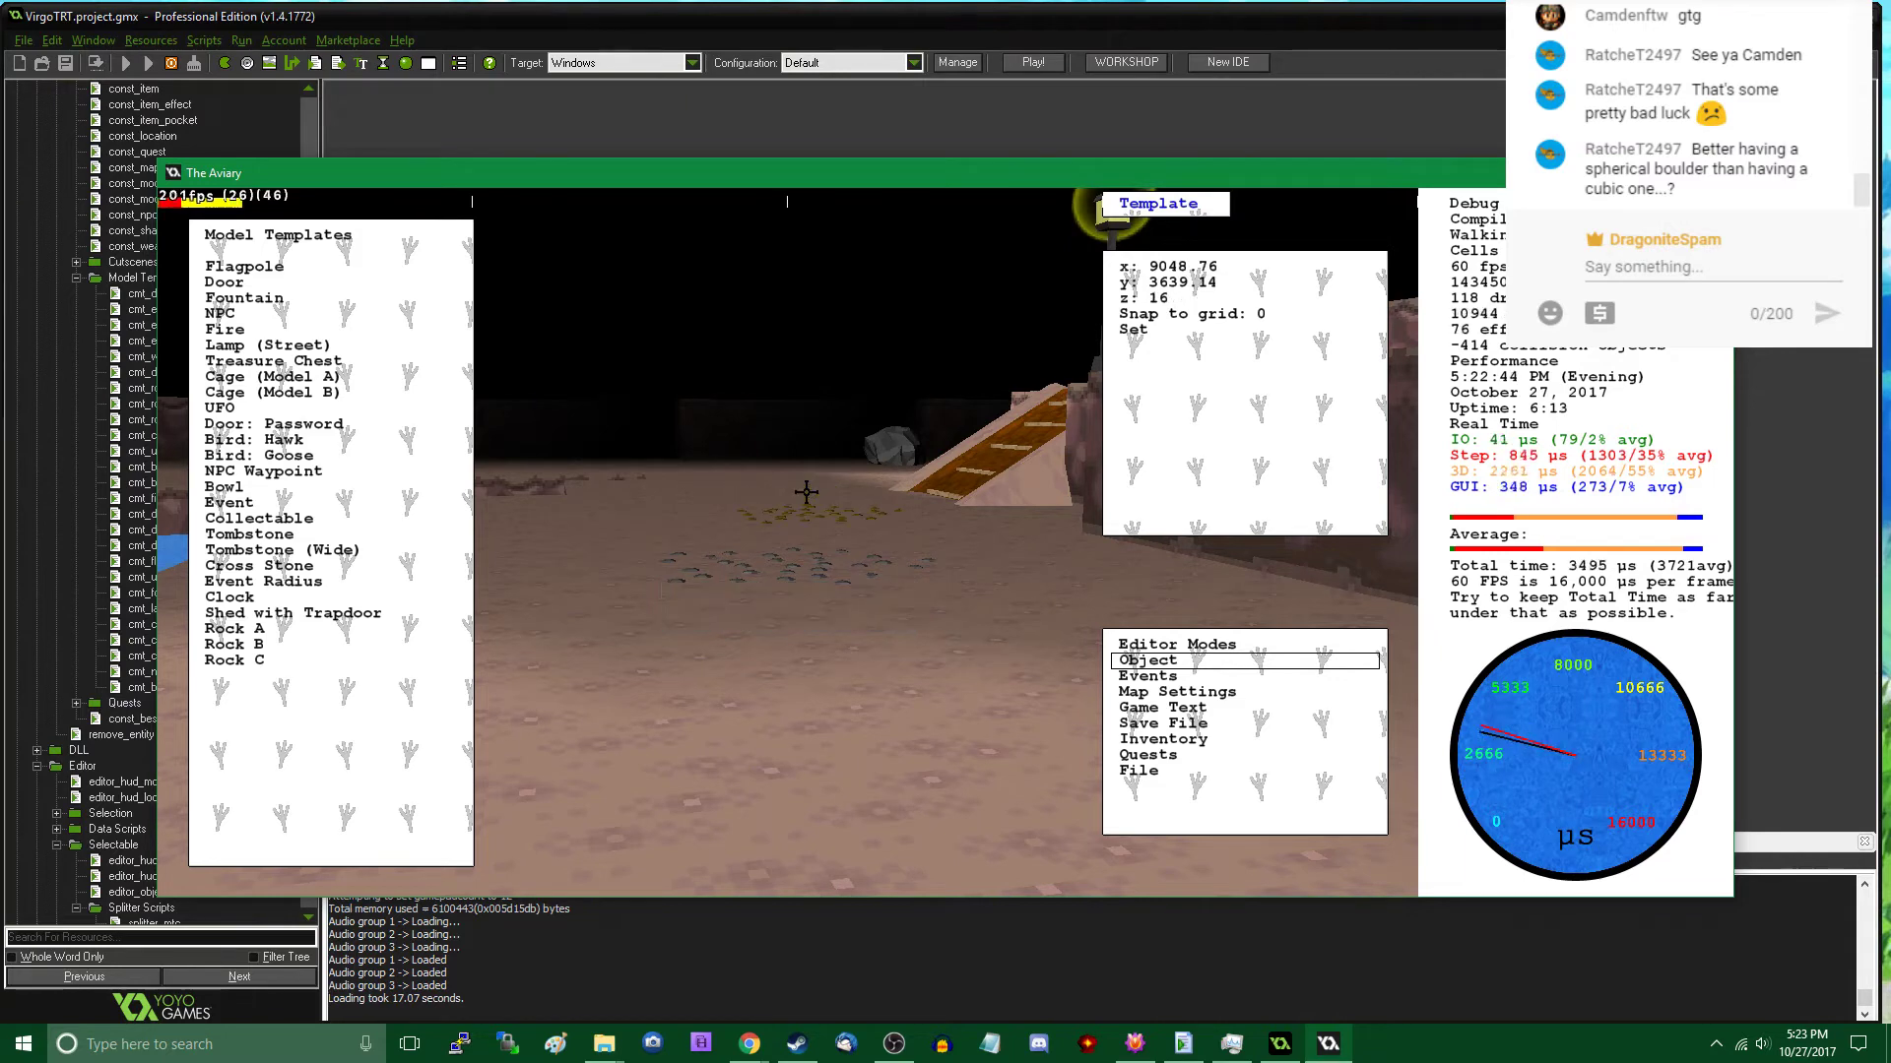
{"action": "left_click", "coordinate": [301, 665]}
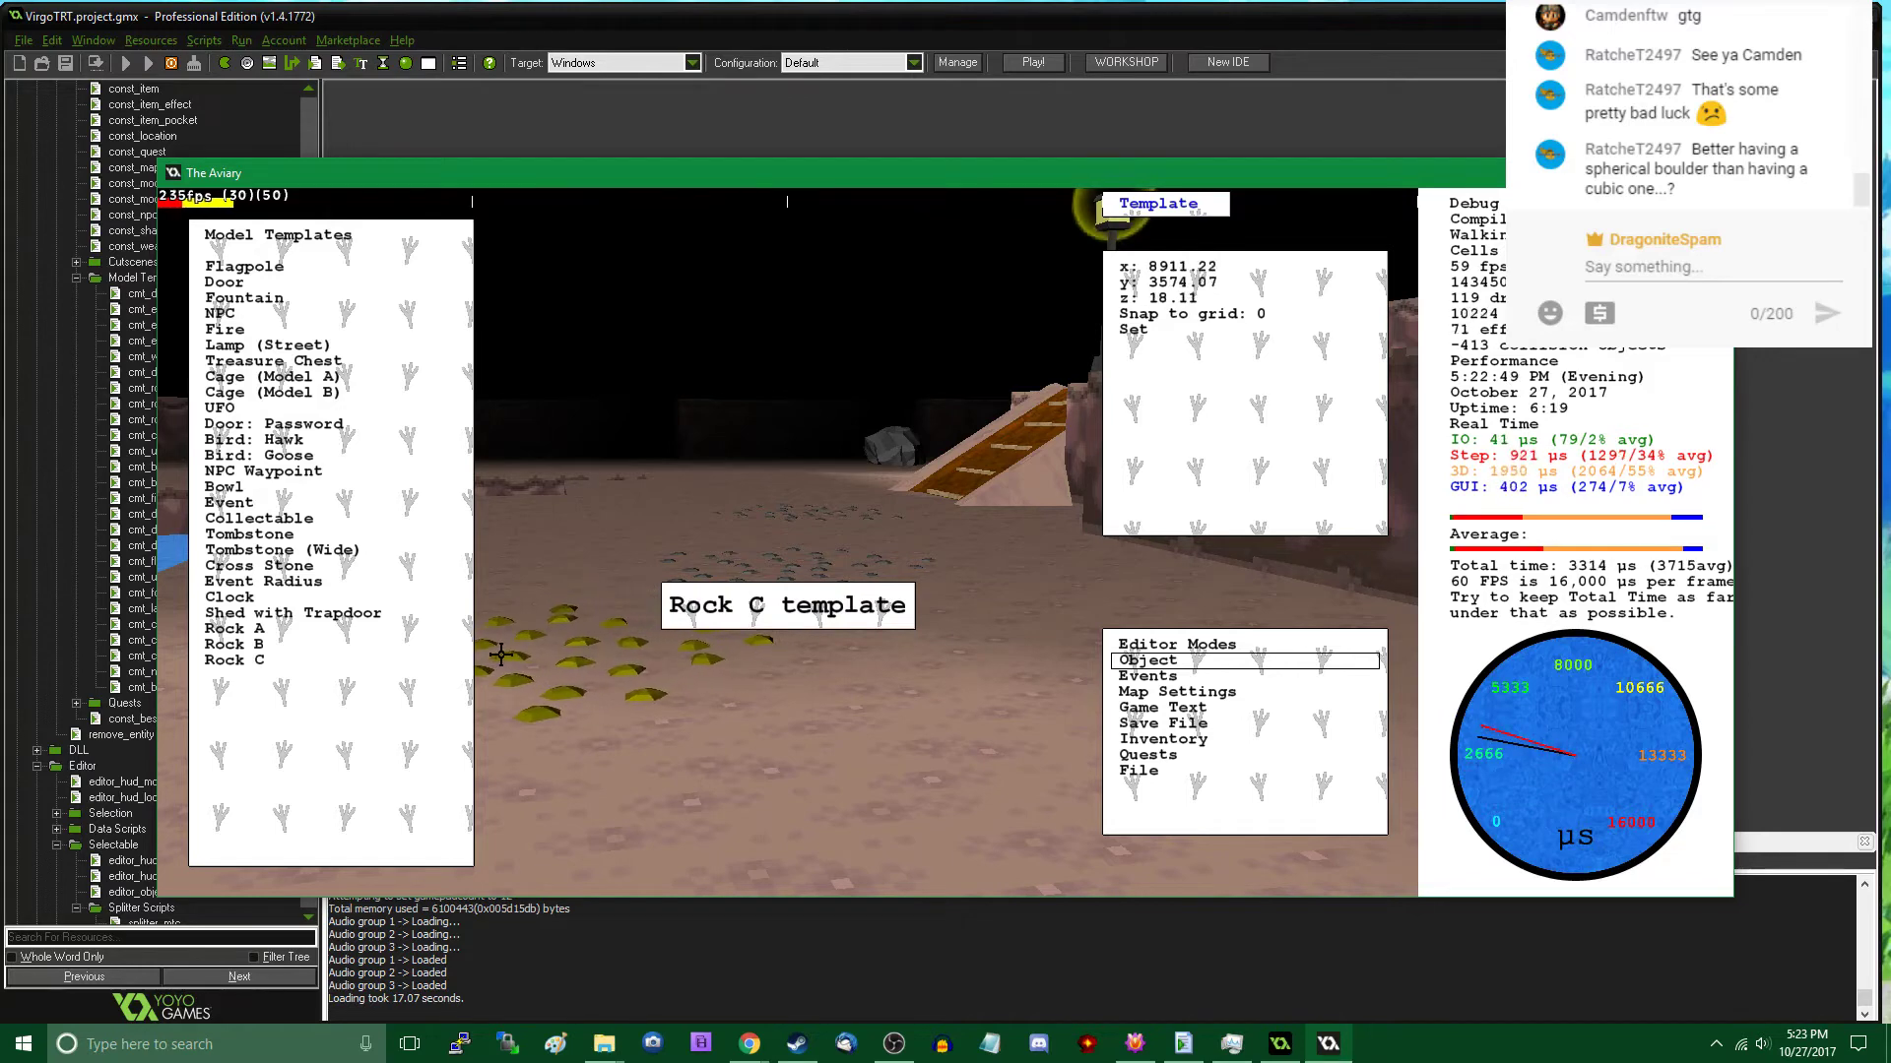
{"action": "left_click", "coordinate": [501, 655]}
{"action": "key", "text": "Tab"}
- Place two adjoining Rock C patches further west near the lamp post, at about x 8766, y 3574 and x 8728, y 3551
{"action": "key", "text": "w"}
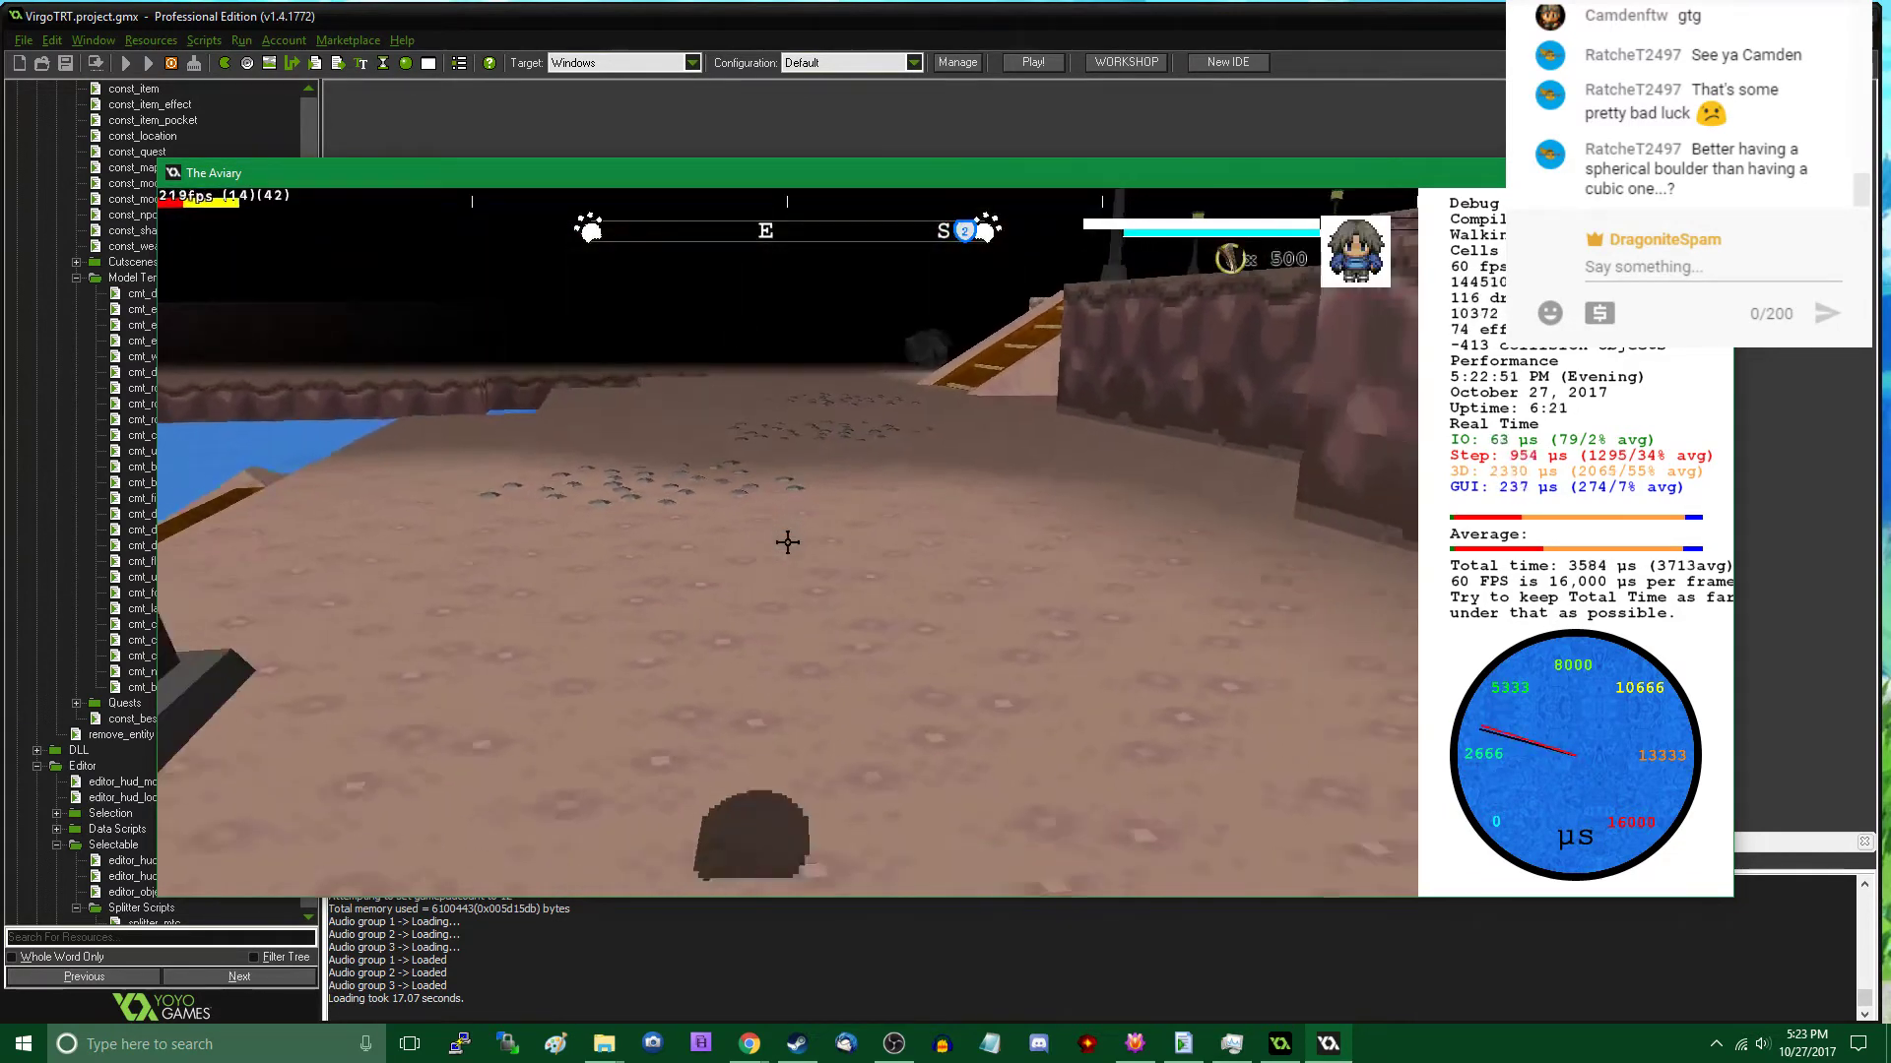
{"action": "key", "text": "Tab"}
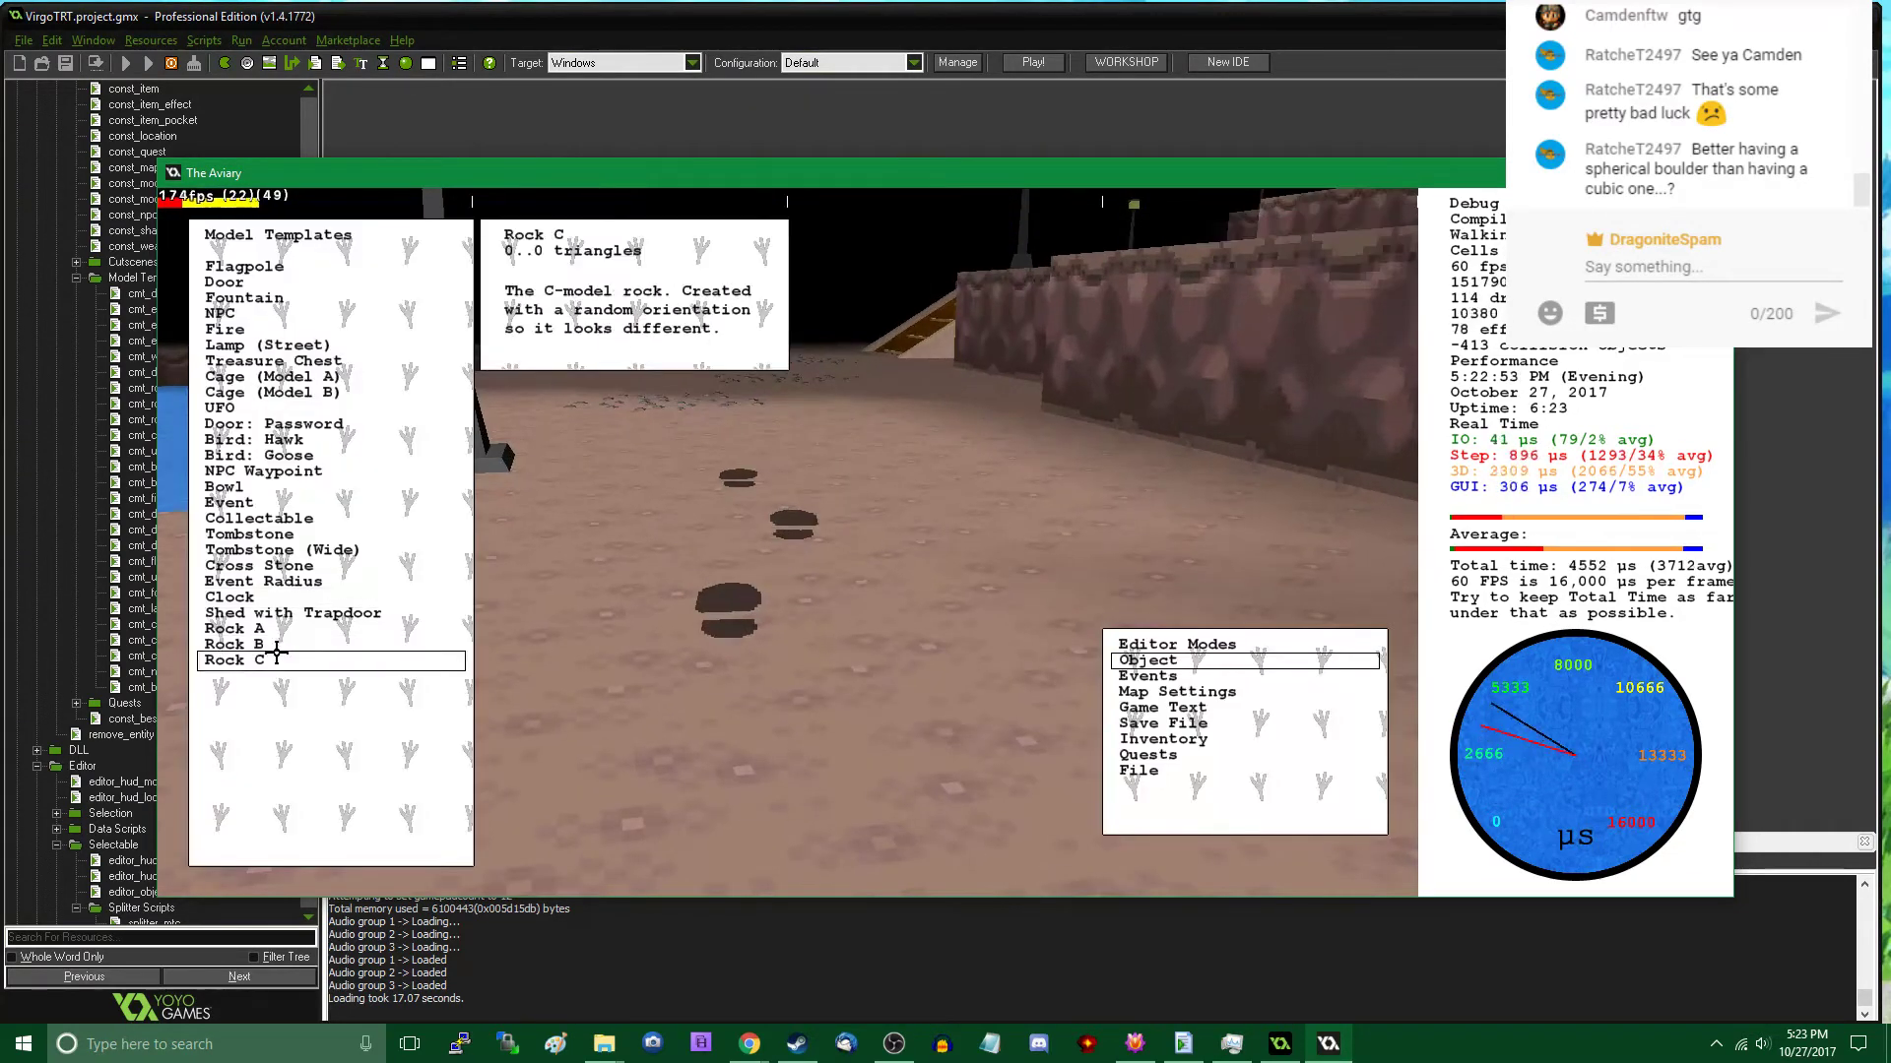
{"action": "left_click", "coordinate": [264, 658]}
{"action": "left_click", "coordinate": [778, 540]}
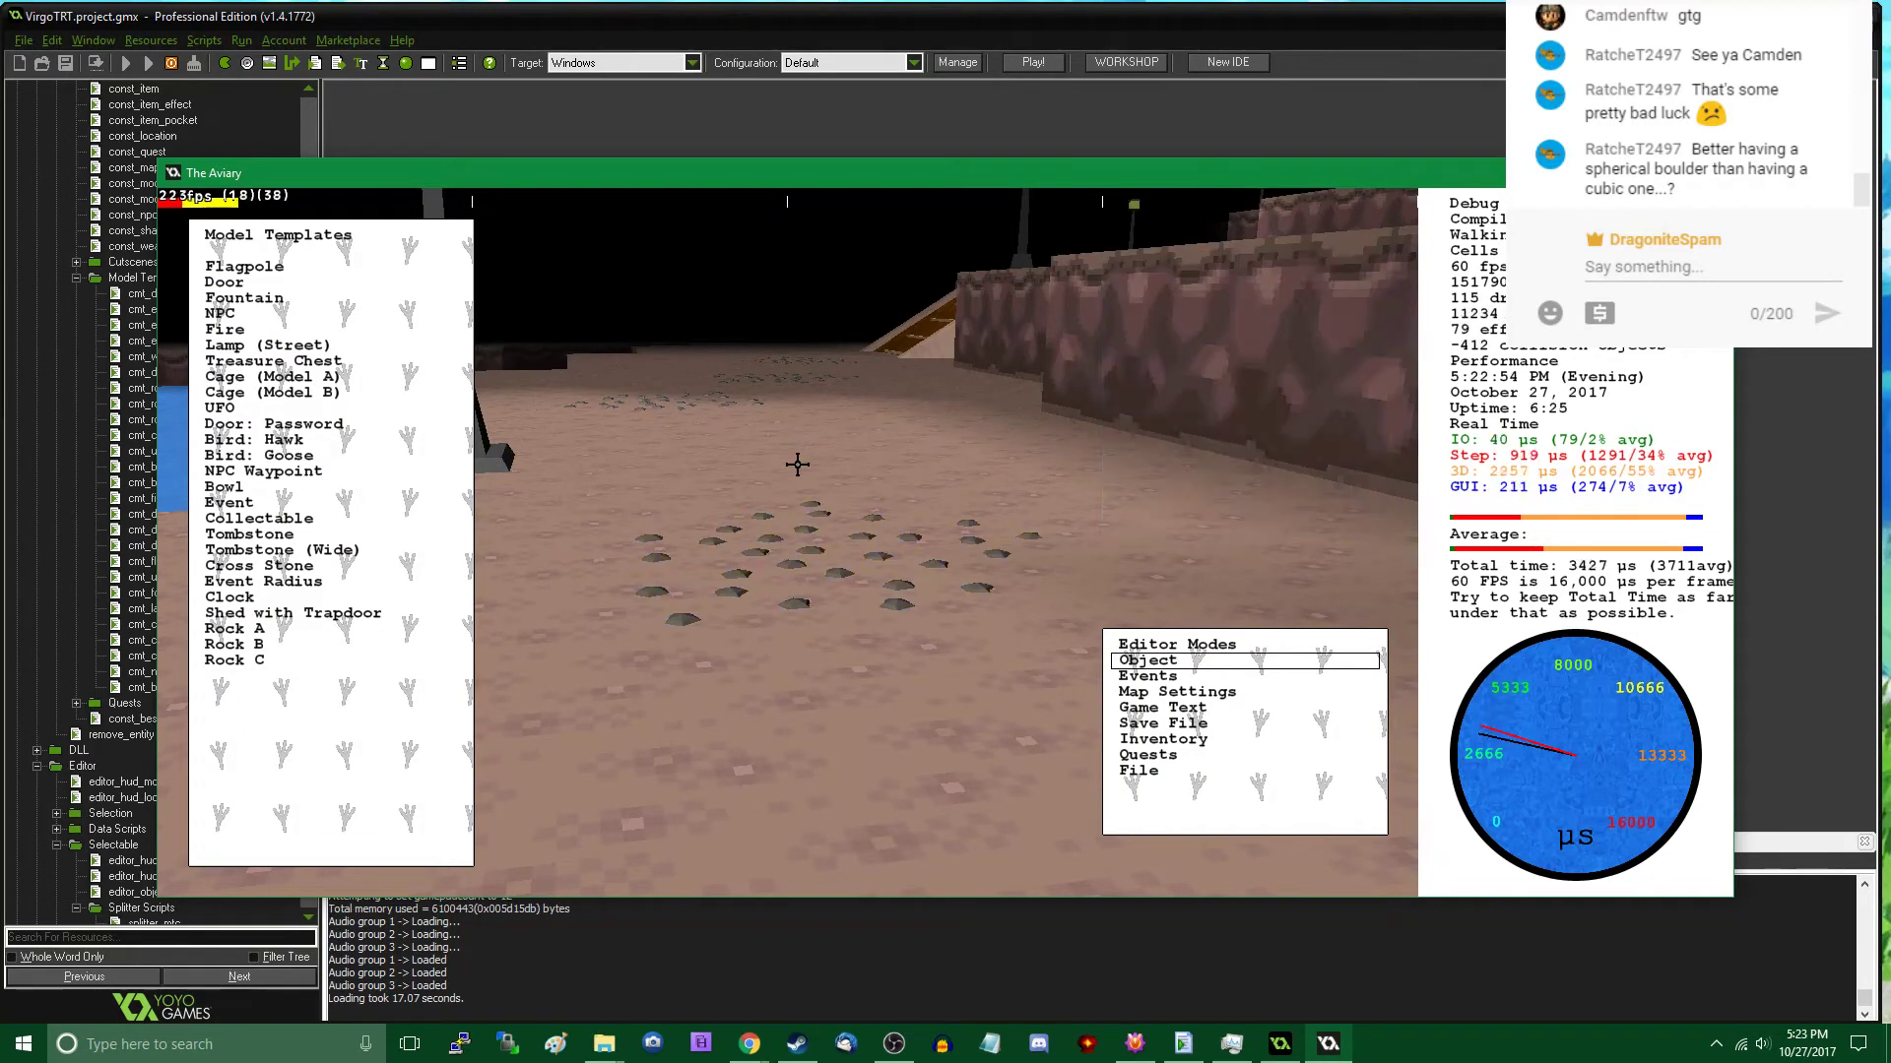
{"action": "left_click", "coordinate": [338, 659]}
{"action": "middle_click_drag", "start_coordinate": [790, 538], "coordinate": [835, 540]}
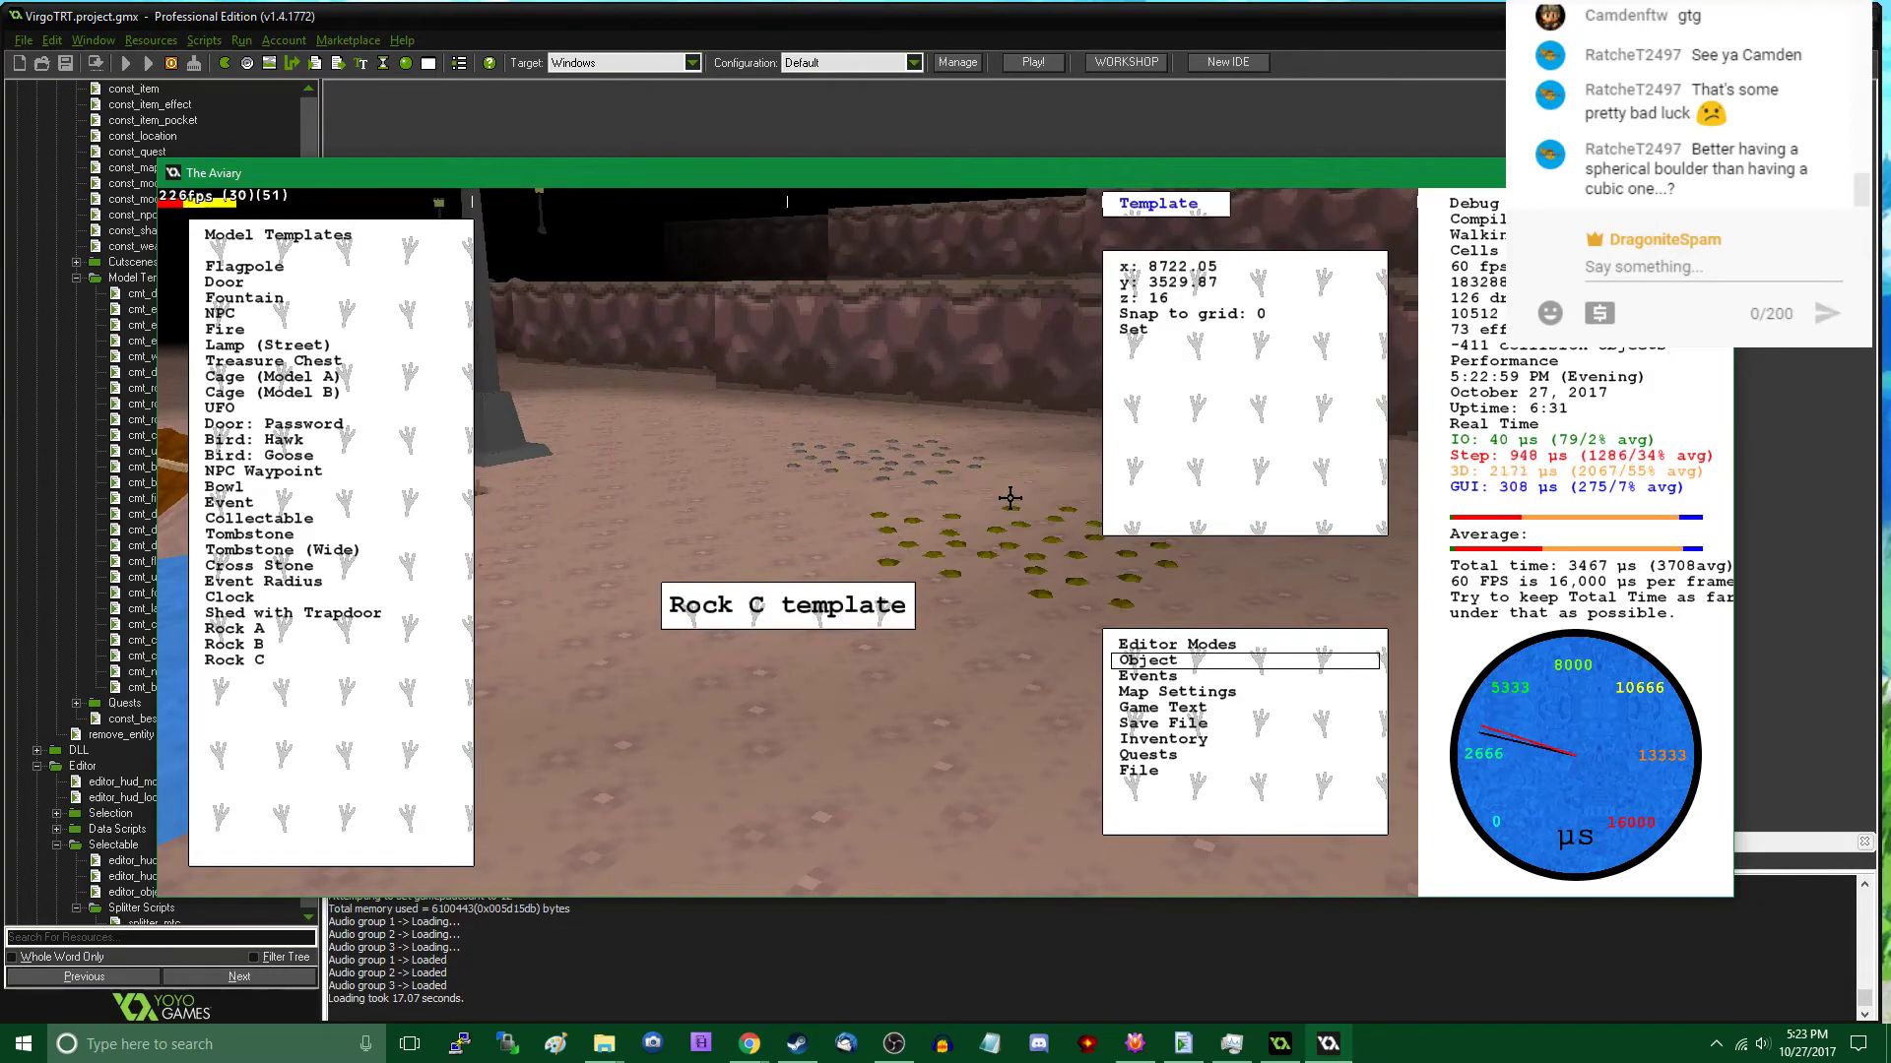
{"action": "left_click", "coordinate": [1006, 530]}
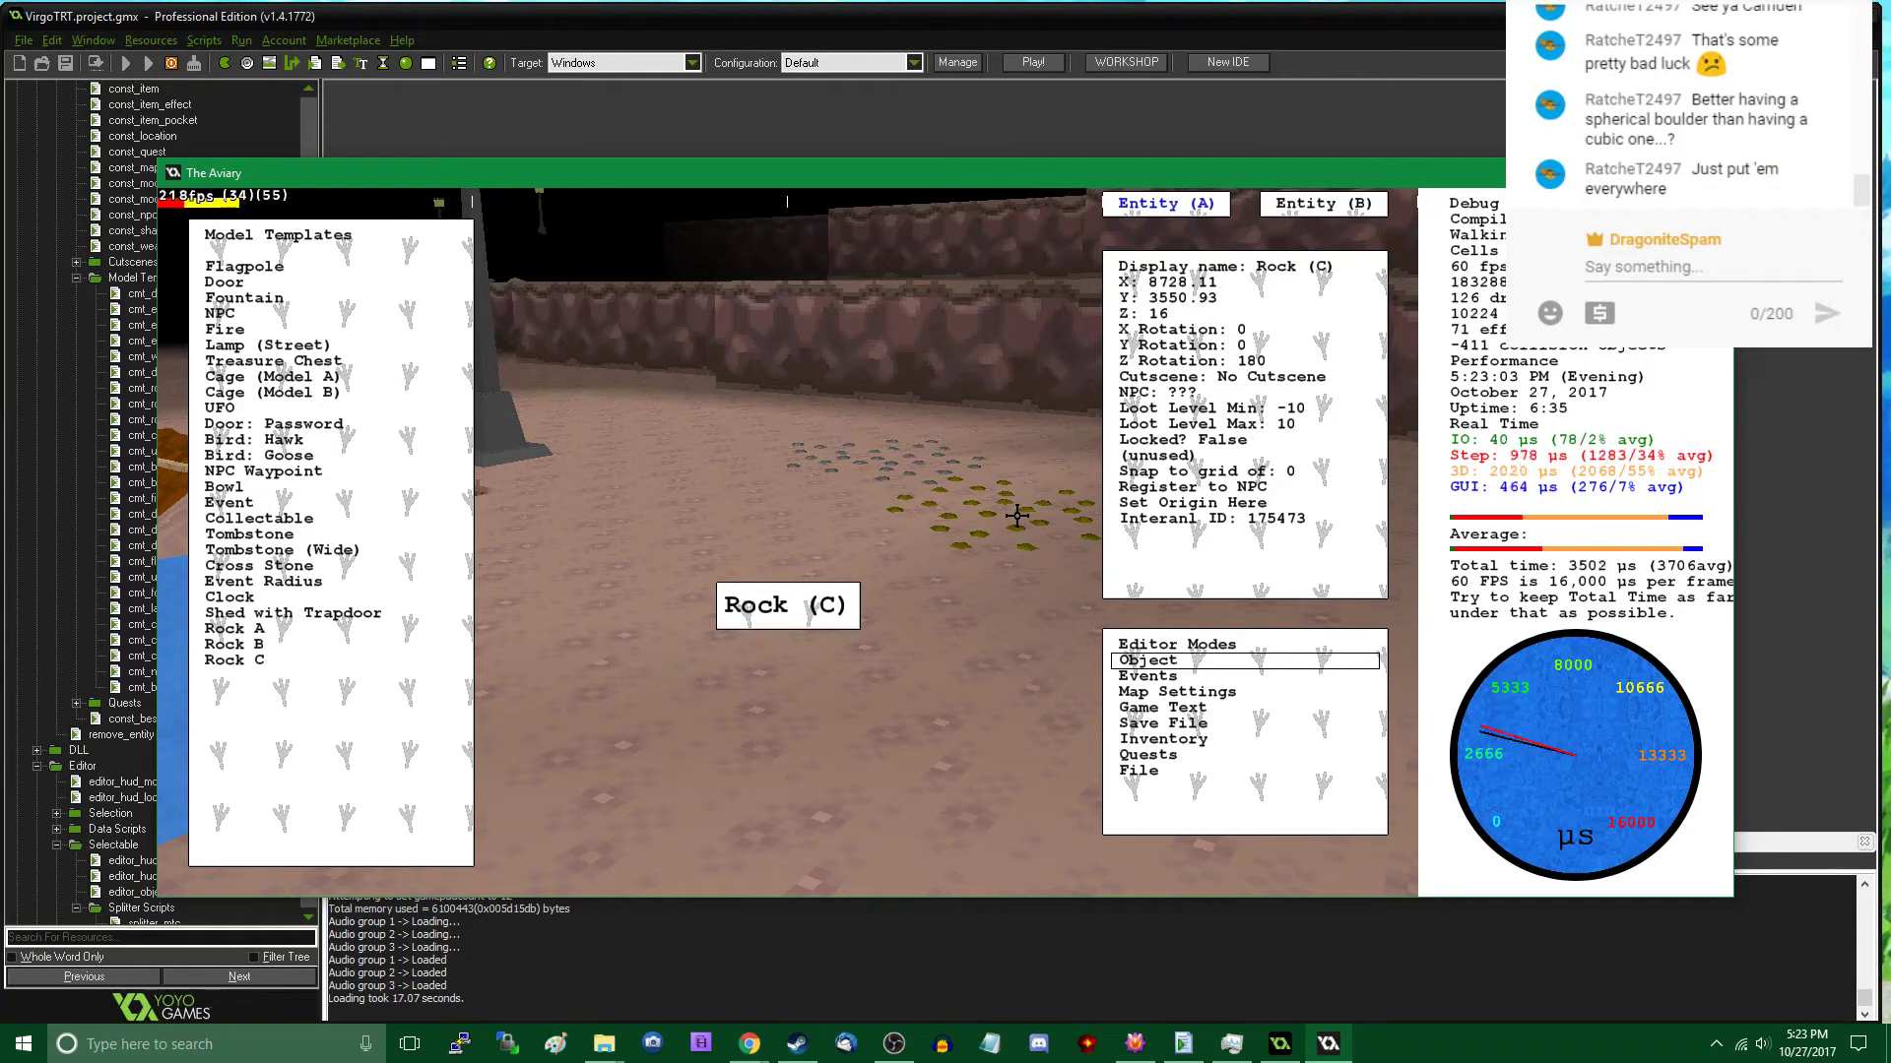
{"action": "key", "text": "Tab"}
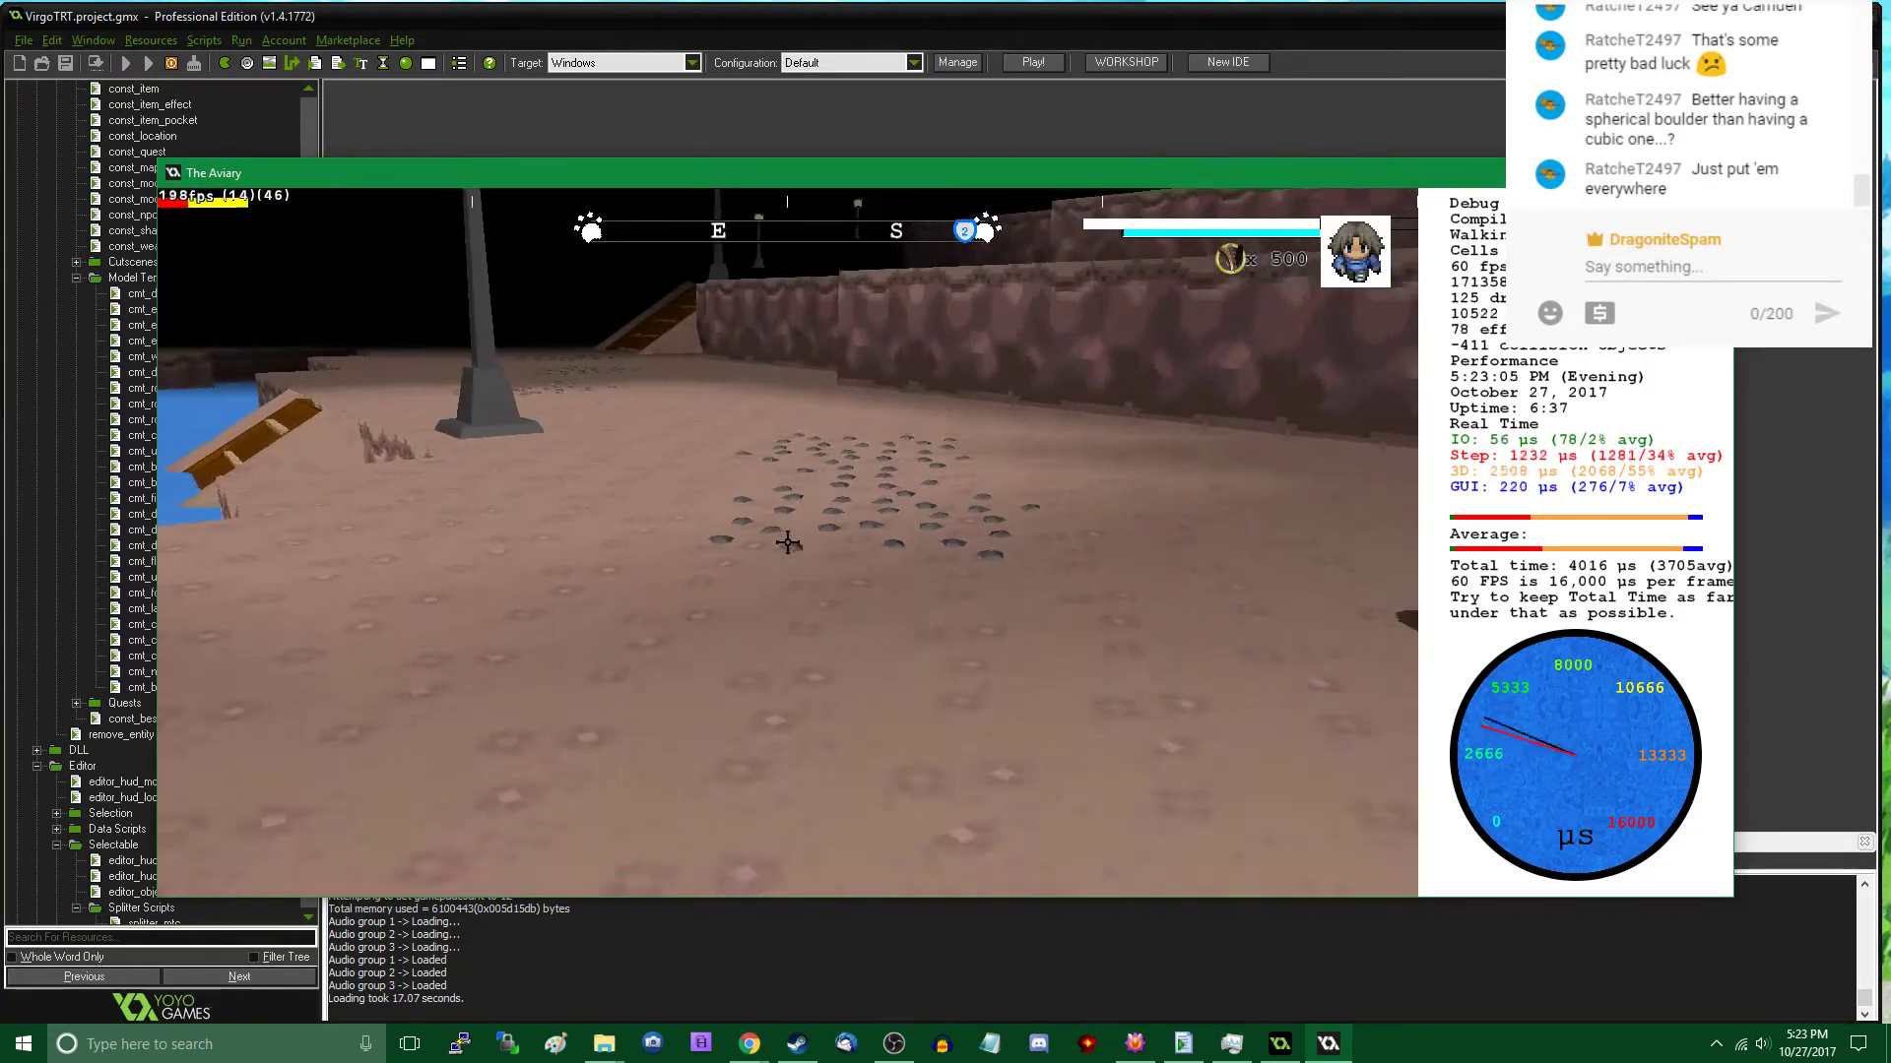
- Continue the pebble trail along the lakeside path with two Rock C patches, the second at about x 8641, y 3389
{"action": "key", "text": "w"}
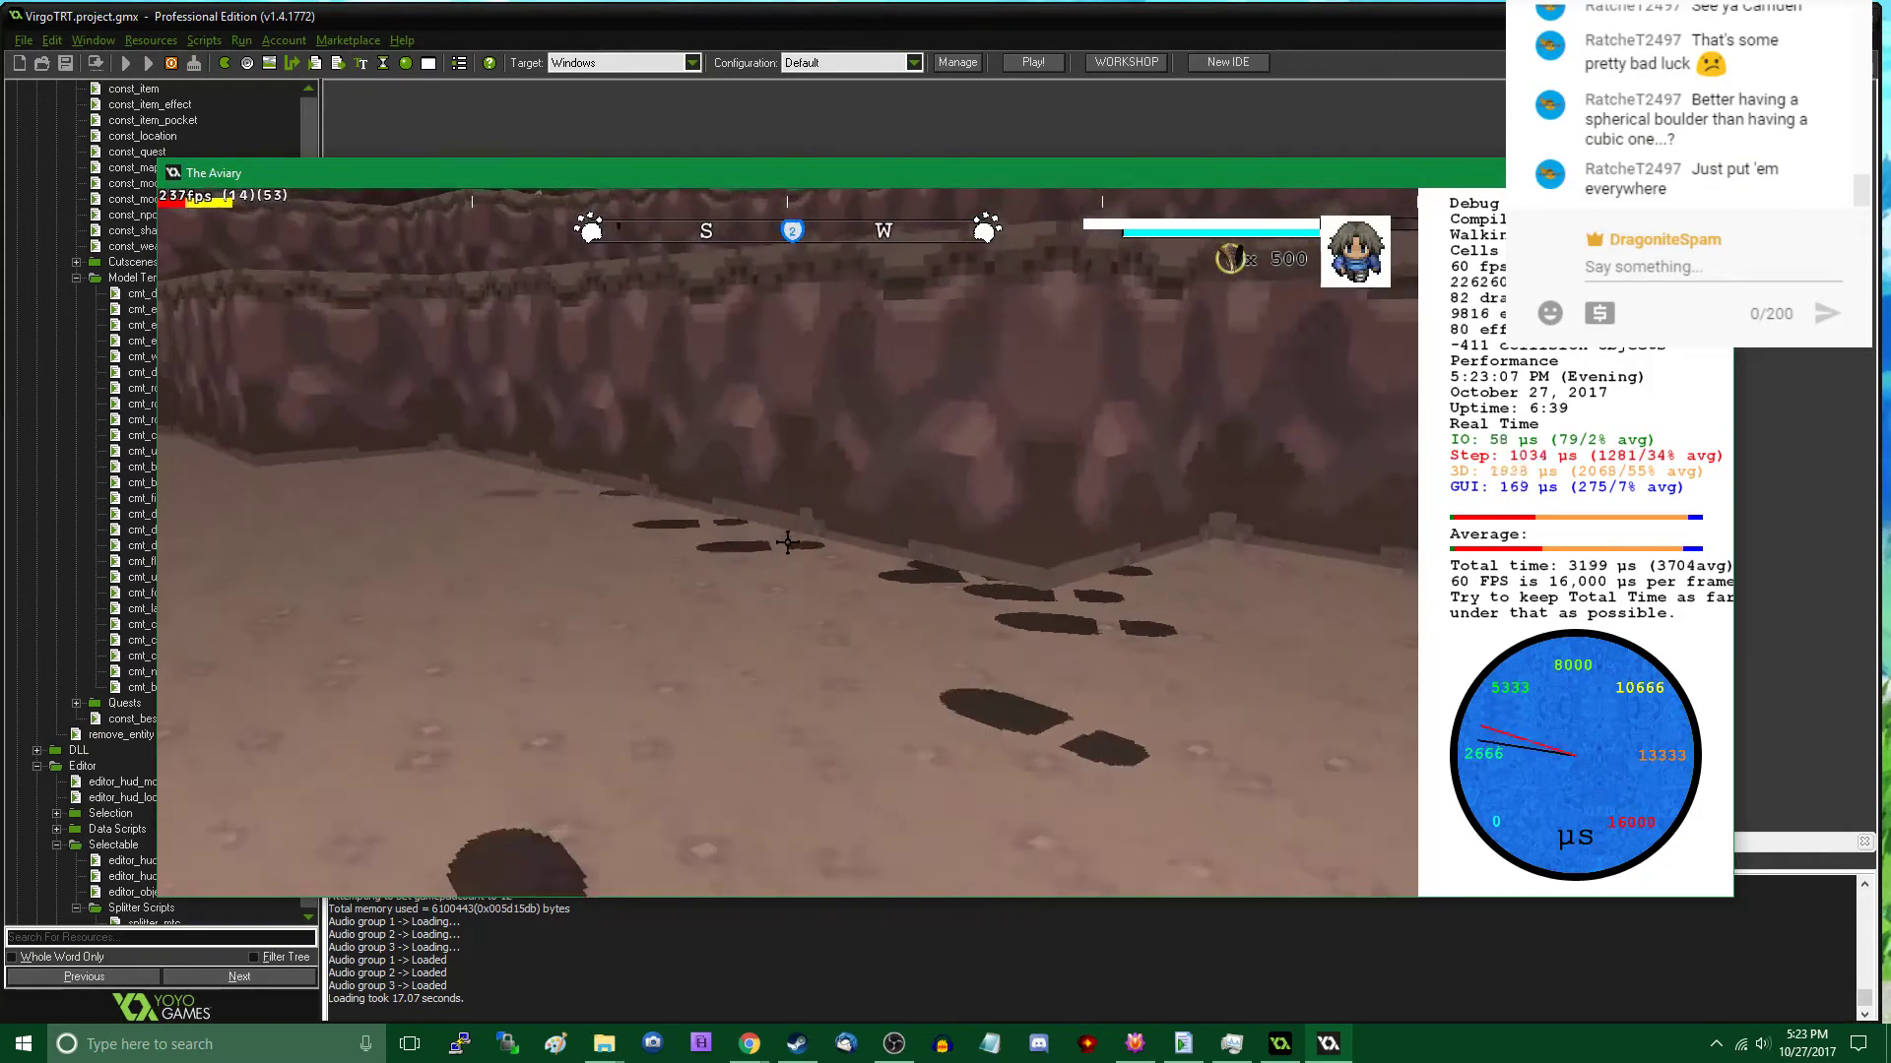
{"action": "key", "text": "w"}
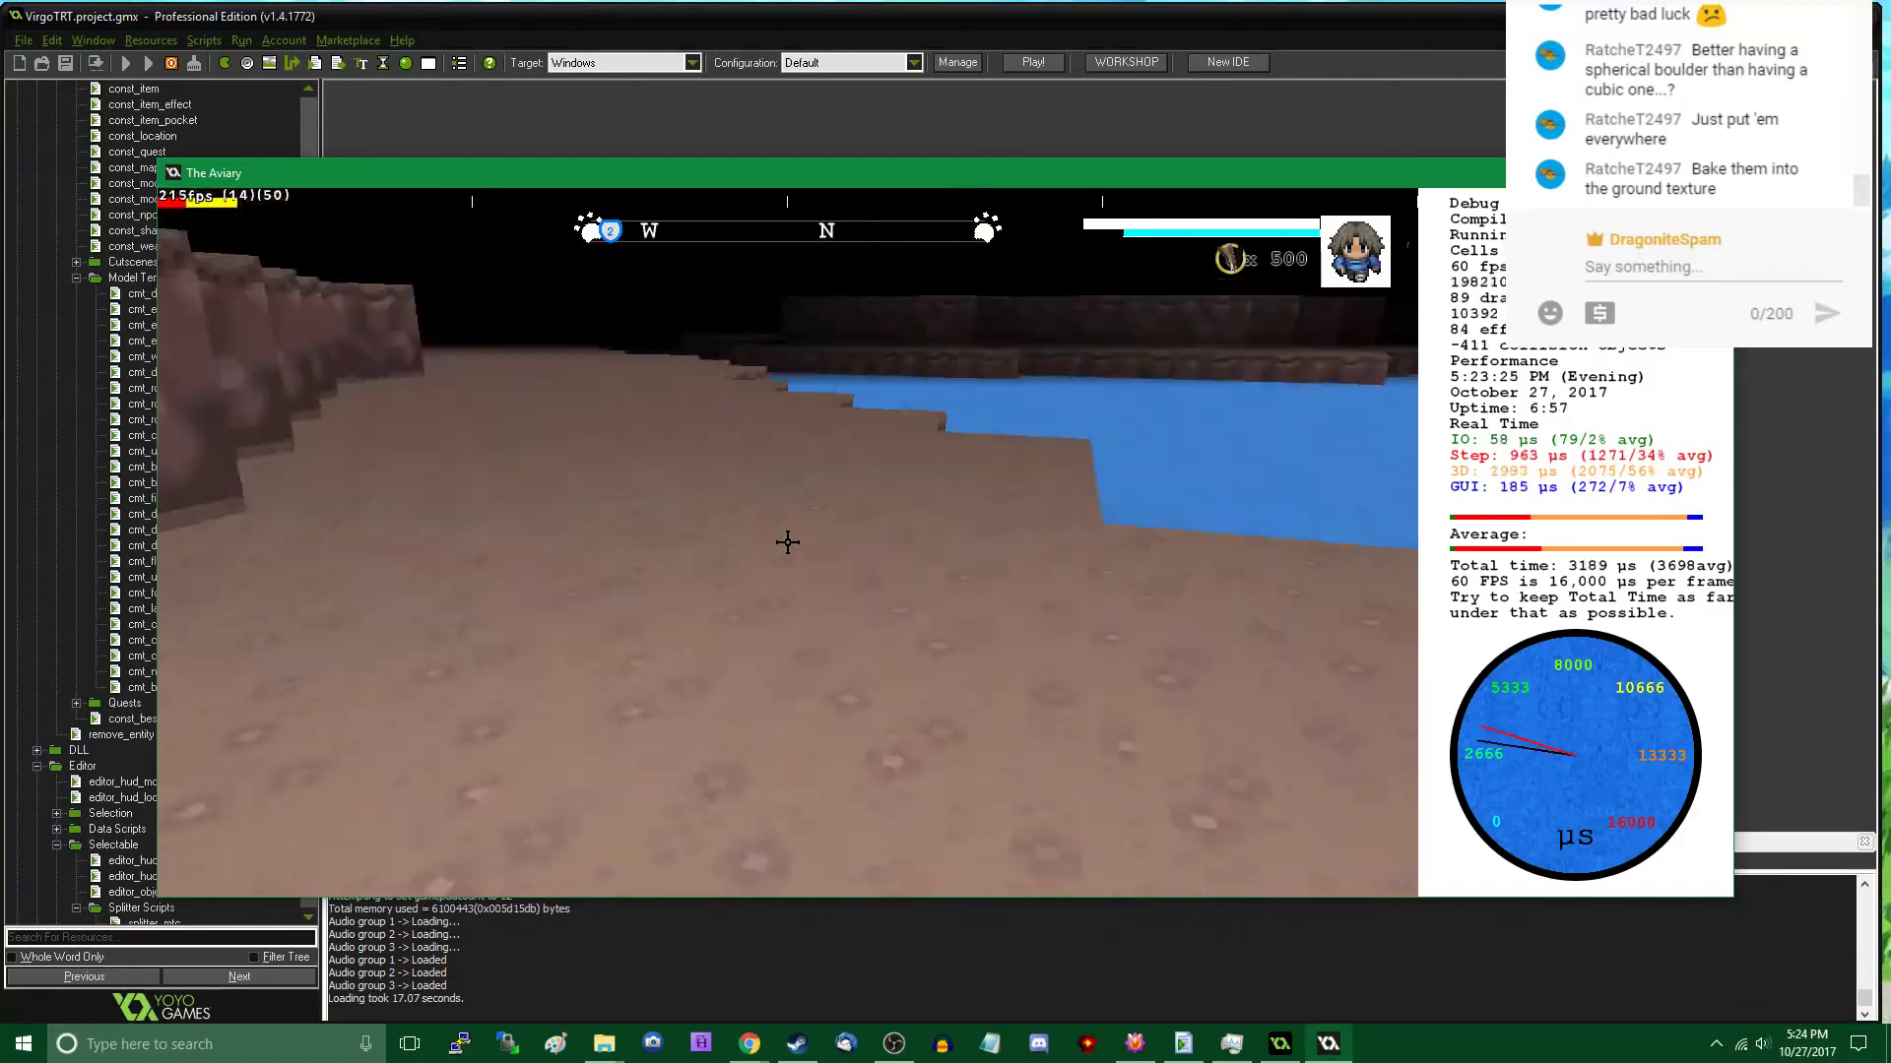
{"action": "key", "text": "Tab"}
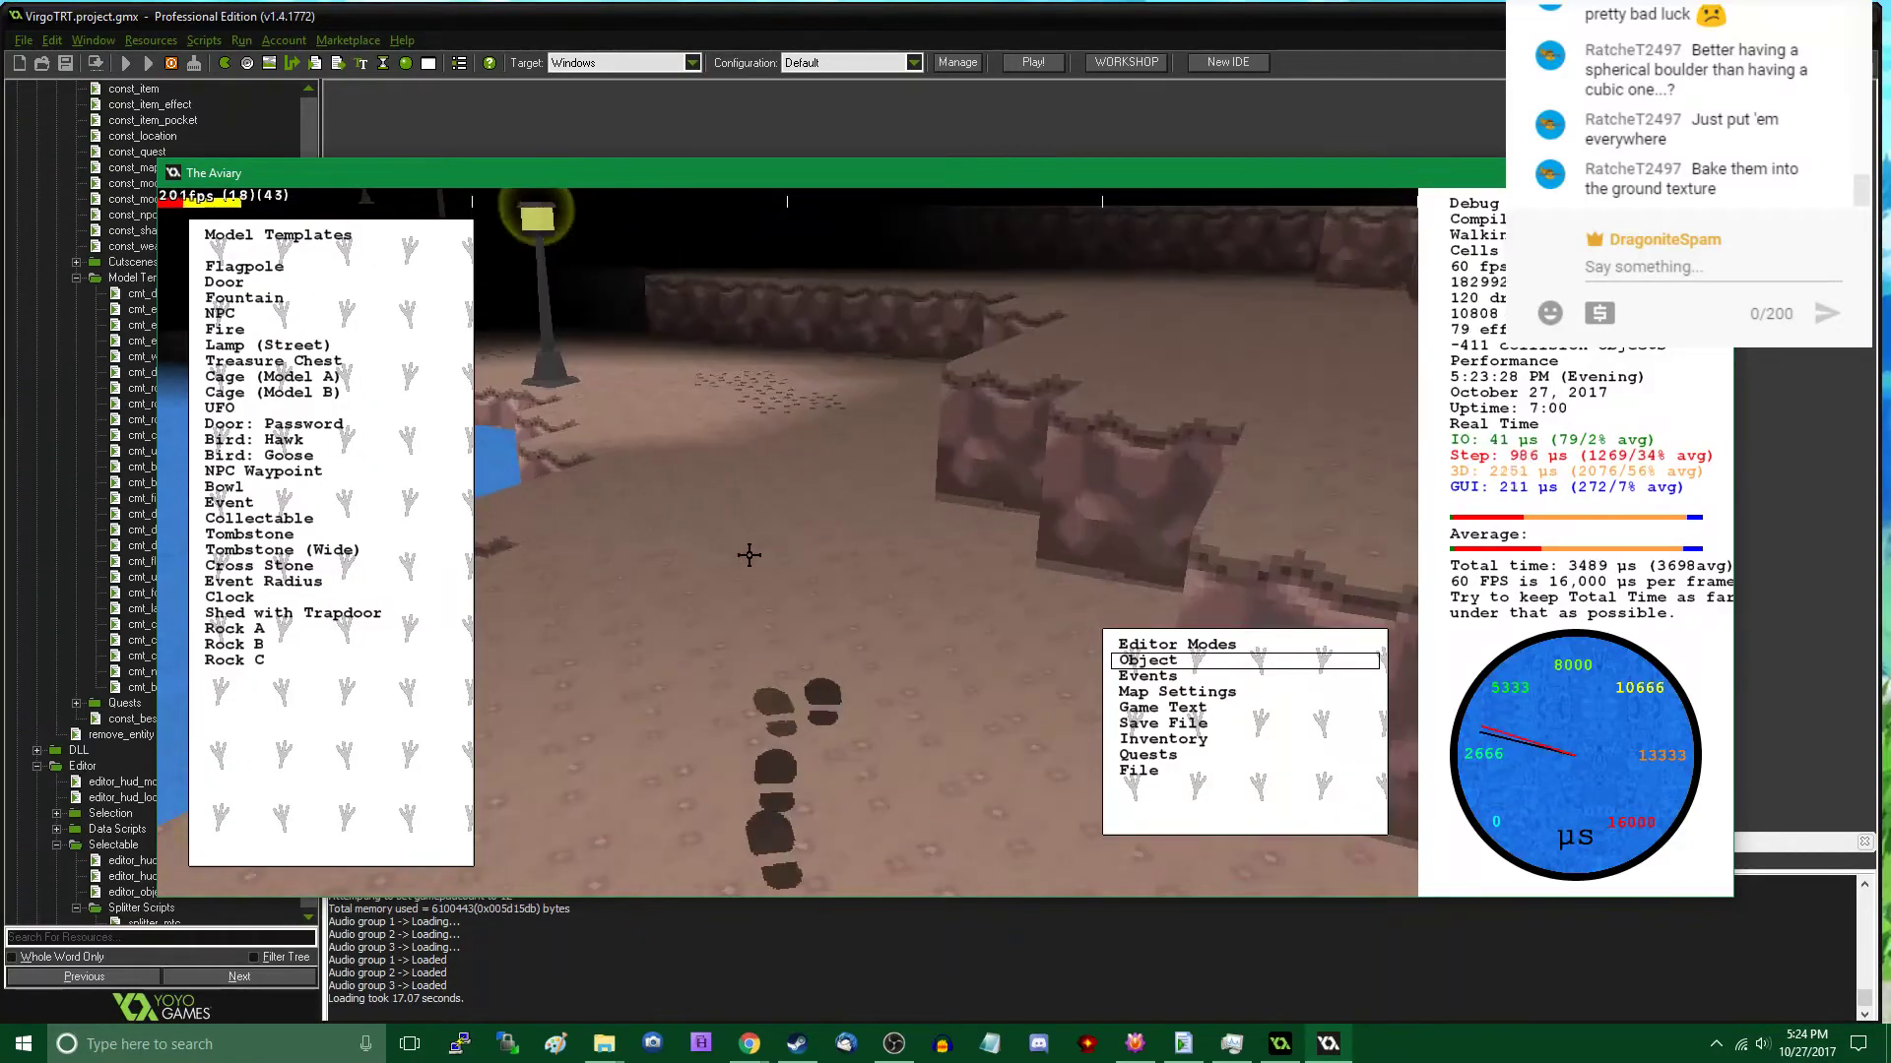
{"action": "left_click", "coordinate": [245, 660]}
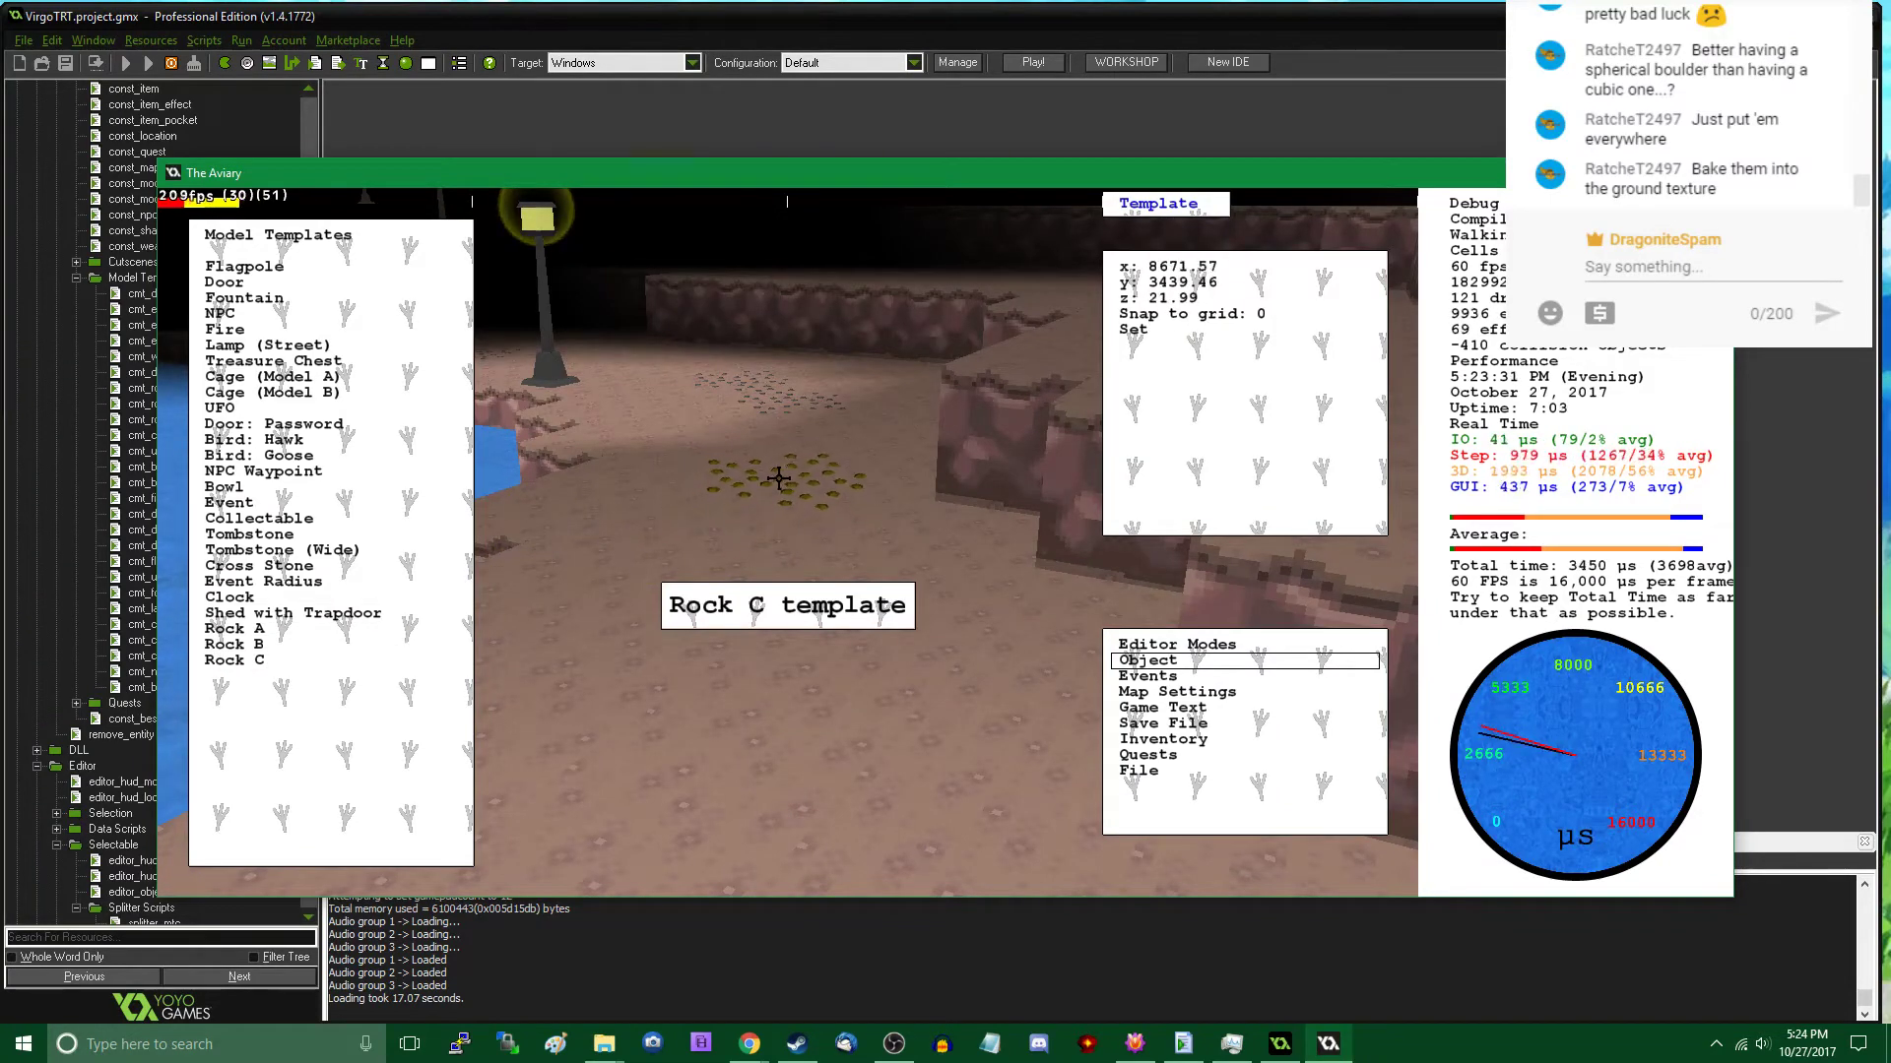
{"action": "left_click", "coordinate": [778, 478]}
{"action": "left_click", "coordinate": [742, 507]}
{"action": "left_click", "coordinate": [355, 659]}
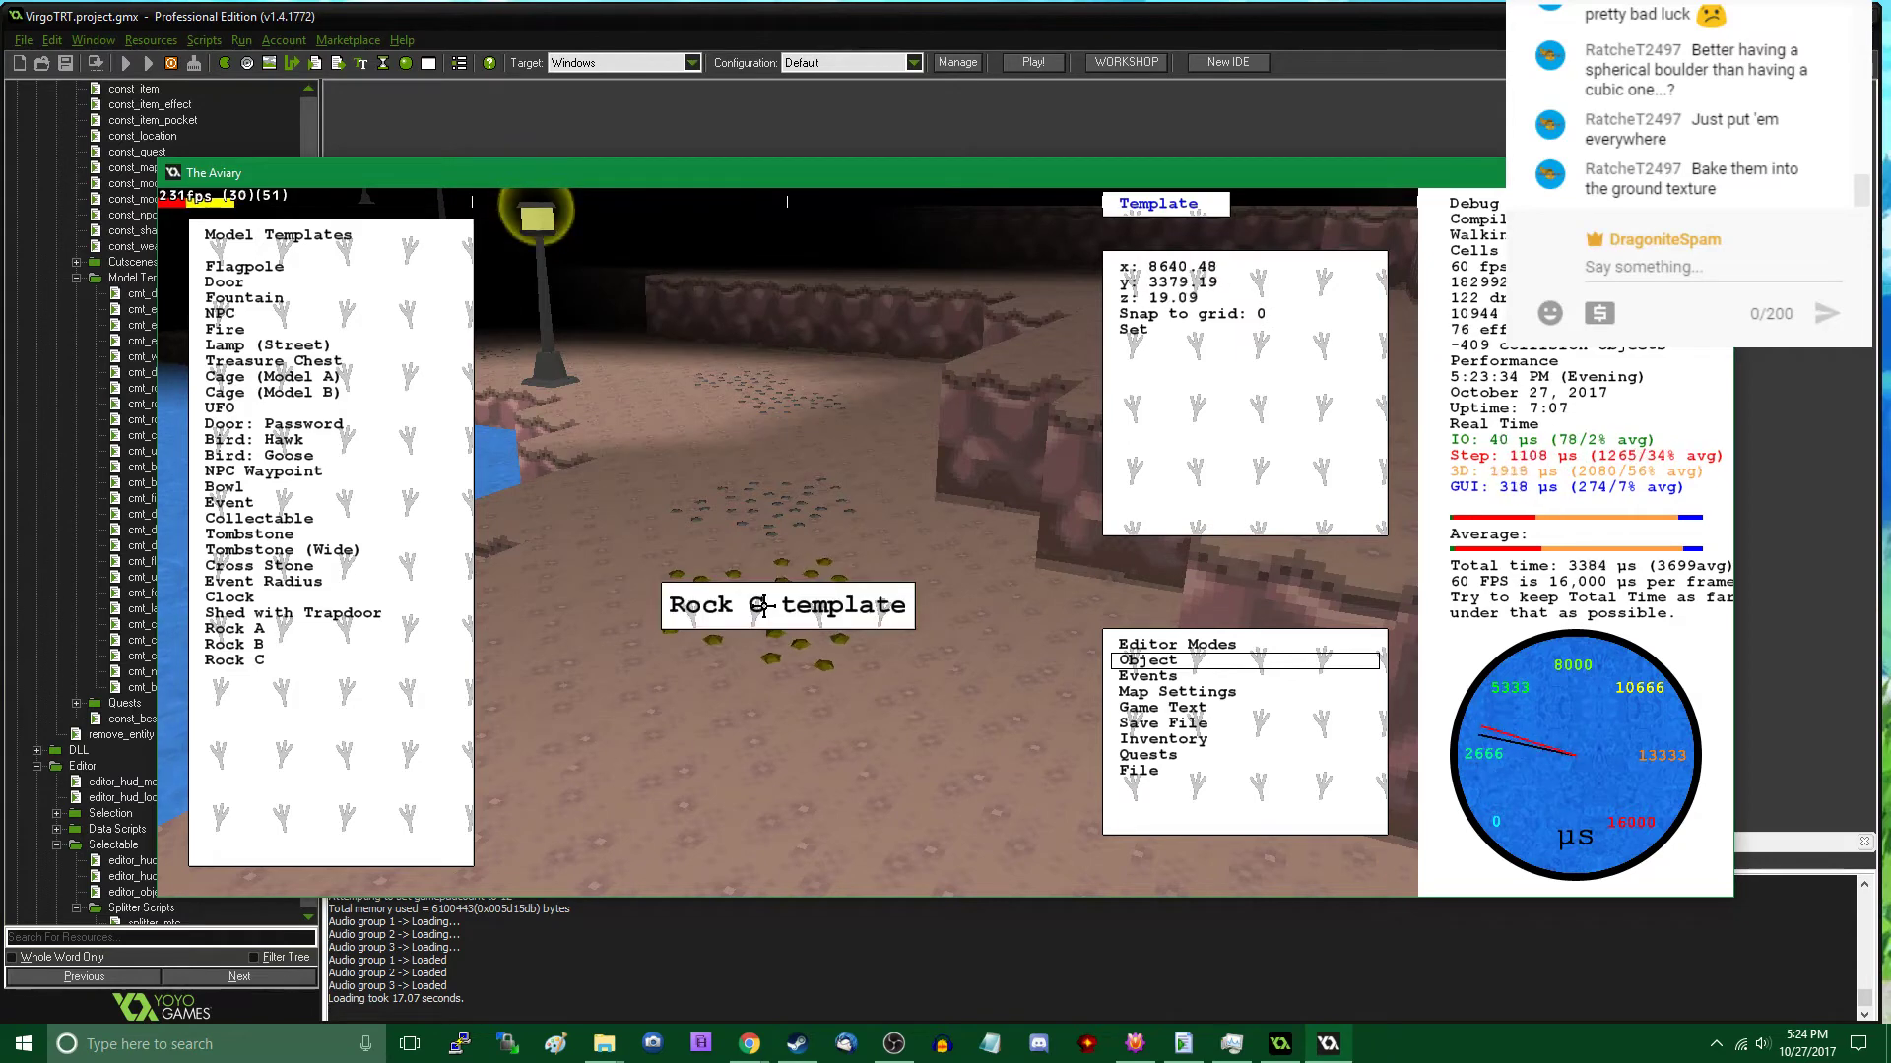
{"action": "left_click", "coordinate": [790, 587]}
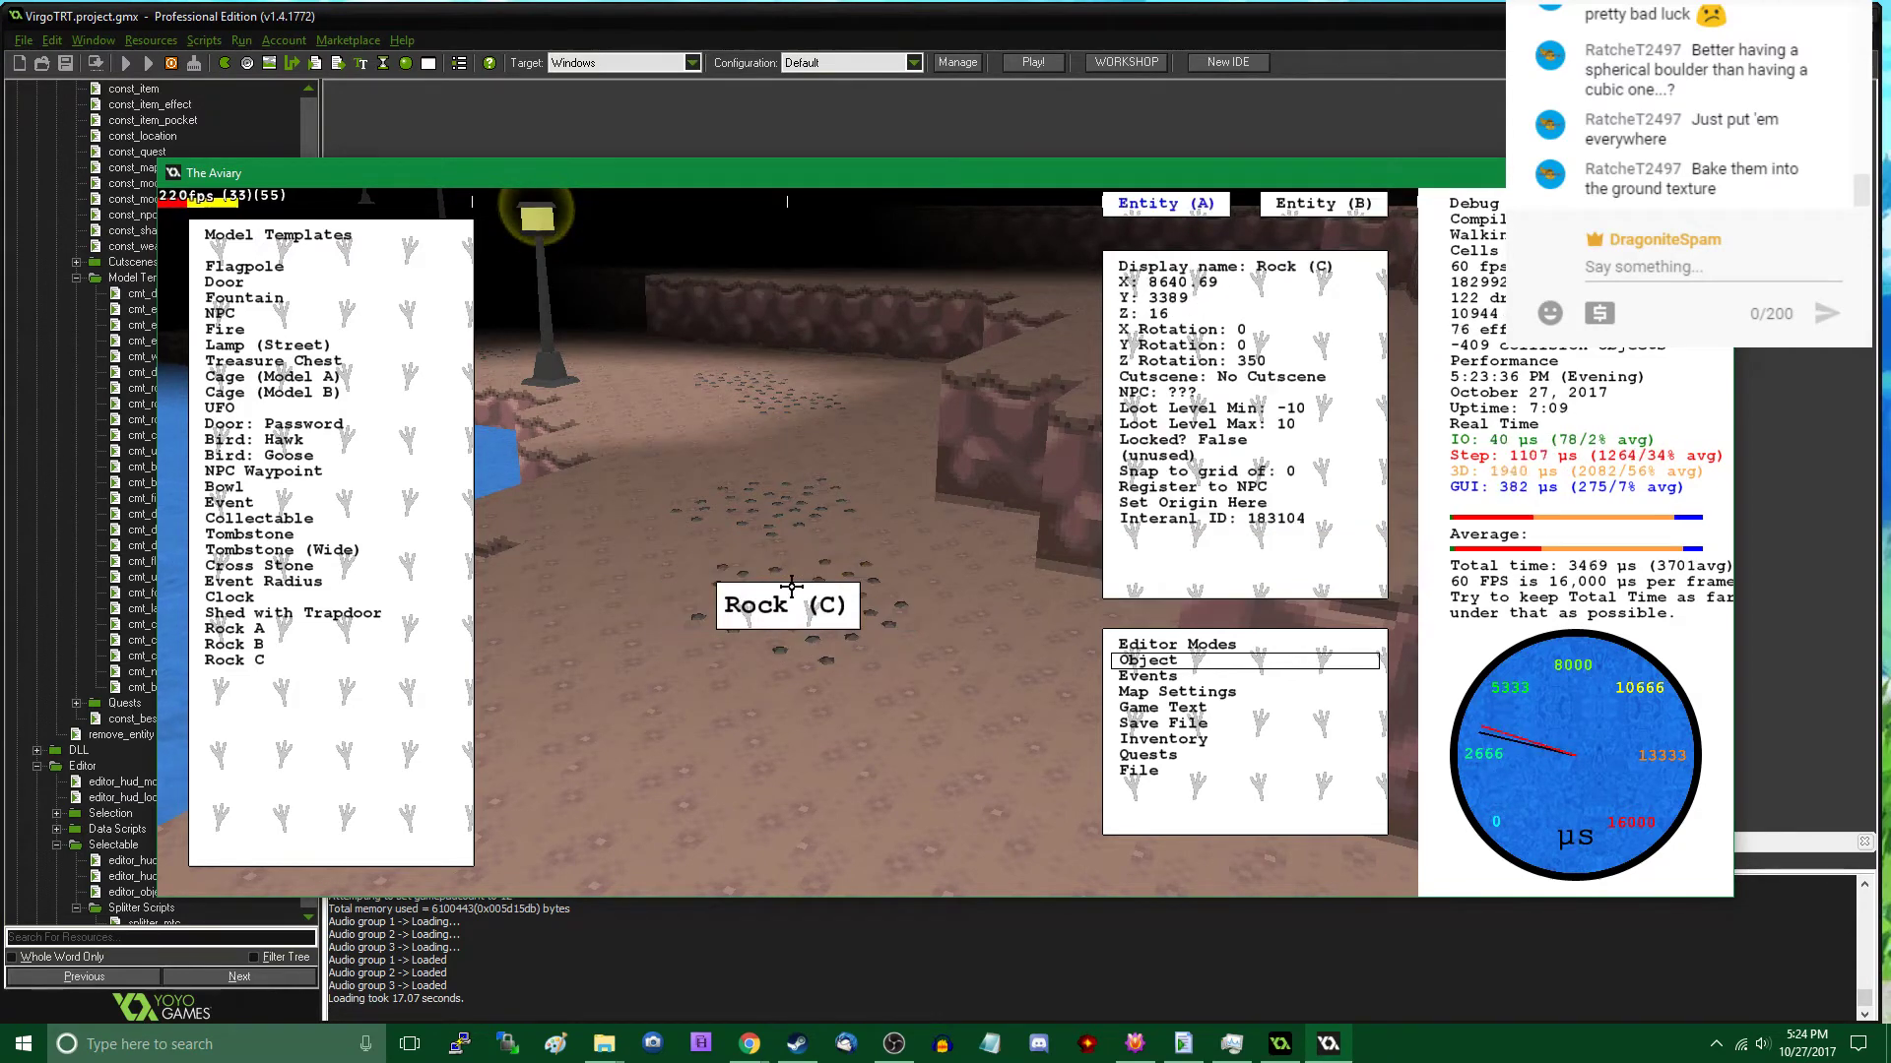
{"action": "left_click", "coordinate": [727, 669]}
- Place another Rock C patch further along the lakeside path, at about x 8603, y 3318
{"action": "scroll", "coordinate": [726, 673], "scroll_direction": "down", "scroll_amount": 2}
{"action": "scroll", "coordinate": [729, 694], "scroll_direction": "down", "scroll_amount": 1}
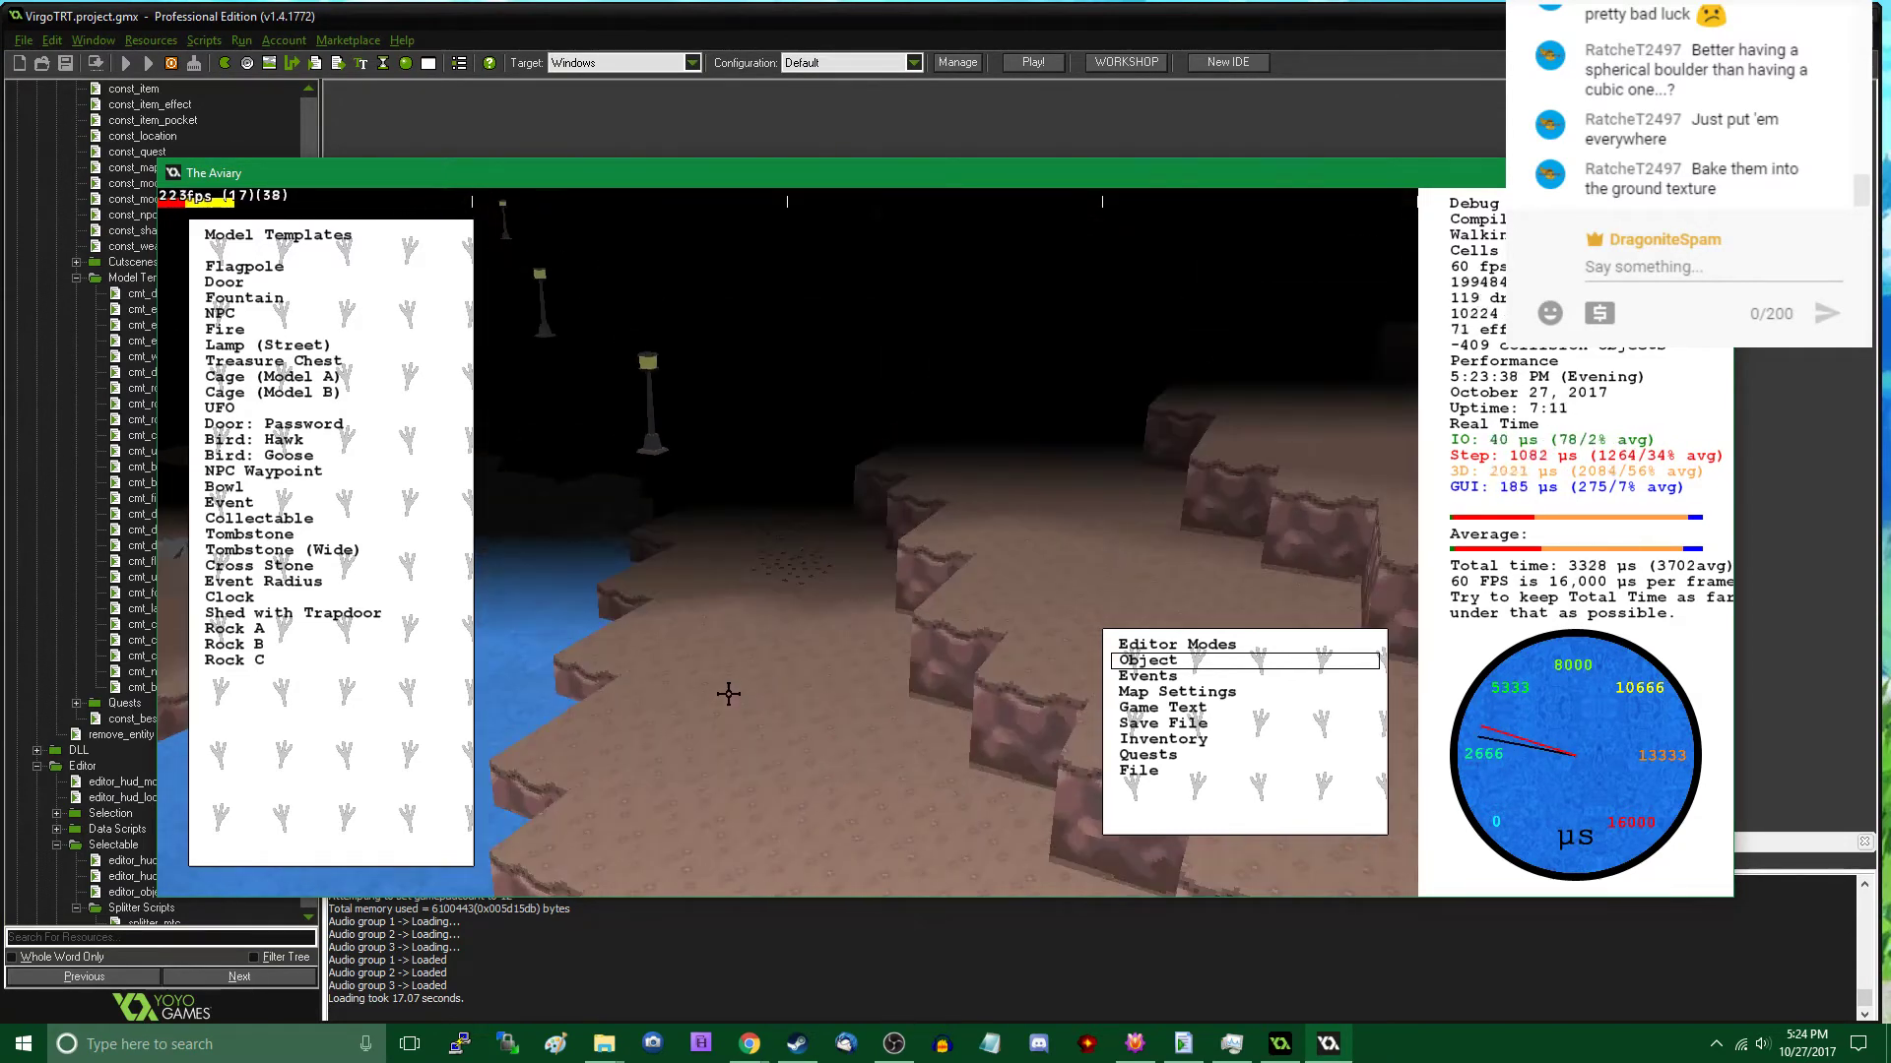
{"action": "left_click", "coordinate": [303, 668]}
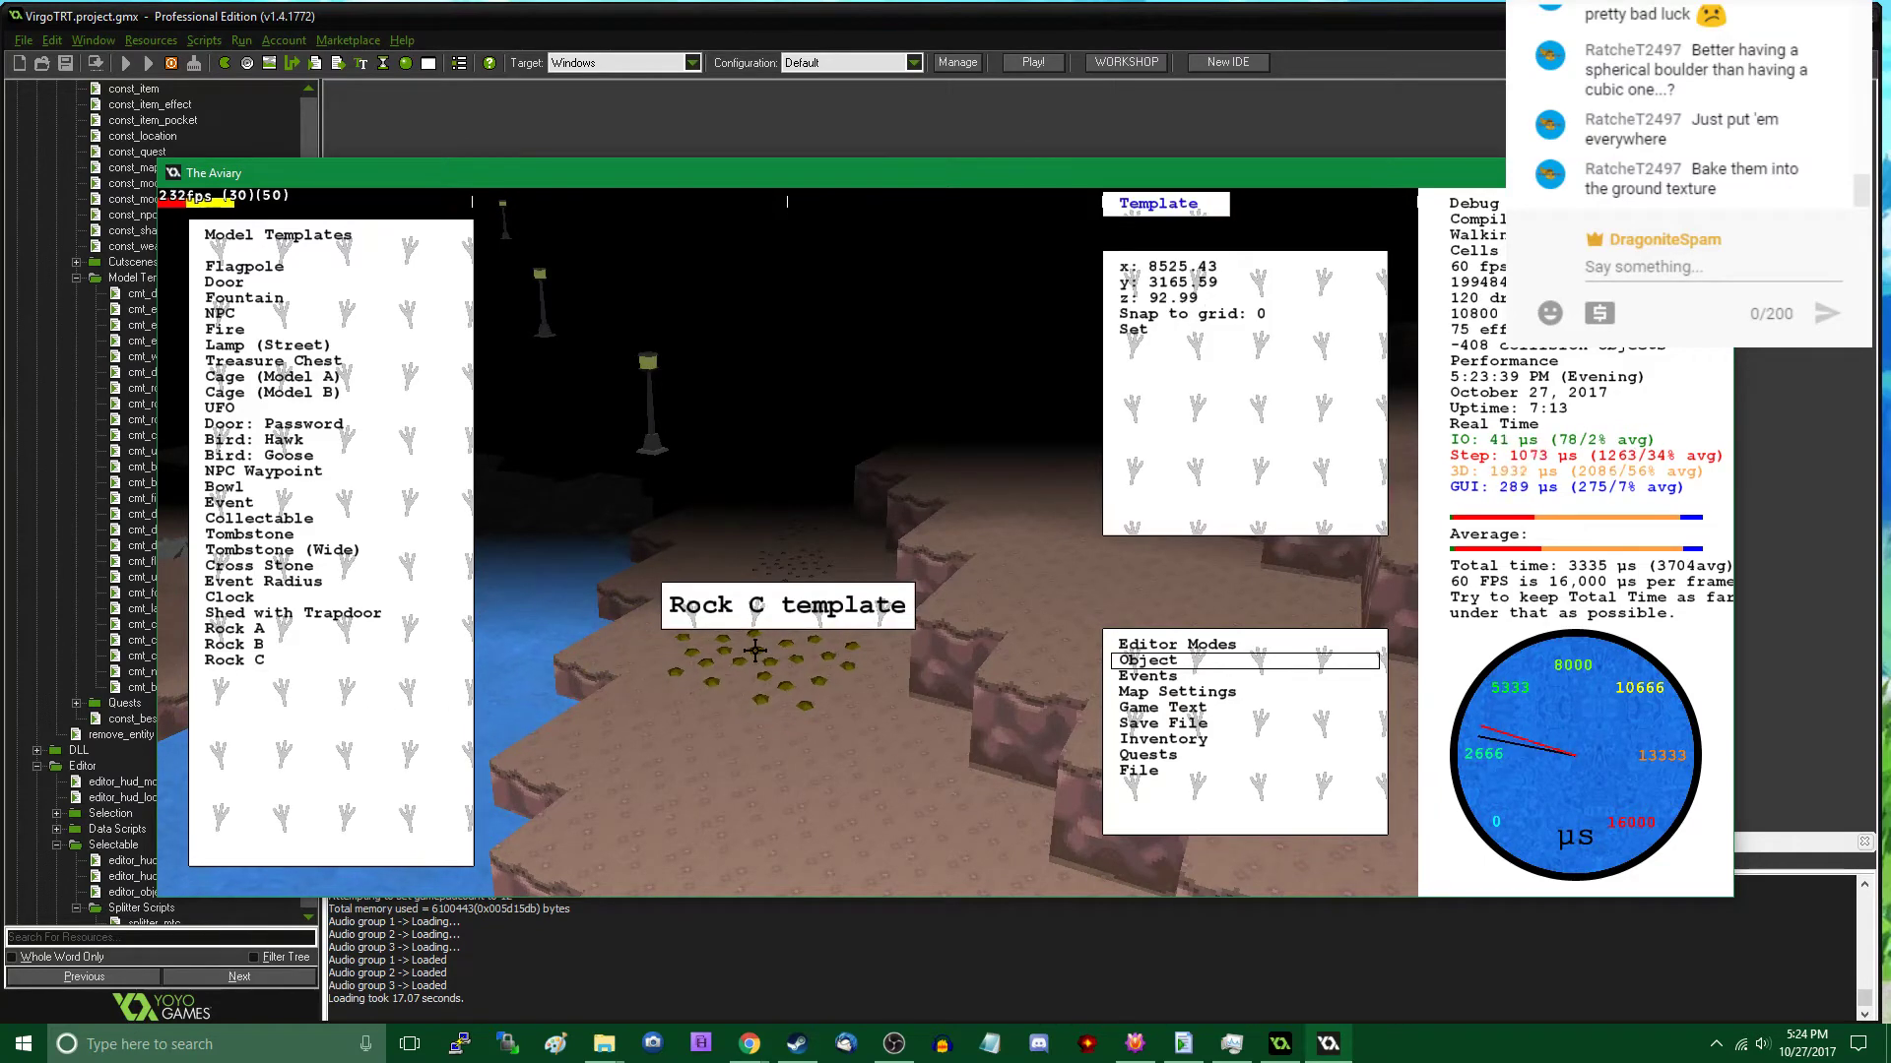
{"action": "scroll", "coordinate": [757, 654], "scroll_direction": "up", "scroll_amount": 1}
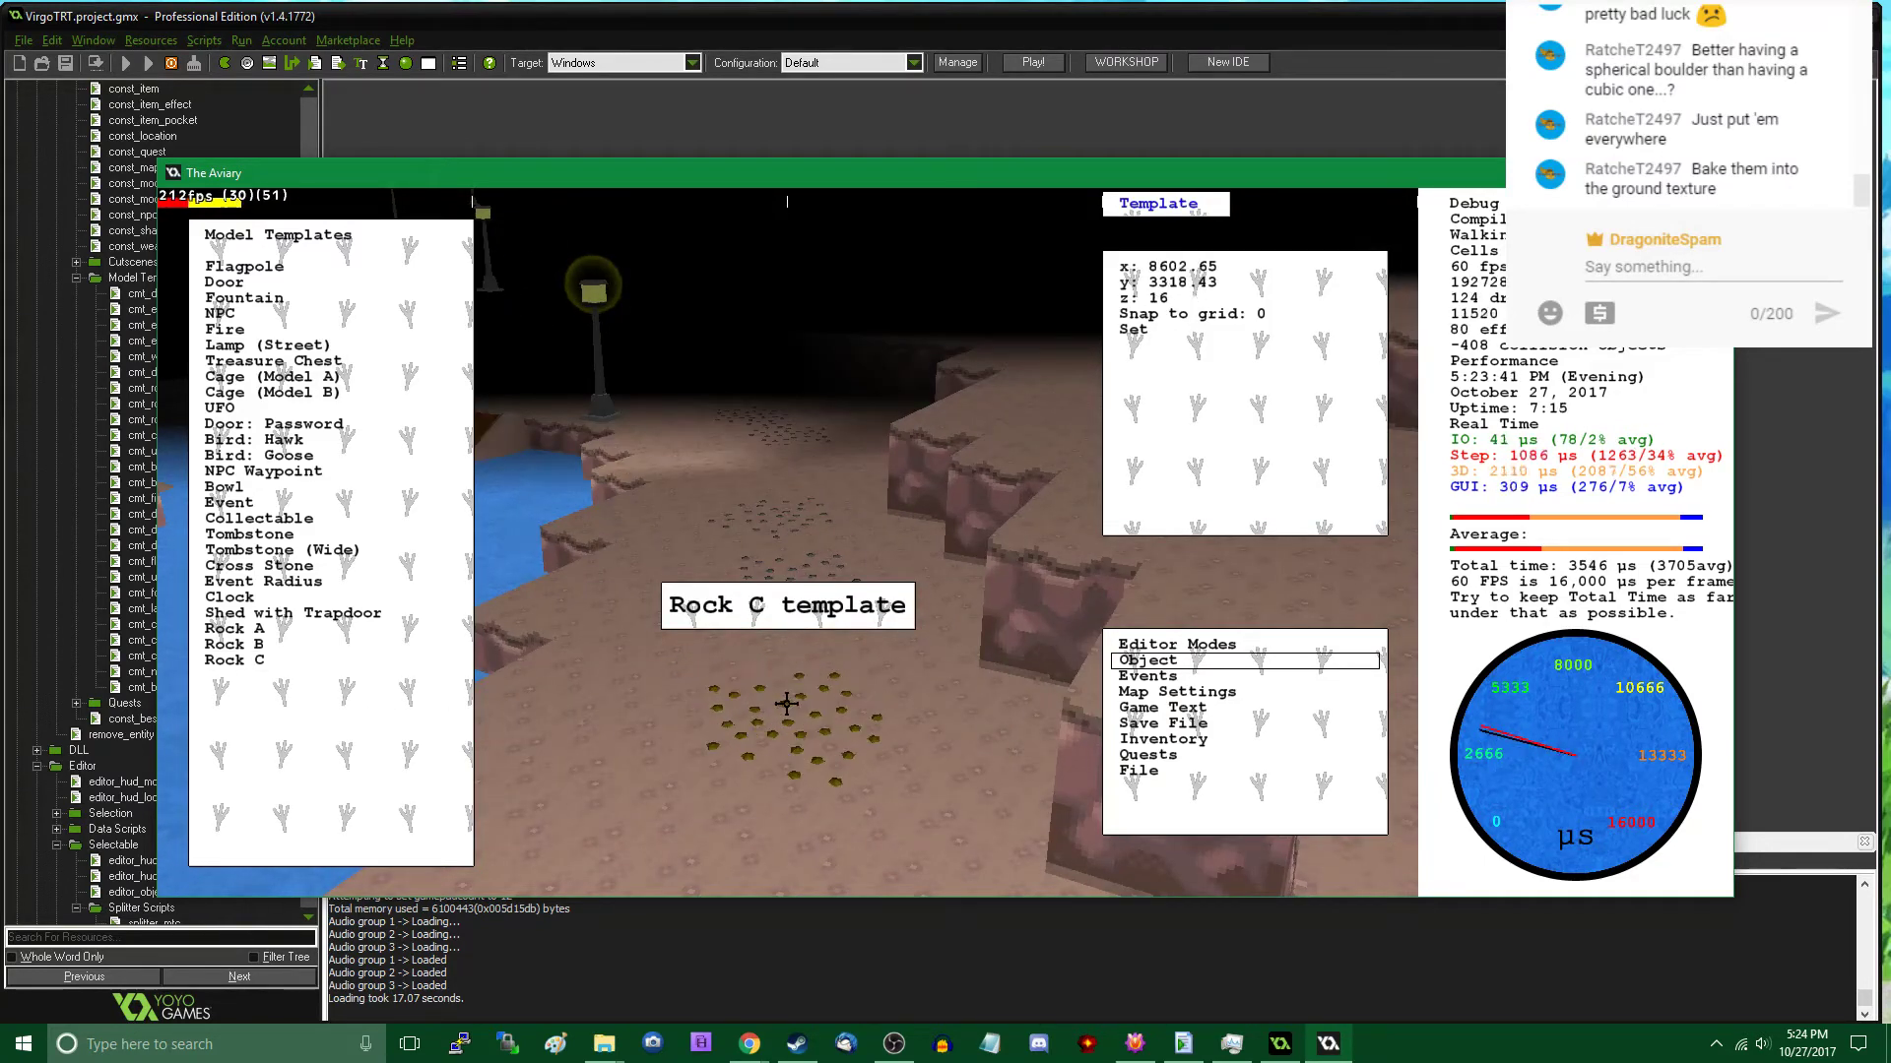
{"action": "left_click", "coordinate": [787, 703]}
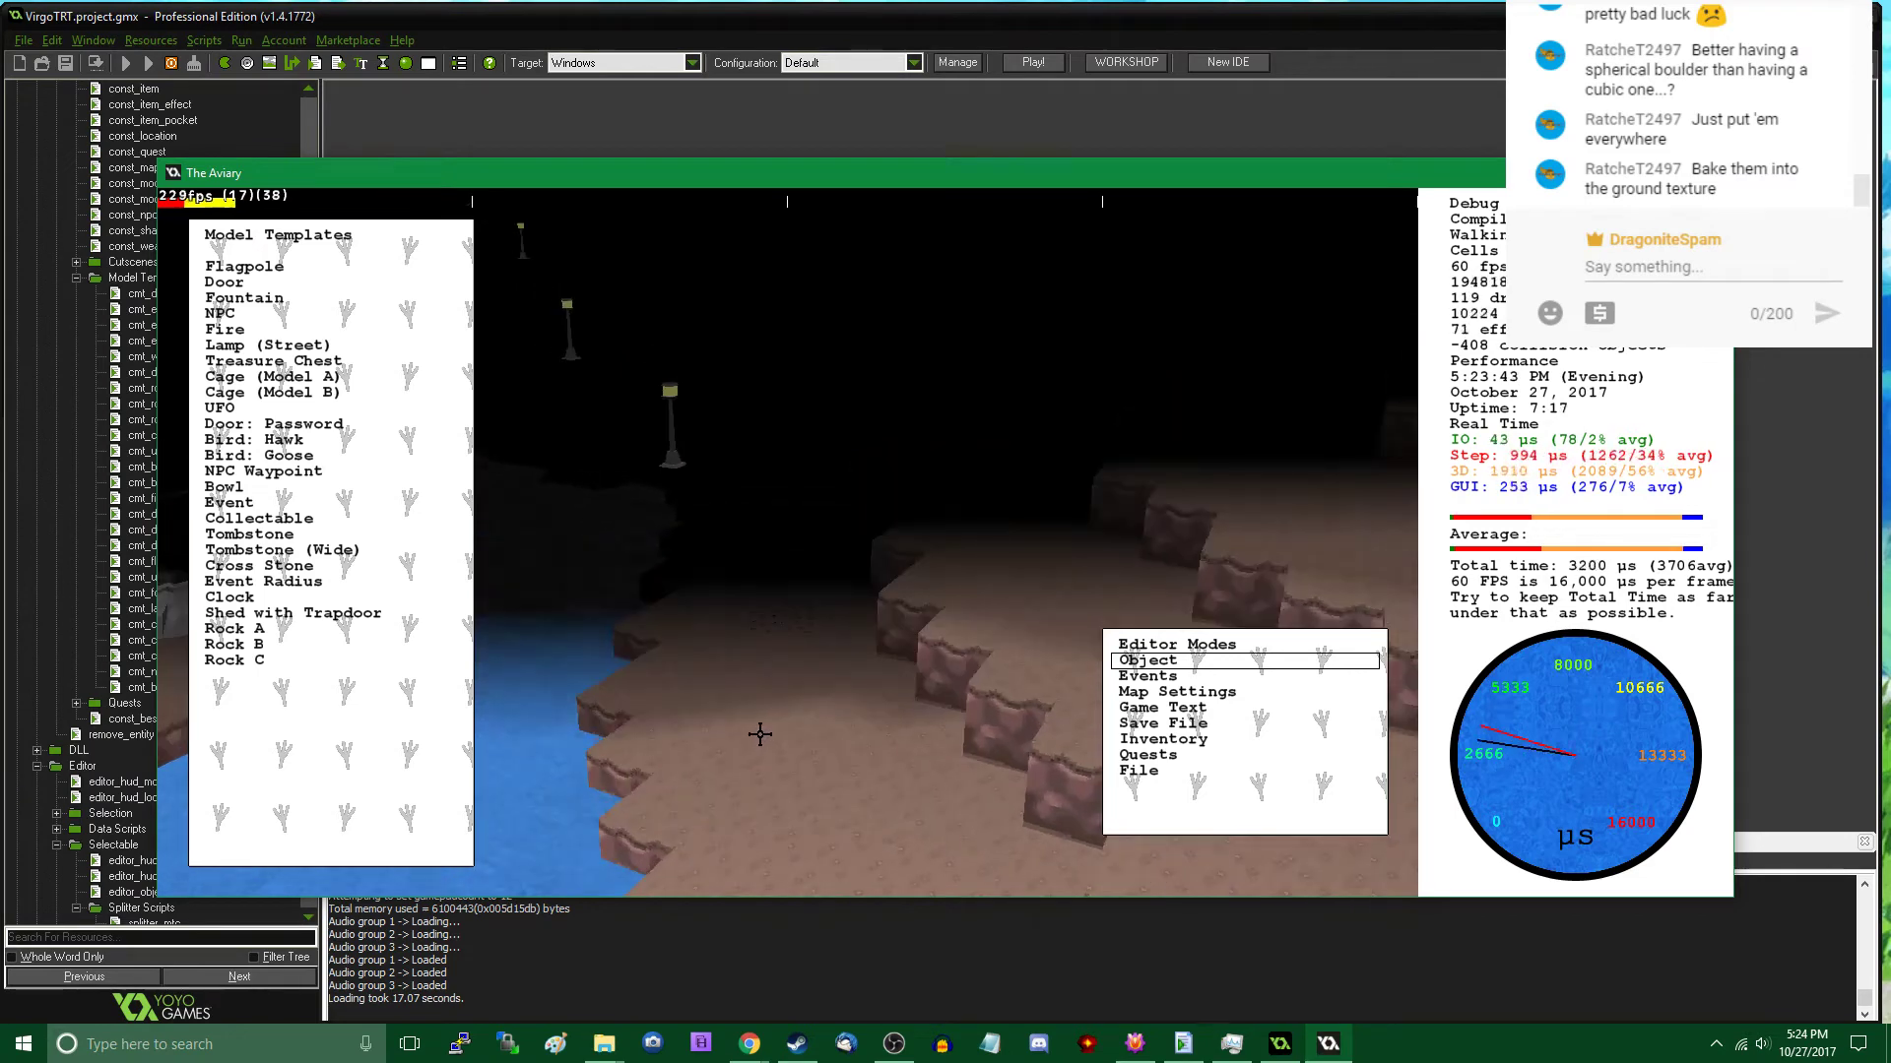
- Place a Rock C patch on the lakeside path, at about x 8517, y 3173
{"action": "left_click", "coordinate": [284, 668]}
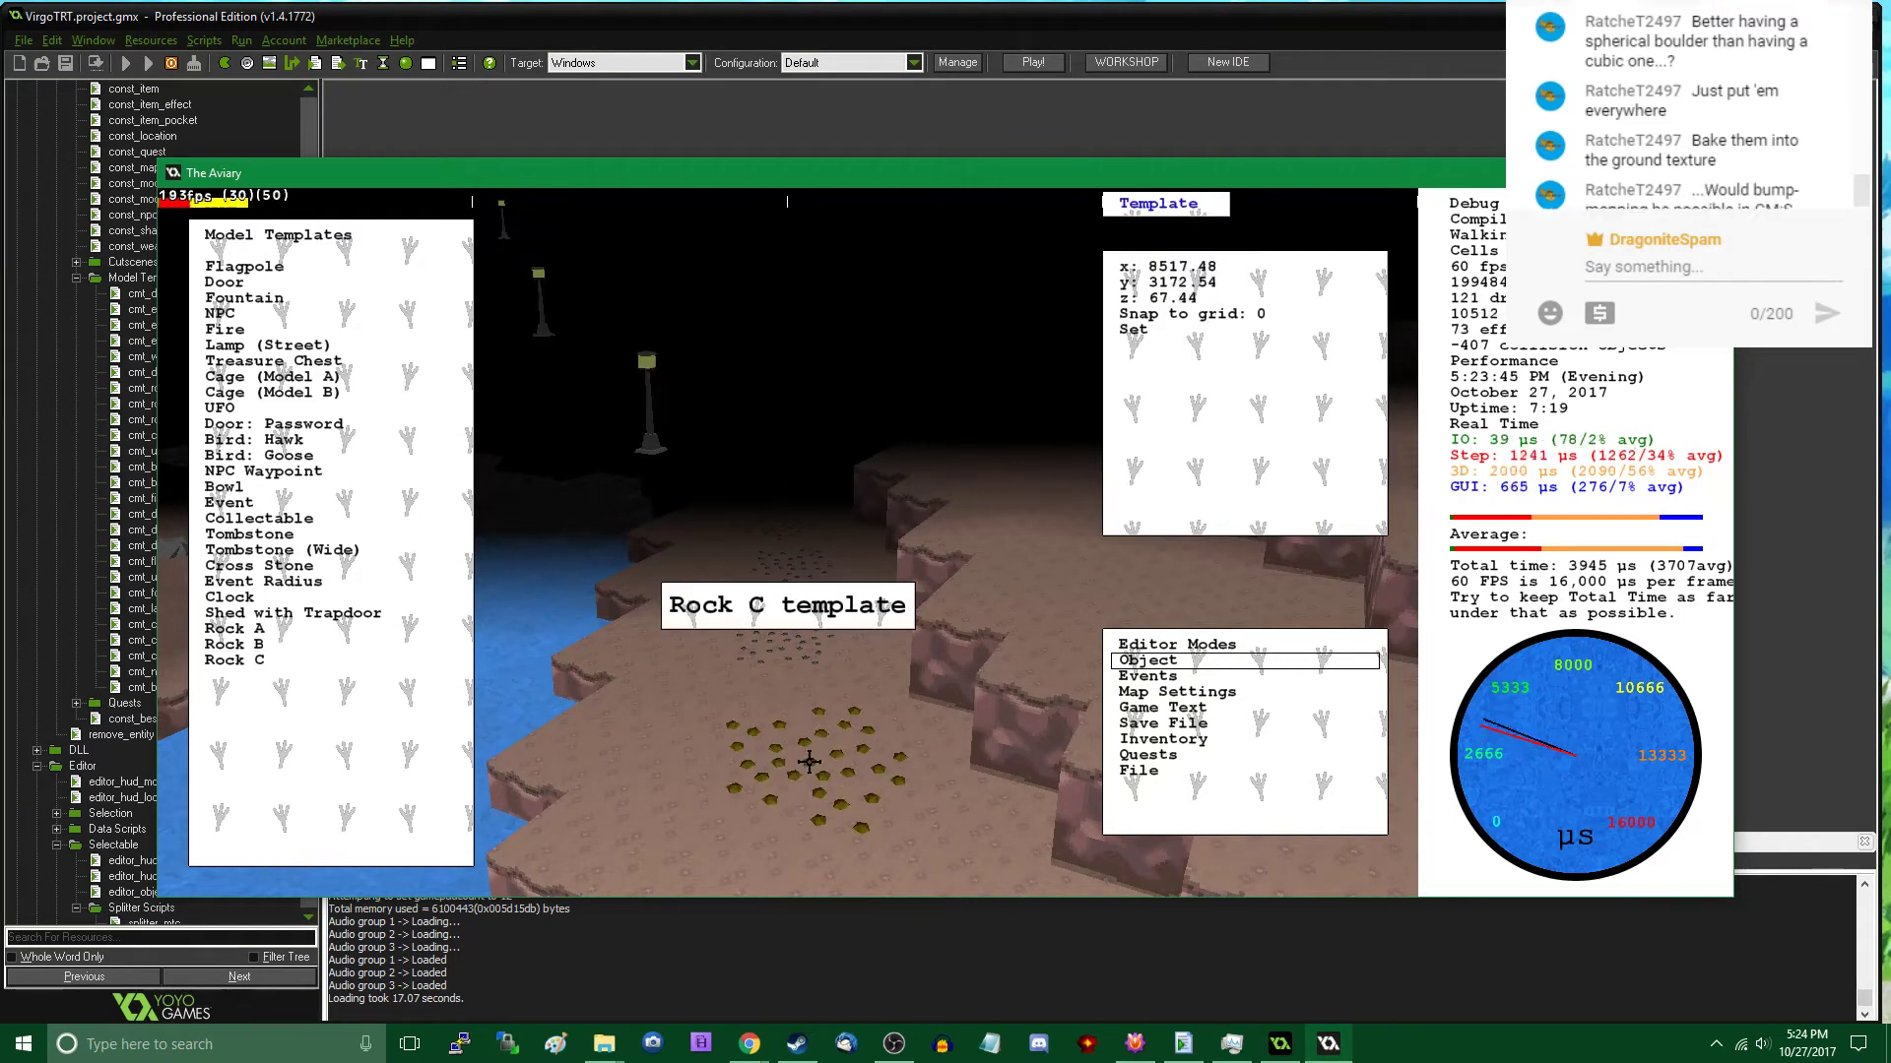
{"action": "left_click", "coordinate": [805, 758]}
{"action": "key", "text": "Tab"}
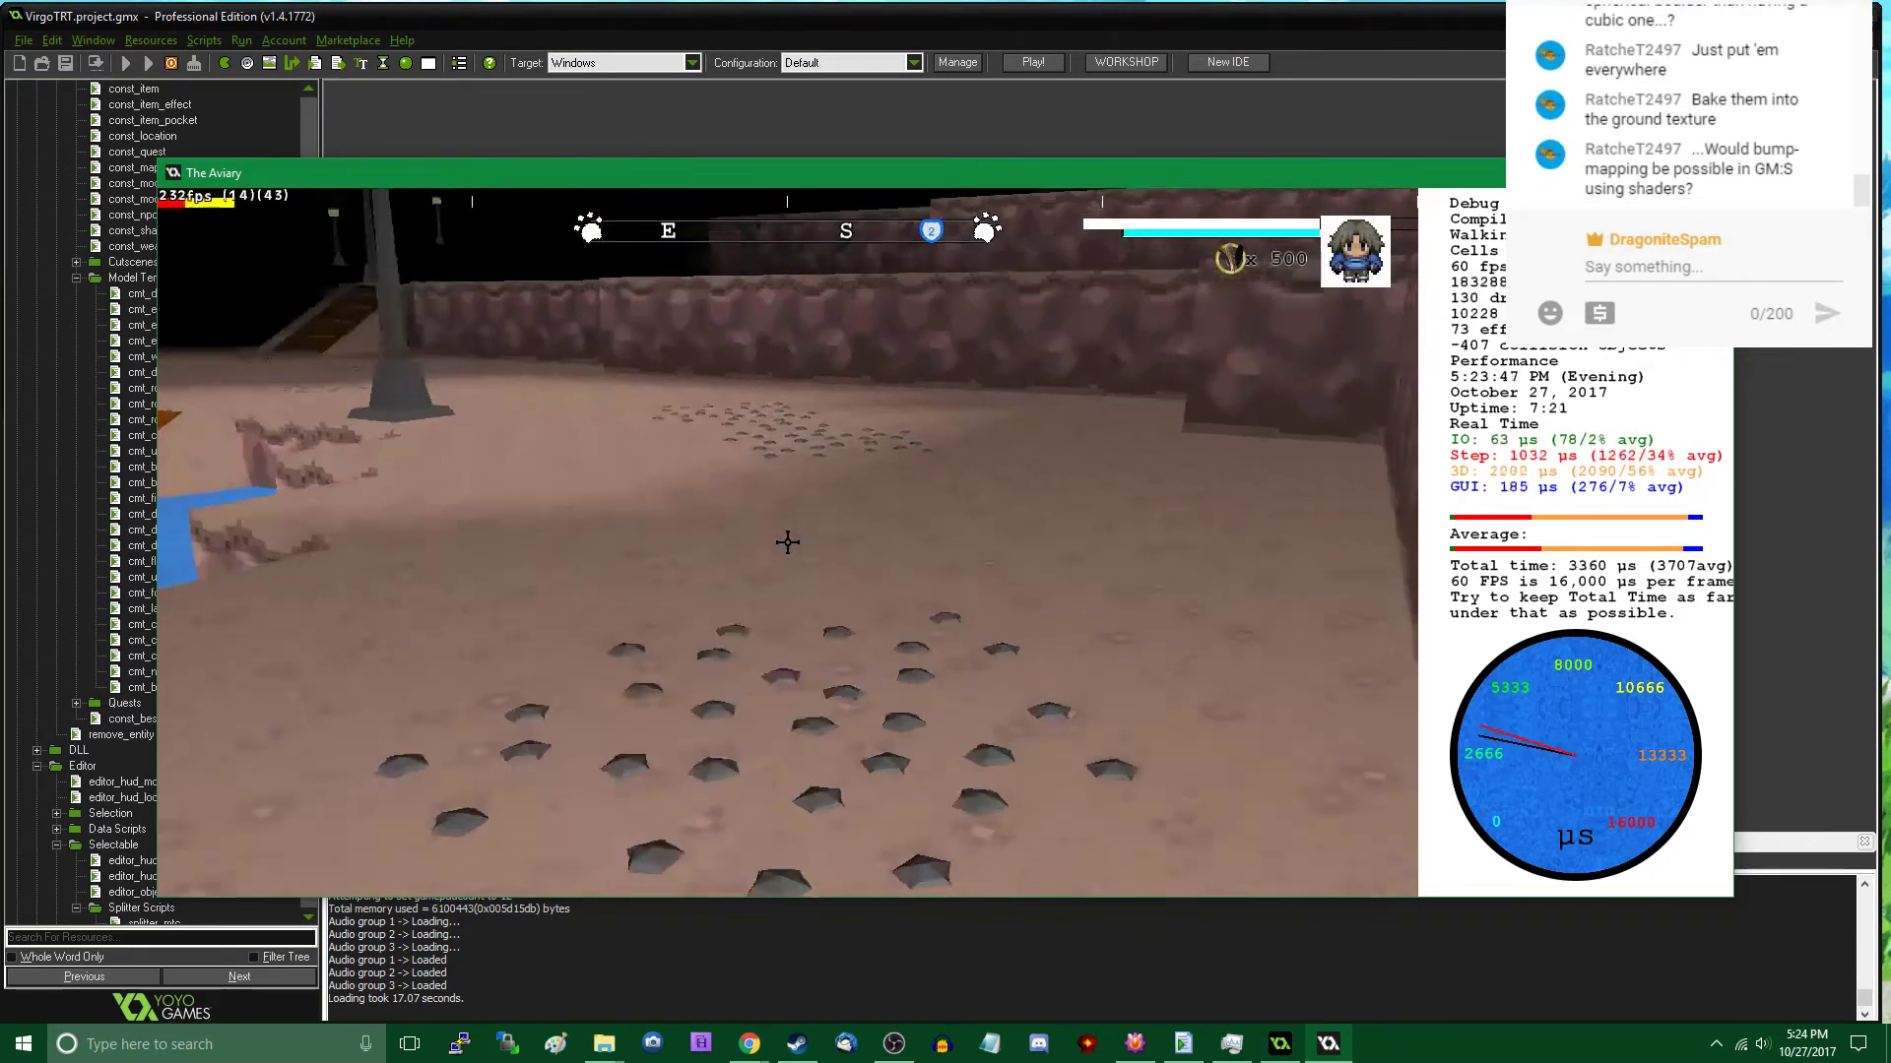
- Continue the pebble trail with two Rock C patches, at about x 8474, y 3128 and x 8432, y 3072
{"action": "key", "text": "s"}
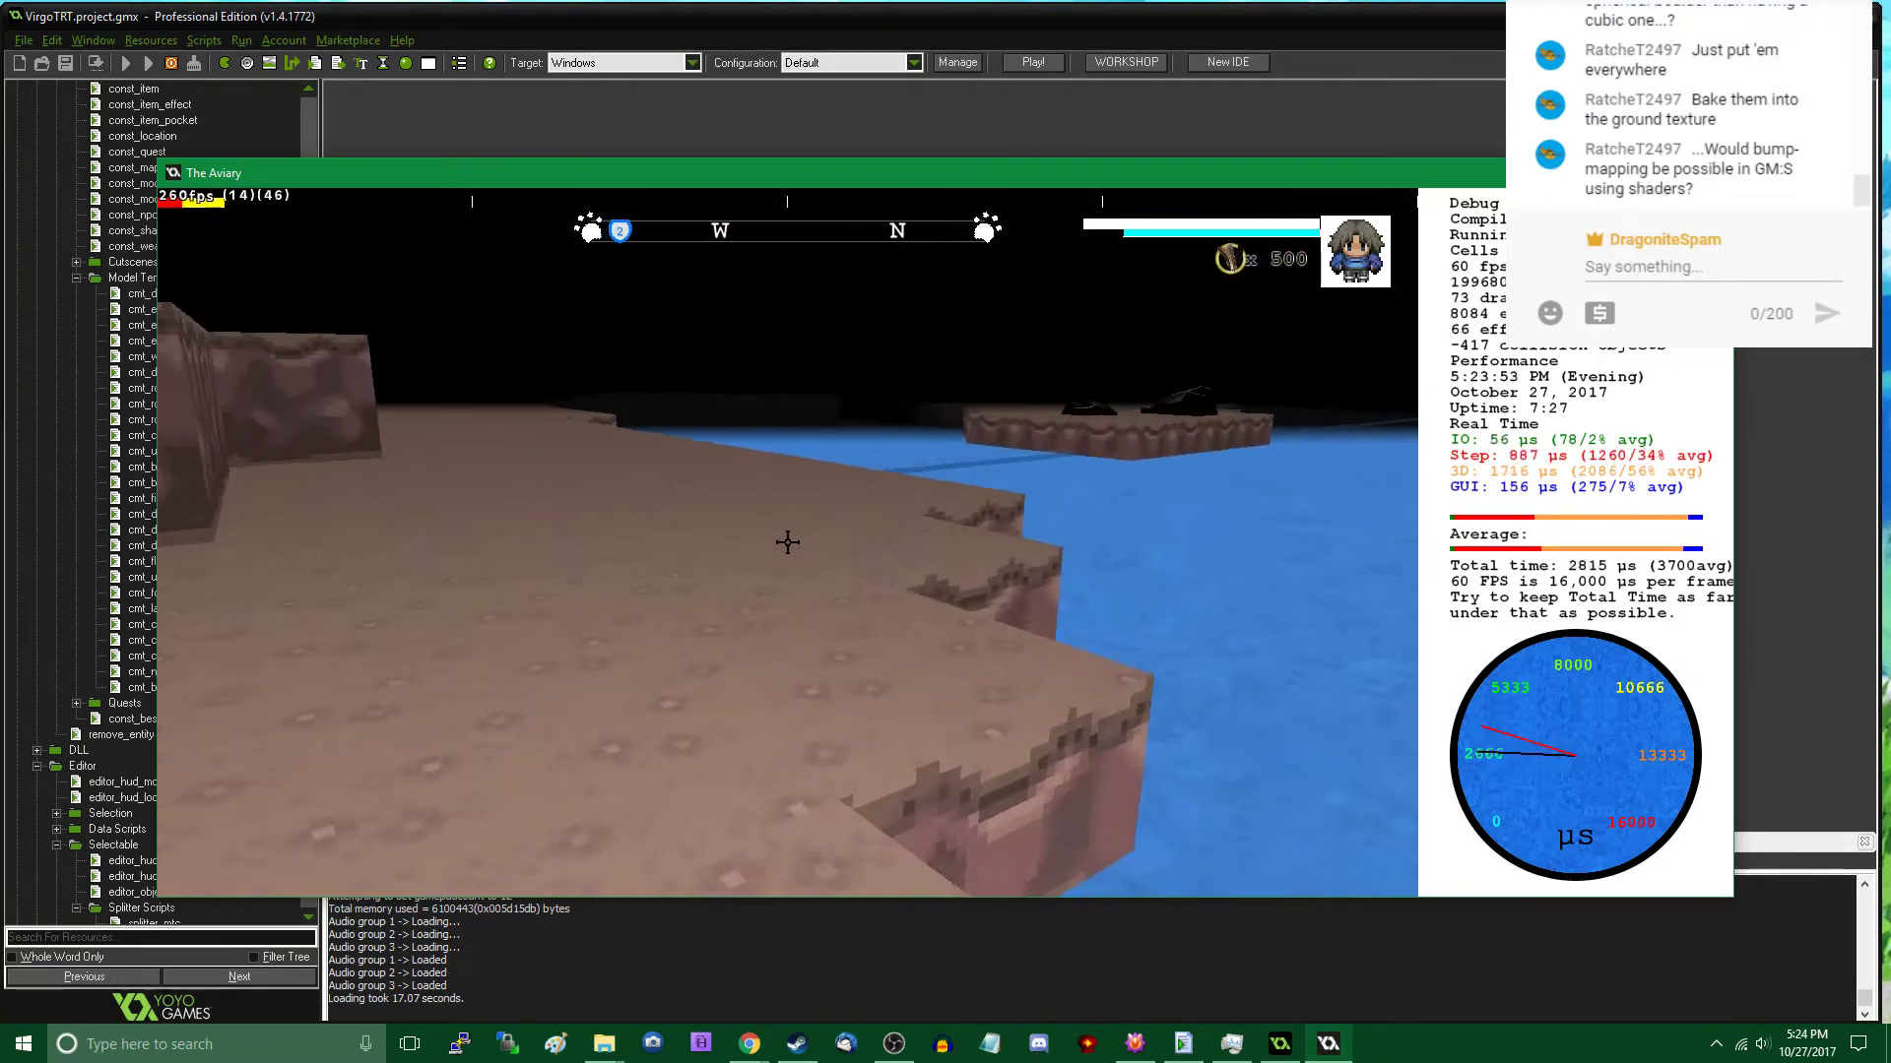
{"action": "key", "text": "w"}
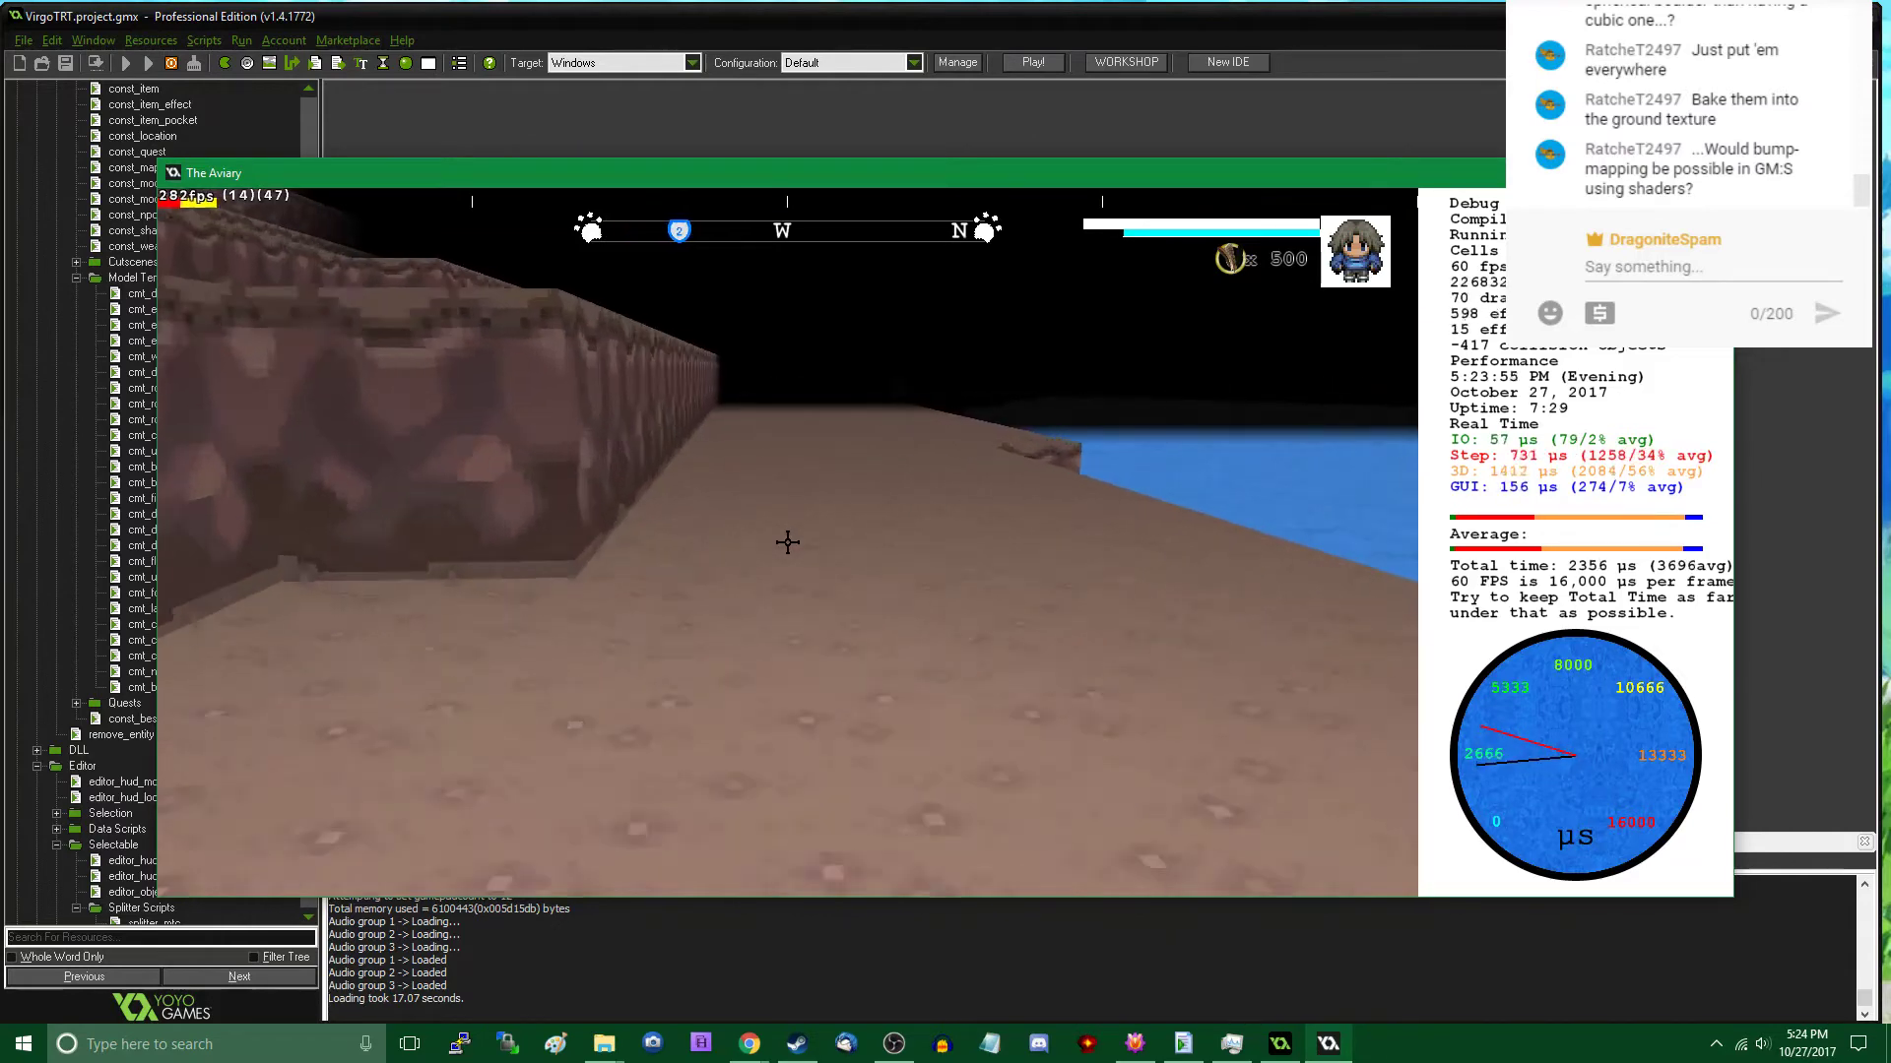
{"action": "key", "text": "w"}
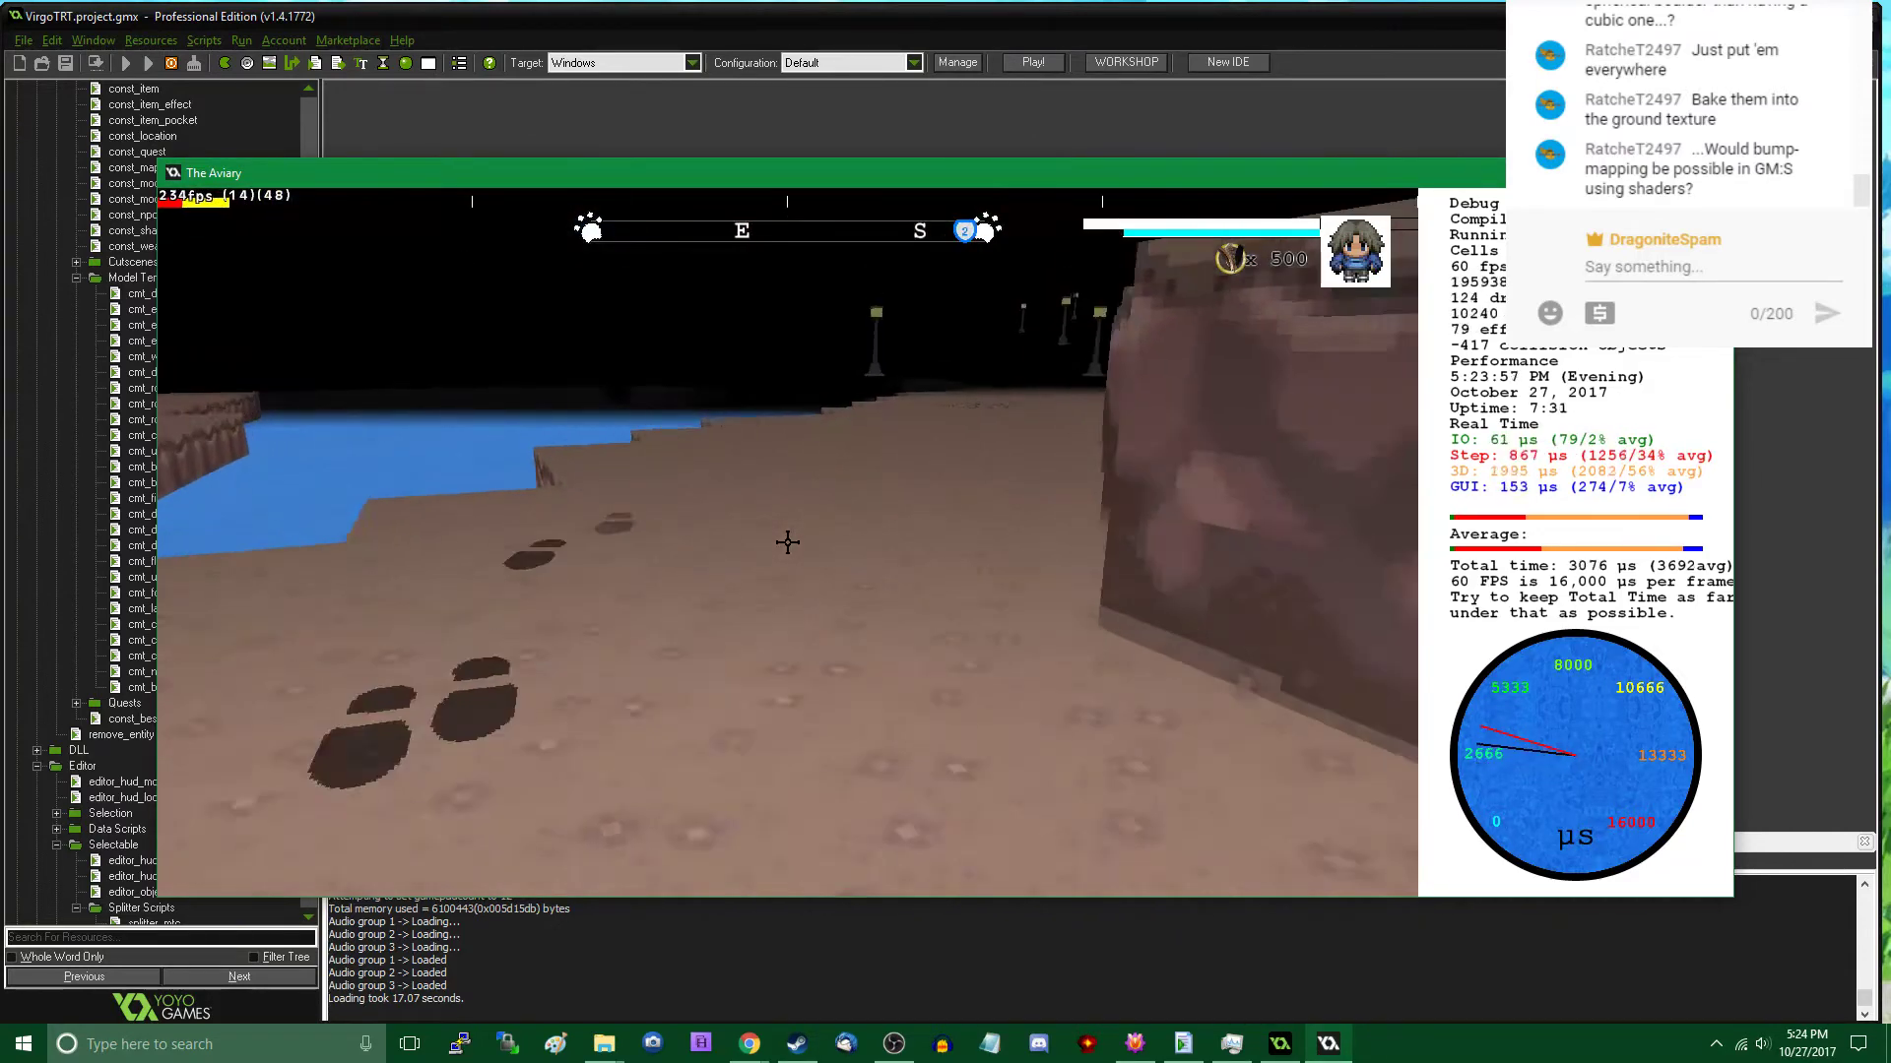
{"action": "key", "text": "w"}
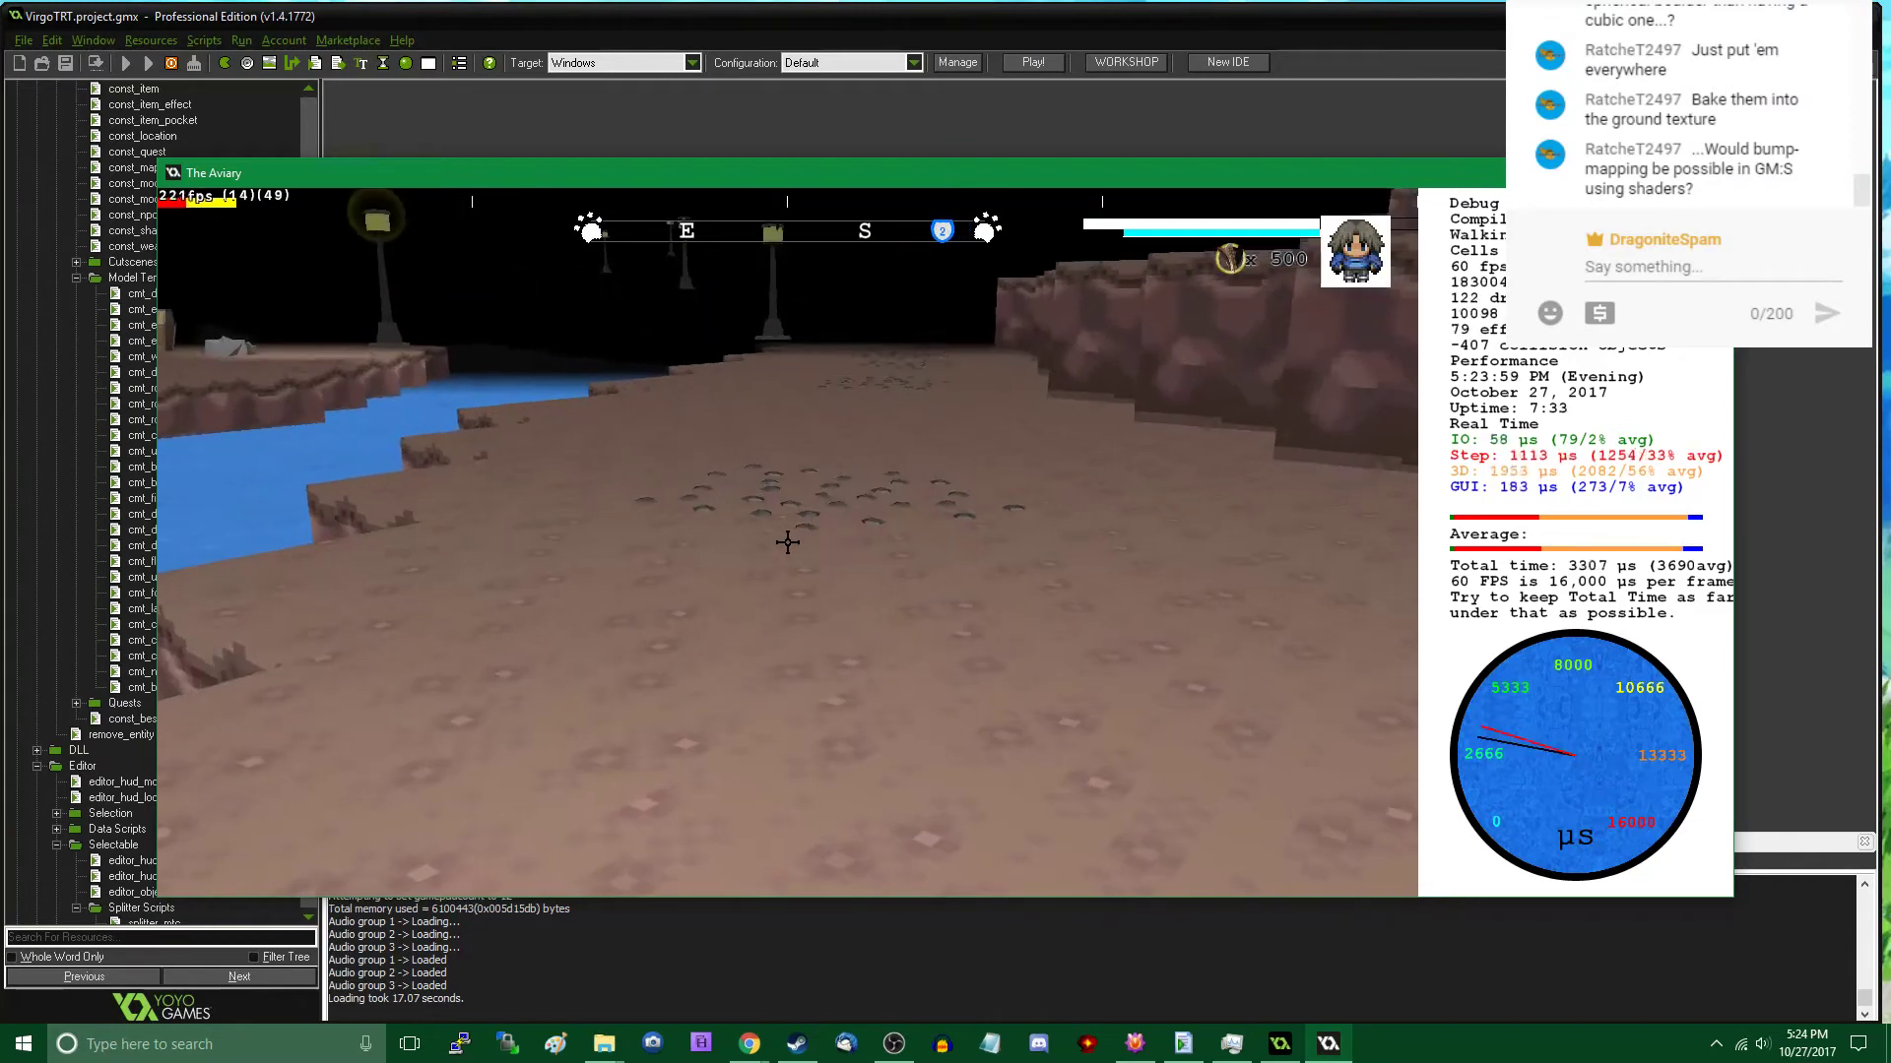
{"action": "key", "text": "Tab"}
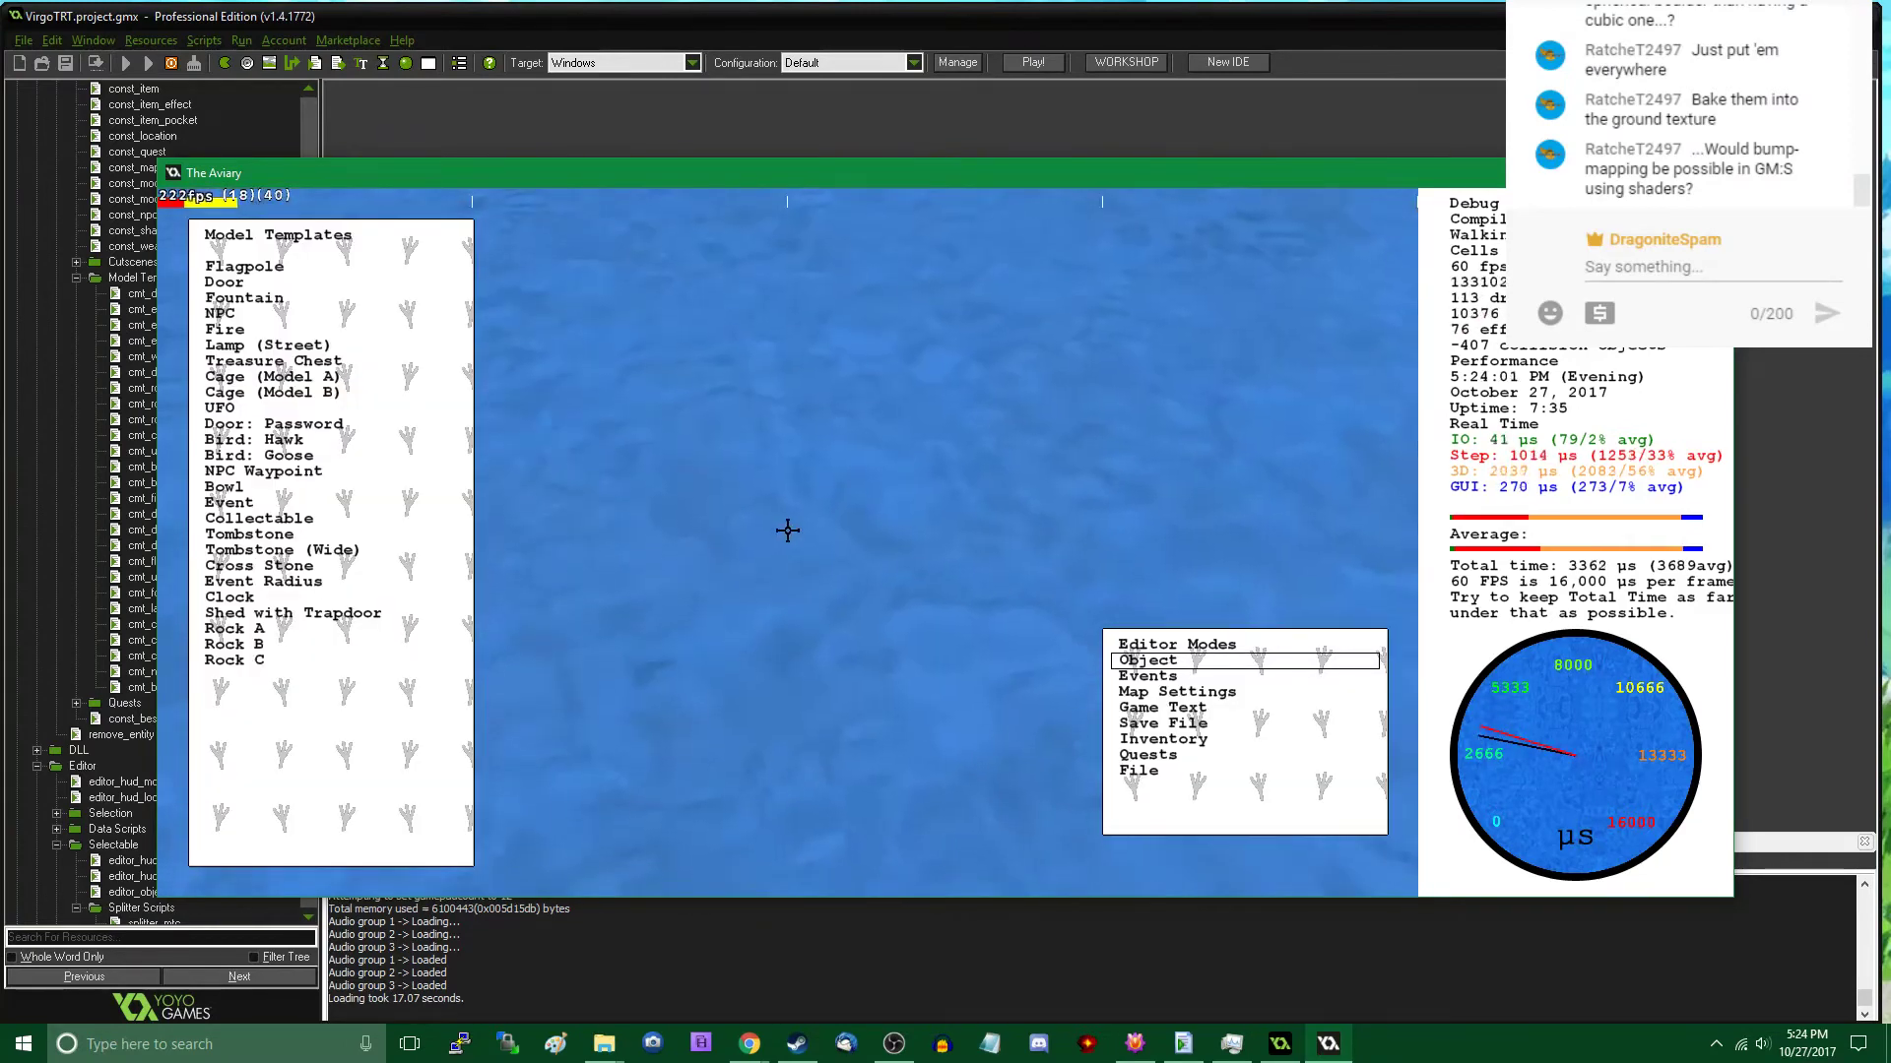
{"action": "key", "text": "Tab"}
{"action": "key", "text": "w"}
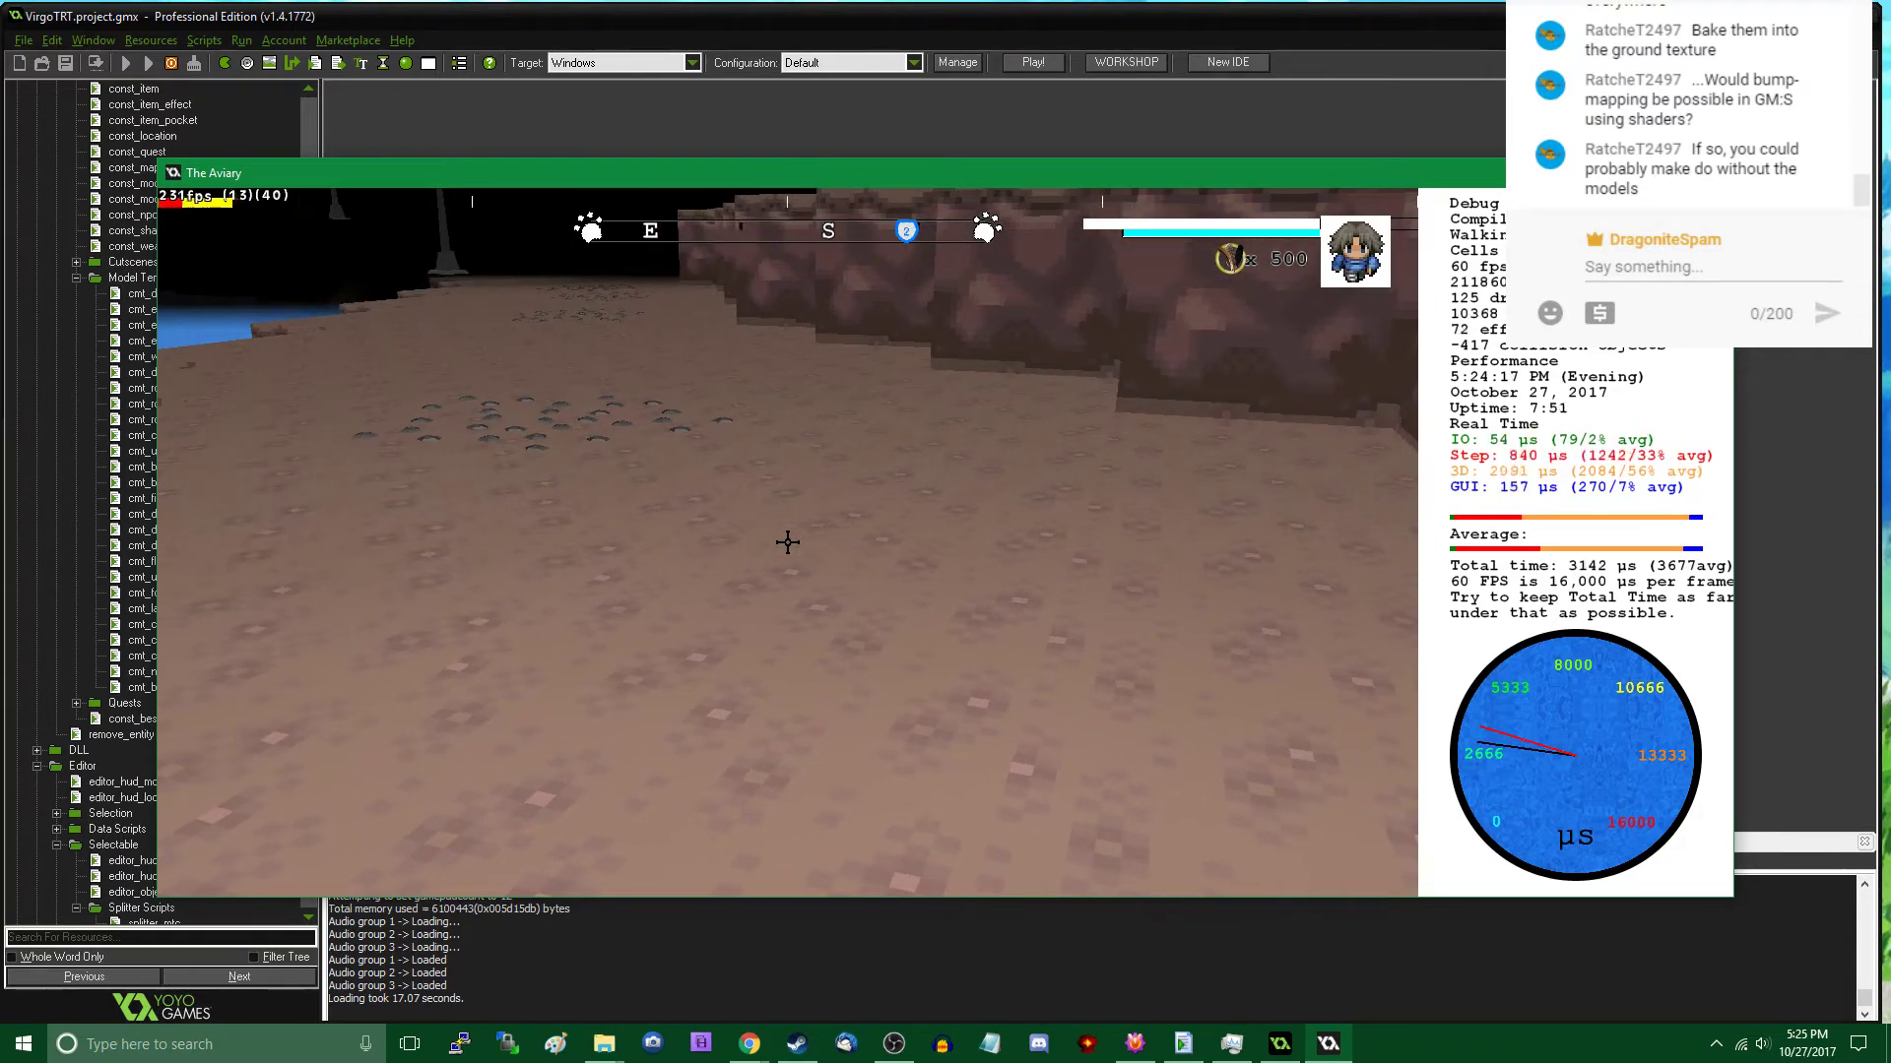
{"action": "key", "text": "Tab"}
{"action": "scroll", "coordinate": [750, 535], "scroll_direction": "down", "scroll_amount": 2}
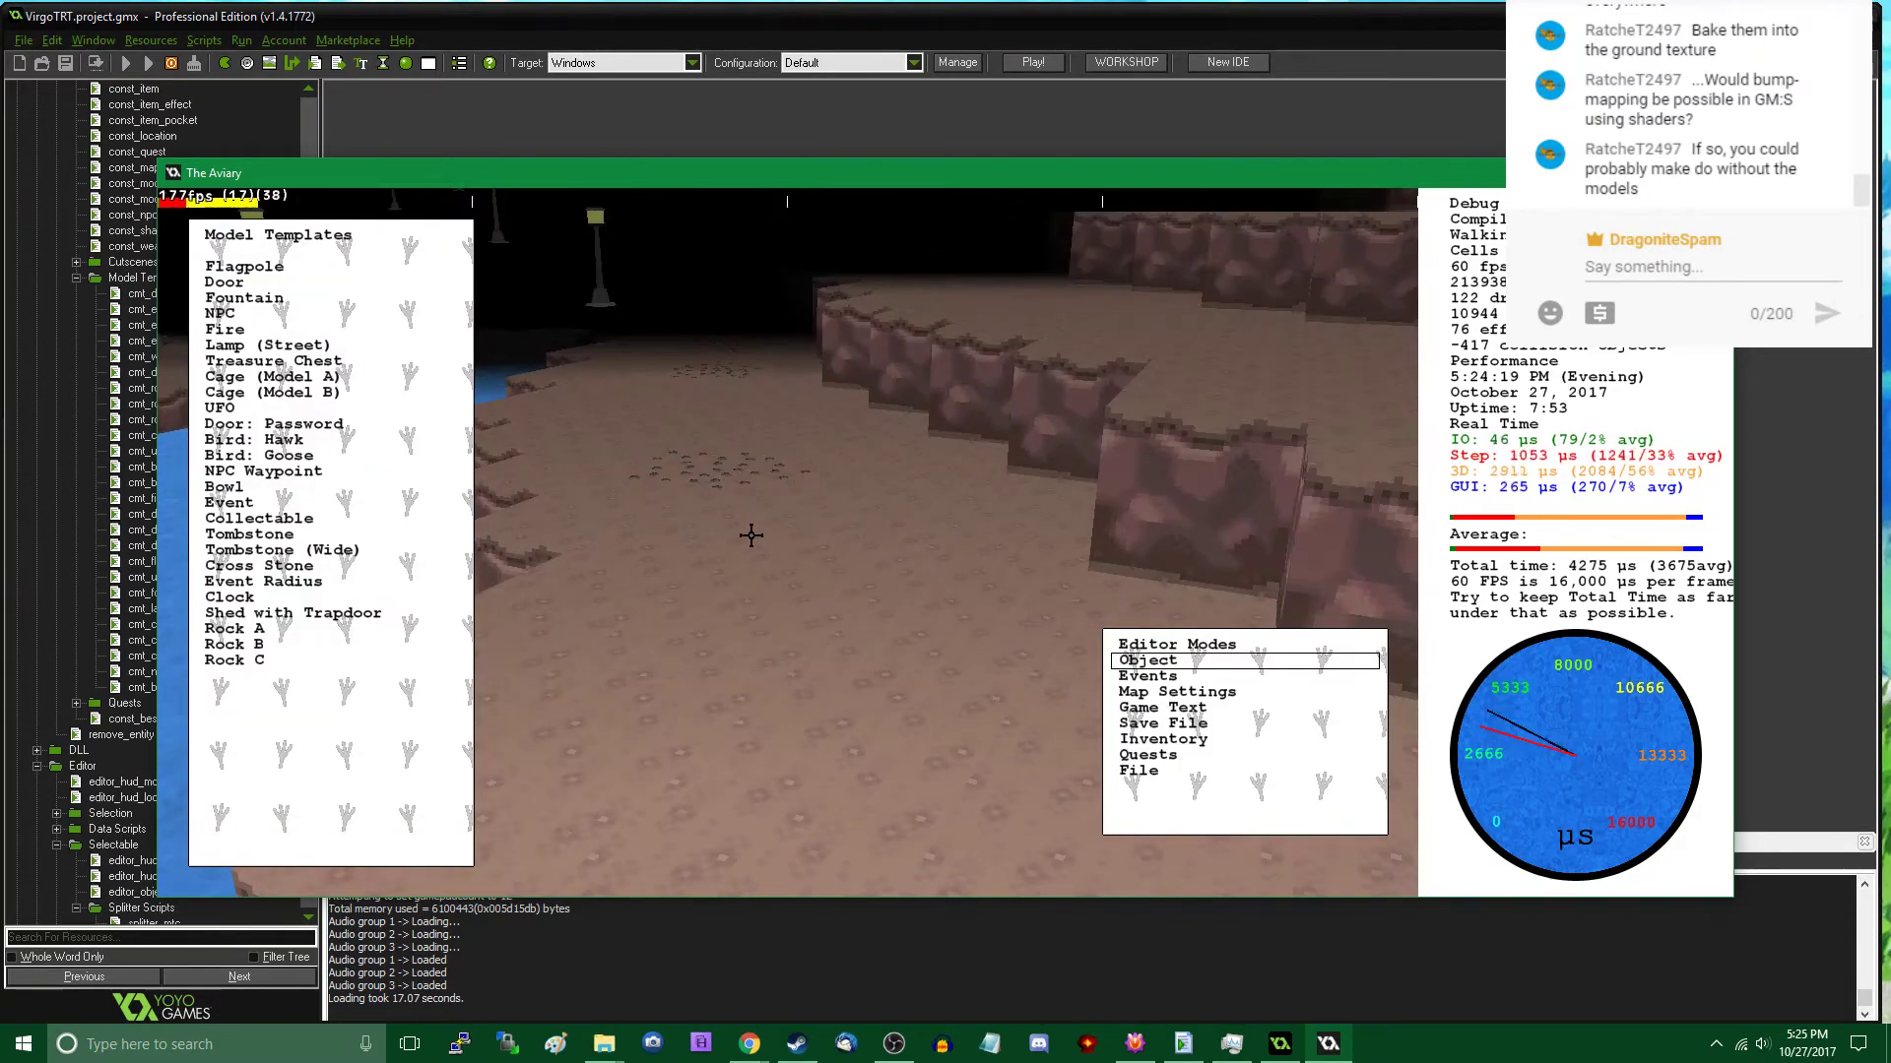
{"action": "left_click", "coordinate": [325, 661]}
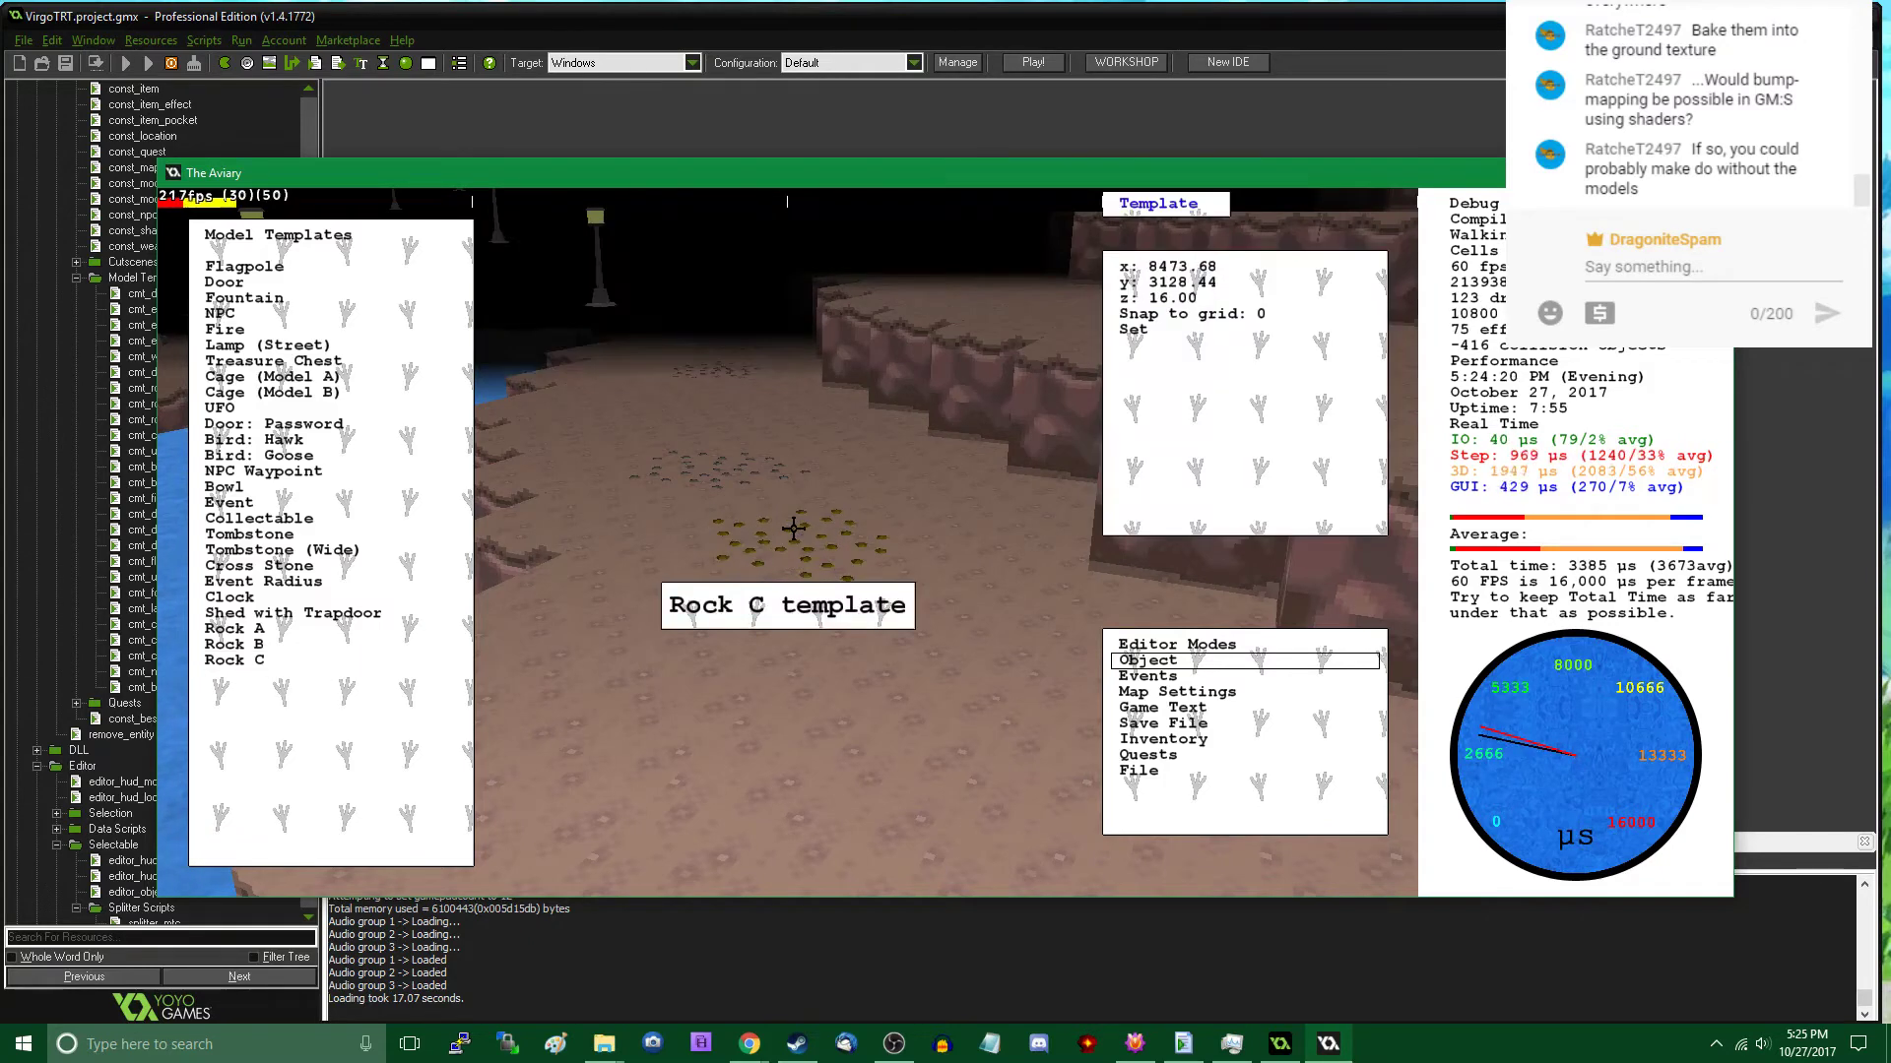
{"action": "left_click", "coordinate": [794, 528]}
{"action": "left_click", "coordinate": [341, 655]}
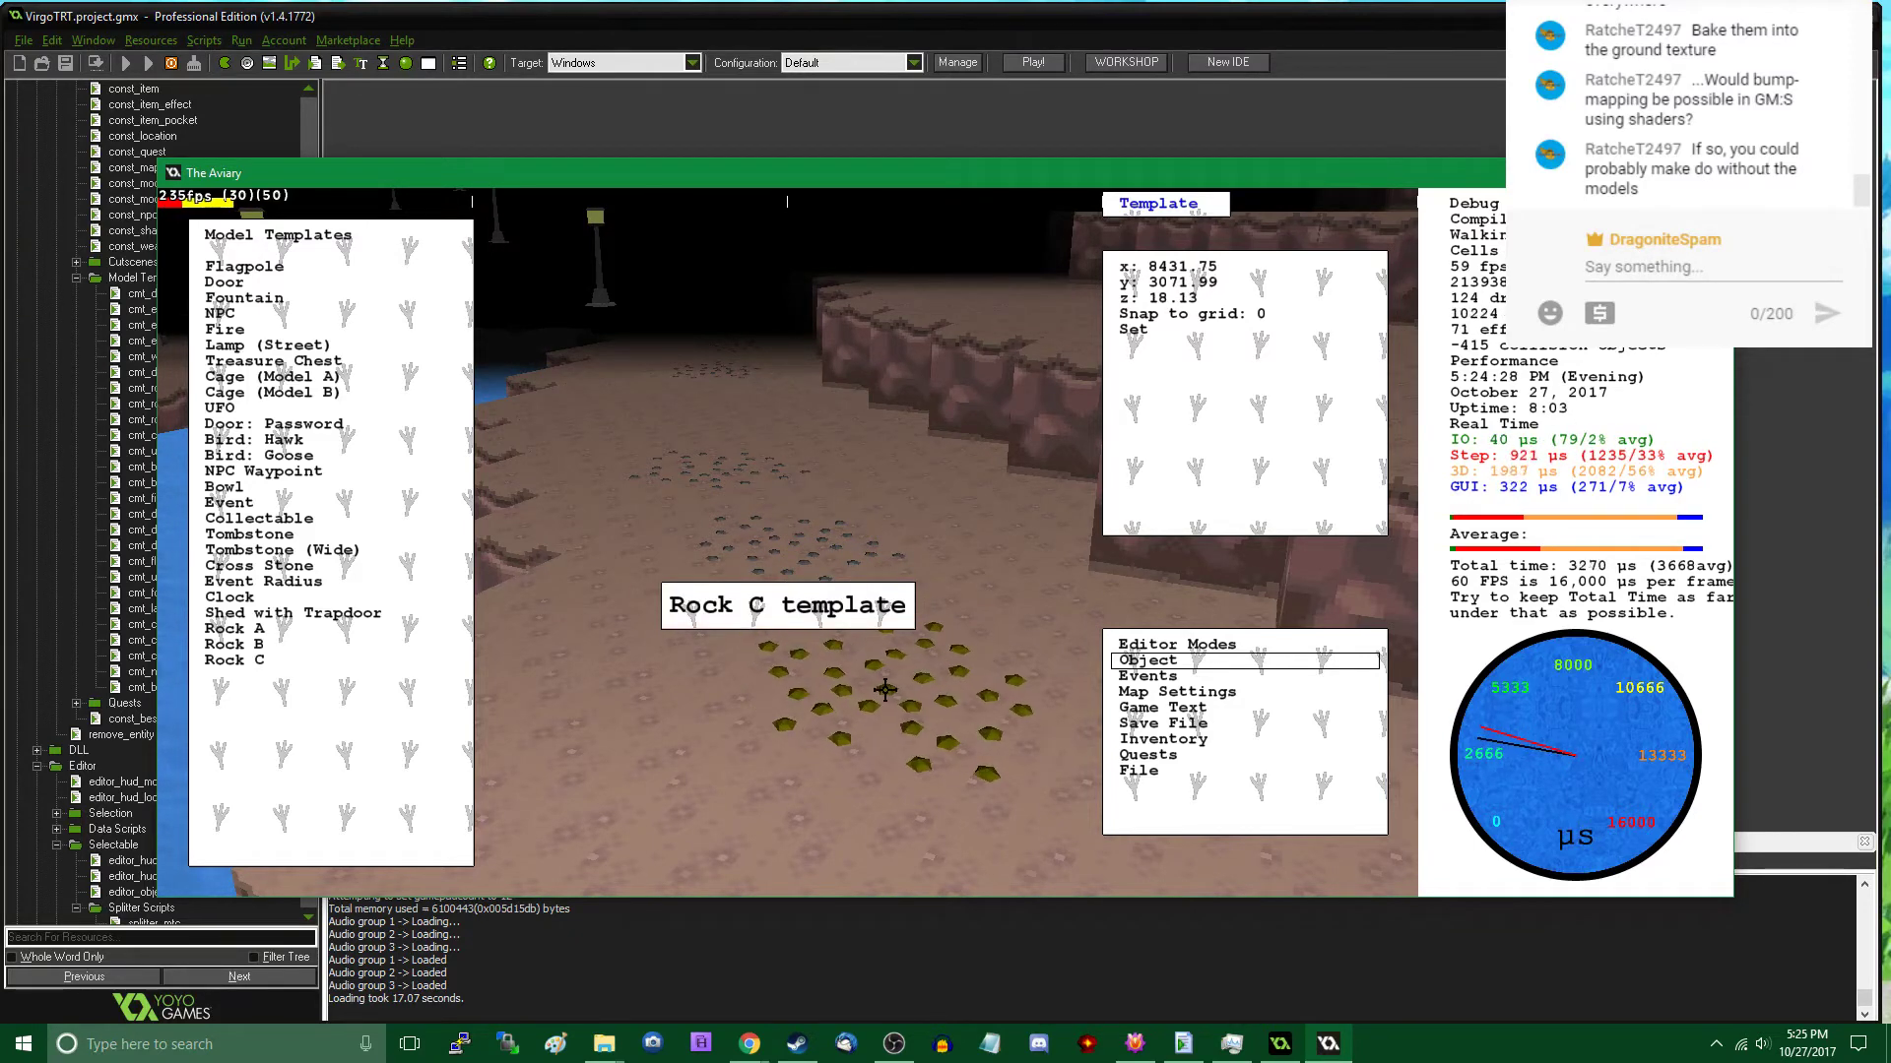
{"action": "left_click", "coordinate": [884, 690]}
- Place one more Rock C patch at the western end of the pebble trail, at about x 8406, y 3031
{"action": "key", "text": "Tab"}
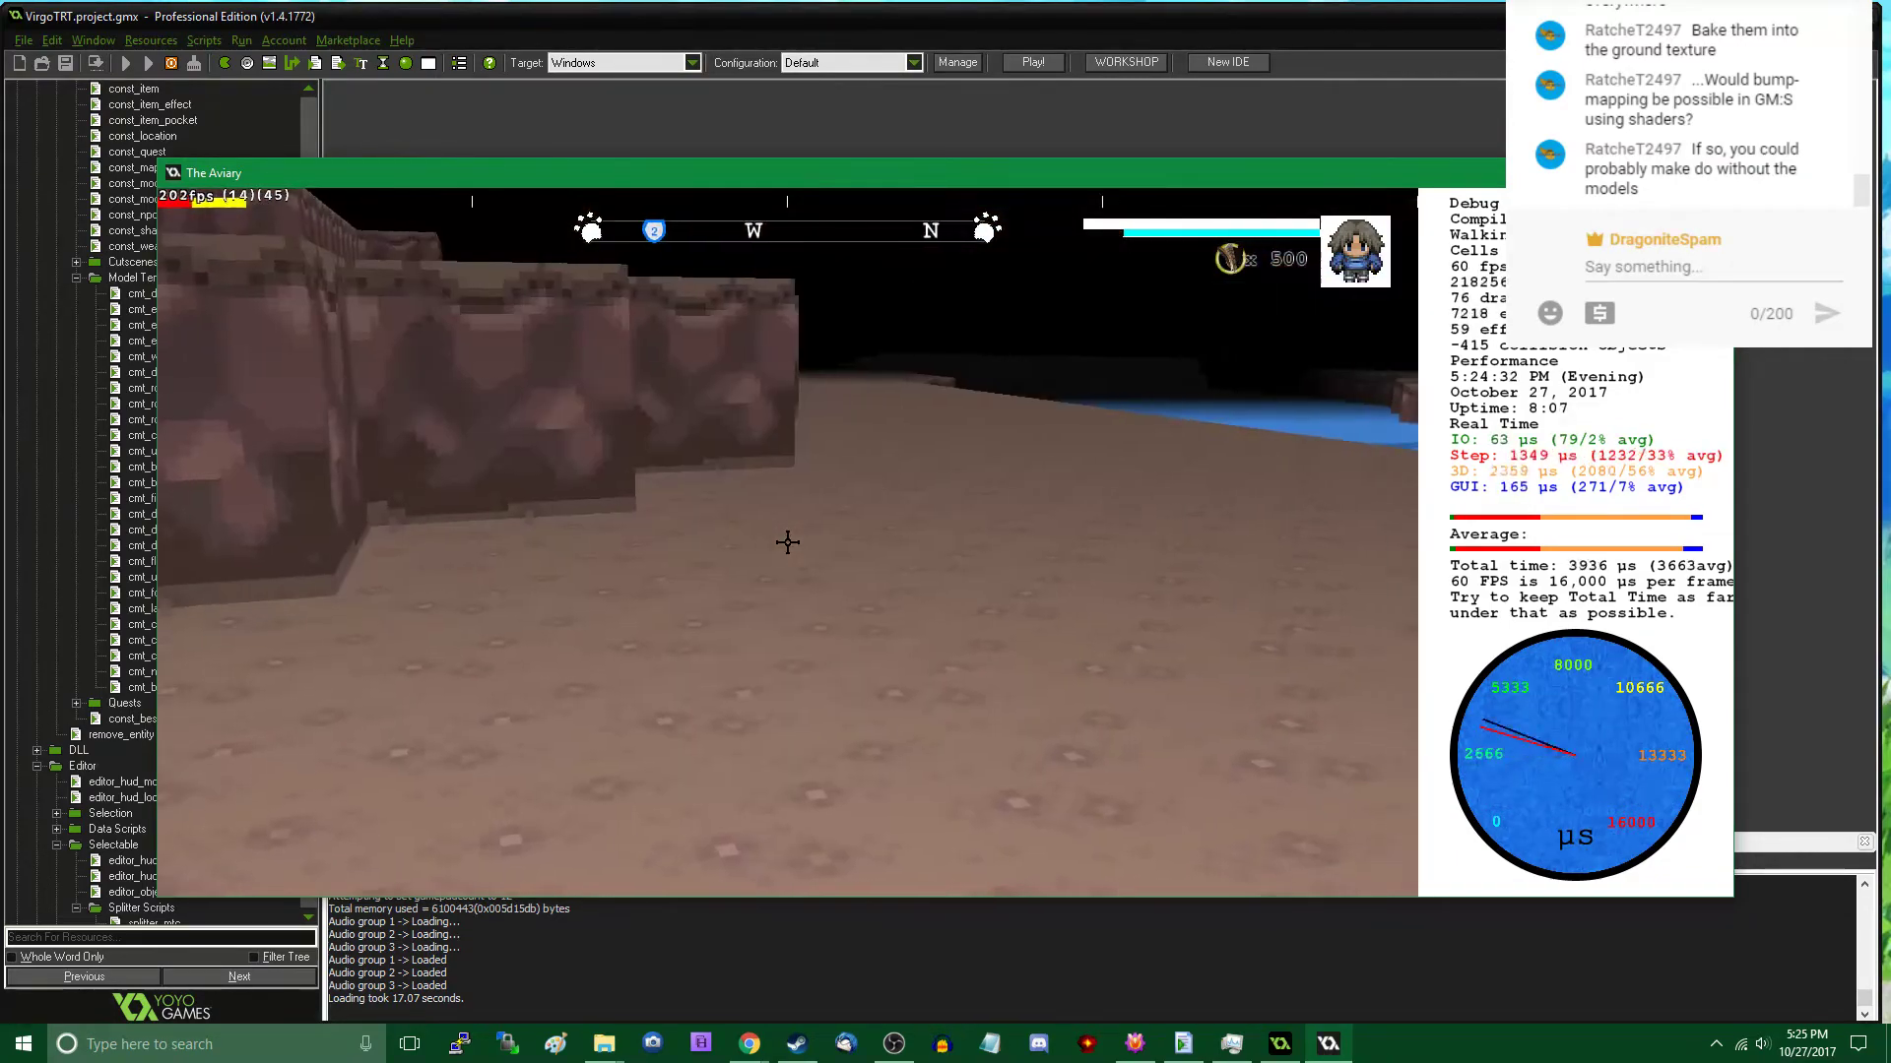
{"action": "key", "text": "w"}
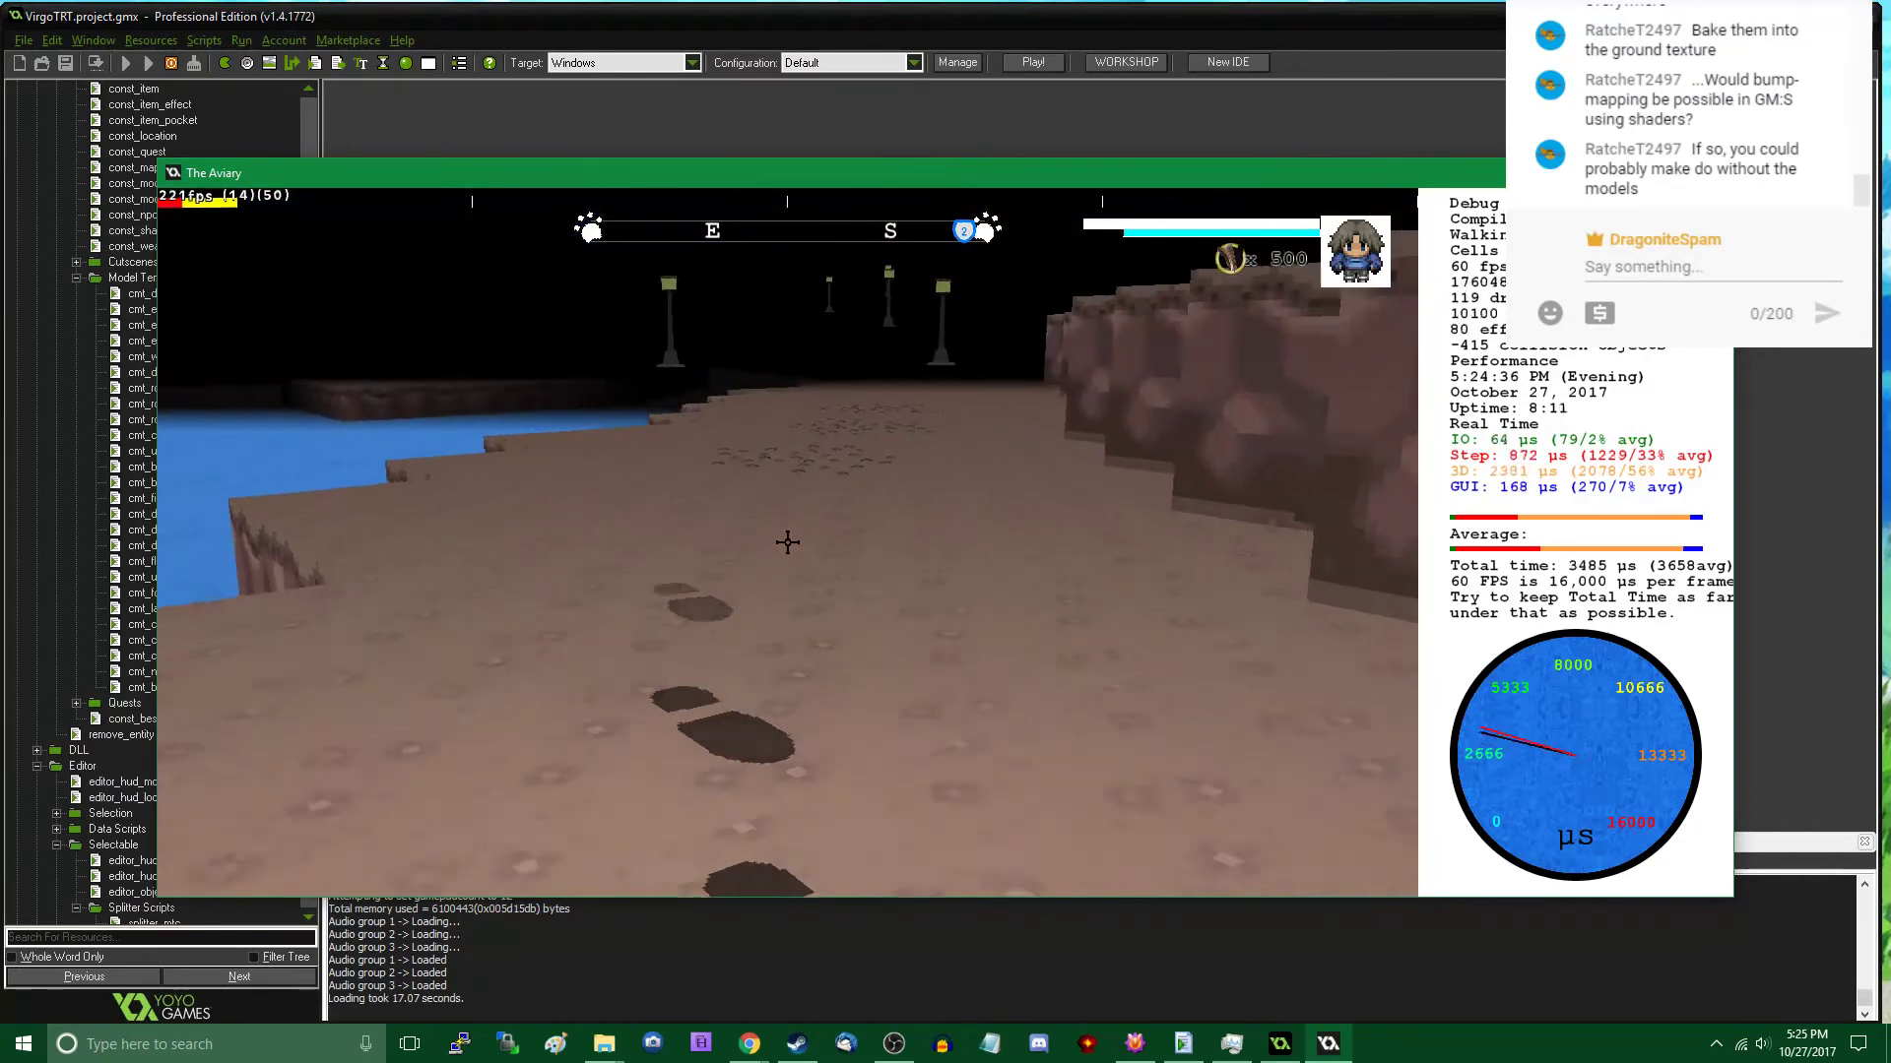
{"action": "key", "text": "Tab"}
{"action": "left_click", "coordinate": [258, 659]}
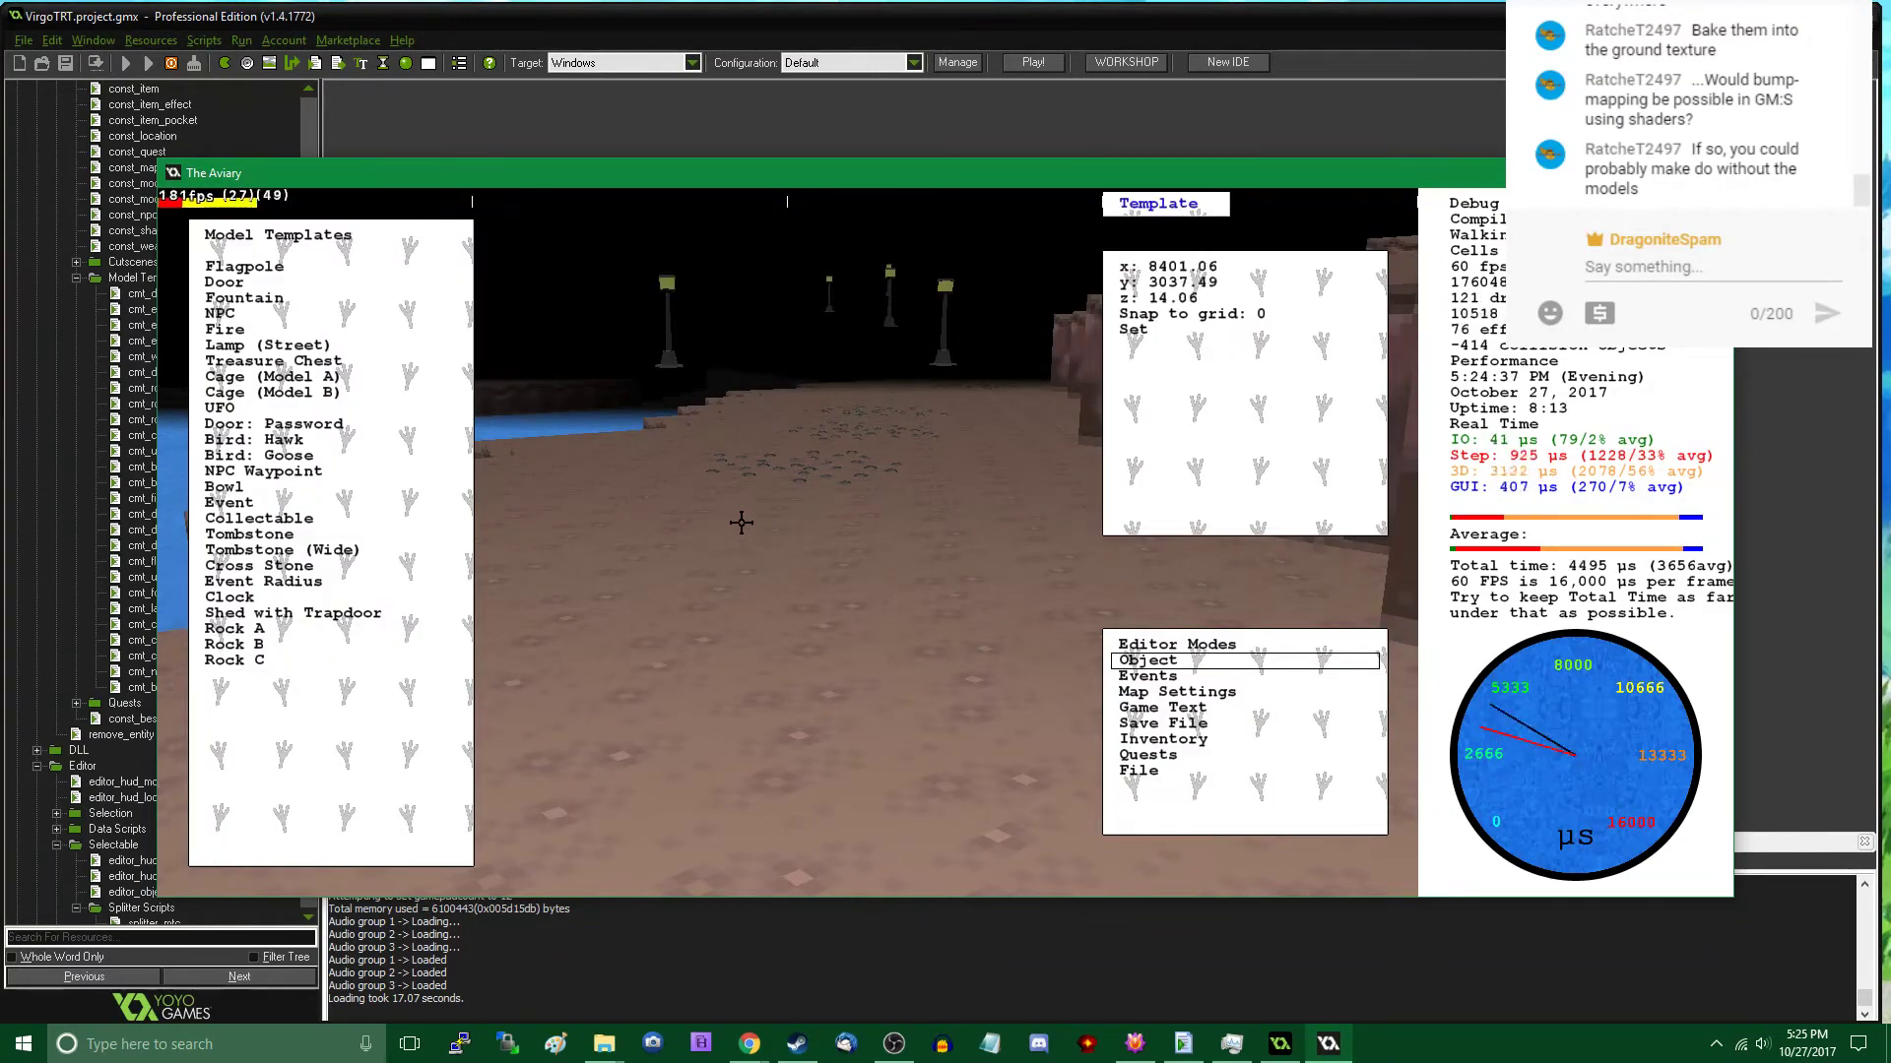
{"action": "left_click", "coordinate": [678, 508]}
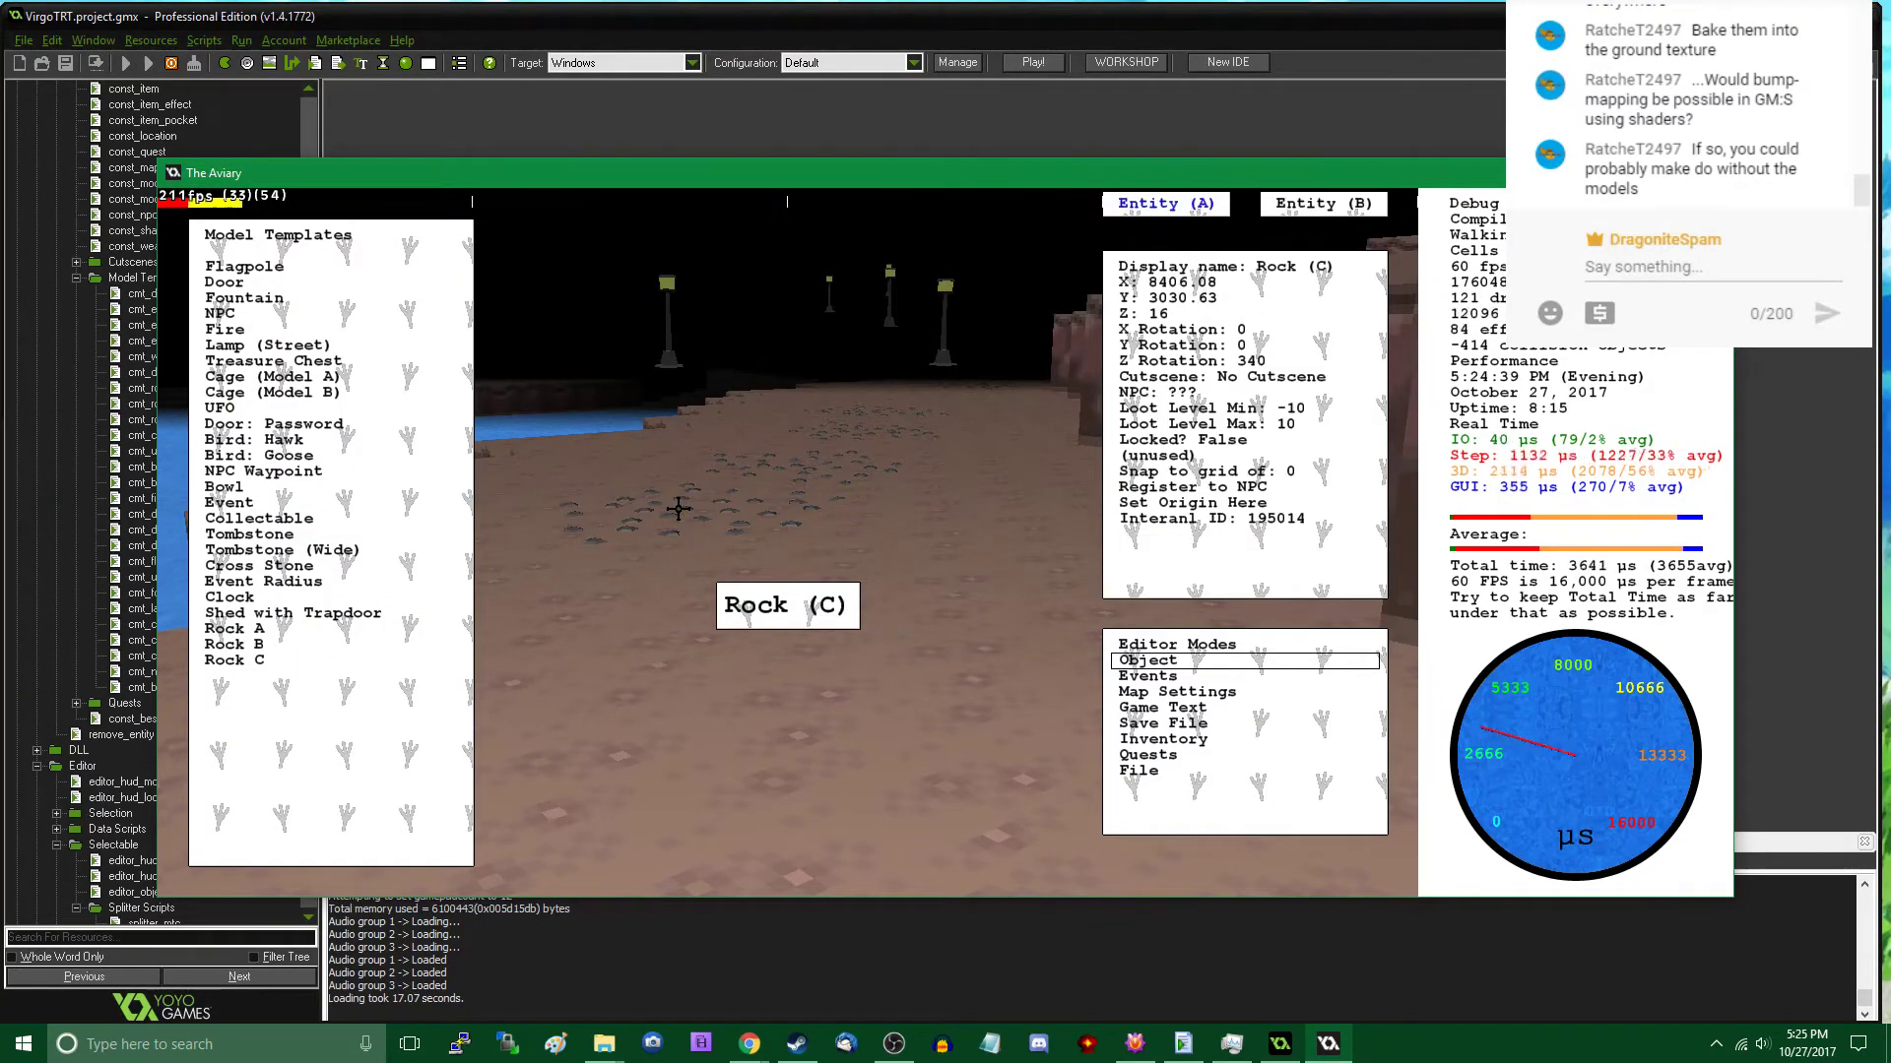
{"action": "key", "text": "Tab"}
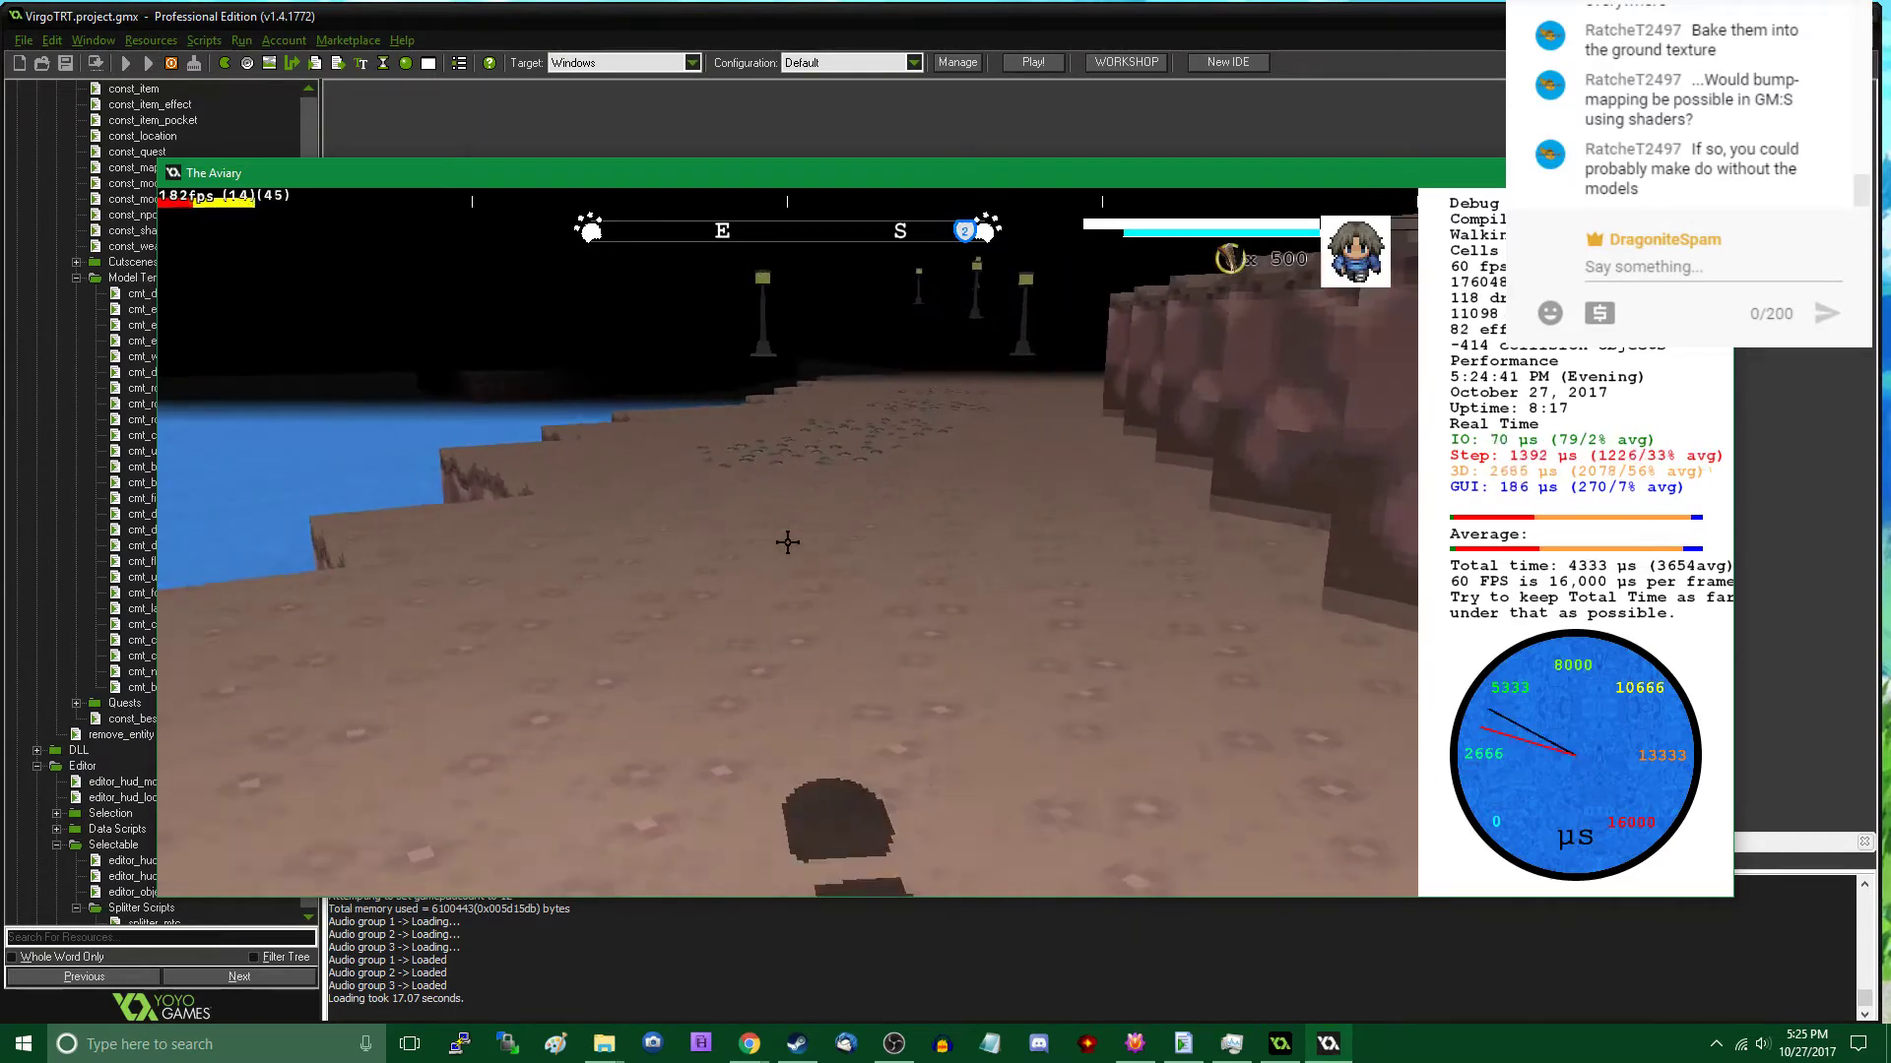
- Walk along the lakeshore and back through the water in play mode to examine the path beyond the pebble trail
{"action": "key", "text": "w"}
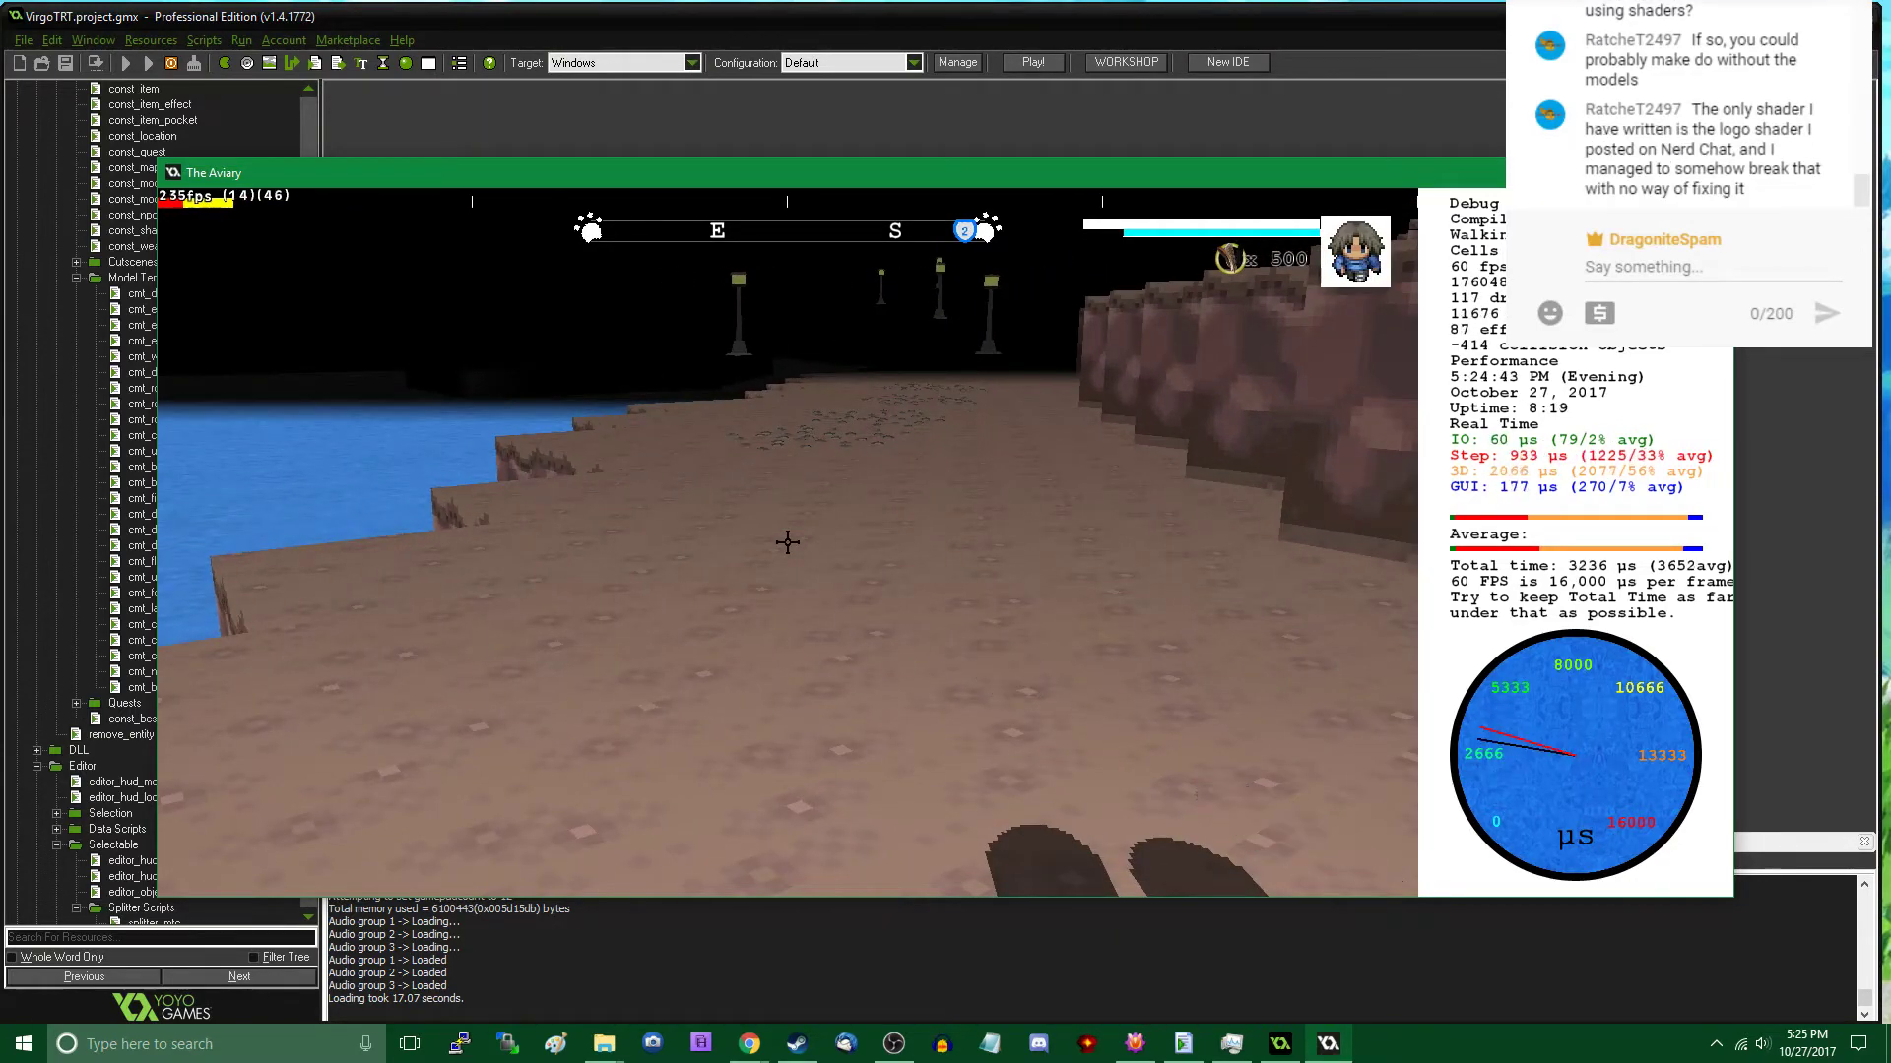
{"action": "key", "text": "w"}
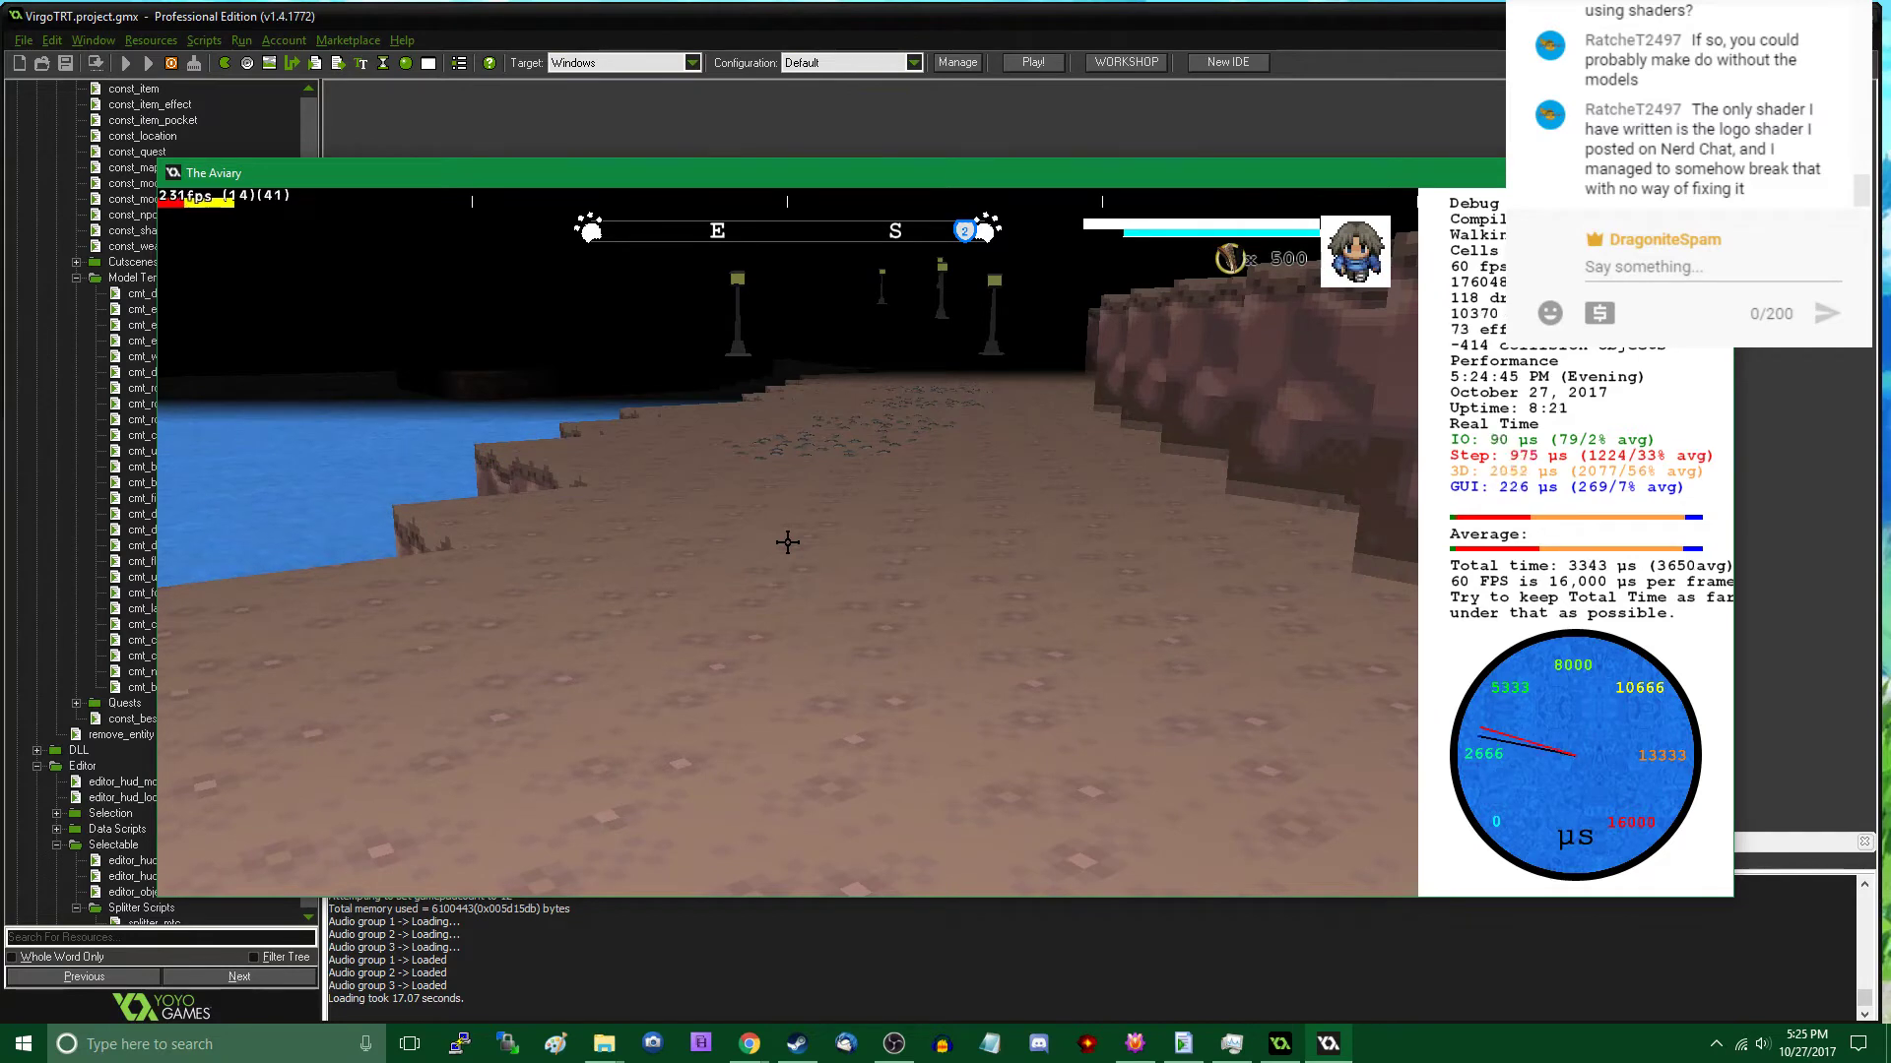
{"action": "key", "text": "w"}
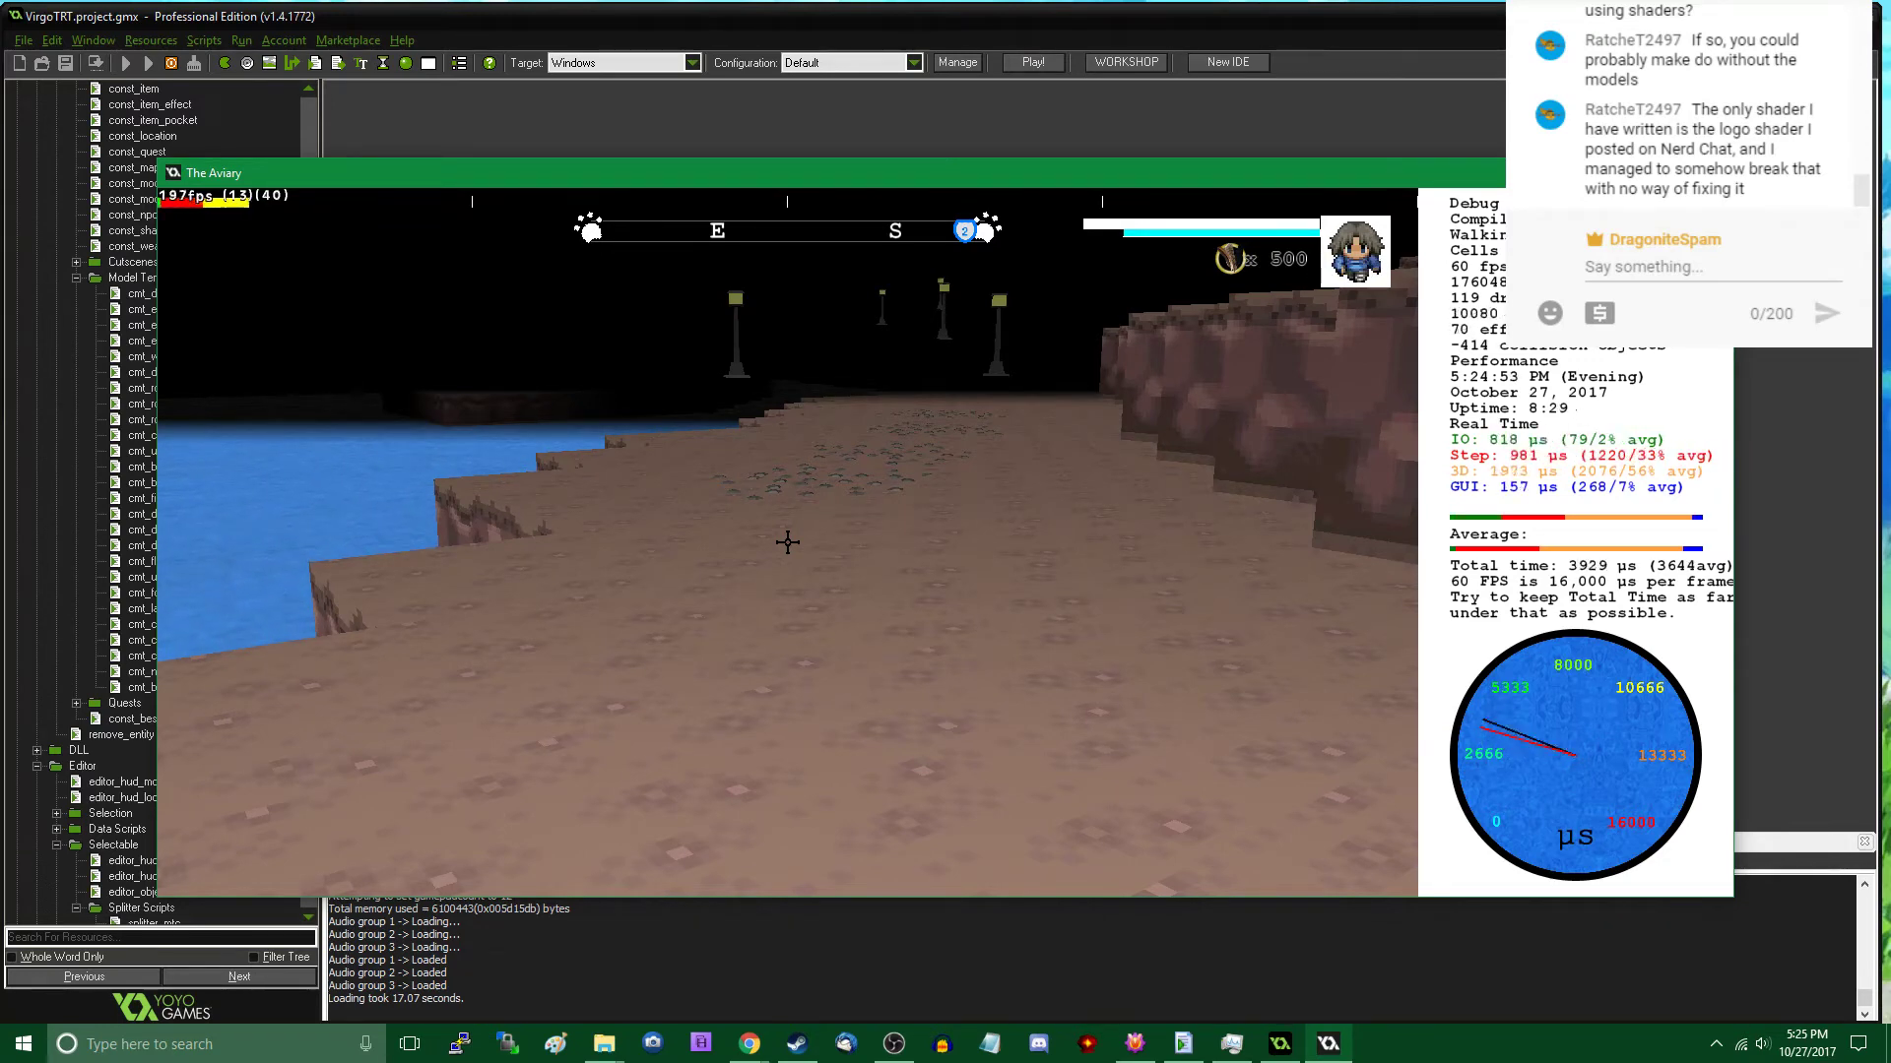
{"action": "key", "text": "w"}
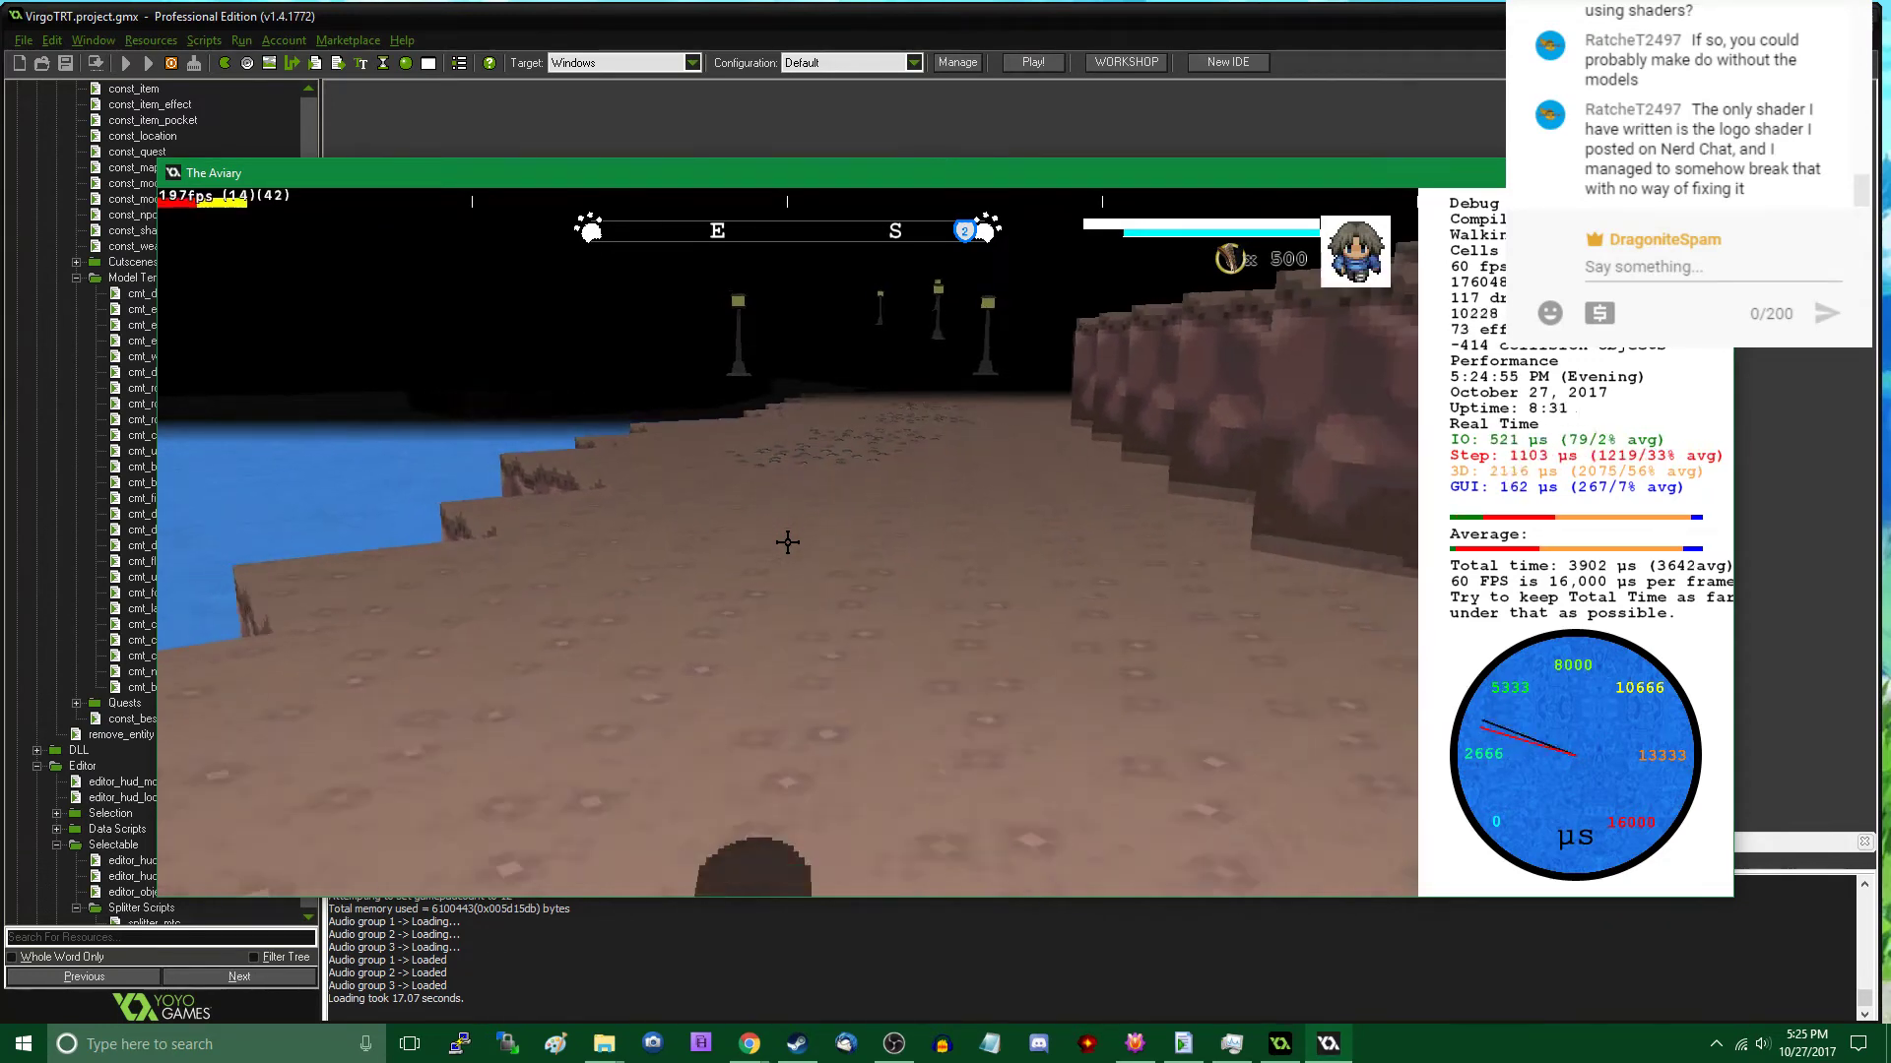
{"action": "key", "text": "w"}
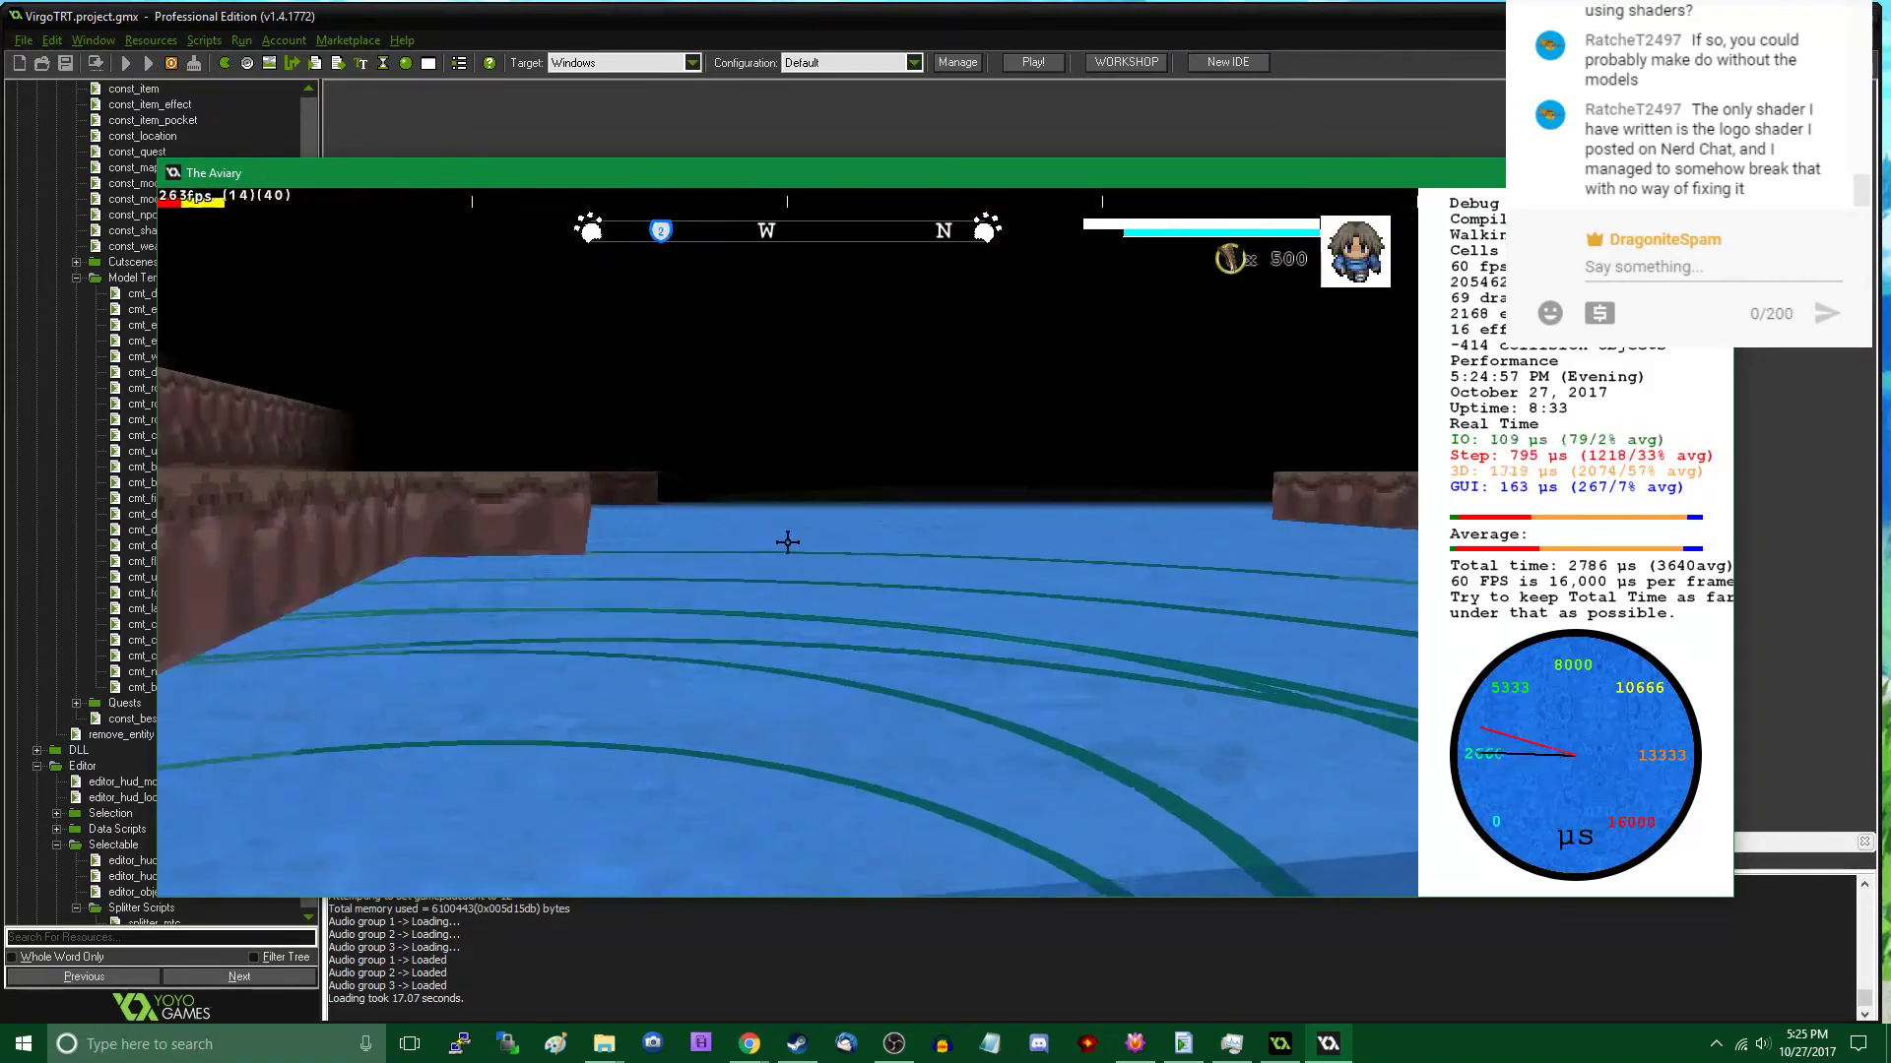
{"action": "key", "text": "w"}
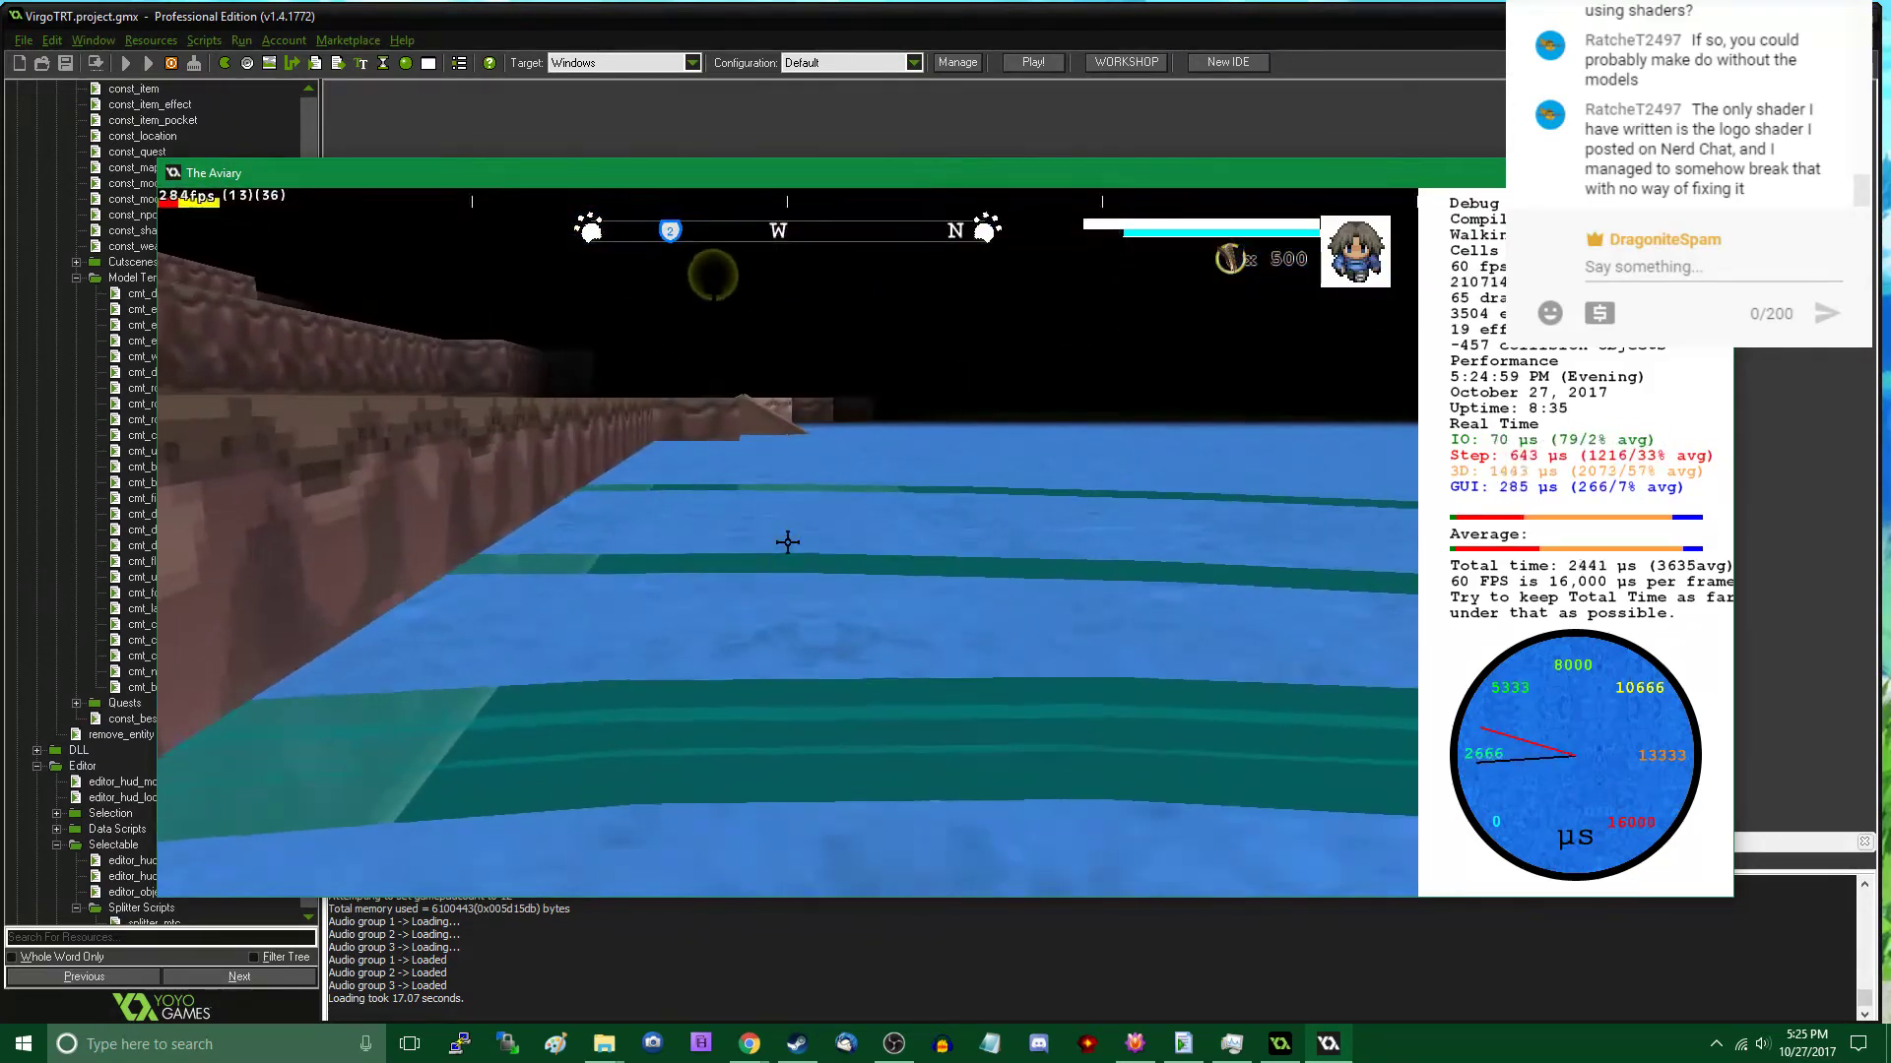
{"action": "key", "text": "w"}
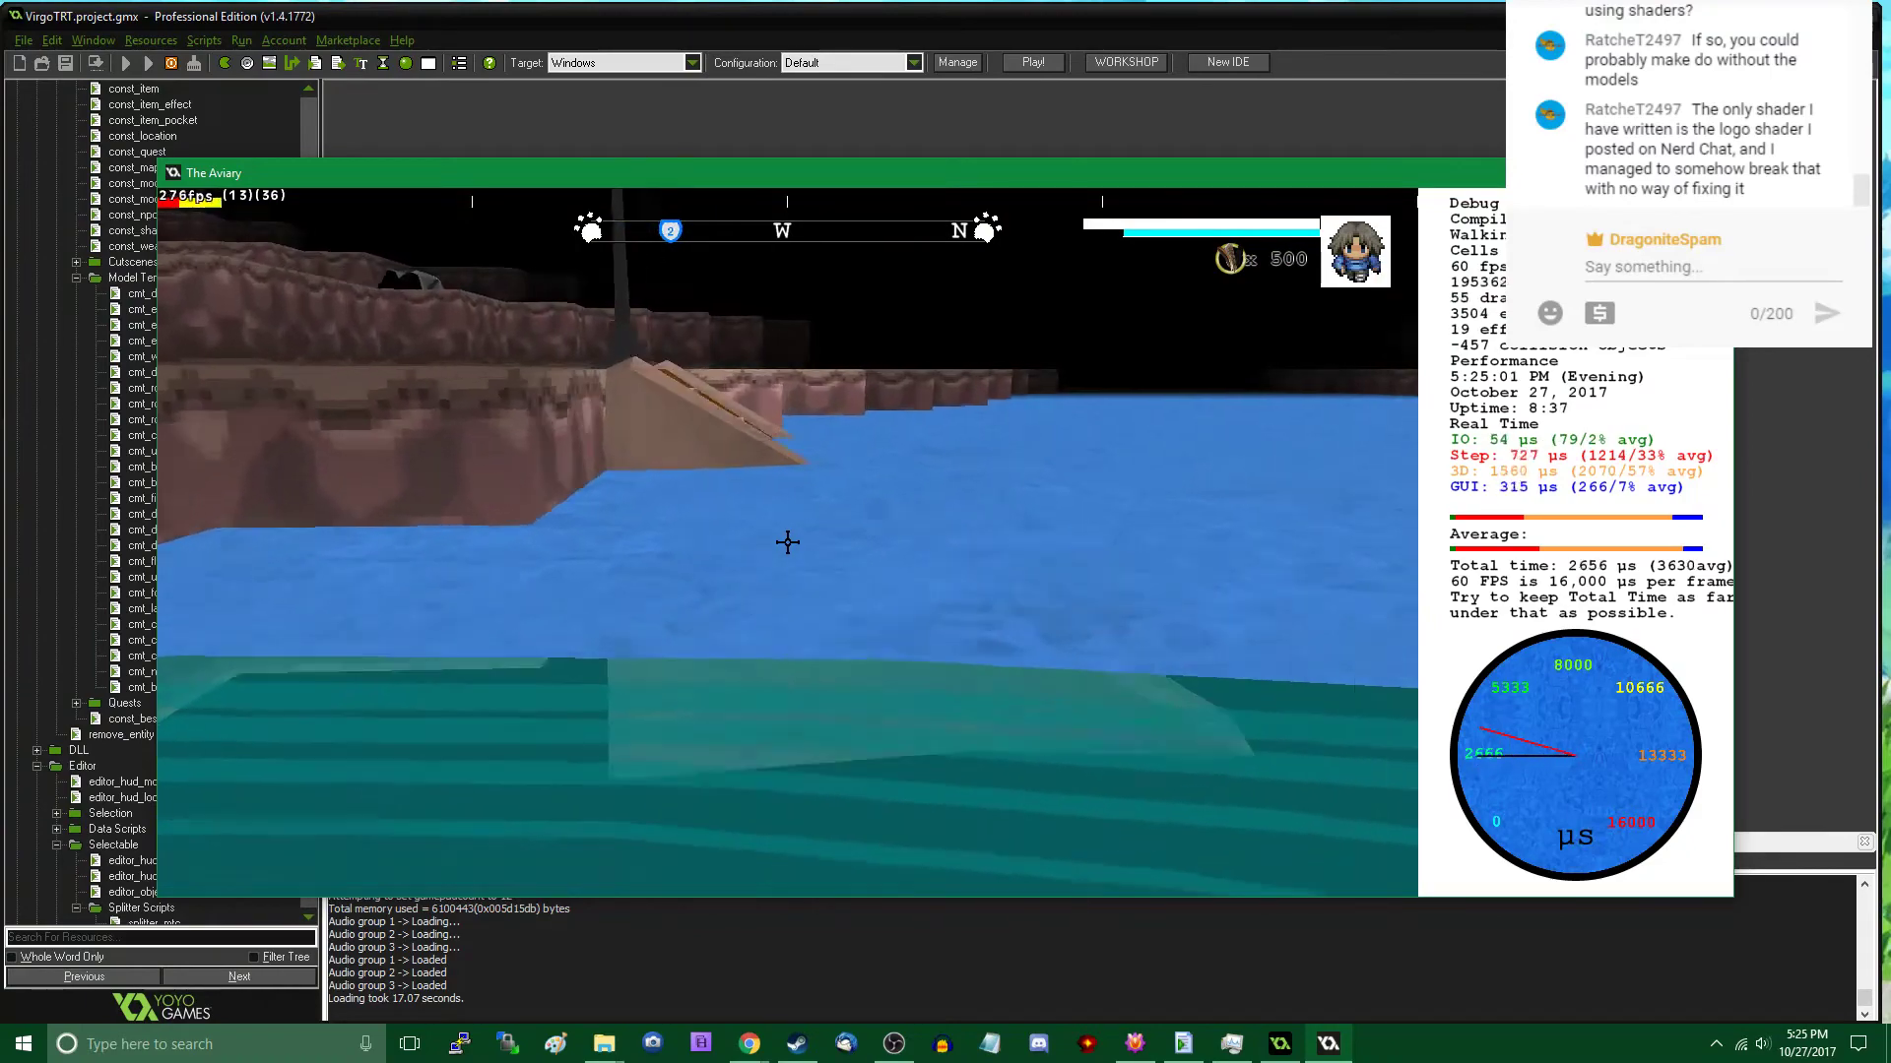
{"action": "key", "text": "w"}
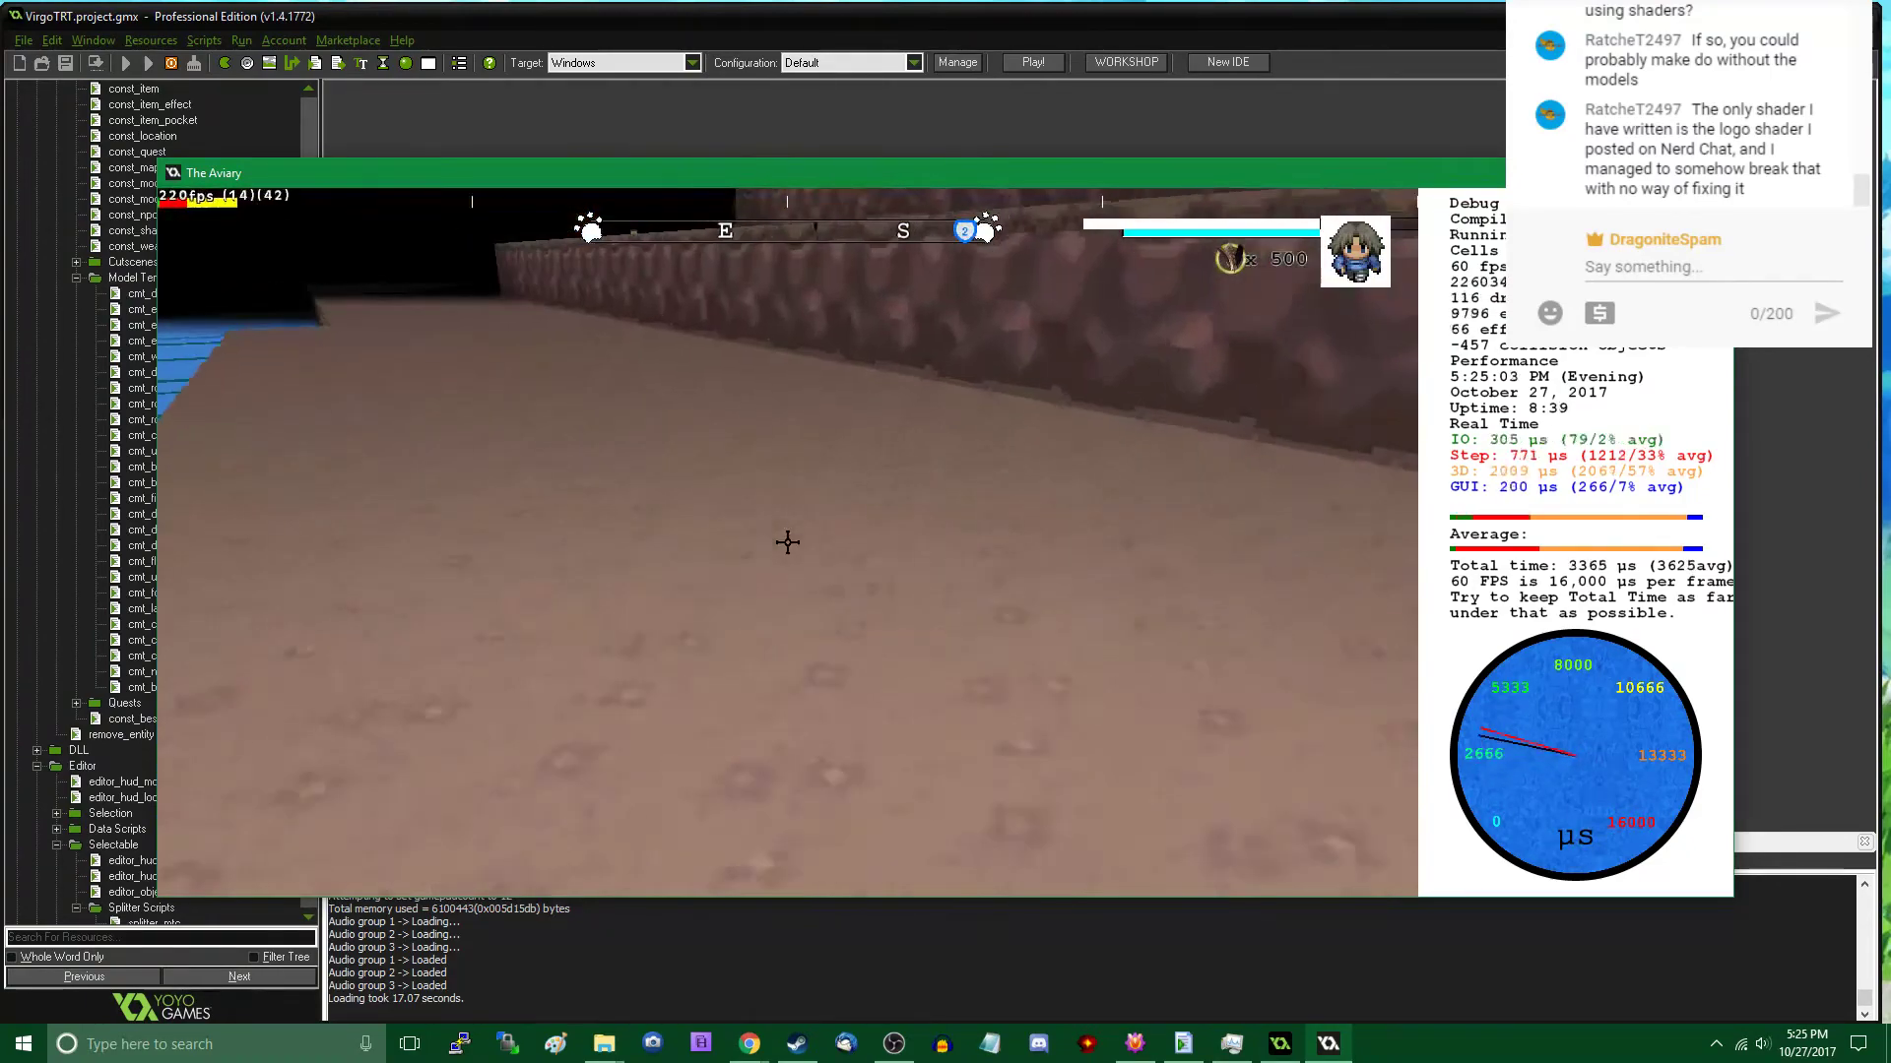
{"action": "key", "text": "w"}
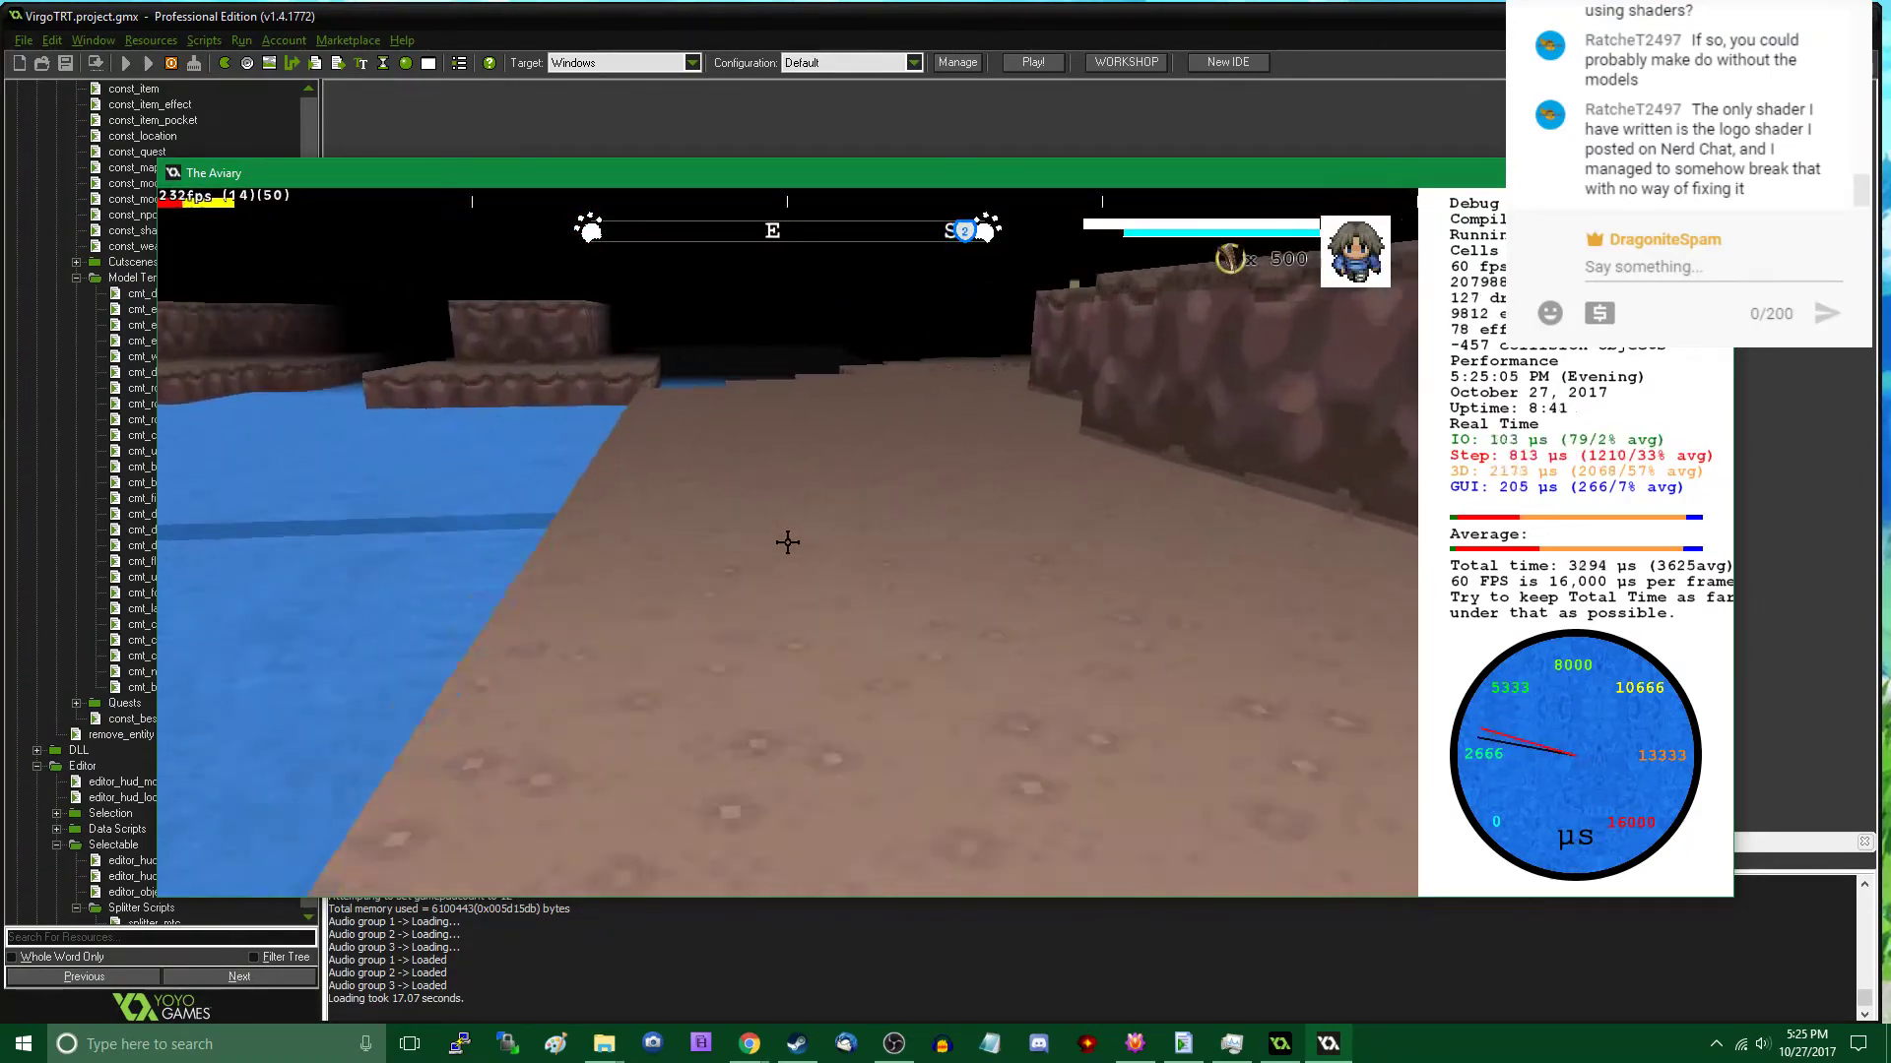
{"action": "key", "text": "Tab"}
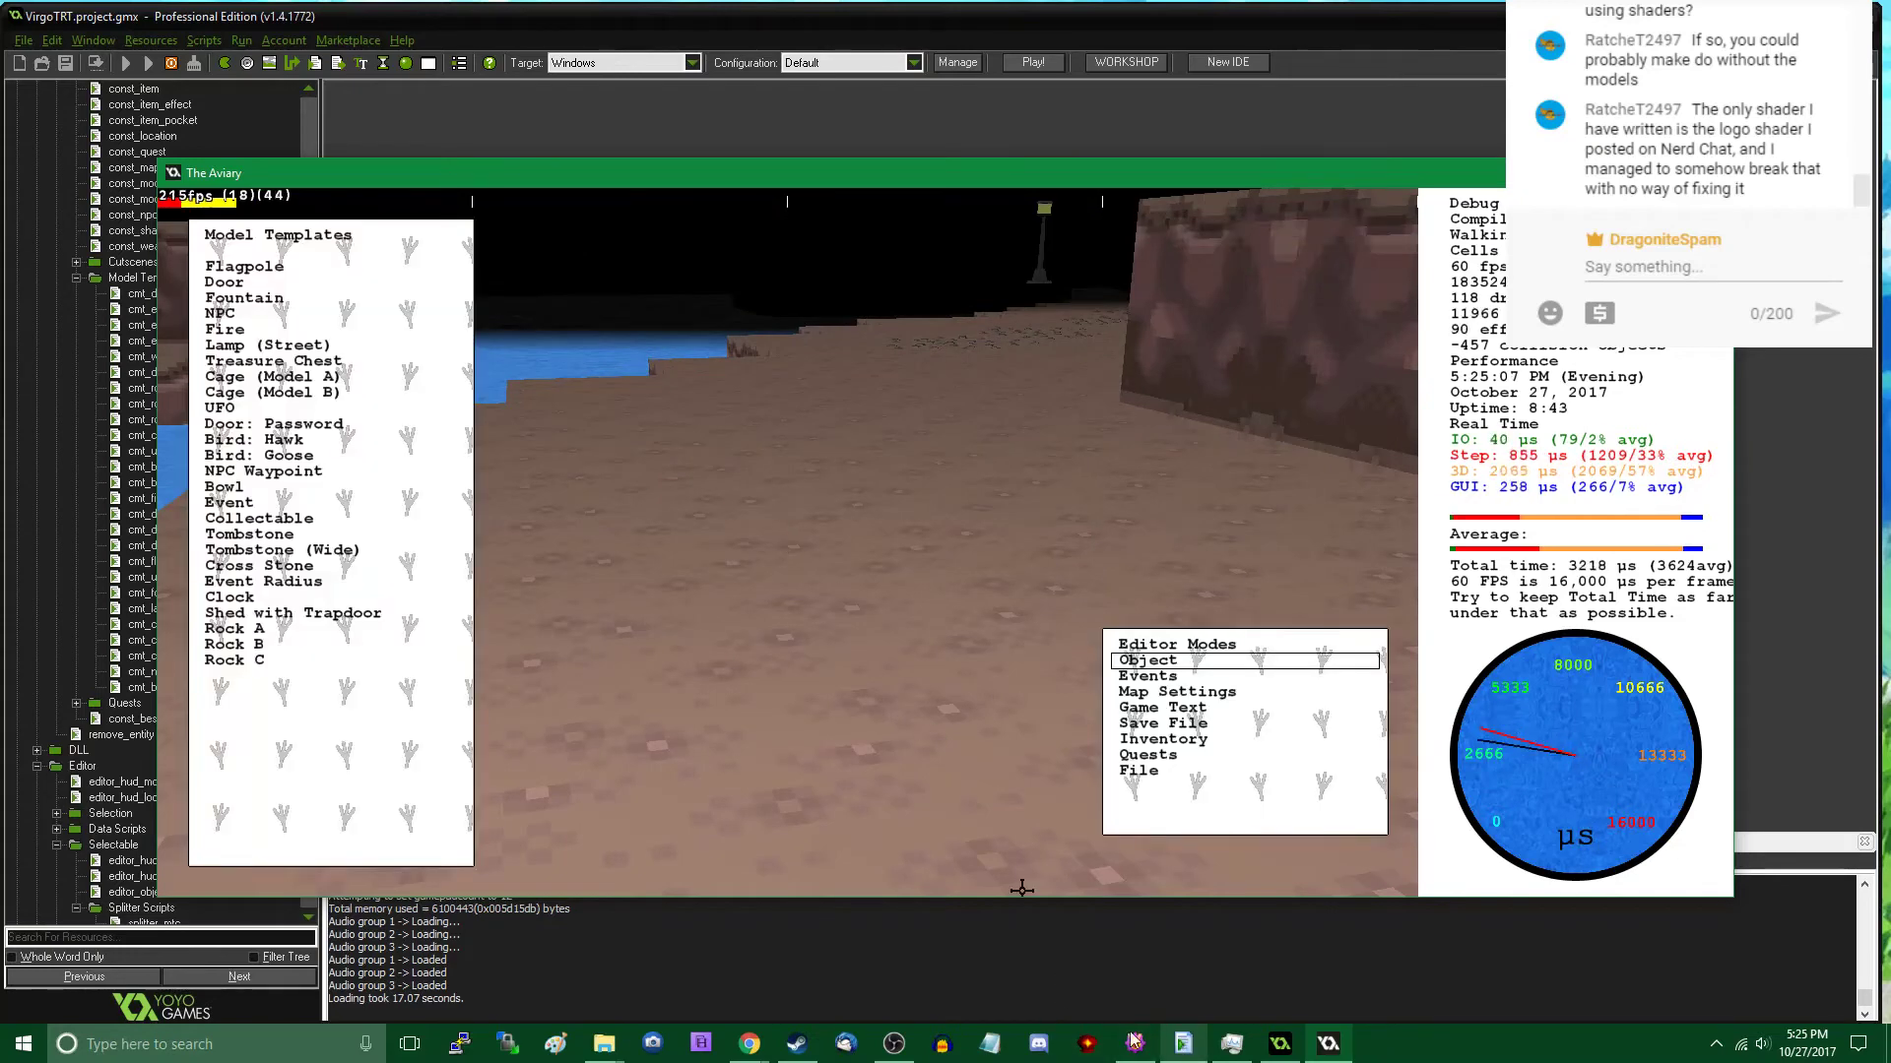
{"action": "key", "text": "Tab"}
{"action": "key", "text": "w"}
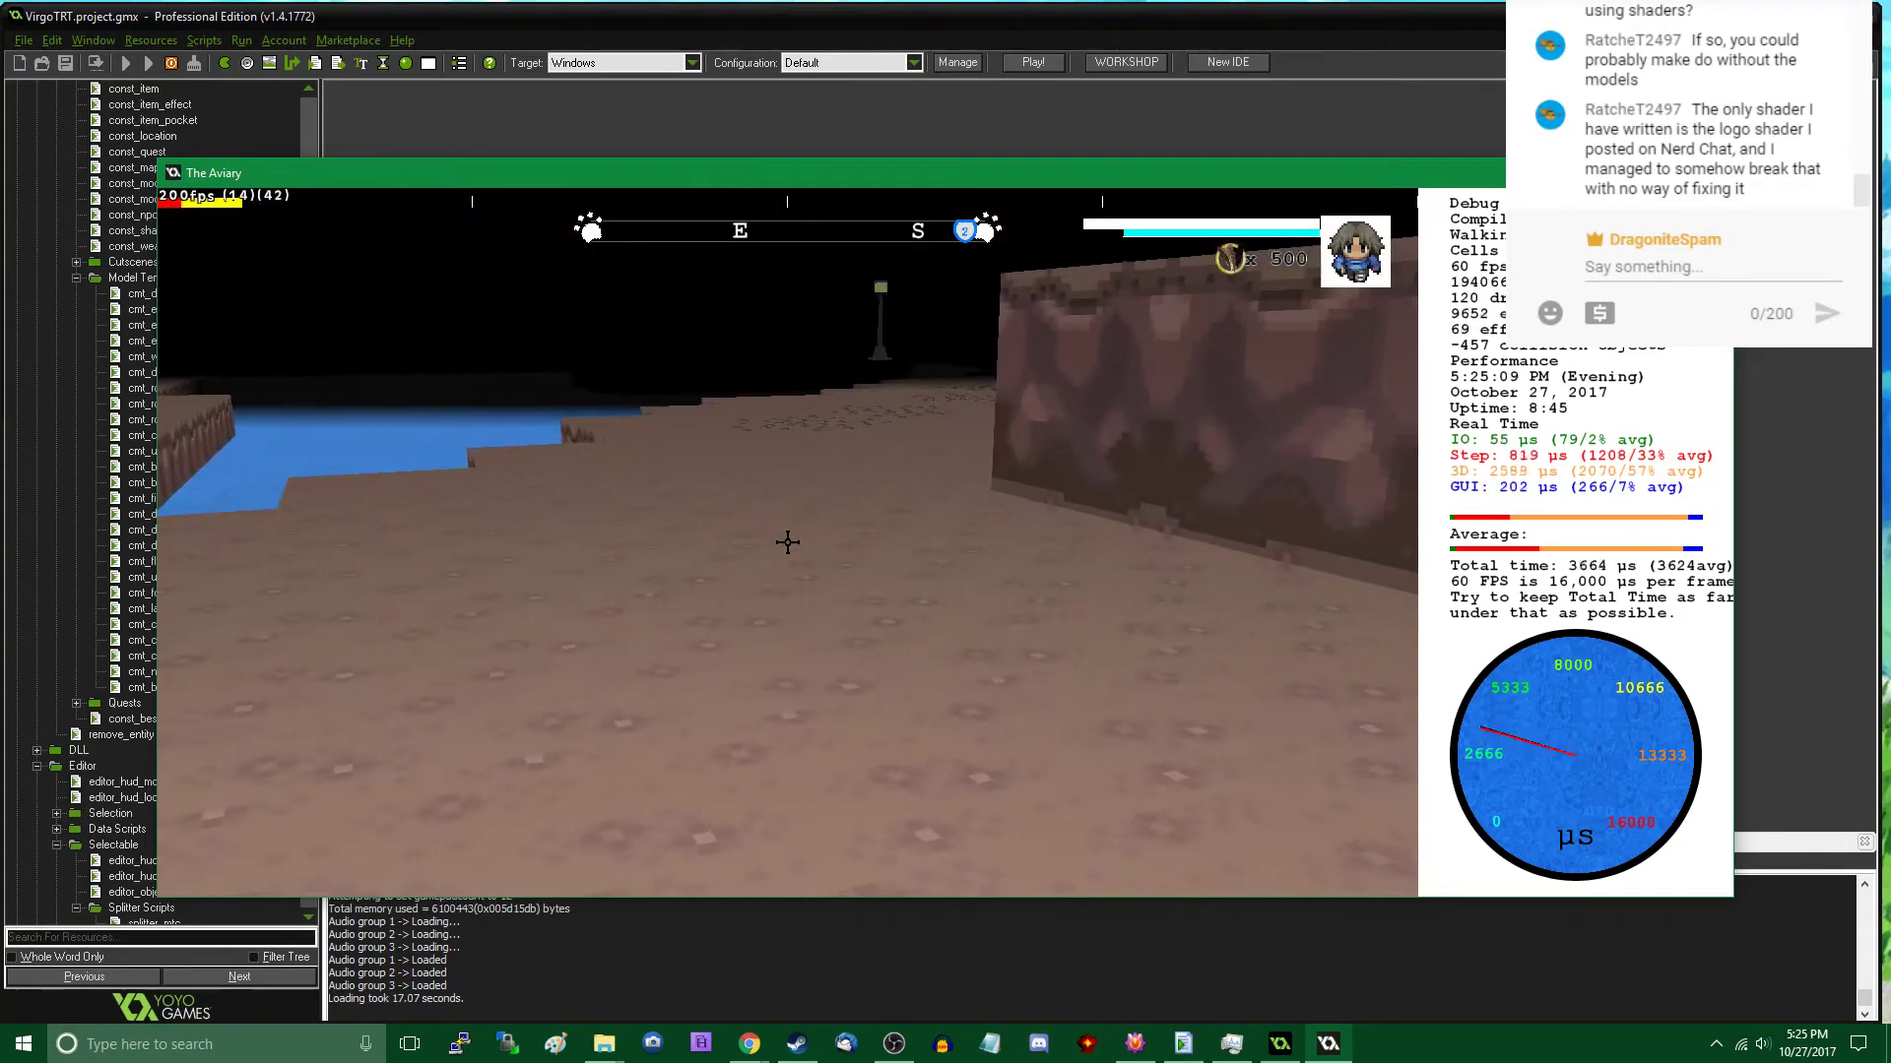
{"action": "key", "text": "w"}
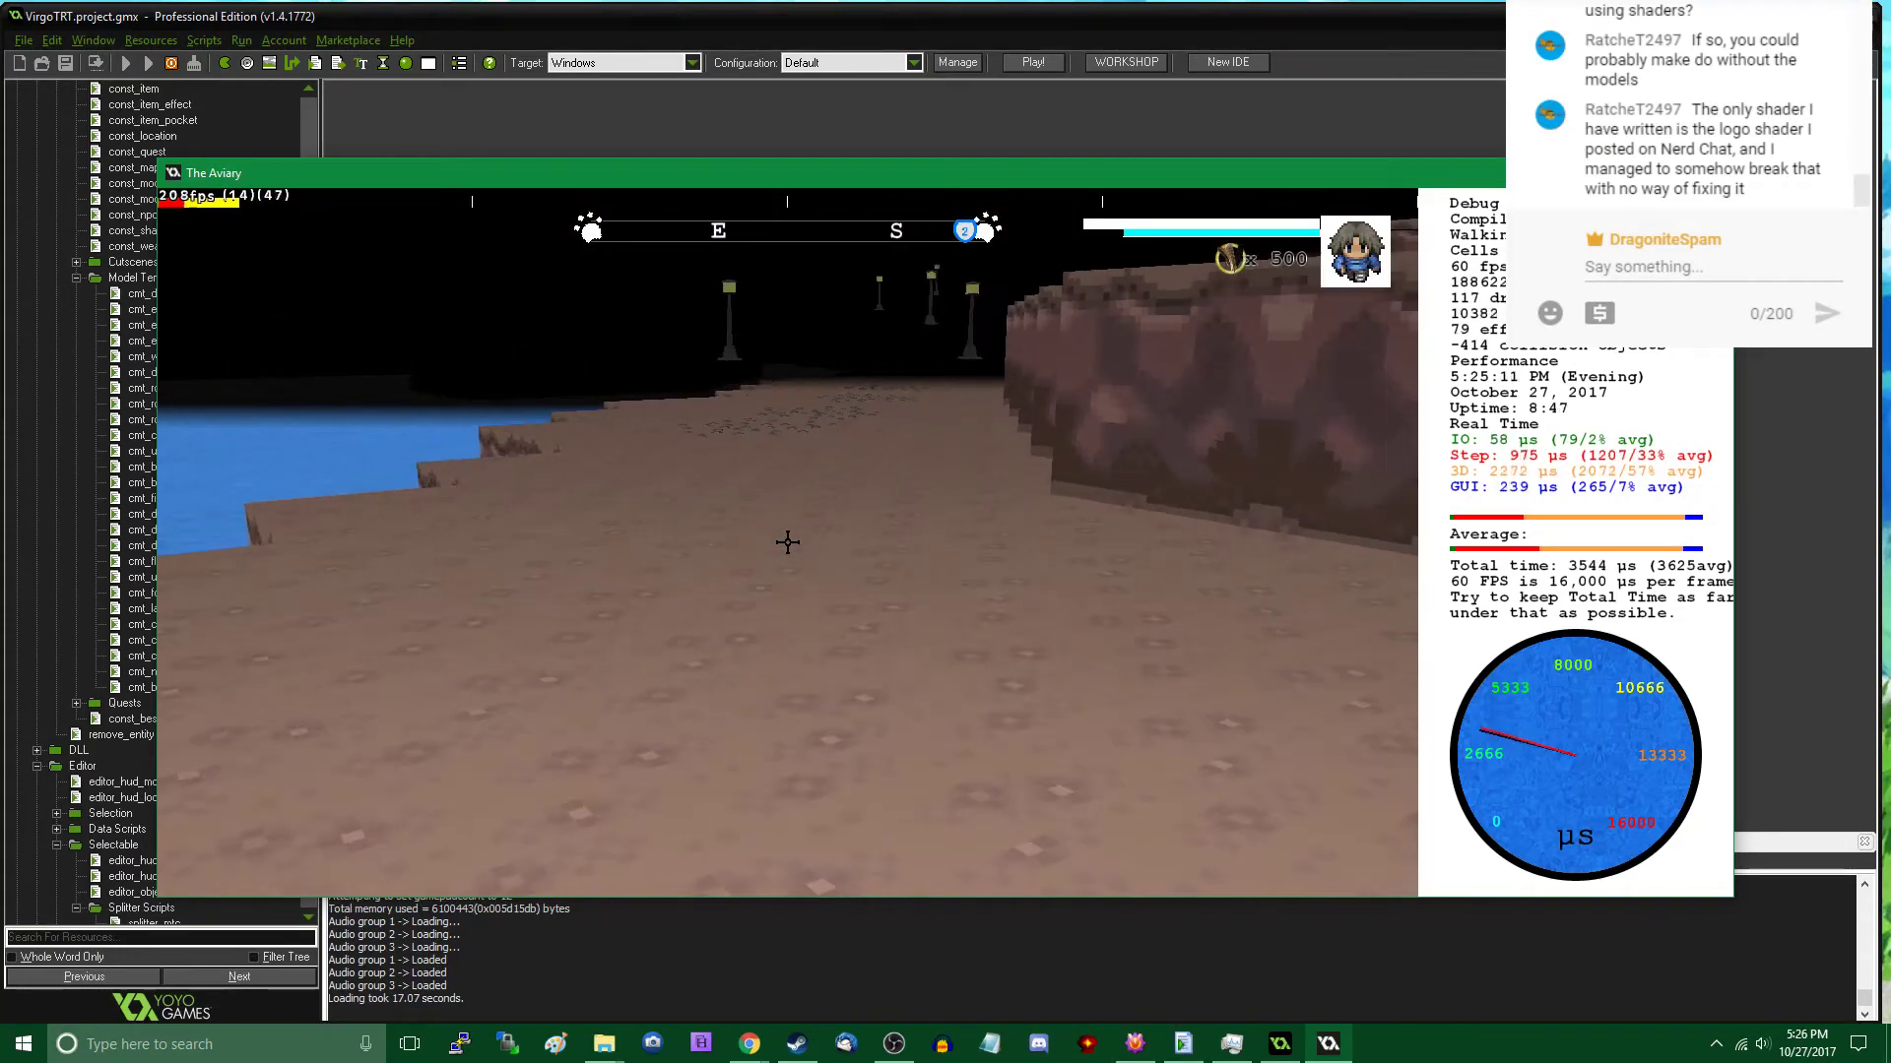
{"action": "key", "text": "w"}
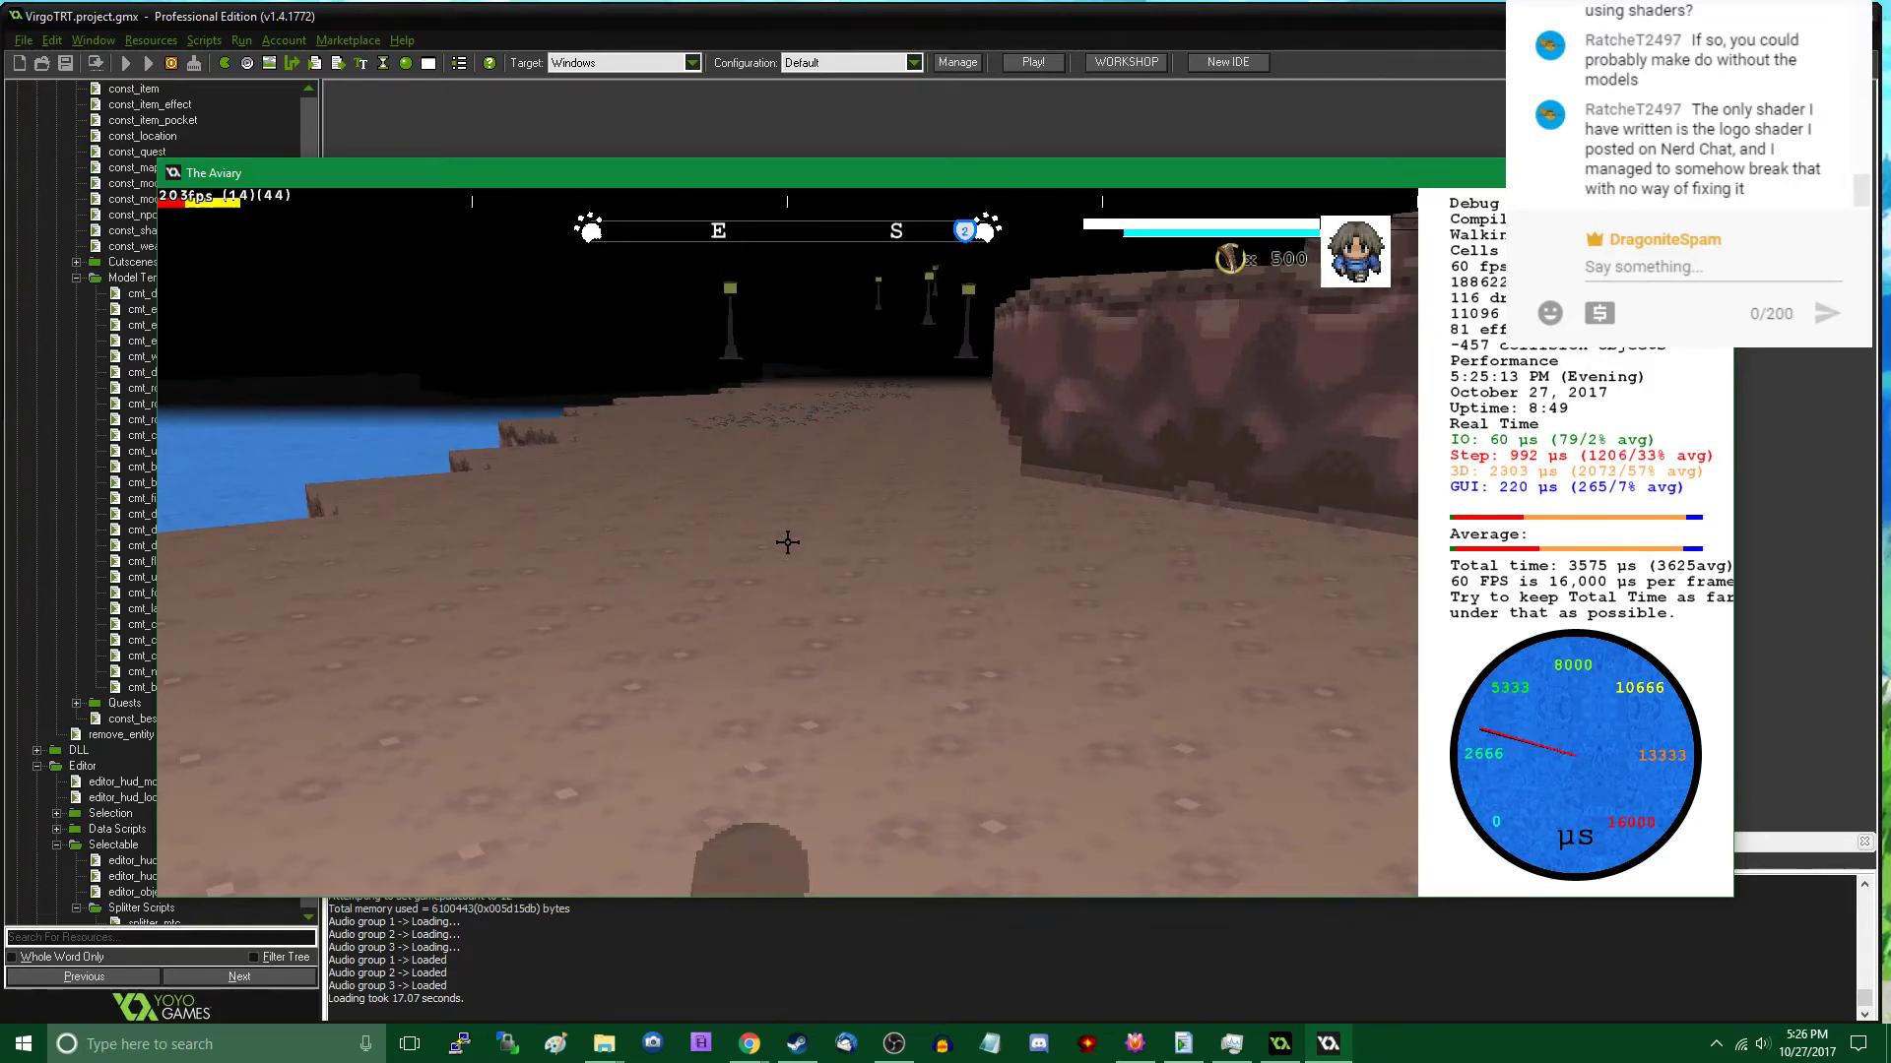
- Place a Rock C patch further west between the cliff and the lake, and reposition it to about x 8257, y 2959
{"action": "key", "text": "Tab"}
{"action": "key", "text": "s"}
{"action": "key", "text": "w"}
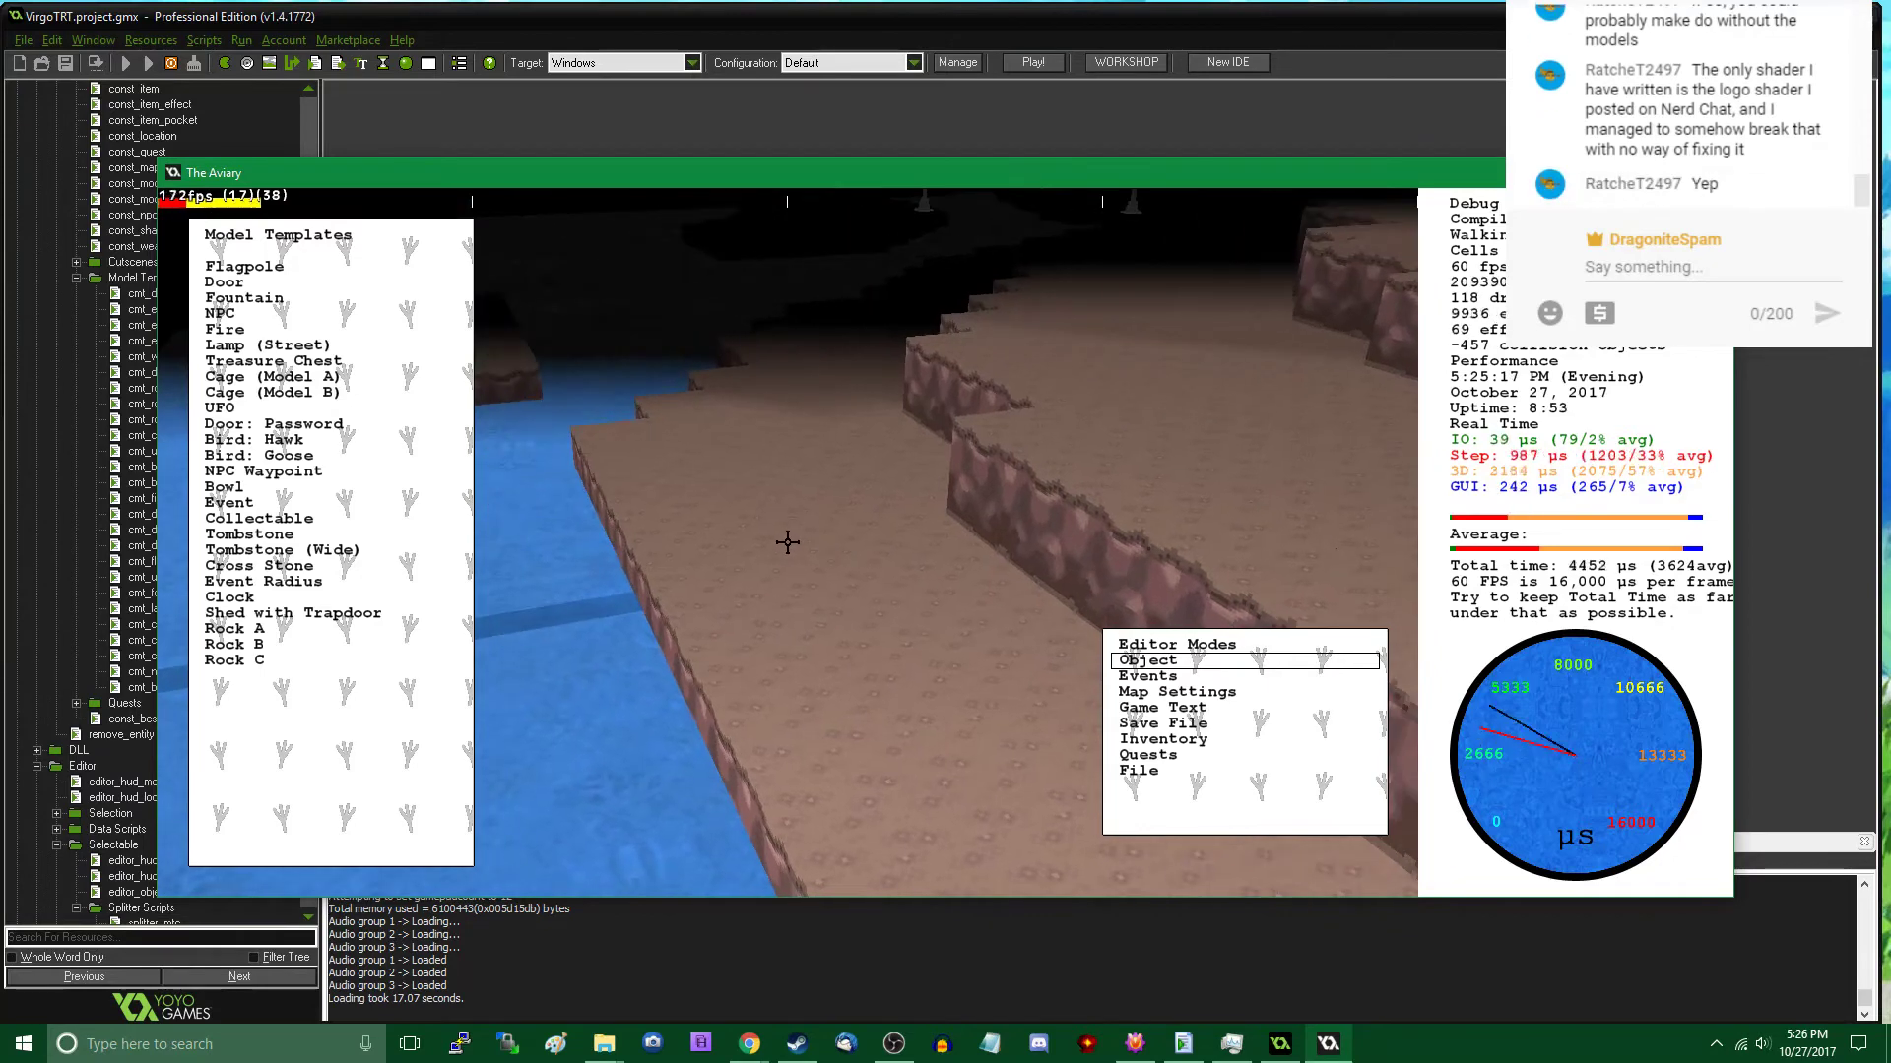
{"action": "left_click", "coordinate": [232, 660]}
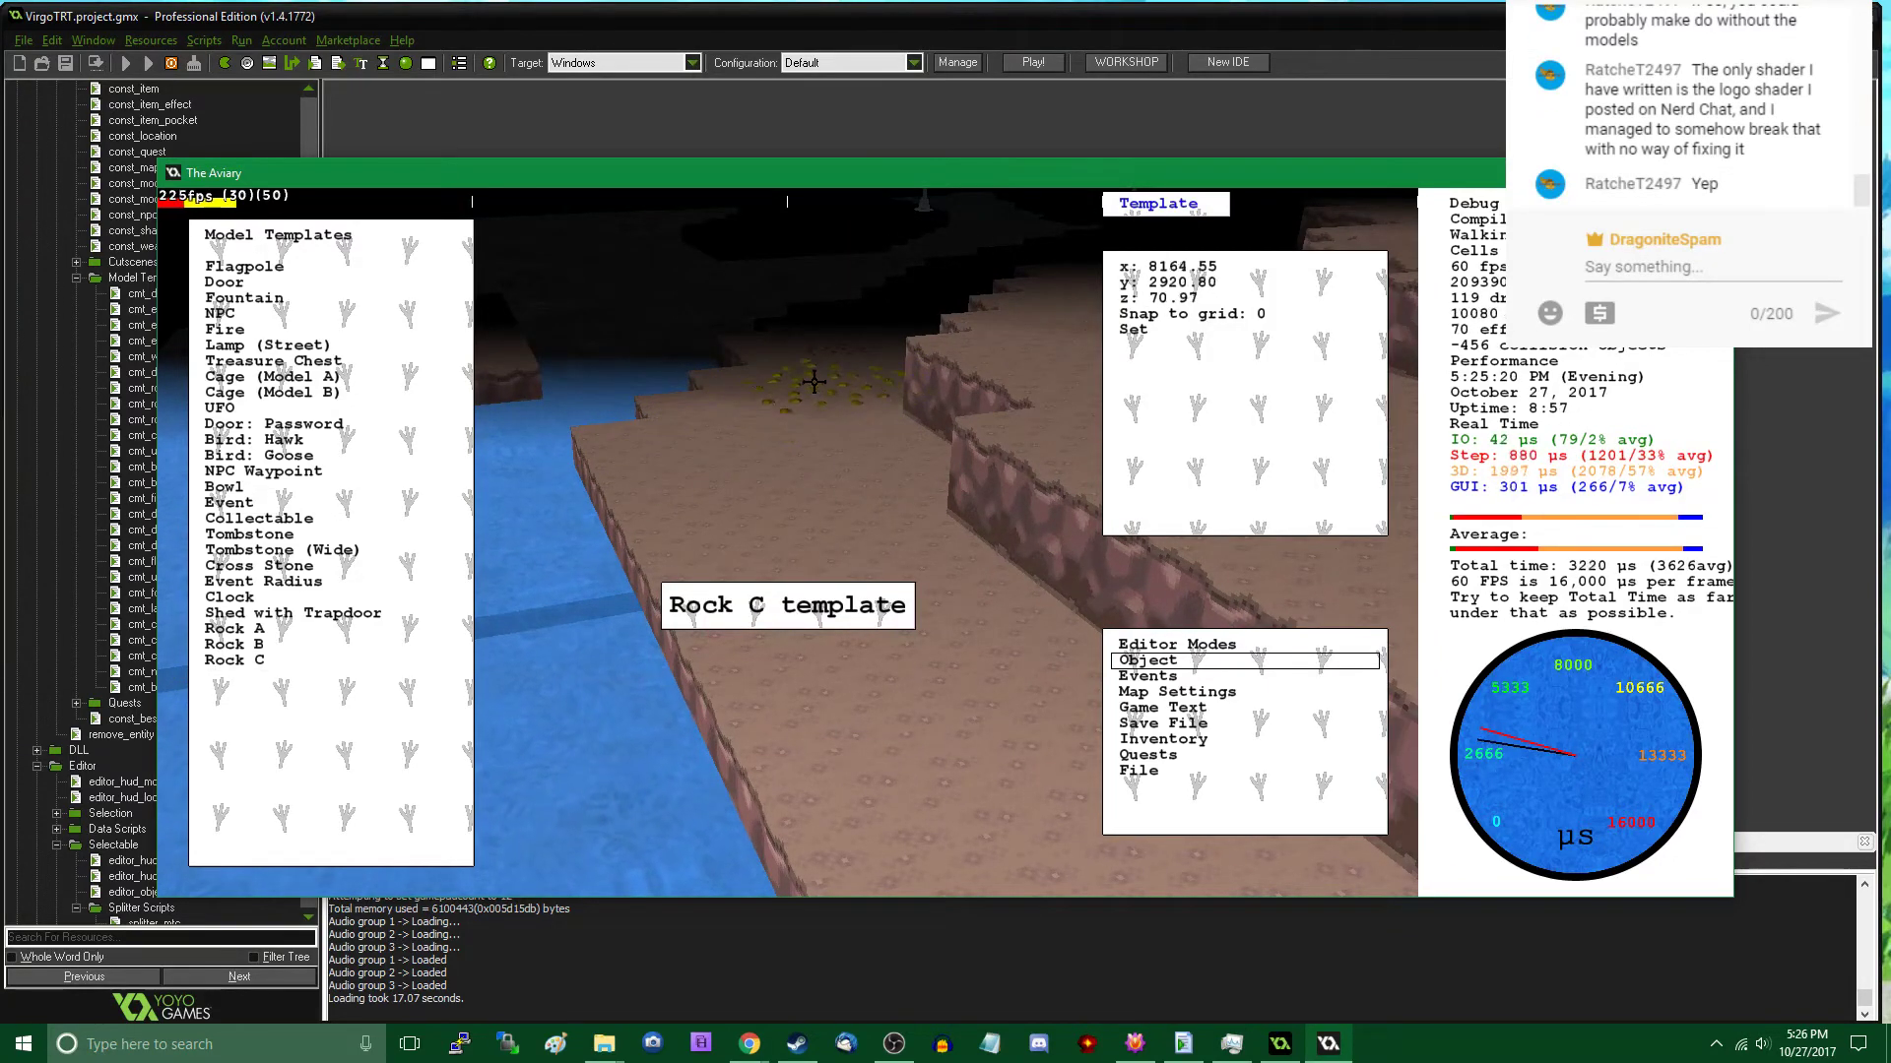
{"action": "left_click", "coordinate": [806, 537]}
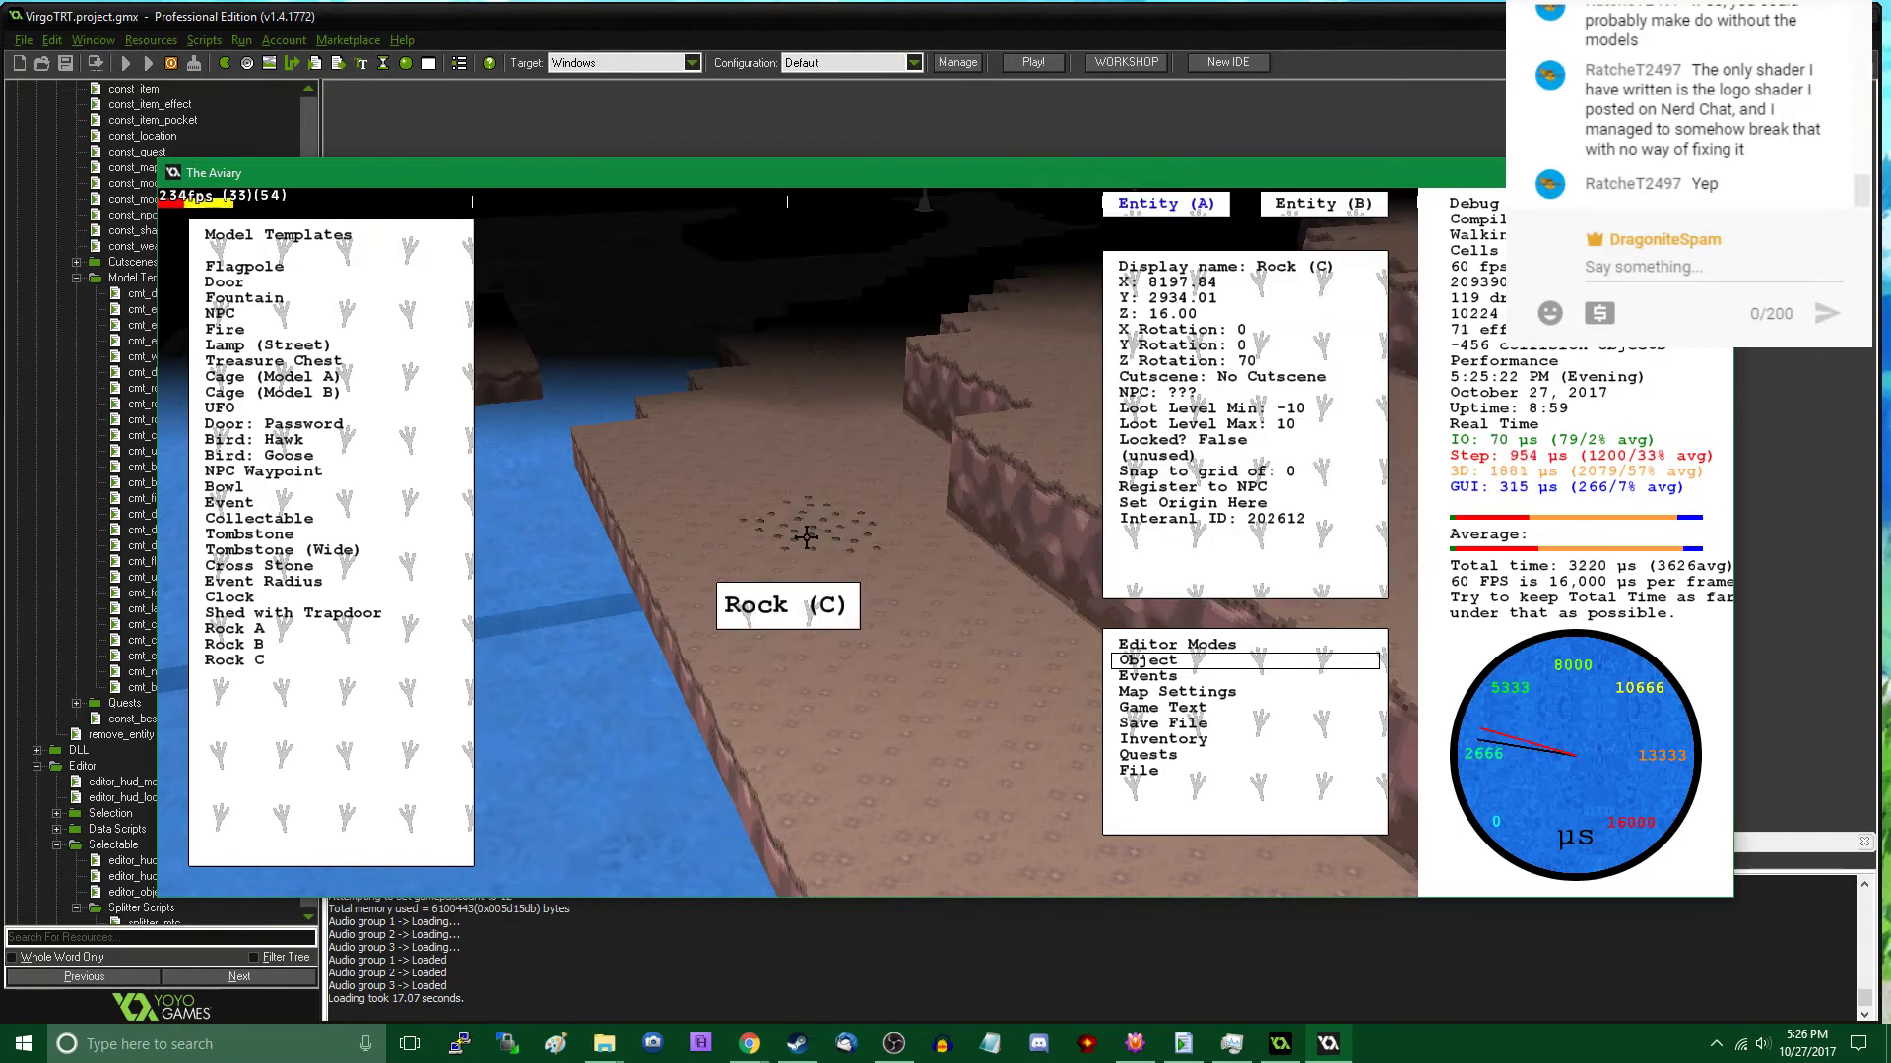
{"action": "left_click", "coordinate": [810, 447]}
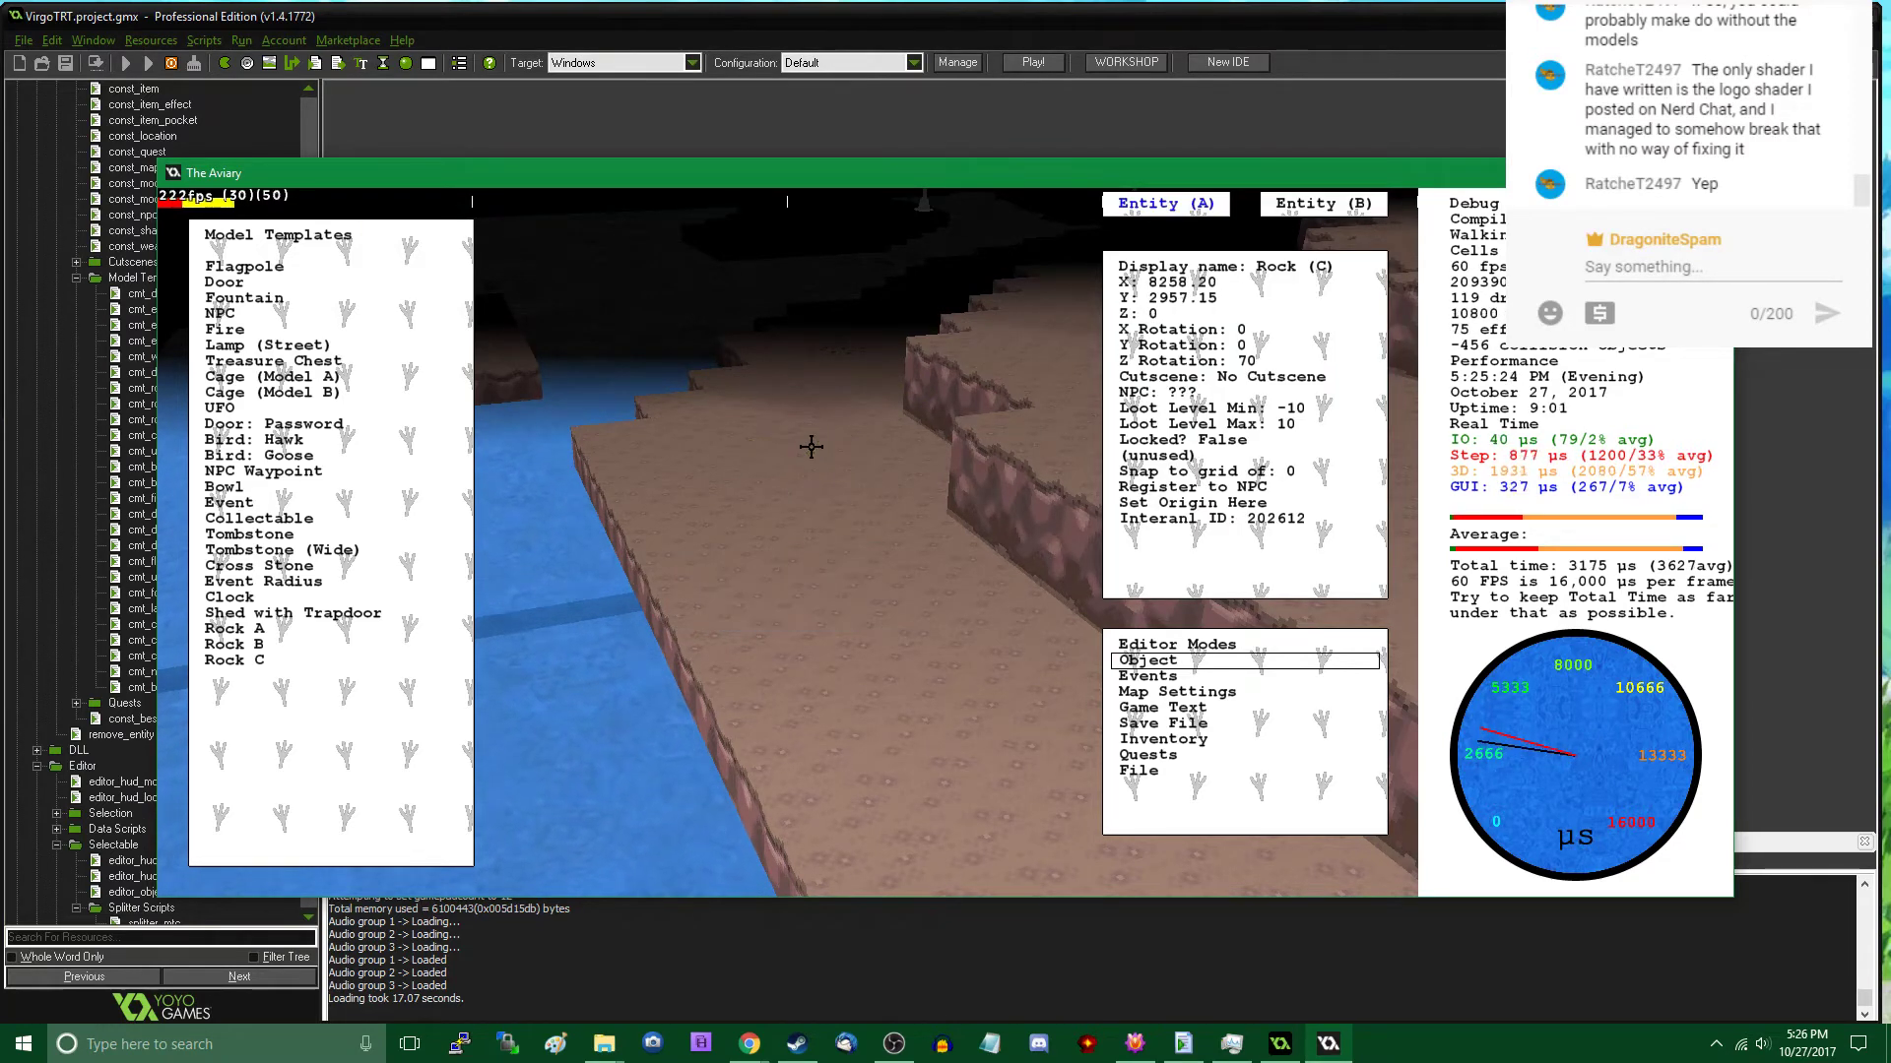
{"action": "left_click", "coordinate": [811, 447]}
{"action": "left_click_drag", "start_coordinate": [813, 445], "coordinate": [816, 455]}
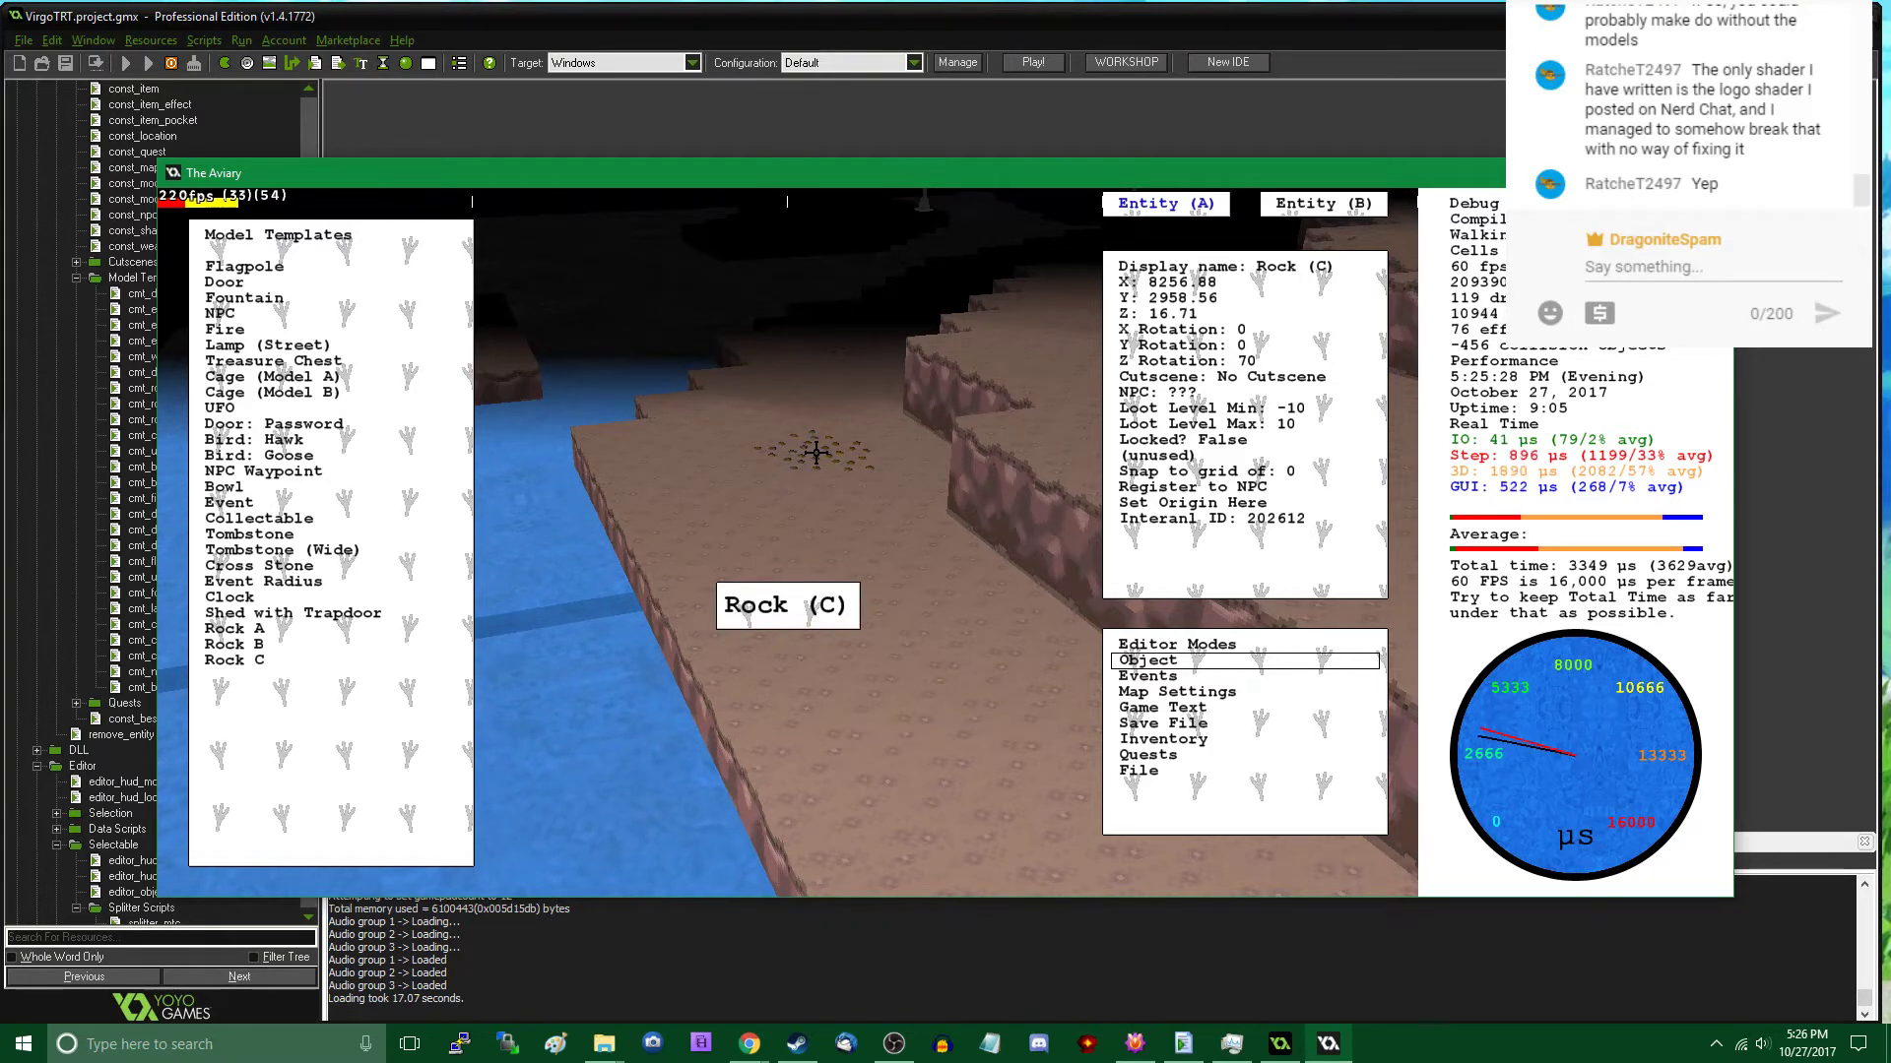
{"action": "left_click", "coordinate": [795, 494]}
- Place two more Rock C patches westward between the cliff and the lake, the first at about x 8202, y 2940
{"action": "left_click", "coordinate": [288, 658]}
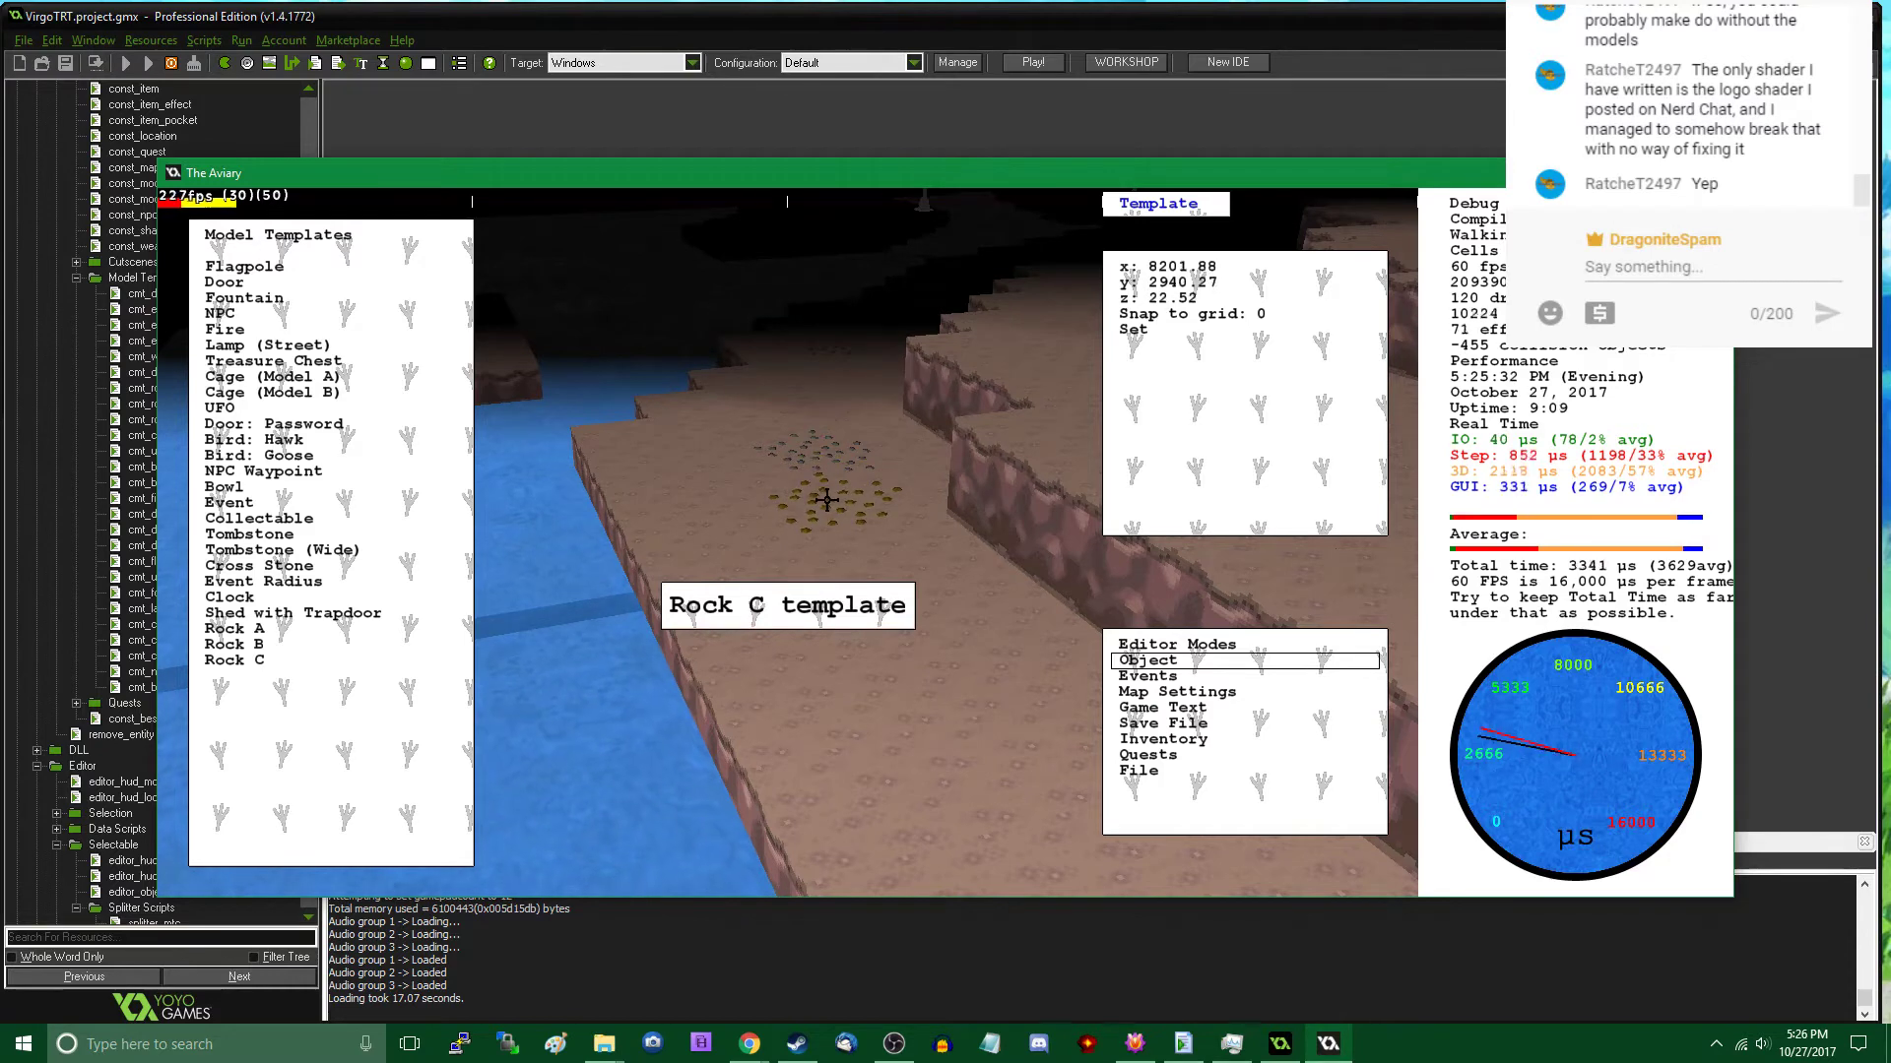
{"action": "left_click", "coordinate": [833, 500]}
{"action": "key", "text": "Tab"}
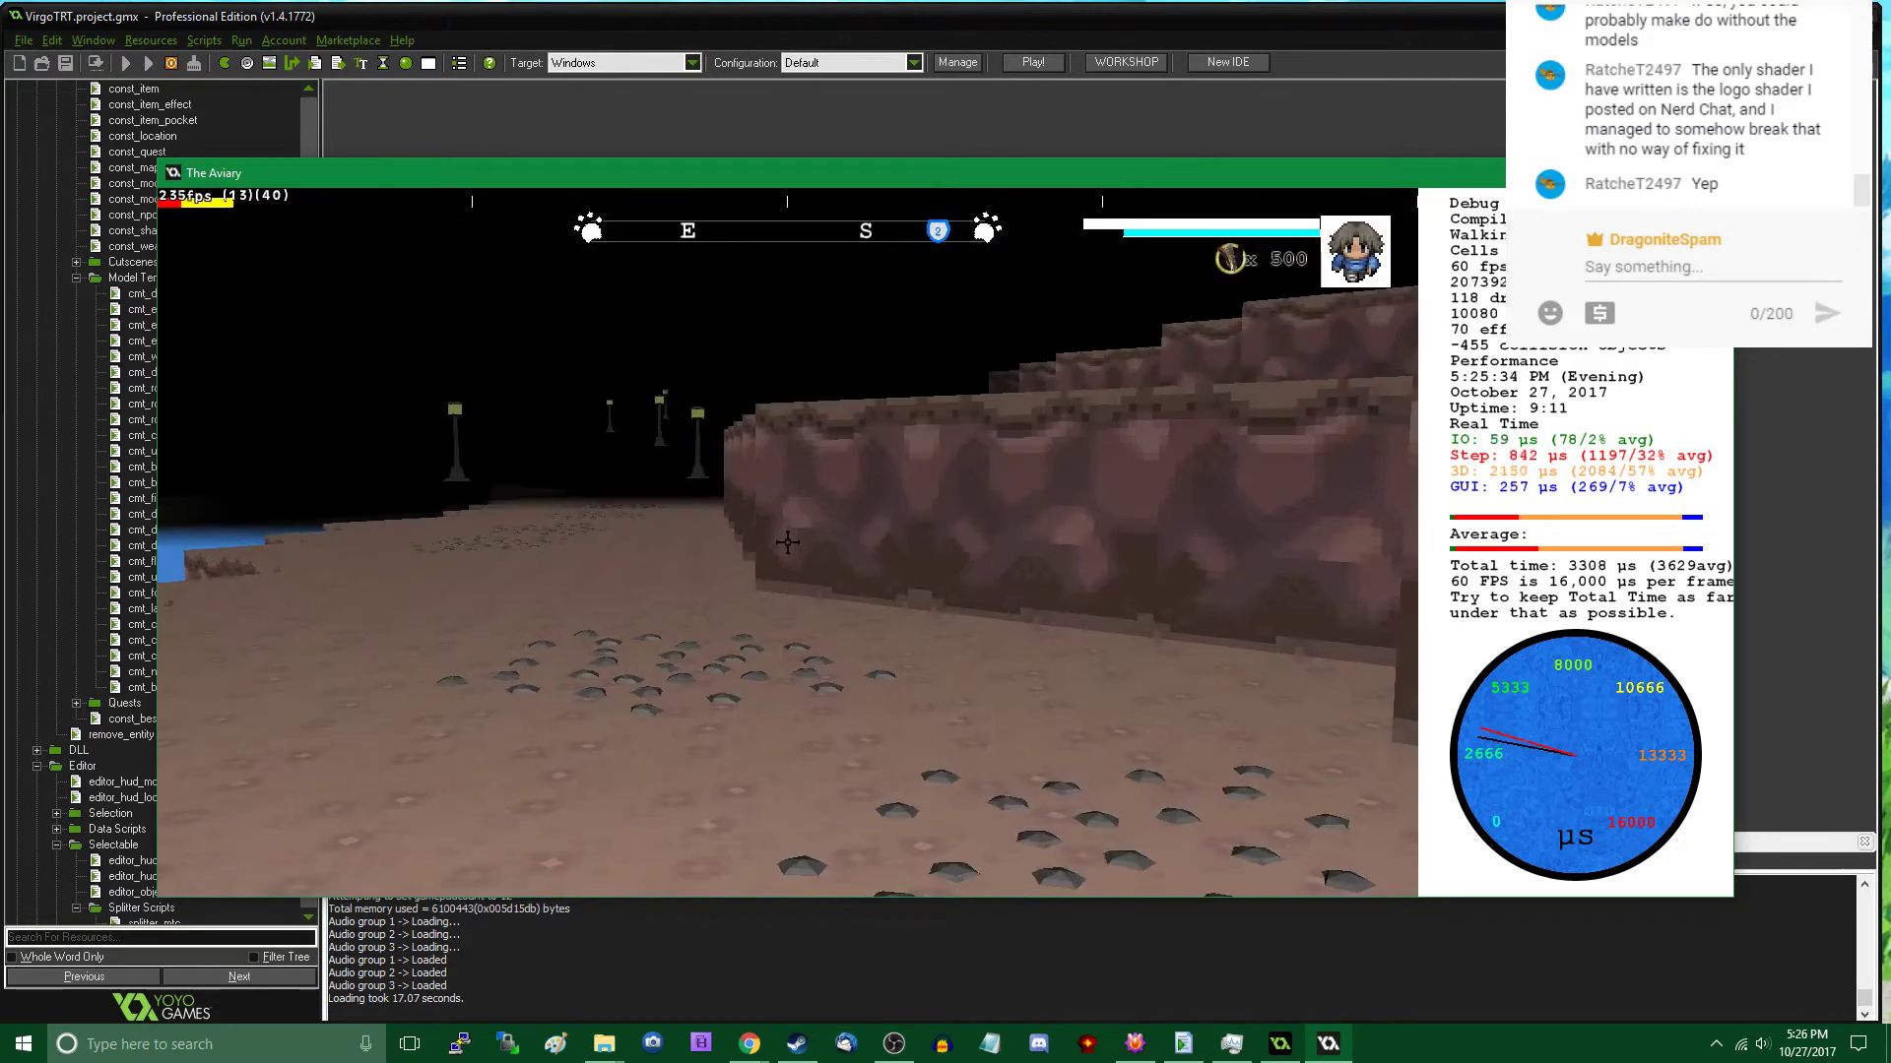
{"action": "key", "text": "w"}
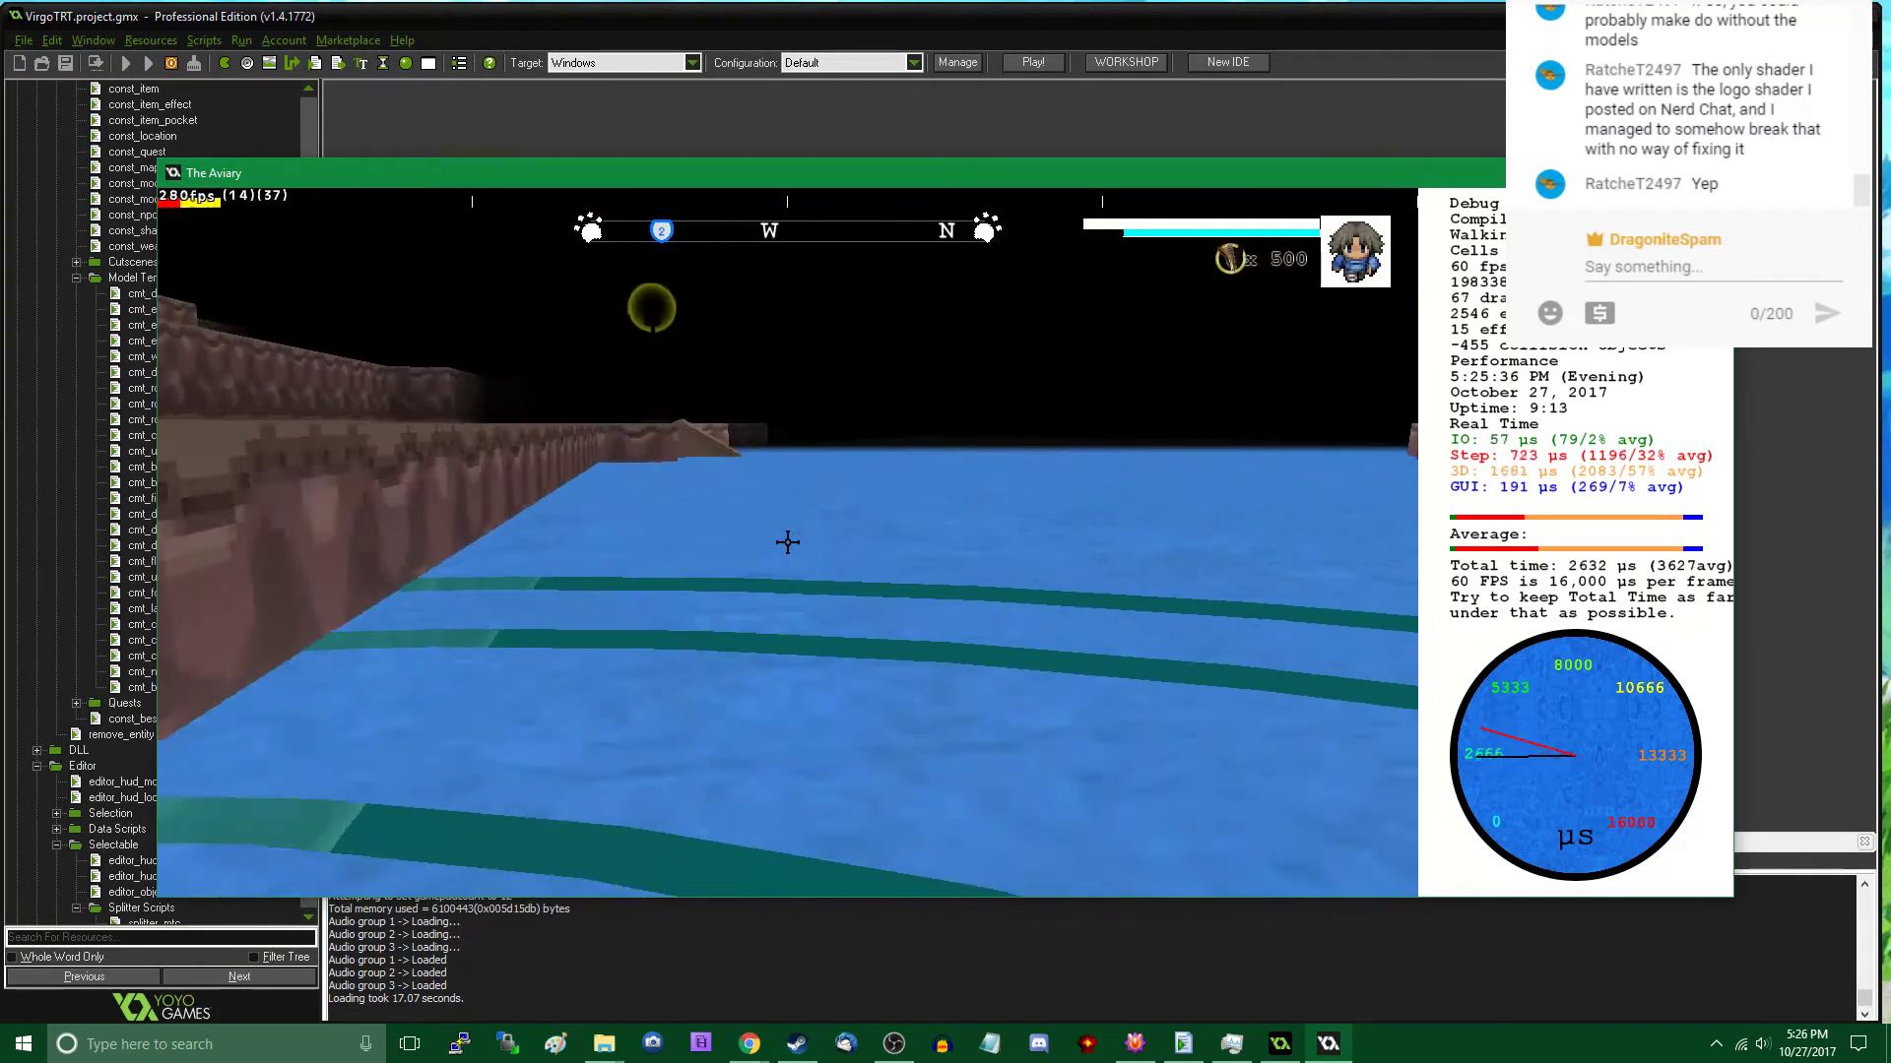
{"action": "key", "text": "w"}
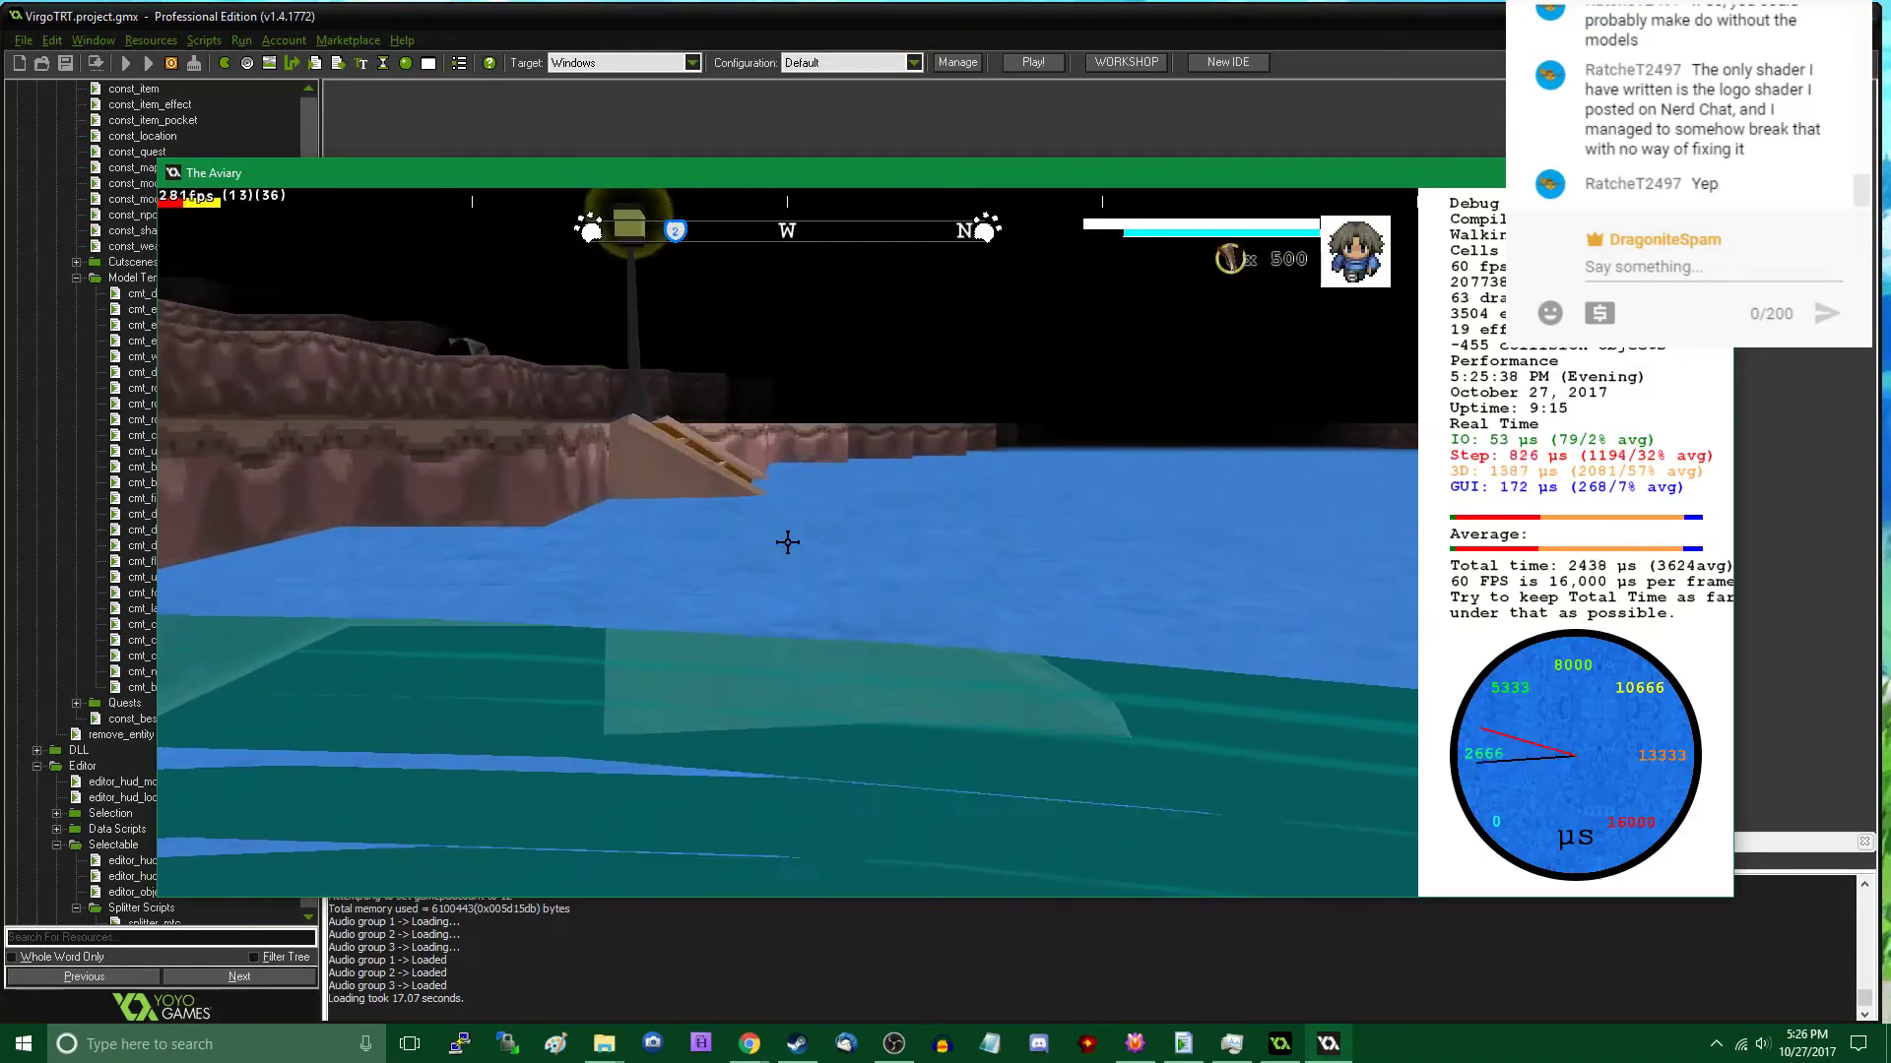
{"action": "key", "text": "w"}
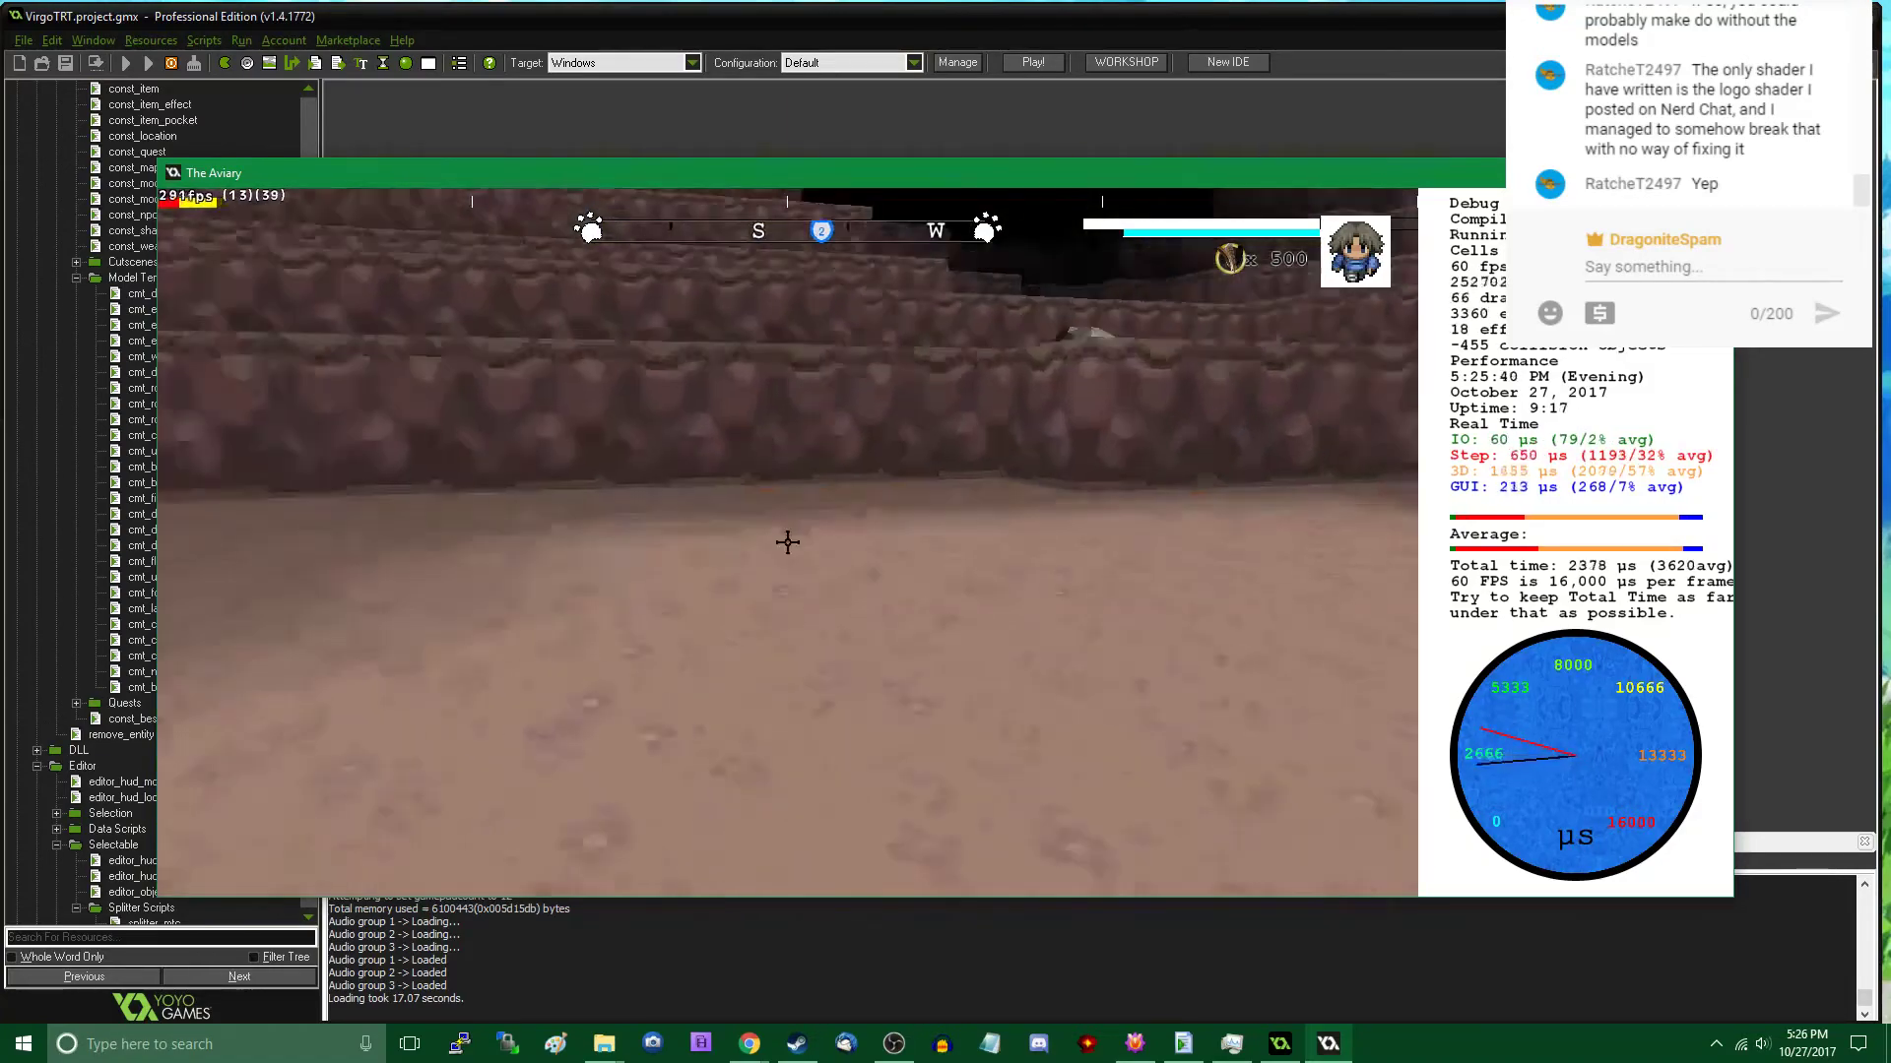
{"action": "key", "text": "w"}
{"action": "key", "text": "Tab"}
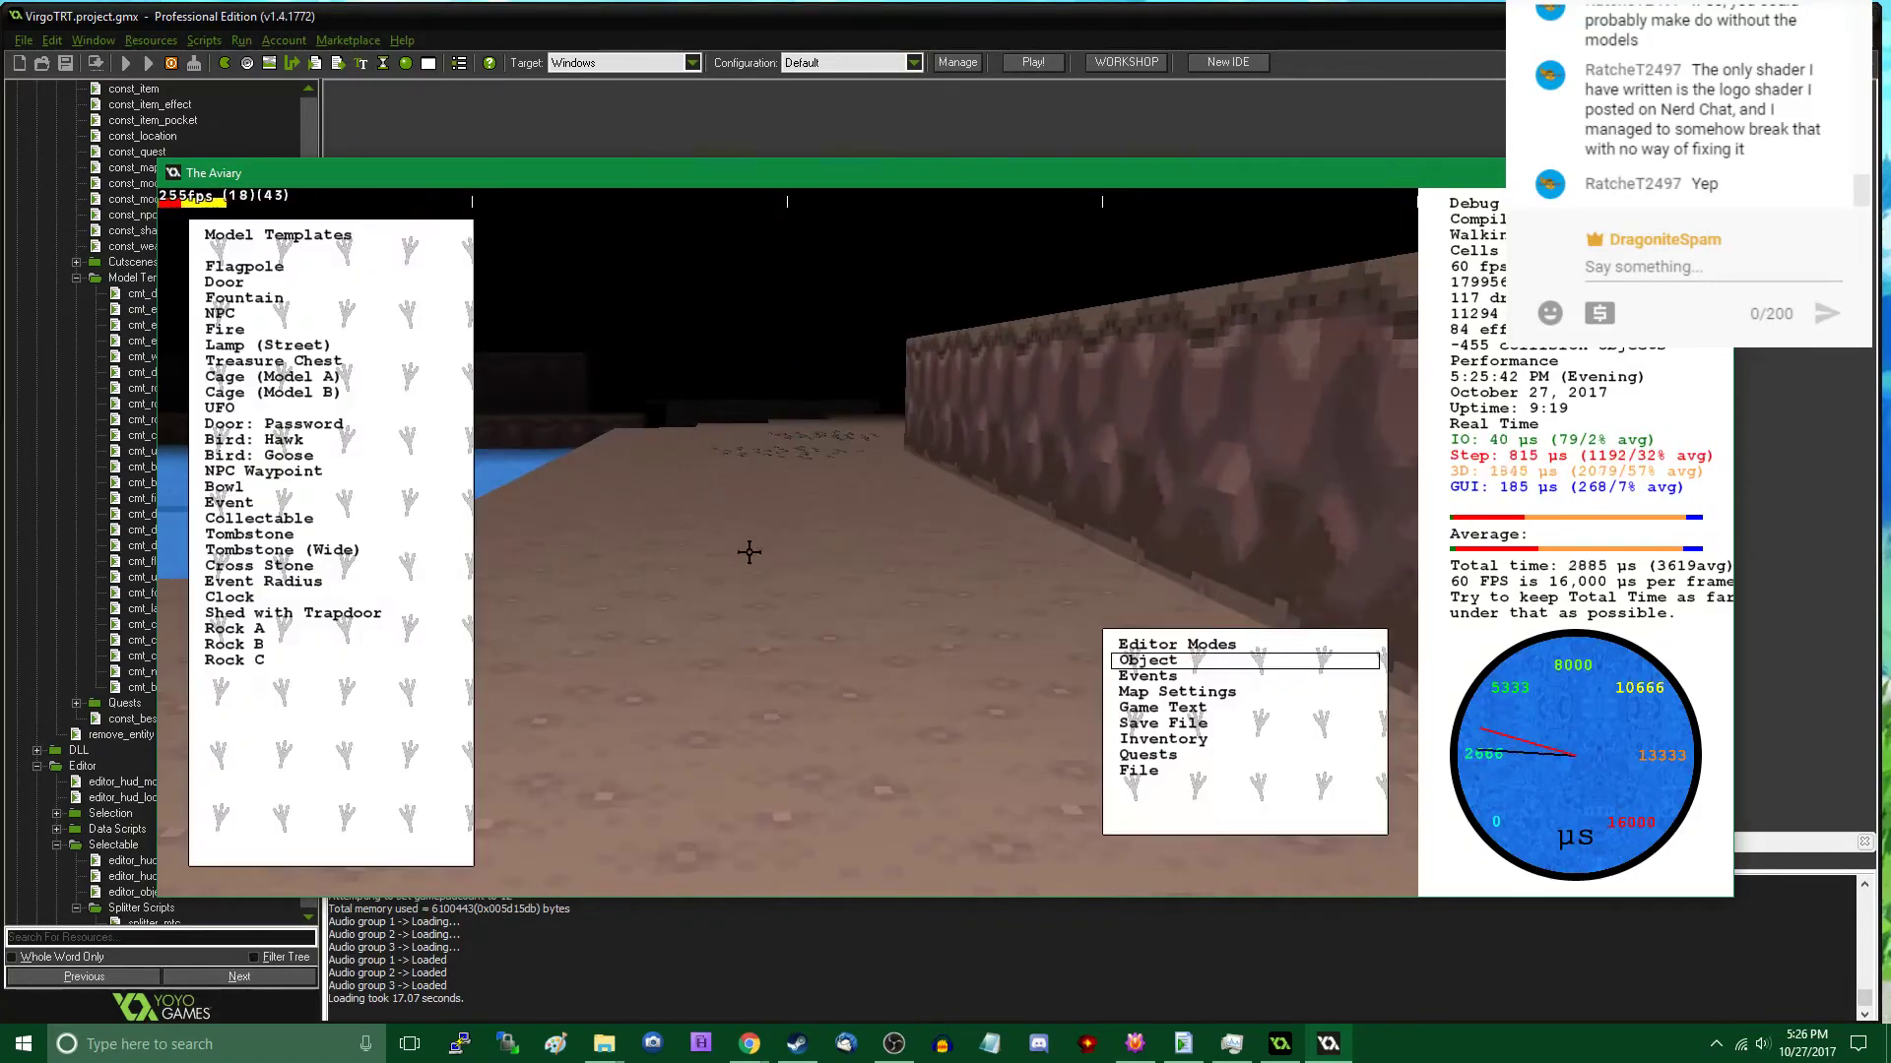
{"action": "left_click", "coordinate": [349, 662]}
{"action": "scroll", "coordinate": [780, 520], "scroll_direction": "down", "scroll_amount": 3}
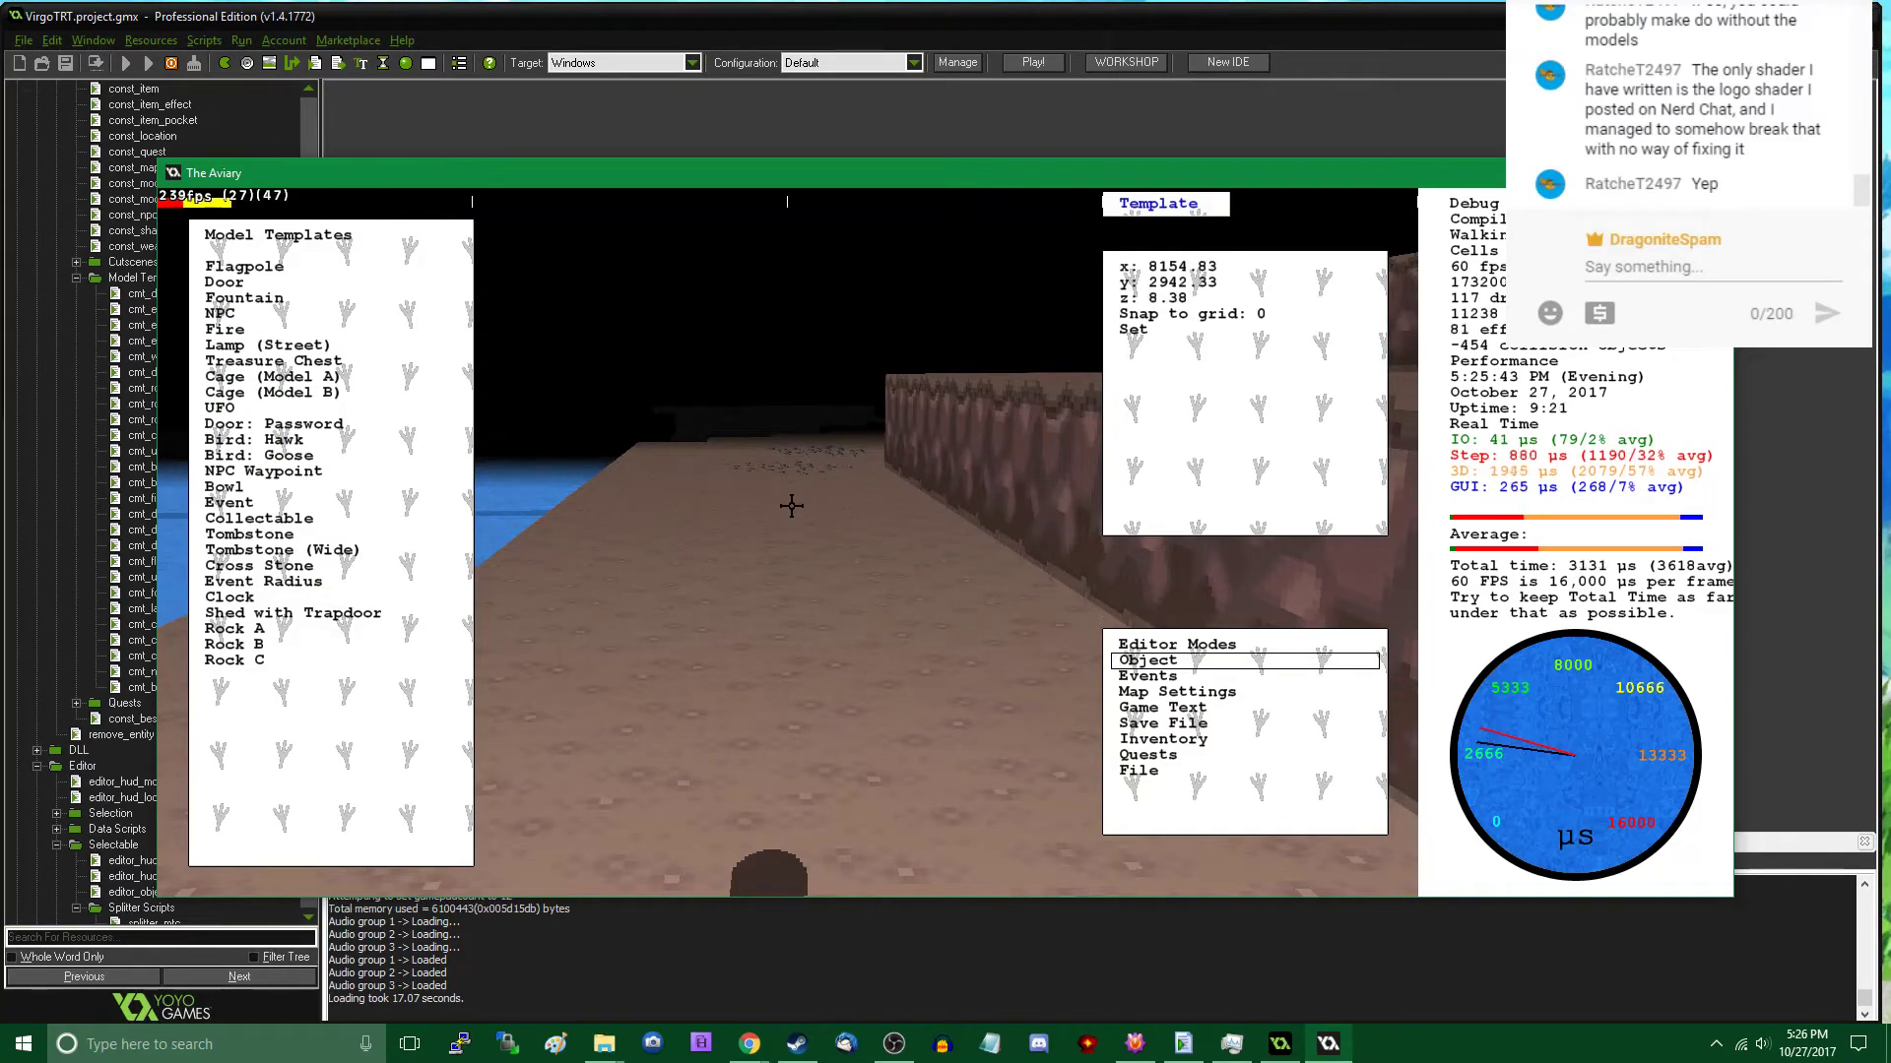
{"action": "scroll", "coordinate": [791, 503], "scroll_direction": "down", "scroll_amount": 3}
{"action": "left_click", "coordinate": [793, 500]}
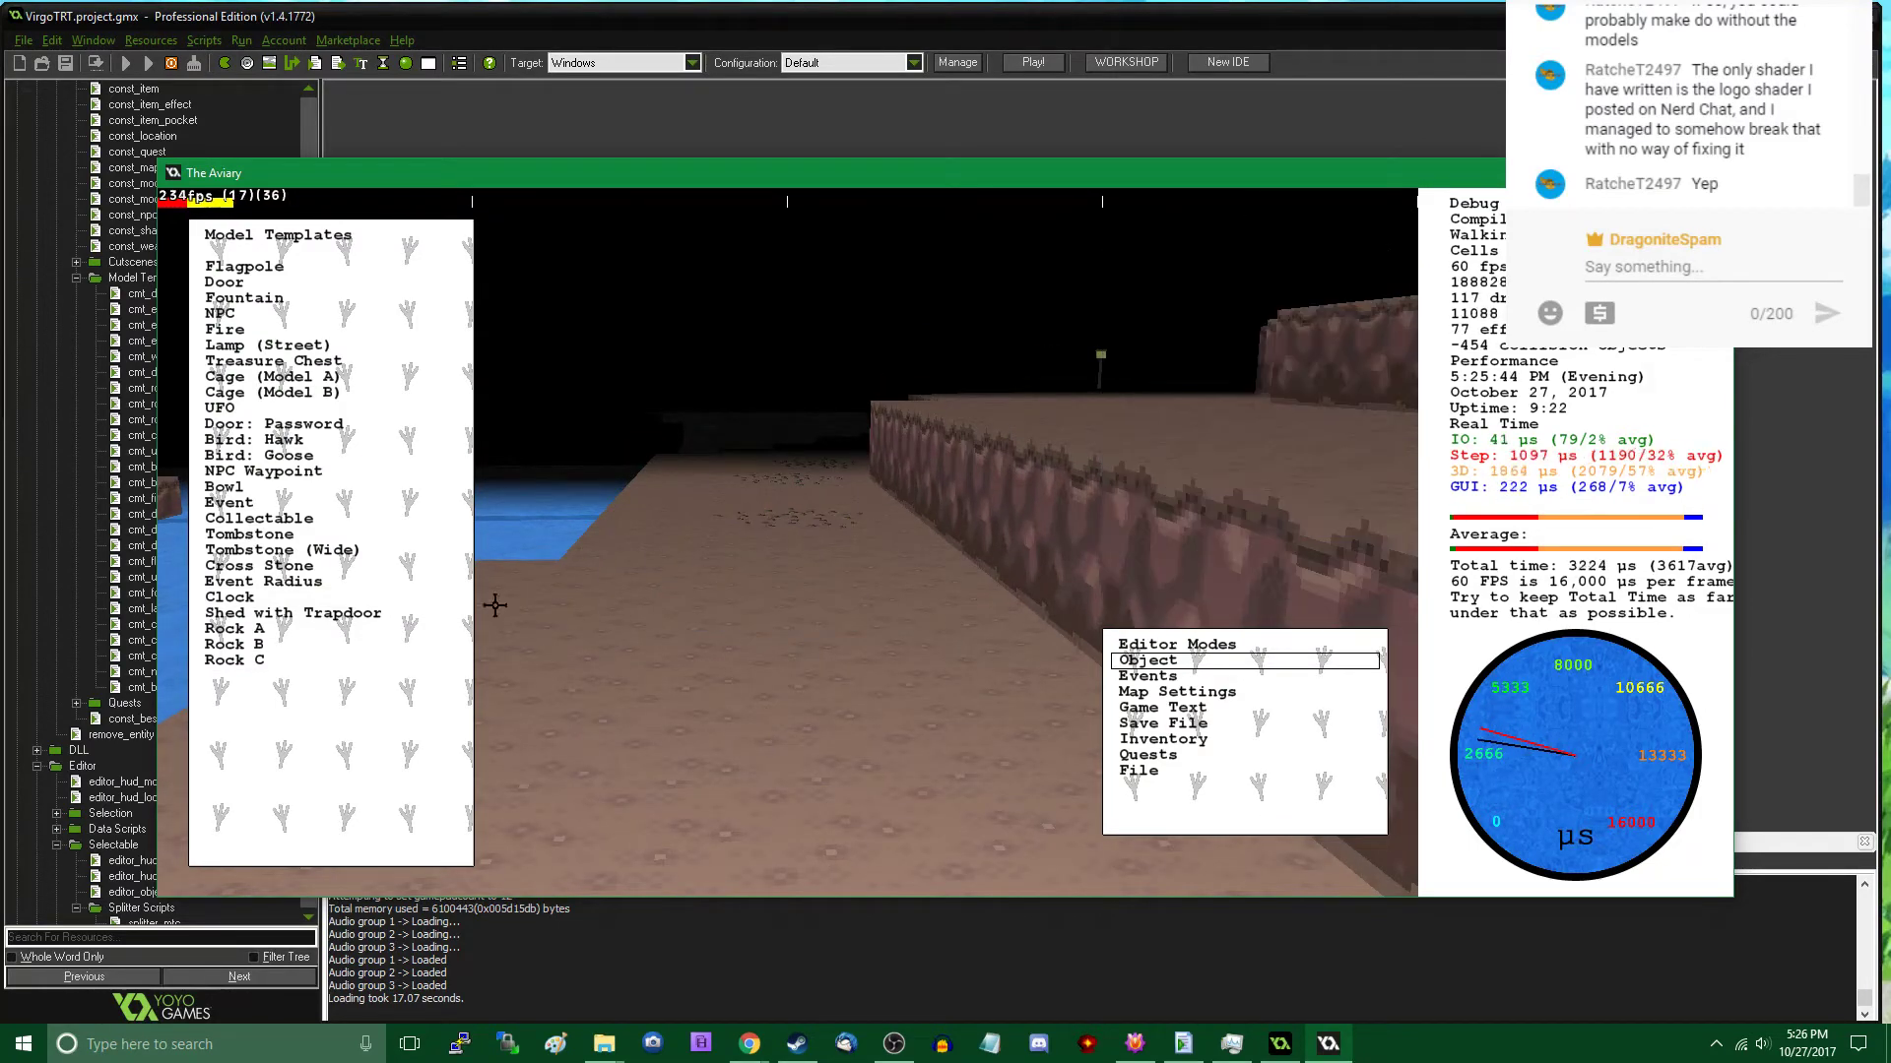
- Continue the pebble trail west with two Rock C patches, at about x 8031, y 2937 and x 7878, y 2885
{"action": "left_click", "coordinate": [294, 661]}
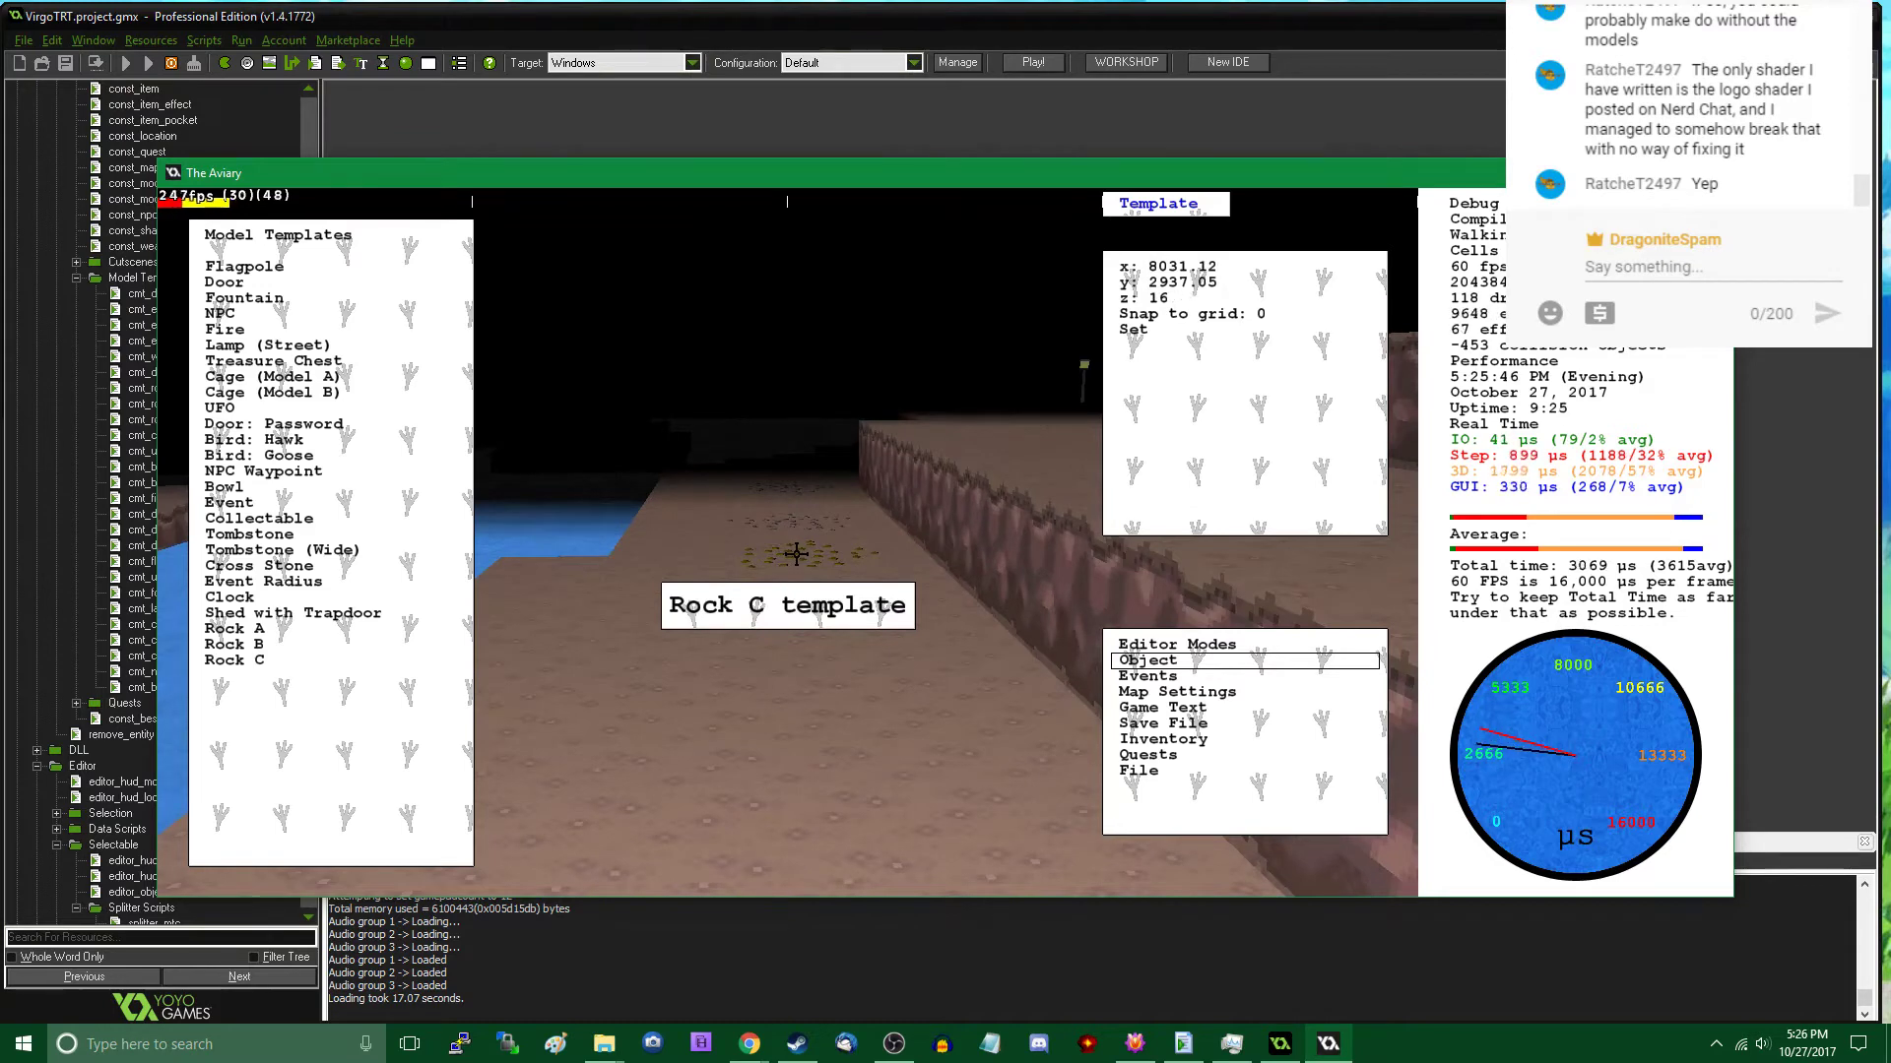
{"action": "left_click", "coordinate": [793, 555]}
{"action": "key", "text": "w"}
{"action": "middle_click_drag", "start_coordinate": [739, 624], "coordinate": [785, 544]}
{"action": "key", "text": "s"}
{"action": "key", "text": "w"}
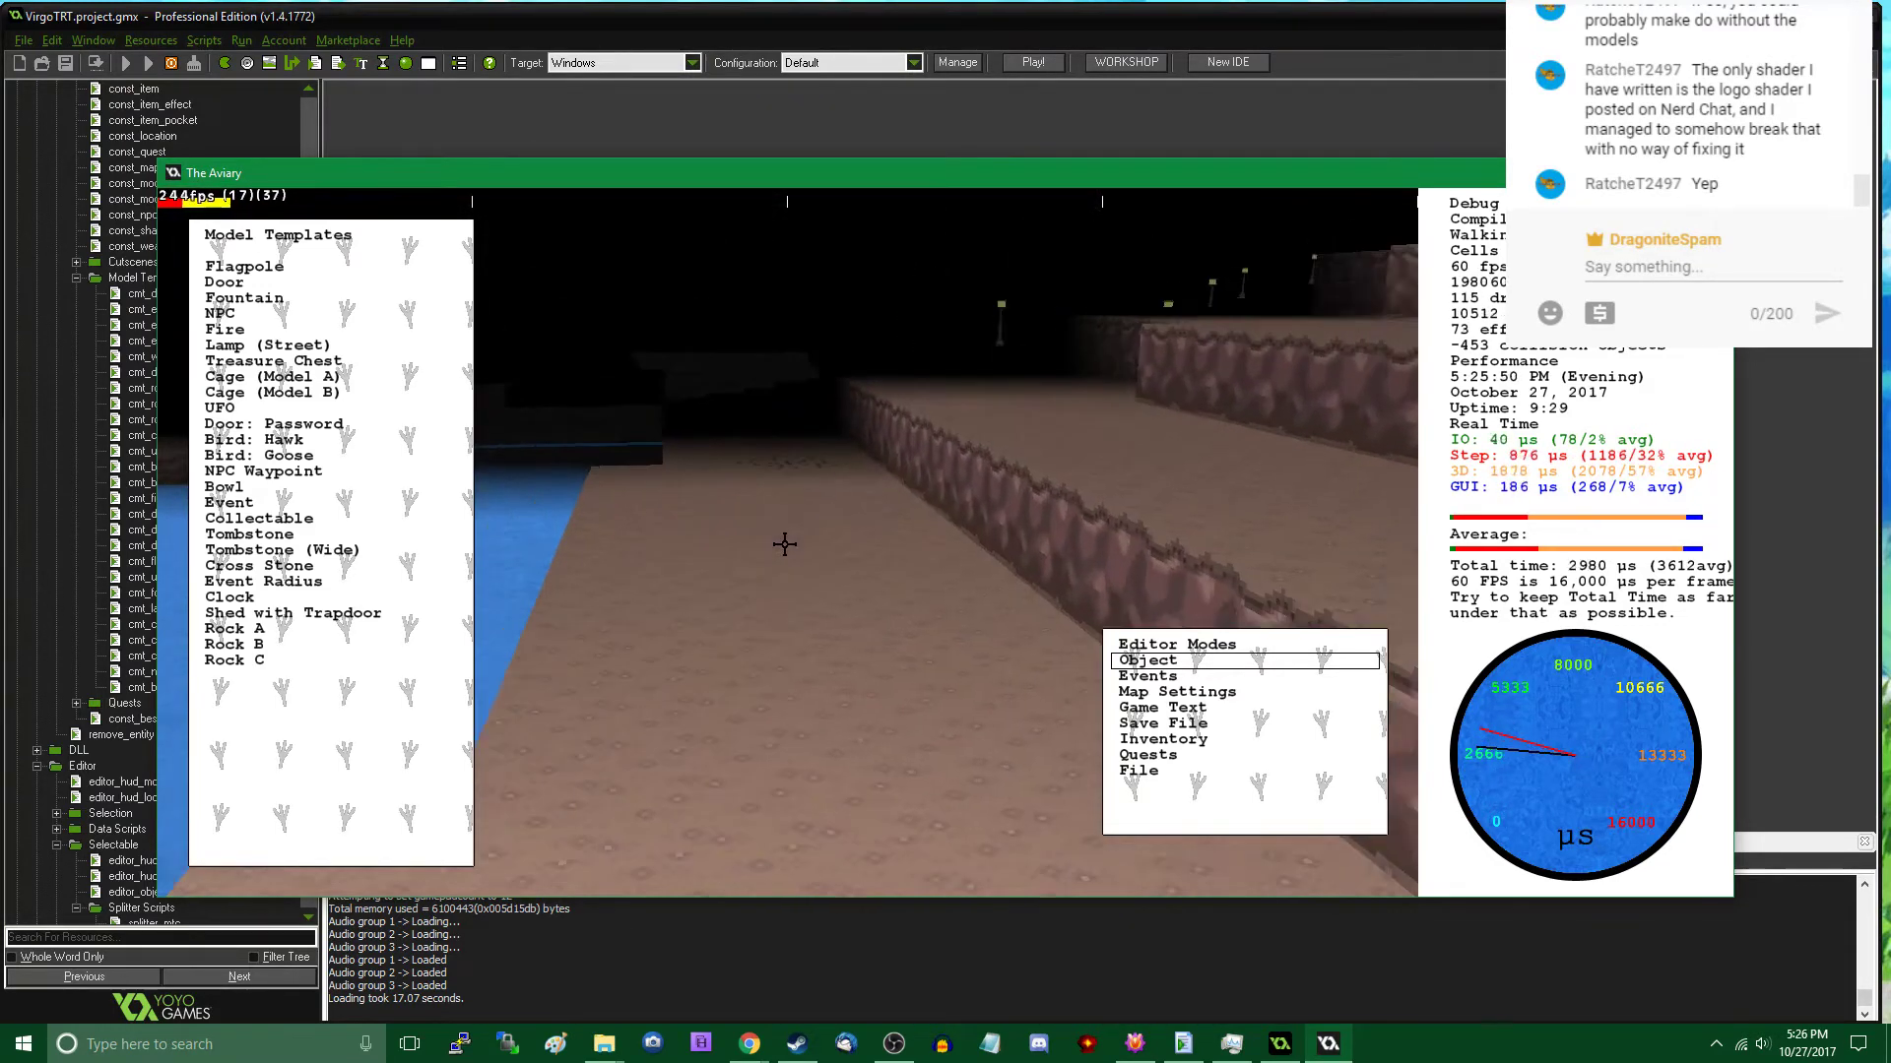
{"action": "left_click", "coordinate": [229, 662]}
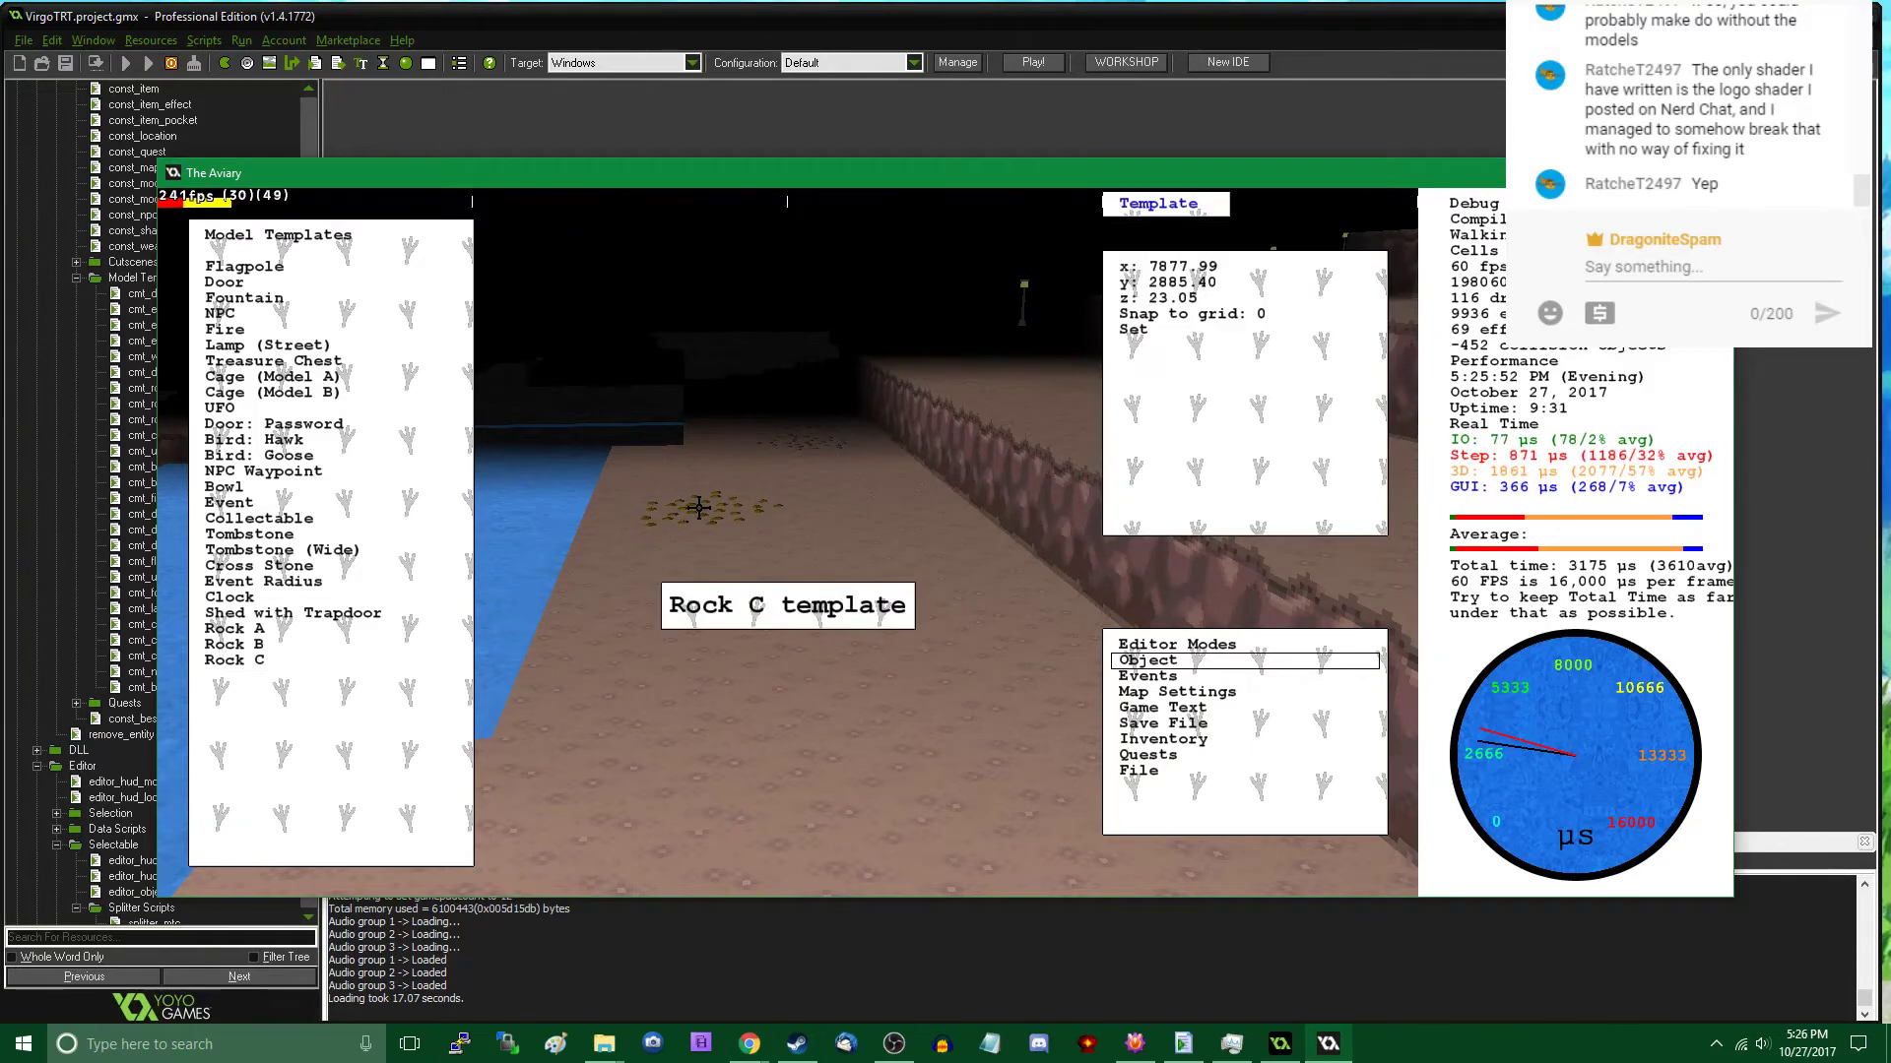
{"action": "left_click", "coordinate": [700, 507]}
- Add two Rock C patches near the lakeside street lamp, at about x 7695, y 2871 and x 7685, y 2837
{"action": "left_click", "coordinate": [316, 662]}
{"action": "key", "text": "s"}
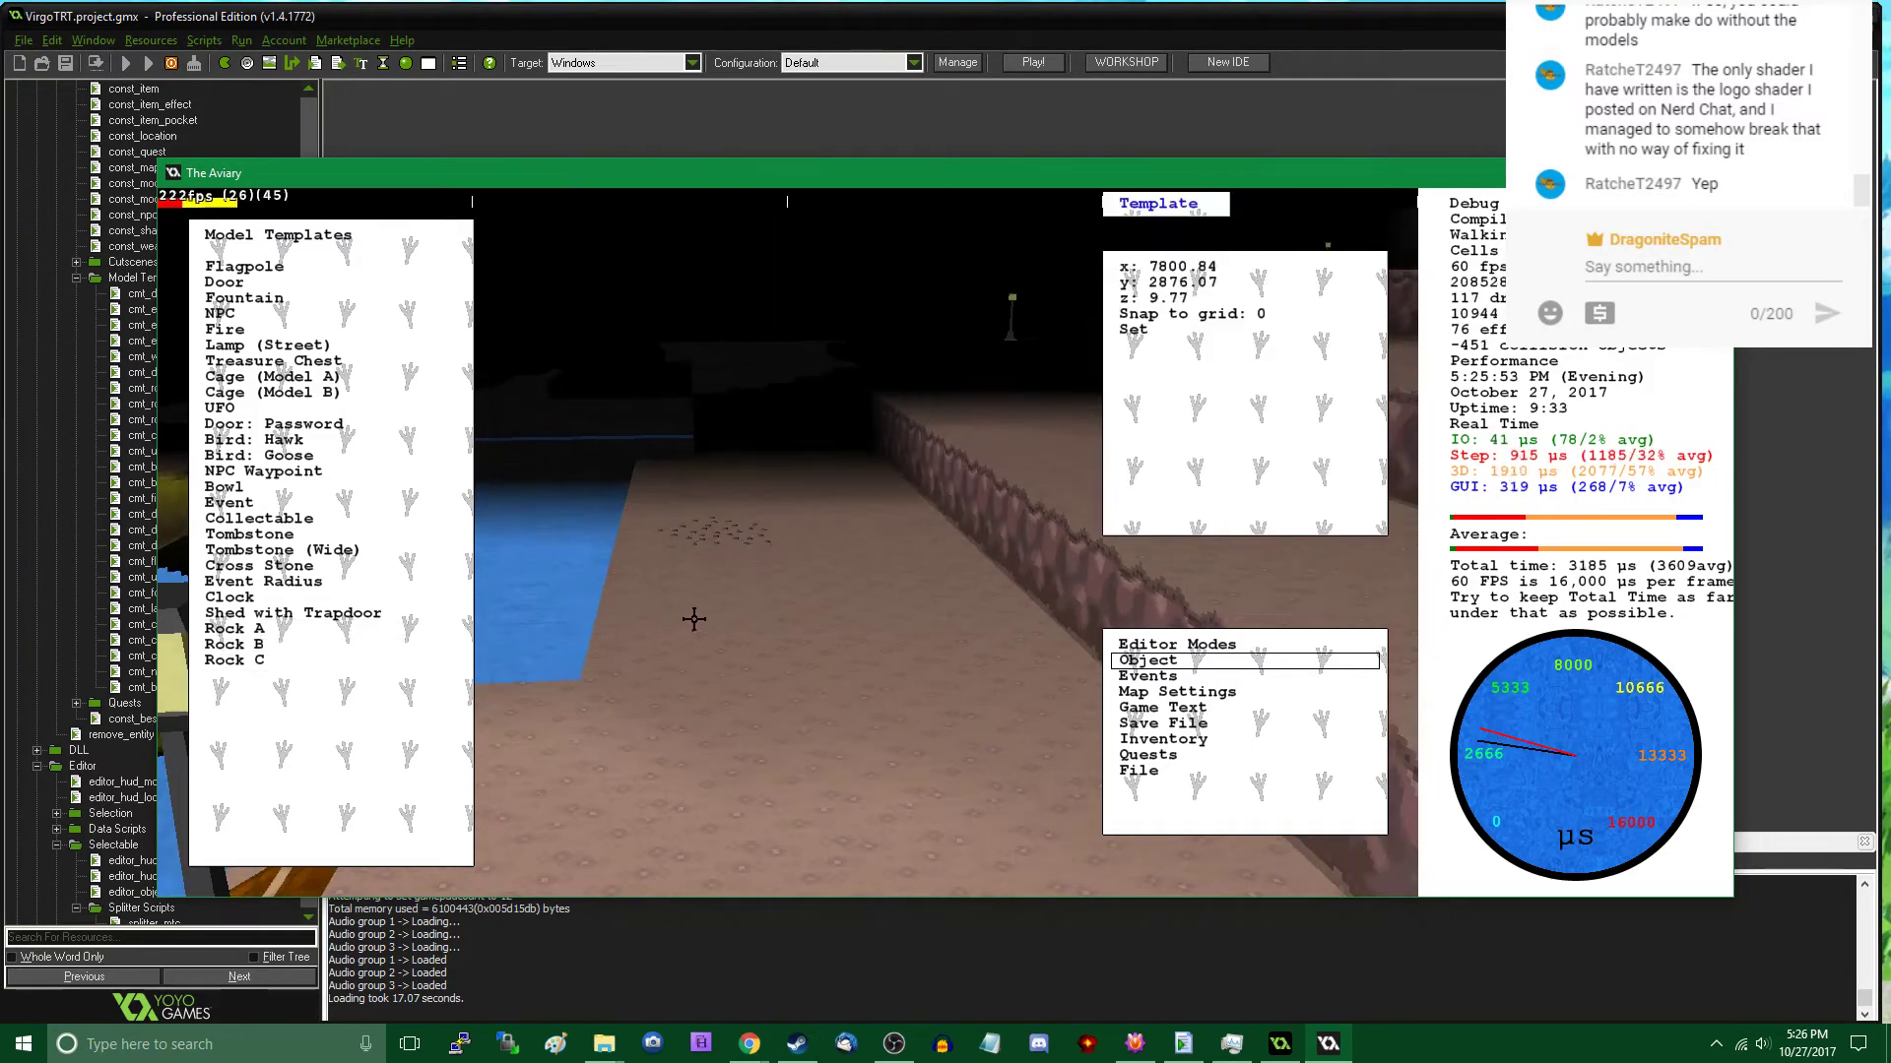
{"action": "left_click", "coordinate": [709, 636]}
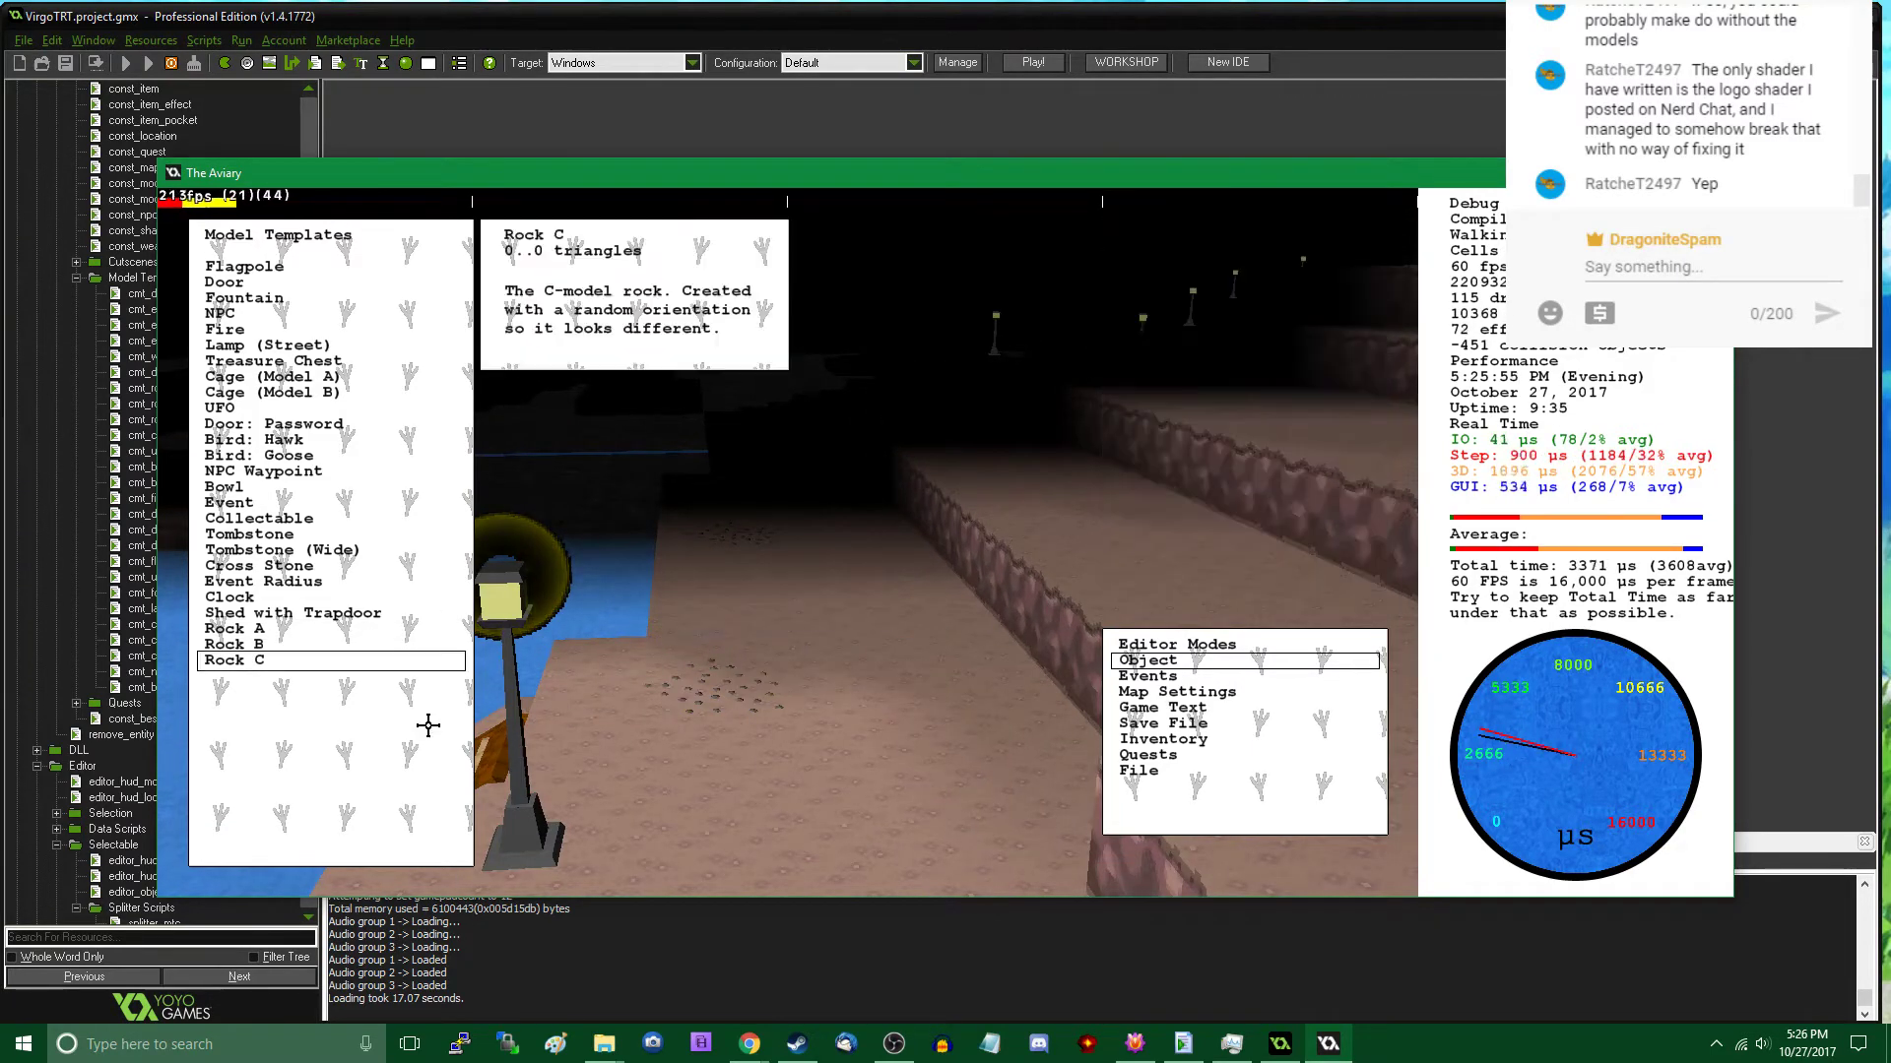
{"action": "left_click", "coordinate": [296, 662]}
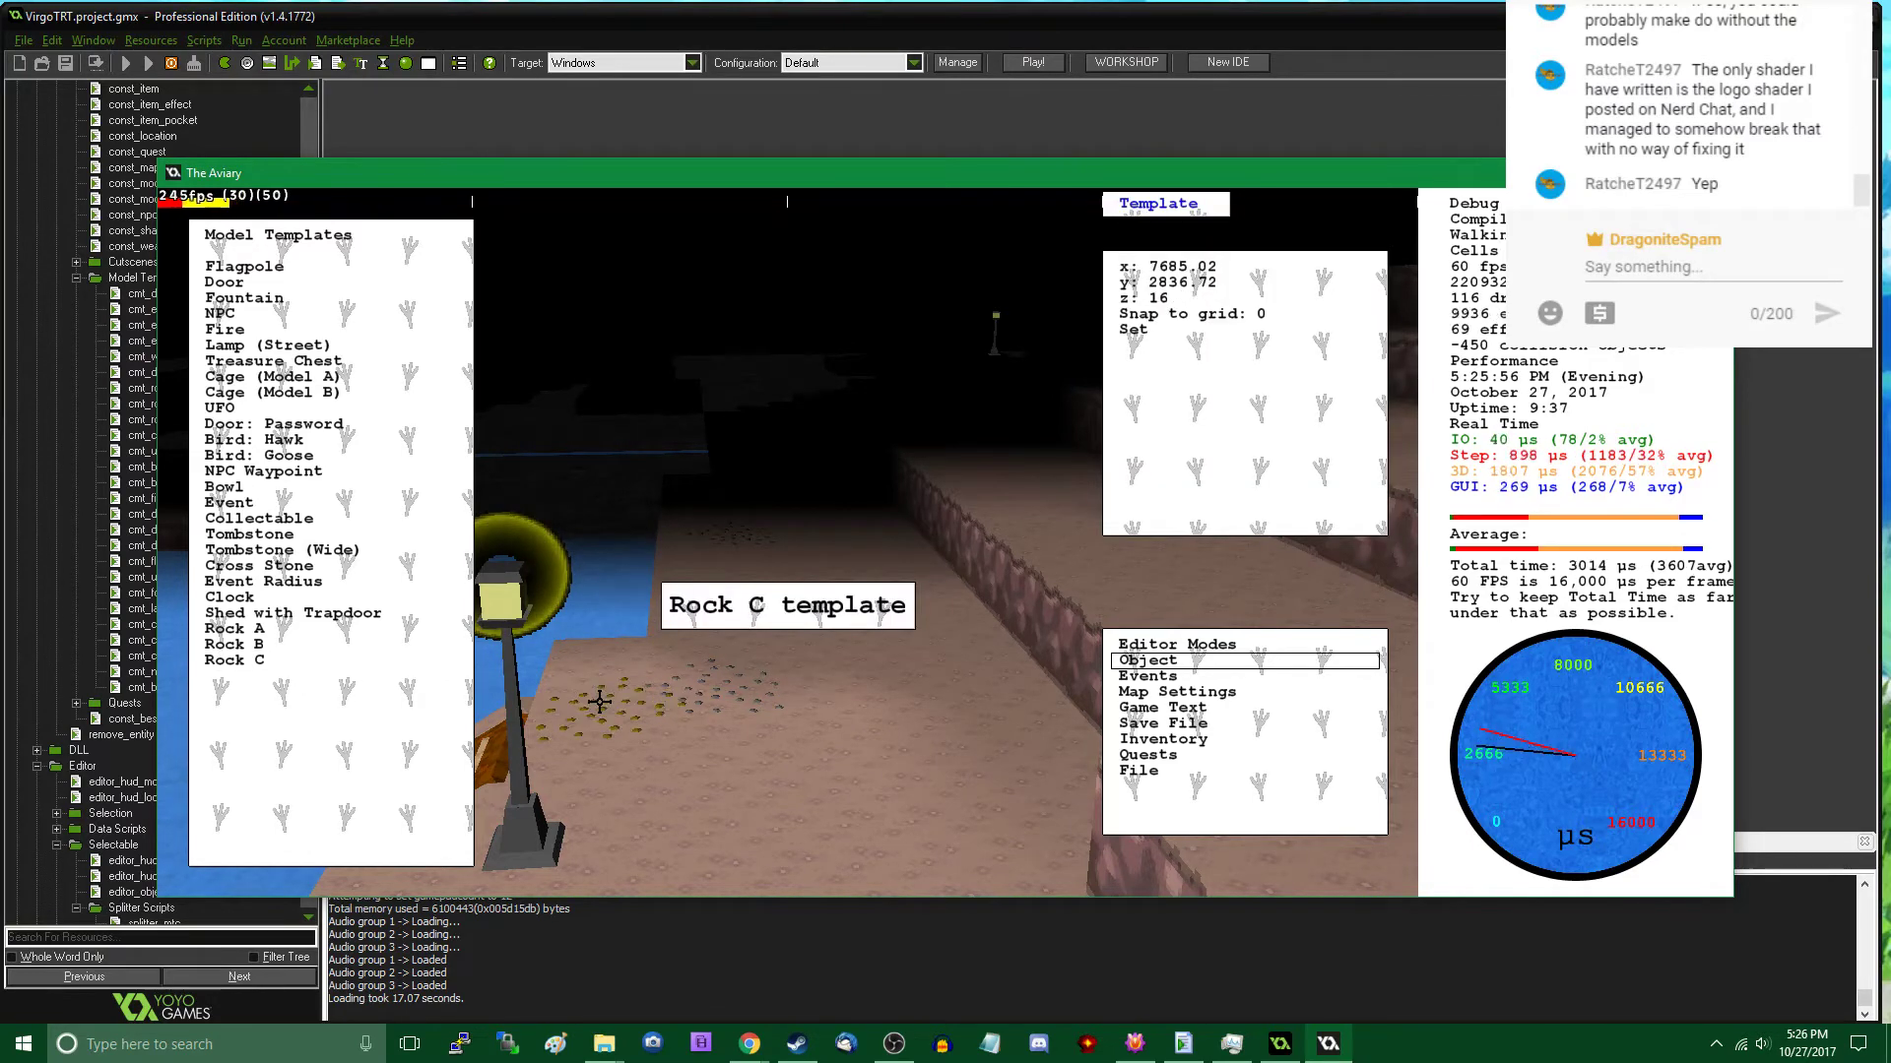
{"action": "left_click", "coordinate": [599, 701]}
- Reposition the Rock C patch nearest the wooden ramp to about x 7661, y 2844, and check it in play mode
{"action": "key", "text": "Tab"}
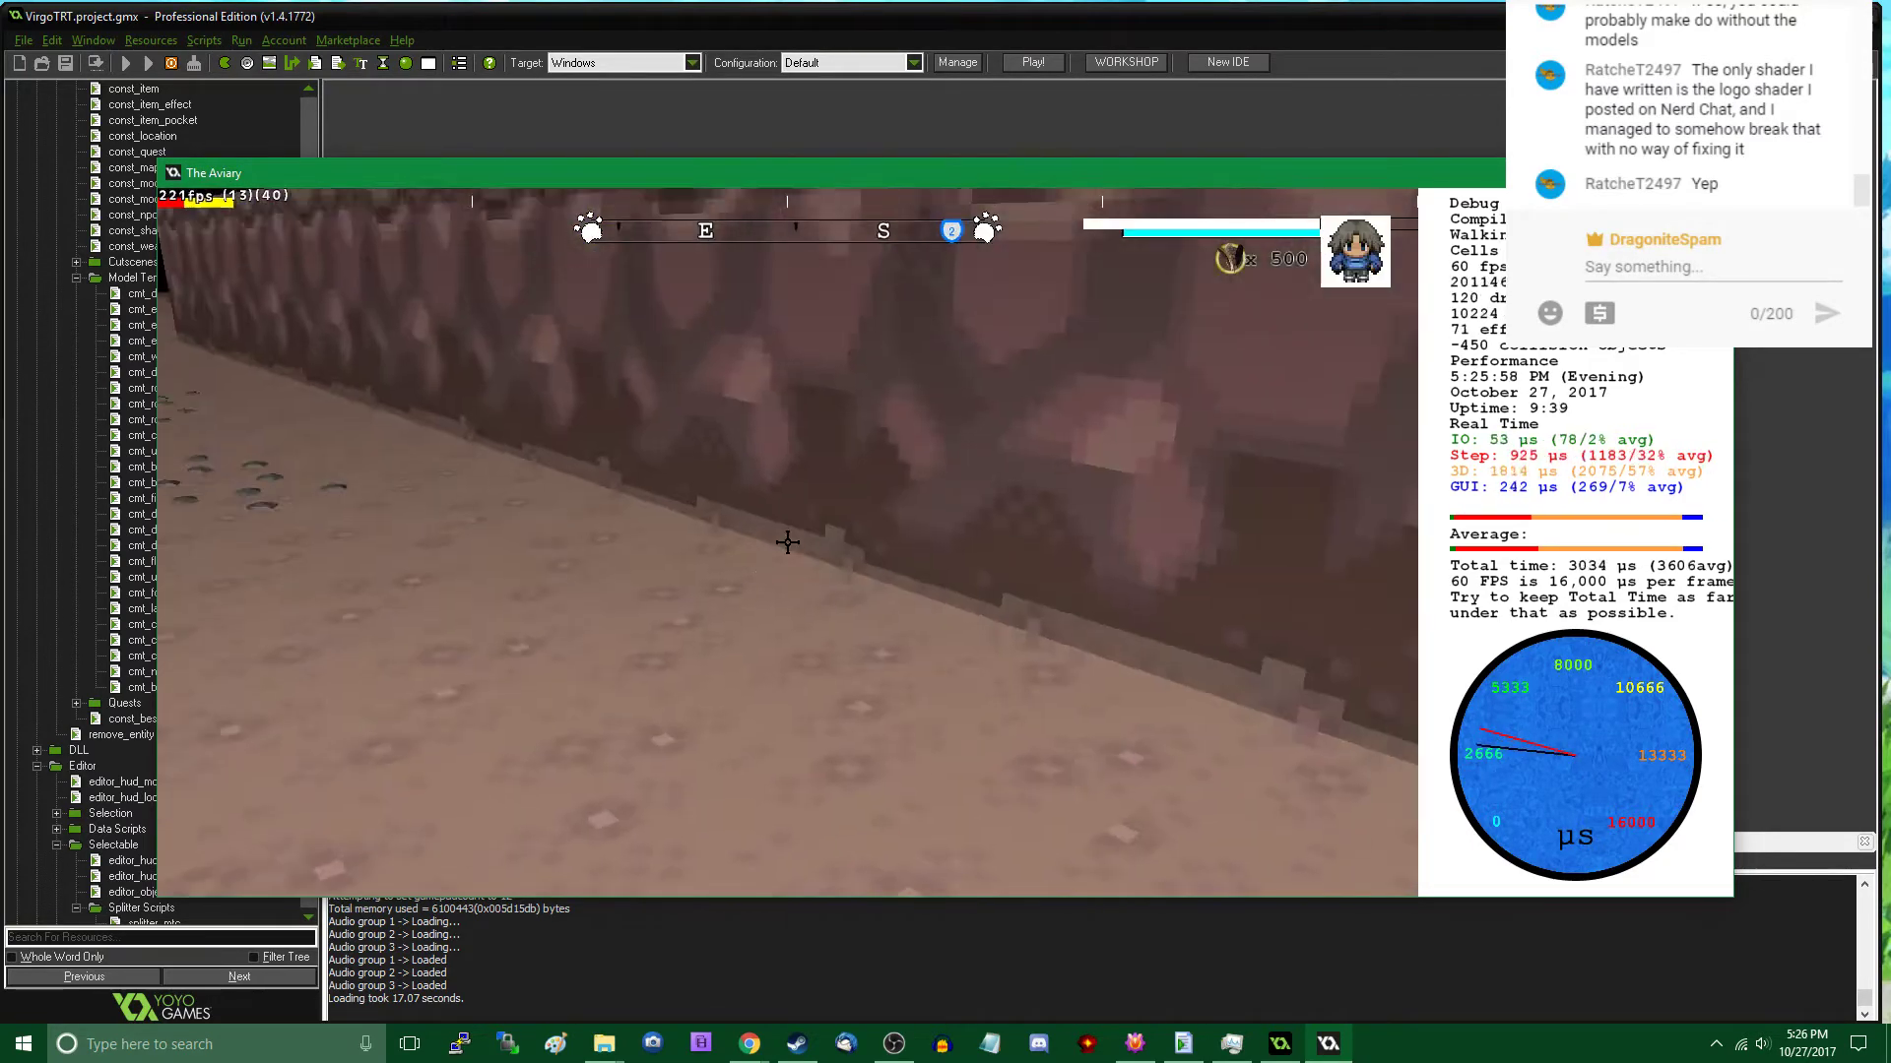
{"action": "key", "text": "w"}
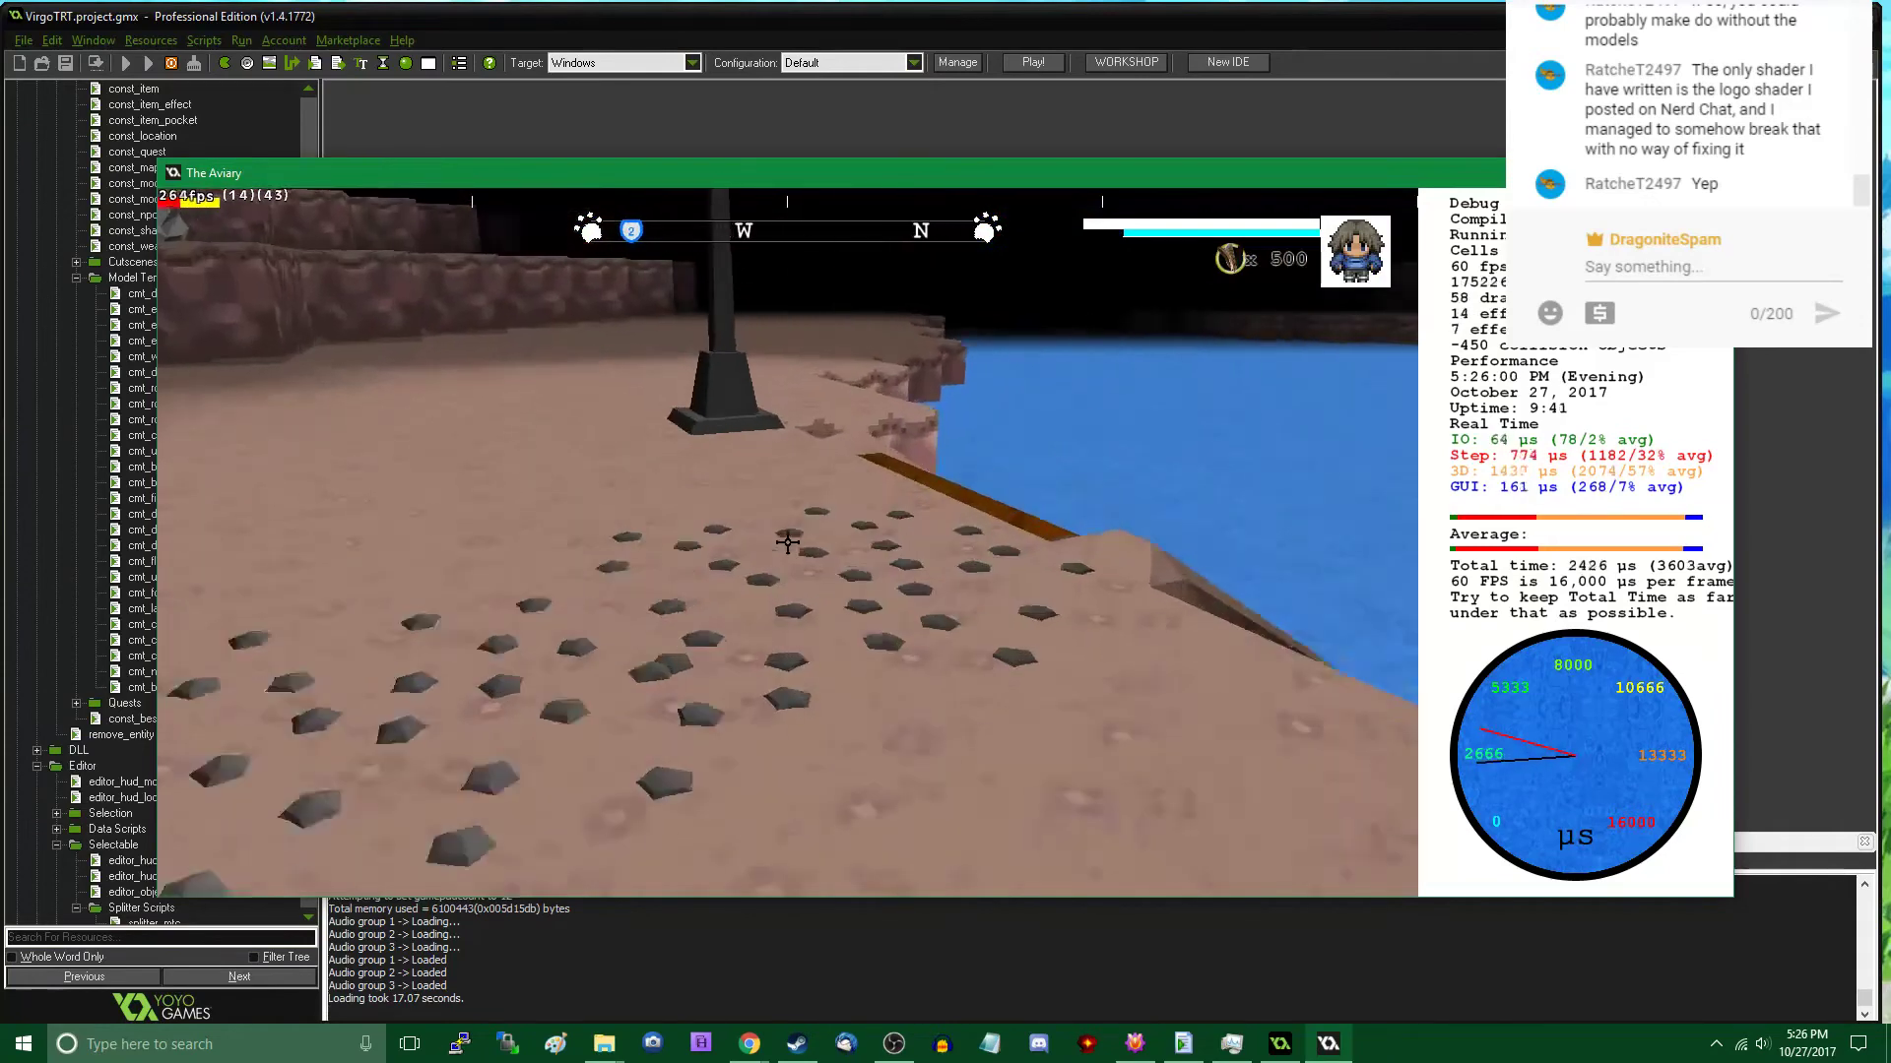
{"action": "key", "text": "Tab"}
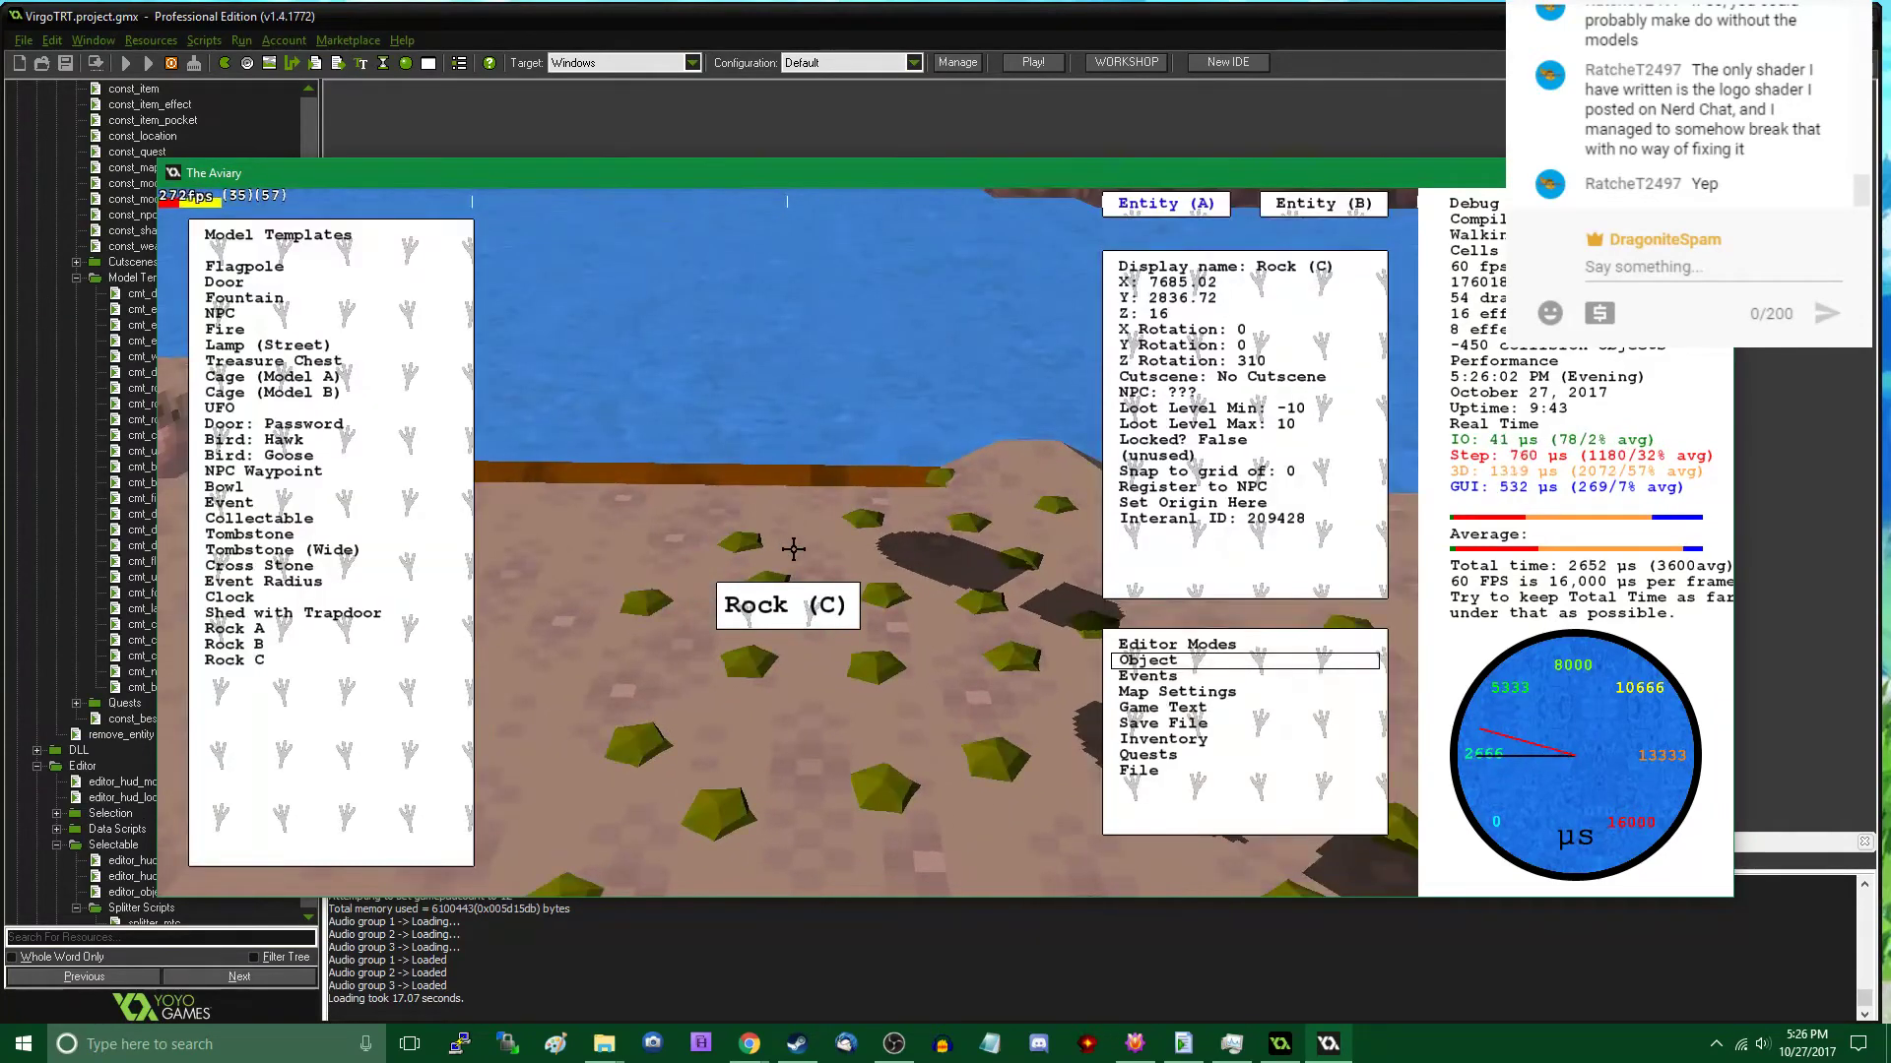
{"action": "key", "text": "Tab"}
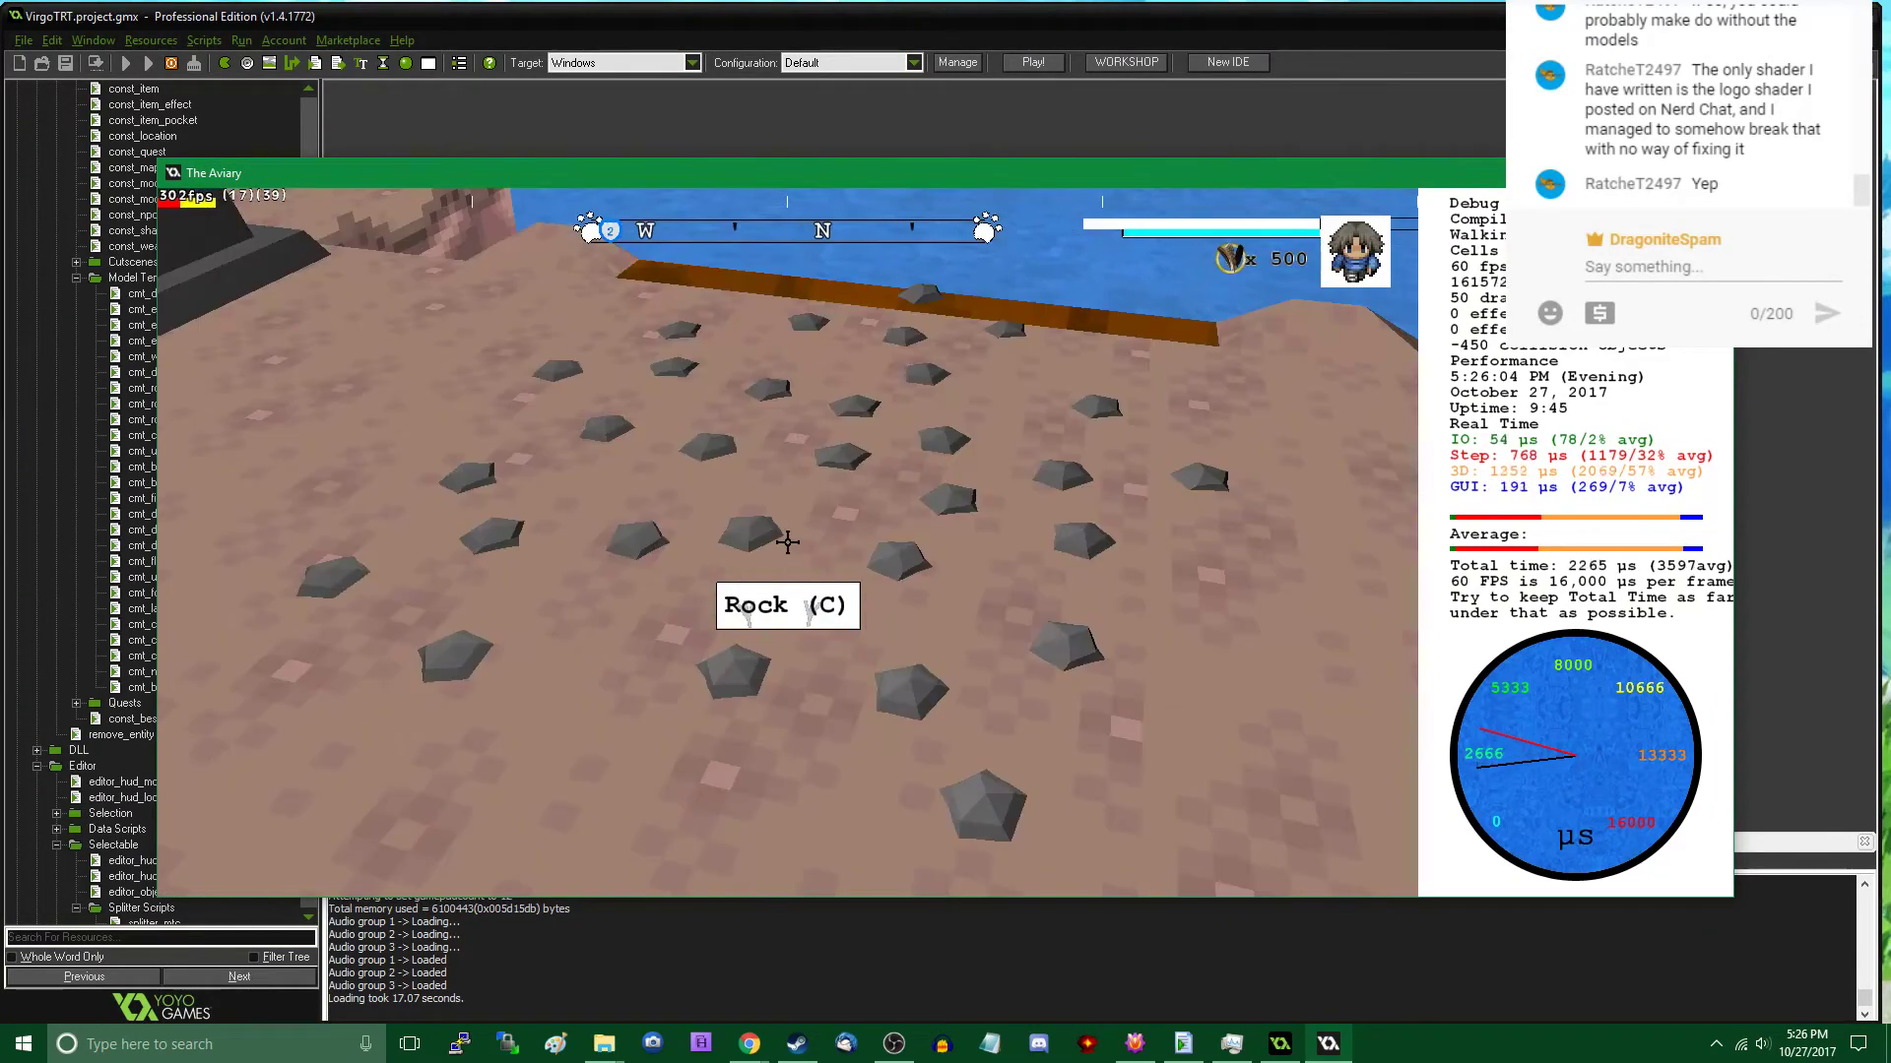
{"action": "key", "text": "Tab"}
{"action": "key", "text": "Delete"}
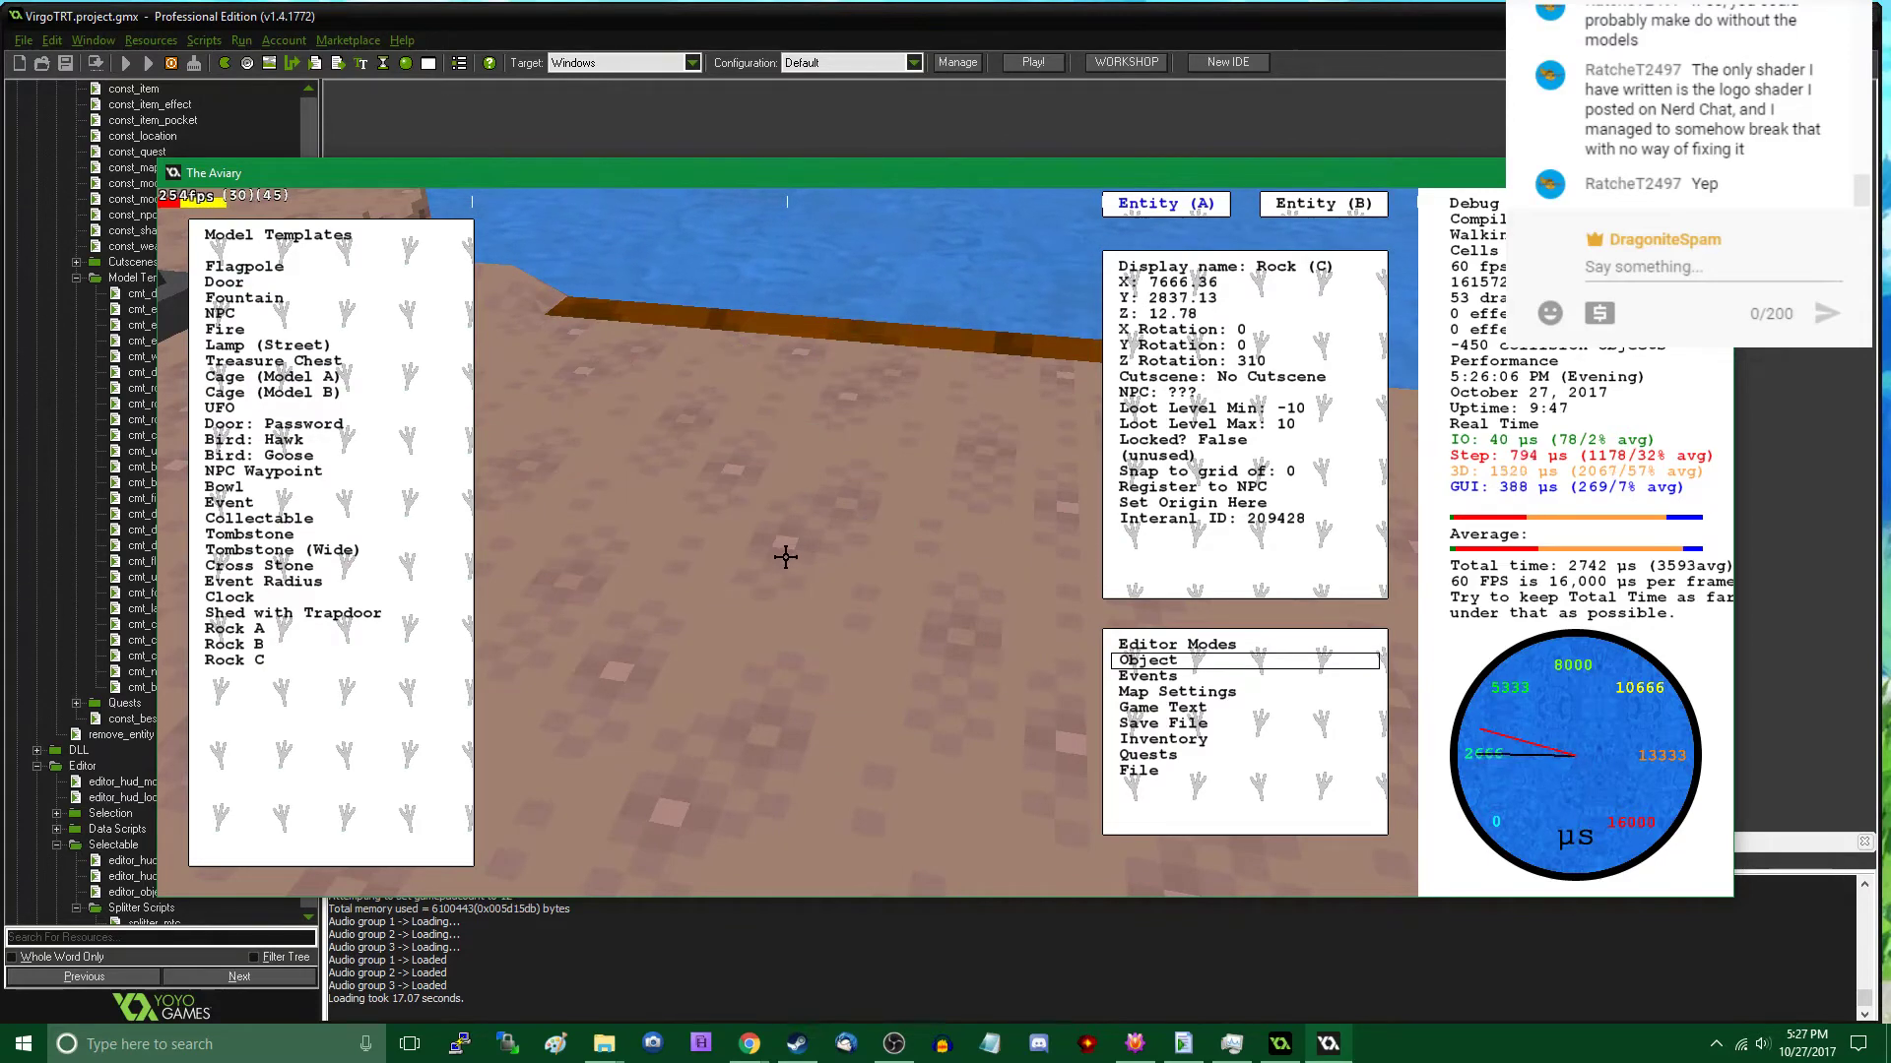
{"action": "key", "text": "s"}
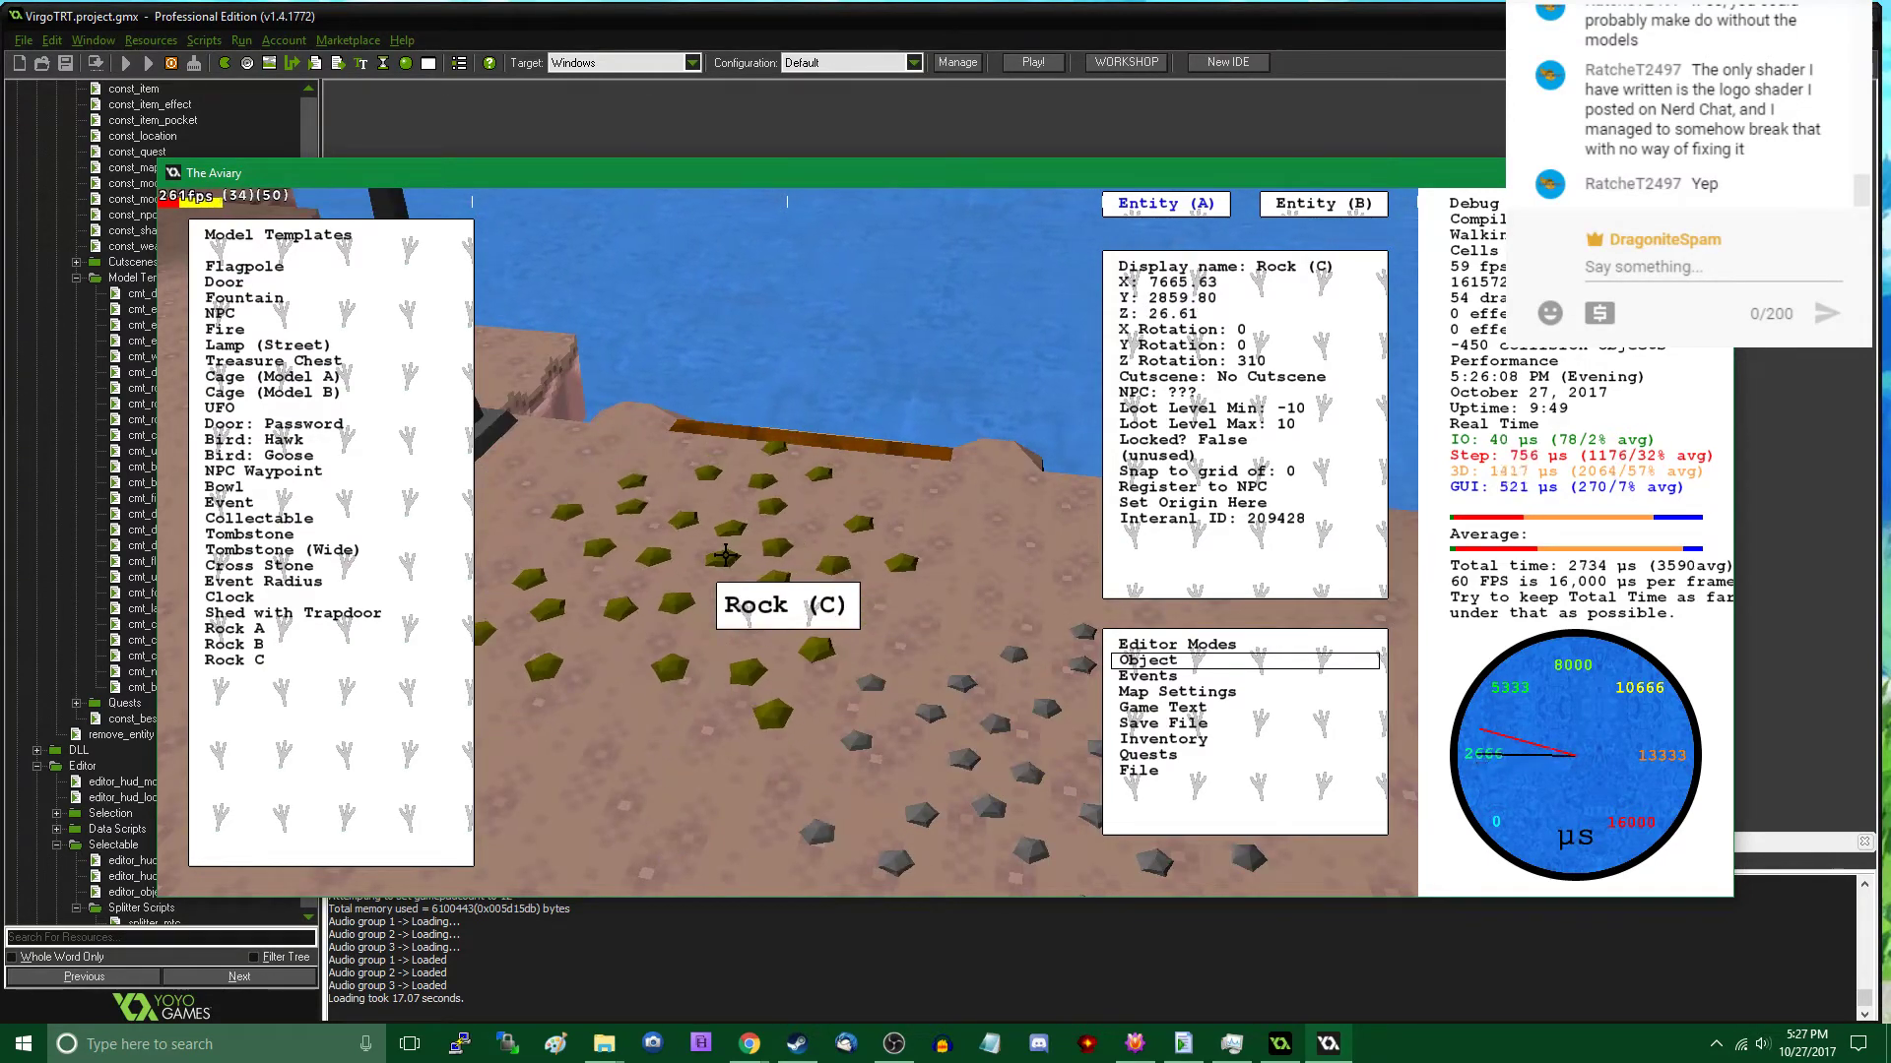
{"action": "scroll", "coordinate": [725, 557], "scroll_direction": "down", "scroll_amount": 5}
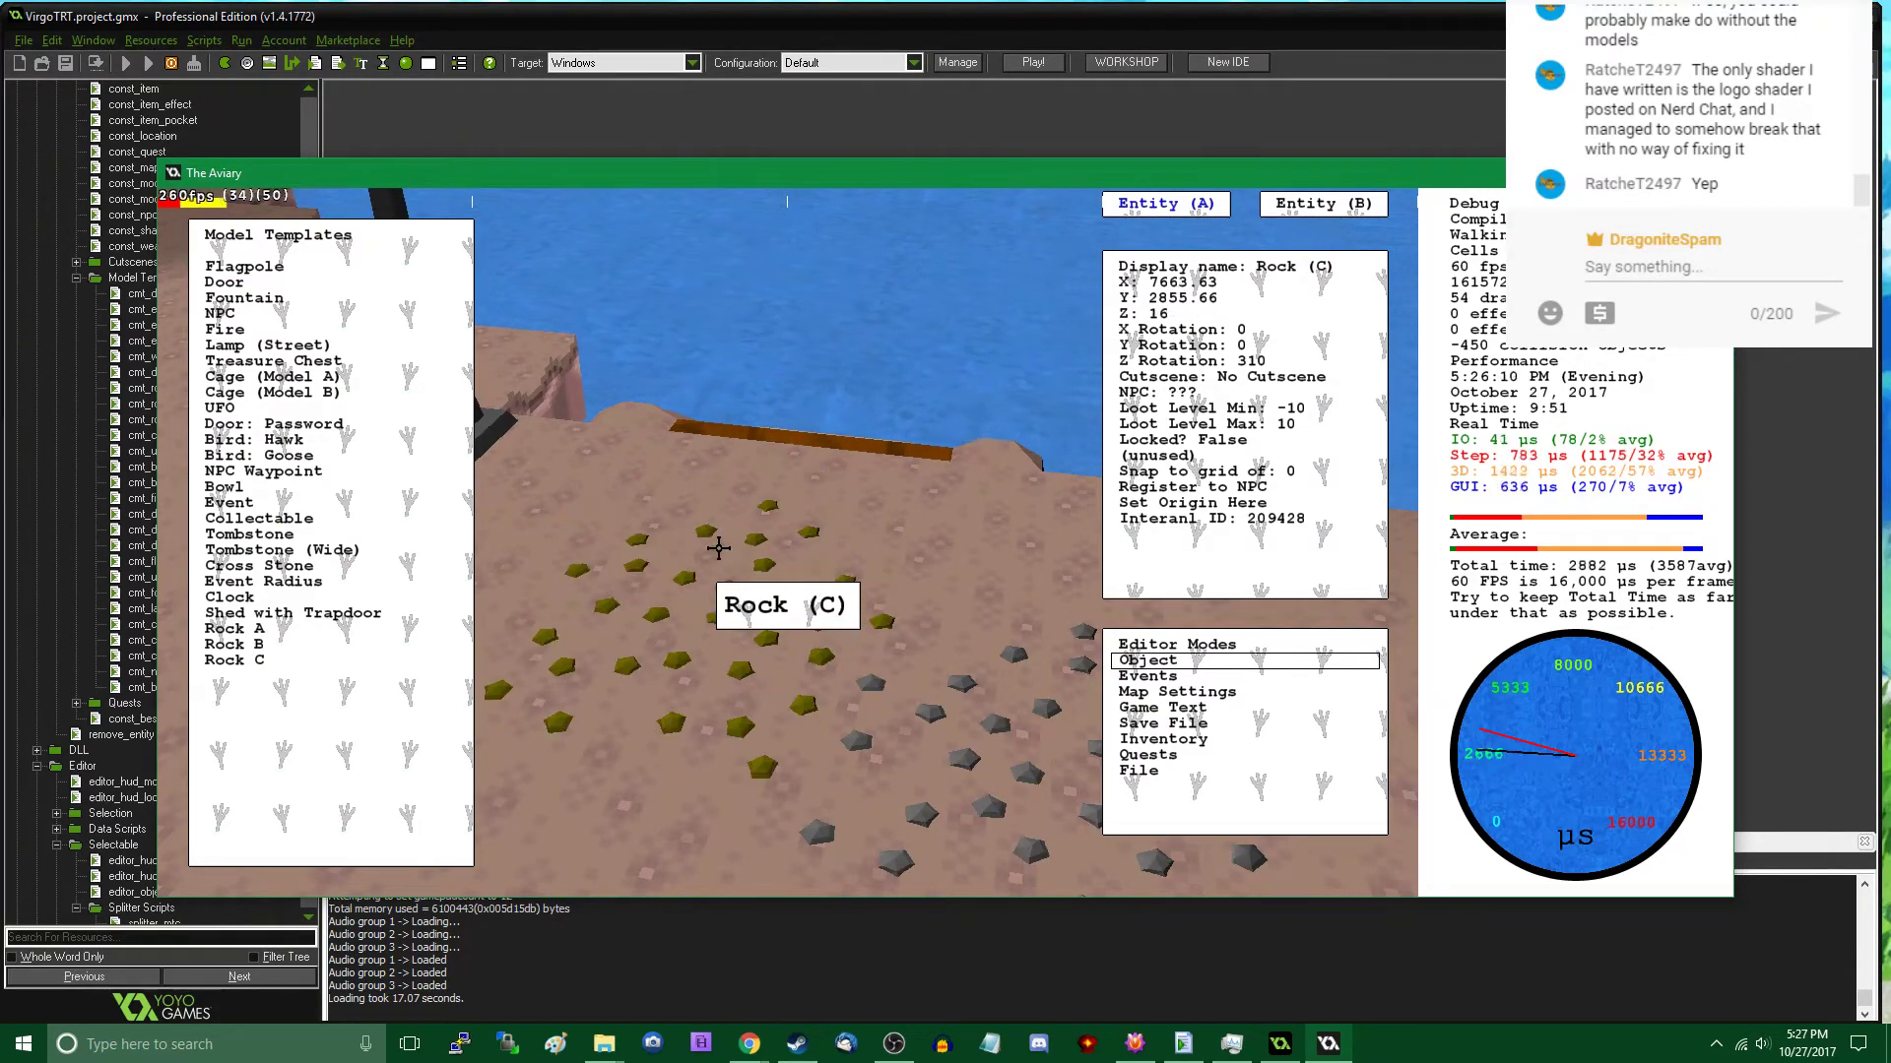
{"action": "key", "text": "Up"}
{"action": "key", "text": "Up"}
{"action": "key", "text": "Up"}
{"action": "key", "text": "Up"}
{"action": "key", "text": "Up"}
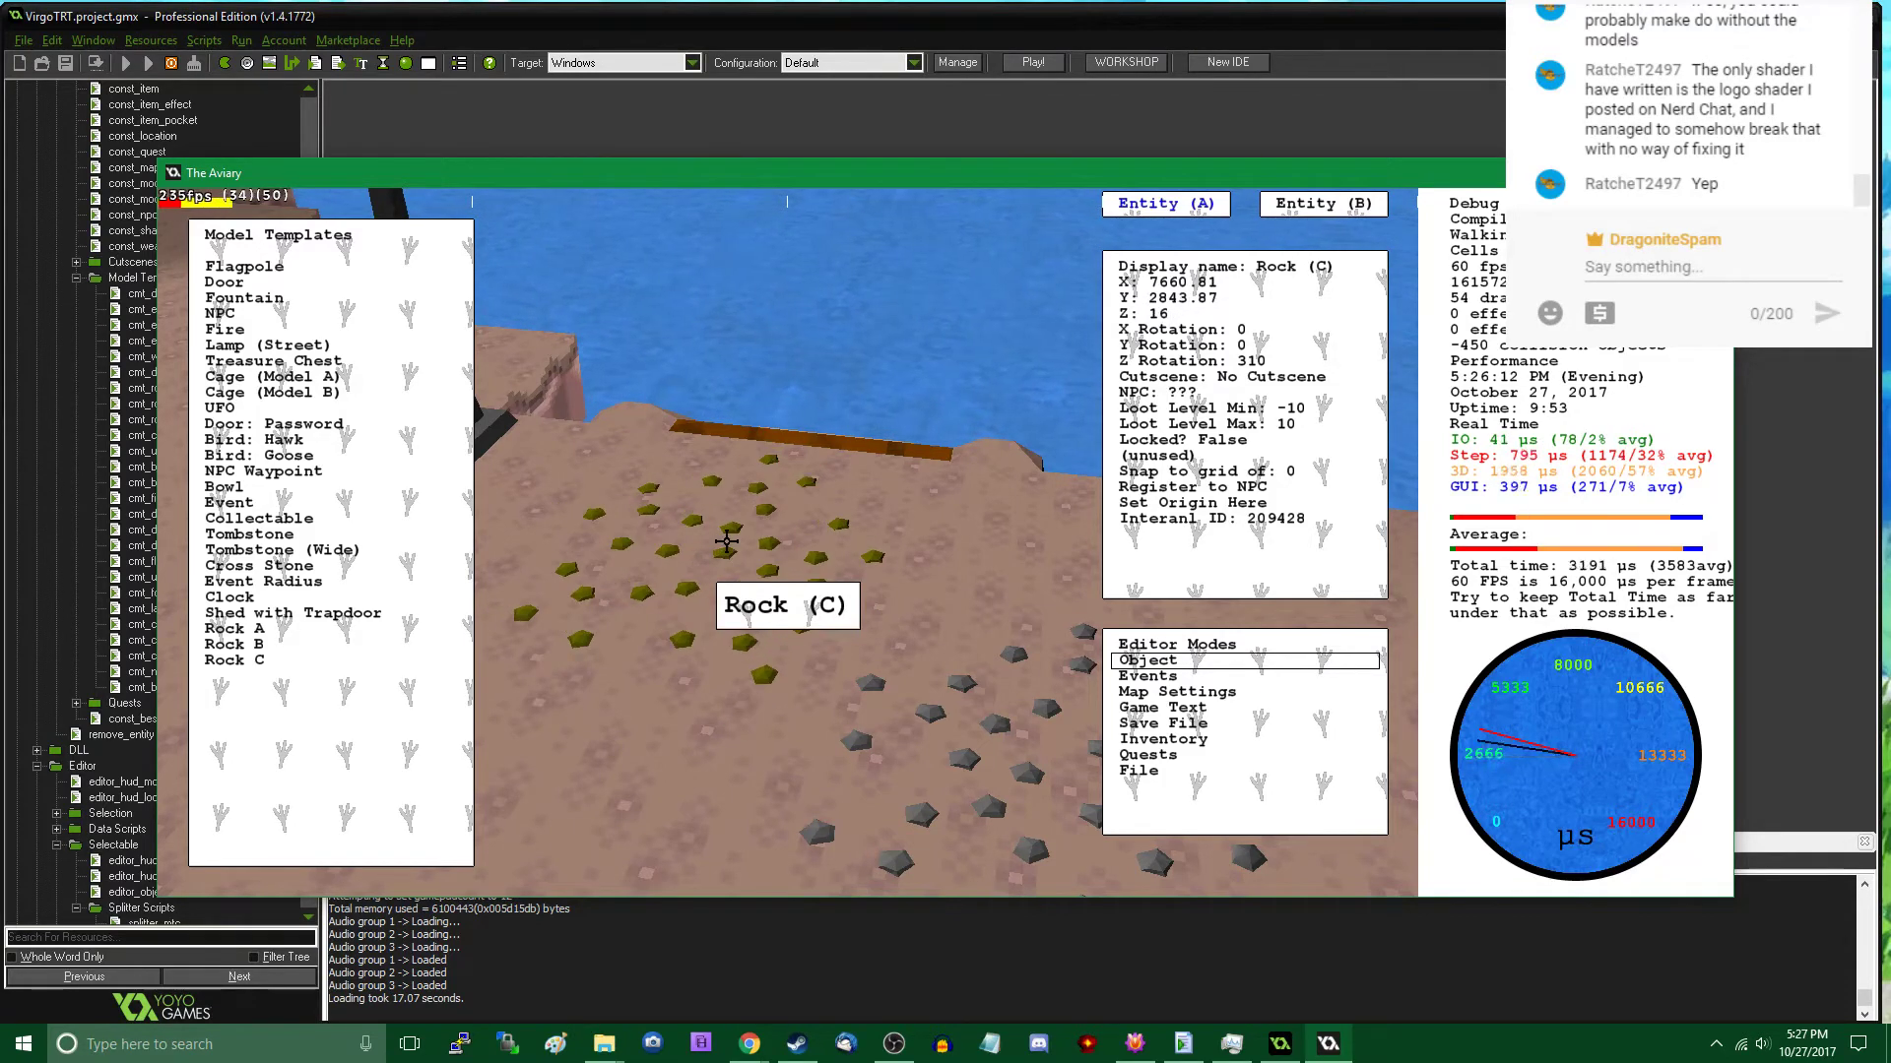
{"action": "key", "text": "Tab"}
{"action": "key", "text": "w"}
{"action": "key", "text": "Tab"}
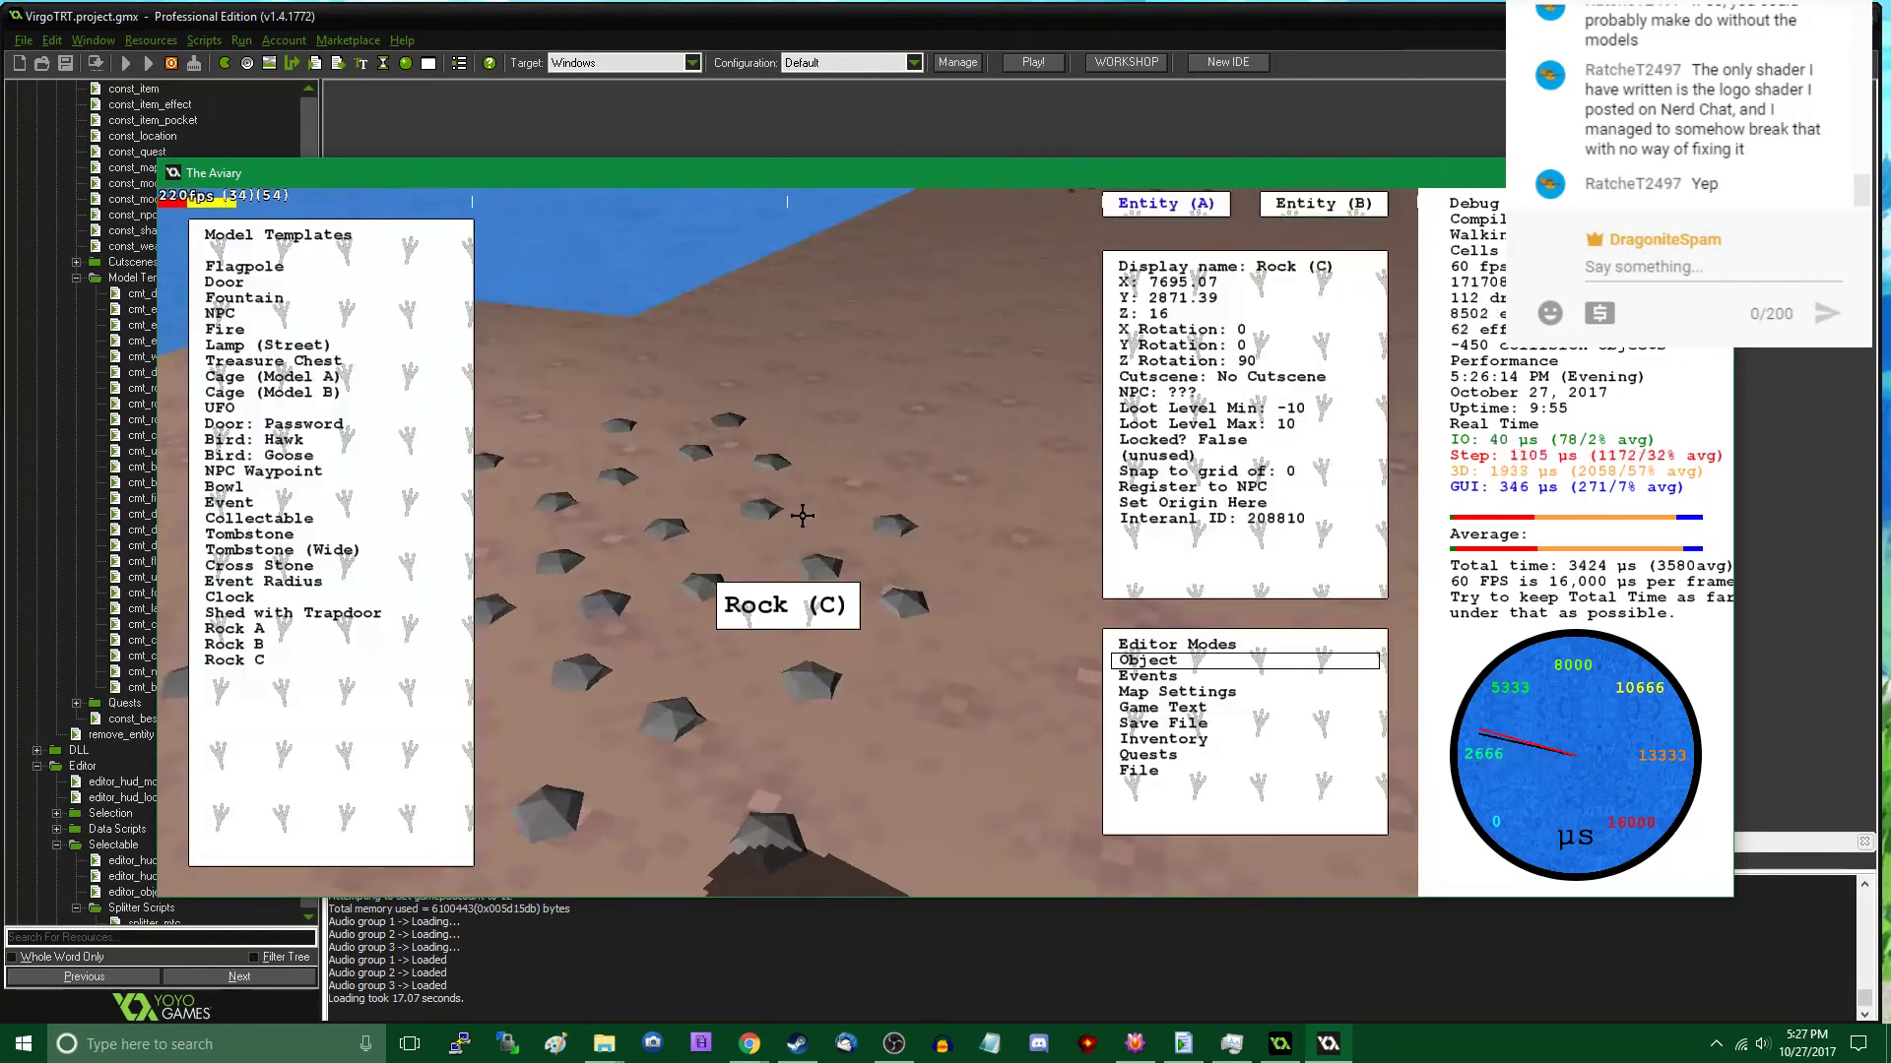
- Export the current map, overwriting uforest.map
{"action": "left_click", "coordinate": [1143, 771]}
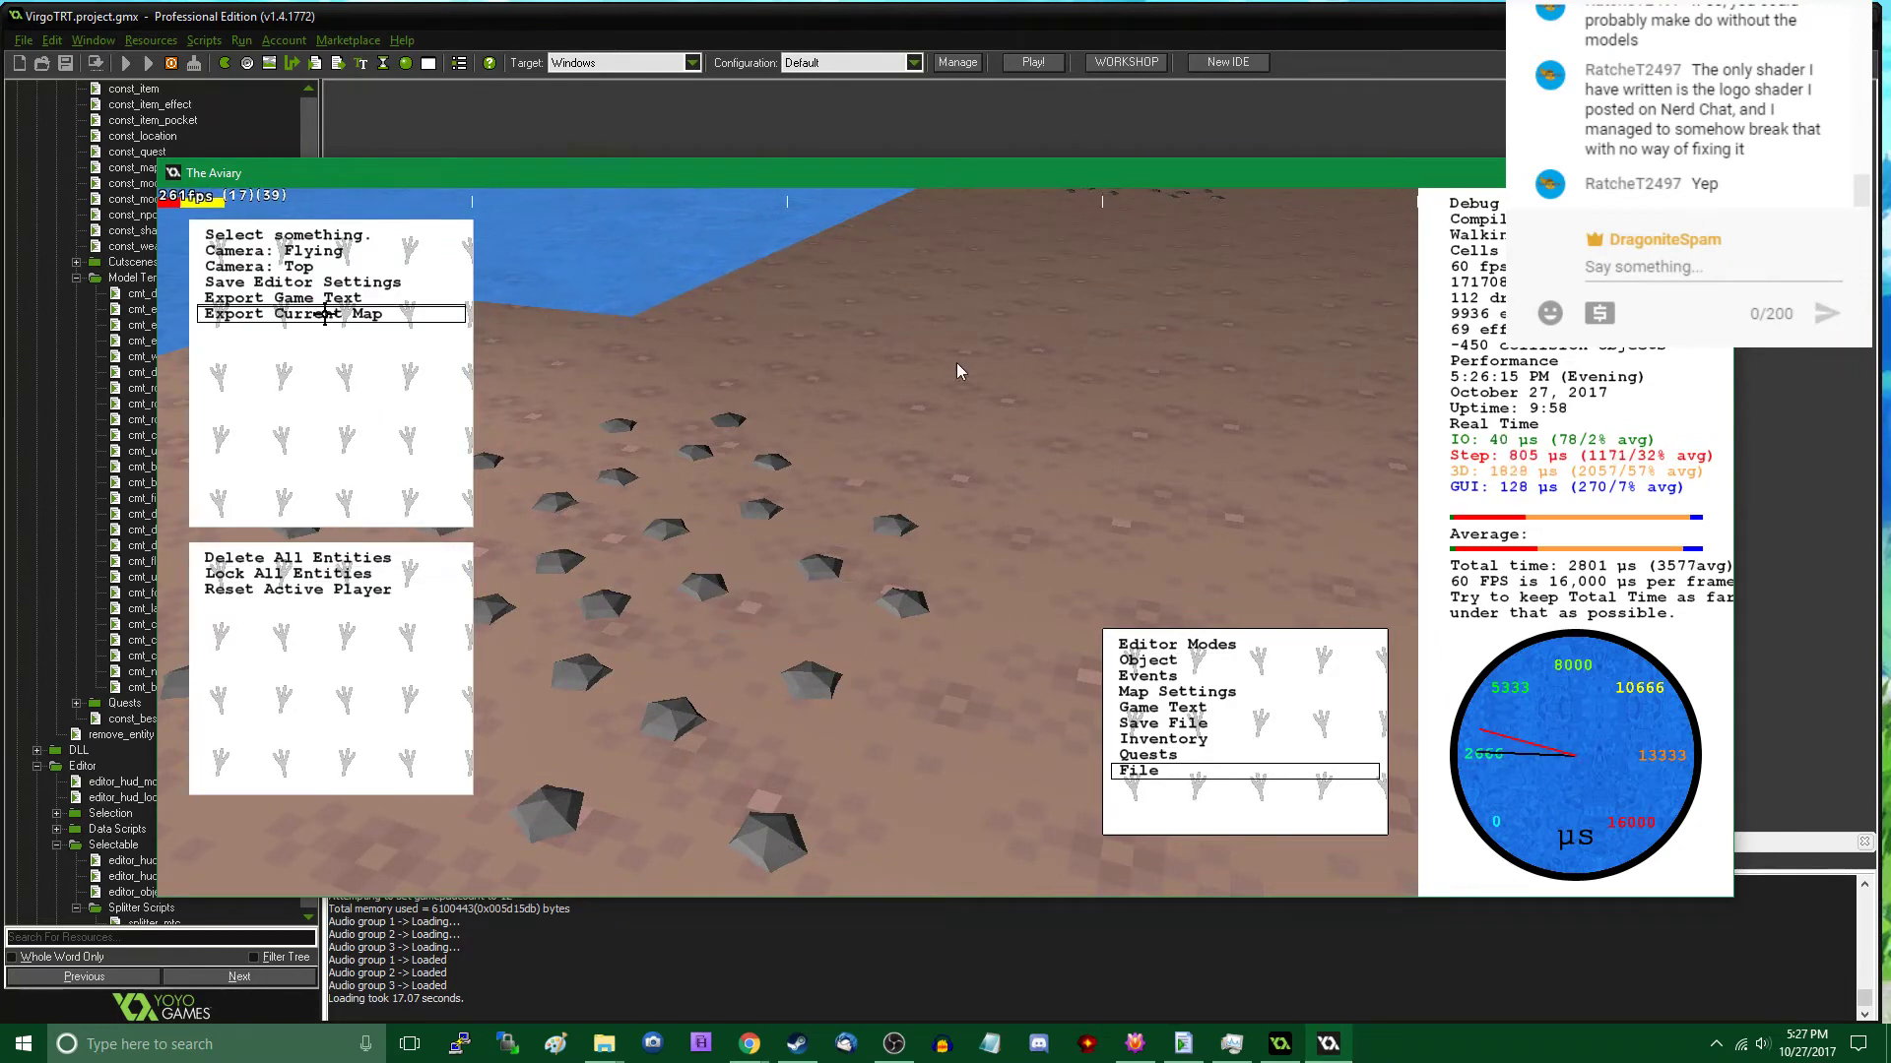
{"action": "left_click", "coordinate": [325, 314]}
{"action": "double_click", "coordinate": [237, 234]}
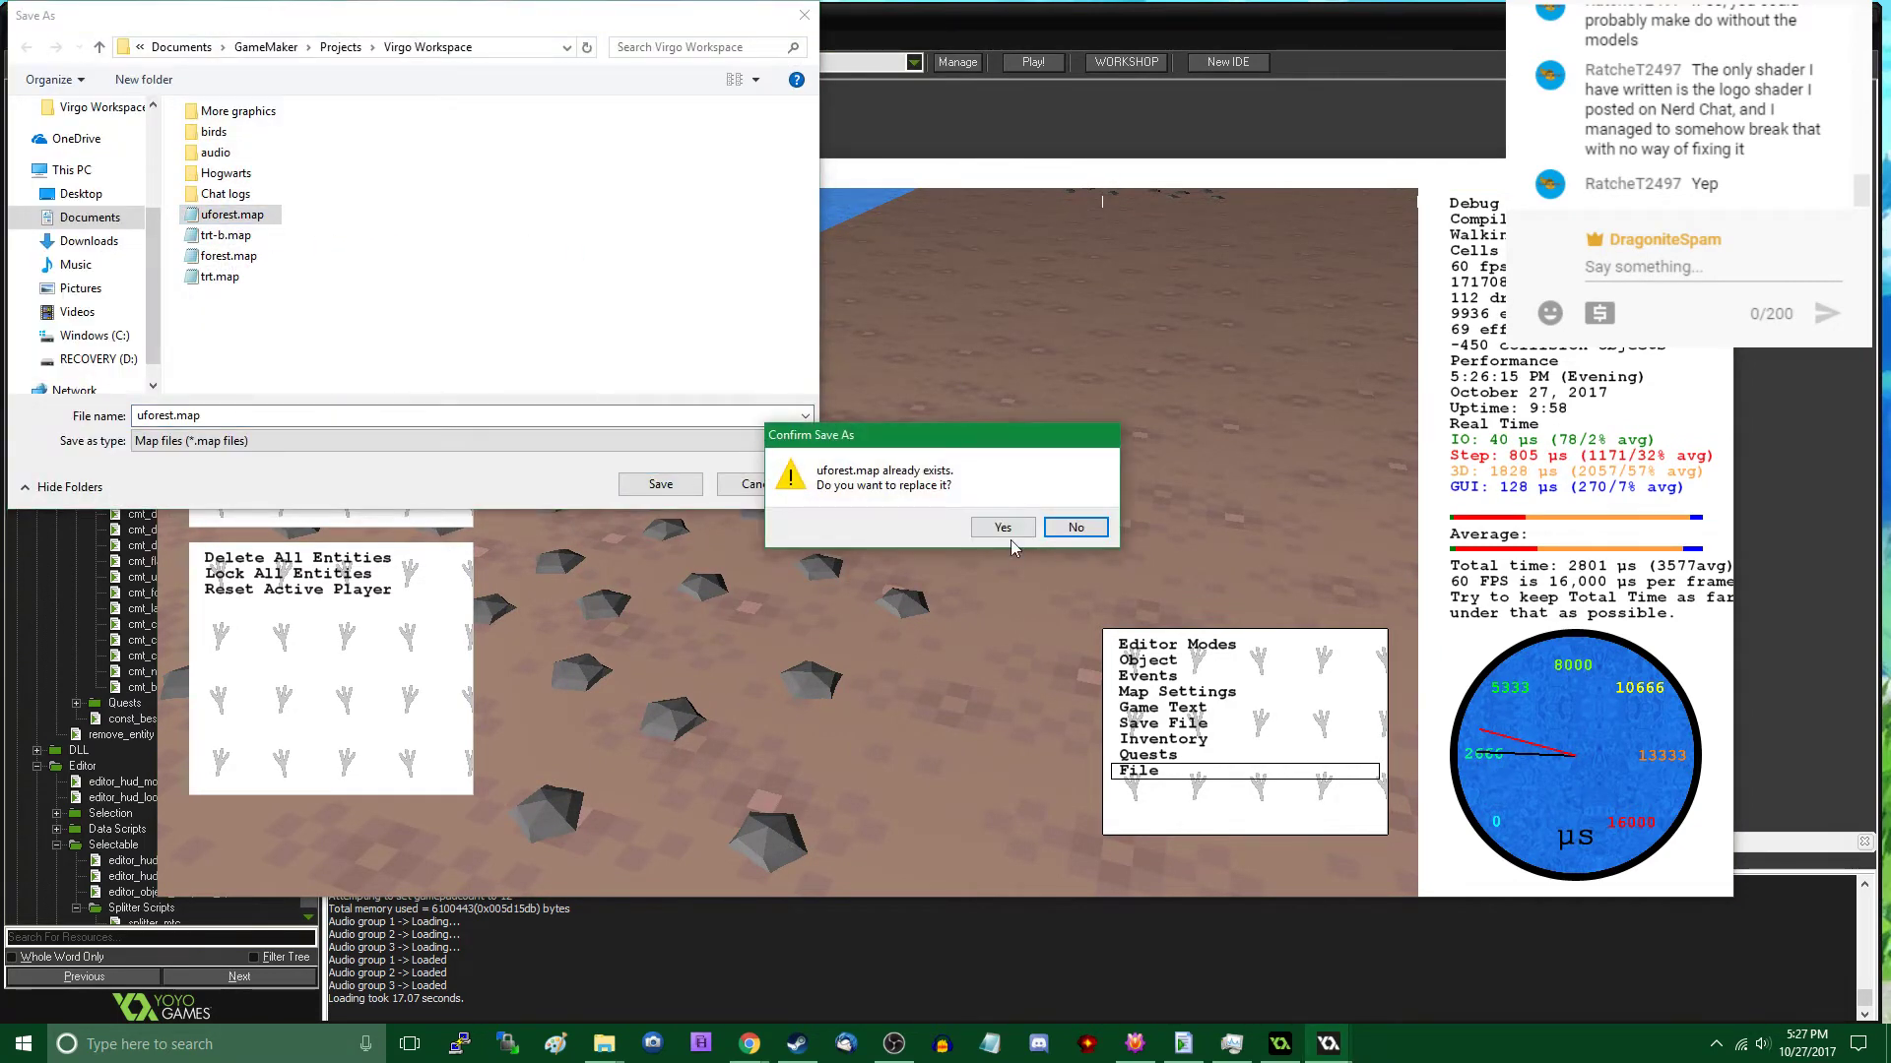
{"action": "left_click", "coordinate": [1007, 534]}
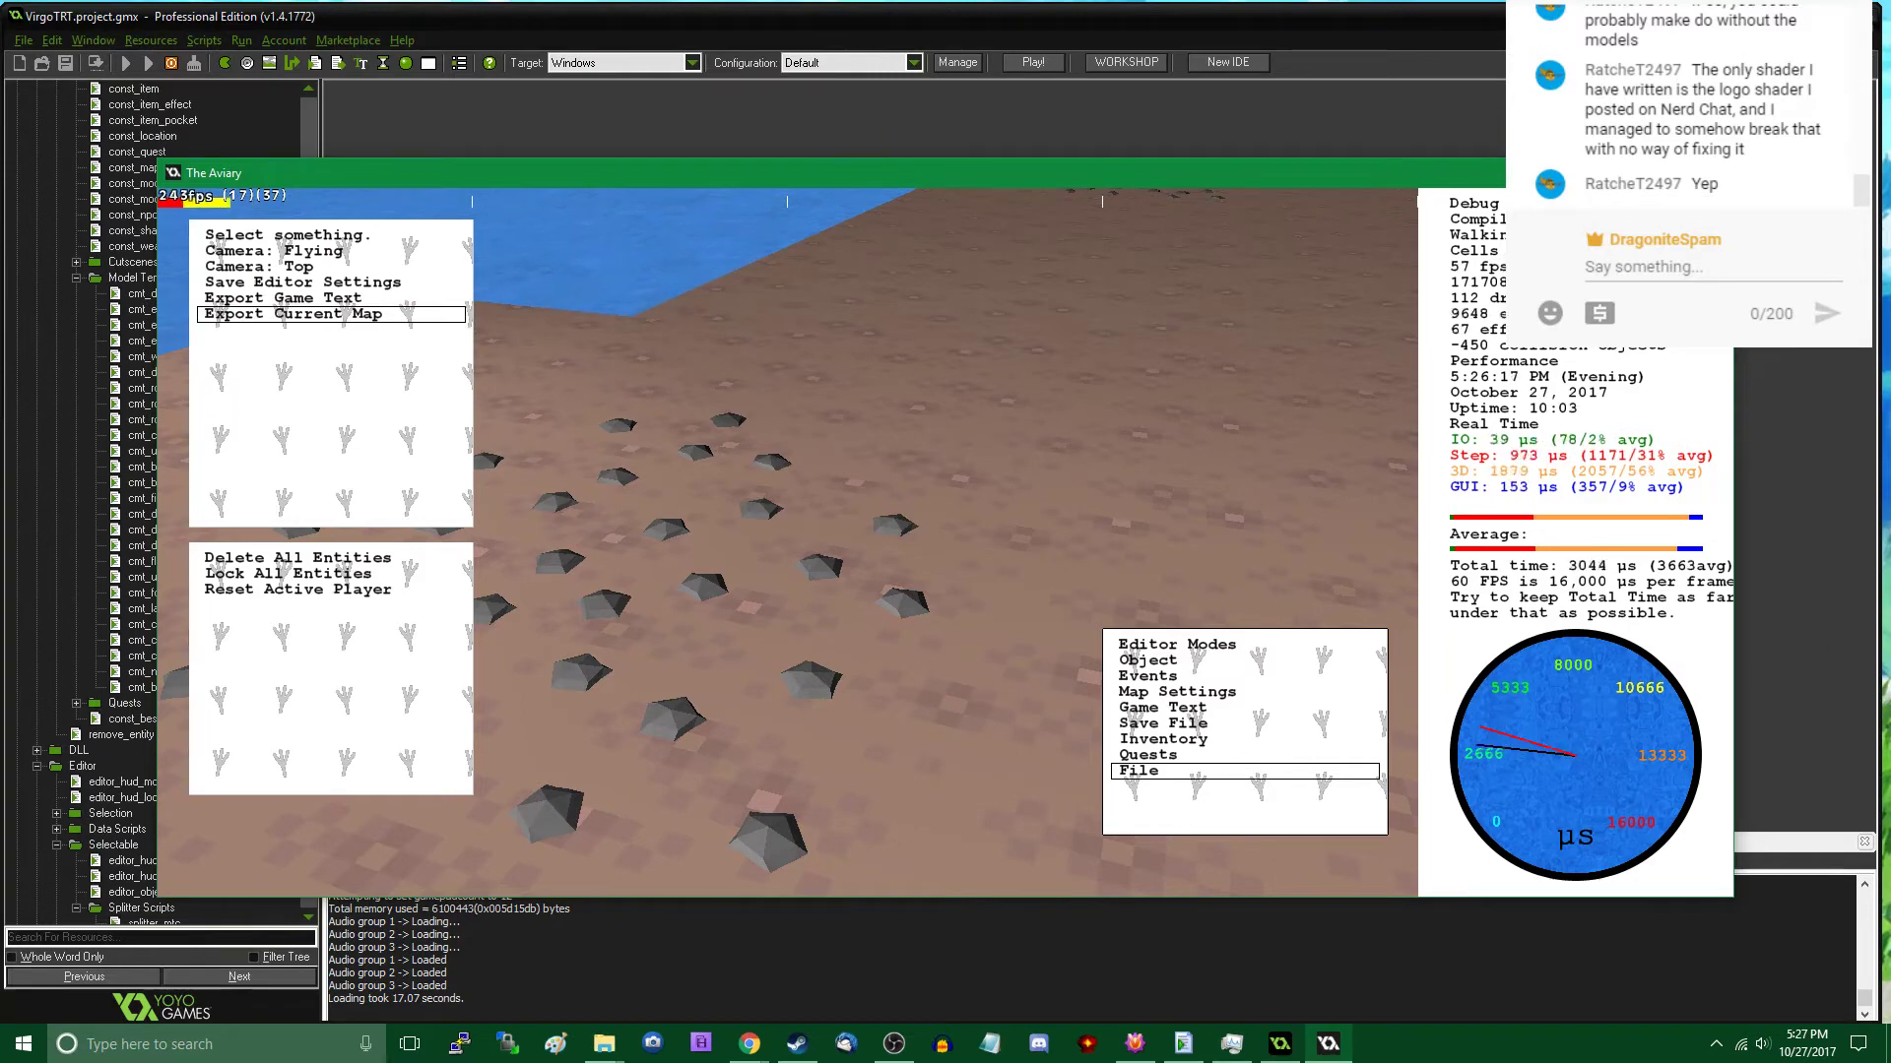
- Switch to a new Chrome window and search Google for "bump mapping"
{"action": "key", "text": "alt+Tab"}
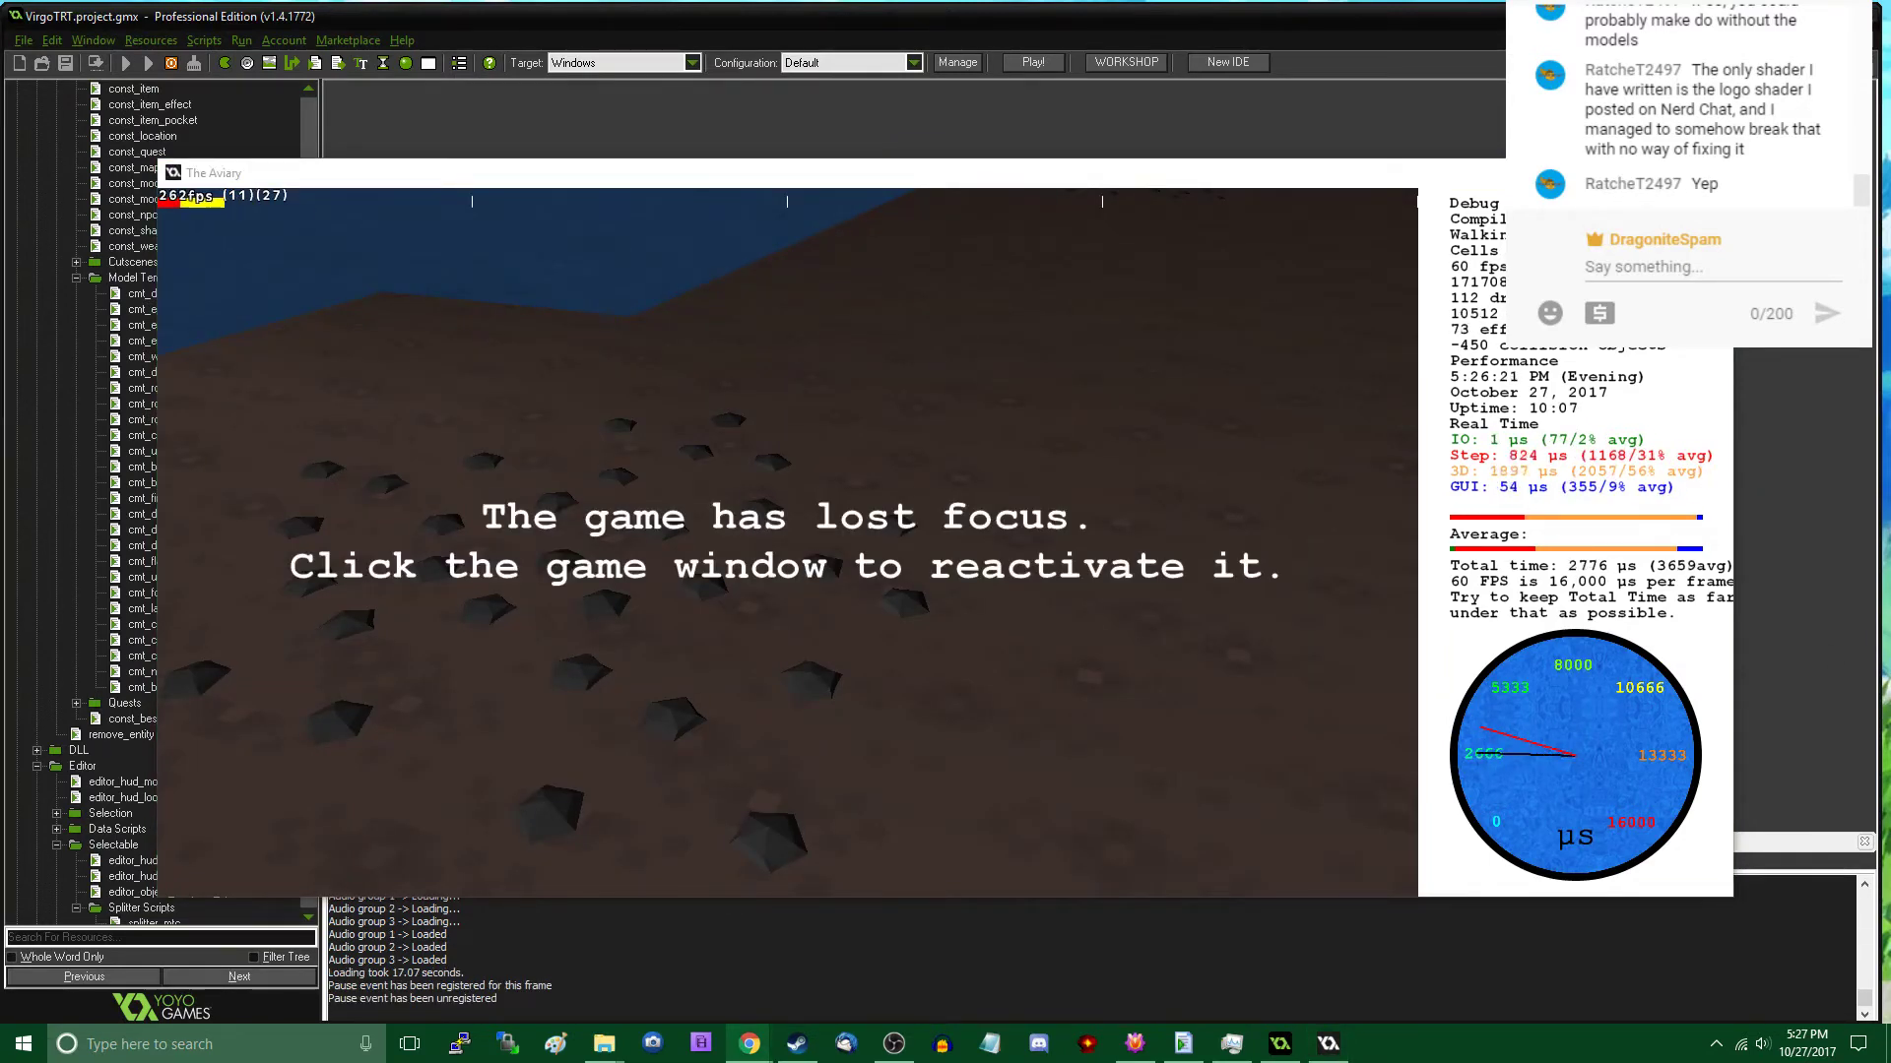
{"action": "key", "text": "ctrl+n"}
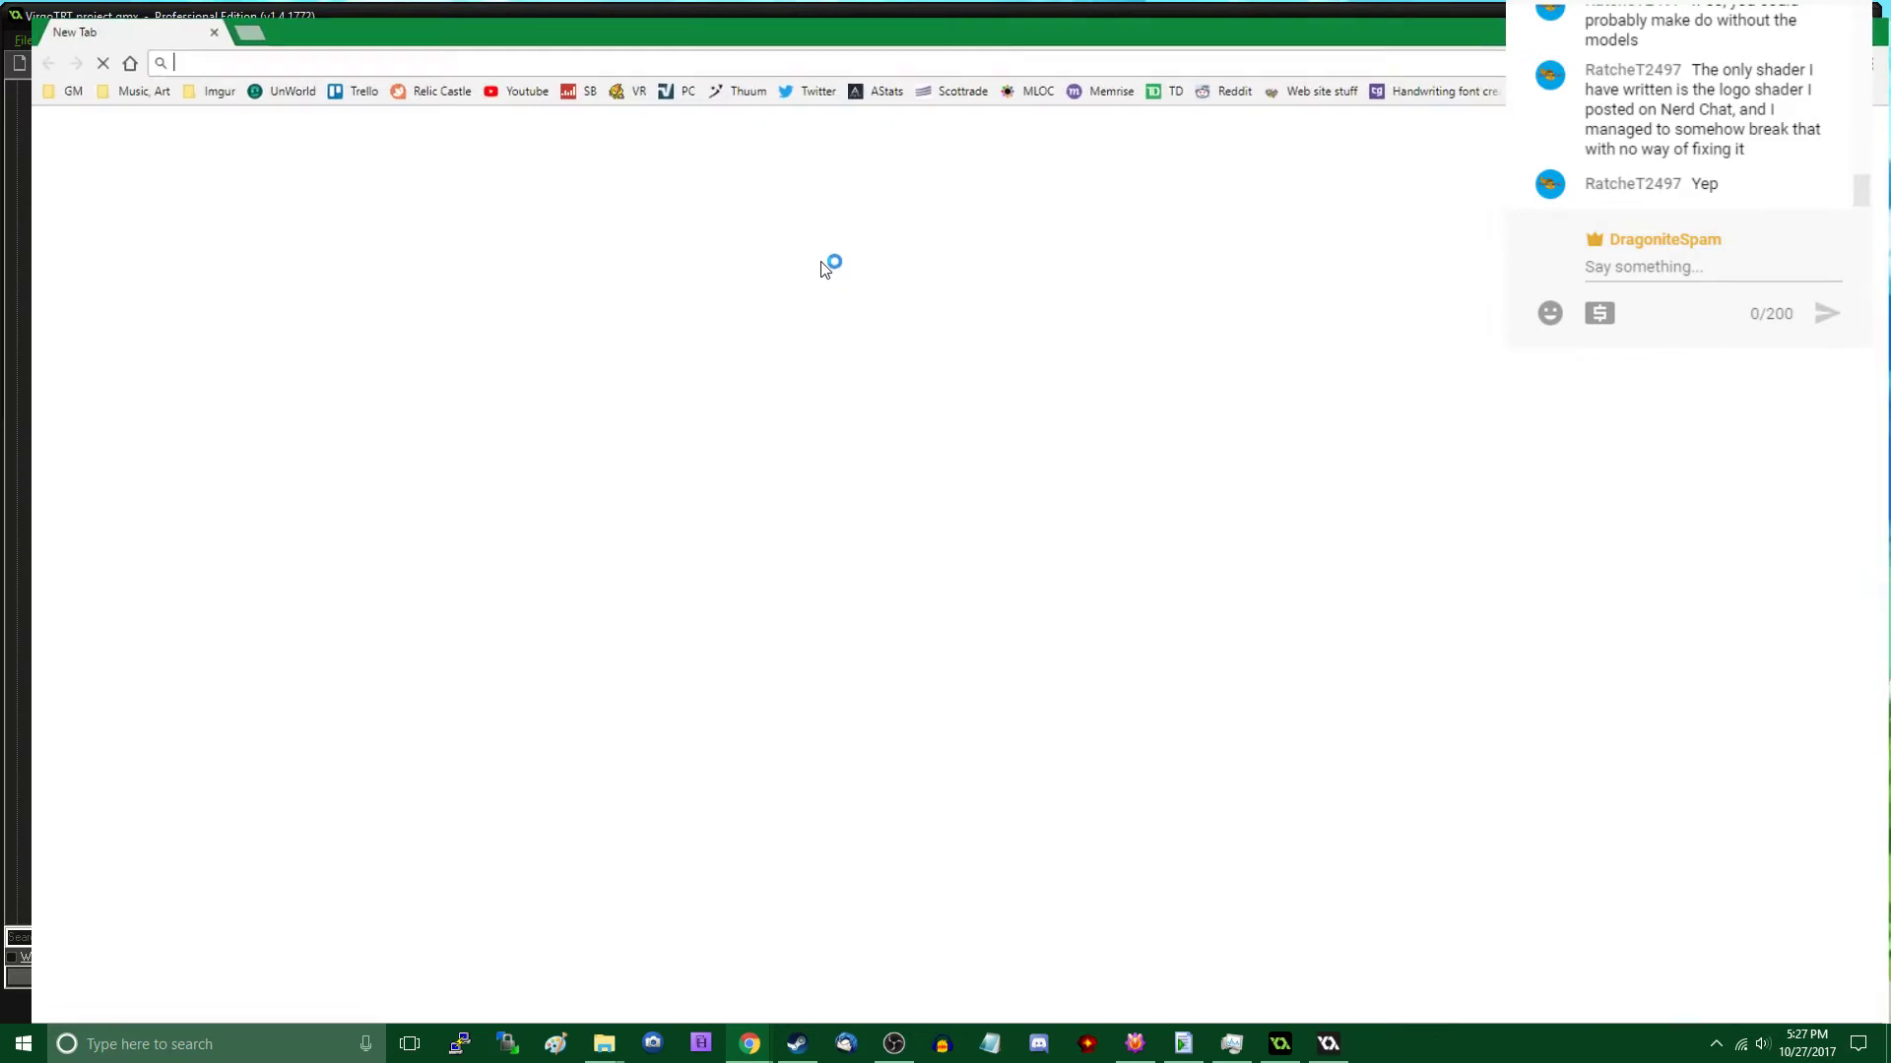
{"action": "type", "text": "bump mapping"}
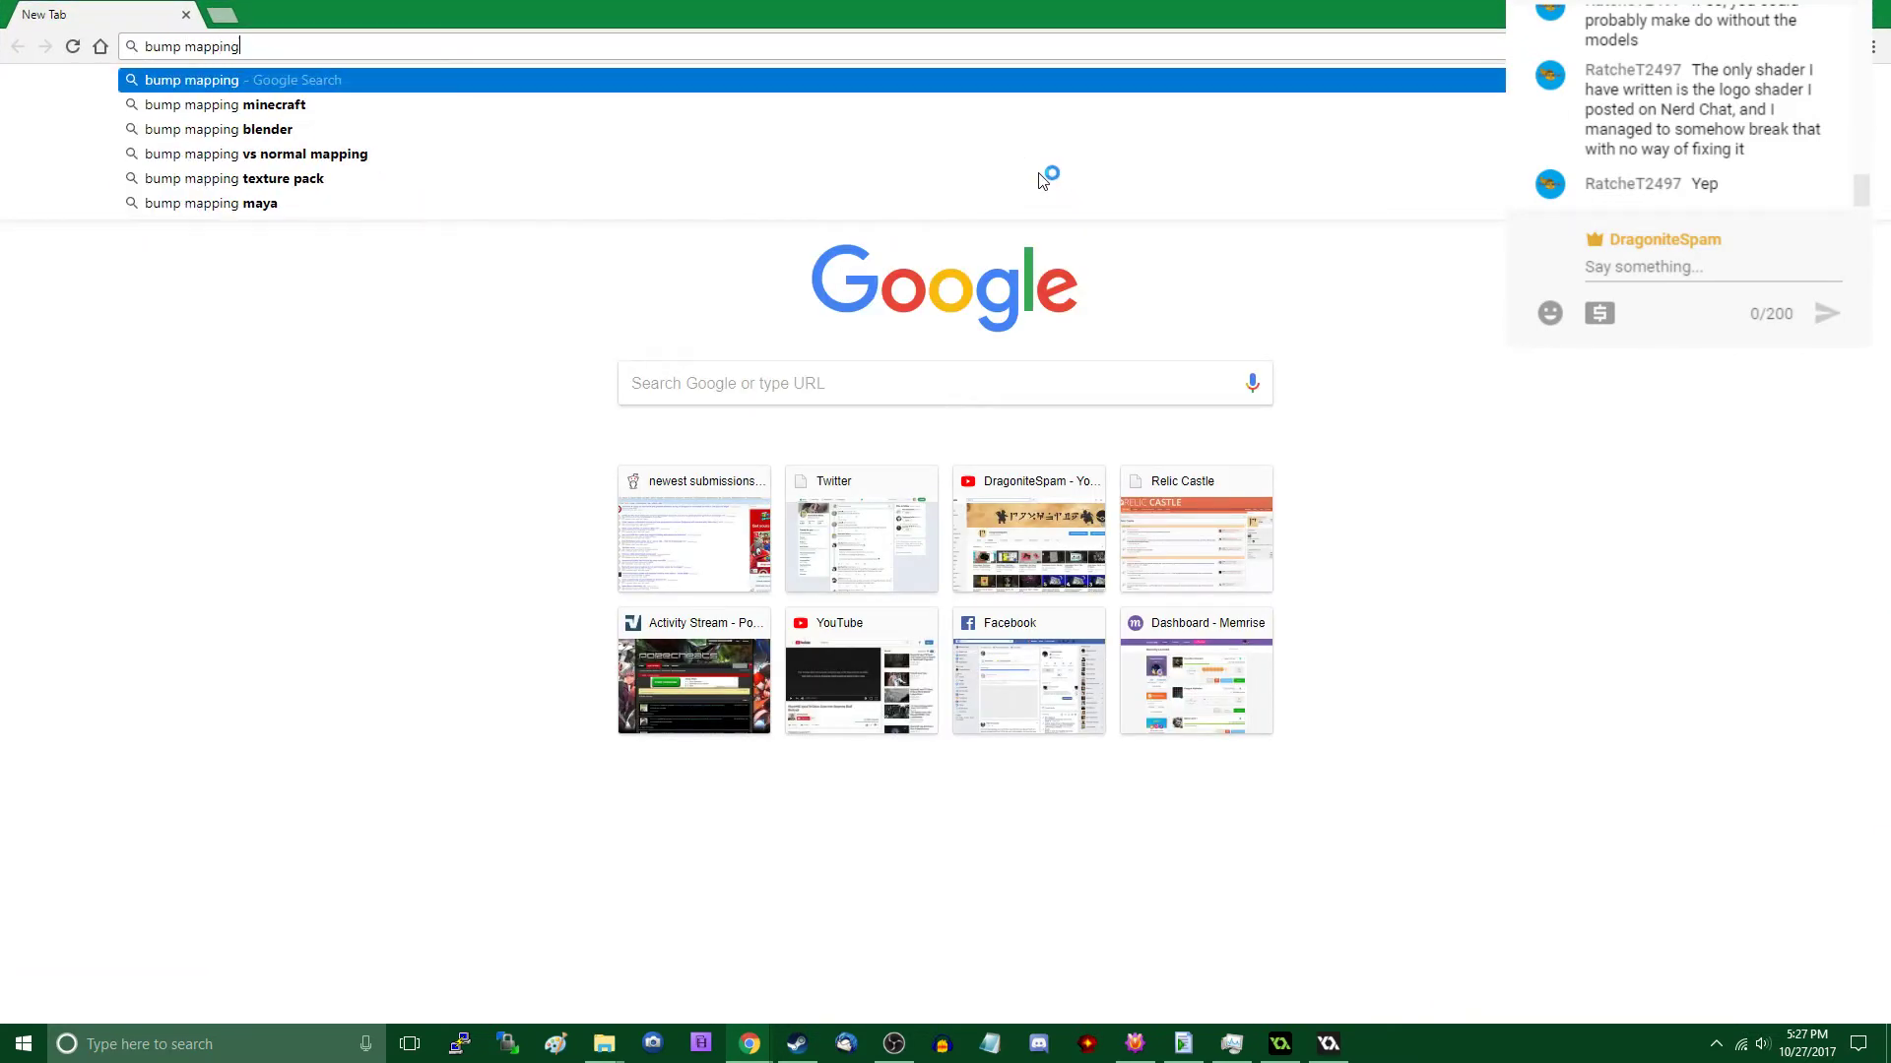
{"action": "key", "text": "Return"}
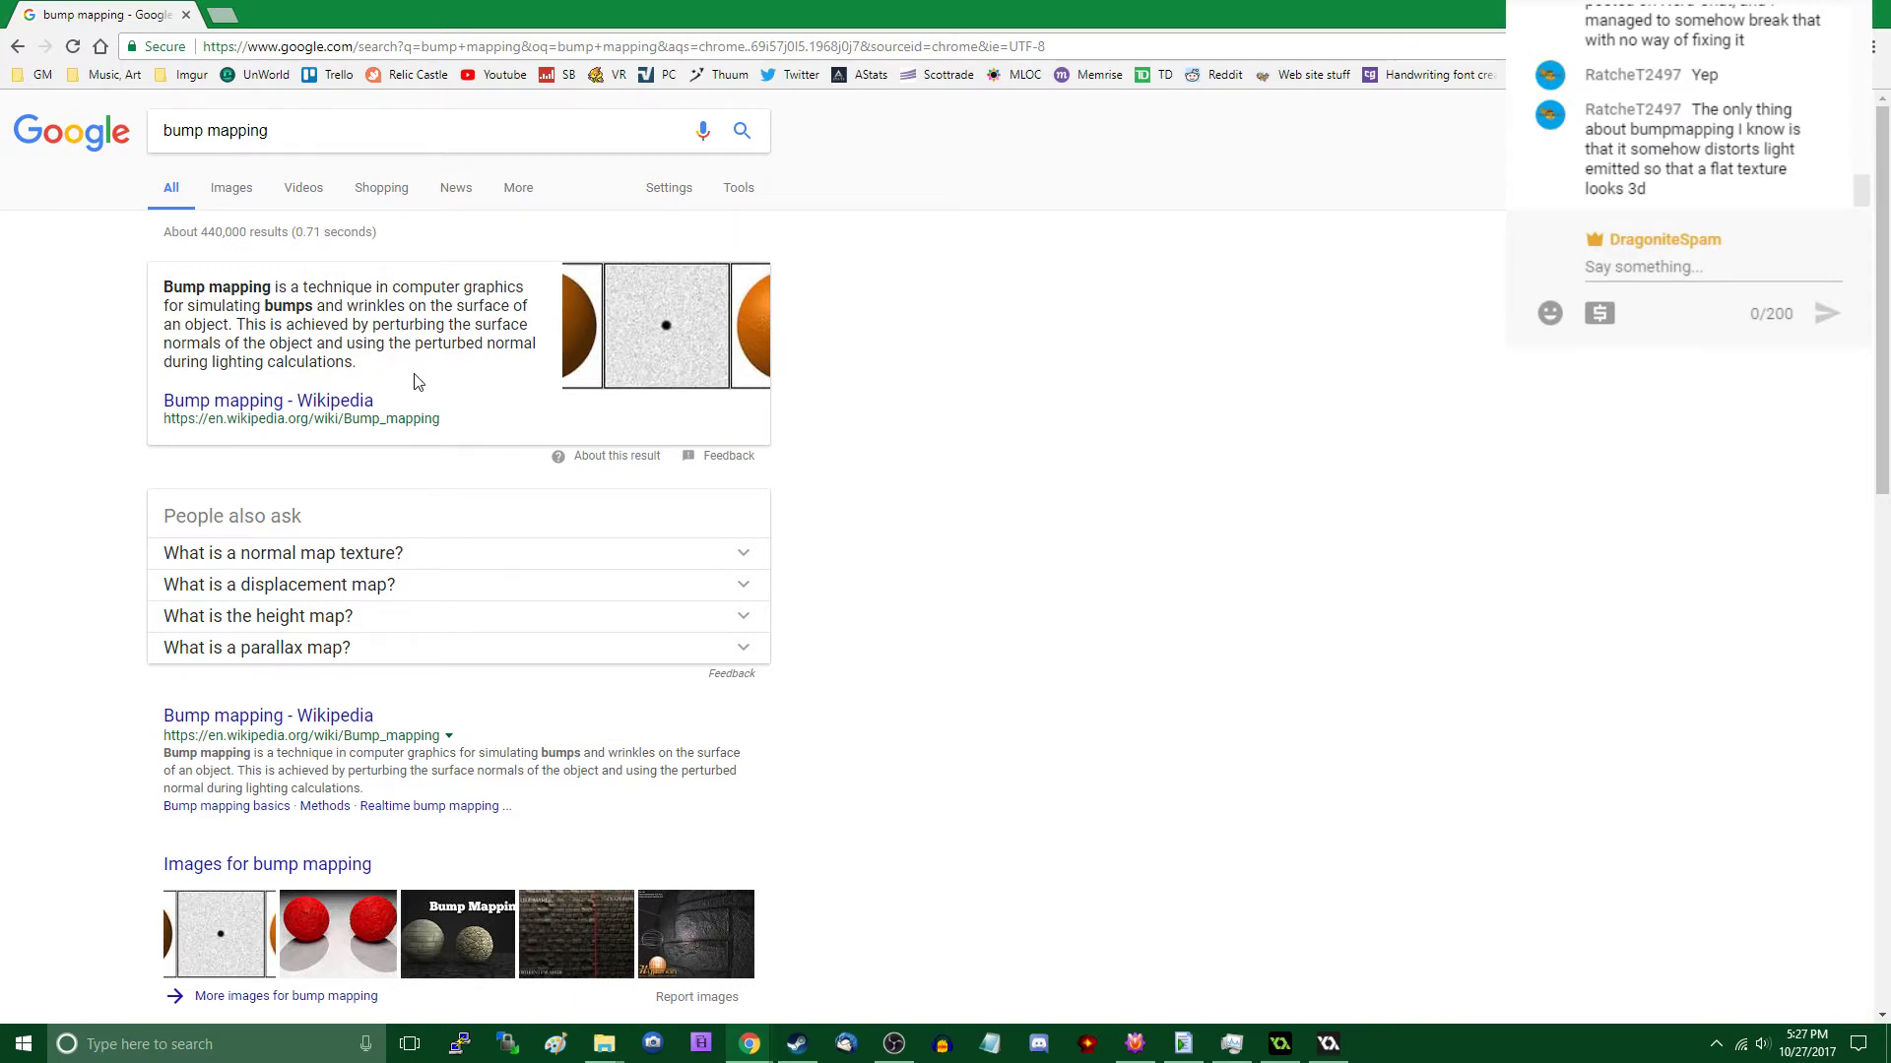
- Open the Wikipedia article on bump mapping and read its basics, methods and the red sphere illustration
{"action": "left_click", "coordinate": [340, 401]}
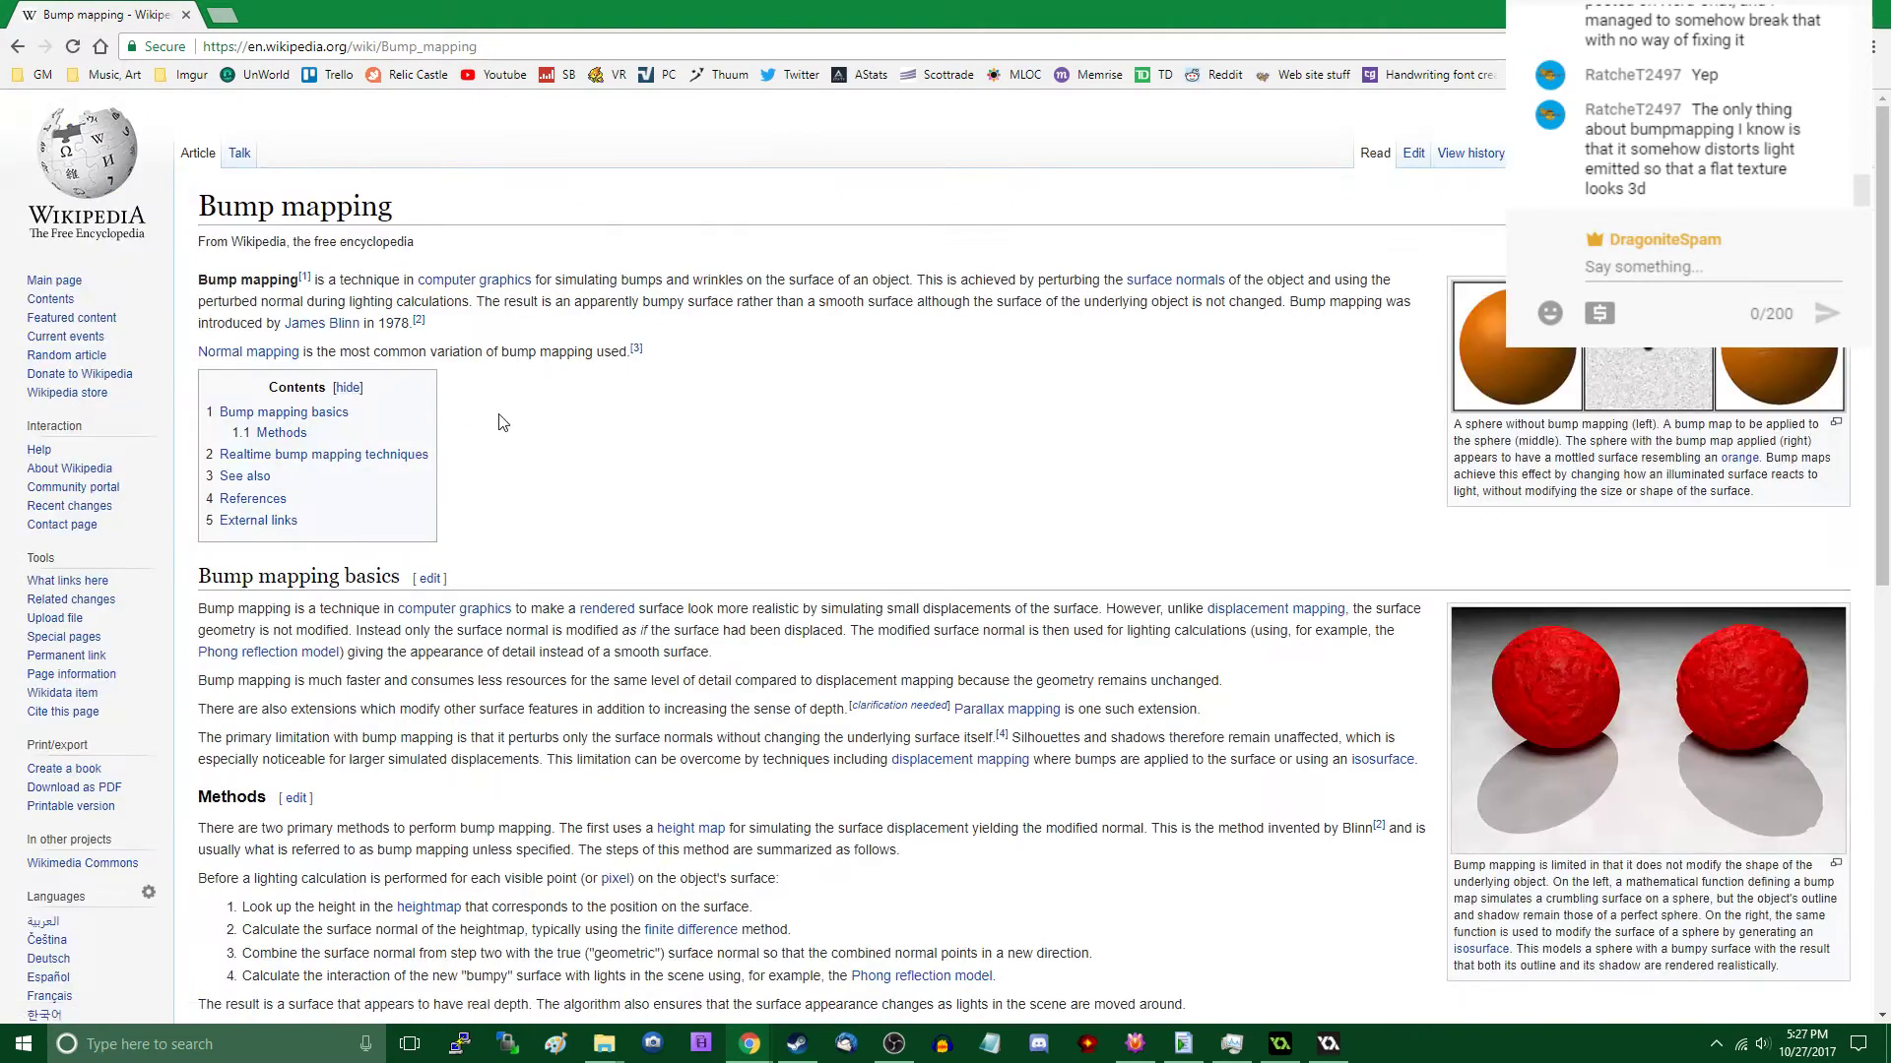
{"action": "scroll", "coordinate": [502, 421], "scroll_direction": "down", "scroll_amount": 3}
{"action": "scroll", "coordinate": [514, 389], "scroll_direction": "down", "scroll_amount": 4}
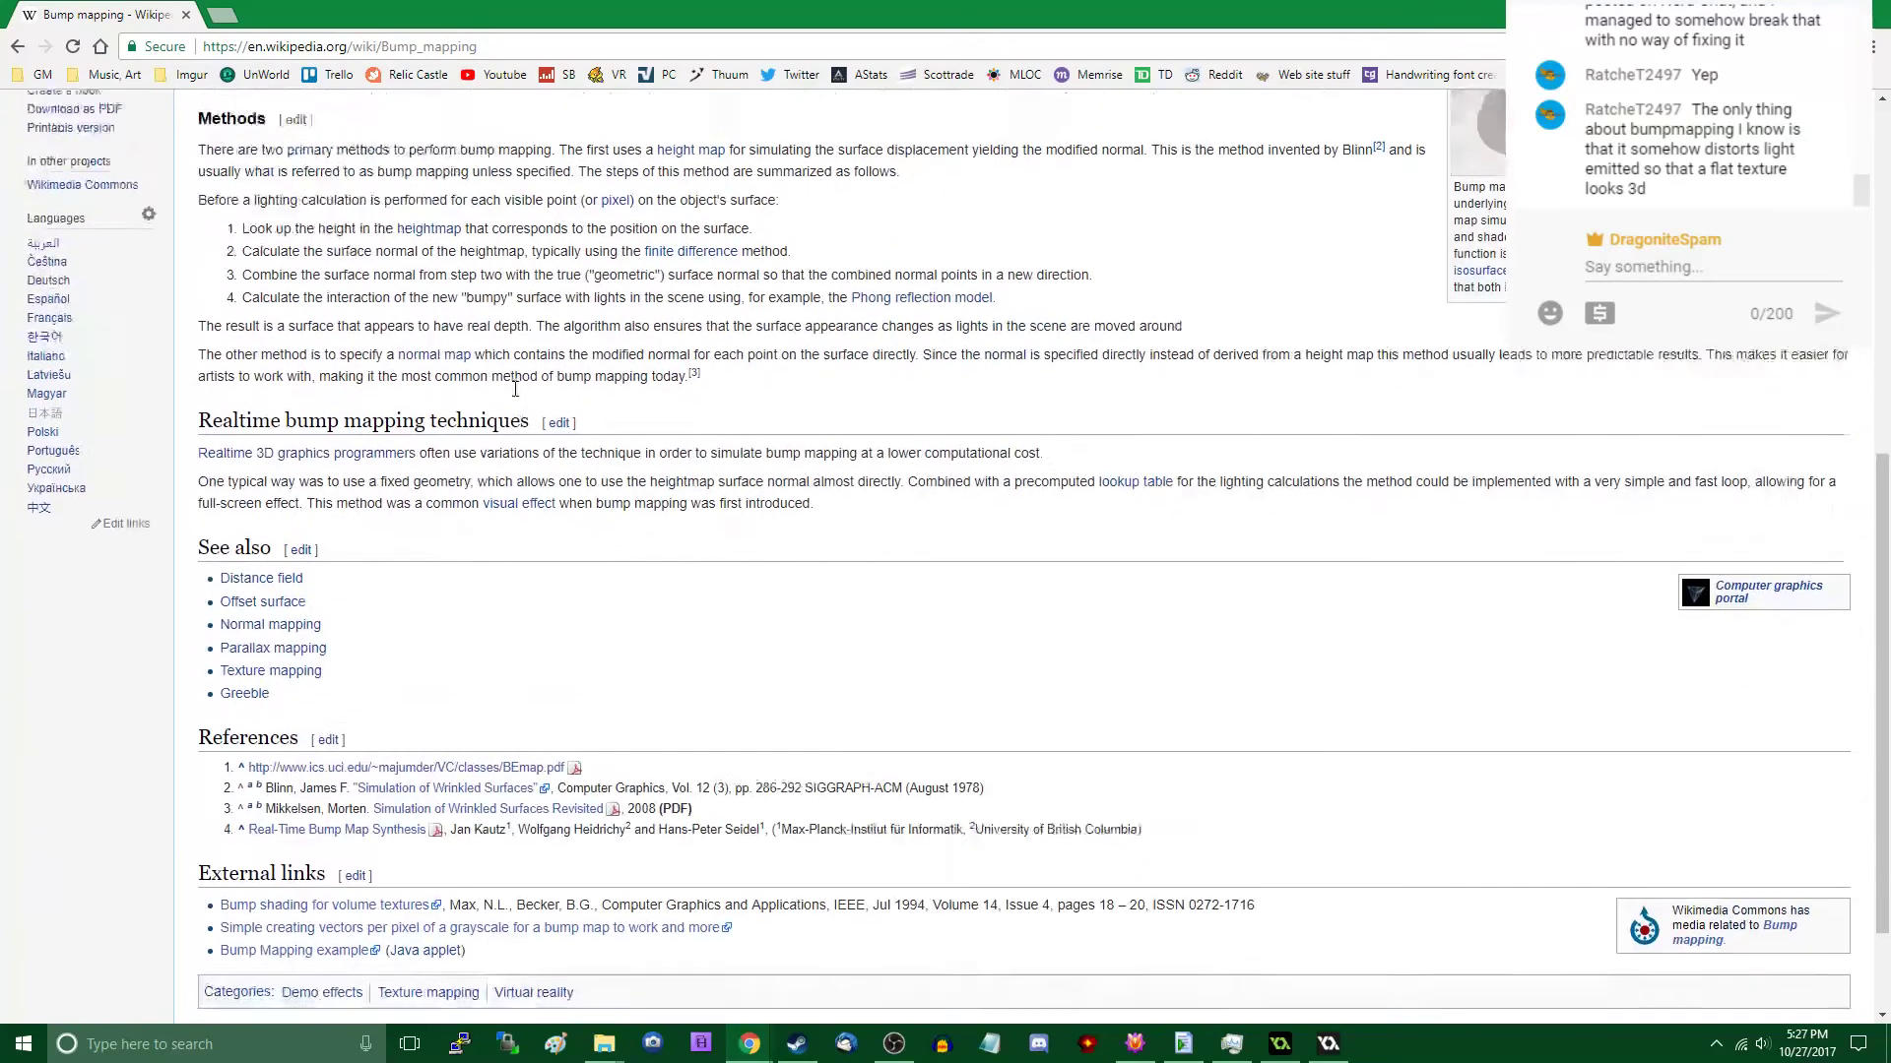
{"action": "scroll", "coordinate": [516, 394], "scroll_direction": "up", "scroll_amount": 4}
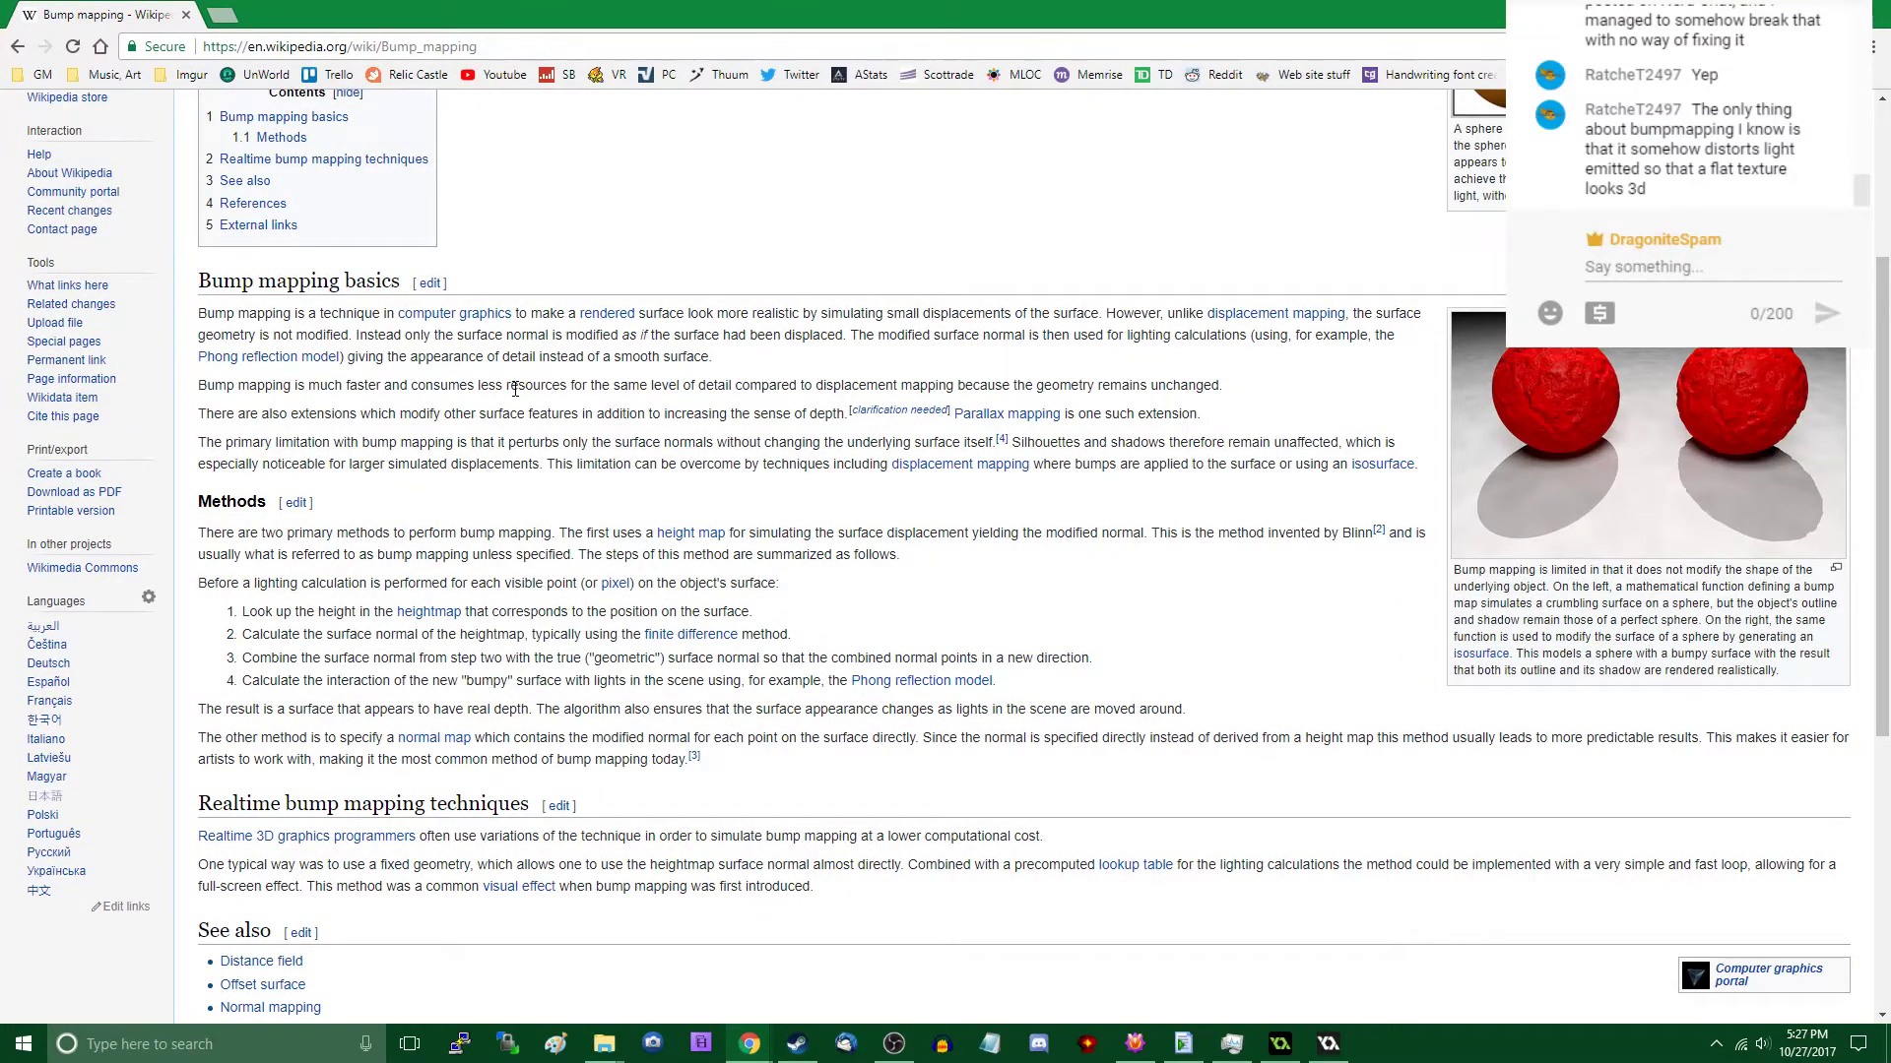
{"action": "scroll", "coordinate": [515, 392], "scroll_direction": "up", "scroll_amount": 2}
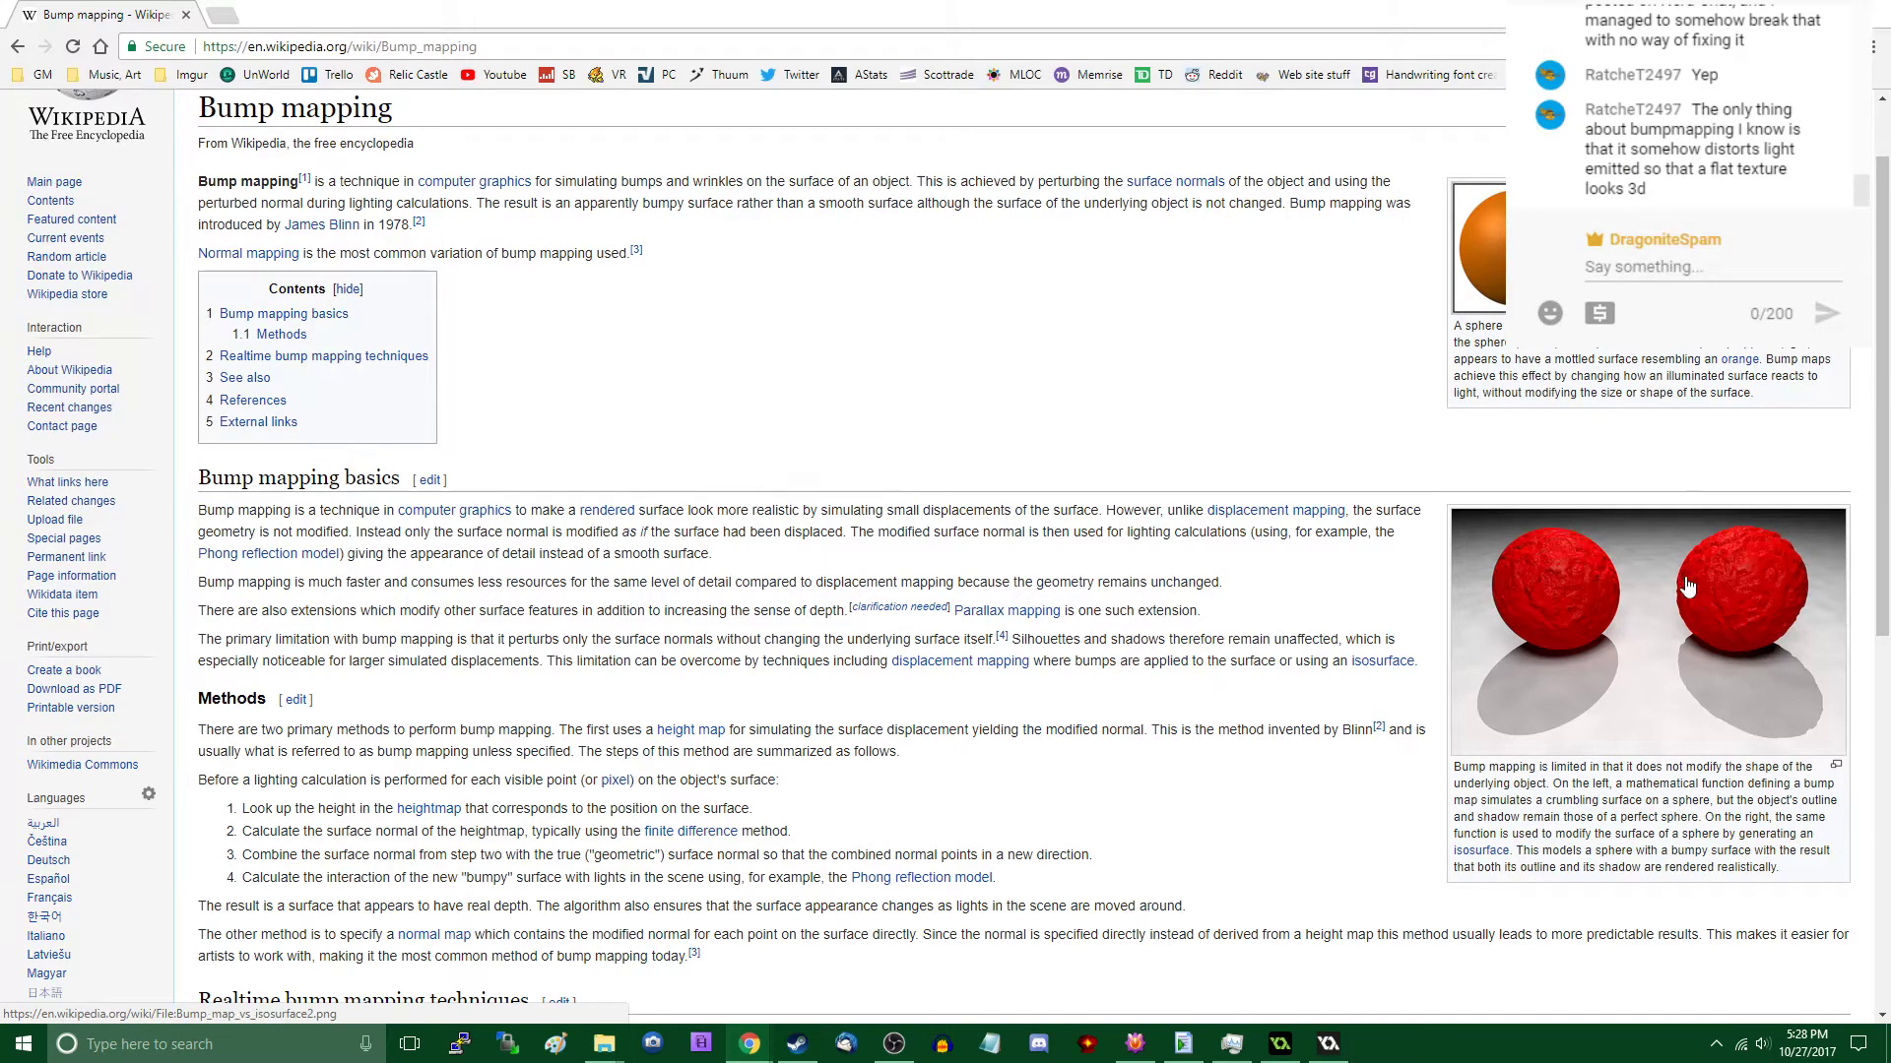
{"action": "scroll", "coordinate": [1686, 587], "scroll_direction": "down", "scroll_amount": 2}
{"action": "scroll", "coordinate": [1687, 587], "scroll_direction": "up", "scroll_amount": 3}
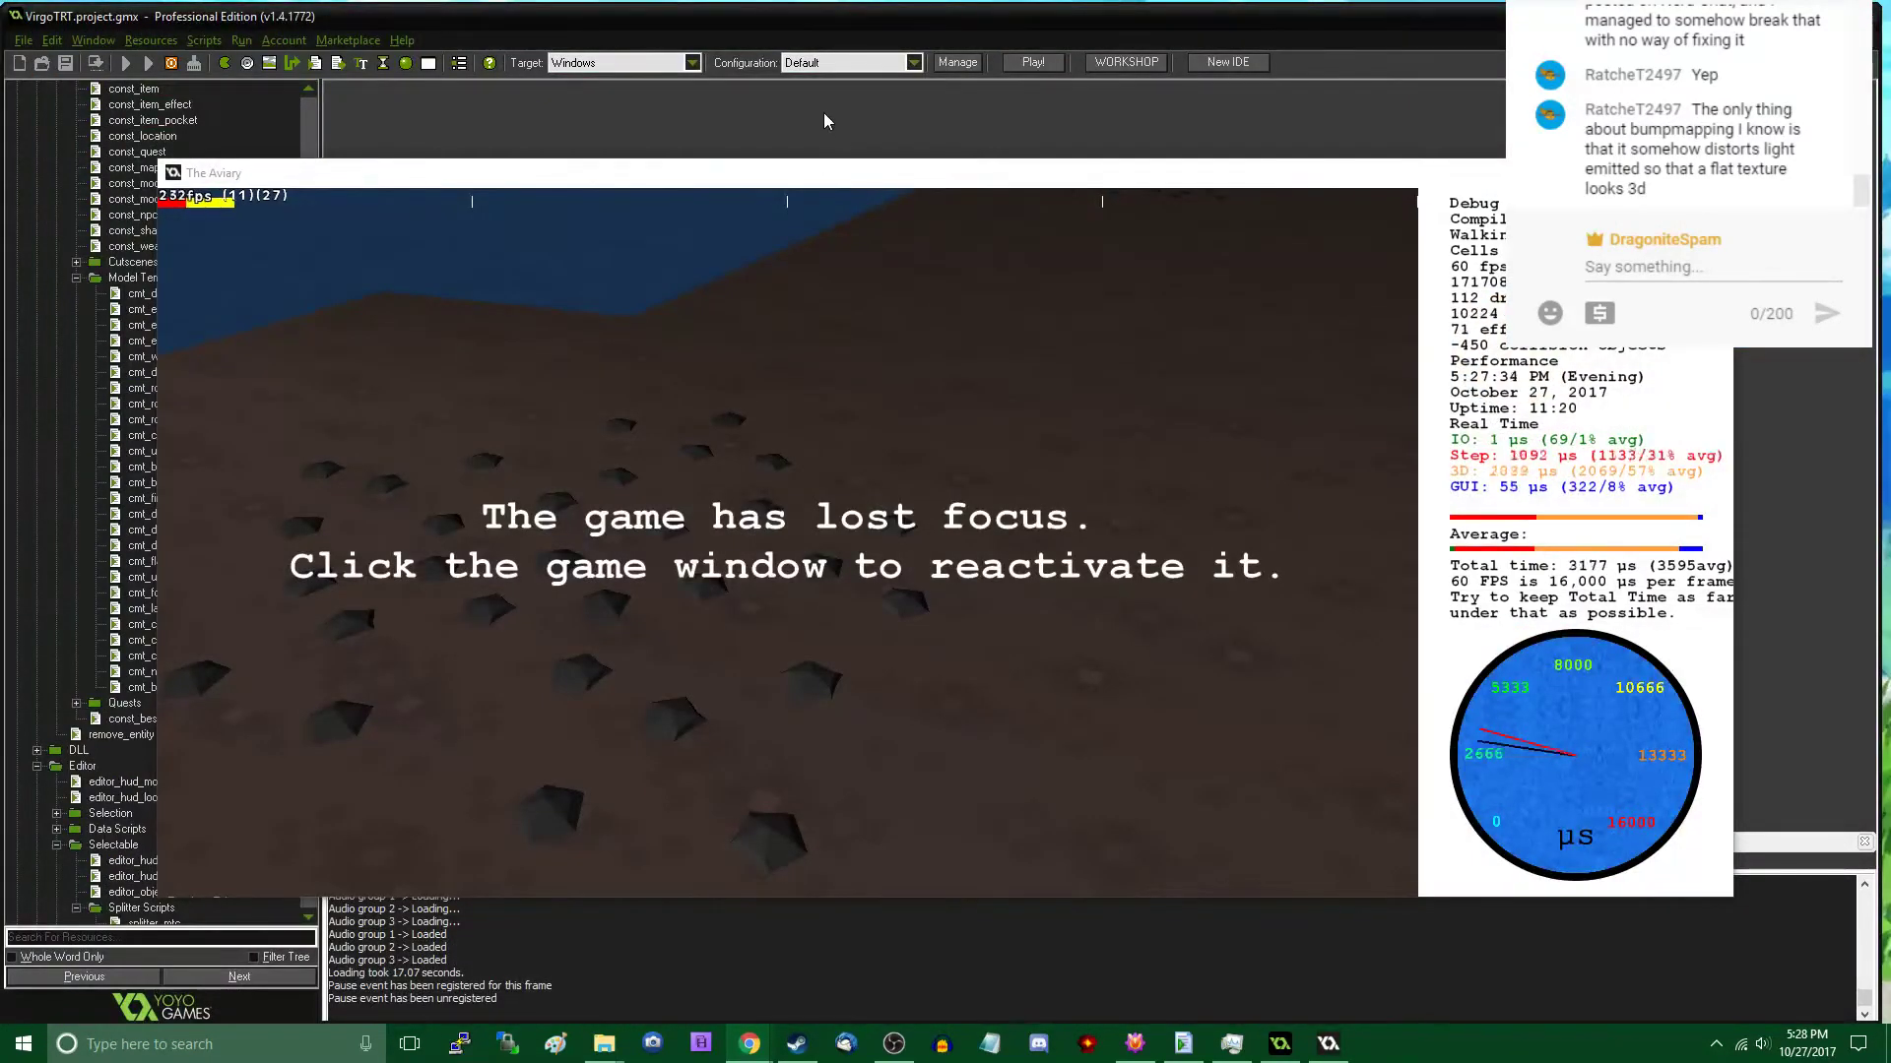
- Return to the game and walk along the cavern floor in play mode, inspecting the scattered Rock C patches
{"action": "left_click", "coordinate": [838, 177]}
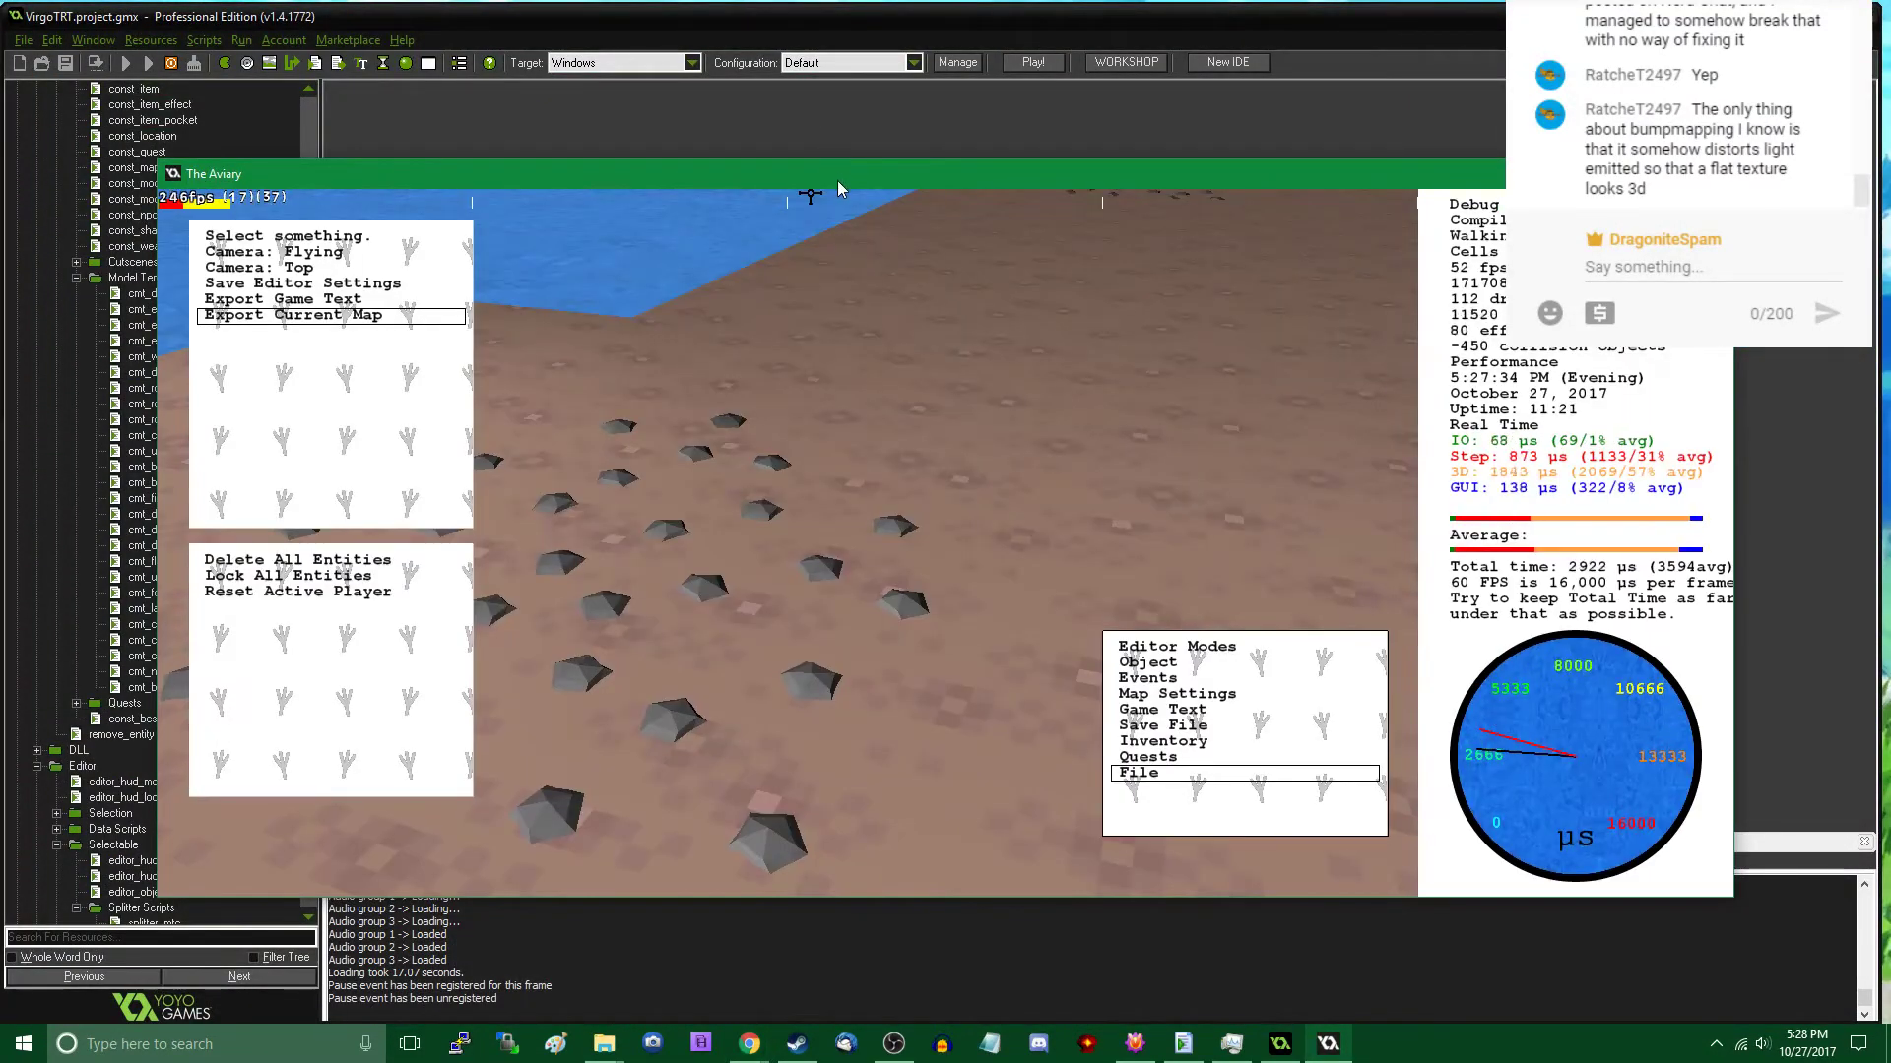
{"action": "key", "text": "Tab"}
{"action": "key", "text": "w"}
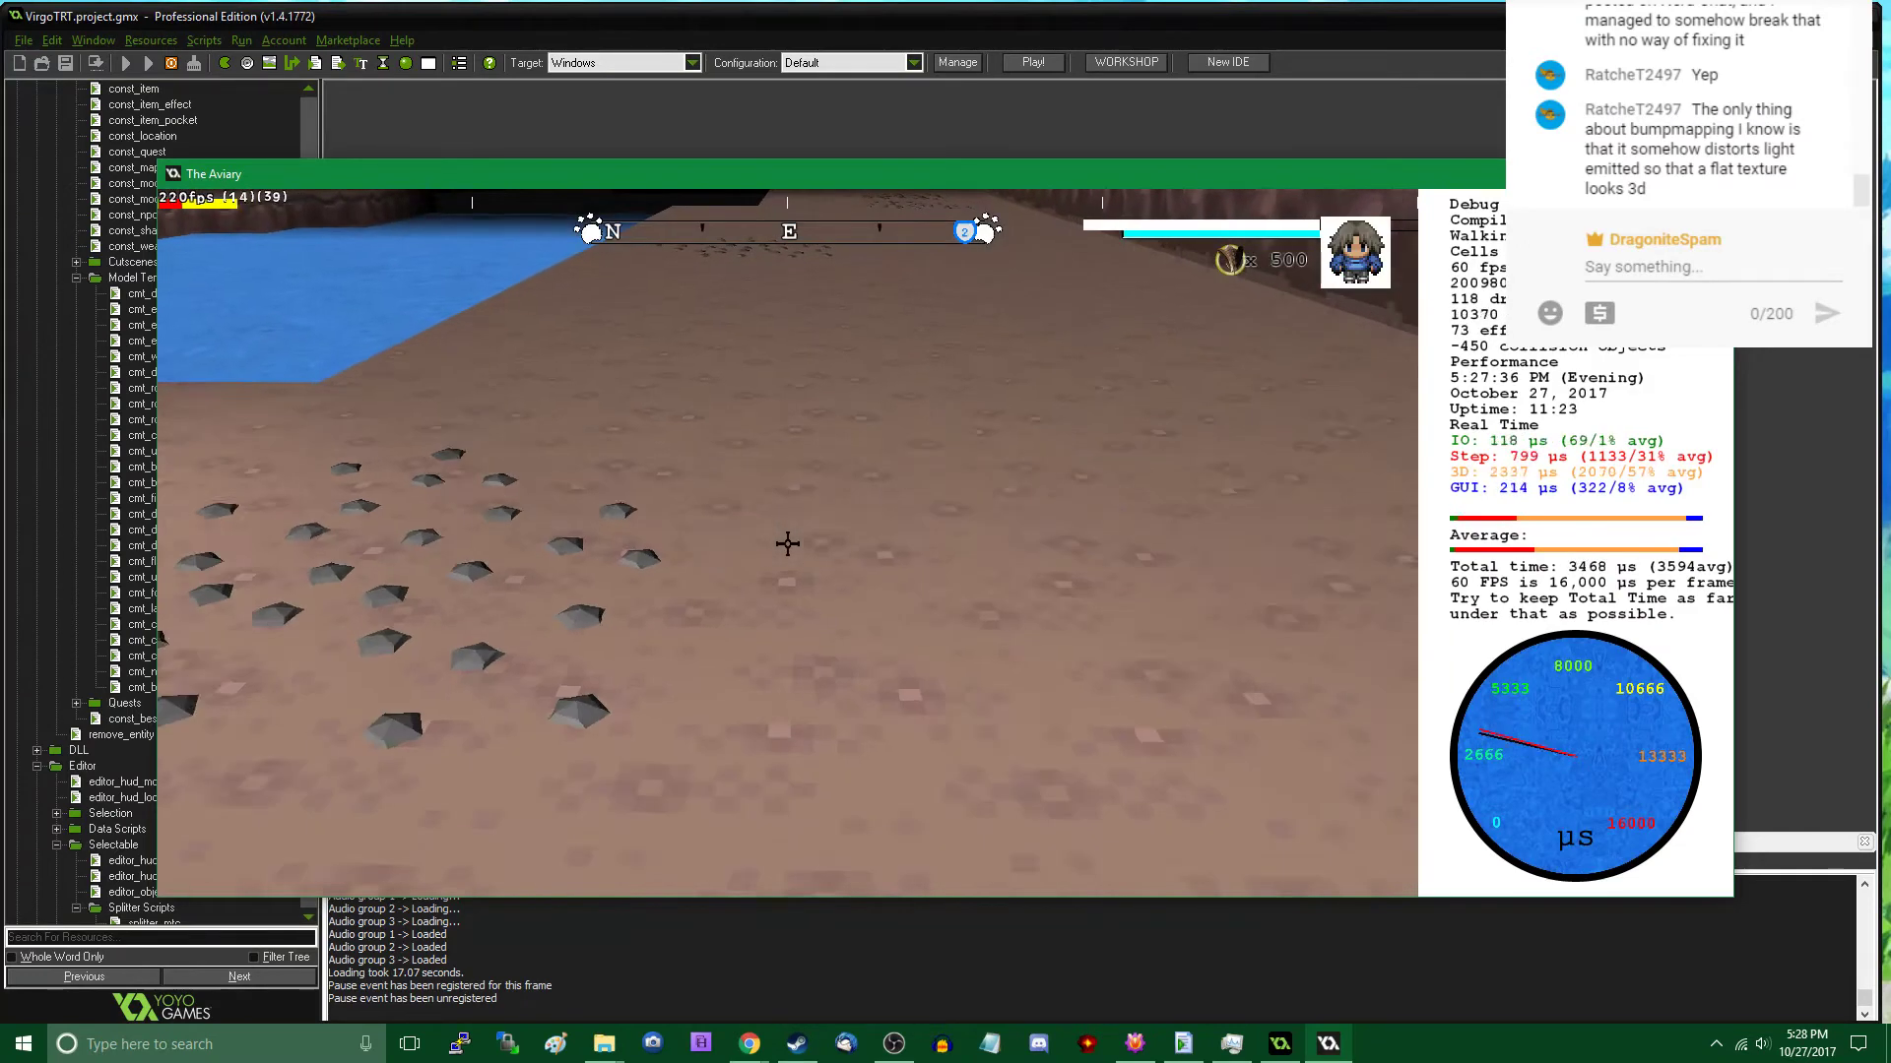
{"action": "key", "text": "w"}
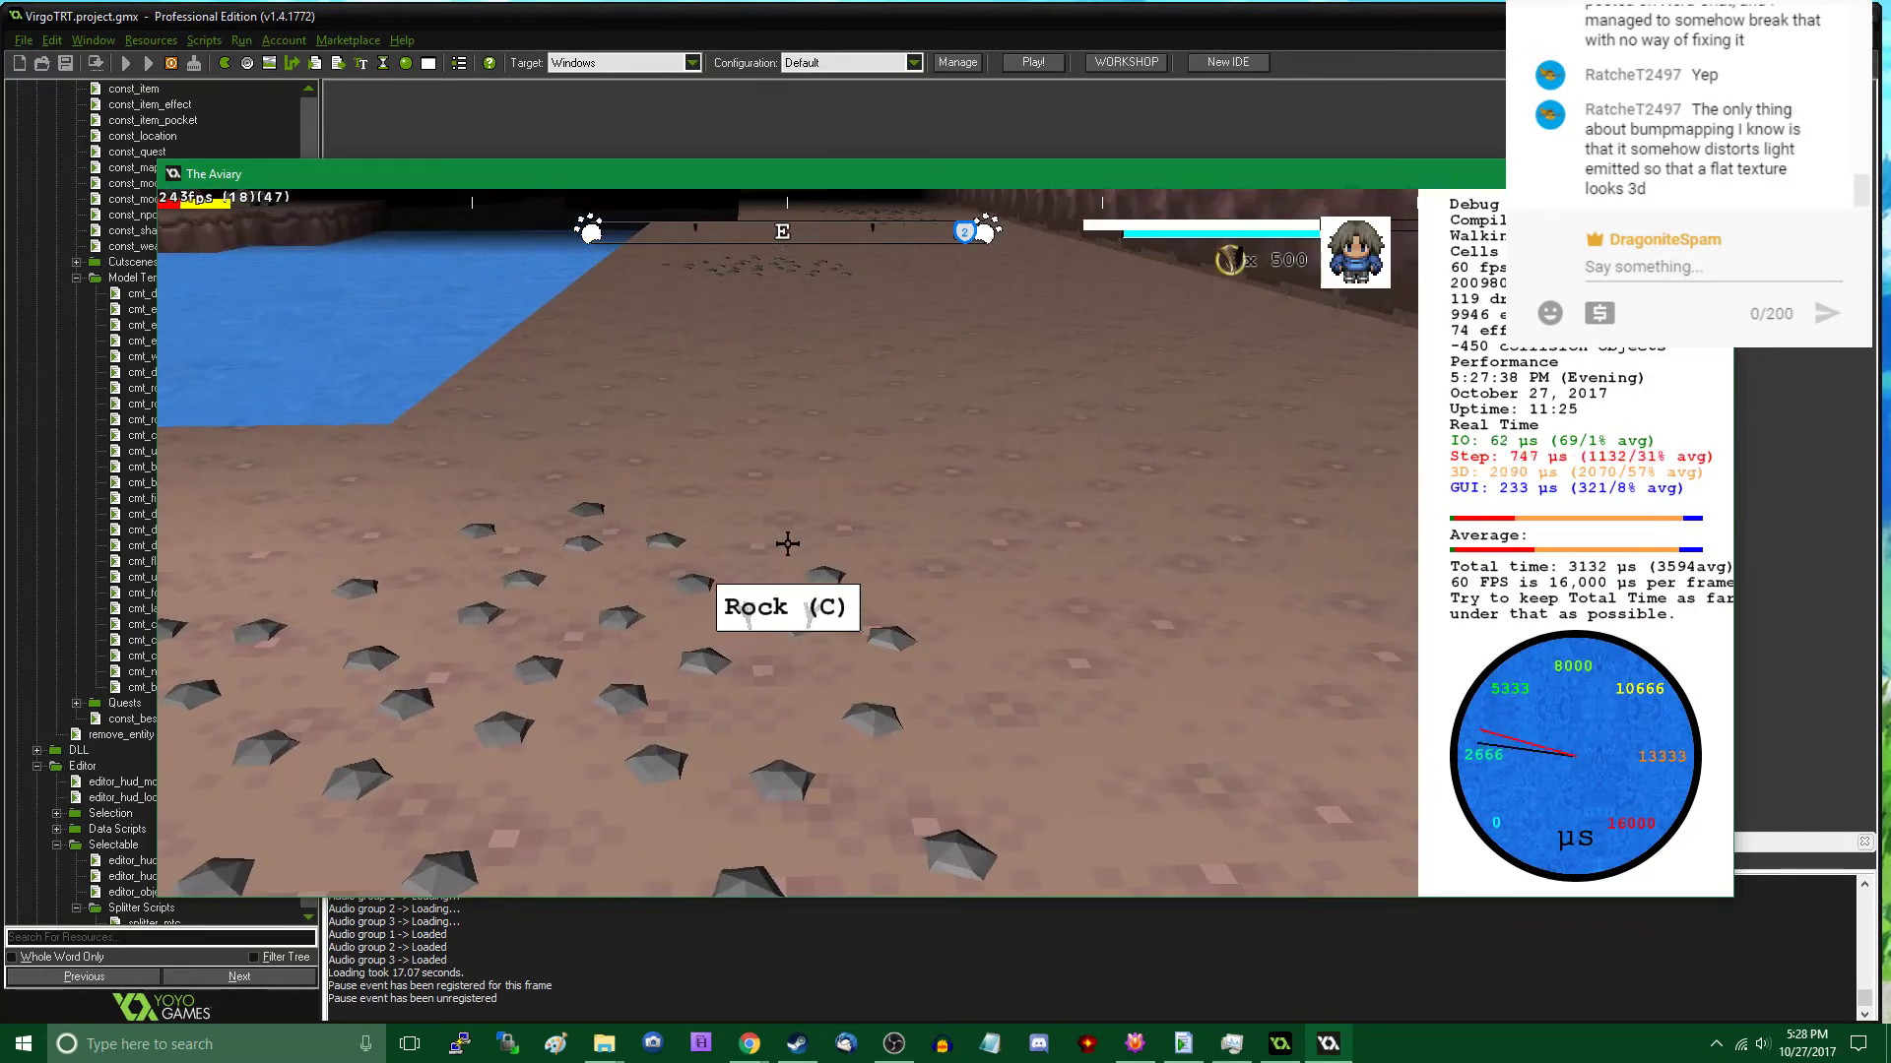
{"action": "key", "text": "w"}
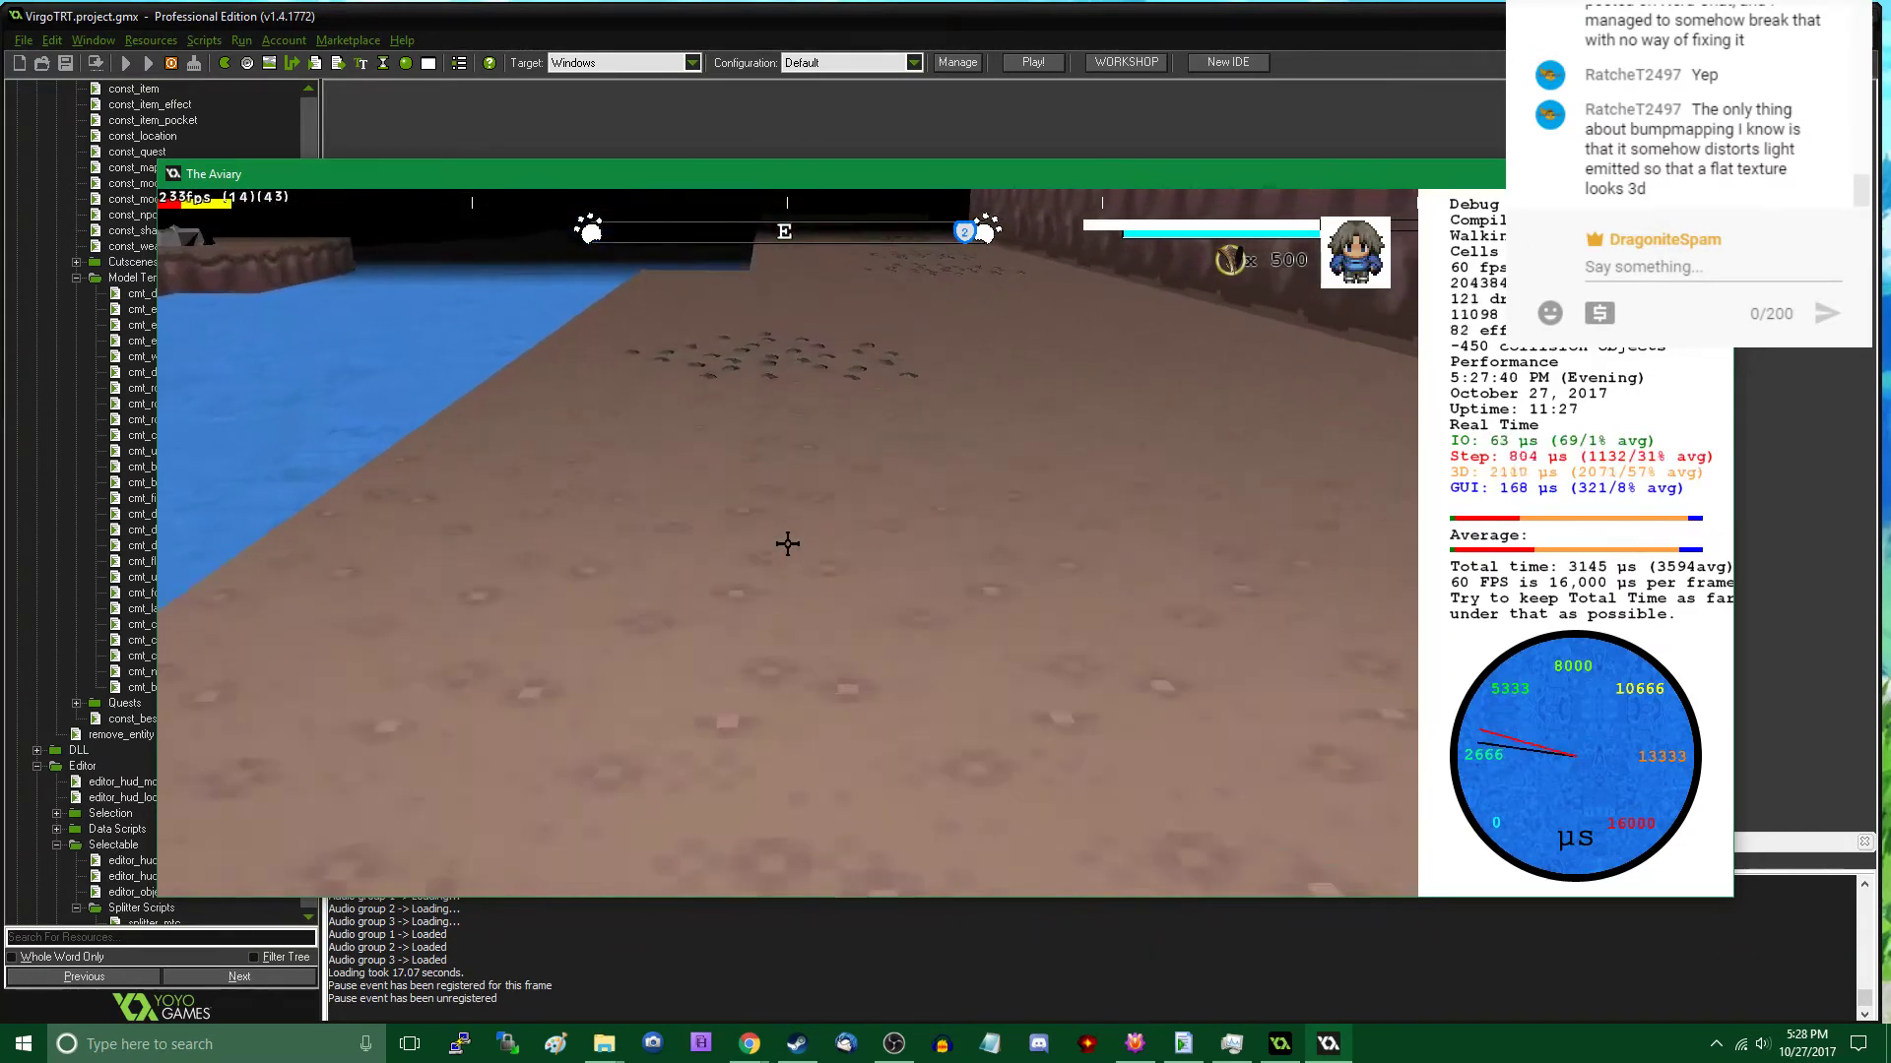
{"action": "key", "text": "w"}
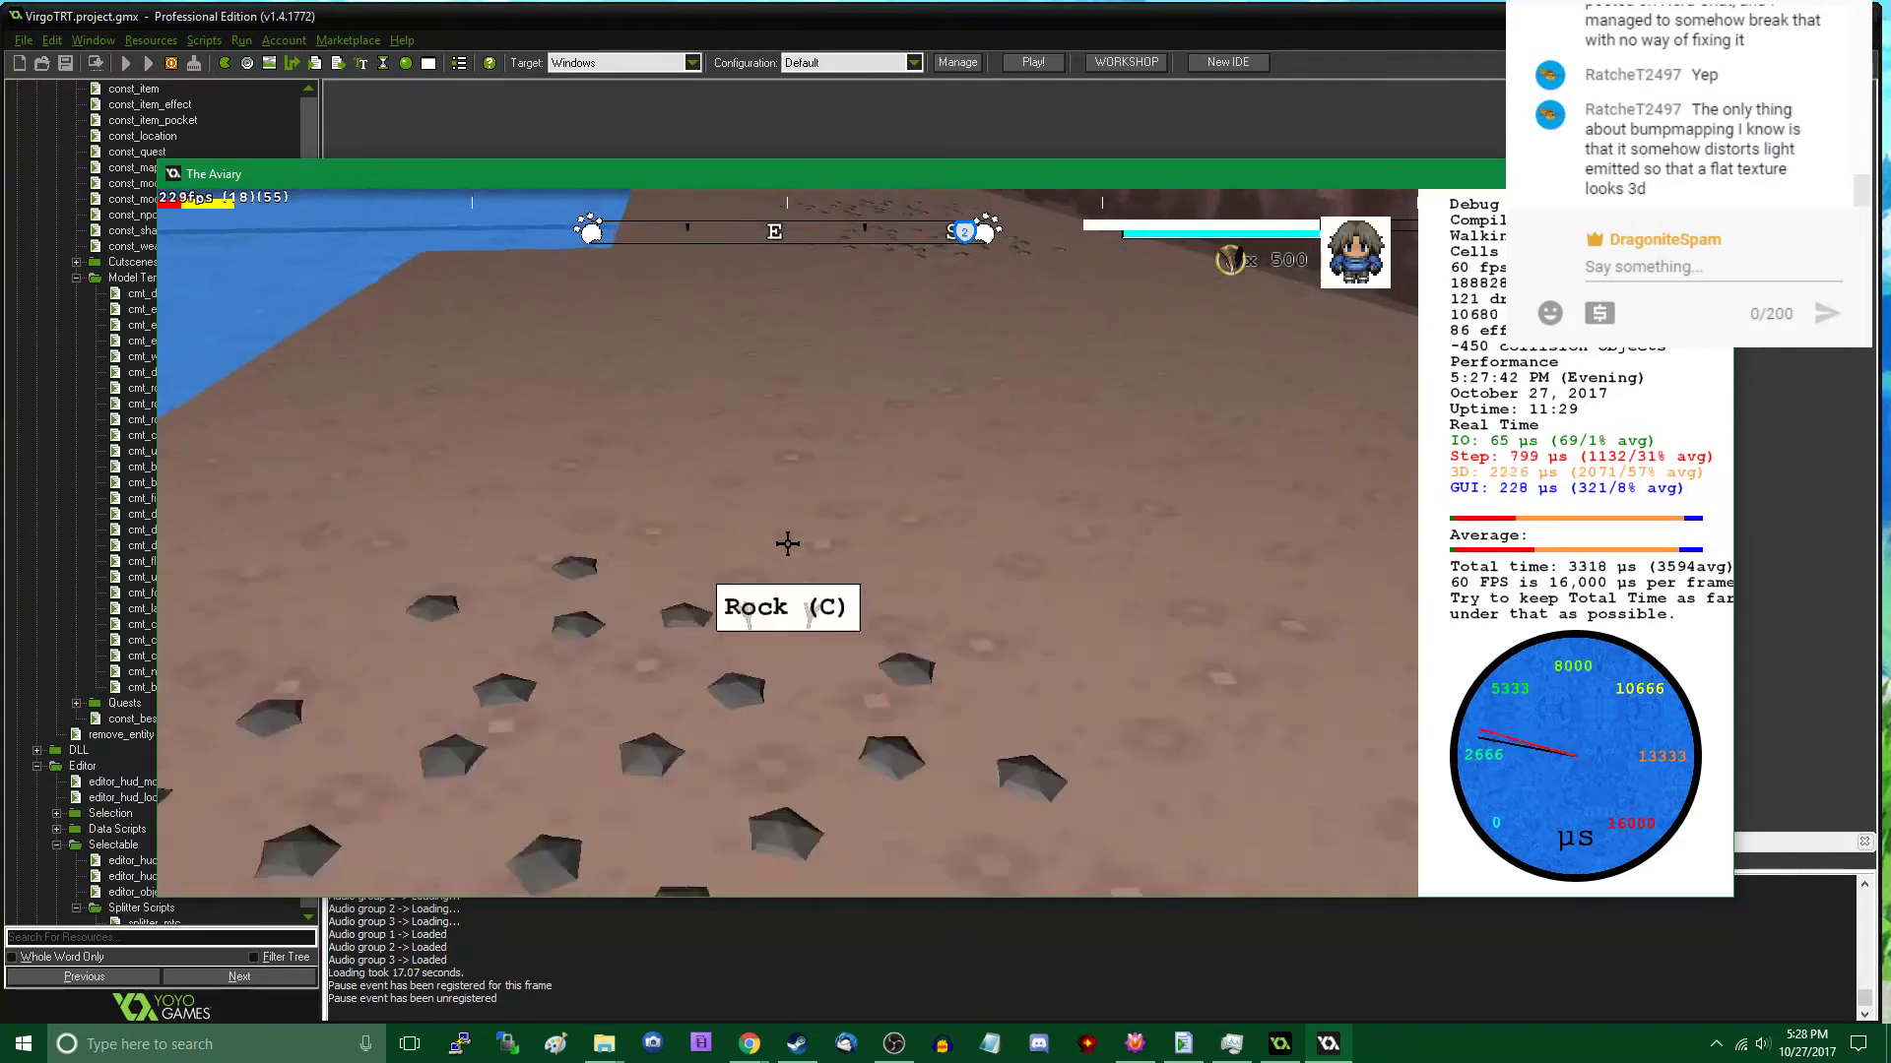
{"action": "key", "text": "w"}
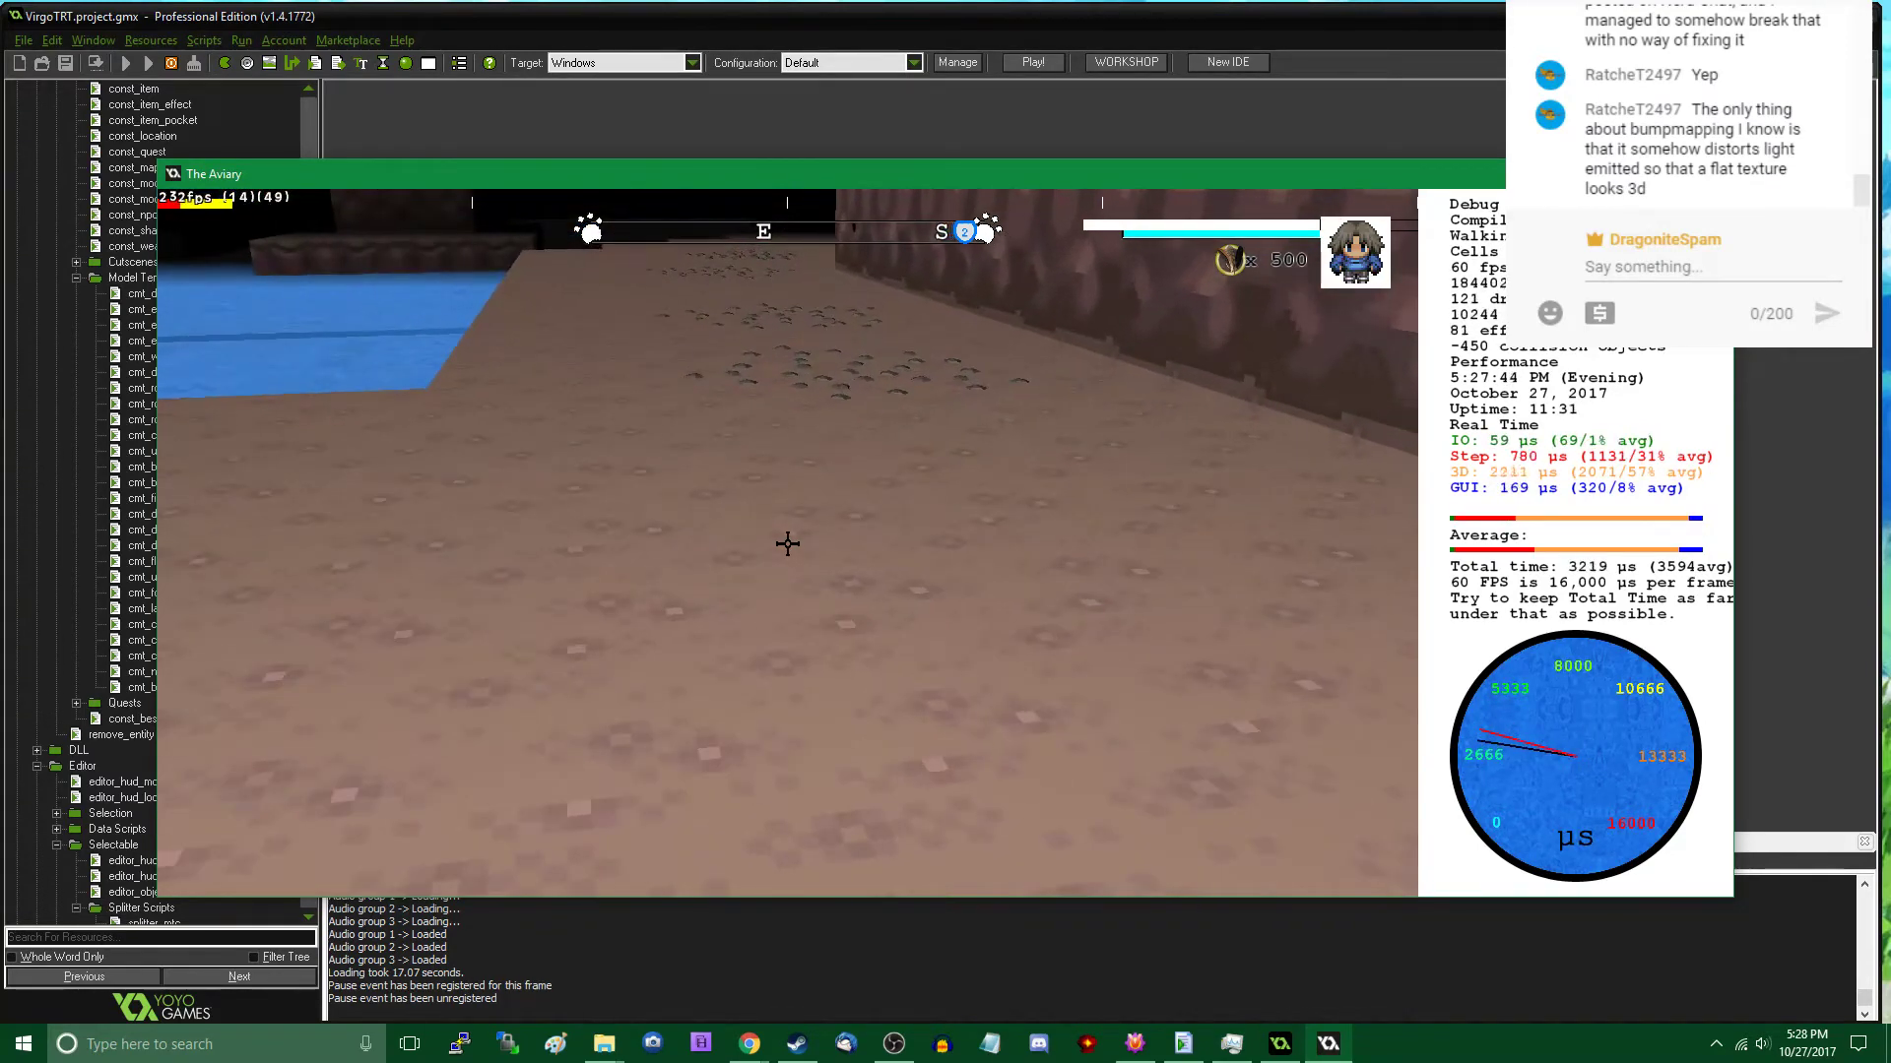
{"action": "key", "text": "w"}
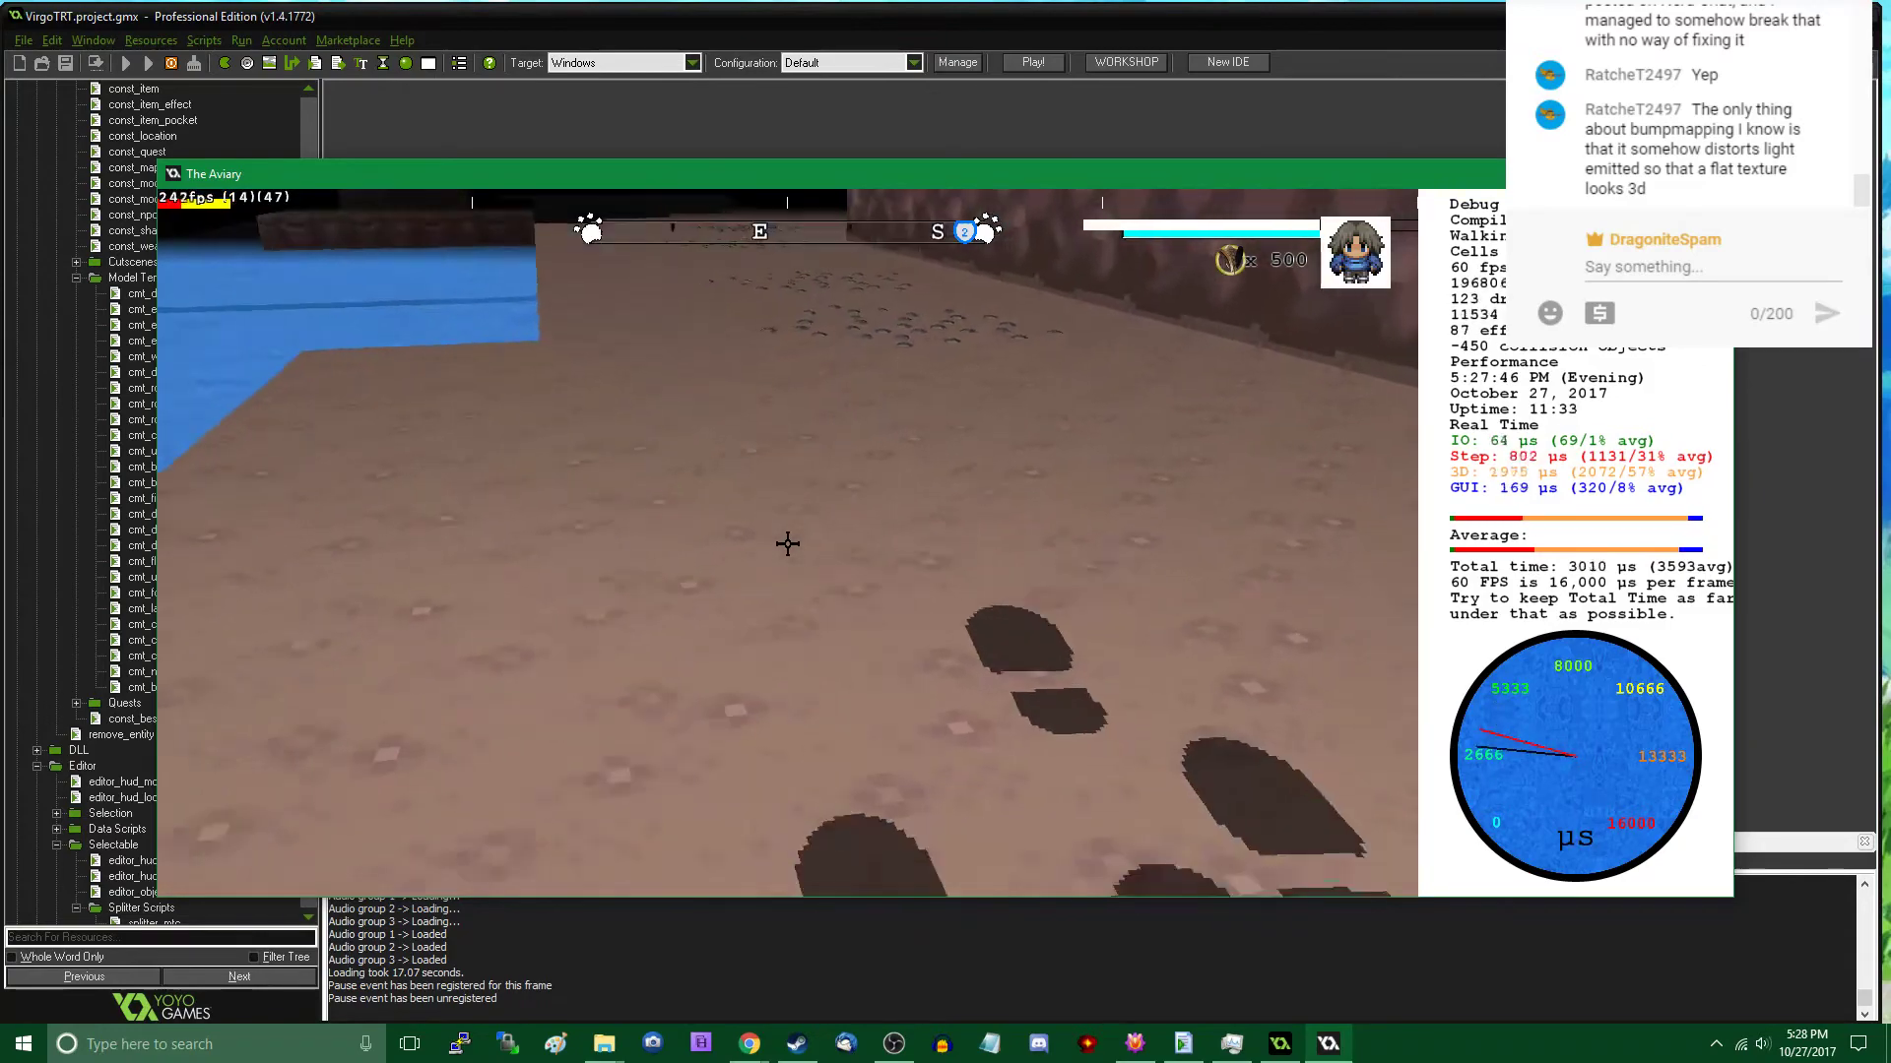
- Place a Rock A model in the cavern wall's corner beside the wooden ramp and check it in play mode
{"action": "key", "text": "w"}
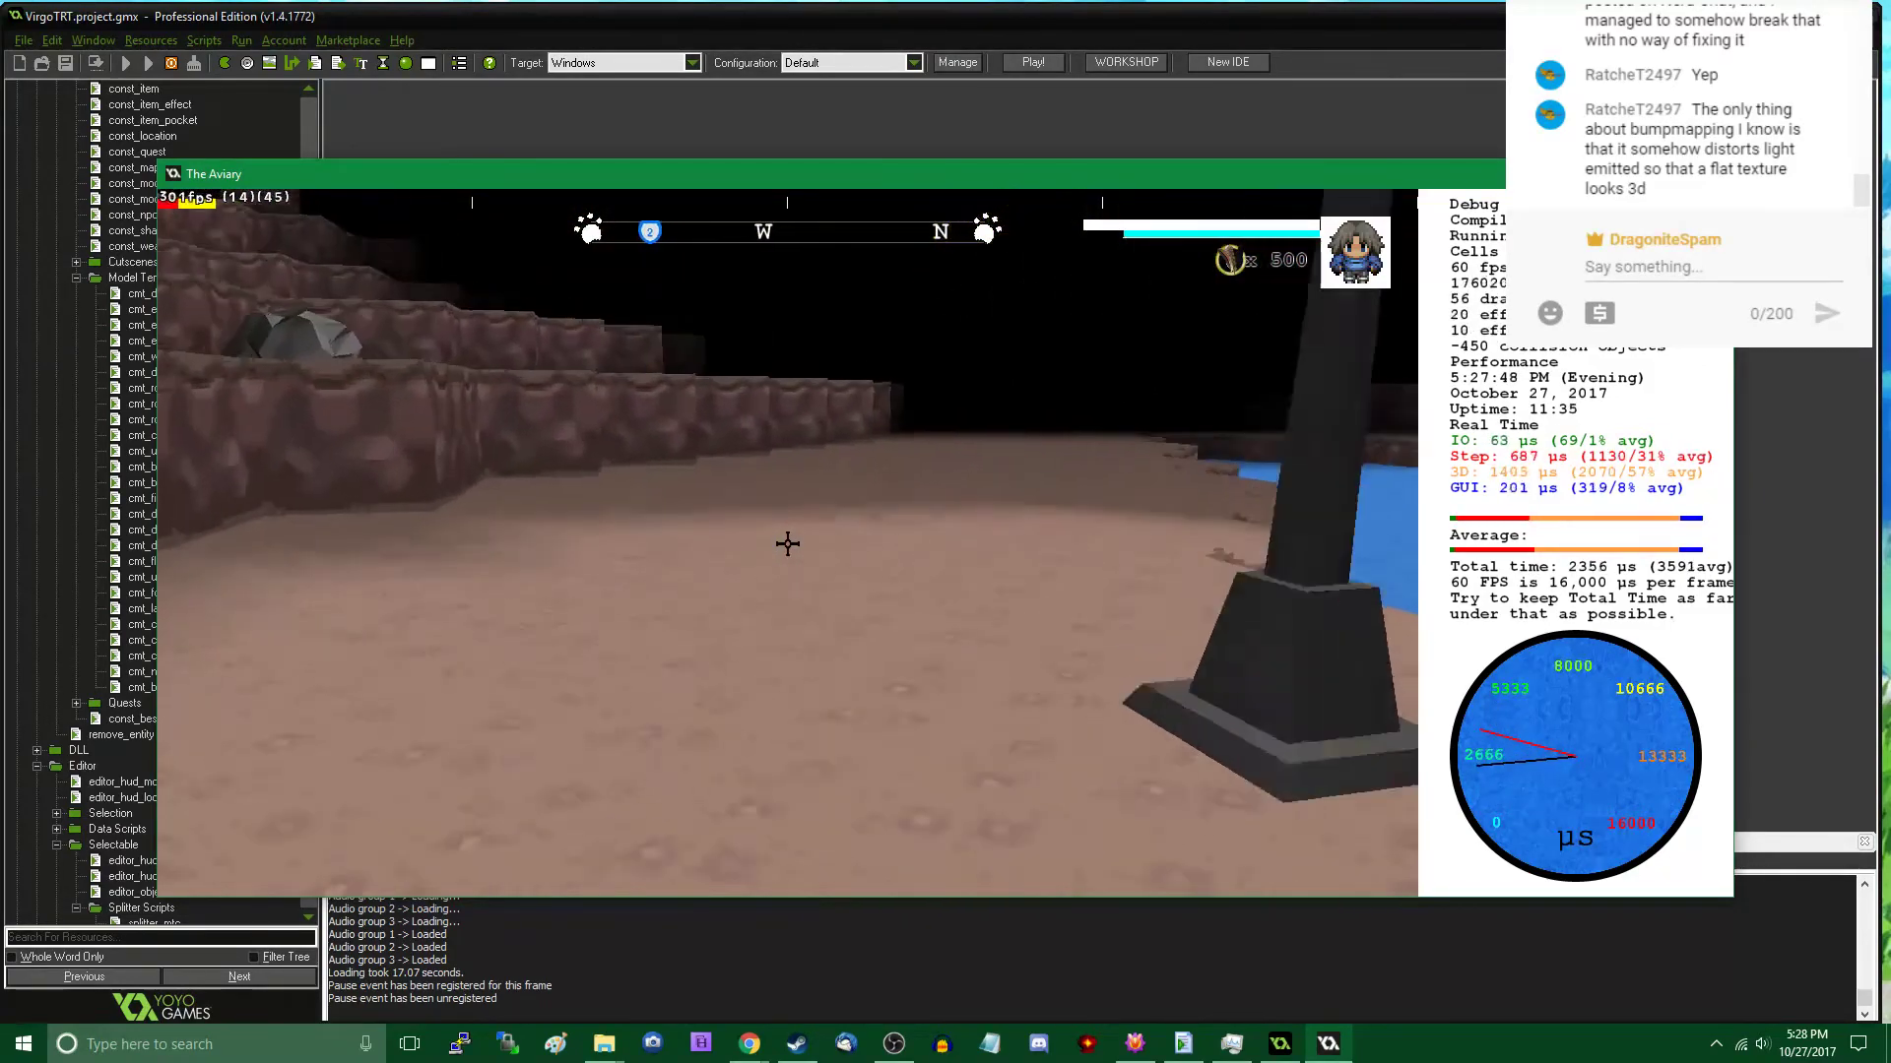
{"action": "key", "text": "w"}
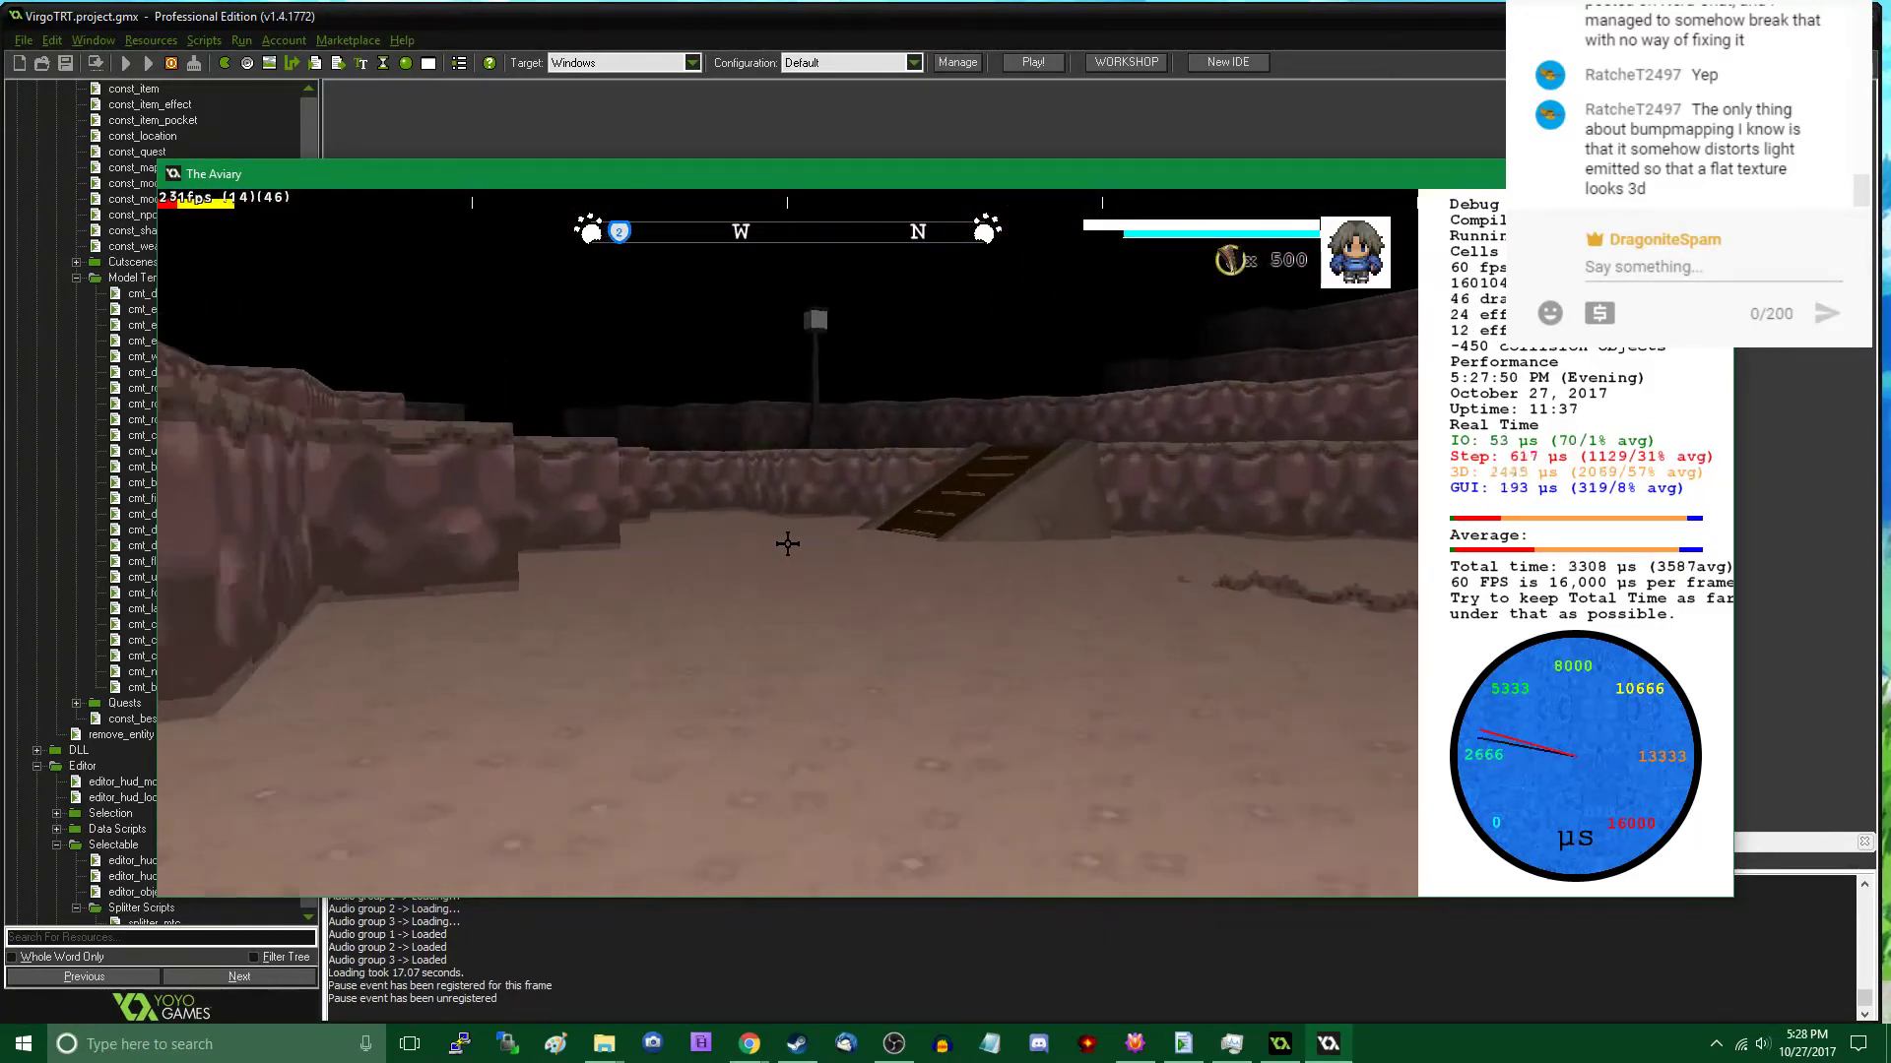
{"action": "key", "text": "w"}
{"action": "key", "text": "Tab"}
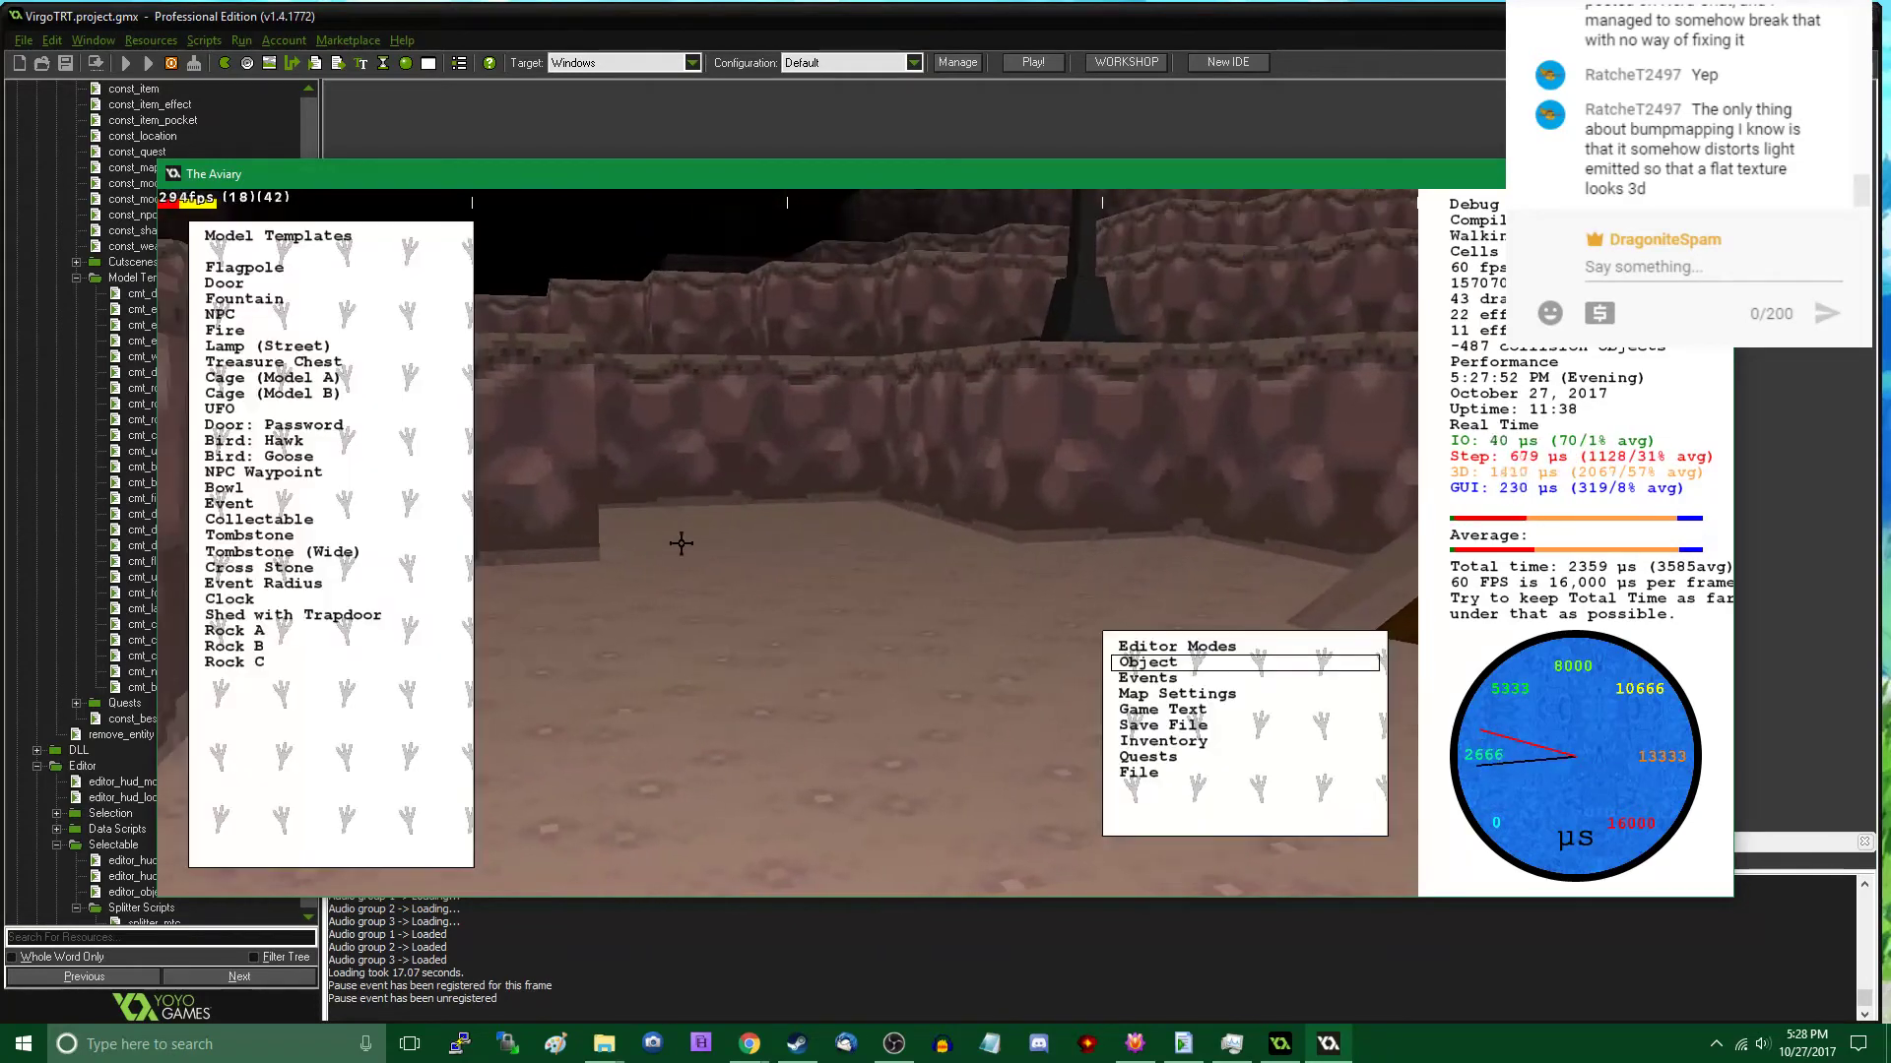
{"action": "left_click", "coordinate": [307, 632]}
{"action": "left_click", "coordinate": [754, 496]}
{"action": "key", "text": "Tab"}
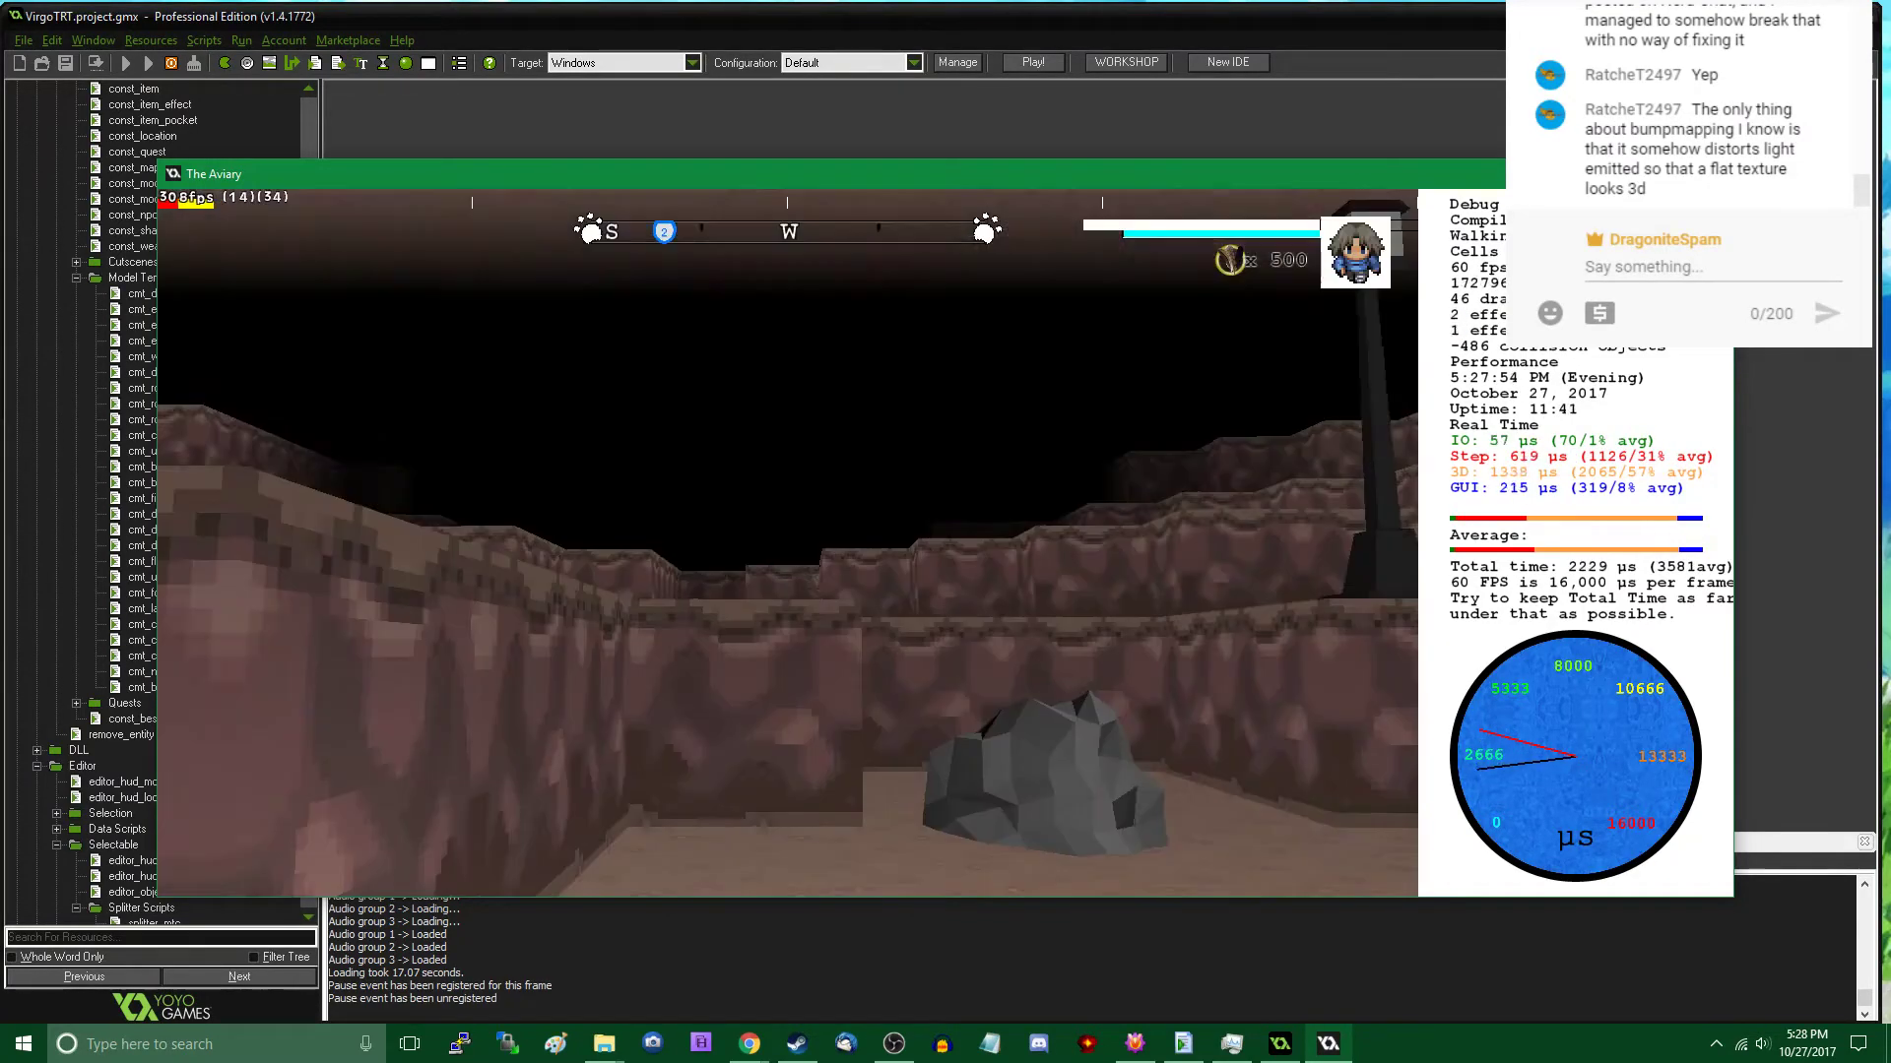
- Place three Rock B models around the new Rock A: one on each side and one near the wooden ramp
{"action": "key", "text": "Tab"}
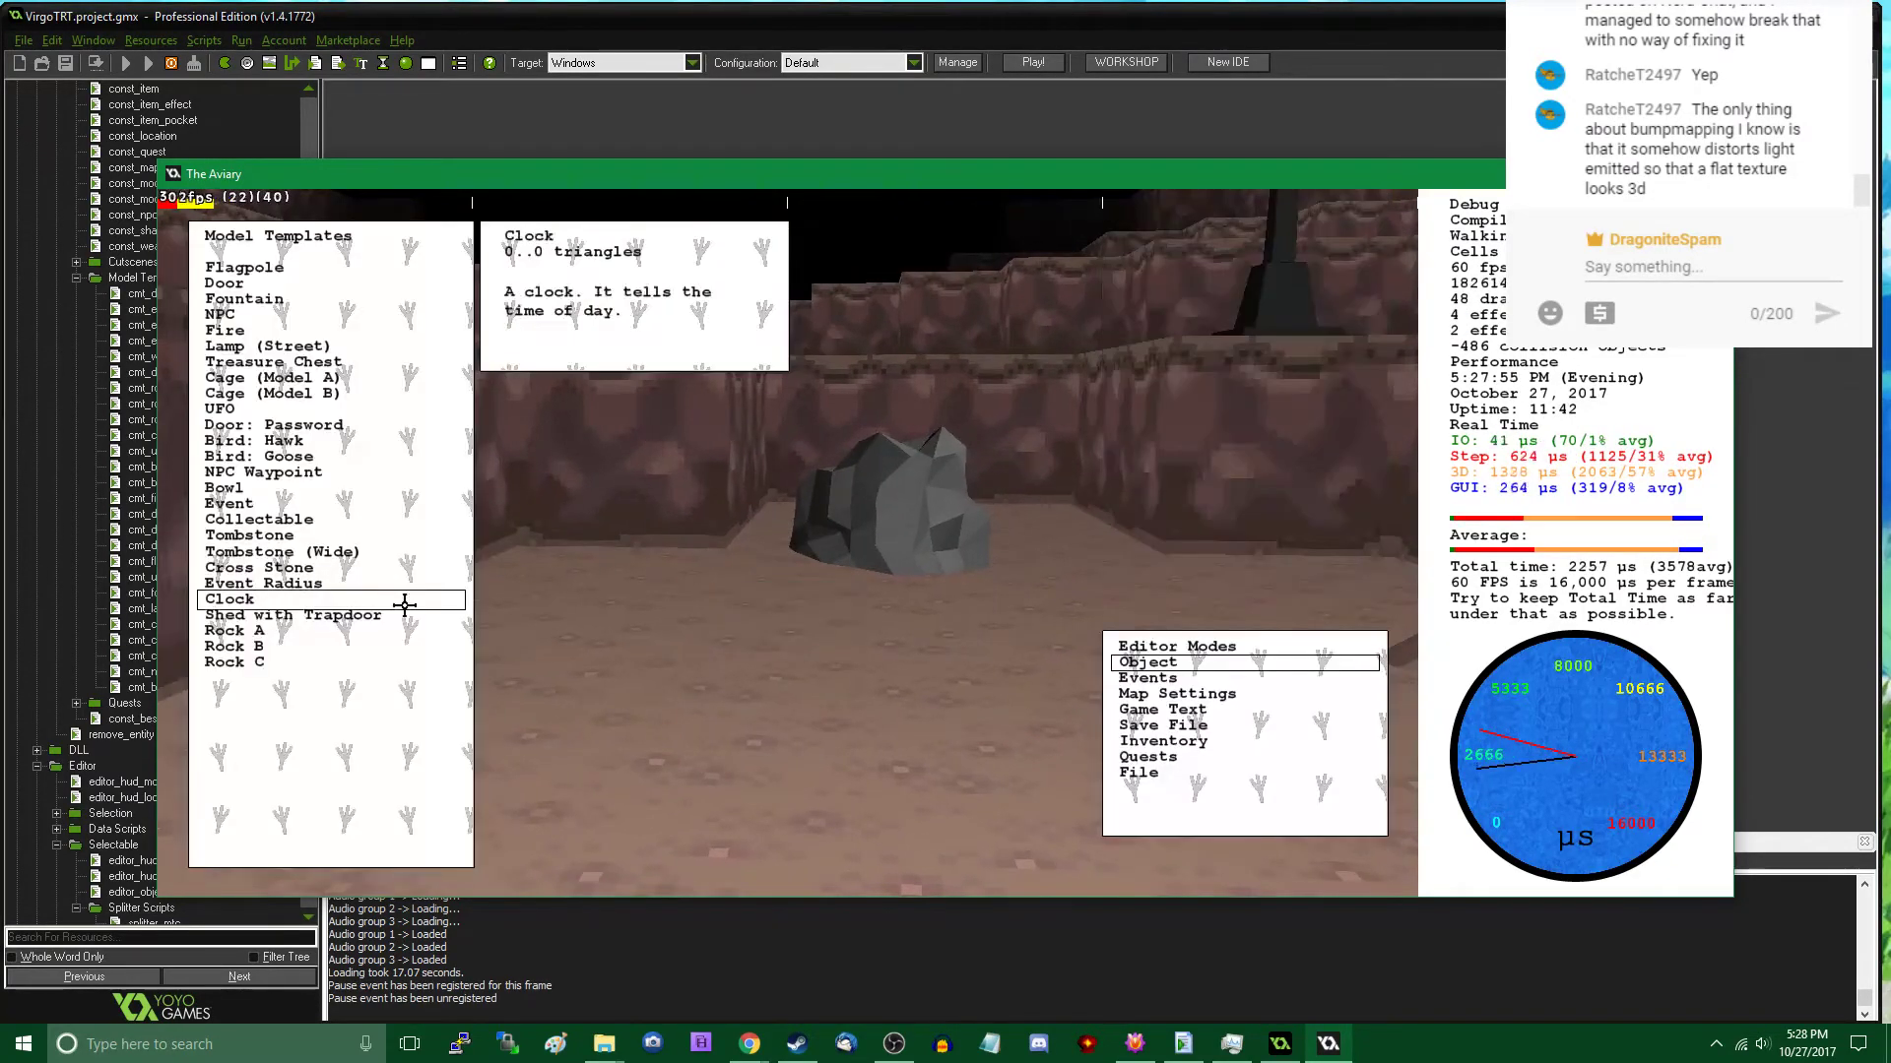
{"action": "left_click", "coordinate": [287, 646]}
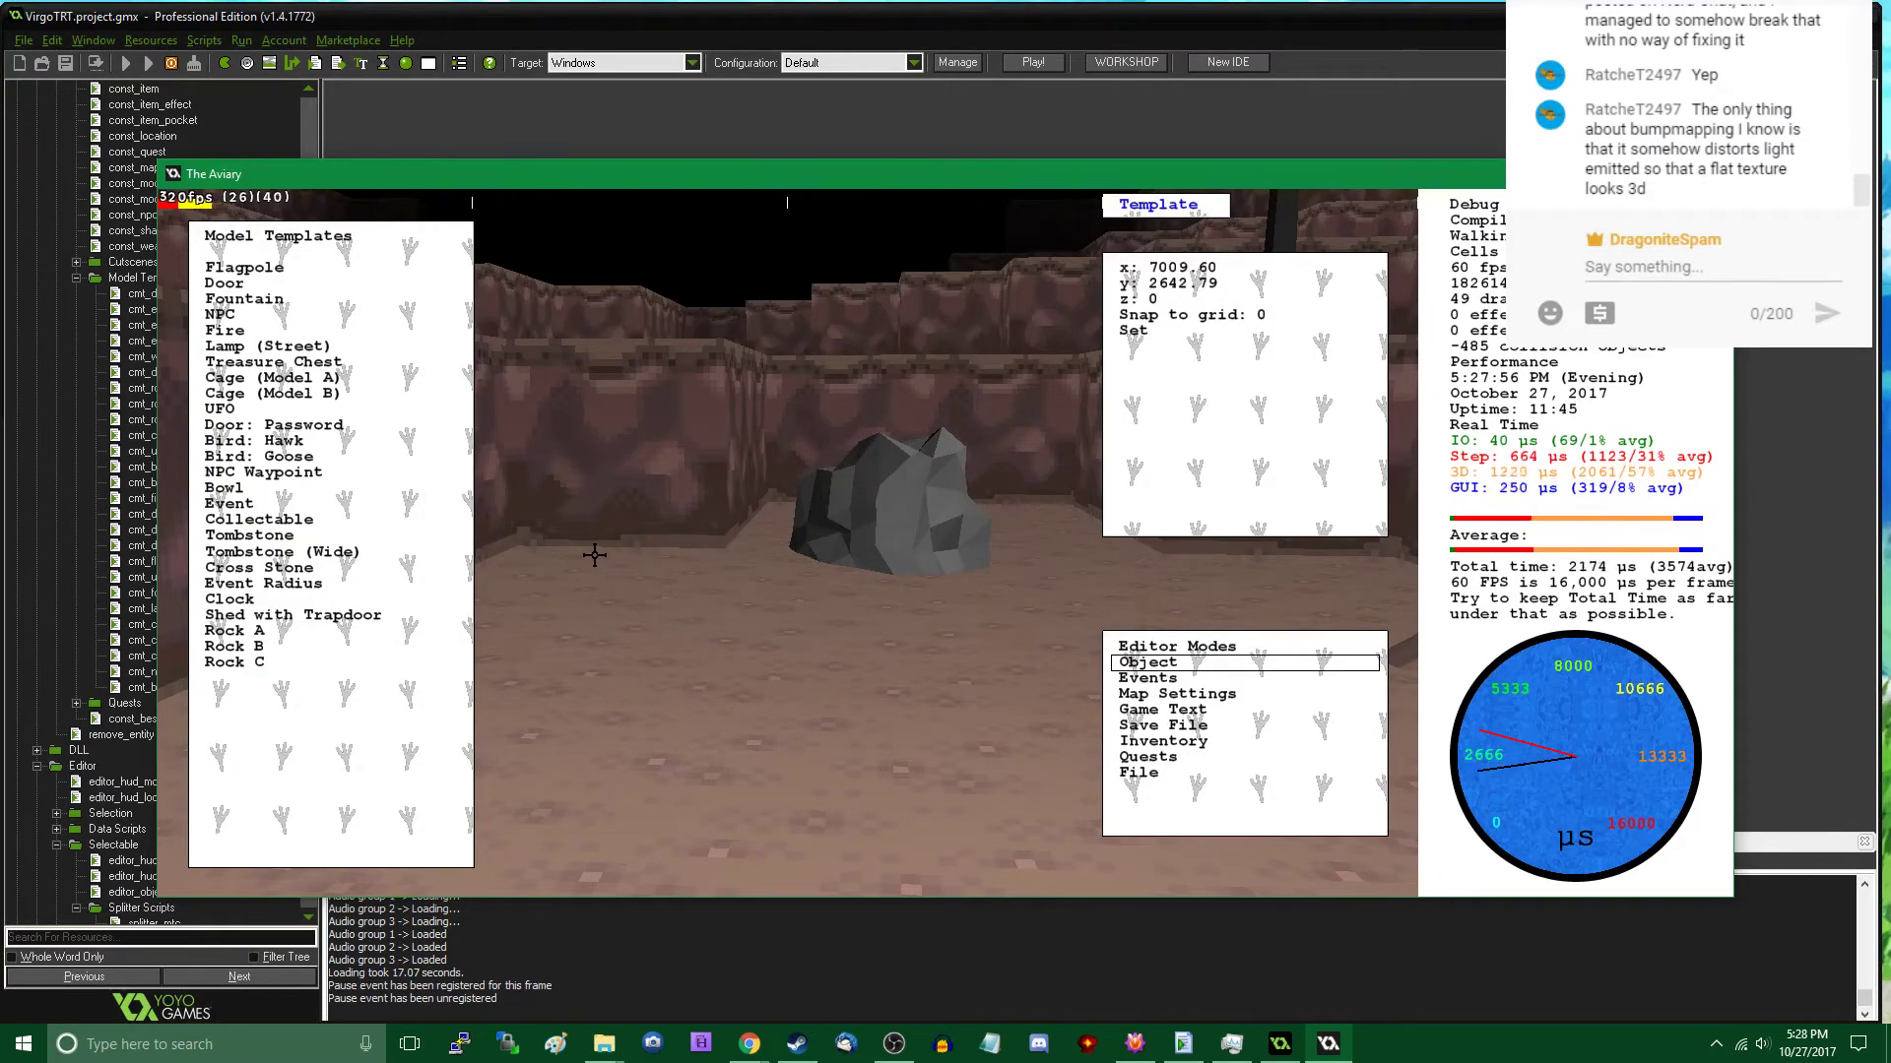
{"action": "left_click", "coordinate": [575, 530]}
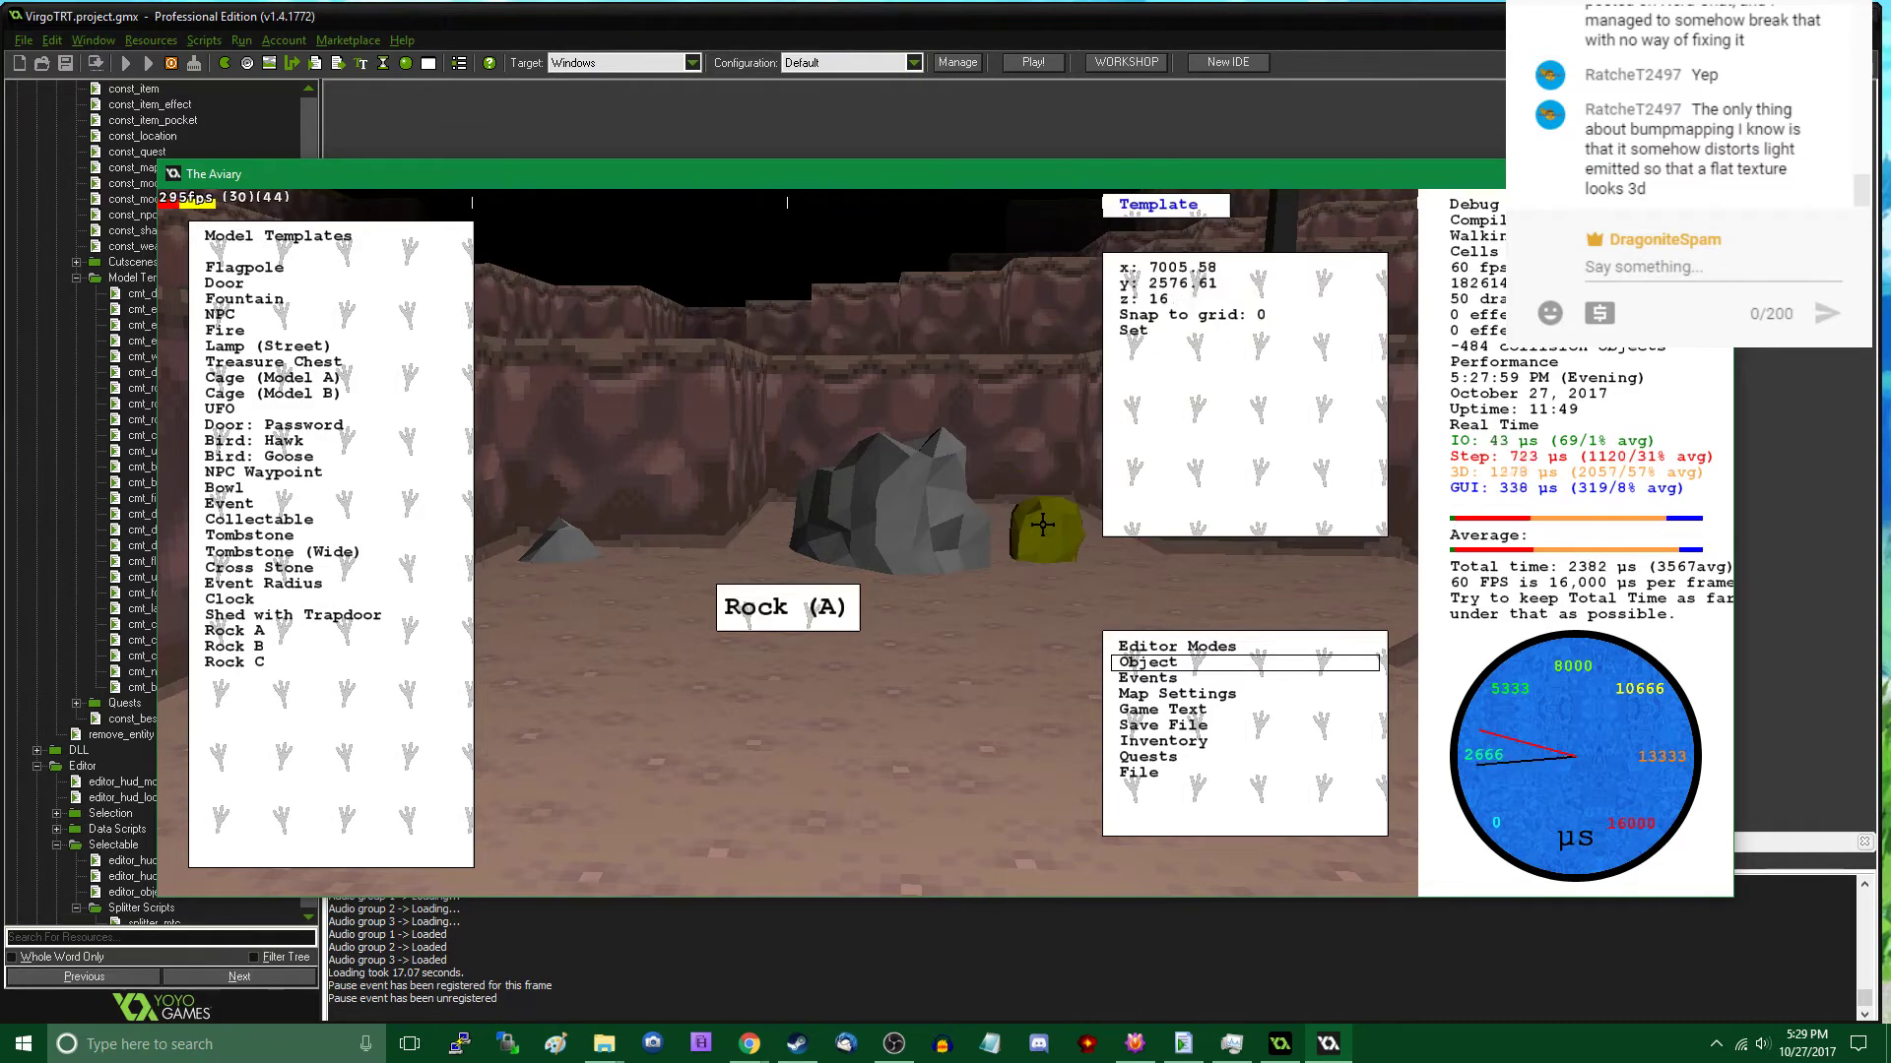
{"action": "left_click", "coordinate": [1043, 524]}
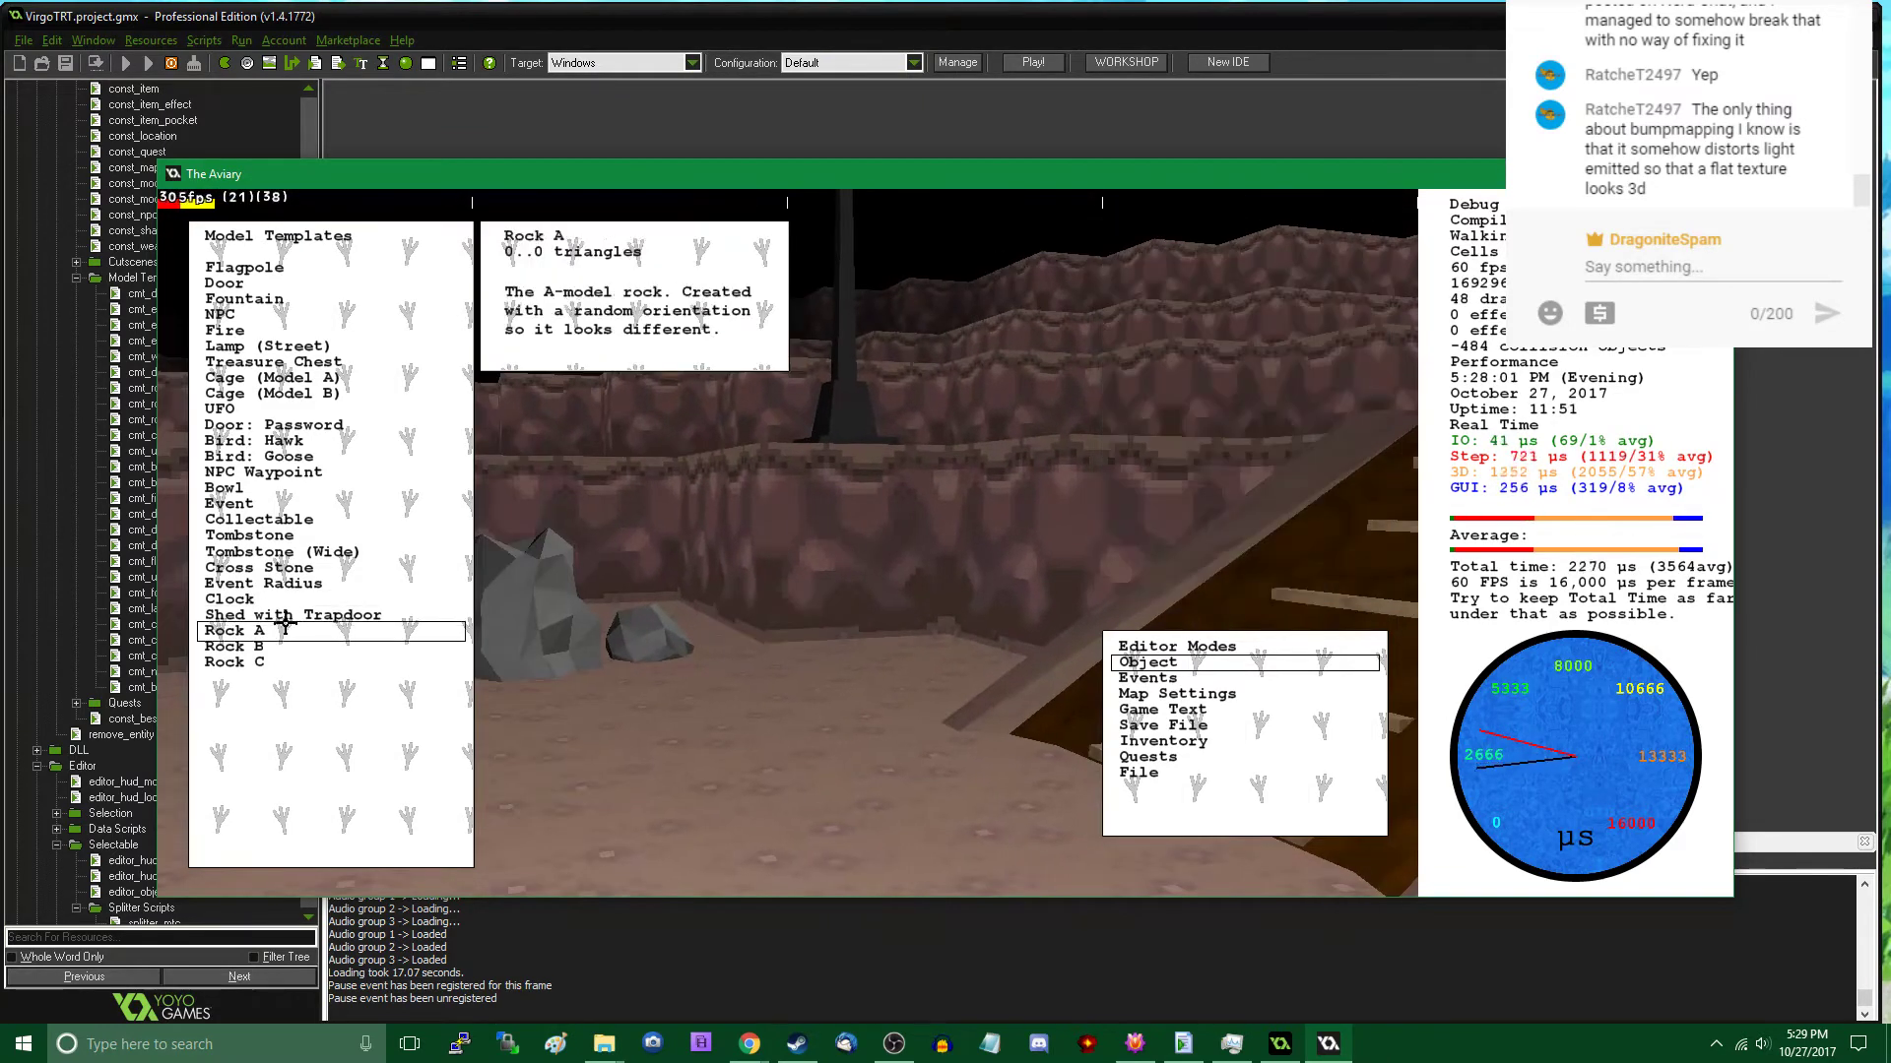
{"action": "left_click", "coordinate": [312, 642]}
{"action": "left_click", "coordinate": [843, 640]}
{"action": "key", "text": "Tab"}
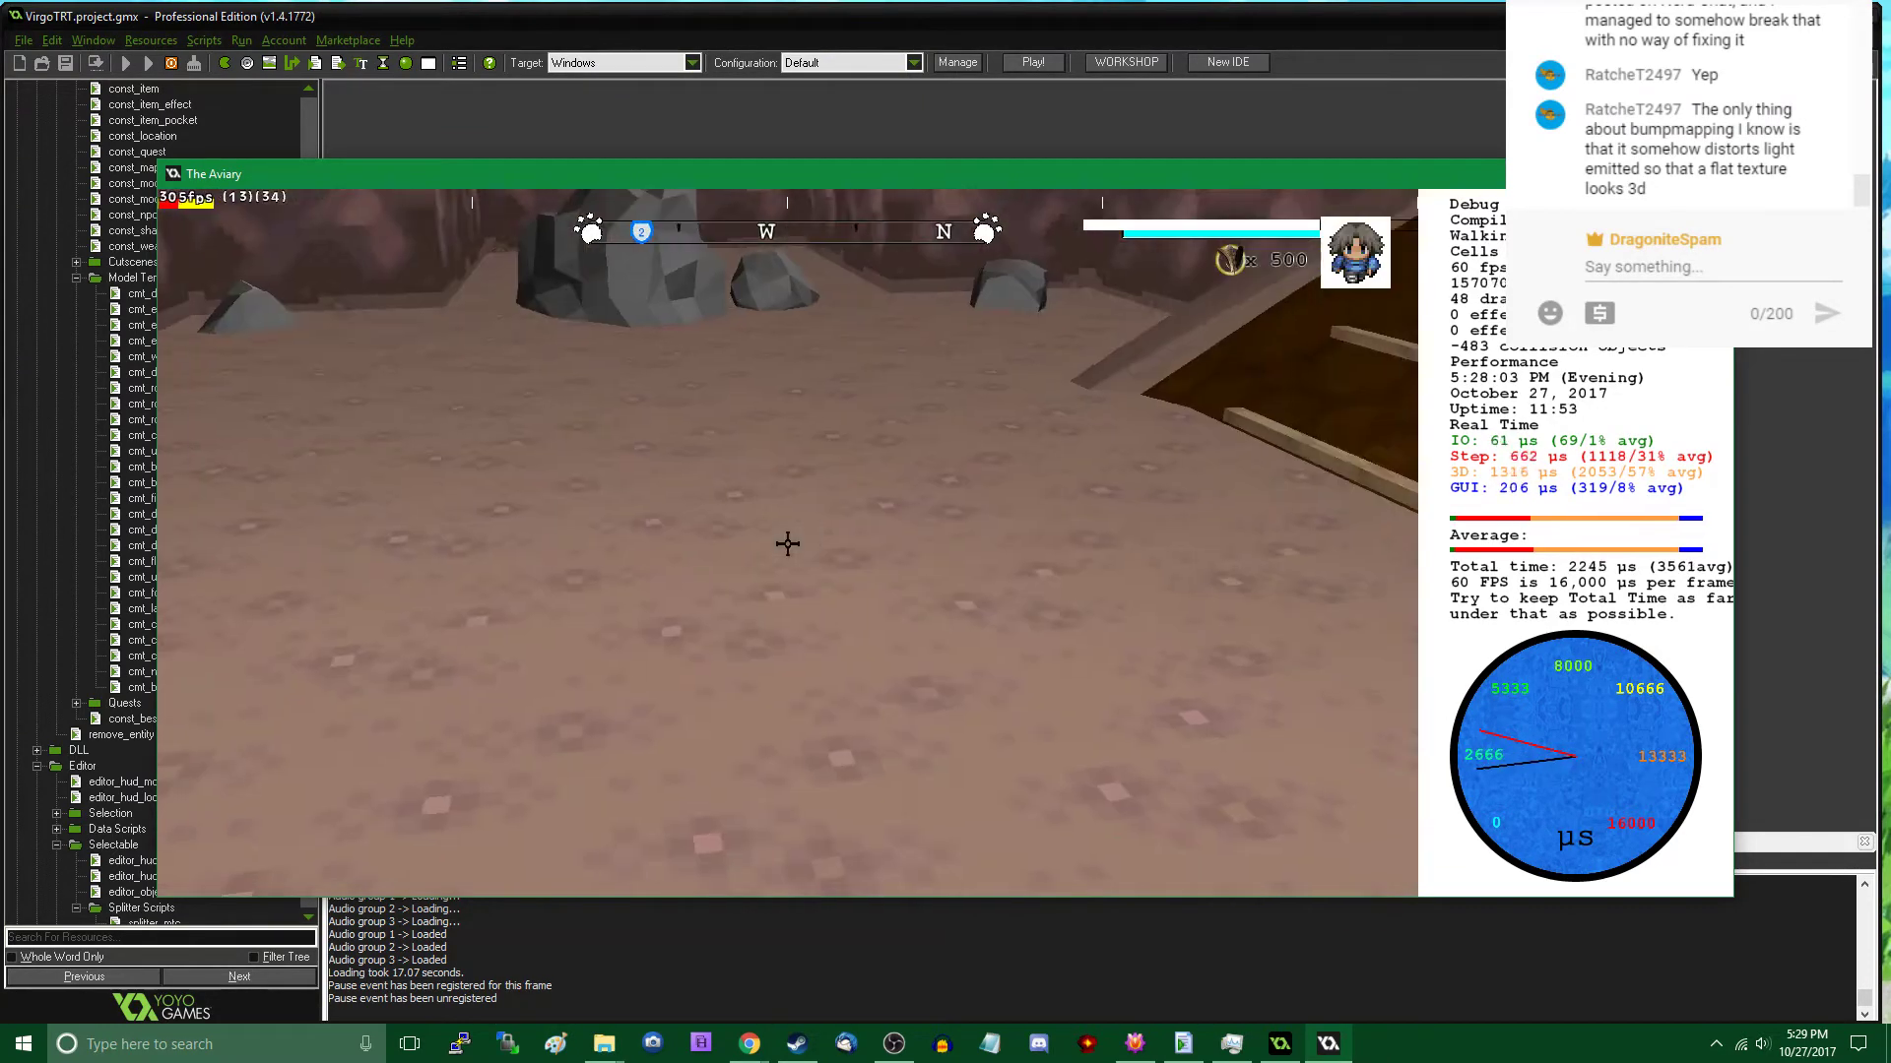
- Move the nearer Rock A on the upper ledge to about x 7406, y 3031, z 48, closer to the wall
{"action": "key", "text": "w"}
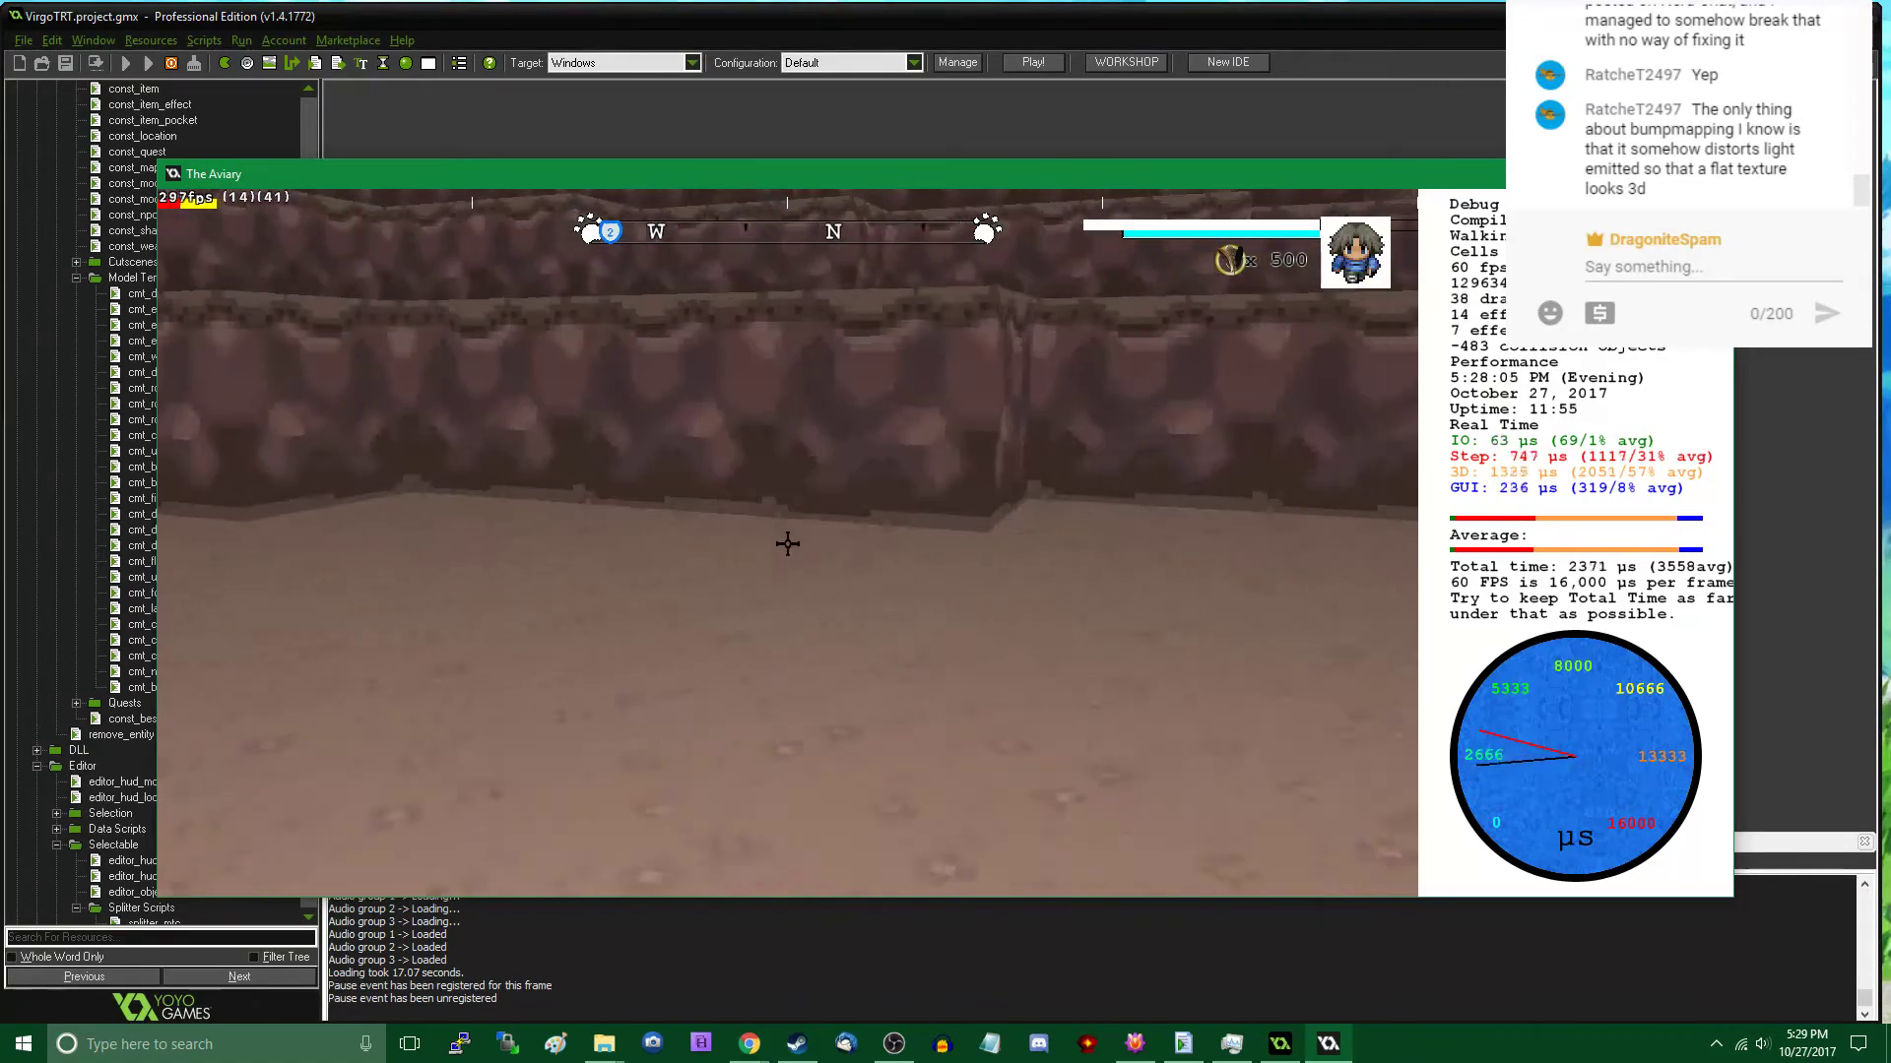
{"action": "key", "text": "w"}
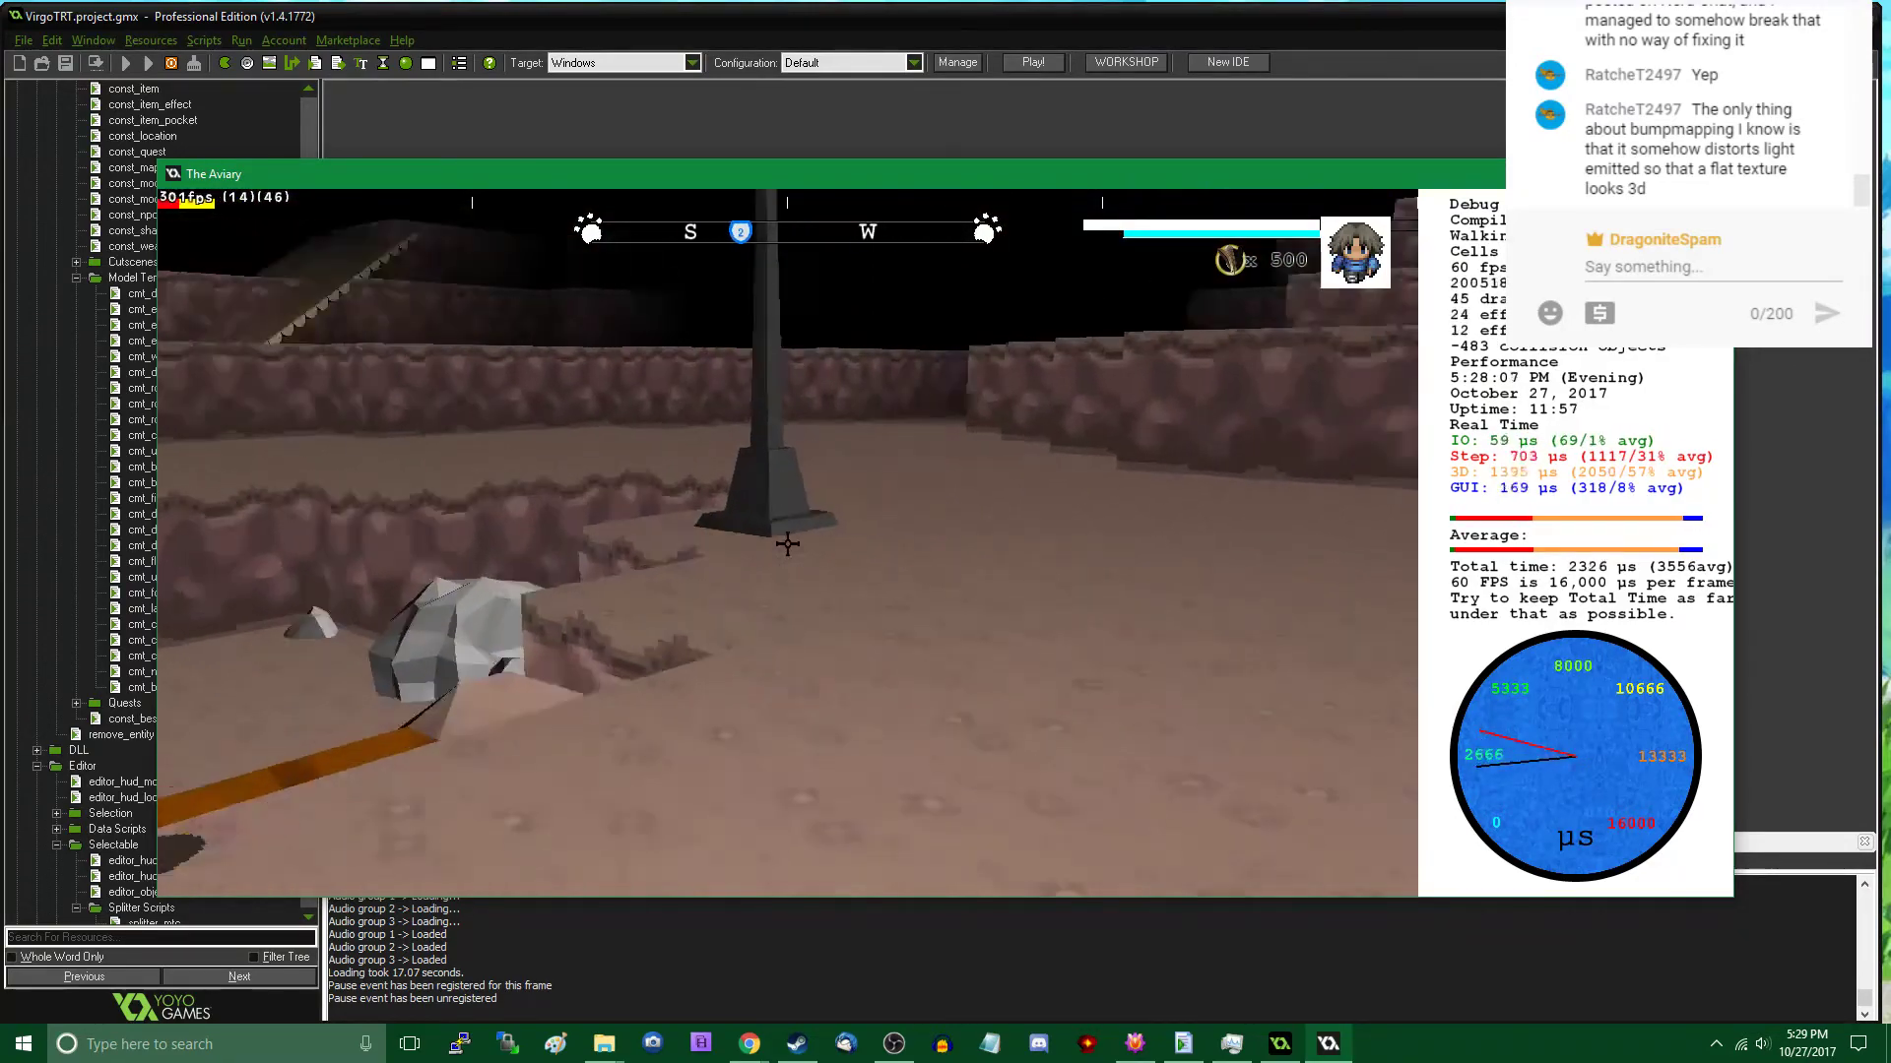
{"action": "key", "text": "w"}
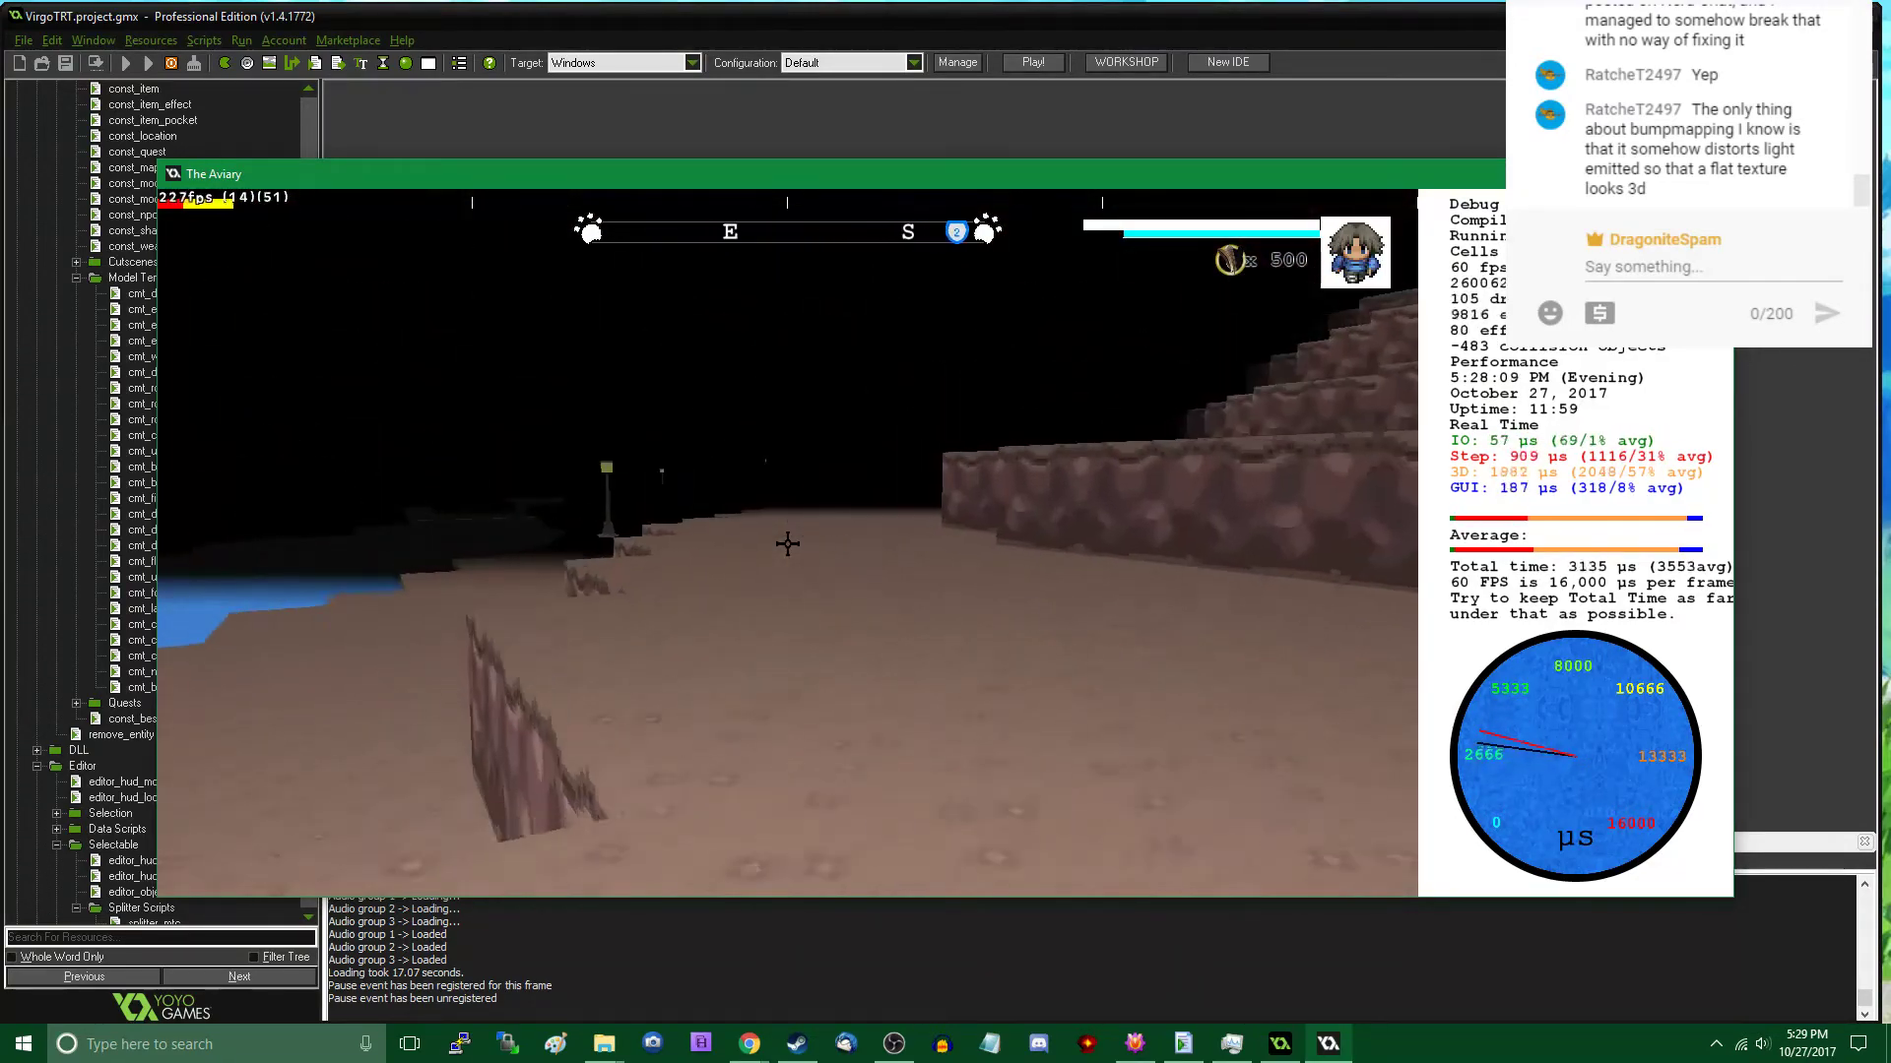
{"action": "key", "text": "w"}
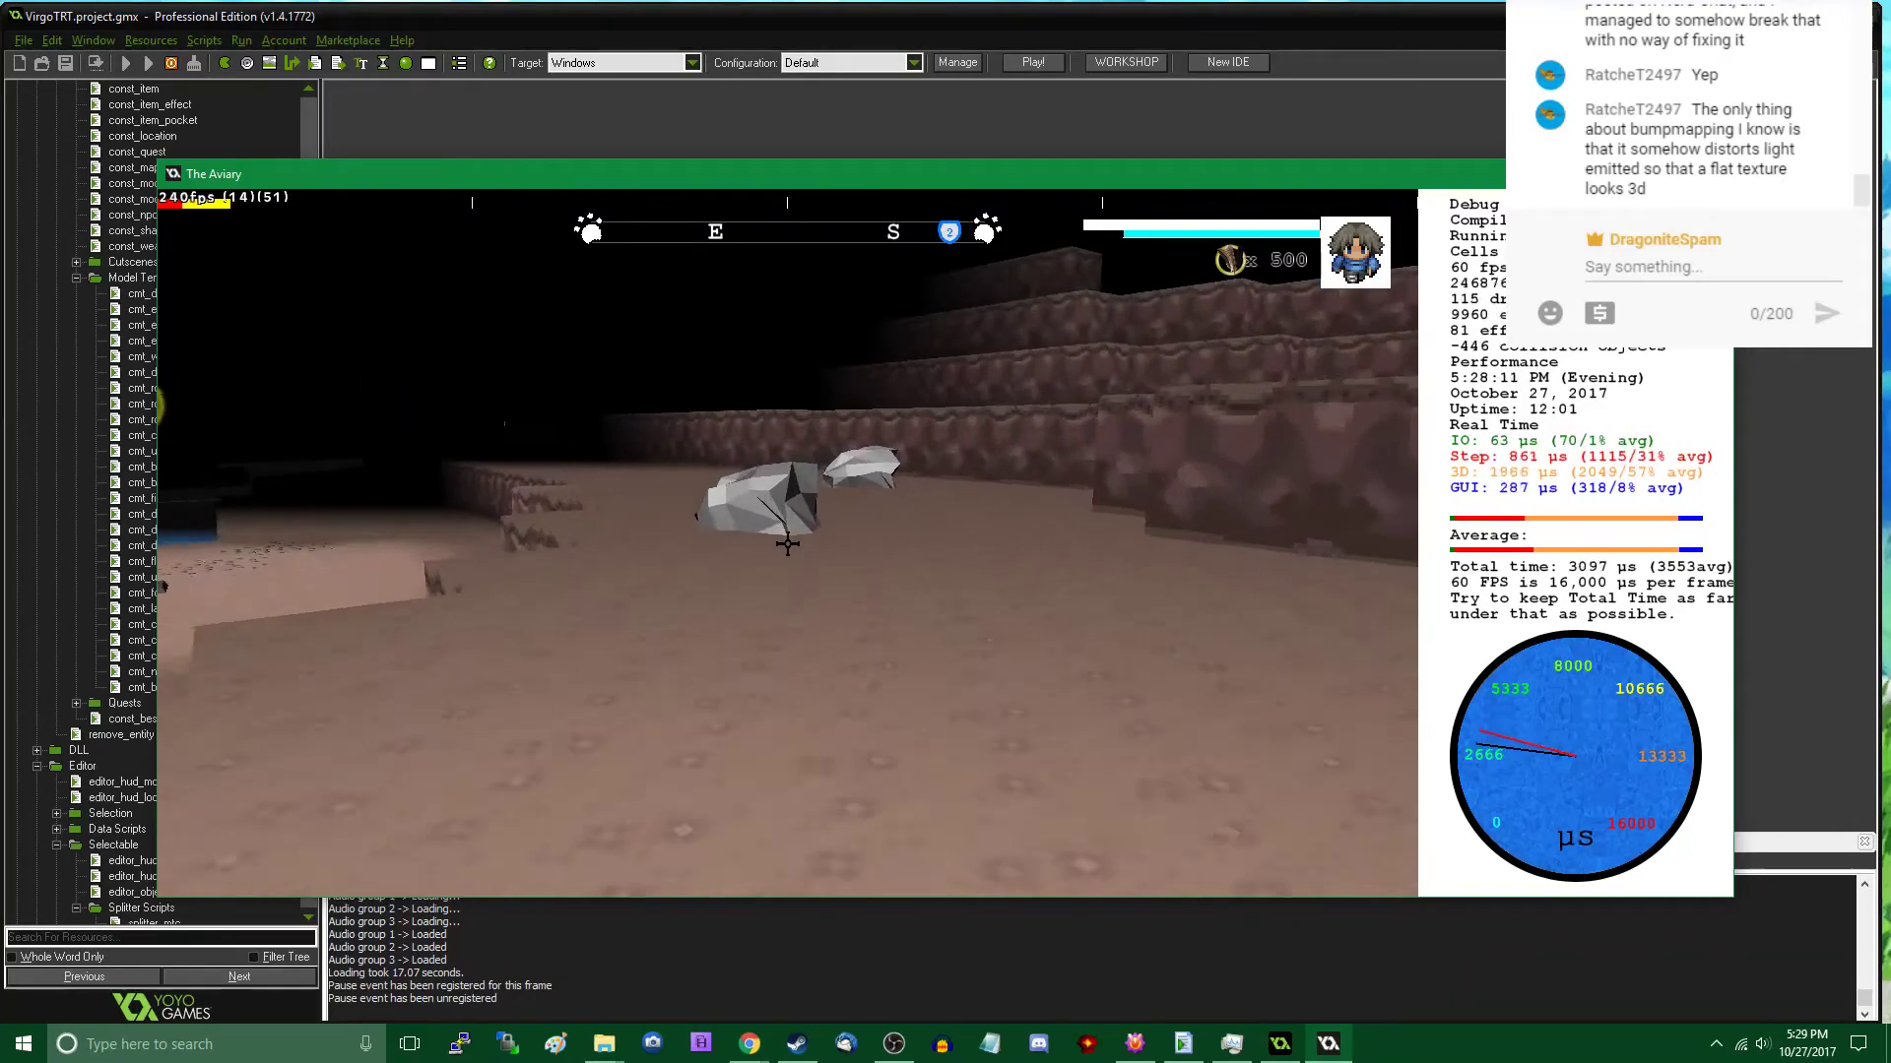
{"action": "key", "text": "w"}
{"action": "key", "text": "Tab"}
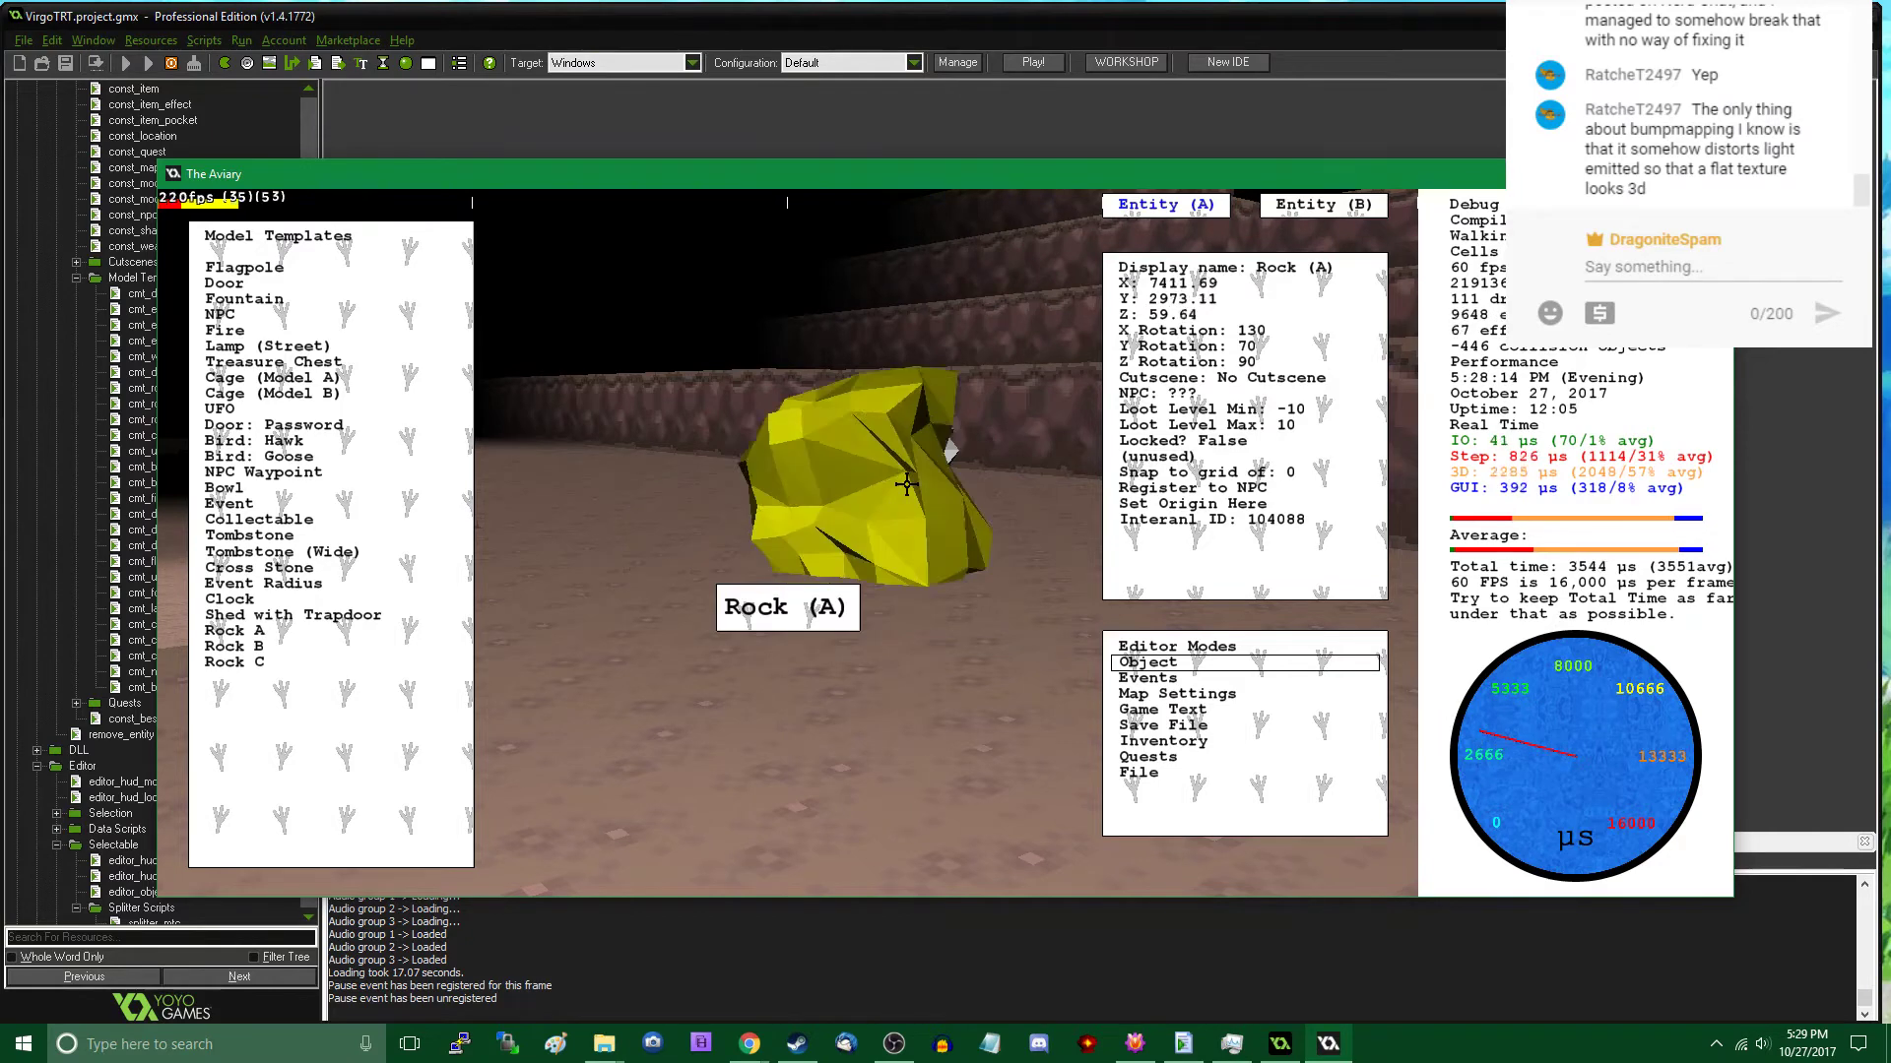
{"action": "left_click_drag", "start_coordinate": [906, 484], "coordinate": [805, 547]}
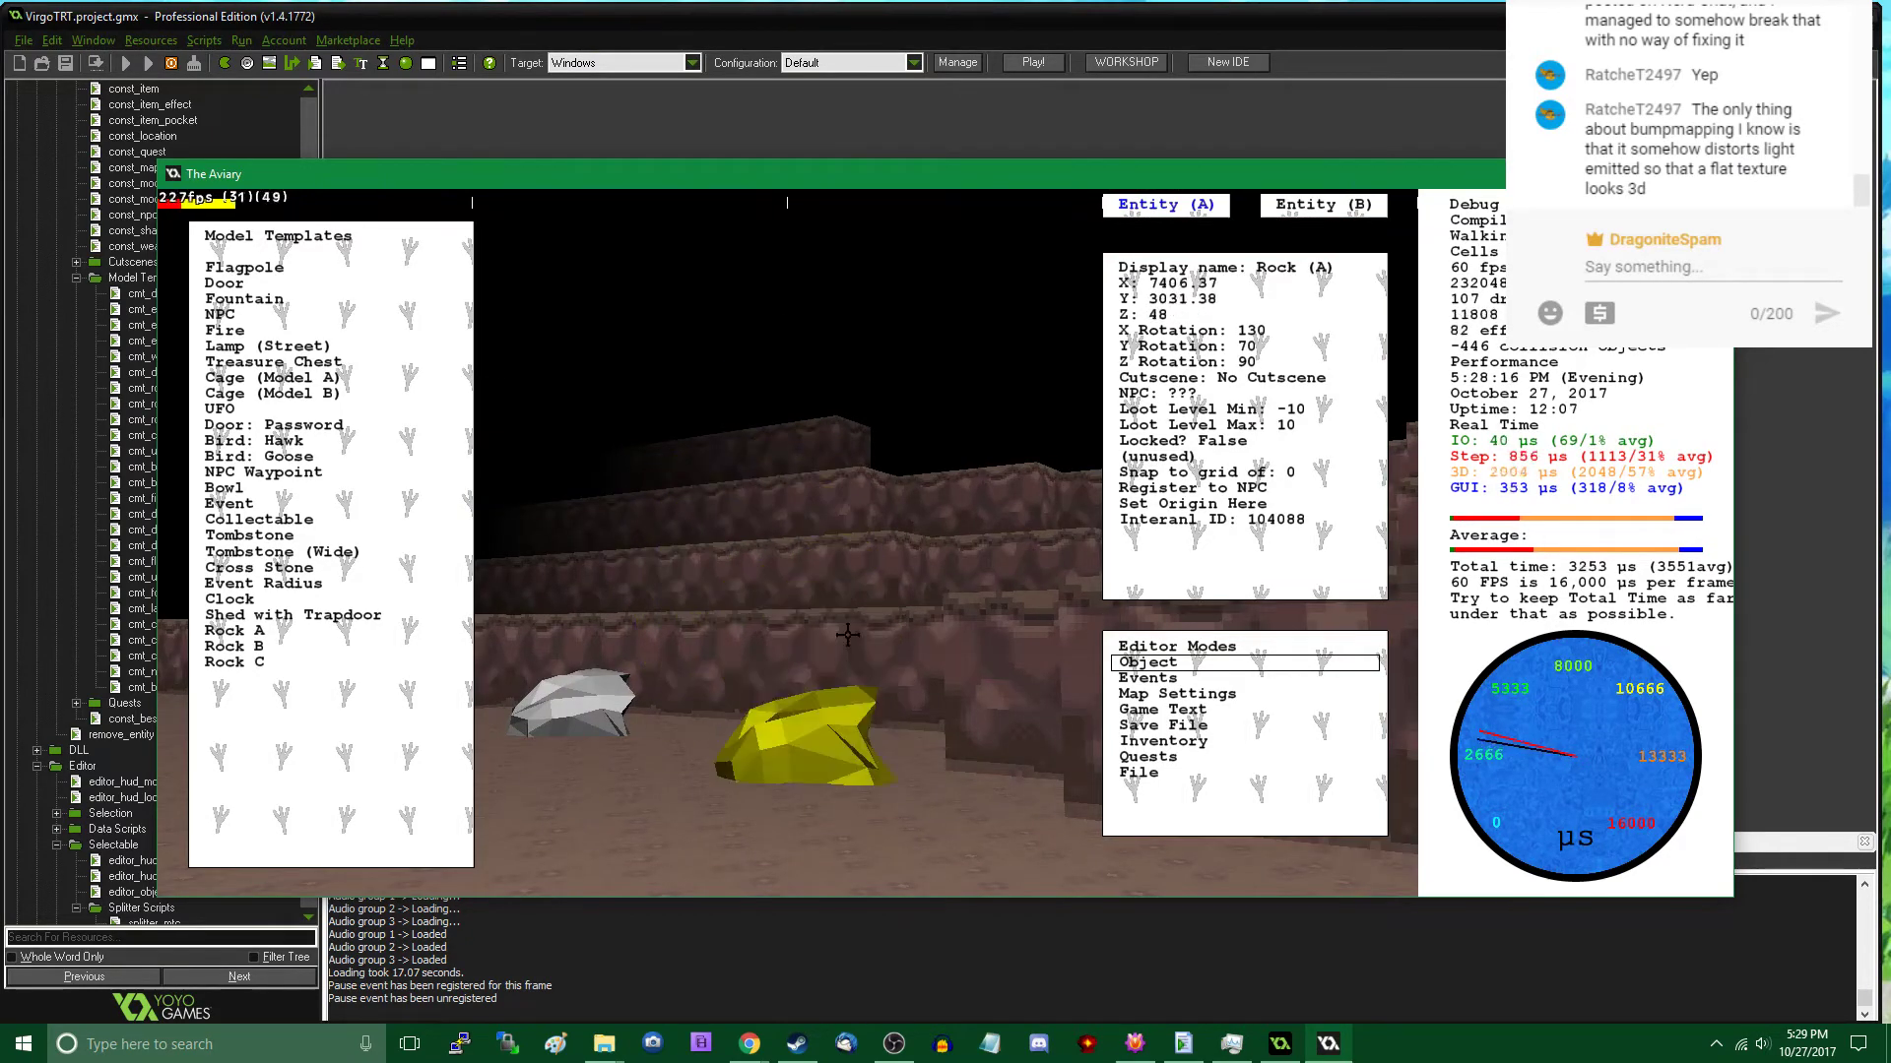
{"action": "key", "text": "Tab"}
{"action": "key", "text": "w"}
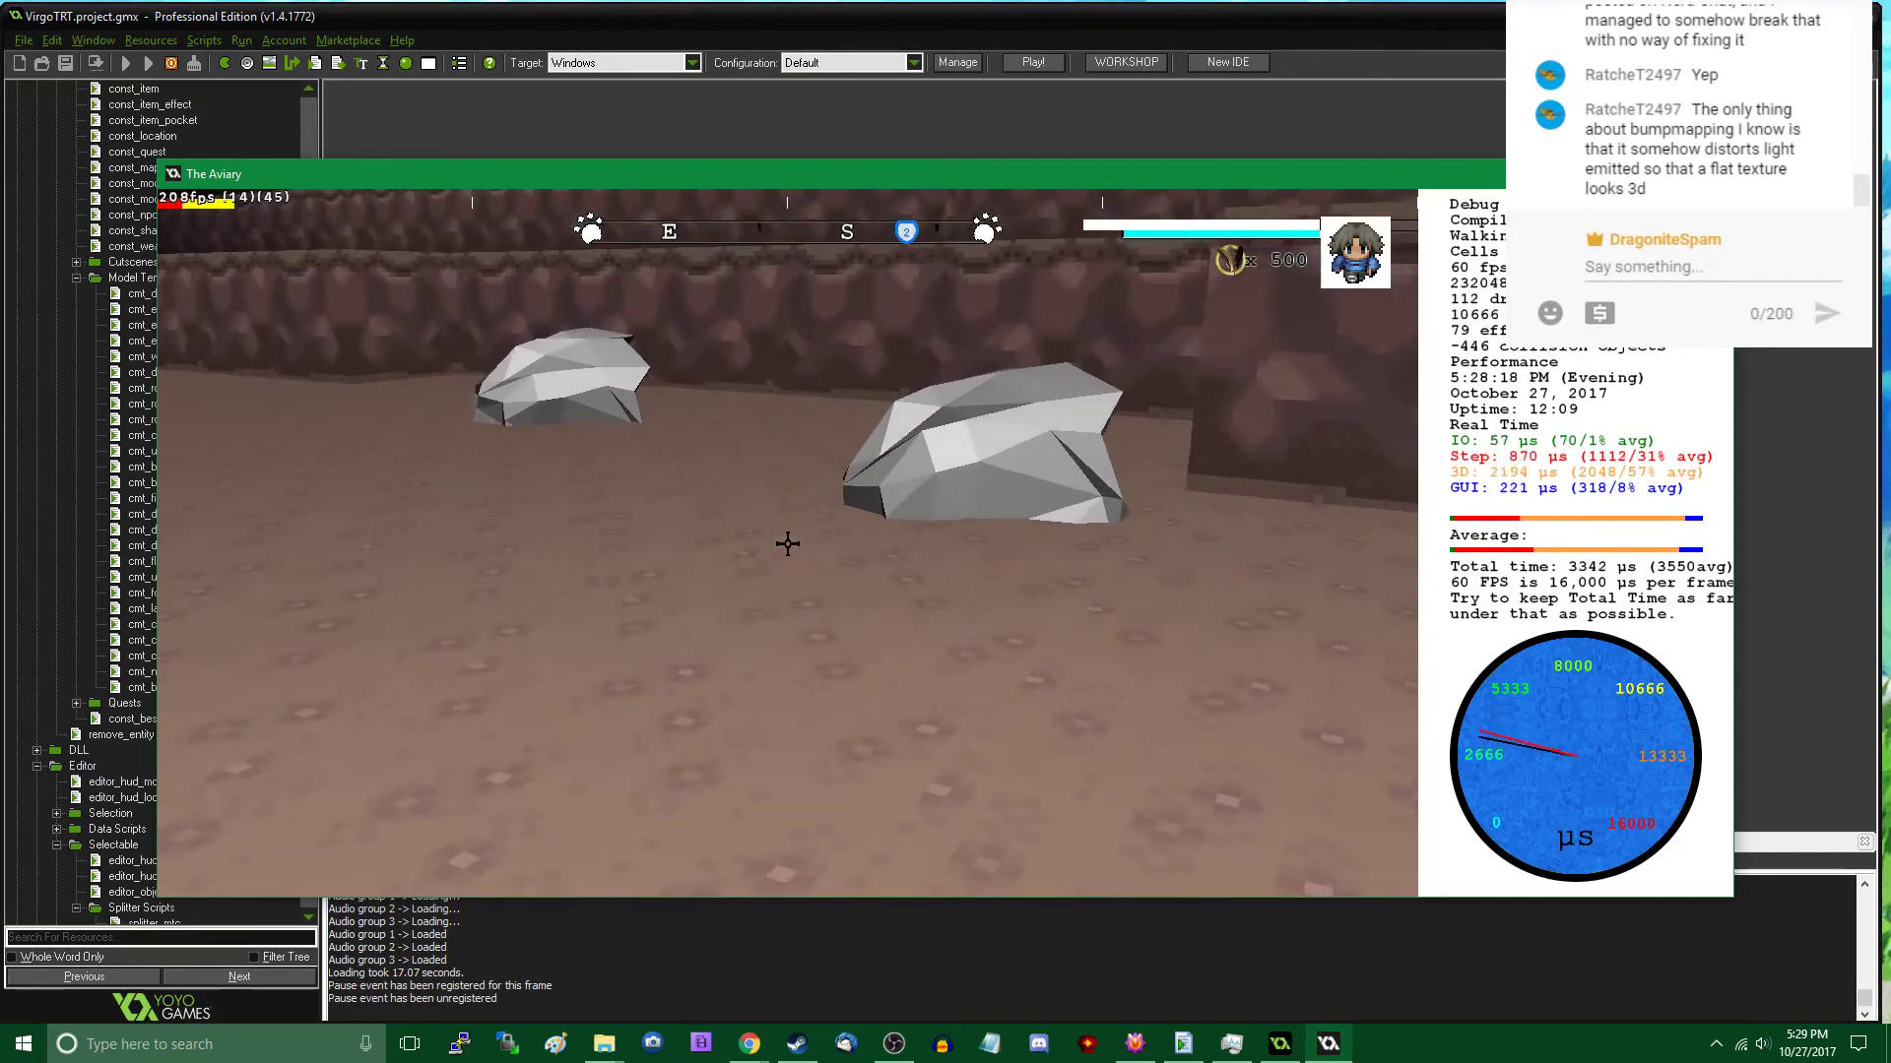
- Change the Y rotation (pitch) of the repositioned Rock A and check it in play mode
{"action": "key", "text": "Tab"}
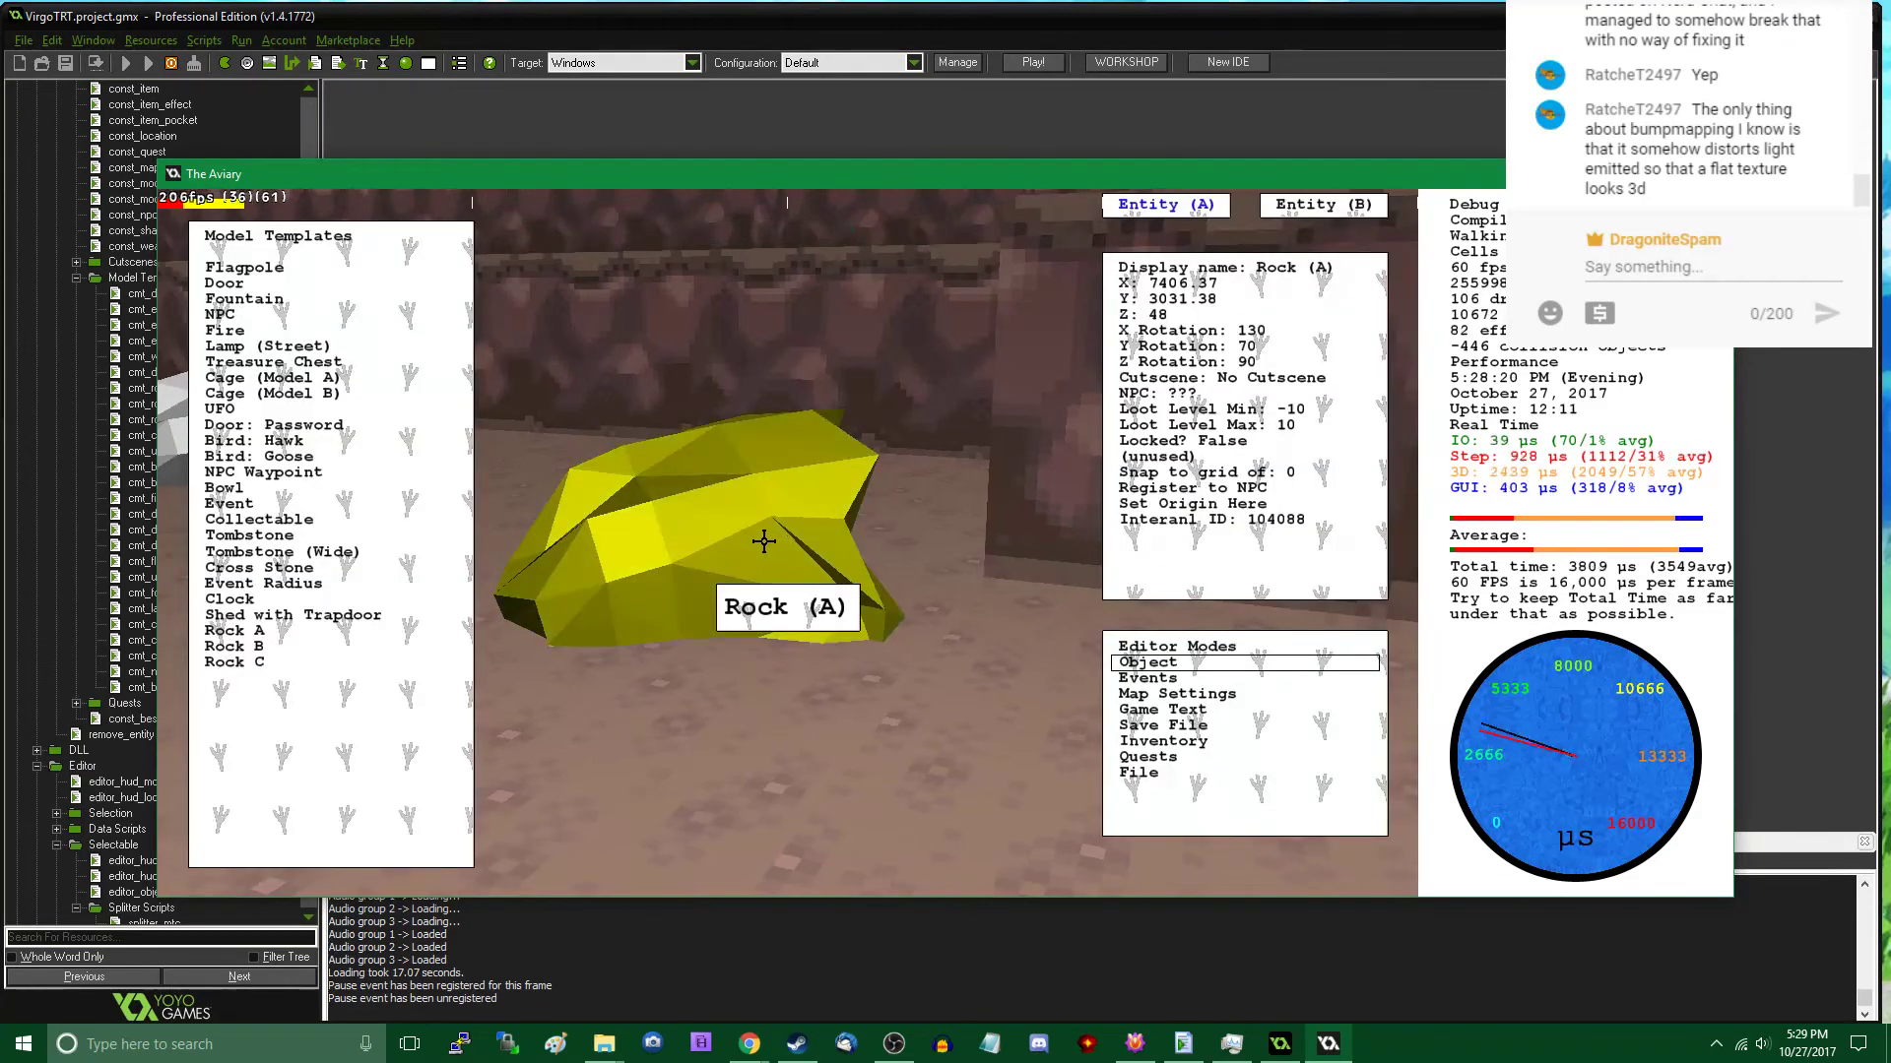
{"action": "left_click", "coordinate": [1244, 346]}
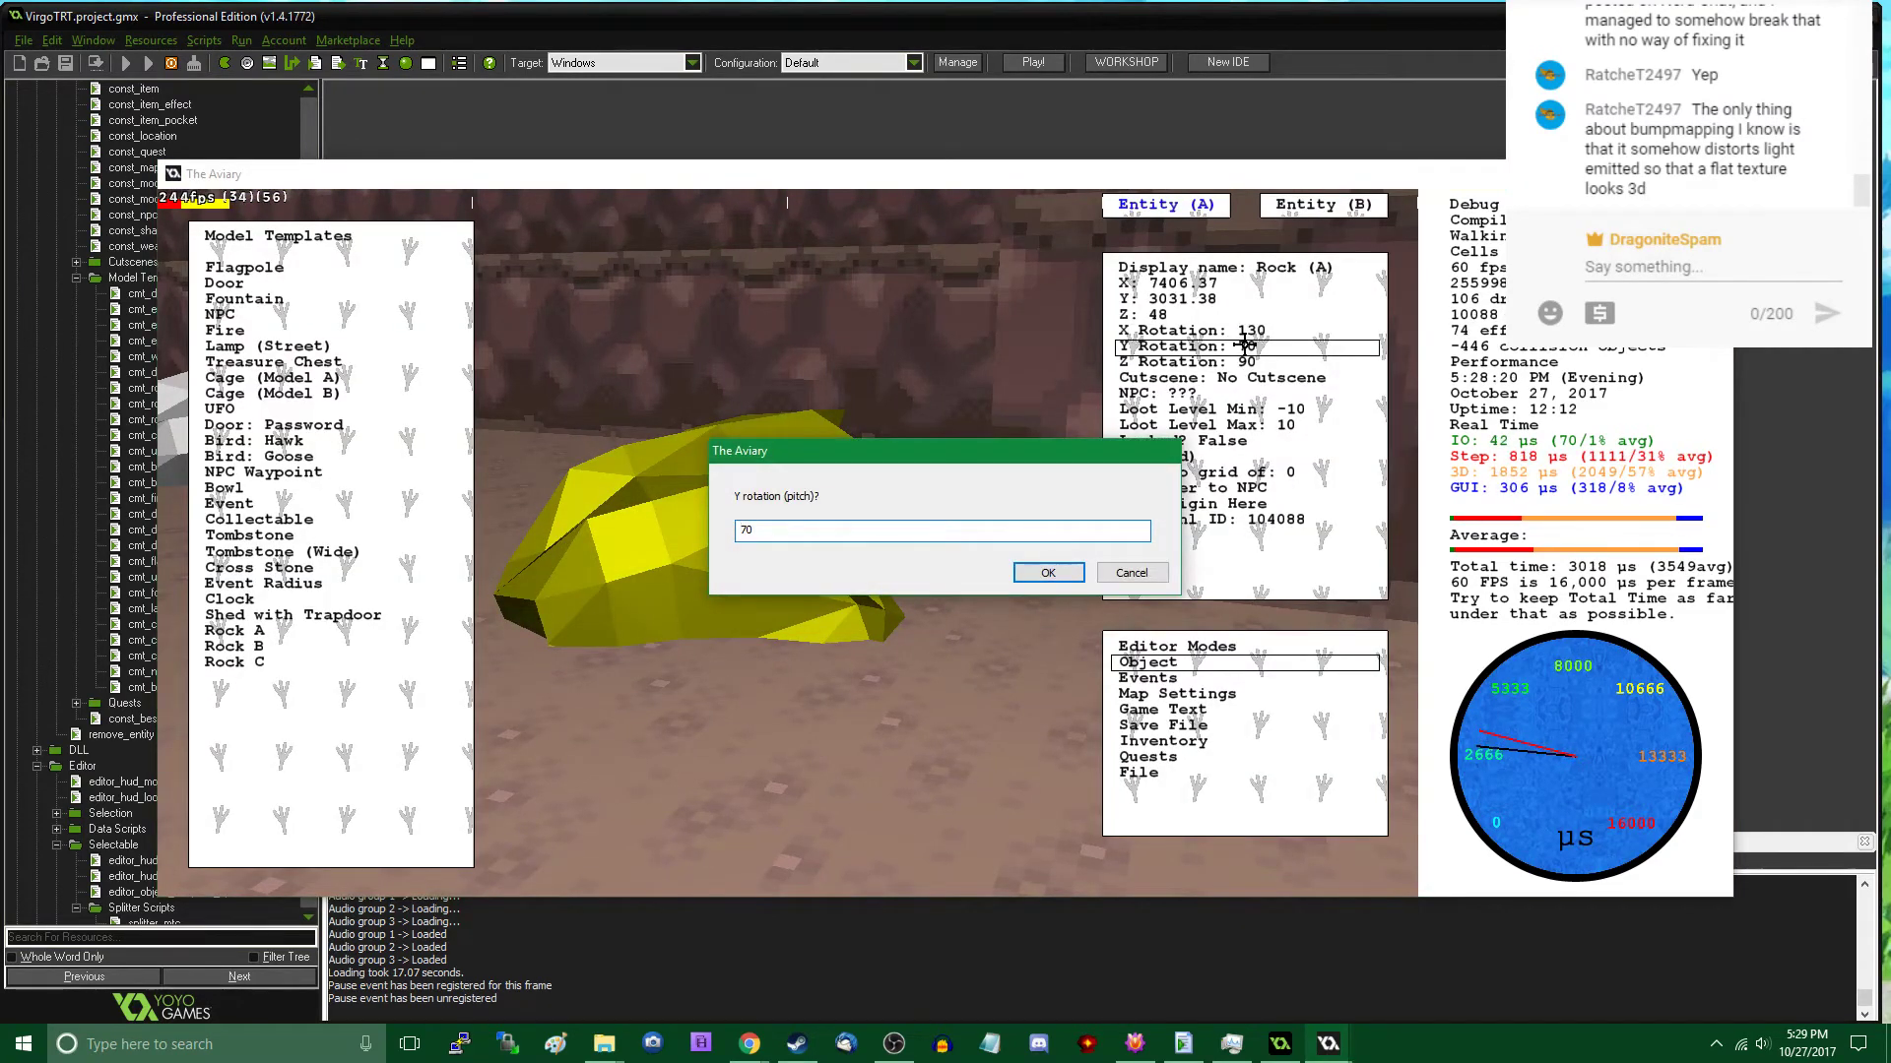
{"action": "key", "text": "Return"}
{"action": "key", "text": "Tab"}
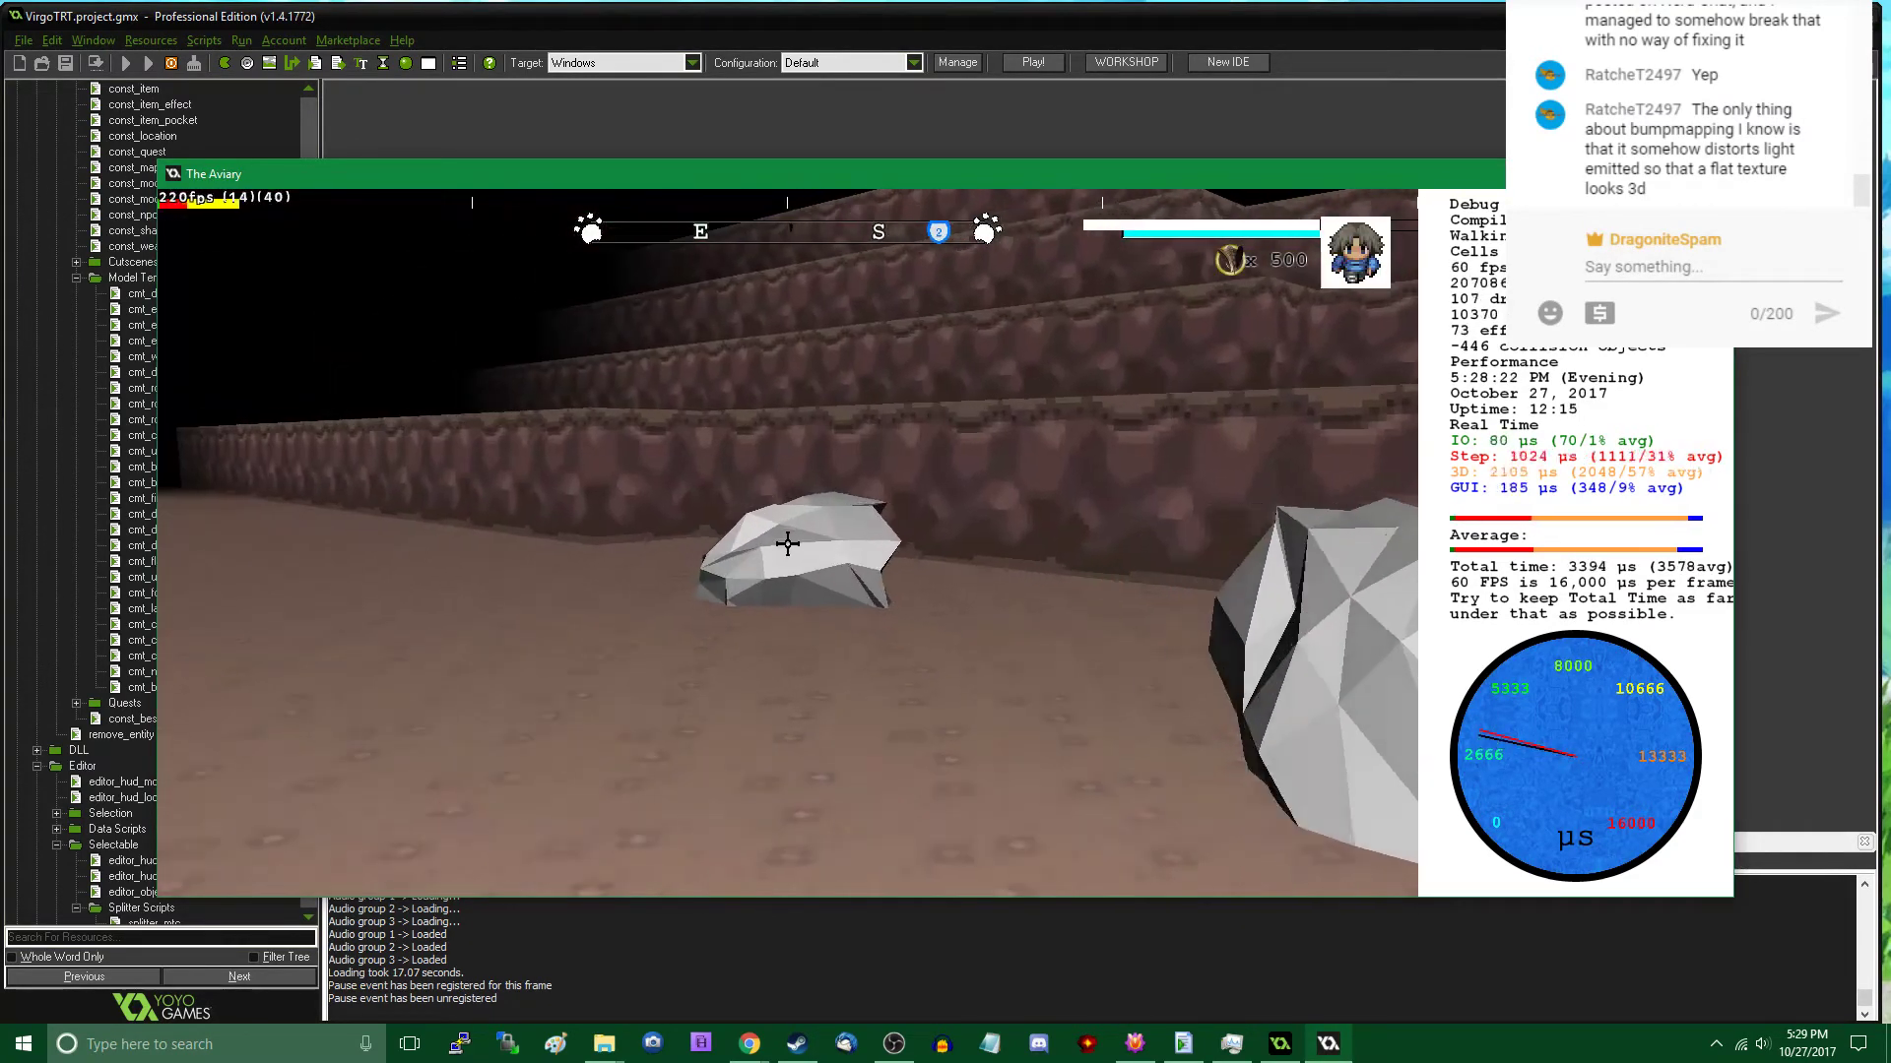
- Walk in play mode from the upper ledge across the cavern to the treasure chest island to inspect the placed rocks
{"action": "key", "text": "w"}
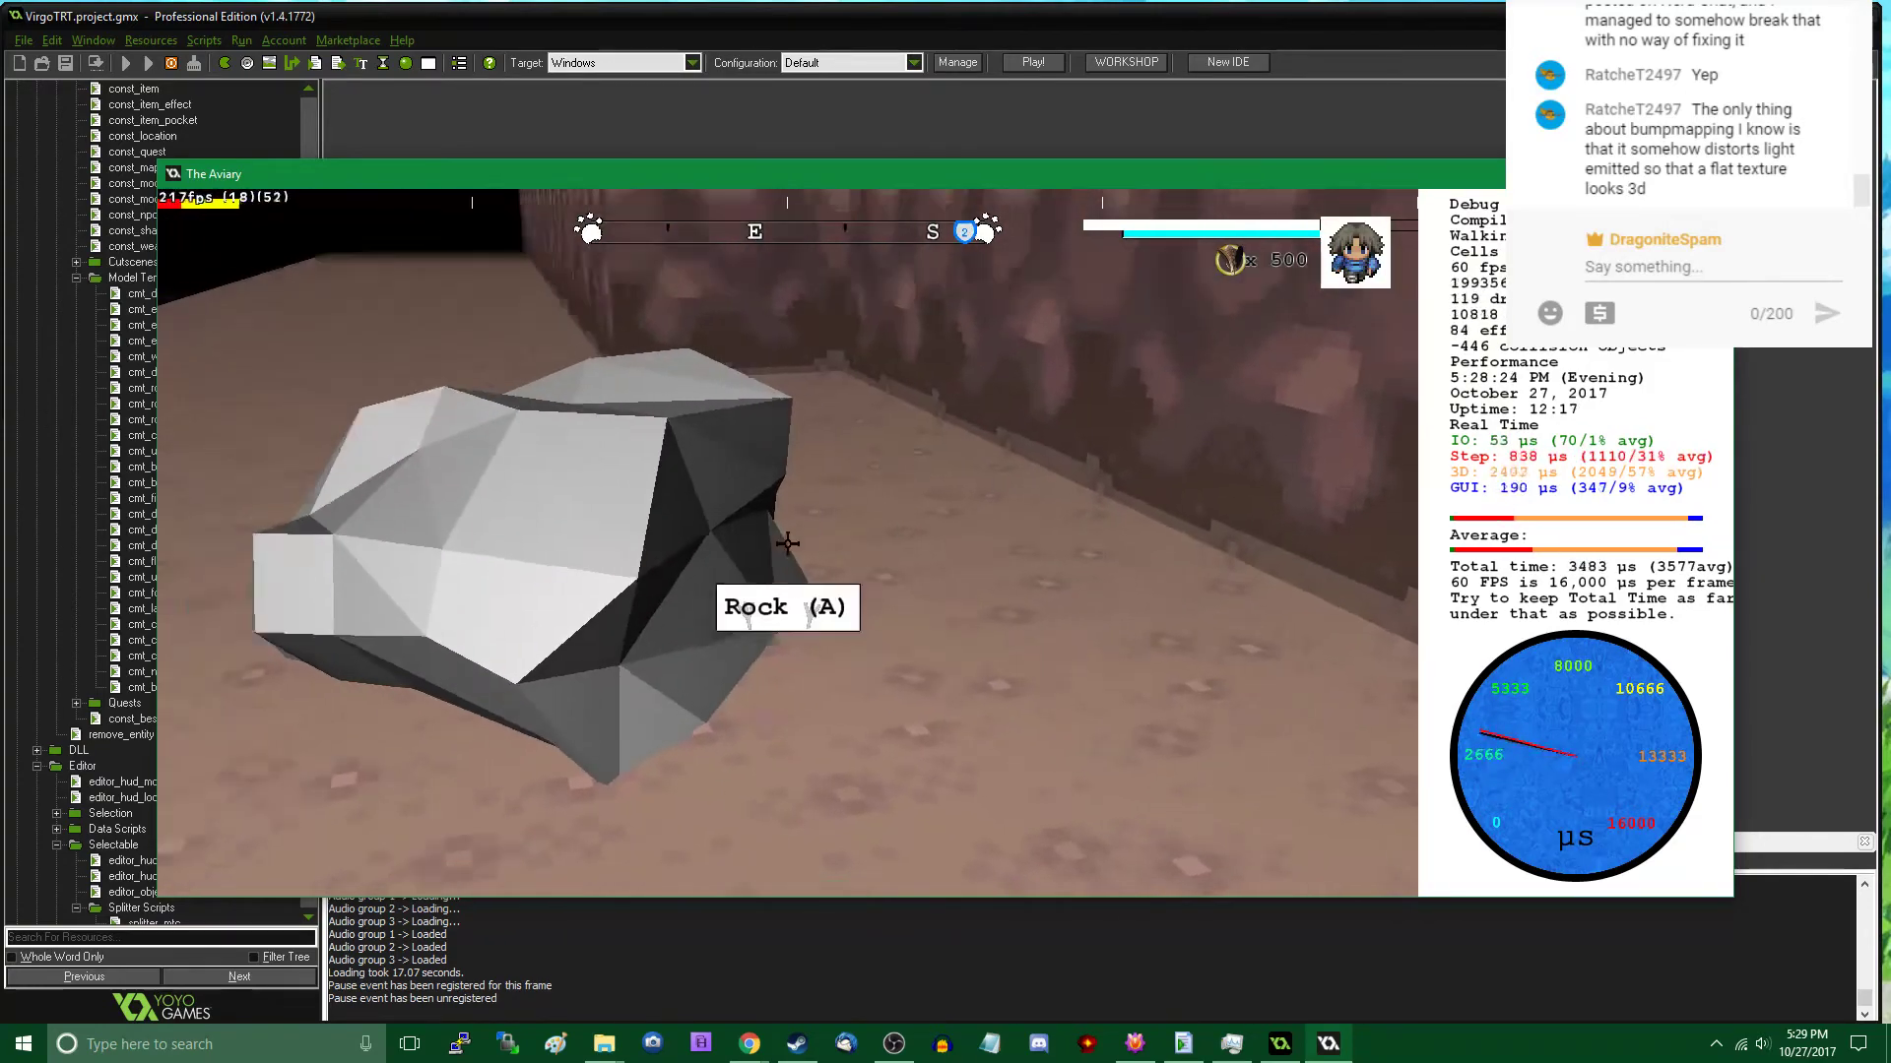
{"action": "key", "text": "w"}
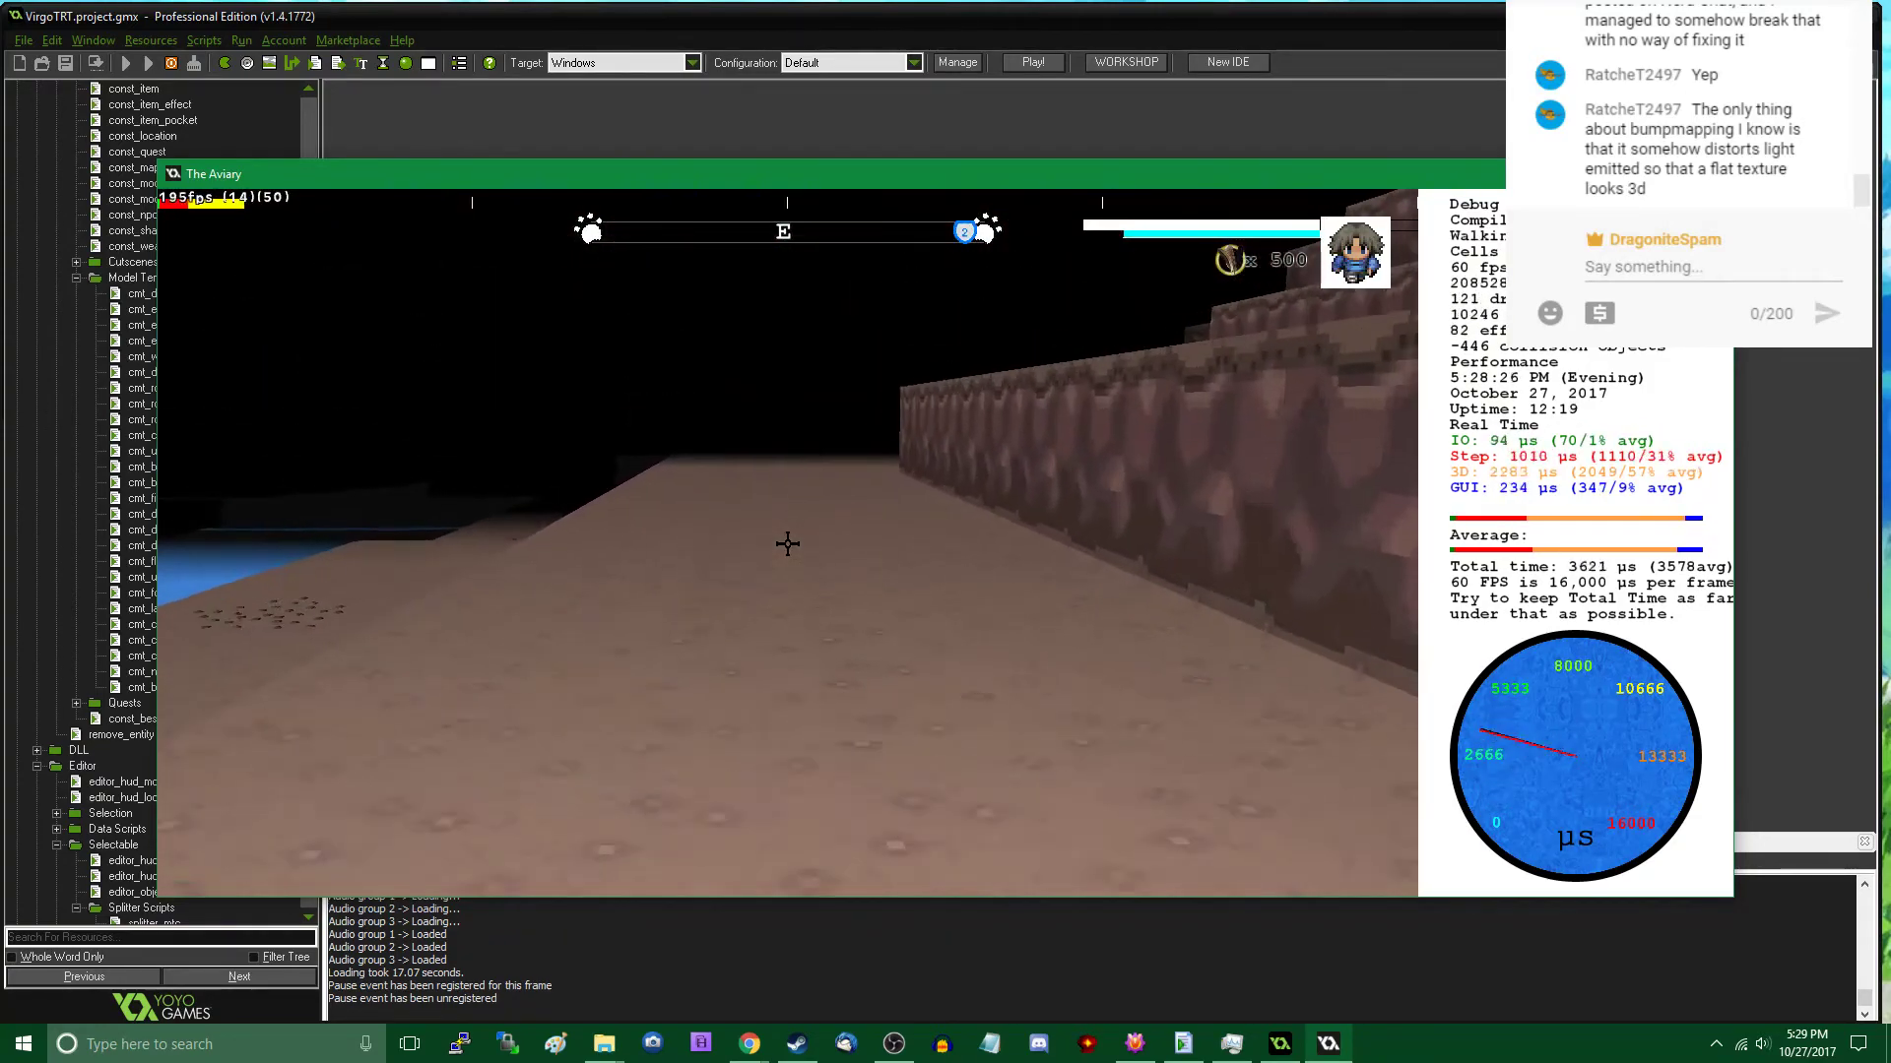
{"action": "key", "text": "w"}
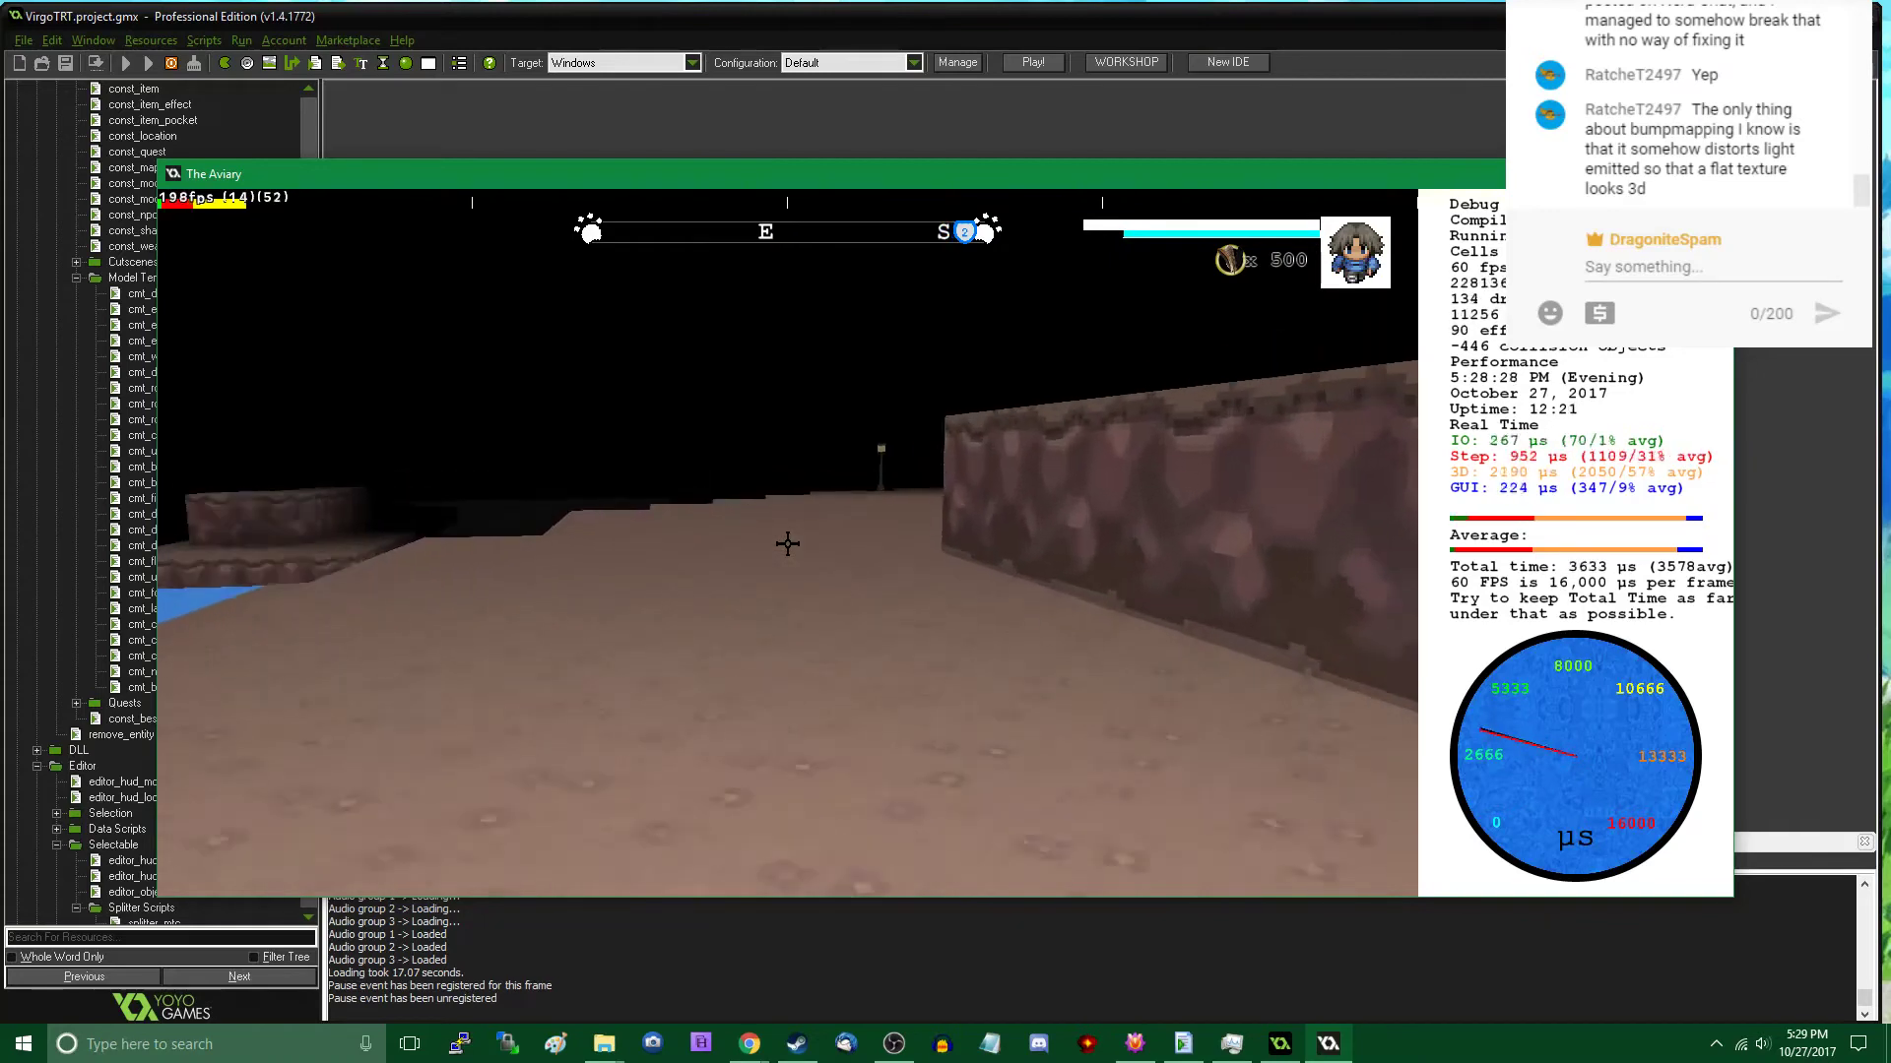
{"action": "key", "text": "w"}
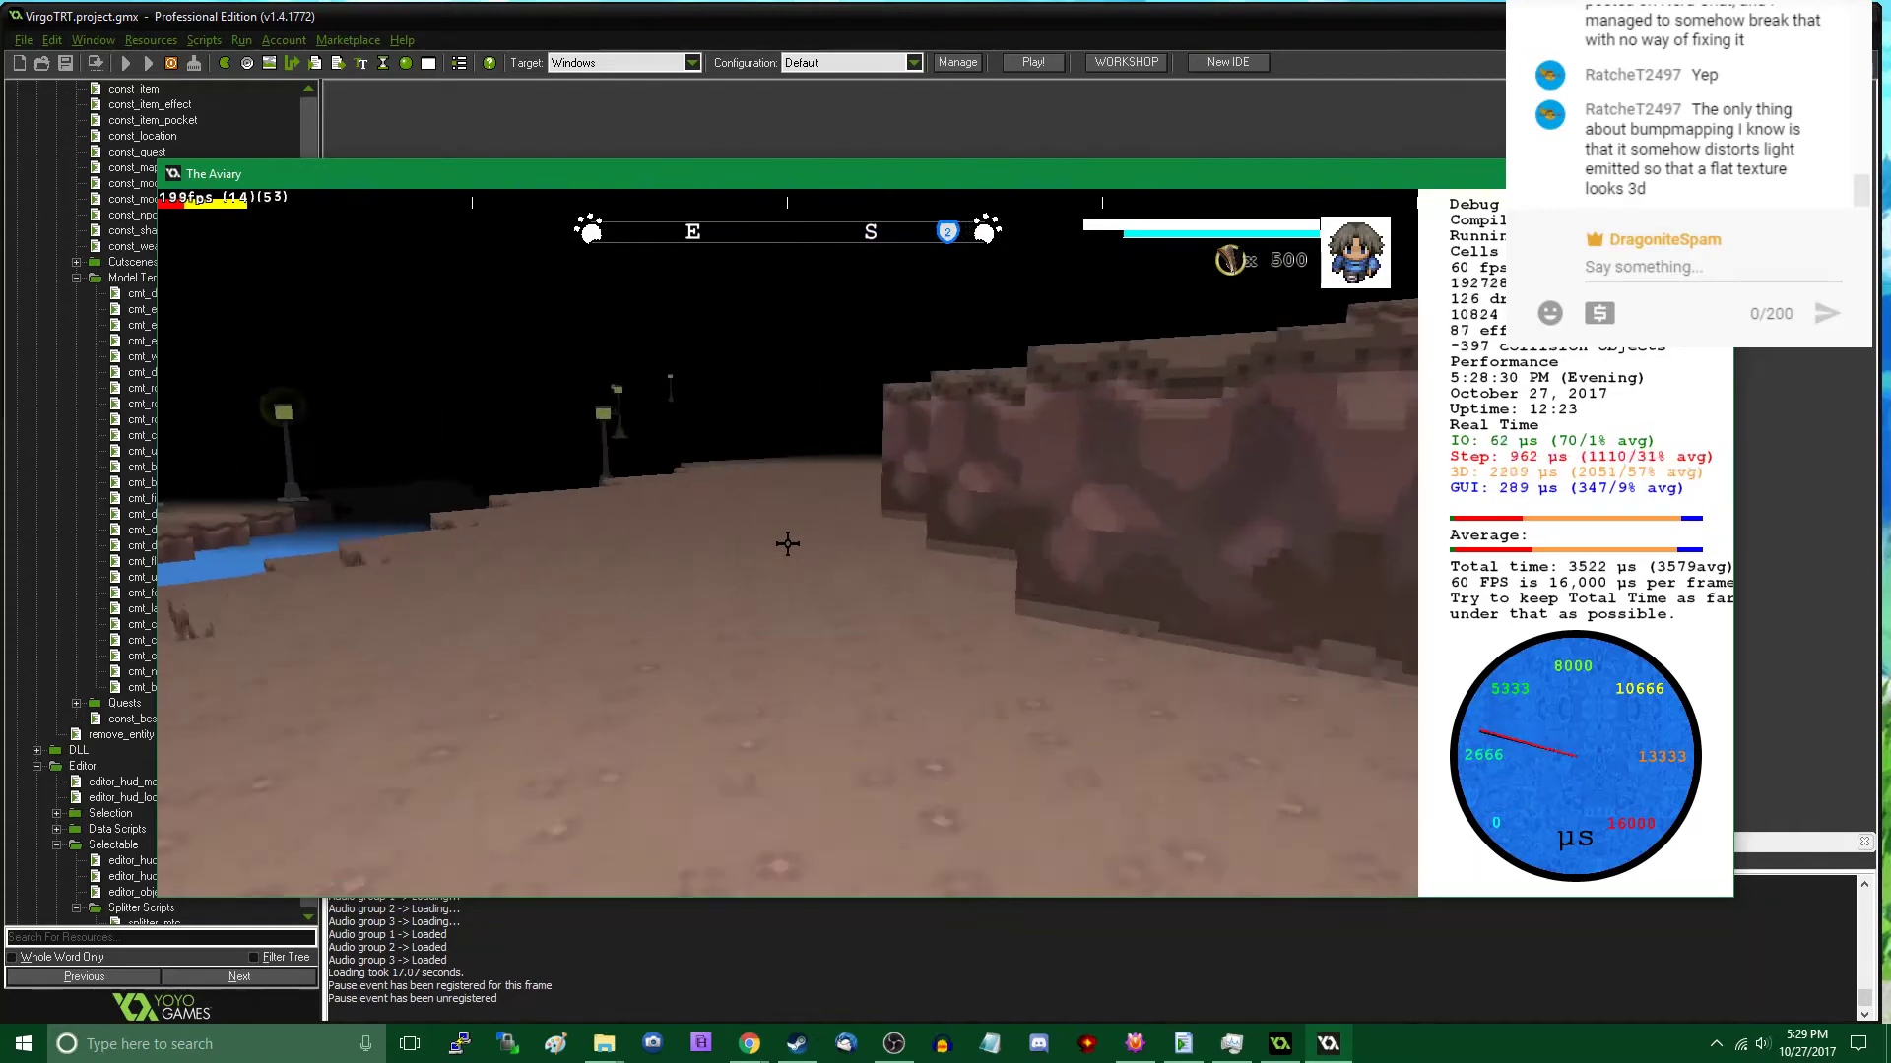
{"action": "key", "text": "w"}
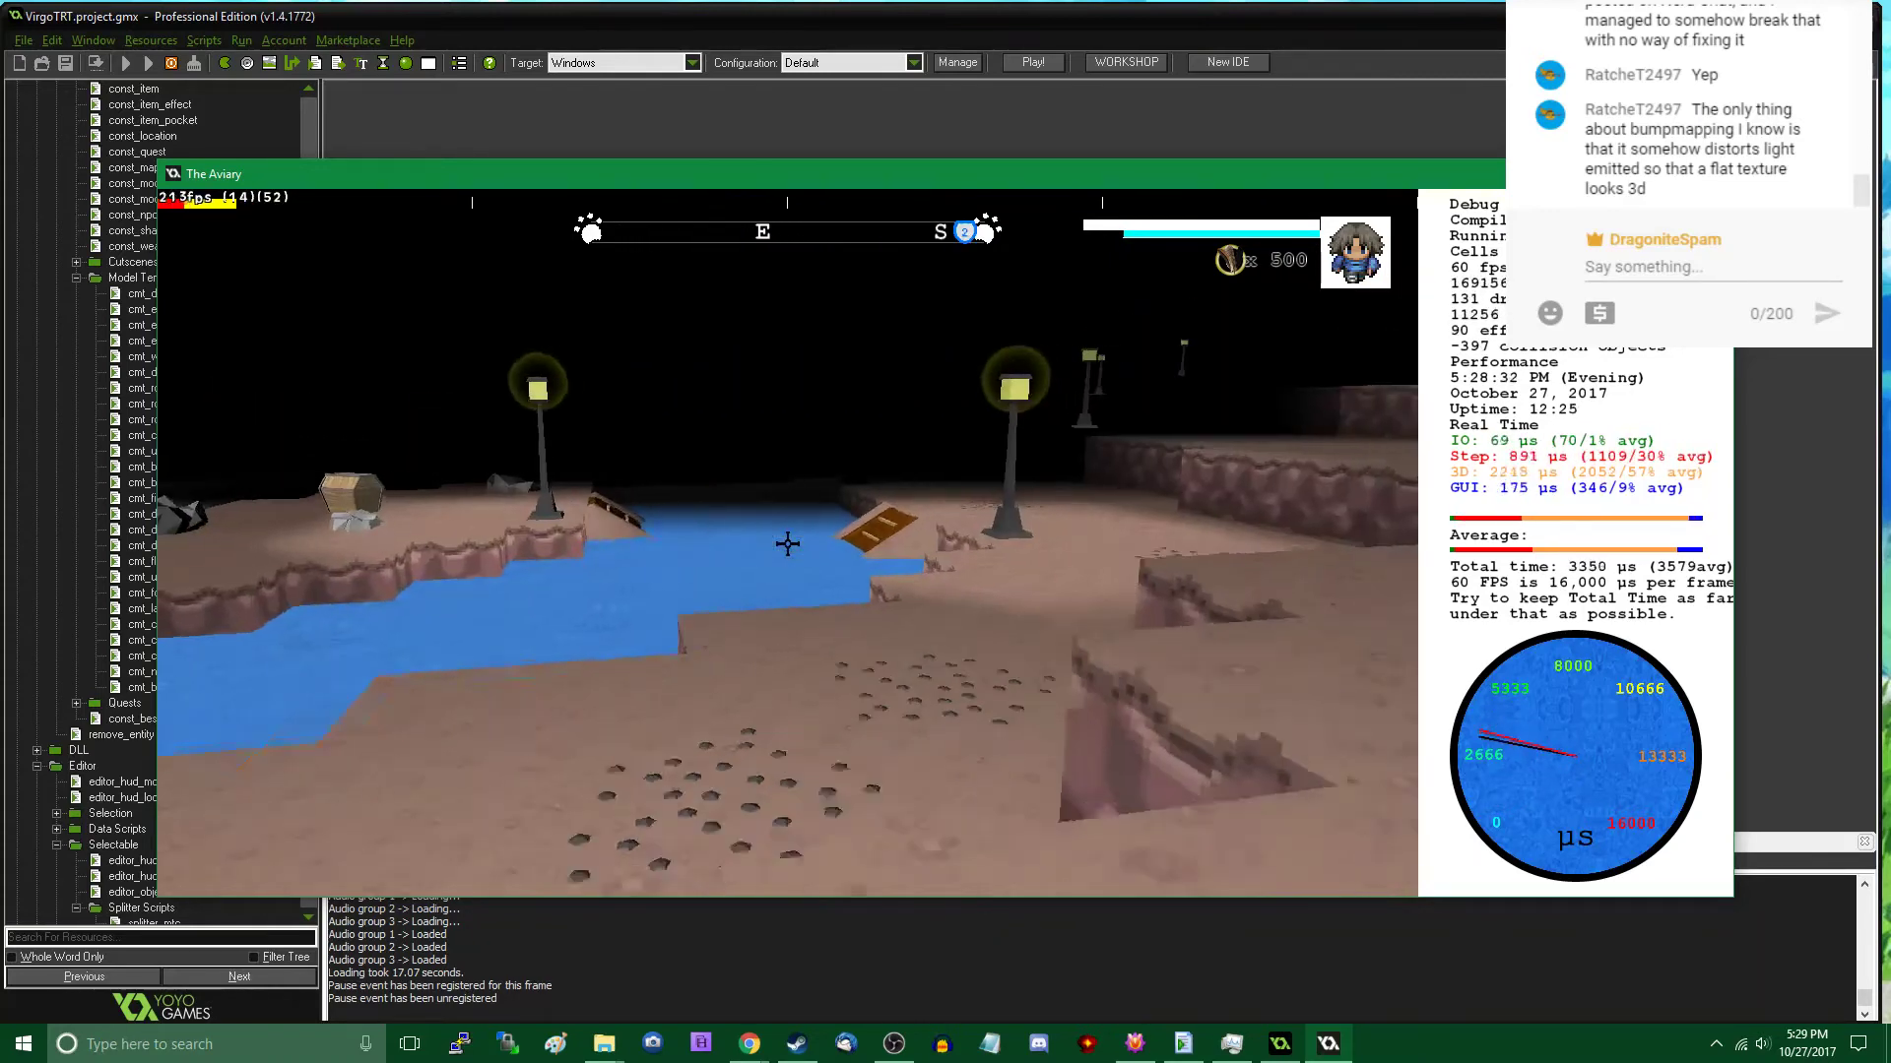
{"action": "key", "text": "w"}
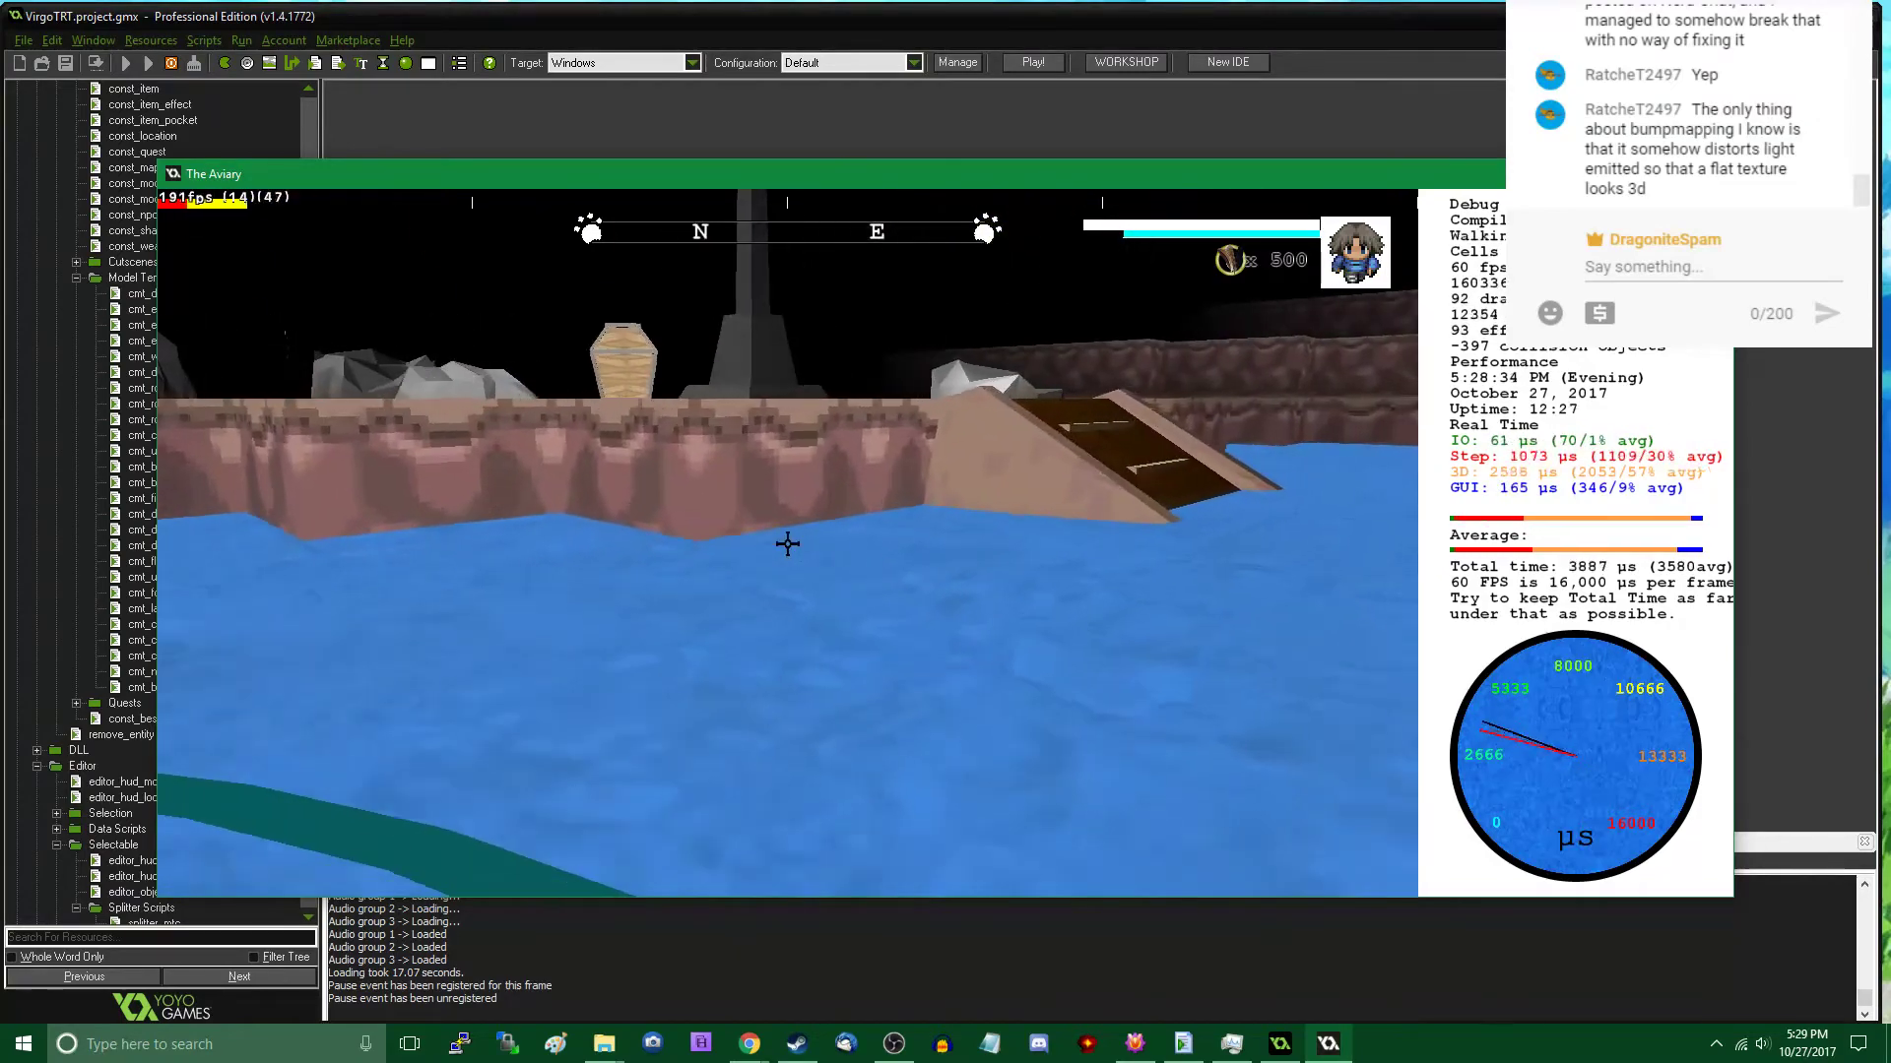
{"action": "key", "text": "w"}
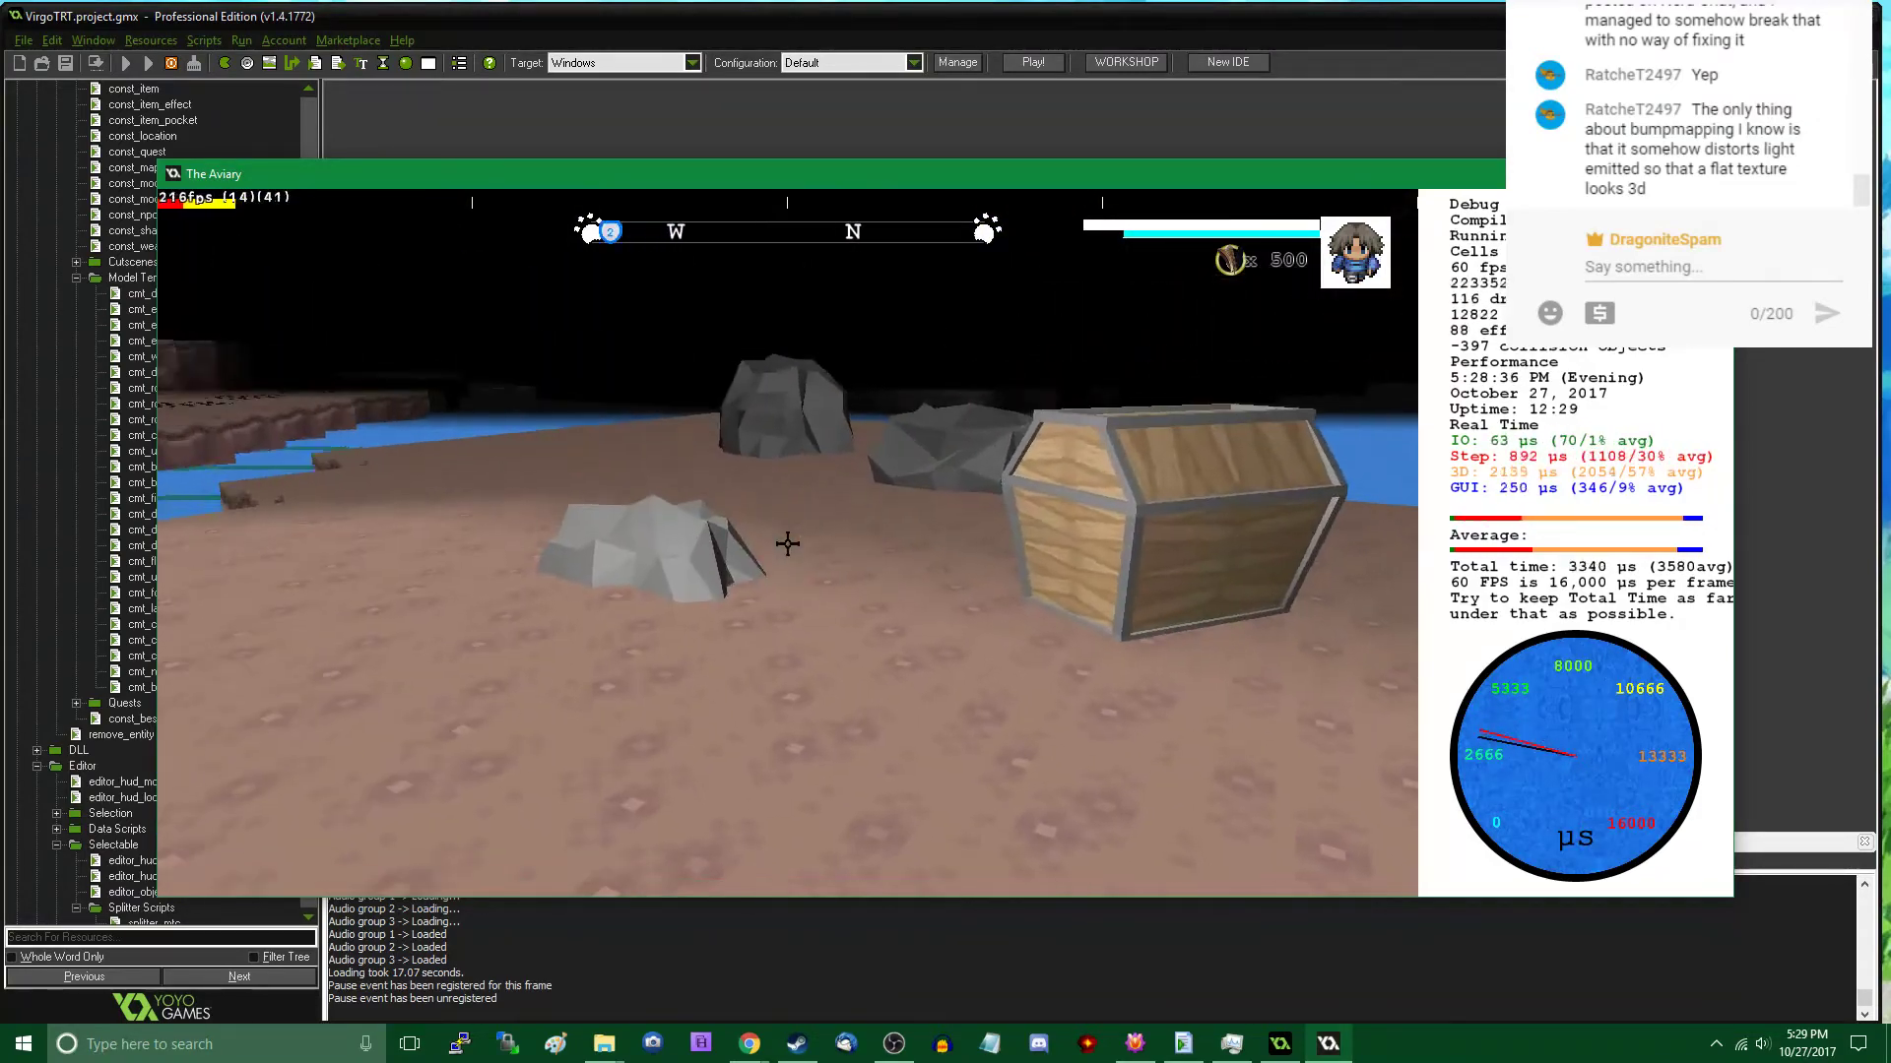
{"action": "key", "text": "w"}
- Place two Rock C clusters on the treasure chest island, in the open ground between the chest and the wooden ramp
{"action": "key", "text": "Tab"}
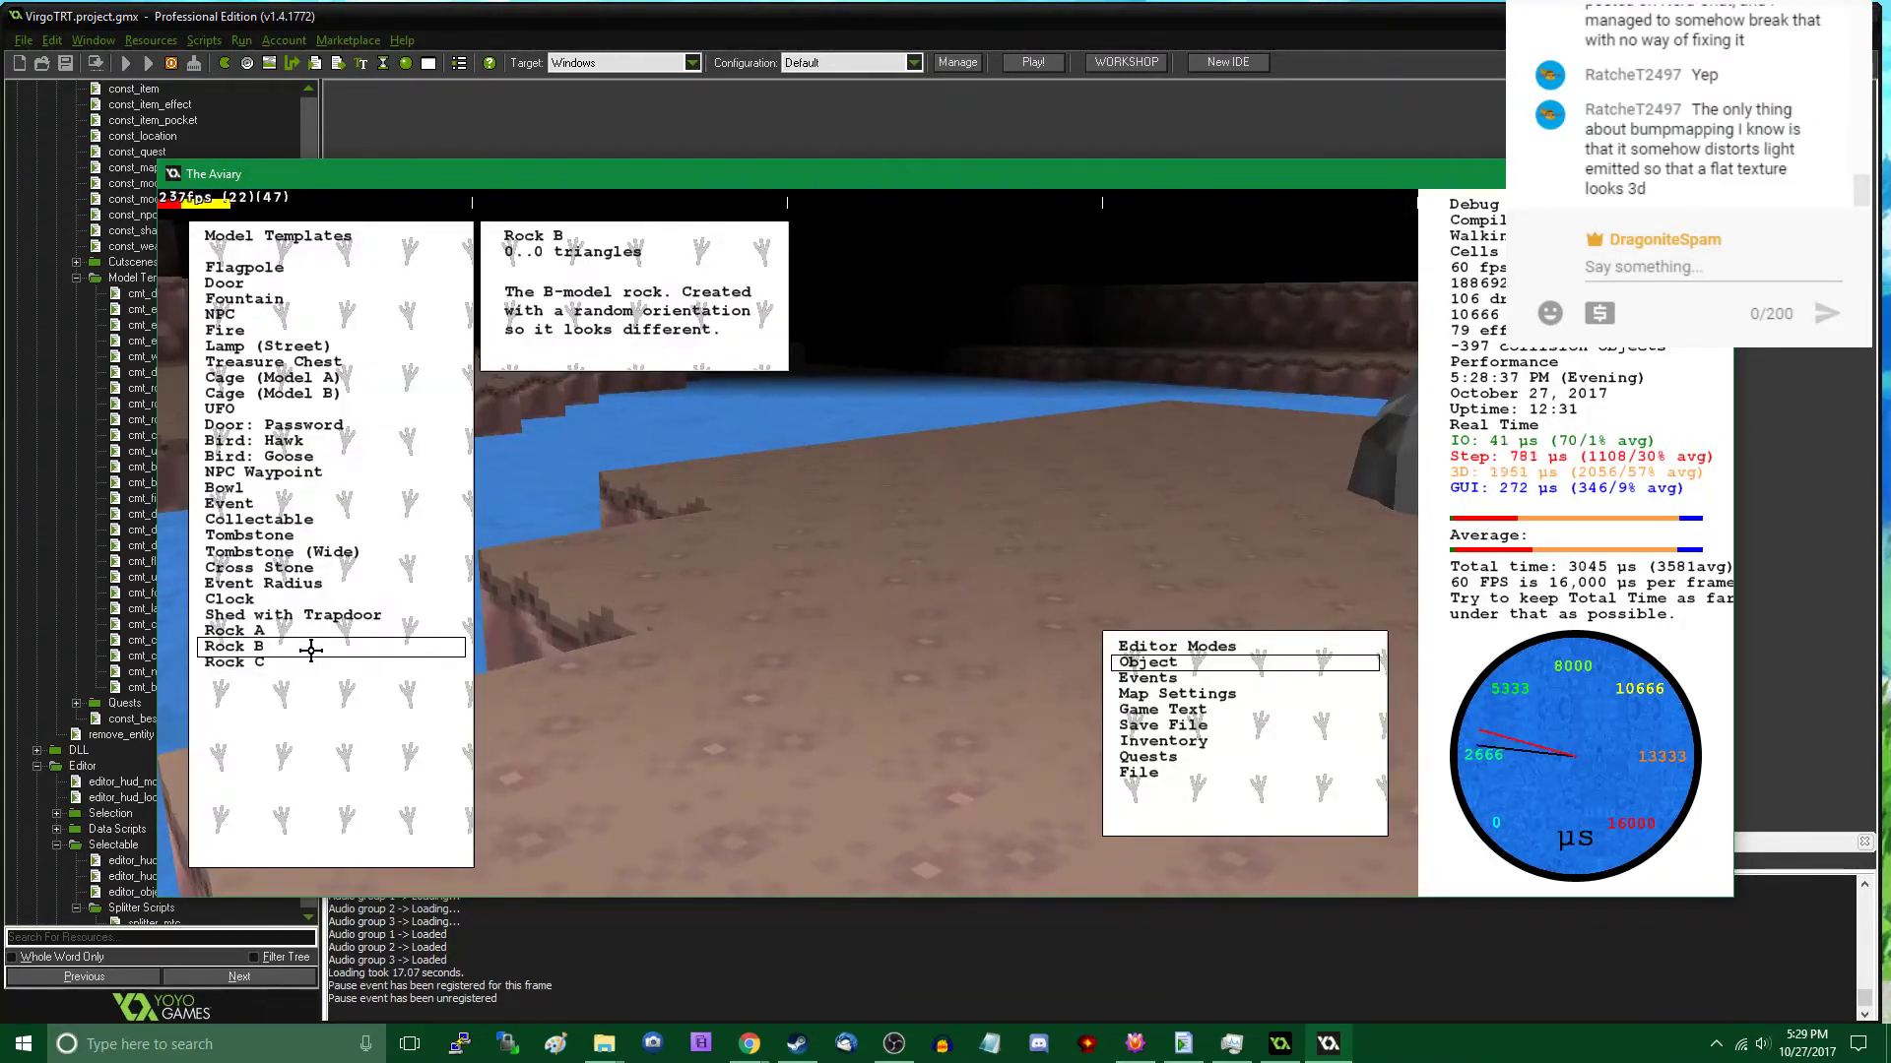
{"action": "left_click", "coordinate": [312, 662]}
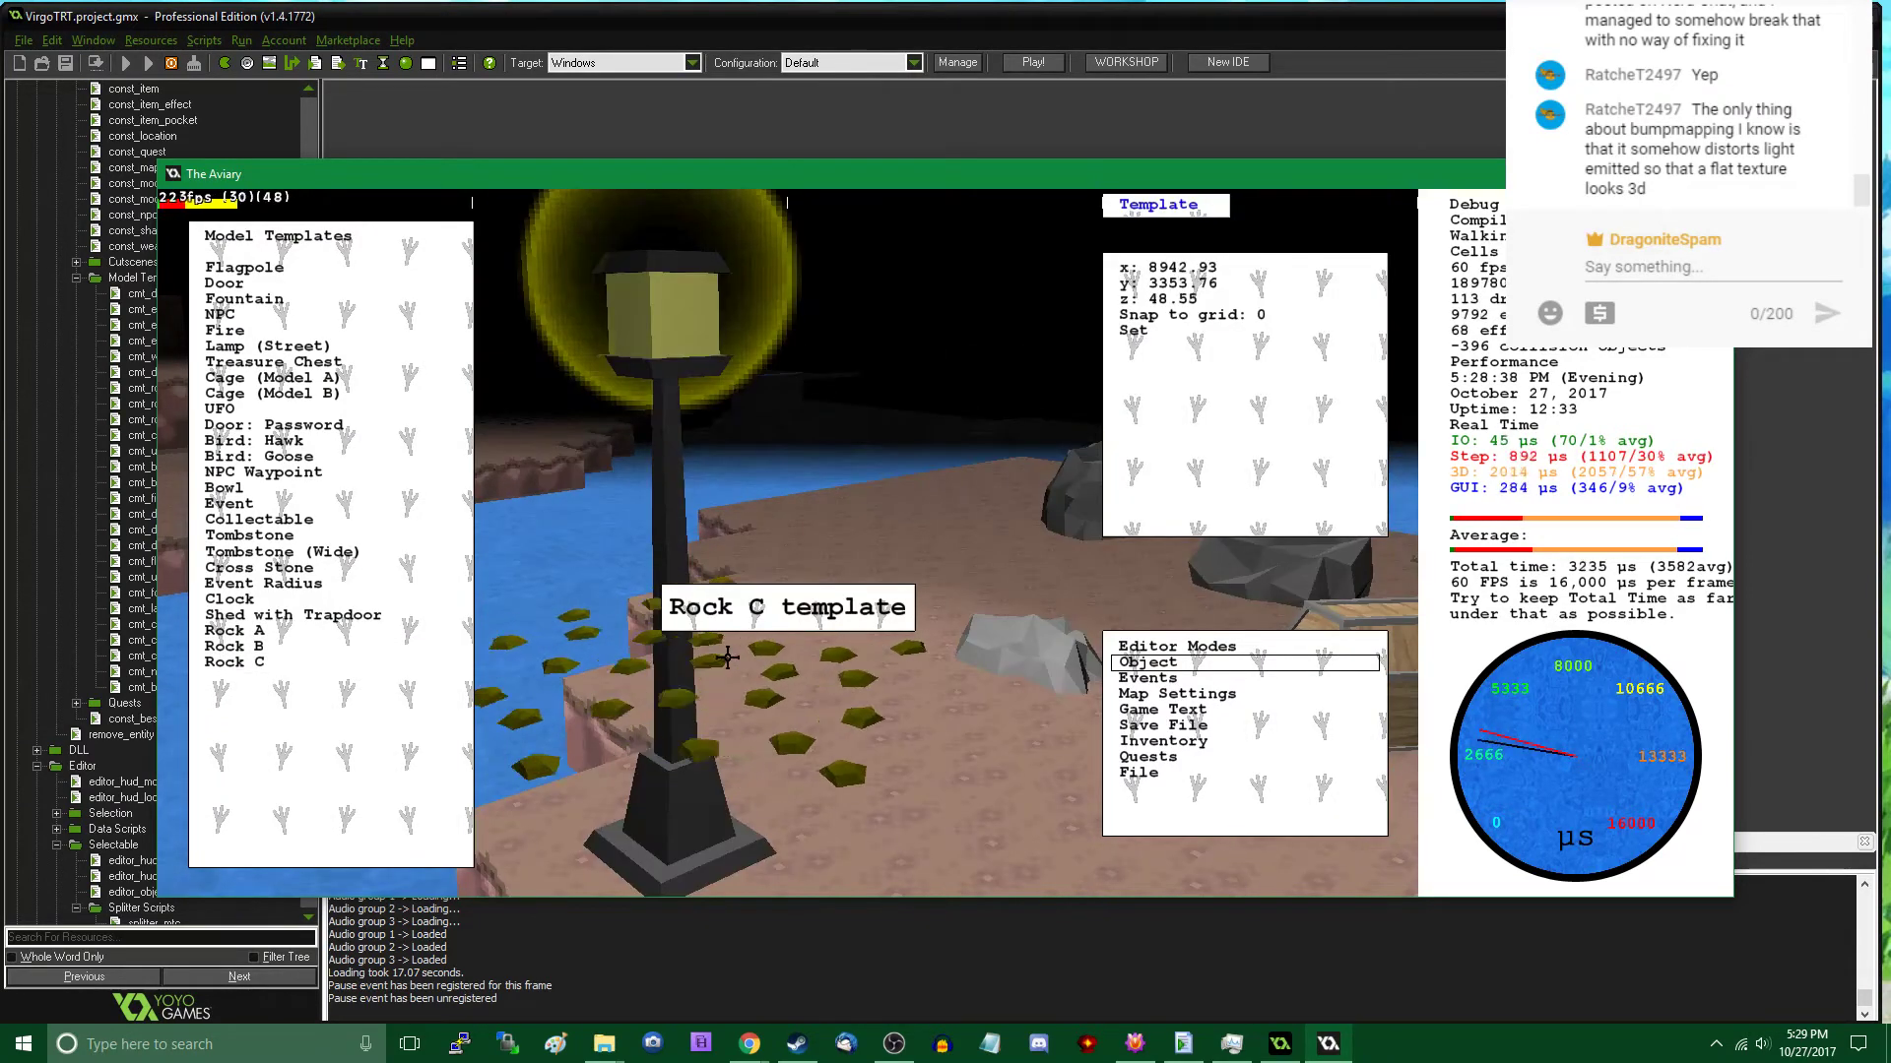
{"action": "key", "text": "s"}
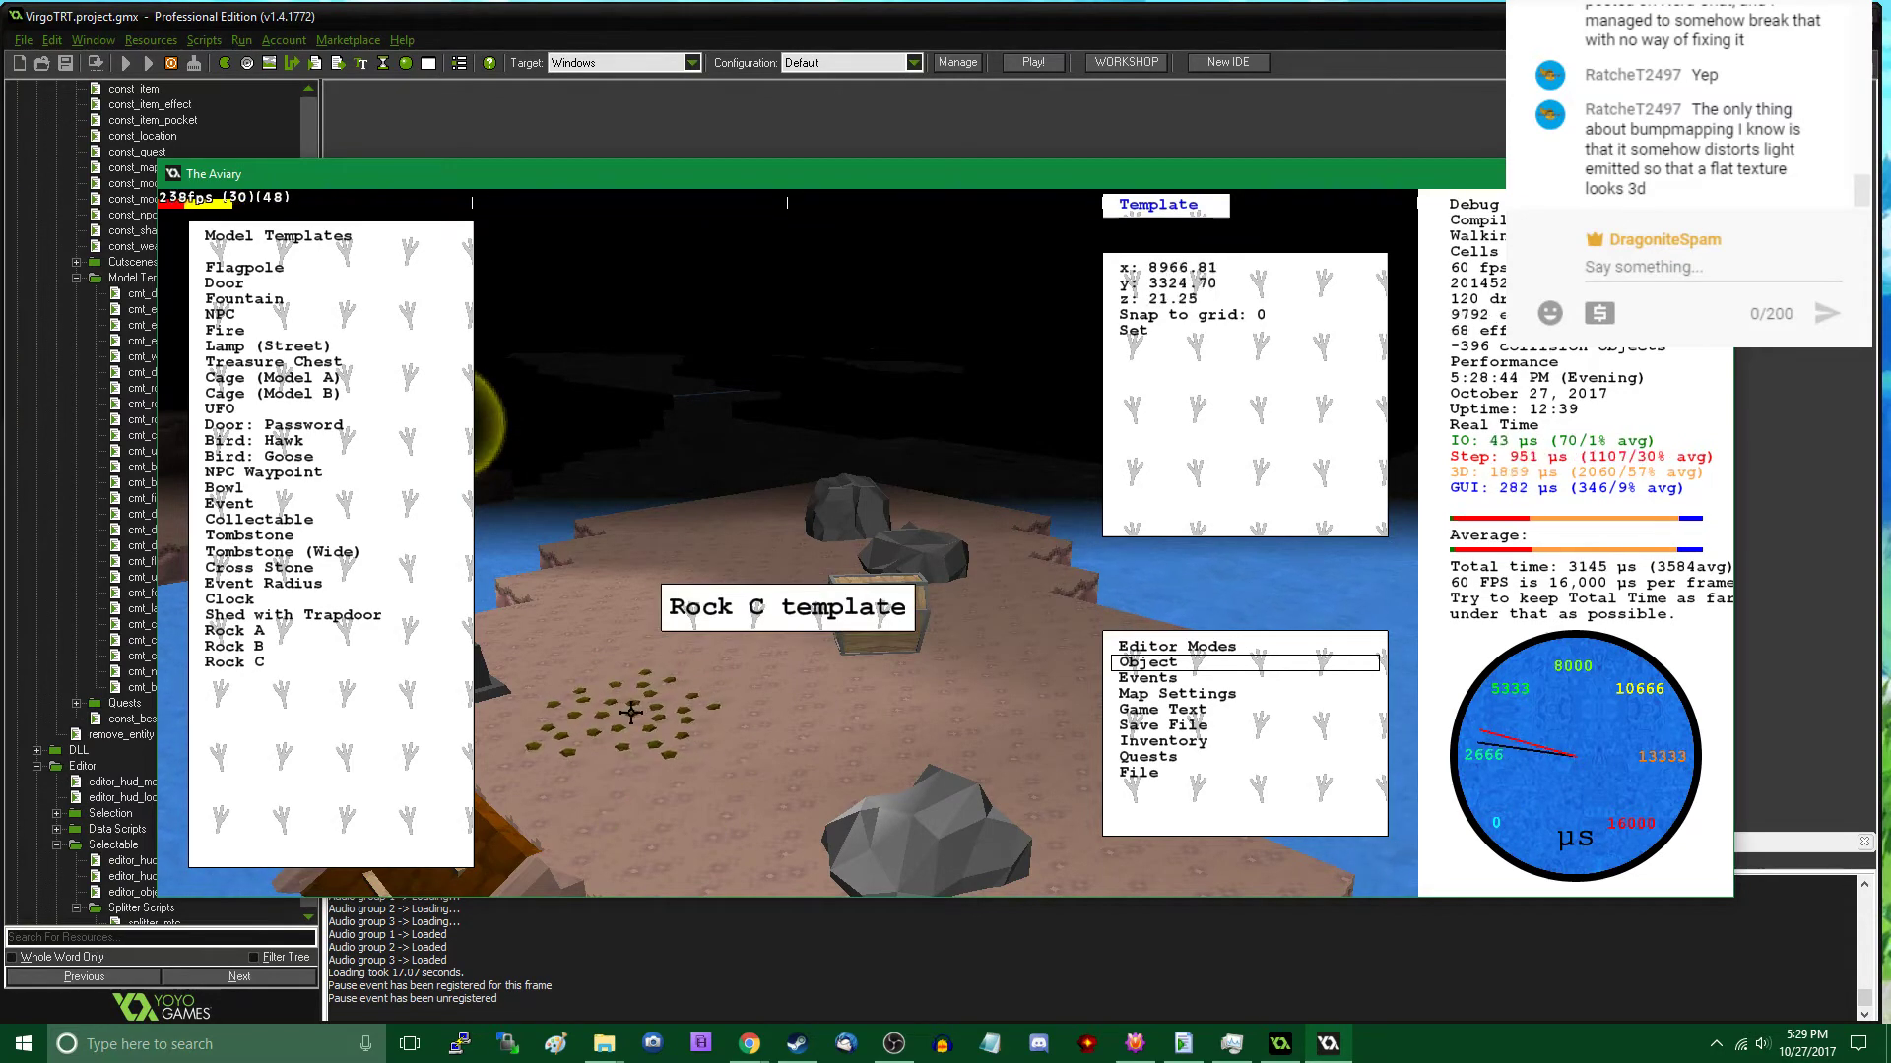
{"action": "left_click", "coordinate": [631, 712]}
{"action": "left_click", "coordinate": [291, 661]}
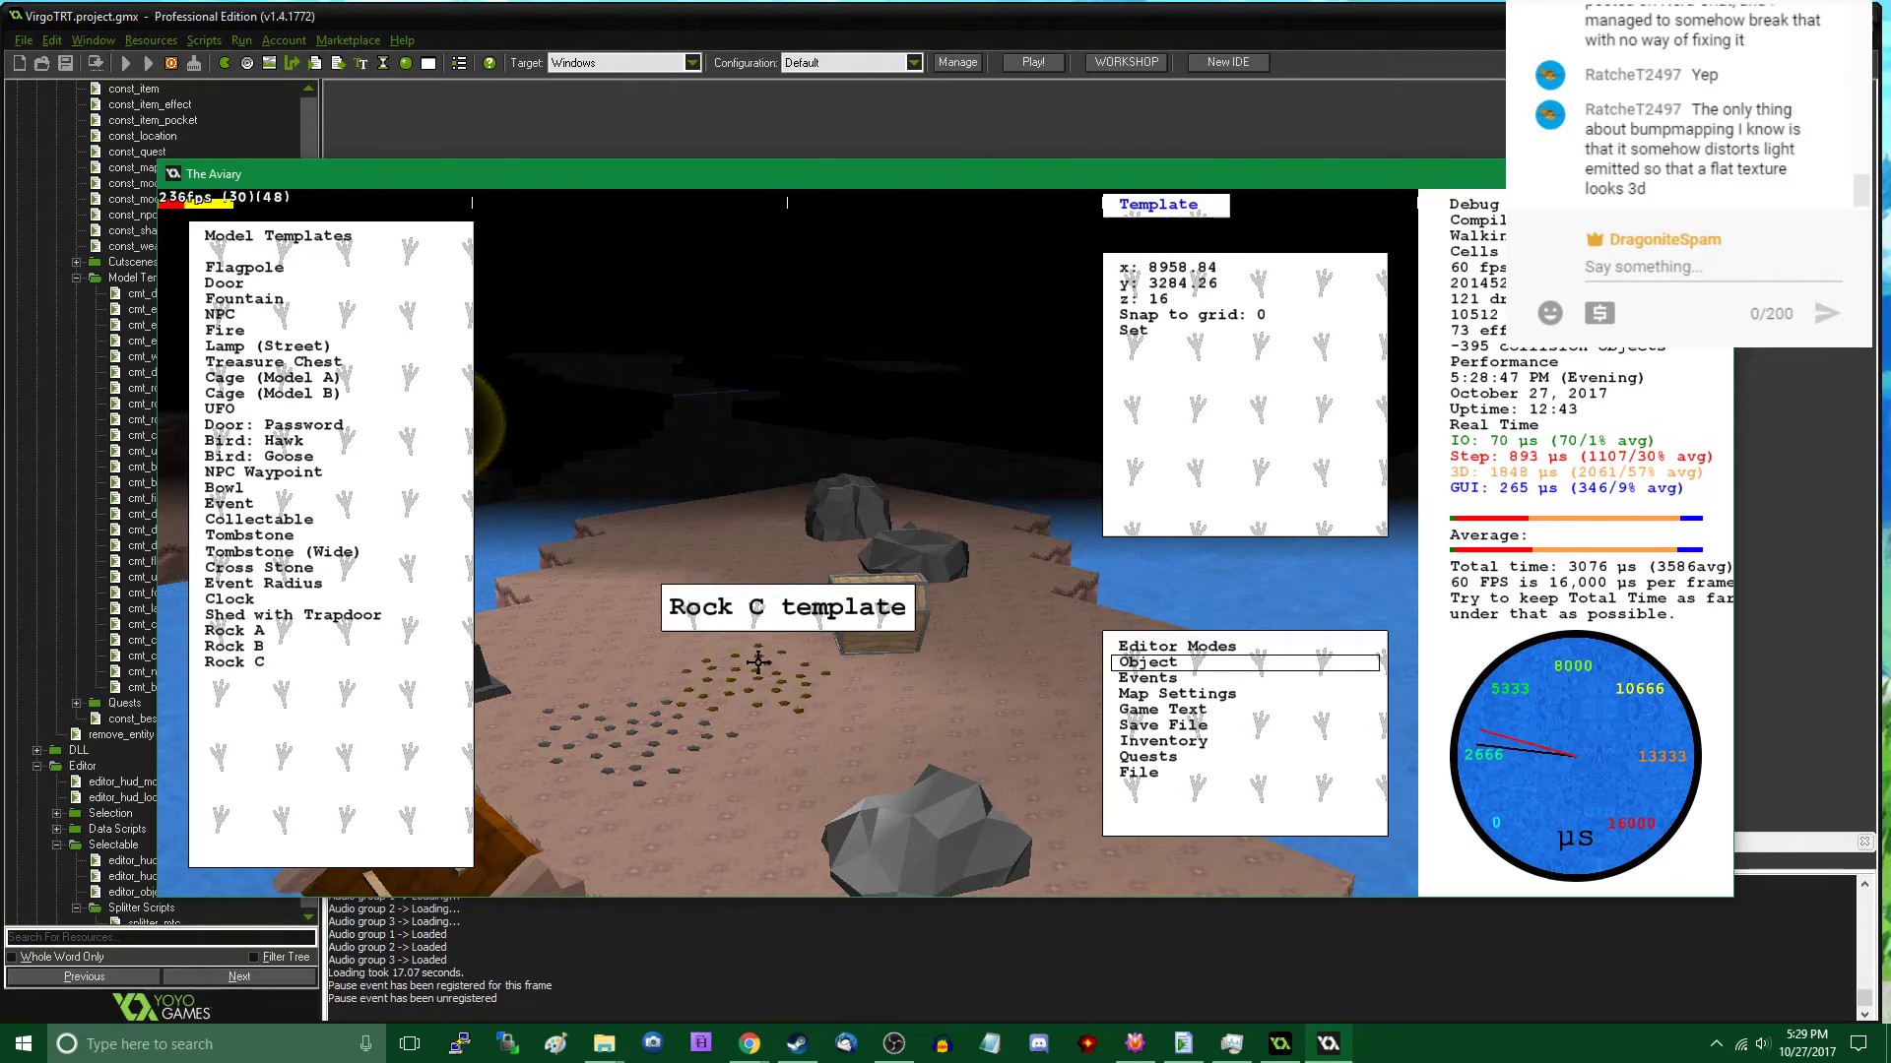
{"action": "left_click", "coordinate": [757, 662]}
{"action": "key", "text": "Escape"}
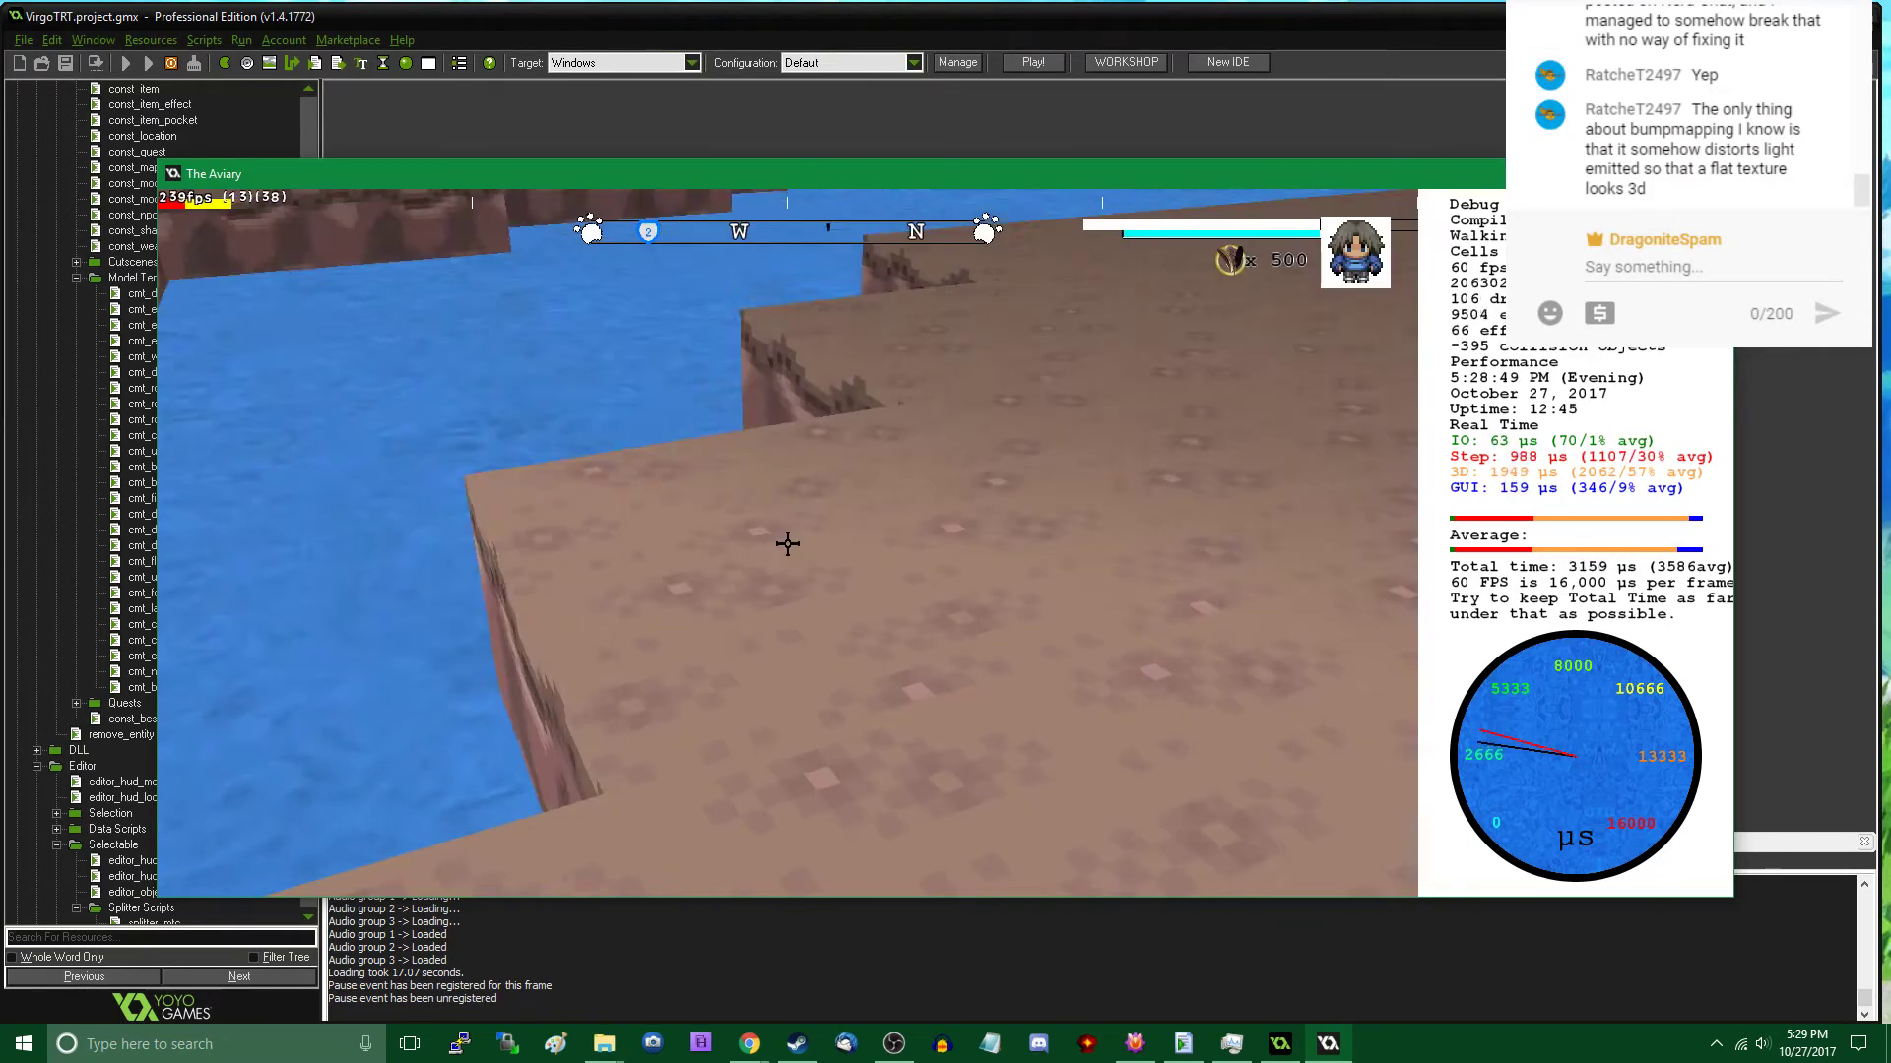
- Walk over to the new rocks in play mode and open the treasure chest beside them
{"action": "key", "text": "w"}
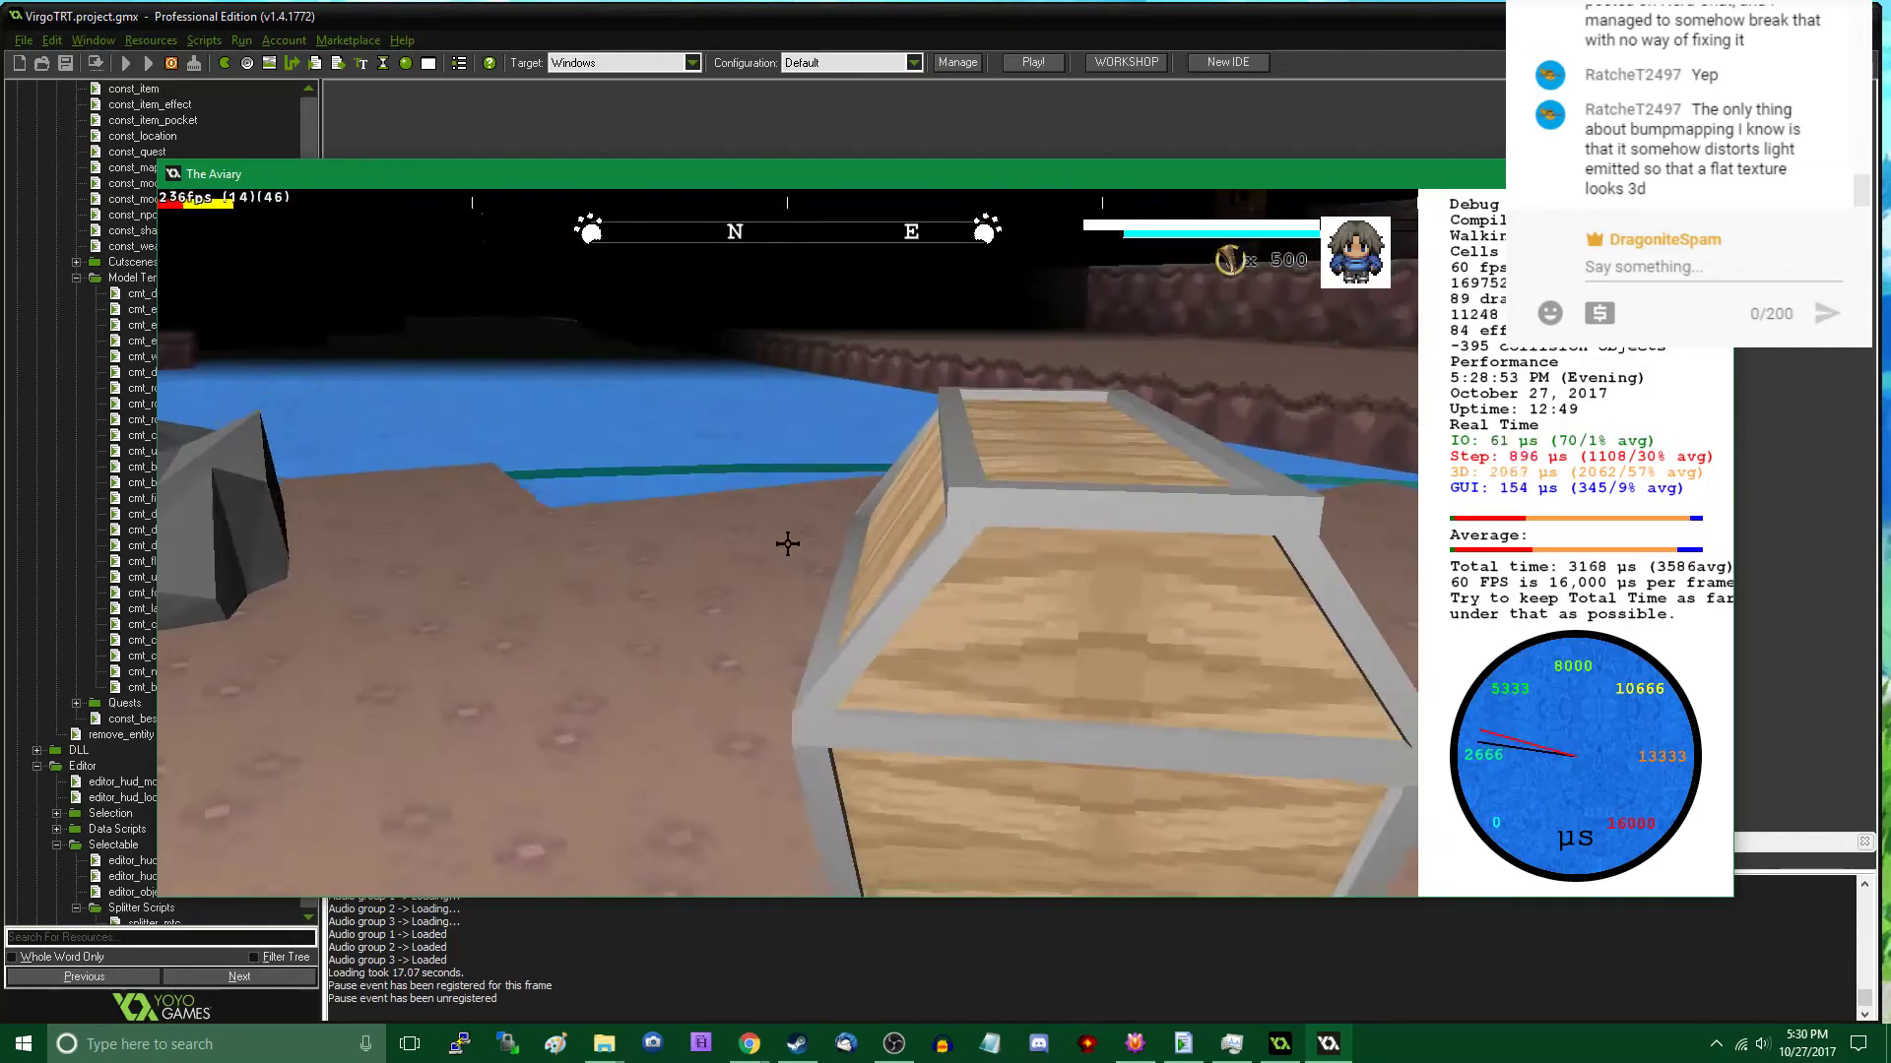
{"action": "left_click", "coordinate": [788, 543]}
{"action": "left_click", "coordinate": [787, 543]}
{"action": "key", "text": "s"}
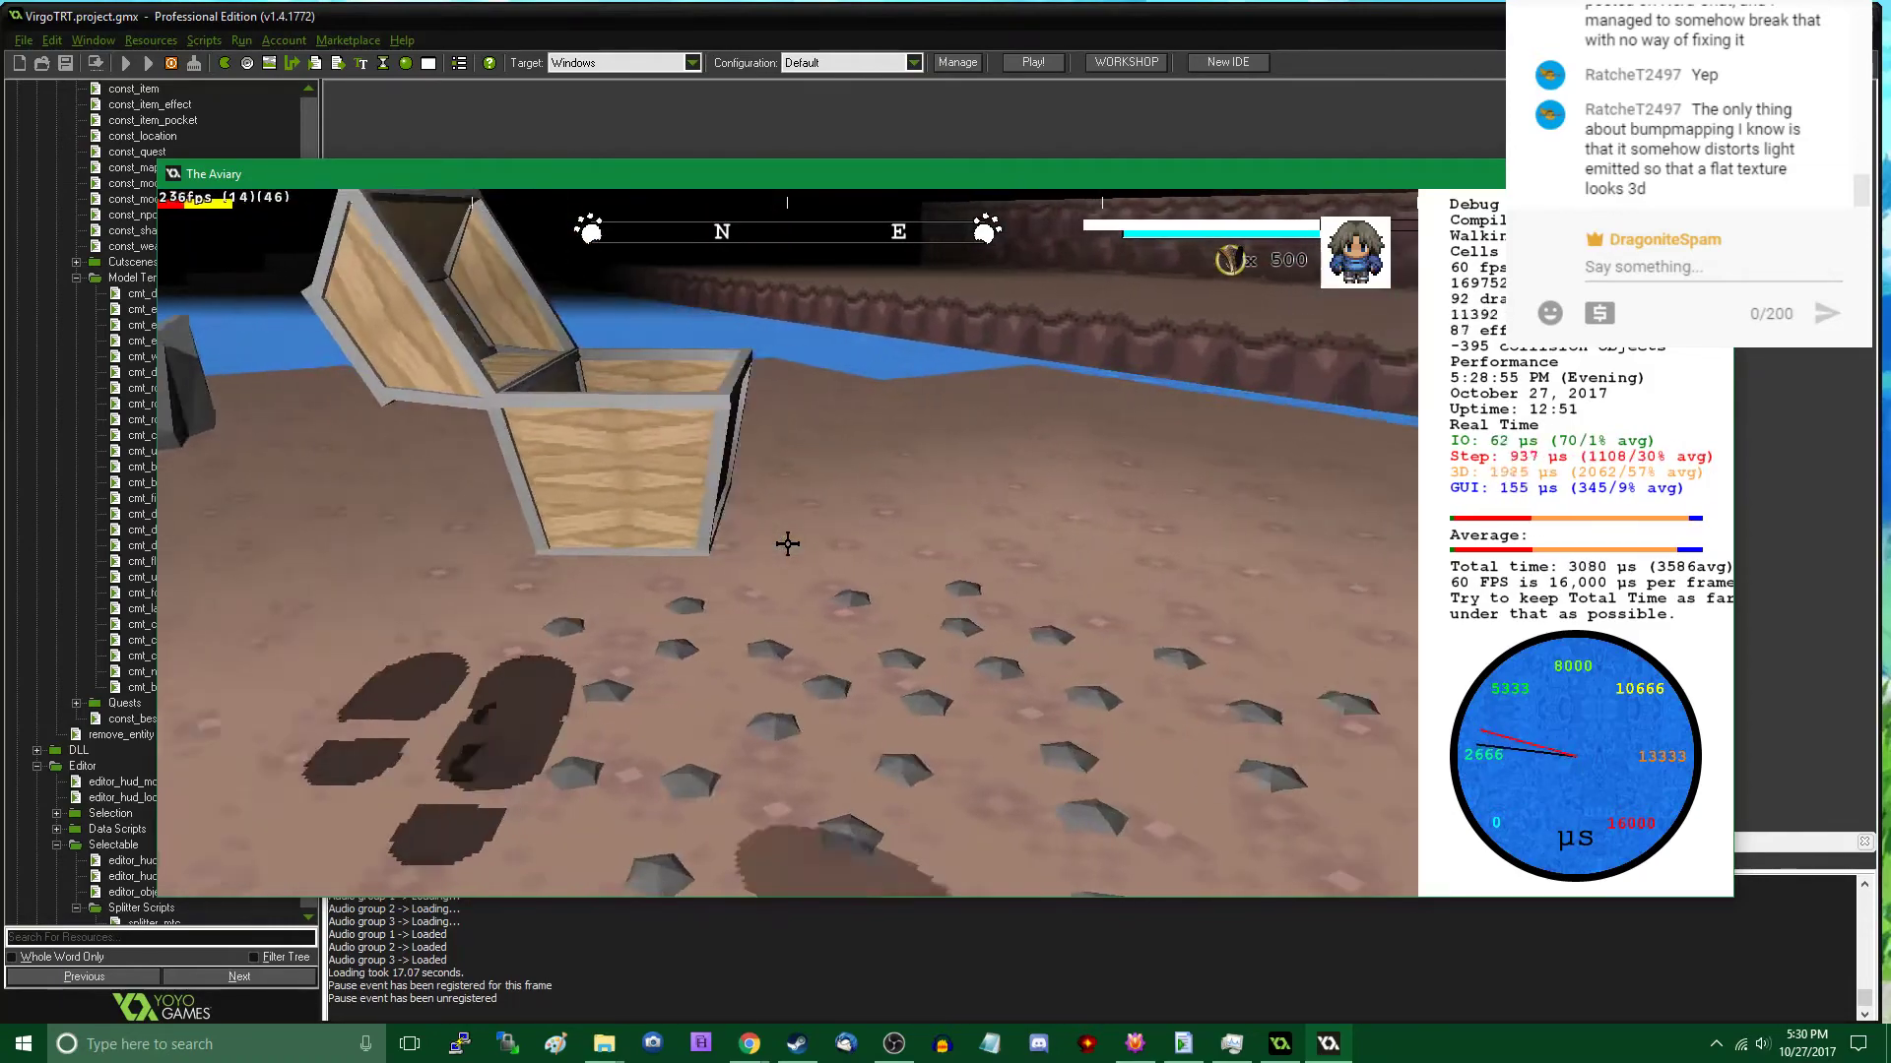
- Place two small Rock B models at the island's far end, at about x 8802, y 3208 and x 8832, y 3194
{"action": "key", "text": "Tab"}
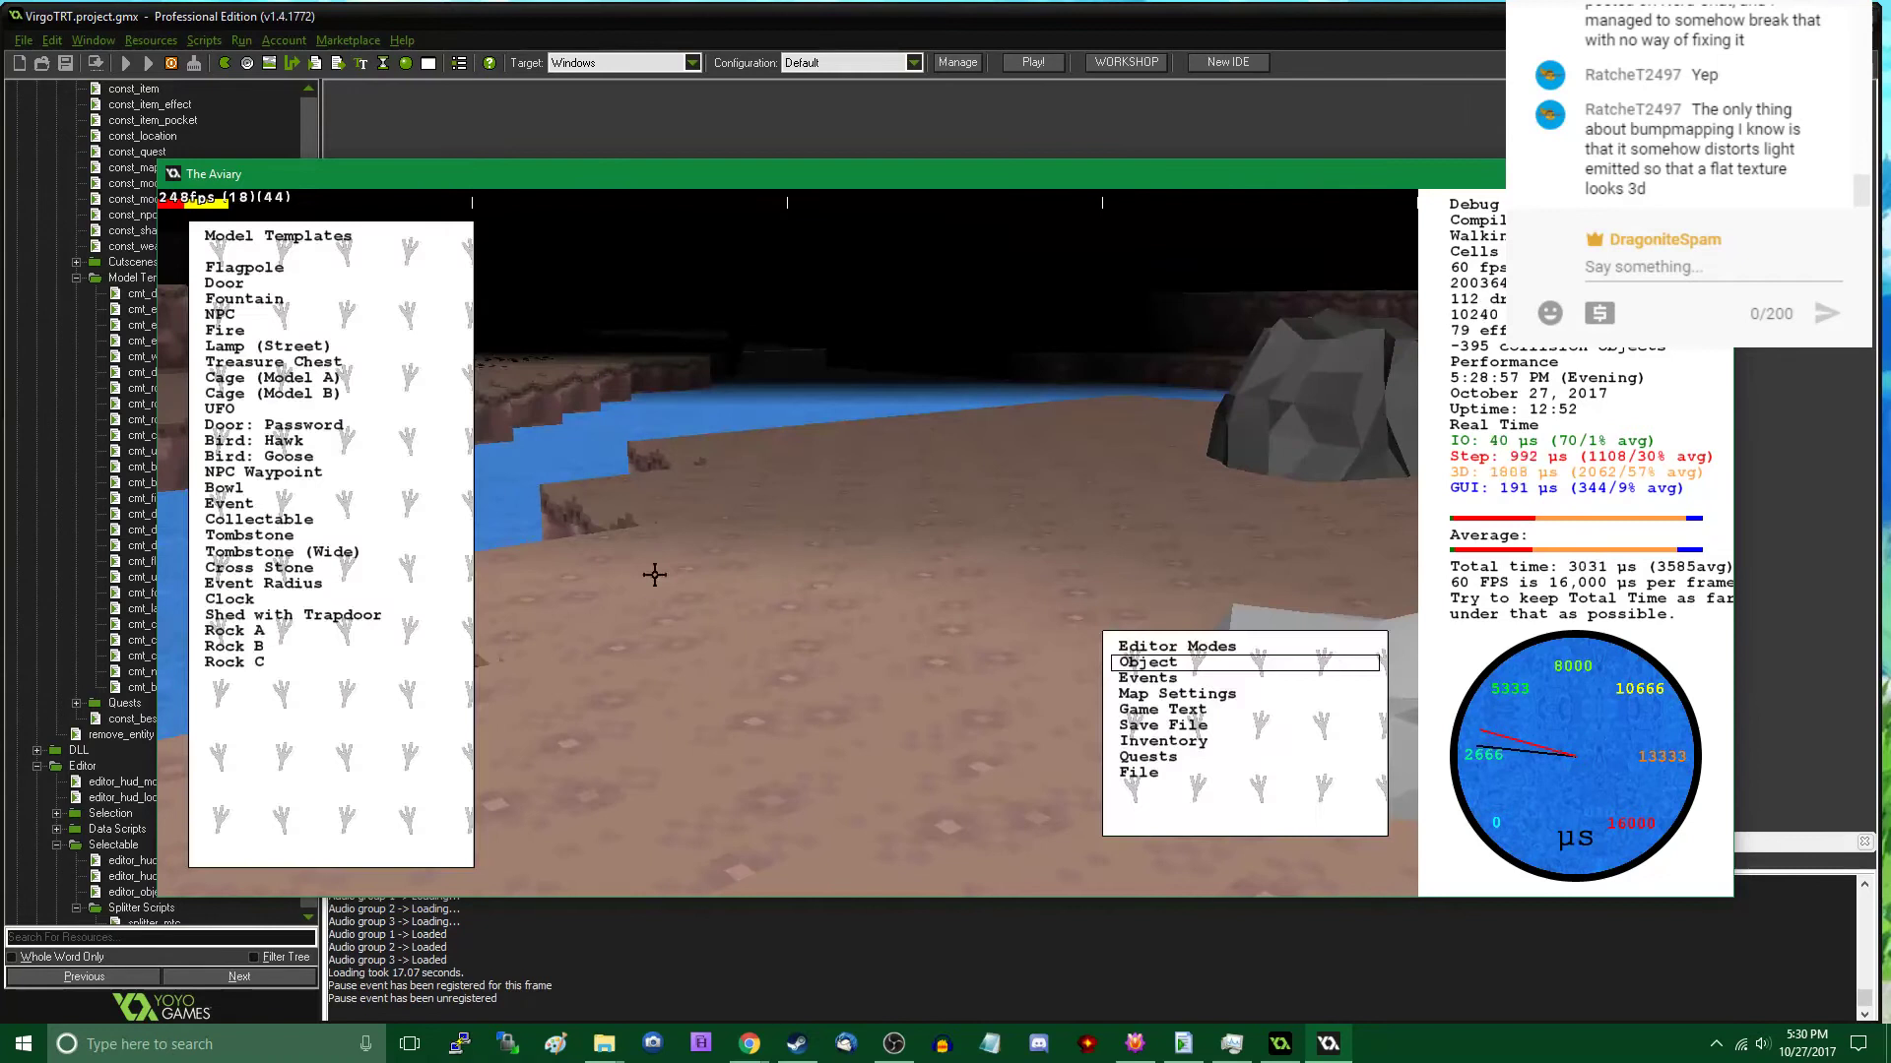
{"action": "left_click", "coordinate": [304, 646]}
{"action": "left_click", "coordinate": [885, 408]}
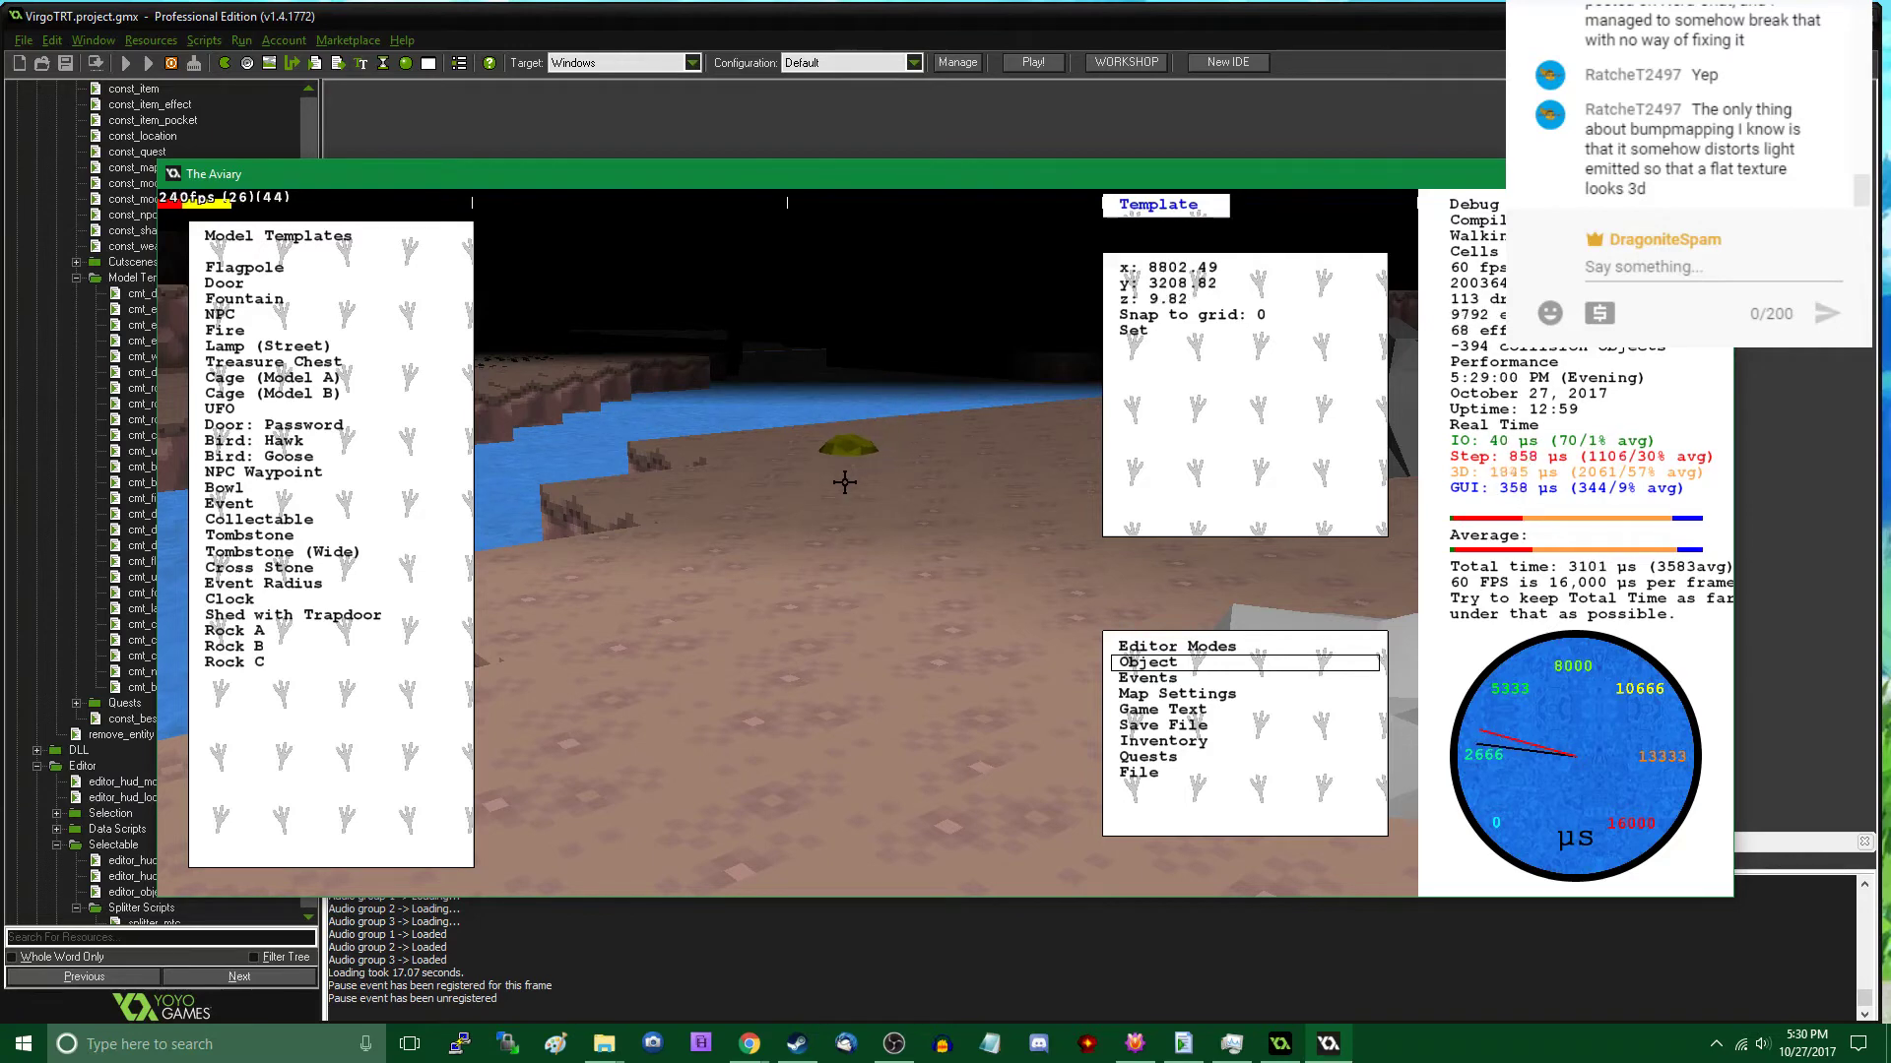
{"action": "left_click", "coordinate": [836, 440]}
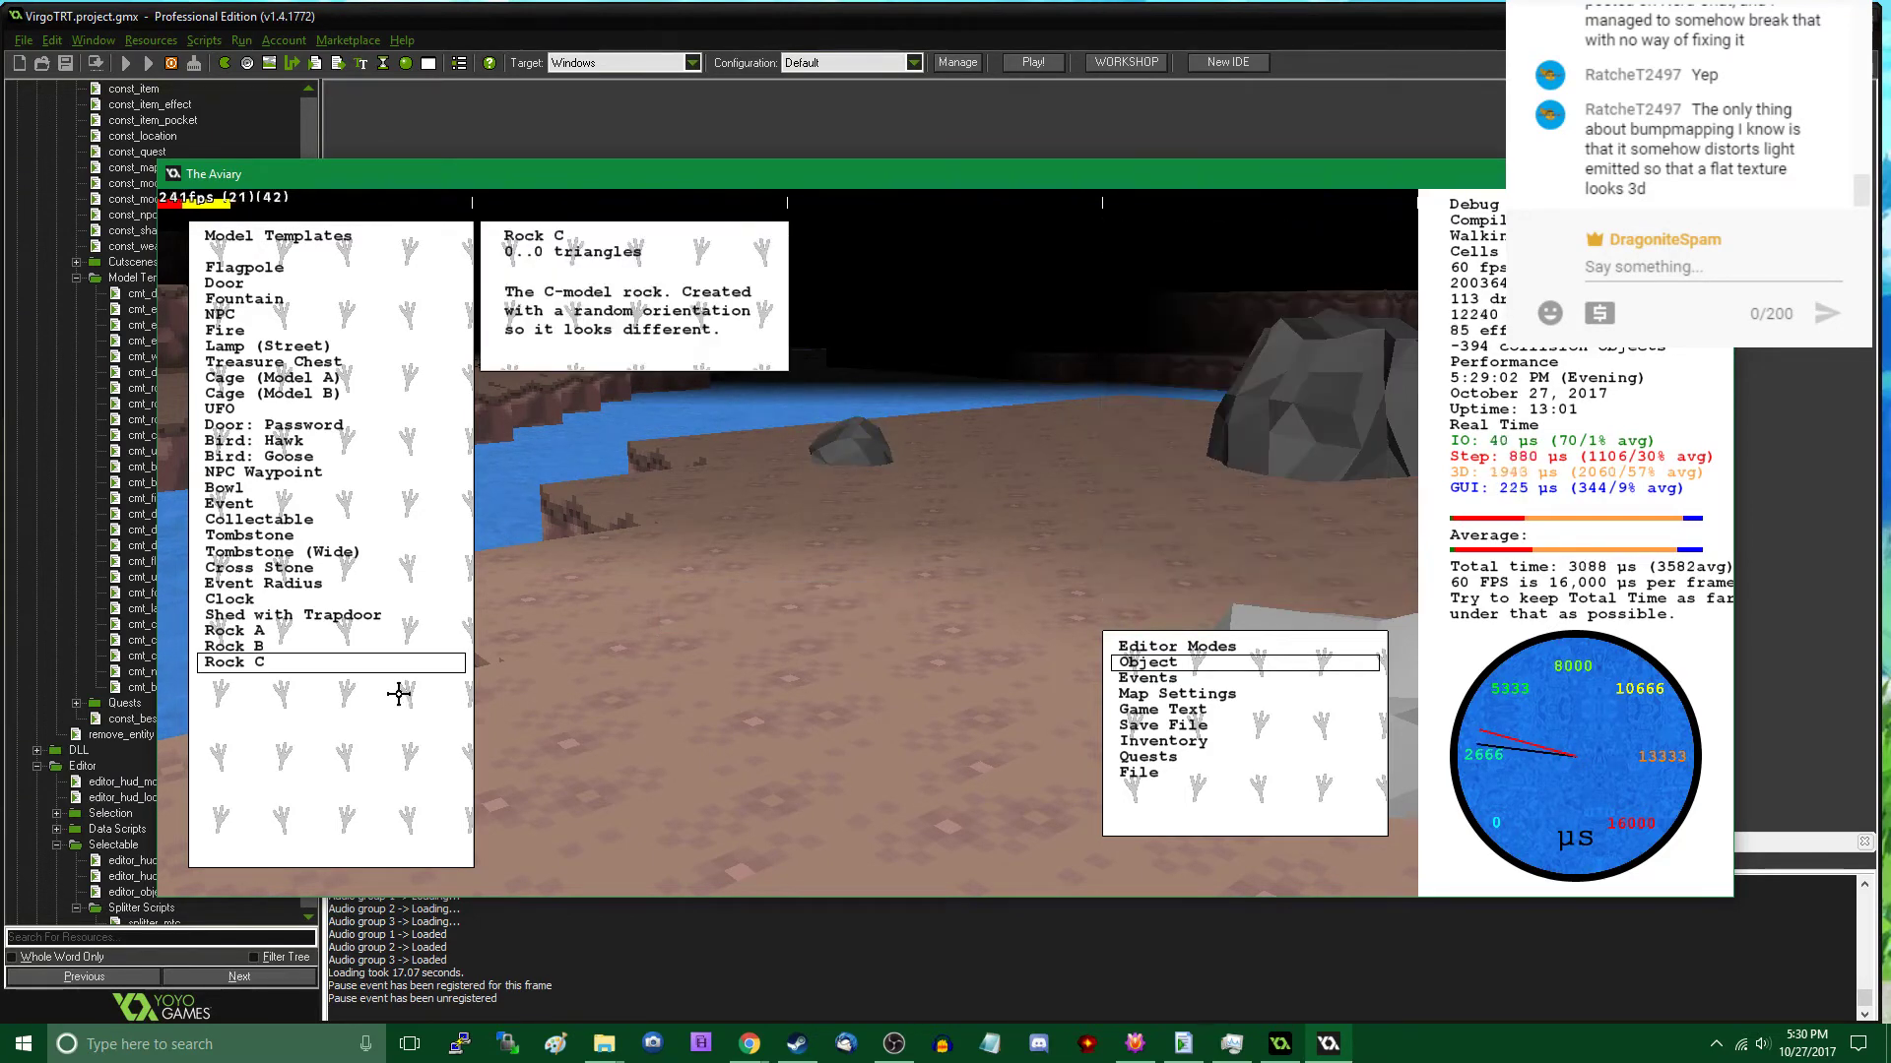
{"action": "left_click", "coordinate": [309, 646]}
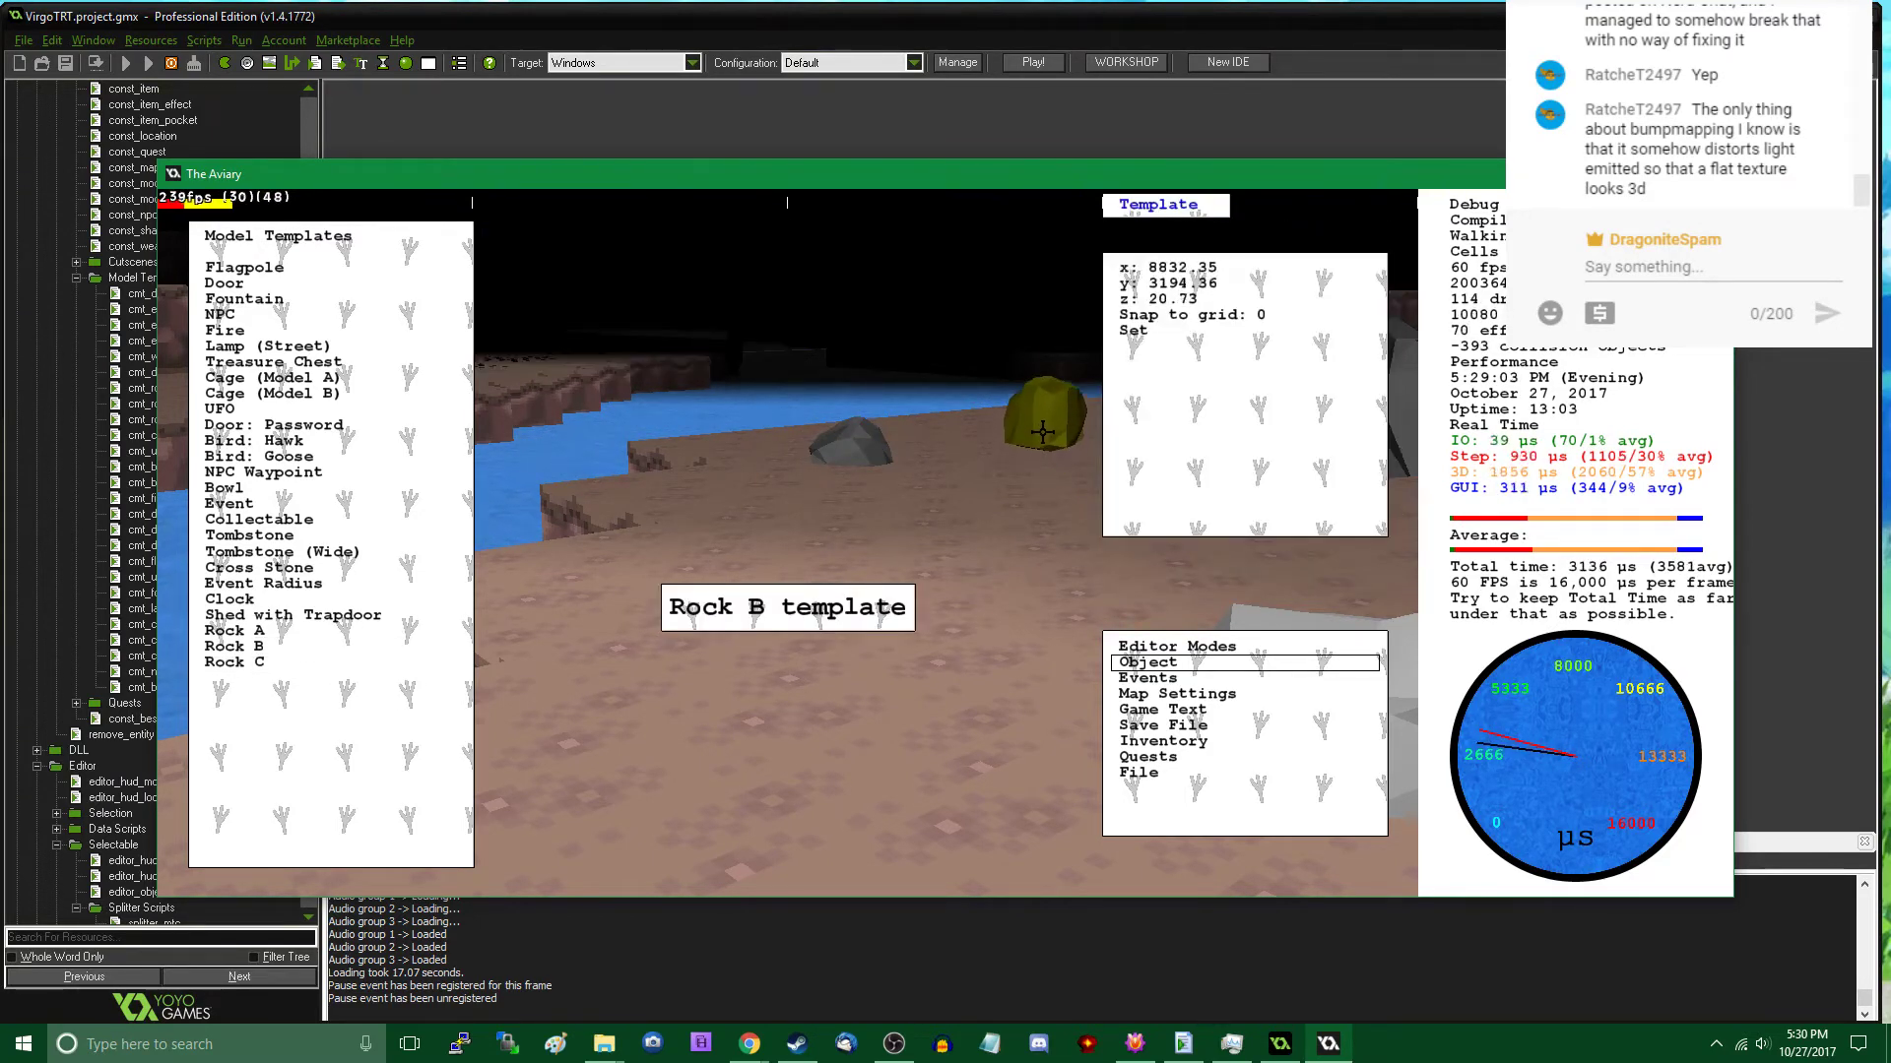
{"action": "left_click", "coordinate": [1046, 431]}
- Place a Rock B on the island between the street lamp and the pale rock, at about x 8896, y 3292
{"action": "key", "text": "s"}
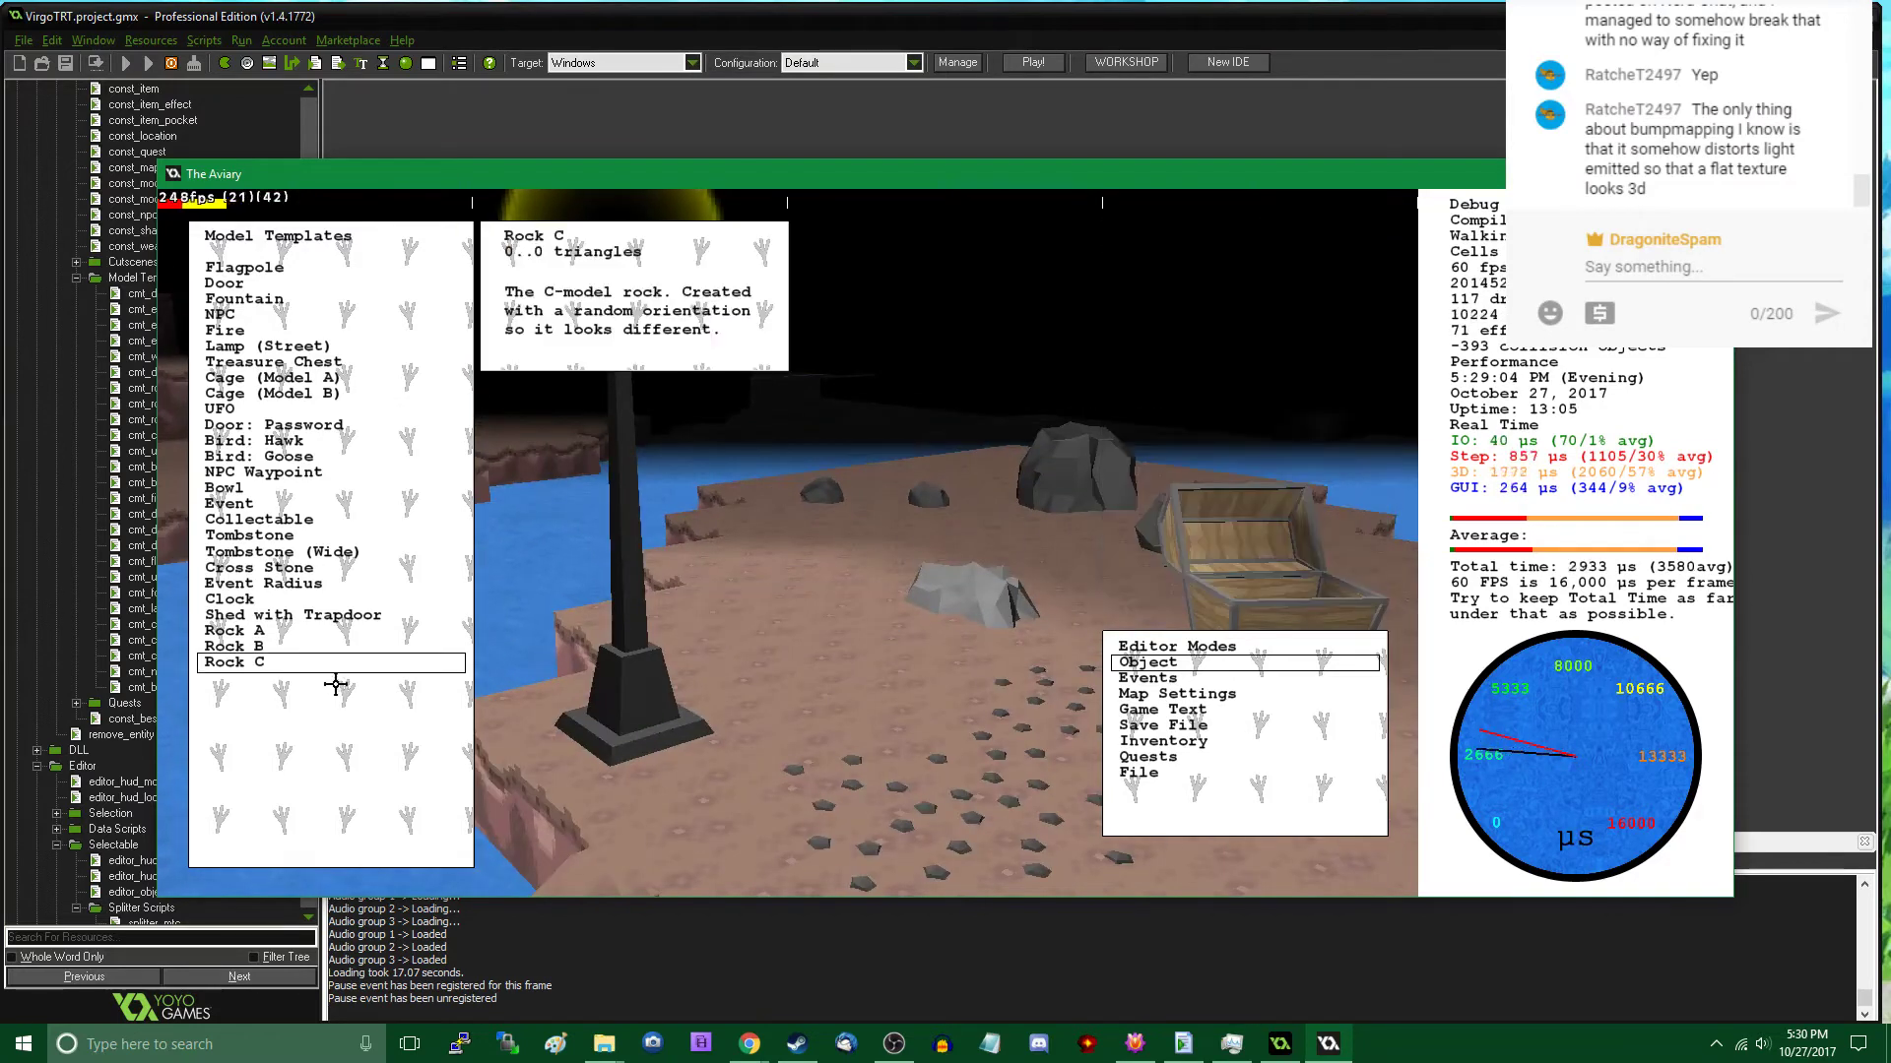
{"action": "left_click", "coordinate": [301, 662]}
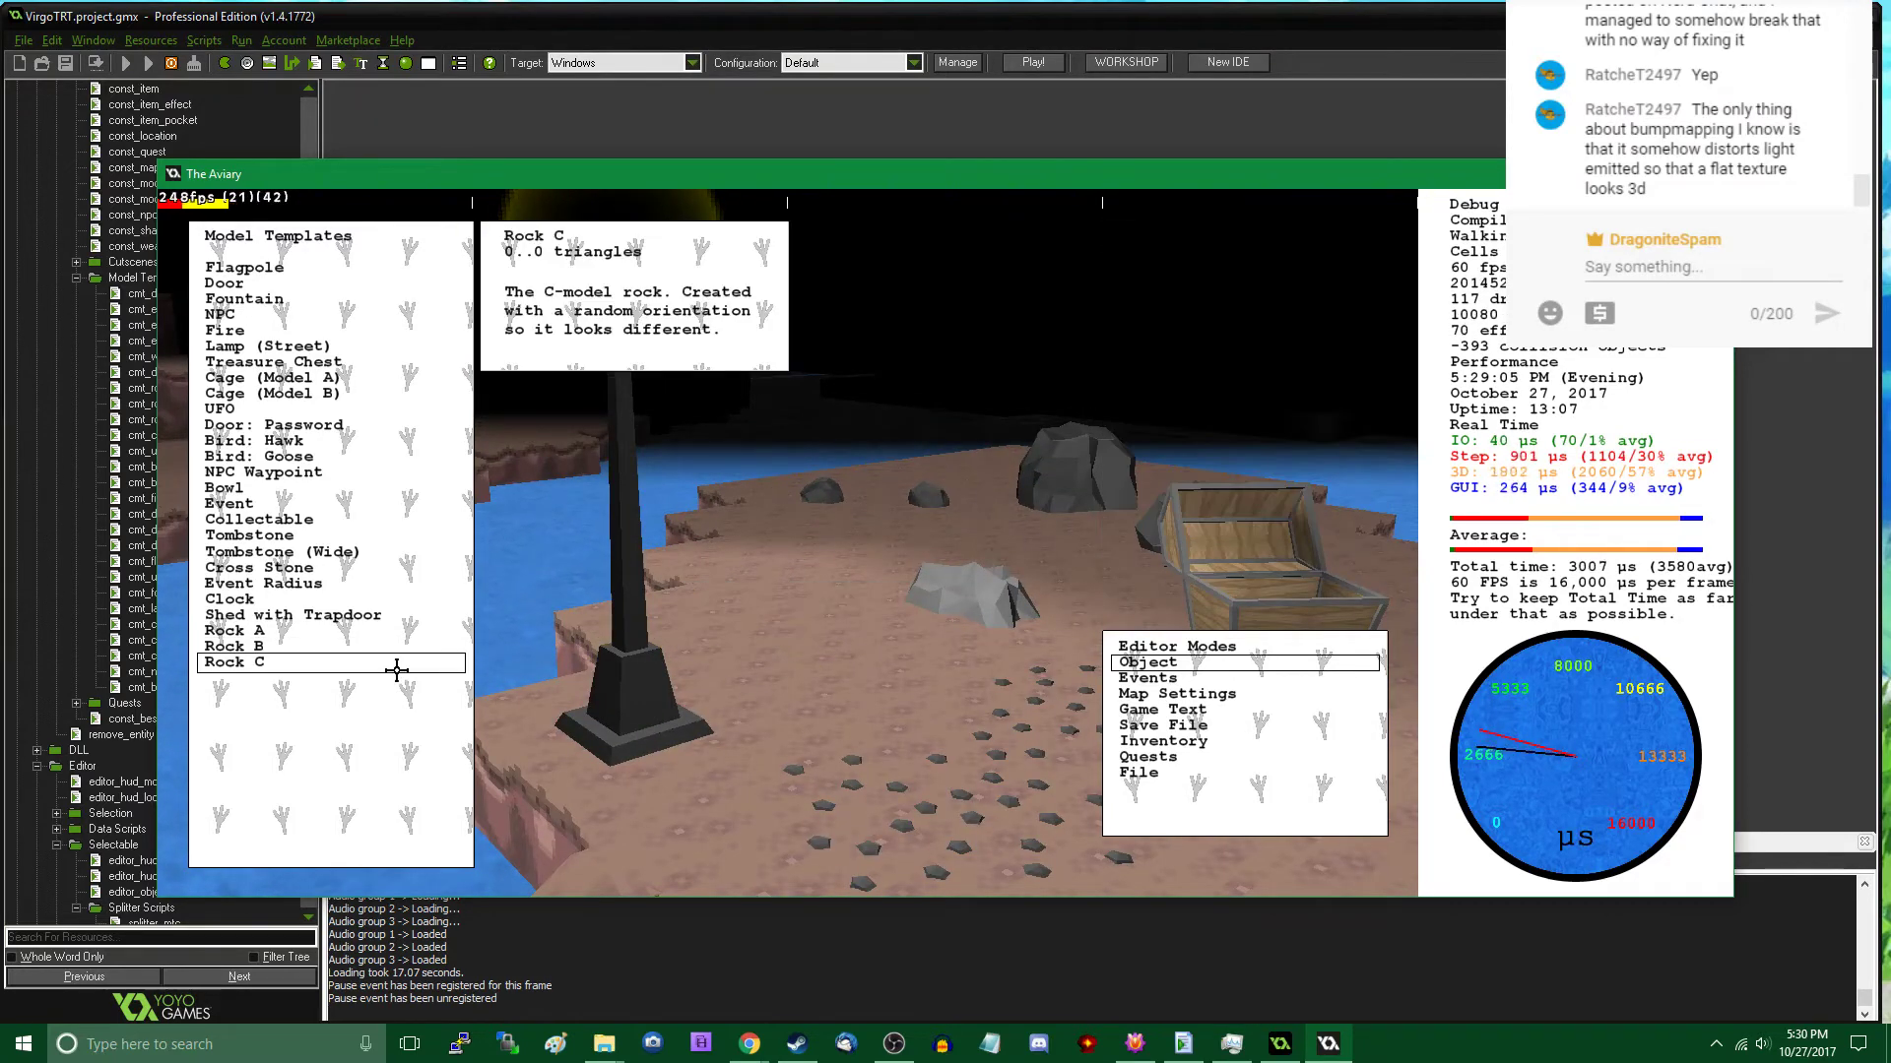
{"action": "left_click", "coordinate": [314, 649]}
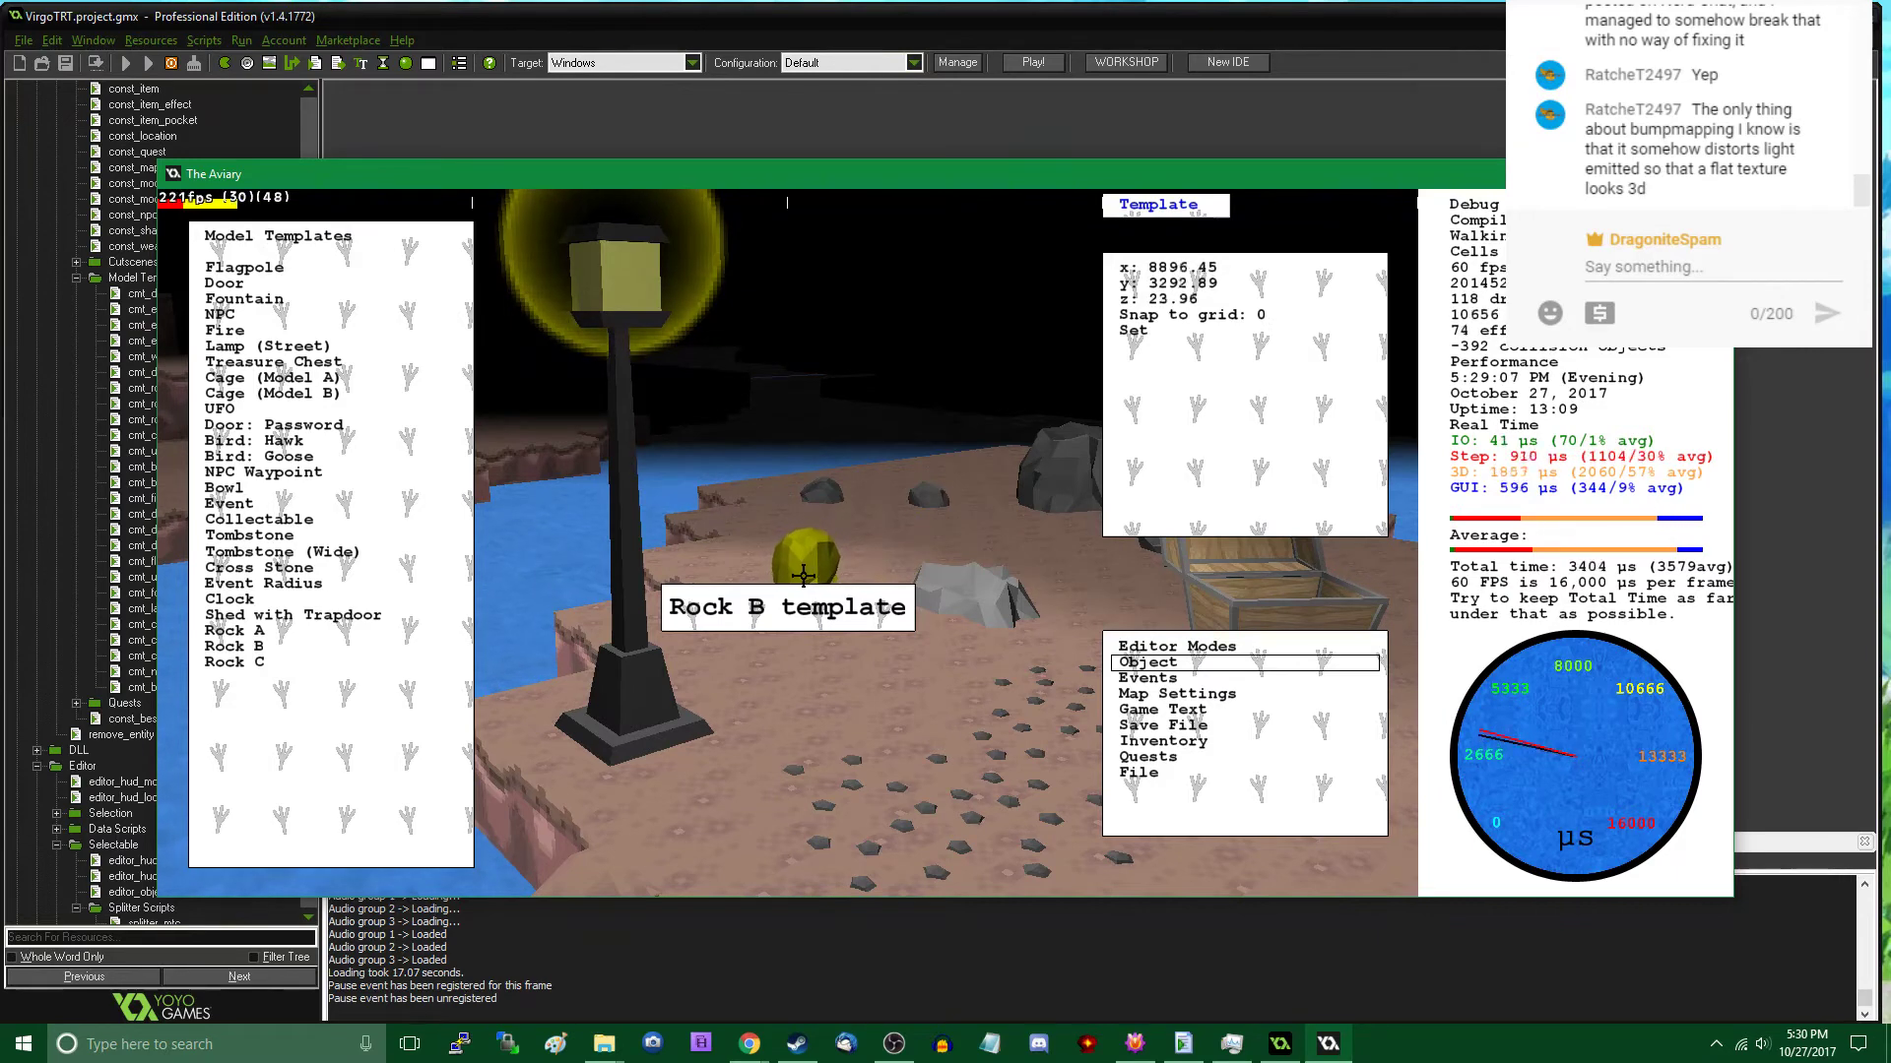
{"action": "left_click", "coordinate": [805, 574]}
{"action": "left_click", "coordinate": [836, 574]}
{"action": "middle_click_drag", "start_coordinate": [836, 574], "coordinate": [786, 541]}
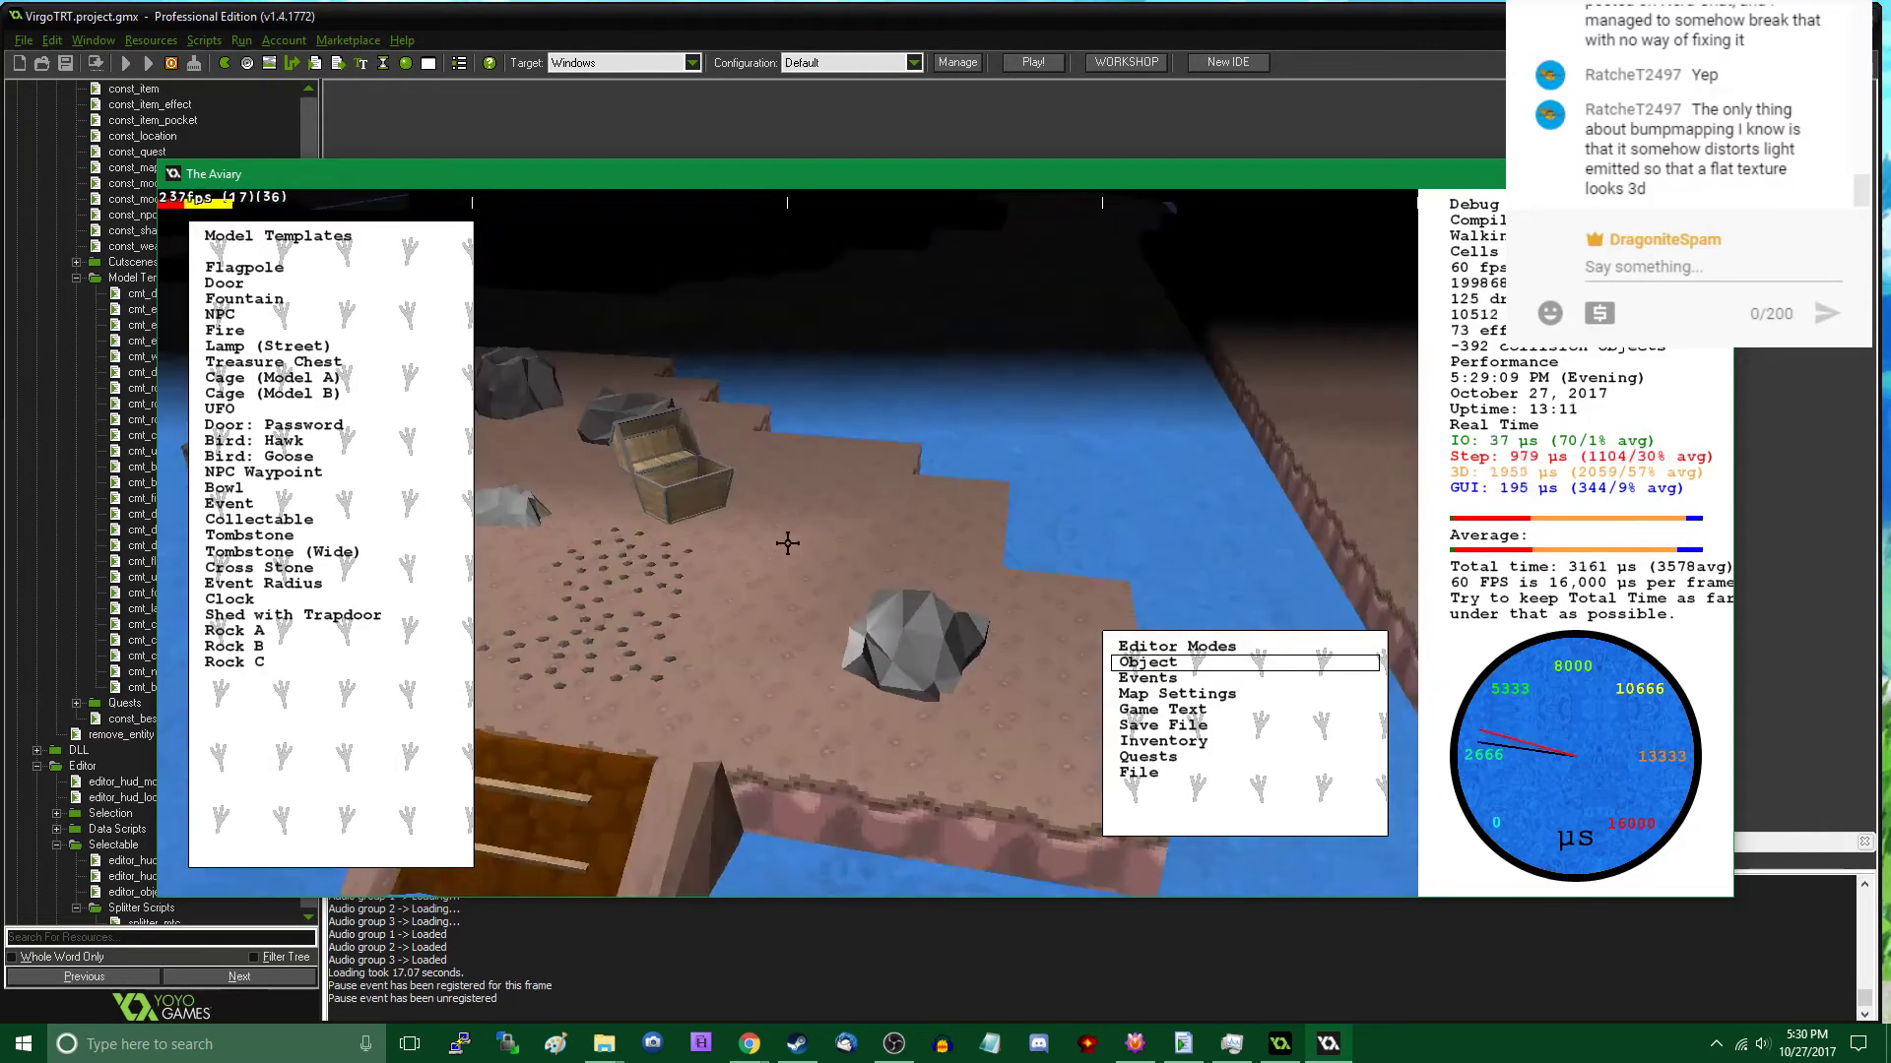
- Place two more Rock B models on the island, one beside the large rock near the ramp and one near the open chest
{"action": "left_click", "coordinate": [901, 635]}
{"action": "left_click", "coordinate": [325, 646]}
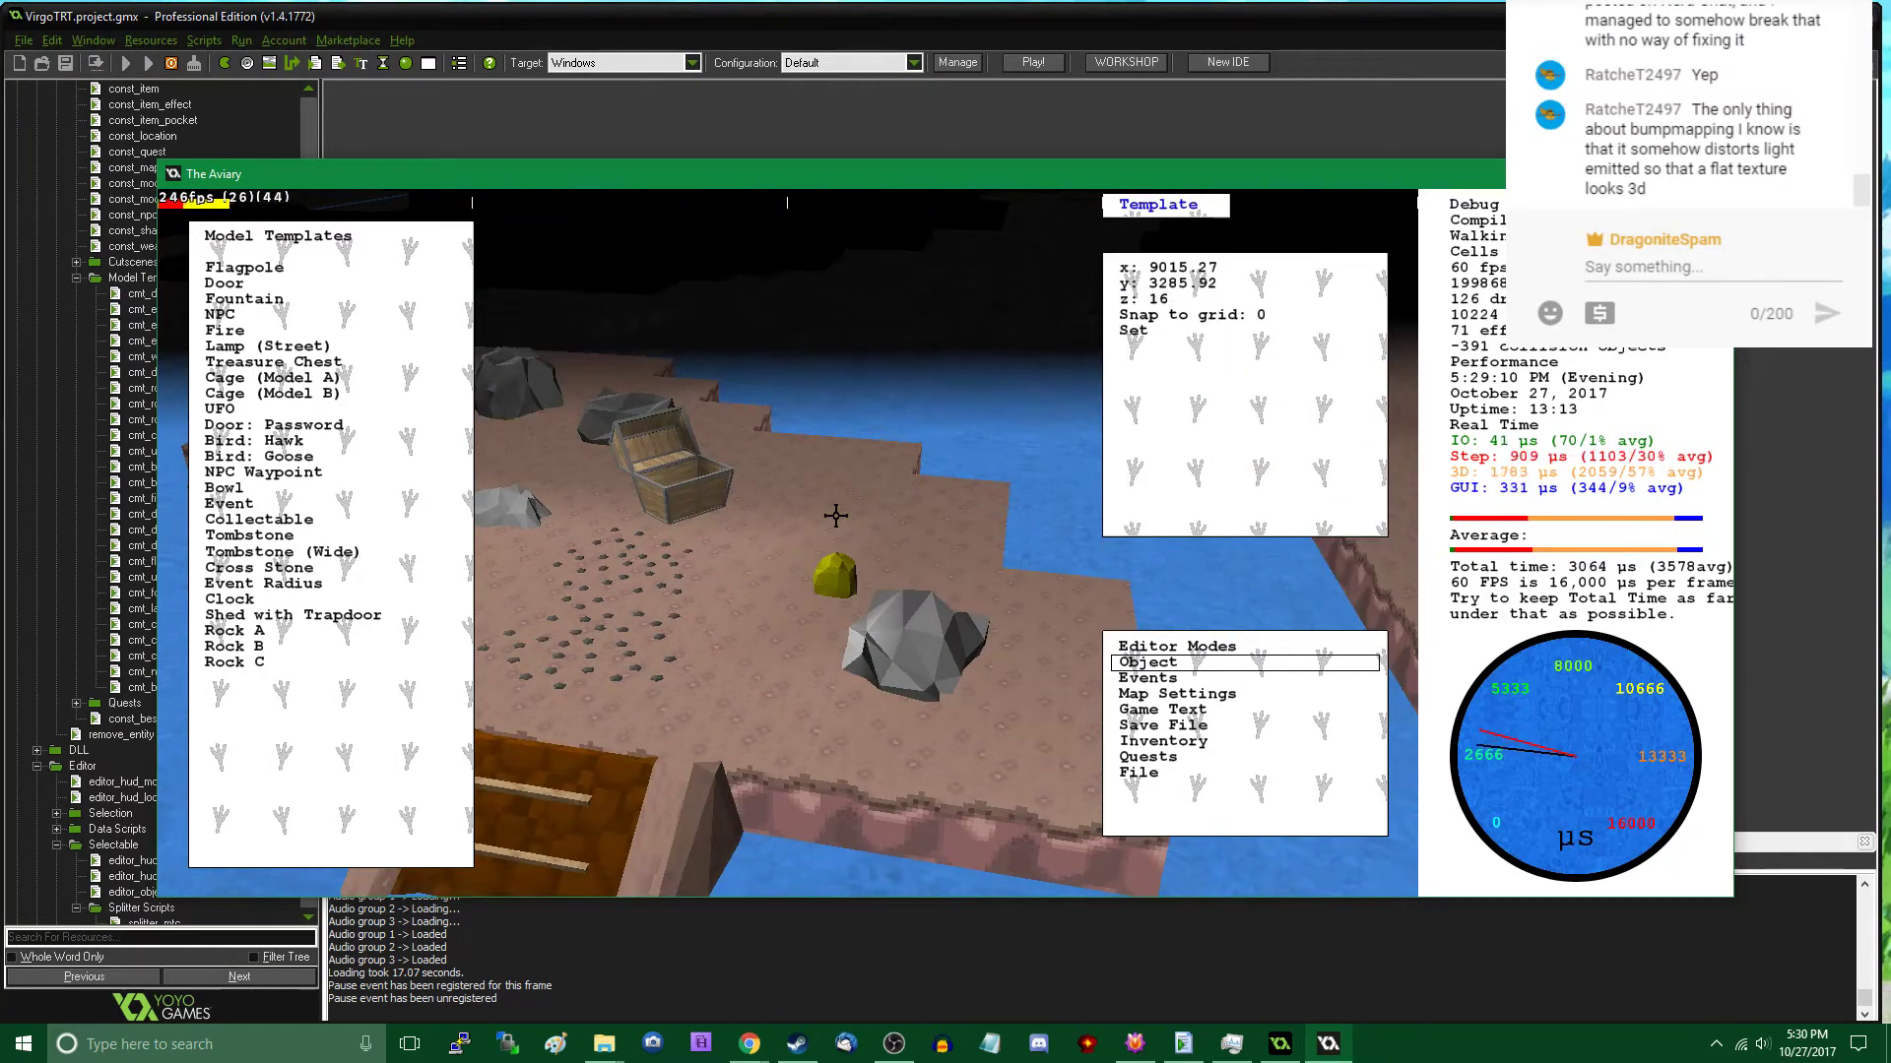
{"action": "left_click", "coordinate": [832, 517]}
{"action": "left_click", "coordinate": [226, 631]}
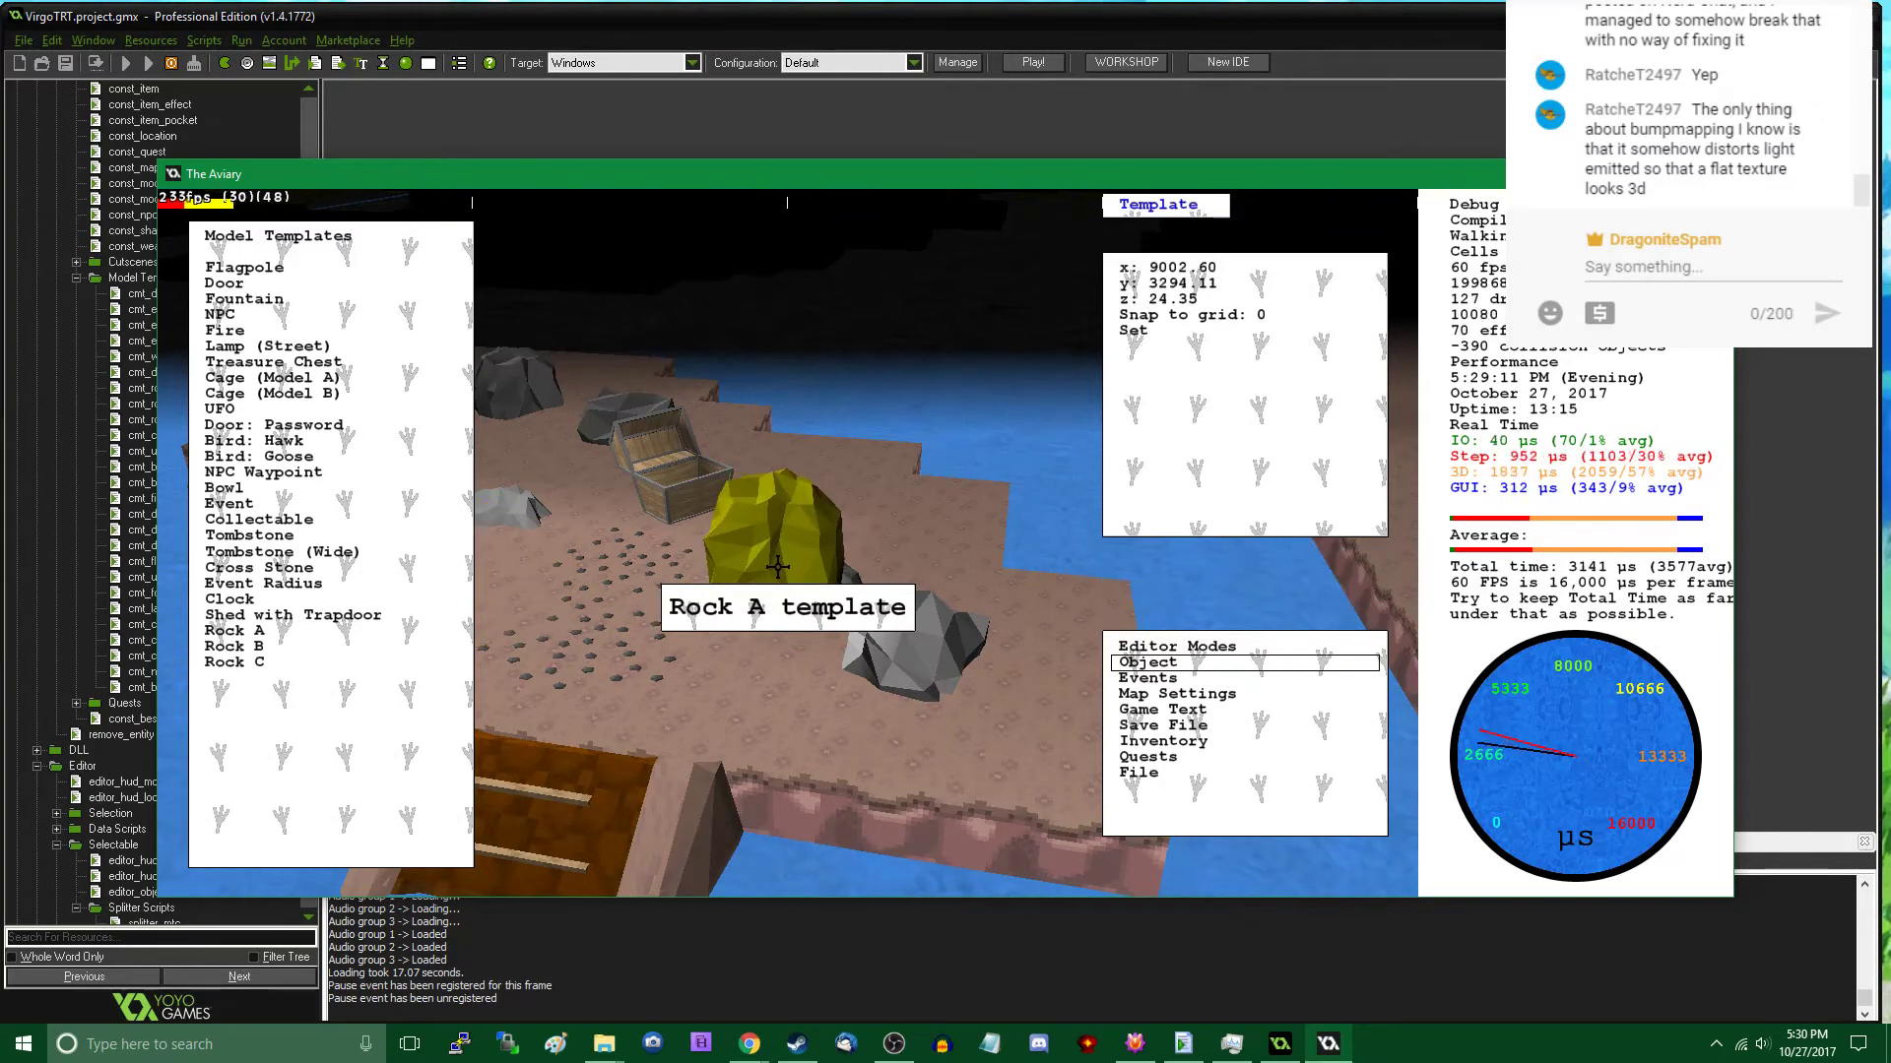
{"action": "left_click", "coordinate": [763, 571]}
{"action": "left_click", "coordinate": [328, 662]}
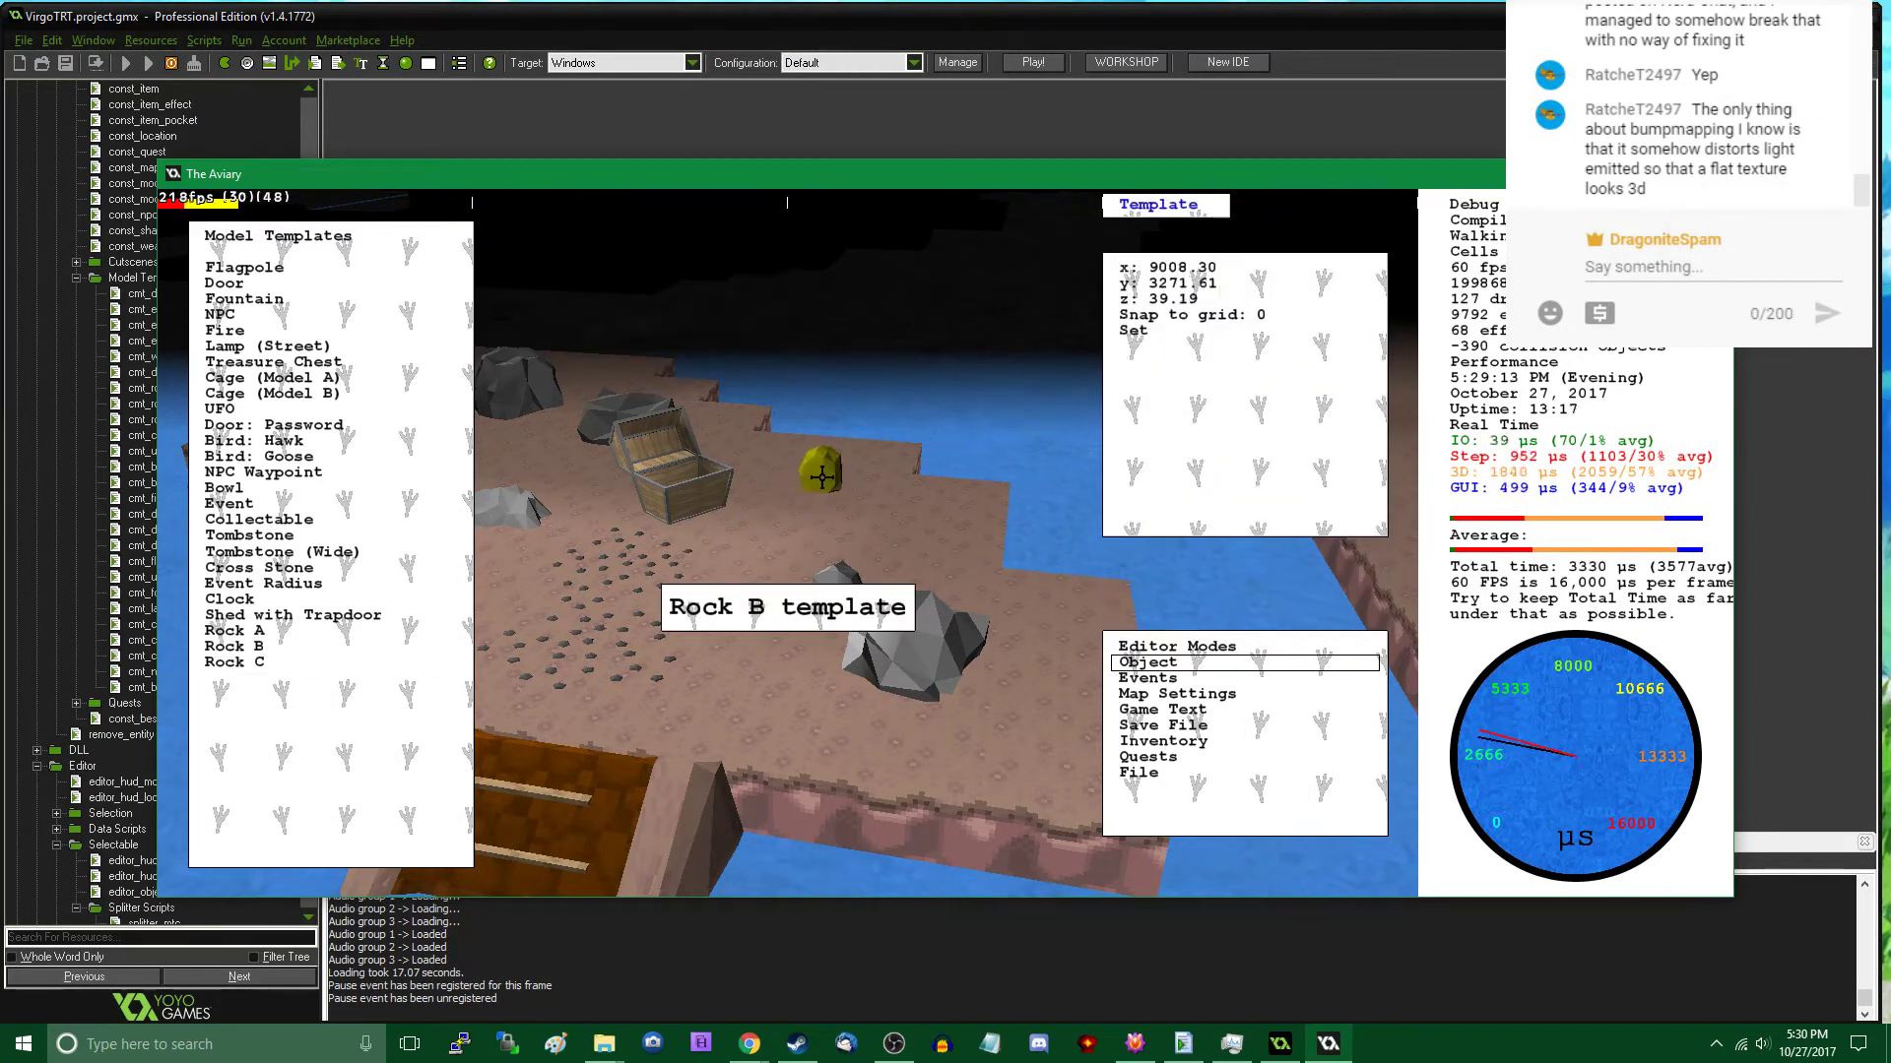
- Walk through the cavern in play mode past the fountain and ramps to review the rock and gravel decoration
{"action": "key", "text": "Tab"}
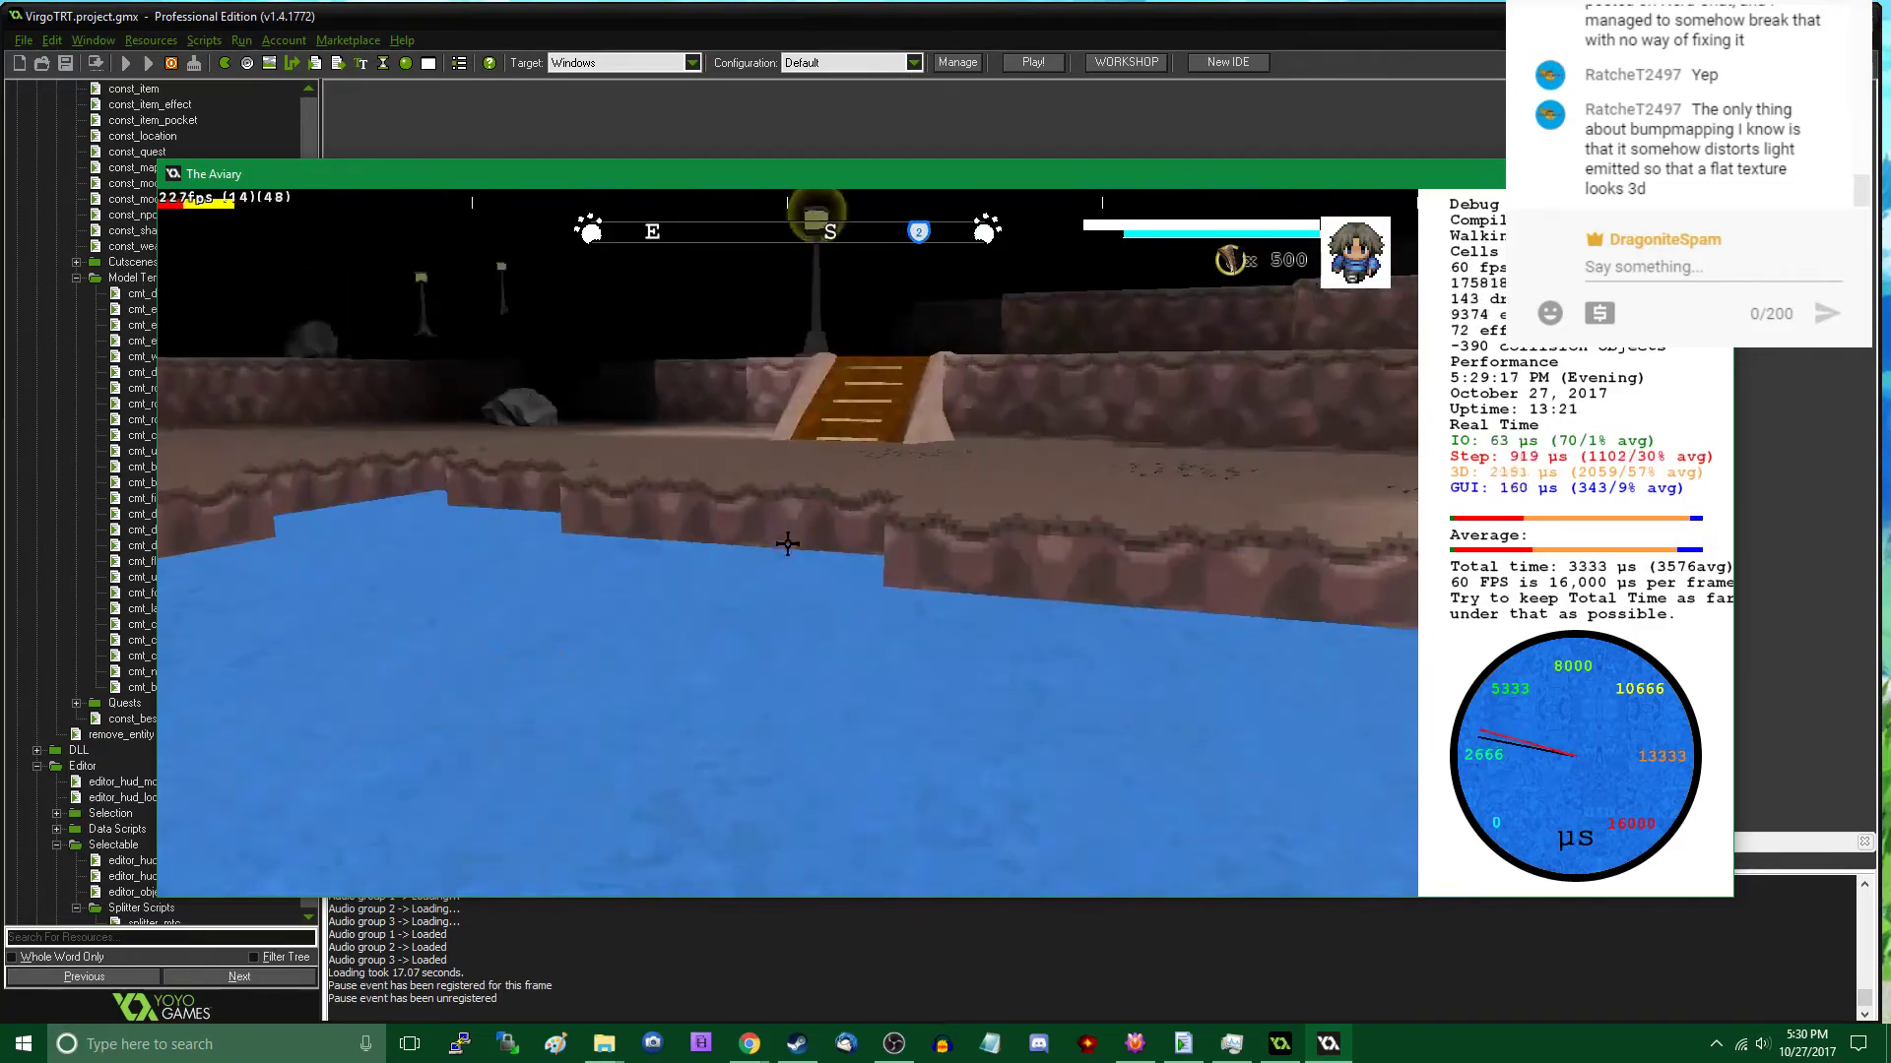
{"action": "key", "text": "w"}
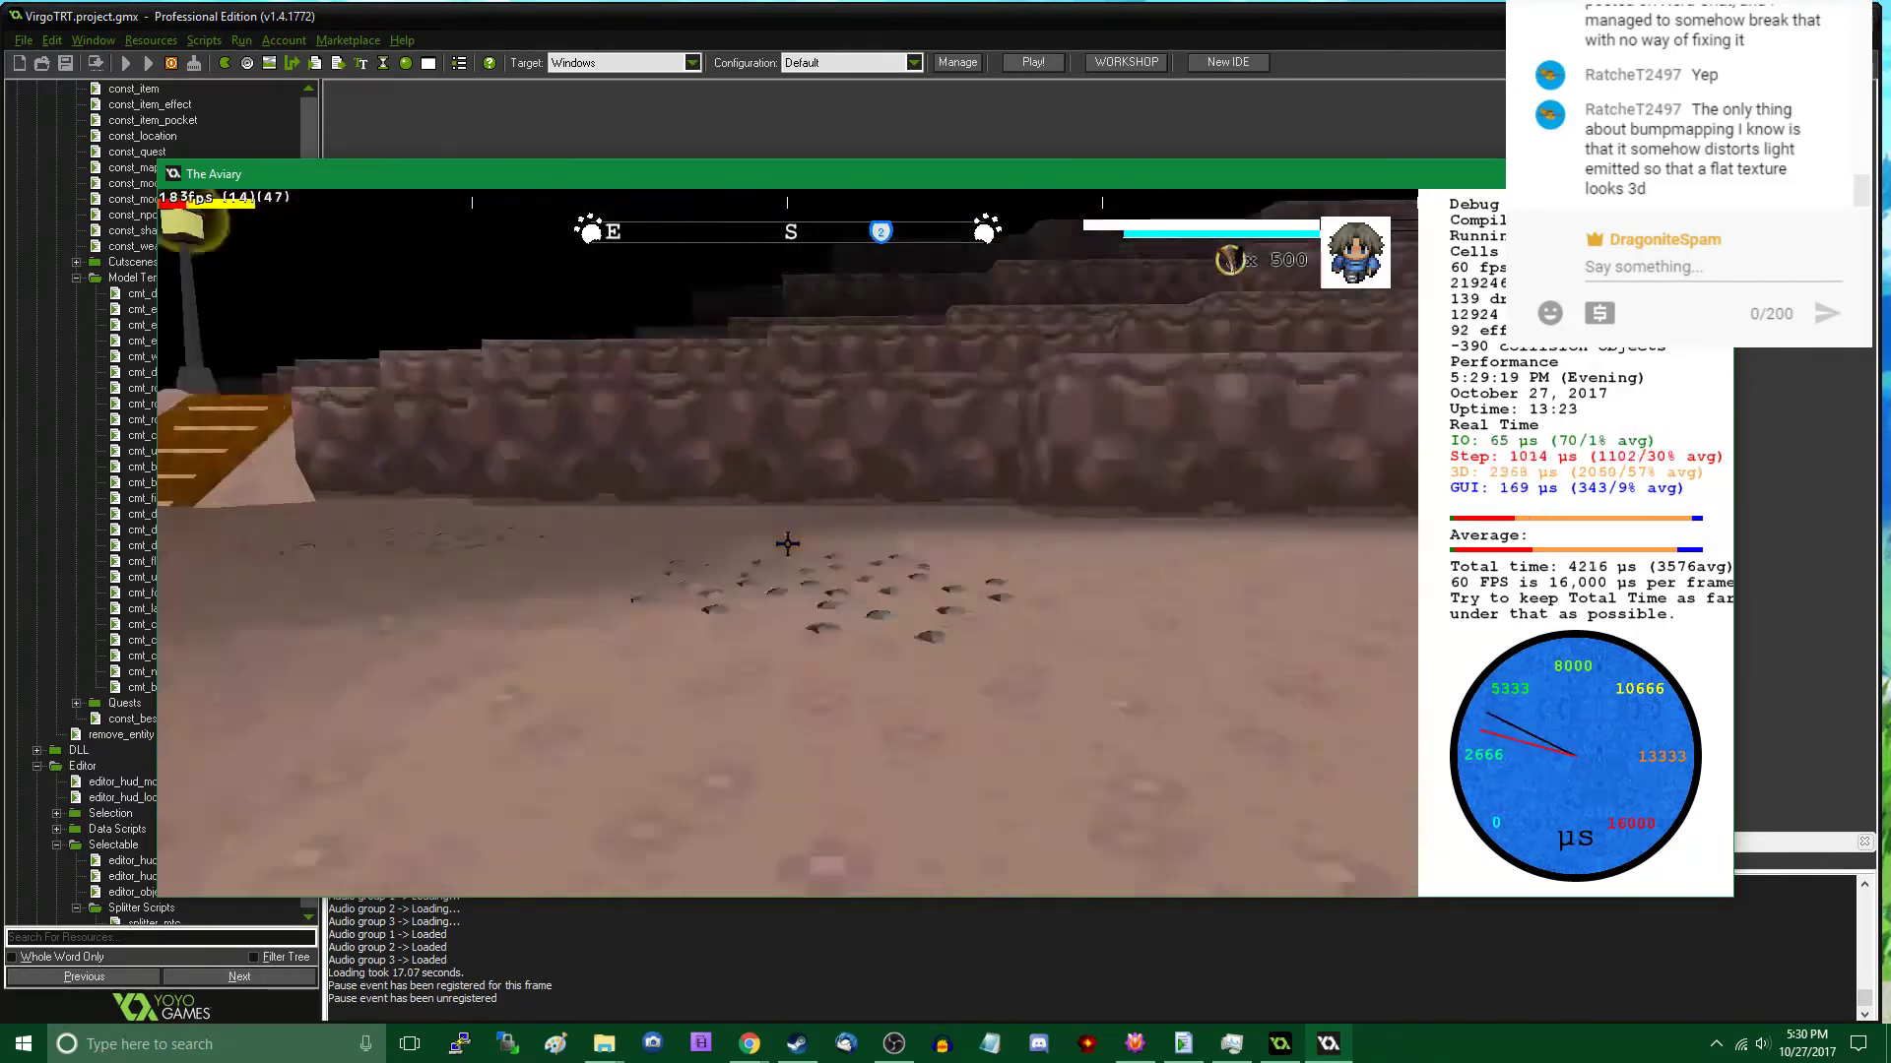
{"action": "key", "text": "w"}
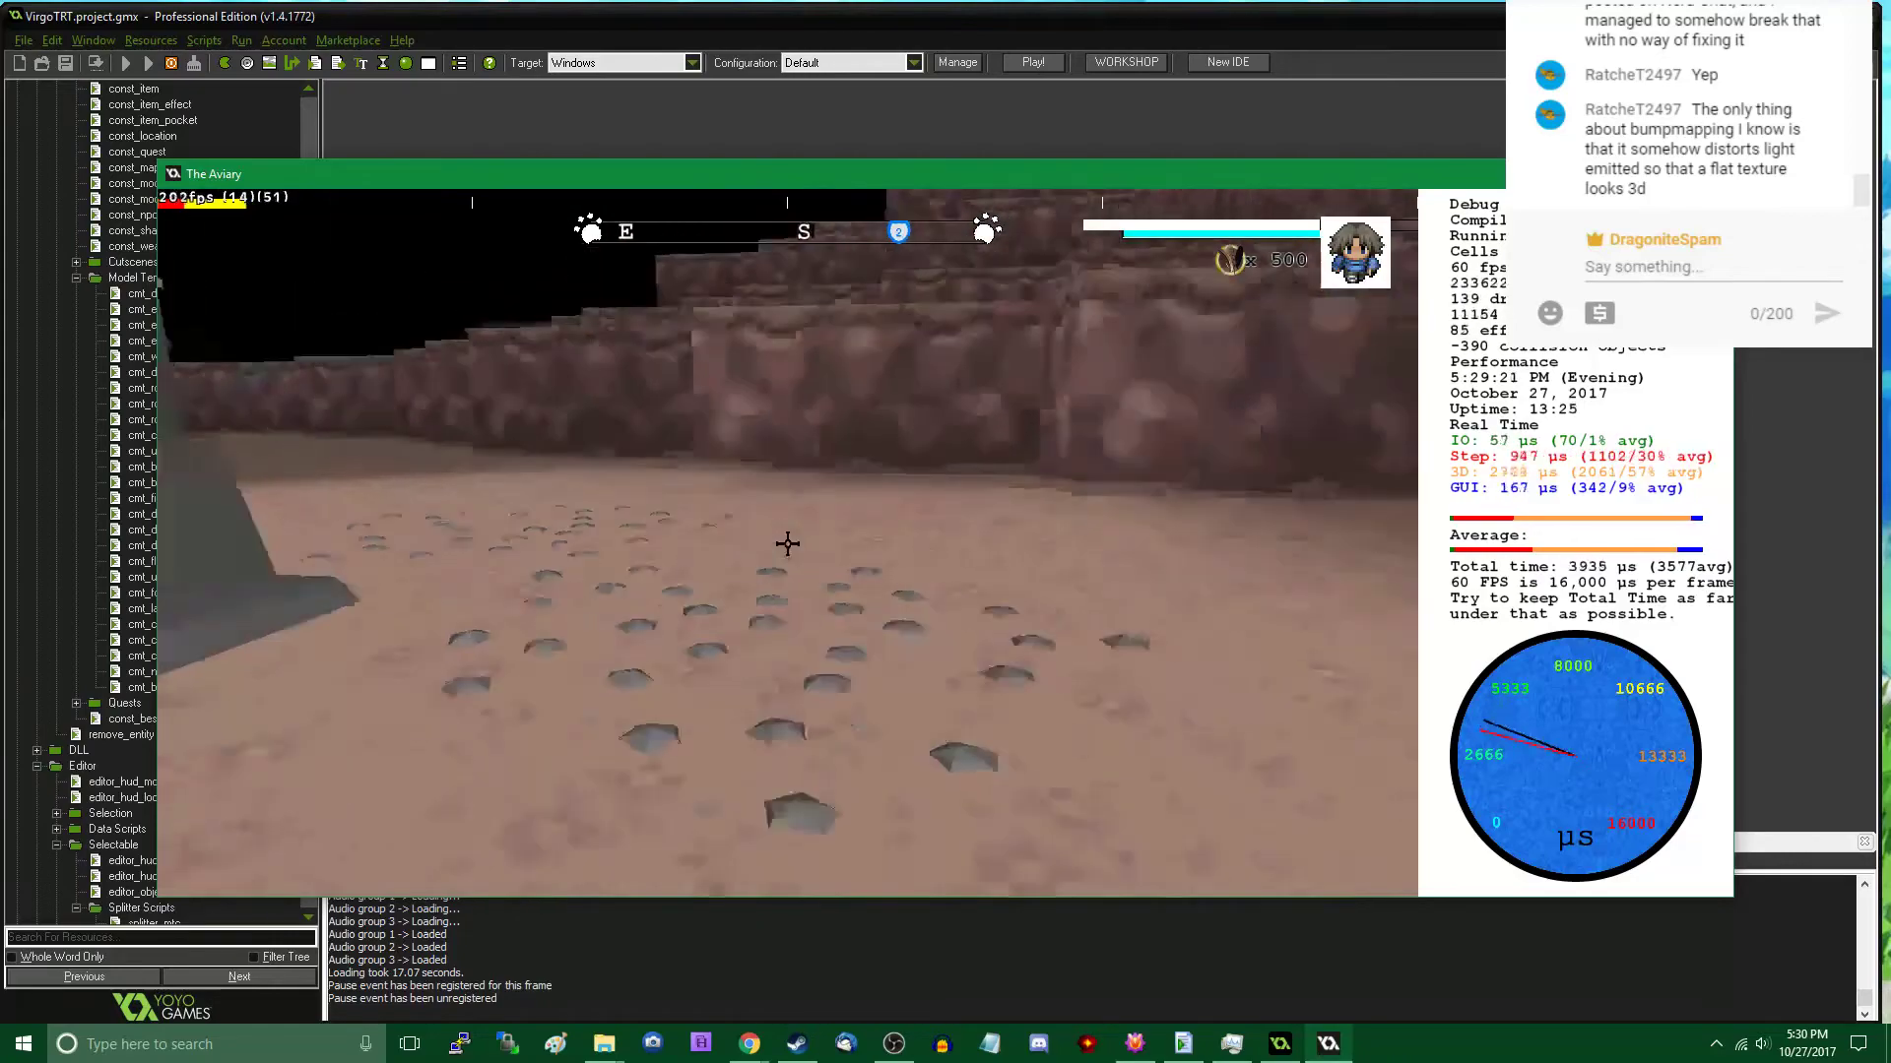
{"action": "key", "text": "w"}
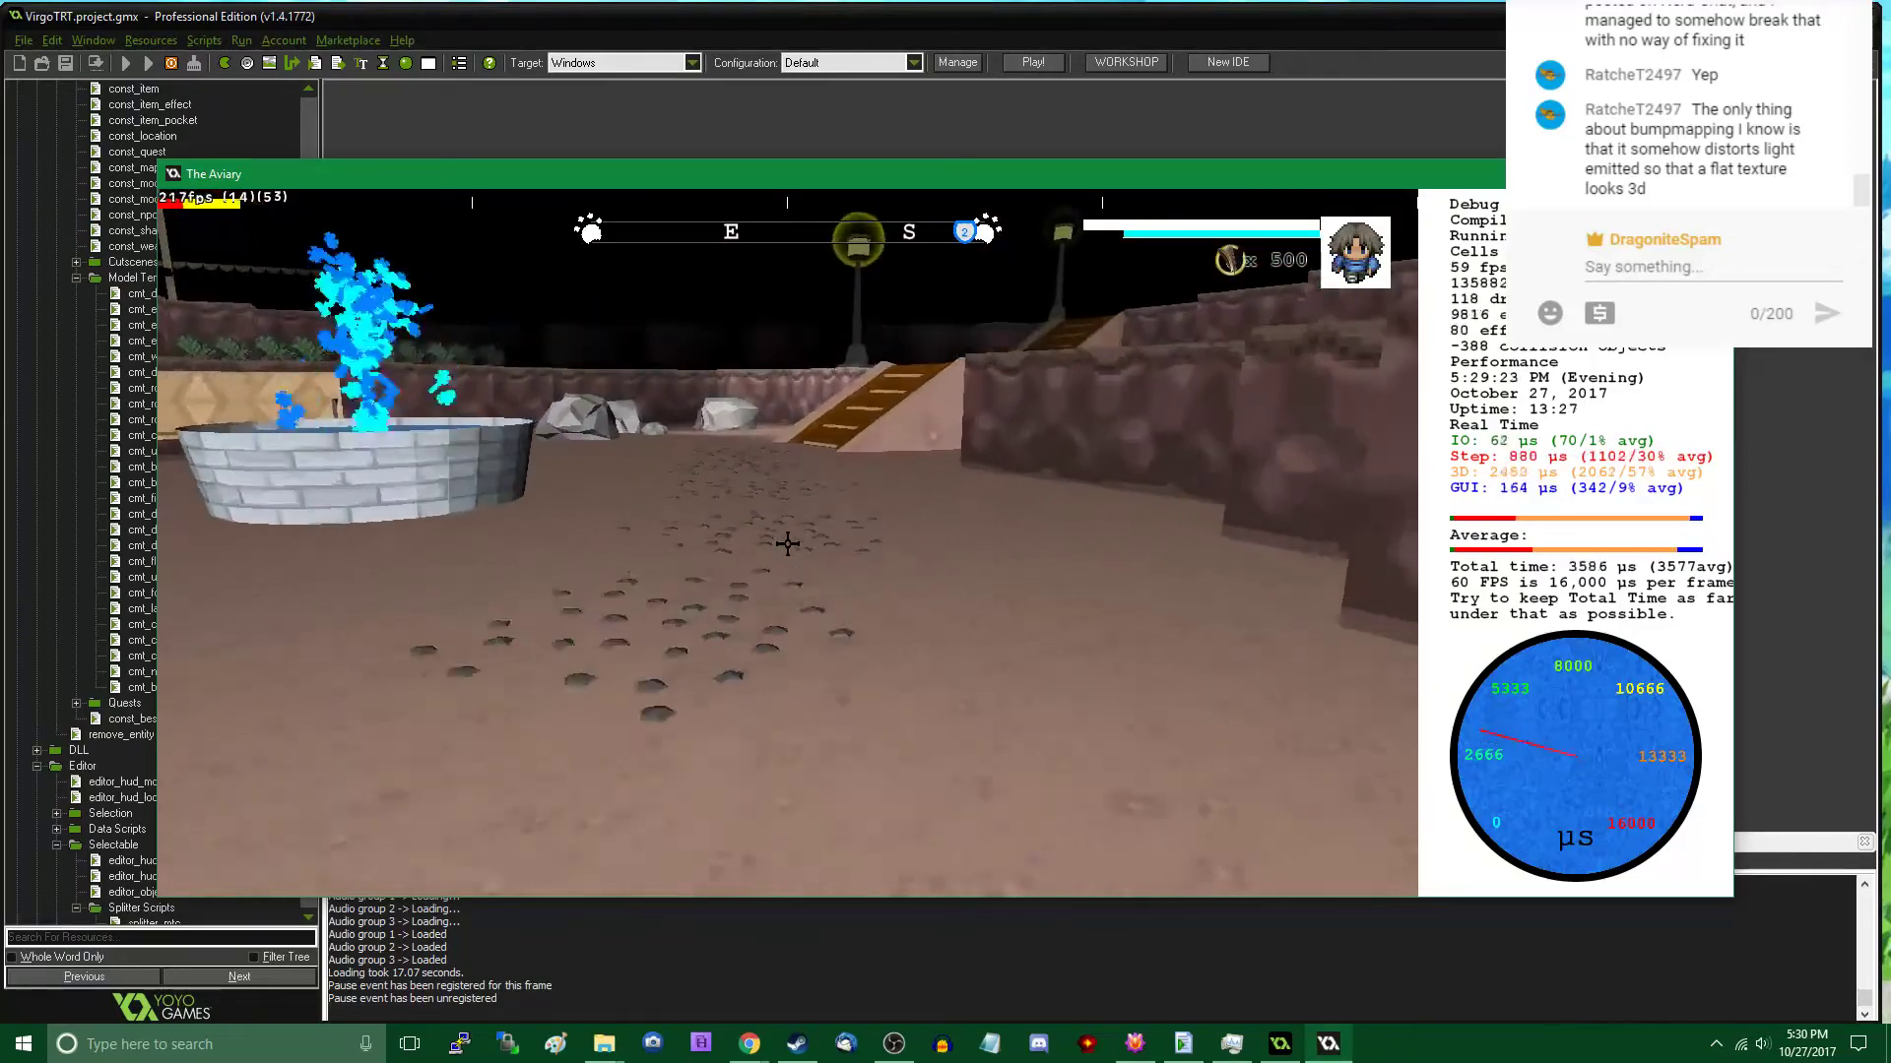
{"action": "key", "text": "w"}
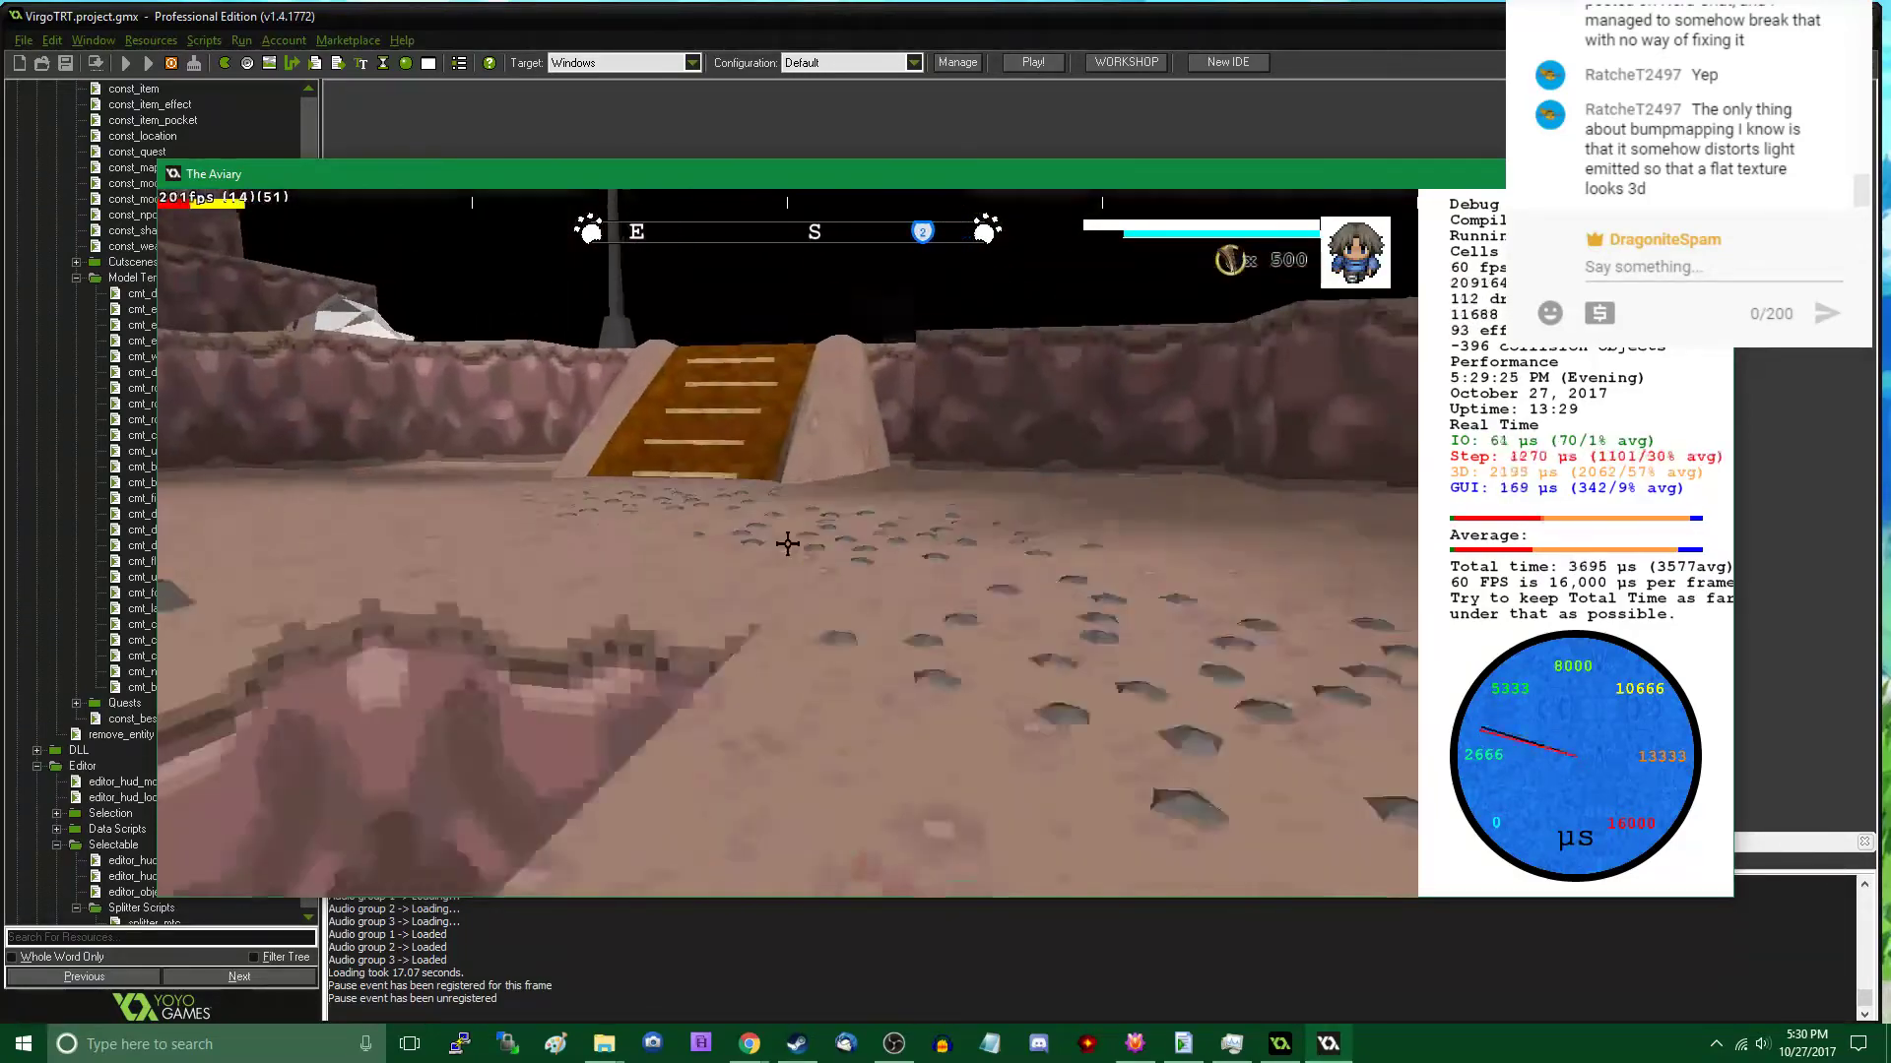
{"action": "key", "text": "w"}
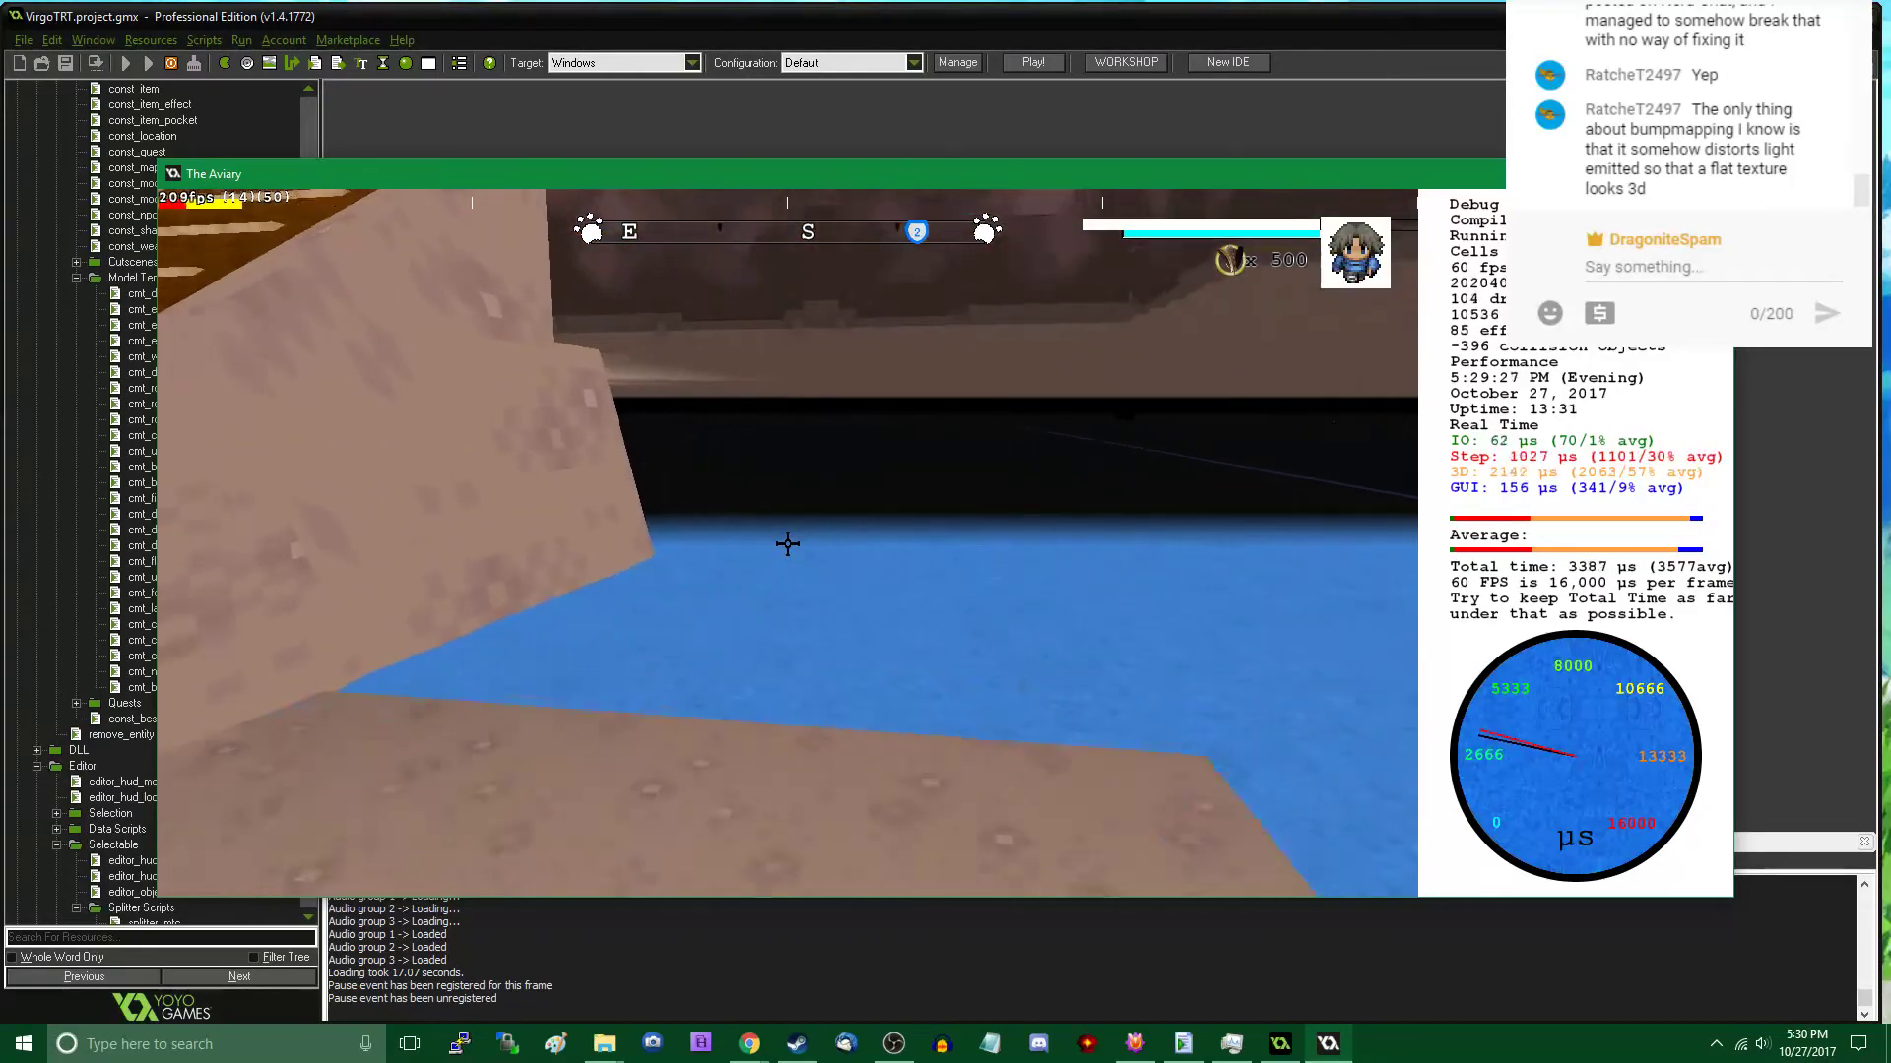
{"action": "key", "text": "w"}
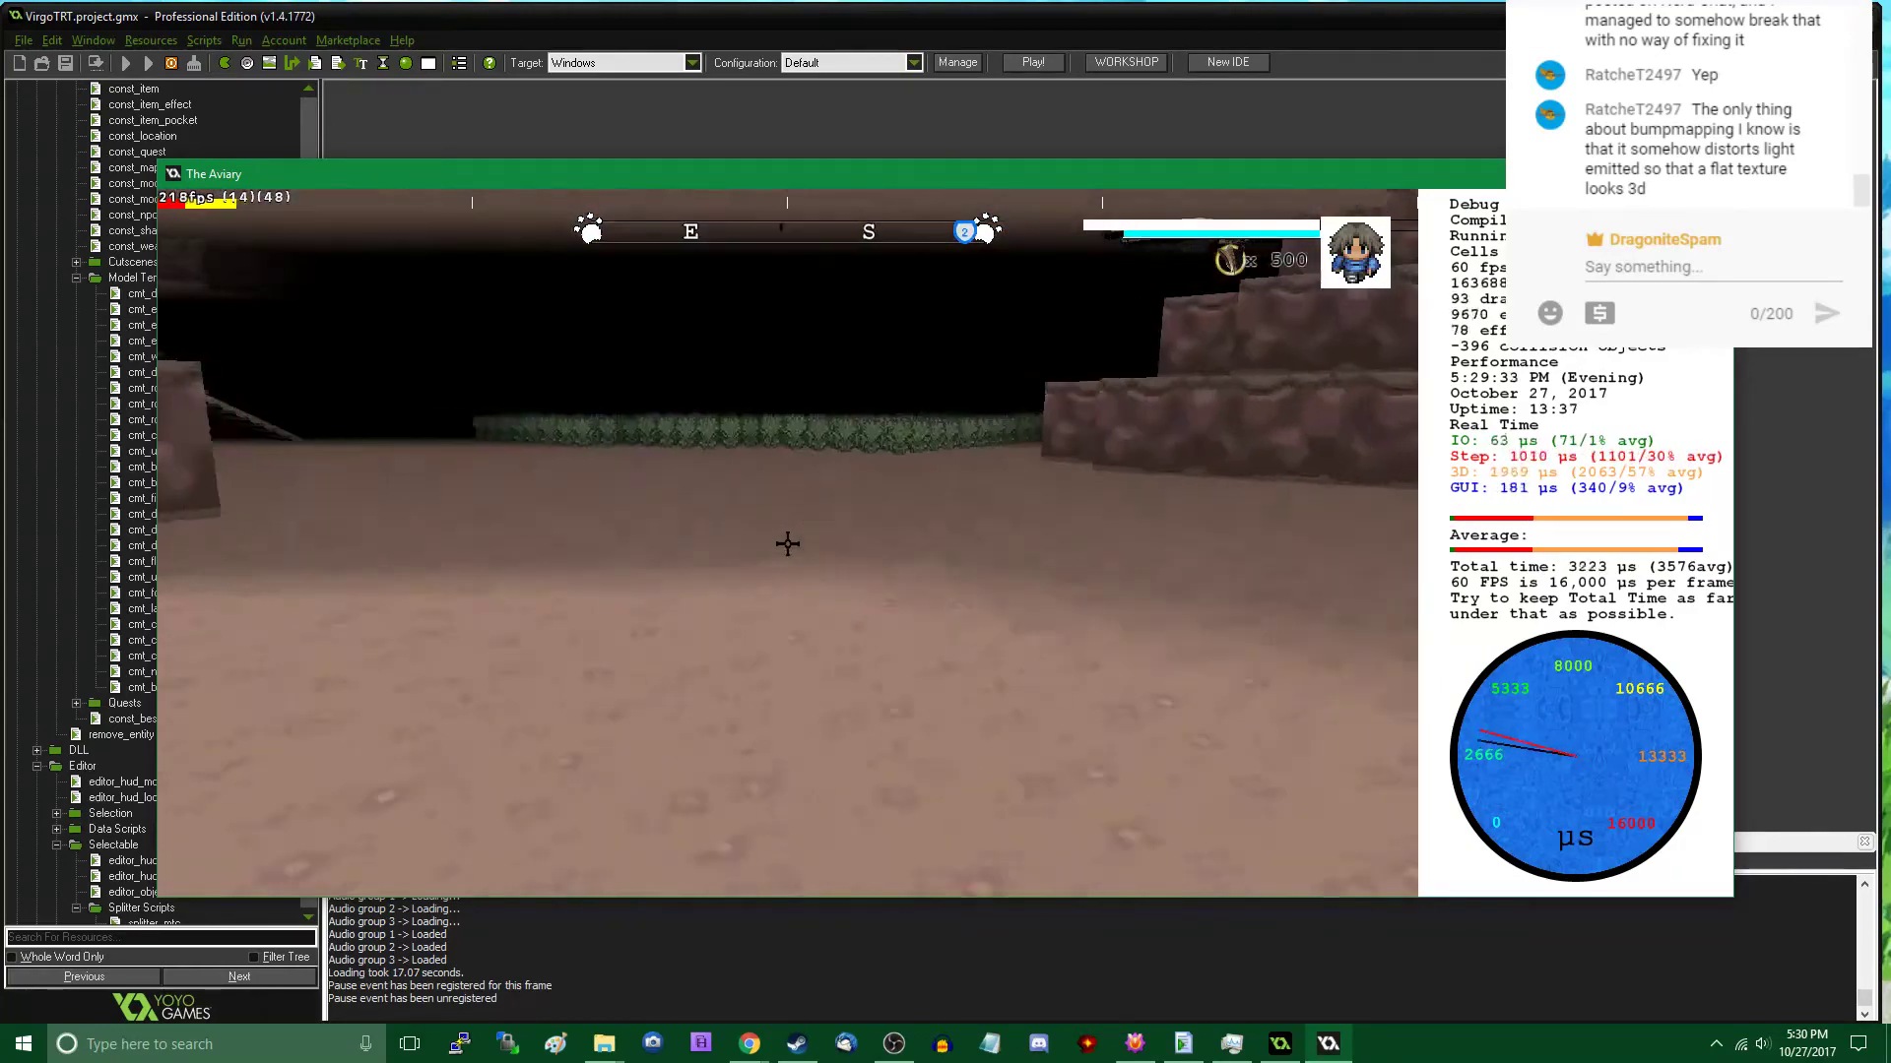
{"action": "key", "text": "w"}
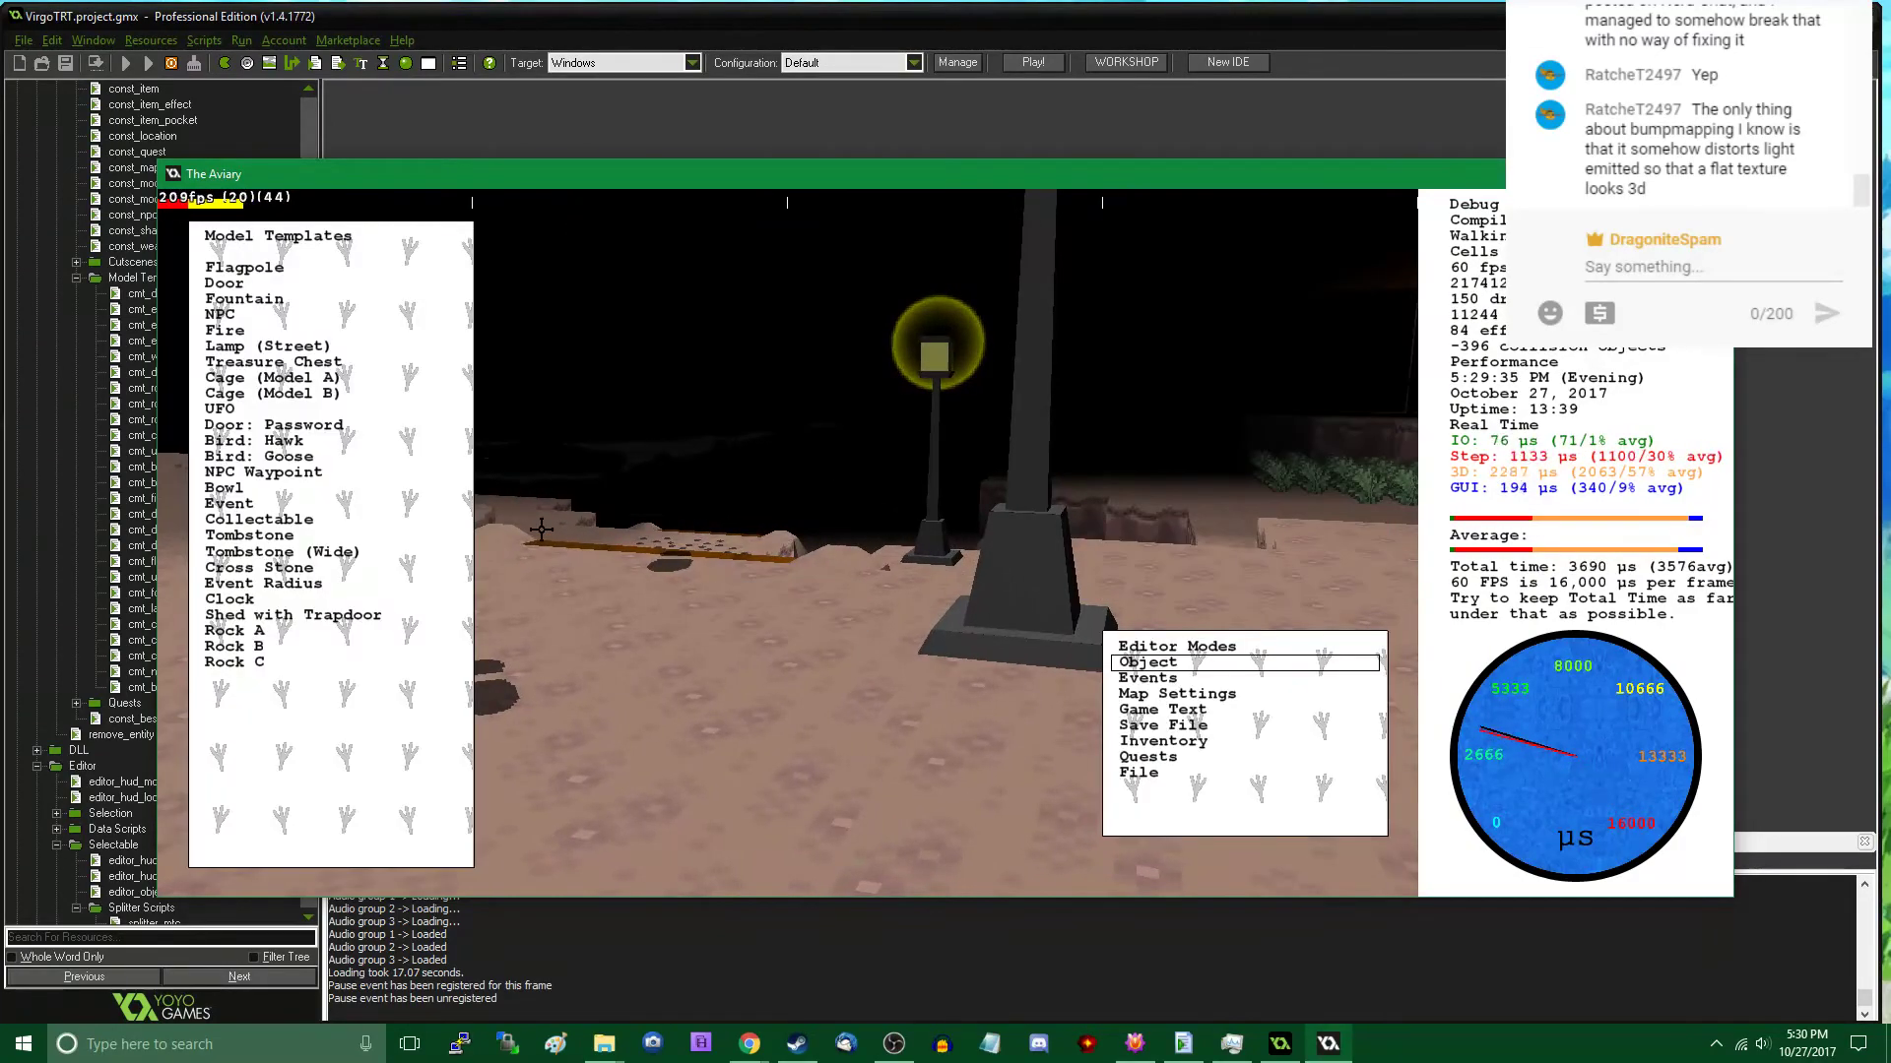
- Check the Render Distance: Lights option in the game's graphic settings, leaving it as is, and return to the game
{"action": "key", "text": "Escape"}
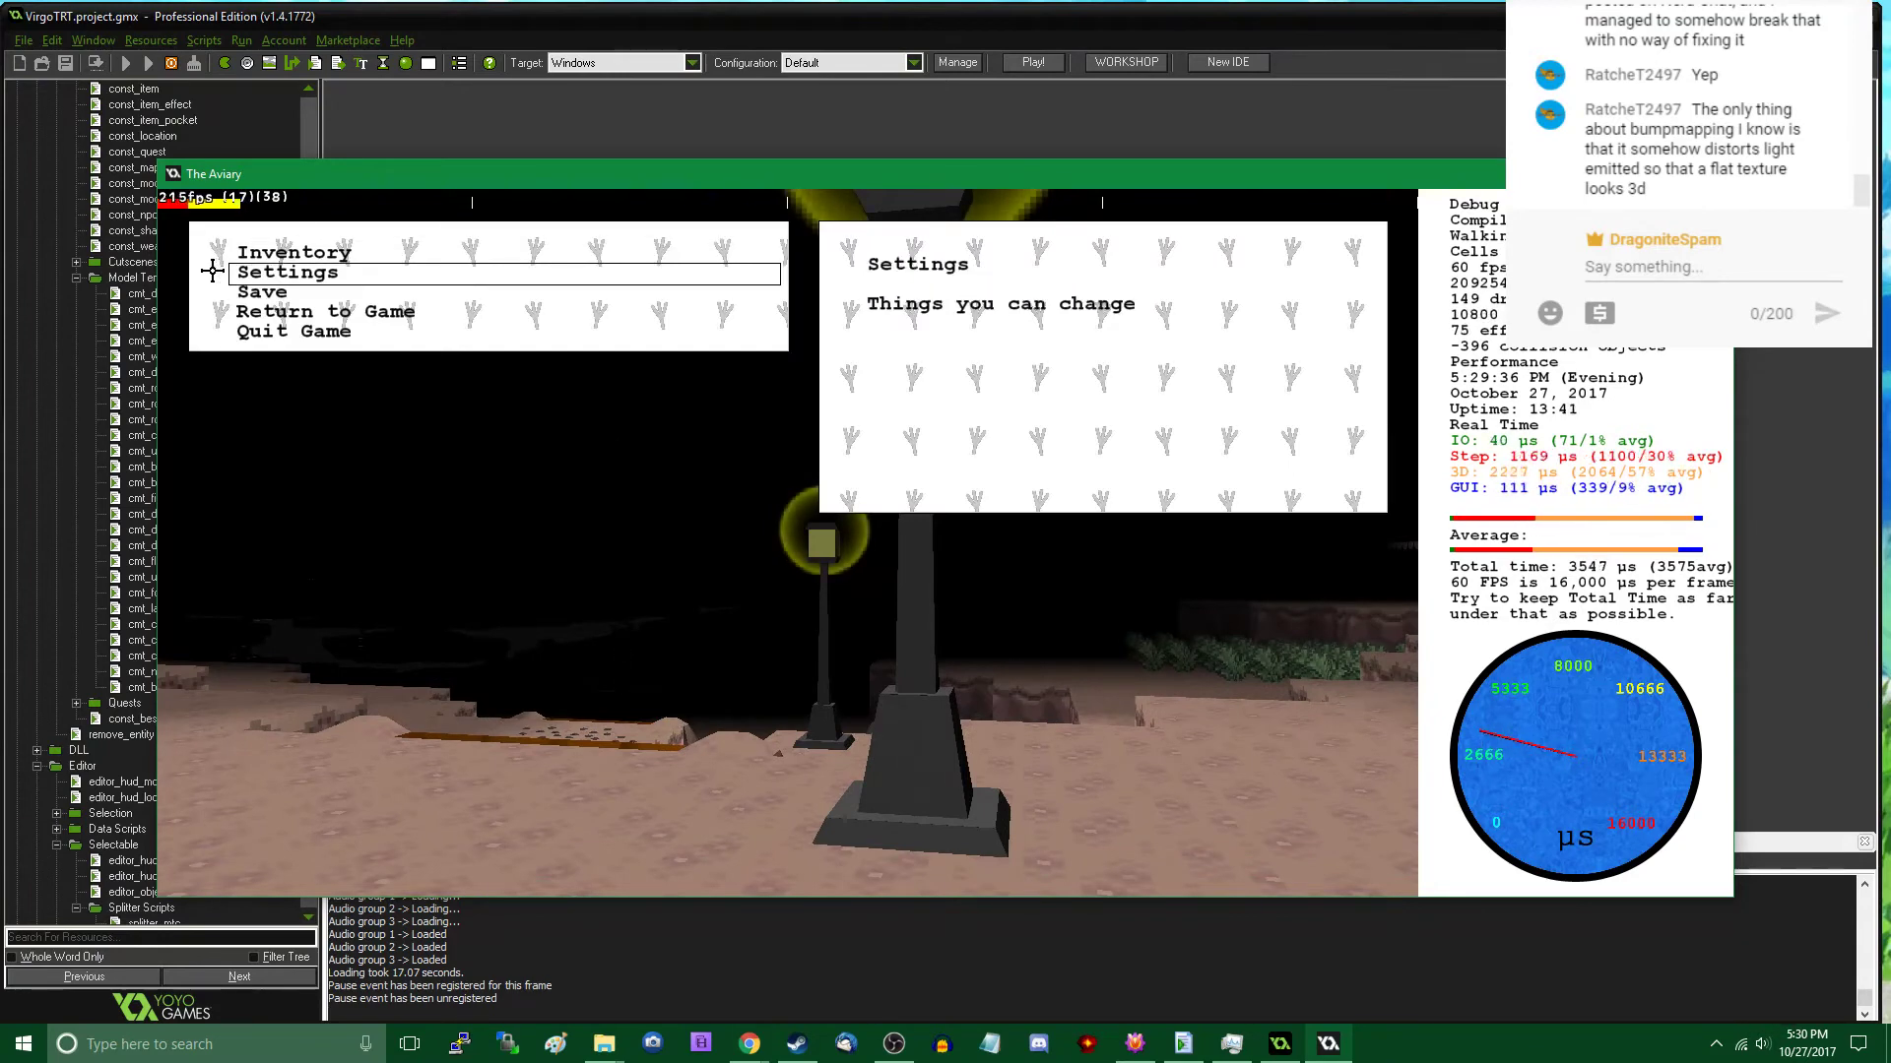
{"action": "left_click", "coordinate": [213, 271]}
{"action": "left_click", "coordinate": [213, 290]}
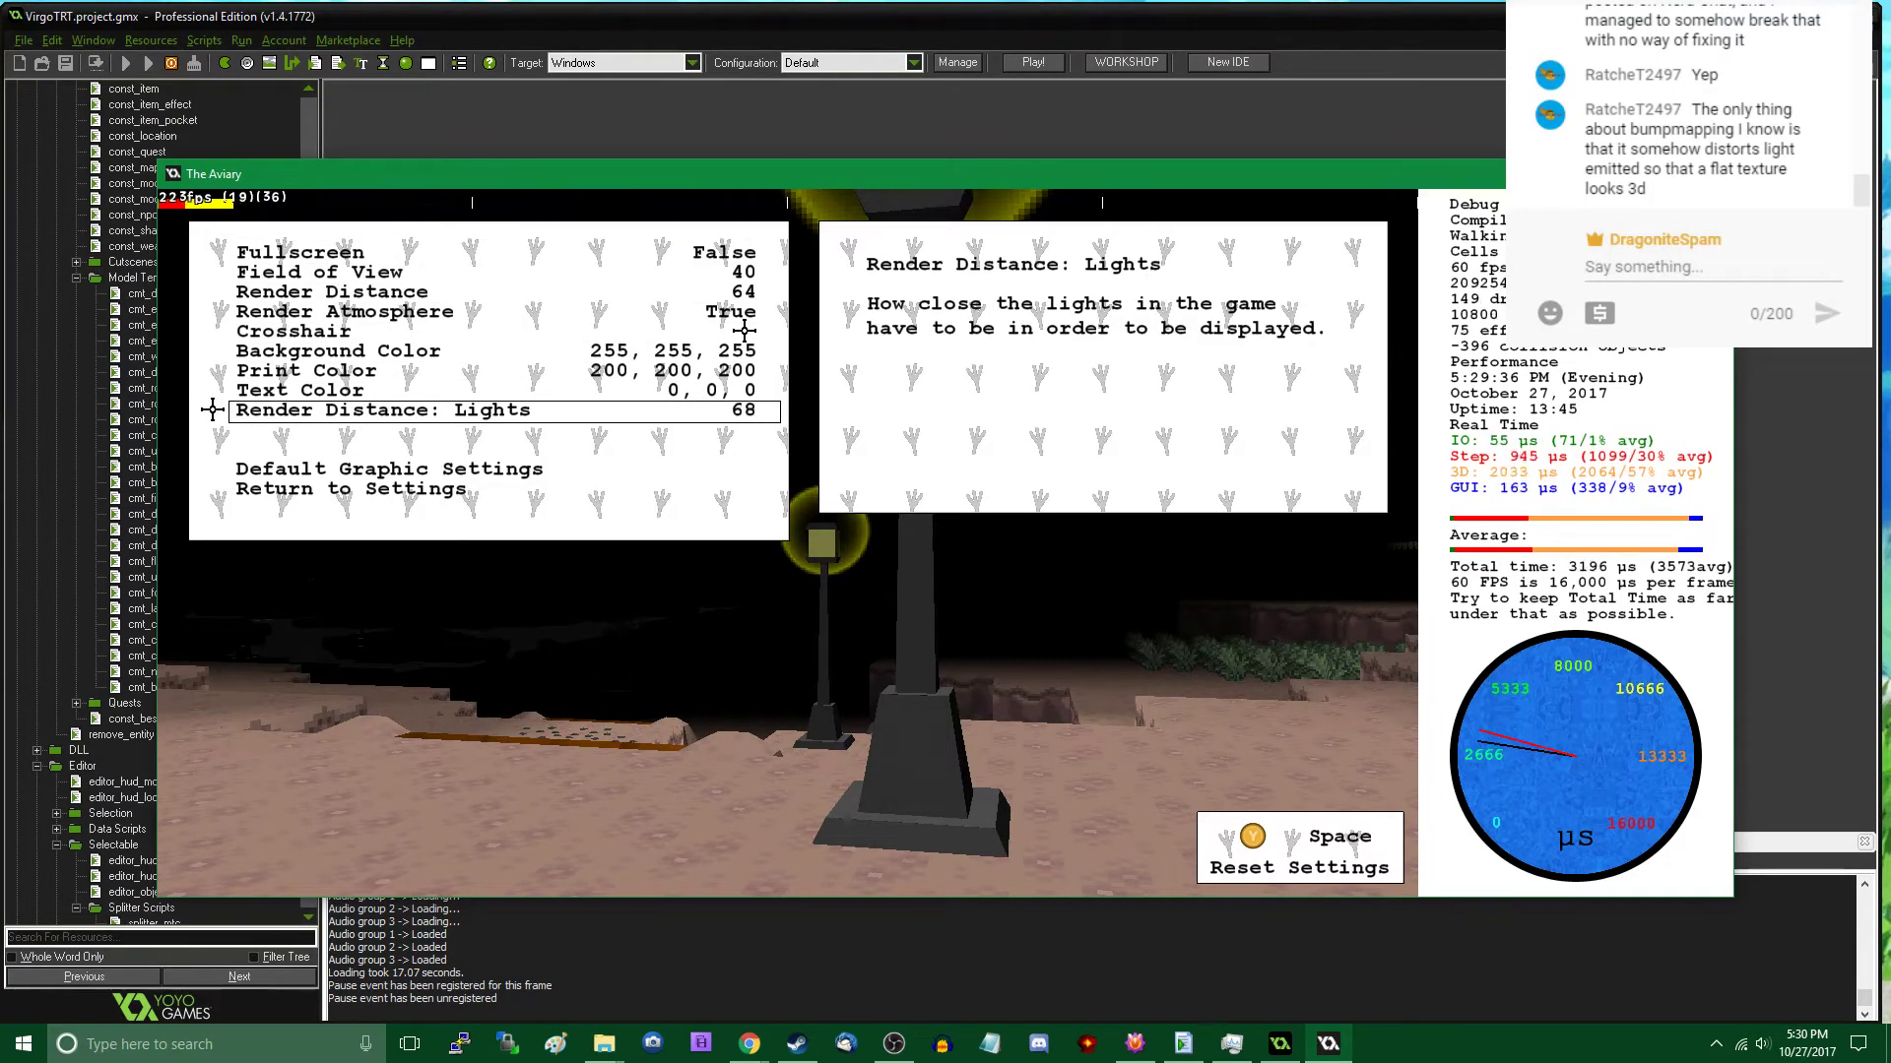
{"action": "key", "text": "Escape"}
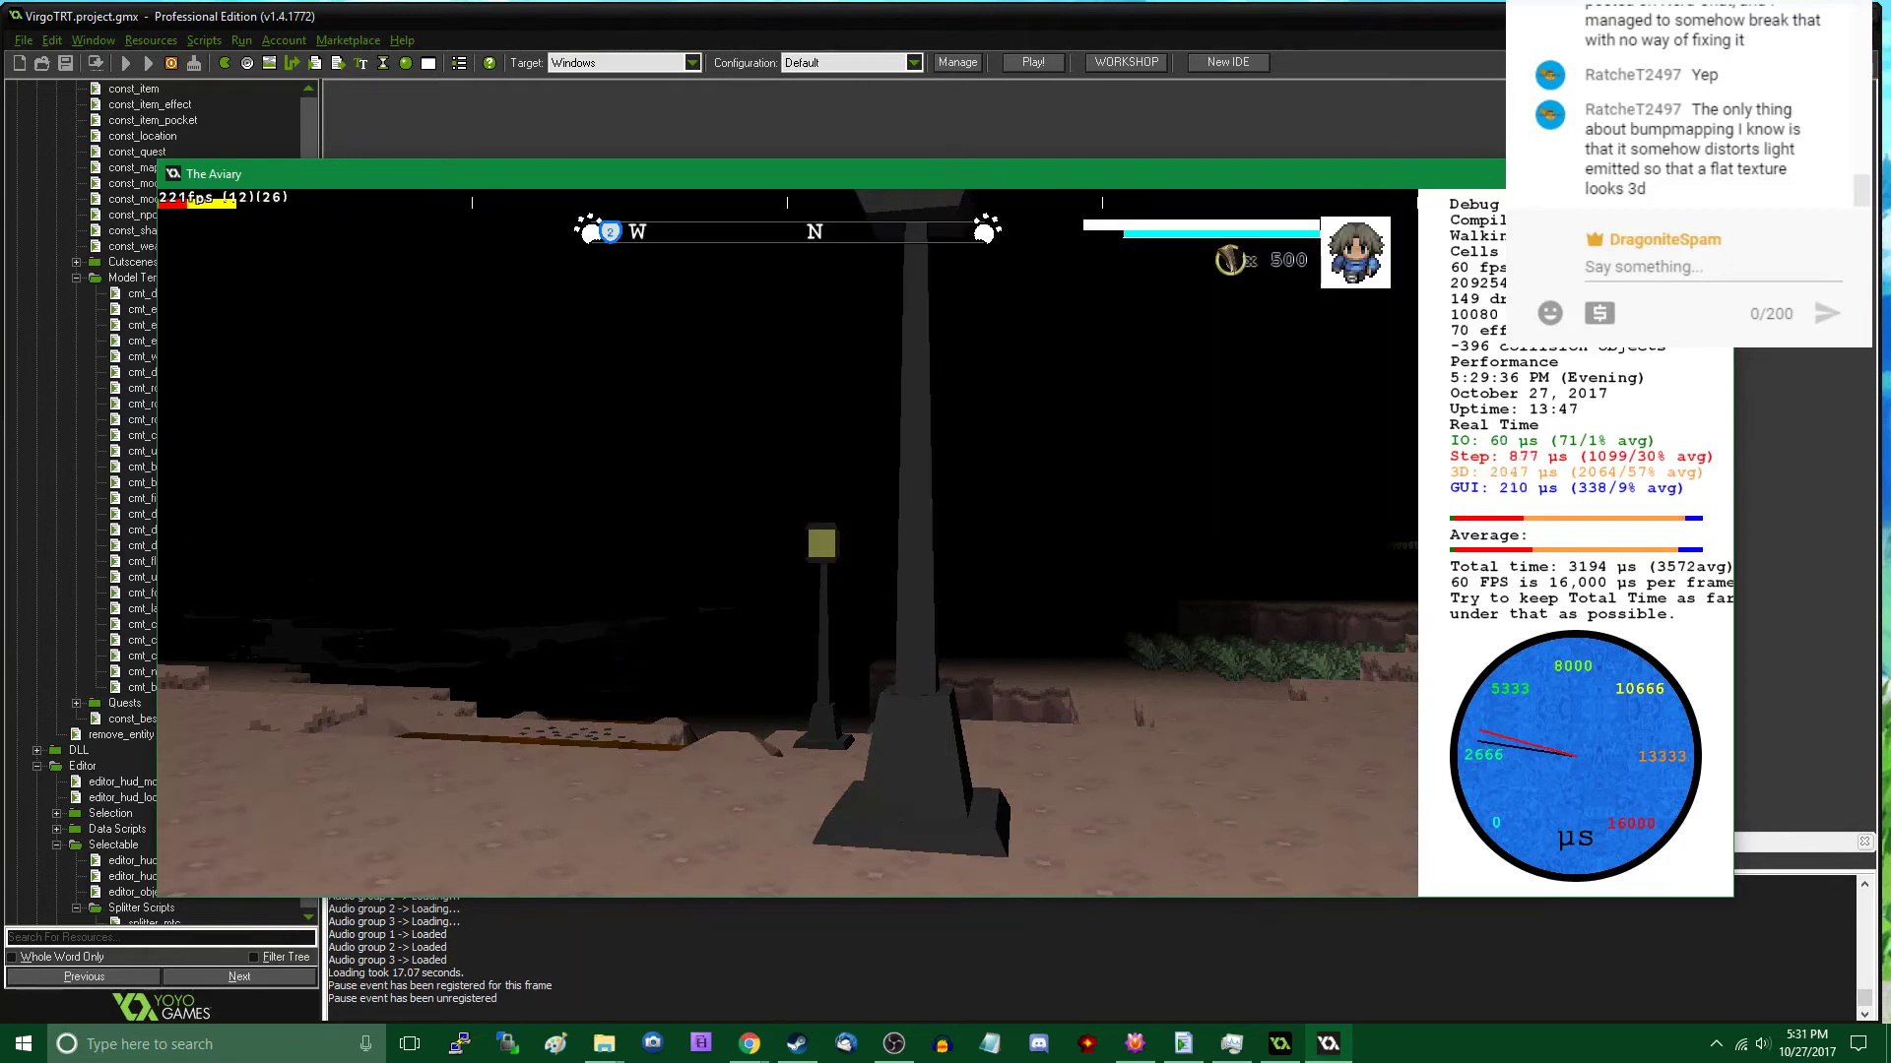
- Walk past the street lamps toward the fountain in play mode to examine the gravel patches and nearby rocks
{"action": "key", "text": "w"}
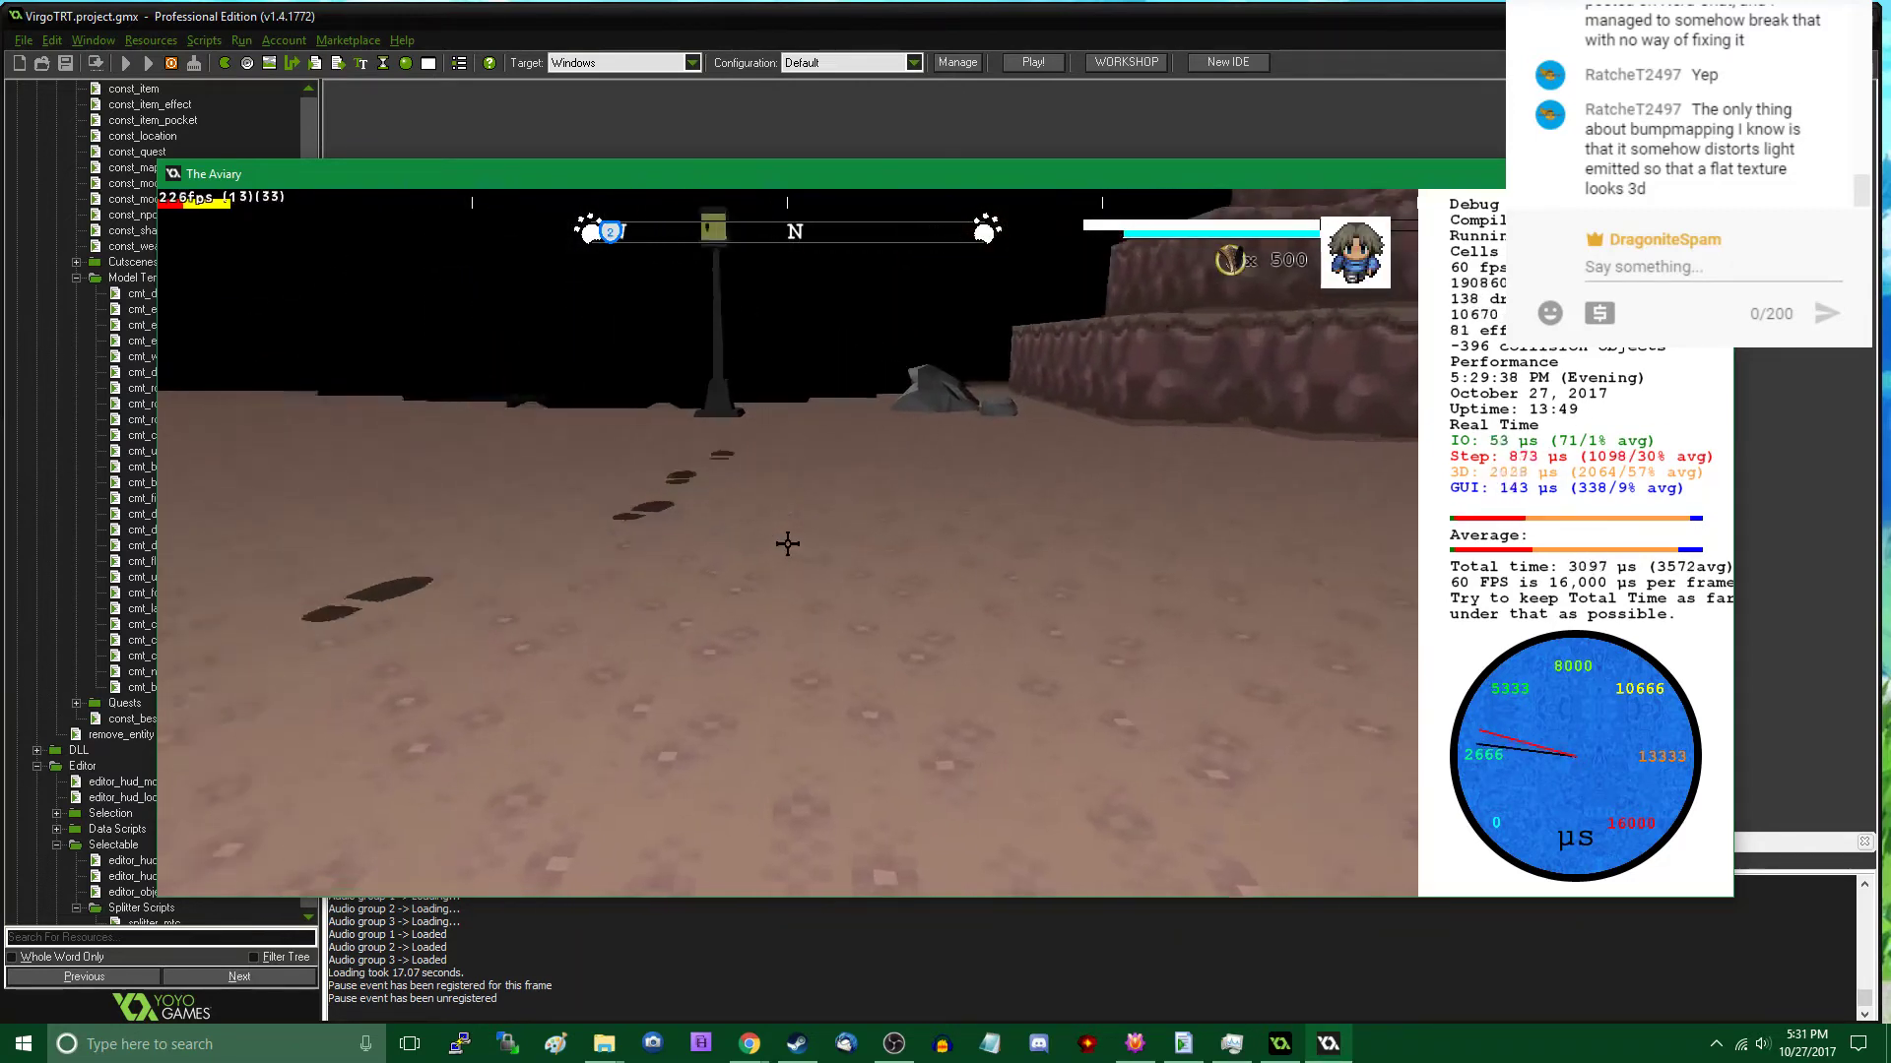
{"action": "key", "text": "w"}
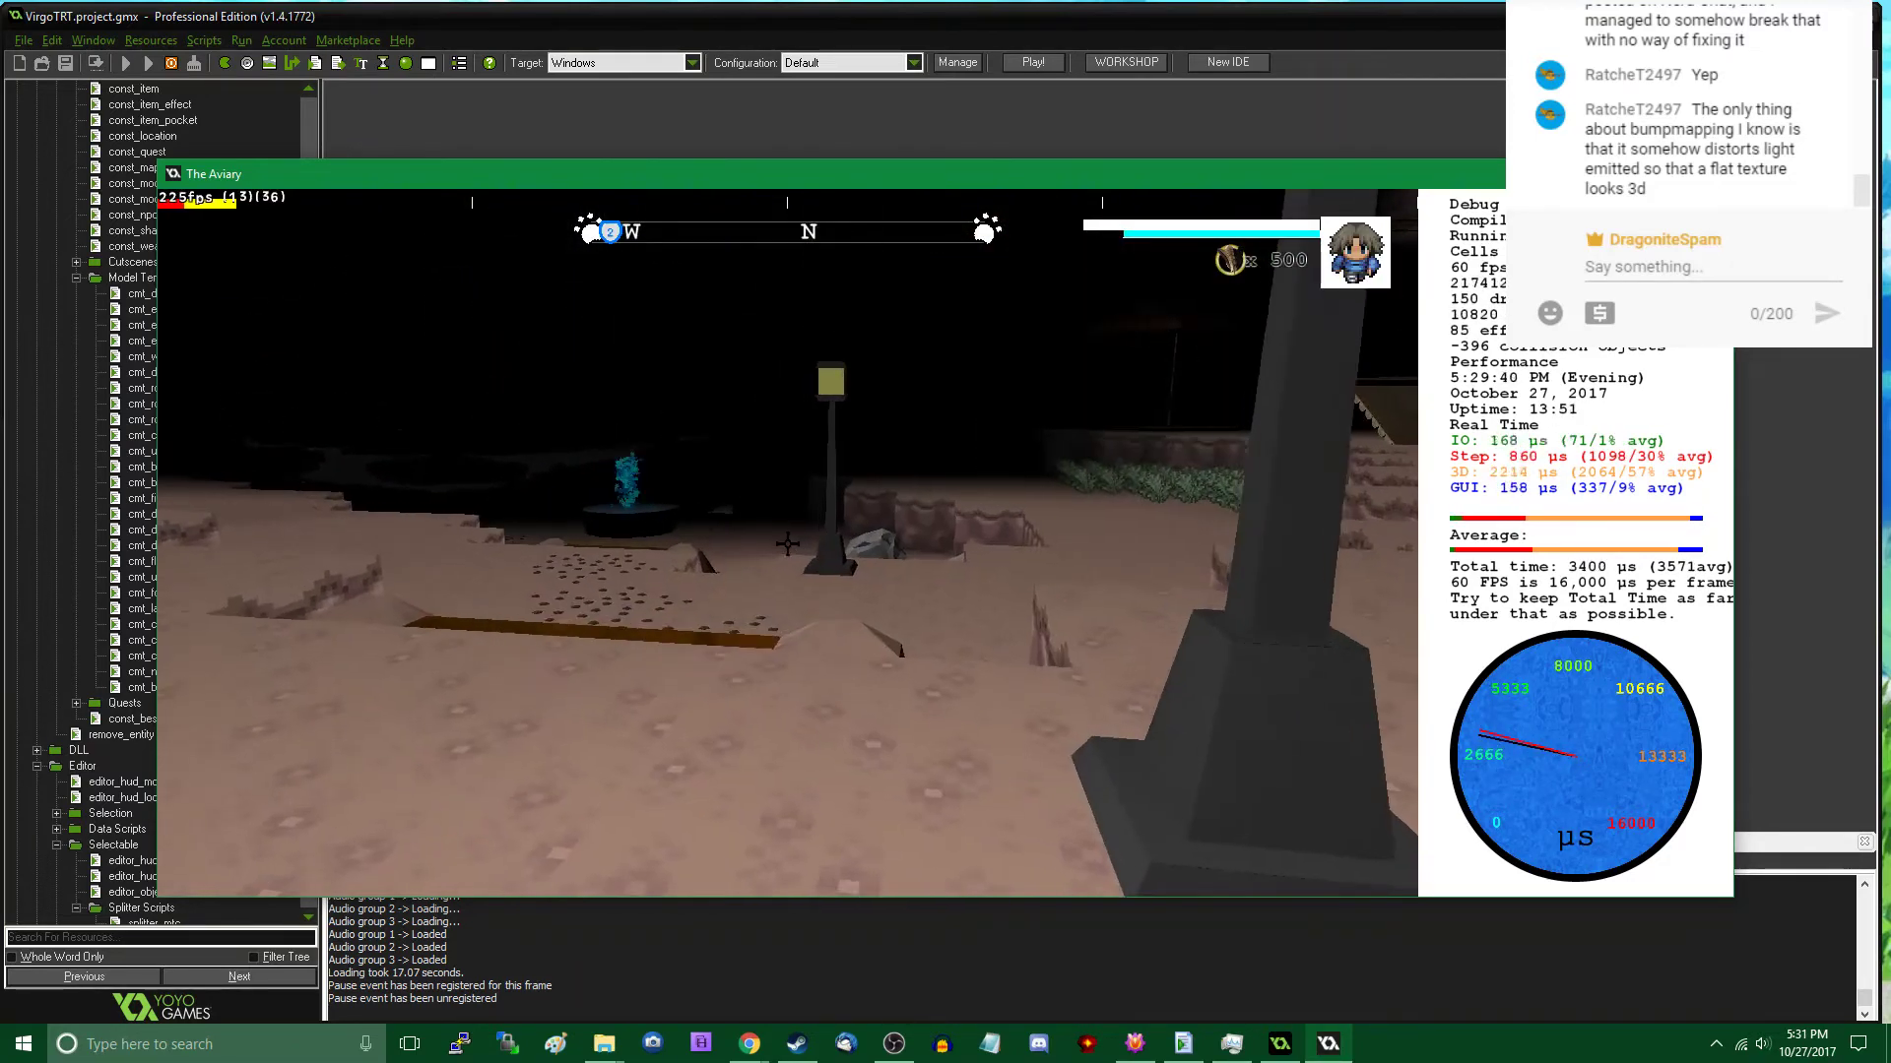
{"action": "key", "text": "s"}
{"action": "key", "text": "w"}
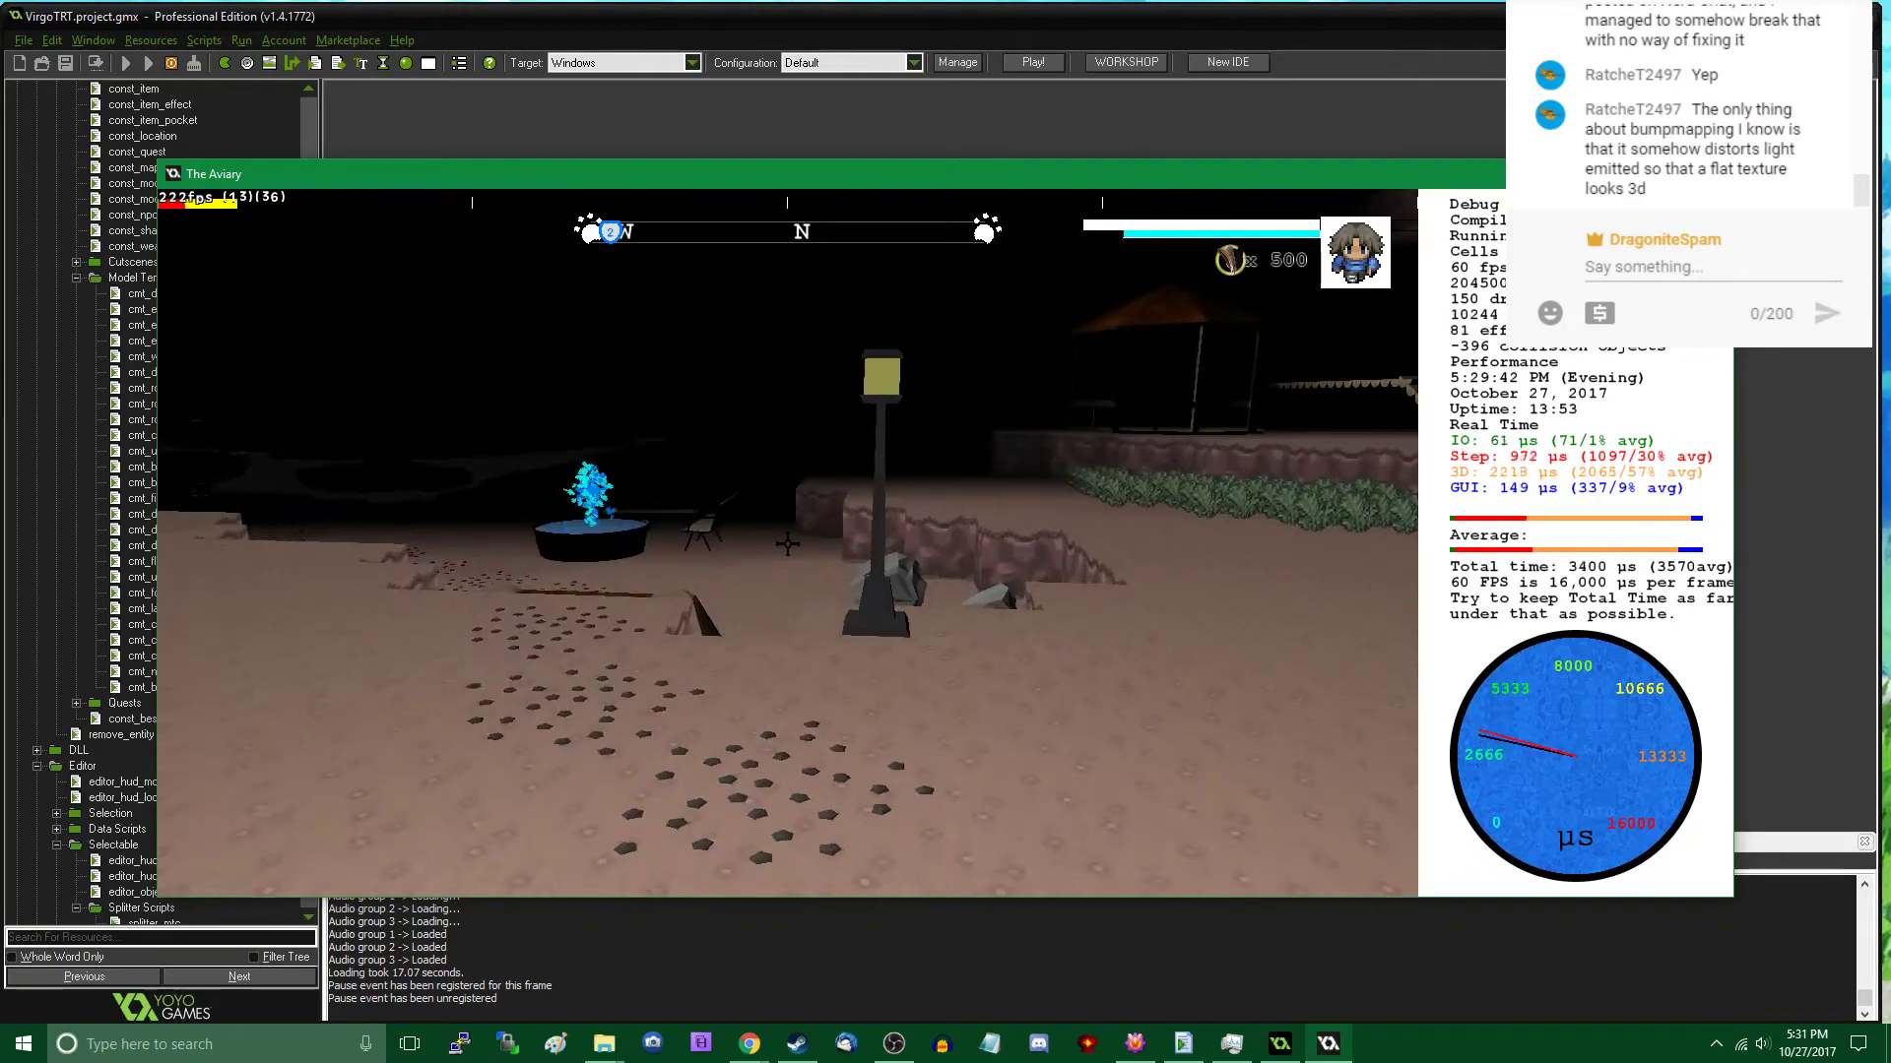
{"action": "key", "text": "w"}
{"action": "key", "text": "w"}
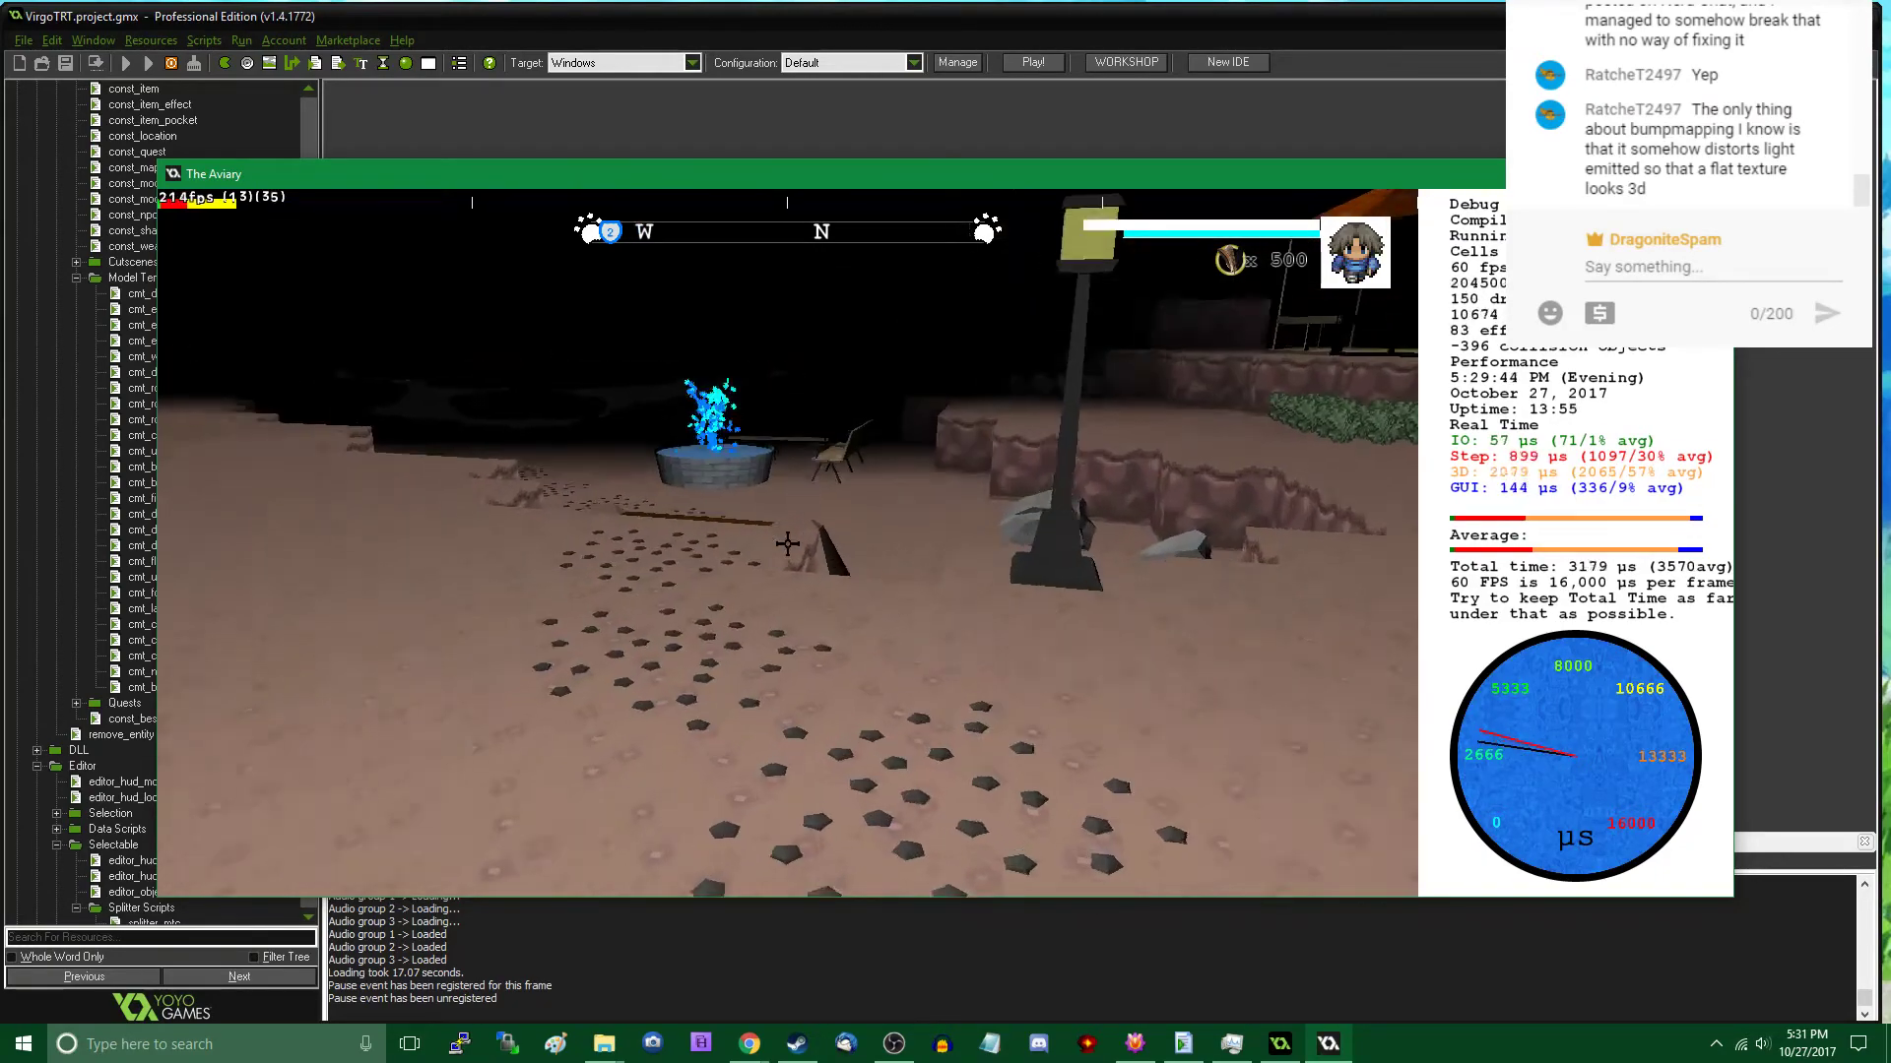
- Walk along the cavern walls and shoreline past the ramps and street lamps to look for areas lacking rocks
{"action": "key", "text": "w"}
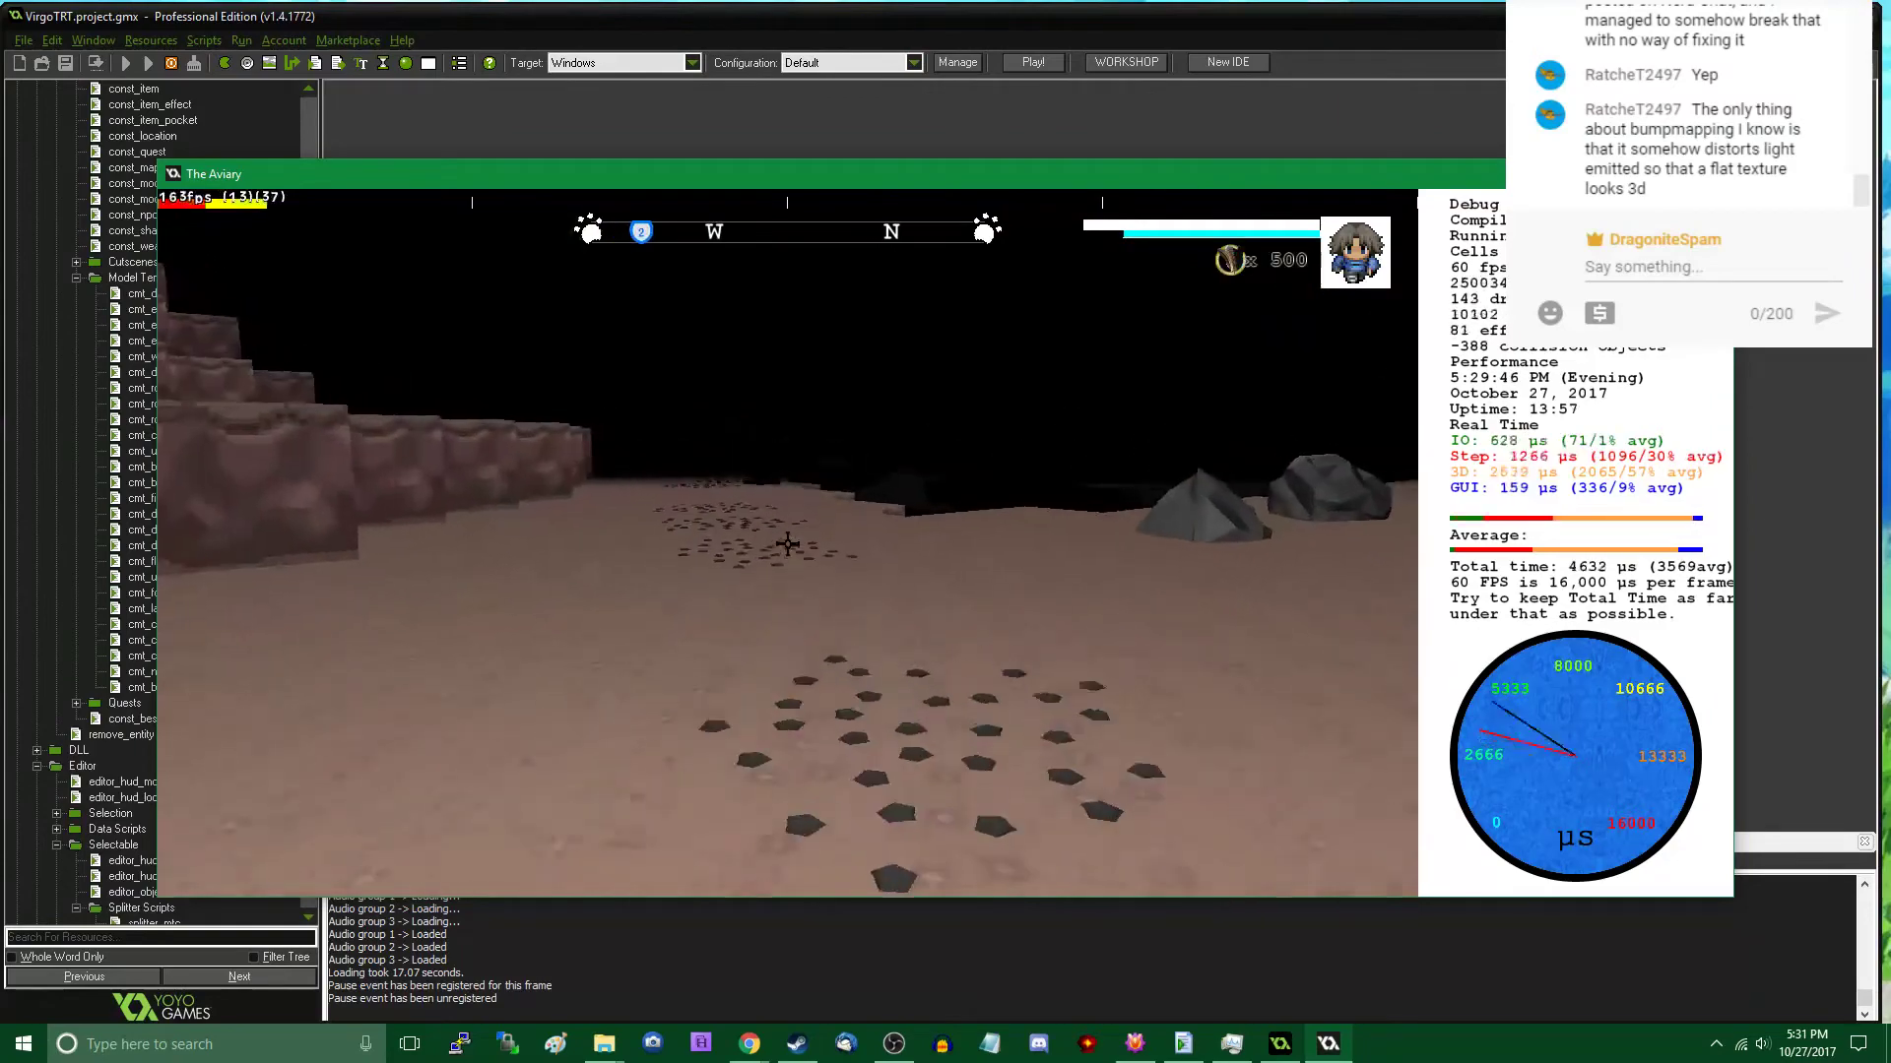
{"action": "key", "text": "w"}
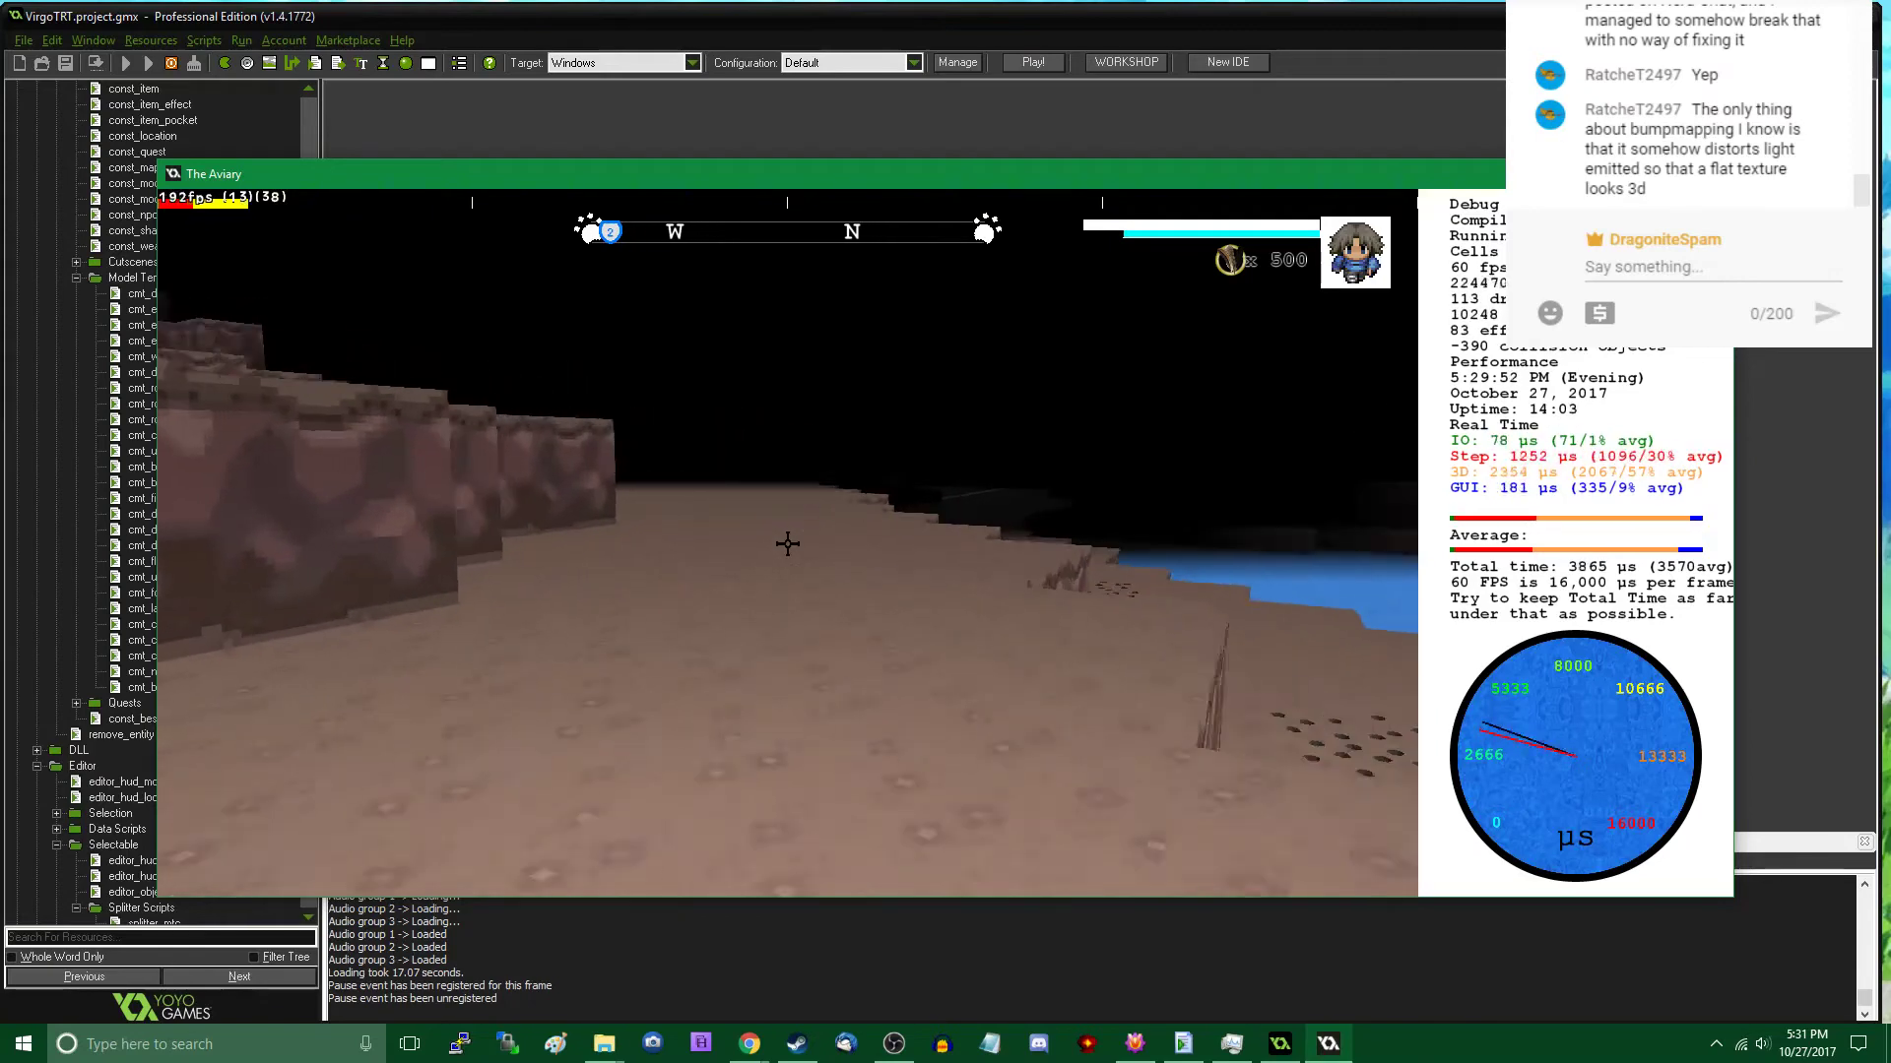
{"action": "key", "text": "w"}
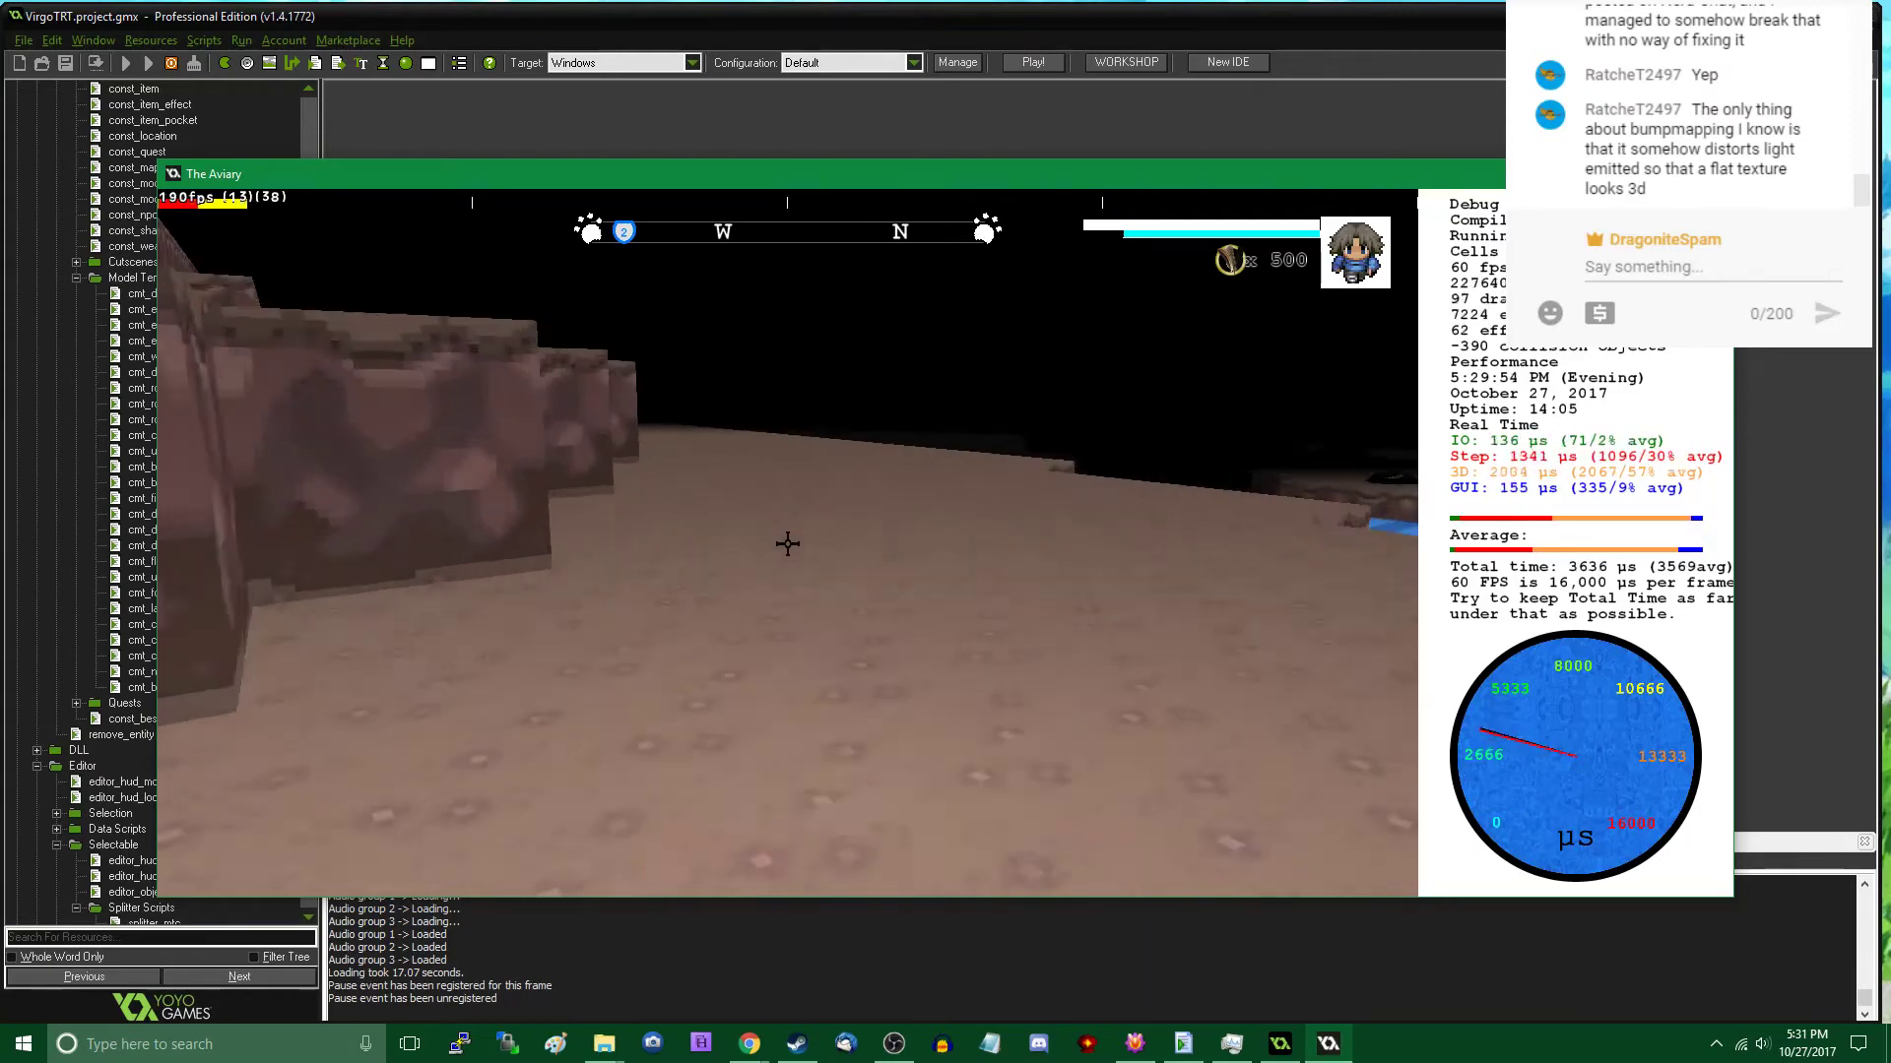
{"action": "key", "text": "w"}
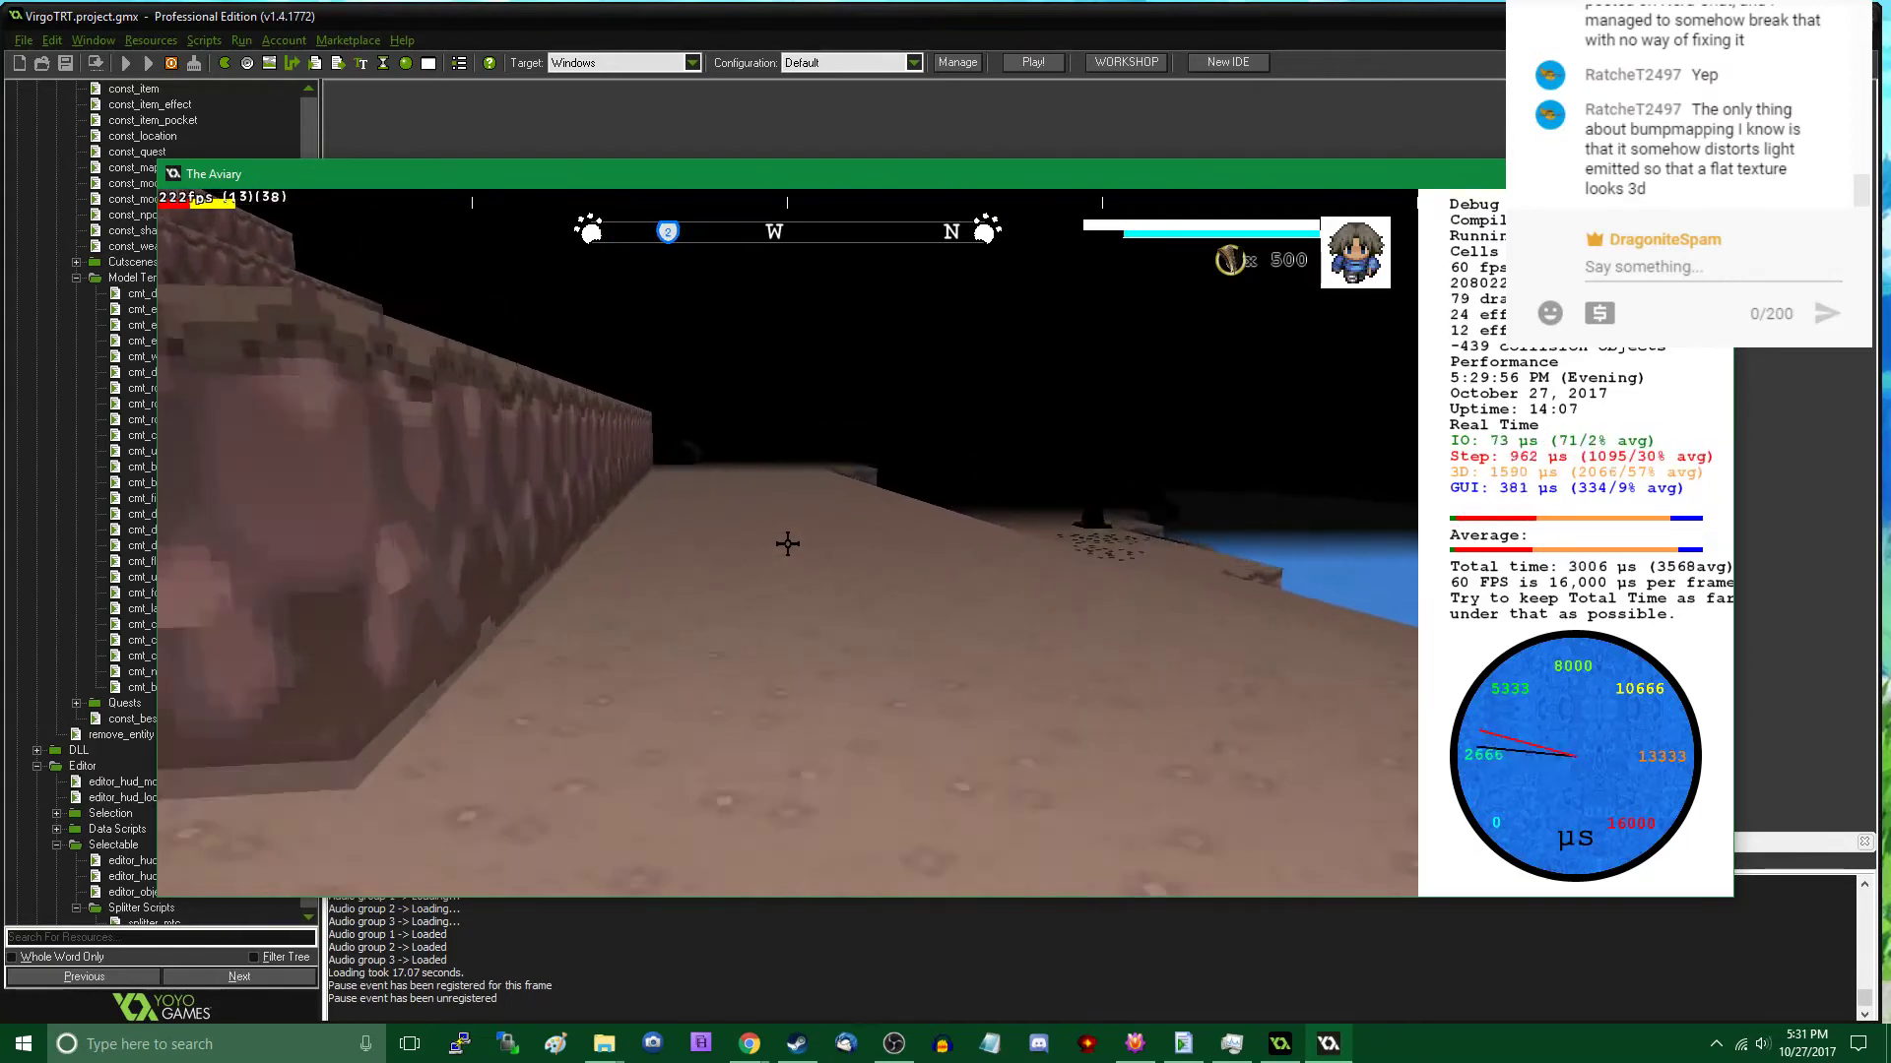
{"action": "key", "text": "w"}
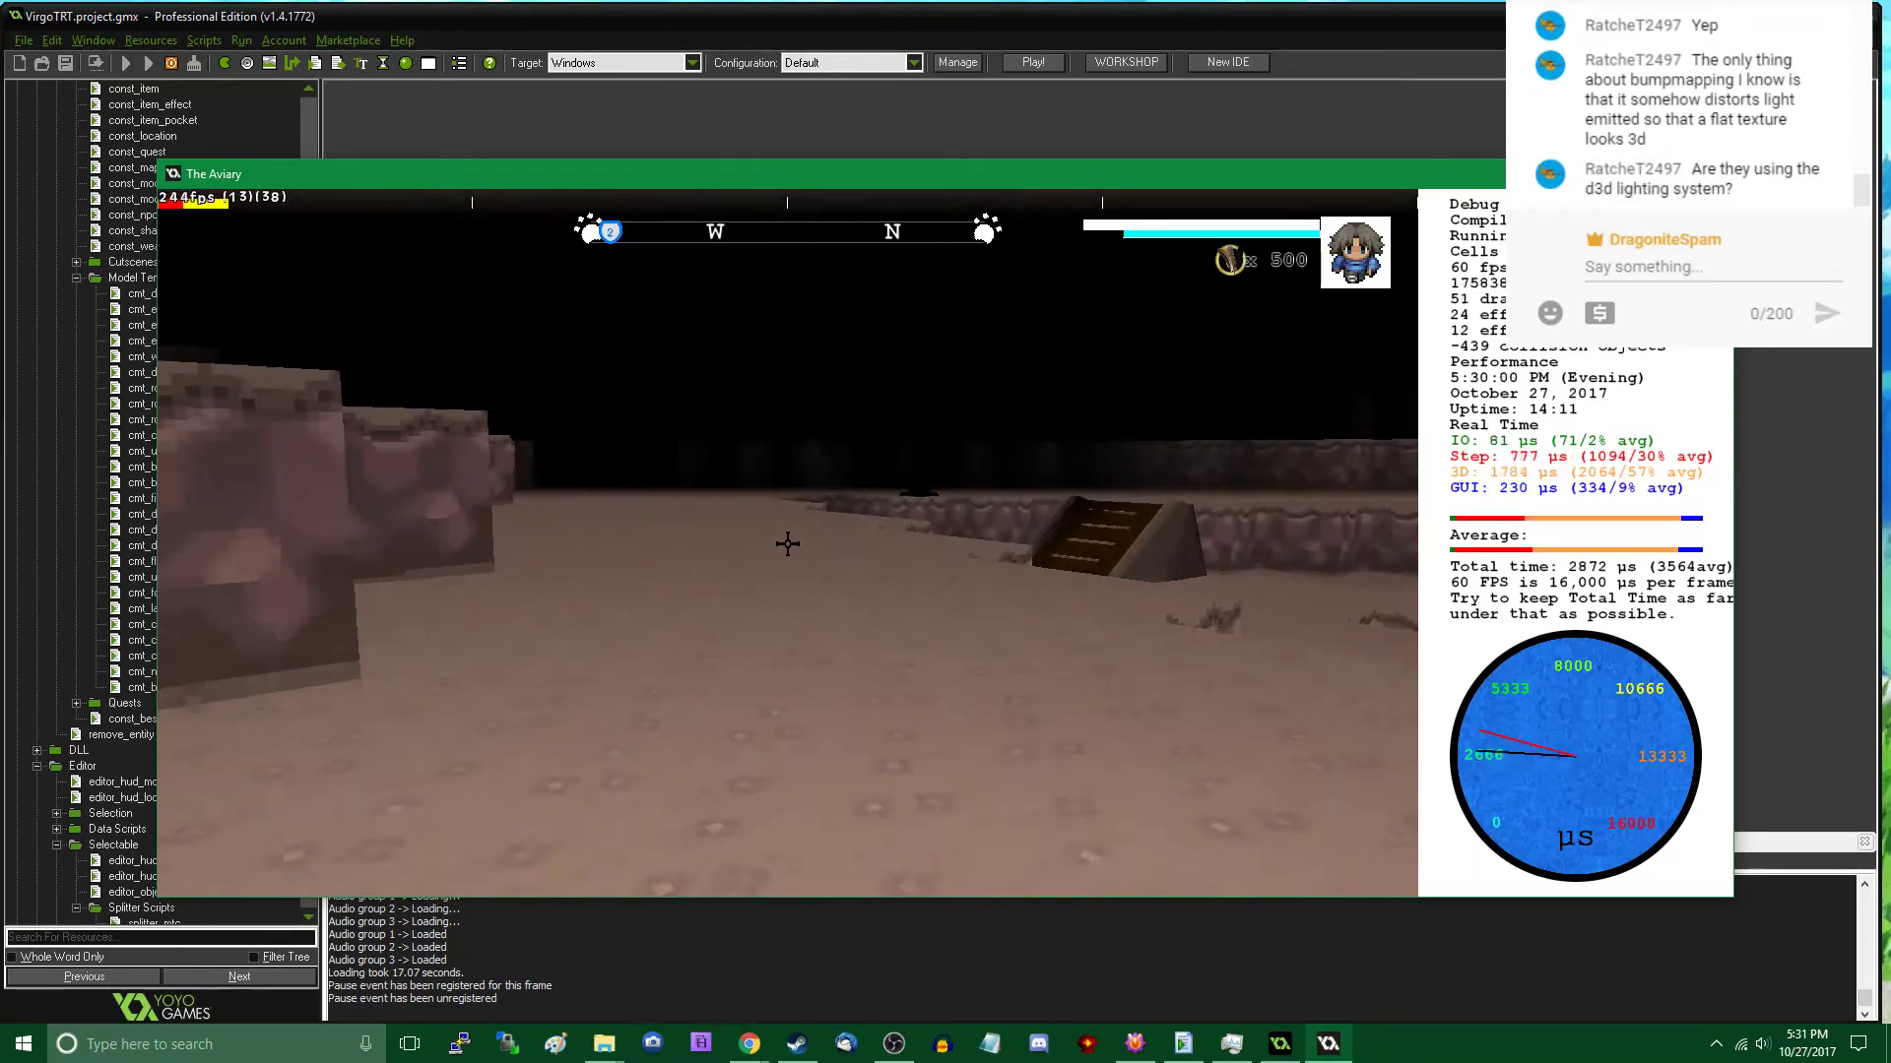
{"action": "key", "text": "w"}
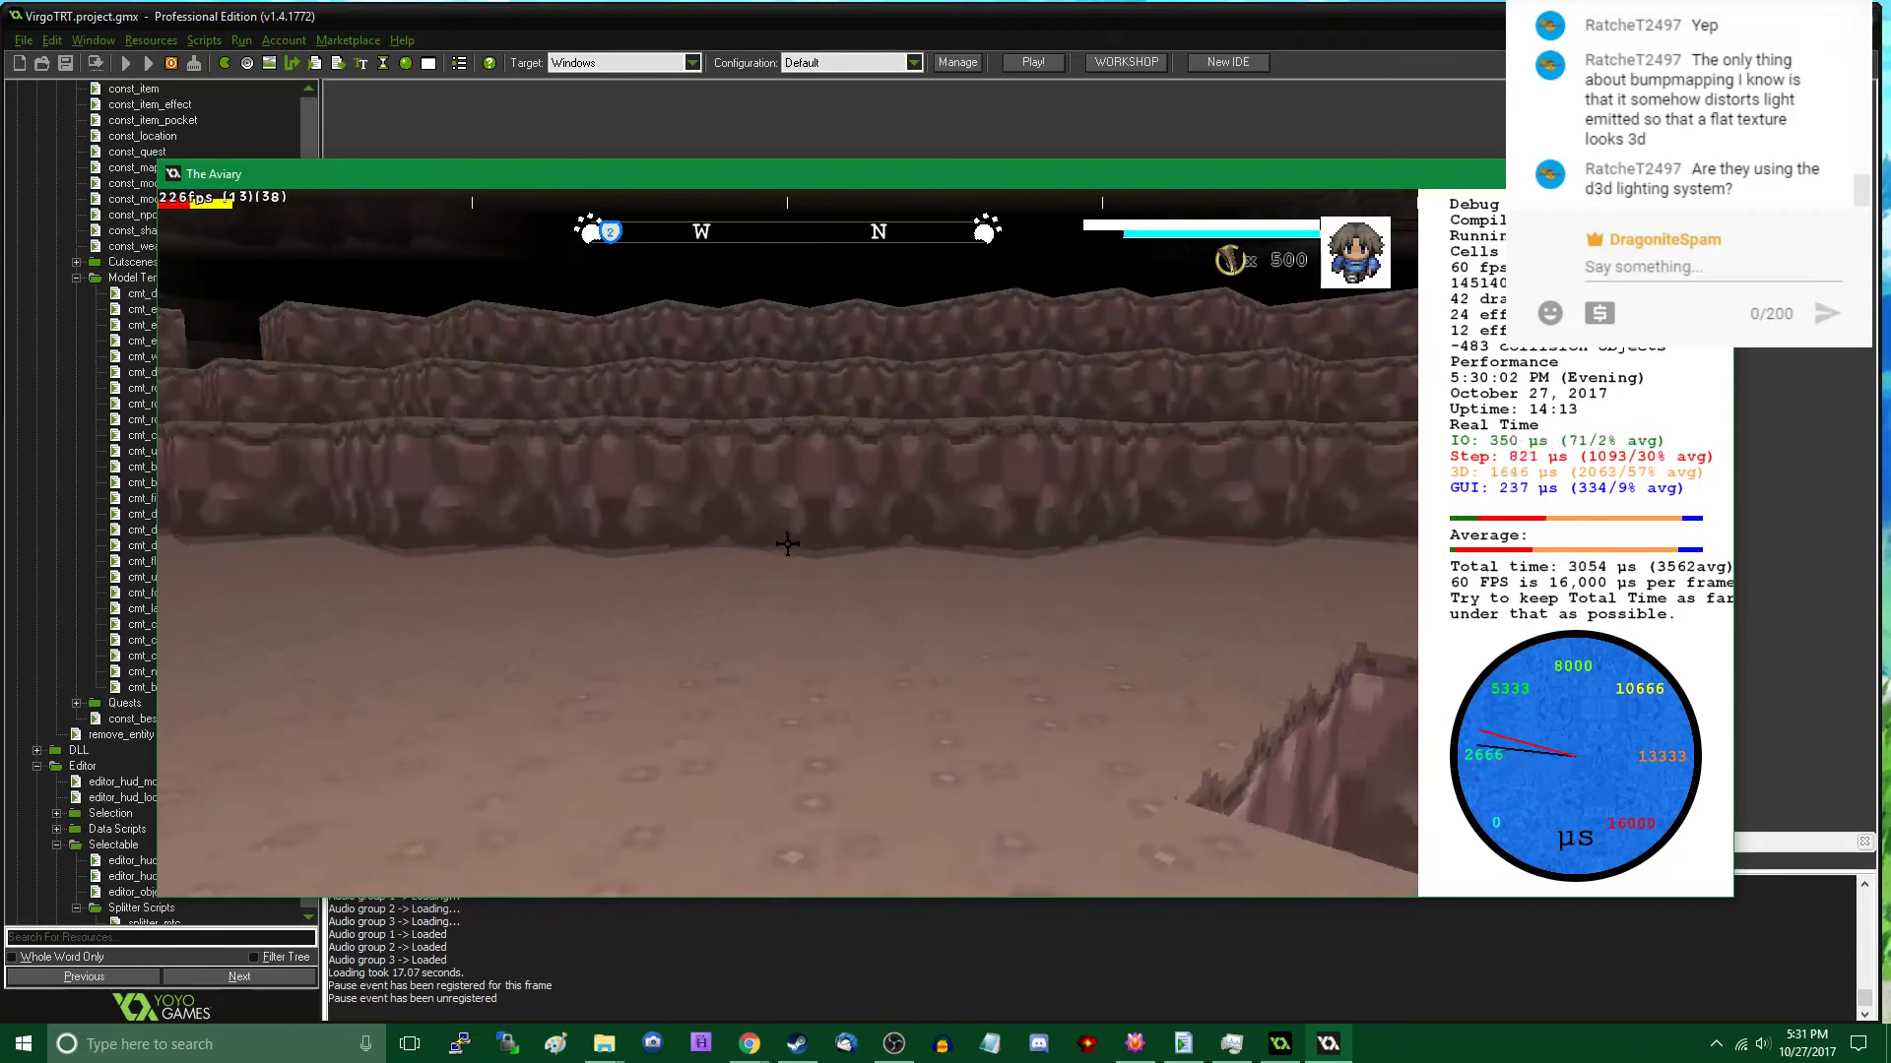
{"action": "key", "text": "w"}
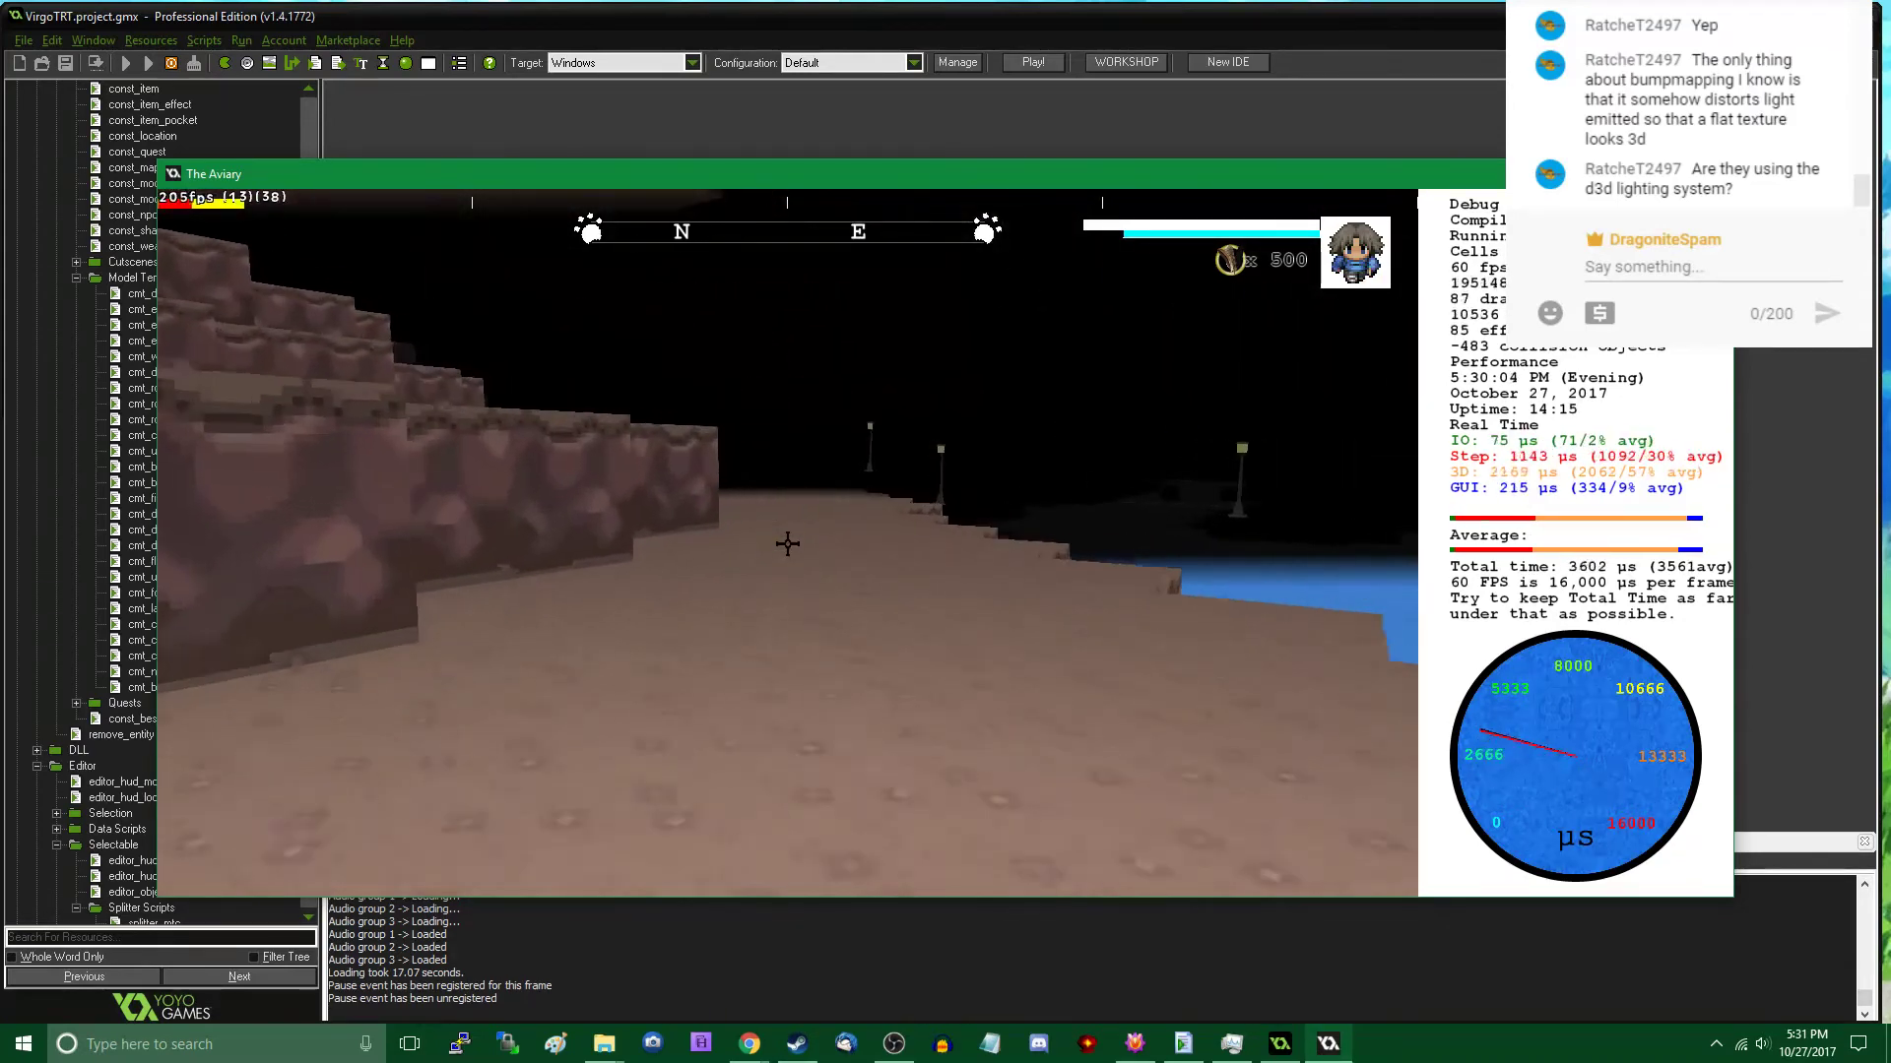
{"action": "key", "text": "w"}
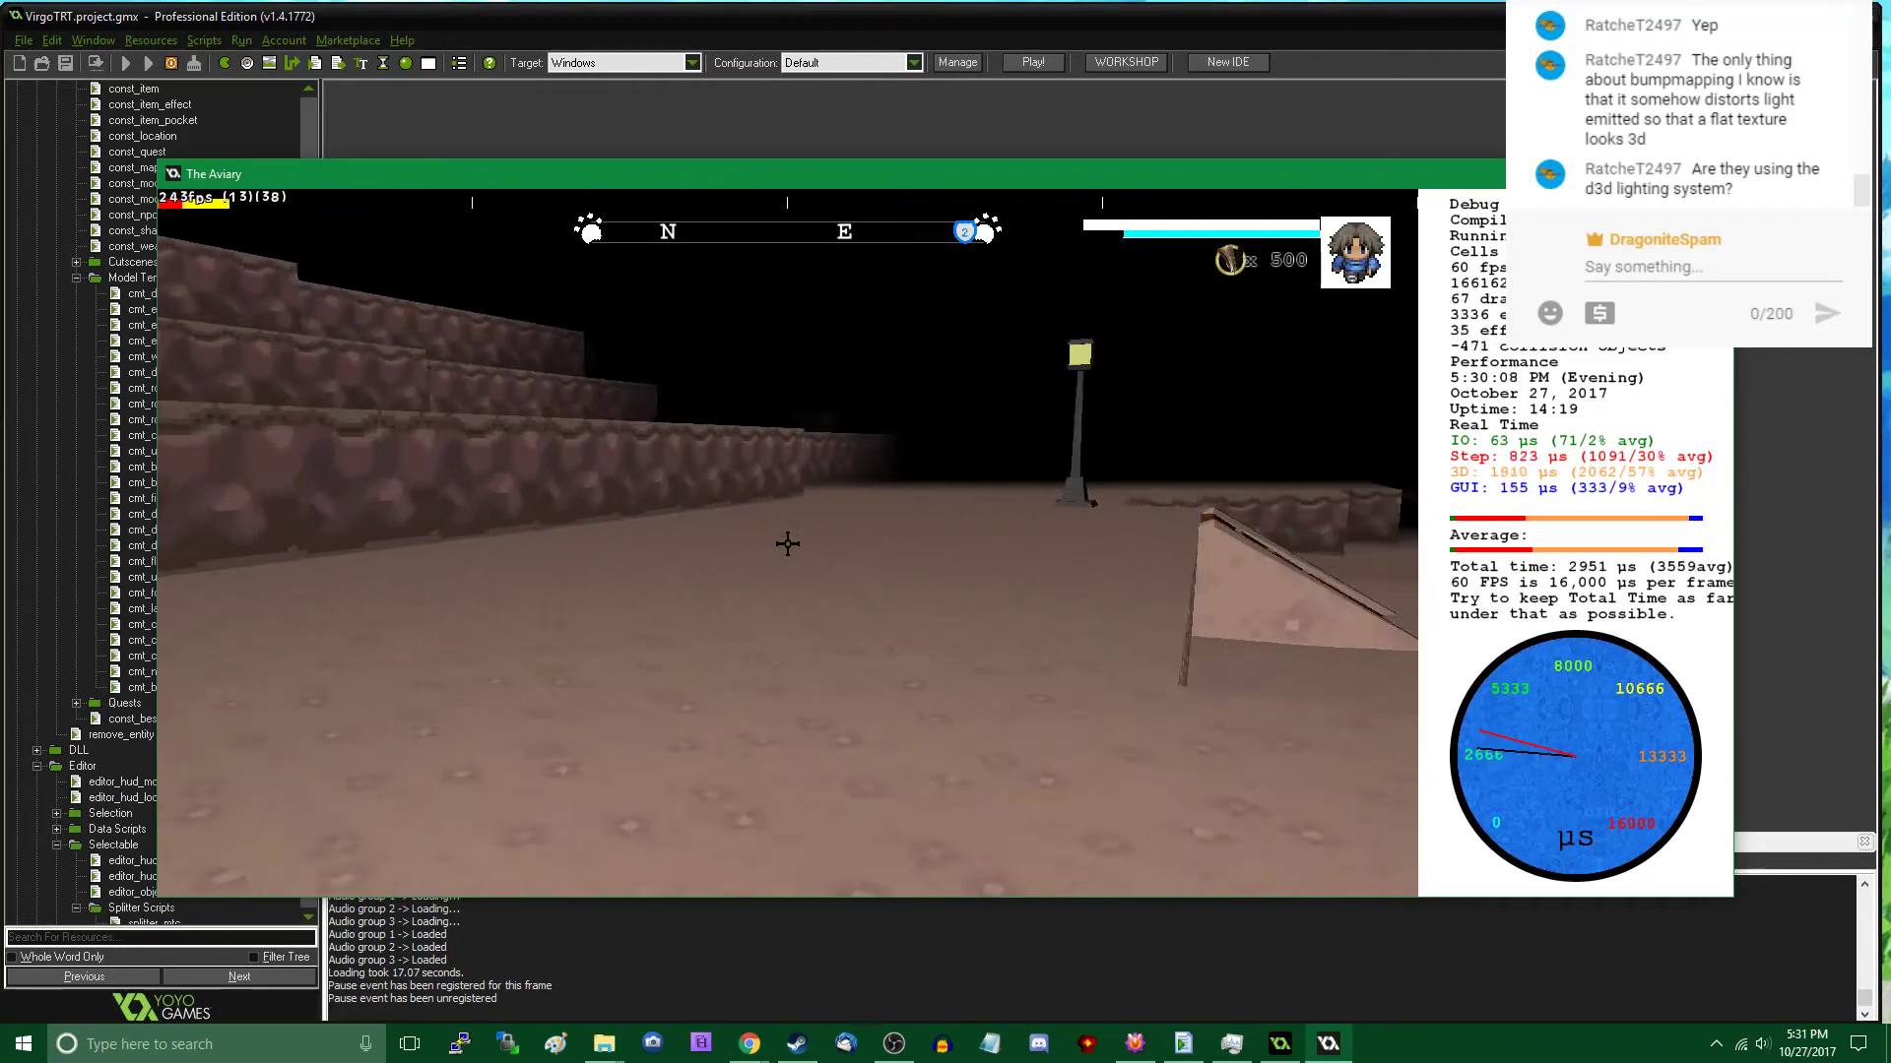
{"action": "key", "text": "w"}
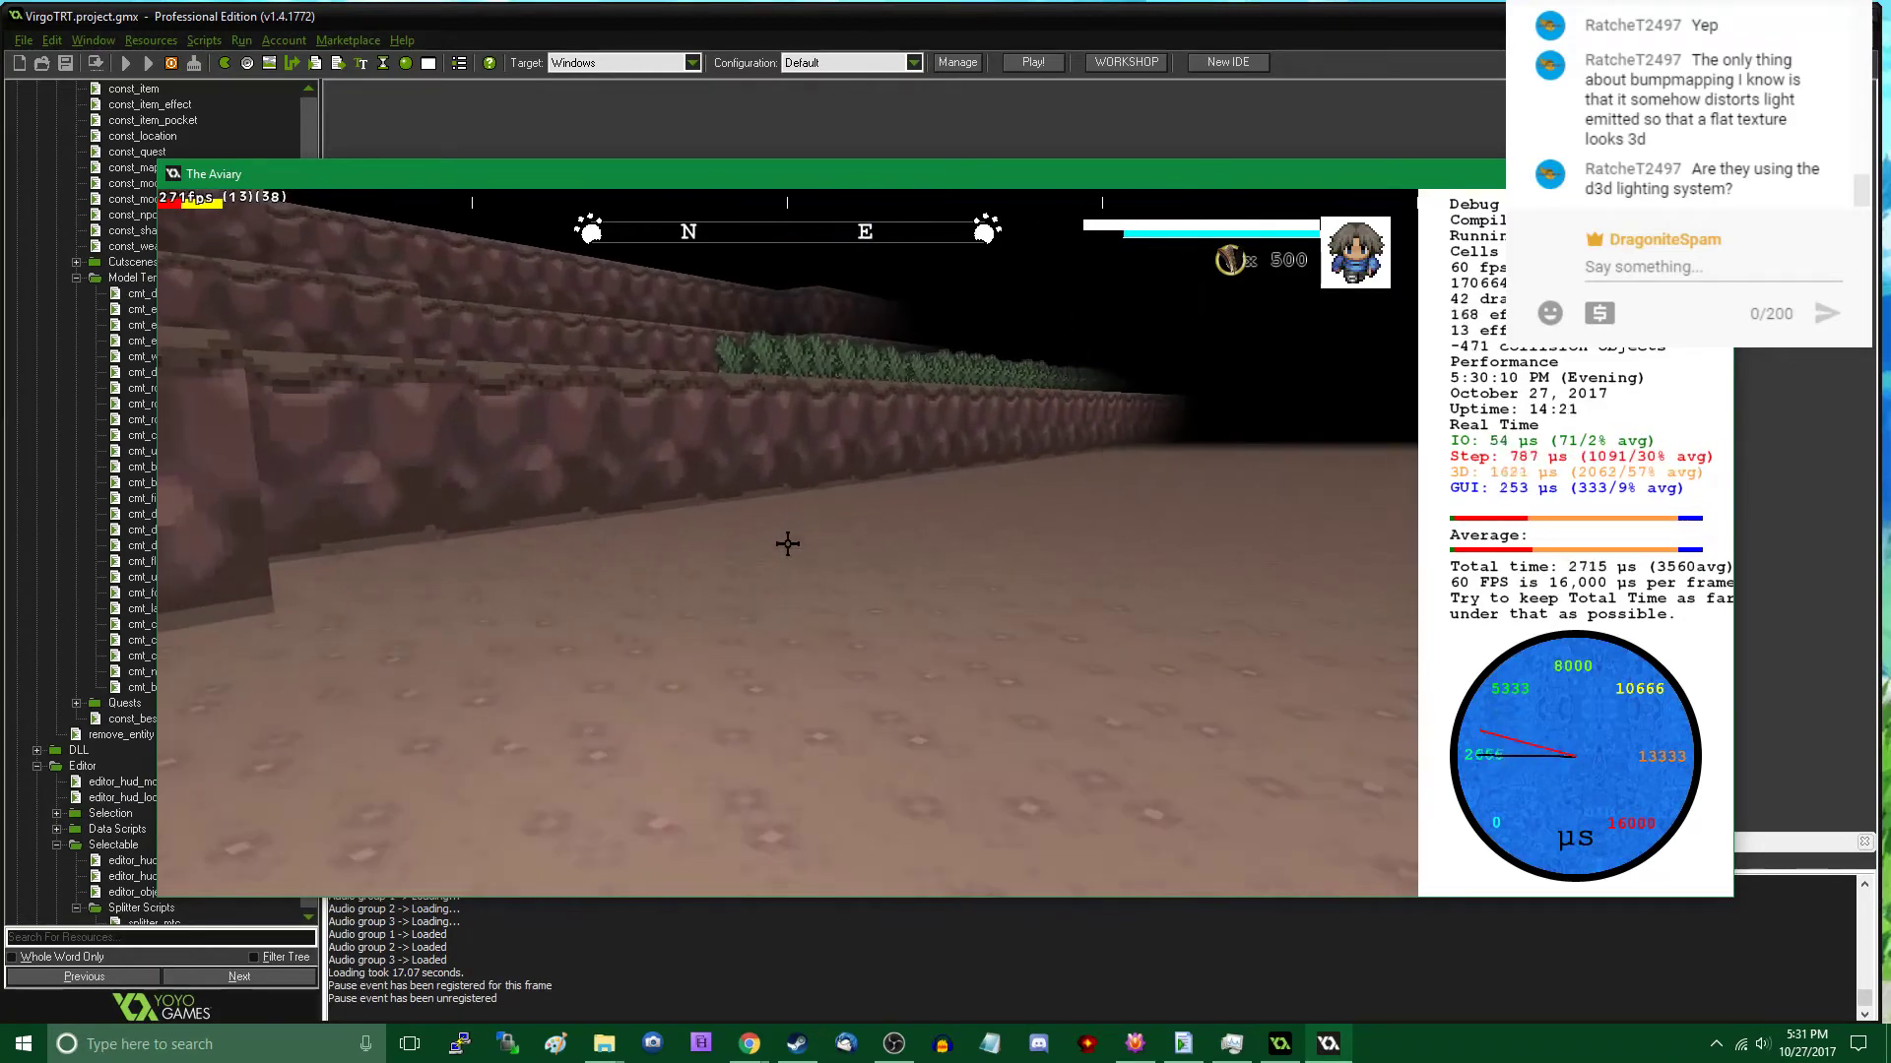
{"action": "key", "text": "w"}
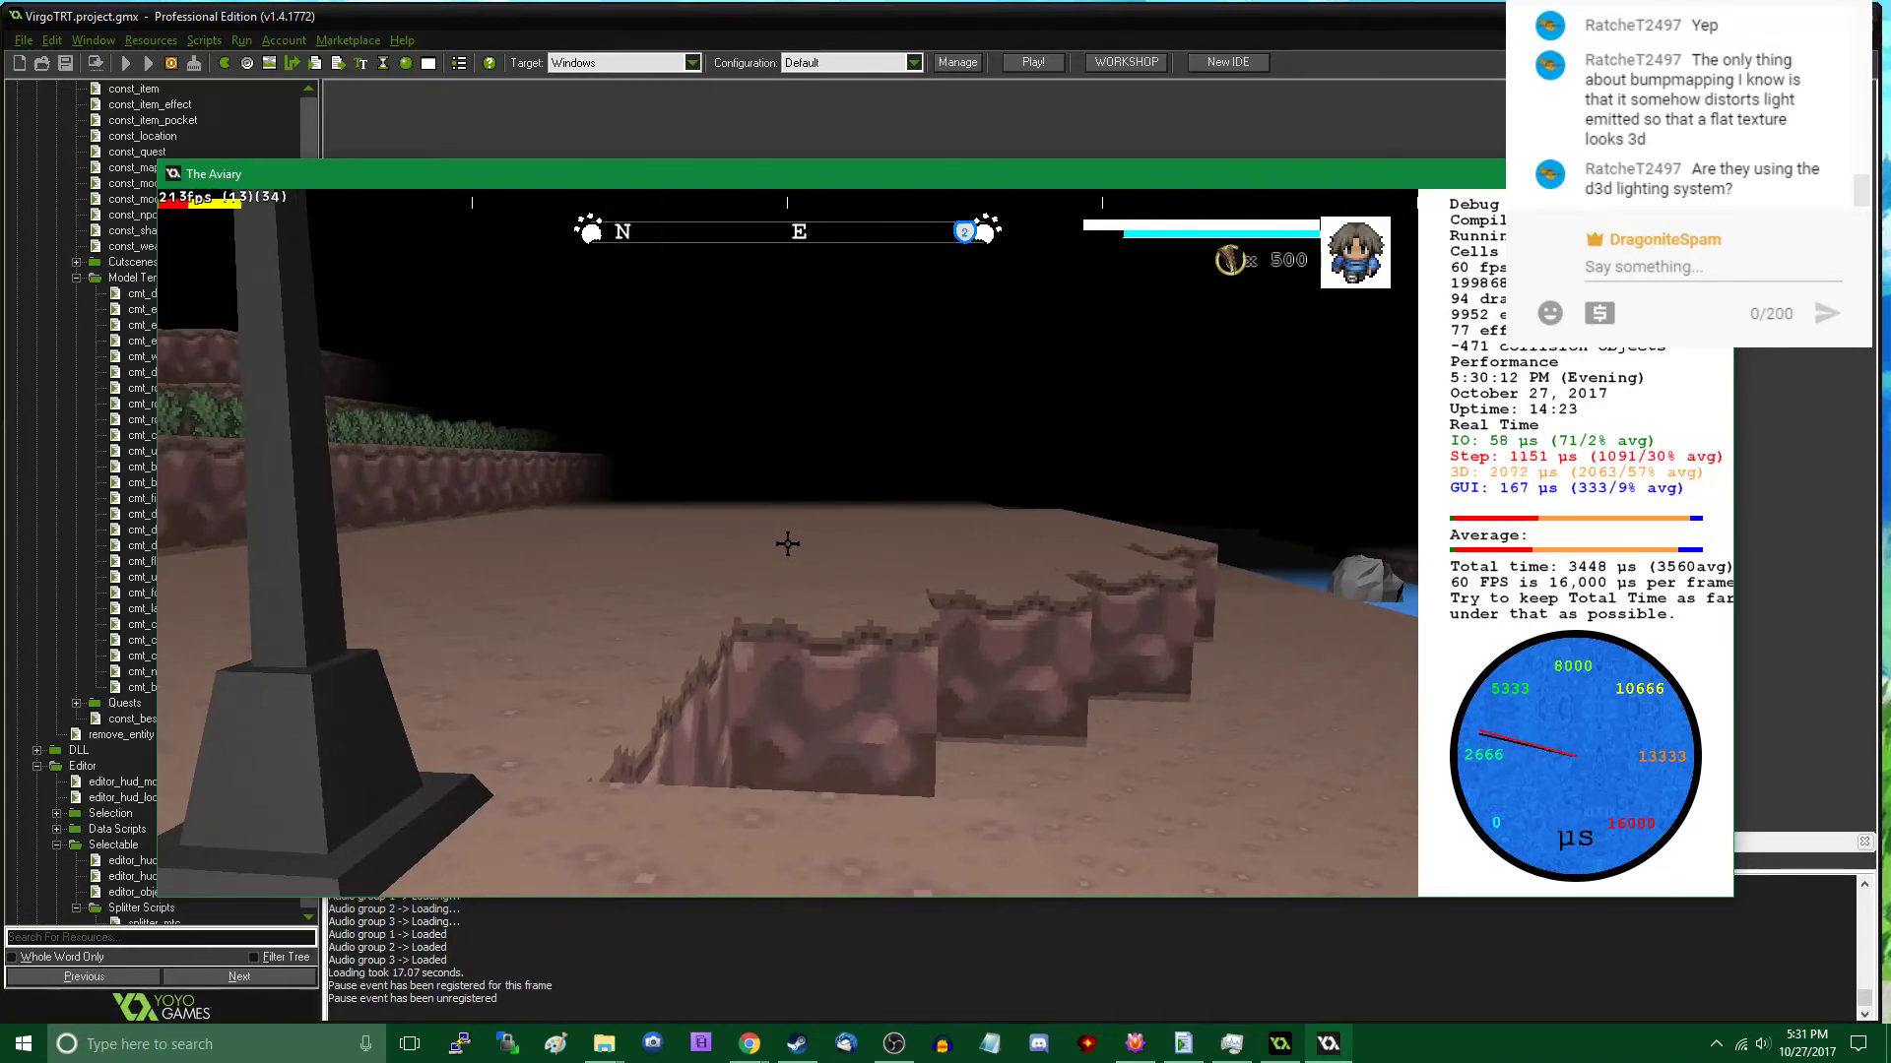
{"action": "key", "text": "w"}
{"action": "key", "text": "w"}
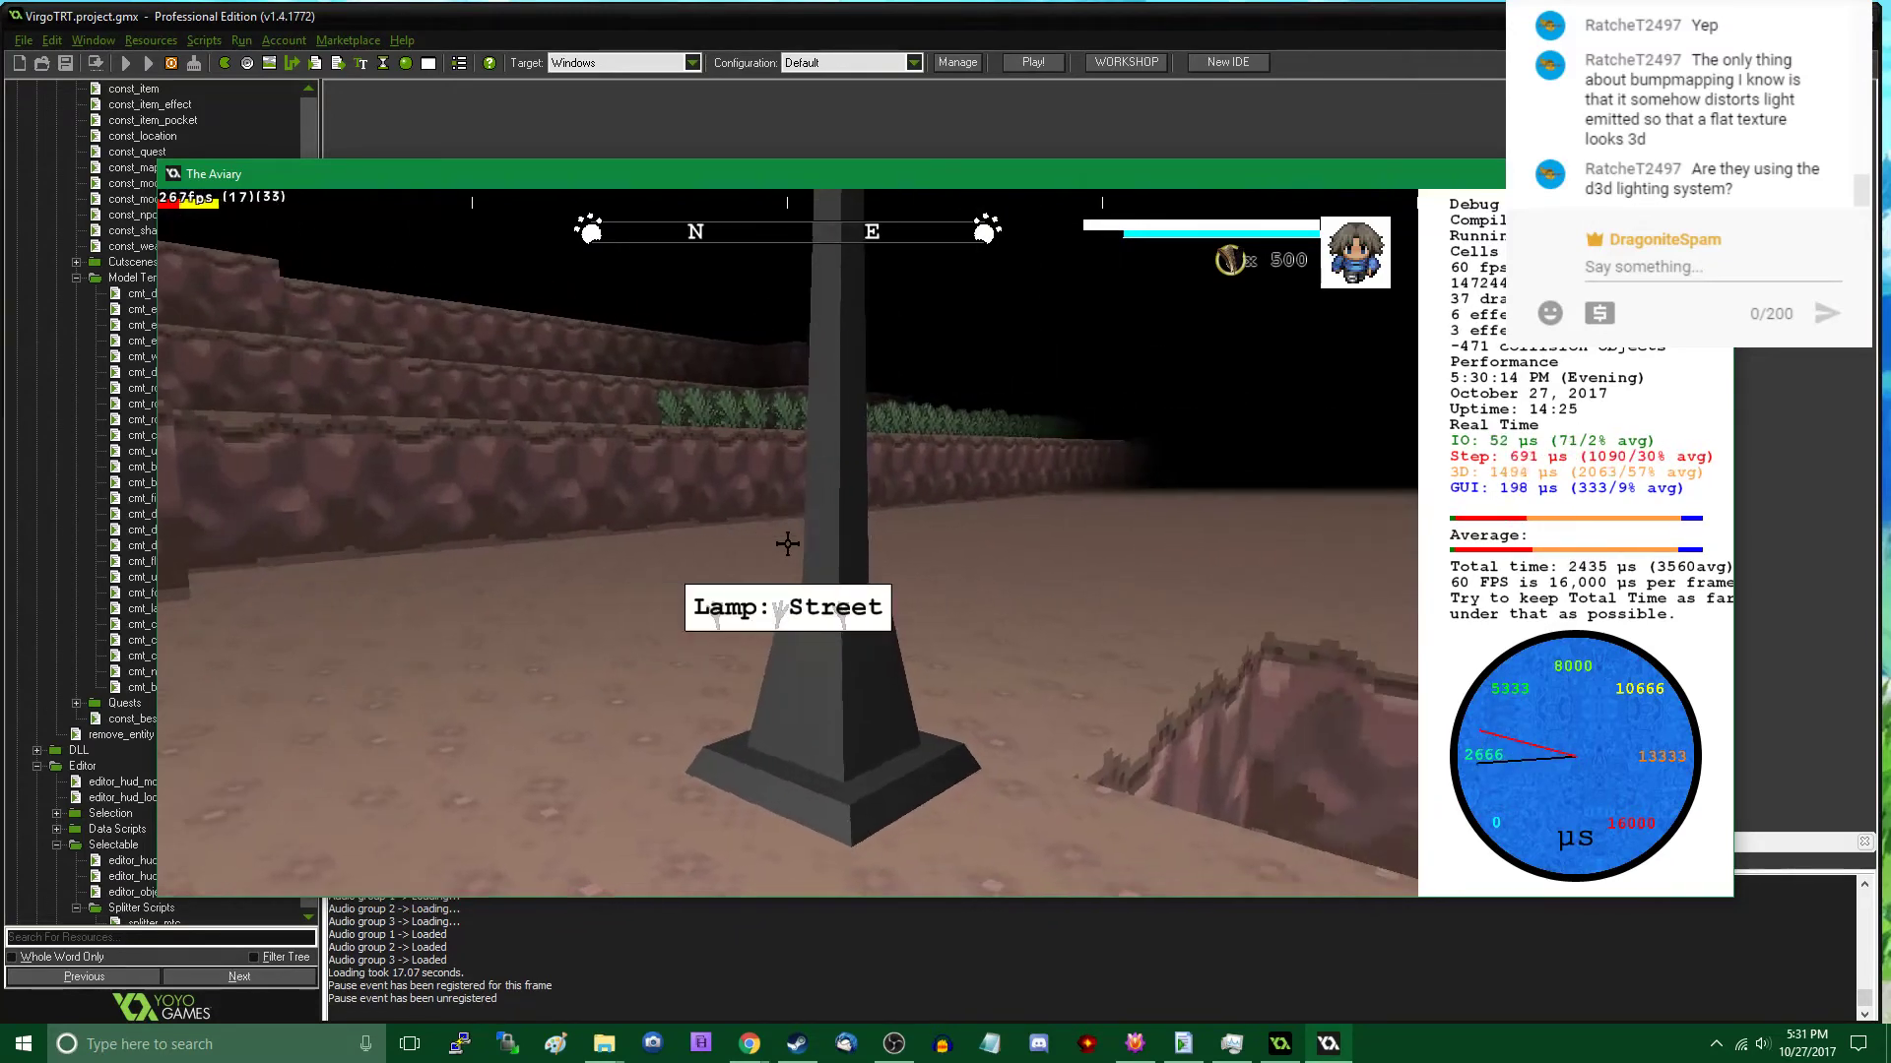
{"action": "key", "text": "w"}
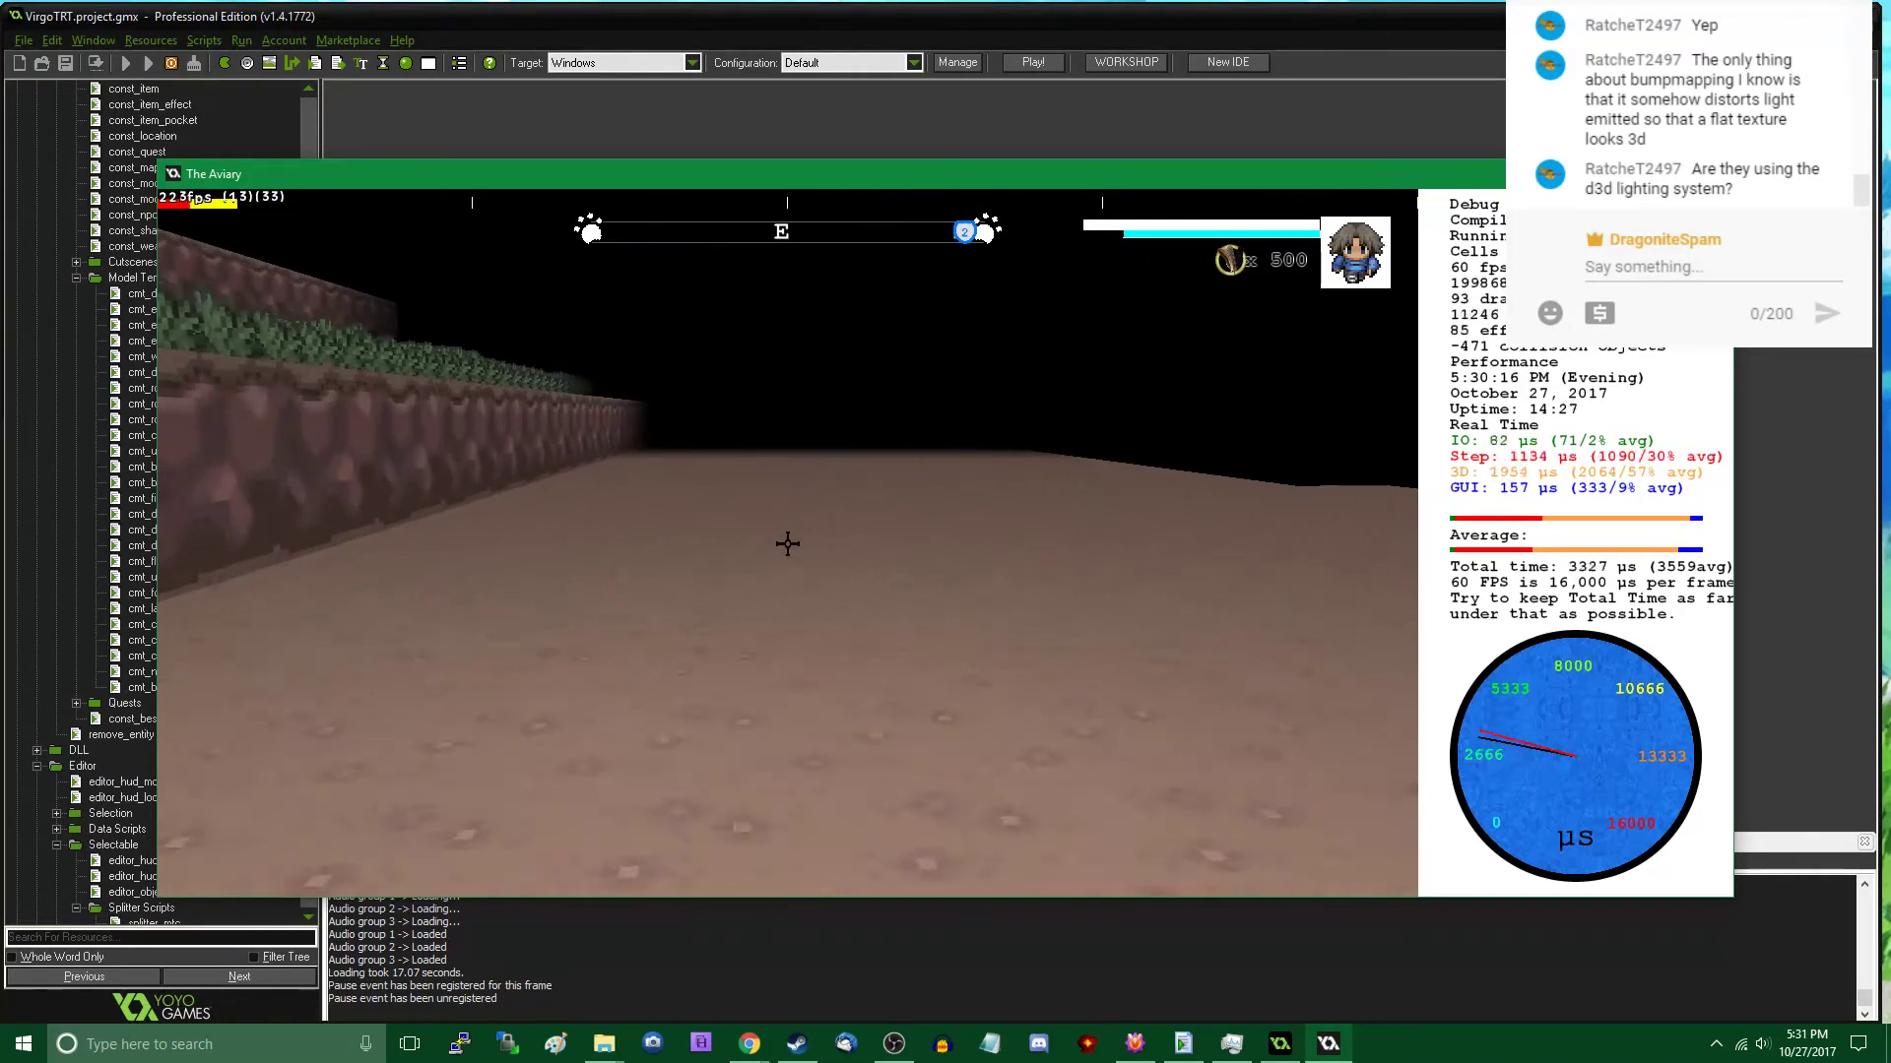
{"action": "key", "text": "w"}
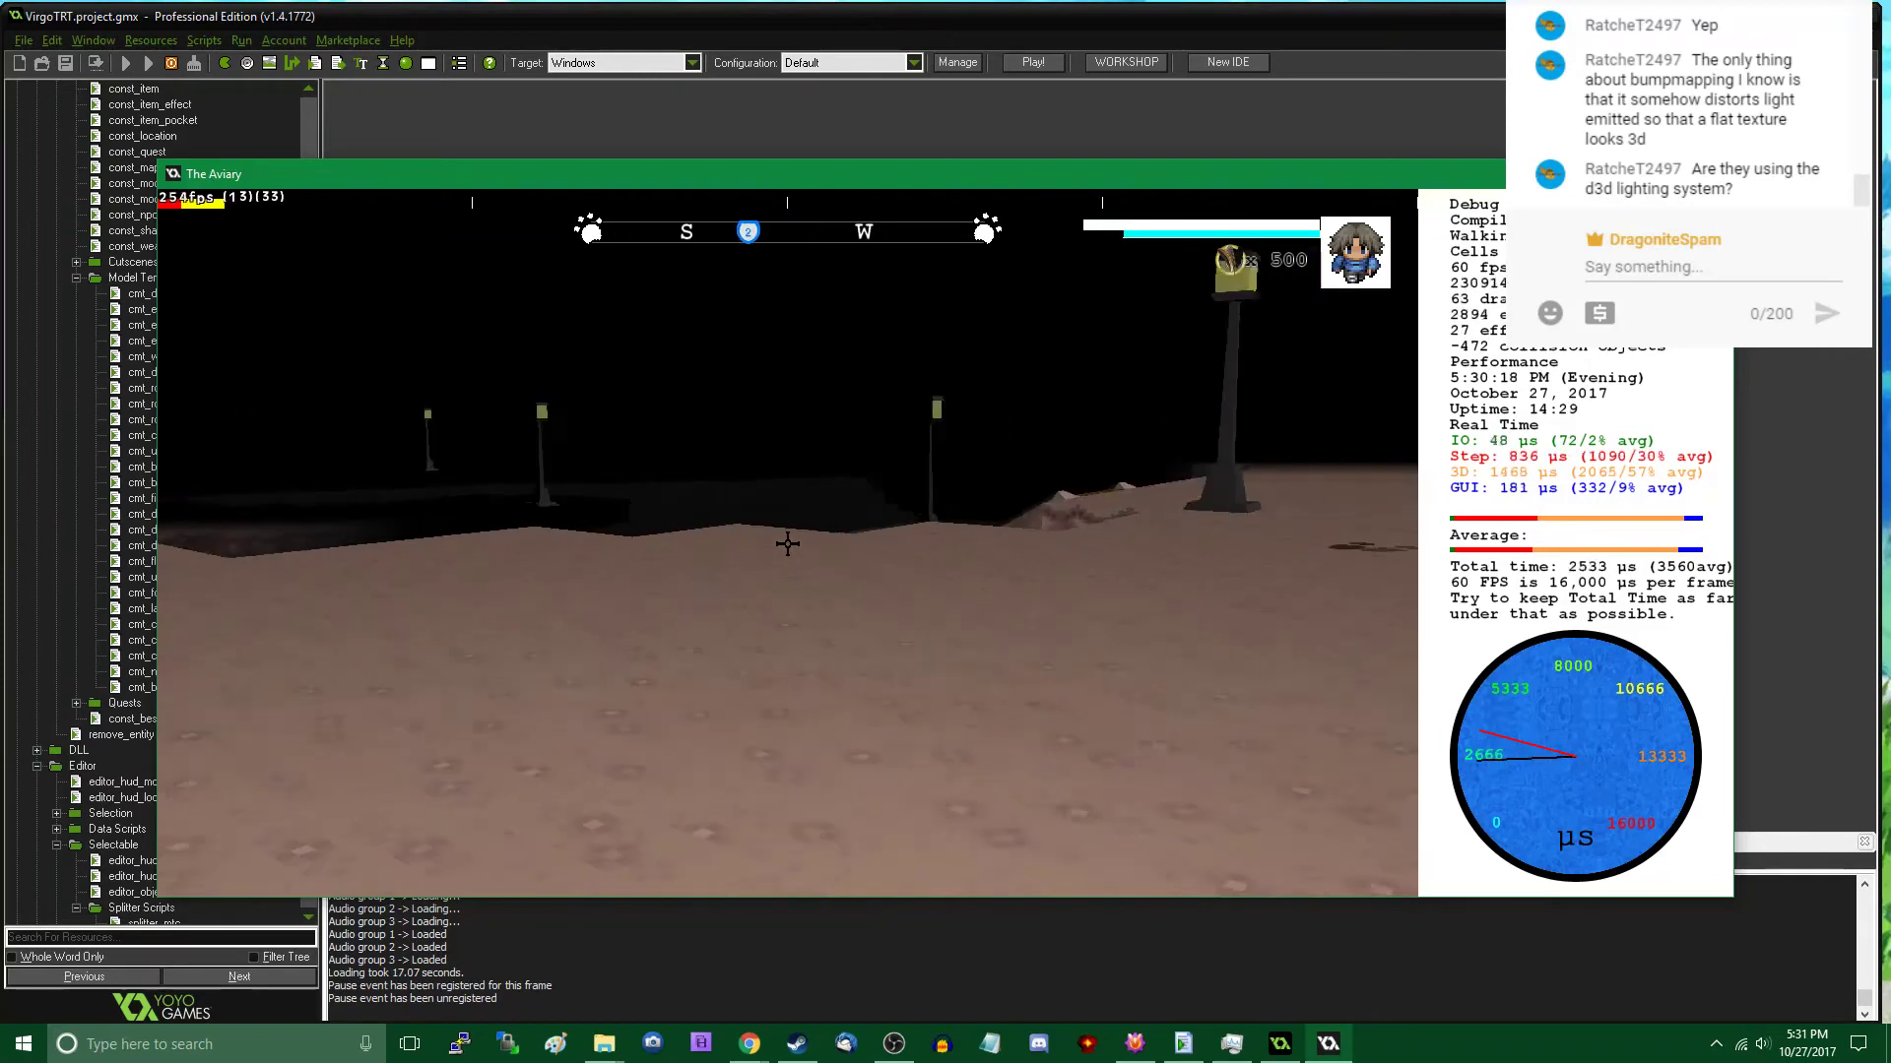
- Return to the object editor and start placing a Rock C model near the street lamp beside the ramp
{"action": "key", "text": "Tab"}
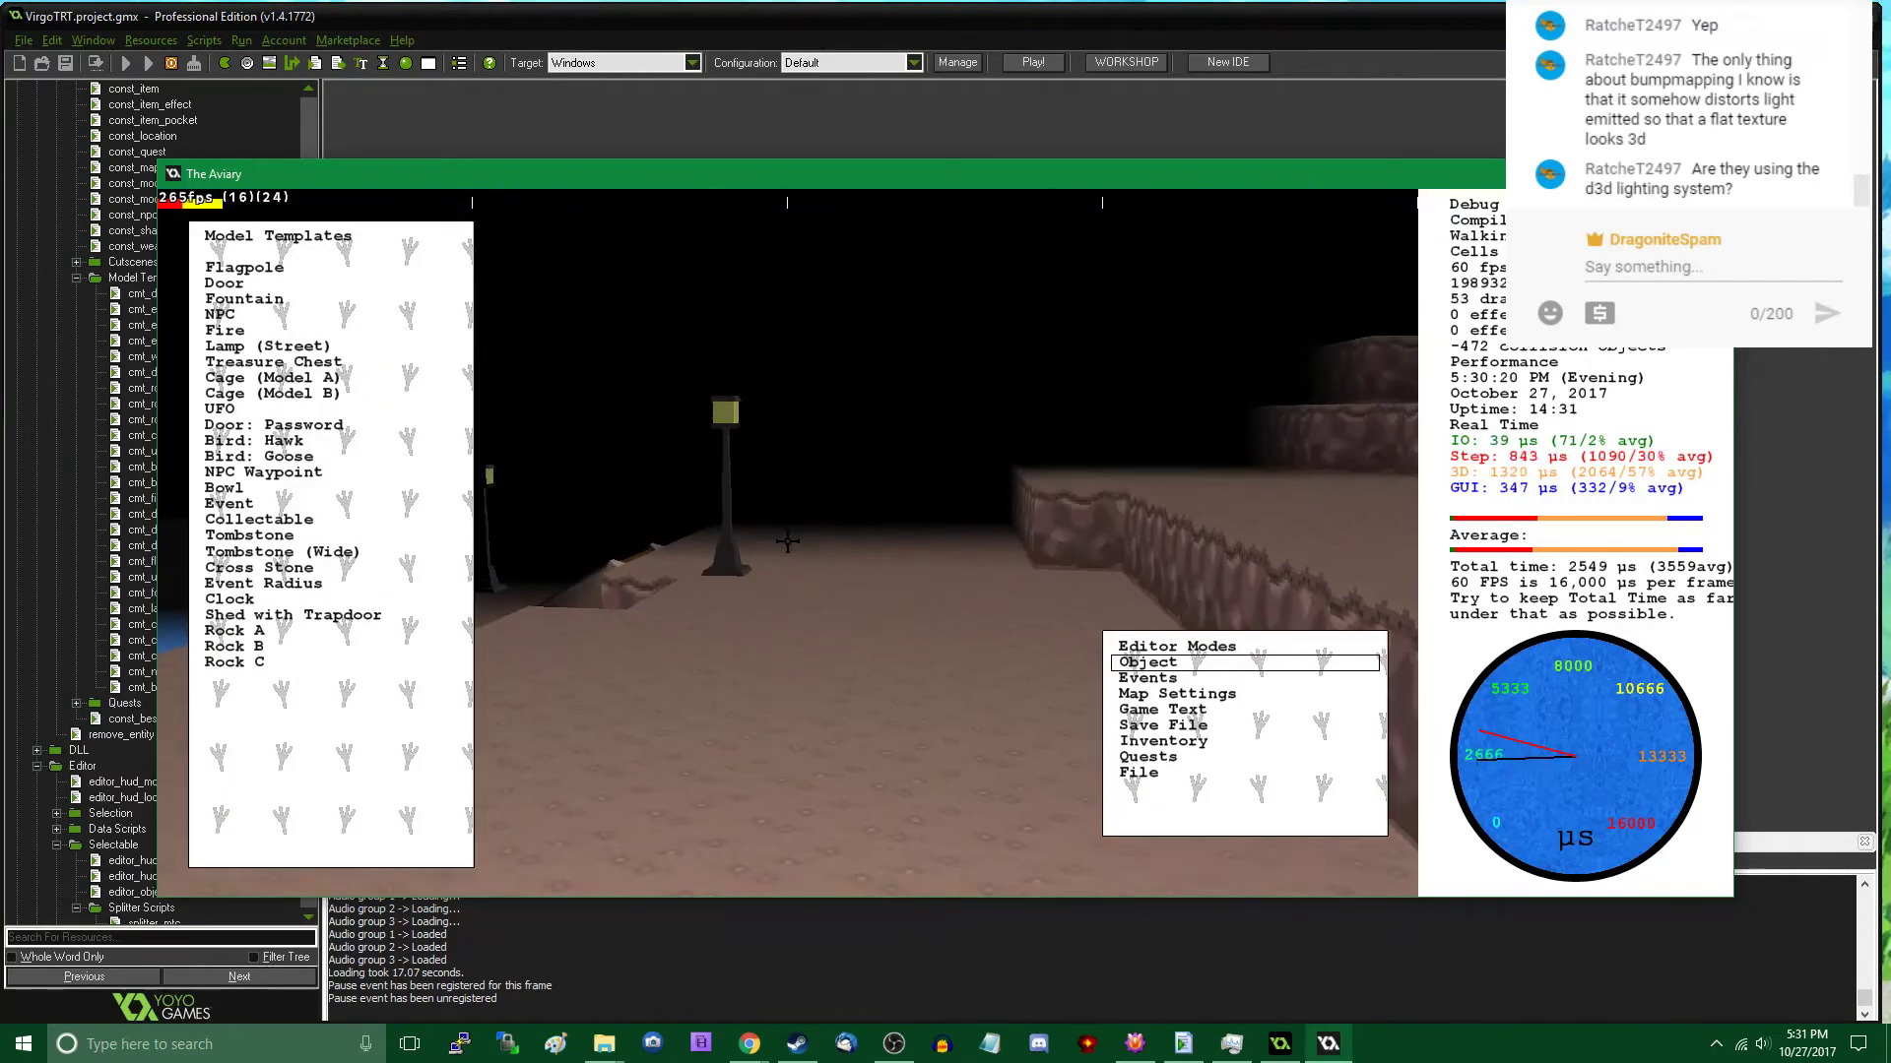
{"action": "key", "text": "w"}
{"action": "key", "text": "s"}
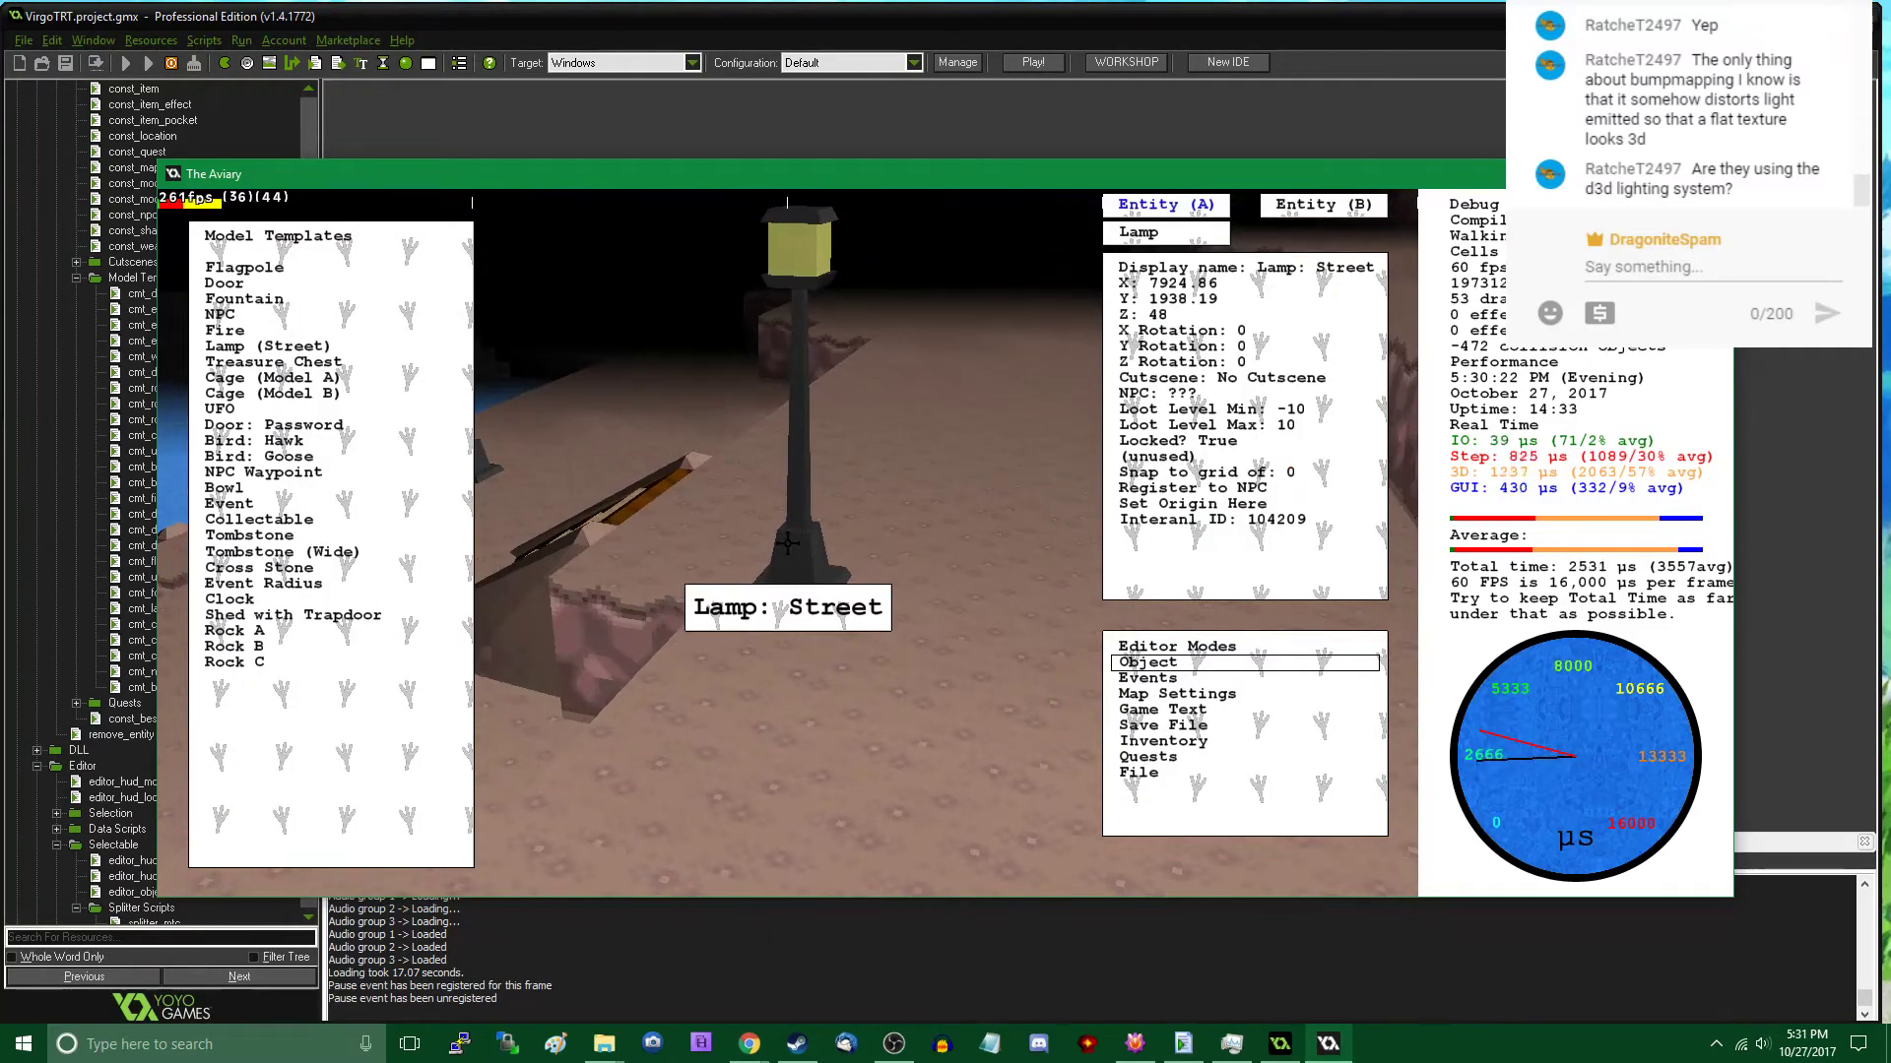
{"action": "left_click", "coordinate": [263, 658]}
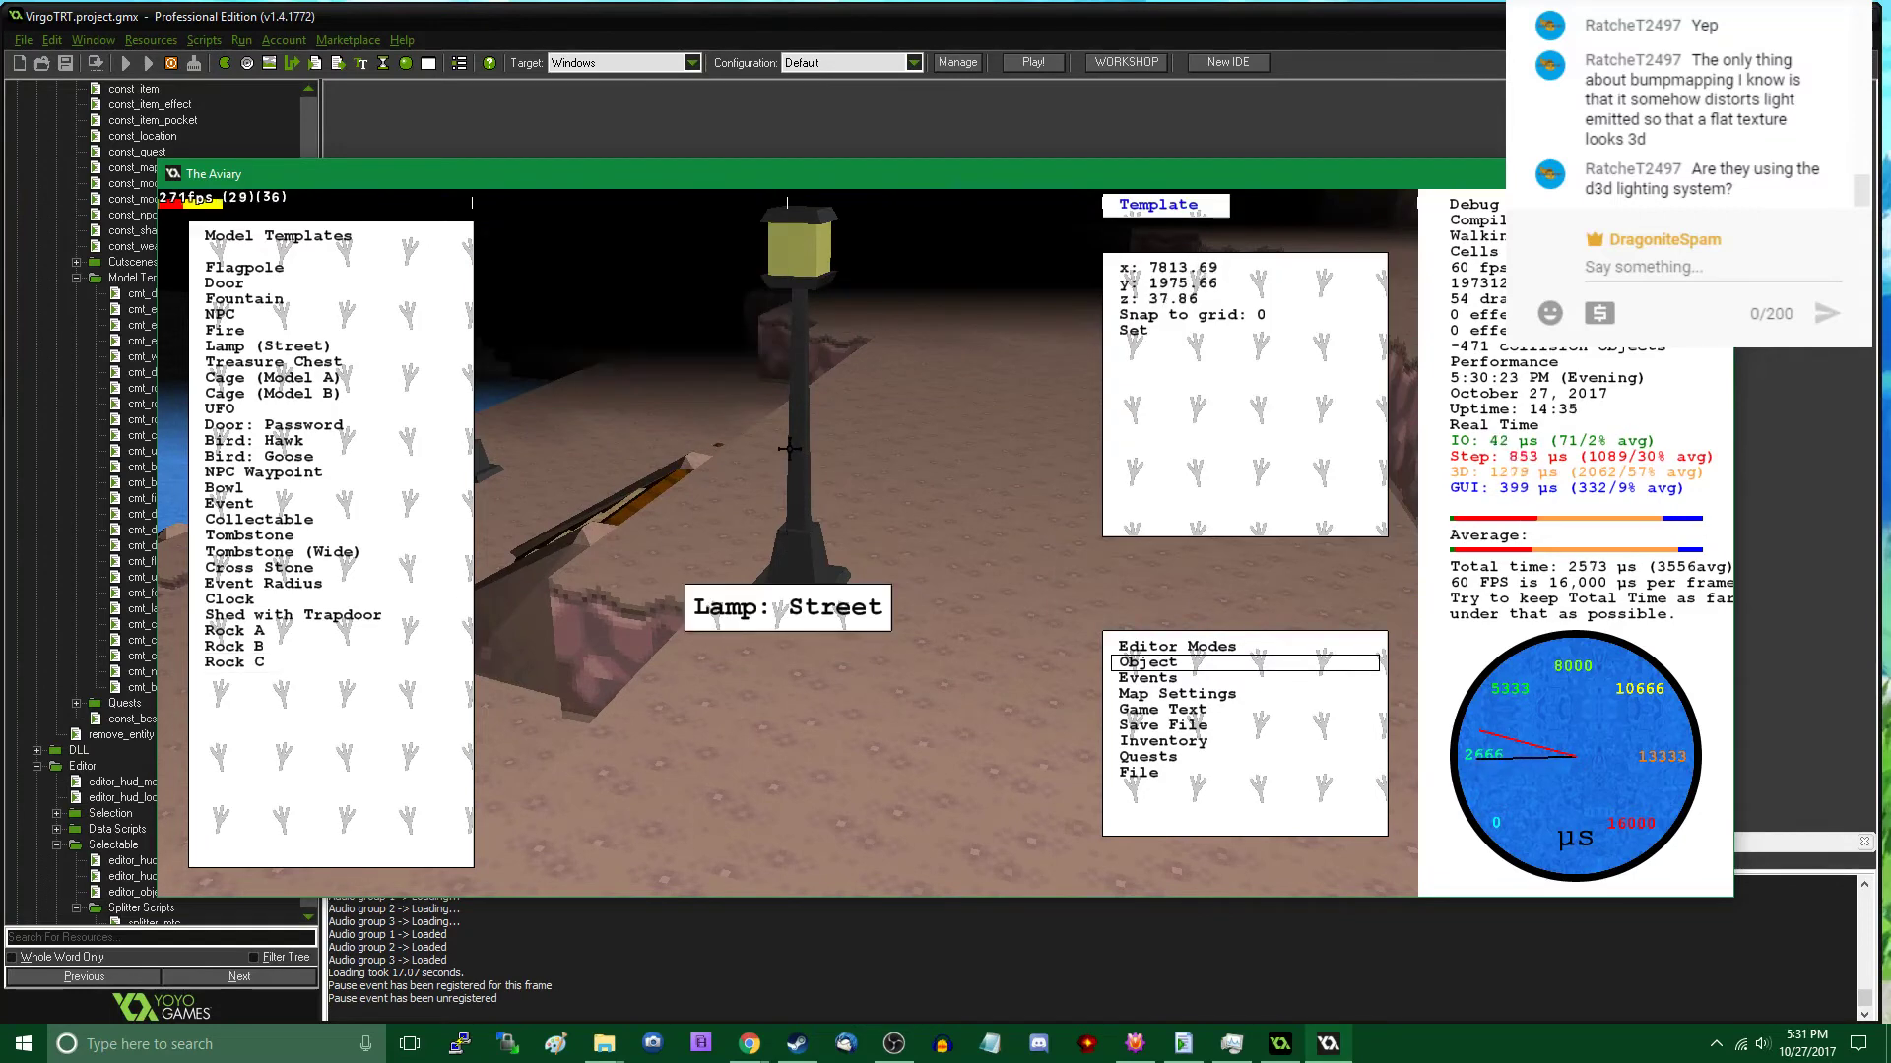
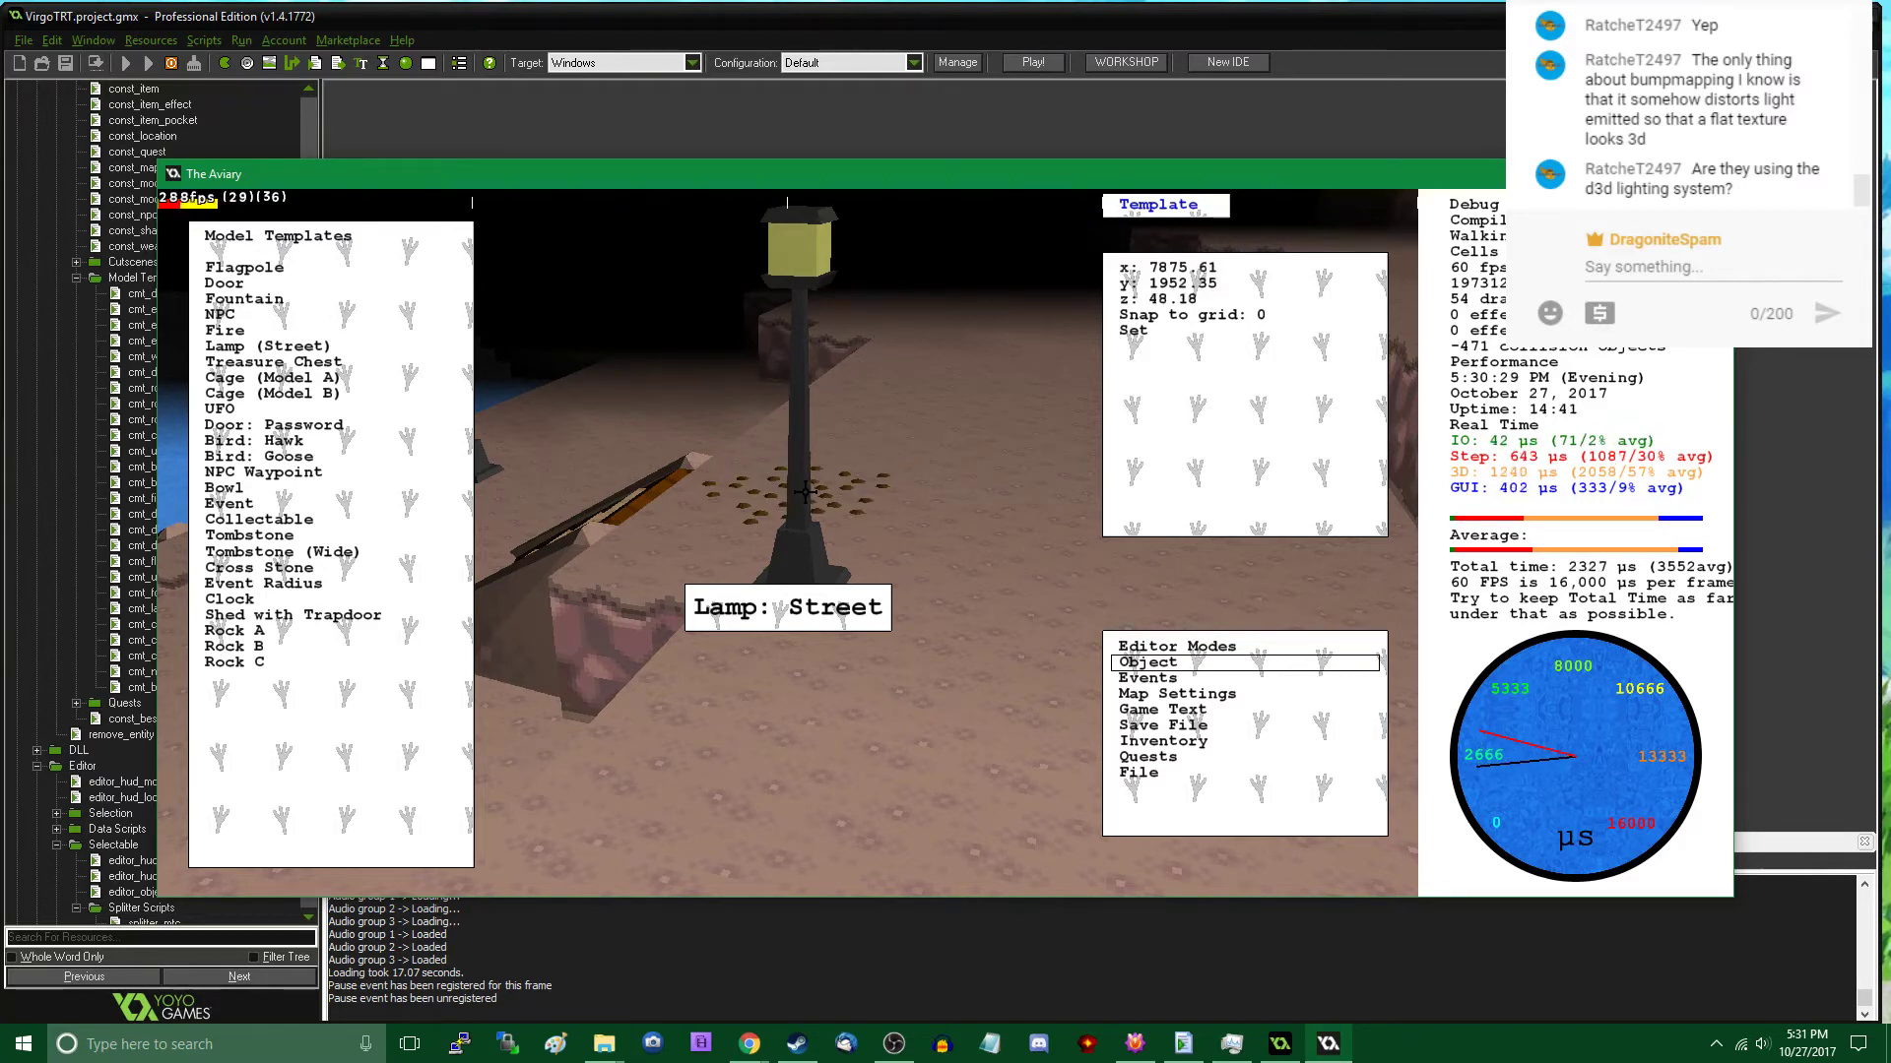
- Place a Rock C patch on the ground around the base of the street lamp beside the ramp
{"action": "left_click", "coordinate": [804, 493]}
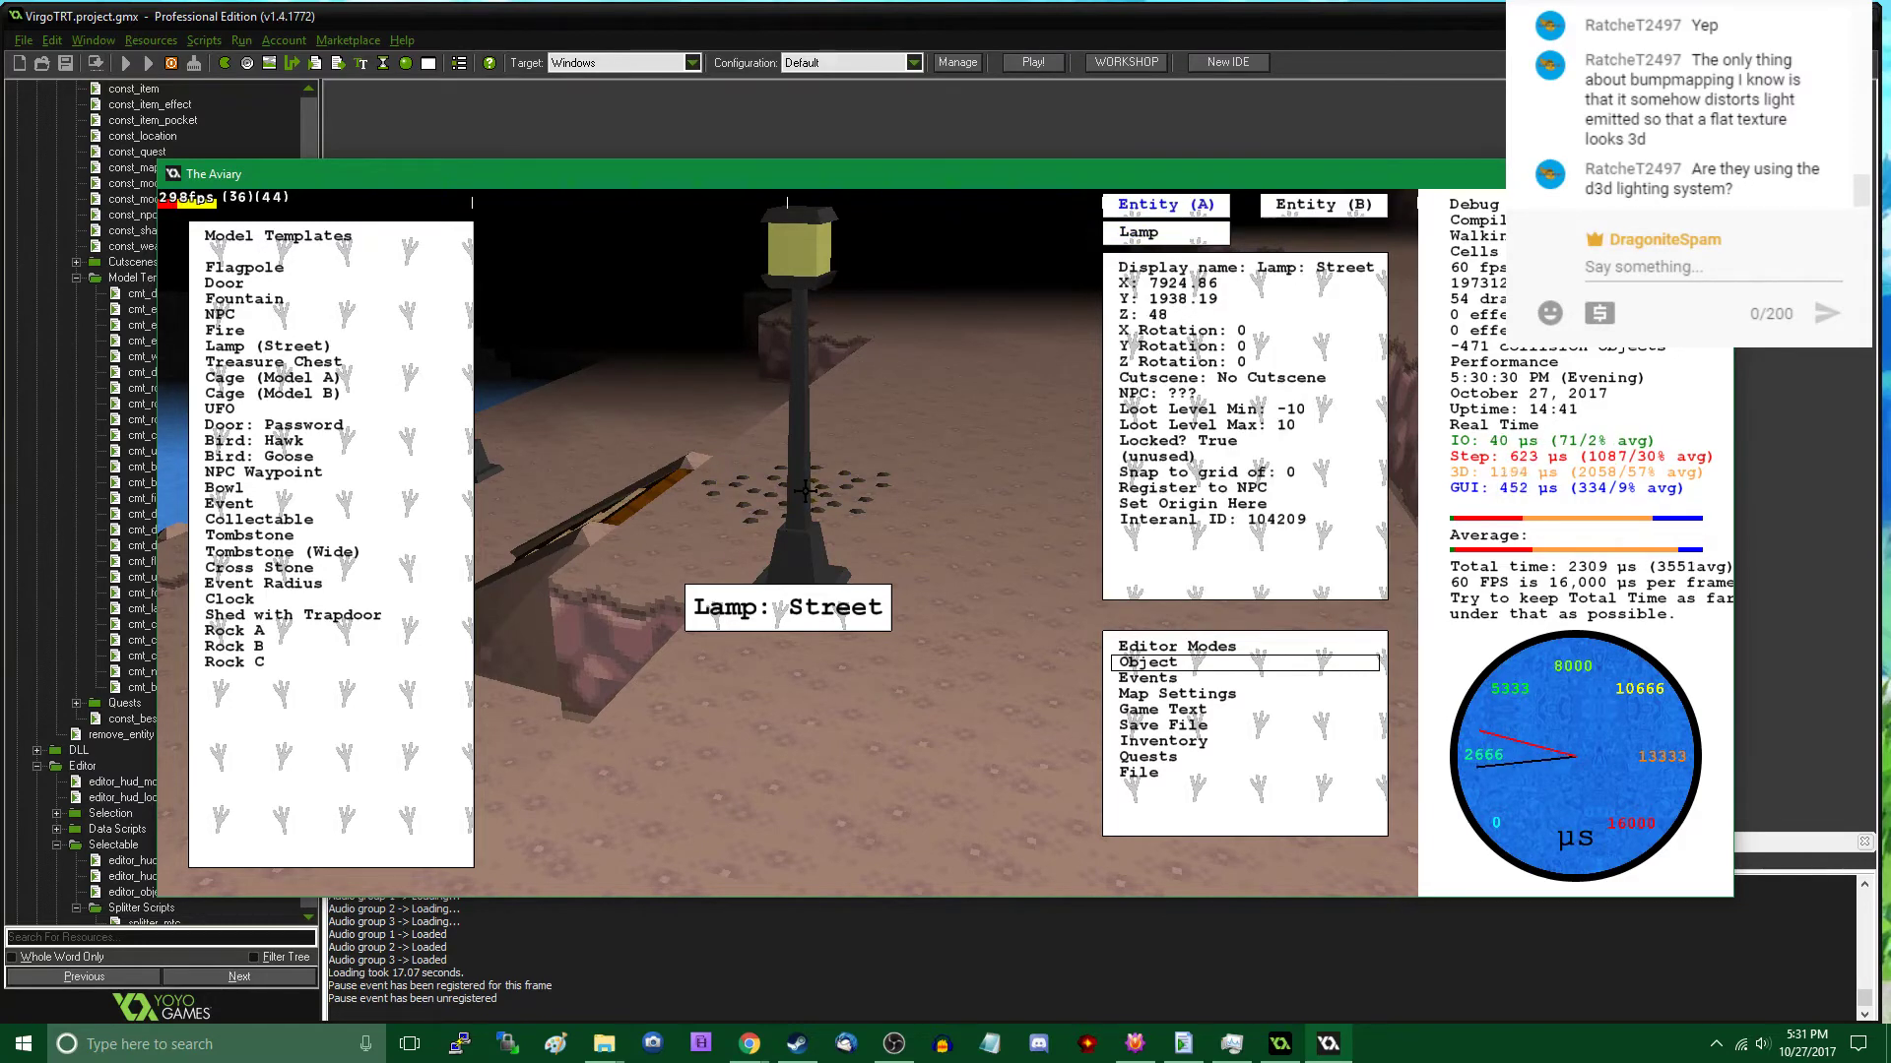
{"action": "right_click", "coordinate": [866, 503]}
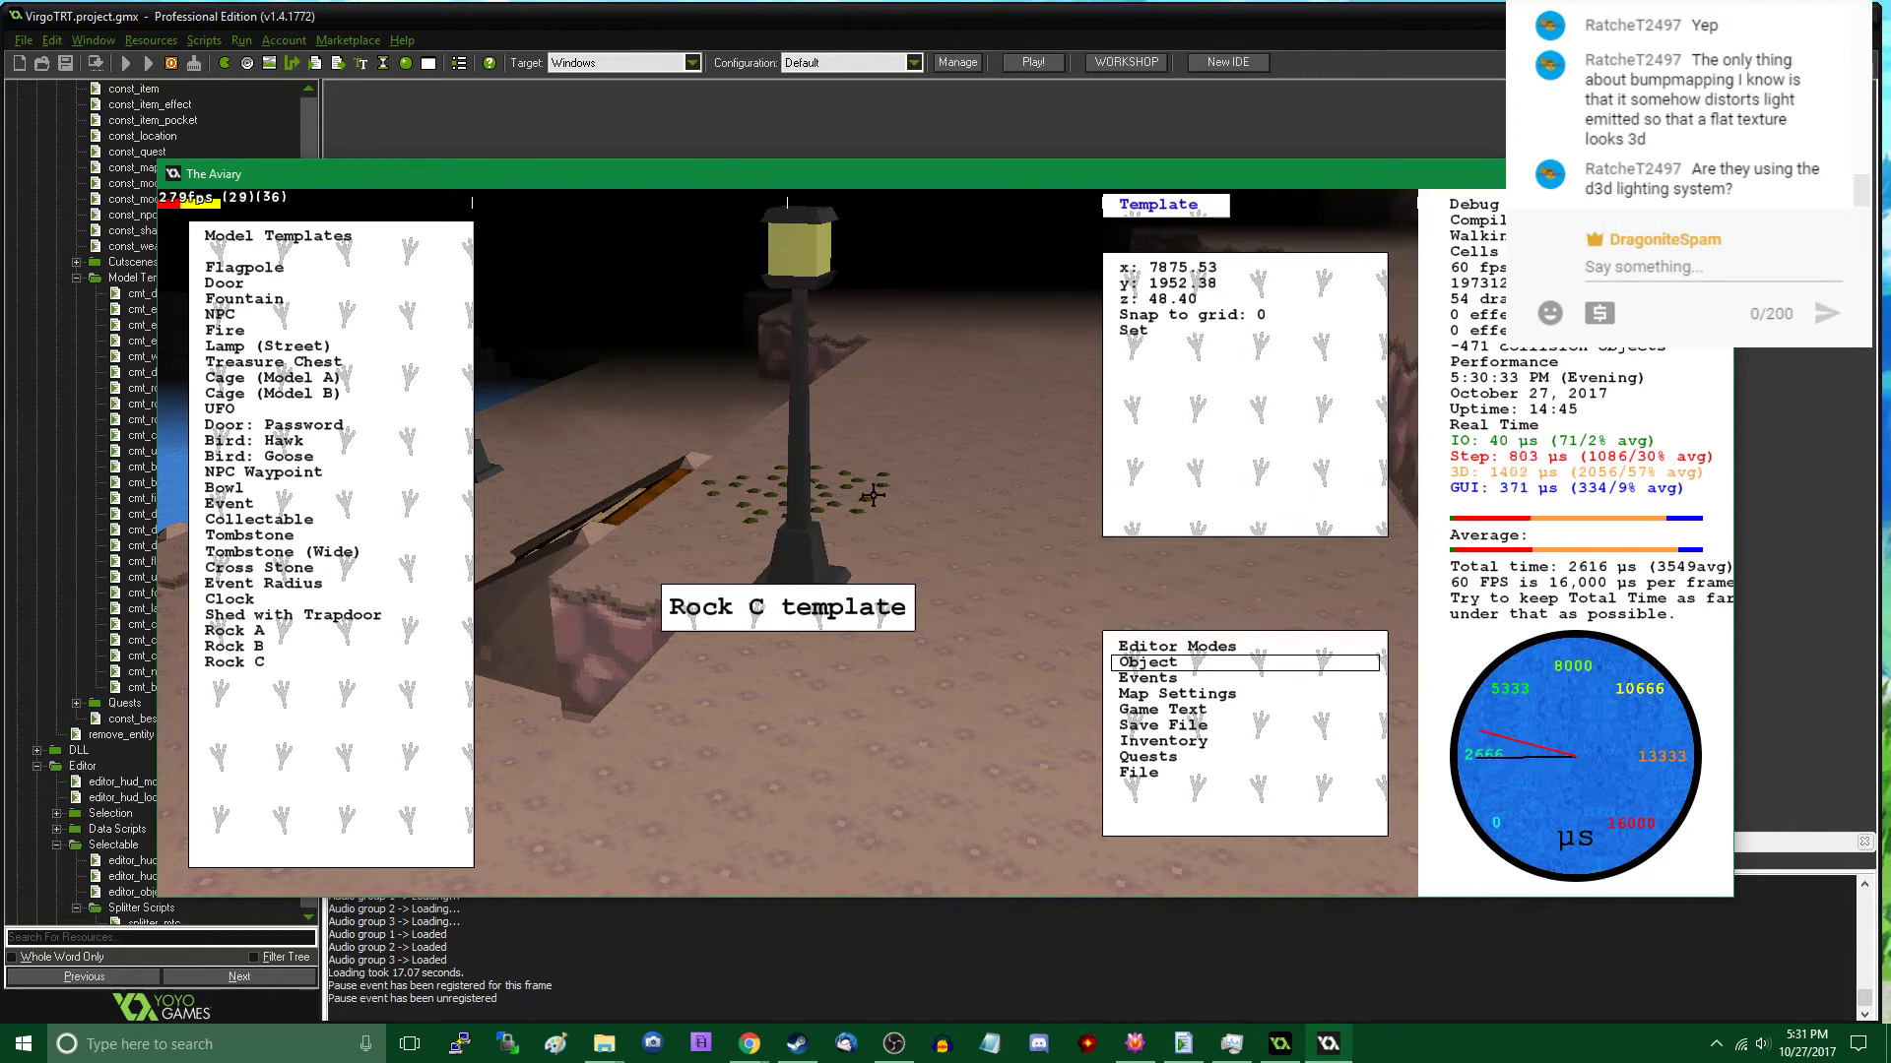
{"action": "left_click", "coordinate": [872, 496]}
{"action": "right_click", "coordinate": [758, 618]}
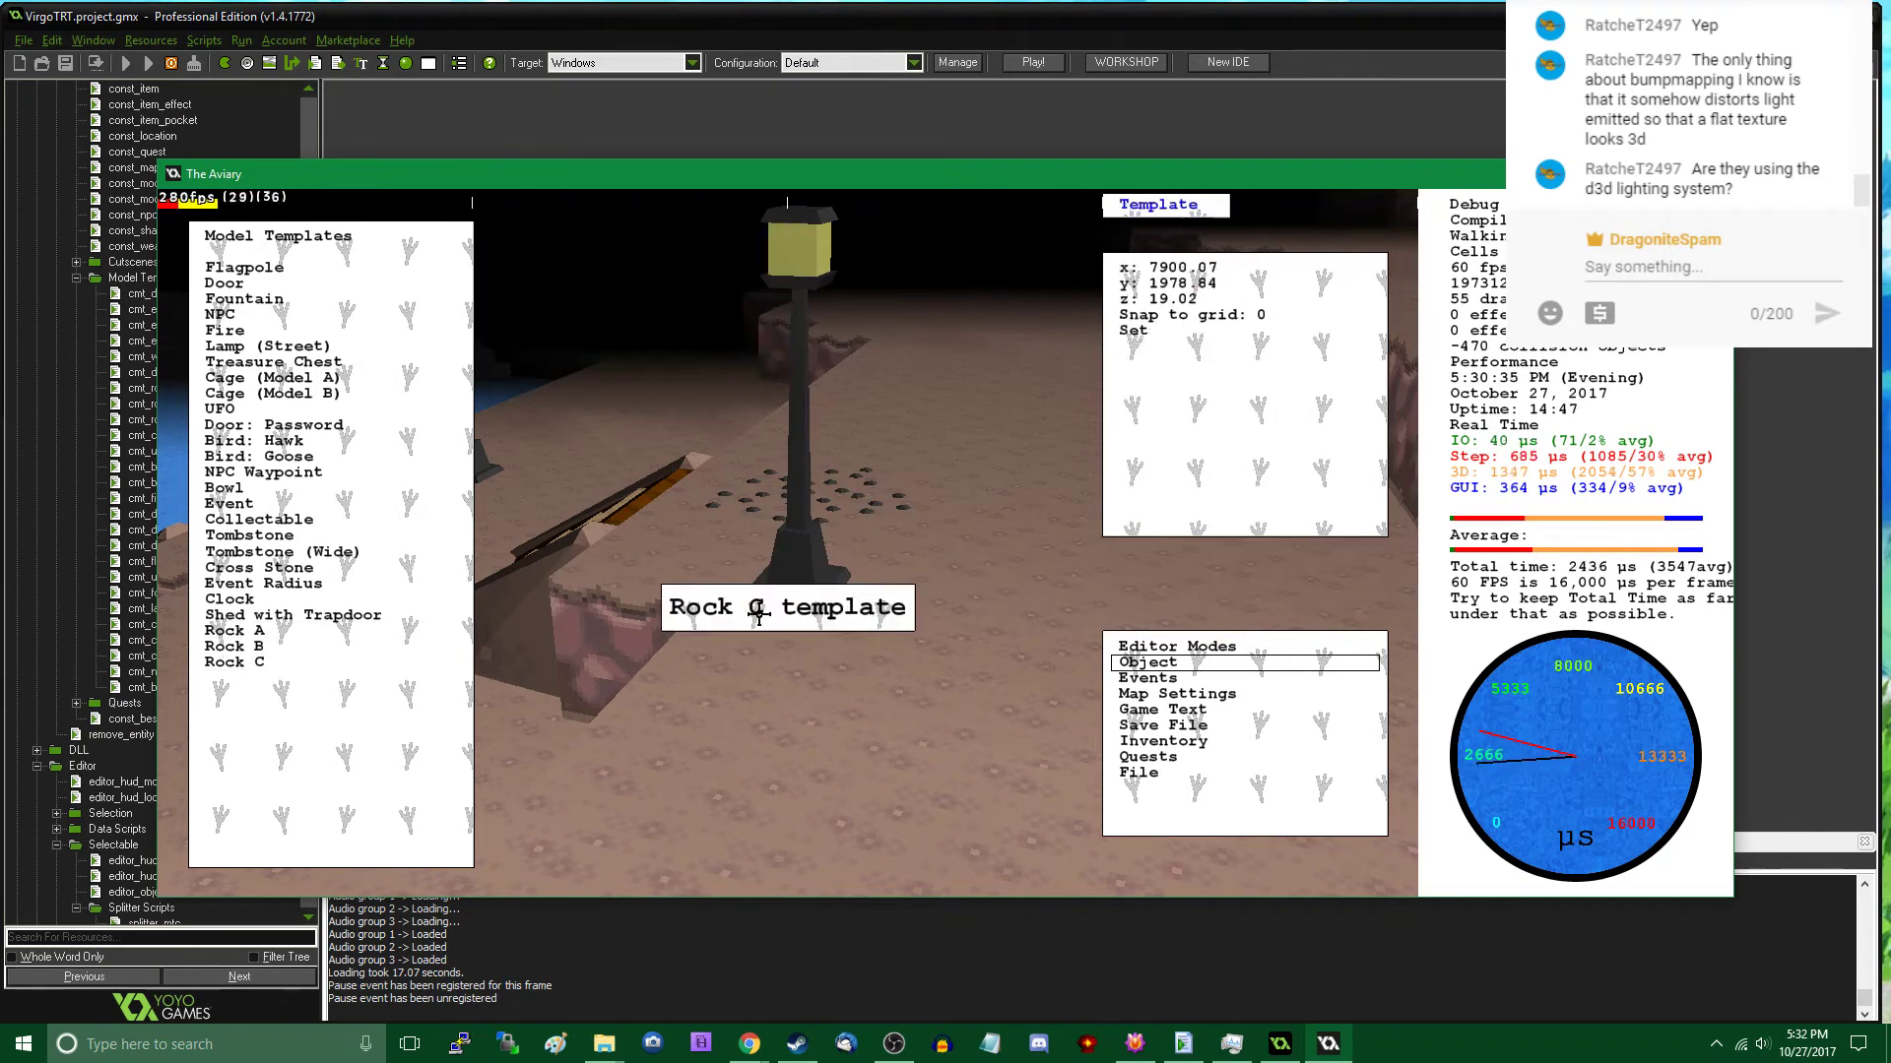
- Place a second Rock C patch on the open ground between the street lamp and the cavern wall
{"action": "scroll", "coordinate": [991, 556], "scroll_direction": "down", "scroll_amount": 3}
{"action": "left_click", "coordinate": [974, 553]}
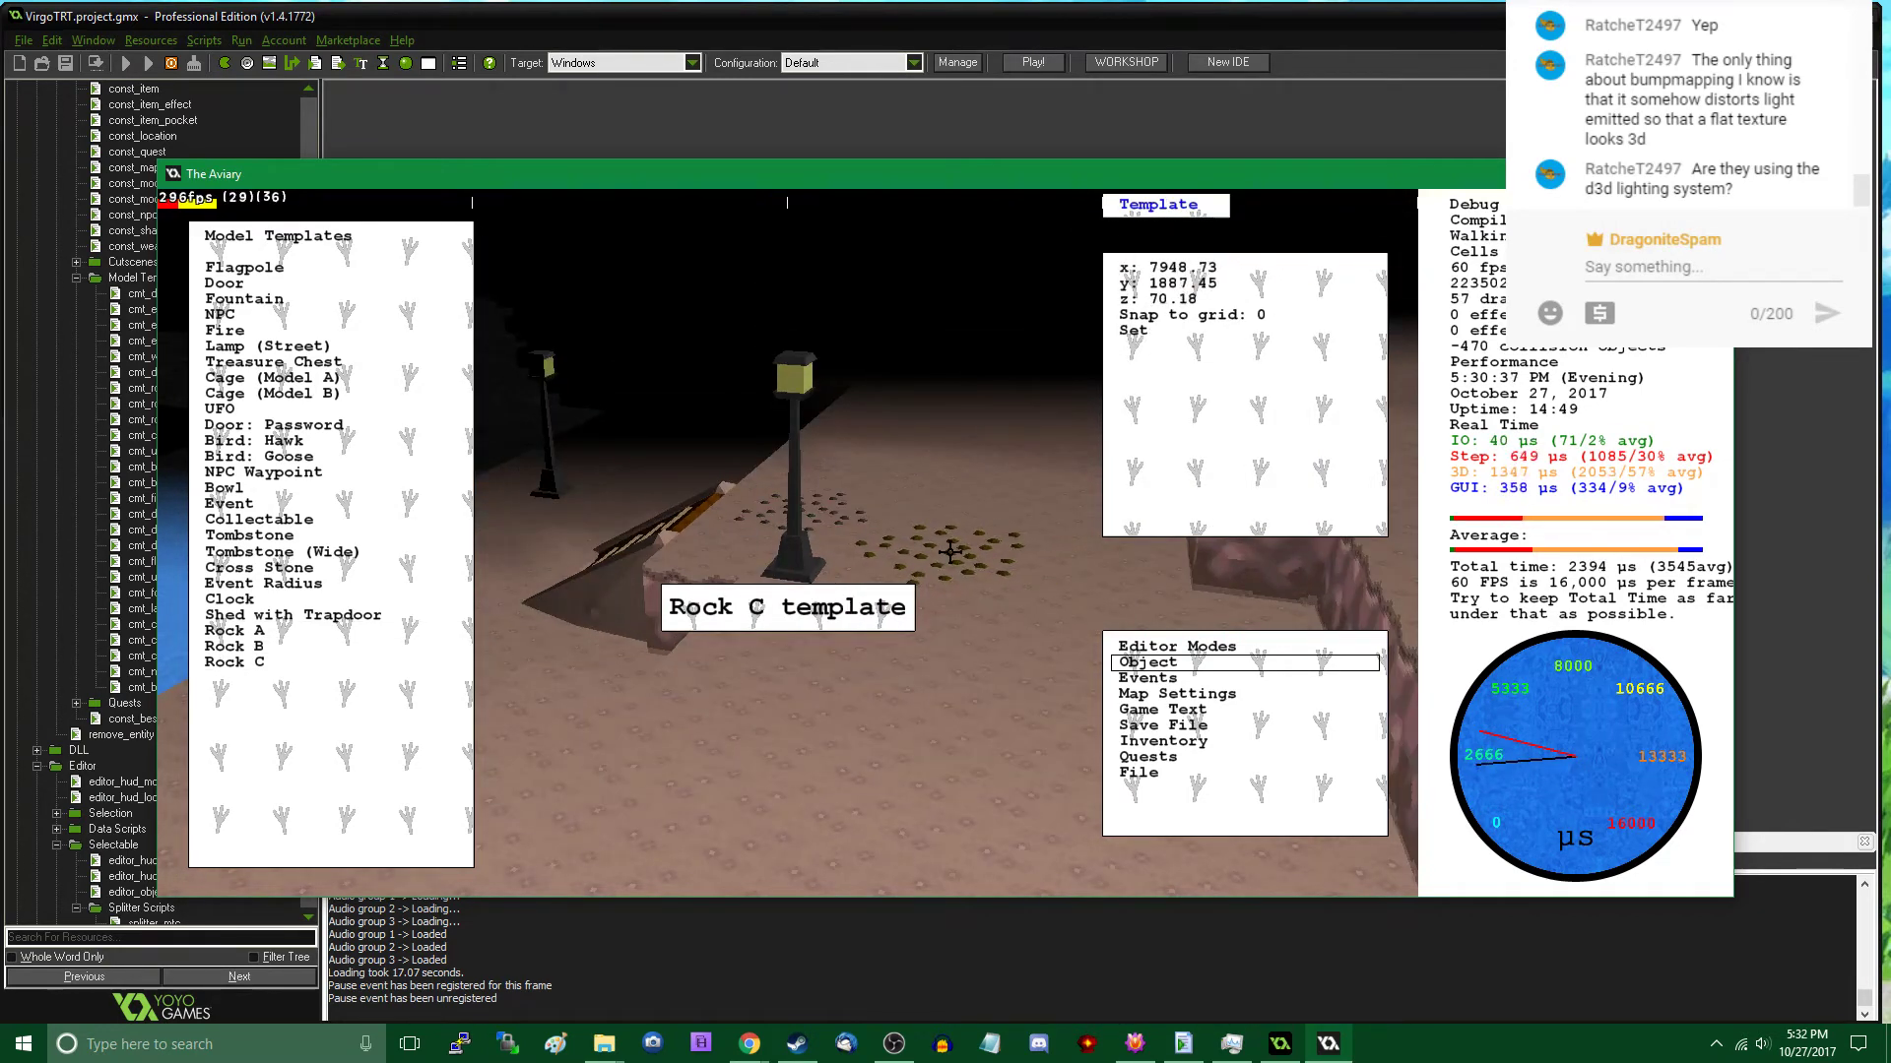
{"action": "right_click", "coordinate": [949, 551]}
{"action": "left_click", "coordinate": [942, 551]}
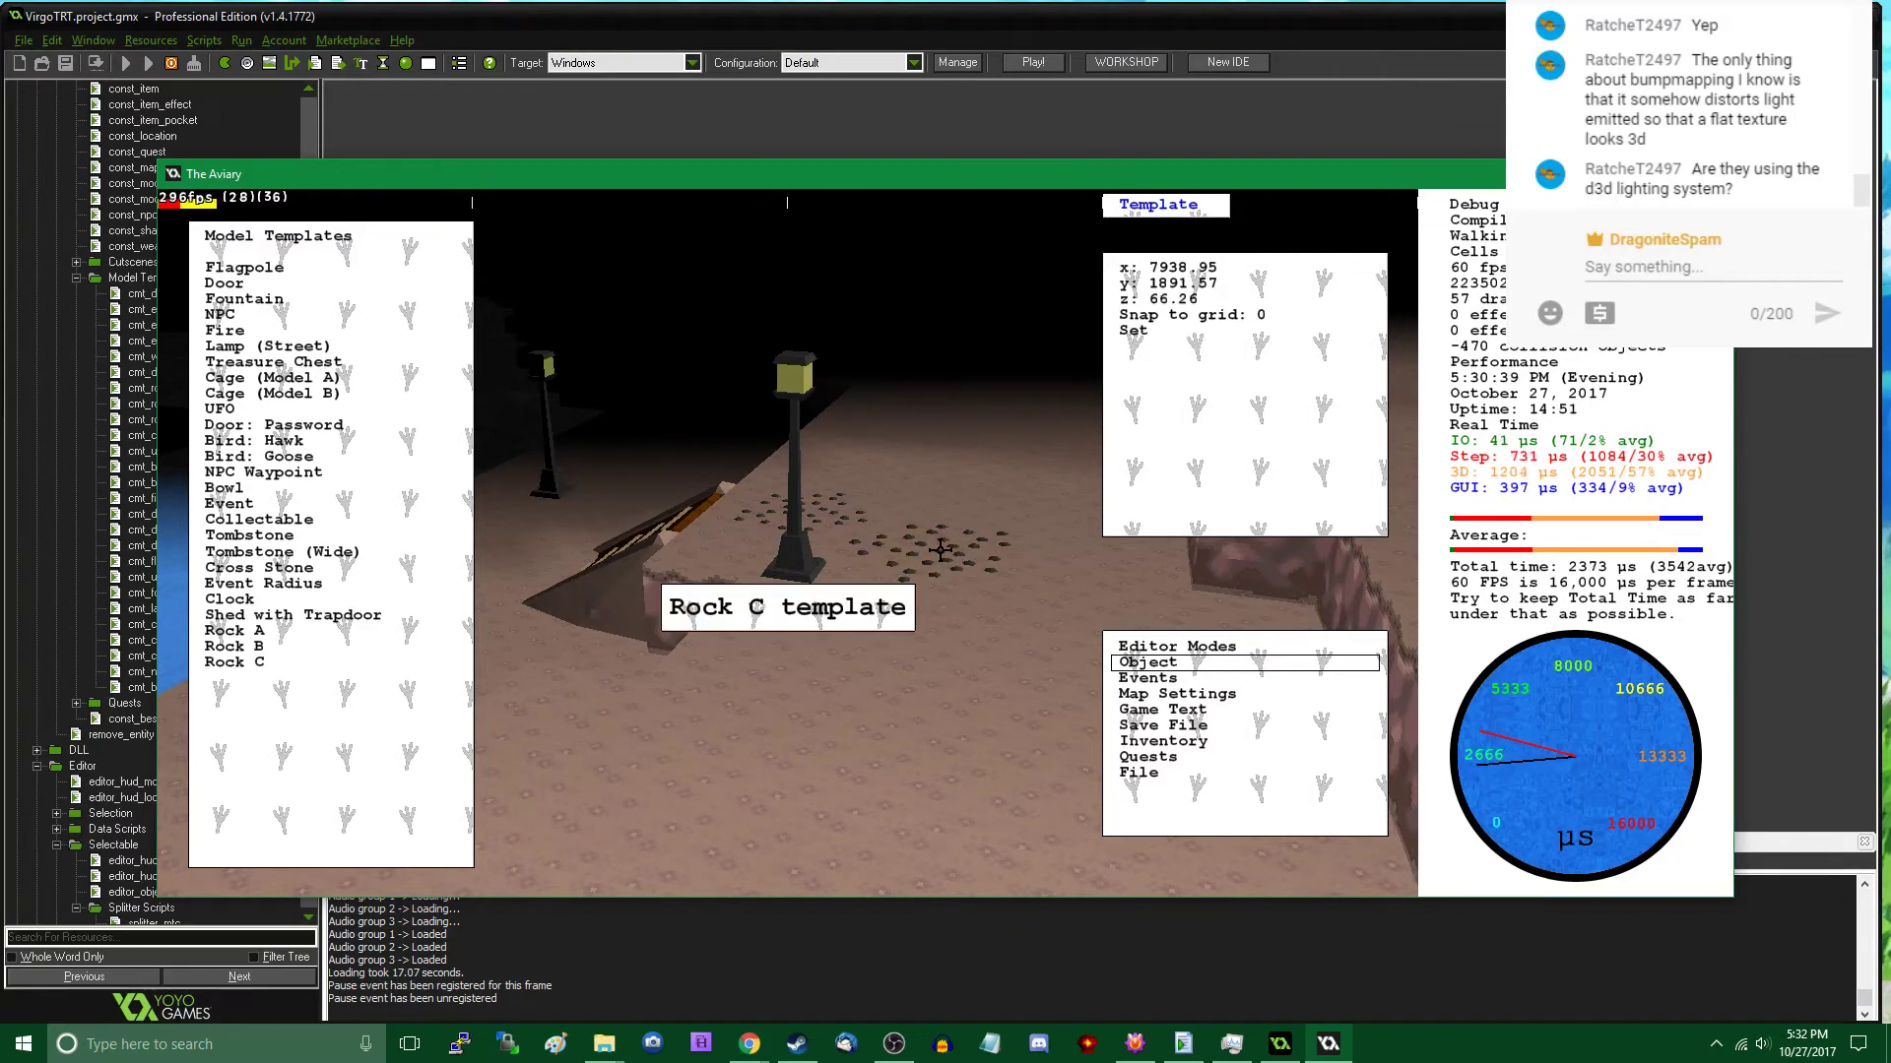
- Walk around the two Rock C patches by the street lamp in play mode to examine them up close and from a distance
{"action": "key", "text": "Tab"}
{"action": "key", "text": "w"}
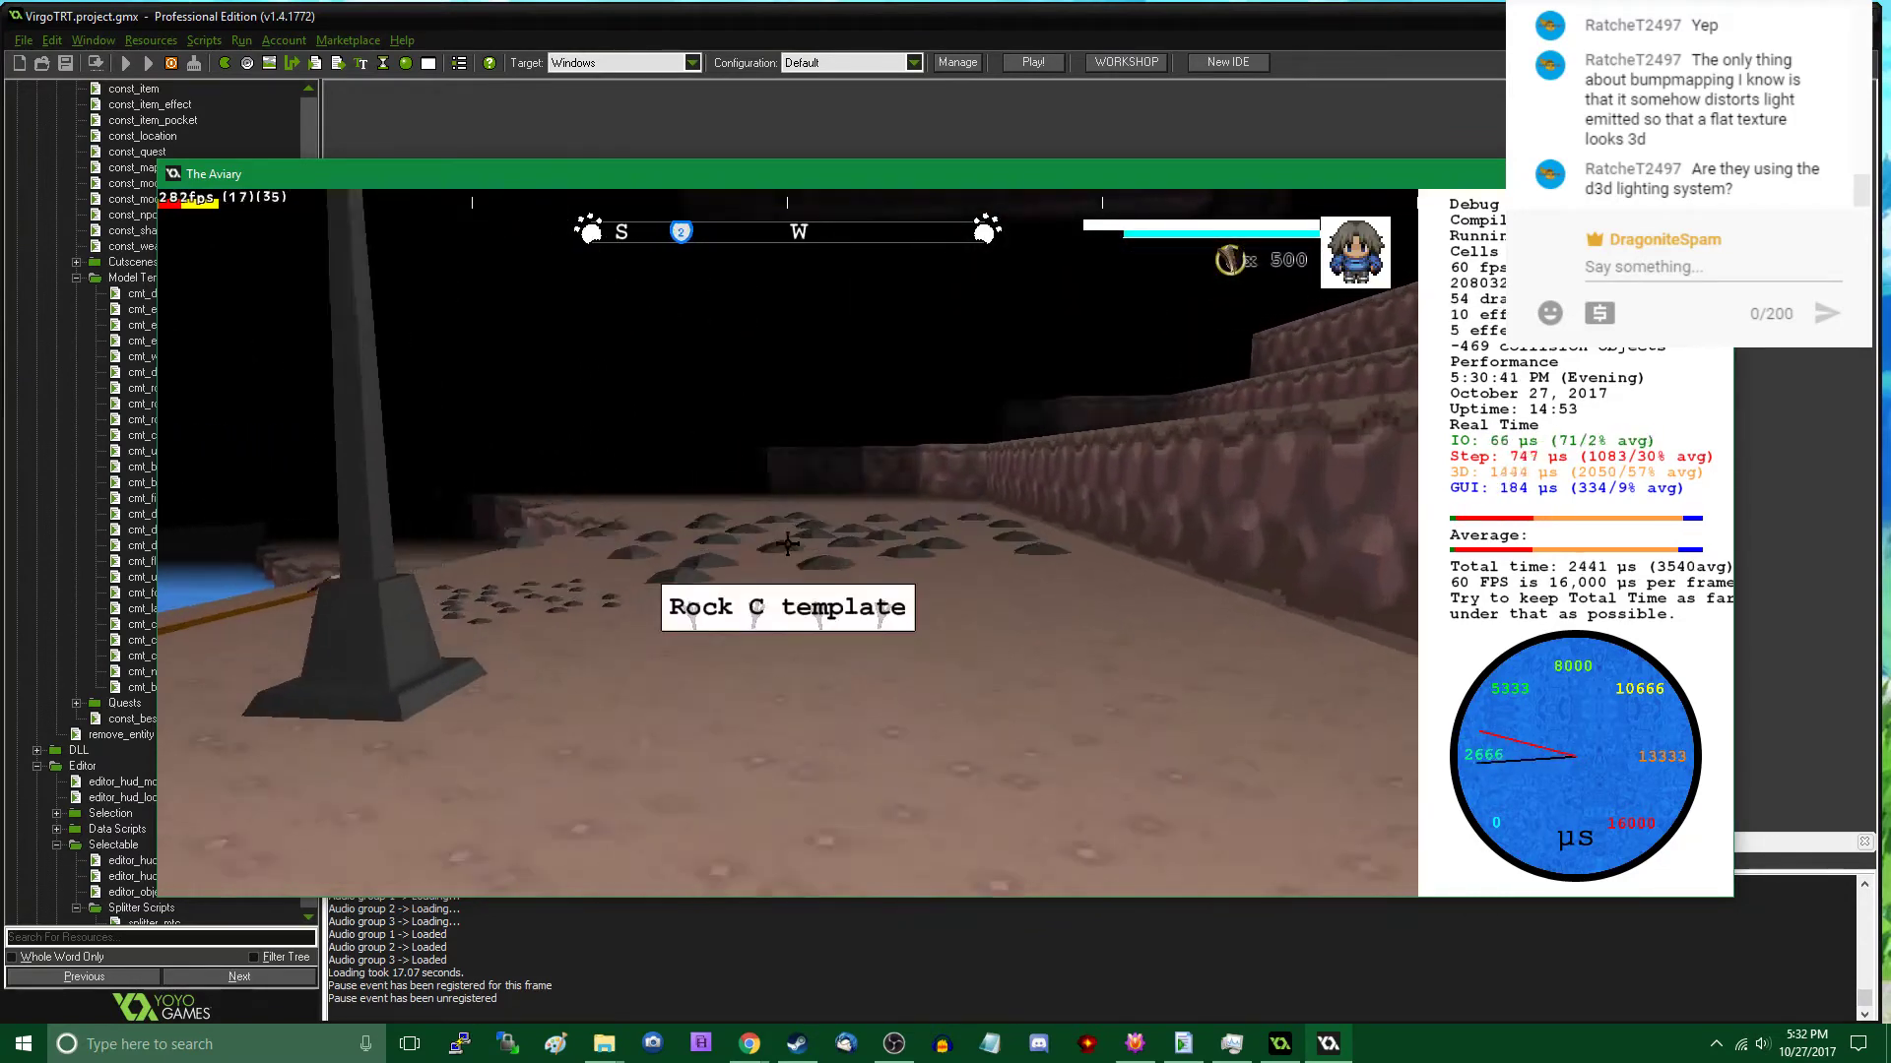
{"action": "key", "text": "w"}
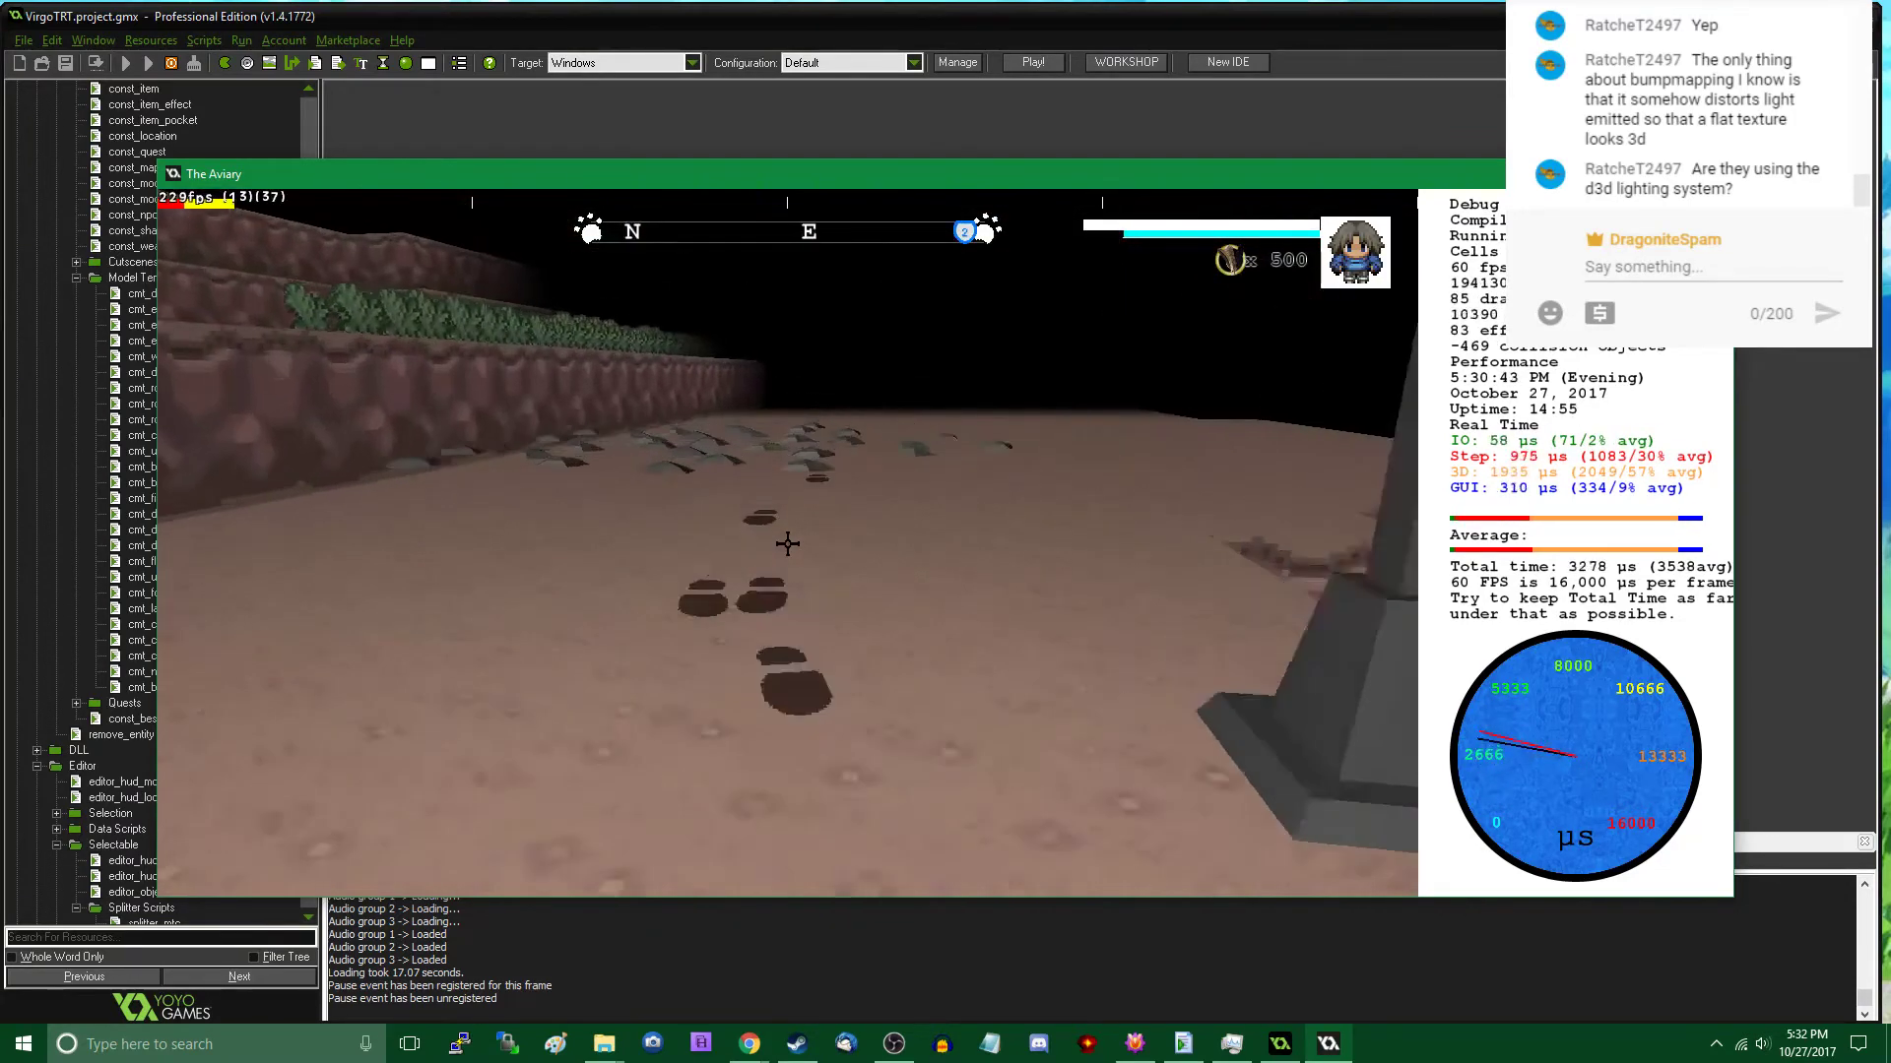
{"action": "key", "text": "w"}
{"action": "key", "text": "Tab"}
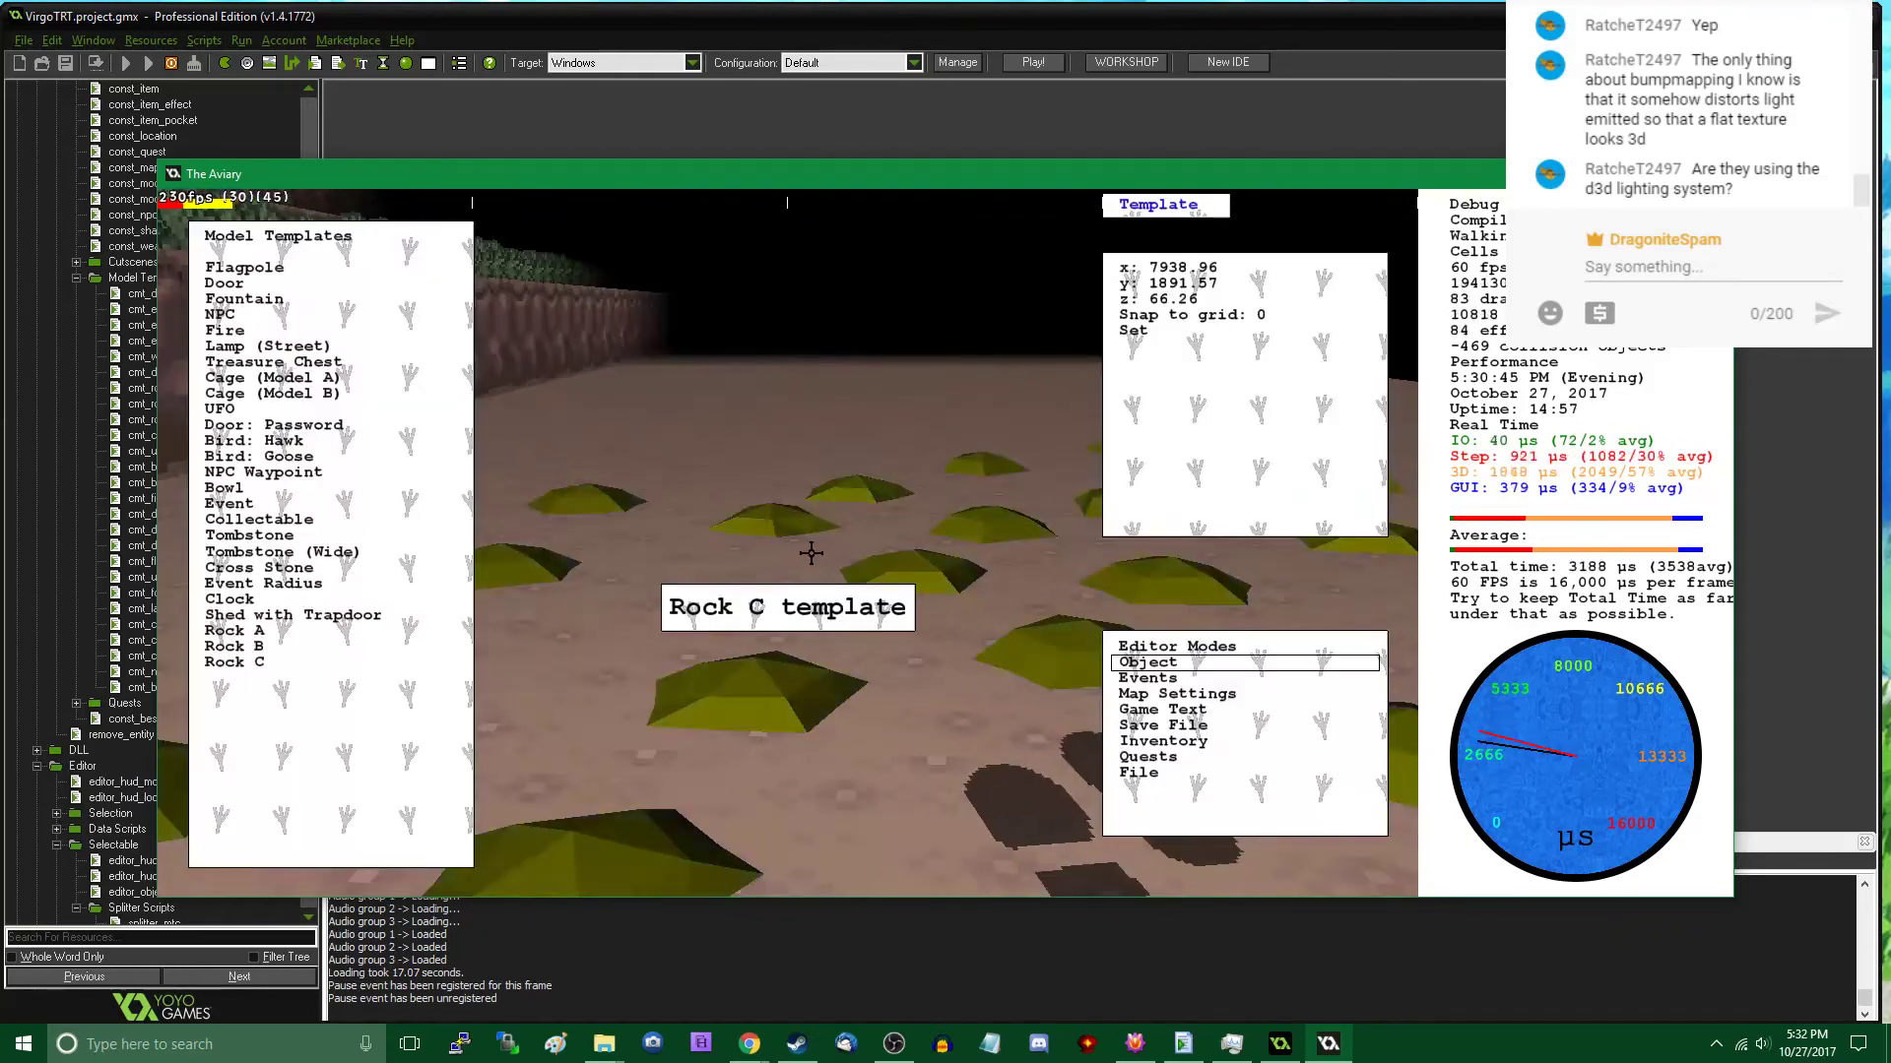
{"action": "key", "text": "Tab"}
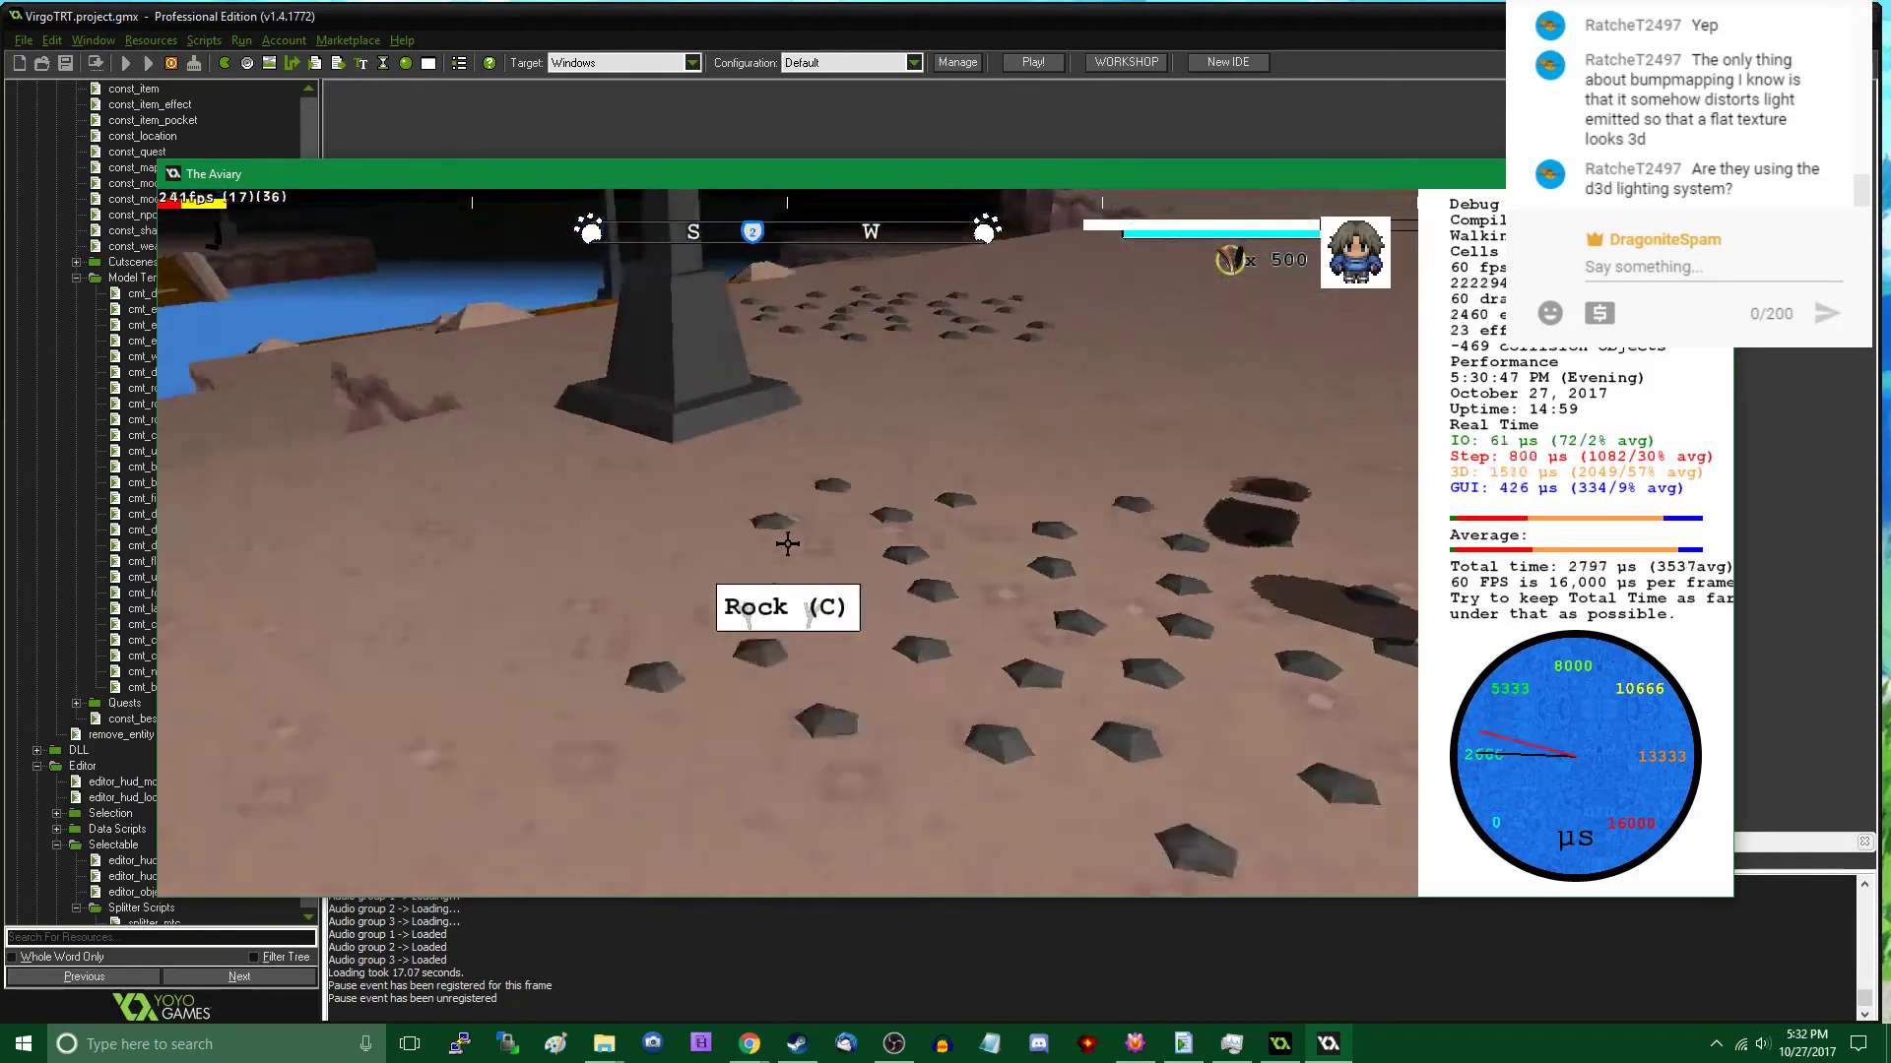
{"action": "key", "text": "s"}
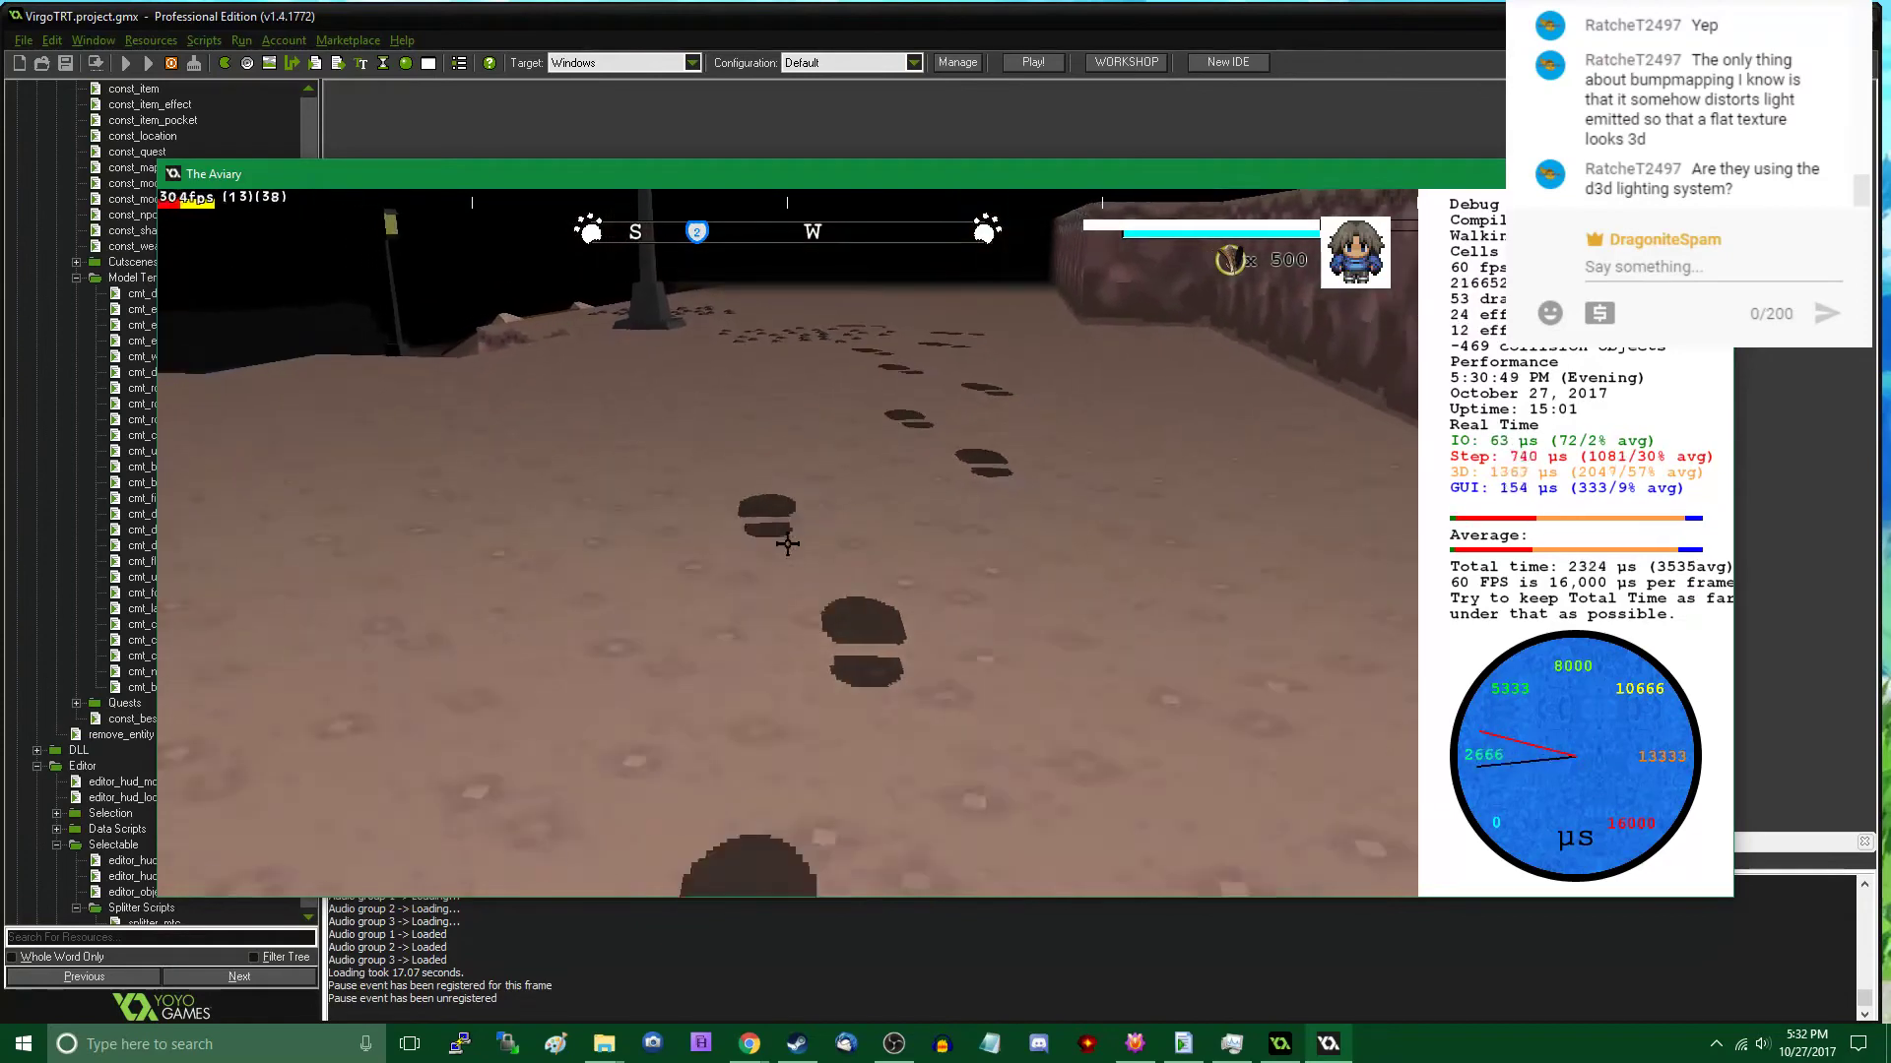
{"action": "key", "text": "Tab"}
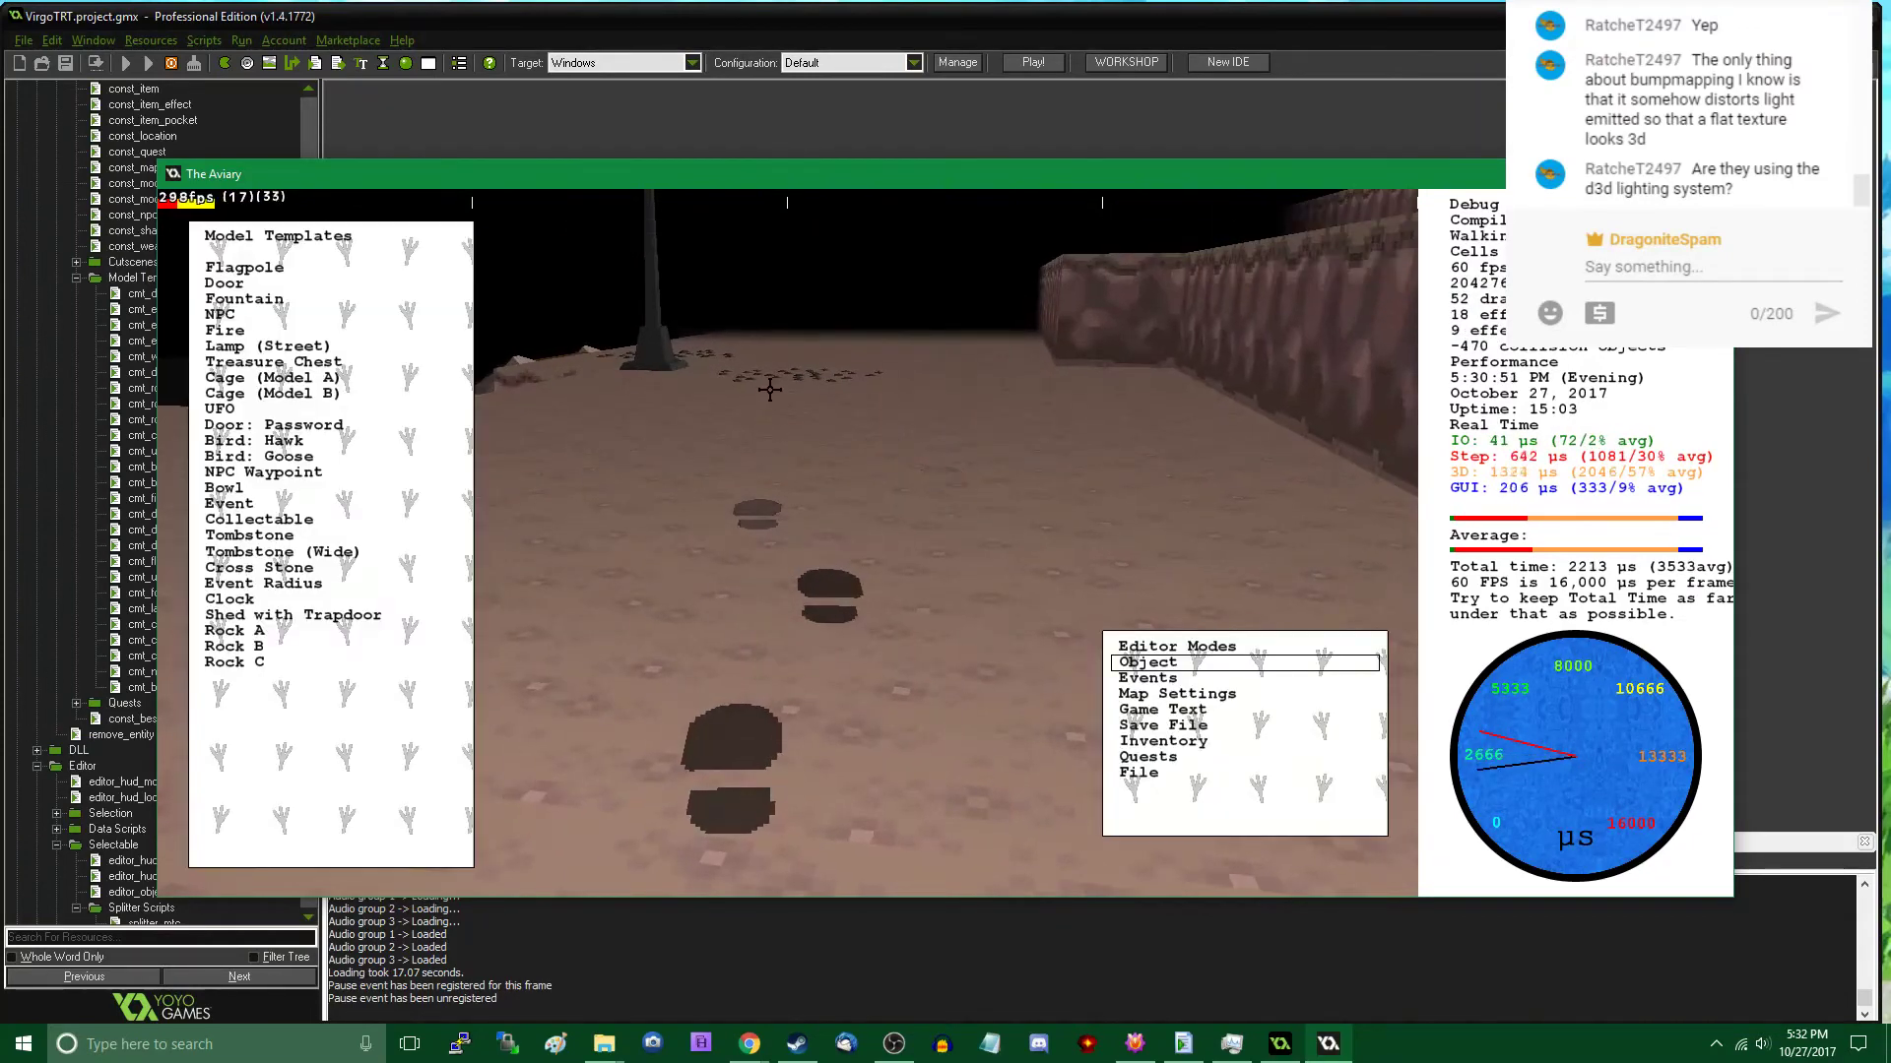
{"action": "left_click", "coordinate": [778, 376]}
{"action": "key", "text": "Tab"}
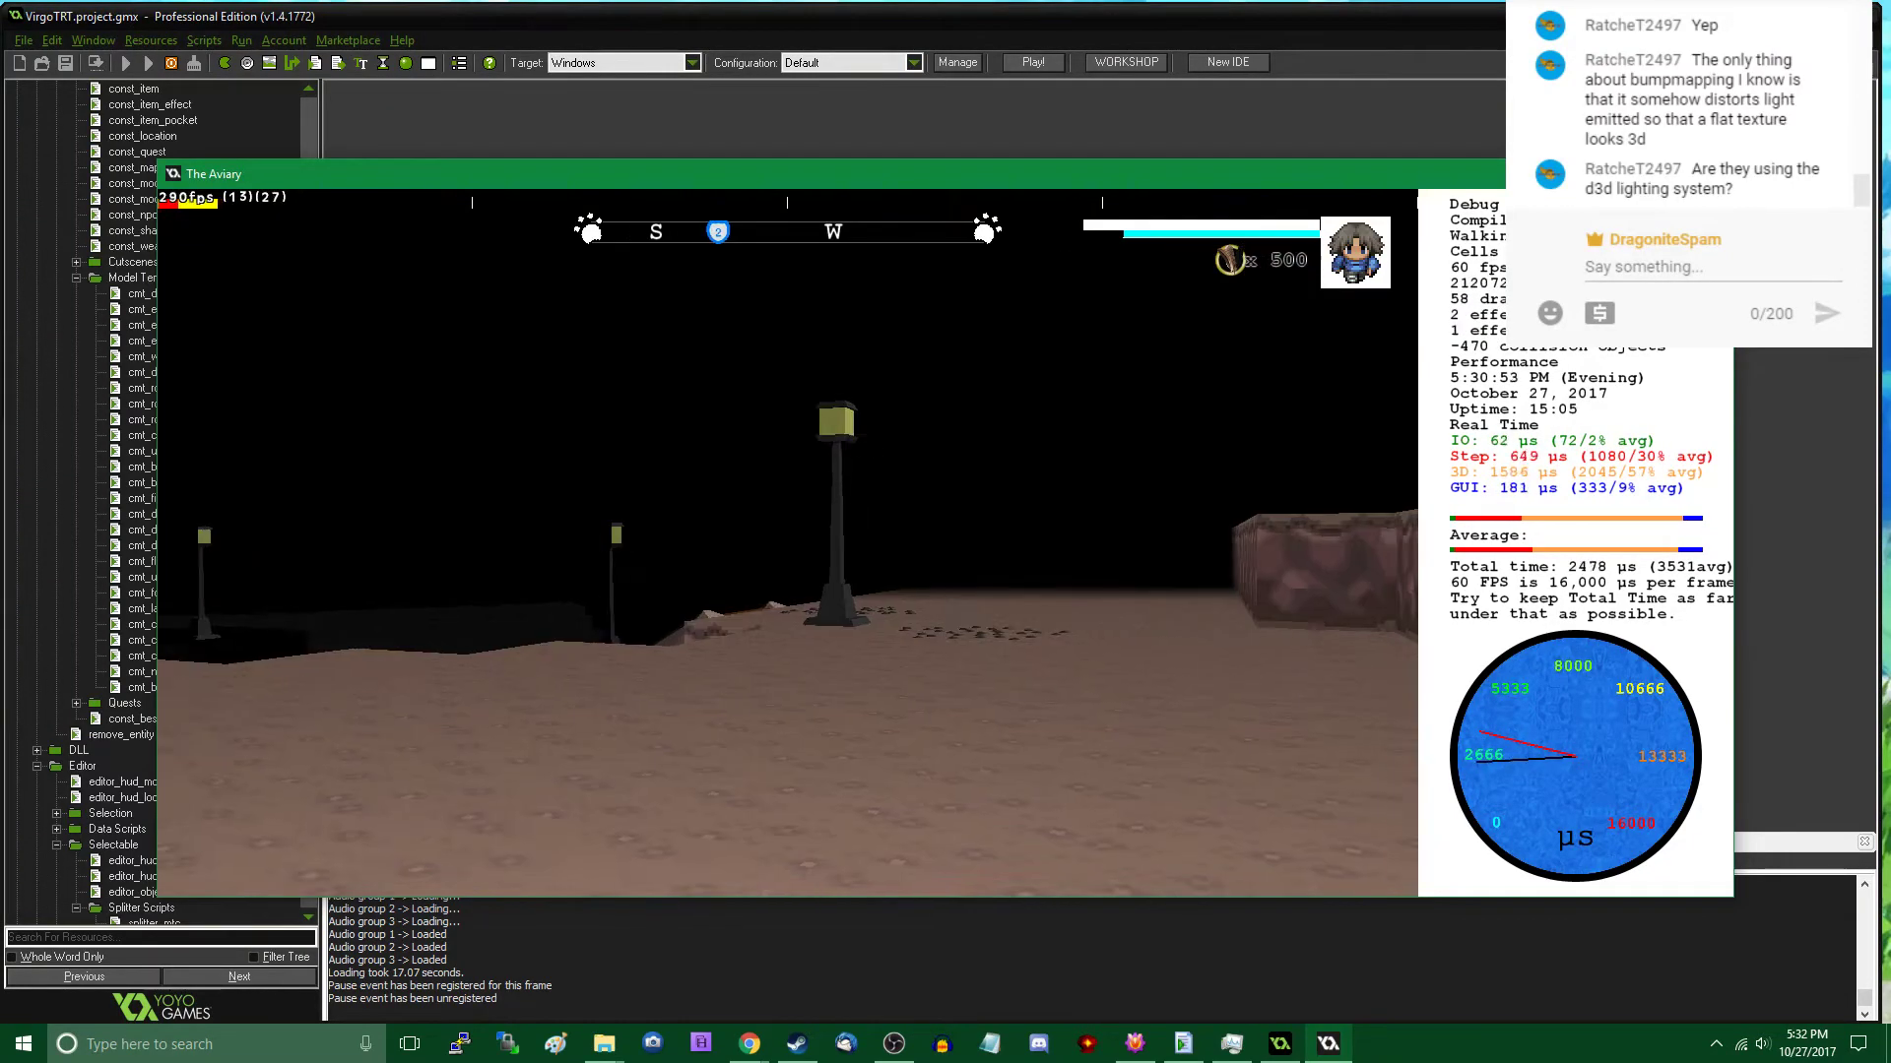
- Place another Rock C patch between the shoreline and the existing patches near the street lamp
{"action": "key", "text": "w"}
{"action": "key", "text": "Tab"}
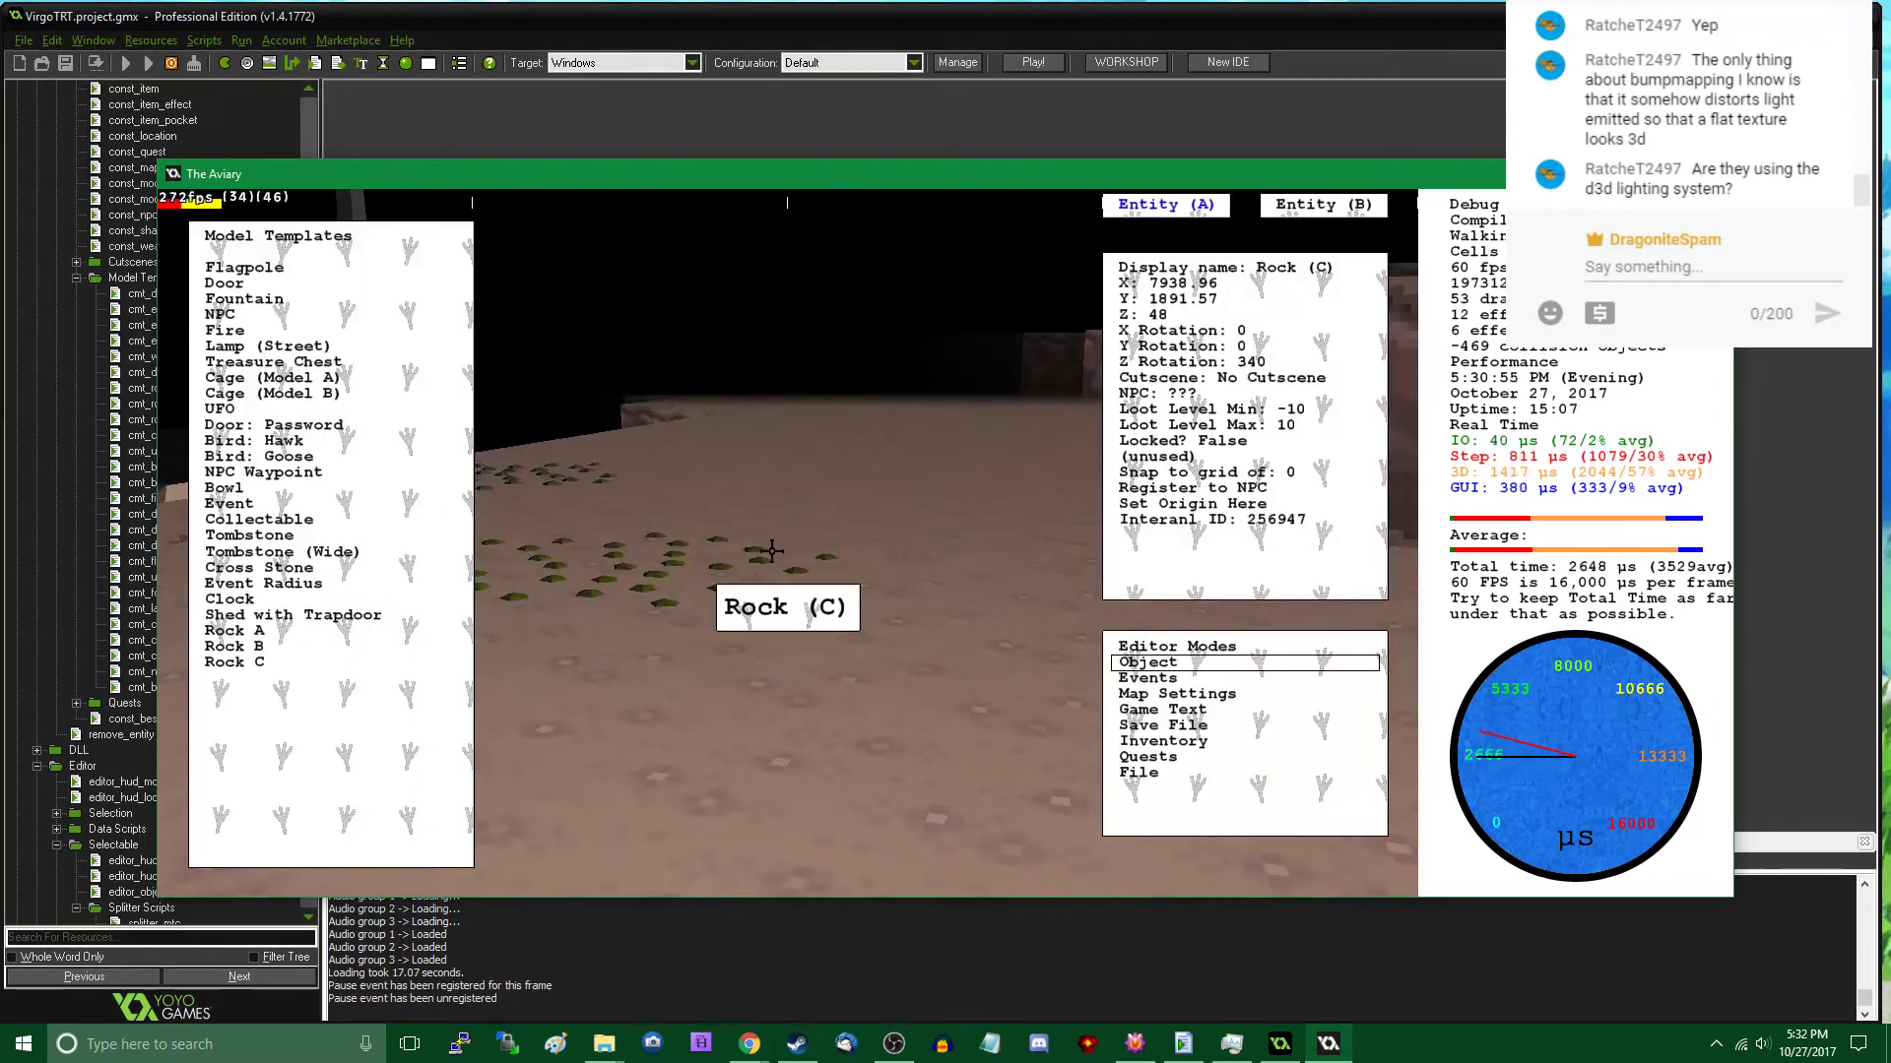
{"action": "left_click", "coordinate": [330, 647]}
{"action": "middle_click_drag", "start_coordinate": [552, 601], "coordinate": [787, 543]}
{"action": "left_click", "coordinate": [604, 435]}
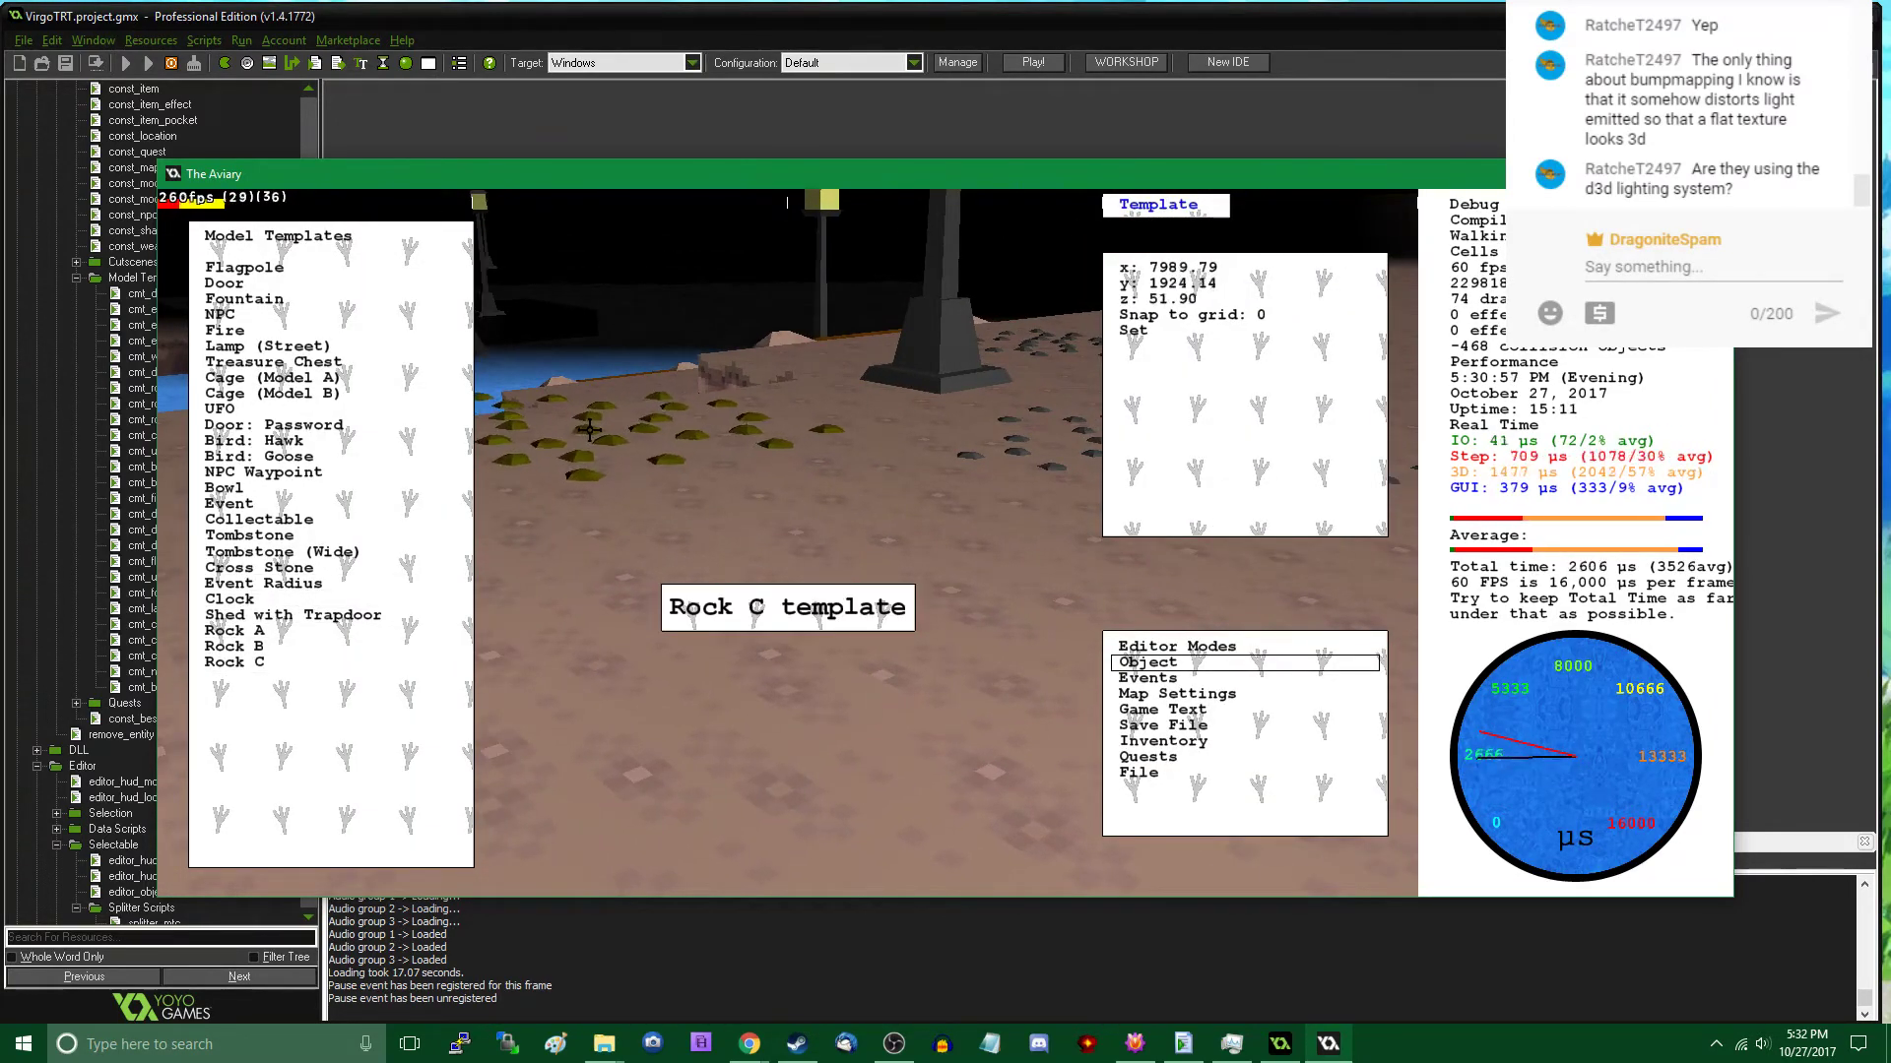
{"action": "left_click", "coordinate": [614, 455]}
- Walk east along the cavern wall and place three Rock C patches in a row on the bare ground
{"action": "key", "text": "Tab"}
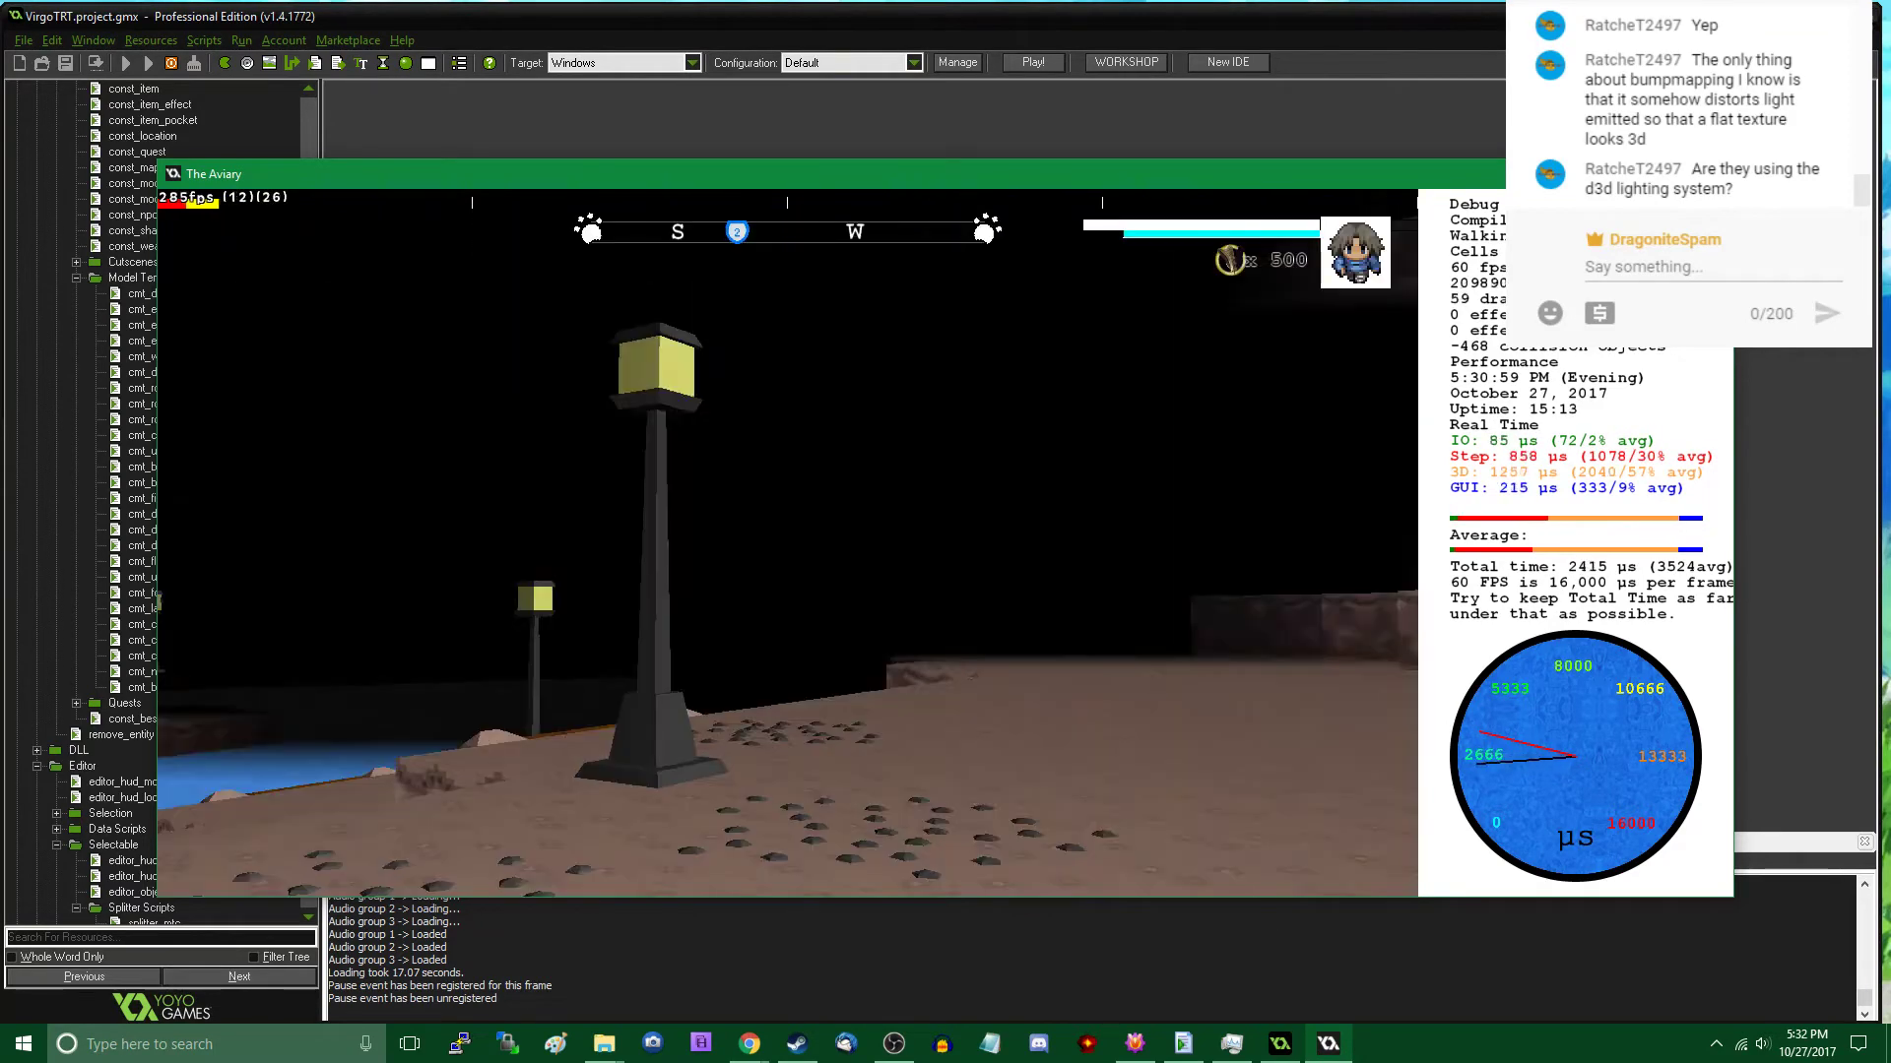
{"action": "key", "text": "w"}
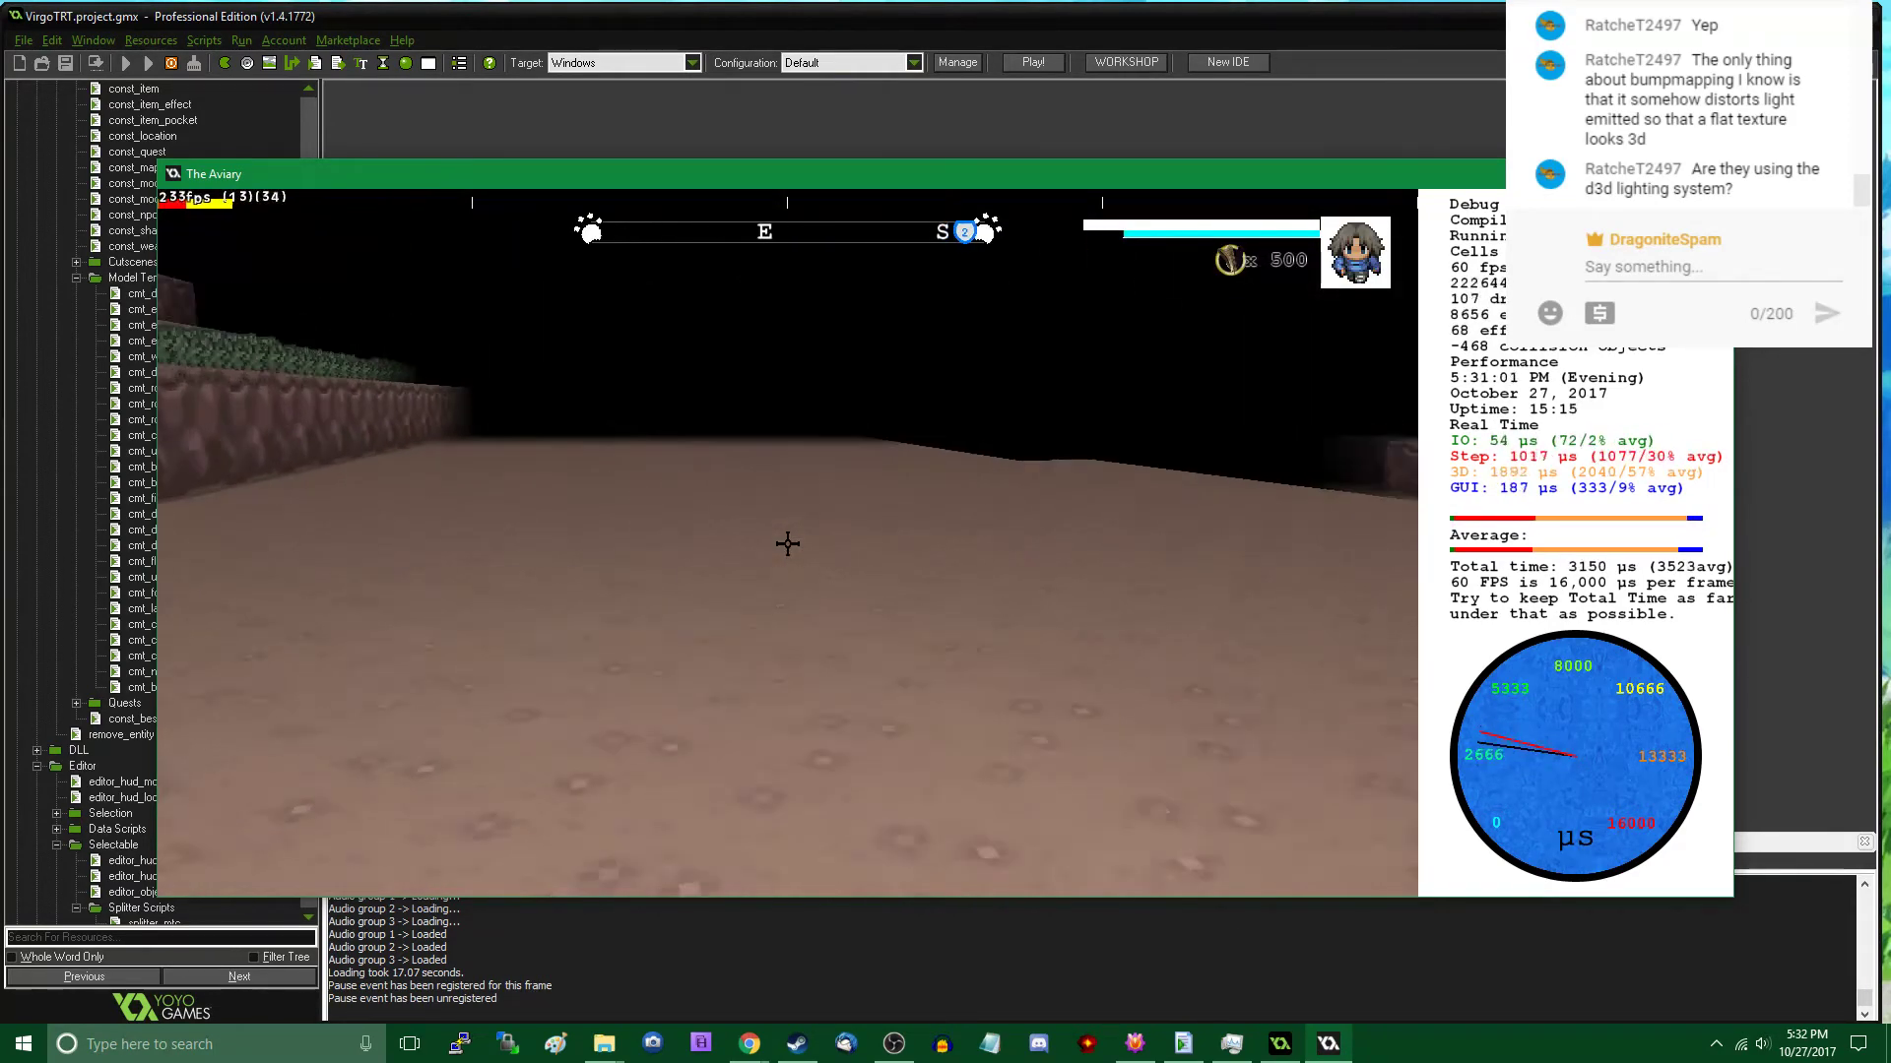
{"action": "key", "text": "Tab"}
{"action": "key", "text": "Tab"}
{"action": "key", "text": "w"}
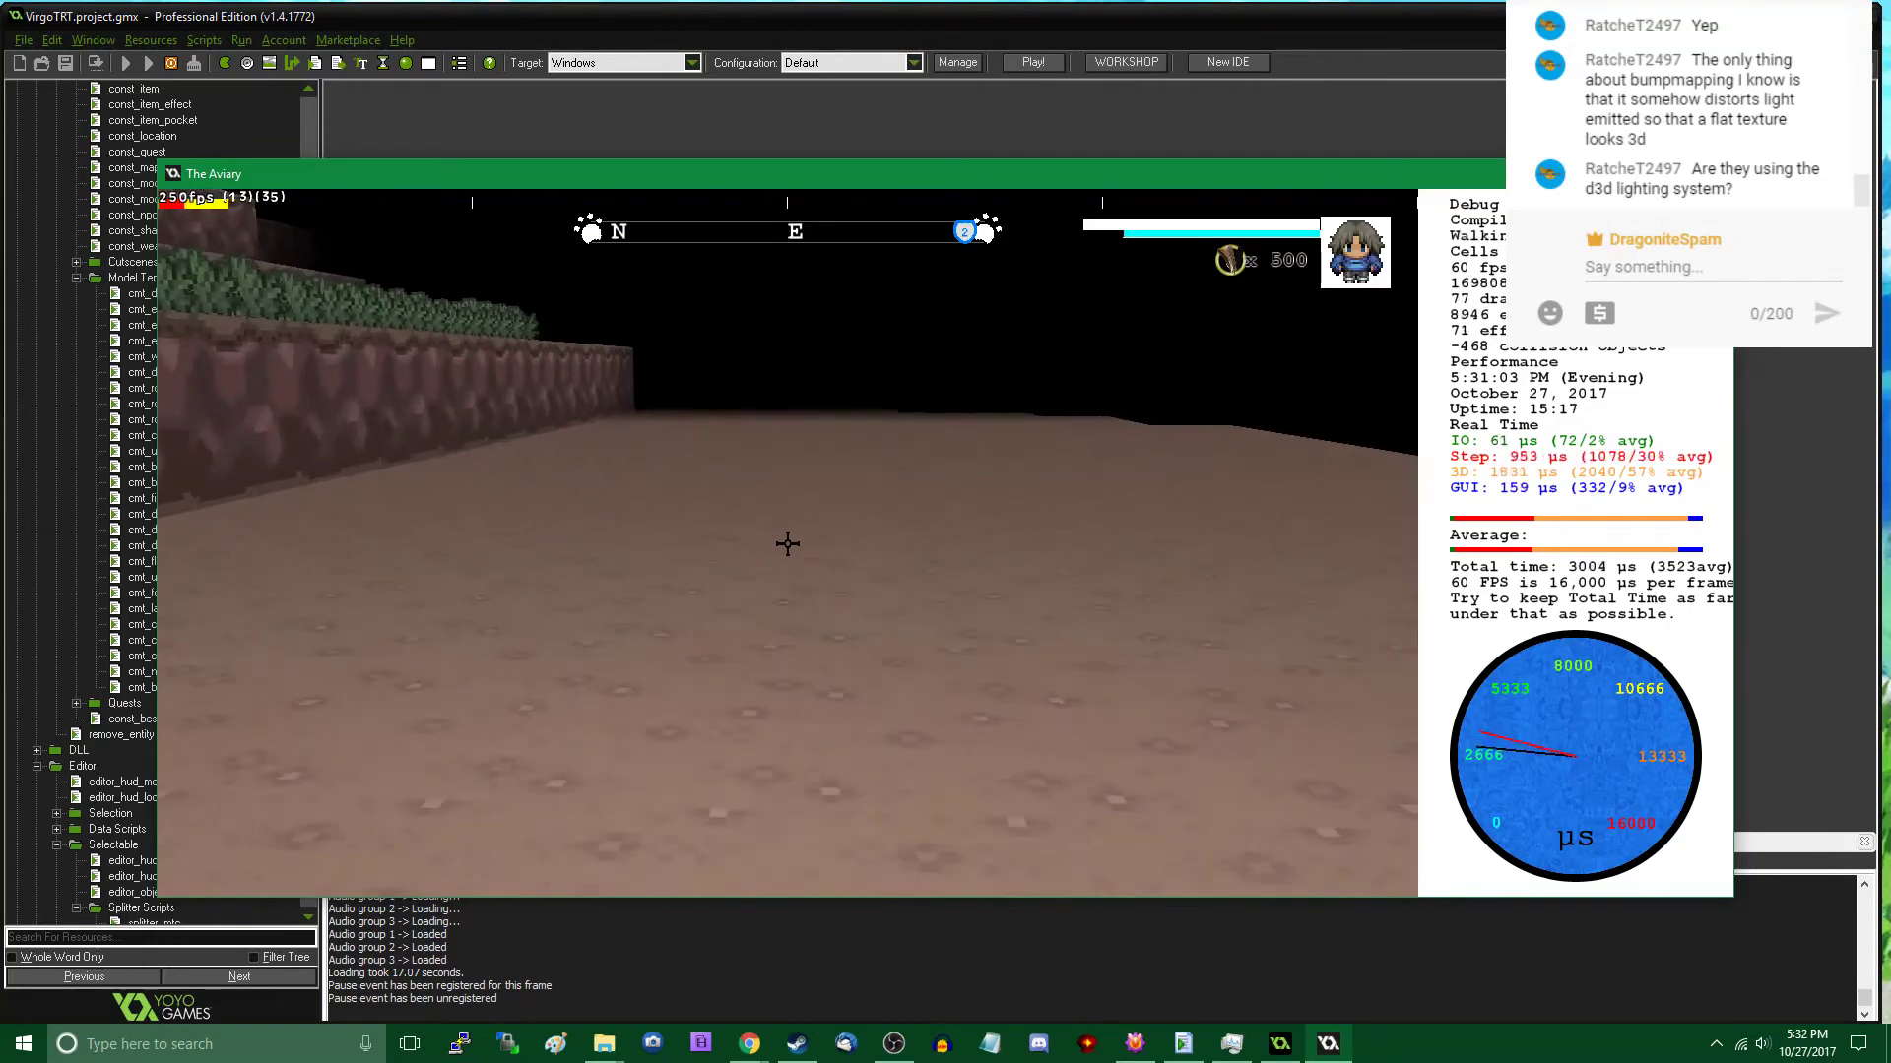
{"action": "key", "text": "w"}
{"action": "key", "text": "Tab"}
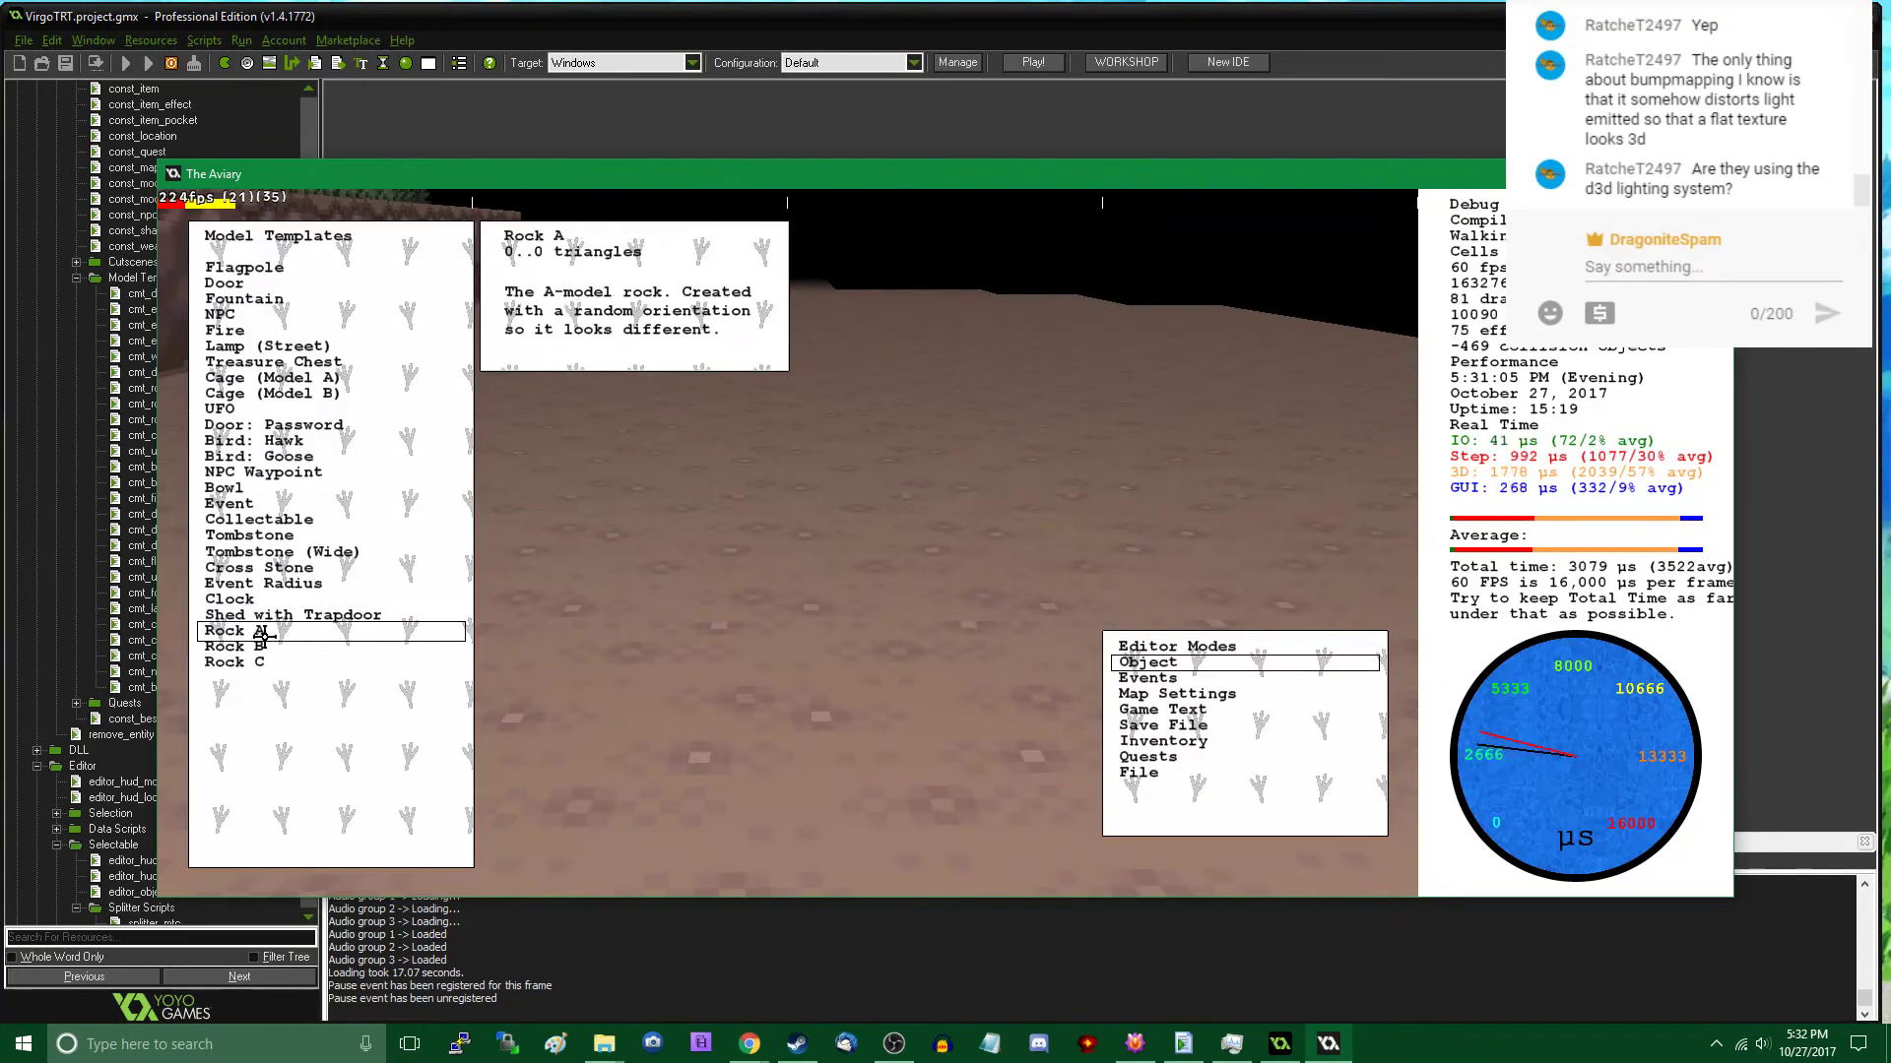
{"action": "left_click", "coordinate": [745, 490]}
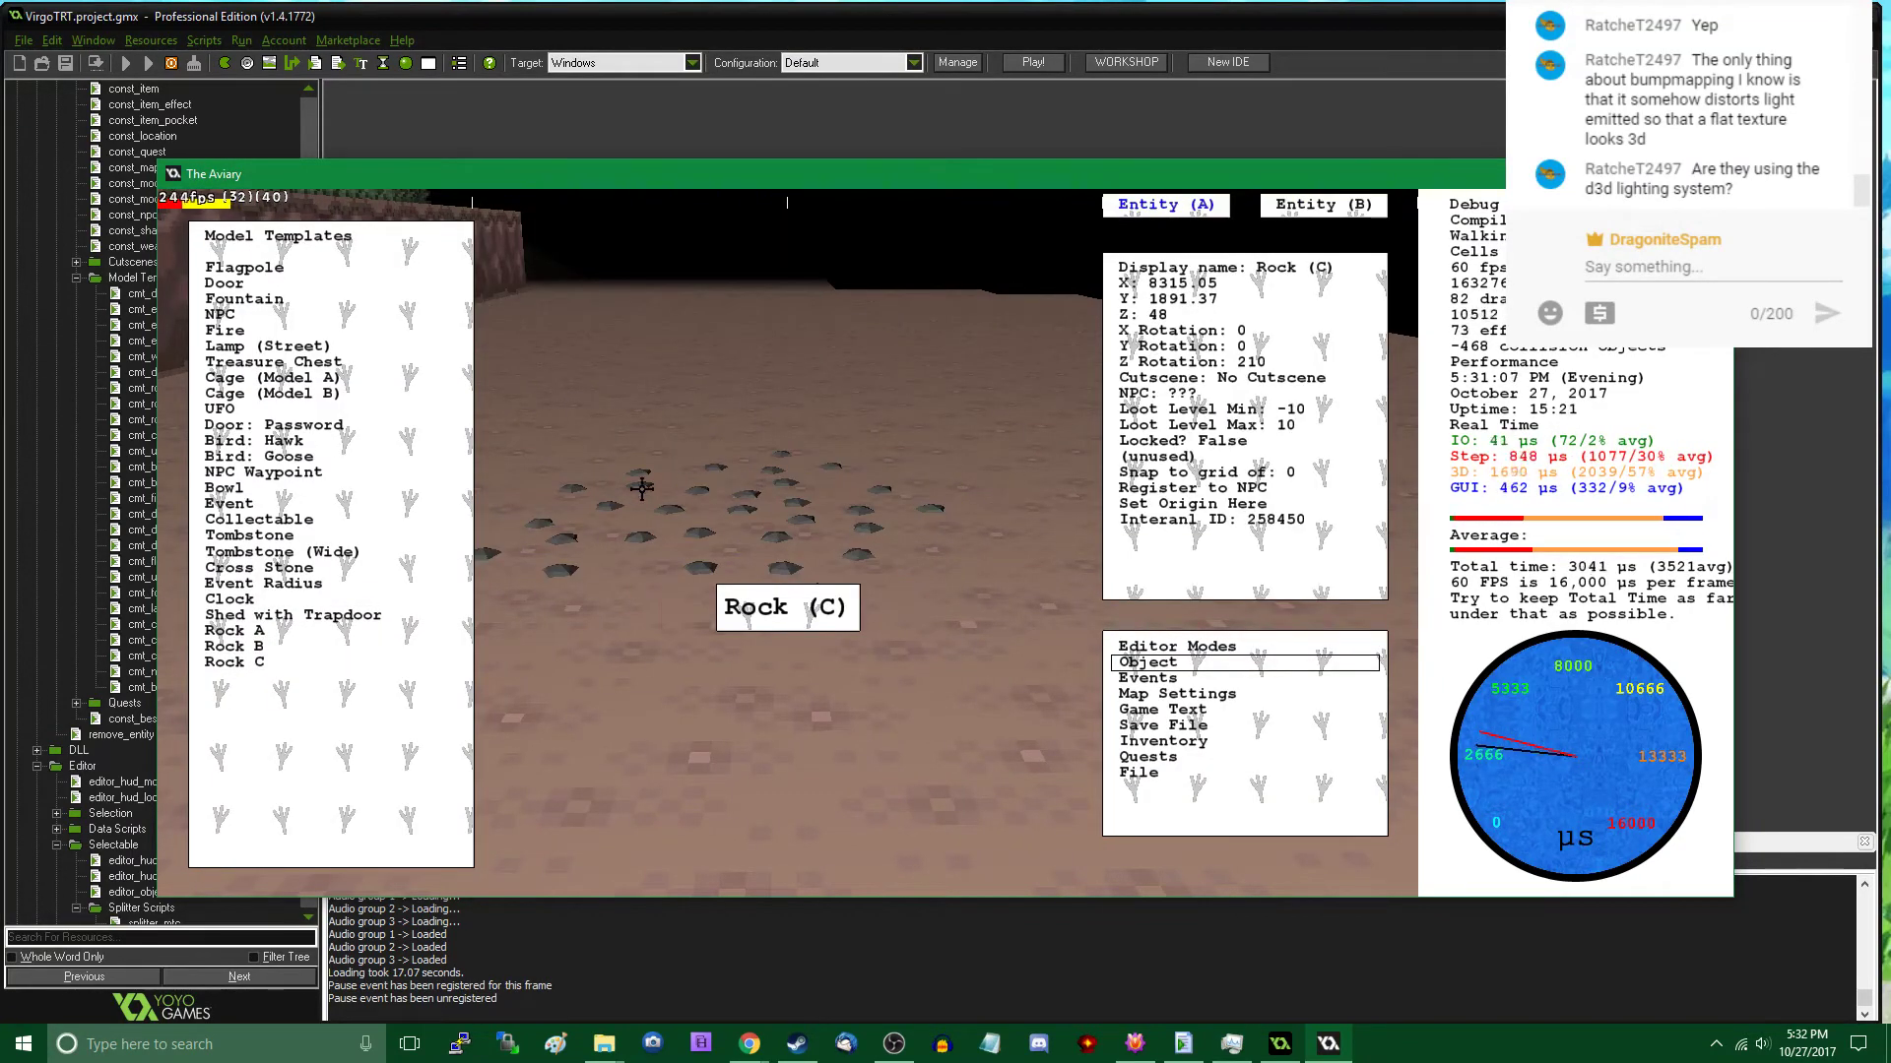
{"action": "left_click", "coordinate": [323, 661]}
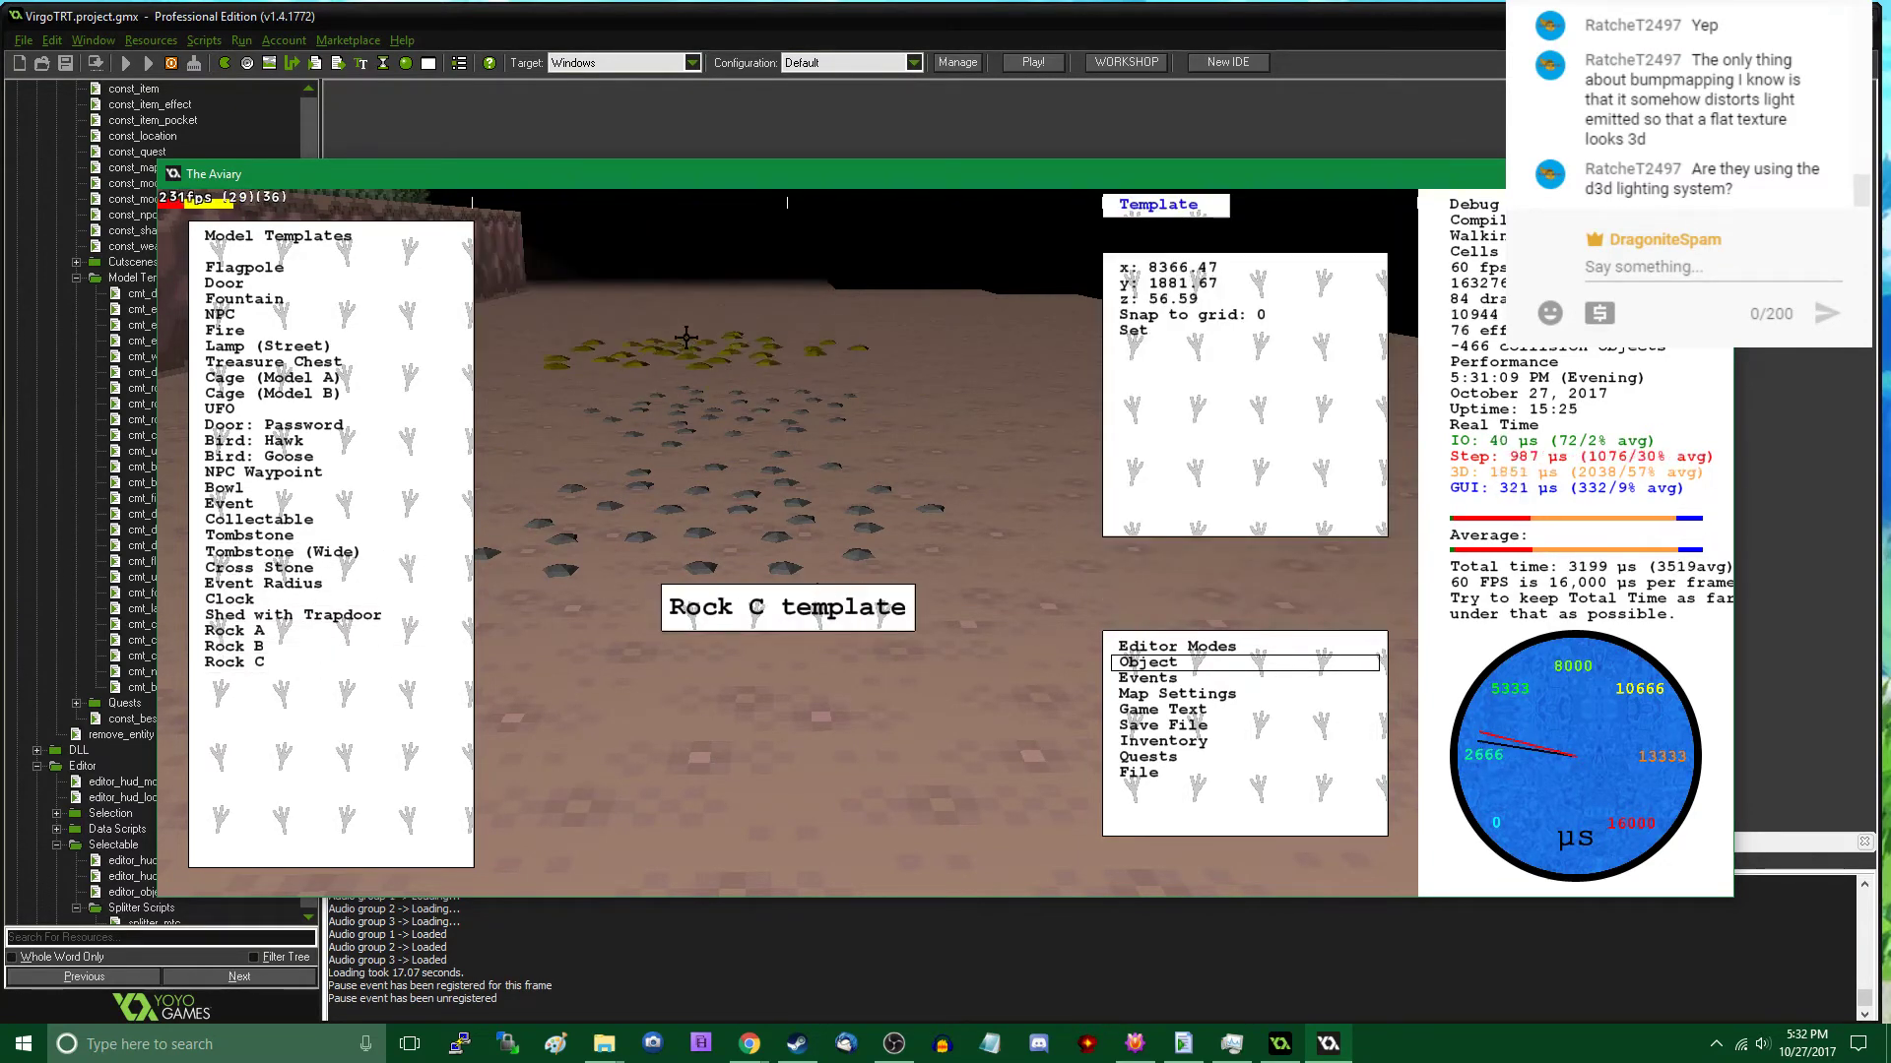
{"action": "left_click", "coordinate": [691, 332]}
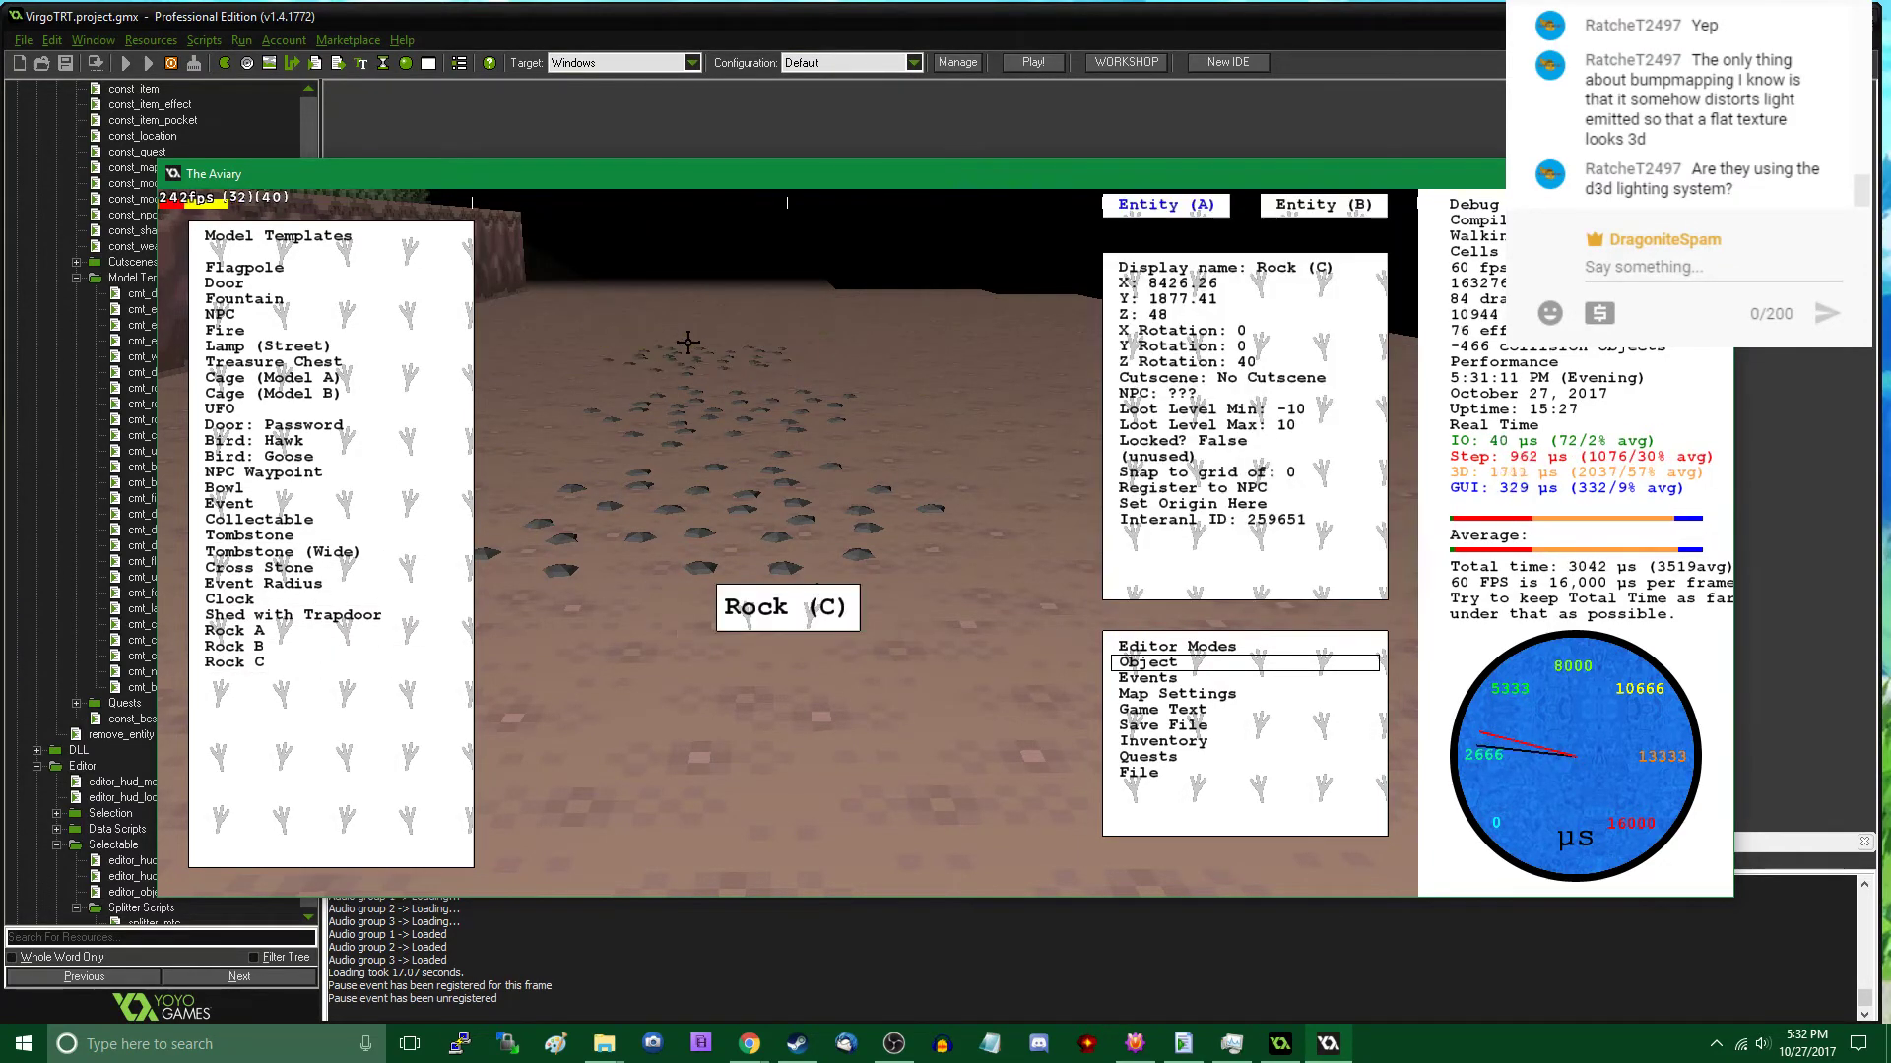
- Move farther east and place two adjoining Rock C patches on the ground in front of the next wooden ramp
{"action": "key", "text": "Tab"}
{"action": "key", "text": "Tab"}
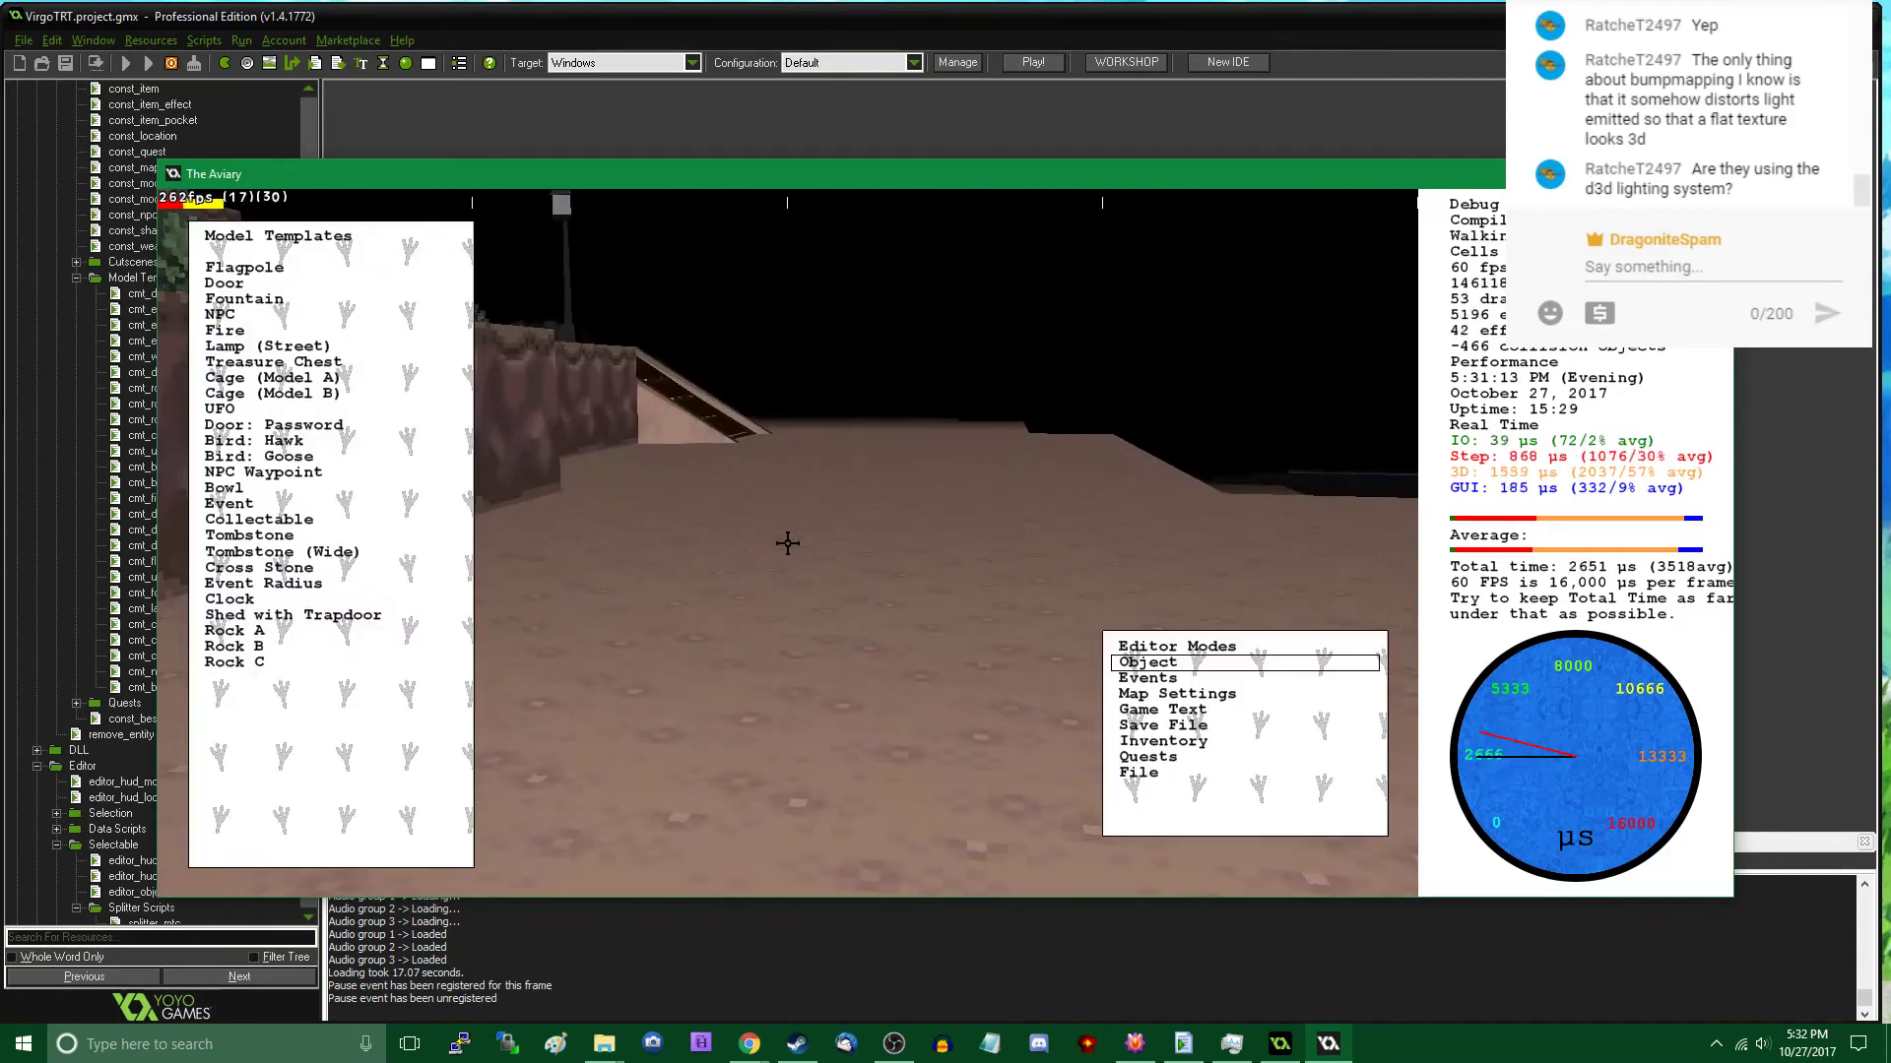
{"action": "left_click", "coordinate": [347, 663]}
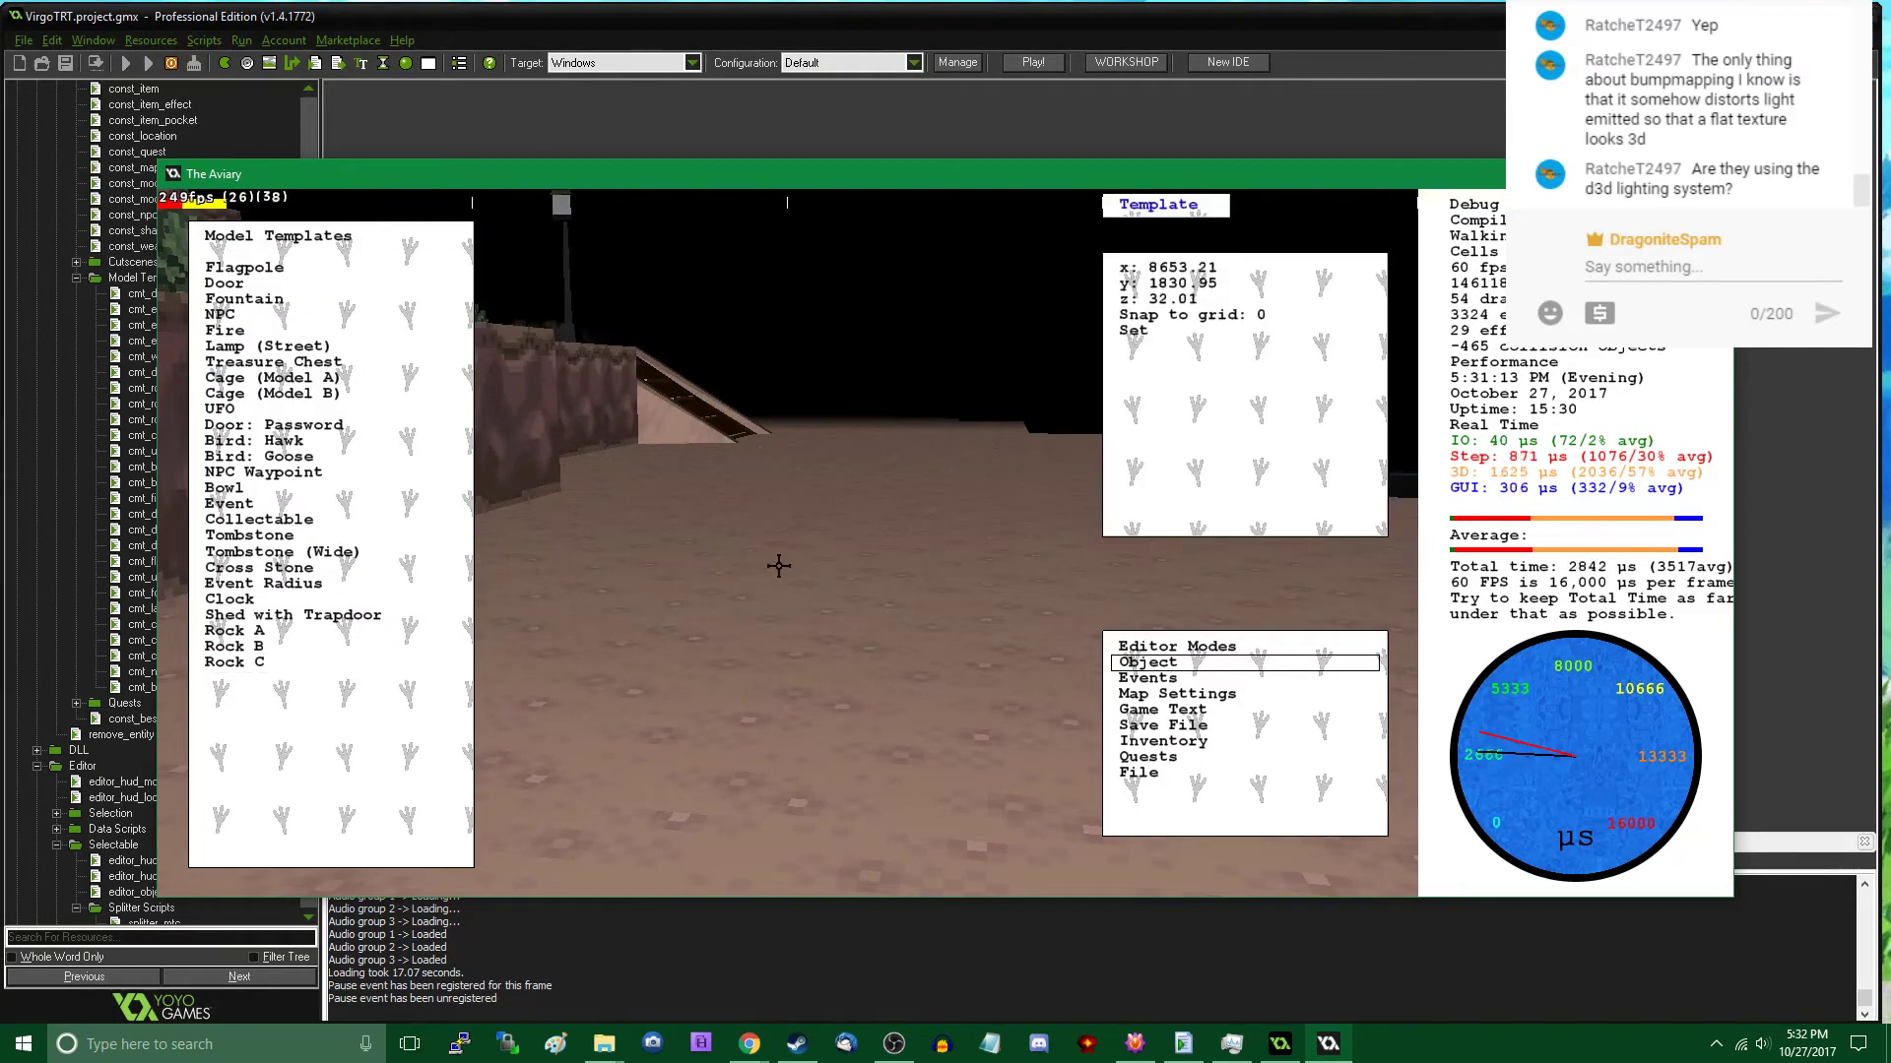
{"action": "left_click", "coordinate": [827, 482]}
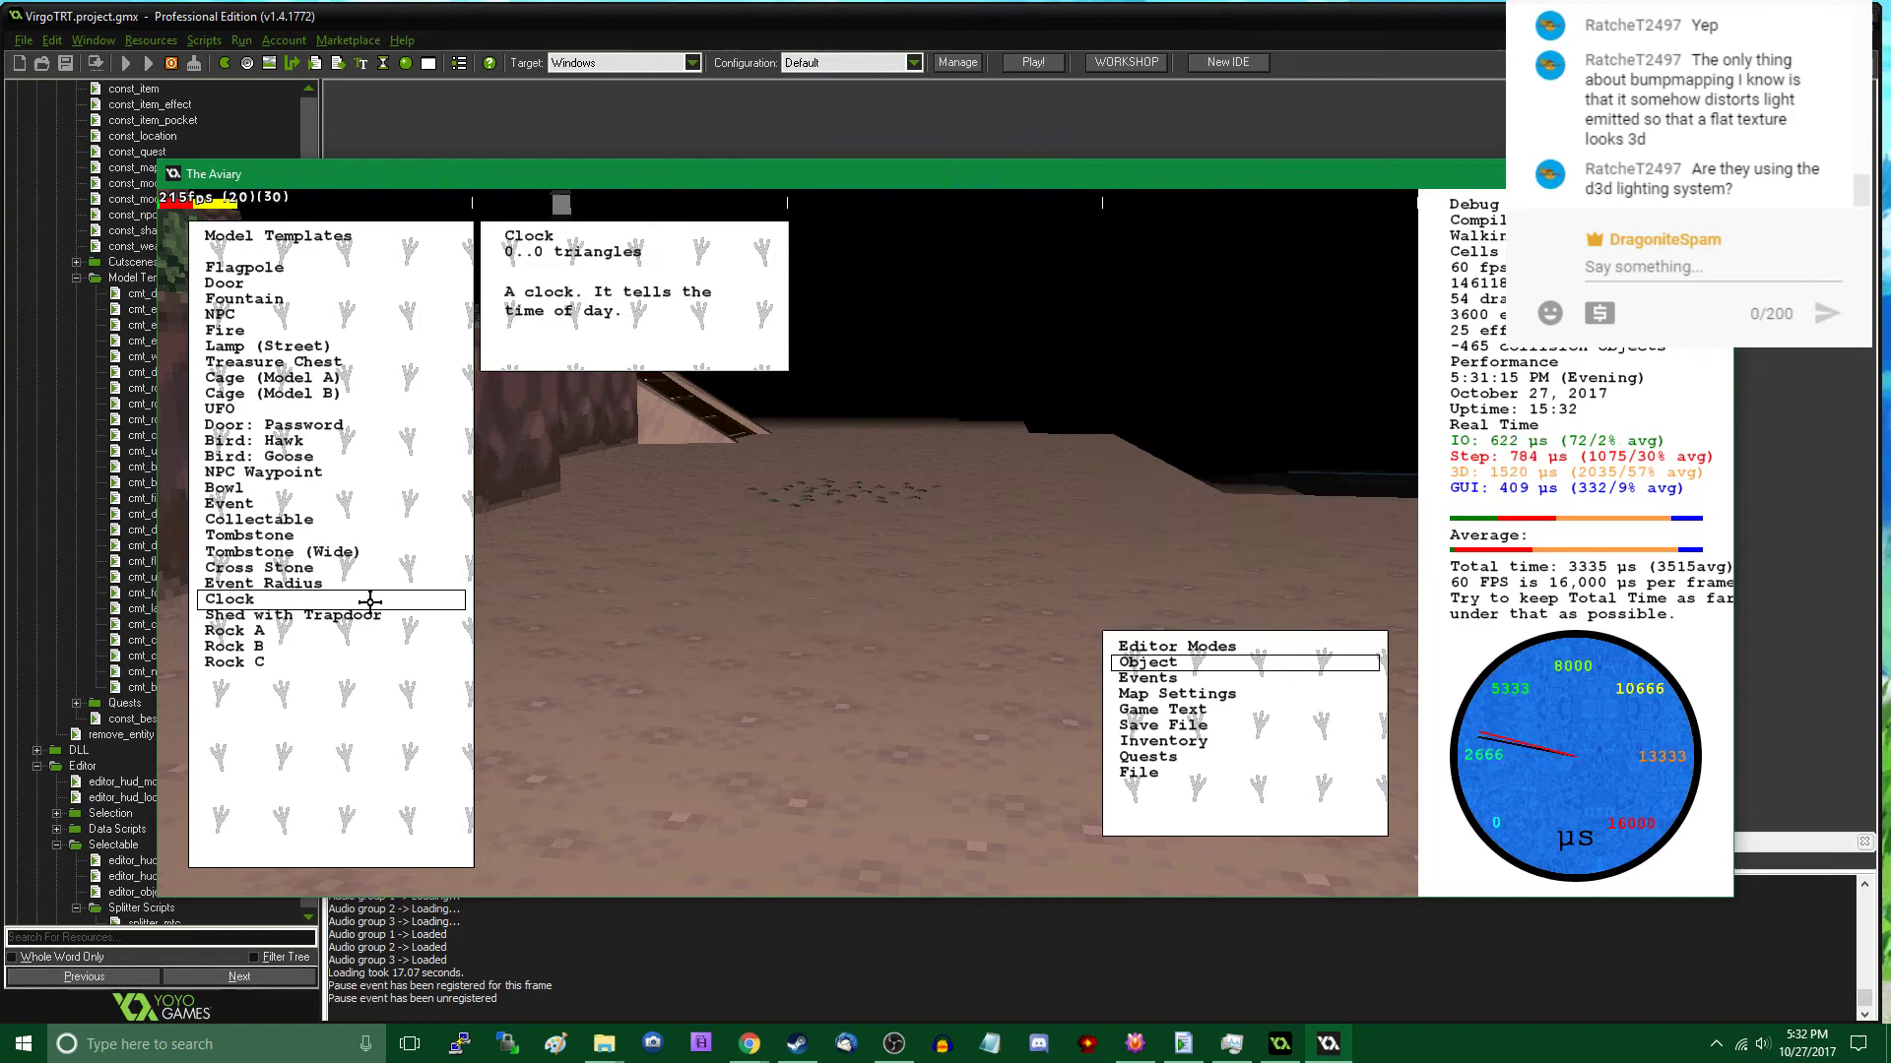
{"action": "left_click", "coordinate": [308, 663]}
{"action": "left_click", "coordinate": [809, 459]}
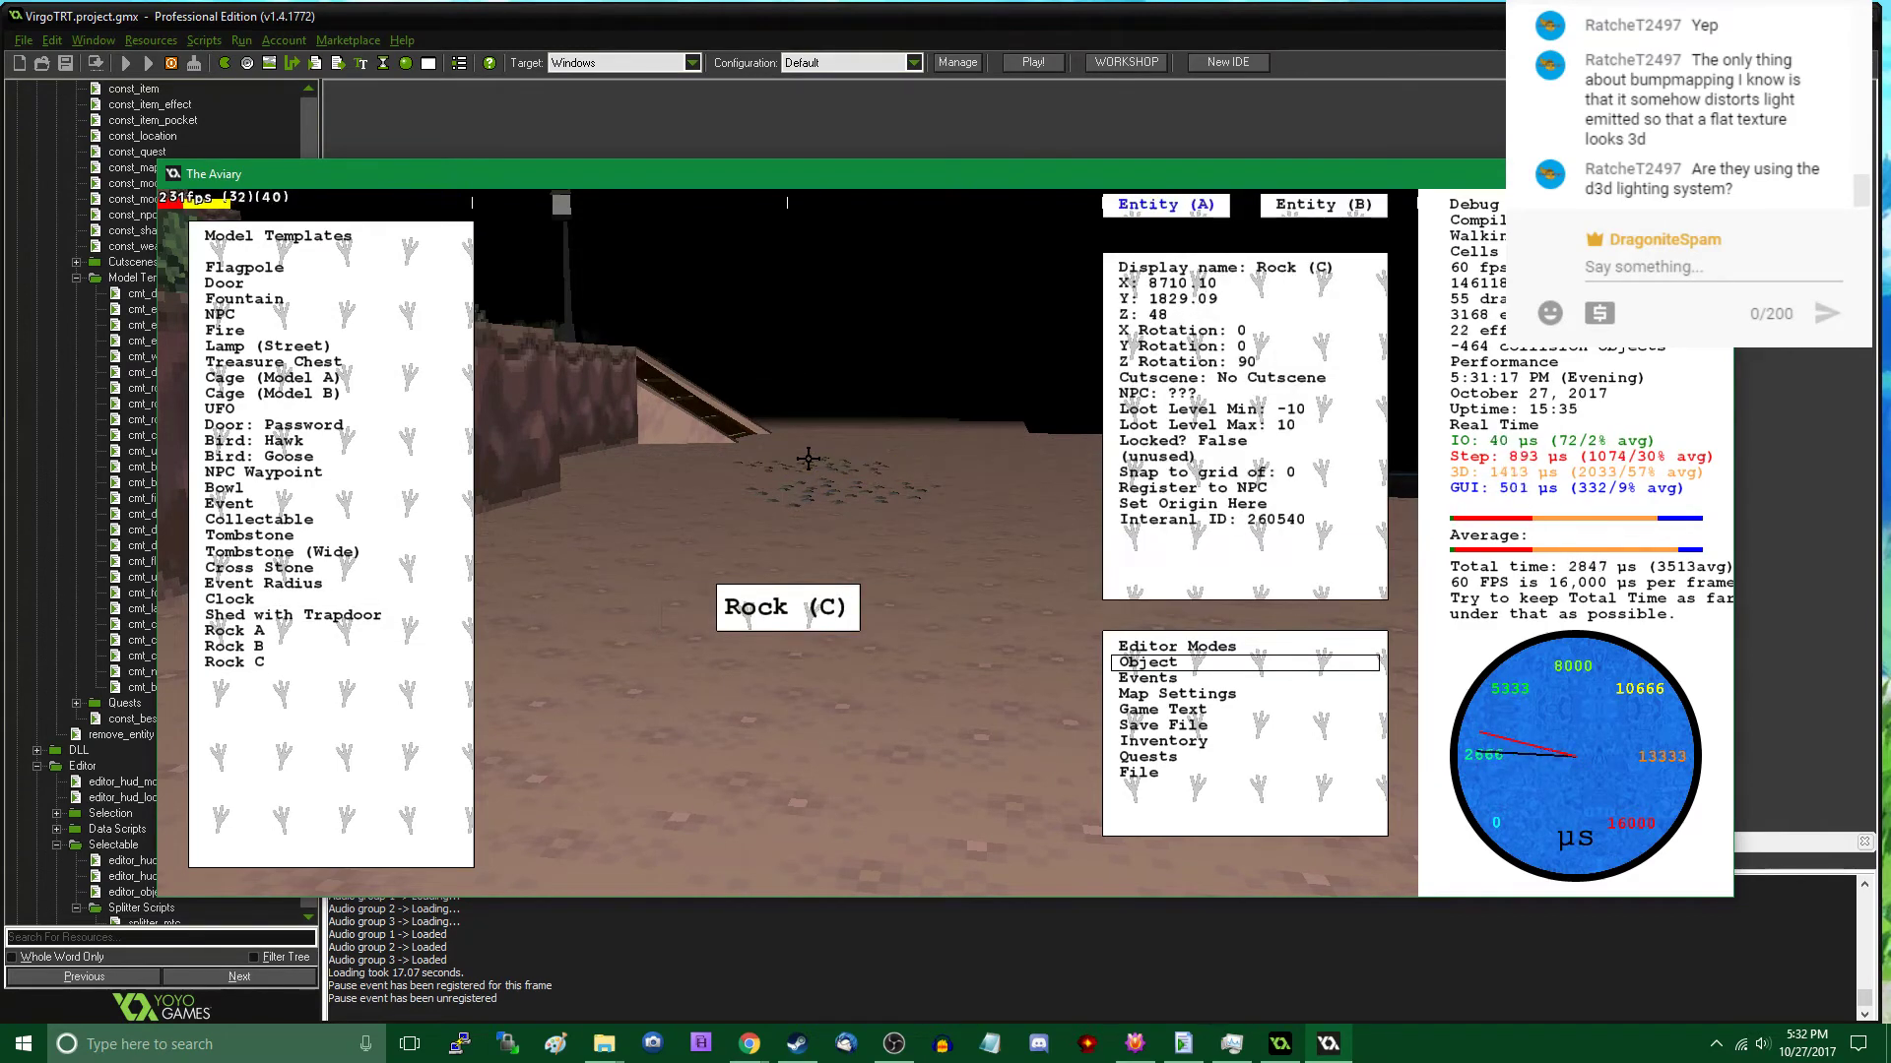
{"action": "left_click", "coordinate": [717, 506]}
{"action": "key", "text": "Escape"}
- Approach the wooden ramp and place a Rock C patch at its foot
{"action": "key", "text": "w"}
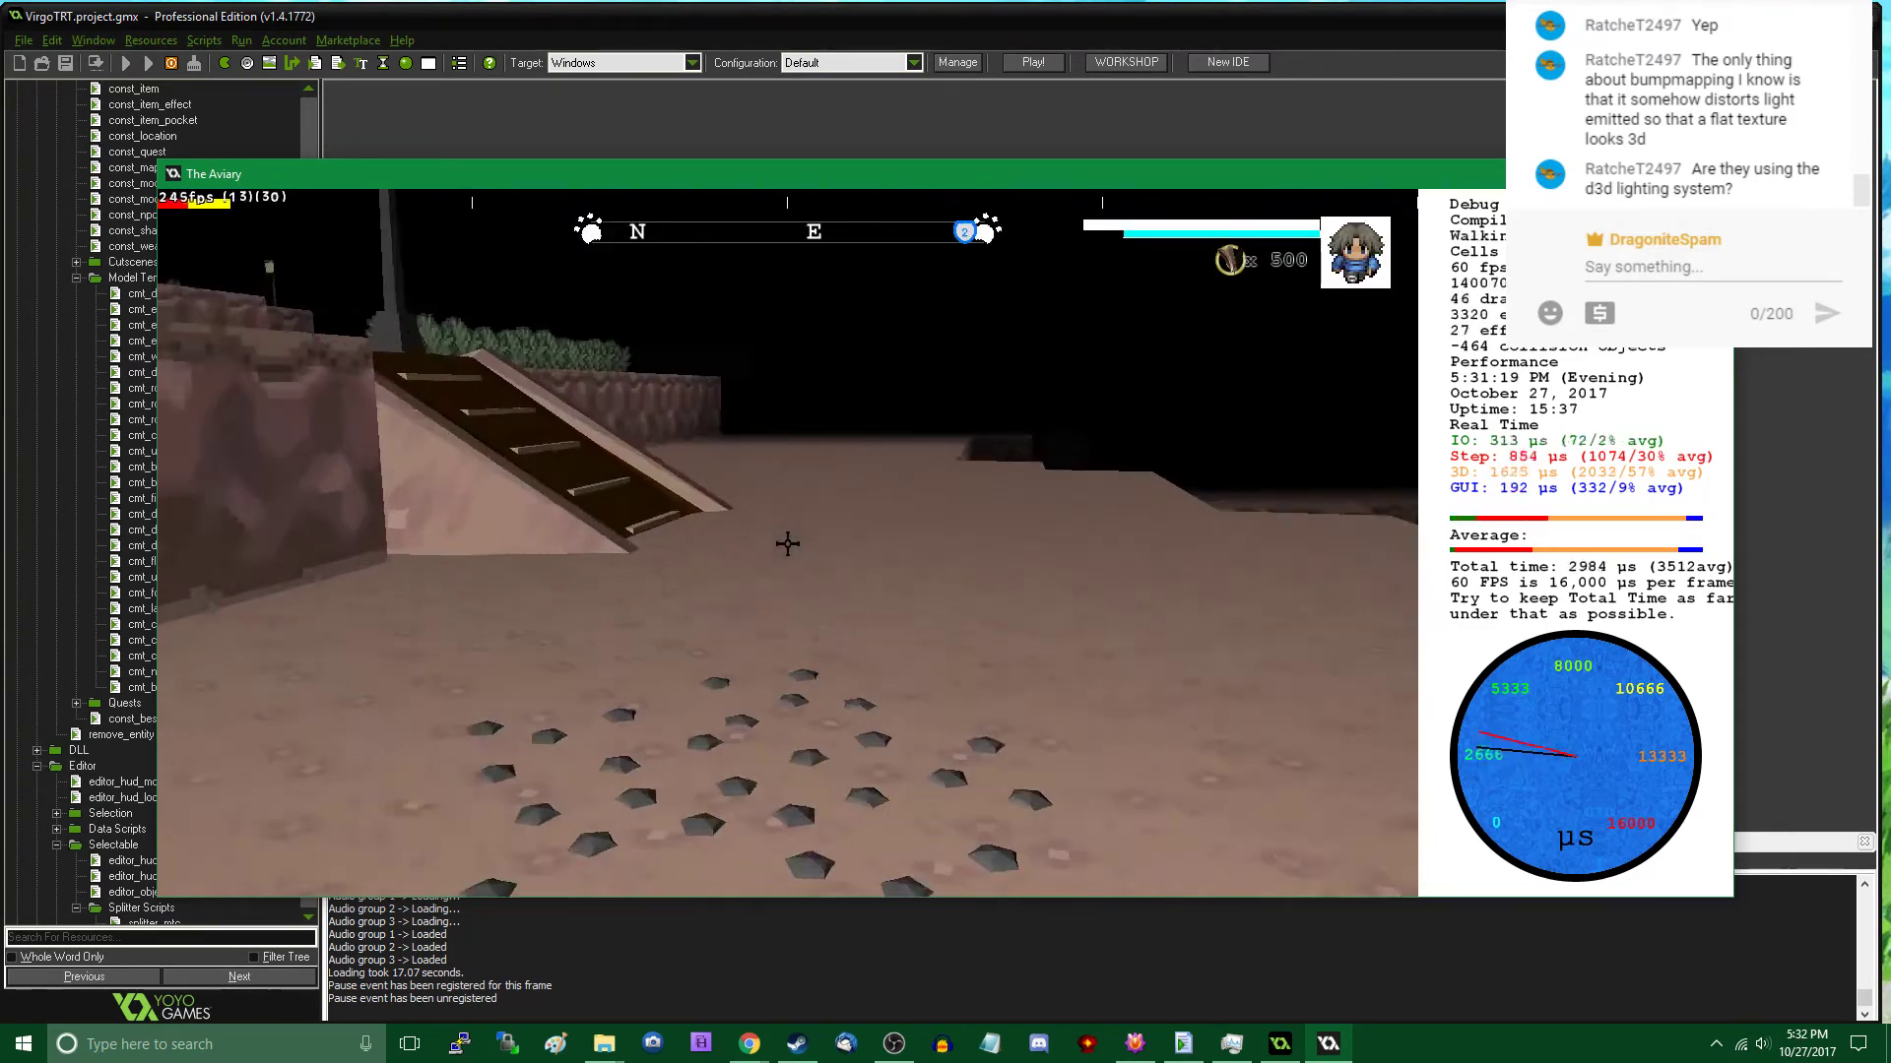
{"action": "key", "text": "Tab"}
{"action": "left_click", "coordinate": [308, 670]}
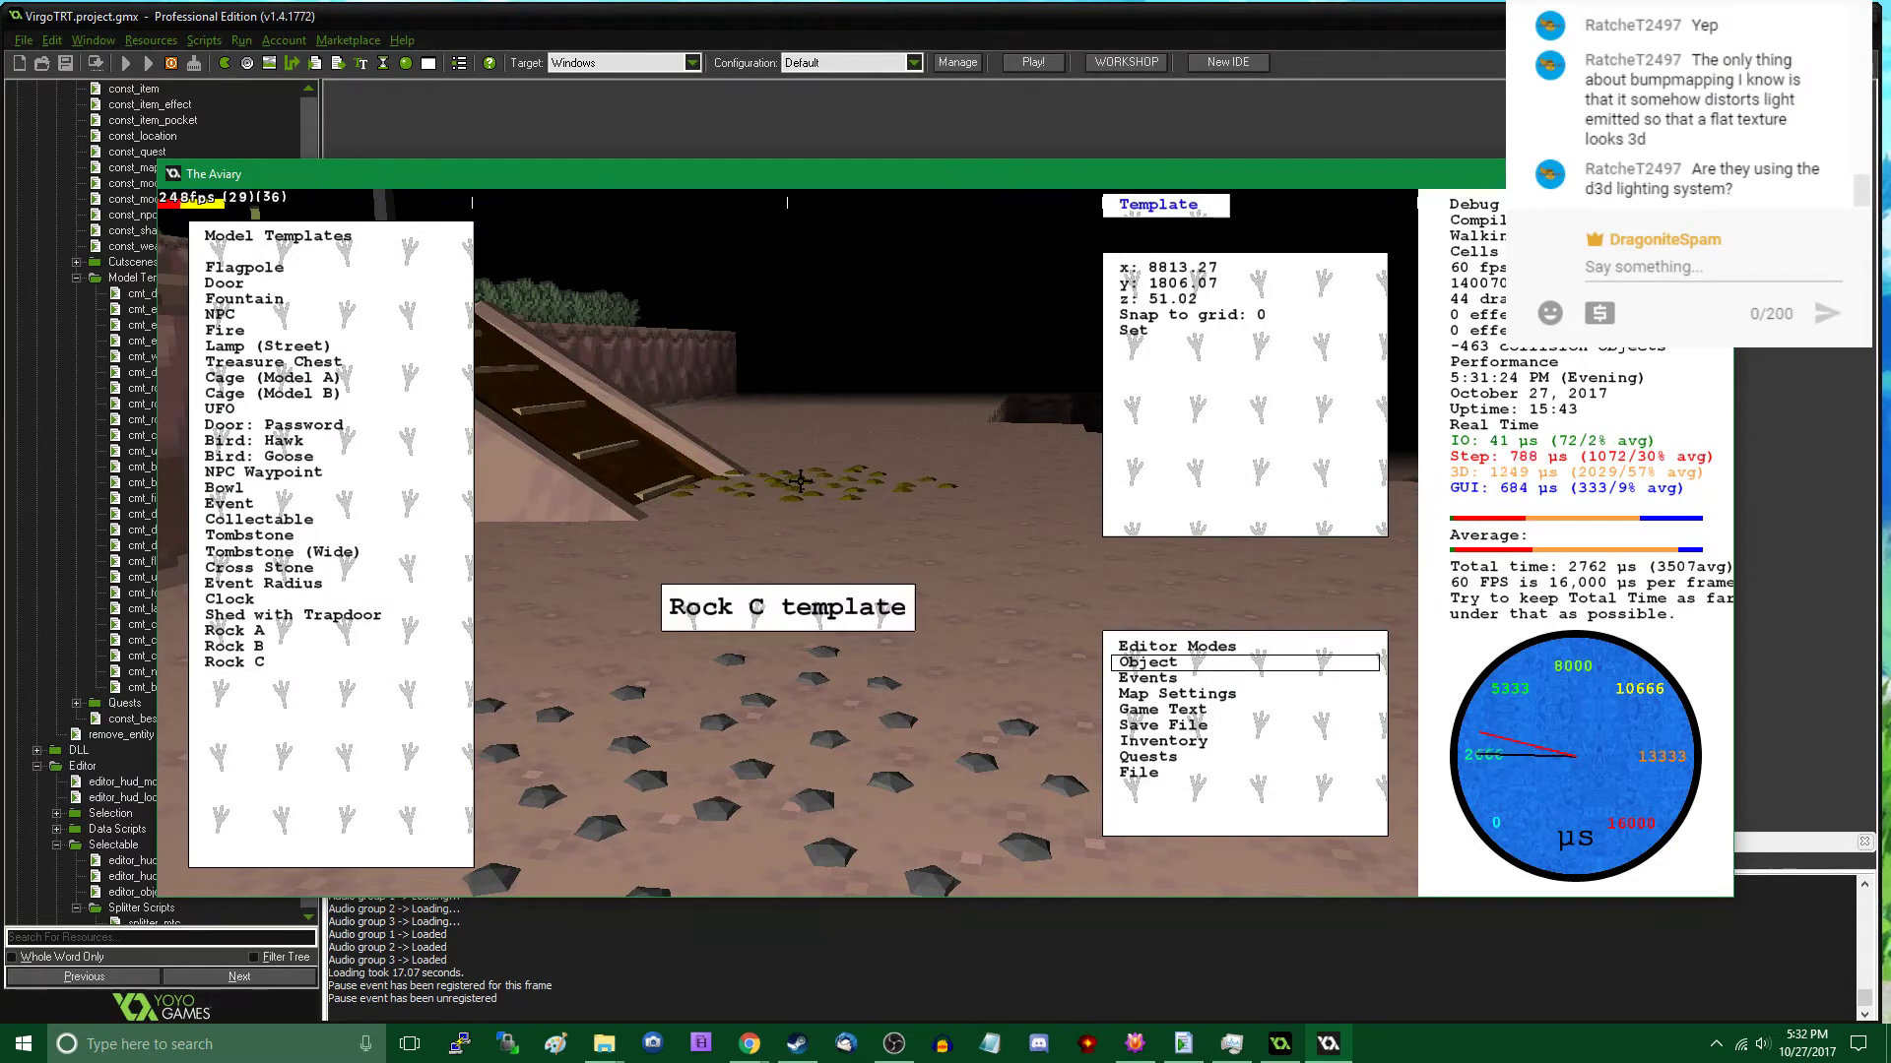
{"action": "key", "text": "Escape"}
- Walk past the bushes to the following ramp and place a Rock C patch on the ground at its foot
{"action": "key", "text": "w"}
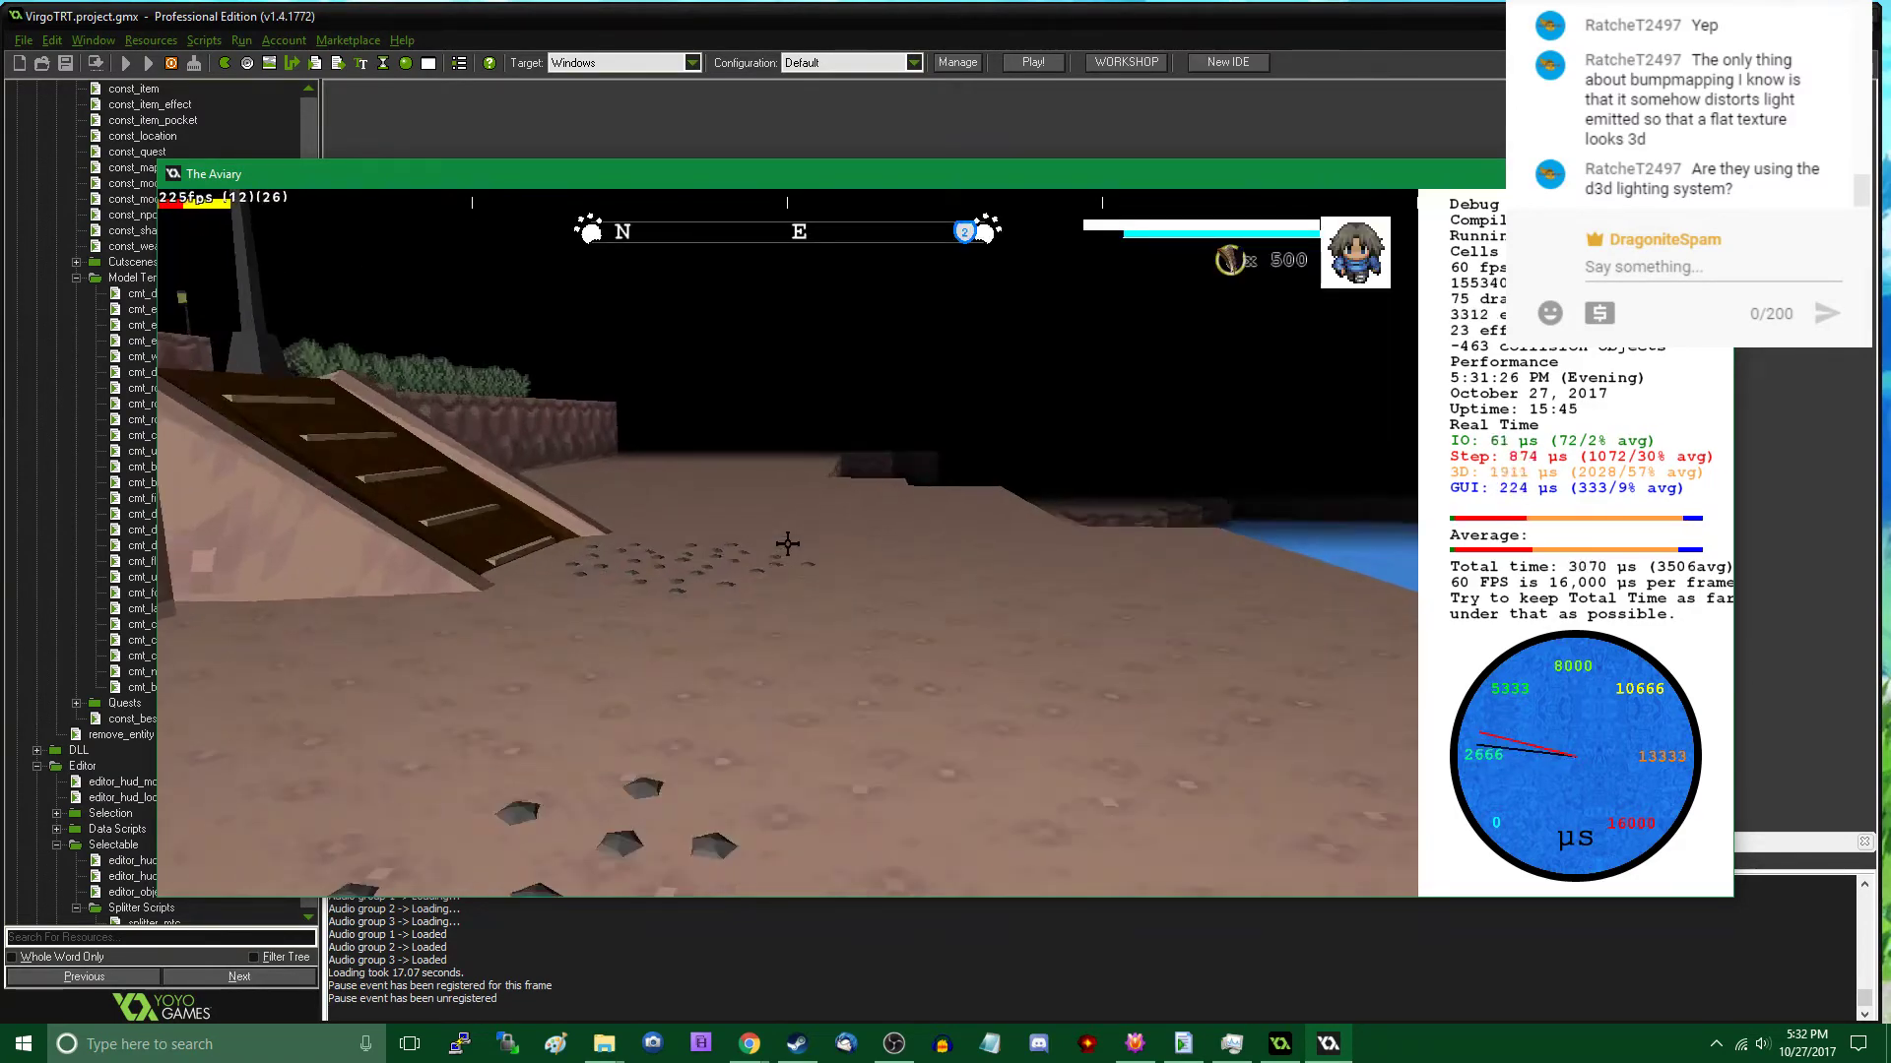
{"action": "key", "text": "w"}
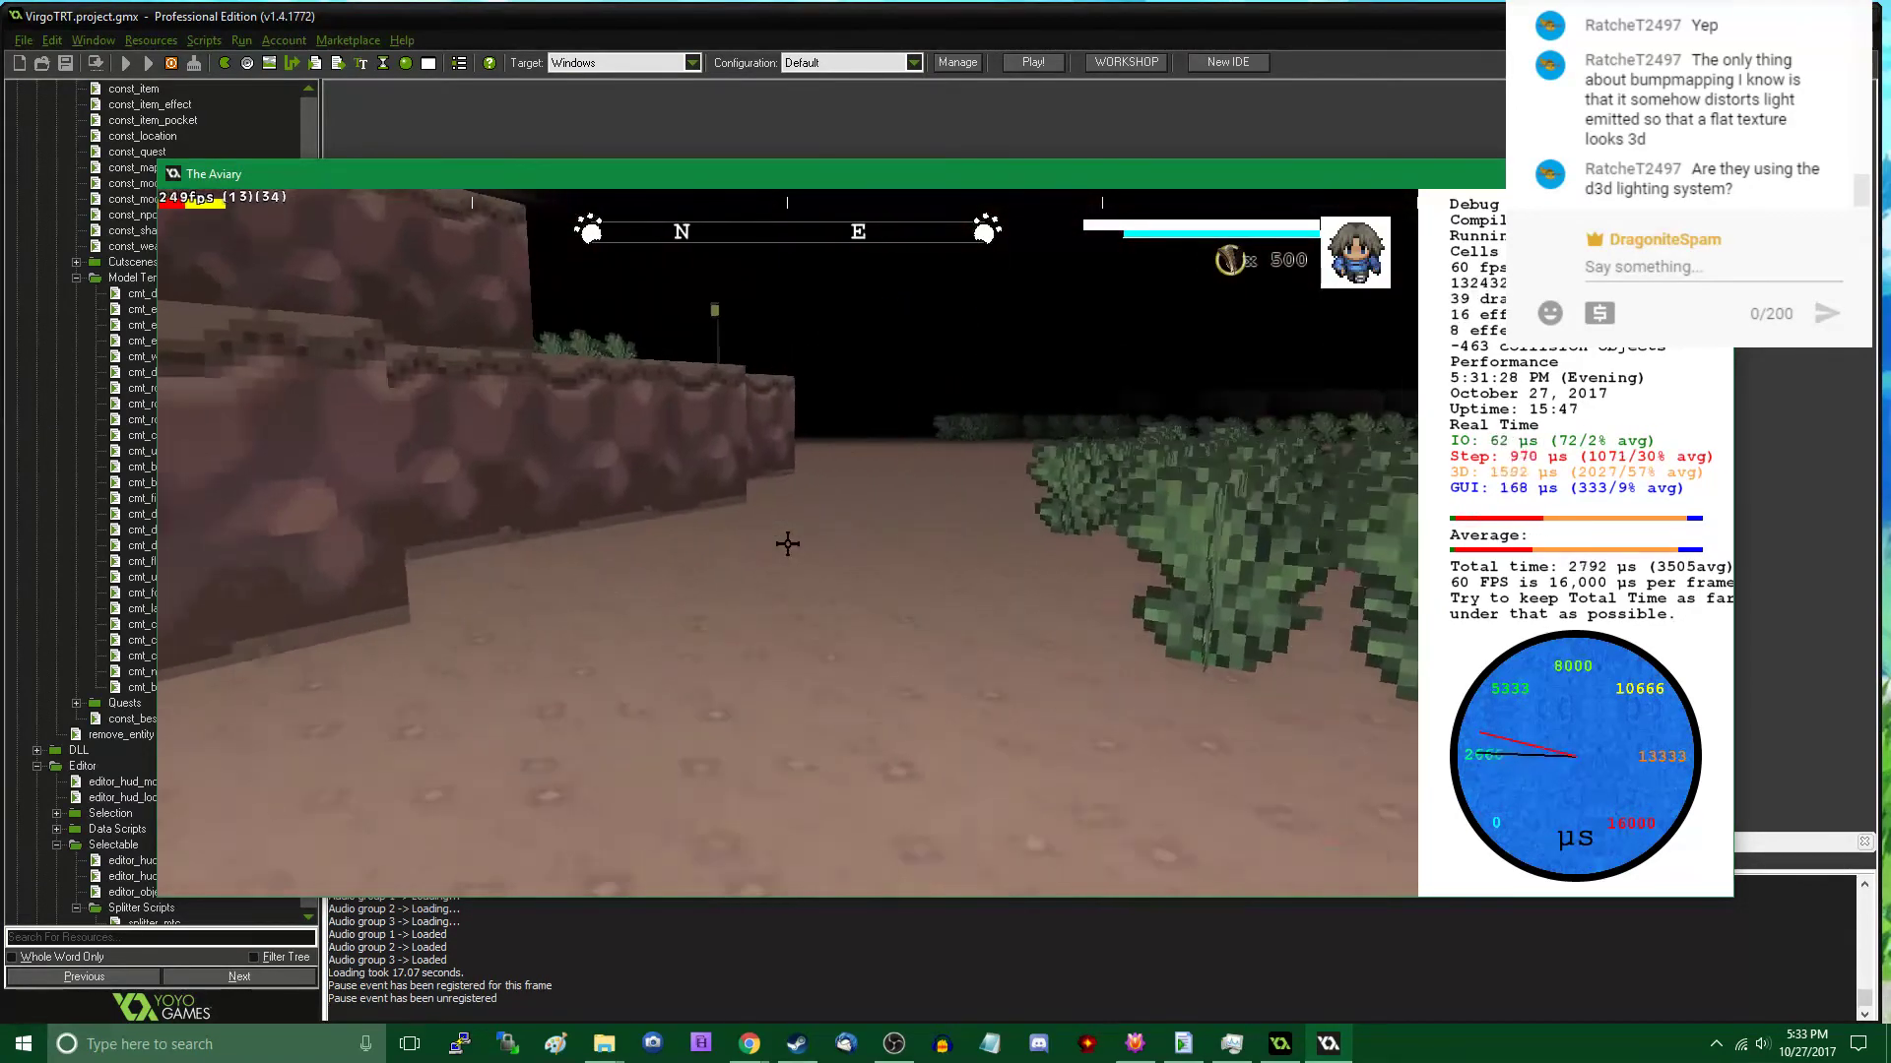
{"action": "key", "text": "w"}
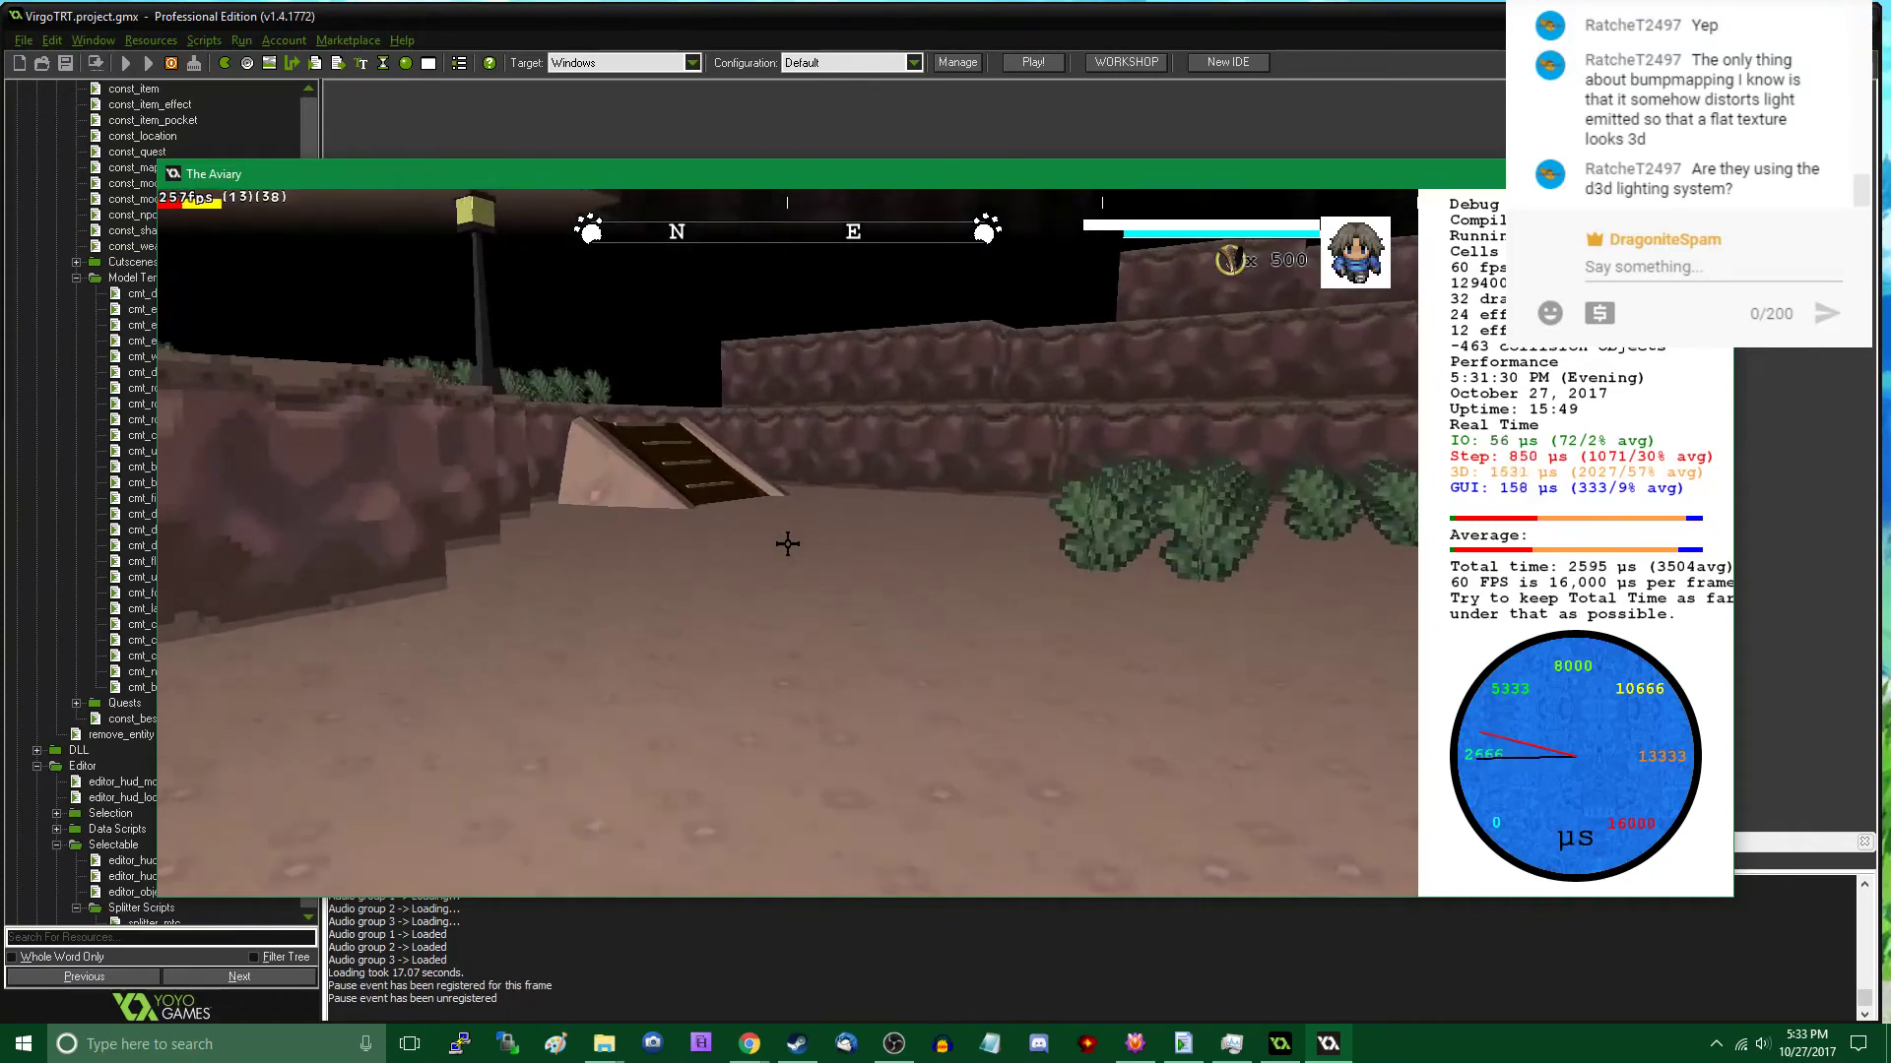
{"action": "key", "text": "Tab"}
{"action": "left_click", "coordinate": [278, 676]}
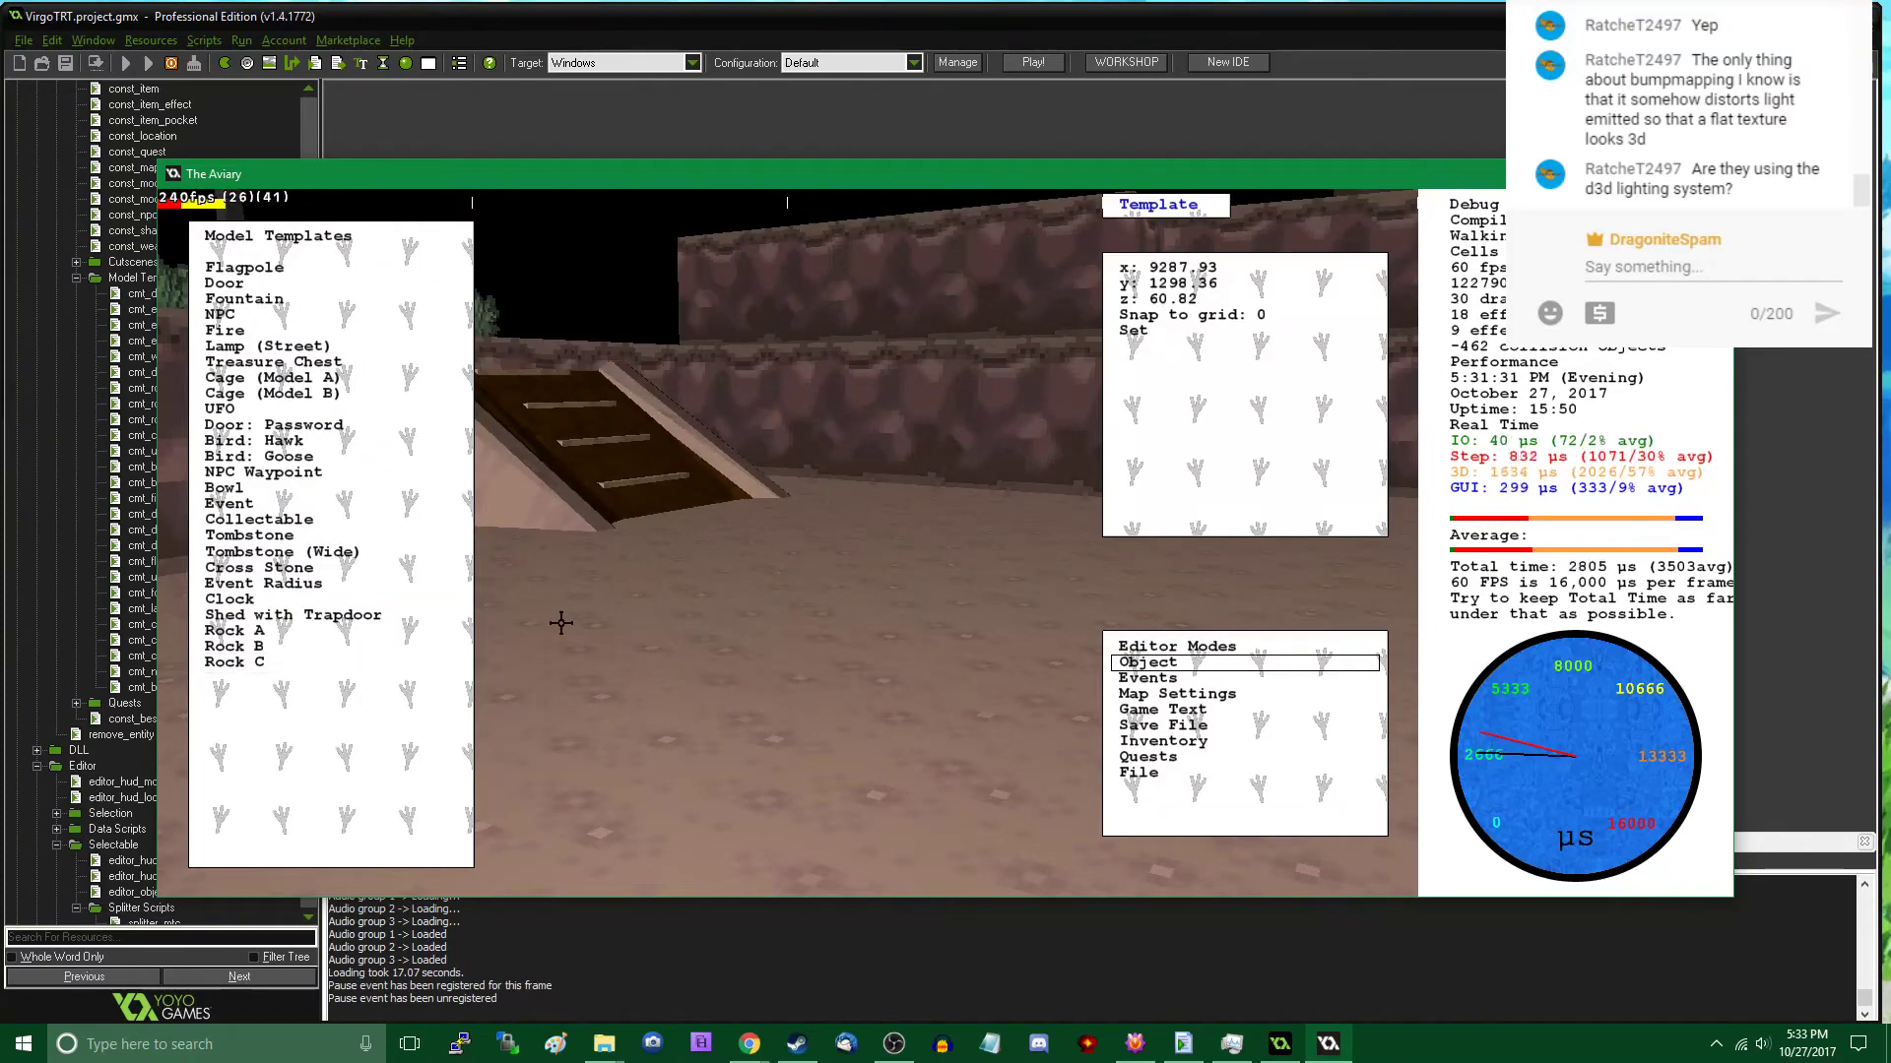
{"action": "left_click", "coordinate": [807, 530]}
{"action": "left_click", "coordinate": [811, 529]}
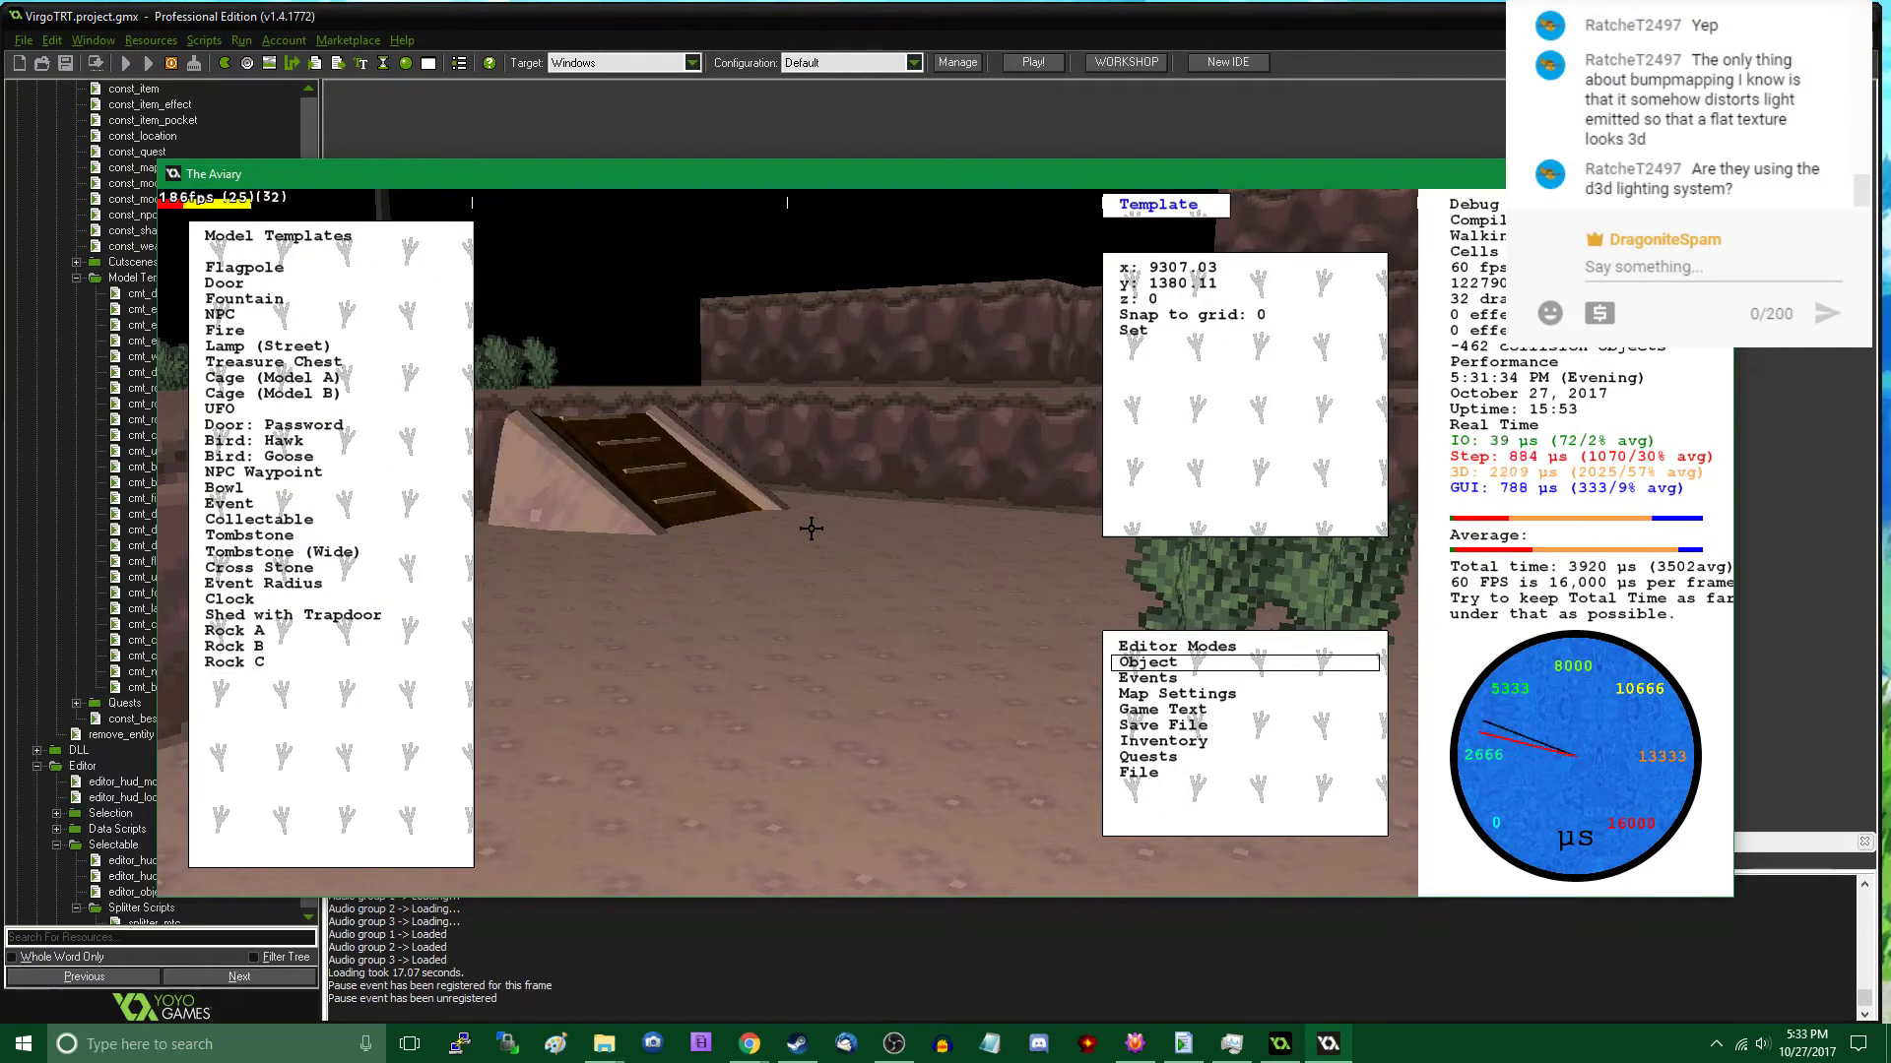
{"action": "left_click", "coordinate": [811, 529]}
{"action": "key", "text": "Tab"}
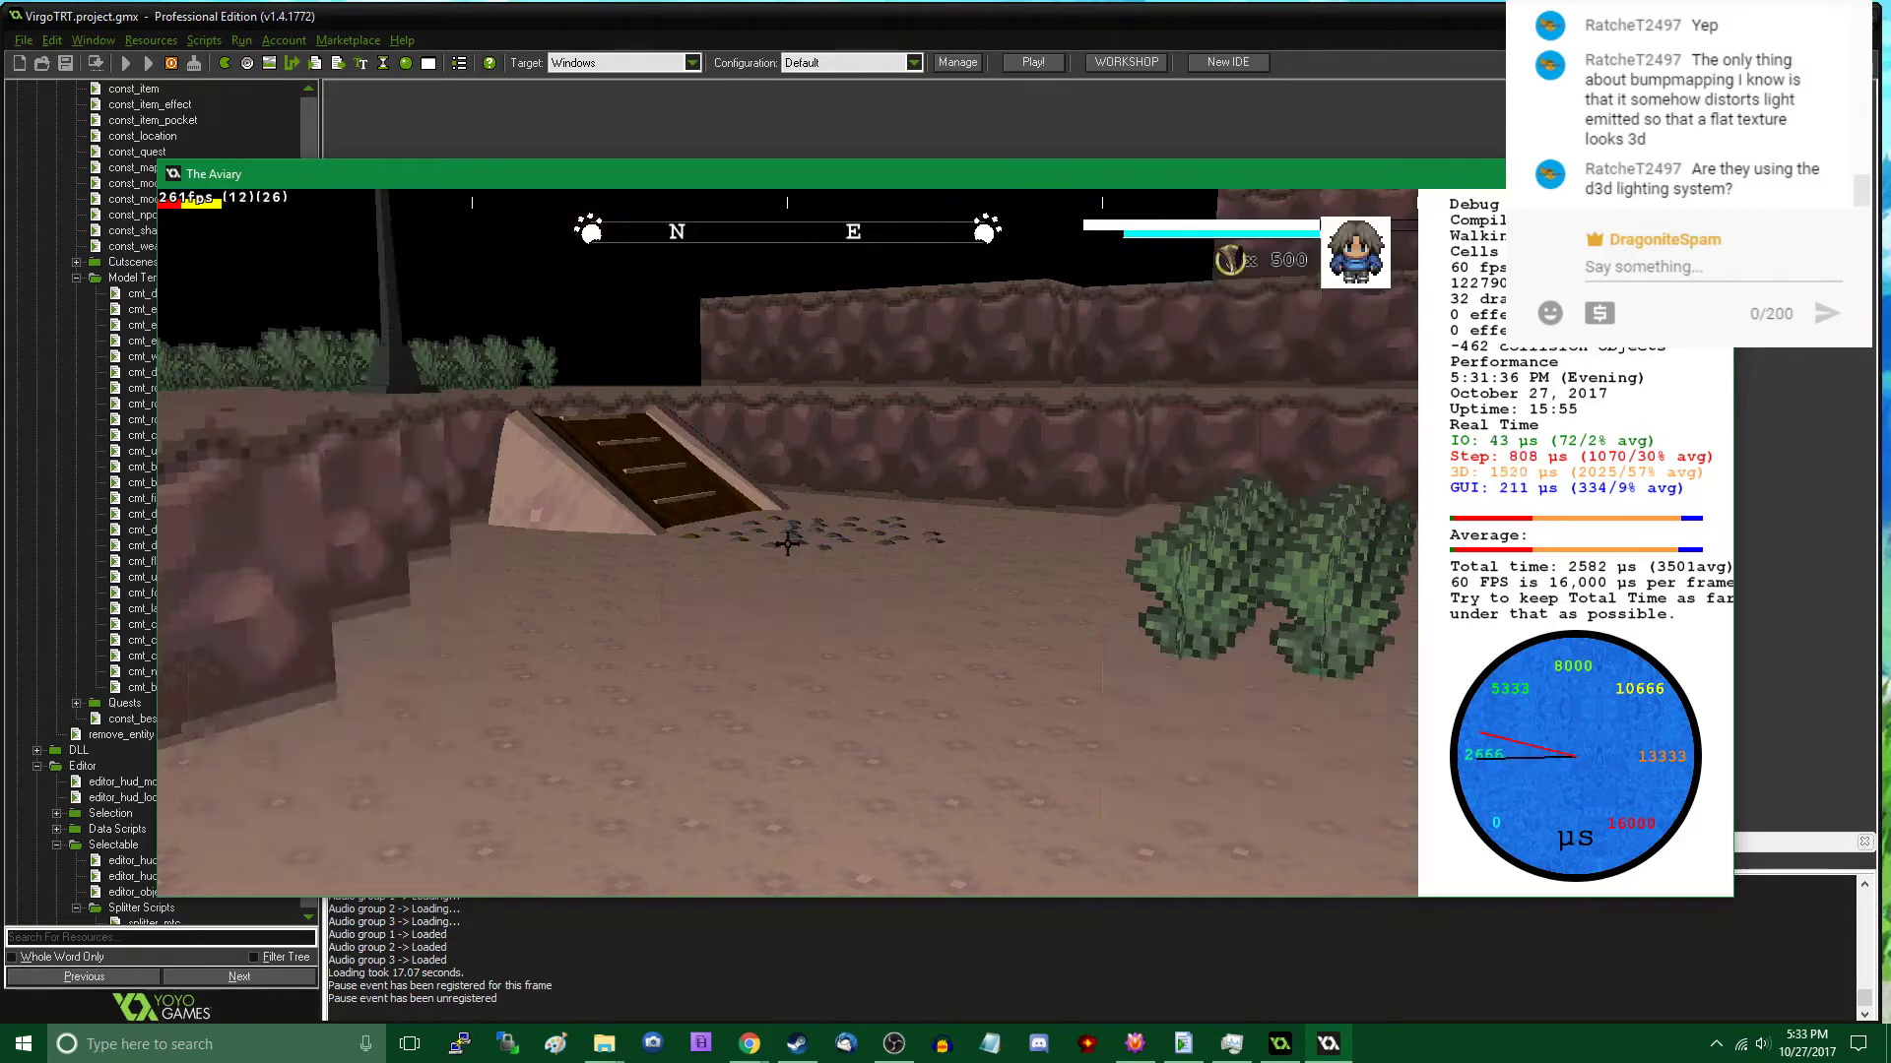
- Walk up to the new Rock C patch, select it in the object editor, and check it again in play mode
{"action": "key", "text": "w"}
{"action": "key", "text": "Tab"}
{"action": "left_click", "coordinate": [728, 739]}
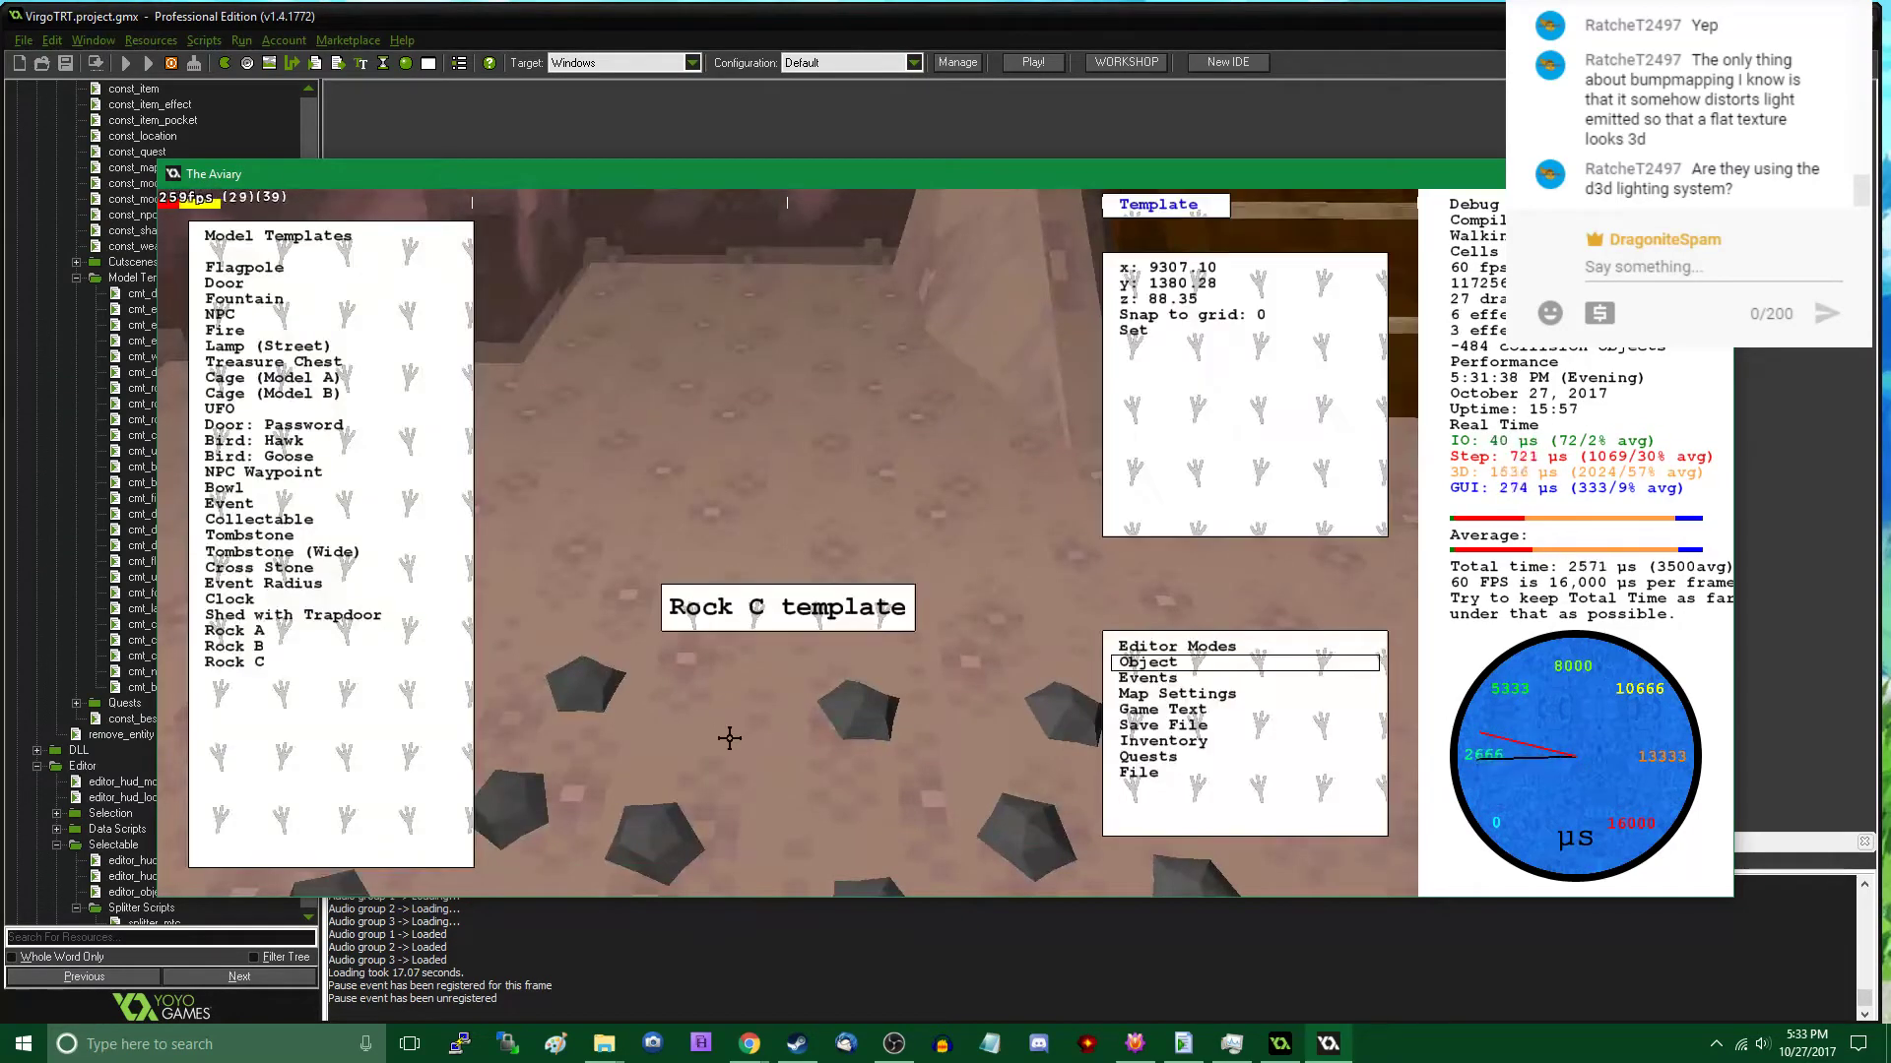
{"action": "left_click", "coordinate": [728, 738]}
{"action": "left_click", "coordinate": [729, 730]}
{"action": "key", "text": "Tab"}
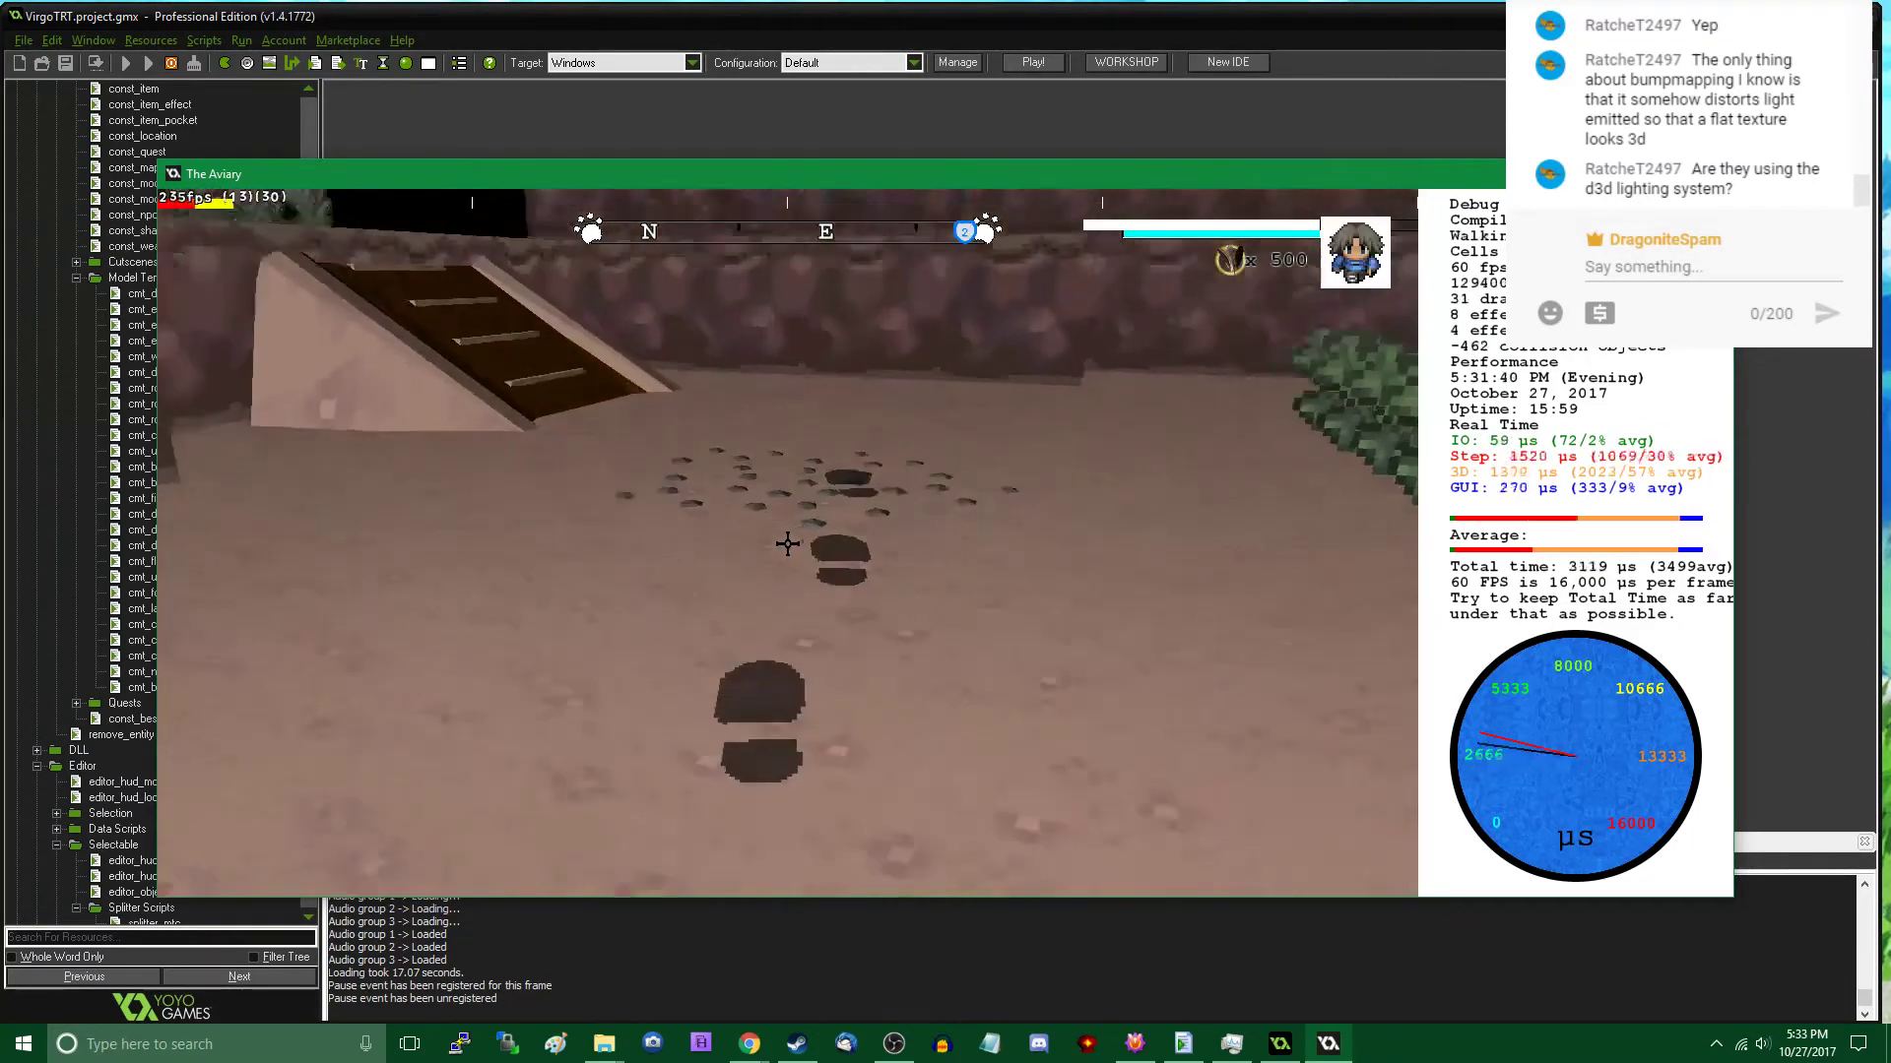
- Place another Rock C patch at the foot of the wooden ramp, just beyond the existing patch, and select it
{"action": "key", "text": "Tab"}
{"action": "left_click", "coordinate": [329, 662]}
{"action": "scroll", "coordinate": [677, 450], "scroll_direction": "down", "scroll_amount": 8}
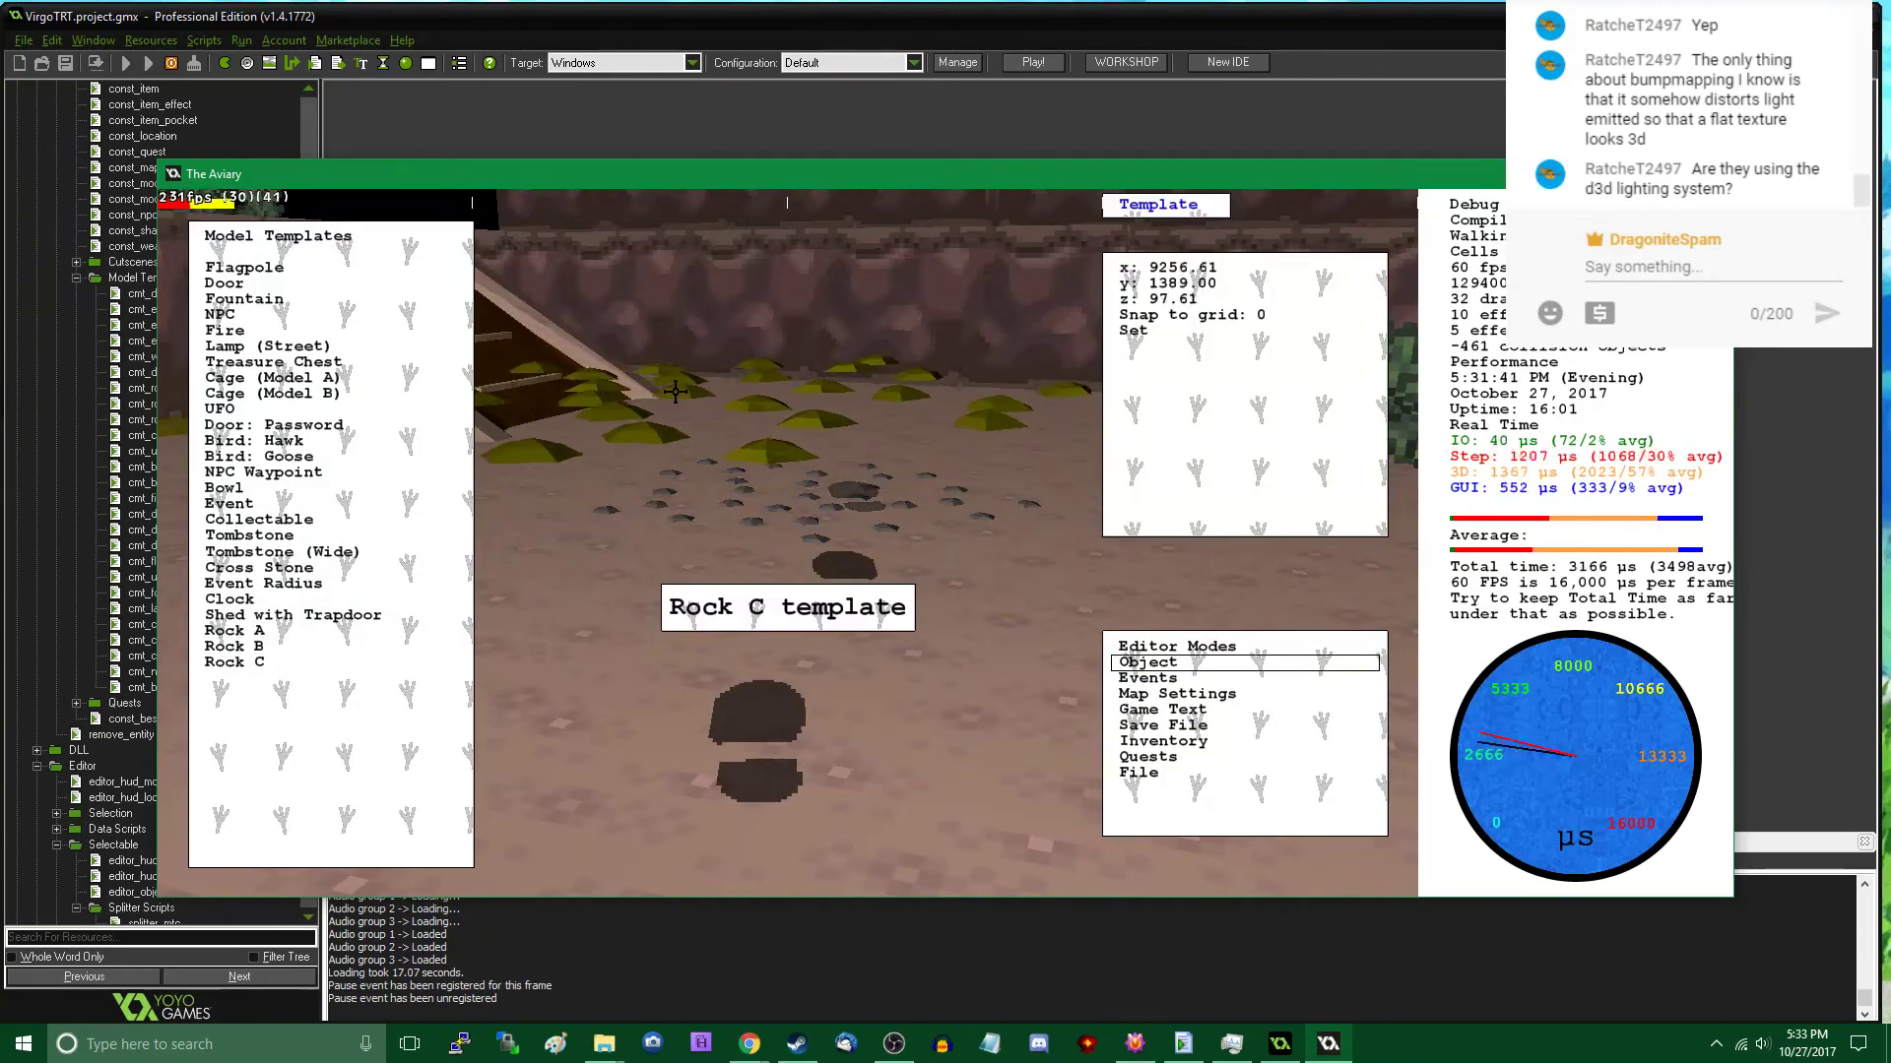
{"action": "right_click", "coordinate": [720, 409]}
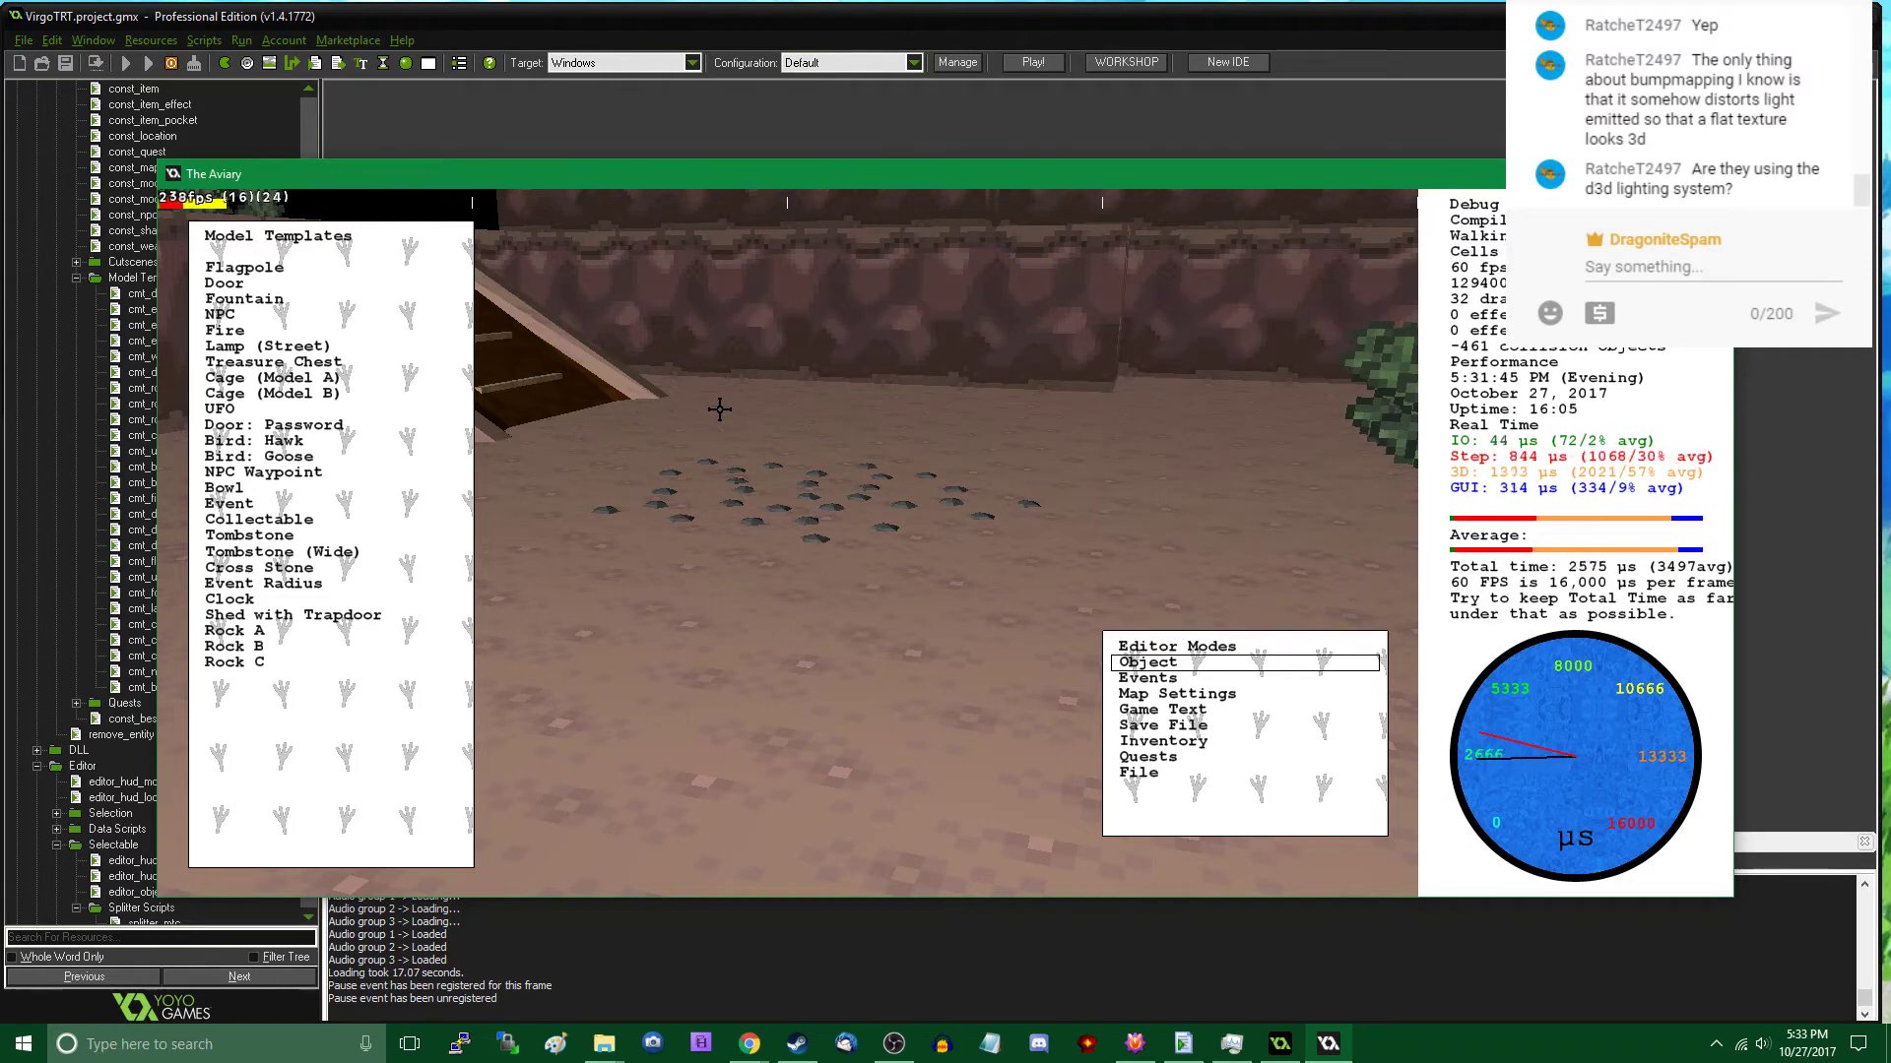
{"action": "key", "text": "w"}
{"action": "middle_click_drag", "start_coordinate": [717, 420], "coordinate": [788, 543]}
{"action": "left_click", "coordinate": [787, 542]}
{"action": "left_click", "coordinate": [821, 510]}
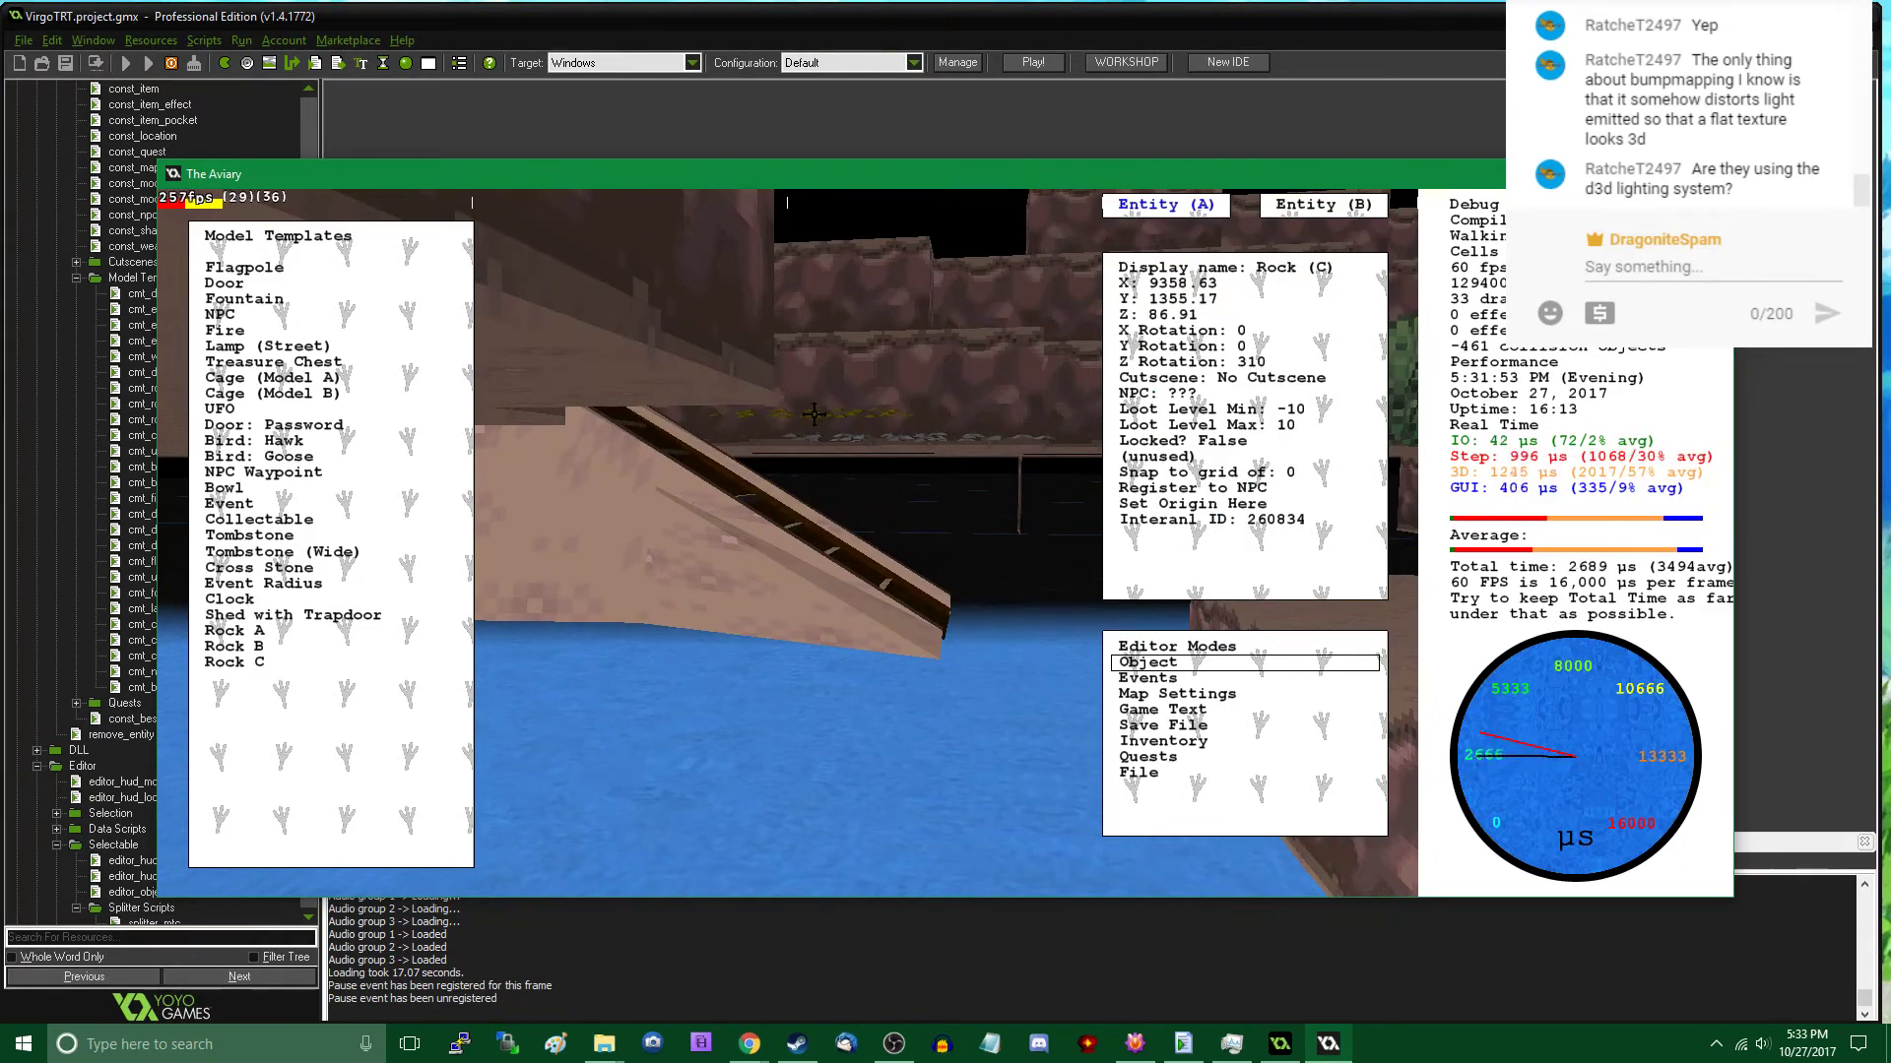
- Return to play mode and check the two Rock C patches at the ramp's foot
{"action": "key", "text": "Tab"}
{"action": "key", "text": "w"}
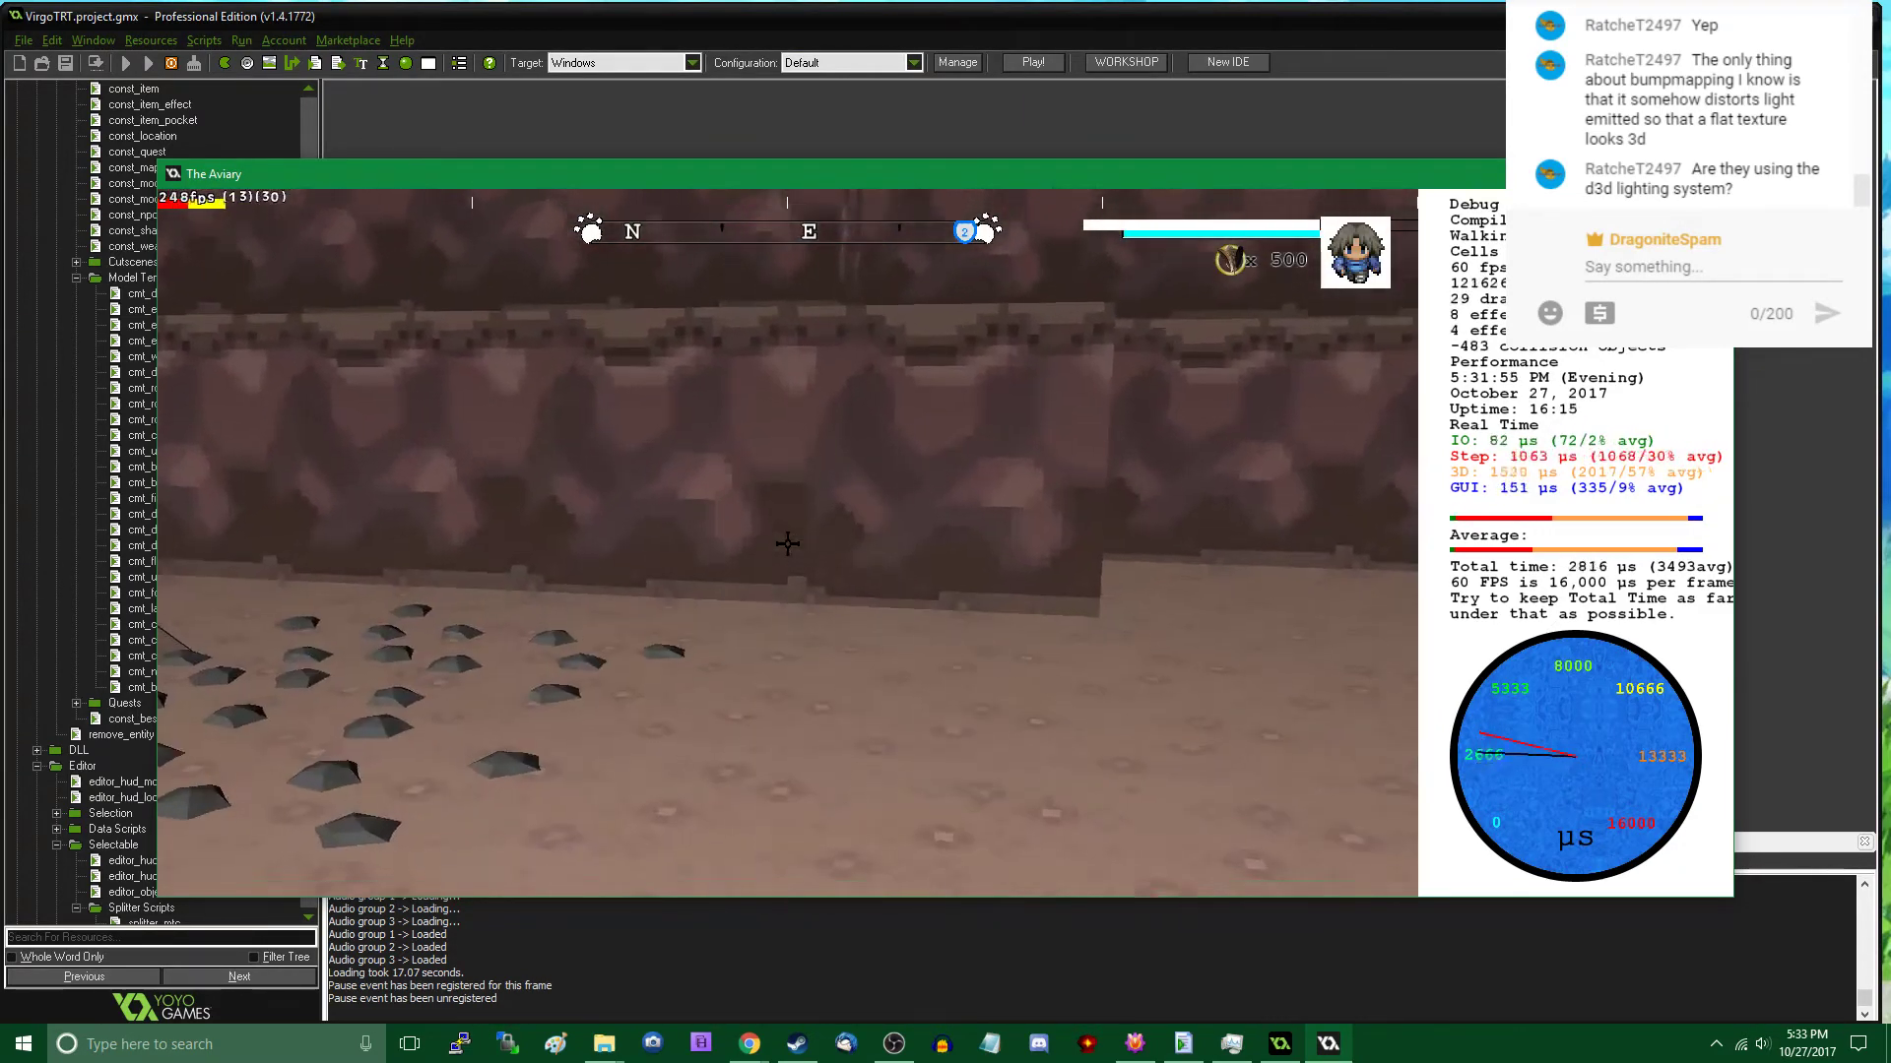
{"action": "key", "text": "Tab"}
{"action": "key", "text": "Tab"}
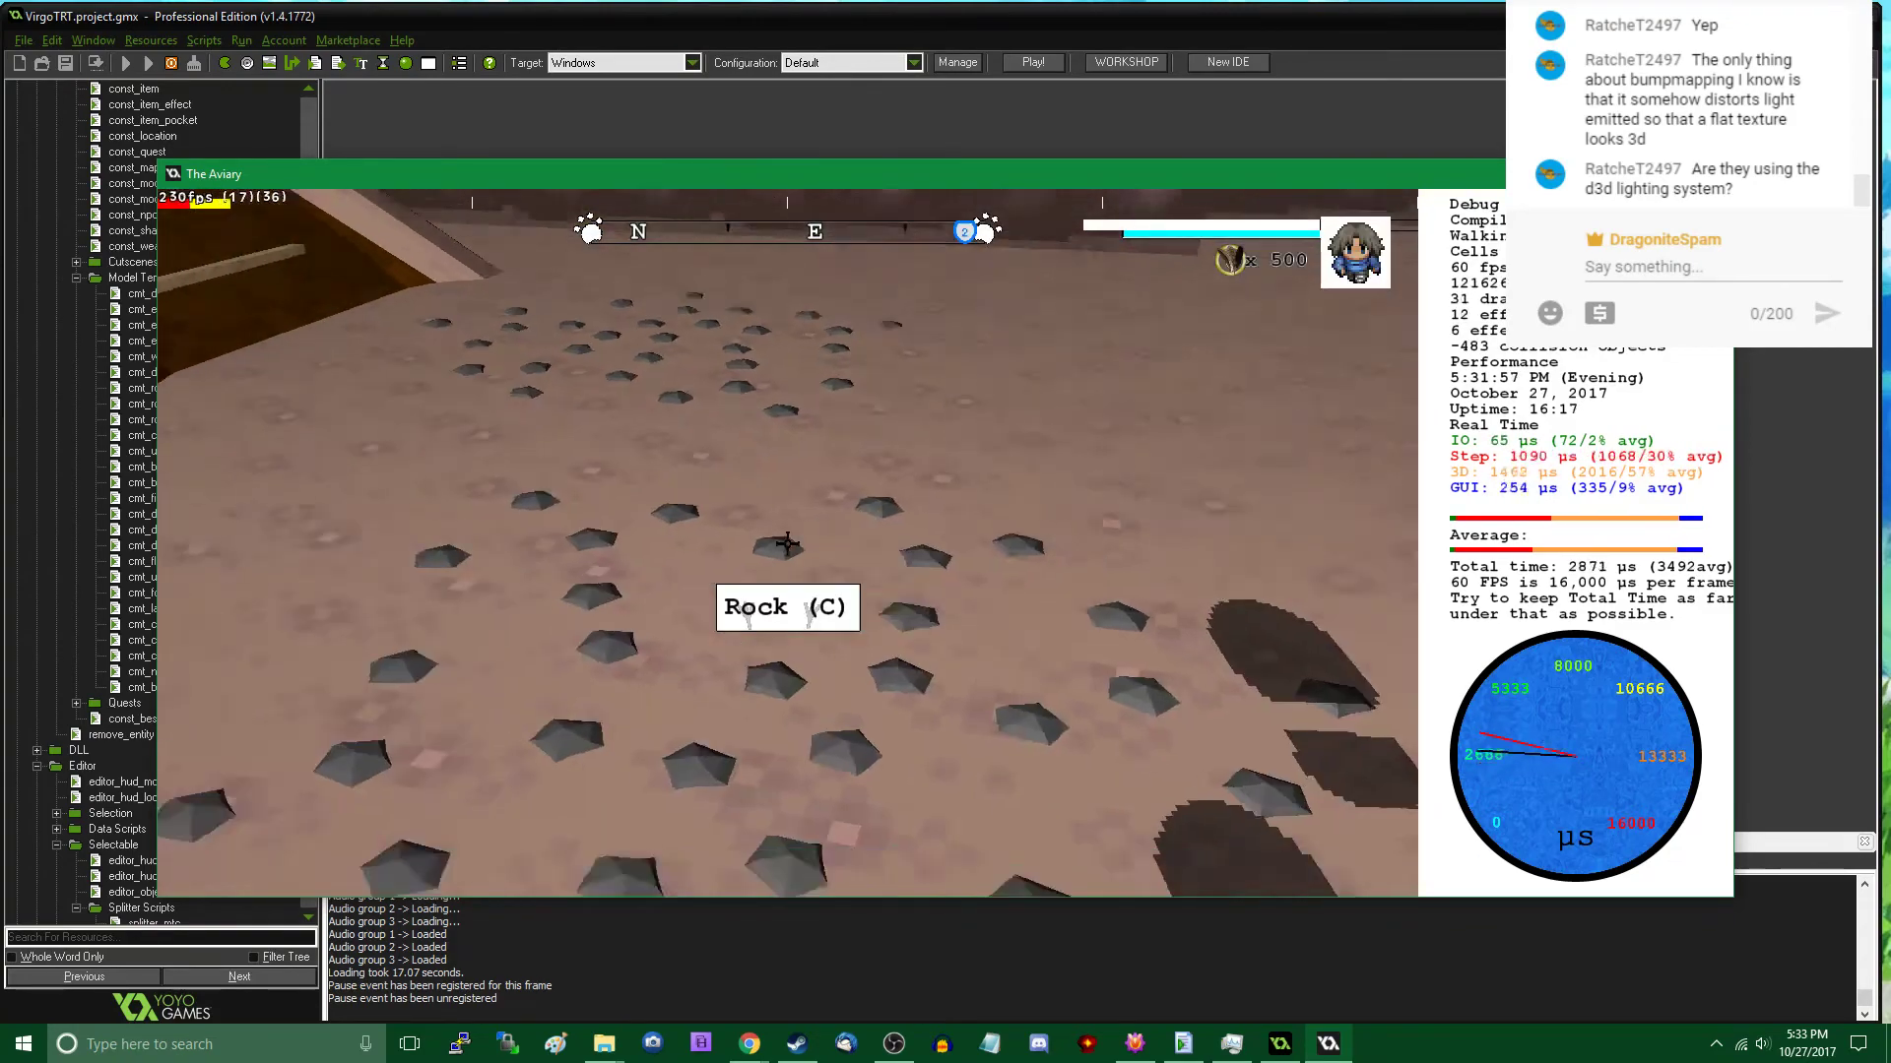
- Walk southwest past the bushes and place two adjoining Rock C patches on the ground beside the lamp post
{"action": "key", "text": "w"}
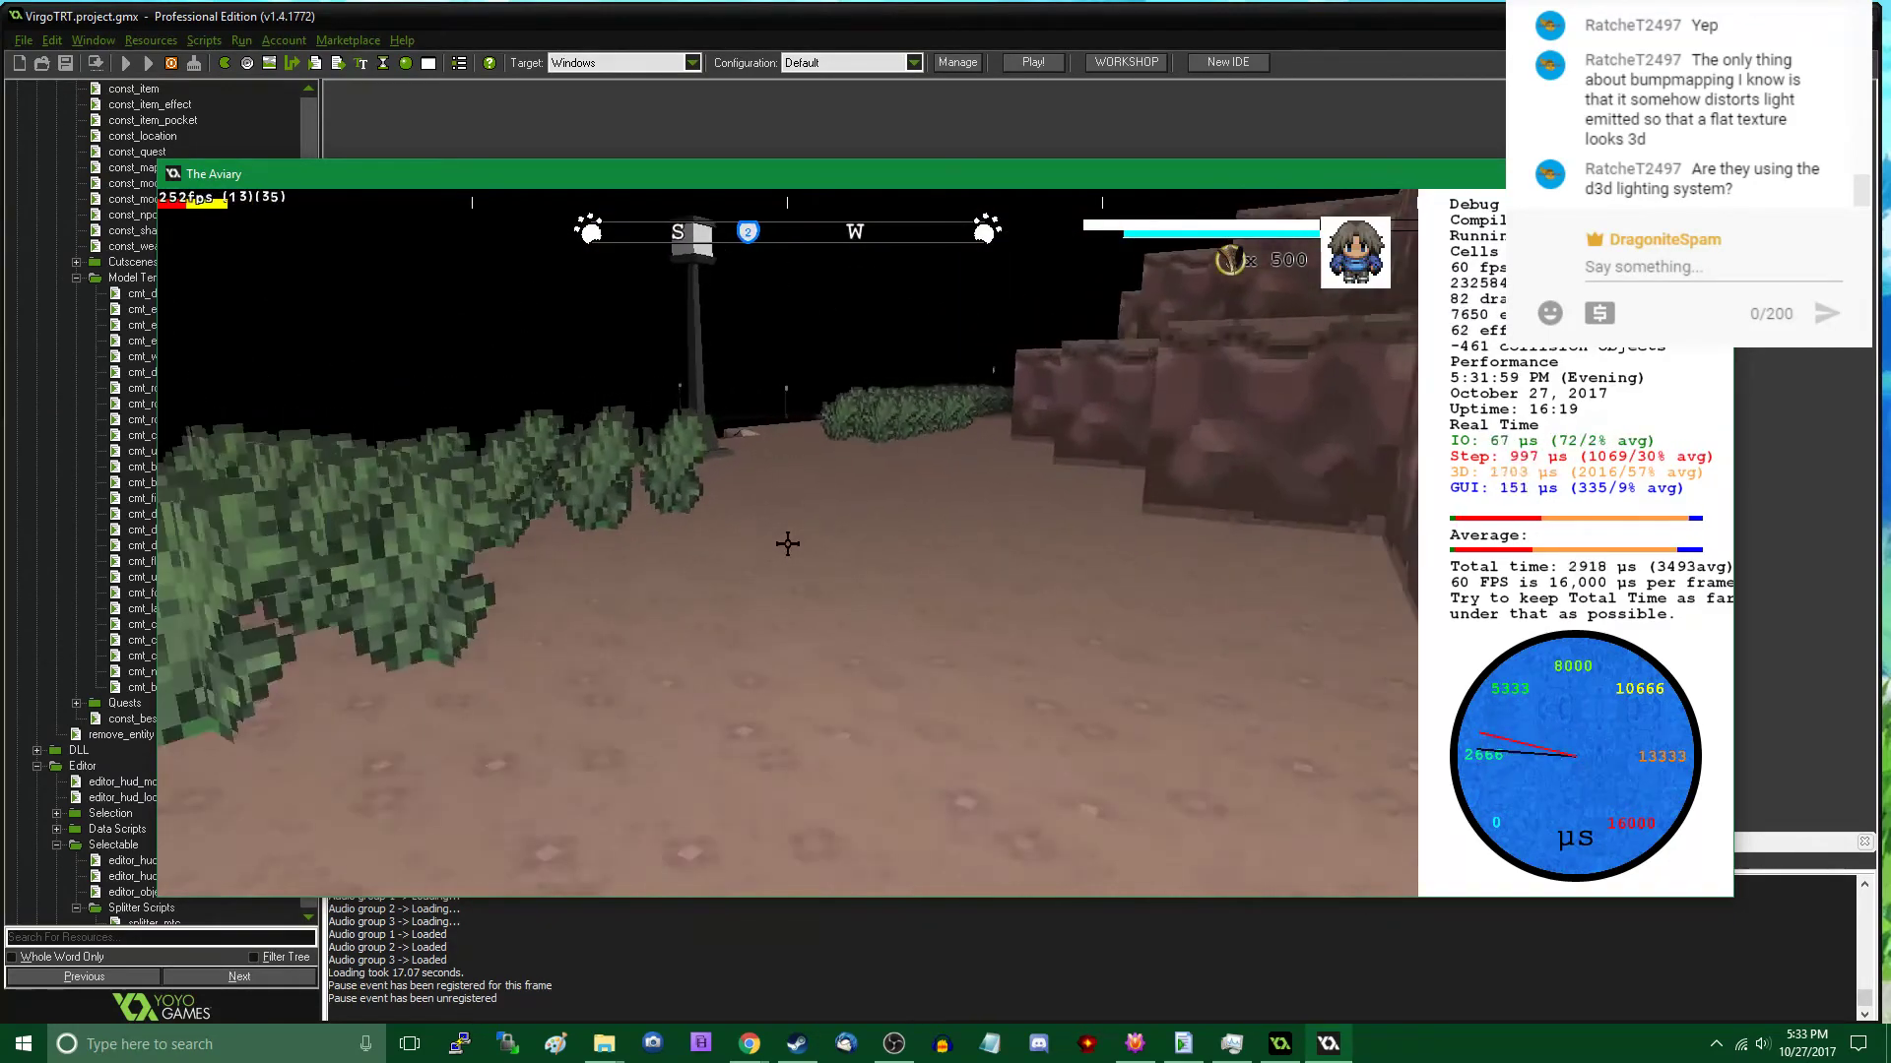
{"action": "key", "text": "Tab"}
{"action": "left_click", "coordinate": [392, 665]}
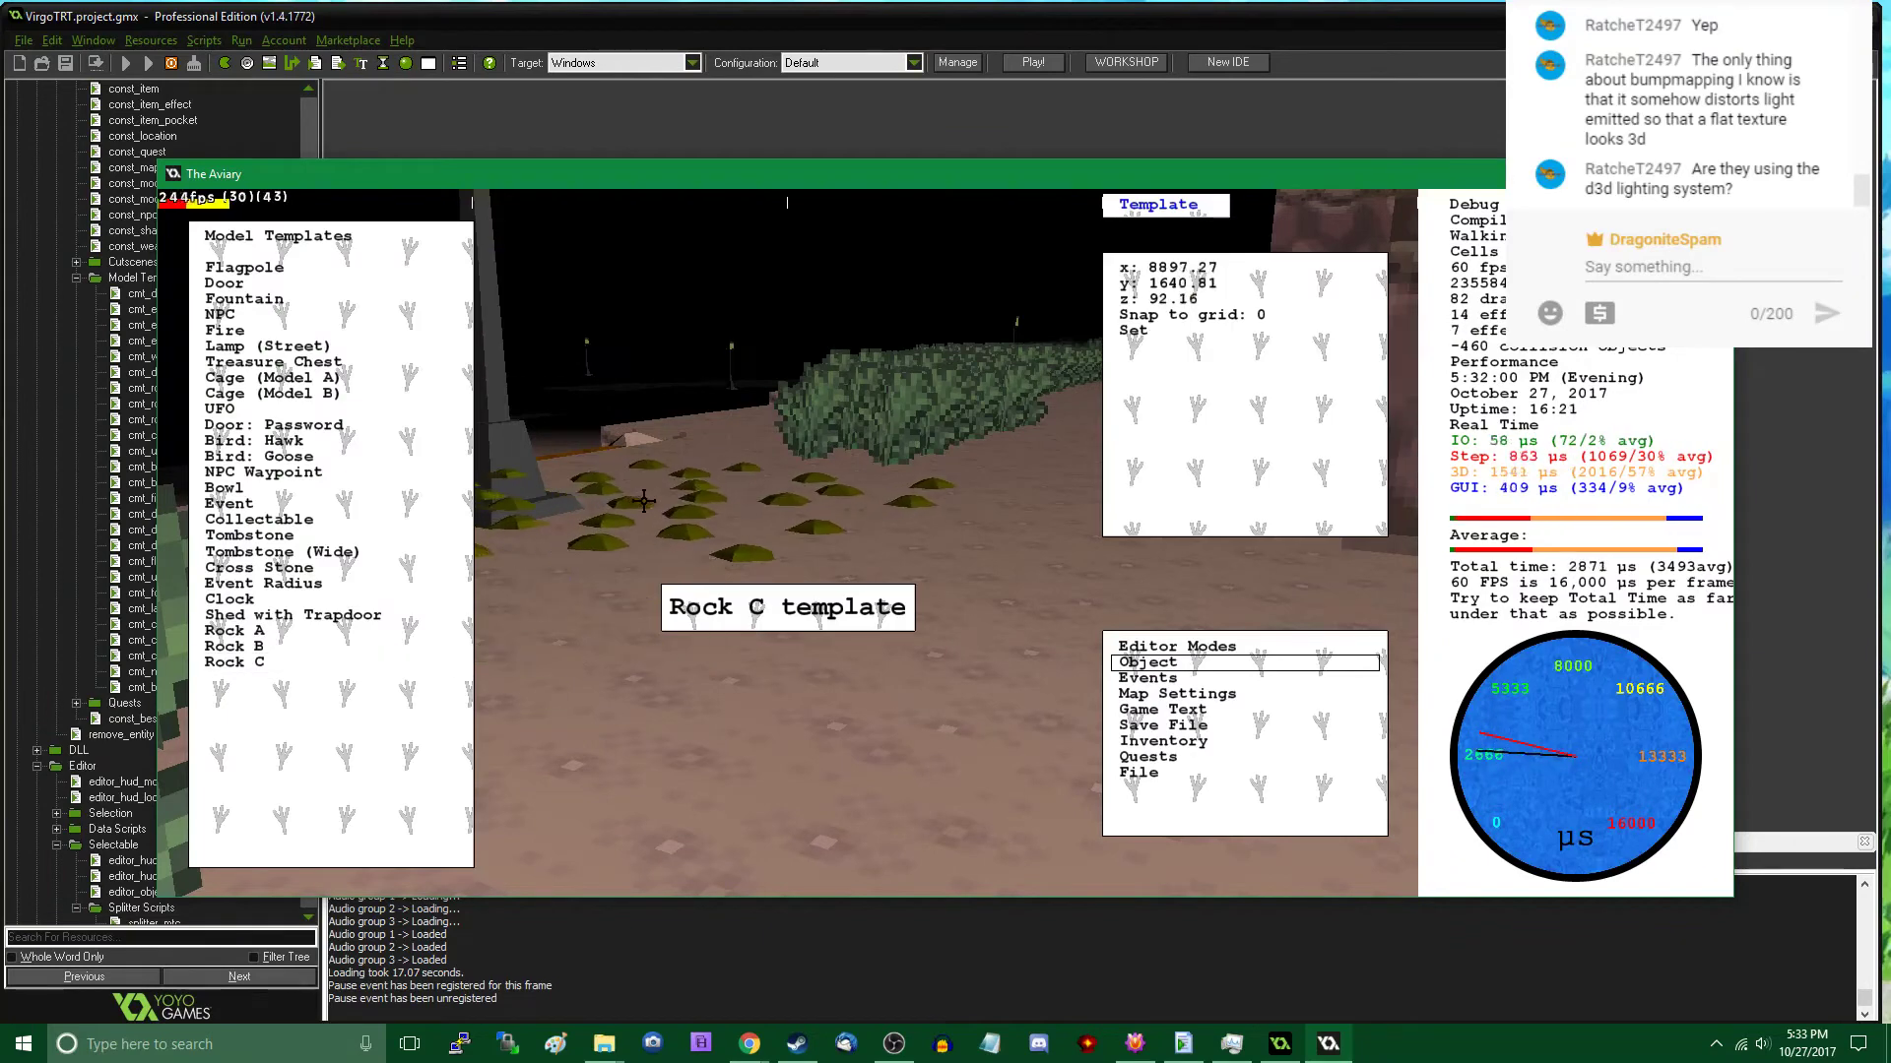
{"action": "left_click", "coordinate": [720, 470]}
{"action": "left_click", "coordinate": [296, 662]}
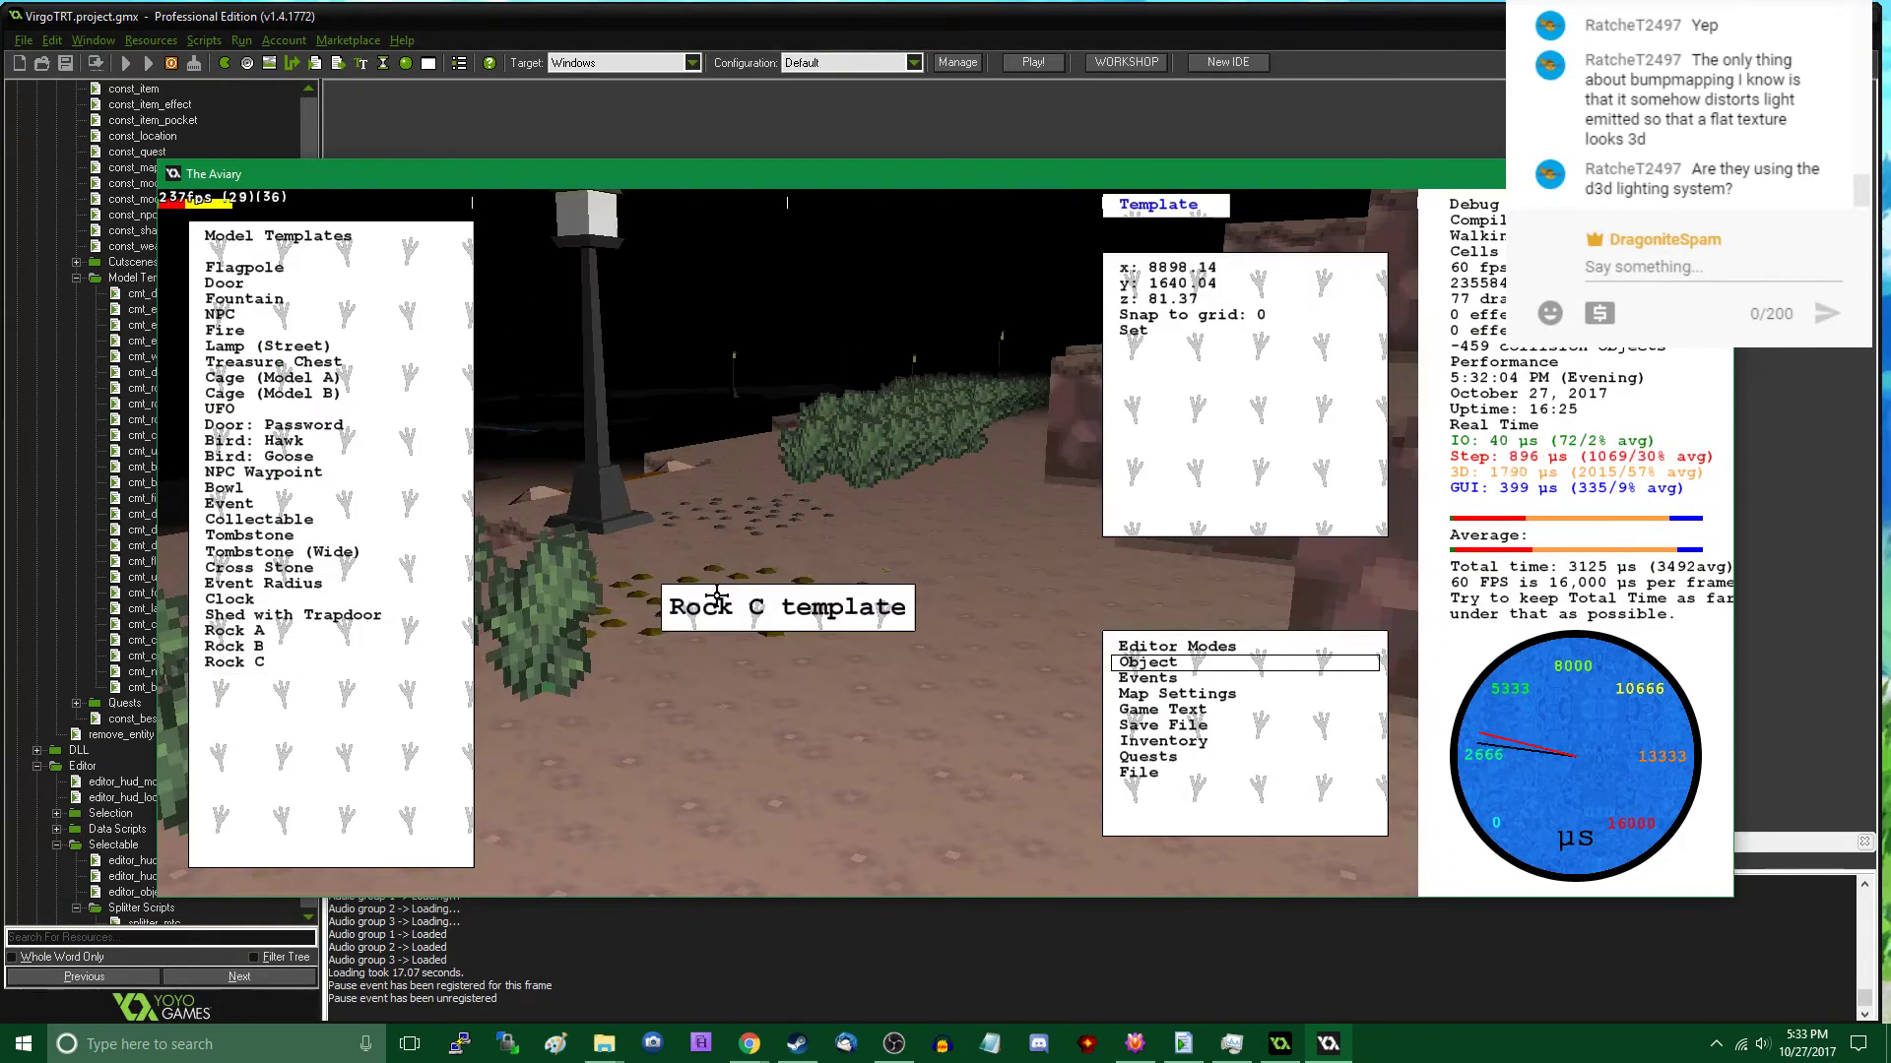
{"action": "left_click", "coordinate": [806, 582]}
{"action": "key", "text": "Escape"}
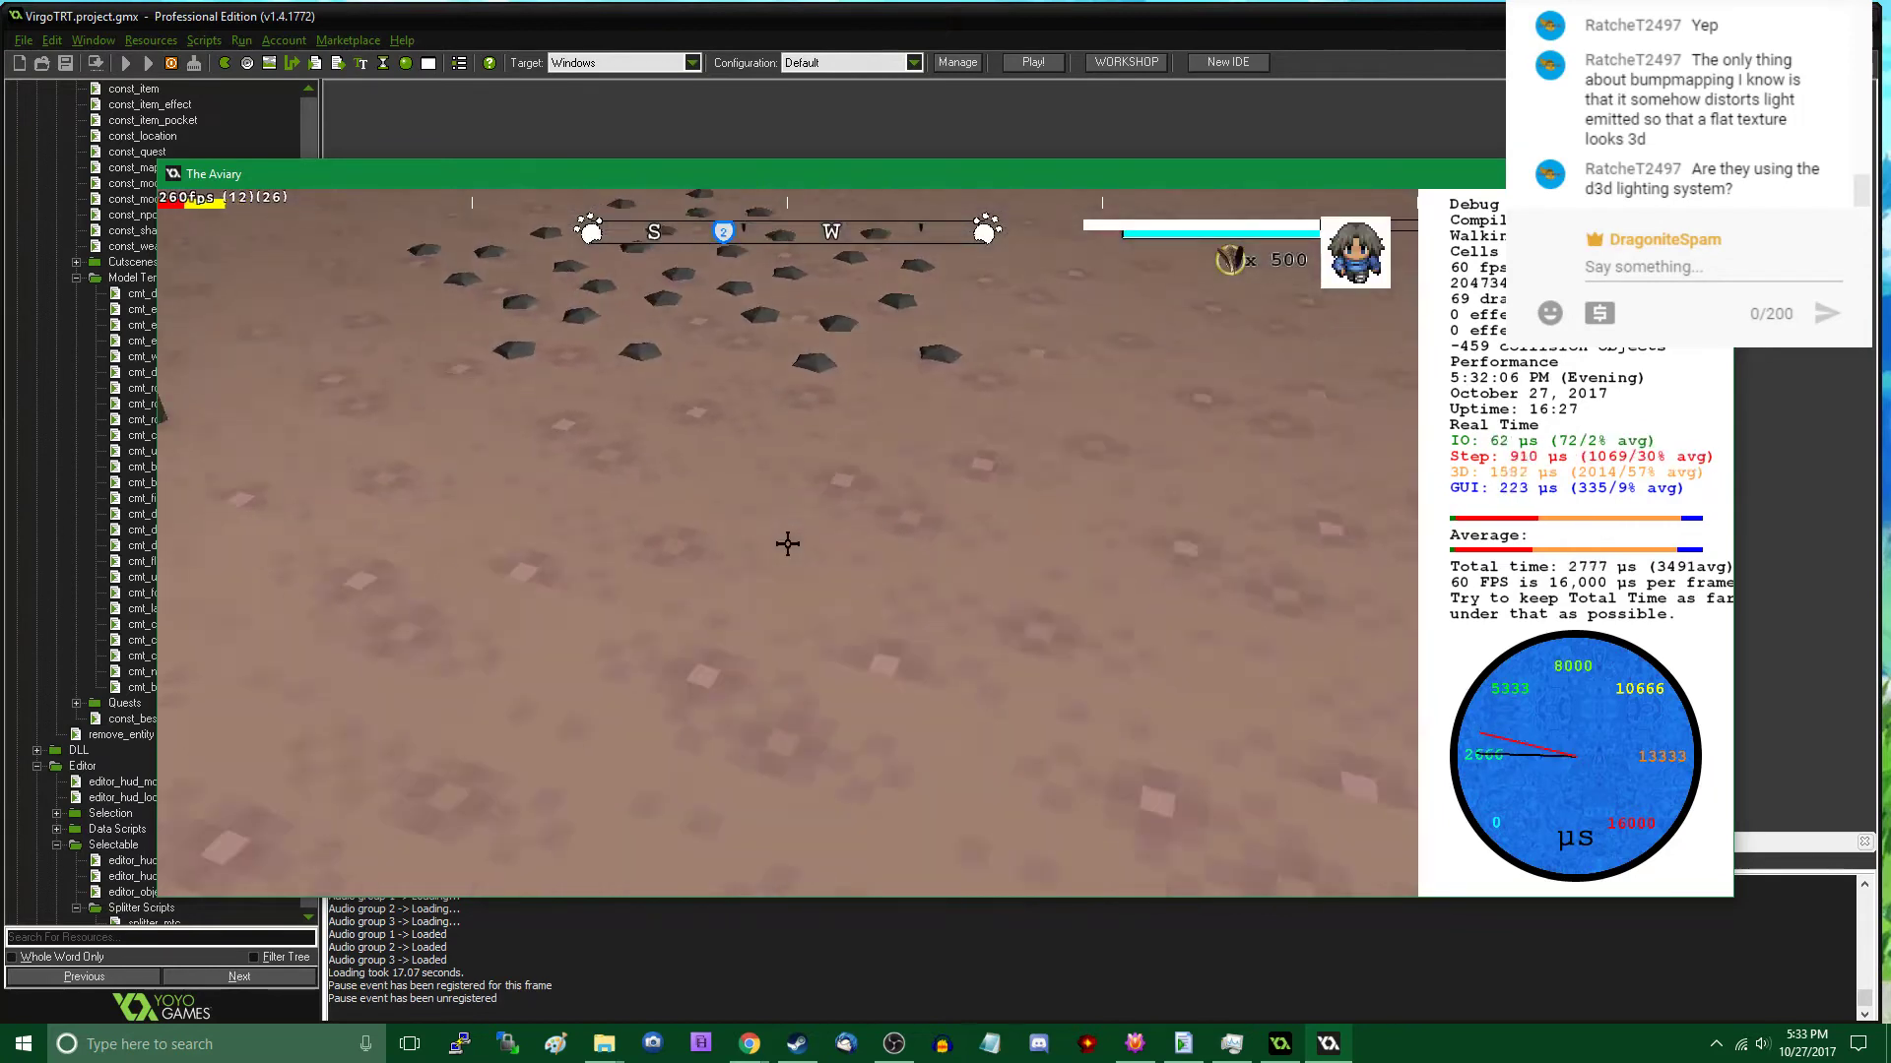
- Back away from the lamp post and place a Rock C patch on the path between the bushes and the rock wall
{"action": "key", "text": "s"}
{"action": "key", "text": "Tab"}
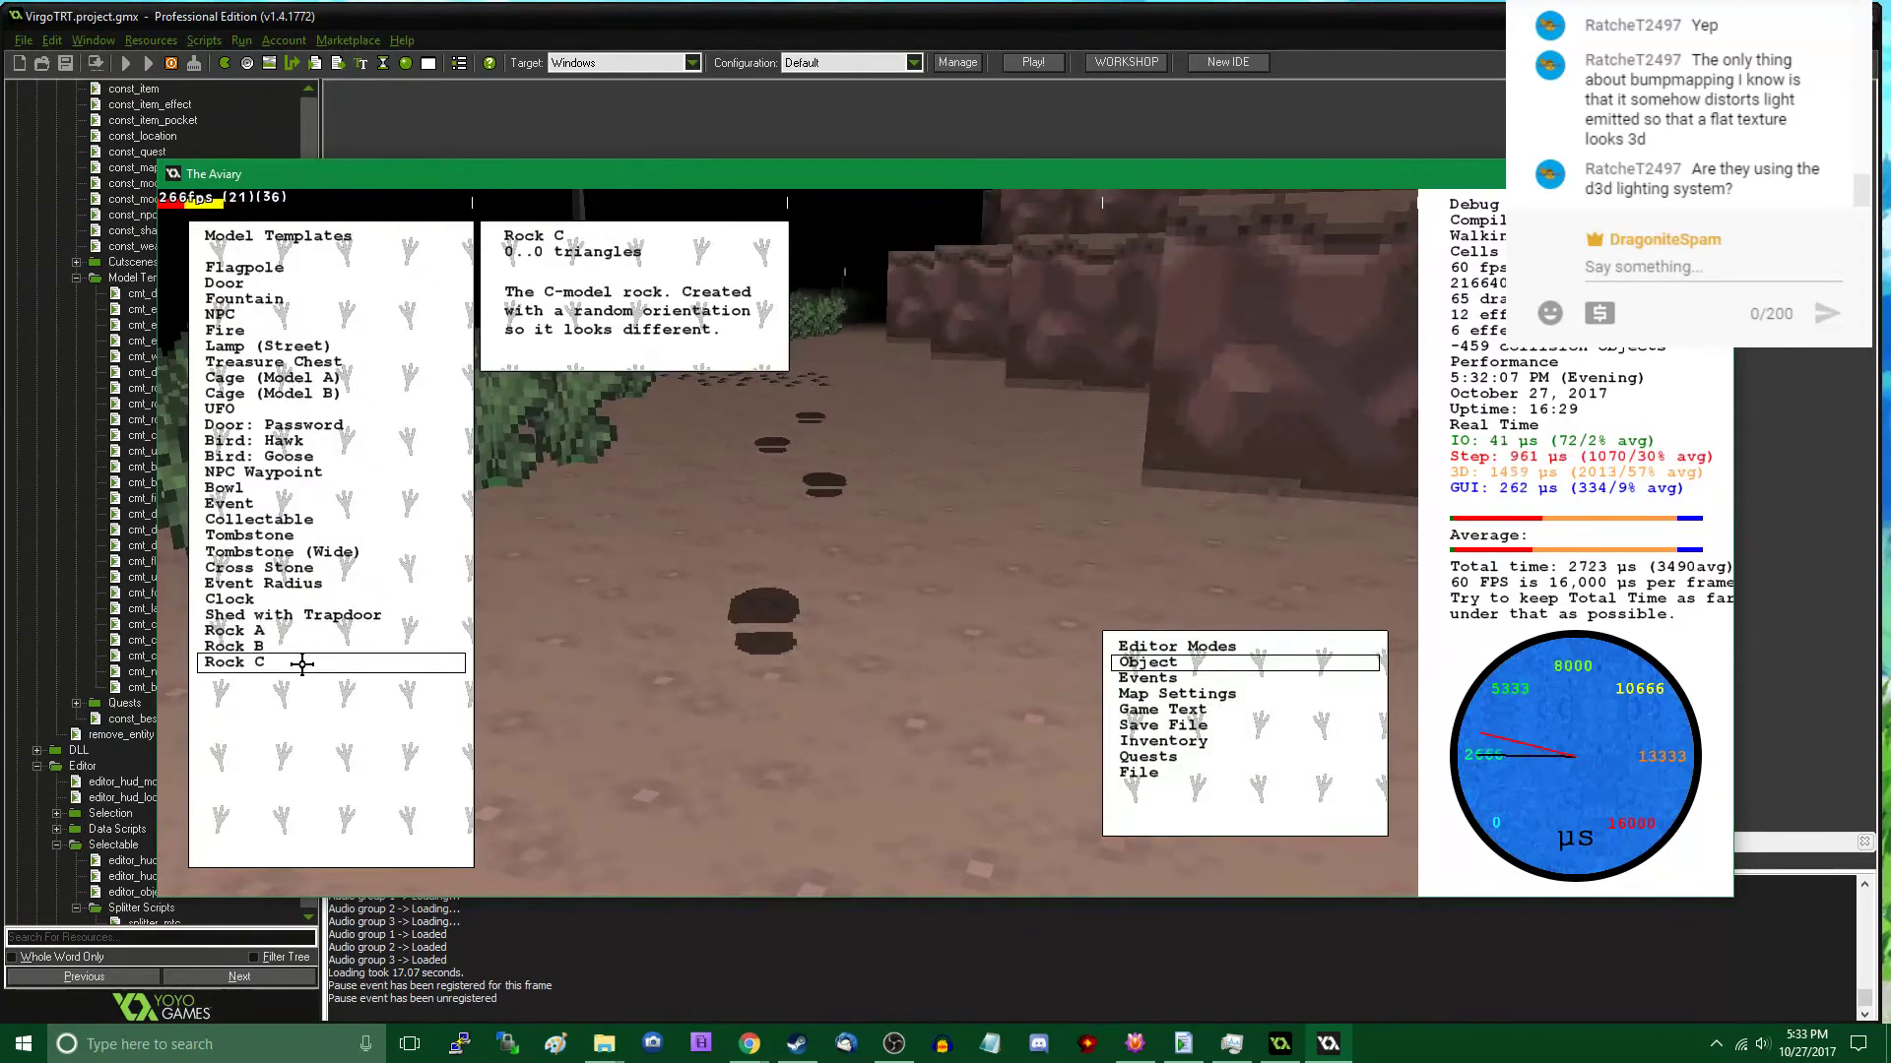
{"action": "left_click", "coordinate": [299, 662]}
{"action": "left_click", "coordinate": [865, 463]}
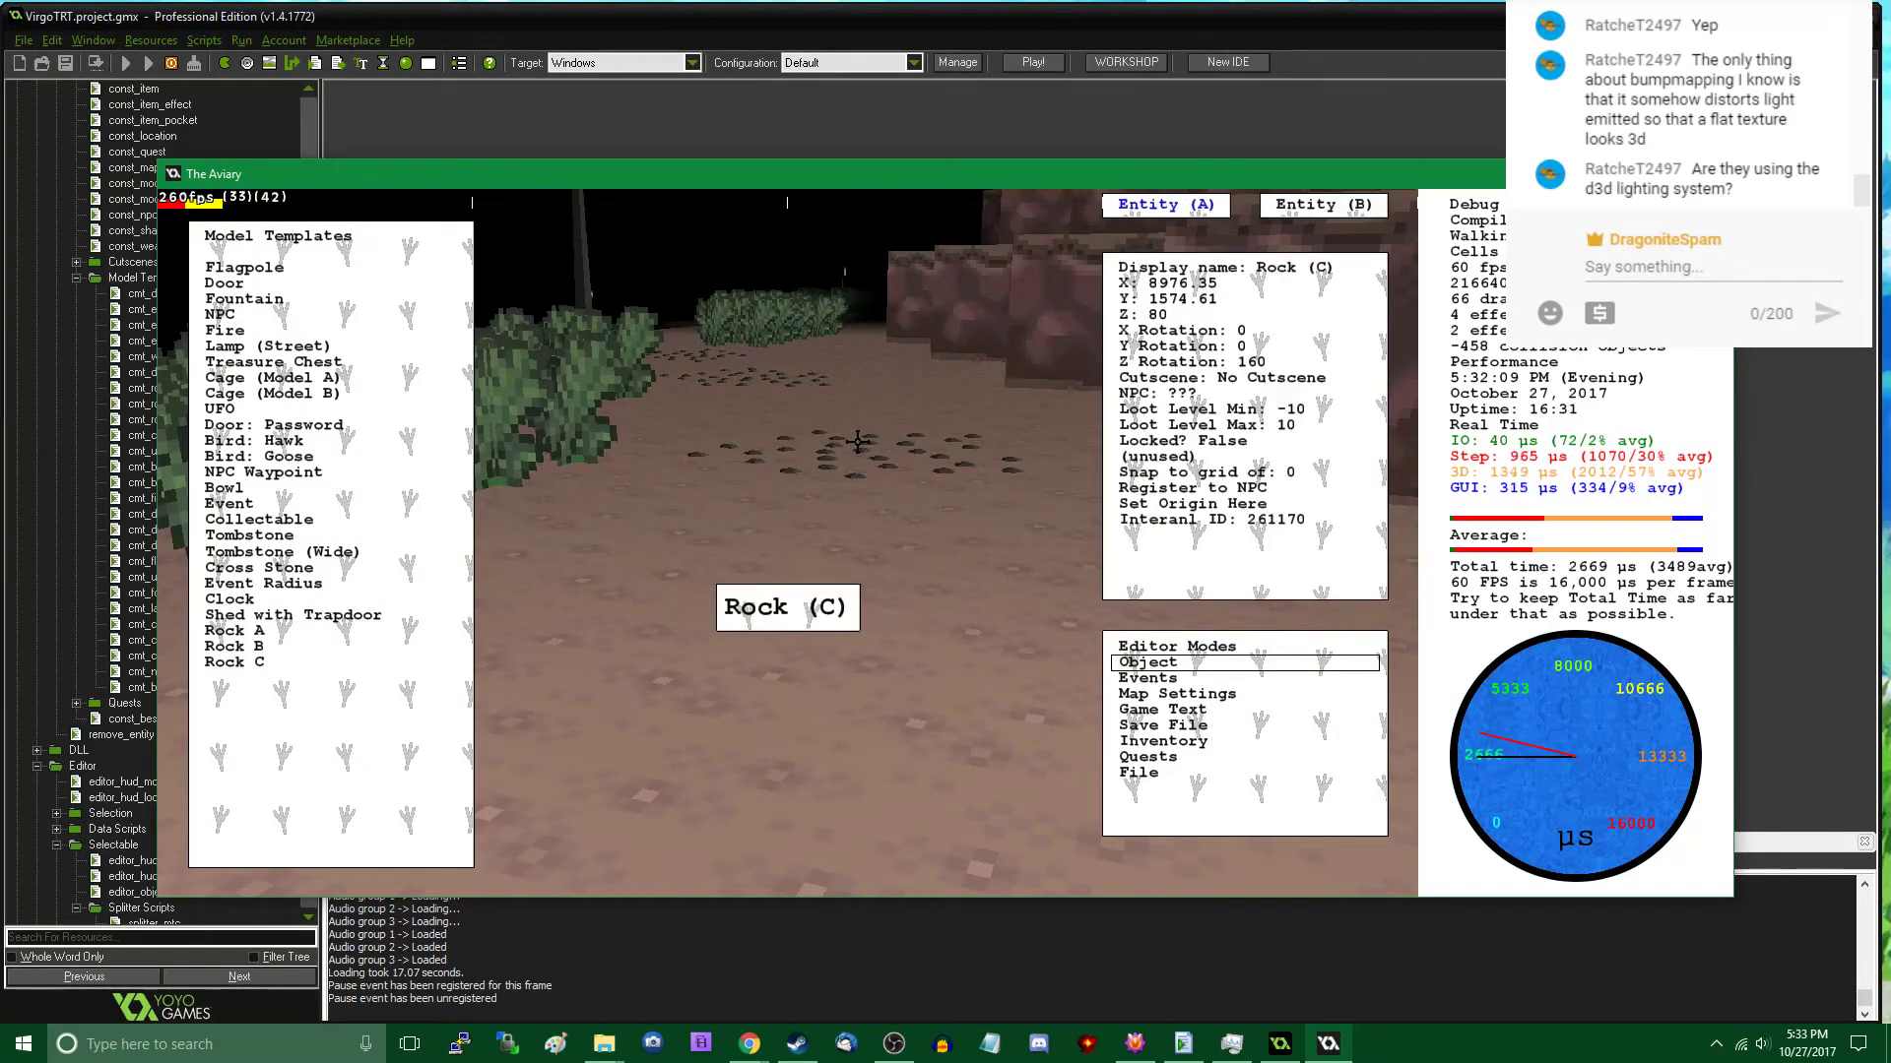
- Walk back to the wooden ramp in play mode, climb it, and inspect the Rock C patches below from above
{"action": "key", "text": "Tab"}
{"action": "key", "text": "w"}
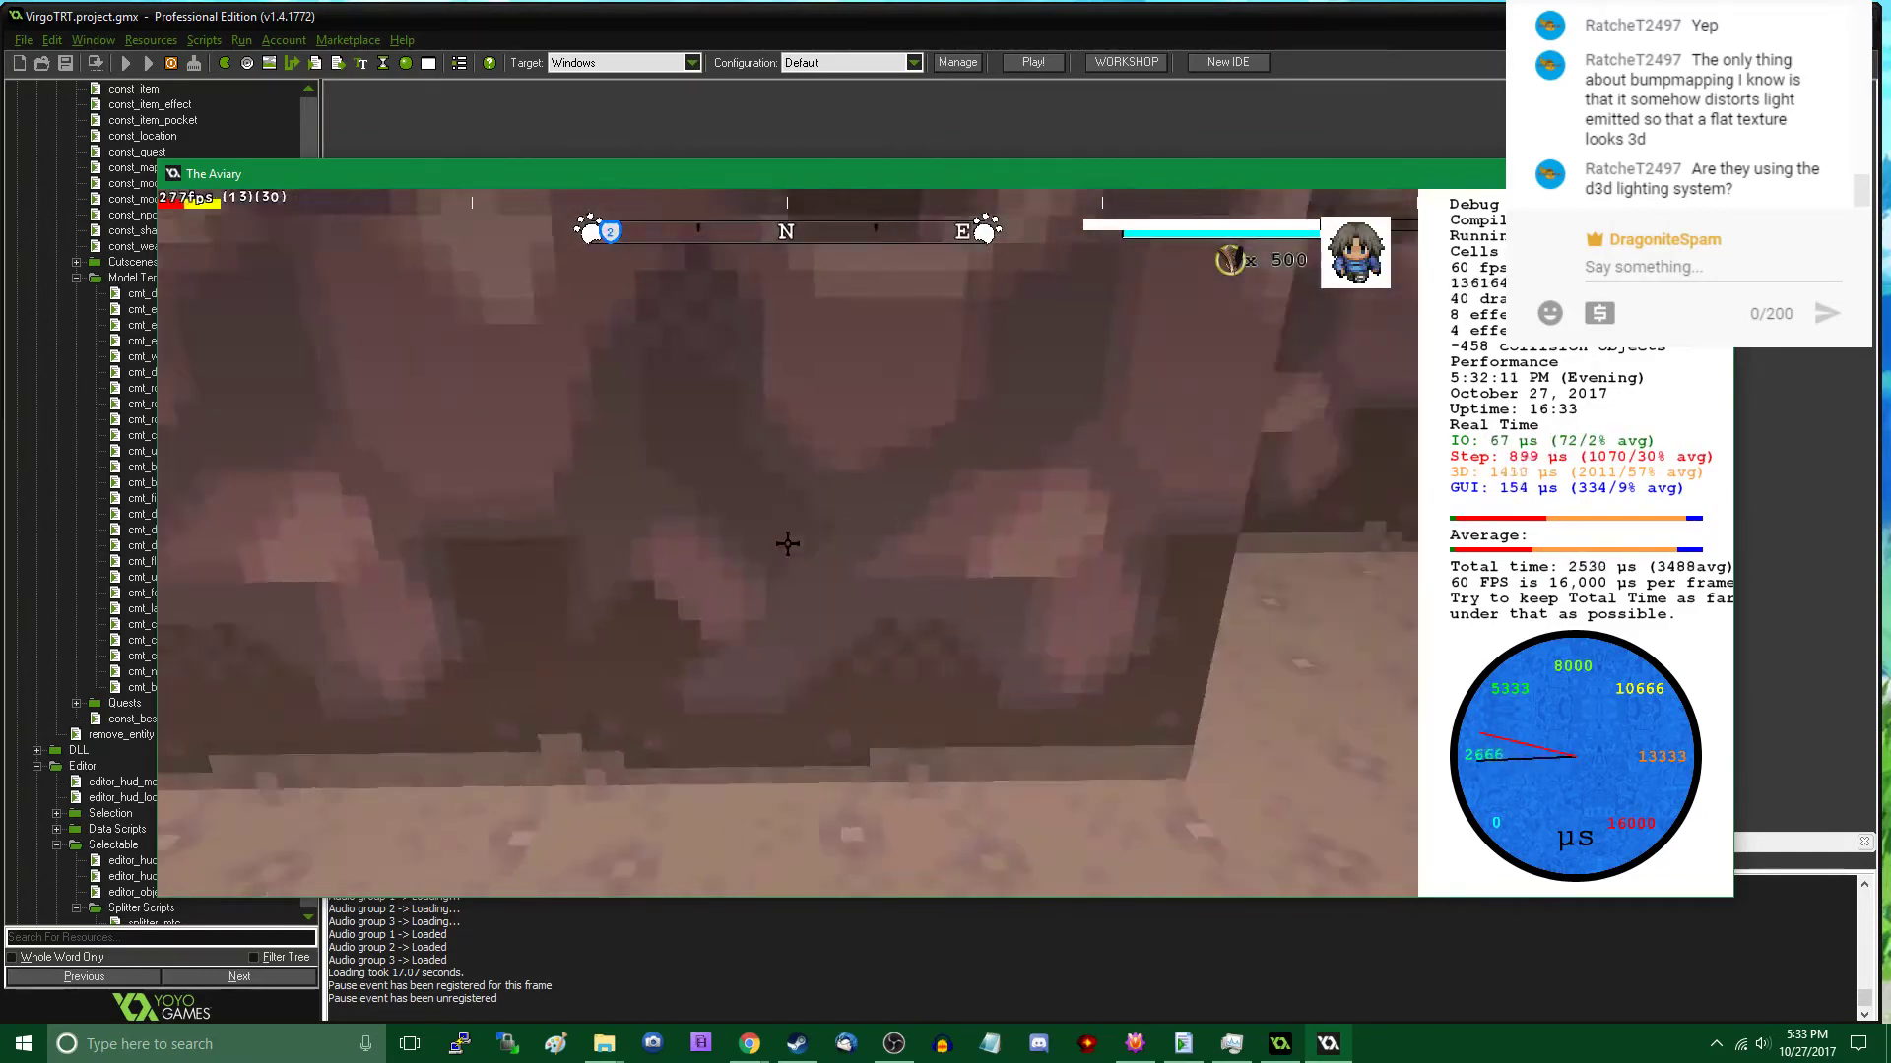
{"action": "key", "text": "w"}
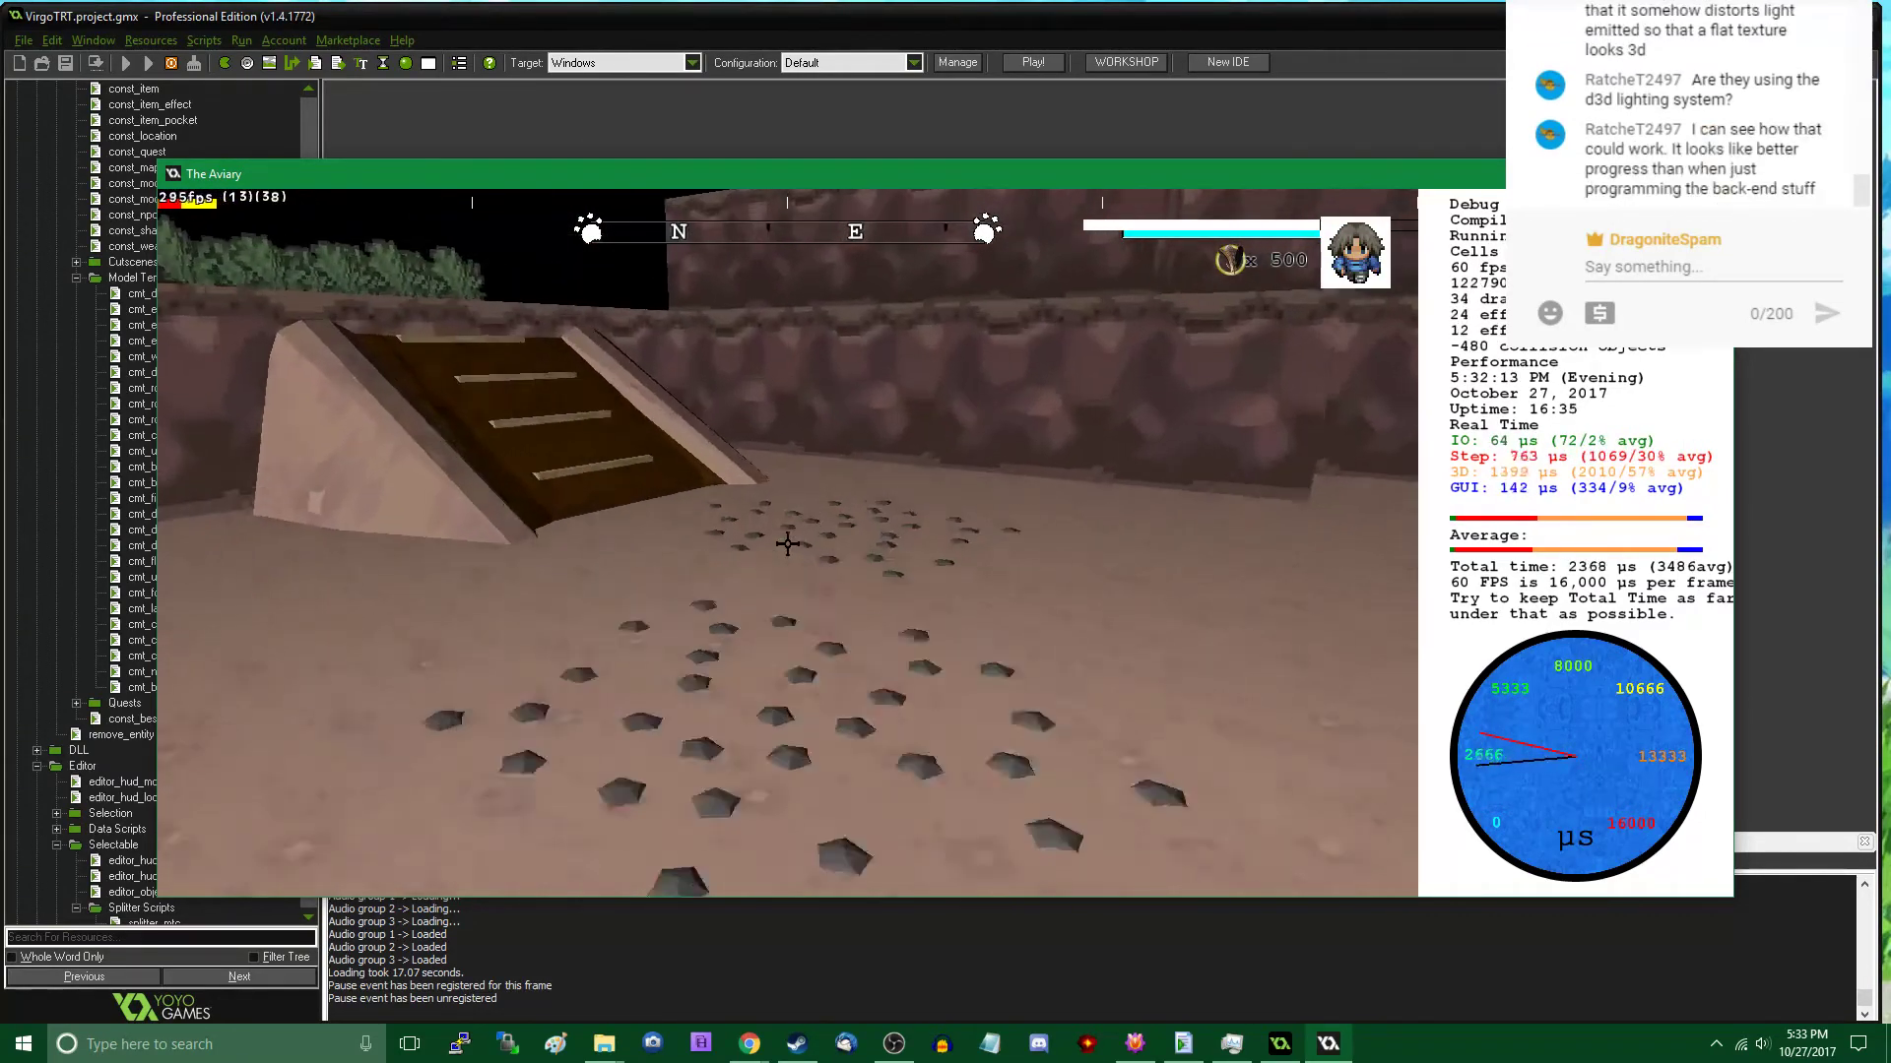
{"action": "key", "text": "w"}
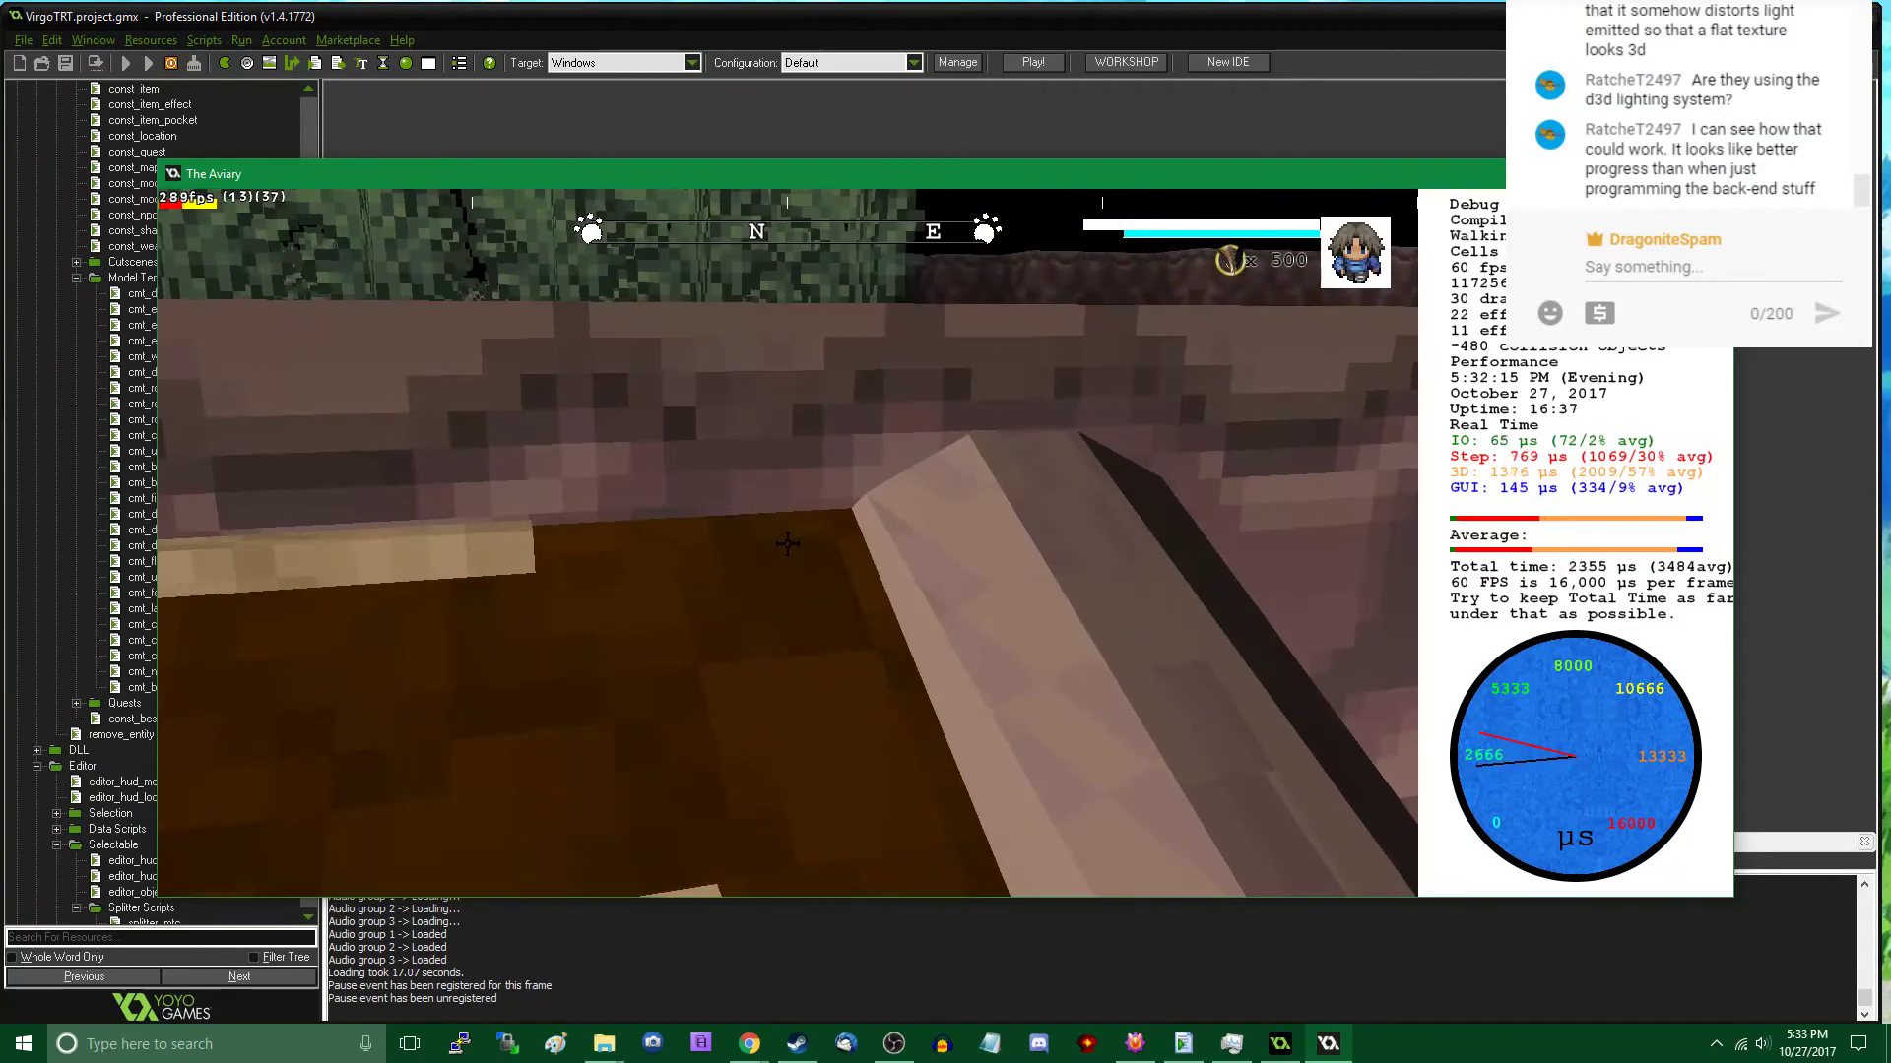
{"action": "key", "text": "w"}
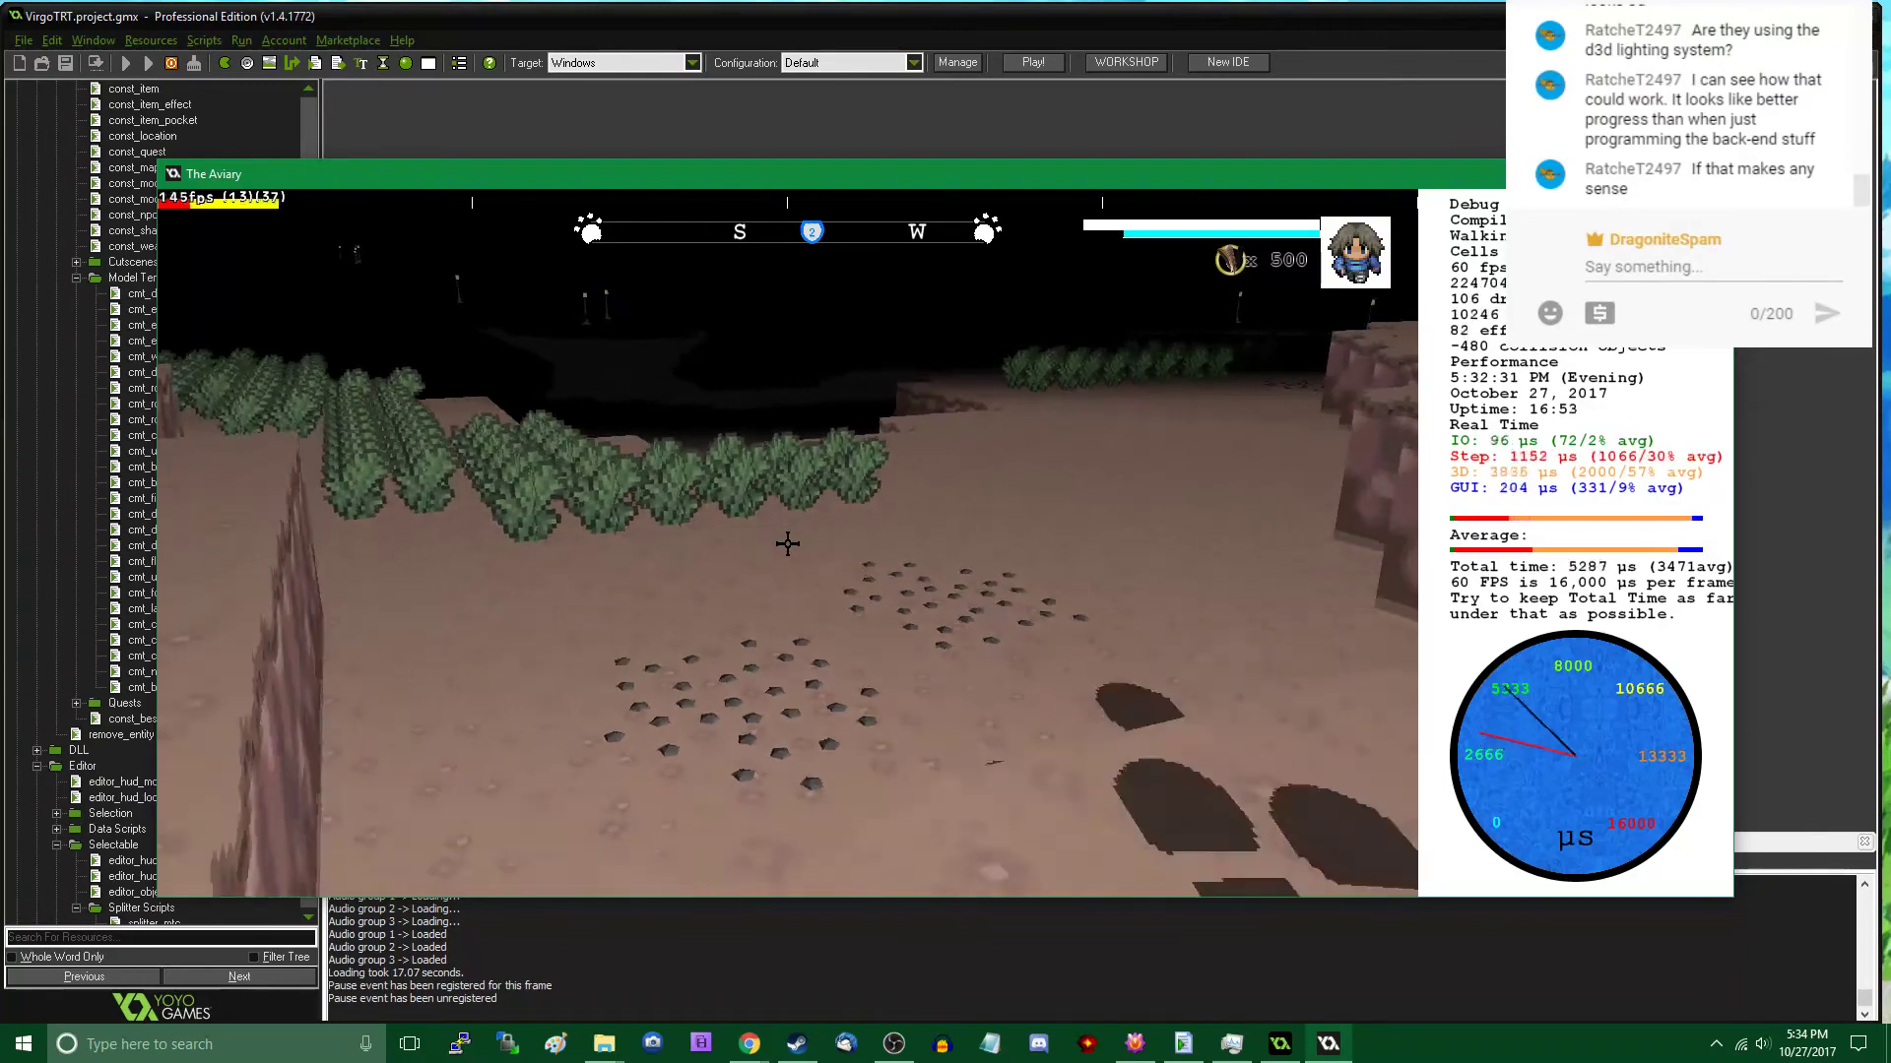
{"action": "key", "text": "w"}
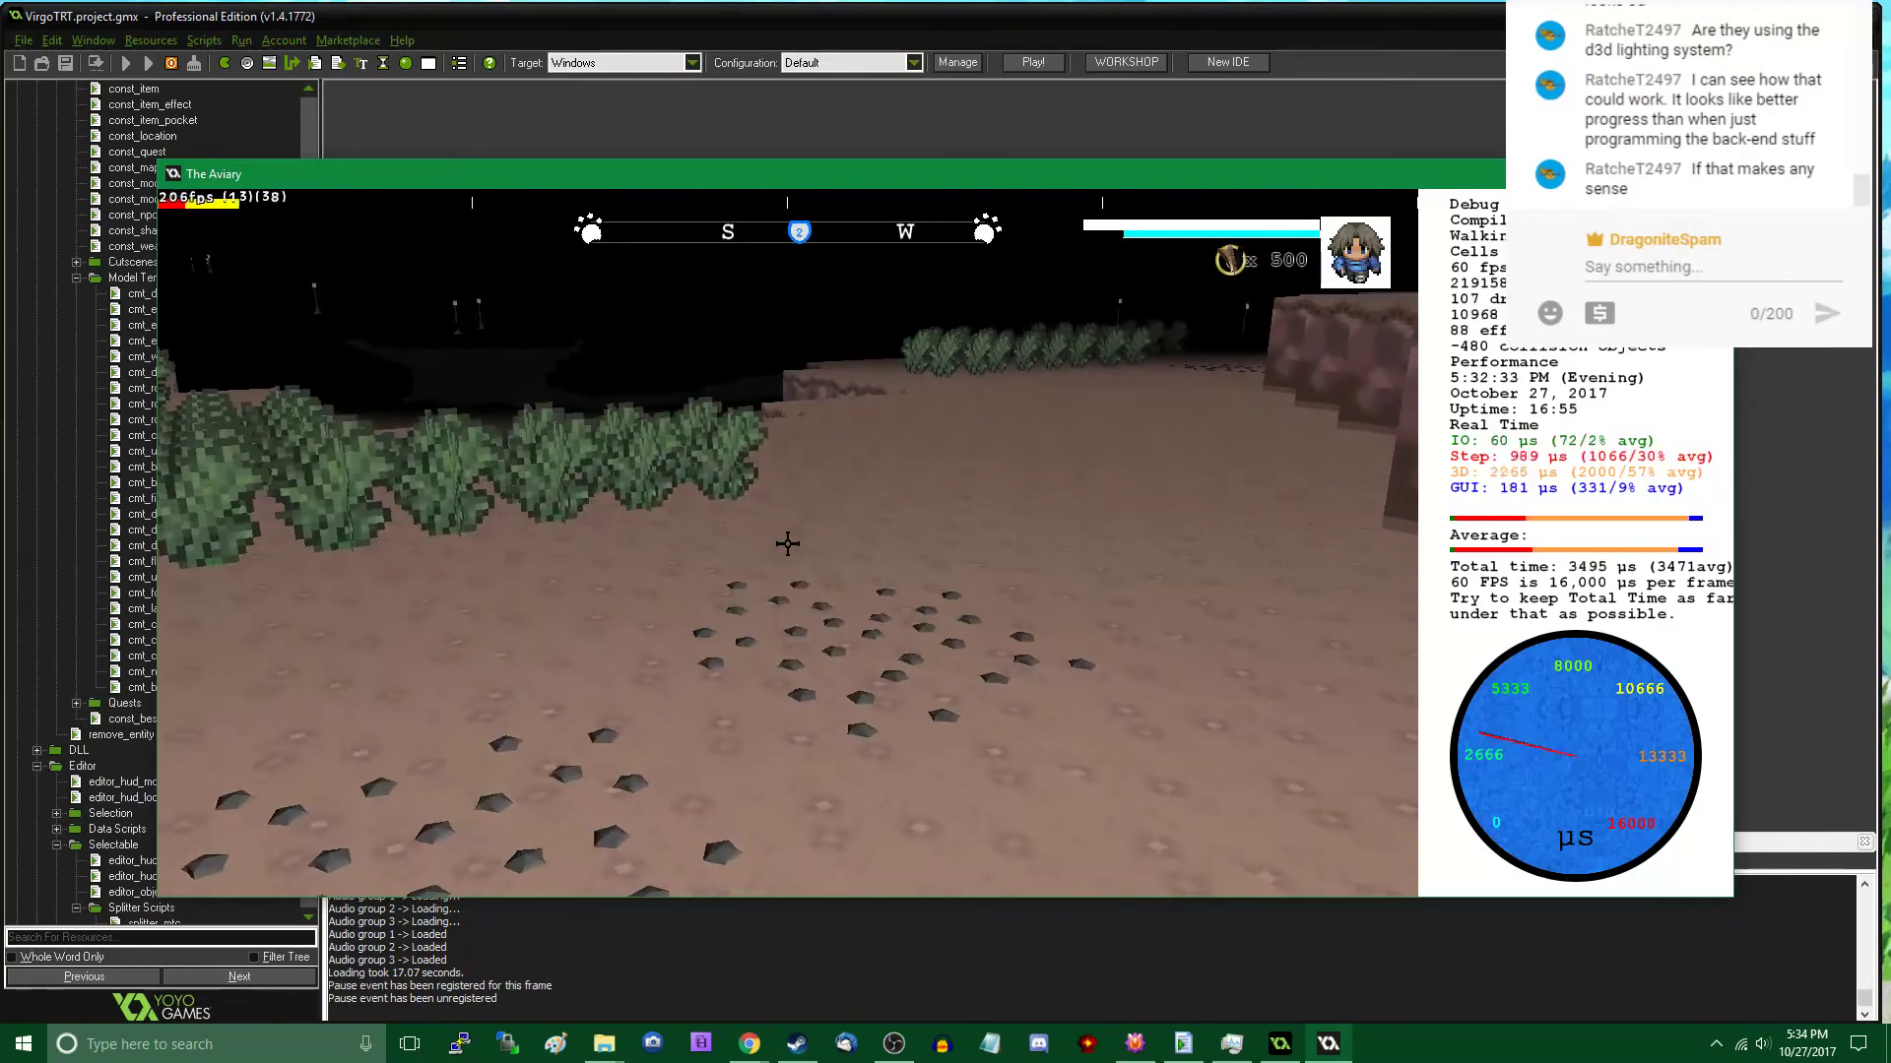
{"action": "key", "text": "a"}
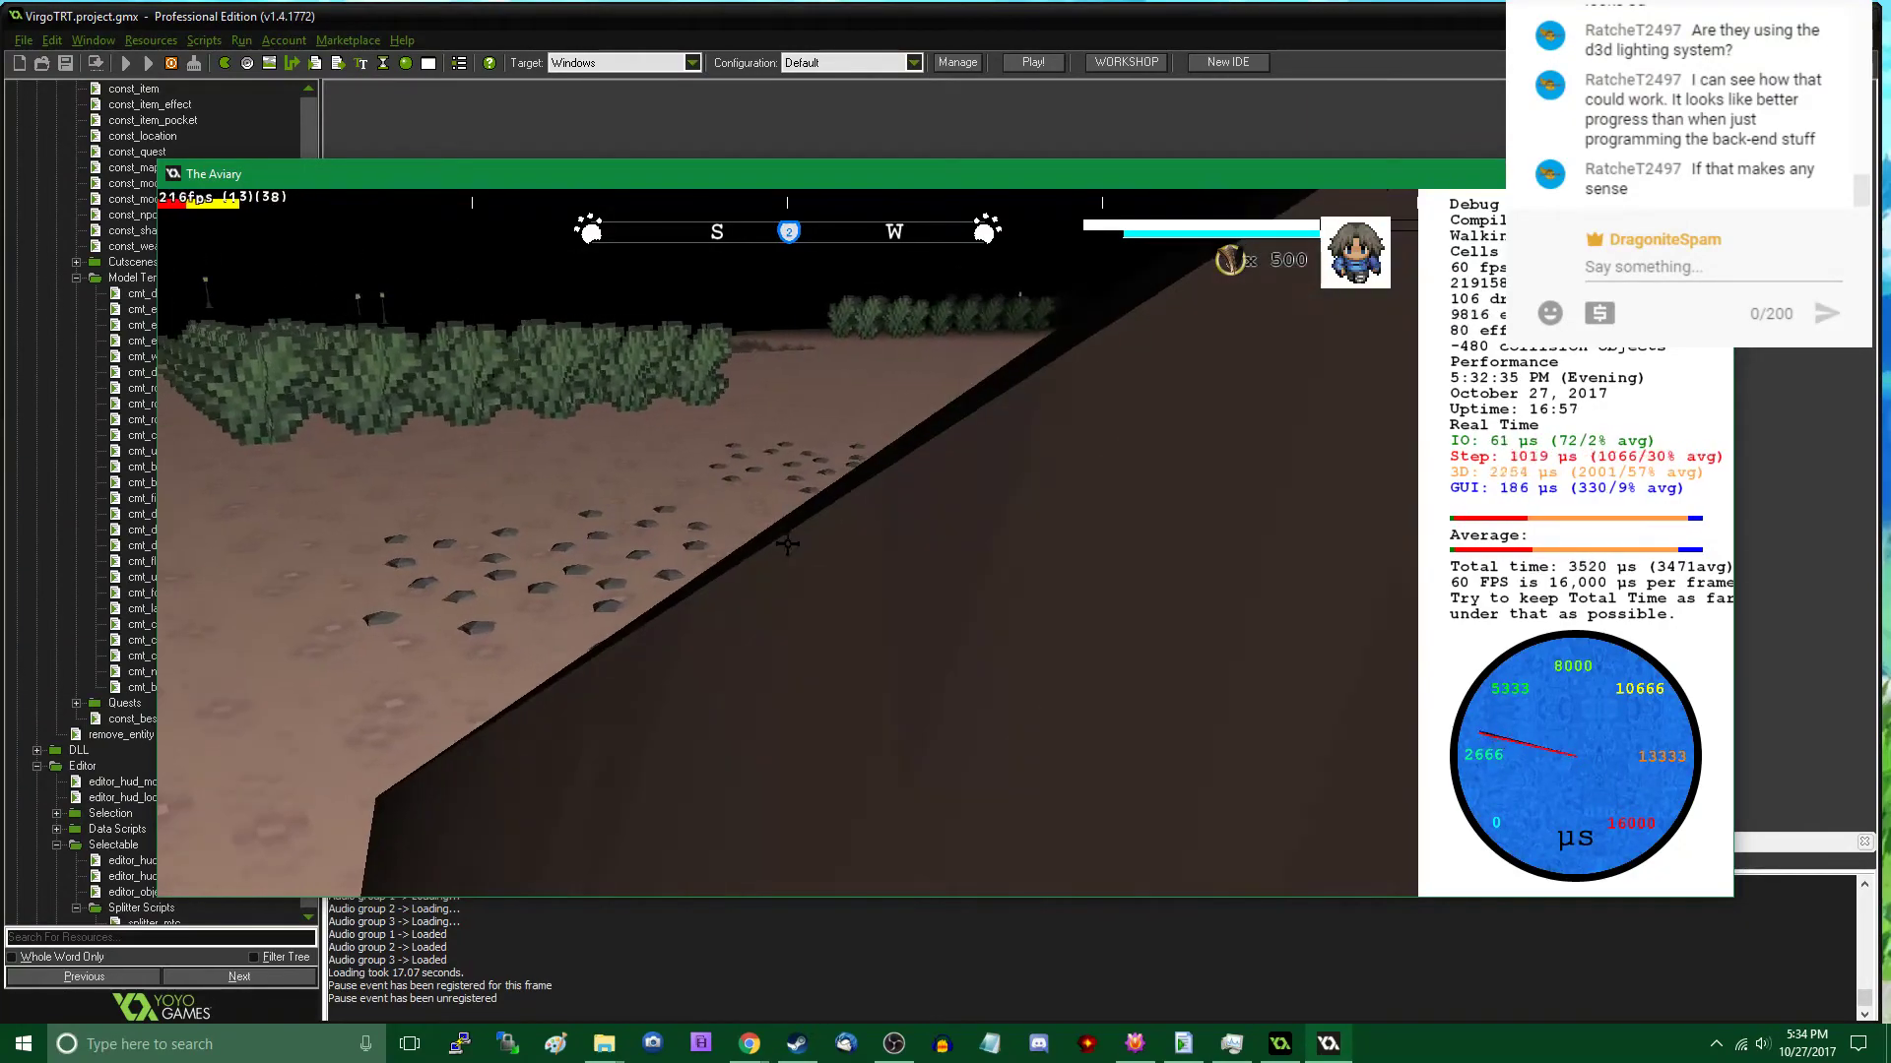
{"action": "key", "text": "w"}
{"action": "key", "text": "s"}
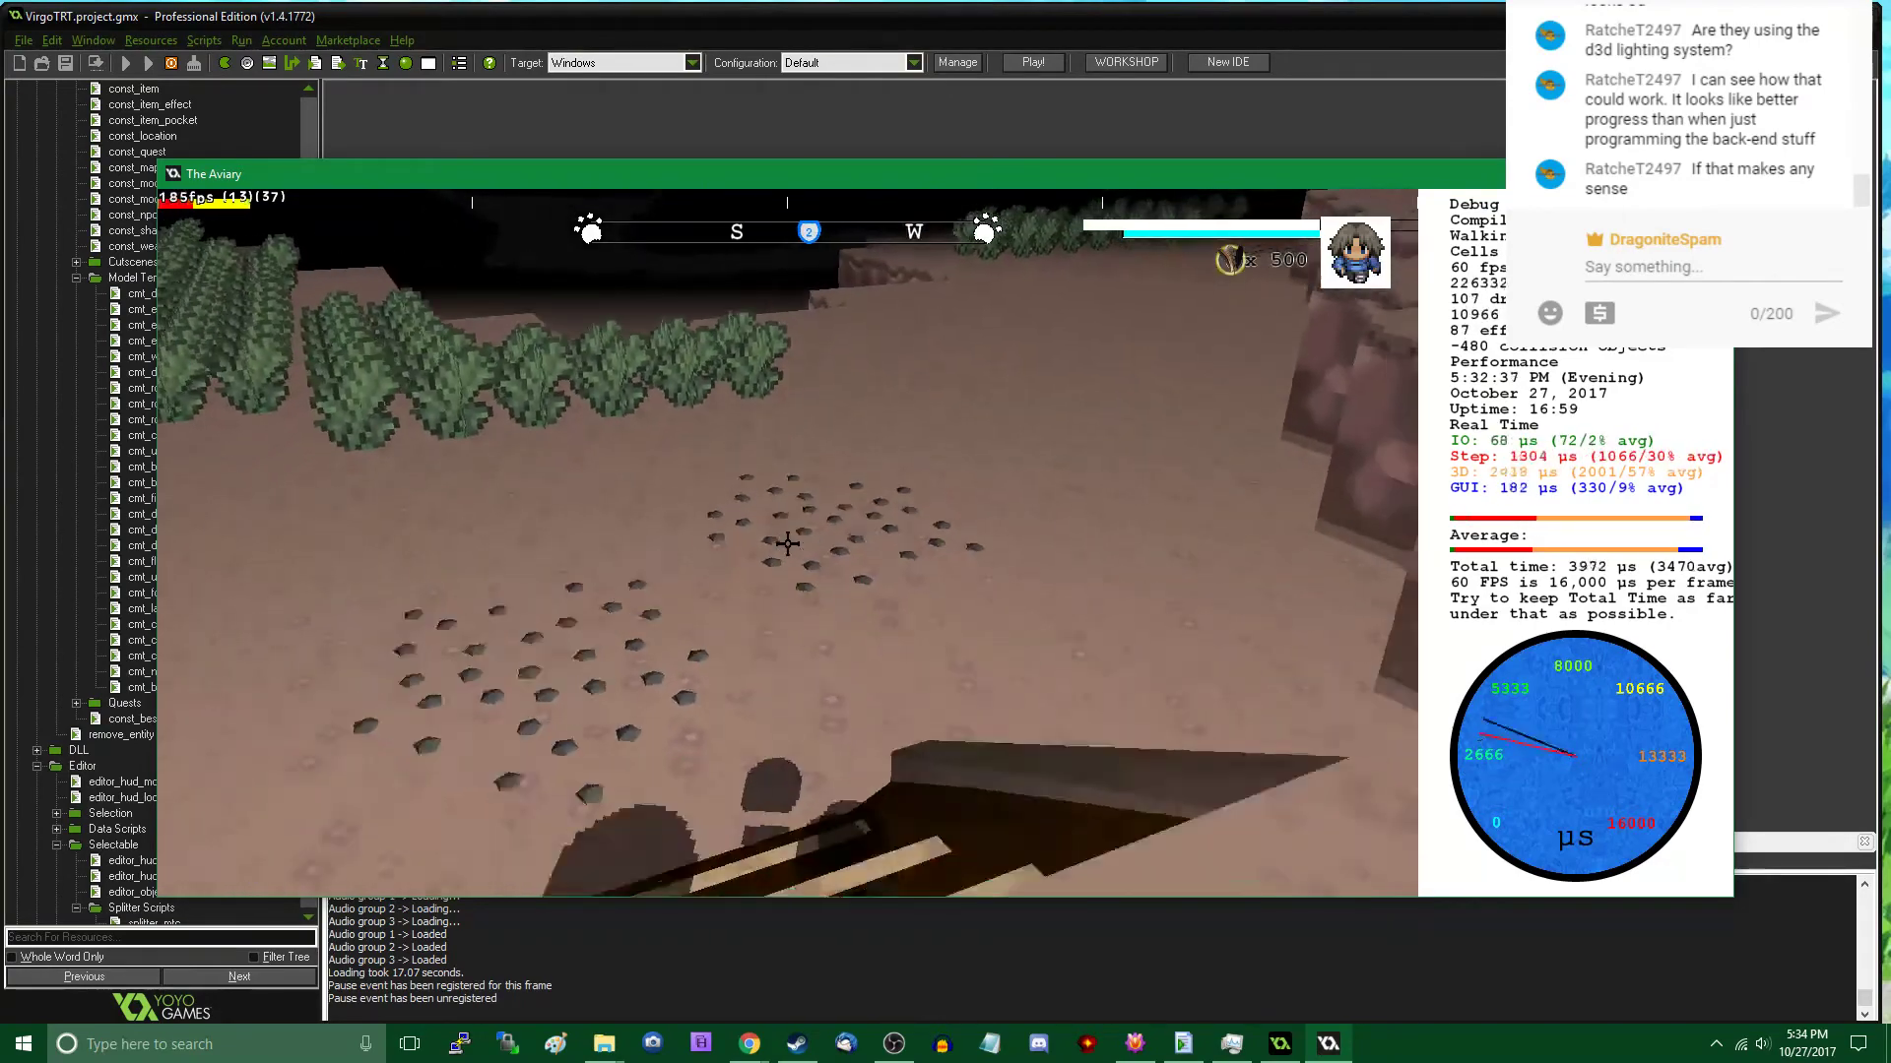
{"action": "key", "text": "s"}
- Explore the bush field, bare trees and rock walls in play mode, and return to view the Rock C patches by the ramp
{"action": "key", "text": "w"}
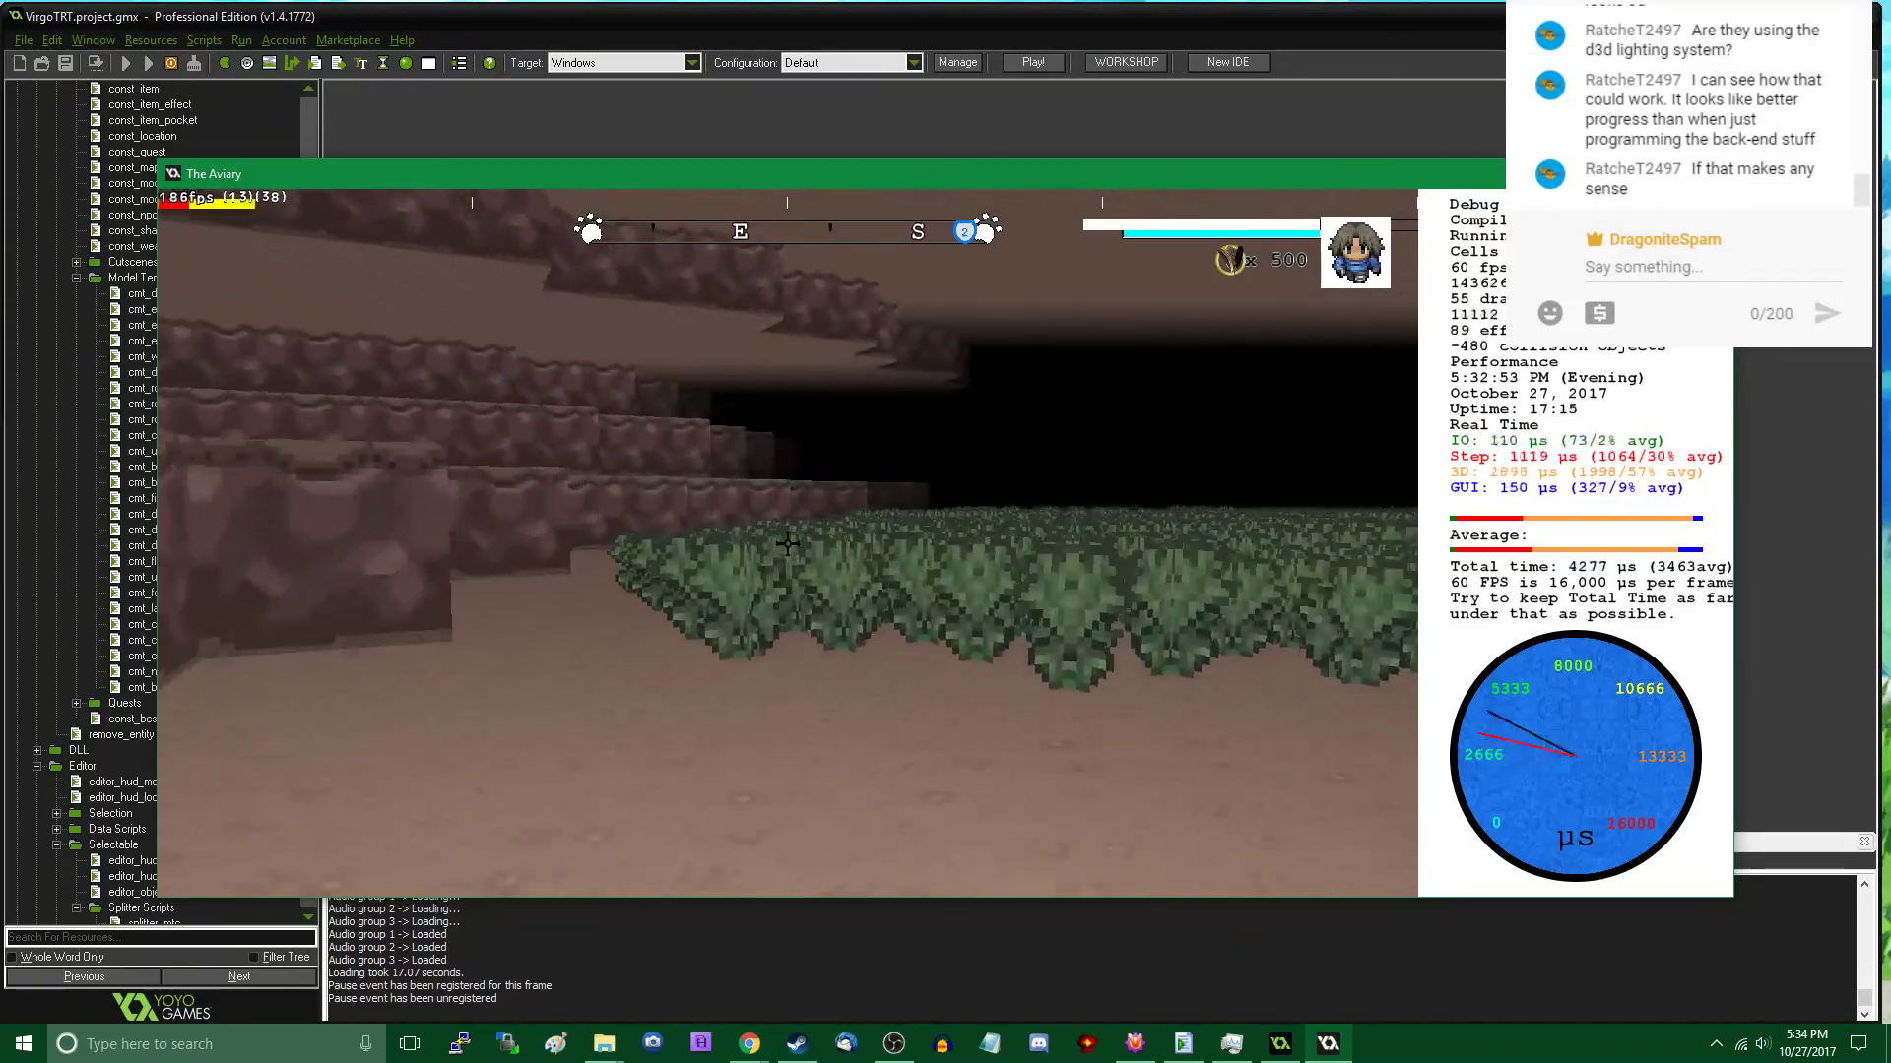
{"action": "key", "text": "w"}
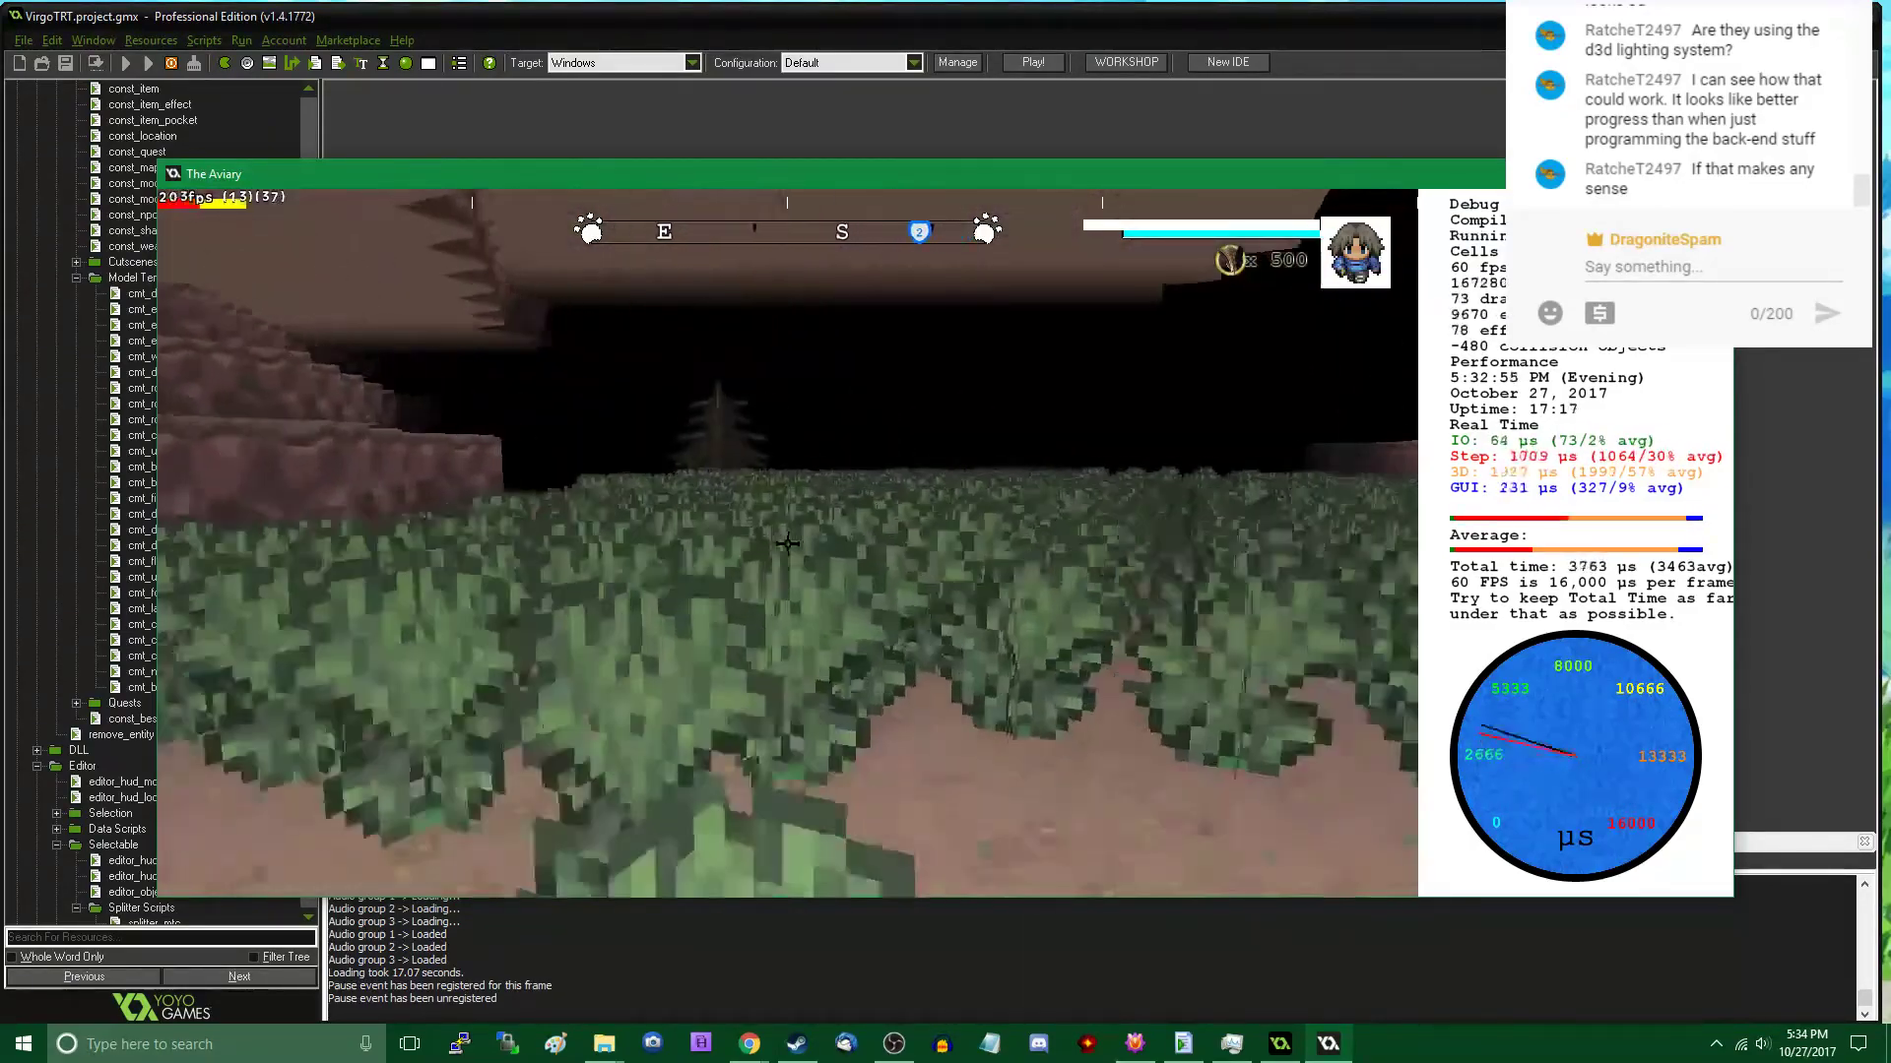
{"action": "key", "text": "w"}
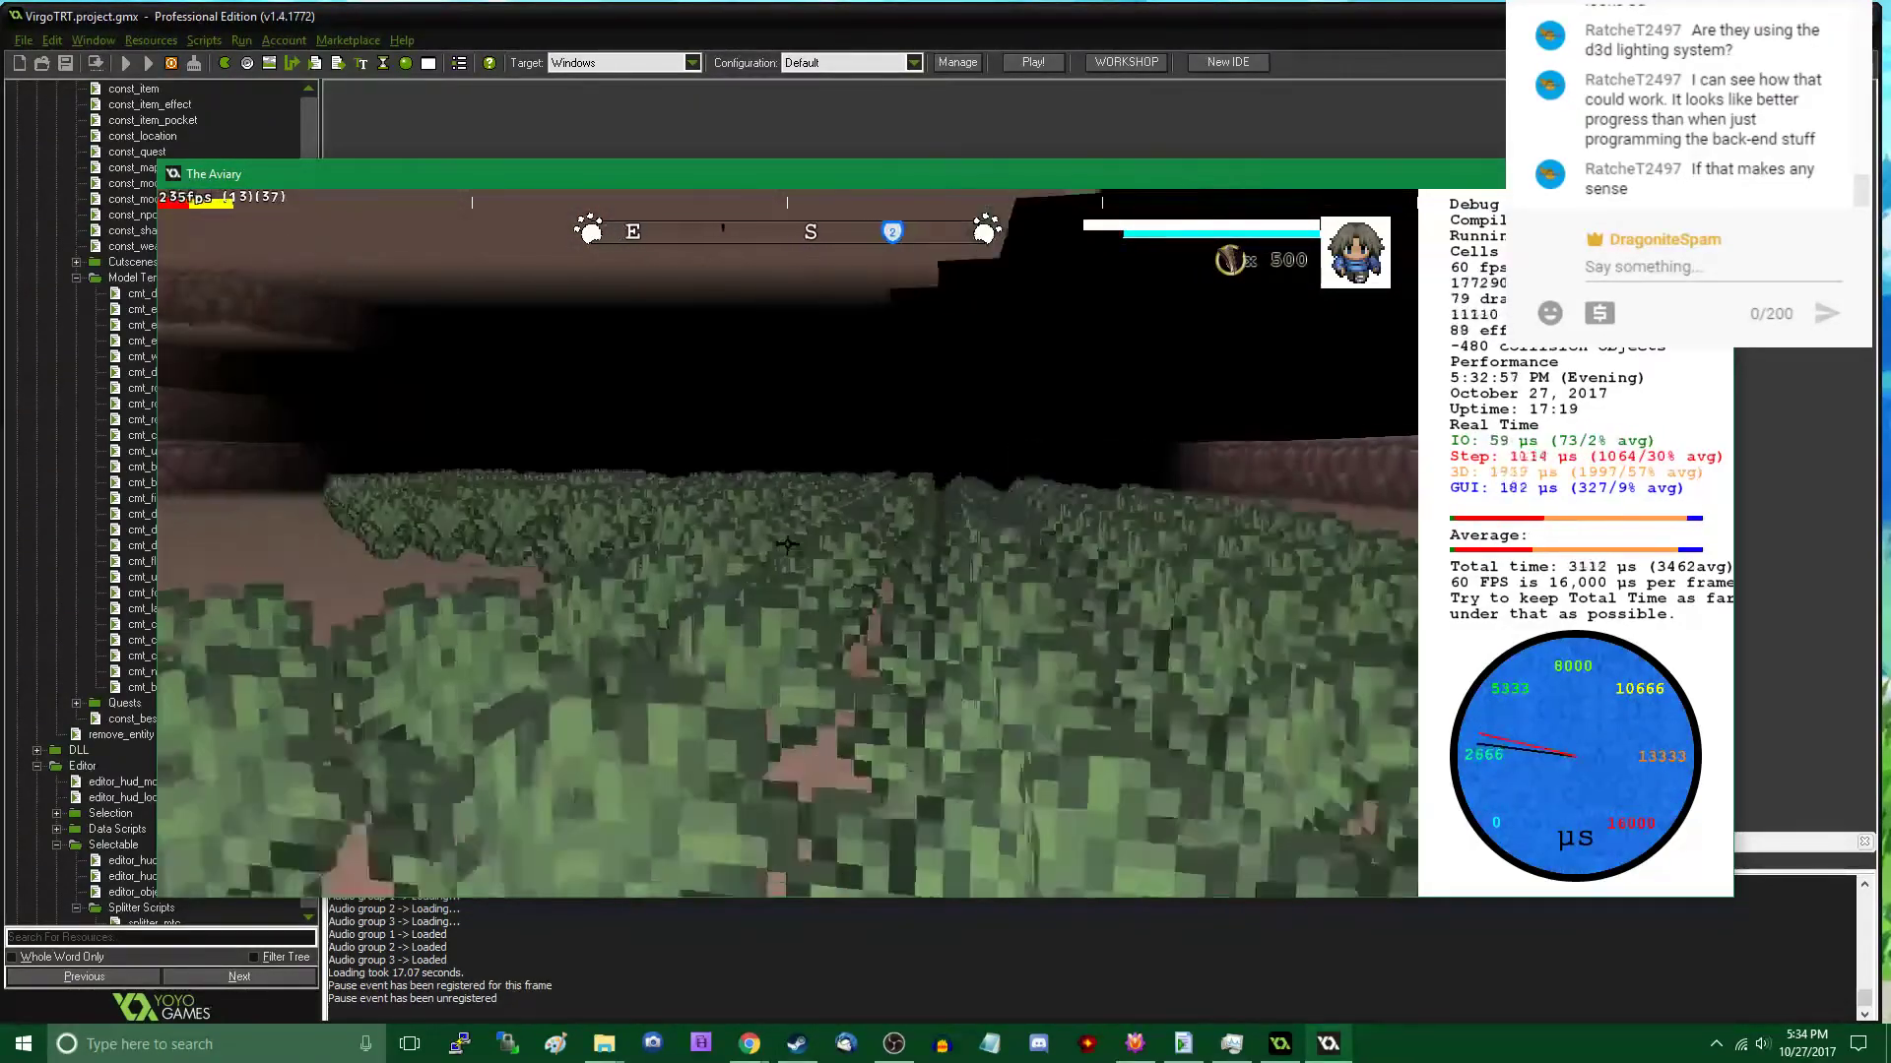
{"action": "key", "text": "w"}
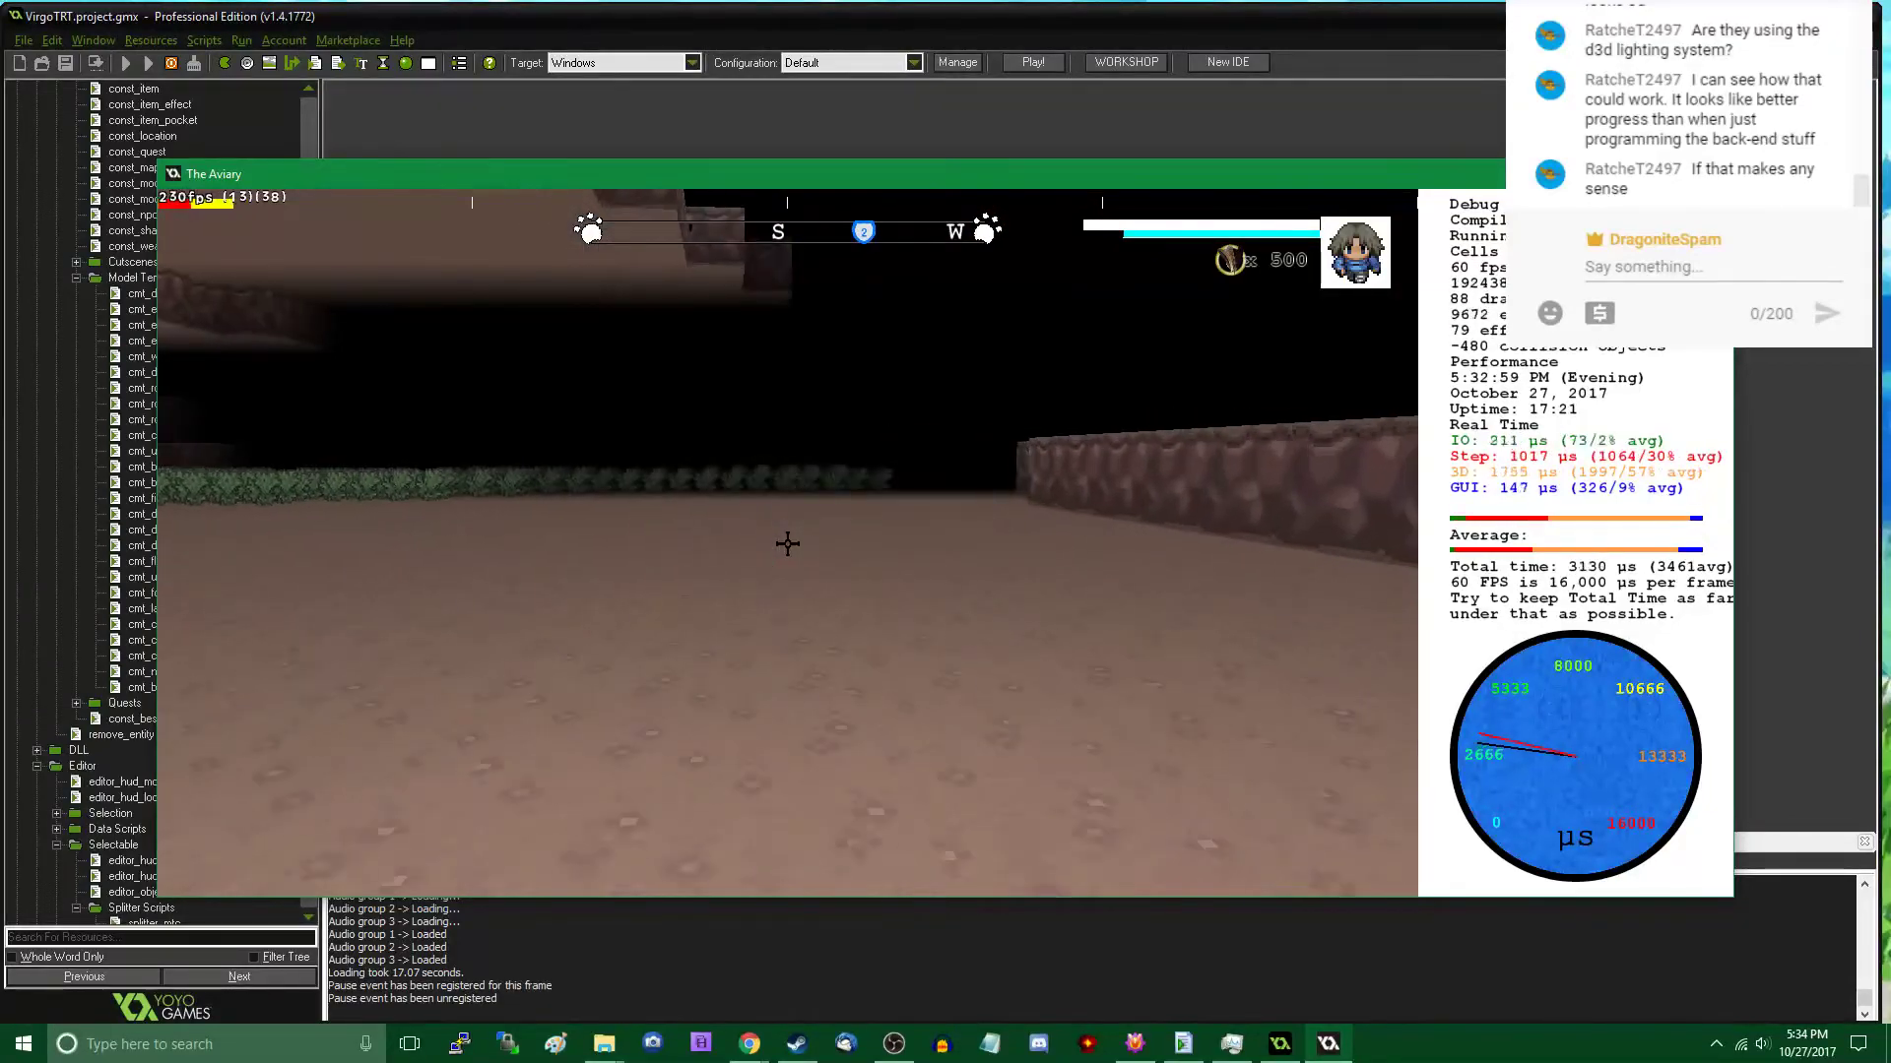
{"action": "key", "text": "w"}
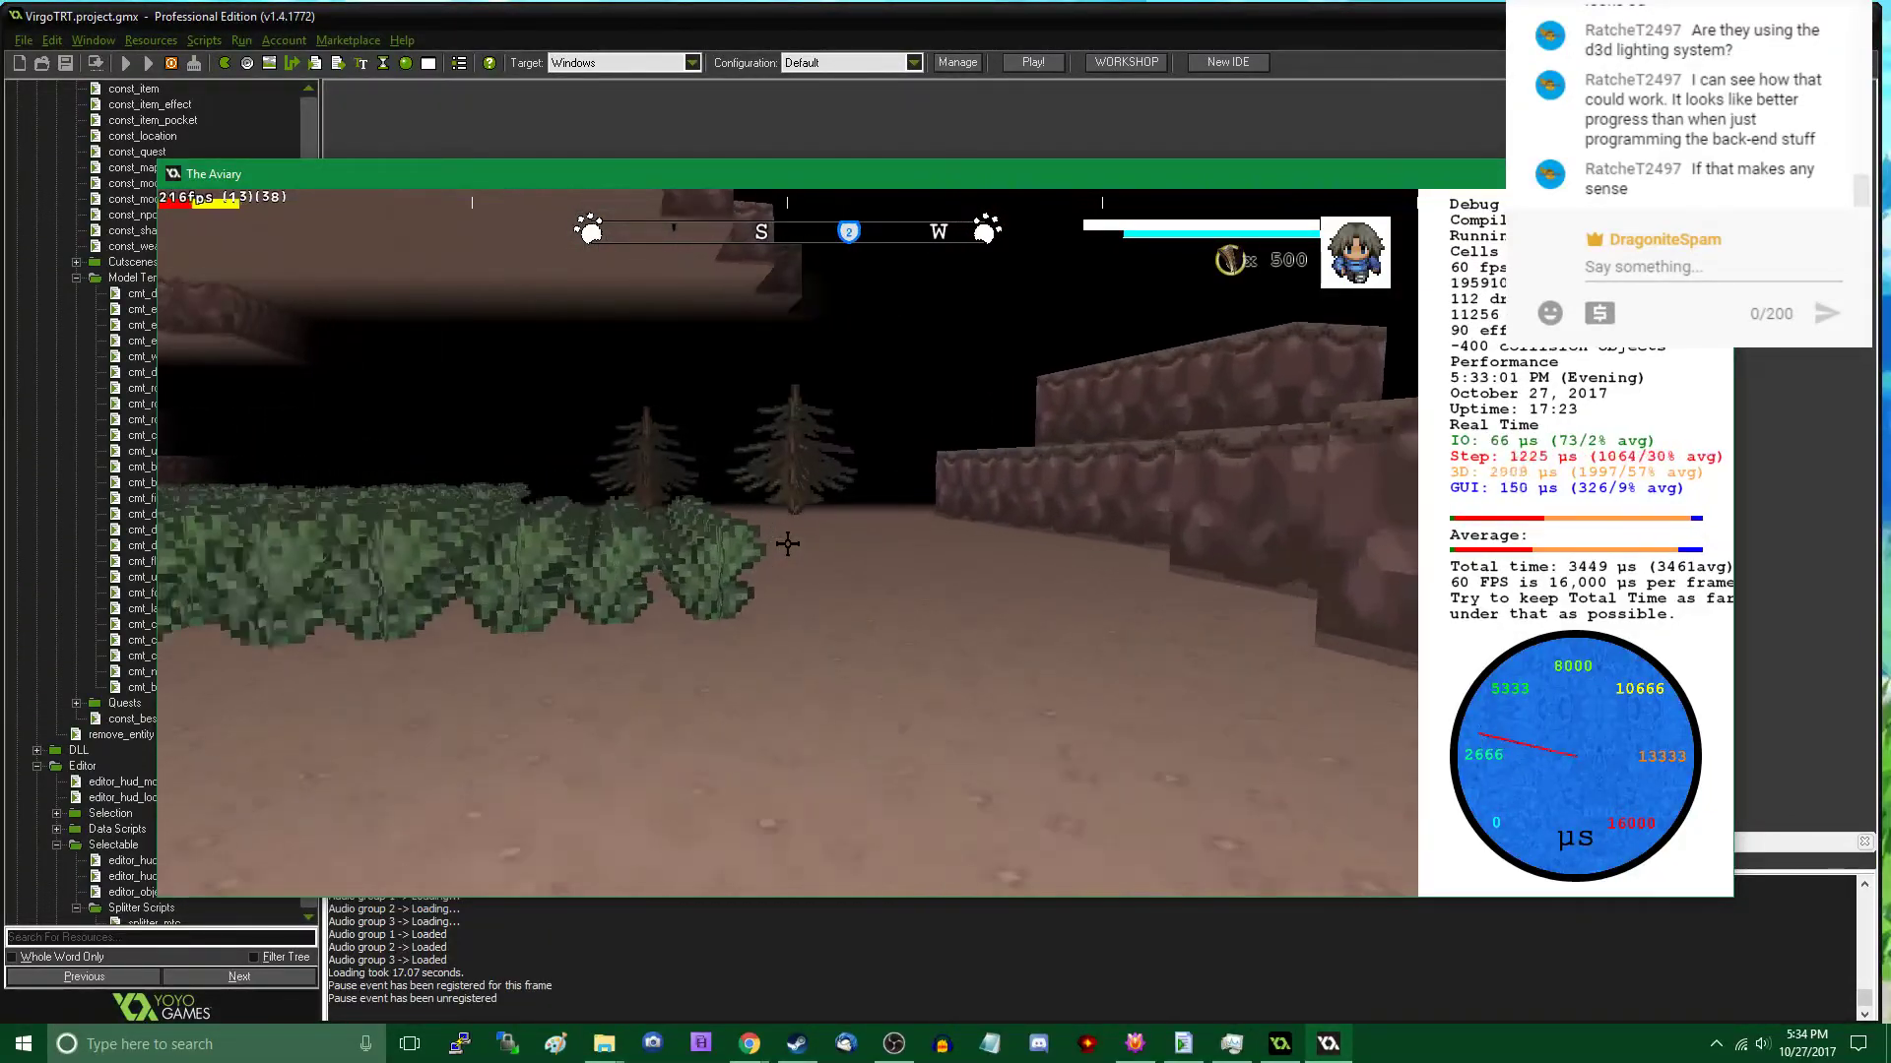
{"action": "key", "text": "w"}
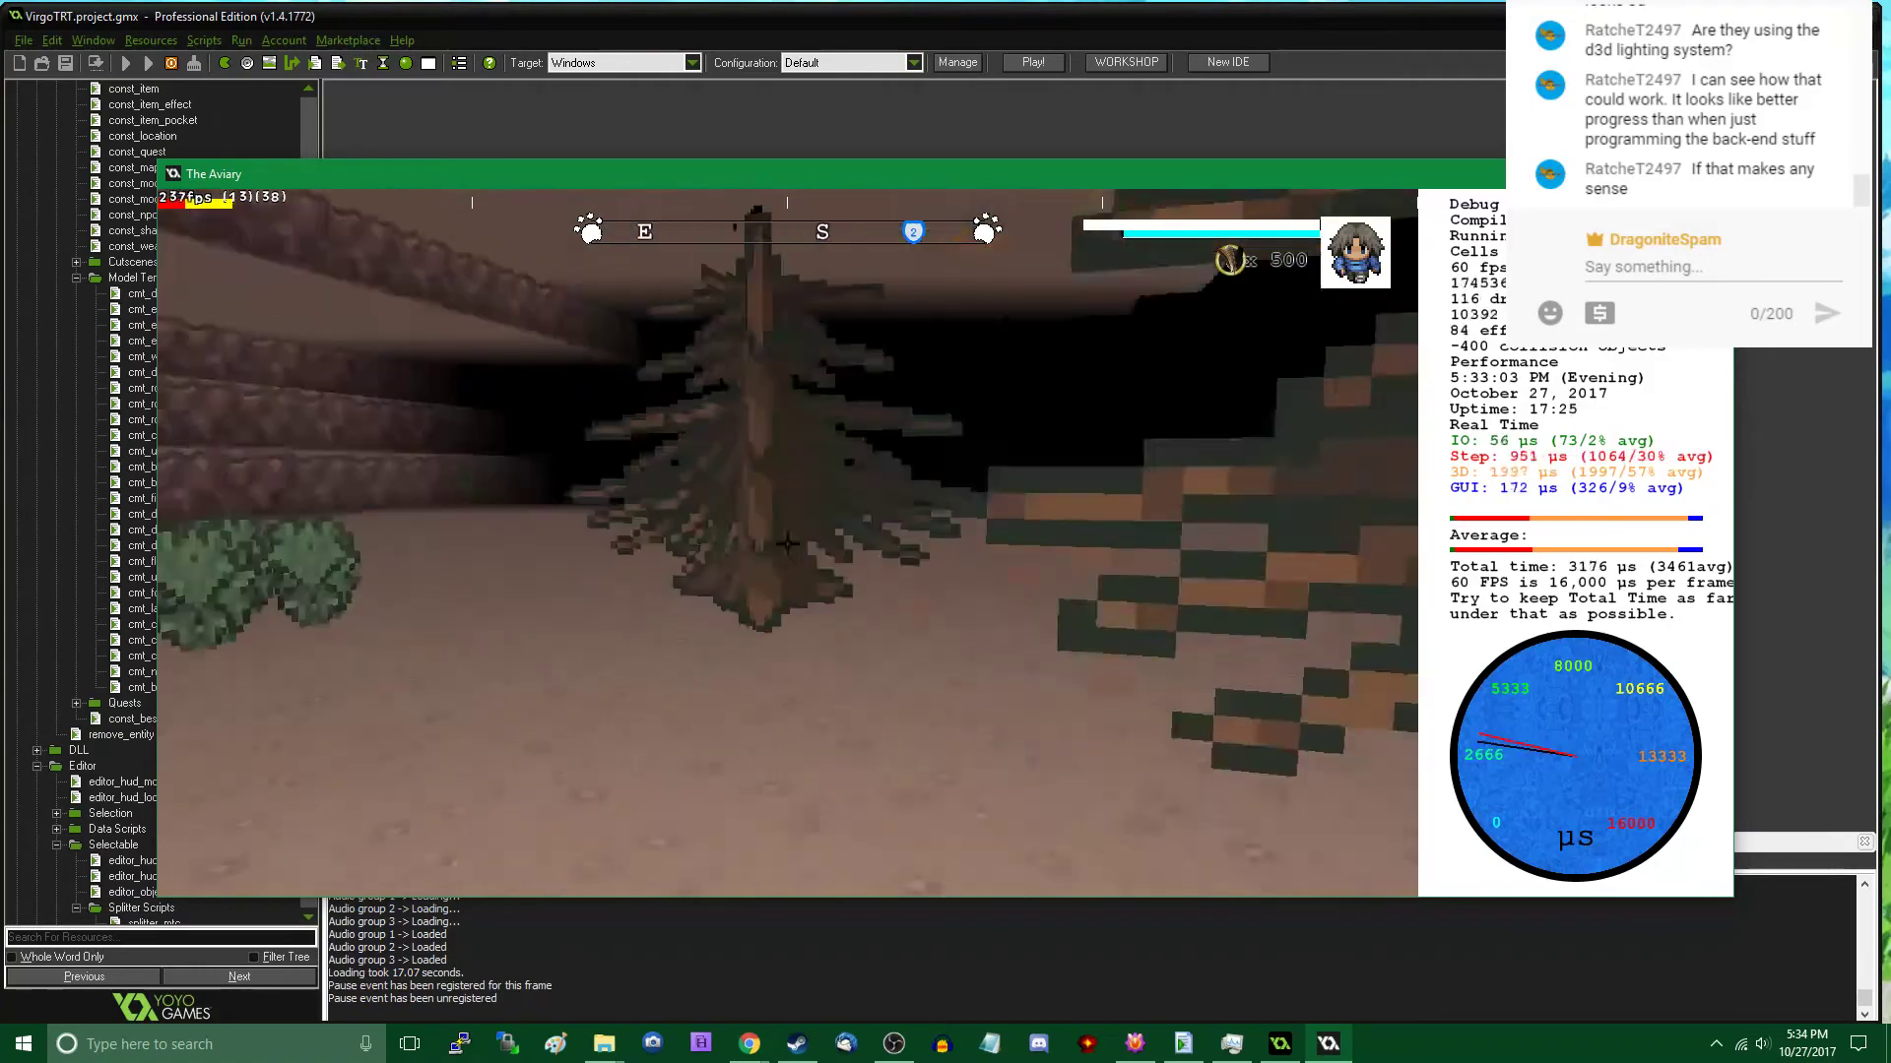
{"action": "key", "text": "w"}
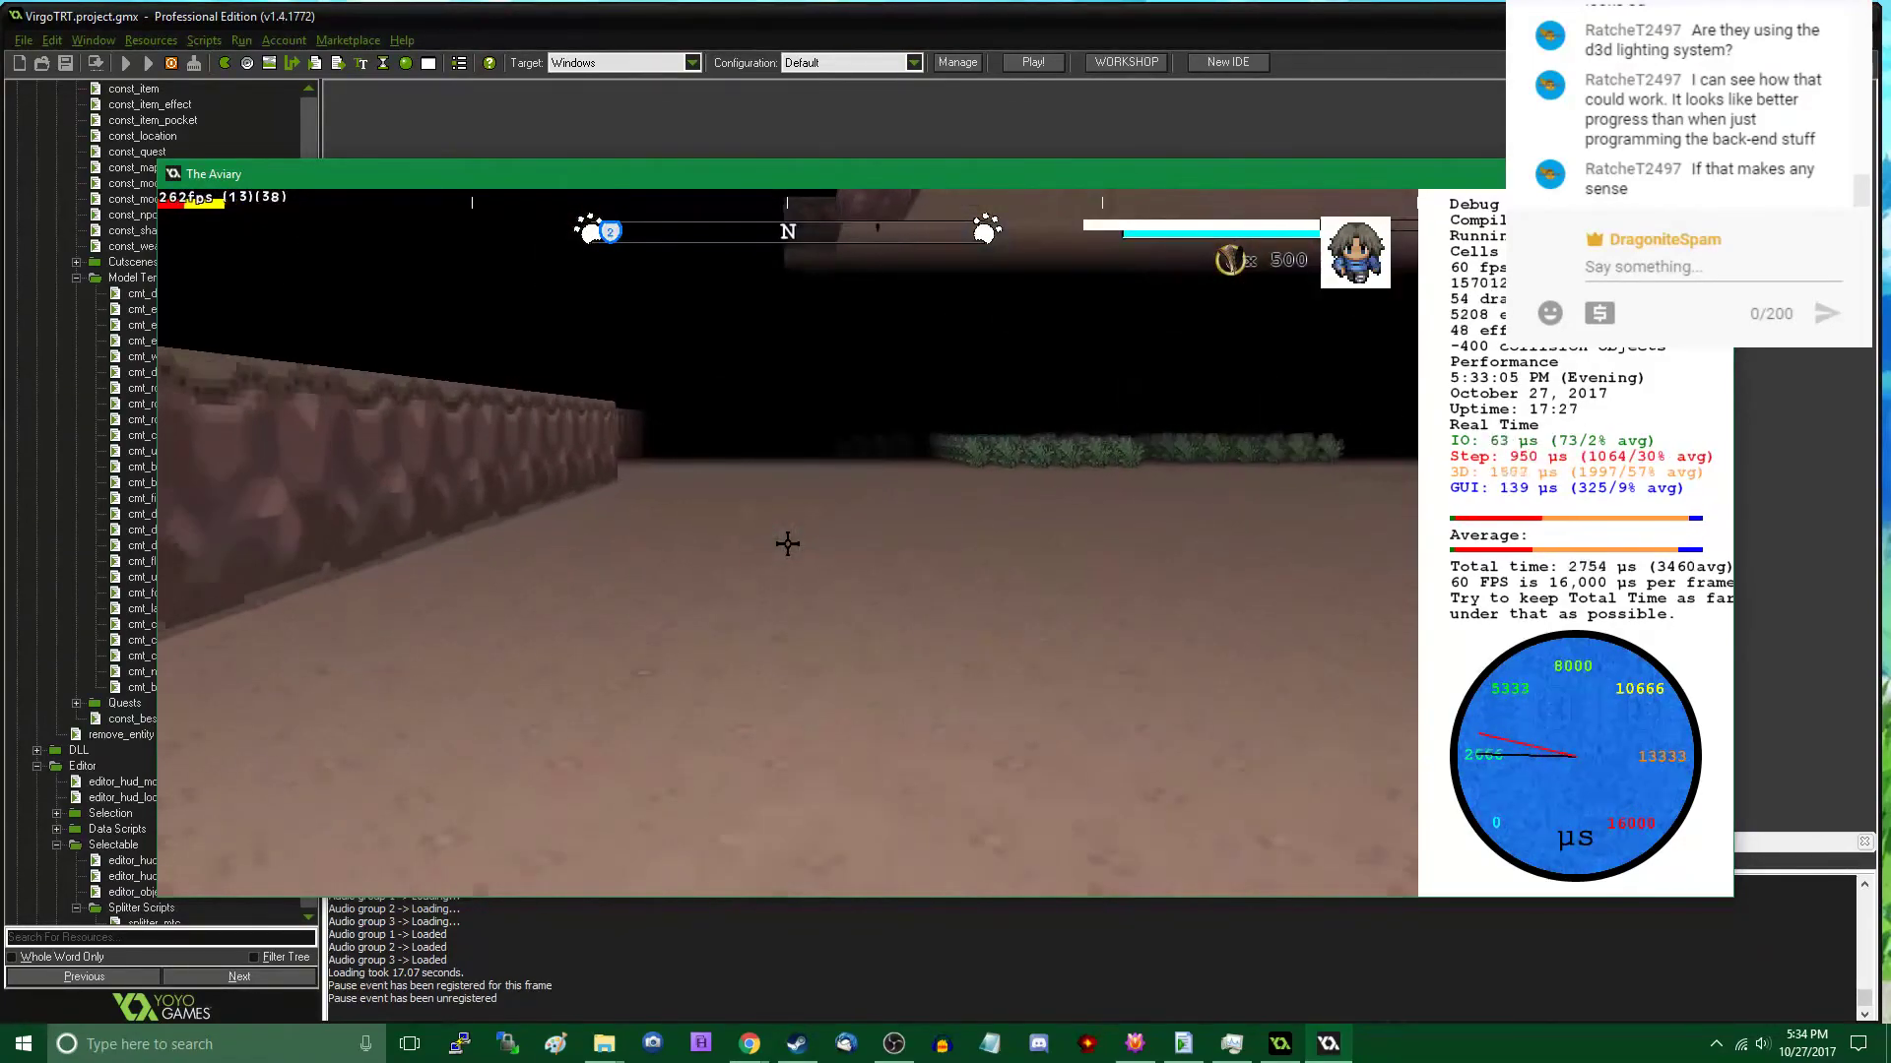
{"action": "key", "text": "w"}
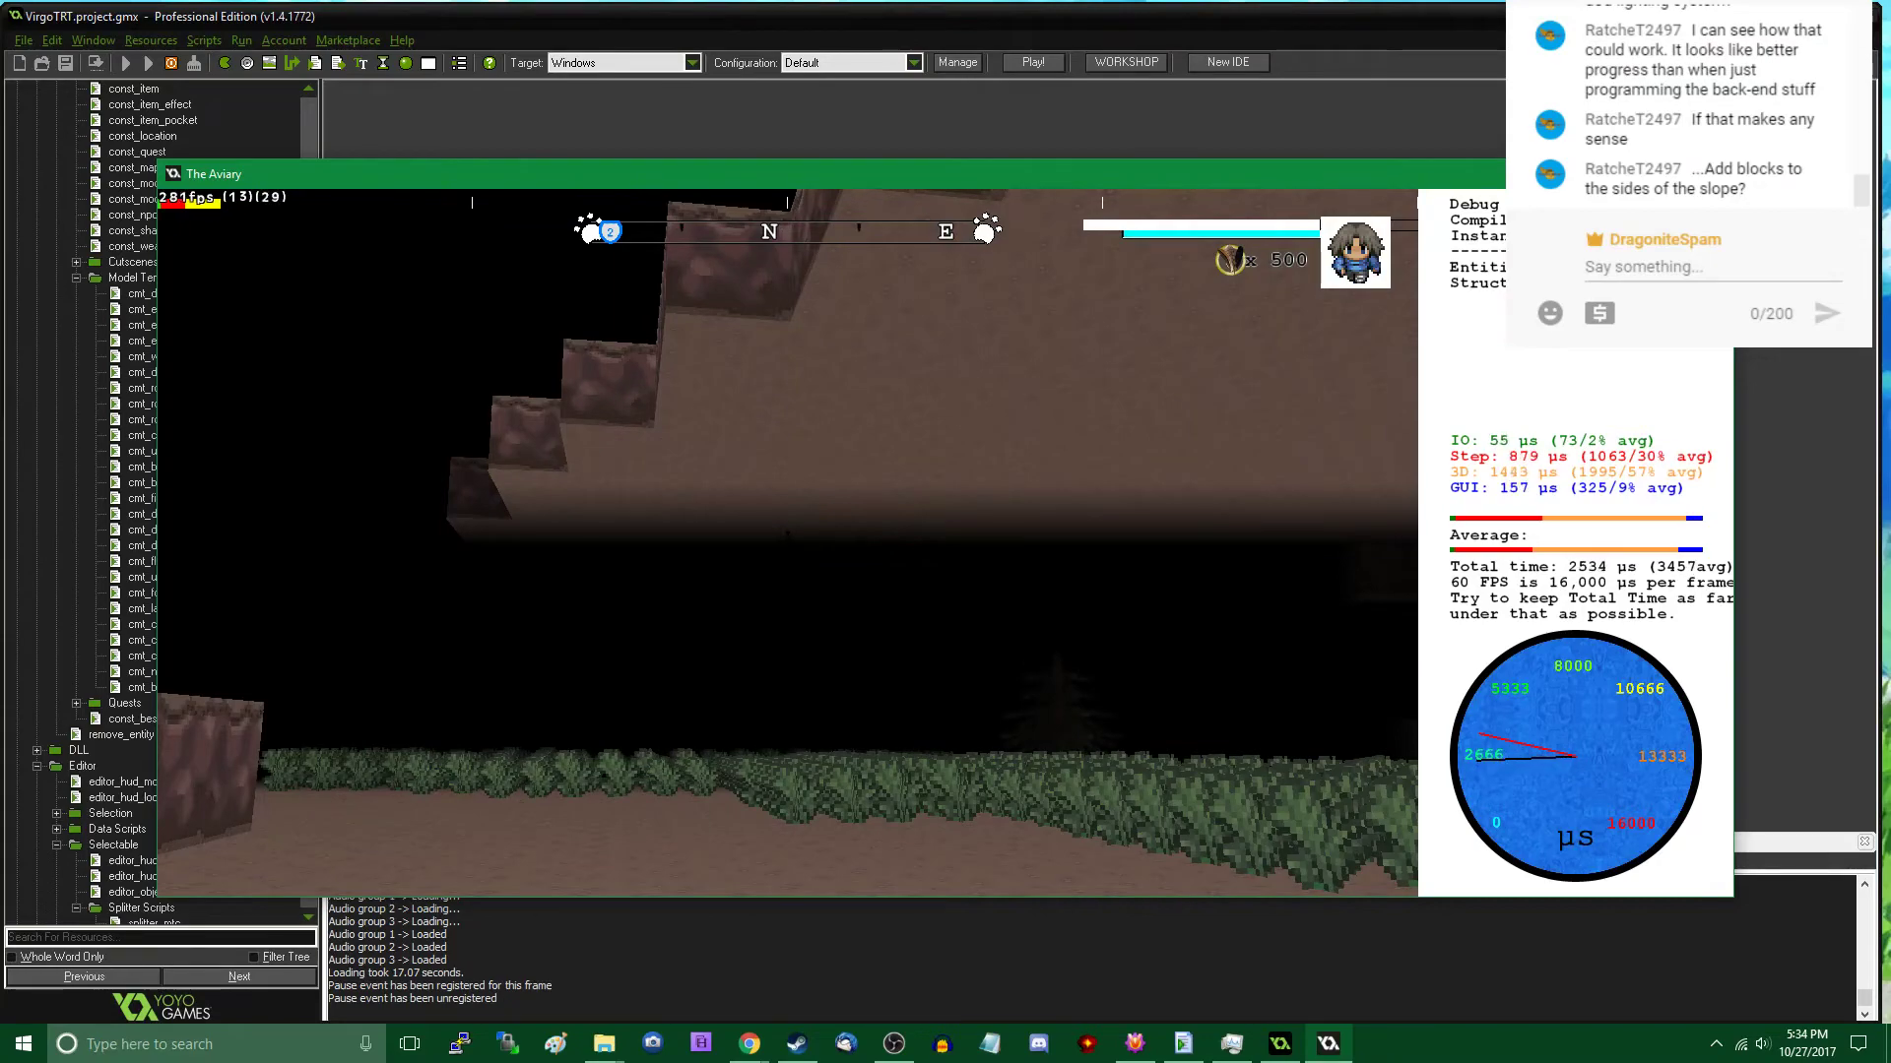
{"action": "key", "text": "w"}
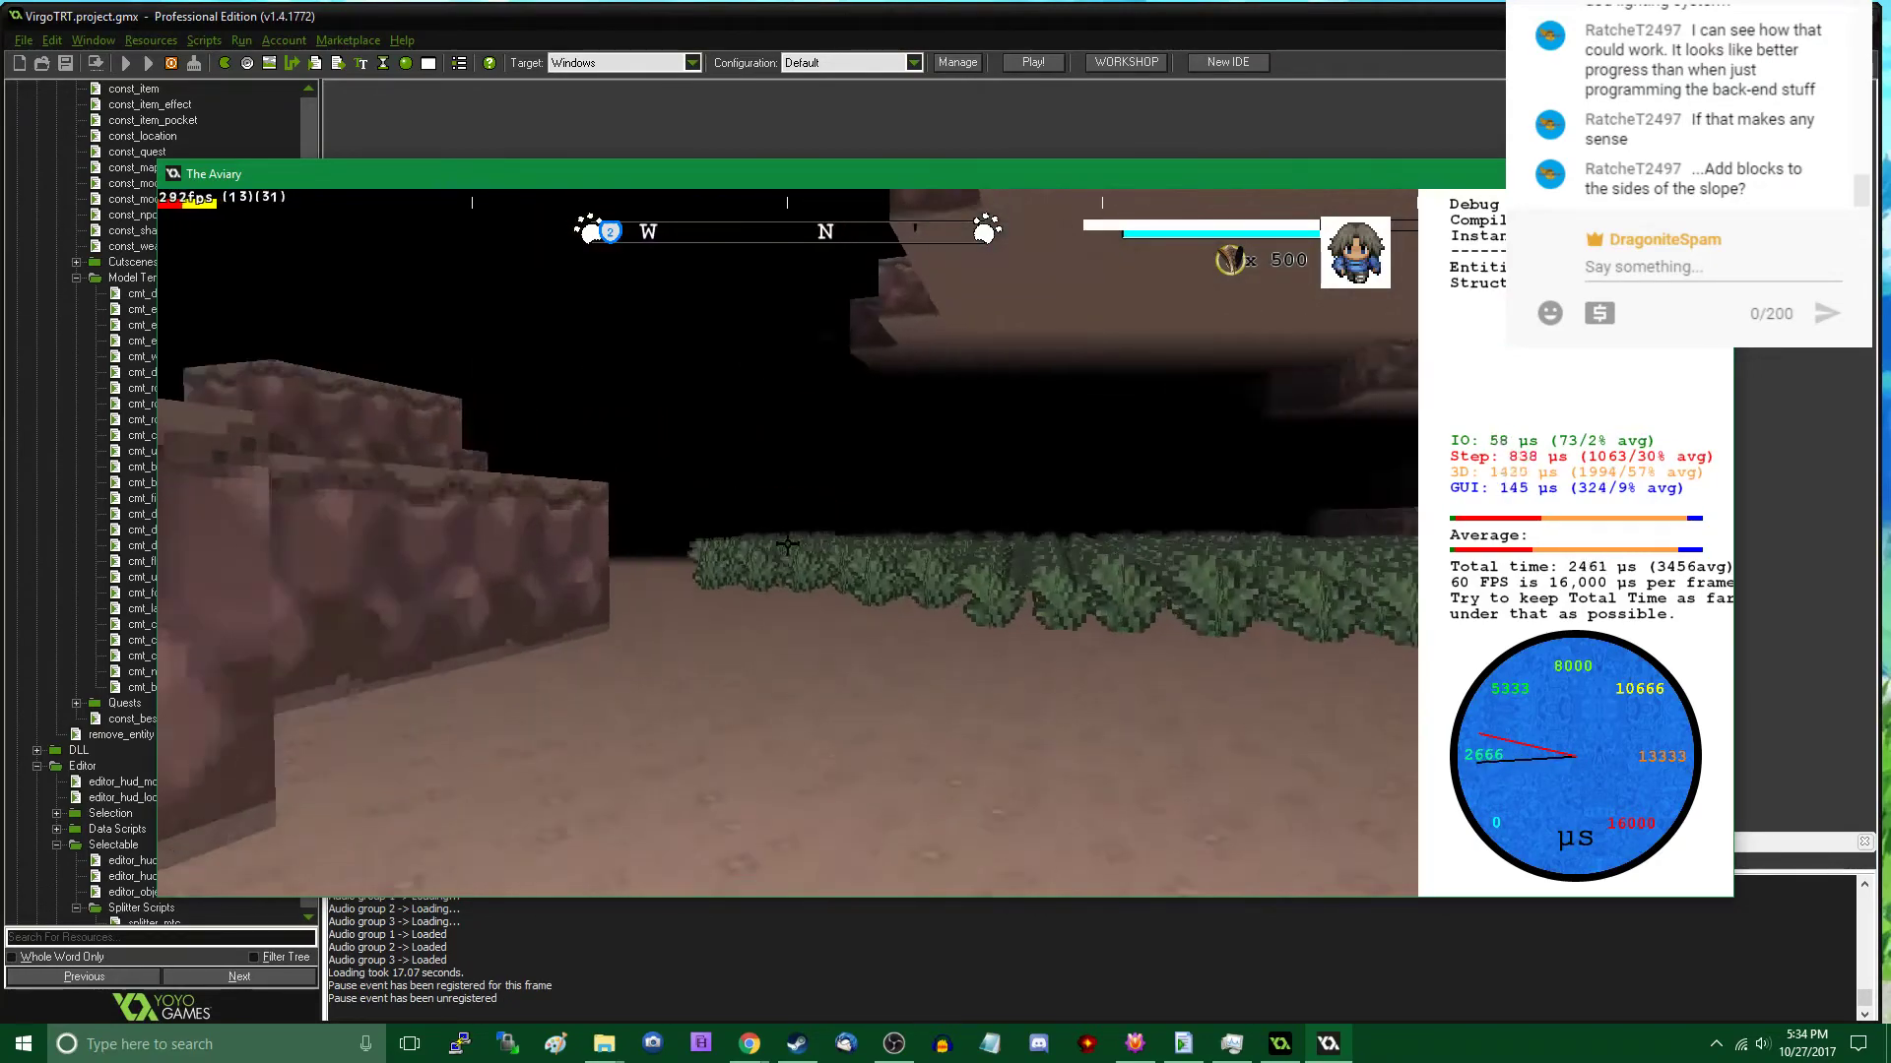
{"action": "key", "text": "w"}
{"action": "key", "text": "w"}
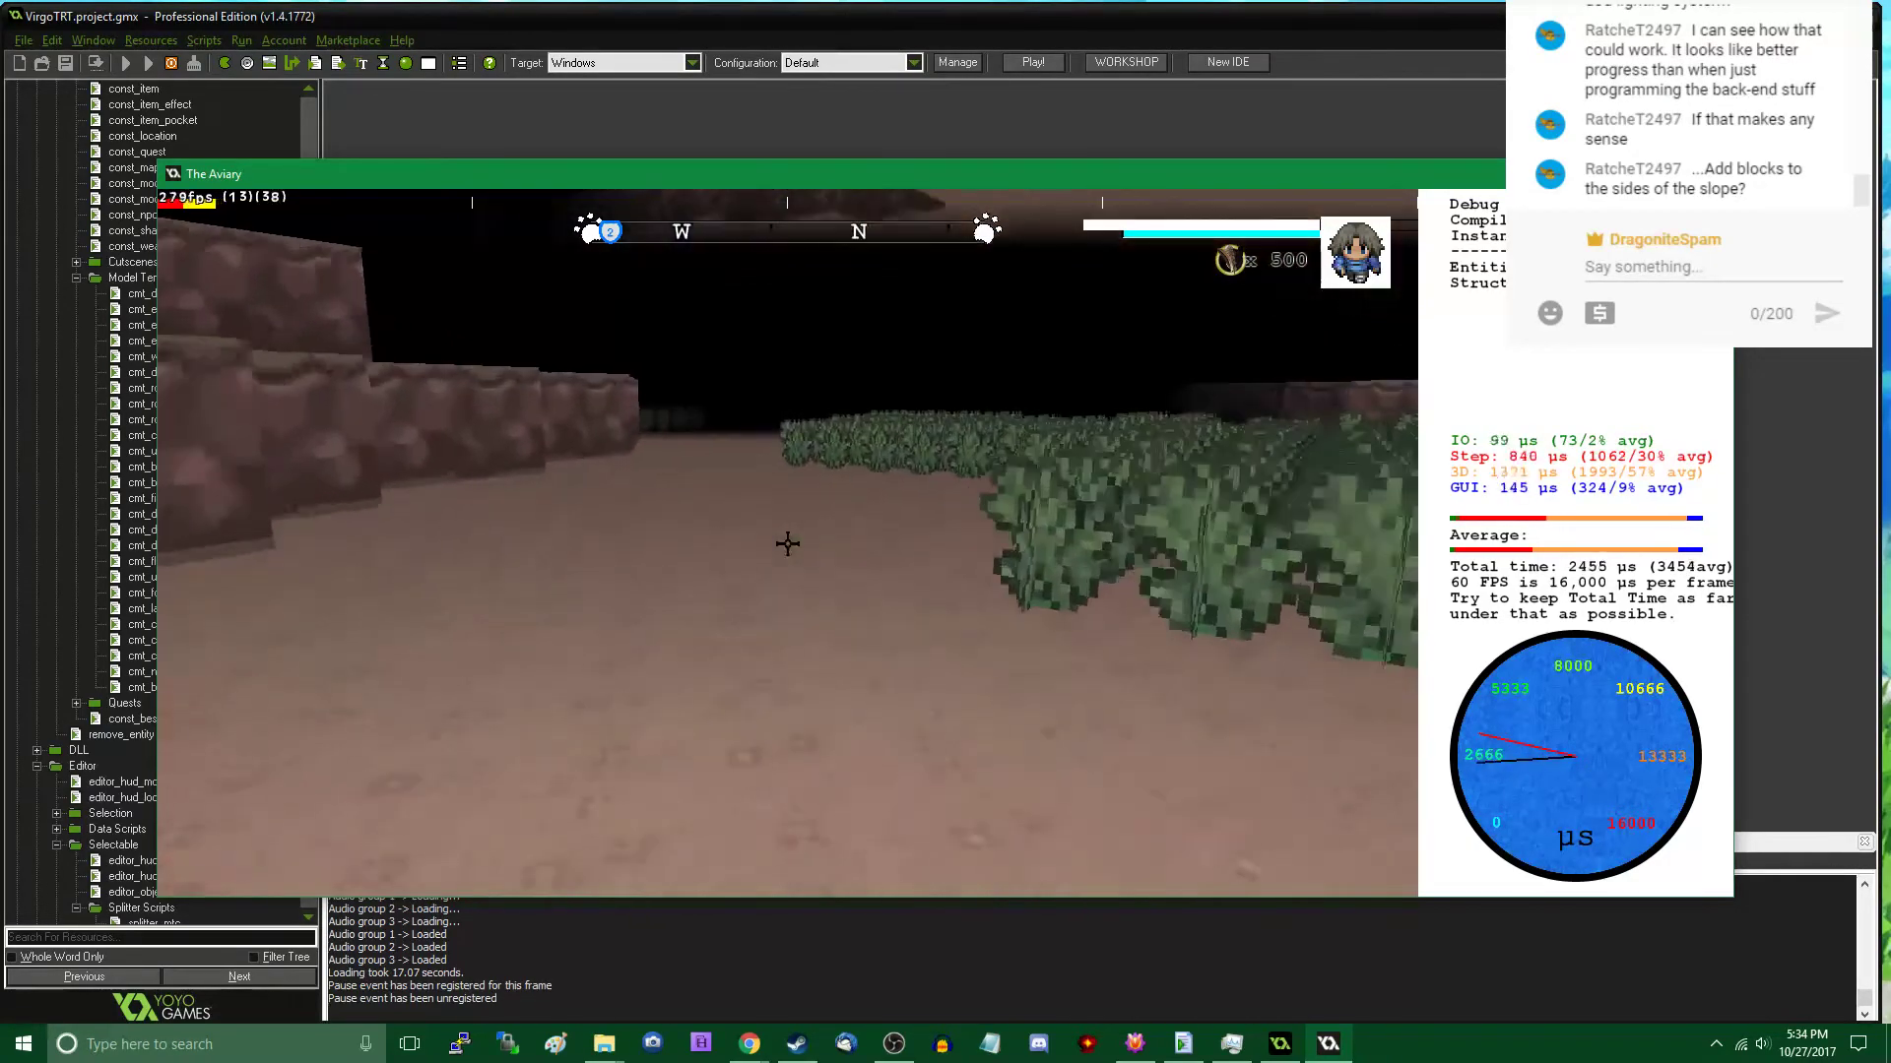
{"action": "key", "text": "w"}
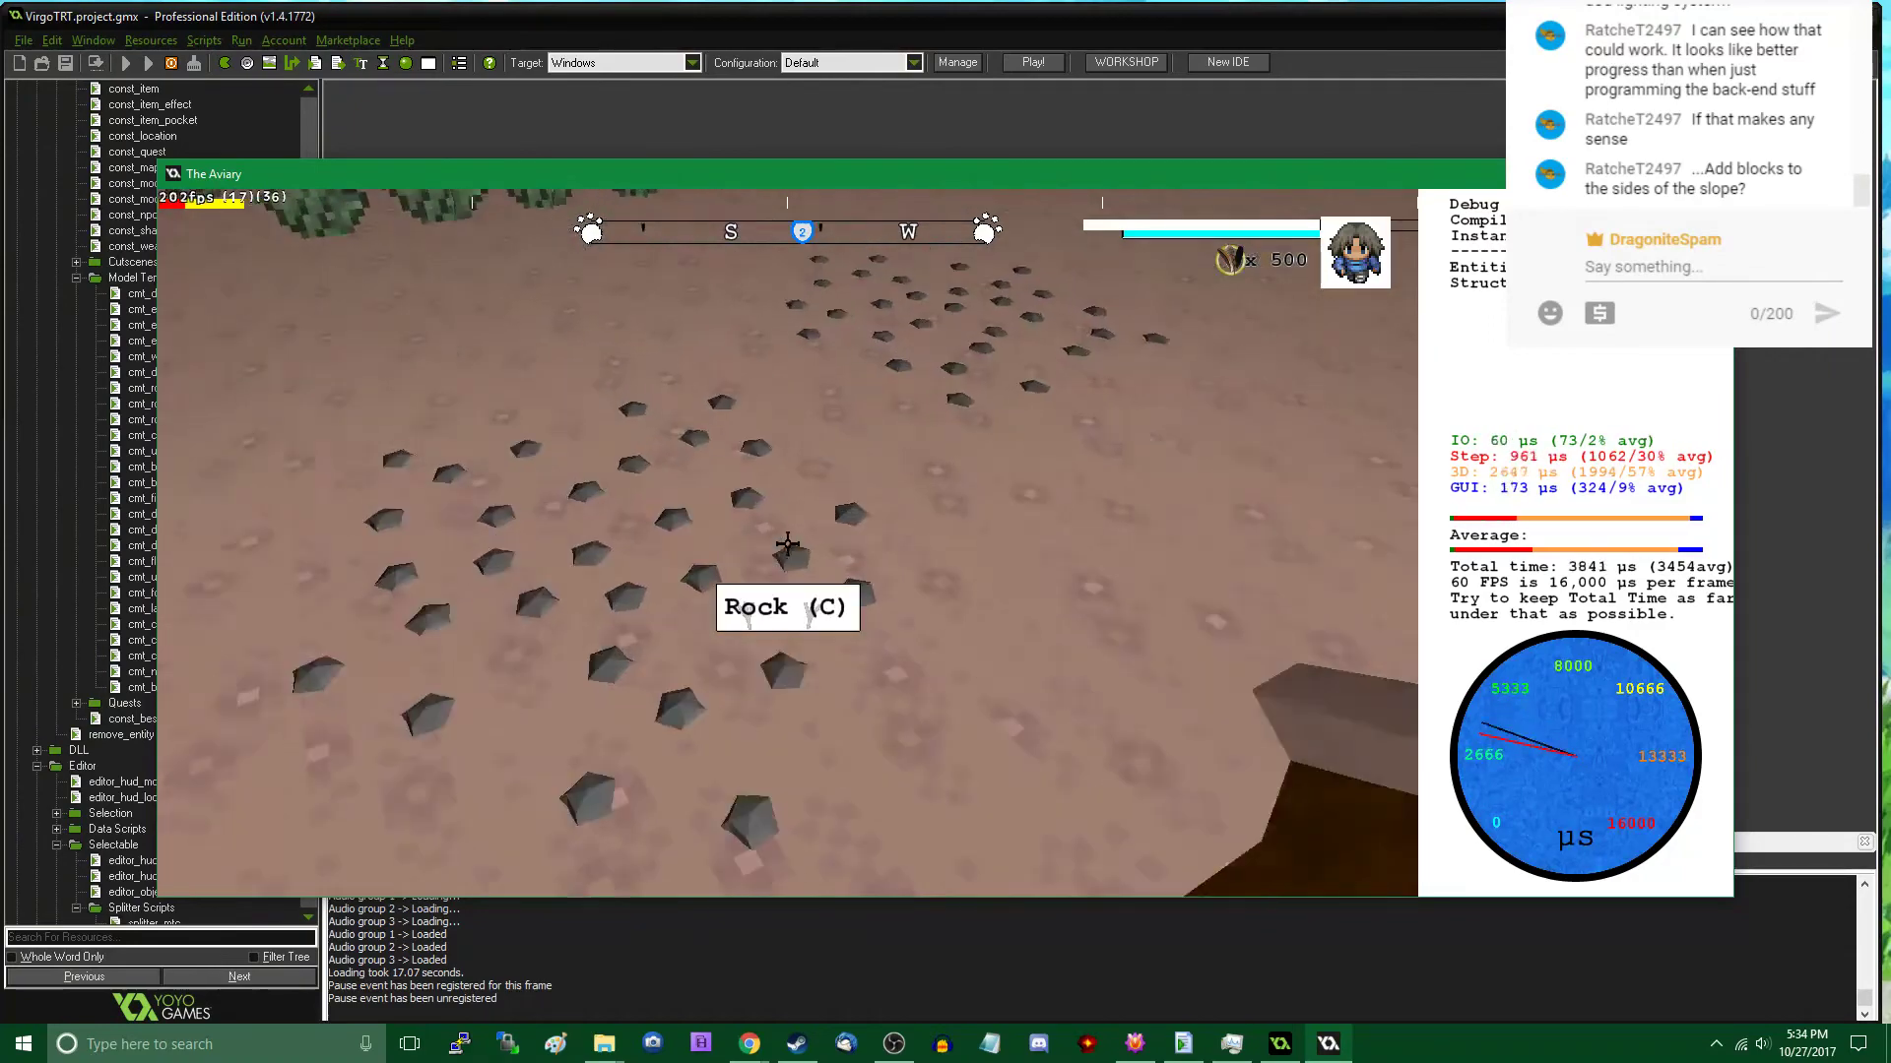
- Walk north through the dense bushes and examine the stepped rock walls beyond them
{"action": "key", "text": "w"}
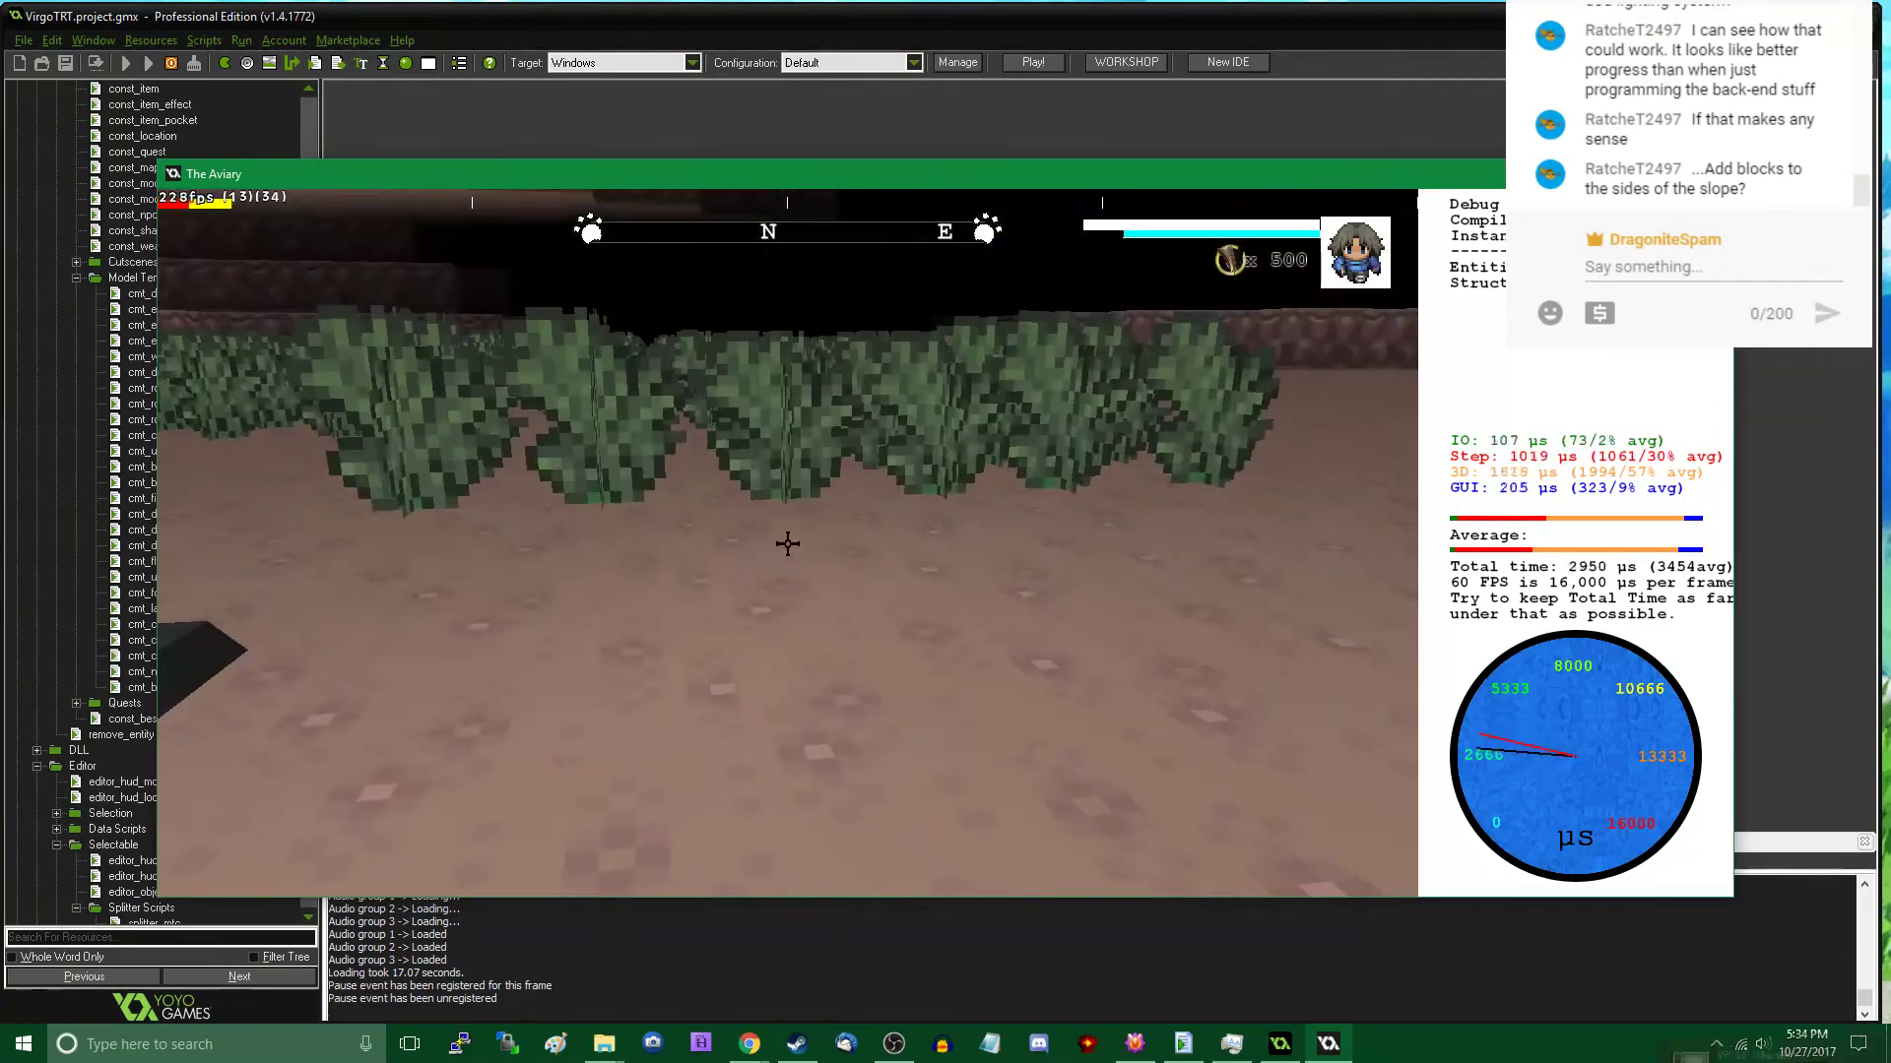
{"action": "key", "text": "w"}
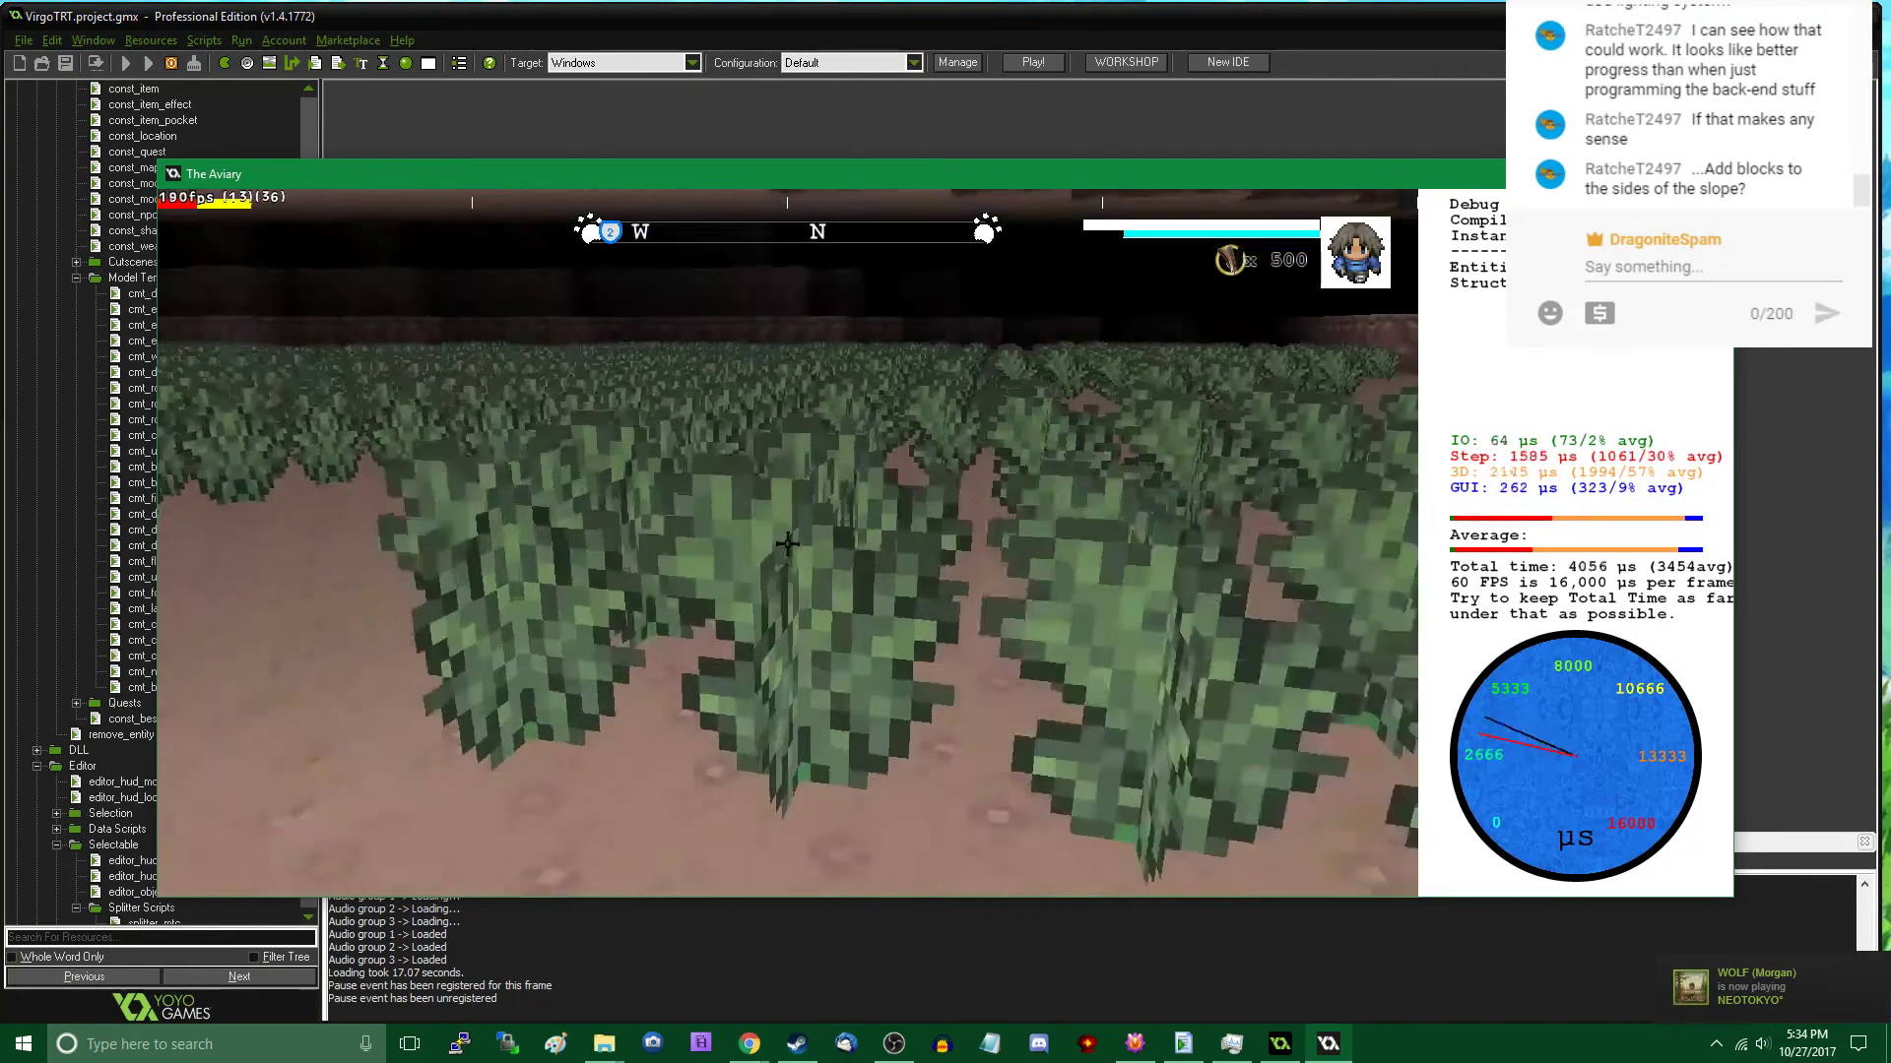
{"action": "key", "text": "w"}
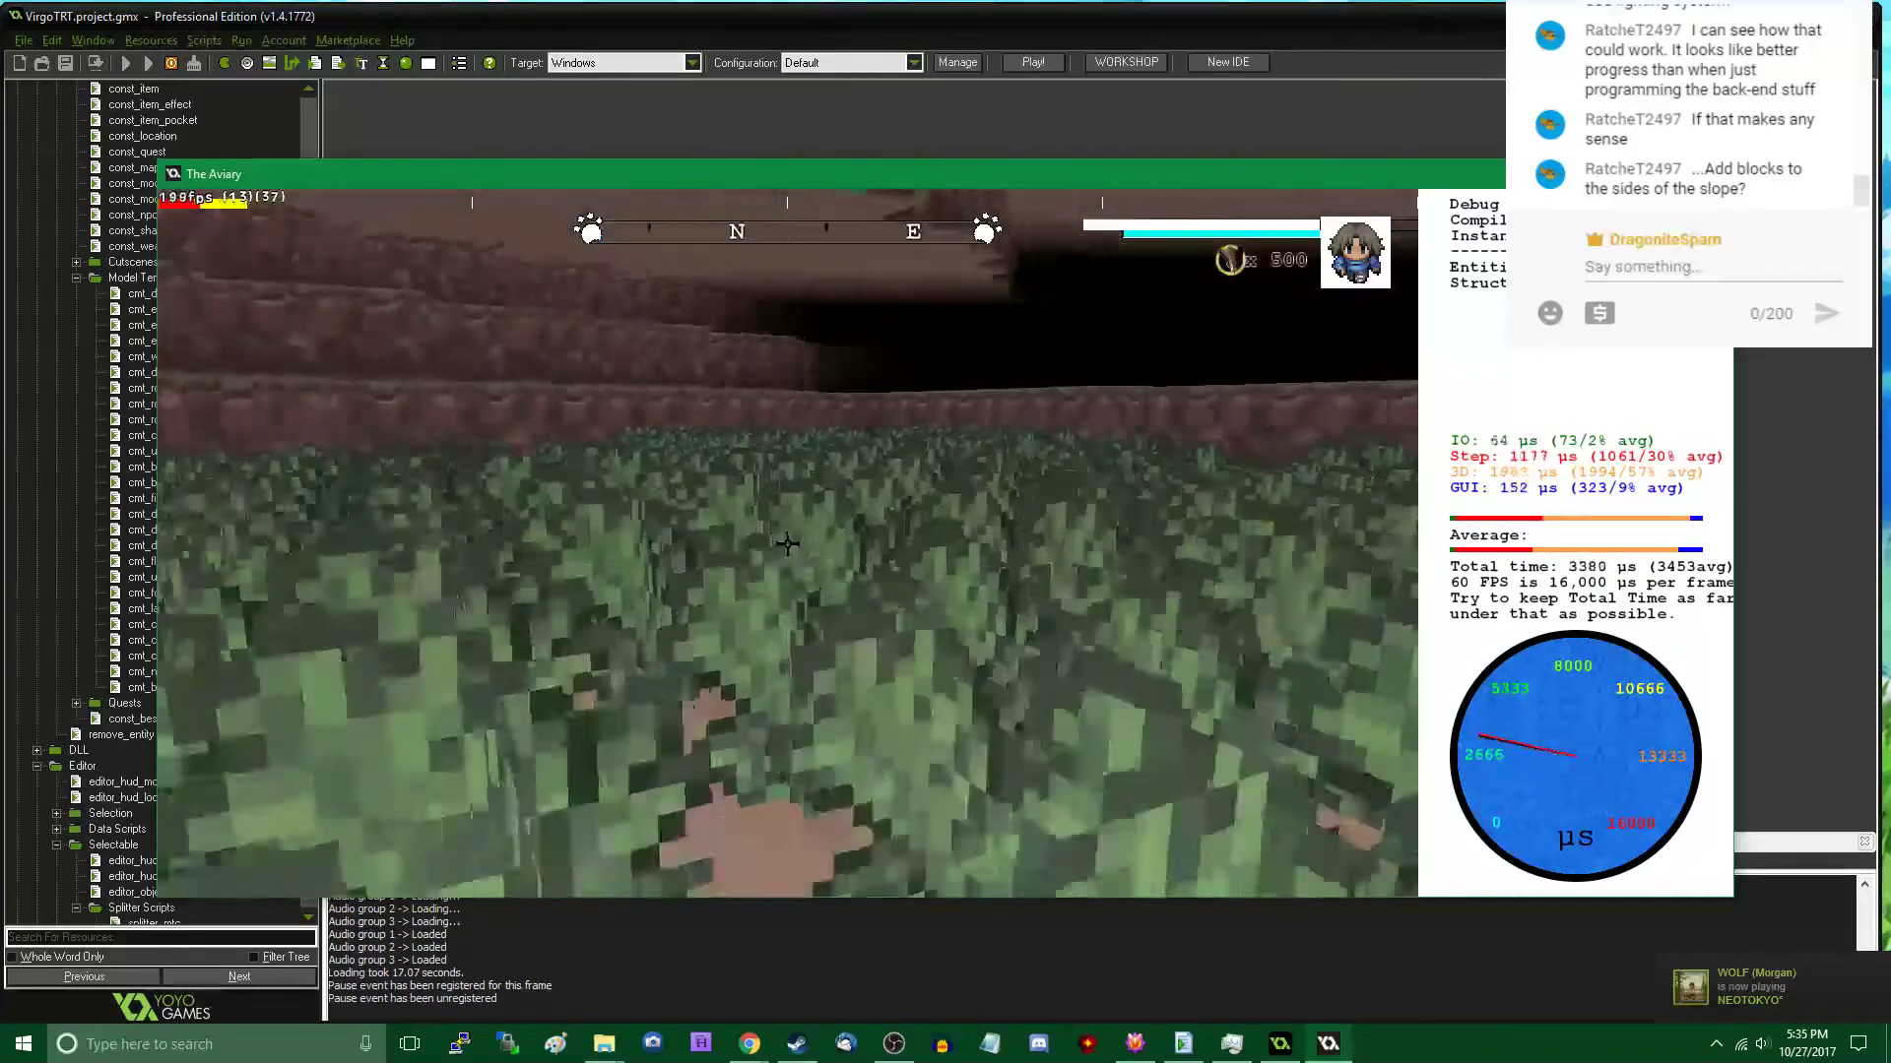
{"action": "key", "text": "w"}
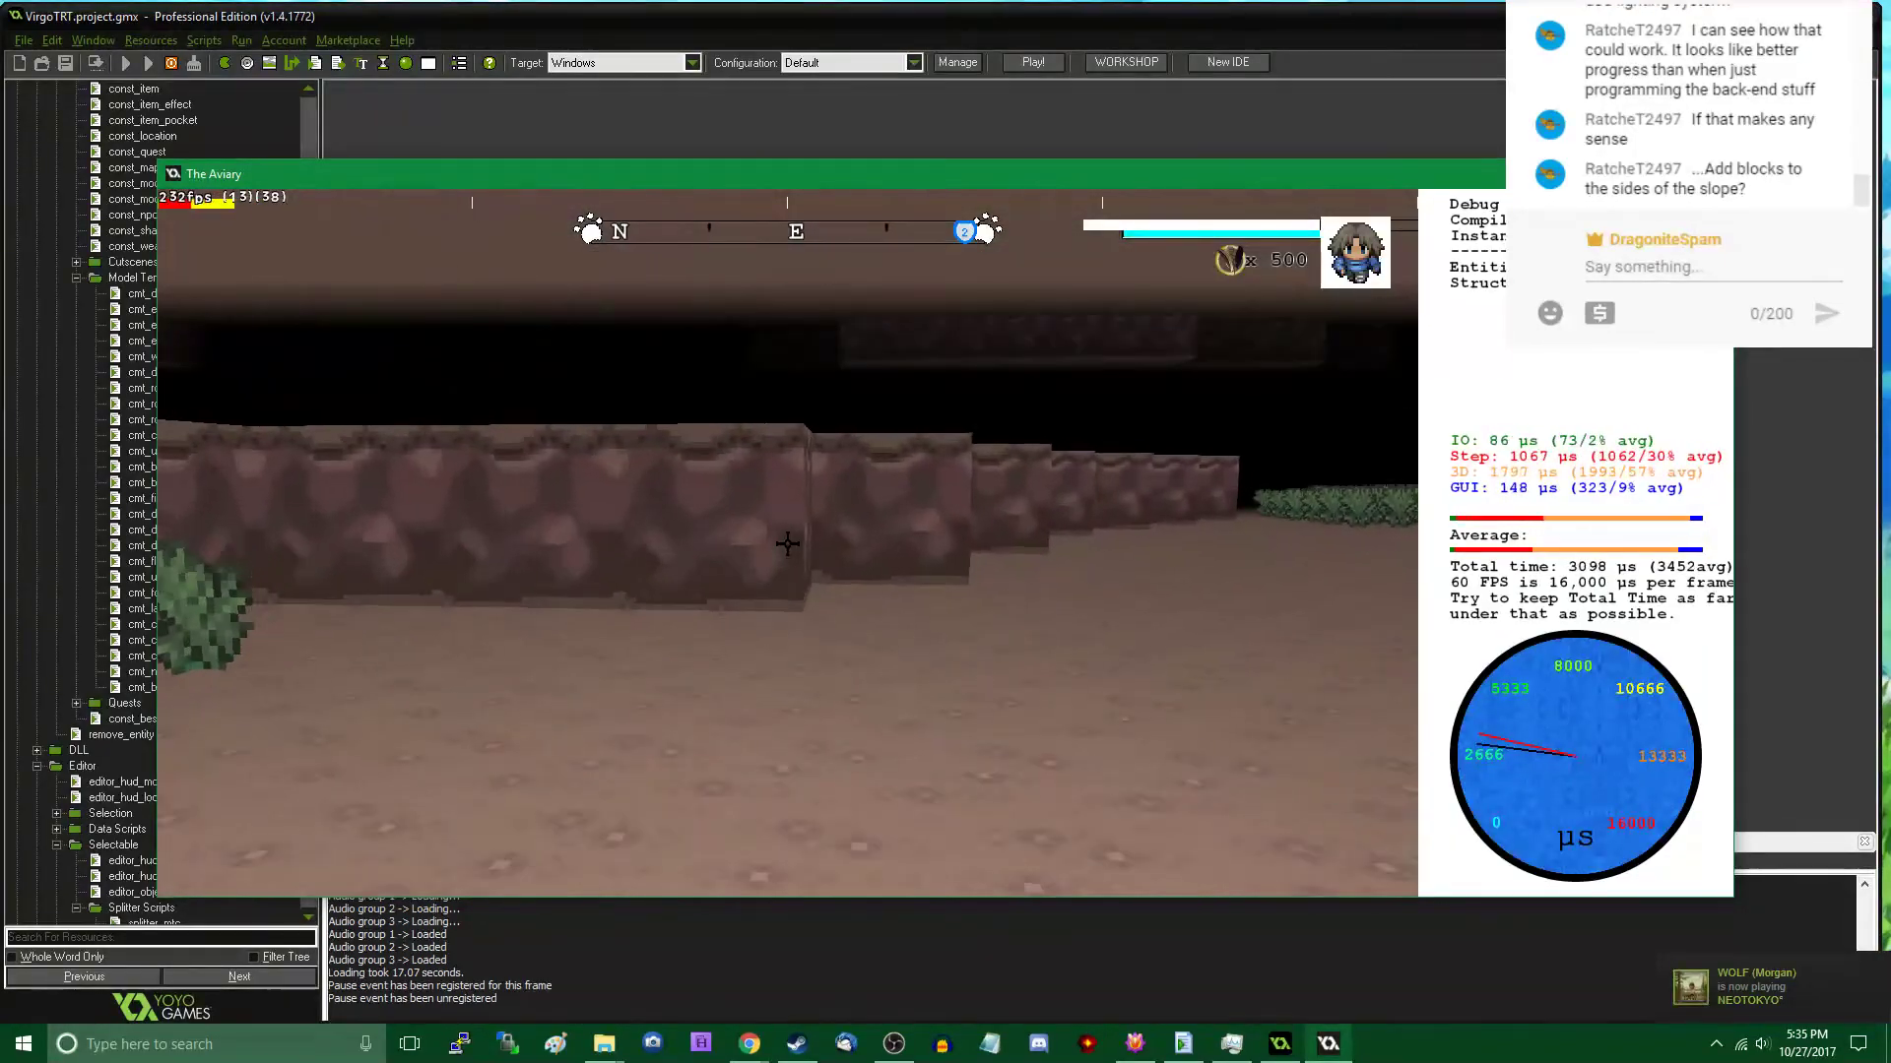
{"action": "key", "text": "w"}
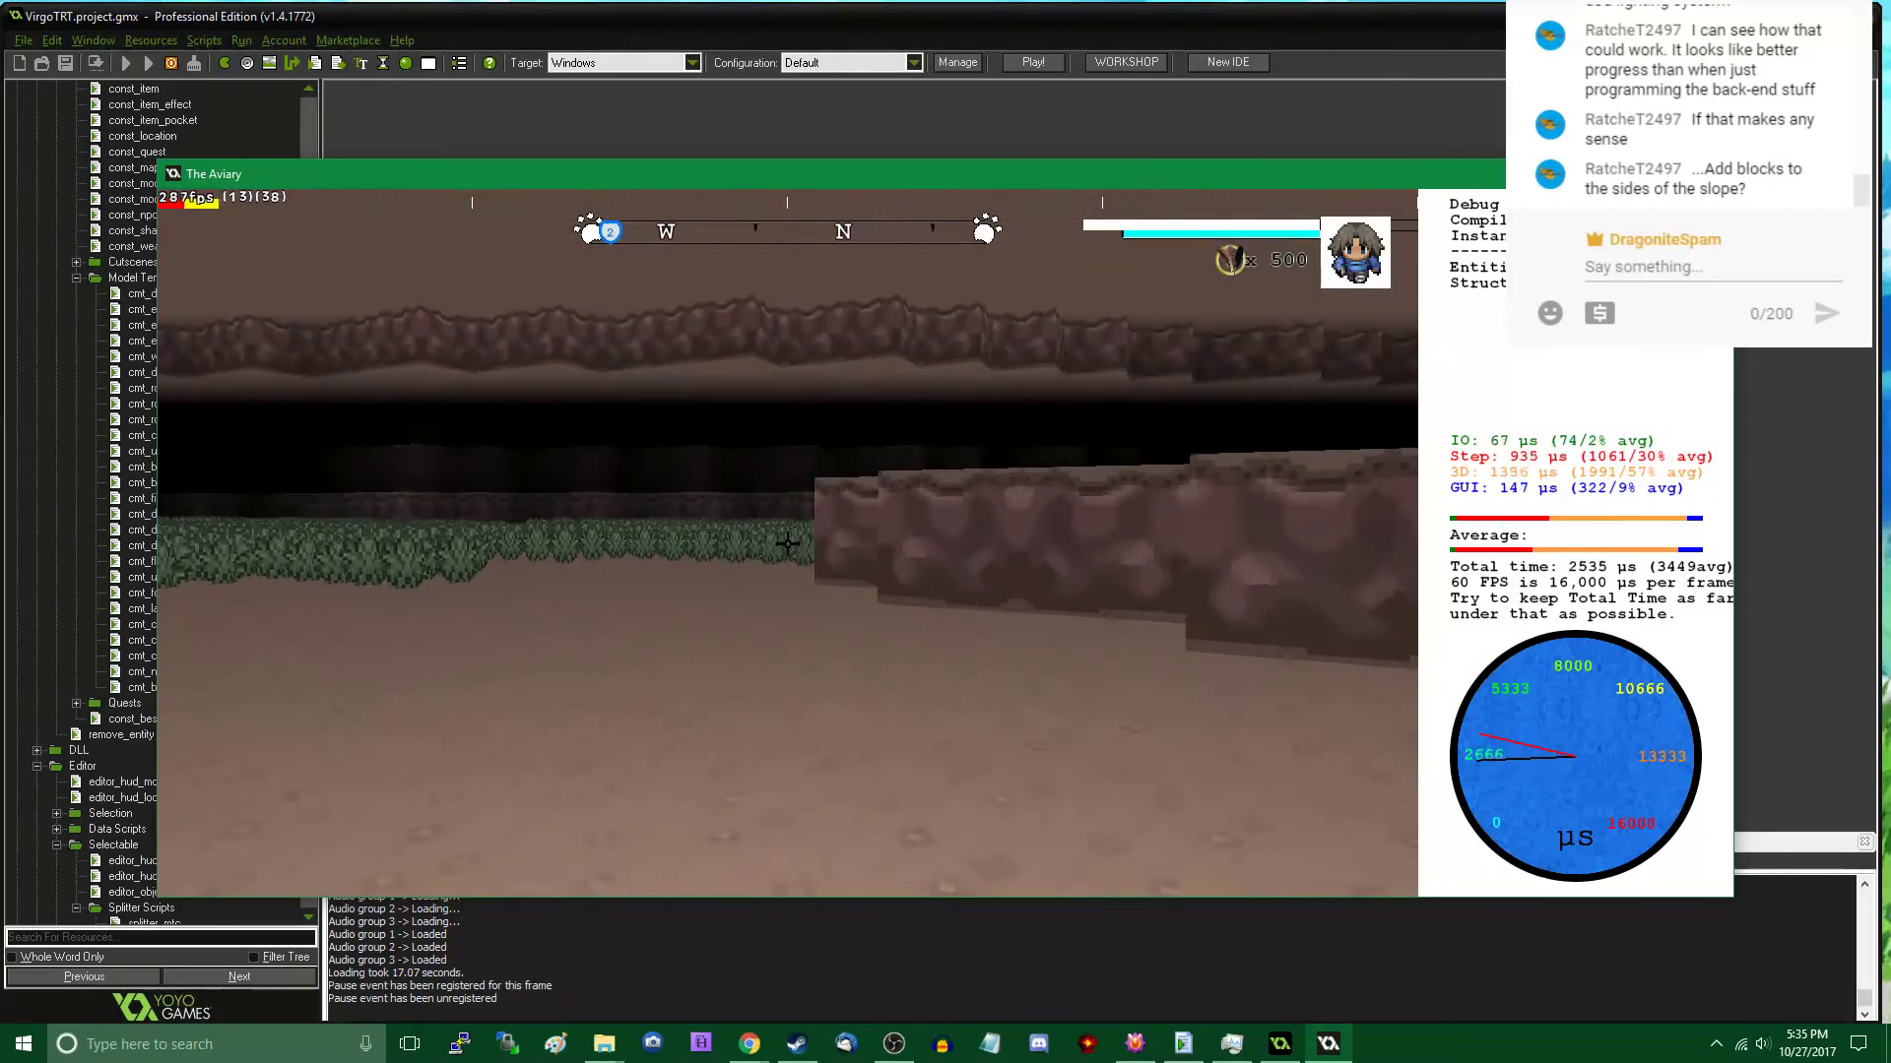
{"action": "key", "text": "w"}
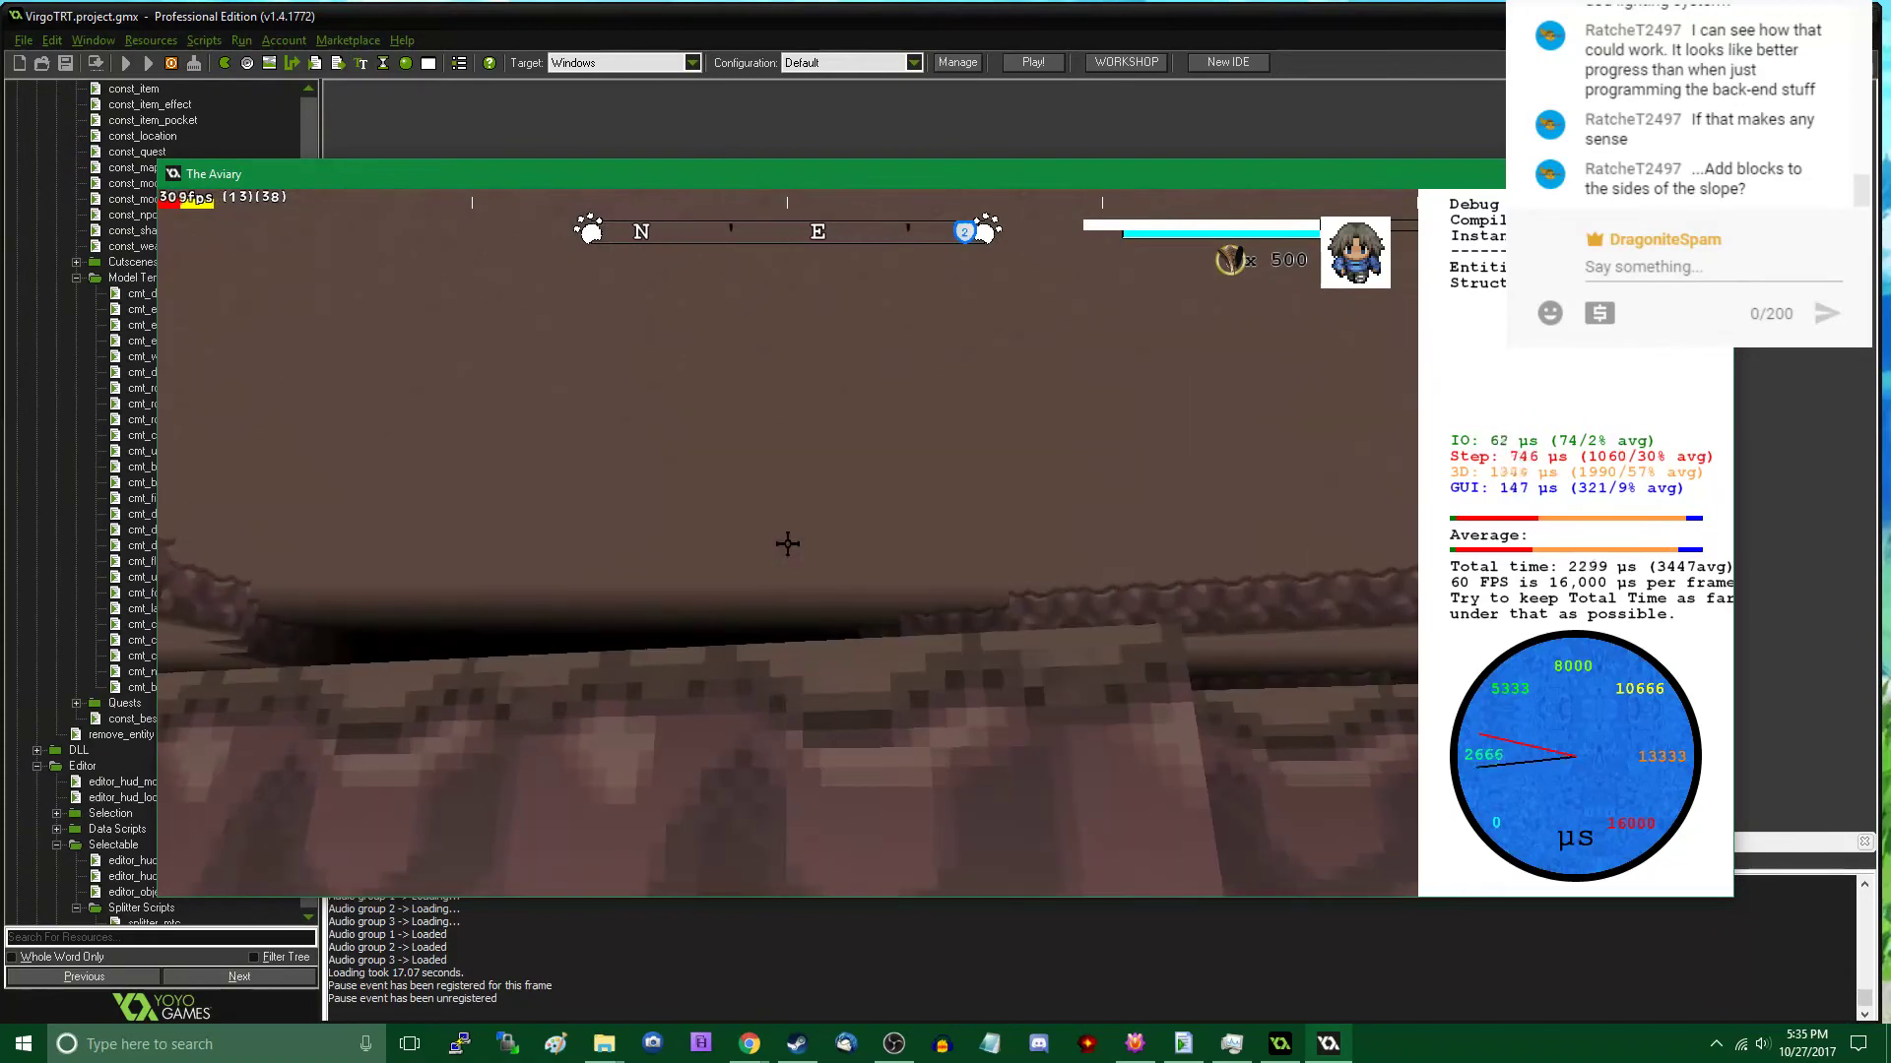
- Return to the editor, fly to the clearing beside the bushes, and add a Slope (Dirt) model there
{"action": "key", "text": "Tab"}
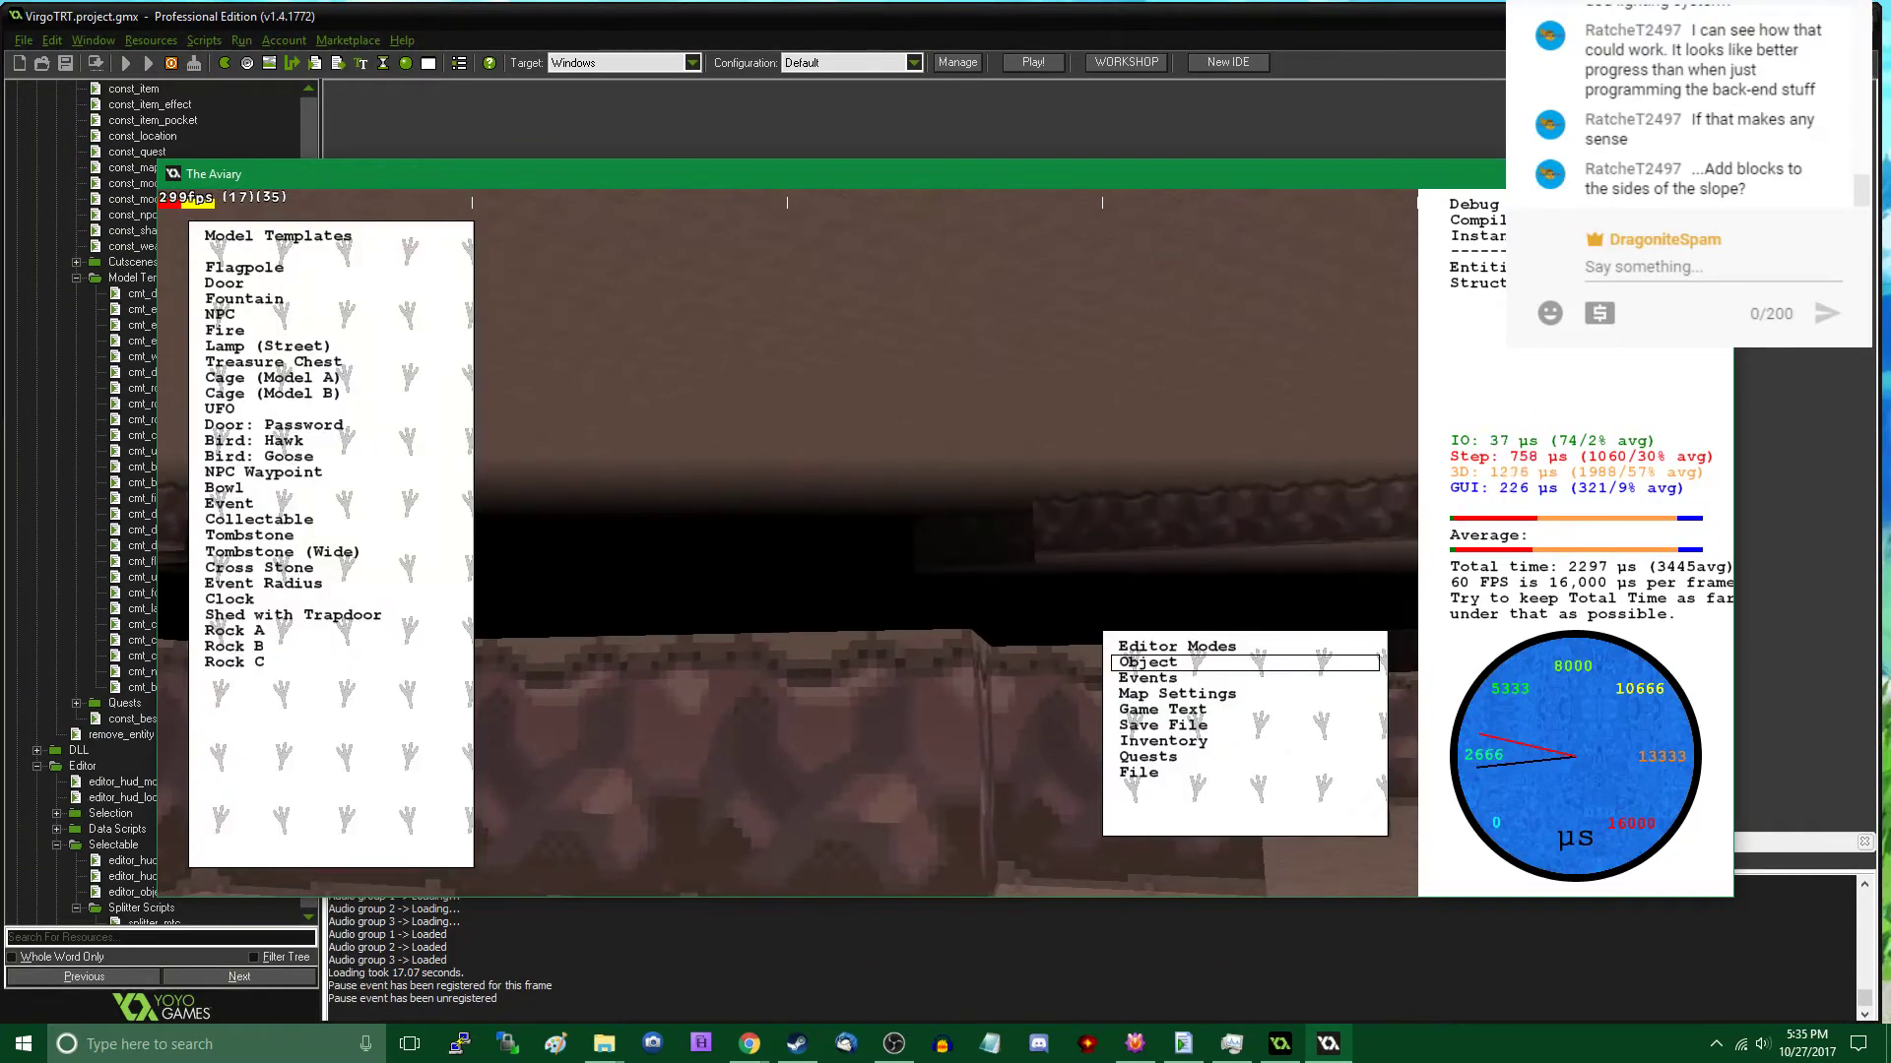
{"action": "key", "text": "w"}
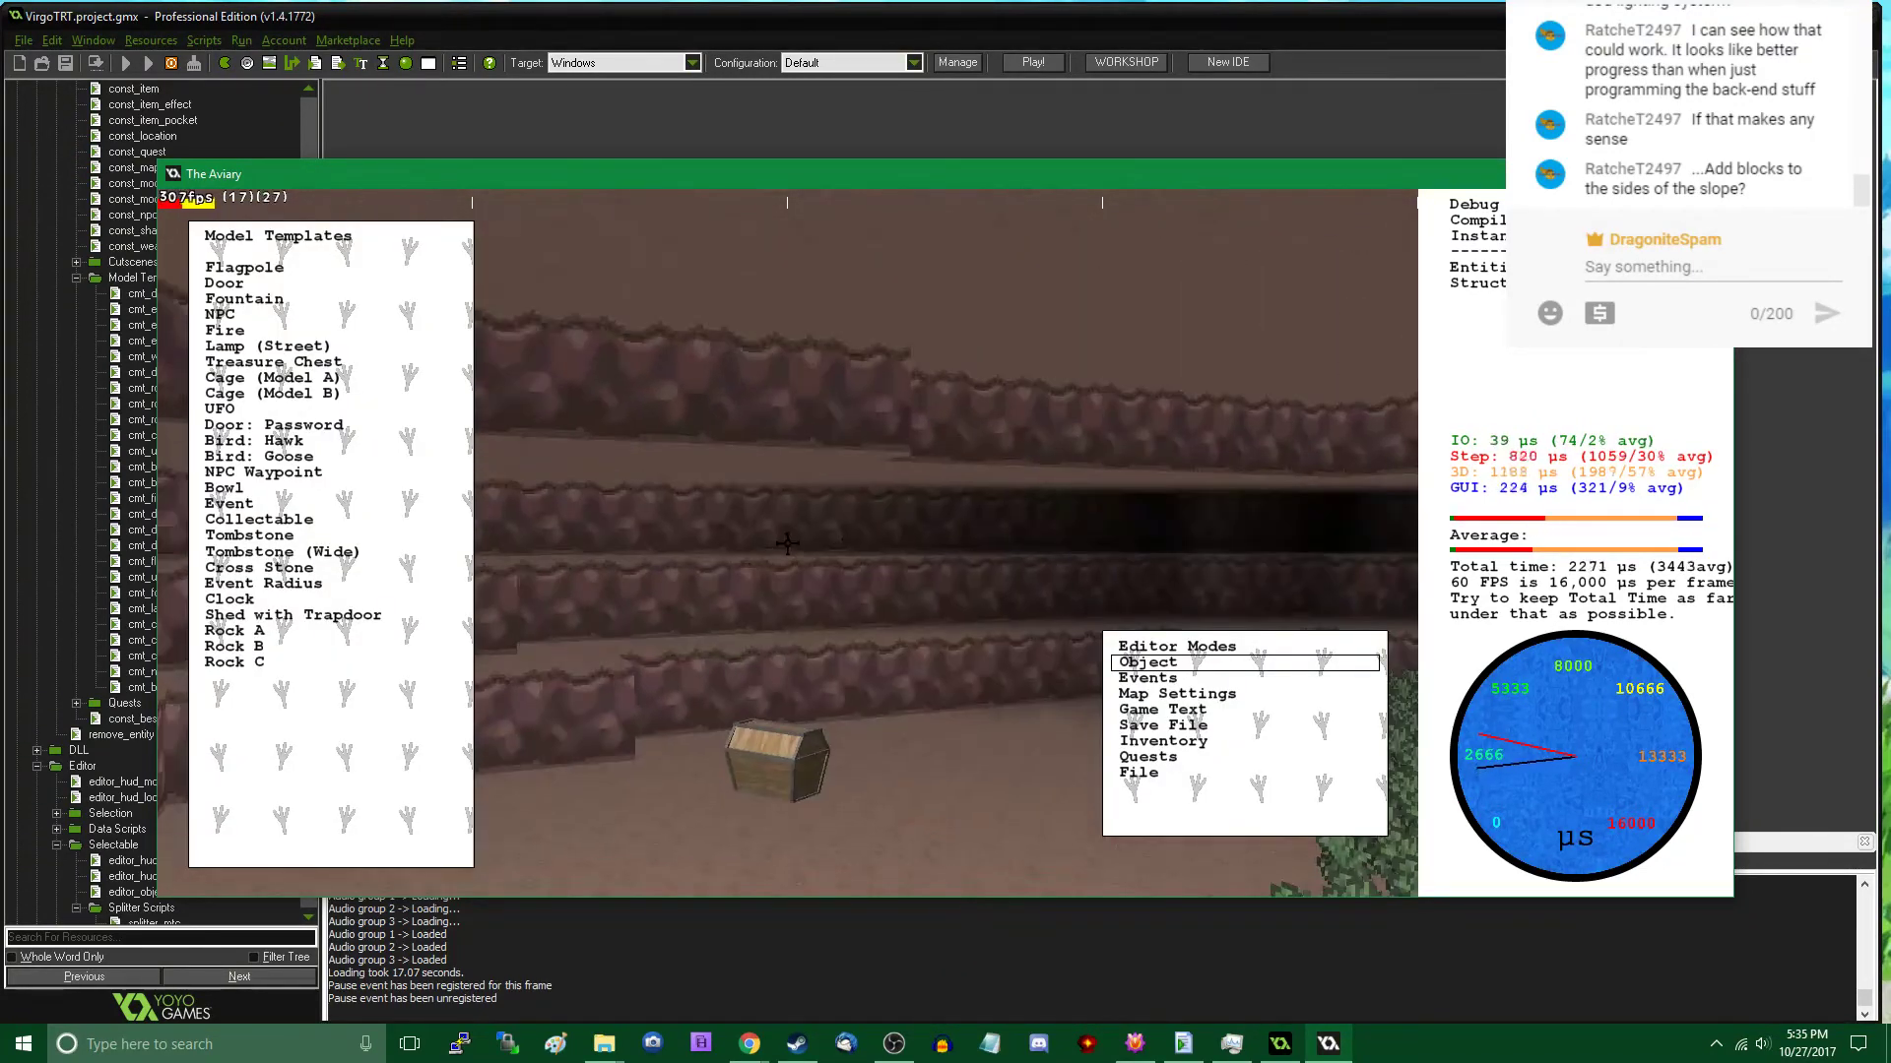
{"action": "key", "text": "w"}
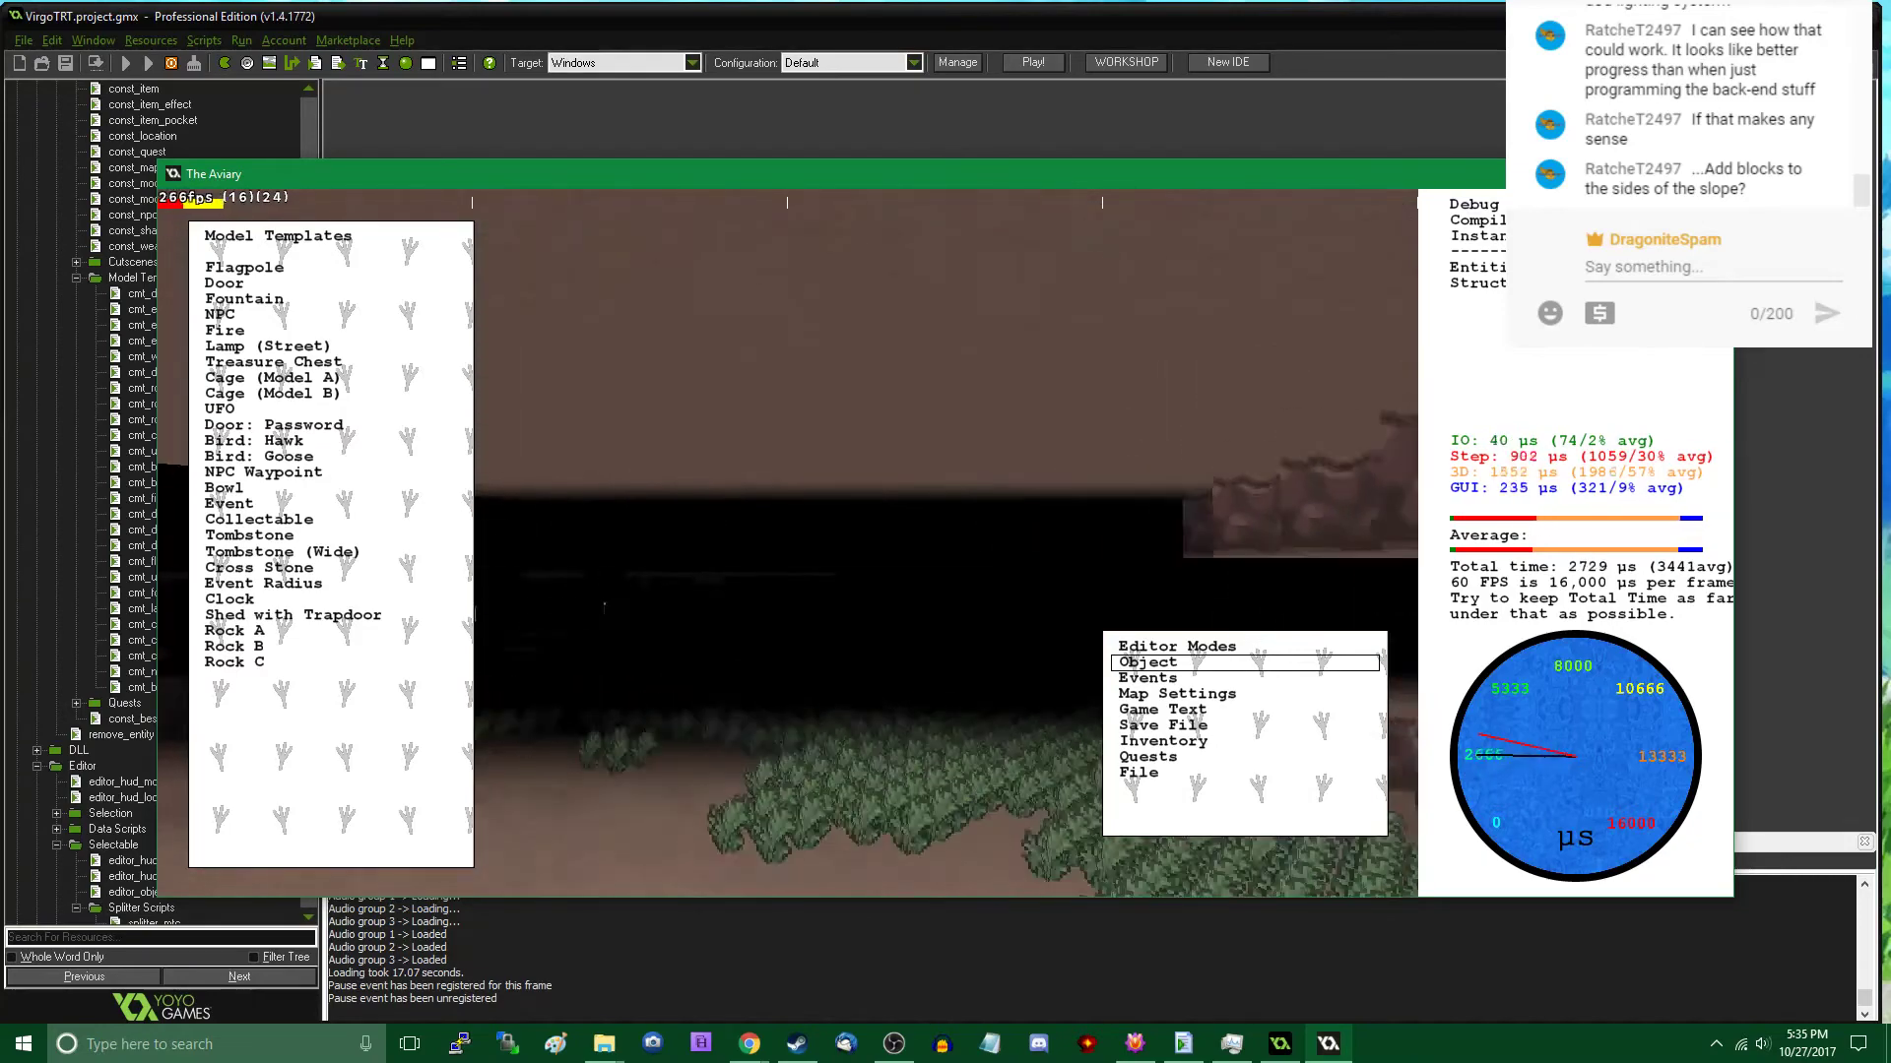
{"action": "key", "text": "w"}
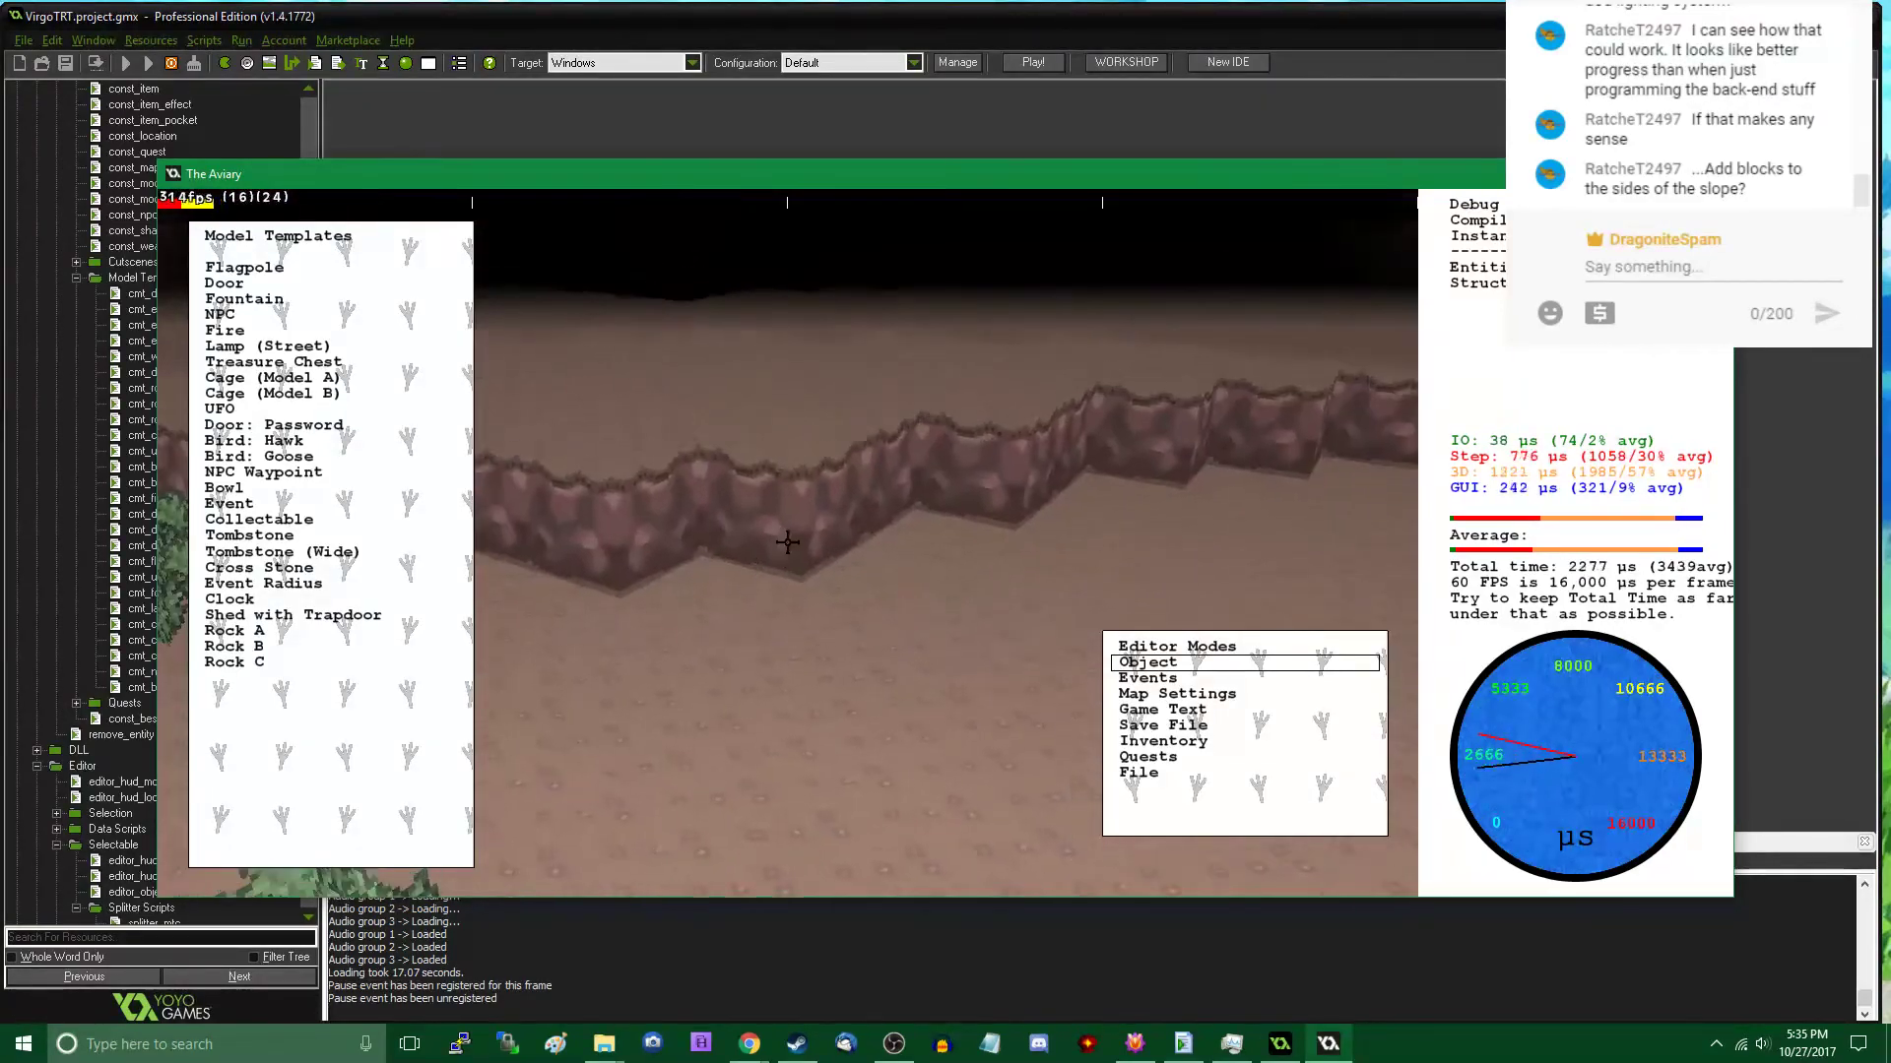
{"action": "key", "text": "w"}
{"action": "left_click", "coordinate": [369, 585]}
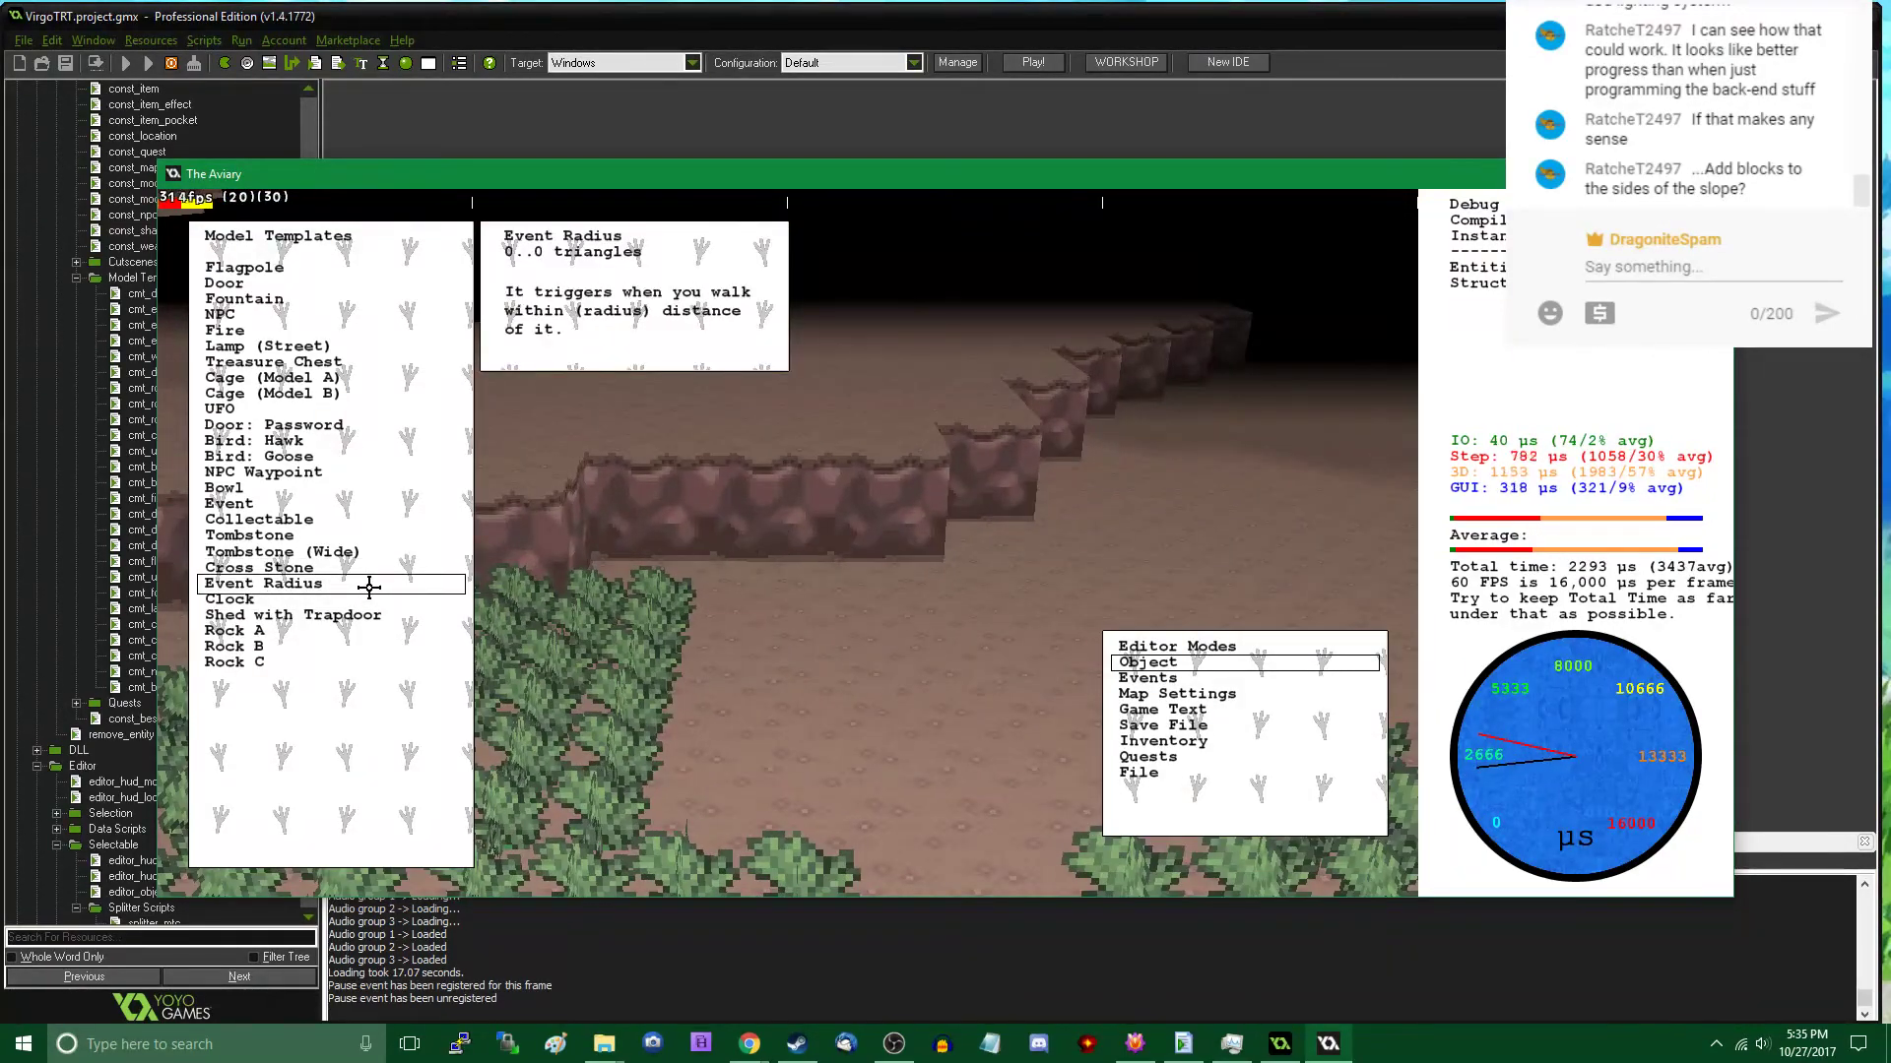
{"action": "left_click", "coordinate": [371, 588]}
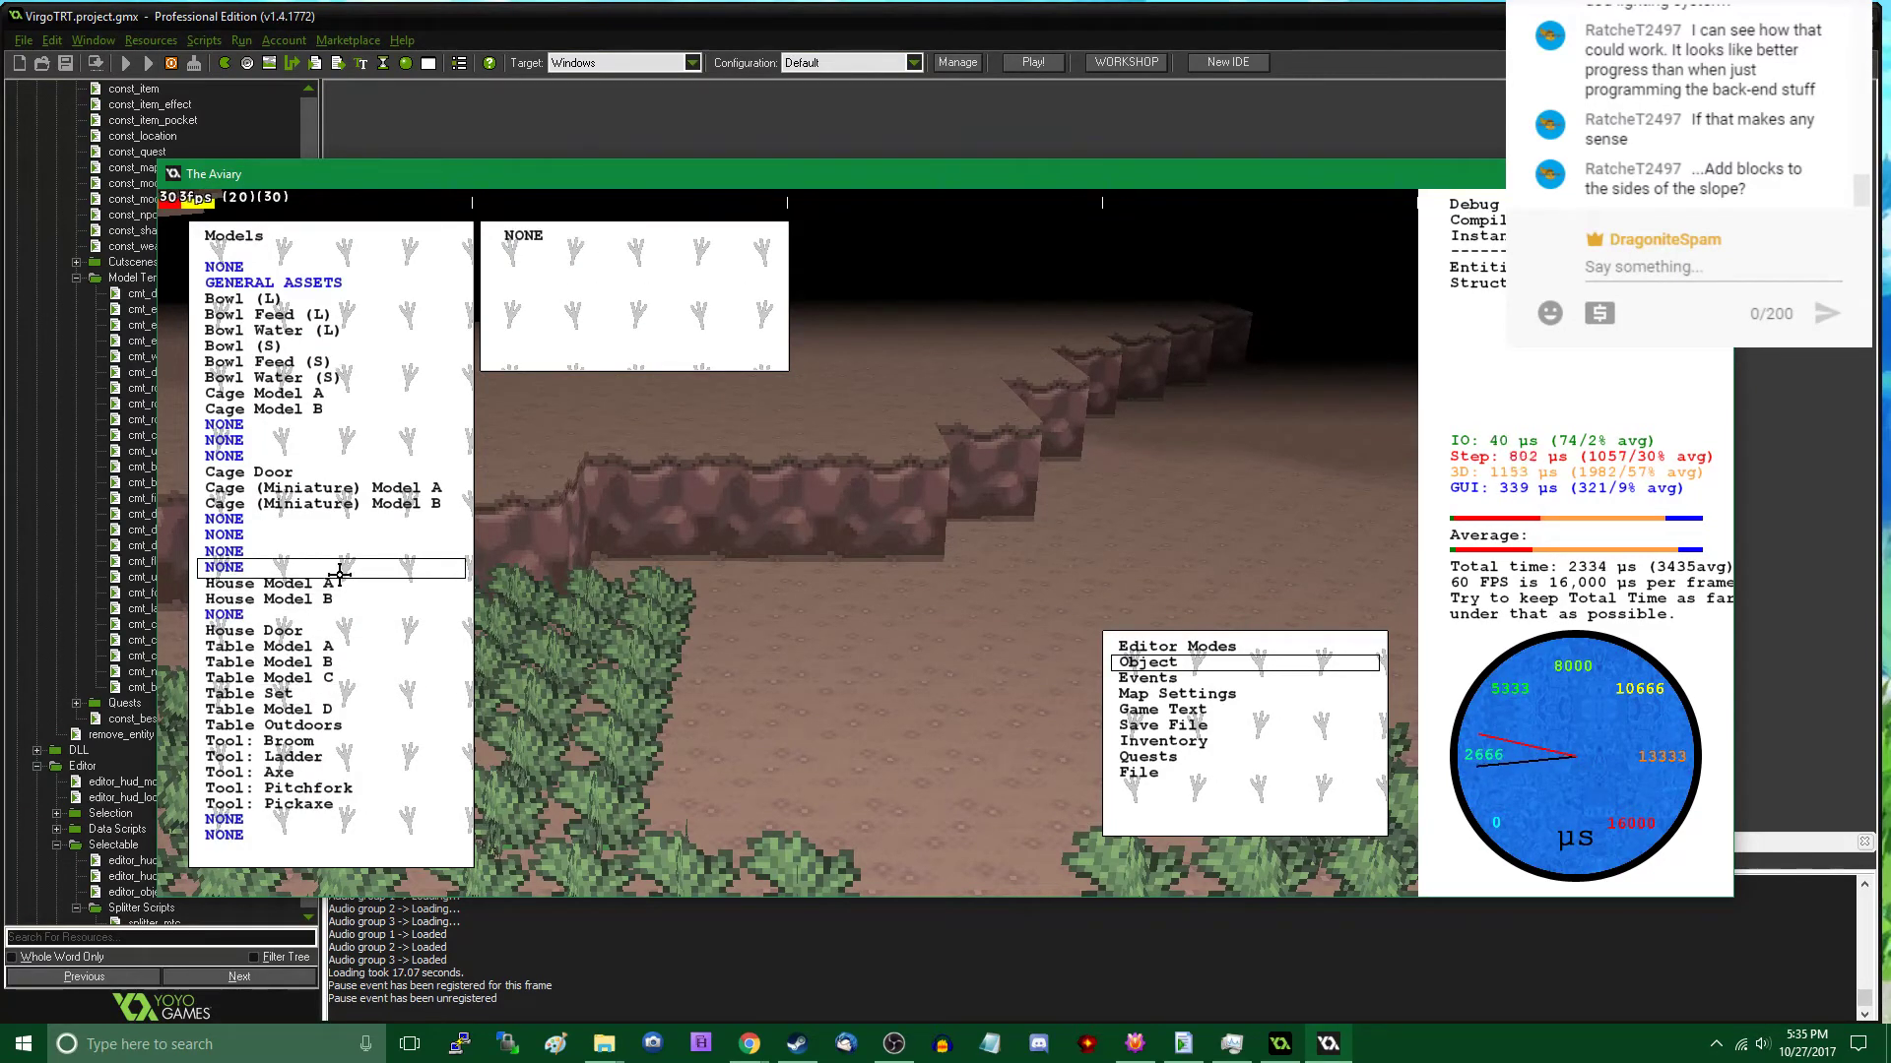
{"action": "scroll", "coordinate": [339, 574], "scroll_direction": "down", "scroll_amount": 8}
{"action": "scroll", "coordinate": [345, 557], "scroll_direction": "down", "scroll_amount": 20}
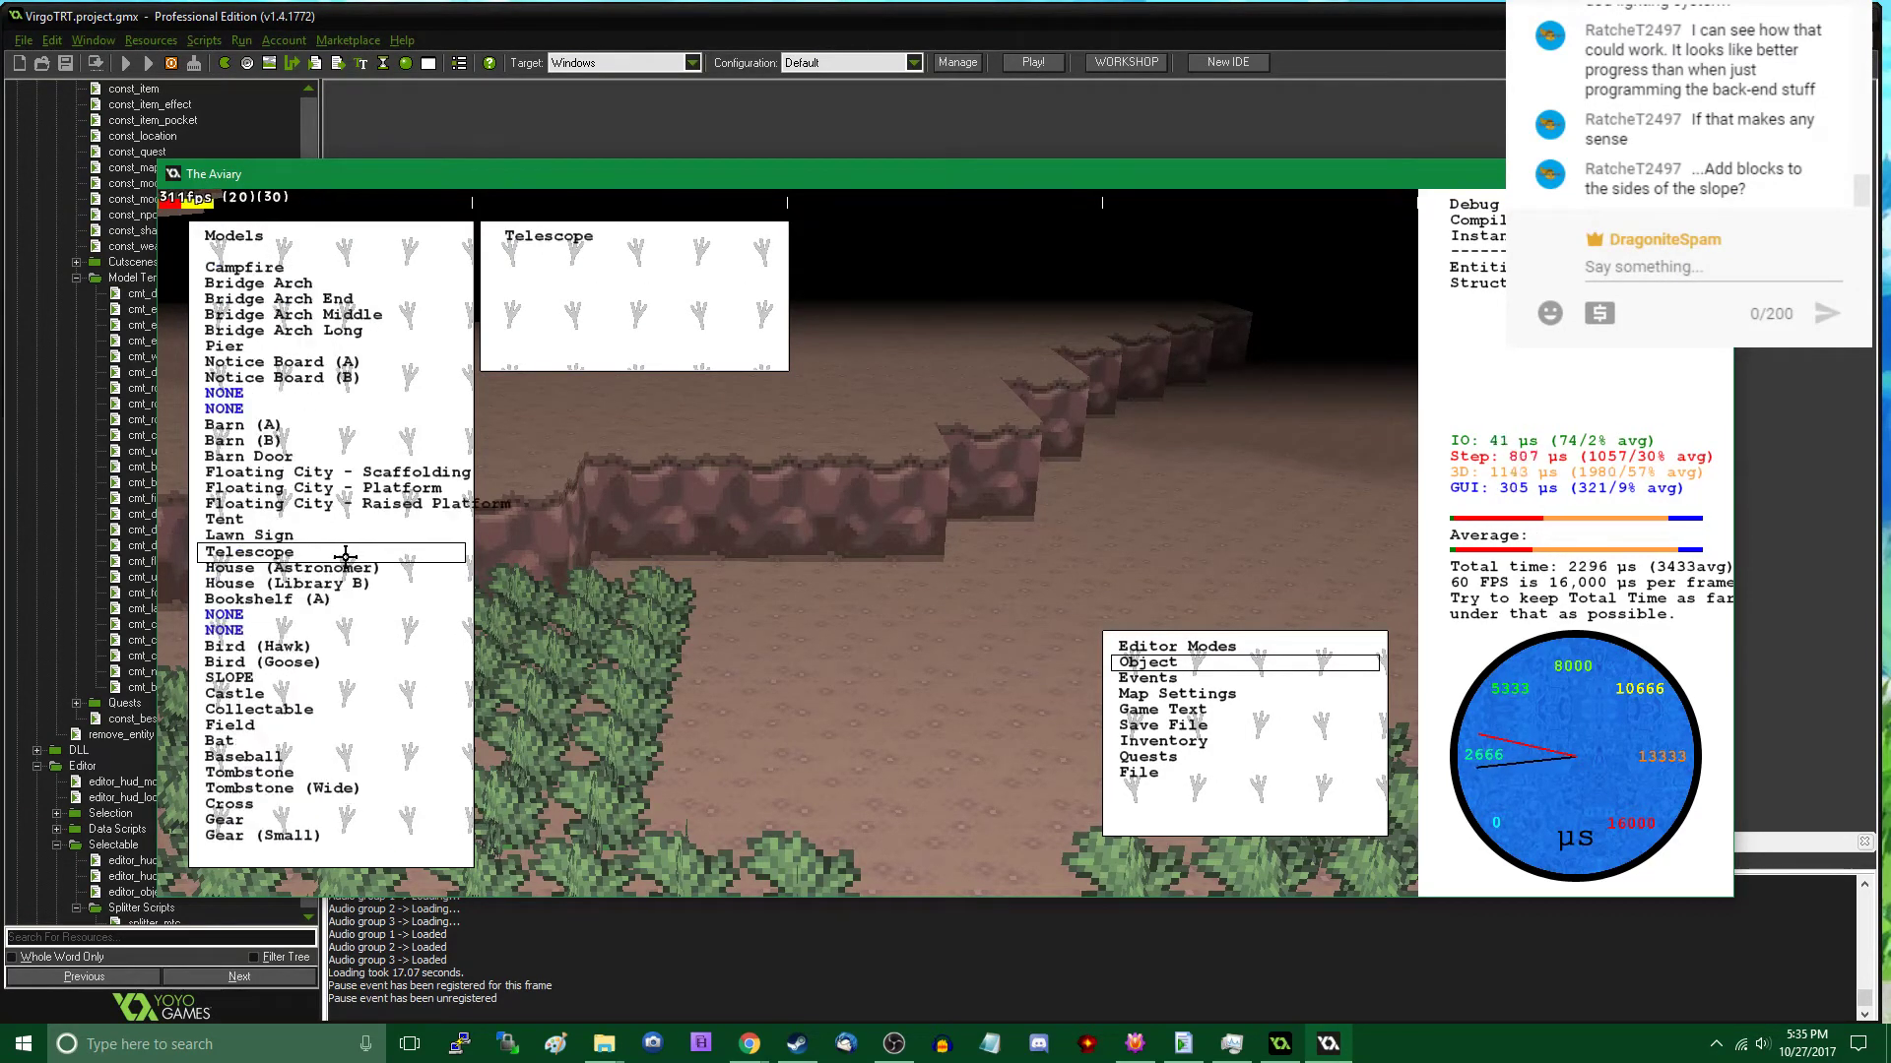
{"action": "scroll", "coordinate": [345, 556], "scroll_direction": "down", "scroll_amount": 20}
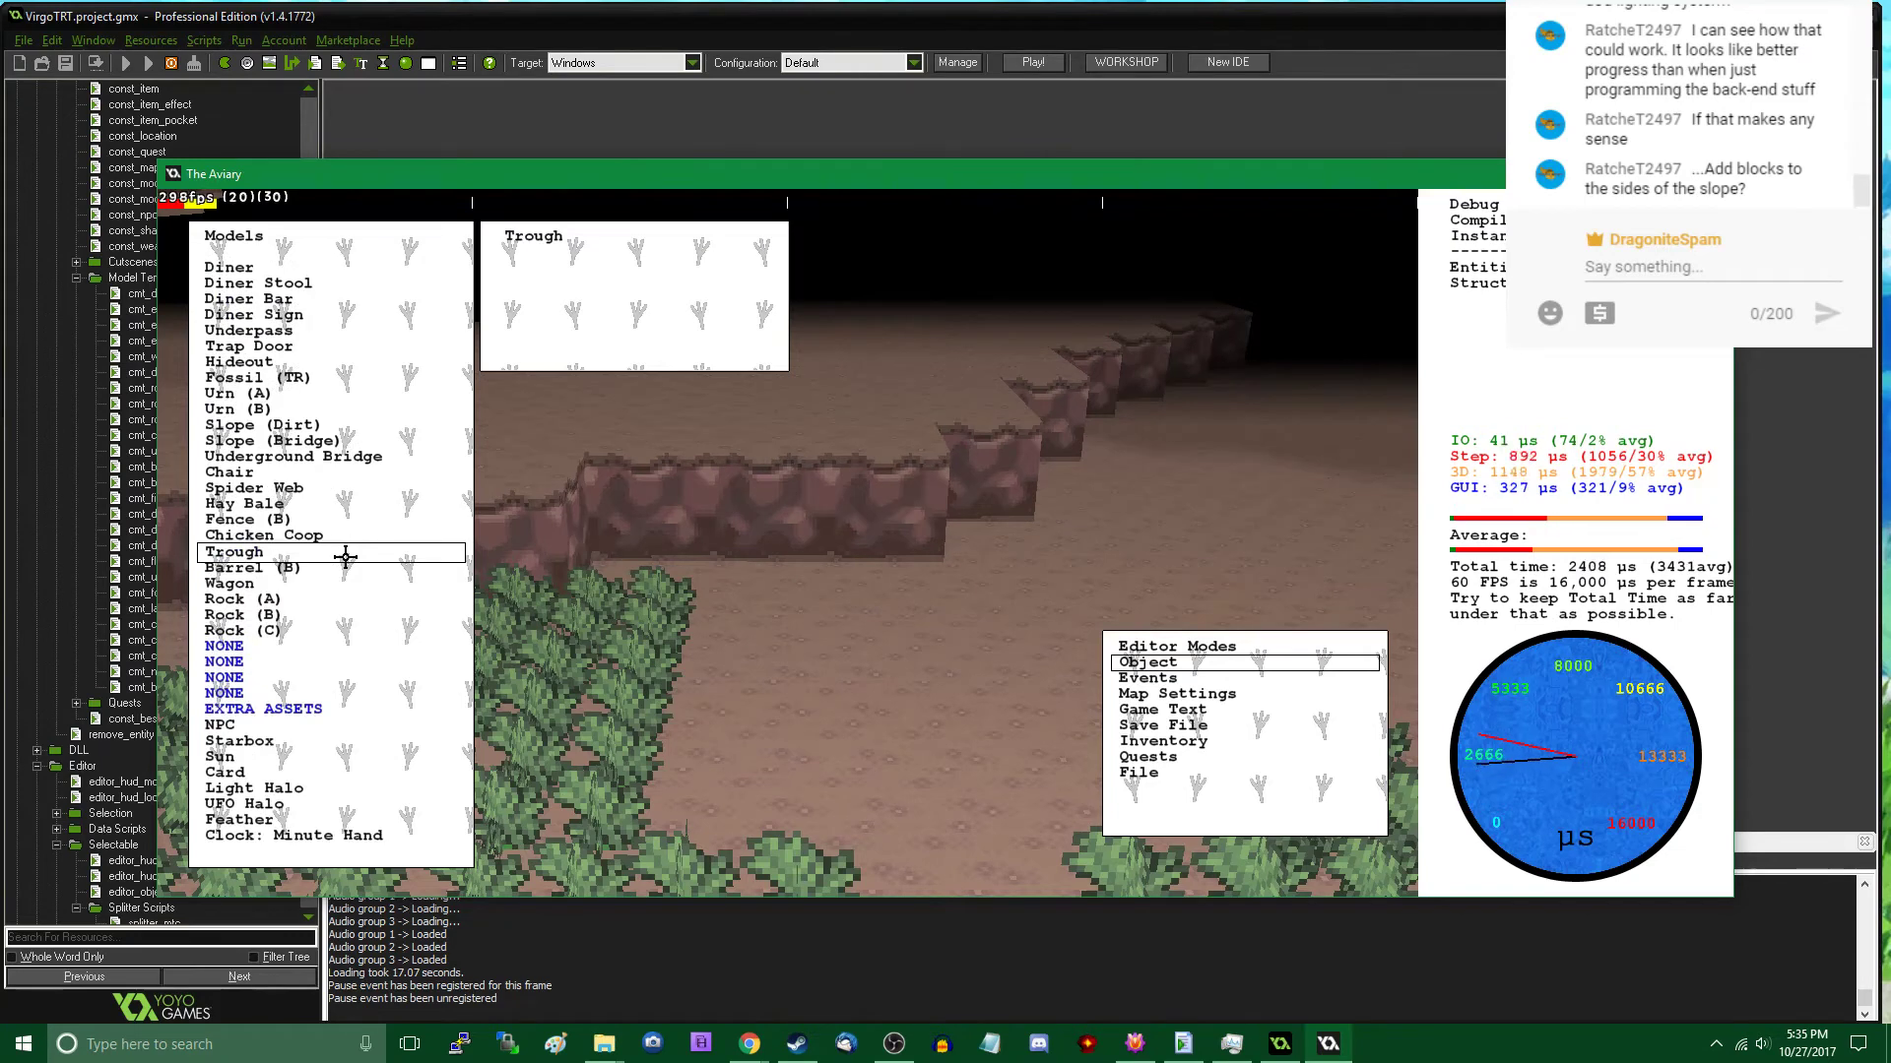
{"action": "left_click", "coordinate": [344, 427]}
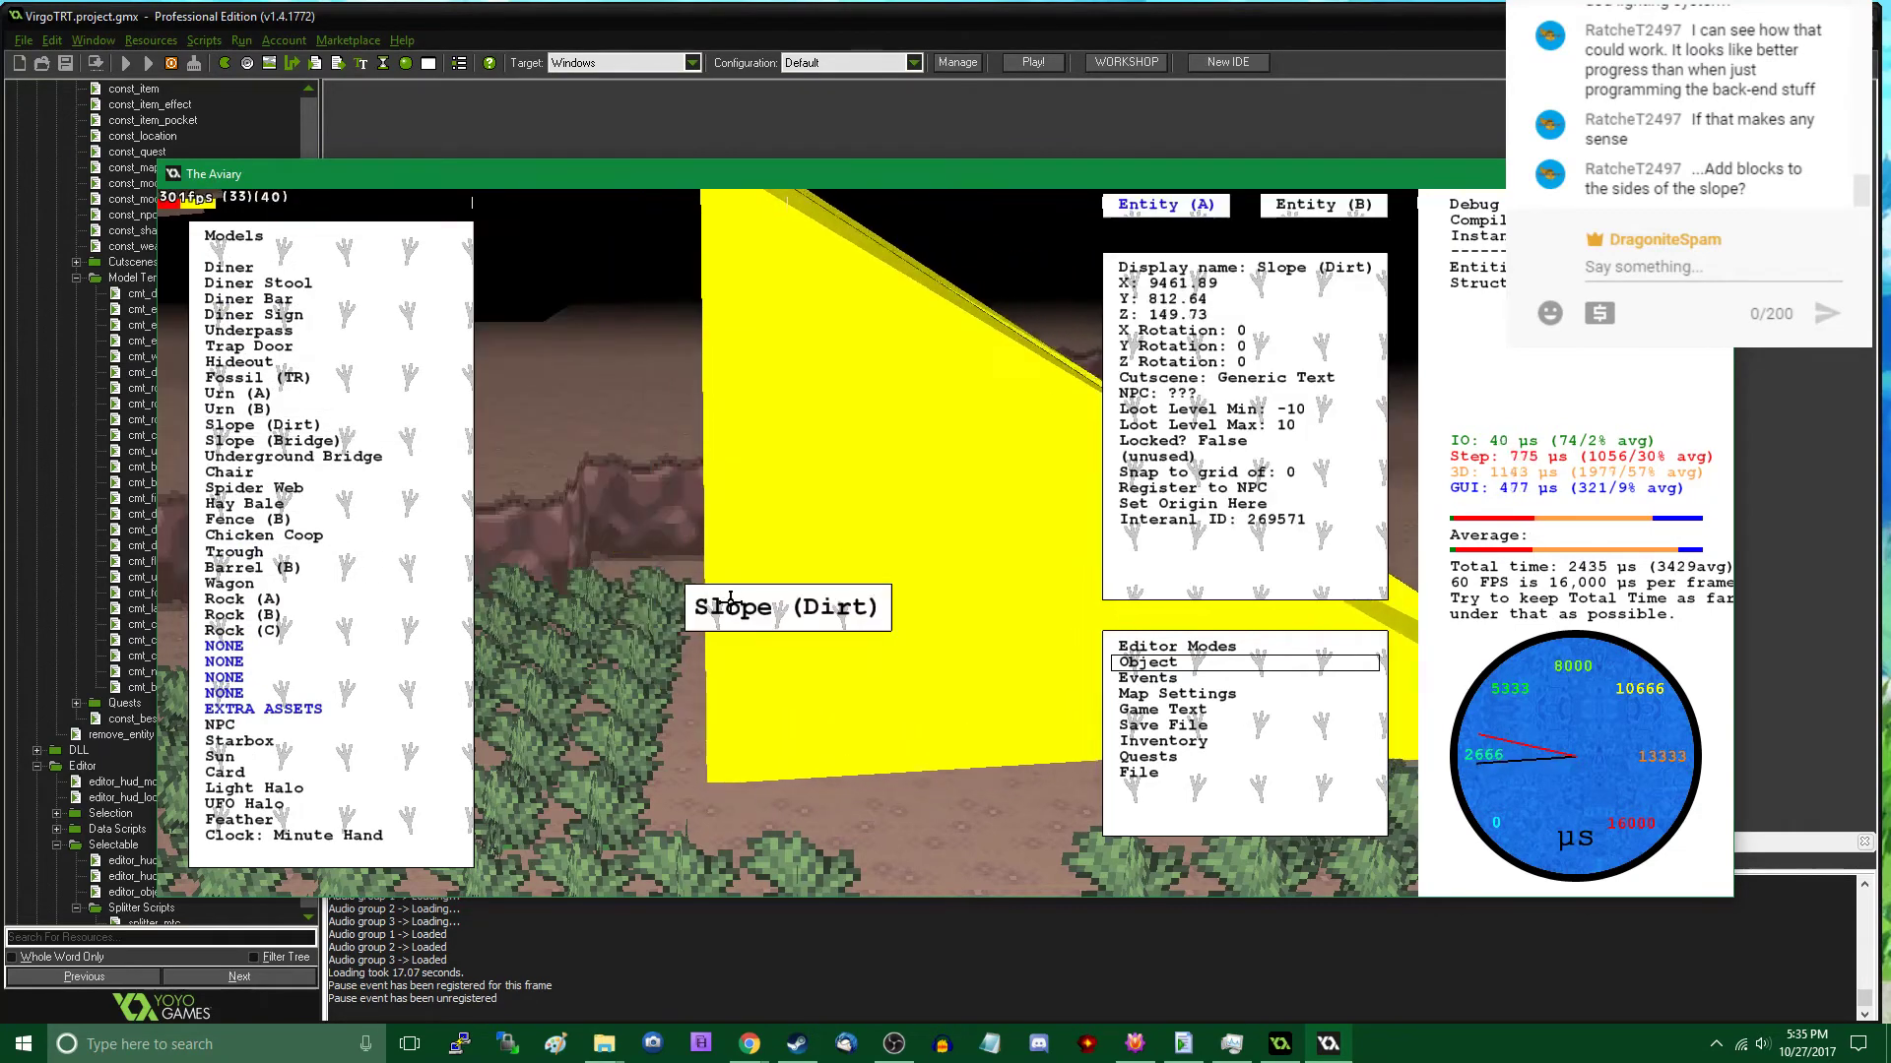
- Rotate the dirt slope to about 272 on the Z axis and set it down against the rock ledge beside the bushes
{"action": "key", "text": "z"}
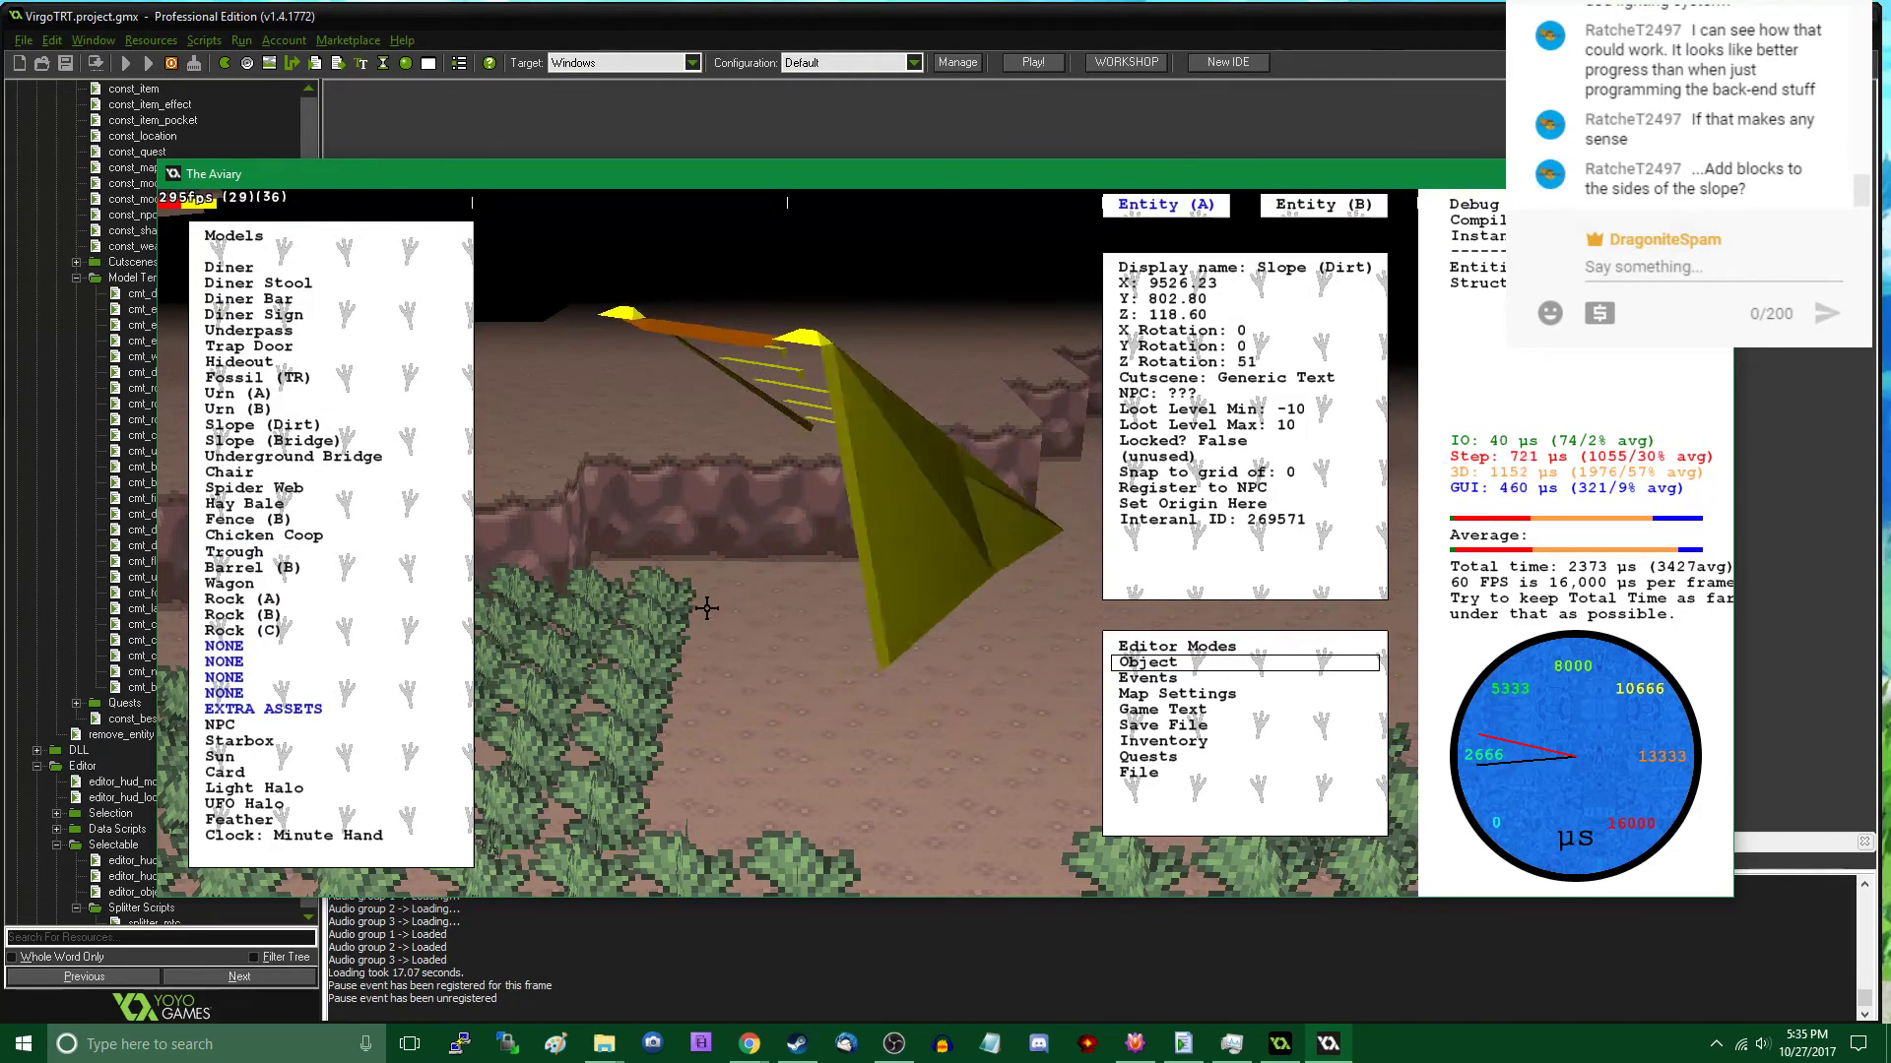
{"action": "key", "text": "z"}
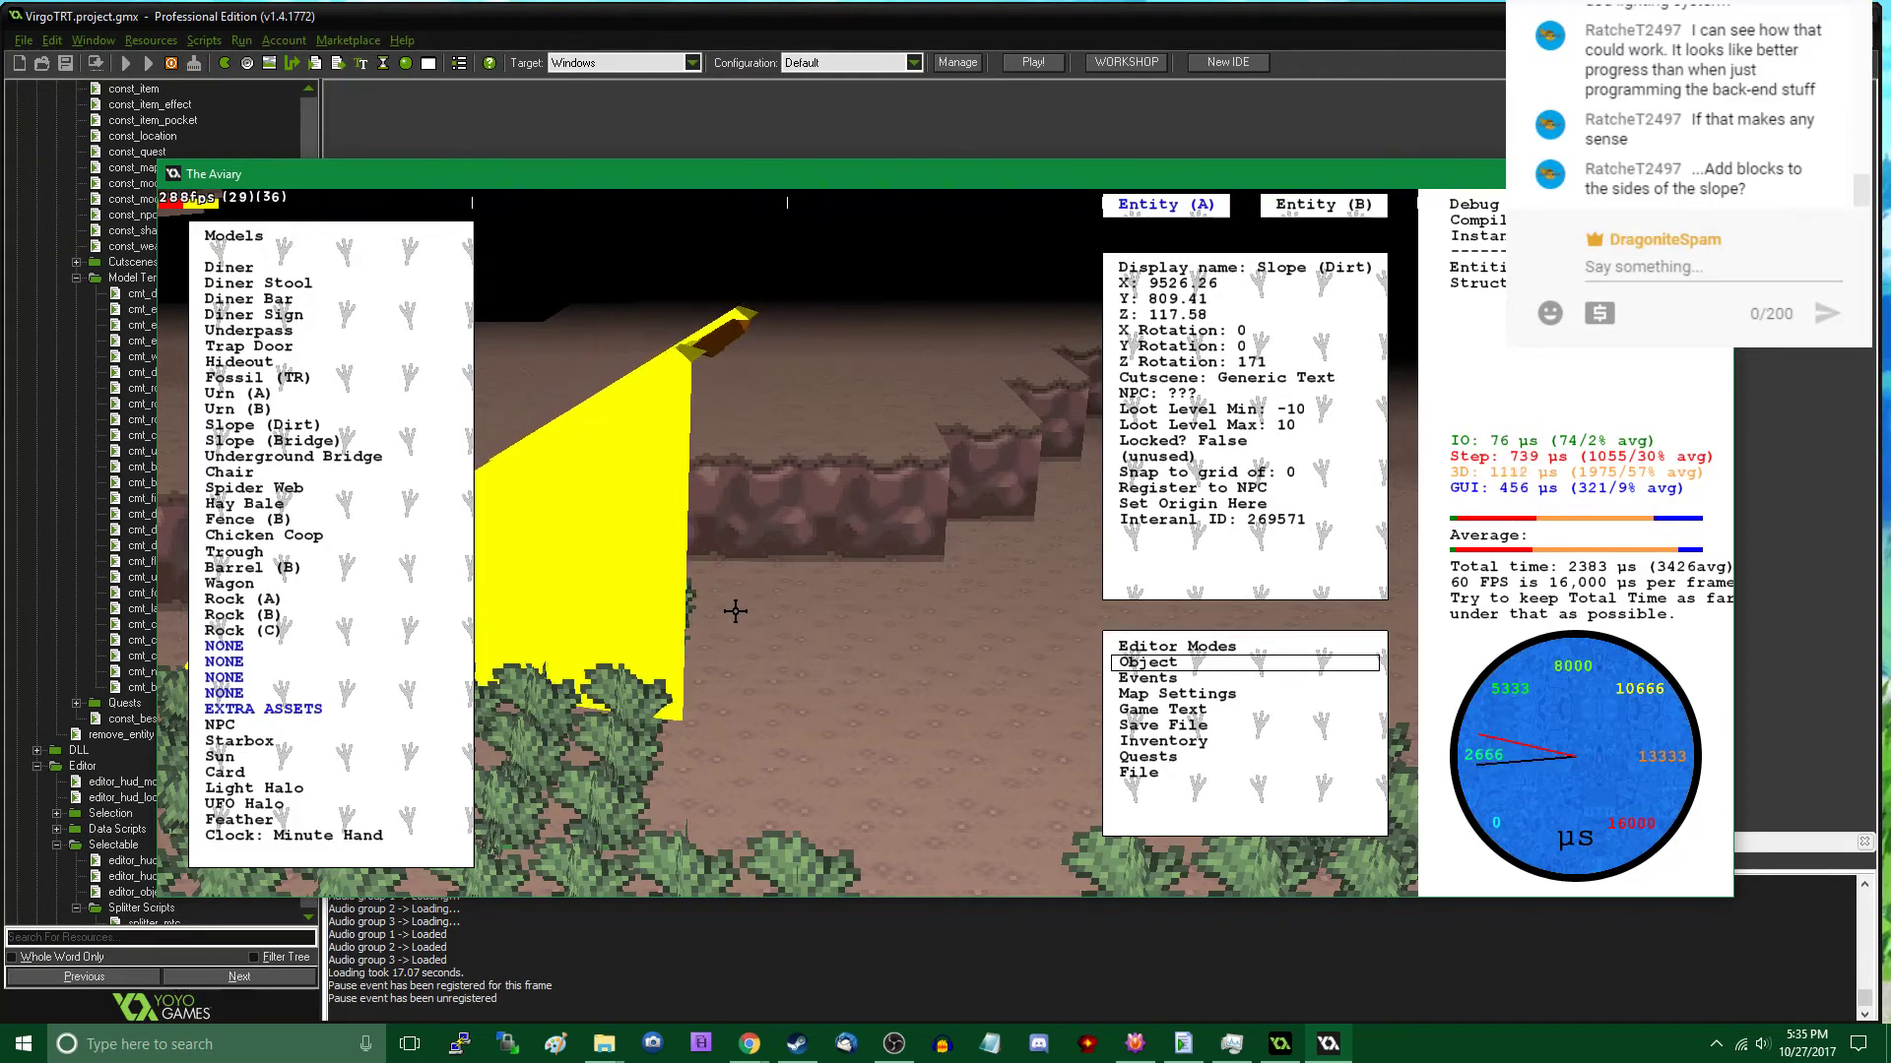
{"action": "key", "text": "z"}
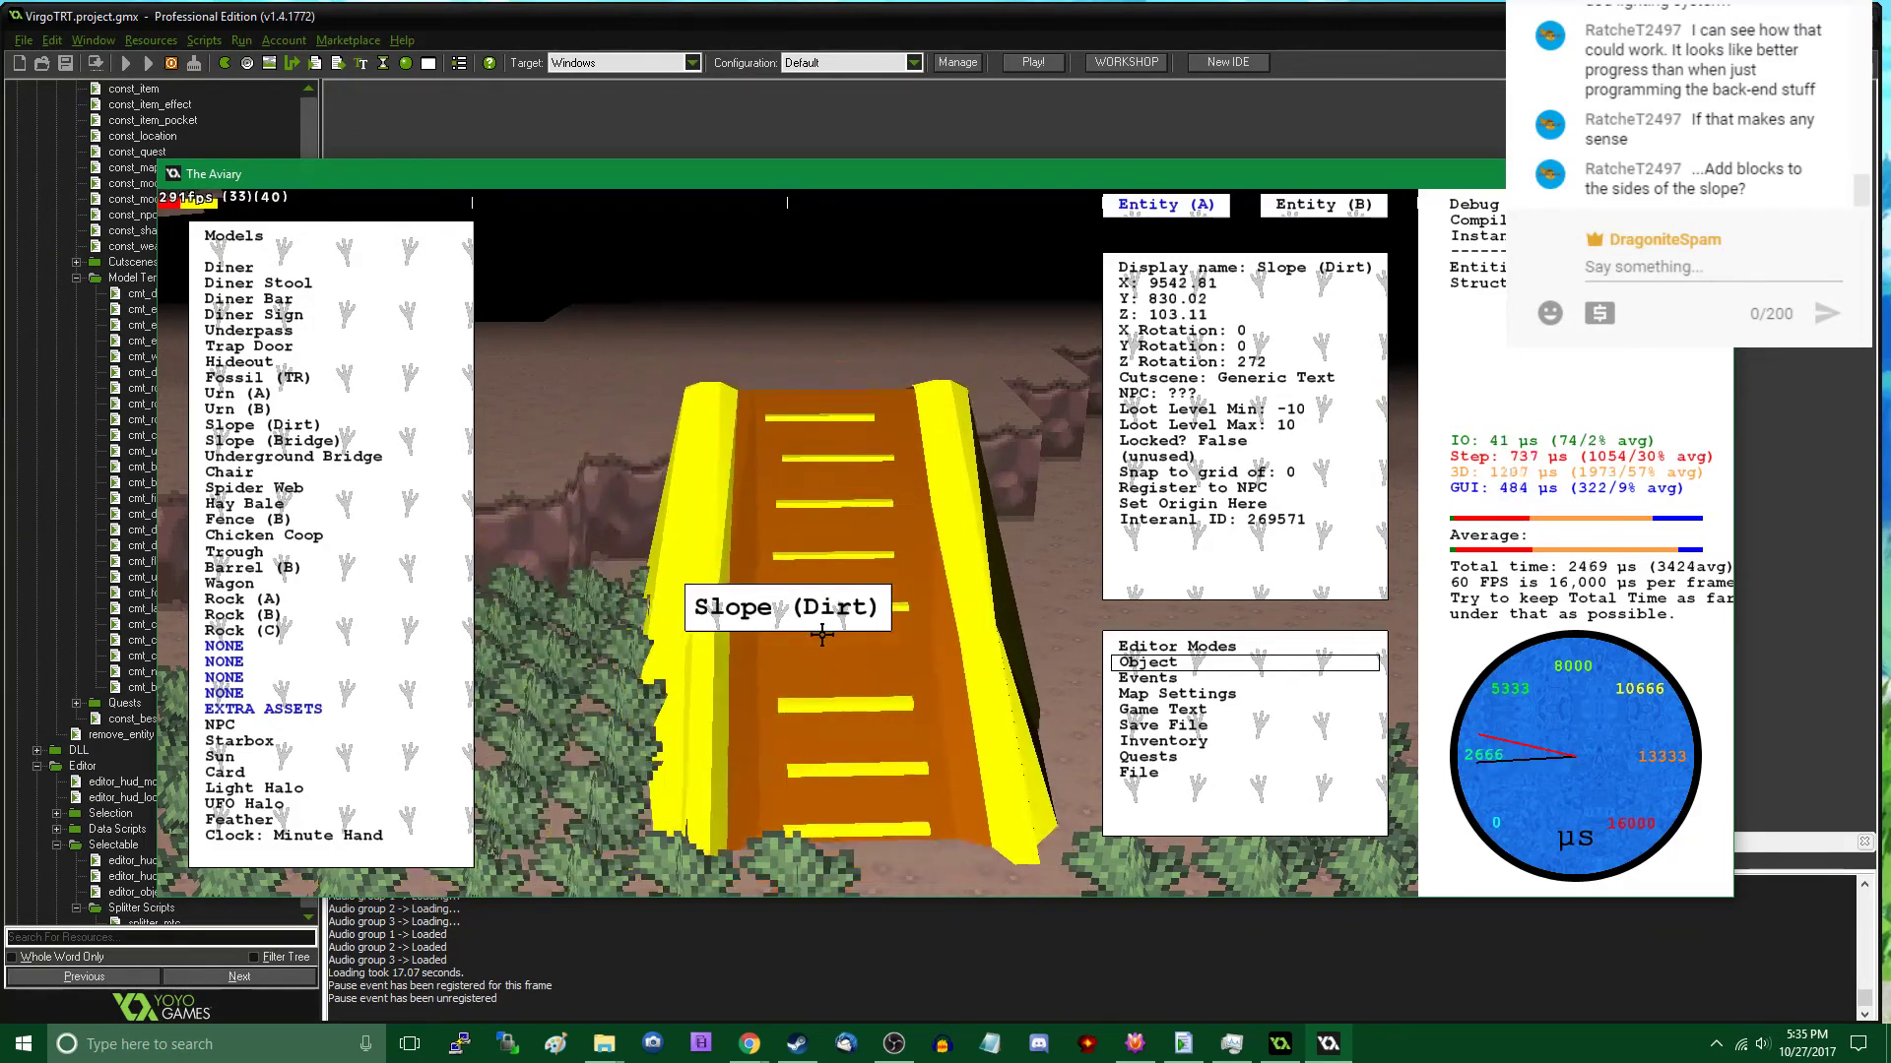
{"action": "left_click_drag", "start_coordinate": [822, 652], "coordinate": [787, 653]}
- Climb the dirt slope in play mode and place a Lamp (Street) on the ledge above the bushes
{"action": "key", "text": "Tab"}
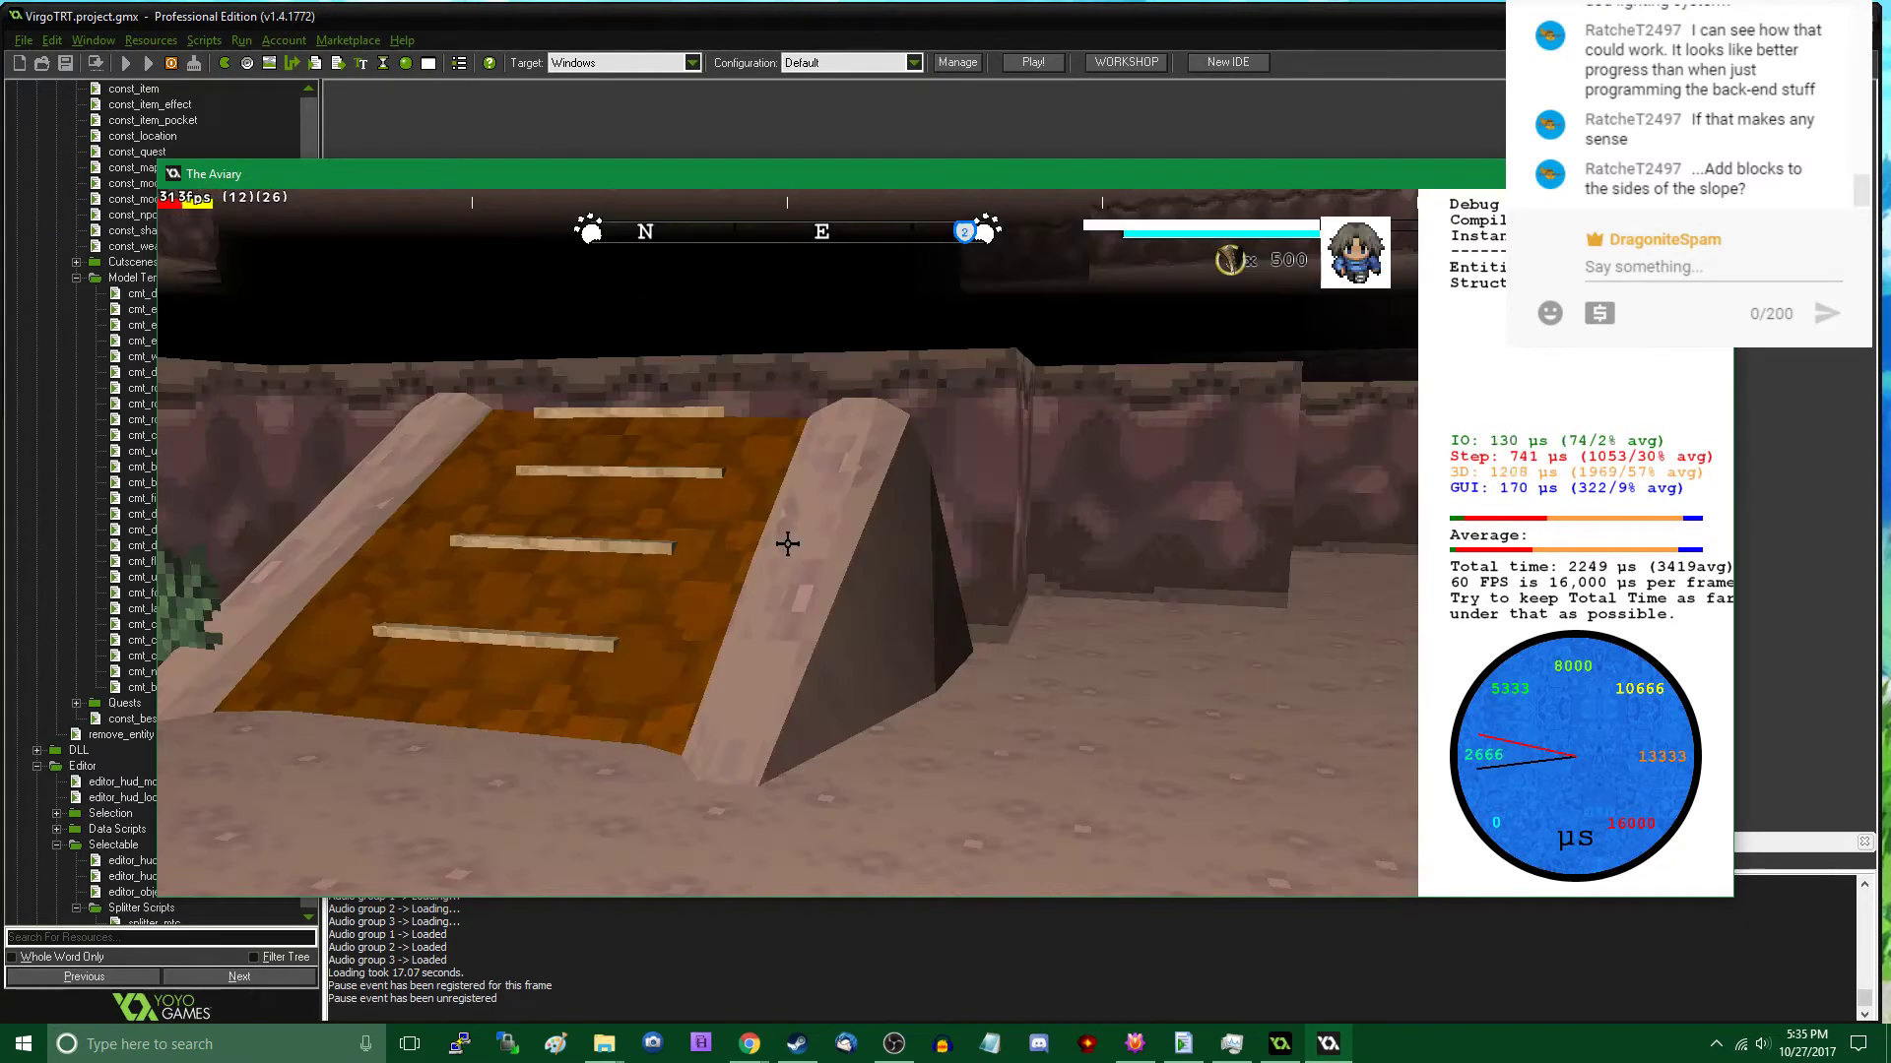
{"action": "key", "text": "w"}
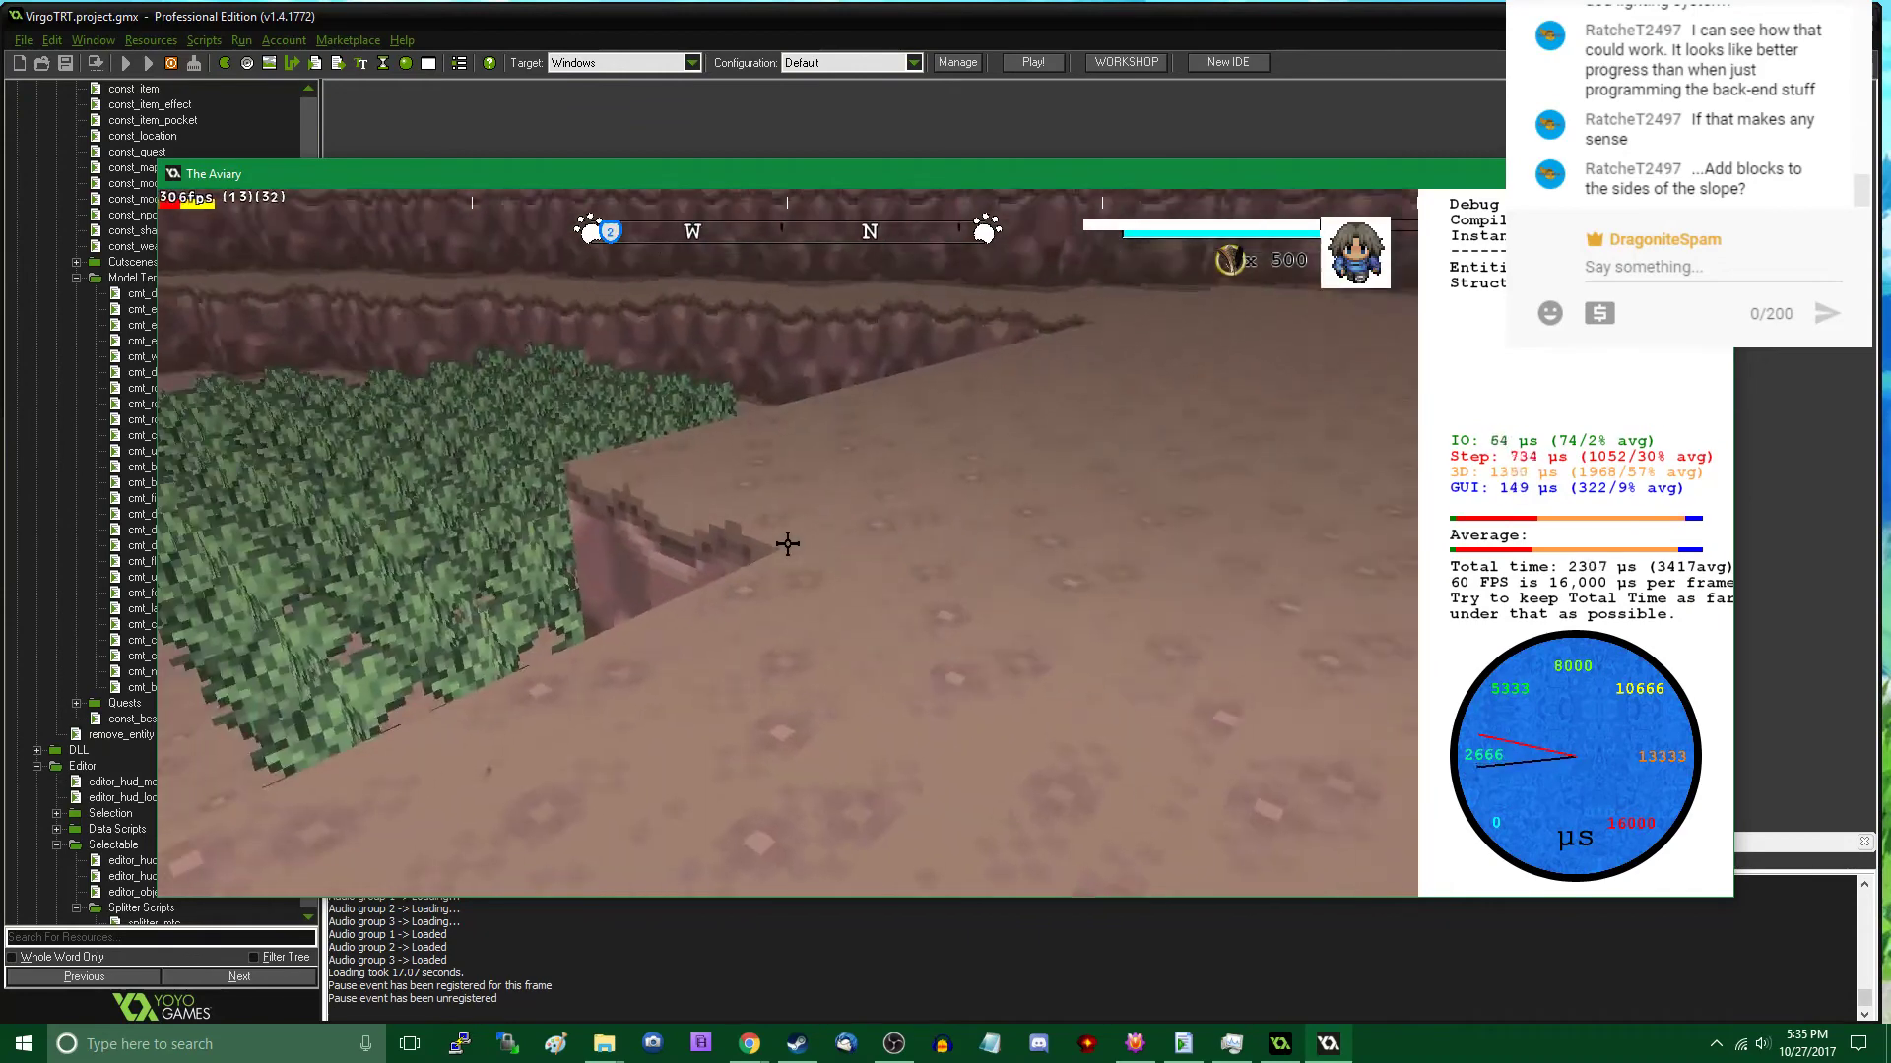
{"action": "key", "text": "Tab"}
{"action": "scroll", "coordinate": [344, 557], "scroll_direction": "down", "scroll_amount": 1}
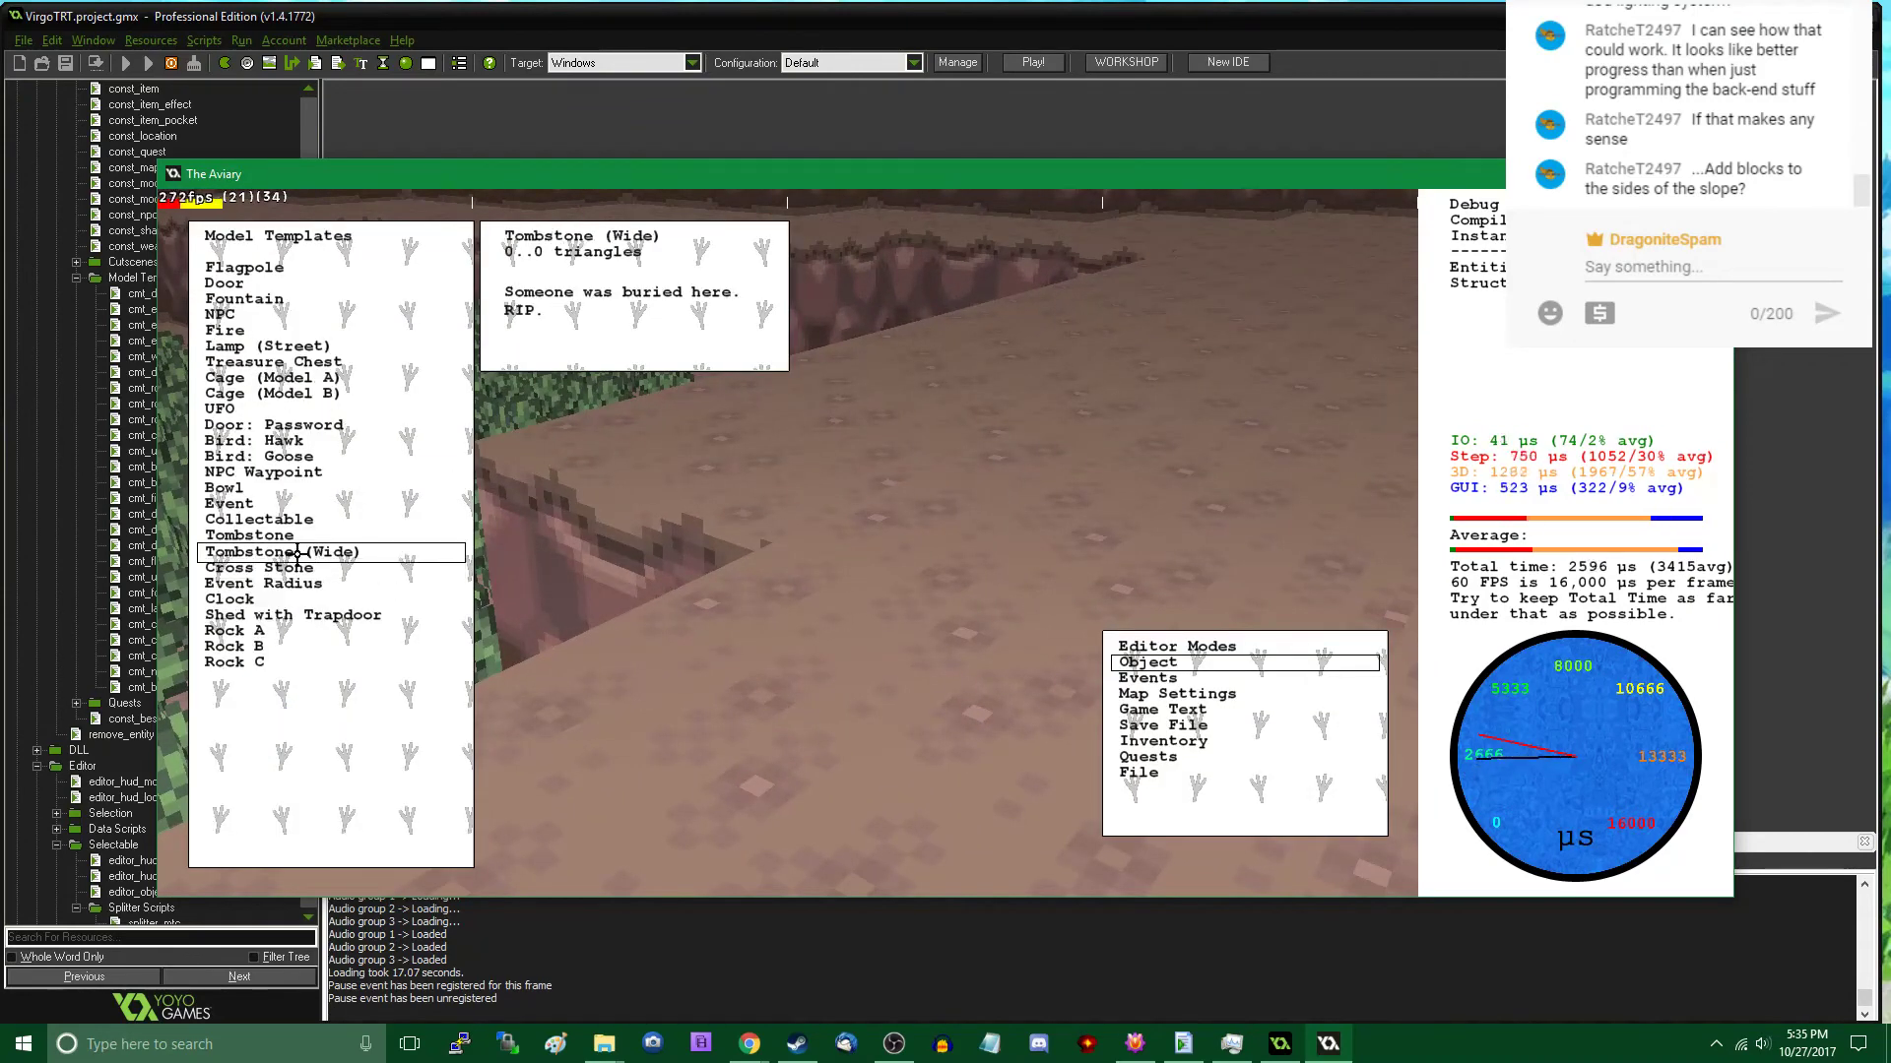
{"action": "left_click", "coordinate": [292, 345]}
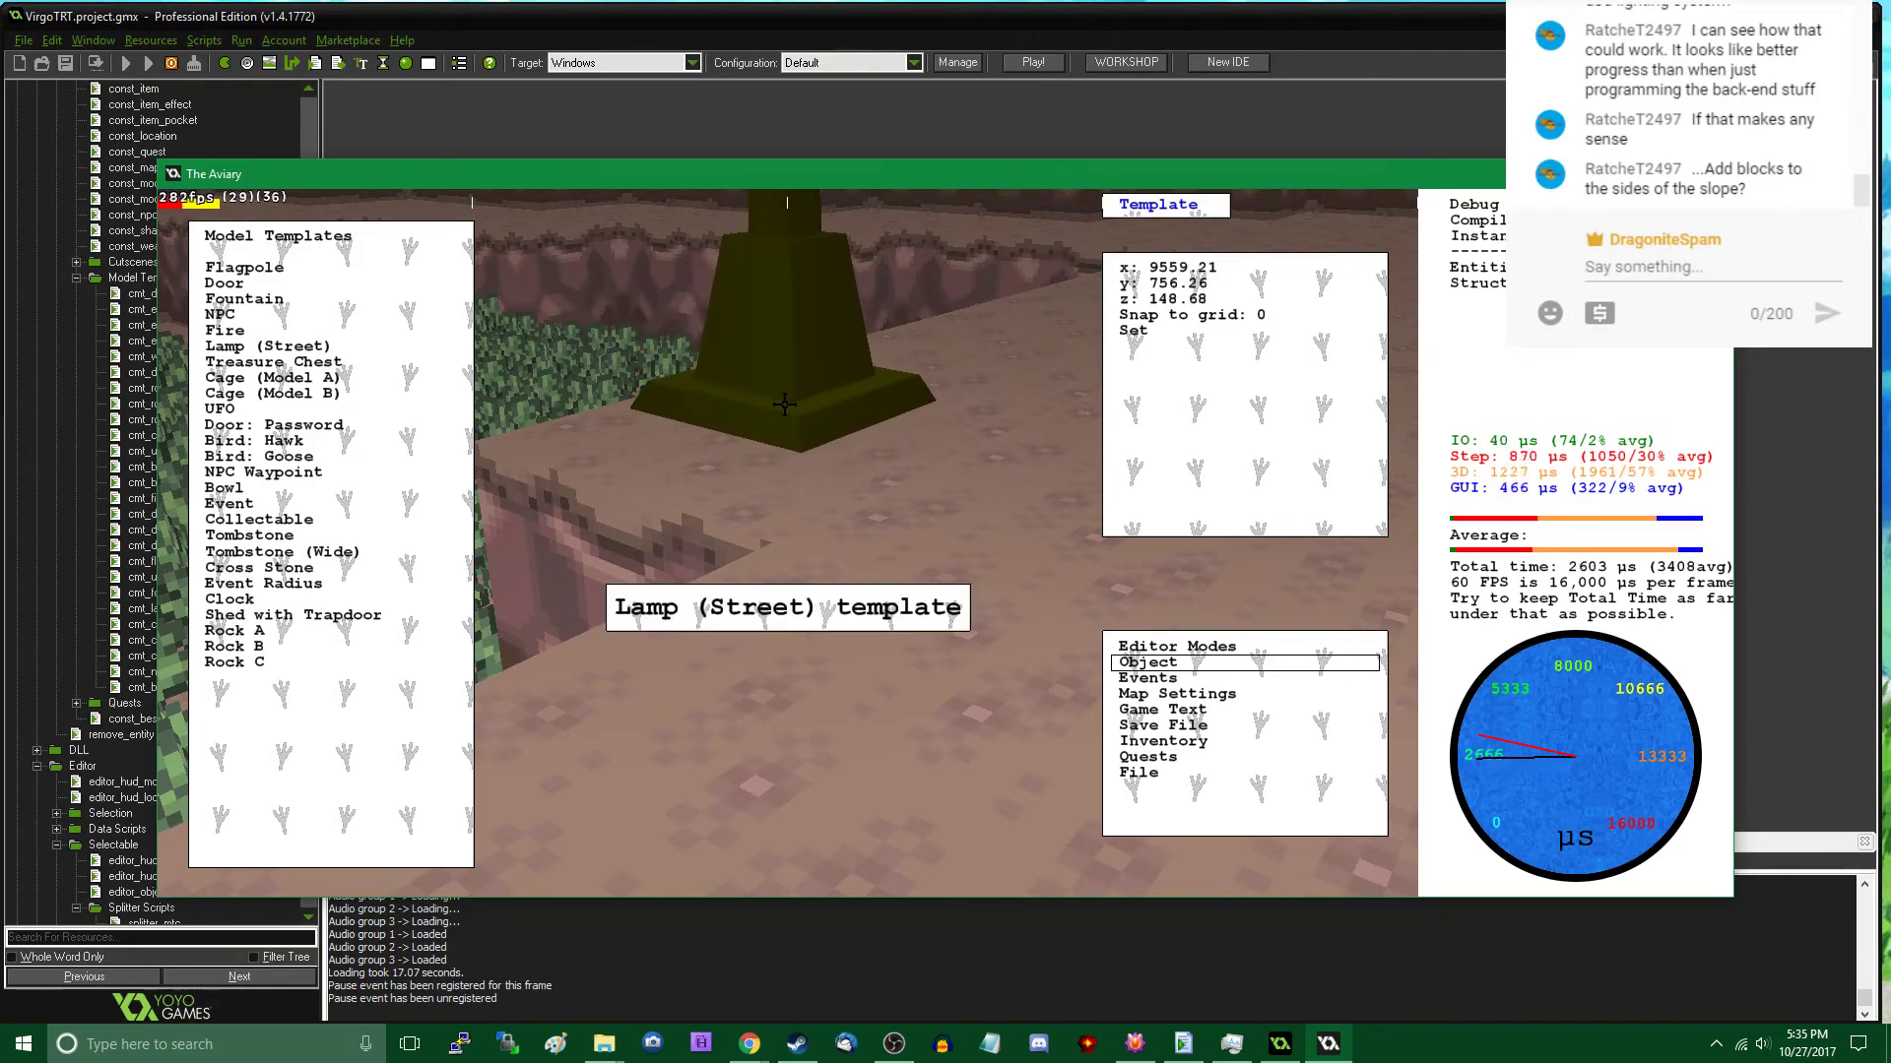
{"action": "left_click", "coordinate": [784, 404]}
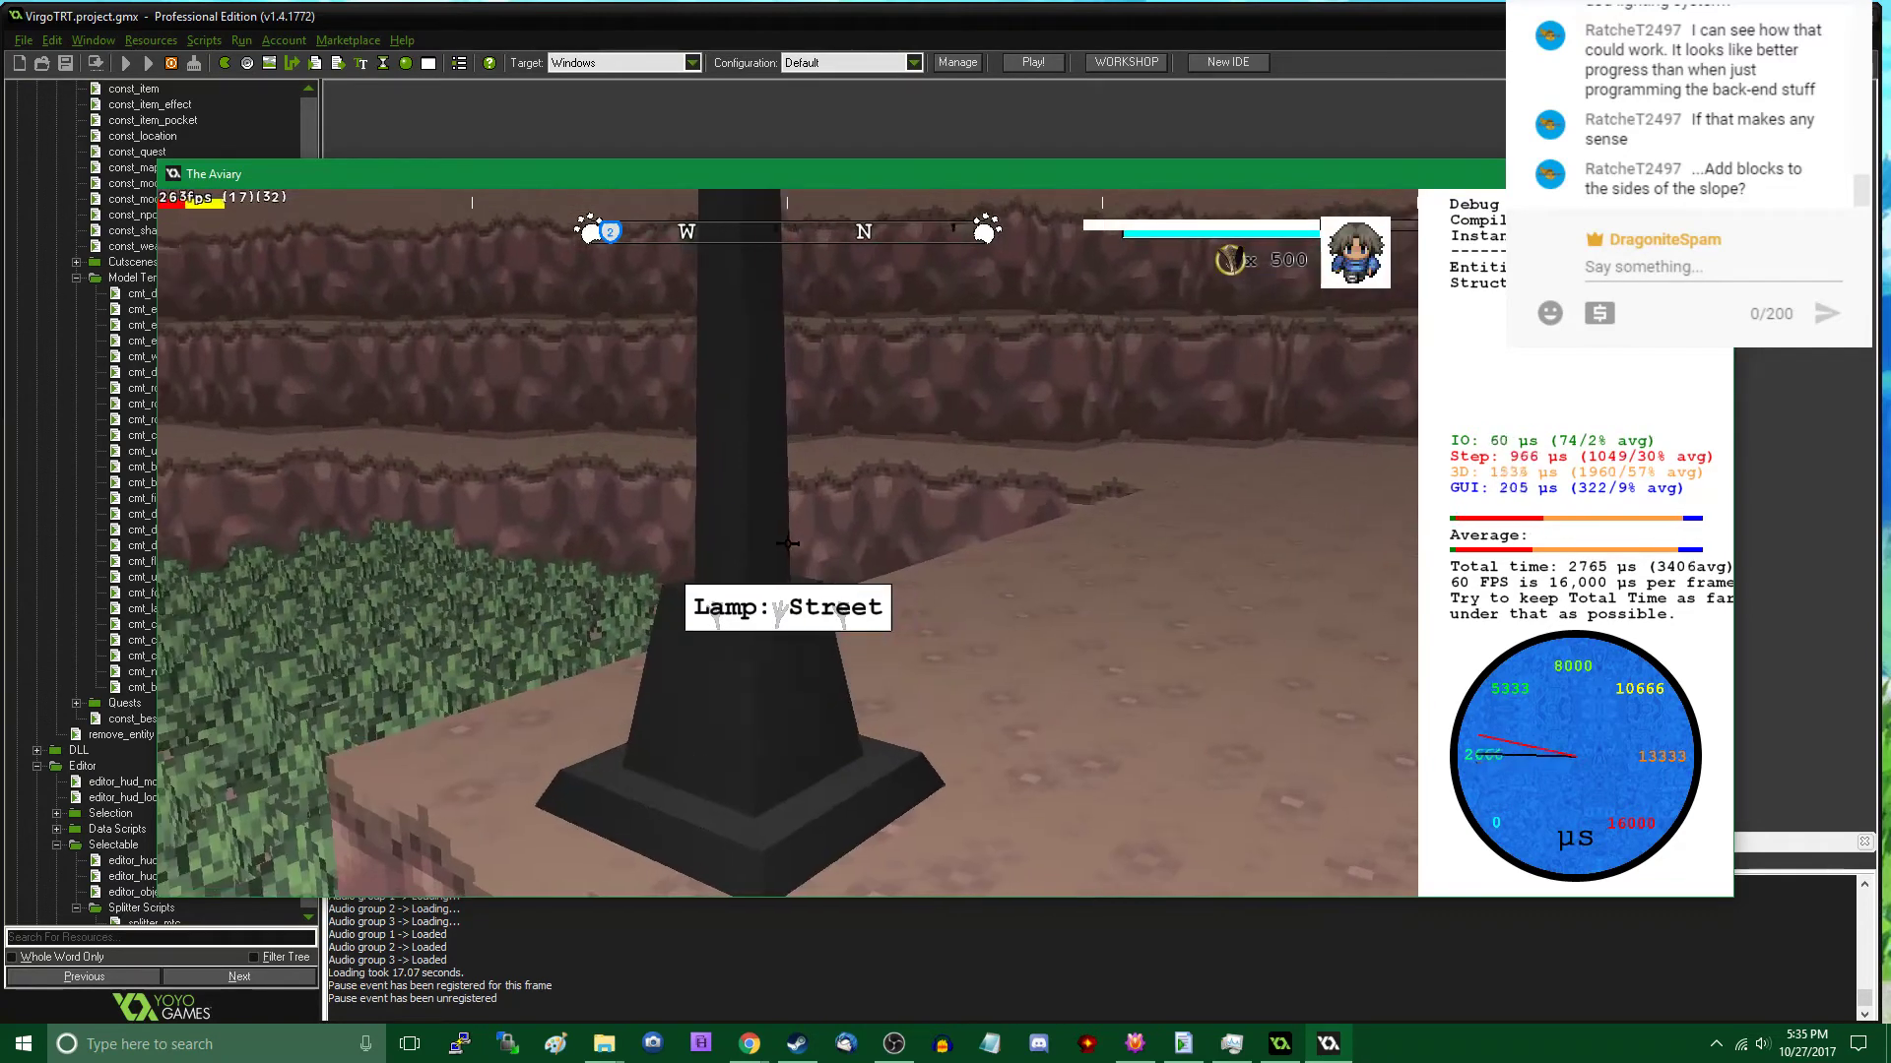
- Clear the new street lamp's display name and return to play mode
{"action": "left_click", "coordinate": [1261, 266]}
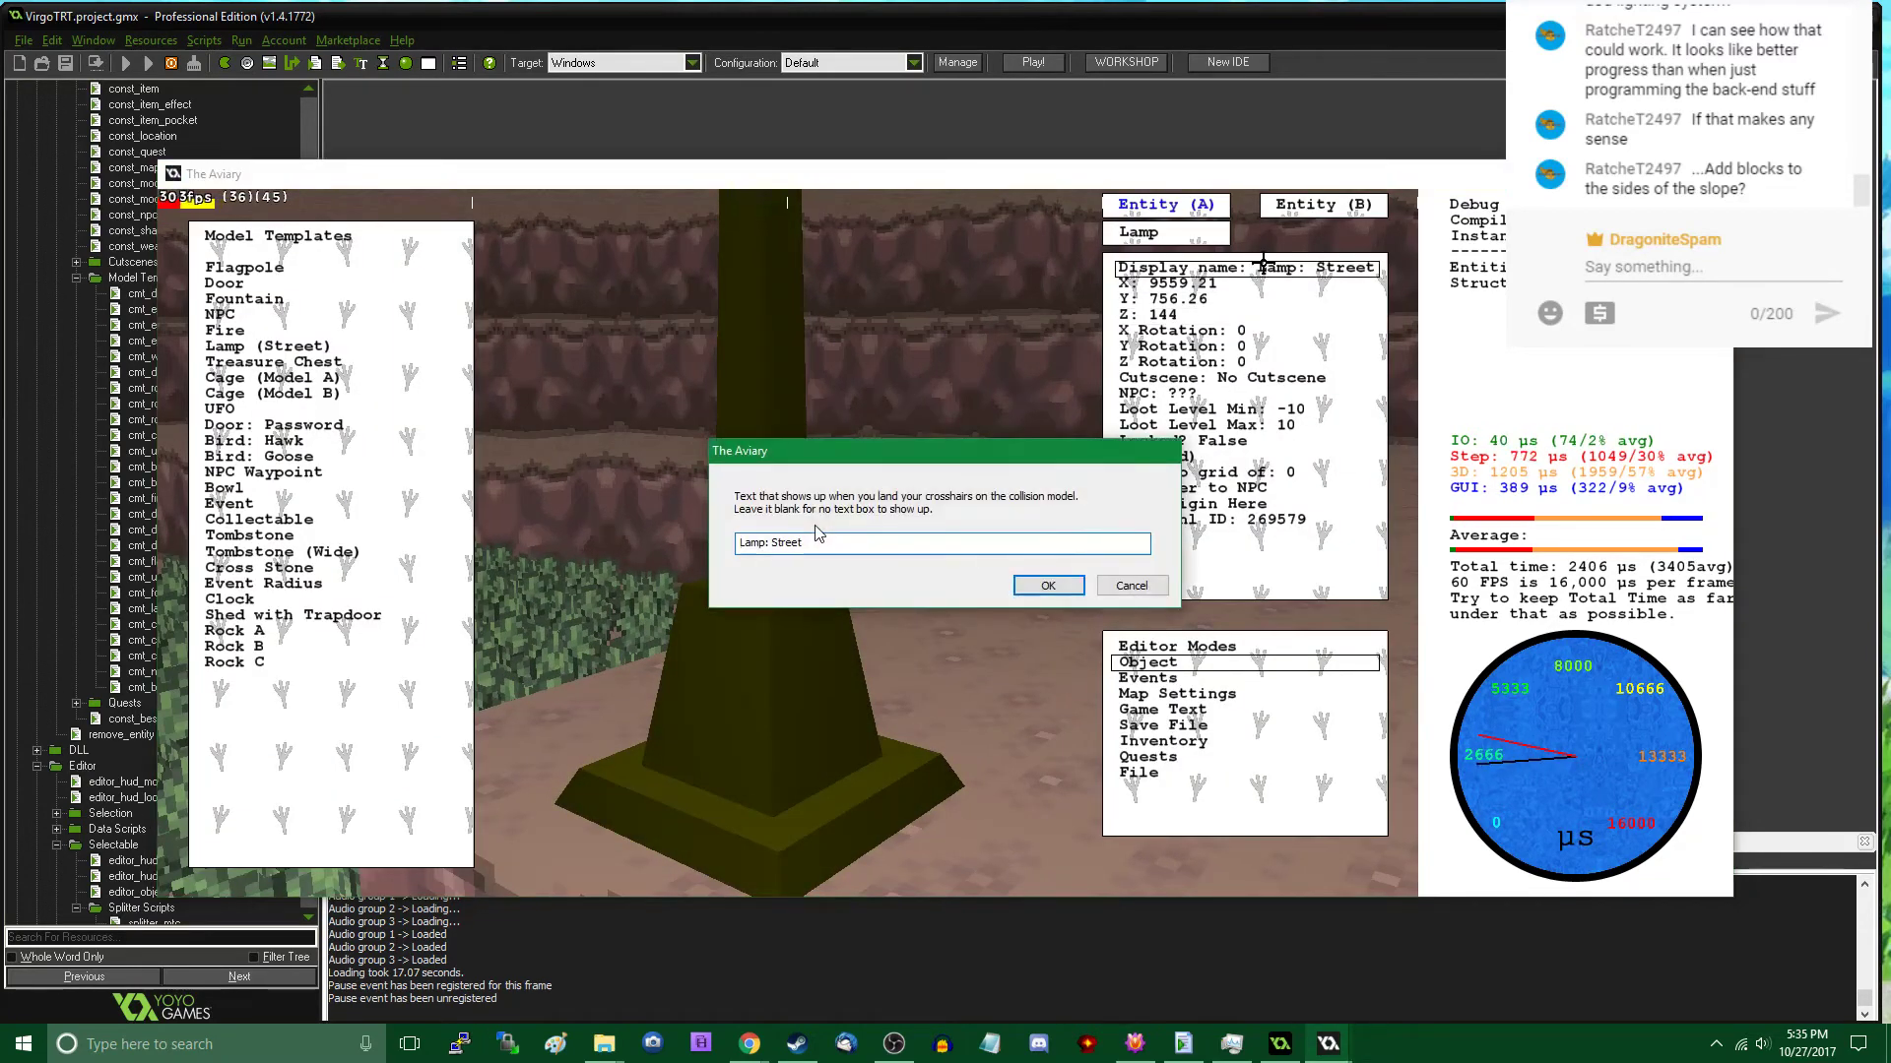
{"action": "key", "text": "ctrl+a"}
{"action": "key", "text": "BackSpace"}
{"action": "key", "text": "Return"}
{"action": "key", "text": "Tab"}
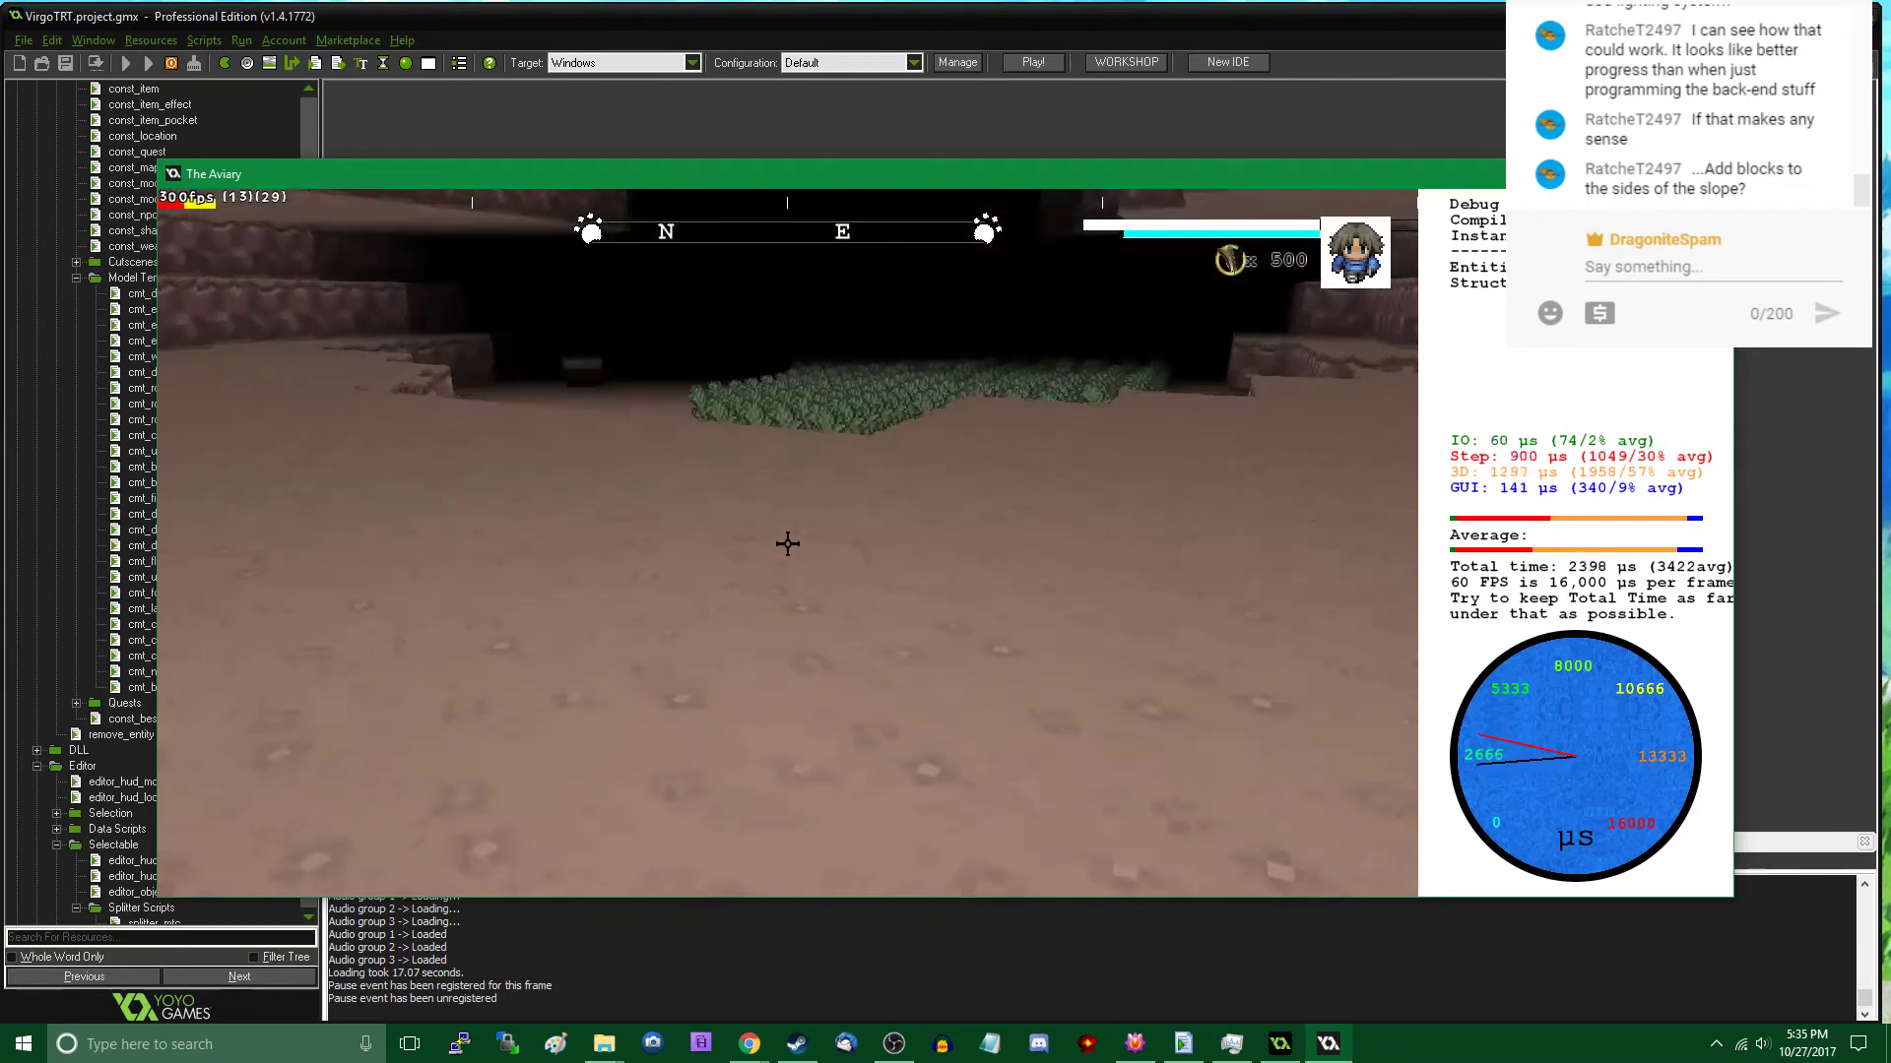
- Place a second Lamp (Street) on the upper ledge near the drop towards the wooden chest
{"action": "key", "text": "Tab"}
{"action": "left_click", "coordinate": [328, 661]}
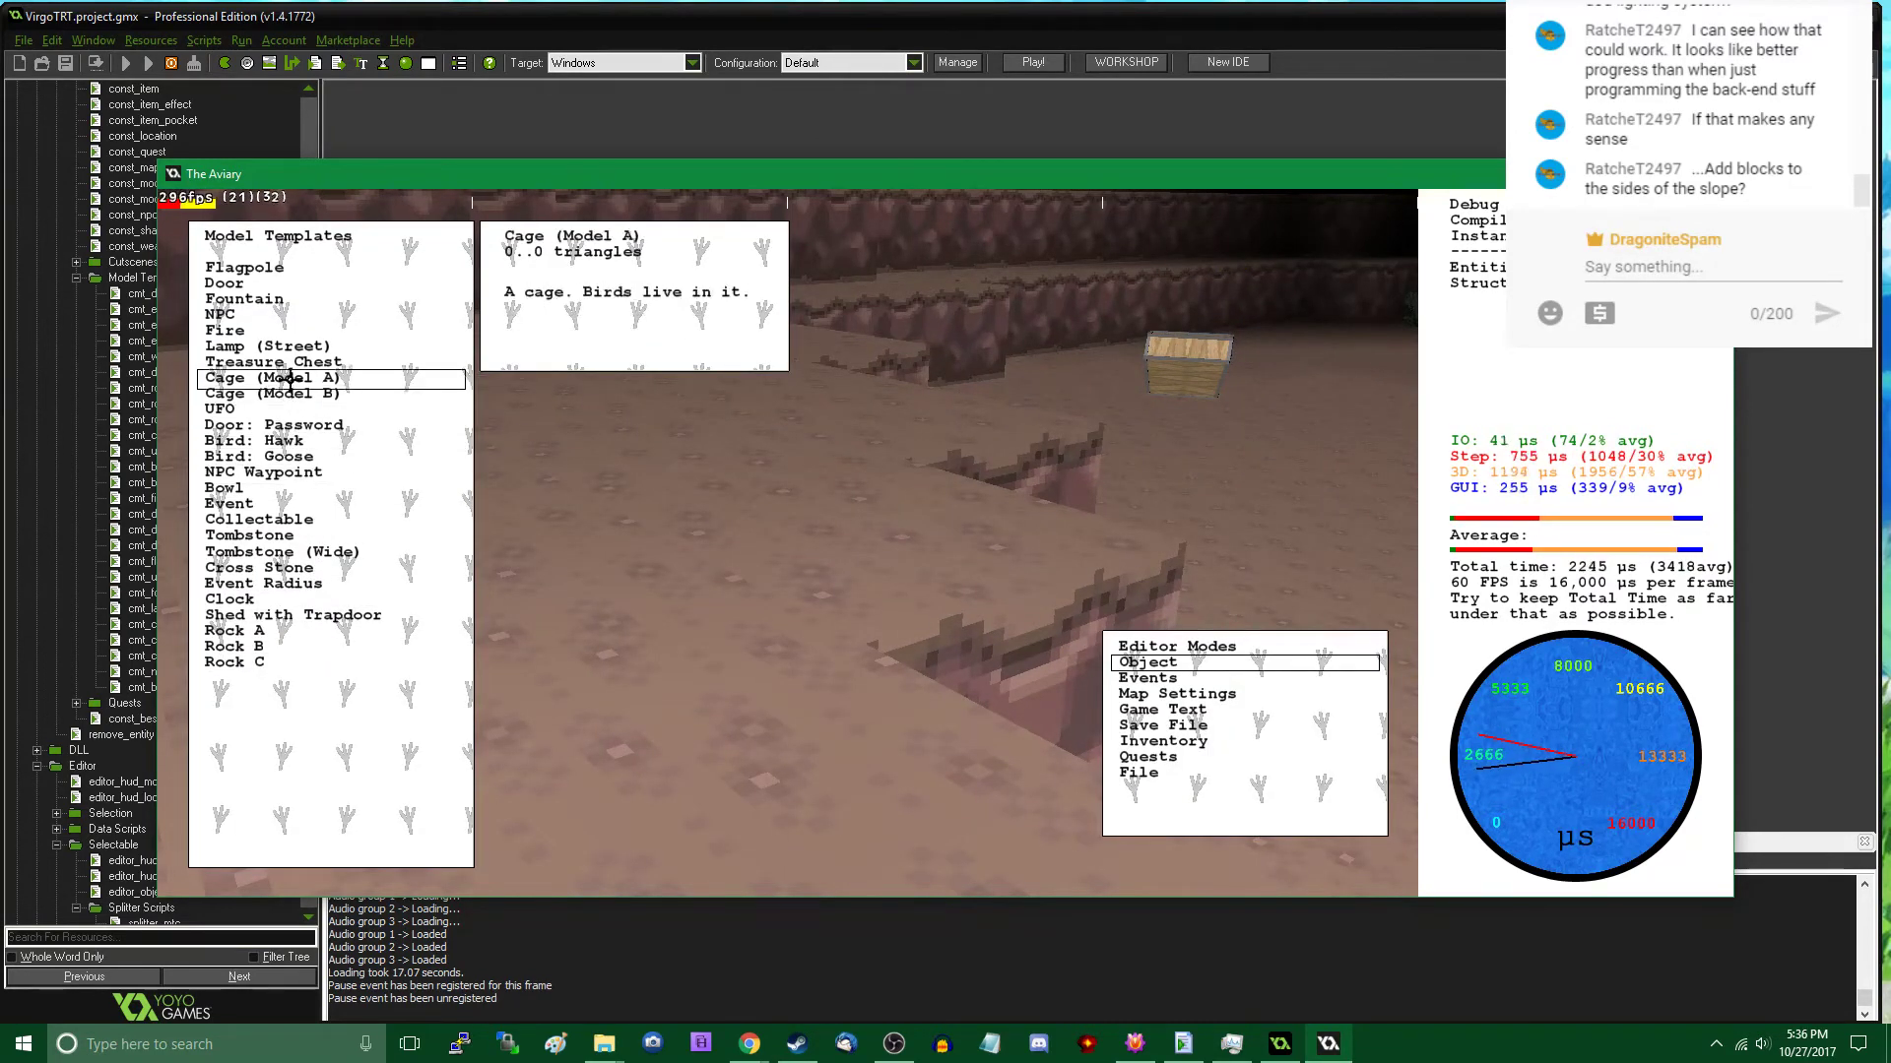
{"action": "left_click", "coordinate": [302, 346]}
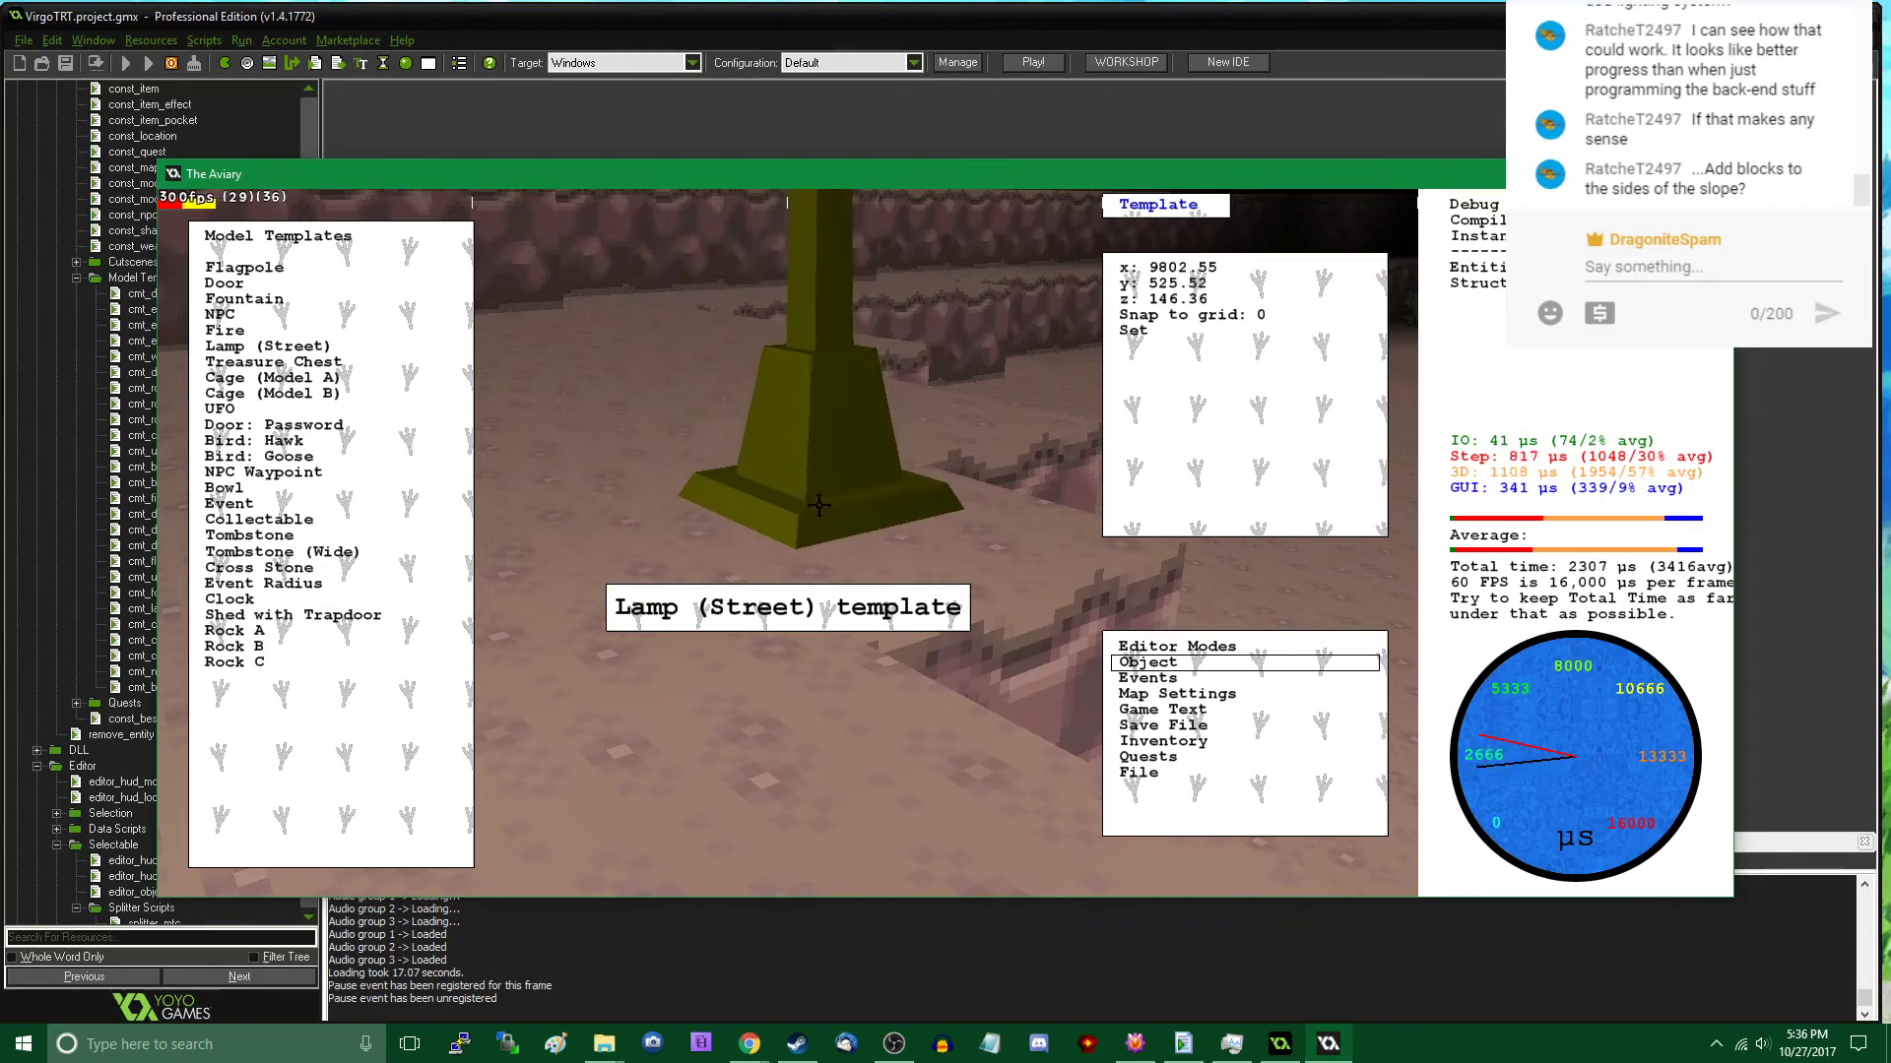
{"action": "left_click", "coordinate": [838, 533]}
{"action": "key", "text": "Tab"}
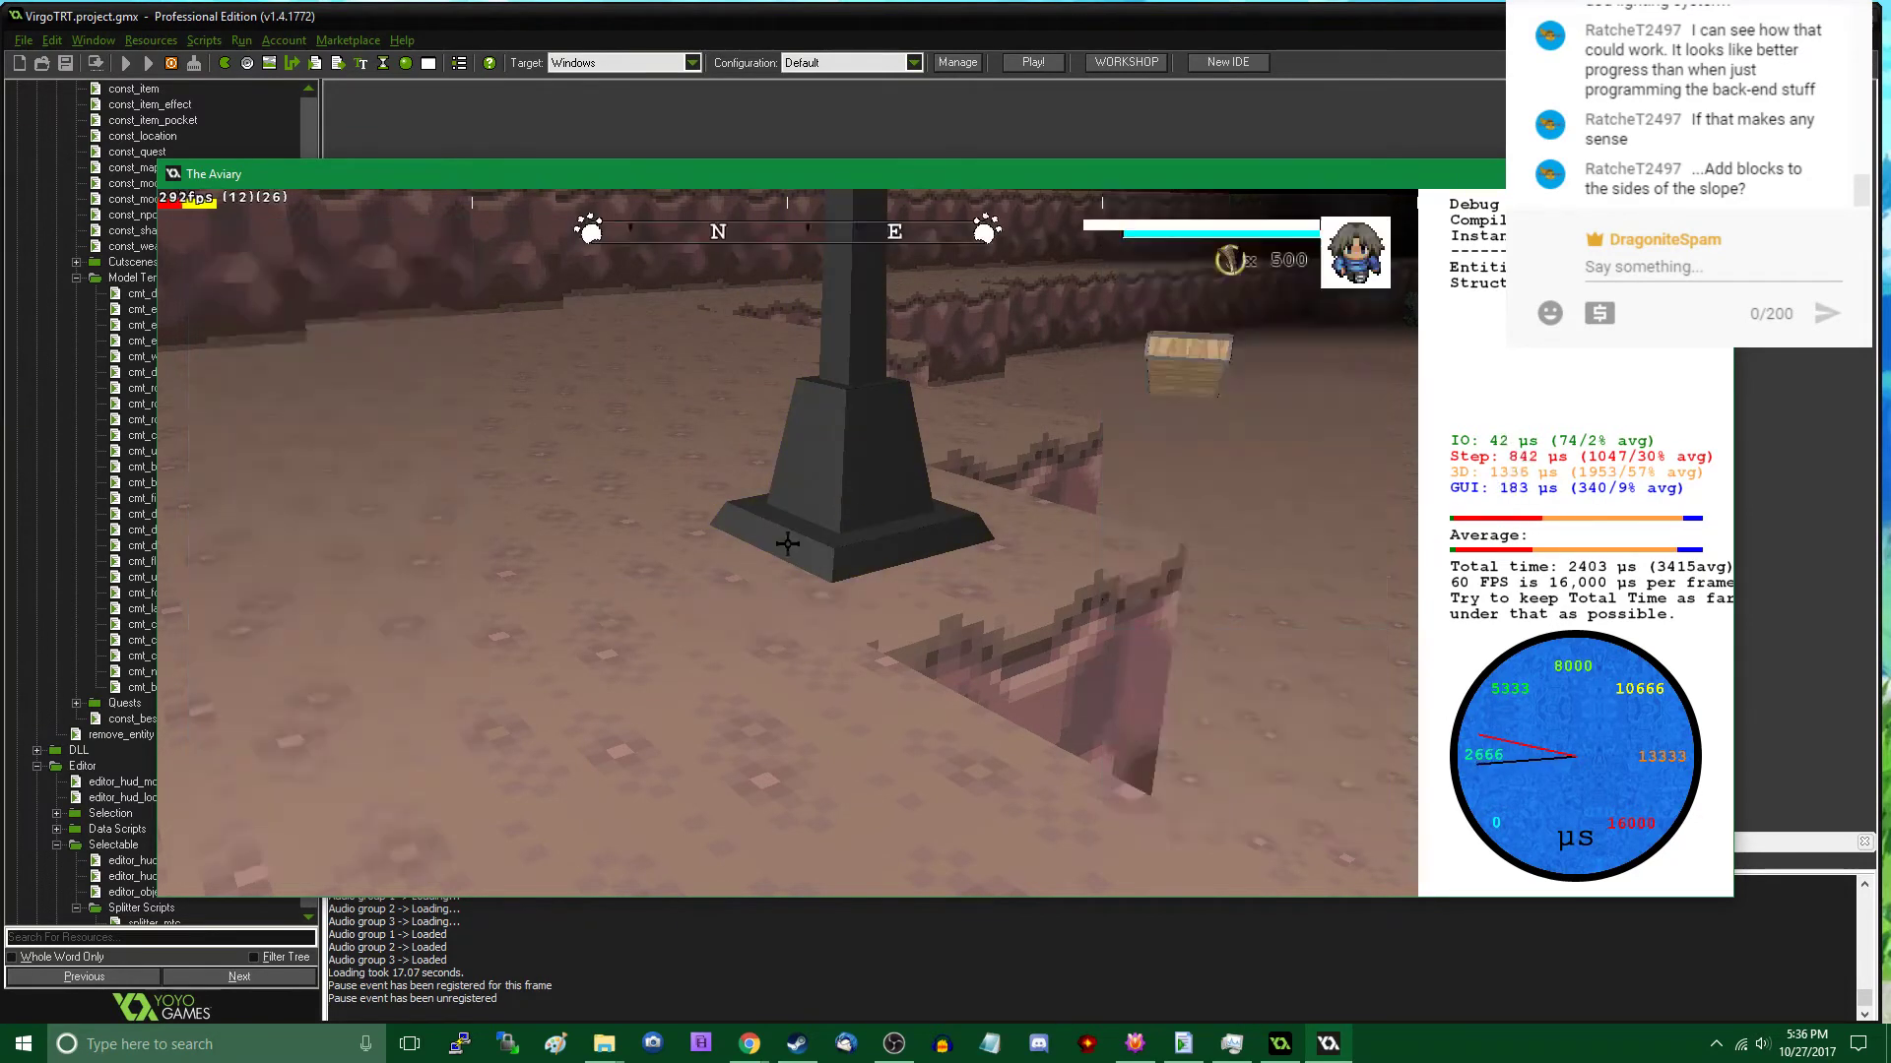
- Clear the second street lamp's display name and return to play mode
{"action": "key", "text": "Tab"}
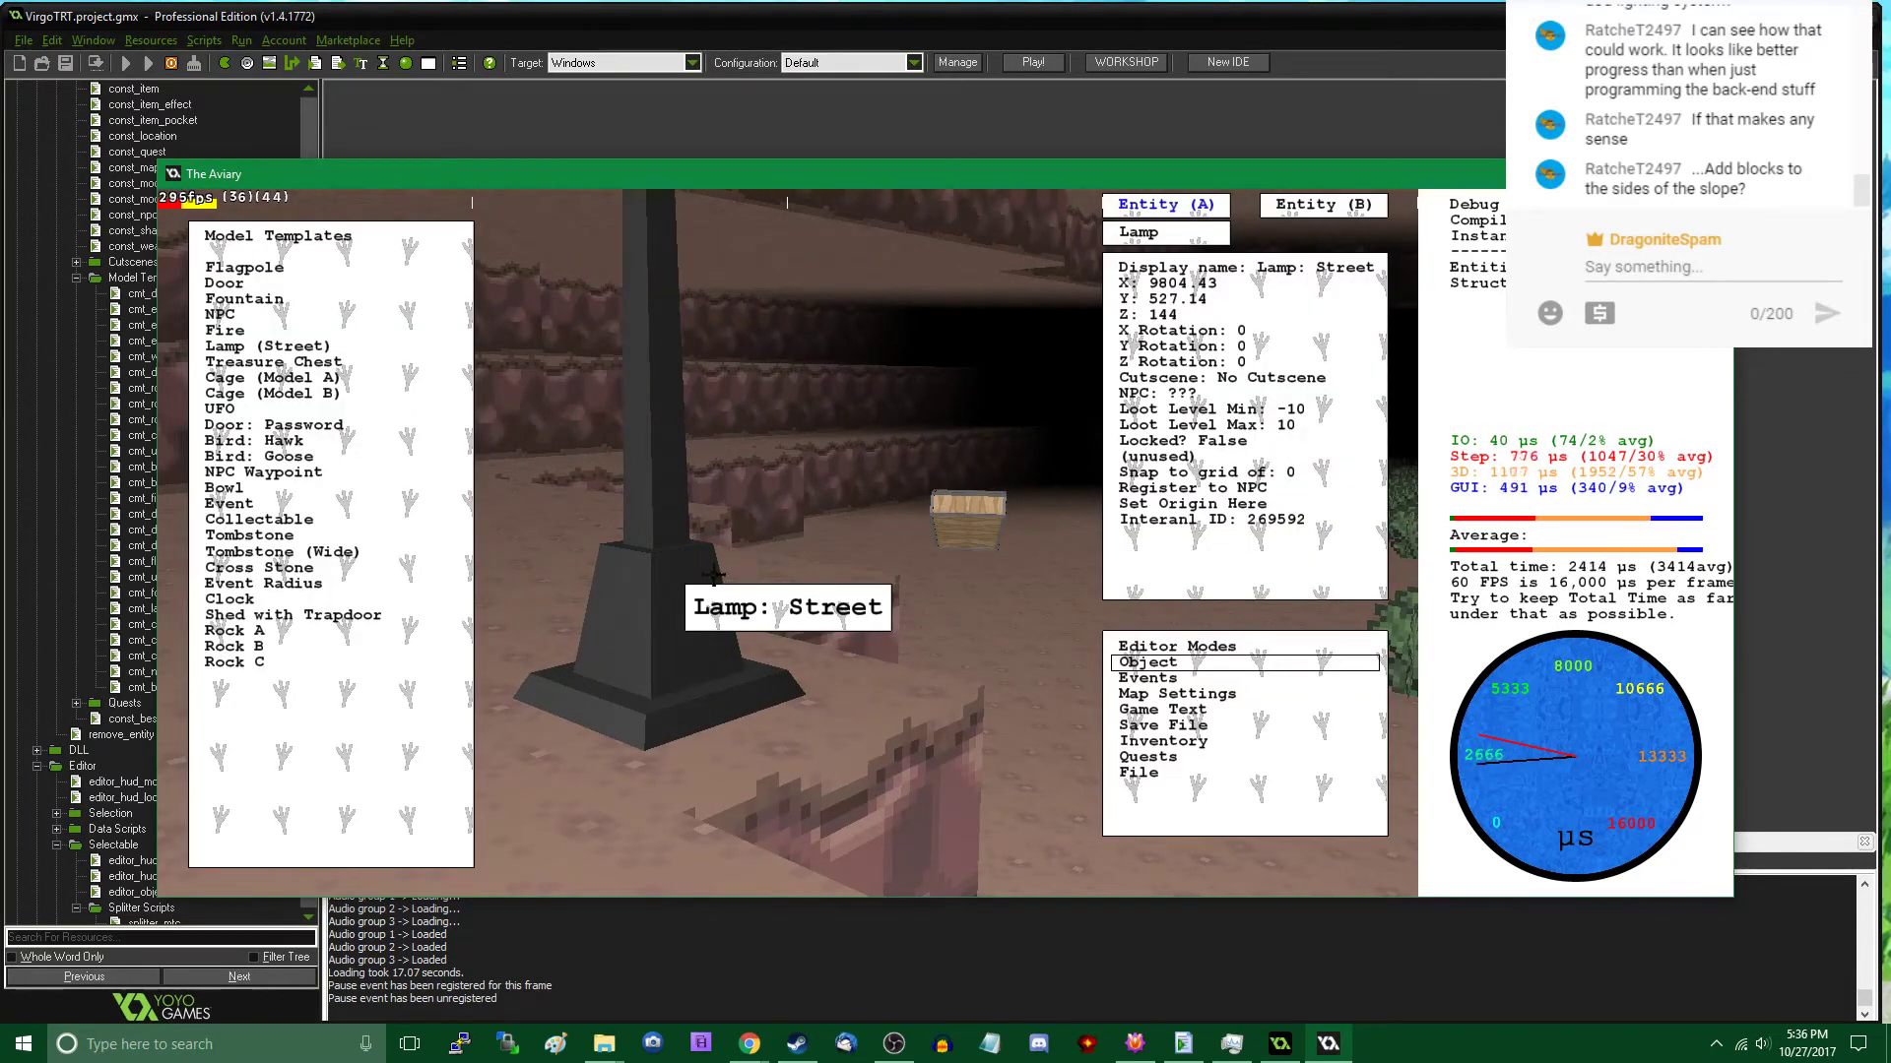
{"action": "left_click", "coordinate": [1249, 266]}
{"action": "key", "text": "Return"}
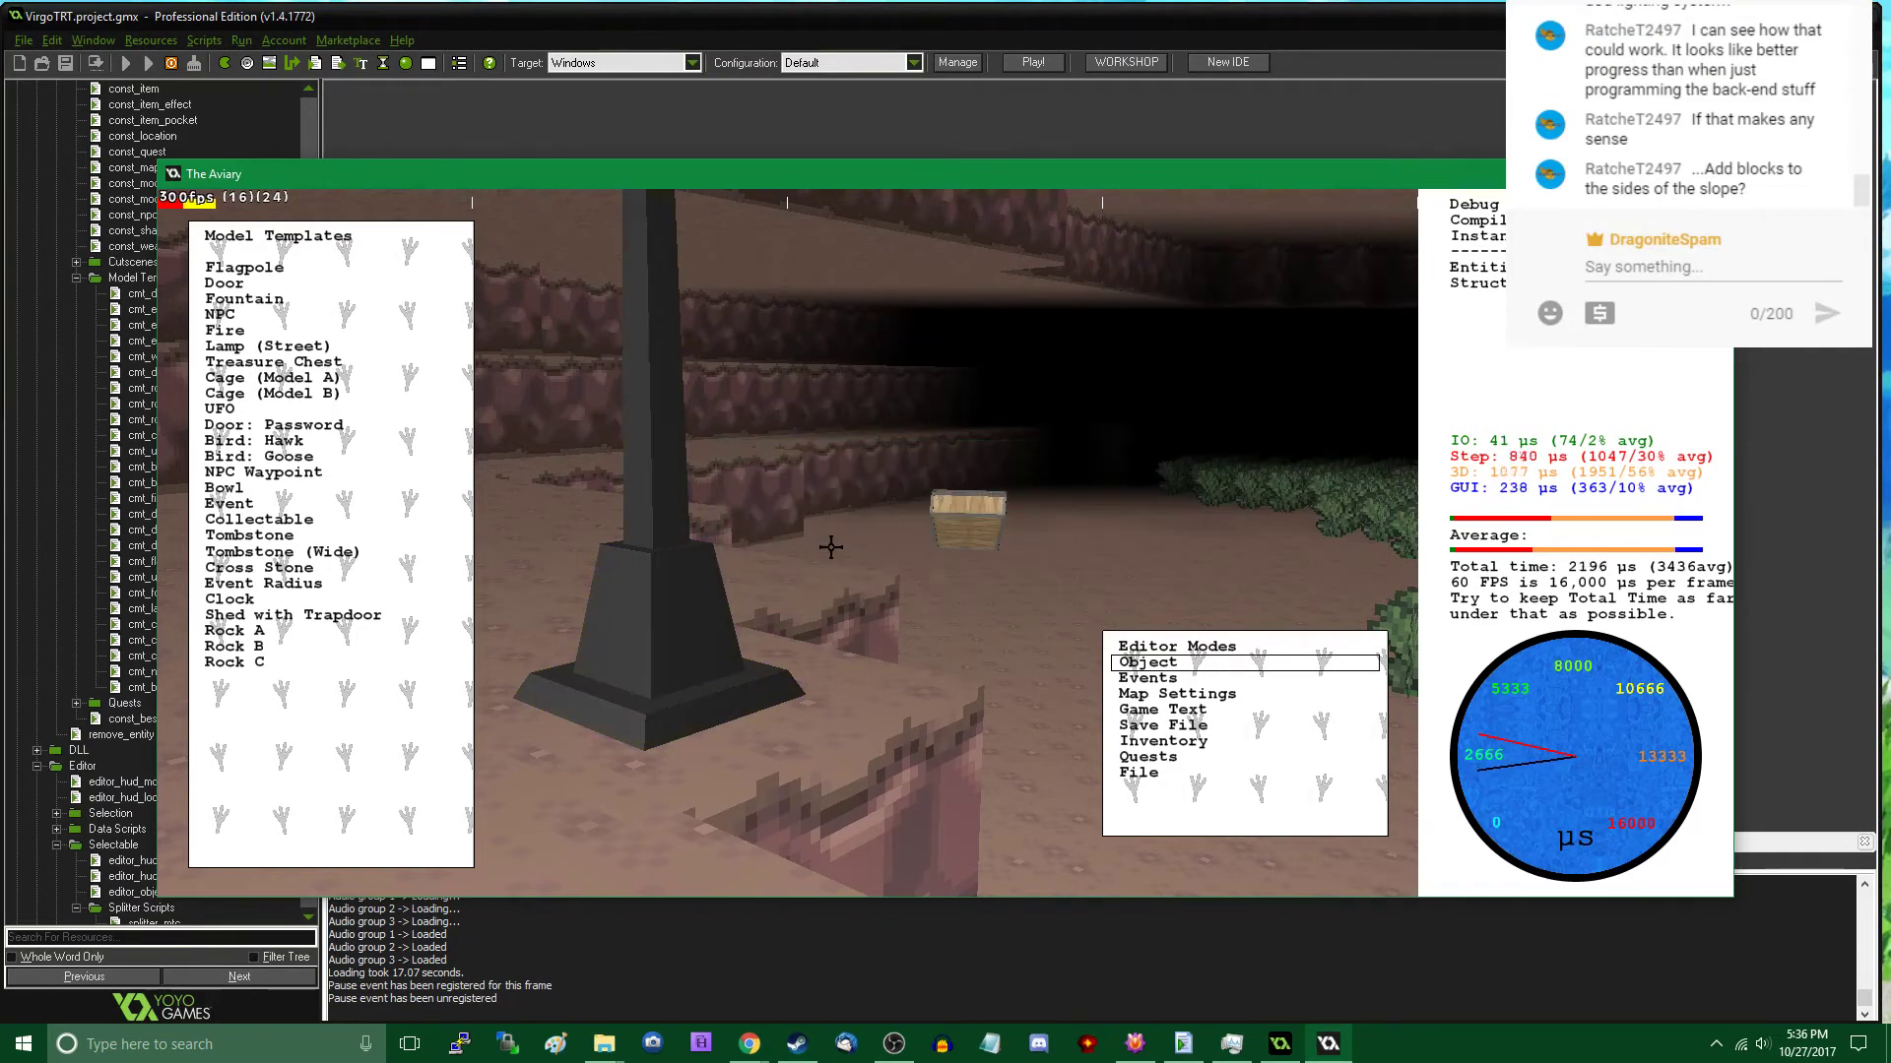
{"action": "key", "text": "Tab"}
{"action": "key", "text": "Tab"}
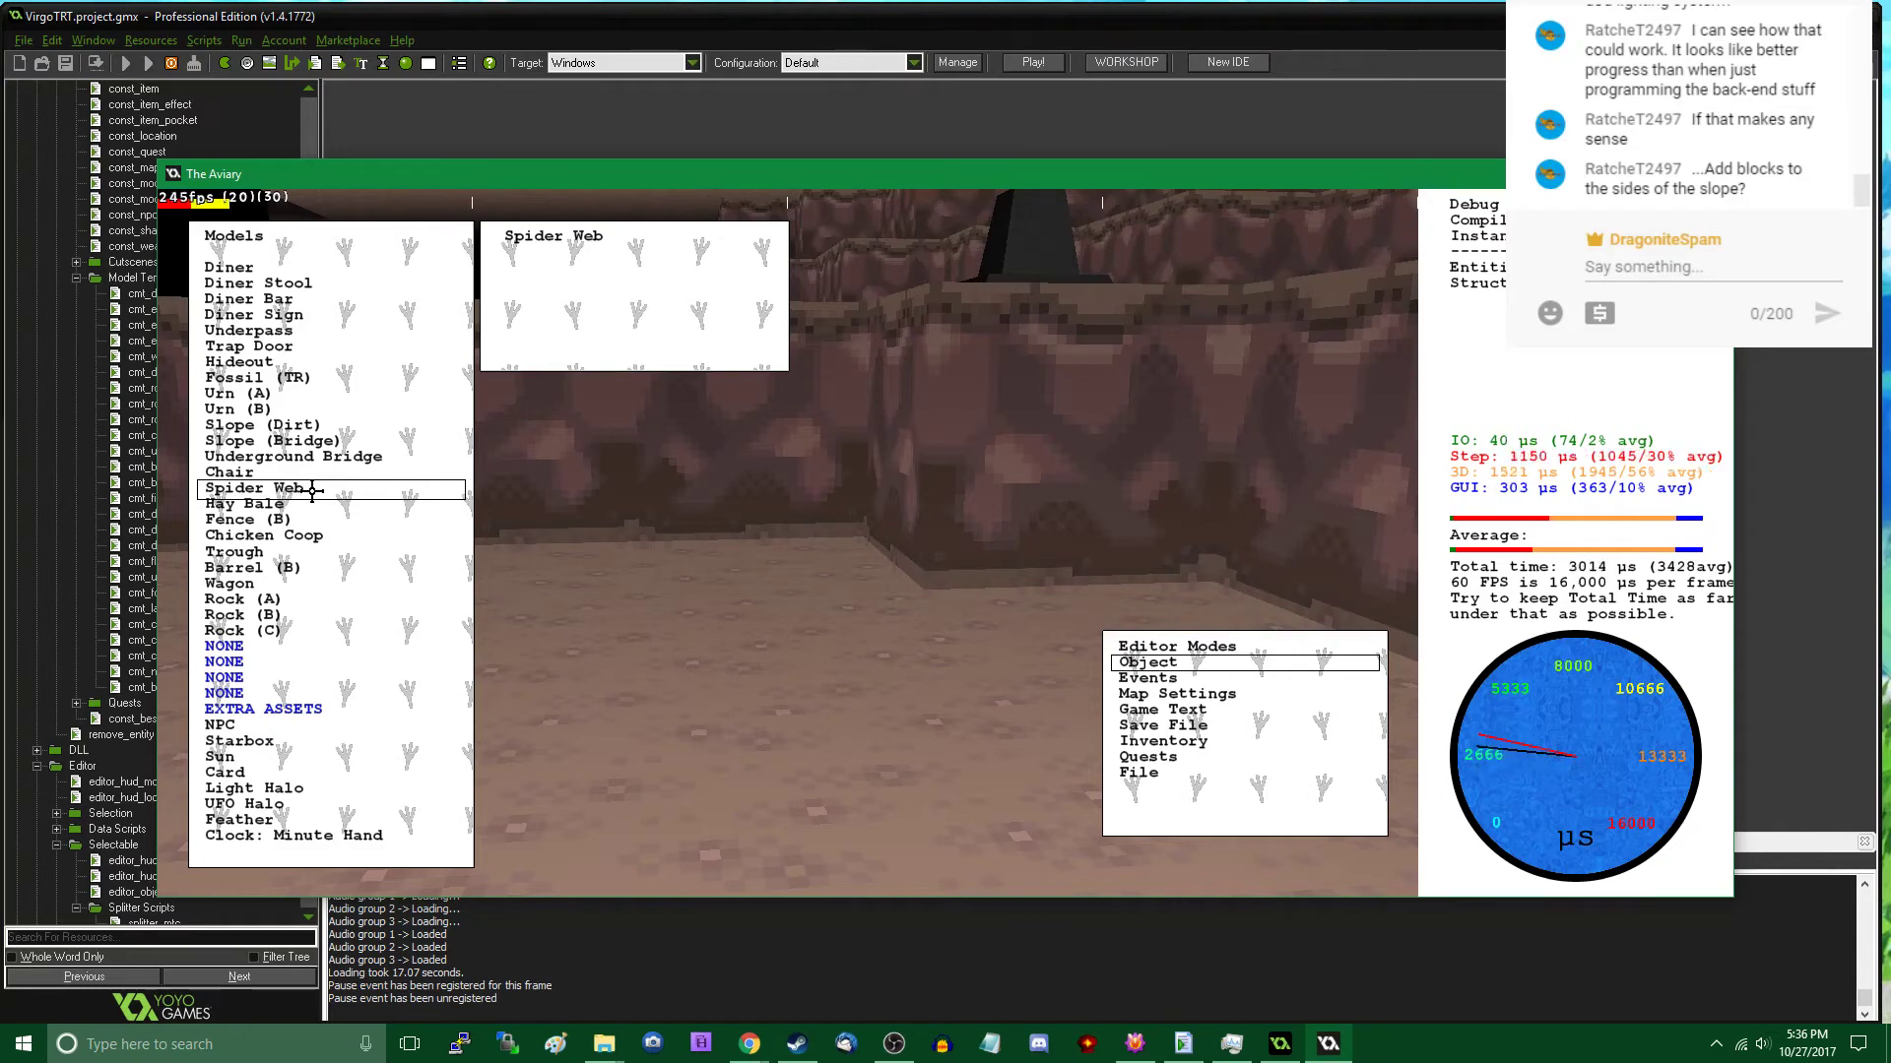
- Place another Slope (Dirt) against the rock ledge near the second street lamp, rotated about 92 on the Z axis
{"action": "left_click", "coordinate": [306, 426]}
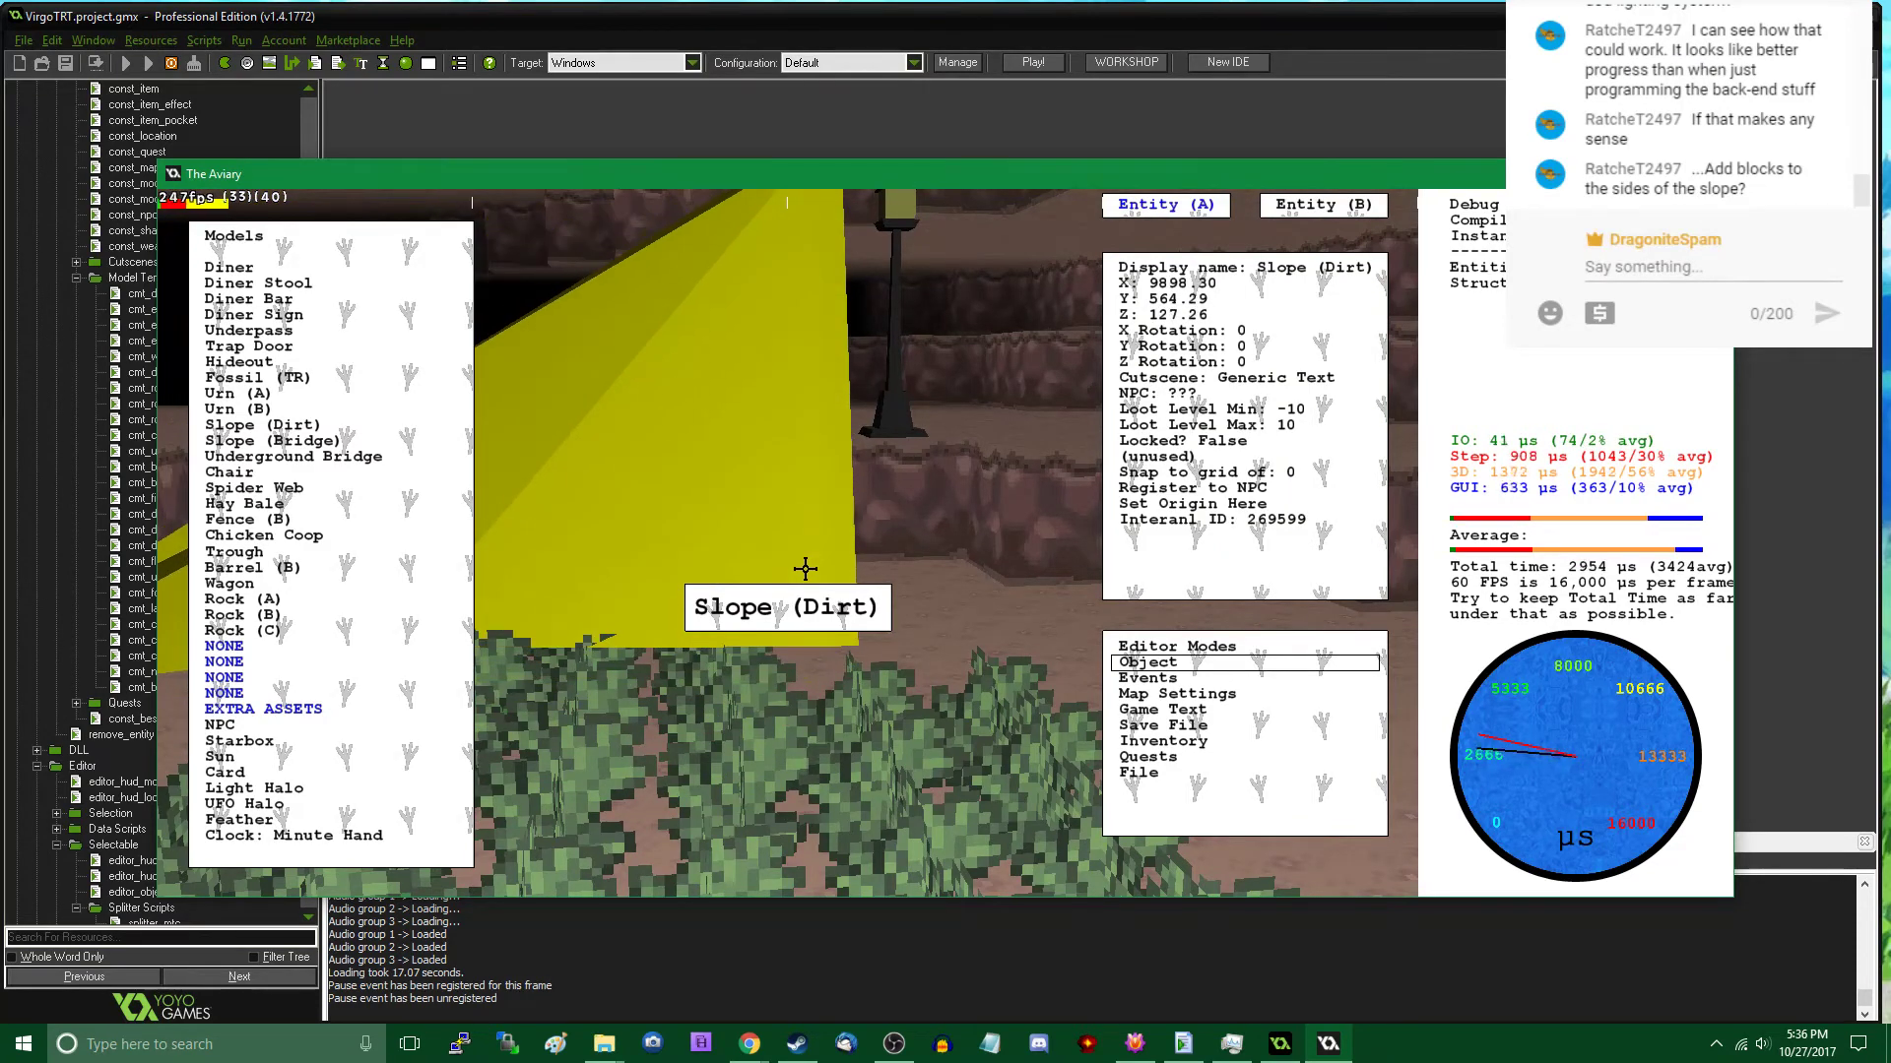
{"action": "scroll", "coordinate": [802, 569], "scroll_direction": "up", "scroll_amount": 3}
{"action": "scroll", "coordinate": [802, 569], "scroll_direction": "up", "scroll_amount": 7}
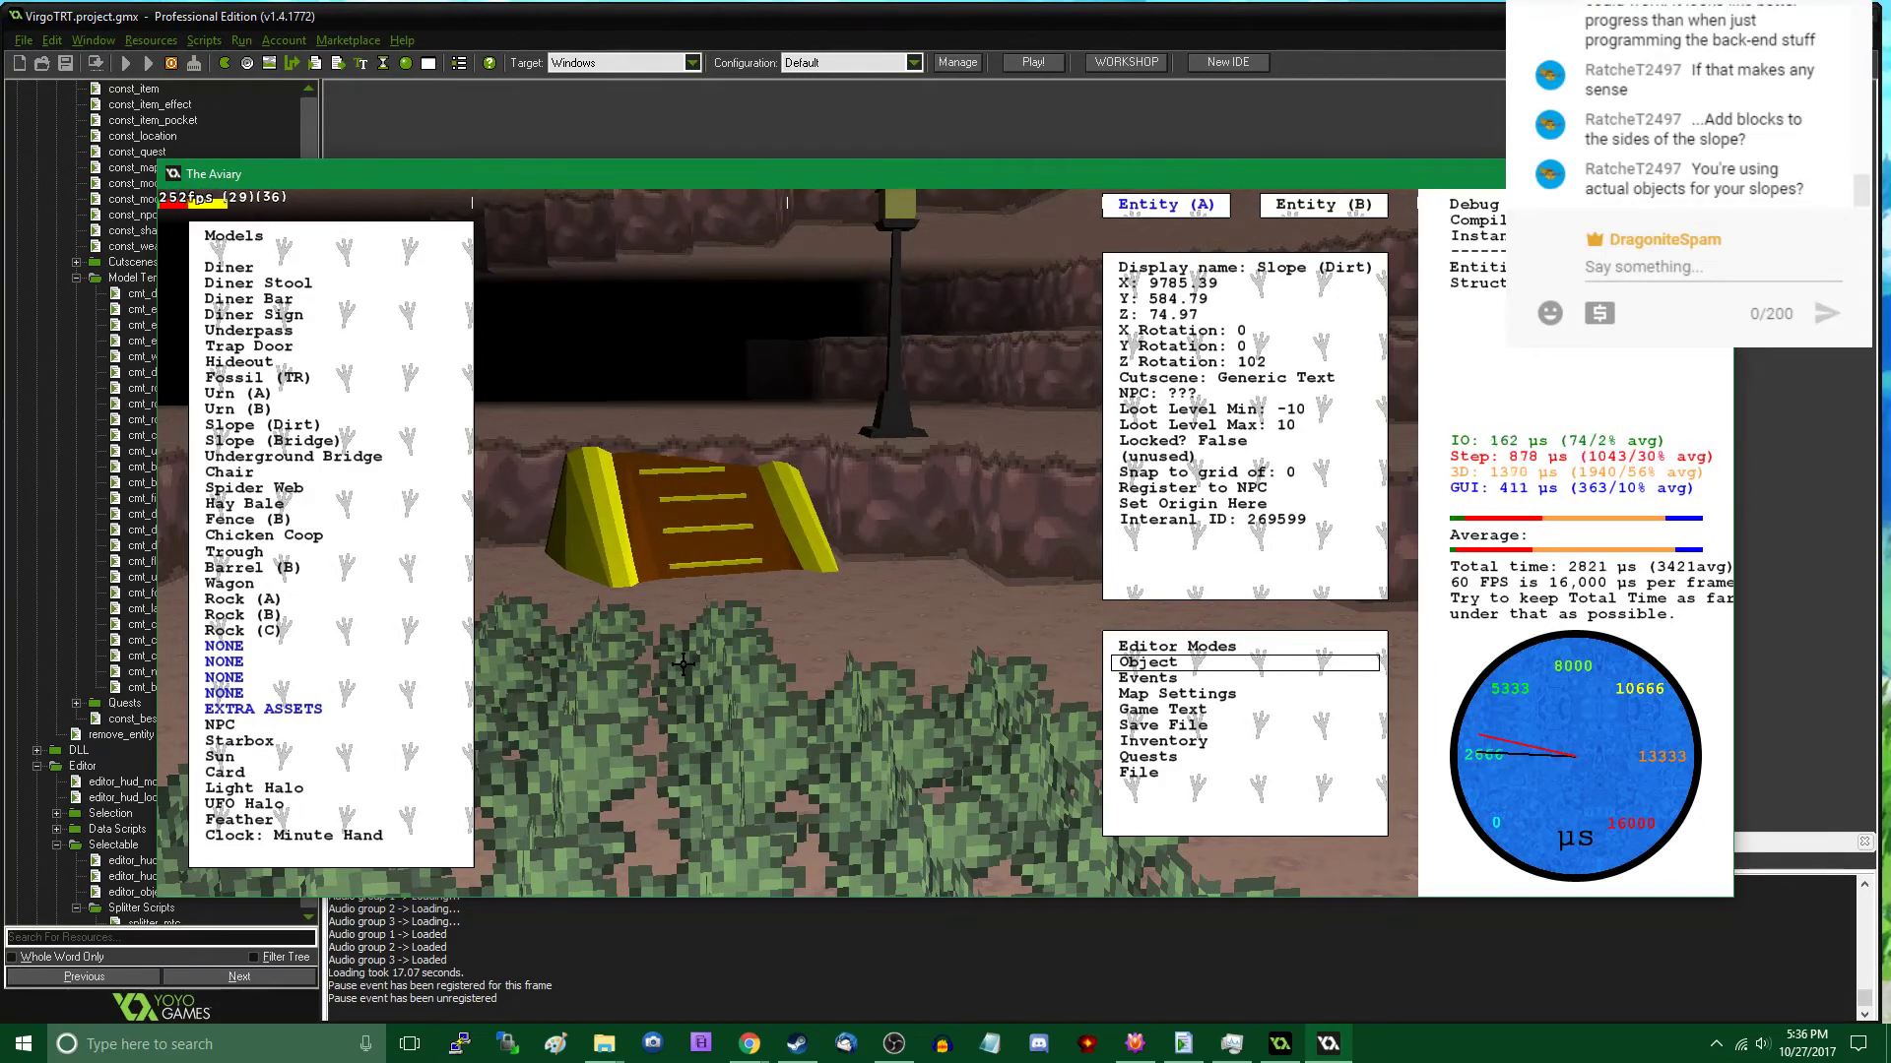
{"action": "scroll", "coordinate": [682, 665], "scroll_direction": "down", "scroll_amount": 1}
{"action": "scroll", "coordinate": [682, 665], "scroll_direction": "down", "scroll_amount": 1}
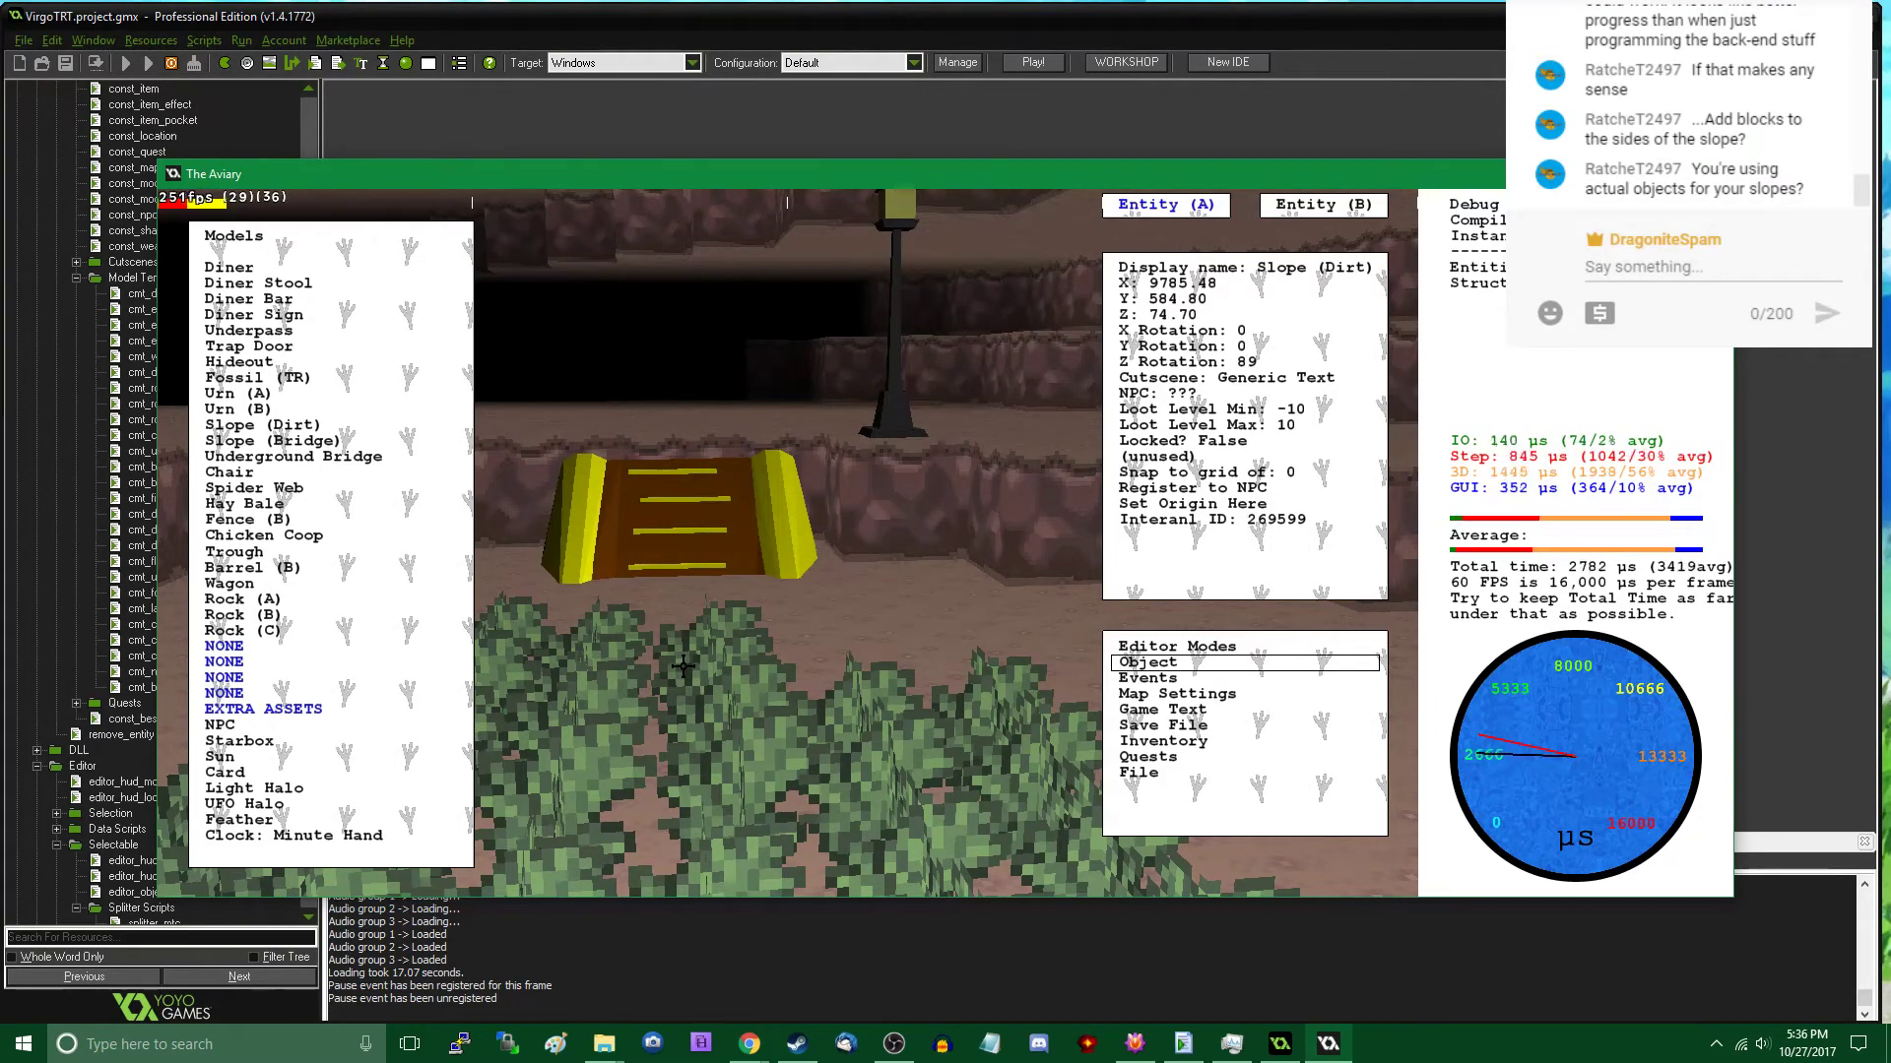
{"action": "left_click", "coordinate": [682, 667]}
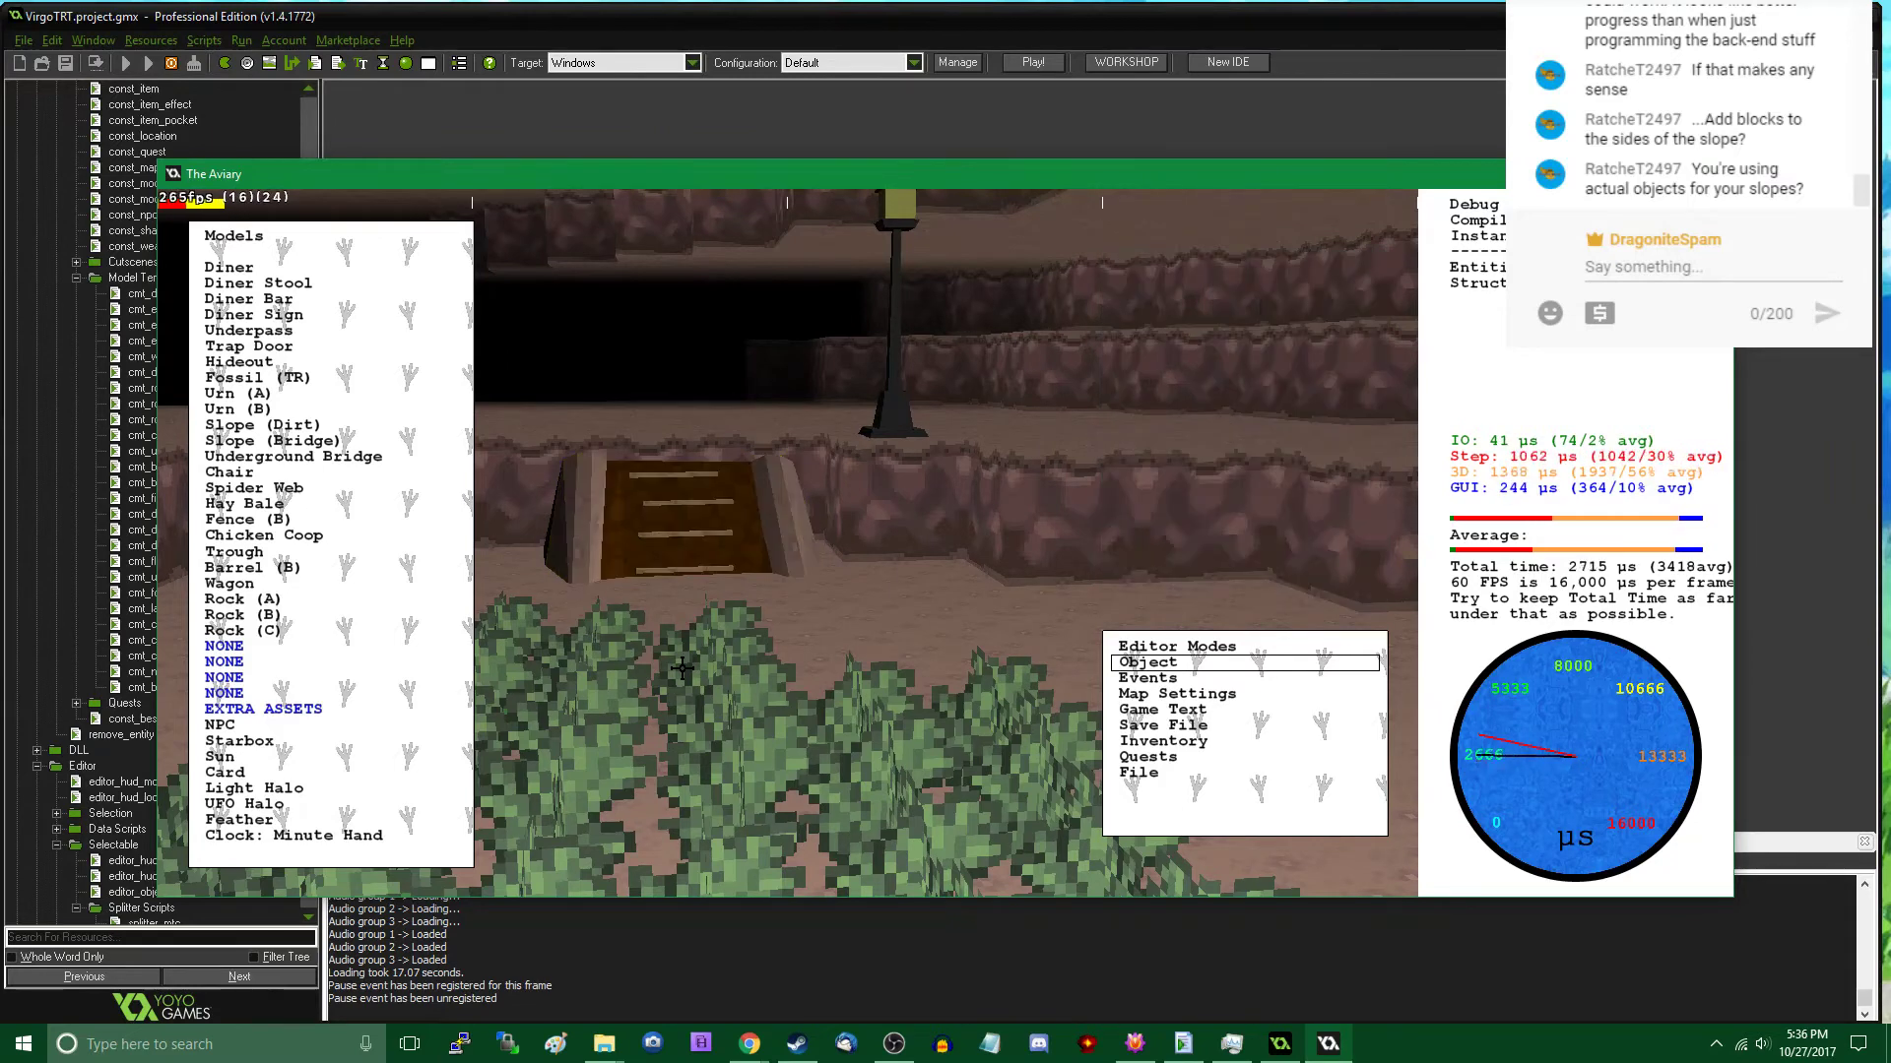
- Climb the second dirt slope in play mode and back down to its foot to inspect its fit
{"action": "key", "text": "Tab"}
{"action": "key", "text": "w"}
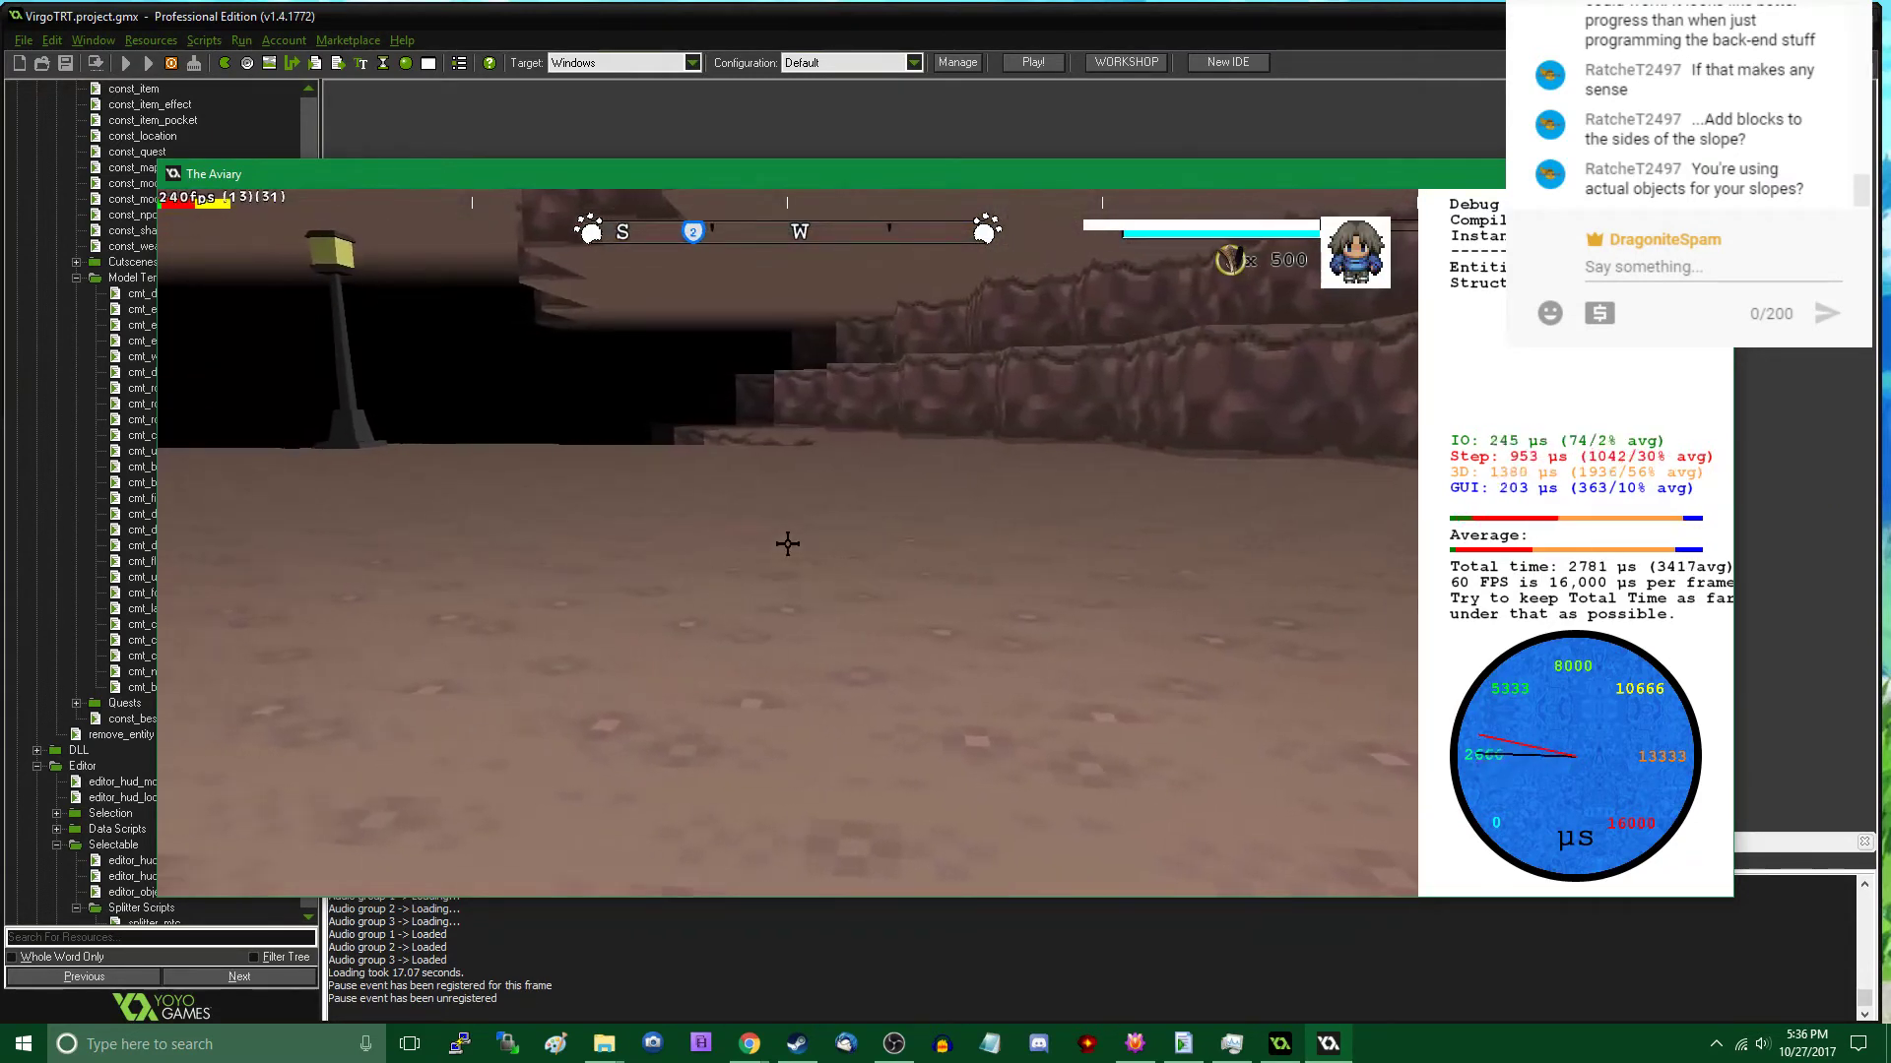
{"action": "key", "text": "s"}
{"action": "key", "text": "s"}
- Shift the second dirt slope by setting its X coordinate to 9788 and then 9800, and view it in play mode
{"action": "key", "text": "Tab"}
{"action": "left_click", "coordinate": [788, 543]}
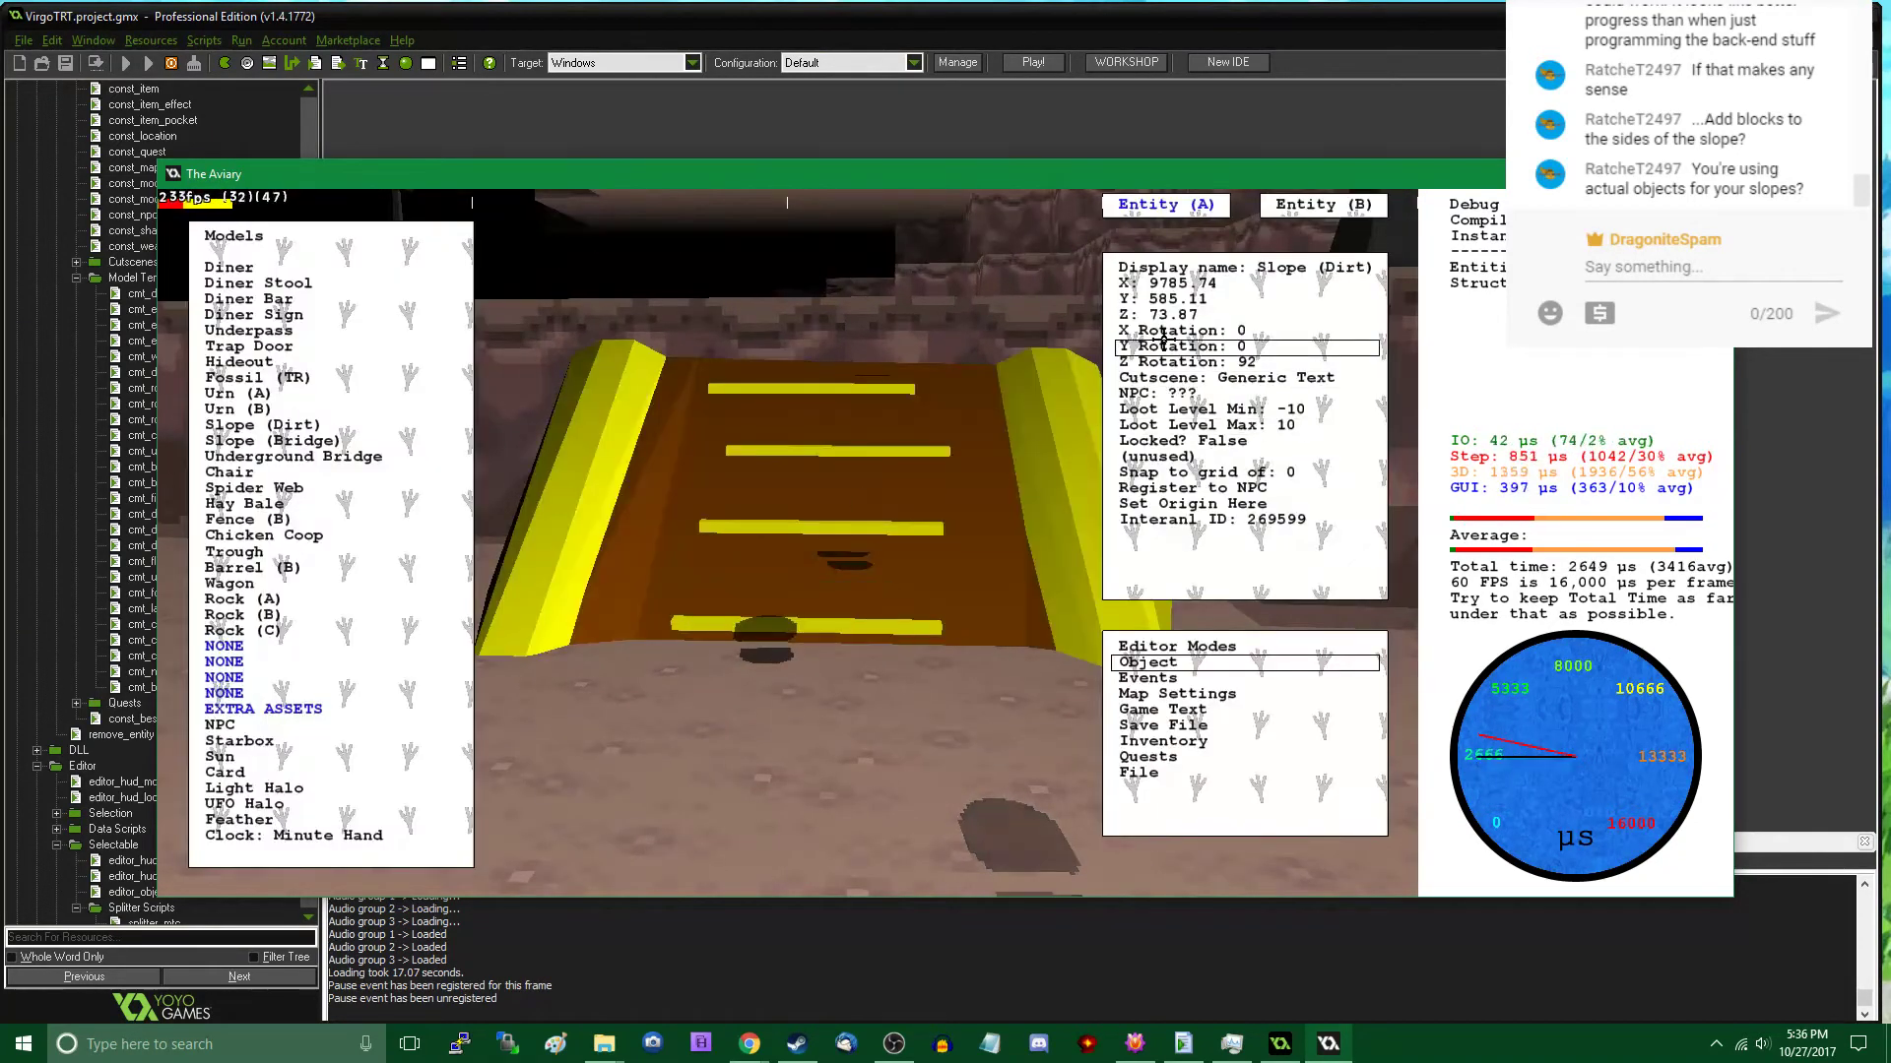
{"action": "left_click", "coordinate": [1222, 282]}
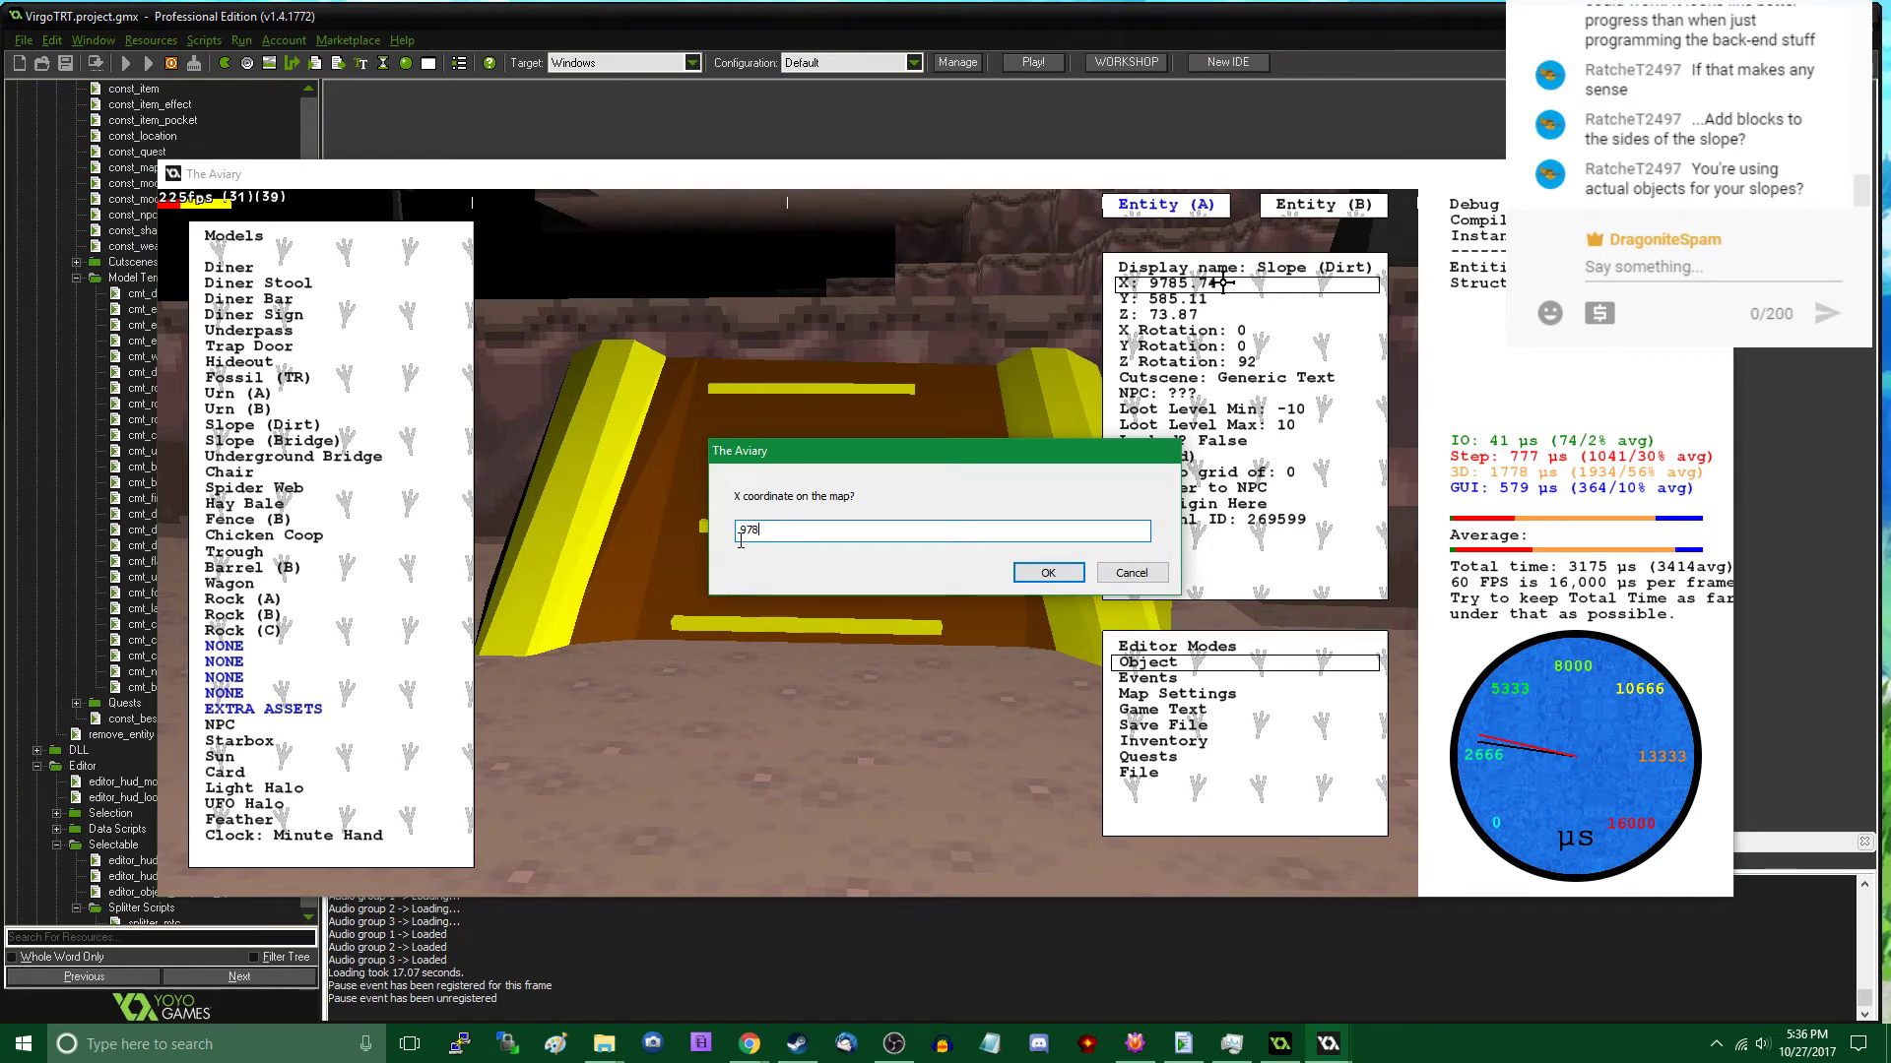
{"action": "key", "text": "Return"}
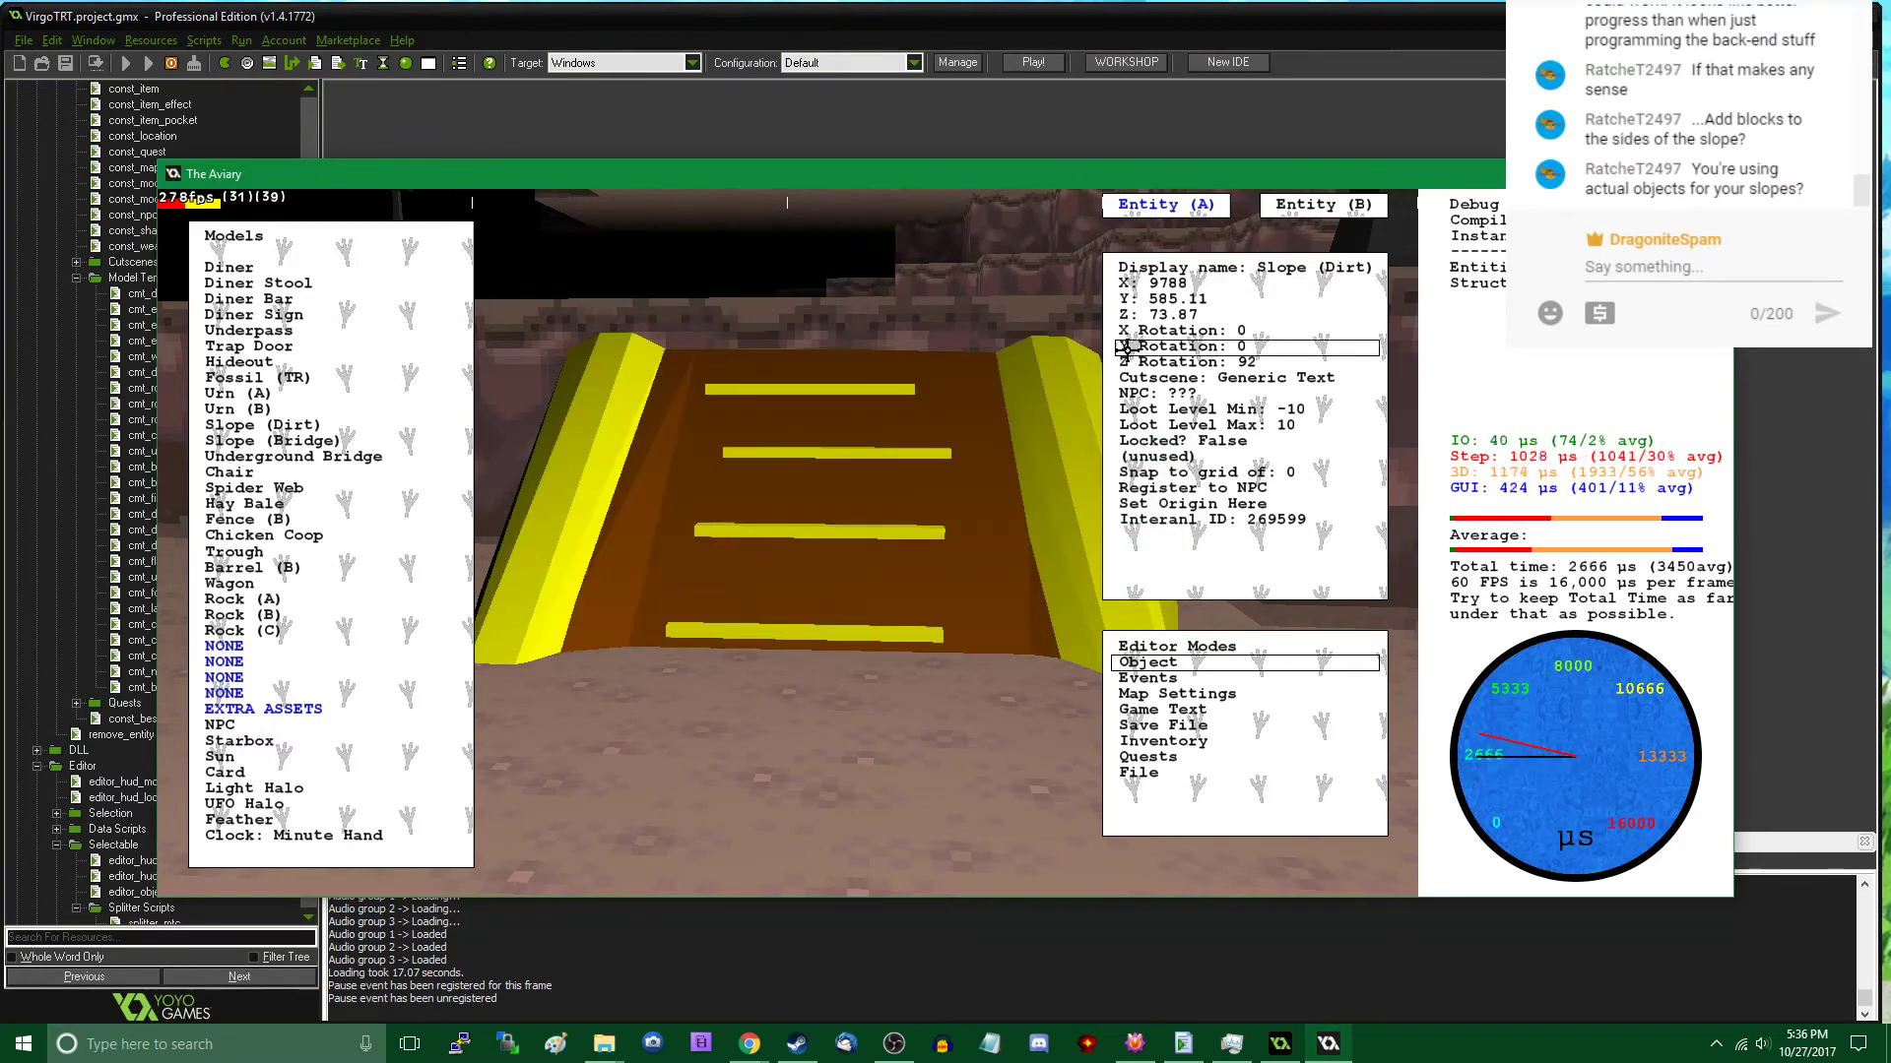
{"action": "left_click", "coordinate": [1171, 283]}
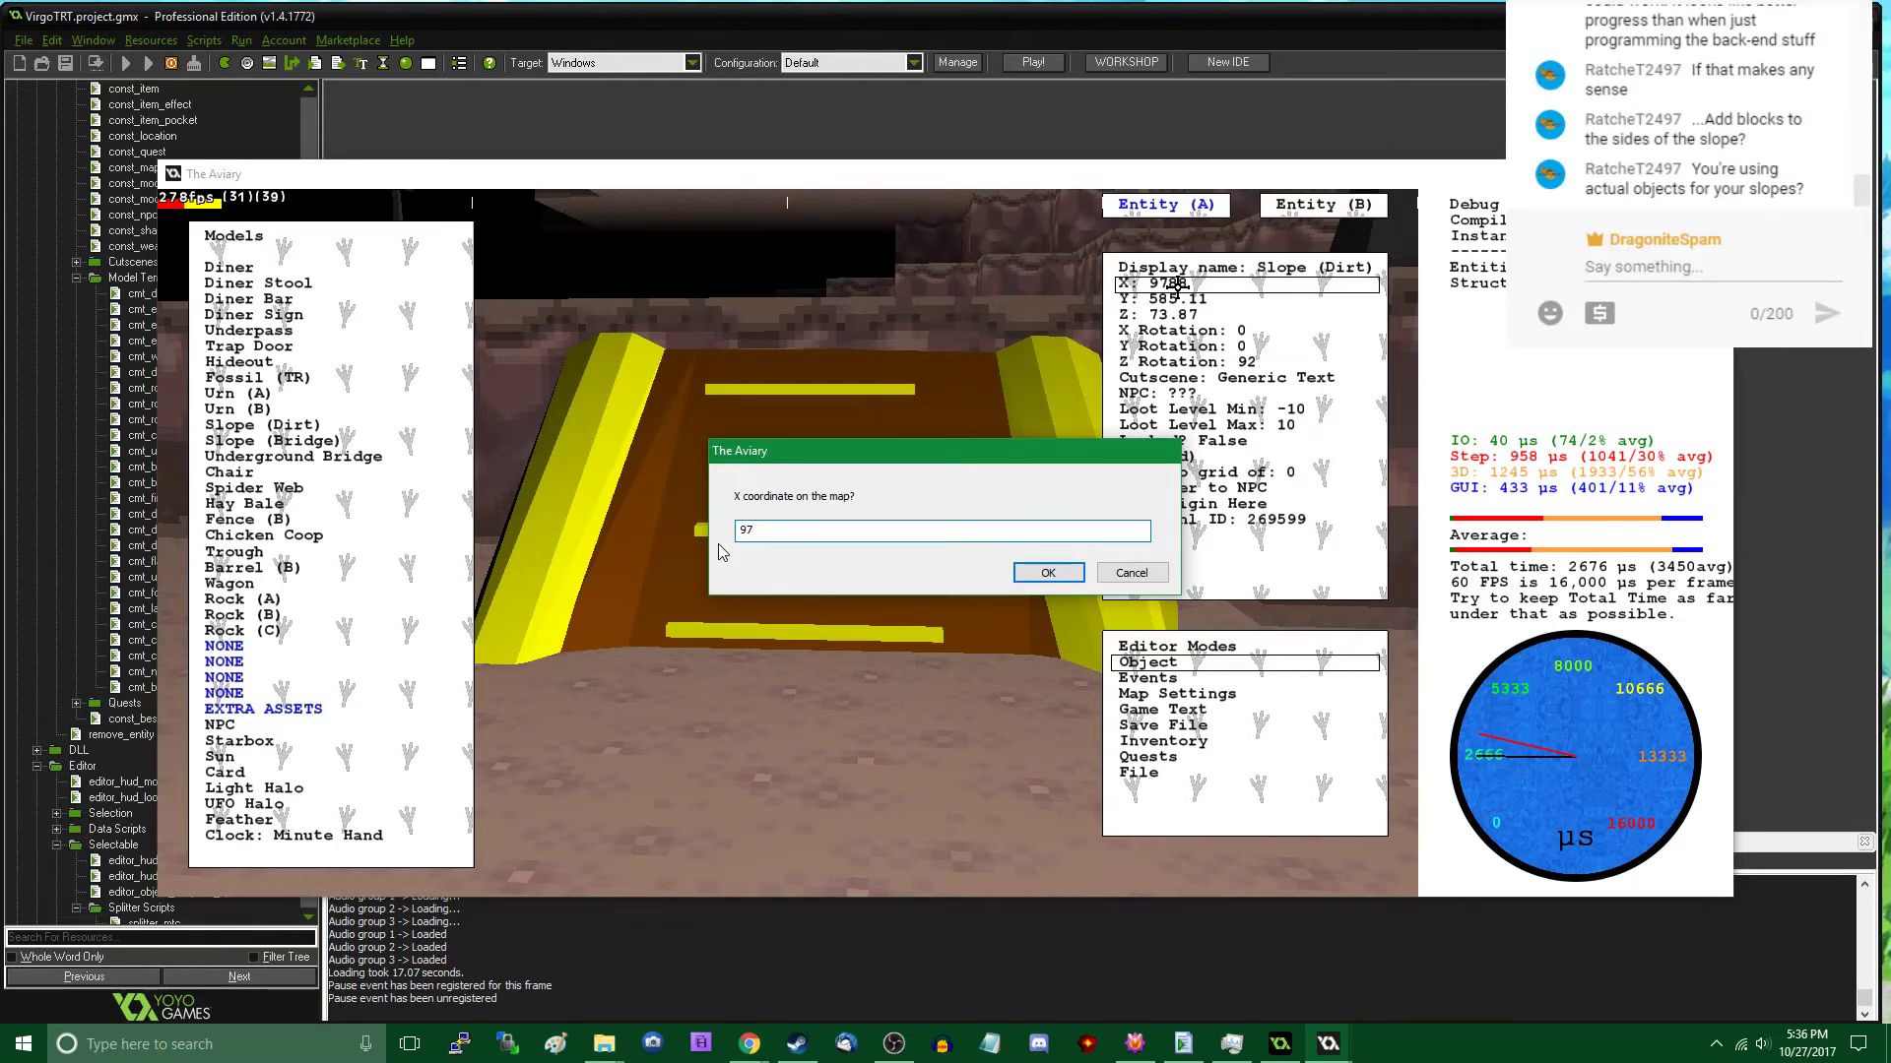
{"action": "key", "text": "BackSpace"}
{"action": "type", "text": "800"}
{"action": "key", "text": "Return"}
{"action": "key", "text": "Tab"}
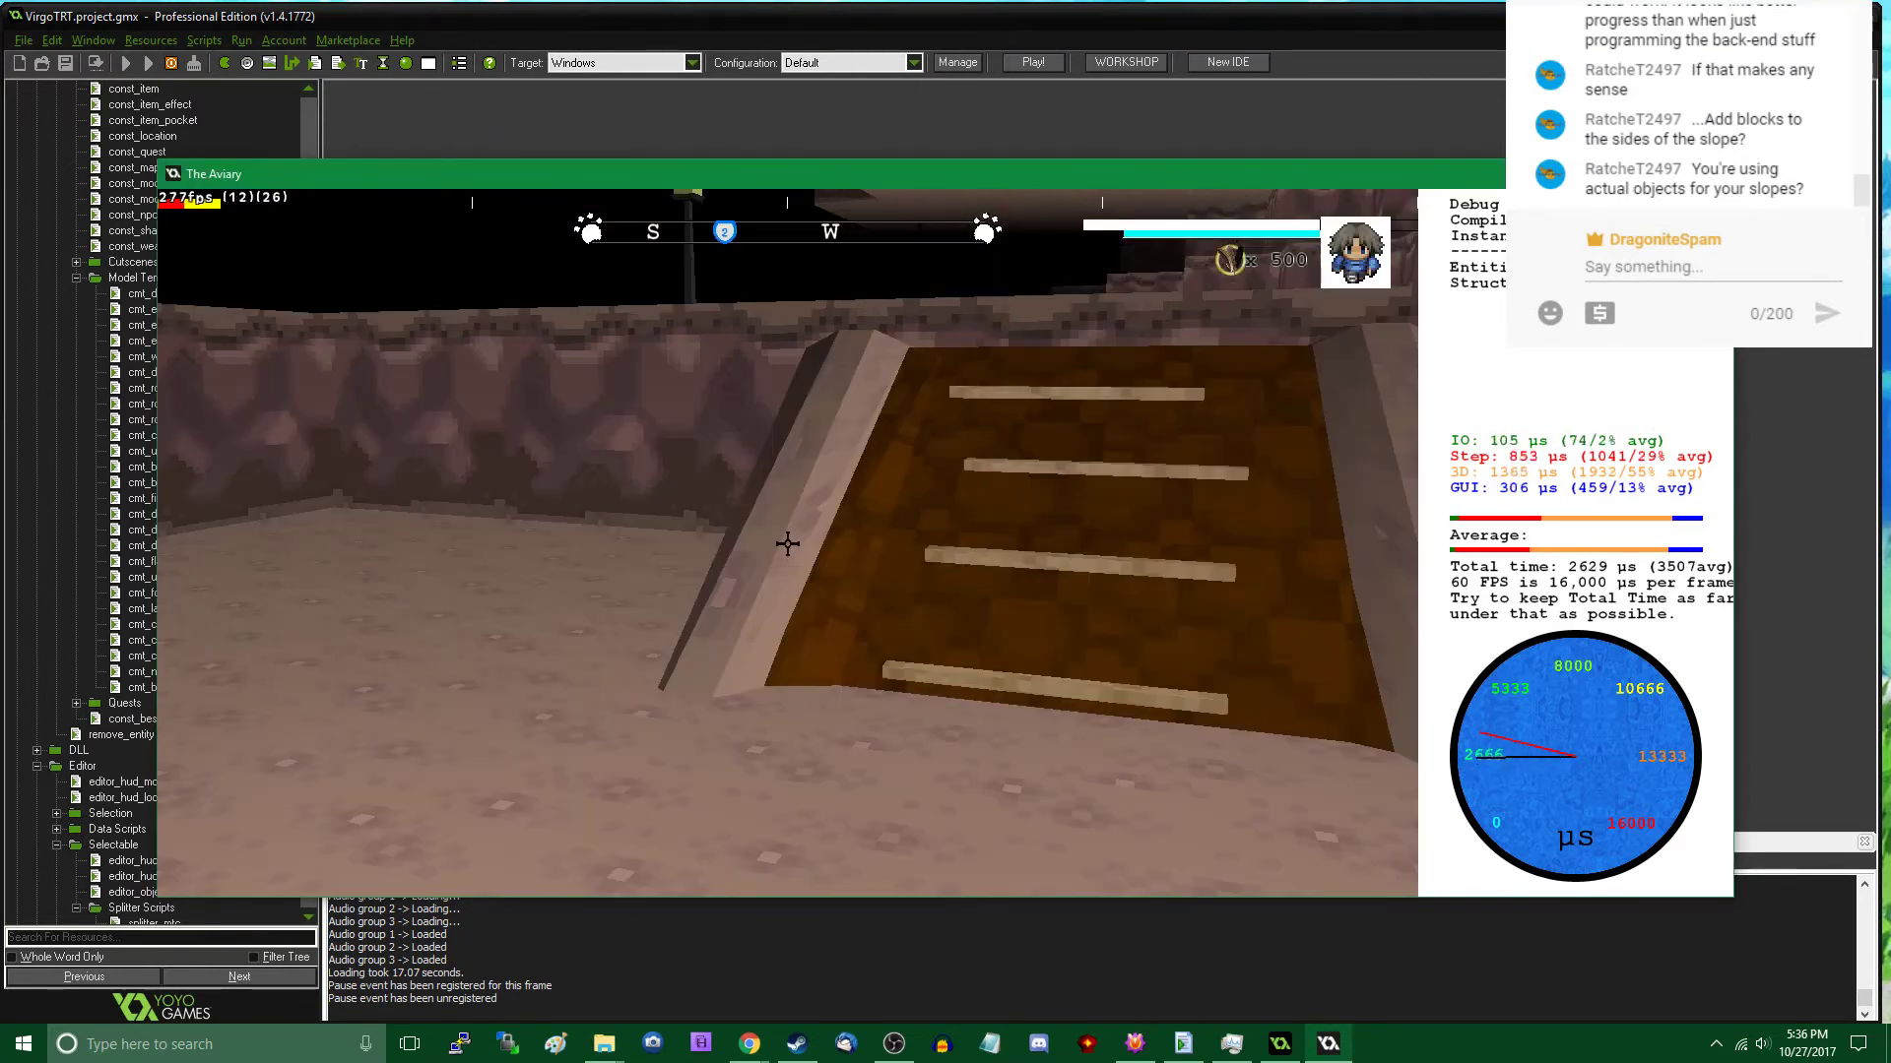
- Export the current map over the existing uforest.map file
{"action": "key", "text": "w"}
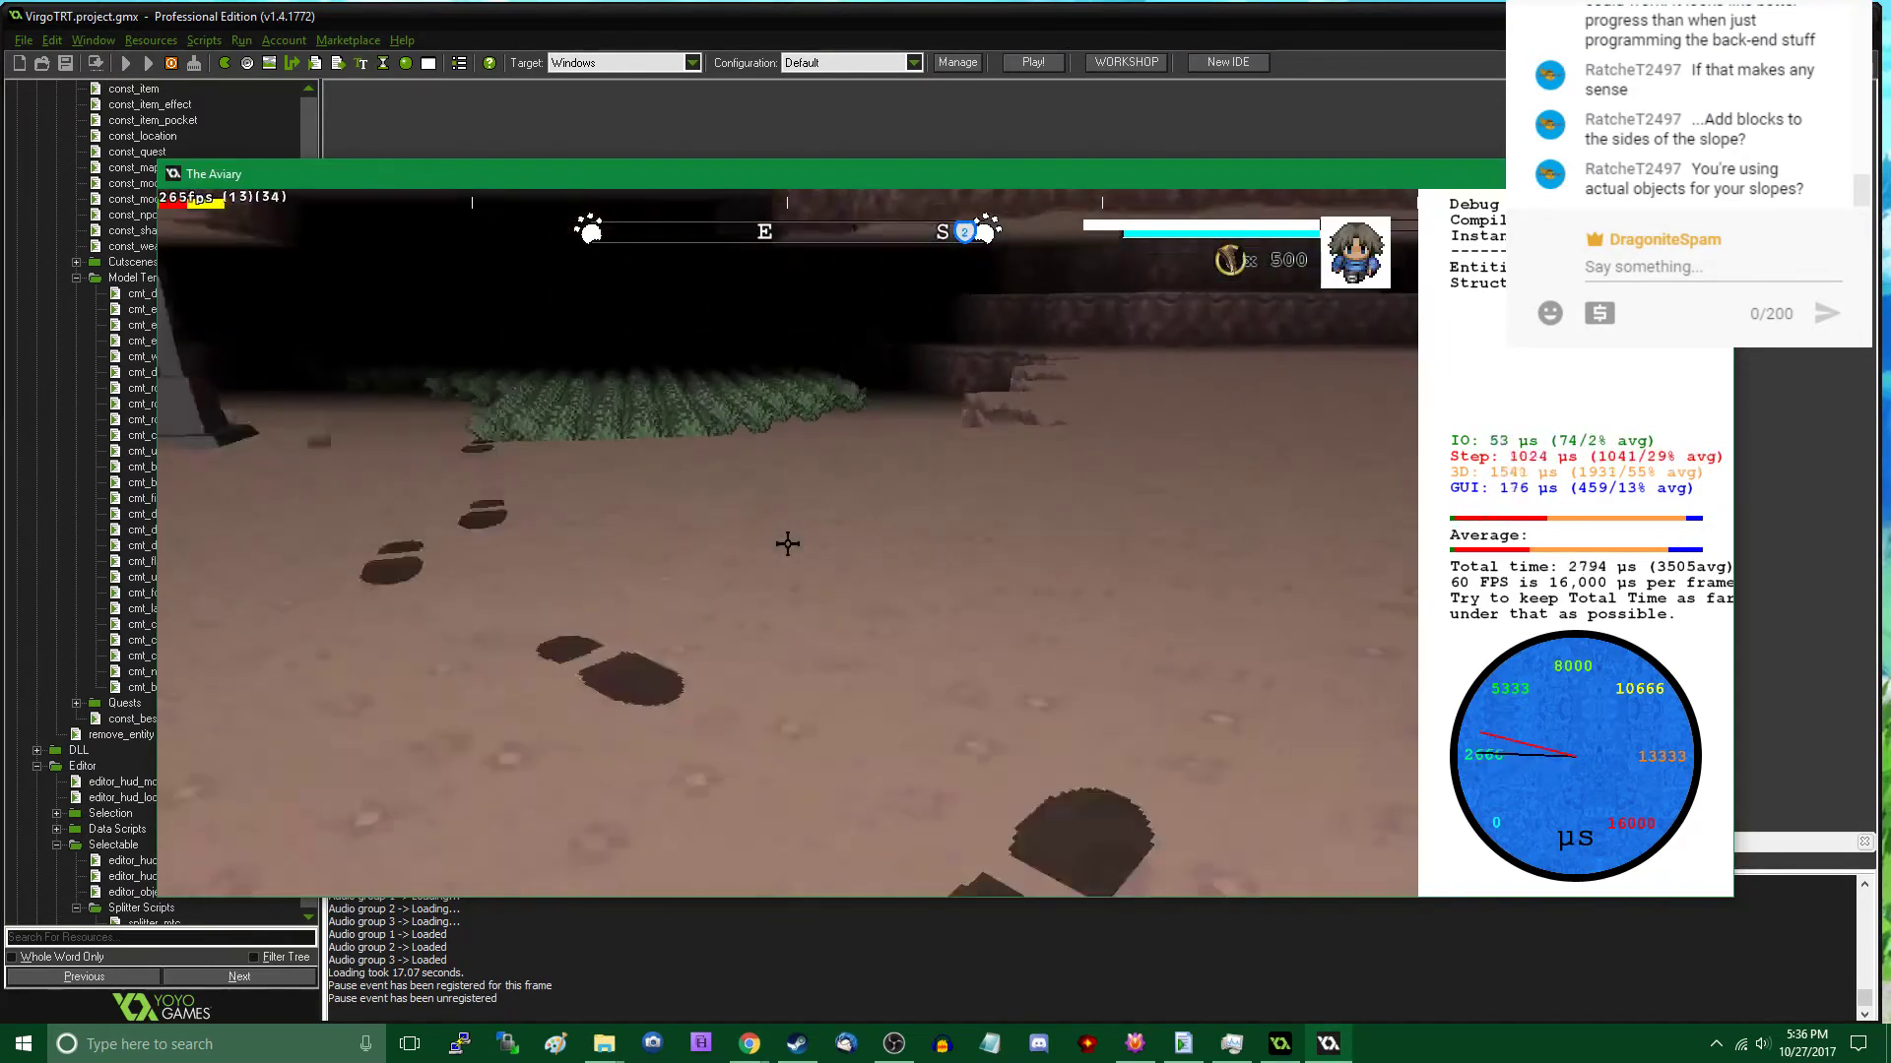
{"action": "key", "text": "Tab"}
{"action": "left_click", "coordinate": [1142, 772]}
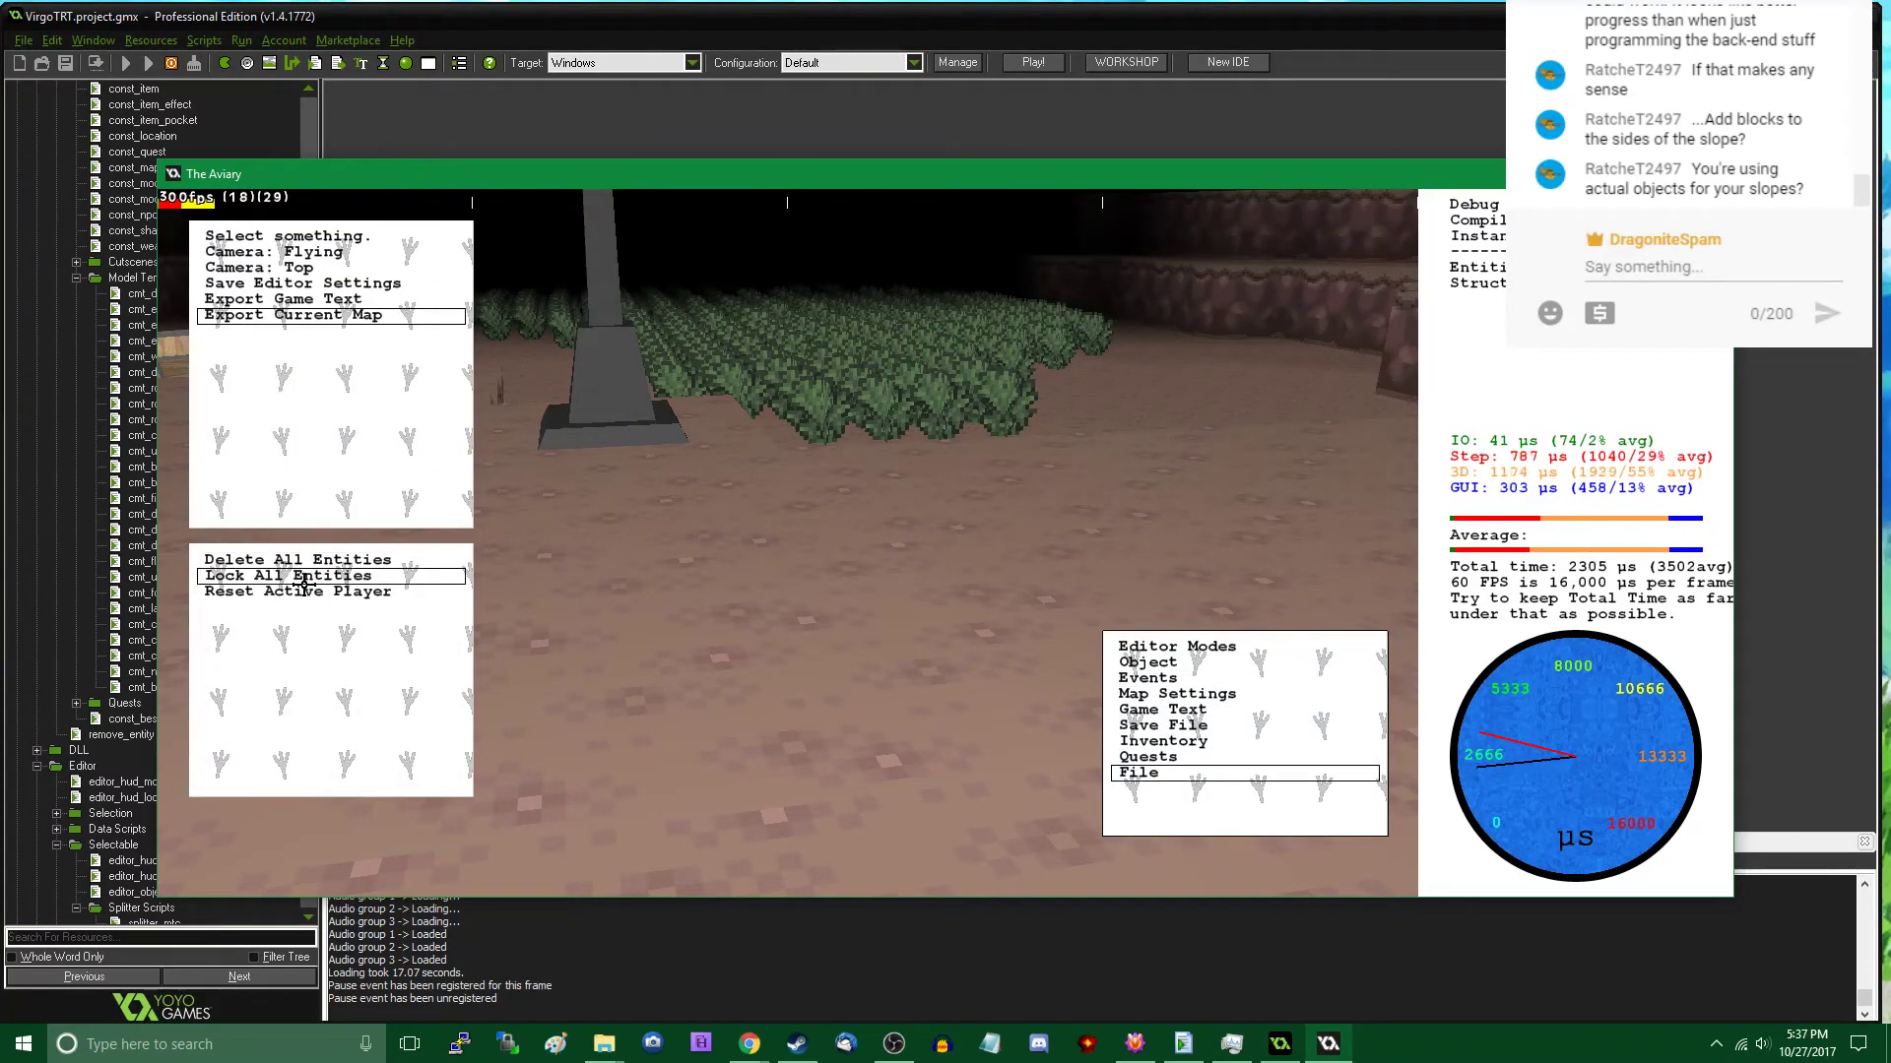
{"action": "left_click", "coordinate": [322, 316]}
{"action": "double_click", "coordinate": [232, 215]}
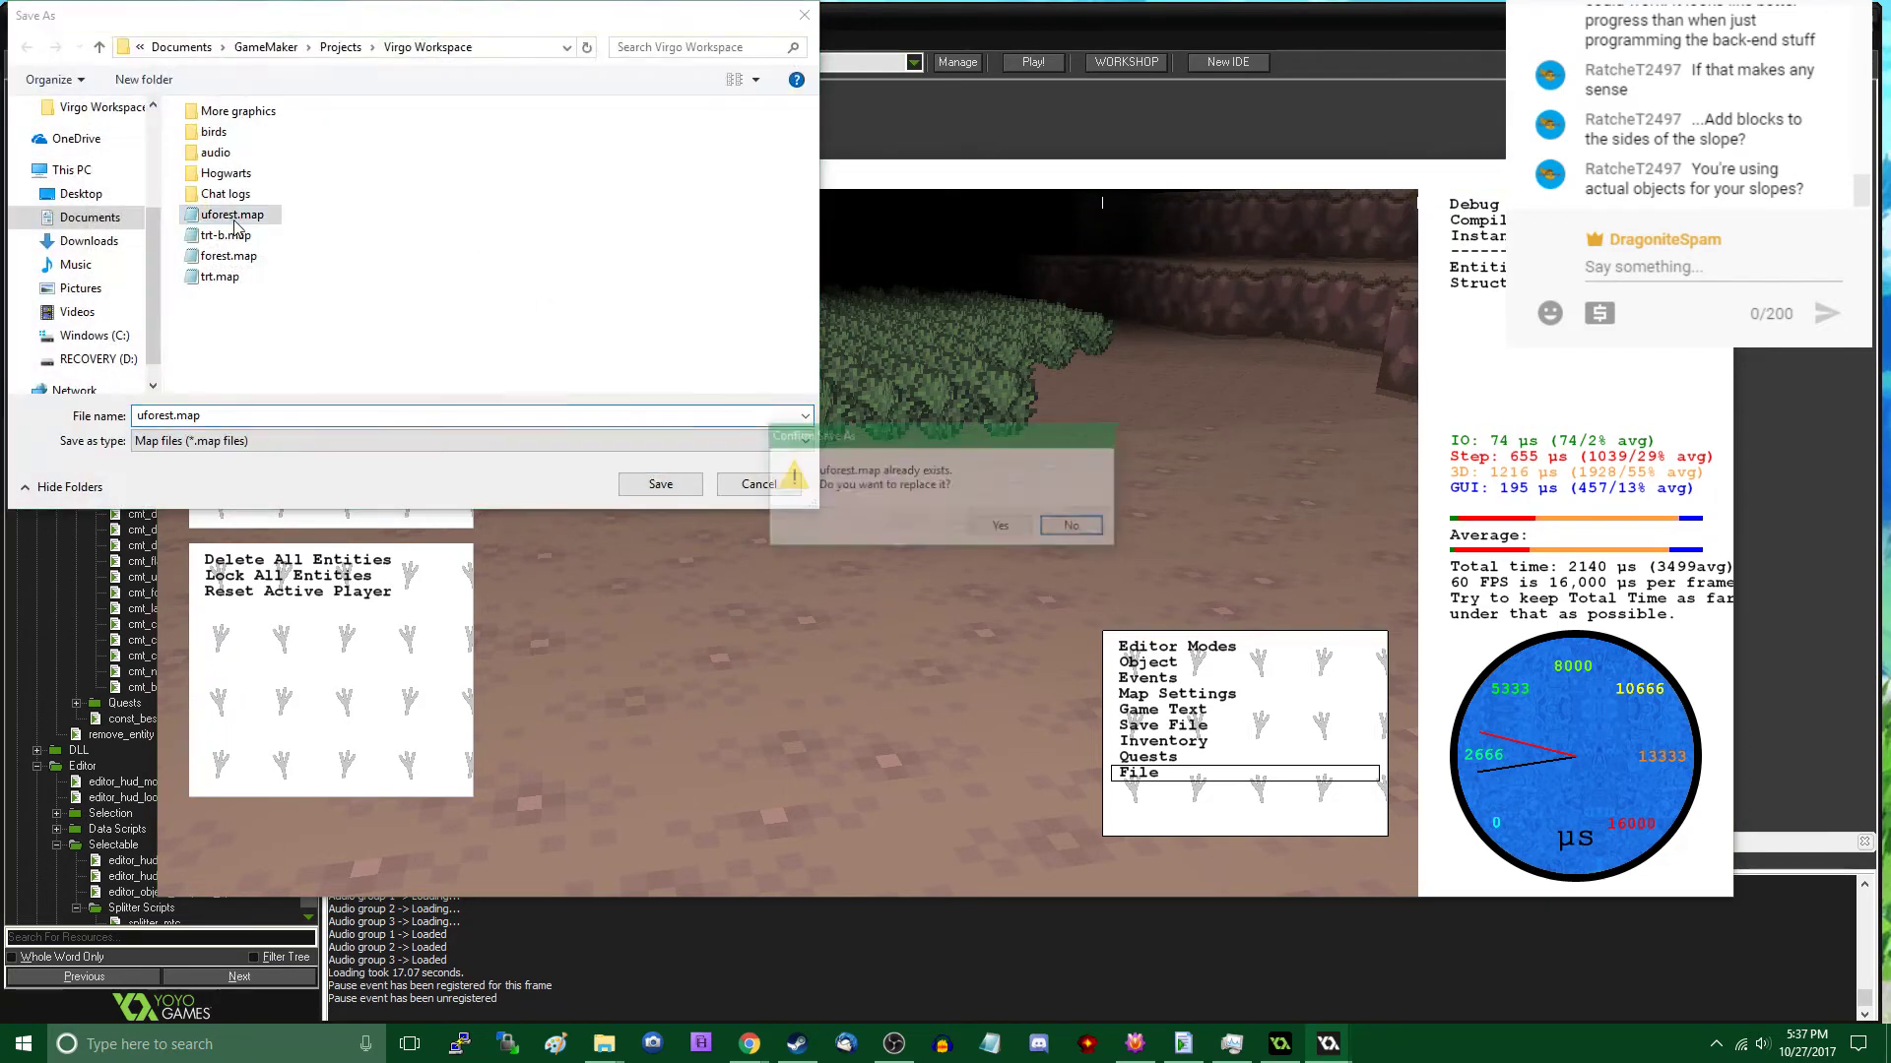
{"action": "left_click", "coordinate": [1000, 529]}
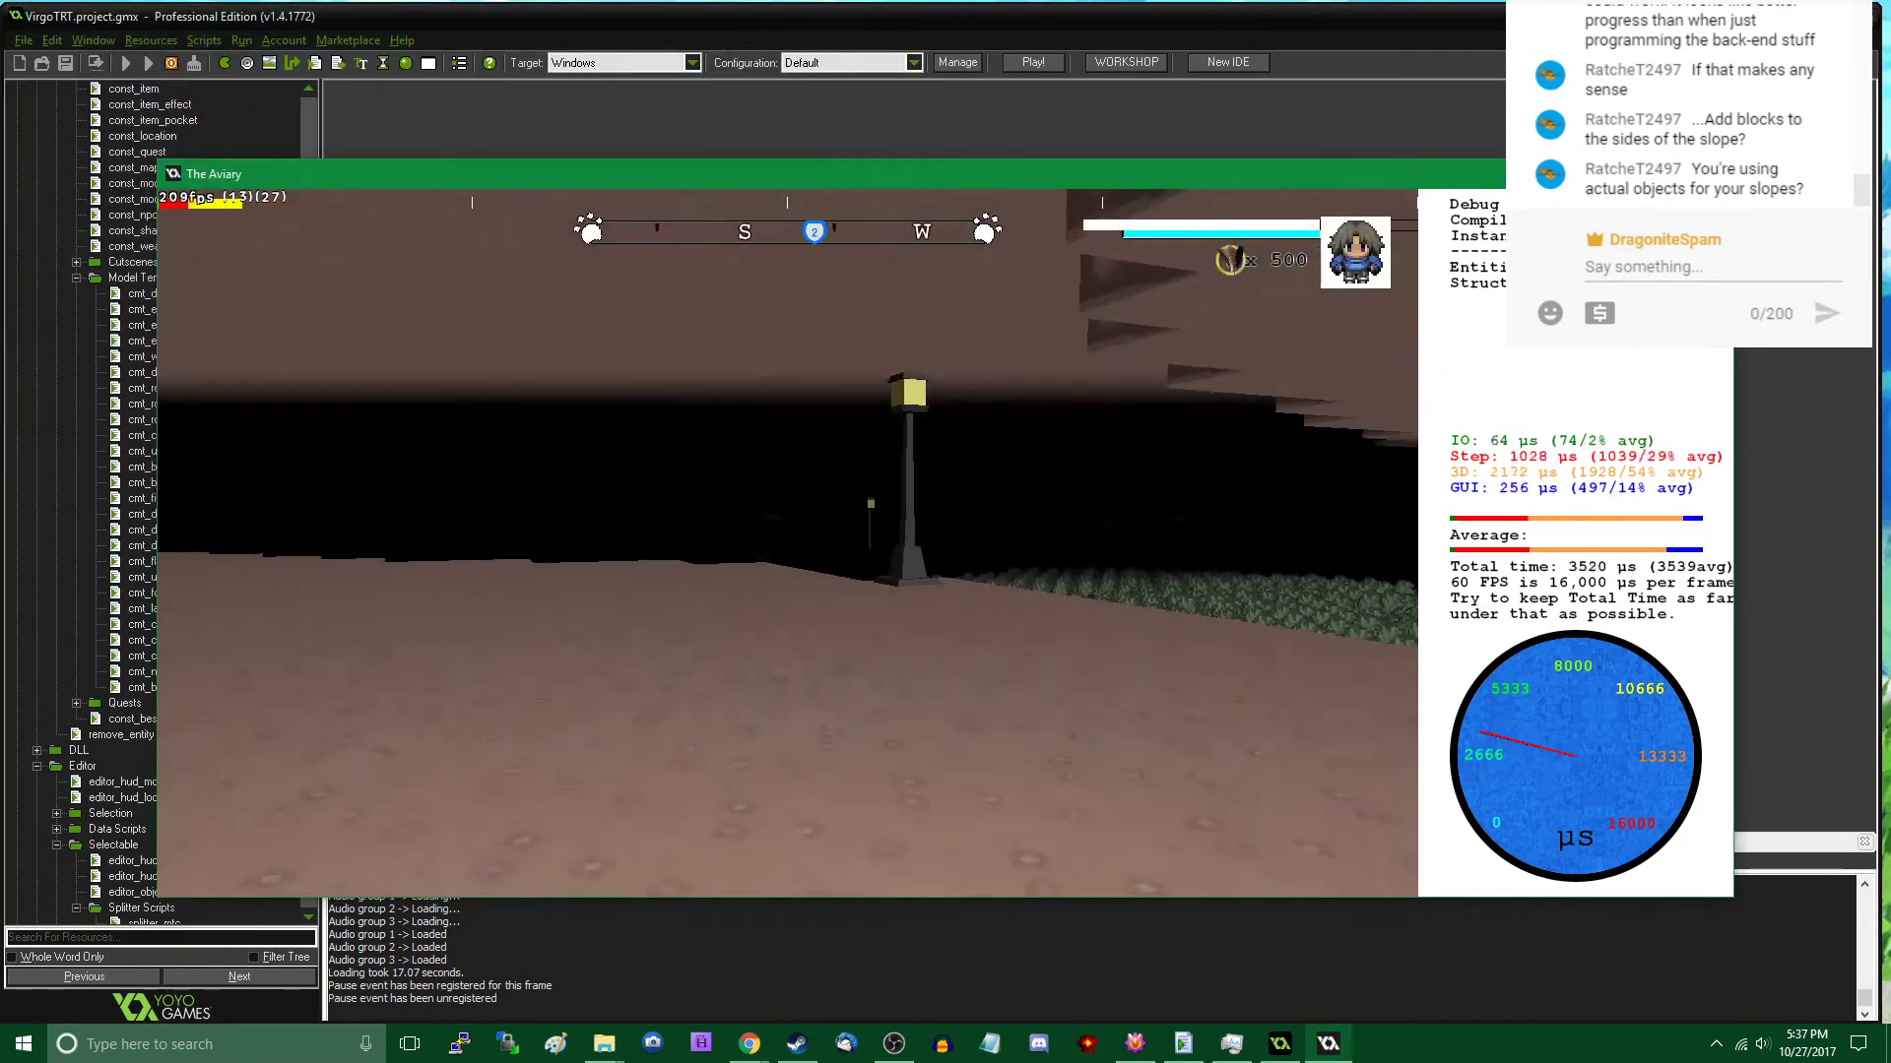
- Place two Rock C templates on the ground near the street lamp, the second at about X 9613, Y 813
{"action": "key", "text": "w"}
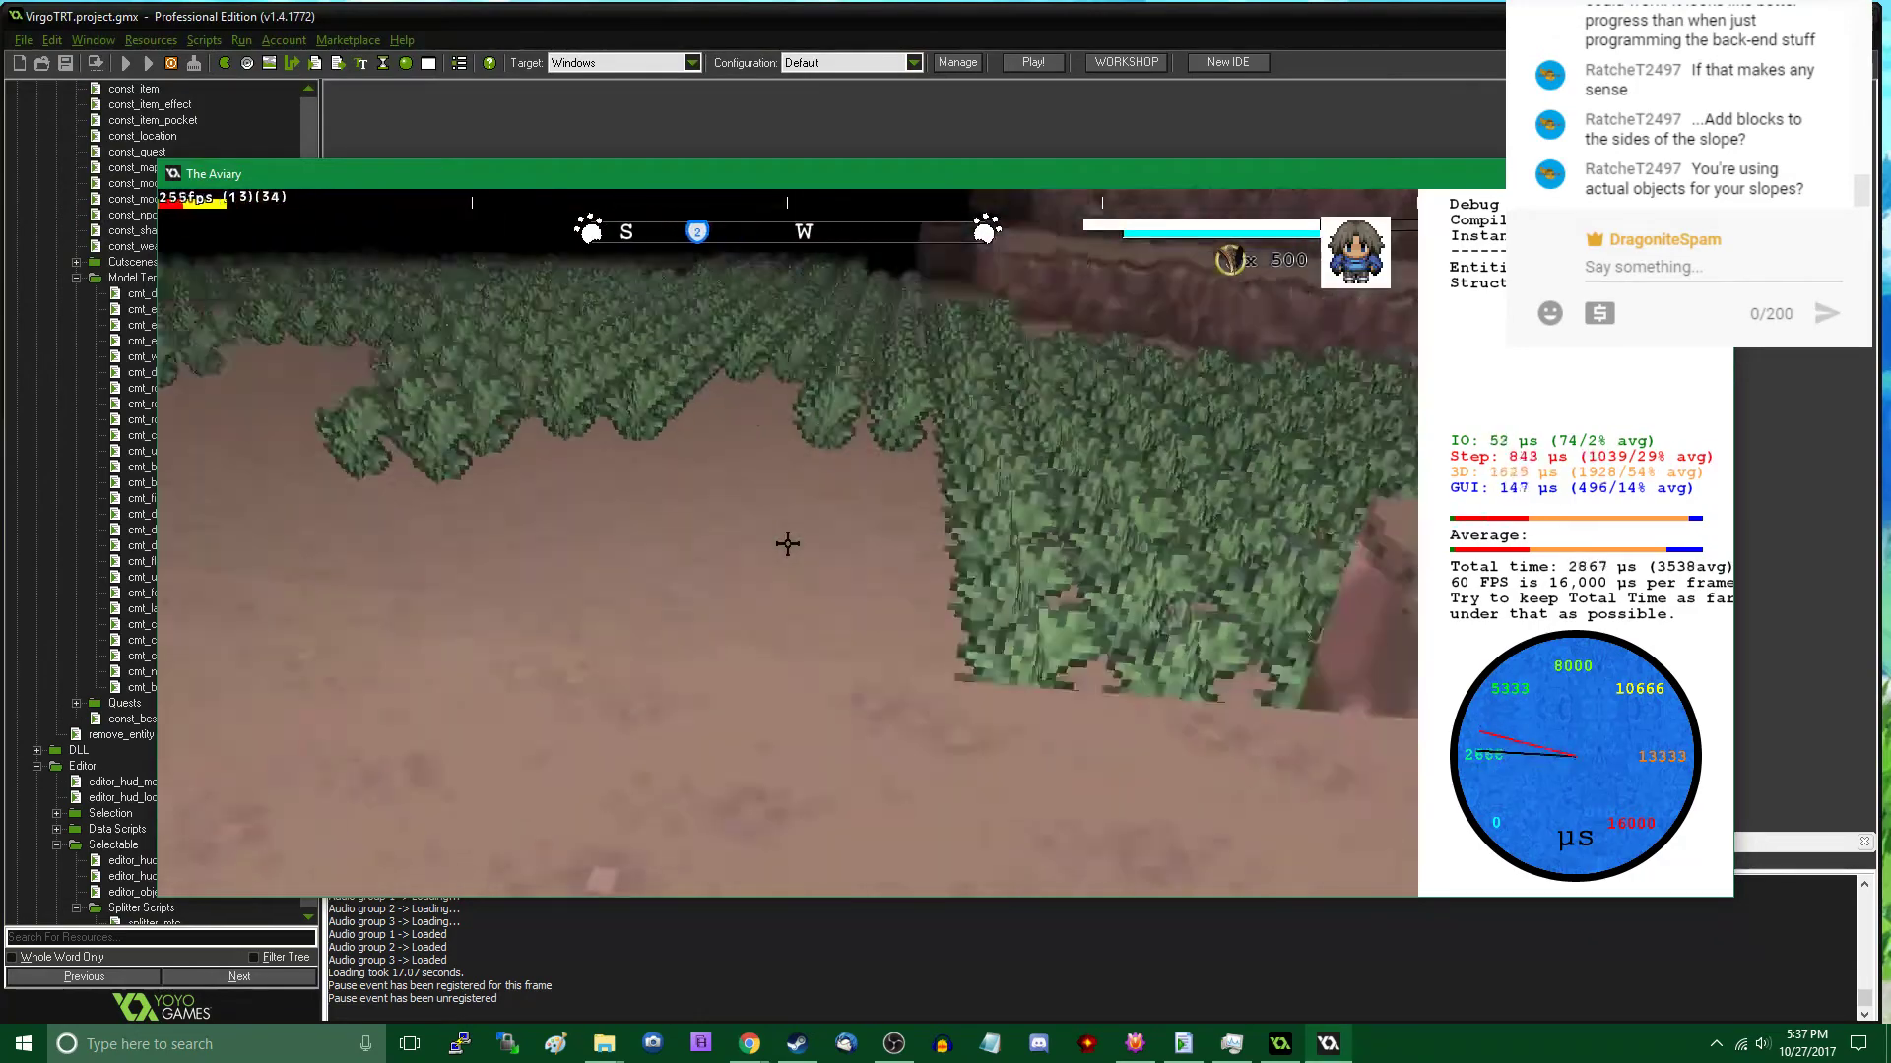
{"action": "key", "text": "w"}
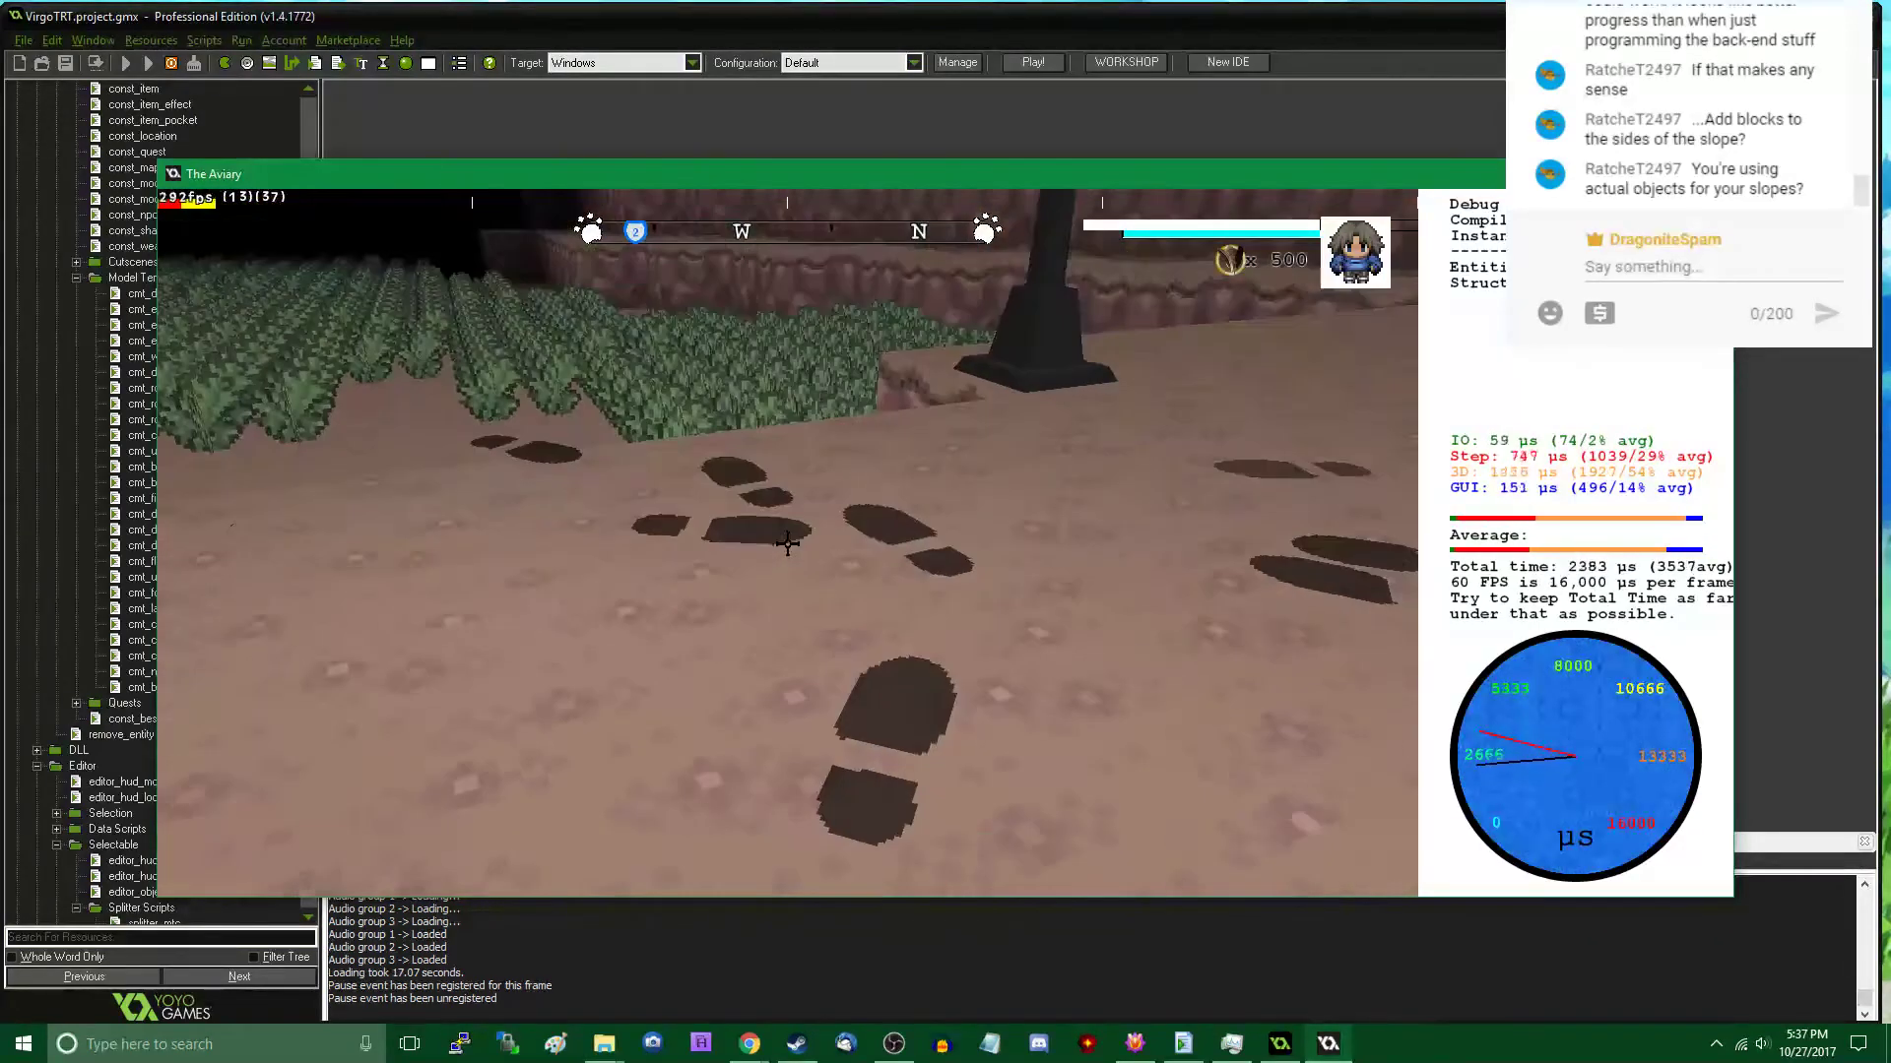
{"action": "key", "text": "Tab"}
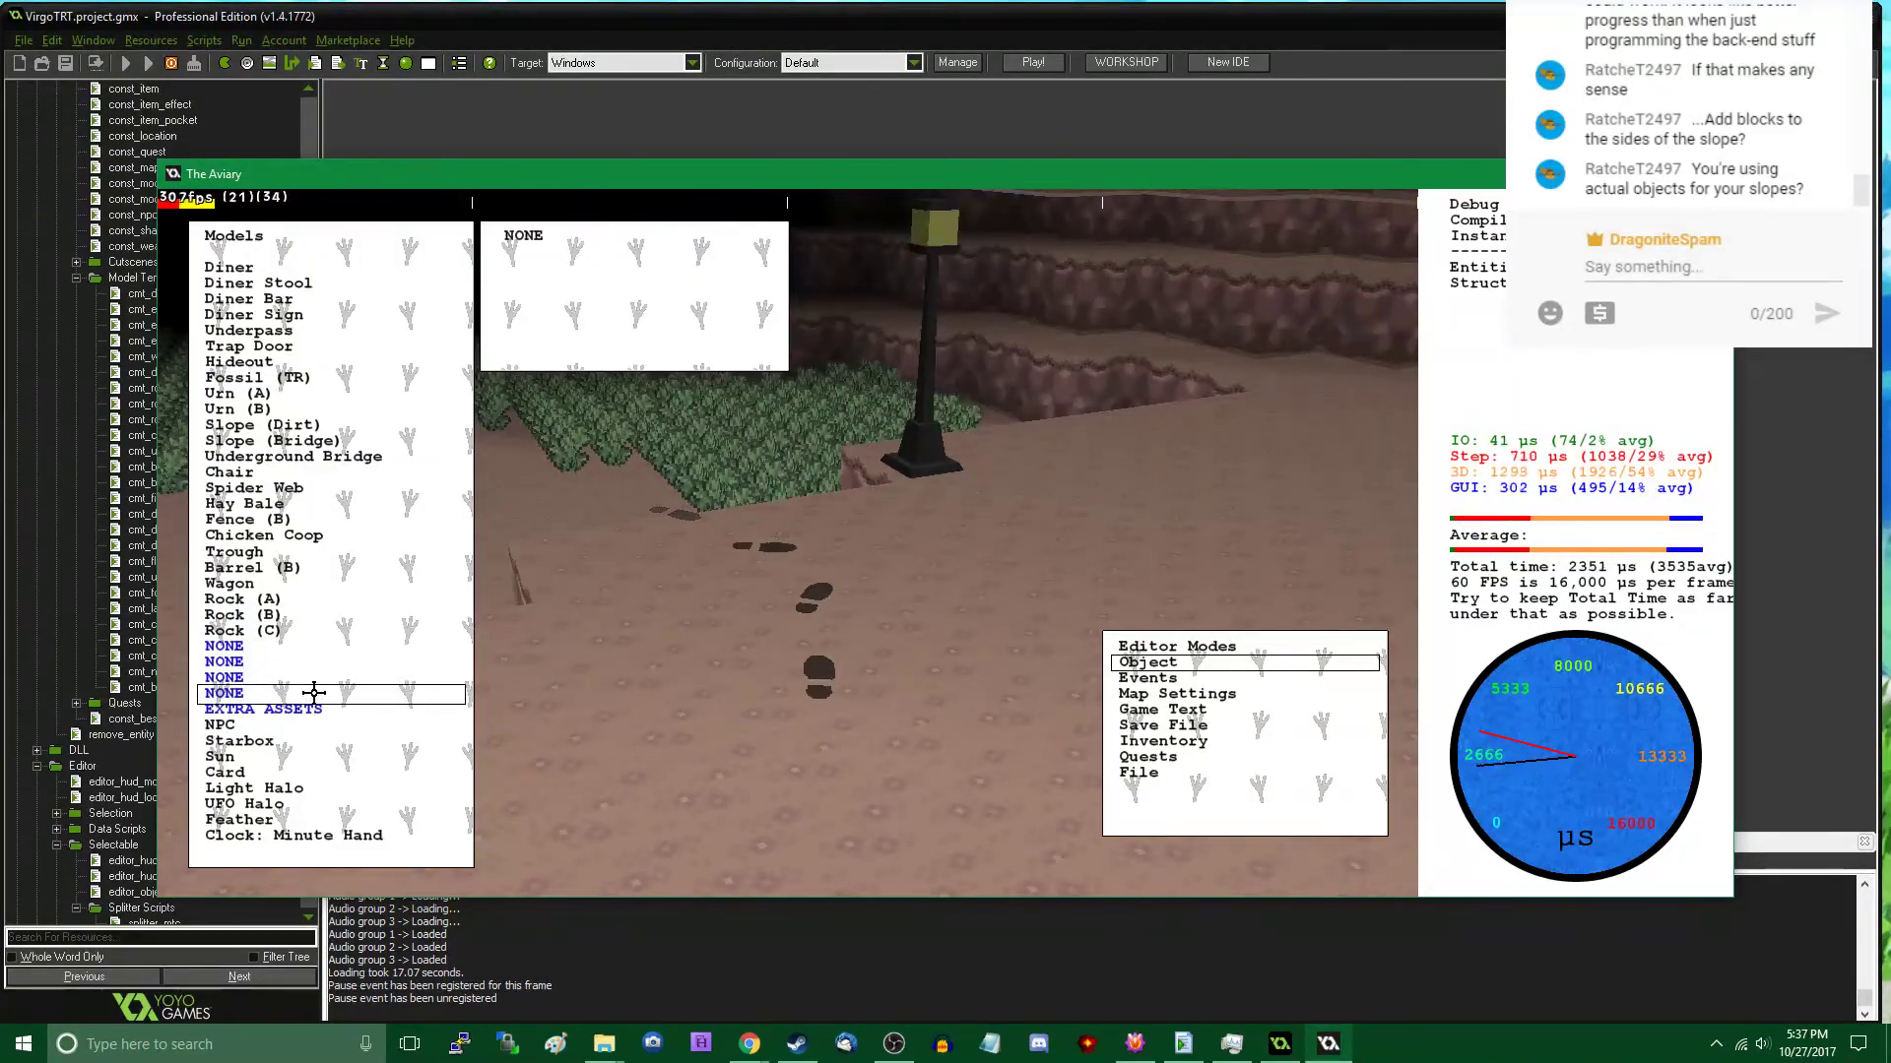
{"action": "key", "text": "Tab"}
{"action": "left_click", "coordinate": [311, 668]}
{"action": "left_click", "coordinate": [559, 670]}
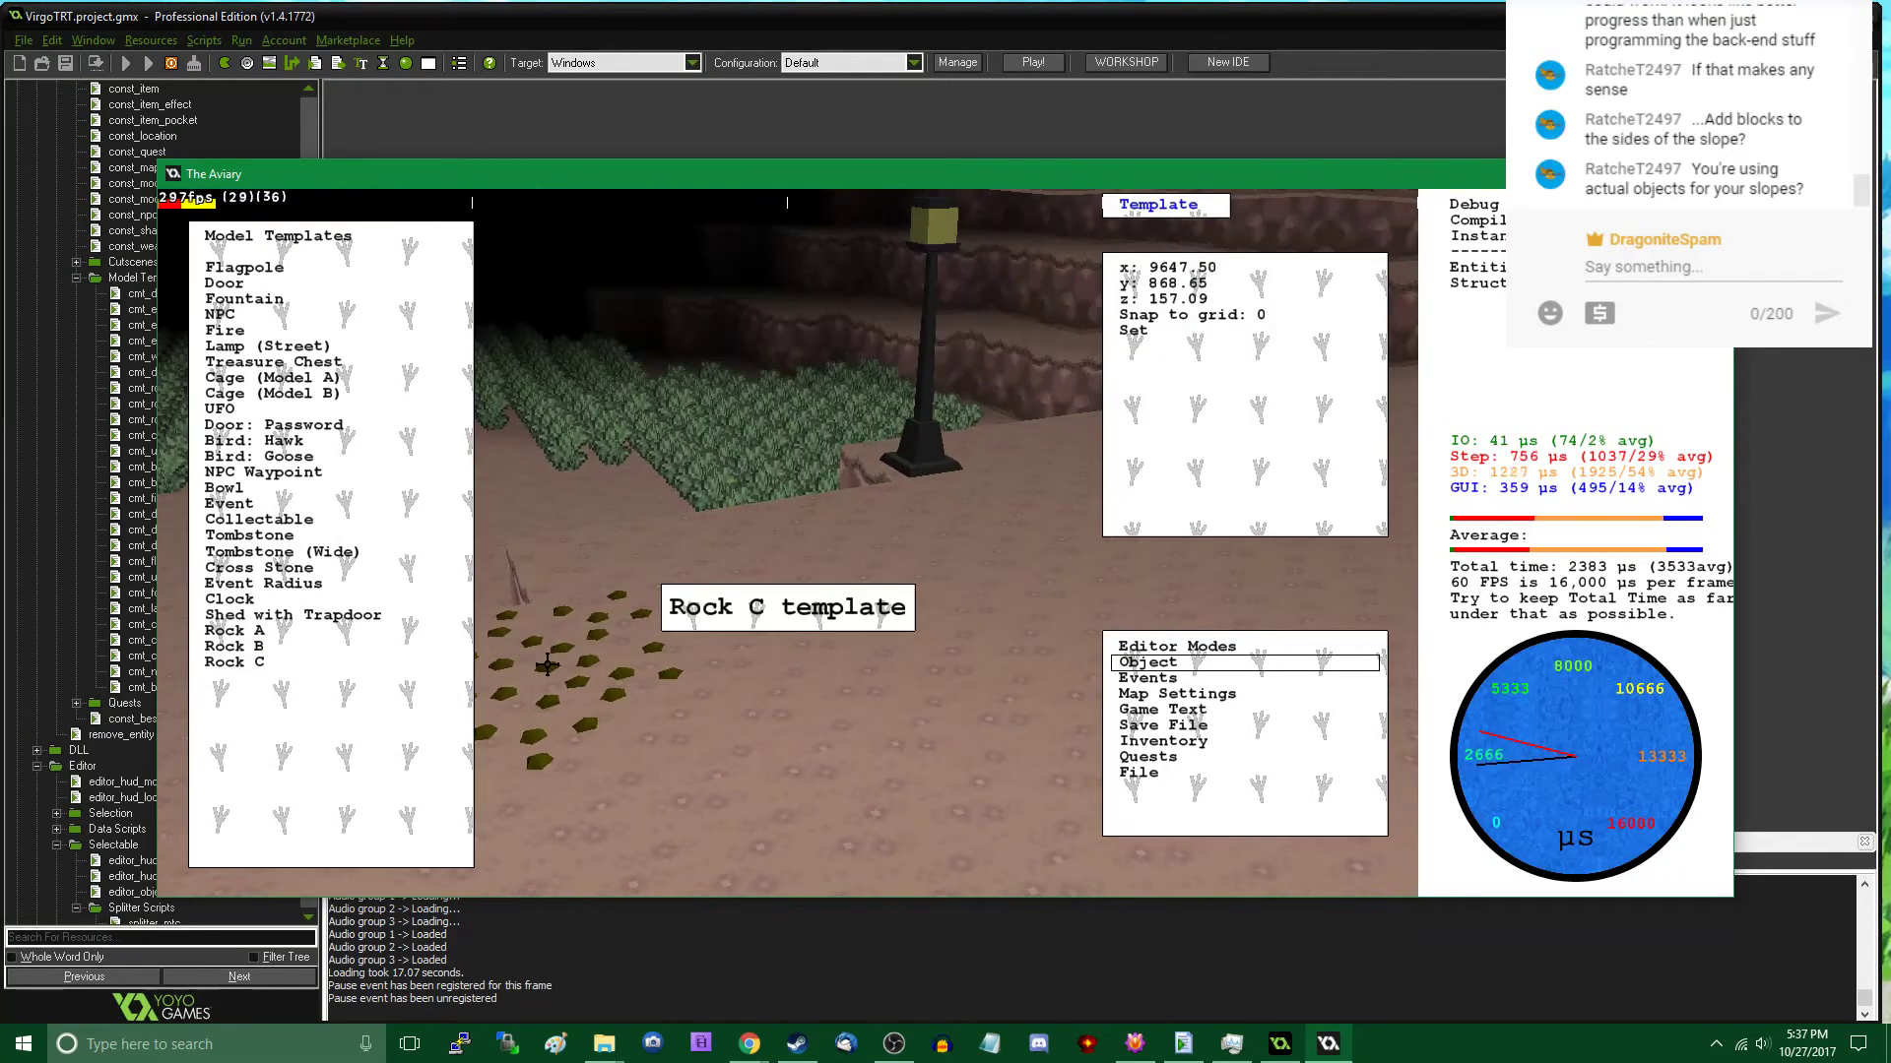
{"action": "middle_click_drag", "start_coordinate": [564, 673], "coordinate": [788, 541]}
{"action": "left_click", "coordinate": [731, 548]}
{"action": "left_click", "coordinate": [362, 665]}
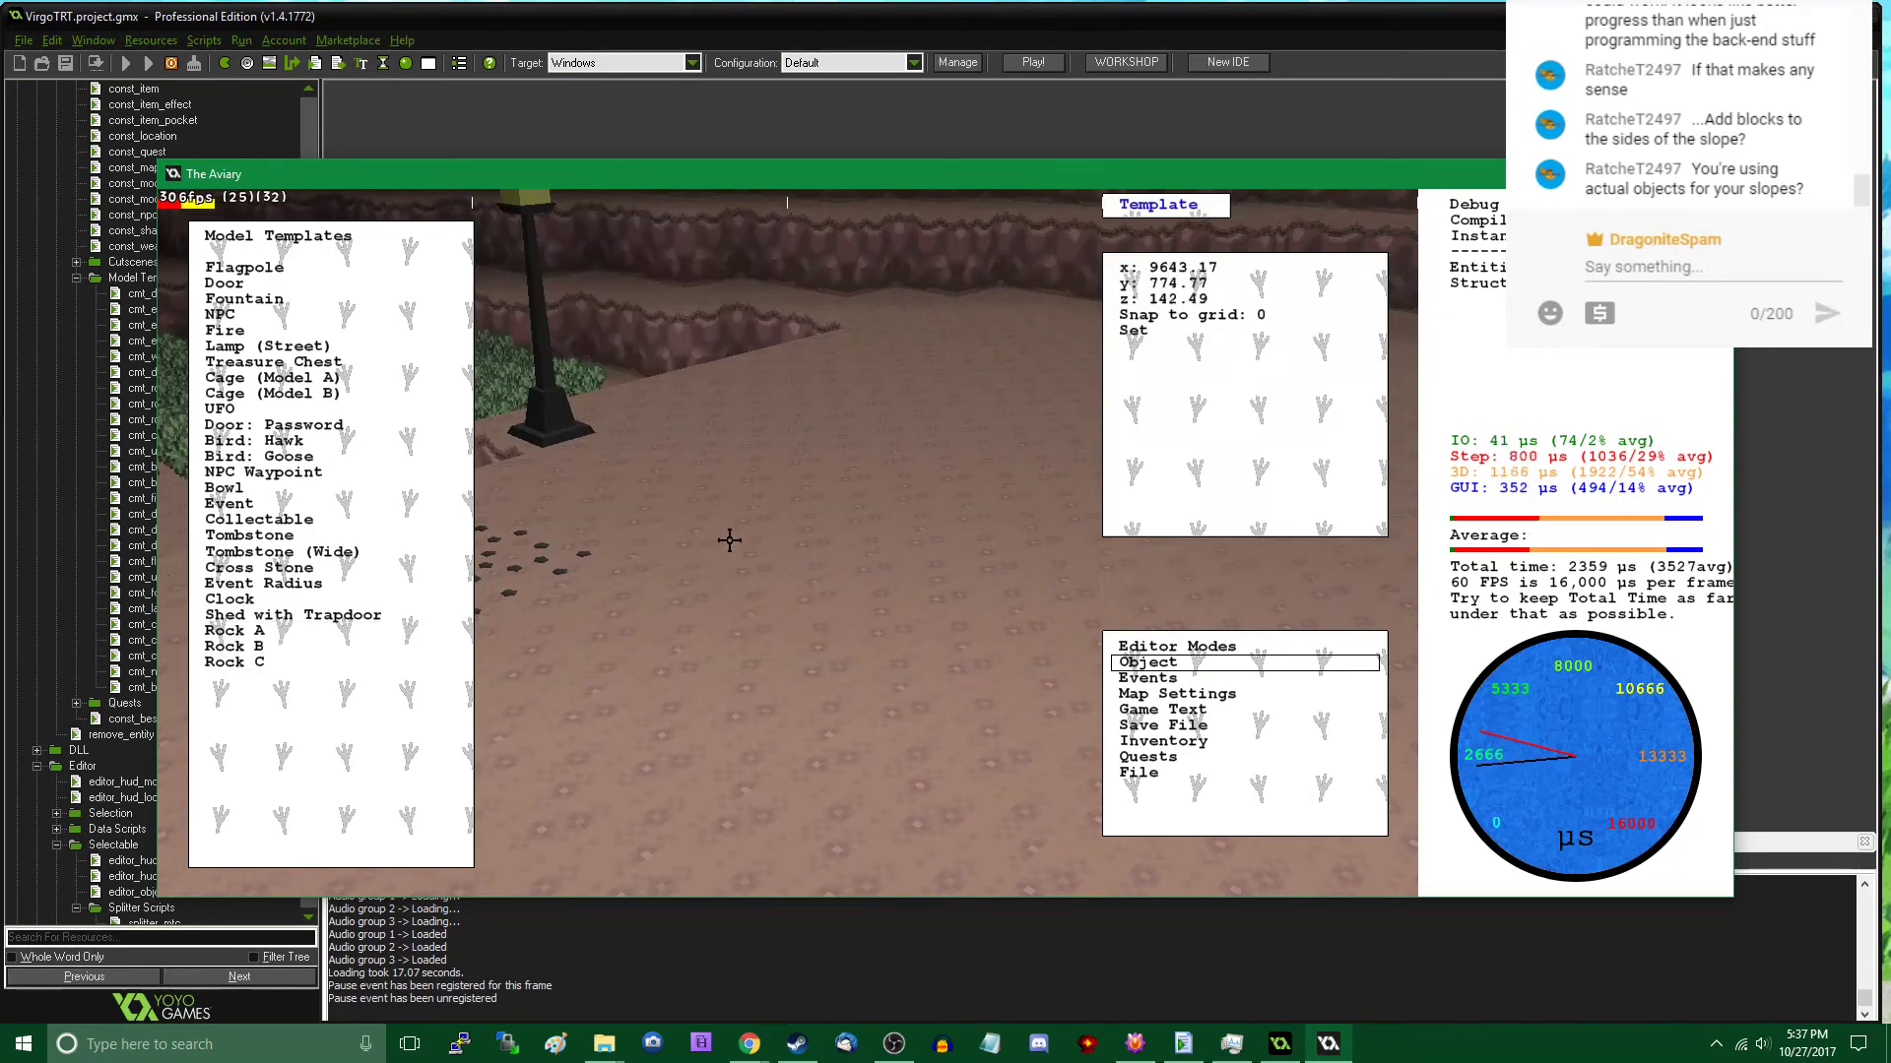
{"action": "left_click", "coordinate": [679, 476]}
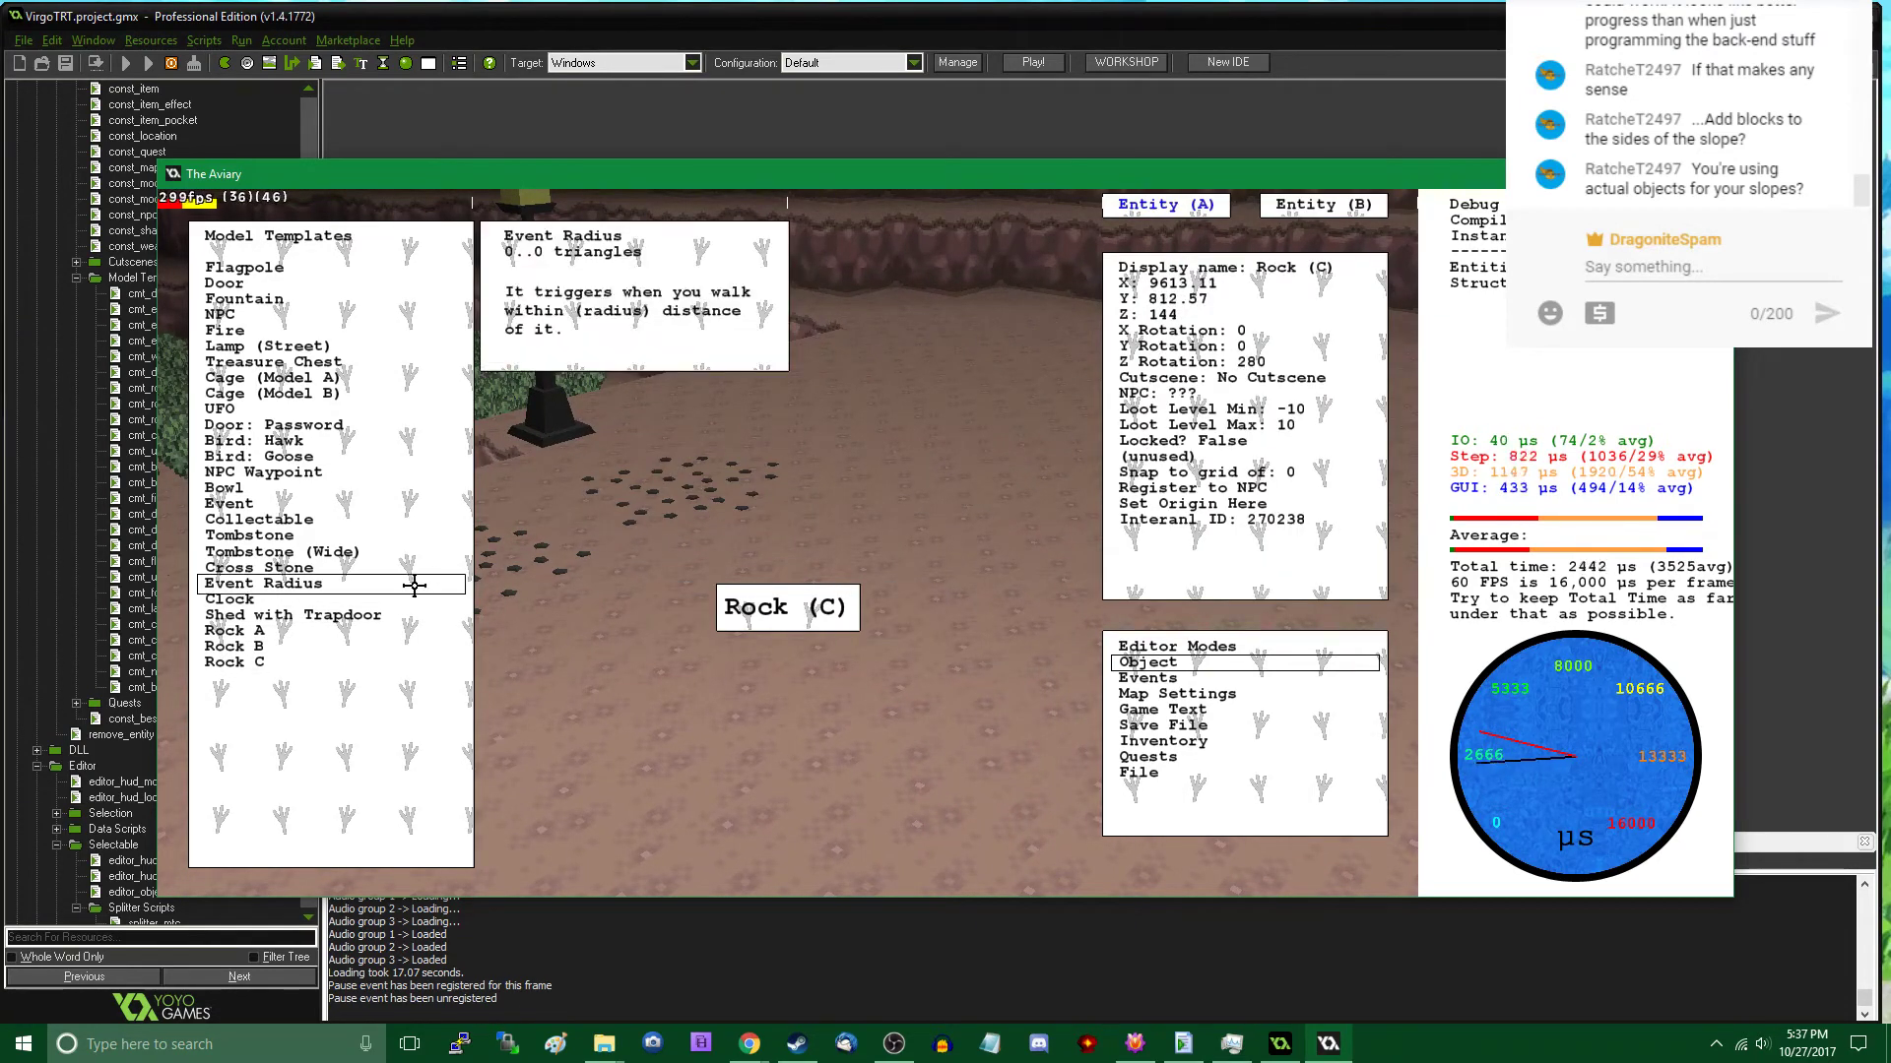
- Place another Rock C farther along the row of rocks, at about X 9611, Y 700
{"action": "key", "text": "Escape"}
{"action": "left_click", "coordinate": [326, 660]}
{"action": "key", "text": "Escape"}
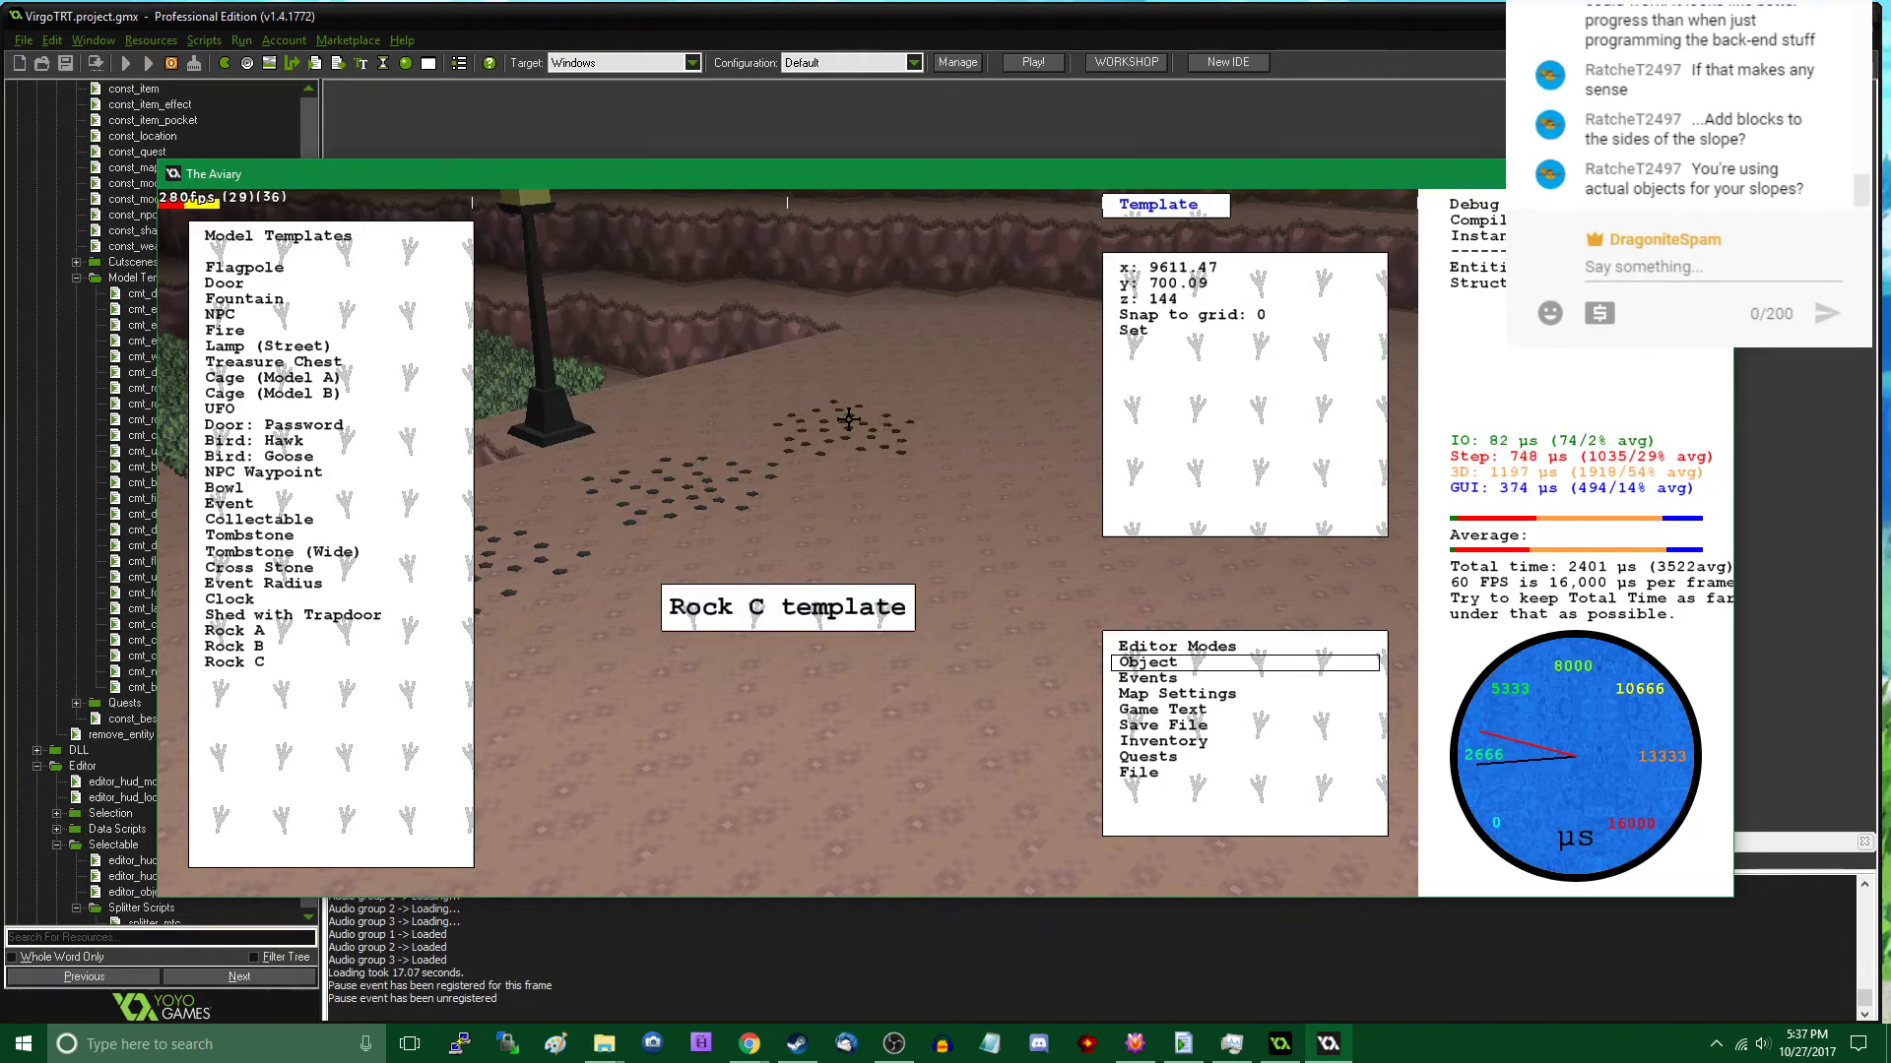
{"action": "left_click", "coordinate": [849, 419]}
{"action": "key", "text": "Escape"}
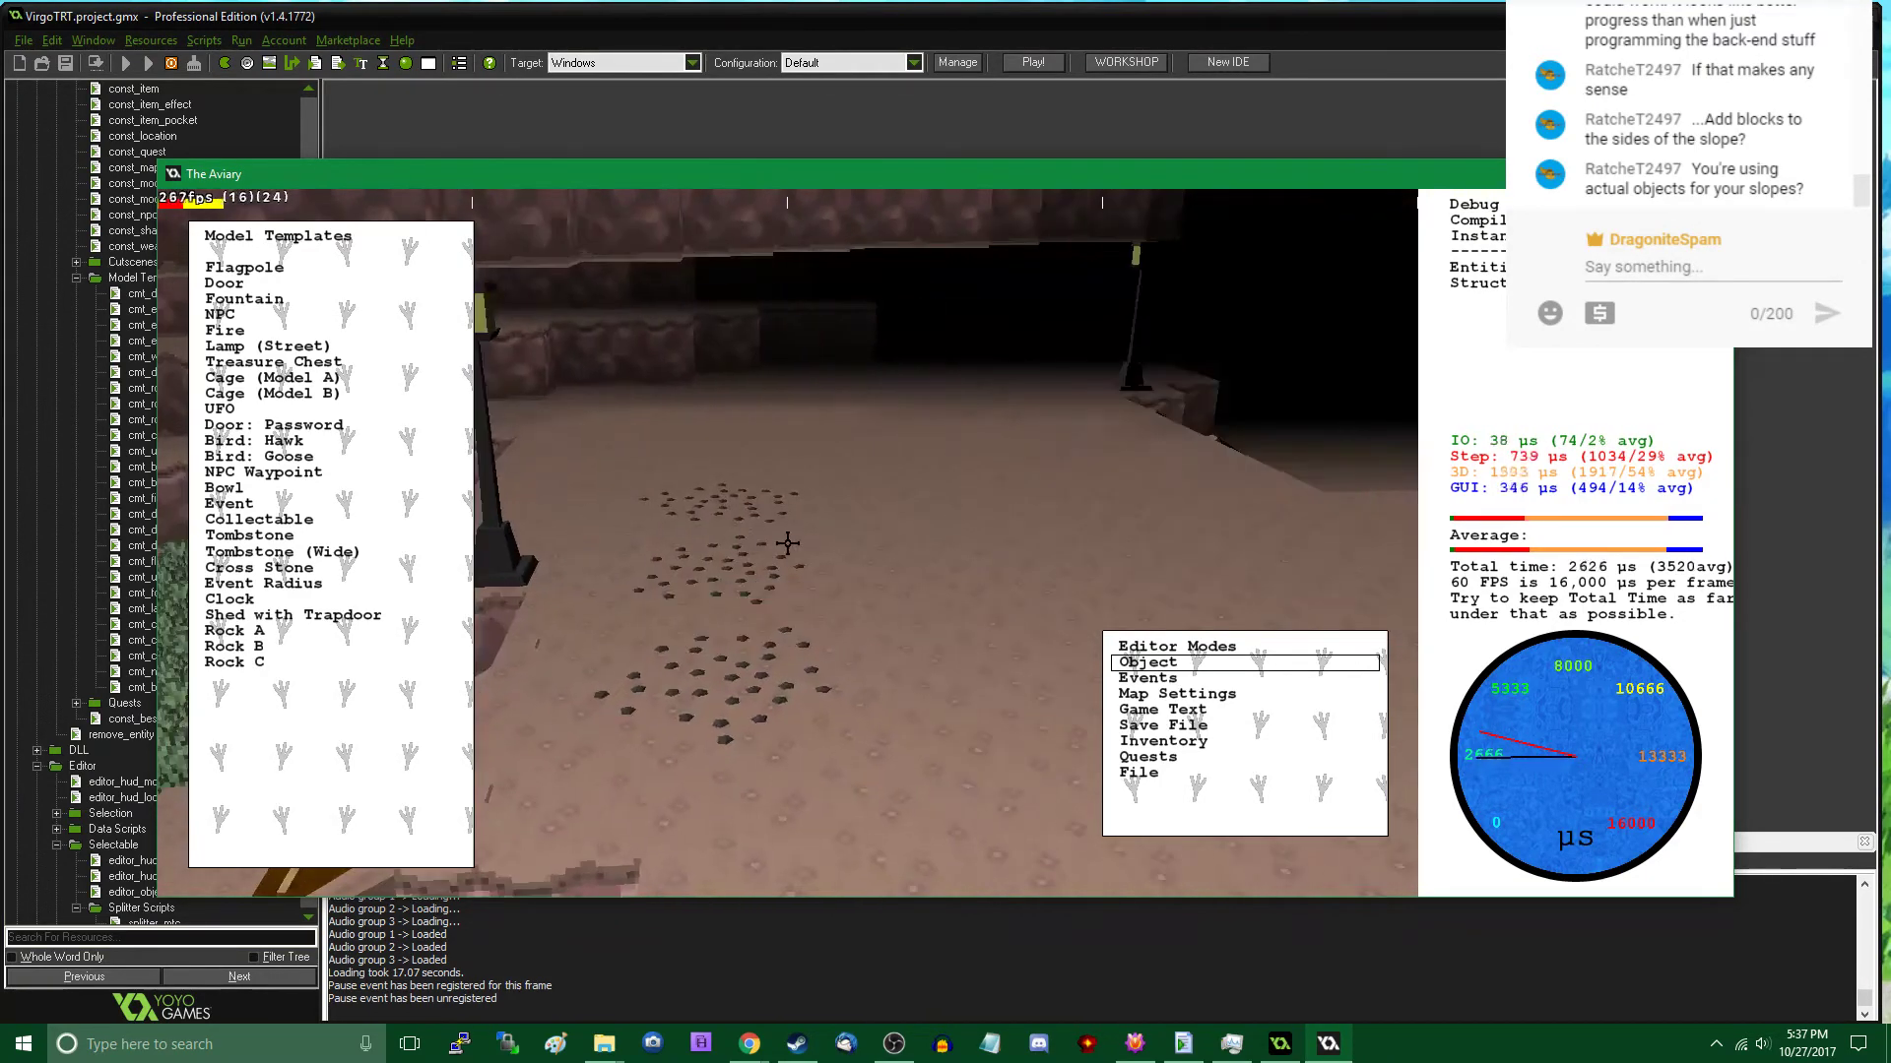
- Extend the rock trail with two Rock C placements at about X 9655, Y 687 and X 9701, Y 668
{"action": "left_click", "coordinate": [405, 673]}
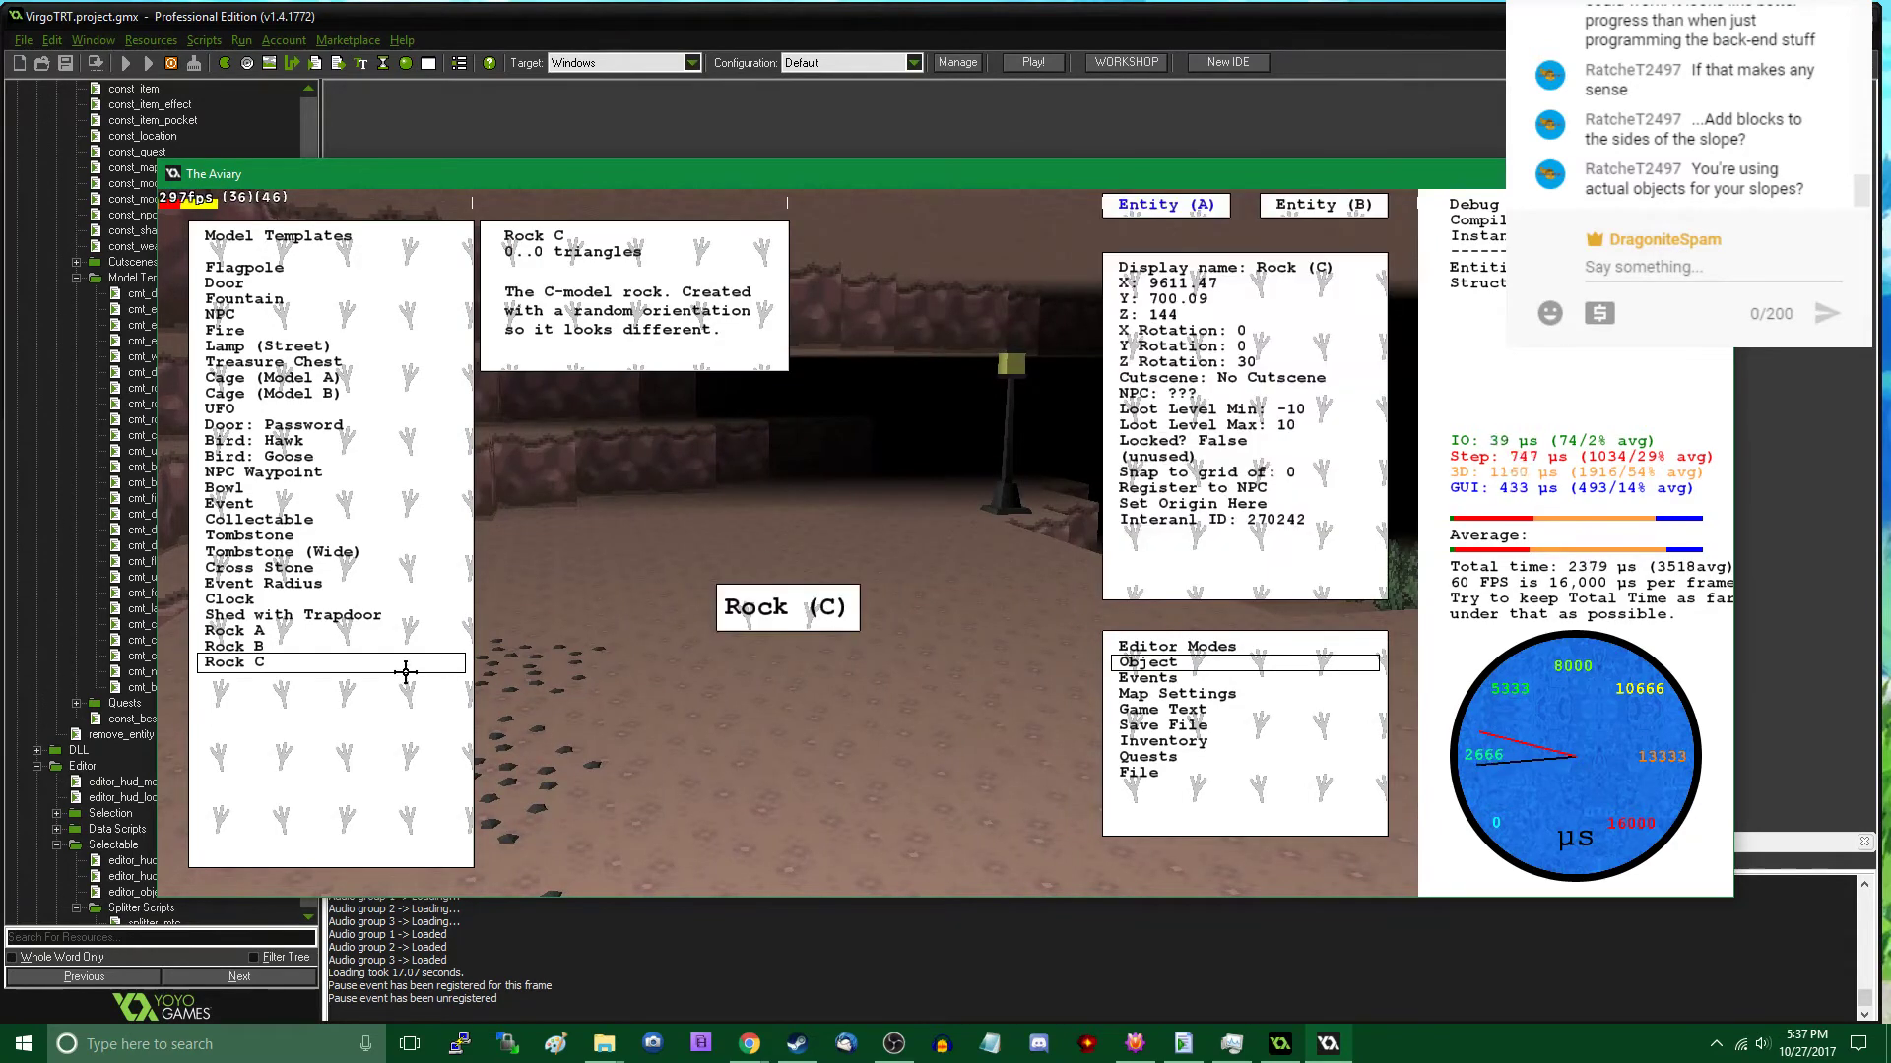
{"action": "key", "text": "Escape"}
{"action": "left_click", "coordinate": [292, 671]}
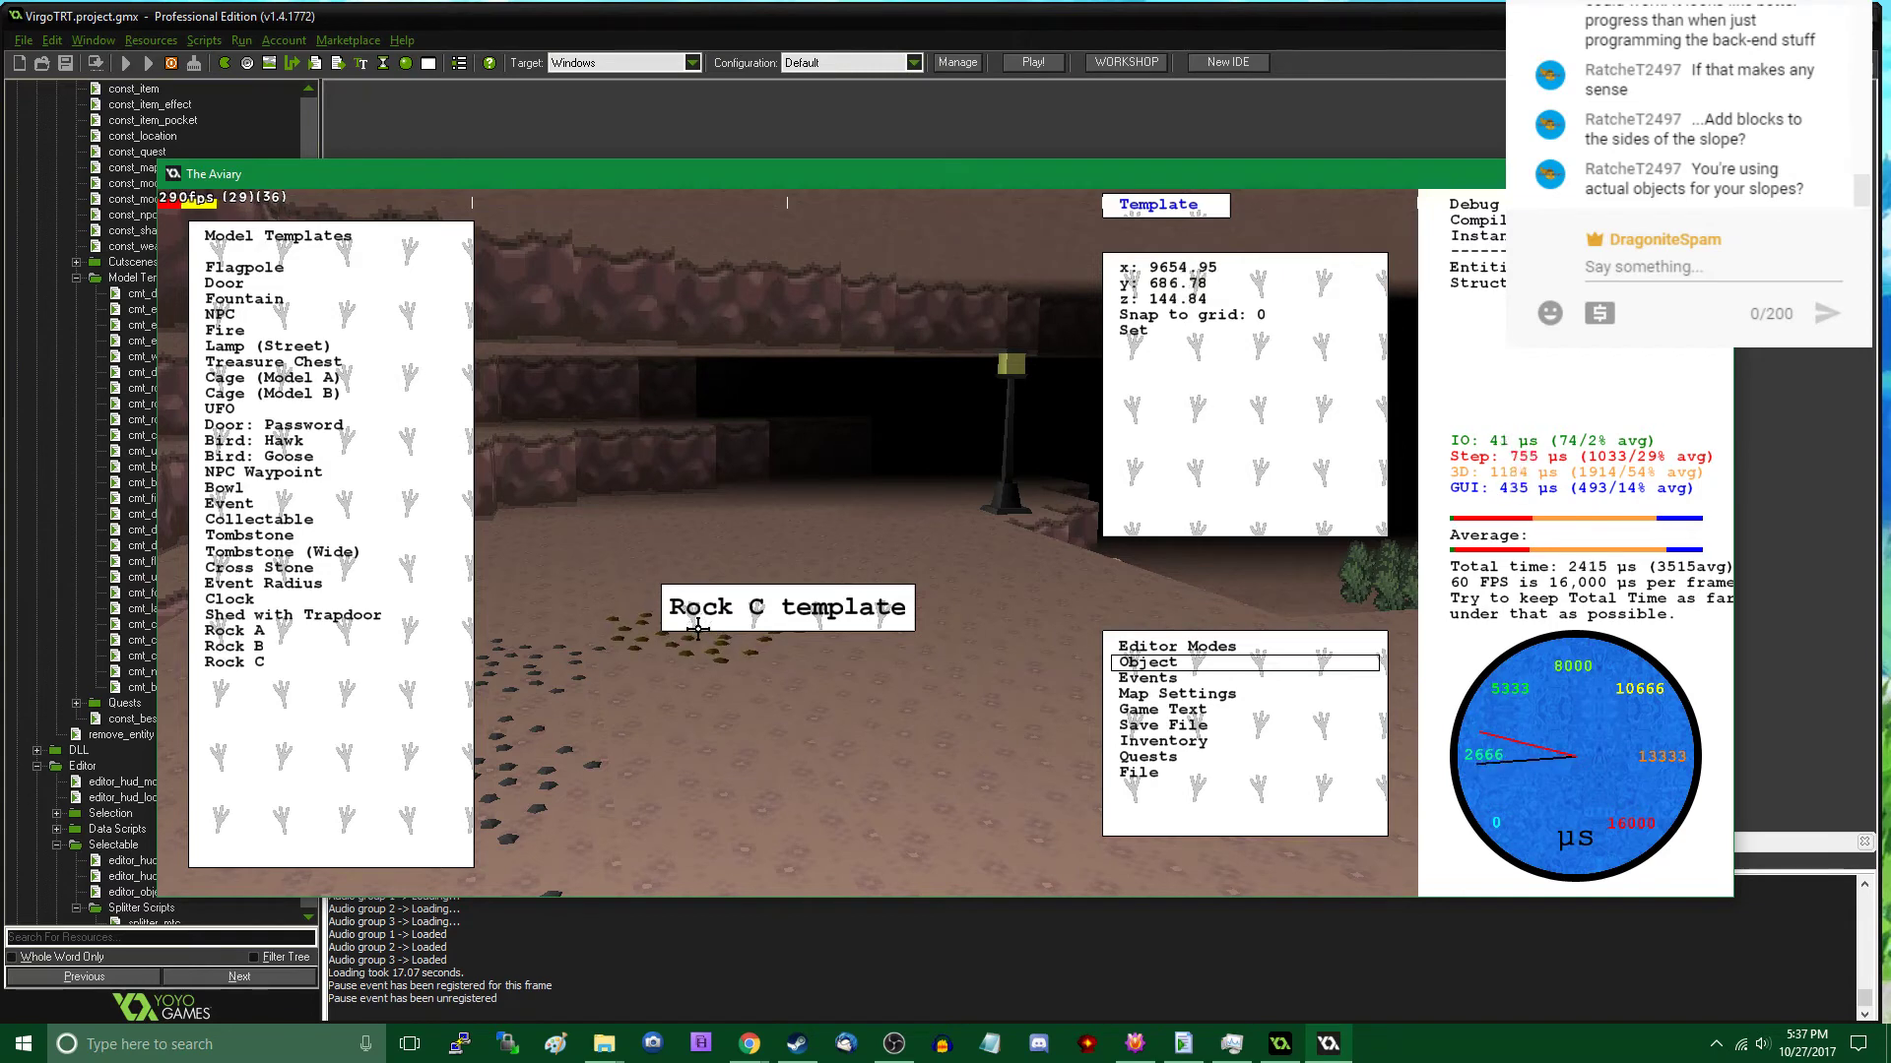
{"action": "left_click", "coordinate": [698, 630]}
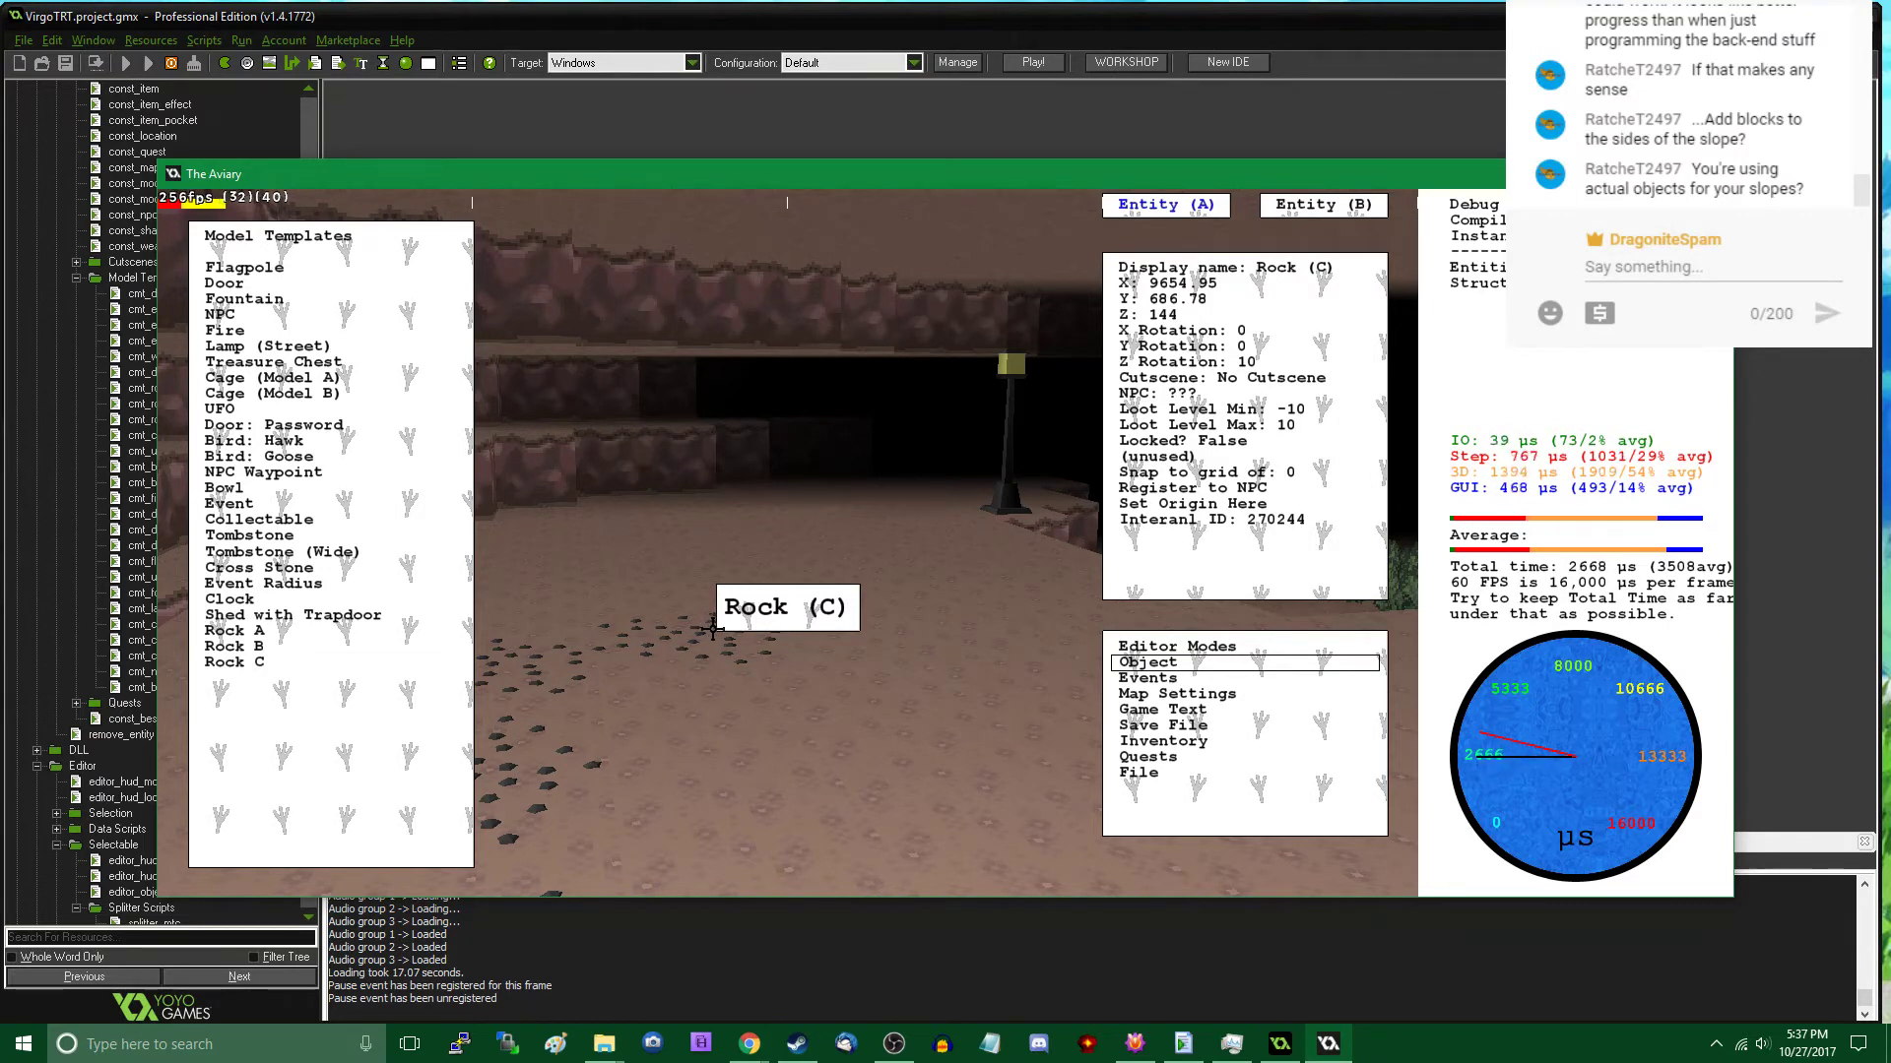
{"action": "left_click", "coordinate": [313, 671]}
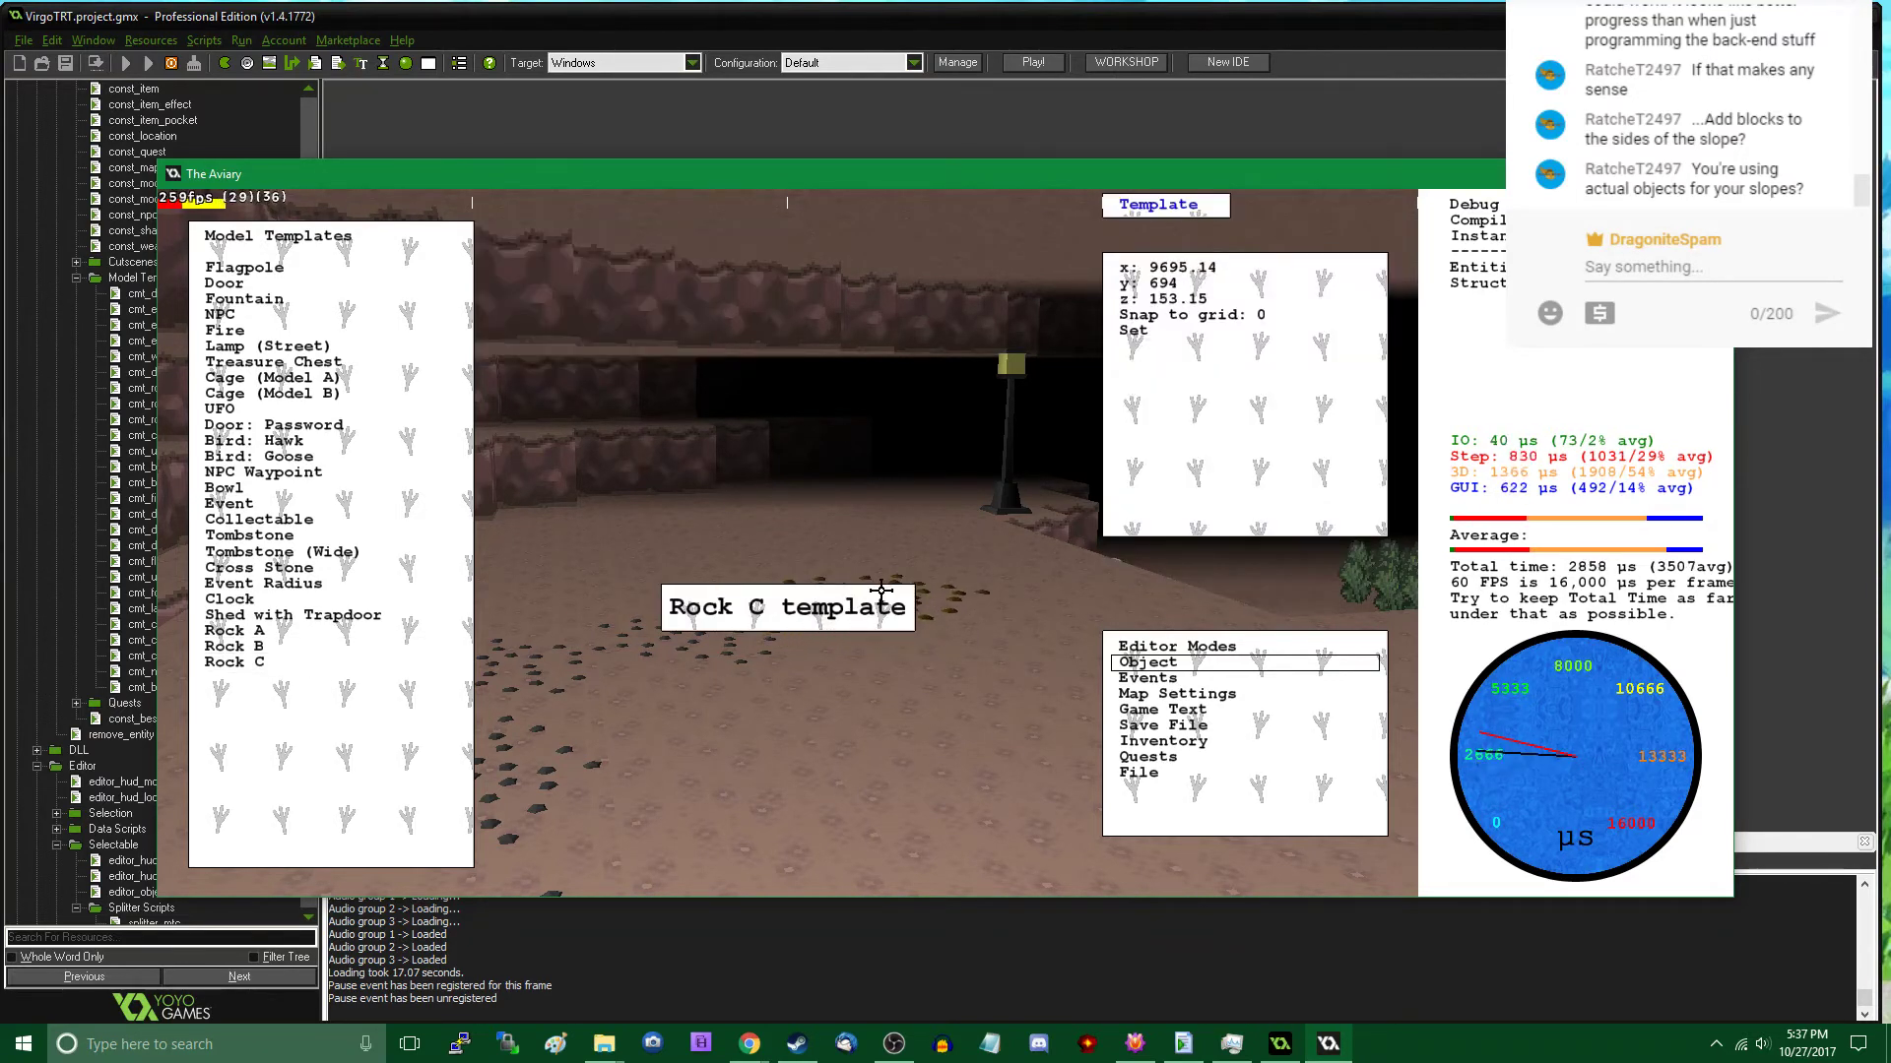
{"action": "left_click", "coordinate": [872, 591]}
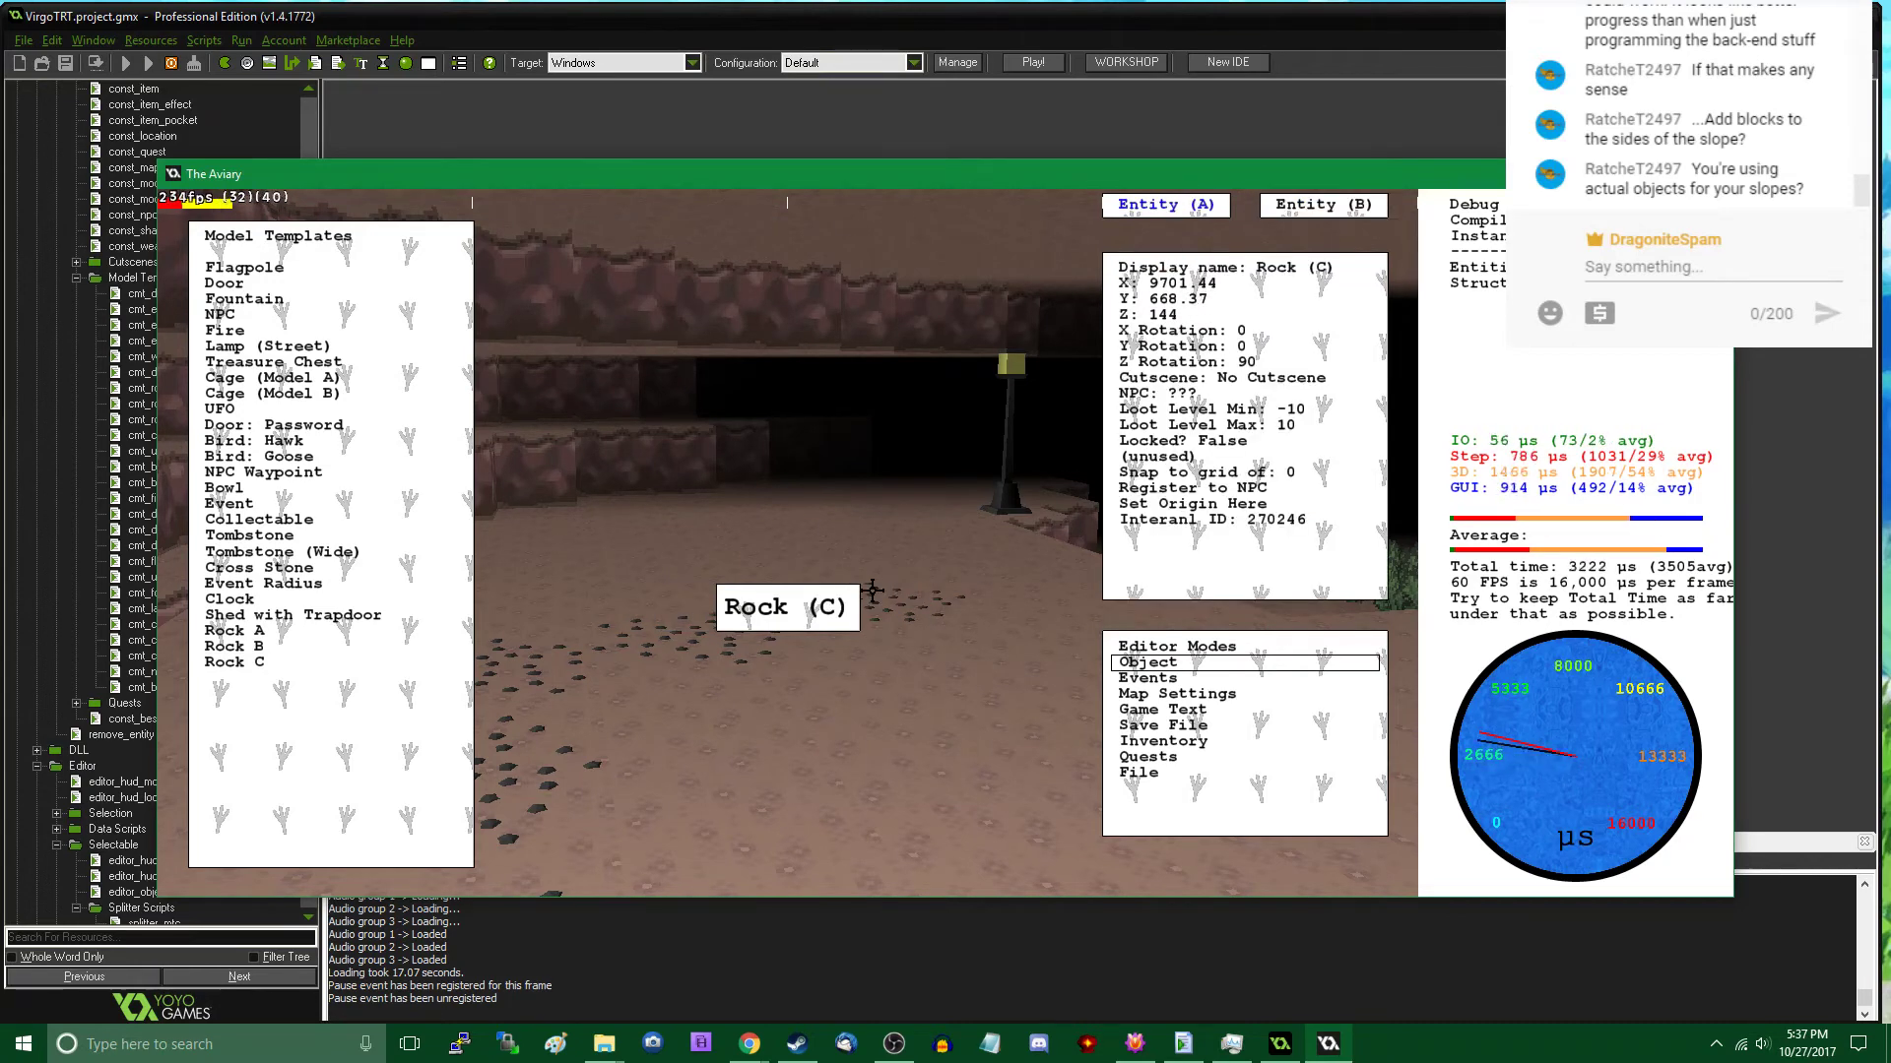
- Walk ahead past the rocks in play mode and place one more Rock C at about X 9735, Y 639
{"action": "key", "text": "Tab"}
{"action": "key", "text": "w"}
{"action": "key", "text": "w"}
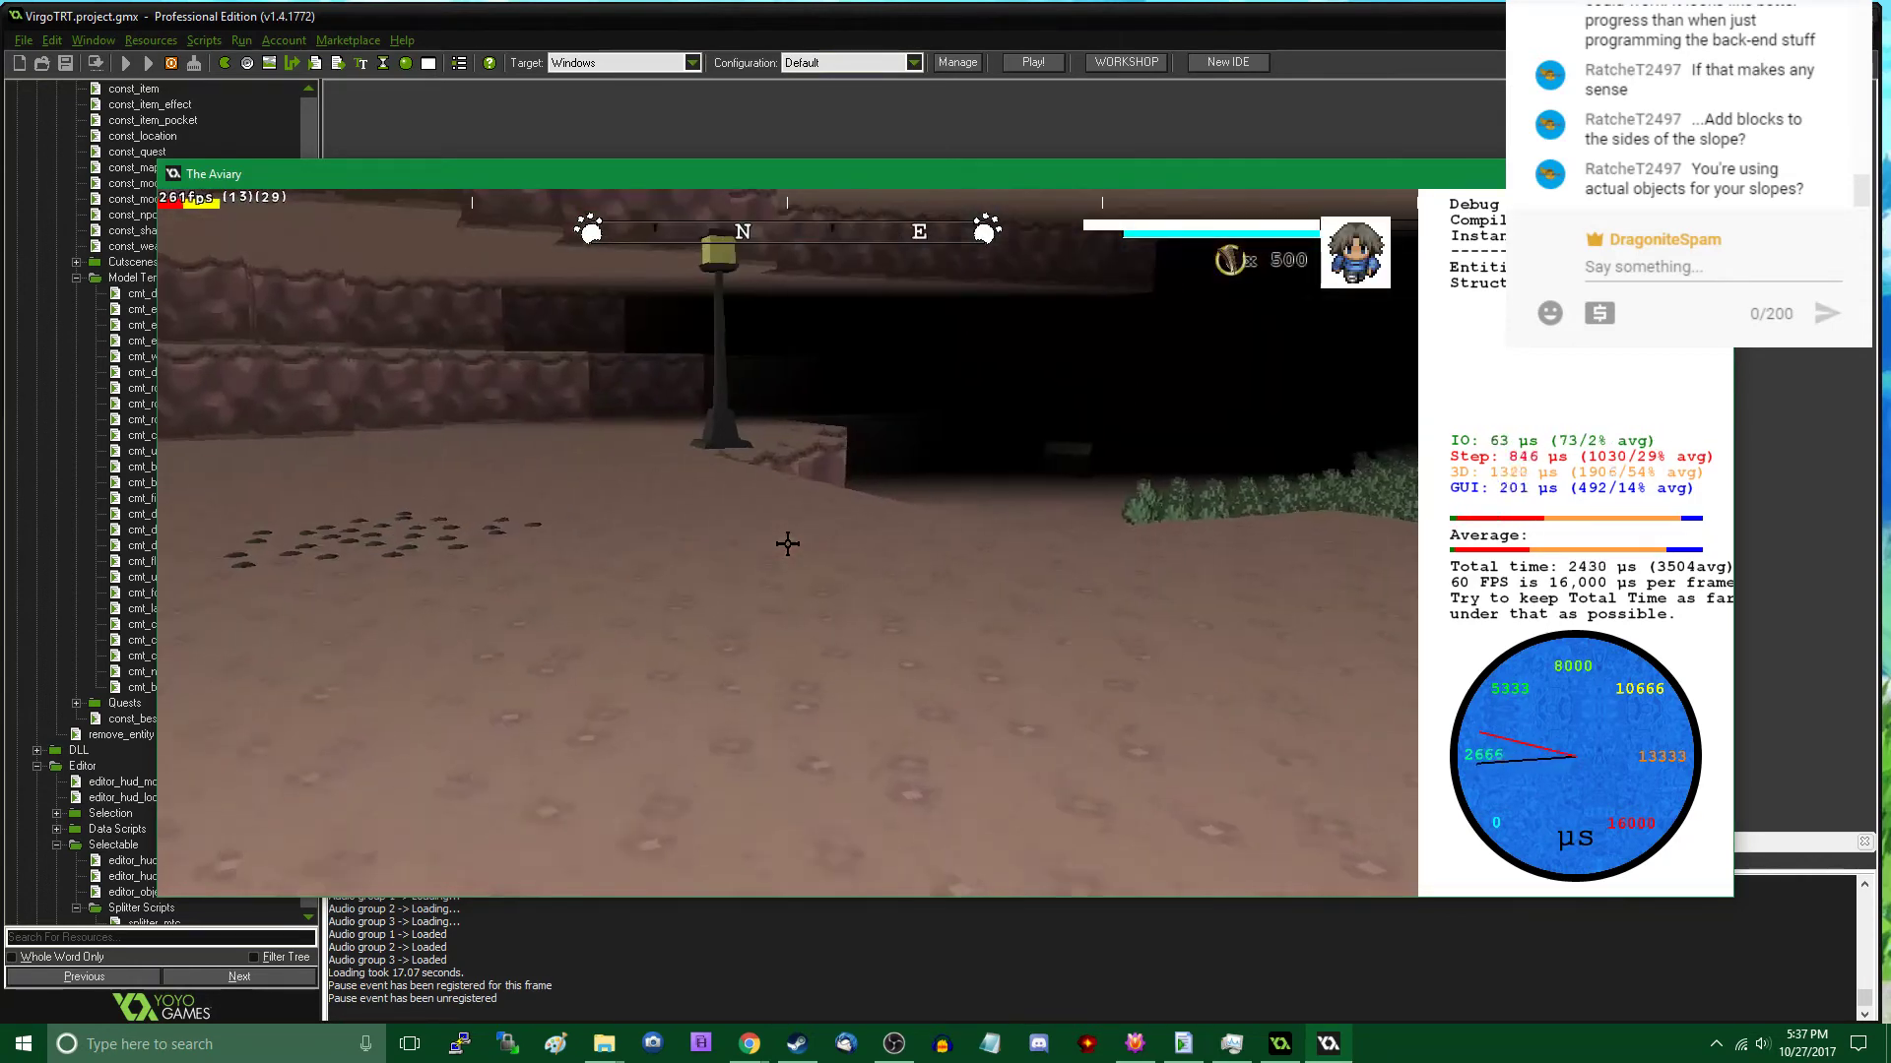
{"action": "key", "text": "Tab"}
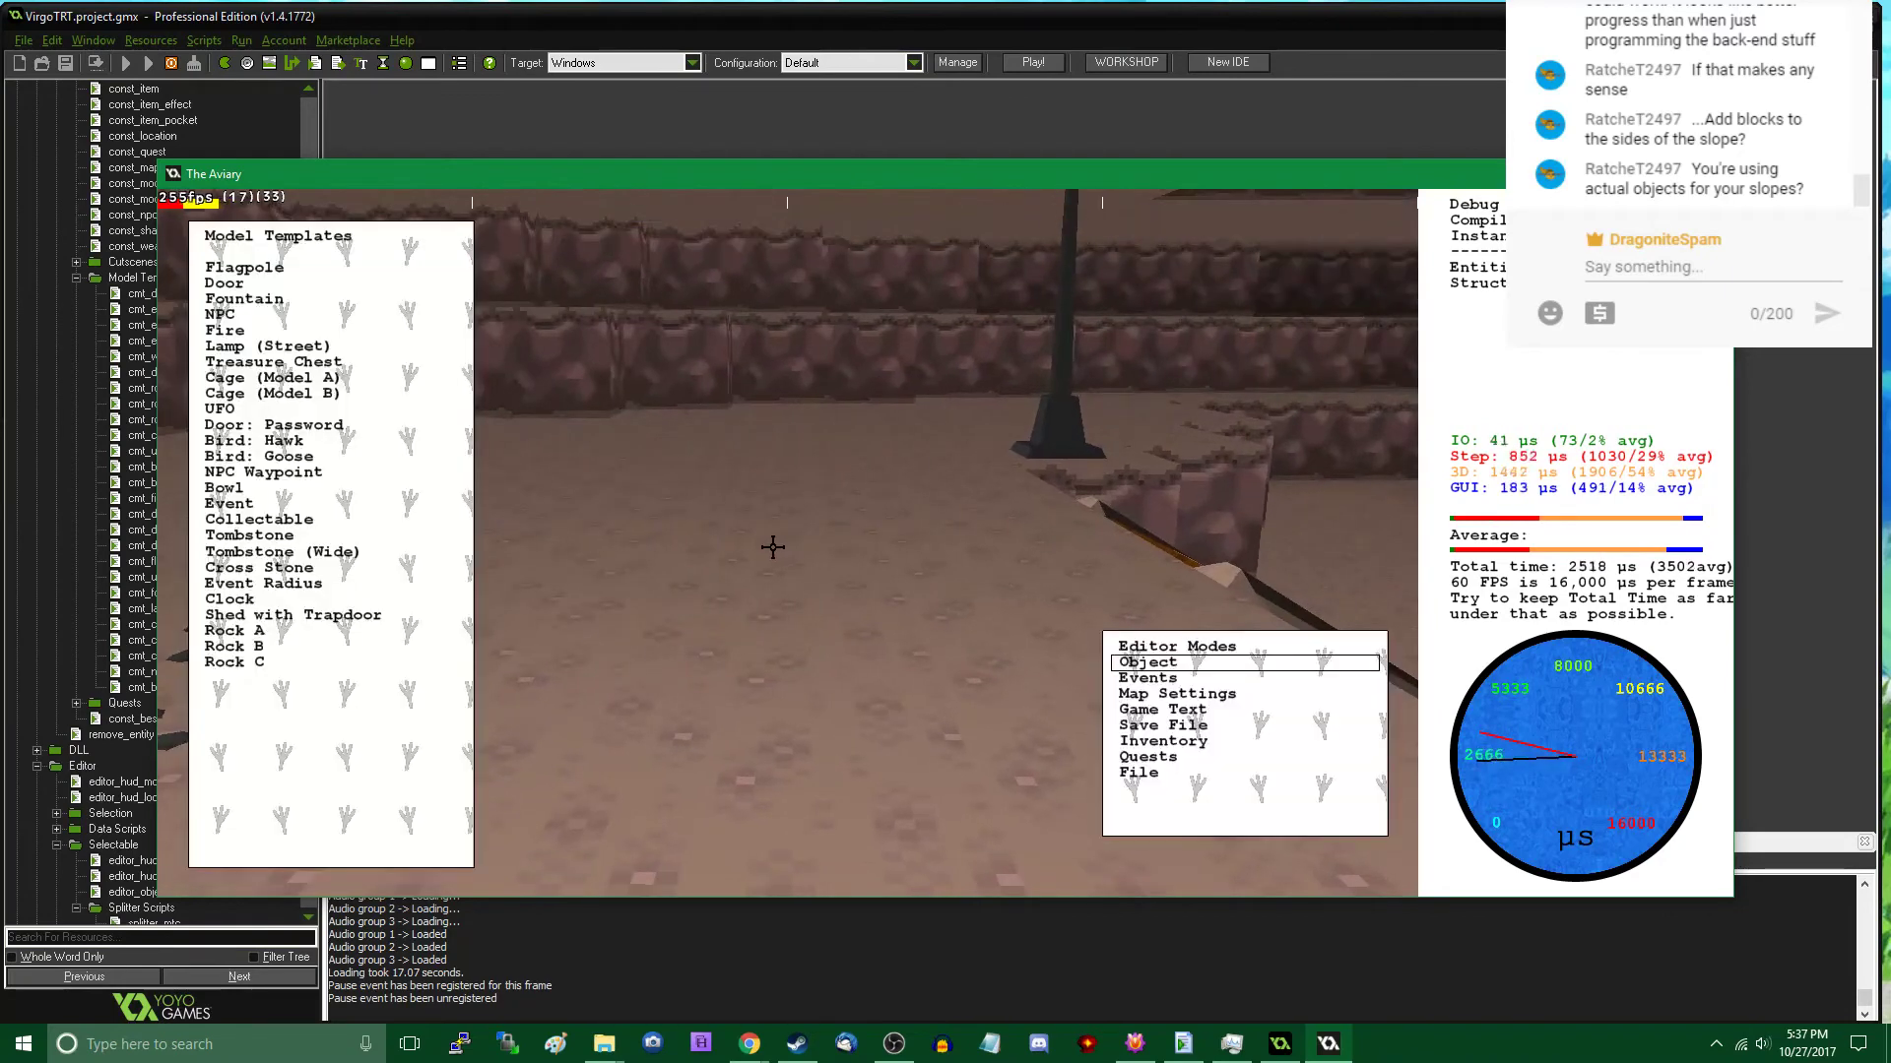
{"action": "left_click", "coordinate": [270, 666]}
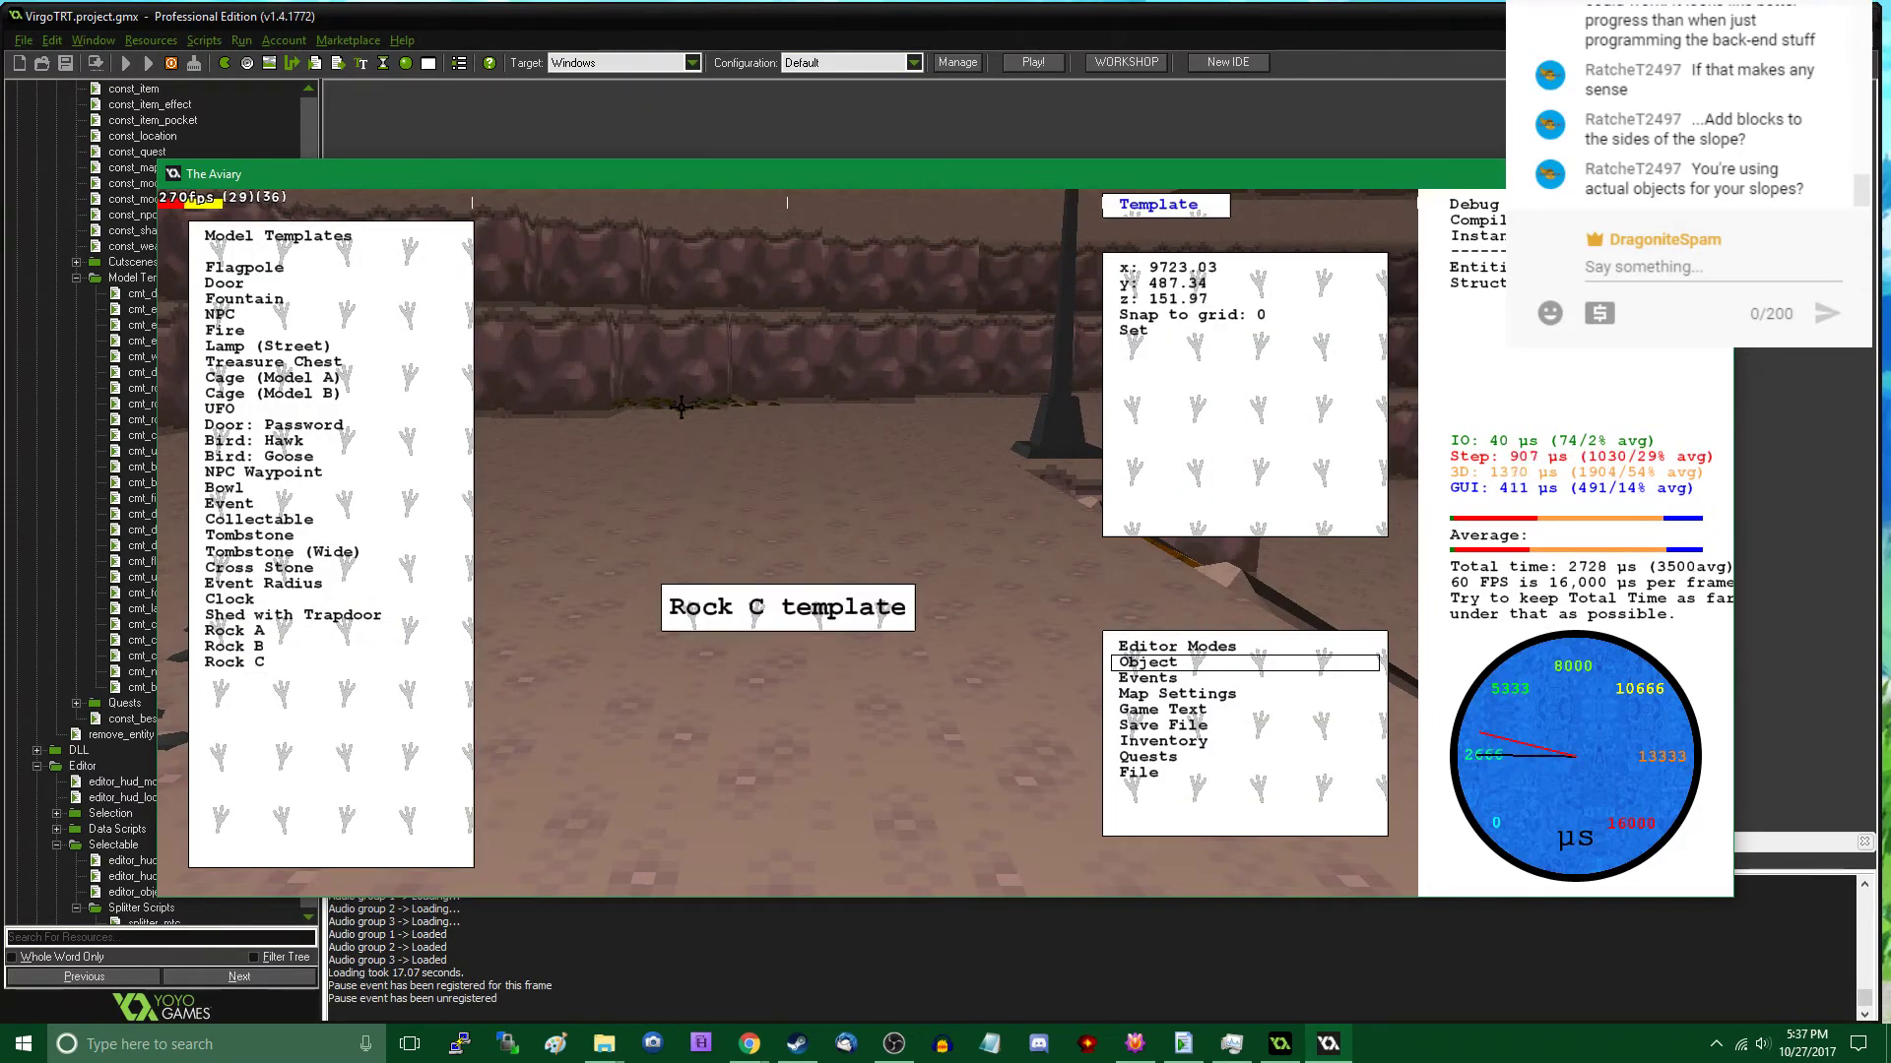
{"action": "middle_click_drag", "start_coordinate": [673, 454], "coordinate": [788, 543]}
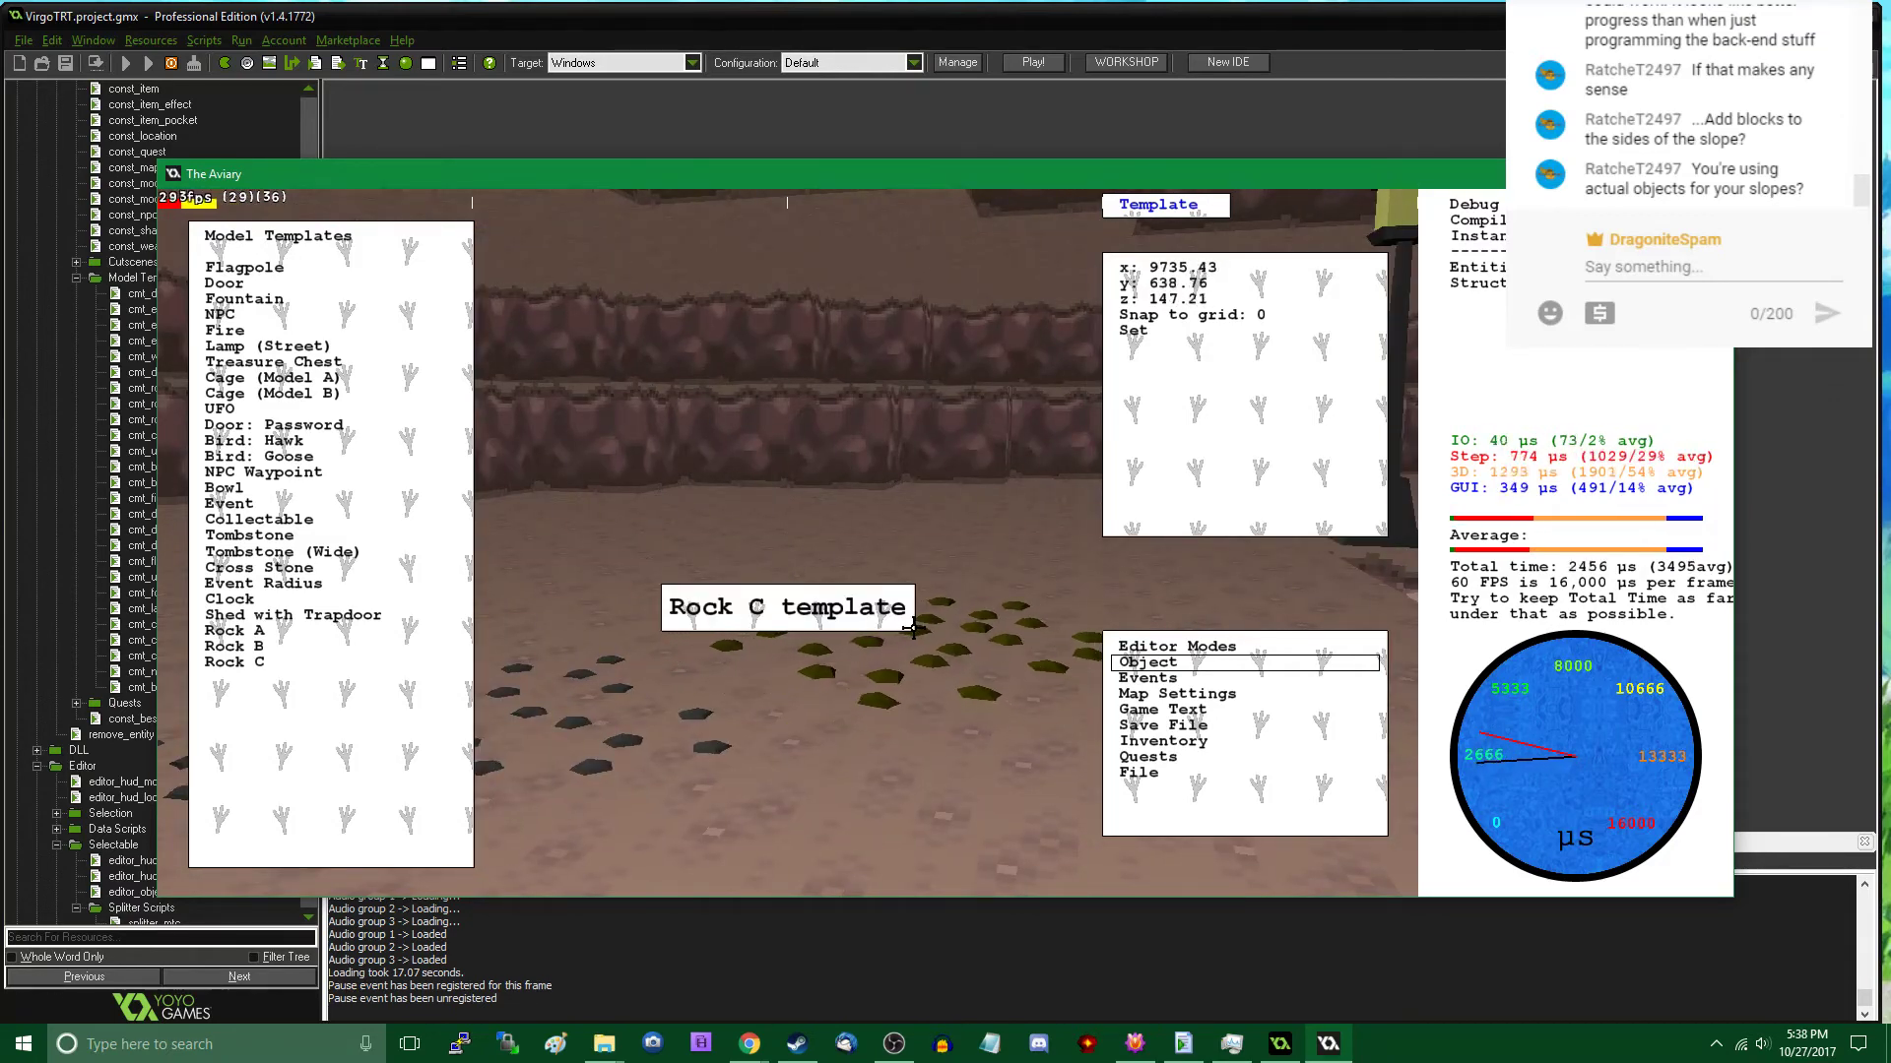
{"action": "left_click", "coordinate": [909, 627]}
- Walk past the scattered rocks and around the dirt slope in play mode to inspect its sides and fit against the ledge
{"action": "key", "text": "Tab"}
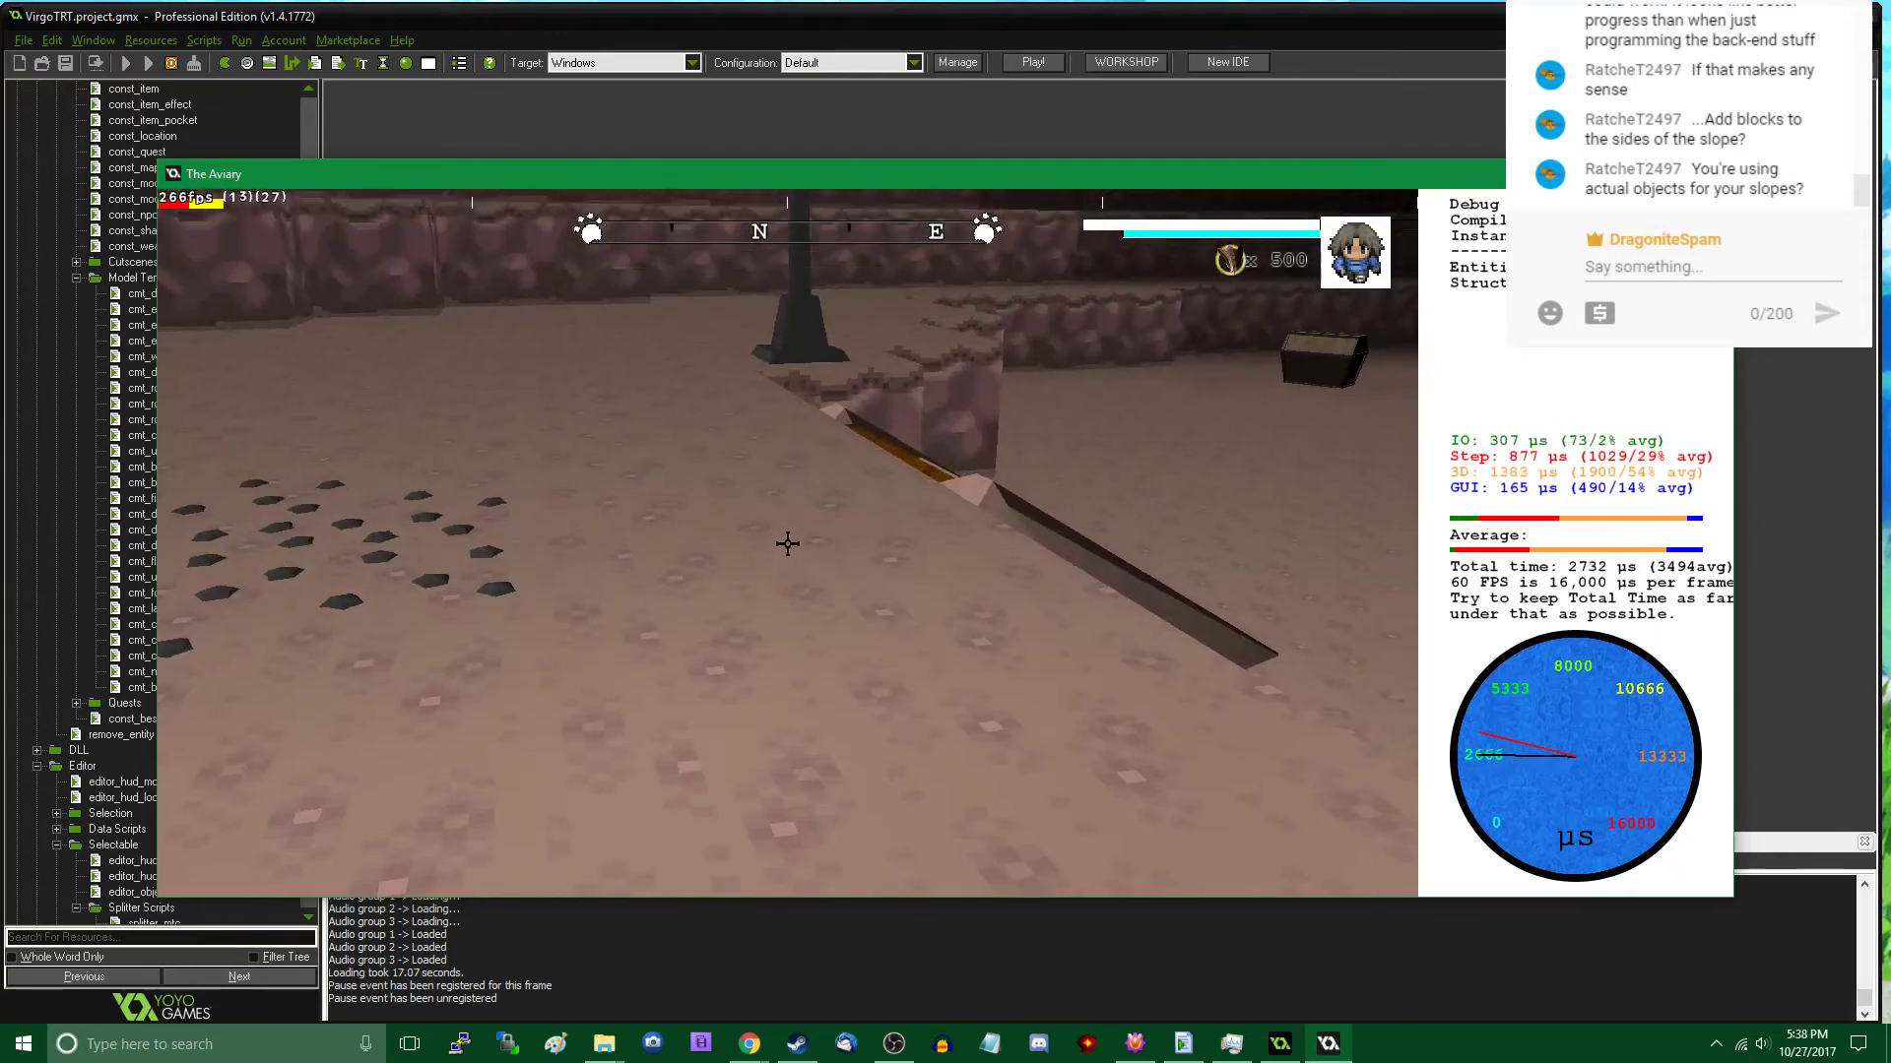
{"action": "key", "text": "w"}
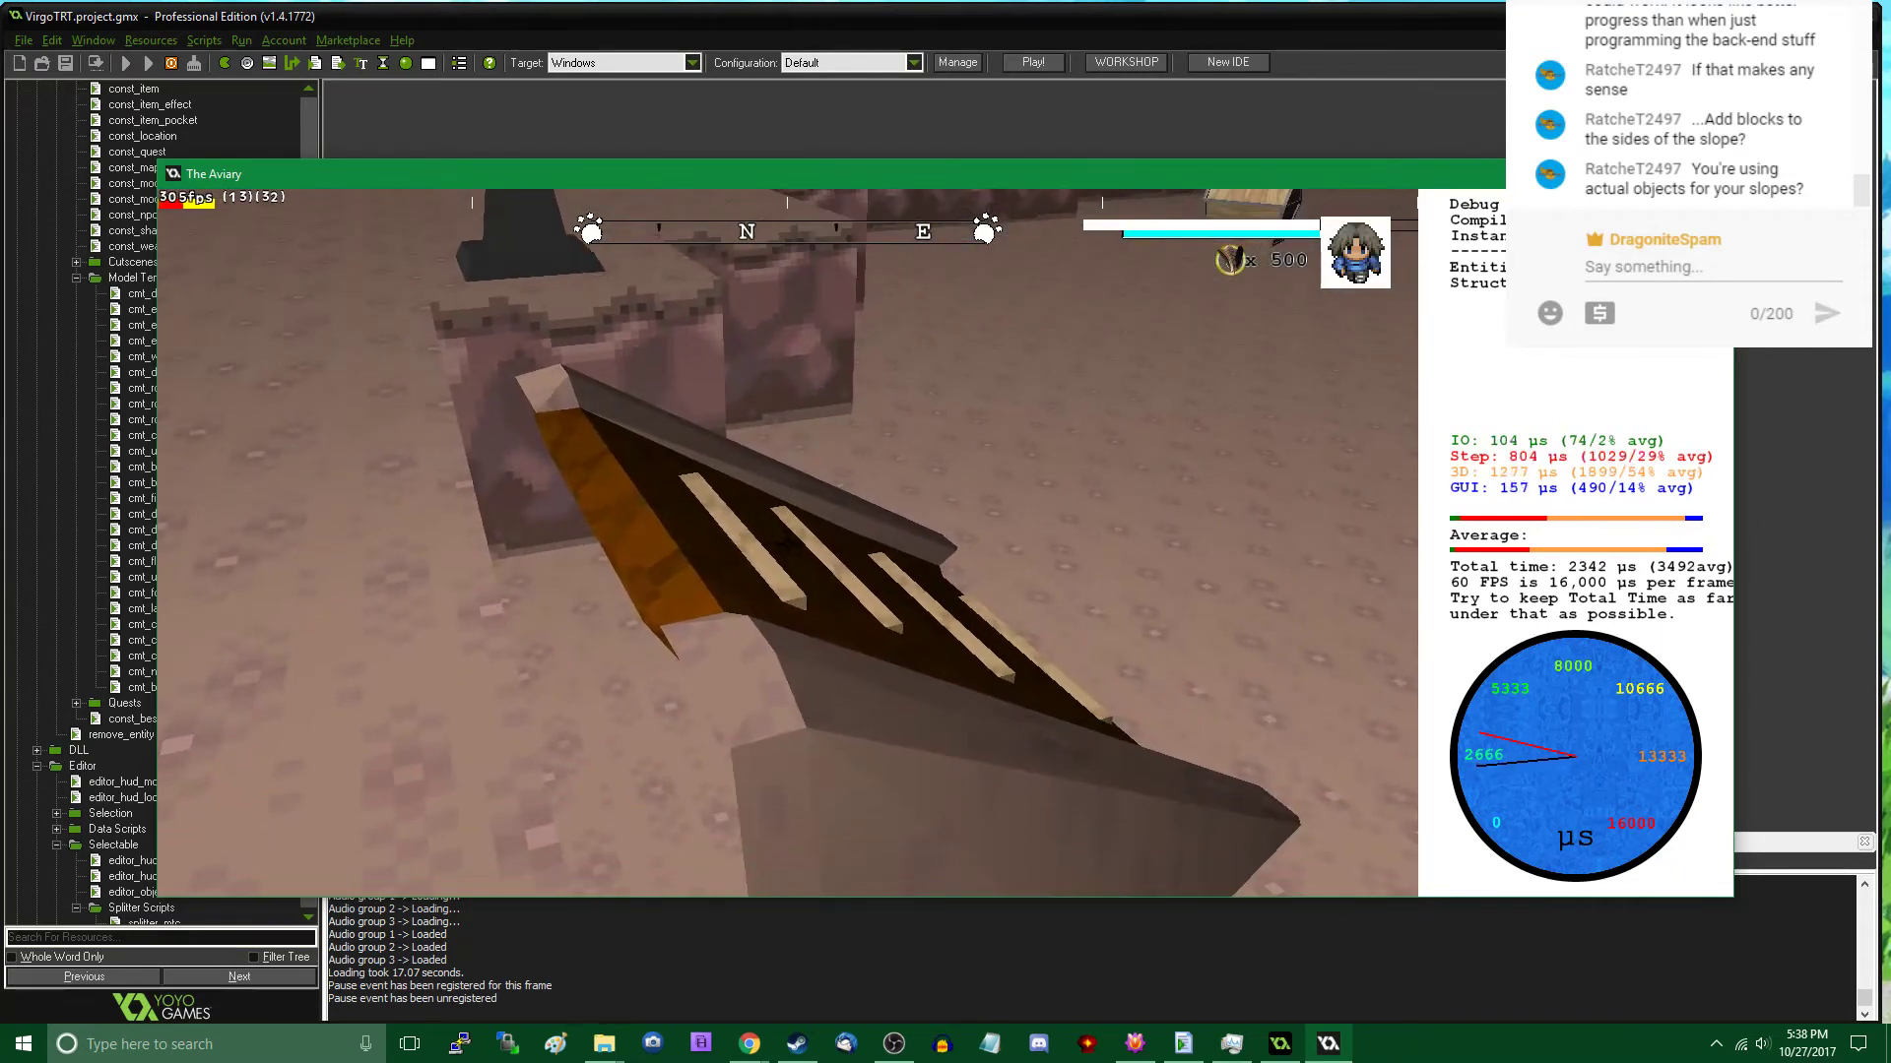
{"action": "key", "text": "Tab"}
{"action": "key", "text": "Tab"}
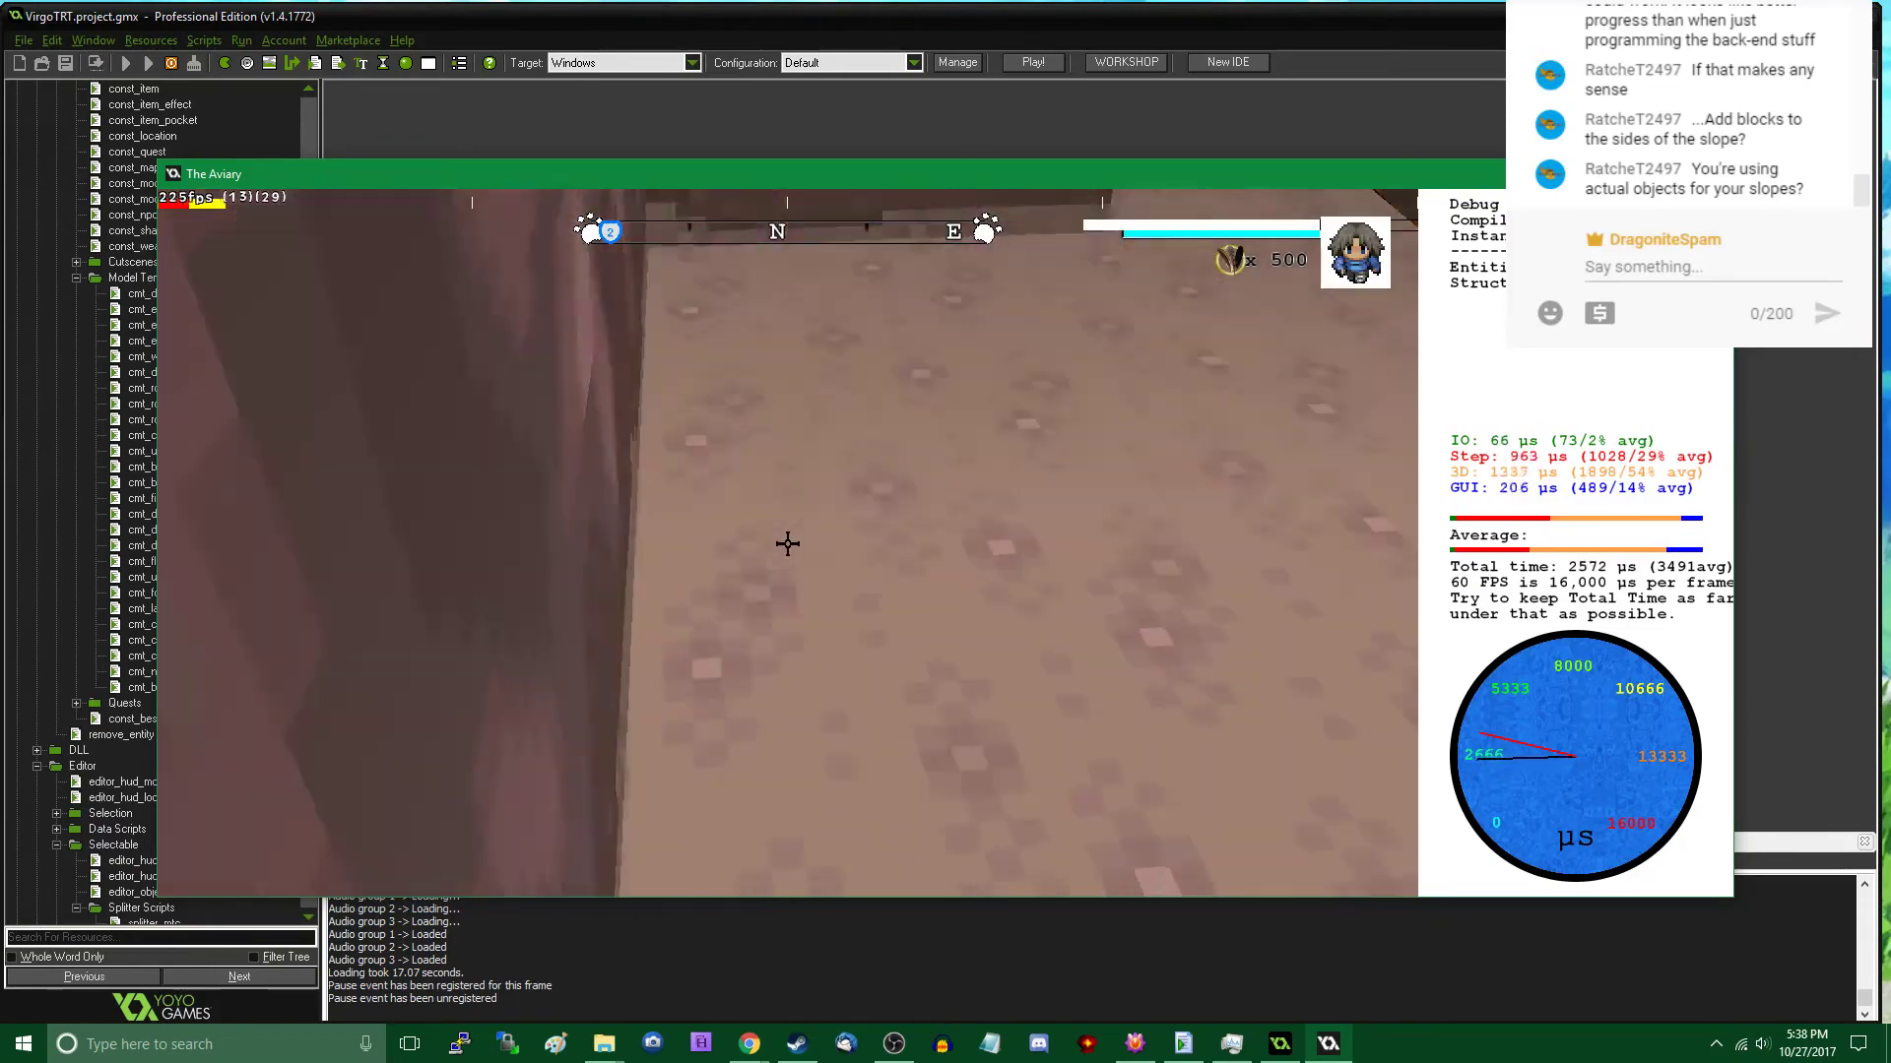
{"action": "key", "text": "w"}
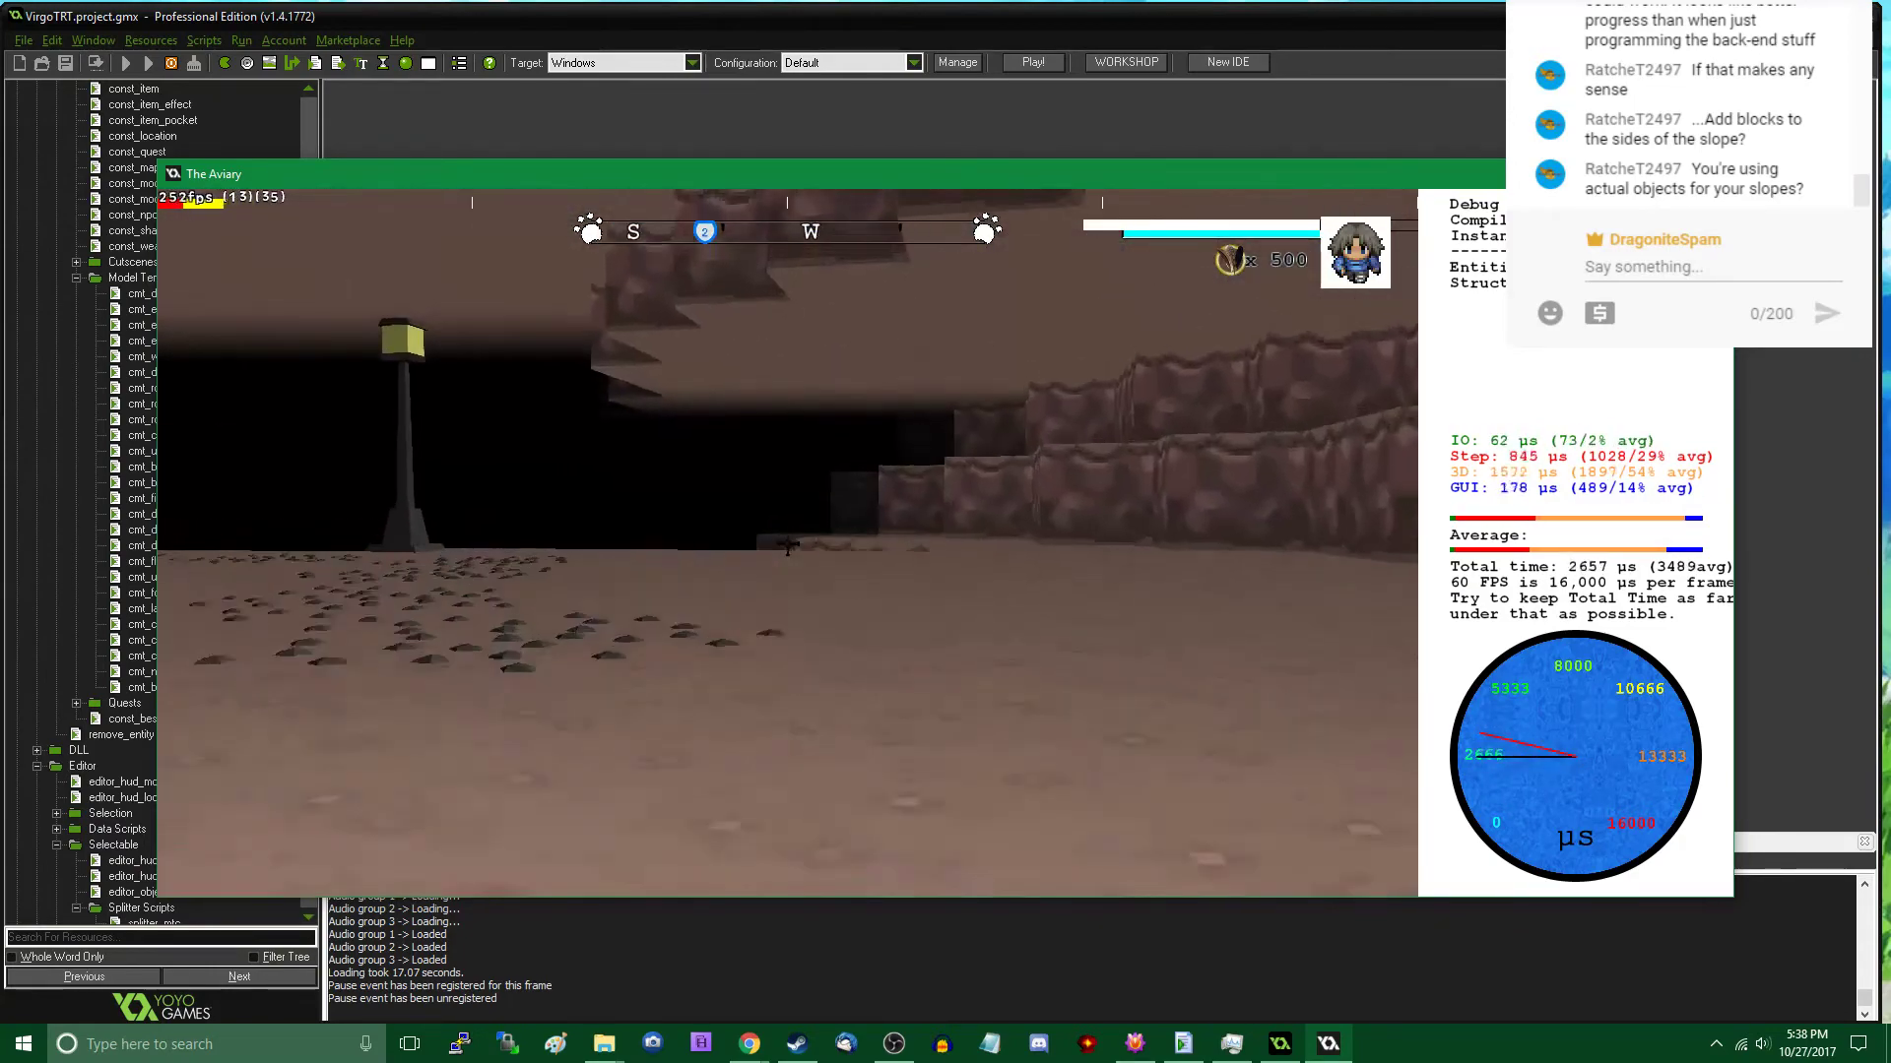
{"action": "key", "text": "w"}
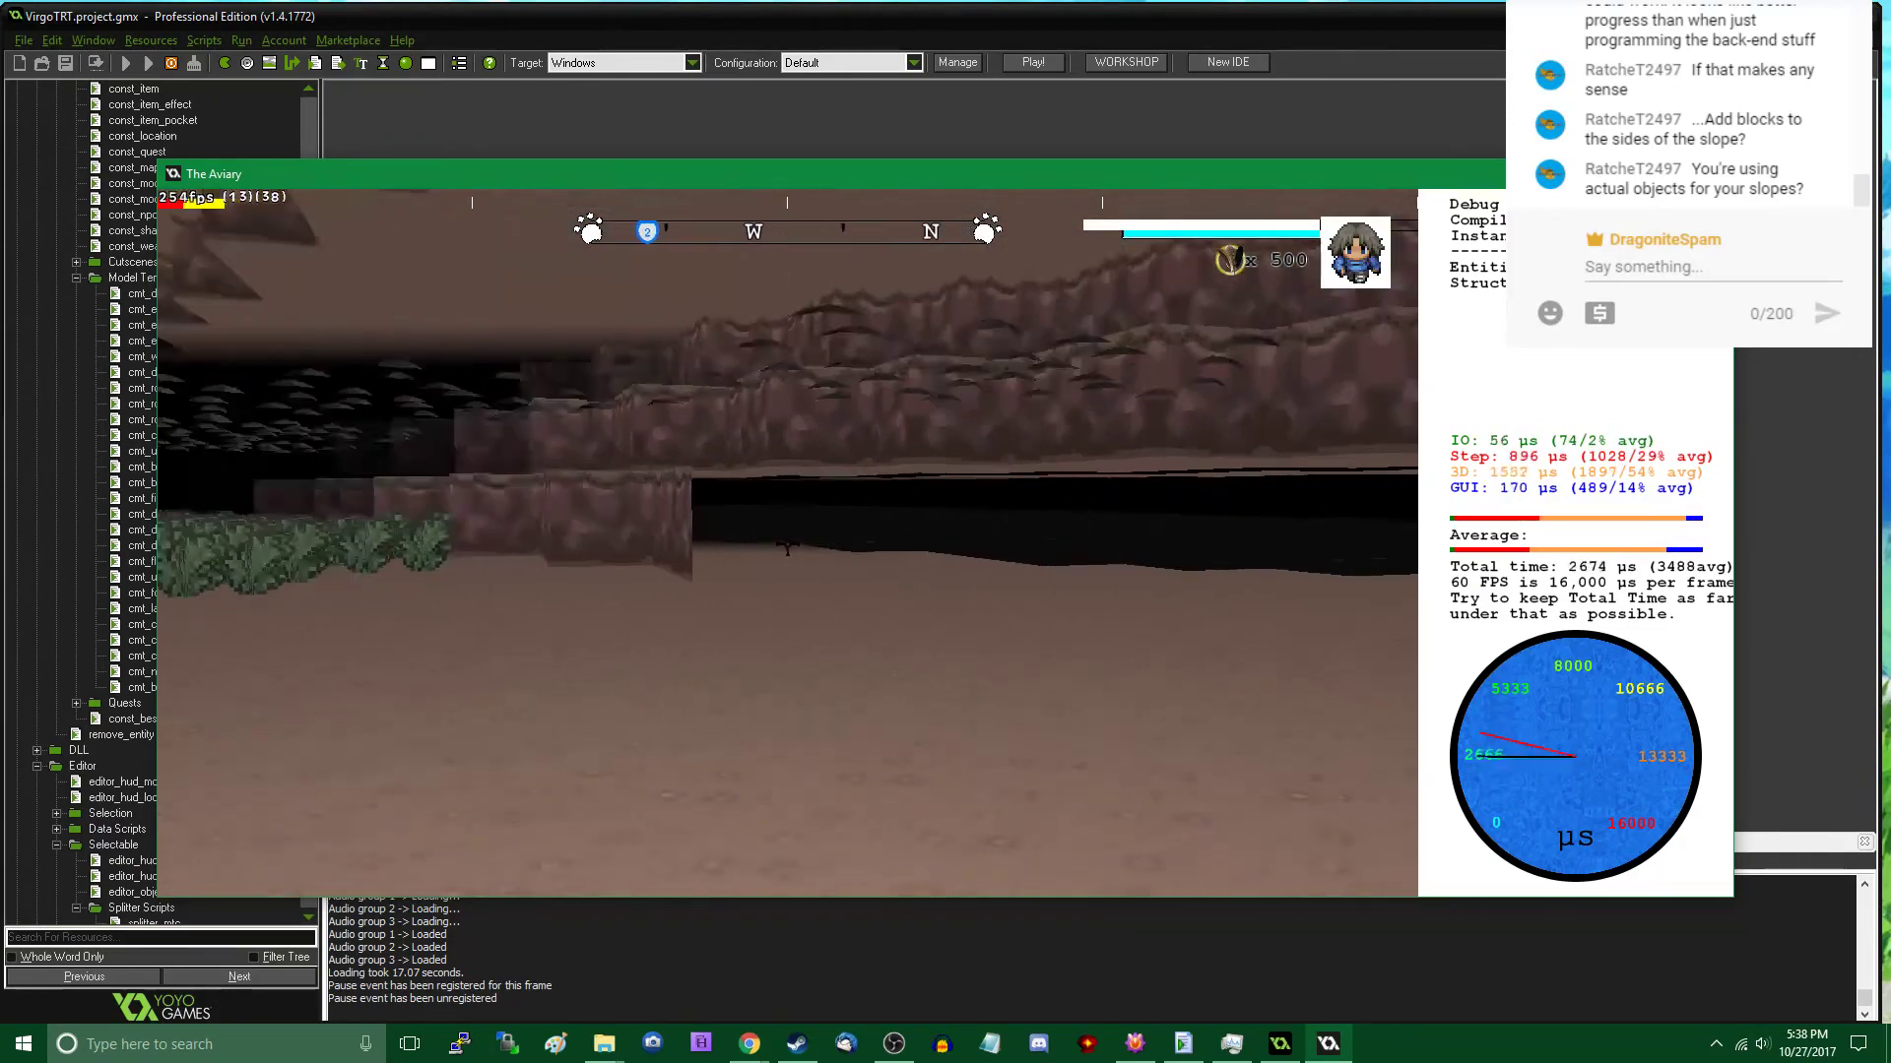
{"action": "key", "text": "w"}
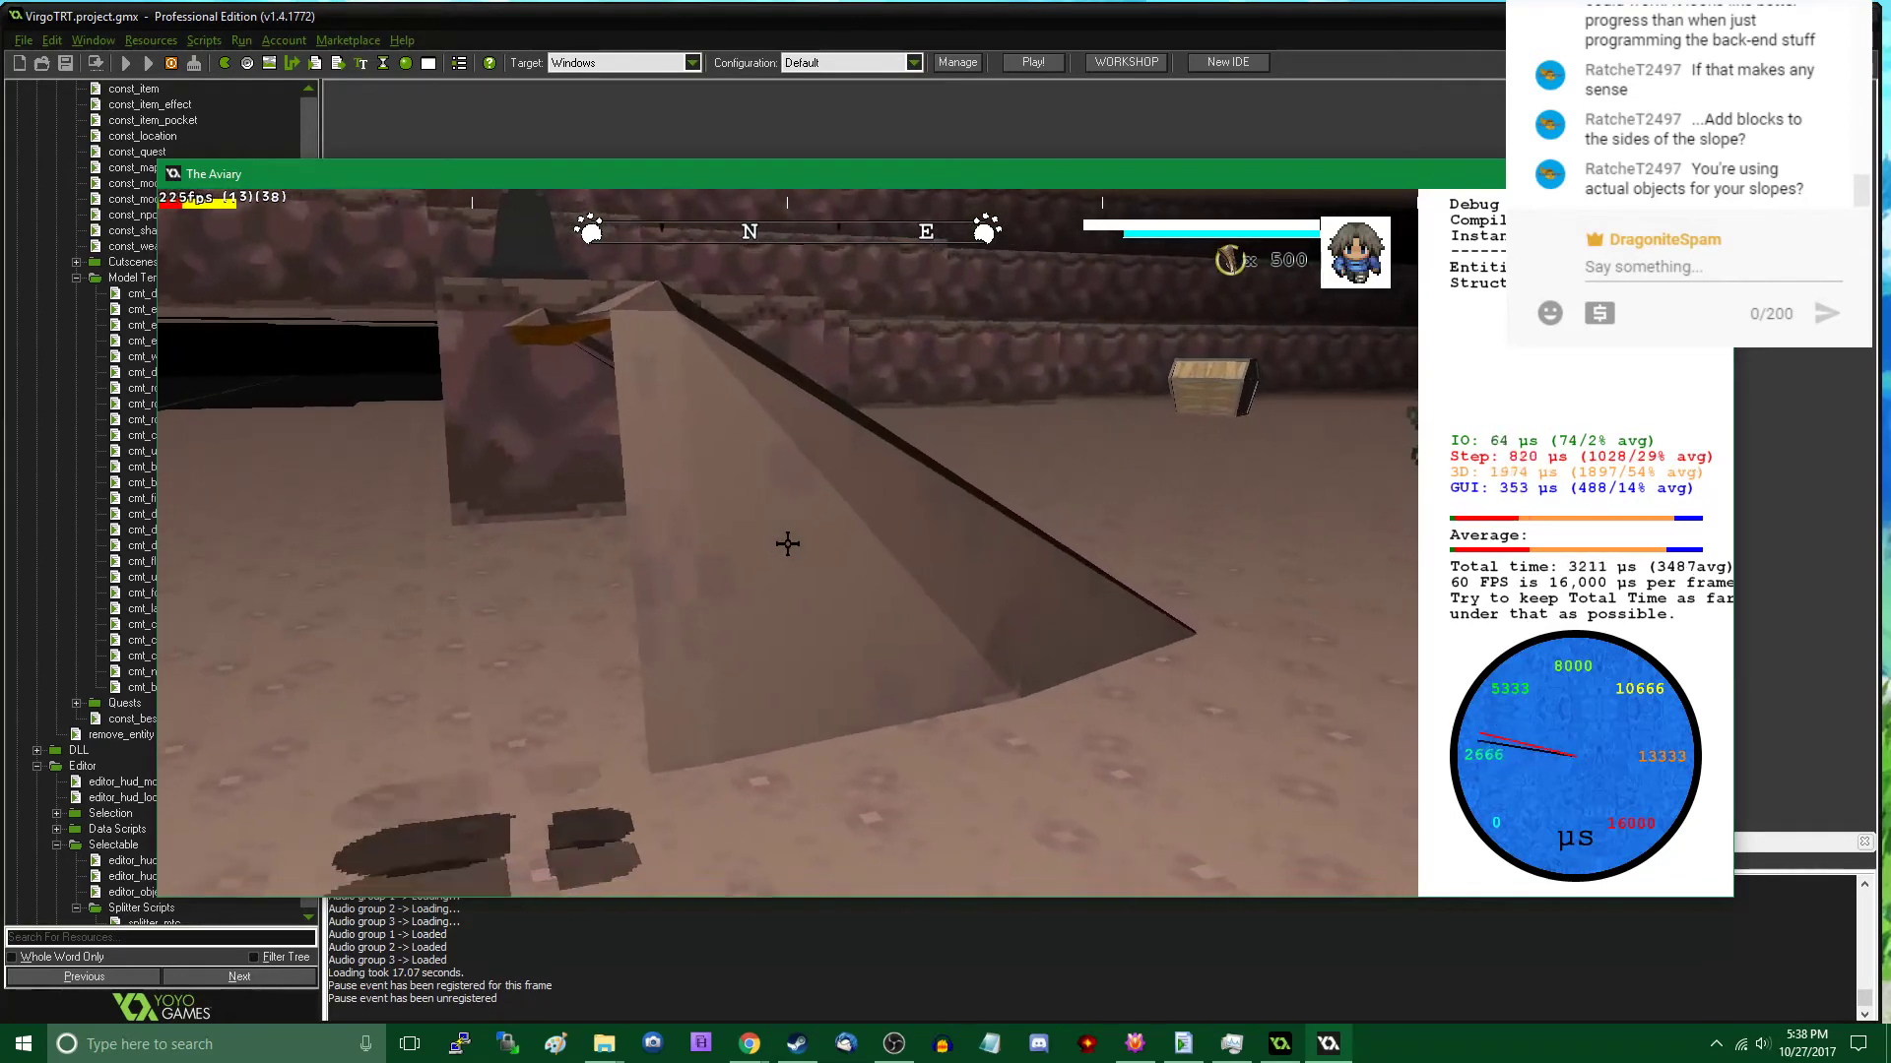
{"action": "key", "text": "Tab"}
{"action": "key", "text": "s"}
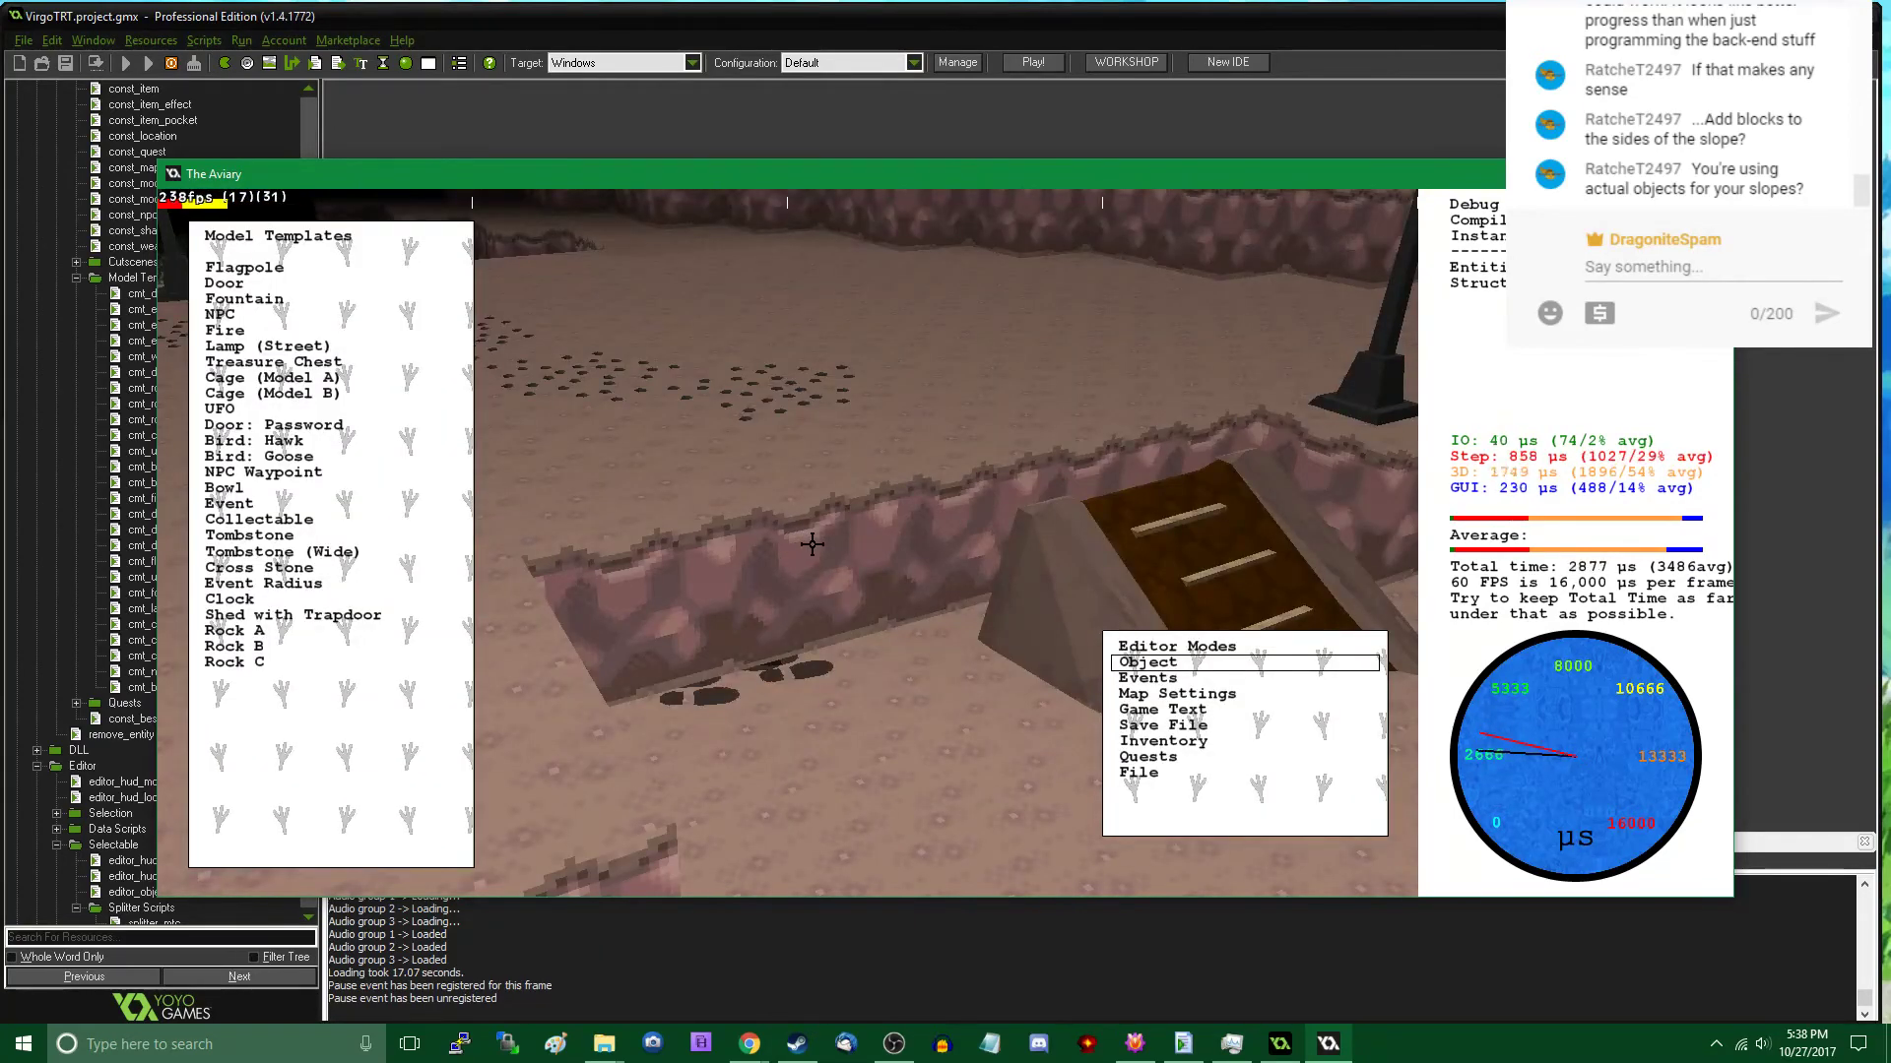
{"action": "key", "text": "Tab"}
{"action": "key", "text": "w"}
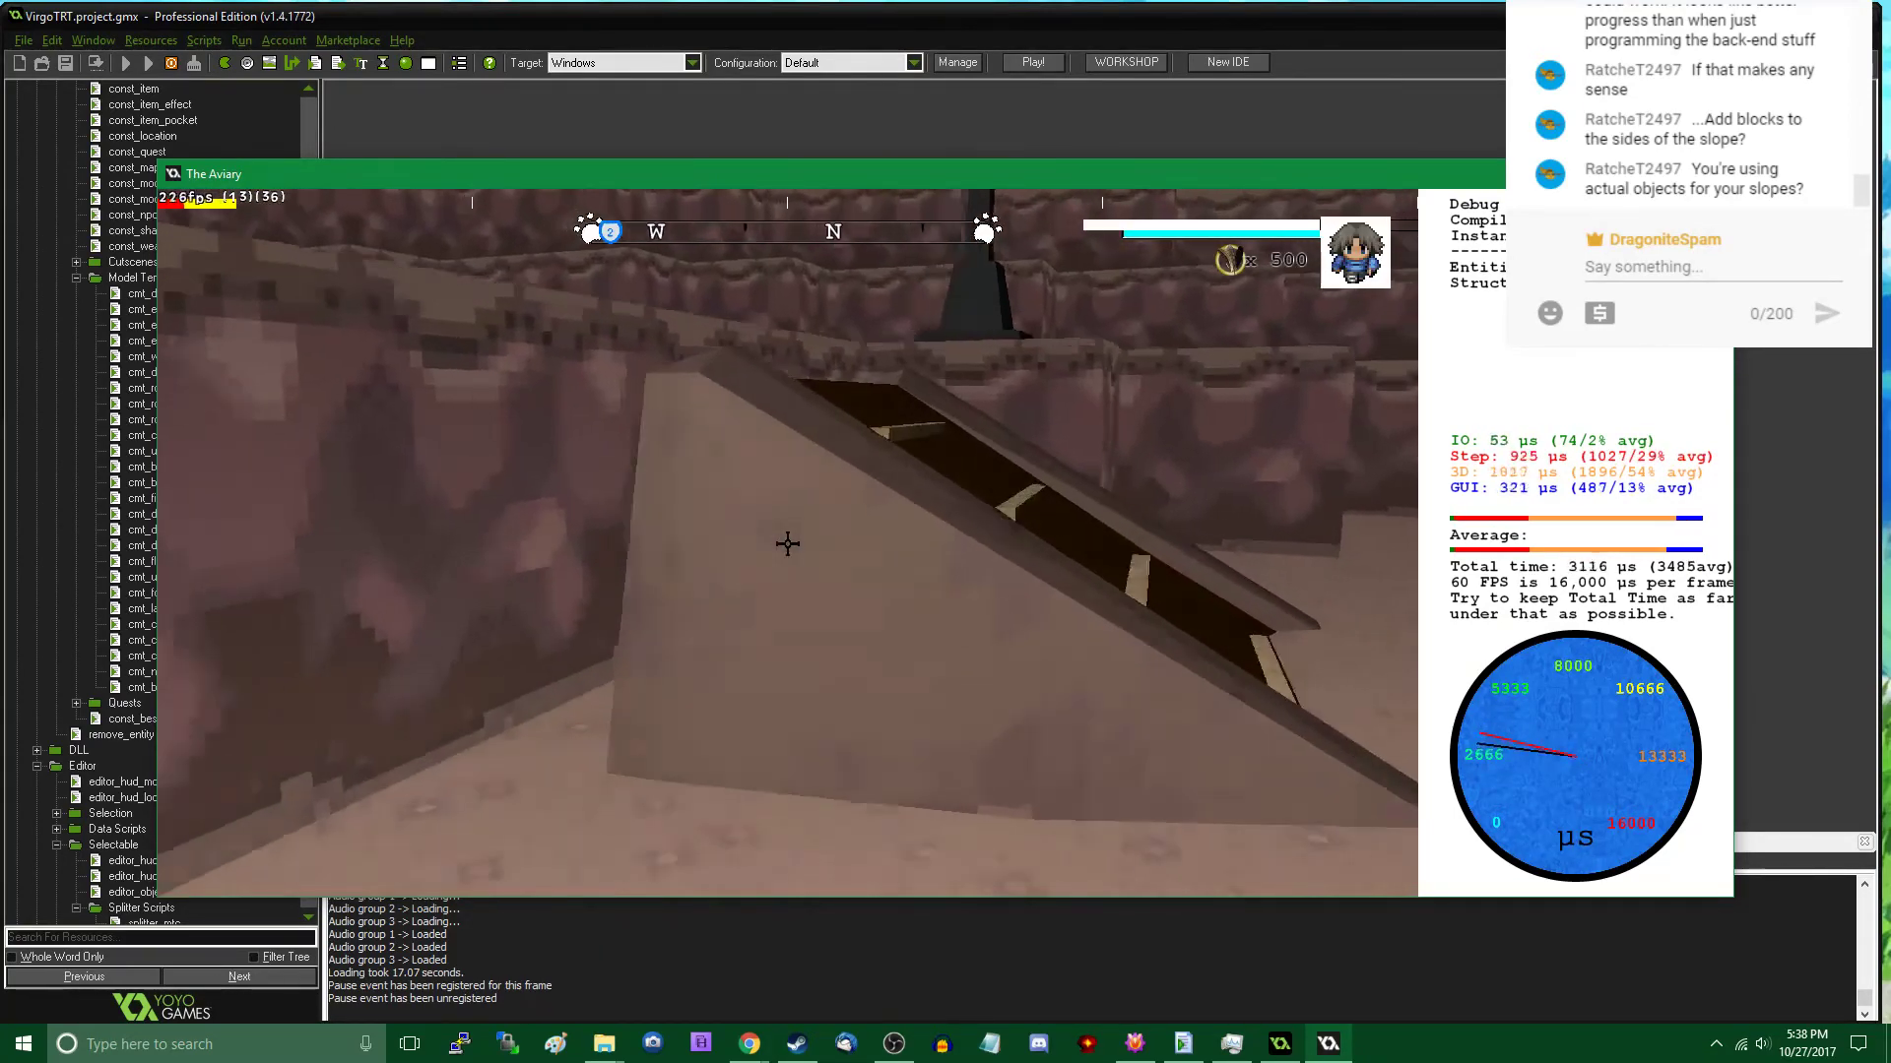
- Set the Z coordinate of the dirt slope against the rock ledge to 80 and return to play mode
{"action": "key", "text": "Tab"}
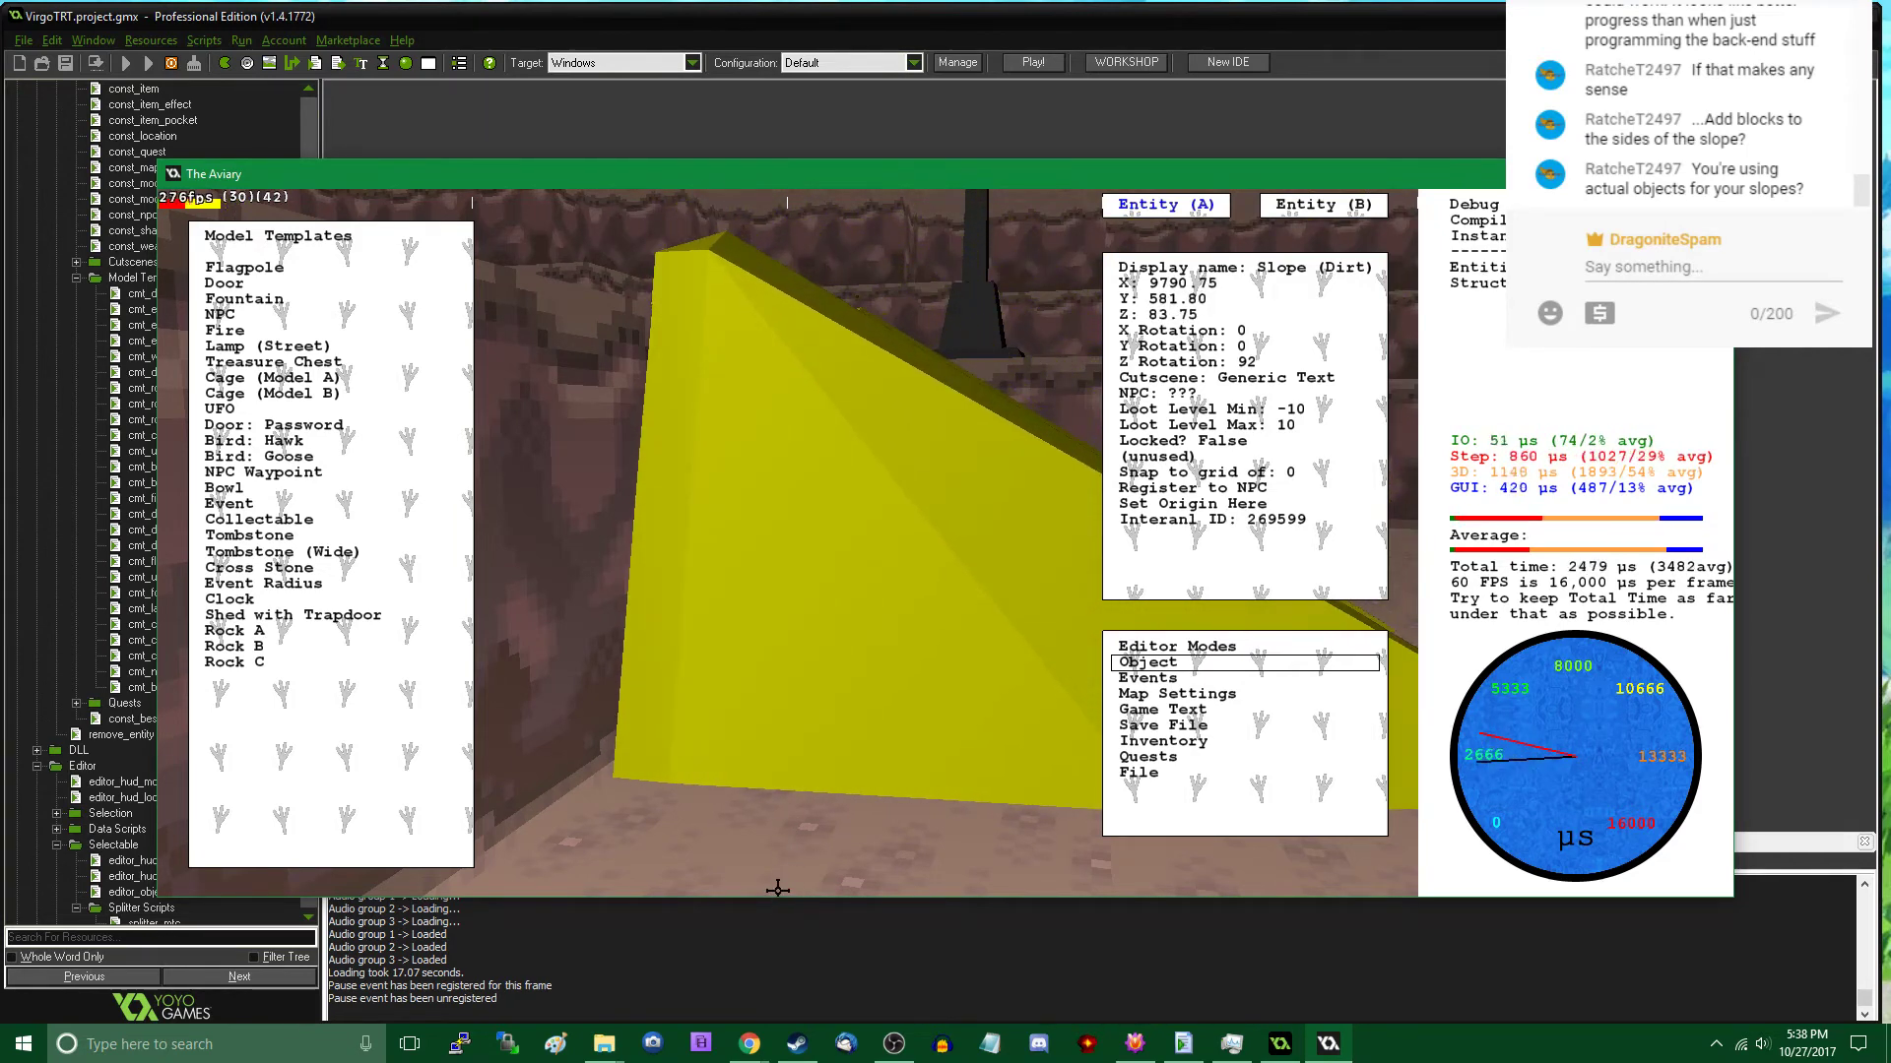
{"action": "key", "text": "s"}
{"action": "key", "text": "w"}
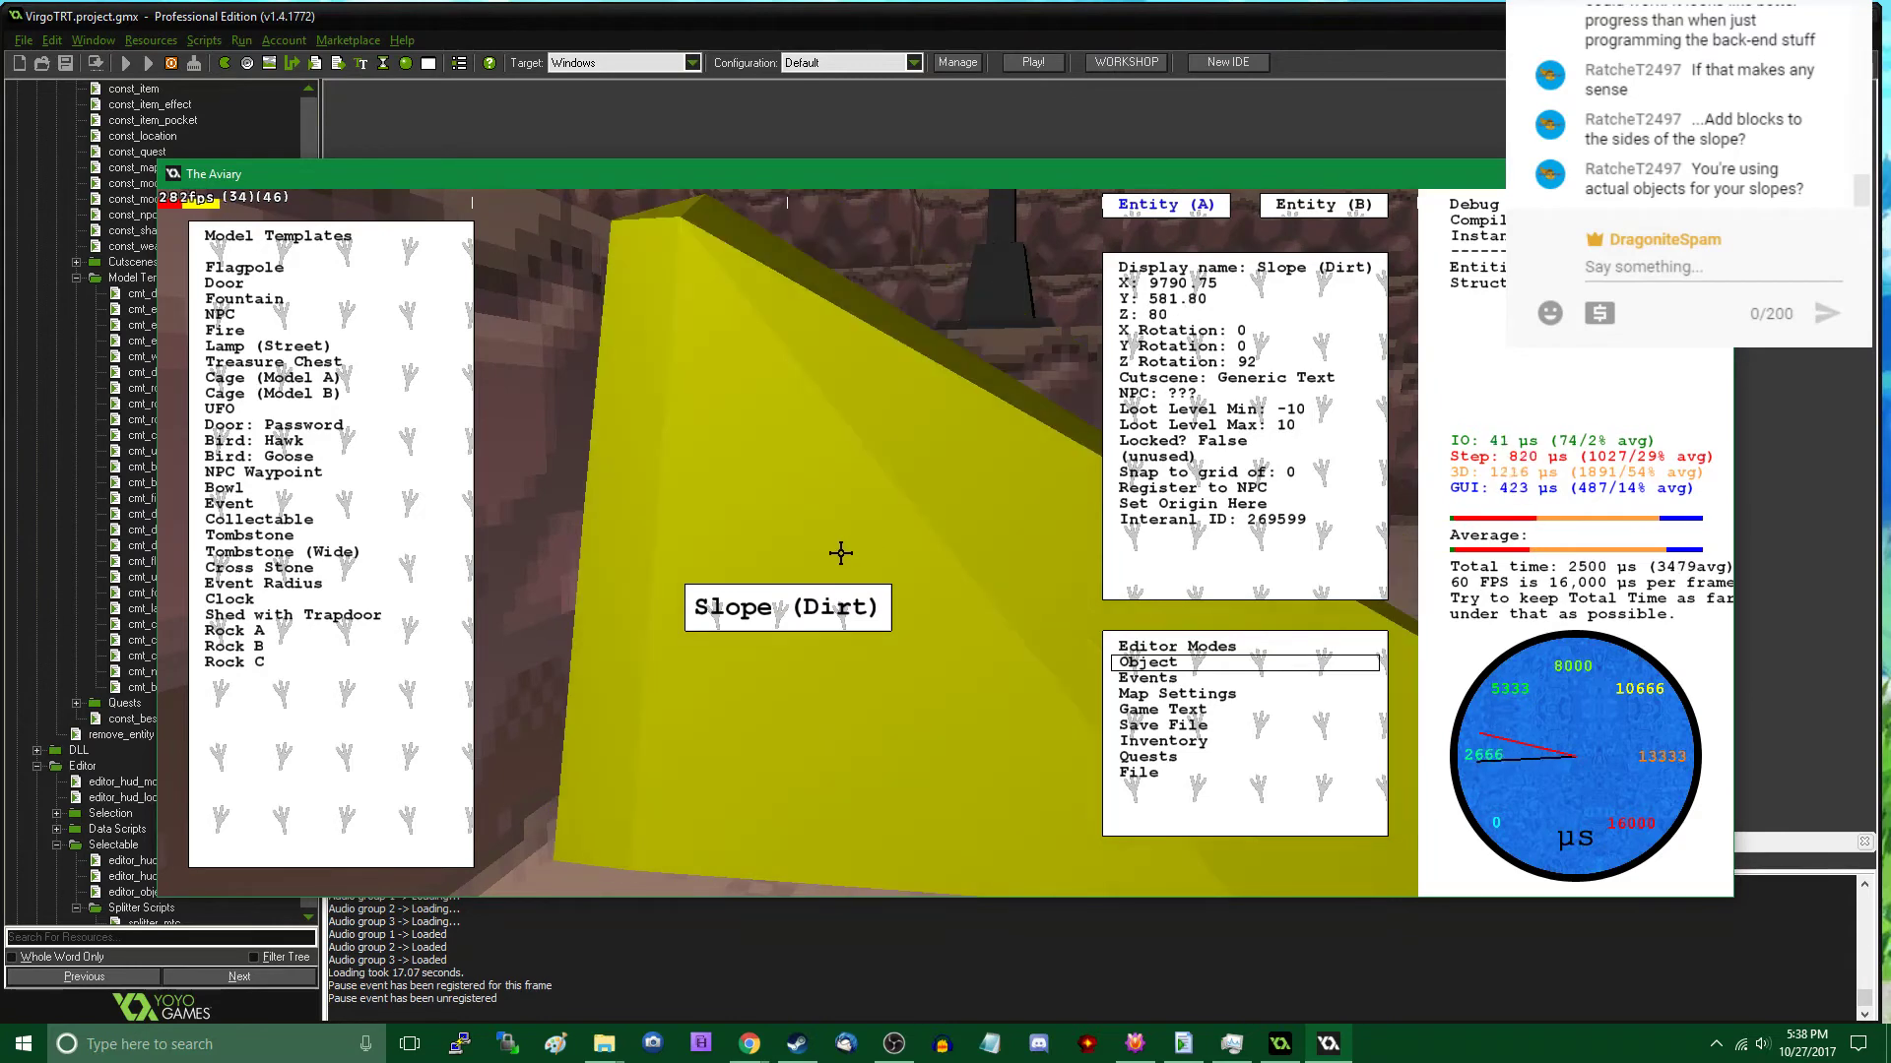
{"action": "key", "text": "Tab"}
- Walk around the lowered dirt slope and climb it in play mode to check its fit with the ledge
{"action": "key", "text": "w"}
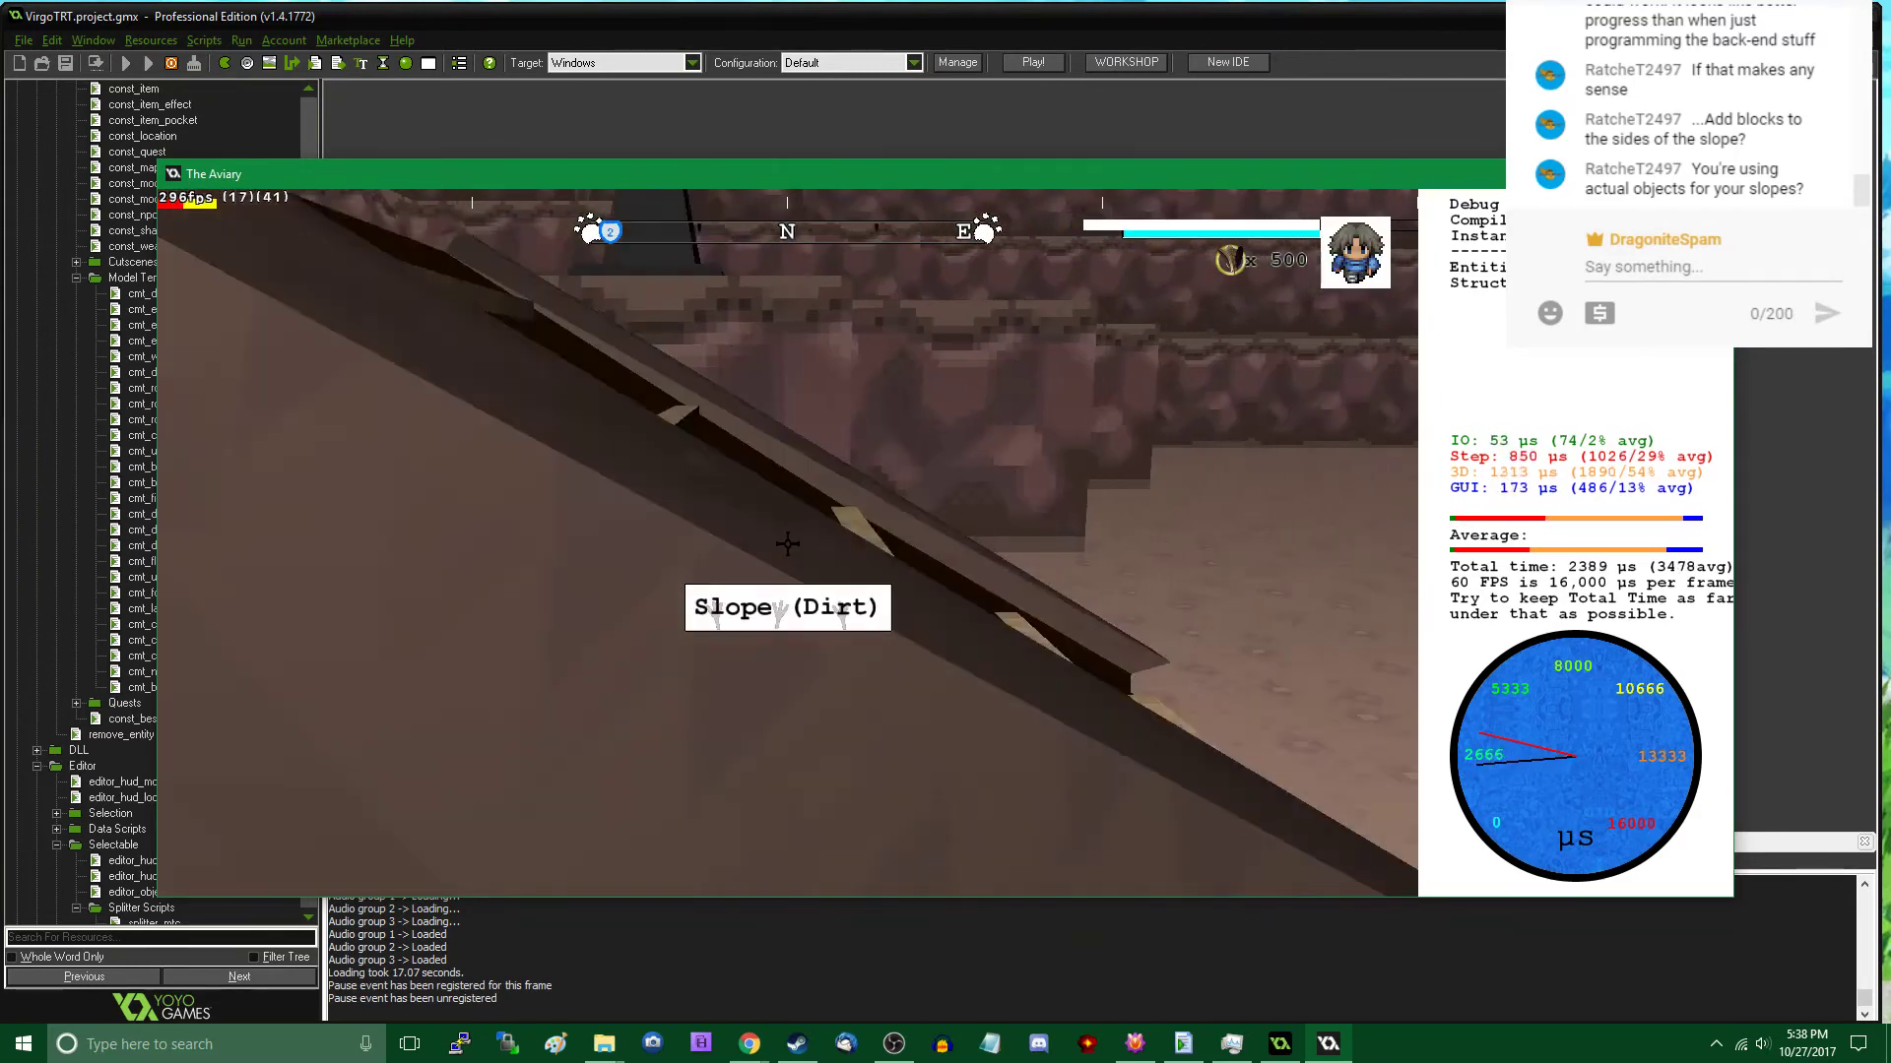
{"action": "key", "text": "a"}
{"action": "key", "text": "s"}
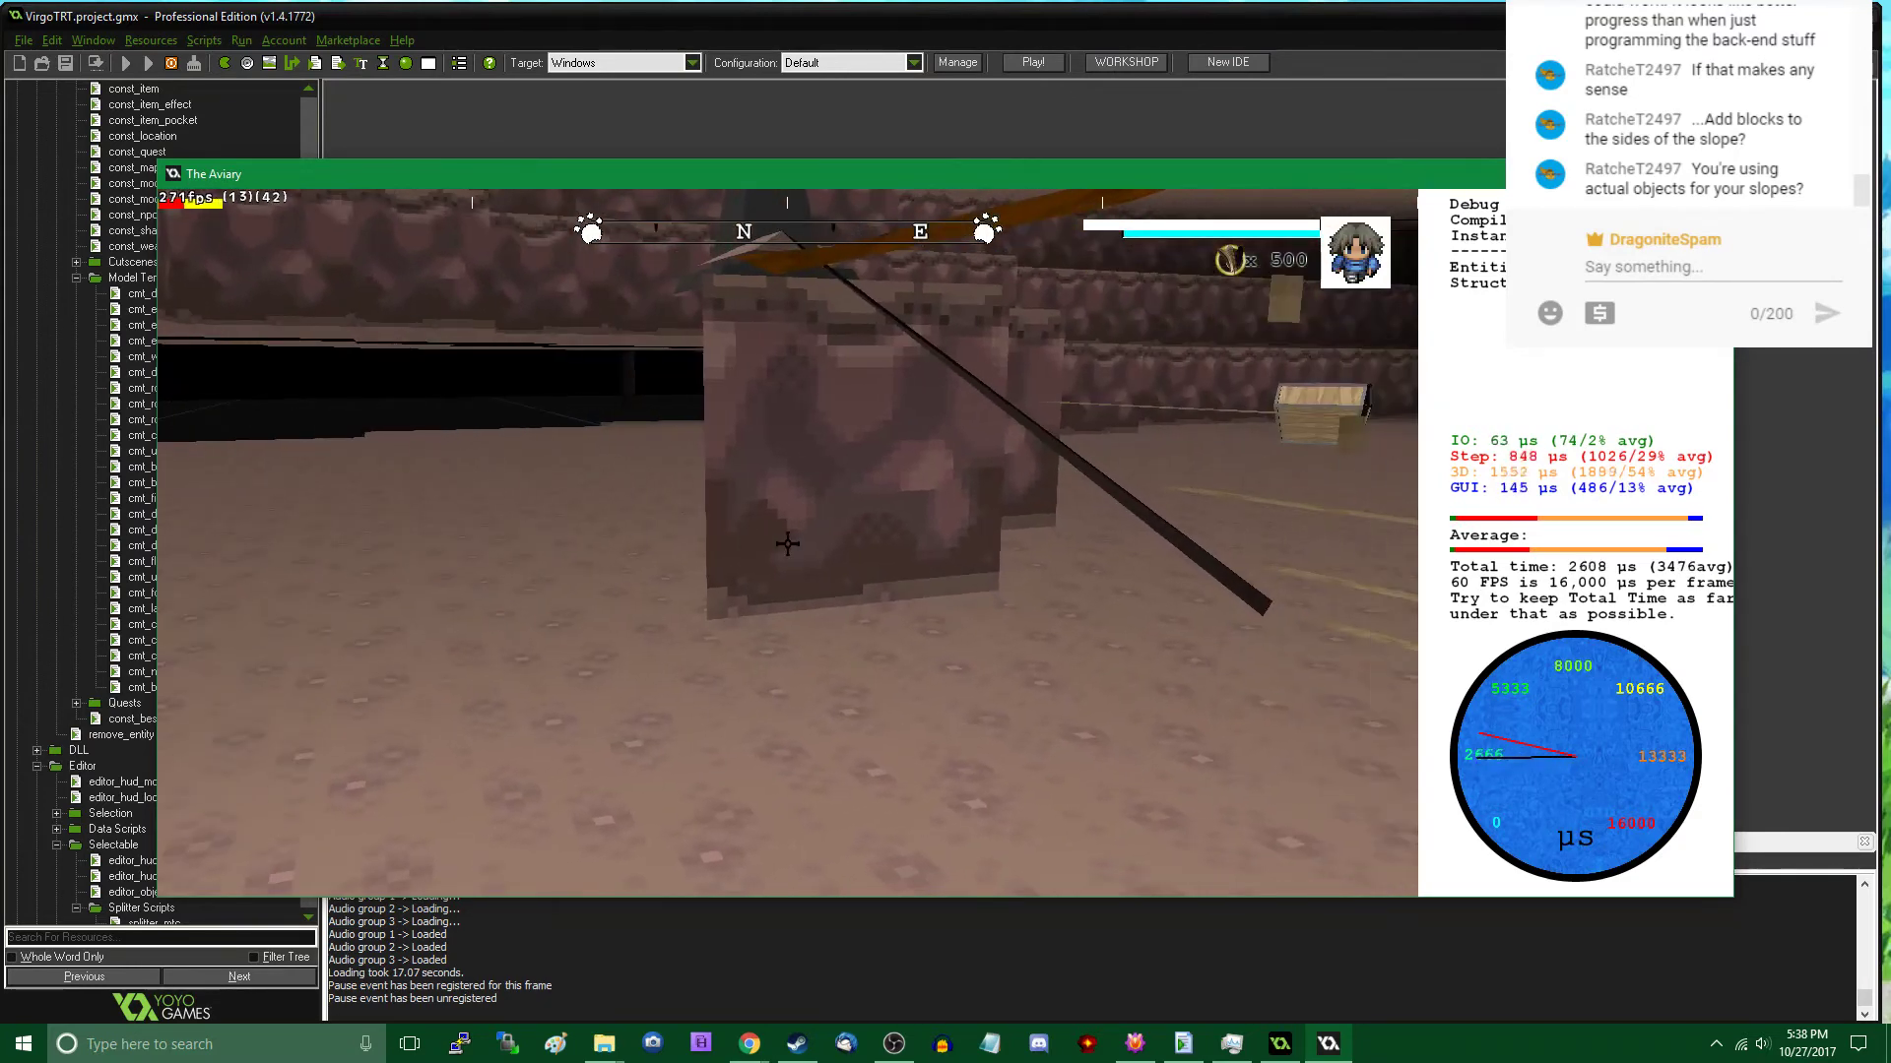
{"action": "key", "text": "w"}
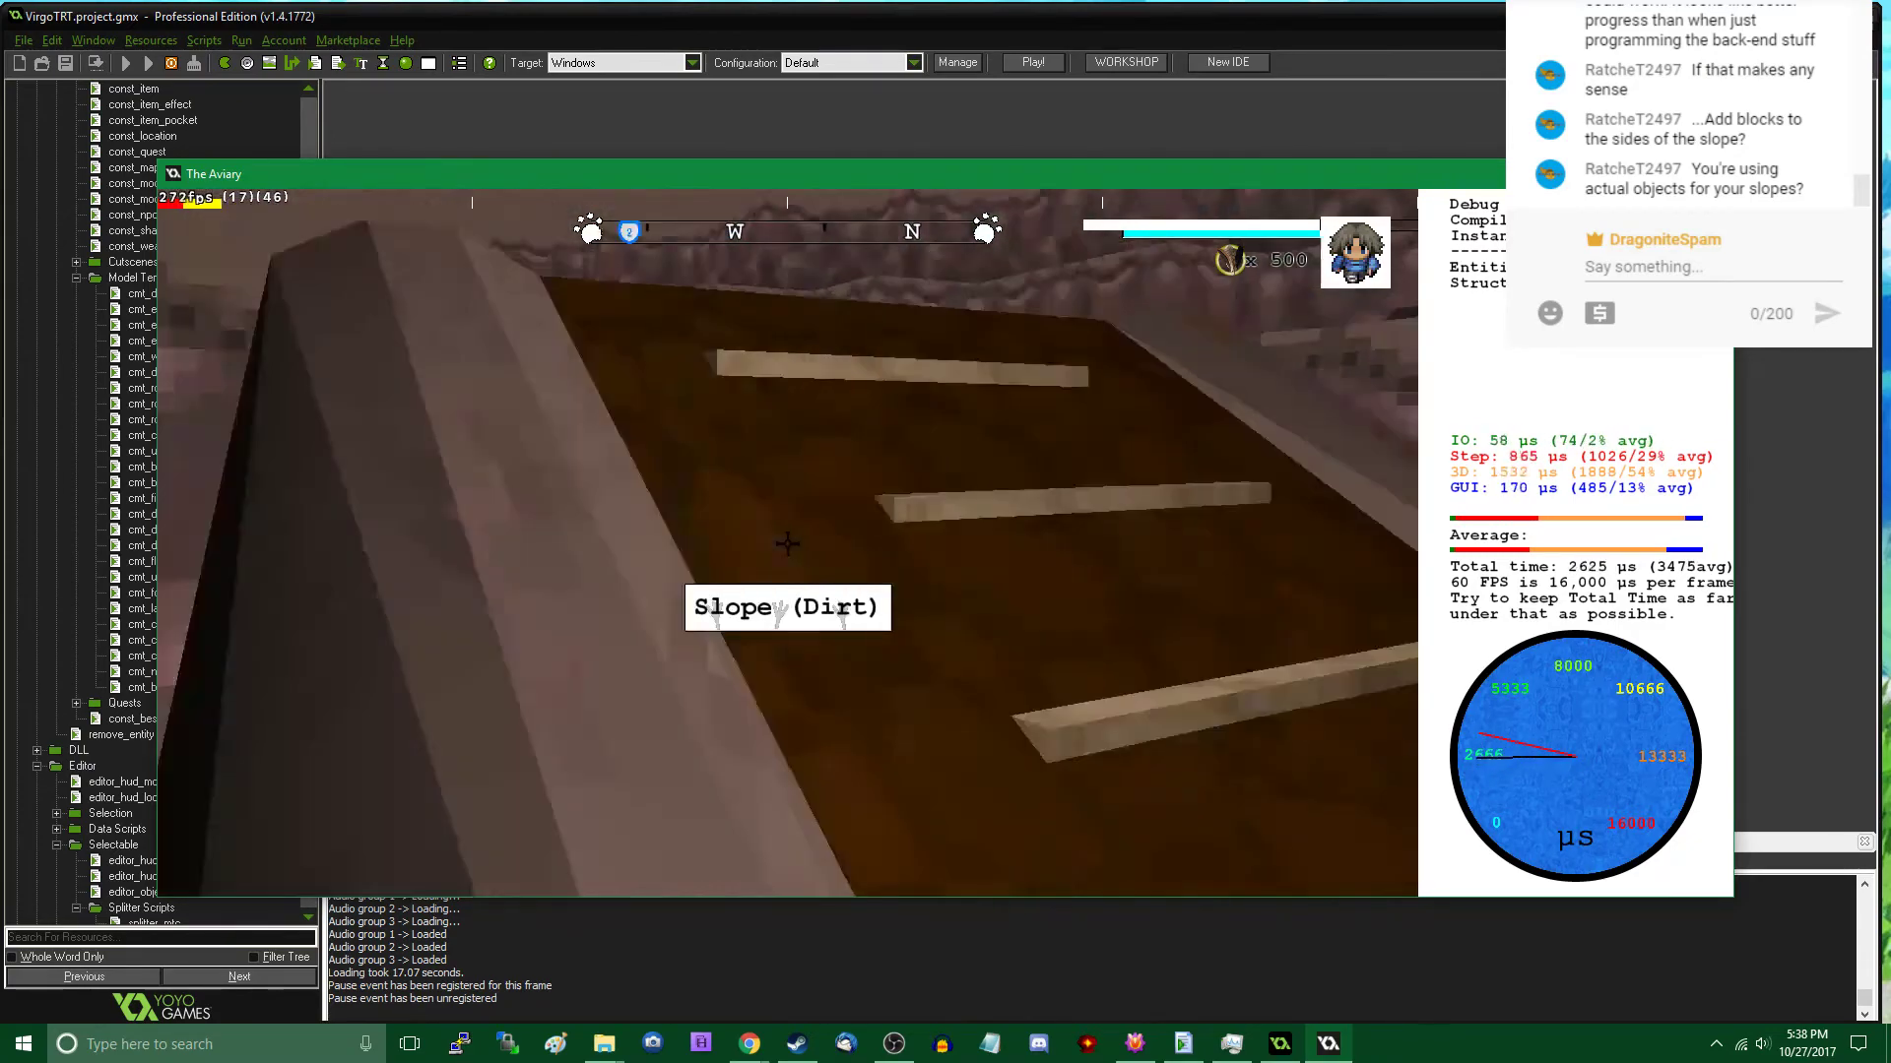
{"action": "key", "text": "w"}
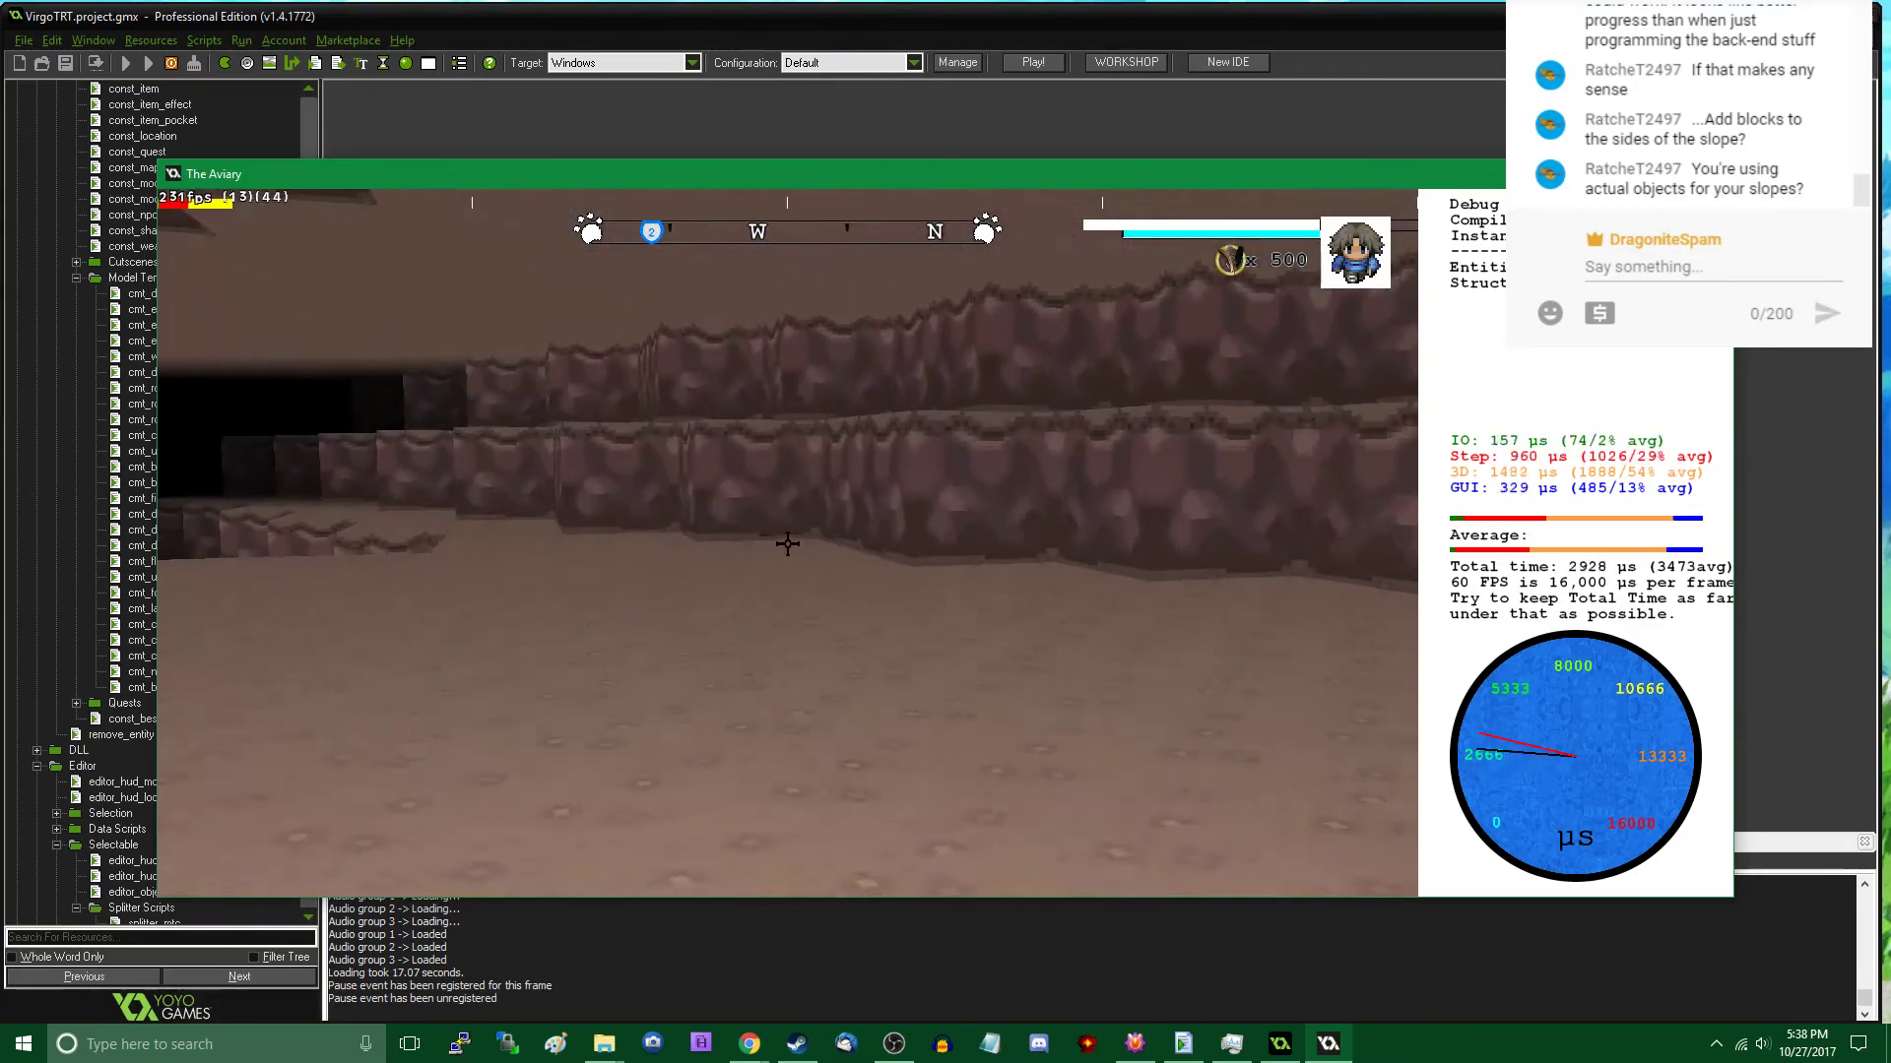
- Walk across the cavern floor to an open spot and place a Slope (Dirt) model at about X 9868, Y 837
{"action": "key", "text": "w"}
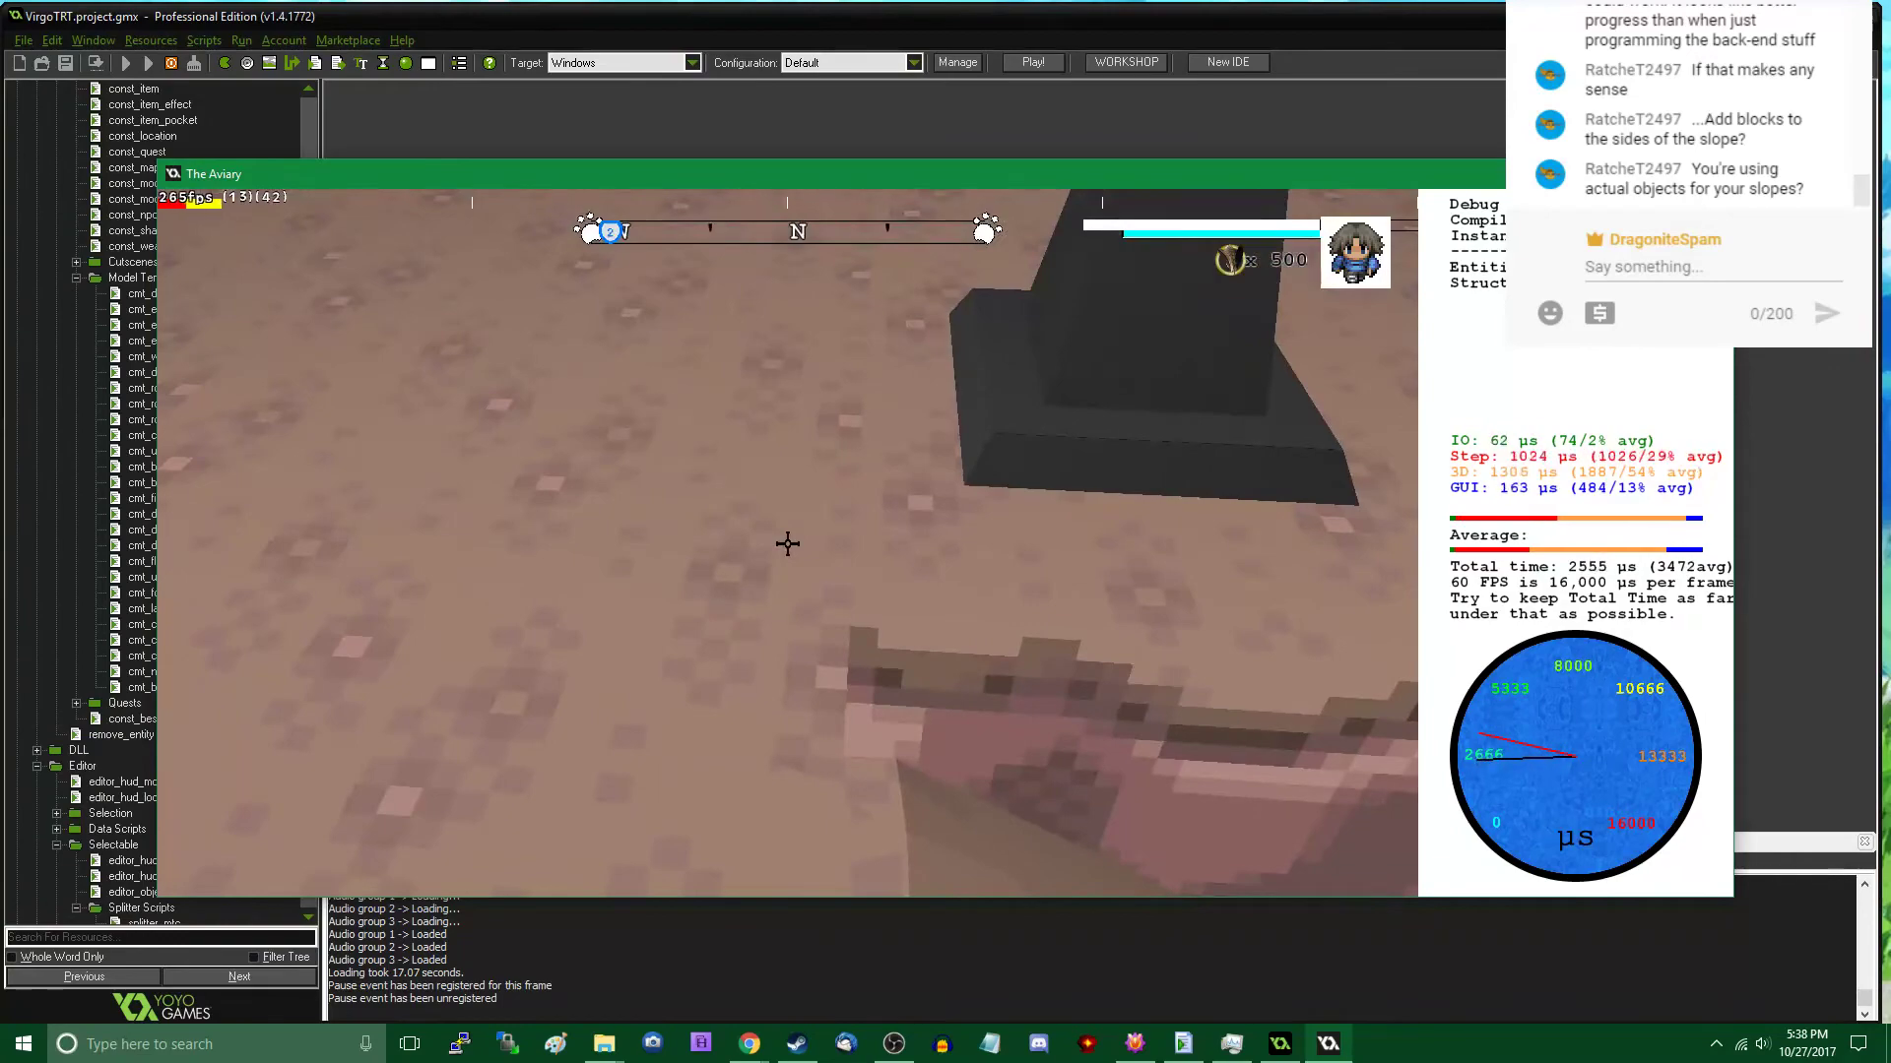
{"action": "key", "text": "w"}
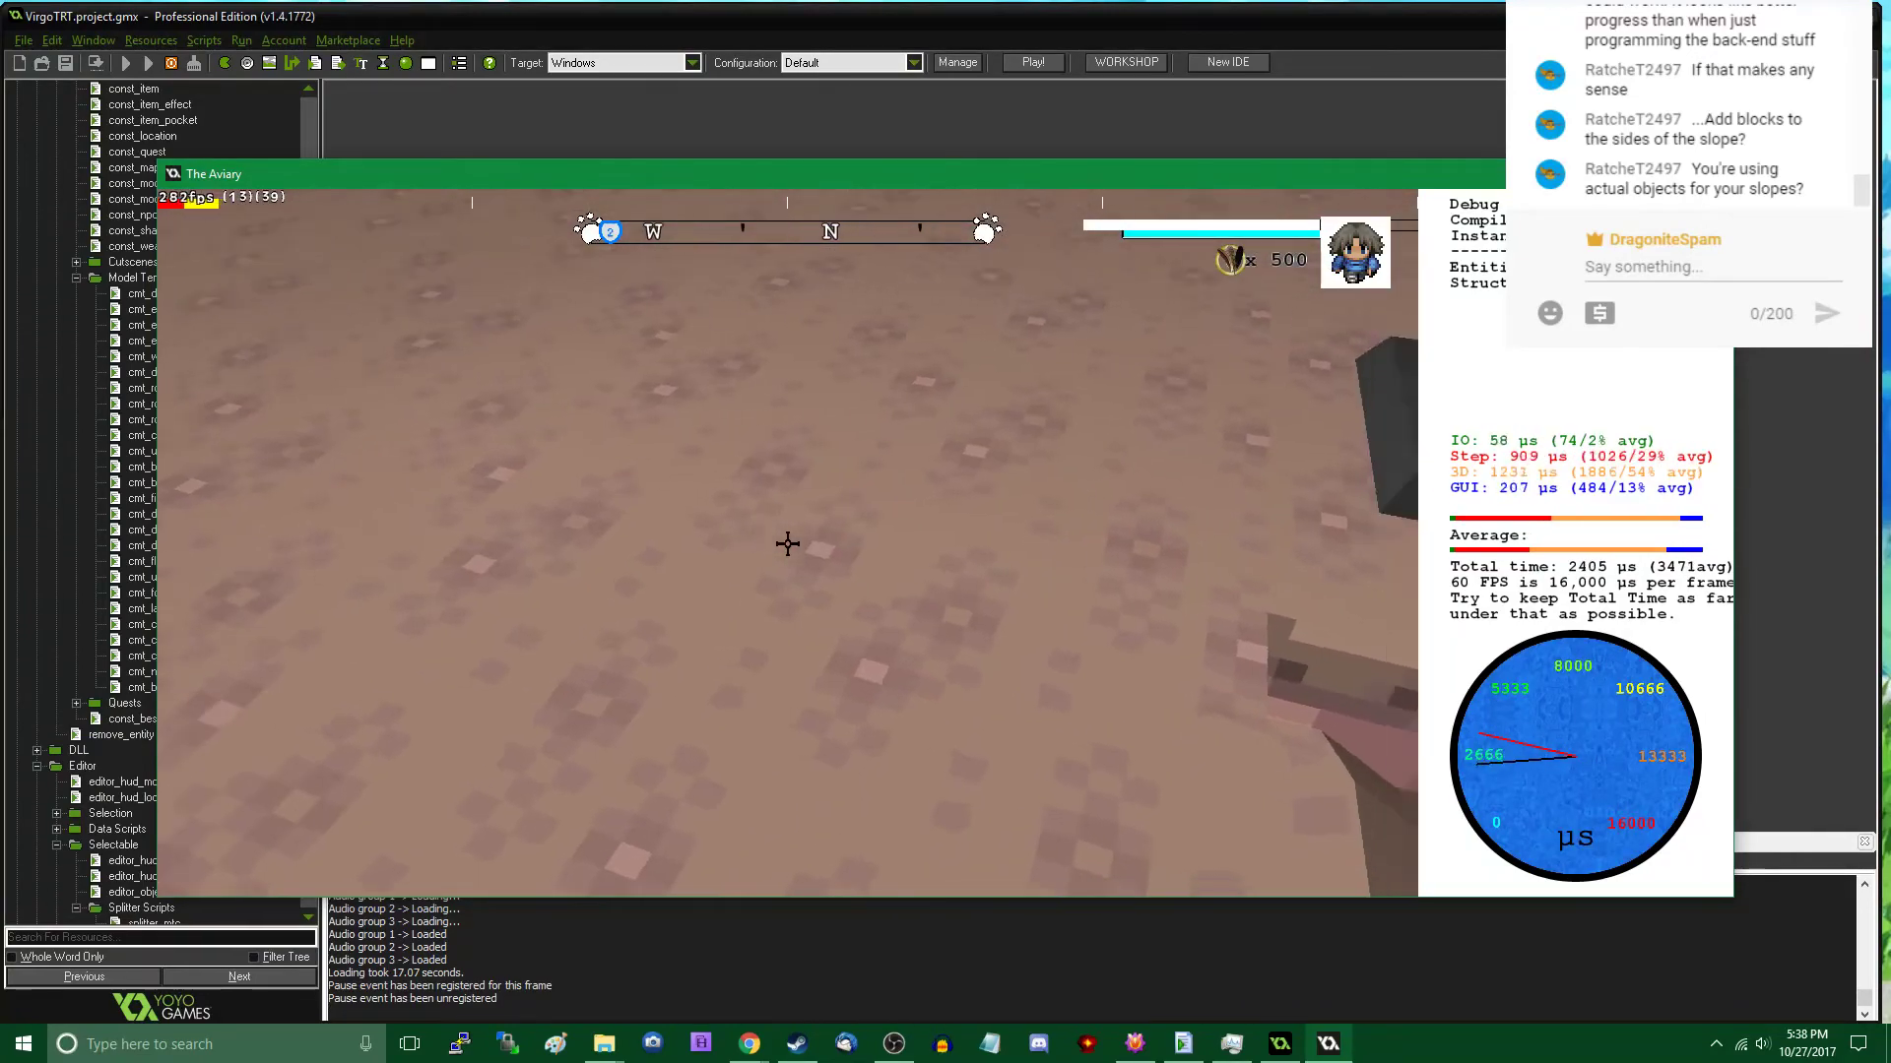
{"action": "key", "text": "s"}
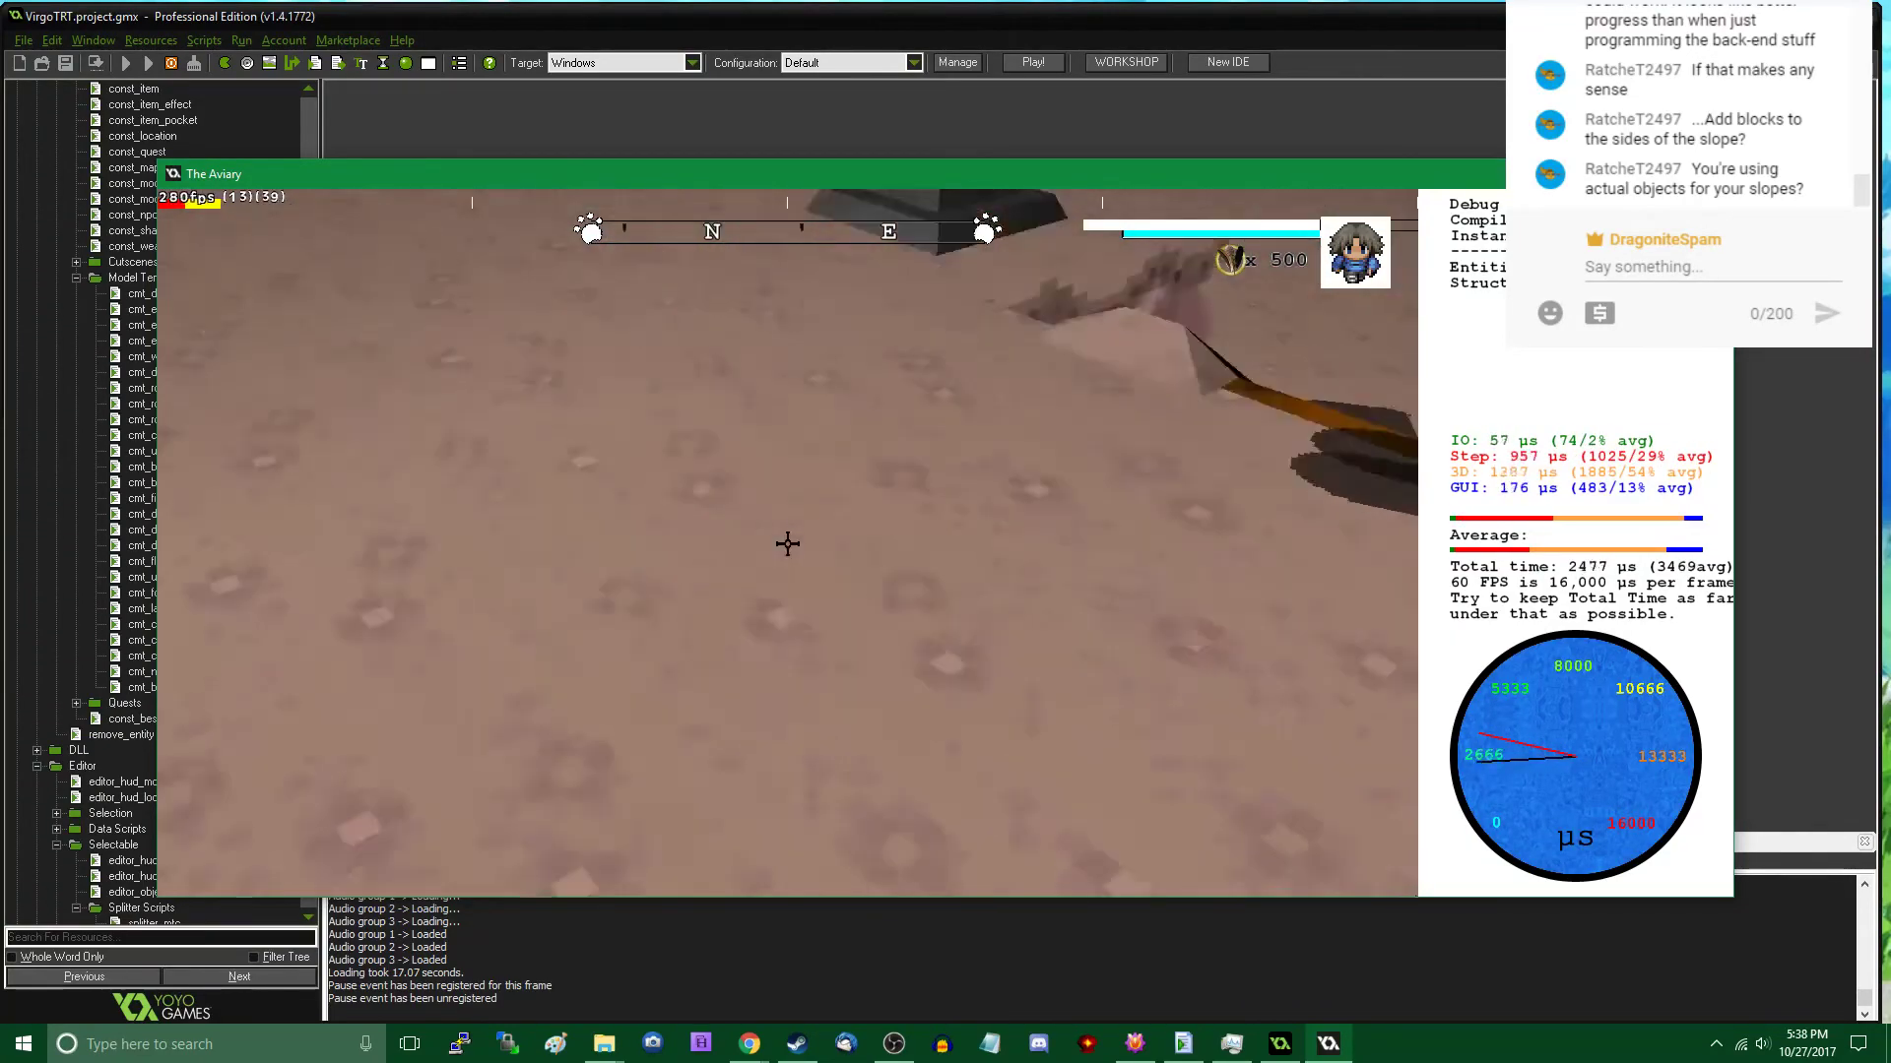
{"action": "key", "text": "s"}
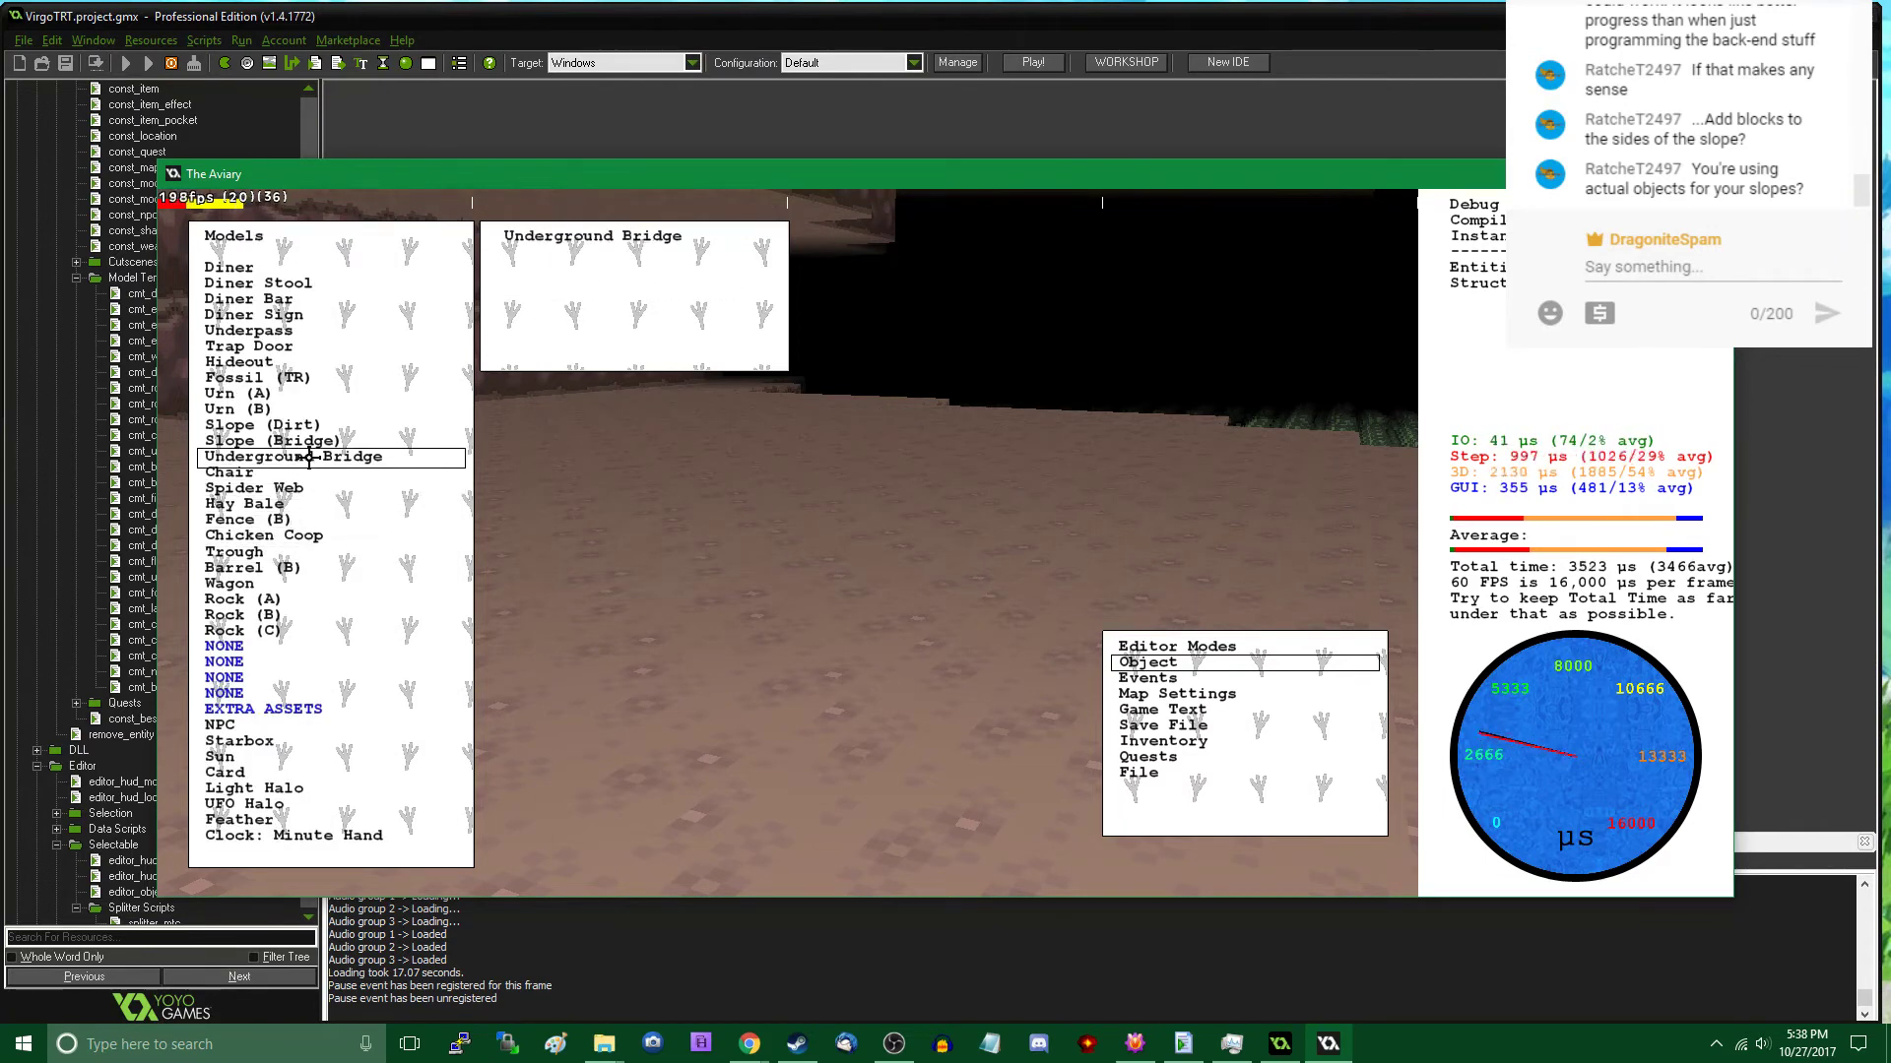
{"action": "left_click", "coordinate": [316, 429]}
{"action": "left_click", "coordinate": [629, 545]}
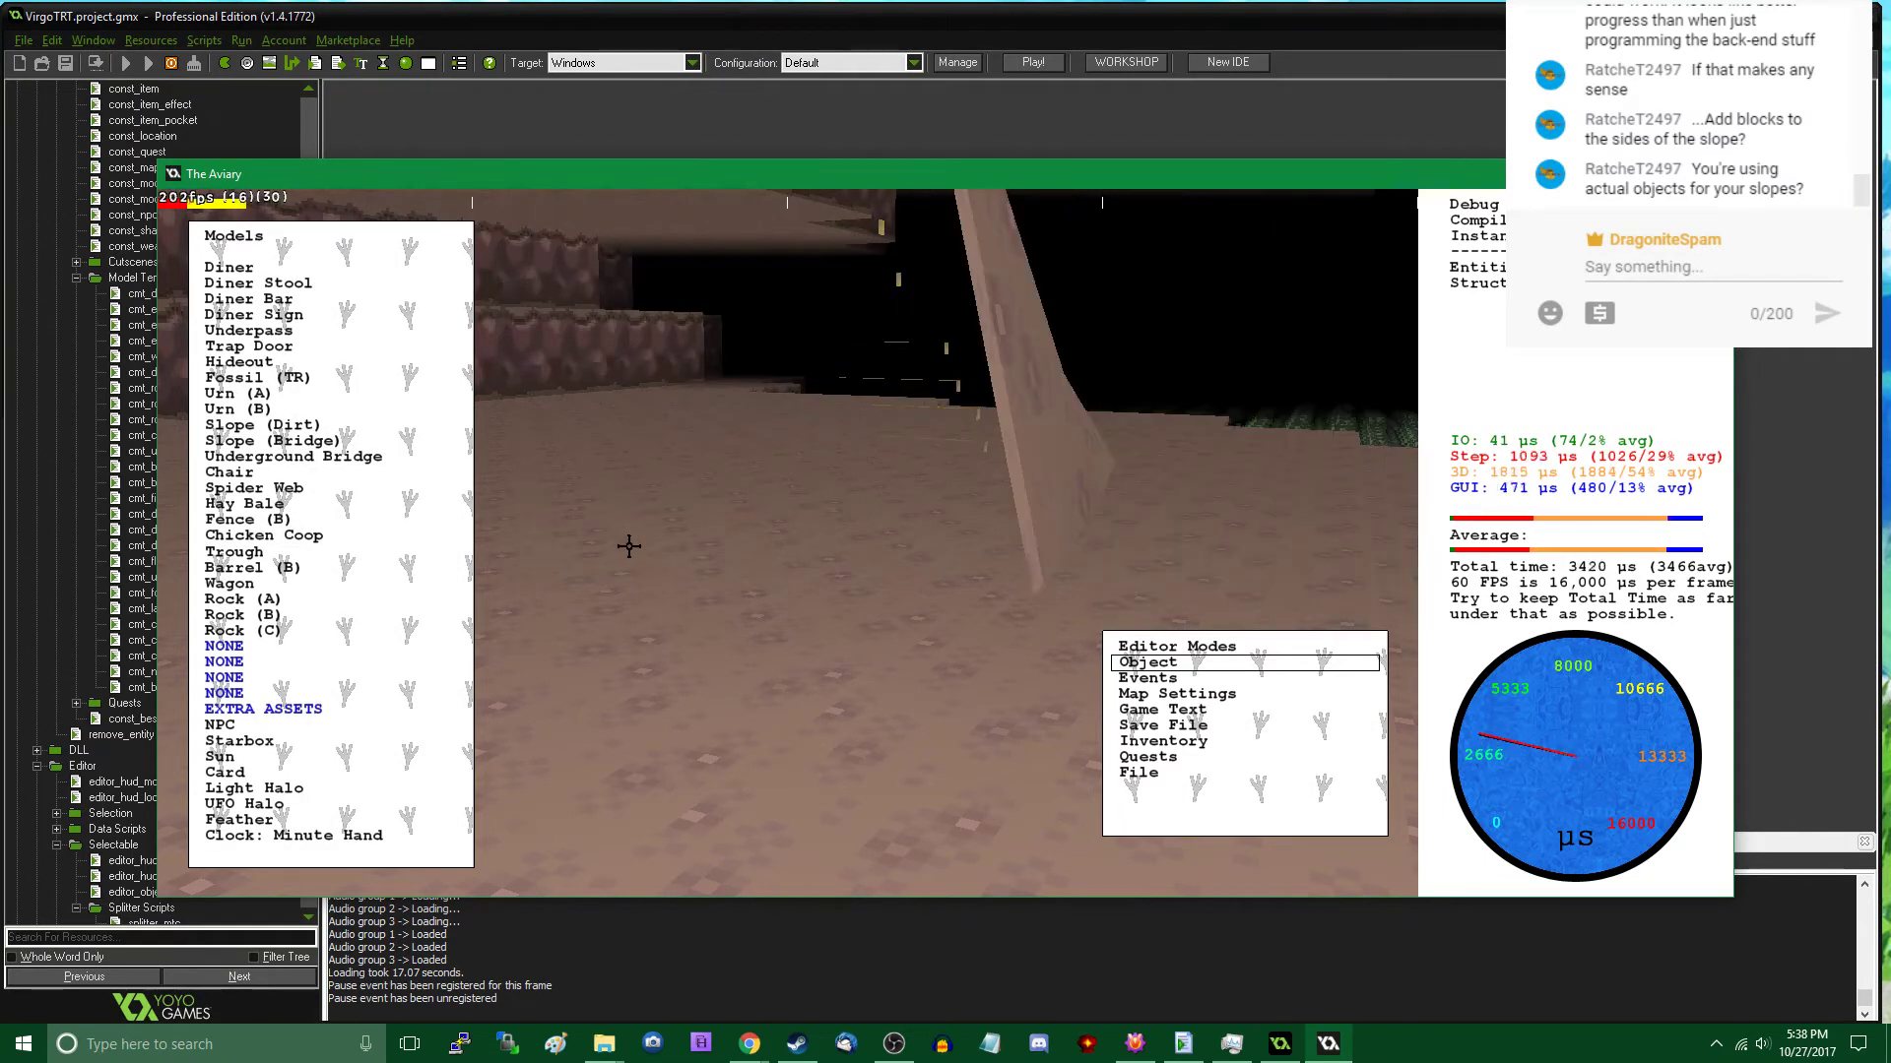
- Walk around the free-standing dirt slope in play mode to examine its back, sides and ladder face
{"action": "key", "text": "Escape"}
{"action": "key", "text": "d"}
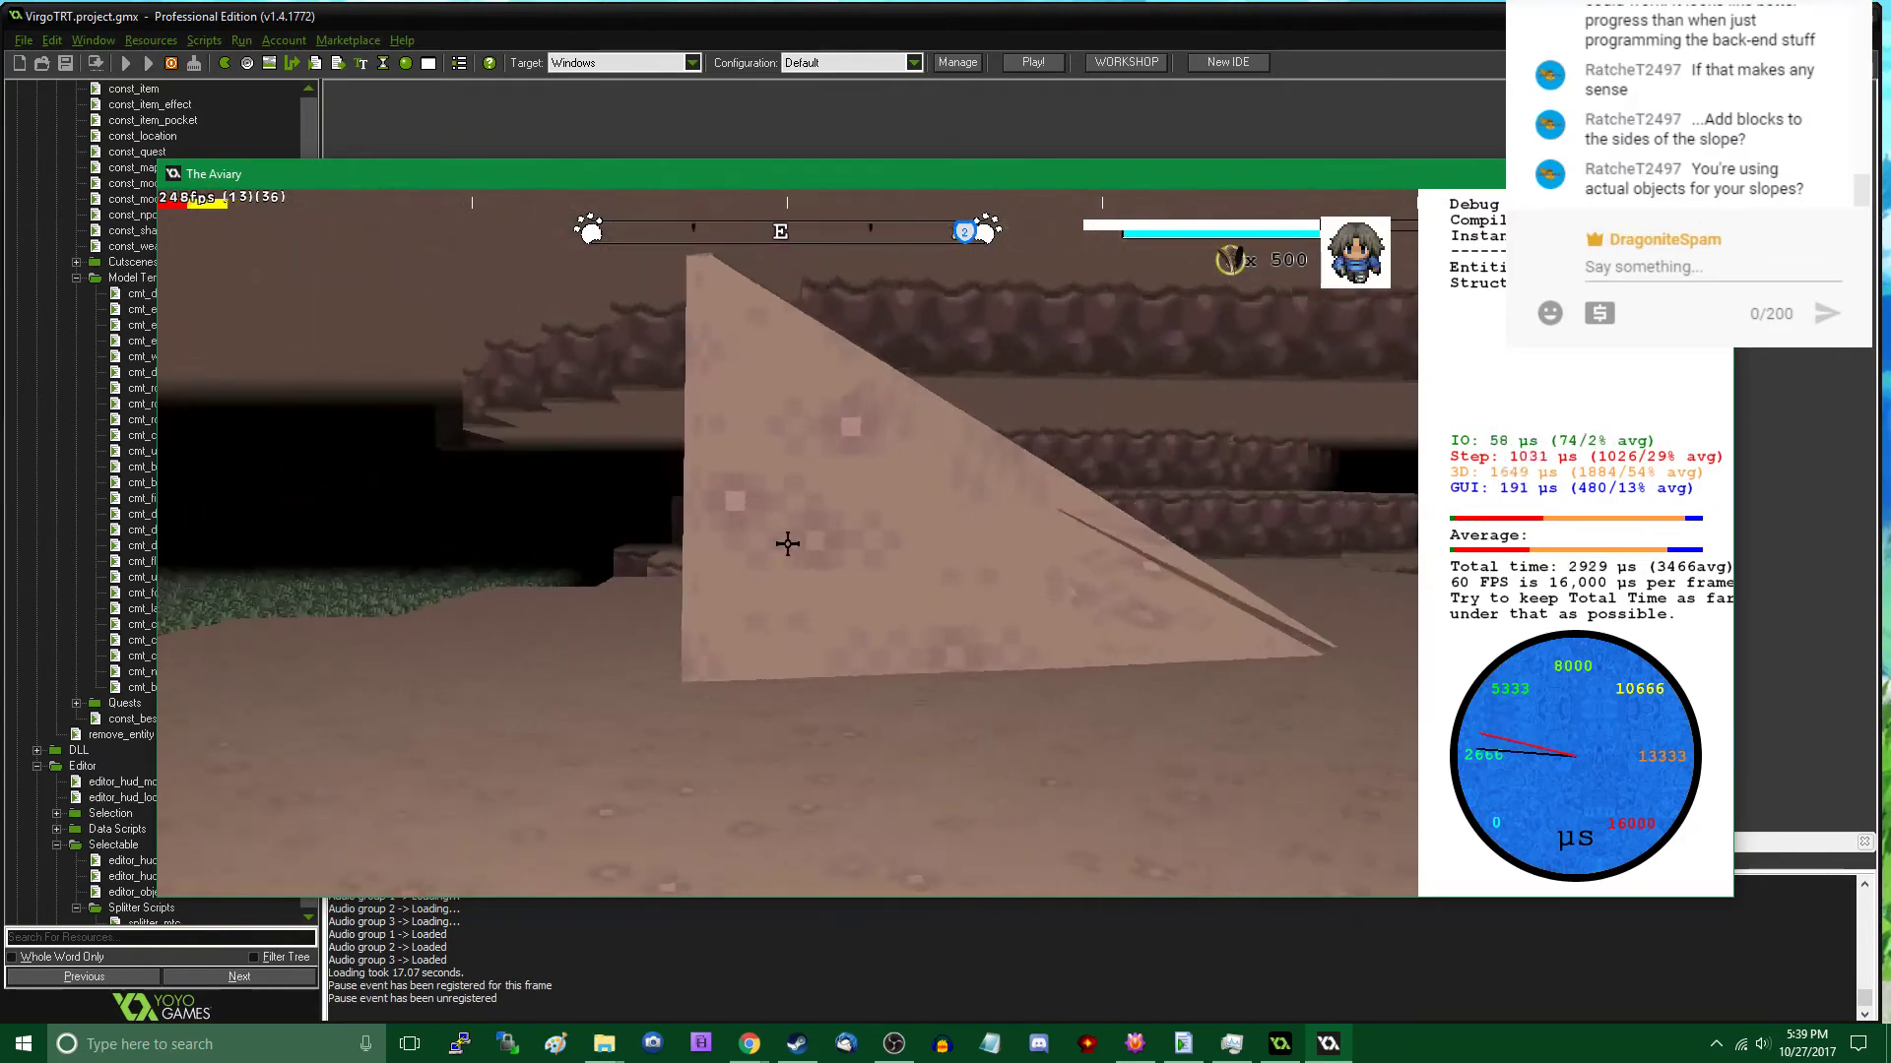
{"action": "key", "text": "d"}
{"action": "key", "text": "w"}
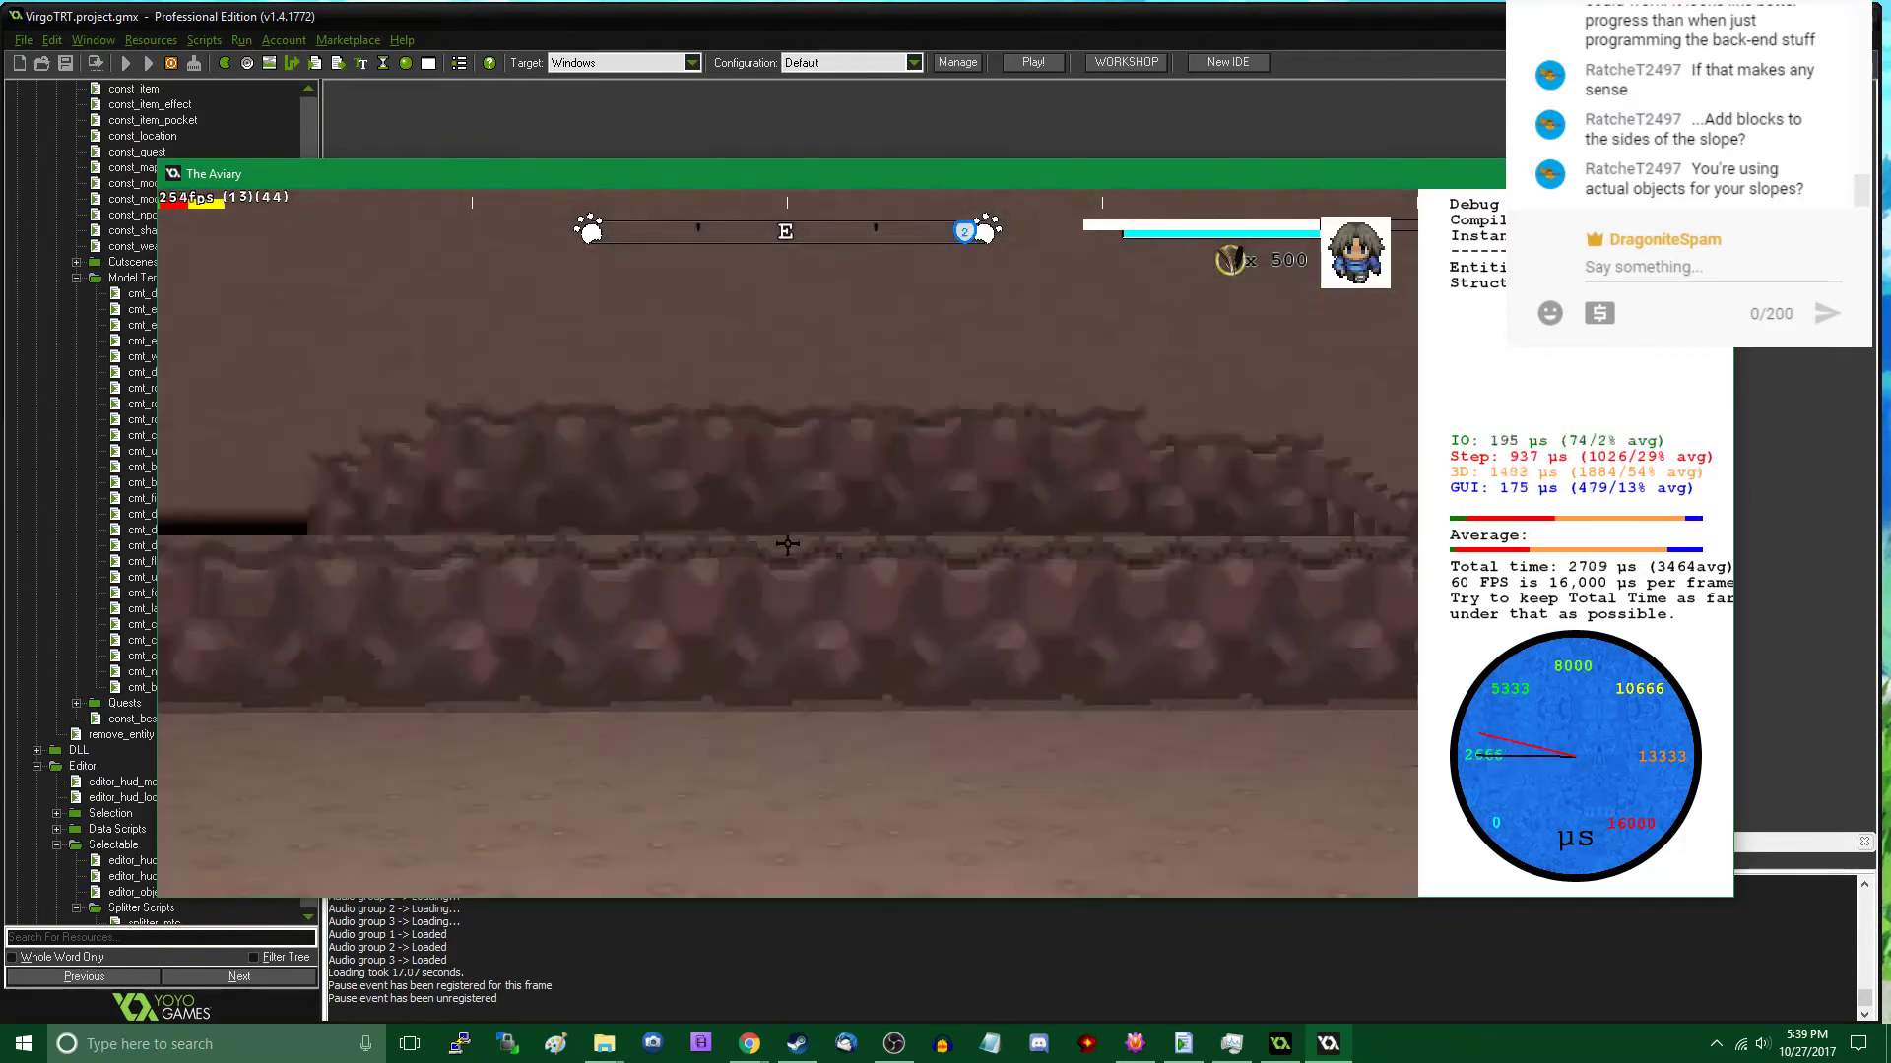
{"action": "key", "text": "s"}
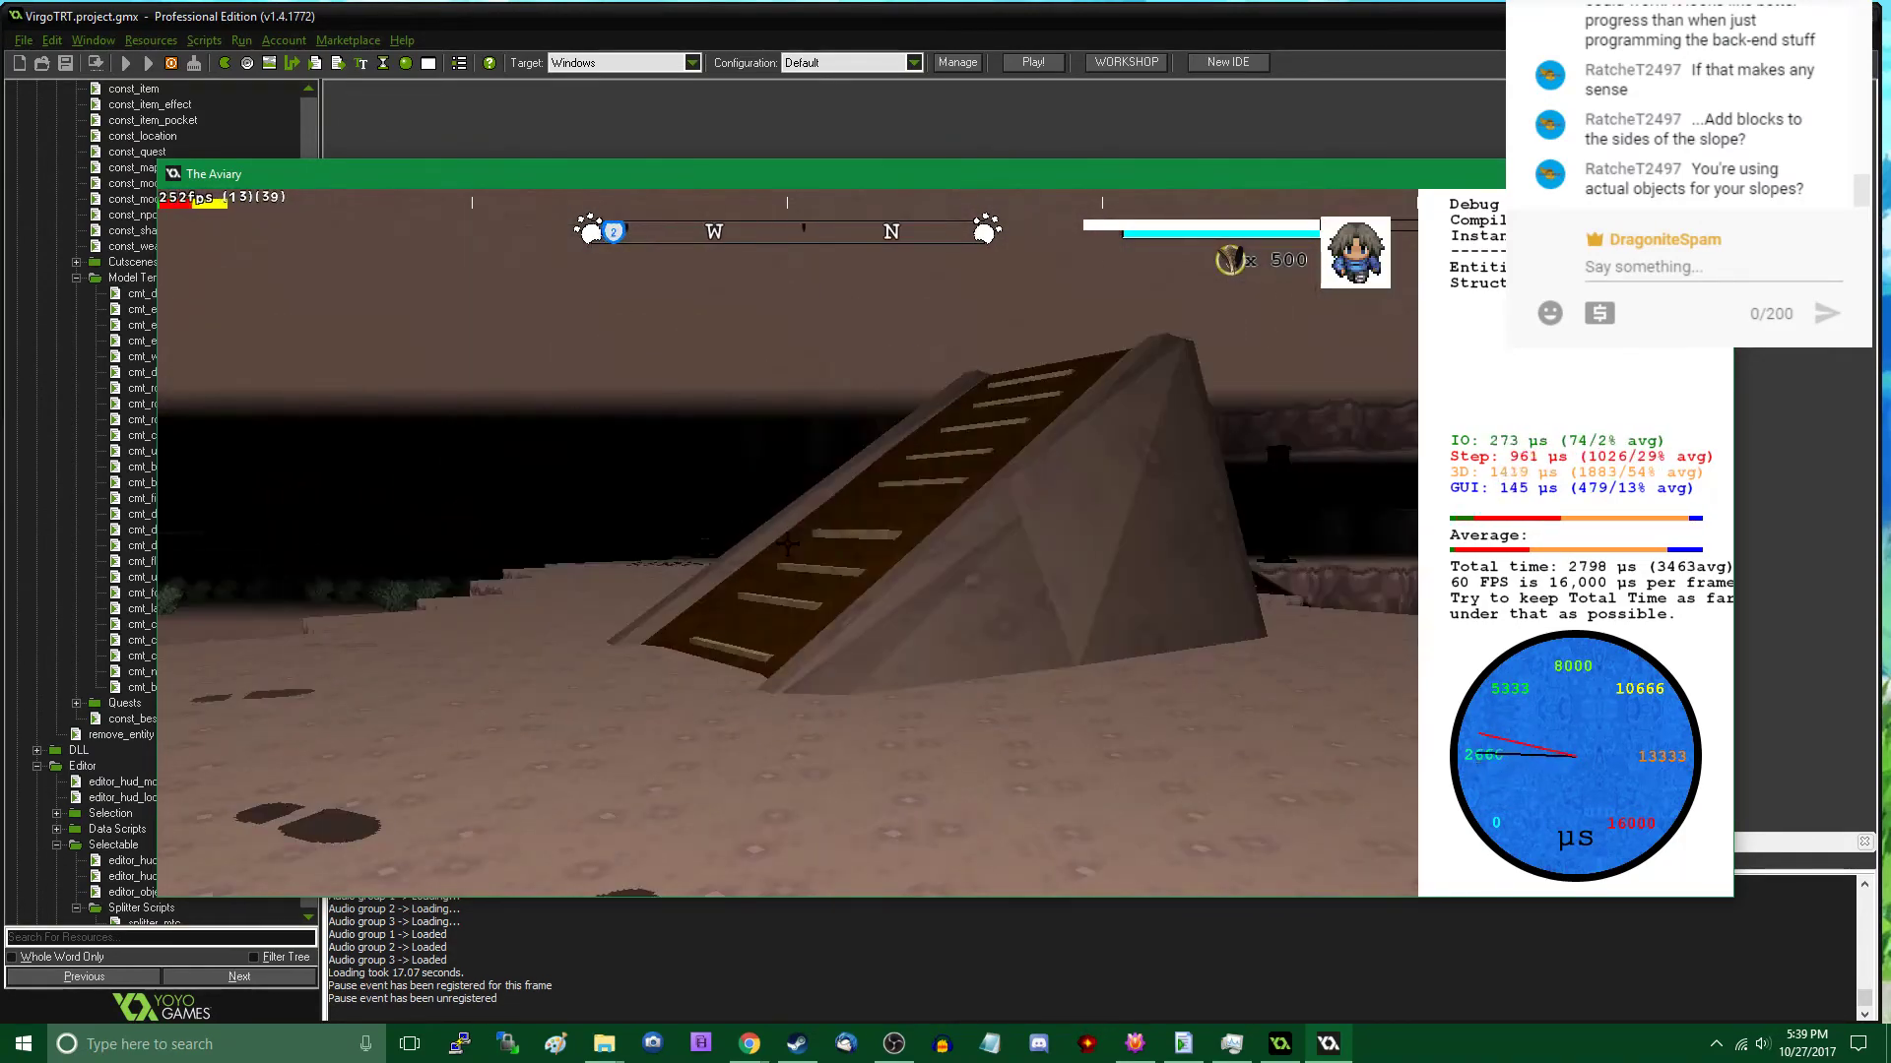
{"action": "key", "text": "w"}
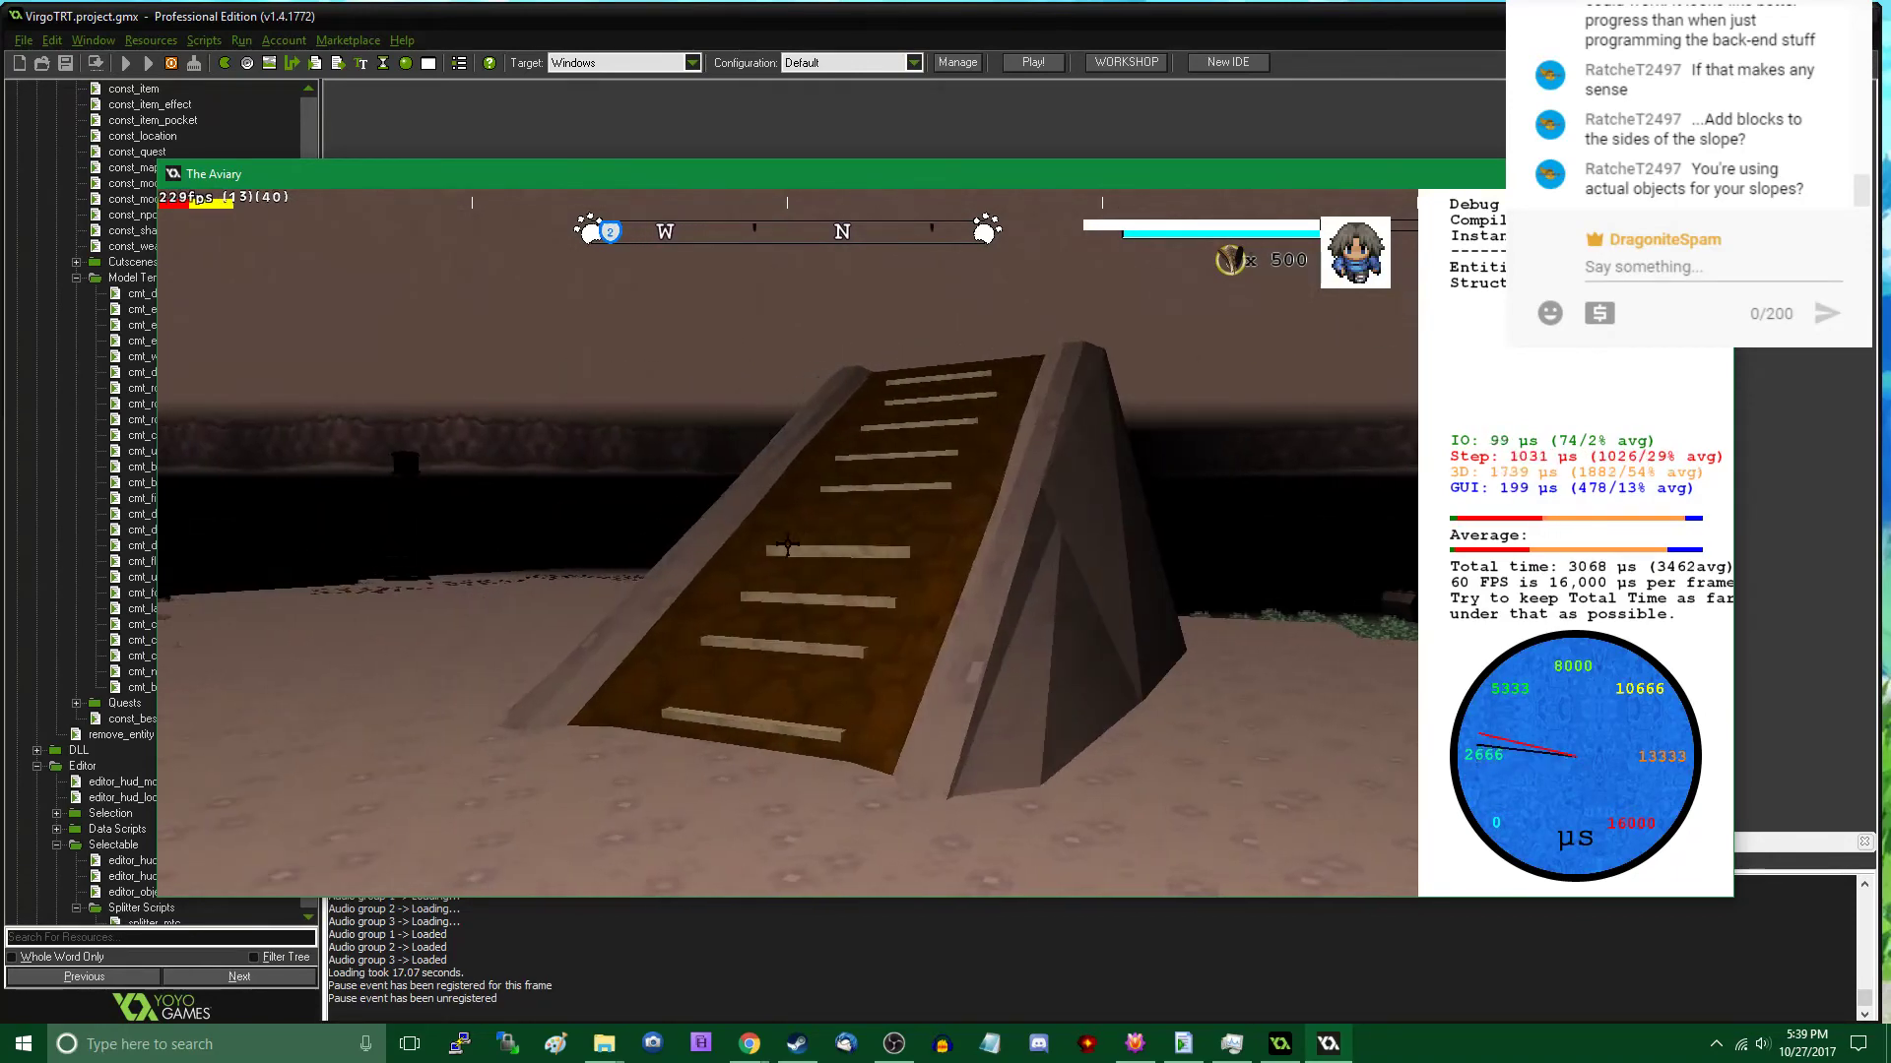
{"action": "key", "text": "w"}
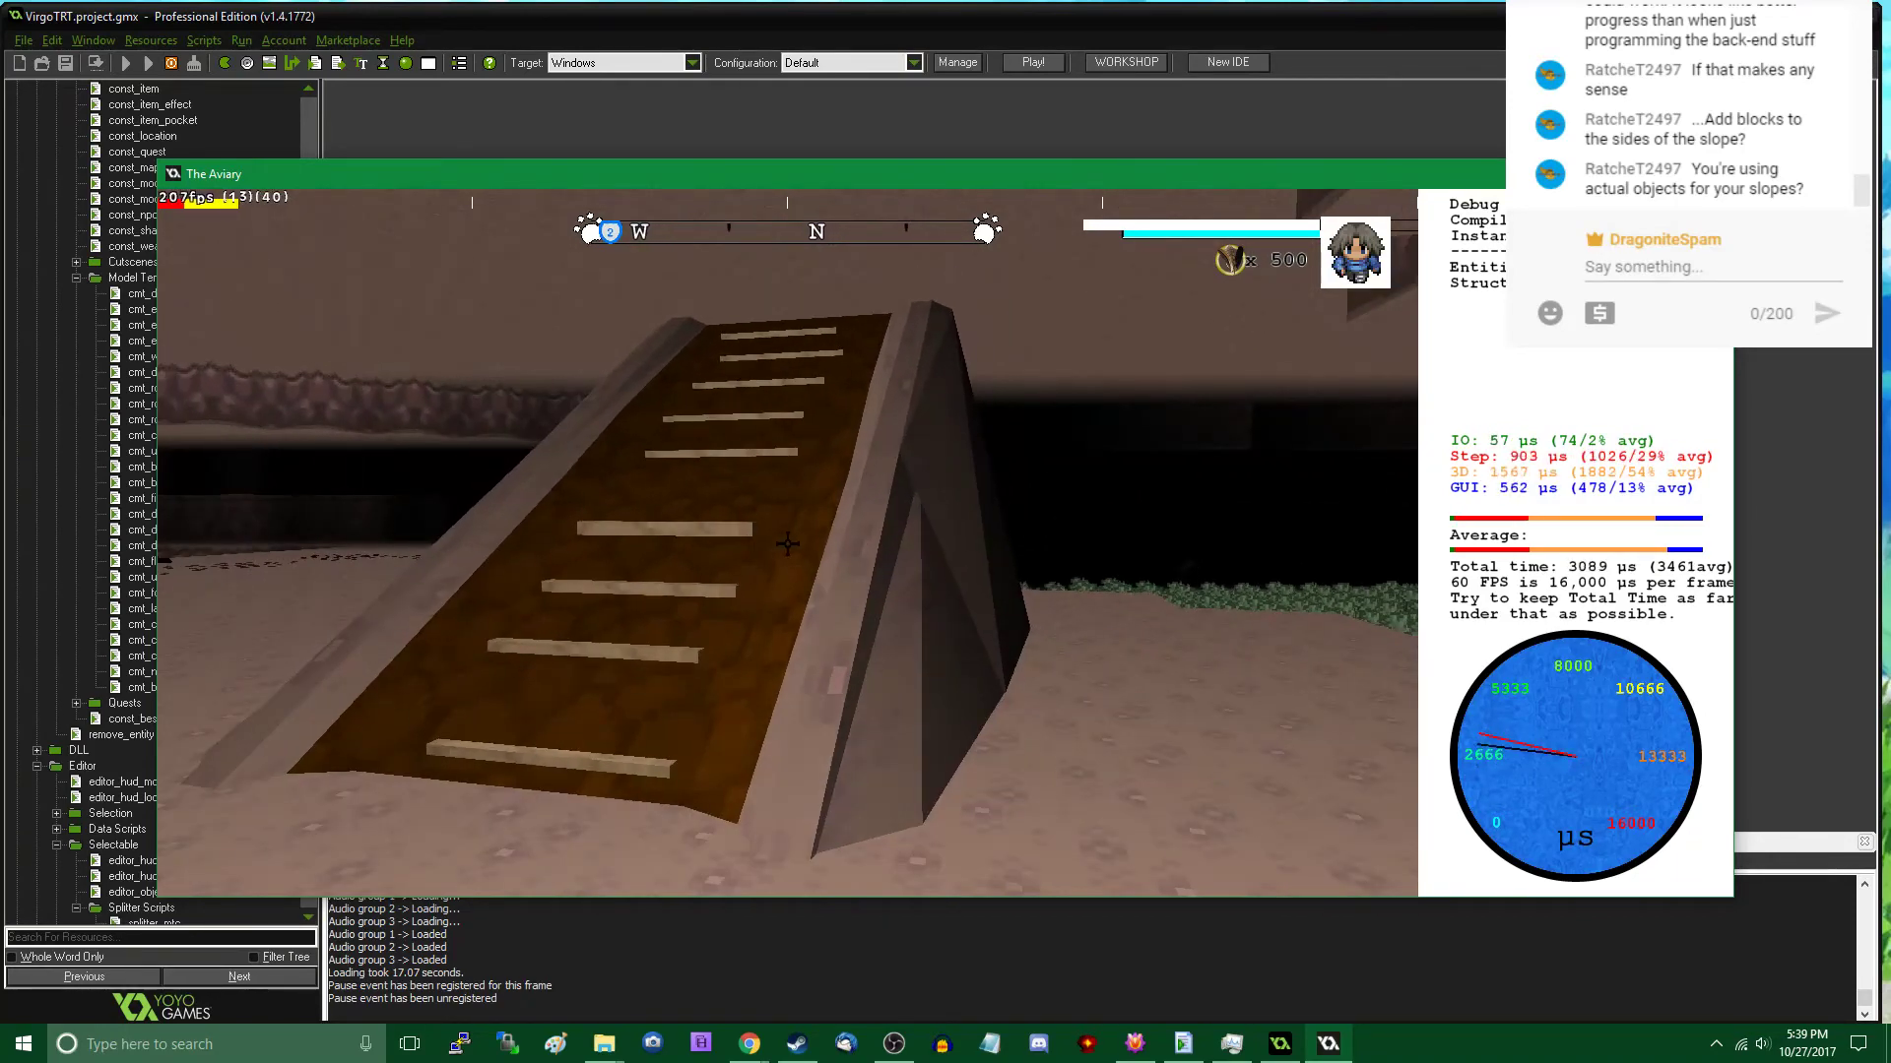
{"action": "key", "text": "s"}
{"action": "key", "text": "w"}
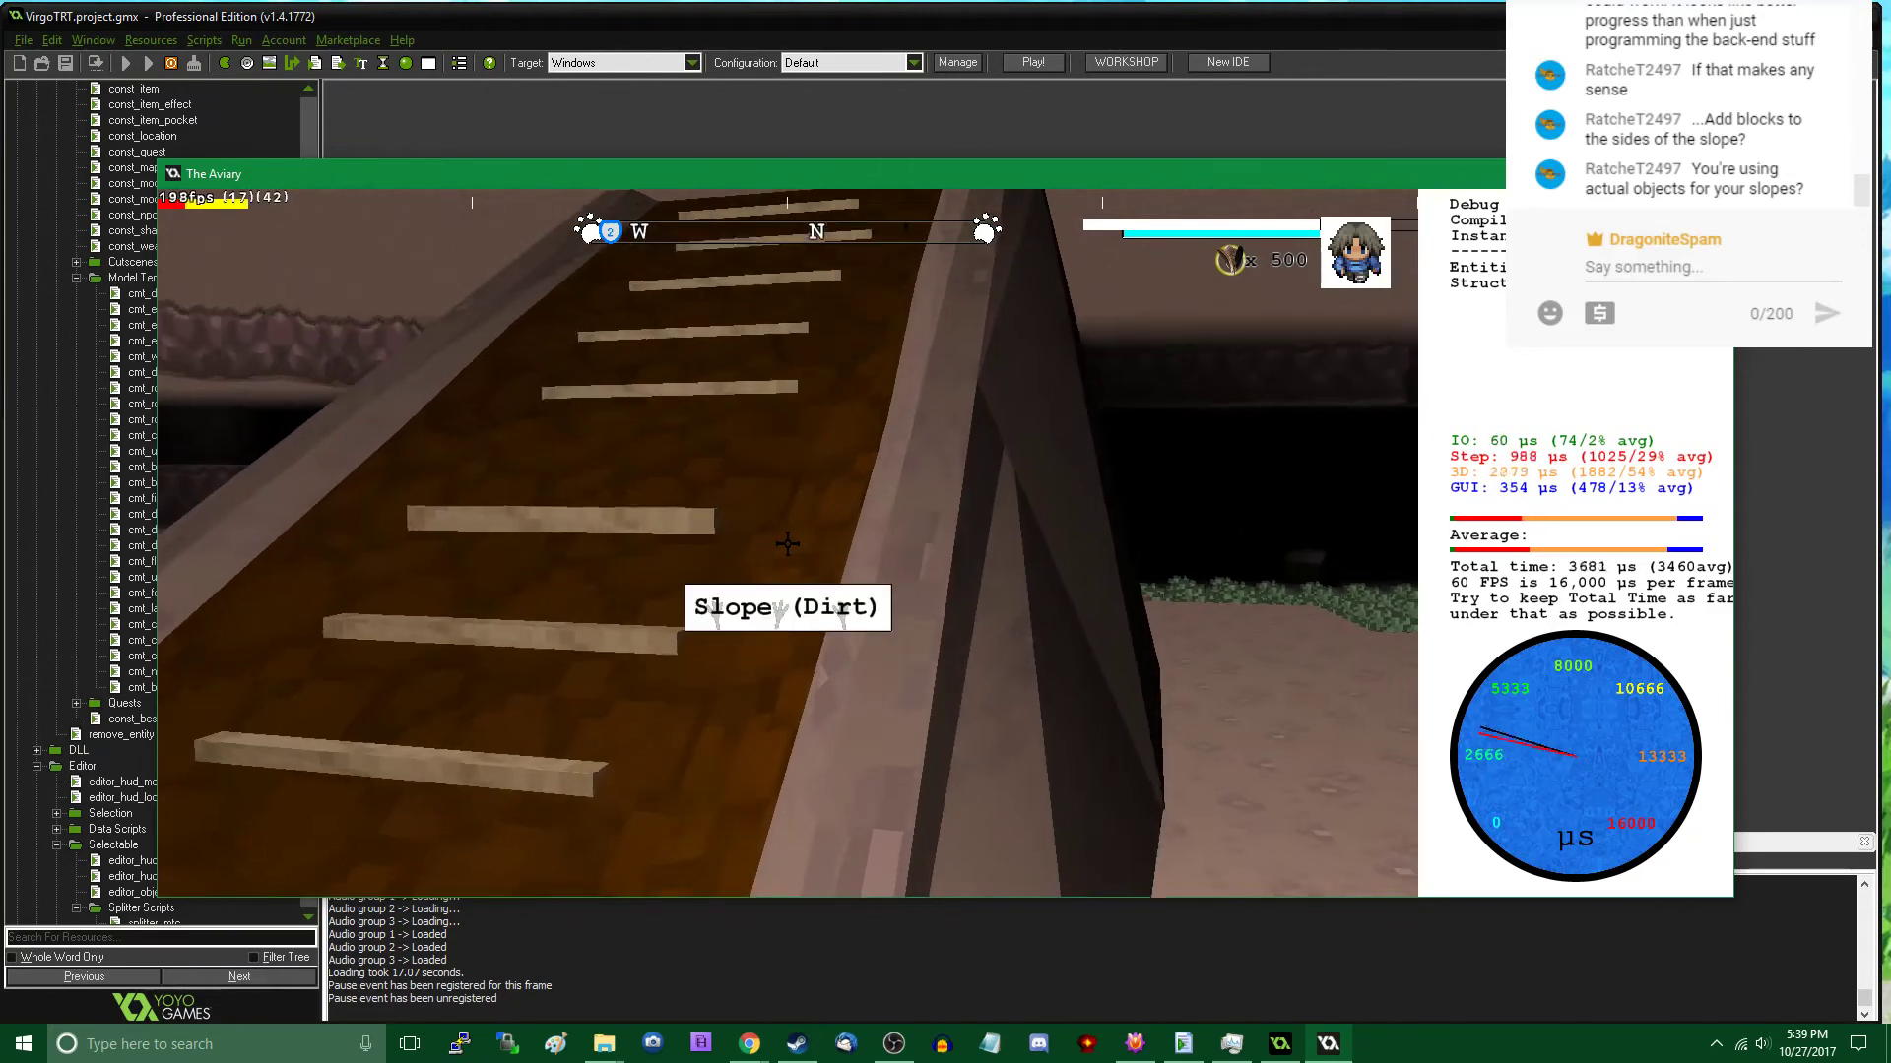
- Select the free-standing Slope (Dirt) in the editor, delete it and return to play mode
{"action": "key", "text": "Tab"}
{"action": "key", "text": "Tab"}
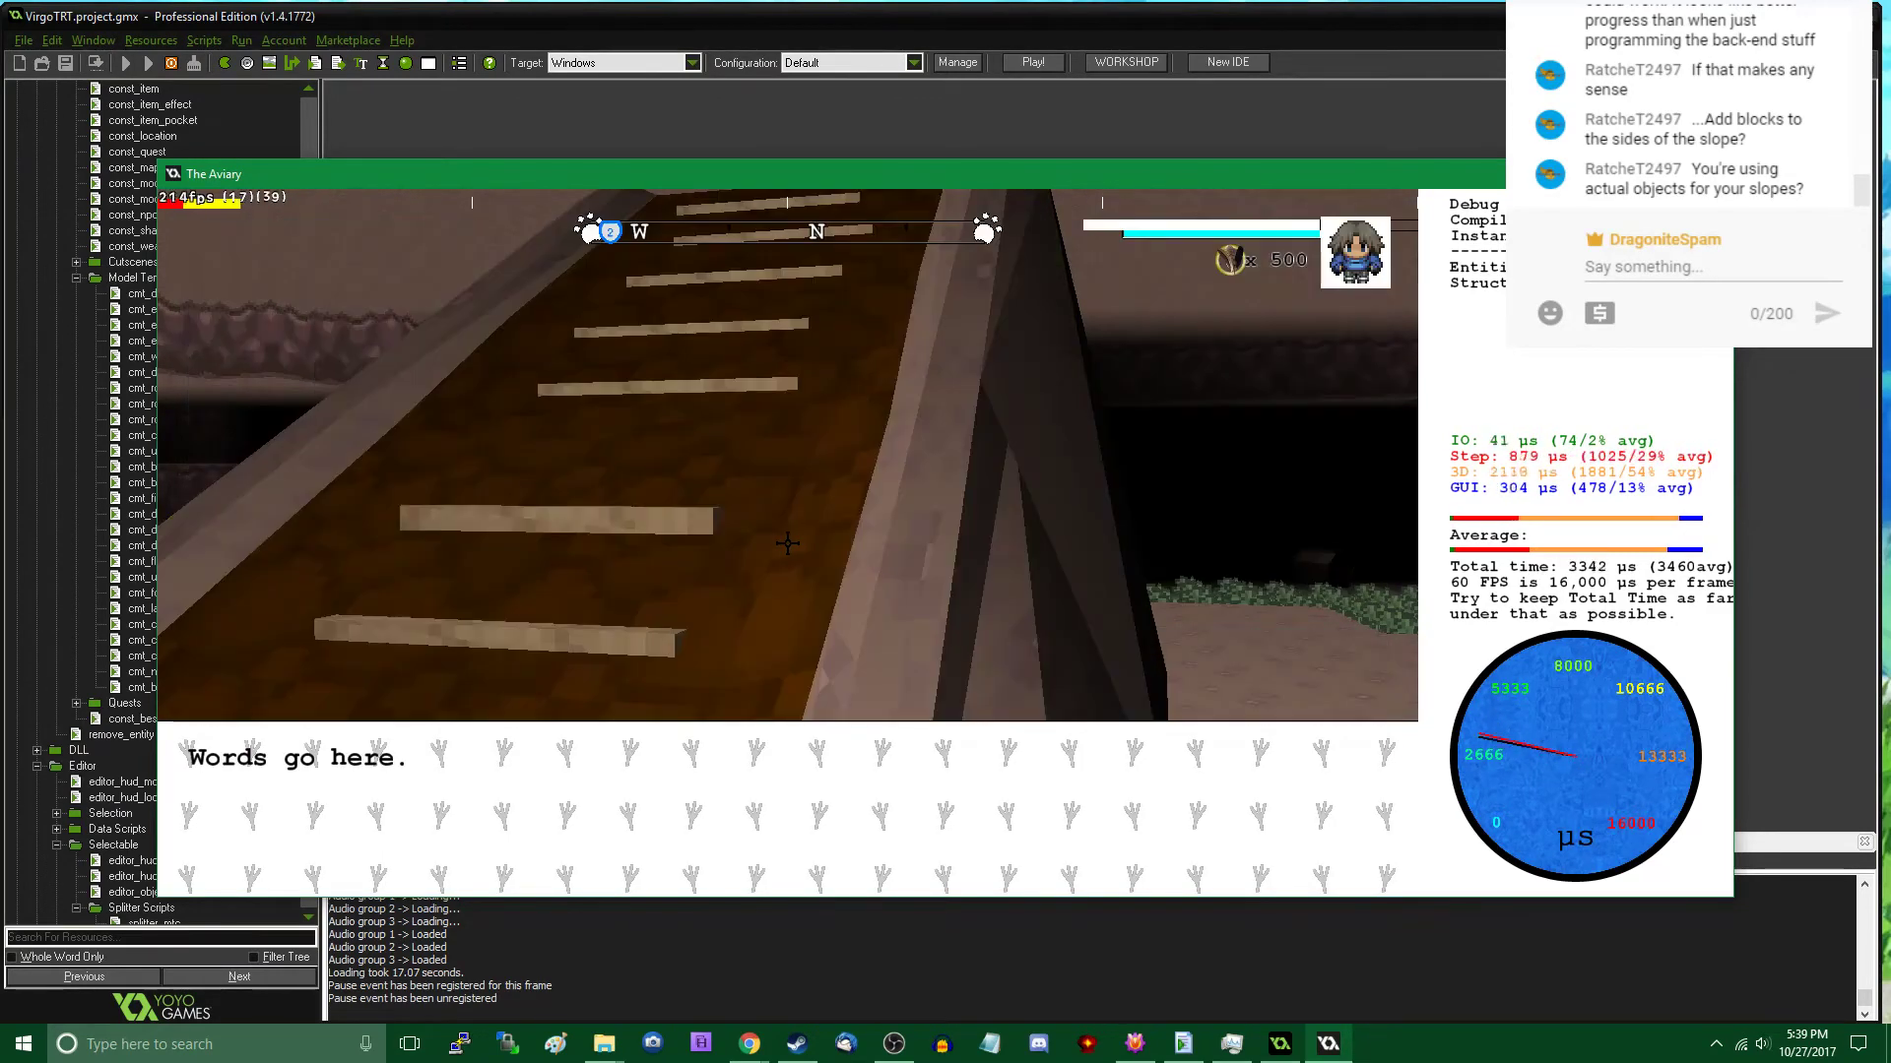
{"action": "left_click", "coordinate": [788, 544]}
{"action": "key", "text": "Tab"}
{"action": "left_click", "coordinate": [787, 543]}
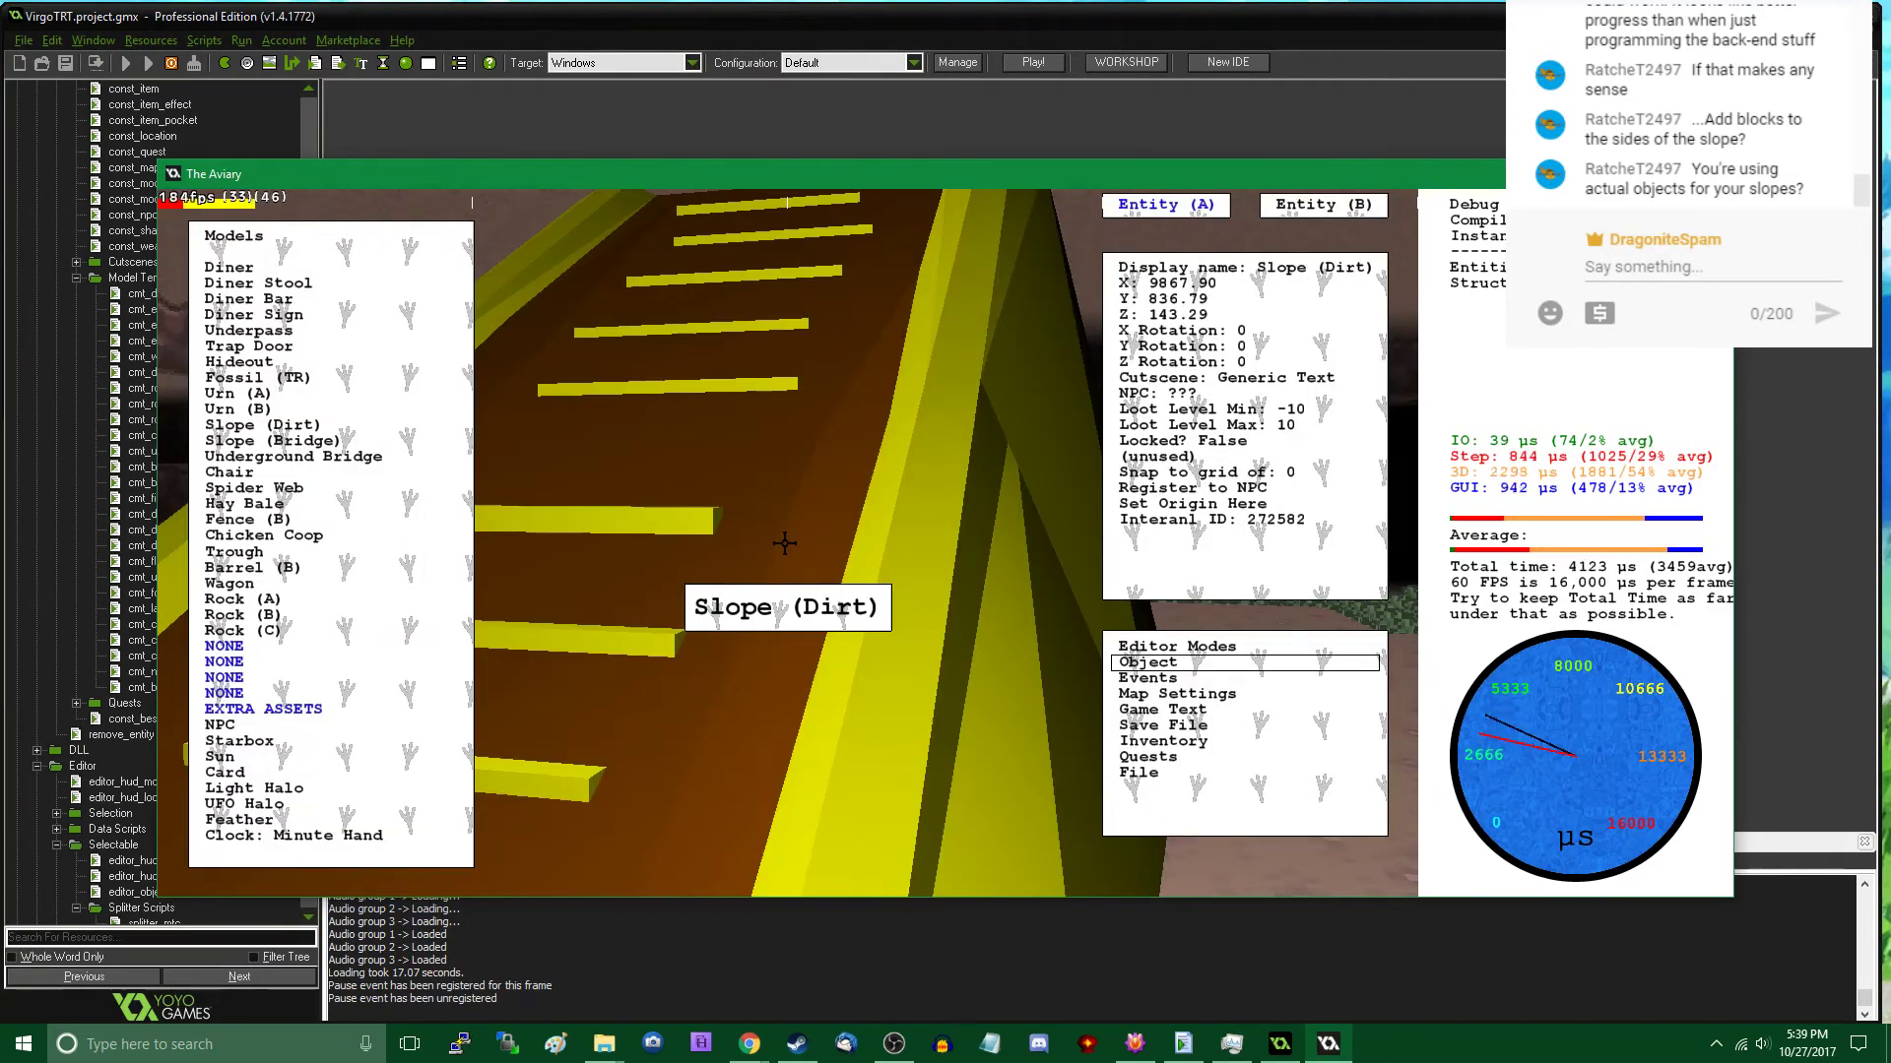
{"action": "key", "text": "Delete"}
{"action": "key", "text": "Tab"}
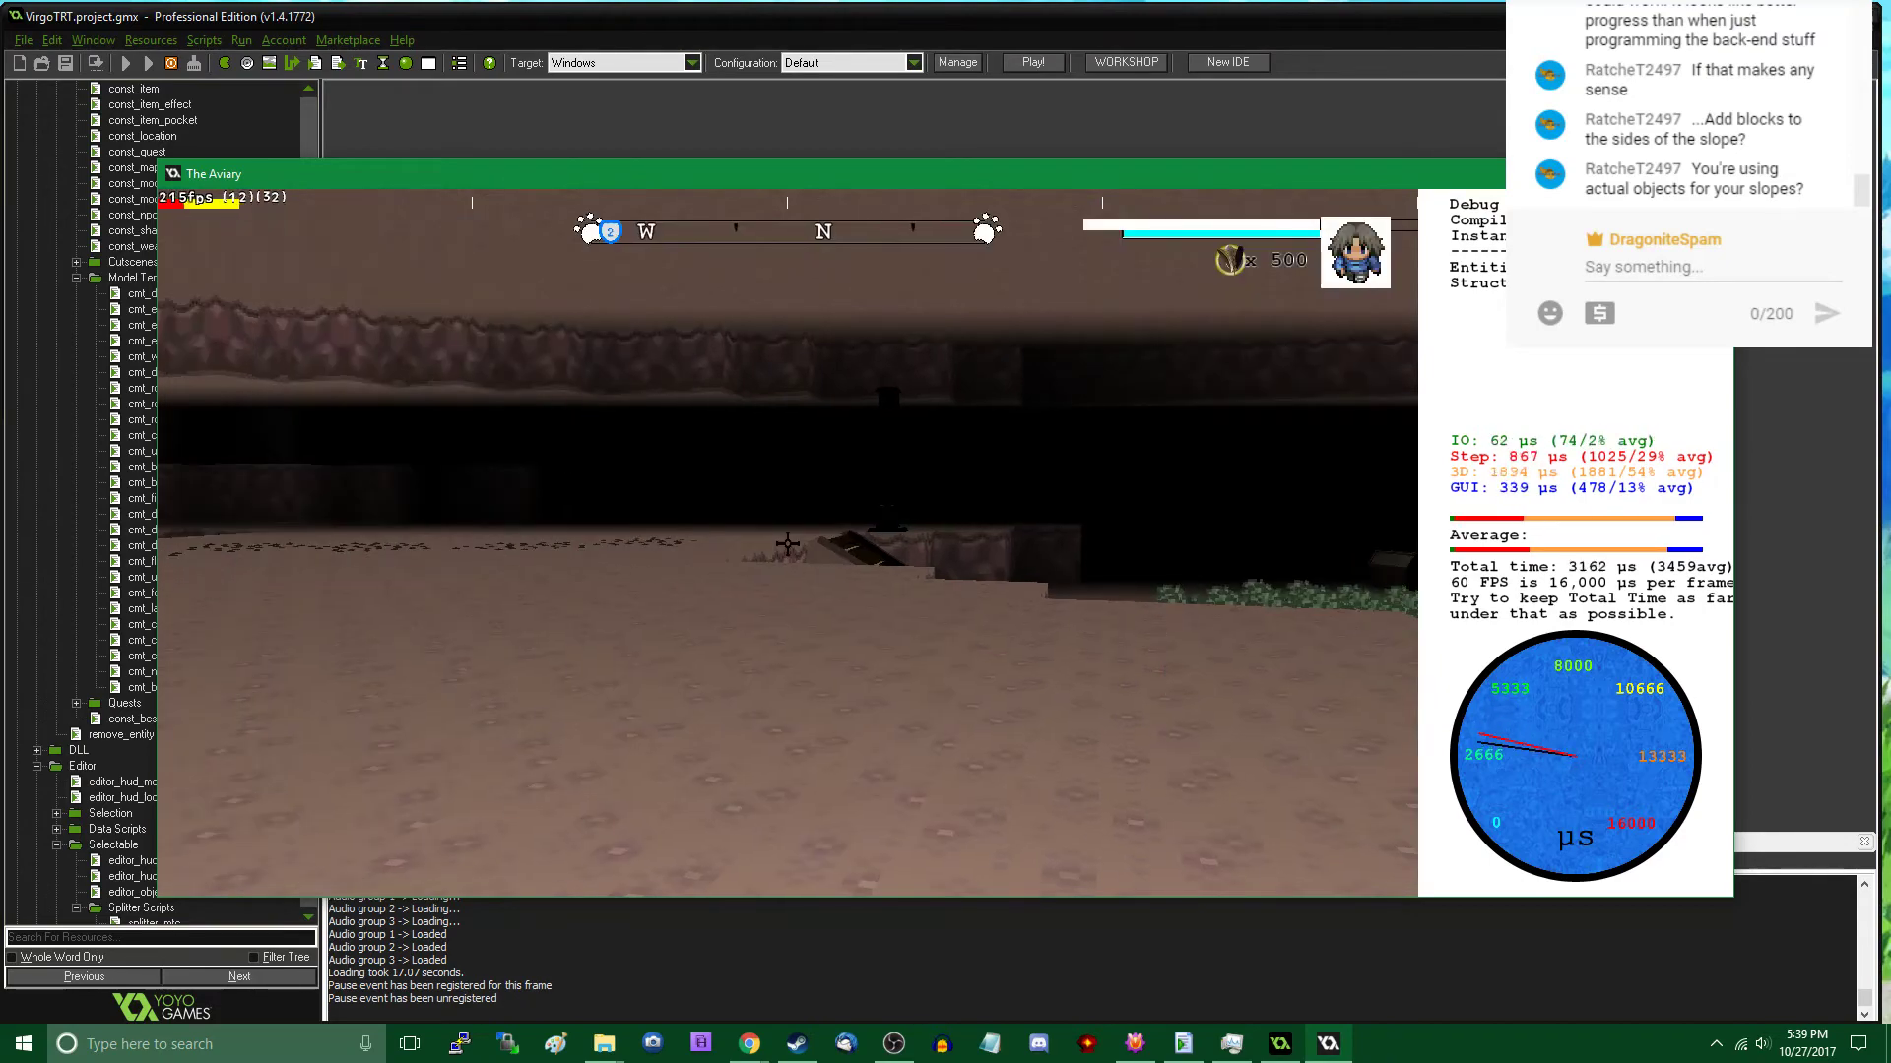
- Place two Rock A templates side by side on the open cavern floor, one at about X 9827, Y 850, and return to play mode
{"action": "key", "text": "w"}
{"action": "key", "text": "w"}
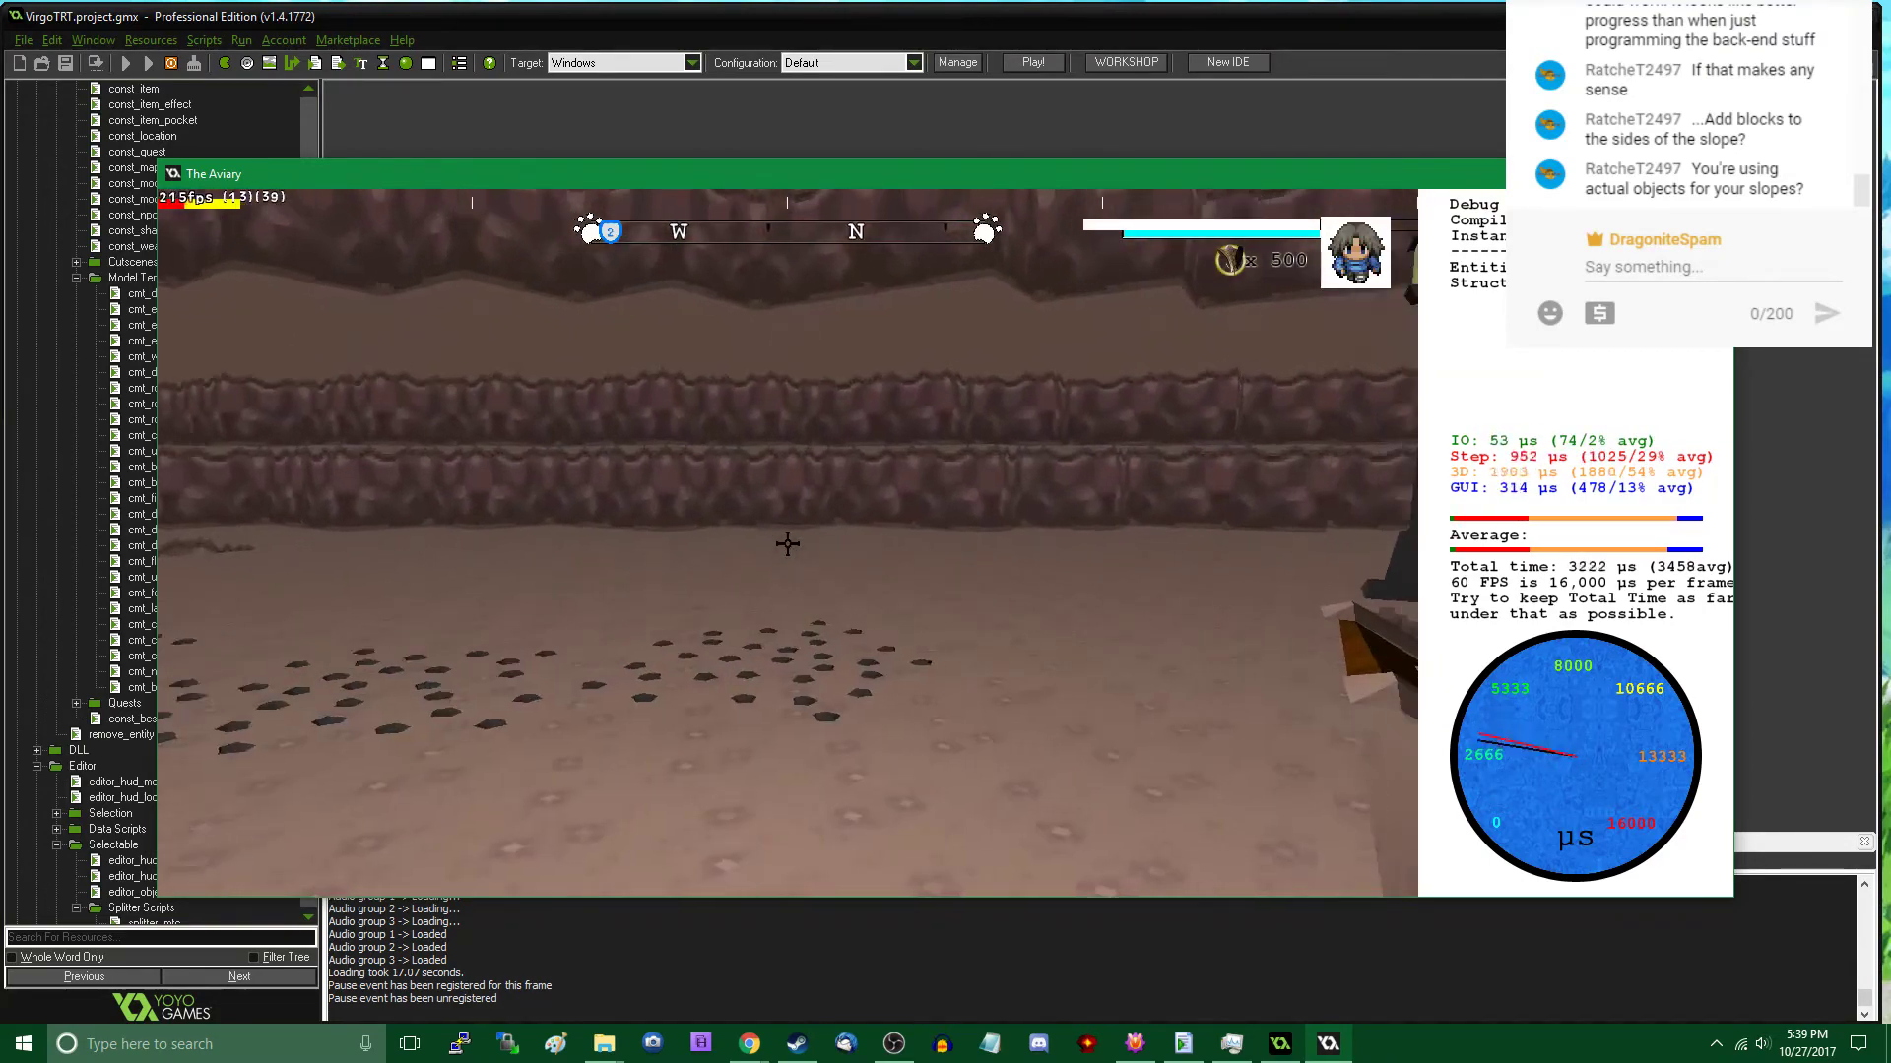
{"action": "key", "text": "w"}
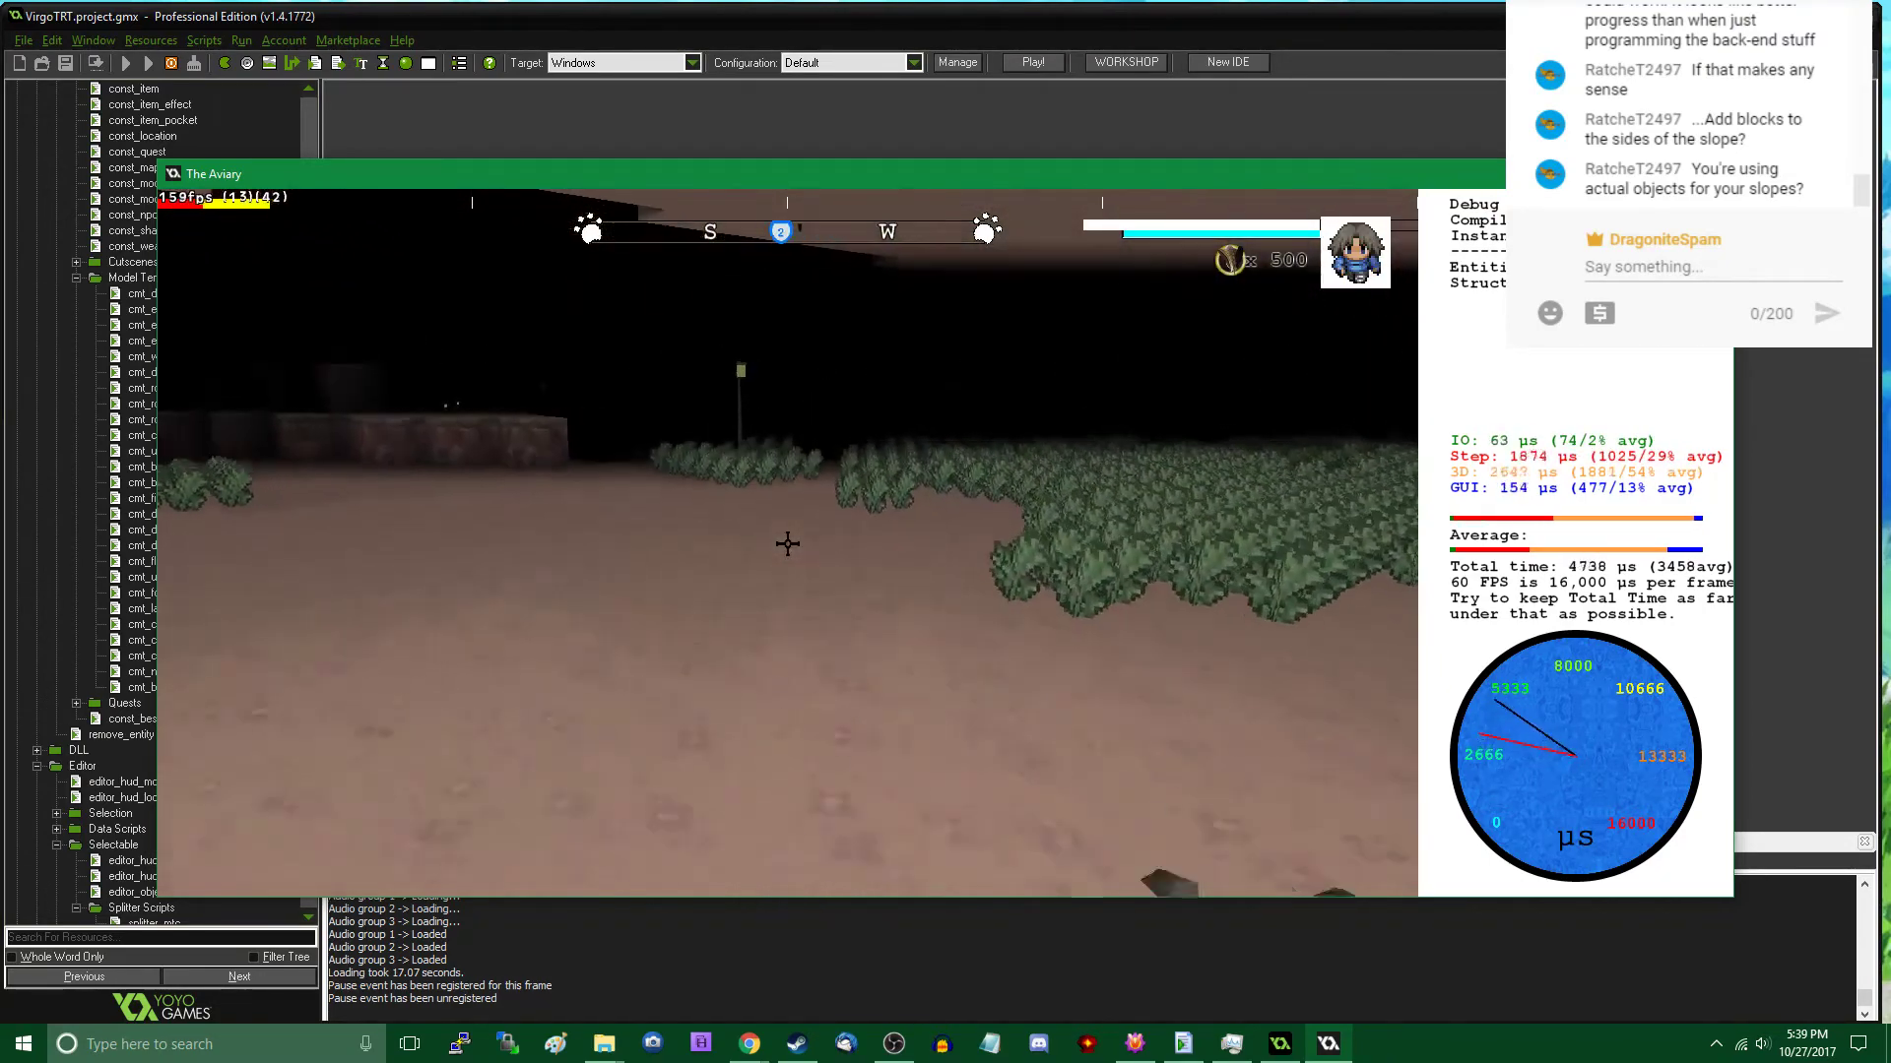
{"action": "key", "text": "w"}
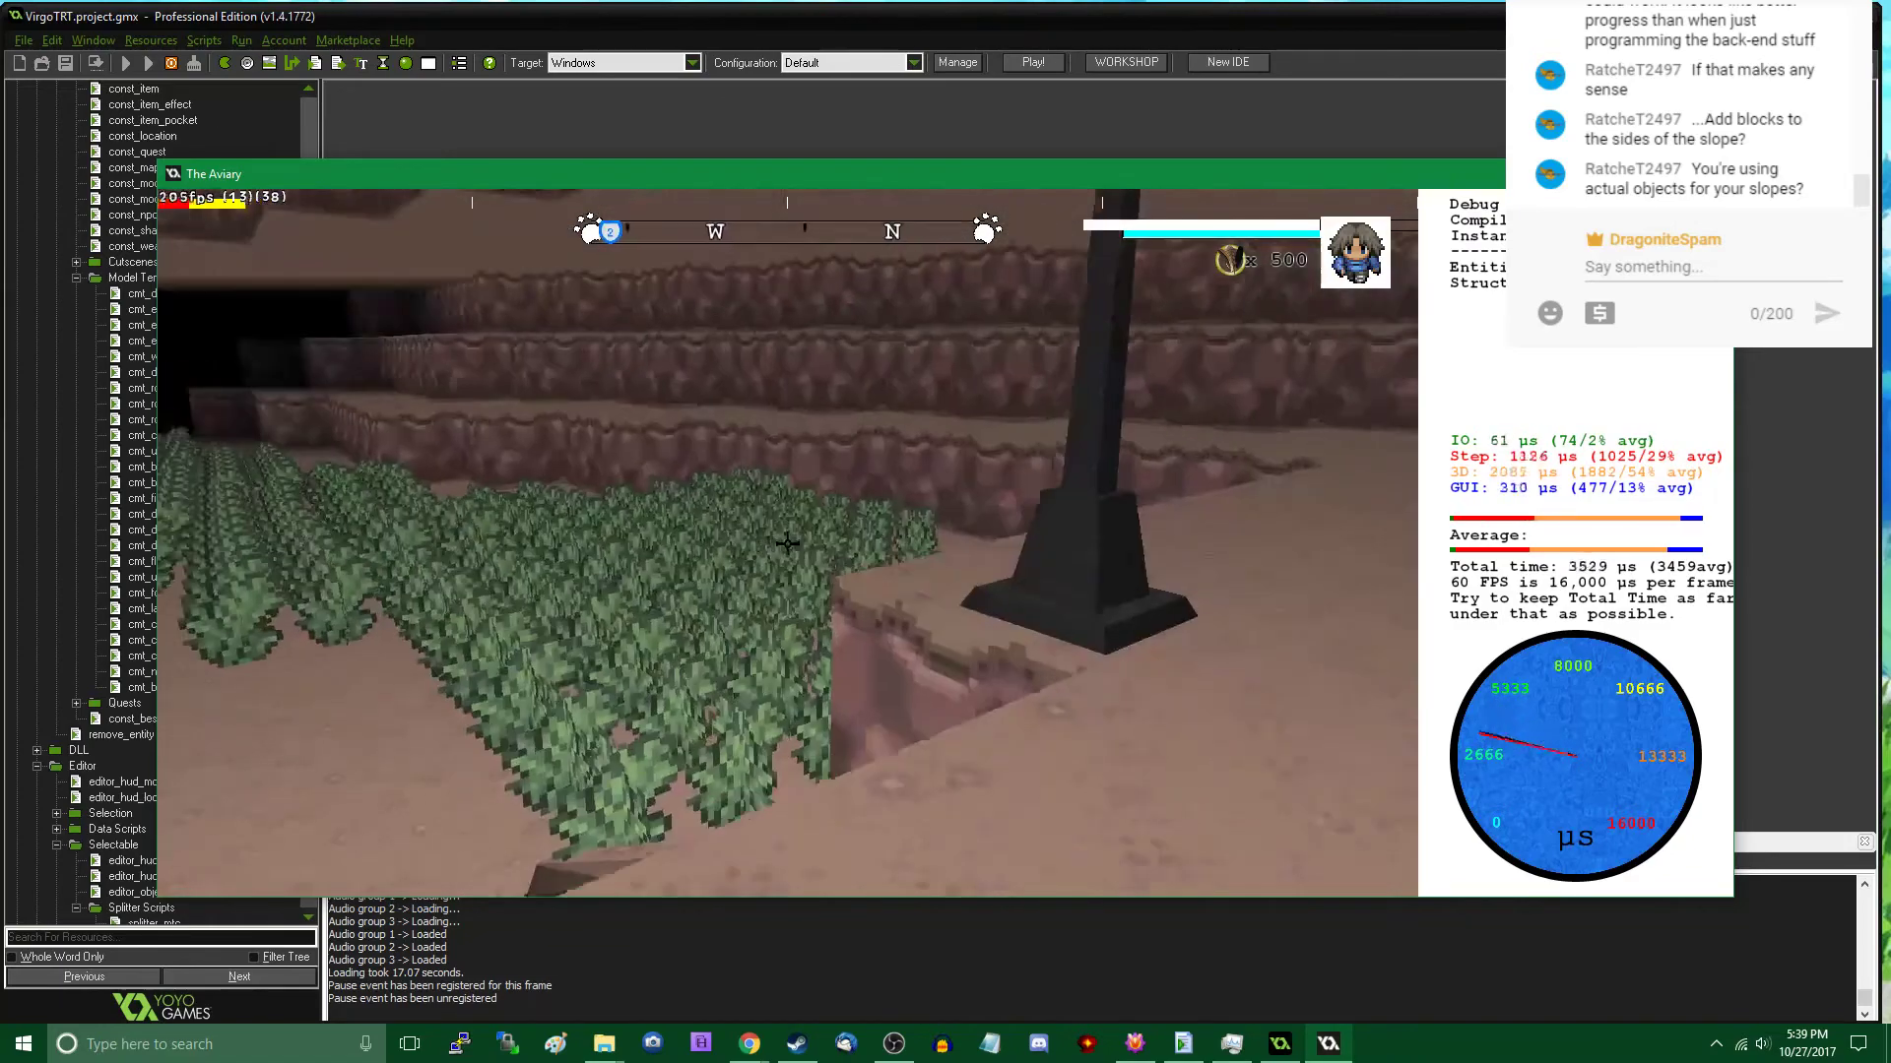
{"action": "key", "text": "Tab"}
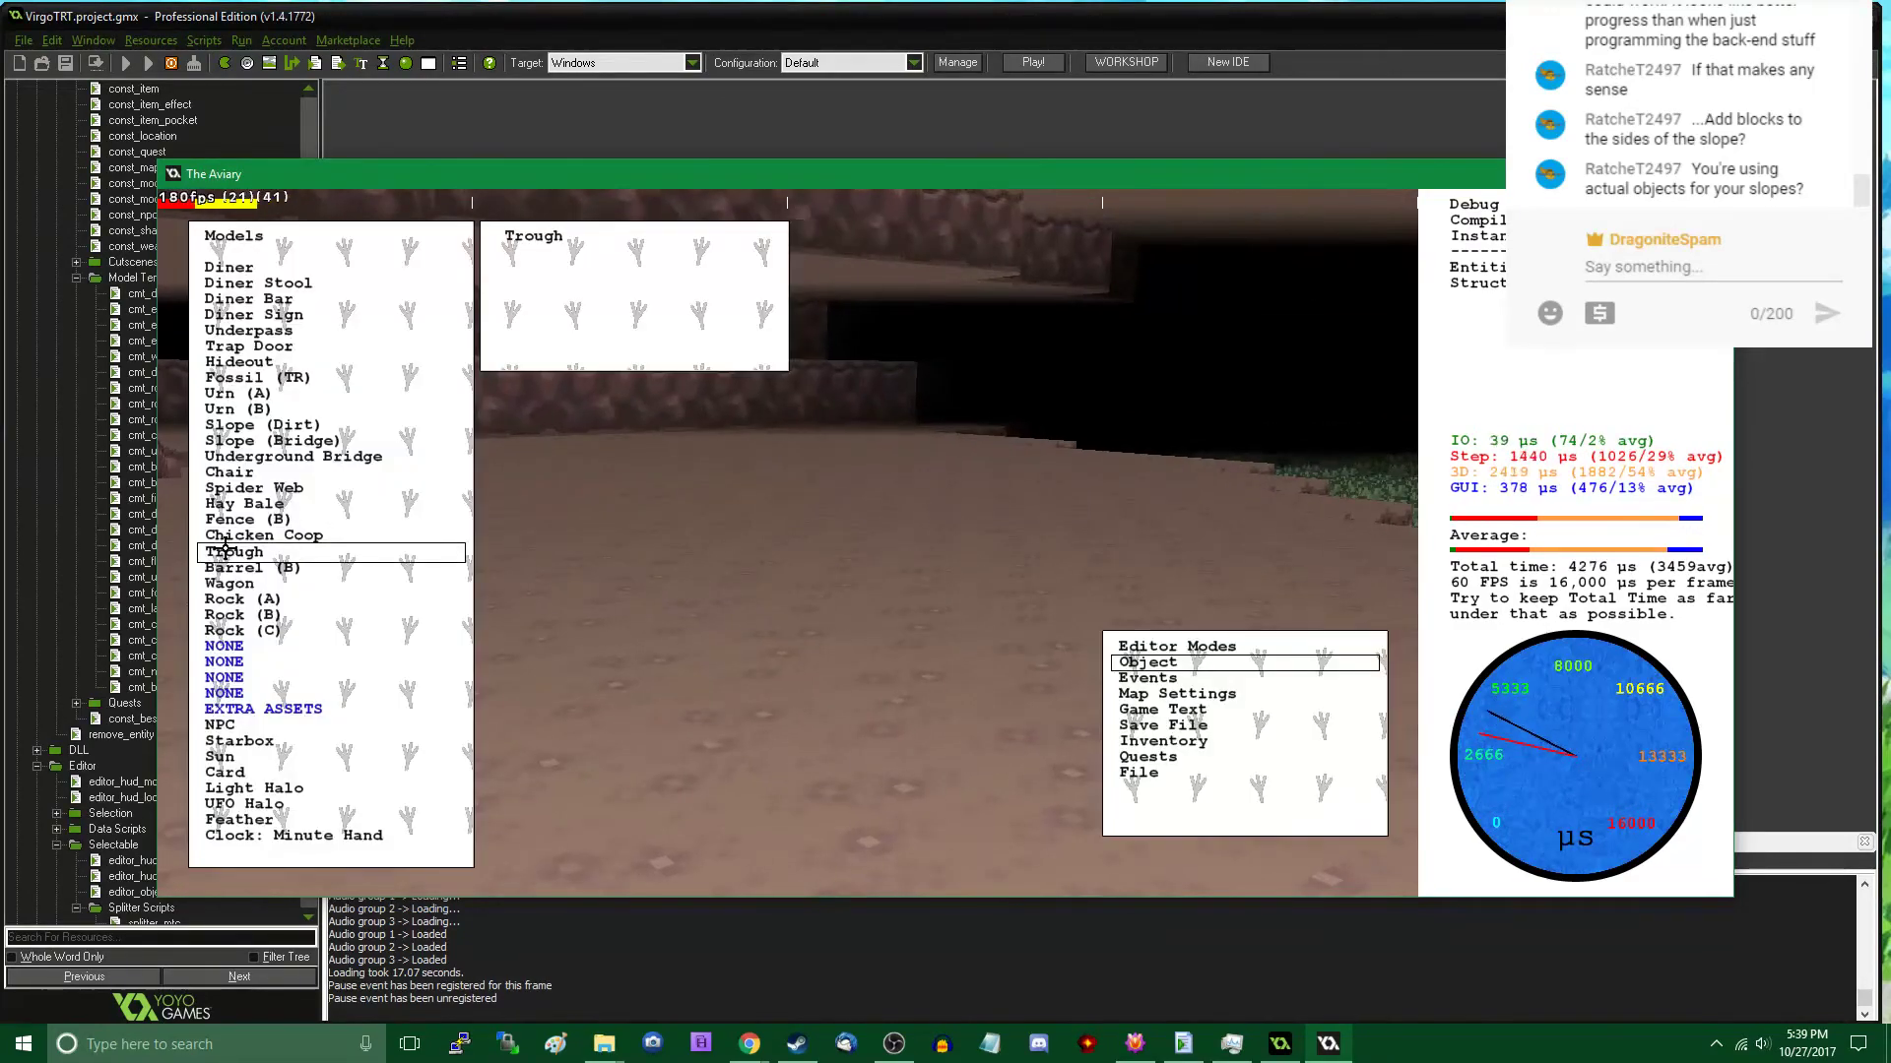
{"action": "key", "text": "Tab"}
{"action": "left_click", "coordinate": [271, 633]}
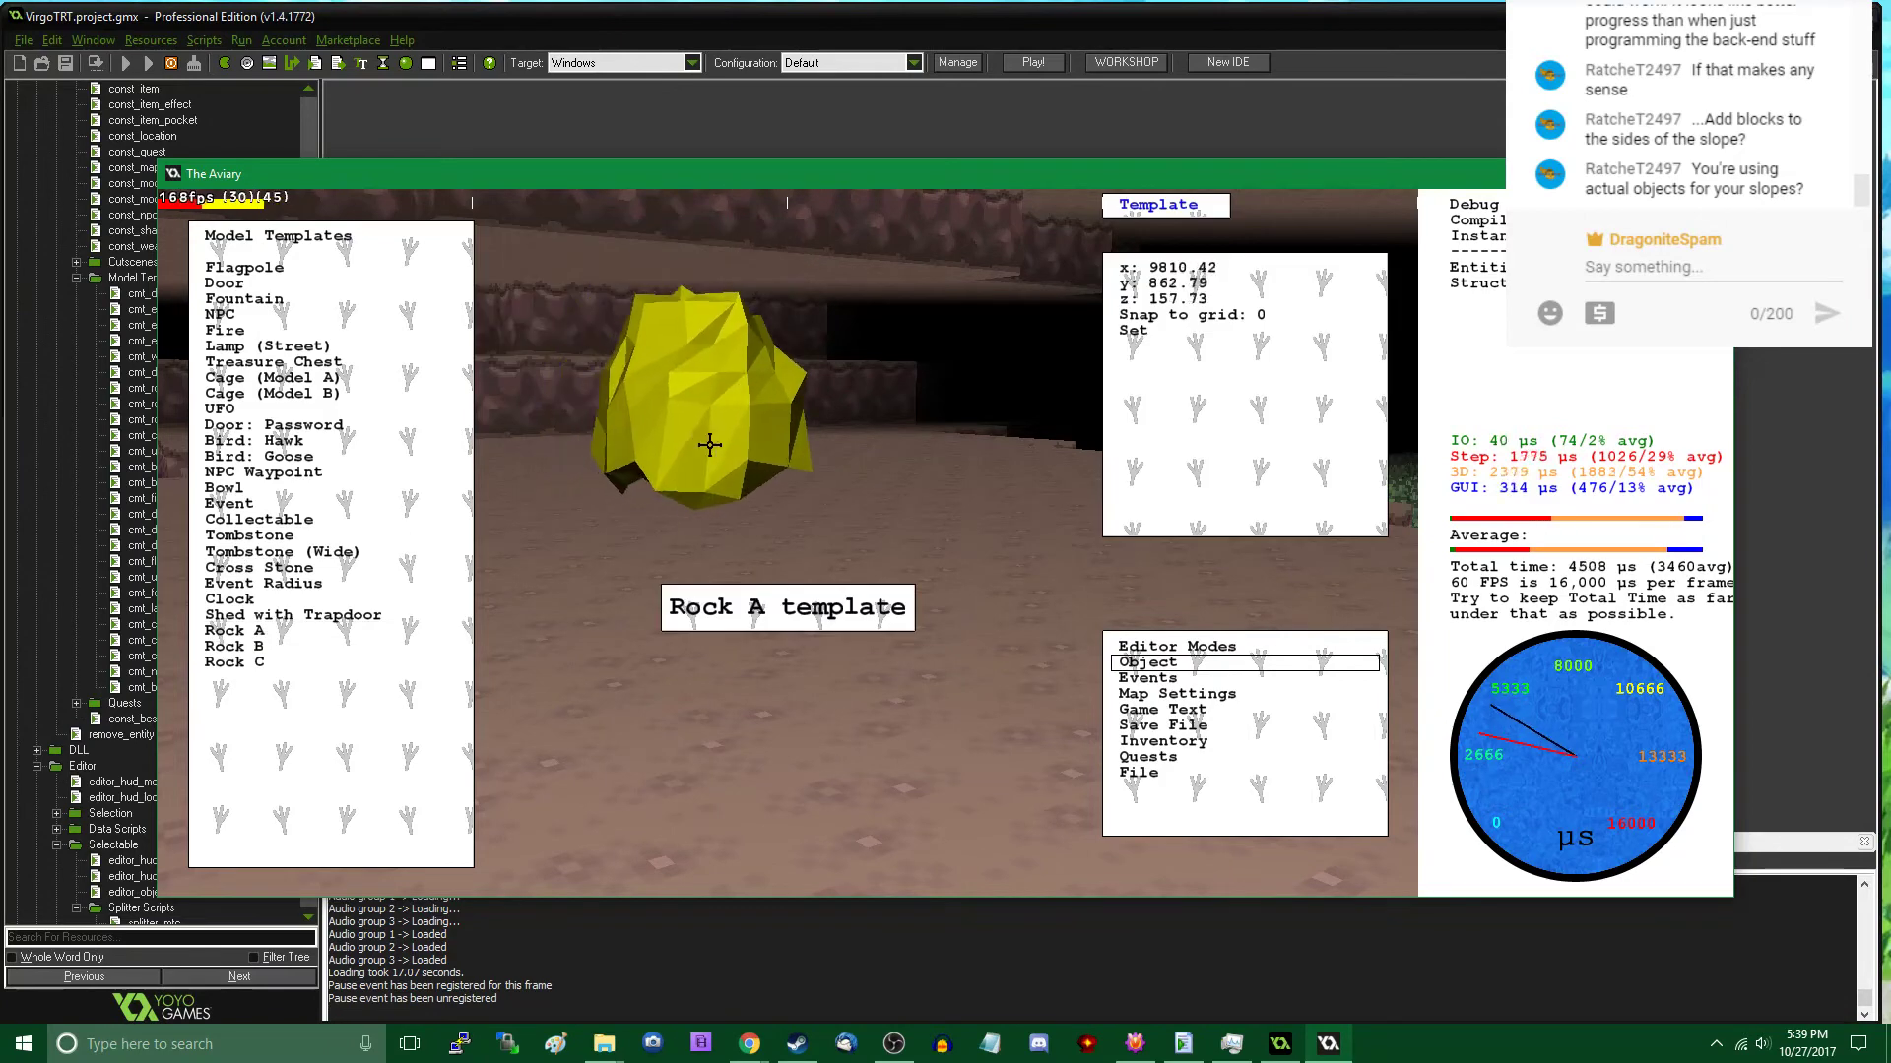
{"action": "left_click", "coordinate": [882, 502]}
{"action": "left_click", "coordinate": [289, 632]}
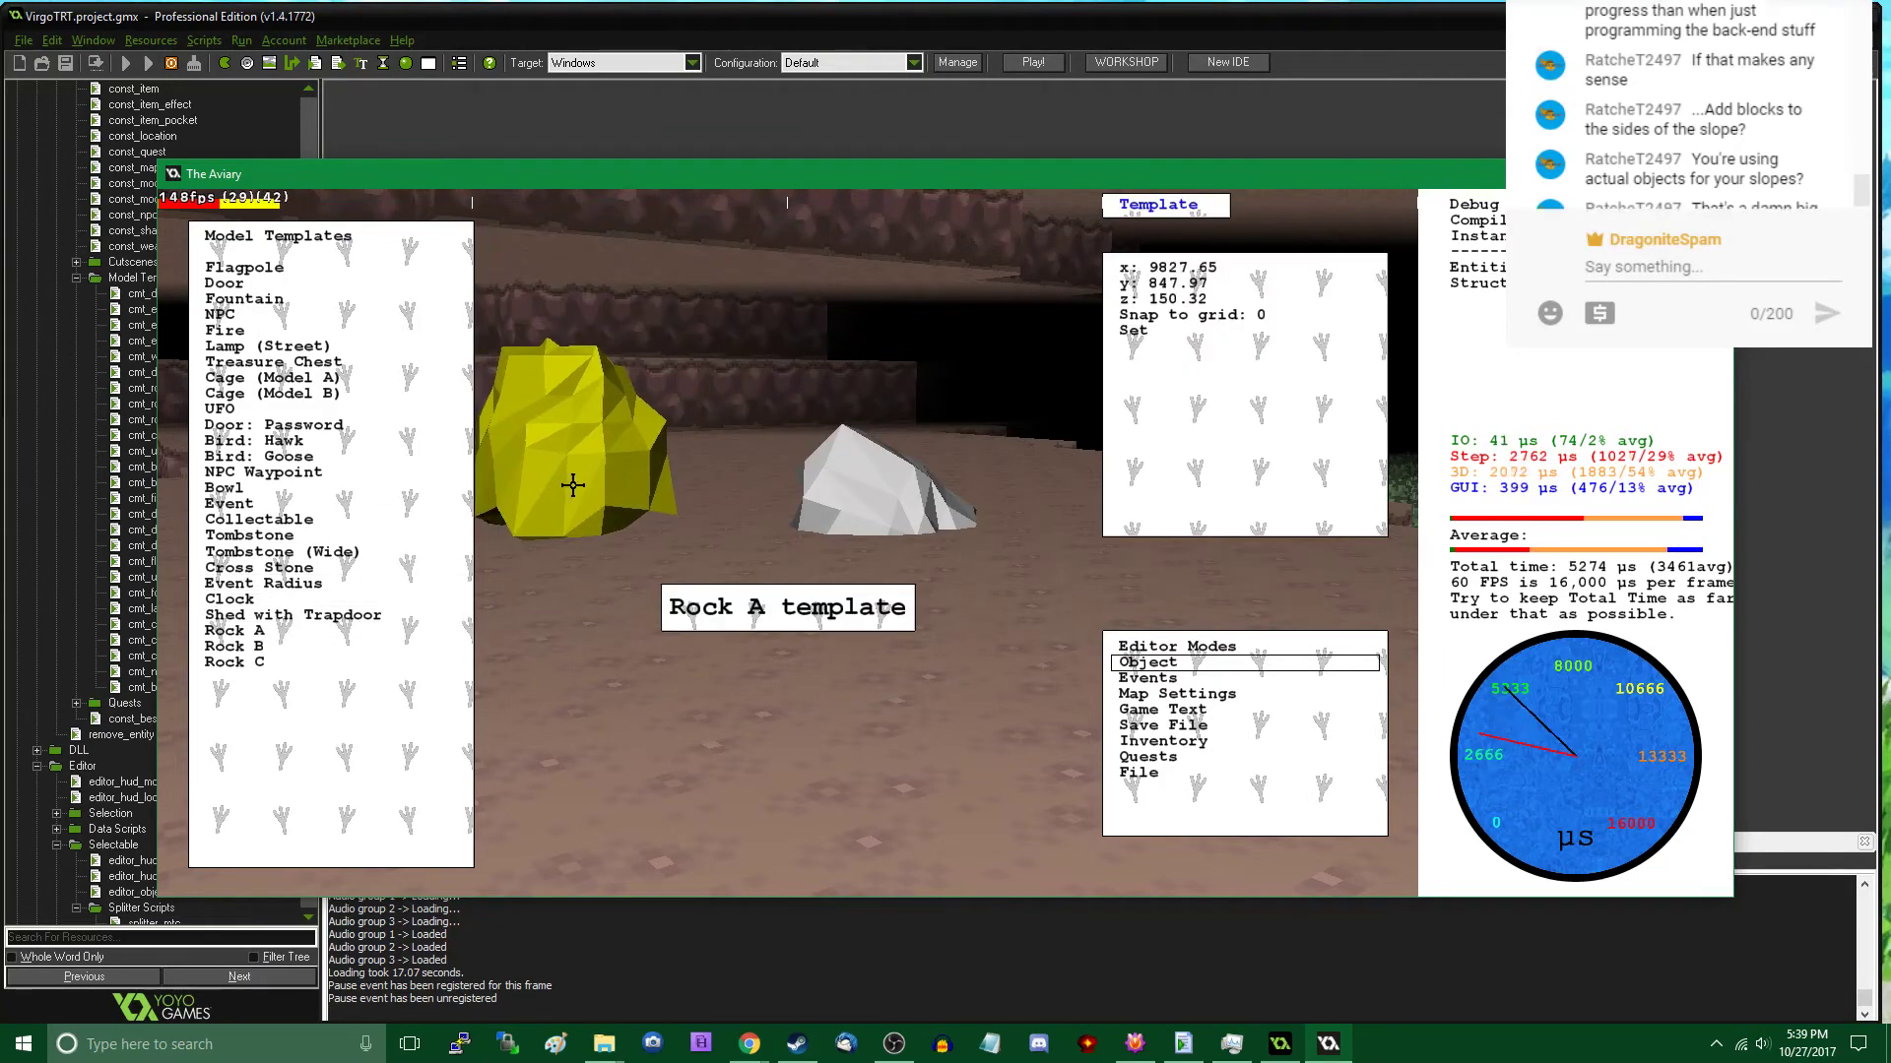
{"action": "left_click", "coordinate": [573, 484]}
{"action": "key", "text": "Escape"}
- Walk around the two large rocks and place a Rock C at about X 9843, Y 899 and a Rock B at about X 9849, Y 897
{"action": "key", "text": "w"}
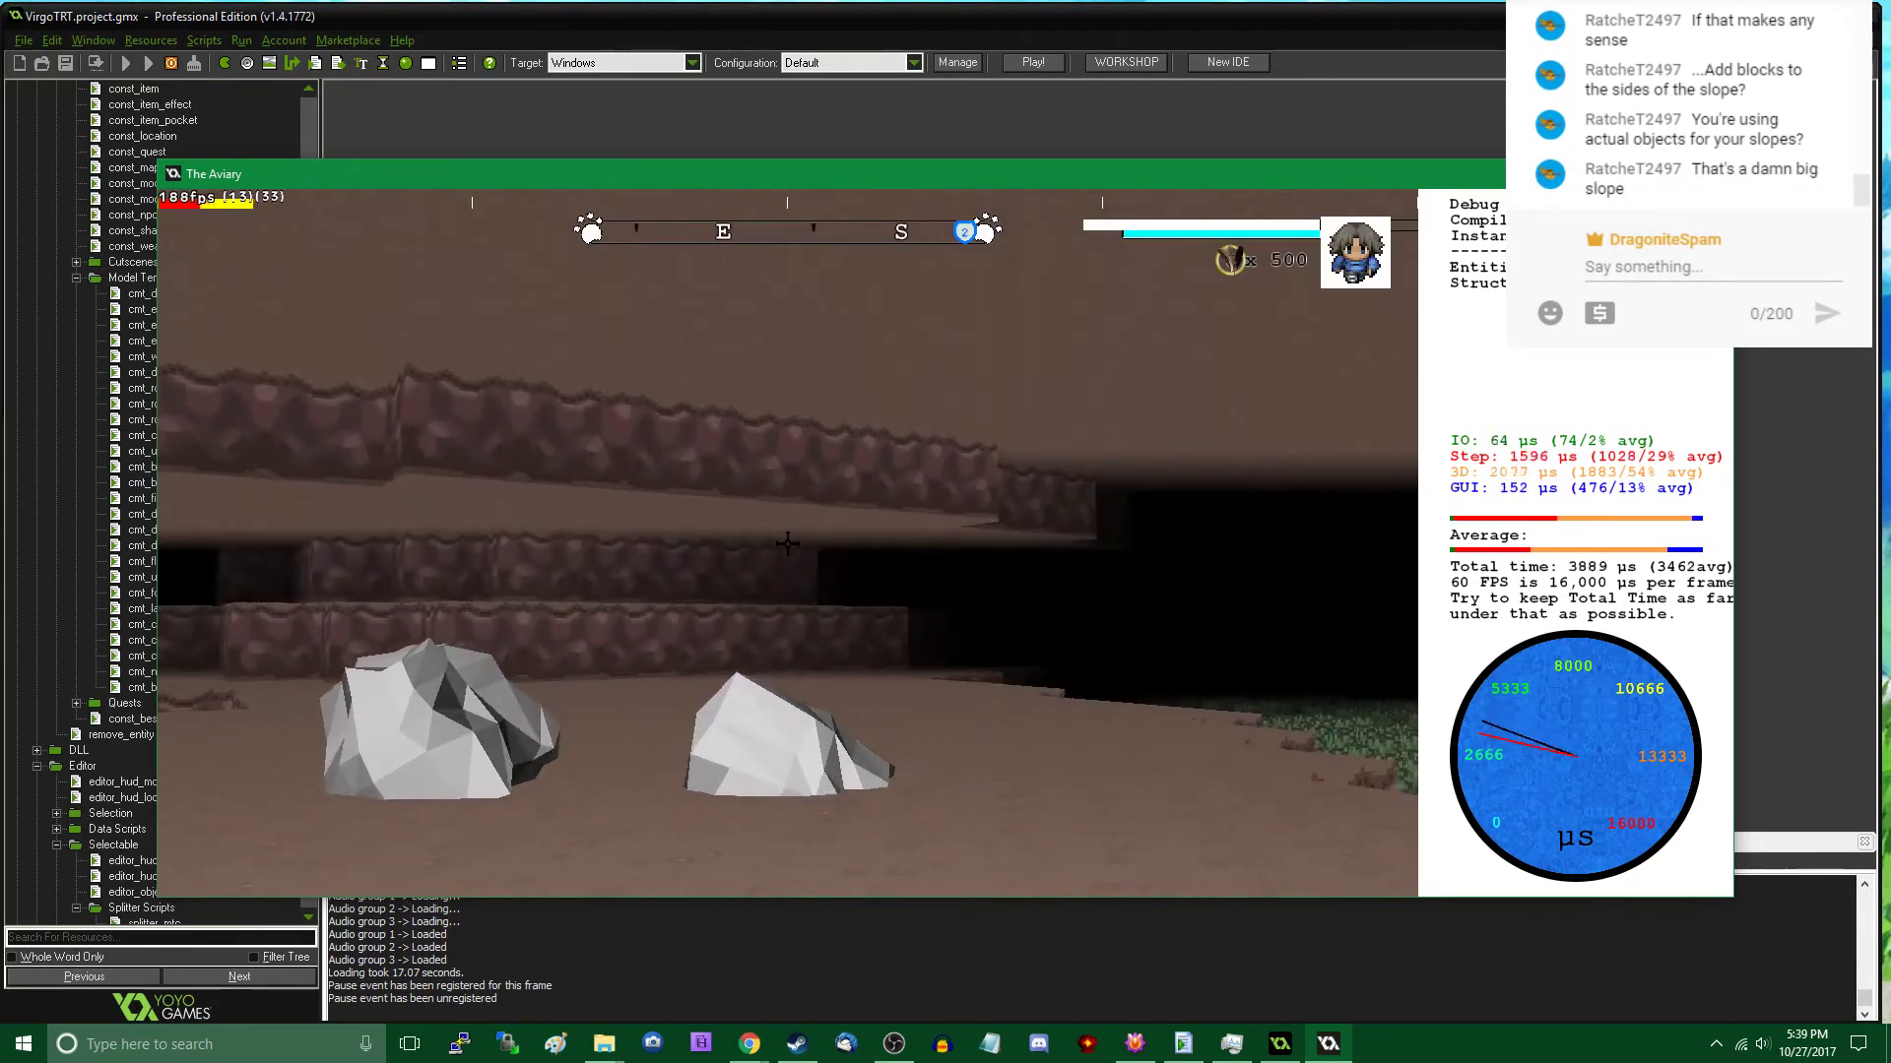
{"action": "key", "text": "w"}
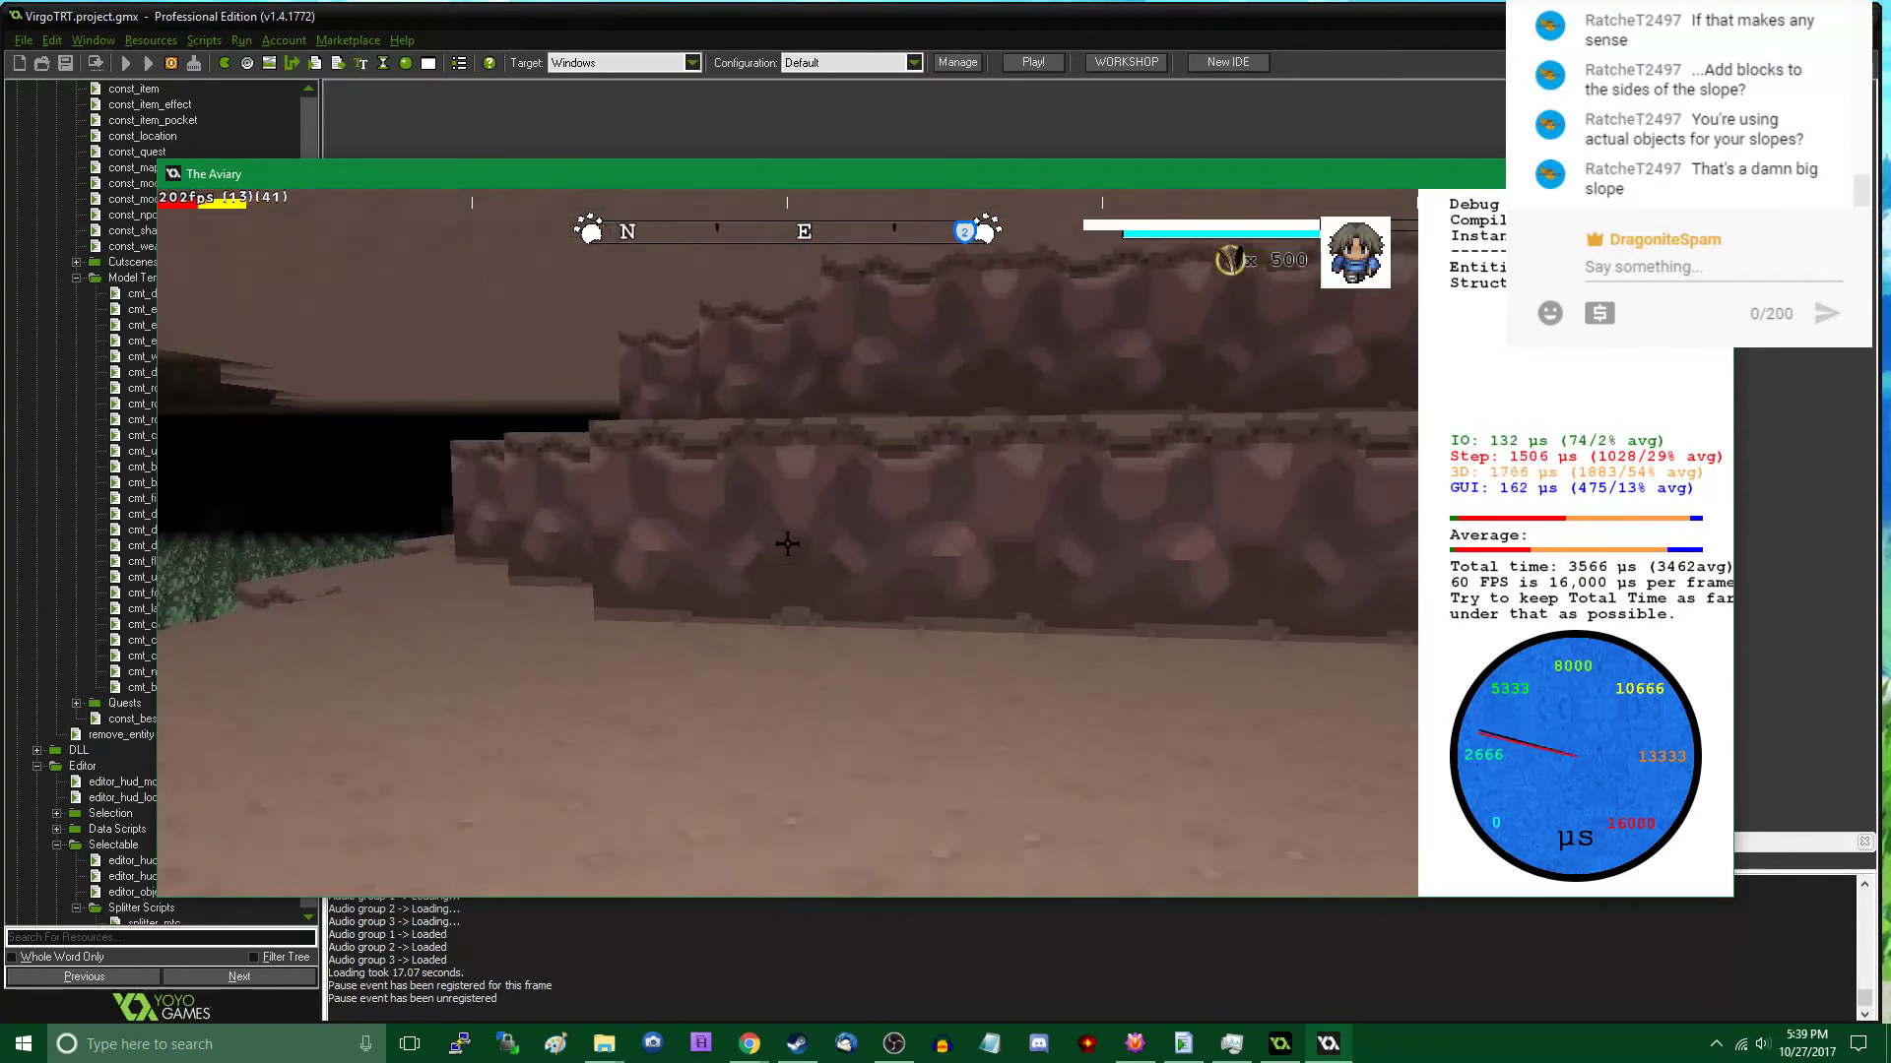
{"action": "key", "text": "w"}
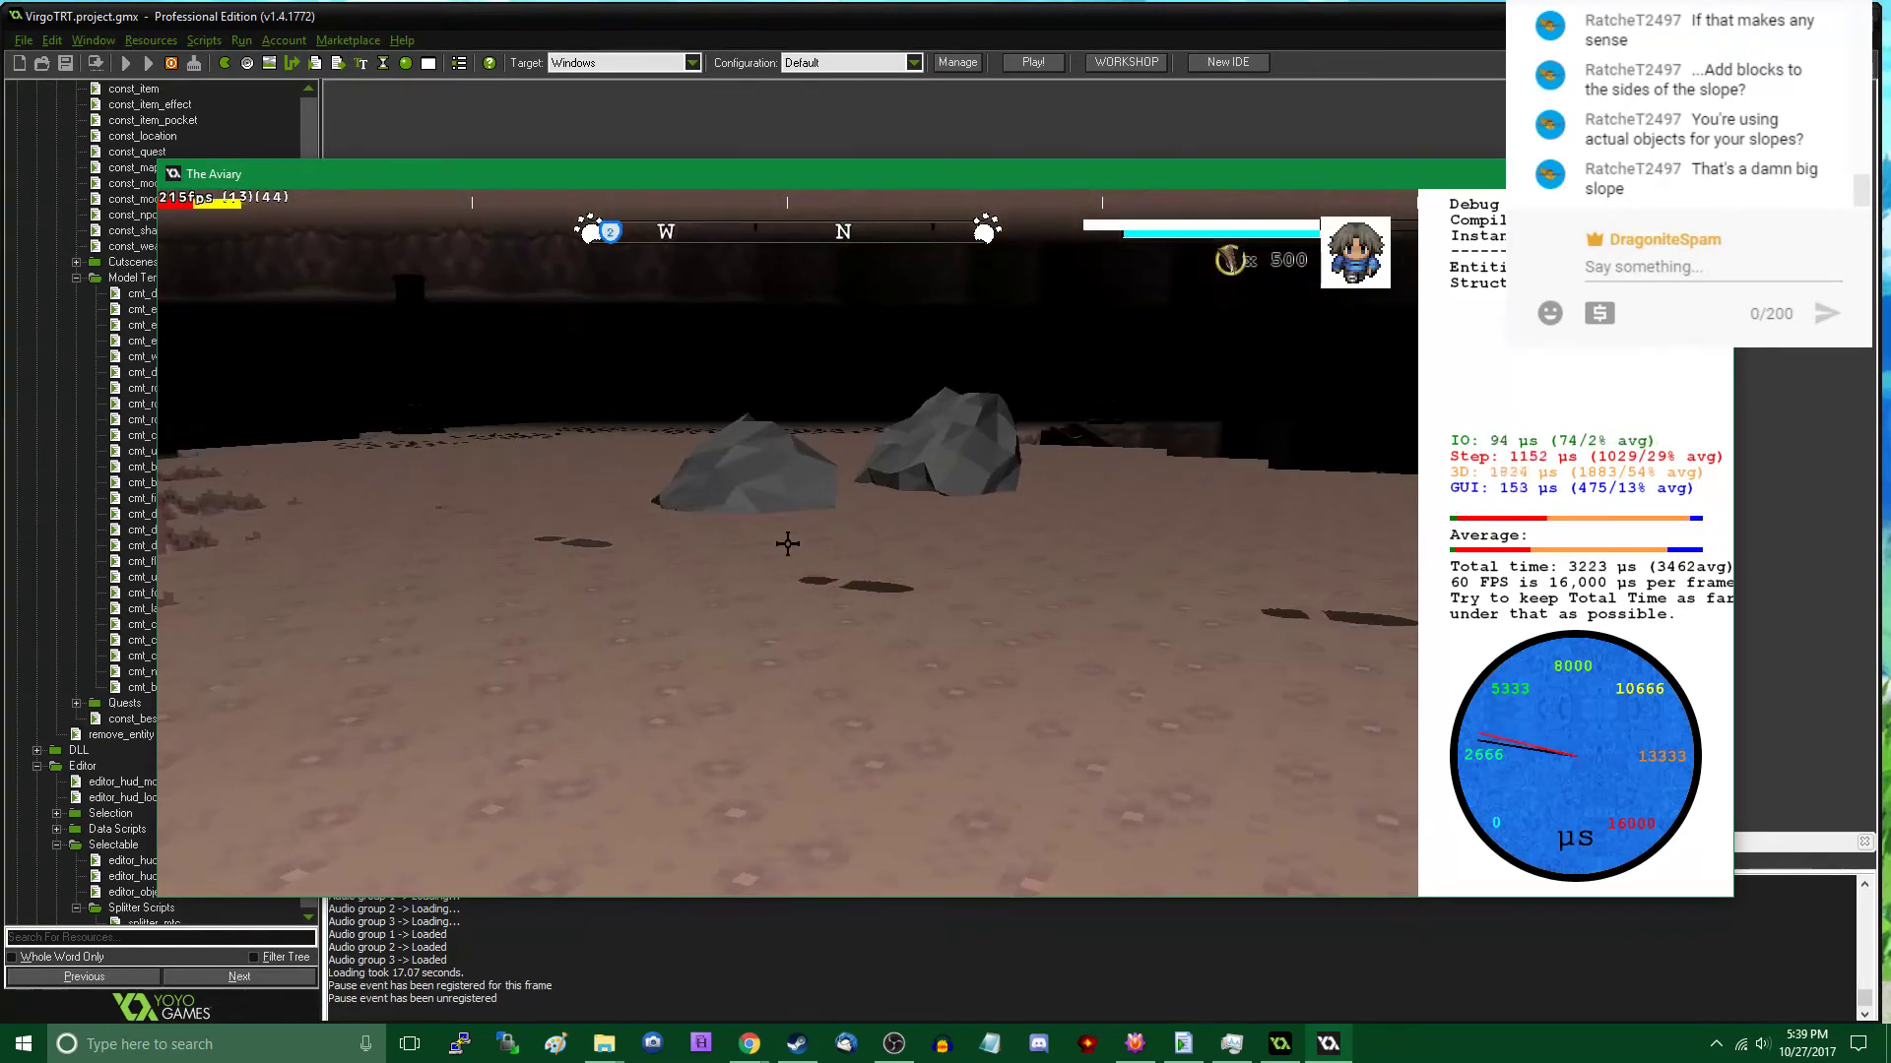
{"action": "key", "text": "Tab"}
{"action": "left_click", "coordinate": [338, 656]}
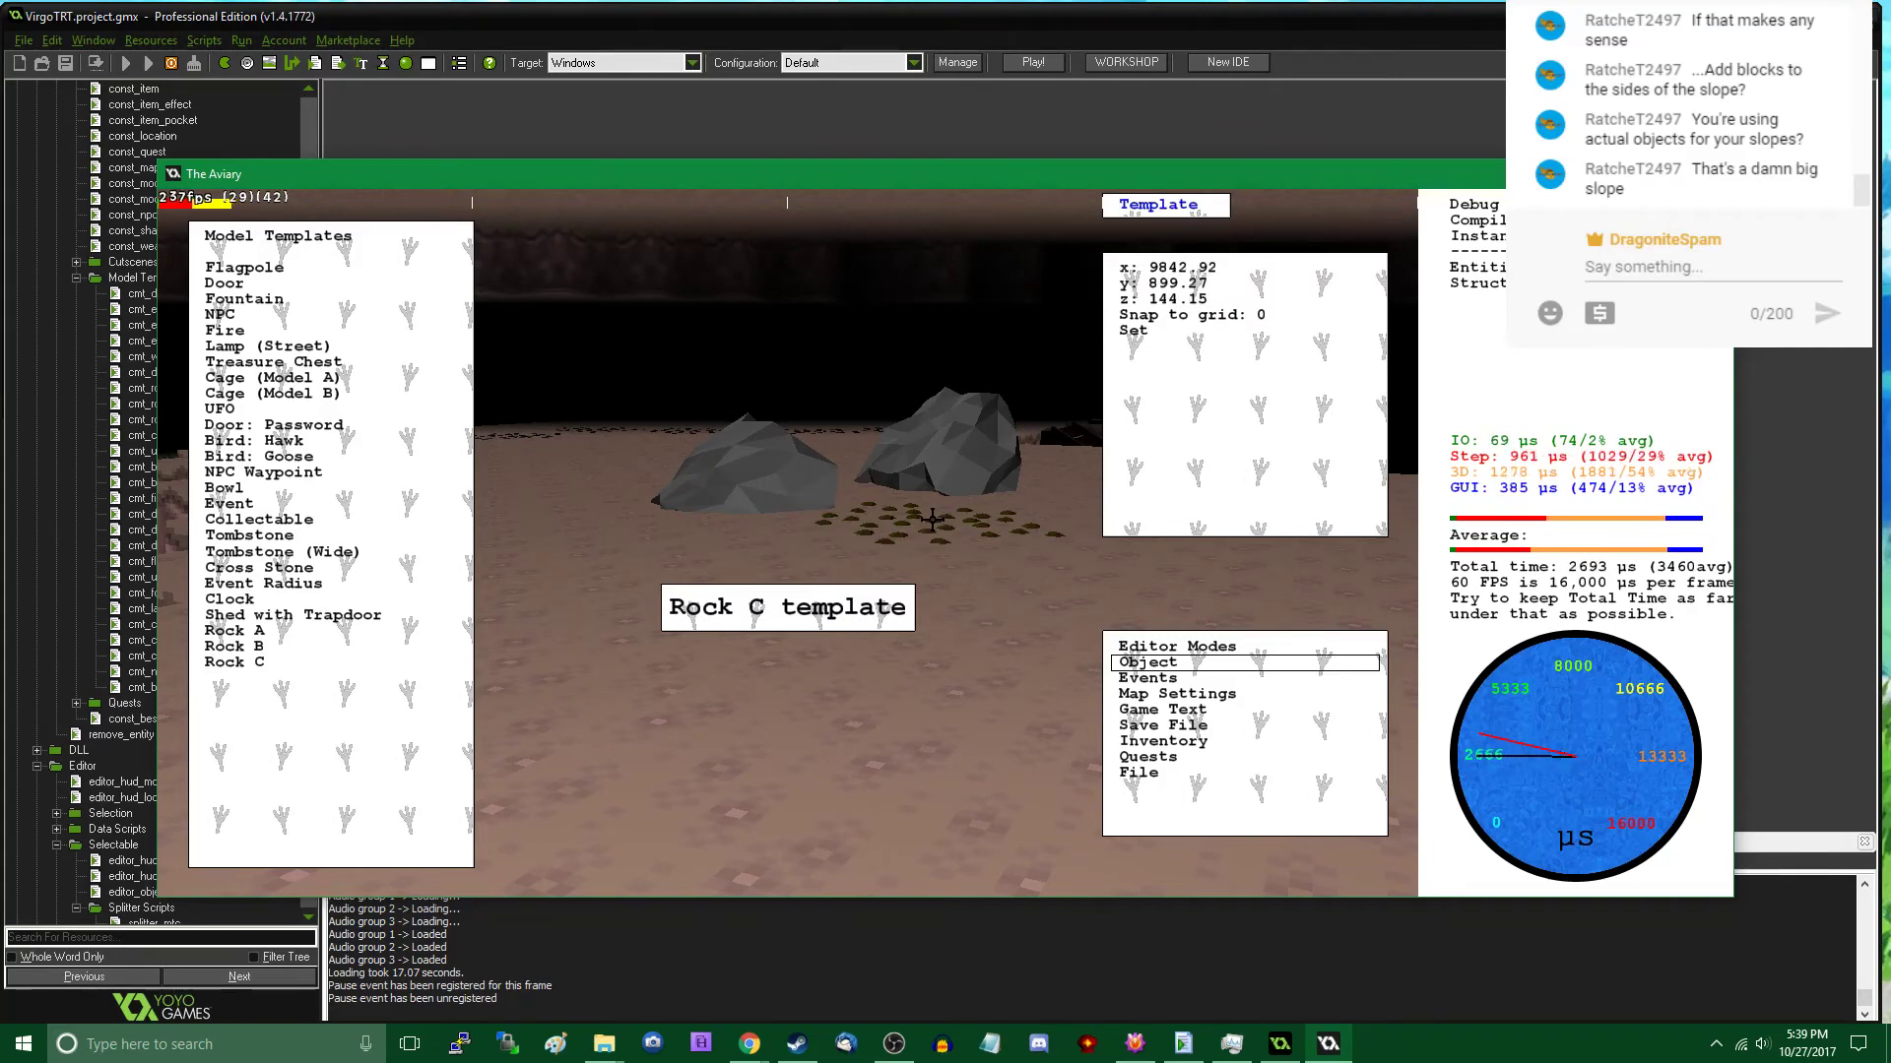
{"action": "left_click", "coordinate": [926, 521]}
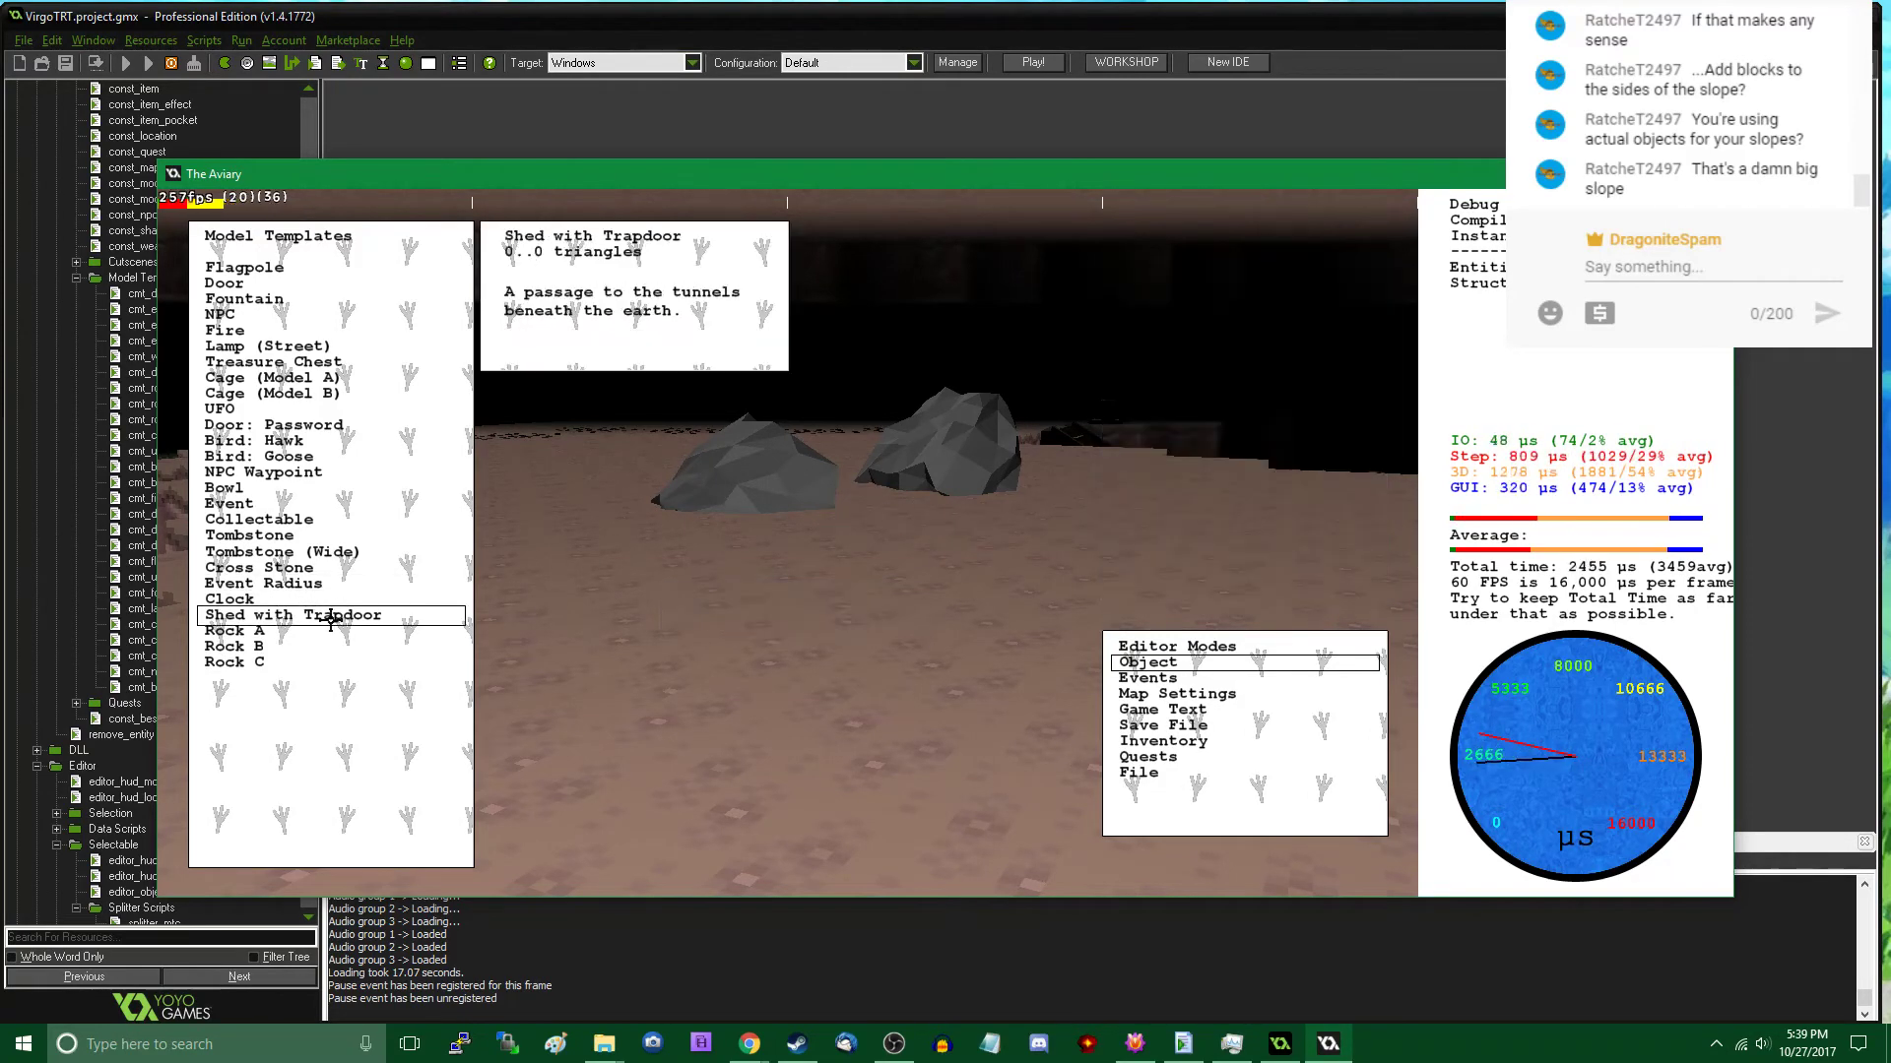
{"action": "left_click", "coordinate": [307, 645]}
{"action": "left_click", "coordinate": [962, 521]}
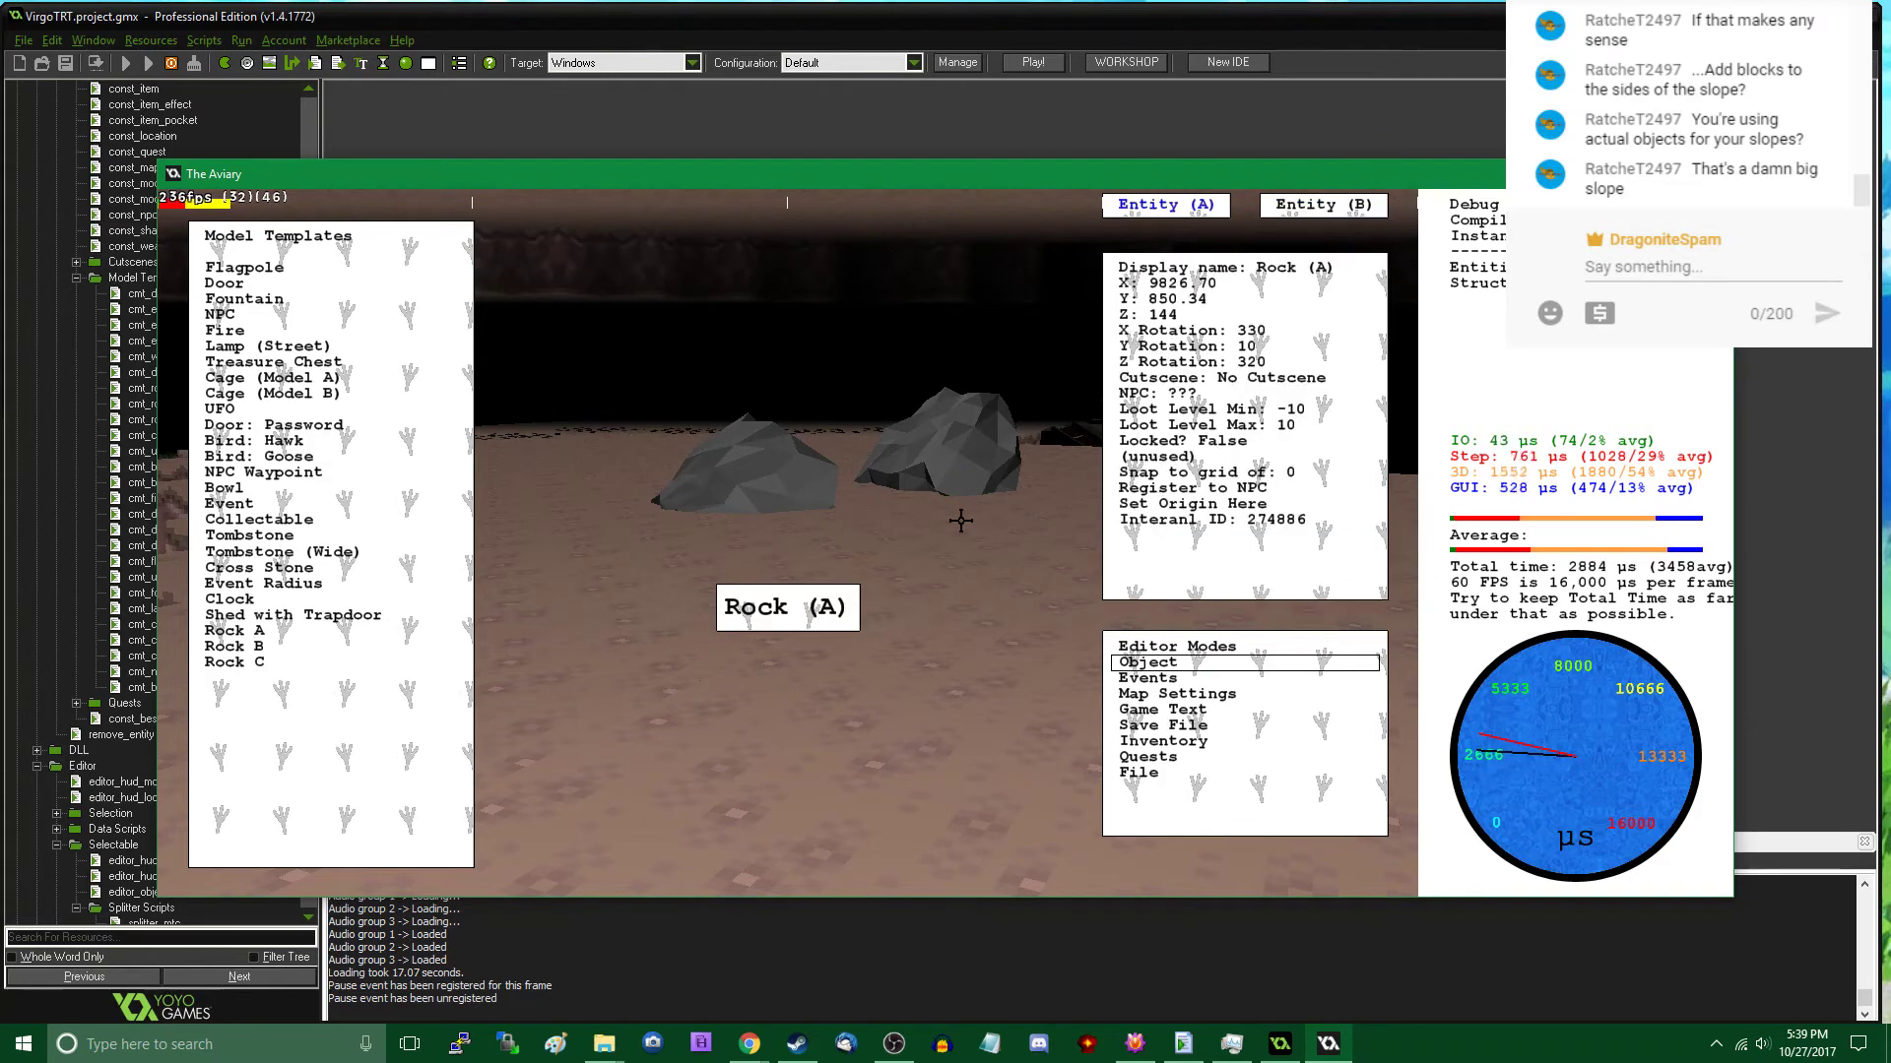
- Find the Rock B beneath the terrain and move it to about X 9862, Y 921
{"action": "middle_click_drag", "start_coordinate": [958, 530], "coordinate": [787, 544]}
{"action": "key", "text": "w"}
{"action": "key", "text": "w"}
{"action": "left_click", "coordinate": [782, 496]}
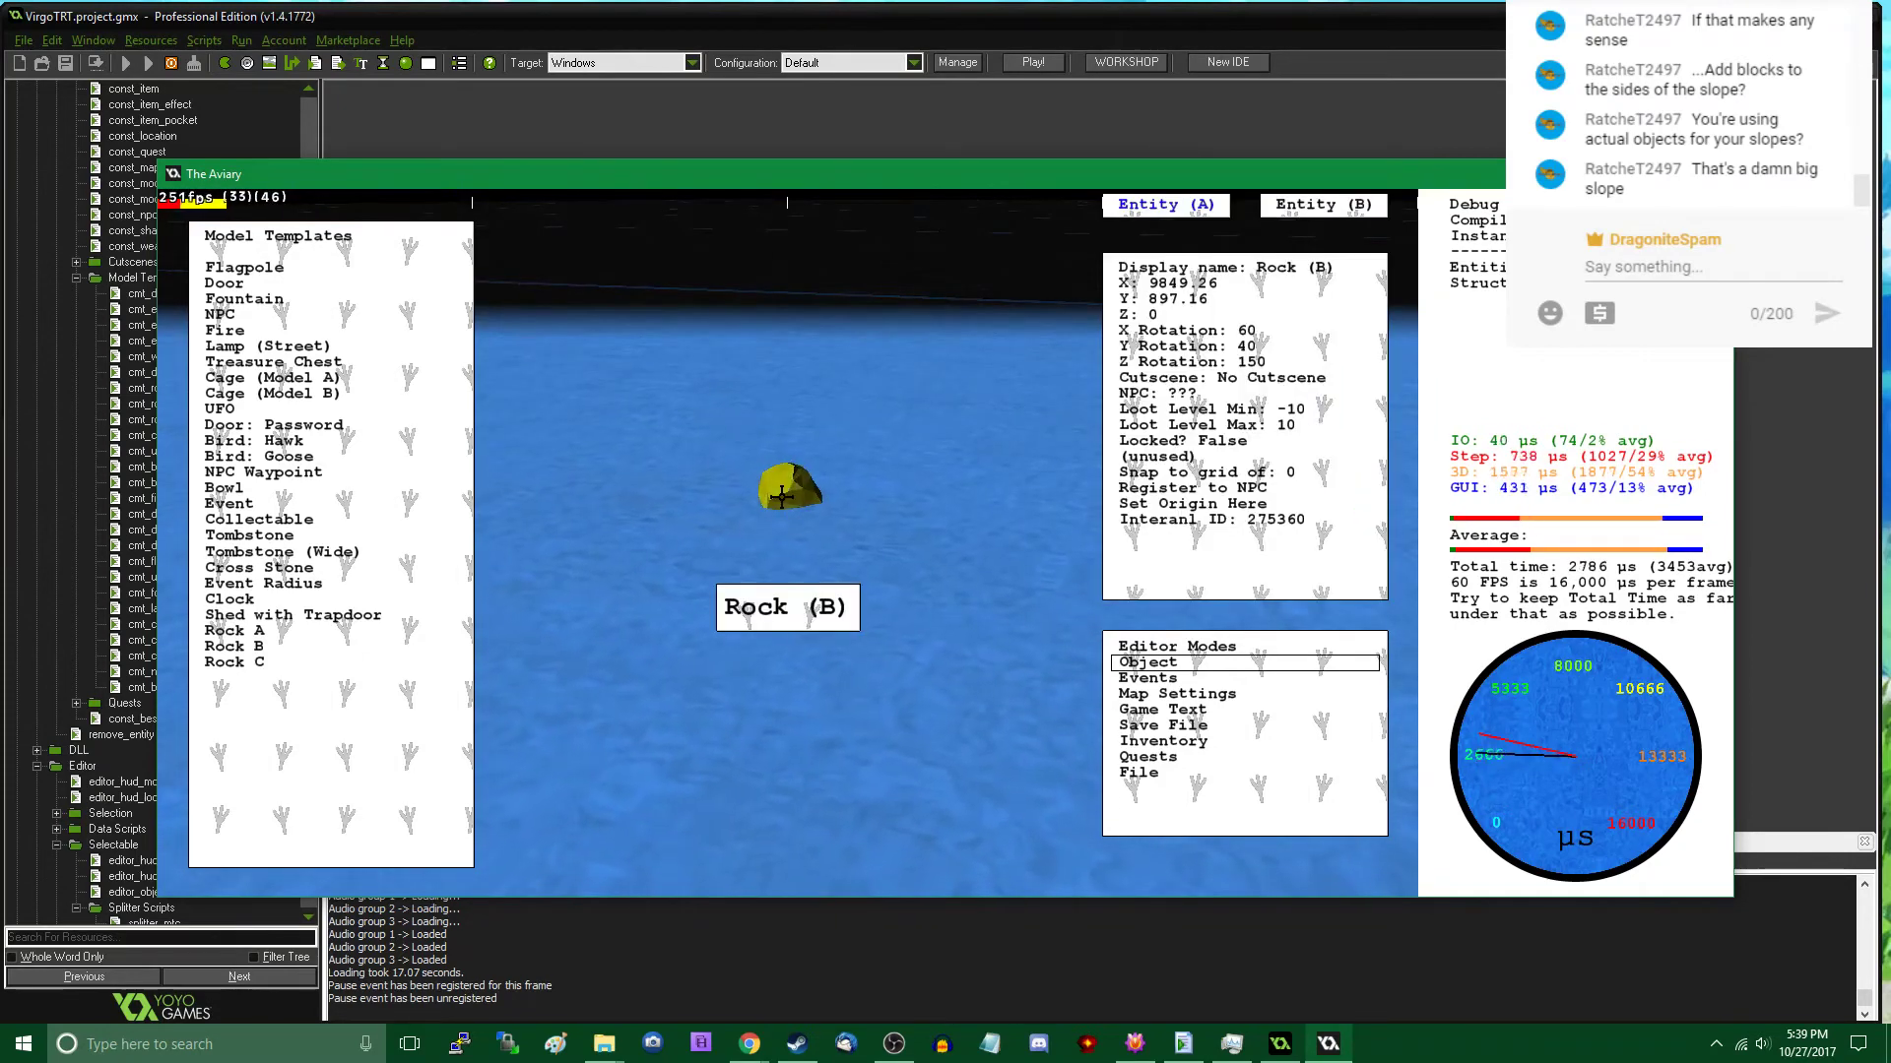
{"action": "left_click_drag", "start_coordinate": [767, 479], "coordinate": [785, 542]}
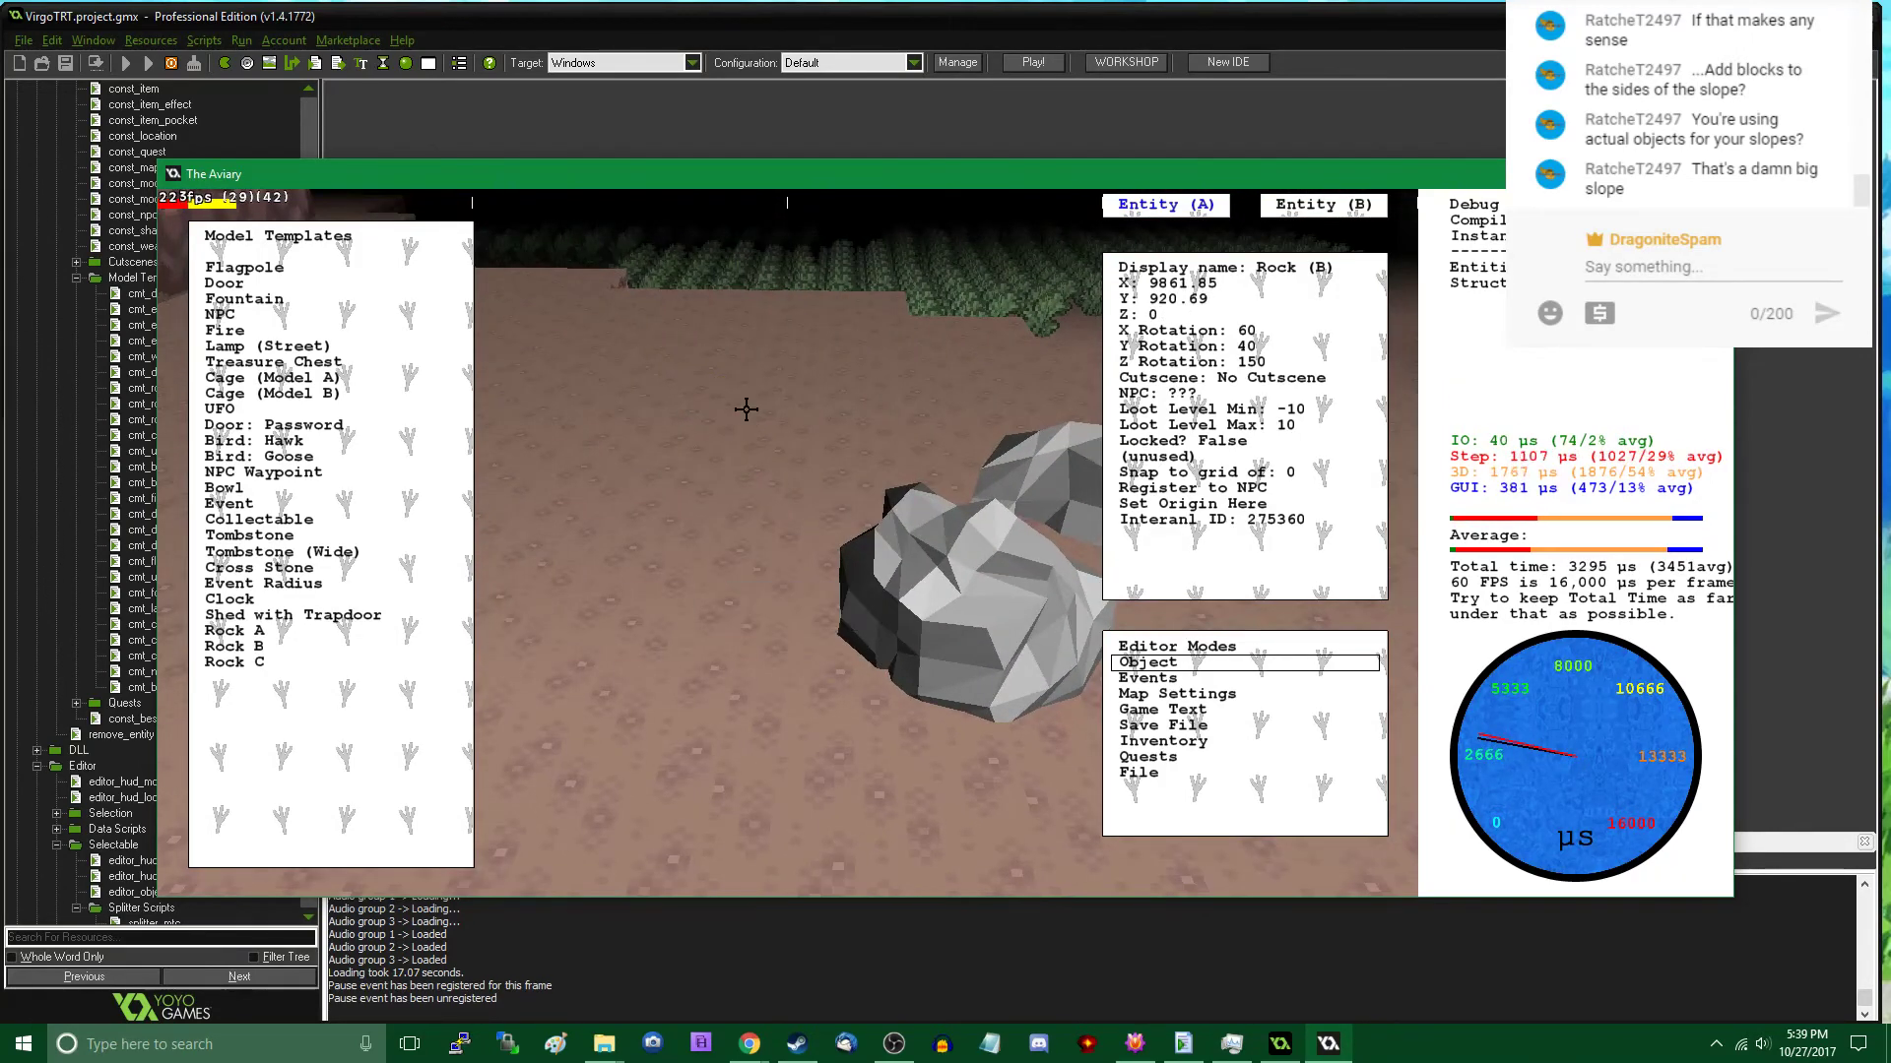
- Move the small Rock B onto the top of a large rock, at about X 9798, Y 890, Z 160
{"action": "key", "text": "Tab"}
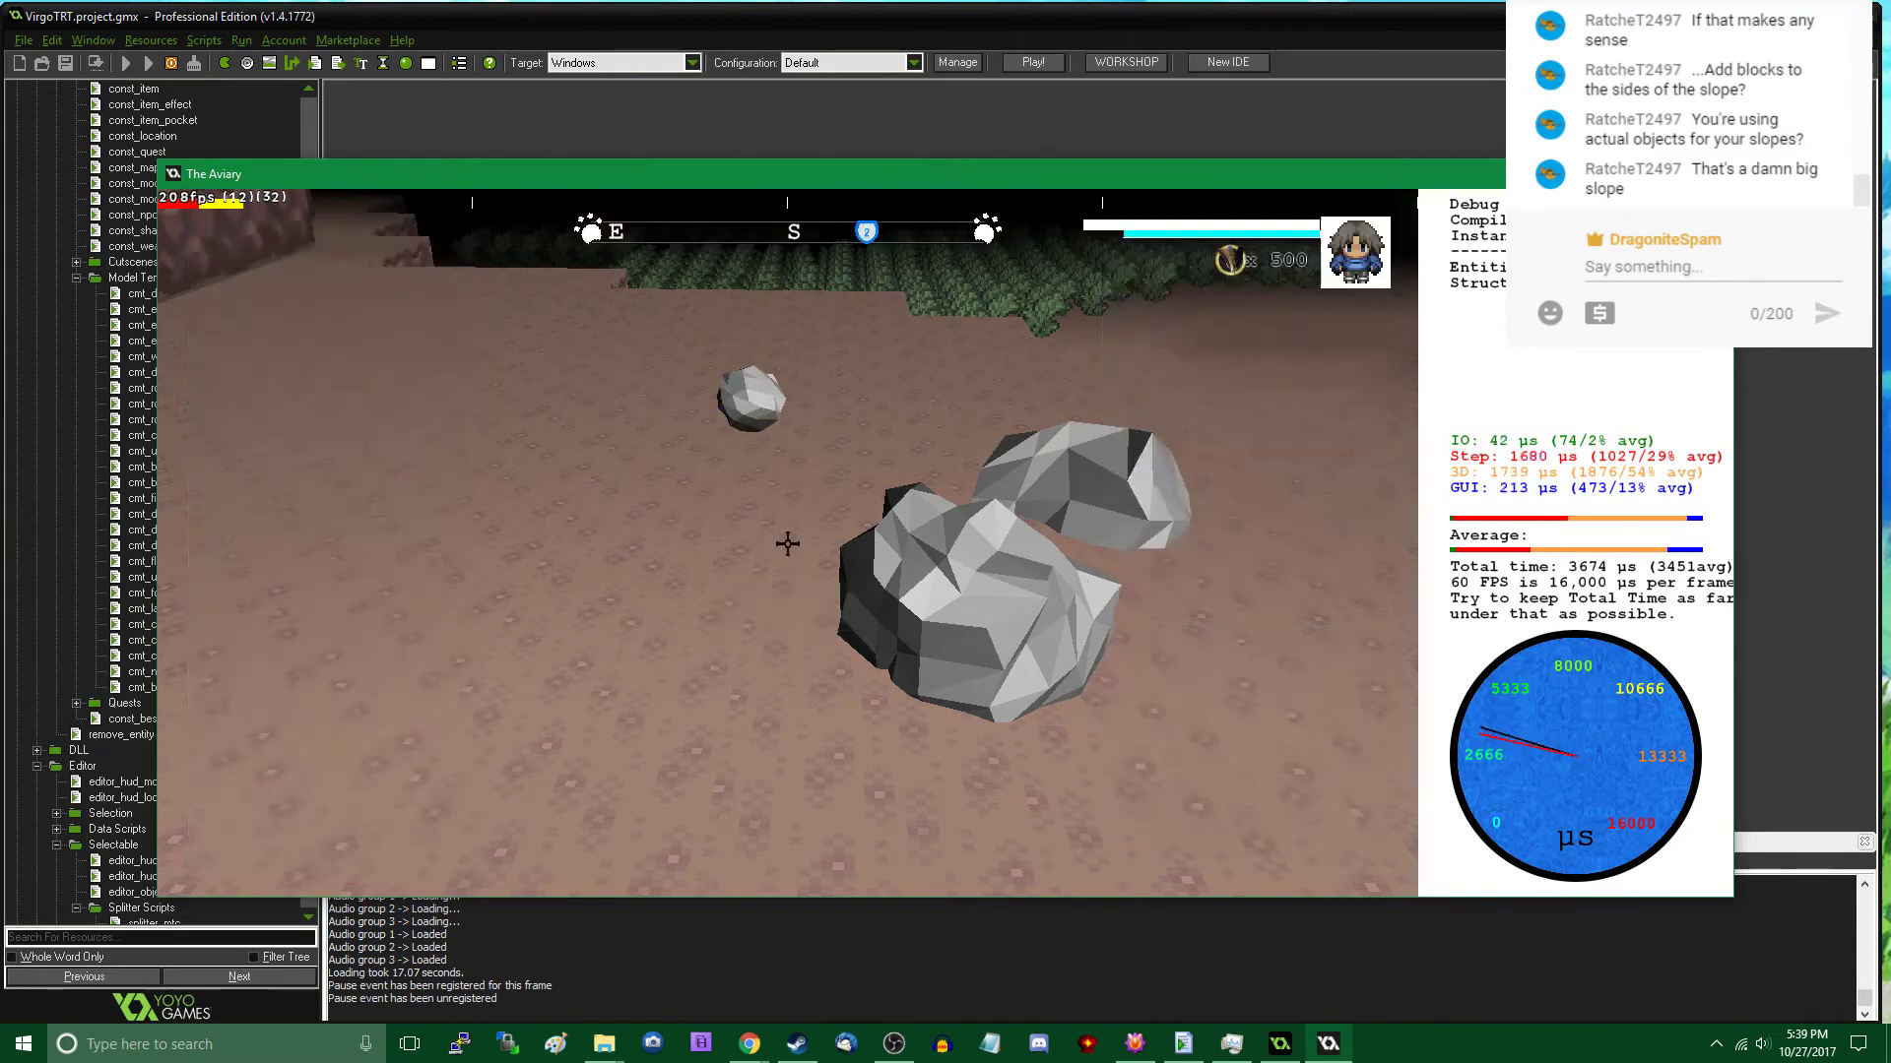
{"action": "key", "text": "w"}
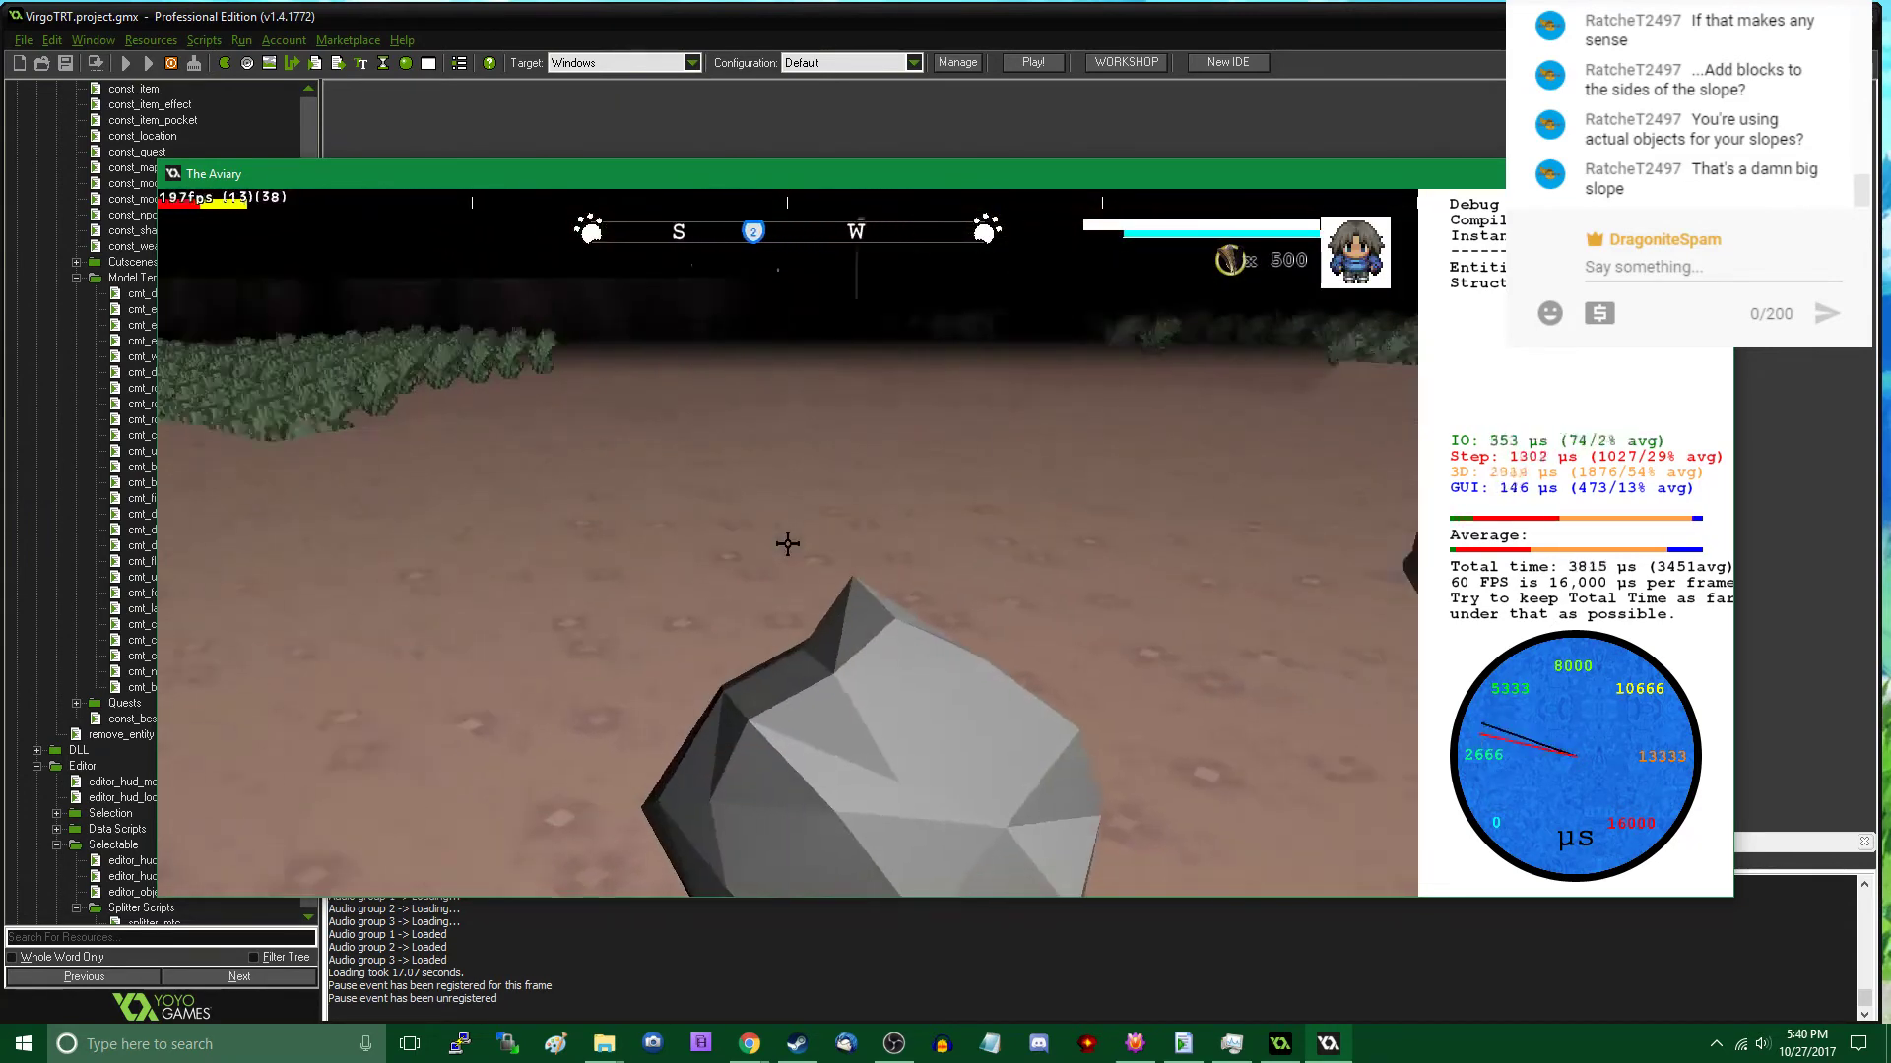
{"action": "key", "text": "Tab"}
{"action": "left_click", "coordinate": [786, 540]}
{"action": "left_click_drag", "start_coordinate": [823, 539], "coordinate": [785, 554]}
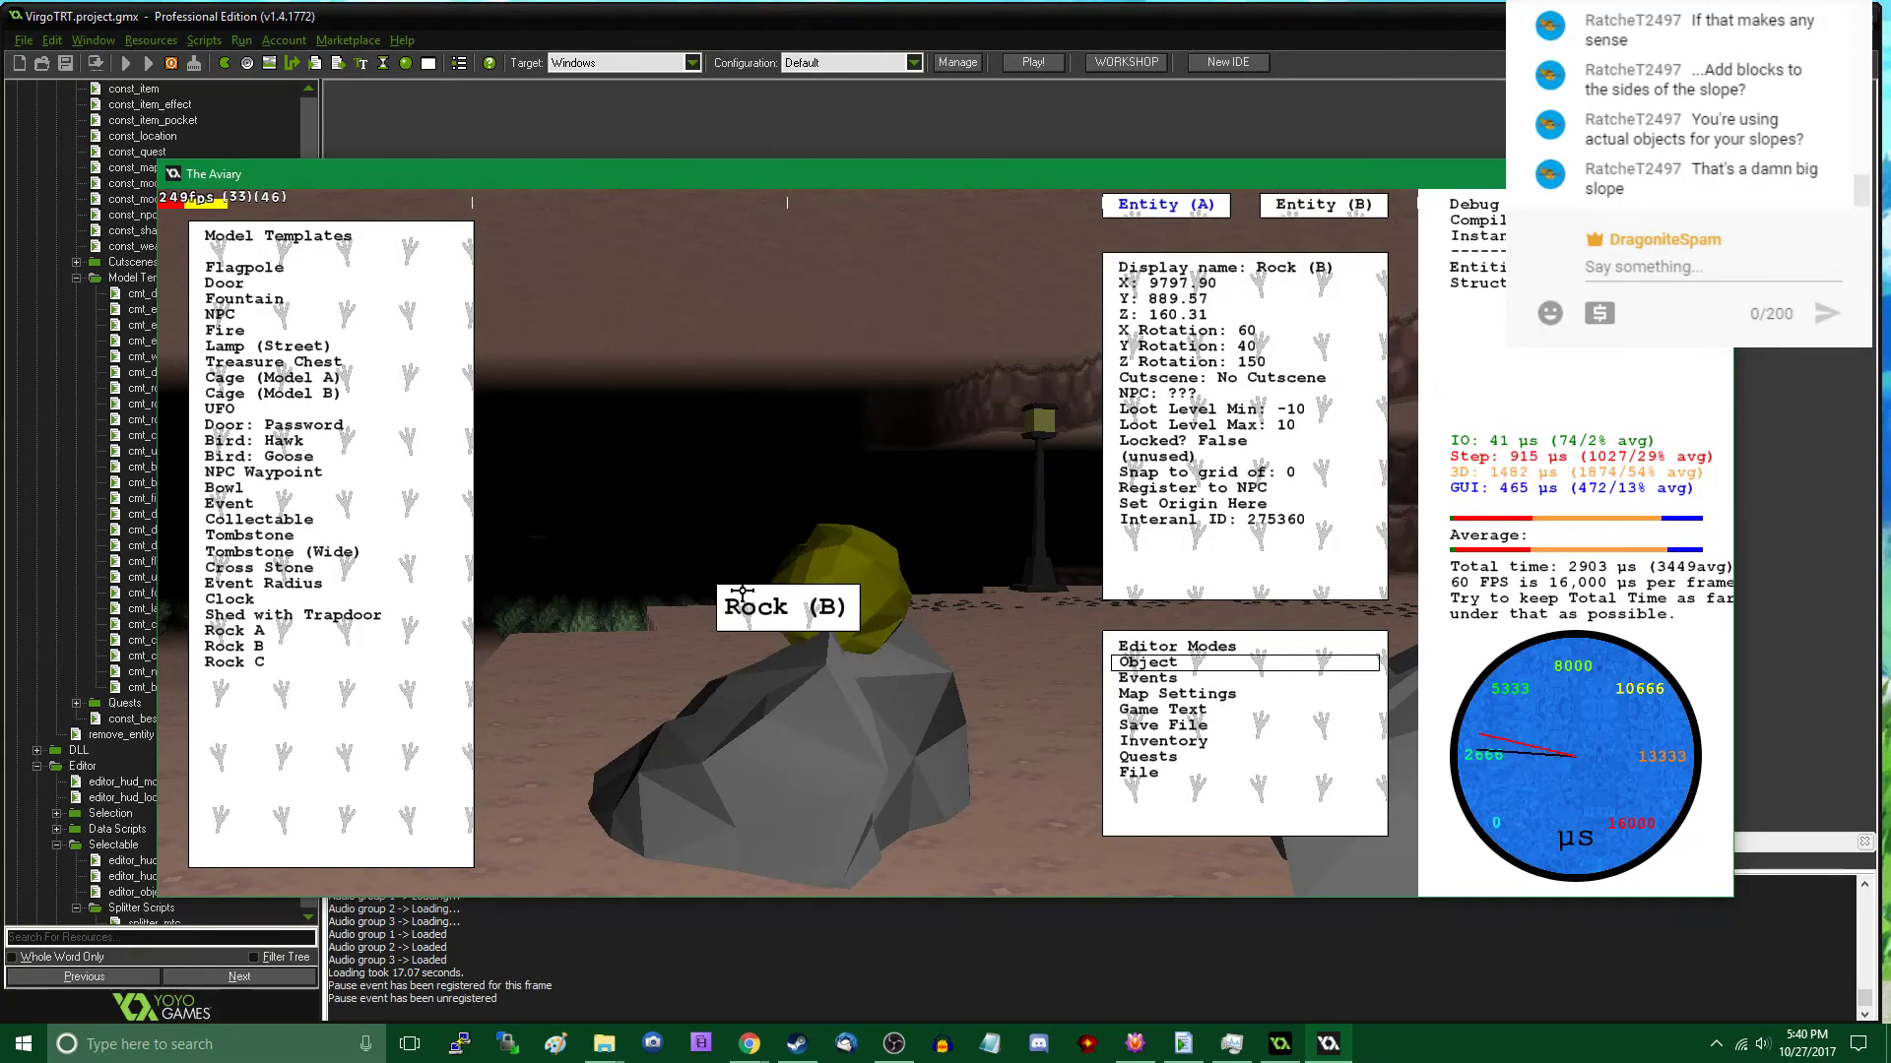
- Stack two more Rock B templates on top of the small rock, at about Z 169 and Z 176
{"action": "left_click", "coordinate": [336, 644]}
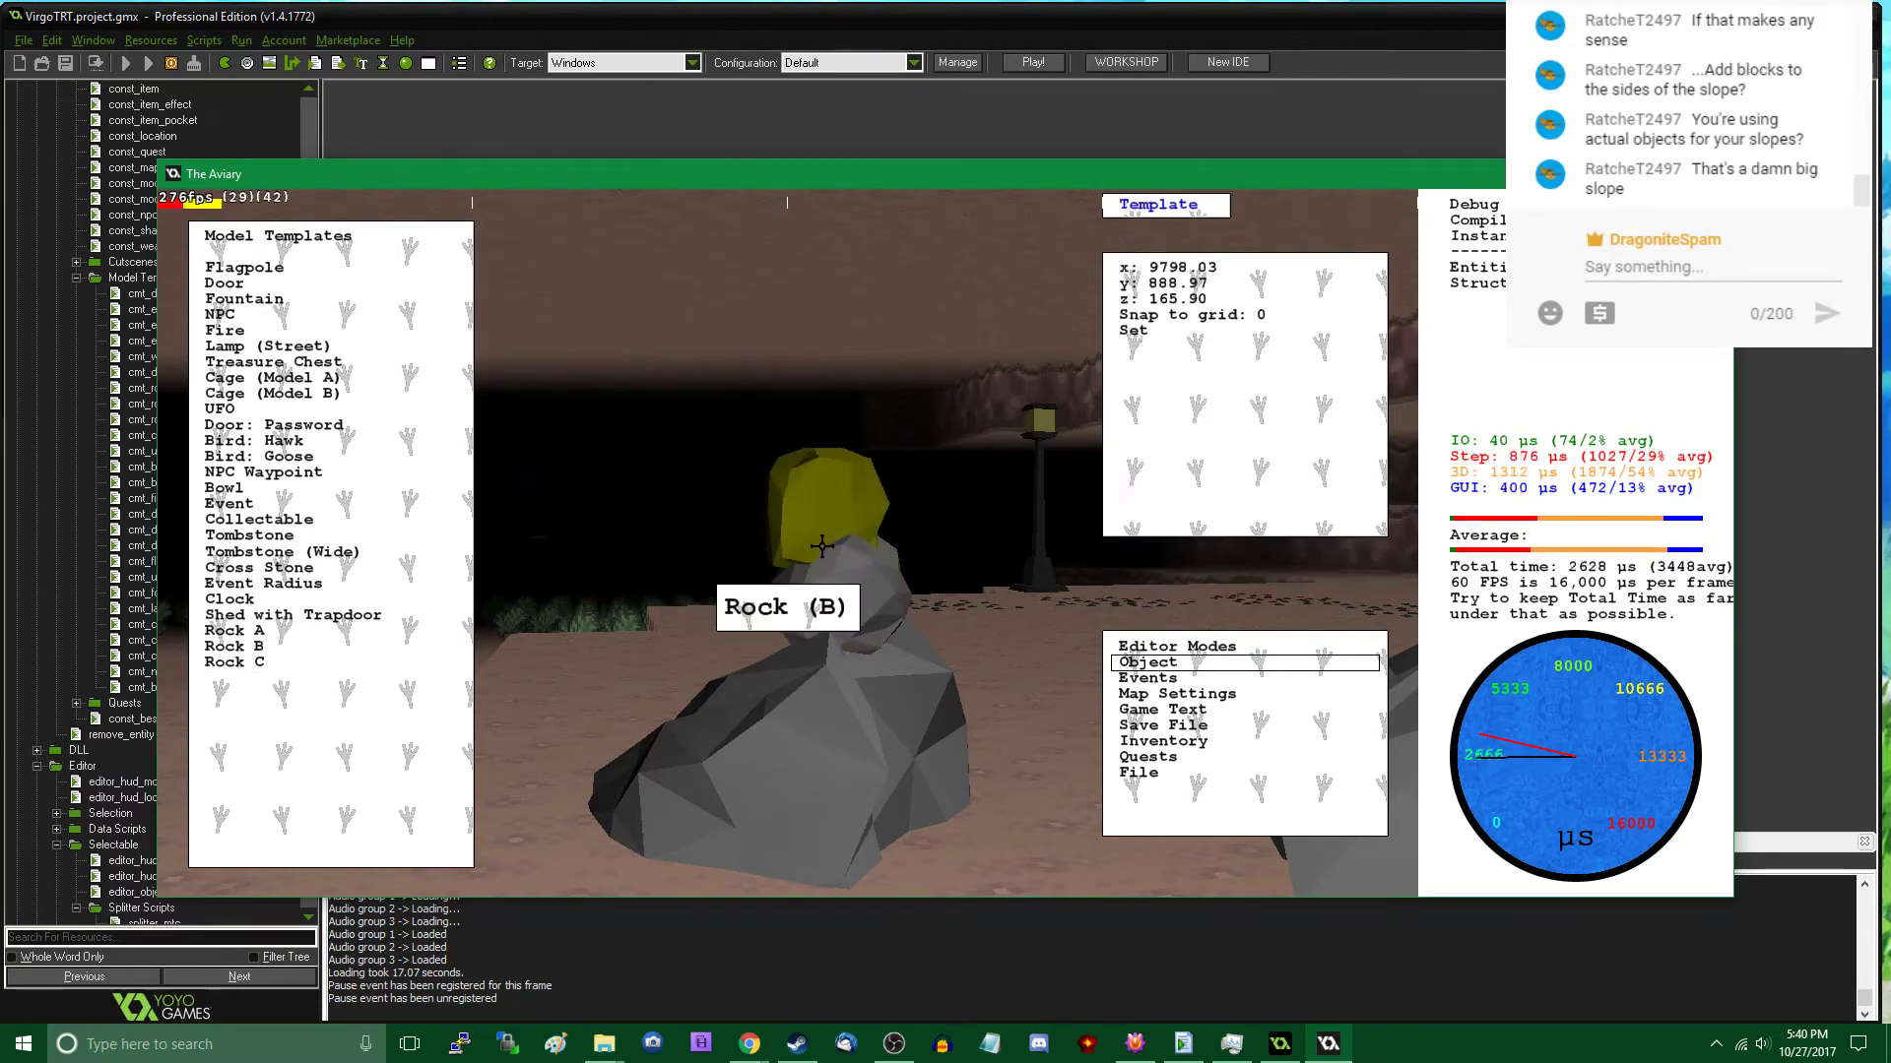
{"action": "left_click", "coordinate": [837, 490]}
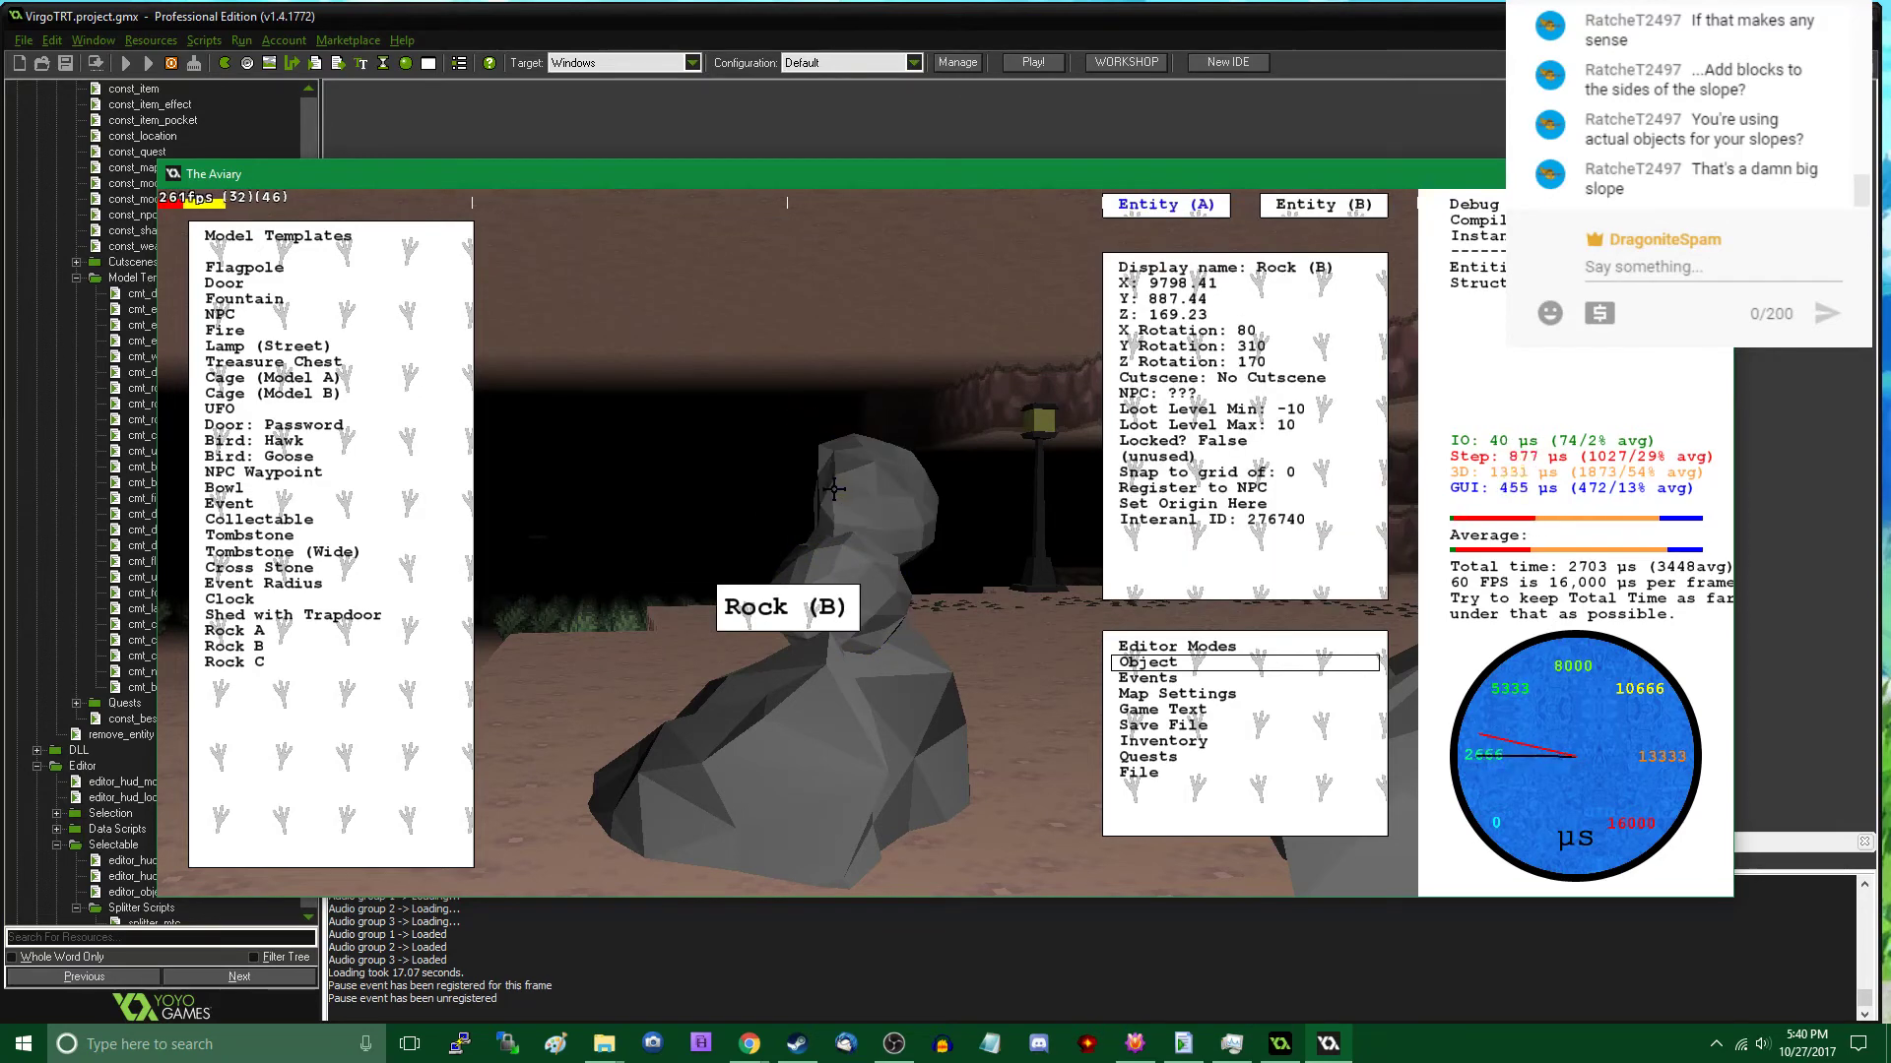
{"action": "left_click", "coordinate": [329, 662]}
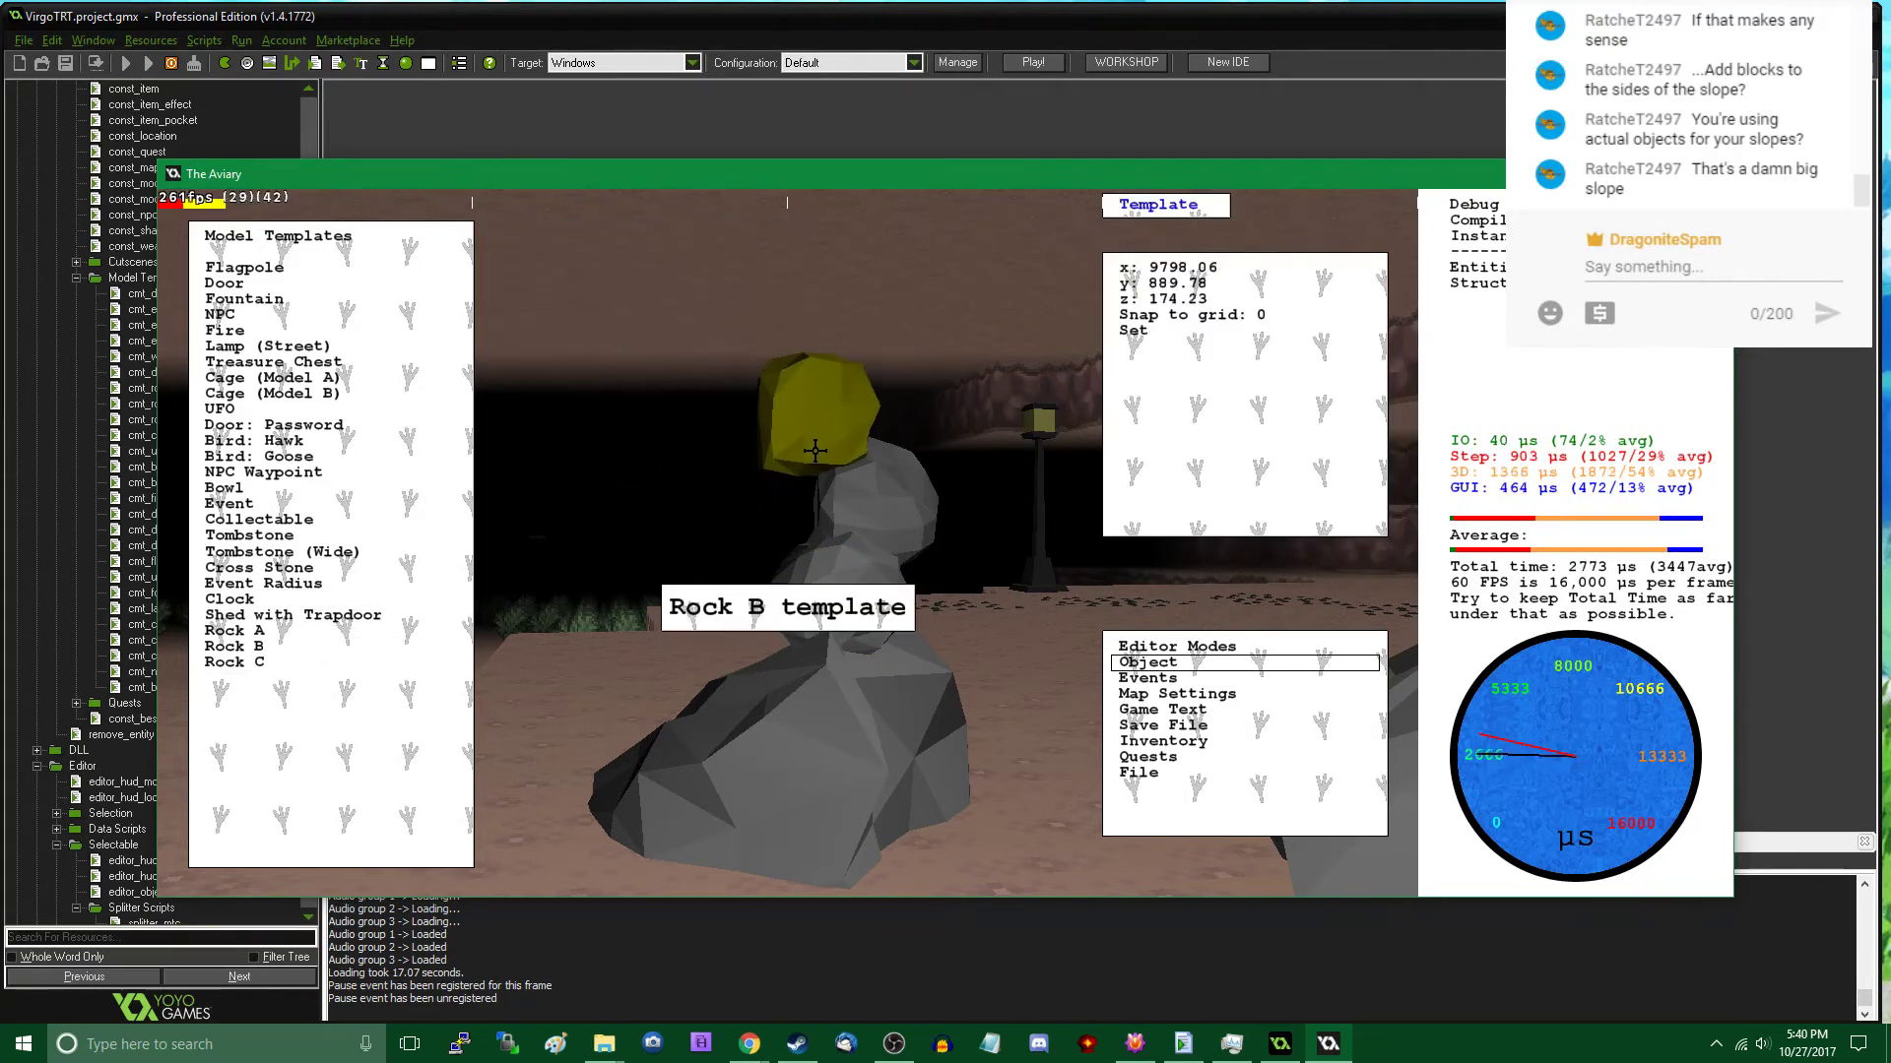
{"action": "left_click", "coordinate": [833, 411]}
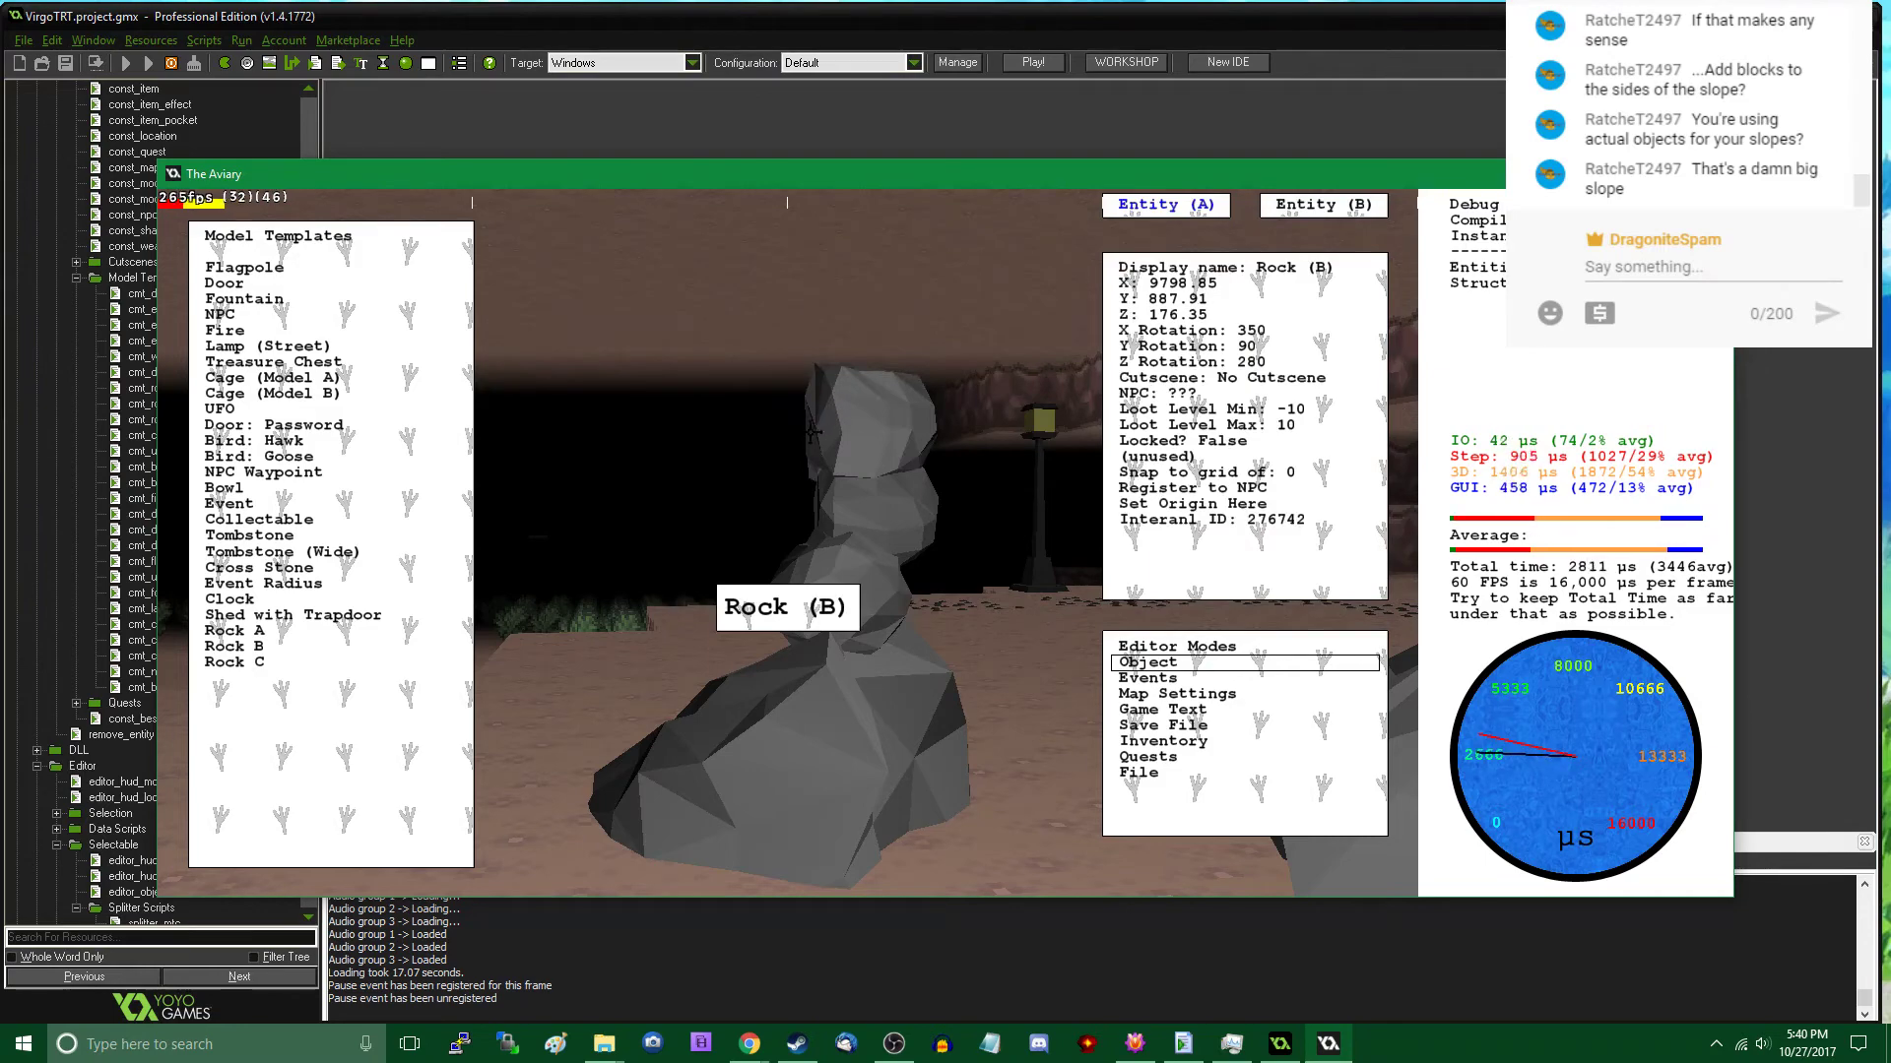
- Walk around the rock stack and the neighbouring large rock in play mode to inspect them from several sides
{"action": "key", "text": "Tab"}
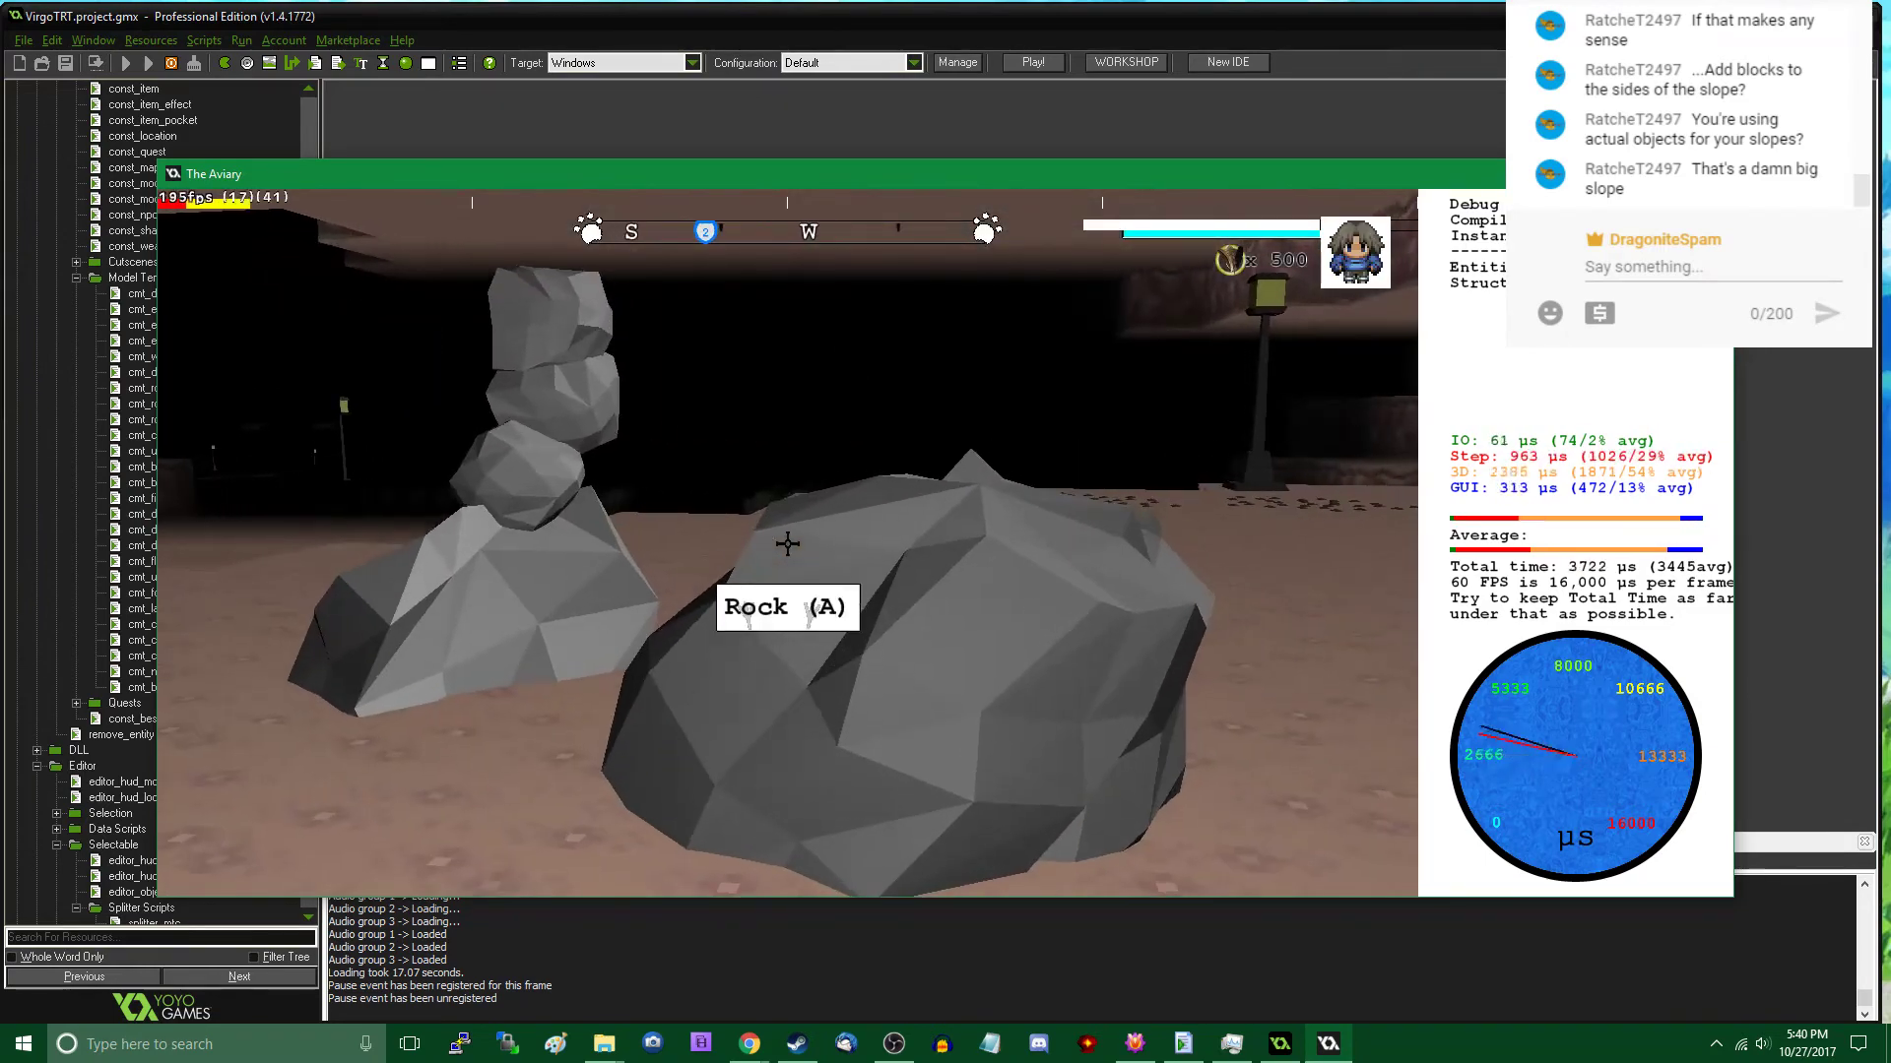
{"action": "key", "text": "d"}
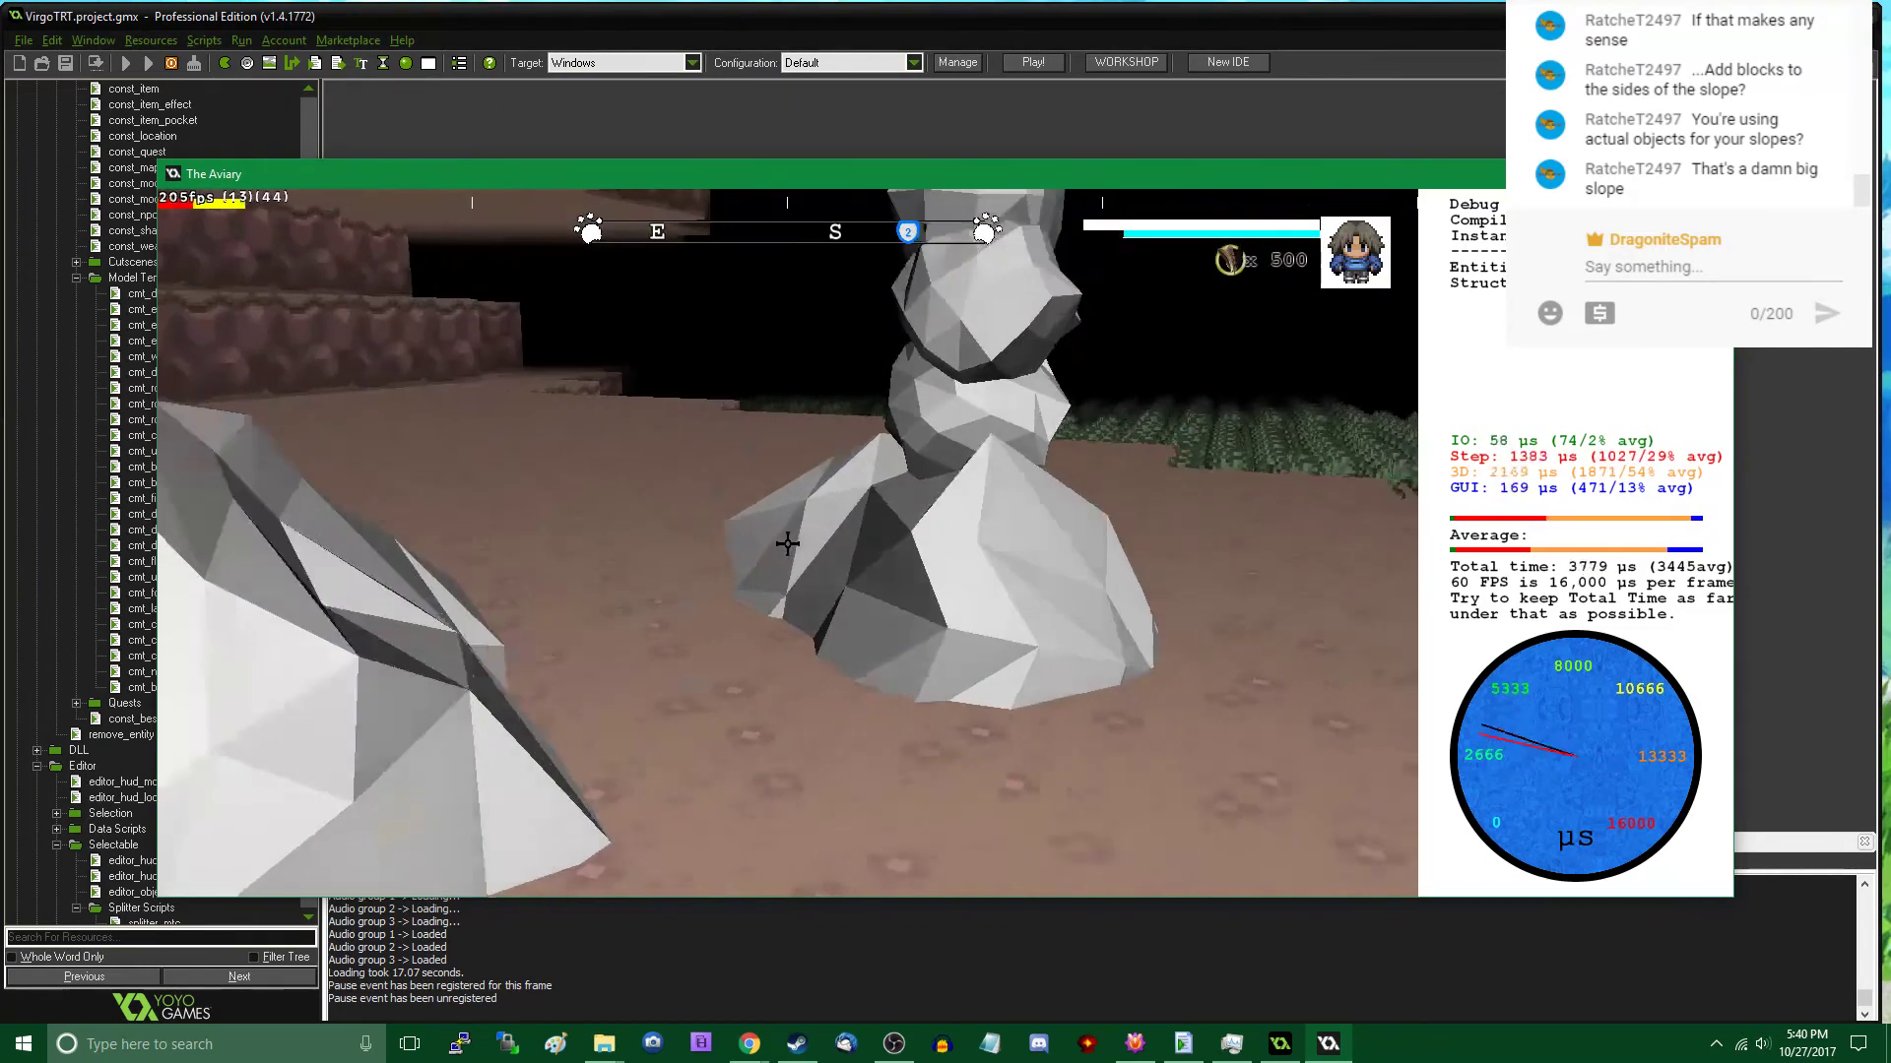
{"action": "key", "text": "d"}
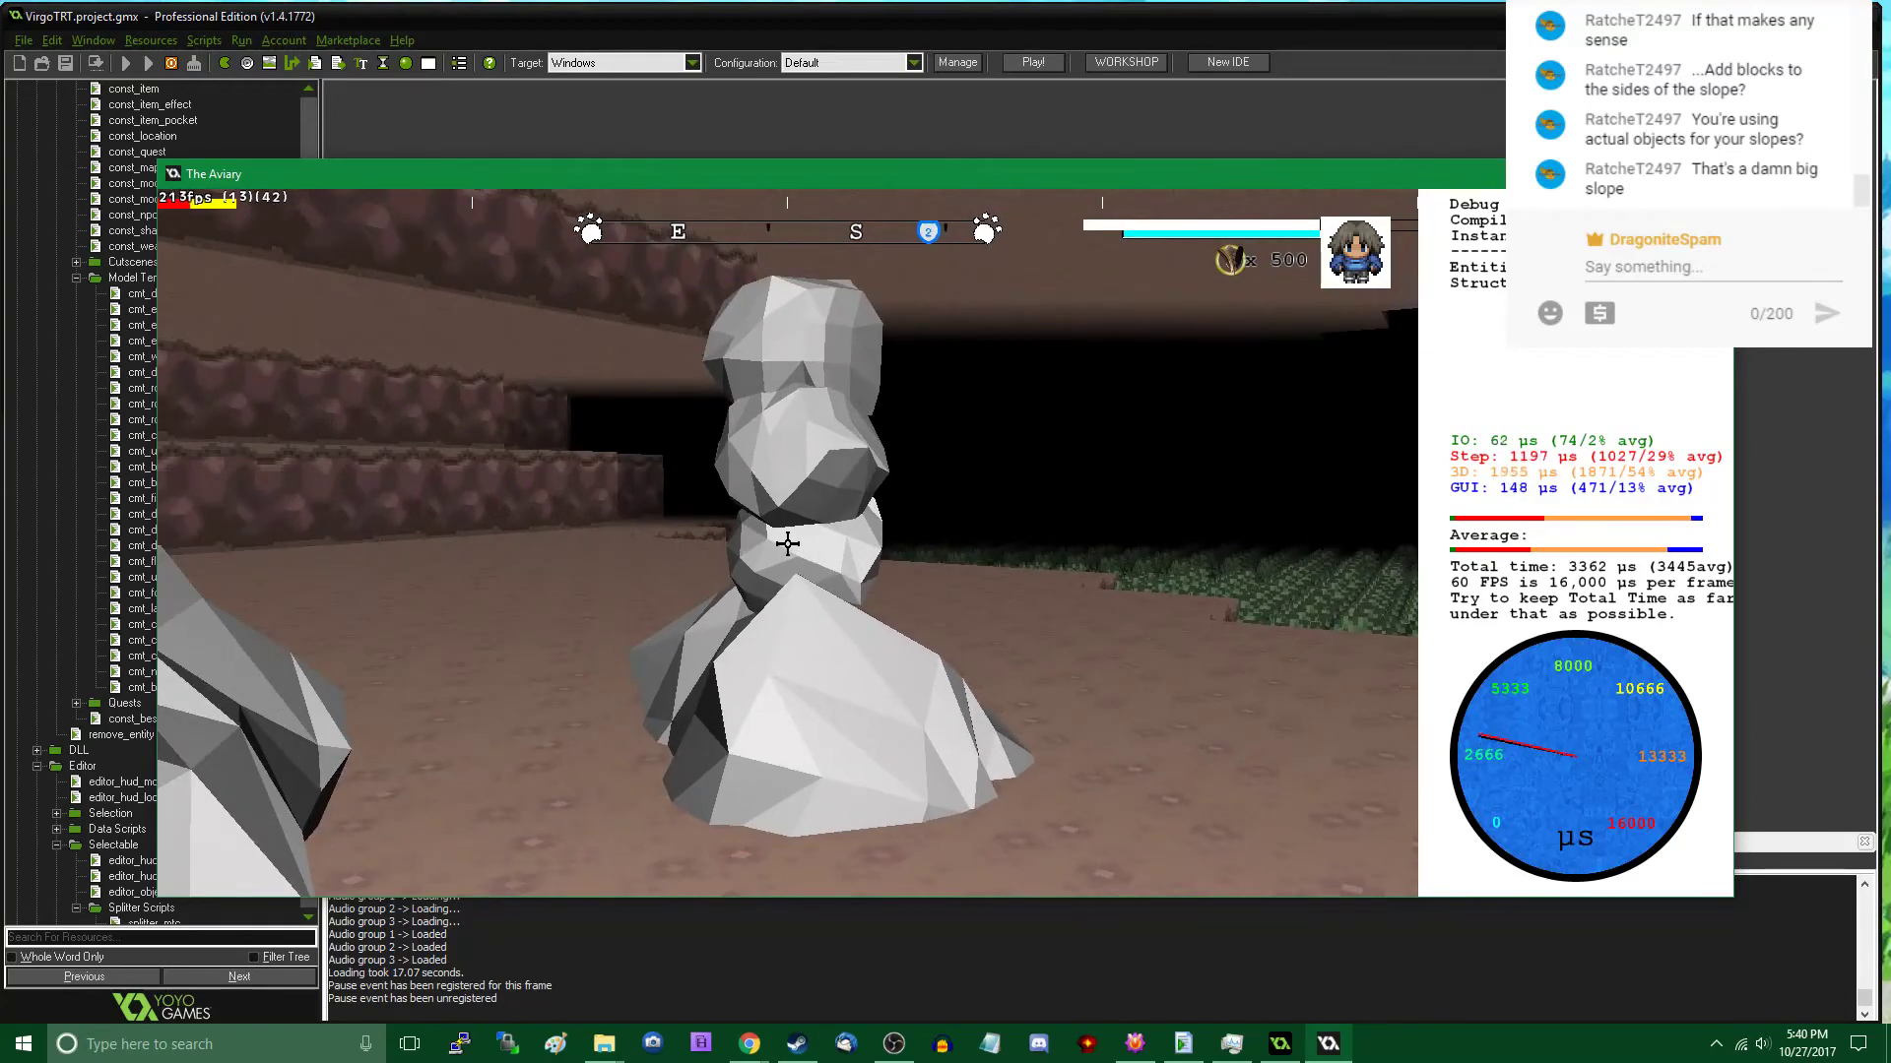
{"action": "key", "text": "s"}
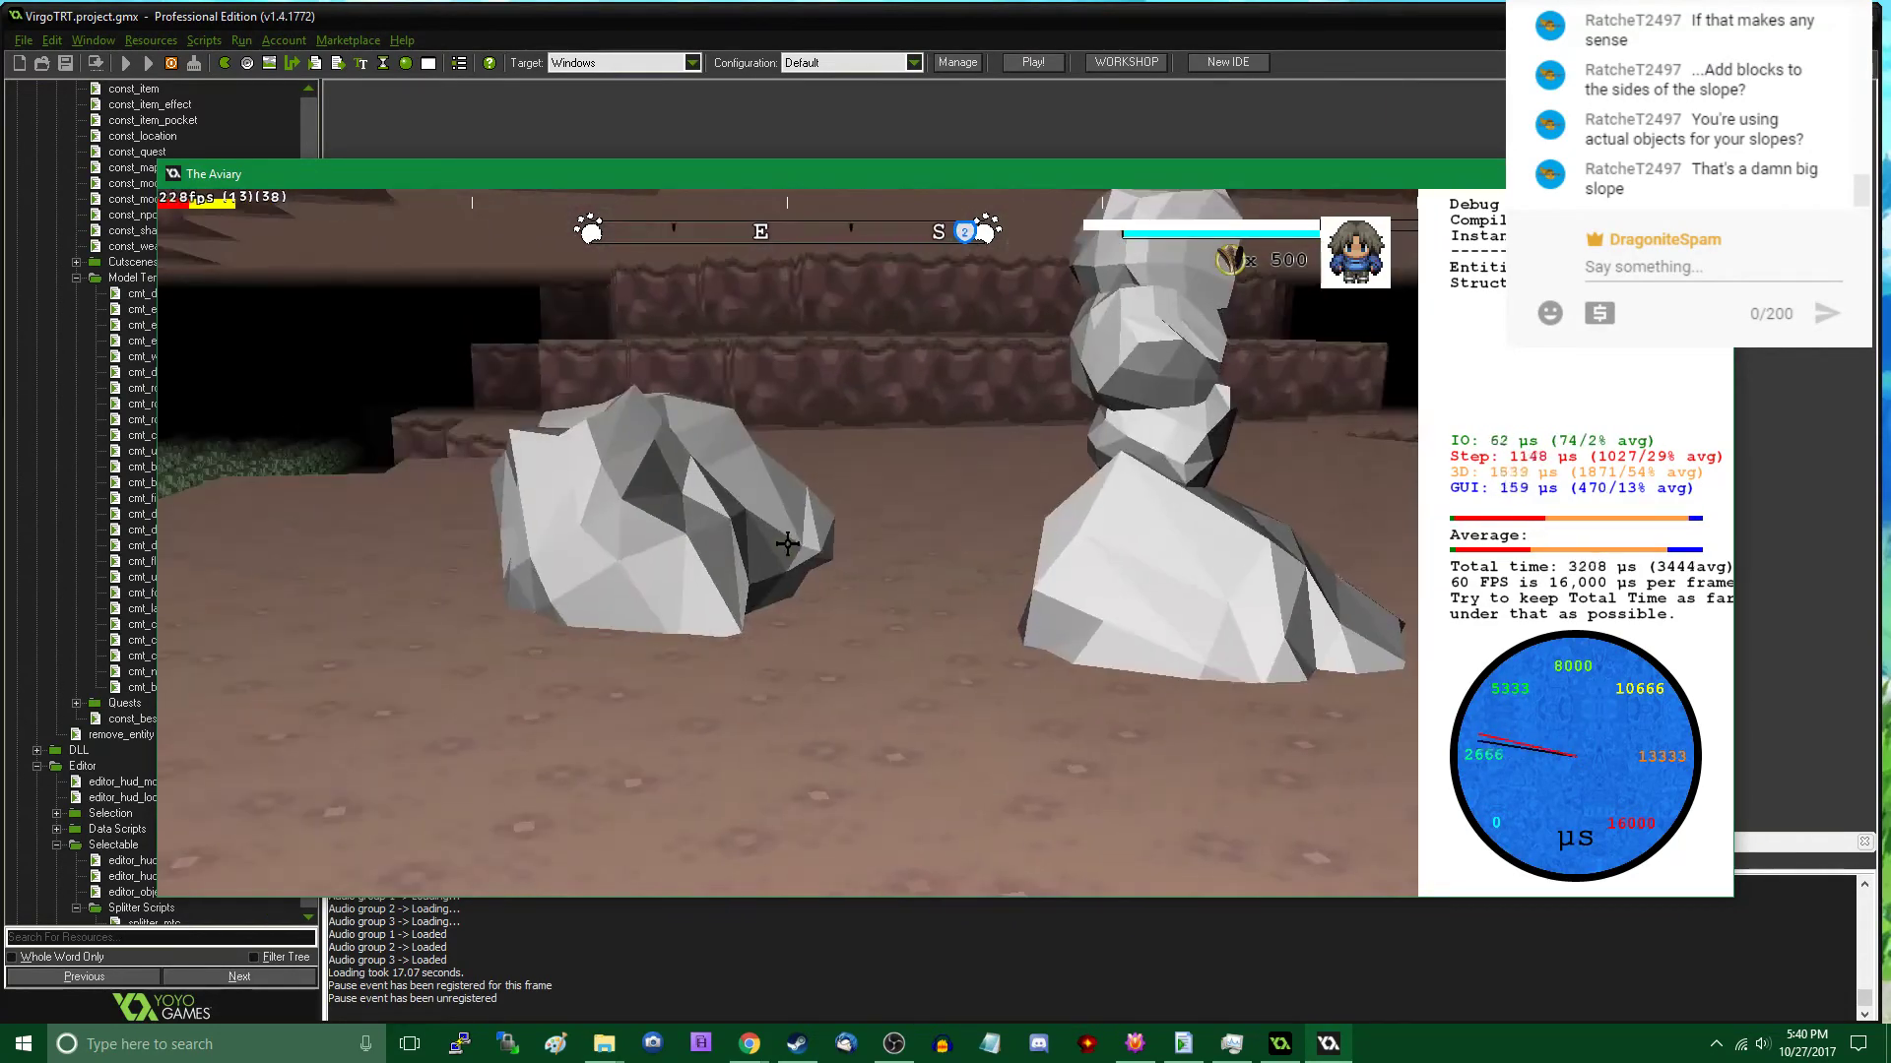
{"action": "key", "text": "d"}
{"action": "key", "text": "w"}
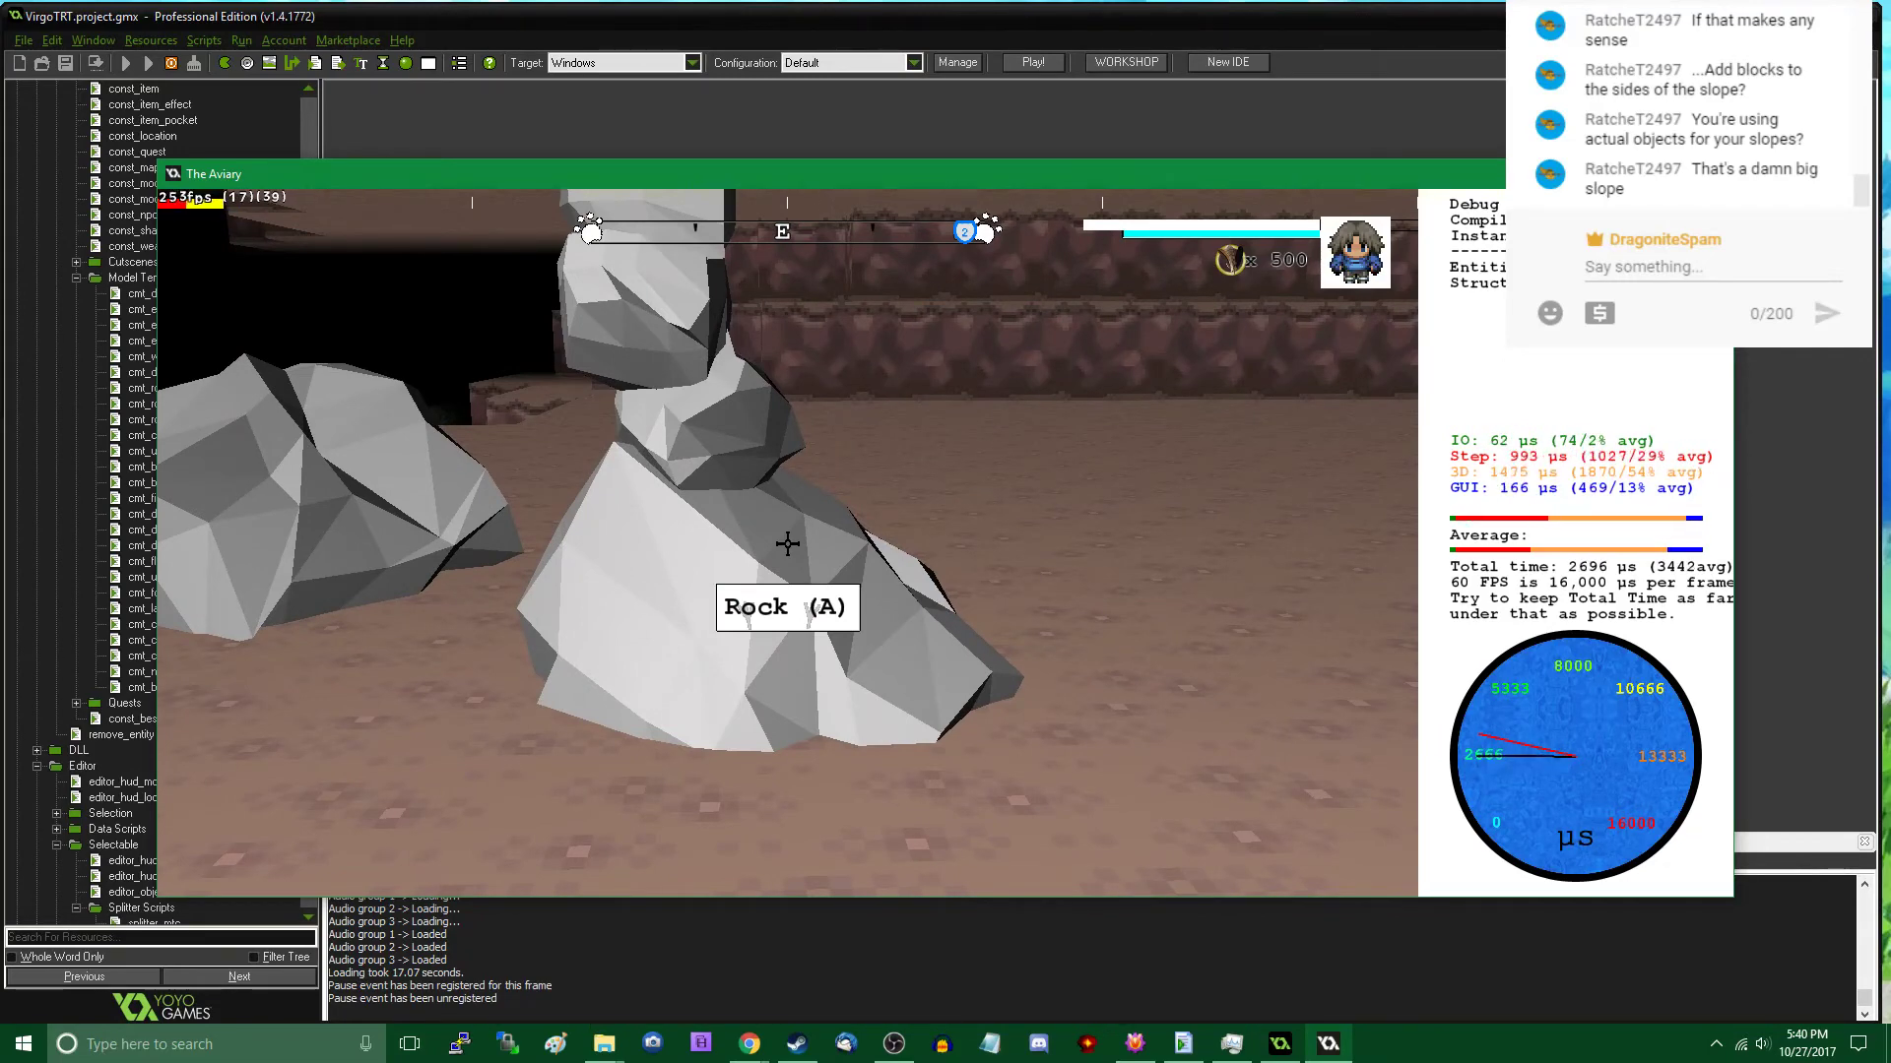
{"action": "key", "text": "w"}
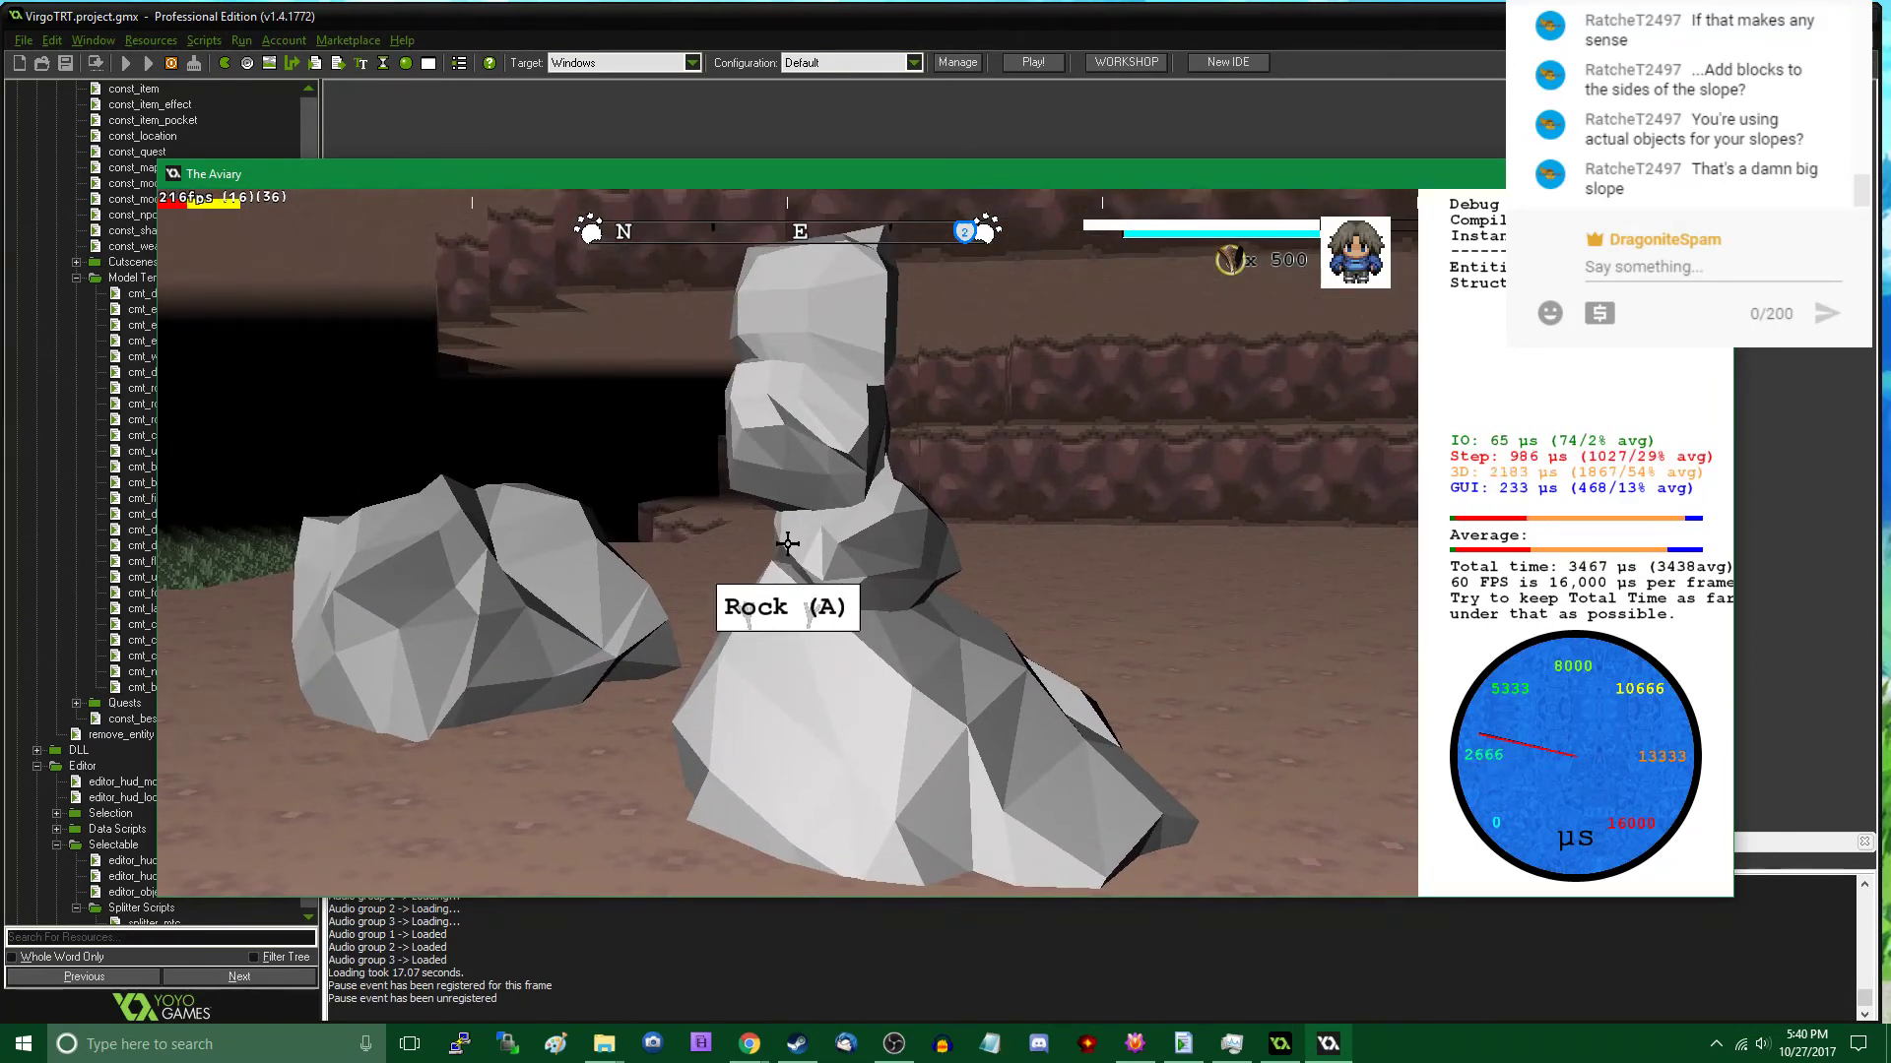
{"action": "key", "text": "d"}
{"action": "key", "text": "d"}
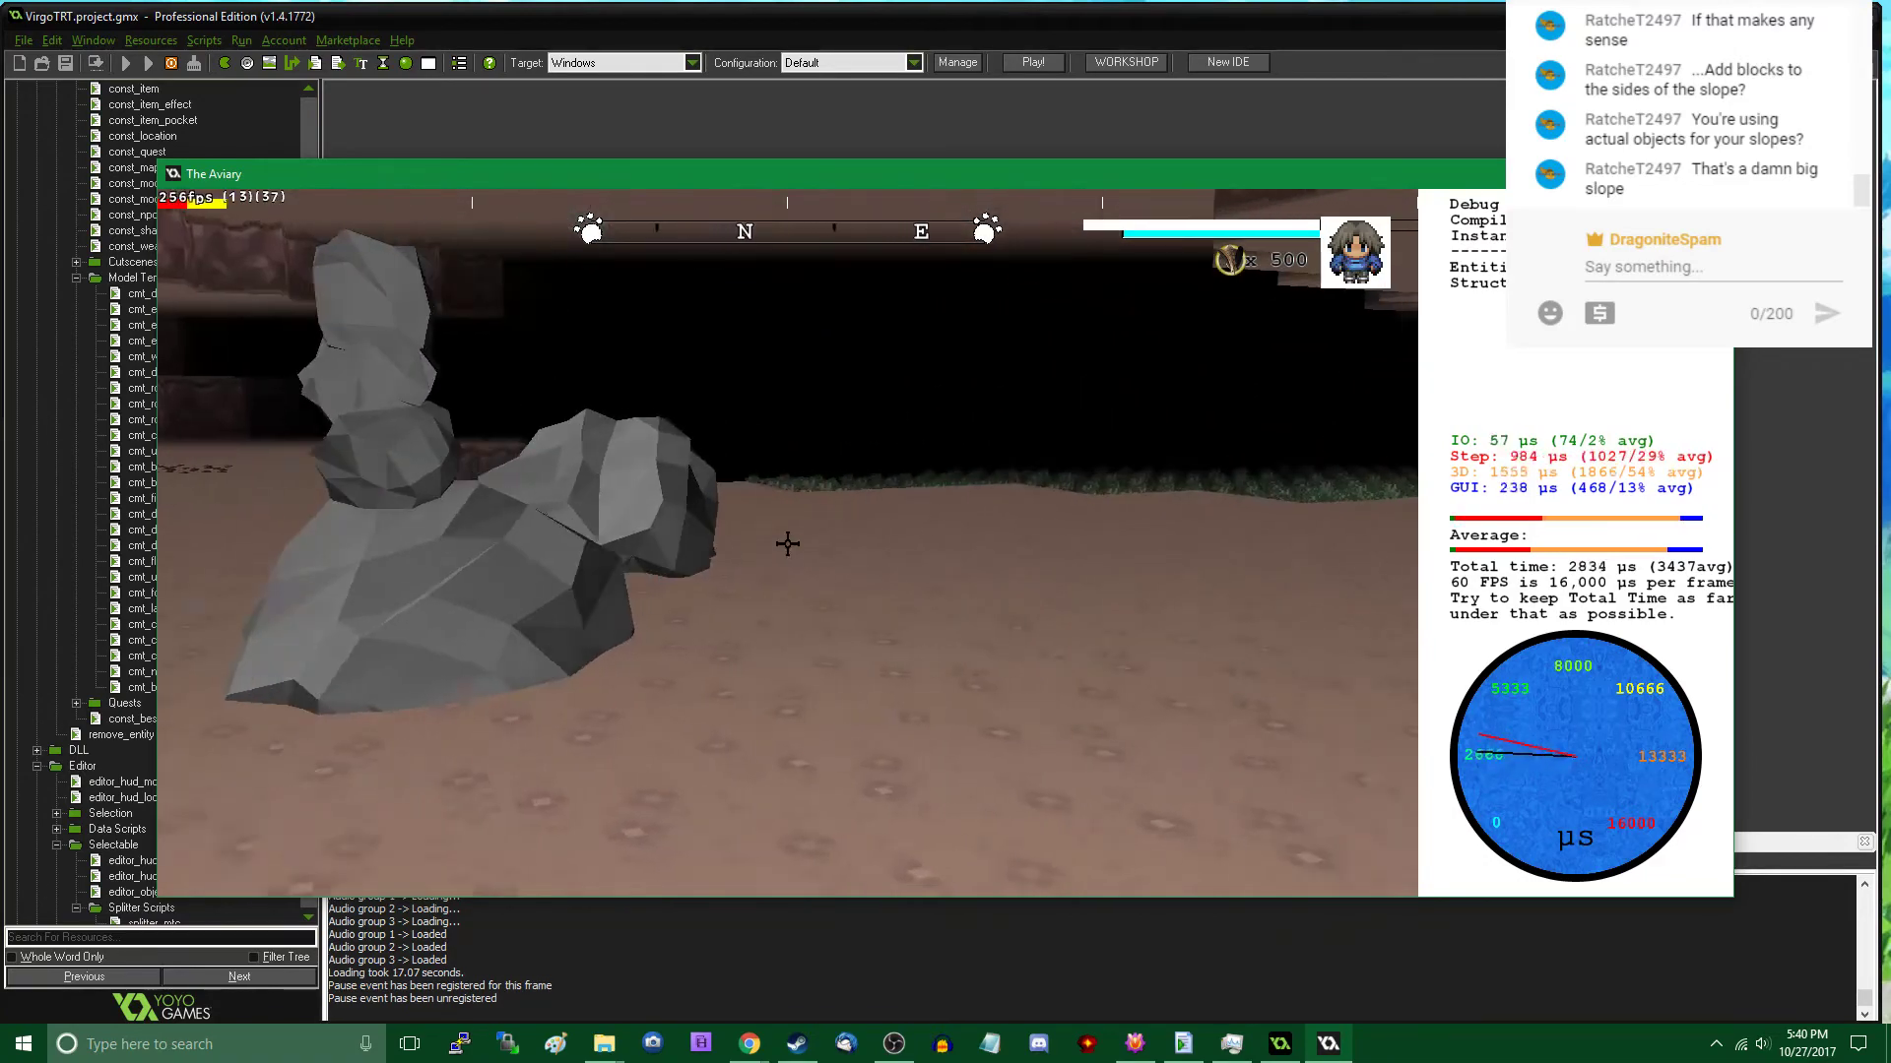
- Place two Rock A templates near the bushes by the cavern wall, at about X 10137, Y 397 and X 10187, Y 390
{"action": "key", "text": "w"}
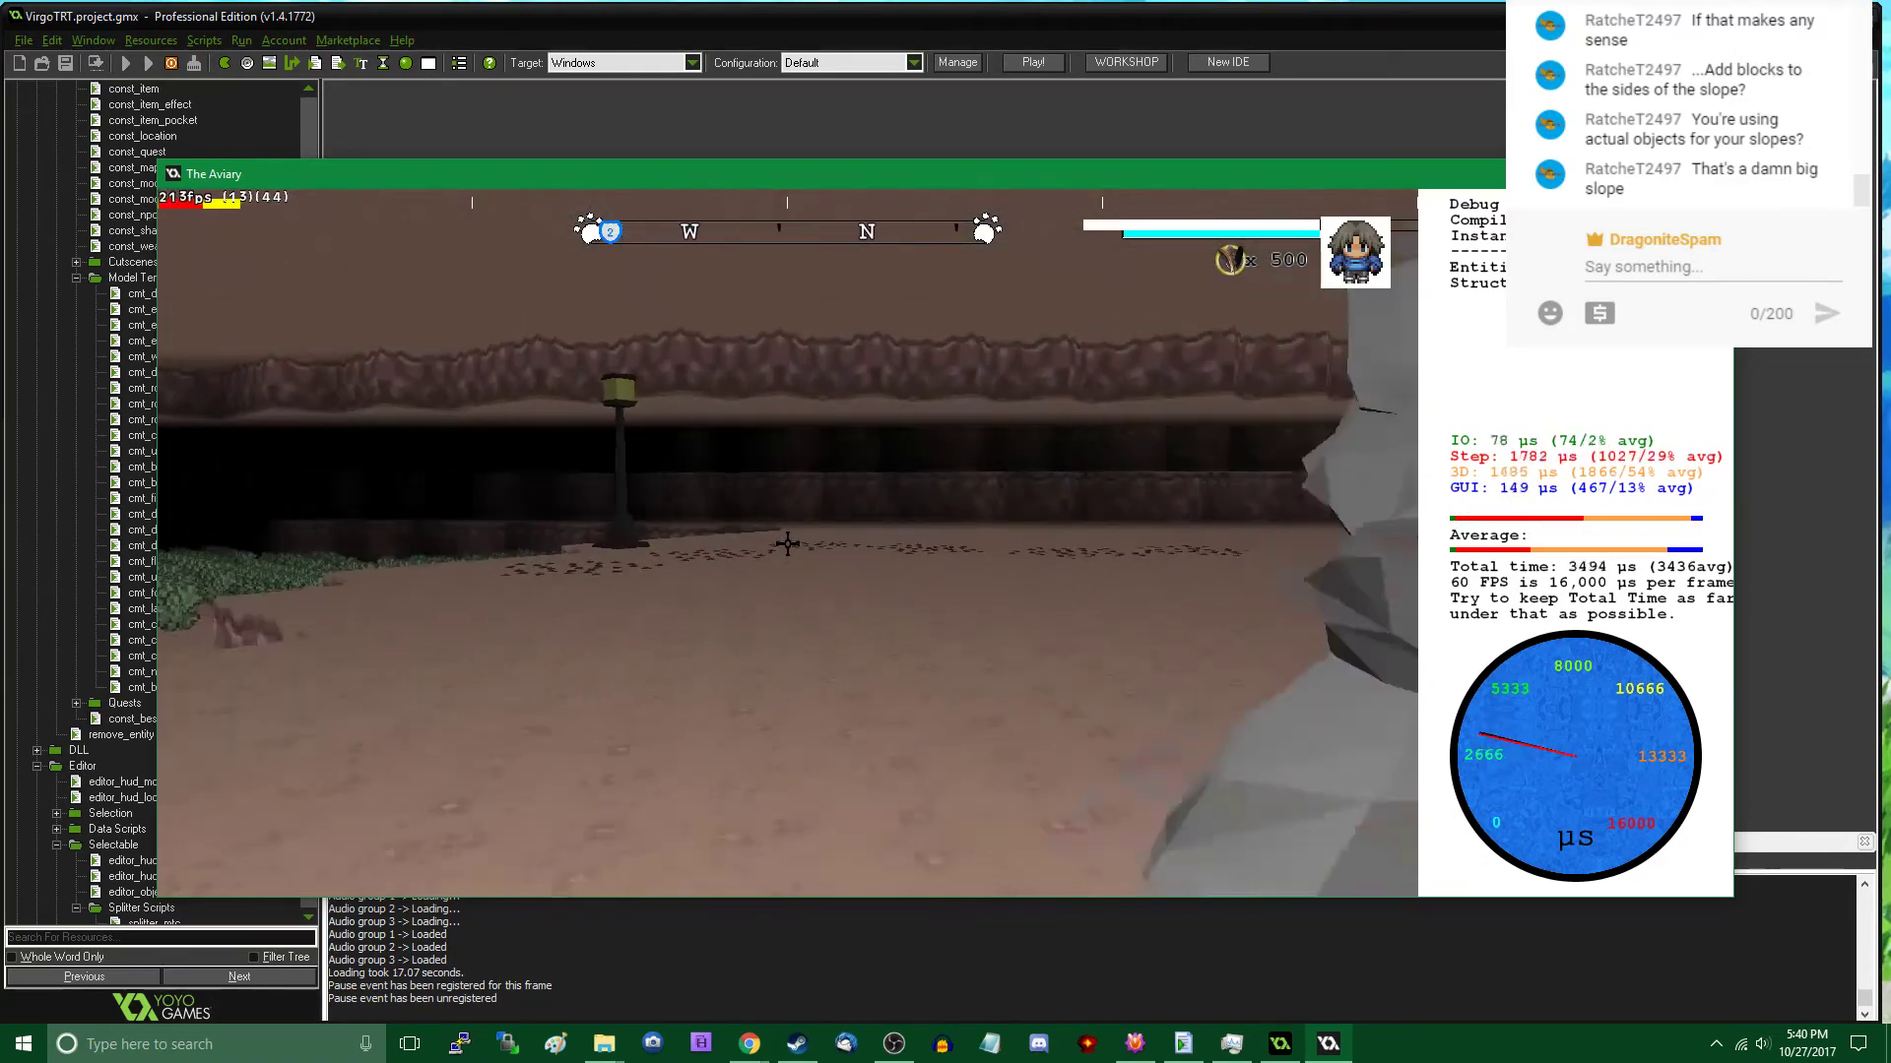
{"action": "key", "text": "w"}
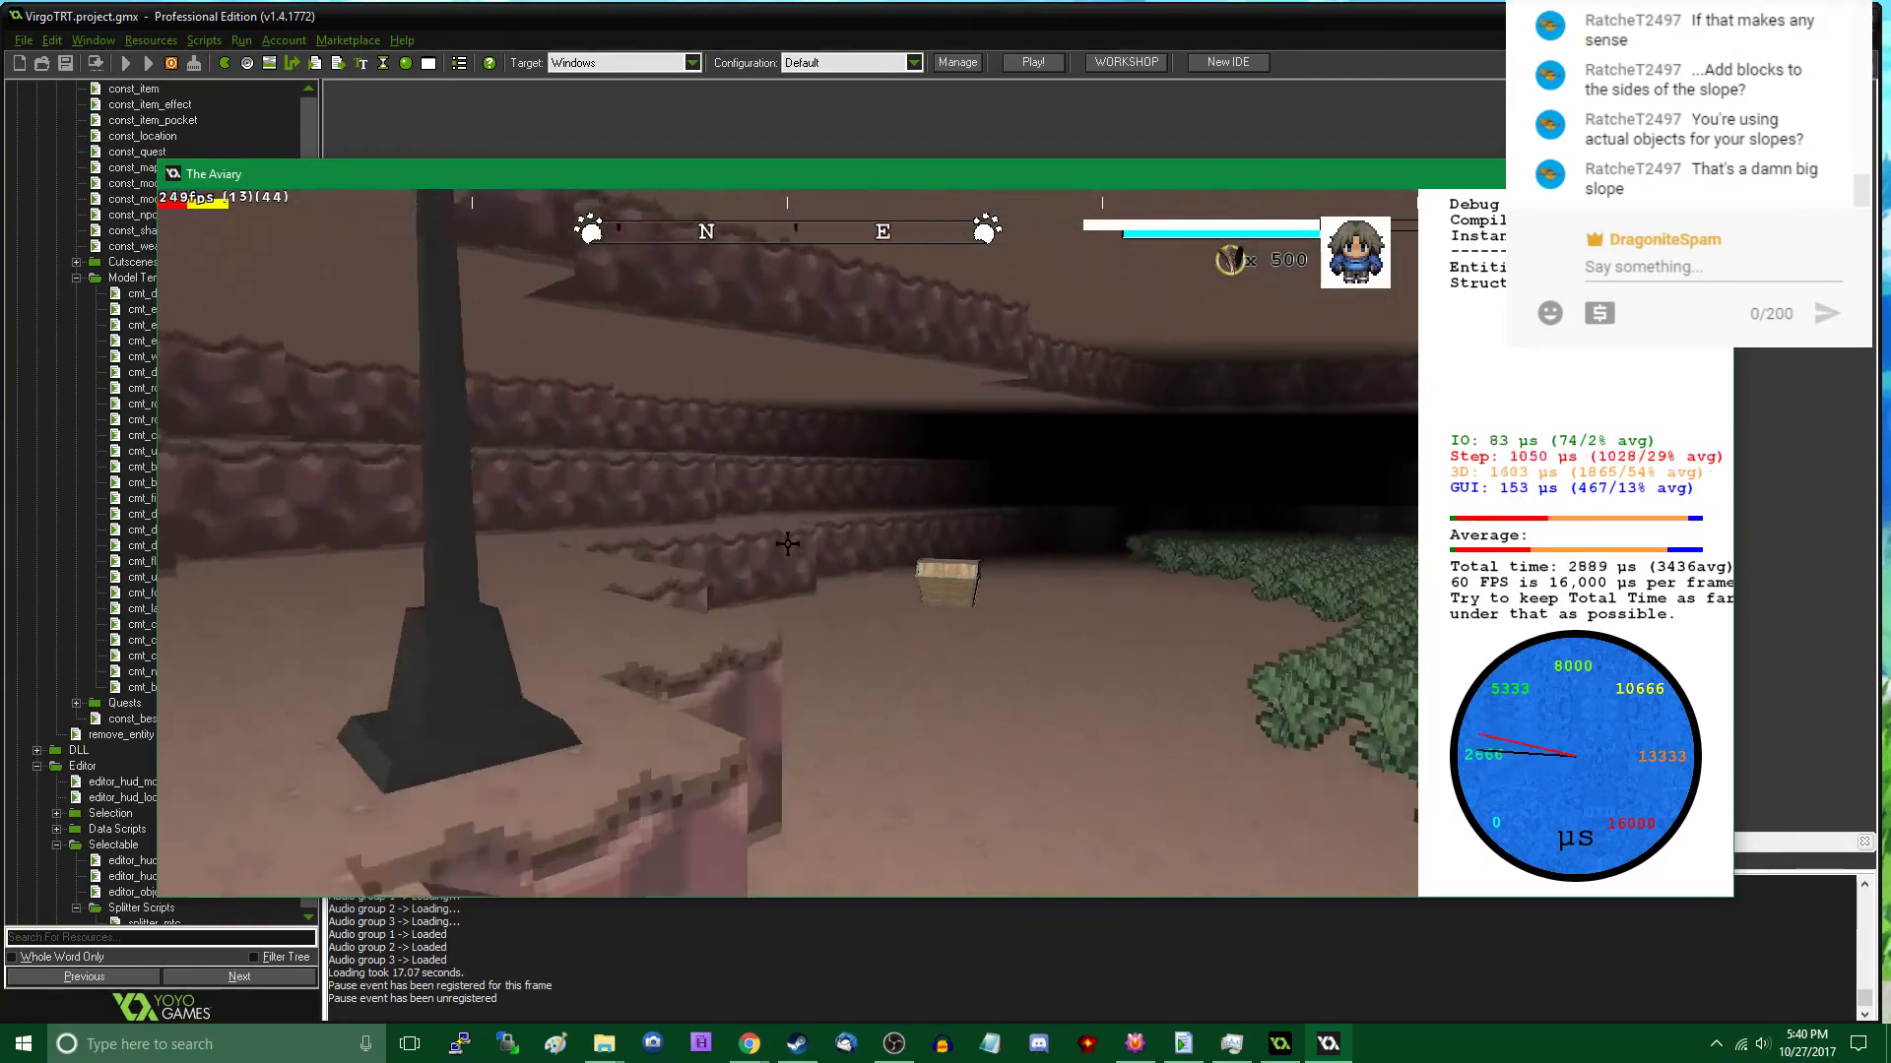
{"action": "key", "text": "w"}
{"action": "key", "text": "Tab"}
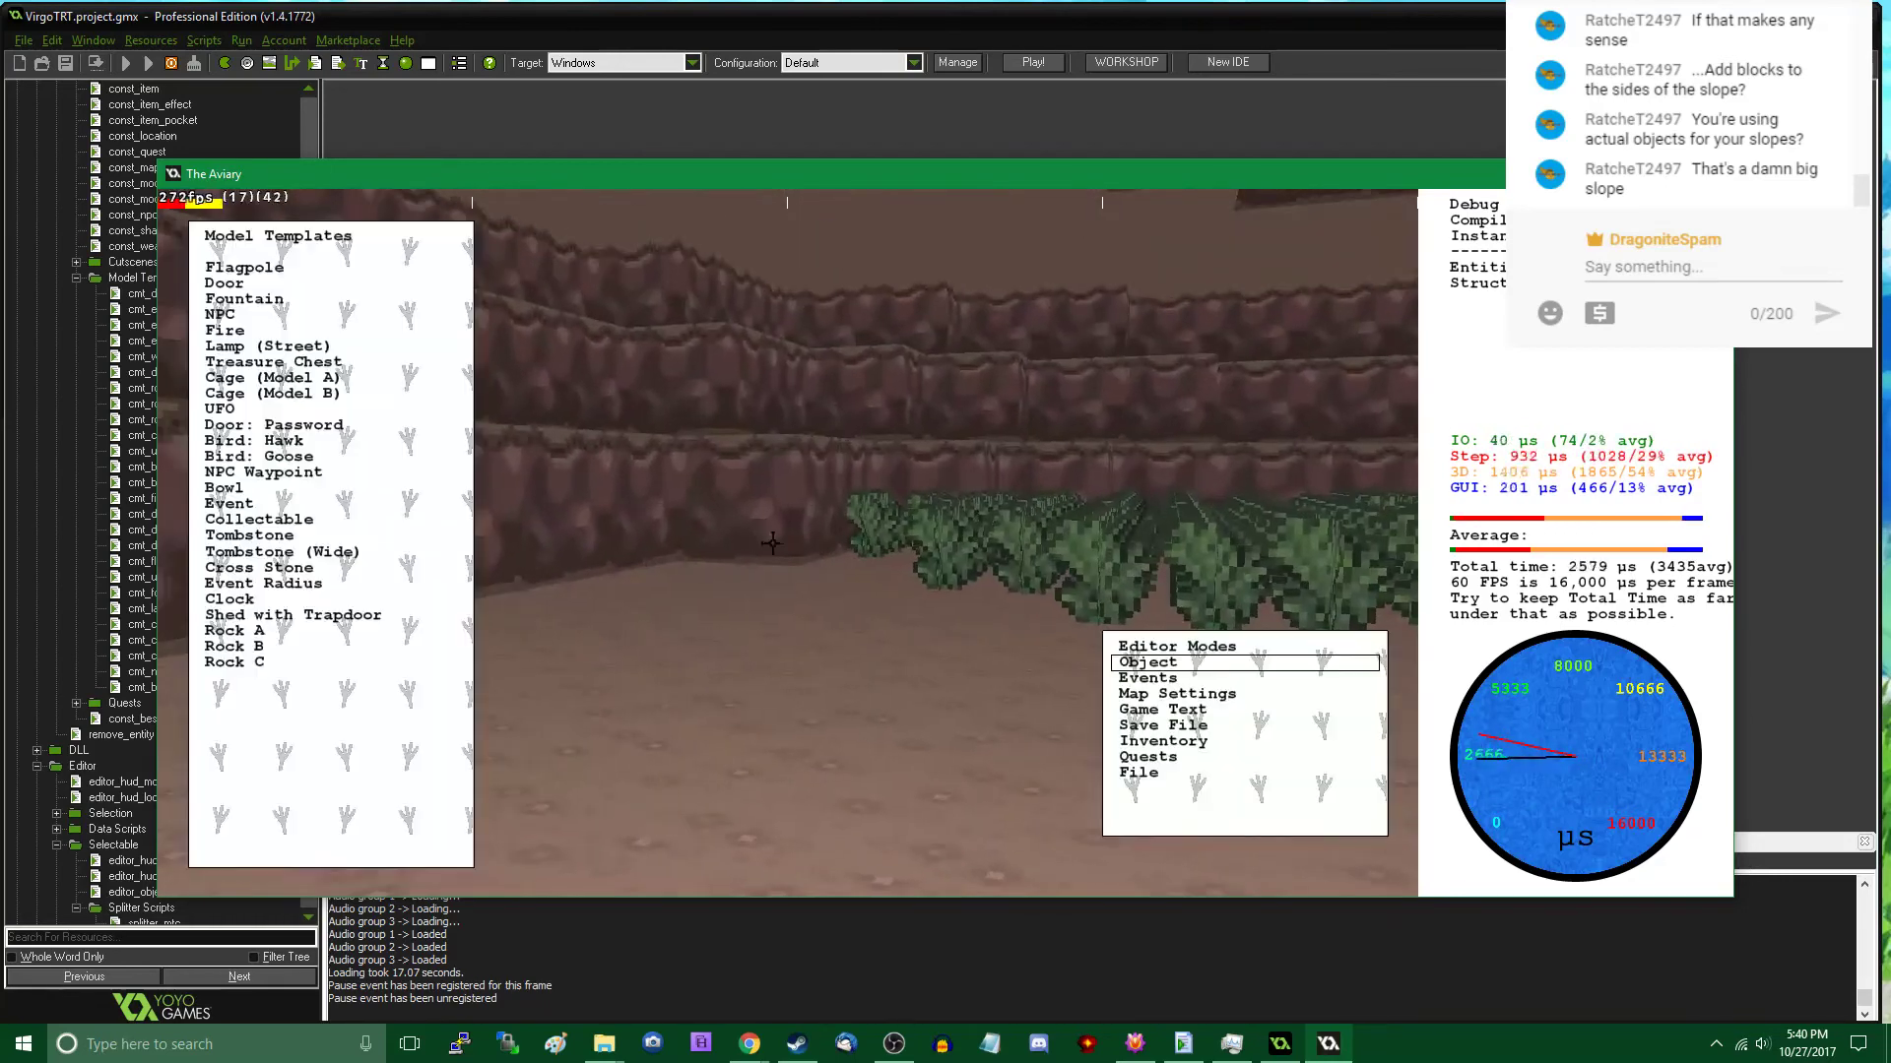
{"action": "left_click", "coordinate": [362, 631]}
{"action": "left_click", "coordinate": [734, 541]}
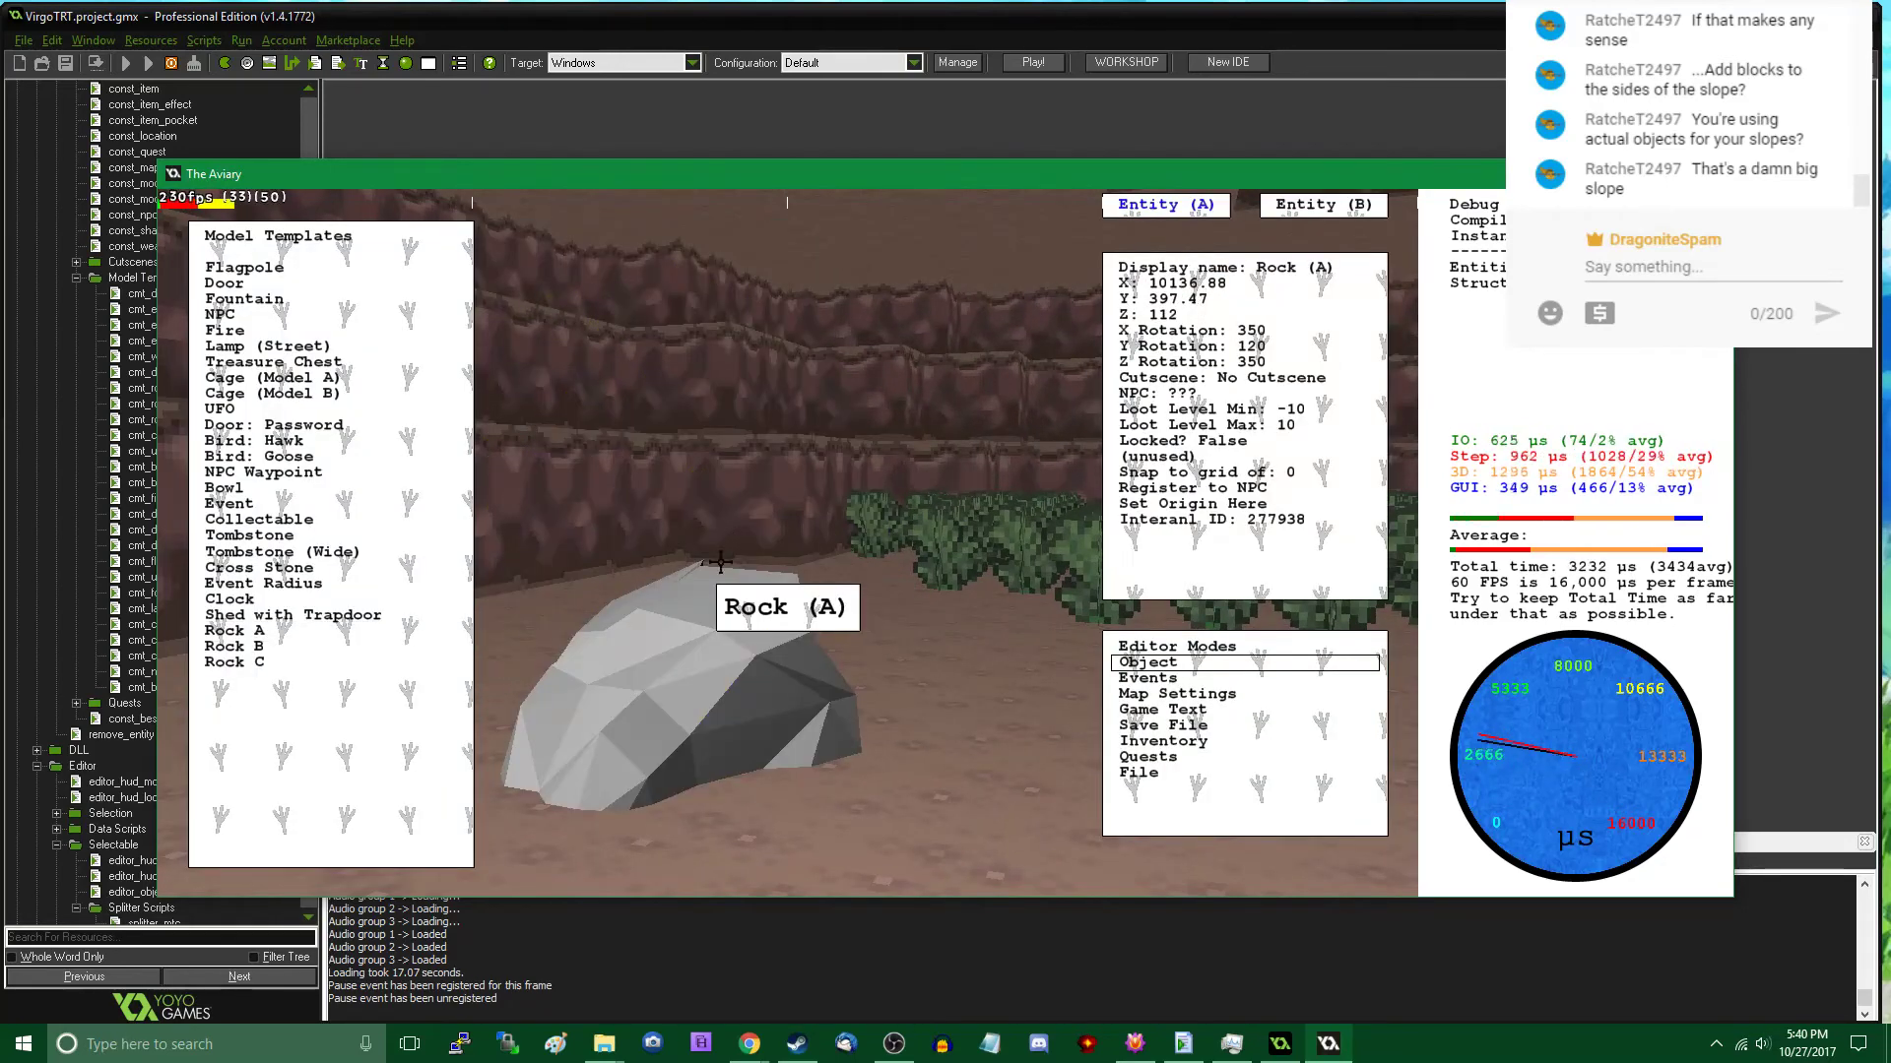
{"action": "left_click", "coordinate": [309, 633]}
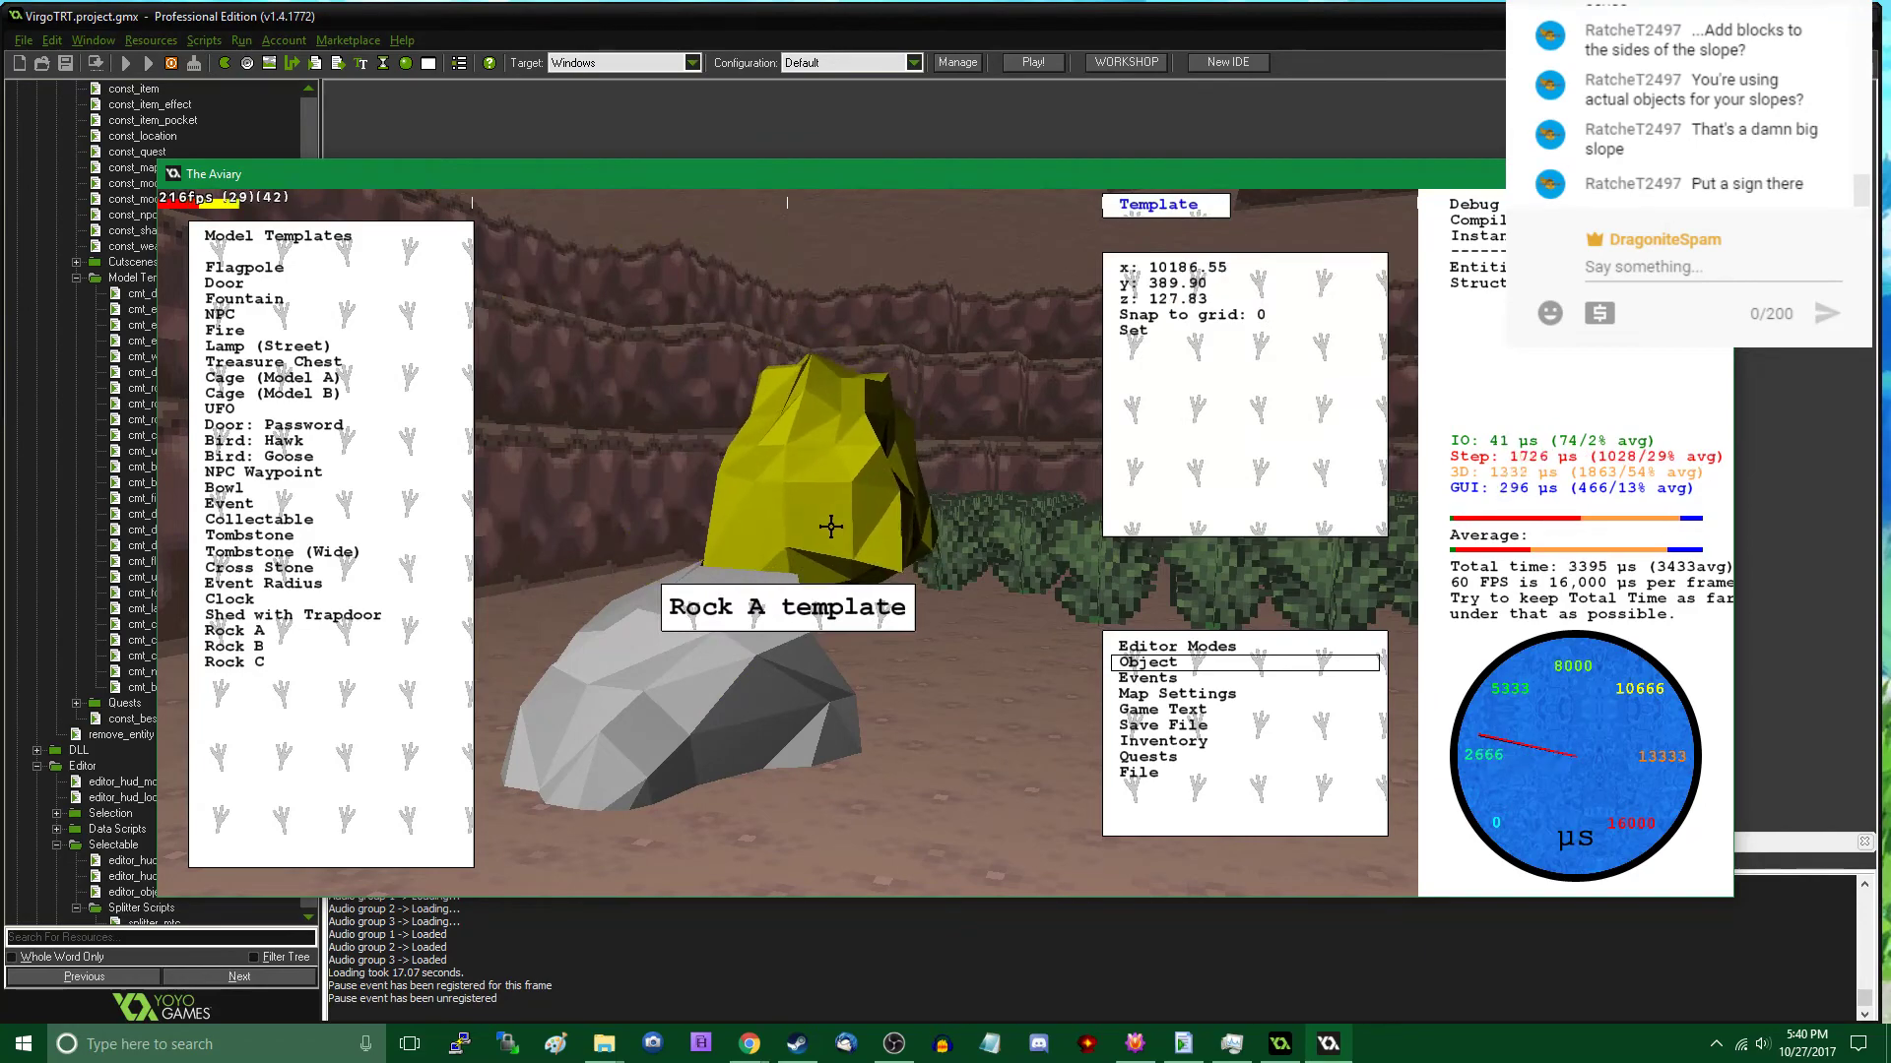
{"action": "left_click", "coordinate": [826, 527]}
- Return to the rock stack and place a Lawn Sign model beside it, at about X 9844, Y 959
{"action": "key", "text": "Tab"}
{"action": "key", "text": "w"}
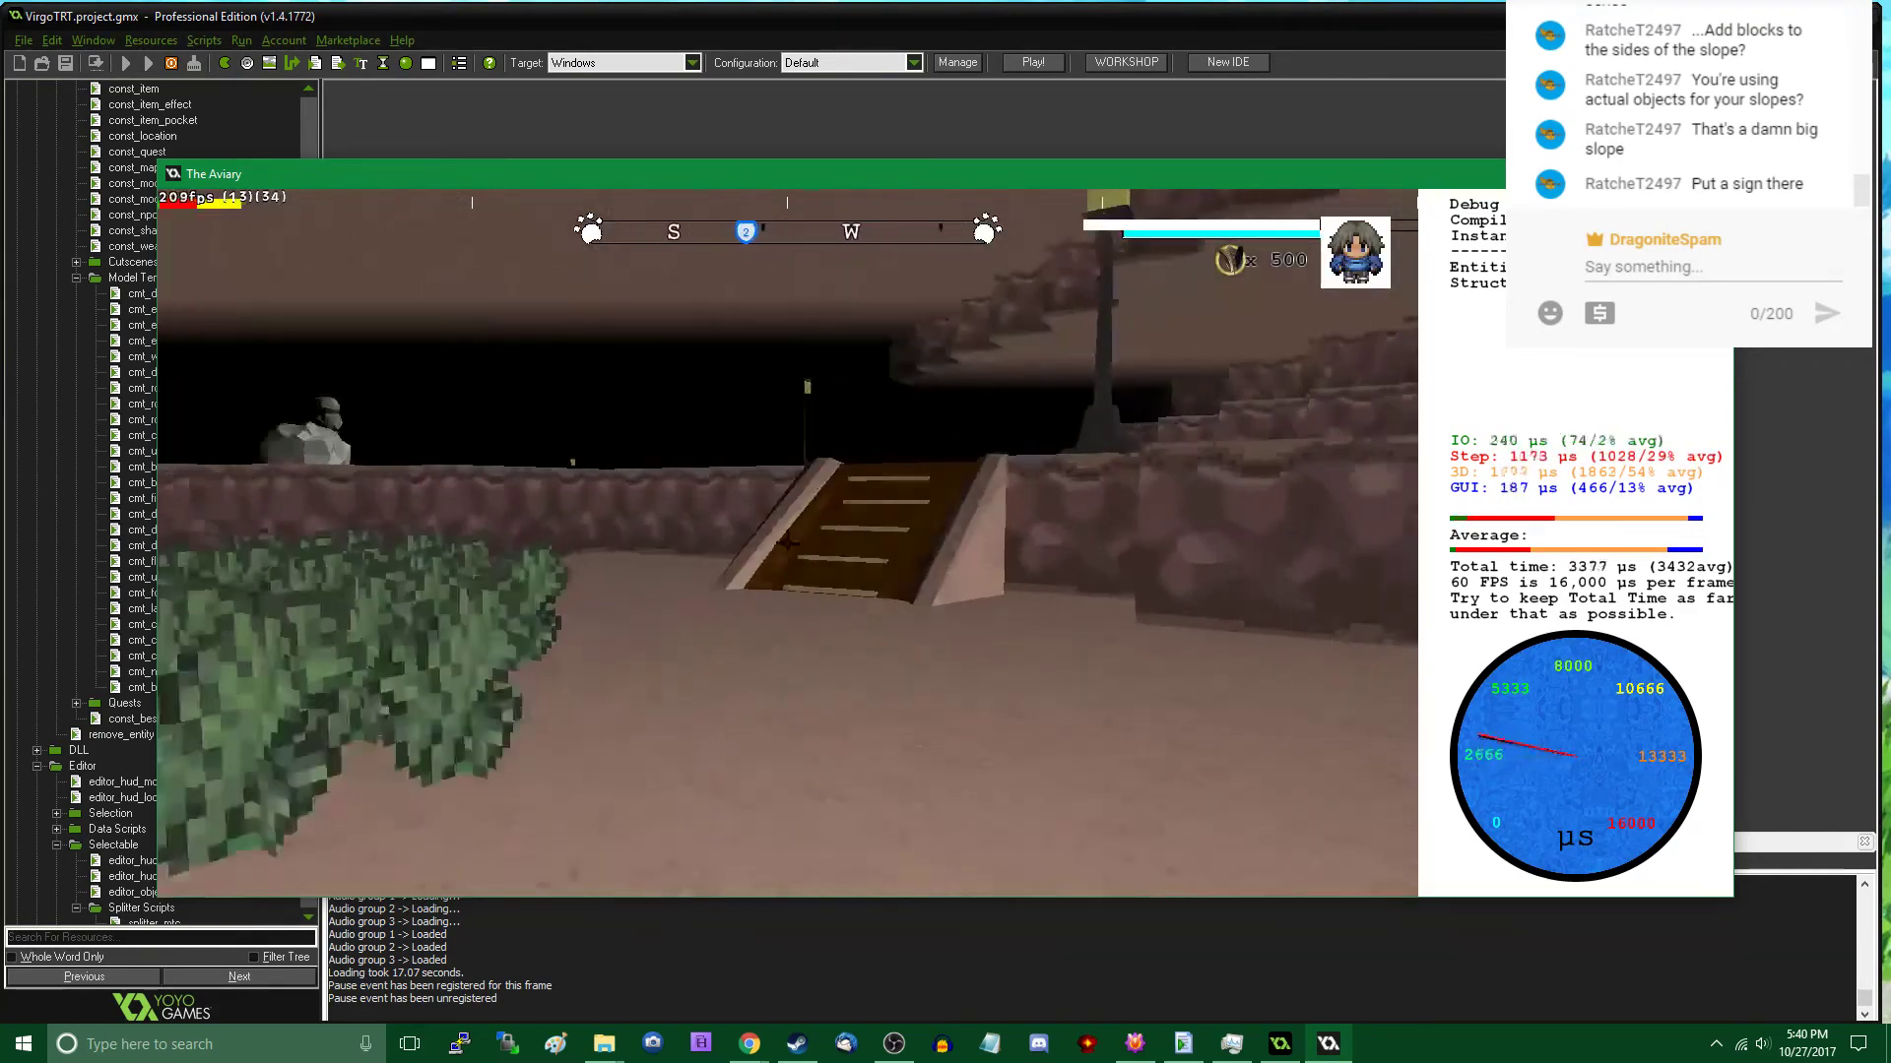
{"action": "key", "text": "w"}
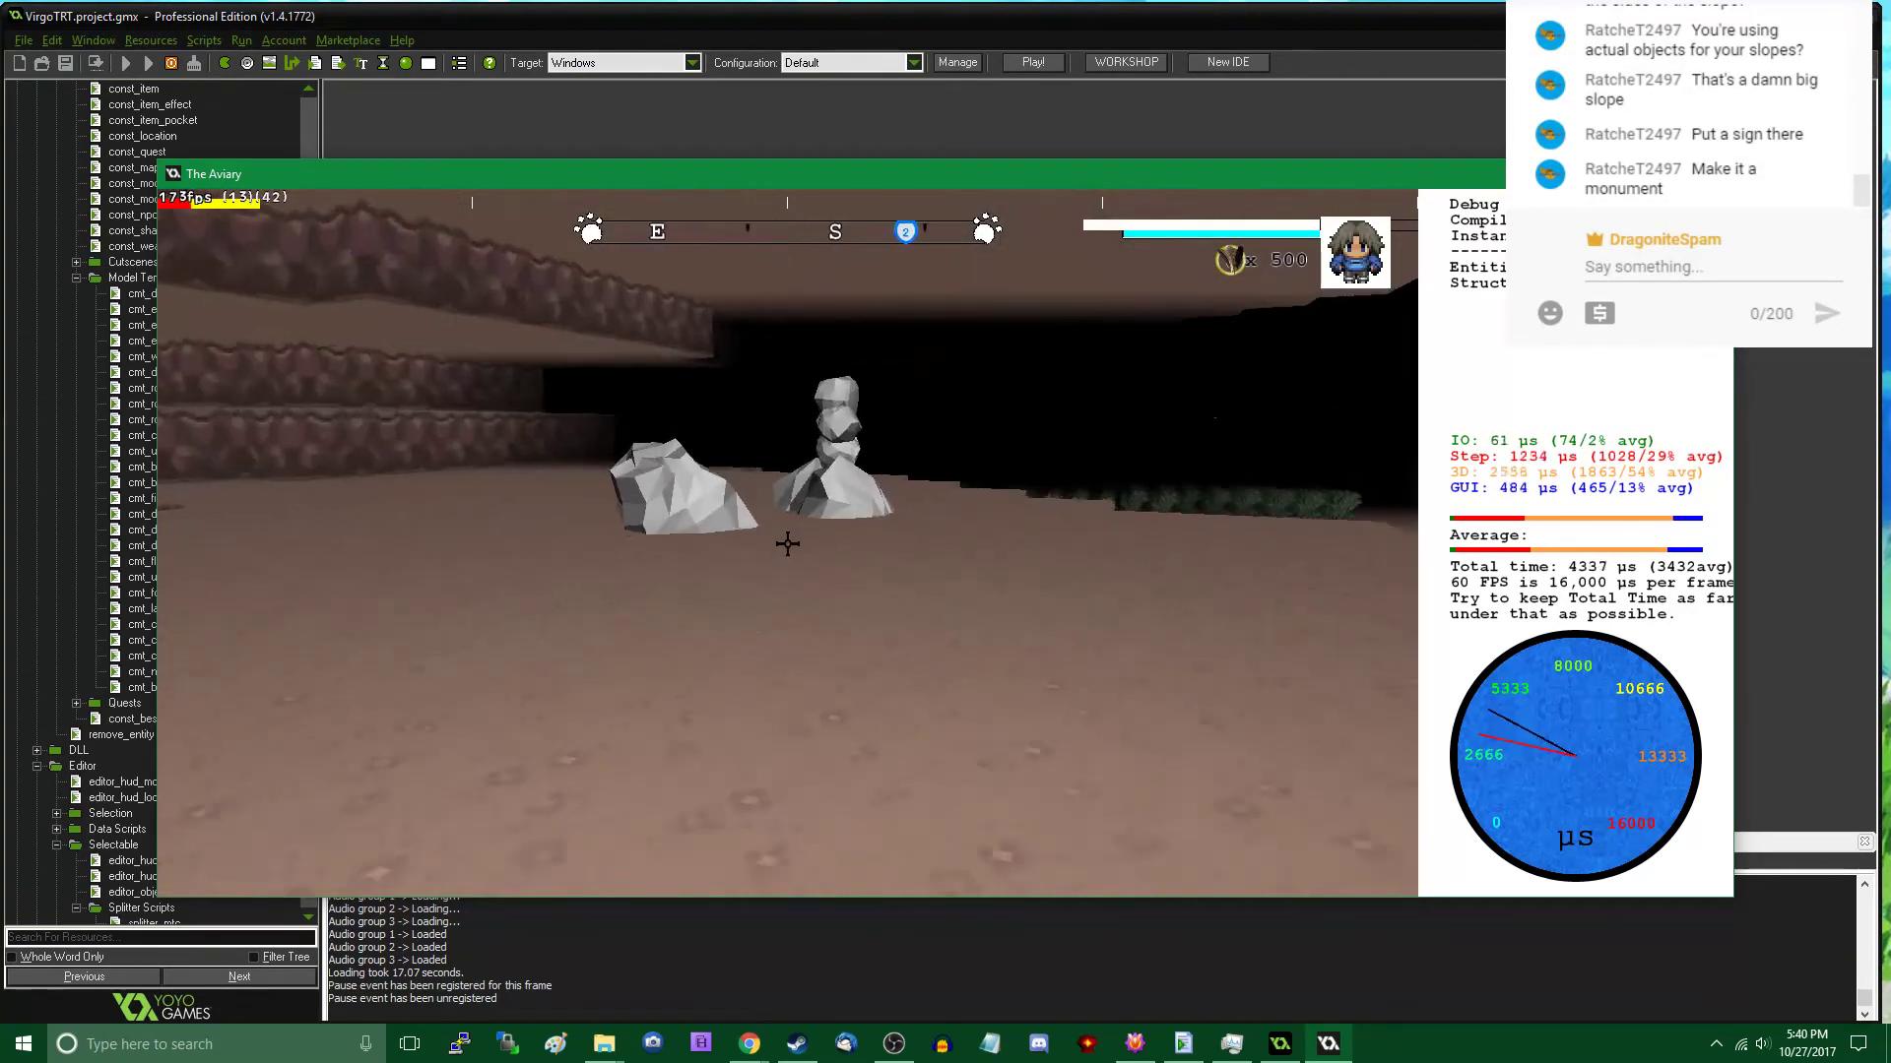
{"action": "key", "text": "Tab"}
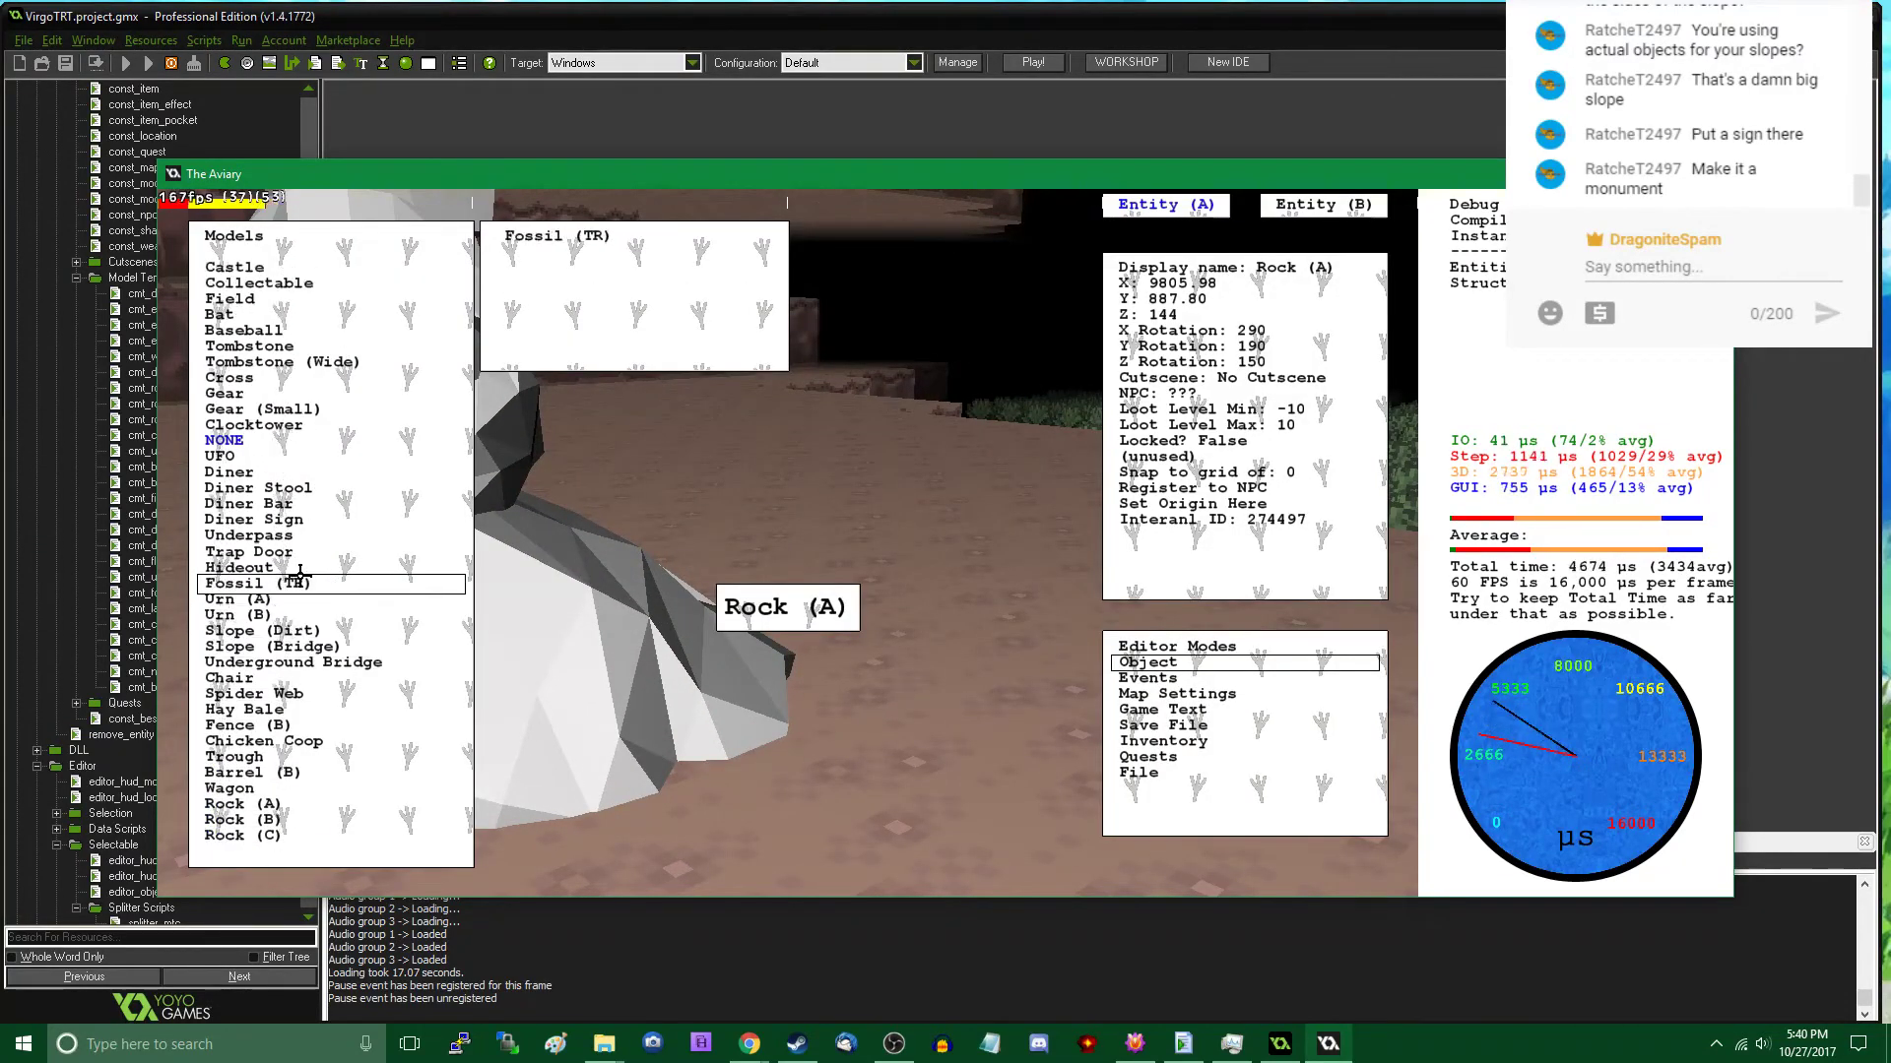
{"action": "scroll", "coordinate": [301, 575], "scroll_direction": "down", "scroll_amount": 5}
{"action": "scroll", "coordinate": [301, 575], "scroll_direction": "down", "scroll_amount": 14}
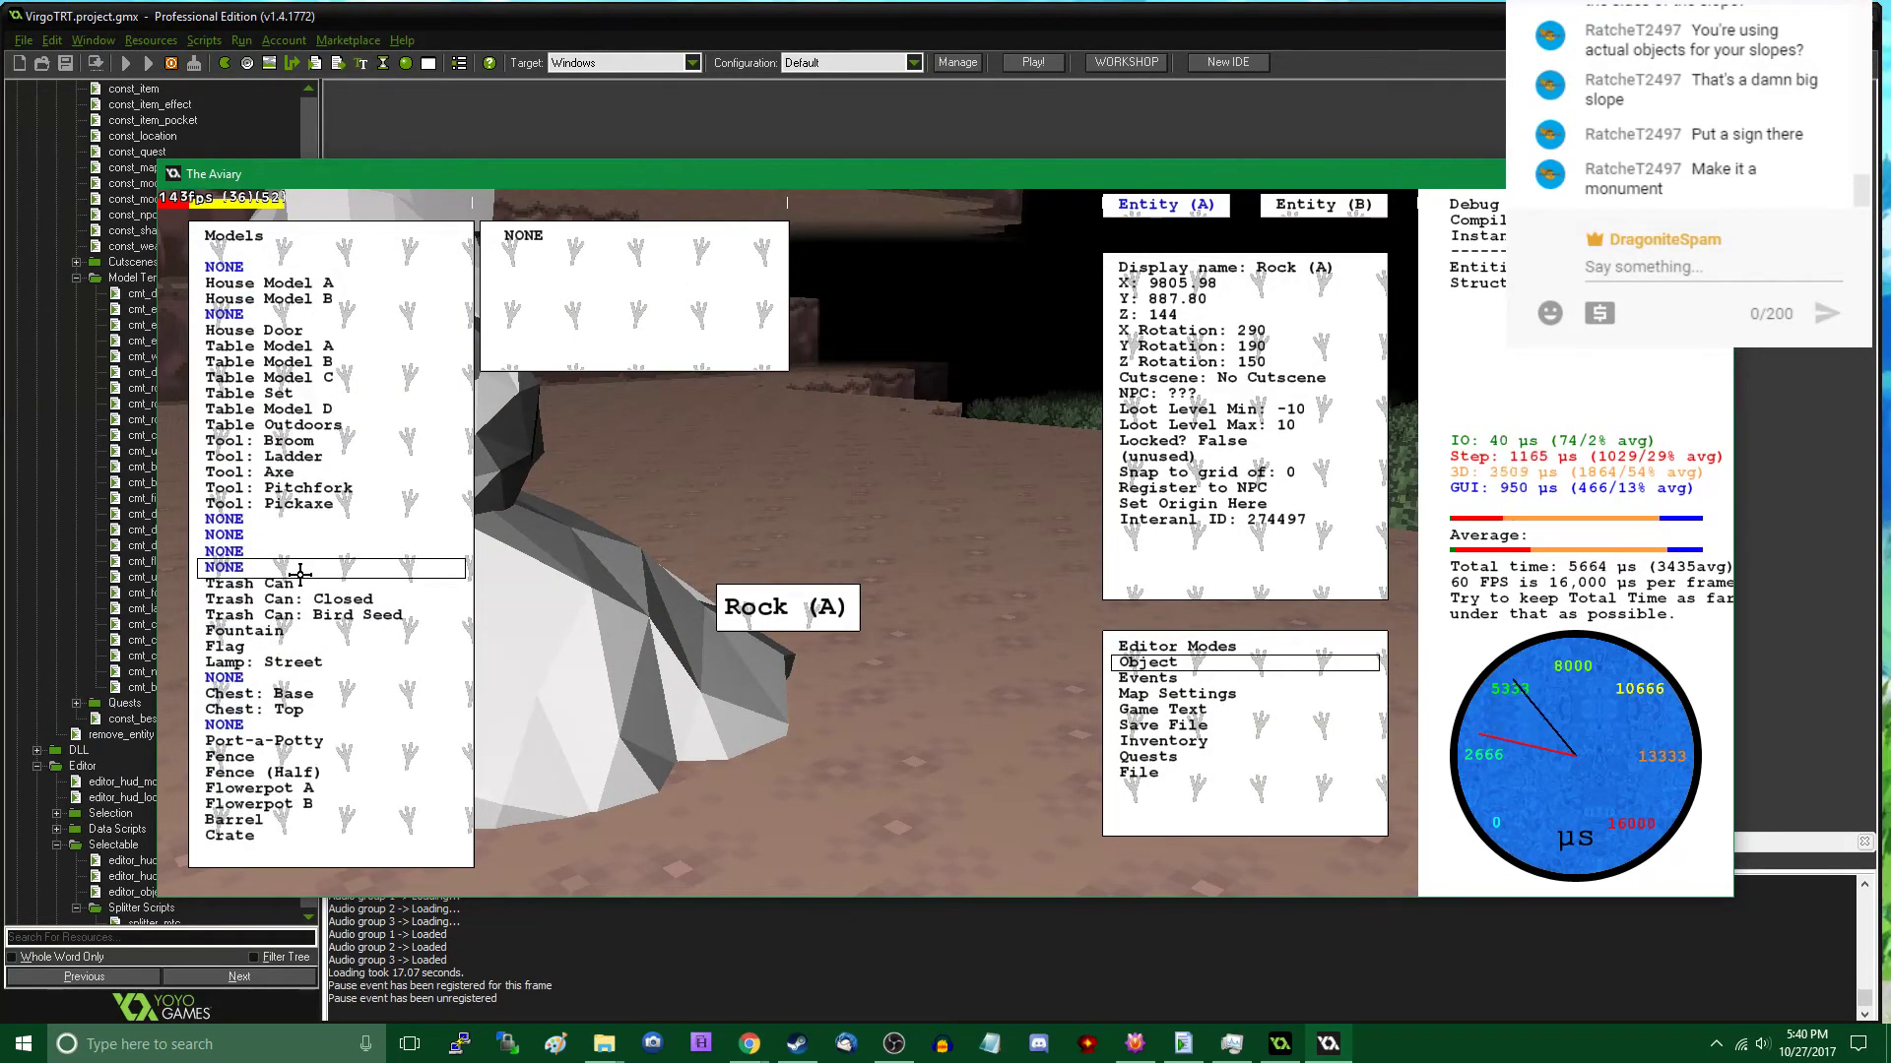
{"action": "scroll", "coordinate": [302, 572], "scroll_direction": "down", "scroll_amount": 20}
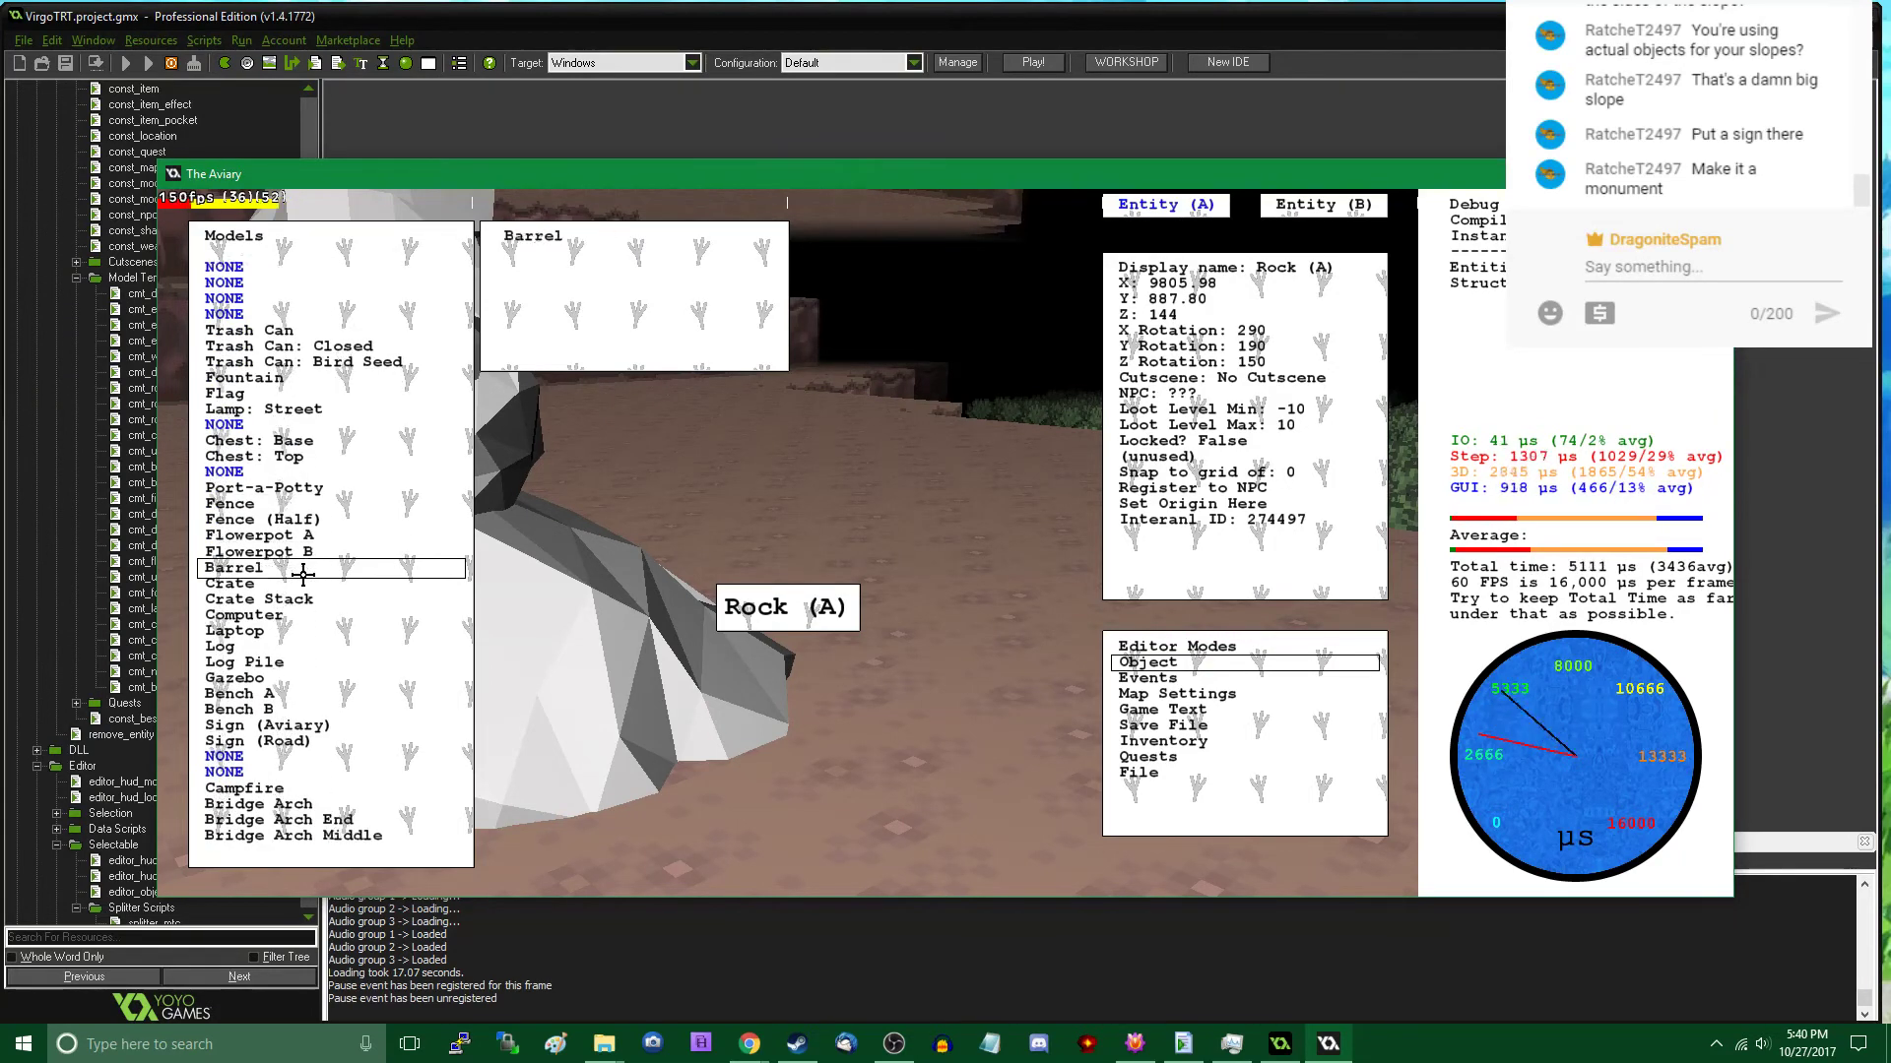
{"action": "scroll", "coordinate": [303, 575], "scroll_direction": "down", "scroll_amount": 4}
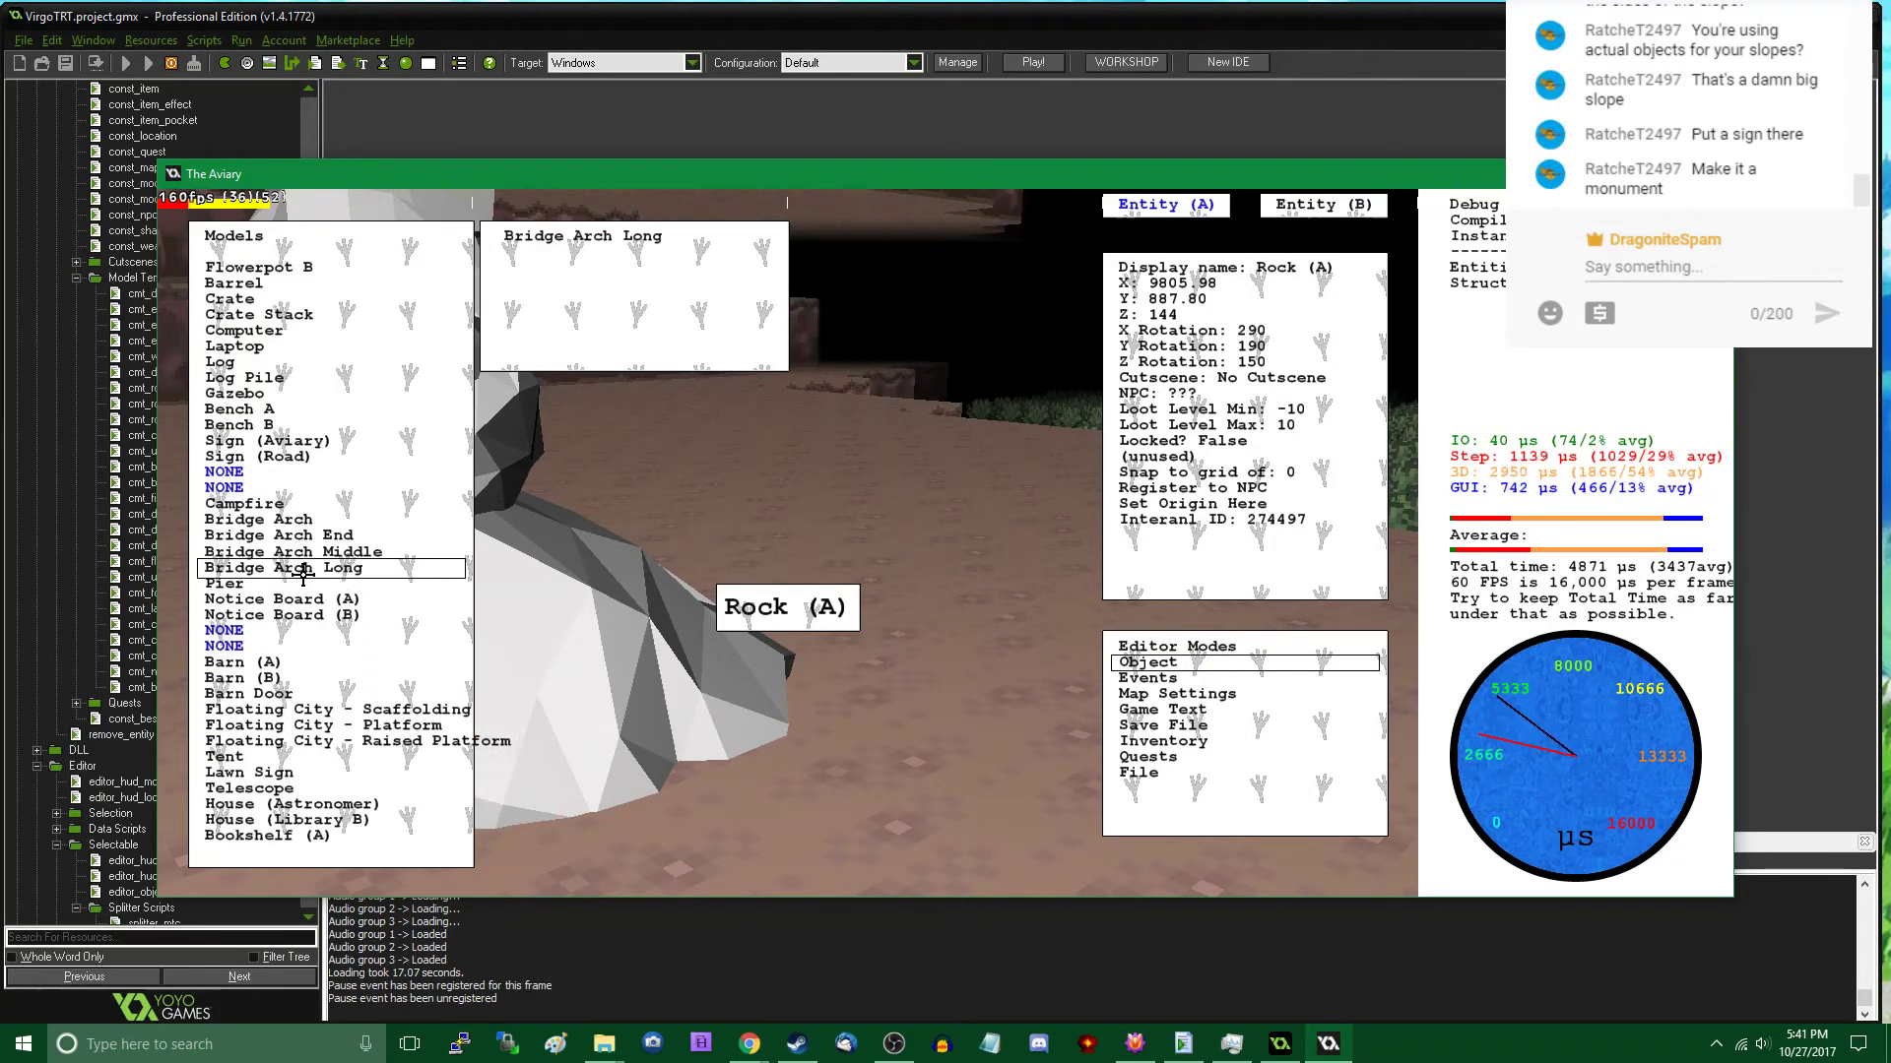
{"action": "scroll", "coordinate": [302, 576], "scroll_direction": "down", "scroll_amount": 1}
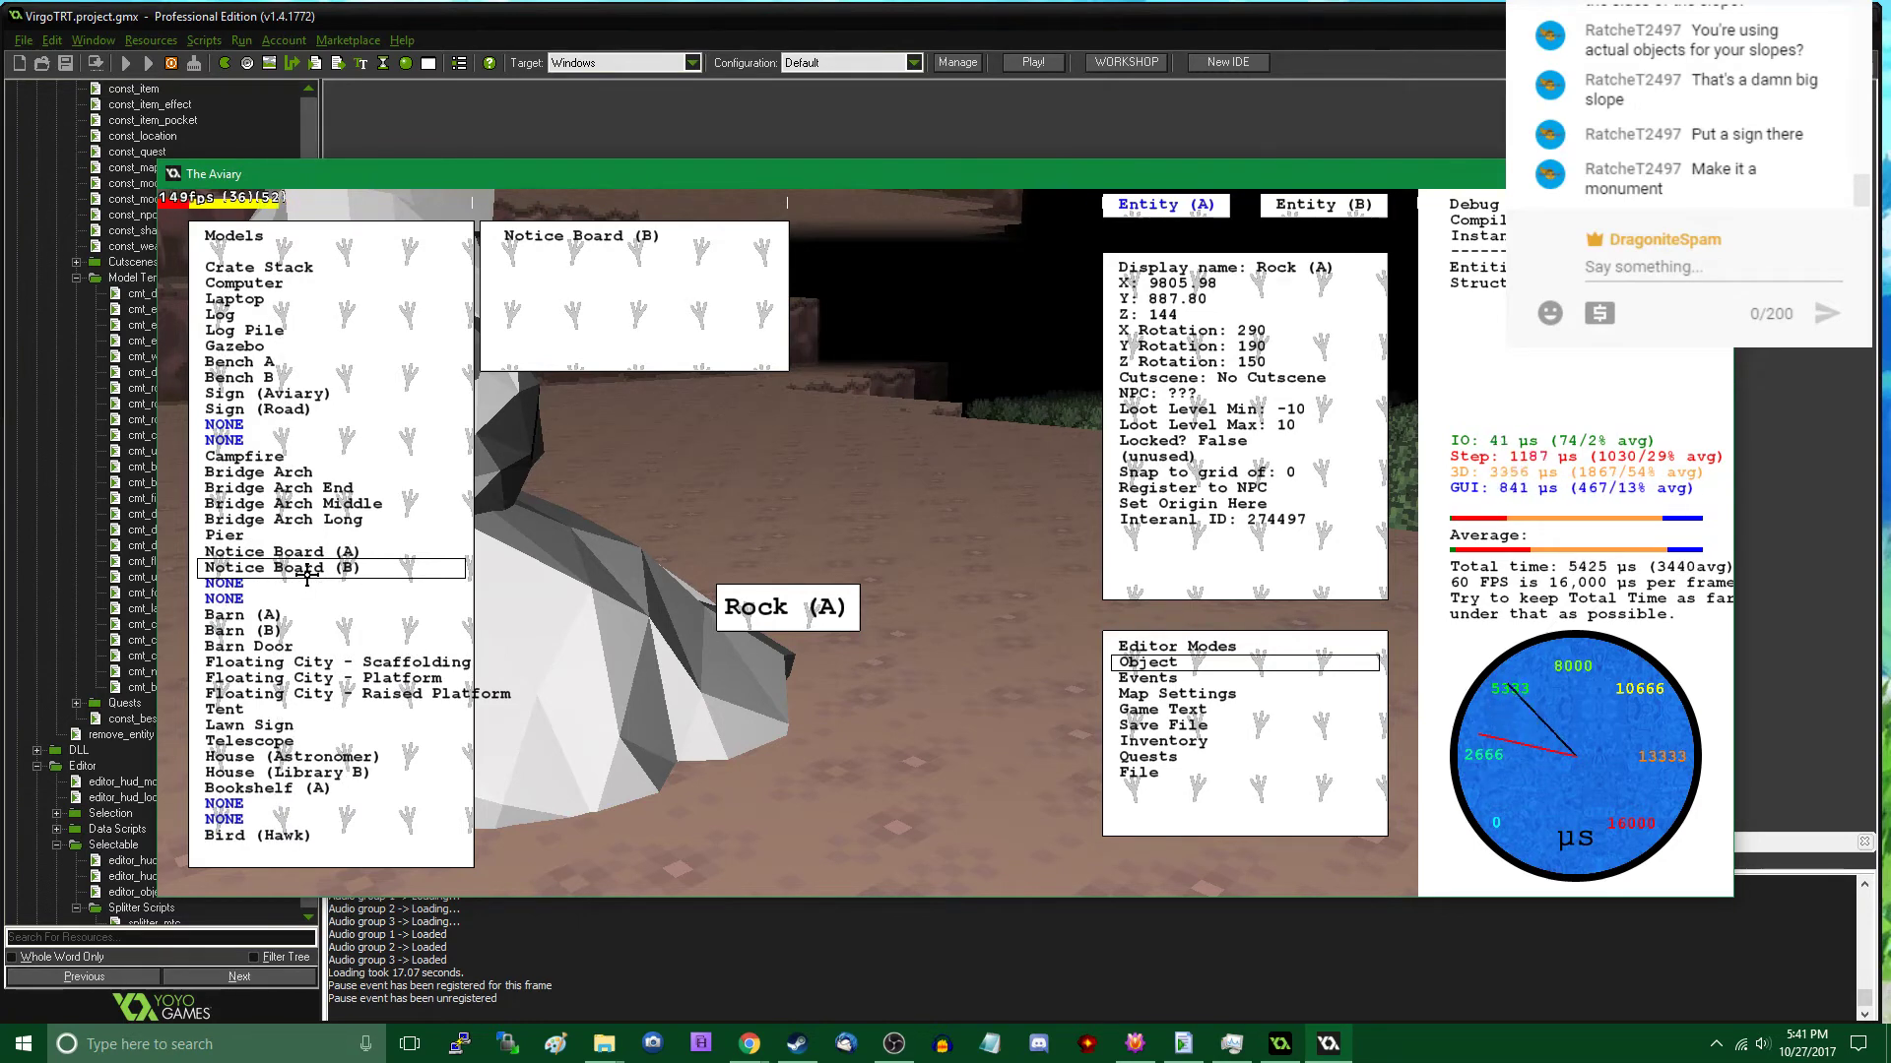
{"action": "scroll", "coordinate": [307, 574], "scroll_direction": "down", "scroll_amount": 8}
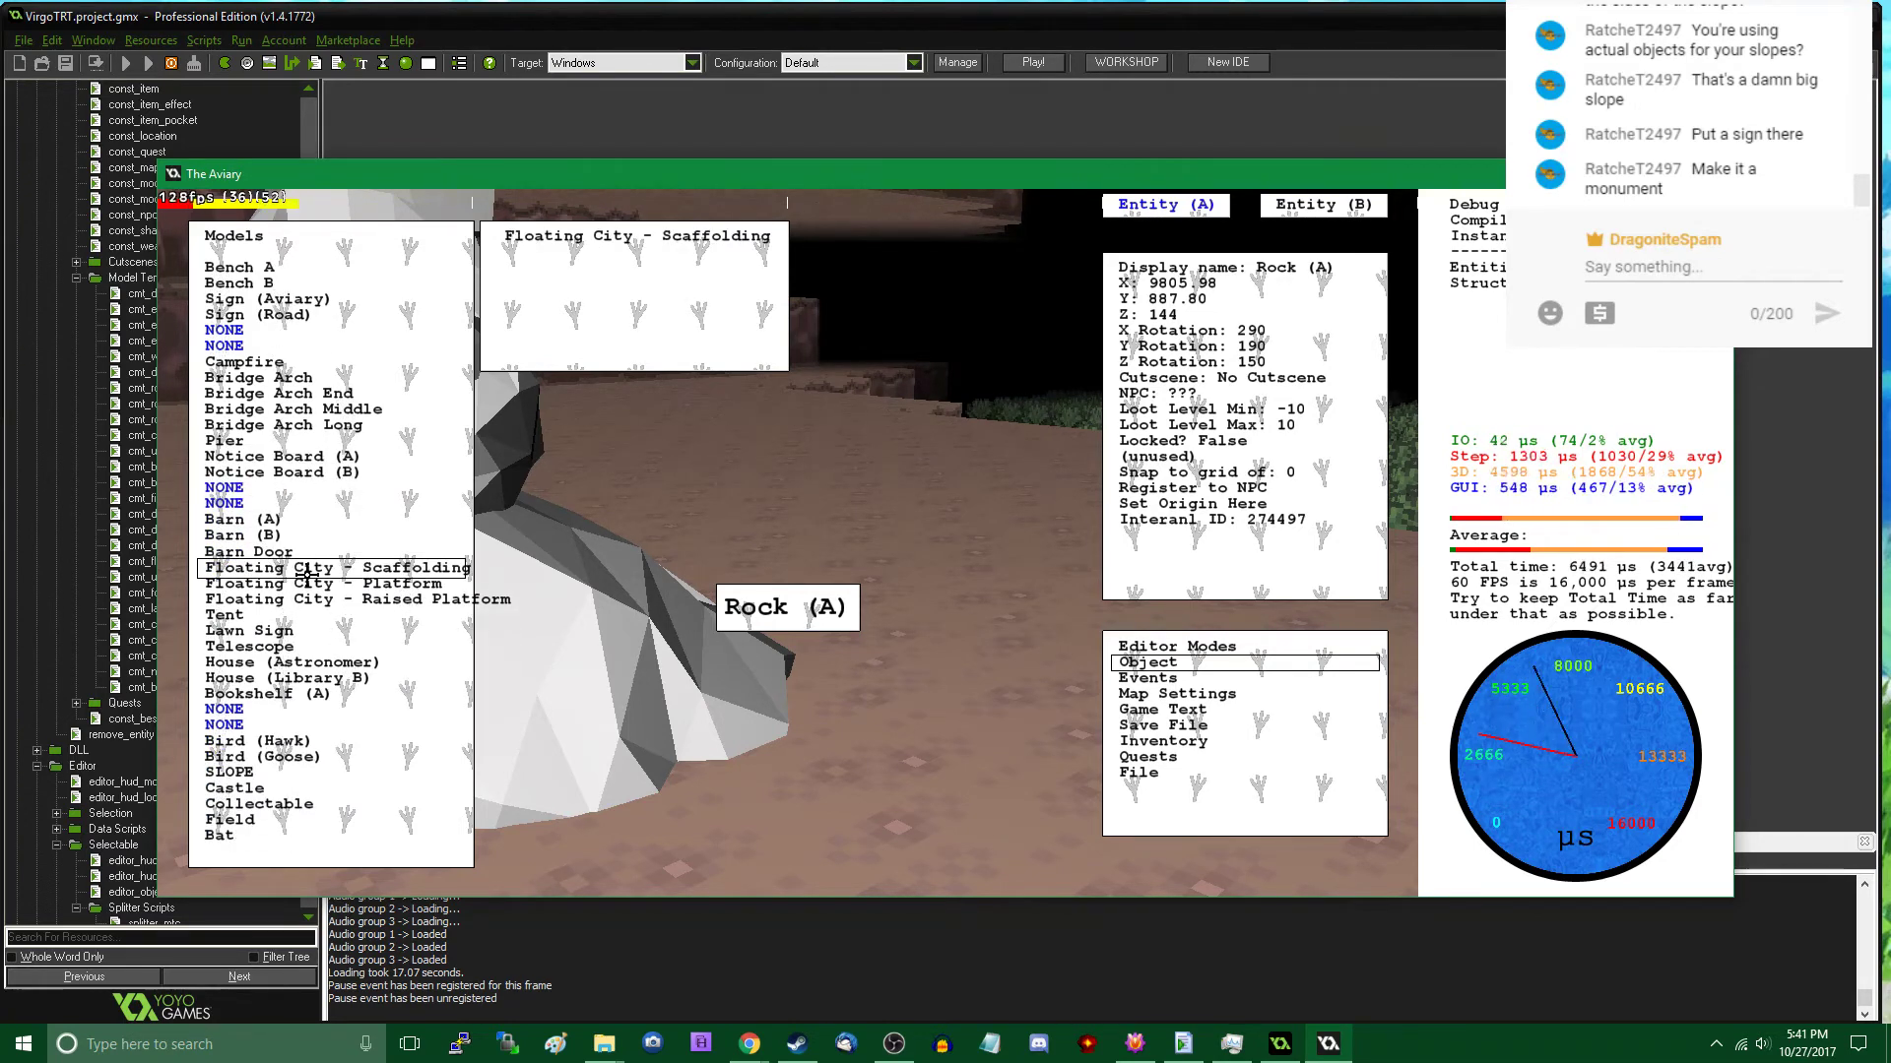
{"action": "scroll", "coordinate": [307, 574], "scroll_direction": "down", "scroll_amount": 1}
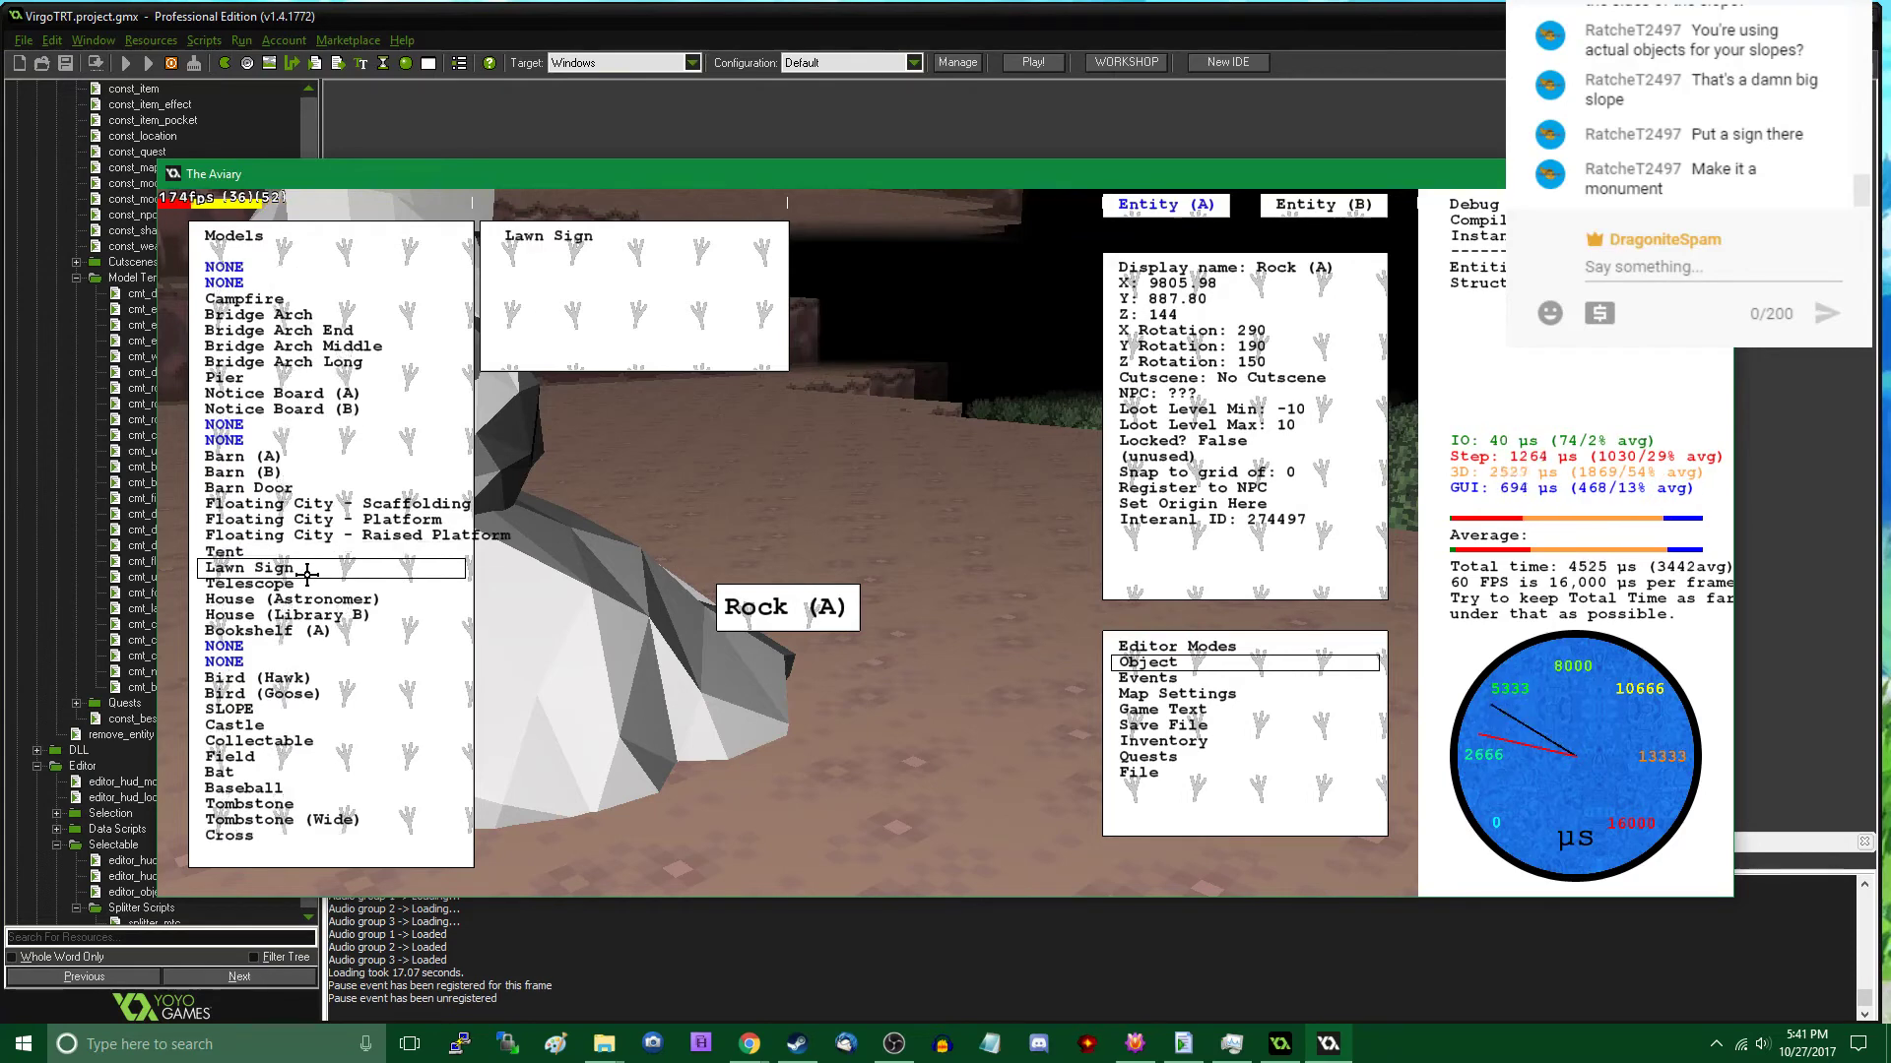
{"action": "left_click_drag", "start_coordinate": [763, 528], "coordinate": [816, 484]}
{"action": "left_click", "coordinate": [849, 547]}
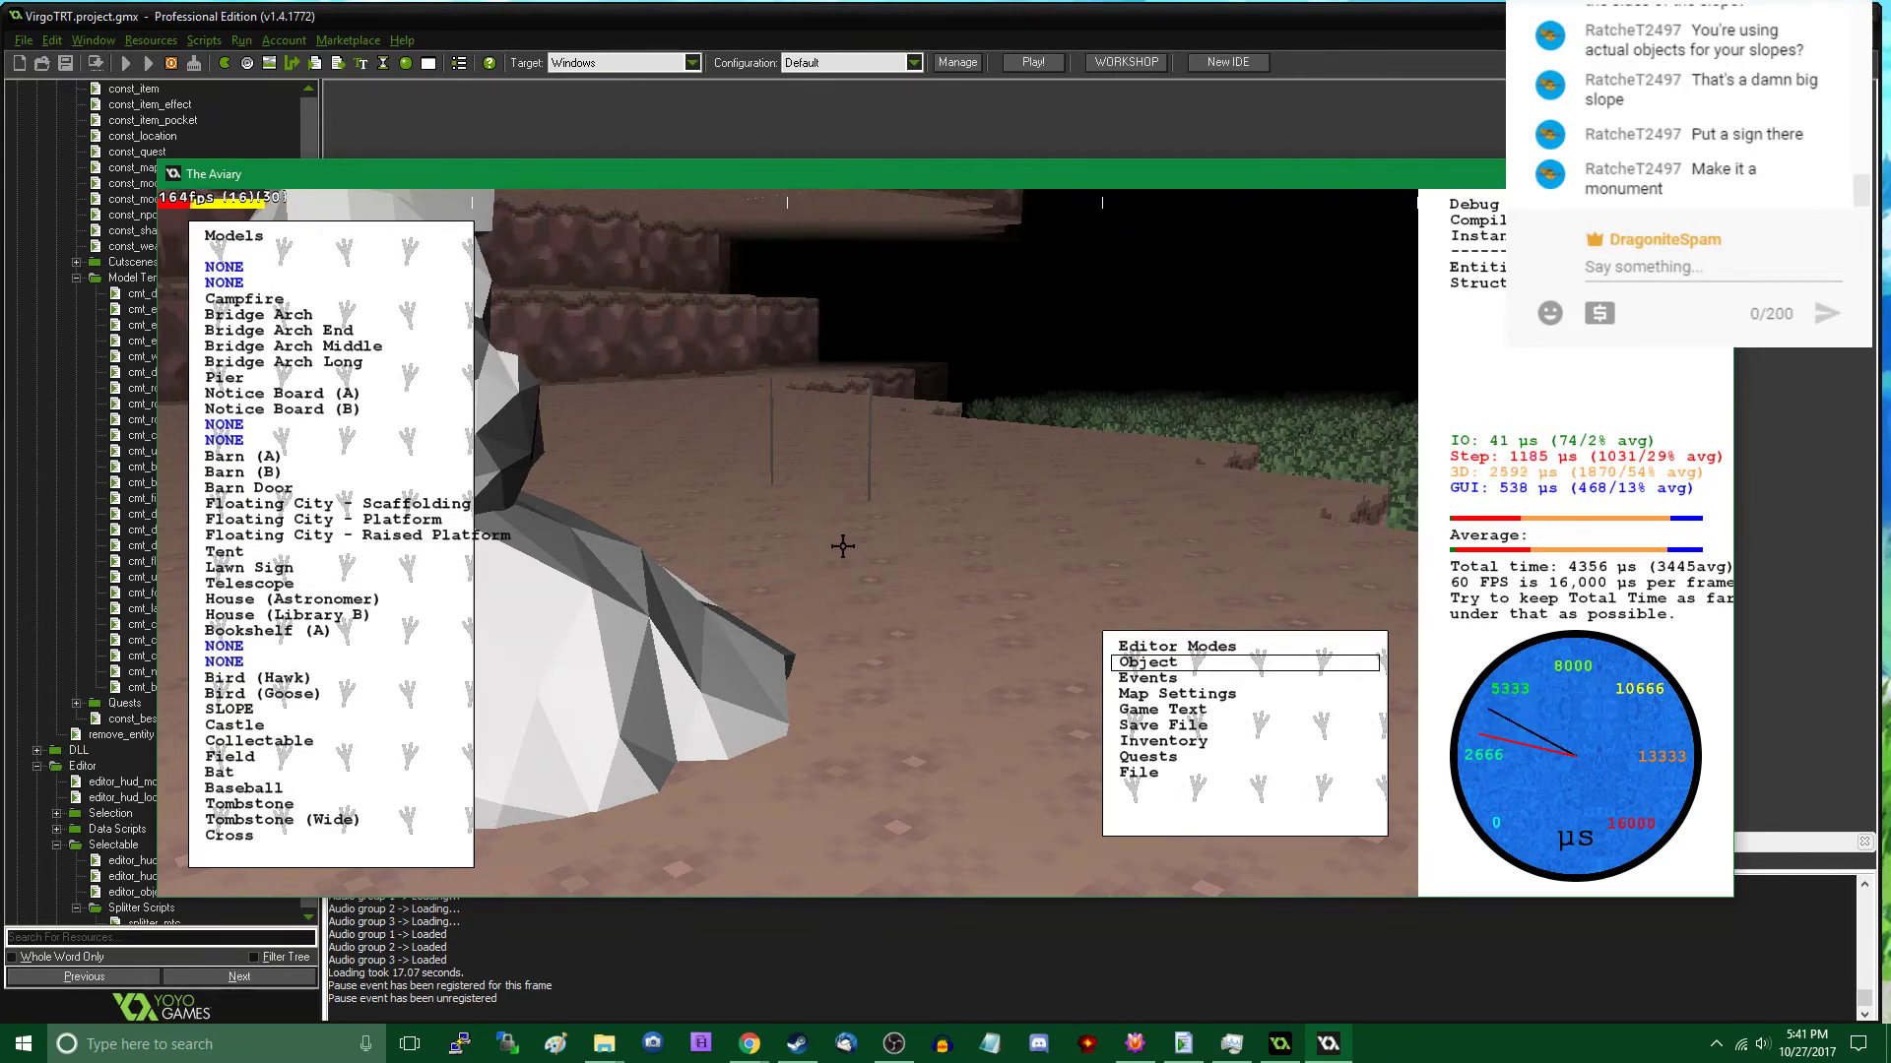
- Inspect the lawn sign in play mode and replace its model, trying Sign (Aviary) and settling on Sign (Road)
{"action": "key", "text": "Tab"}
{"action": "key", "text": "Tab"}
{"action": "key", "text": "Tab"}
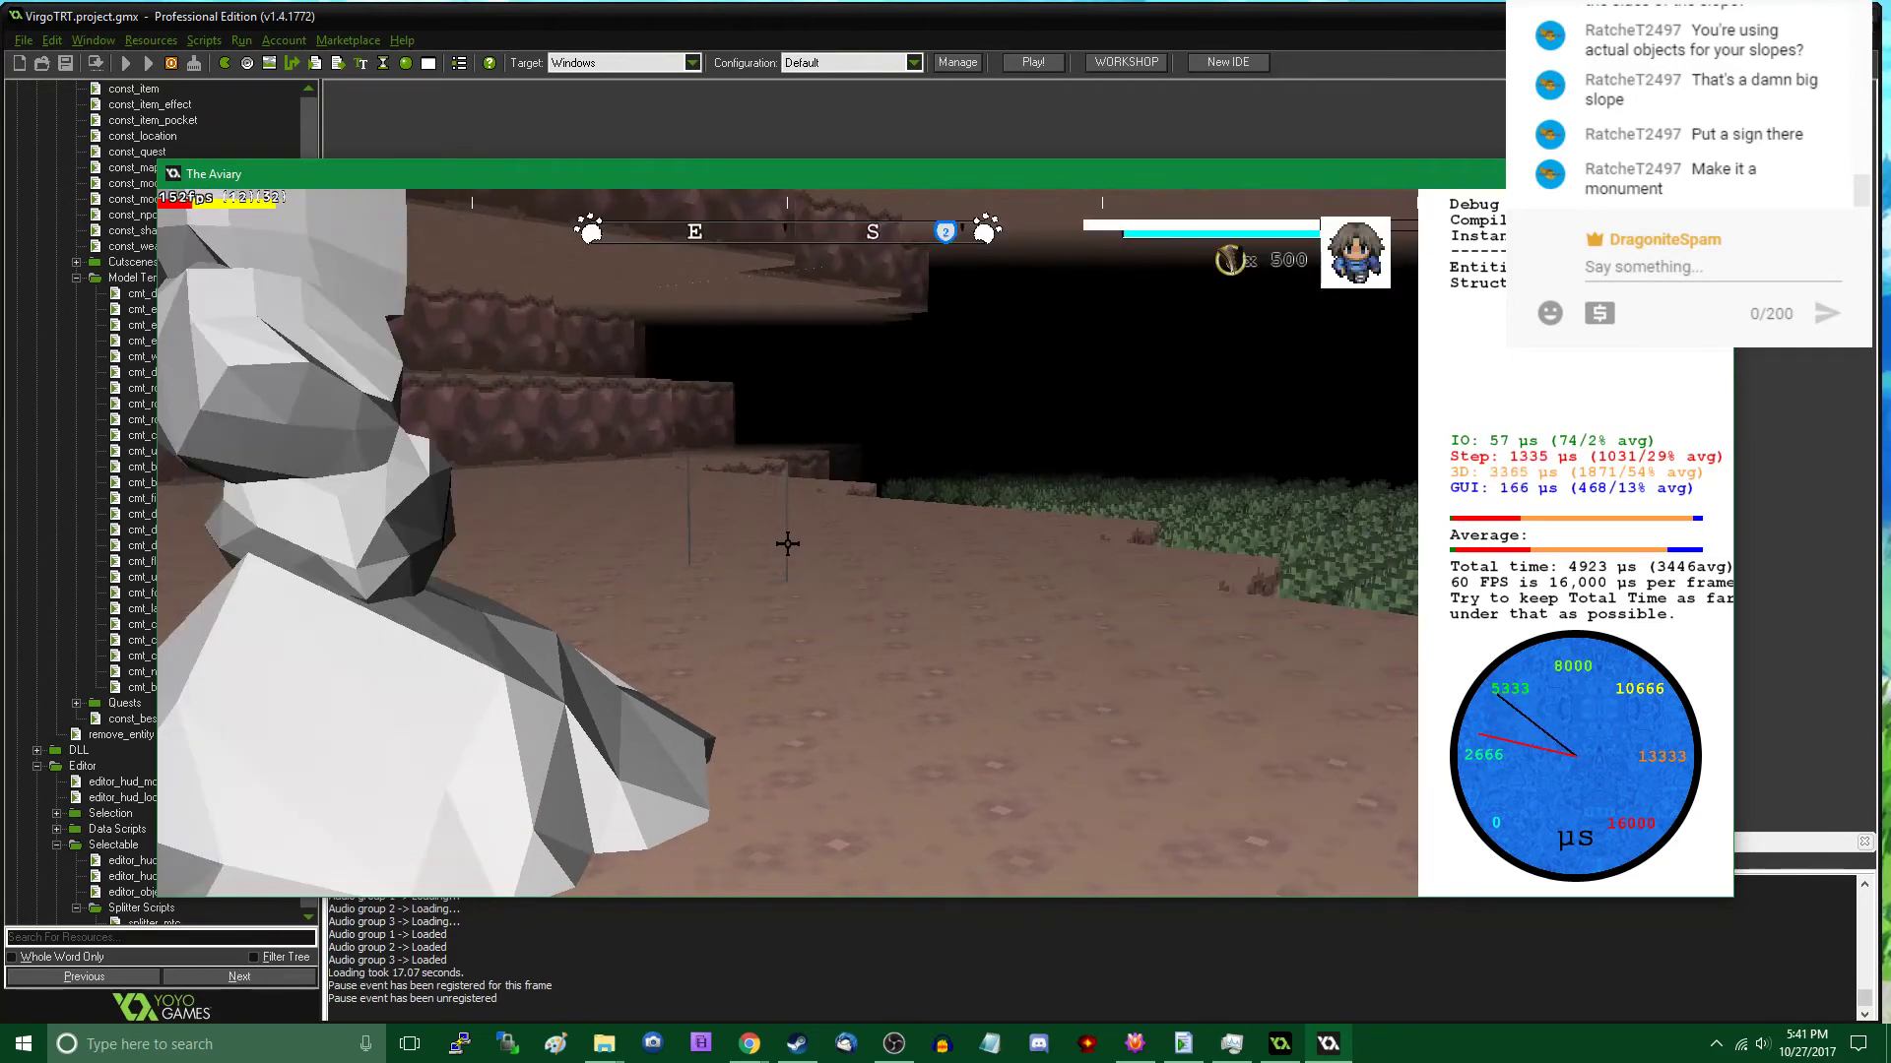
{"action": "key", "text": "w"}
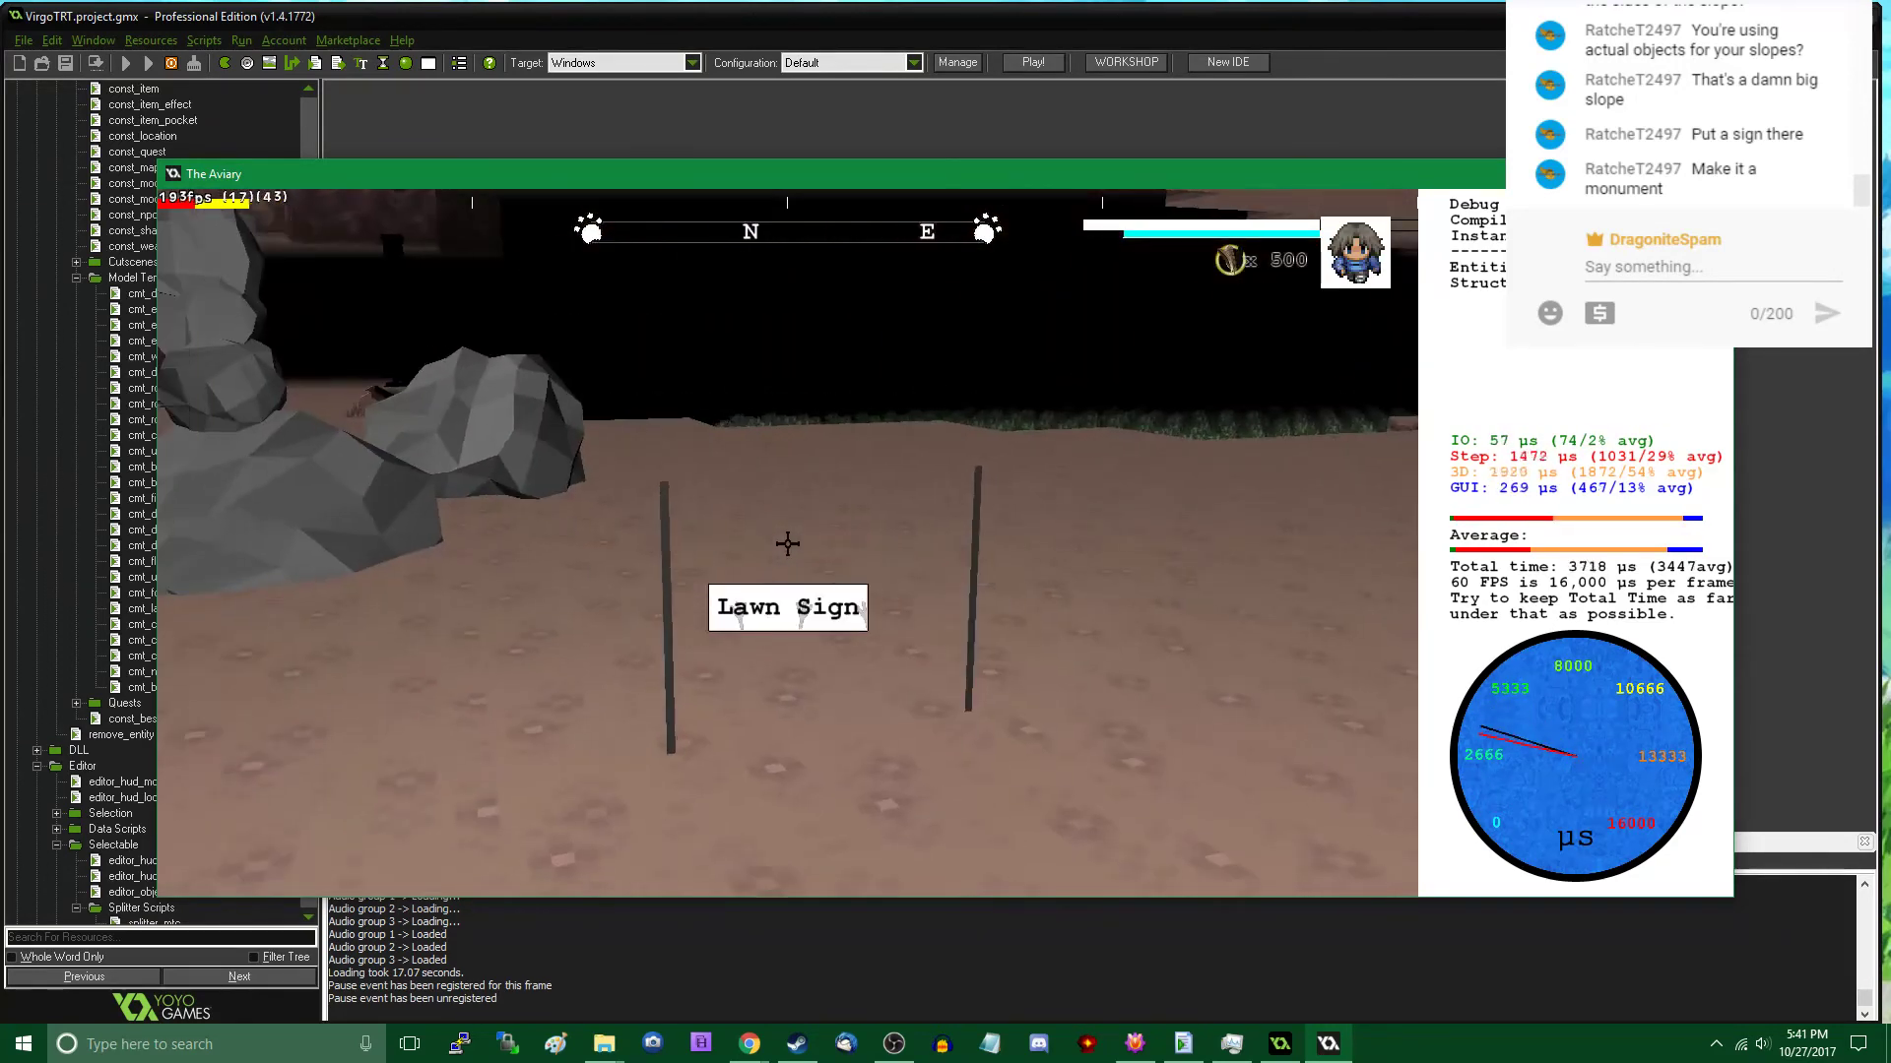
{"action": "key", "text": "Tab"}
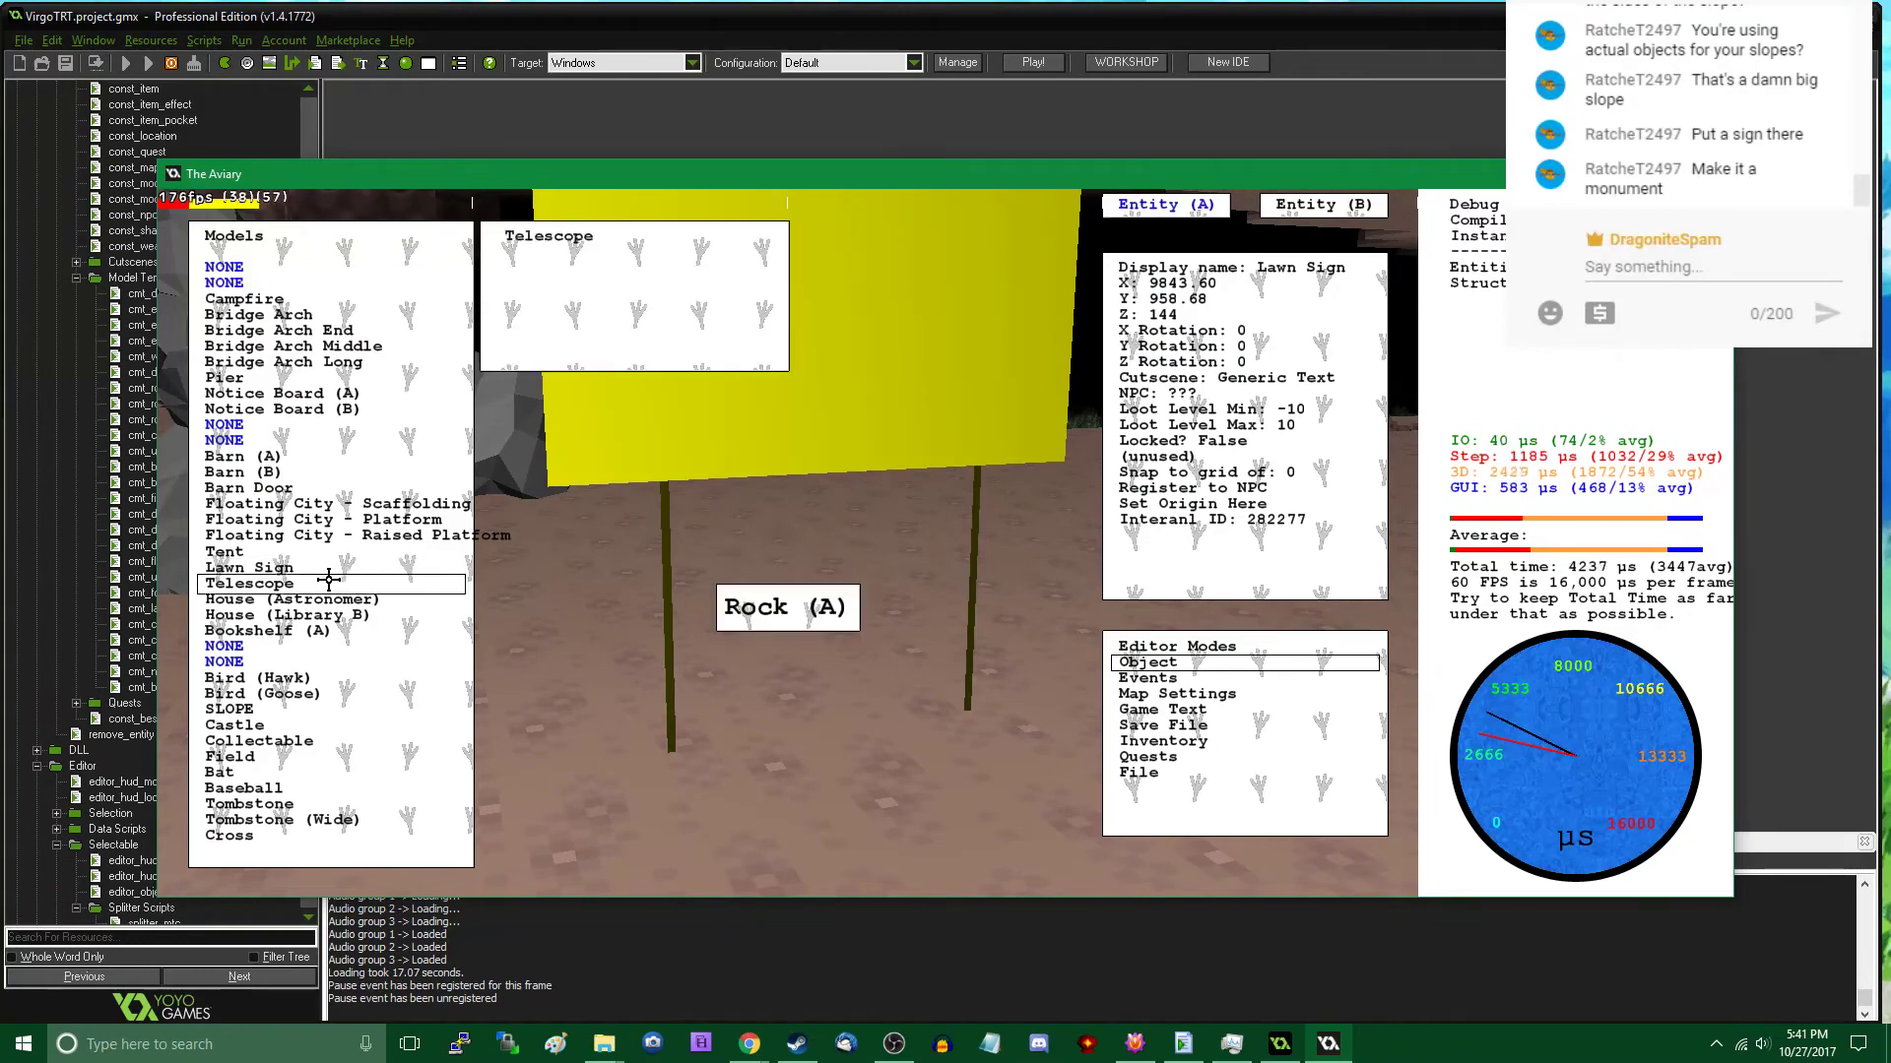
{"action": "scroll", "coordinate": [292, 585], "scroll_direction": "down", "scroll_amount": 2}
{"action": "scroll", "coordinate": [292, 585], "scroll_direction": "down", "scroll_amount": 5}
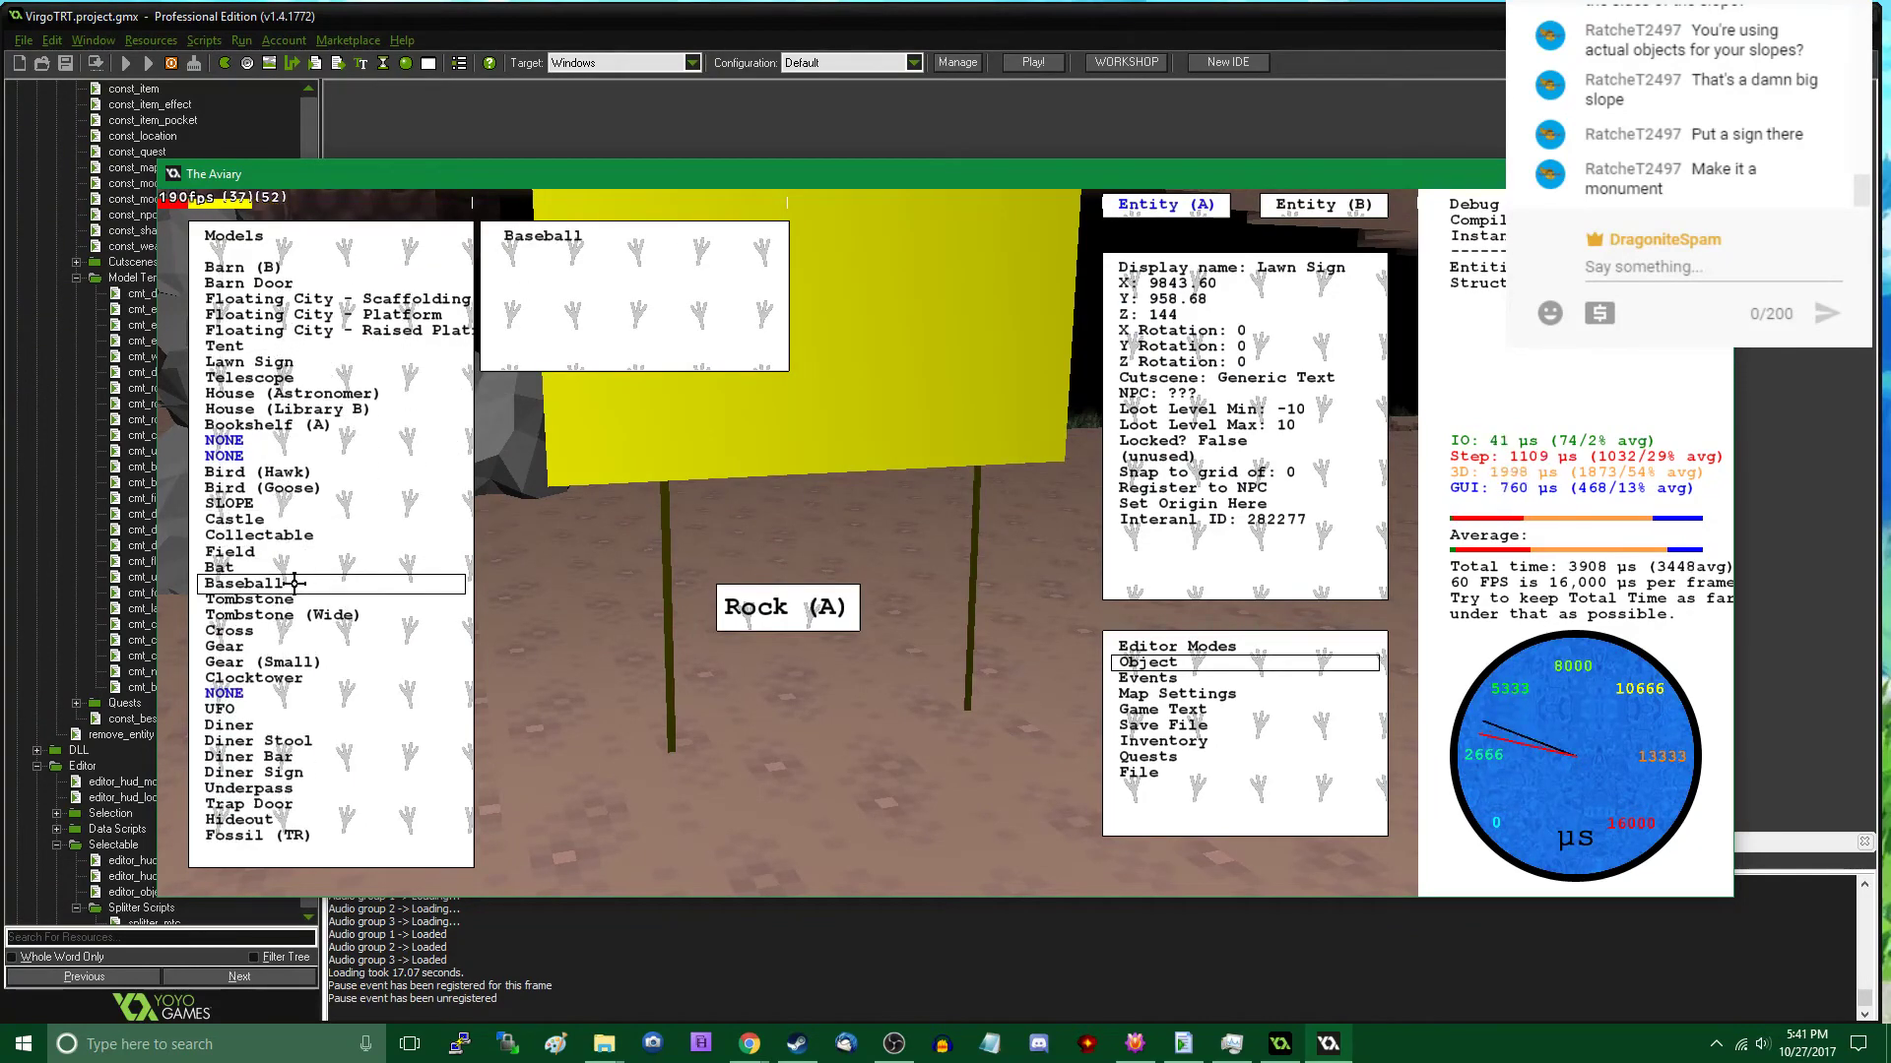
{"action": "scroll", "coordinate": [296, 583], "scroll_direction": "up", "scroll_amount": 9}
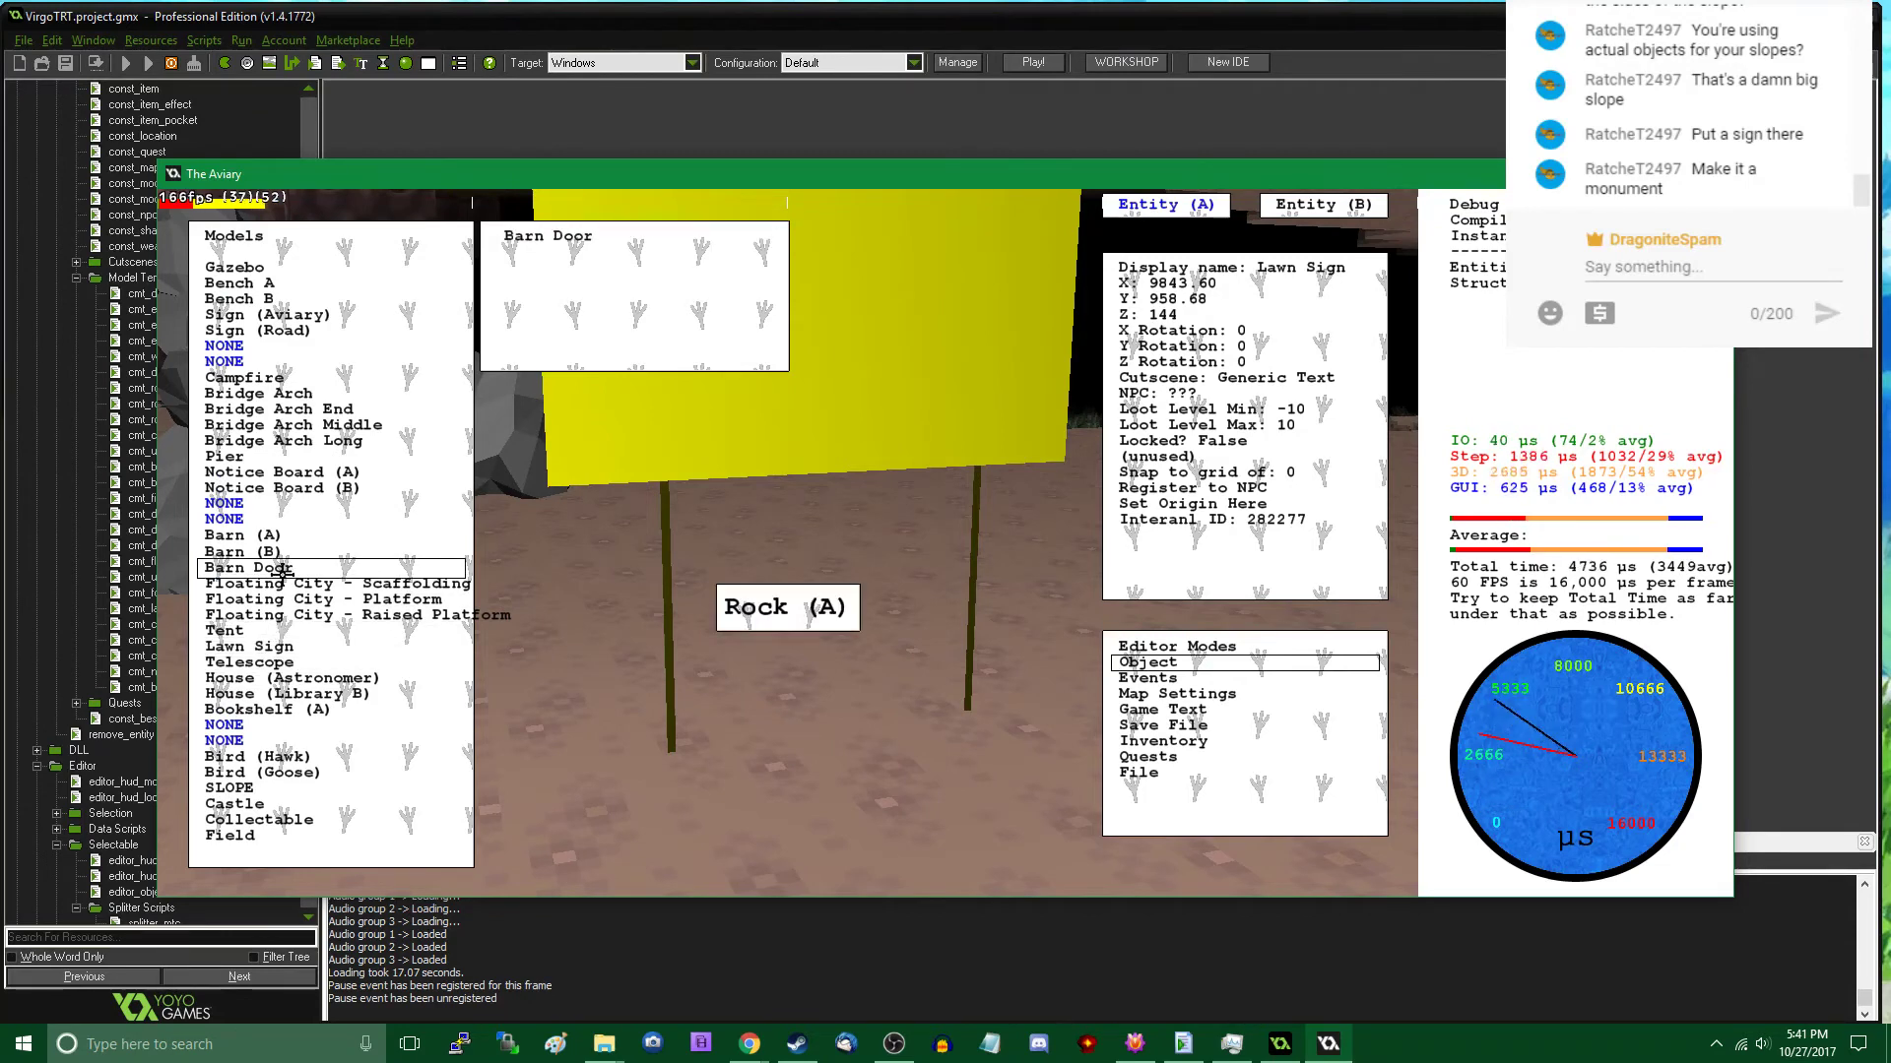
{"action": "scroll", "coordinate": [284, 573], "scroll_direction": "up", "scroll_amount": 2}
{"action": "scroll", "coordinate": [282, 571], "scroll_direction": "up", "scroll_amount": 4}
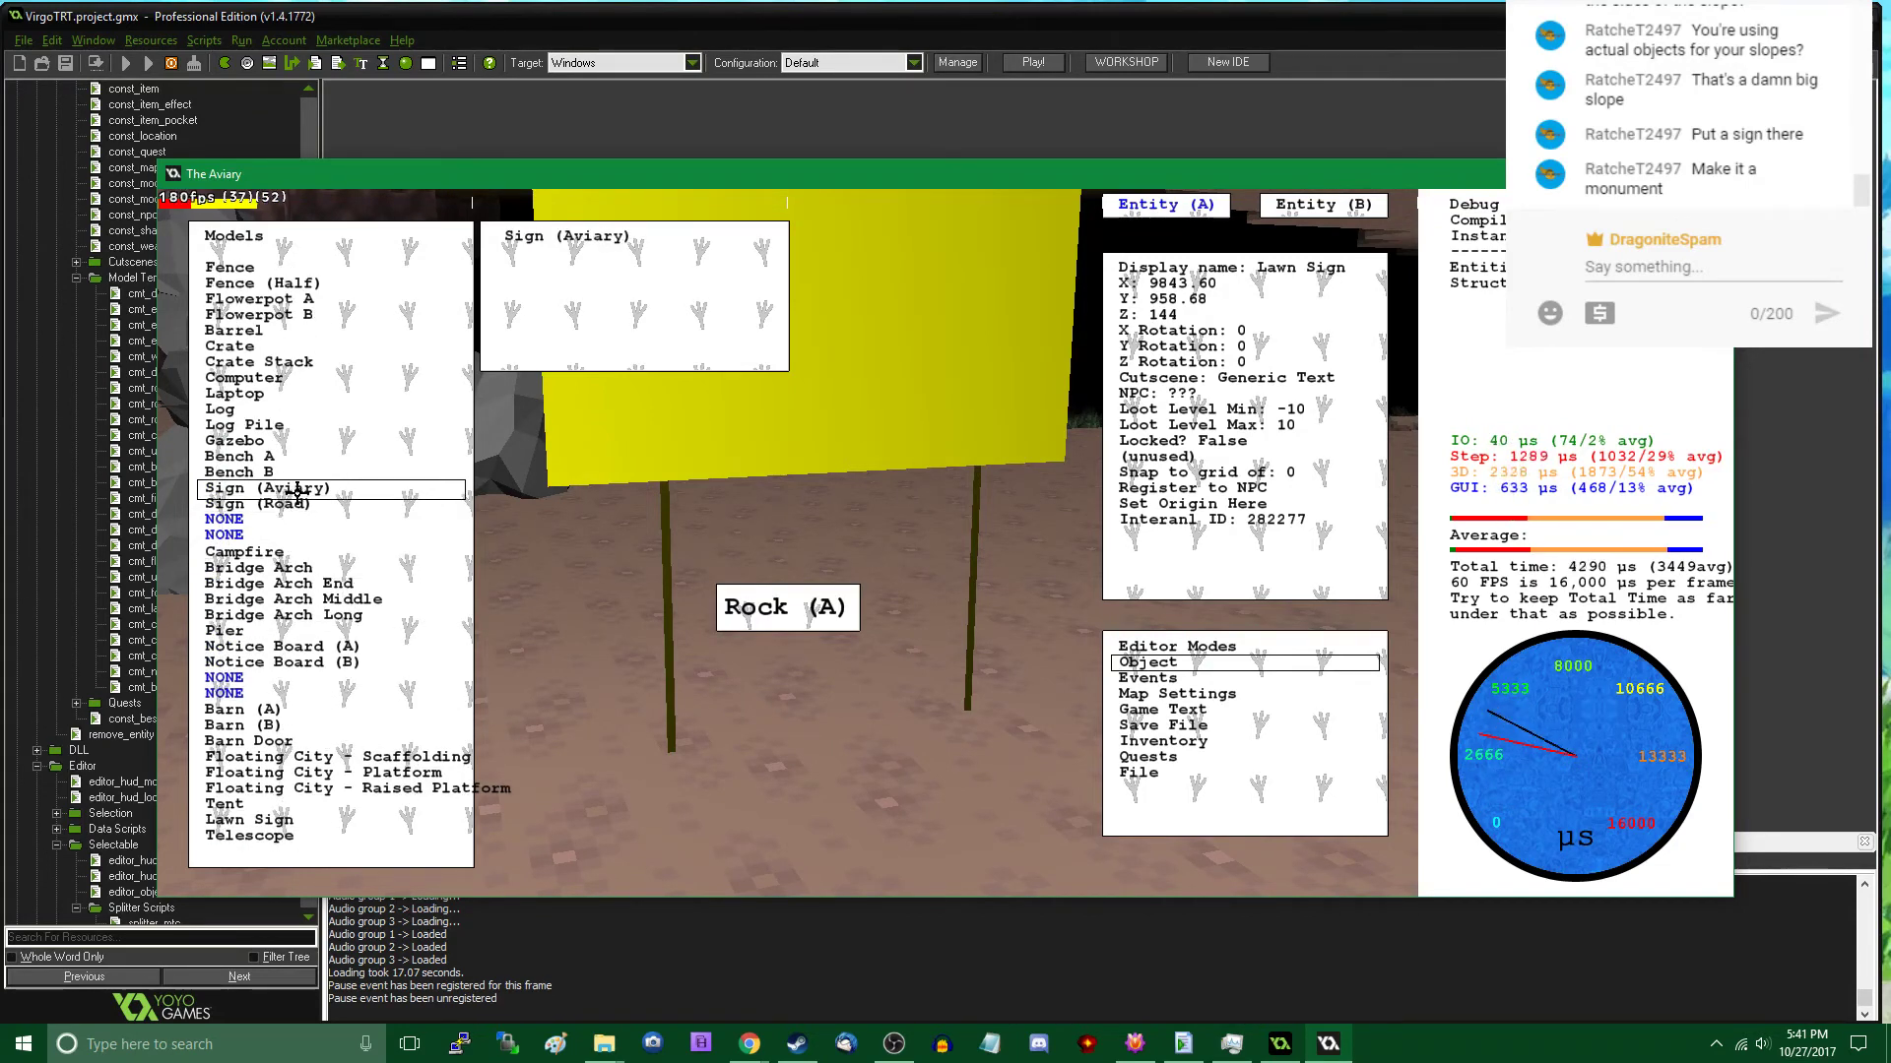
{"action": "left_click", "coordinate": [297, 488]}
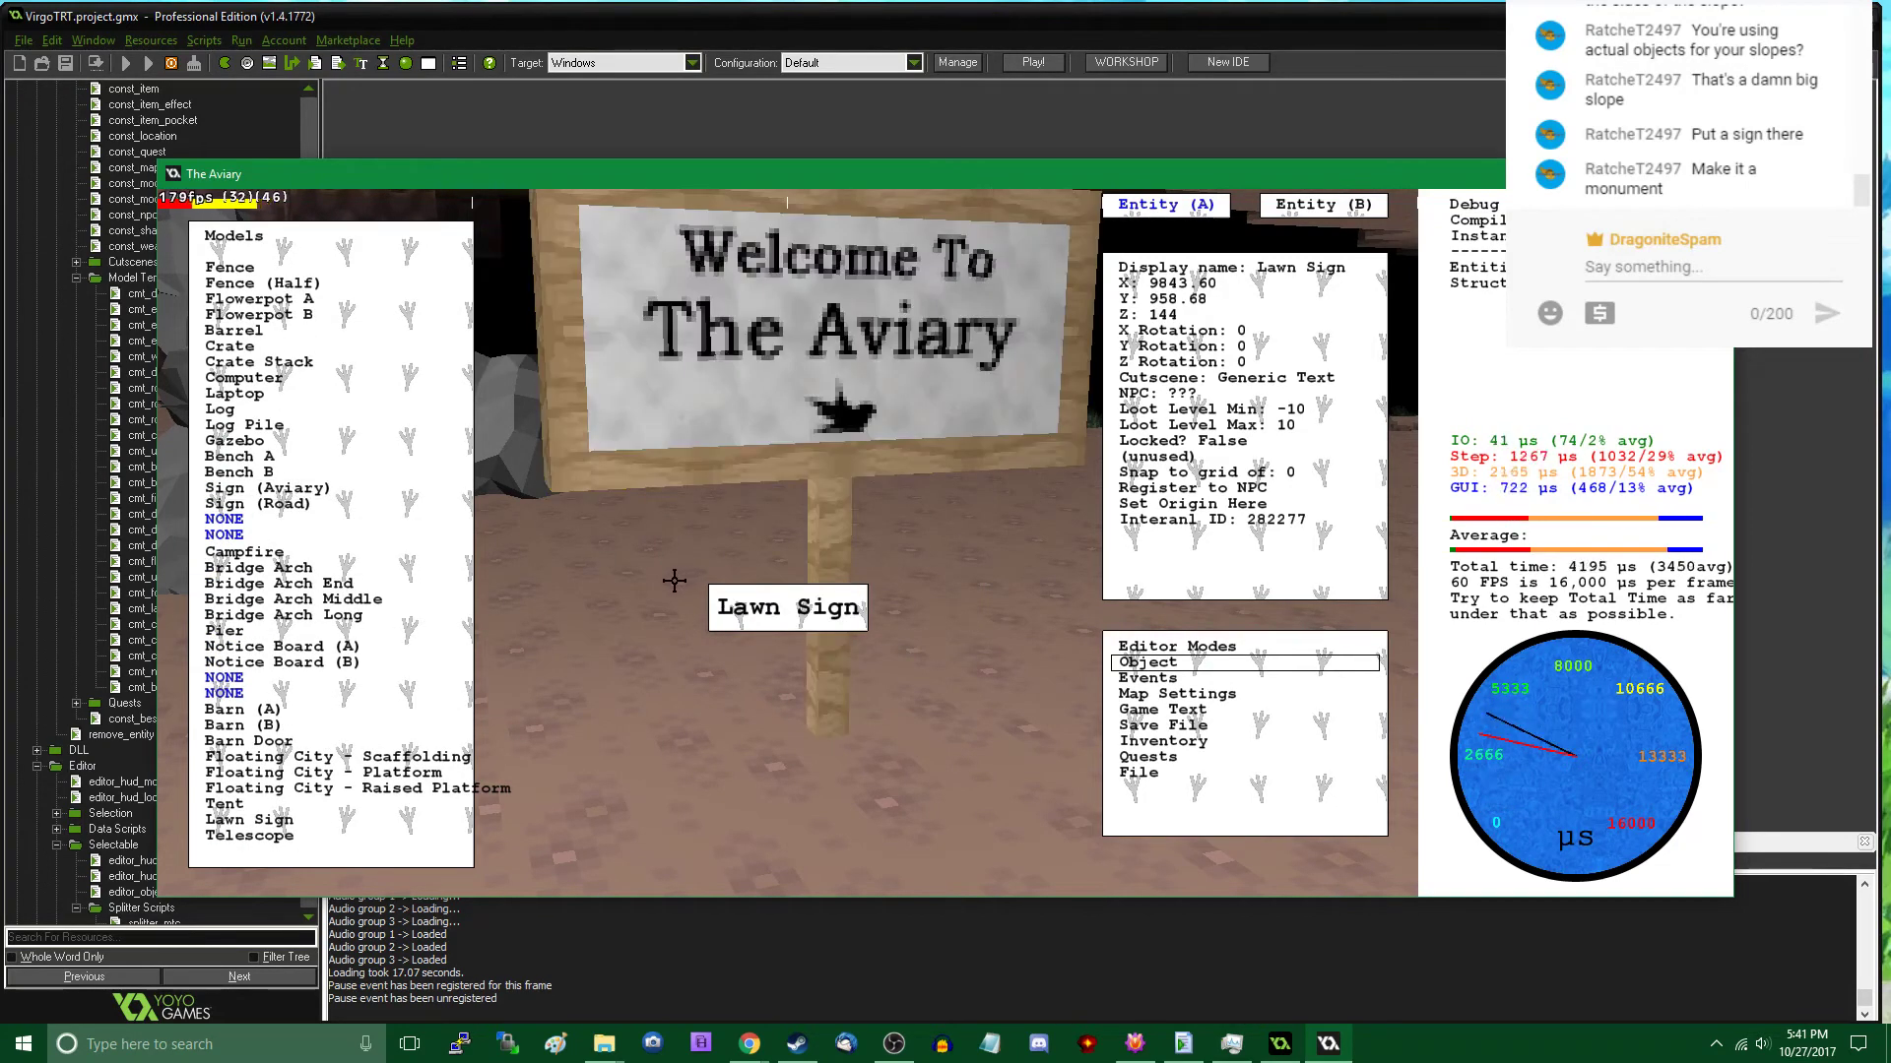
{"action": "left_click", "coordinate": [296, 504]}
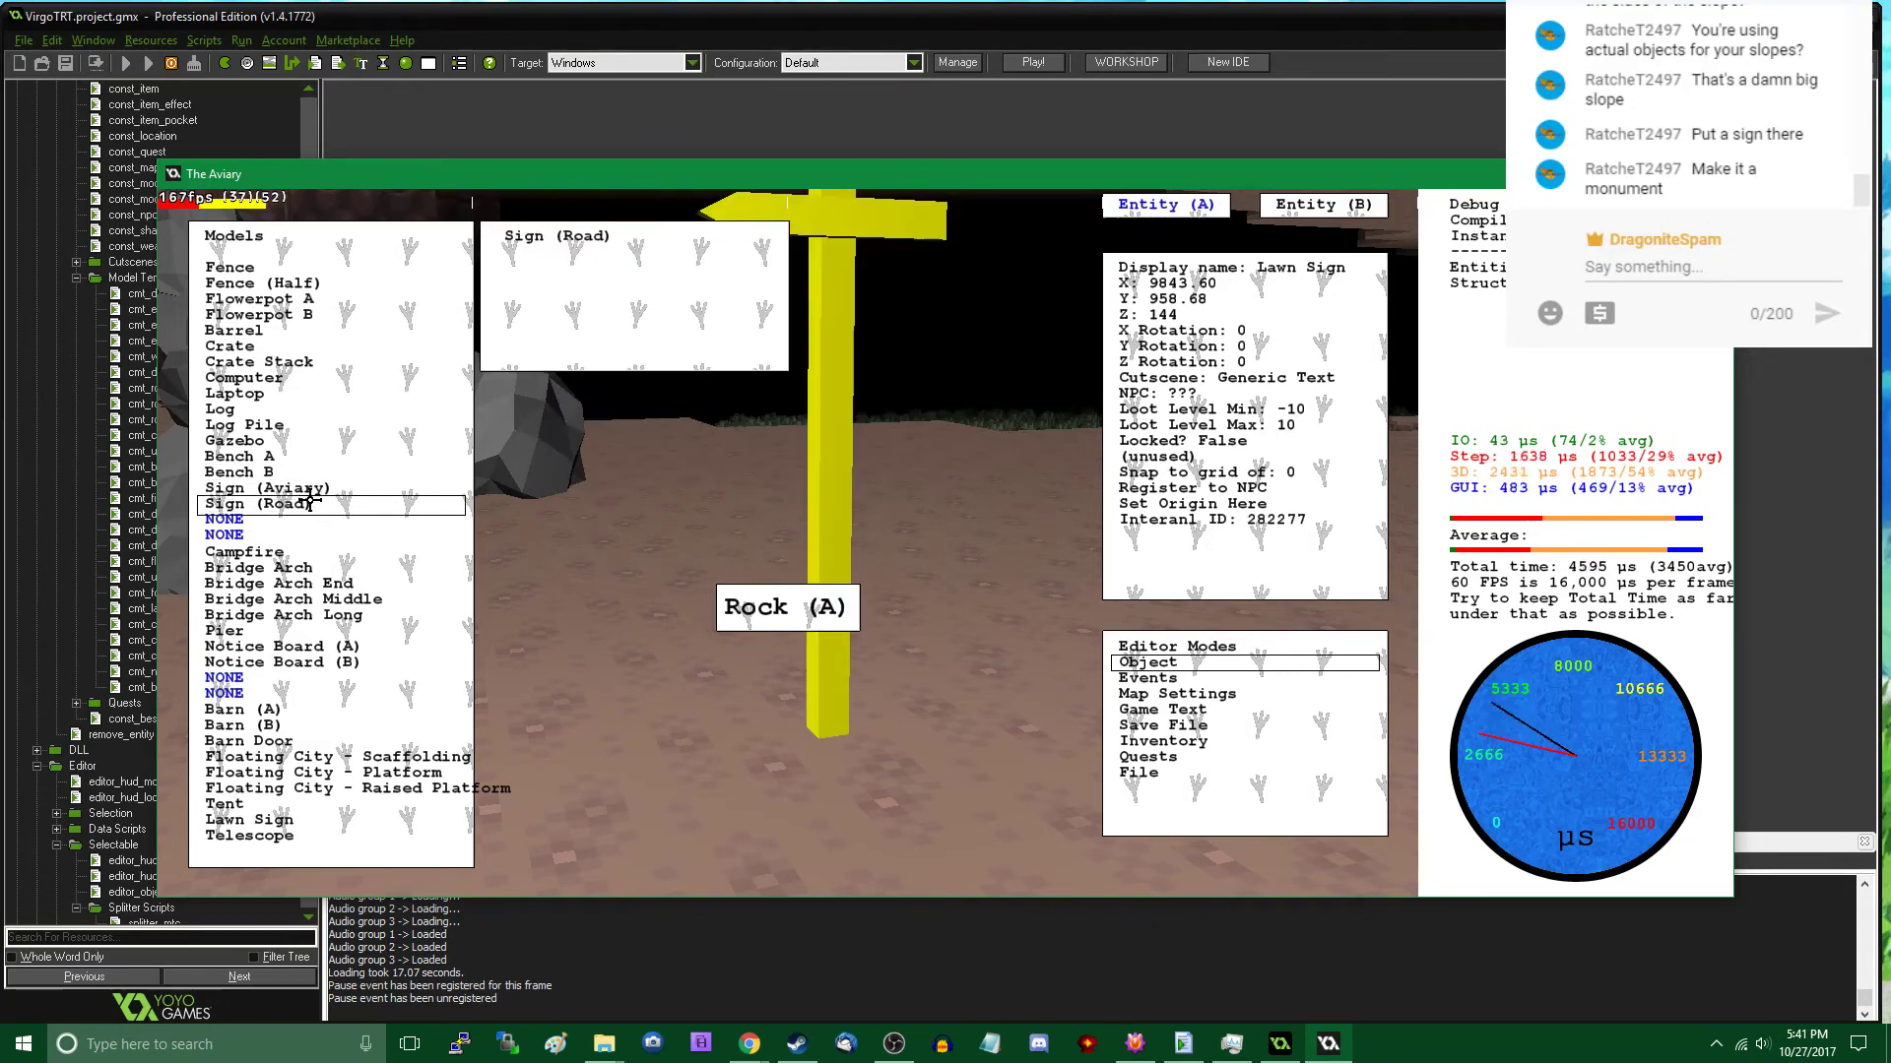
{"action": "left_click", "coordinate": [588, 516]}
- Walk around the road sign and rock stack in play mode to examine their placement, and select the sign in the editor
{"action": "key", "text": "Tab"}
{"action": "key", "text": "w"}
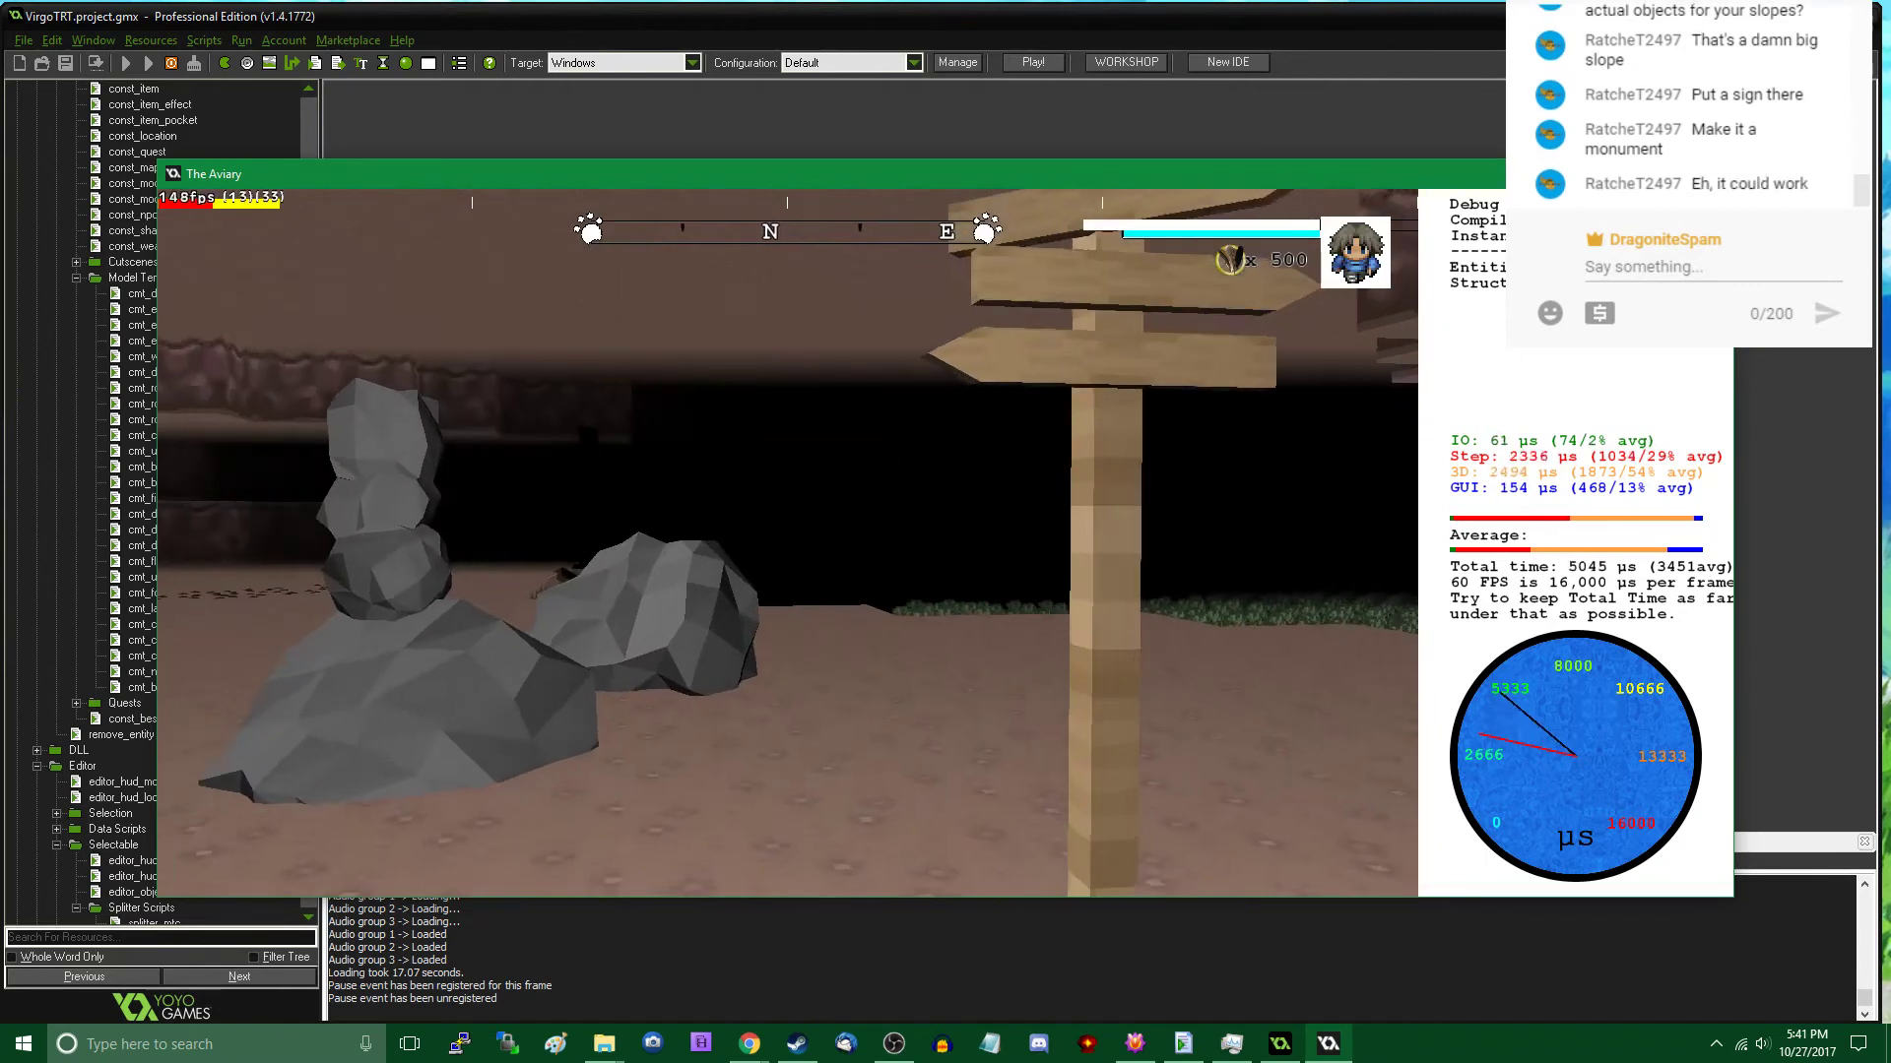
{"action": "key", "text": "a"}
{"action": "key", "text": "w"}
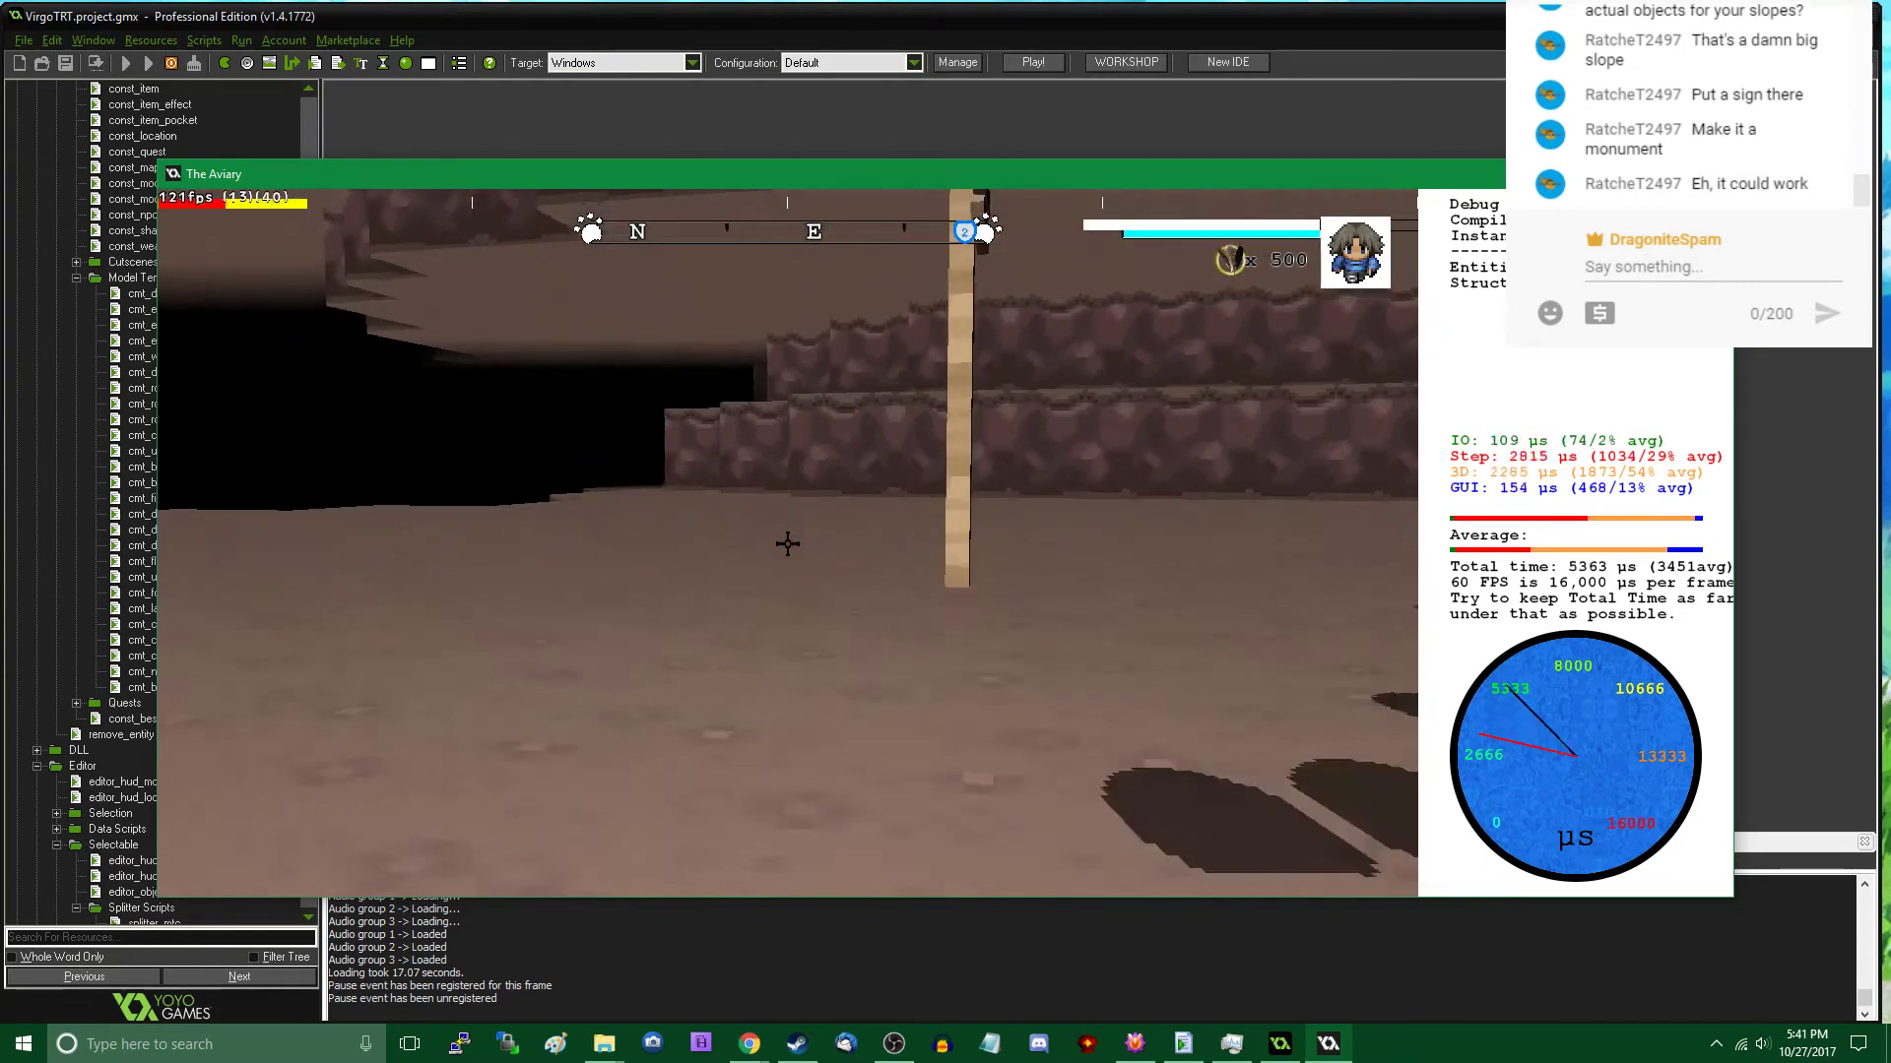
{"action": "key", "text": "s"}
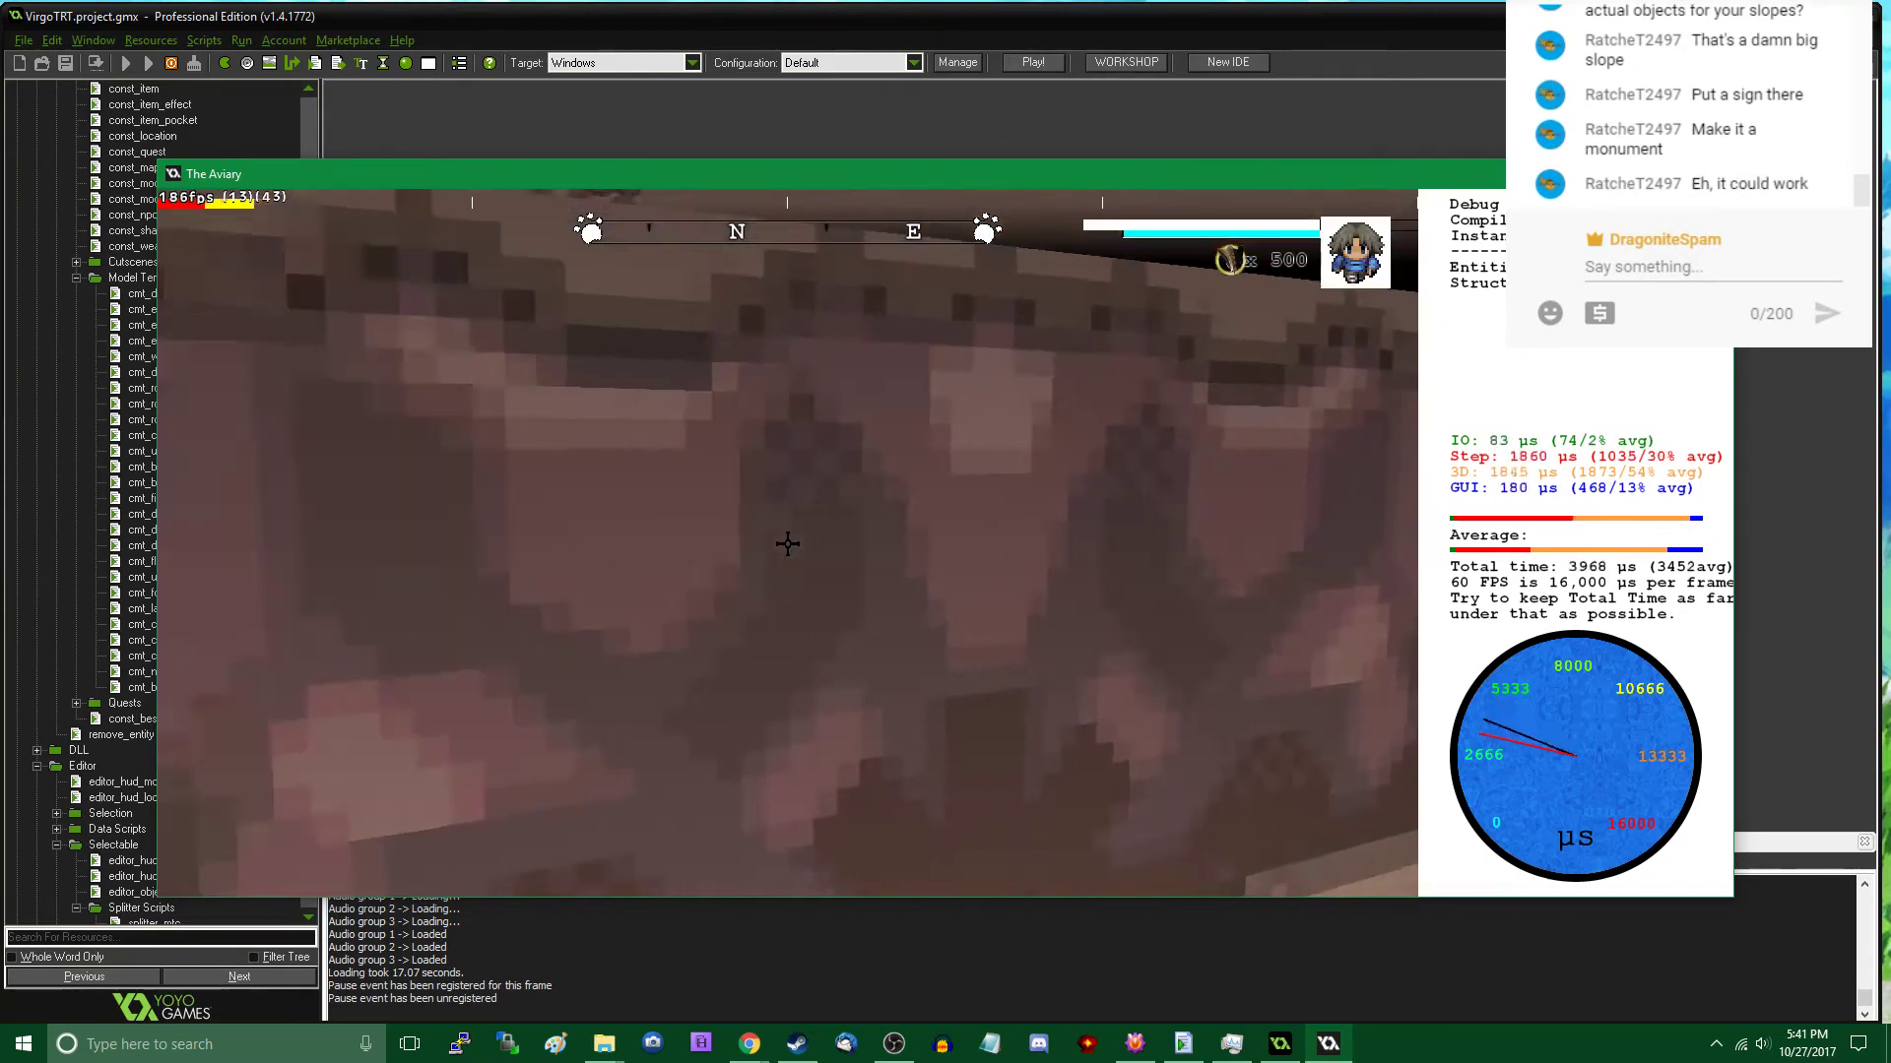
{"action": "key", "text": "d"}
{"action": "key", "text": "w"}
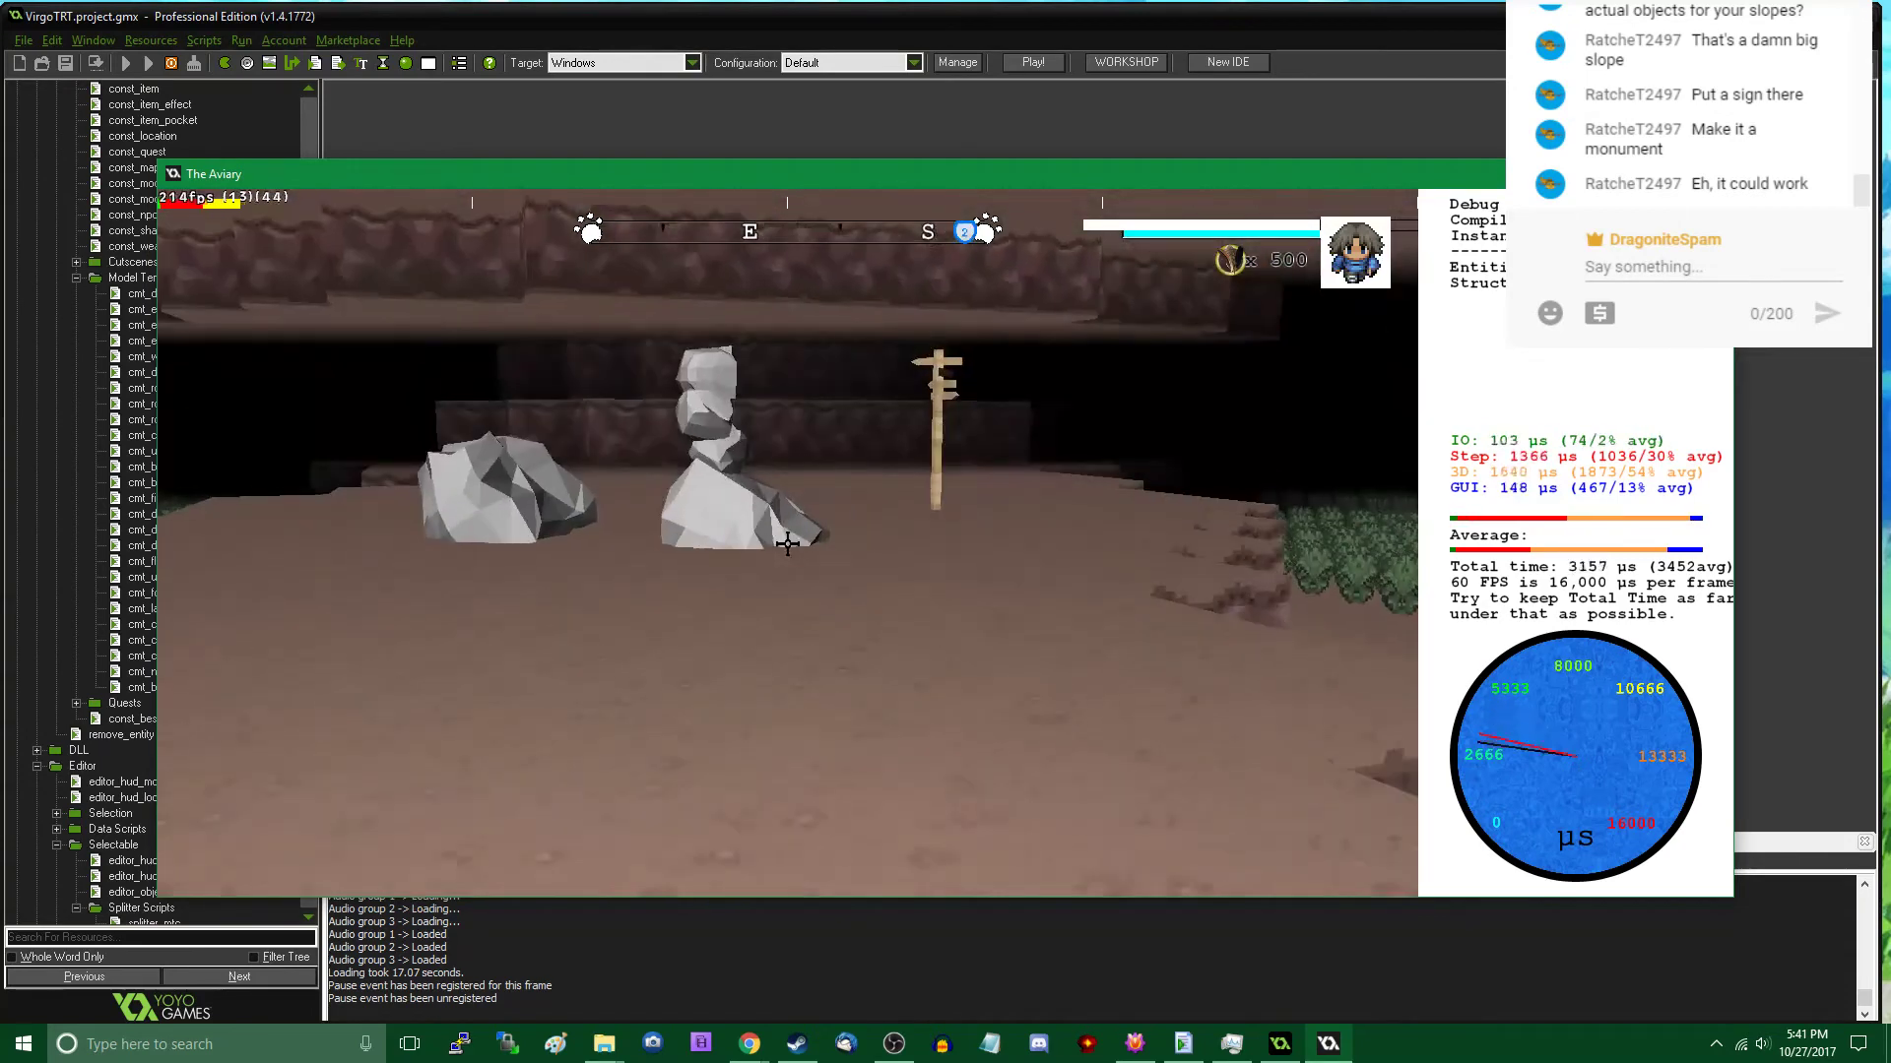
{"action": "key", "text": "Tab"}
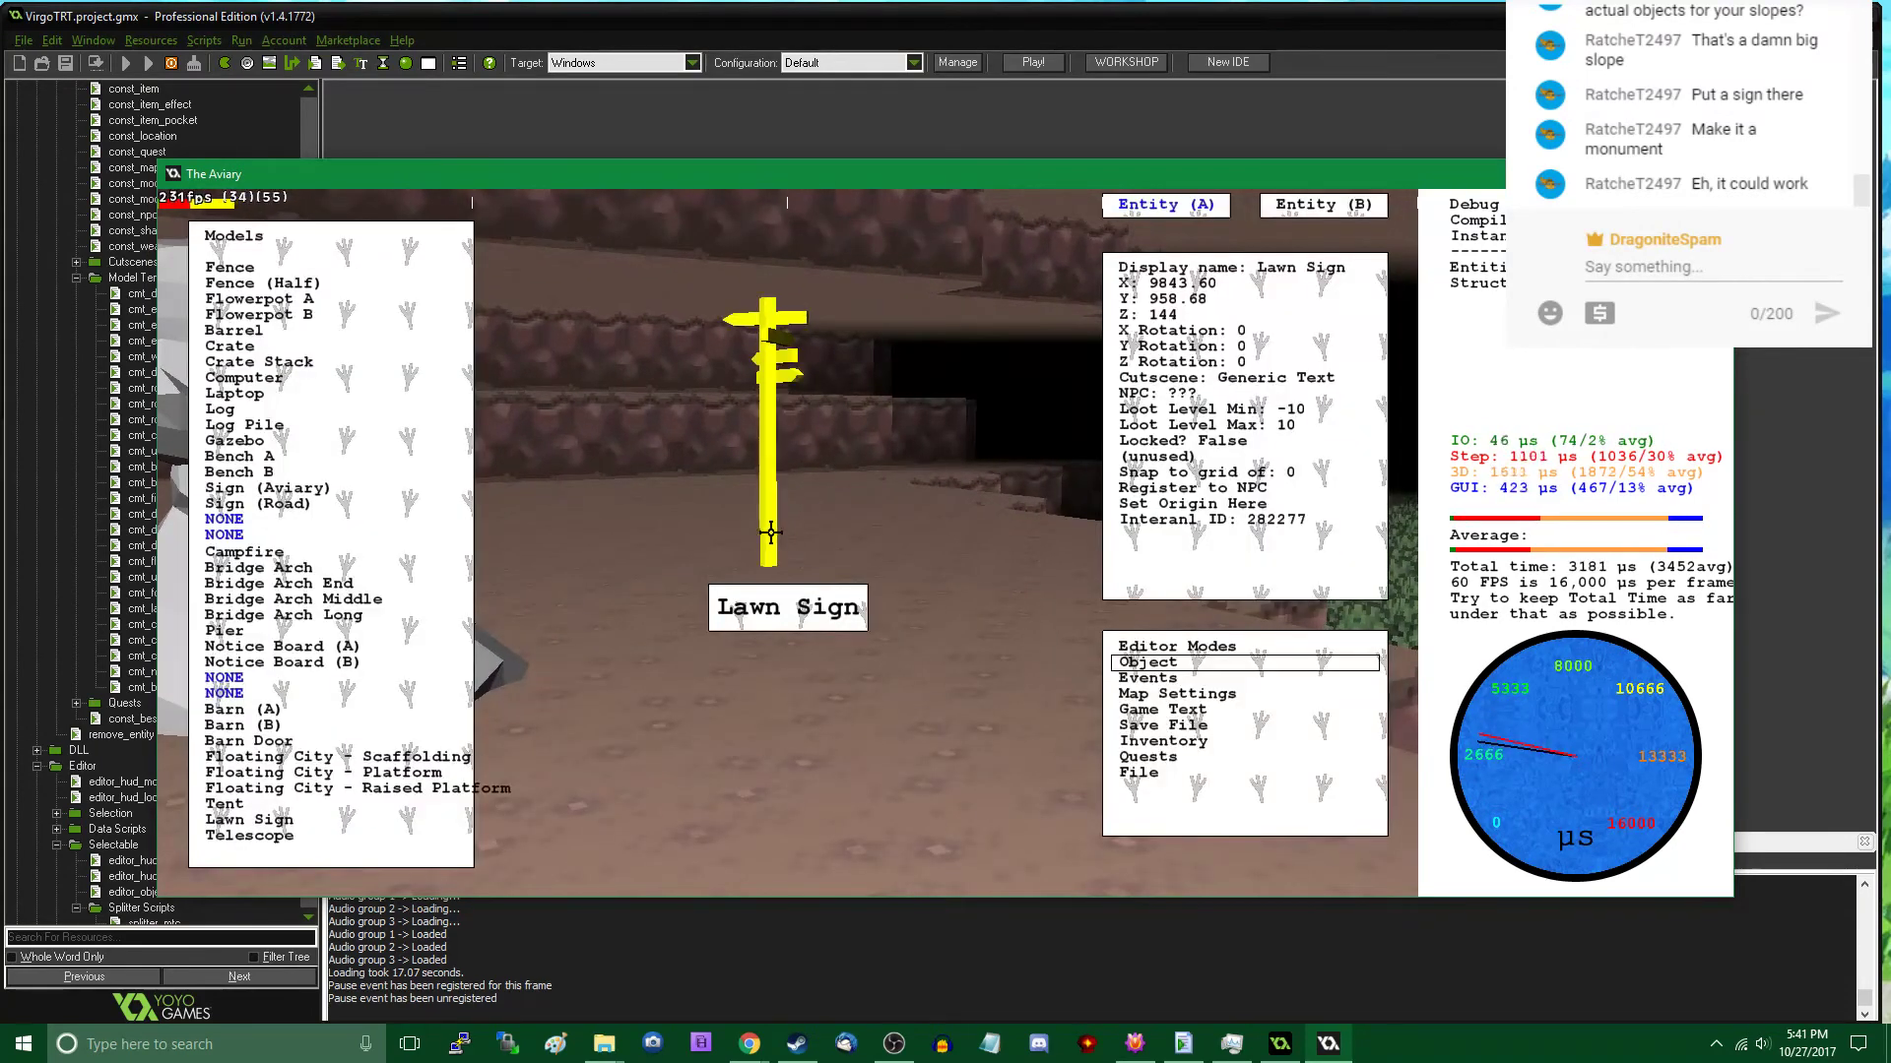
- Move the road sign next to the rock stack at about X 9766, Y 909, and rotate it to Z rotation 292
{"action": "left_click_drag", "start_coordinate": [740, 533], "coordinate": [926, 608]}
{"action": "key", "text": "a"}
{"action": "key", "text": "s"}
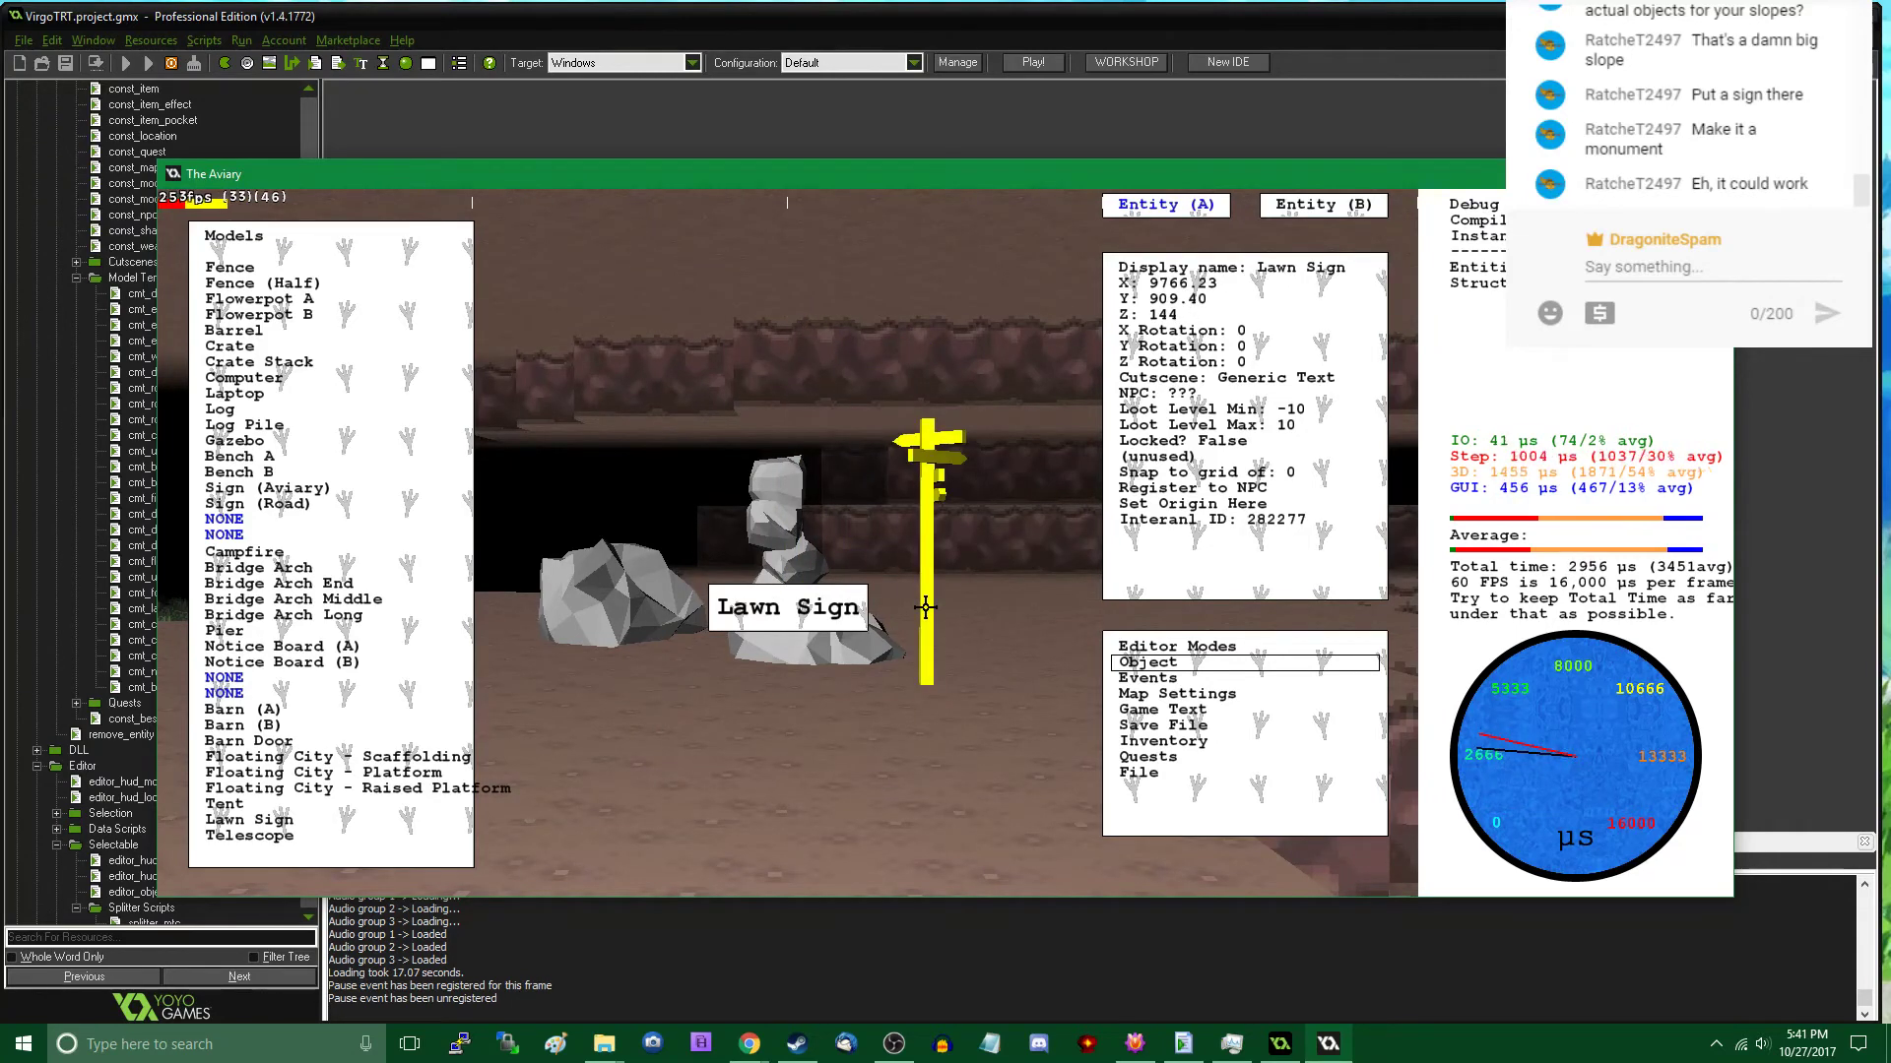
{"action": "scroll", "coordinate": [933, 608], "scroll_direction": "down", "scroll_amount": 17}
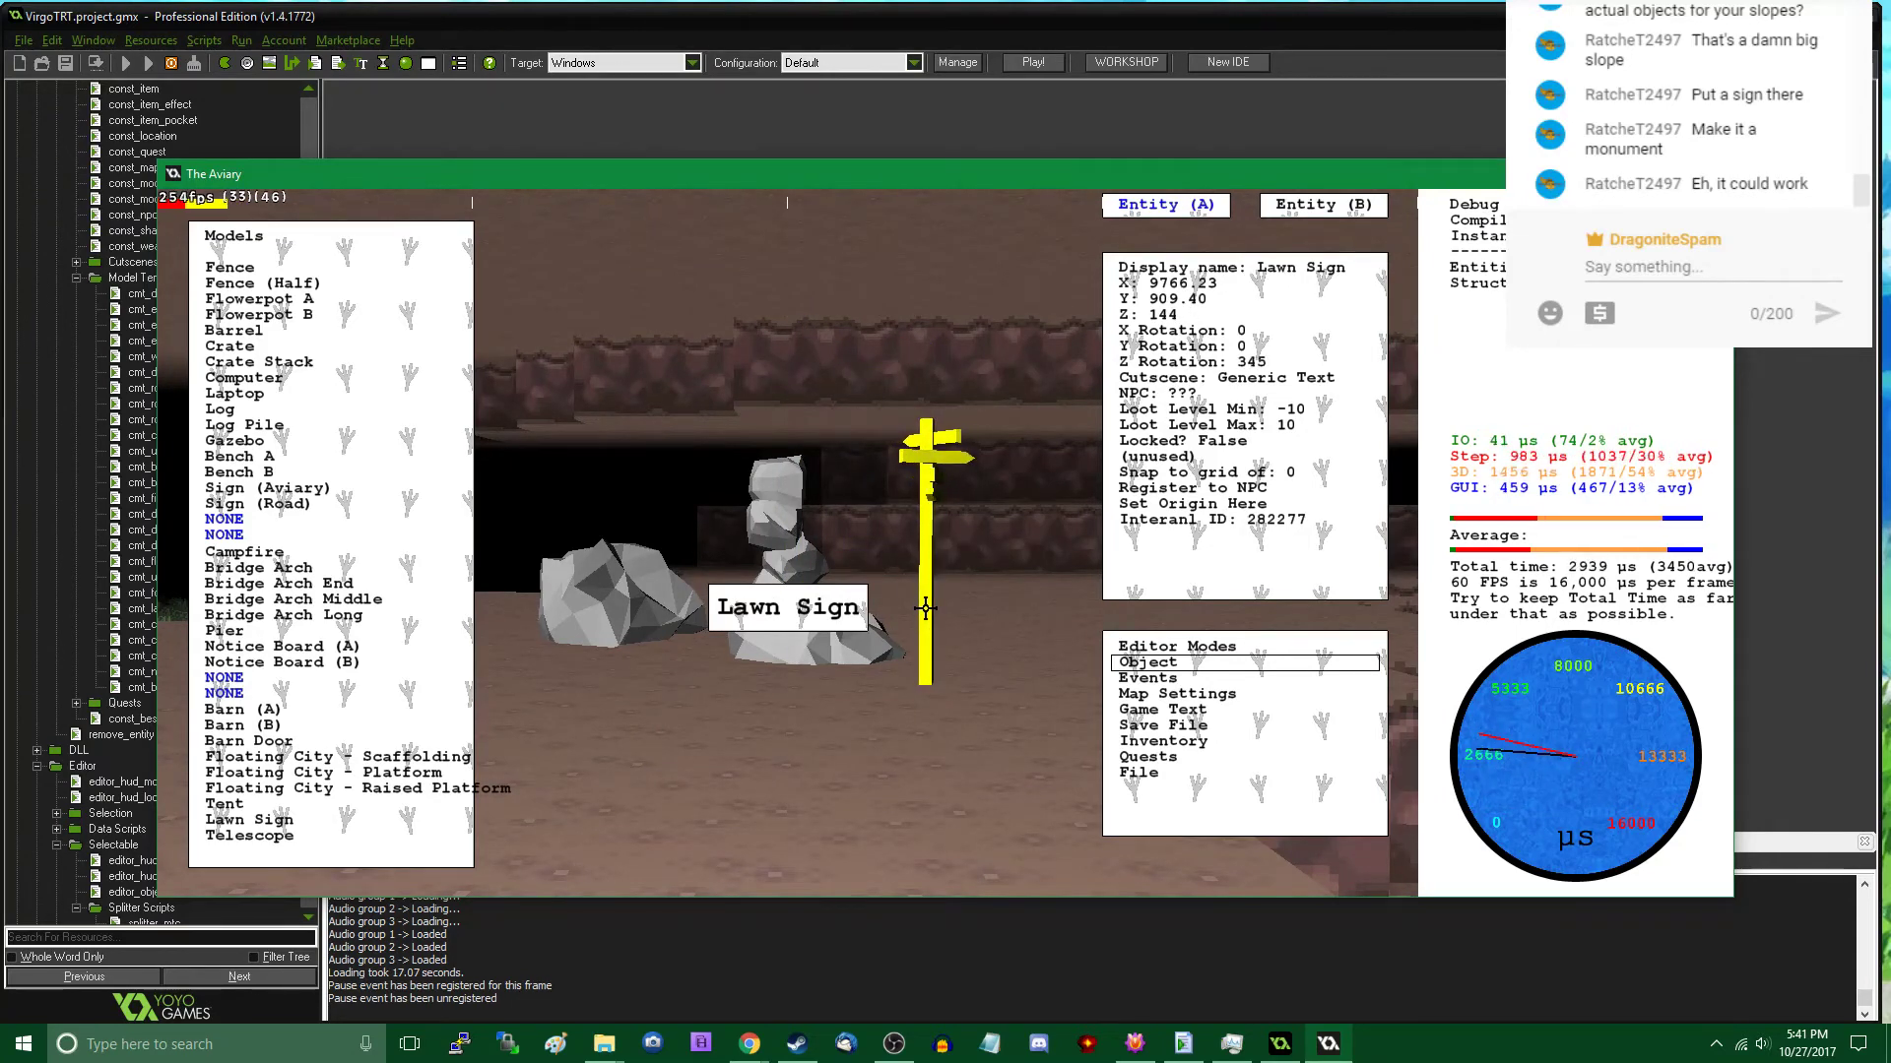
{"action": "scroll", "coordinate": [926, 608], "scroll_direction": "down", "scroll_amount": 8}
- Read the sign in play mode, set its instance text to "Please don't touch the rocks." and read it again
{"action": "key", "text": "Tab"}
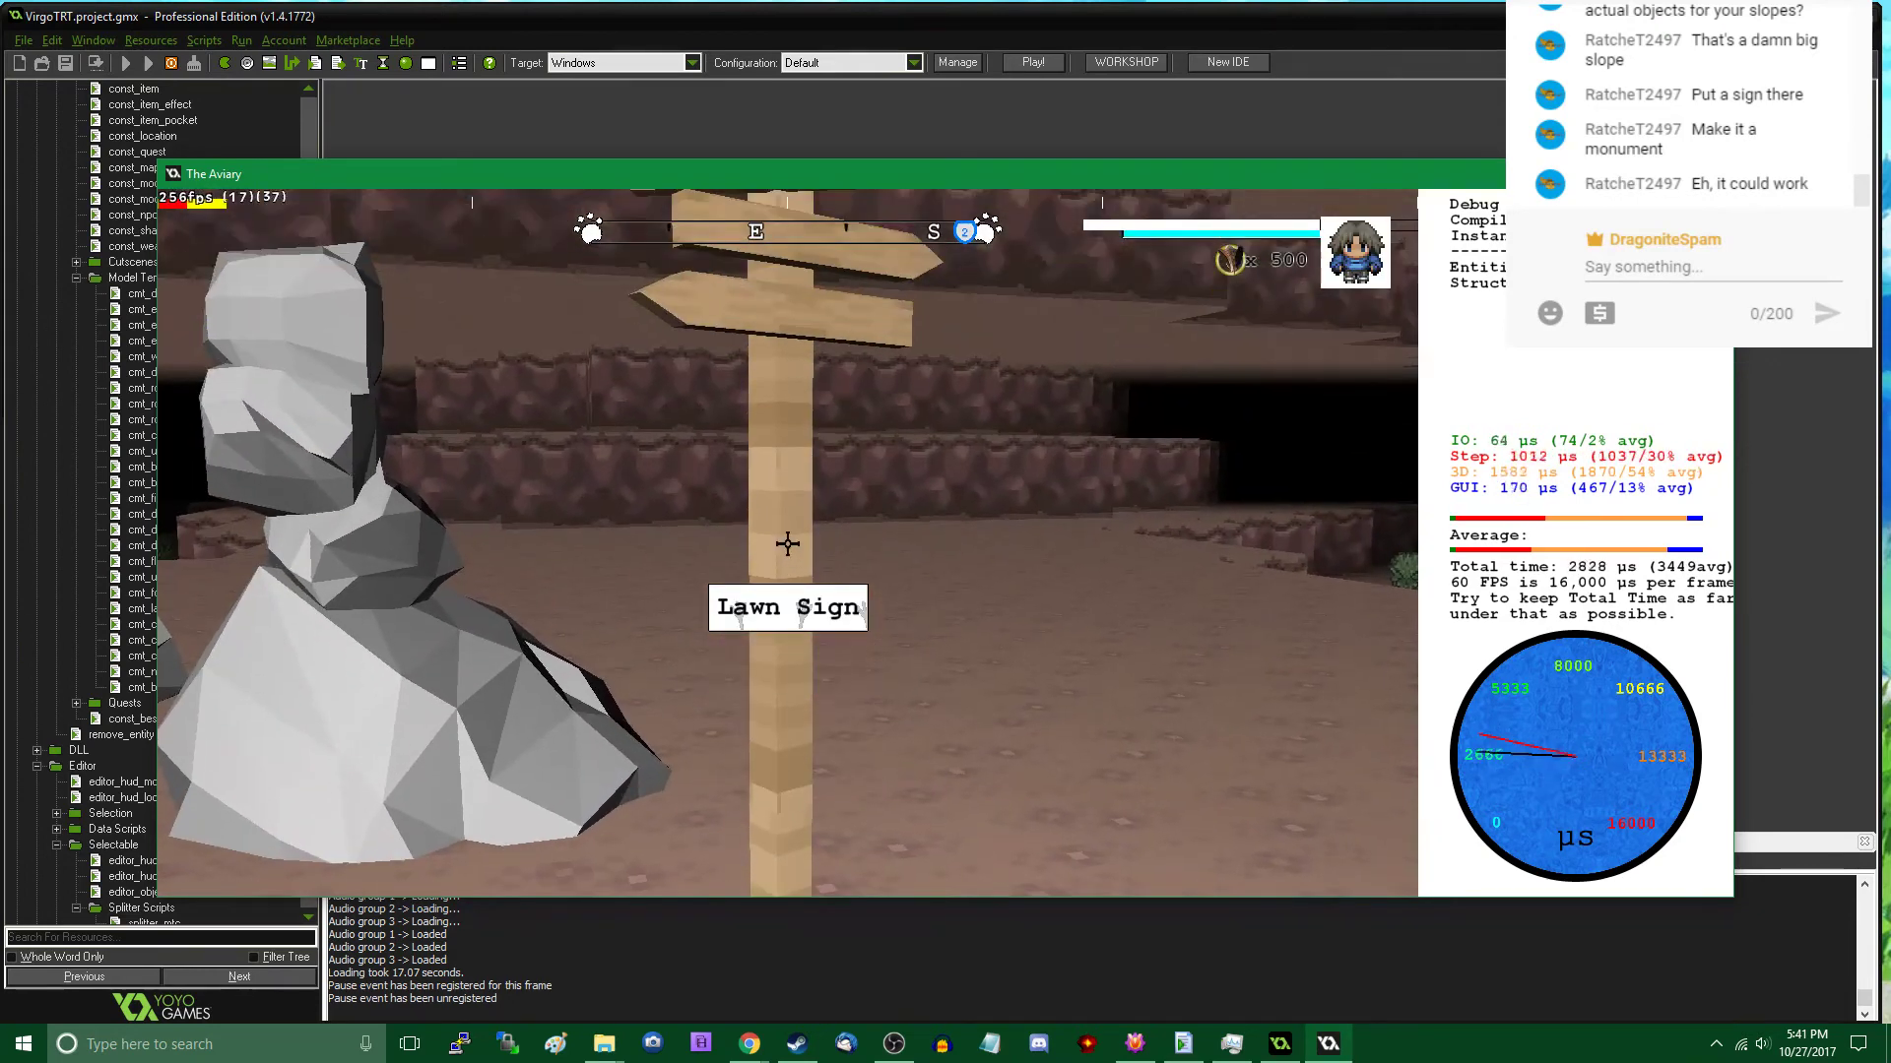
{"action": "left_click", "coordinate": [788, 543]}
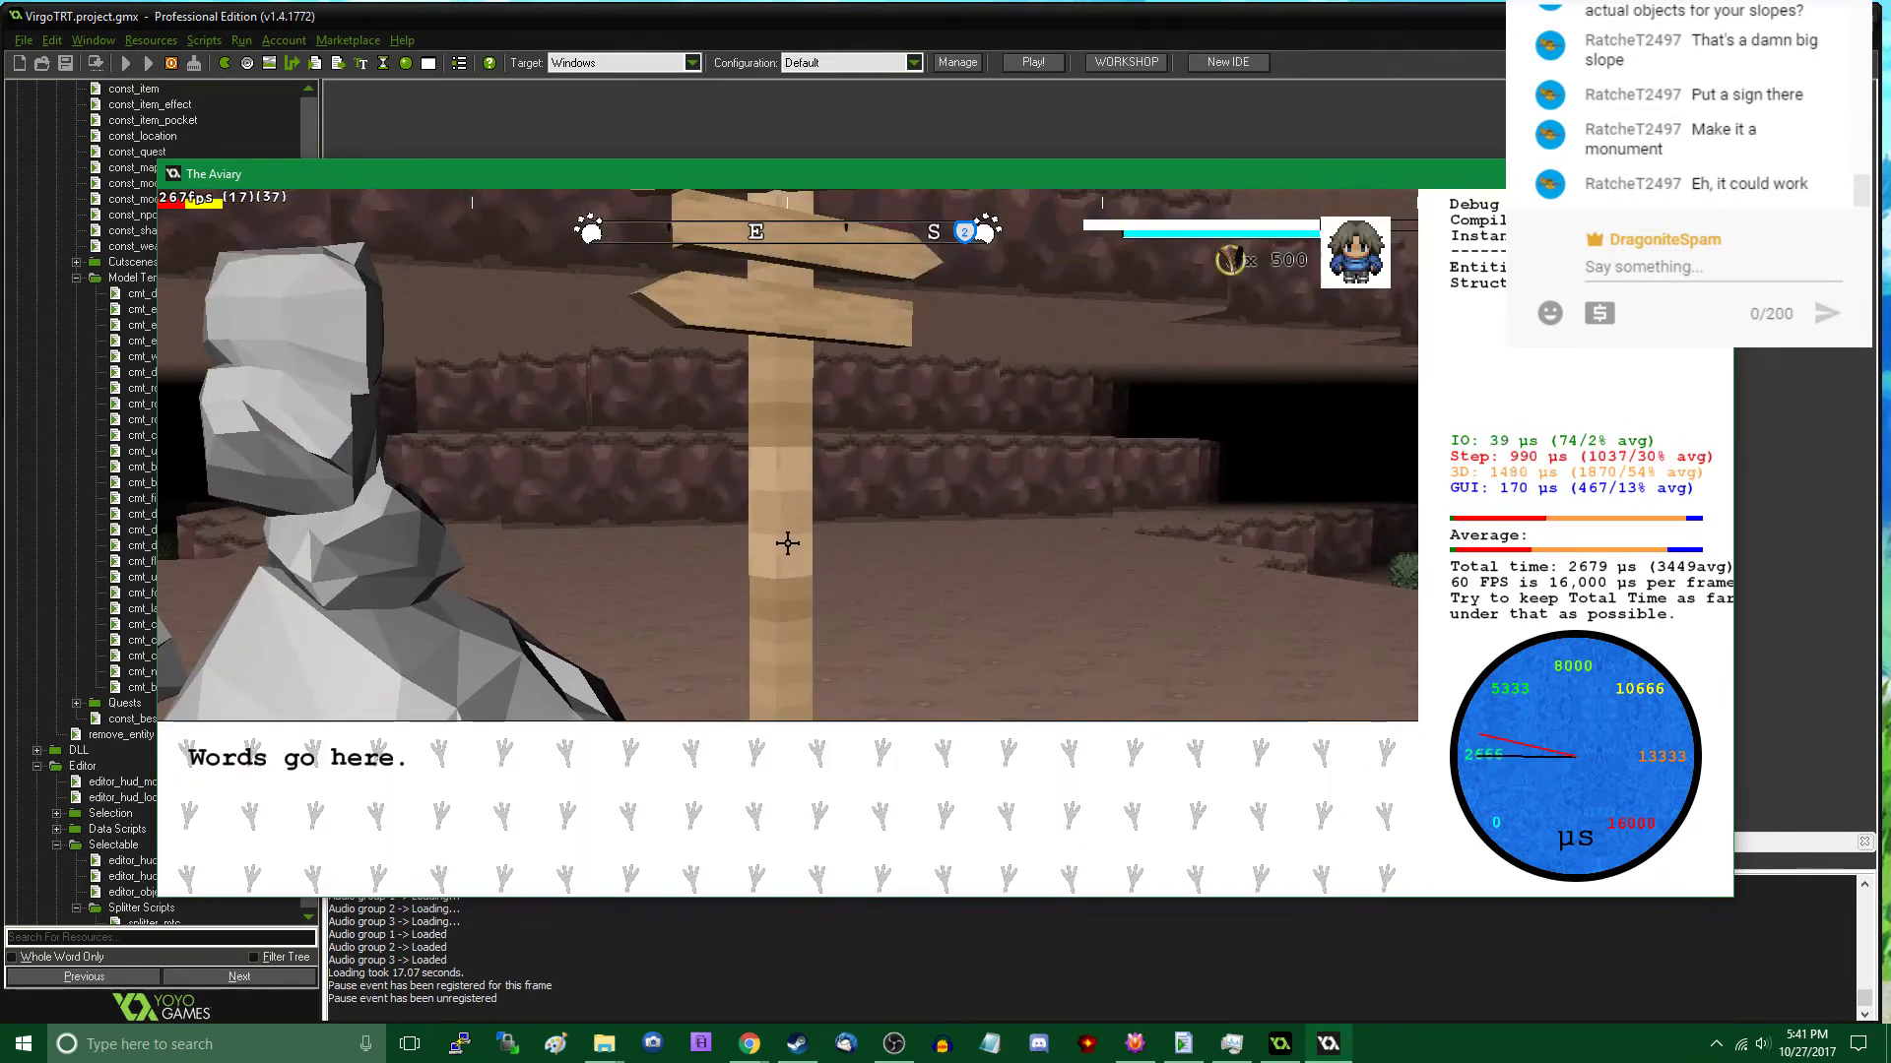
{"action": "key", "text": "Tab"}
{"action": "left_click", "coordinate": [788, 543]}
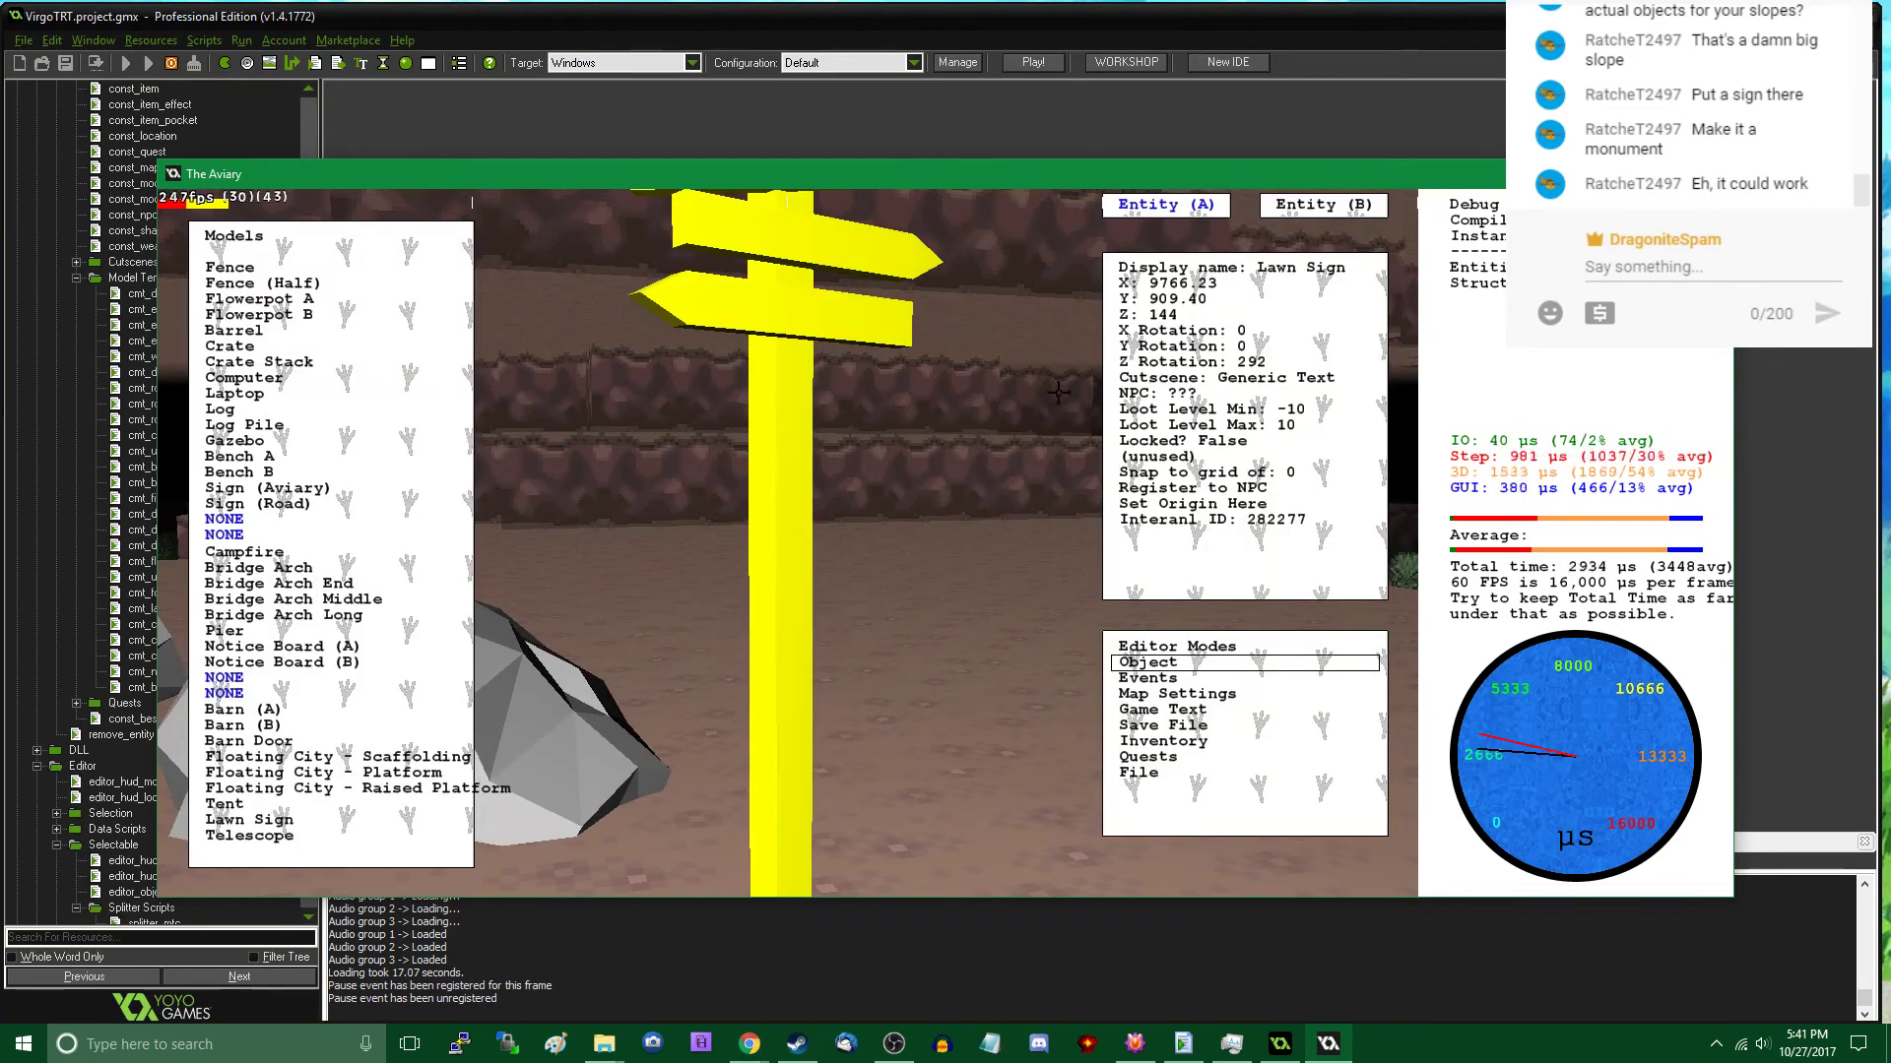
{"action": "left_click", "coordinate": [1318, 209]}
{"action": "left_click", "coordinate": [1285, 285]}
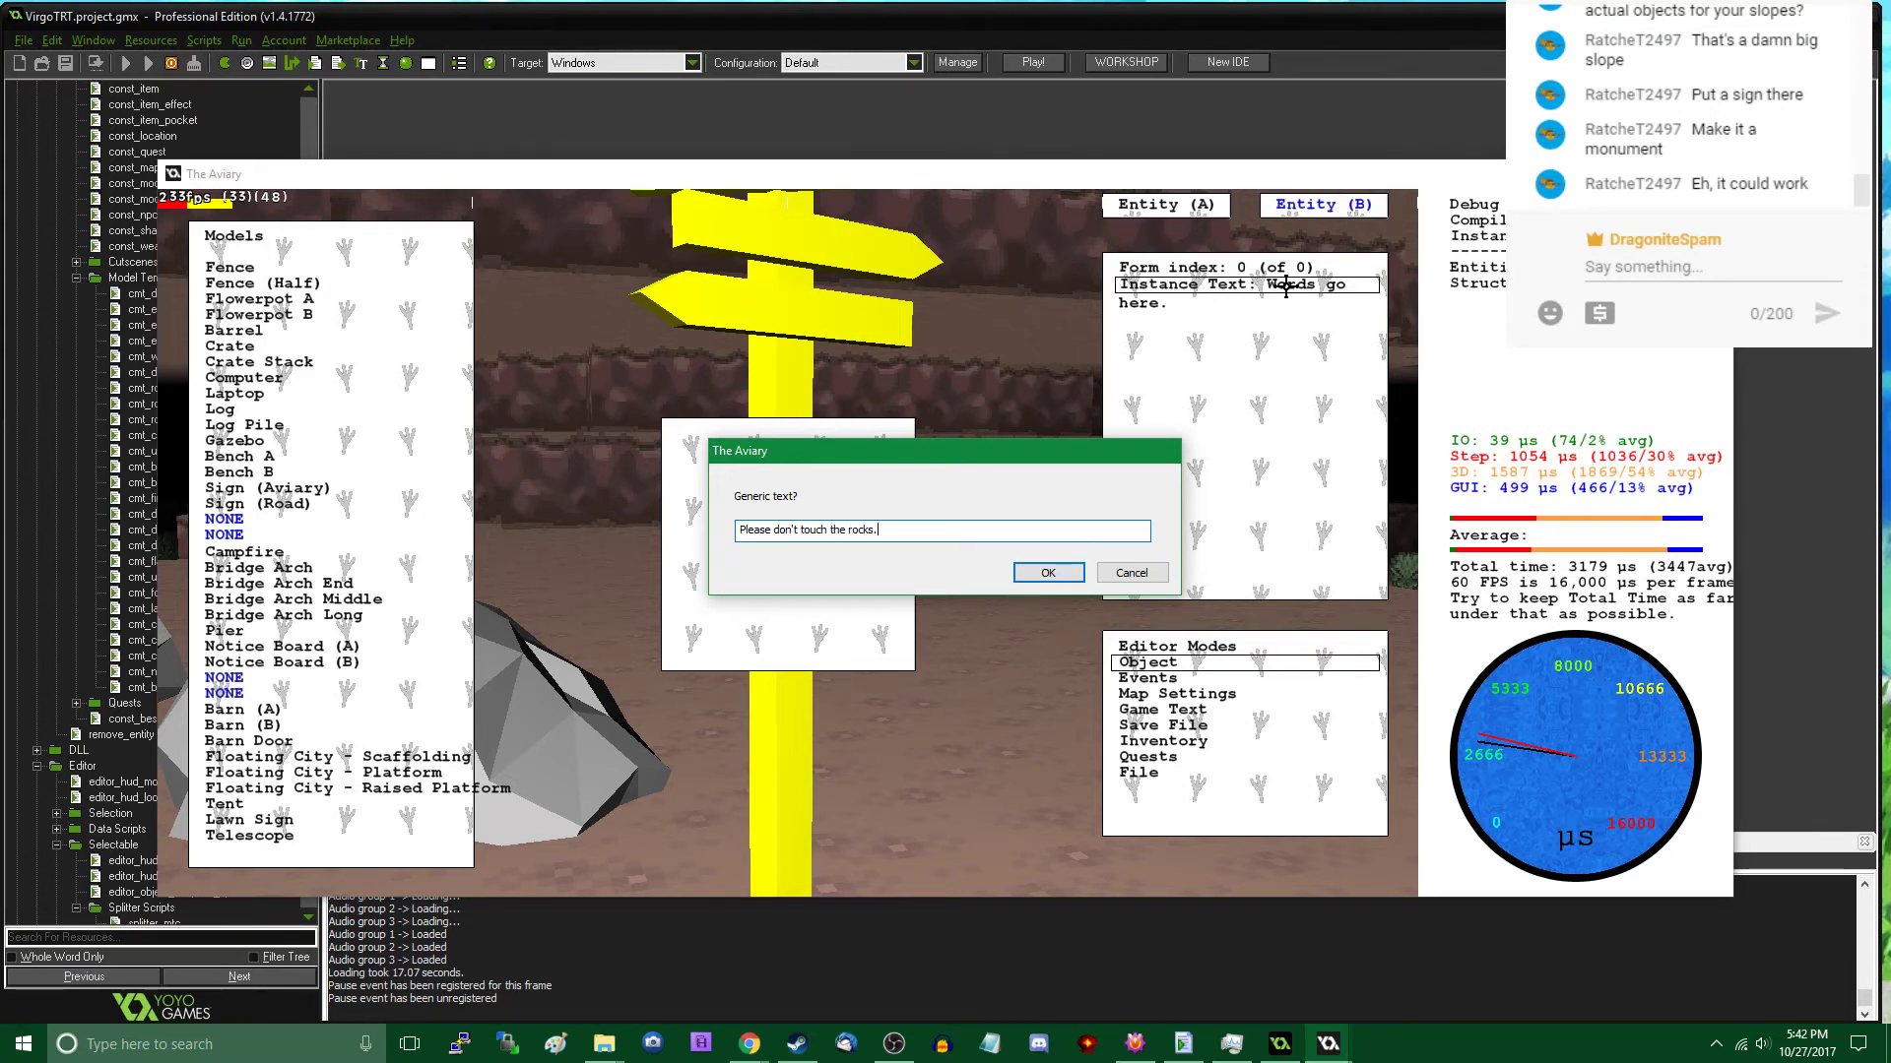
{"action": "left_click", "coordinate": [1048, 572]}
{"action": "key", "text": "Escape"}
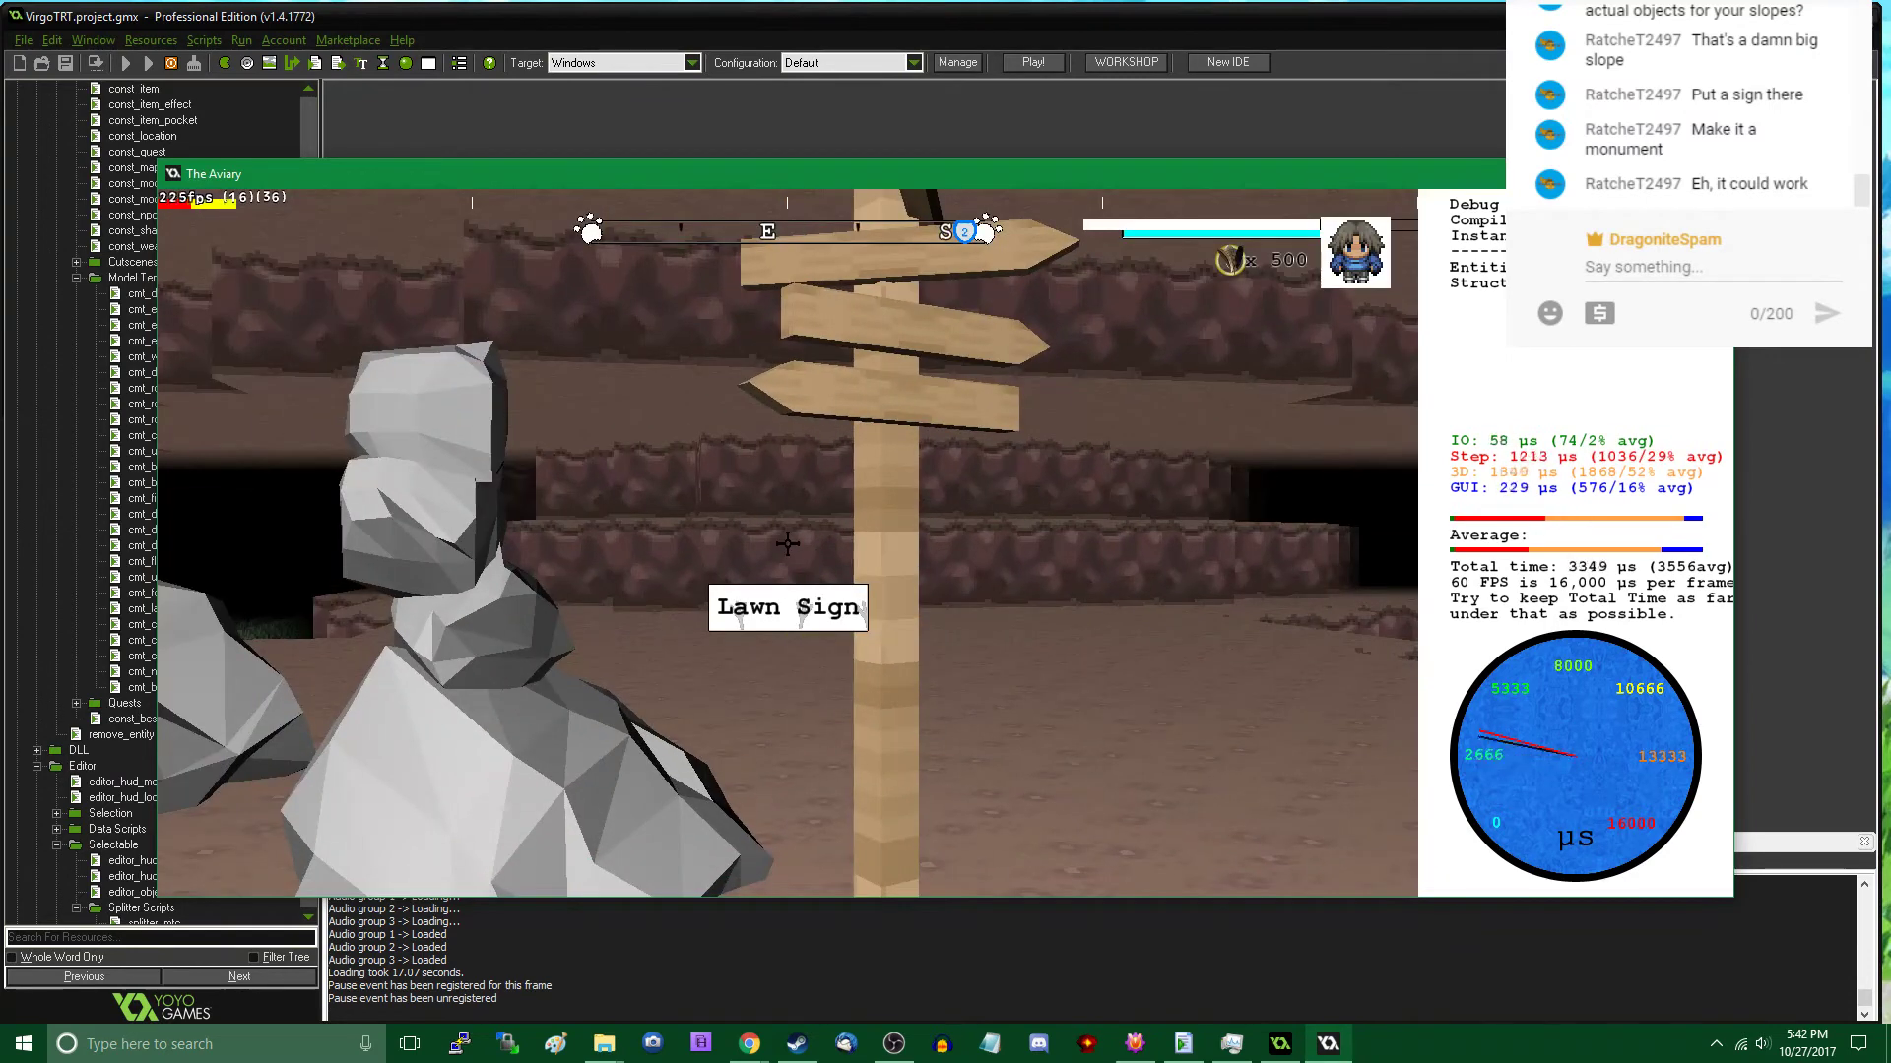
{"action": "left_click", "coordinate": [788, 543]}
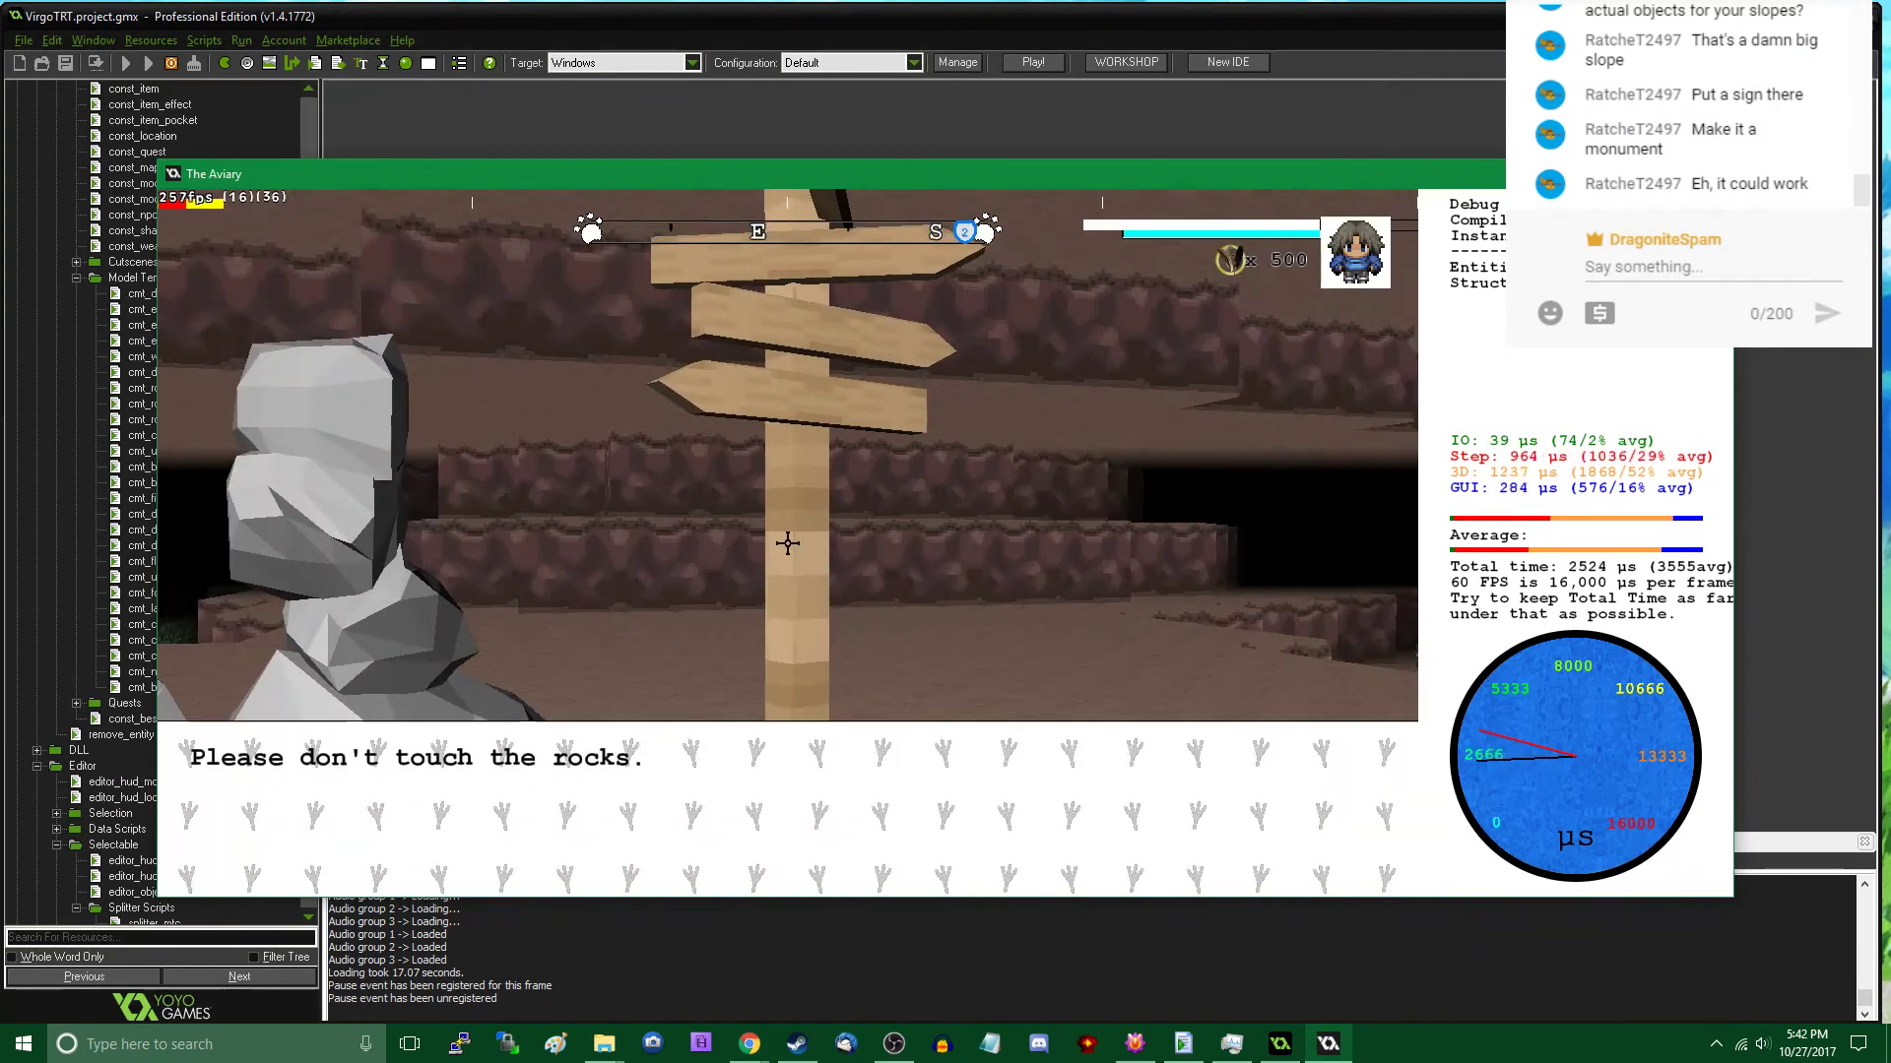
{"action": "left_click", "coordinate": [788, 544]}
- Extend the sign's instance text with "#We don't know who built it but we imagine they will be quite uptset if you knock it over."
{"action": "key", "text": "Tab"}
{"action": "left_click", "coordinate": [788, 543]}
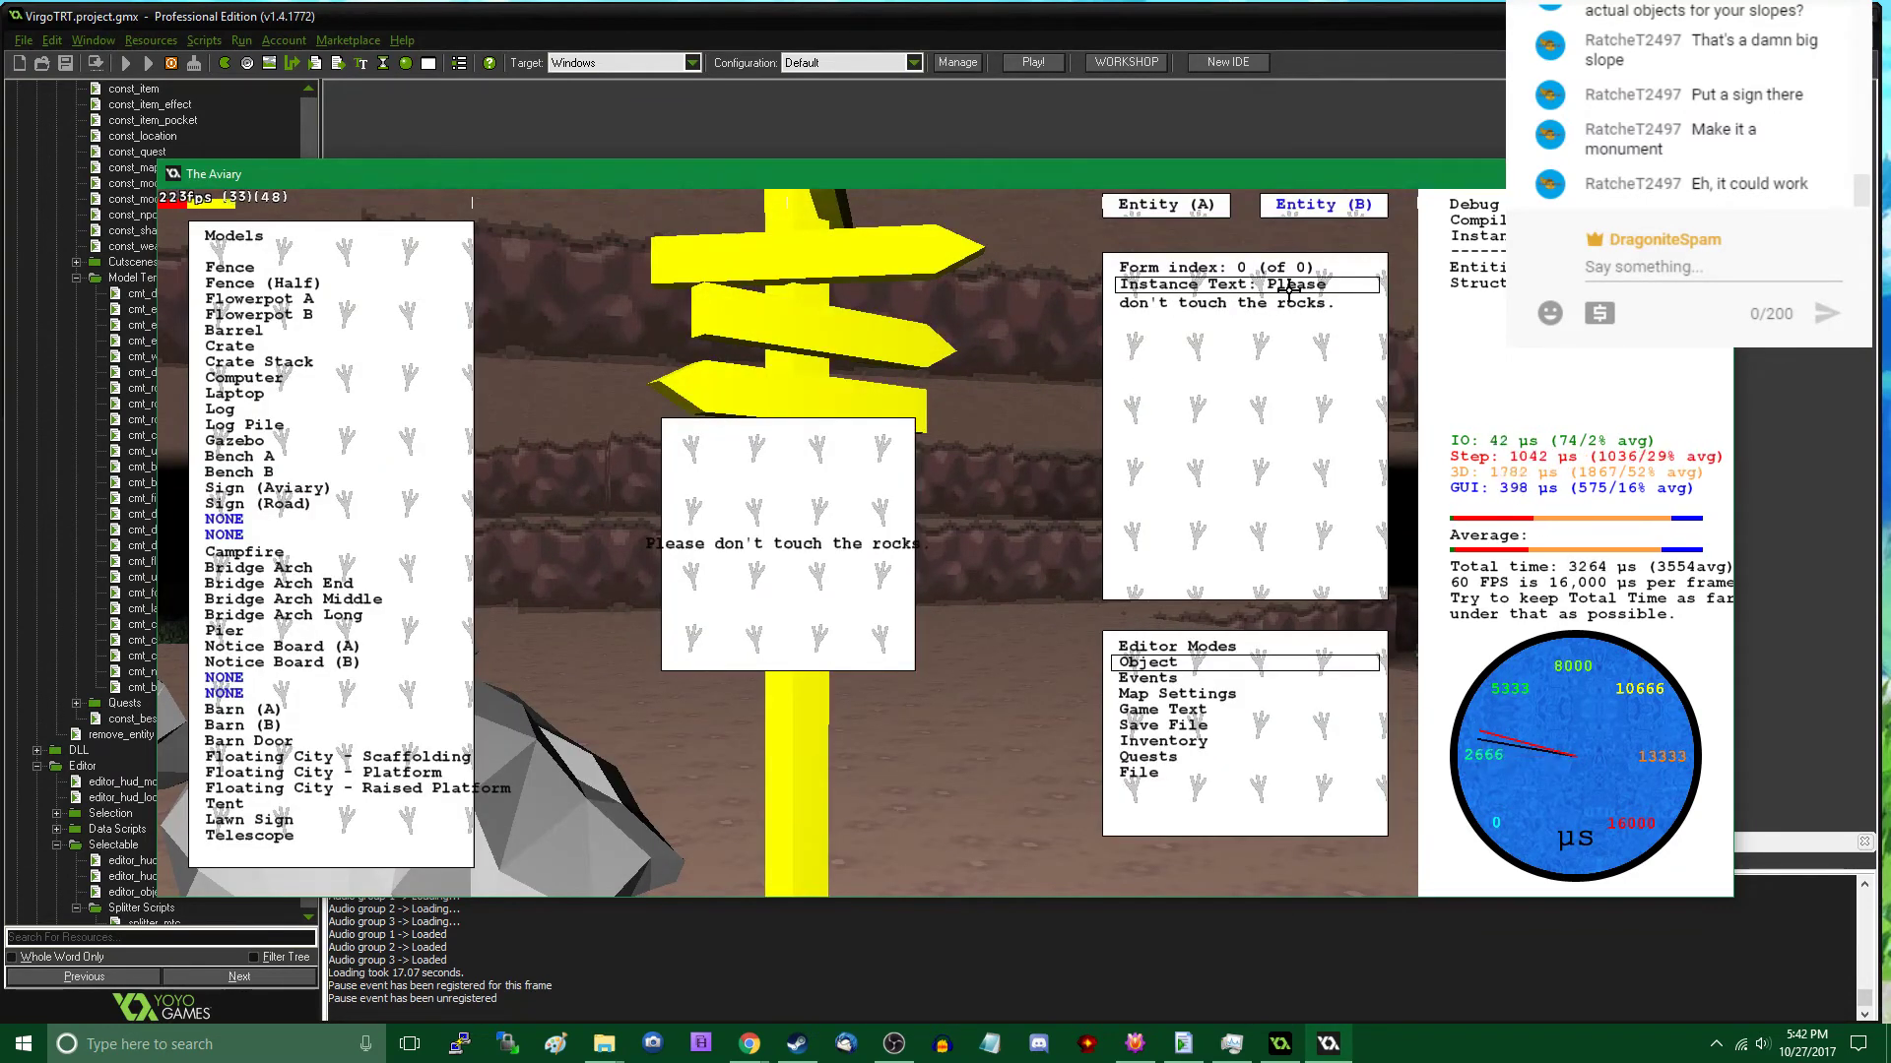
{"action": "left_click", "coordinate": [1288, 290]}
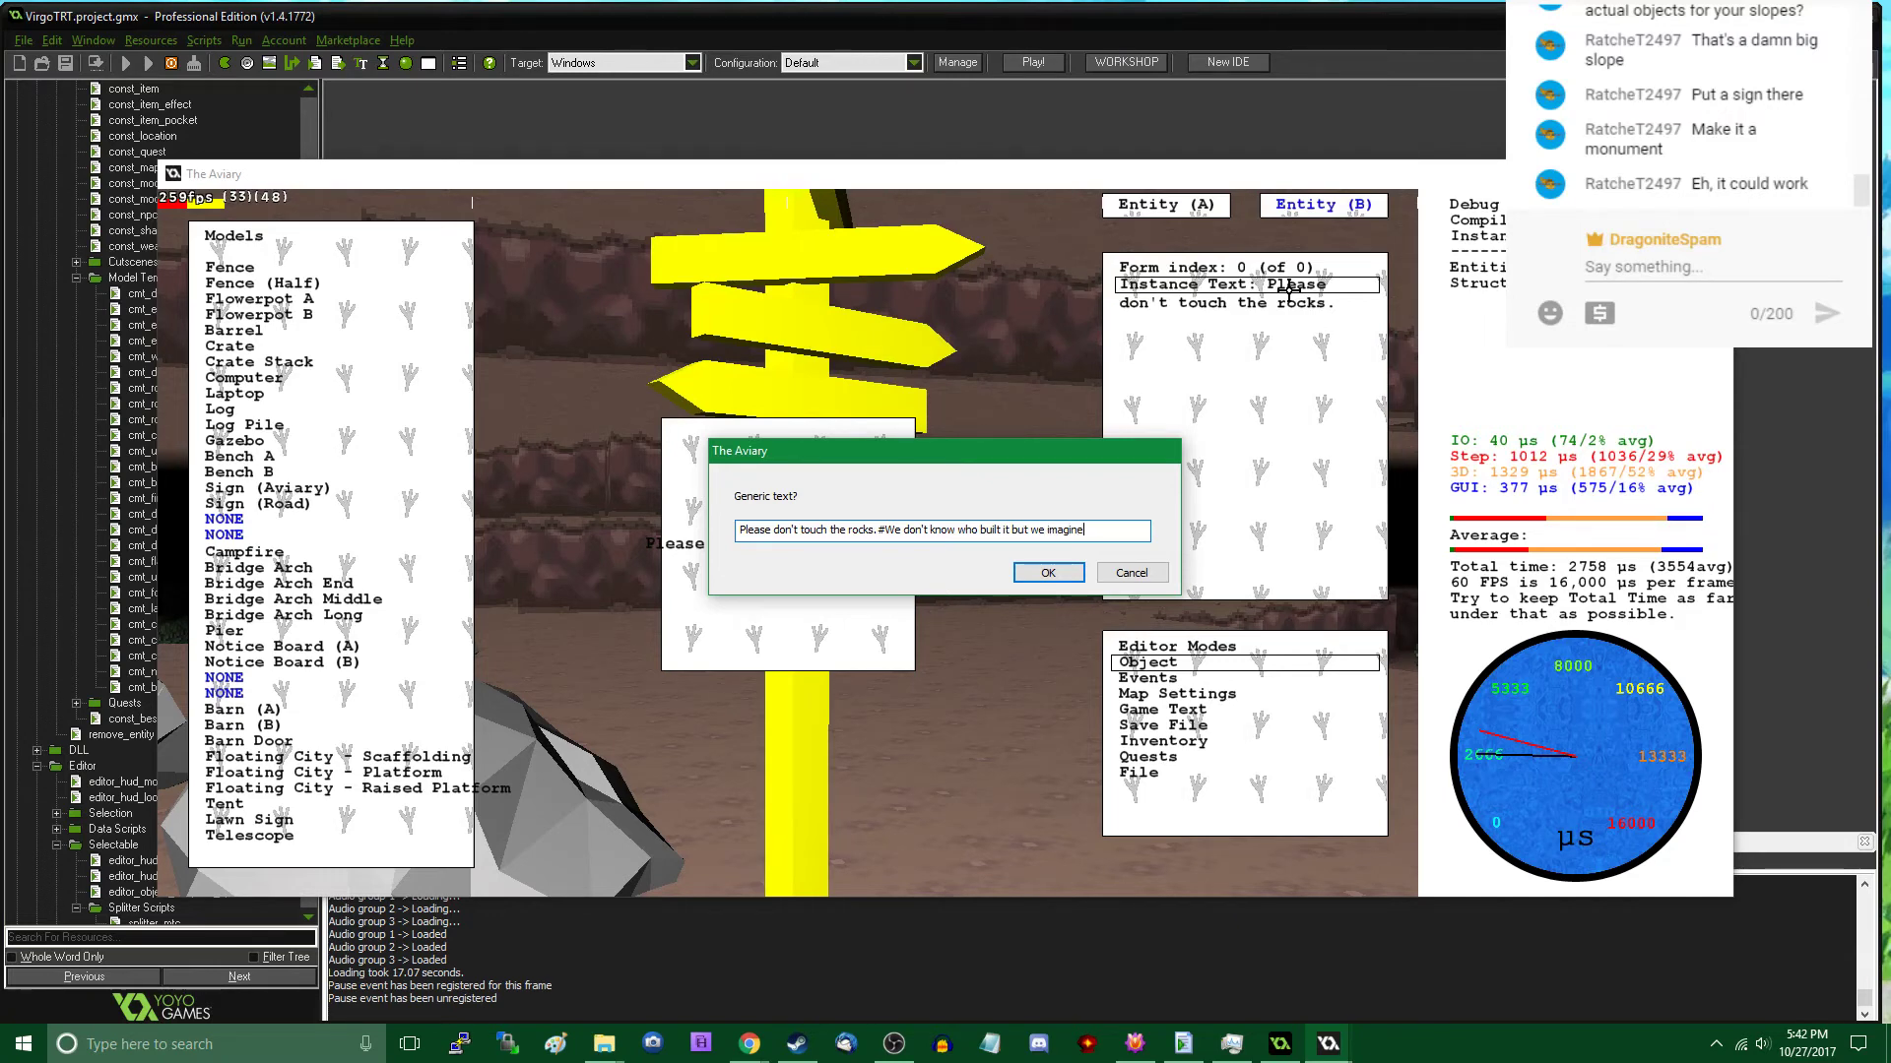
{"action": "type", "text": "be quite u"}
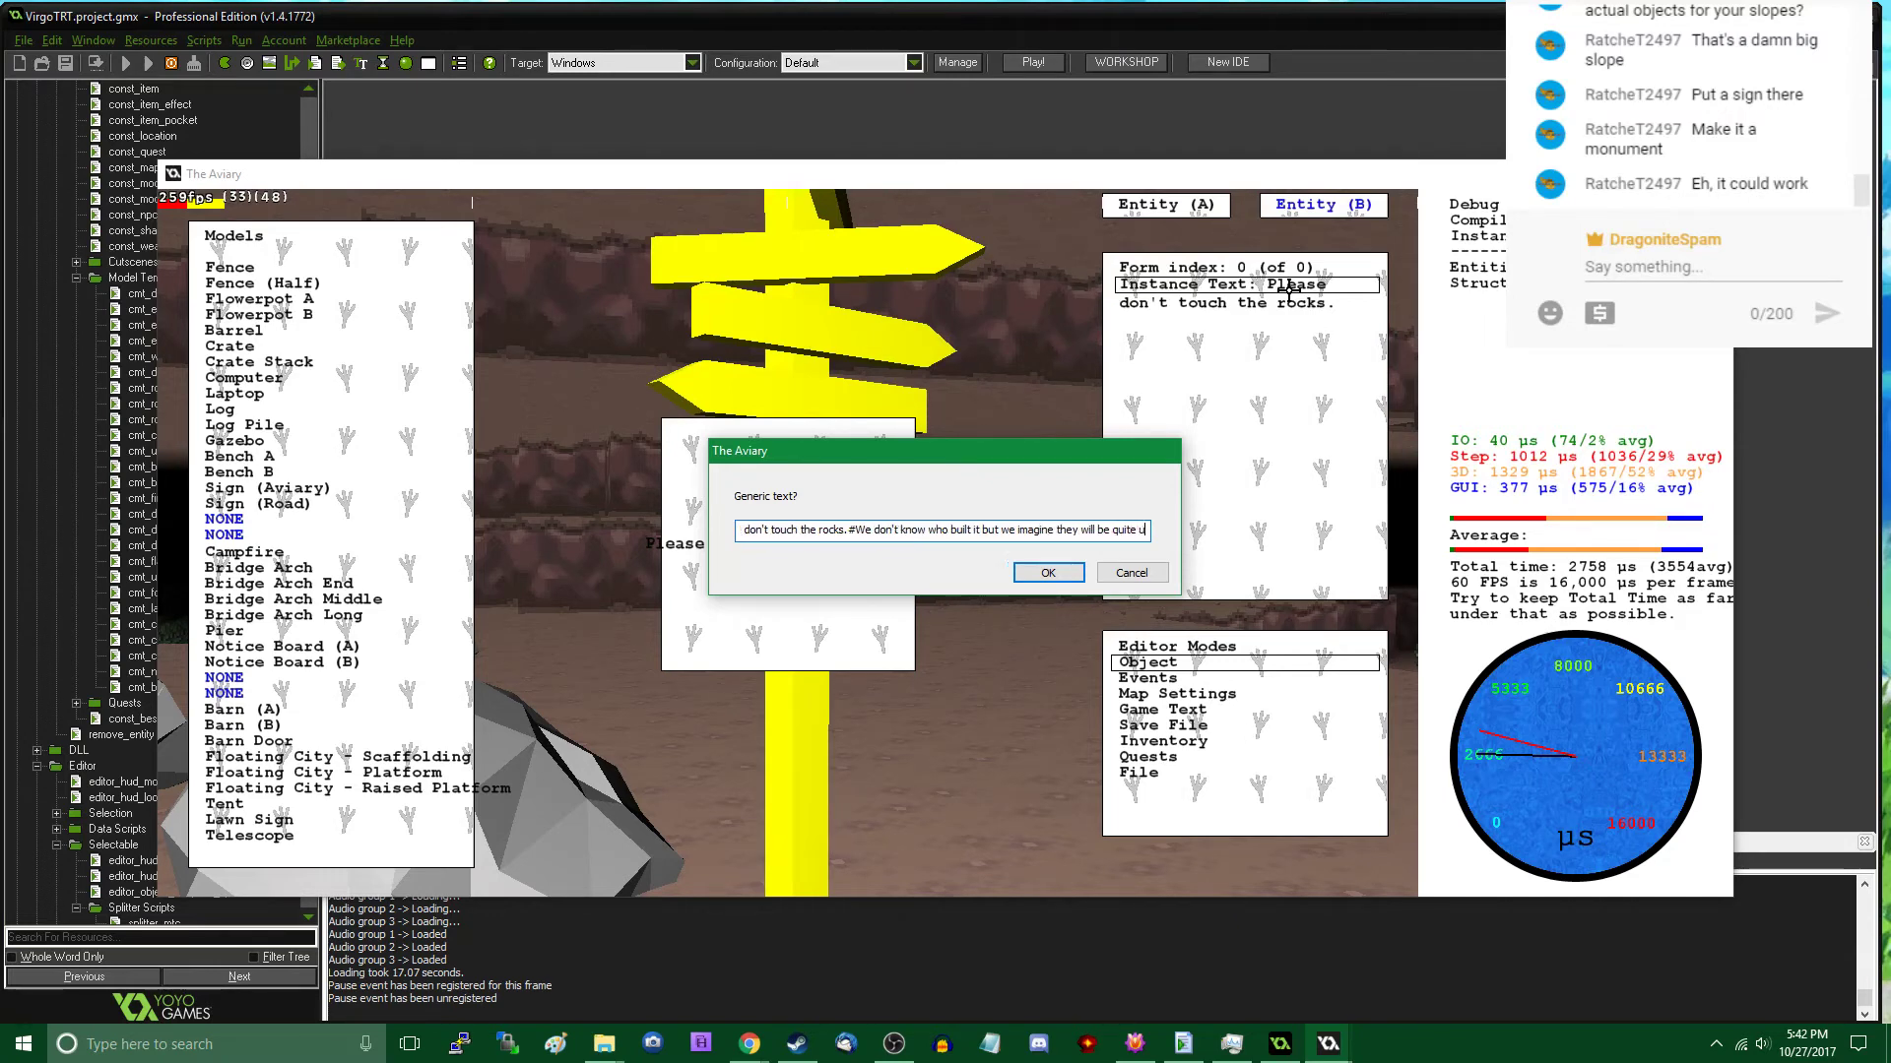
{"action": "type", "text": "ptset if you"}
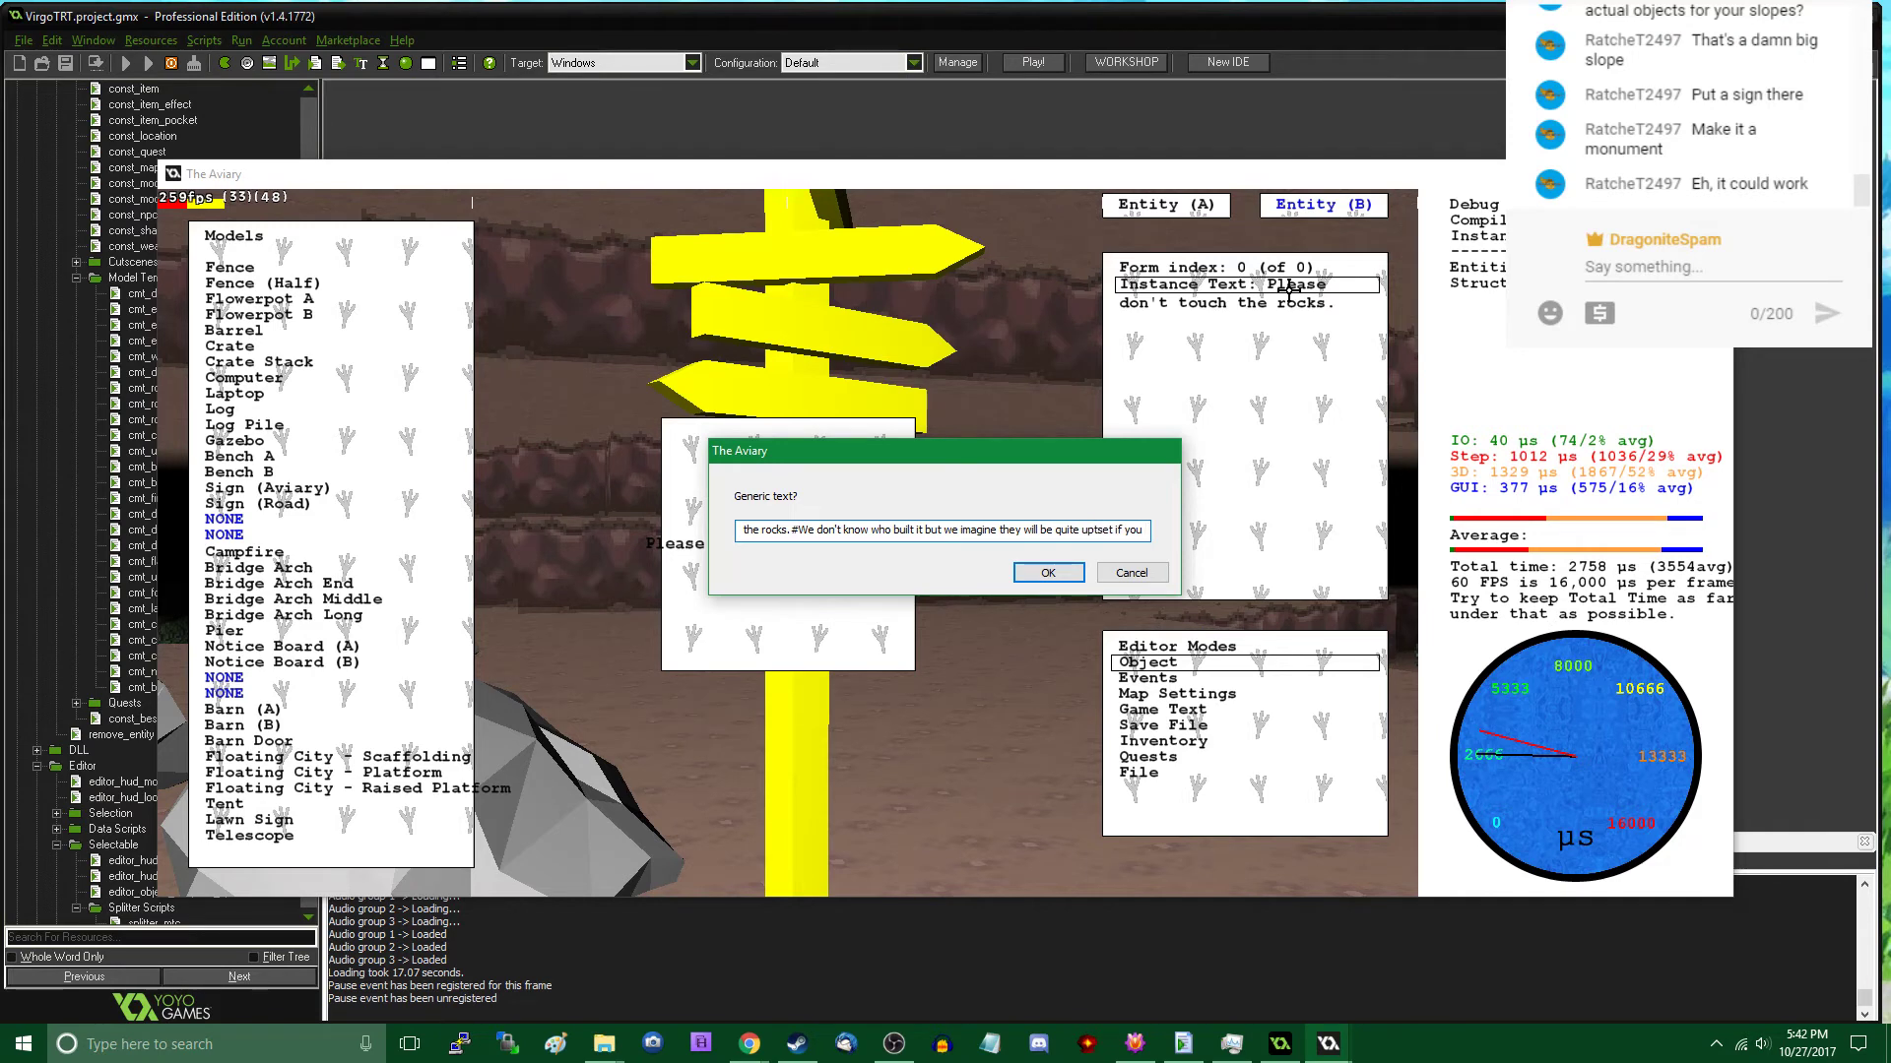
{"action": "type", "text": " knock if over."}
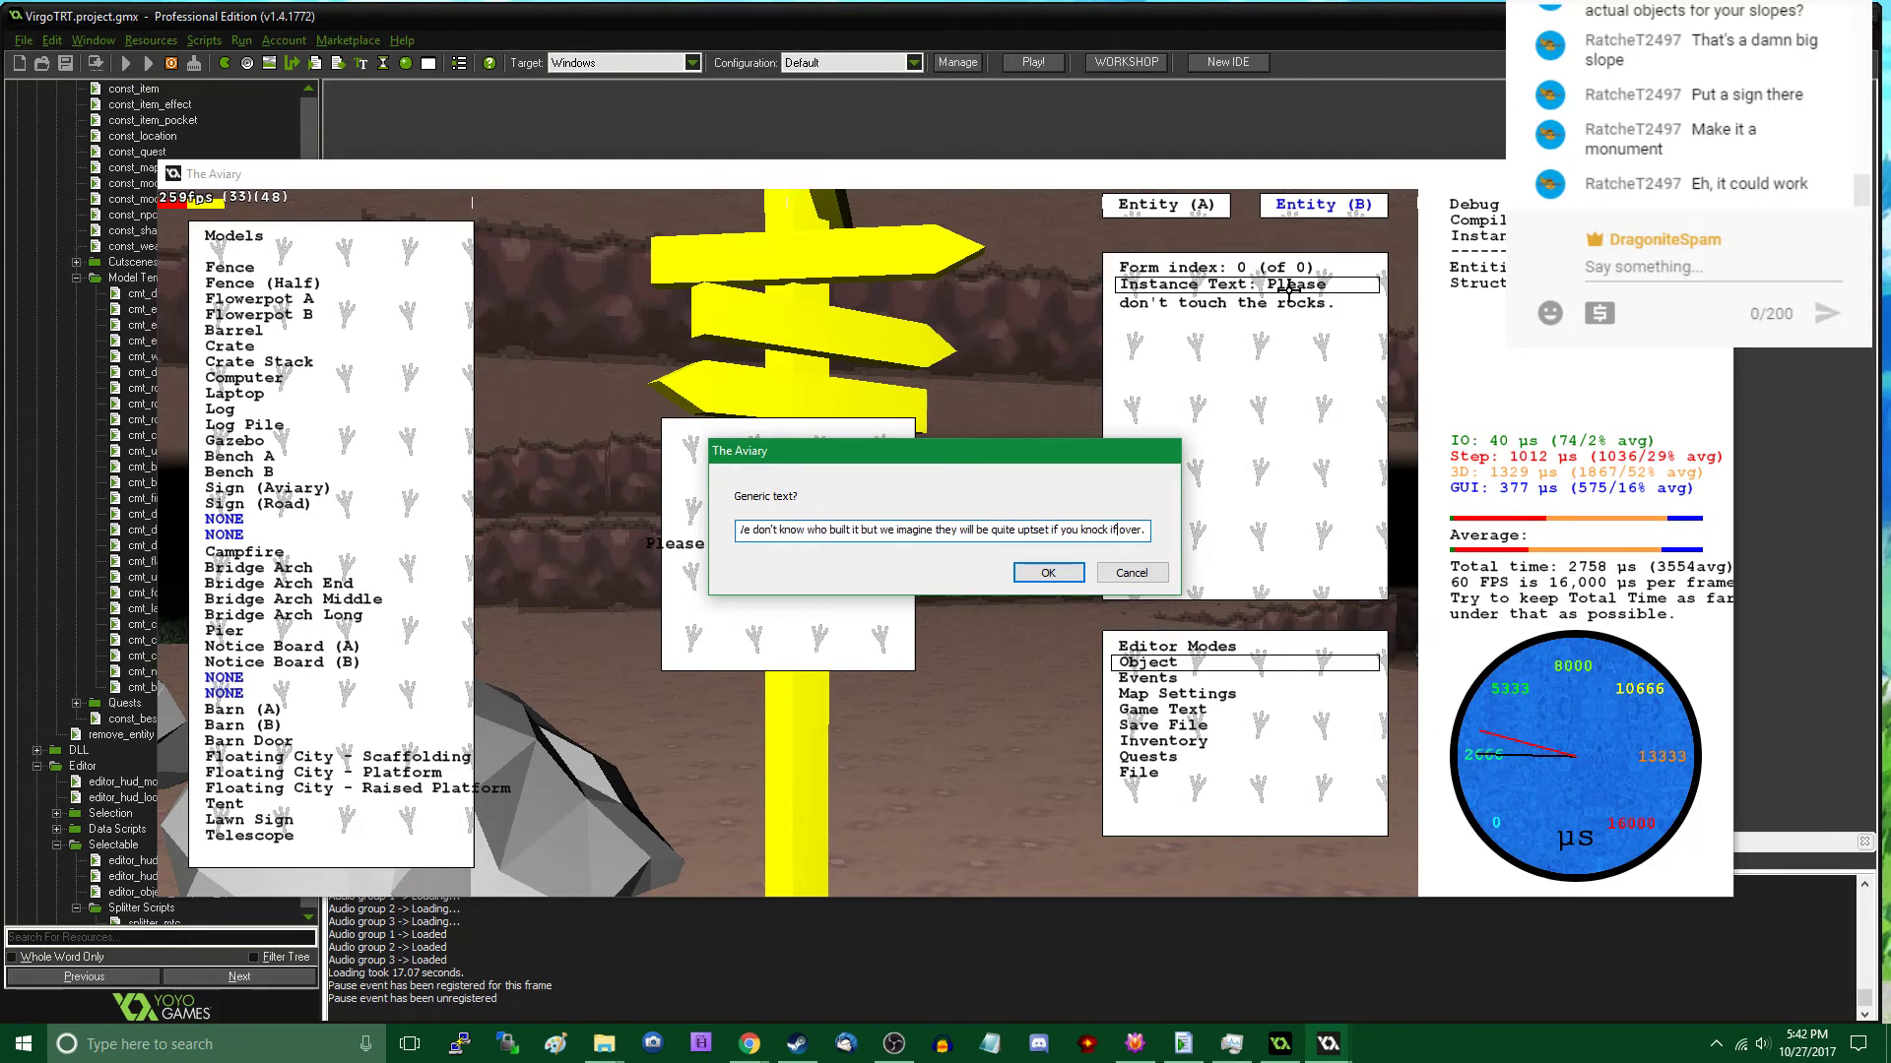
{"action": "key", "text": "Return"}
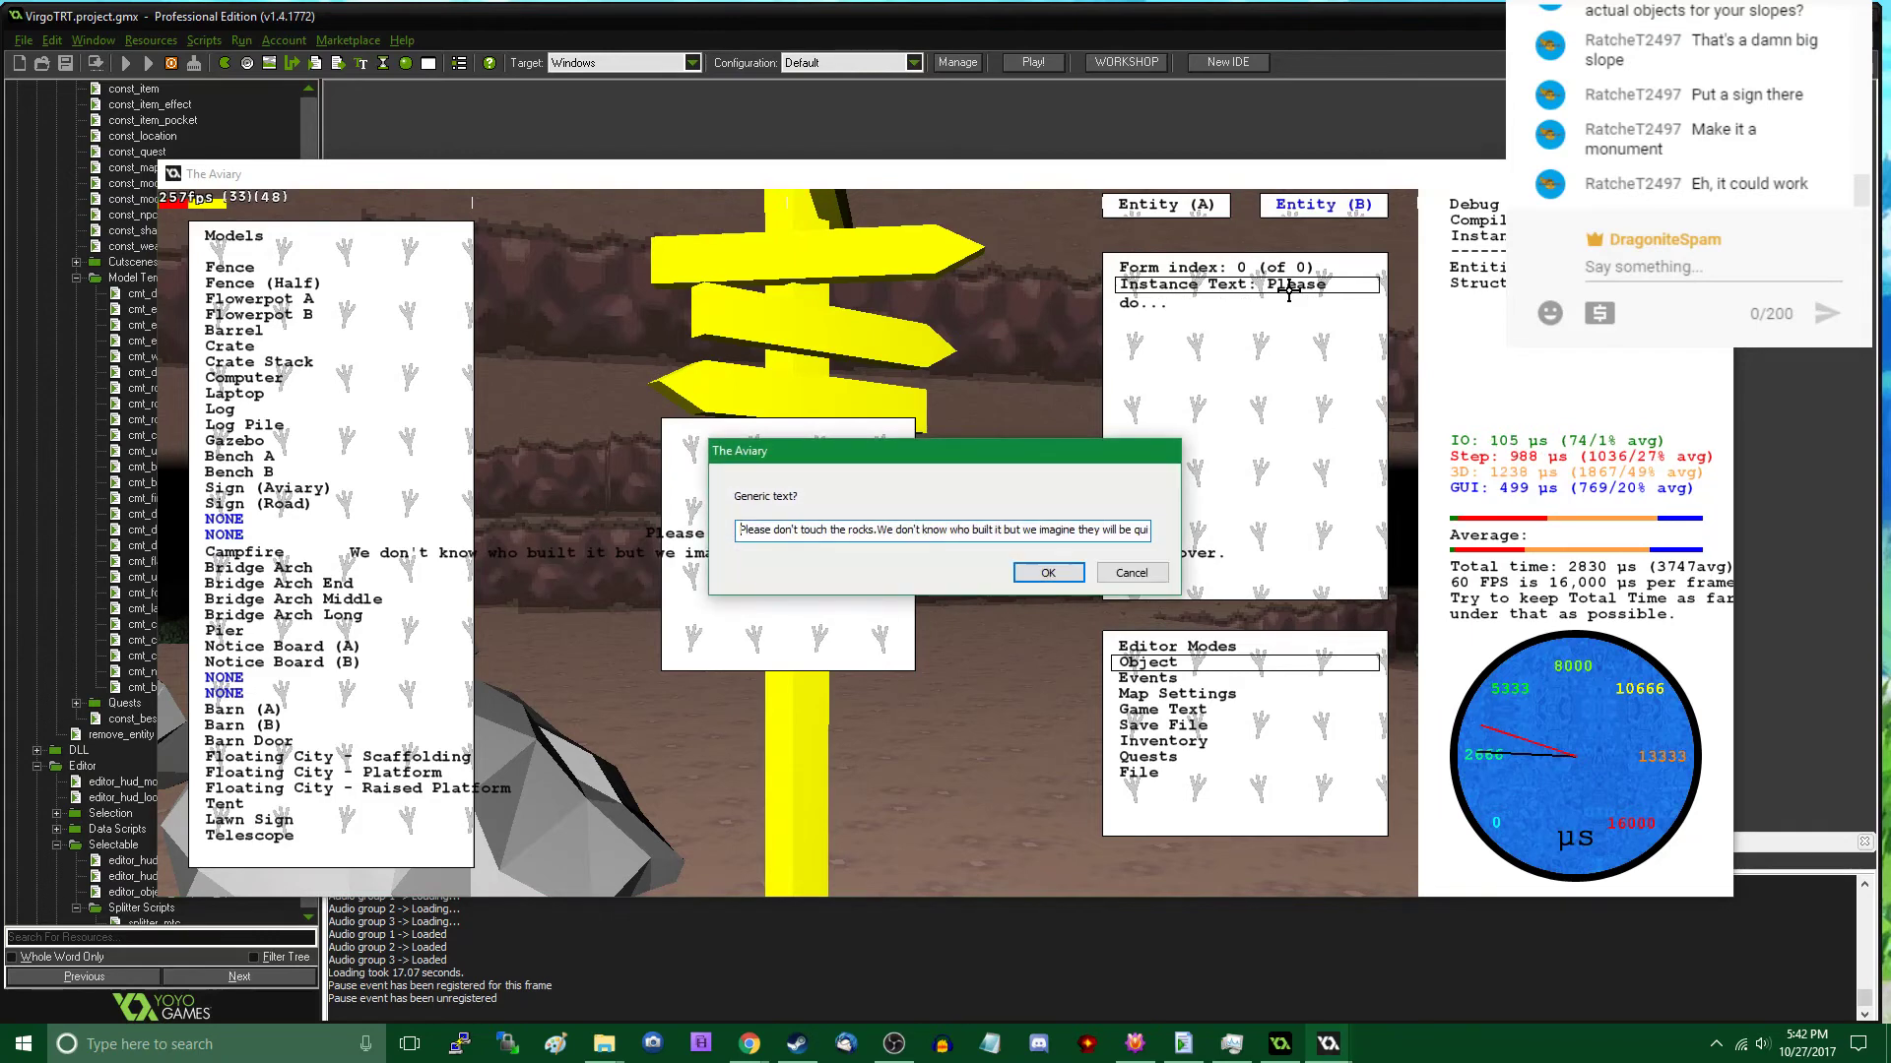
{"action": "left_click", "coordinate": [1047, 572]}
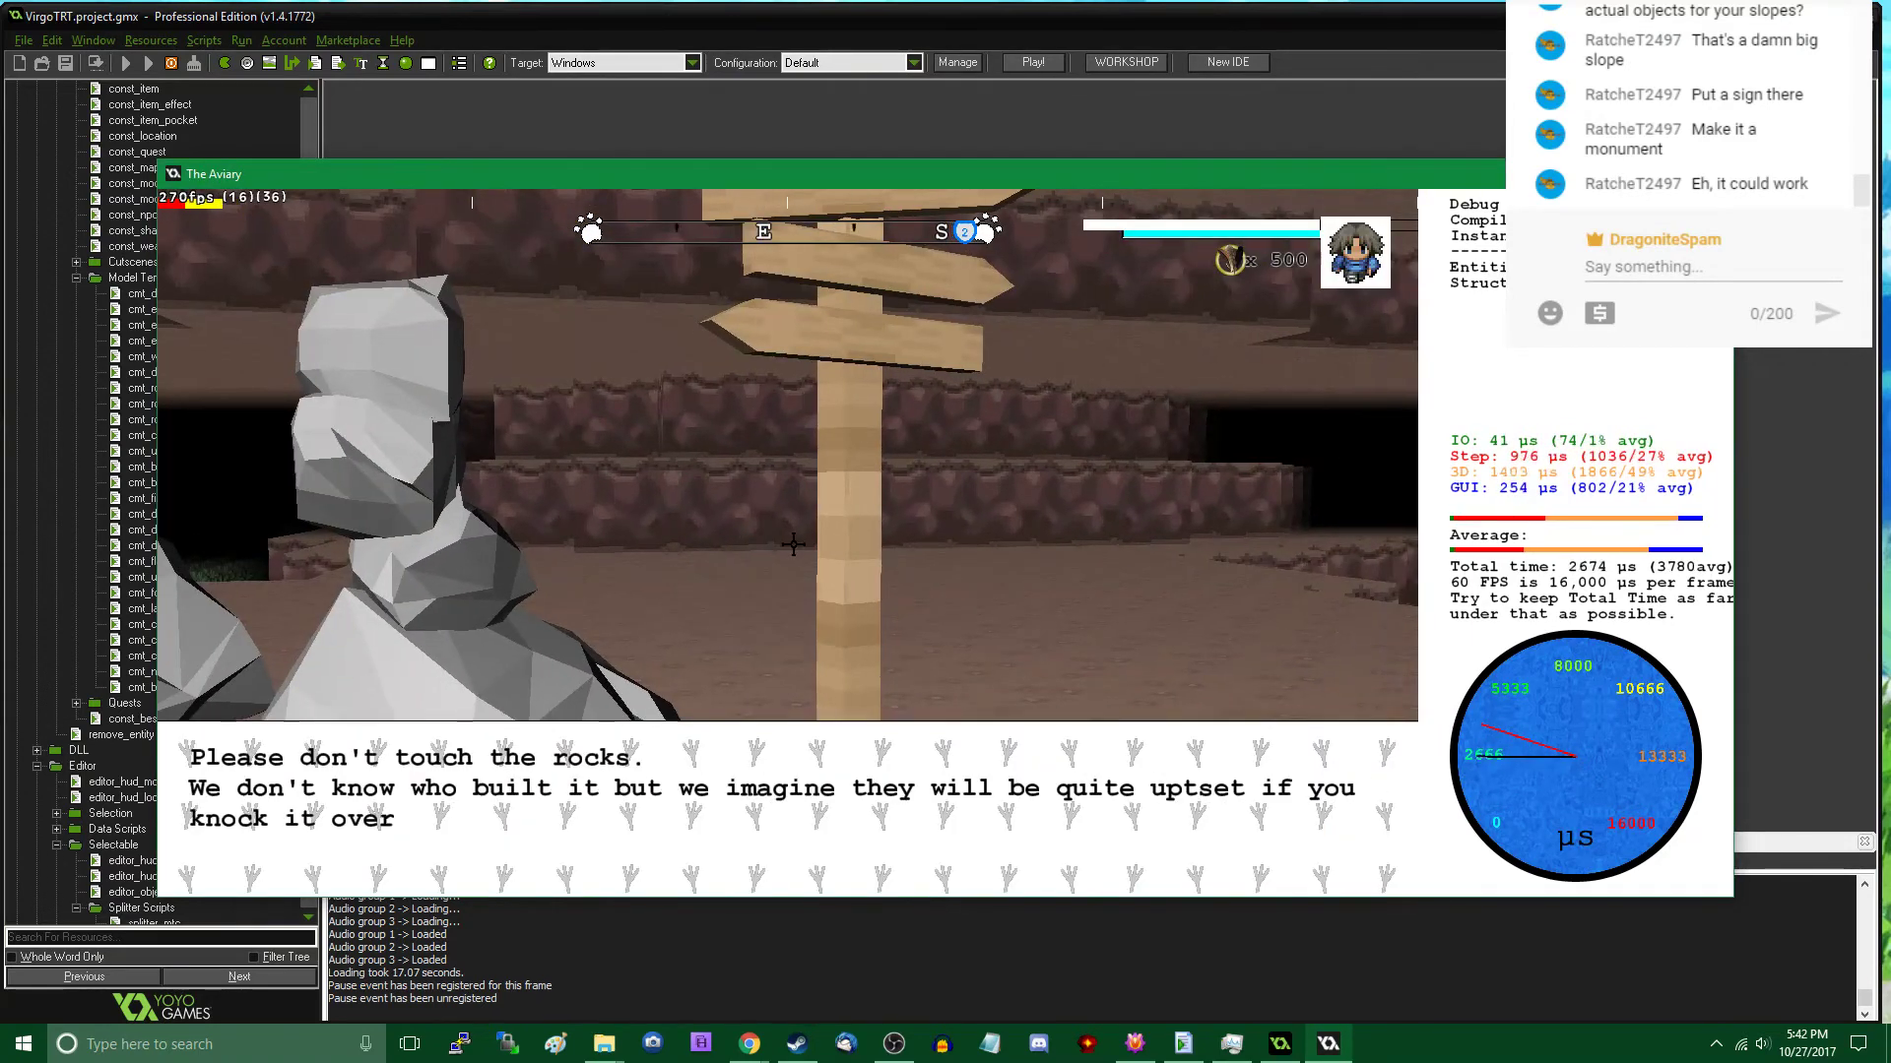
- Walk around the rock stack in play mode, checking the rocks' labels and the sign's extended message
{"action": "left_click", "coordinate": [793, 543]}
{"action": "key", "text": "s"}
{"action": "key", "text": "a"}
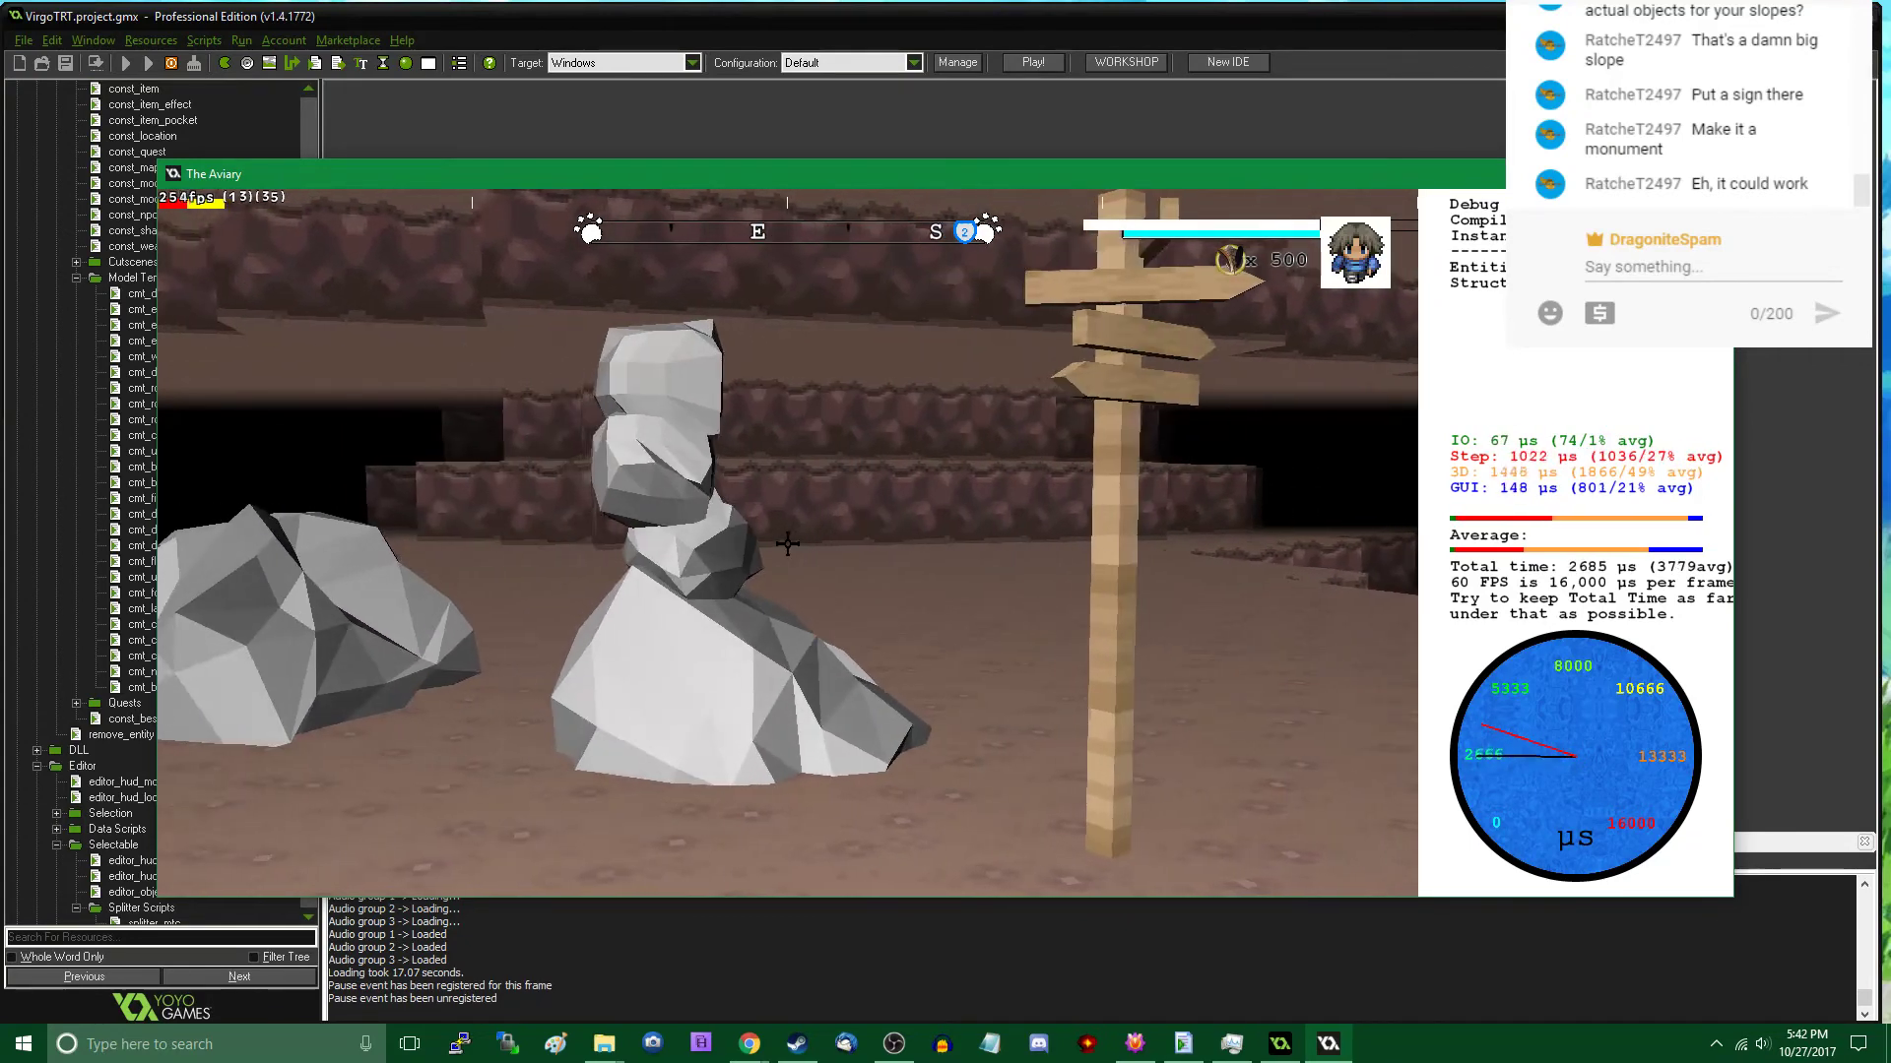
{"action": "key", "text": "w"}
{"action": "key", "text": "s"}
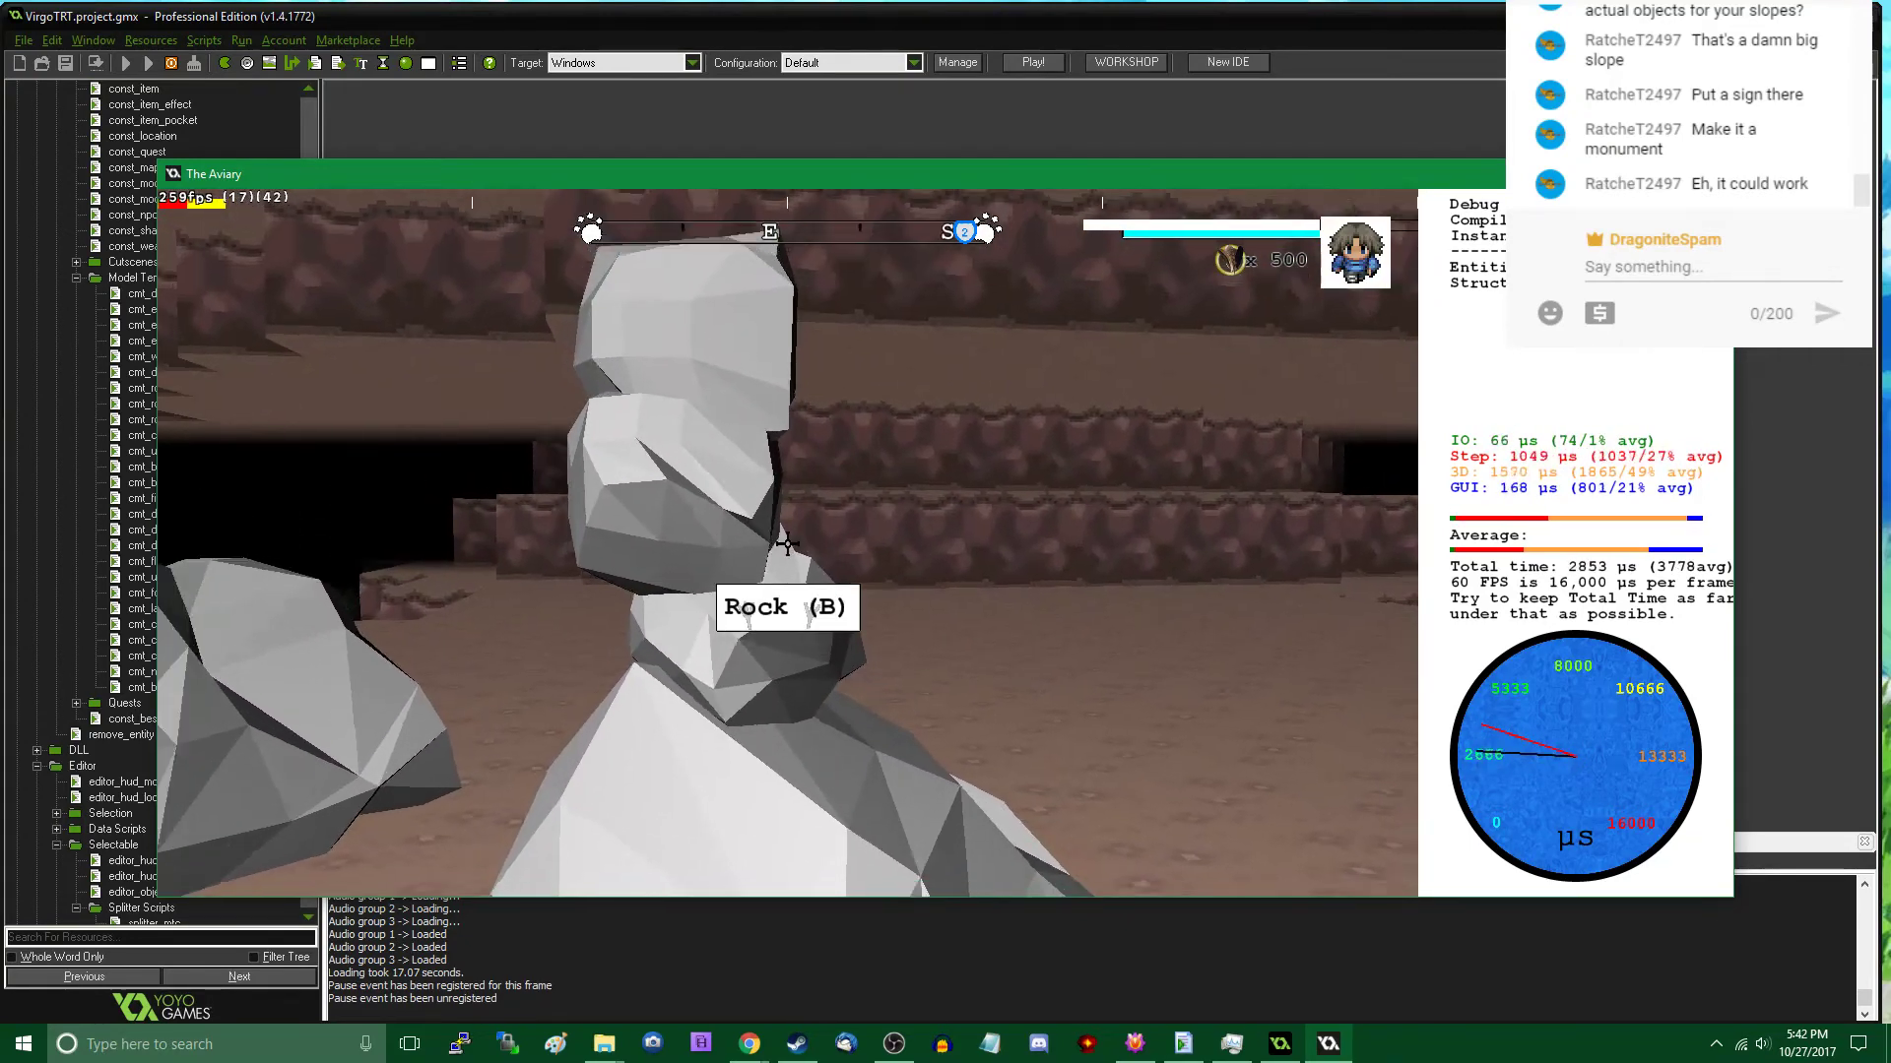
{"action": "key", "text": "w"}
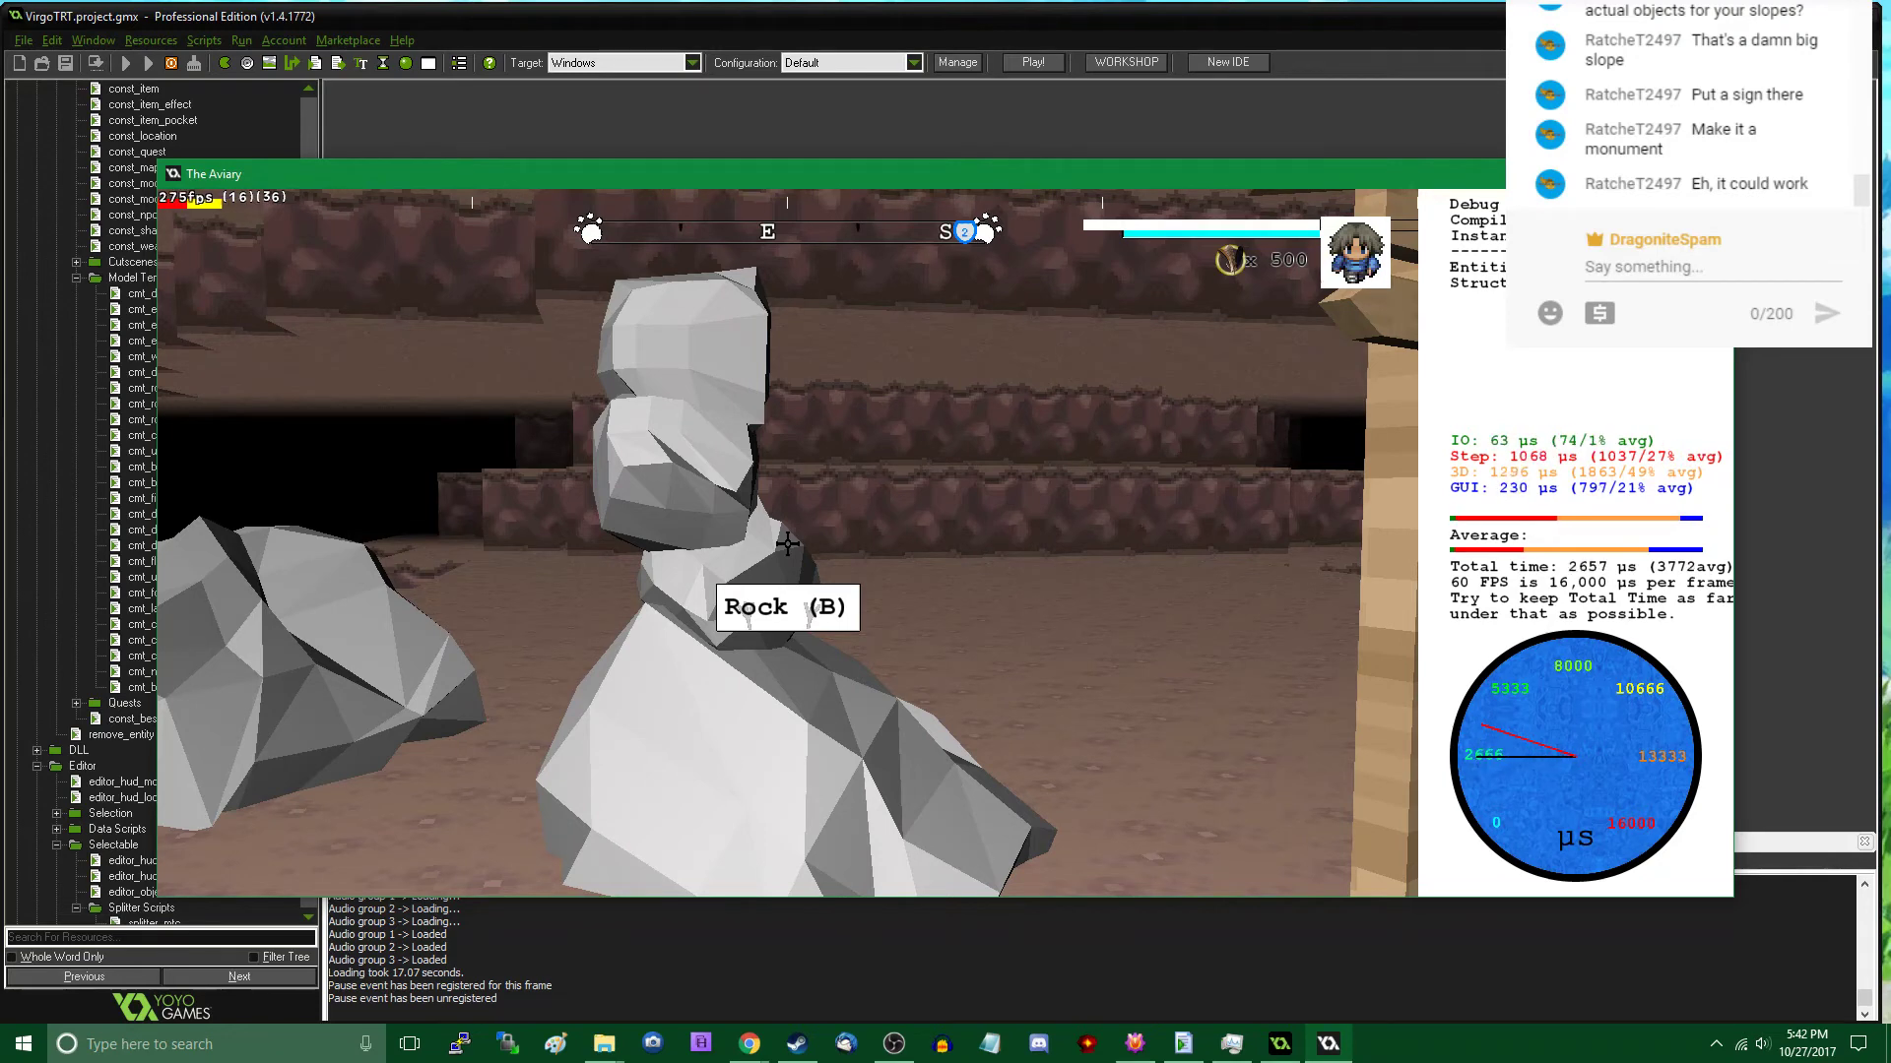
{"action": "key", "text": "w"}
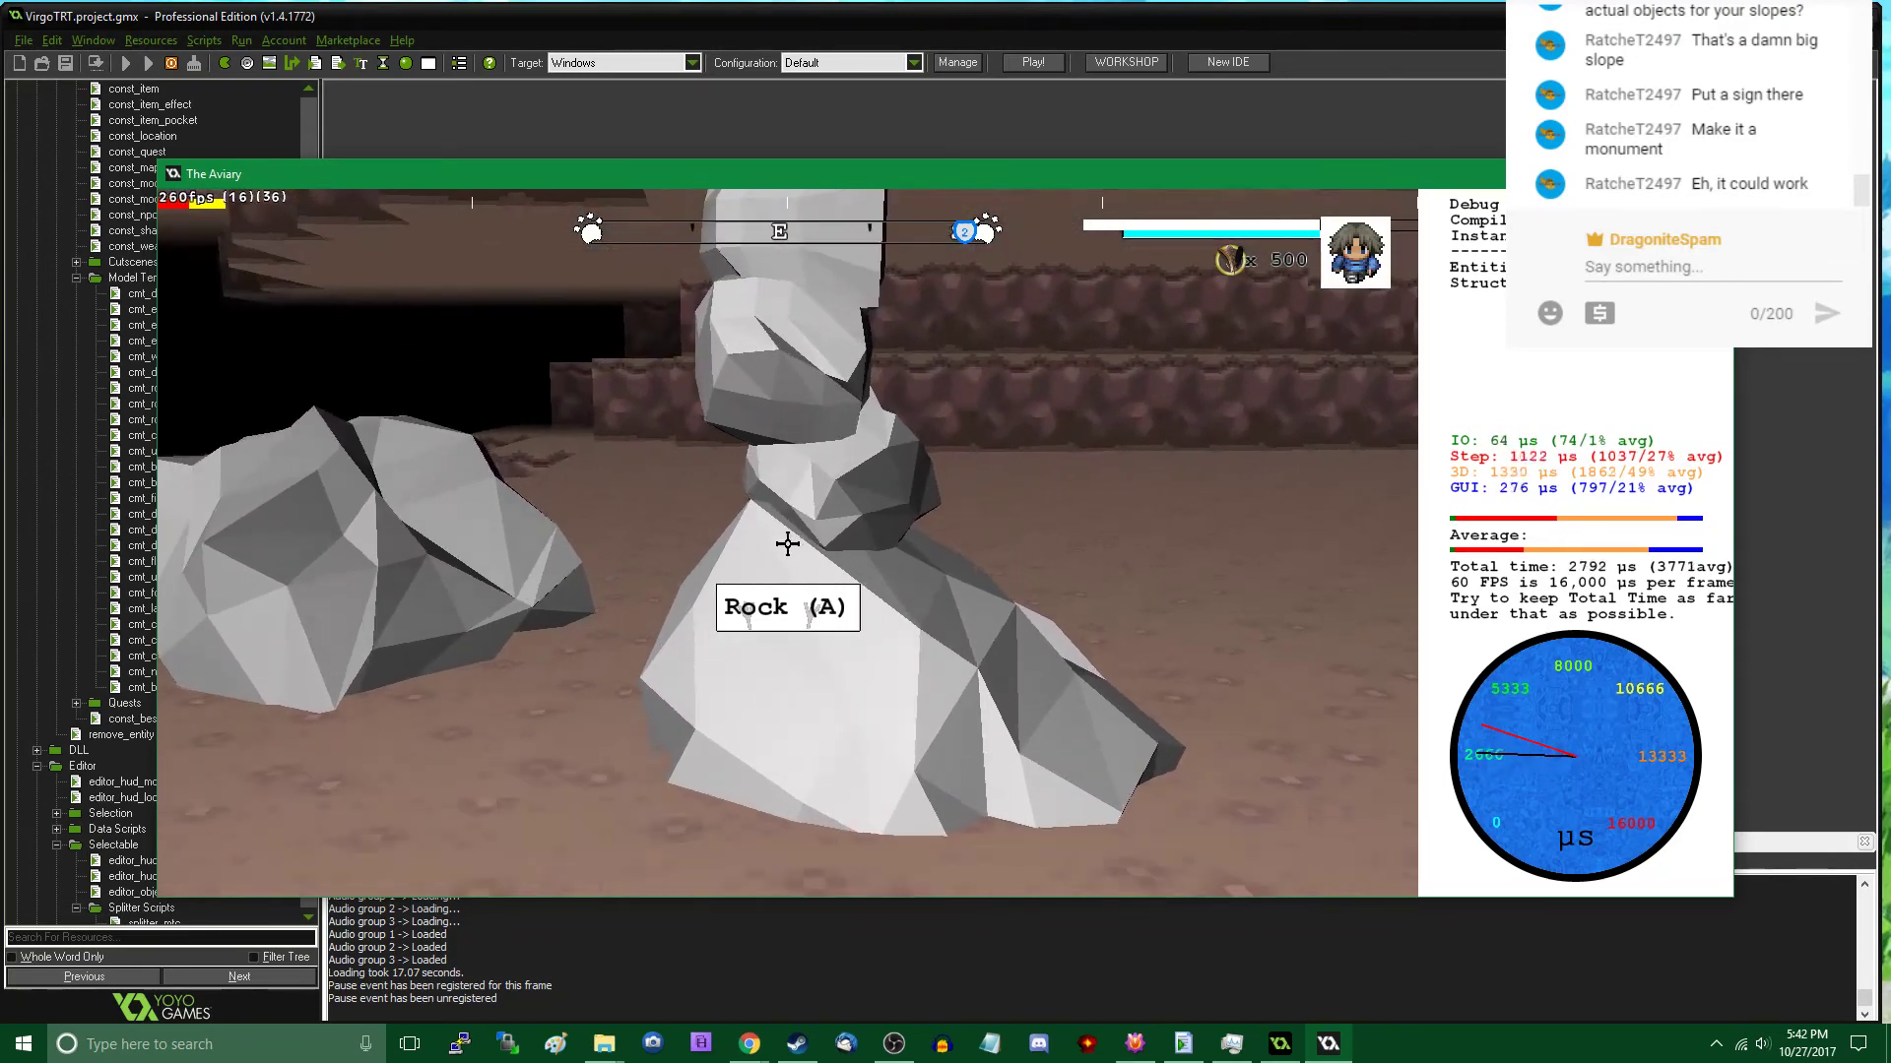
{"action": "key", "text": "s"}
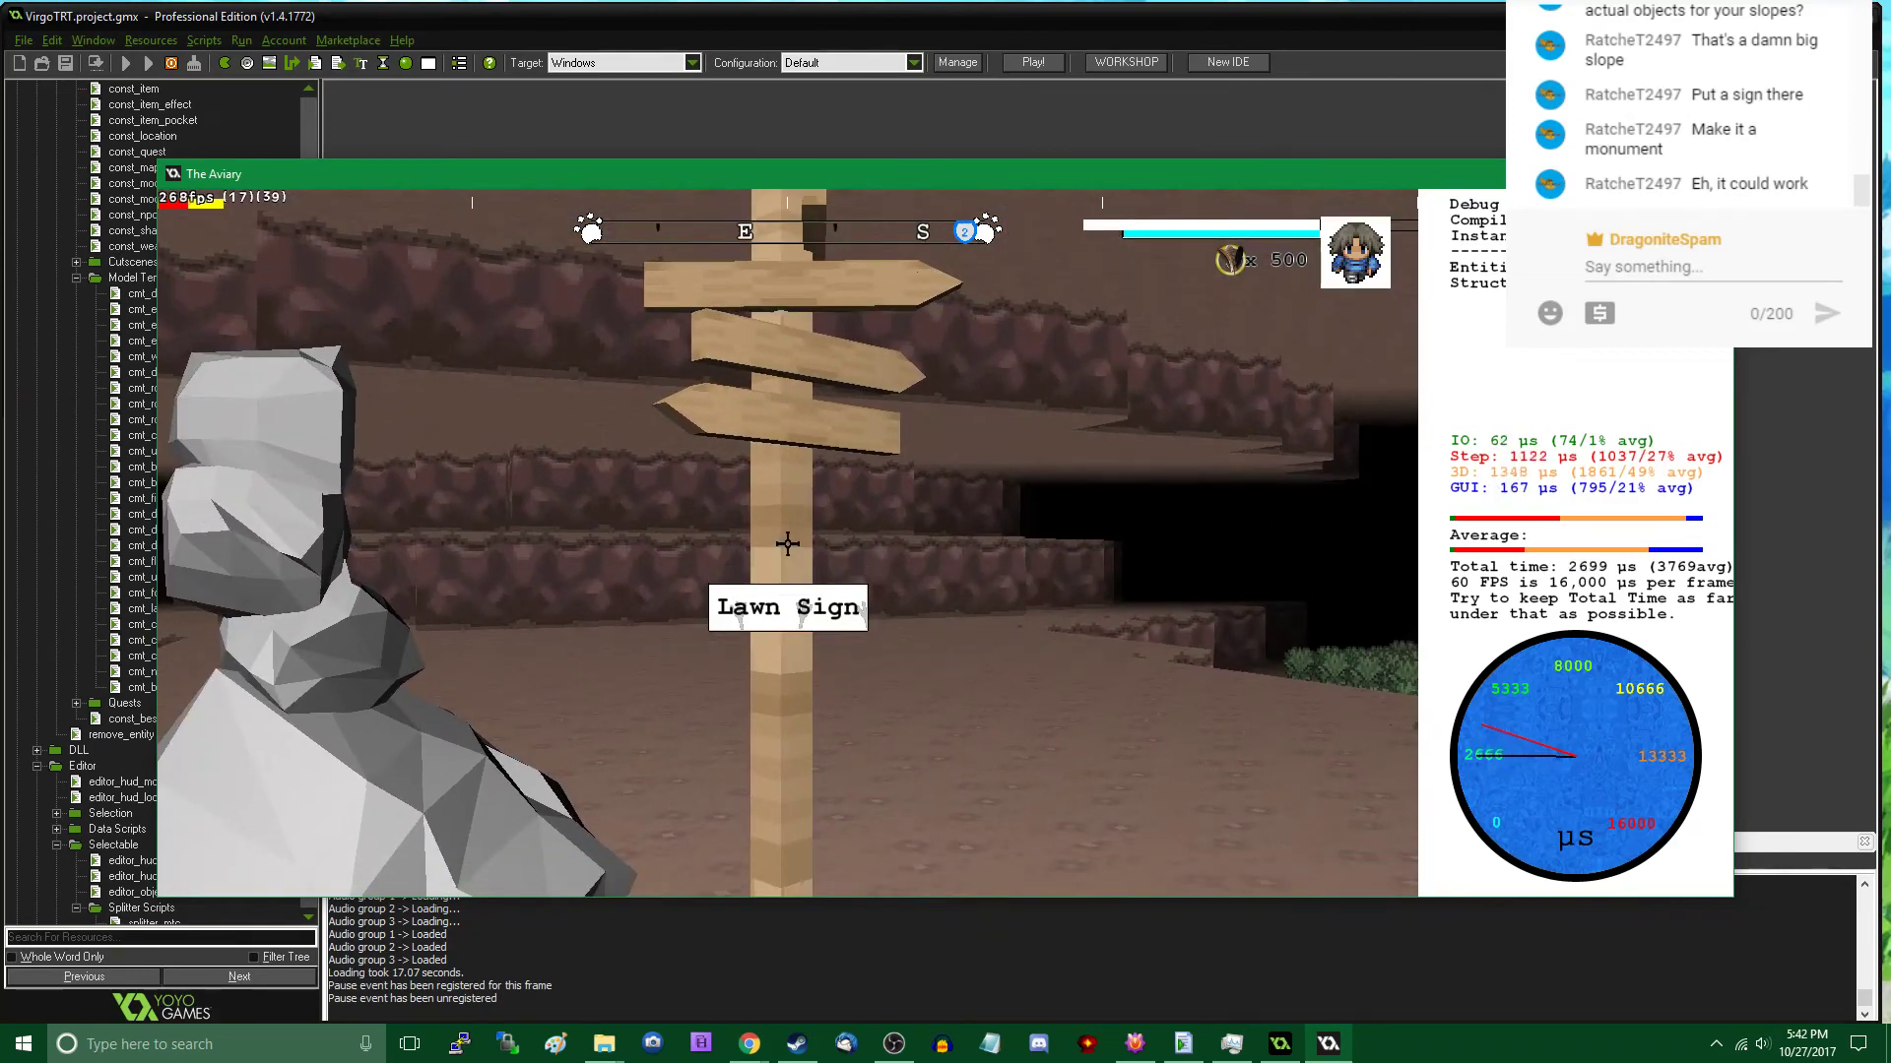
{"action": "left_click", "coordinate": [788, 543]}
{"action": "left_click", "coordinate": [788, 544]}
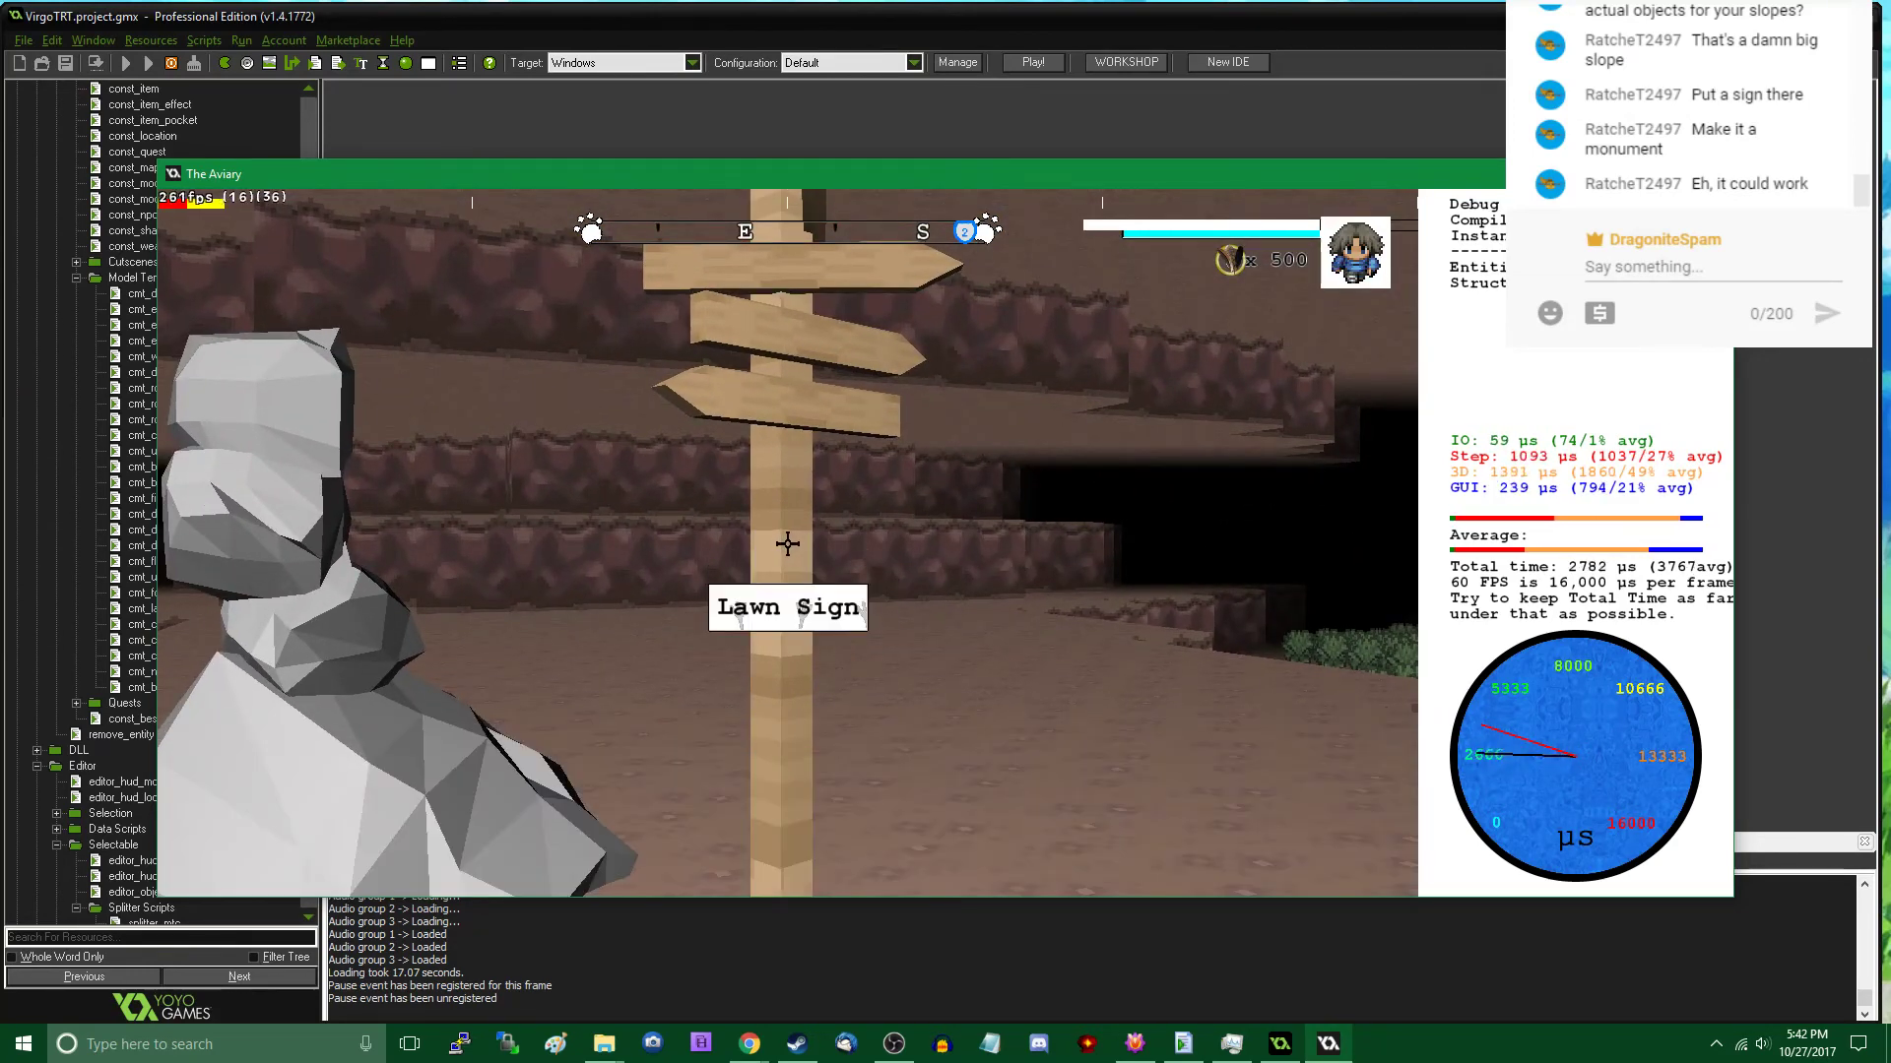
- Change the road sign's display name to Sign and check its label and message in play mode
{"action": "key", "text": "Tab"}
{"action": "left_click", "coordinate": [788, 543]}
{"action": "left_click", "coordinate": [1201, 207]}
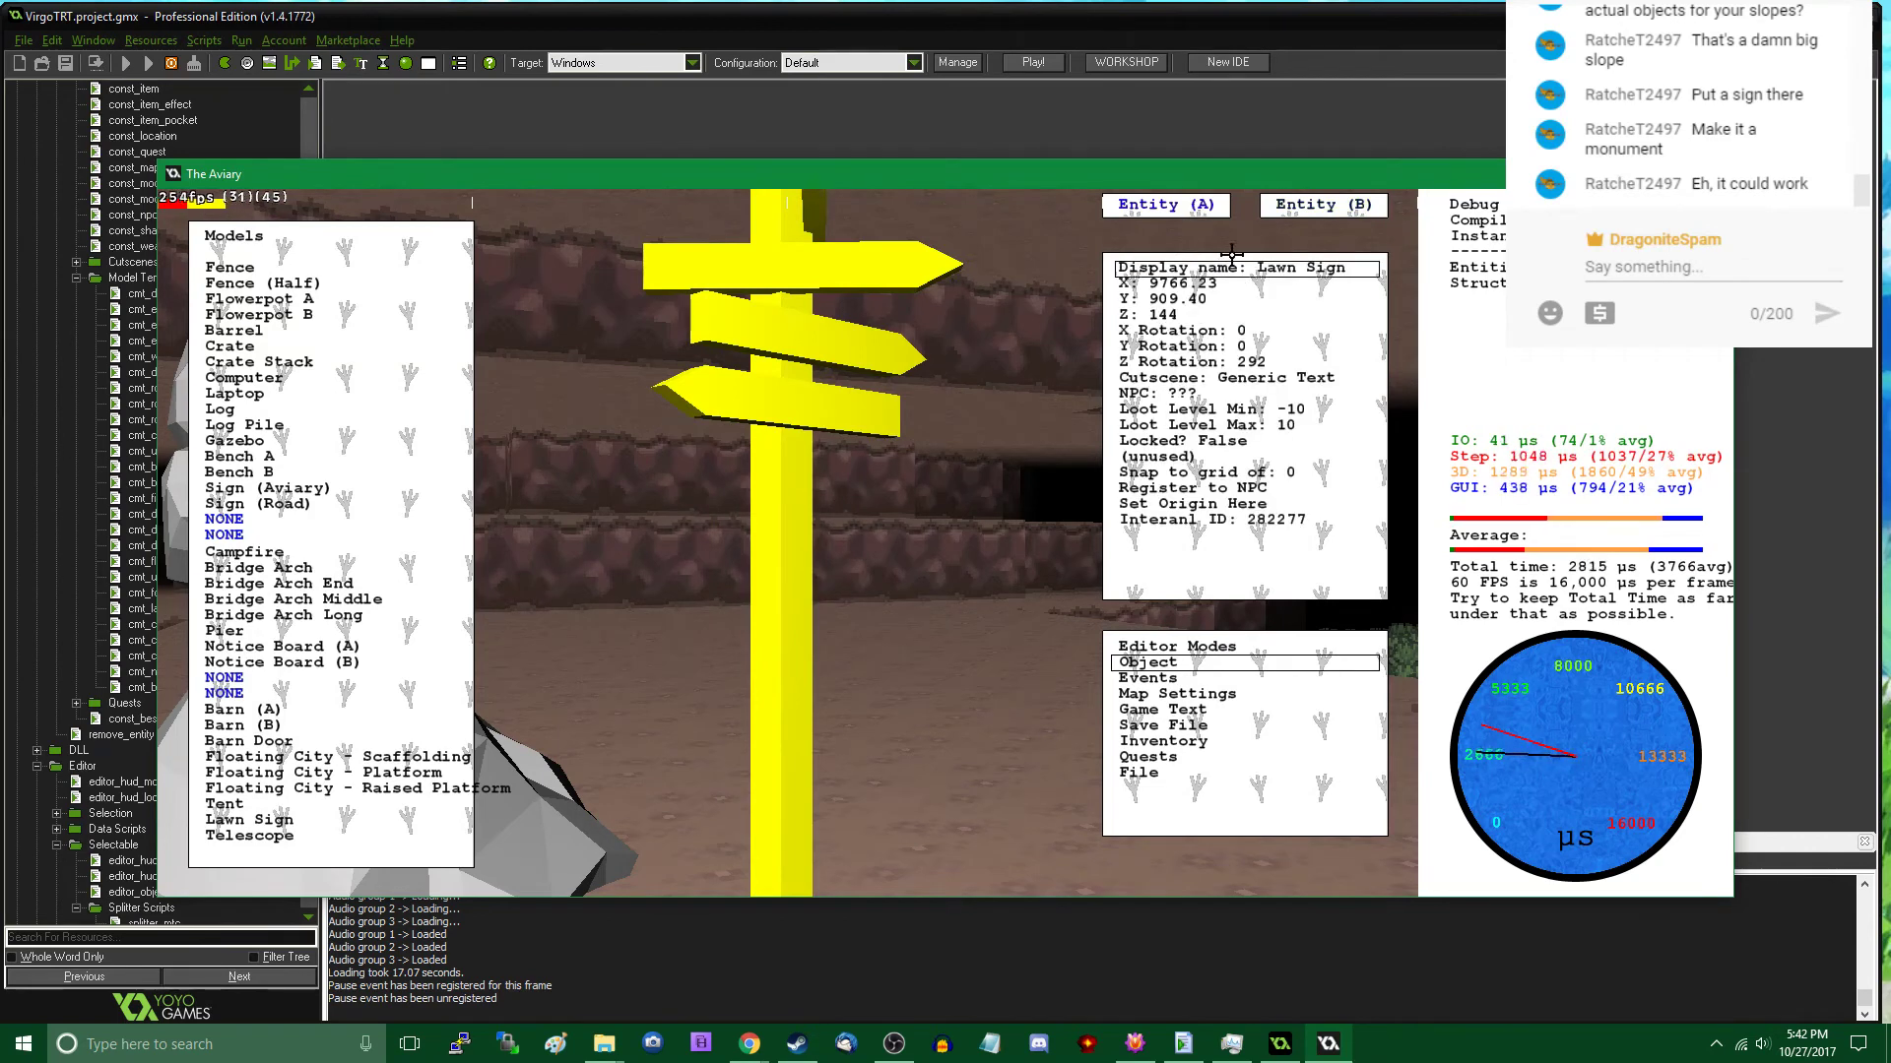
{"action": "left_click", "coordinate": [1237, 267]}
{"action": "key", "text": "Delete"}
{"action": "key", "text": "Delete"}
{"action": "key", "text": "Delete"}
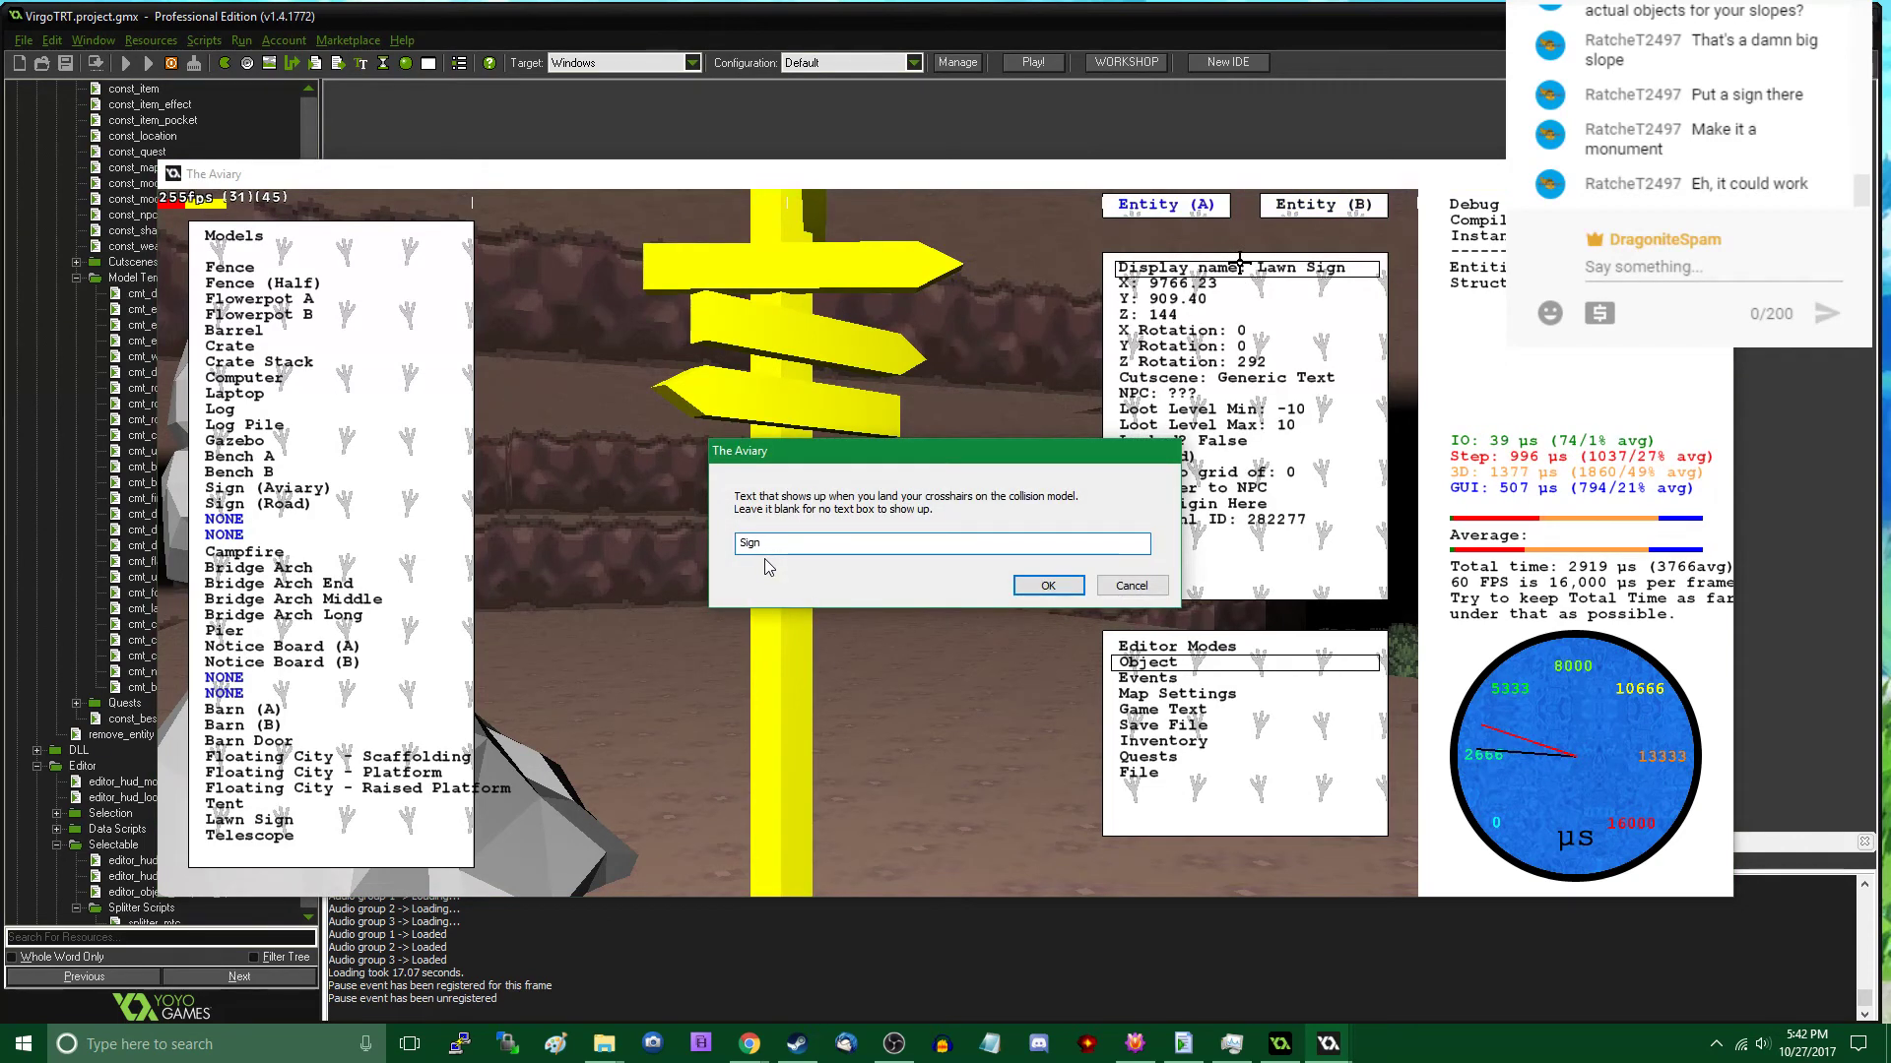
{"action": "key", "text": "Return"}
{"action": "key", "text": "Tab"}
{"action": "left_click", "coordinate": [788, 543]}
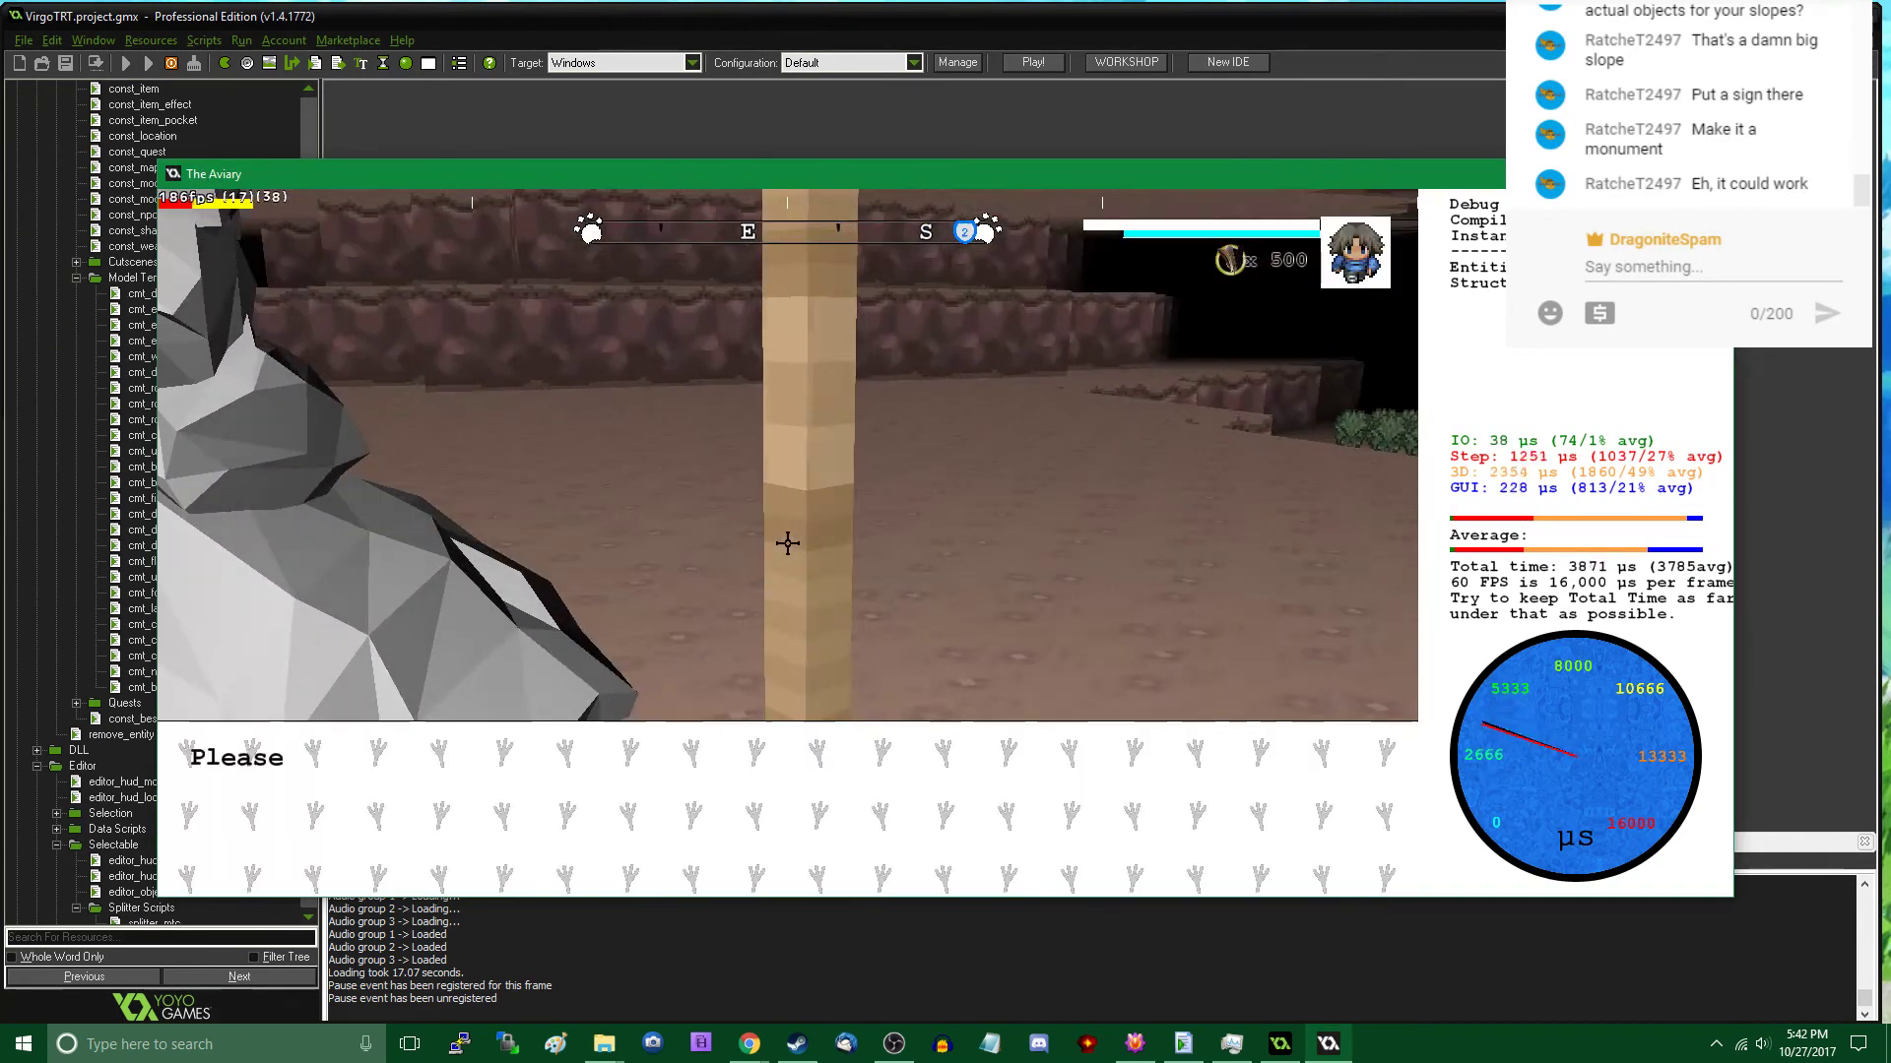
{"action": "left_click", "coordinate": [788, 543]}
{"action": "left_click", "coordinate": [788, 544]}
{"action": "key", "text": "s"}
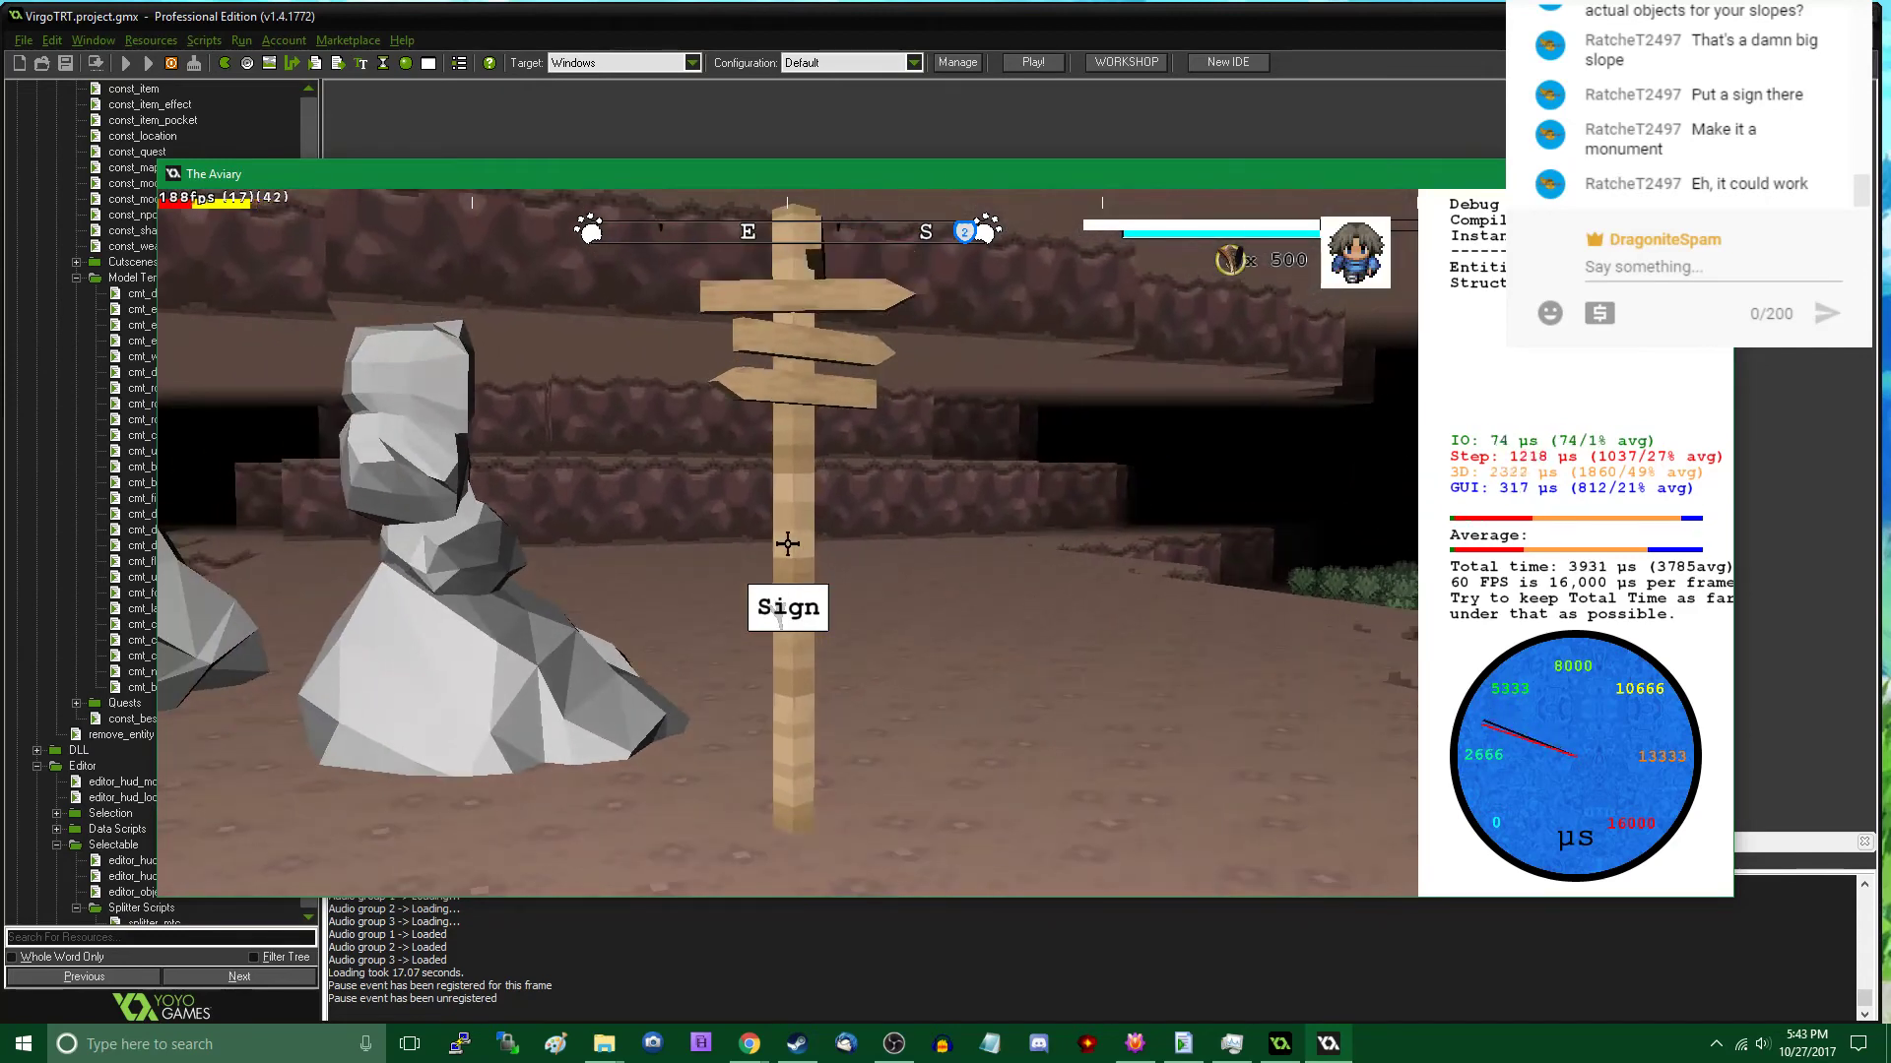
- Replace the sign's model with Notice Board (B) and view it beside the rock stack in play mode
{"action": "key", "text": "Tab"}
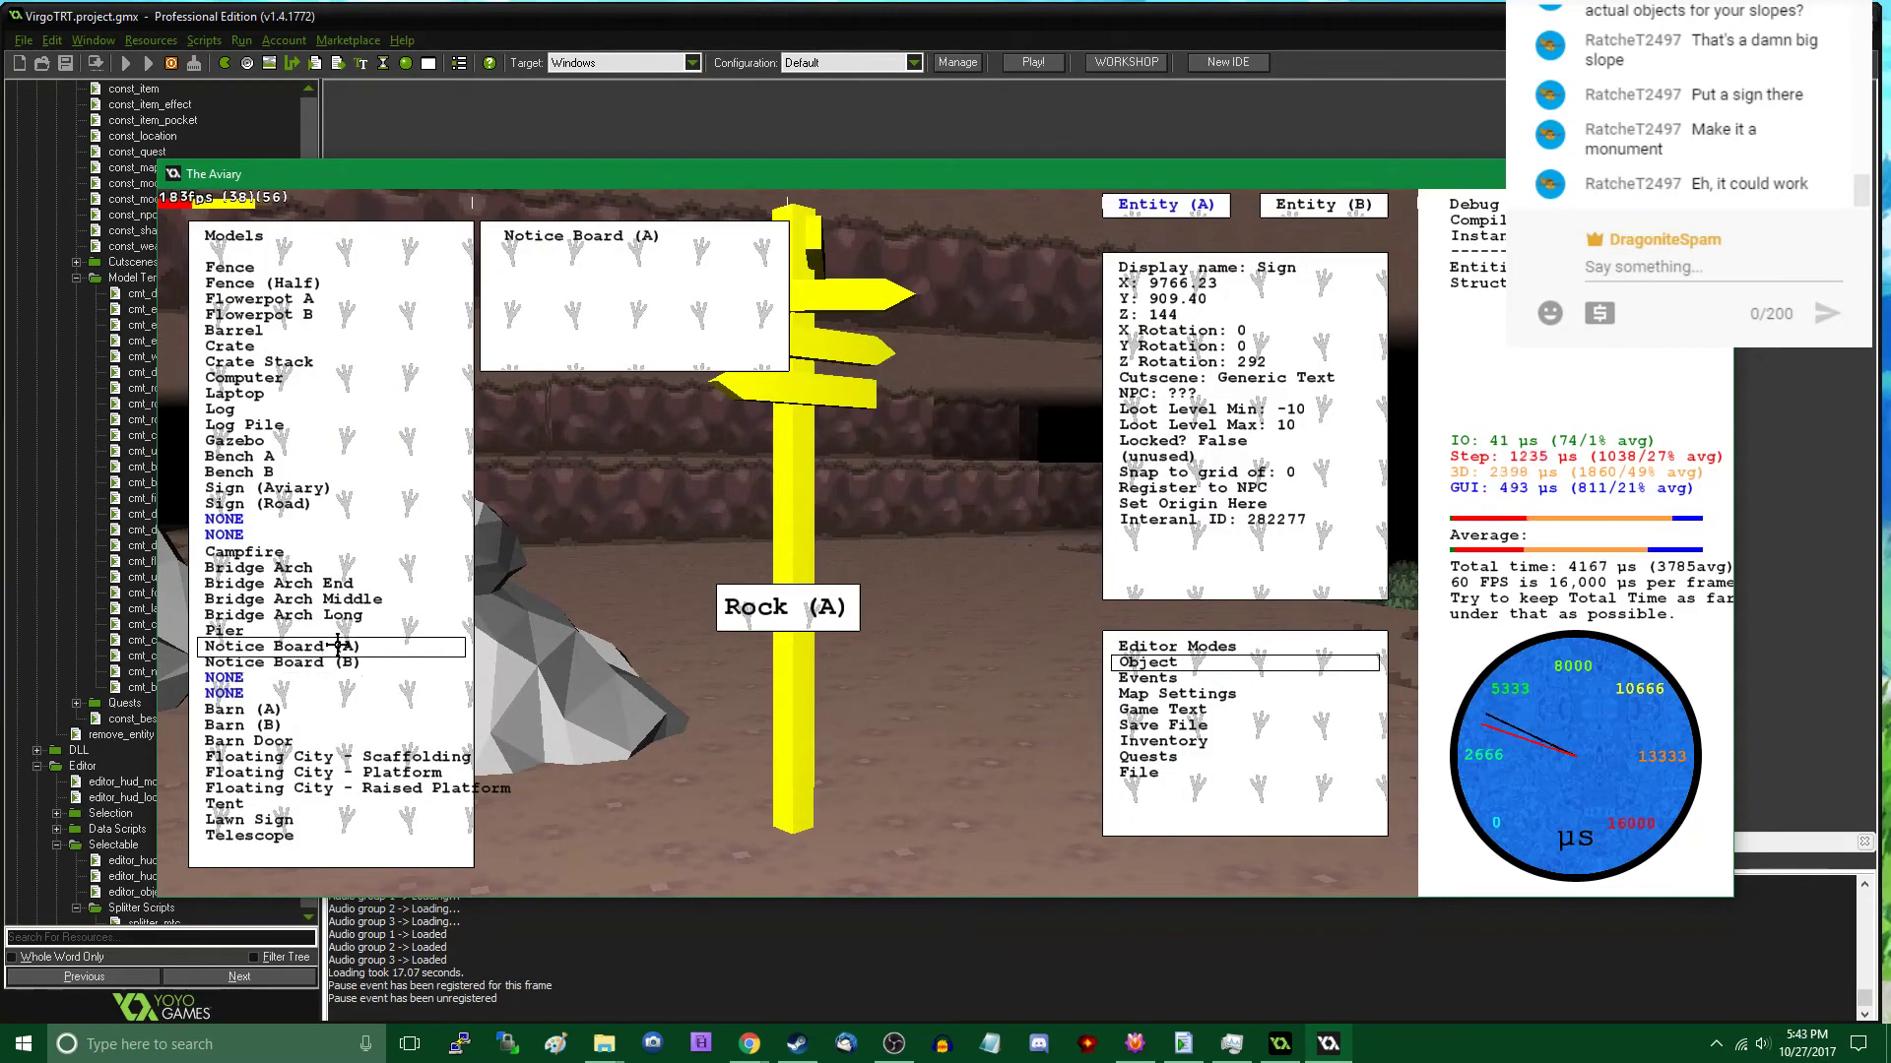
{"action": "left_click", "coordinate": [323, 665]}
{"action": "key", "text": "Tab"}
{"action": "key", "text": "a"}
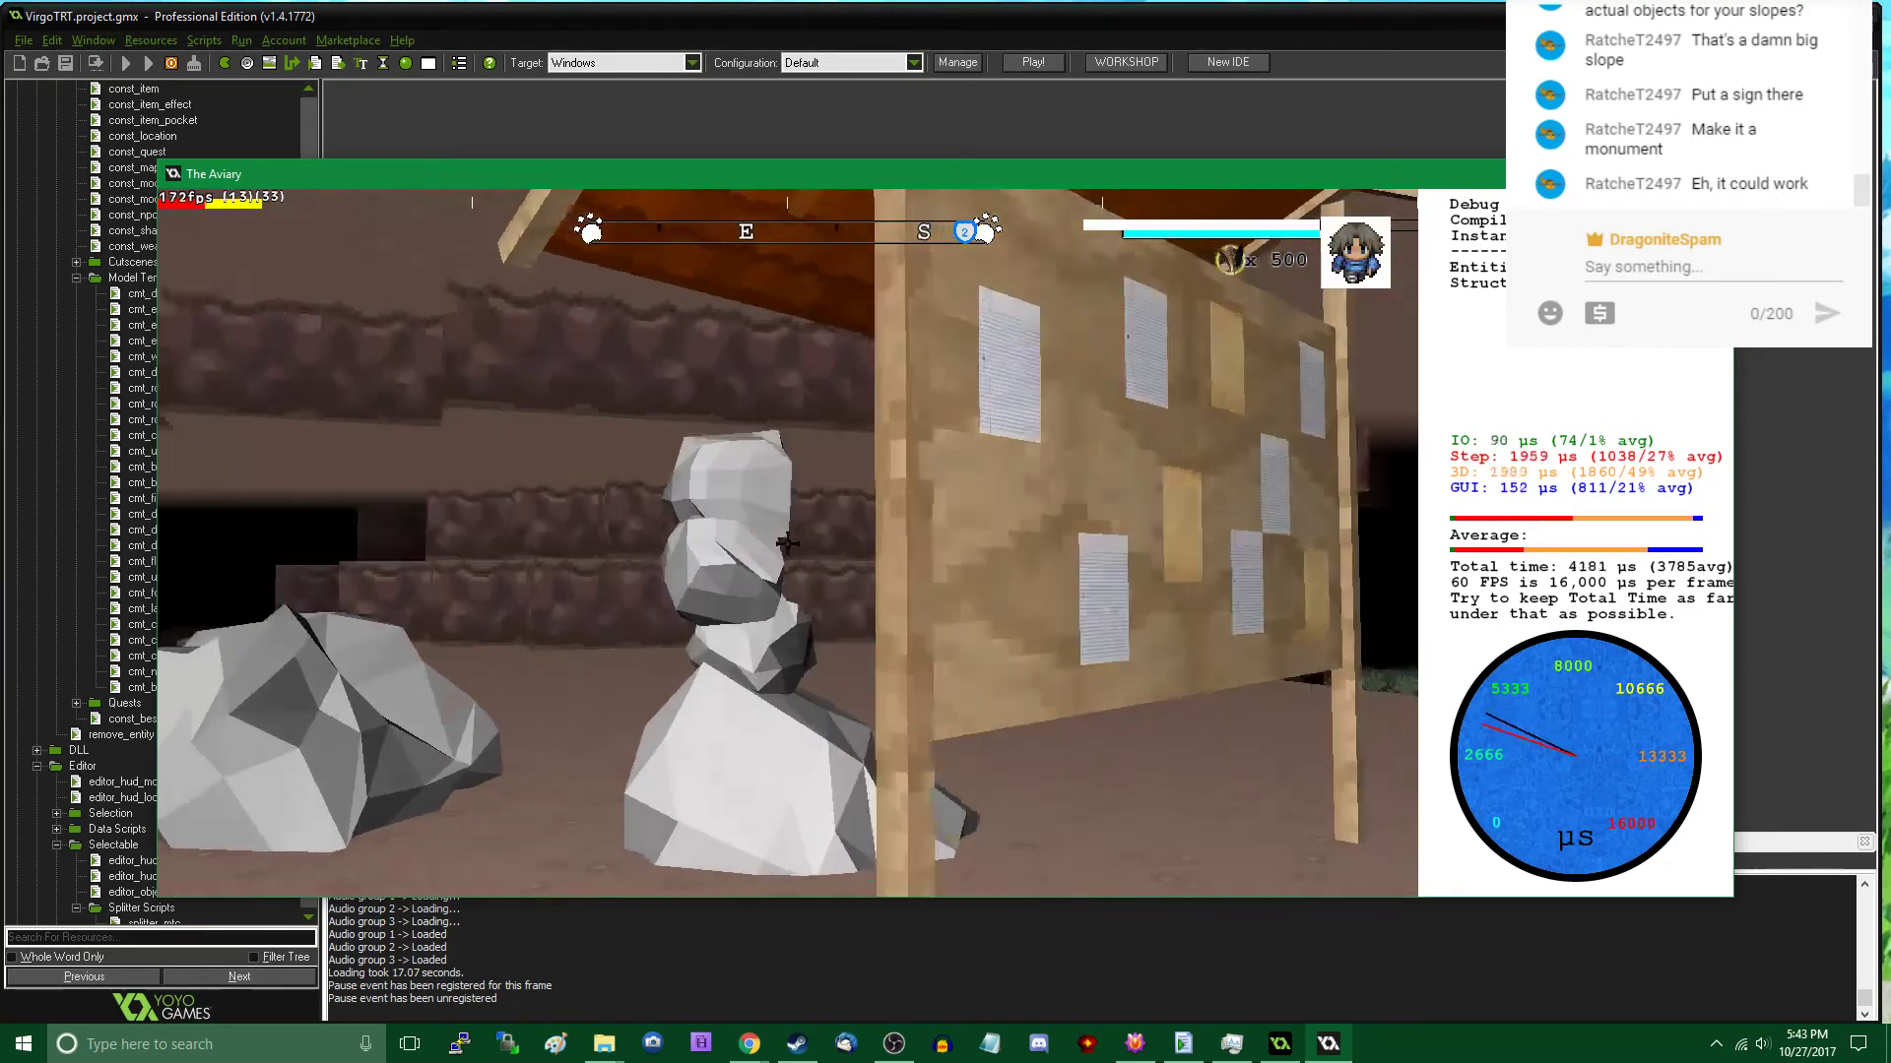
{"action": "key", "text": "w"}
- Rotate the notice board so its posted papers face the viewer, and move it to about X 9807, Y 927
{"action": "key", "text": "Tab"}
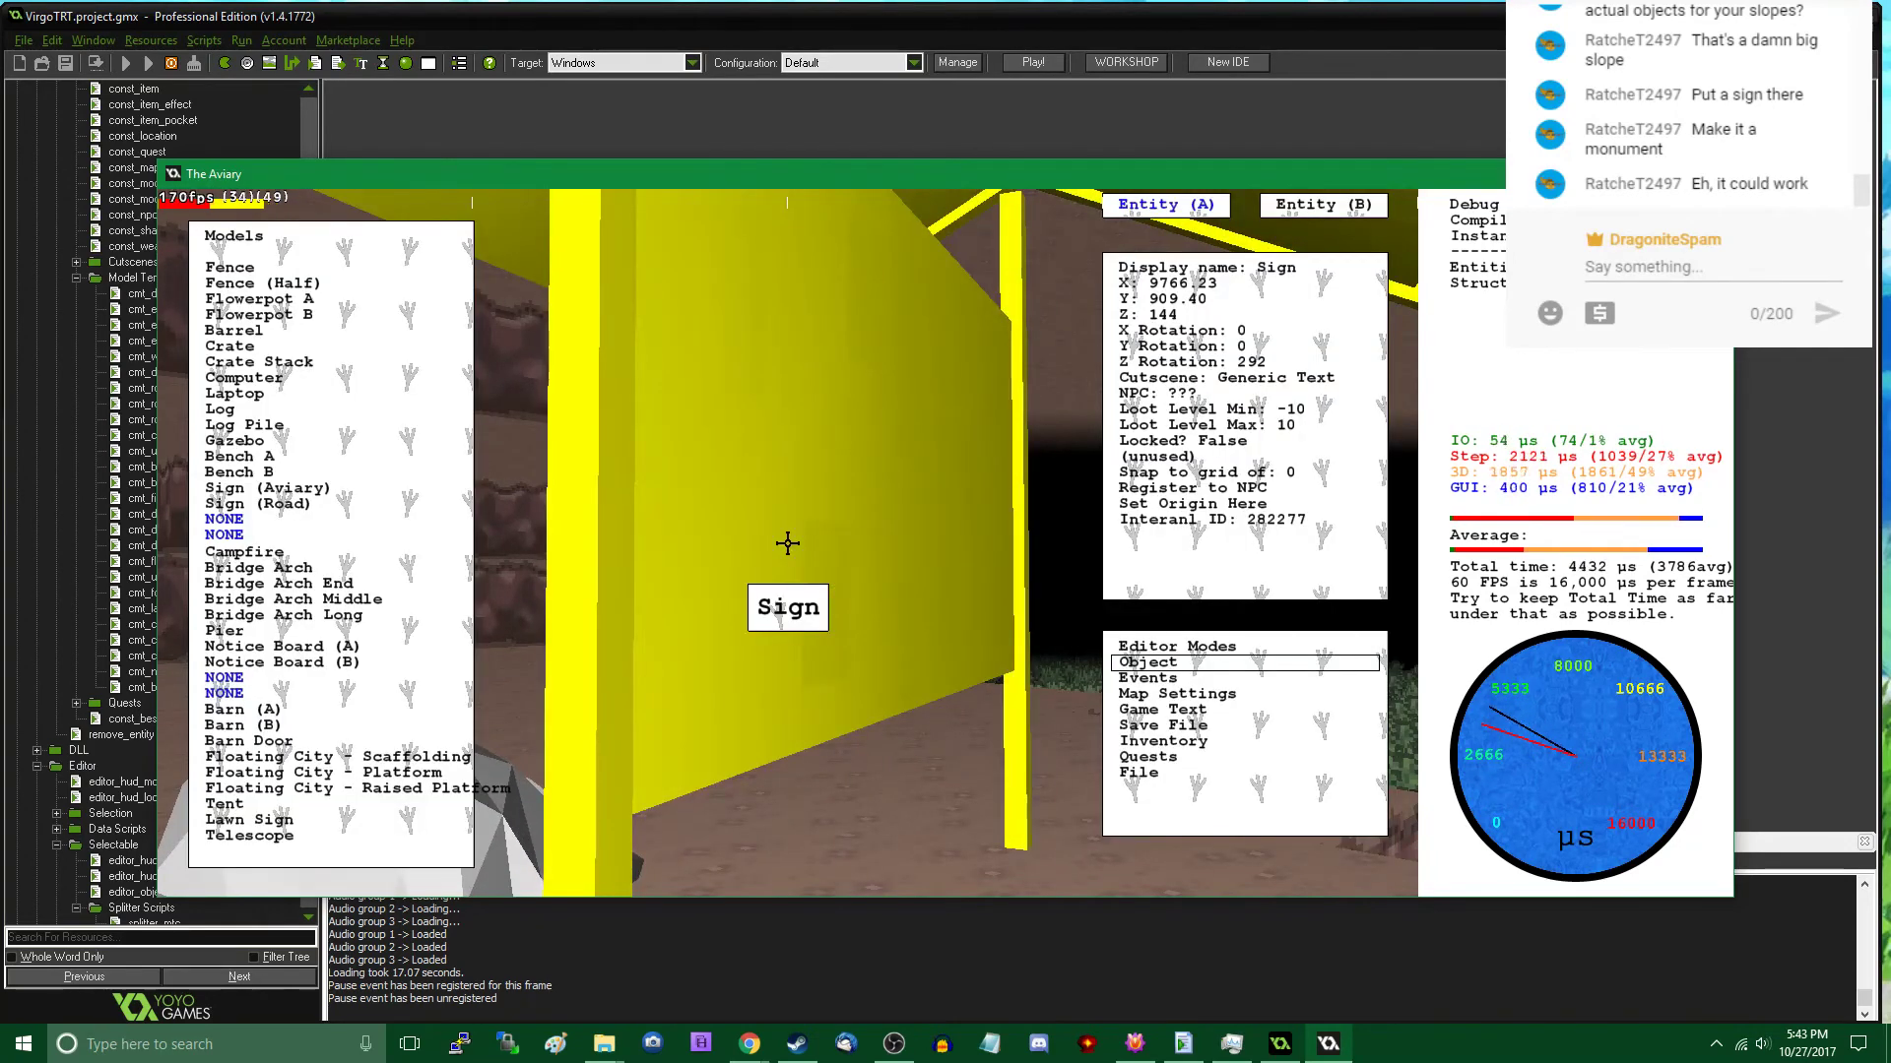
{"action": "key", "text": "Right"}
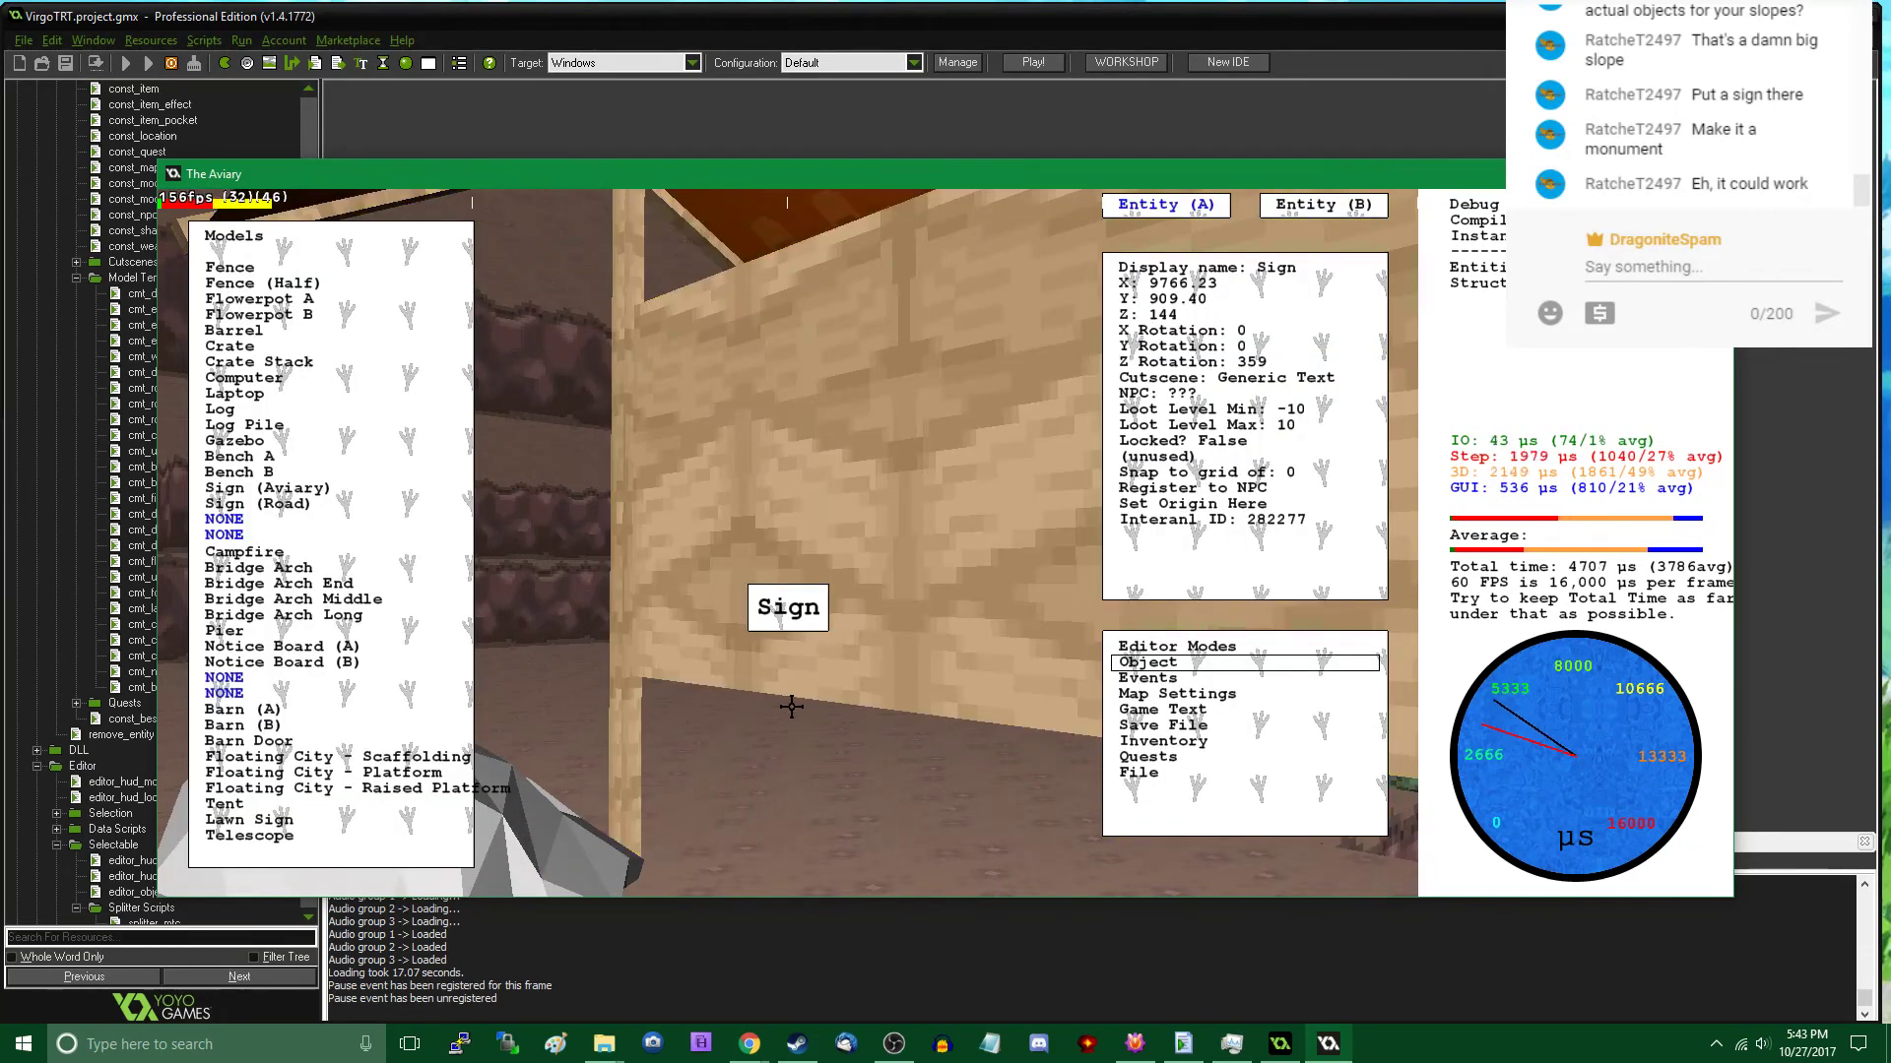
{"action": "key", "text": "Right"}
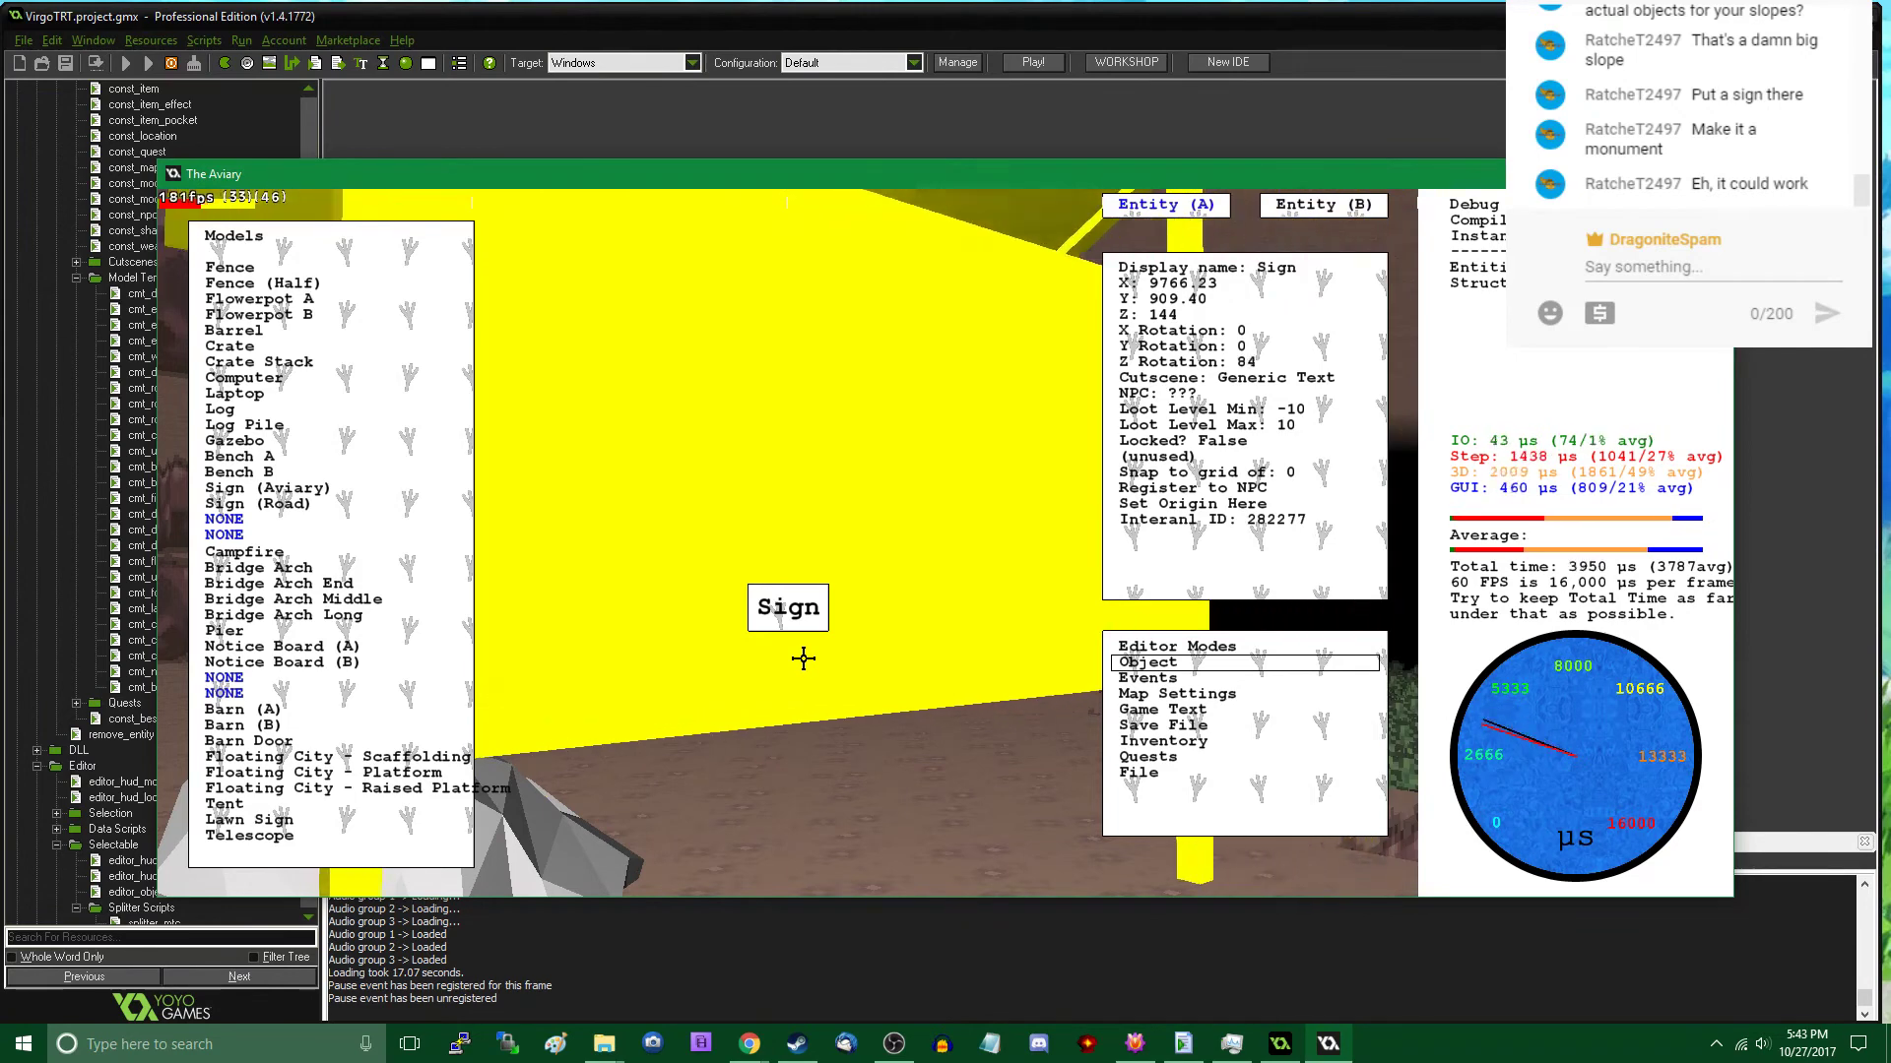
{"action": "key", "text": "Right"}
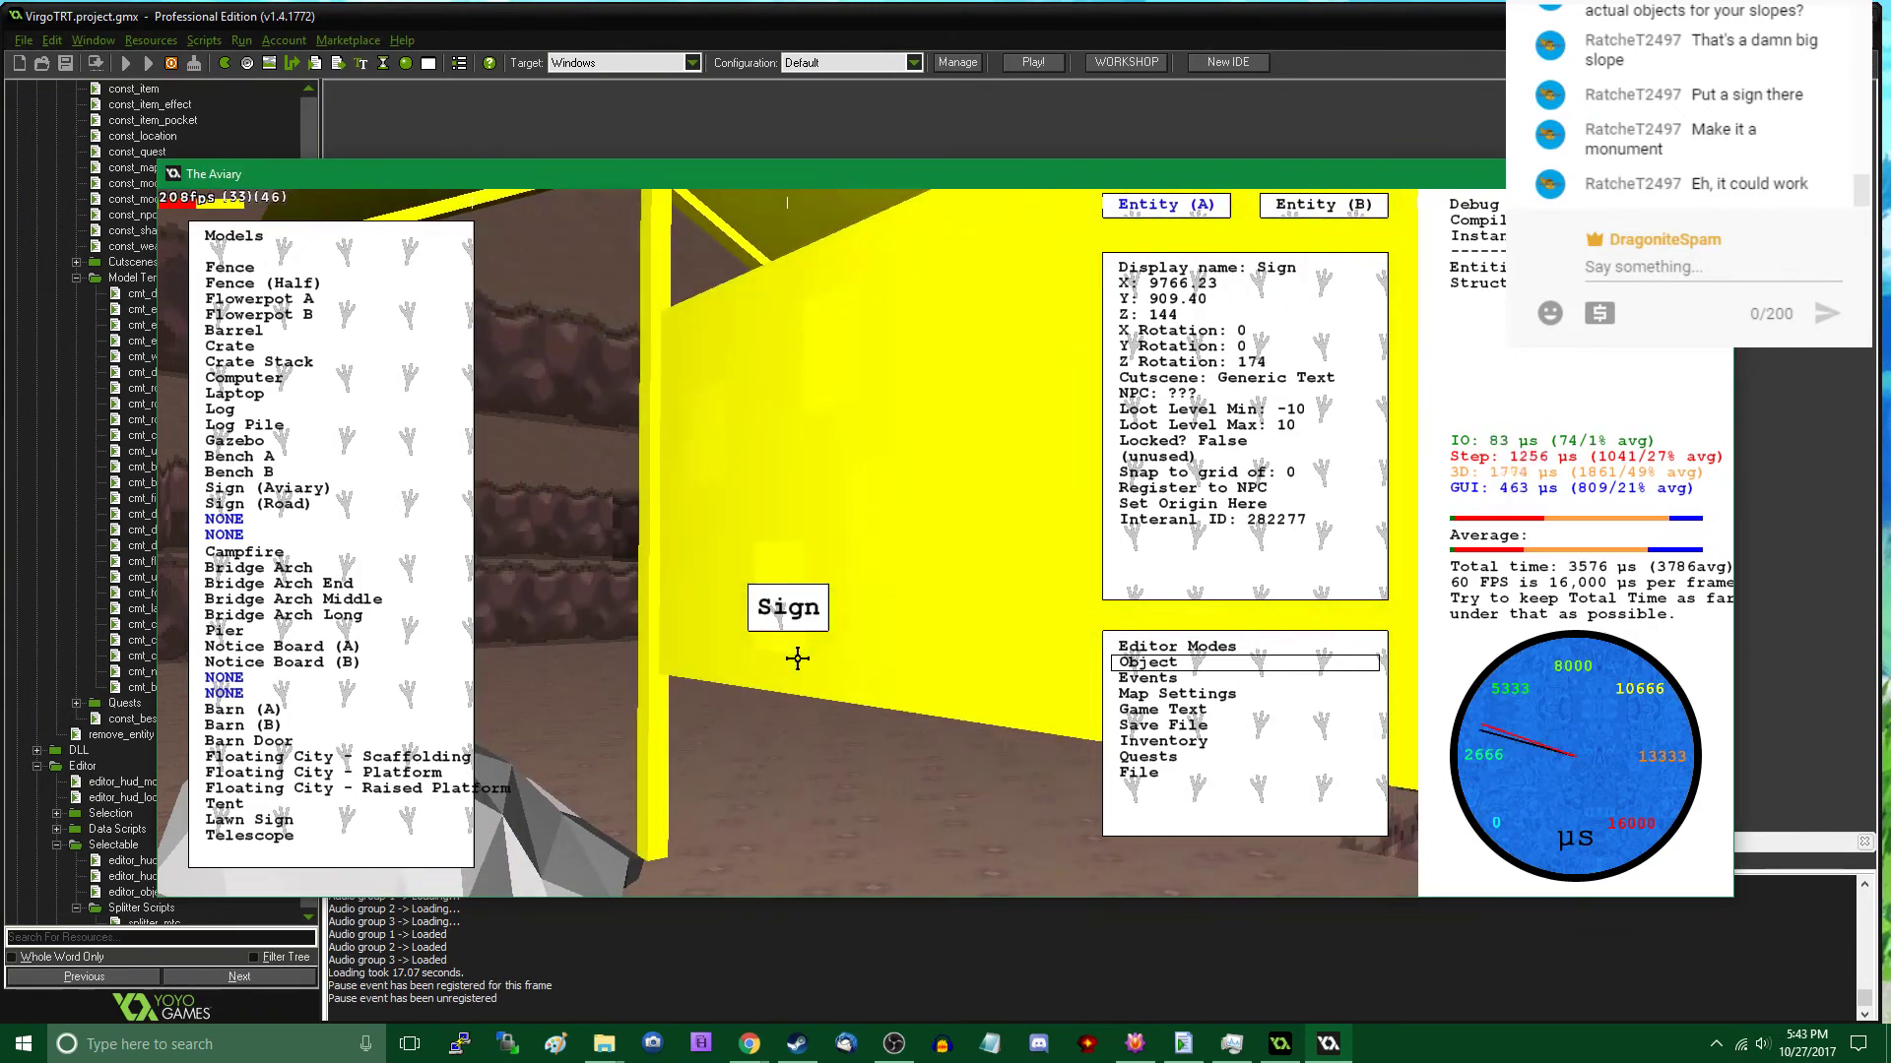
{"action": "left_click_drag", "start_coordinate": [798, 657], "coordinate": [722, 709]}
{"action": "key", "text": "Right"}
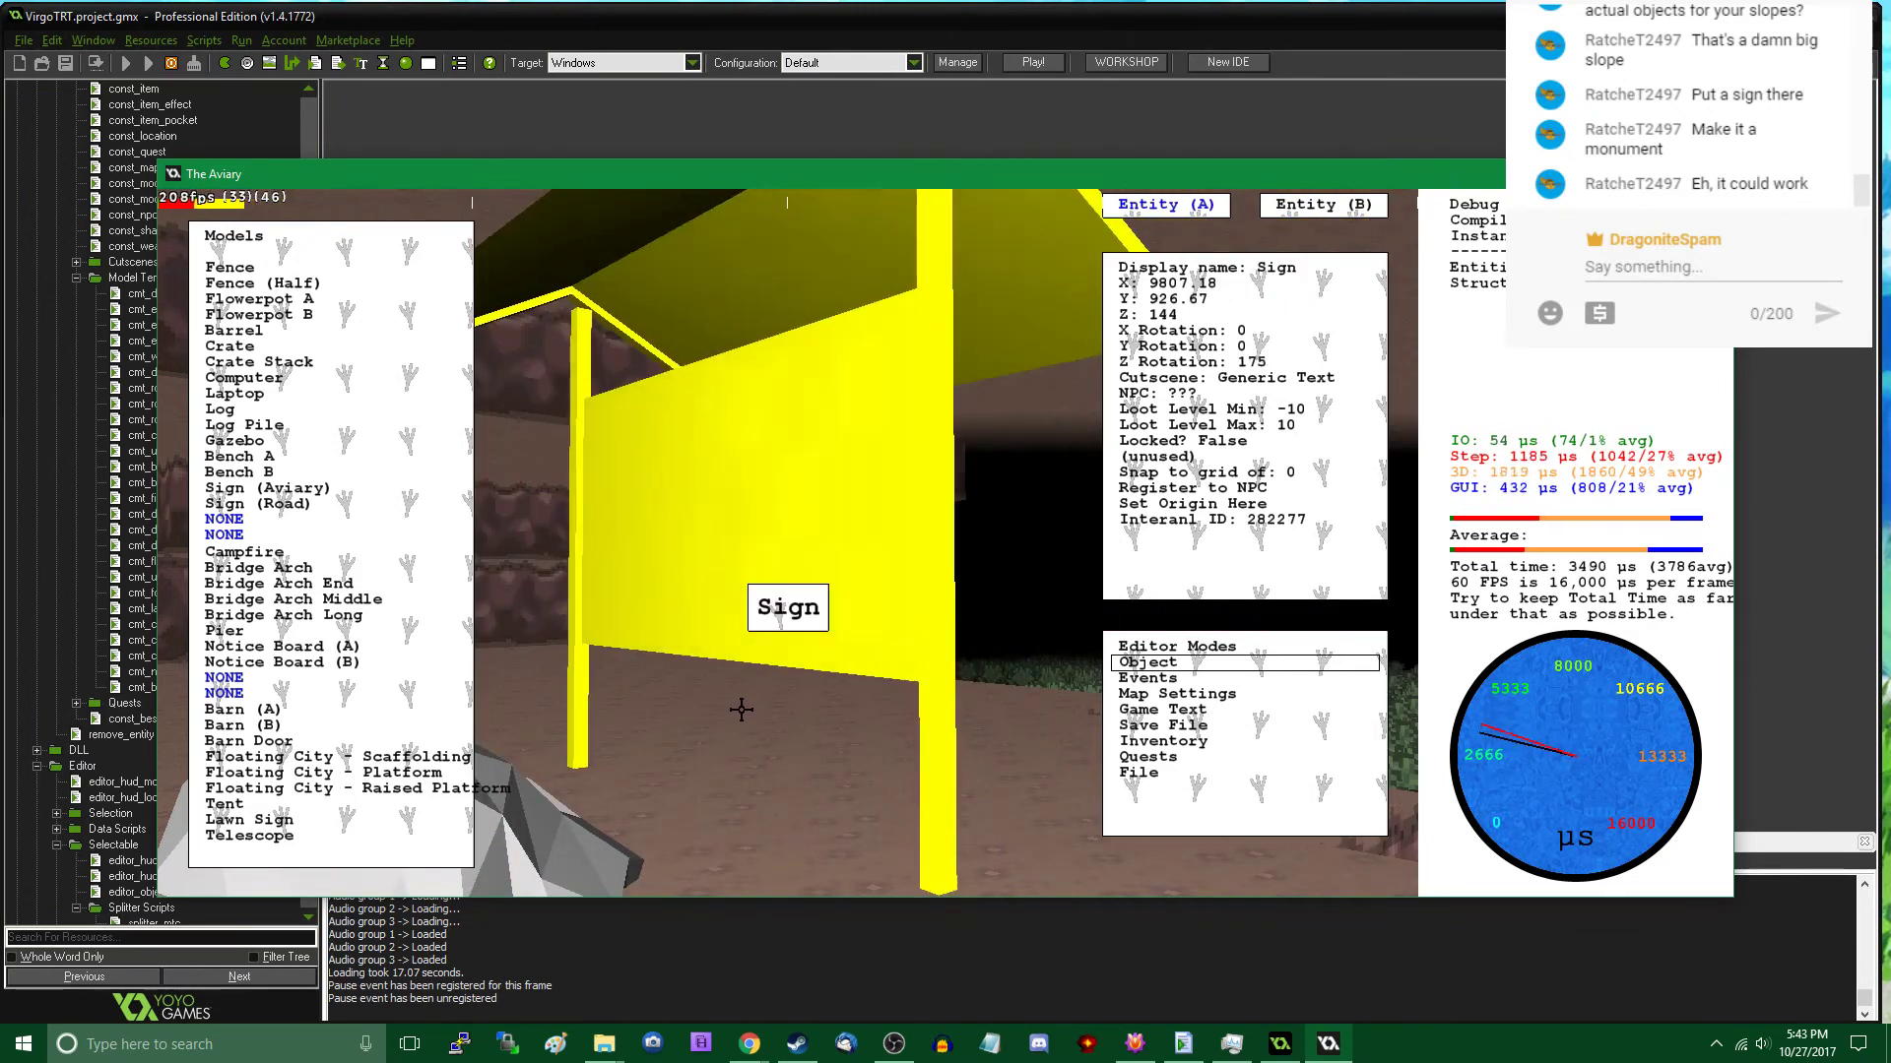
{"action": "key", "text": "Right"}
- Read the notice board's message in play mode and examine its placement beside the rock stack
{"action": "key", "text": "Tab"}
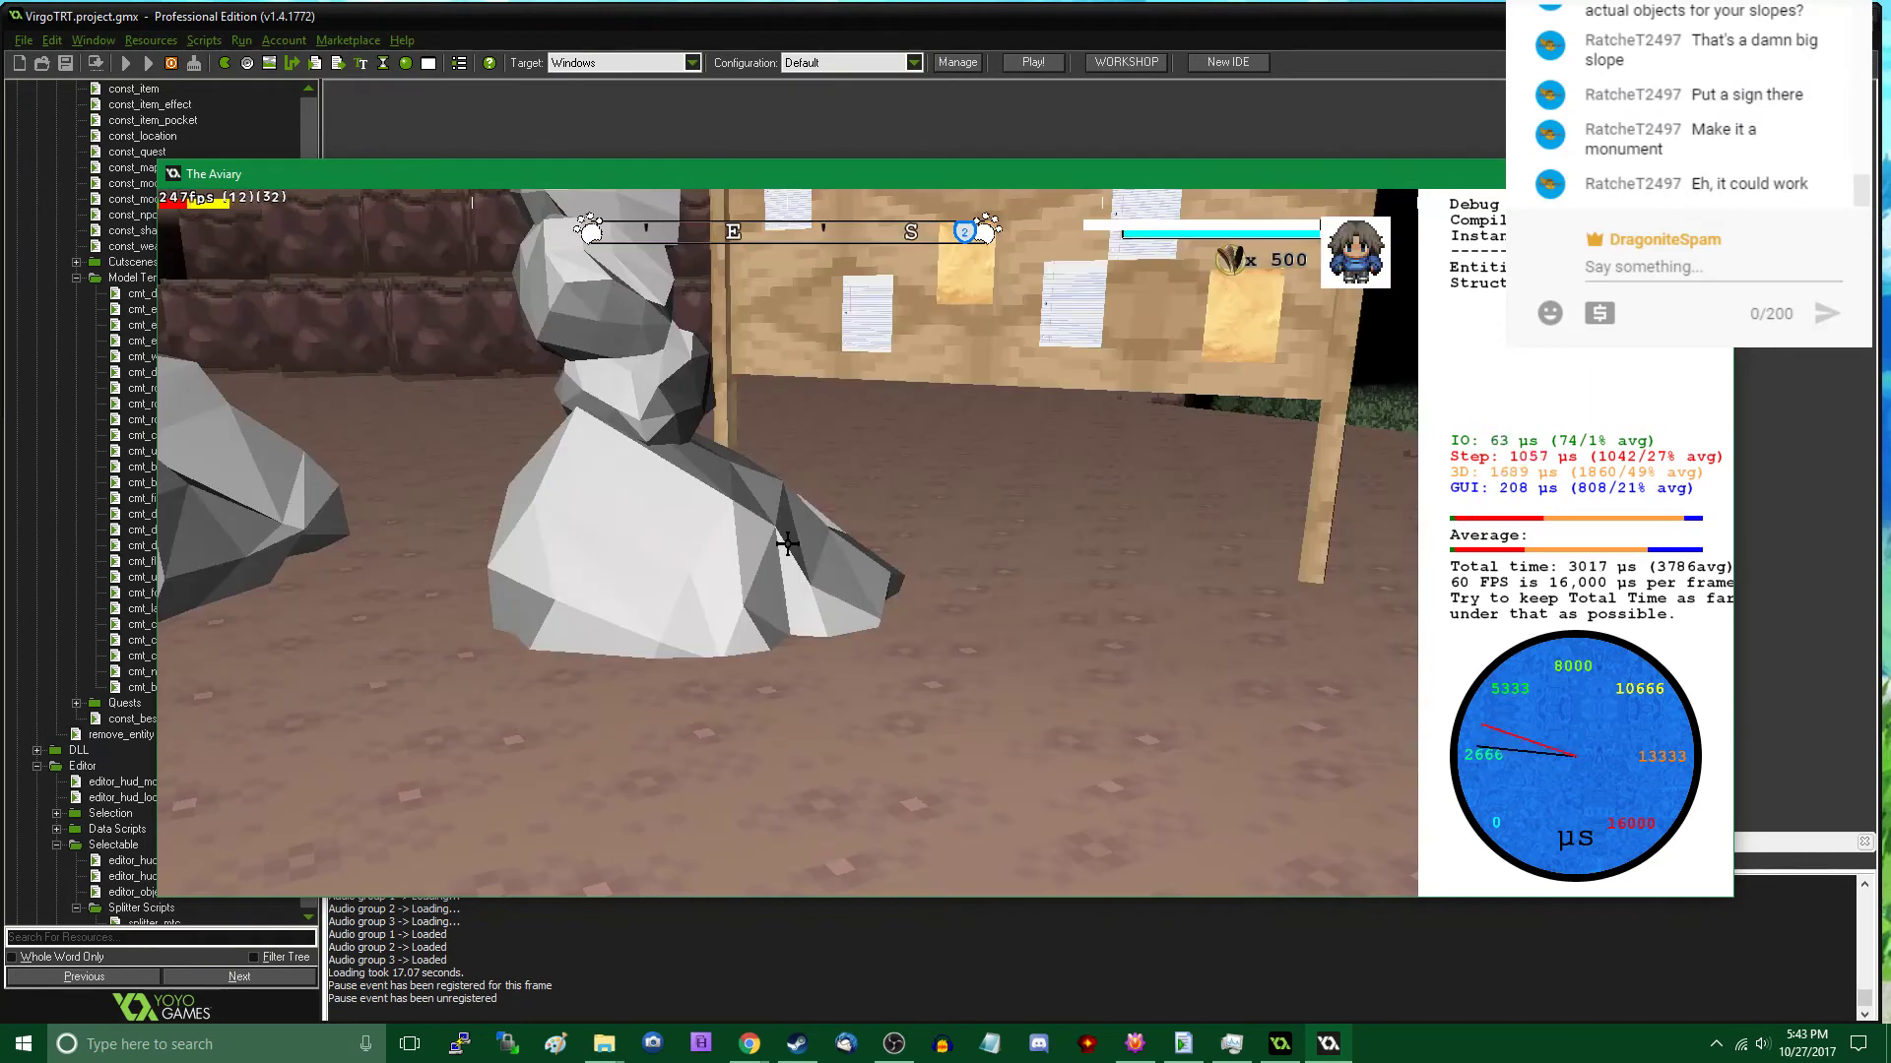
{"action": "key", "text": "w"}
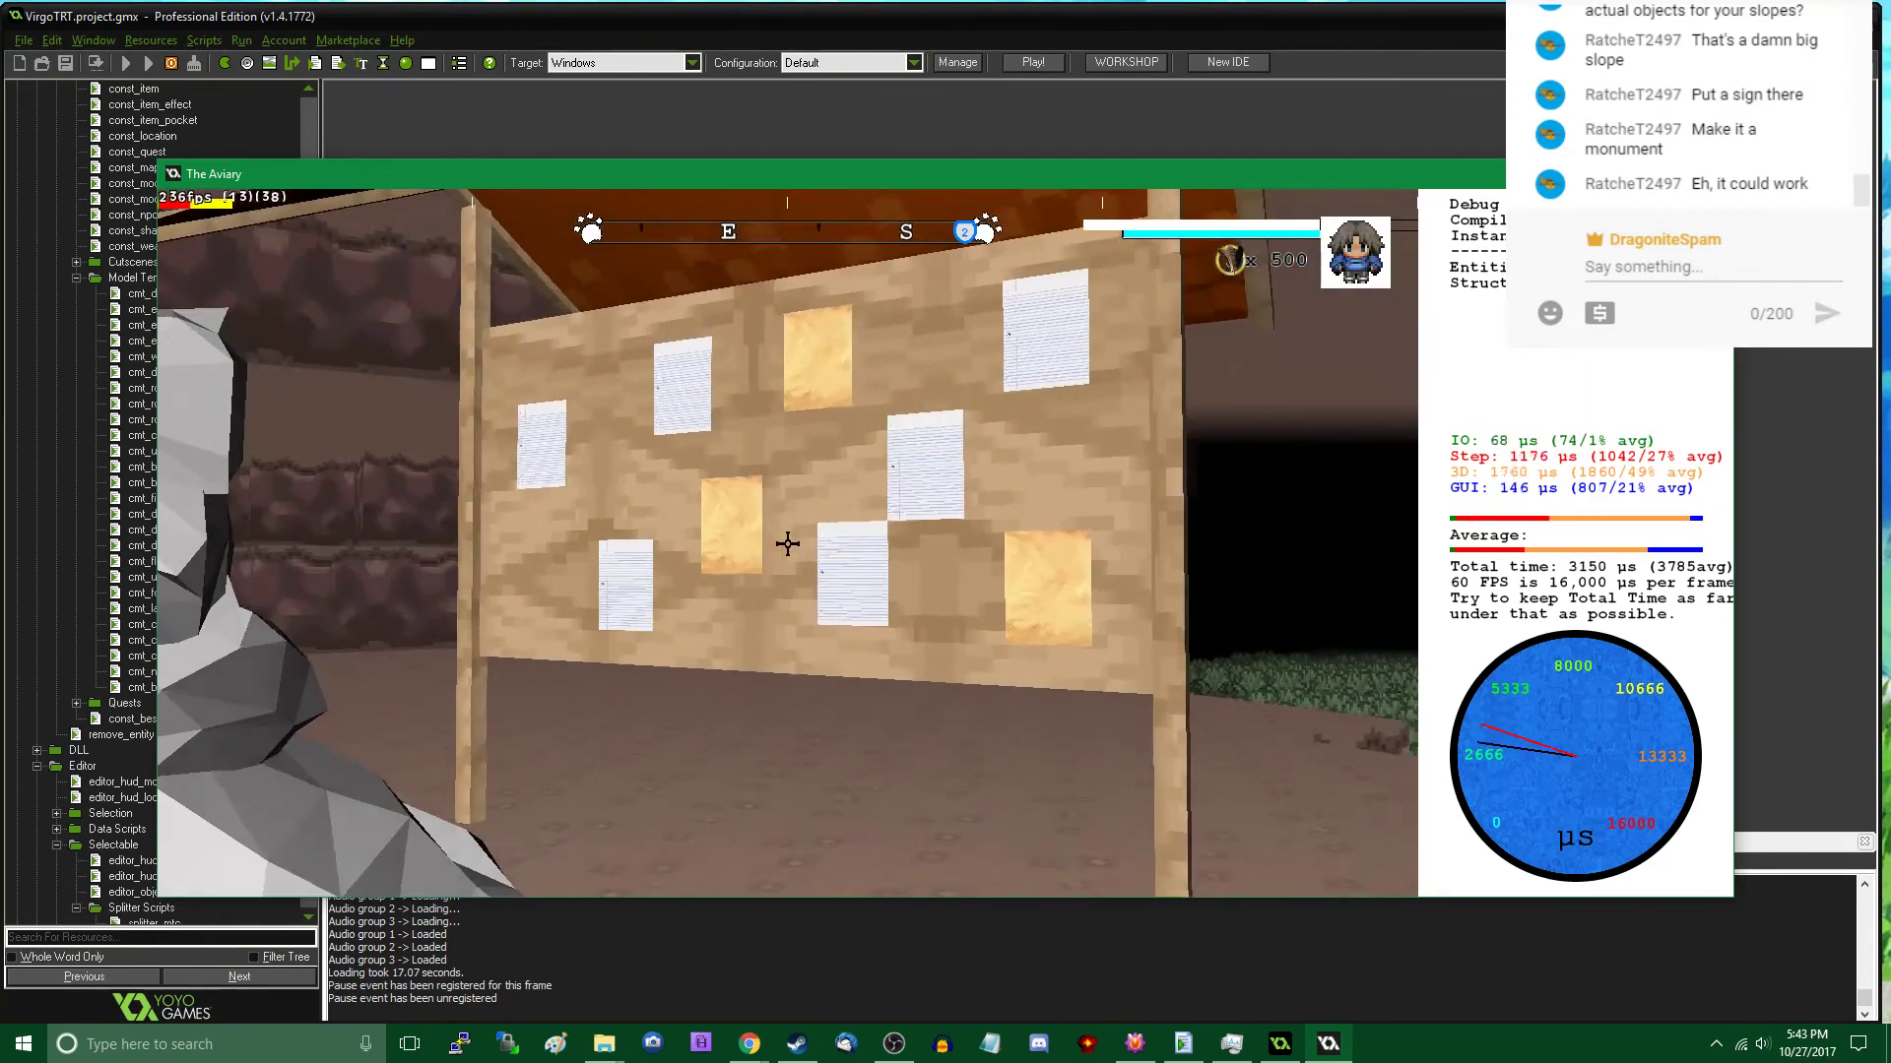
{"action": "left_click", "coordinate": [788, 543]}
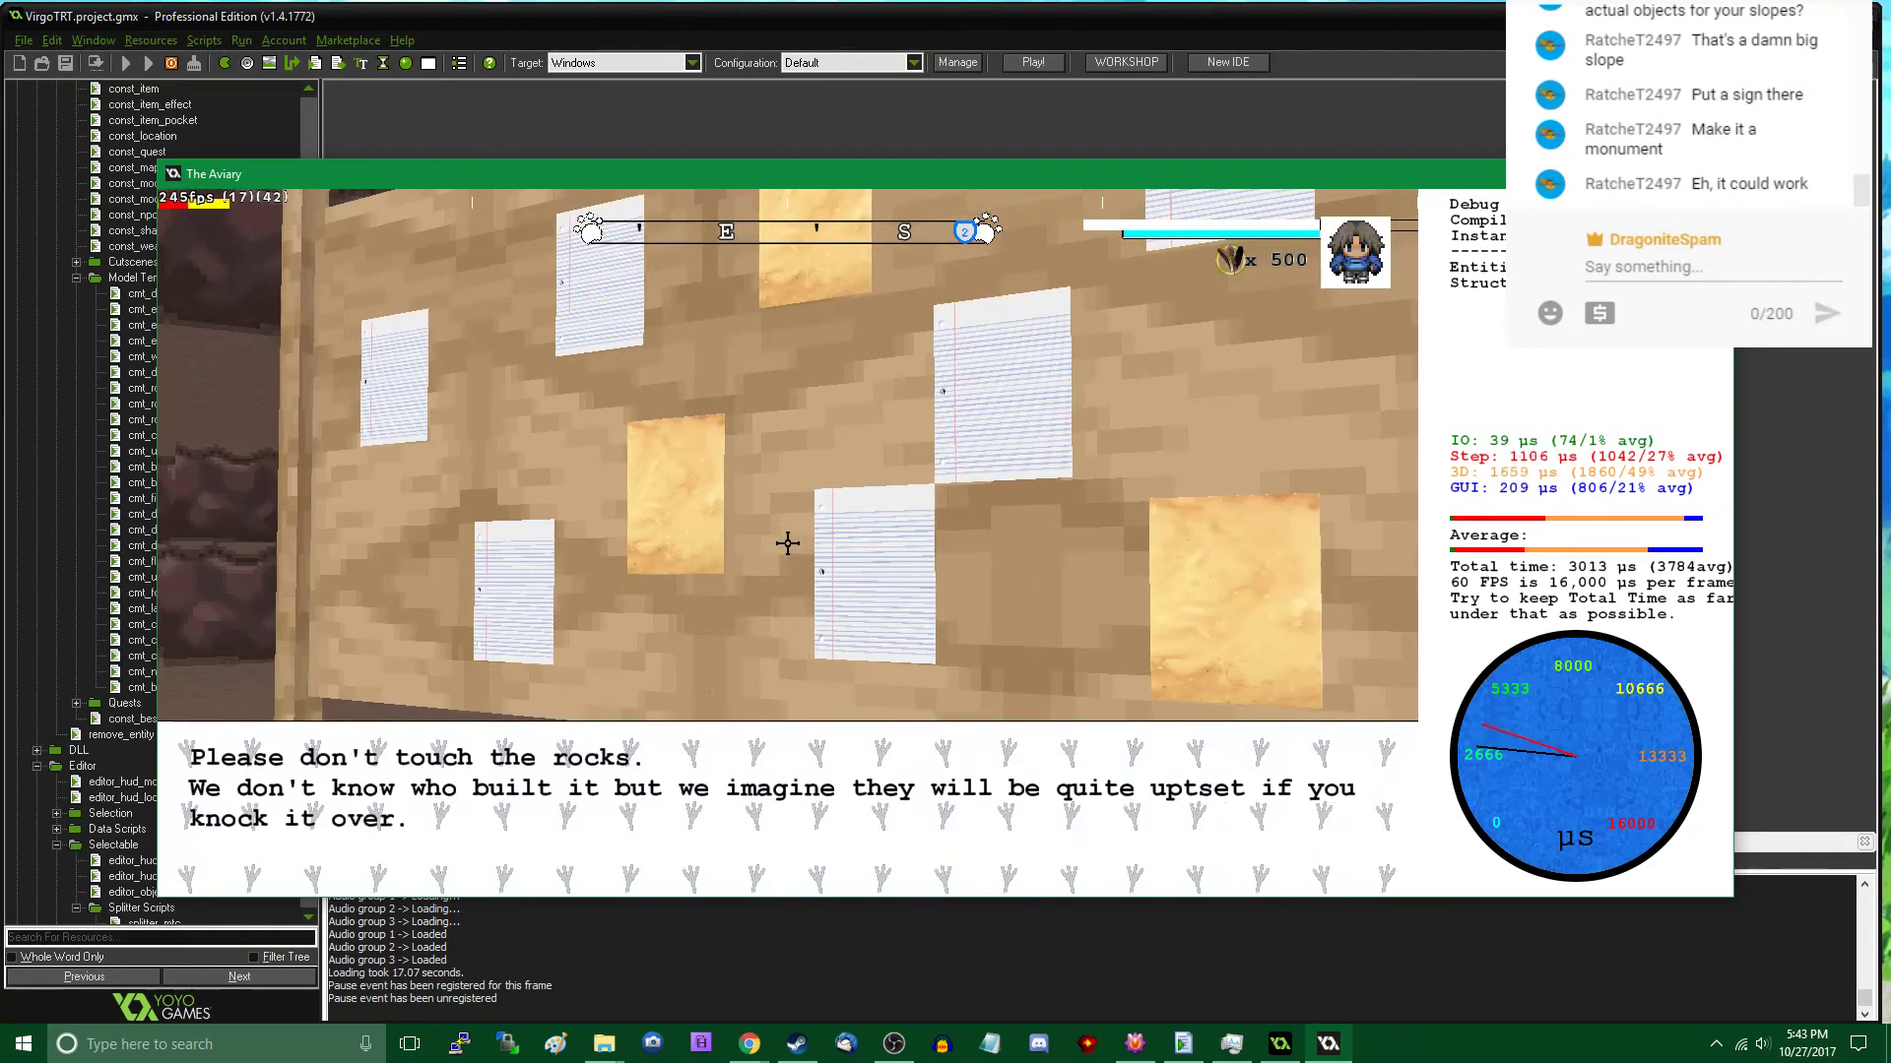
{"action": "left_click", "coordinate": [788, 544]}
{"action": "key", "text": "s"}
{"action": "key", "text": "d"}
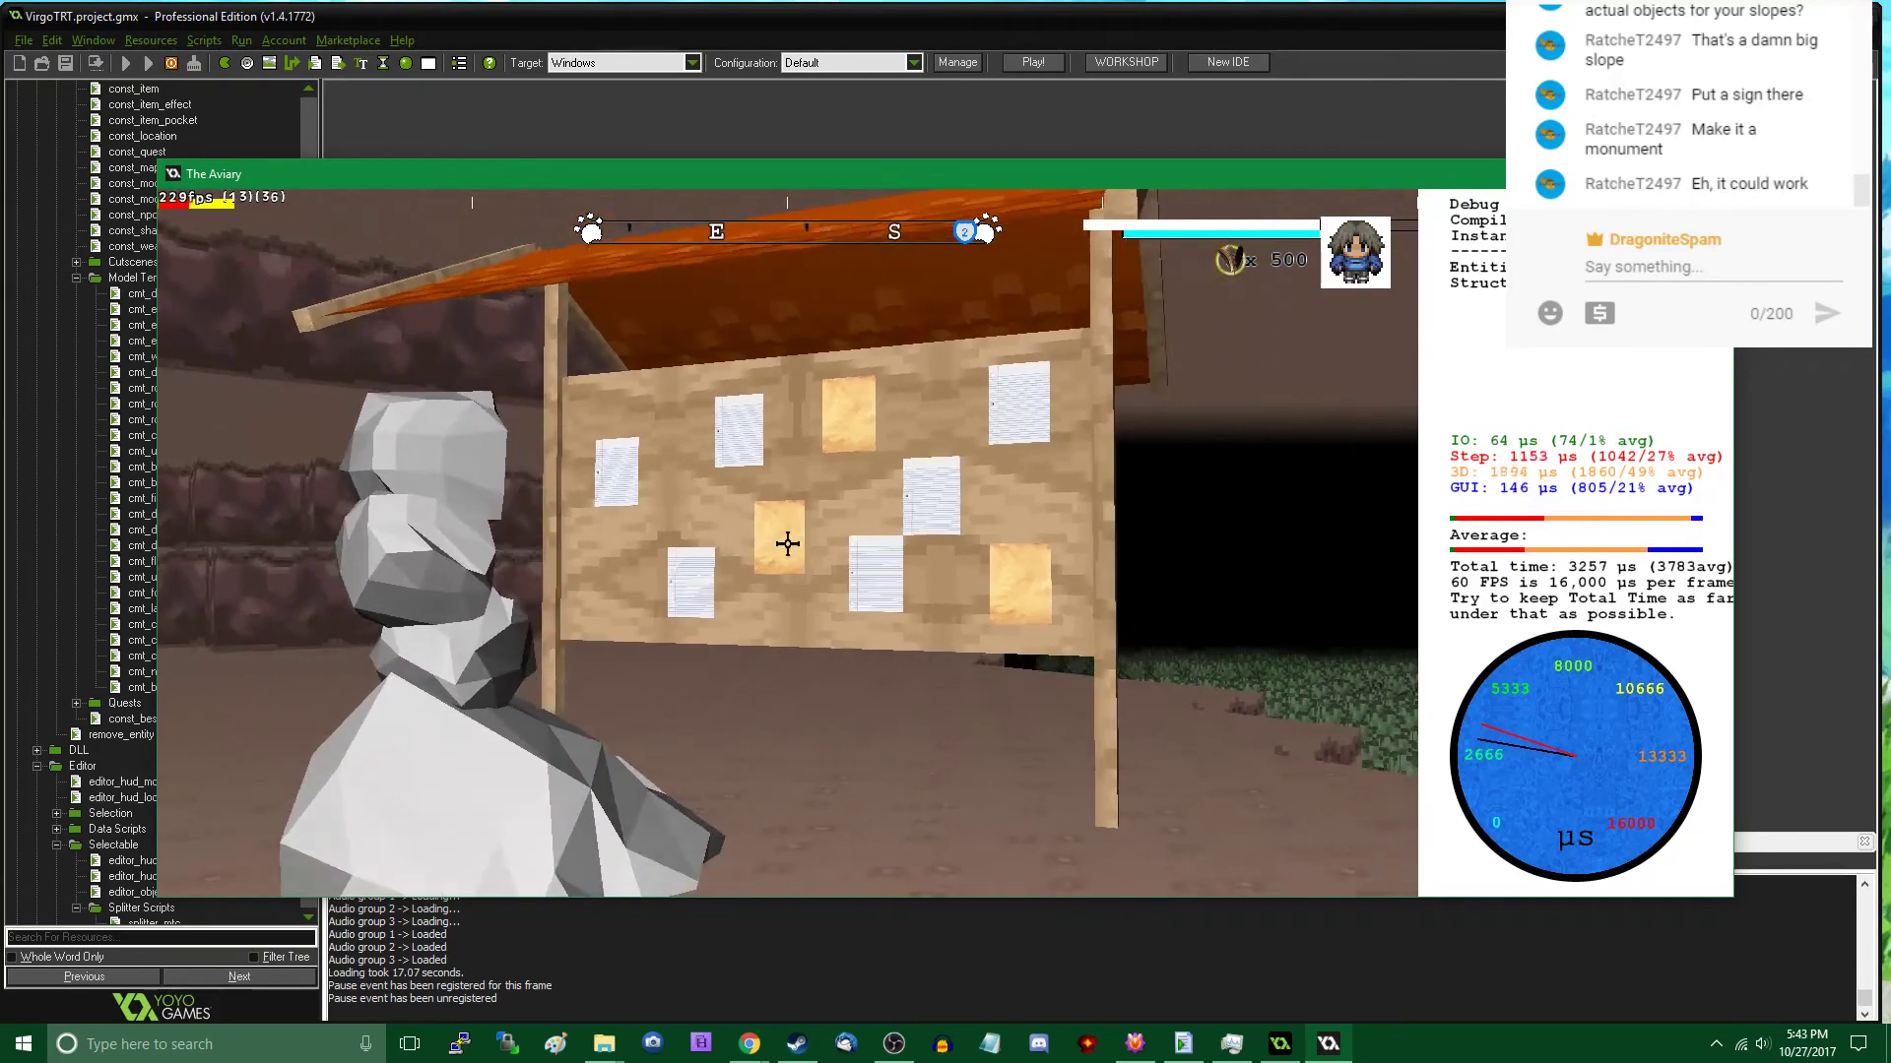
{"action": "key", "text": "s"}
{"action": "key", "text": "w"}
{"action": "key", "text": "w"}
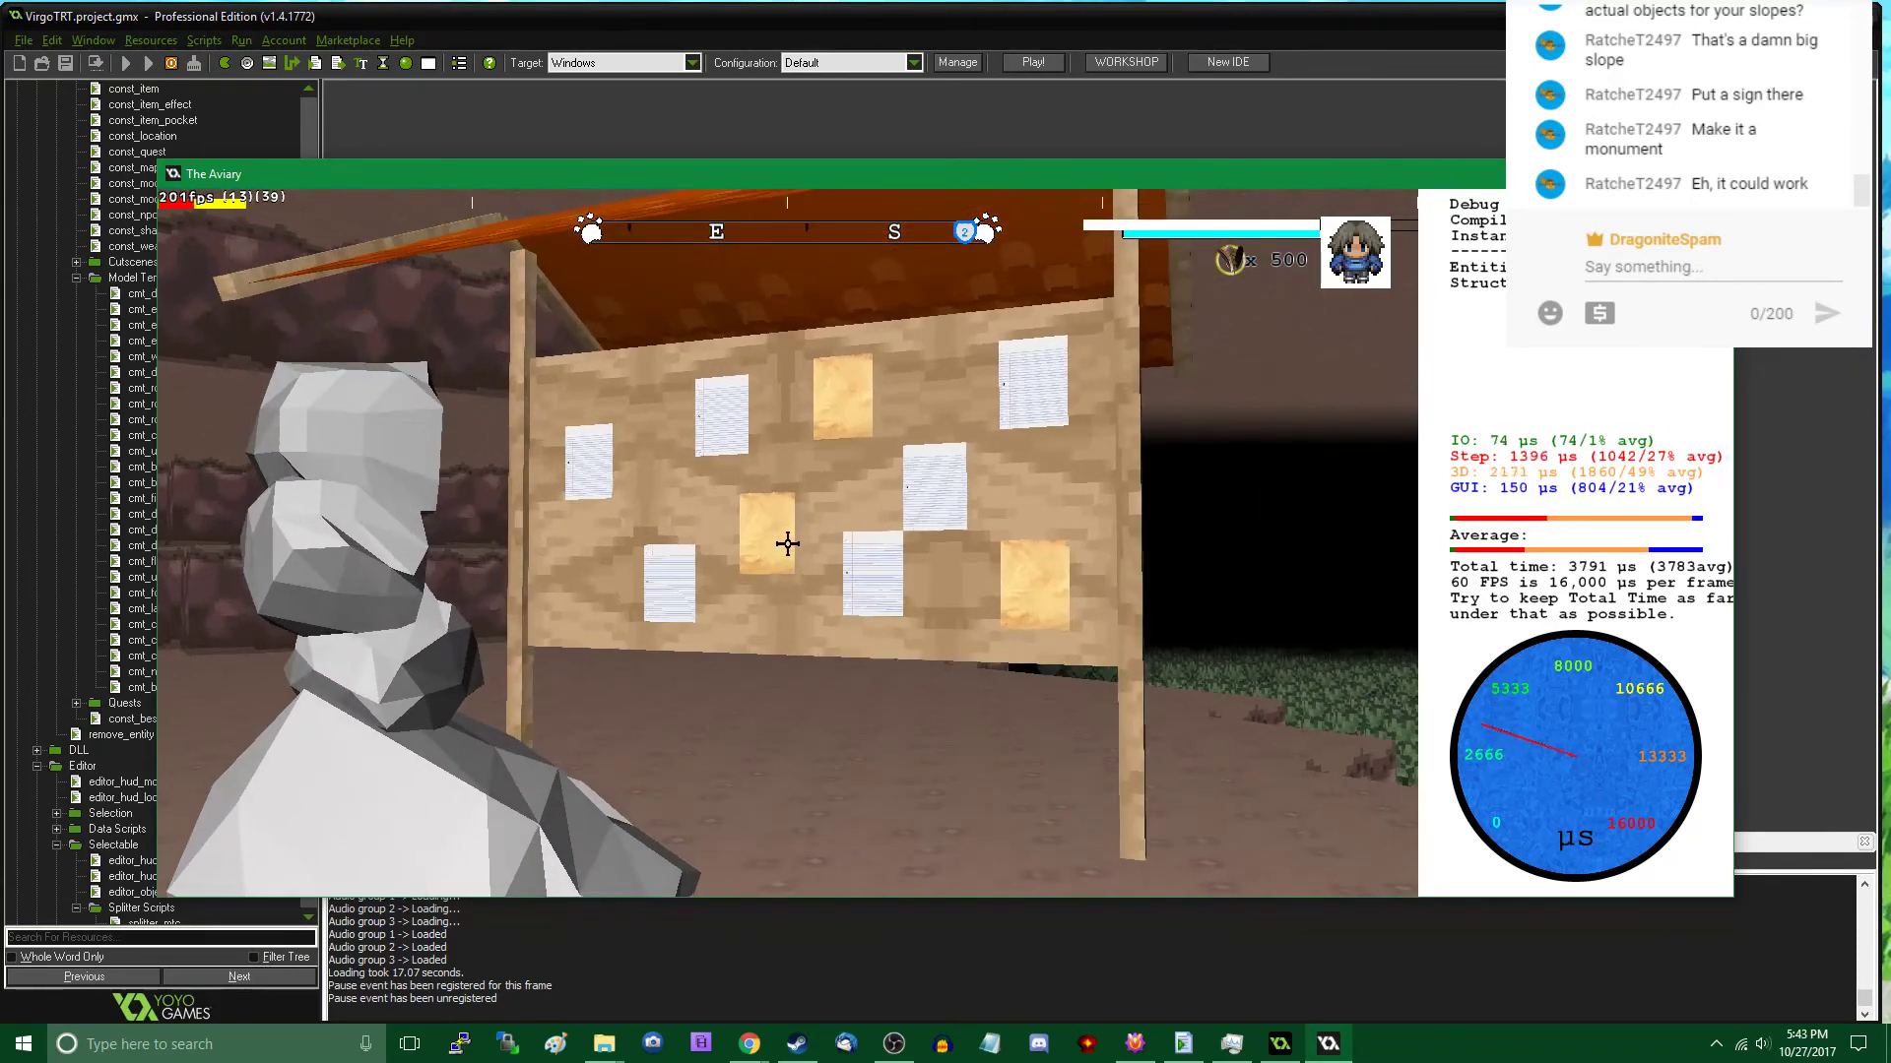
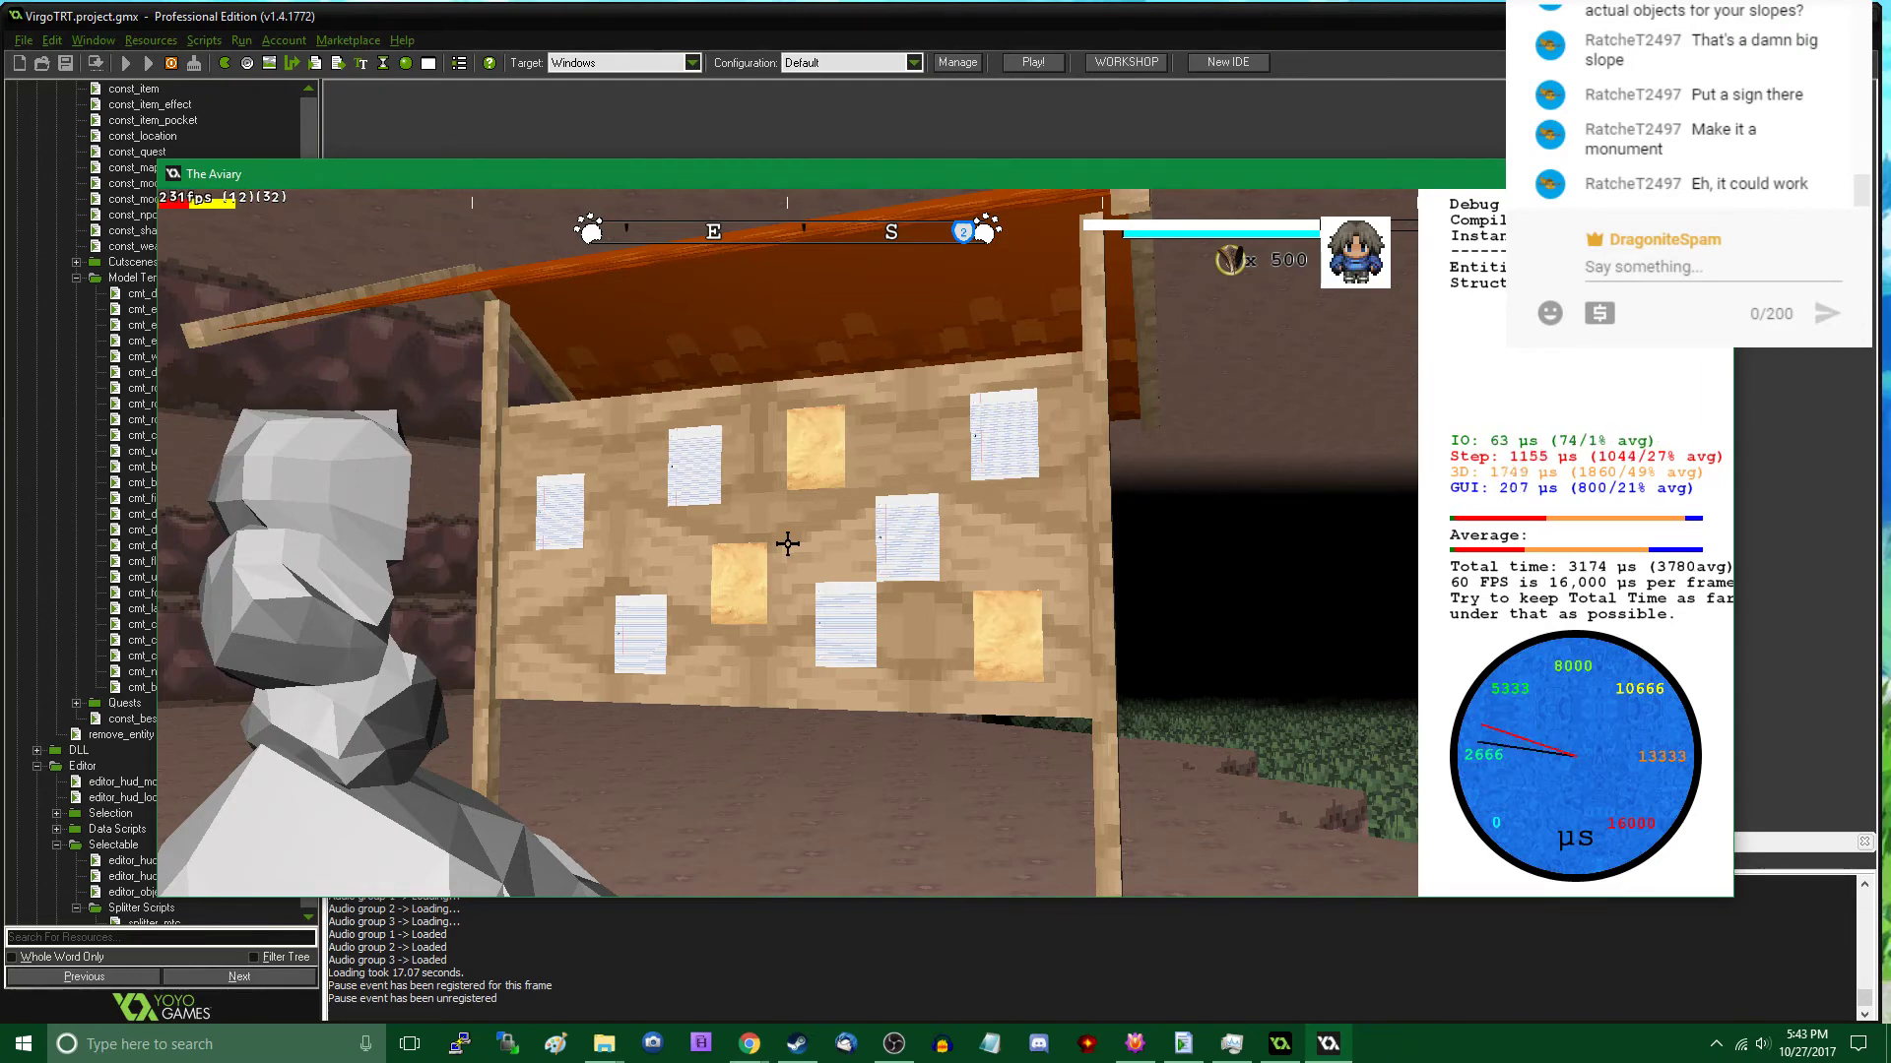
{"action": "key", "text": "w"}
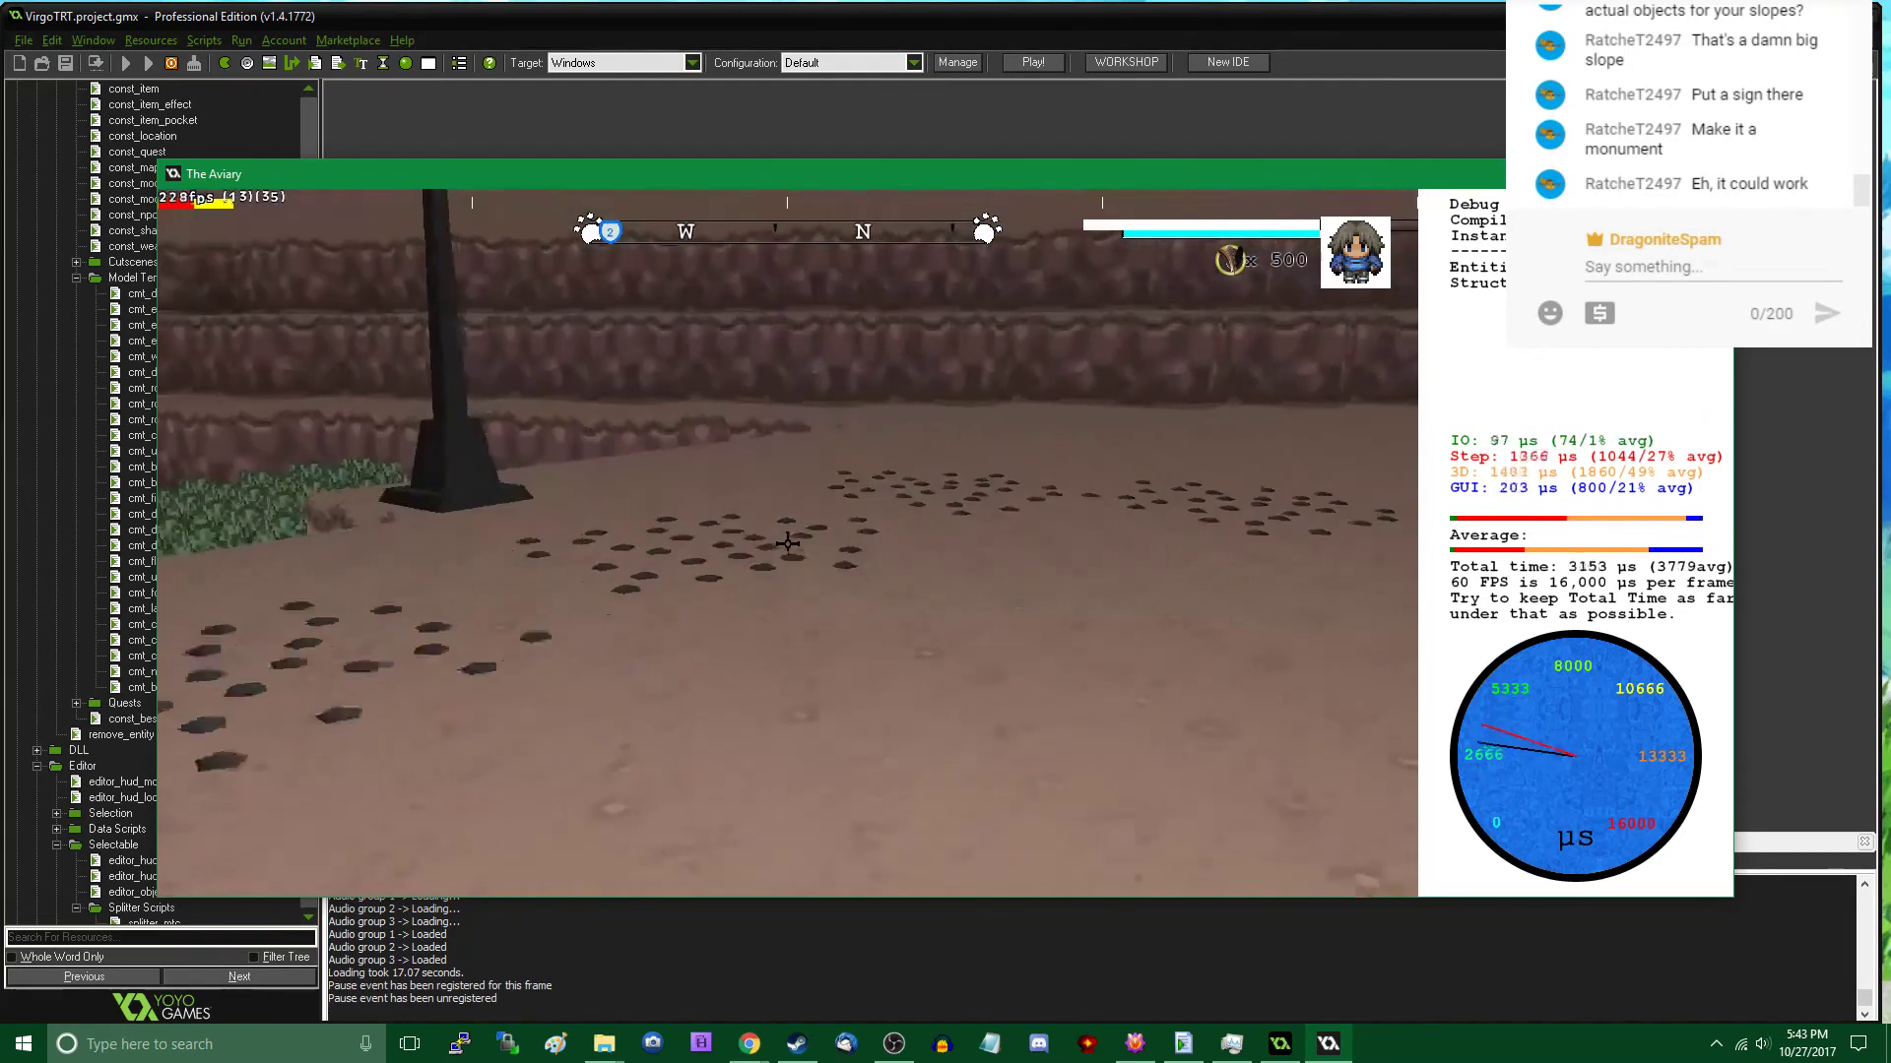
{"action": "key", "text": "w"}
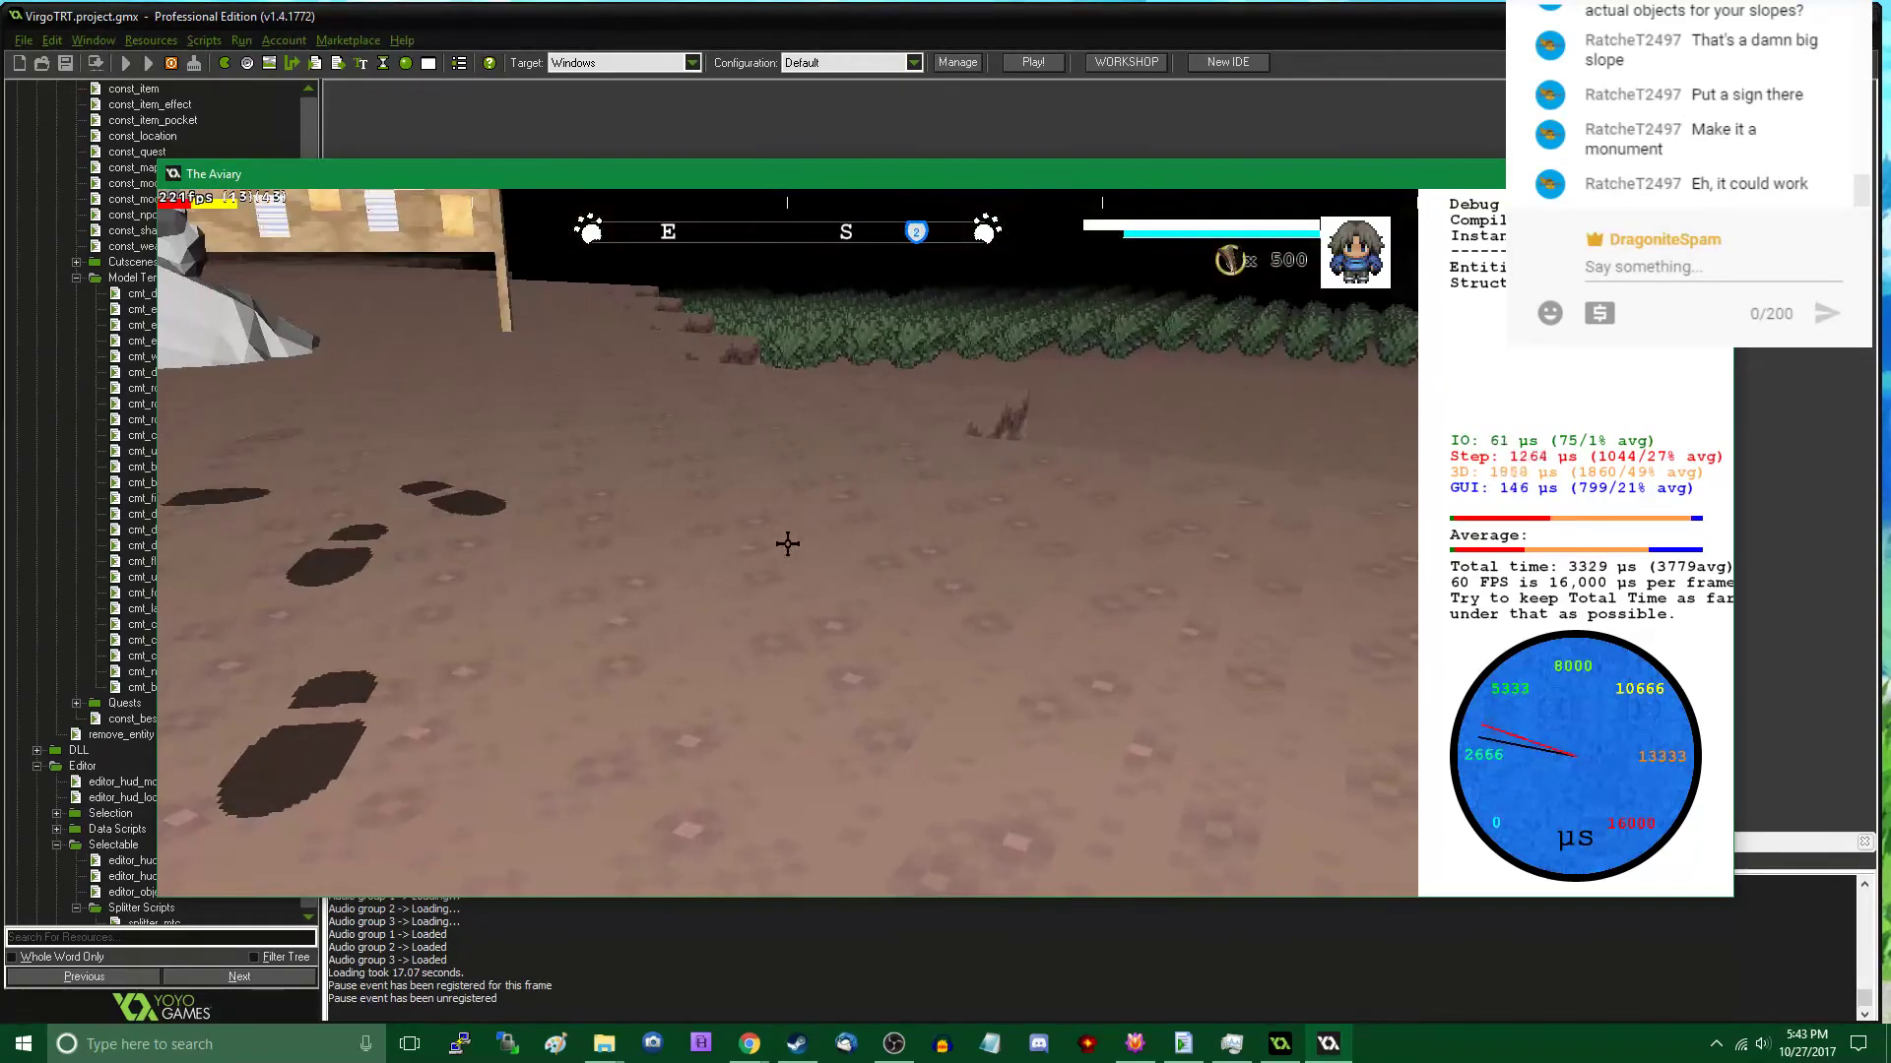
- Return to the map editor and check the live stream's status in OBS and the current time in the system clock
{"action": "key", "text": "Tab"}
{"action": "left_click", "coordinate": [893, 1043]}
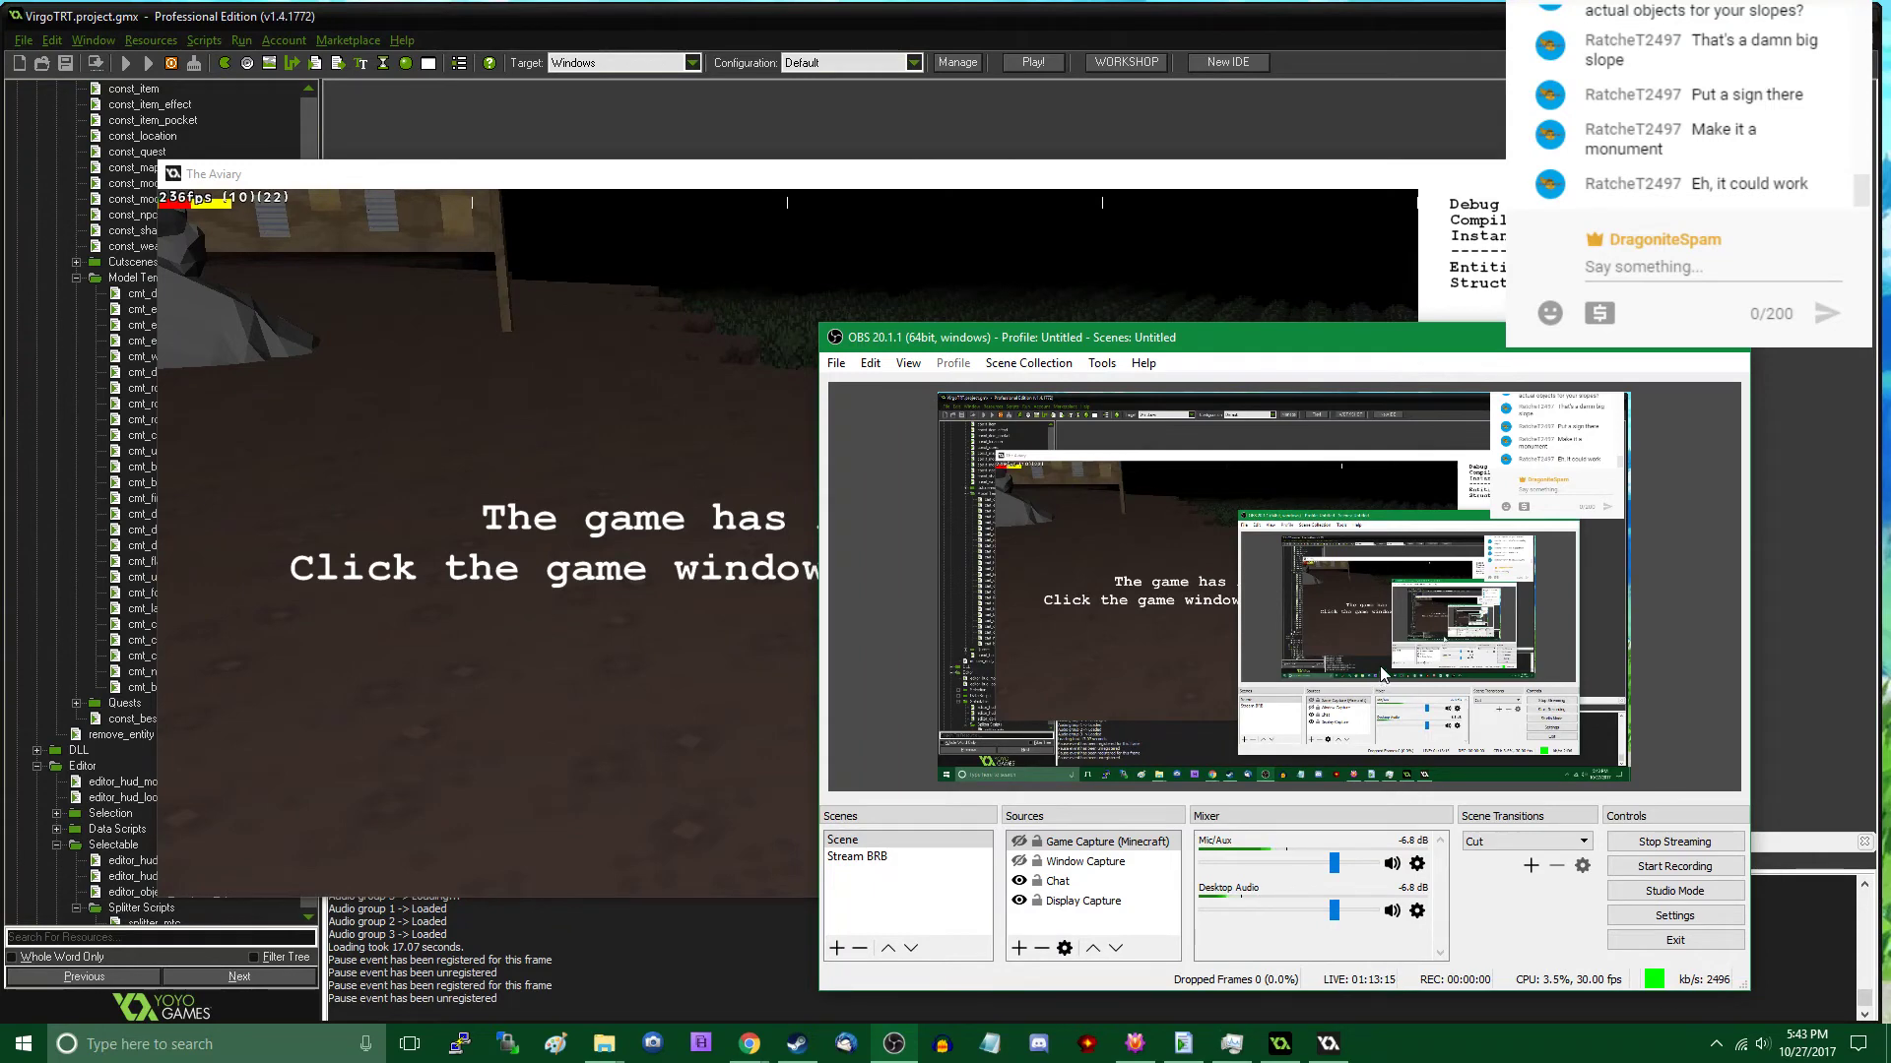
{"action": "key", "text": "alt+Tab"}
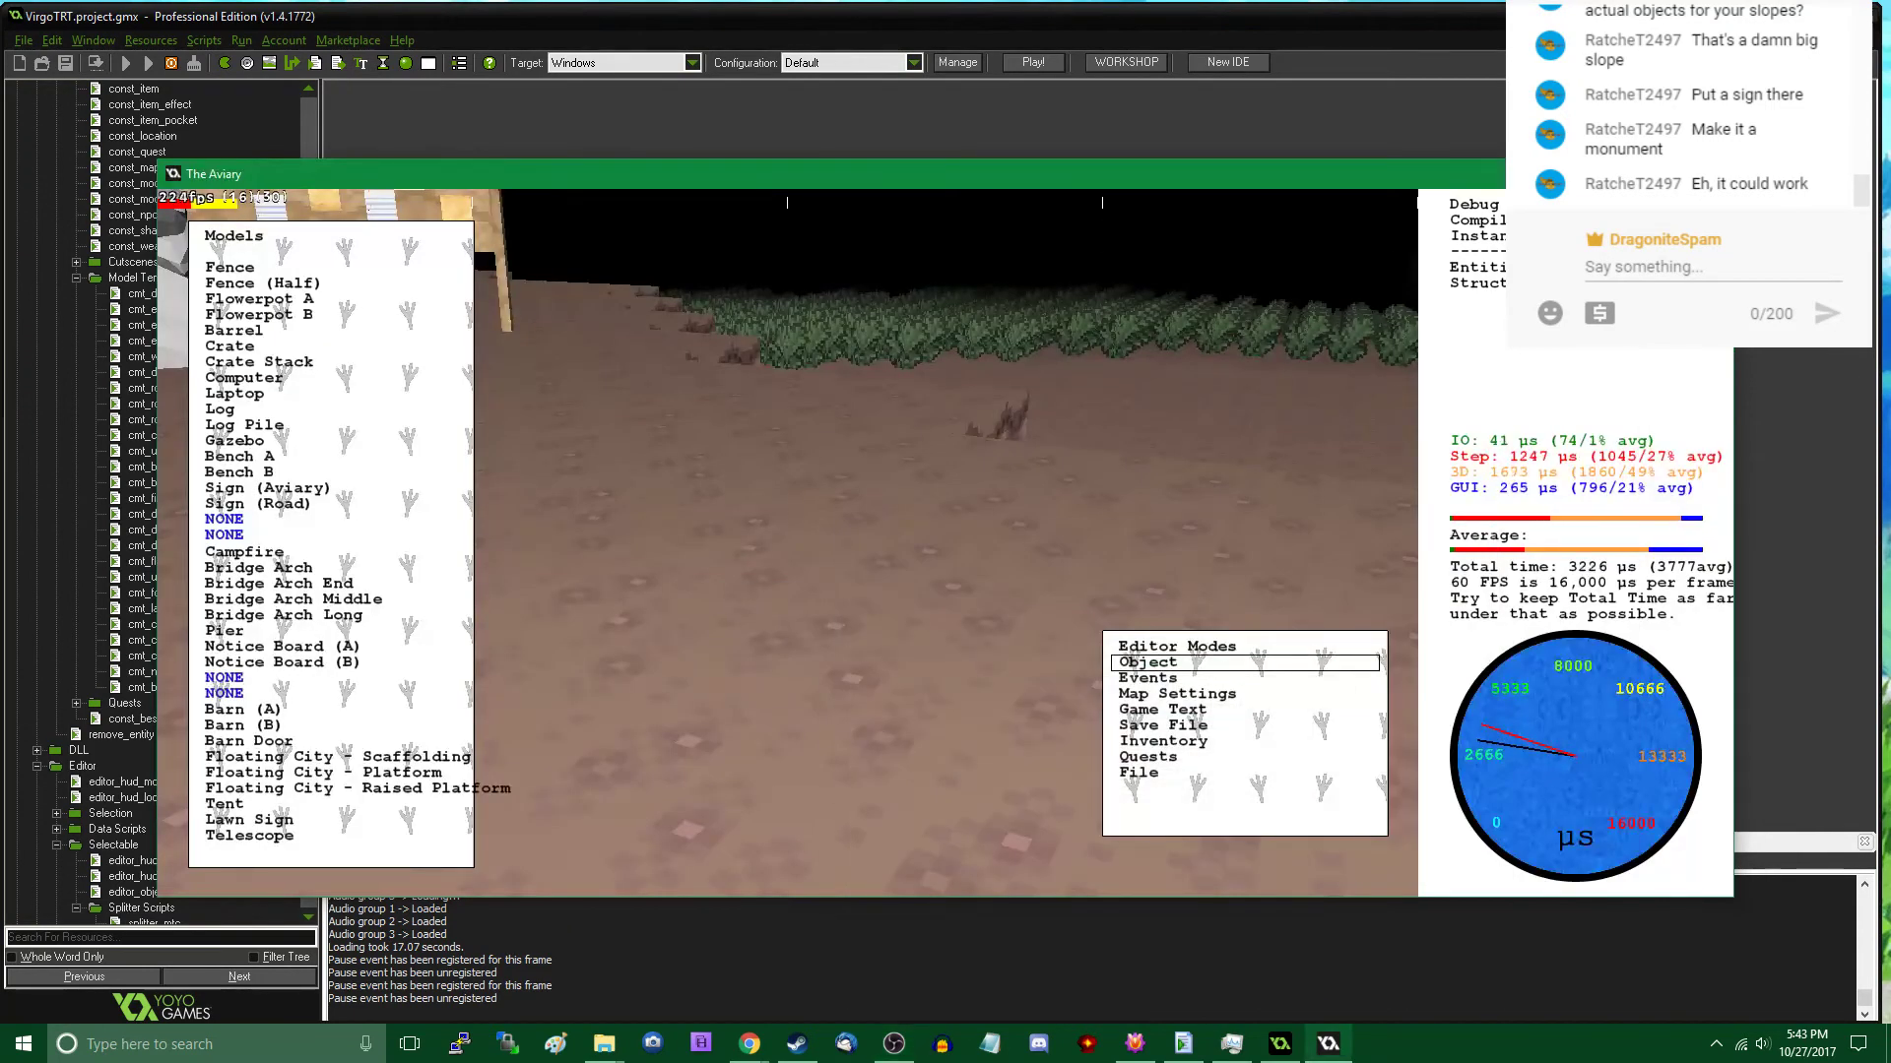
{"action": "left_click", "coordinate": [1808, 1049]}
{"action": "left_click", "coordinate": [1807, 1043]}
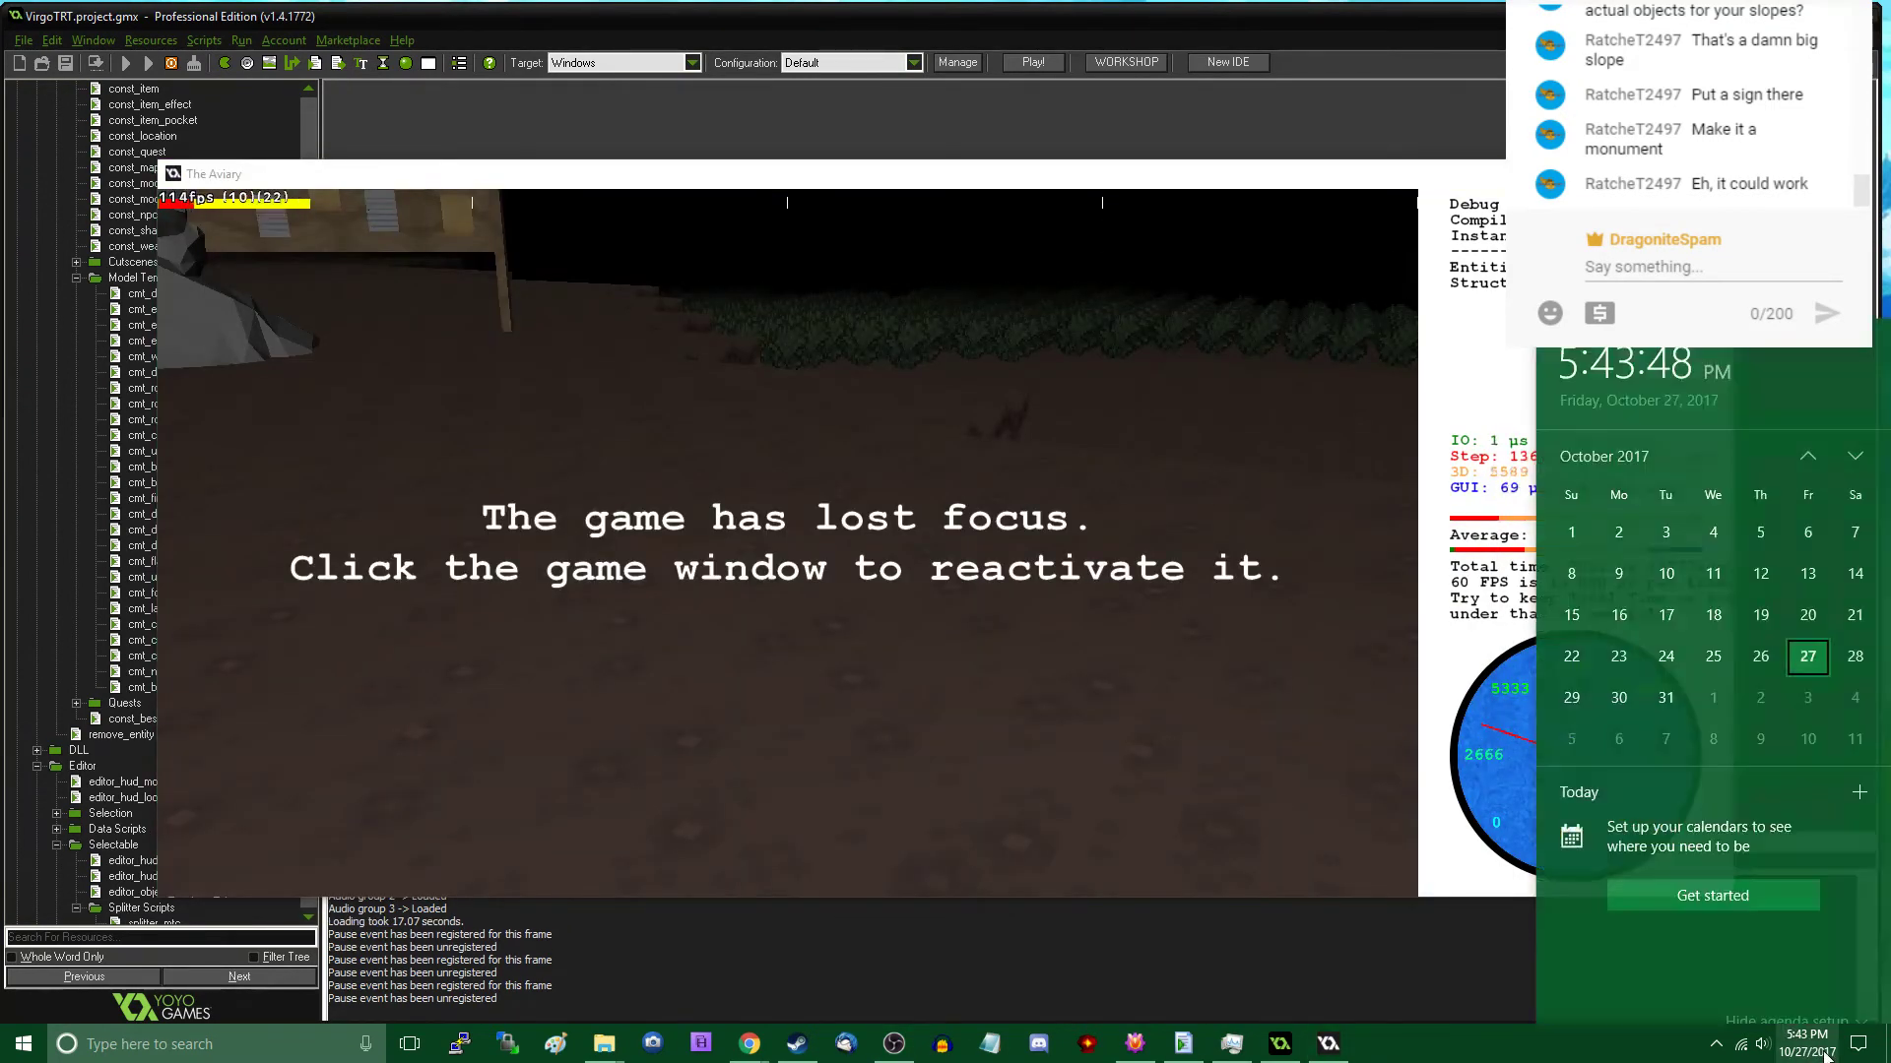
{"action": "left_click", "coordinate": [1807, 1043]}
{"action": "left_click", "coordinate": [1807, 1044]}
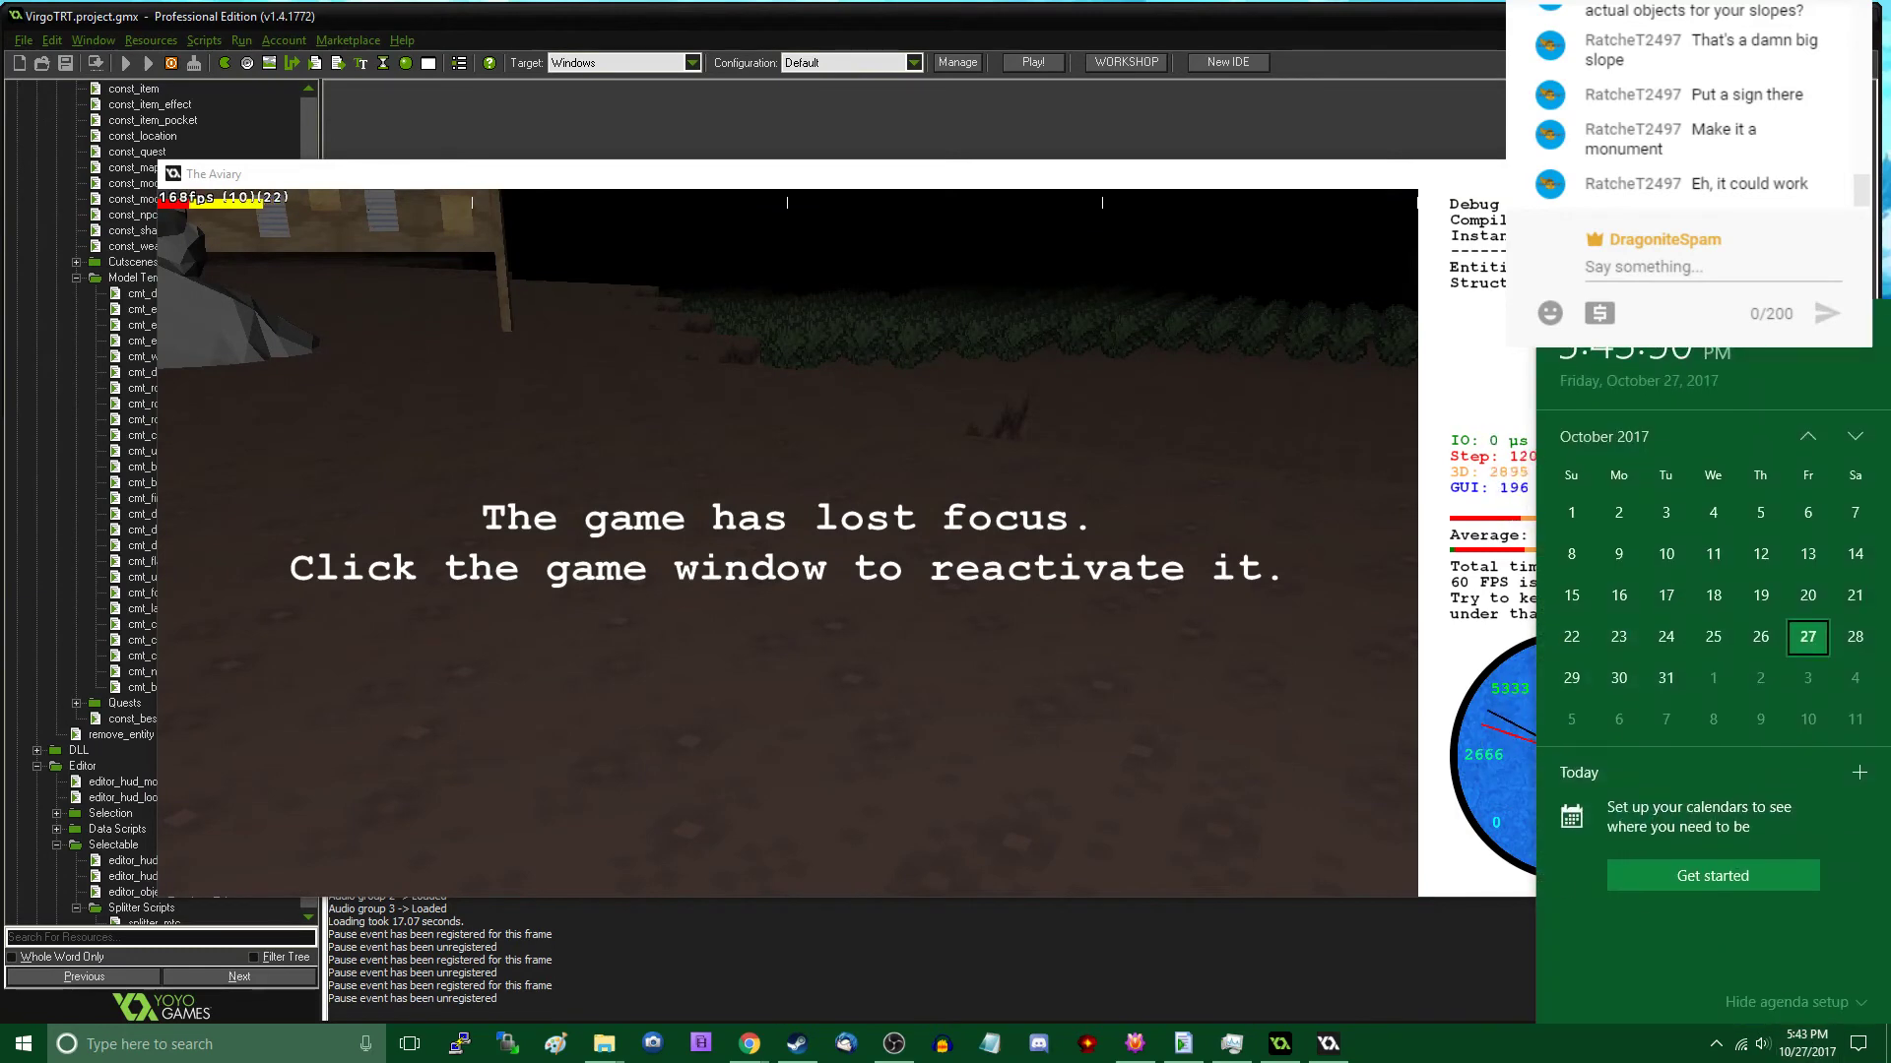
{"action": "left_click", "coordinate": [1382, 167]}
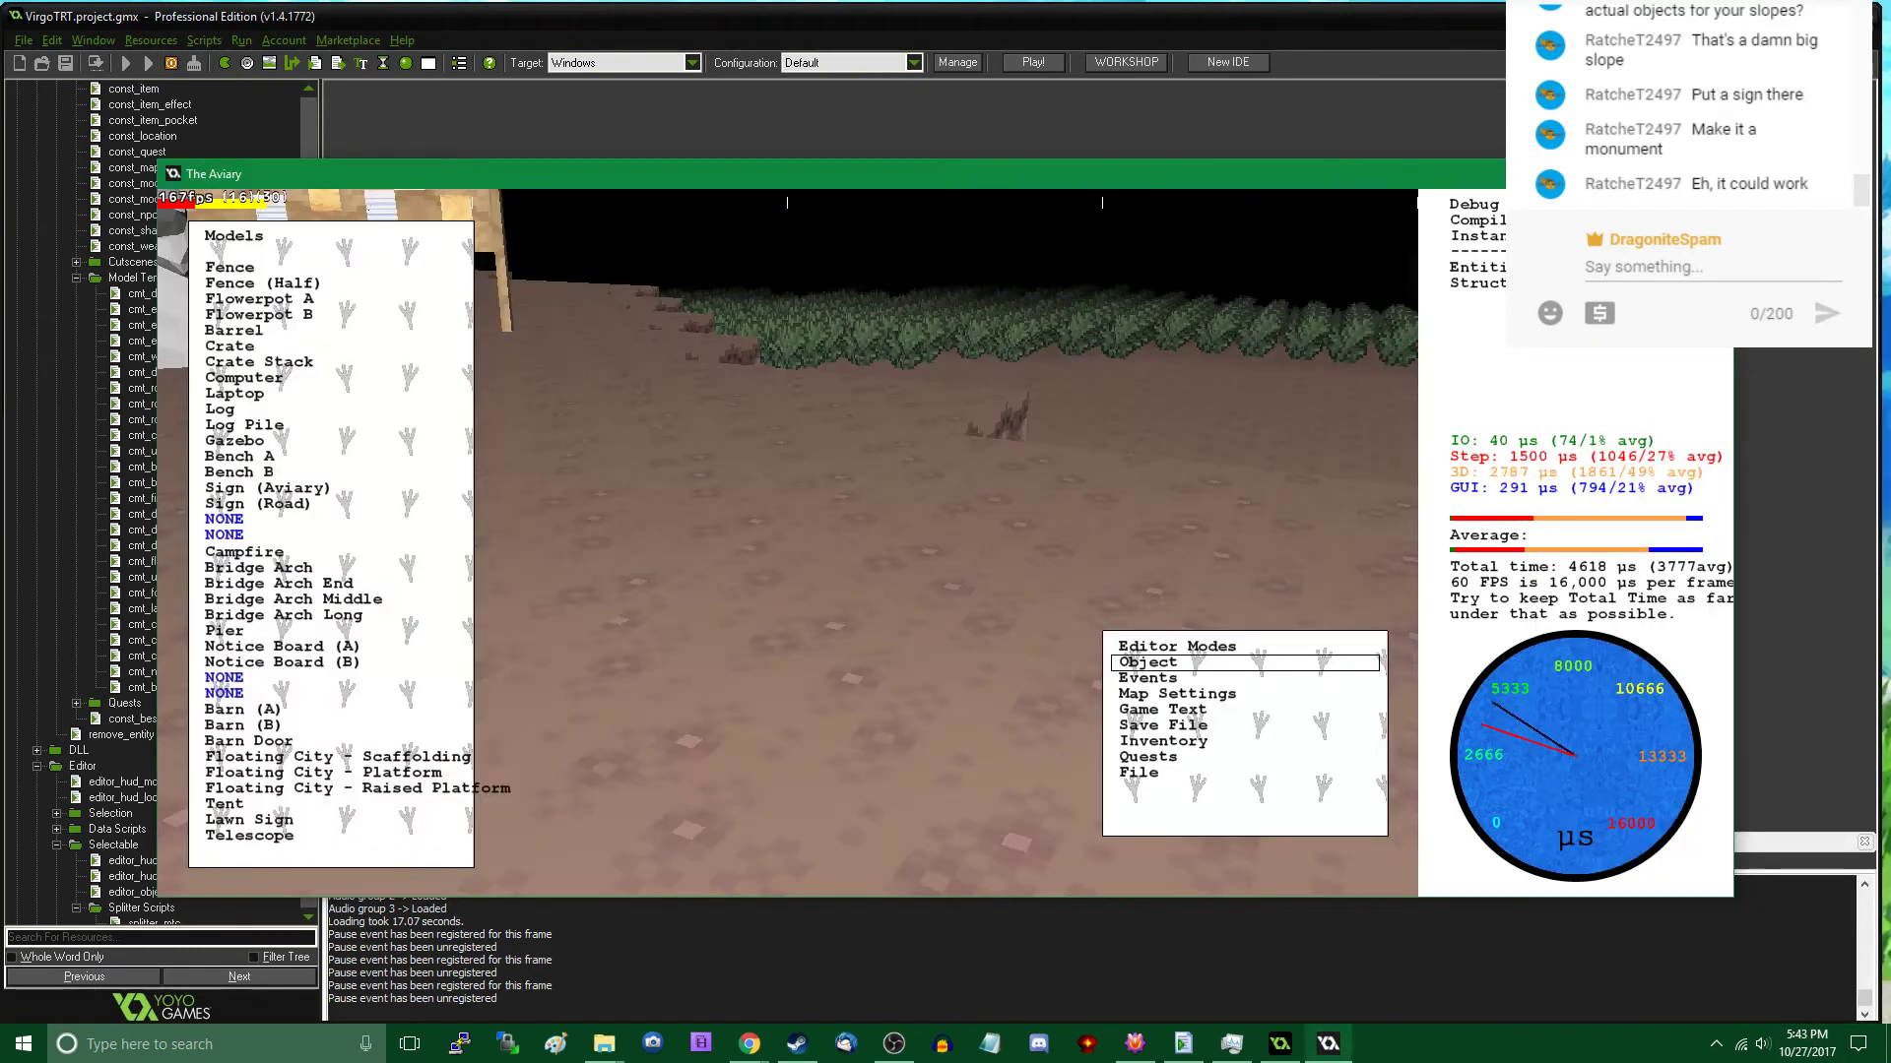
- Export the current map as uforest.map, replacing the existing file
{"action": "left_click", "coordinate": [1267, 658]}
{"action": "left_click", "coordinate": [1172, 774]}
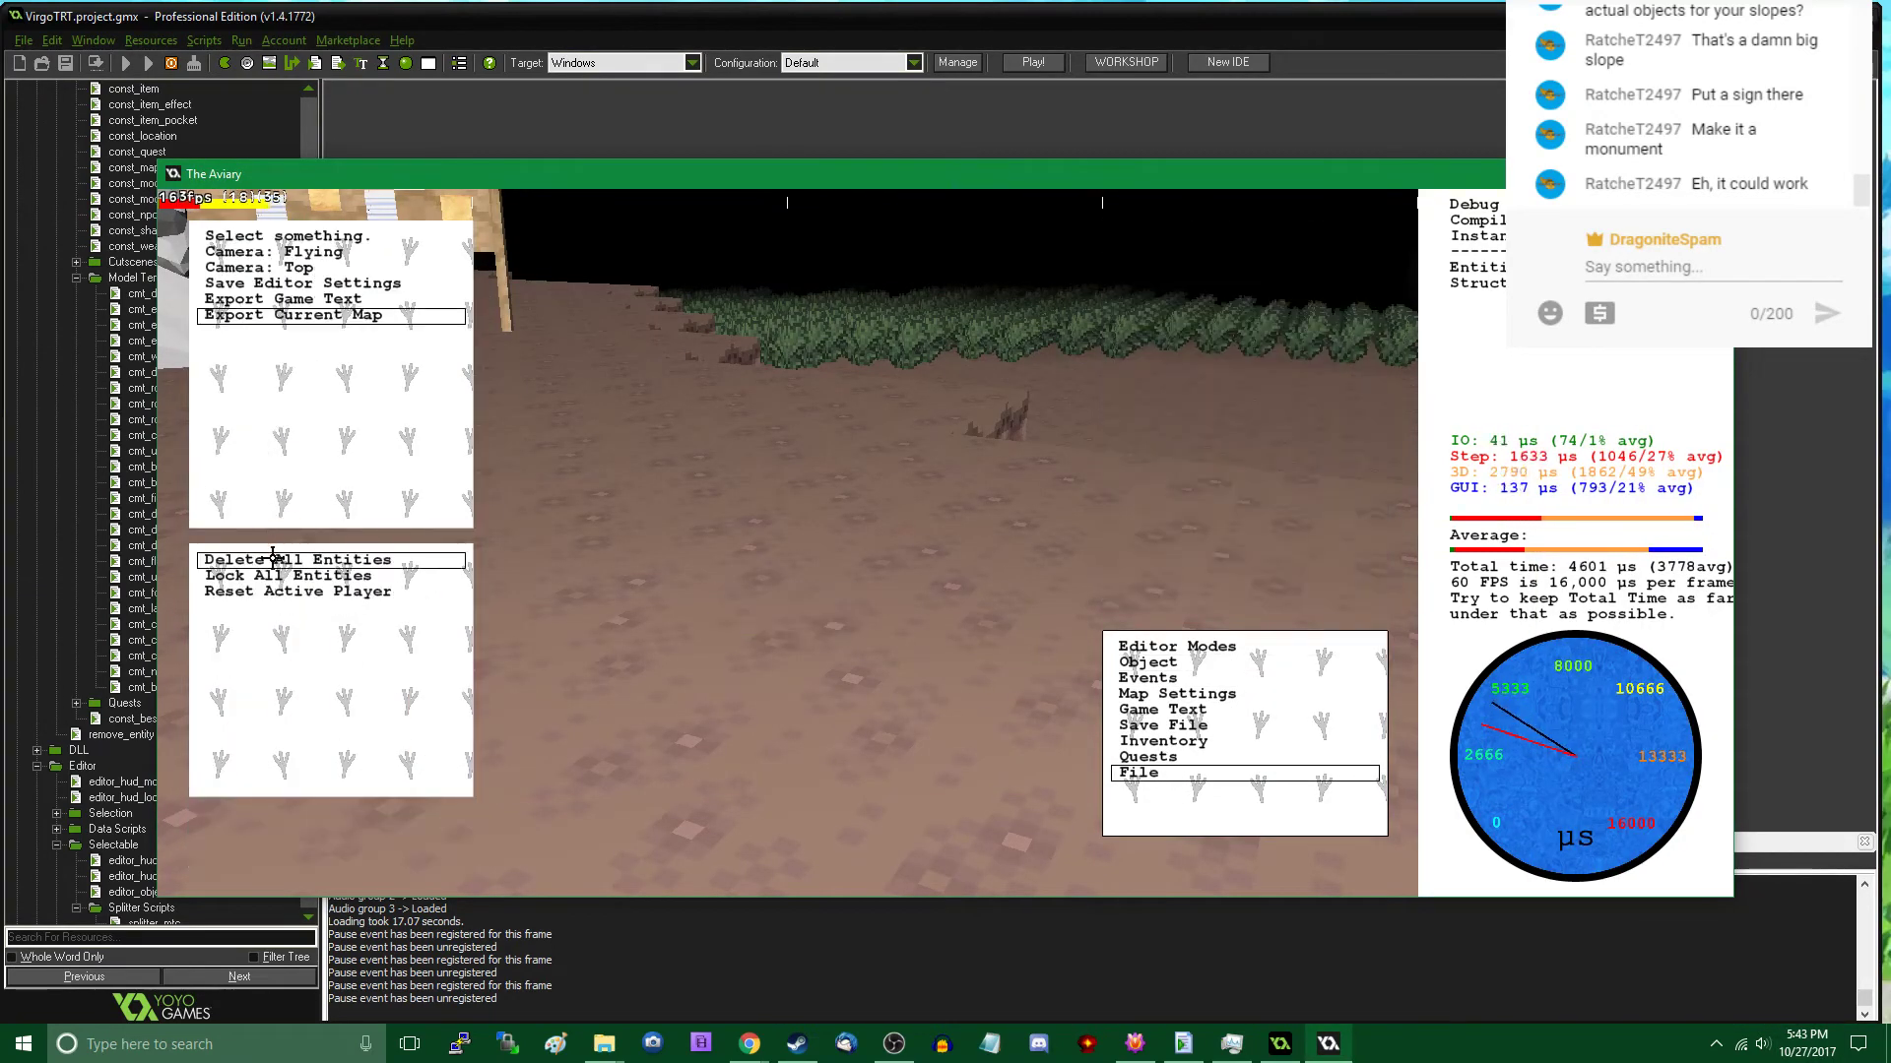
{"action": "left_click", "coordinate": [343, 315]}
{"action": "left_click", "coordinate": [659, 483]}
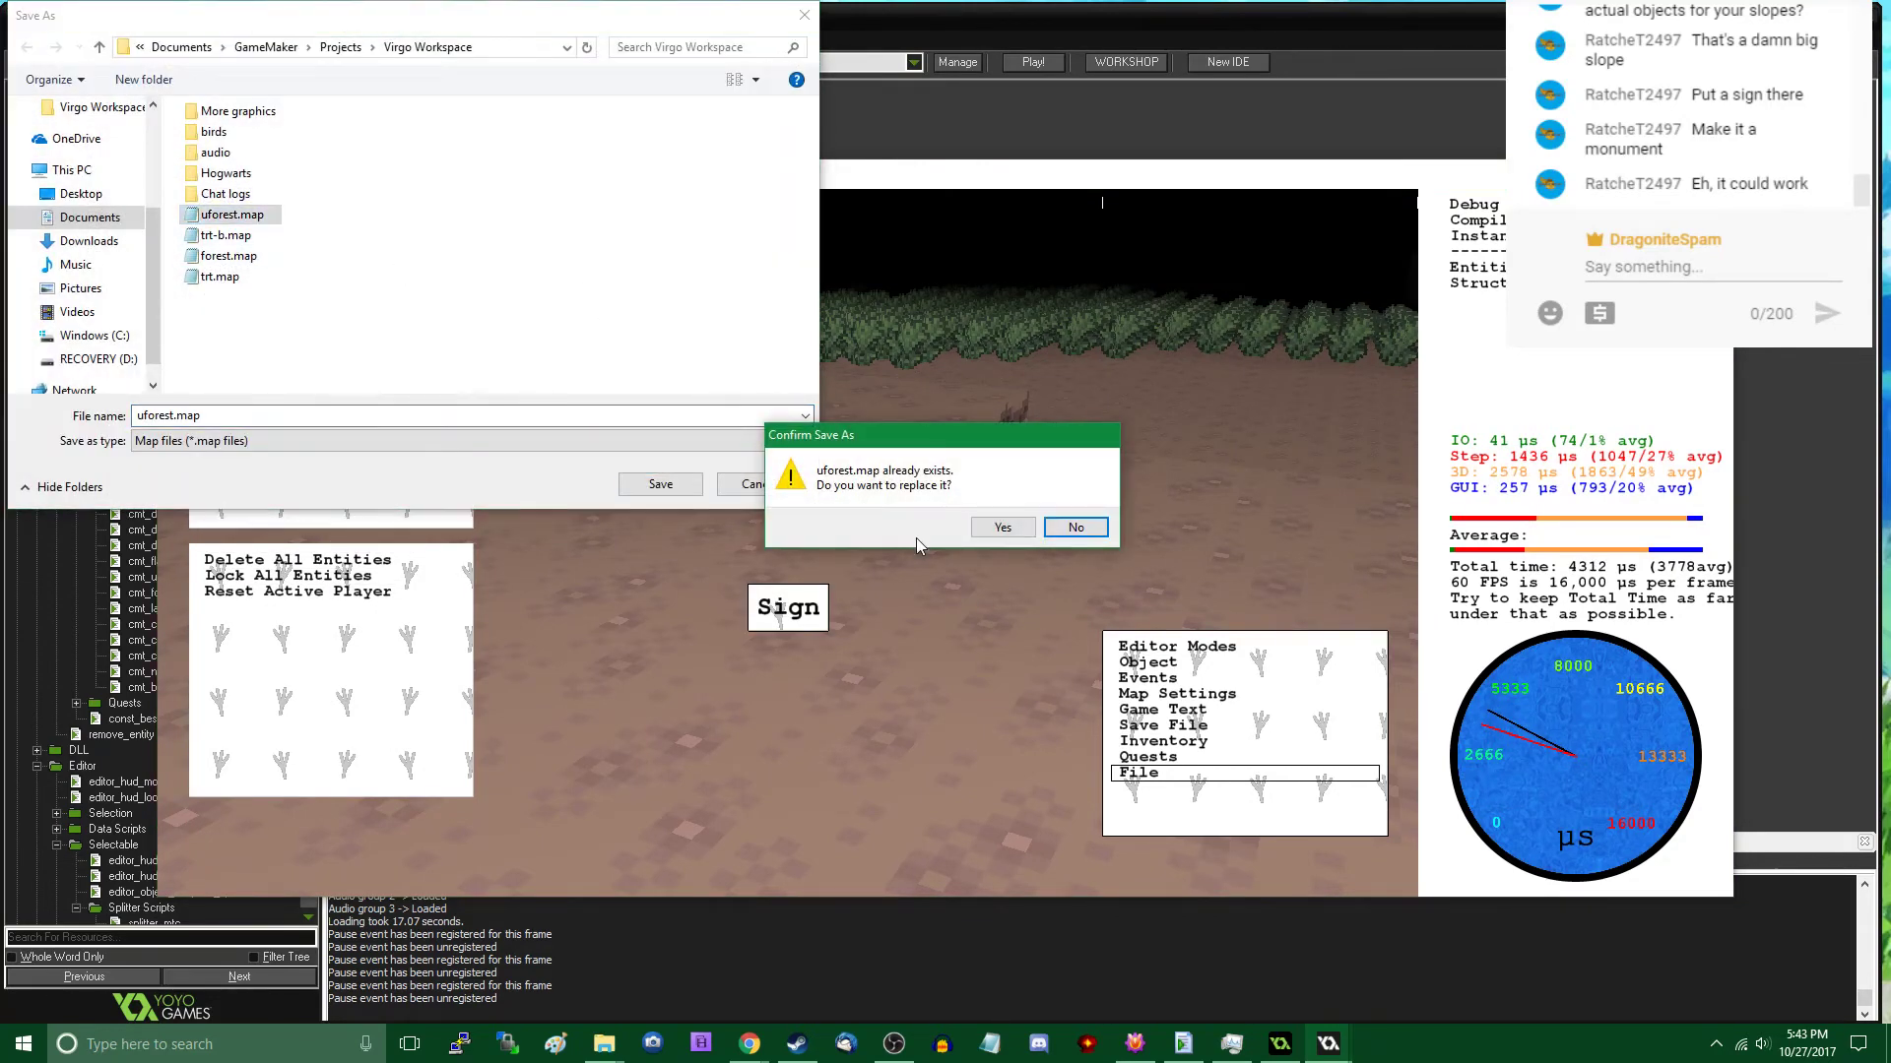
{"action": "left_click", "coordinate": [989, 528]}
- Walk through the cavern in play mode from the notice board past the lamp and grass, examining the open ground beside the cliffs
{"action": "key", "text": "w"}
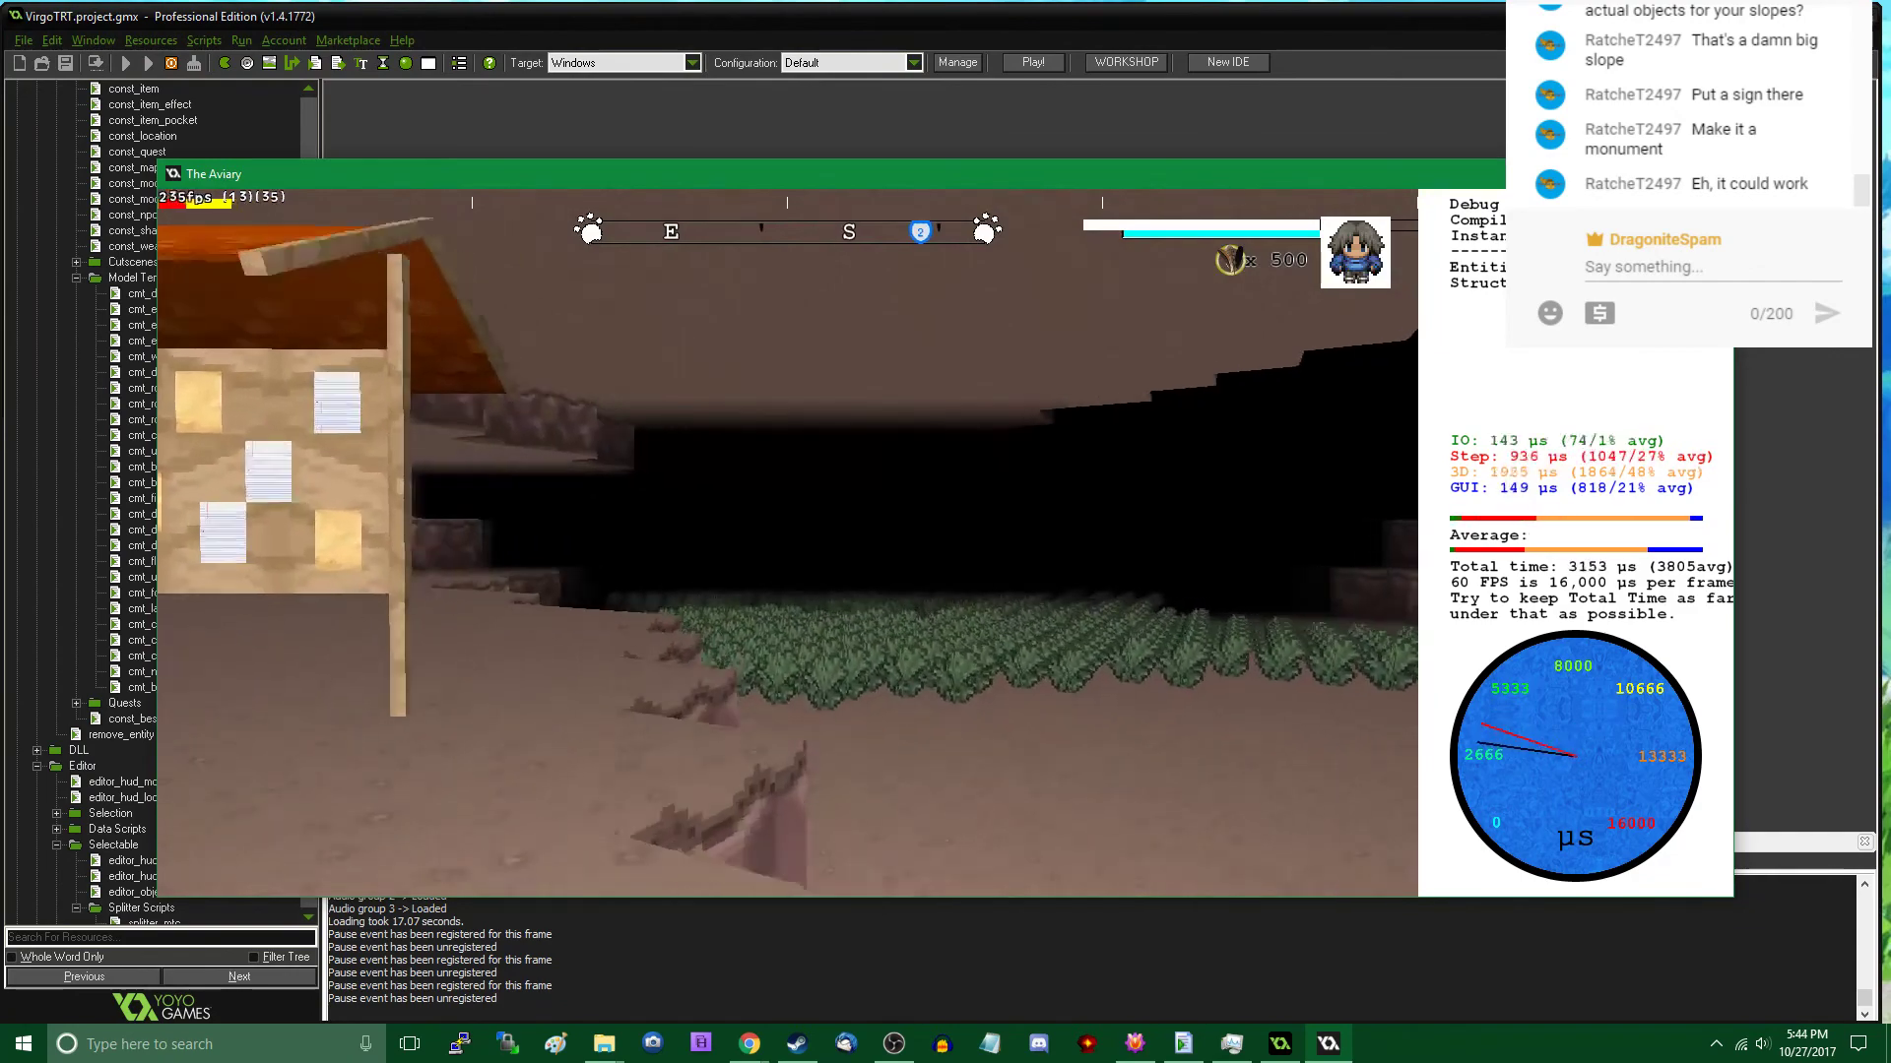
{"action": "key", "text": "w"}
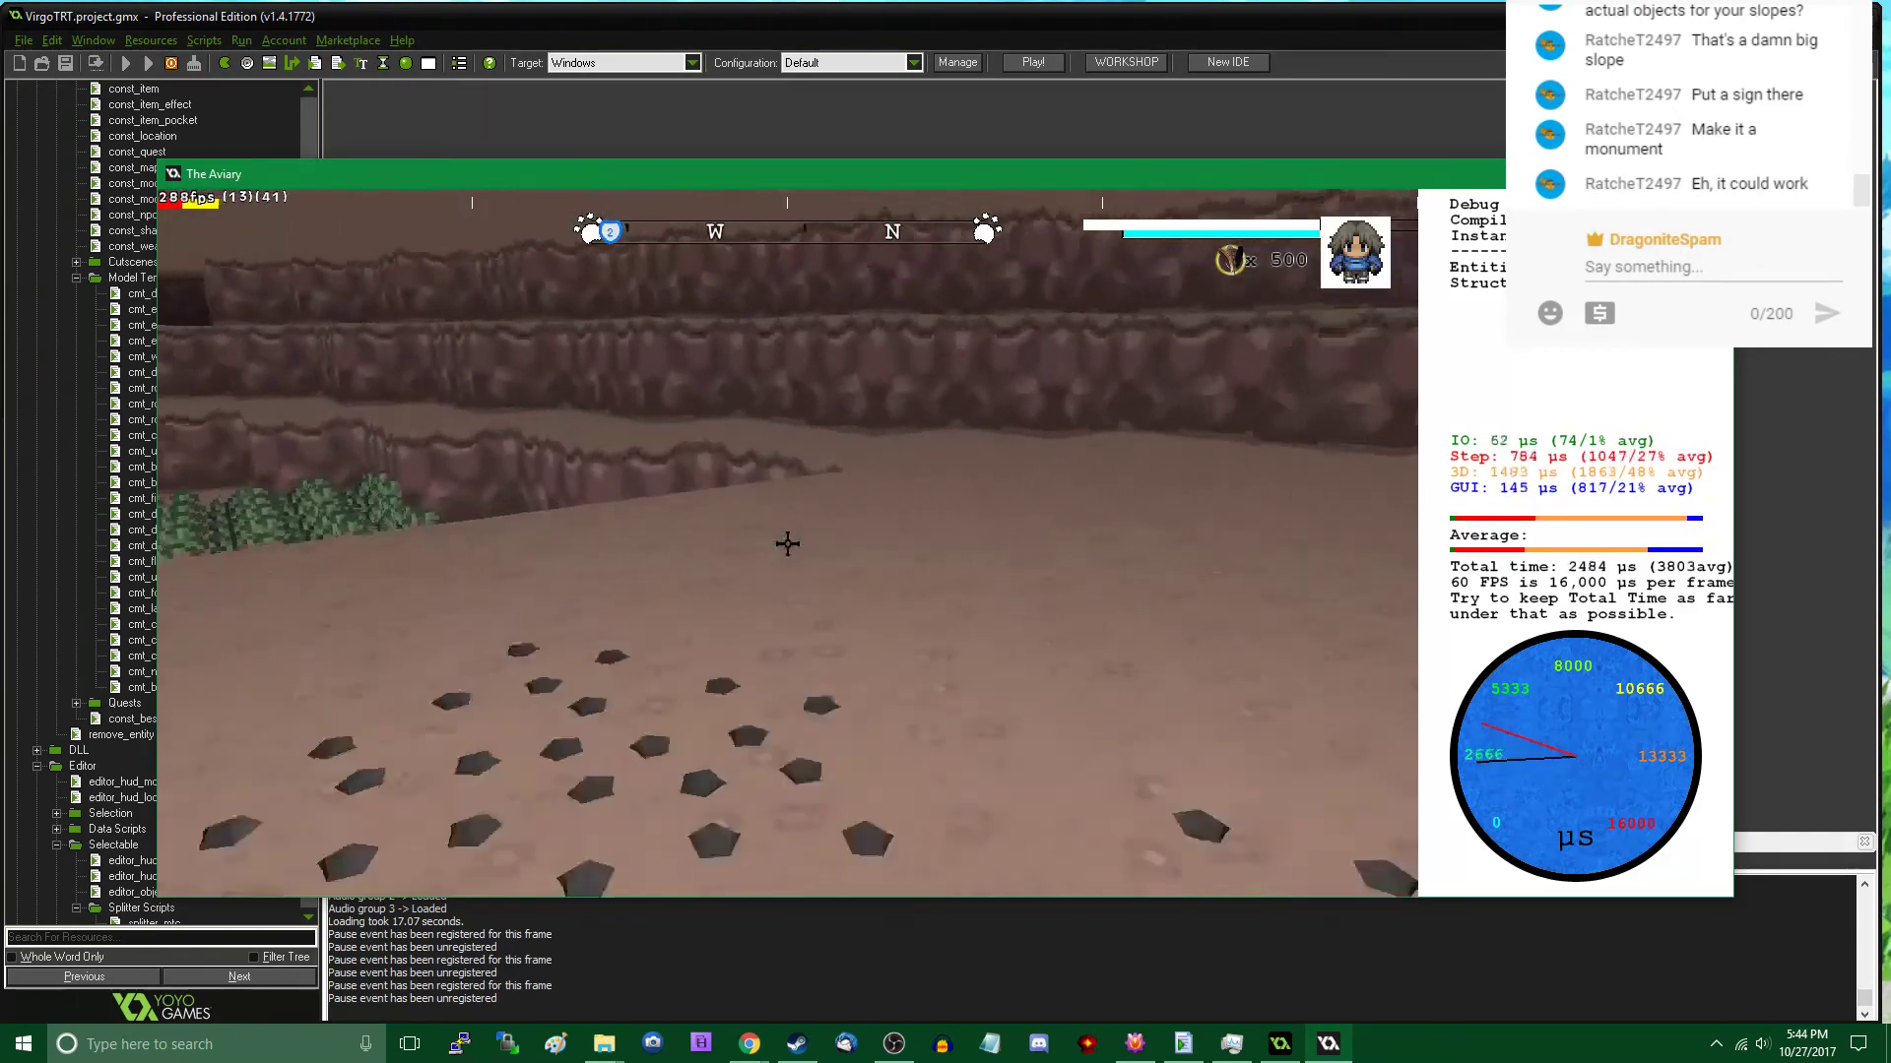
{"action": "key", "text": "w"}
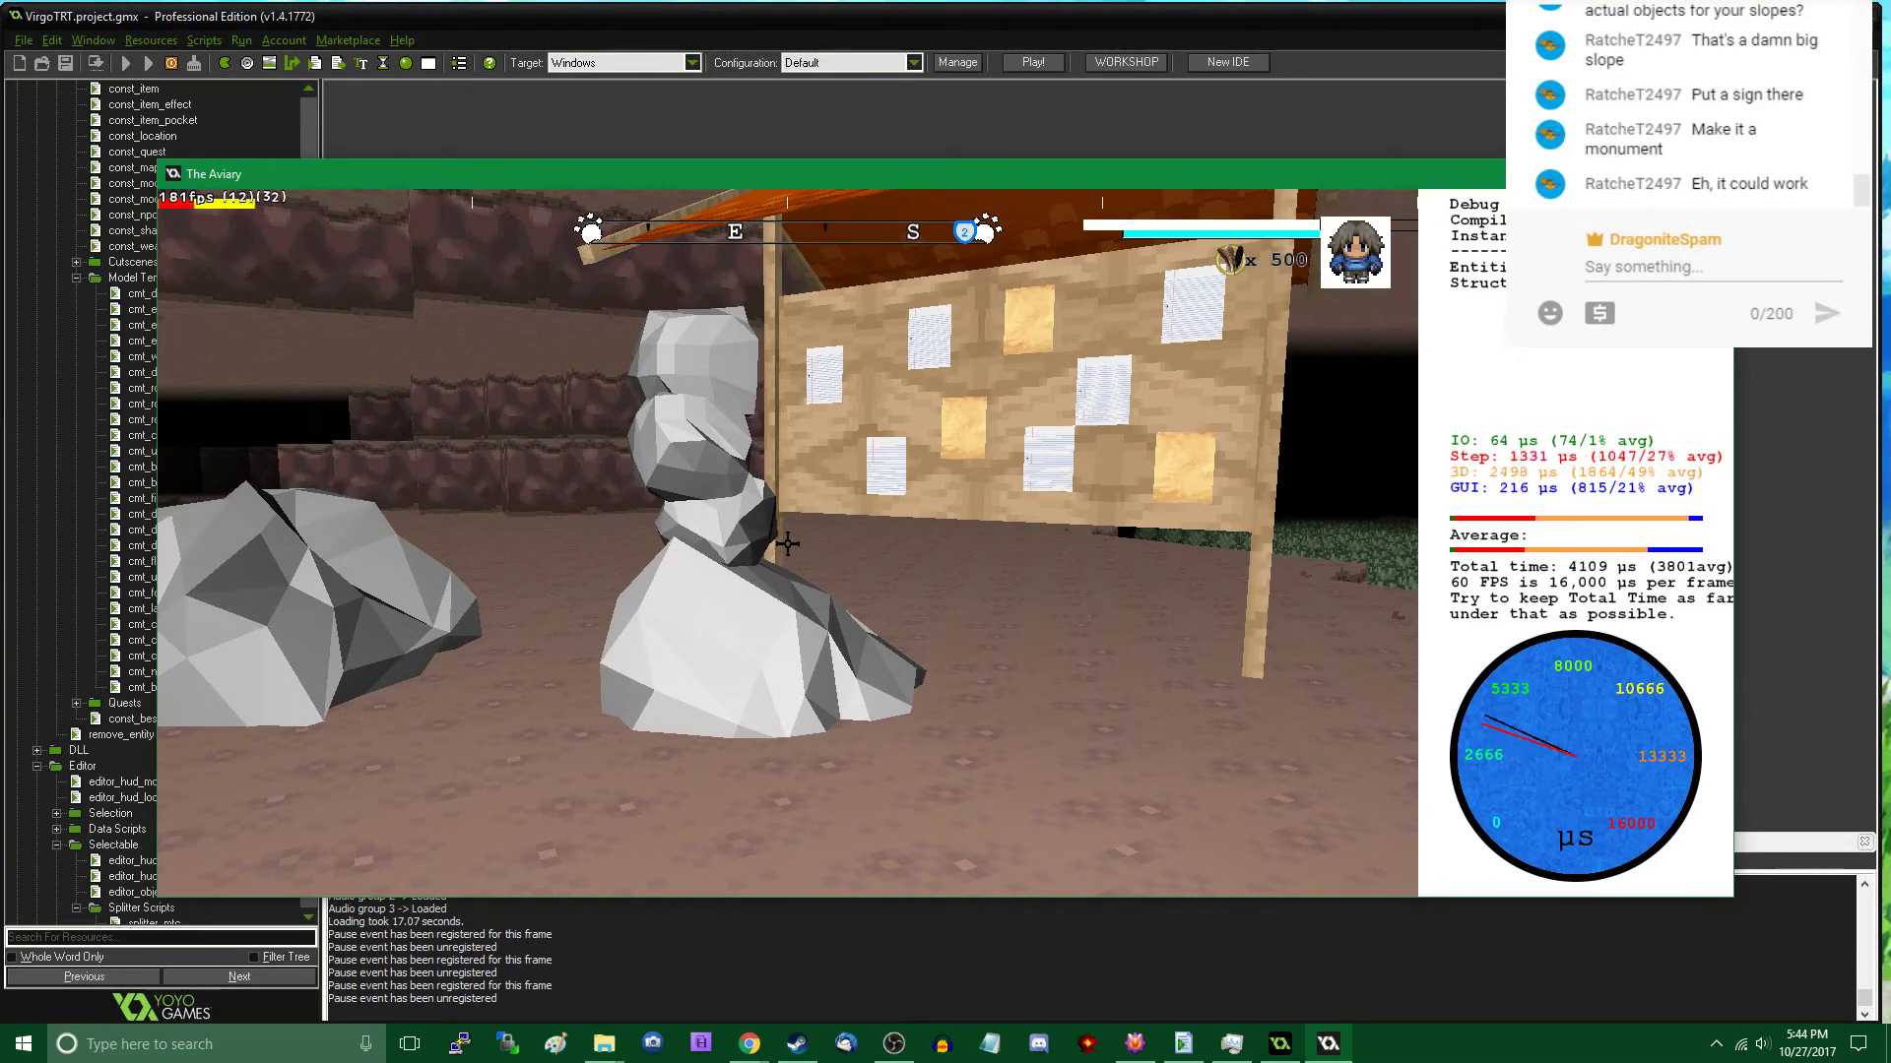
{"action": "key", "text": "w"}
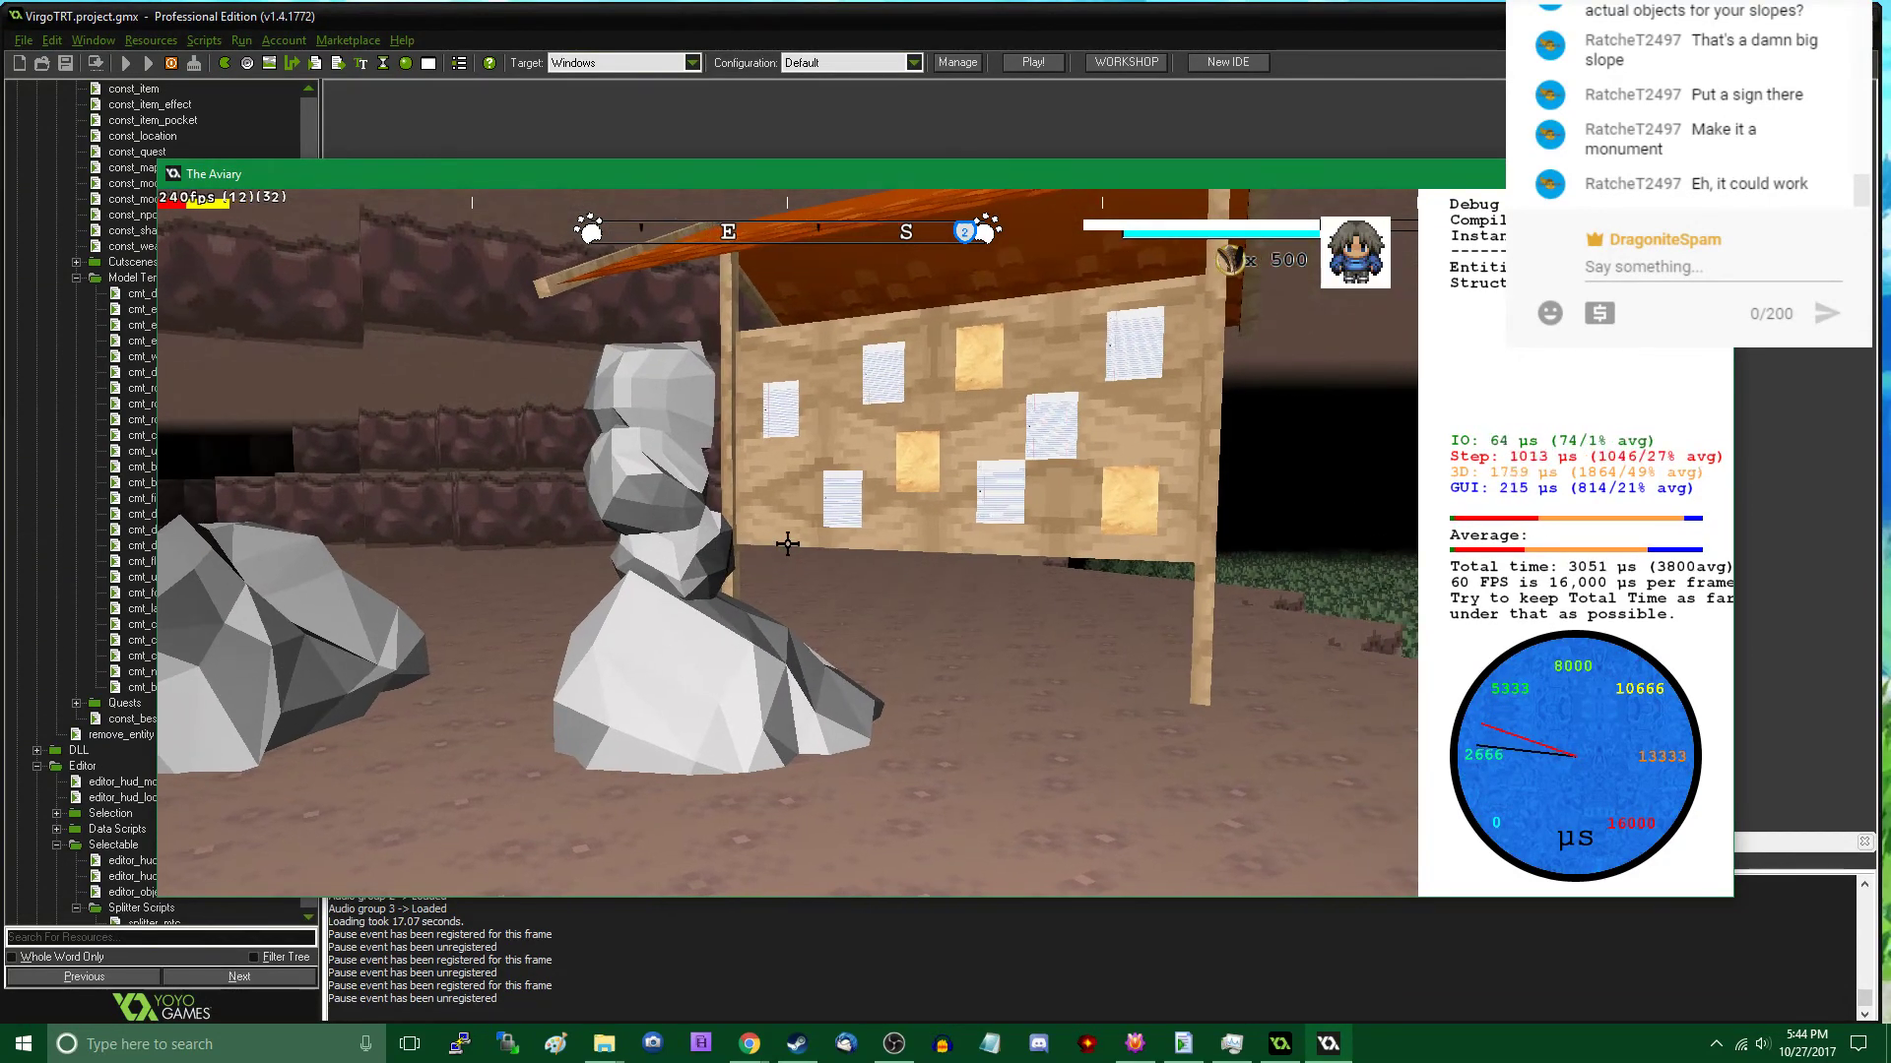
{"action": "key", "text": "a"}
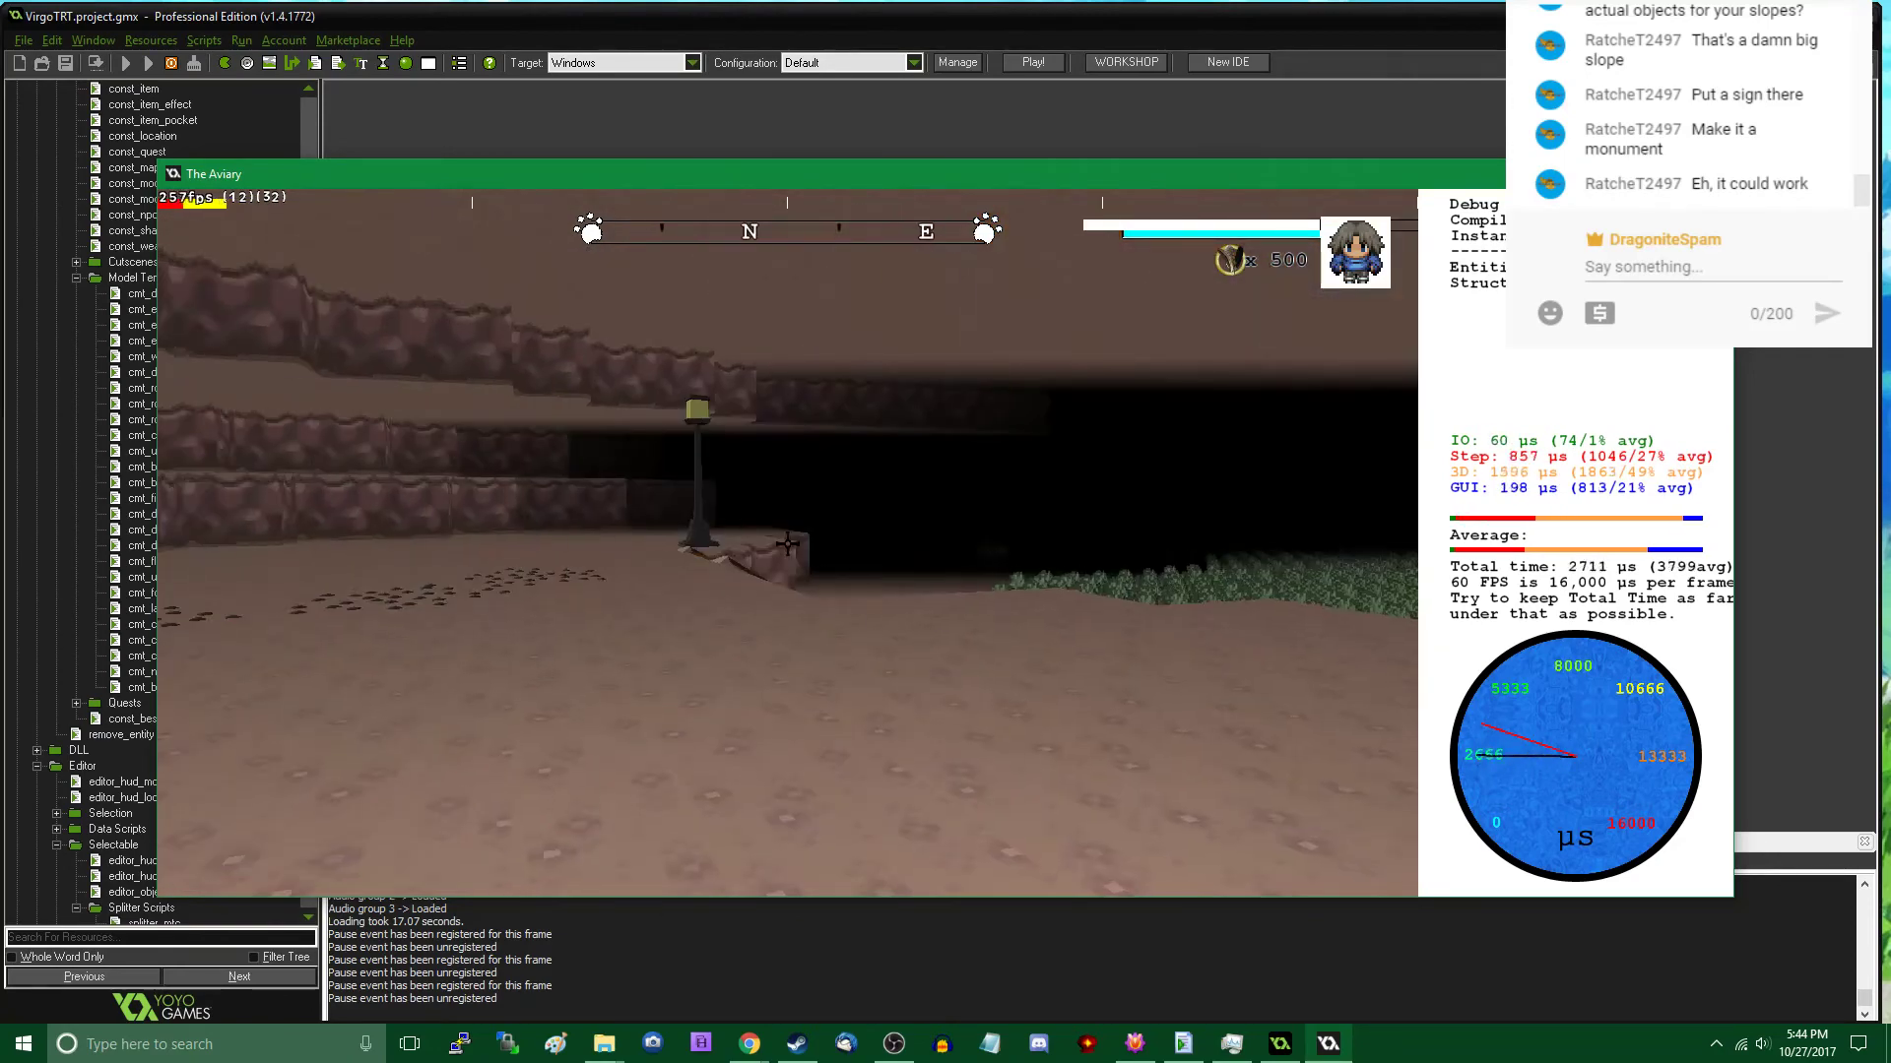
{"action": "key", "text": "w"}
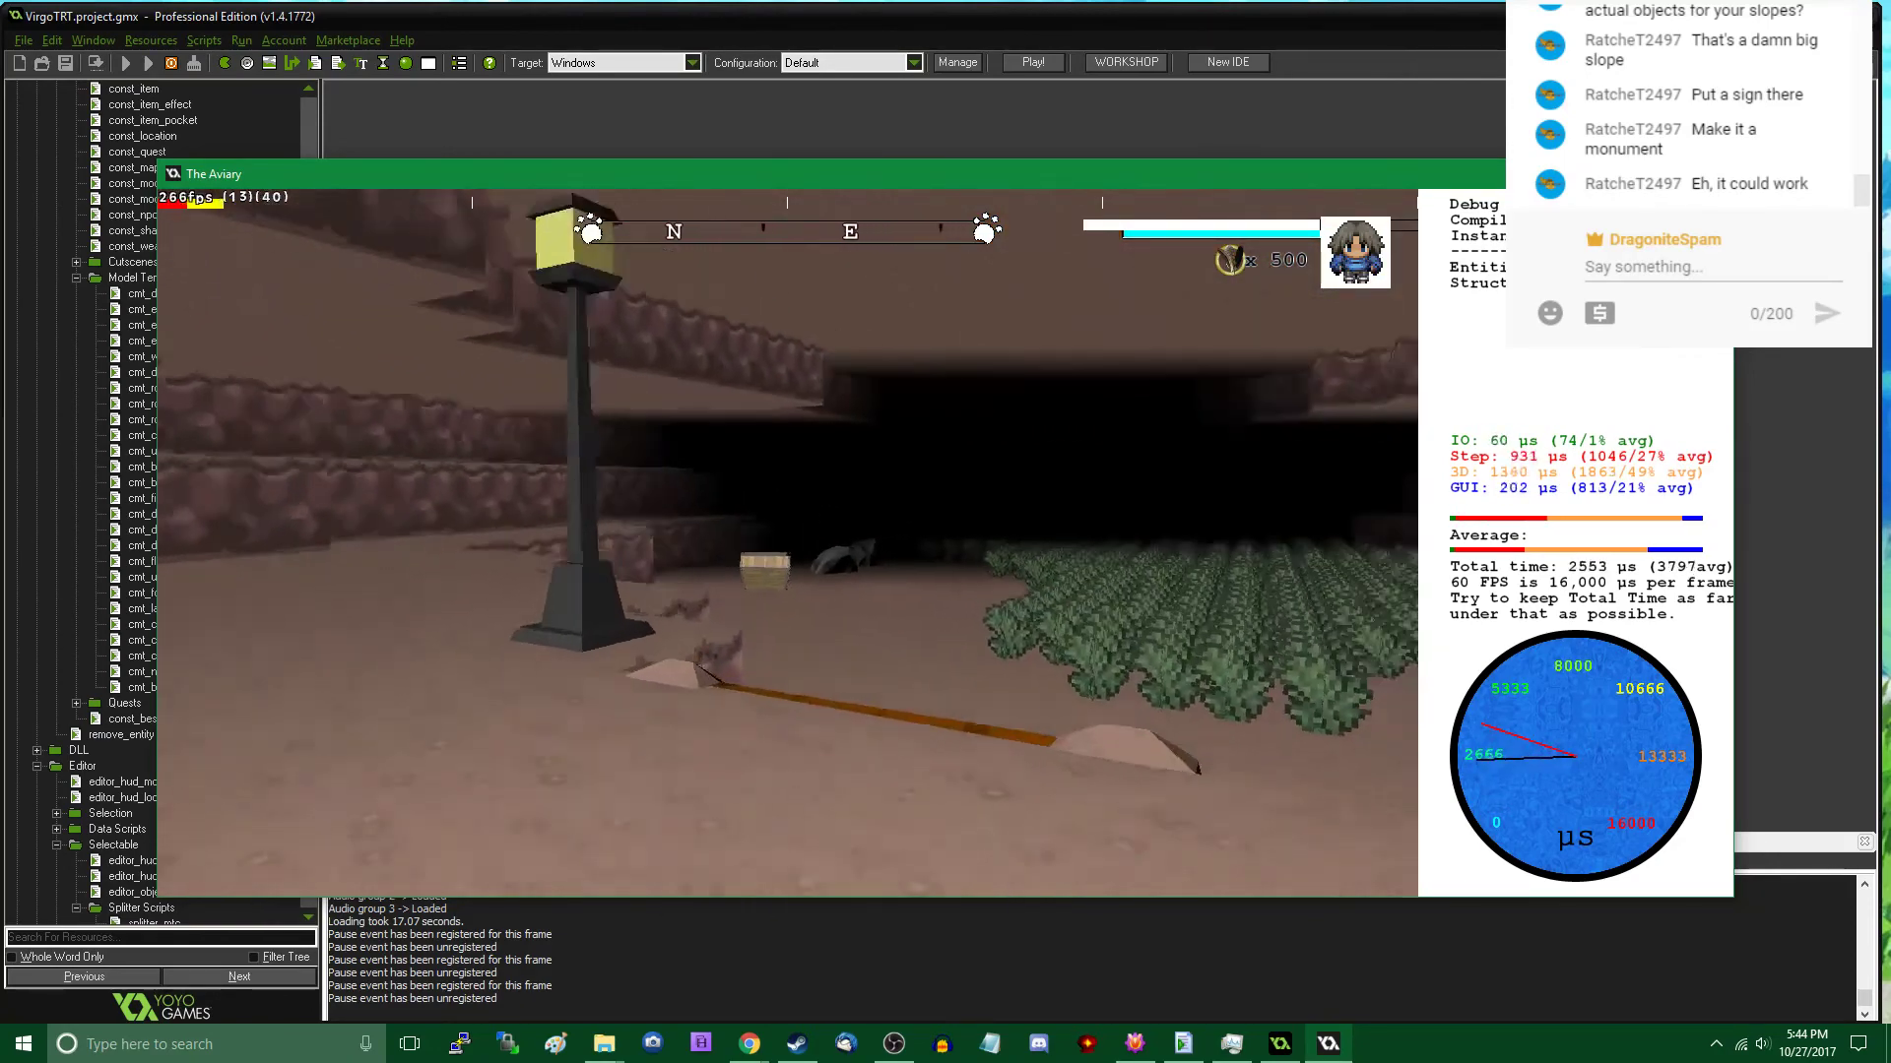
{"action": "key", "text": "w"}
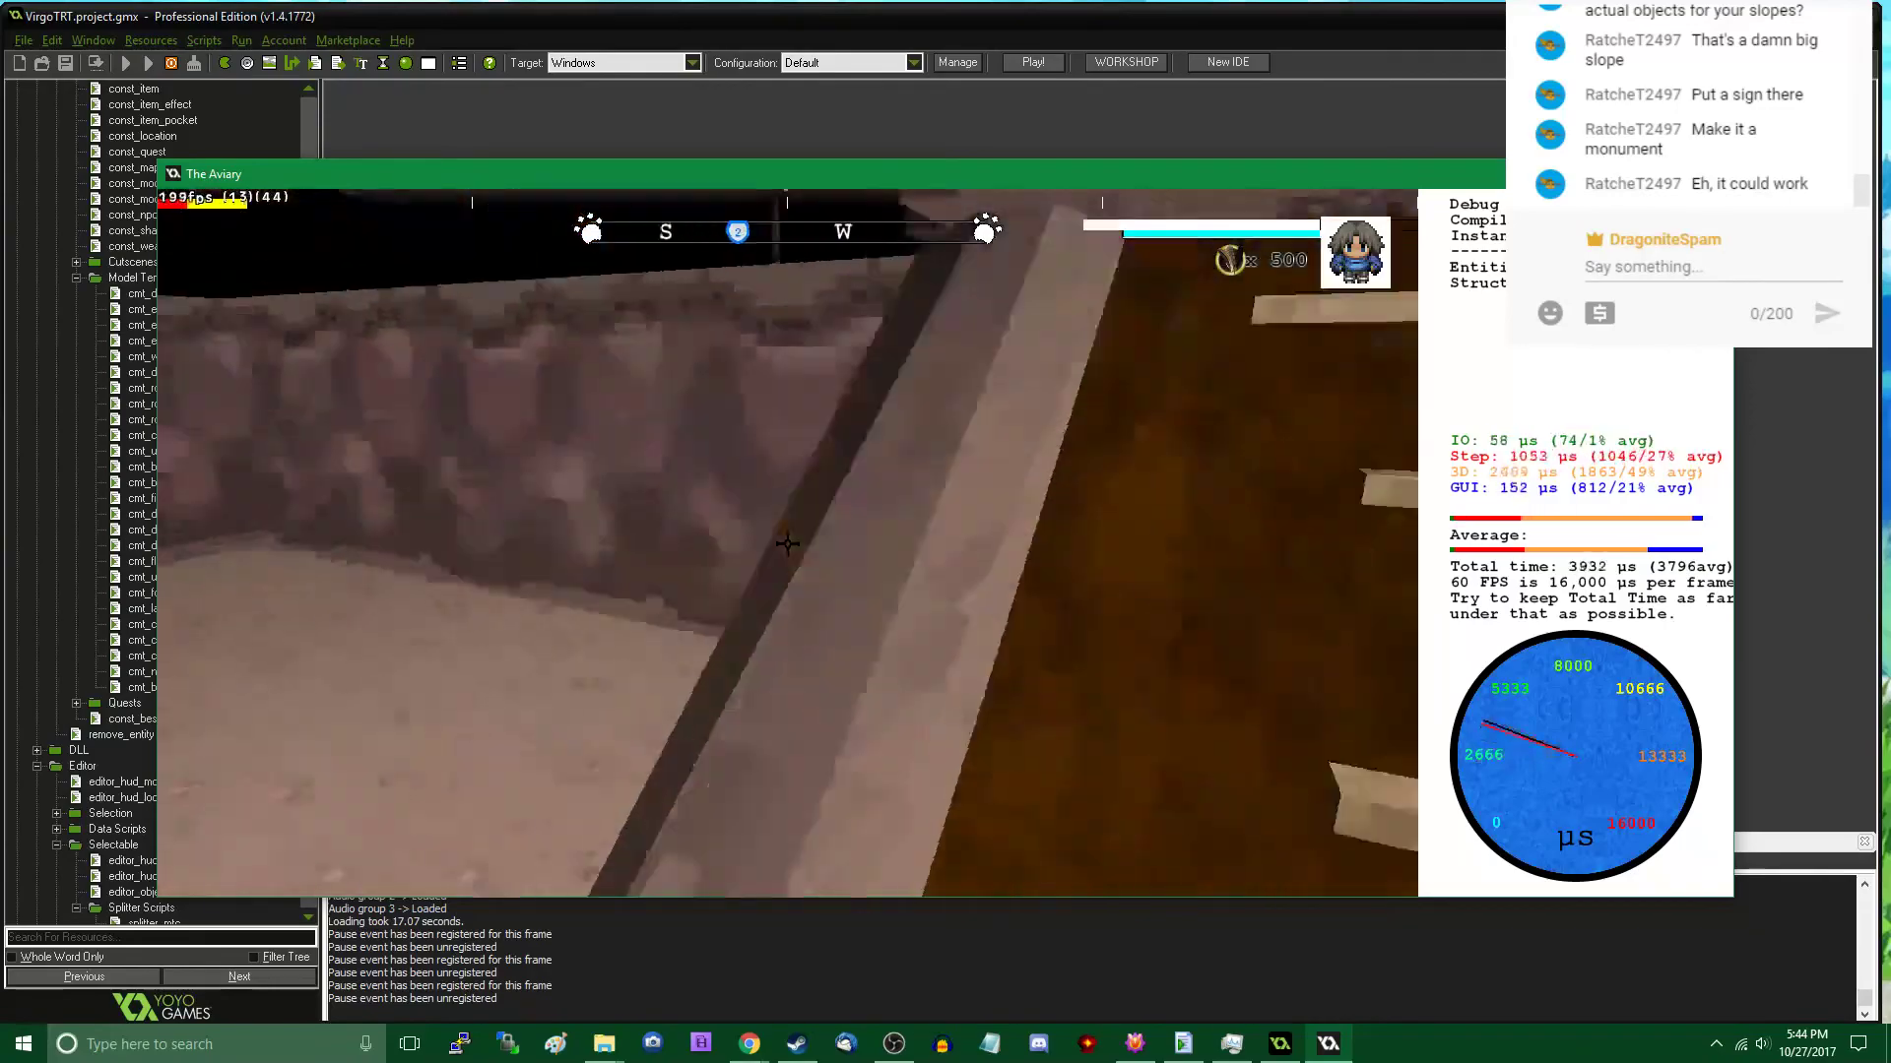
{"action": "key", "text": "w"}
{"action": "key", "text": "w"}
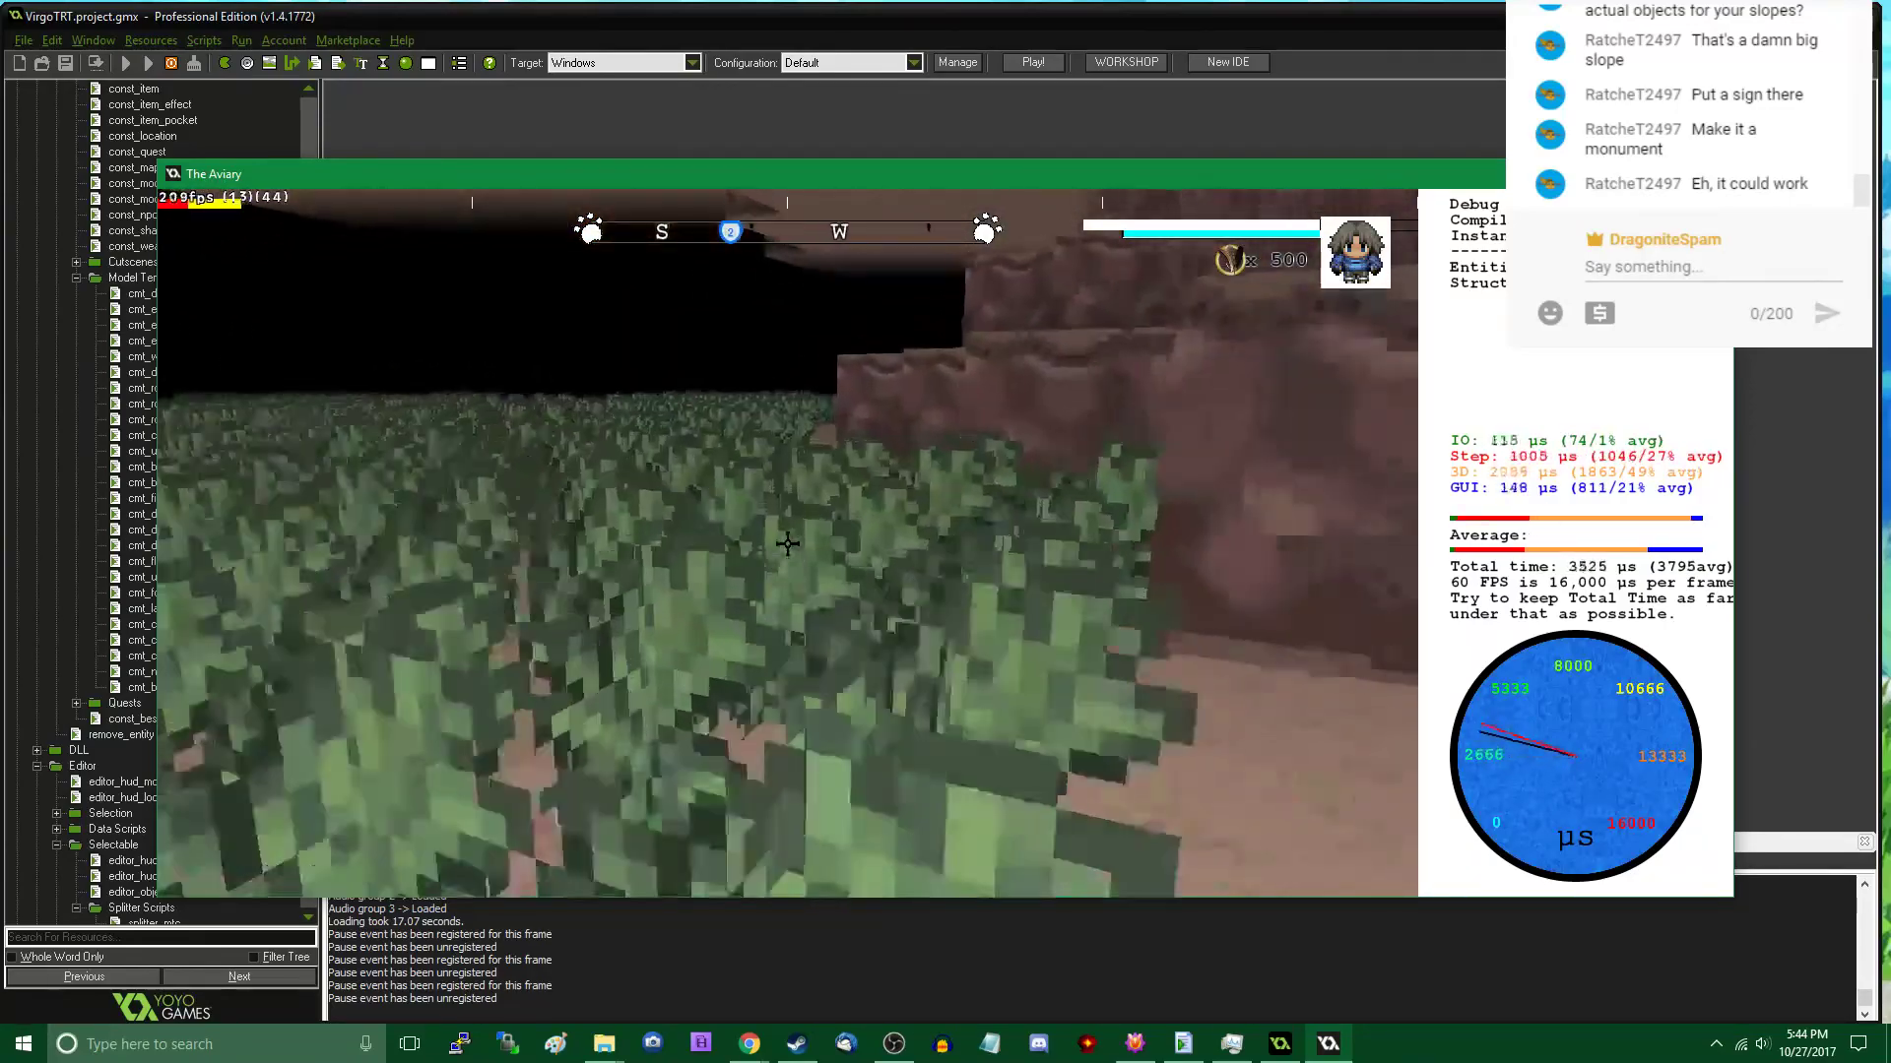
{"action": "key", "text": "w"}
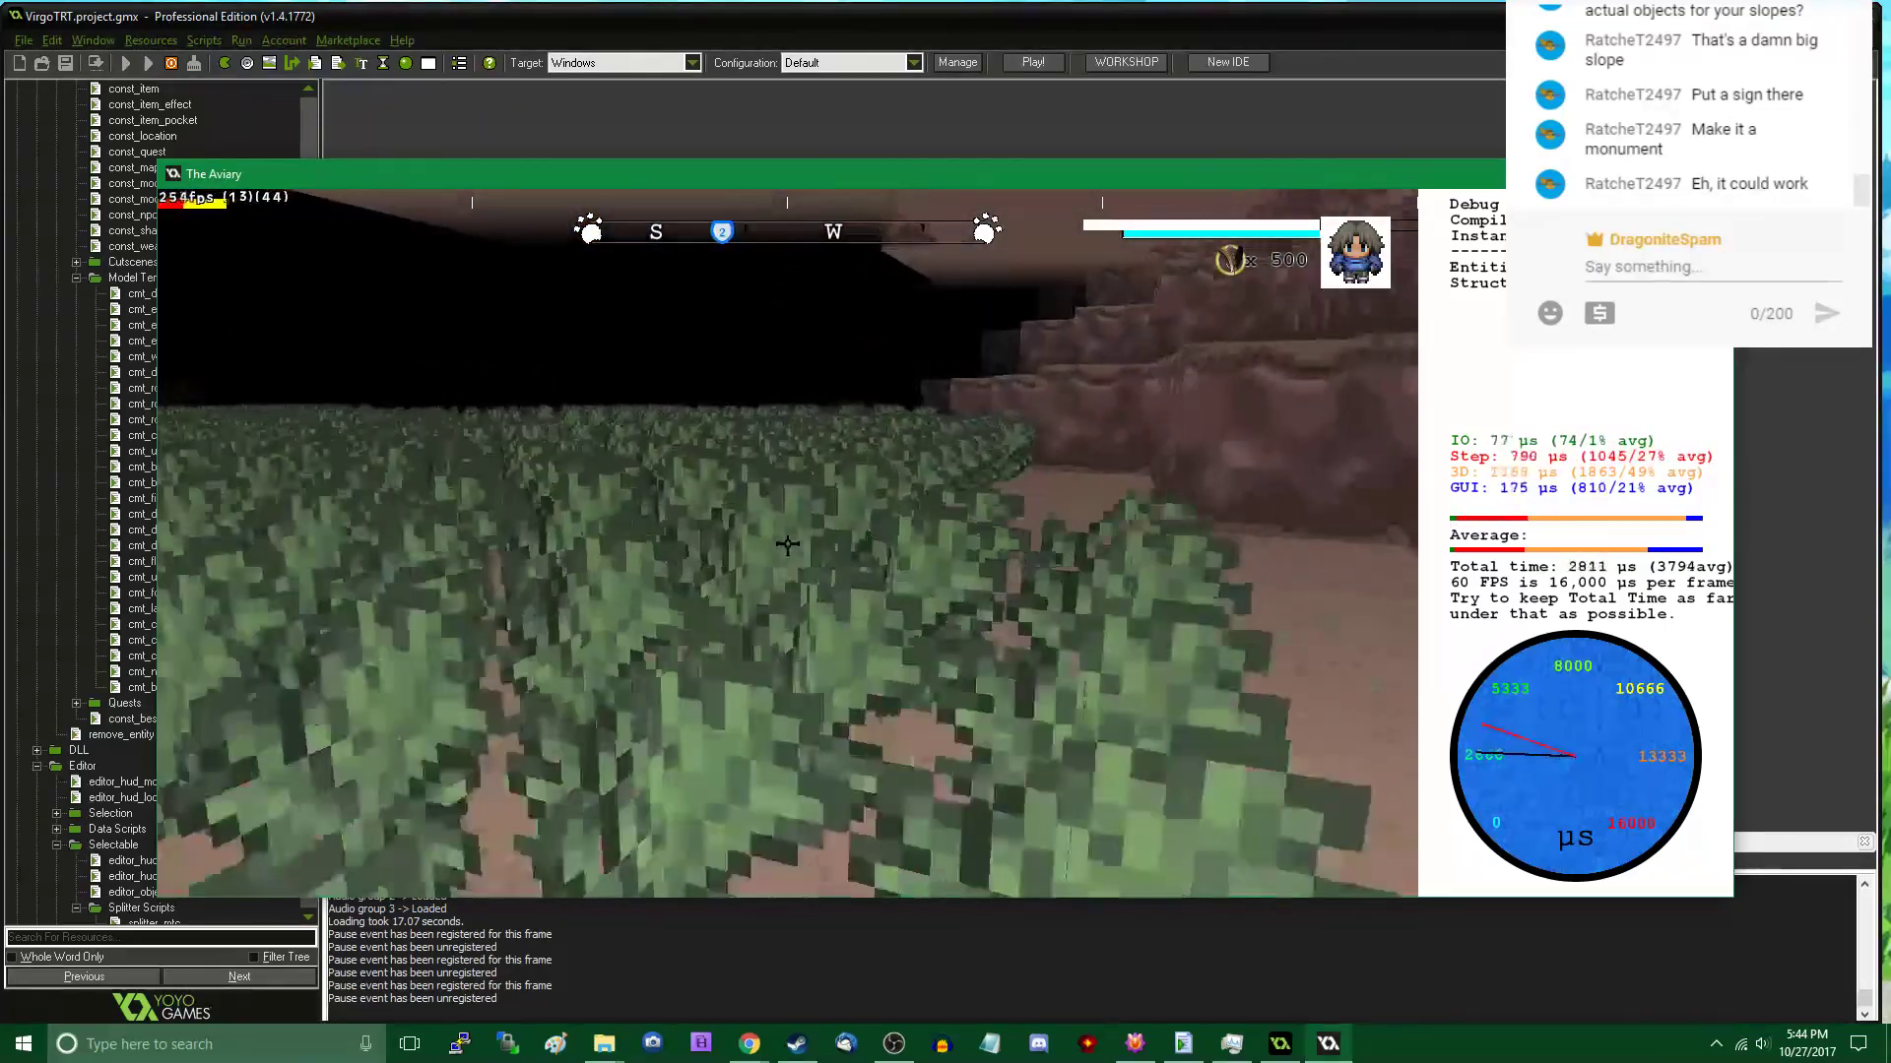
{"action": "key", "text": "w"}
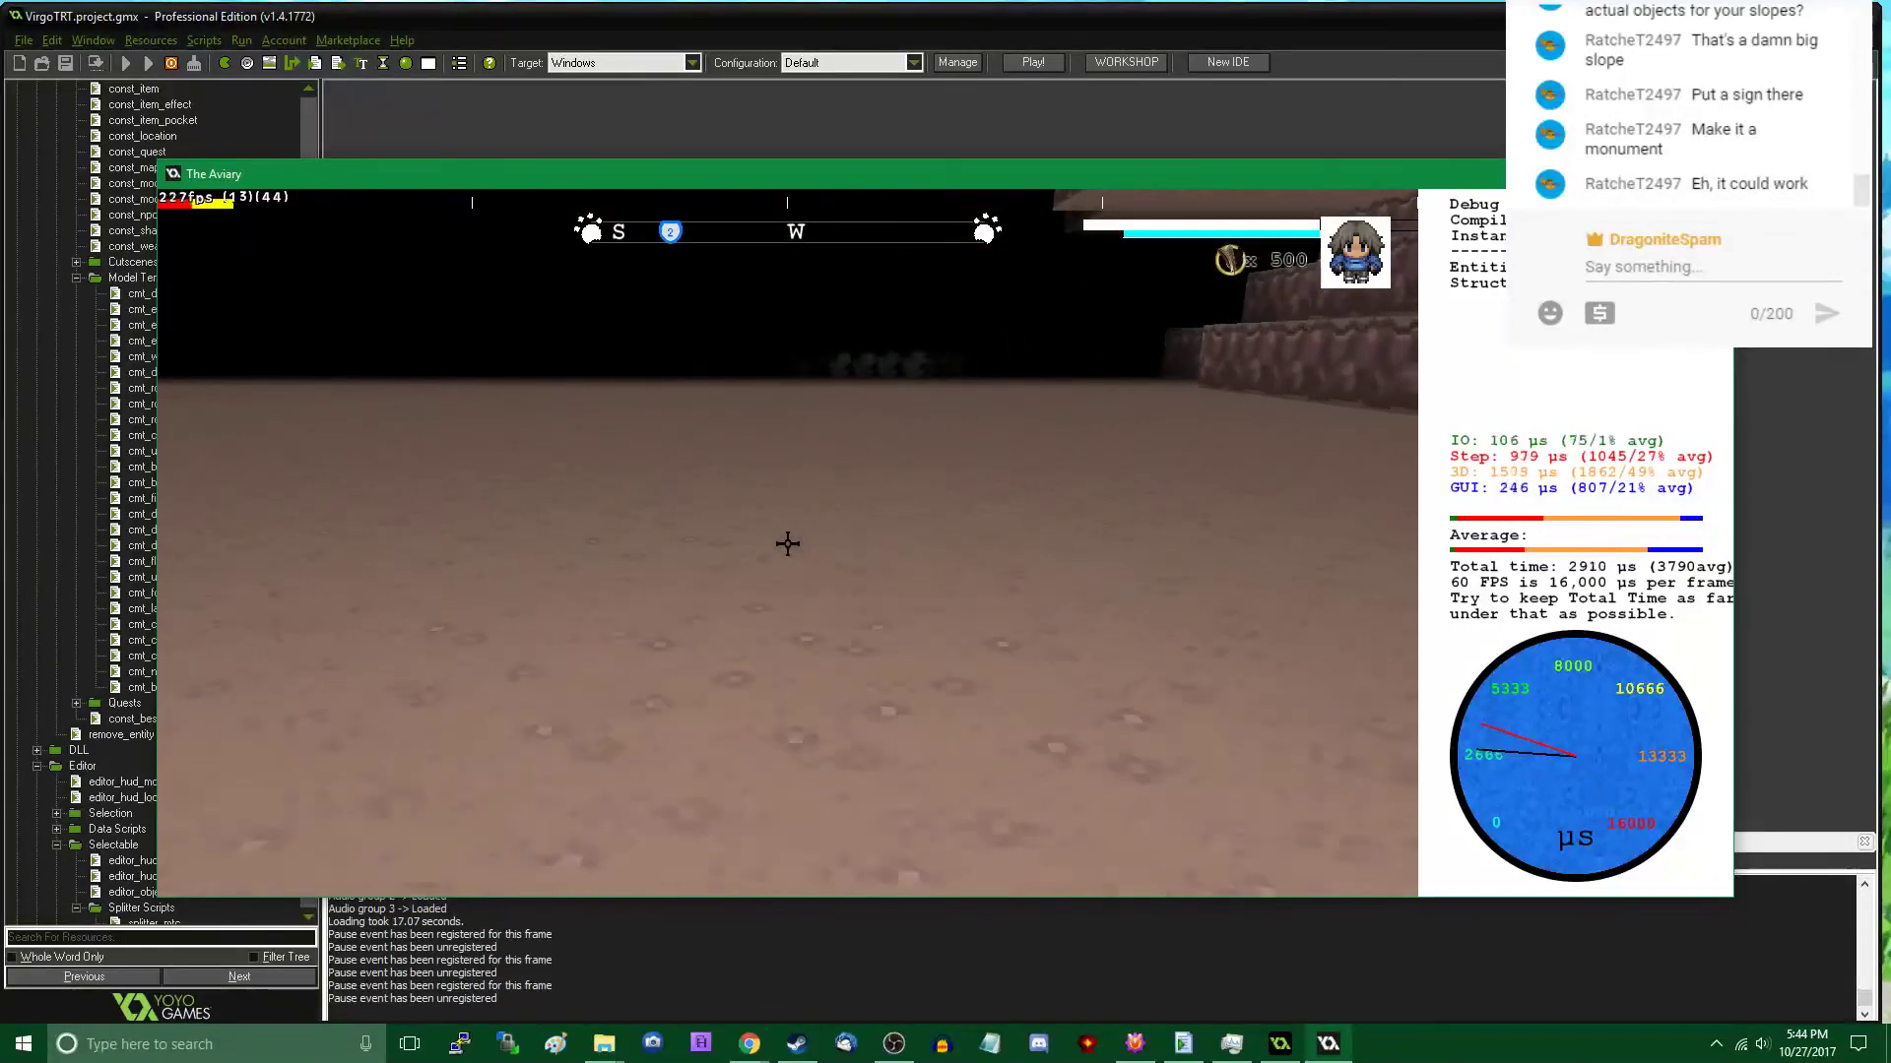
{"action": "key", "text": "w"}
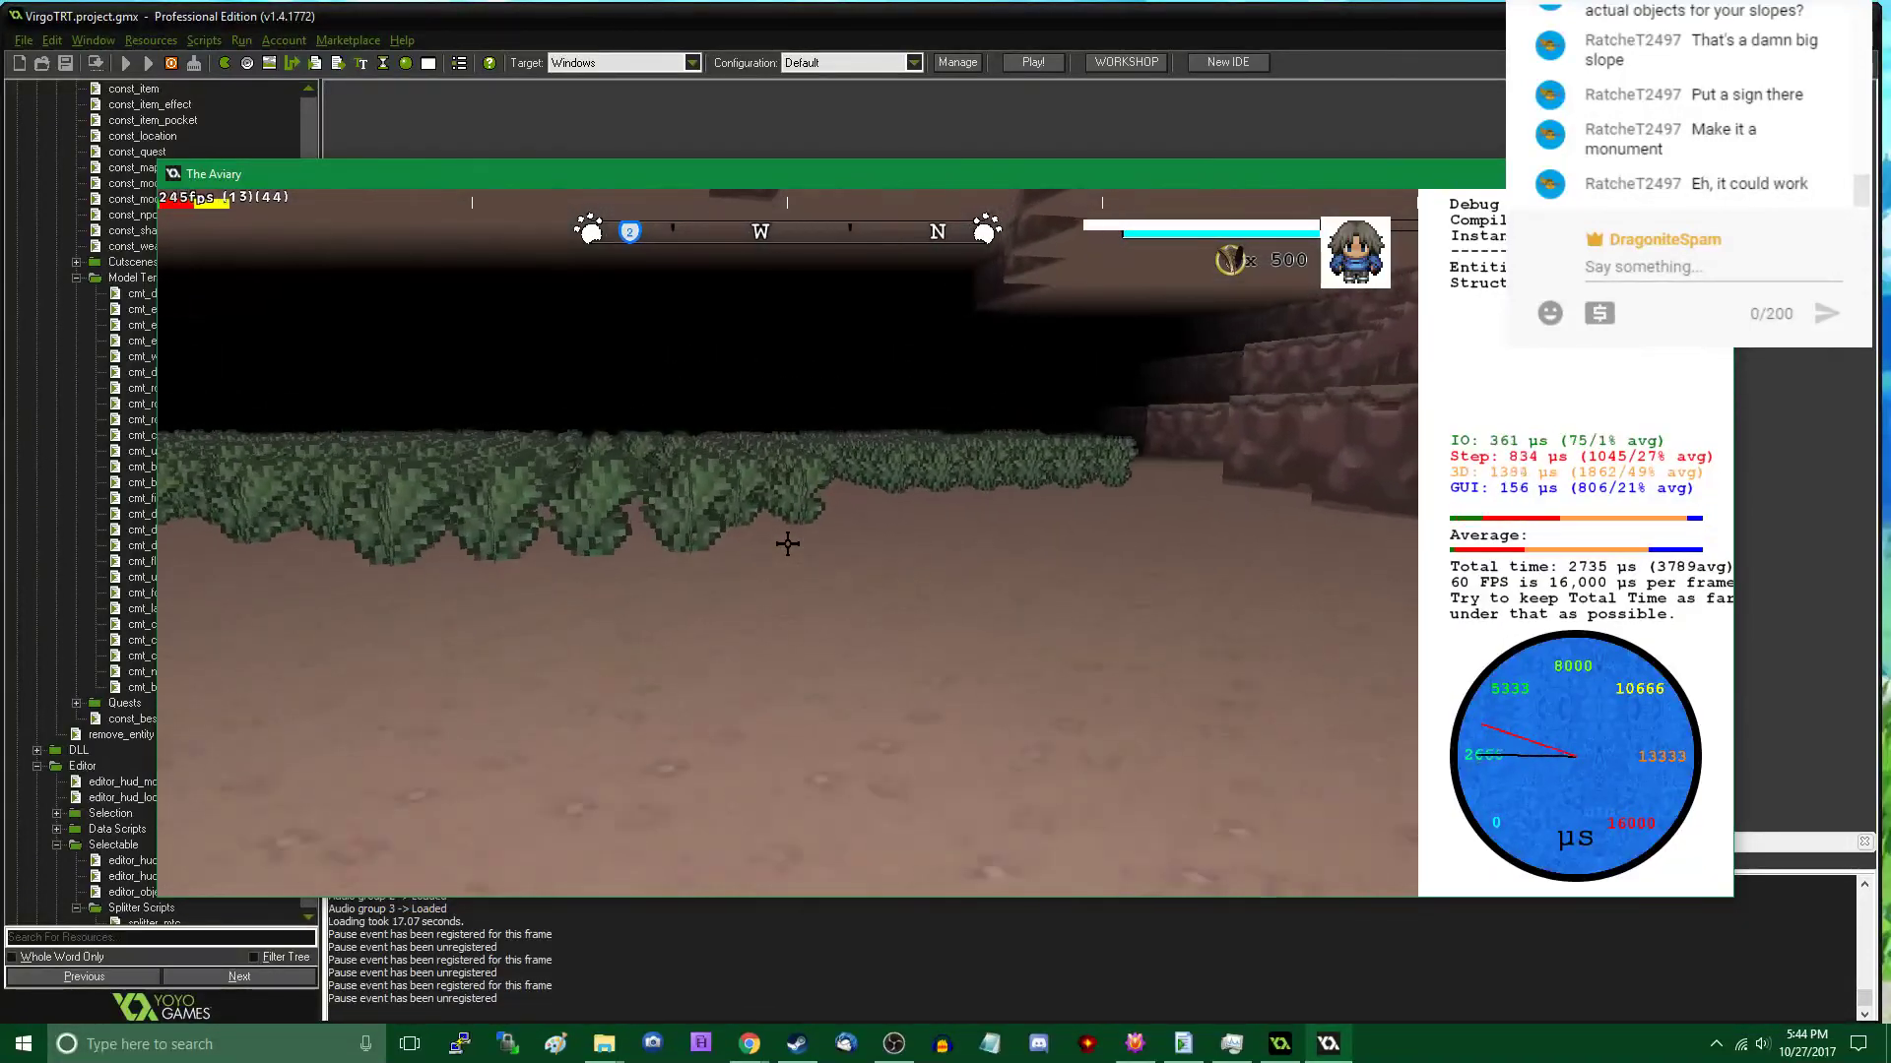
{"action": "key", "text": "w"}
{"action": "key", "text": "w"}
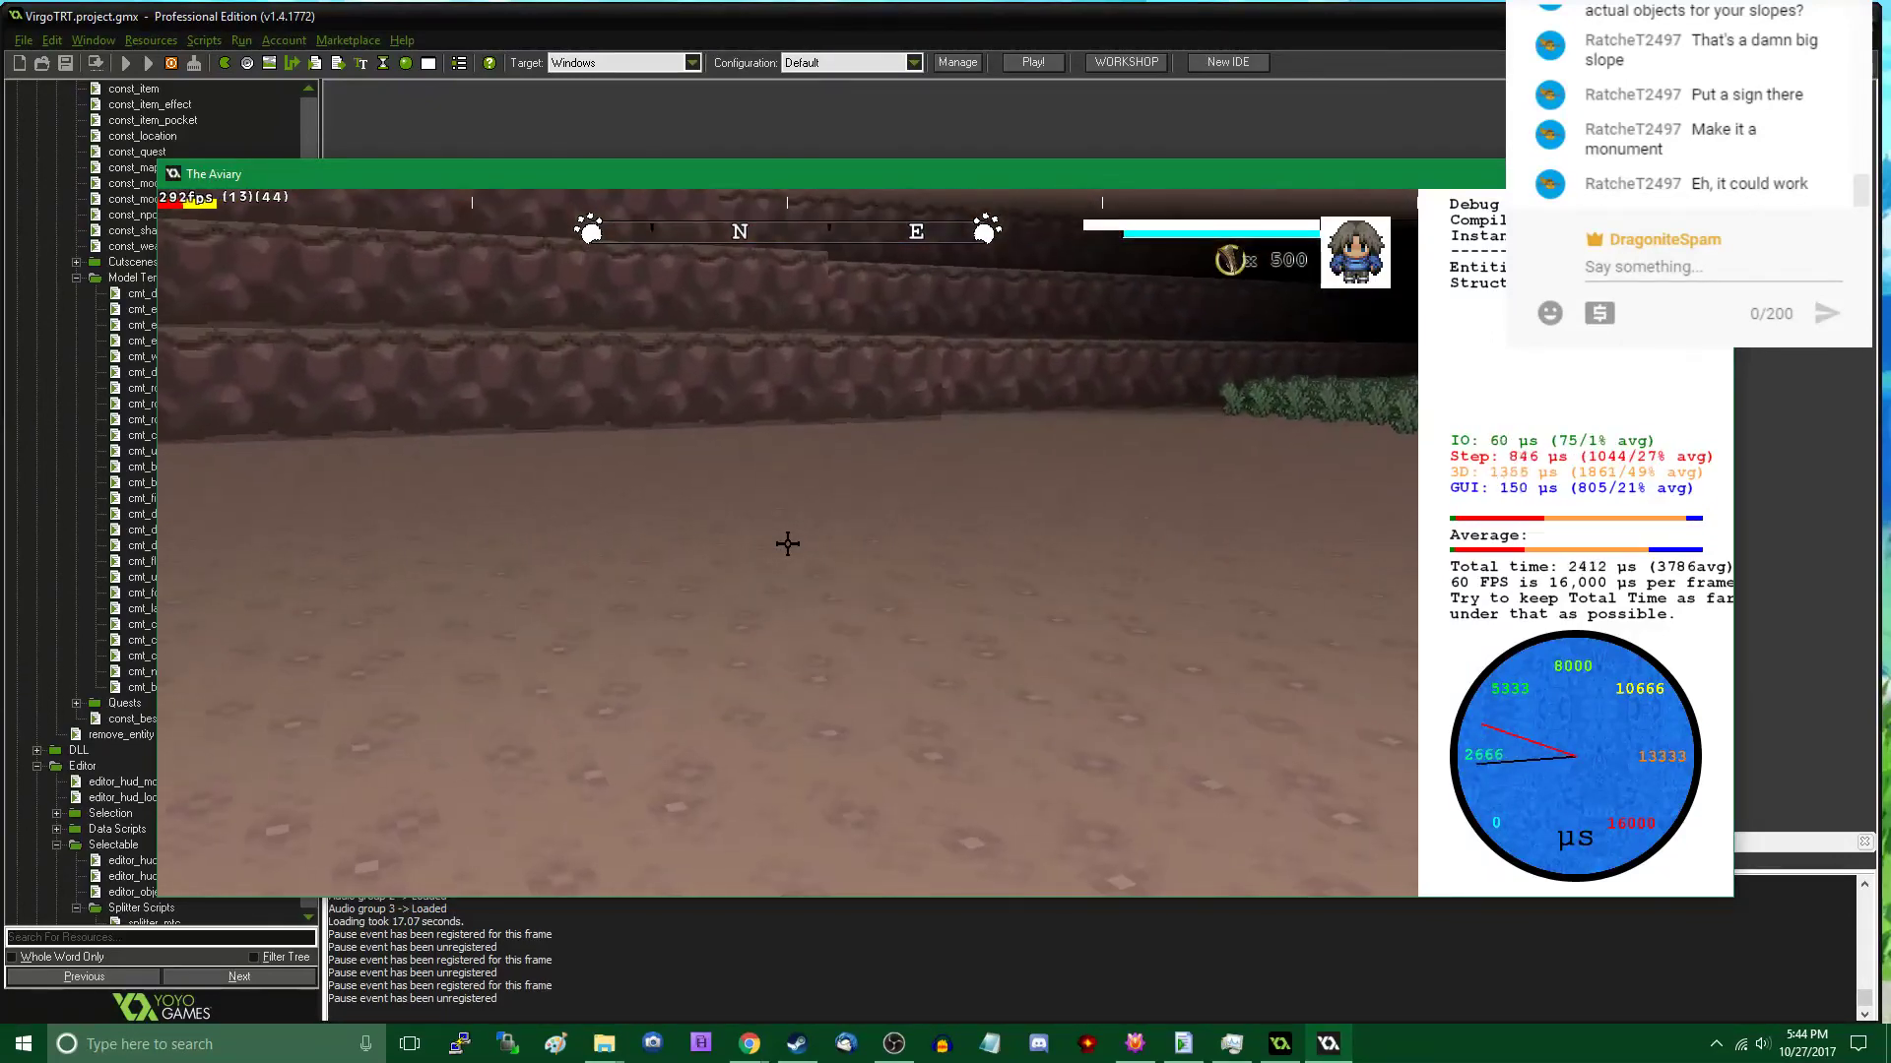
{"action": "key", "text": "s"}
- Place House Model B on the open cavern ground at about X 7676, Y 1311, and view its walls and door in play mode
{"action": "key", "text": "Tab"}
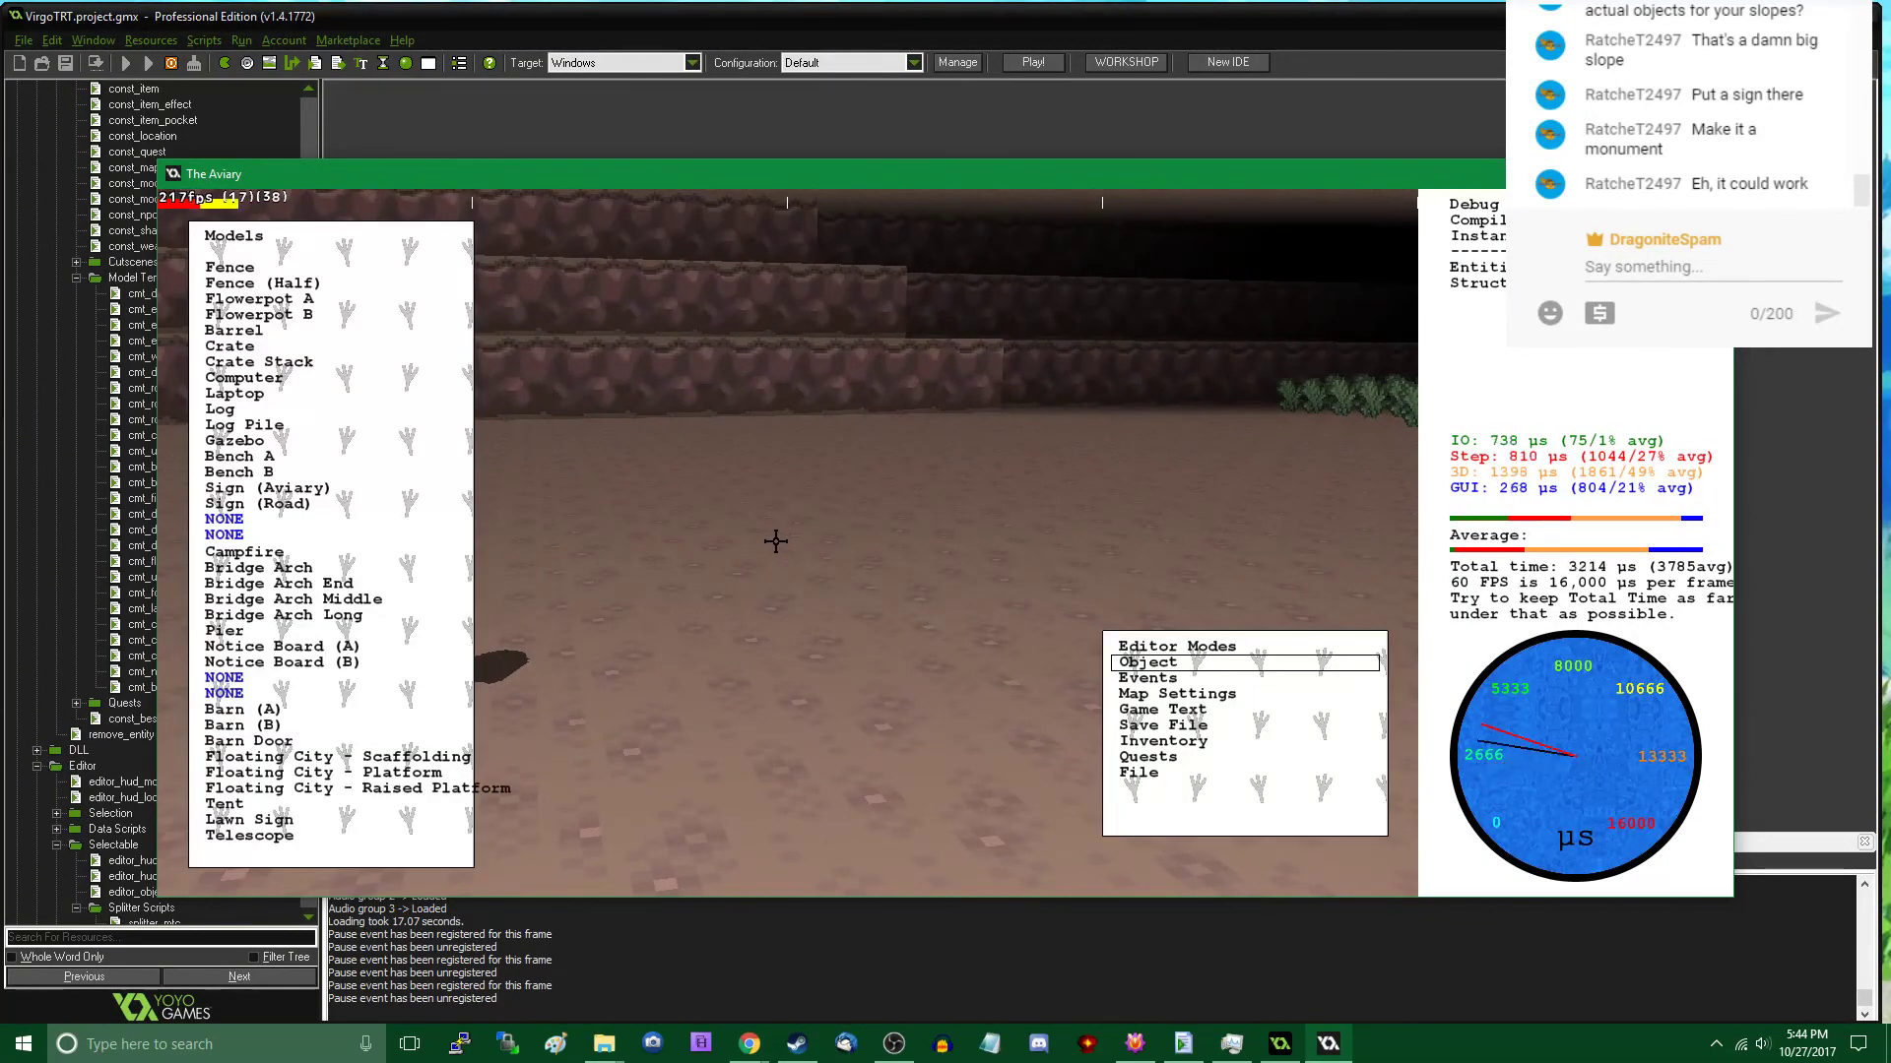
{"action": "scroll", "coordinate": [325, 498], "scroll_direction": "up", "scroll_amount": 4}
{"action": "scroll", "coordinate": [325, 498], "scroll_direction": "up", "scroll_amount": 6}
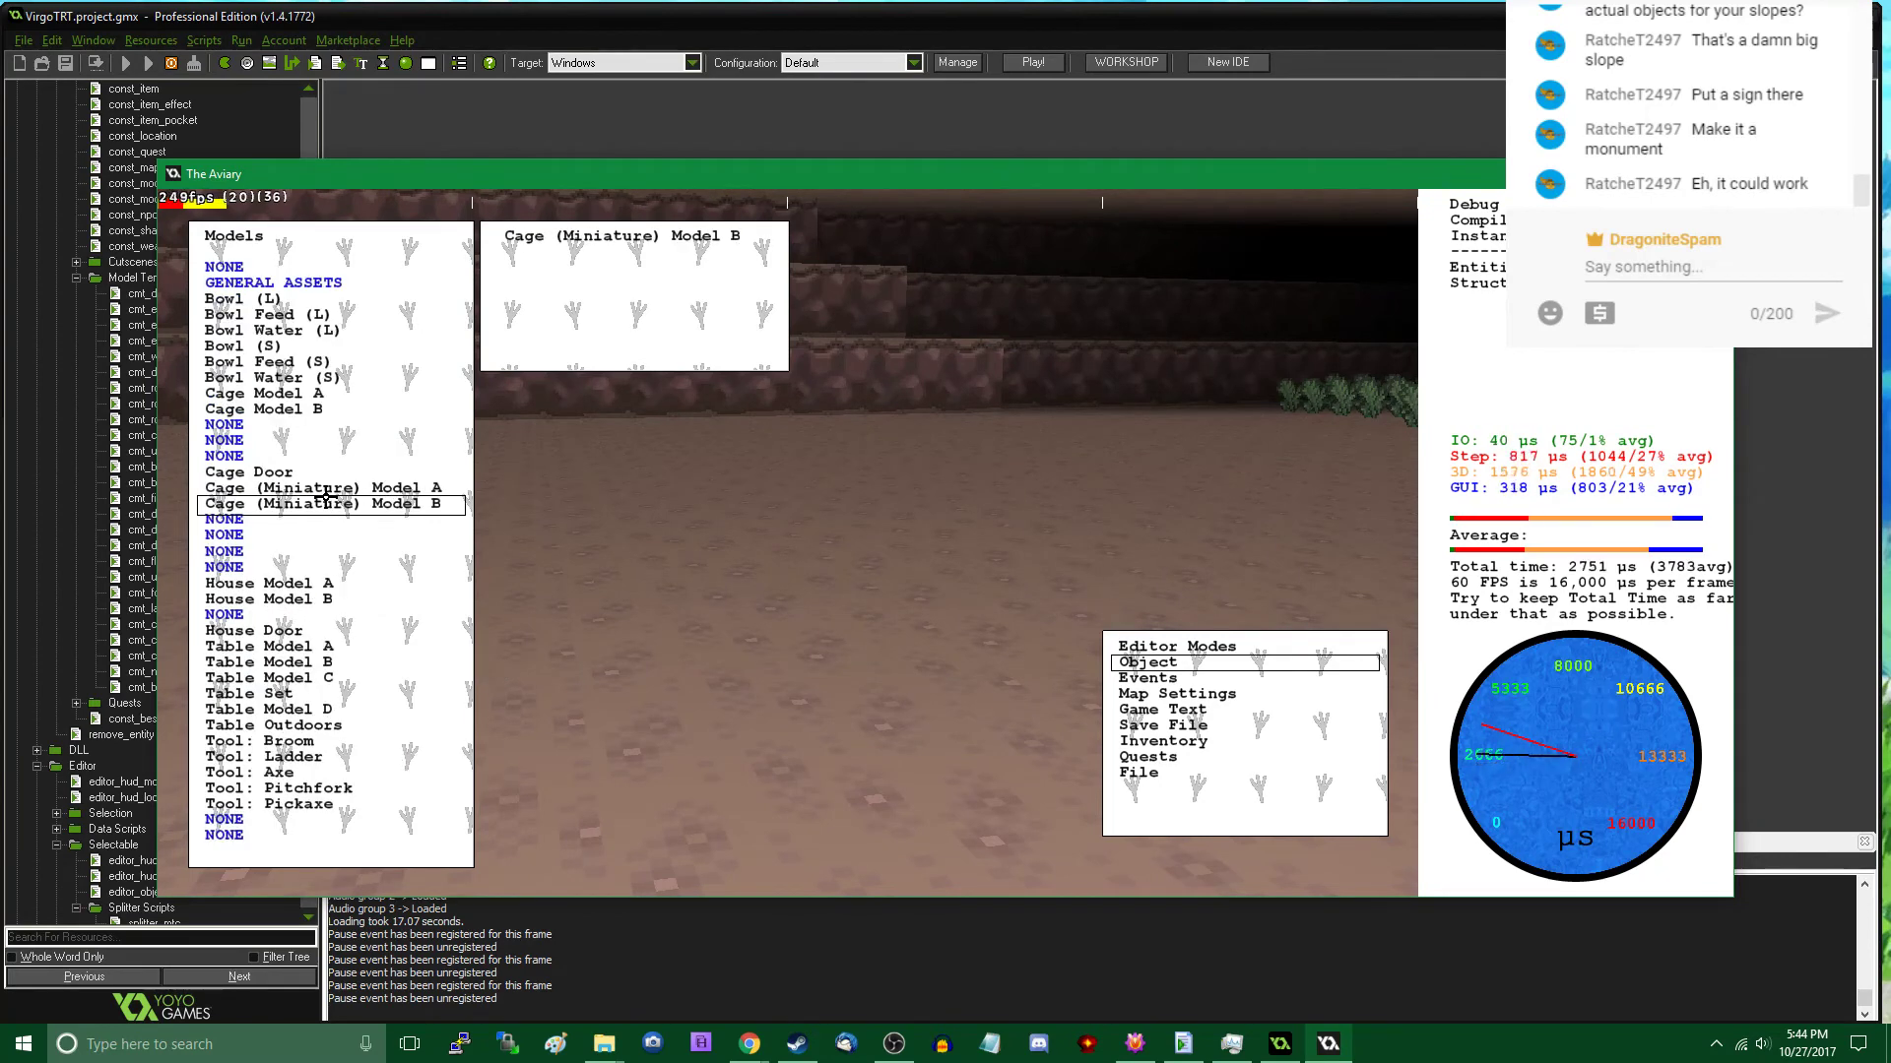
{"action": "left_click", "coordinate": [315, 599]}
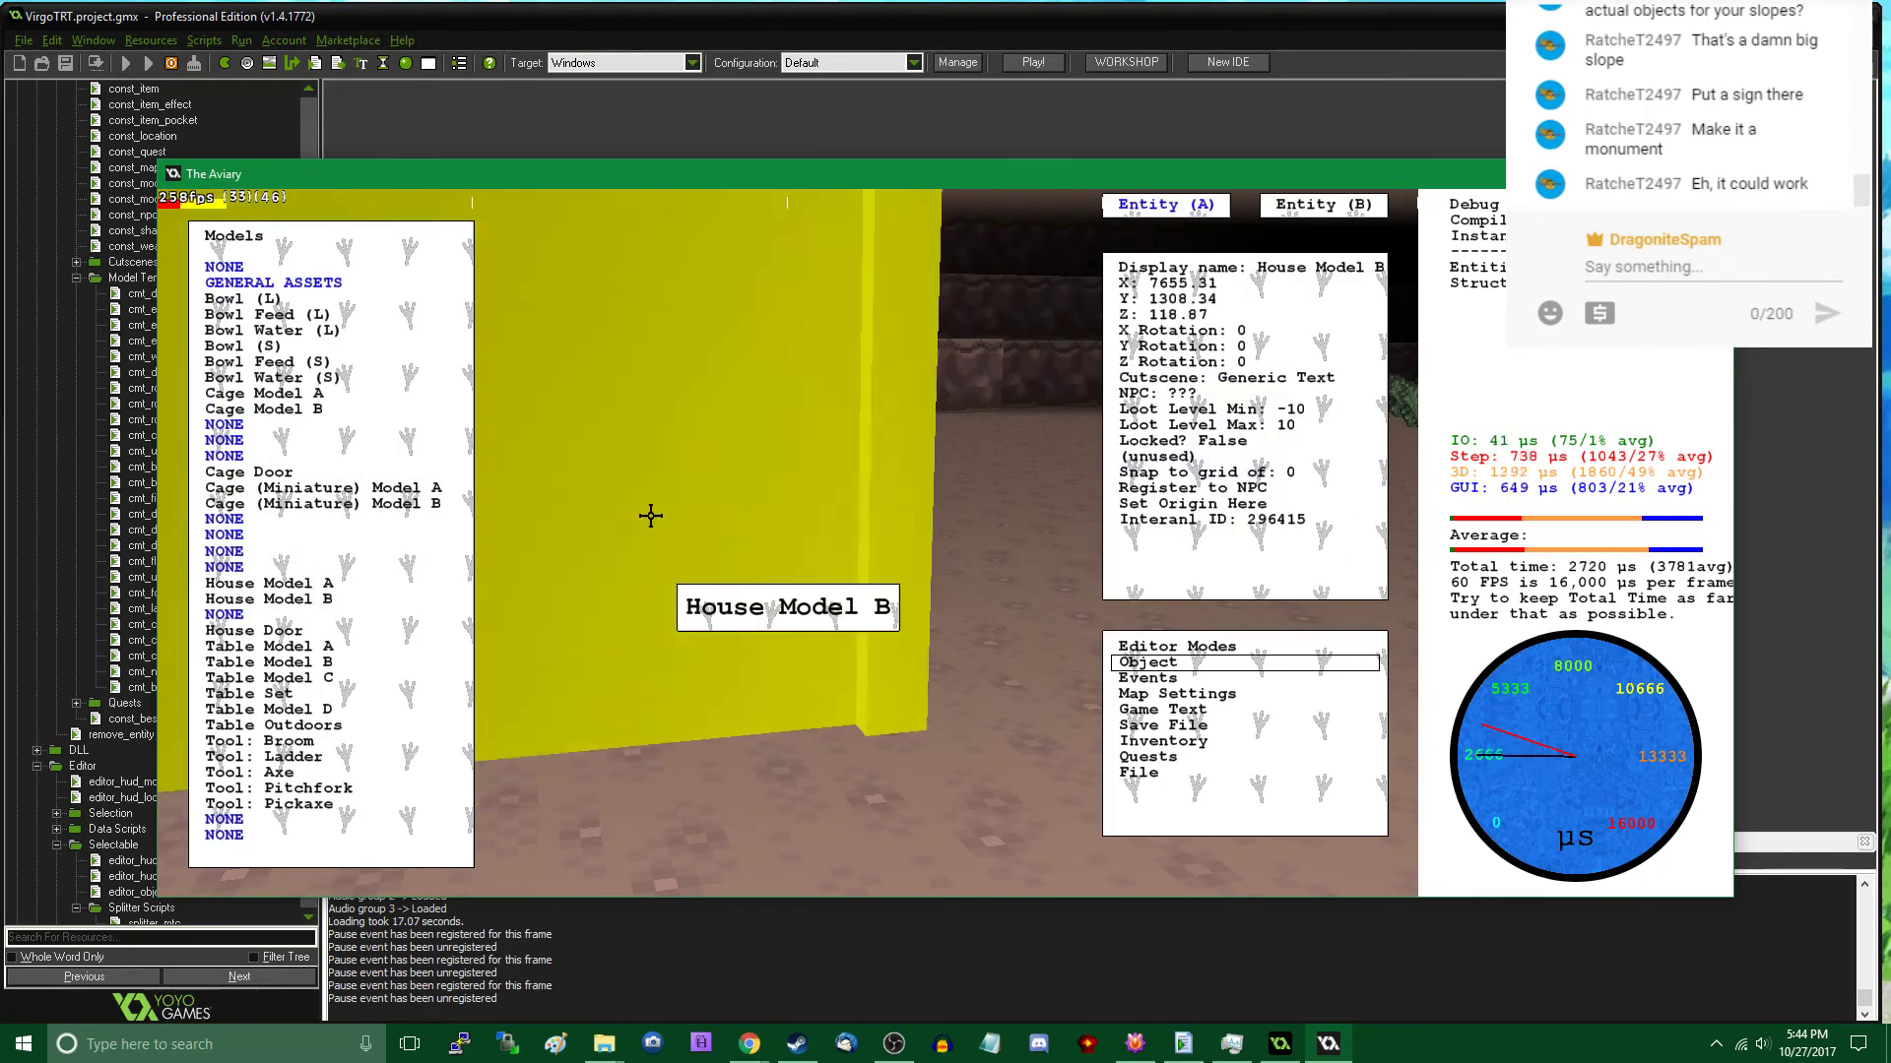
{"action": "key", "text": "Tab"}
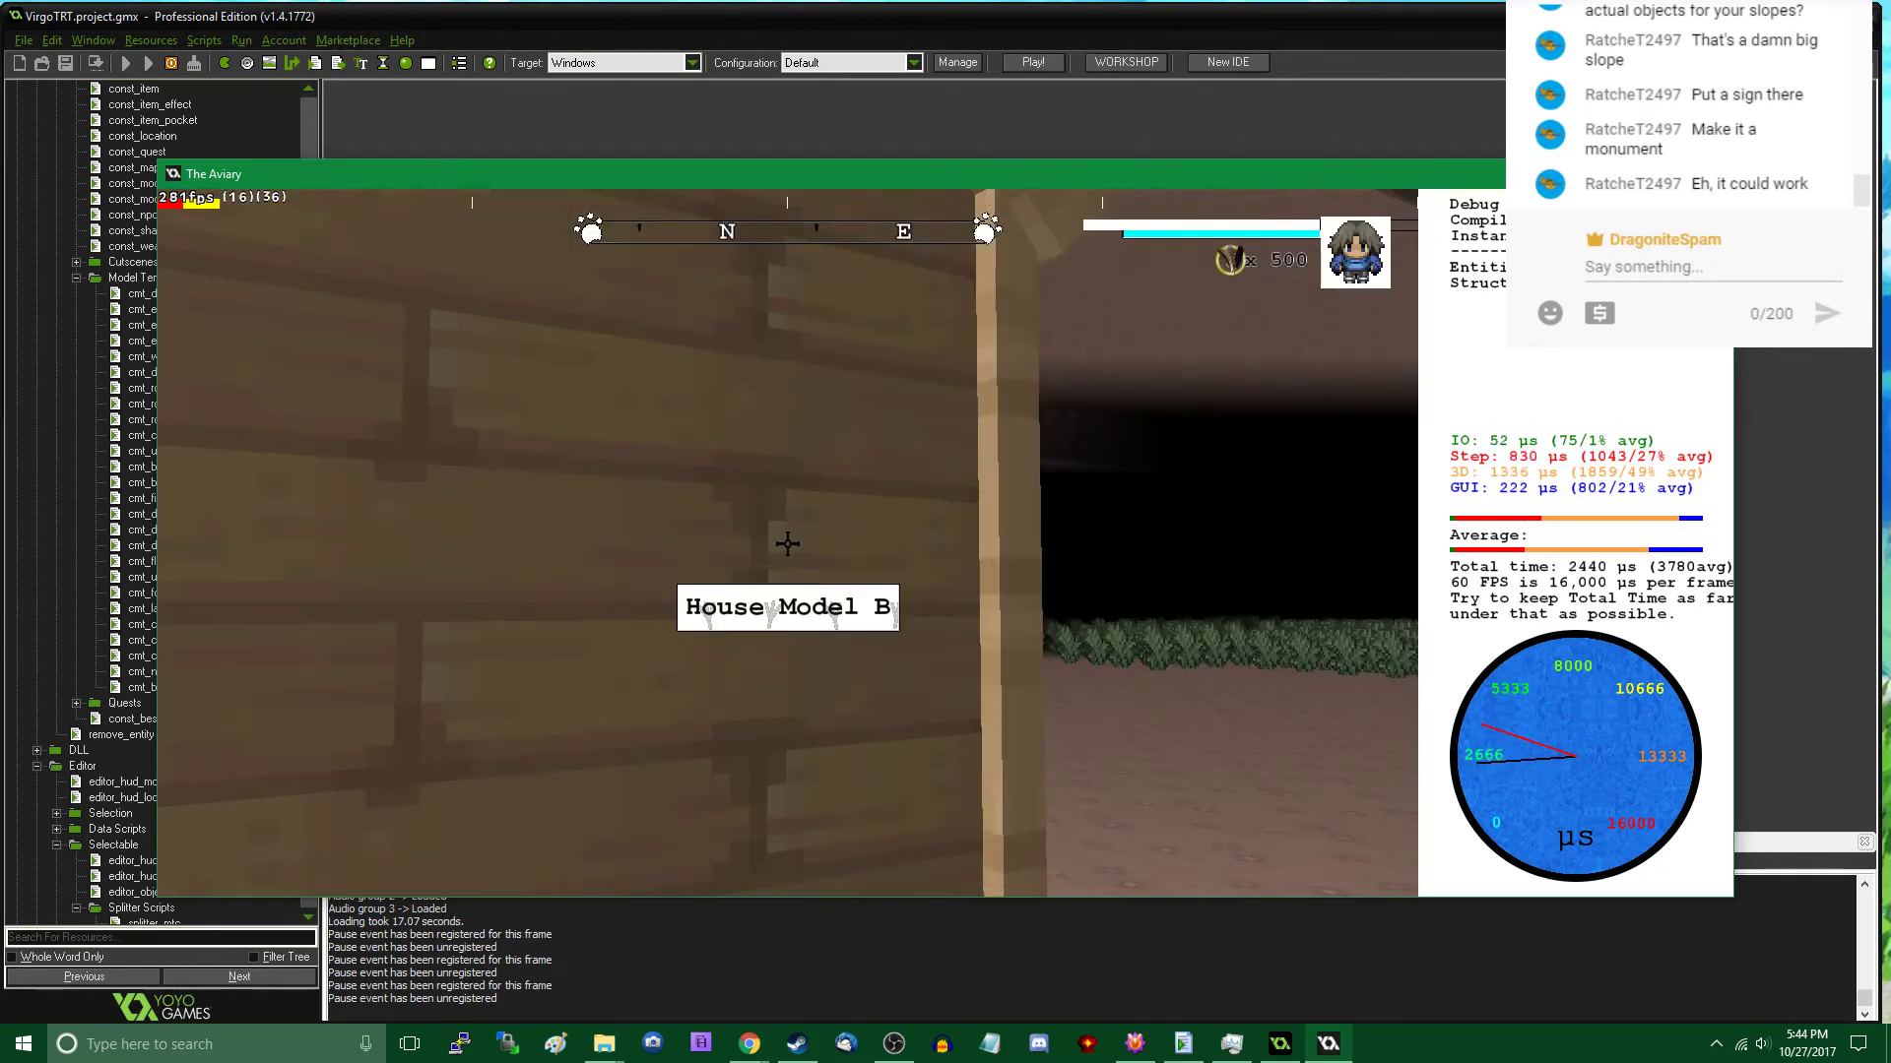
{"action": "key", "text": "s"}
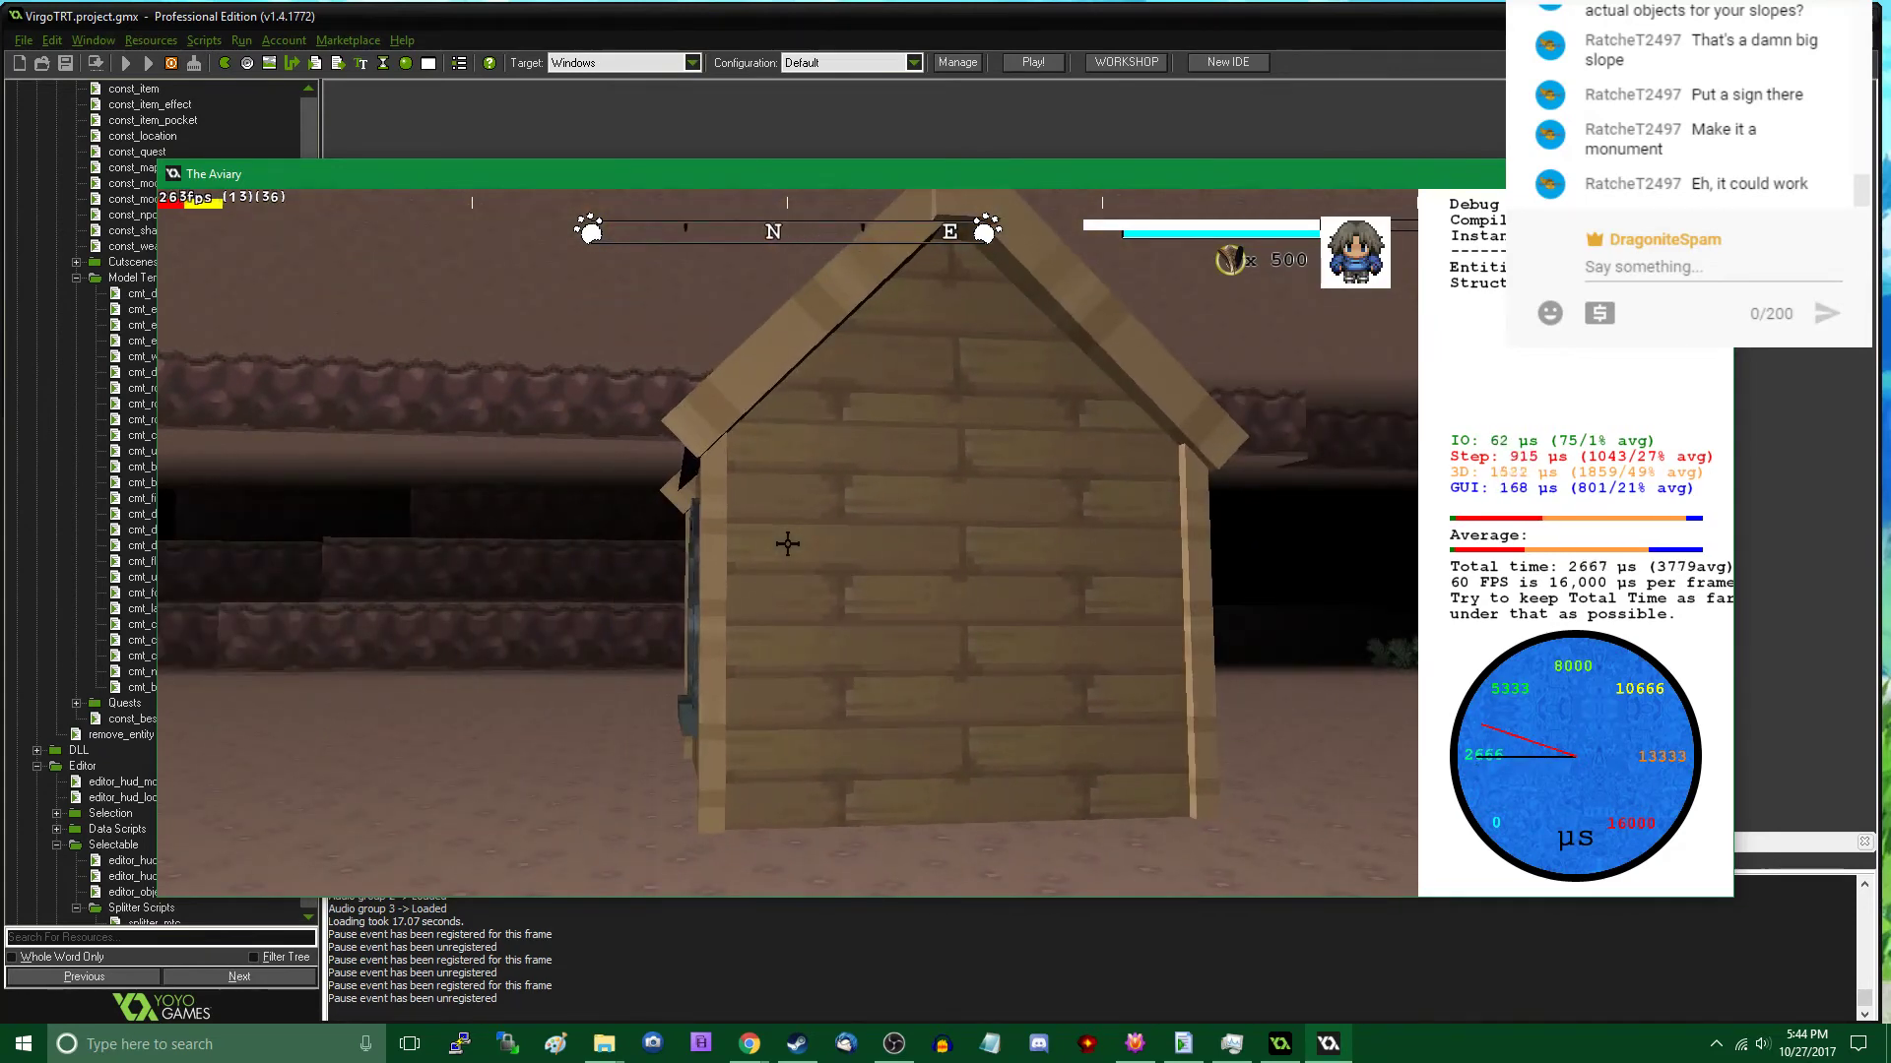
{"action": "key", "text": "w"}
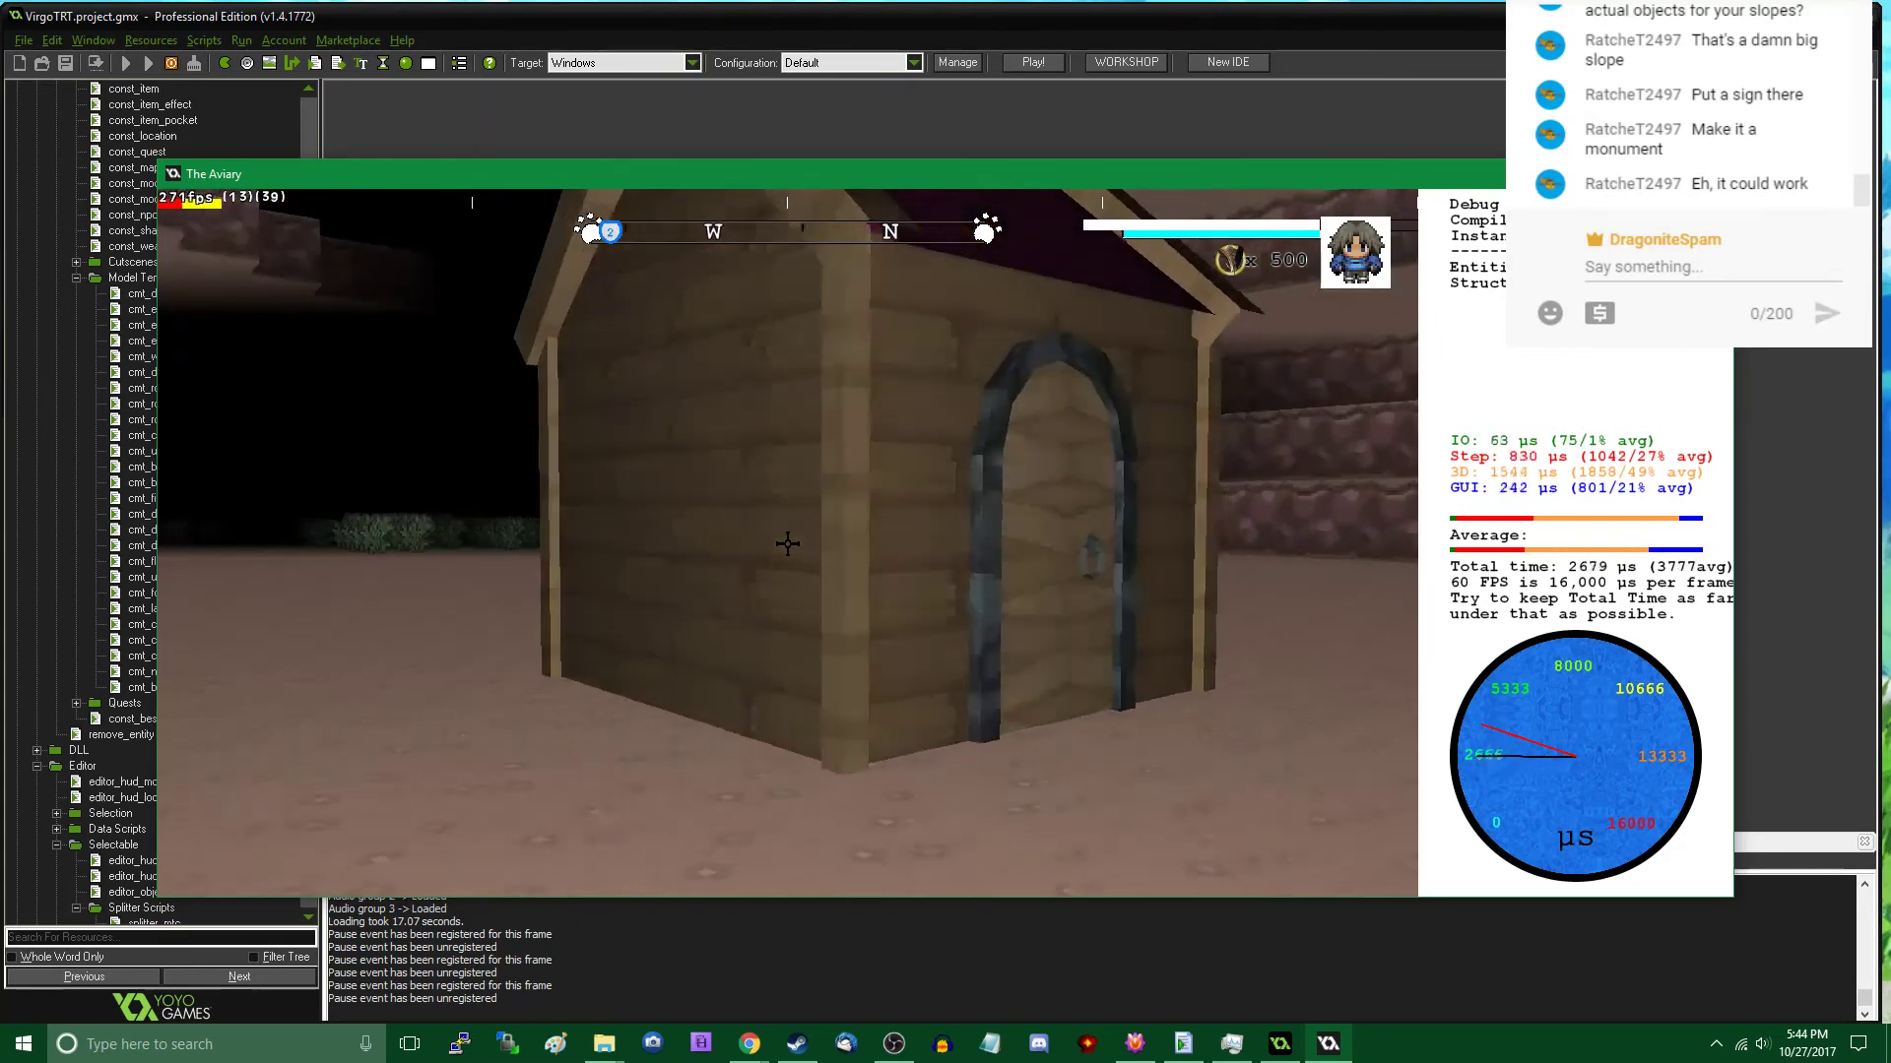
{"action": "key", "text": "Tab"}
{"action": "left_click", "coordinate": [787, 542]}
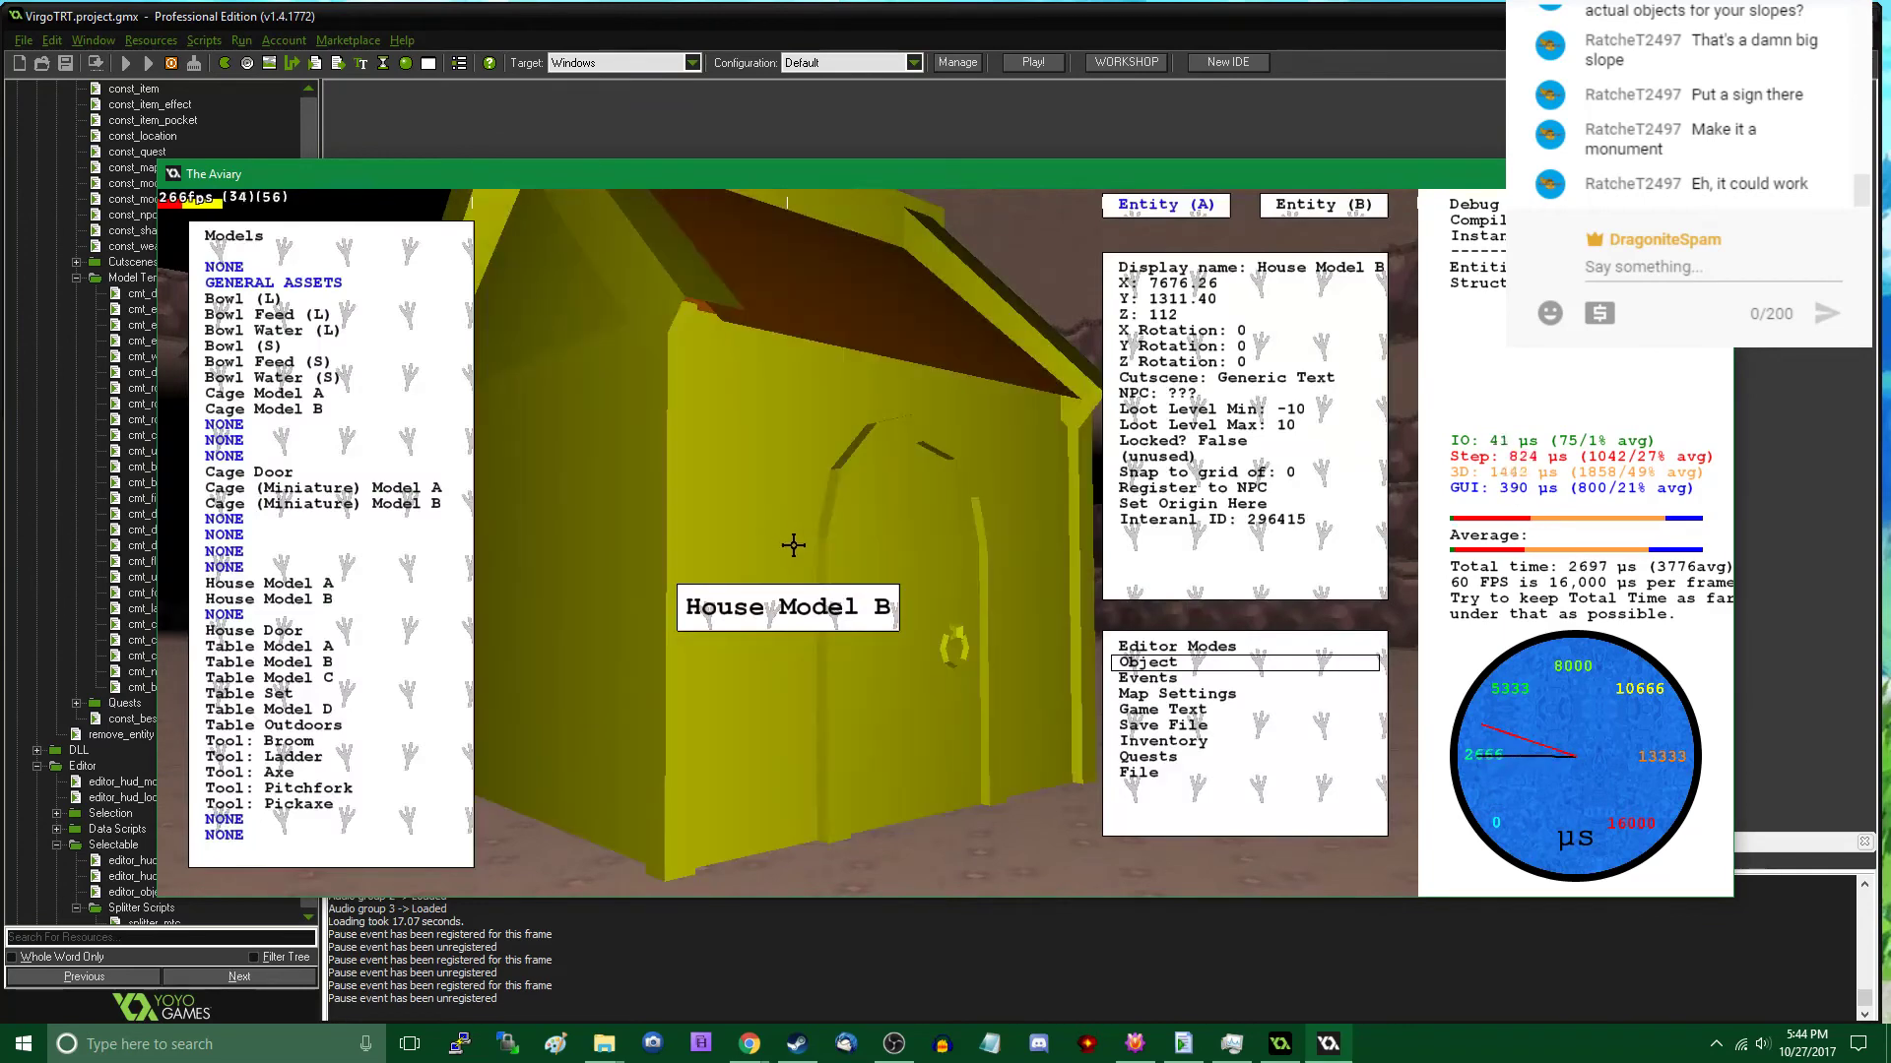
- Export the map with the house over the existing uforest.map and close the game
{"action": "left_click", "coordinate": [1122, 770]}
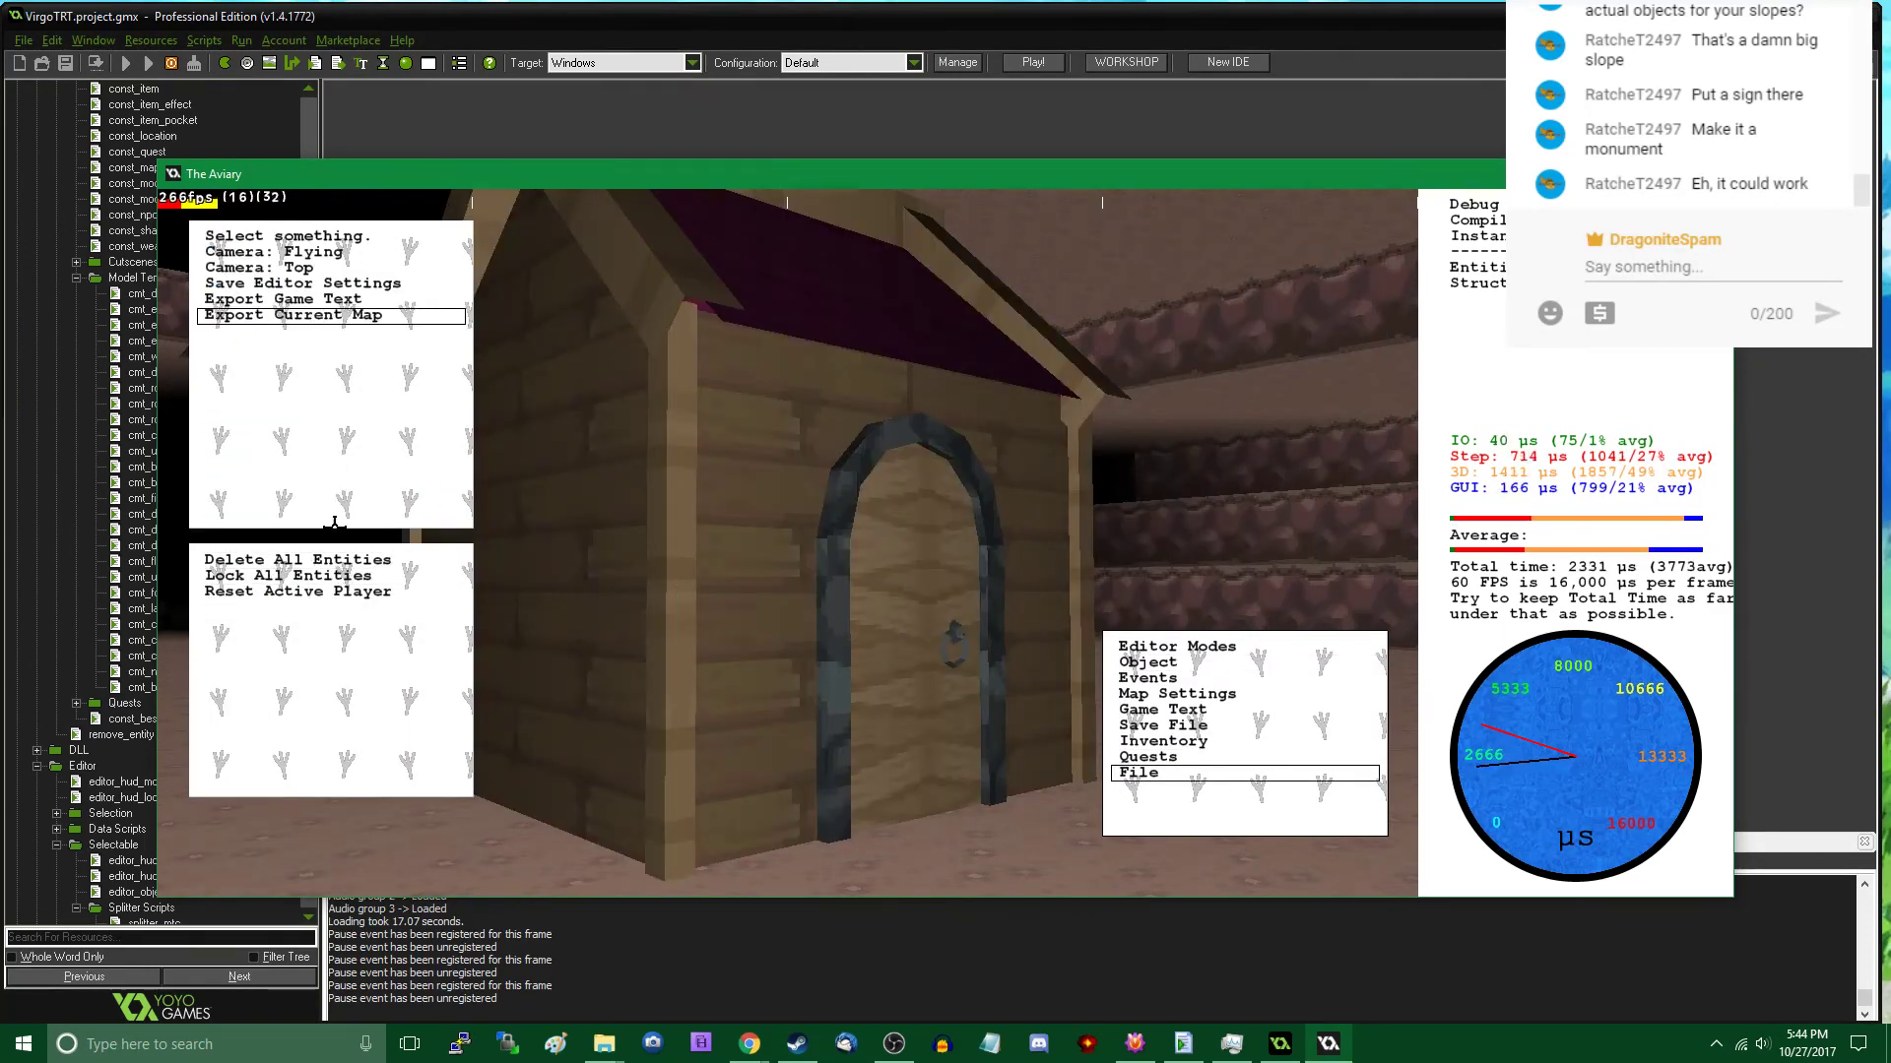
{"action": "left_click", "coordinate": [337, 315]}
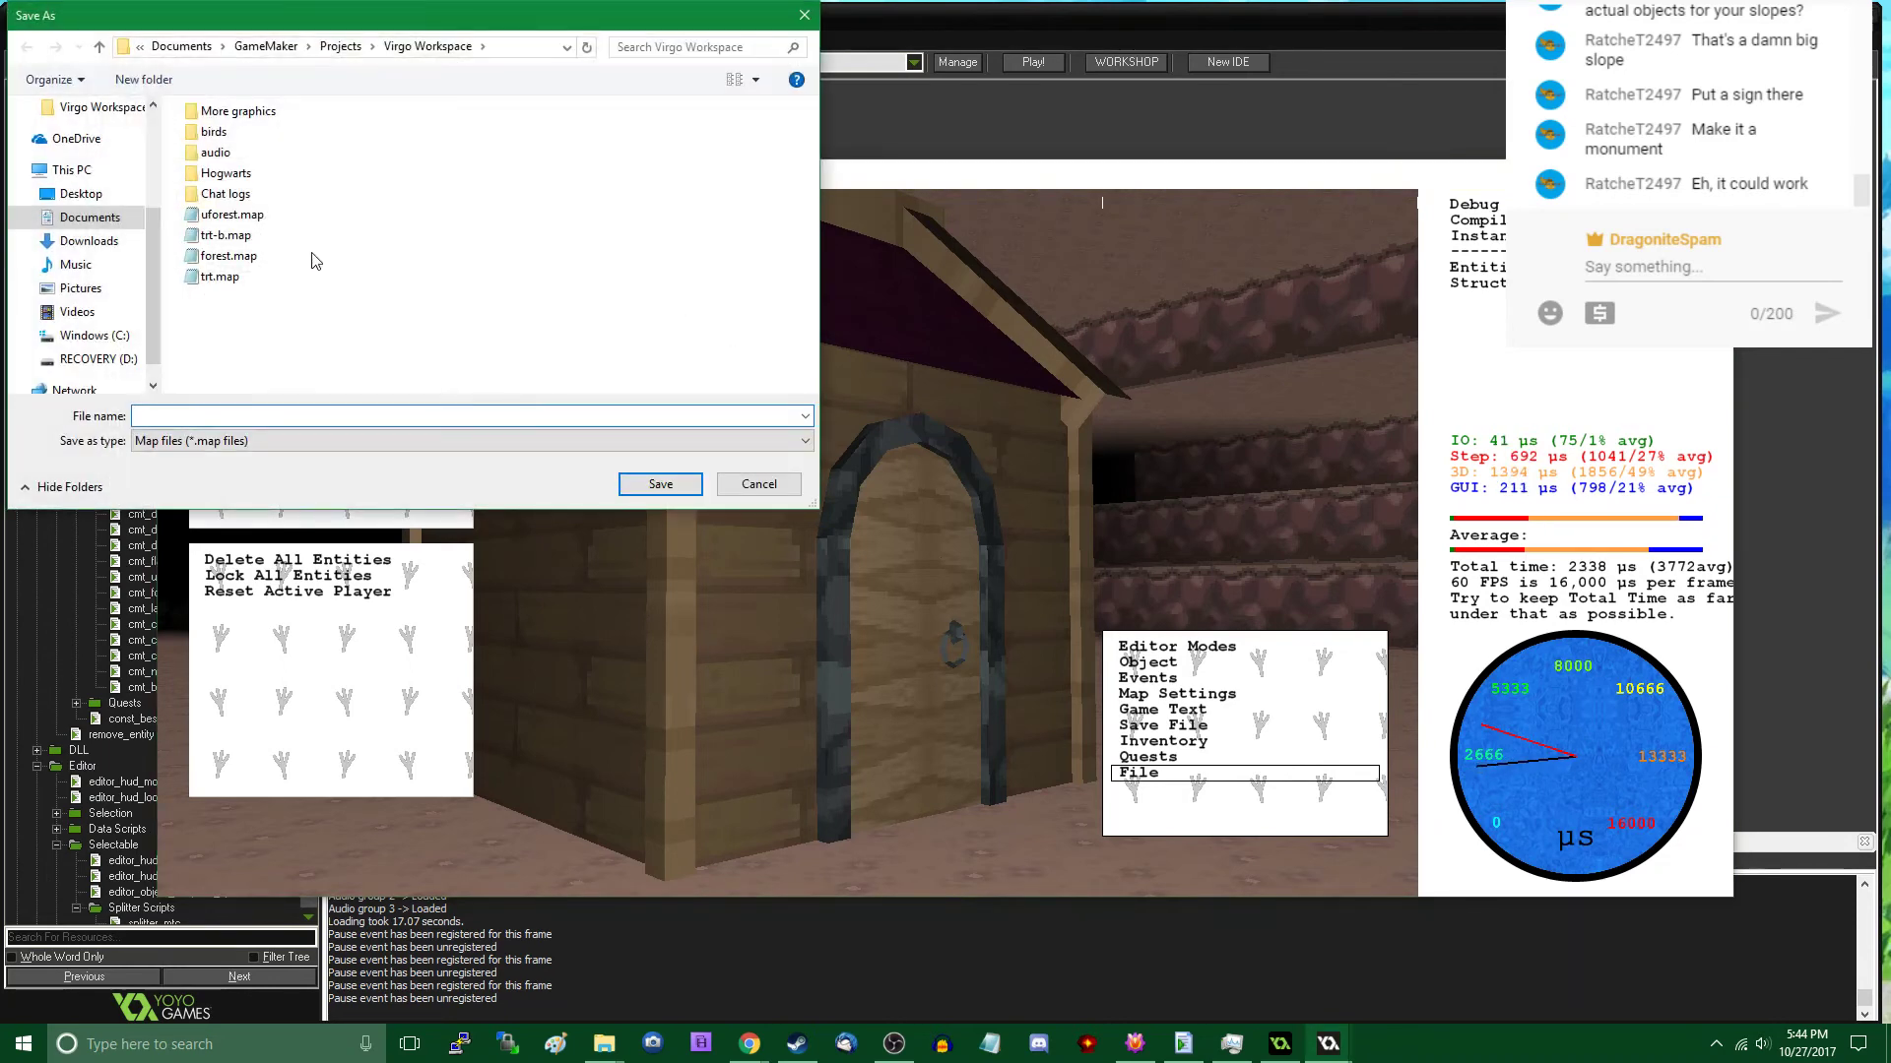
{"action": "left_click", "coordinate": [231, 215]}
{"action": "left_click", "coordinate": [661, 484]}
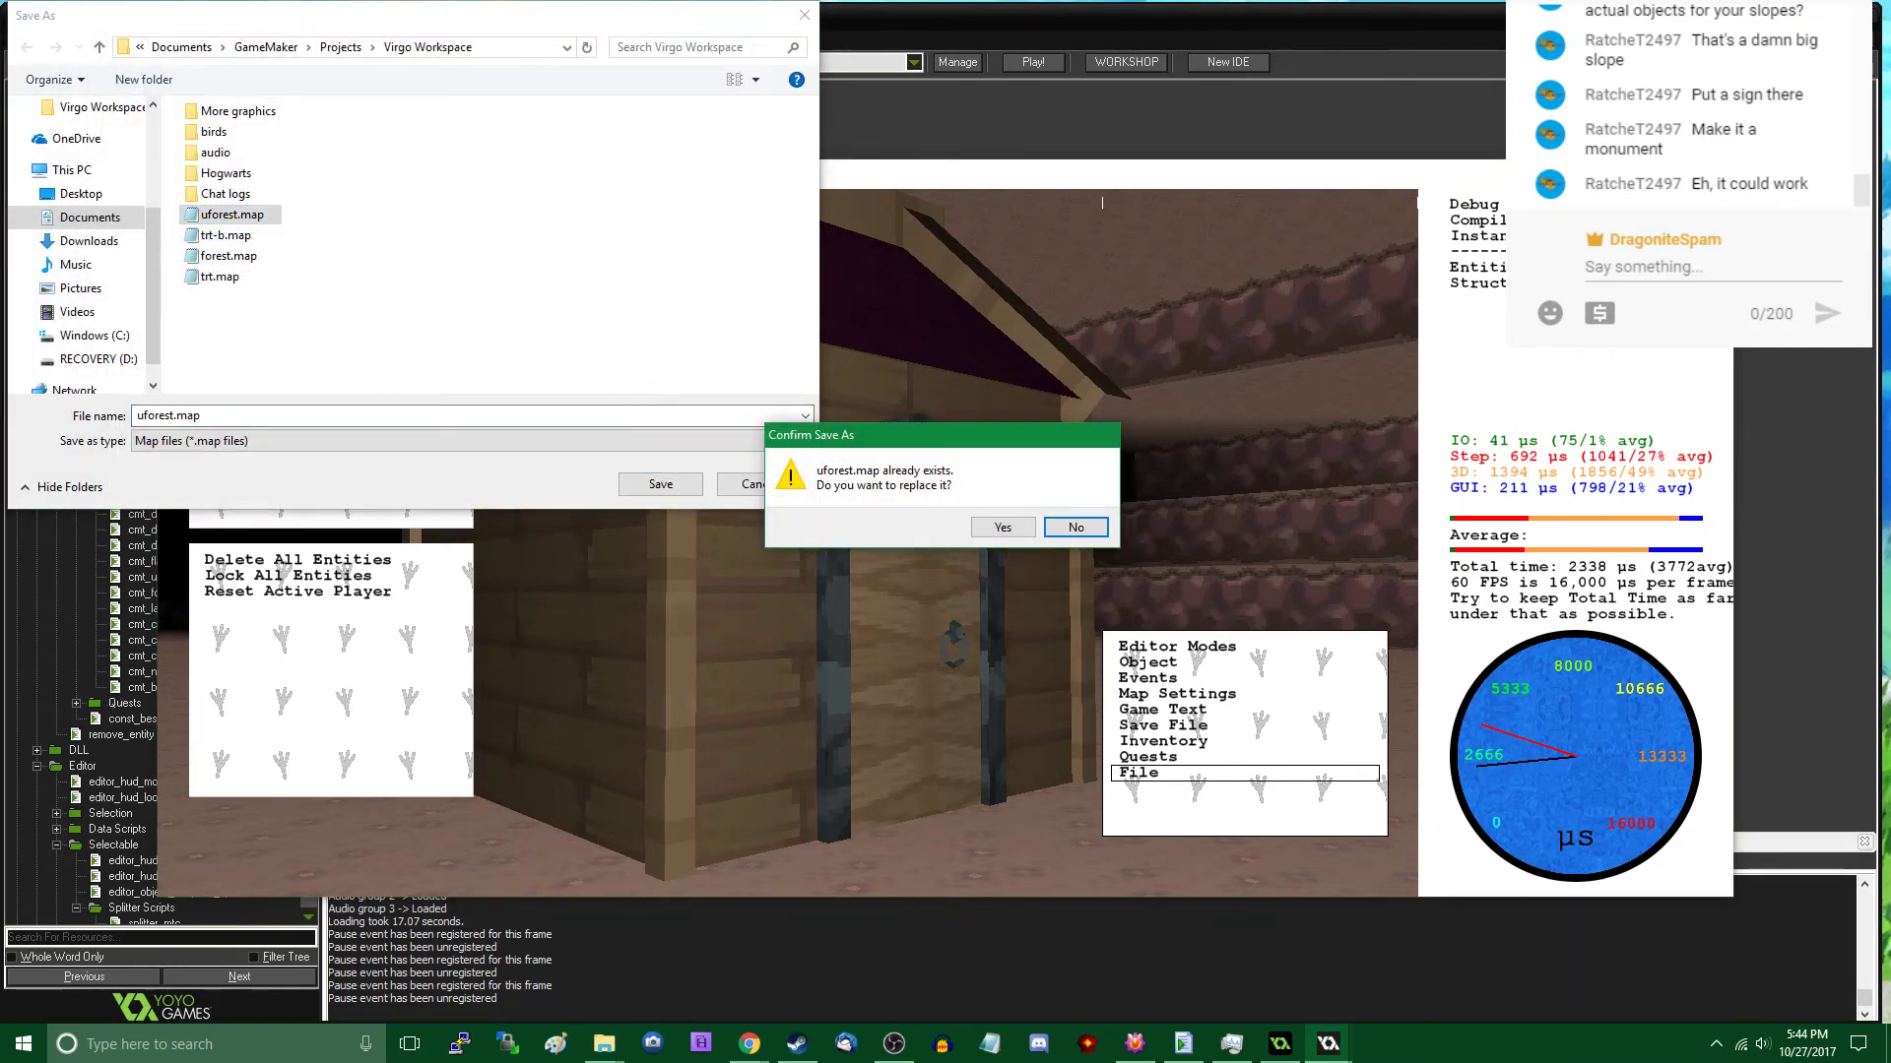
{"action": "left_click", "coordinate": [1005, 529]}
{"action": "left_click", "coordinate": [1710, 173]}
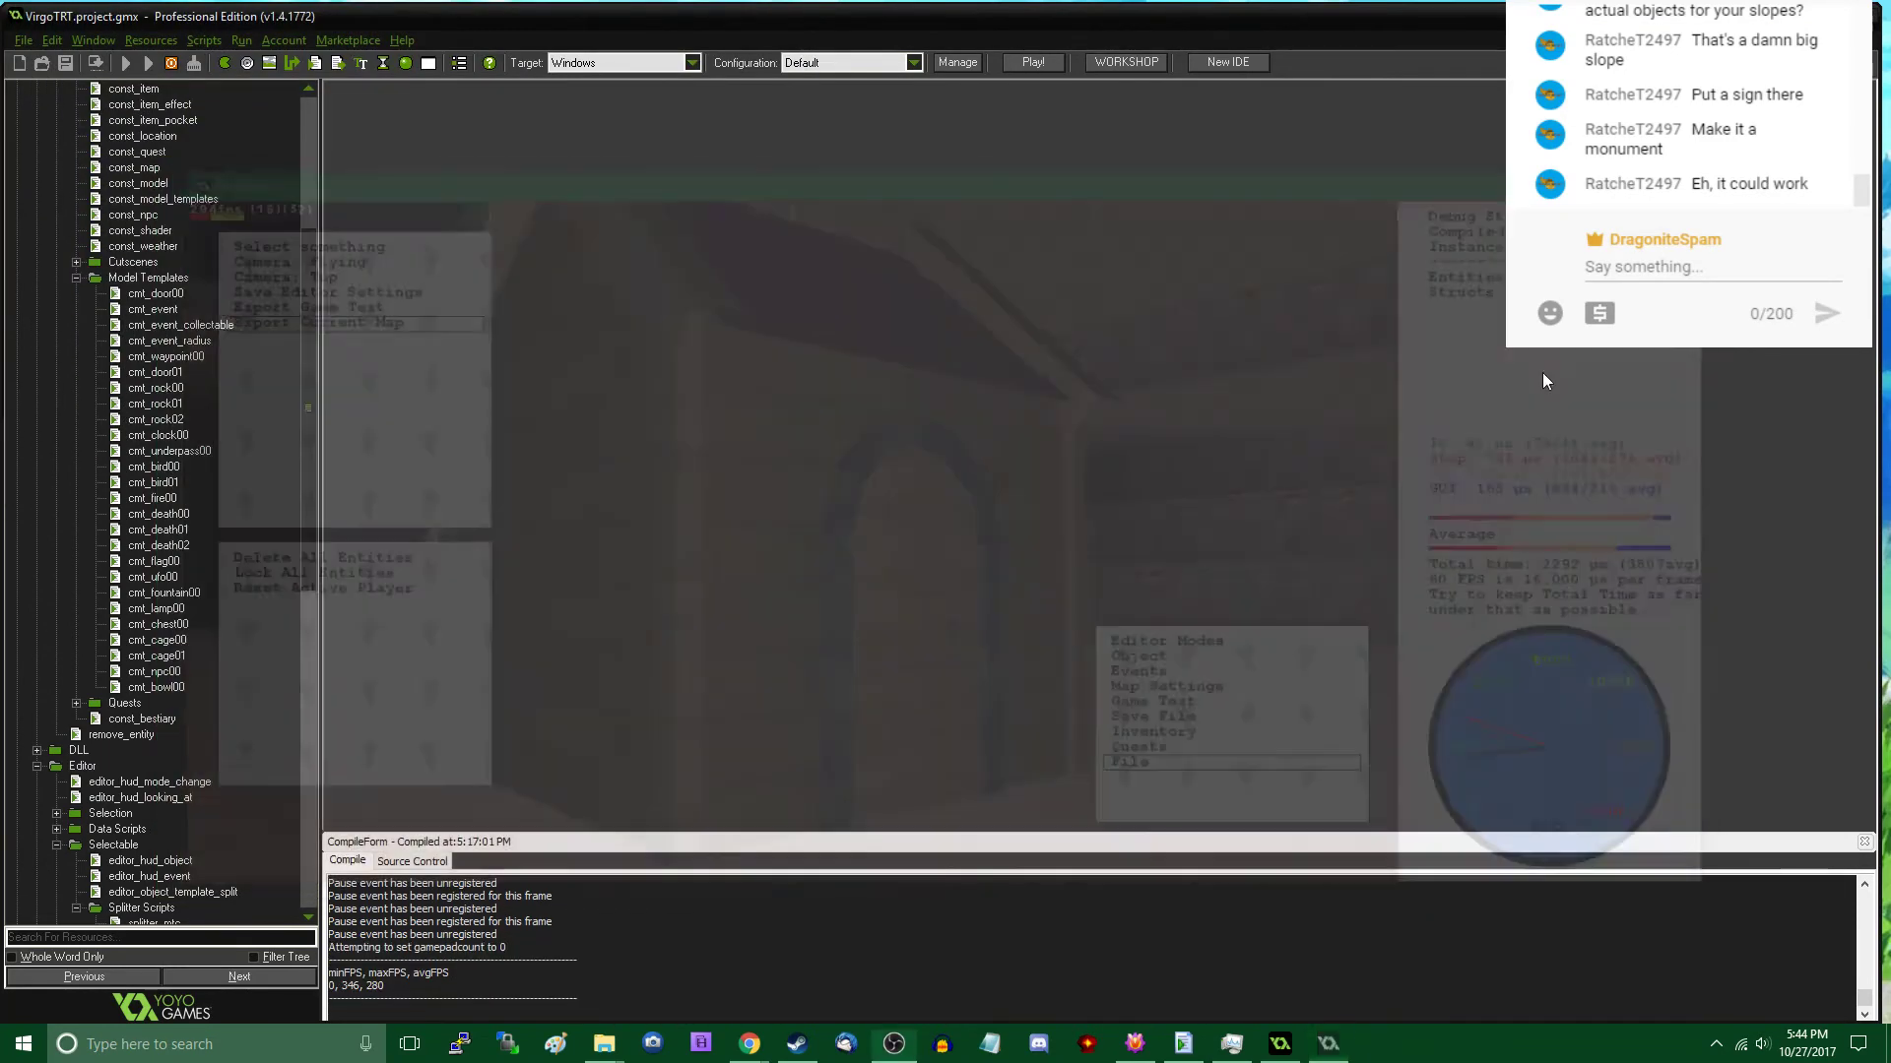
- Open the b_tex_default.png texture sheet in Adobe Photoshop Elements and enlarge the empty area beside the paper textures to 300%
{"action": "right_click", "coordinate": [653, 1044]}
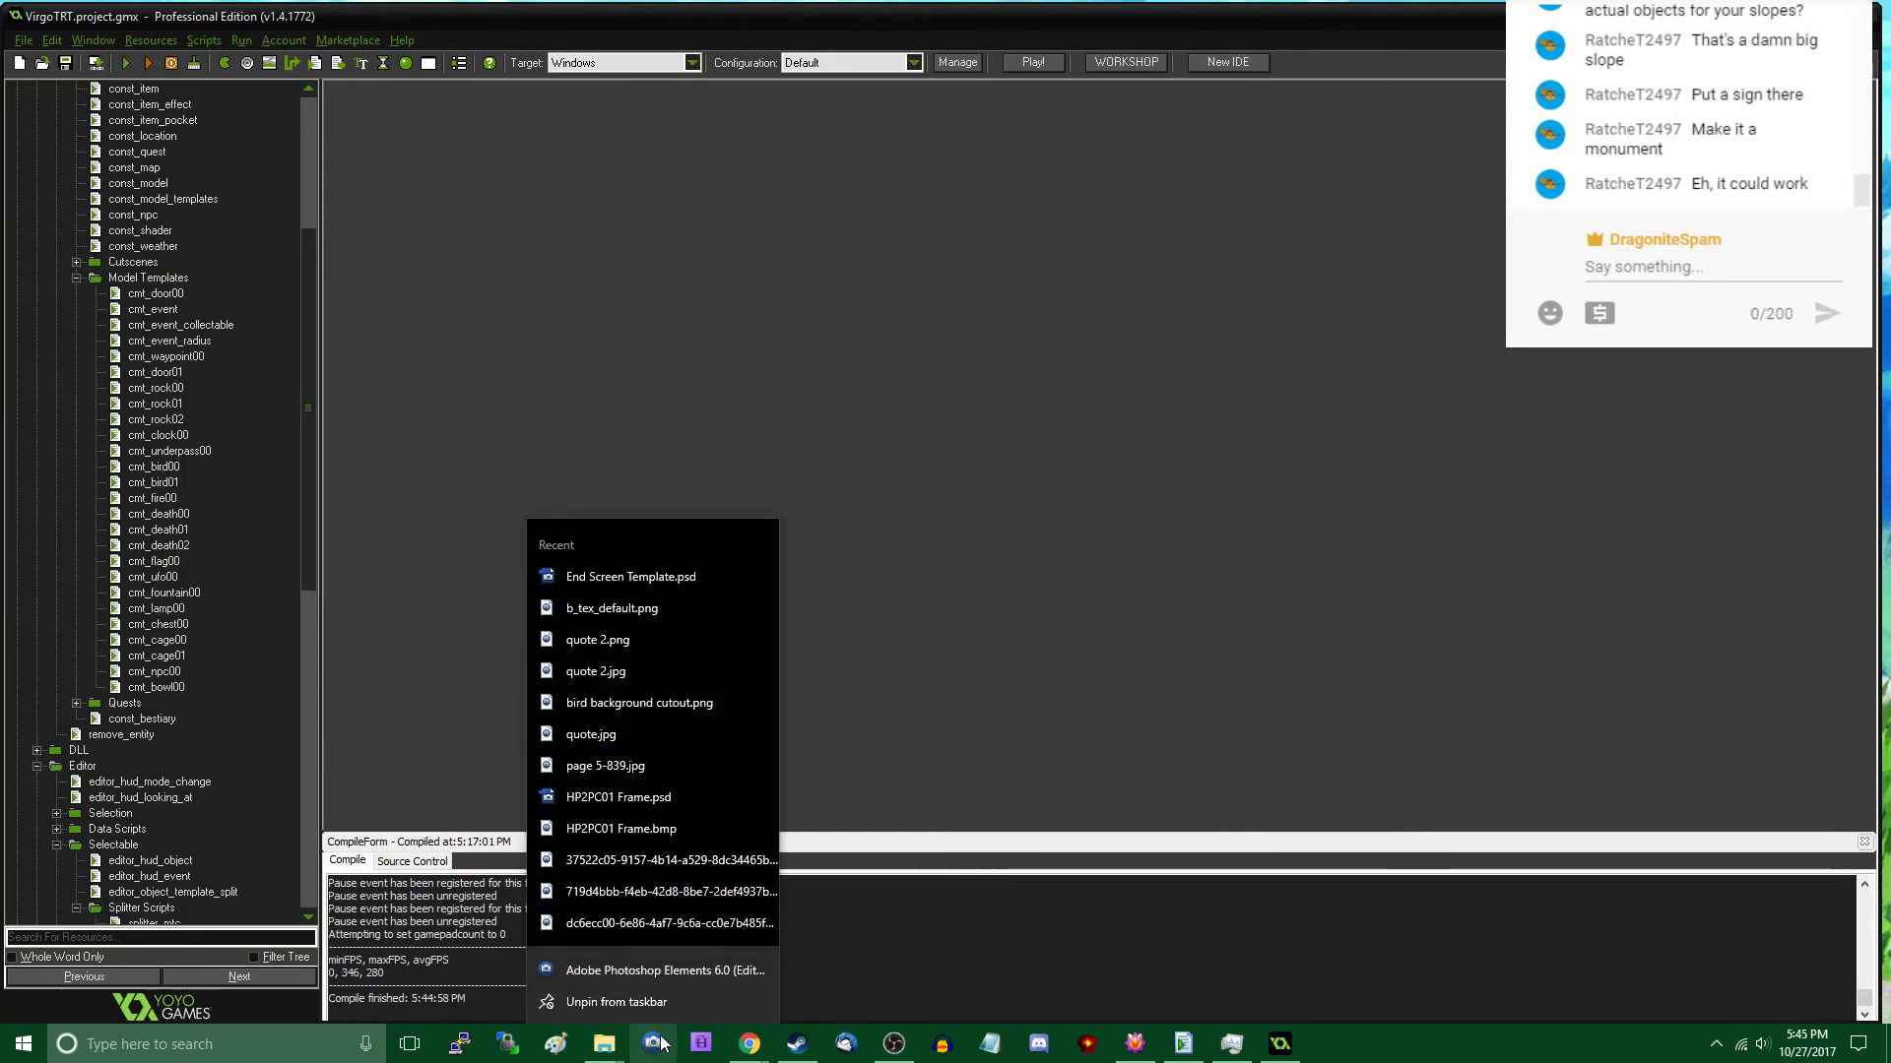
{"action": "left_click", "coordinate": [741, 632]}
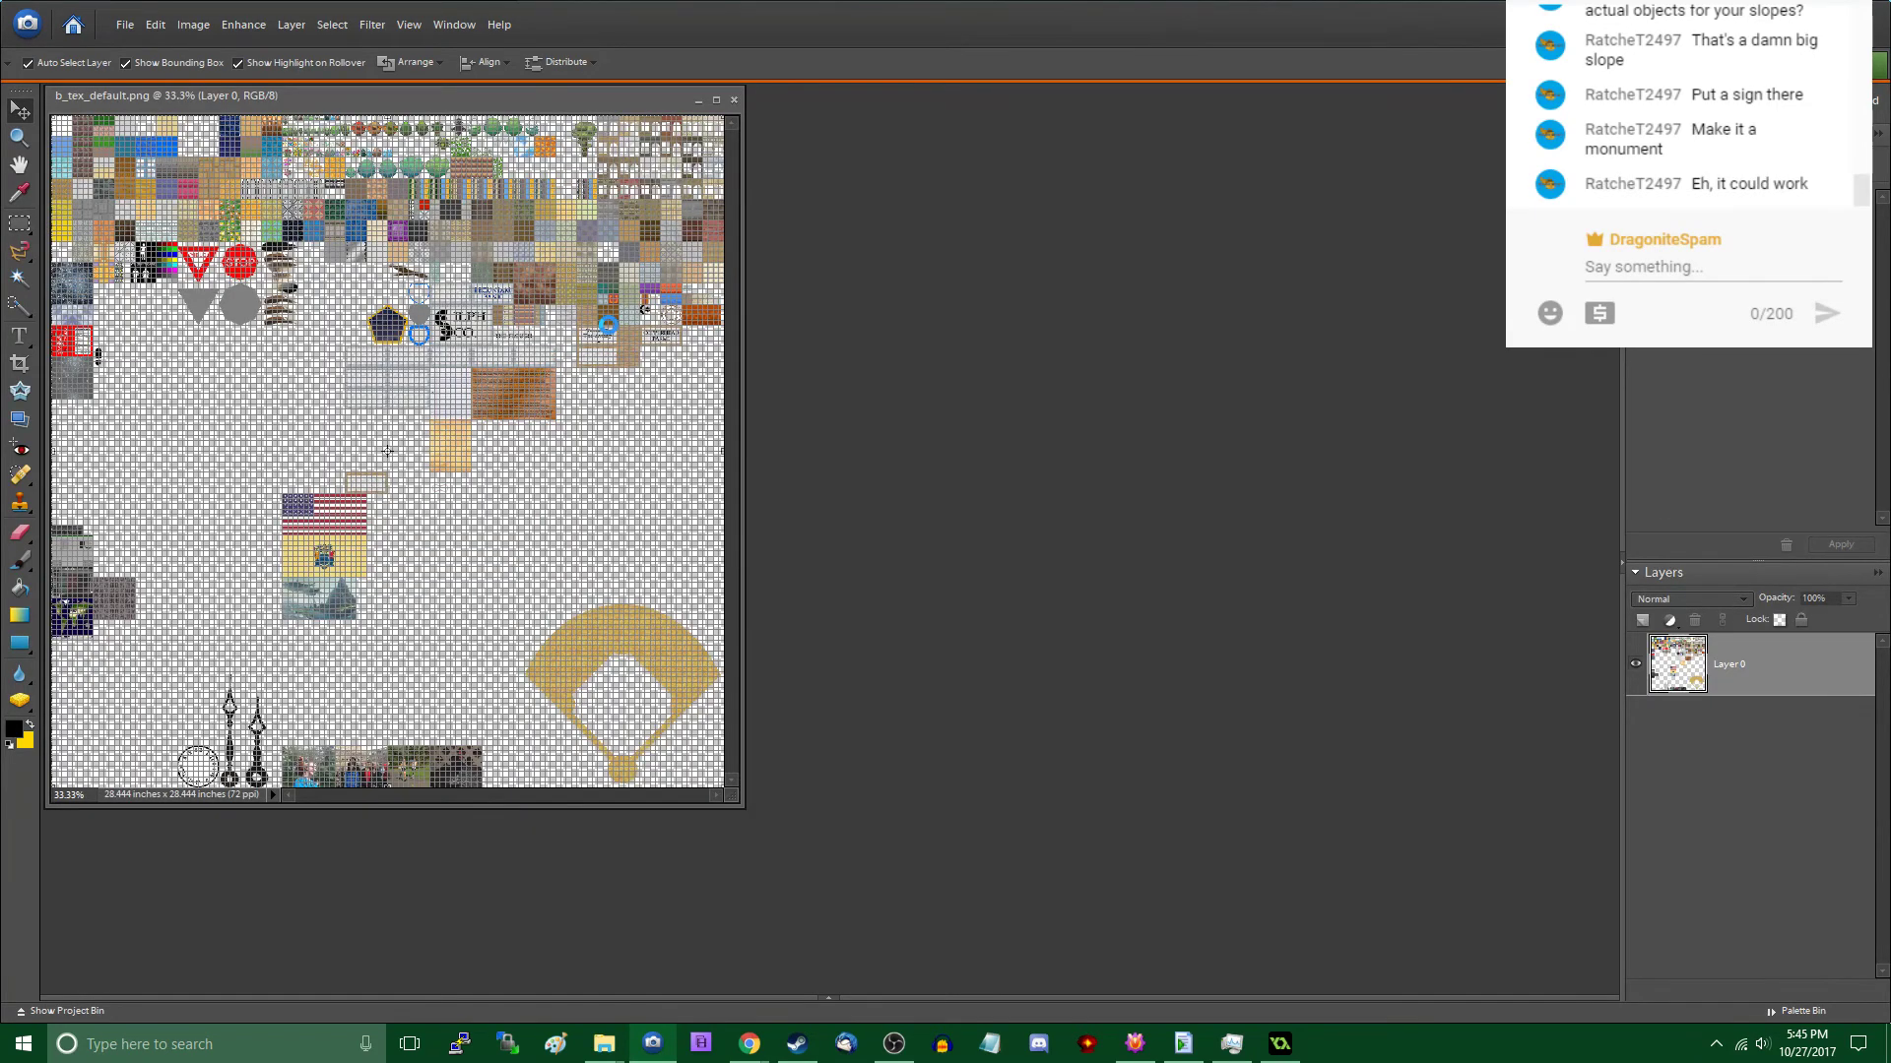
{"action": "key", "text": "ctrl+plus"}
{"action": "key", "text": "ctrl+plus"}
{"action": "key", "text": "ctrl+plus"}
{"action": "key", "text": "ctrl+plus"}
{"action": "key", "text": "ctrl+plus"}
{"action": "scroll", "coordinate": [807, 622], "scroll_direction": "up", "scroll_amount": 7}
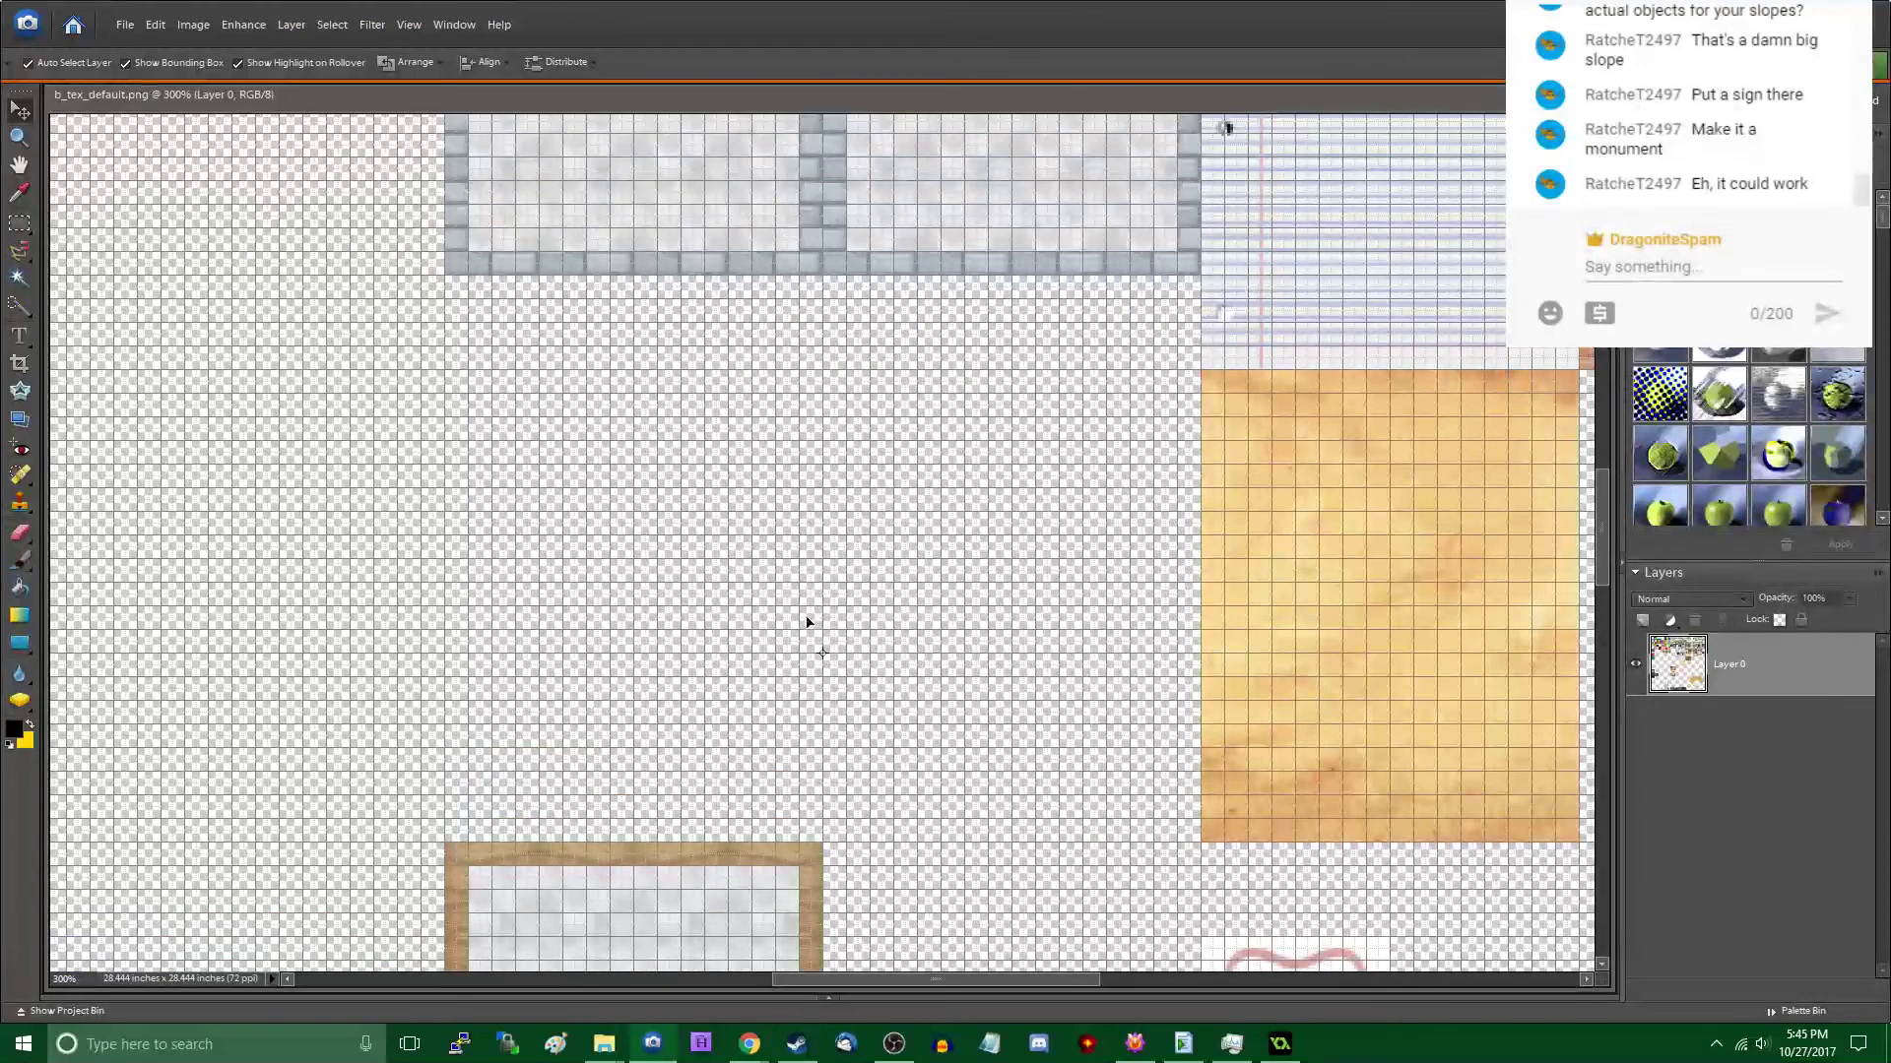
- Copy the blank wooden sign from below The Aviary sign onto a new layer directly beneath the Copperhead Farms sign
{"action": "scroll", "coordinate": [828, 467], "scroll_direction": "up", "scroll_amount": 8}
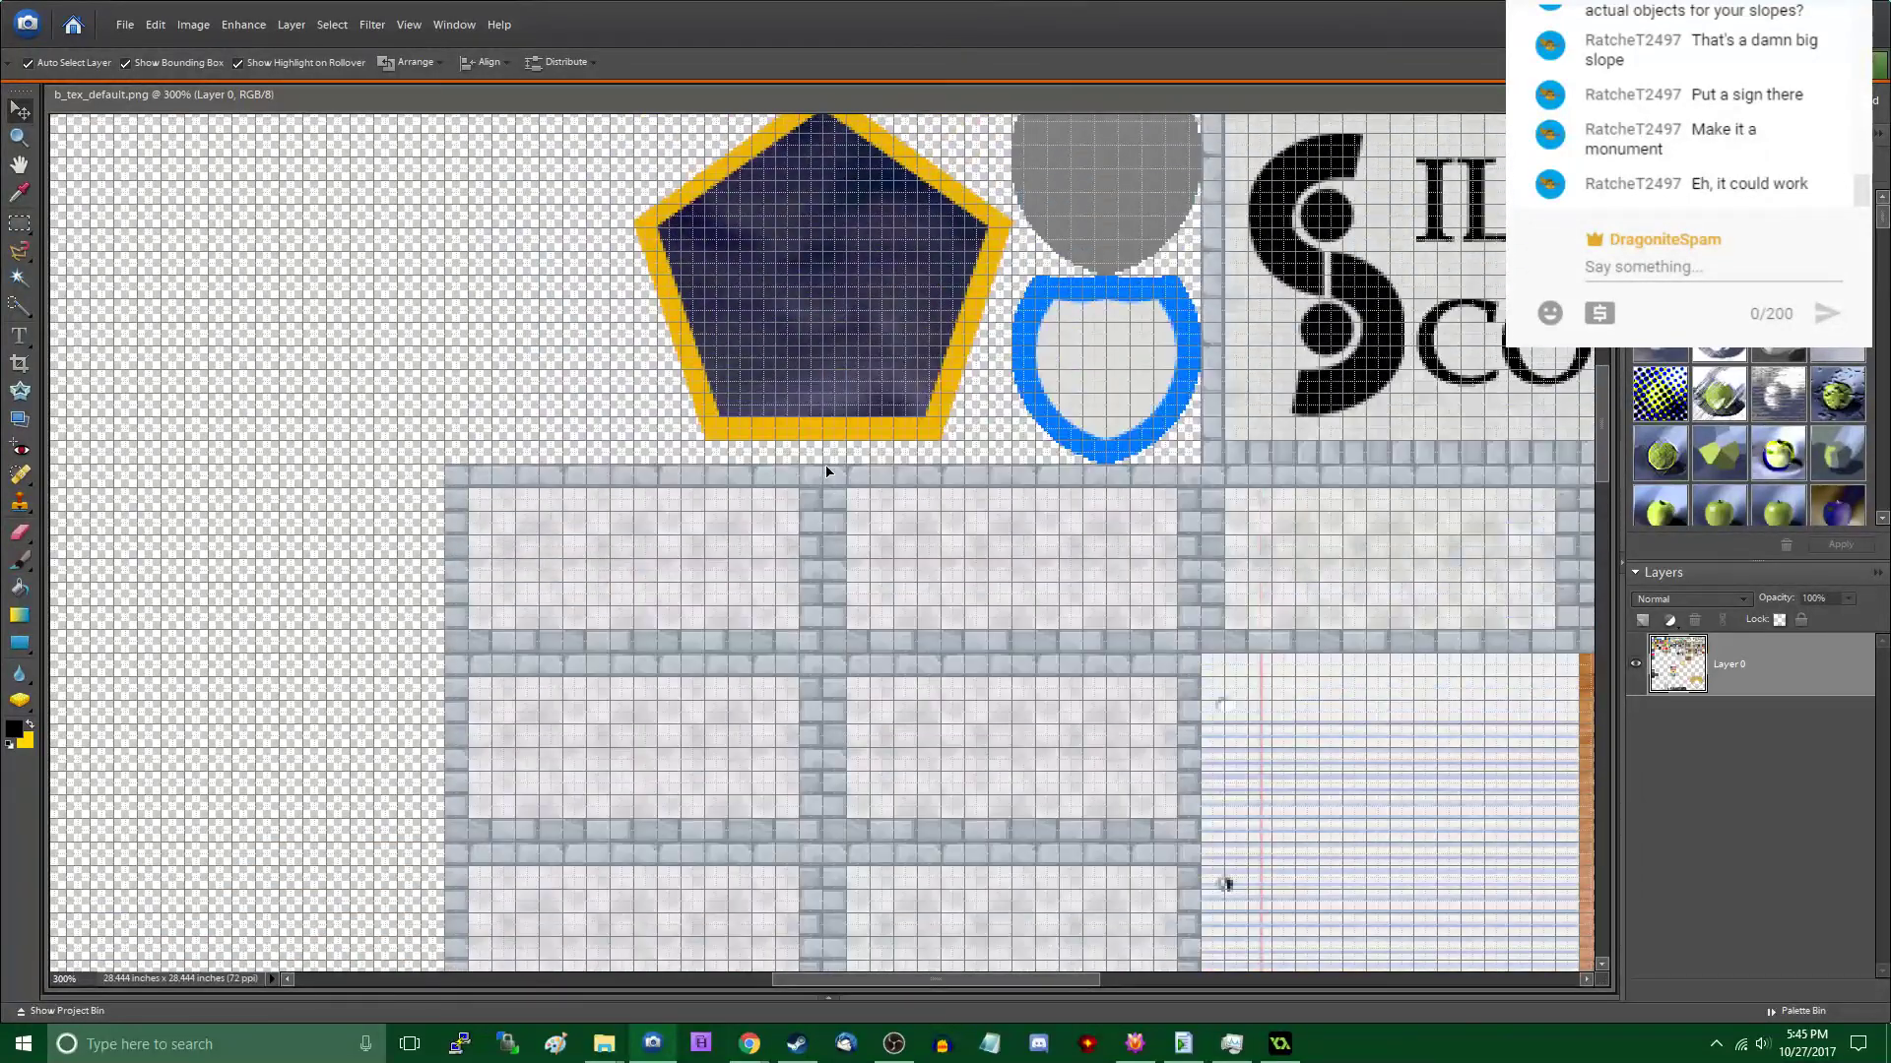
{"action": "scroll", "coordinate": [825, 497], "scroll_direction": "right", "scroll_amount": 10}
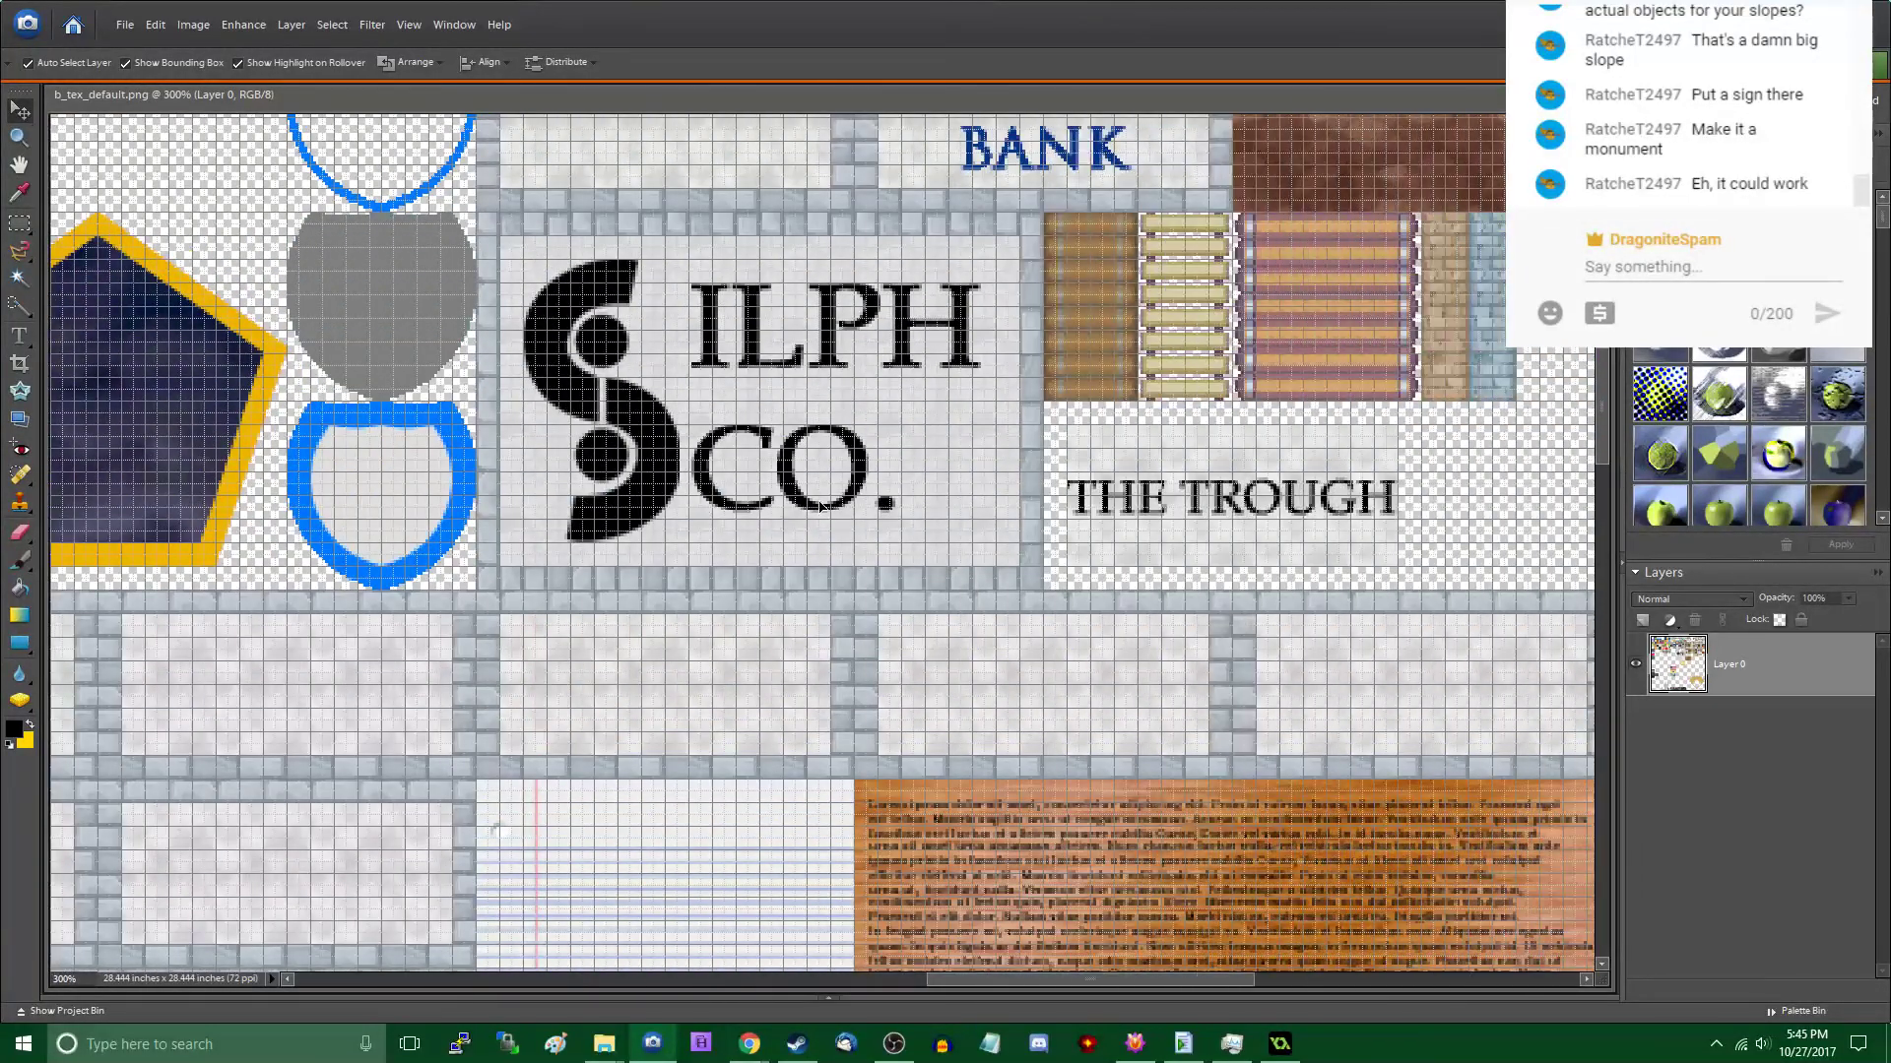
{"action": "scroll", "coordinate": [819, 508], "scroll_direction": "right", "scroll_amount": 9}
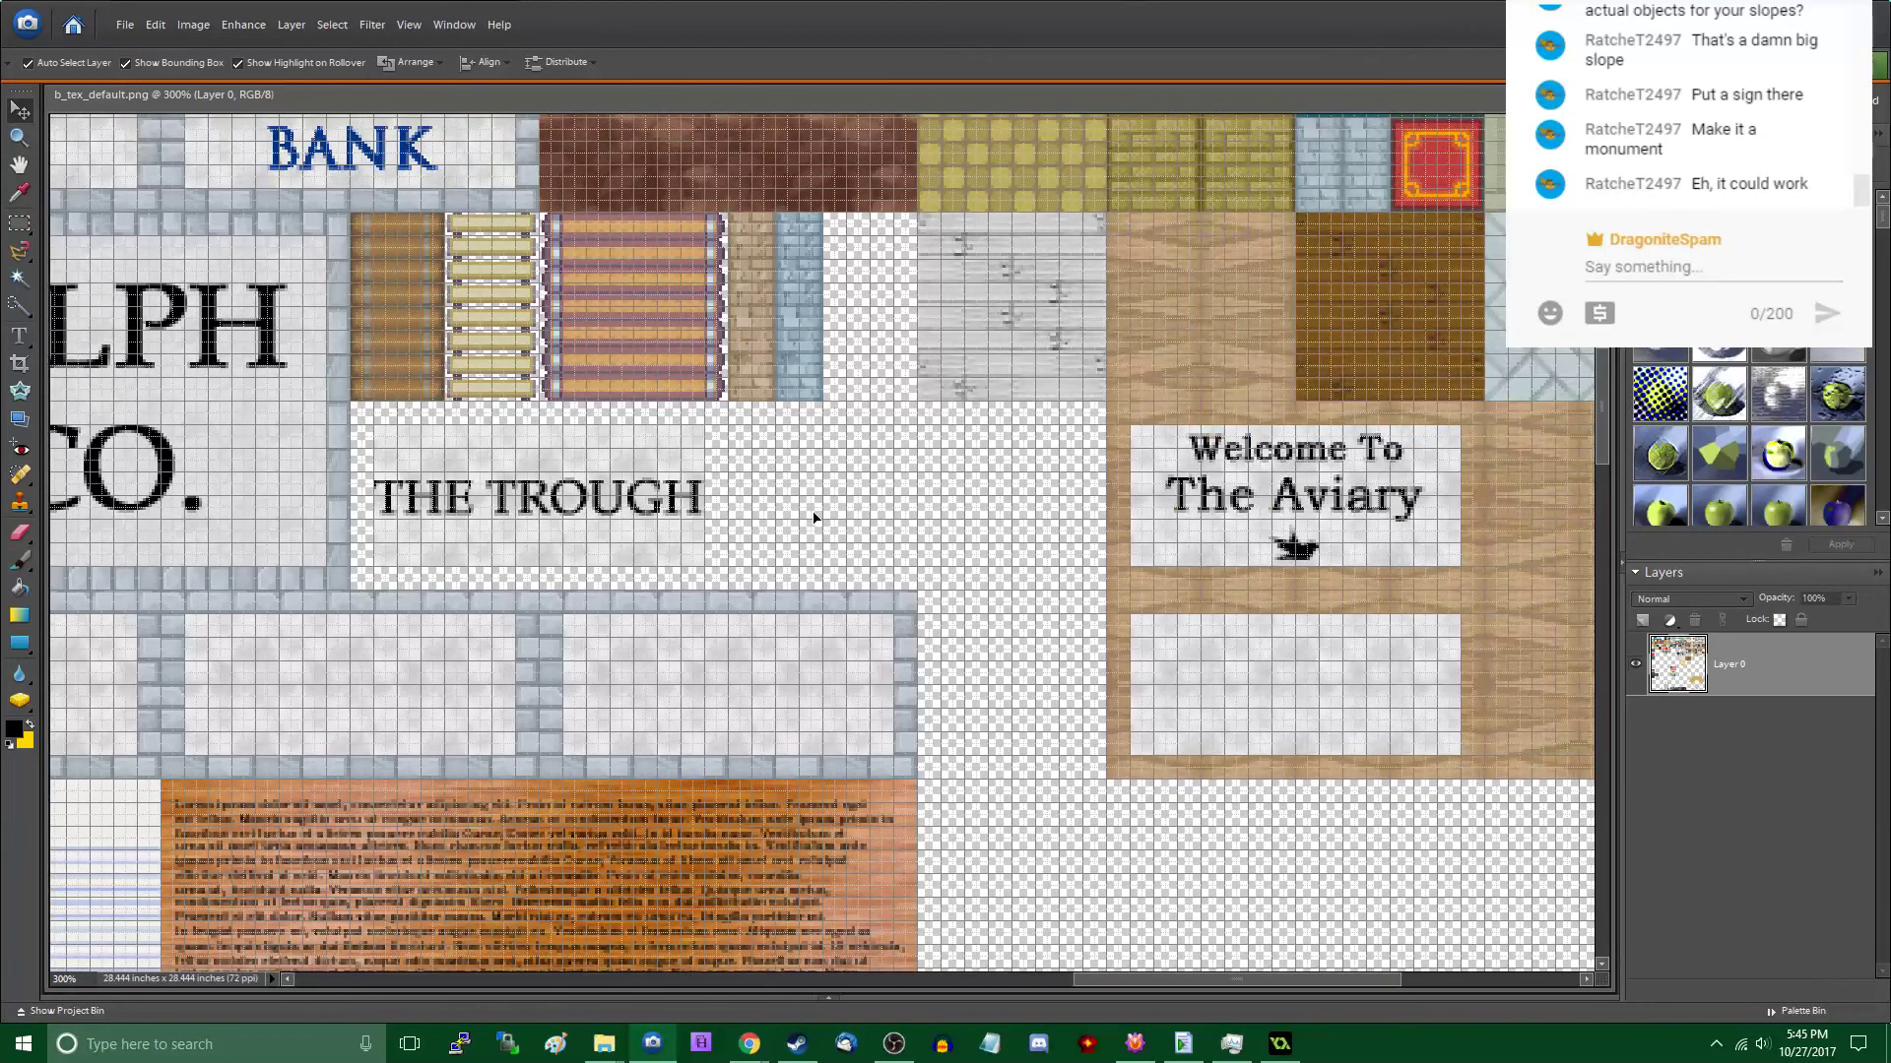
{"action": "scroll", "coordinate": [809, 518], "scroll_direction": "right", "scroll_amount": 7}
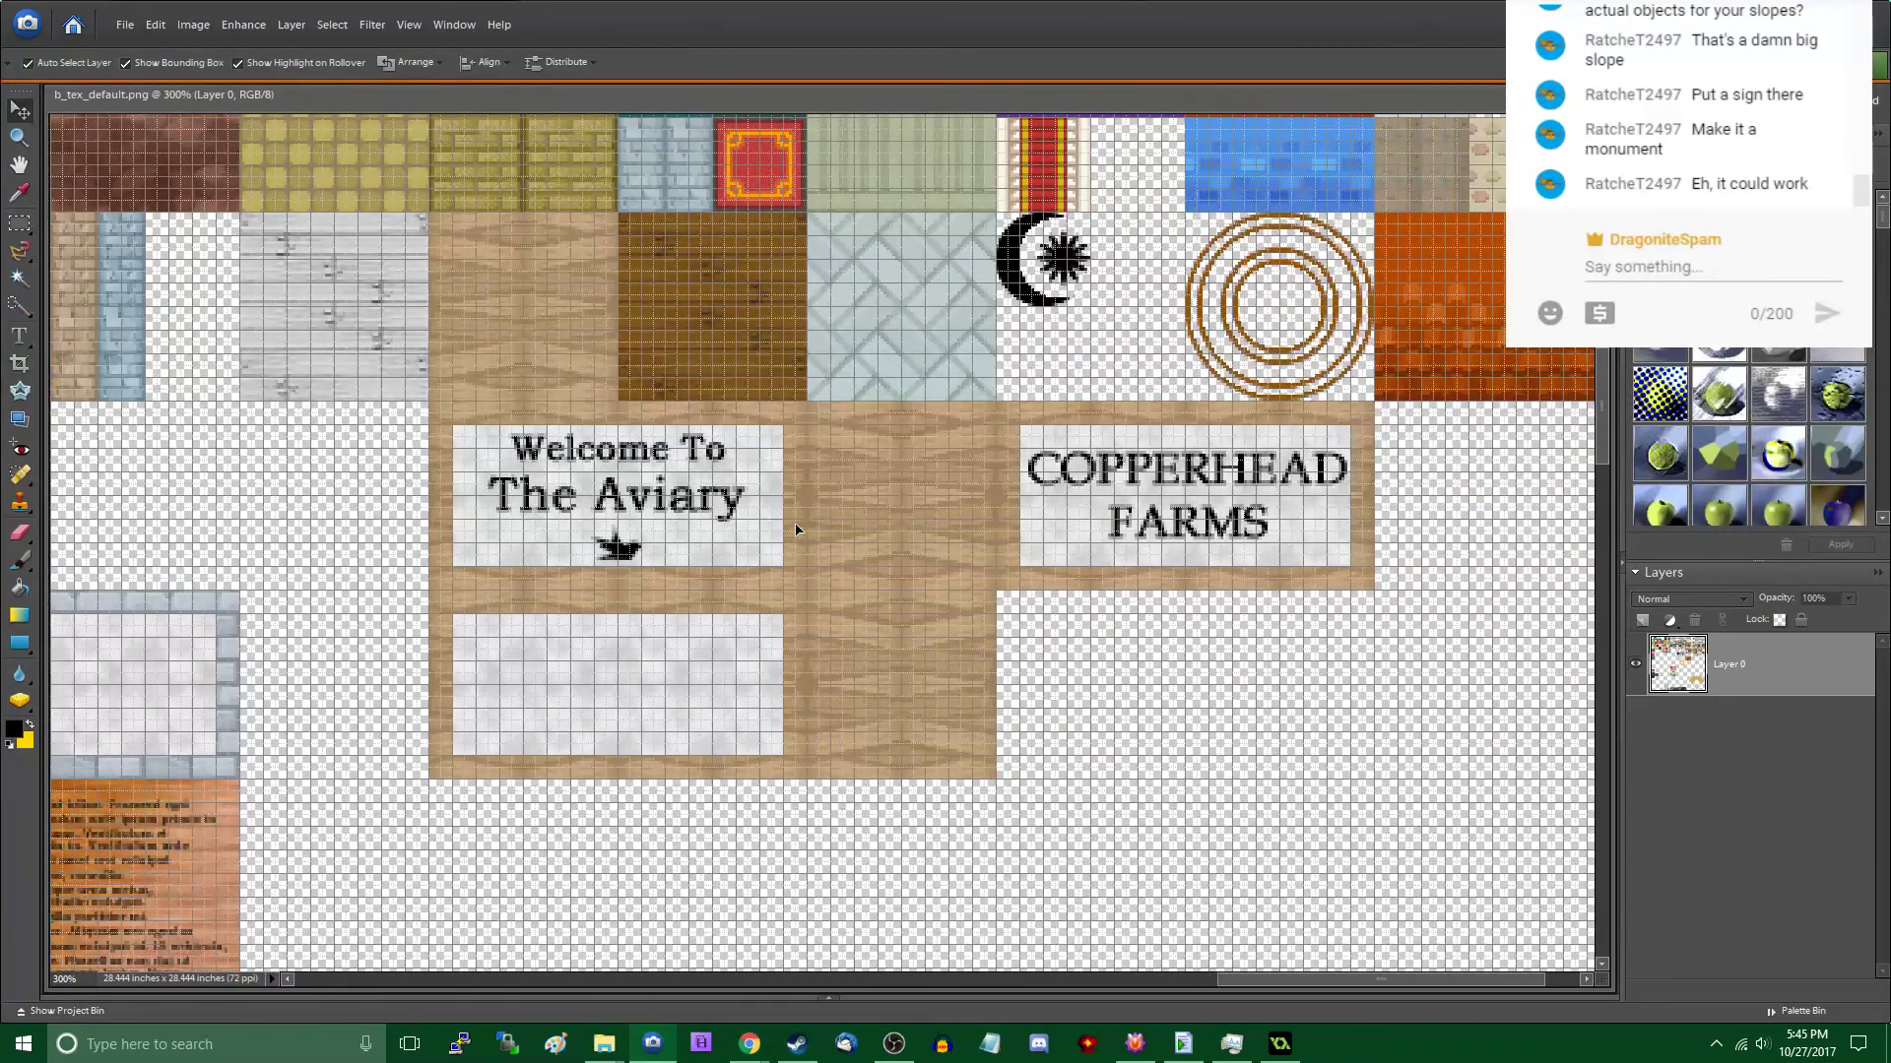
{"action": "left_click", "coordinate": [18, 223]}
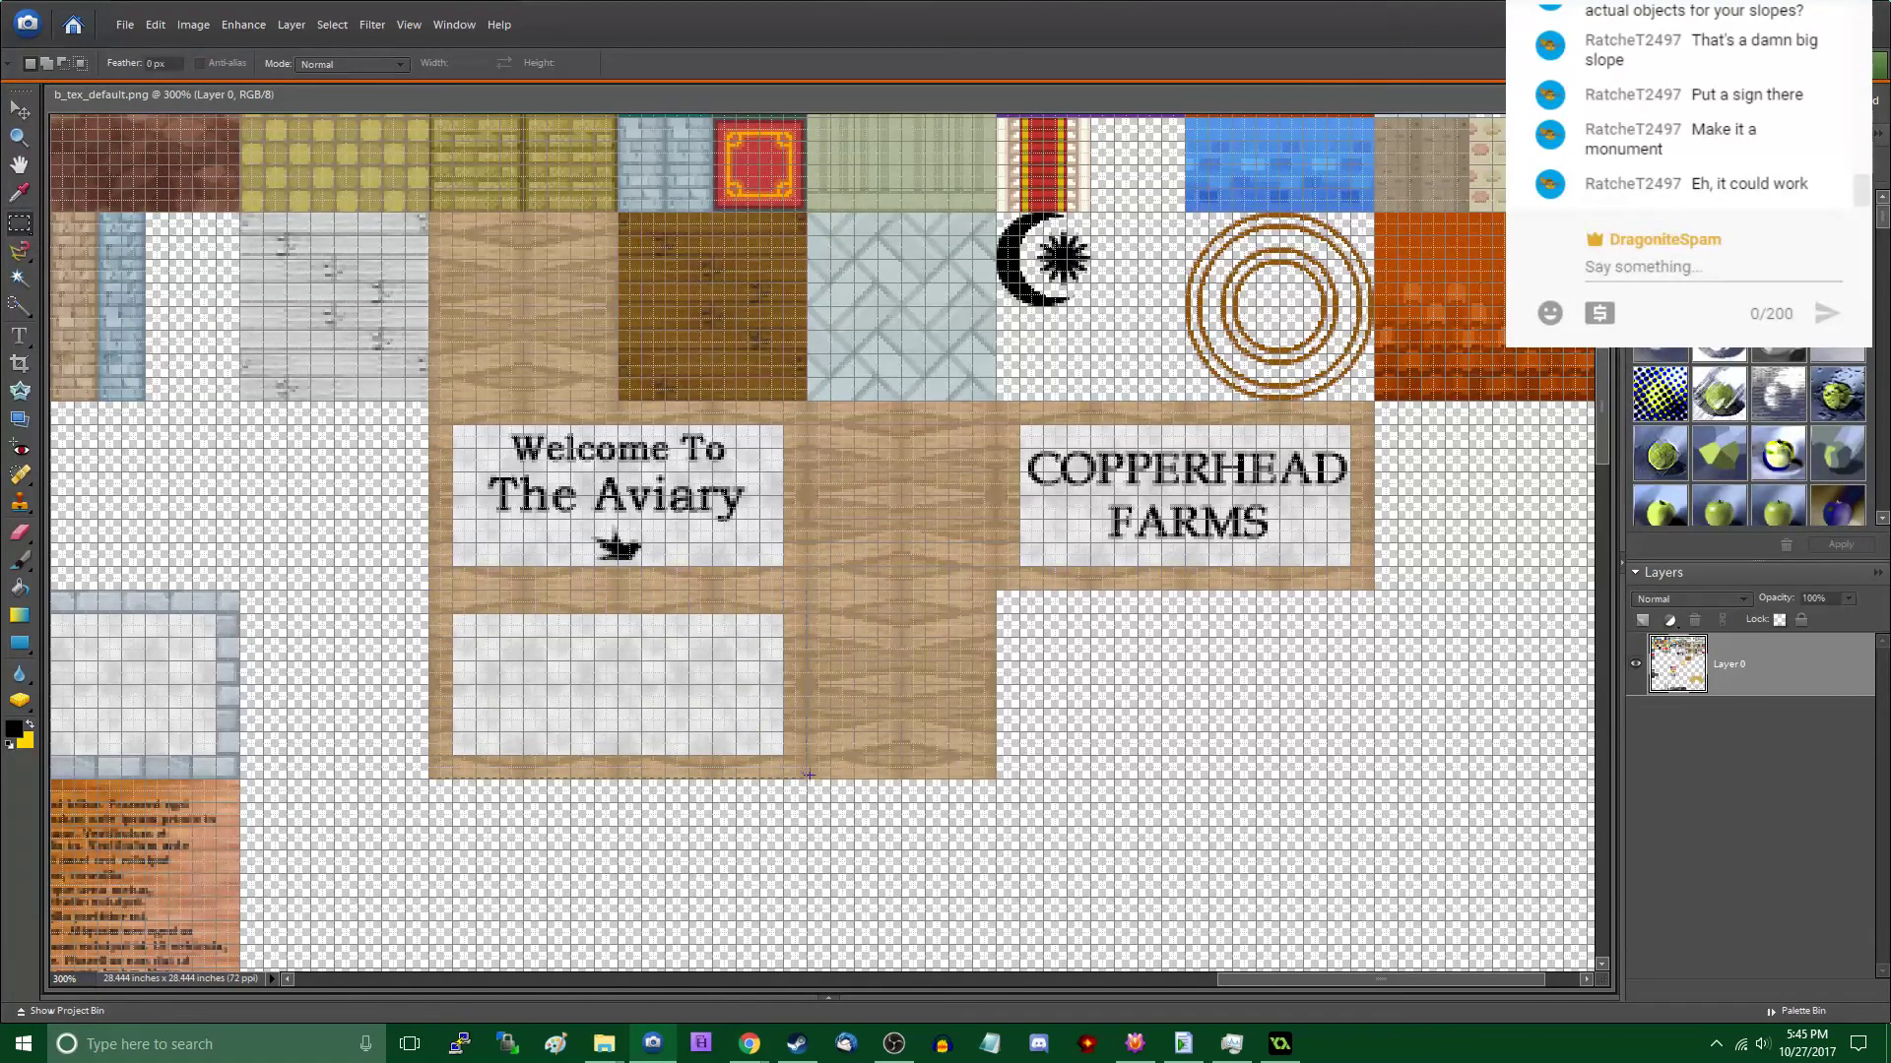
{"action": "left_click", "coordinate": [19, 109]}
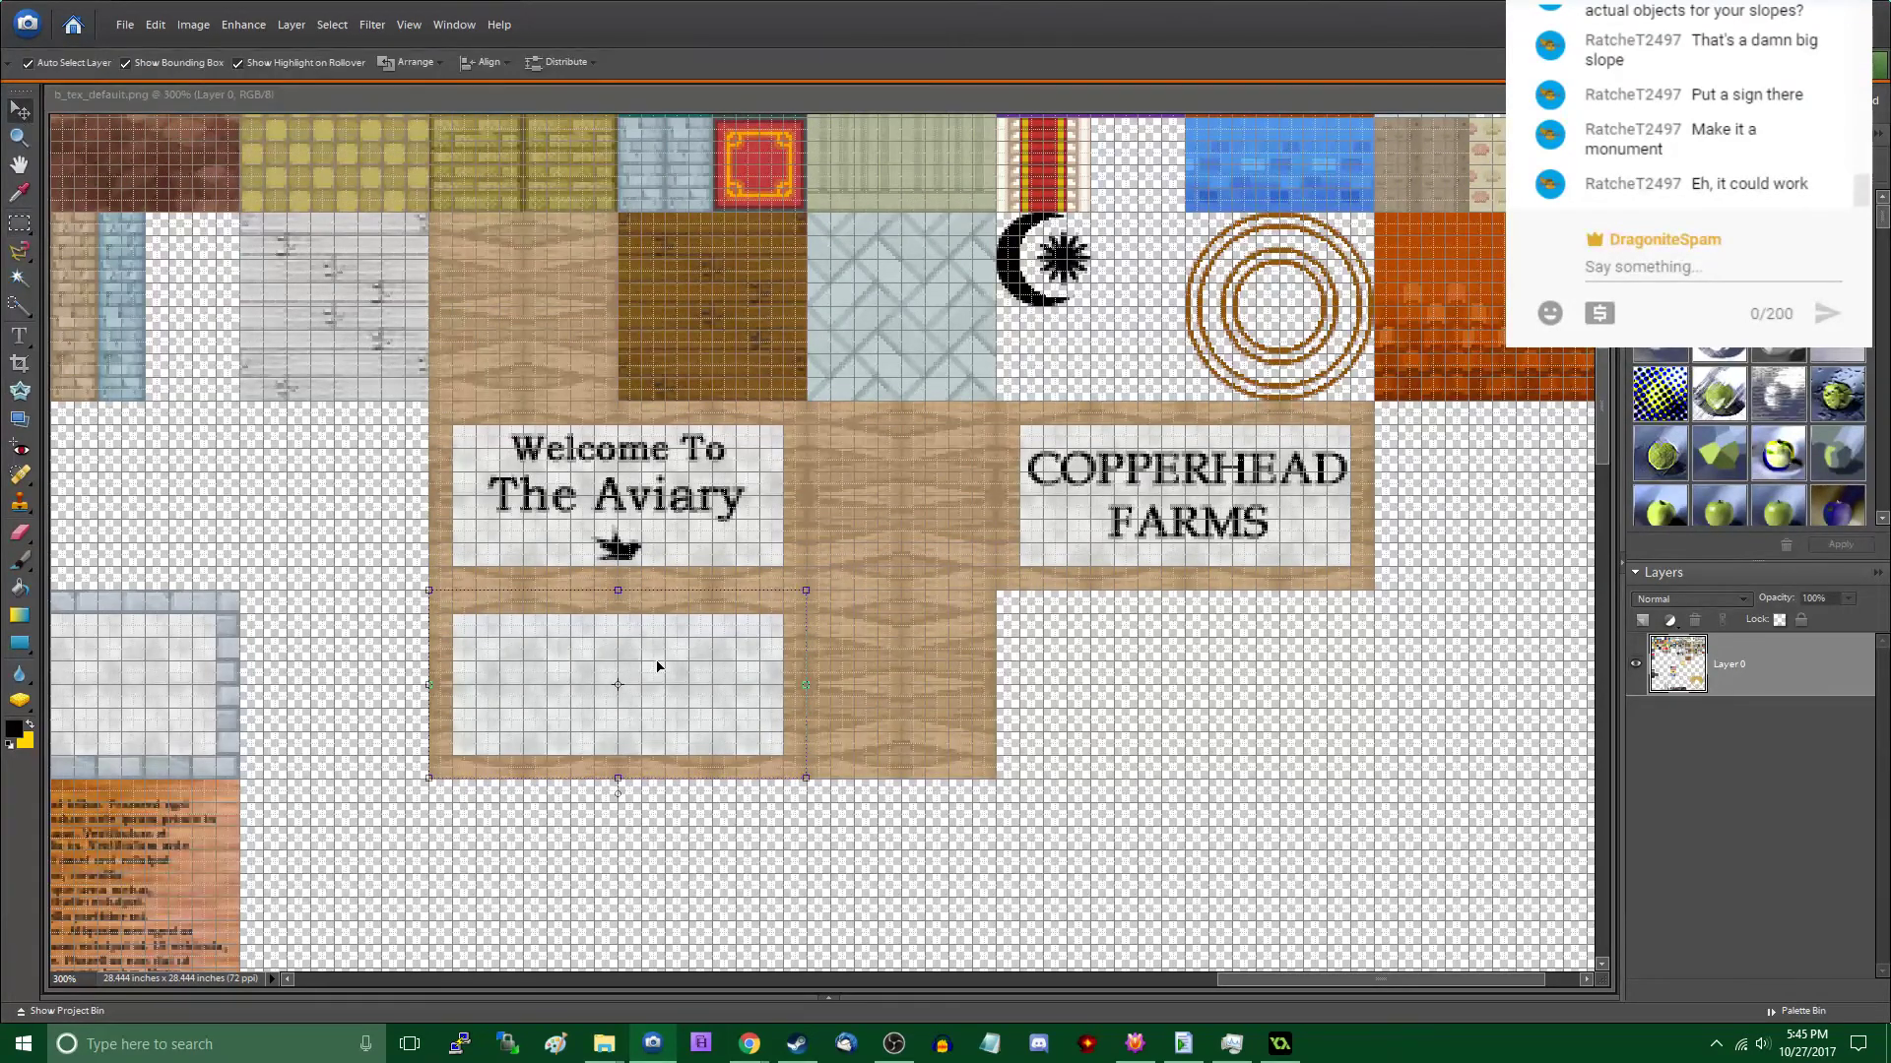
{"action": "left_click_drag", "start_coordinate": [726, 666], "coordinate": [1273, 671]}
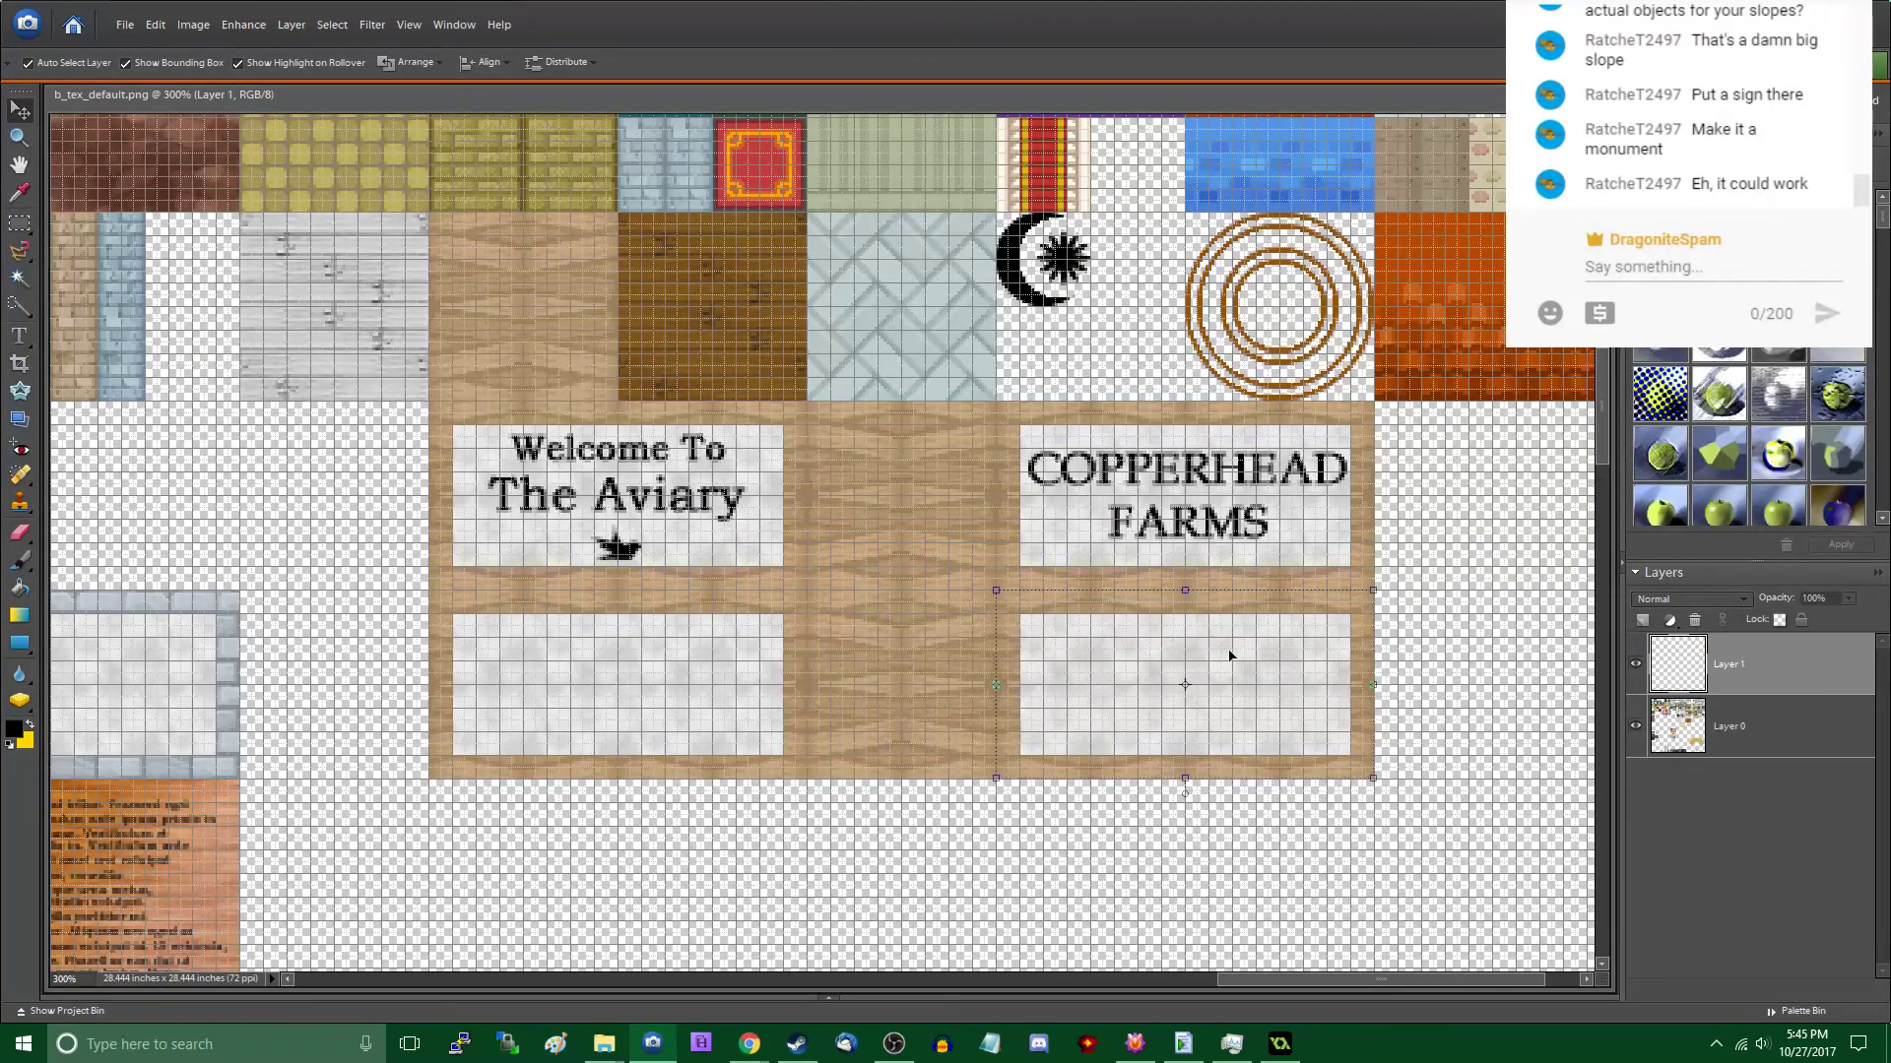
{"action": "scroll", "coordinate": [1191, 642], "scroll_direction": "right", "scroll_amount": 1}
{"action": "scroll", "coordinate": [1192, 642], "scroll_direction": "right", "scroll_amount": 2}
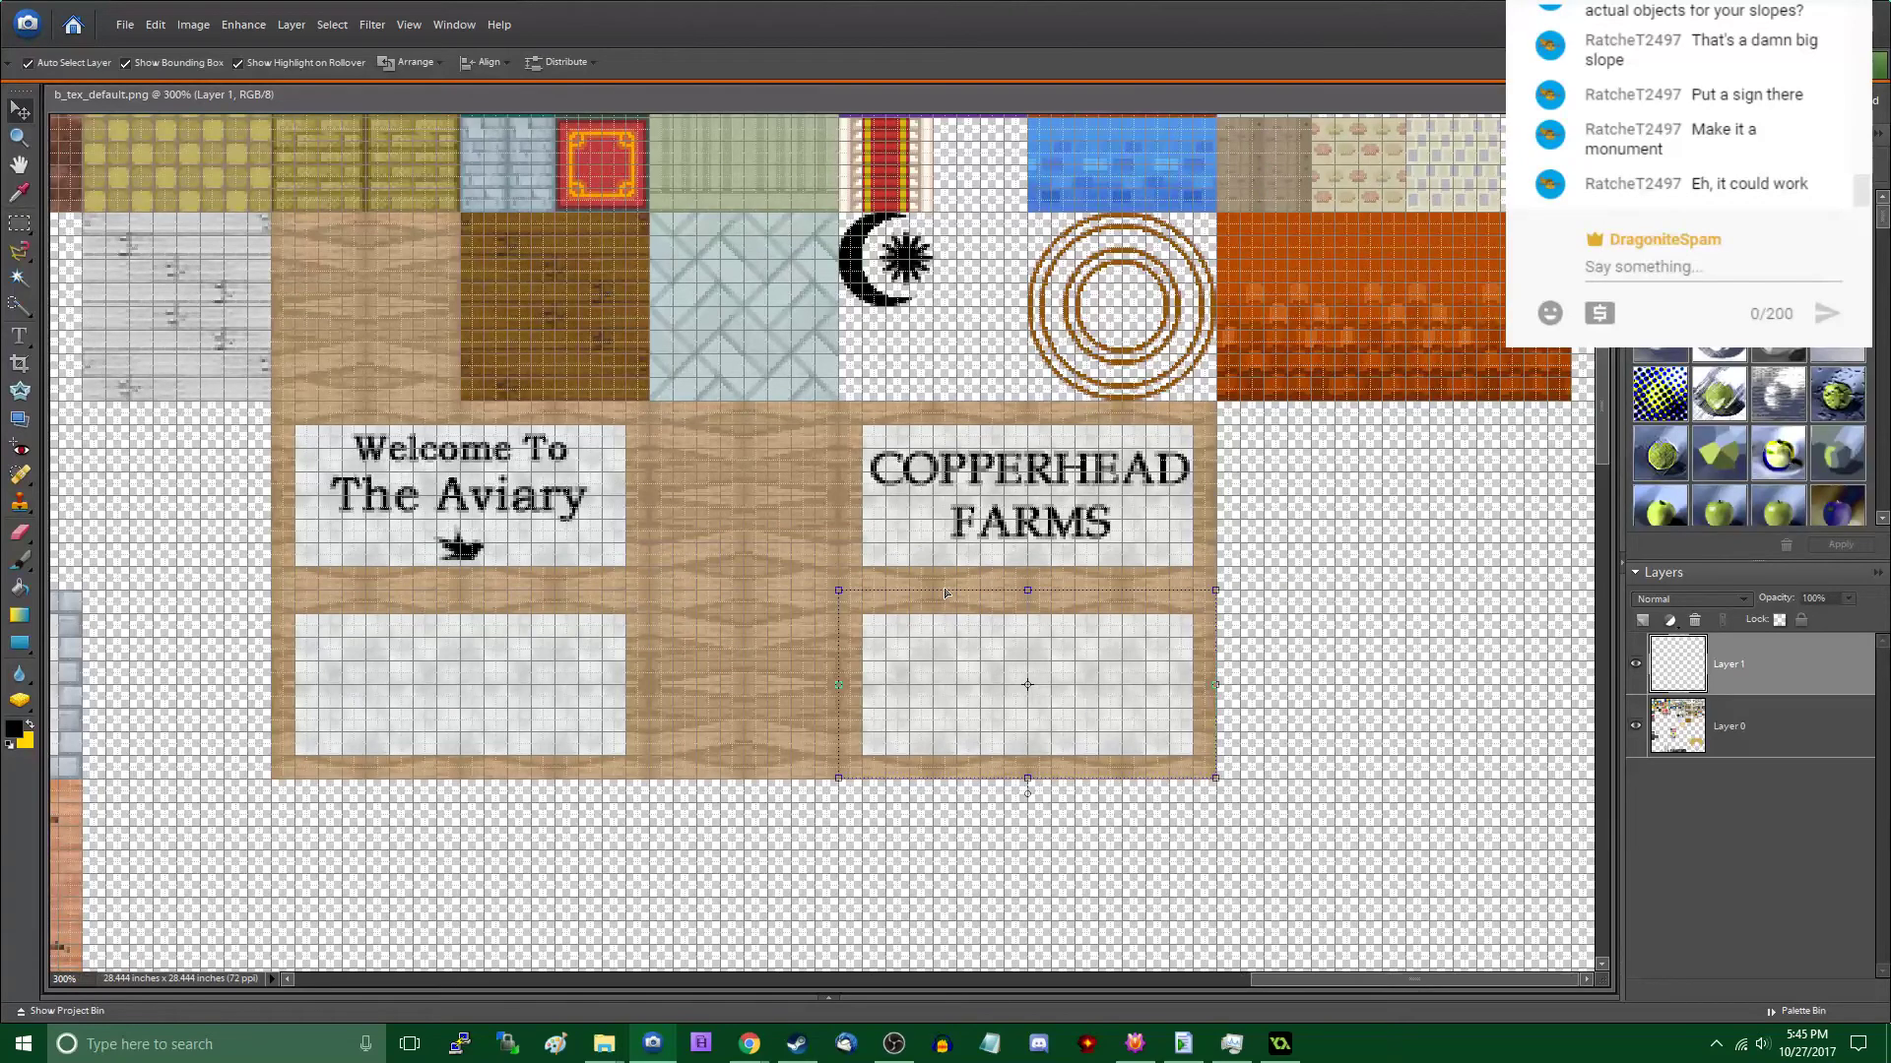
{"action": "scroll", "coordinate": [940, 504], "scroll_direction": "up", "scroll_amount": 3, "text": "alt"}
{"action": "scroll", "coordinate": [940, 504], "scroll_direction": "down", "scroll_amount": 1}
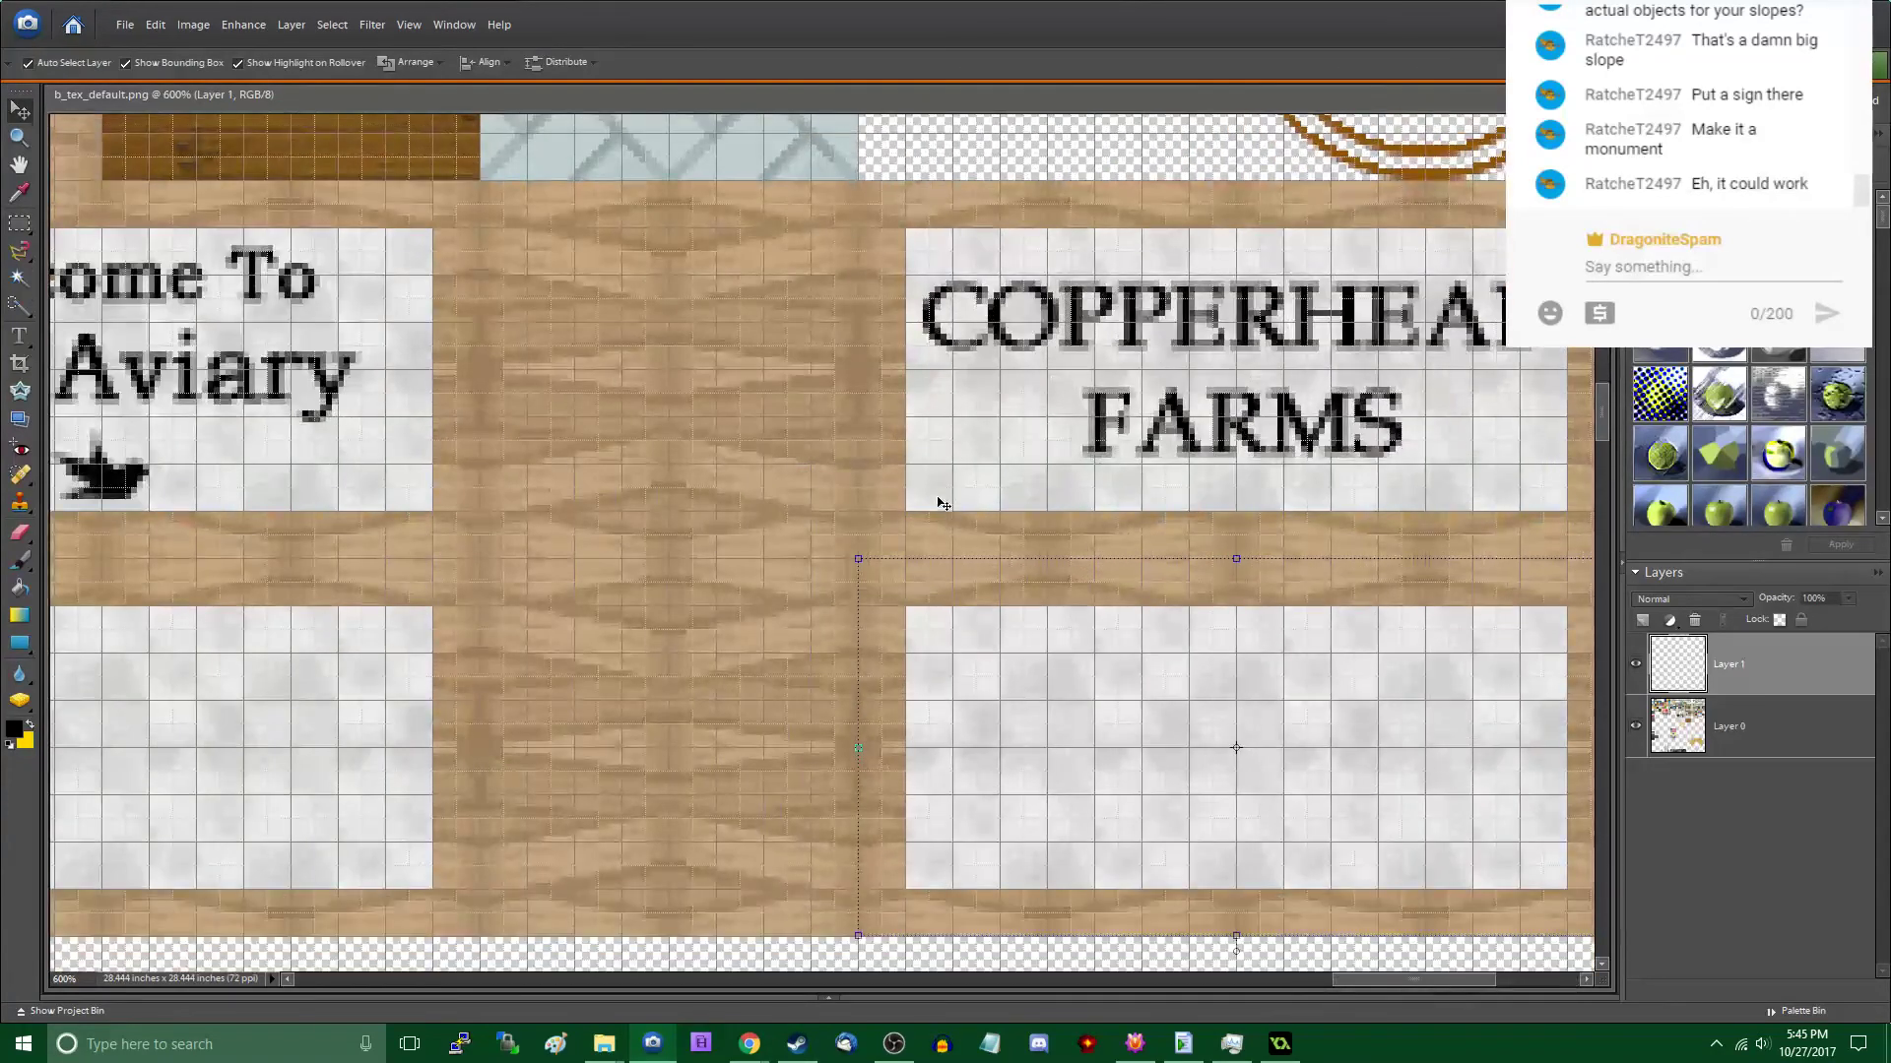
{"action": "scroll", "coordinate": [938, 527], "scroll_direction": "down", "scroll_amount": 1}
{"action": "scroll", "coordinate": [929, 532], "scroll_direction": "right", "scroll_amount": 3}
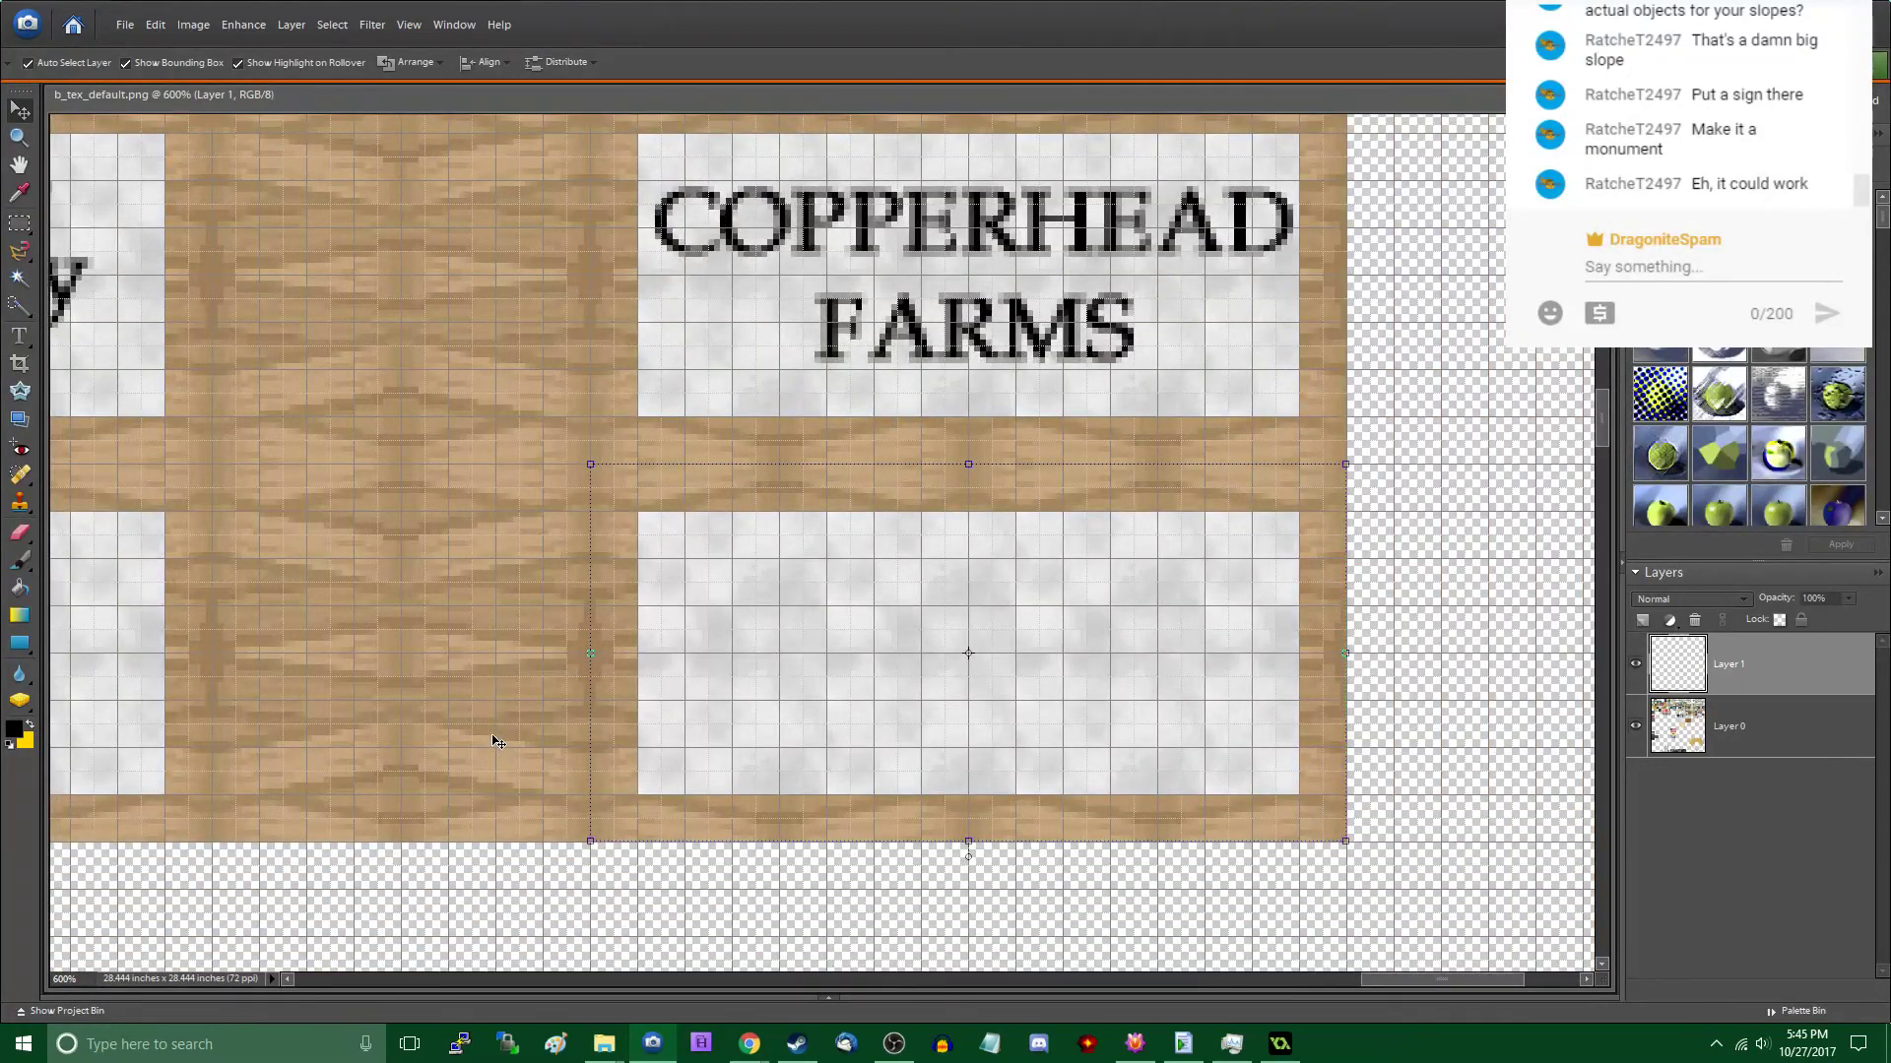
- Open a new Google Chrome window and search Google for "lorem ipsum generator"
{"action": "left_click", "coordinate": [750, 1048]}
{"action": "left_click", "coordinate": [728, 955]}
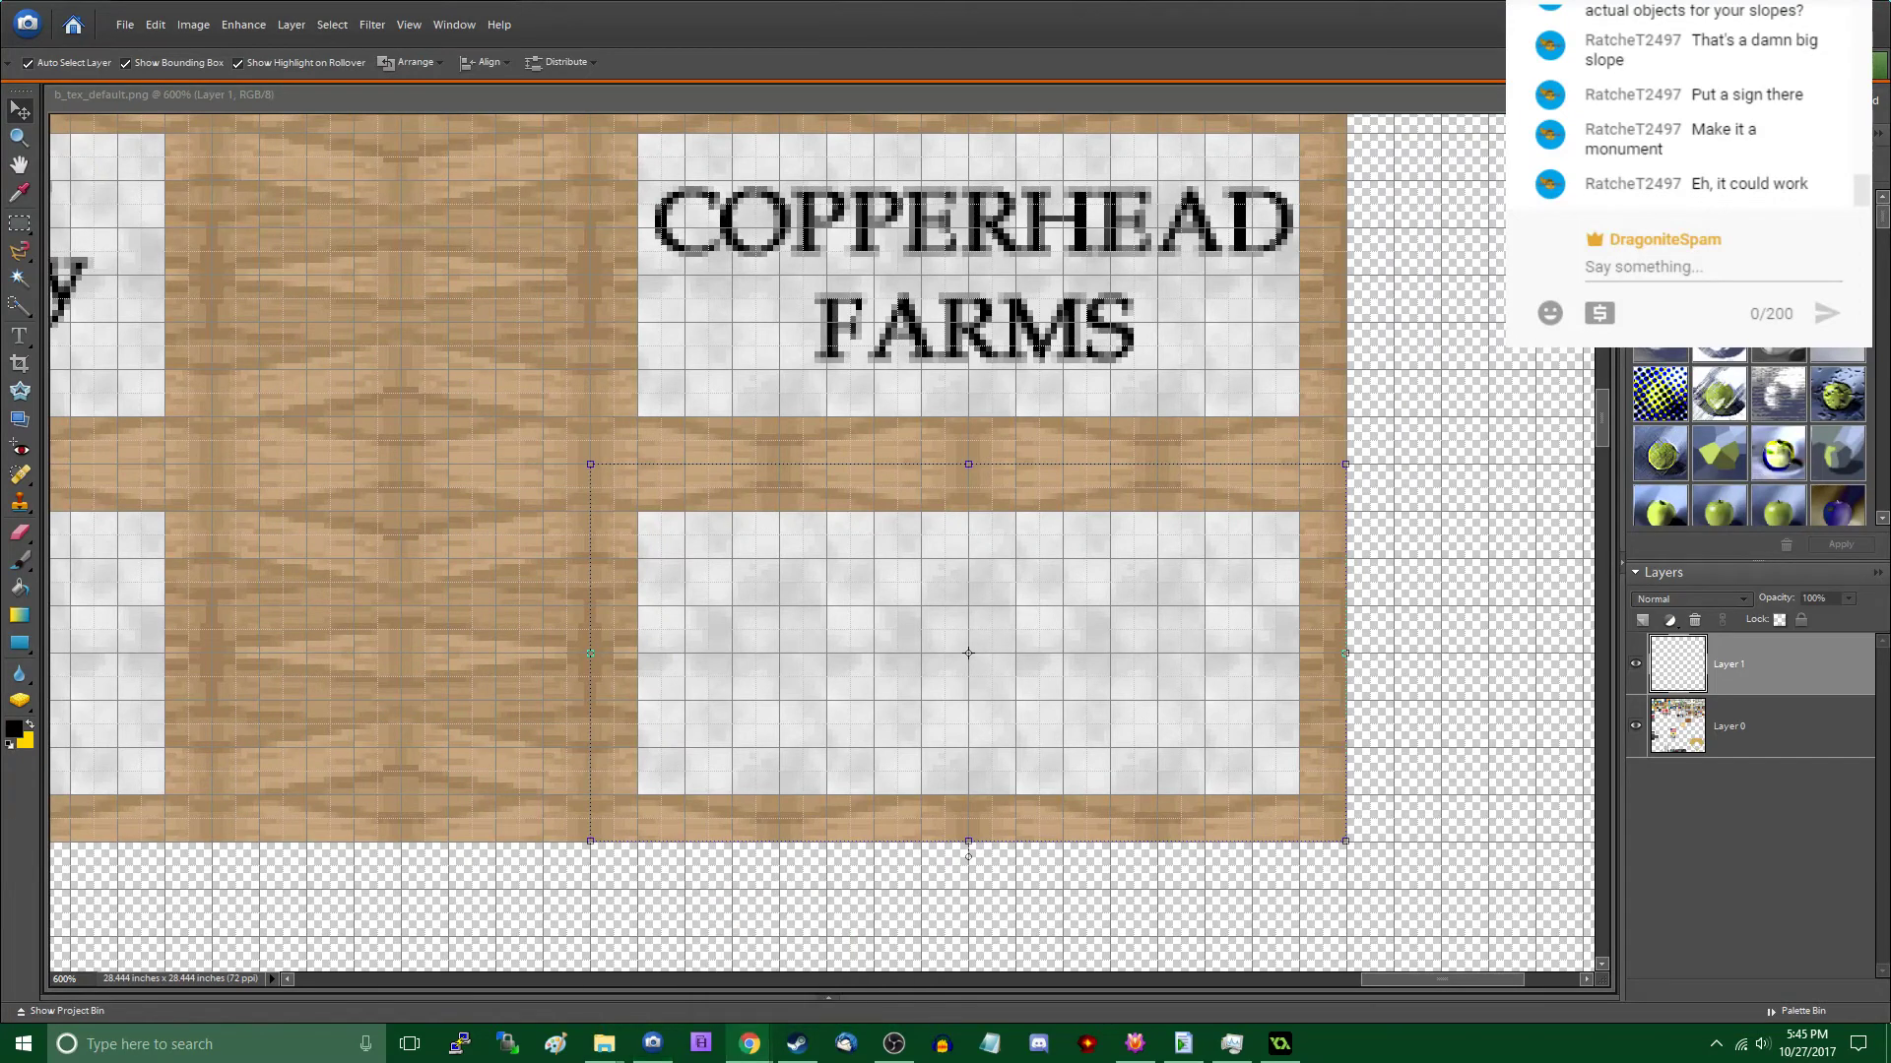
{"action": "type", "text": "lor"}
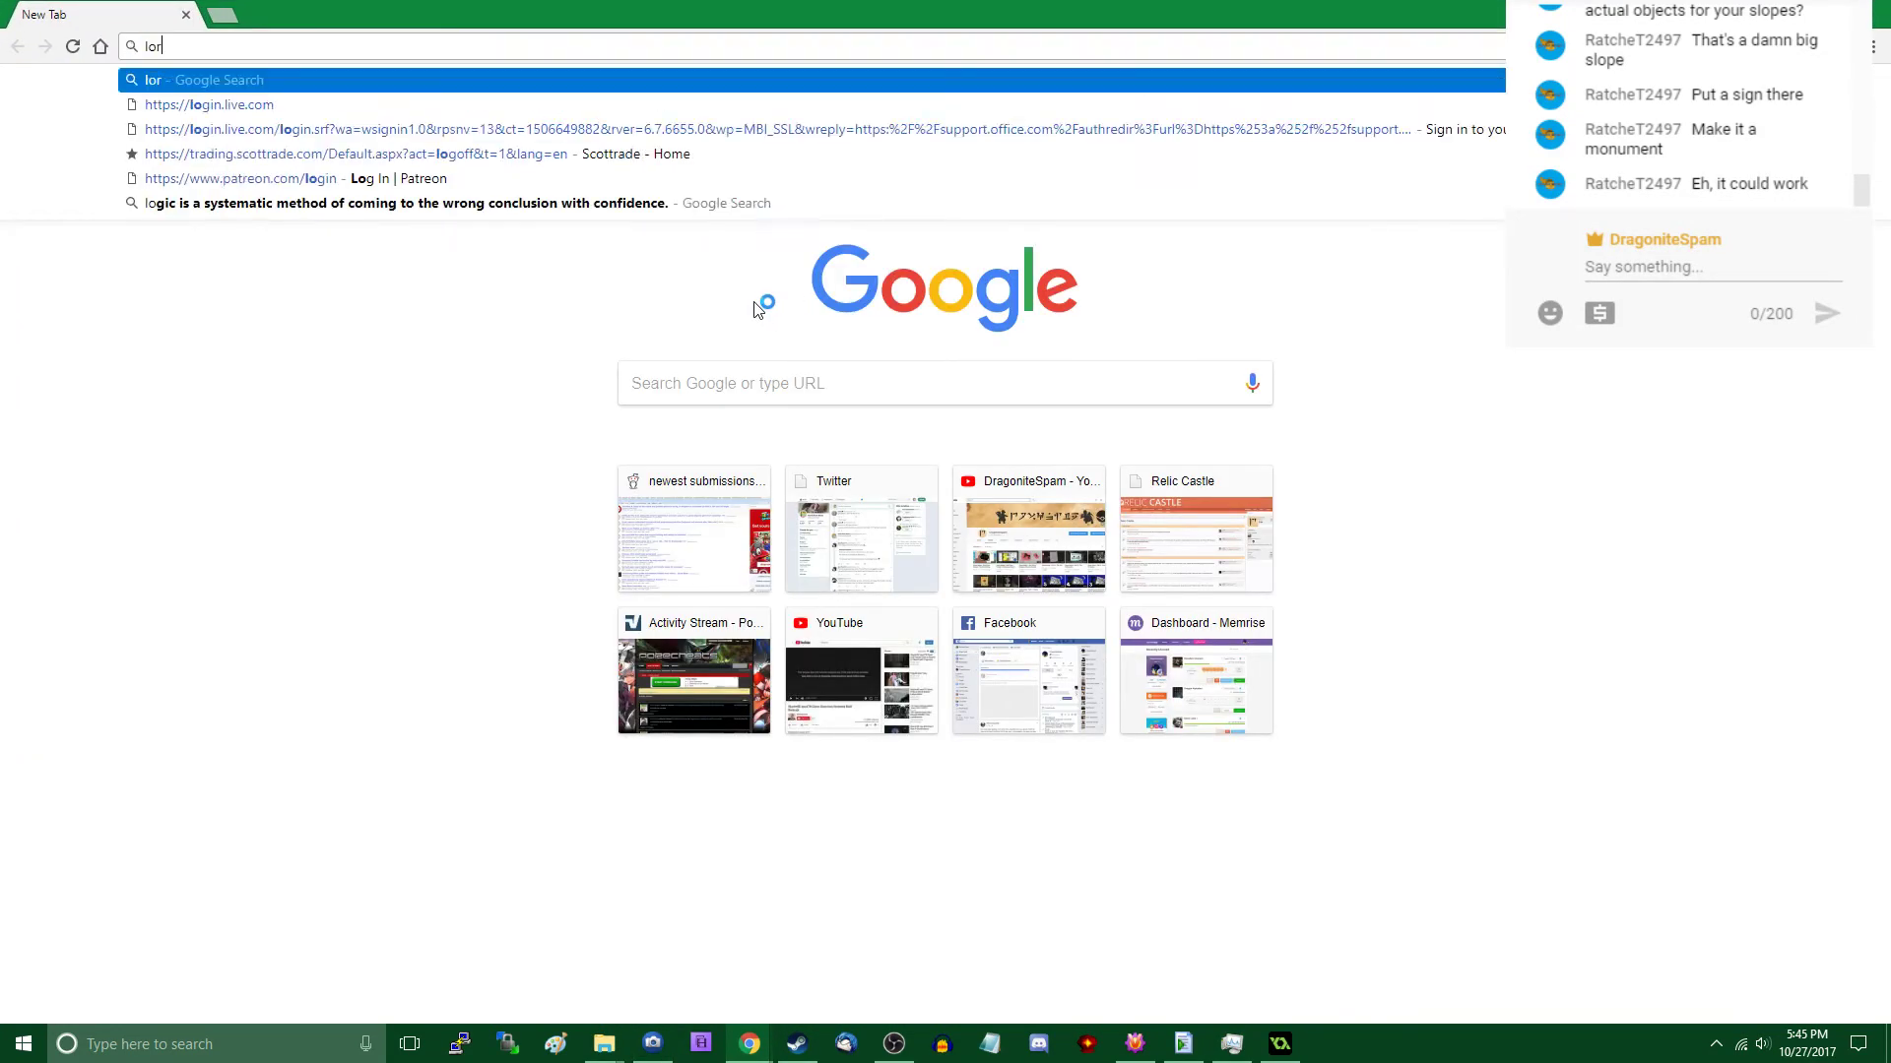
{"action": "type", "text": "em ipsum, generator"}
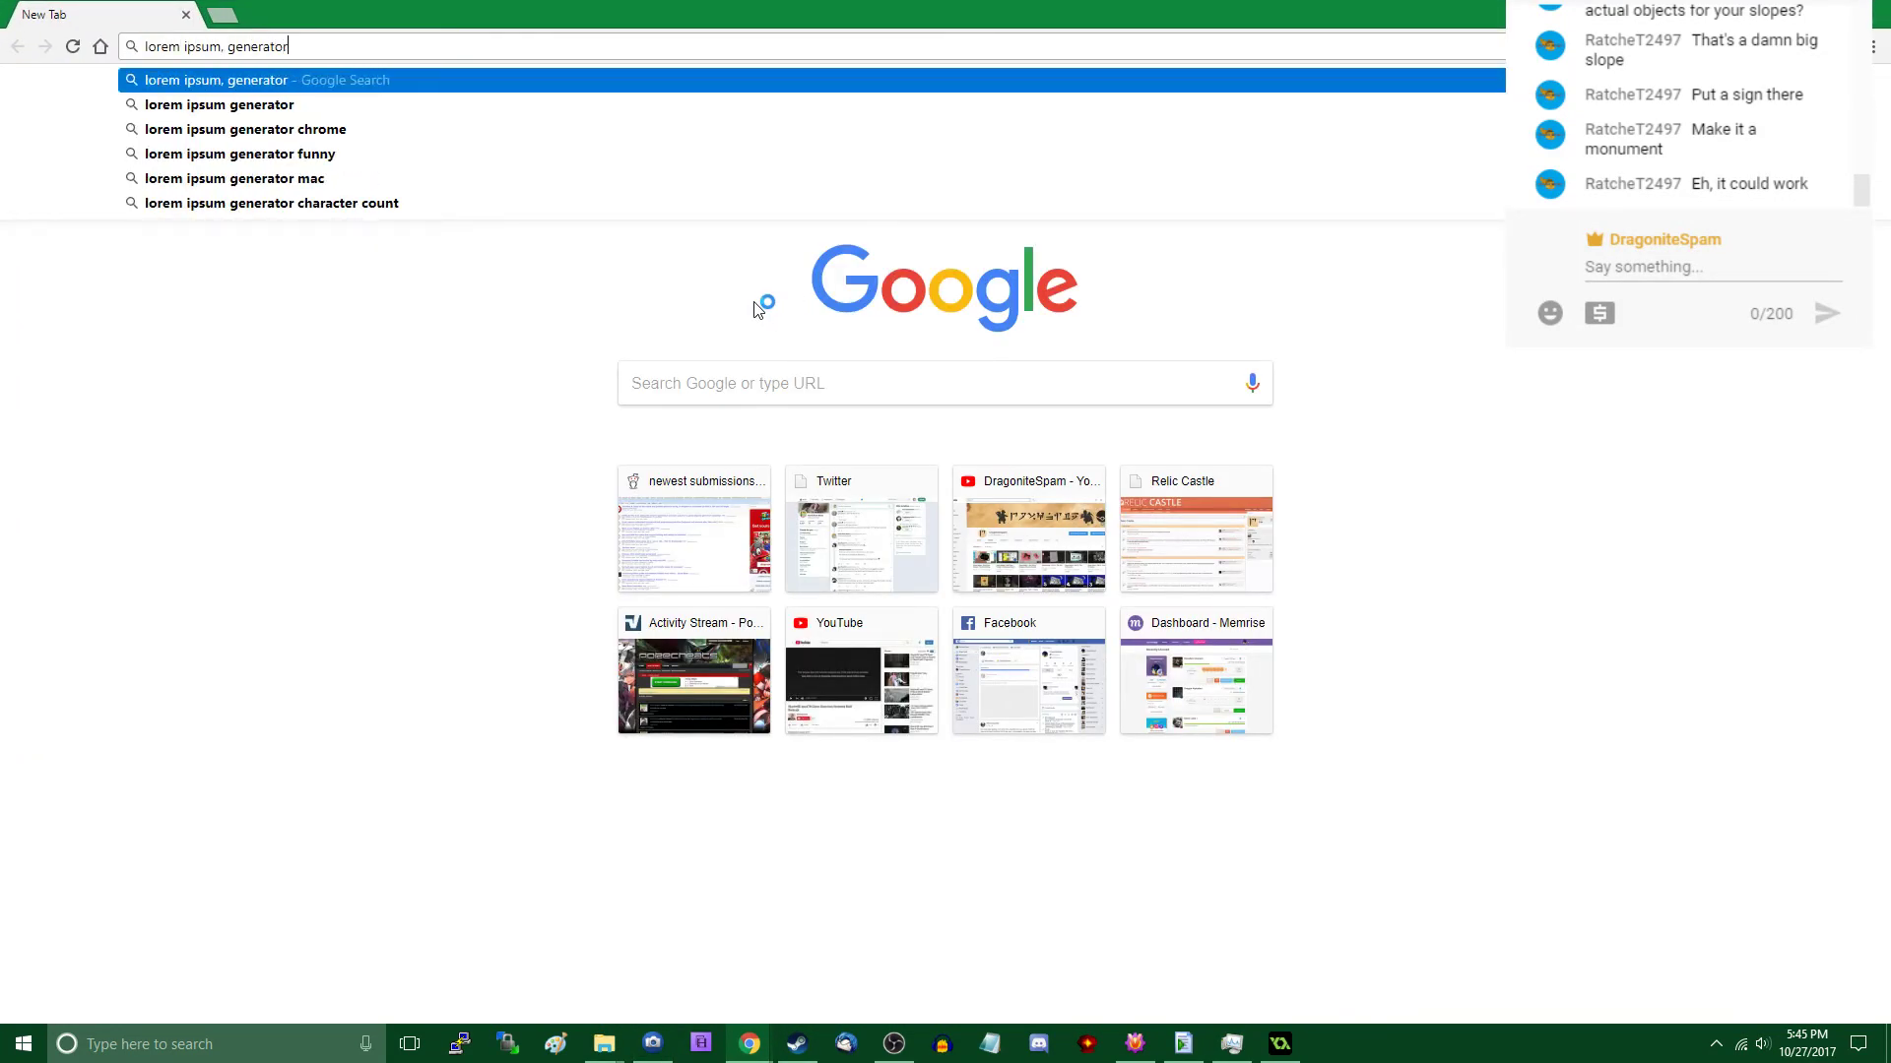
{"action": "key", "text": "Down"}
{"action": "key", "text": "Return"}
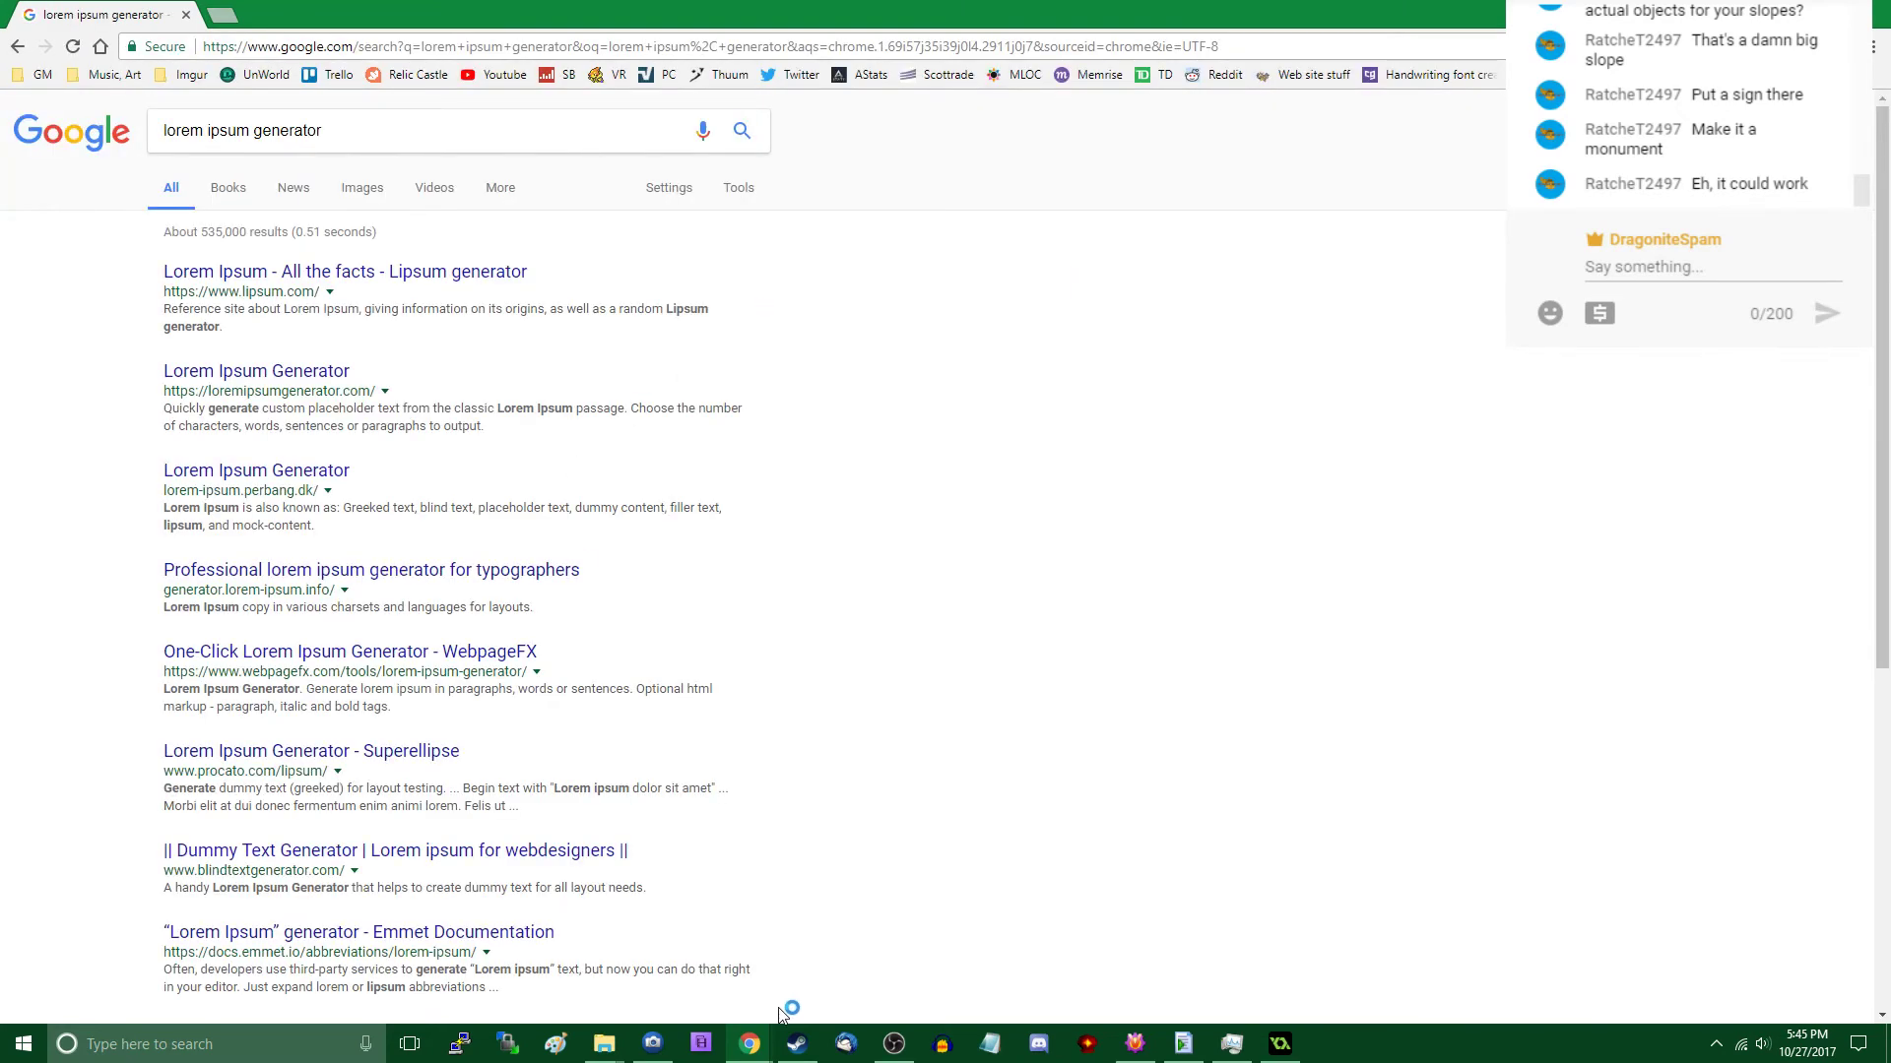
{"action": "left_click", "coordinate": [750, 1044]}
{"action": "left_click", "coordinate": [805, 987]}
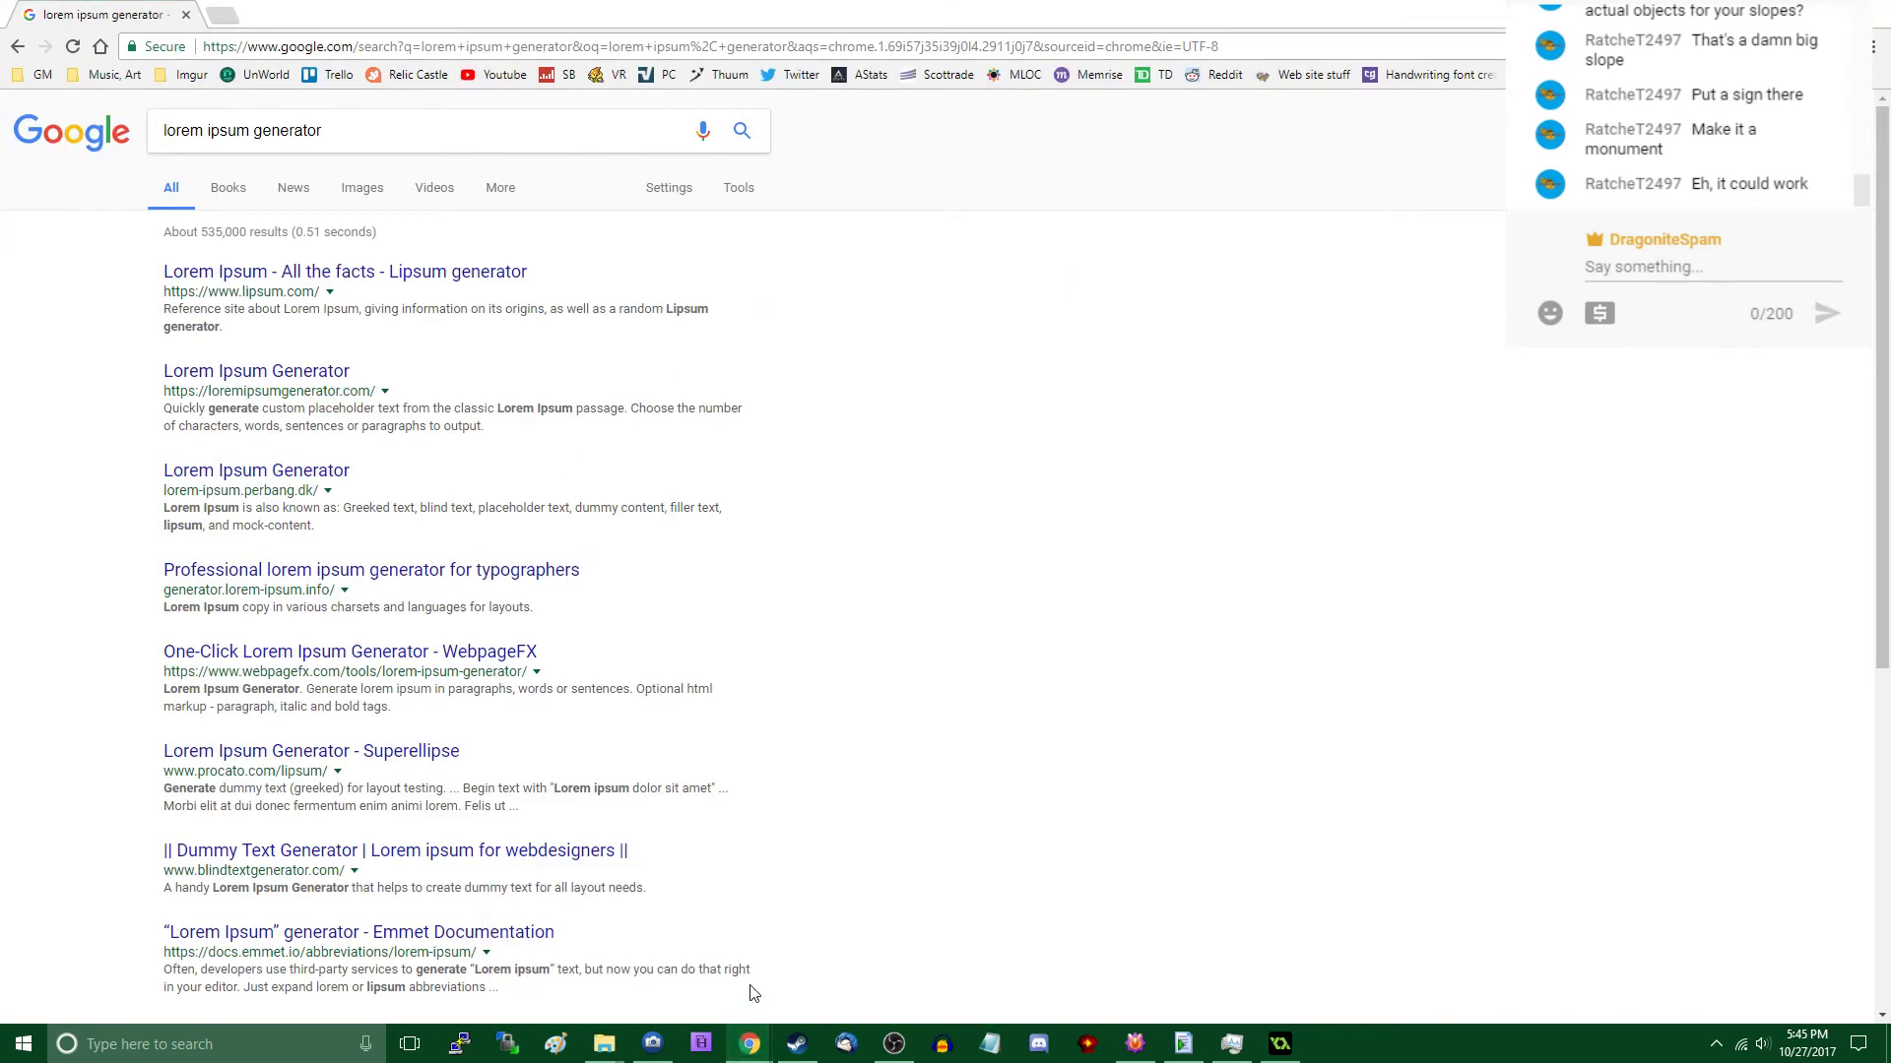
- Generate five paragraphs of Lorem Ipsum on lipsum.com and copy the first paragraph
{"action": "left_click", "coordinate": [327, 290]}
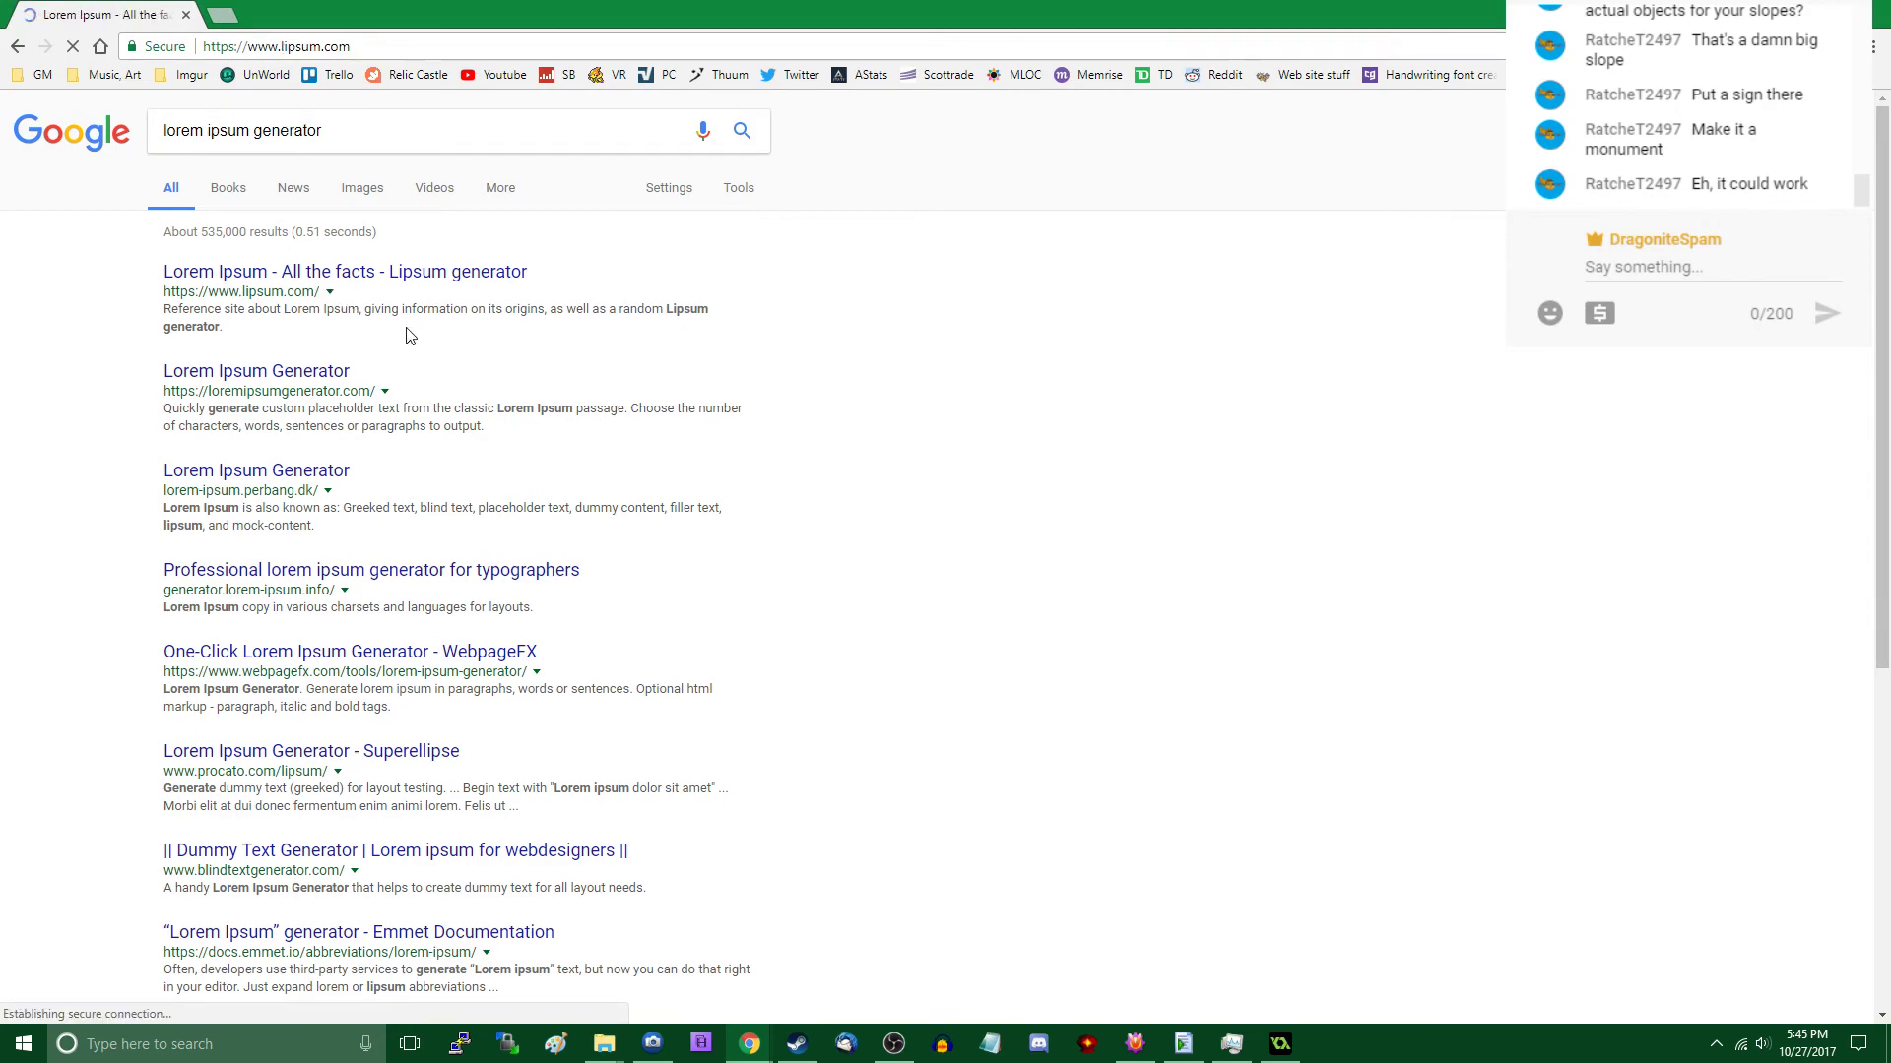
{"action": "scroll", "coordinate": [825, 588], "scroll_direction": "down", "scroll_amount": 5}
{"action": "left_click", "coordinate": [1192, 379]}
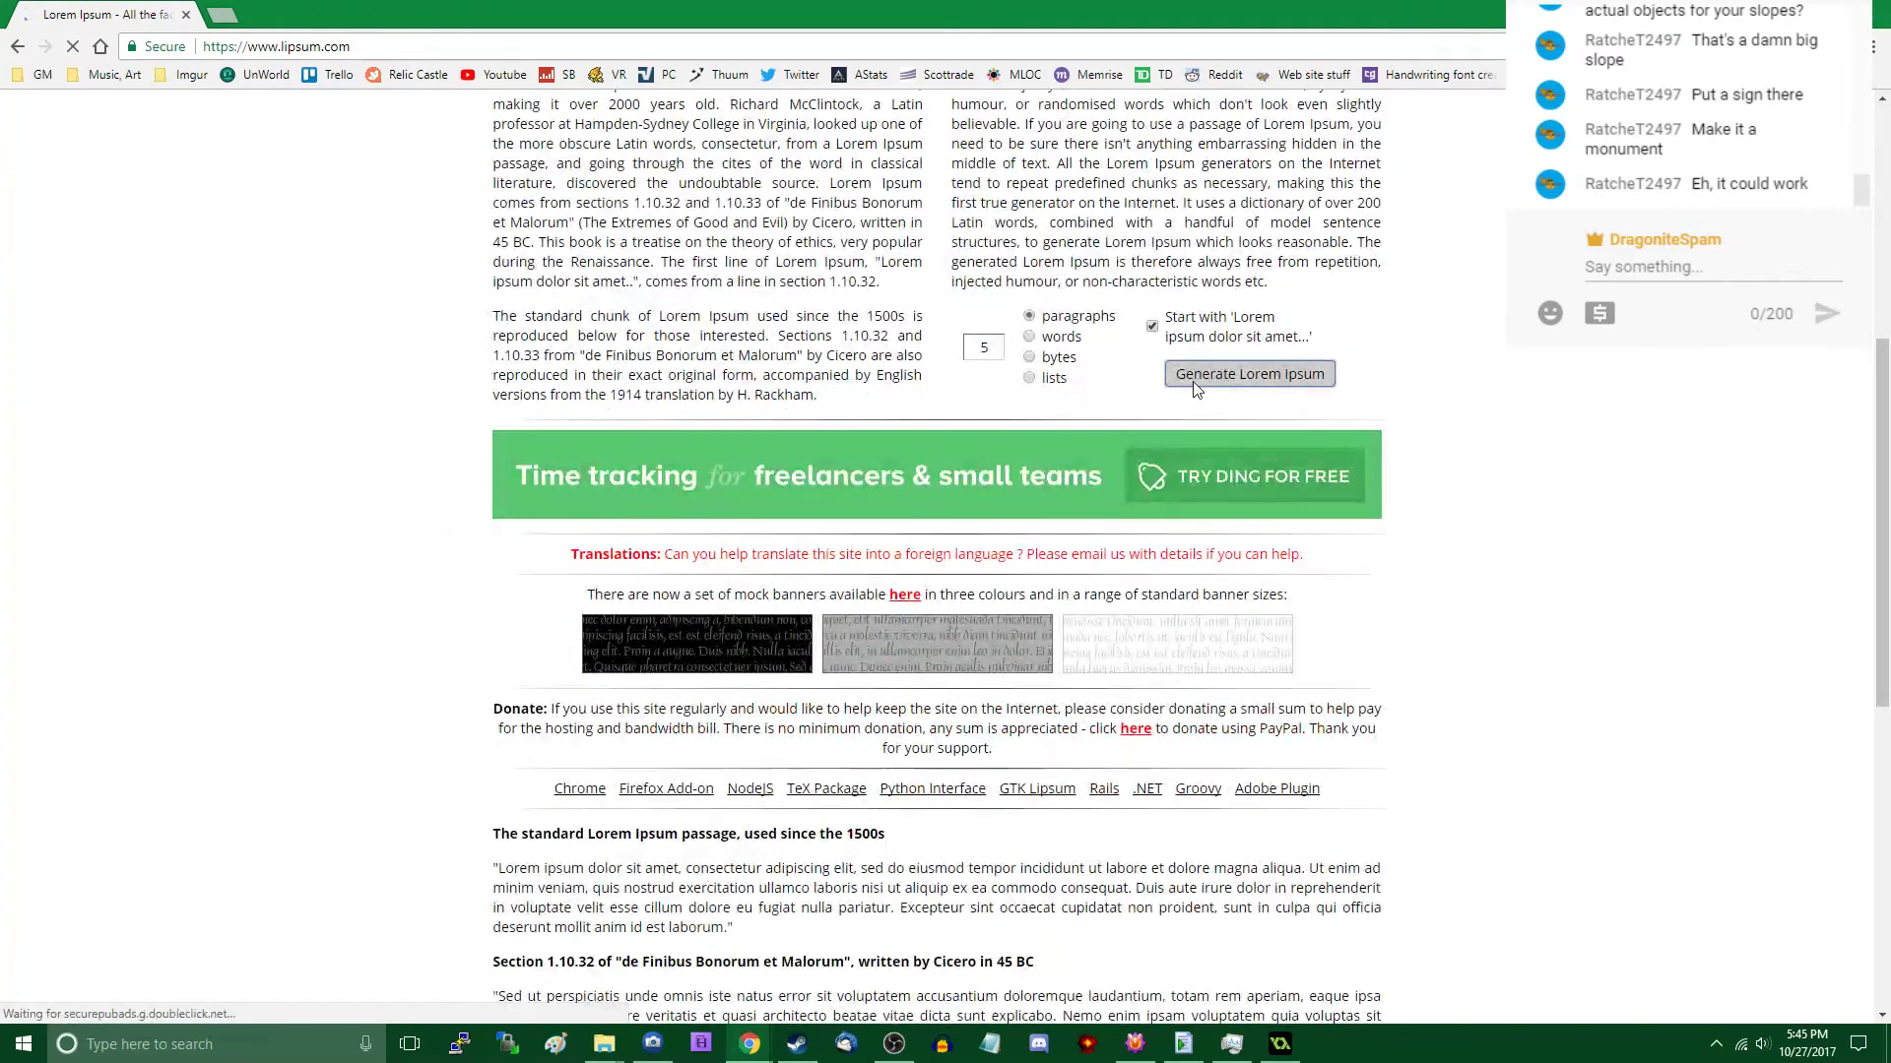
{"action": "left_click_drag", "start_coordinate": [495, 371], "coordinate": [622, 475]}
{"action": "triple_click", "coordinate": [507, 475]}
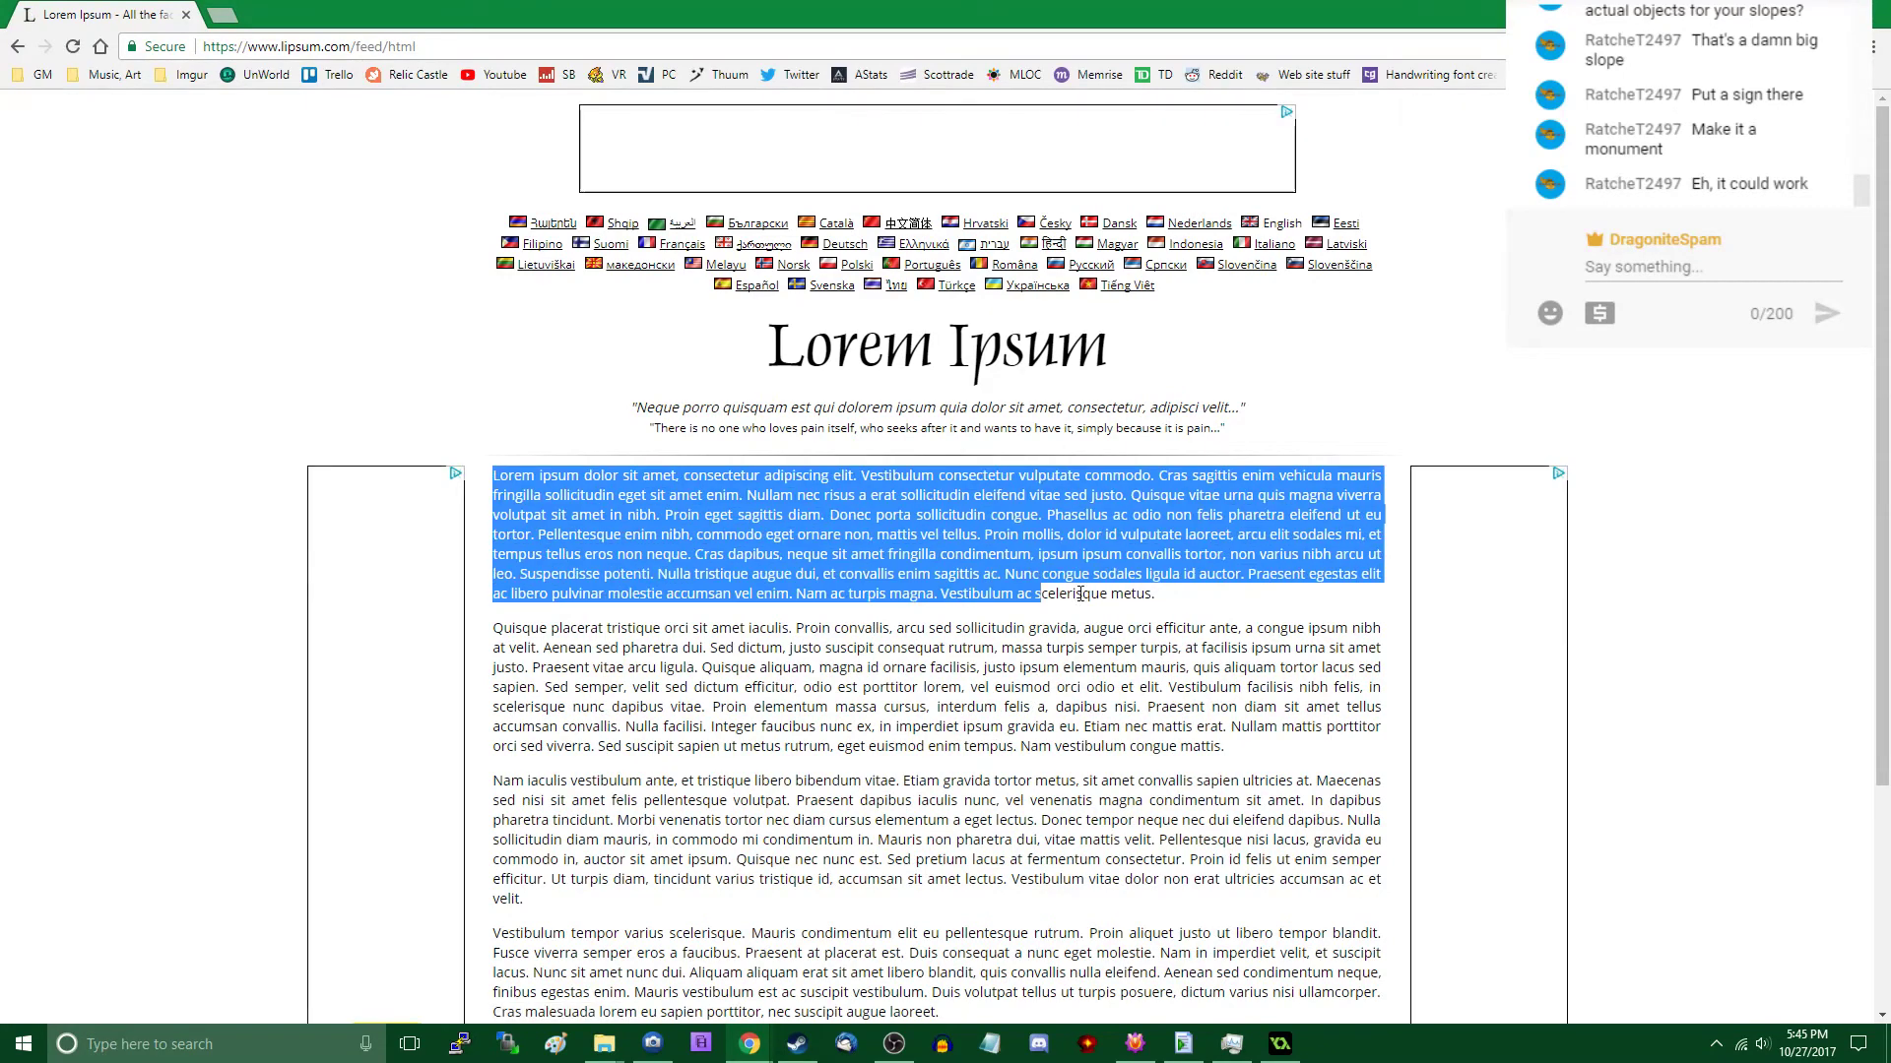
- In Photoshop Elements, paste the copied paragraph as text on the blank sign below Copperhead Farms and set its size to 6 pt
{"action": "key", "text": "alt+Tab"}
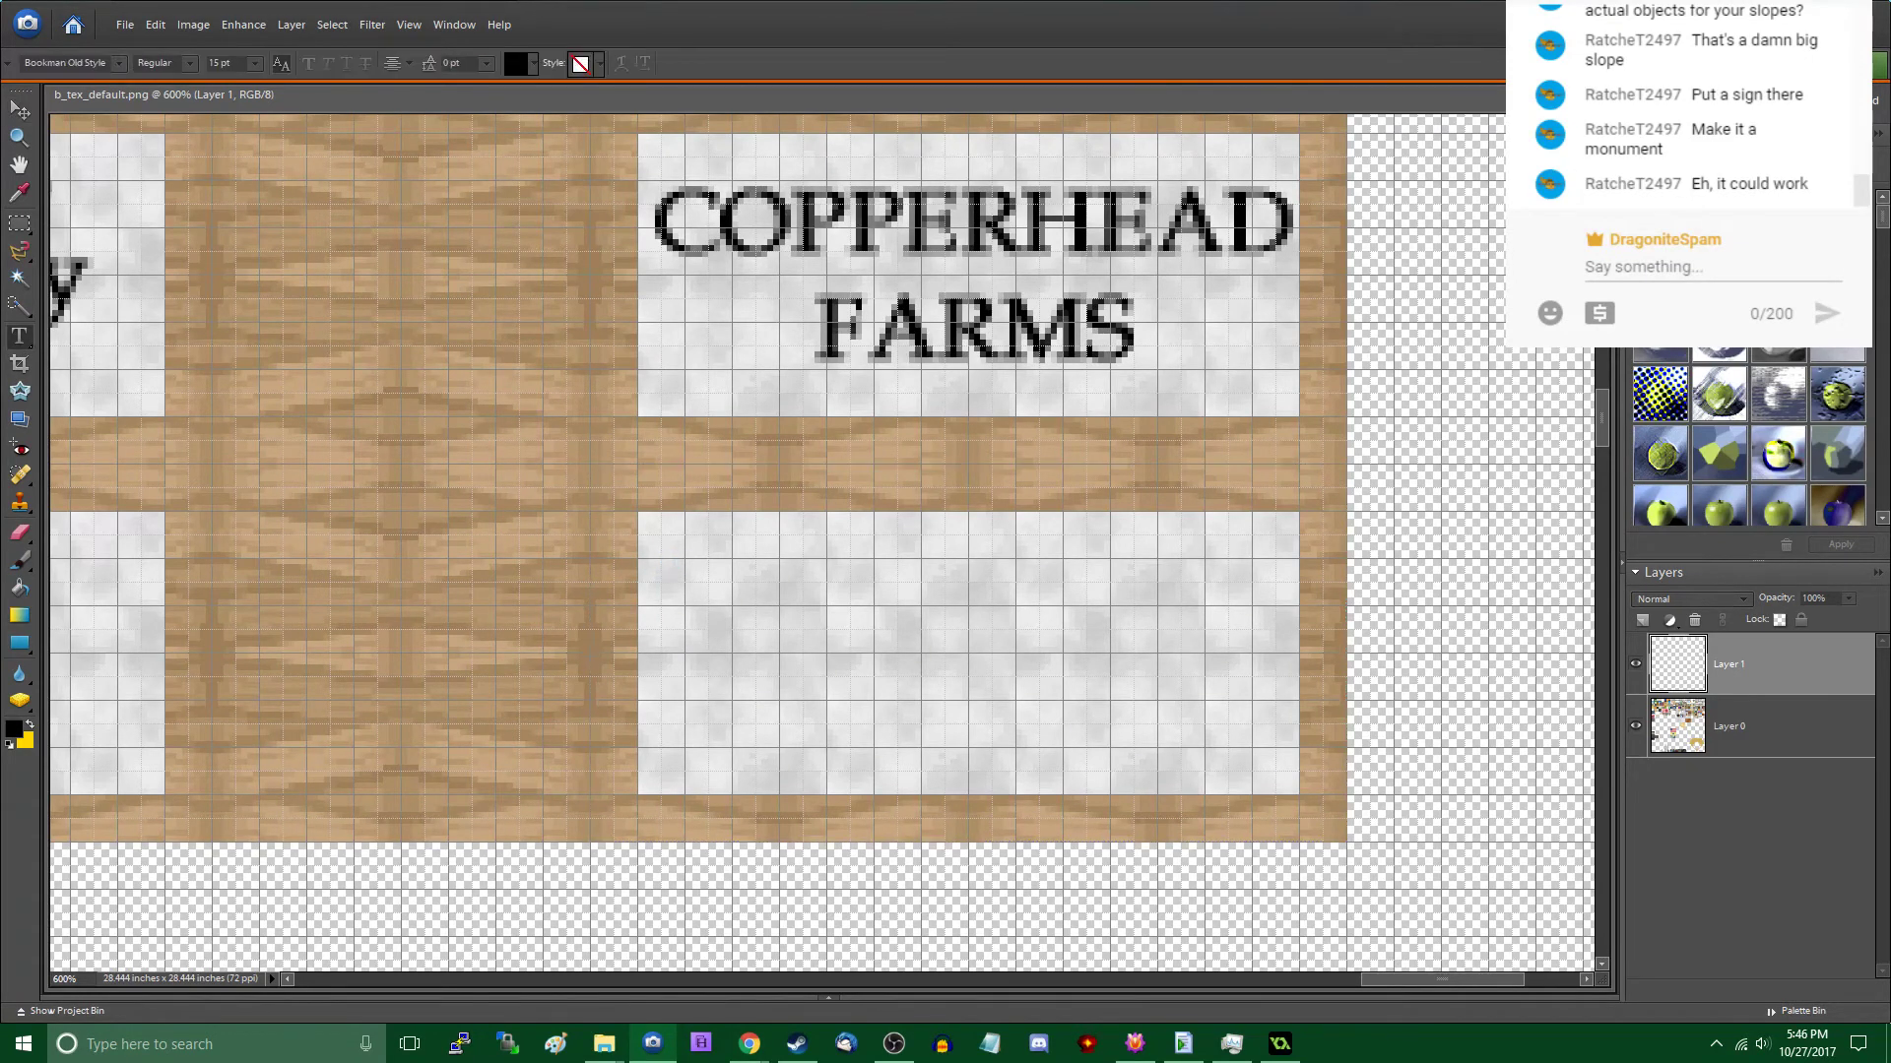
{"action": "left_click", "coordinate": [666, 565]}
{"action": "key", "text": "ctrl+v"}
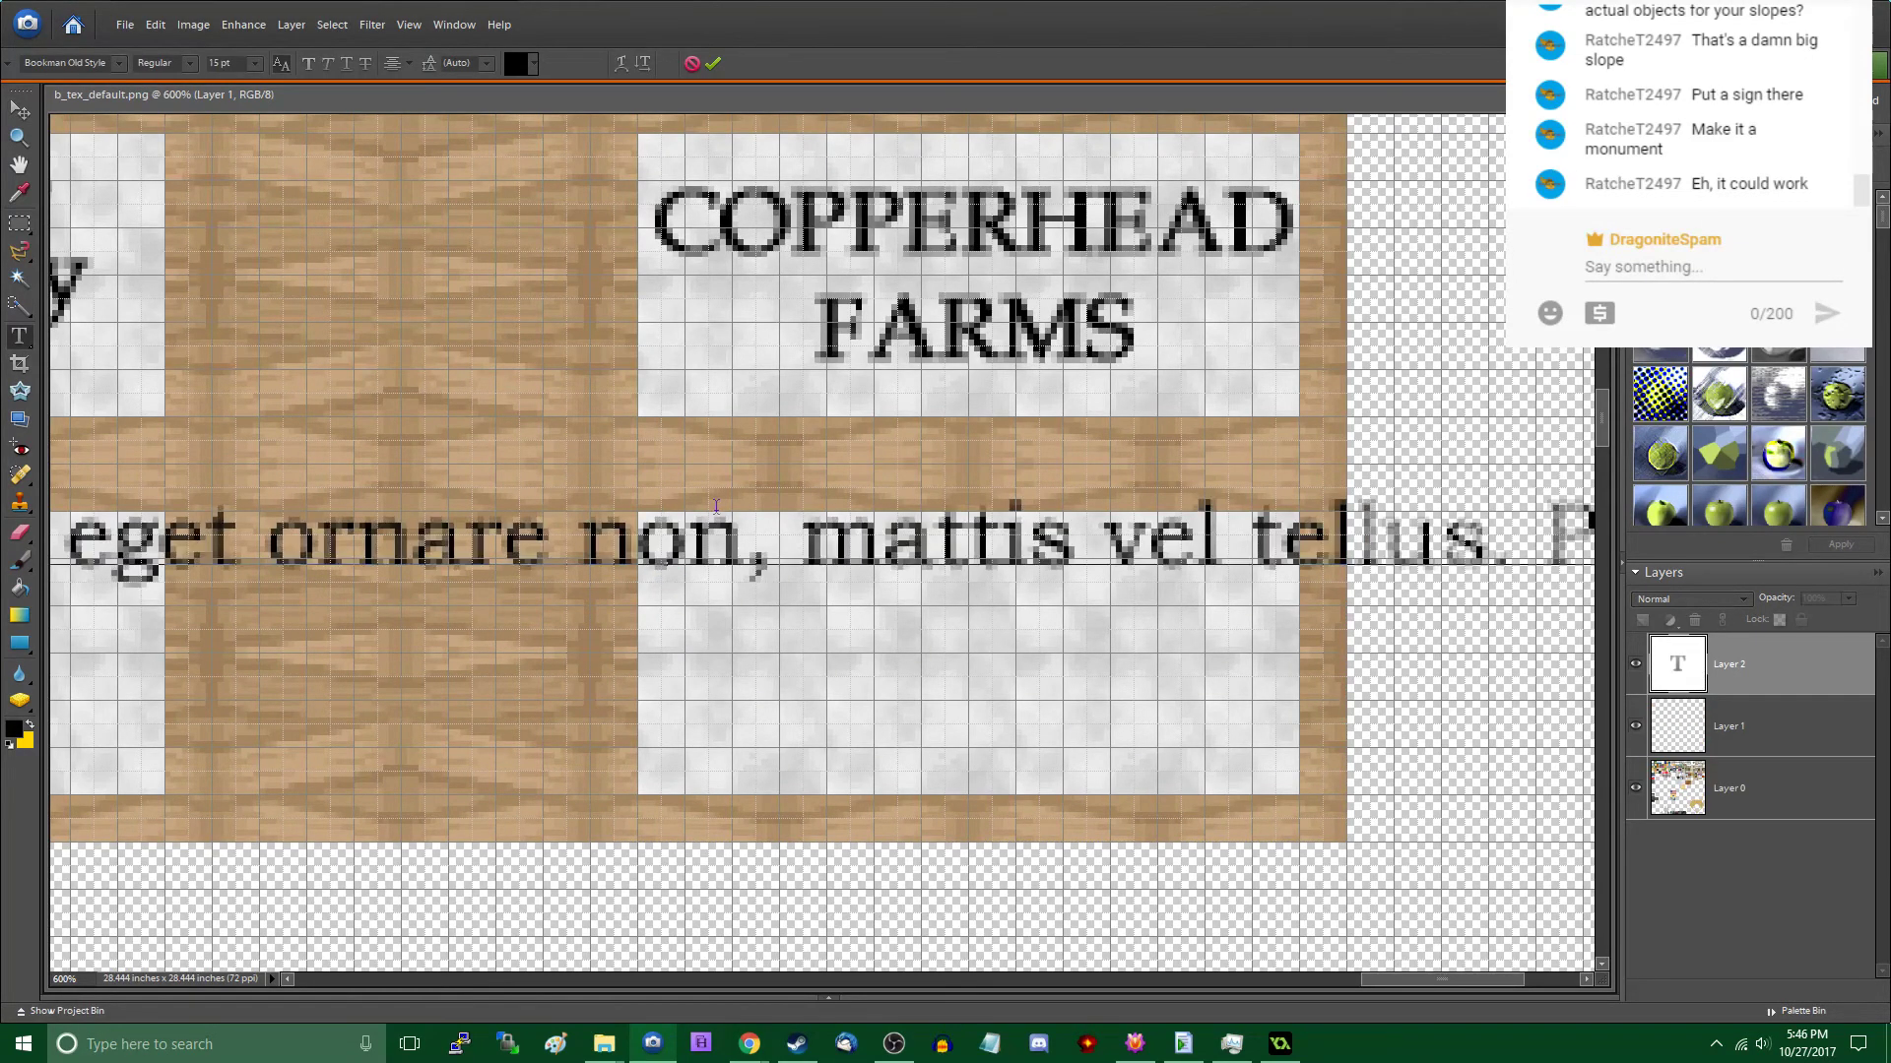
{"action": "key", "text": "ctrl+a"}
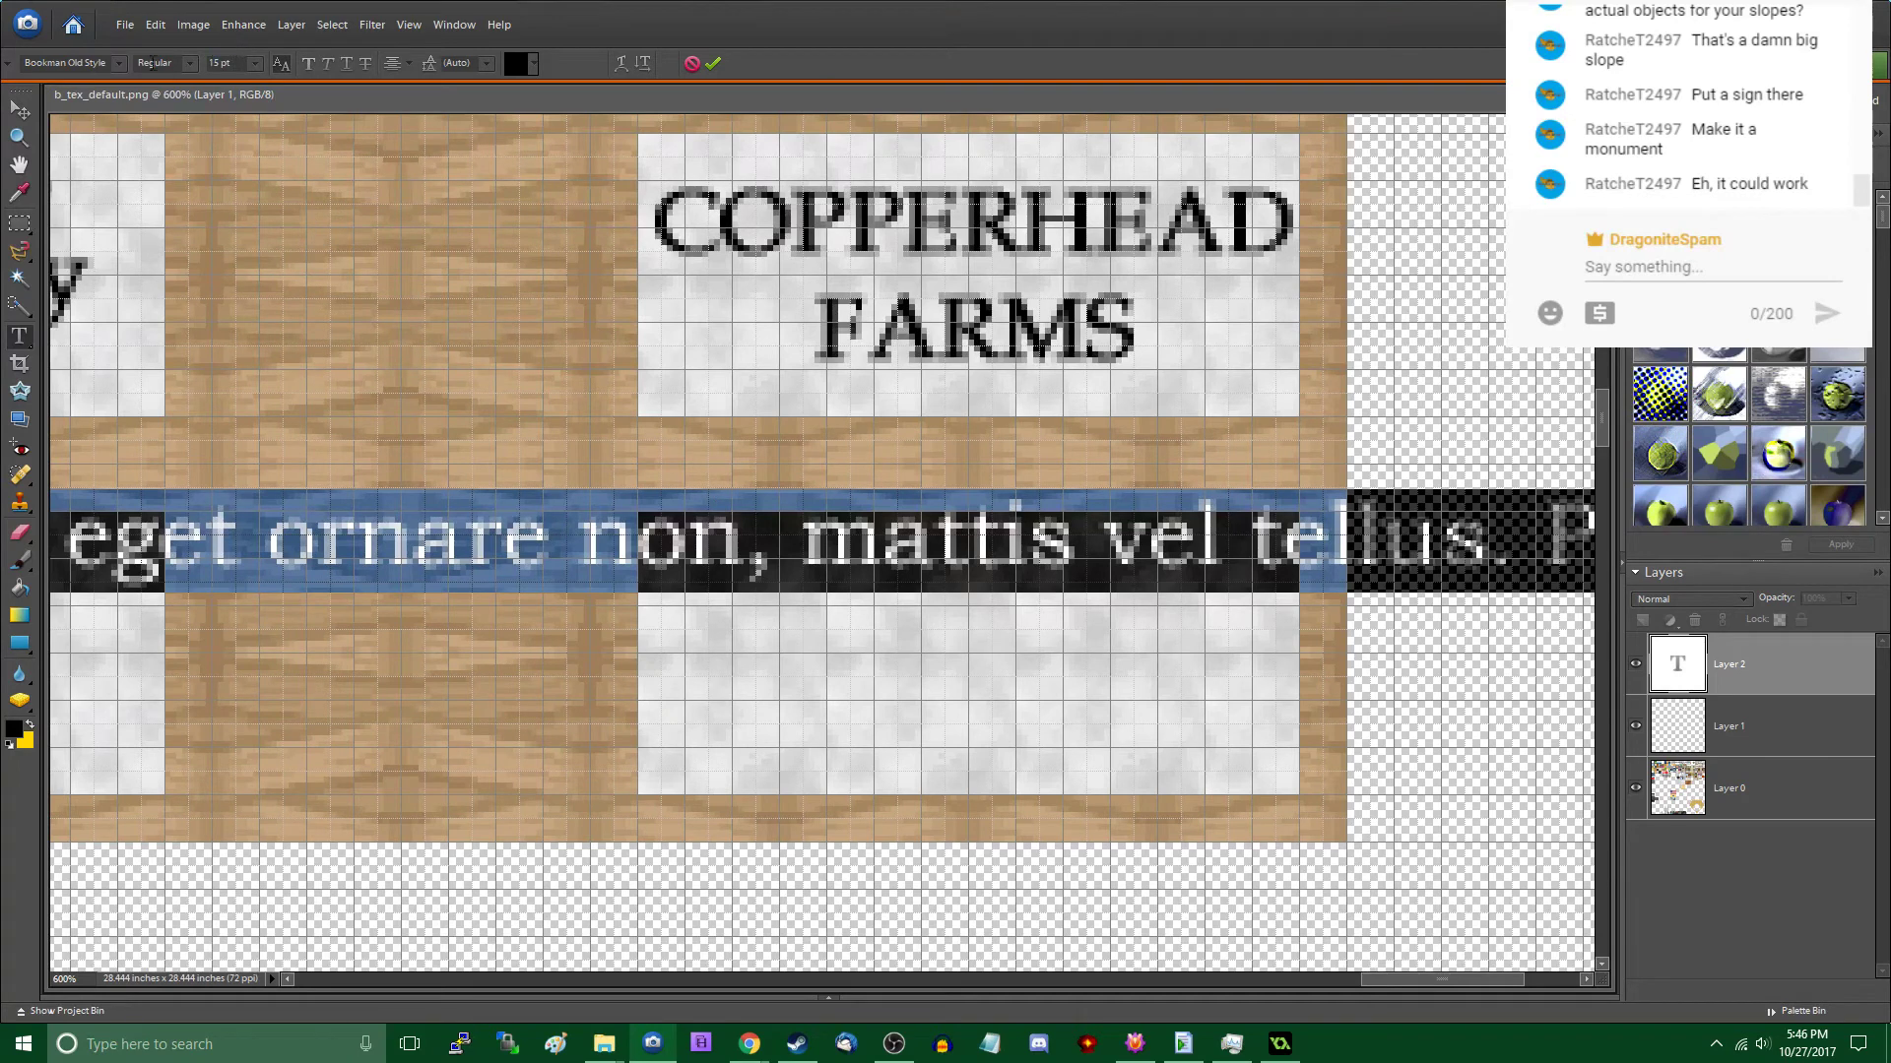
{"action": "left_click_drag", "start_coordinate": [232, 63], "coordinate": [152, 63]}
{"action": "type", "text": "6"}
{"action": "key", "text": "Return"}
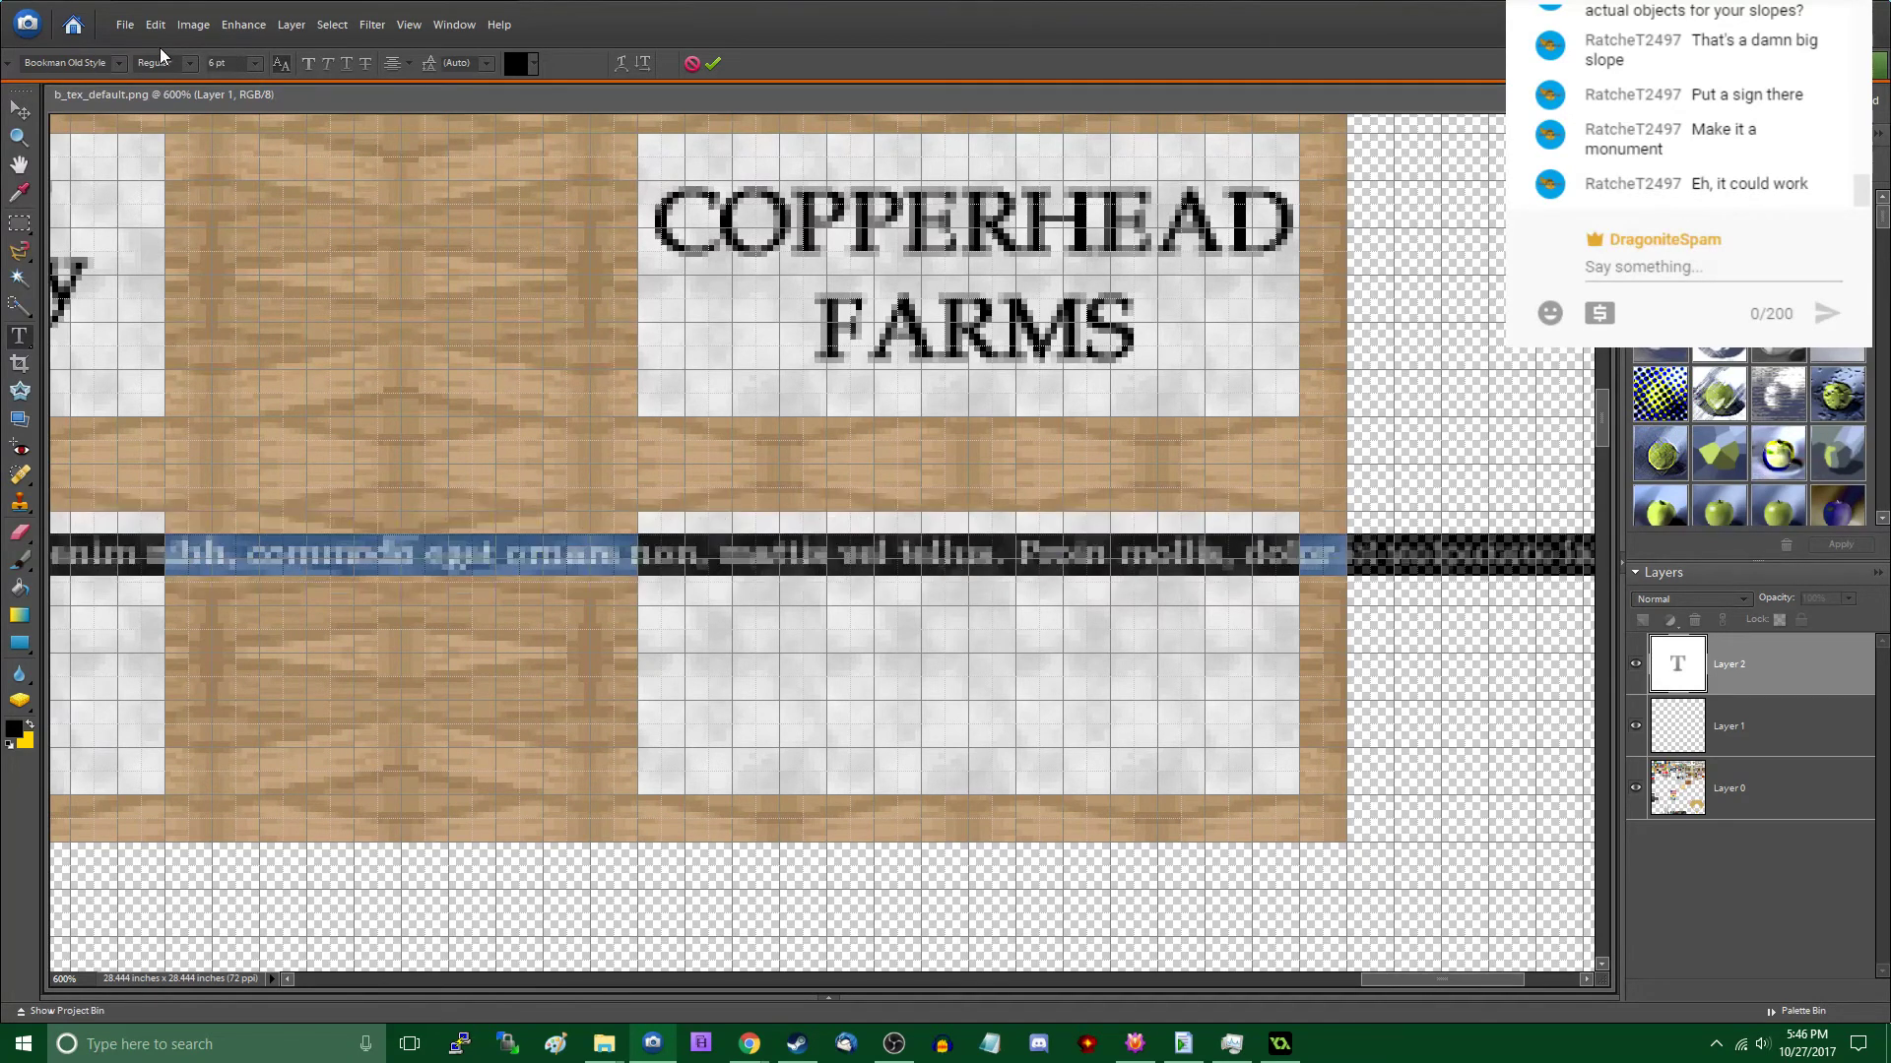
{"action": "left_click", "coordinate": [18, 110]}
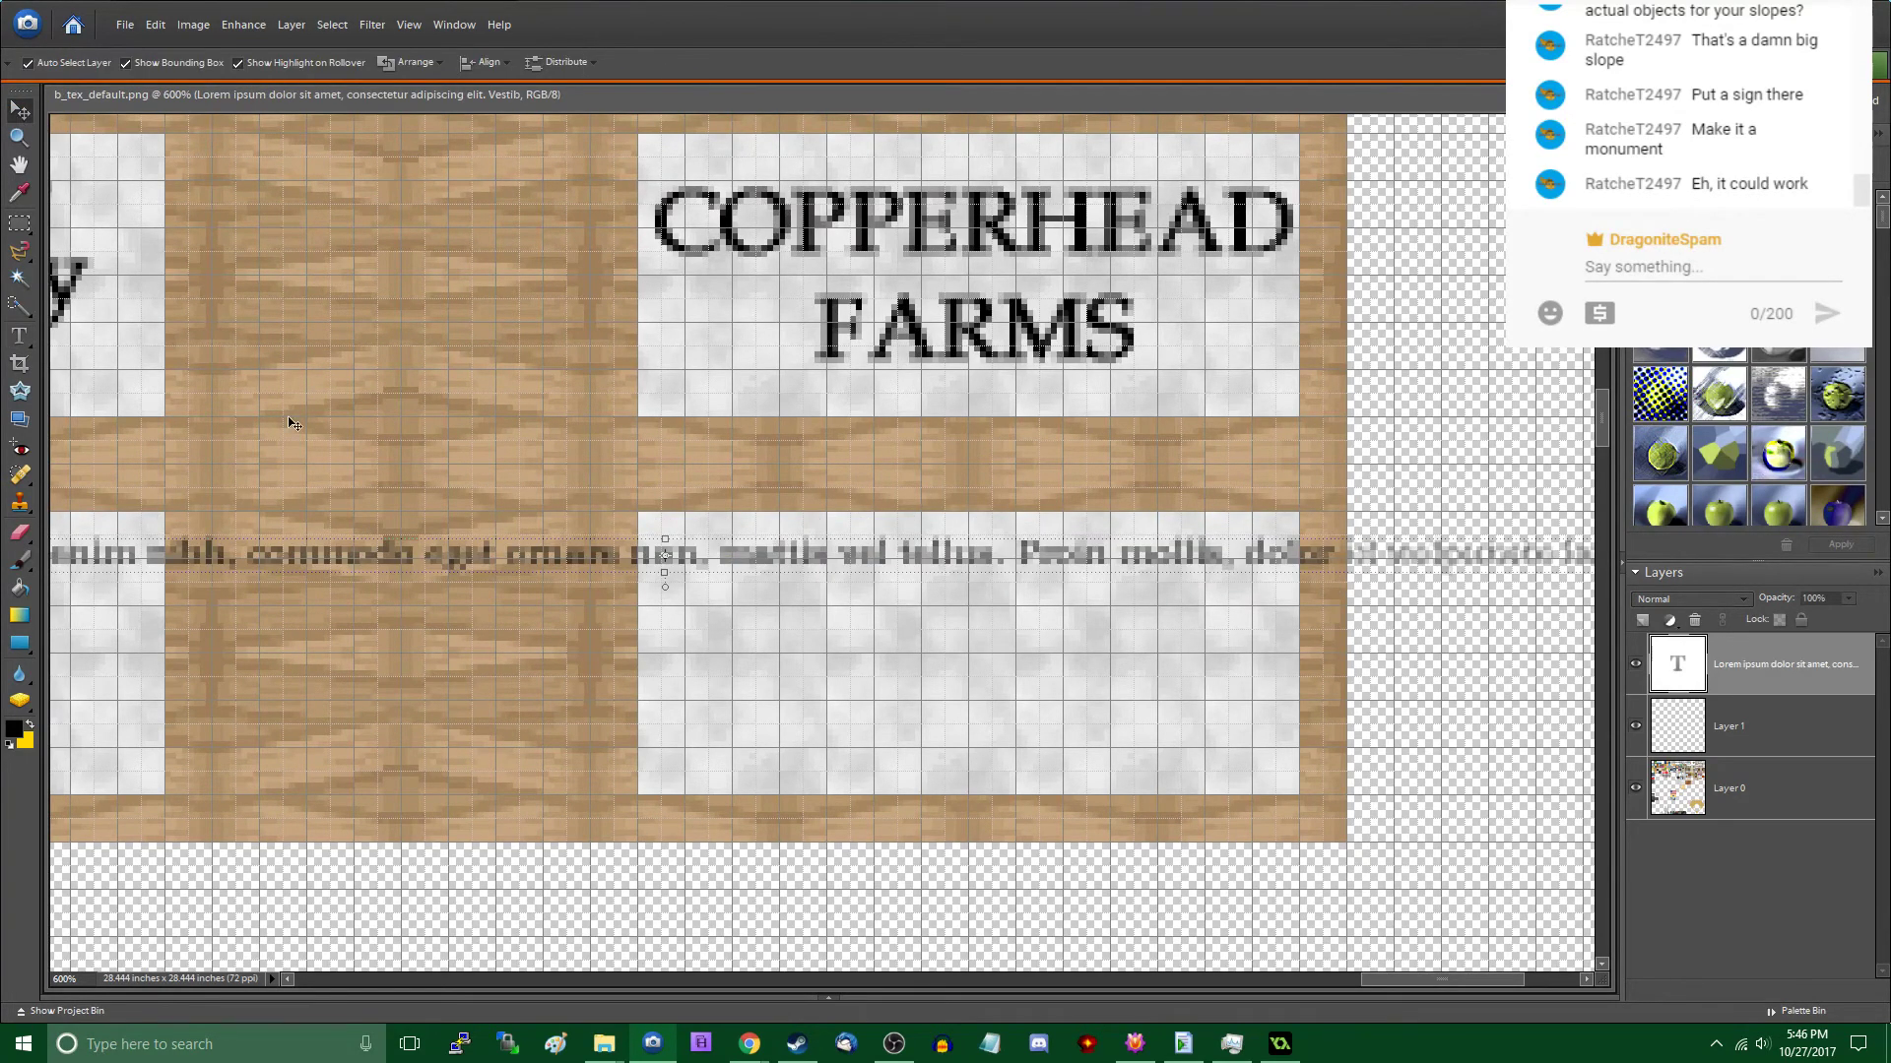
- Shift the long pasted text line repeatedly to the right across the blank sign to bring its beginning closer
{"action": "left_click_drag", "start_coordinate": [280, 554], "coordinate": [1256, 611]}
{"action": "left_click_drag", "start_coordinate": [642, 612], "coordinate": [1303, 593]}
{"action": "left_click_drag", "start_coordinate": [330, 594], "coordinate": [1324, 582]}
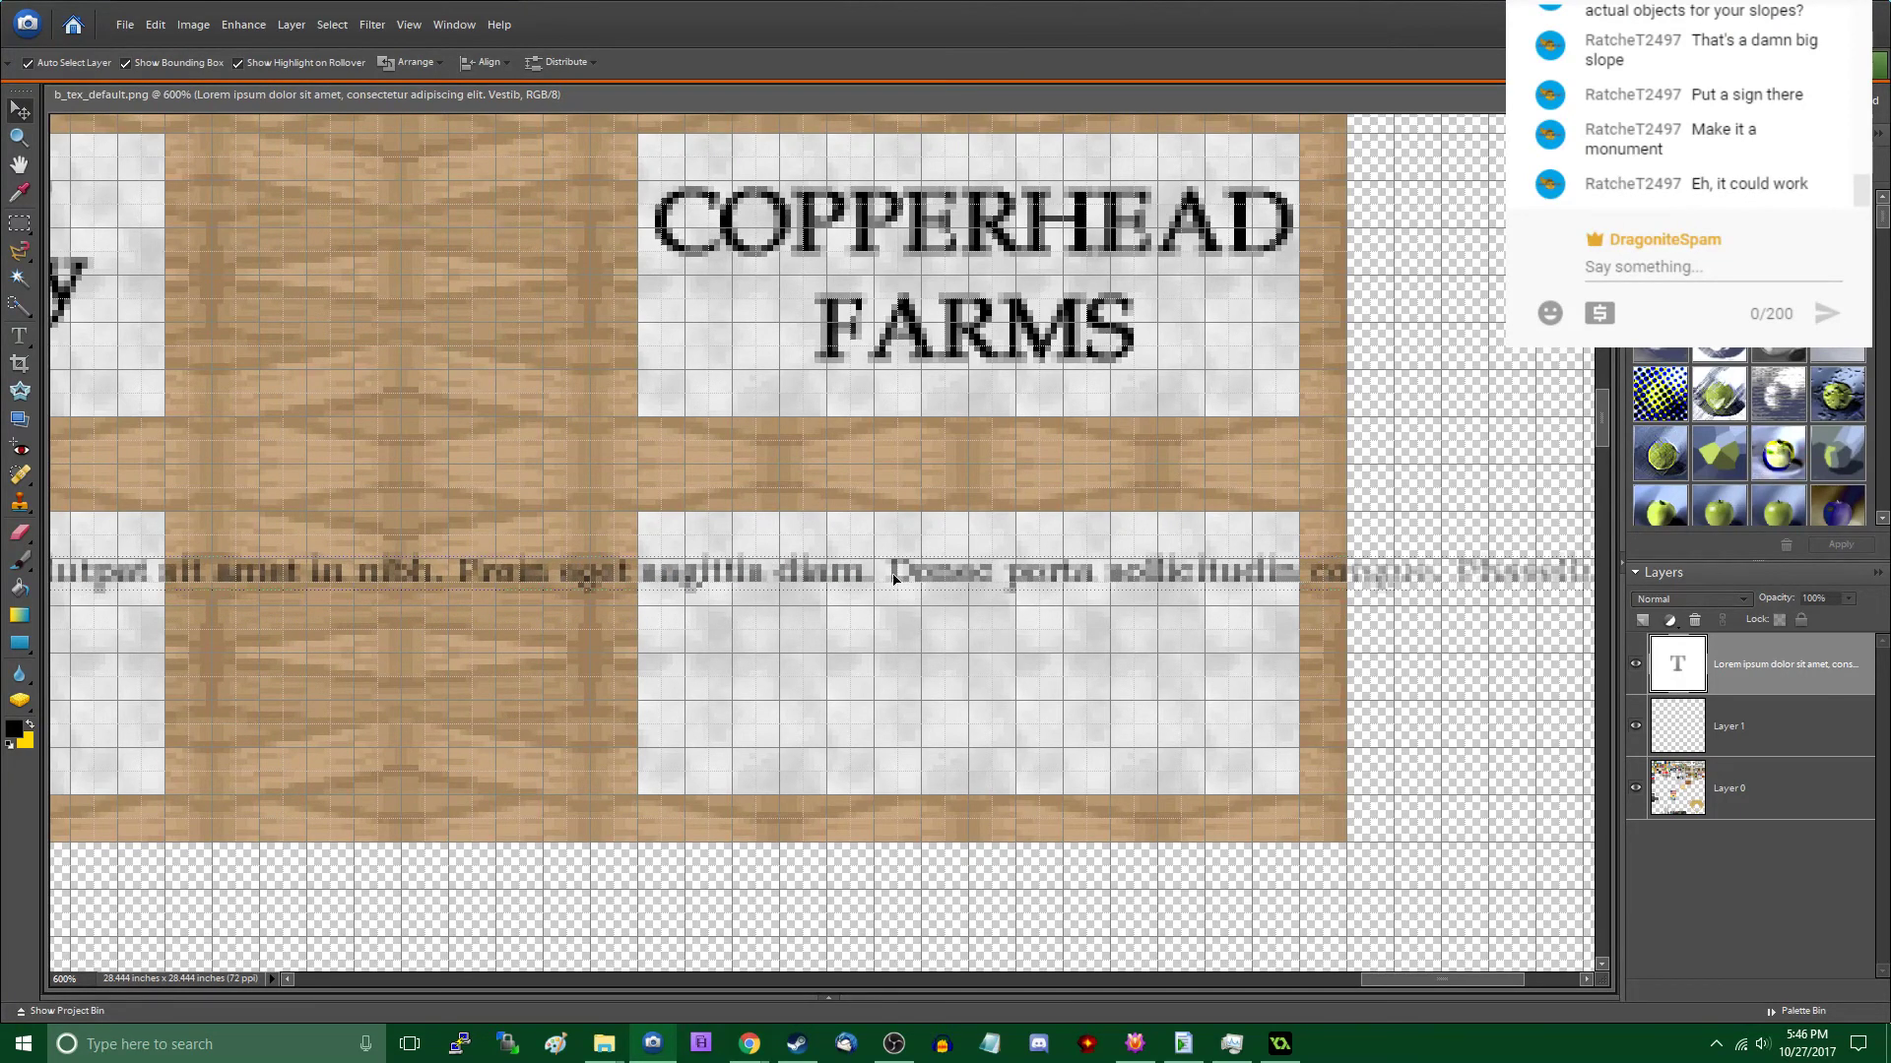
{"action": "left_click_drag", "start_coordinate": [734, 577], "coordinate": [1265, 605]}
{"action": "left_click_drag", "start_coordinate": [881, 606], "coordinate": [1426, 604]}
{"action": "left_click_drag", "start_coordinate": [931, 599], "coordinate": [1390, 597]}
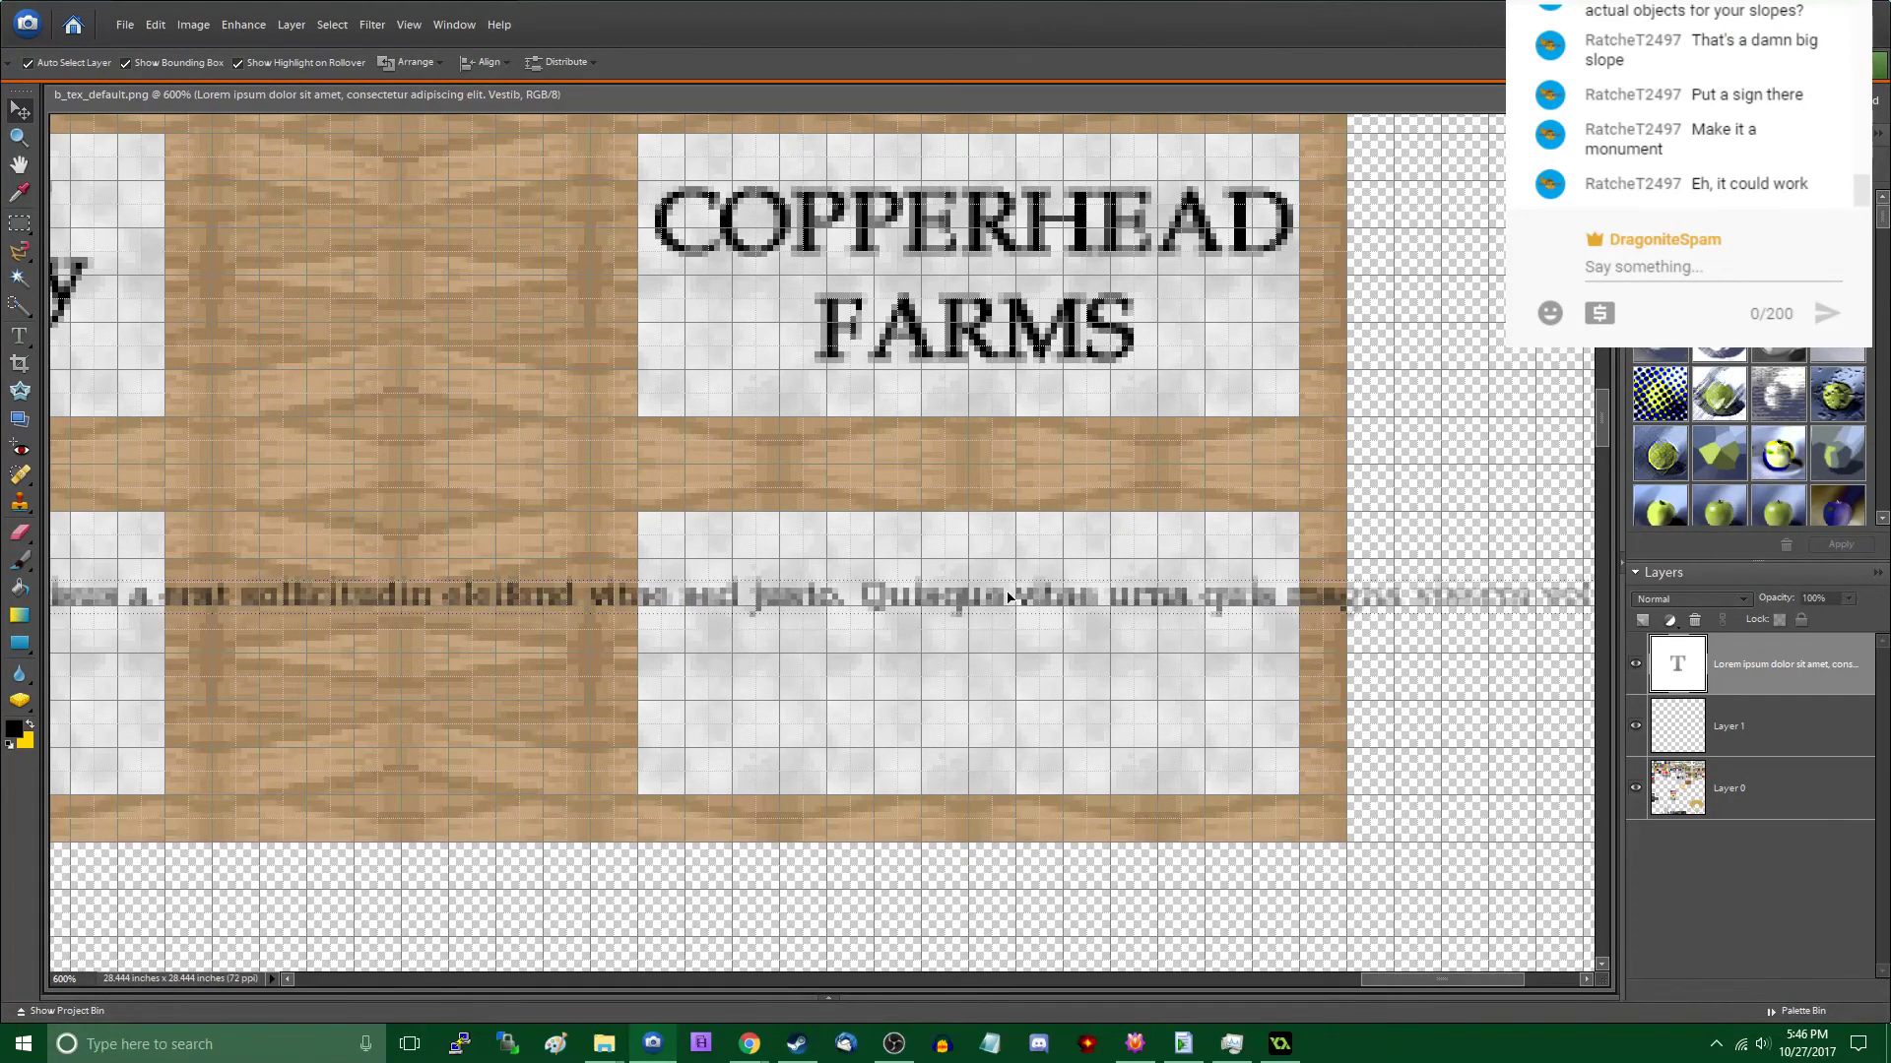
{"action": "double_click", "coordinate": [1005, 591]}
{"action": "left_click", "coordinate": [940, 595]}
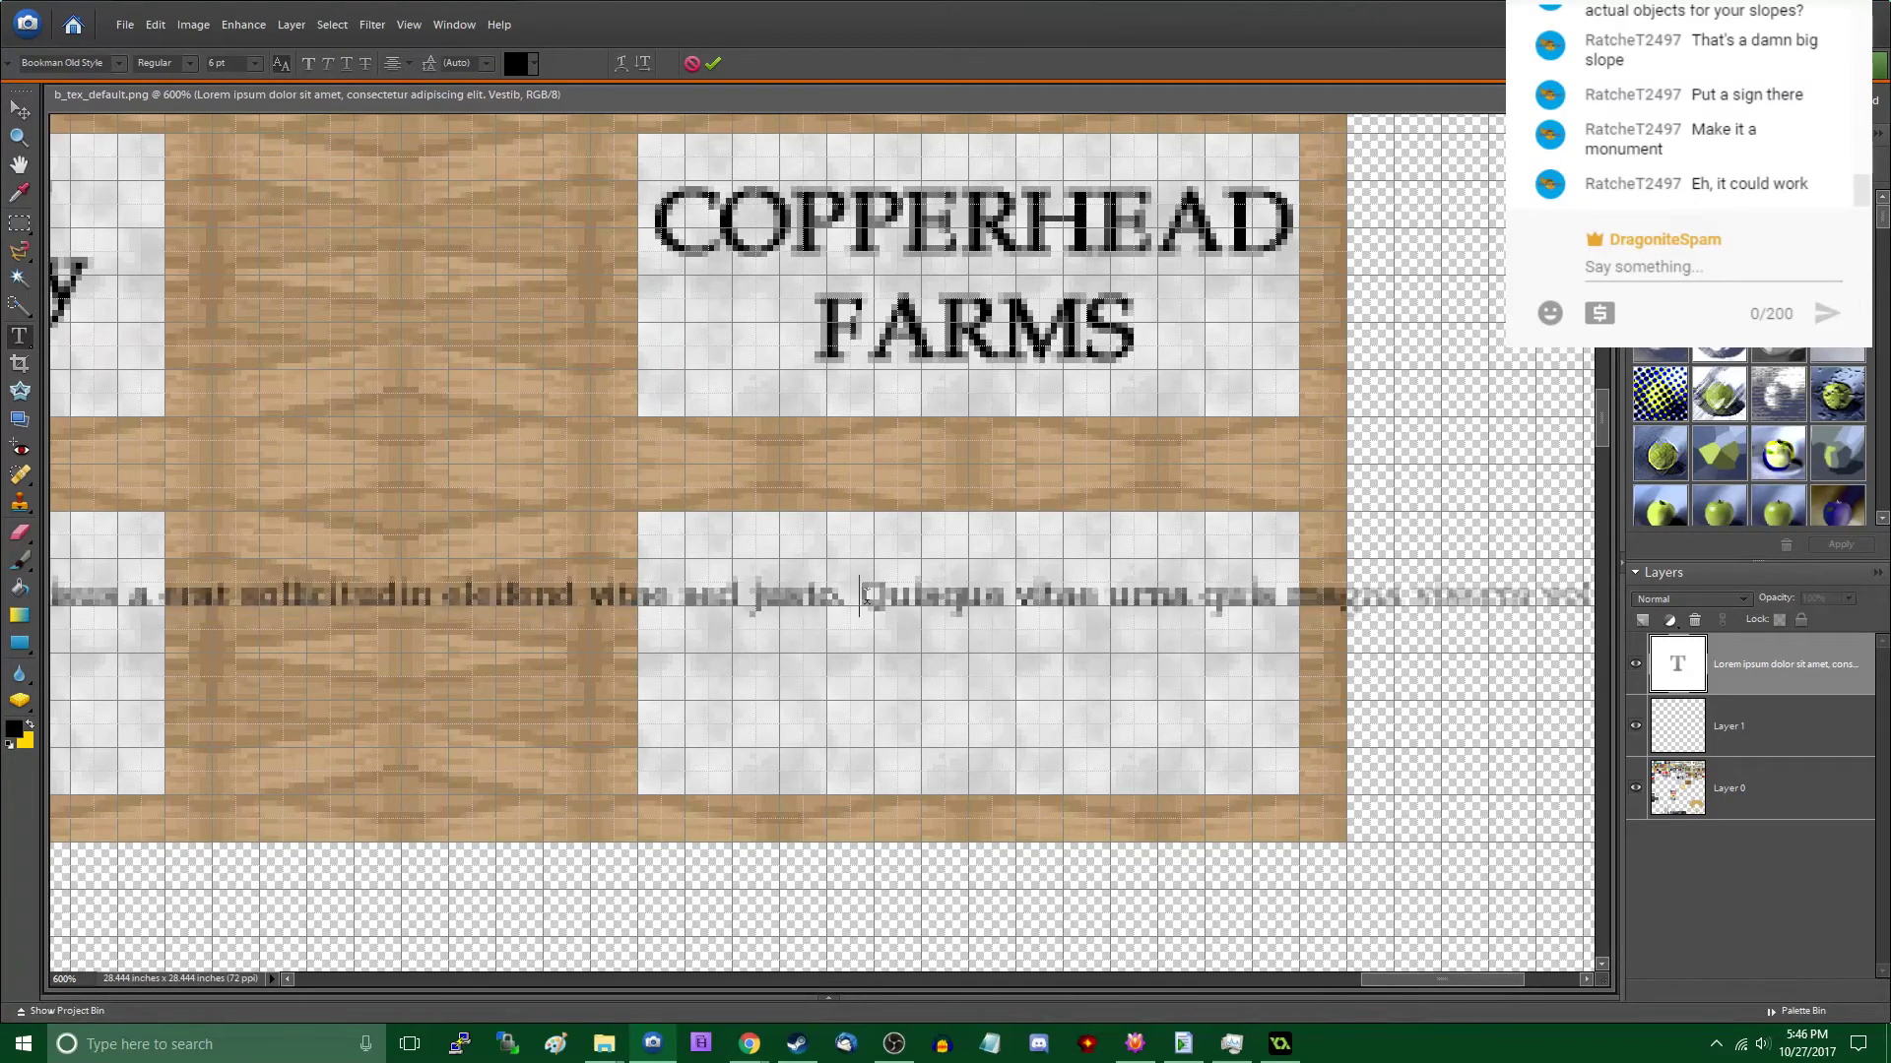
{"action": "key", "text": "shift+End"}
{"action": "key", "text": "BackSpace"}
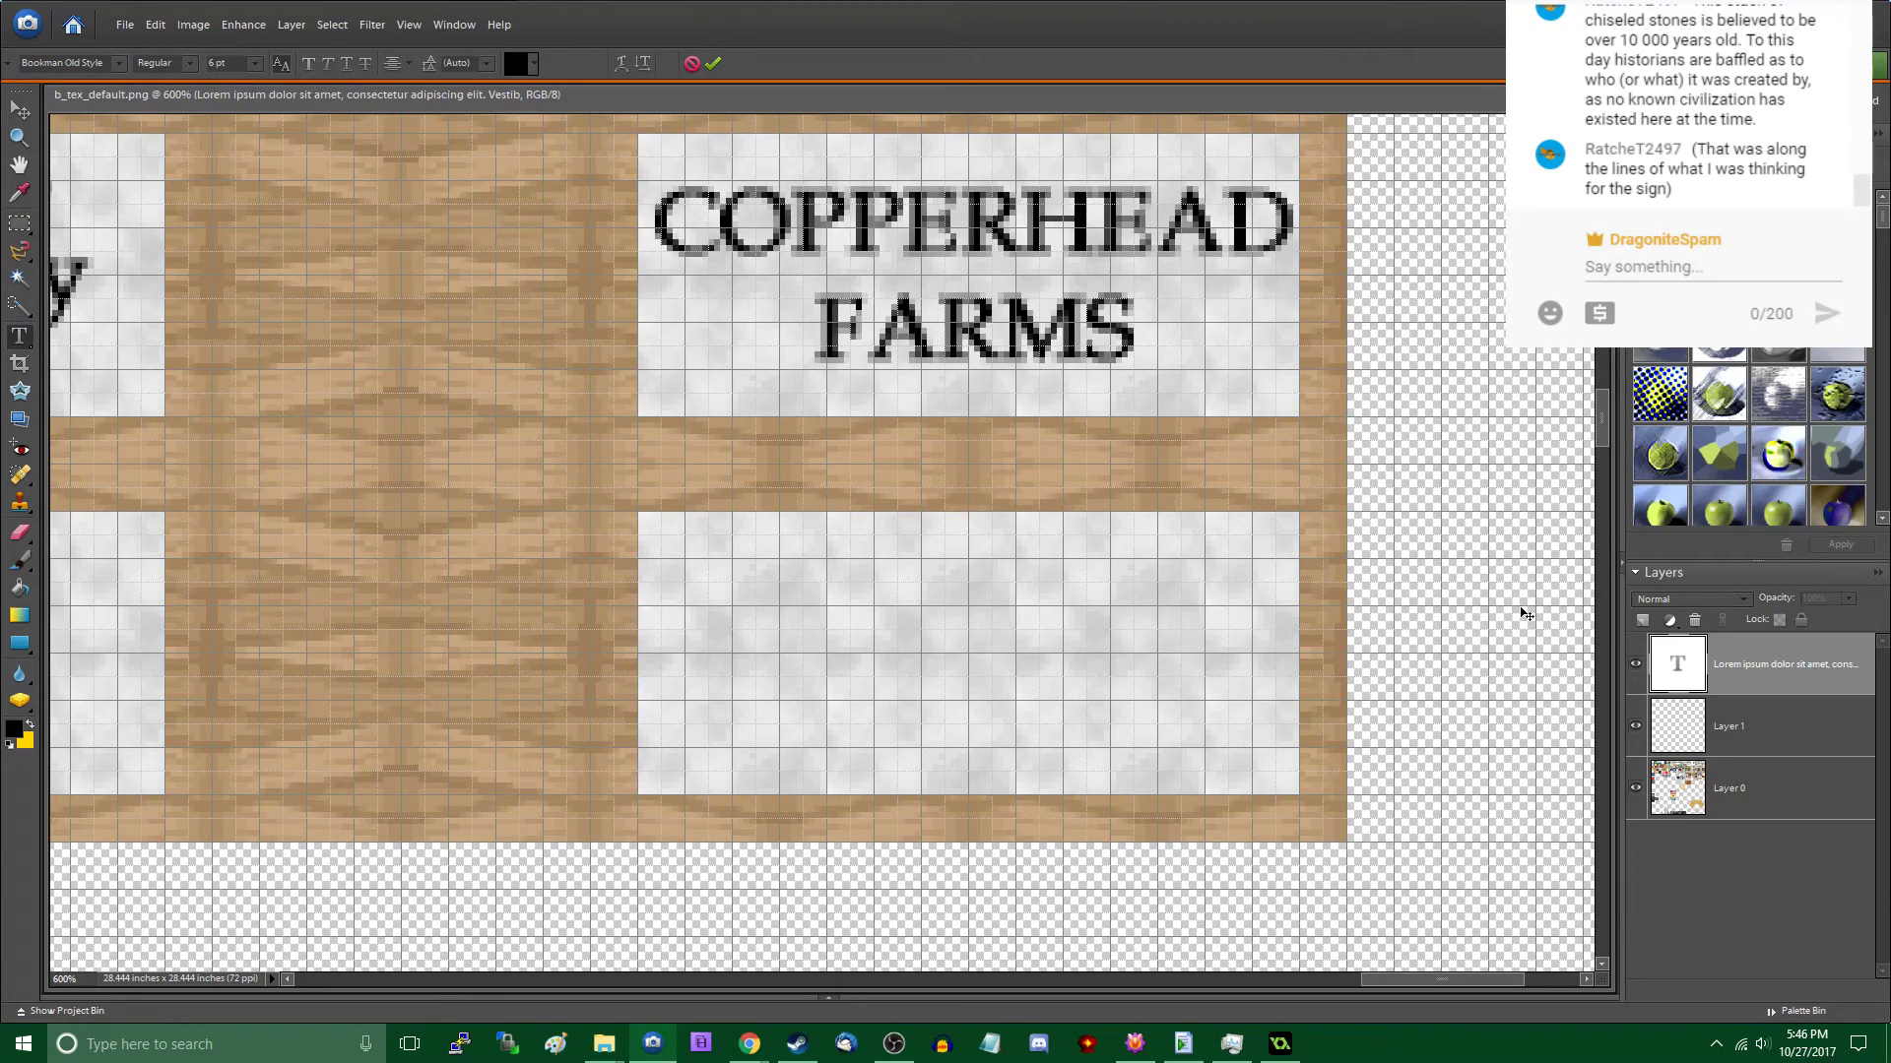
{"action": "left_click", "coordinate": [693, 64]}
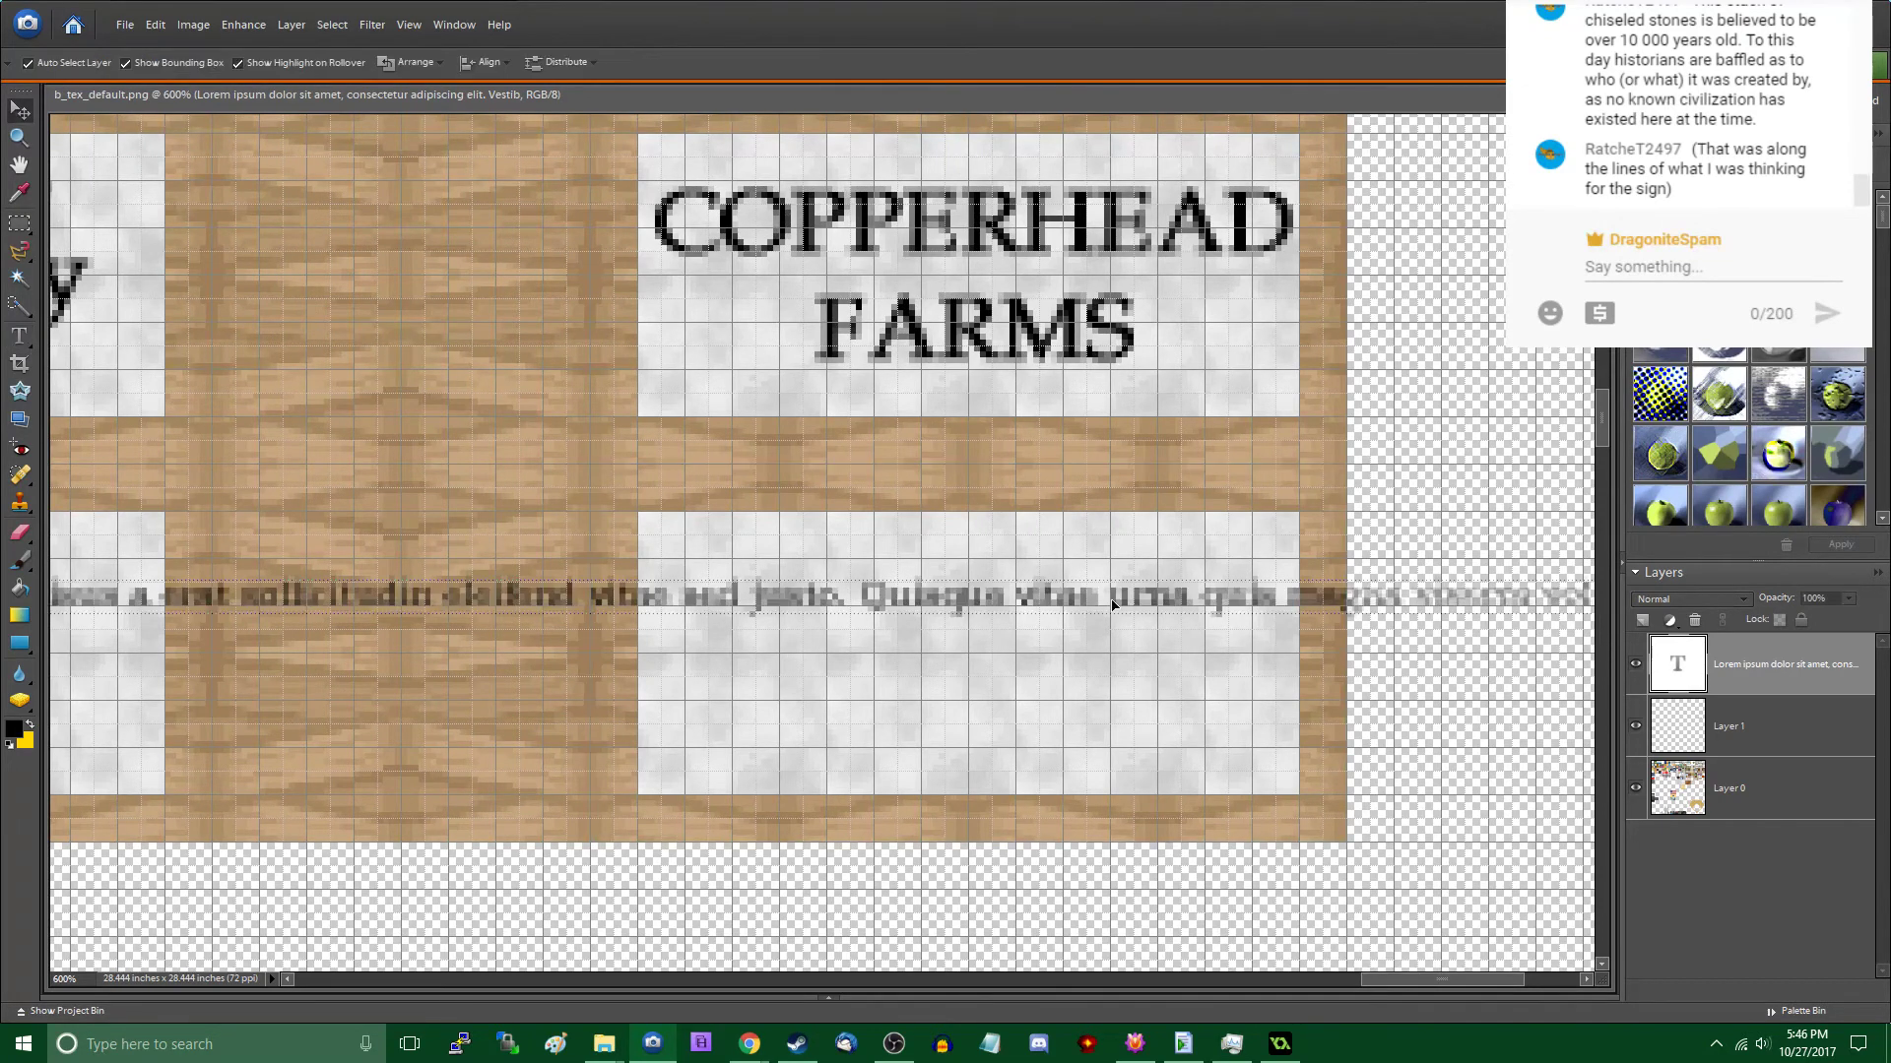
{"action": "double_click", "coordinate": [1037, 591]}
{"action": "left_click", "coordinate": [20, 112]}
- Read the viewer's suggestion for the sign's wording in the live chat
{"action": "left_click", "coordinate": [1696, 120]}
{"action": "scroll", "coordinate": [1695, 120], "scroll_direction": "up", "scroll_amount": 1}
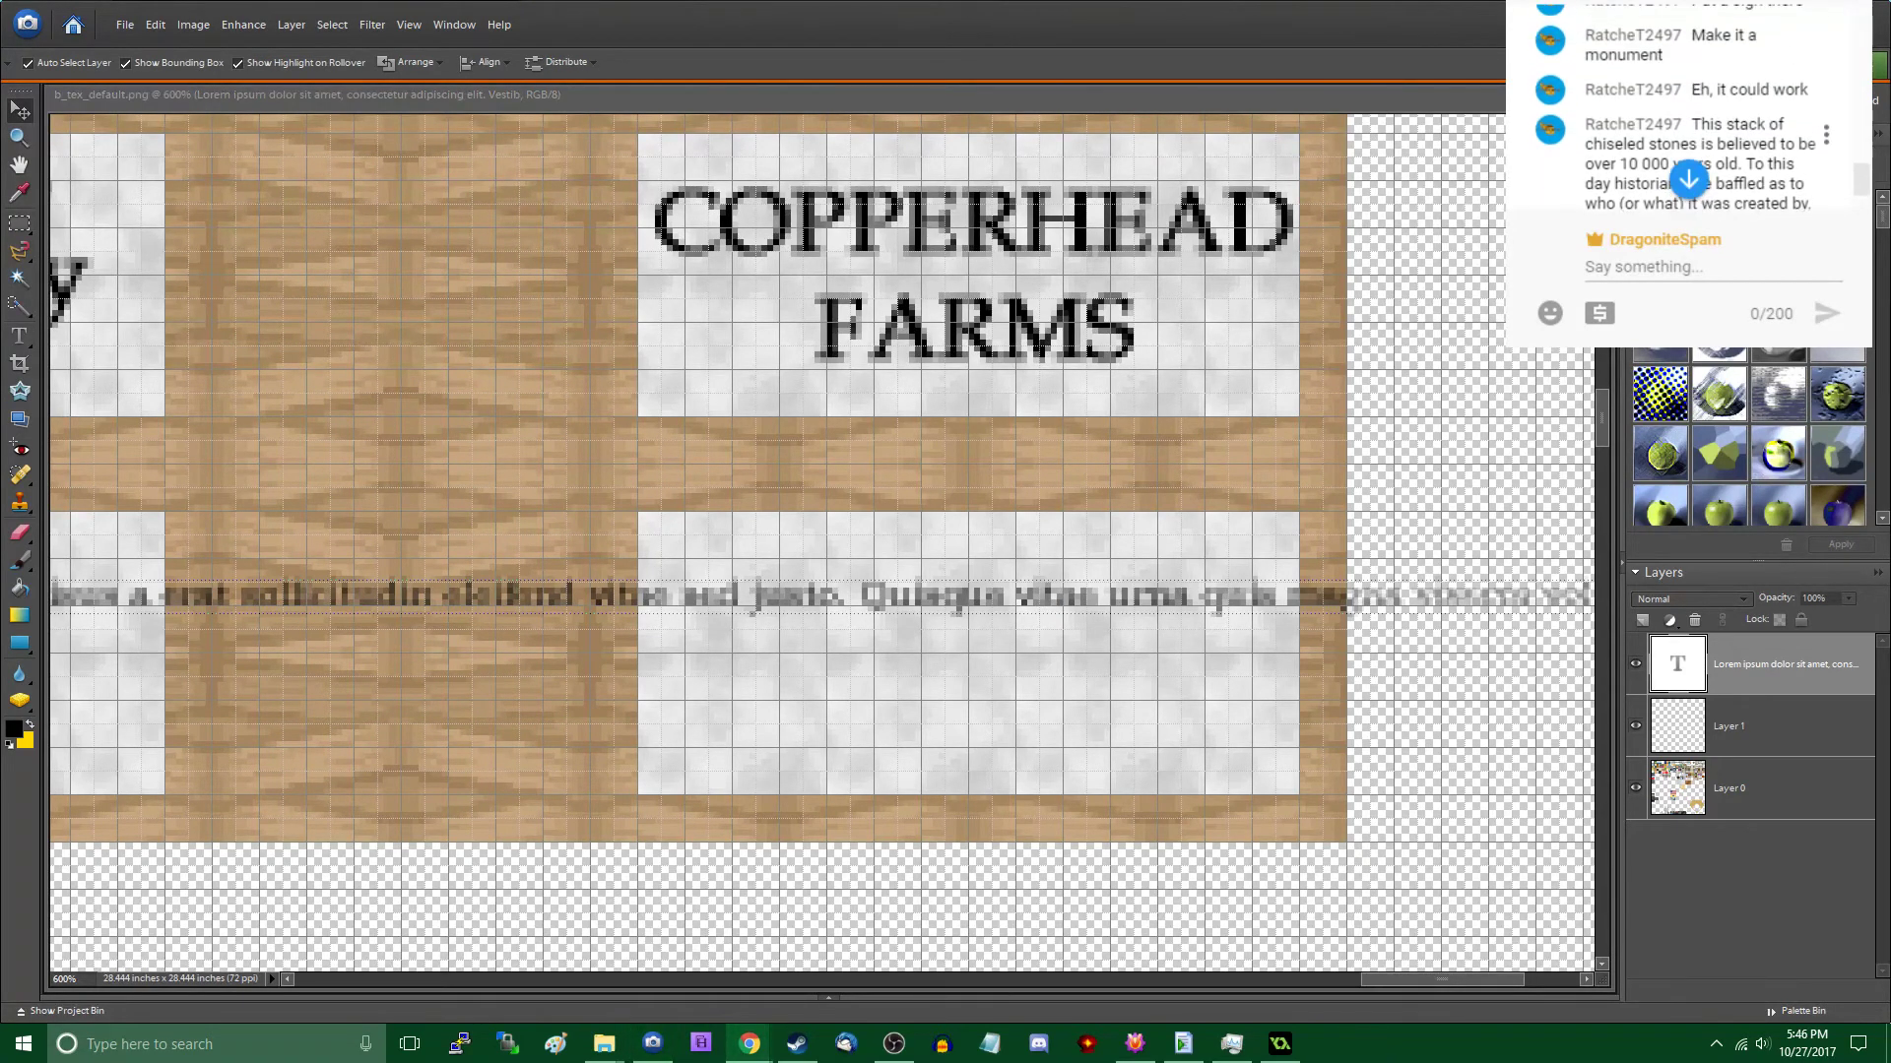
{"action": "scroll", "coordinate": [1696, 148], "scroll_direction": "down", "scroll_amount": 1}
{"action": "scroll", "coordinate": [1696, 148], "scroll_direction": "up", "scroll_amount": 1}
{"action": "scroll", "coordinate": [1696, 180], "scroll_direction": "down", "scroll_amount": 2}
{"action": "scroll", "coordinate": [1689, 148], "scroll_direction": "up", "scroll_amount": 1}
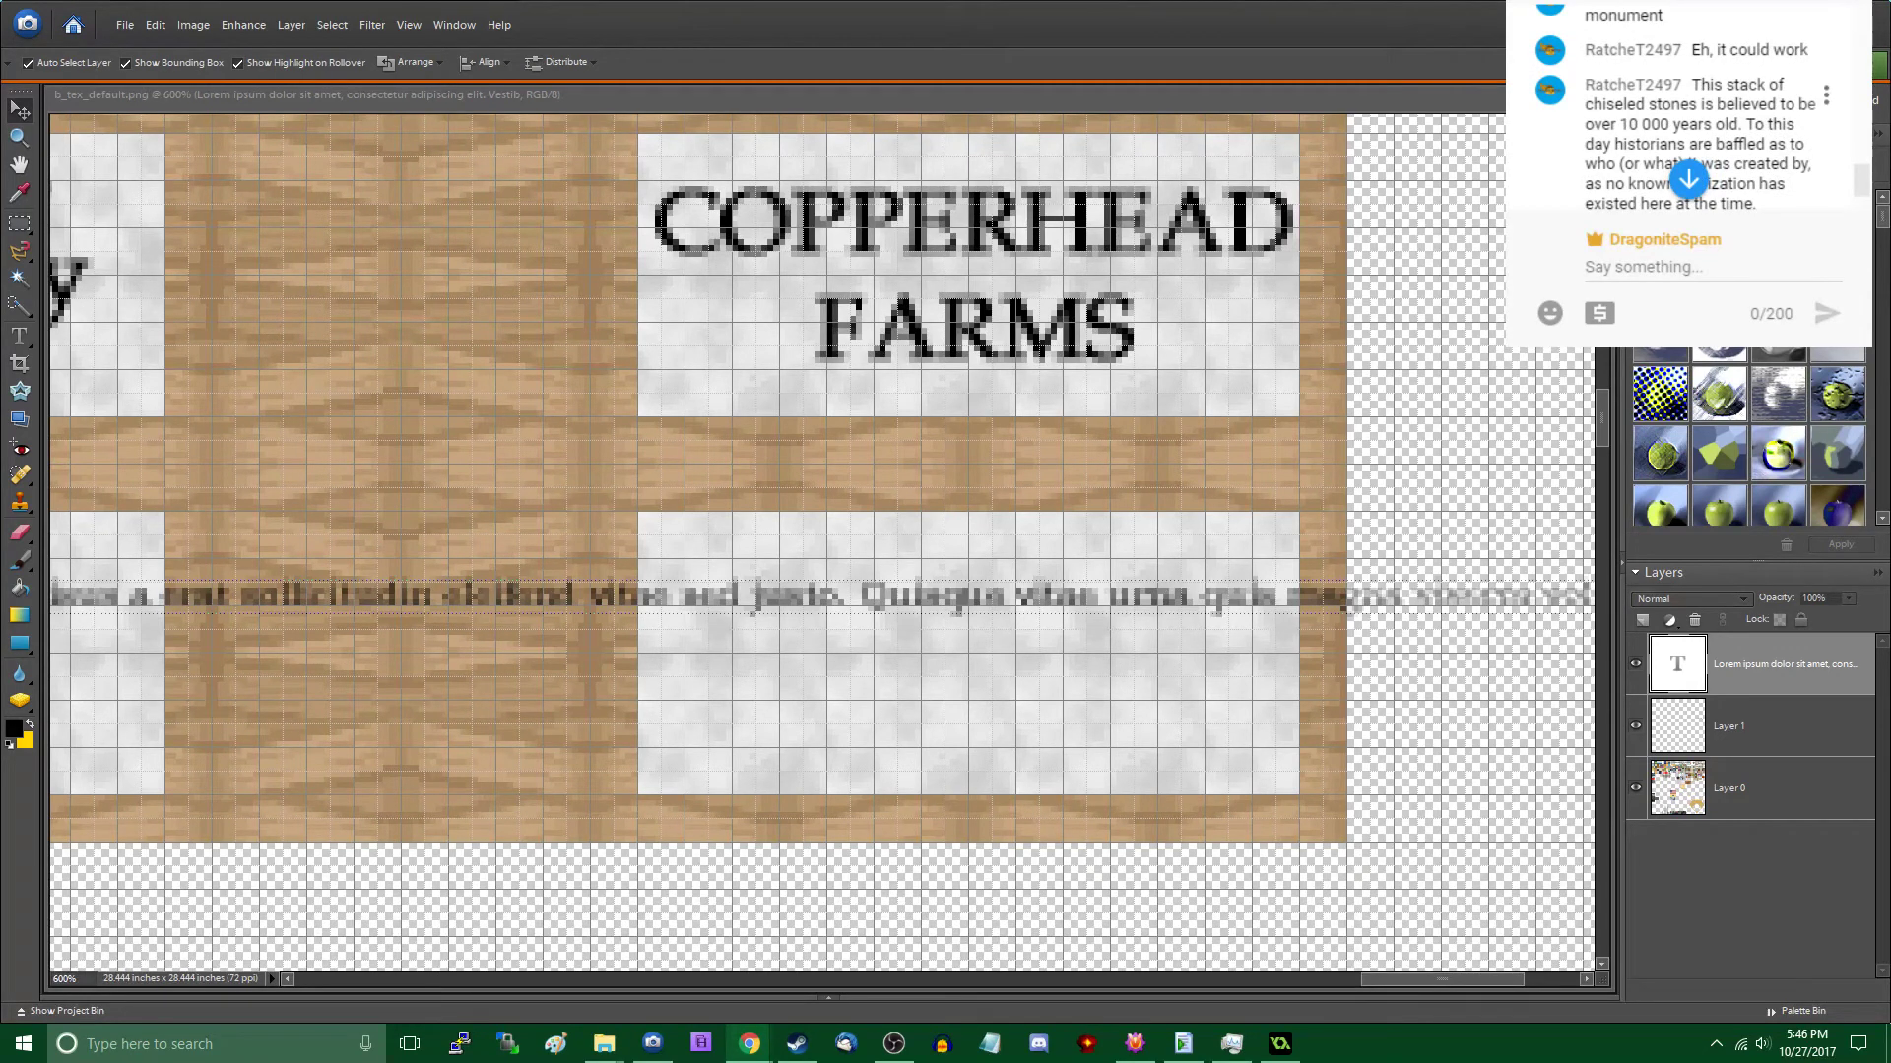
{"action": "scroll", "coordinate": [1689, 179], "scroll_direction": "down", "scroll_amount": 2}
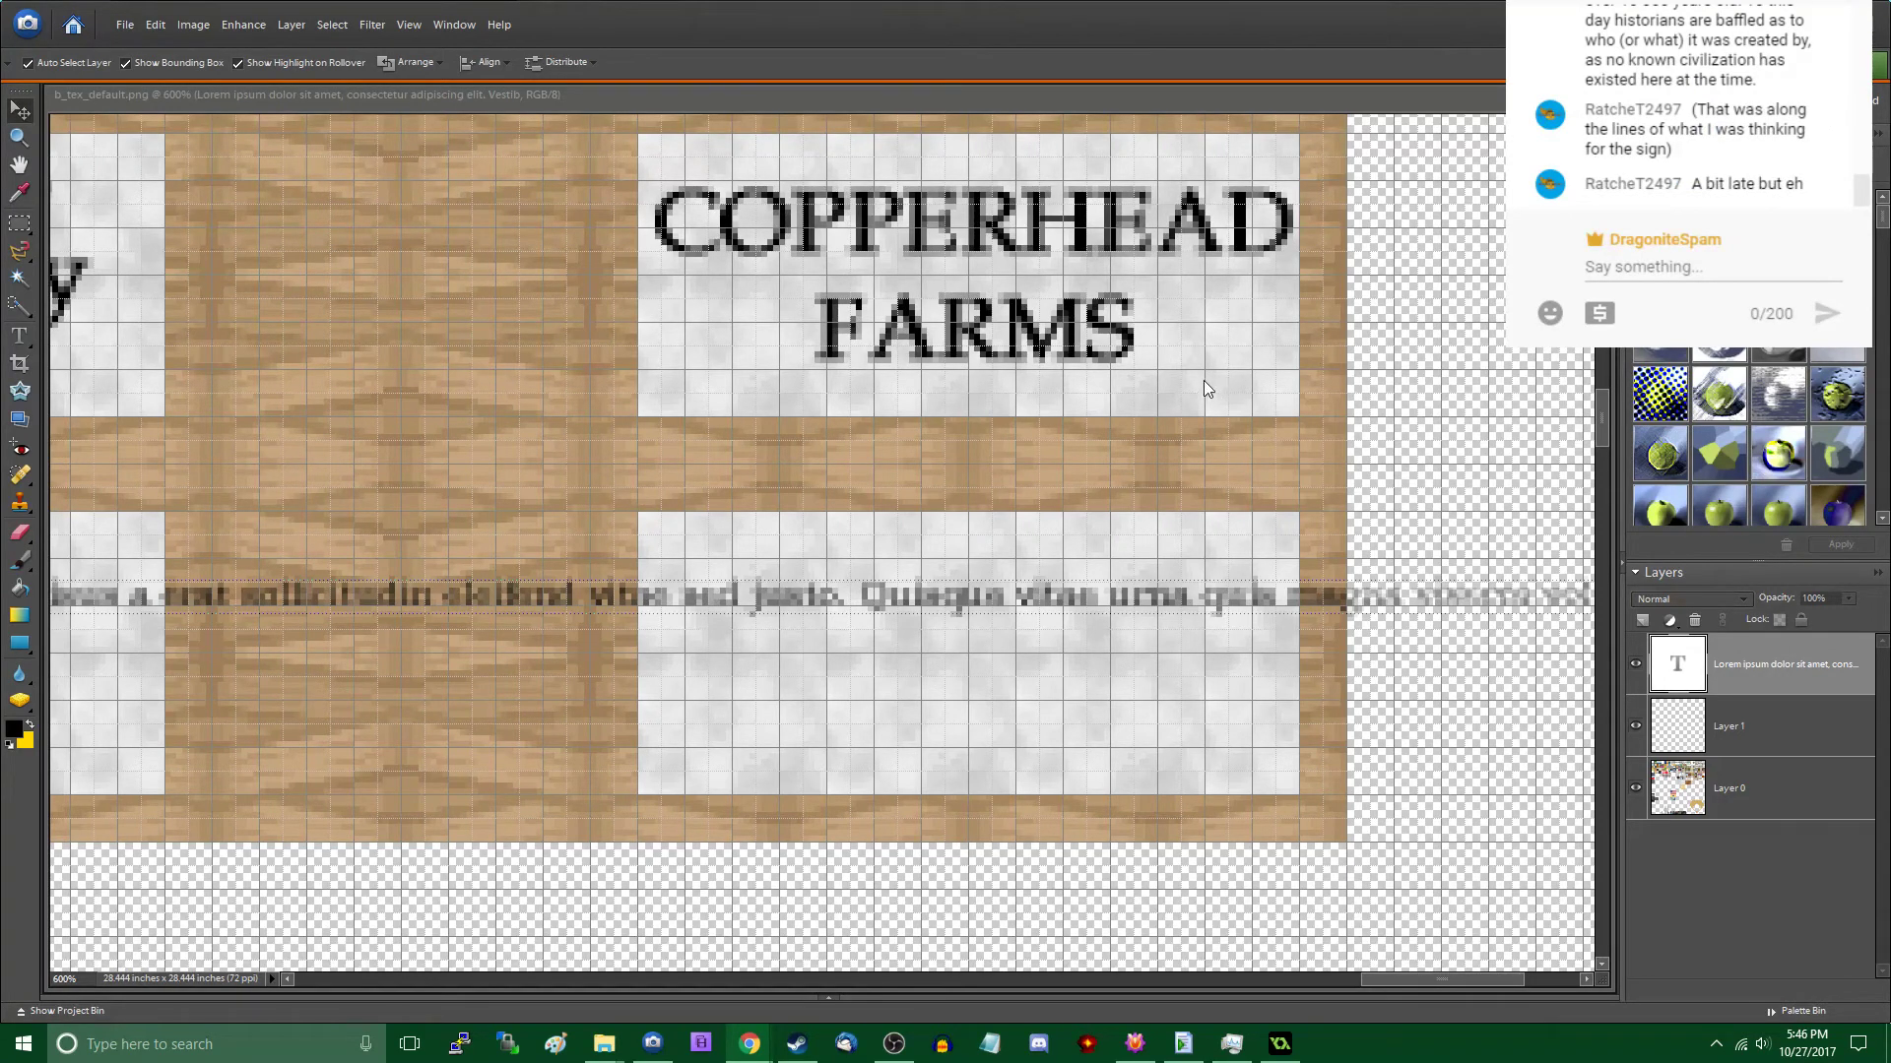
- Move the text line so that "Lorem ipsum" starts at the upper-left corner of the blank sign
{"action": "left_click", "coordinate": [826, 581]}
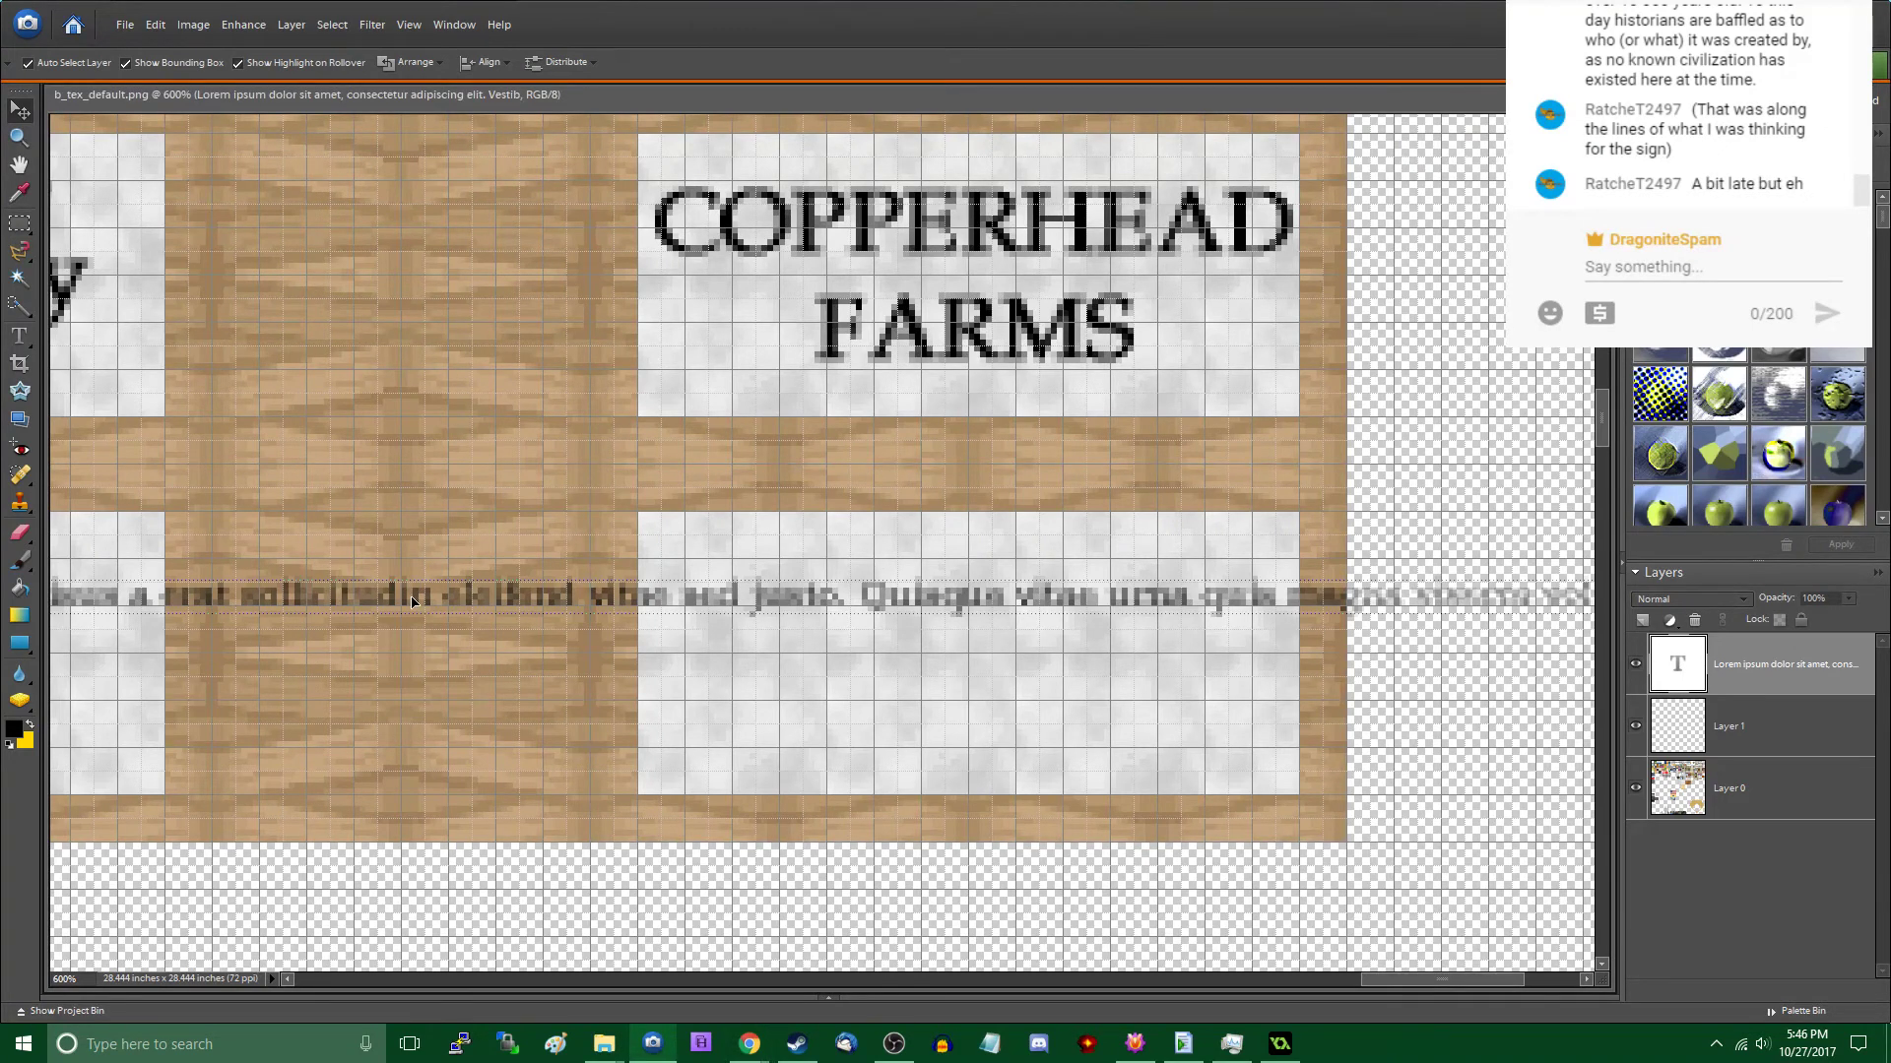
{"action": "left_click_drag", "start_coordinate": [411, 603], "coordinate": [1510, 565]}
{"action": "left_click_drag", "start_coordinate": [825, 558], "coordinate": [1426, 576]}
{"action": "left_click_drag", "start_coordinate": [1081, 567], "coordinate": [1018, 541]}
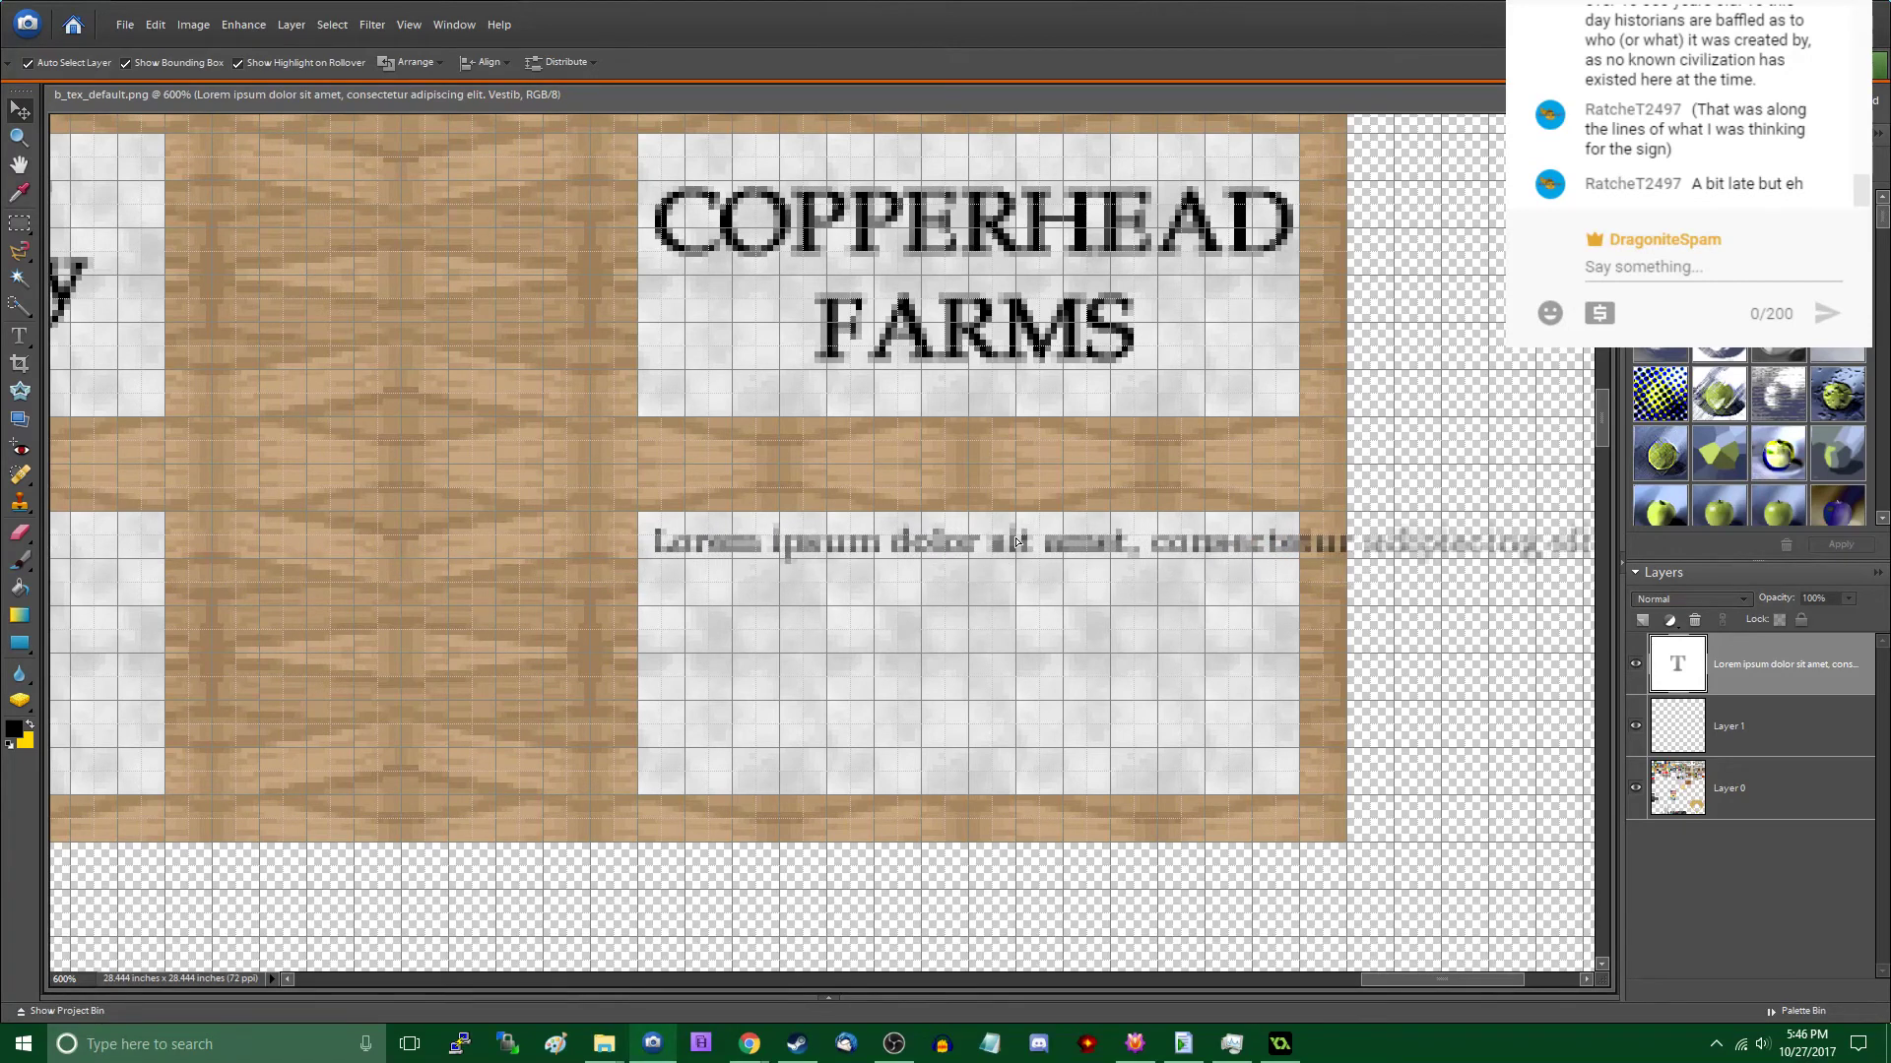
- Try to reduce the whole text line on the blank sign to 5 pt
{"action": "double_click", "coordinate": [1017, 541]}
{"action": "left_click", "coordinate": [1150, 544]}
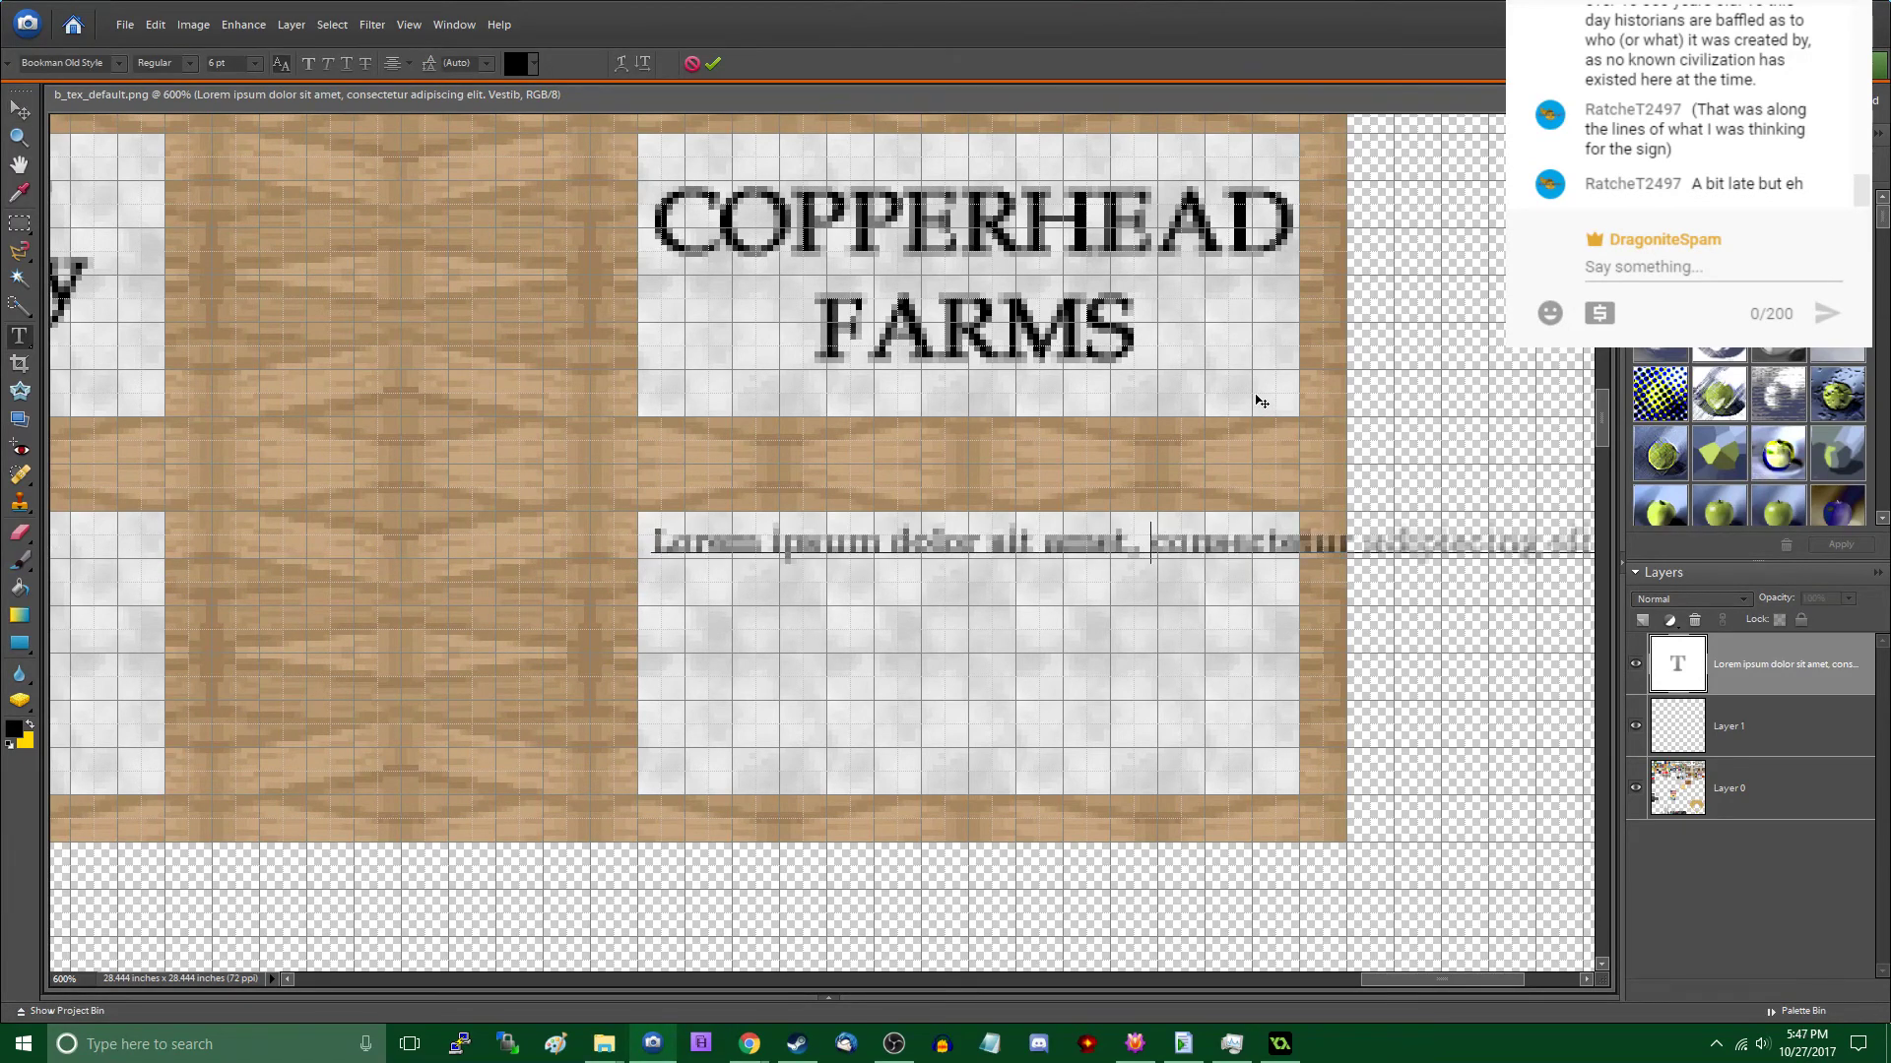
{"action": "key", "text": "ctrl+a"}
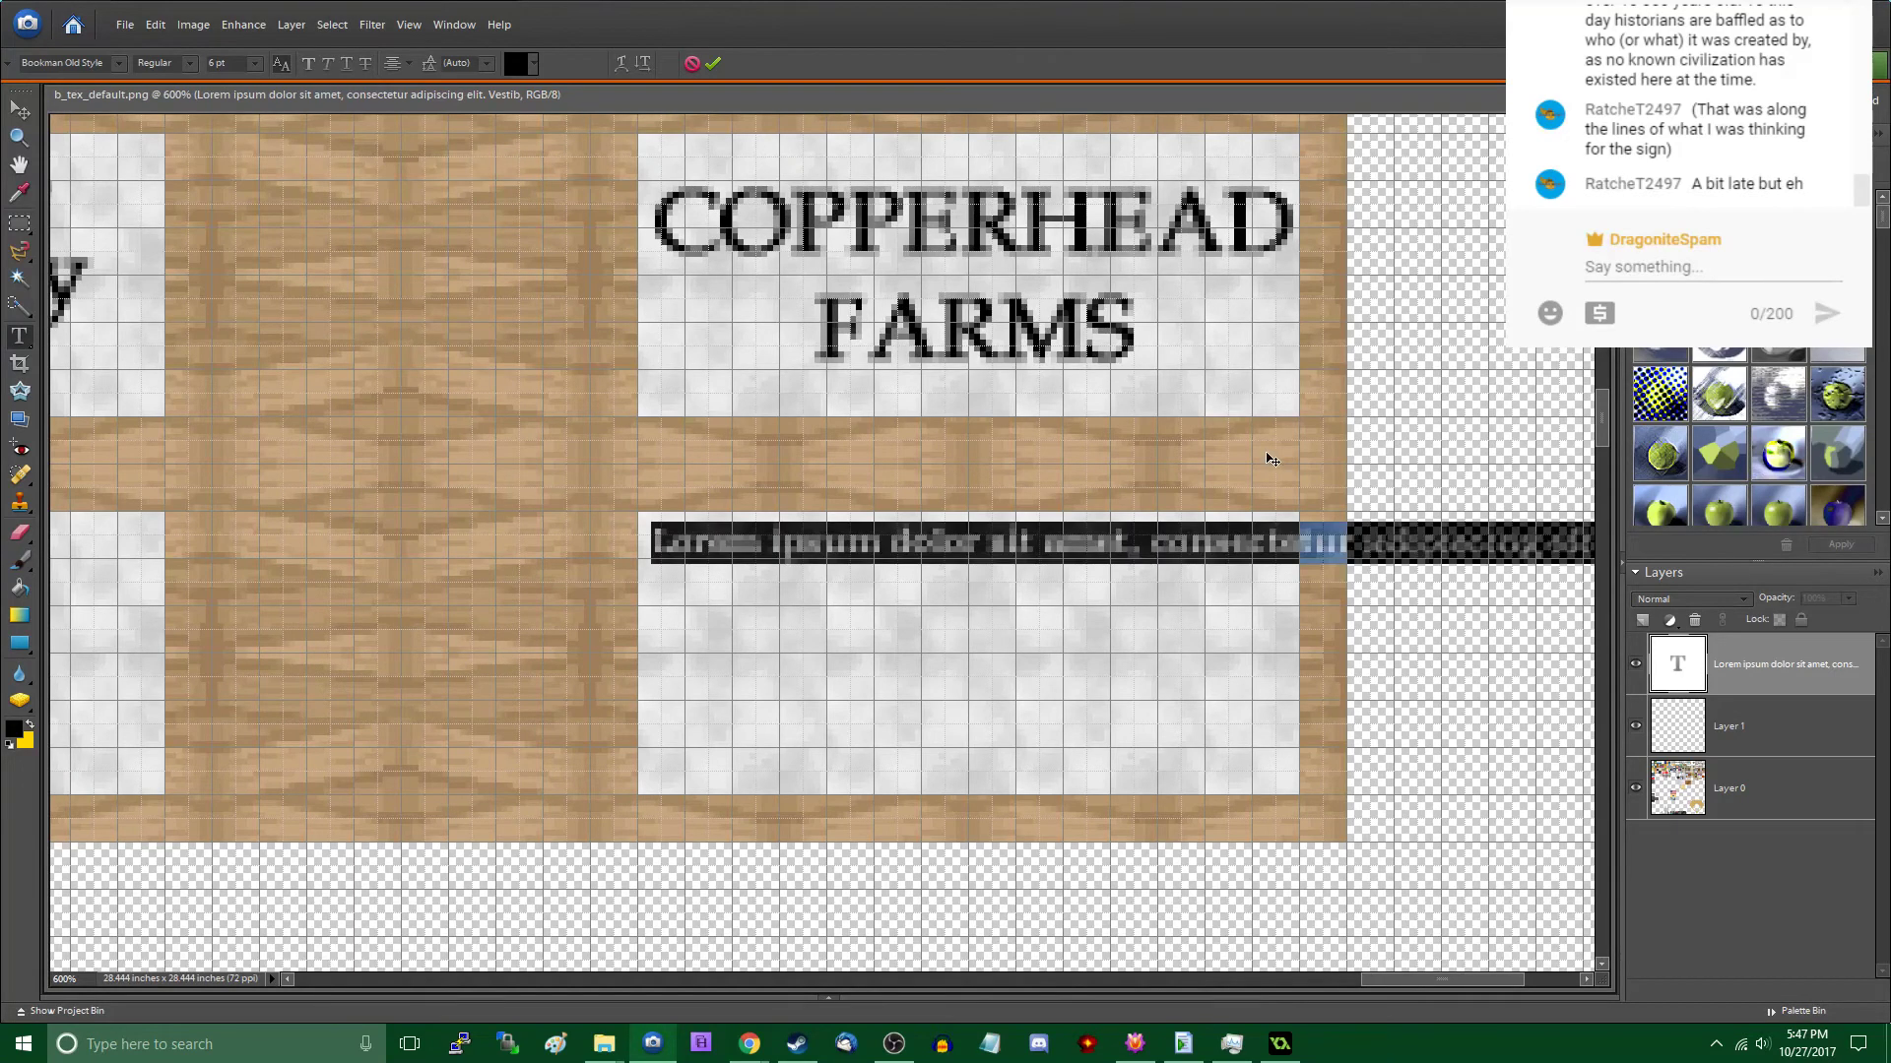
{"action": "left_click_drag", "start_coordinate": [234, 63], "coordinate": [132, 67]}
{"action": "type", "text": "5"}
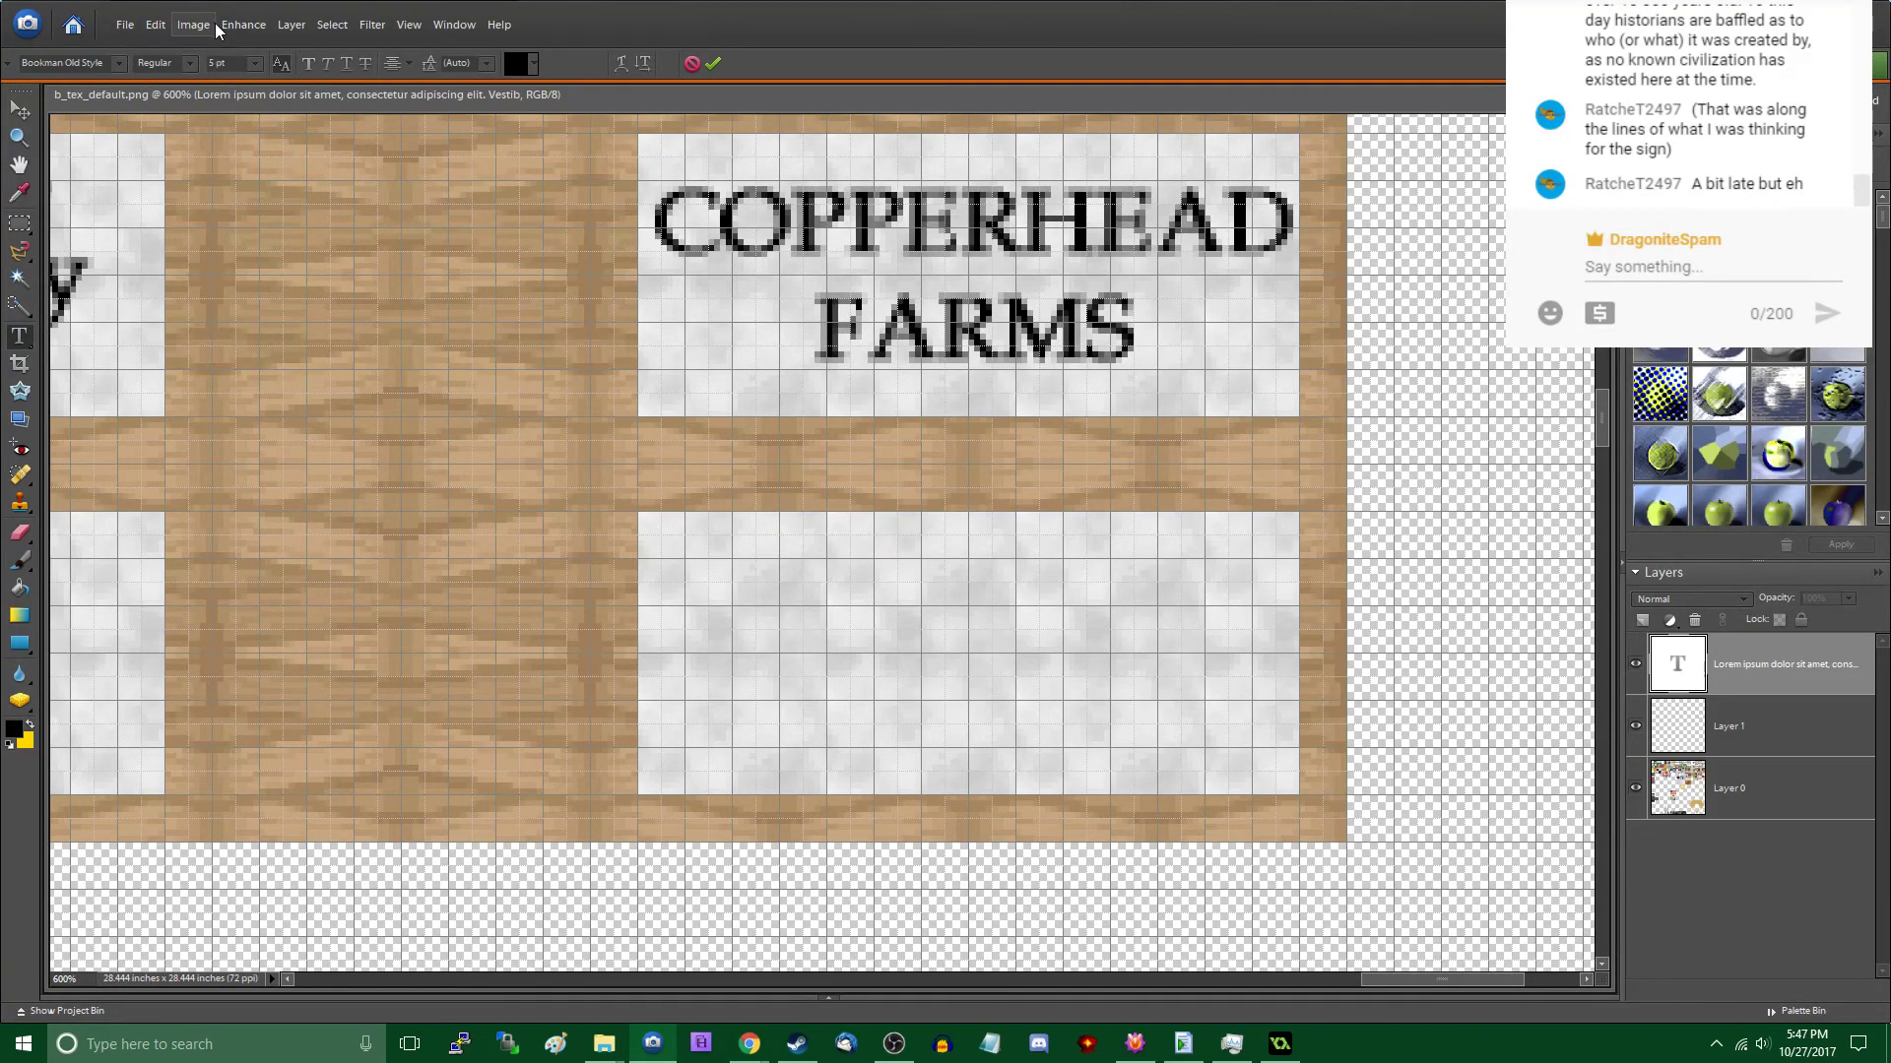
{"action": "left_click", "coordinate": [19, 111]}
{"action": "scroll", "coordinate": [1221, 525], "scroll_direction": "right", "scroll_amount": 5}
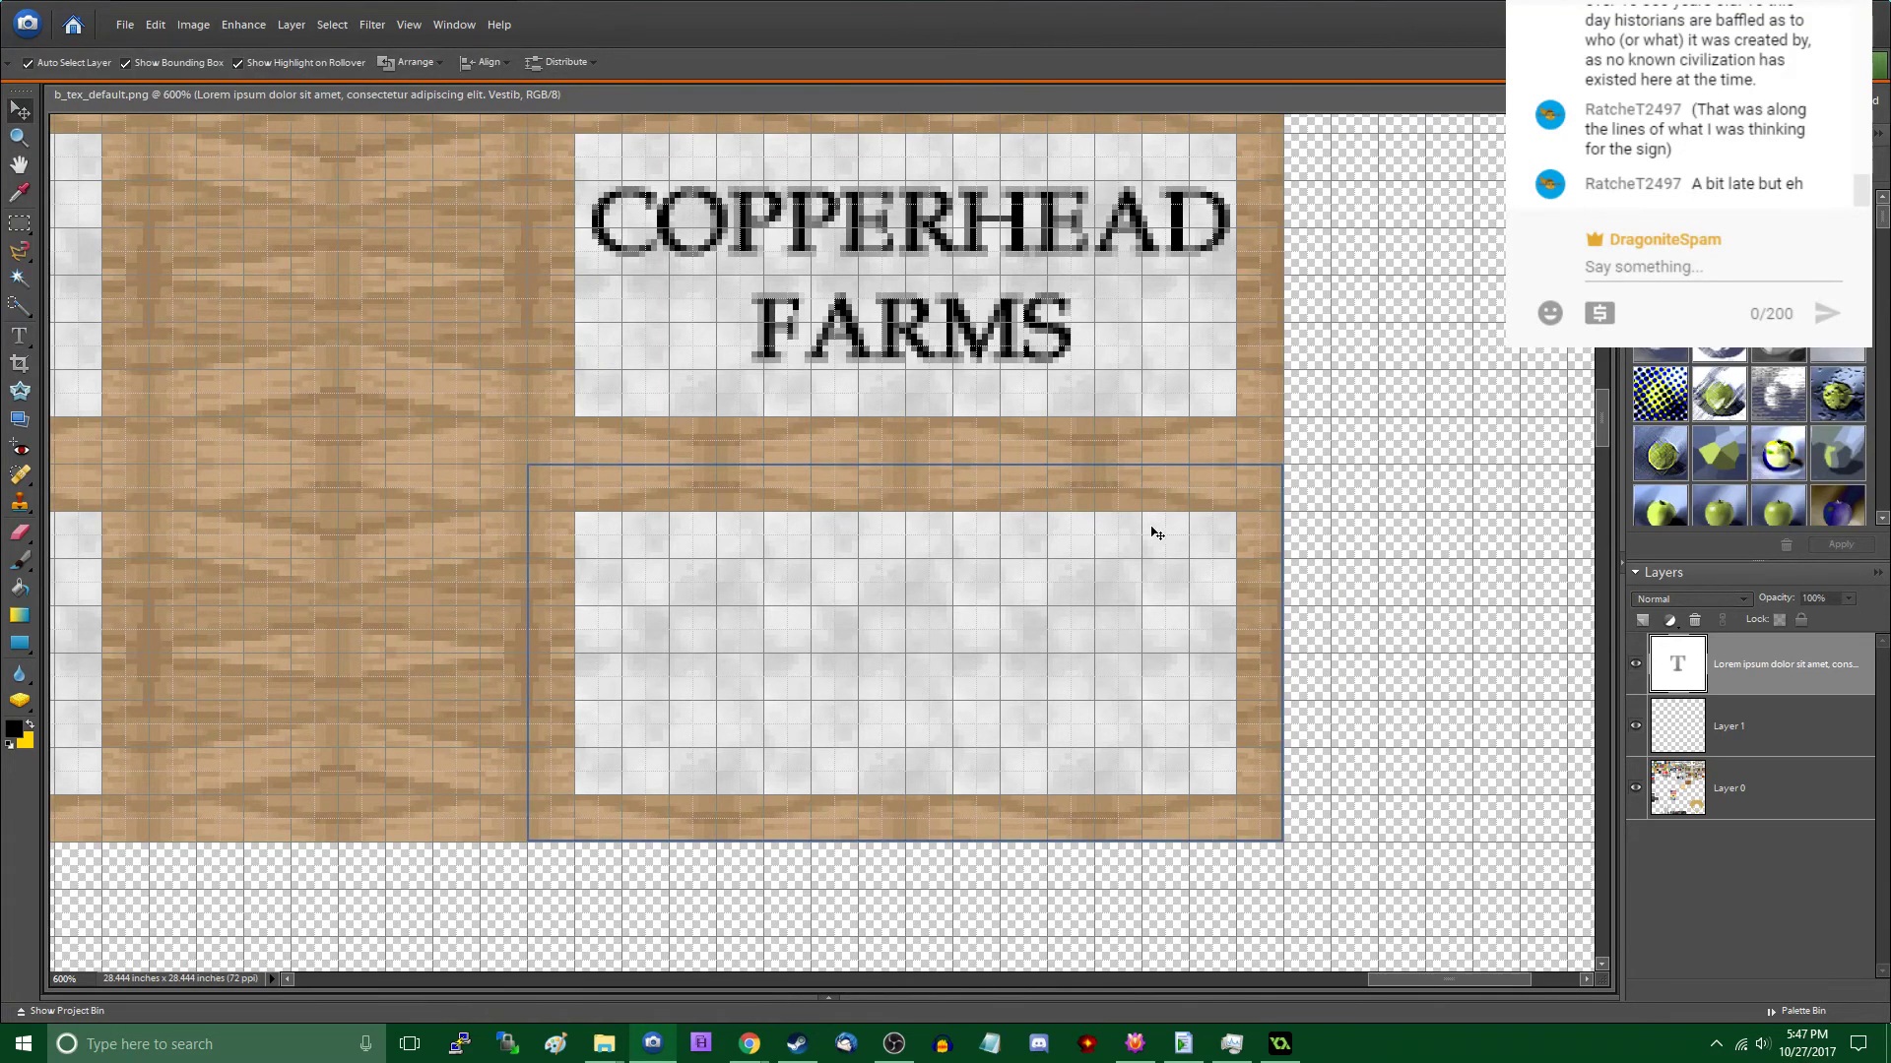
{"action": "scroll", "coordinate": [1152, 528], "scroll_direction": "up", "scroll_amount": 1}
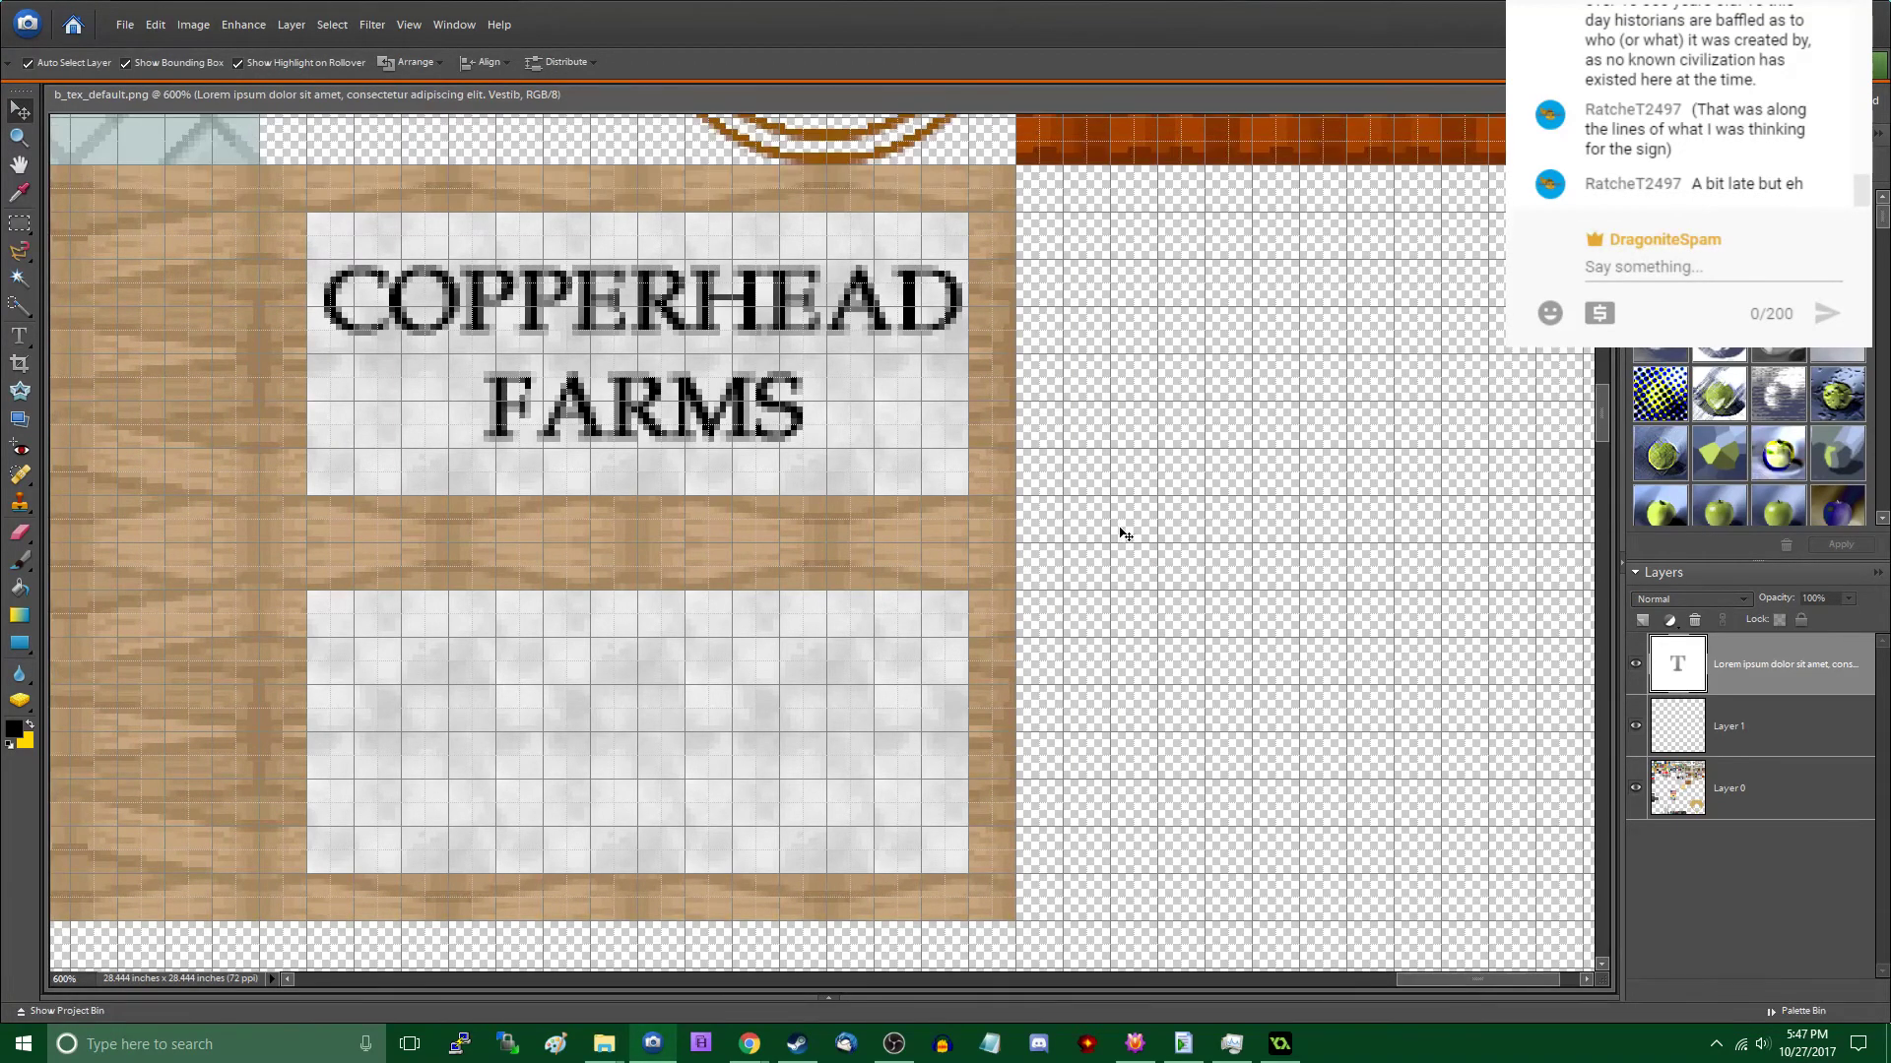
- Cancel the attempted text edit and undo the earlier changes back to the text line as first pasted
{"action": "double_click", "coordinate": [758, 621]}
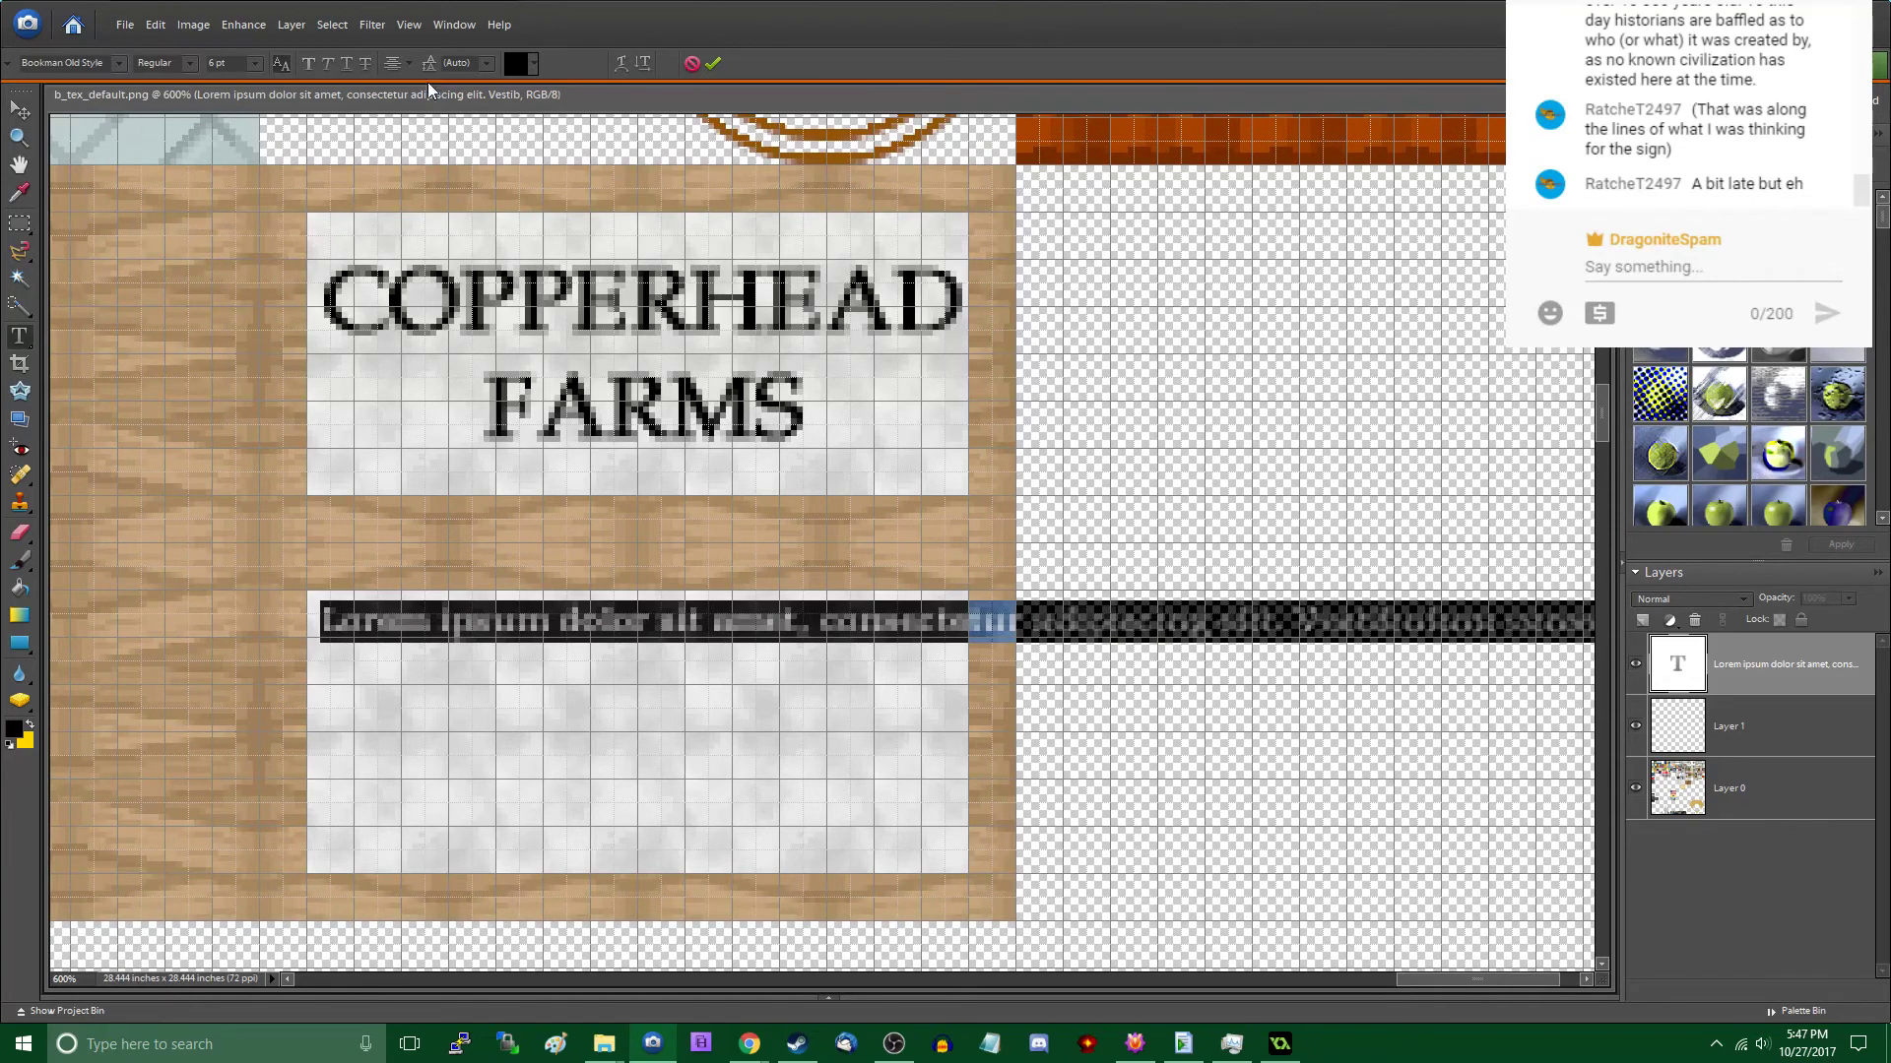
{"action": "key", "text": "BackSpace"}
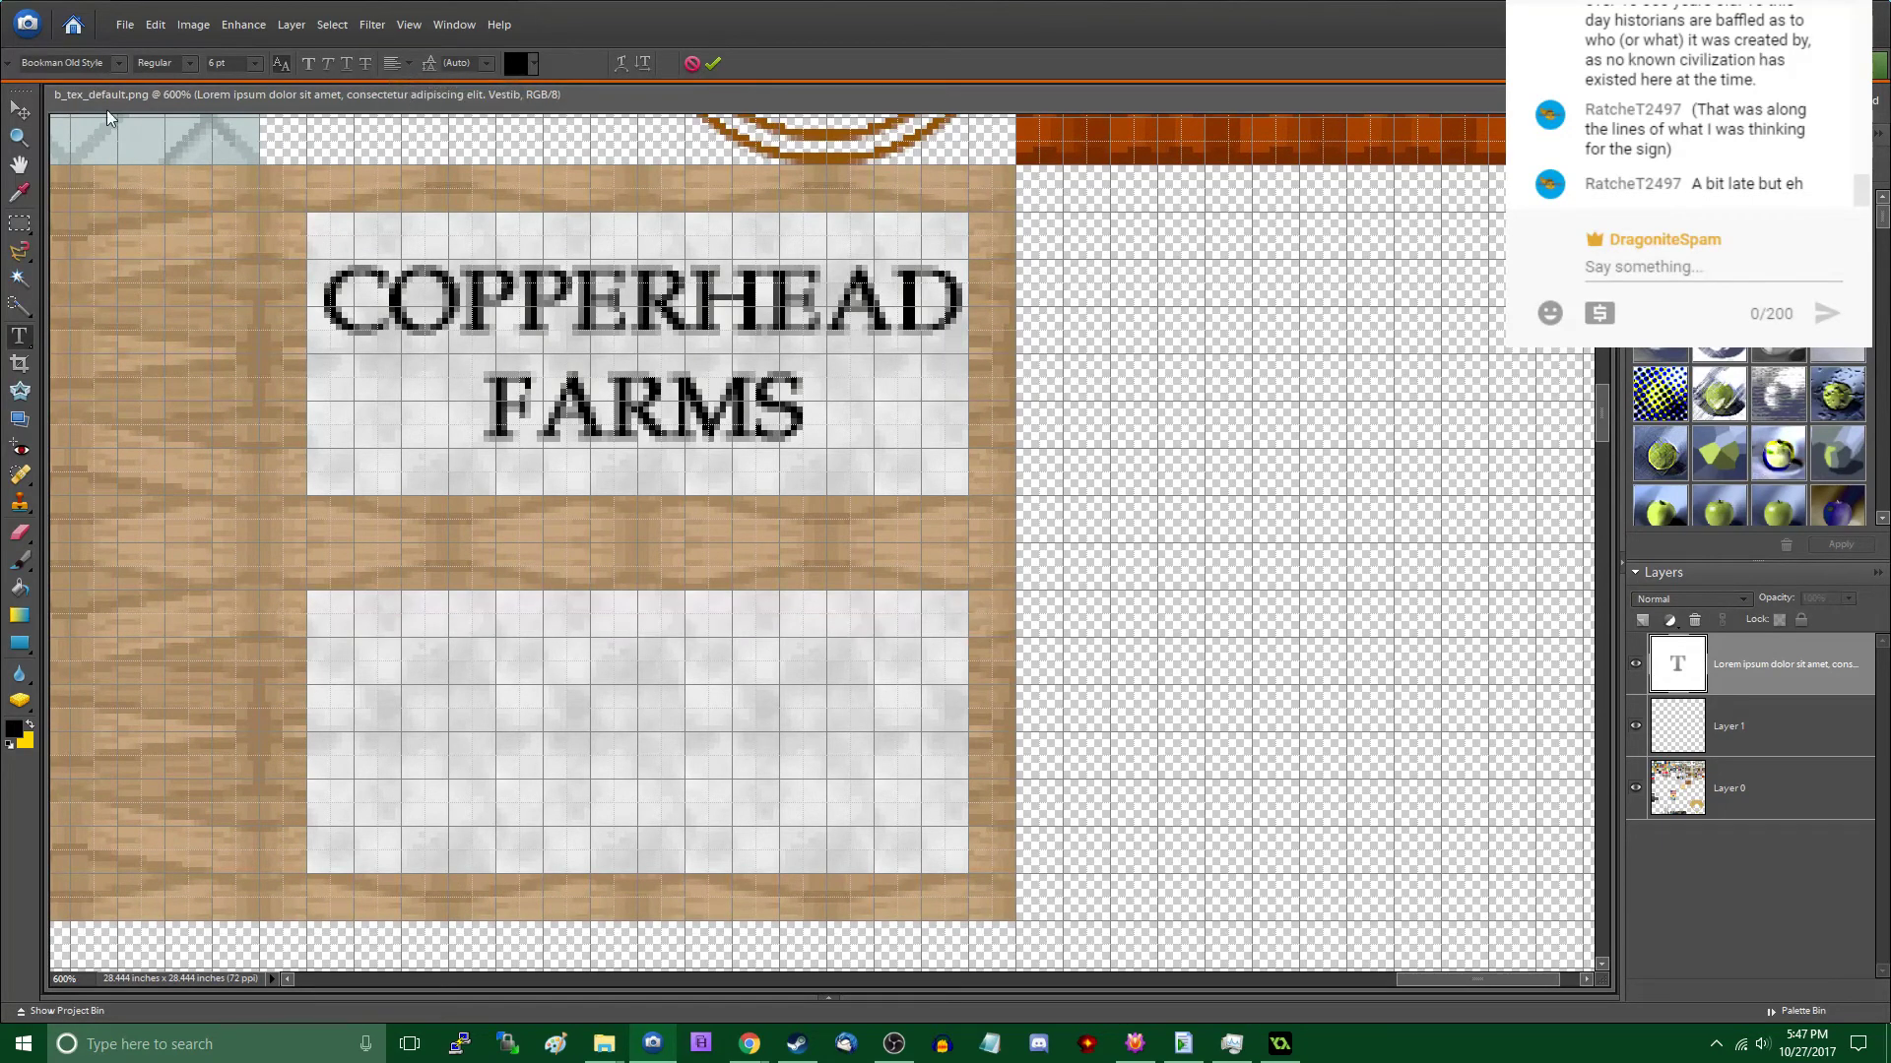
{"action": "left_click", "coordinate": [692, 63]}
{"action": "key", "text": "ctrl+z"}
{"action": "key", "text": "ctrl+z"}
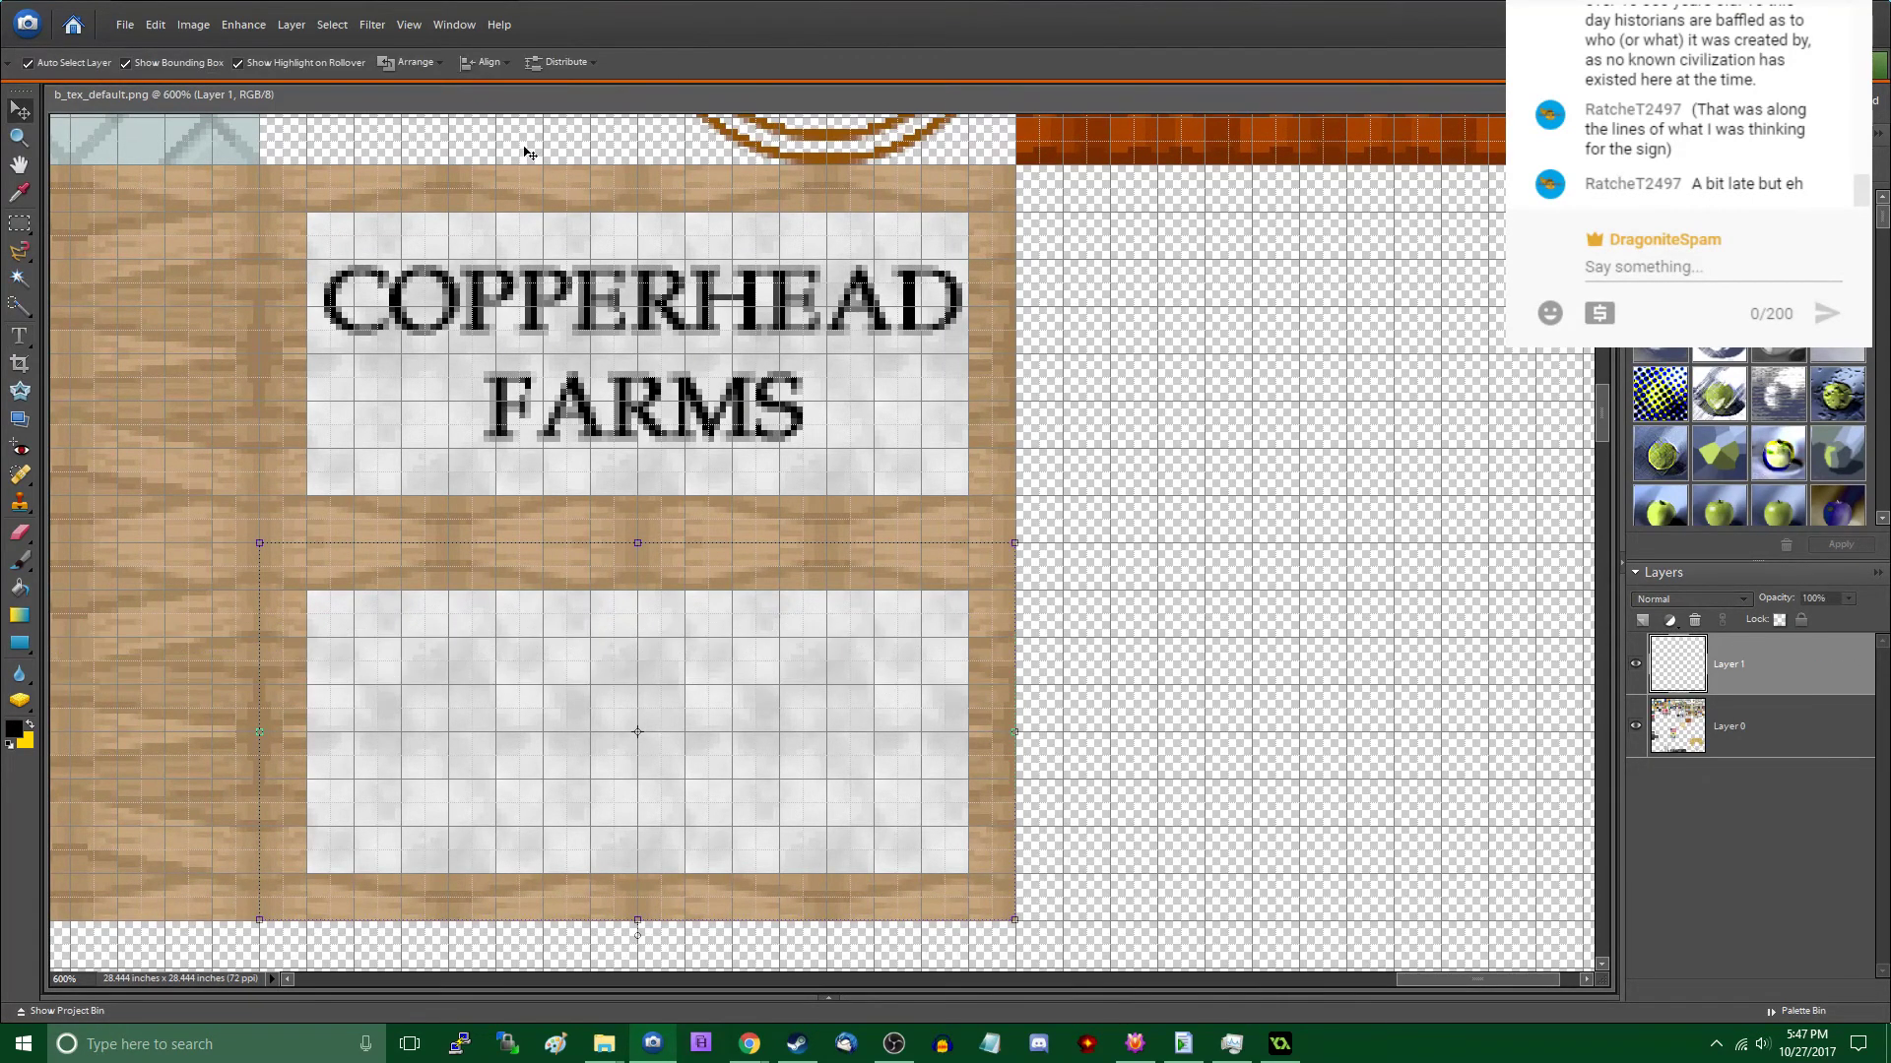
{"action": "key", "text": "ctrl+y"}
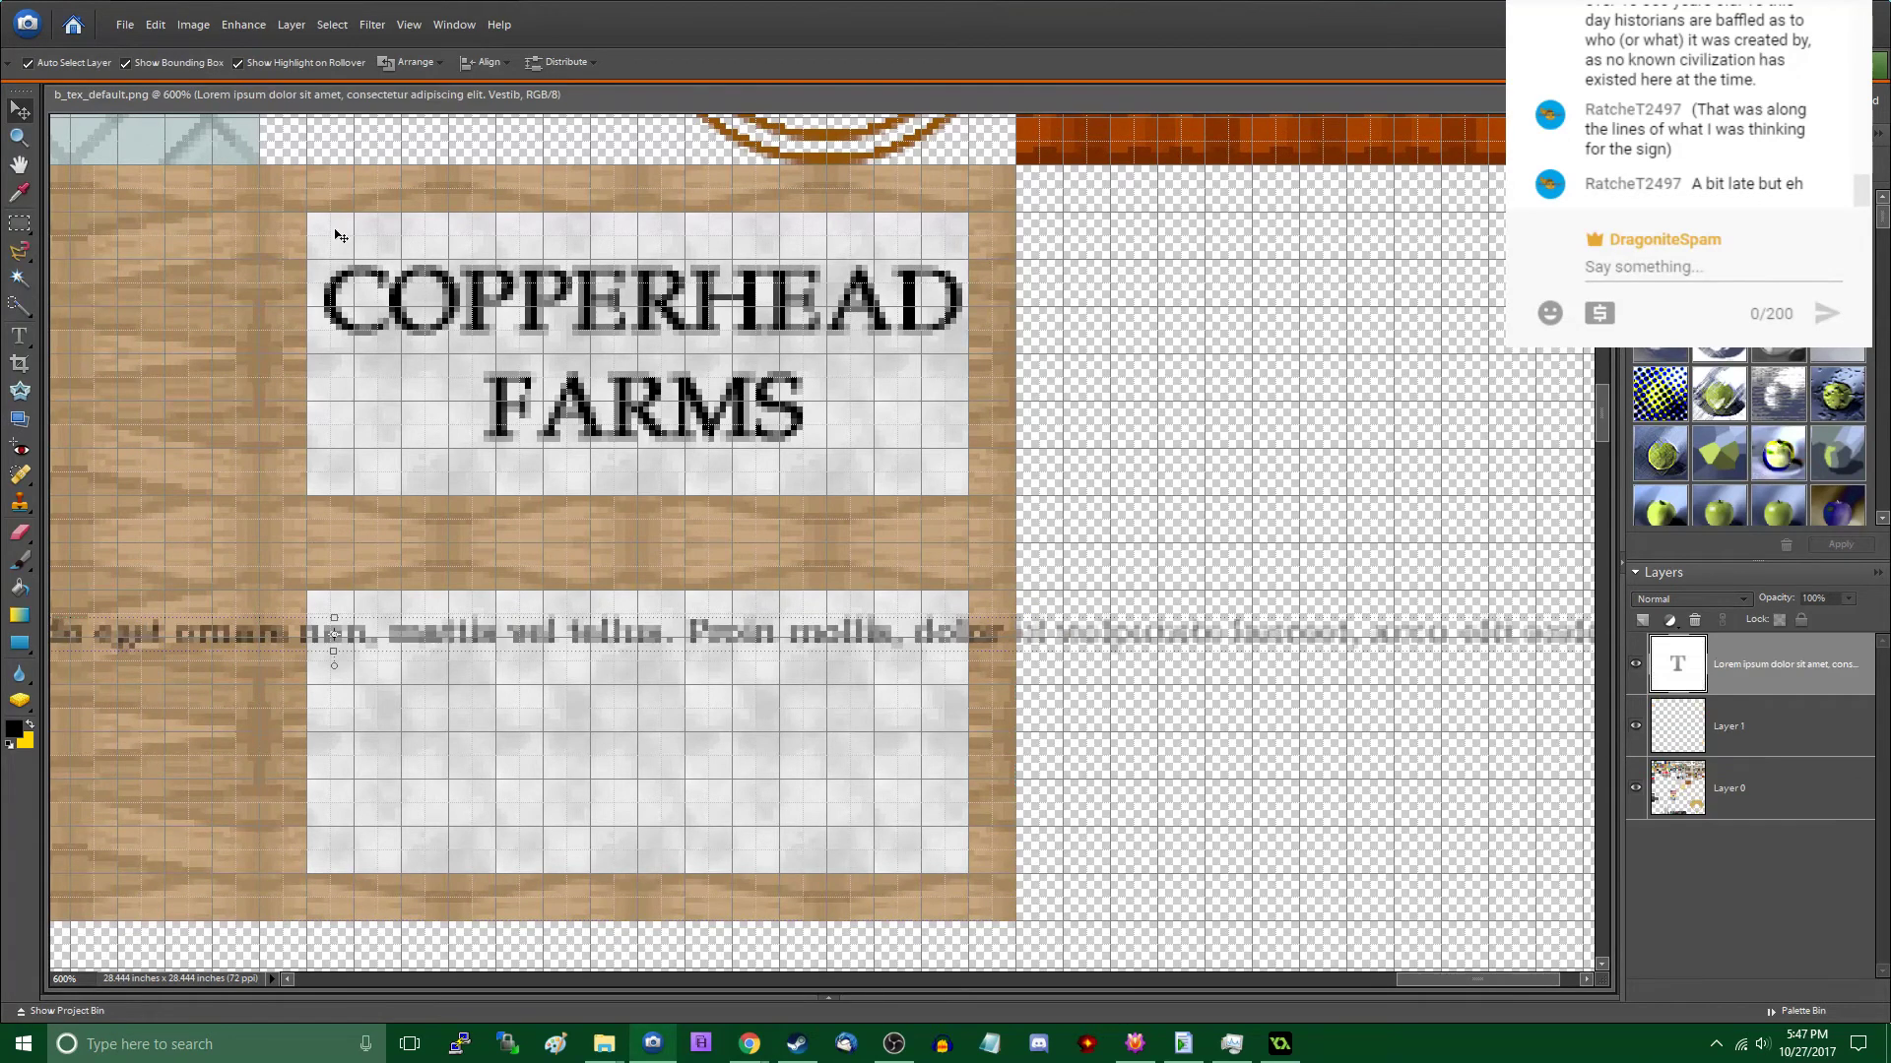
- Left-align the pasted text line so that it begins on the blank sign
{"action": "double_click", "coordinate": [488, 622]}
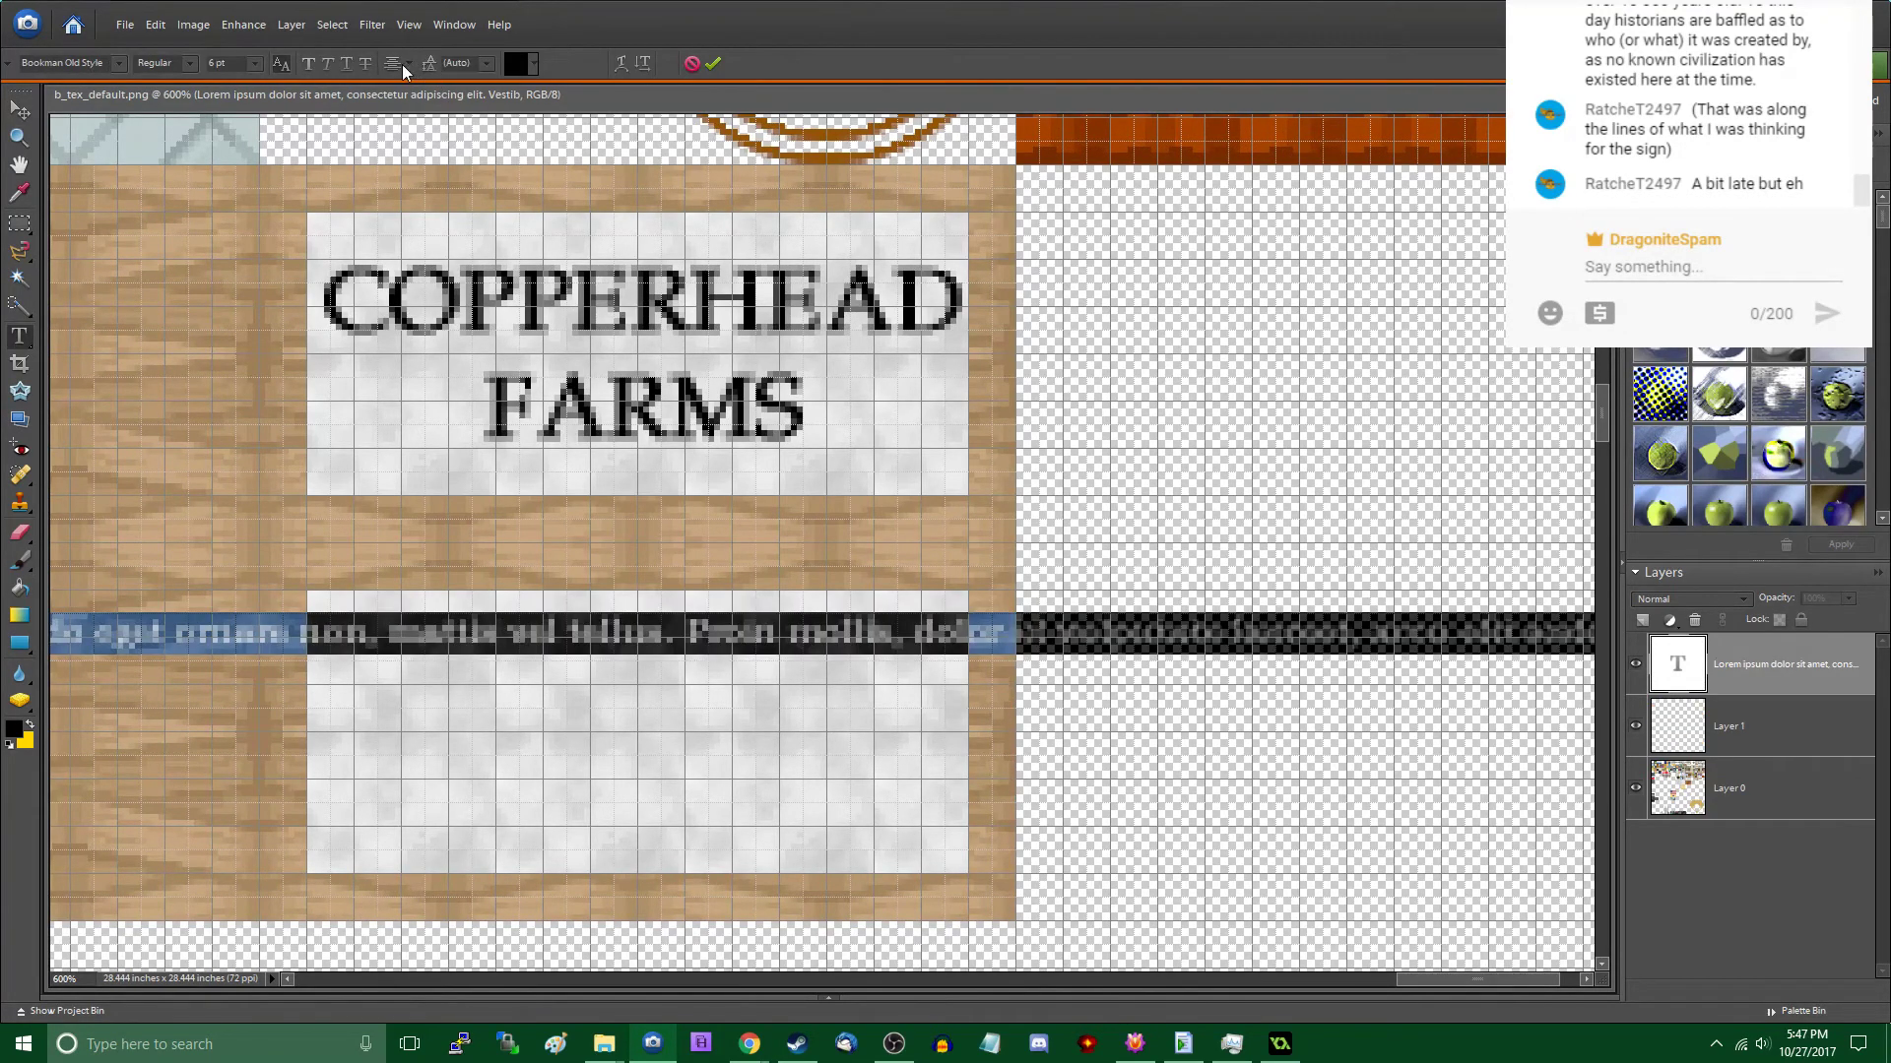
{"action": "left_click", "coordinate": [404, 65]}
{"action": "left_click", "coordinate": [482, 78]}
{"action": "left_click", "coordinate": [18, 110]}
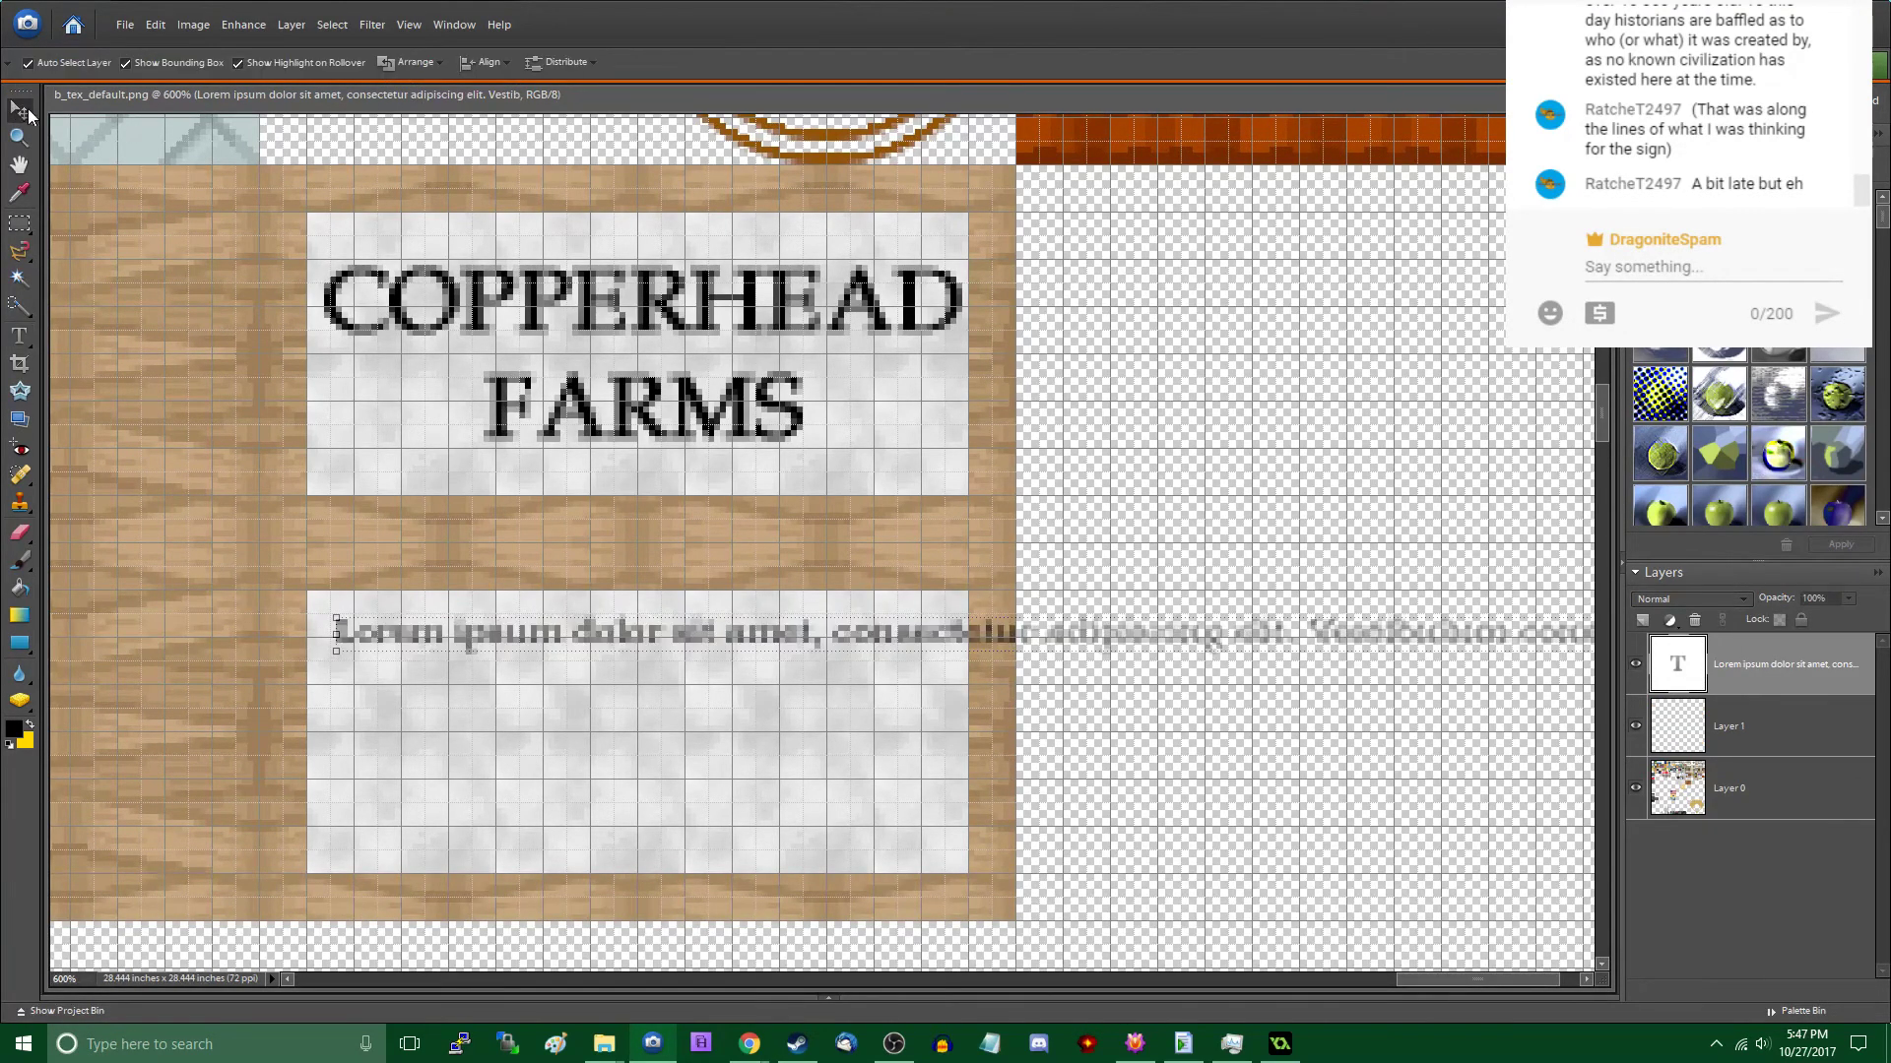
- Set the sign text's size to 4 pt and nudge the line slightly toward the sign's upper-left corner
{"action": "double_click", "coordinate": [630, 631]}
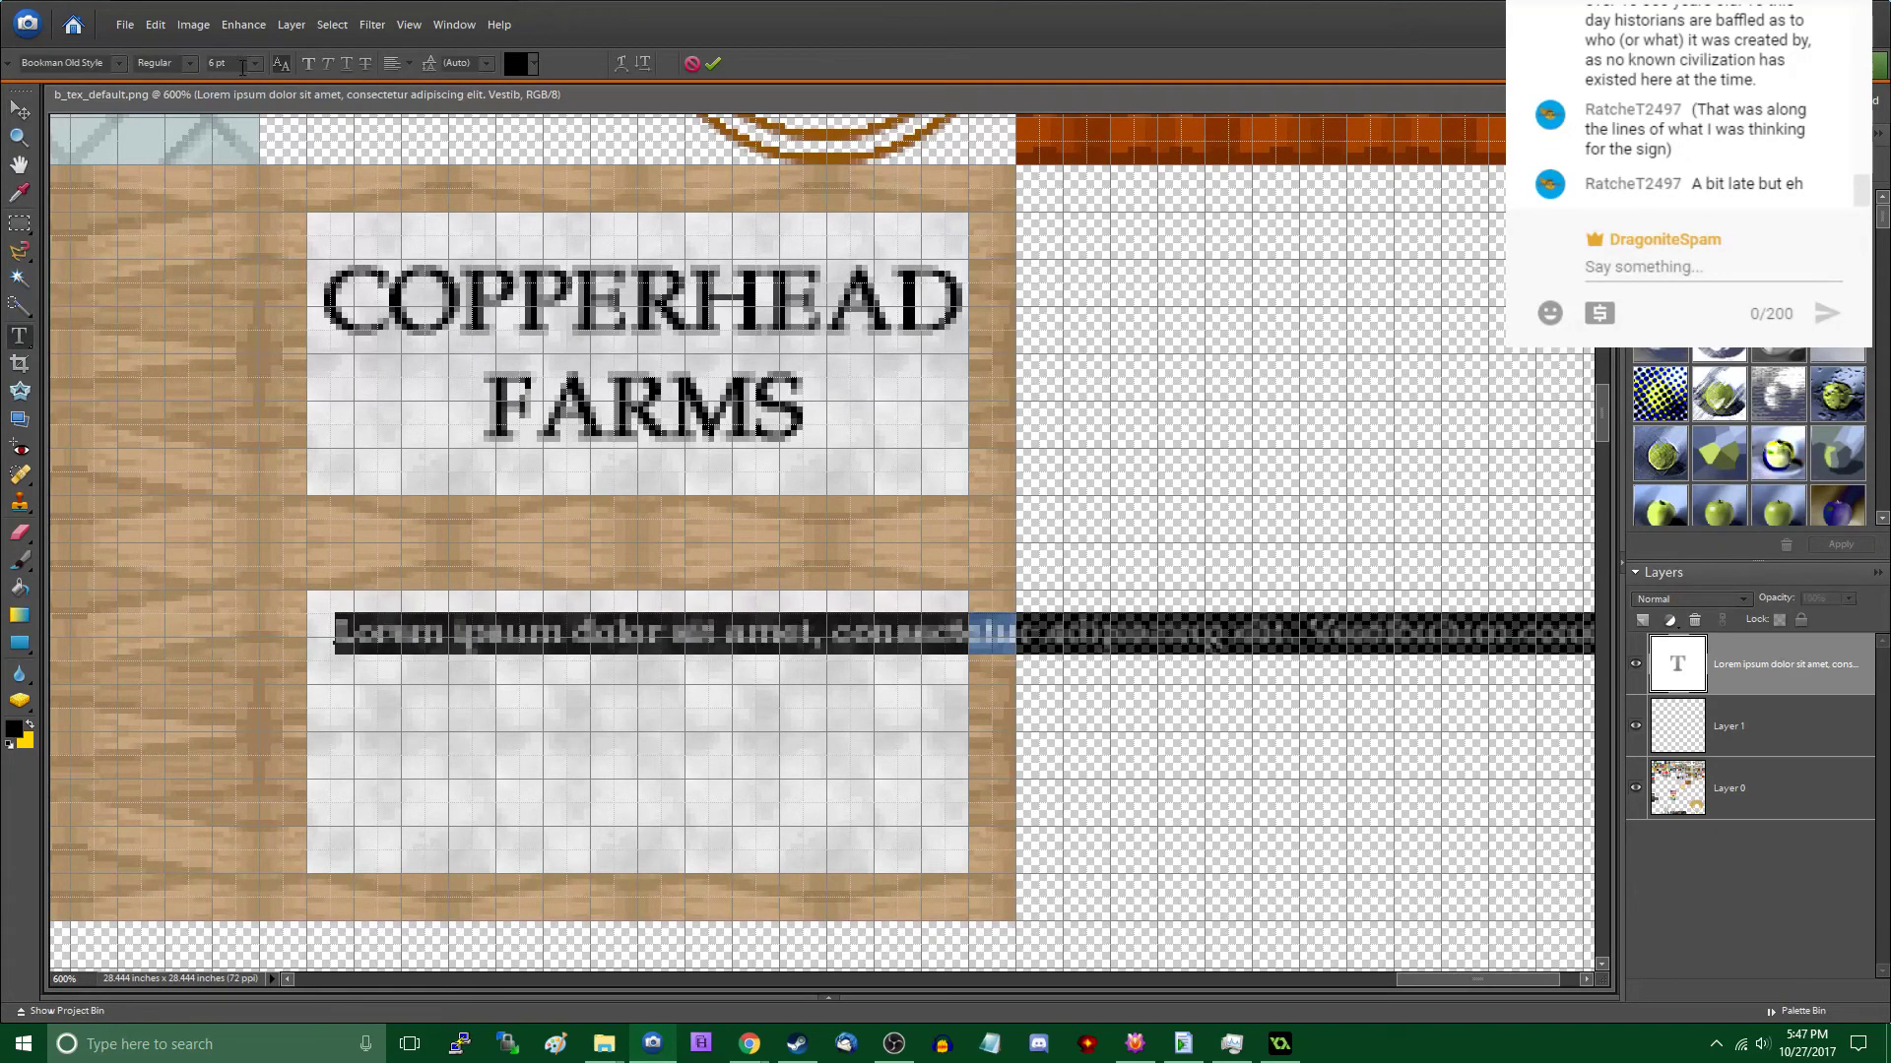
{"action": "left_click_drag", "start_coordinate": [242, 67], "coordinate": [124, 65]}
{"action": "type", "text": "4"}
{"action": "key", "text": "Return"}
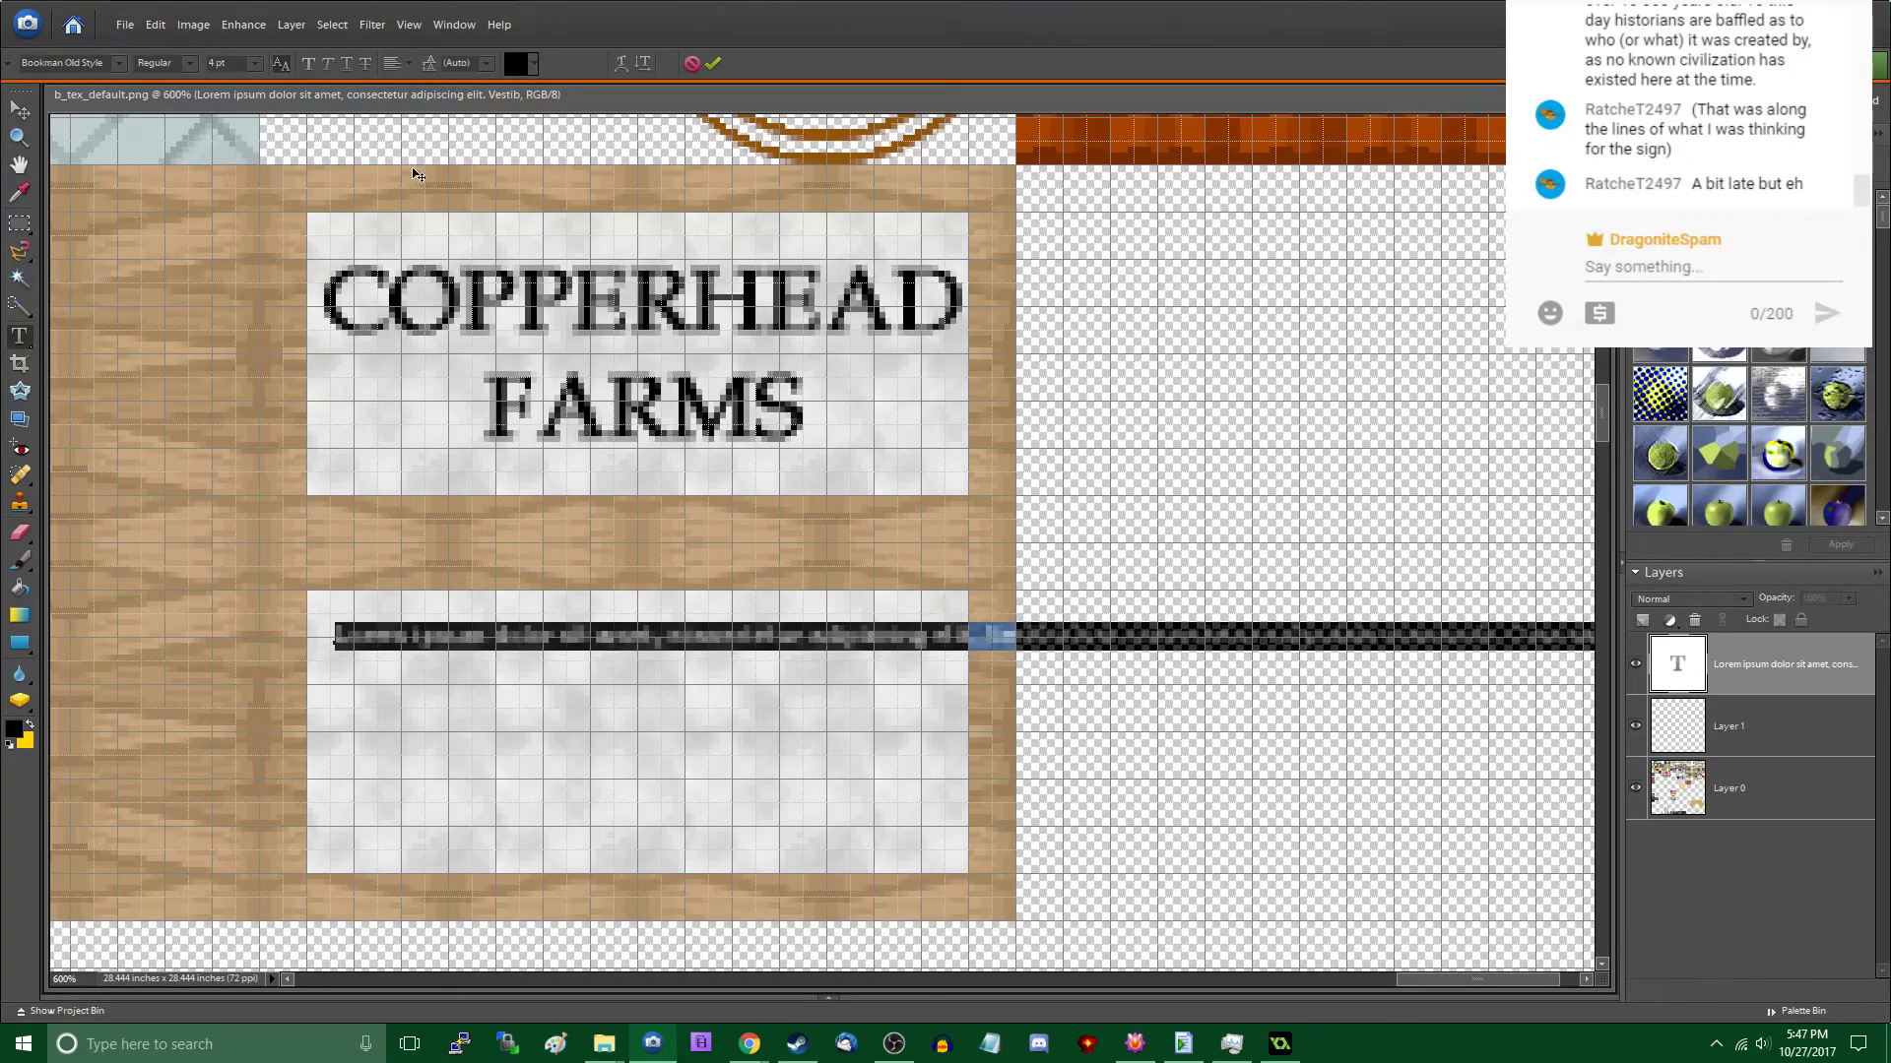
{"action": "left_click", "coordinate": [18, 111]}
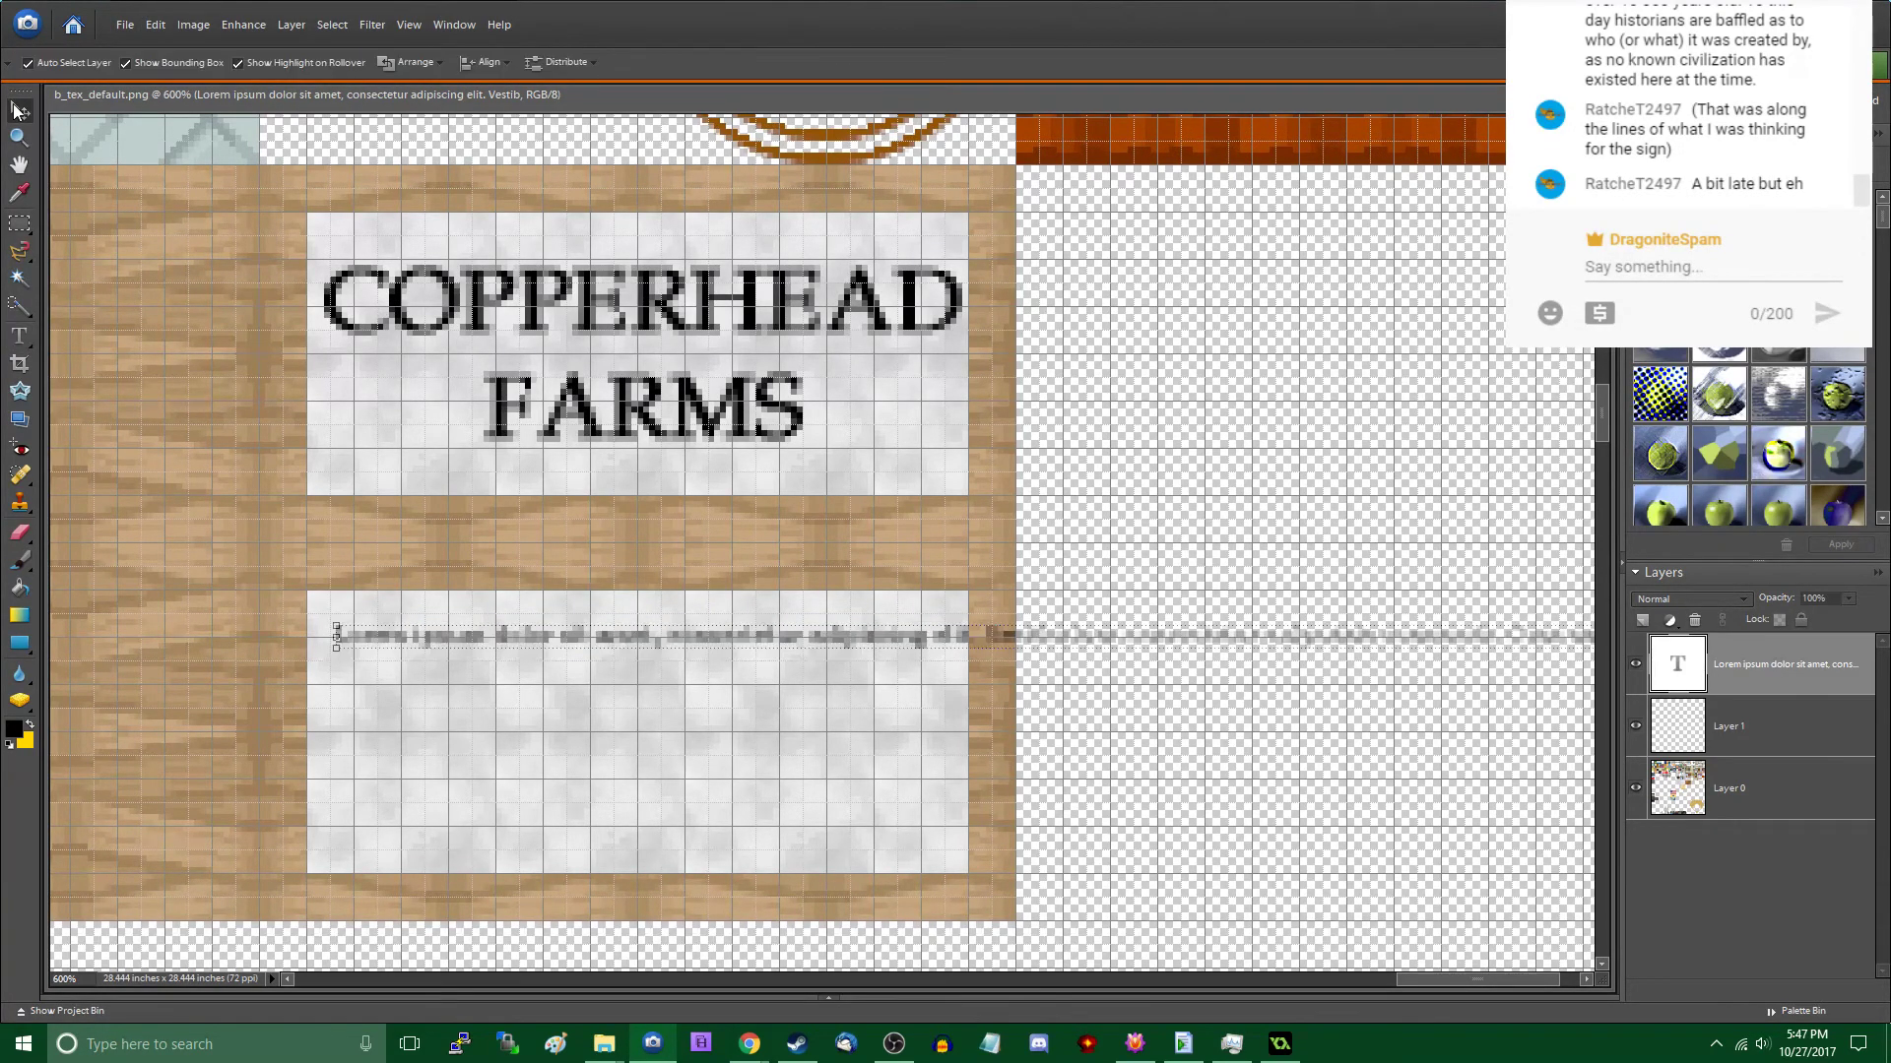
{"action": "left_click_drag", "start_coordinate": [432, 647], "coordinate": [426, 636]}
- Break the text line after "adipiscing" and set the leading of all the sign text to 6 pt
{"action": "double_click", "coordinate": [424, 631]}
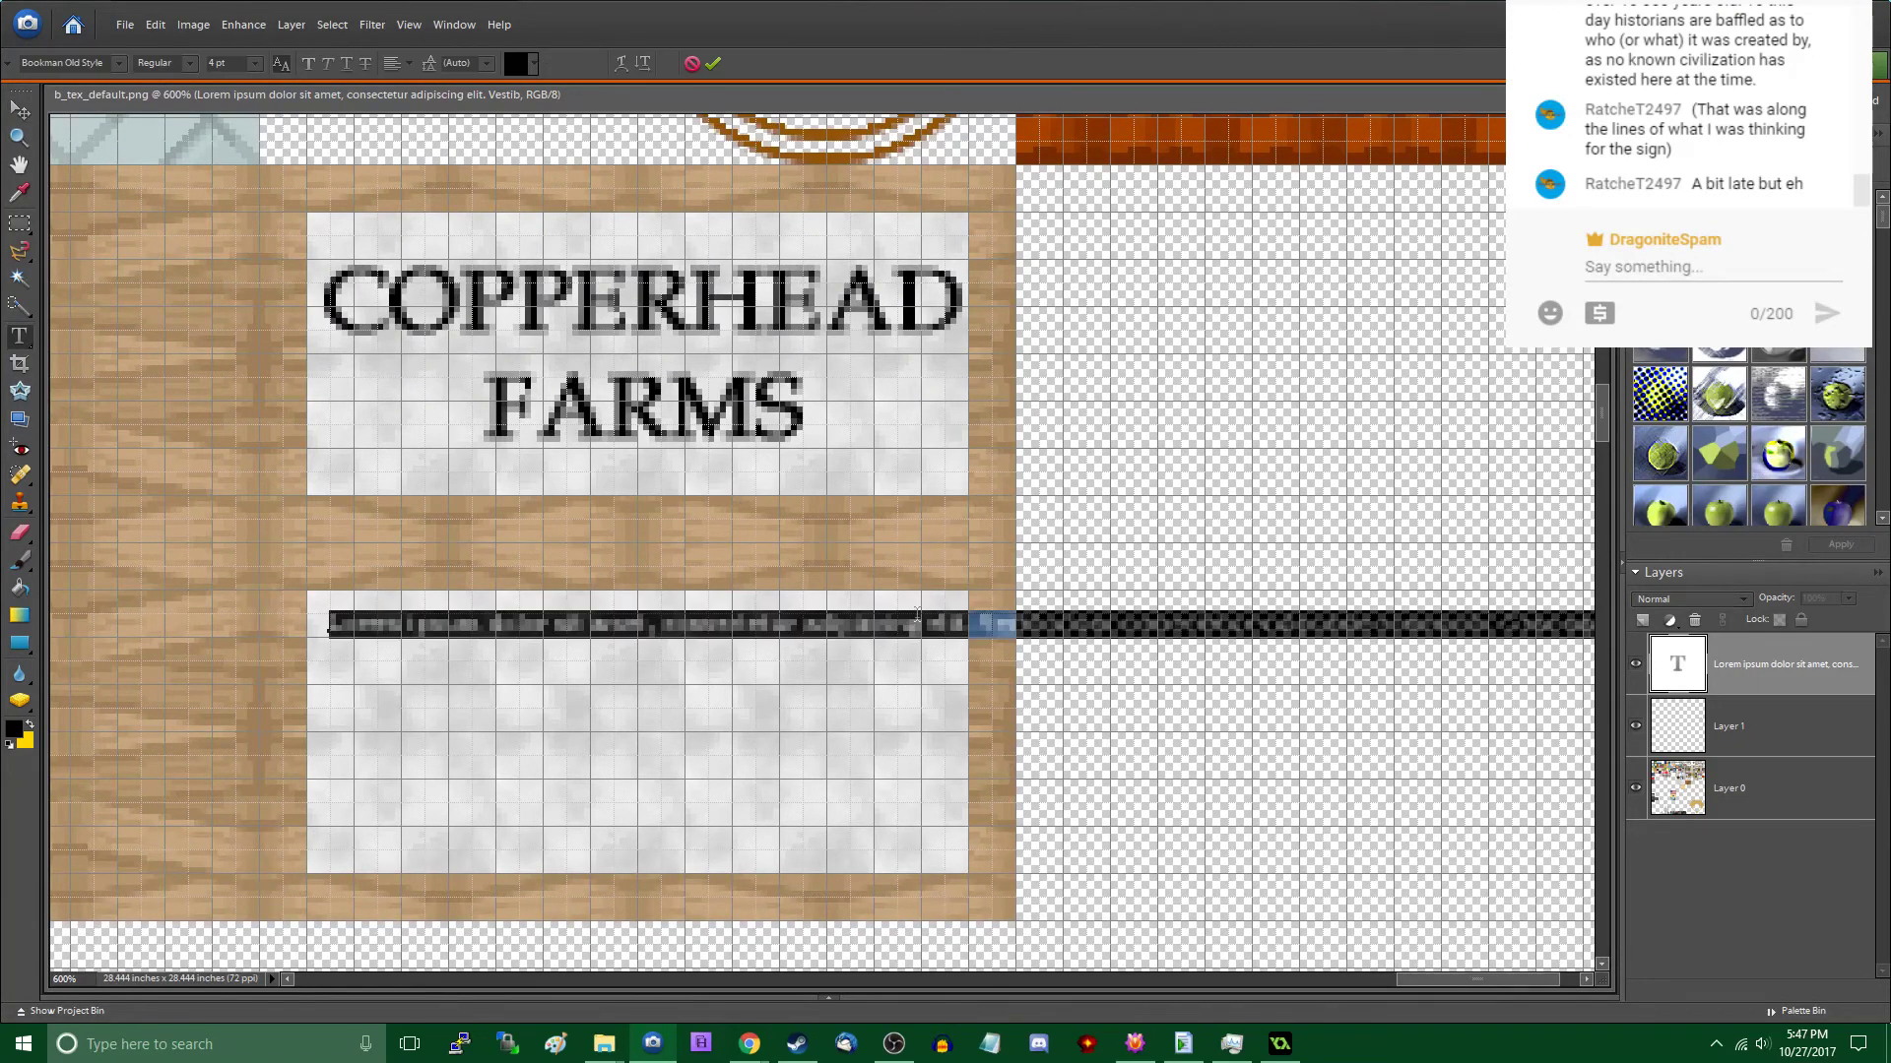
{"action": "left_click", "coordinate": [926, 624]}
{"action": "key", "text": "ctrl+a"}
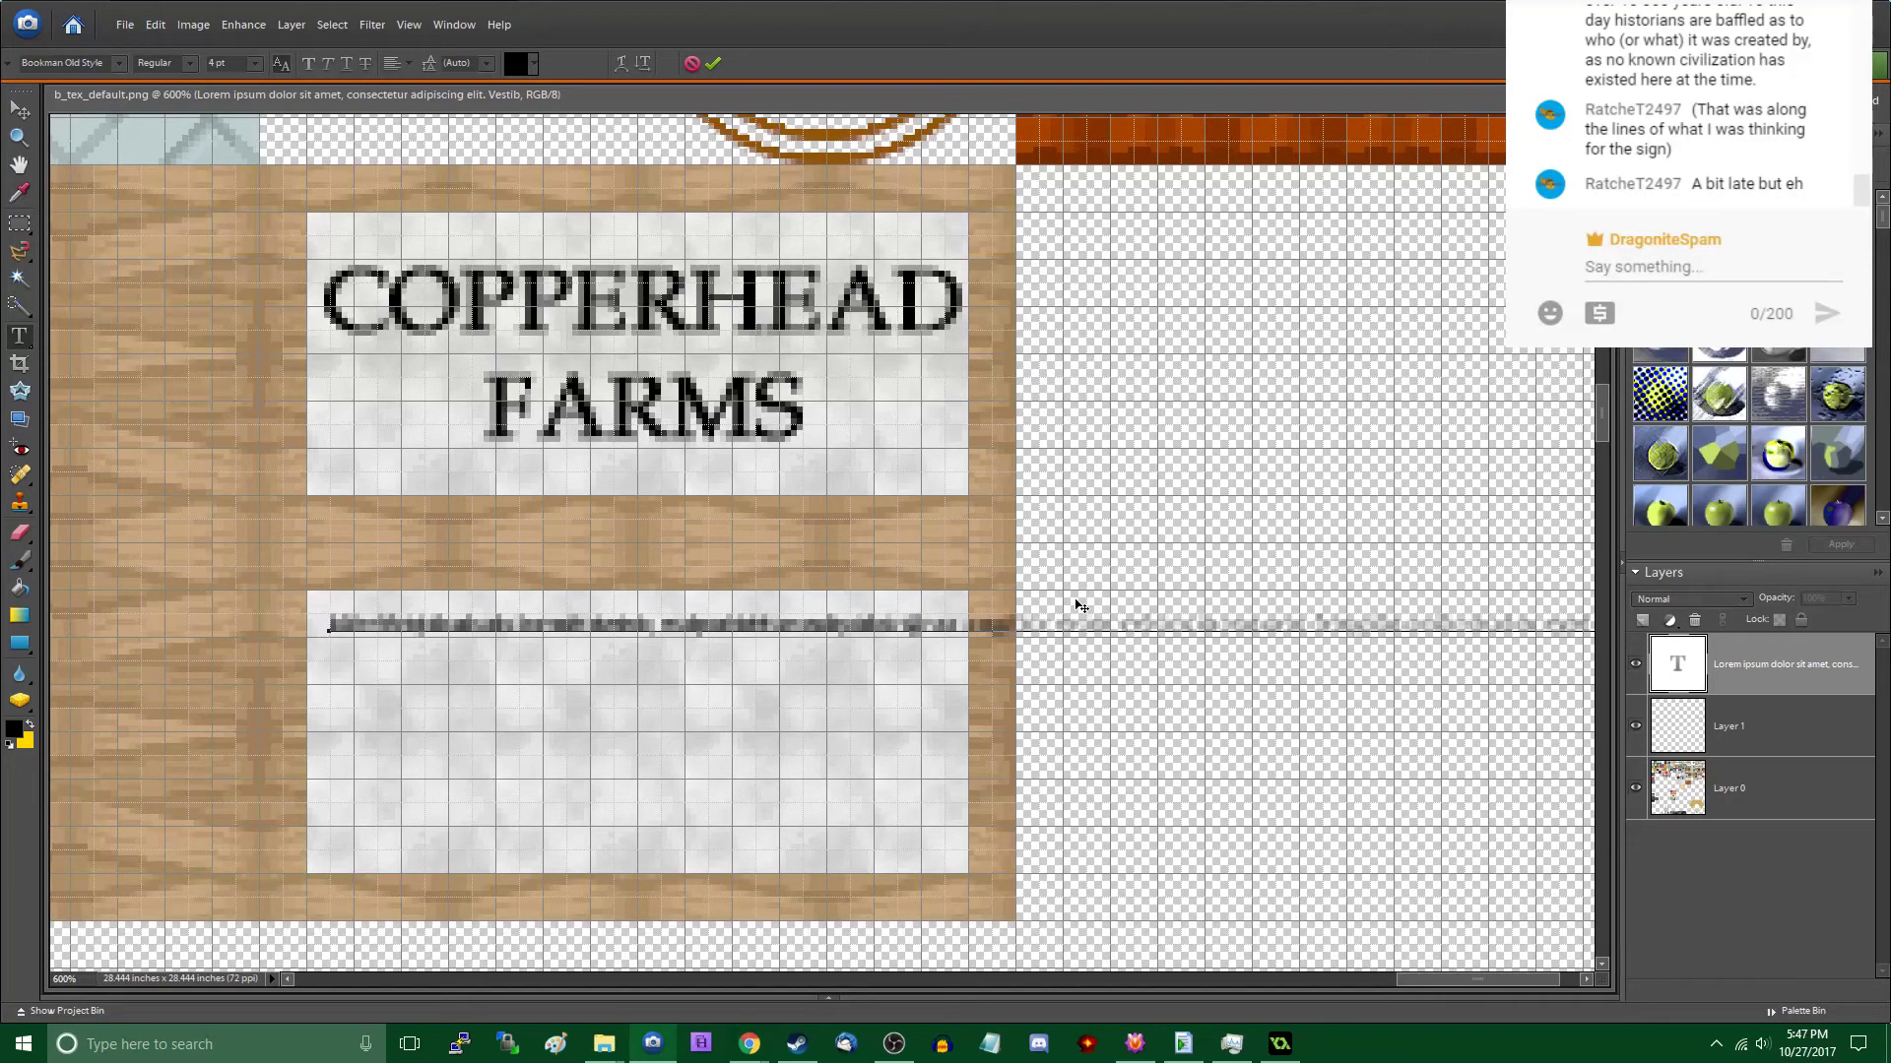
{"action": "left_click", "coordinate": [487, 65]}
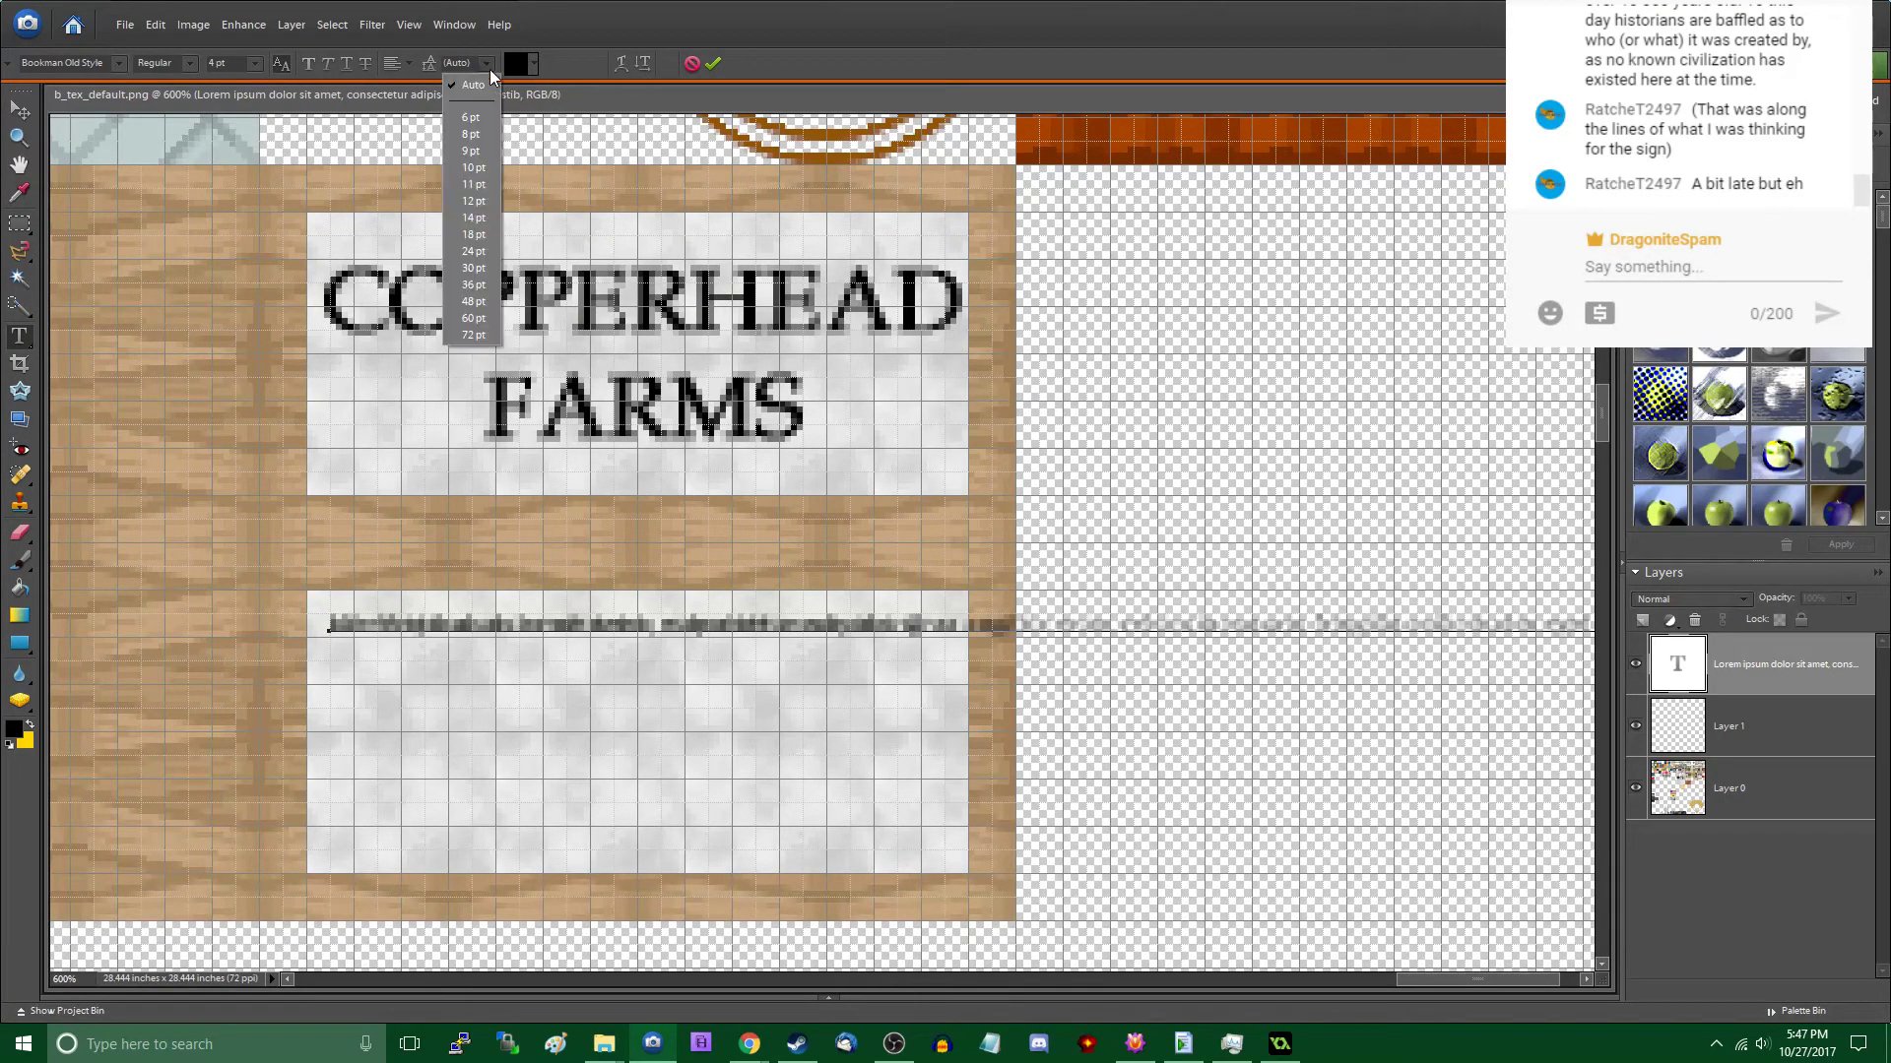
{"action": "left_click", "coordinate": [471, 118]}
{"action": "key", "text": "ctrl+a"}
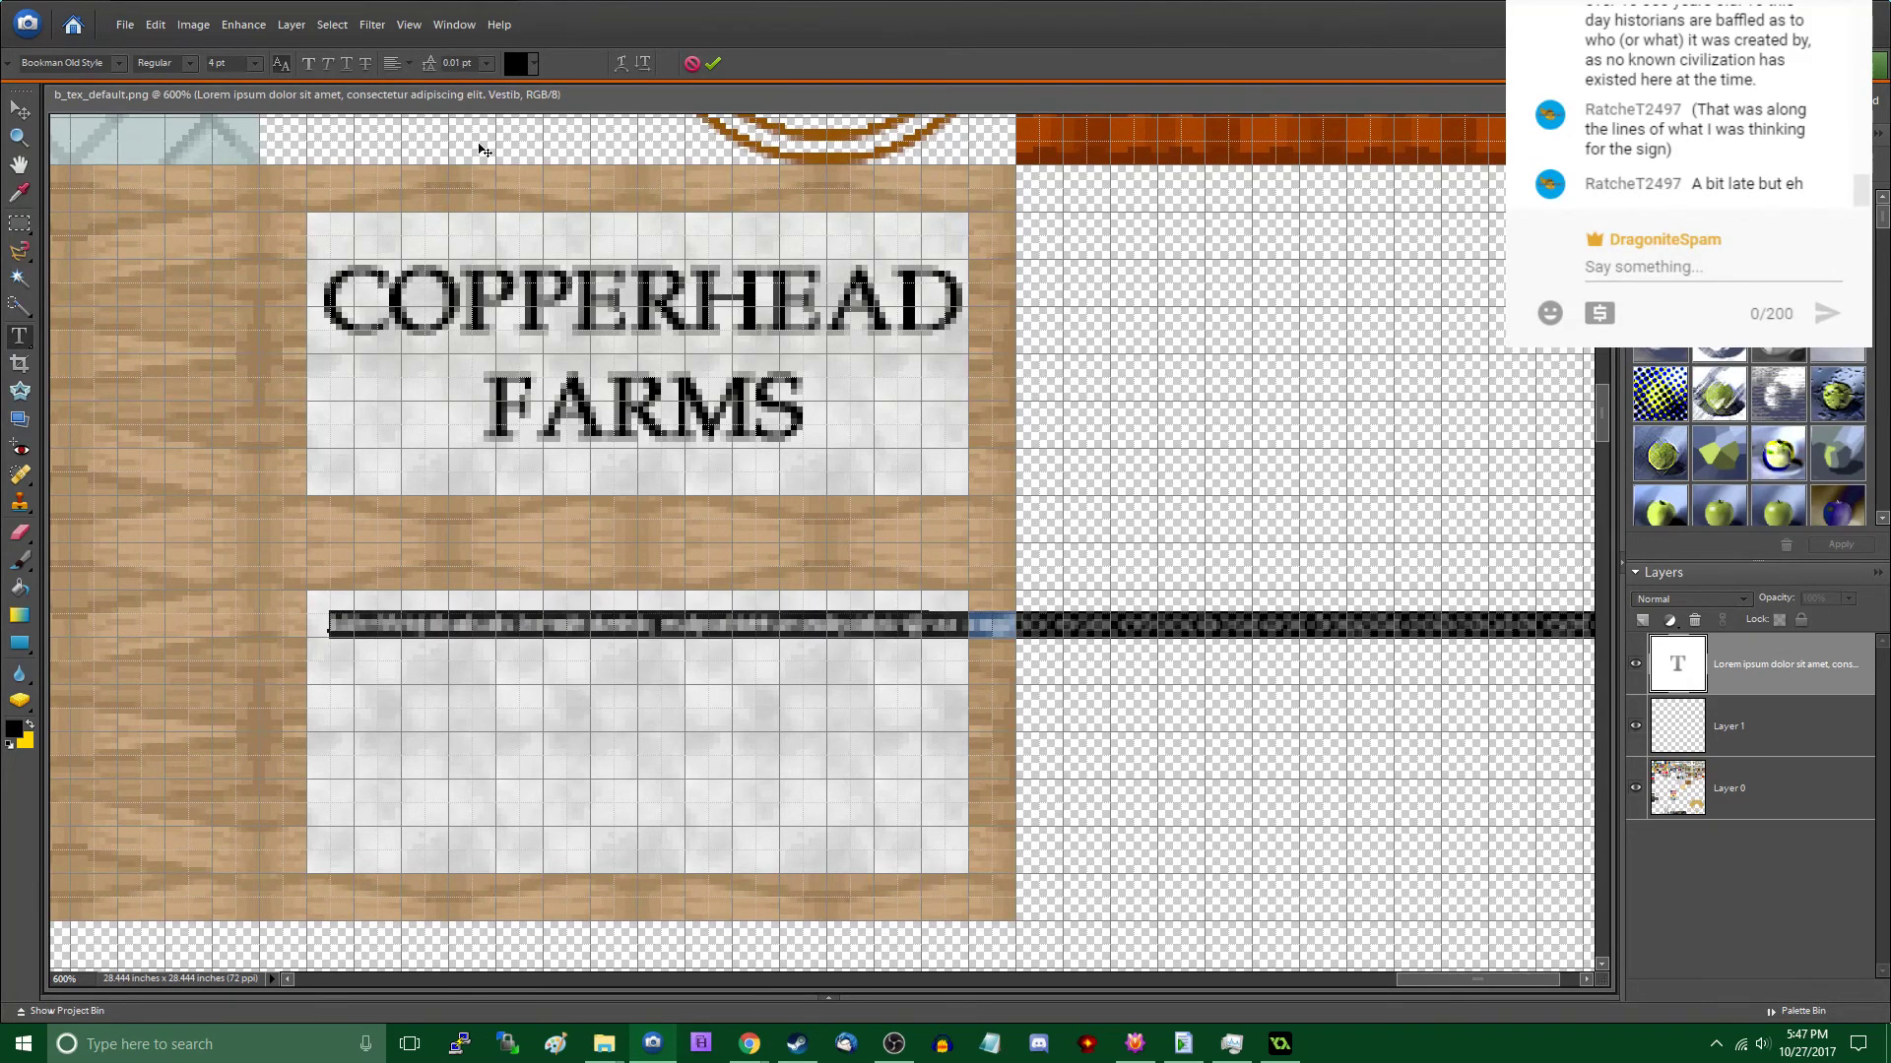
{"action": "left_click", "coordinate": [486, 65]}
{"action": "left_click", "coordinate": [473, 121]}
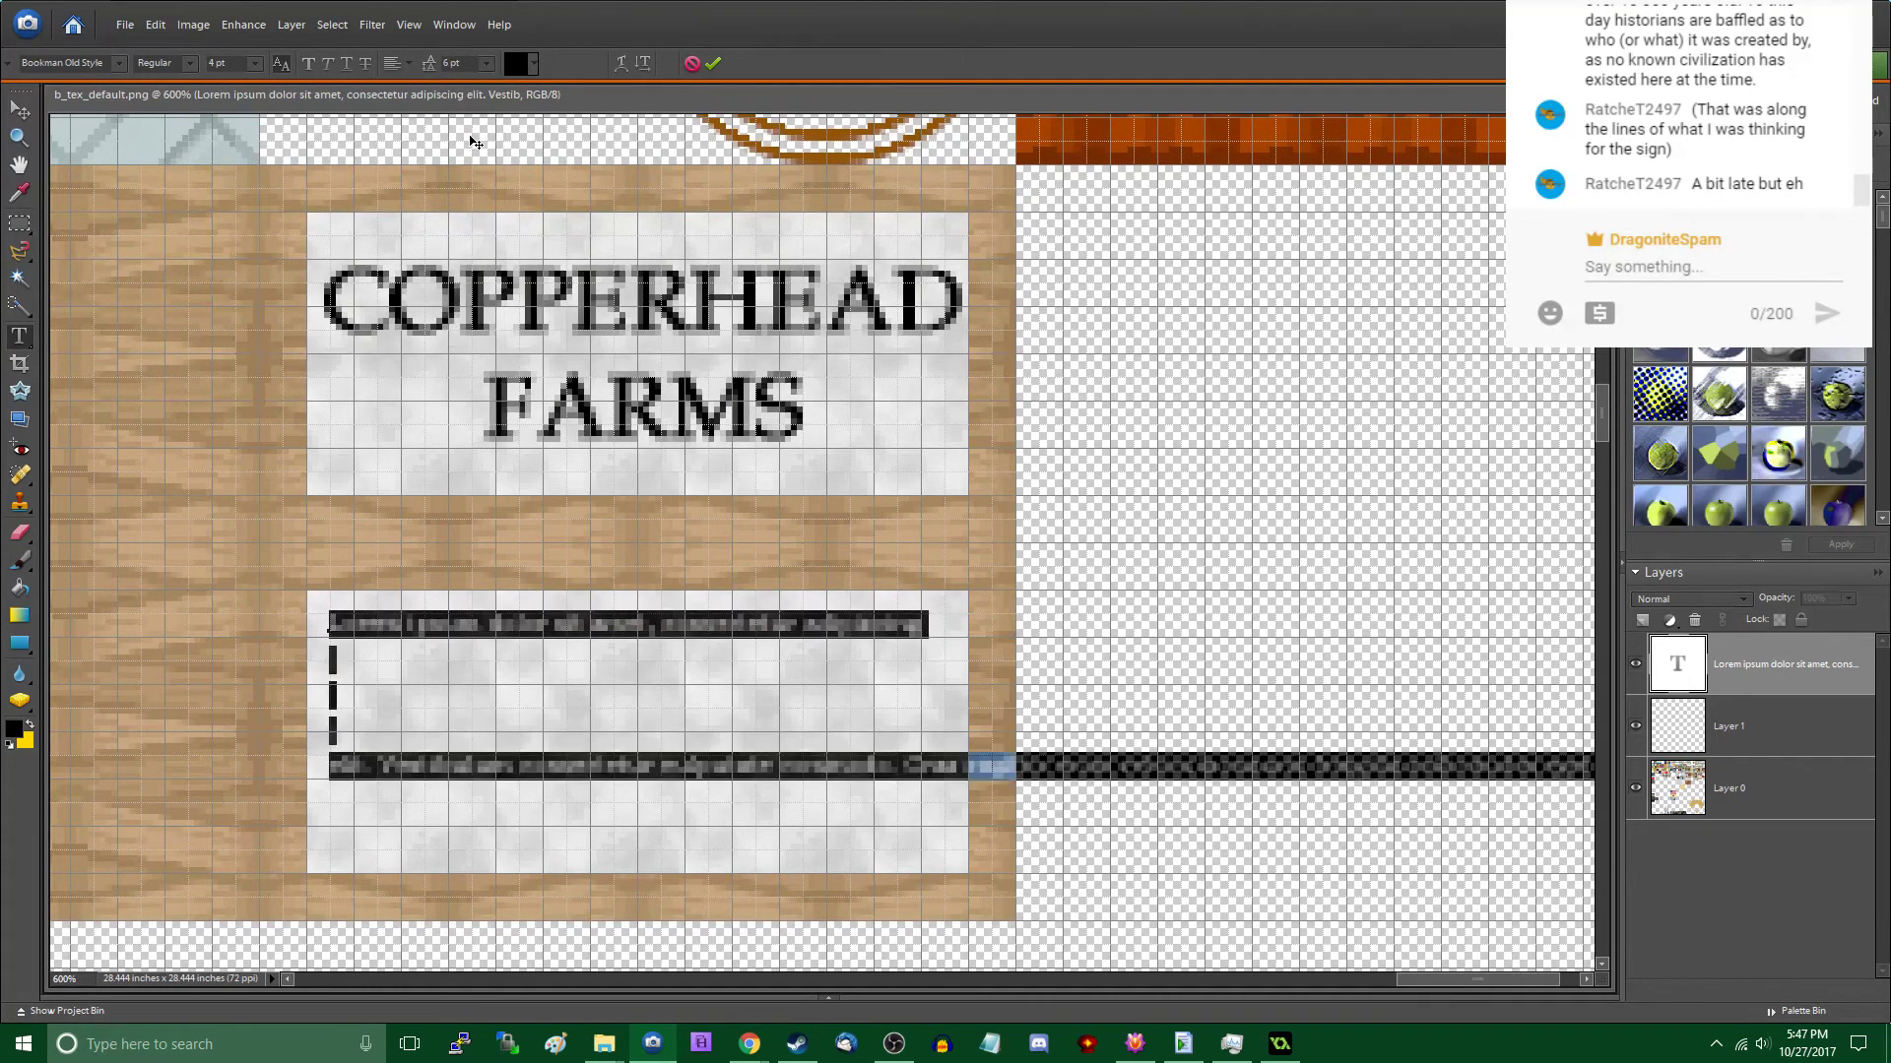
- Remove the blank lines and break the remaining text into seven lines that follow the sign's width
{"action": "left_click", "coordinate": [481, 689]}
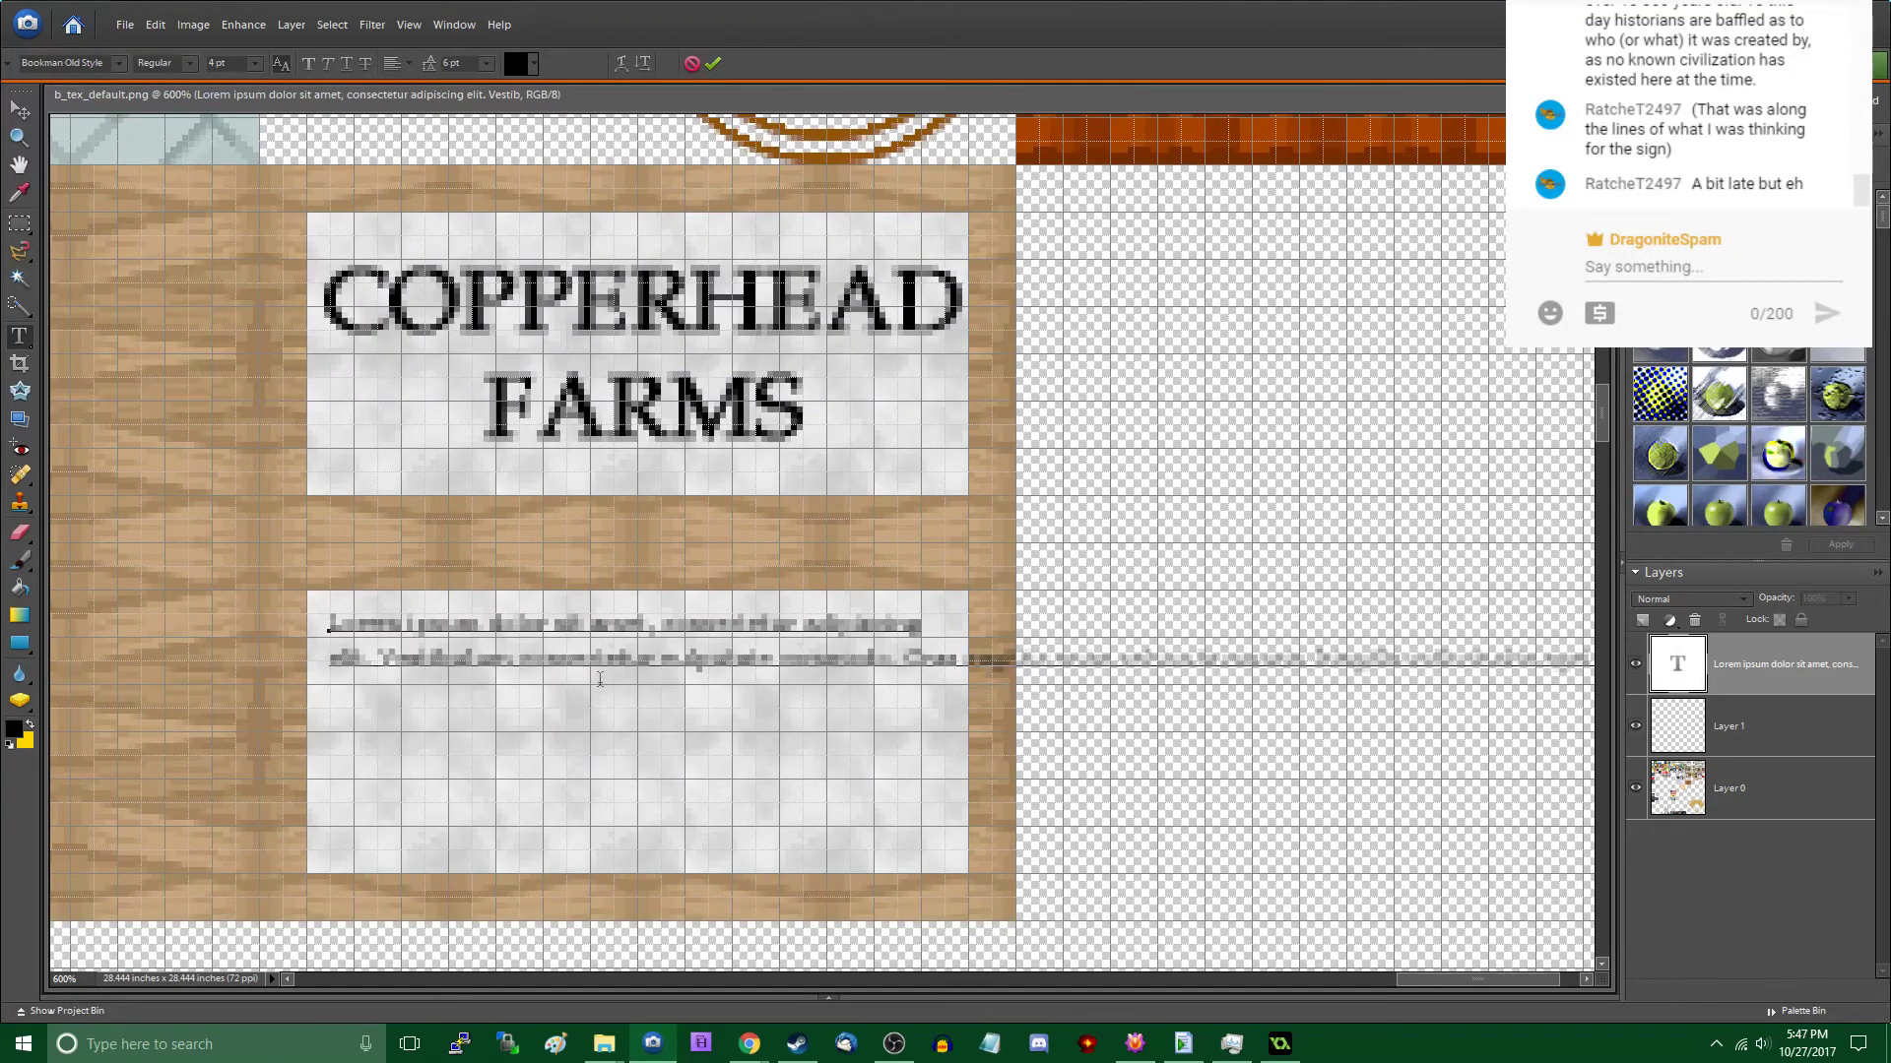
{"action": "key", "text": "Return"}
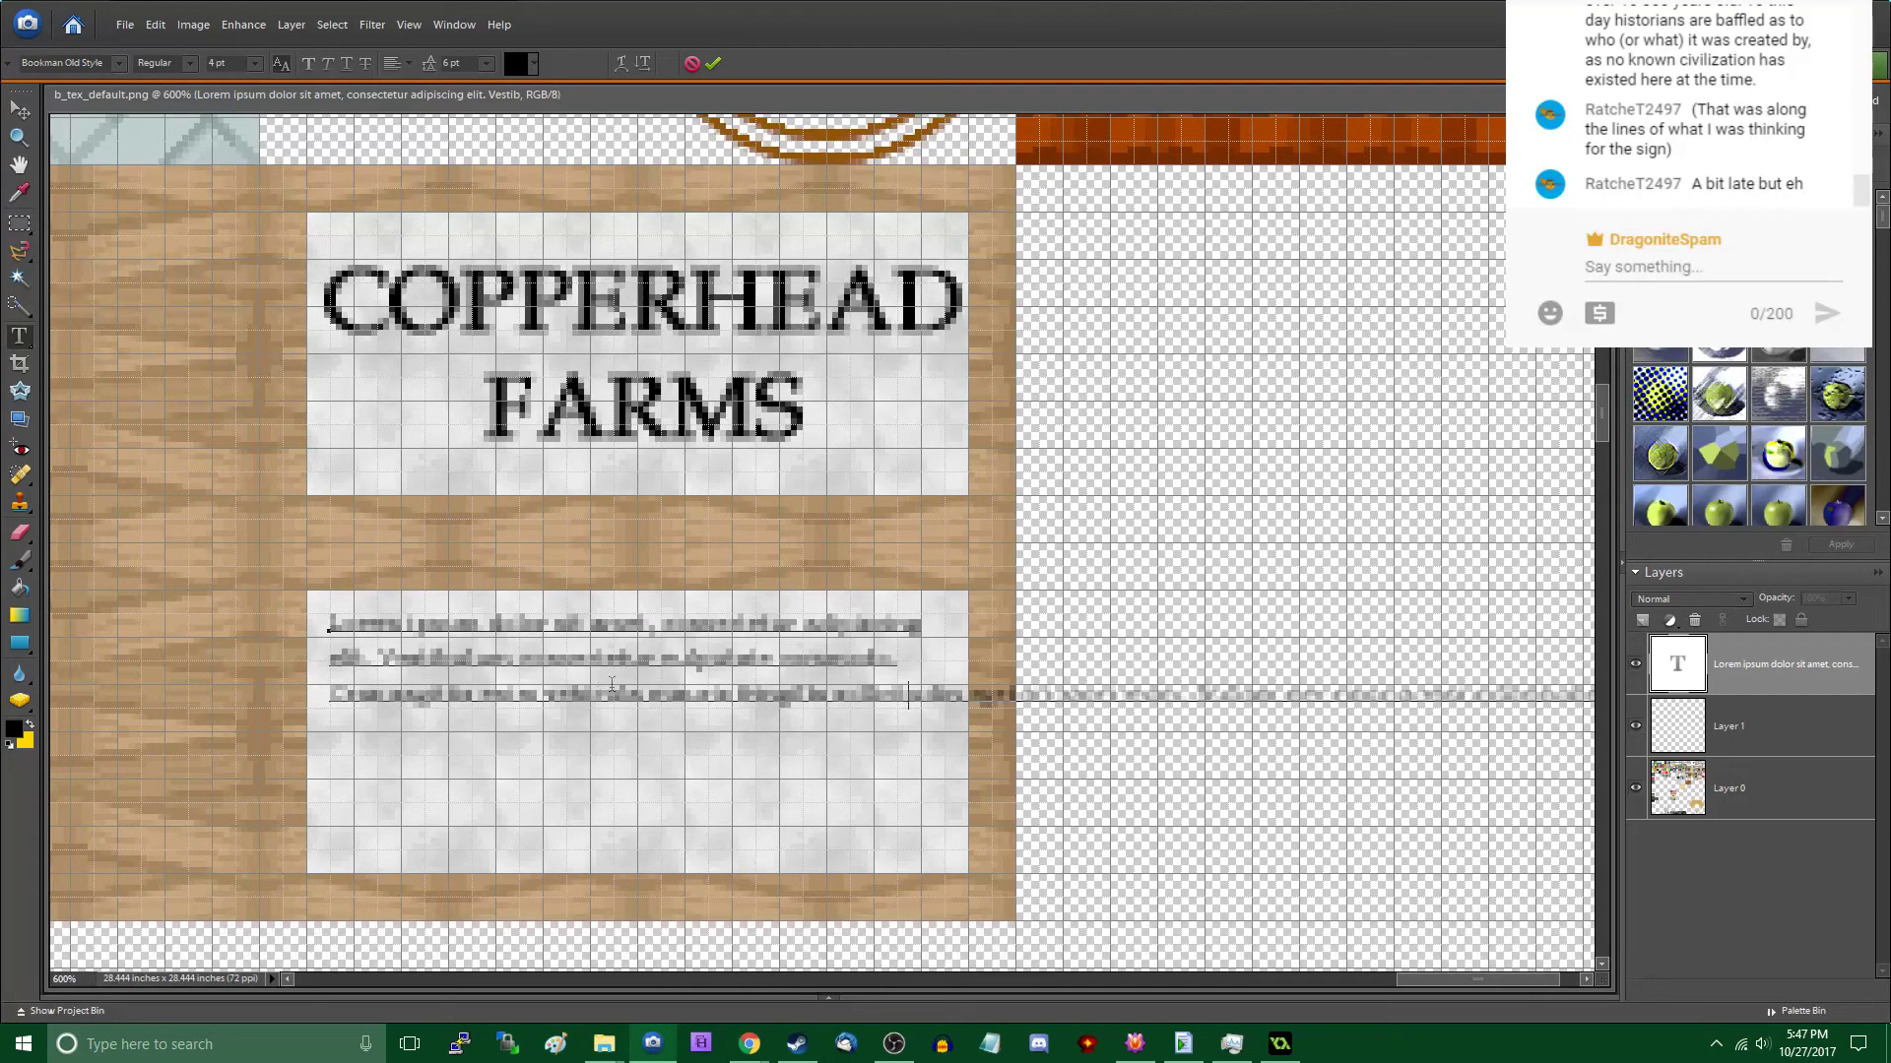
{"action": "key", "text": "Return"}
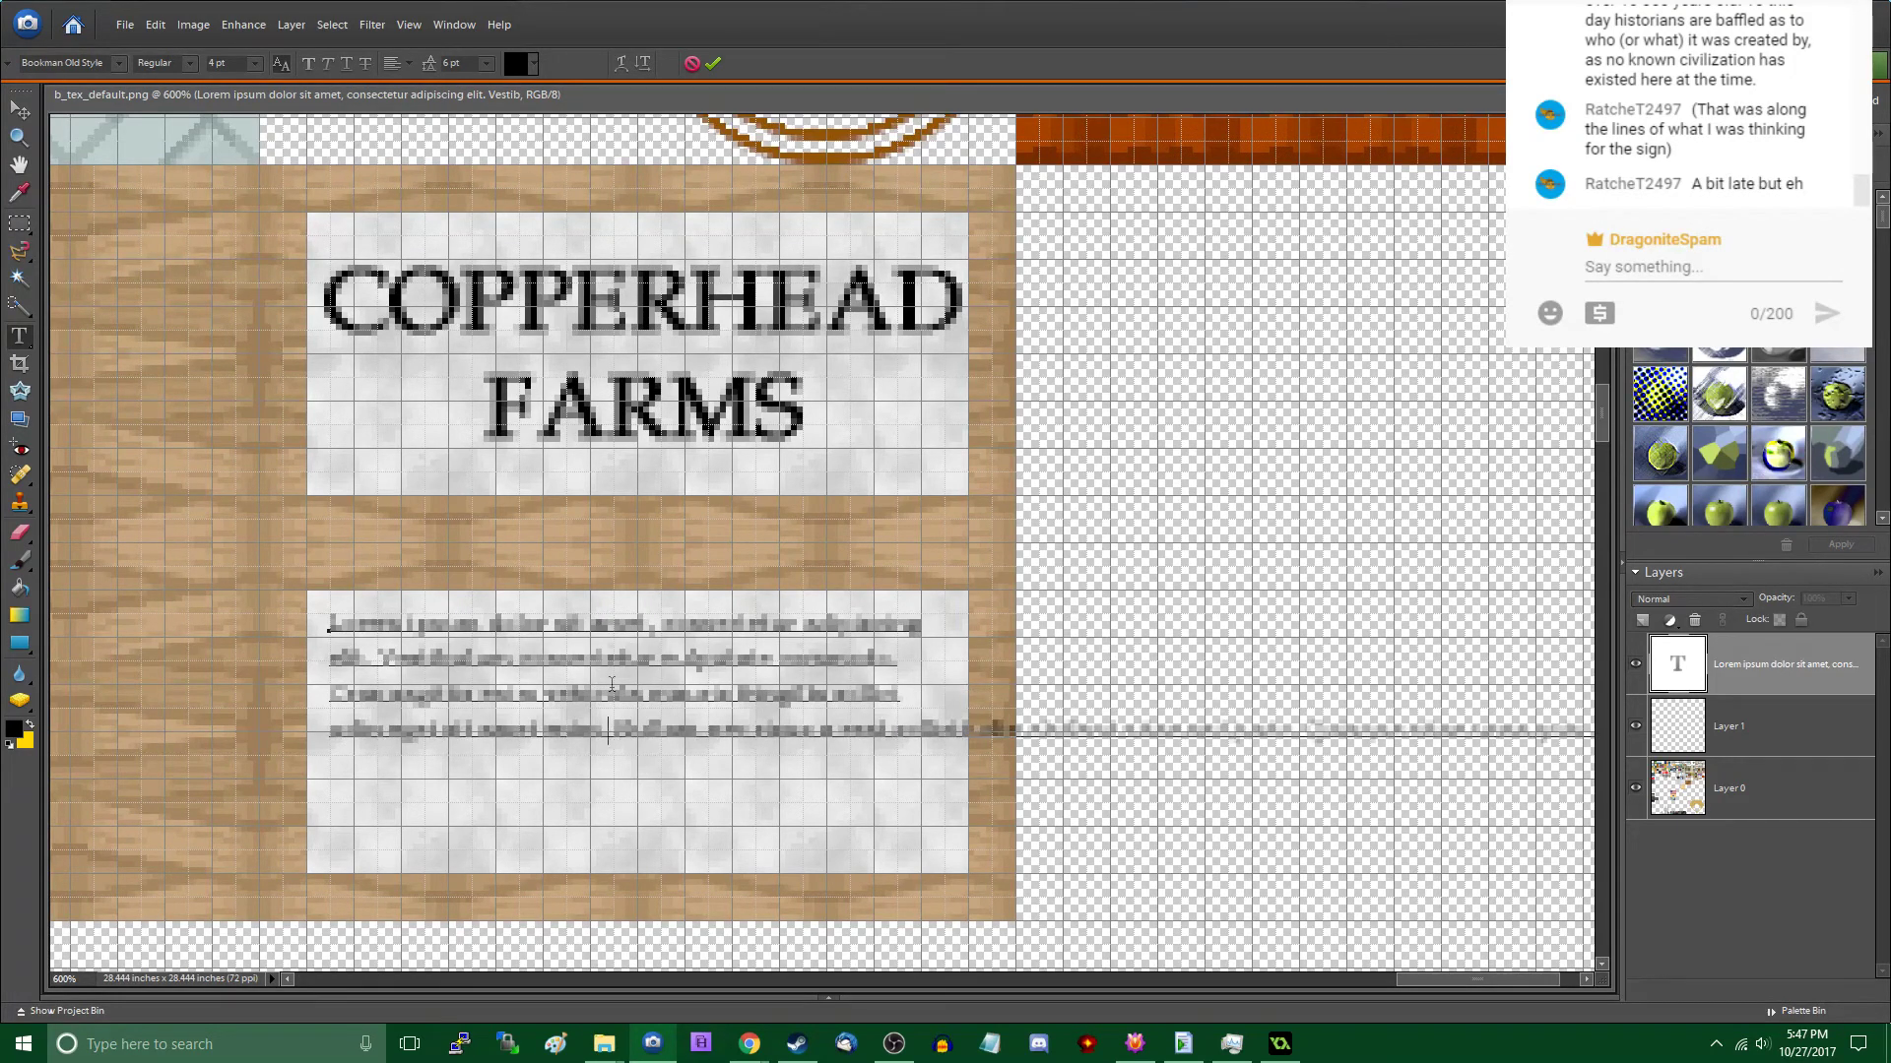
{"action": "key", "text": "Return"}
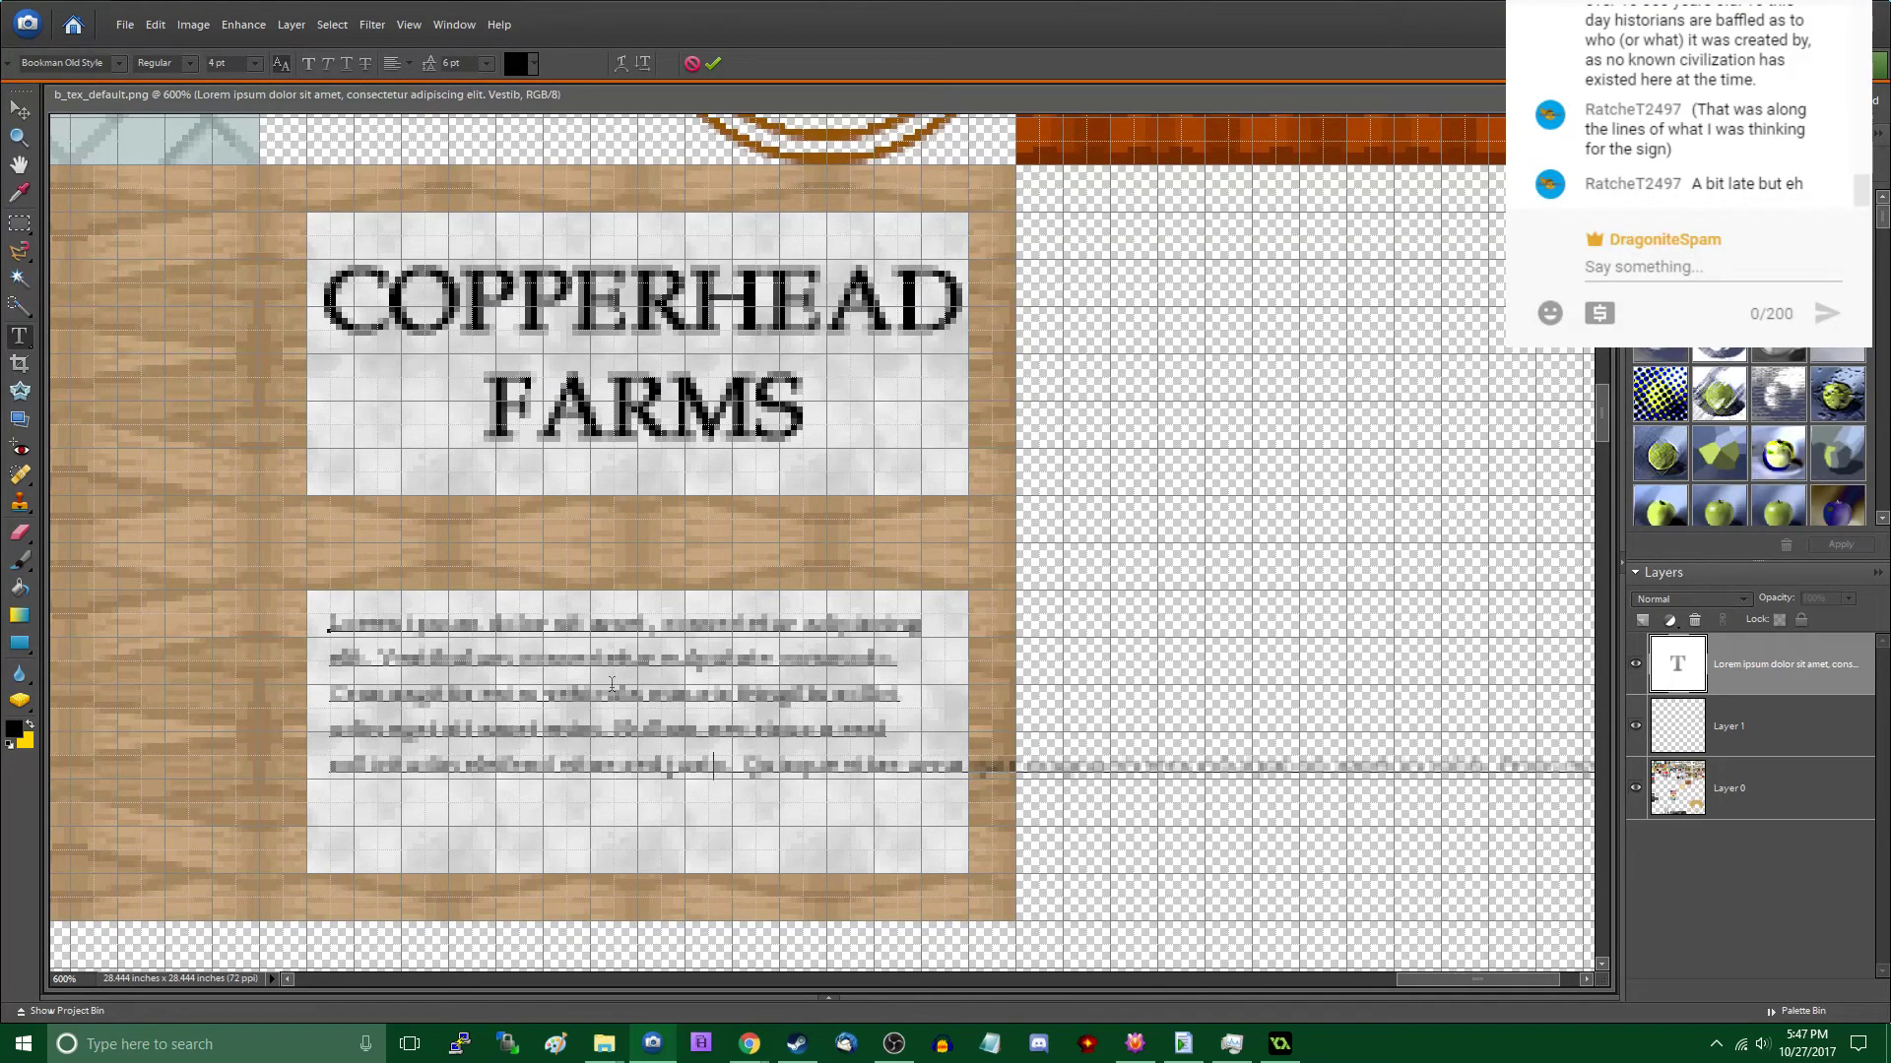
{"action": "key", "text": "Return"}
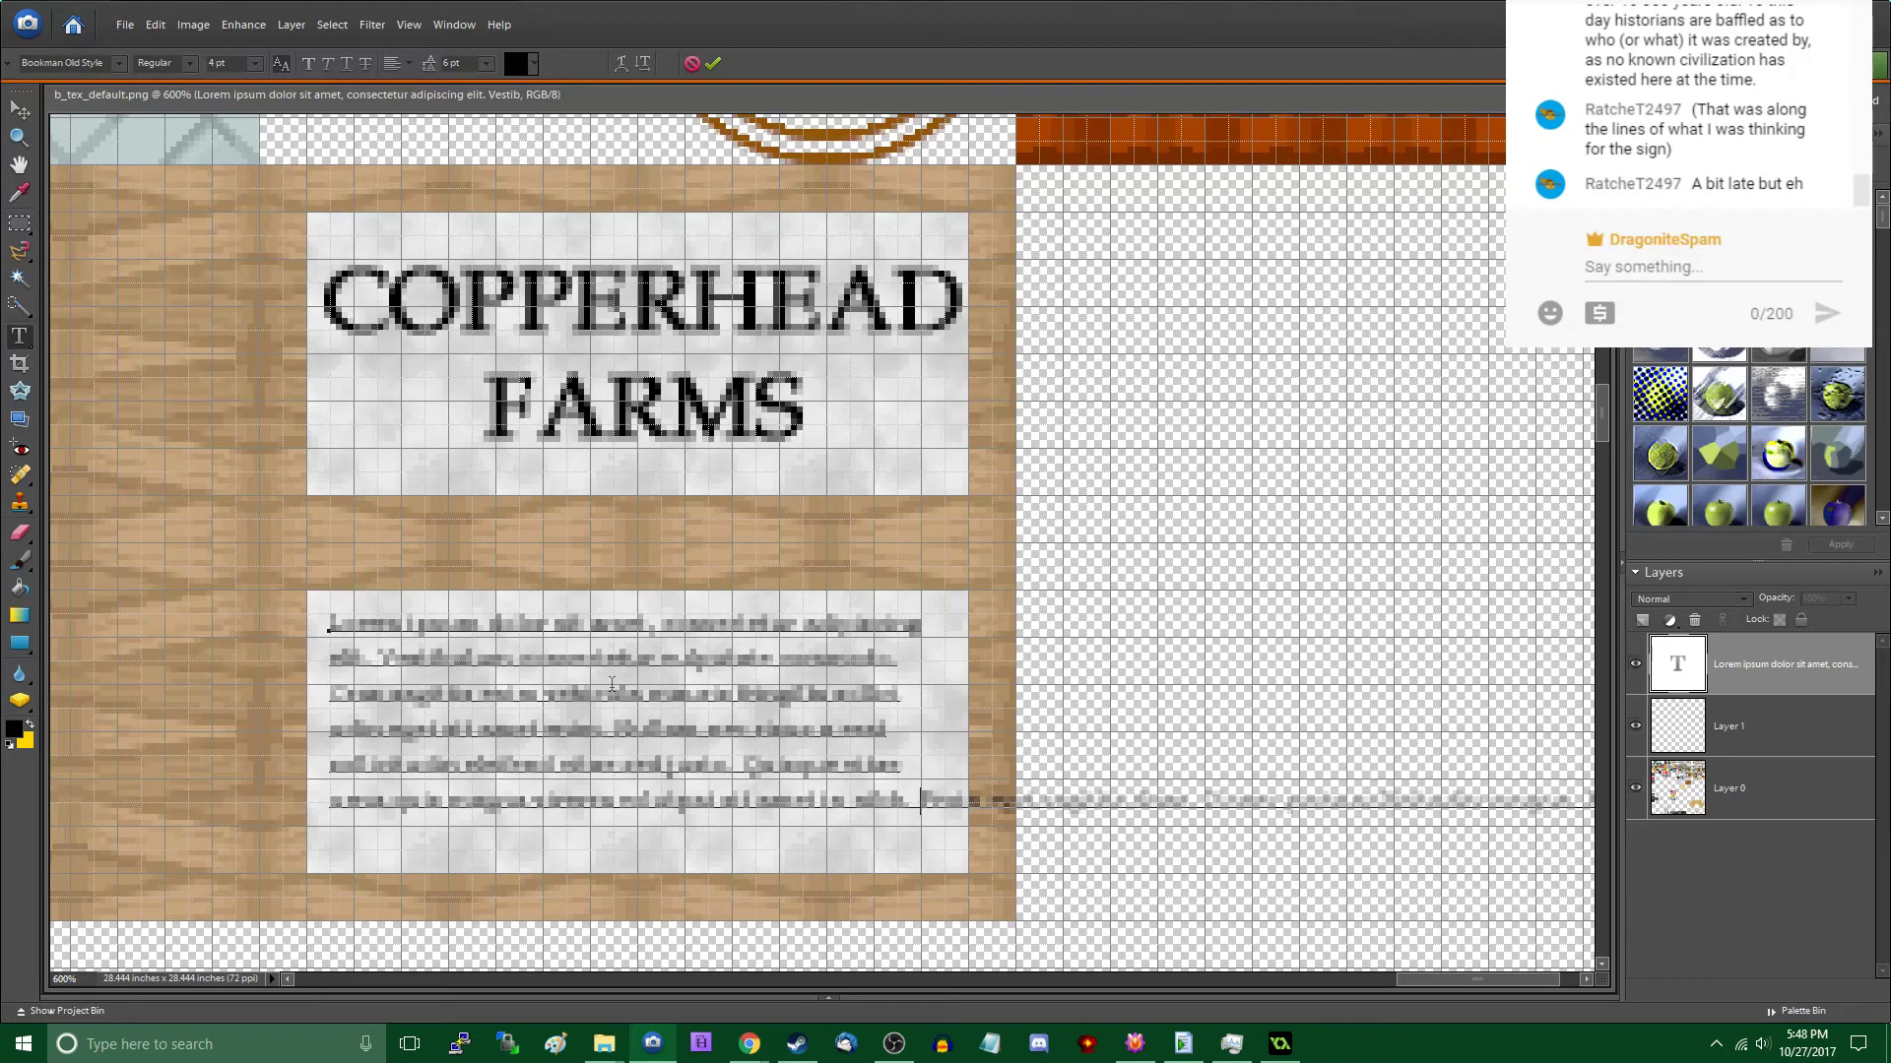
{"action": "key", "text": "Return"}
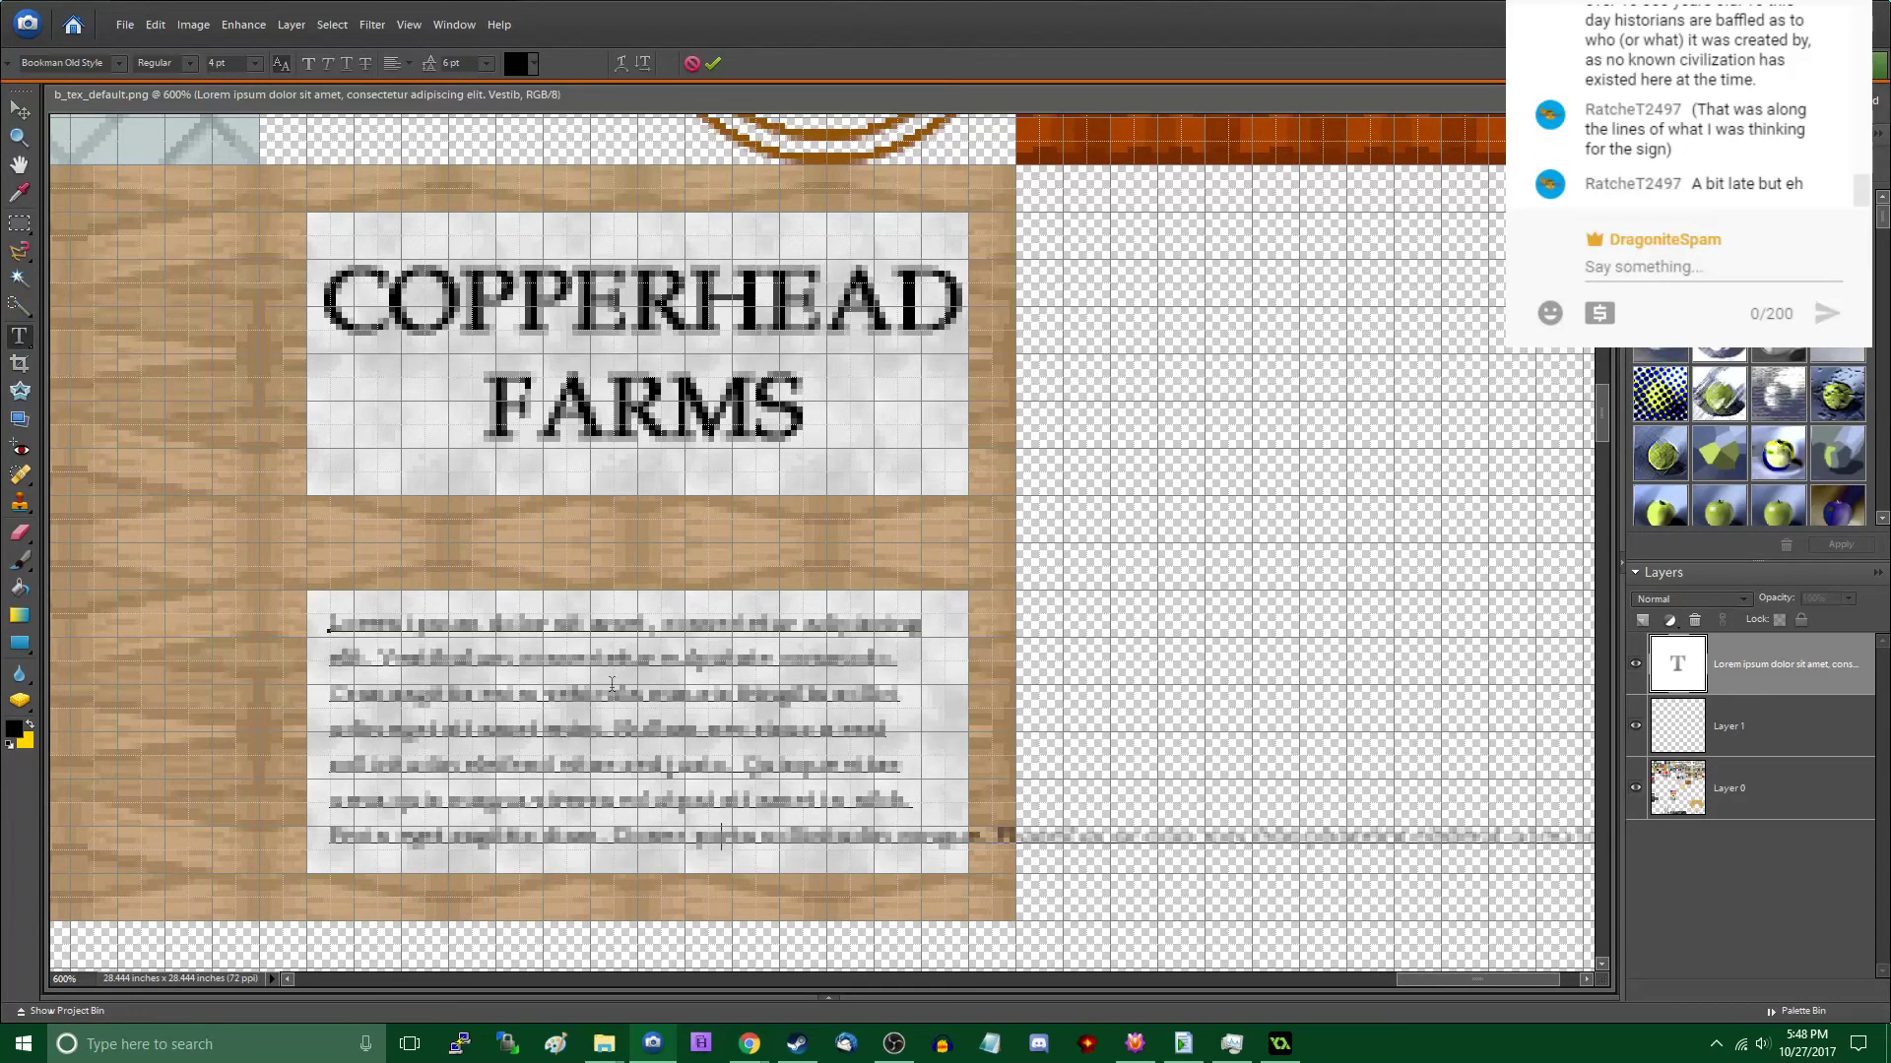
- Delete the surplus text at the end of the sign's seventh line and finish editing the text
{"action": "key", "text": "shift+End"}
{"action": "key", "text": "Delete"}
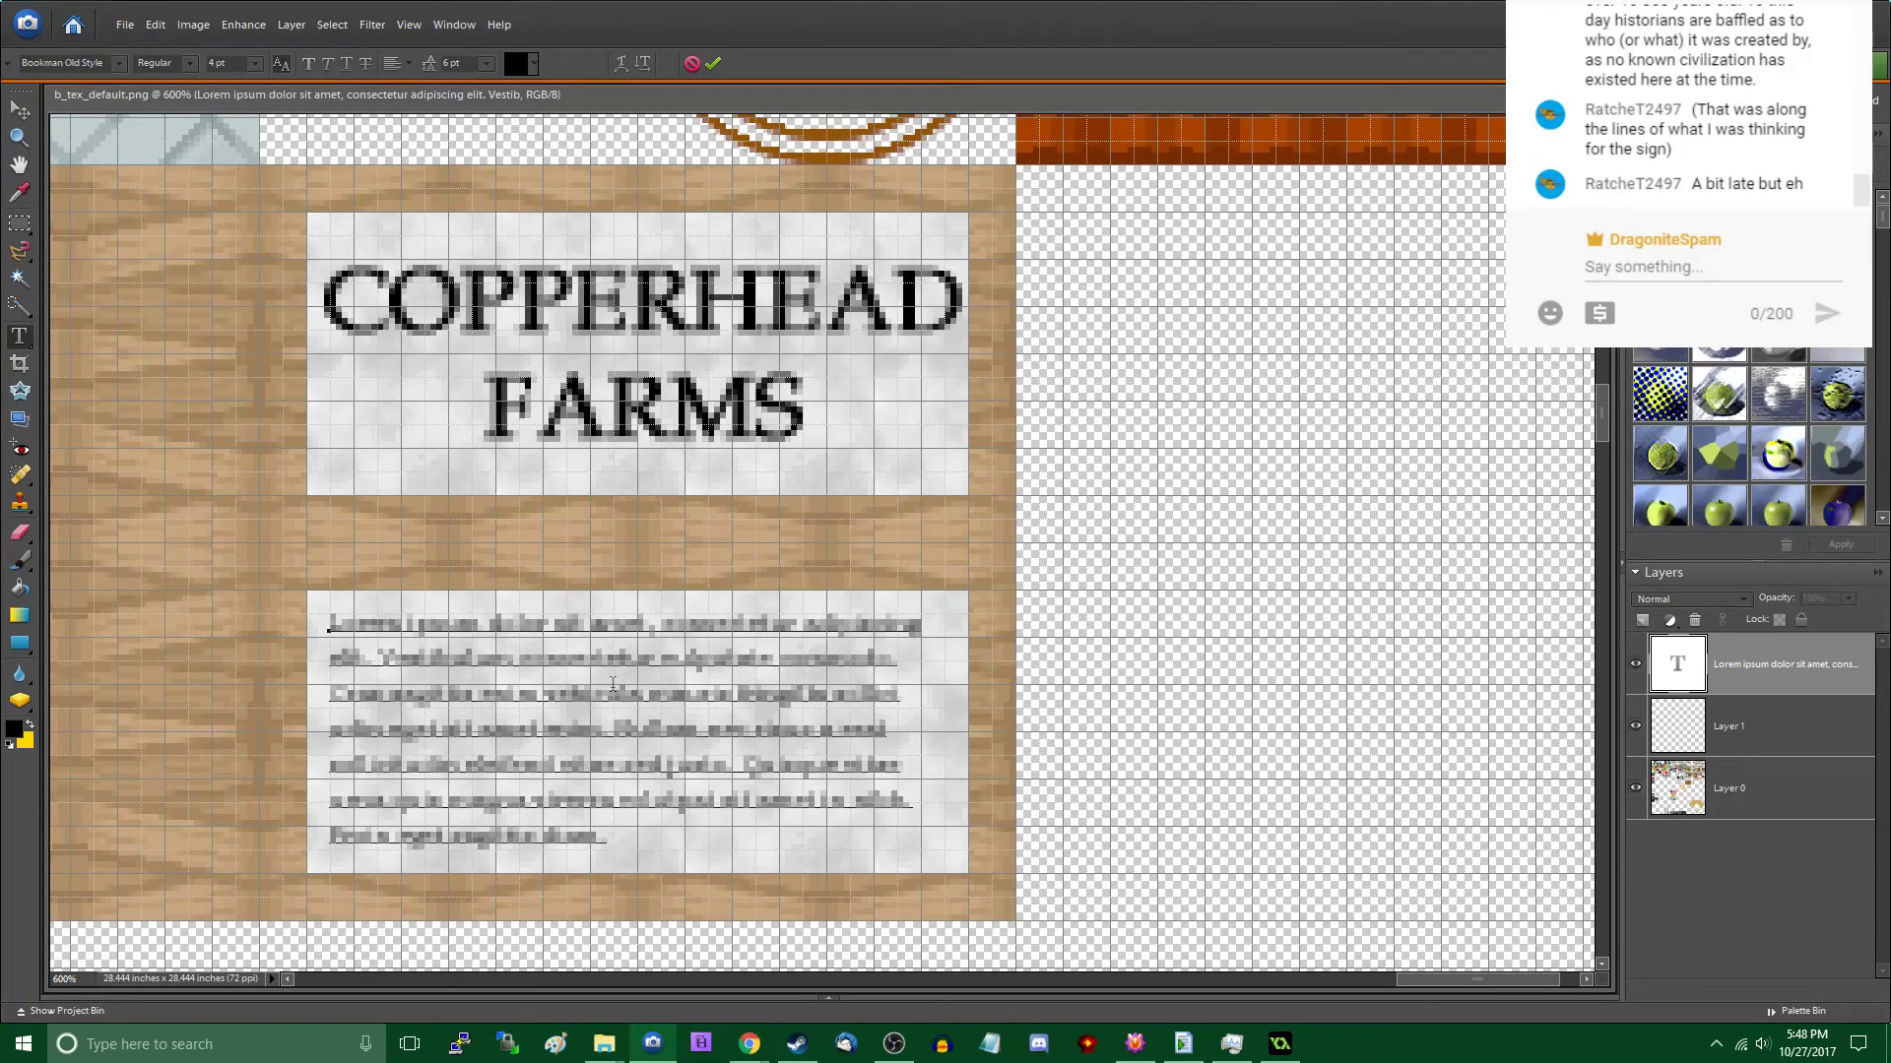
{"action": "left_click", "coordinate": [20, 116]}
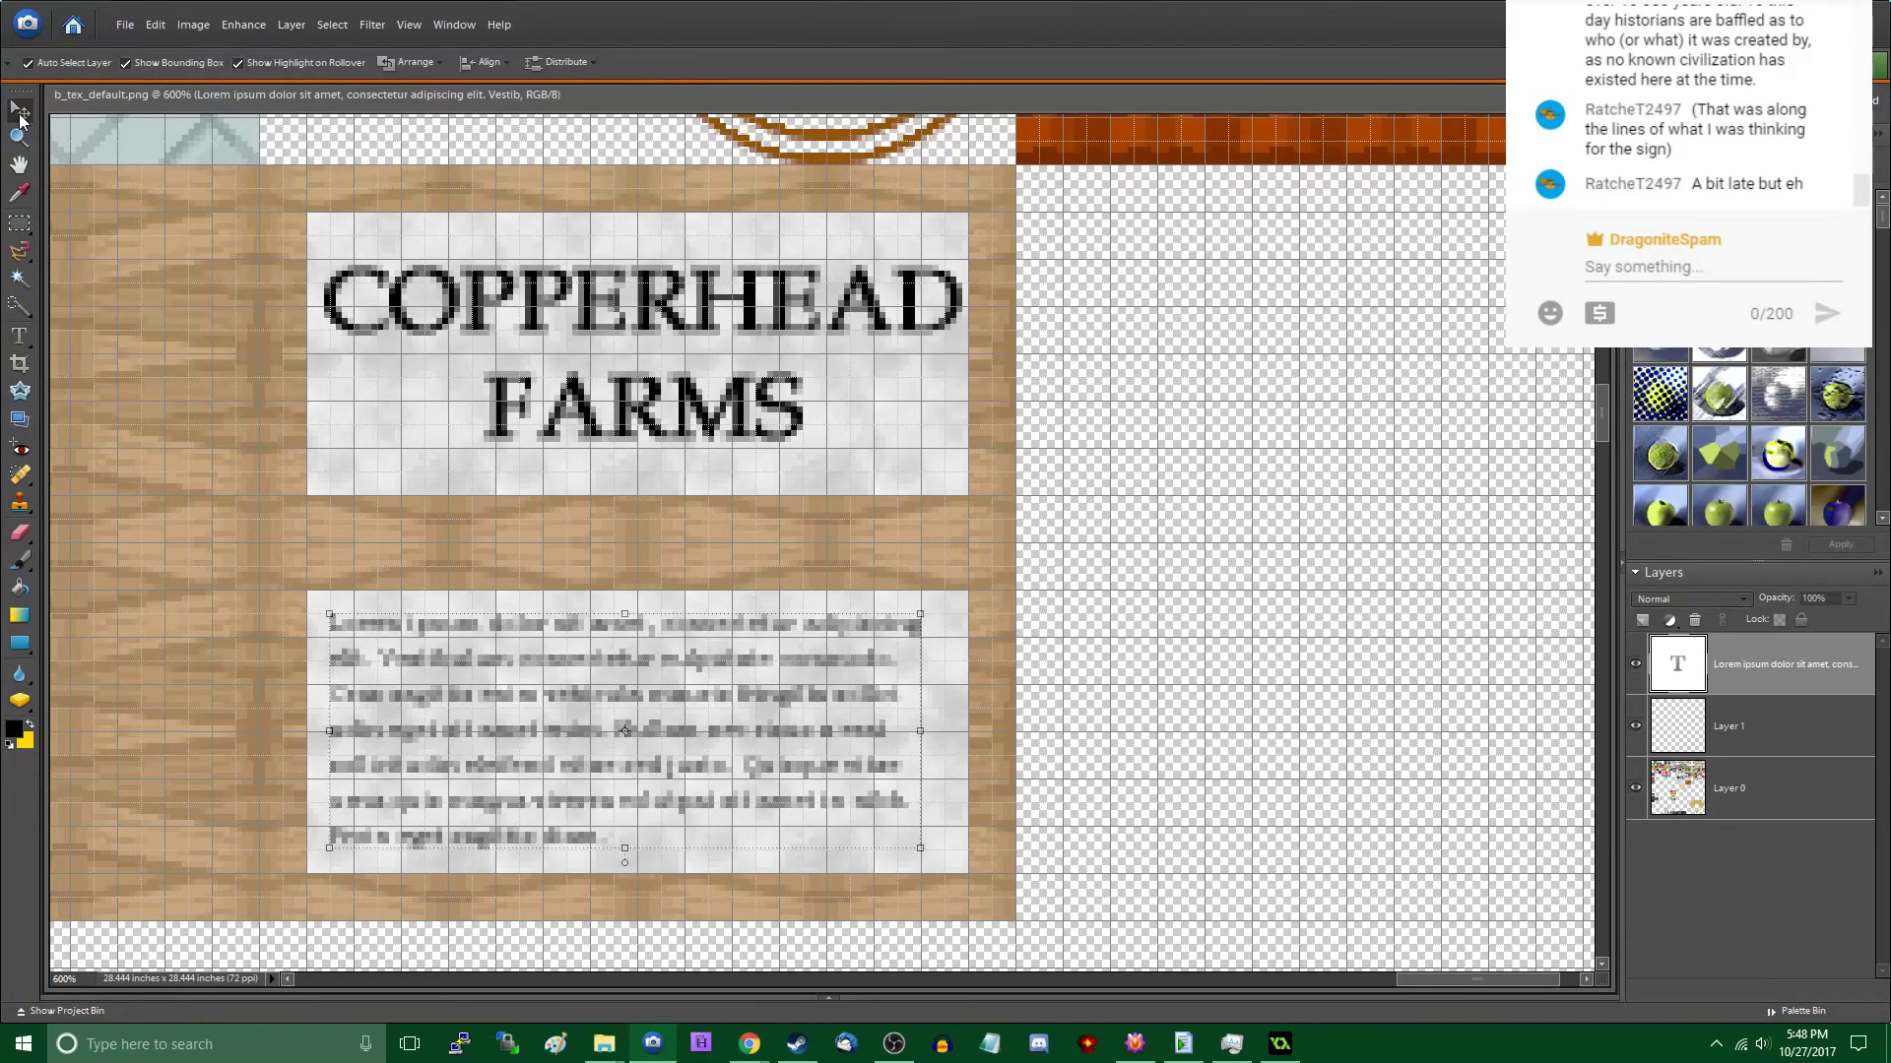
- Merge the text layer, Layer 1 and Layer 0 into a single layer
{"action": "left_click", "coordinate": [1710, 790], "text": "shift"}
{"action": "right_click", "coordinate": [1715, 792]}
{"action": "left_click", "coordinate": [1817, 748]}
- Save the texture over b_tex_default.png in the images folder without interlacing, and close the document without saving it again
{"action": "key", "text": "ctrl+s"}
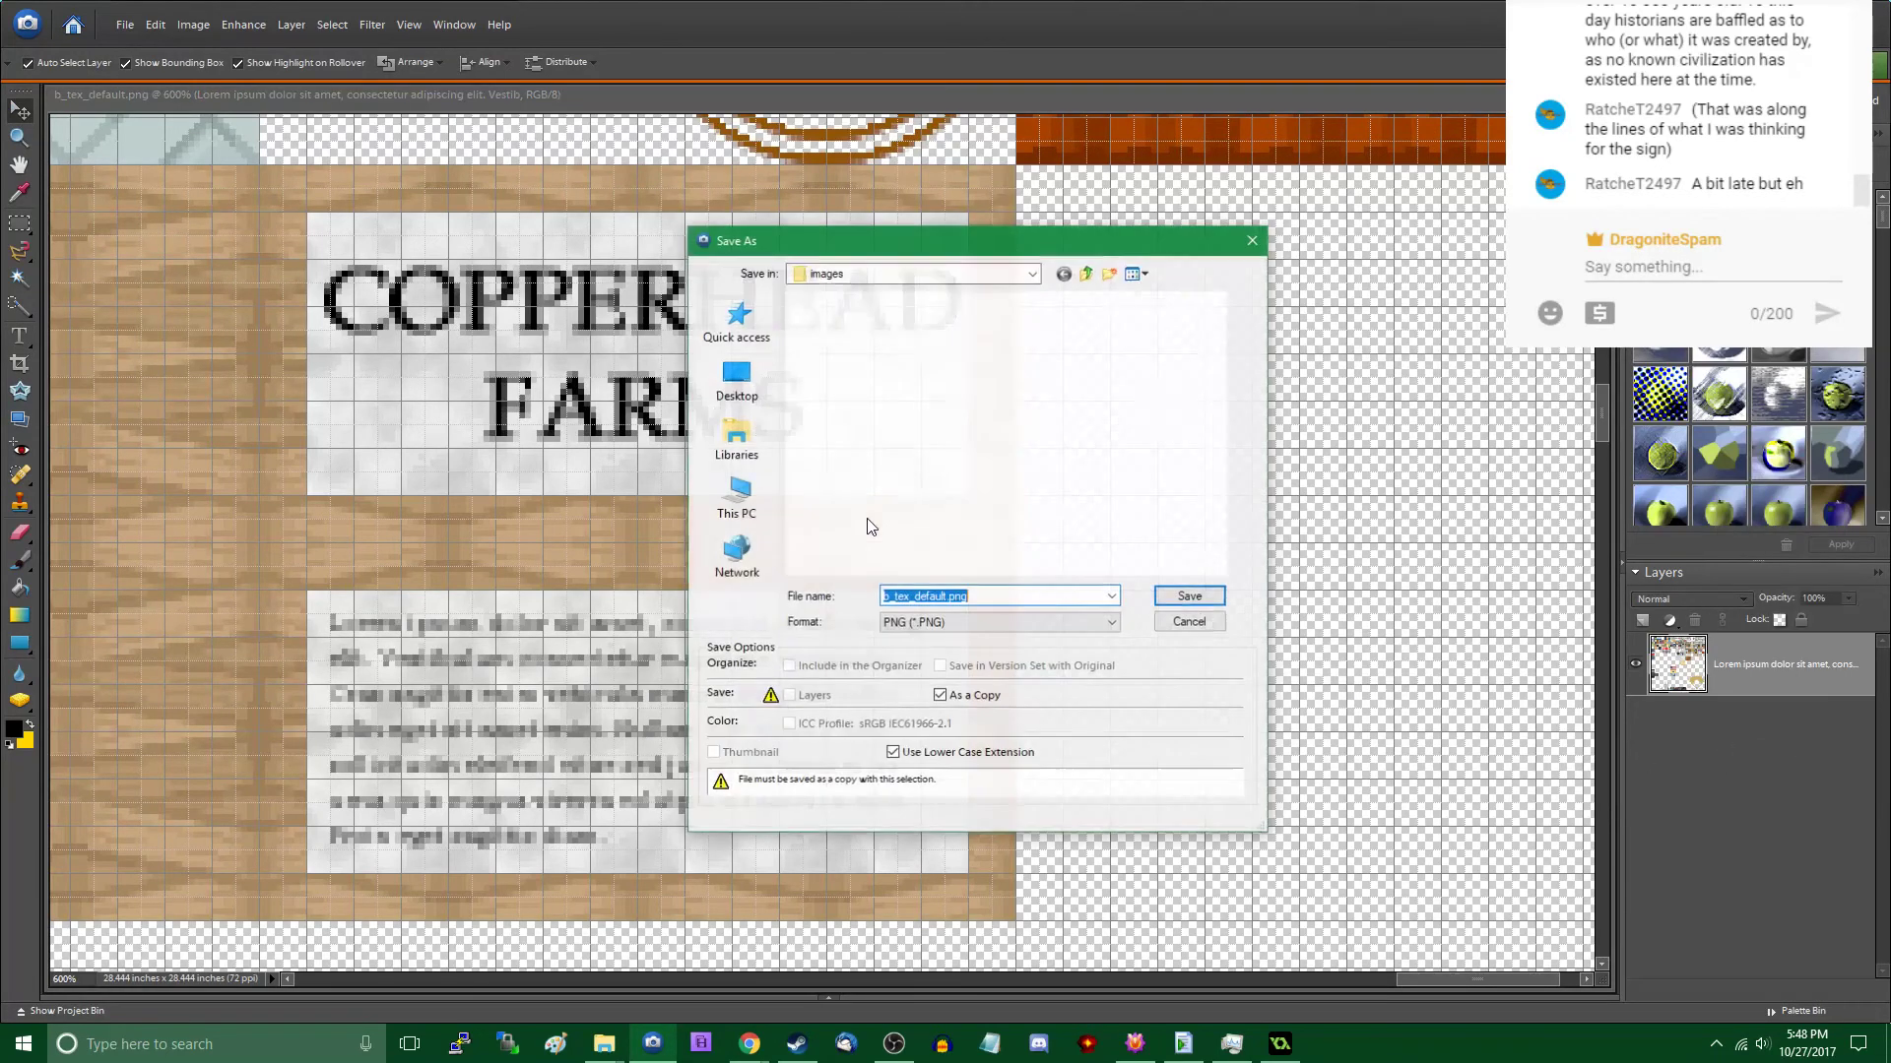
{"action": "left_click", "coordinate": [1210, 600]}
{"action": "left_click", "coordinate": [908, 398]}
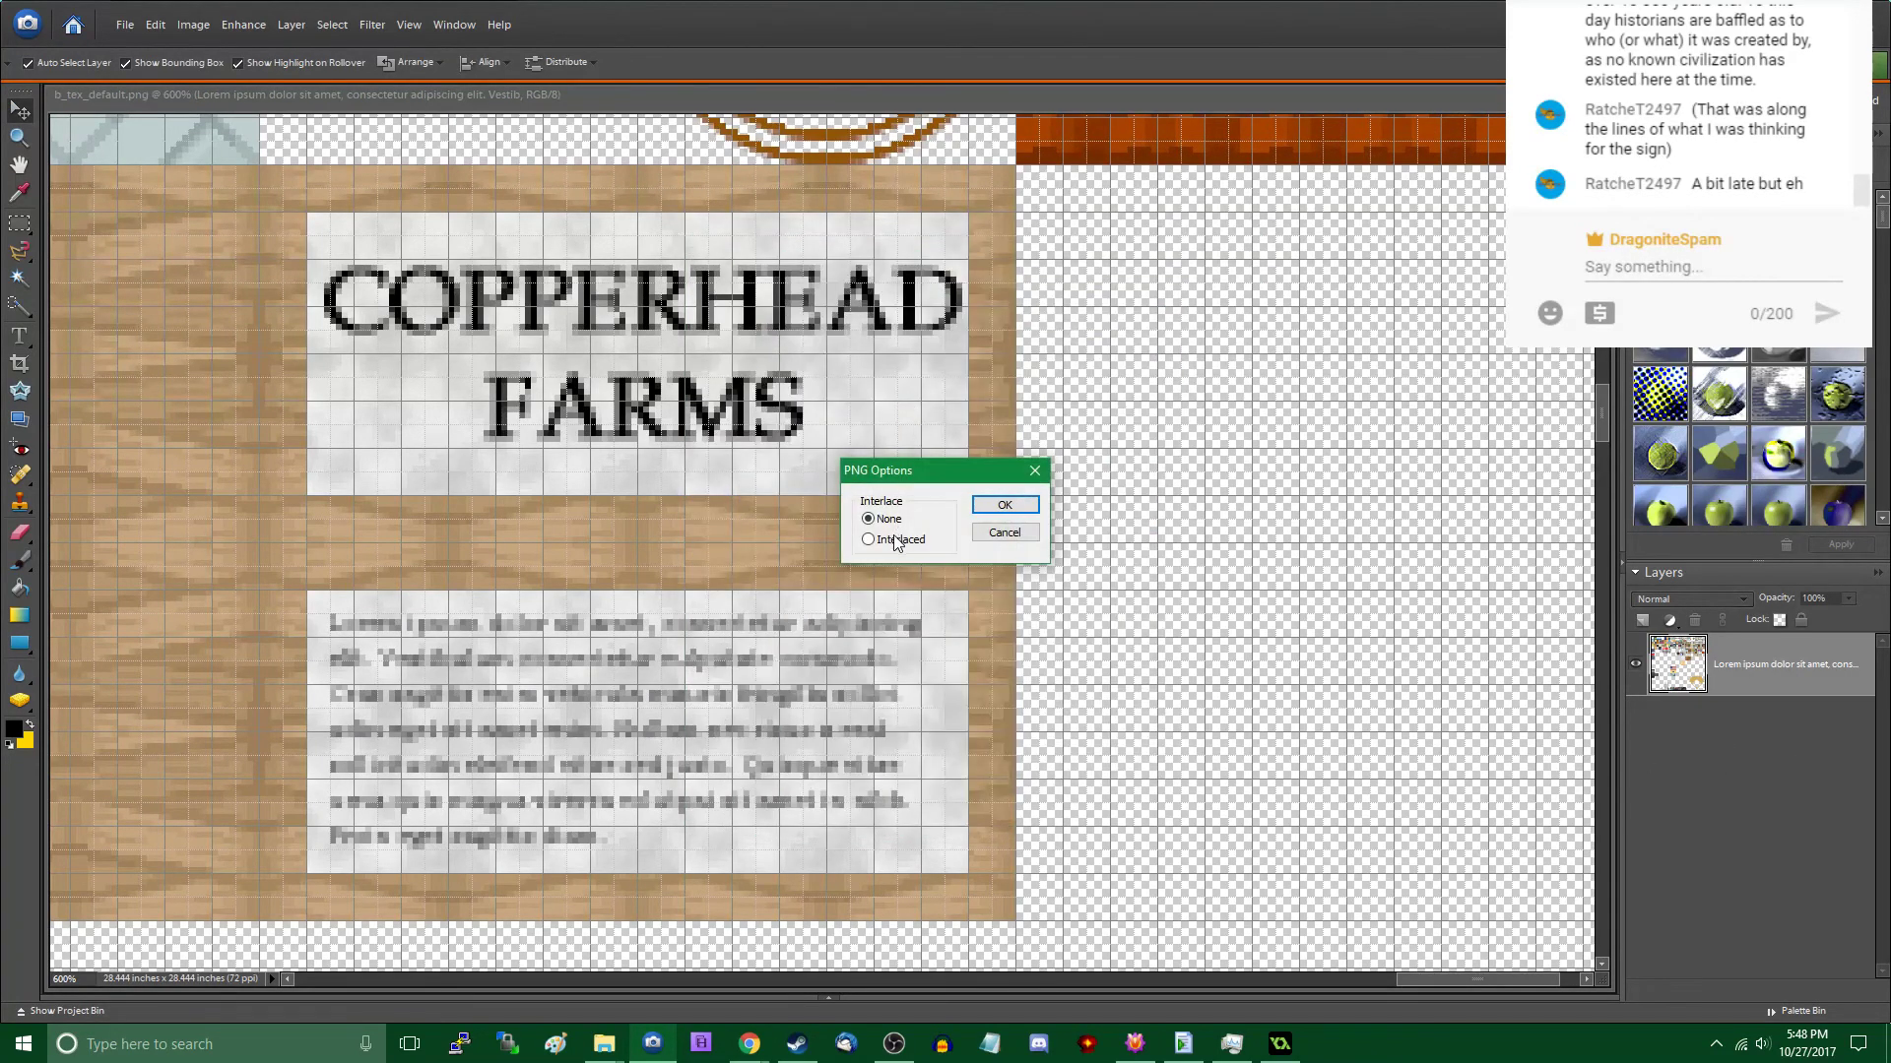
{"action": "left_click", "coordinate": [991, 508]}
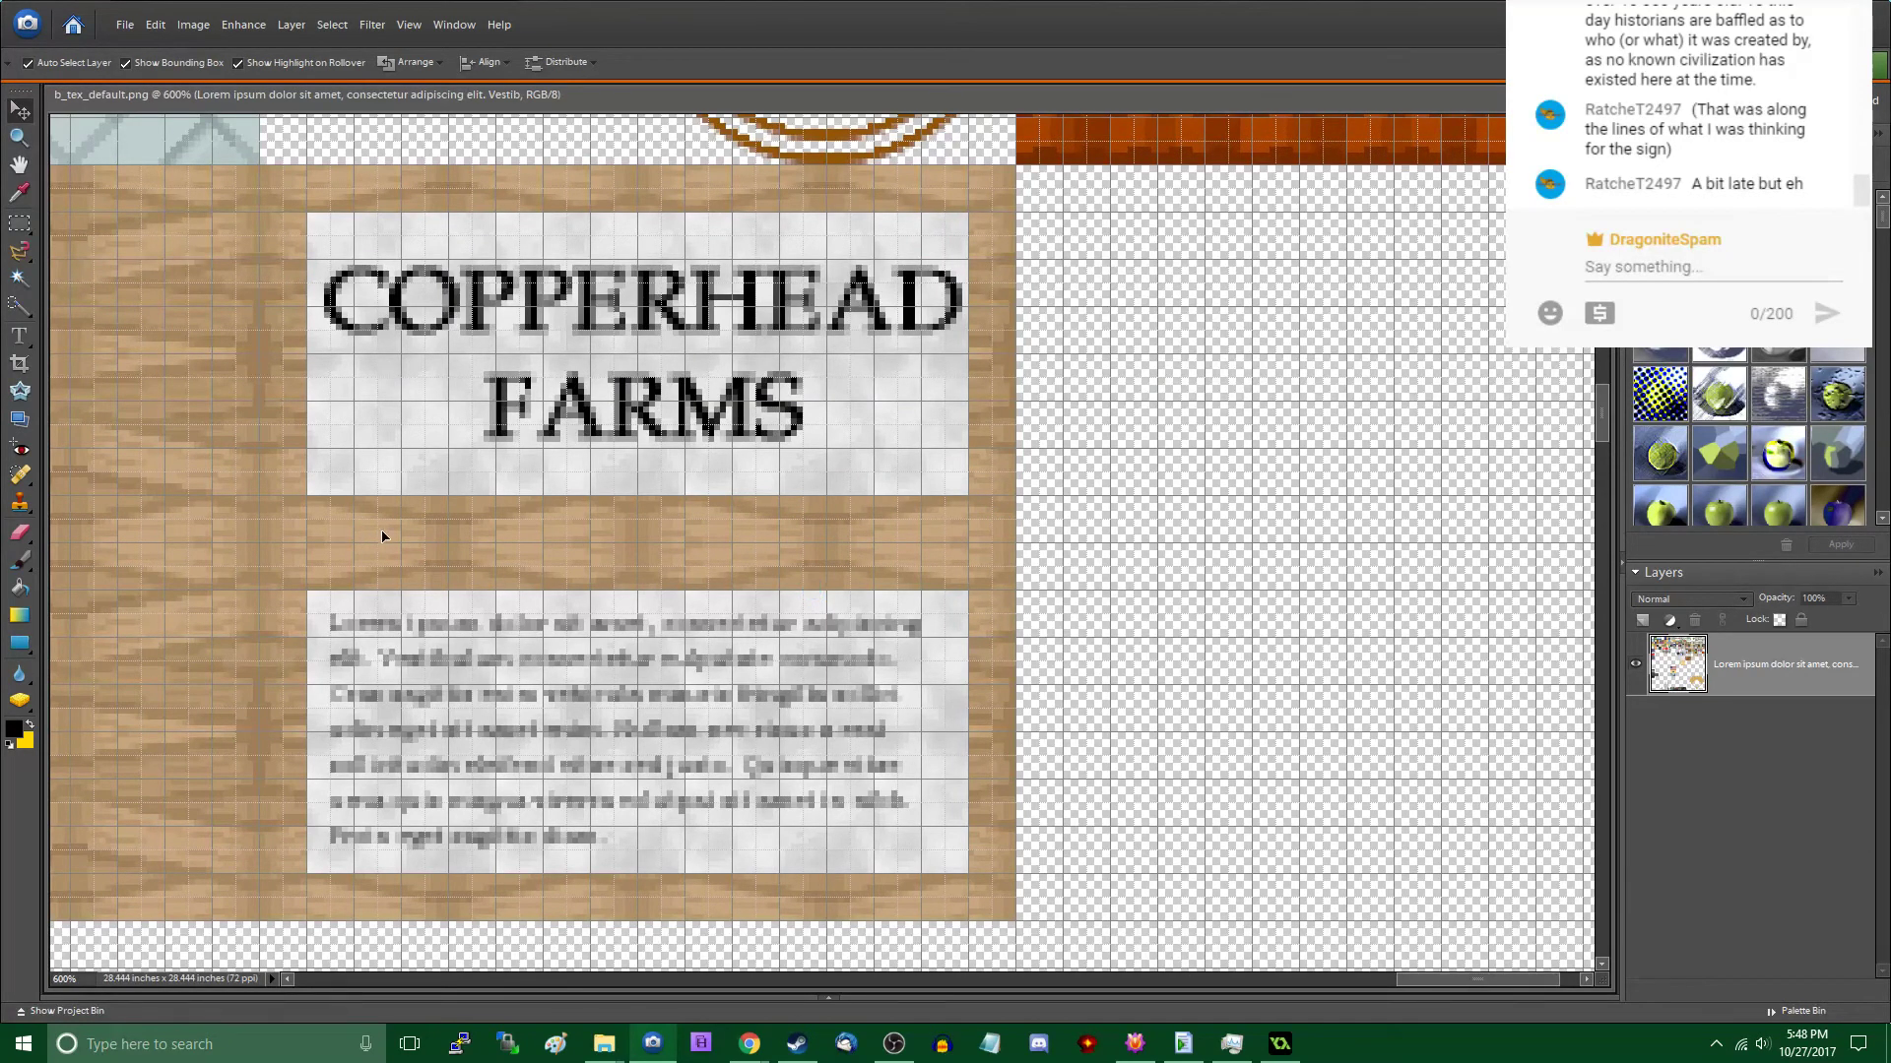
{"action": "key", "text": "ctrl+w"}
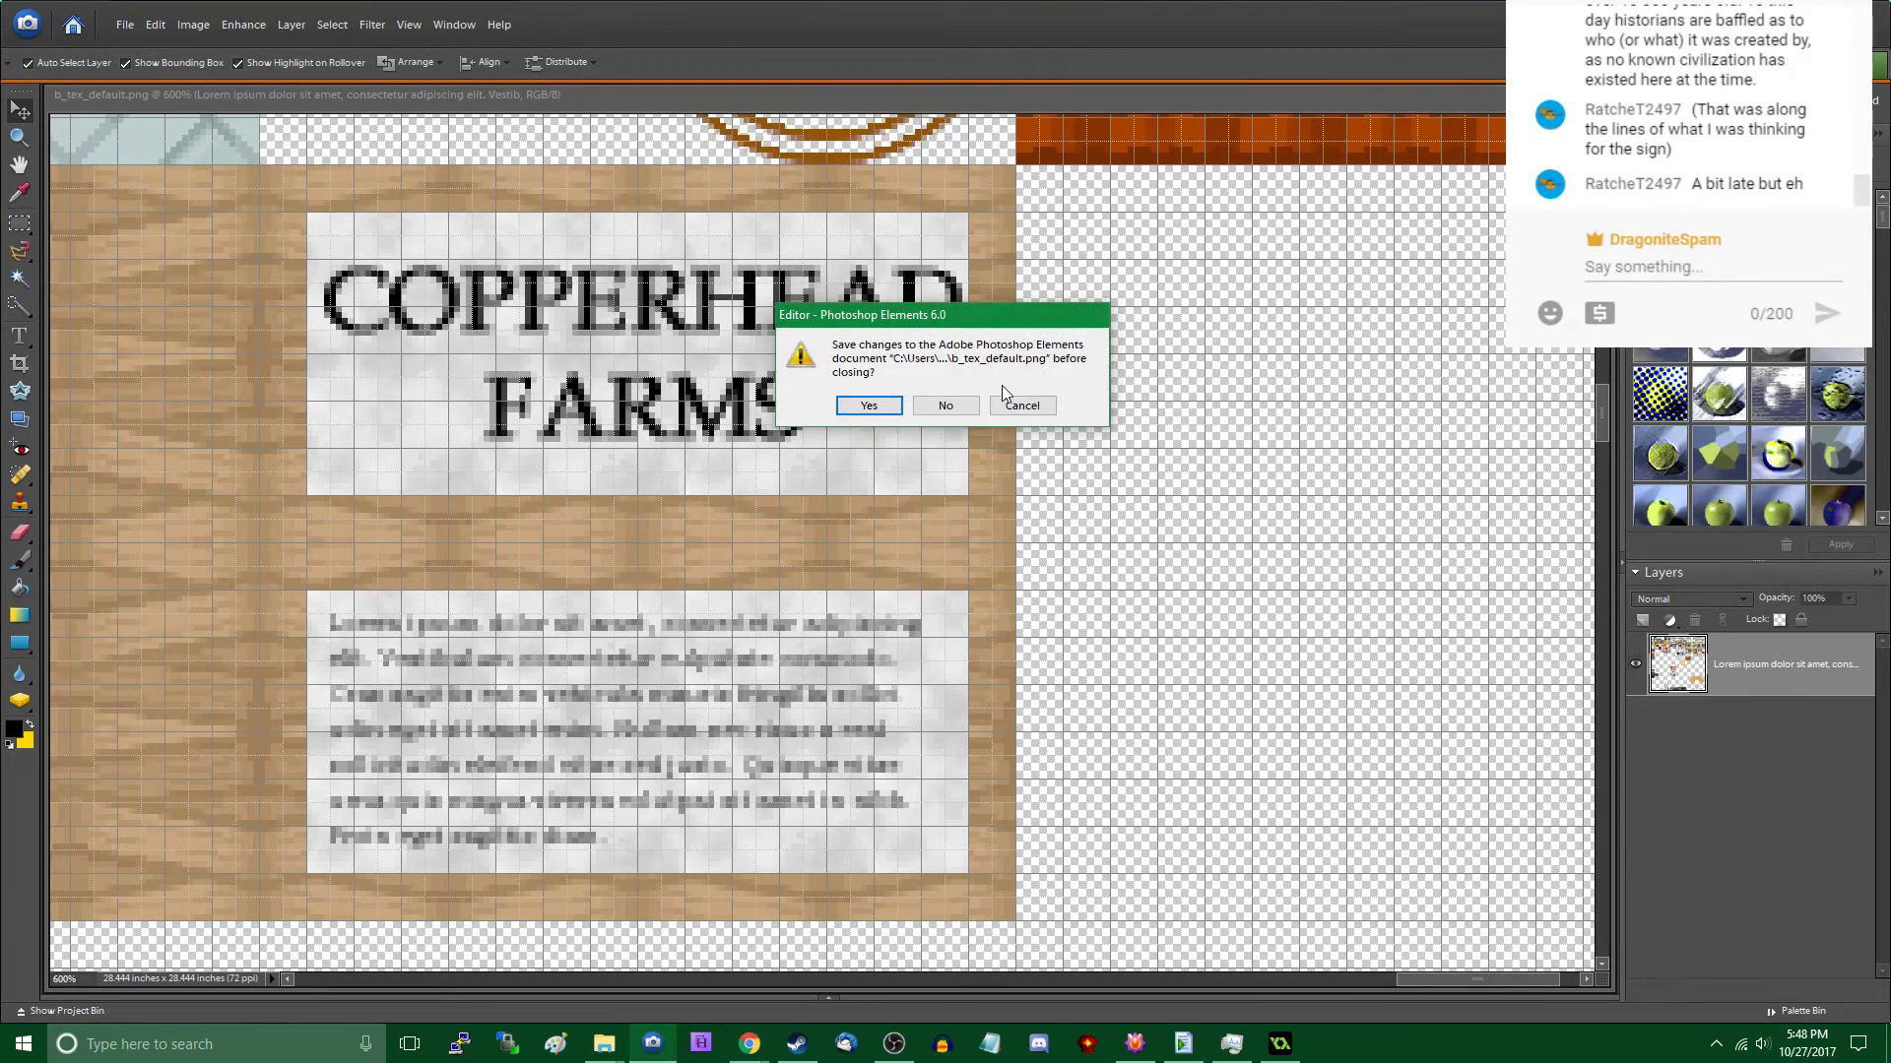
{"action": "left_click", "coordinate": [945, 404]}
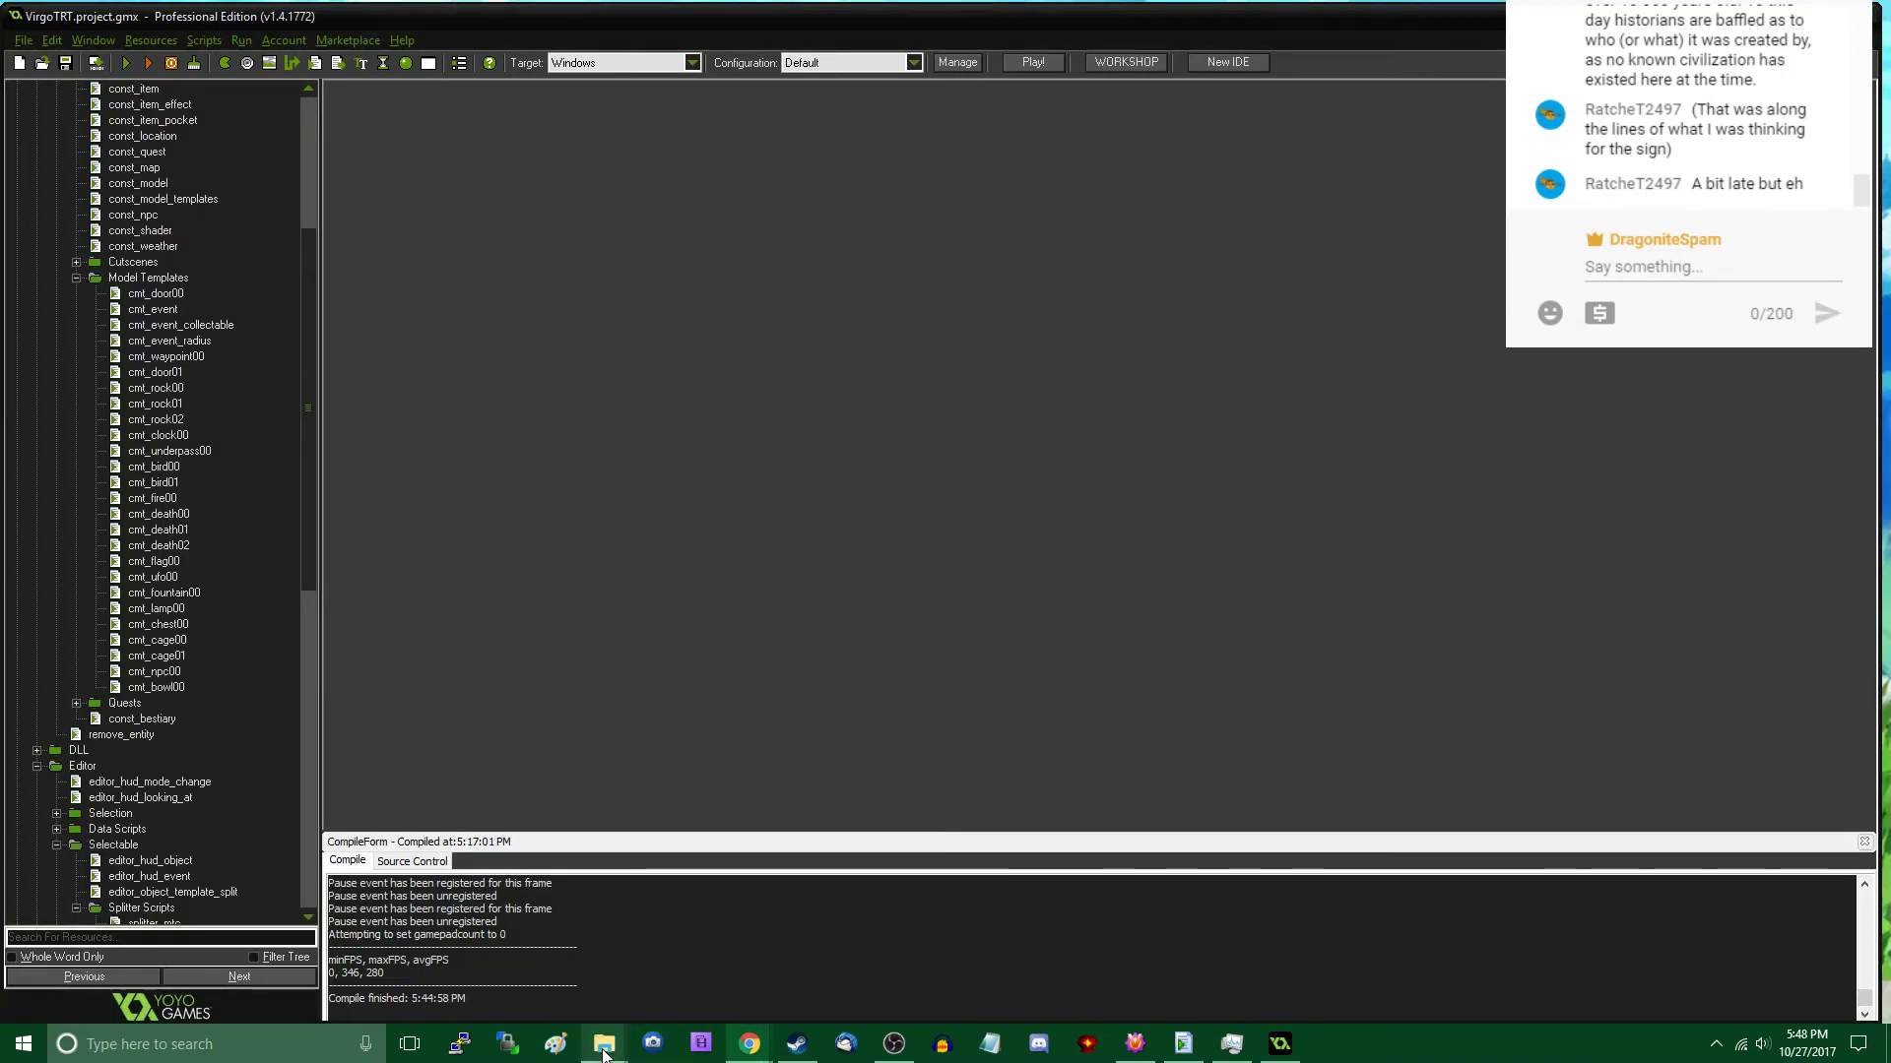
- Switch to the Virgo Workspace folder in File Explorer and search it for "sign"
{"action": "mouse_move", "coordinate": [604, 1044]}
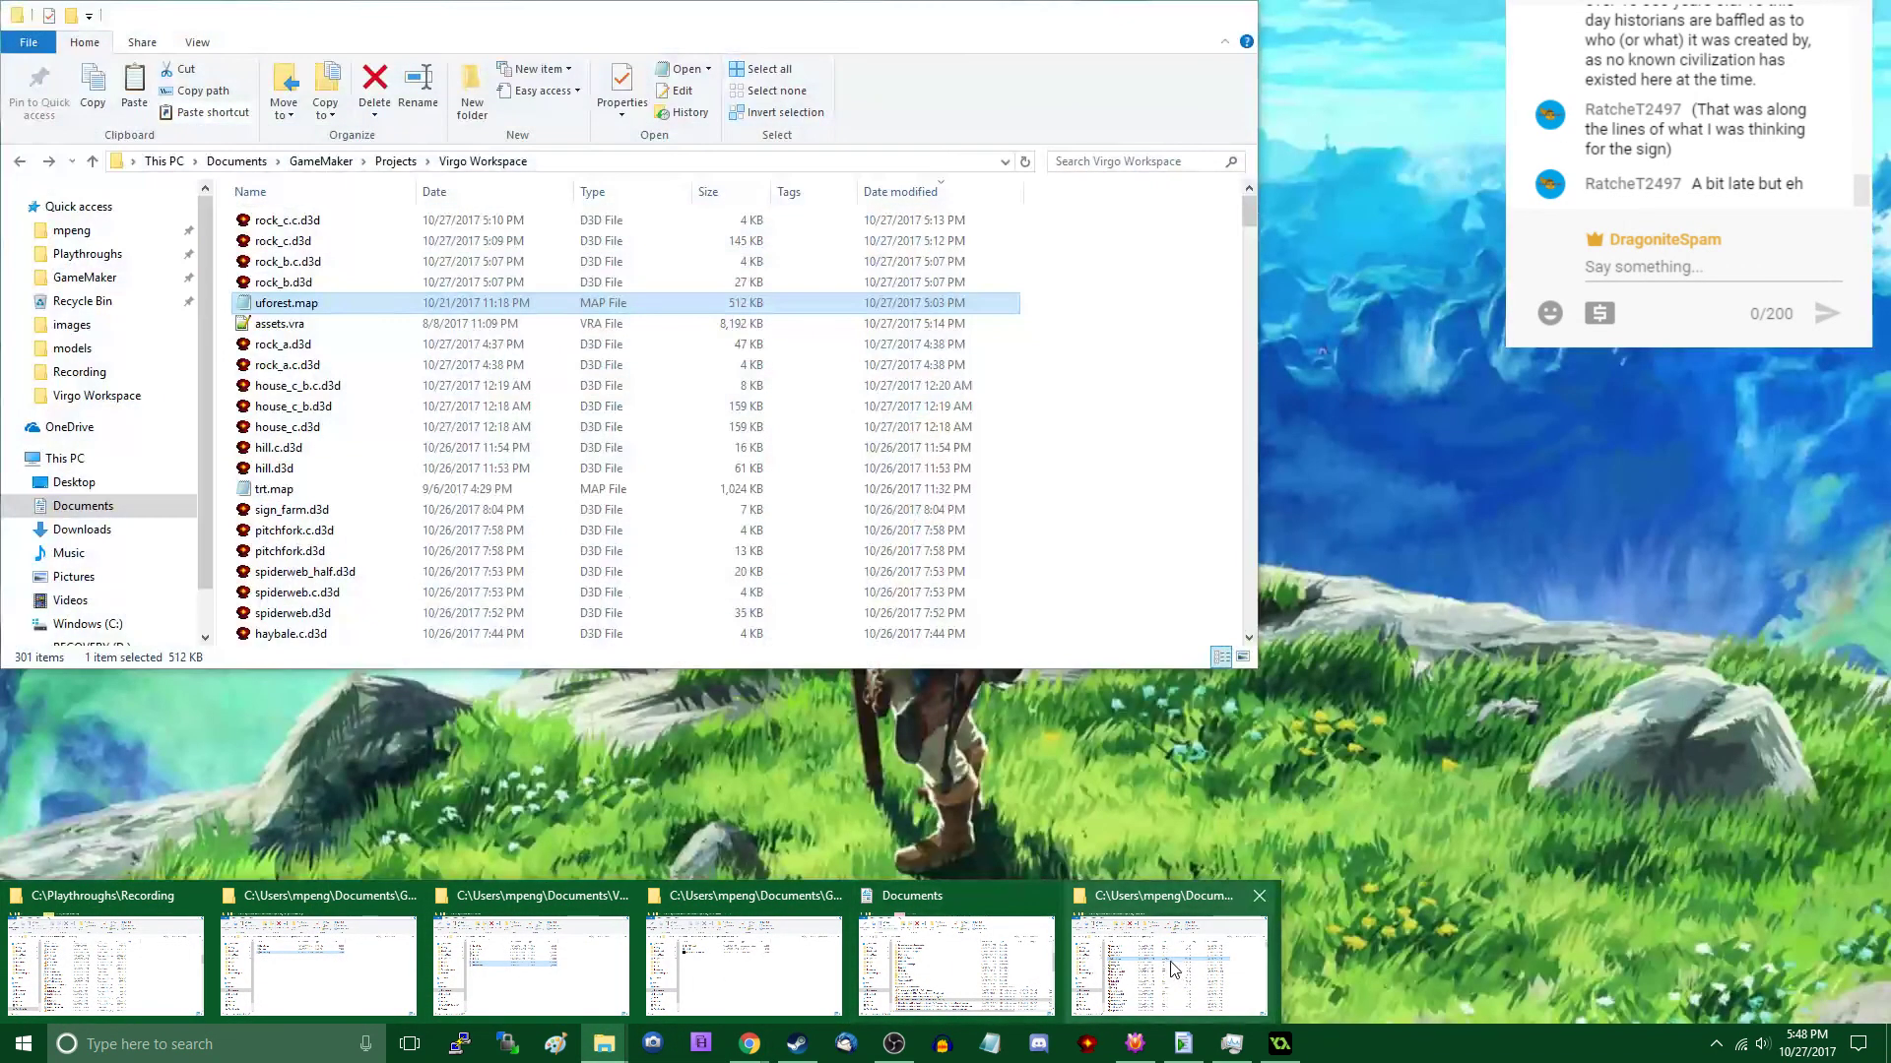
{"action": "left_click", "coordinate": [1173, 970]}
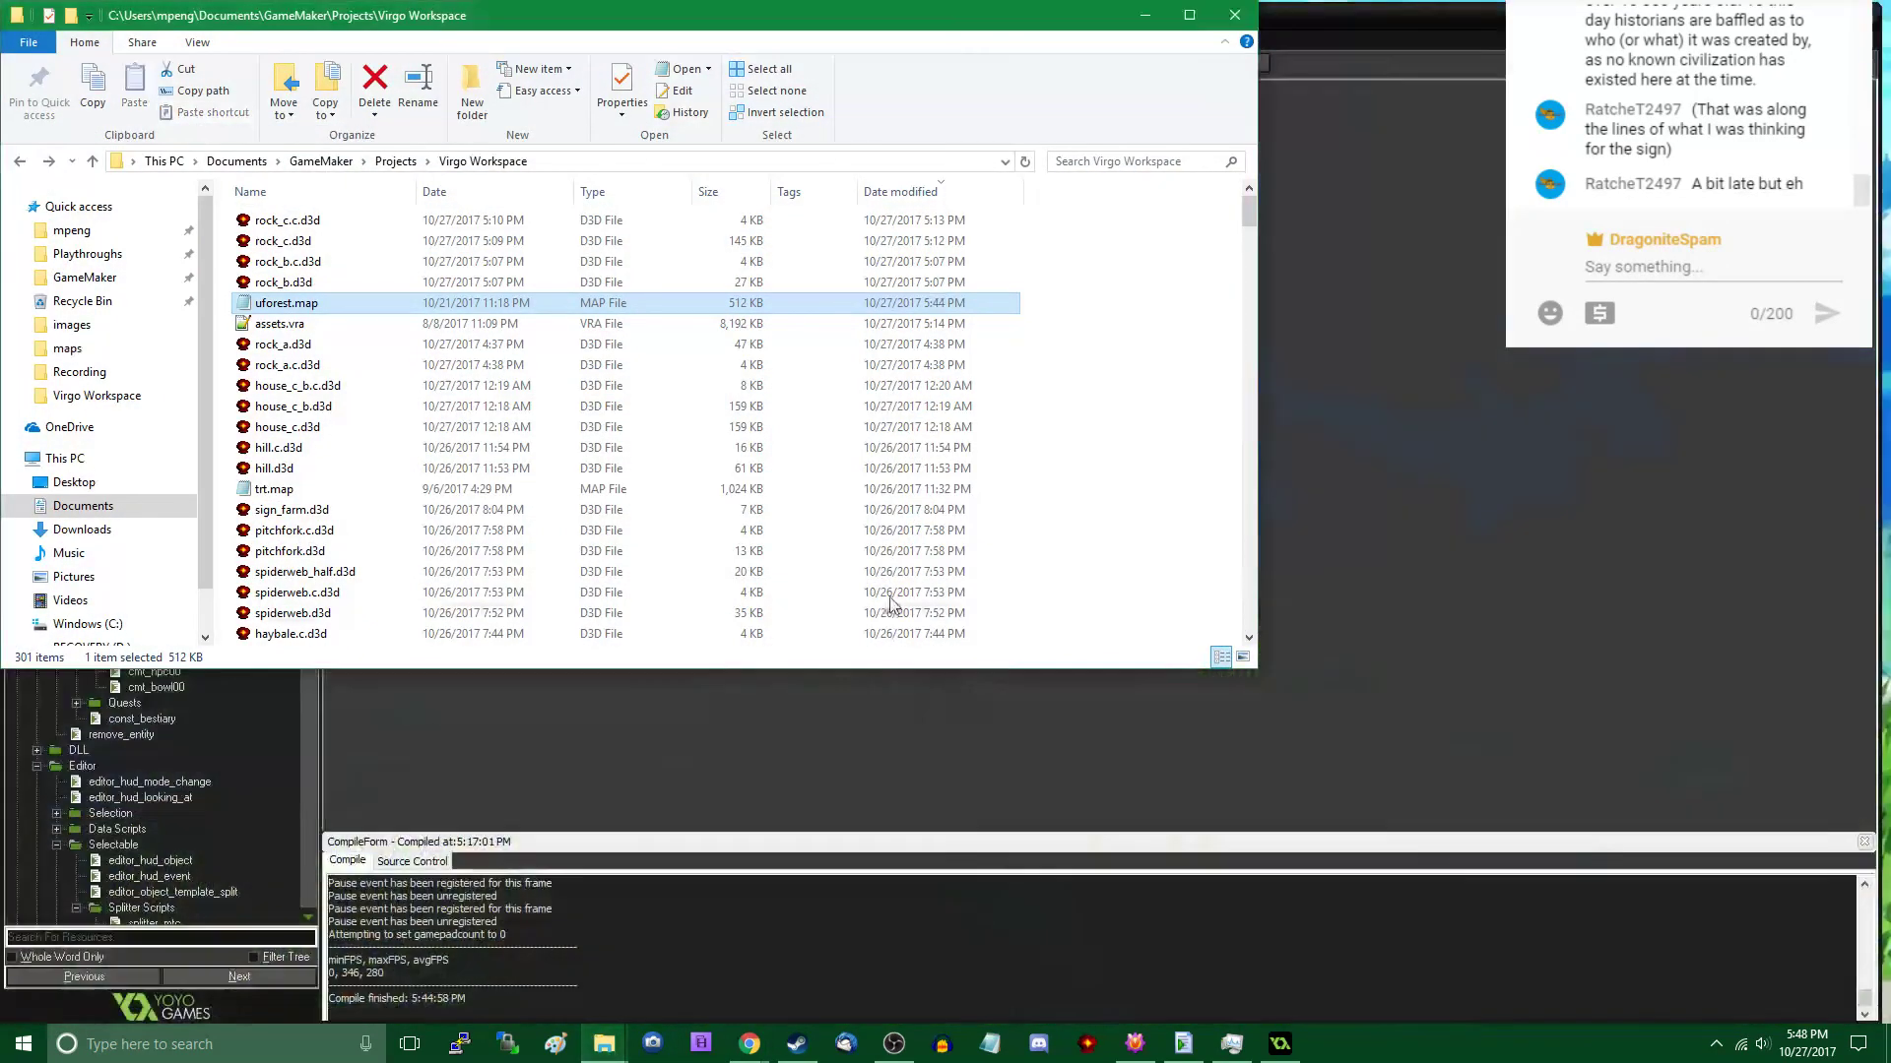
{"action": "left_click", "coordinate": [1134, 162]}
{"action": "type", "text": "sign"}
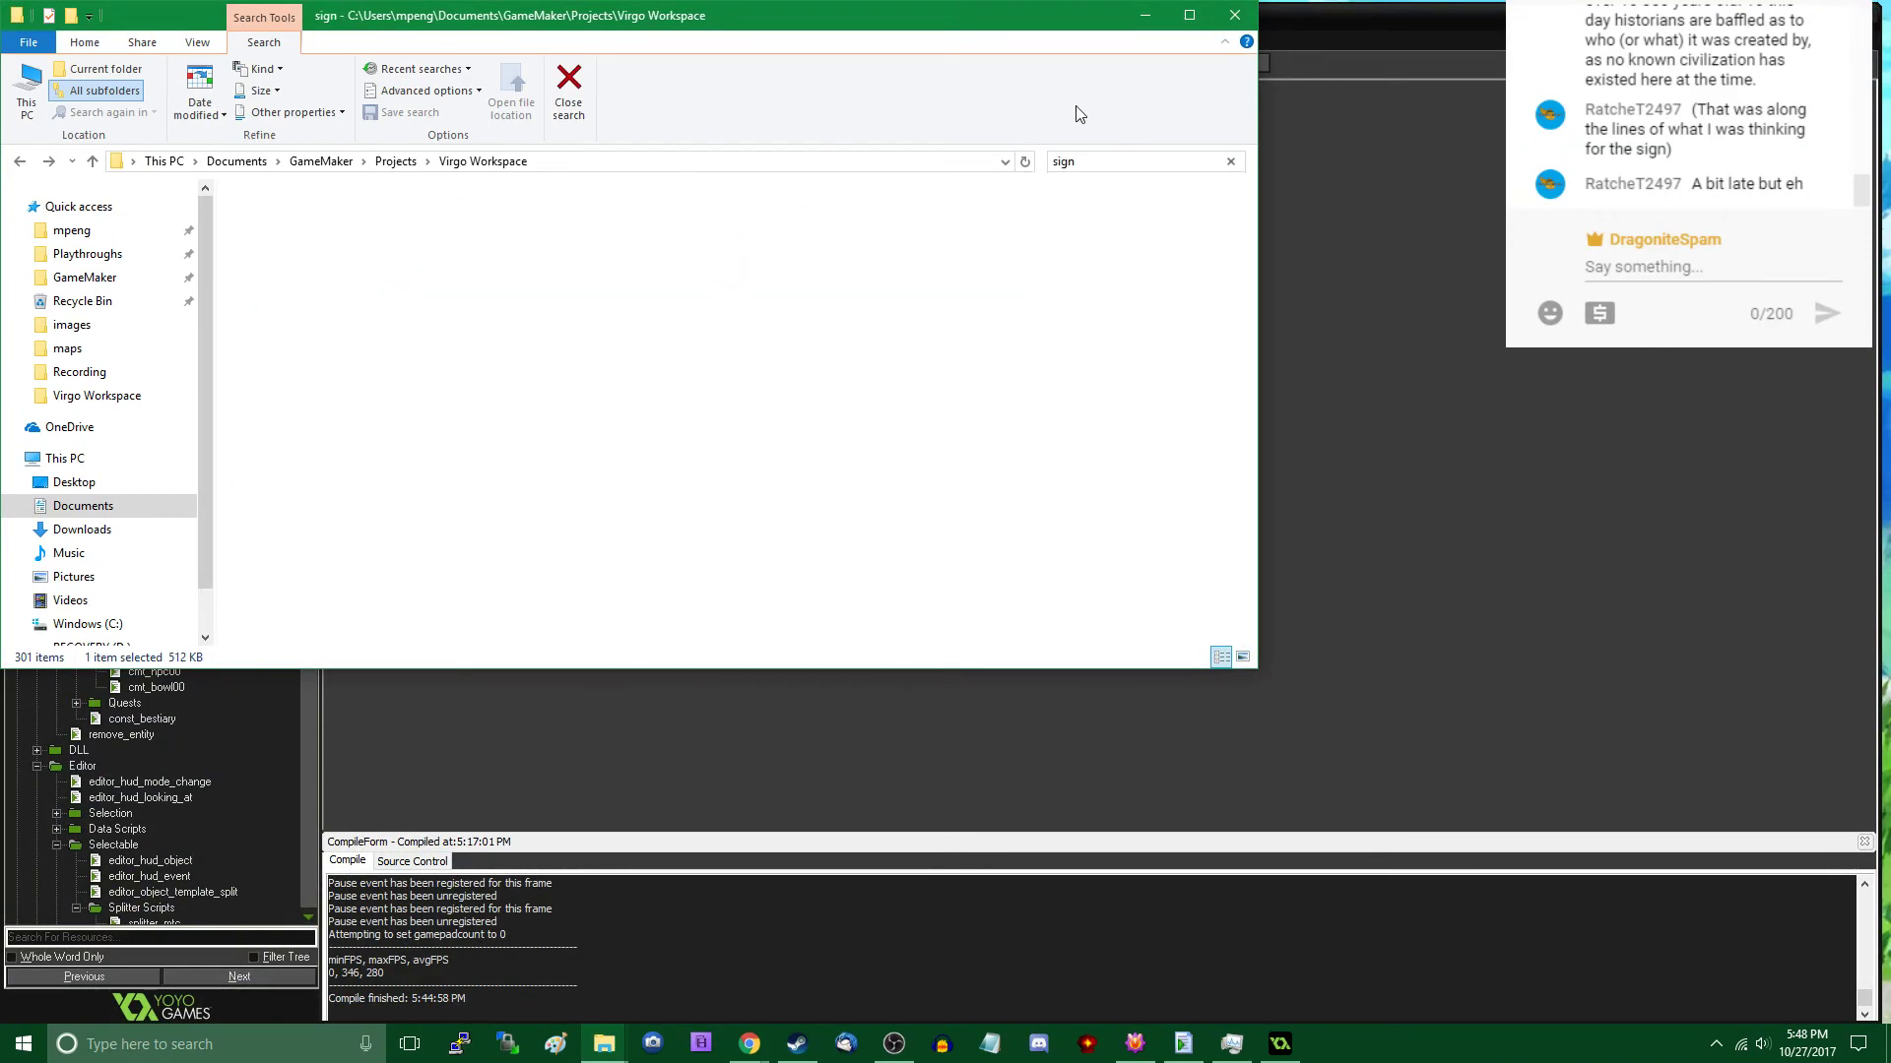
- Open sign_farm.d3d and, in the texture view, move the sign face's texture coordinates from the Copperhead Farms graphic onto the small-text sign below
{"action": "double_click", "coordinate": [302, 253]}
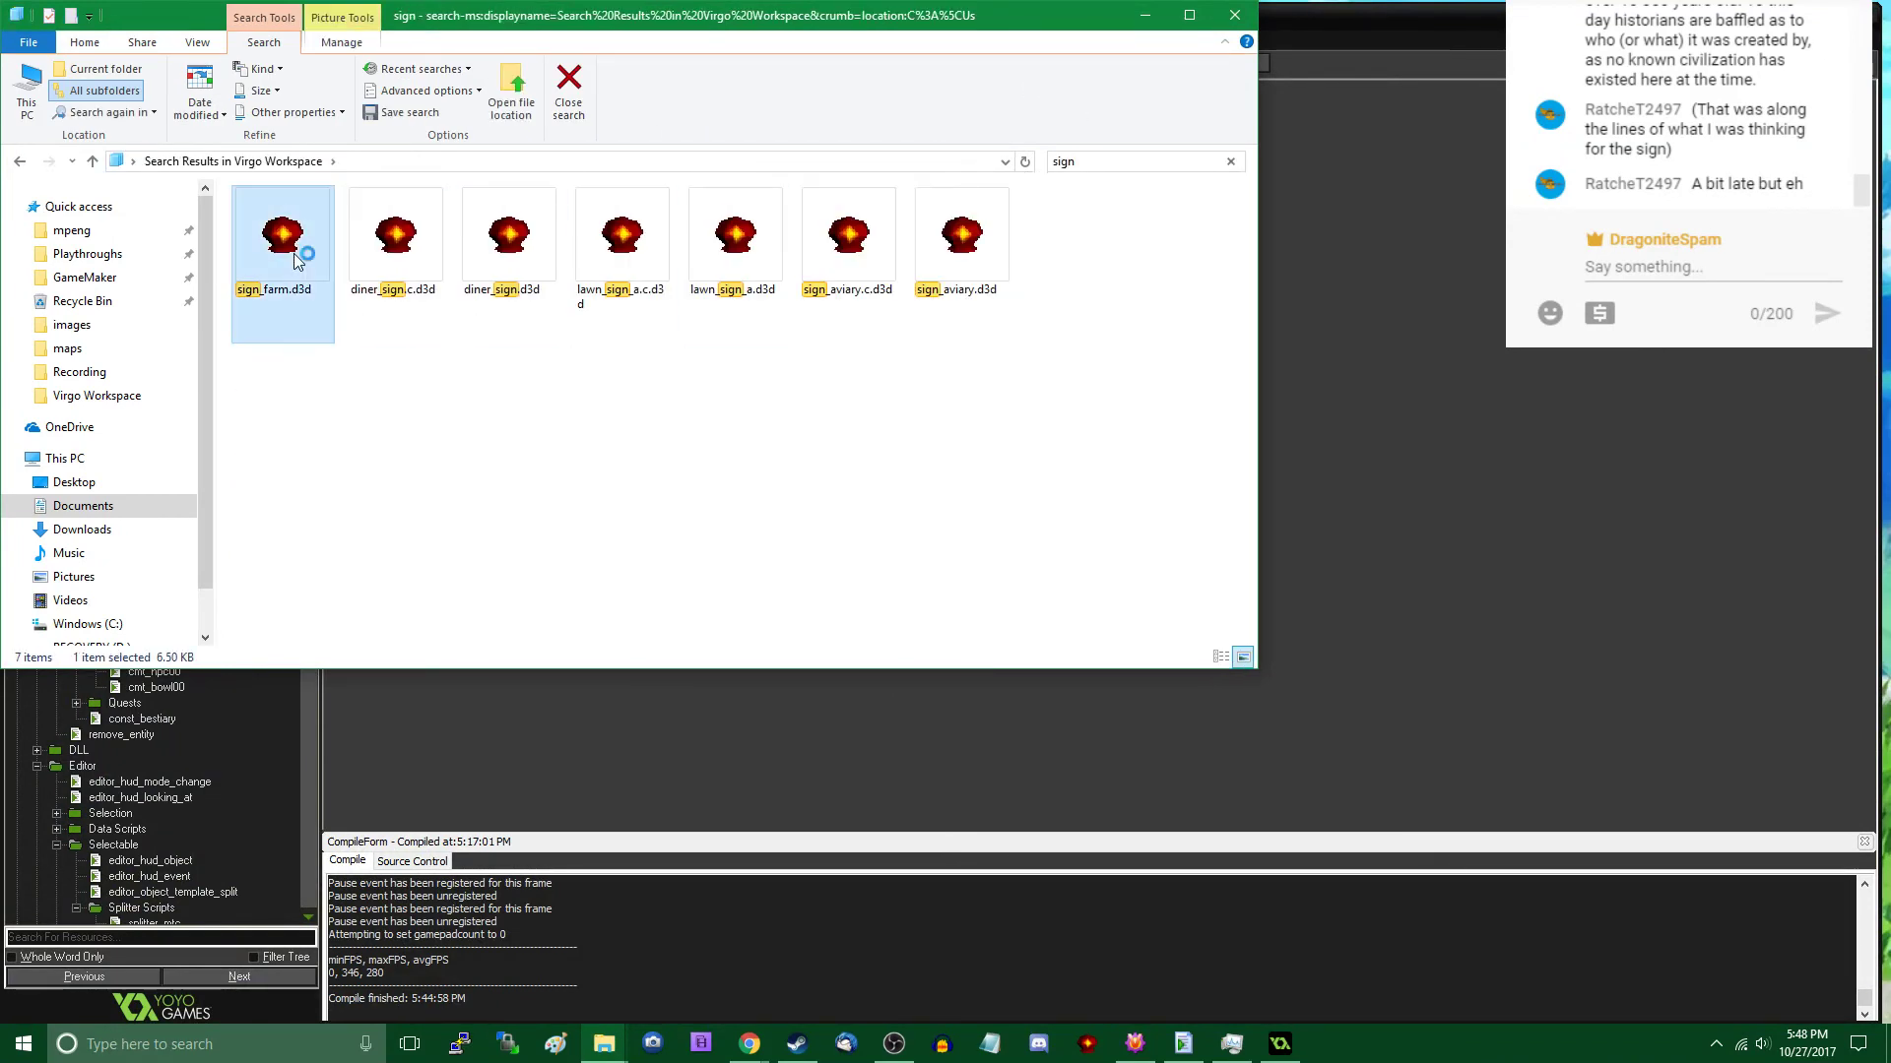
{"action": "left_click", "coordinate": [586, 553]}
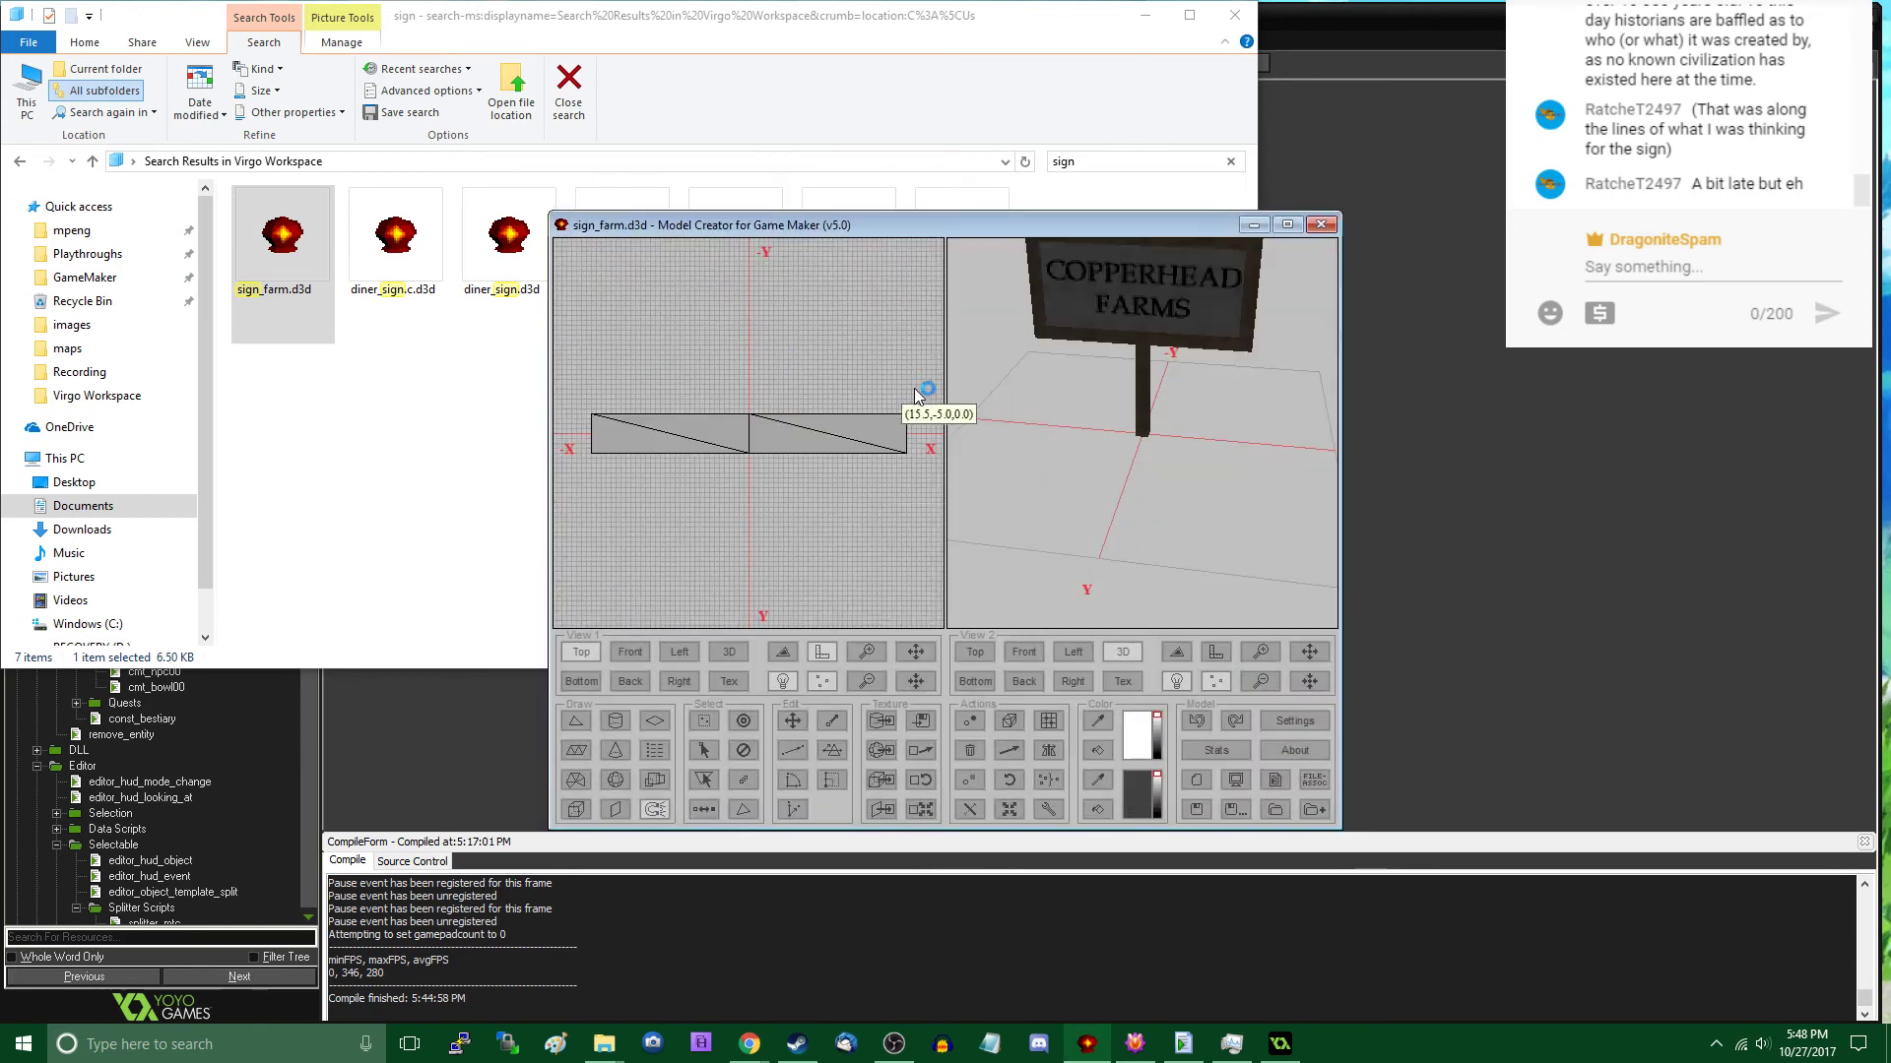
{"action": "left_click", "coordinate": [729, 682]}
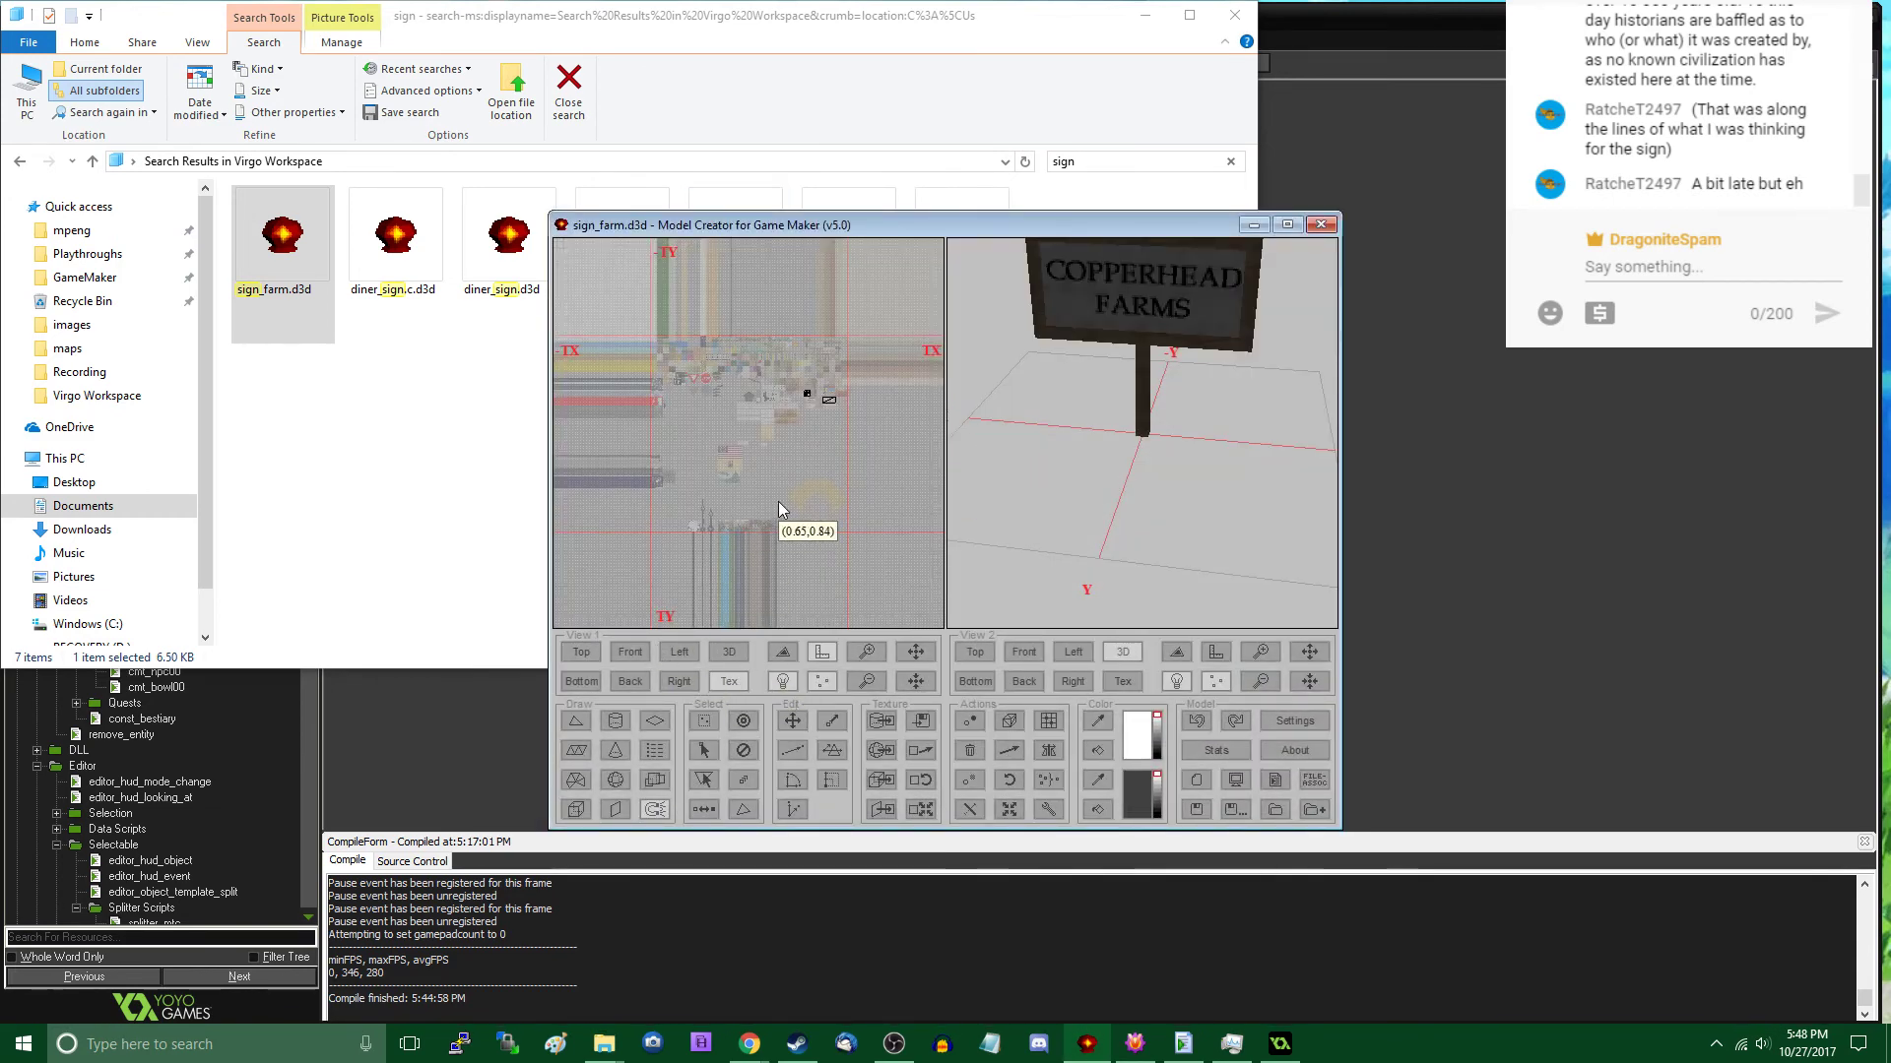
{"action": "scroll", "coordinate": [779, 502], "scroll_direction": "up", "scroll_amount": 5}
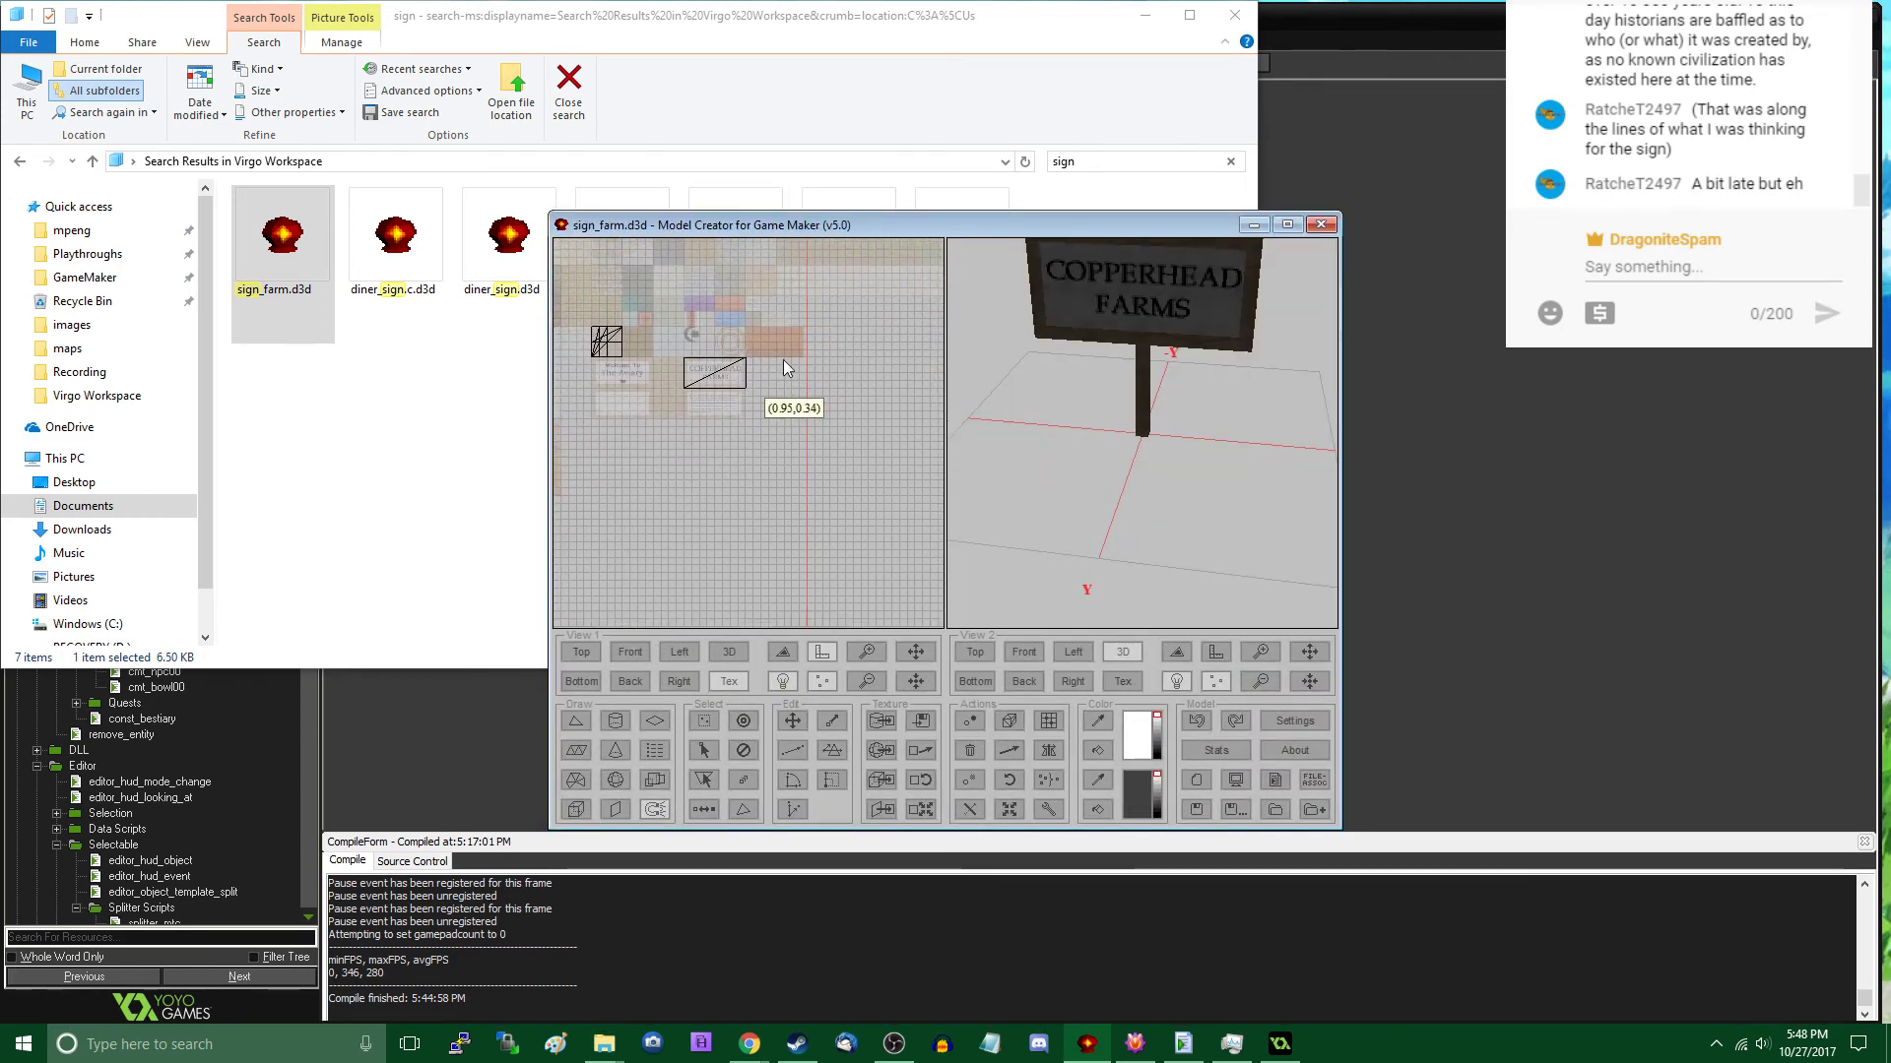
{"action": "key", "text": "s"}
{"action": "key", "text": "m"}
{"action": "left_click_drag", "start_coordinate": [675, 346], "coordinate": [784, 445]}
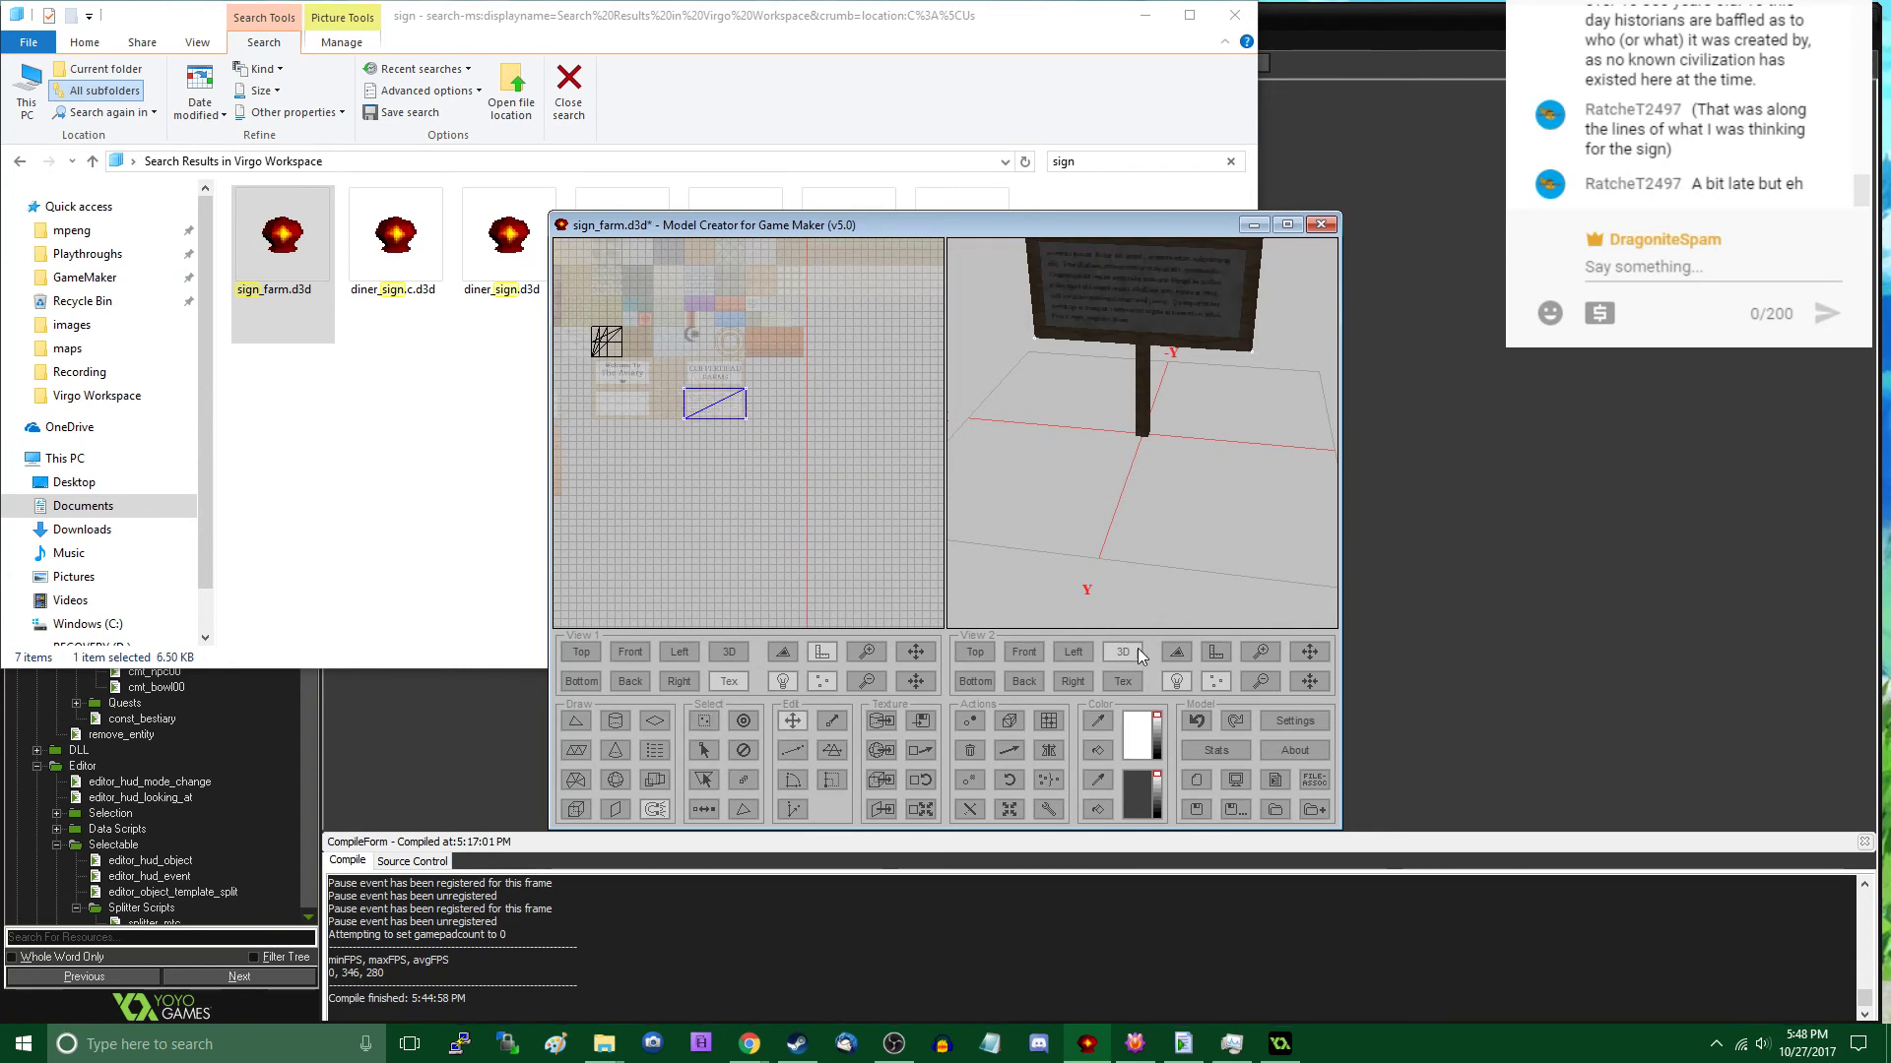
{"action": "mouse_move", "coordinate": [1162, 502]}
{"action": "left_mouse_down"}
{"action": "mouse_move", "coordinate": [1049, 475]}
{"action": "mouse_move", "coordinate": [1106, 534]}
{"action": "mouse_move", "coordinate": [1174, 518]}
{"action": "left_mouse_up"}
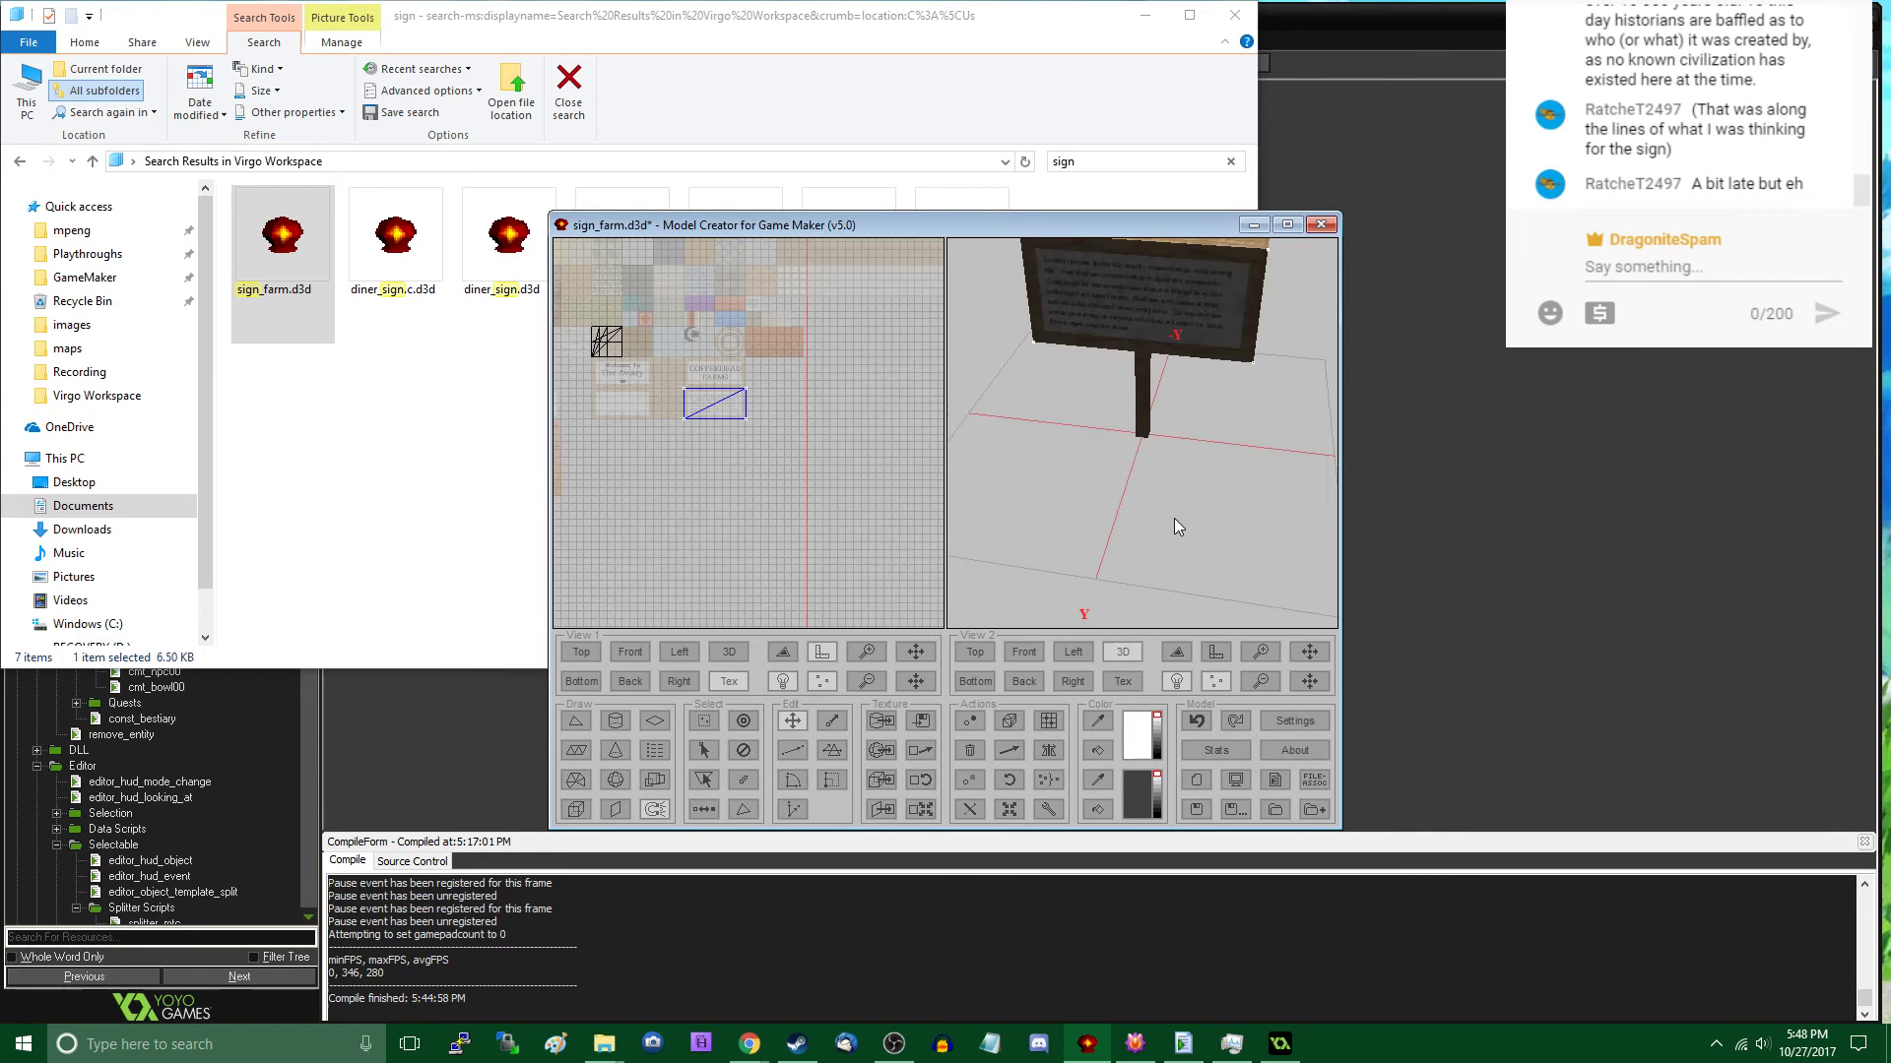
- Save the model as sign_generic.d3d in the Virgo Workspace folder, with the file type set to All files
{"action": "left_click", "coordinate": [1240, 811]}
{"action": "left_click", "coordinate": [759, 572]}
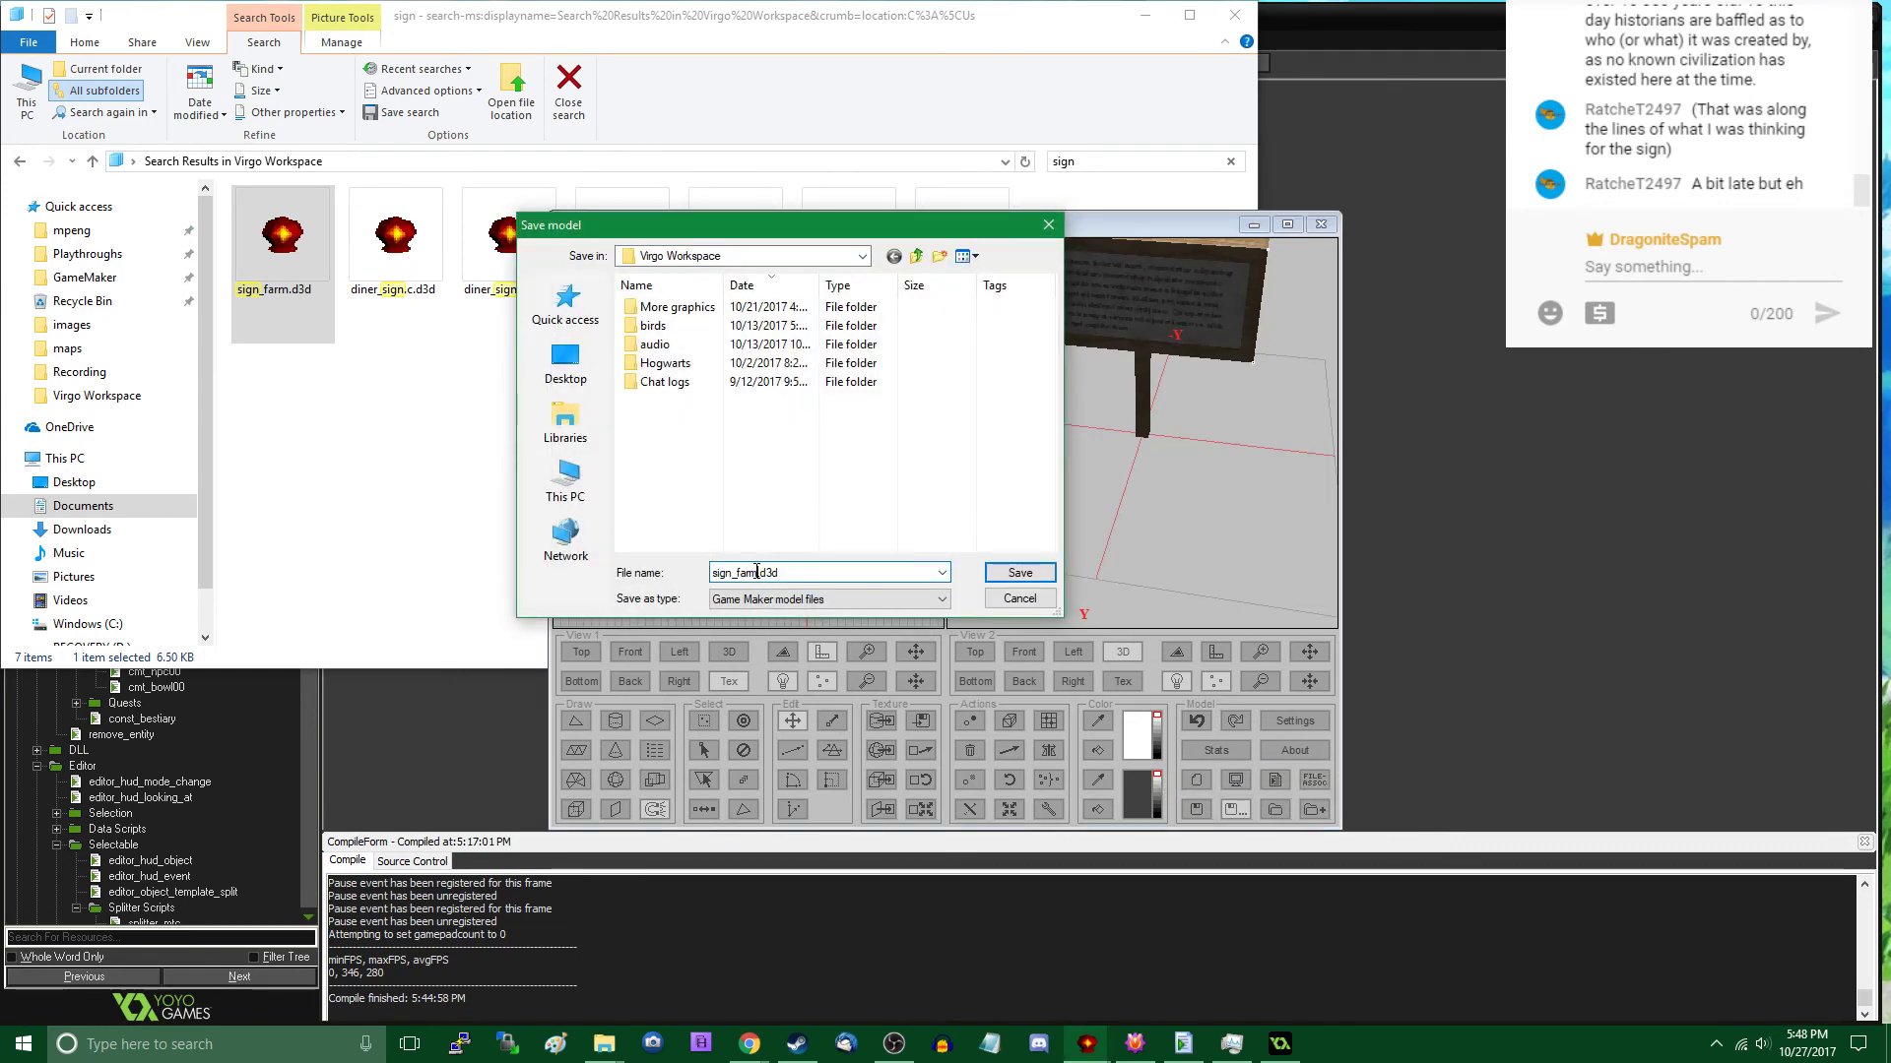
{"action": "key", "text": "BackSpace"}
{"action": "key", "text": "BackSpace"}
{"action": "key", "text": "BackSpace"}
{"action": "key", "text": "BackSpace"}
{"action": "type", "text": "gen"}
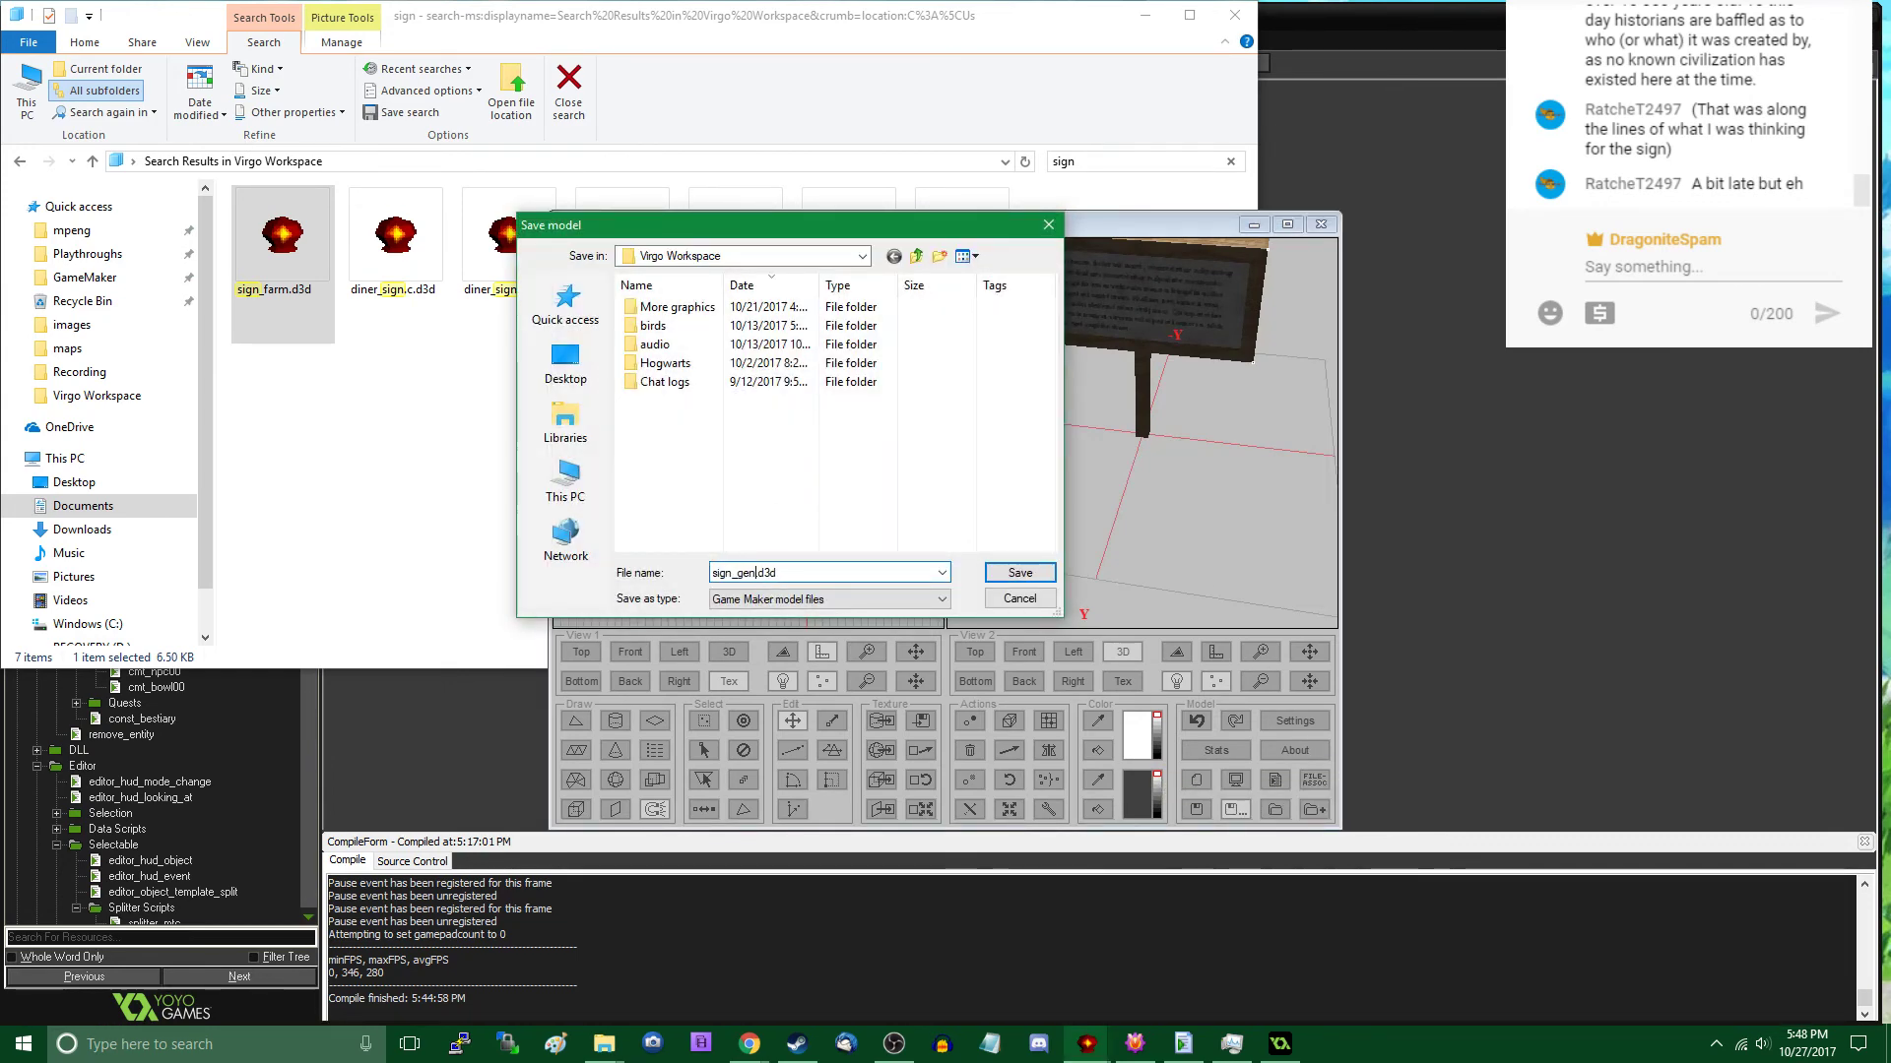
{"action": "type", "text": "eric"}
{"action": "left_click", "coordinate": [850, 603]}
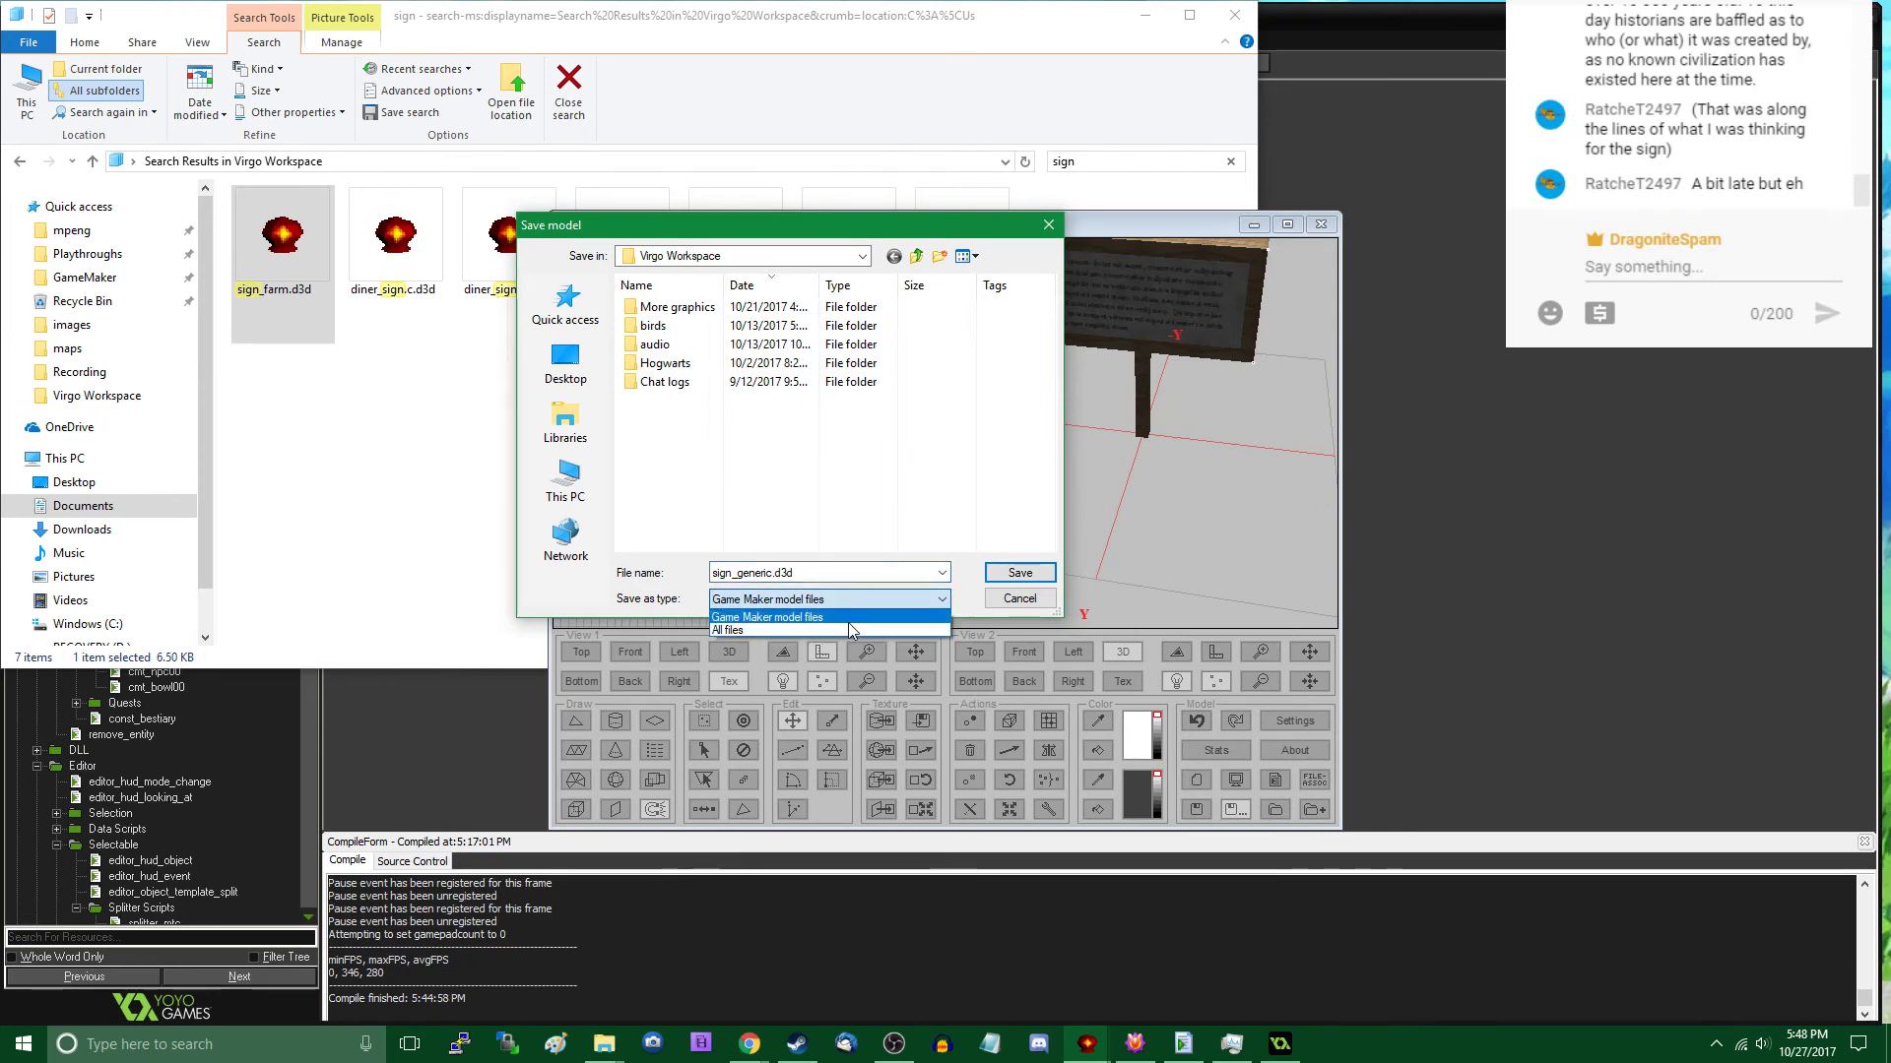
{"action": "left_click", "coordinate": [846, 627]}
{"action": "left_click", "coordinate": [1000, 576]}
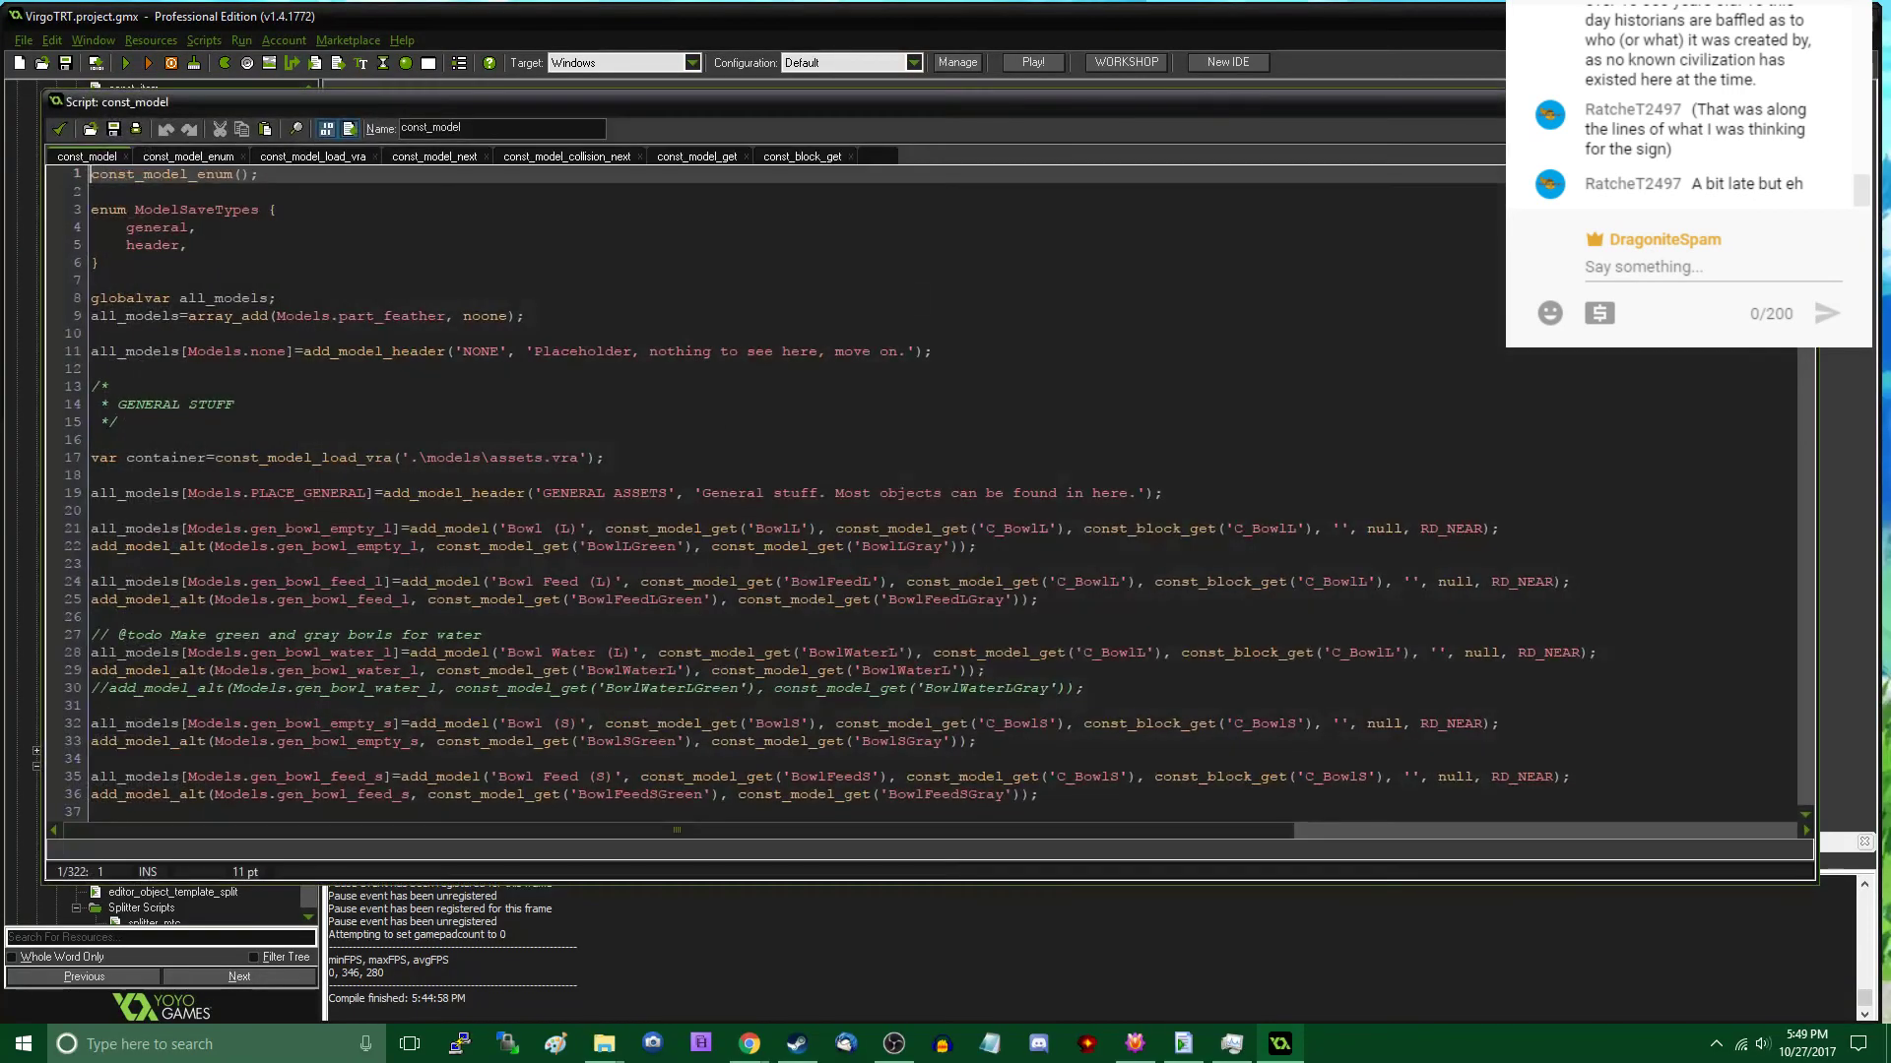
- Search the const_model script in GameMaker for "sign" to locate the sign model definitions
{"action": "scroll", "coordinate": [926, 493], "scroll_direction": "down", "scroll_amount": 3}
{"action": "scroll", "coordinate": [618, 493], "scroll_direction": "down", "scroll_amount": 4}
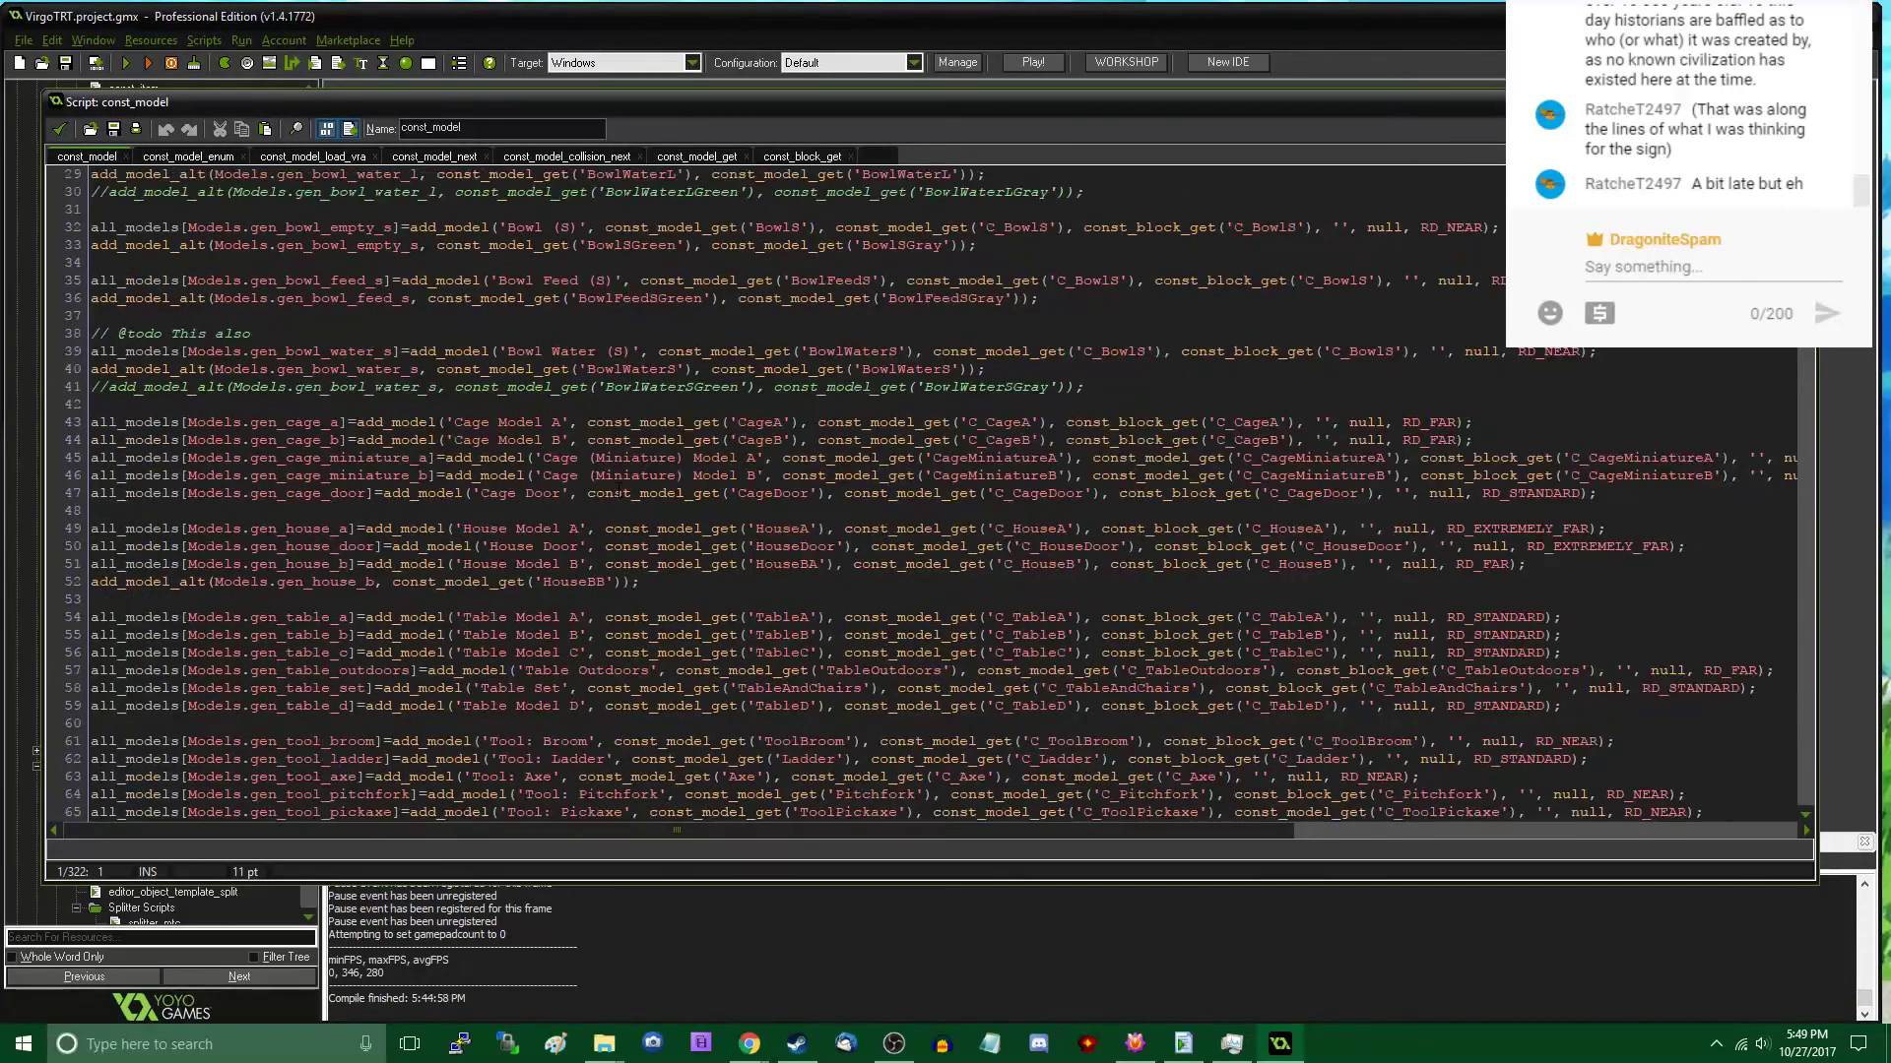
{"action": "key", "text": "ctrl+f"}
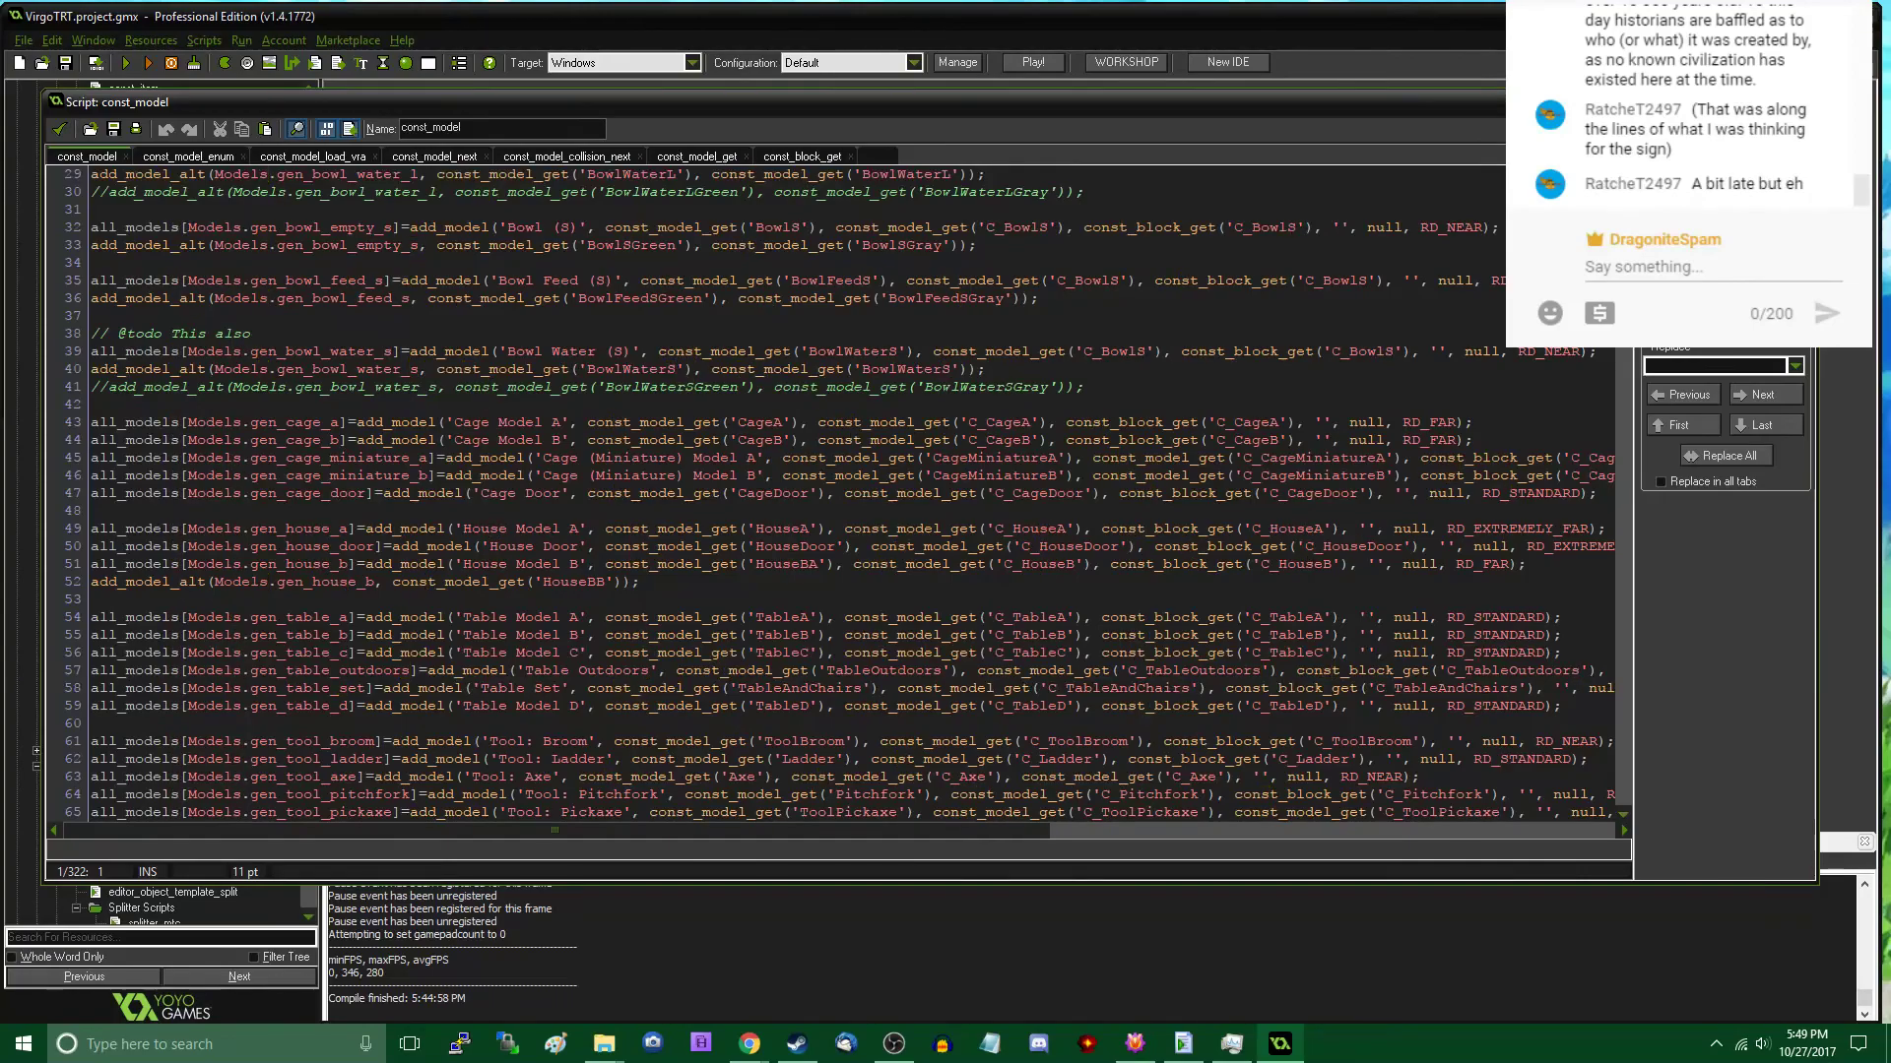
{"action": "left_click", "coordinate": [690, 510]}
{"action": "scroll", "coordinate": [691, 510], "scroll_direction": "up", "scroll_amount": 8}
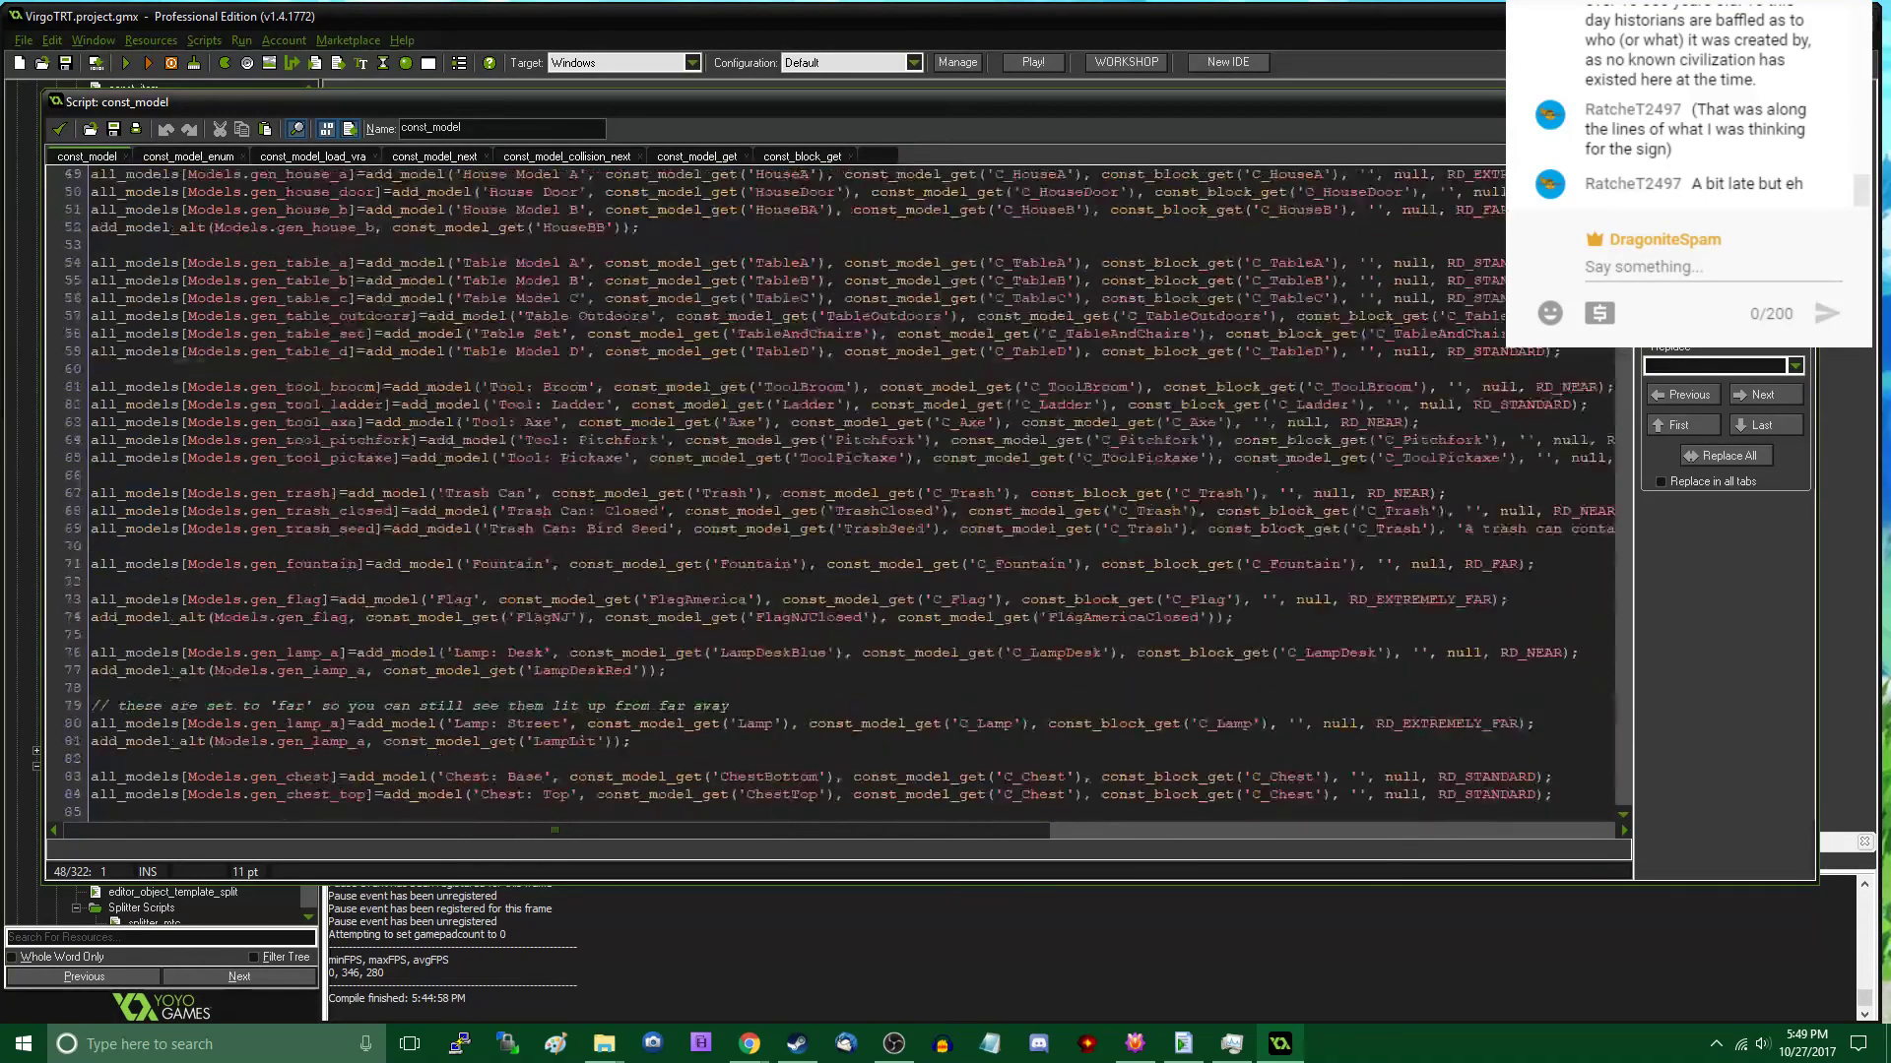
{"action": "scroll", "coordinate": [690, 510], "scroll_direction": "down", "scroll_amount": 20}
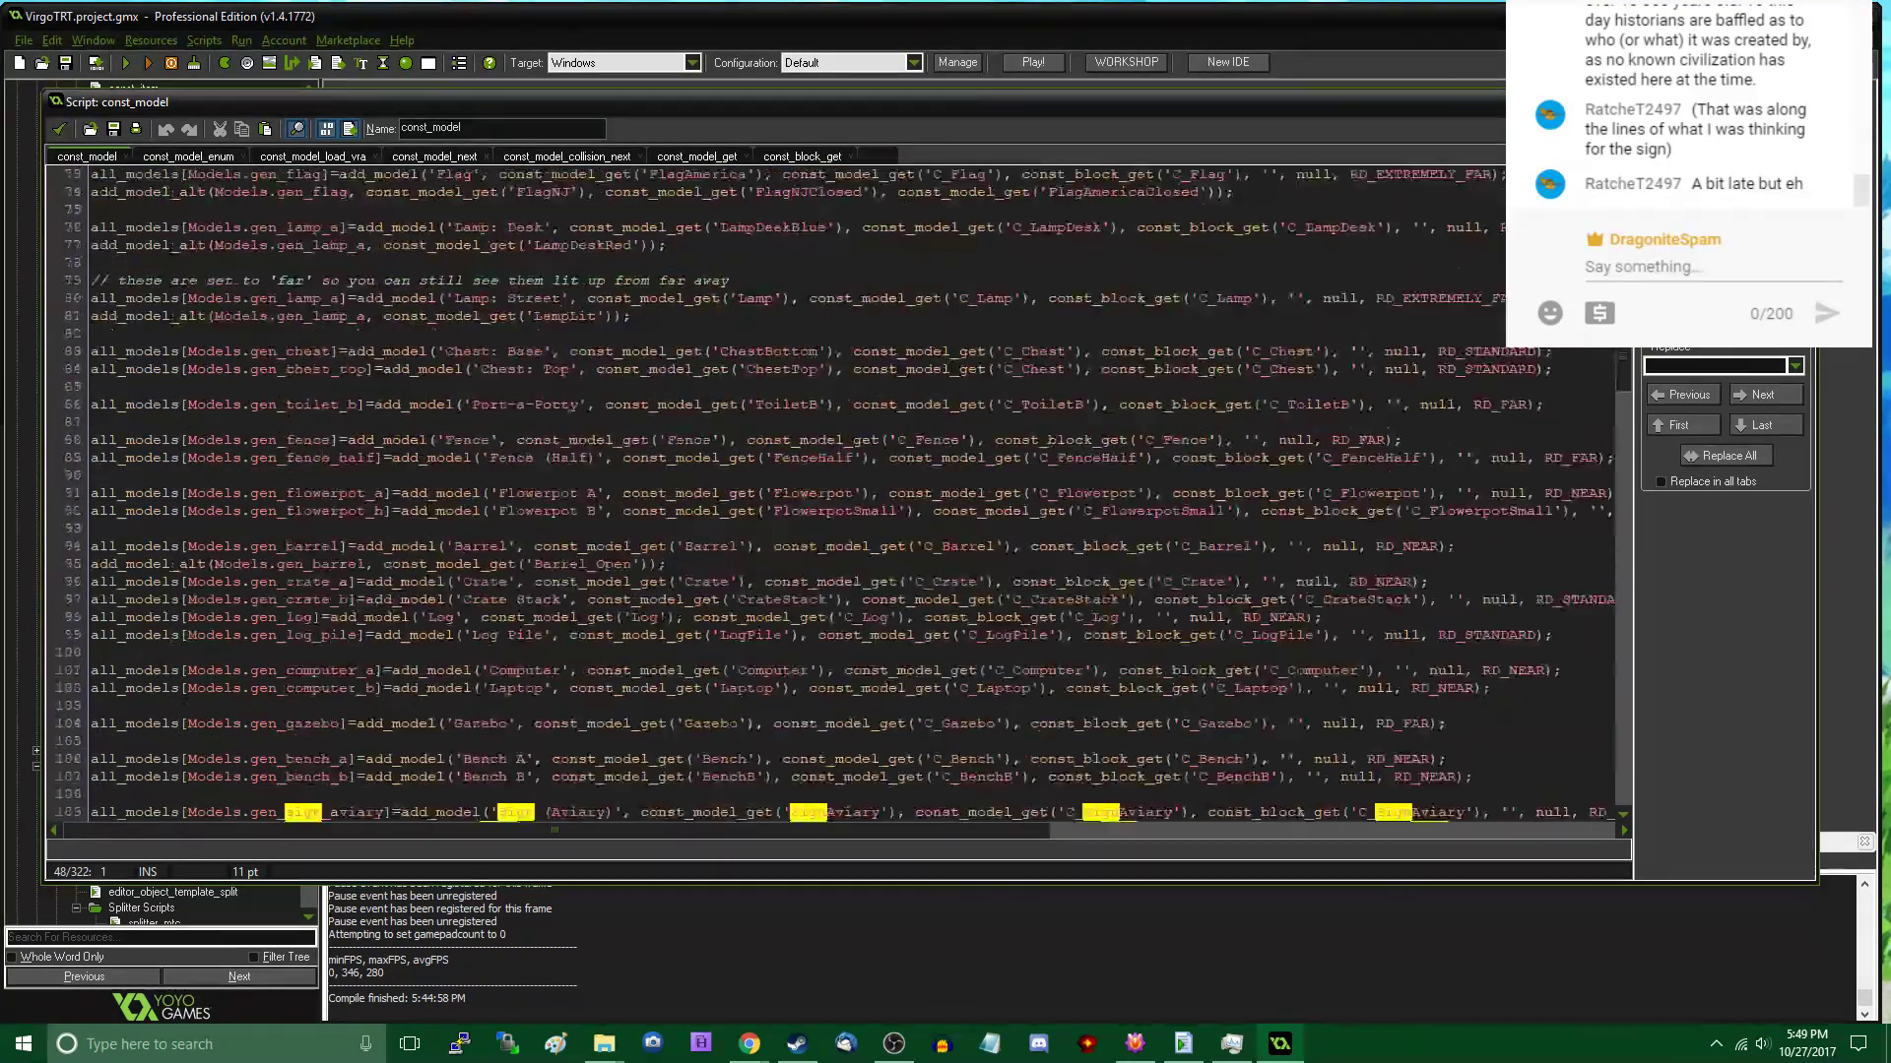
{"action": "scroll", "coordinate": [678, 545], "scroll_direction": "down", "scroll_amount": 1}
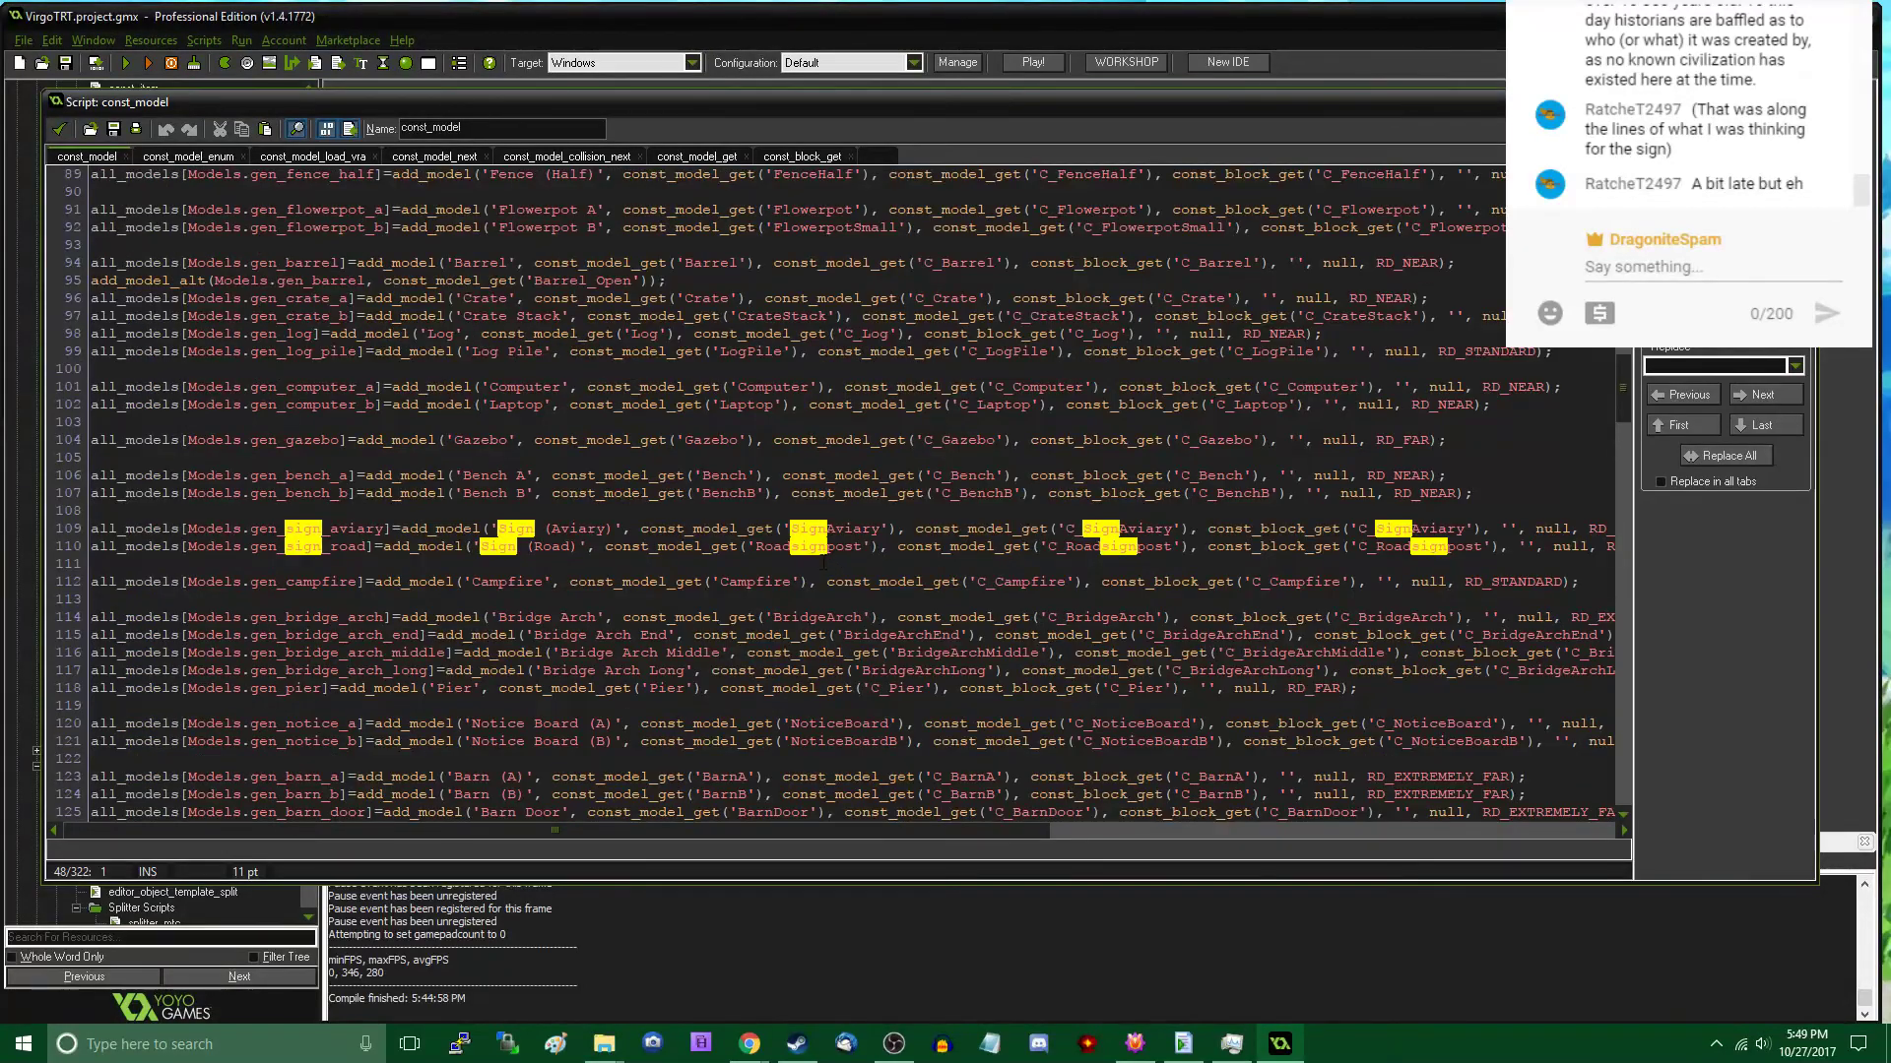
- Below the gen_sign_aviary definition, add a line starting add_model_alt(Models.gen_sign_aviary, const_model_get('SignFarm'), as its first alternate model
{"action": "left_click", "coordinate": [571, 528]}
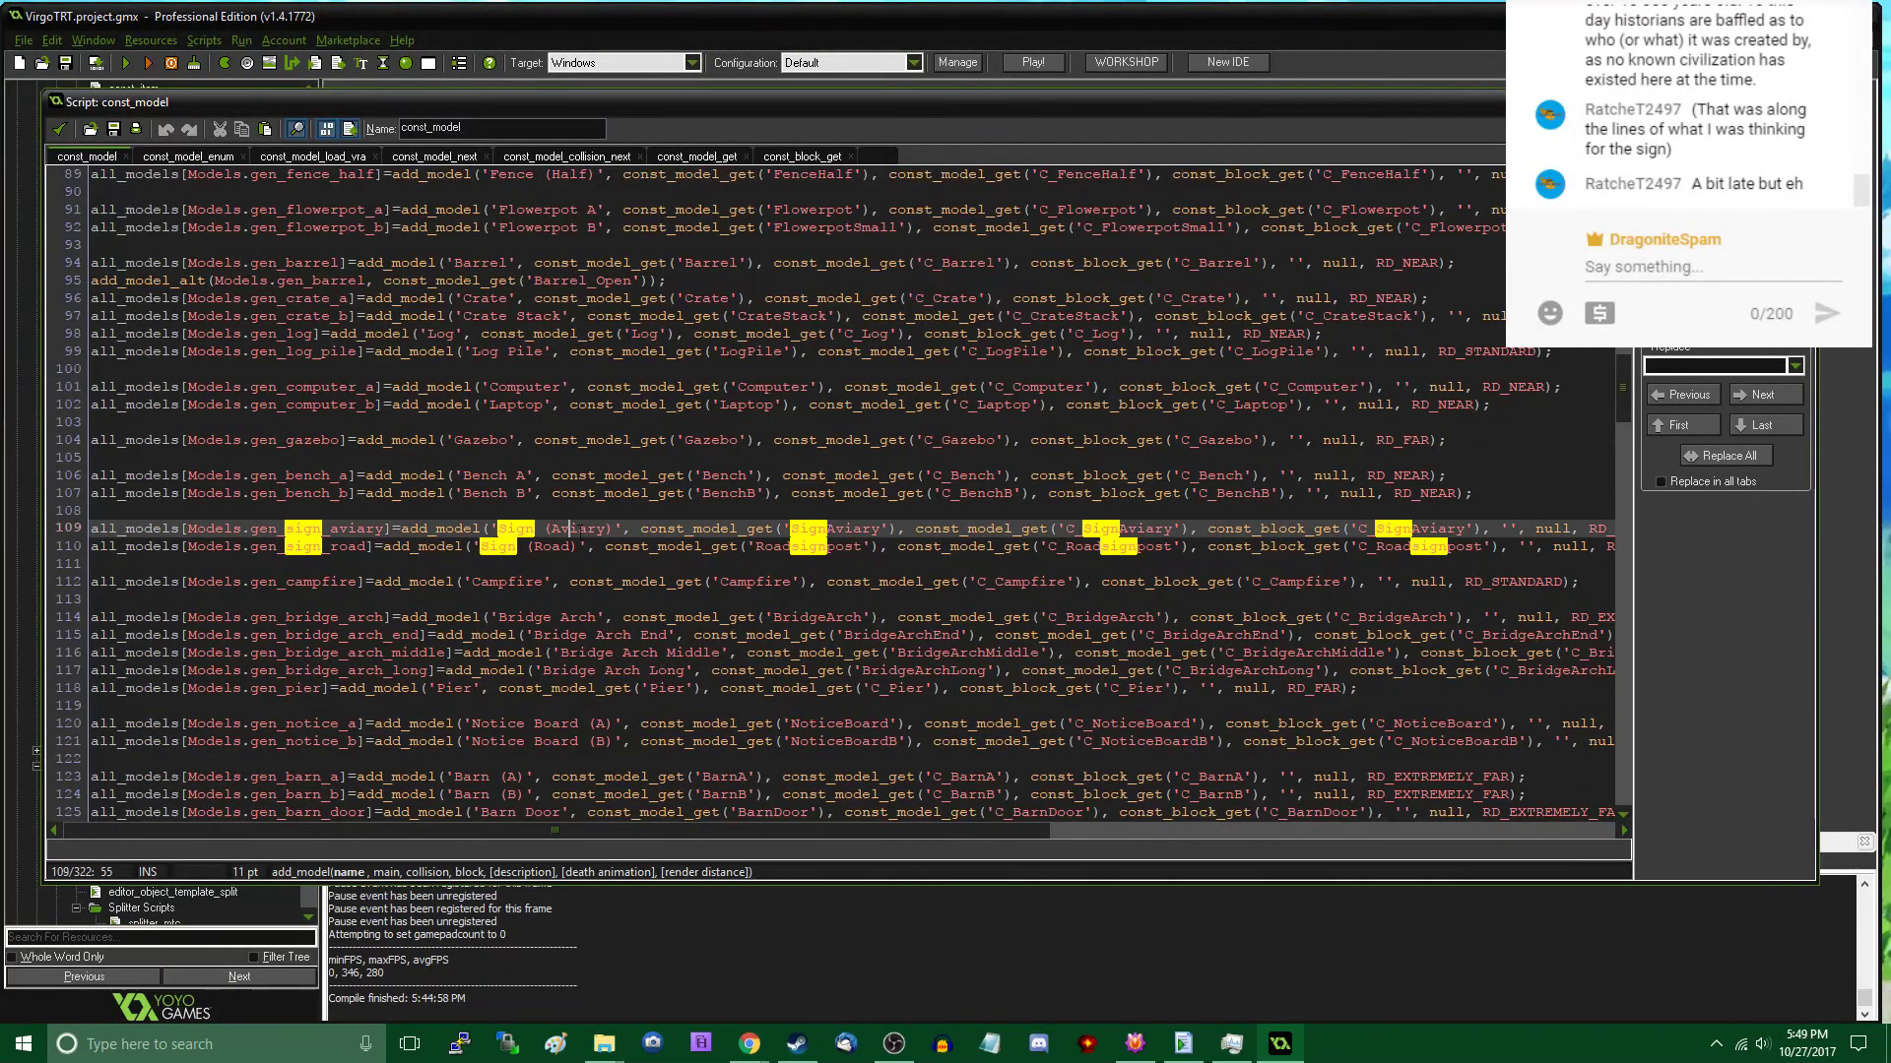
{"action": "key", "text": "End"}
{"action": "key", "text": "Return"}
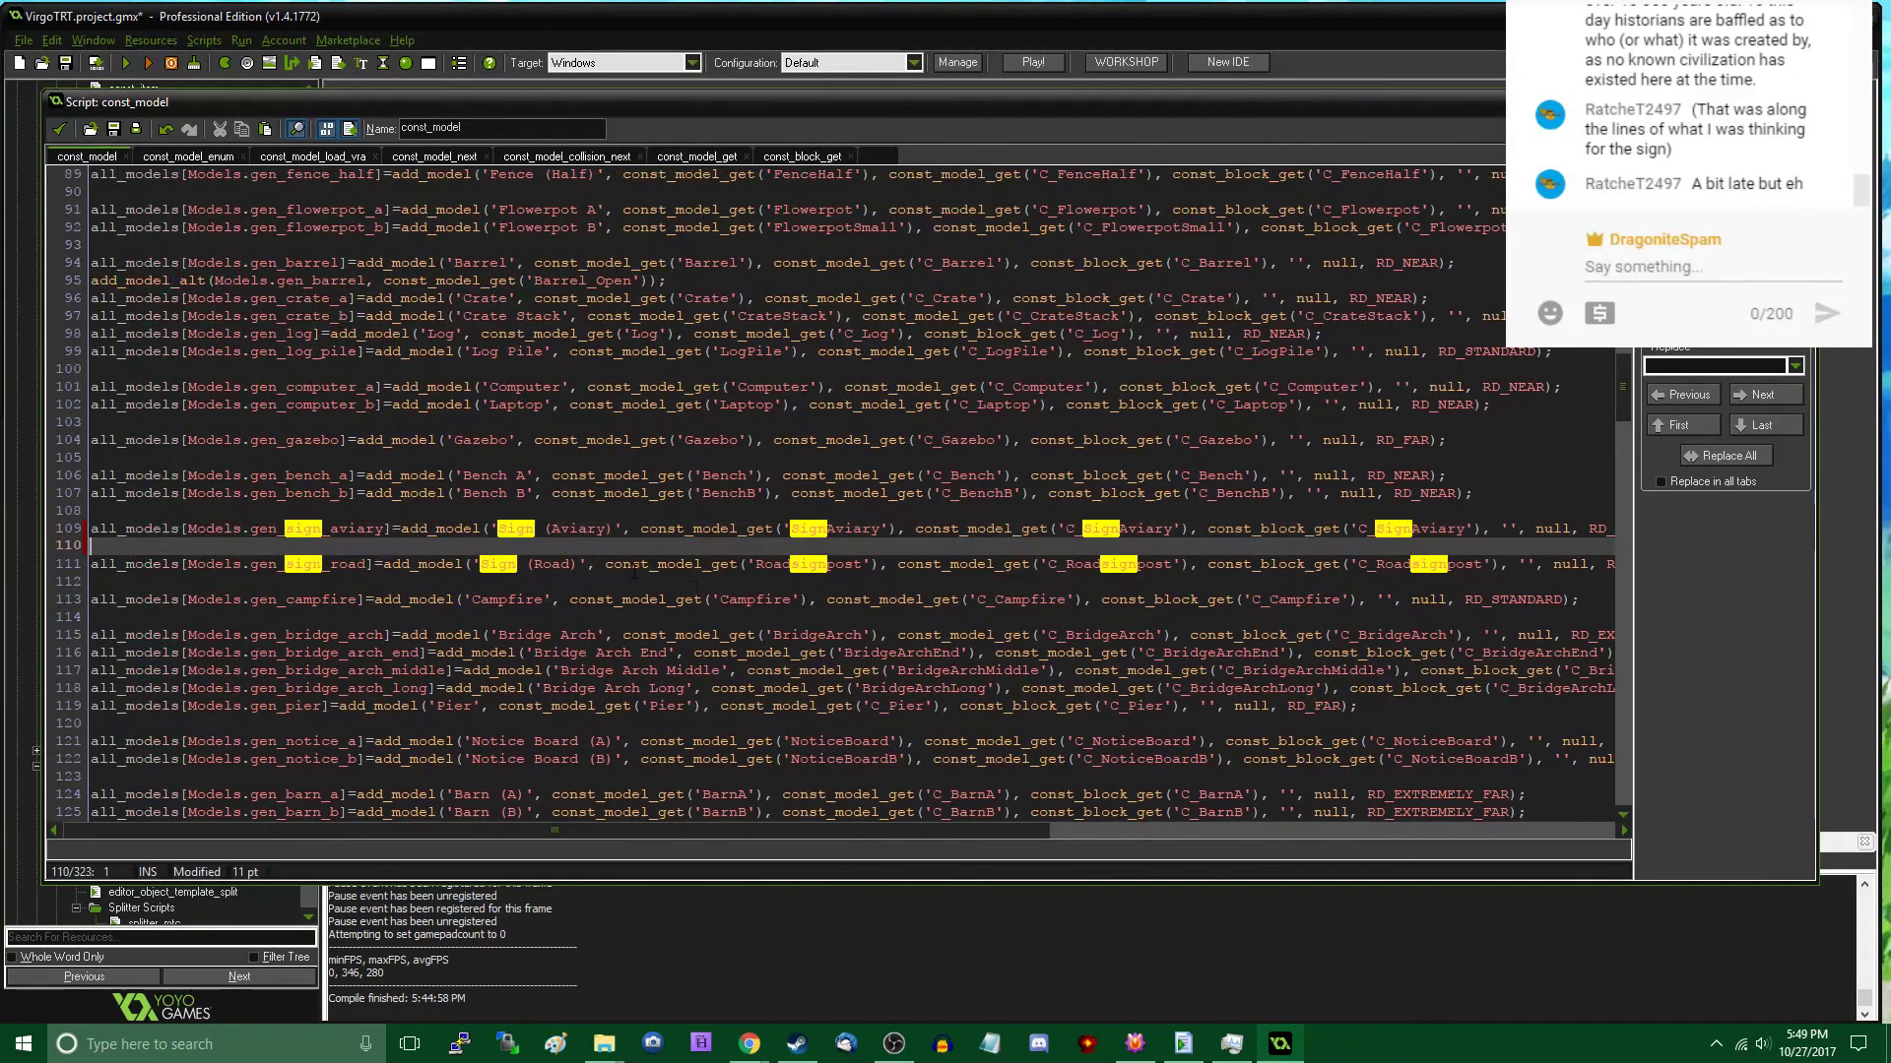
{"action": "type", "text": "add_model_alt("}
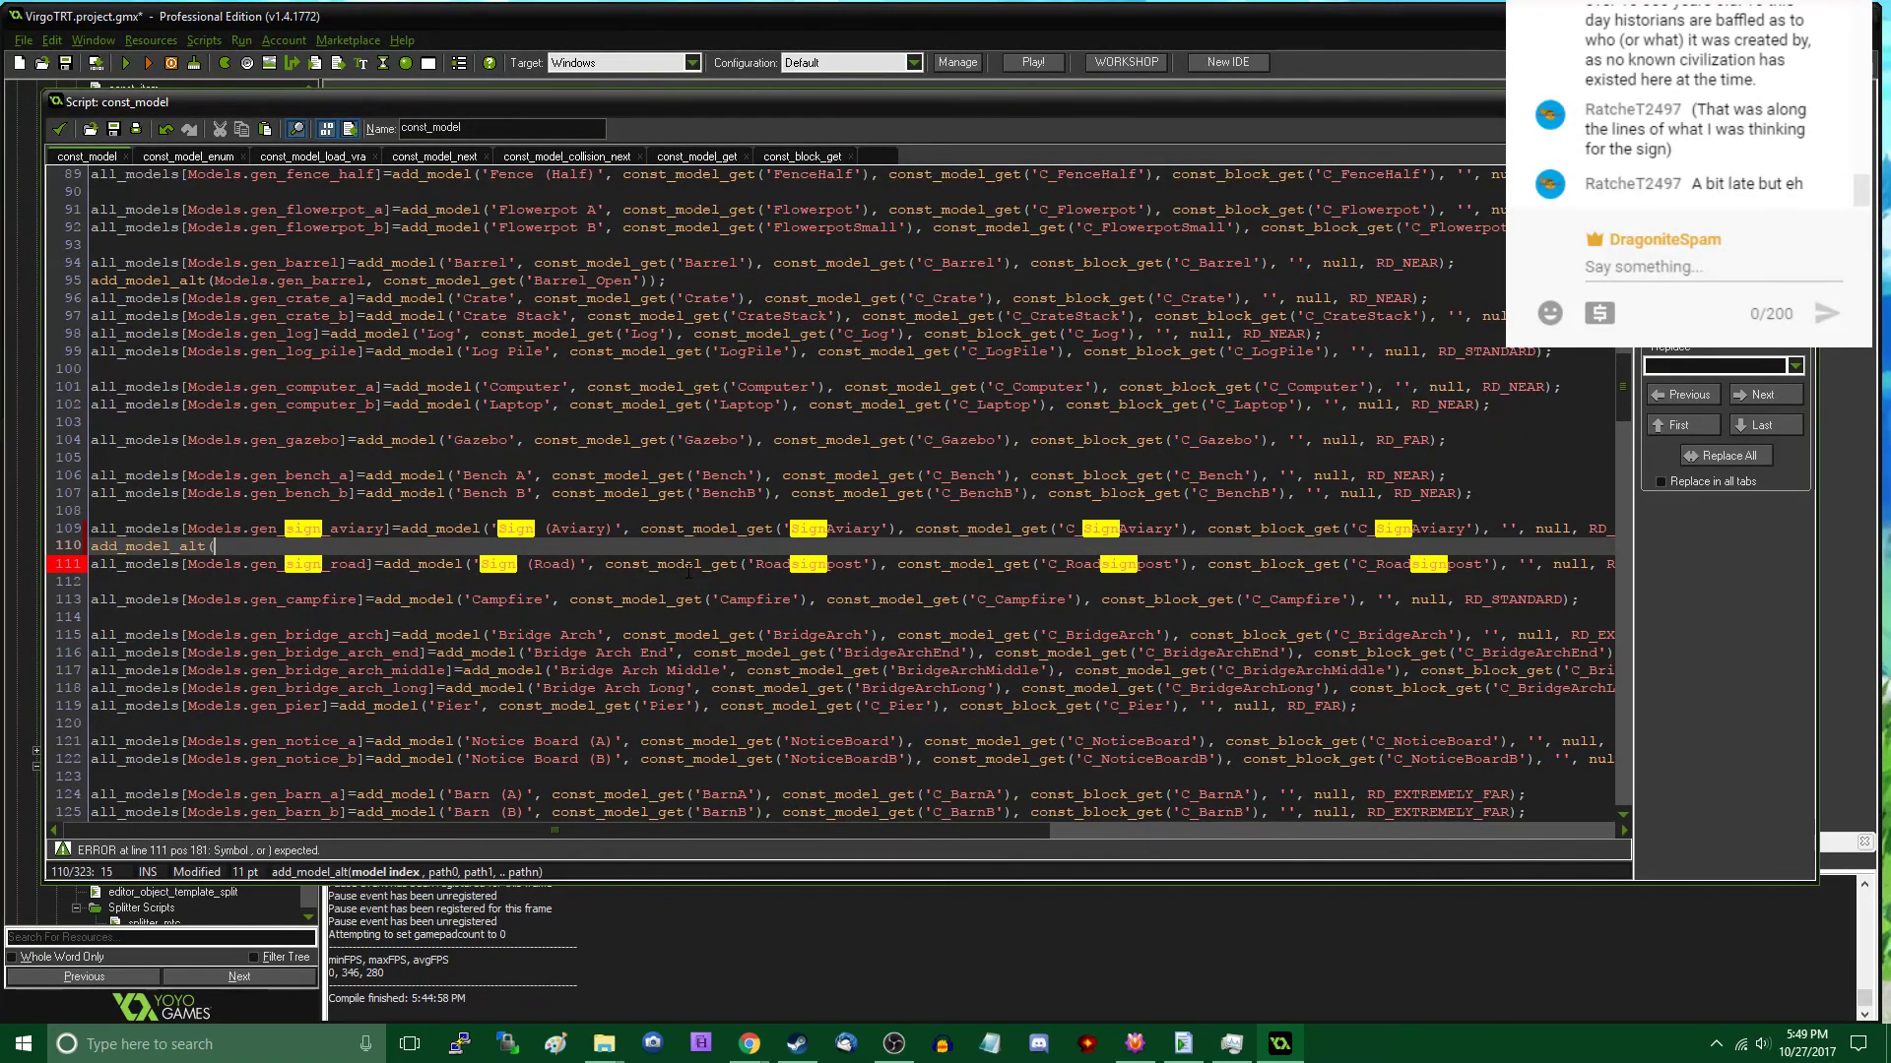
{"action": "type", "text": "Models.gen_sign_av"}
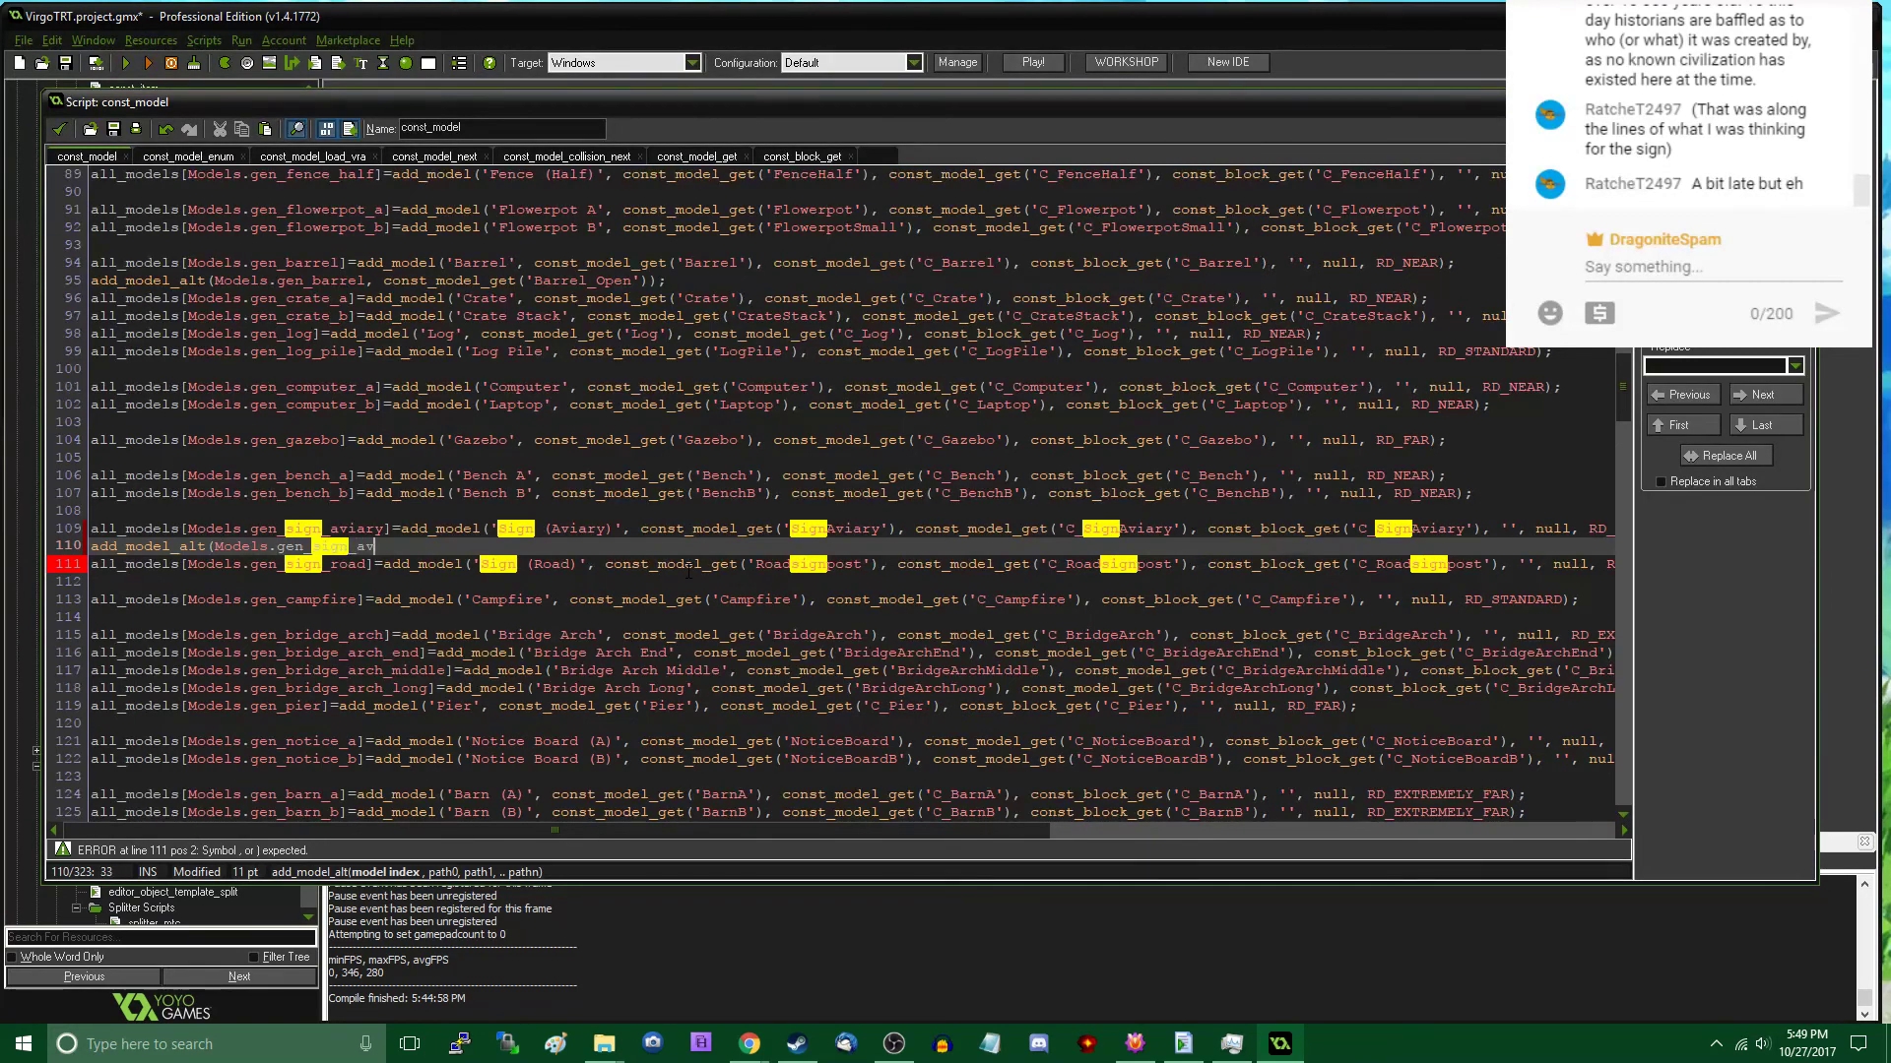
{"action": "type", "text": "iary, const"}
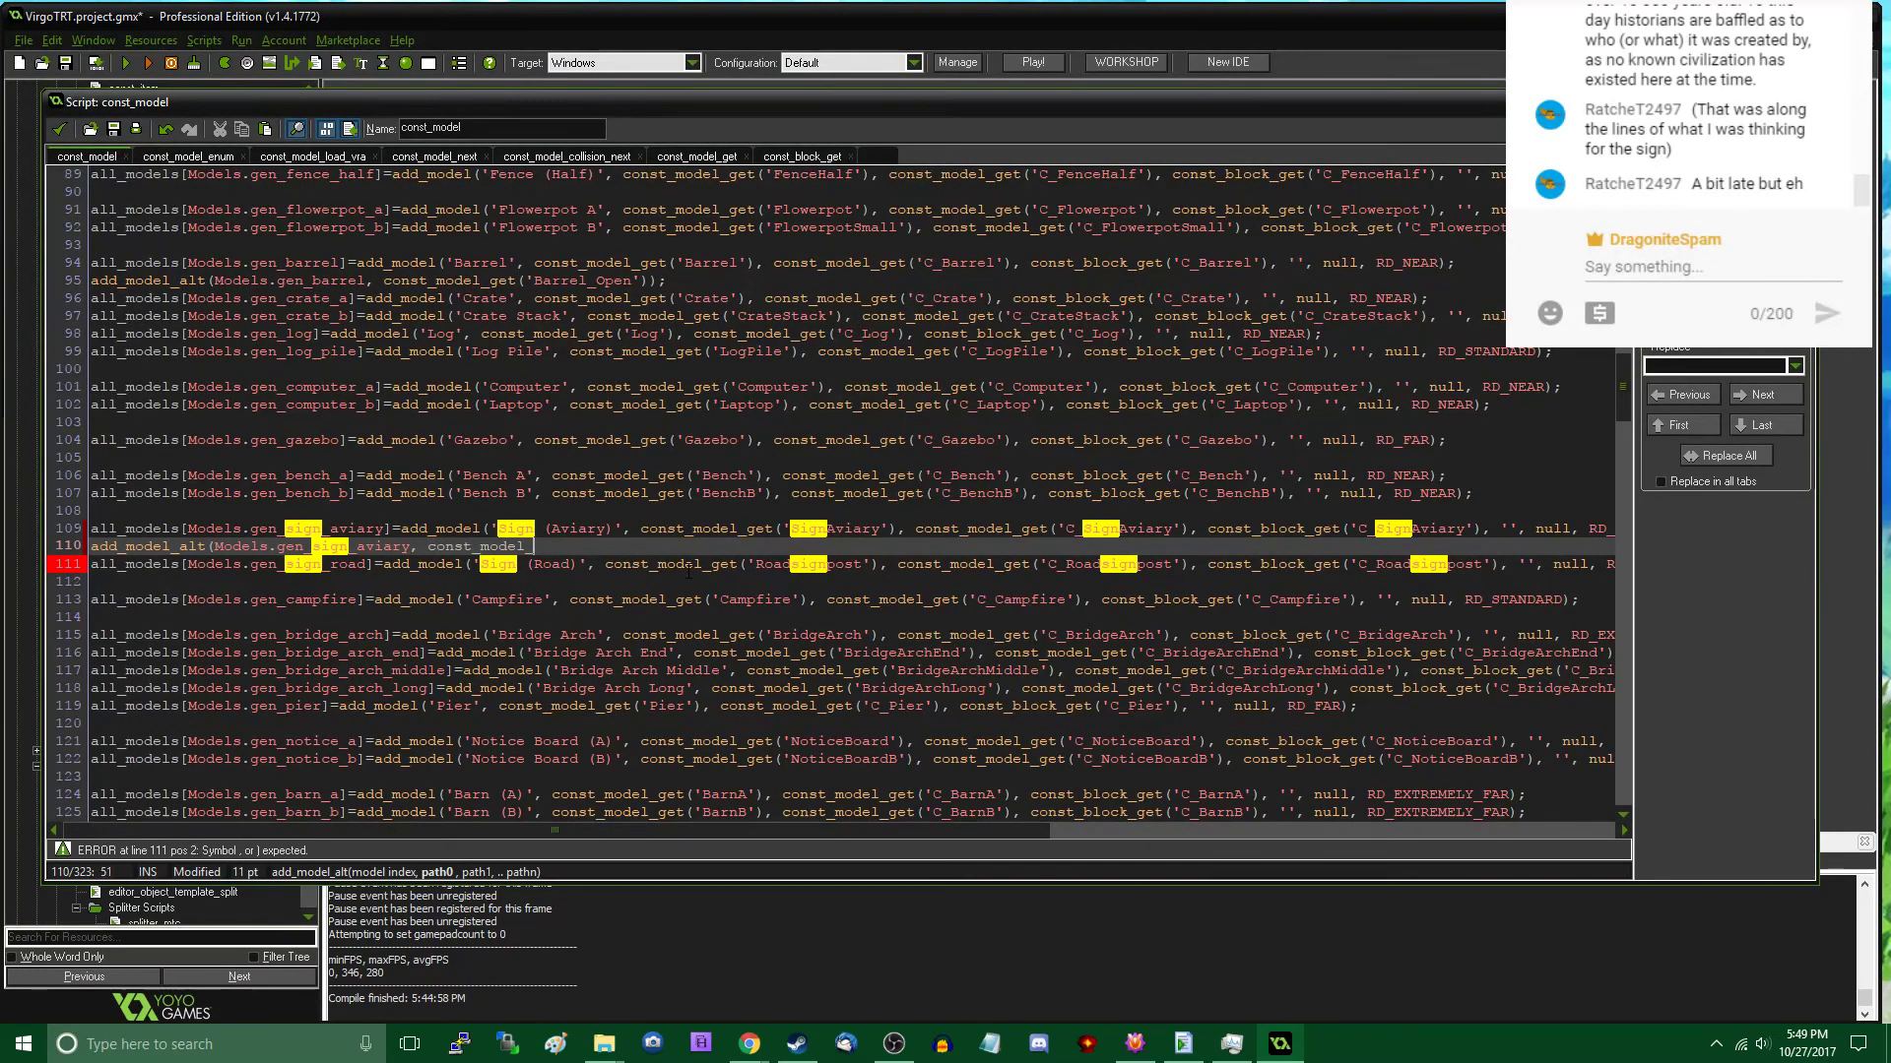
{"action": "type", "text": "_model_get('Sign"}
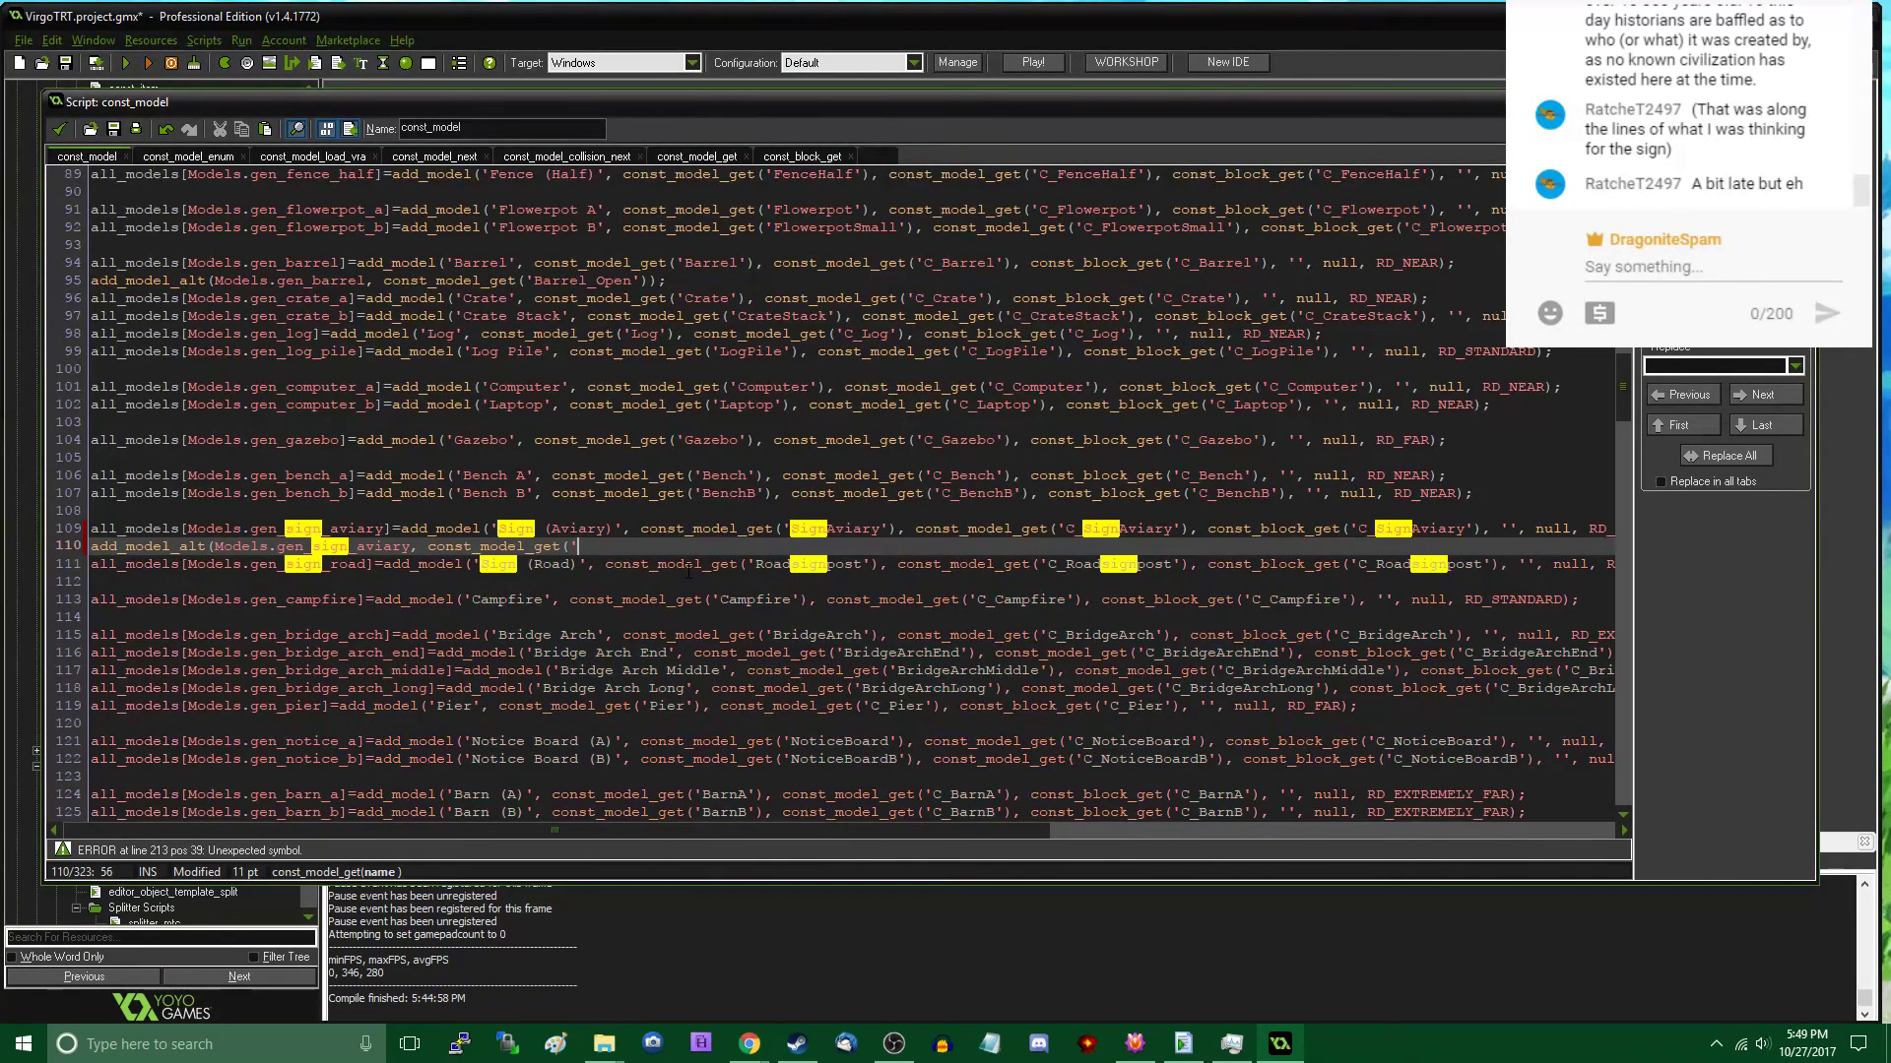
{"action": "type", "text": "Farm"}
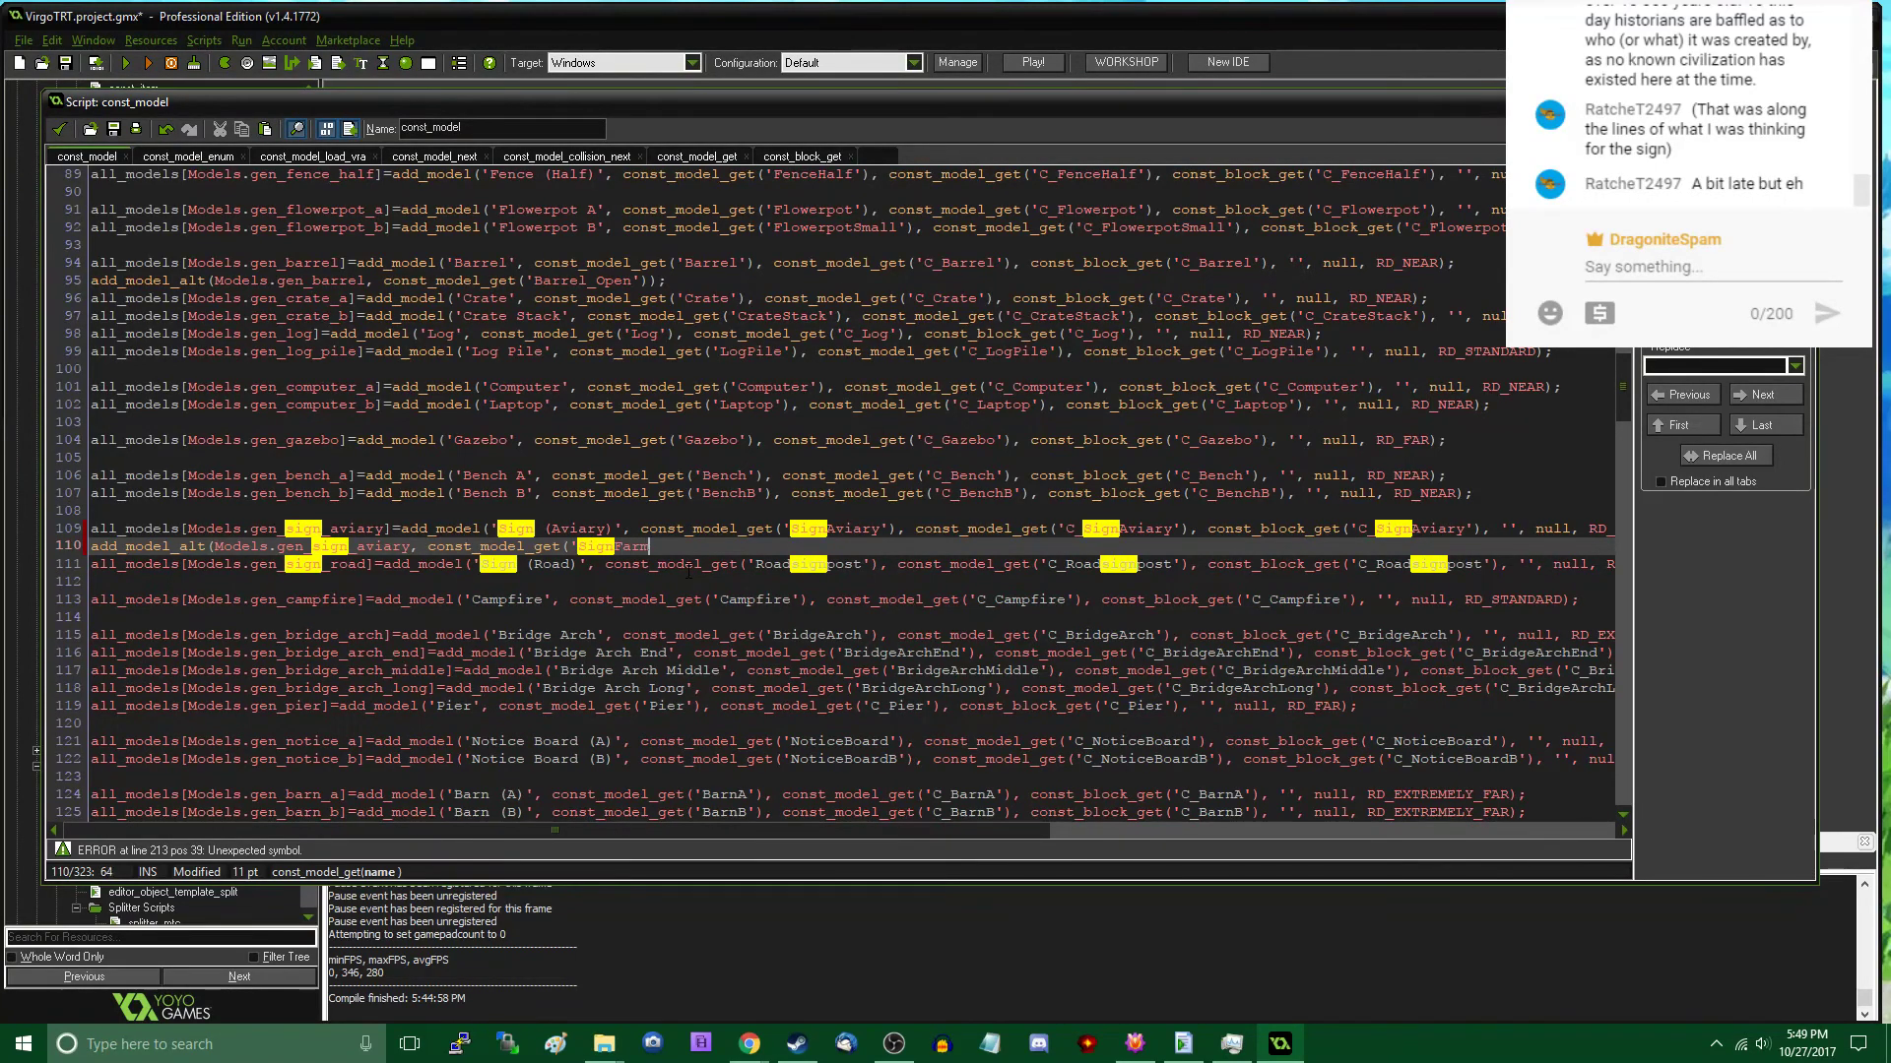
{"action": "type", "text": "'), con"}
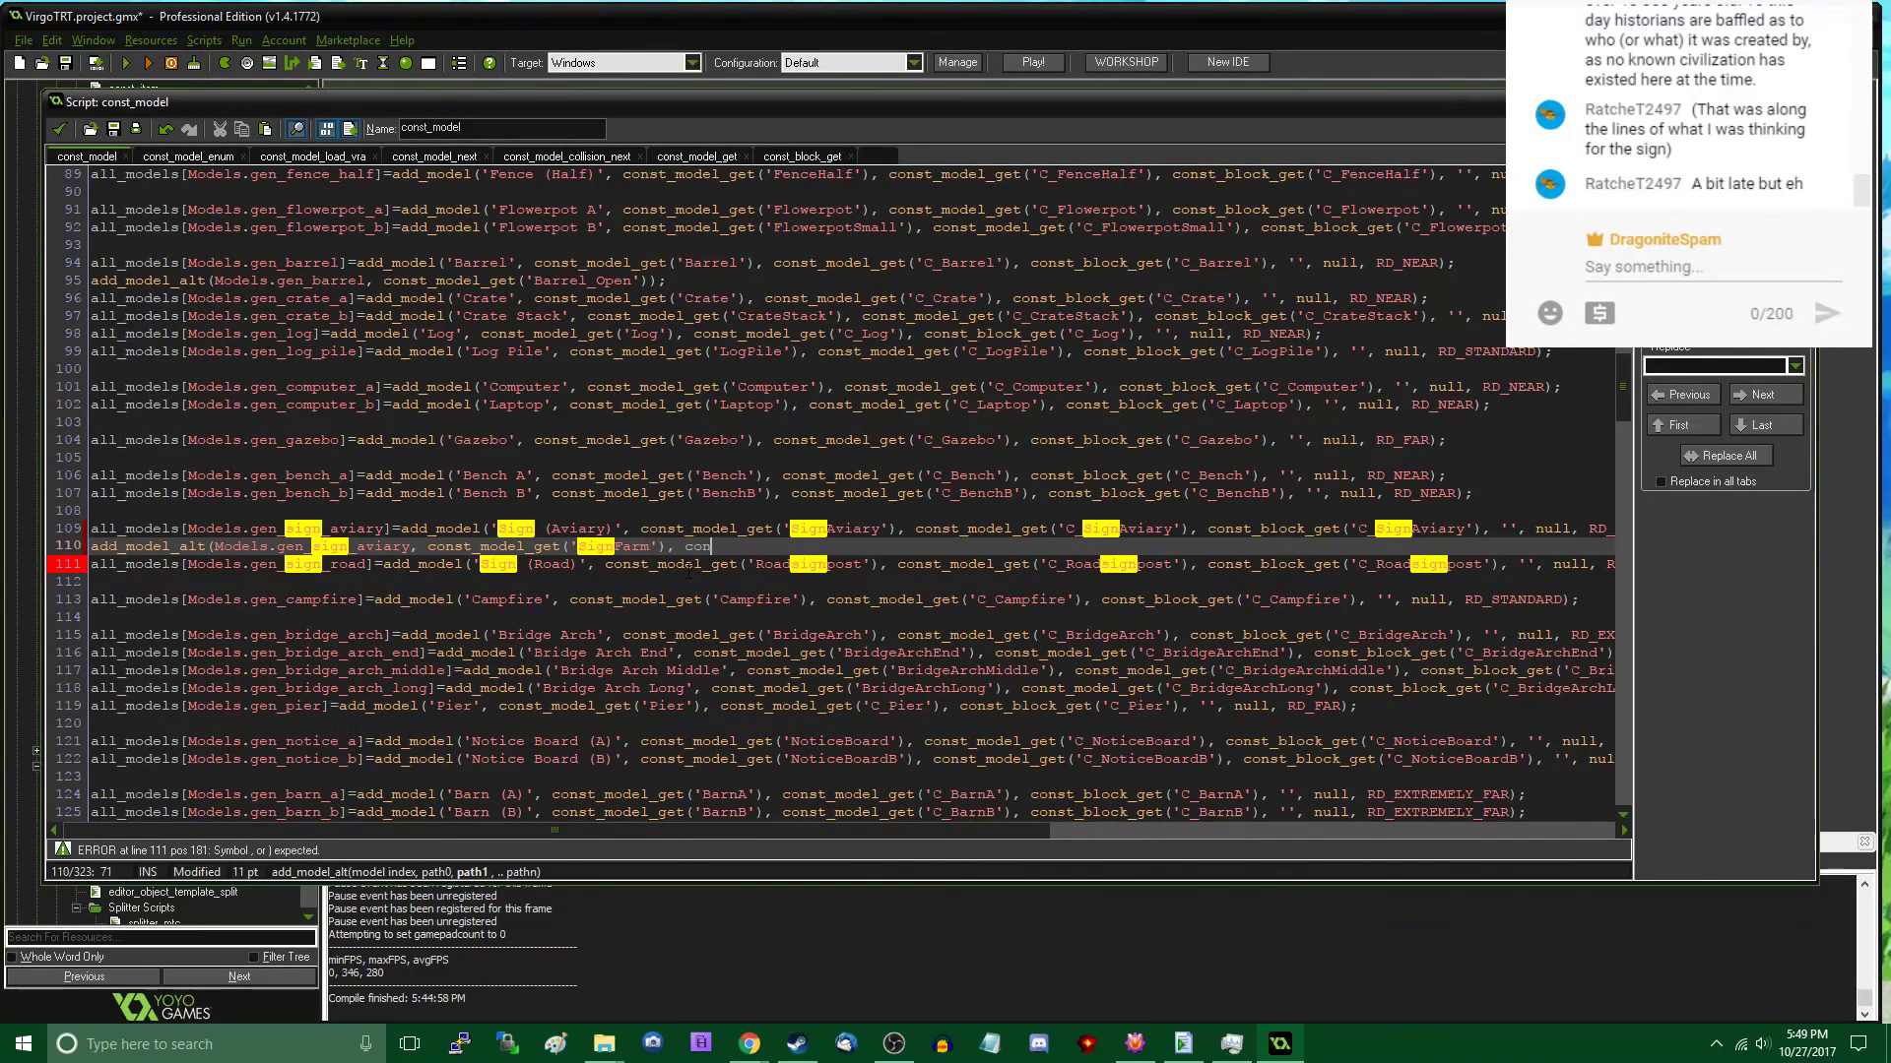
{"action": "type", "text": "st_model_get('SignGener"}
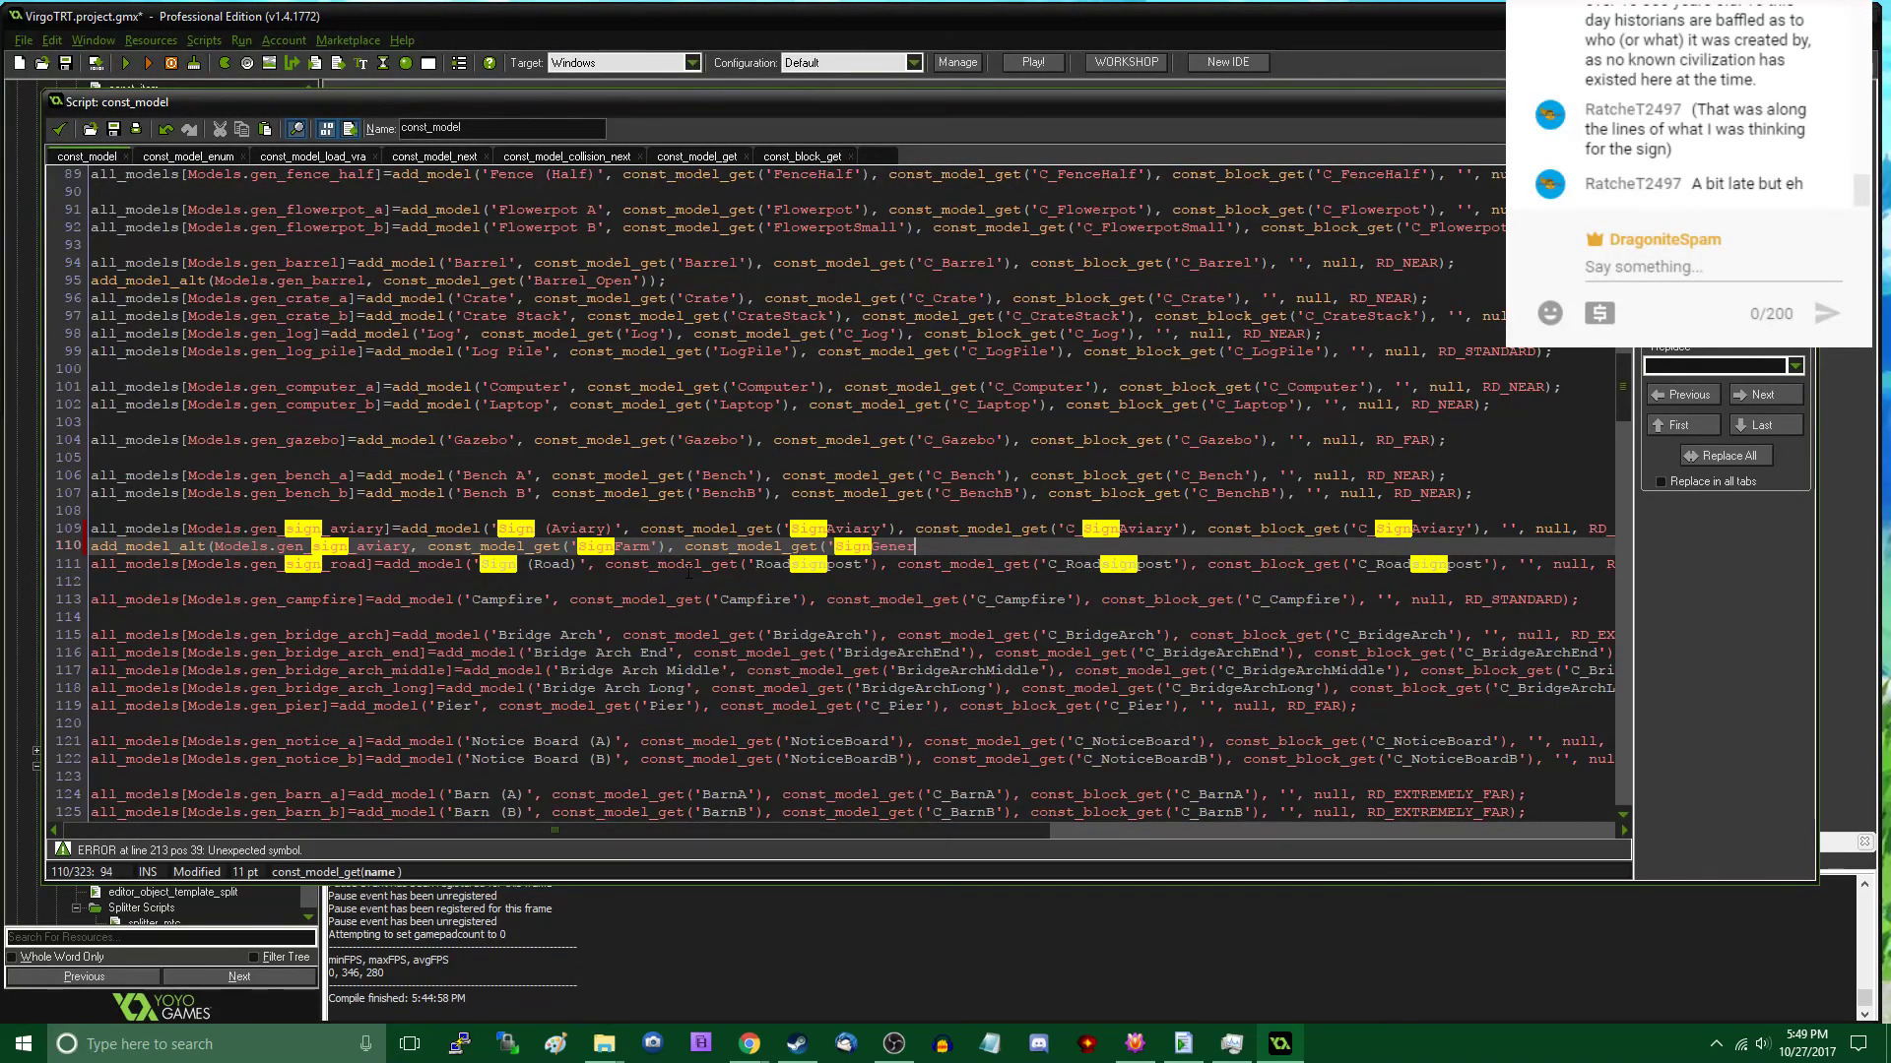
{"action": "type", "text": "ic'));"}
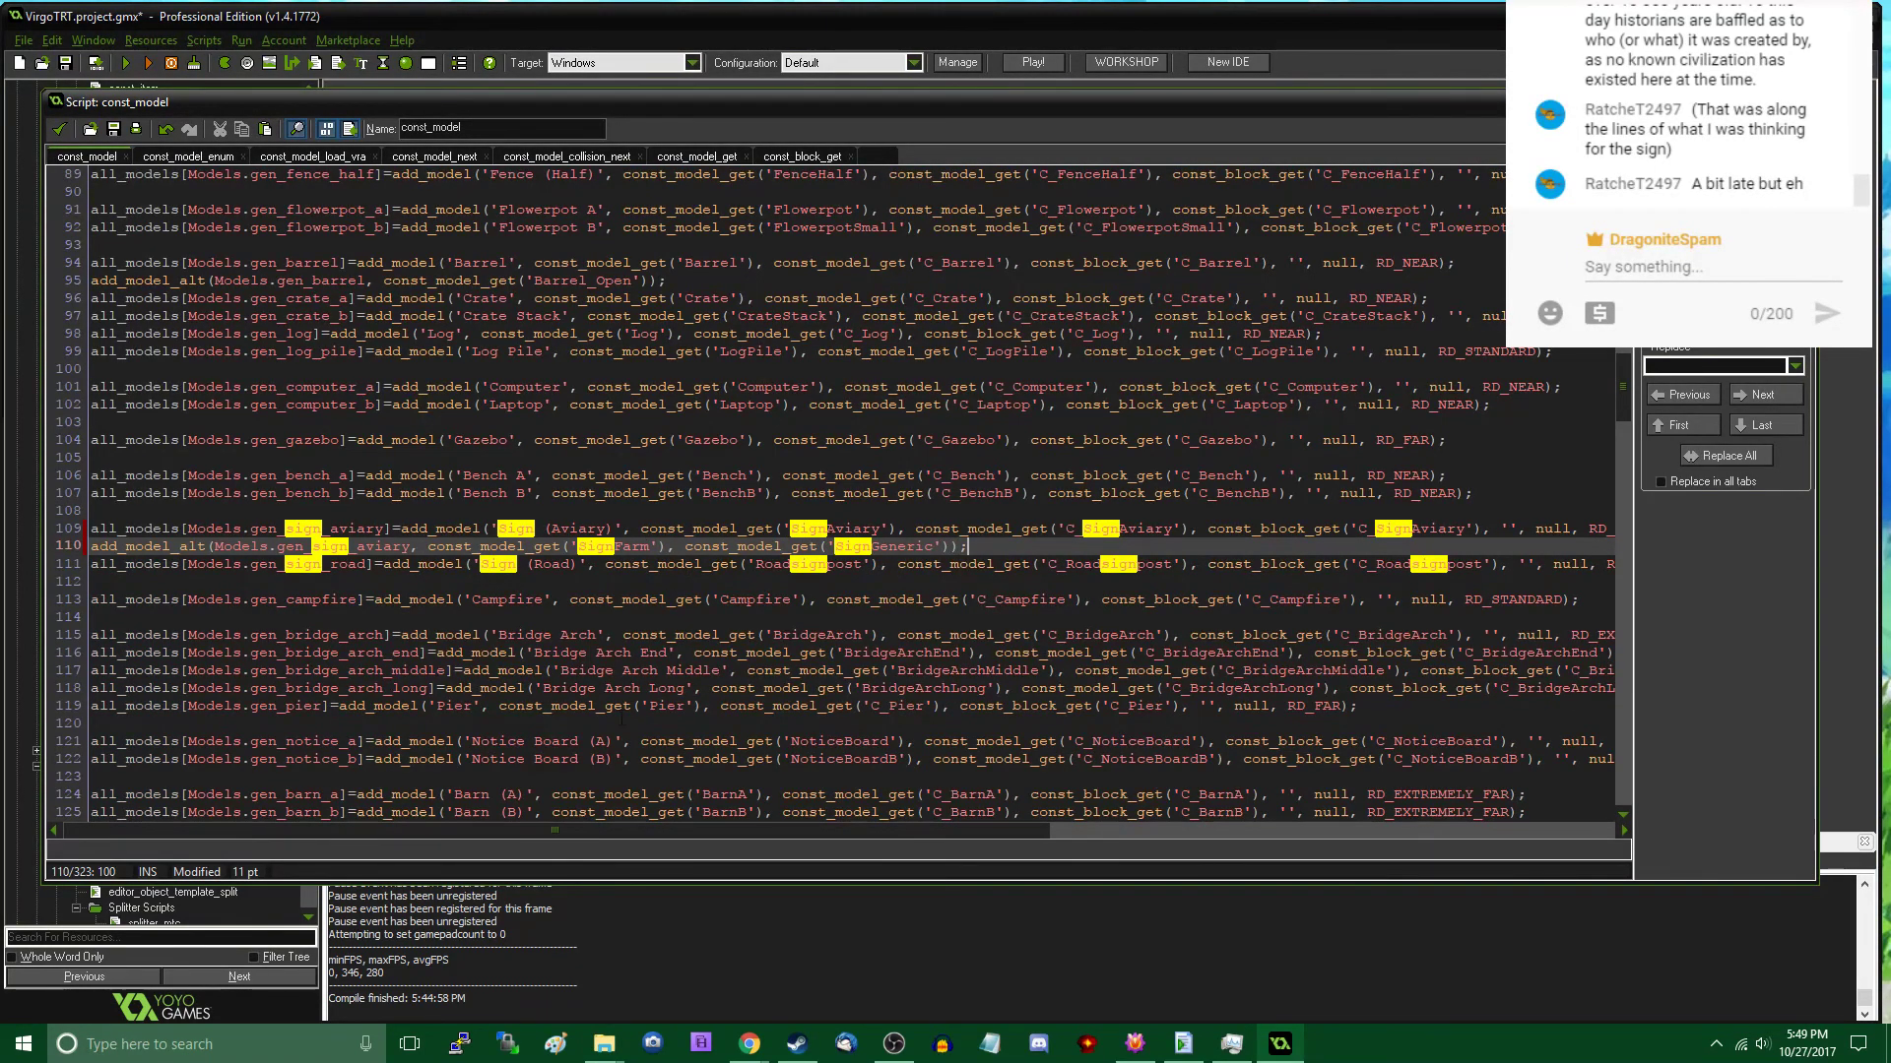
- Launch VirgoModelArchive.exe from the VirgoModelArchive-YYC-1.0.1.7 folder and open the assets.vra archive in it
{"action": "left_click", "coordinate": [604, 1043]}
{"action": "left_click", "coordinate": [596, 965]}
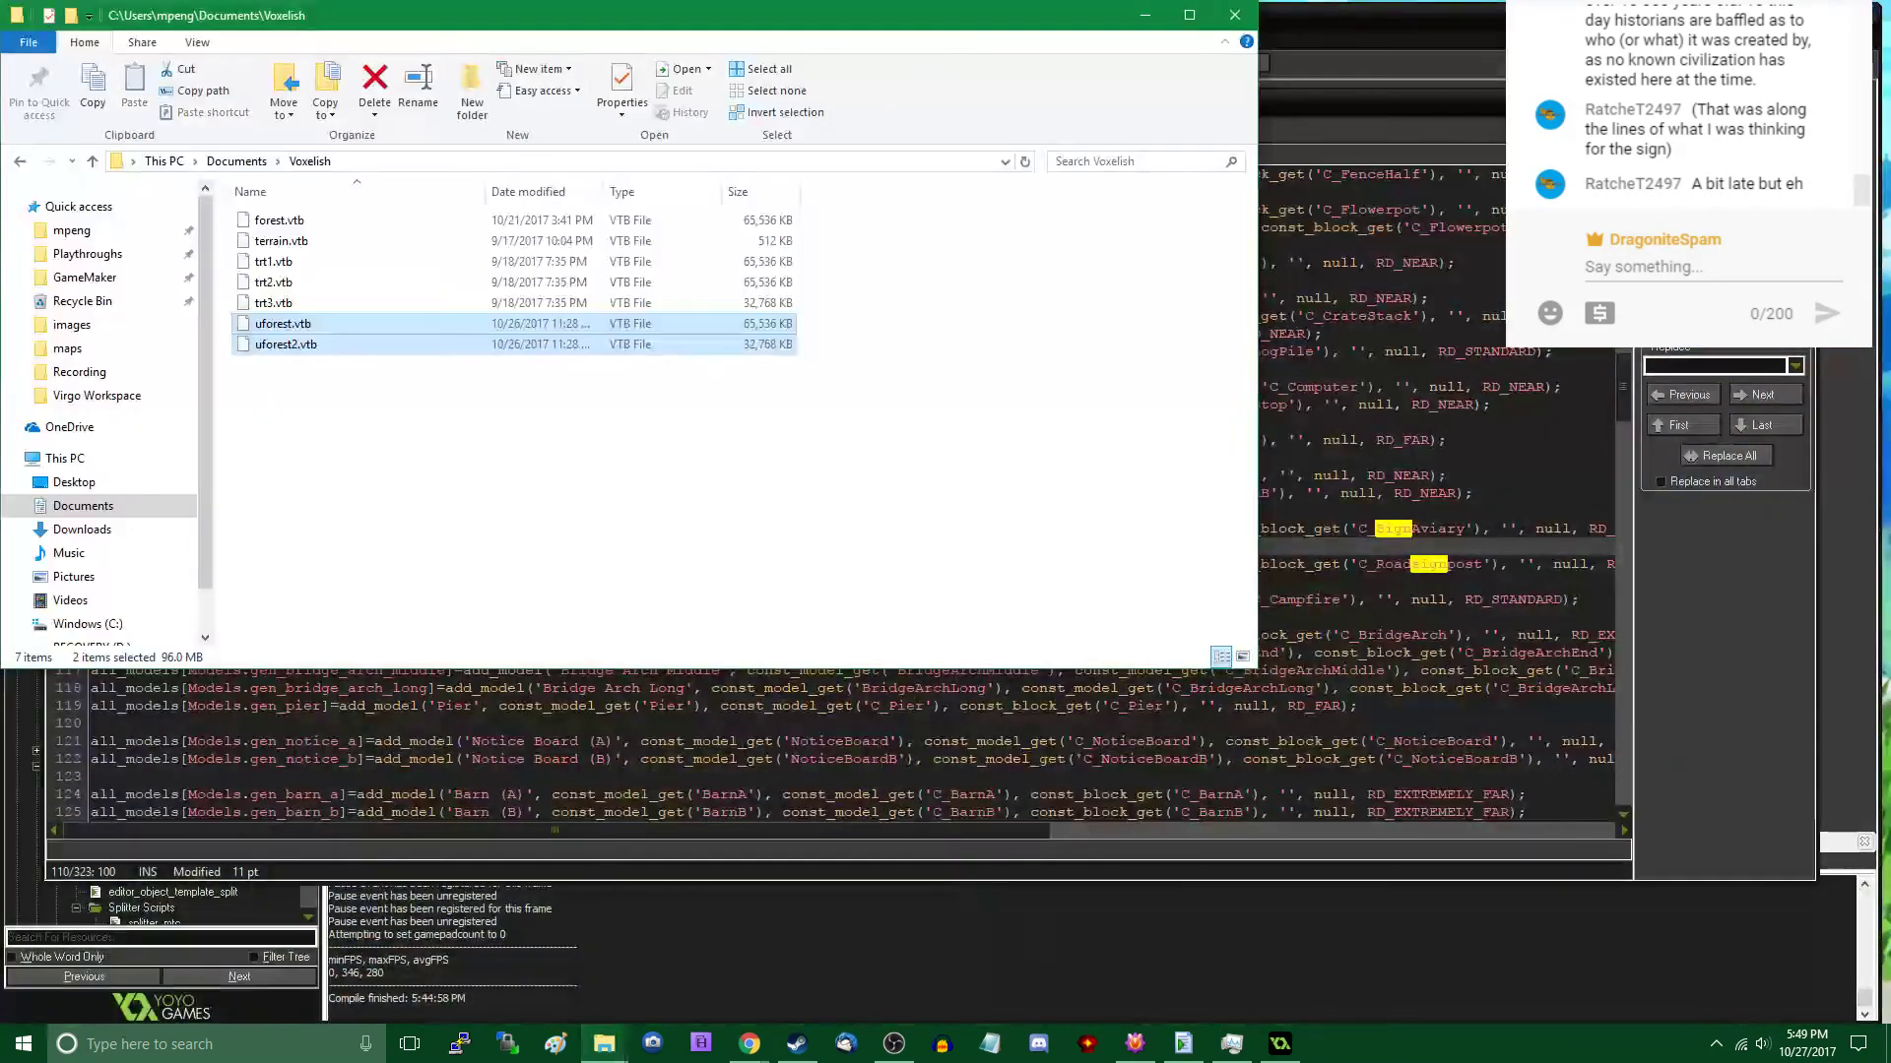
{"action": "left_click", "coordinate": [607, 1046]}
{"action": "left_click", "coordinate": [772, 983]}
{"action": "double_click", "coordinate": [371, 266]}
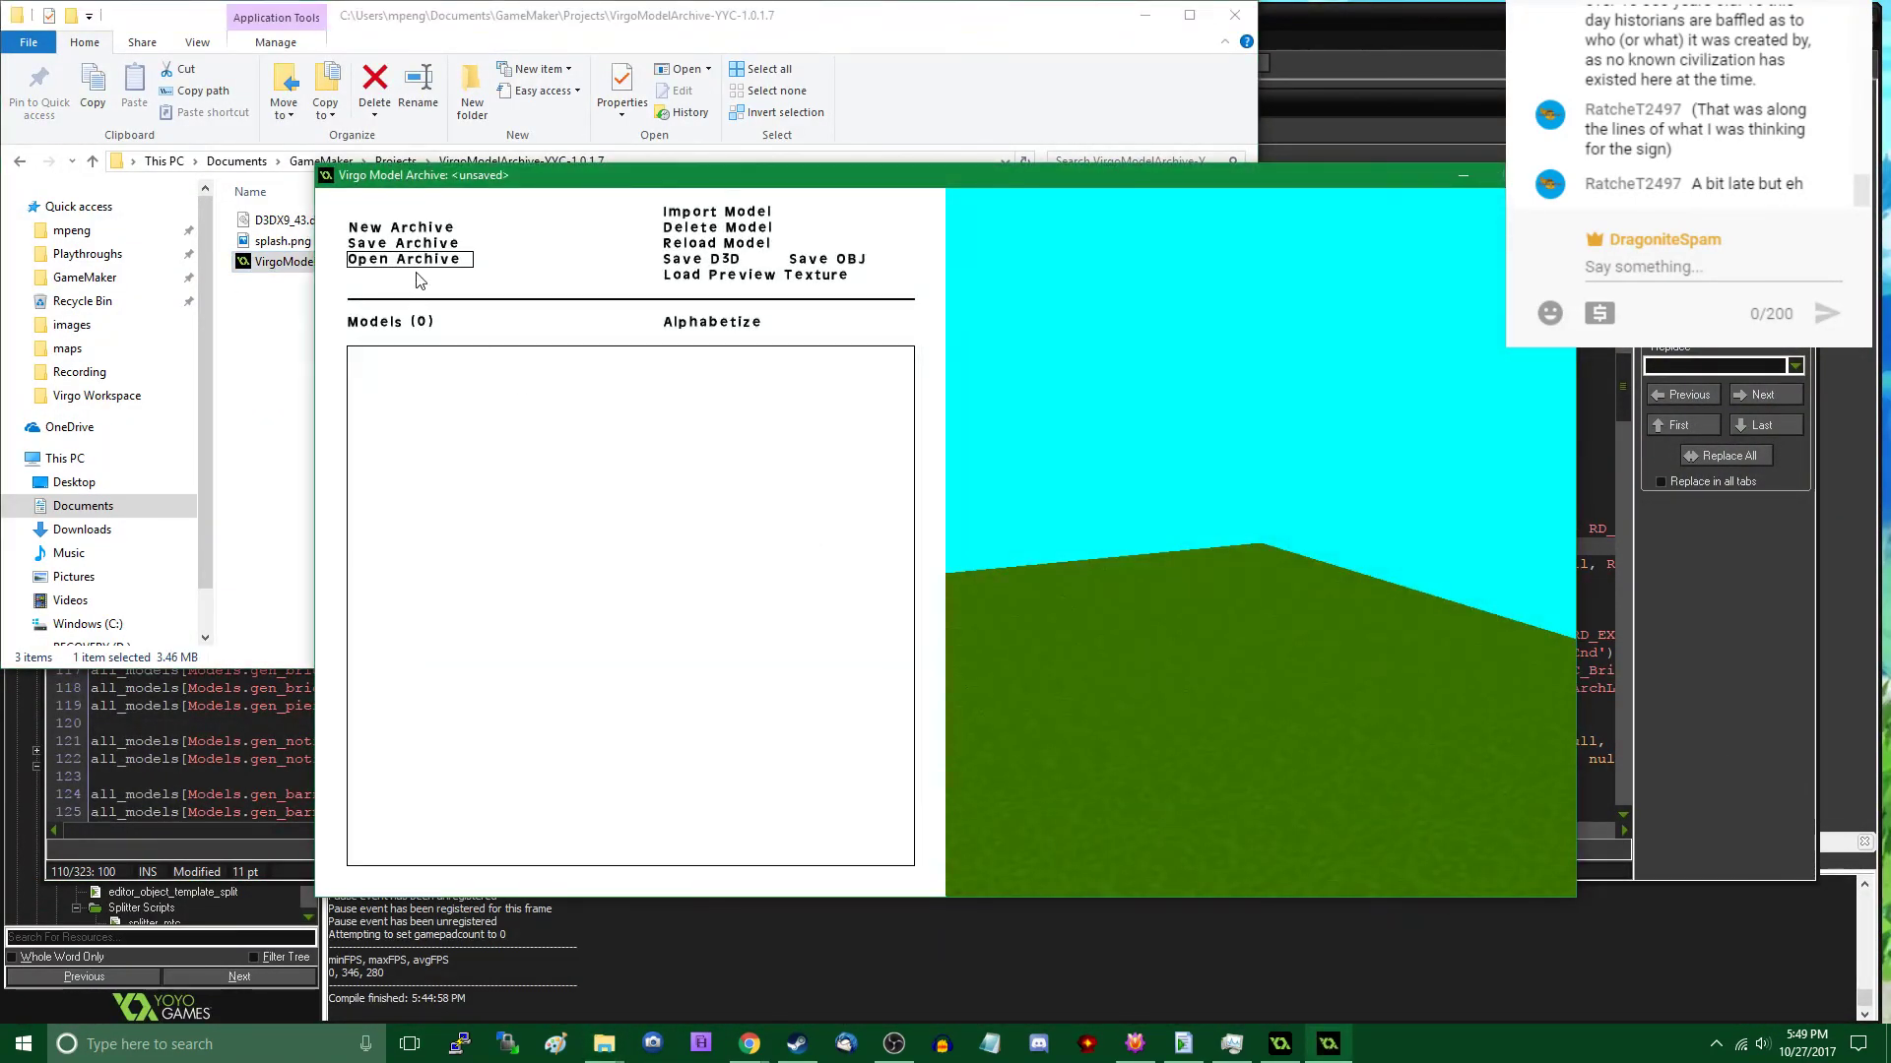
{"action": "left_click", "coordinate": [438, 262]}
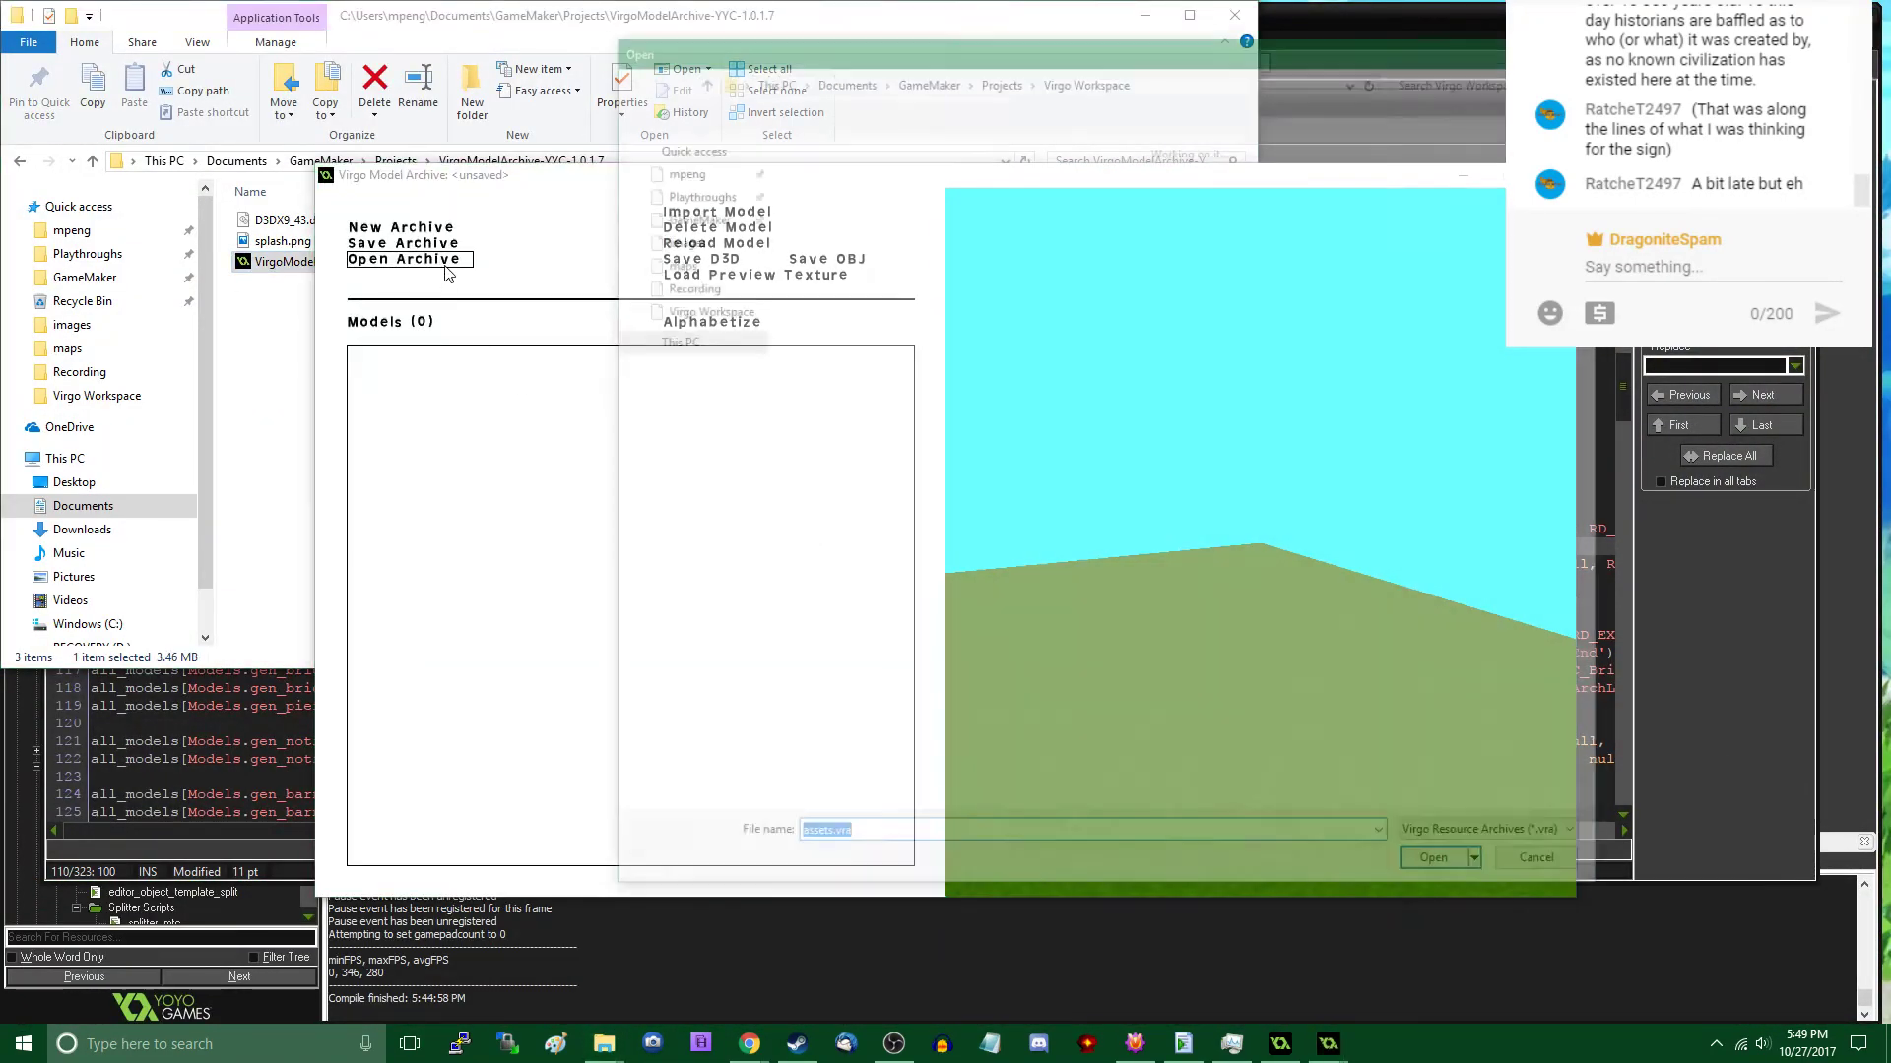
{"action": "double_click", "coordinate": [832, 246]}
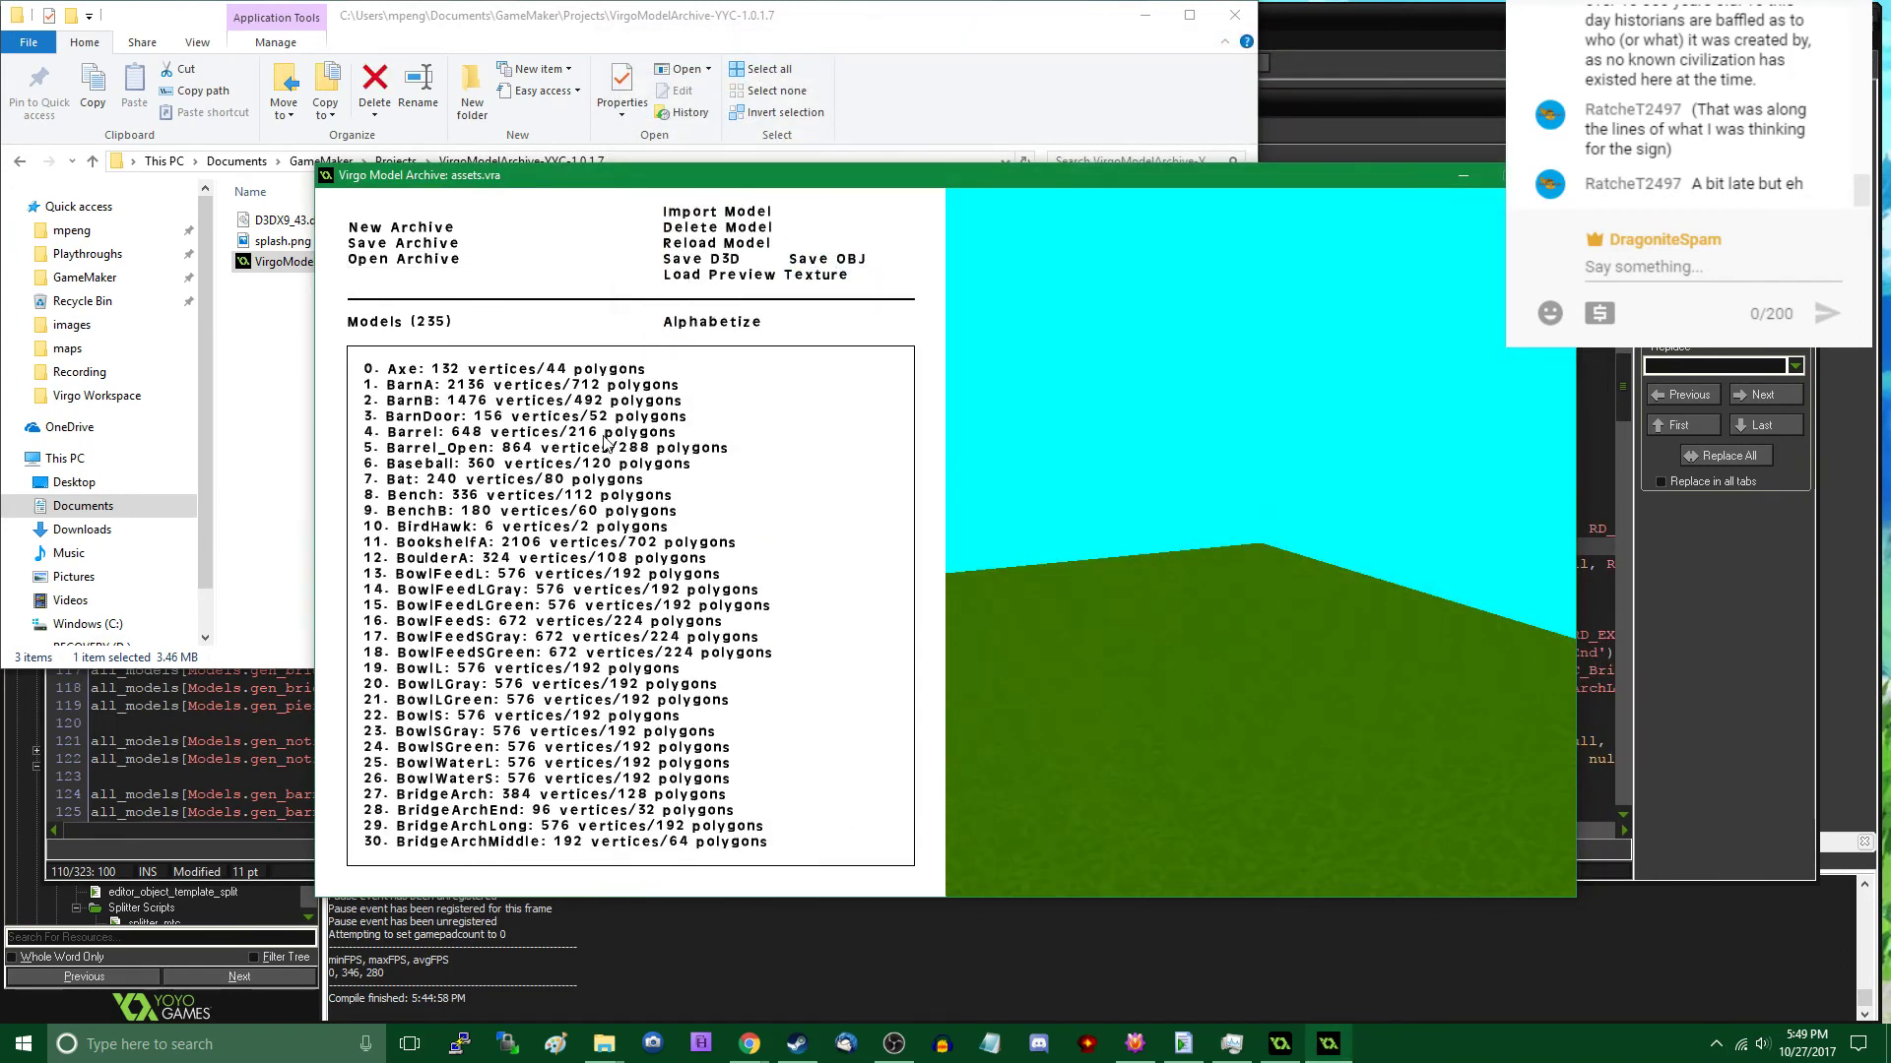
- Look through the archive's model list for the existing sign models
{"action": "scroll", "coordinate": [605, 440], "scroll_direction": "down", "scroll_amount": 5}
{"action": "scroll", "coordinate": [633, 589], "scroll_direction": "down", "scroll_amount": 20}
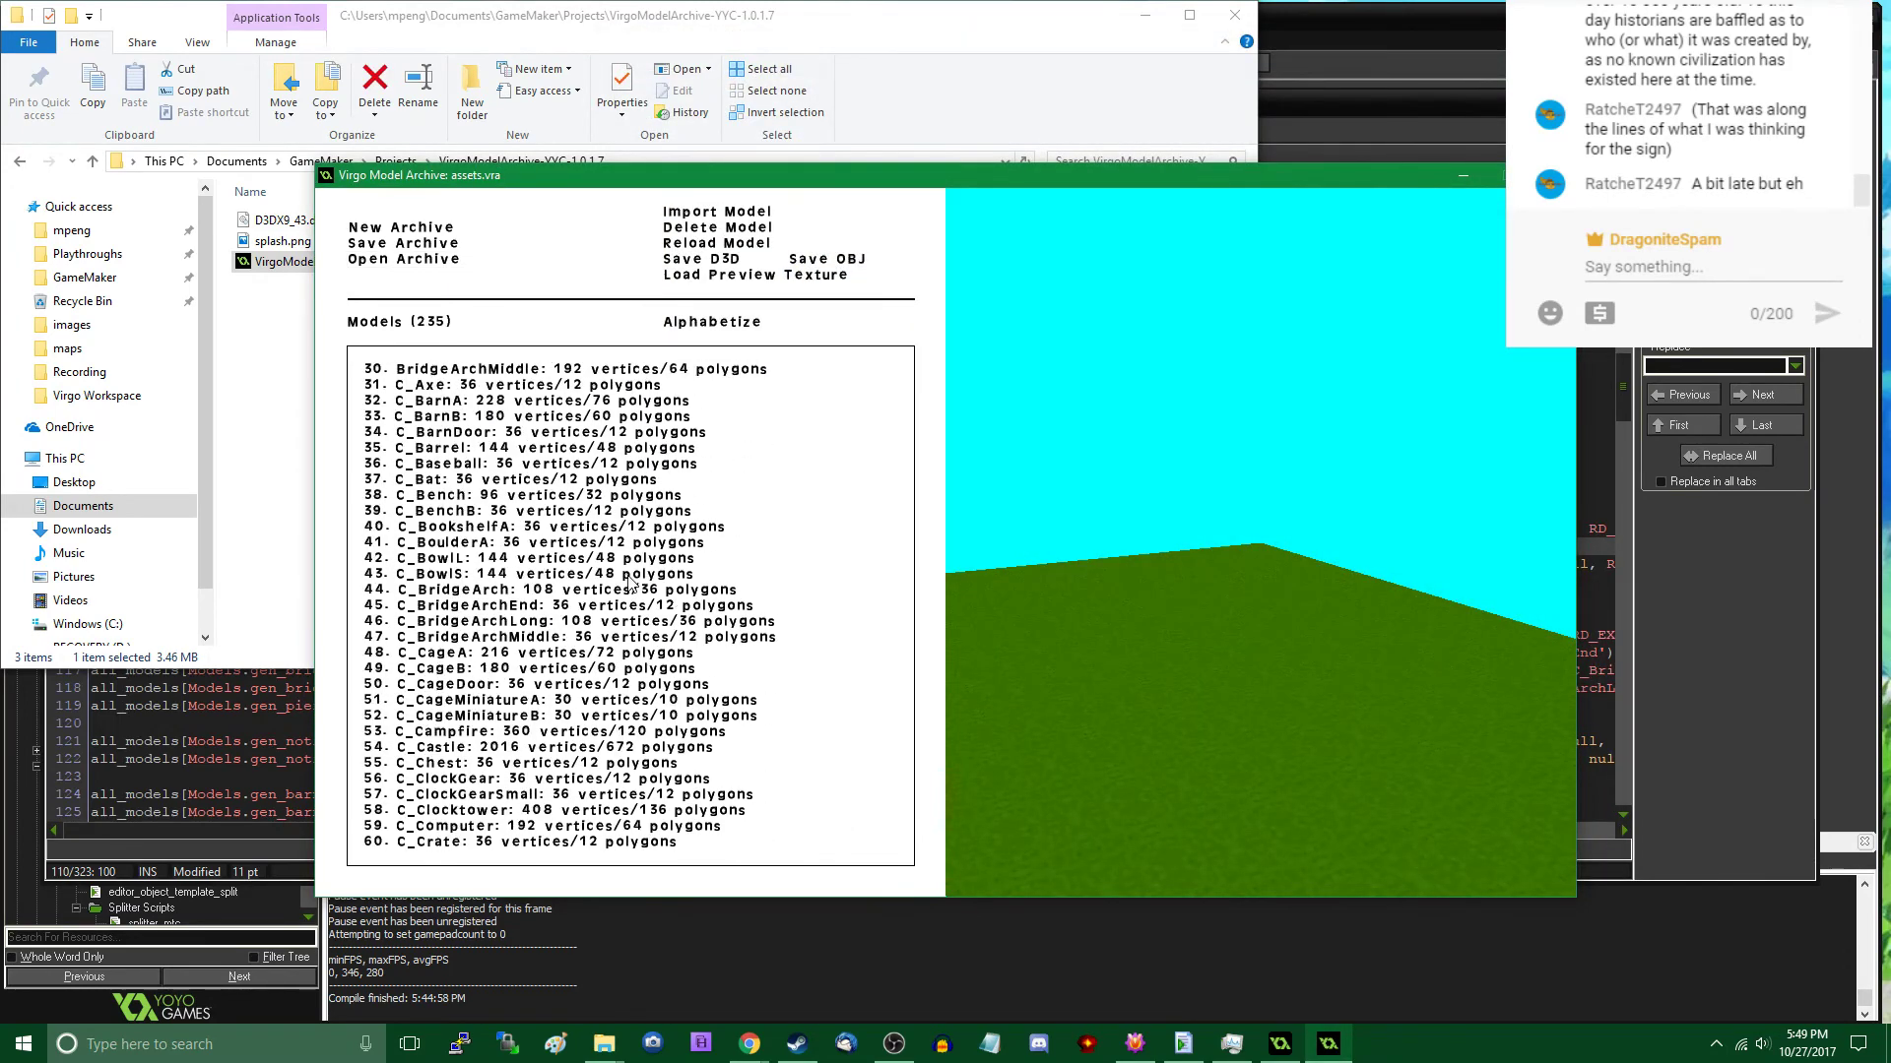
{"action": "scroll", "coordinate": [626, 581], "scroll_direction": "down", "scroll_amount": 20}
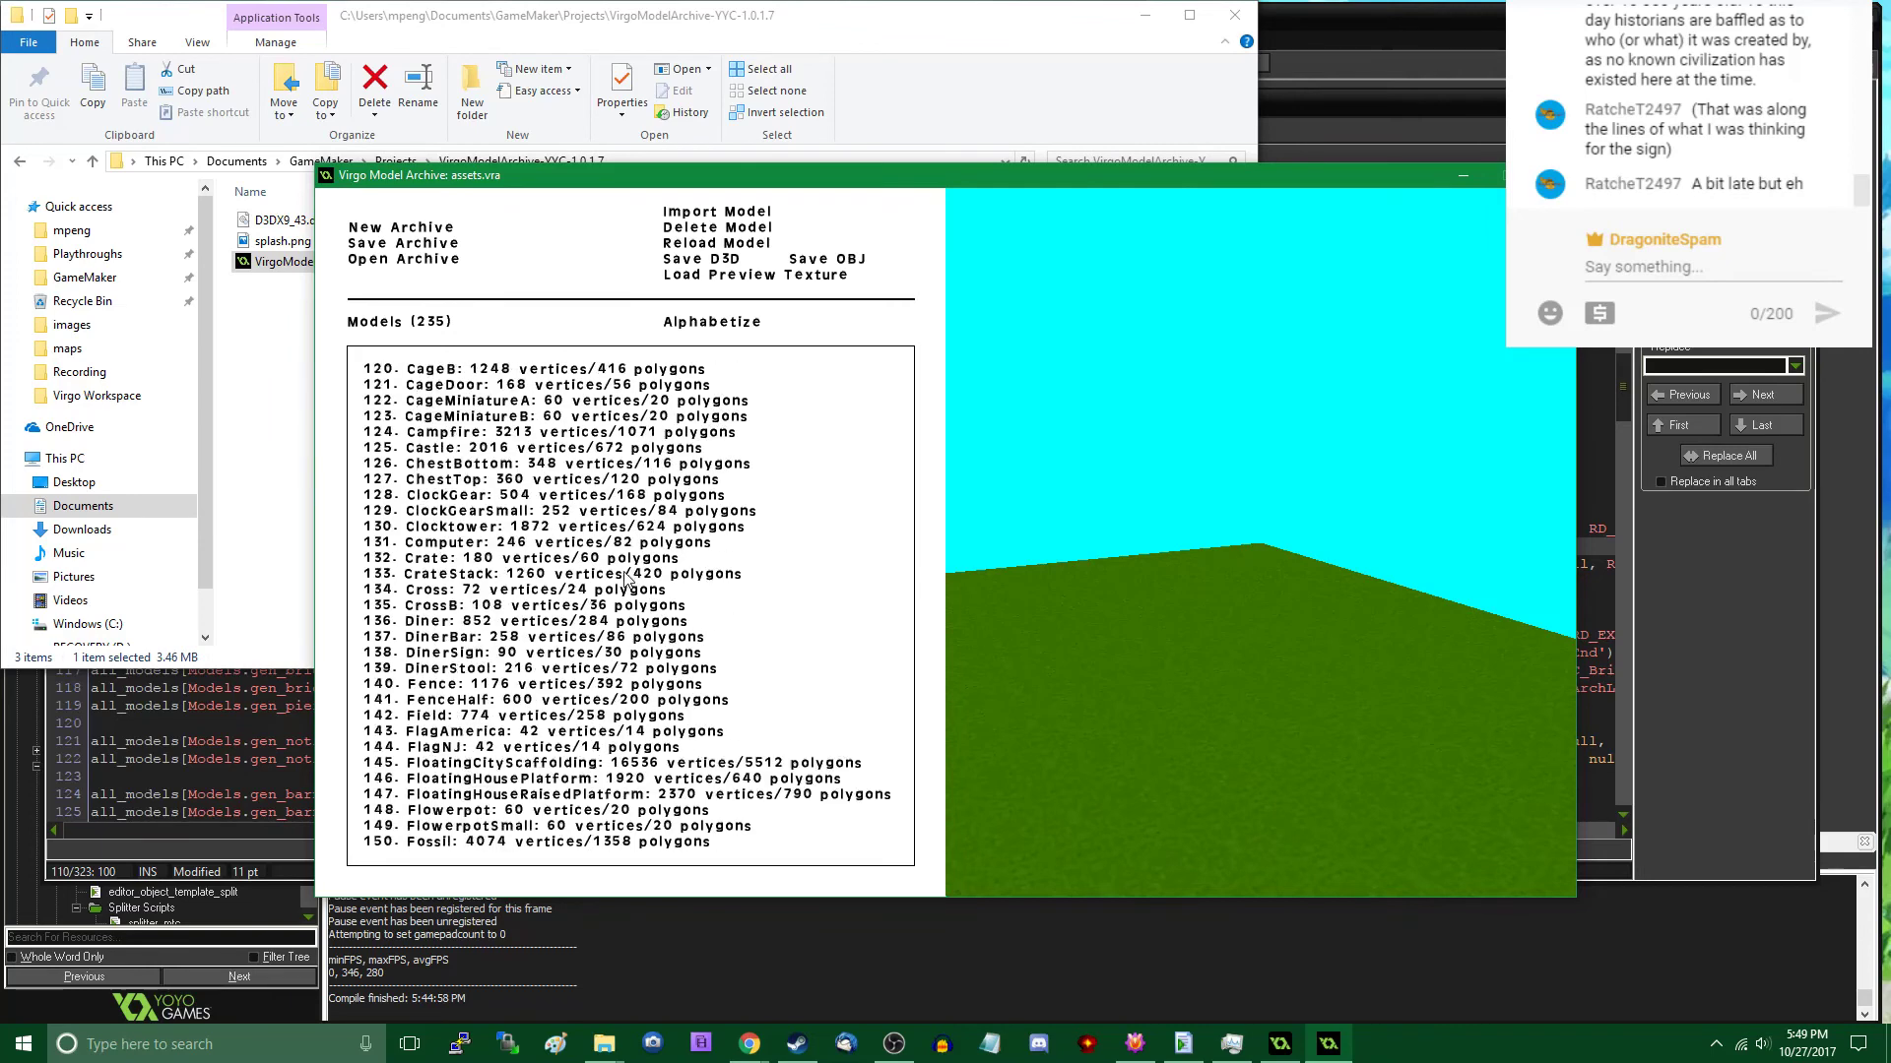
{"action": "scroll", "coordinate": [627, 581], "scroll_direction": "up", "scroll_amount": 5}
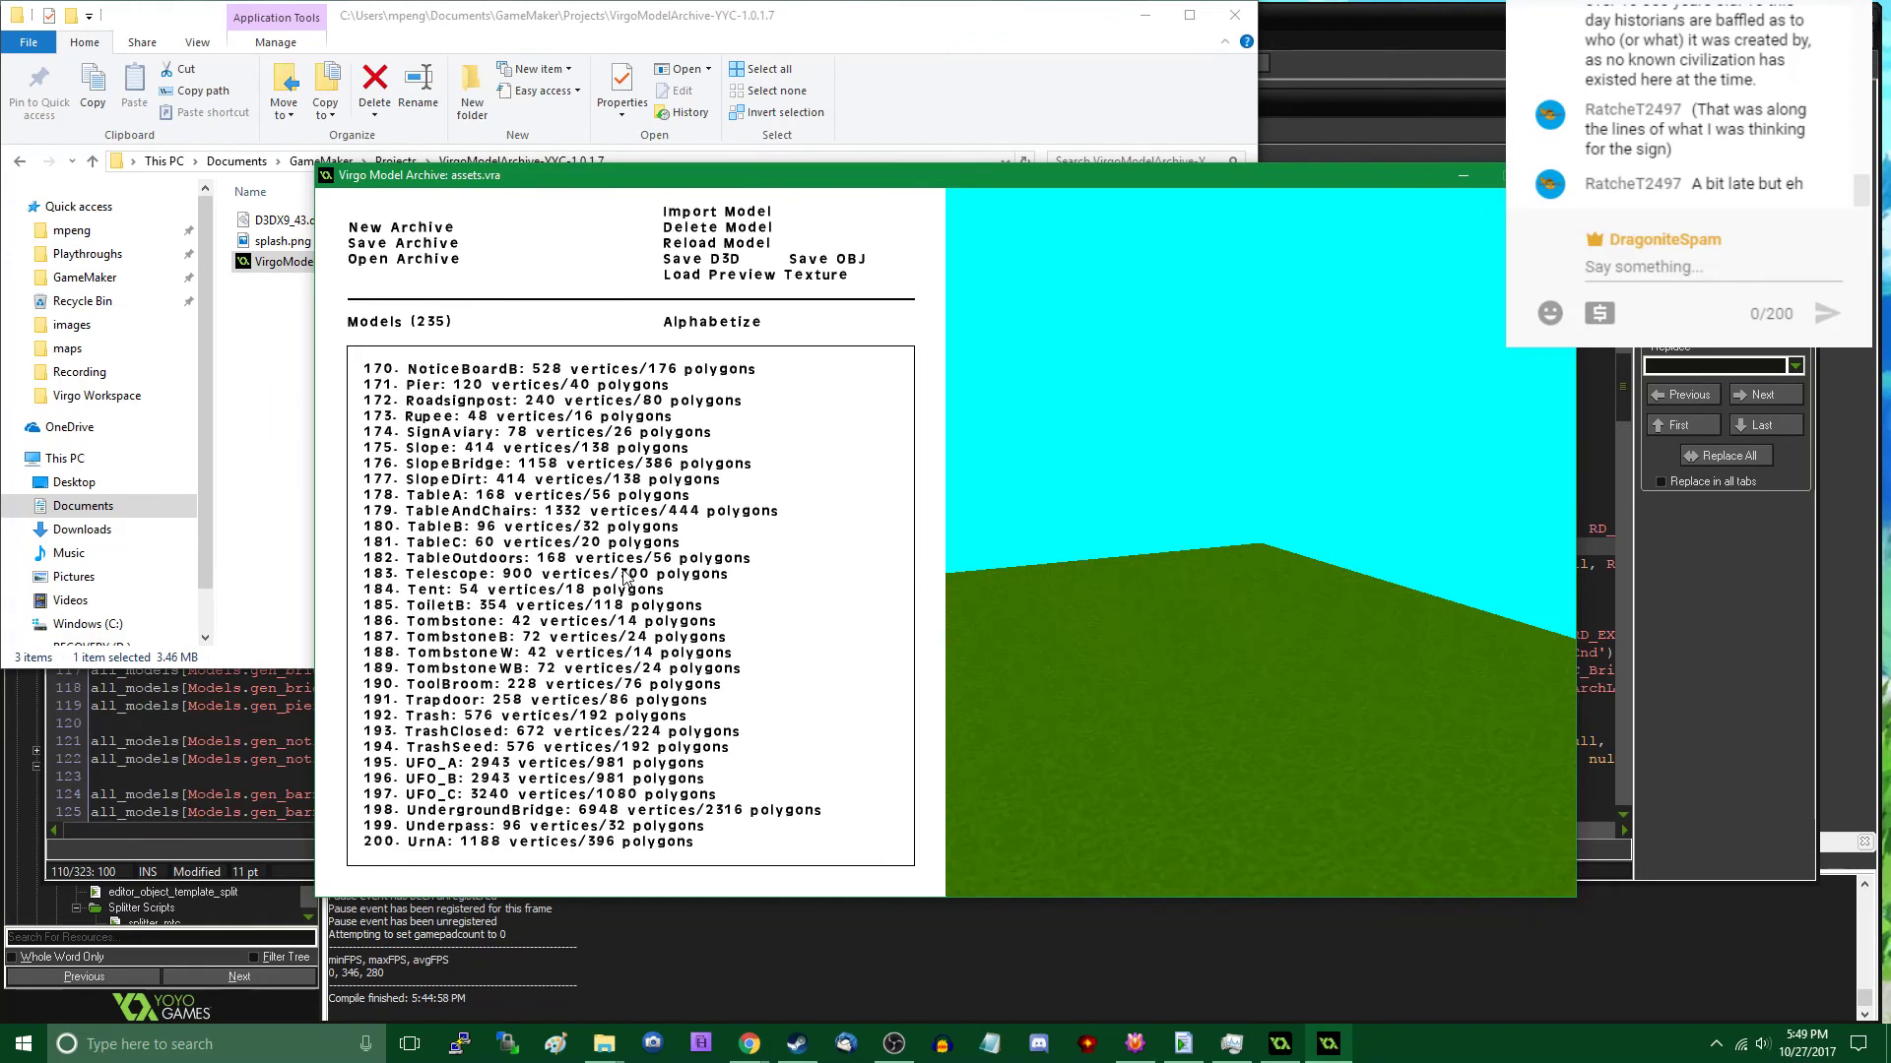
{"action": "scroll", "coordinate": [474, 479], "scroll_direction": "up", "scroll_amount": 1}
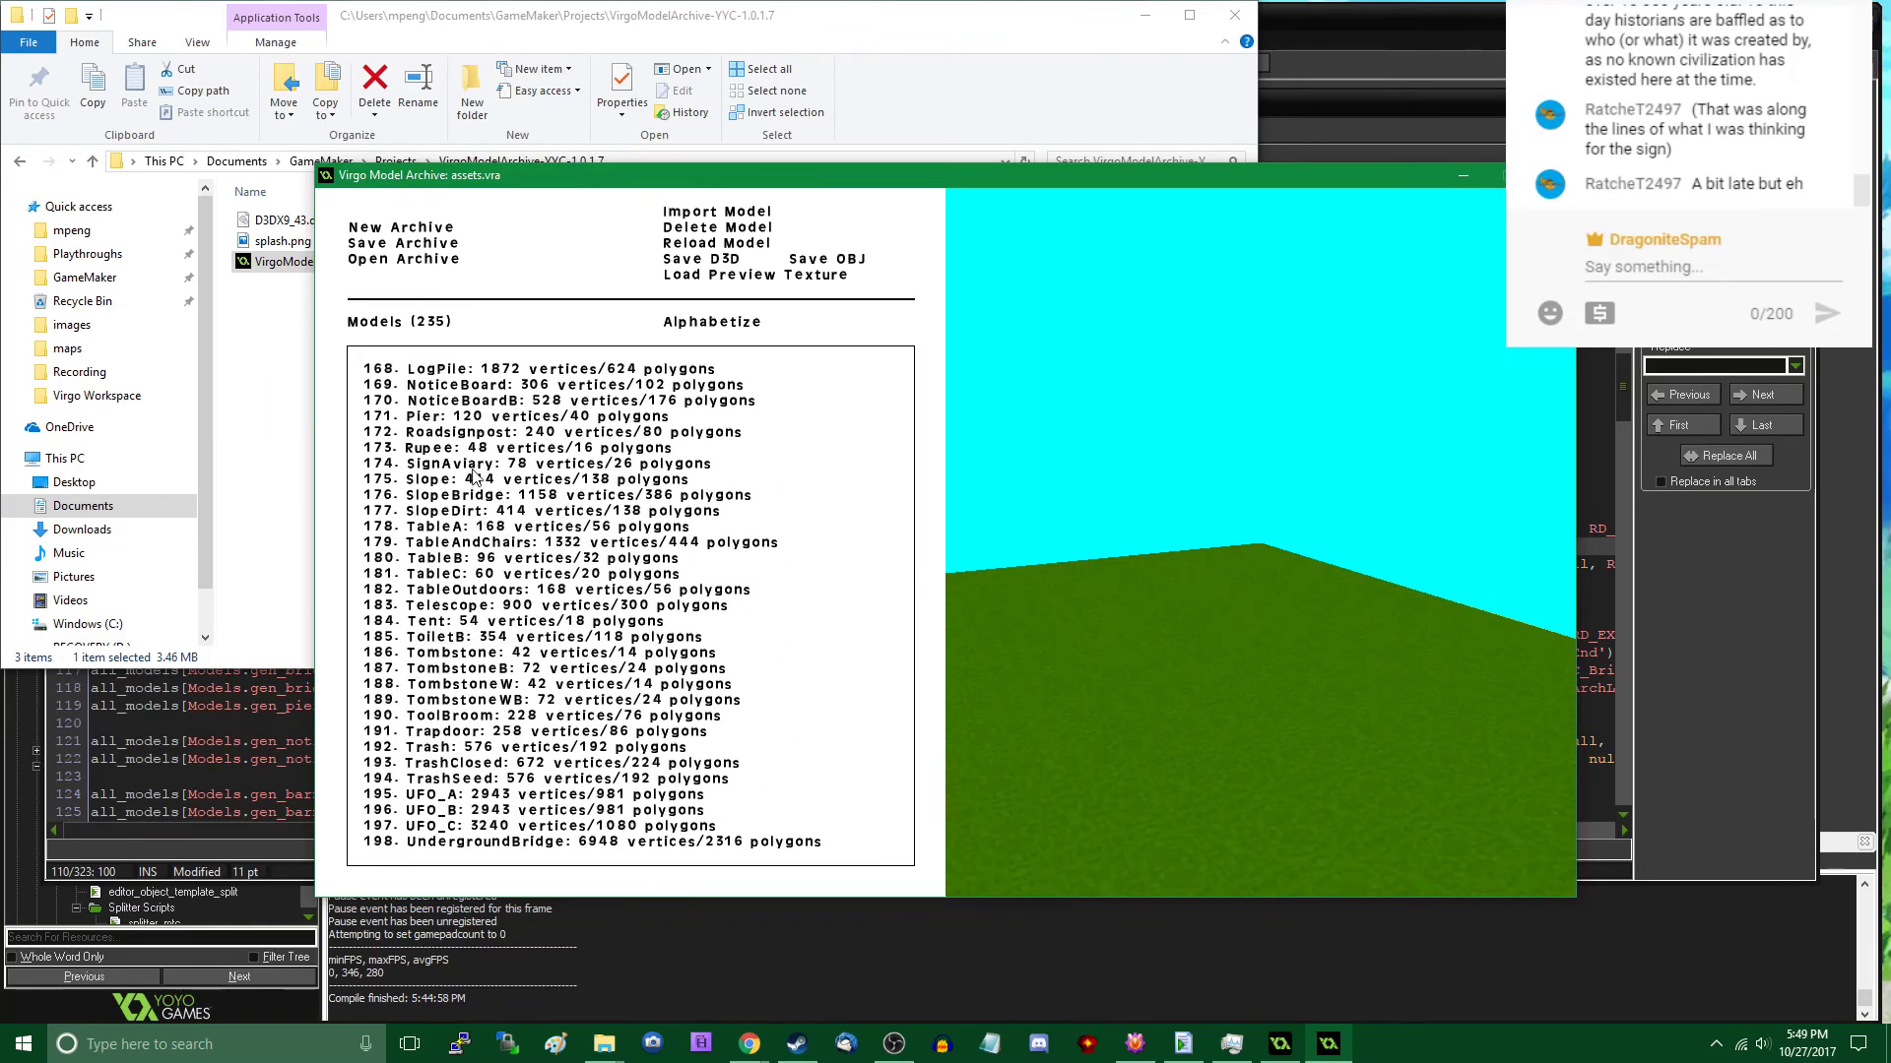
{"action": "scroll", "coordinate": [469, 511], "scroll_direction": "down", "scroll_amount": 8}
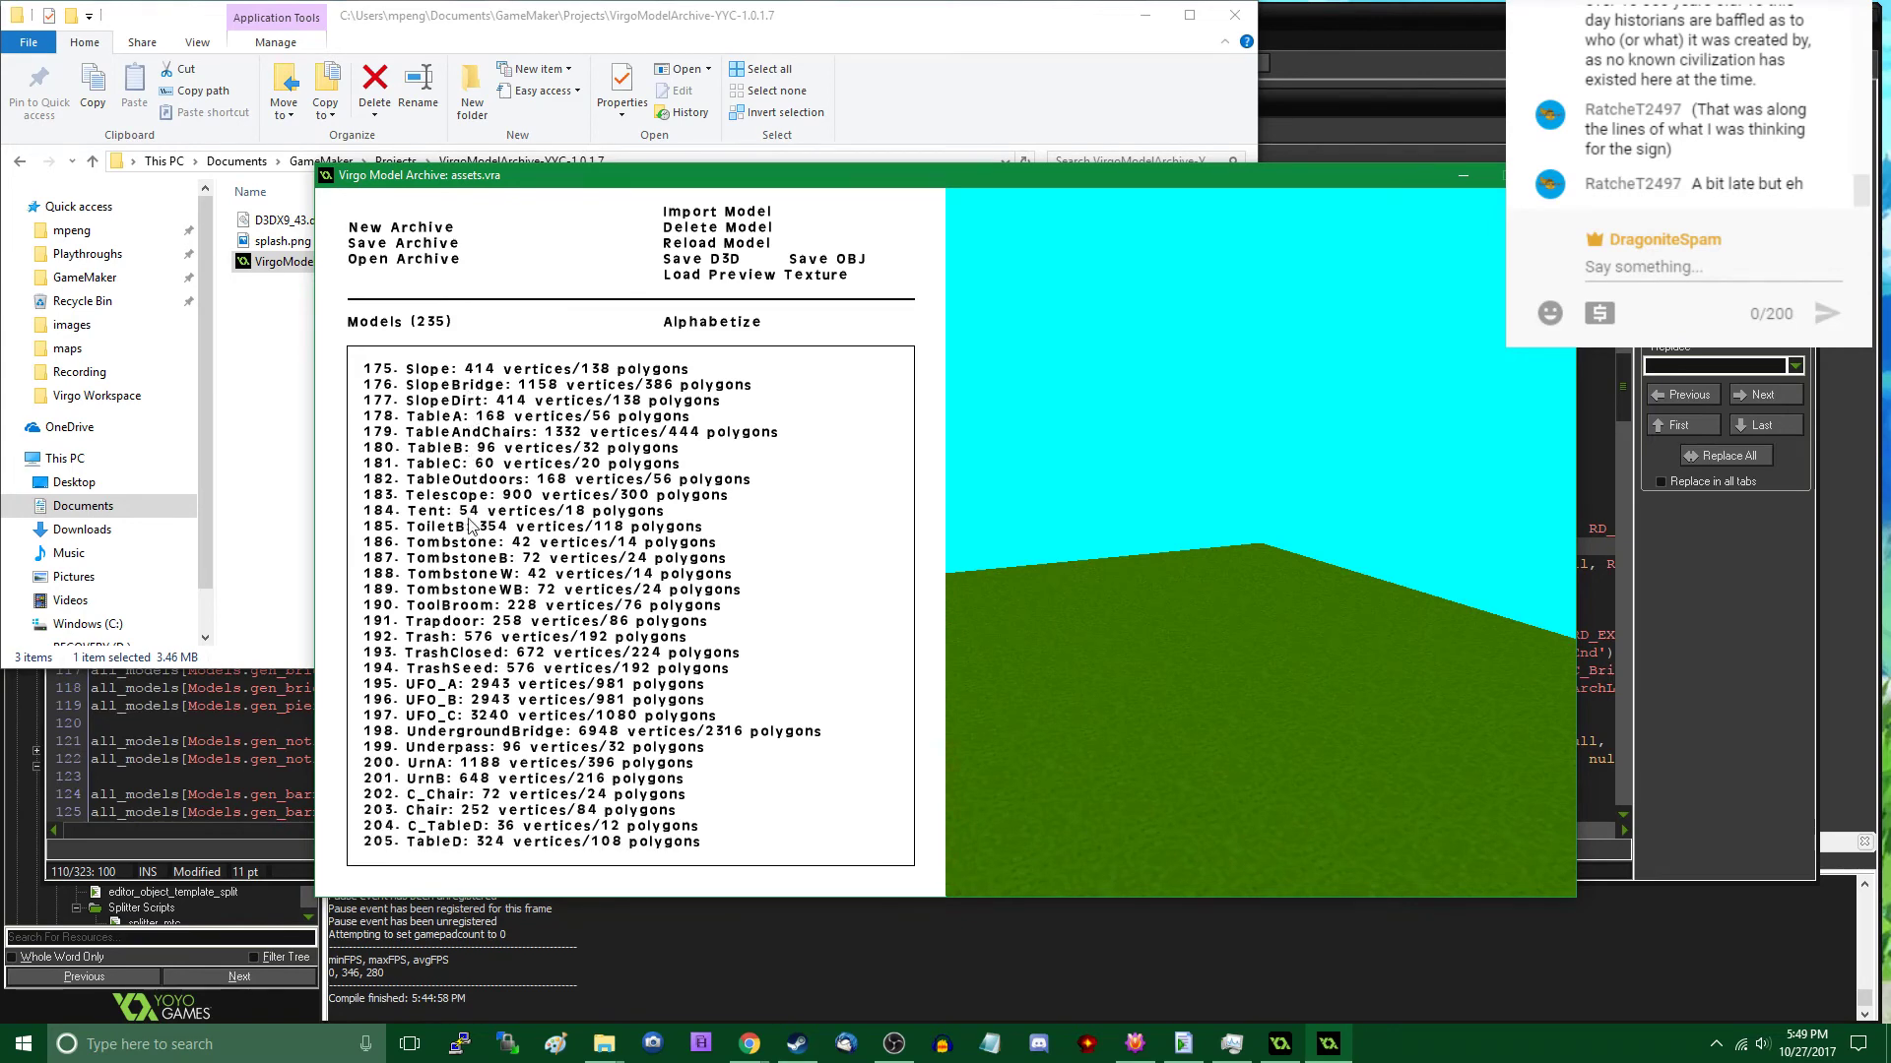
{"action": "scroll", "coordinate": [470, 525], "scroll_direction": "down", "scroll_amount": 2}
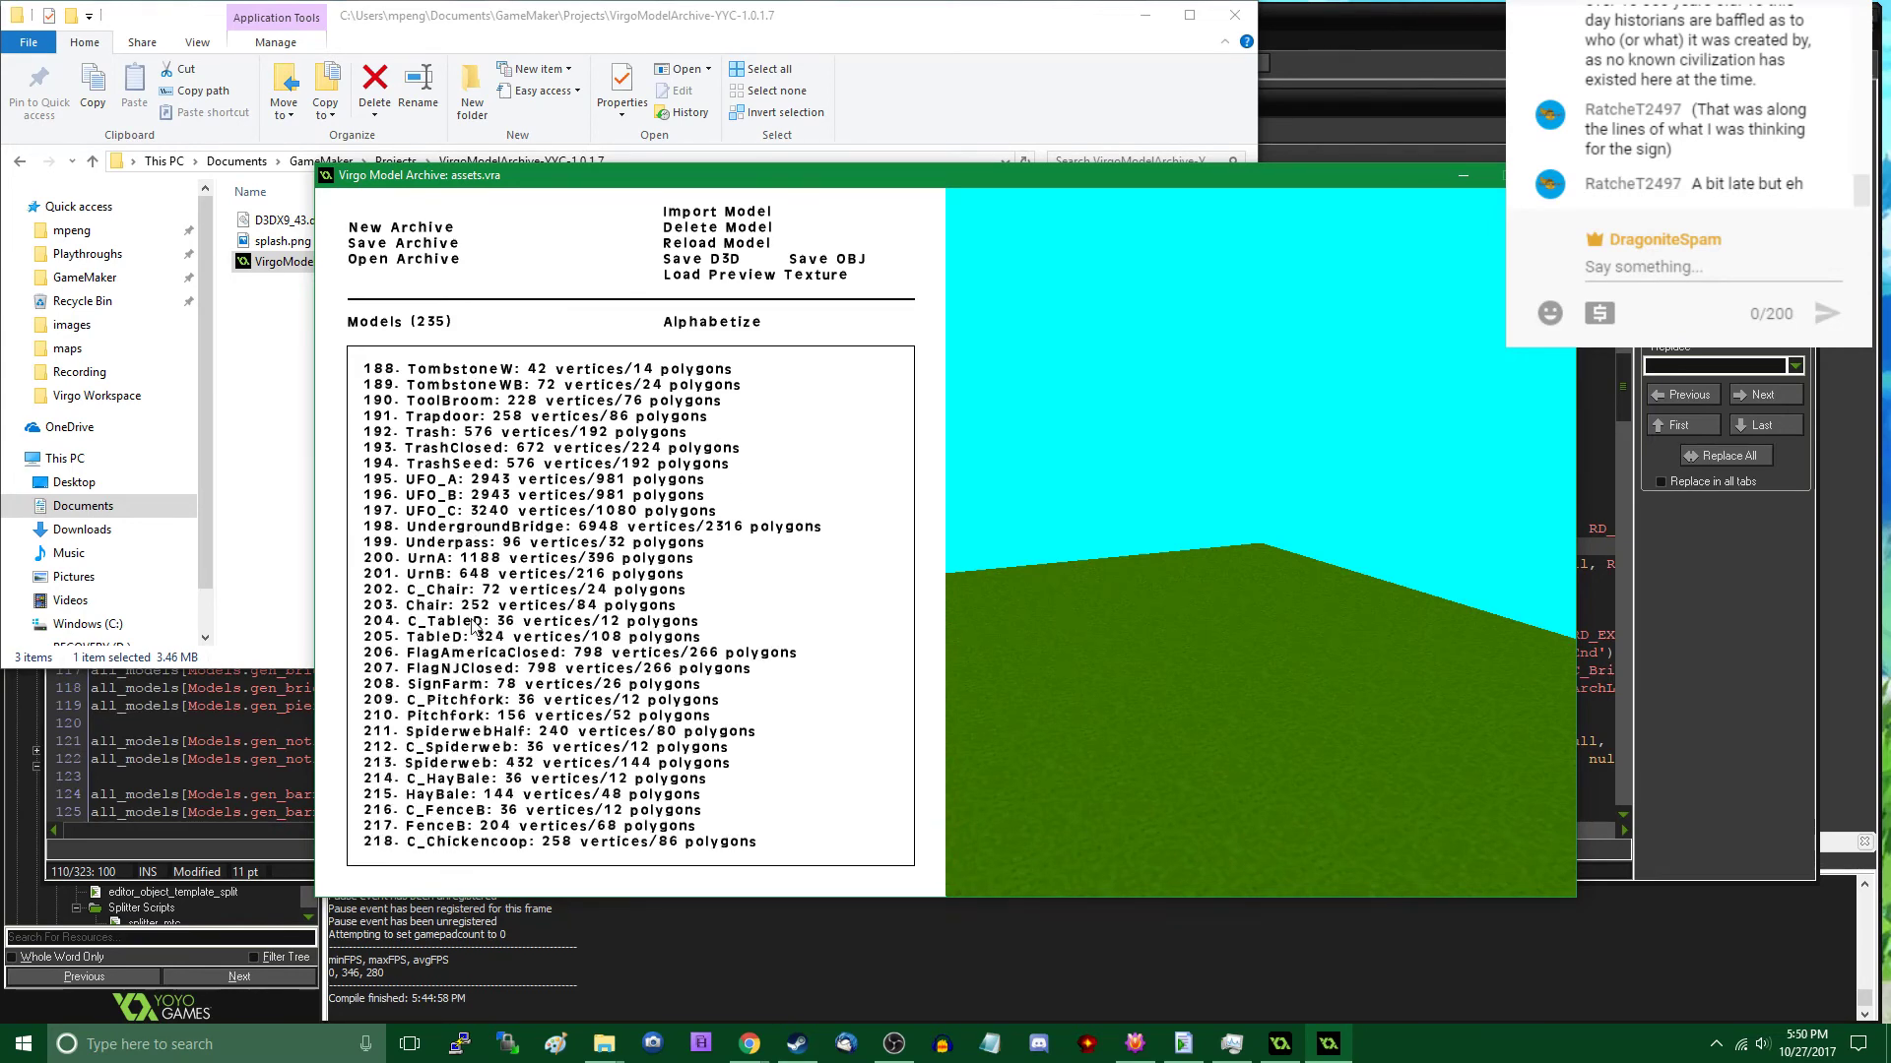
- Preview the existing SignFarm model and import sign_generic.d3d from the Virgo Workspace folder into the archive
{"action": "left_click", "coordinate": [461, 686]}
{"action": "scroll", "coordinate": [565, 680], "scroll_direction": "down", "scroll_amount": 8}
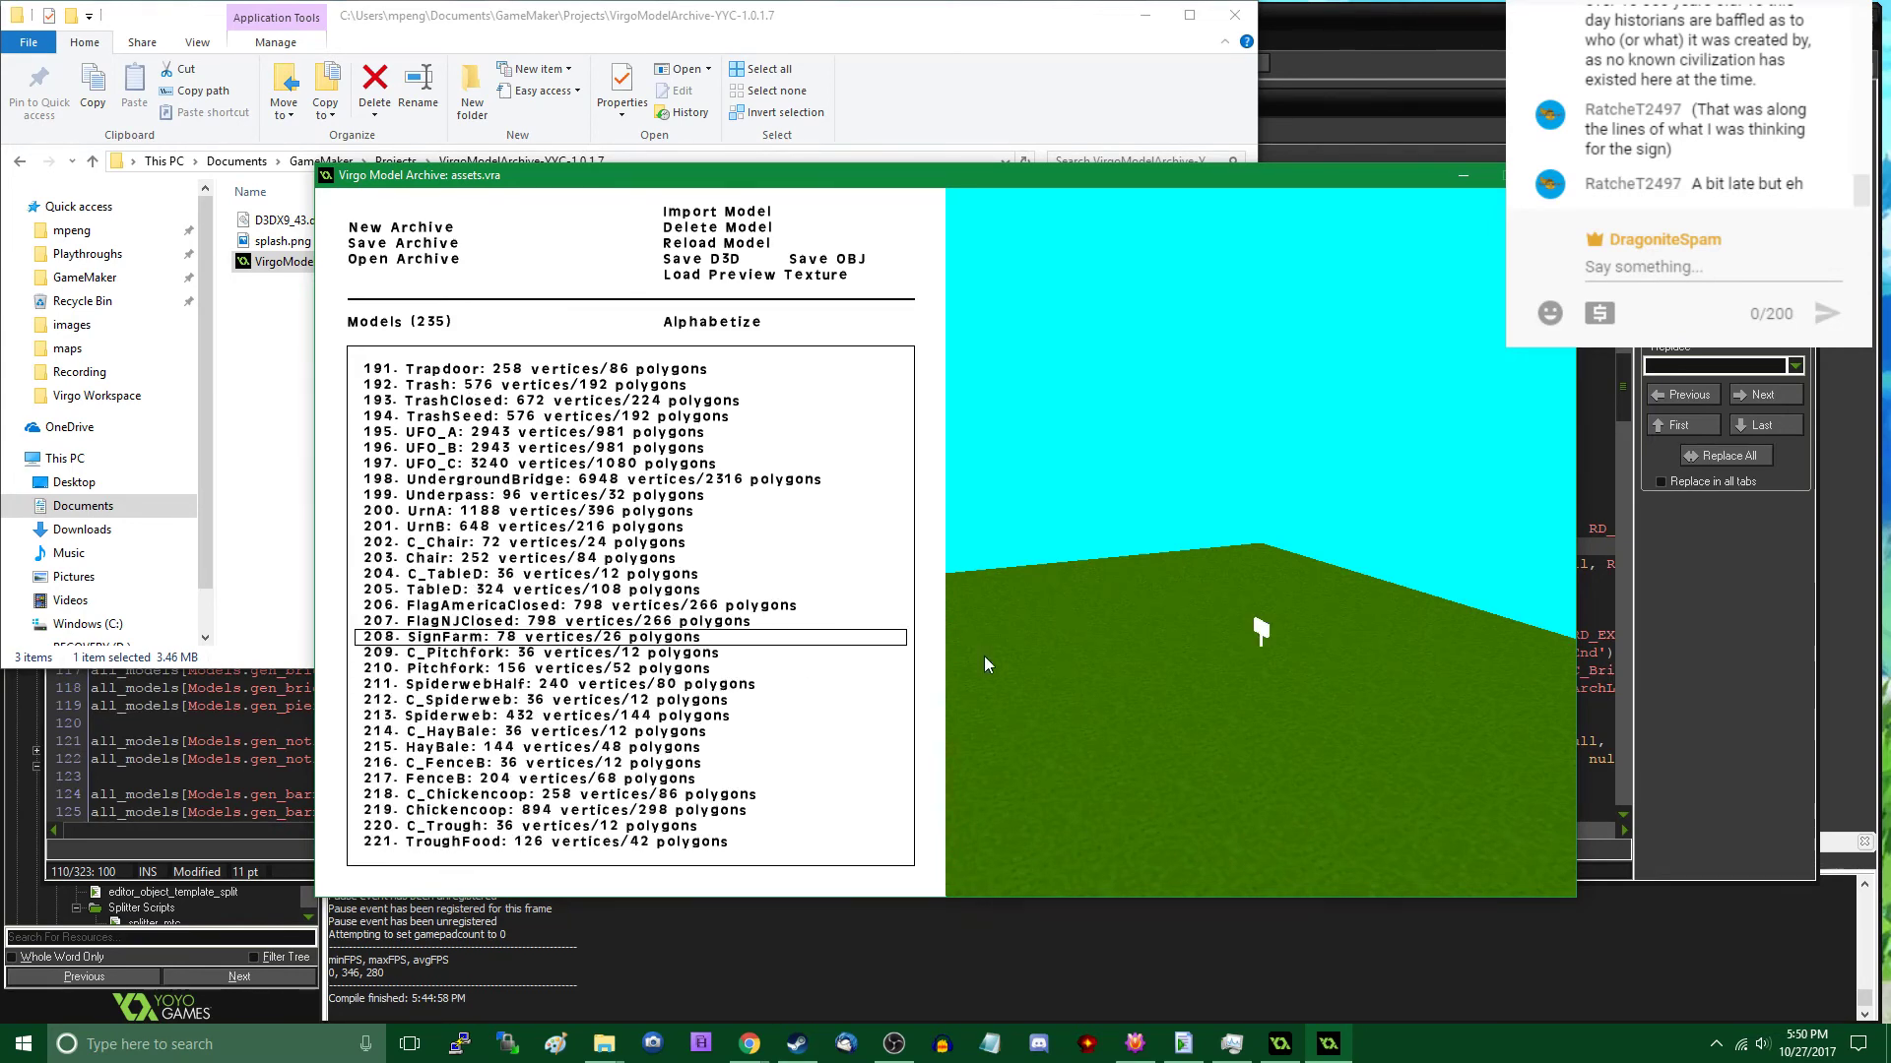
{"action": "scroll", "coordinate": [695, 581], "scroll_direction": "down", "scroll_amount": 3}
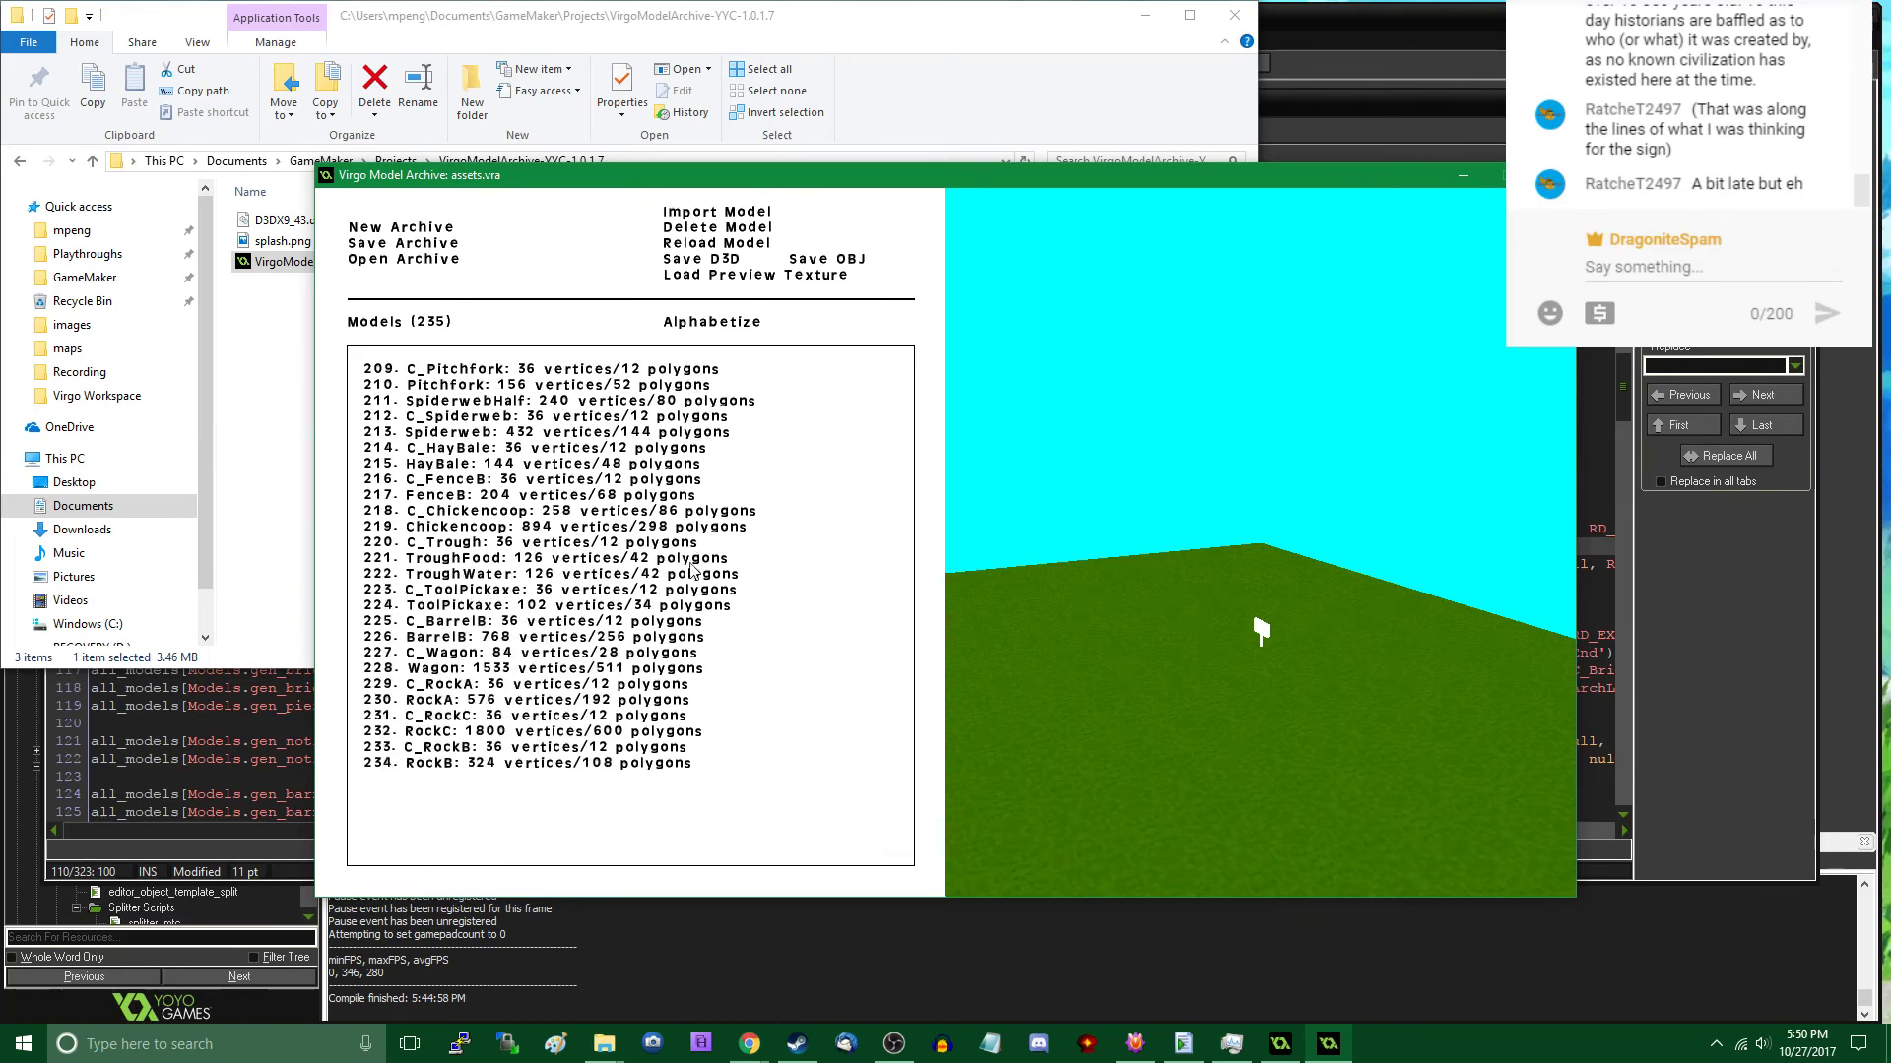
{"action": "left_click", "coordinate": [757, 210]}
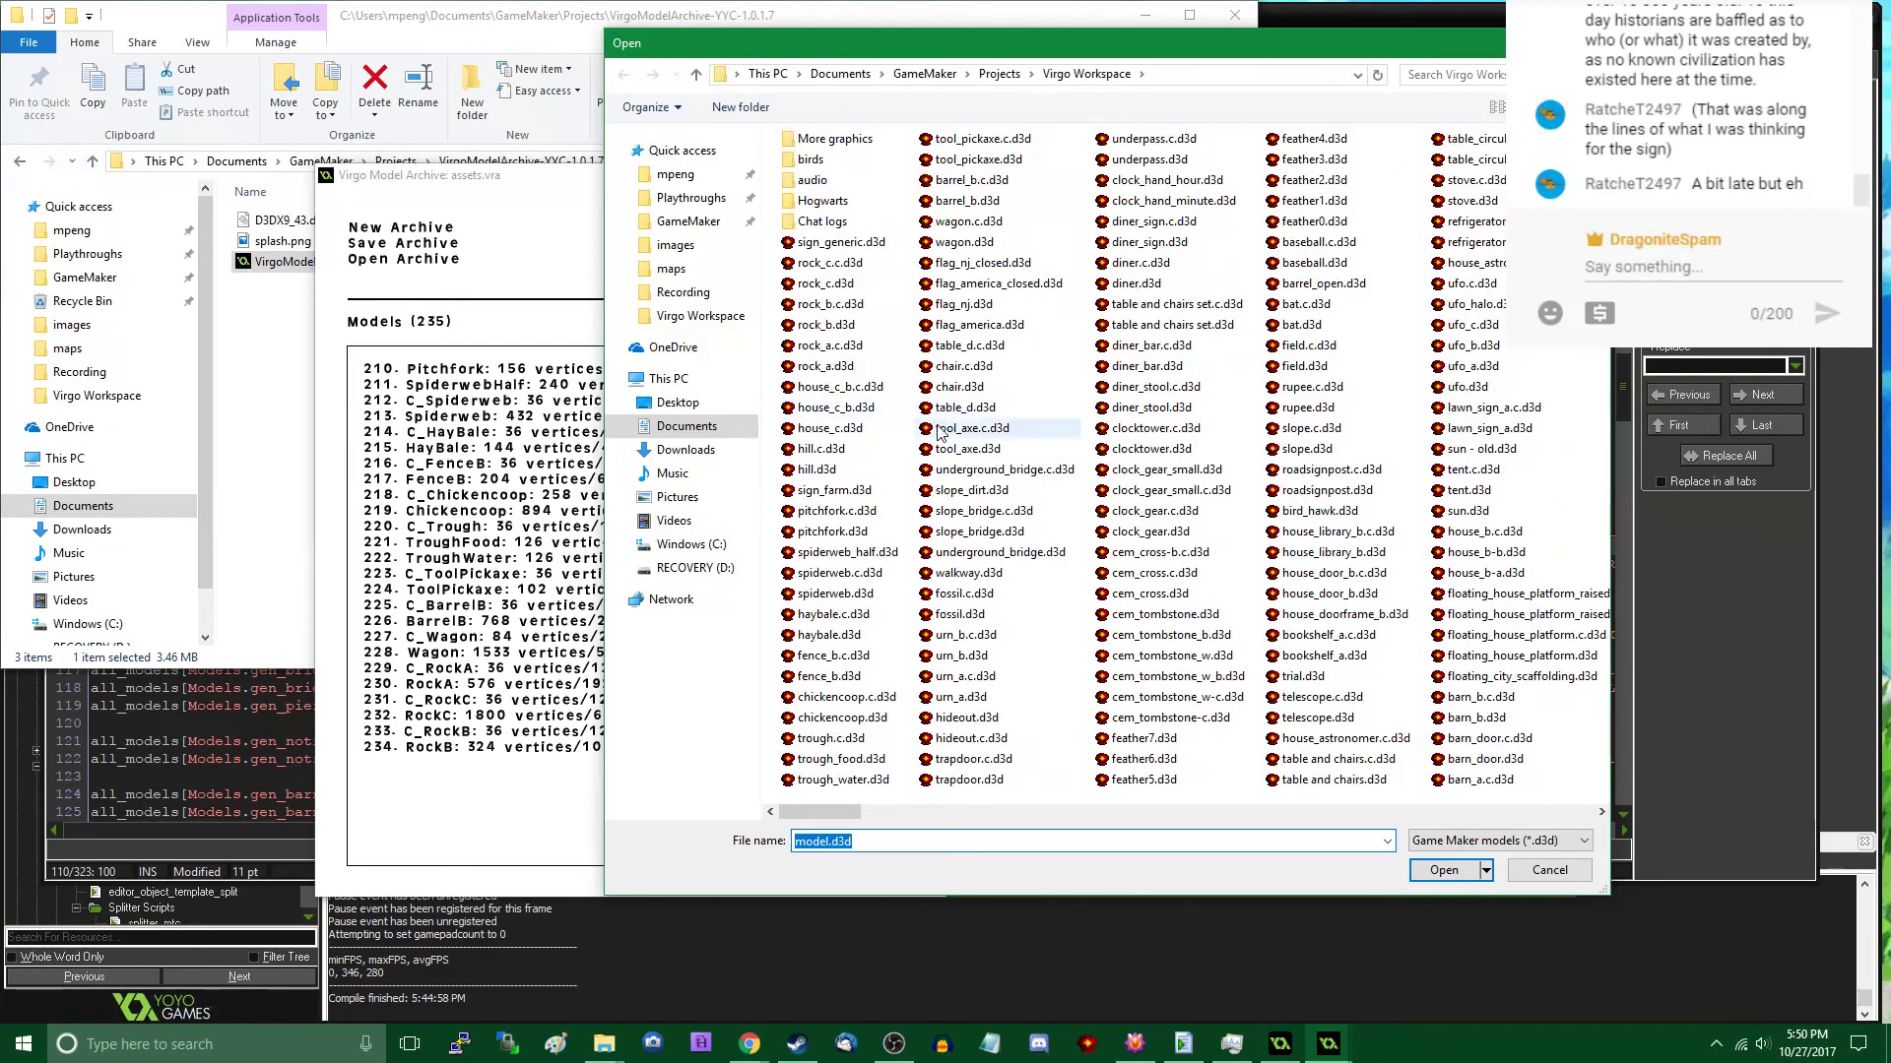
{"action": "double_click", "coordinate": [832, 242]}
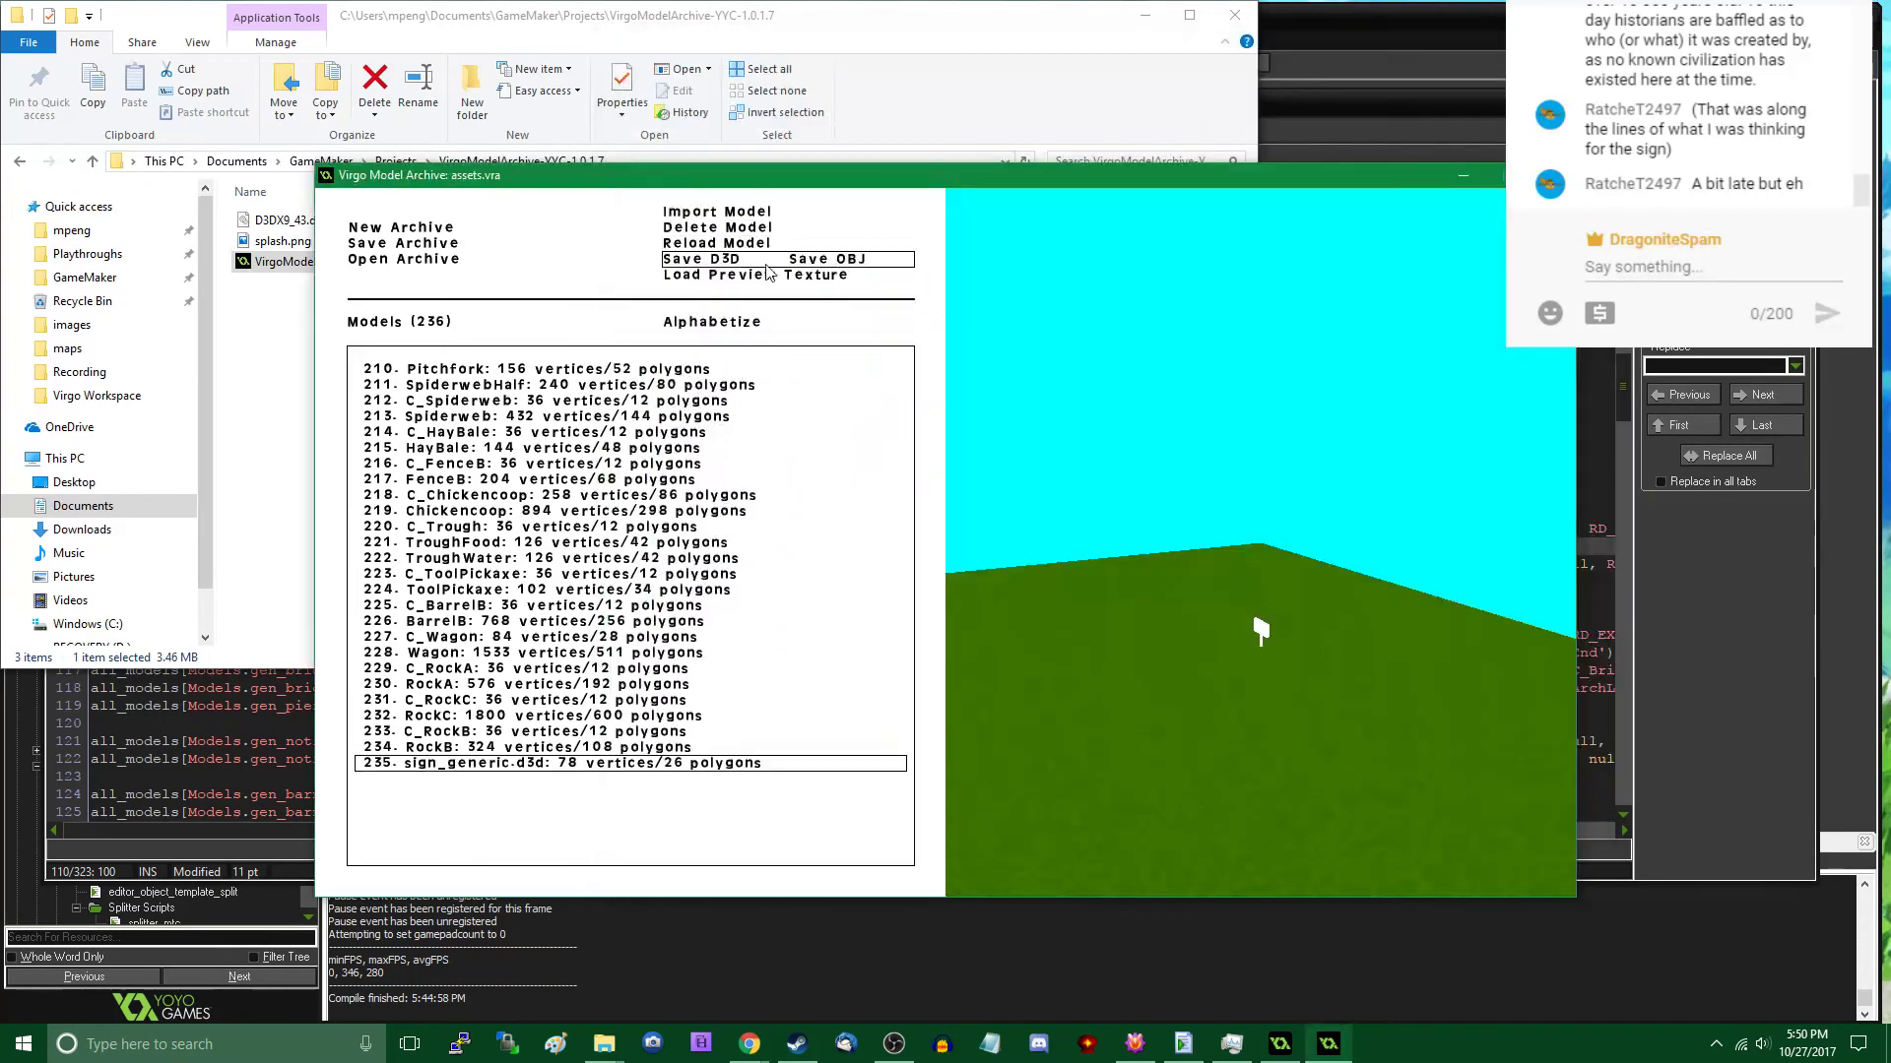
- Import house_c_b.c.d3d and house_c_b.d3d into the archive and preview the house with the default texture image shortcut
{"action": "left_click", "coordinate": [757, 209]}
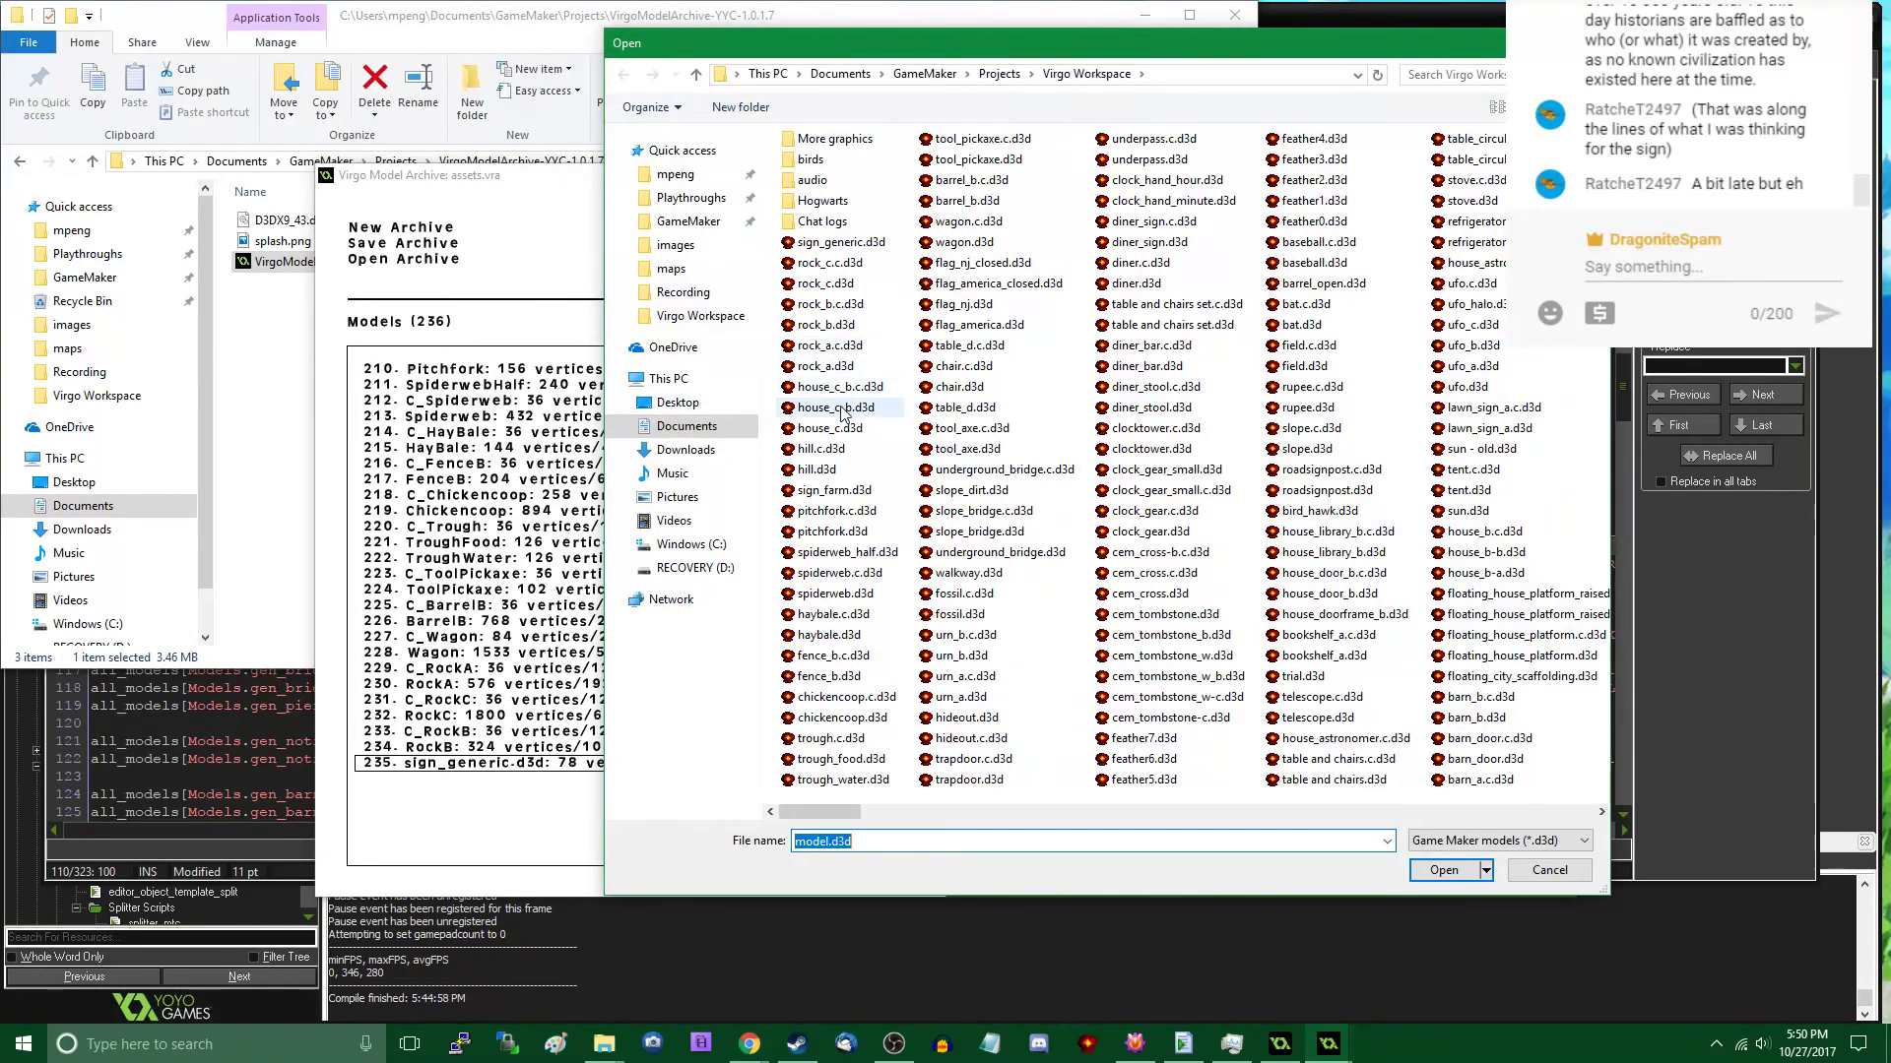
{"action": "double_click", "coordinate": [830, 386]}
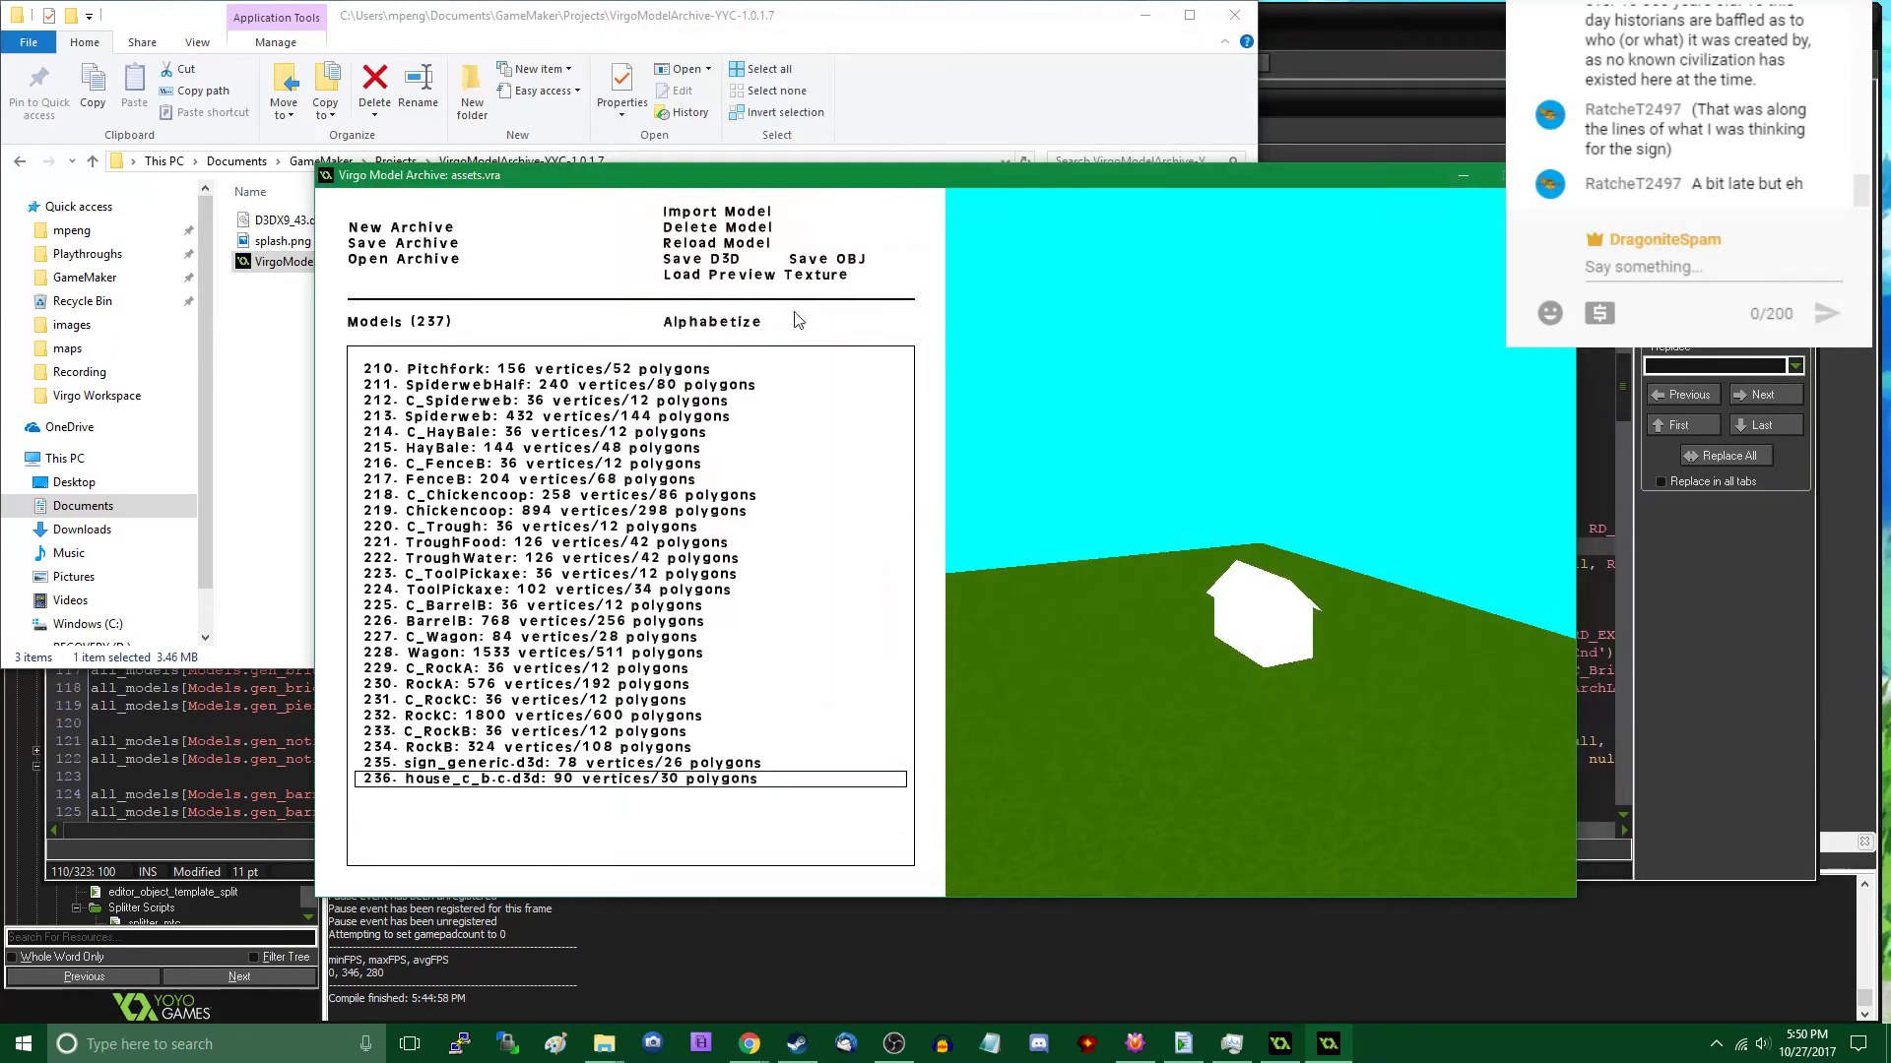
{"action": "left_click", "coordinate": [770, 211]}
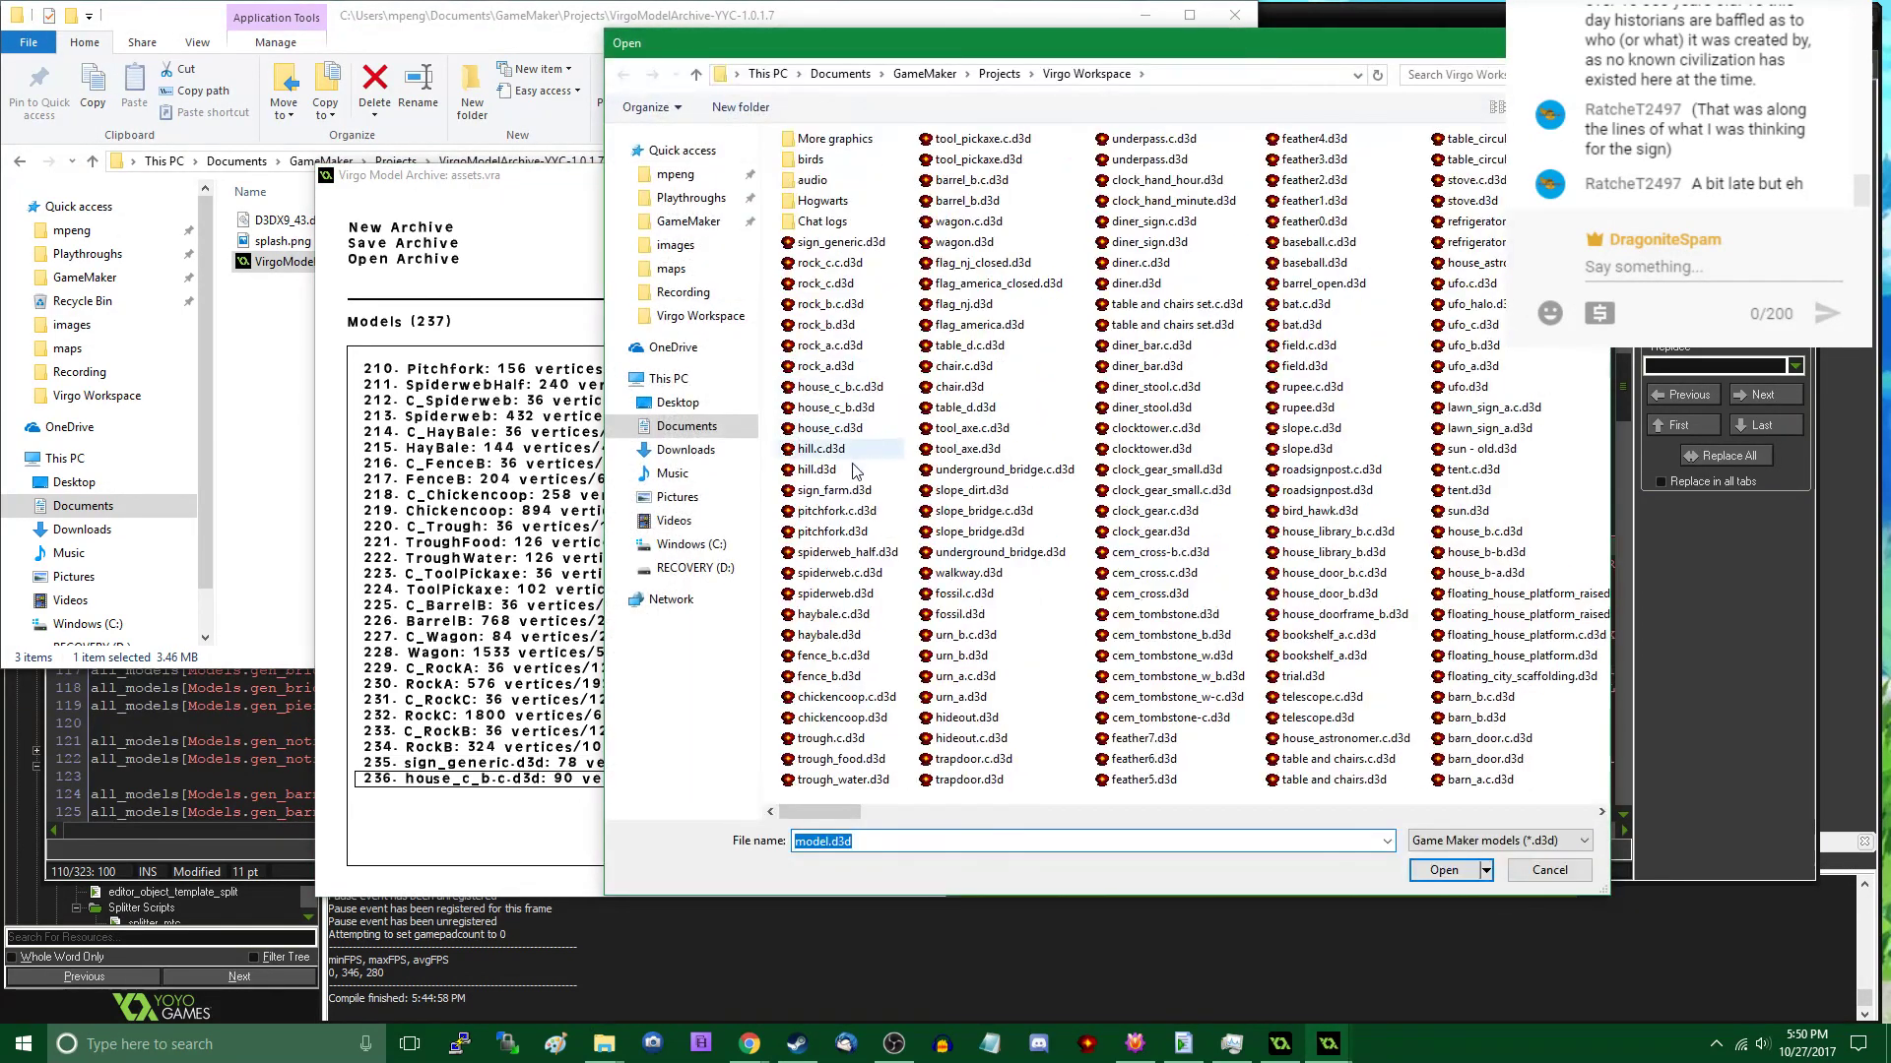
{"action": "double_click", "coordinate": [850, 410]}
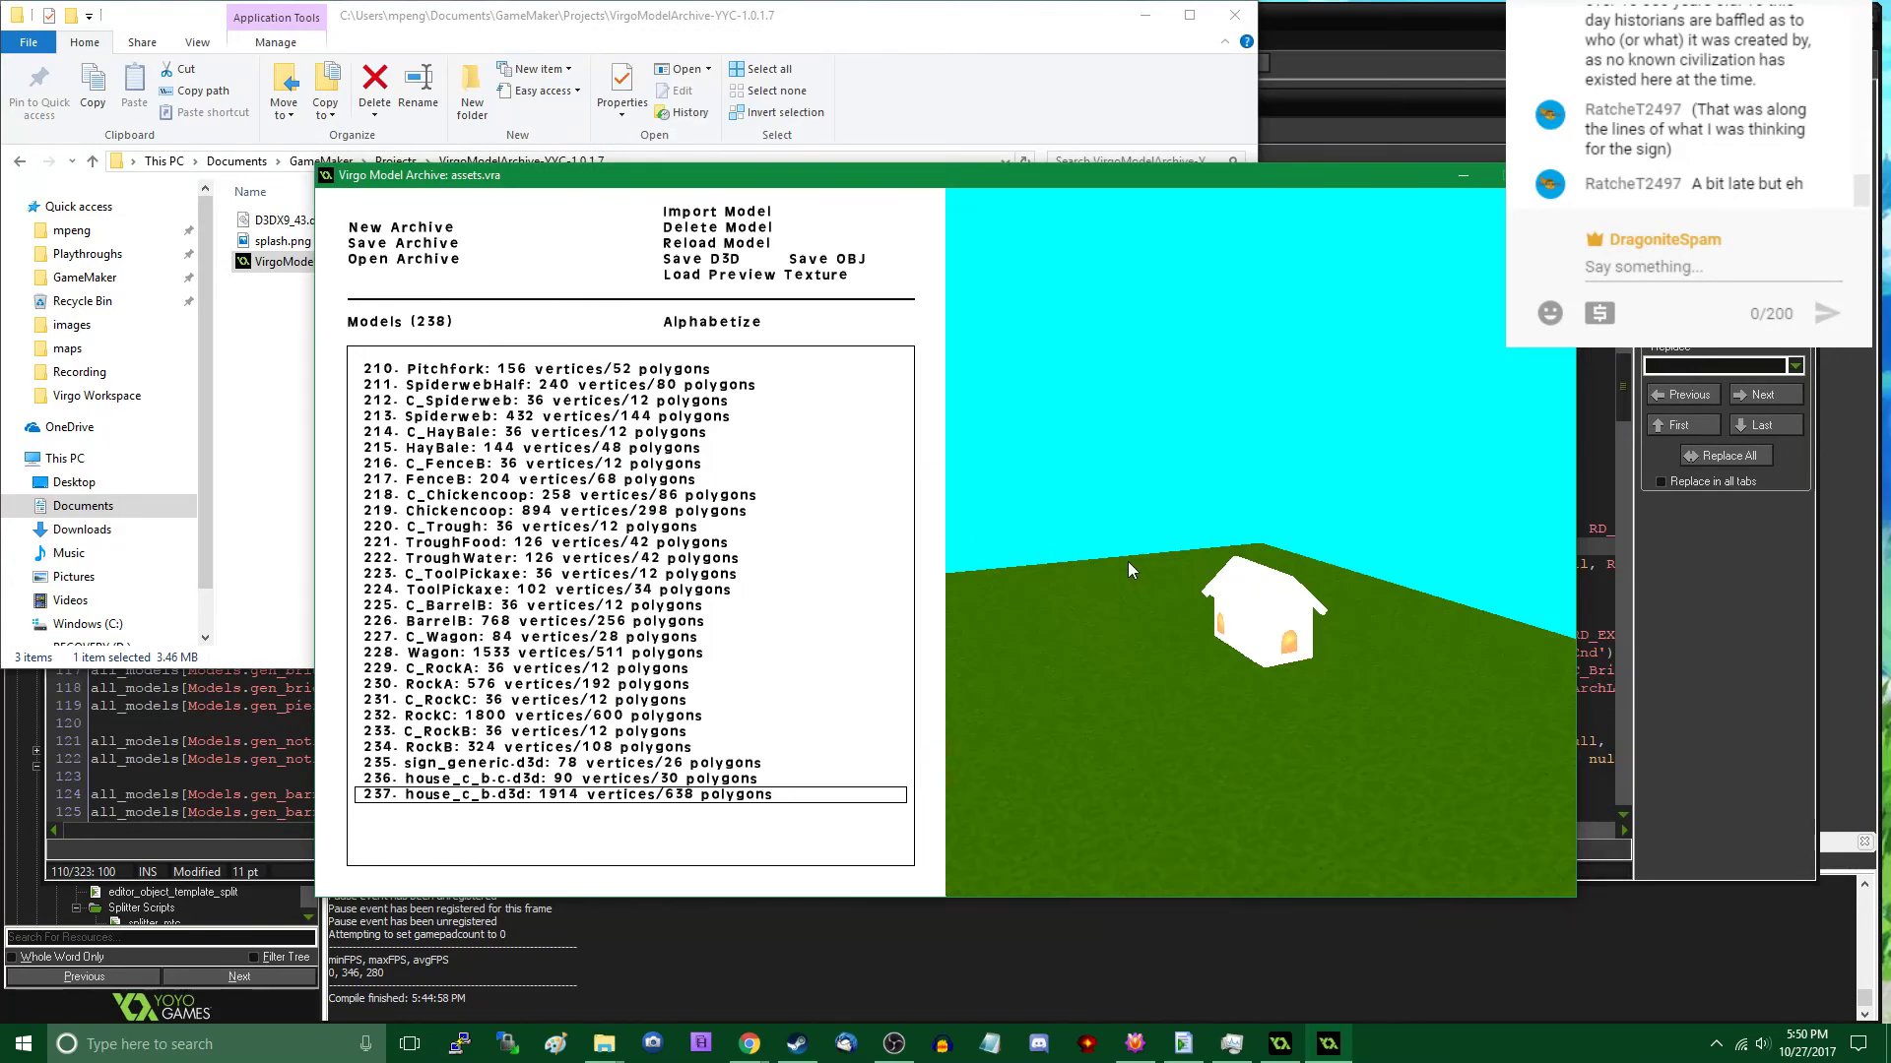
{"action": "left_click", "coordinate": [754, 274]}
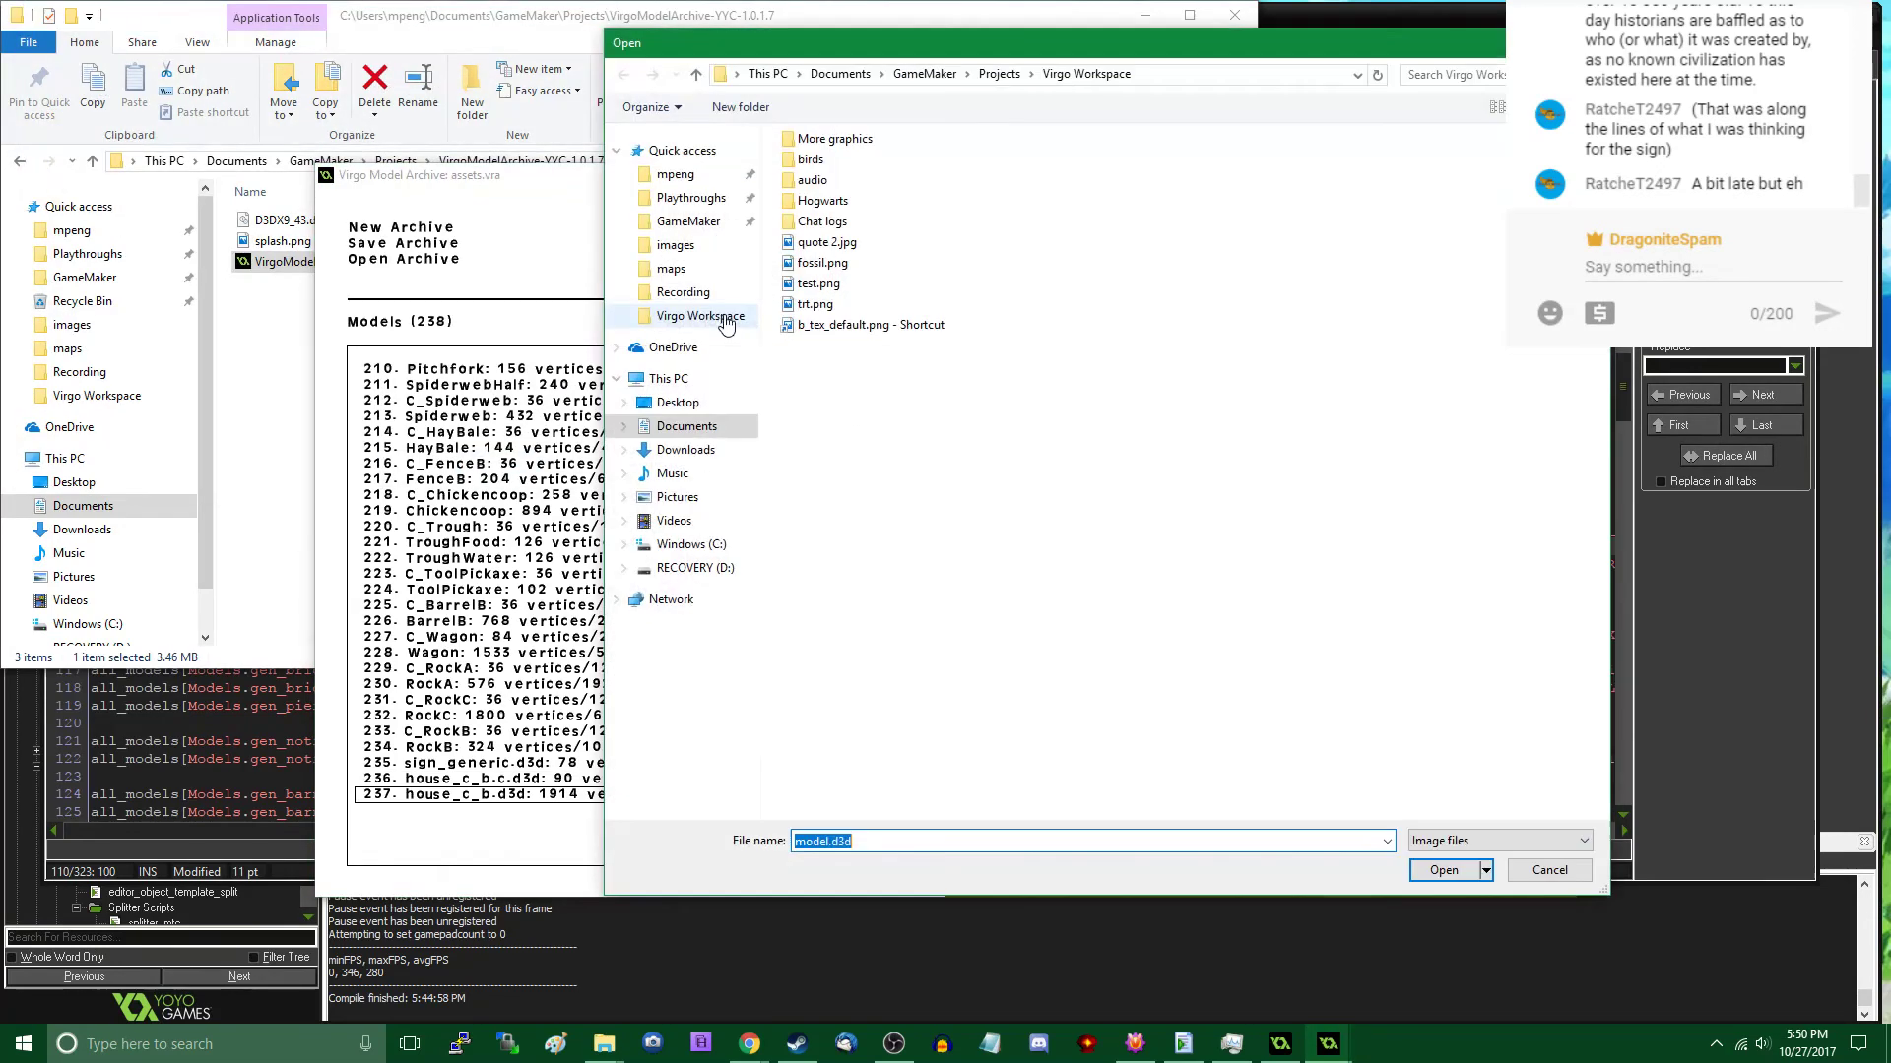
{"action": "double_click", "coordinate": [814, 325]}
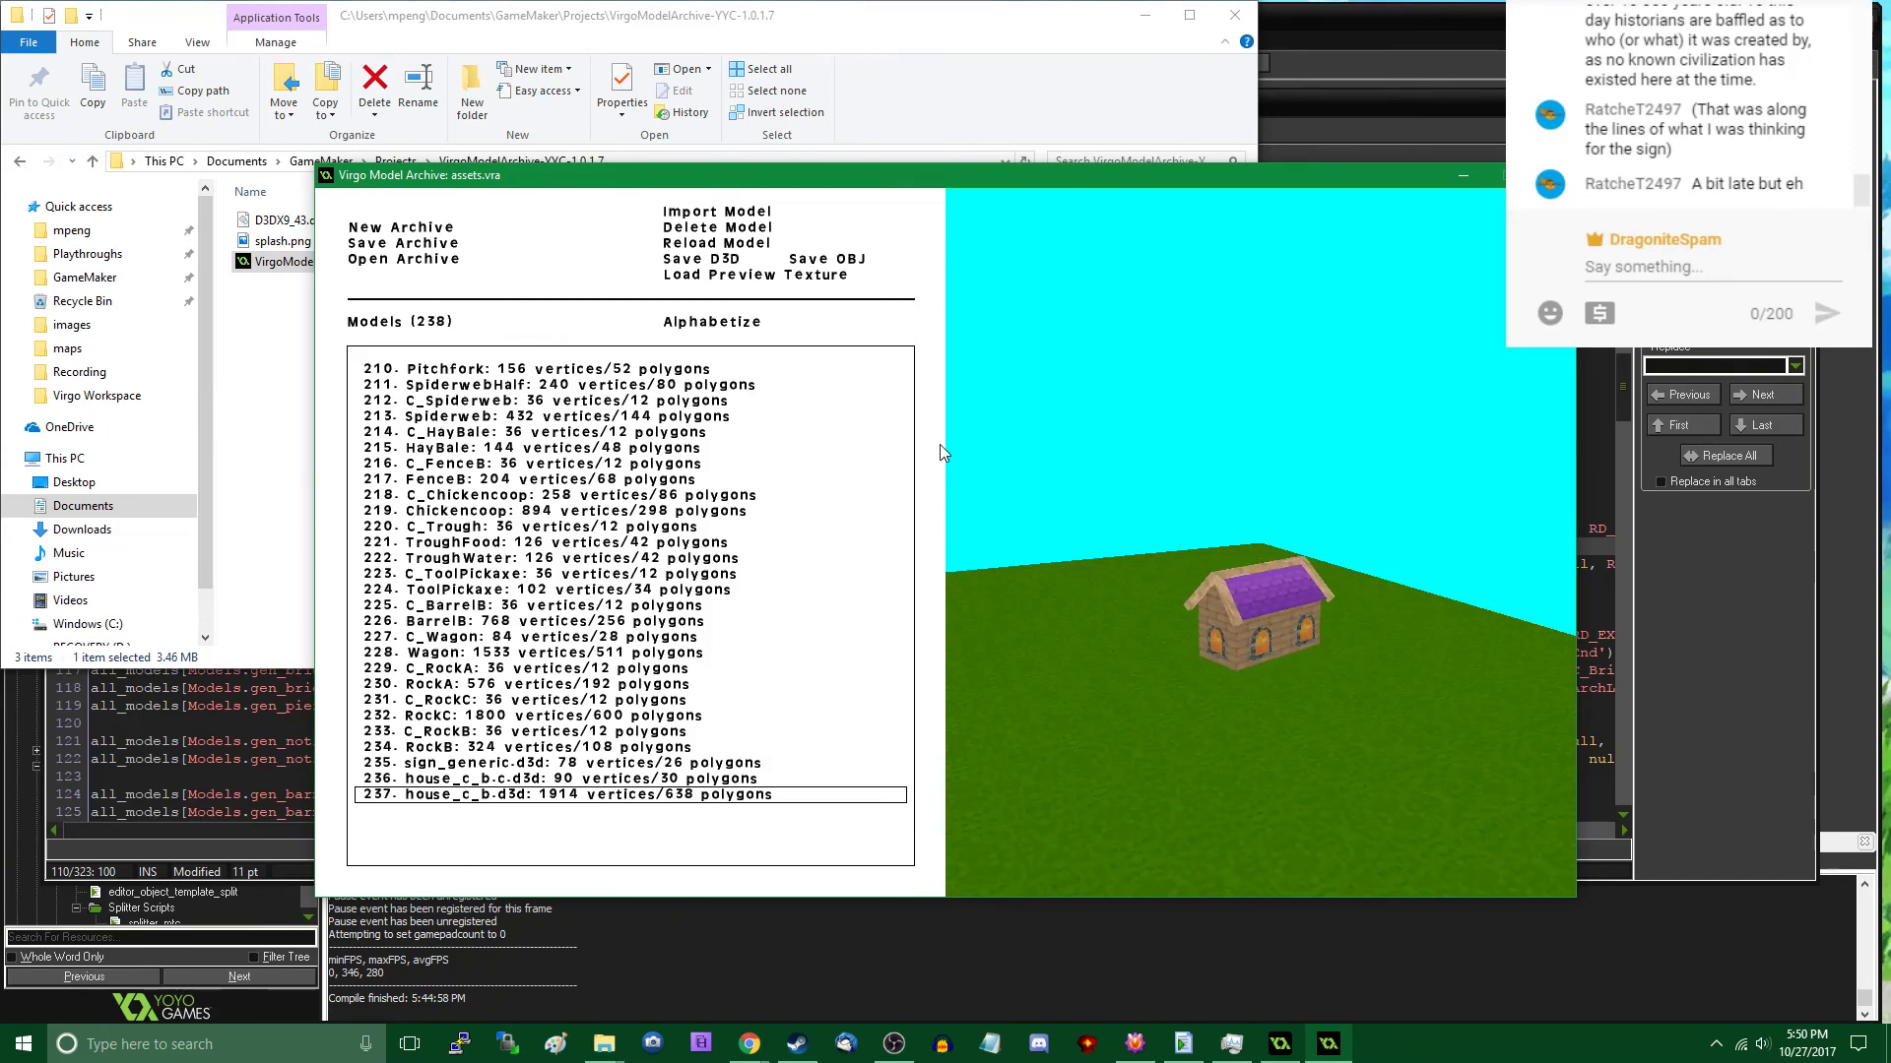
- Rename the imported house_c_b.c.d3d model as C_HouseC_B
{"action": "double_click", "coordinate": [483, 779]}
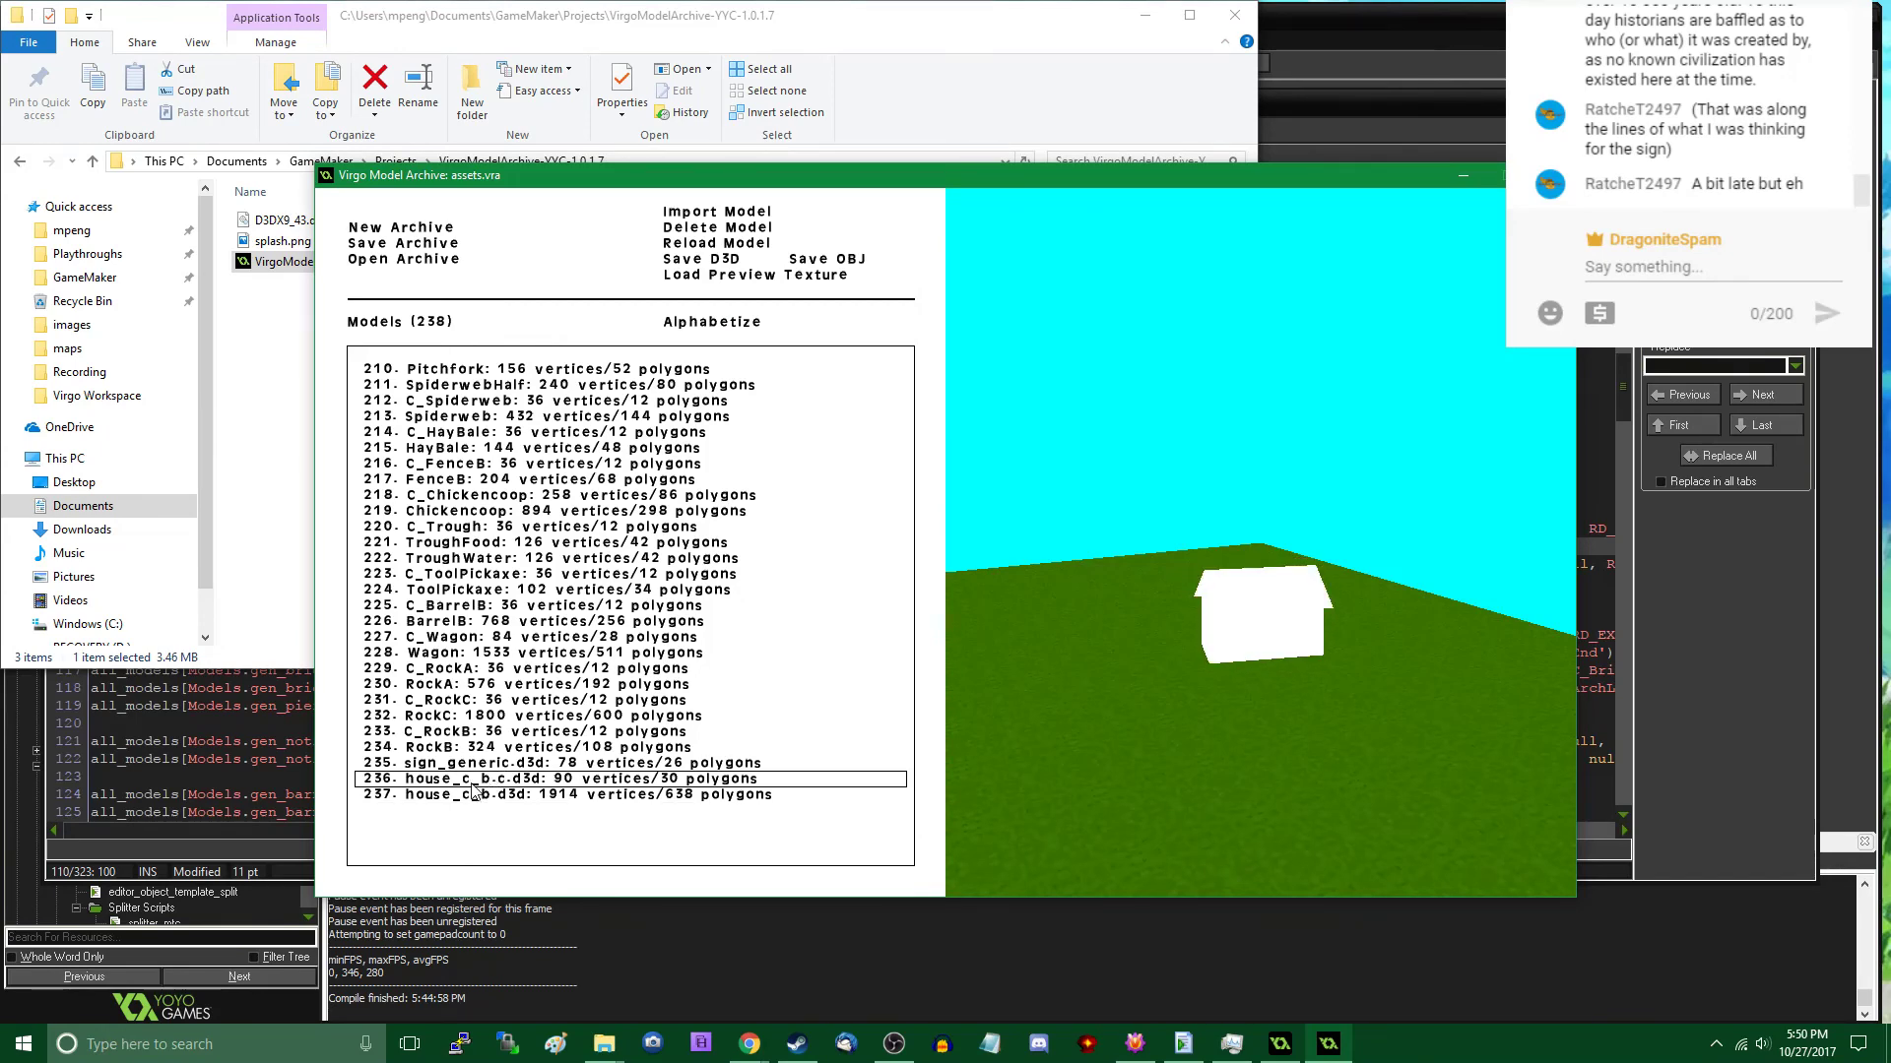
{"action": "type", "text": "Hous"}
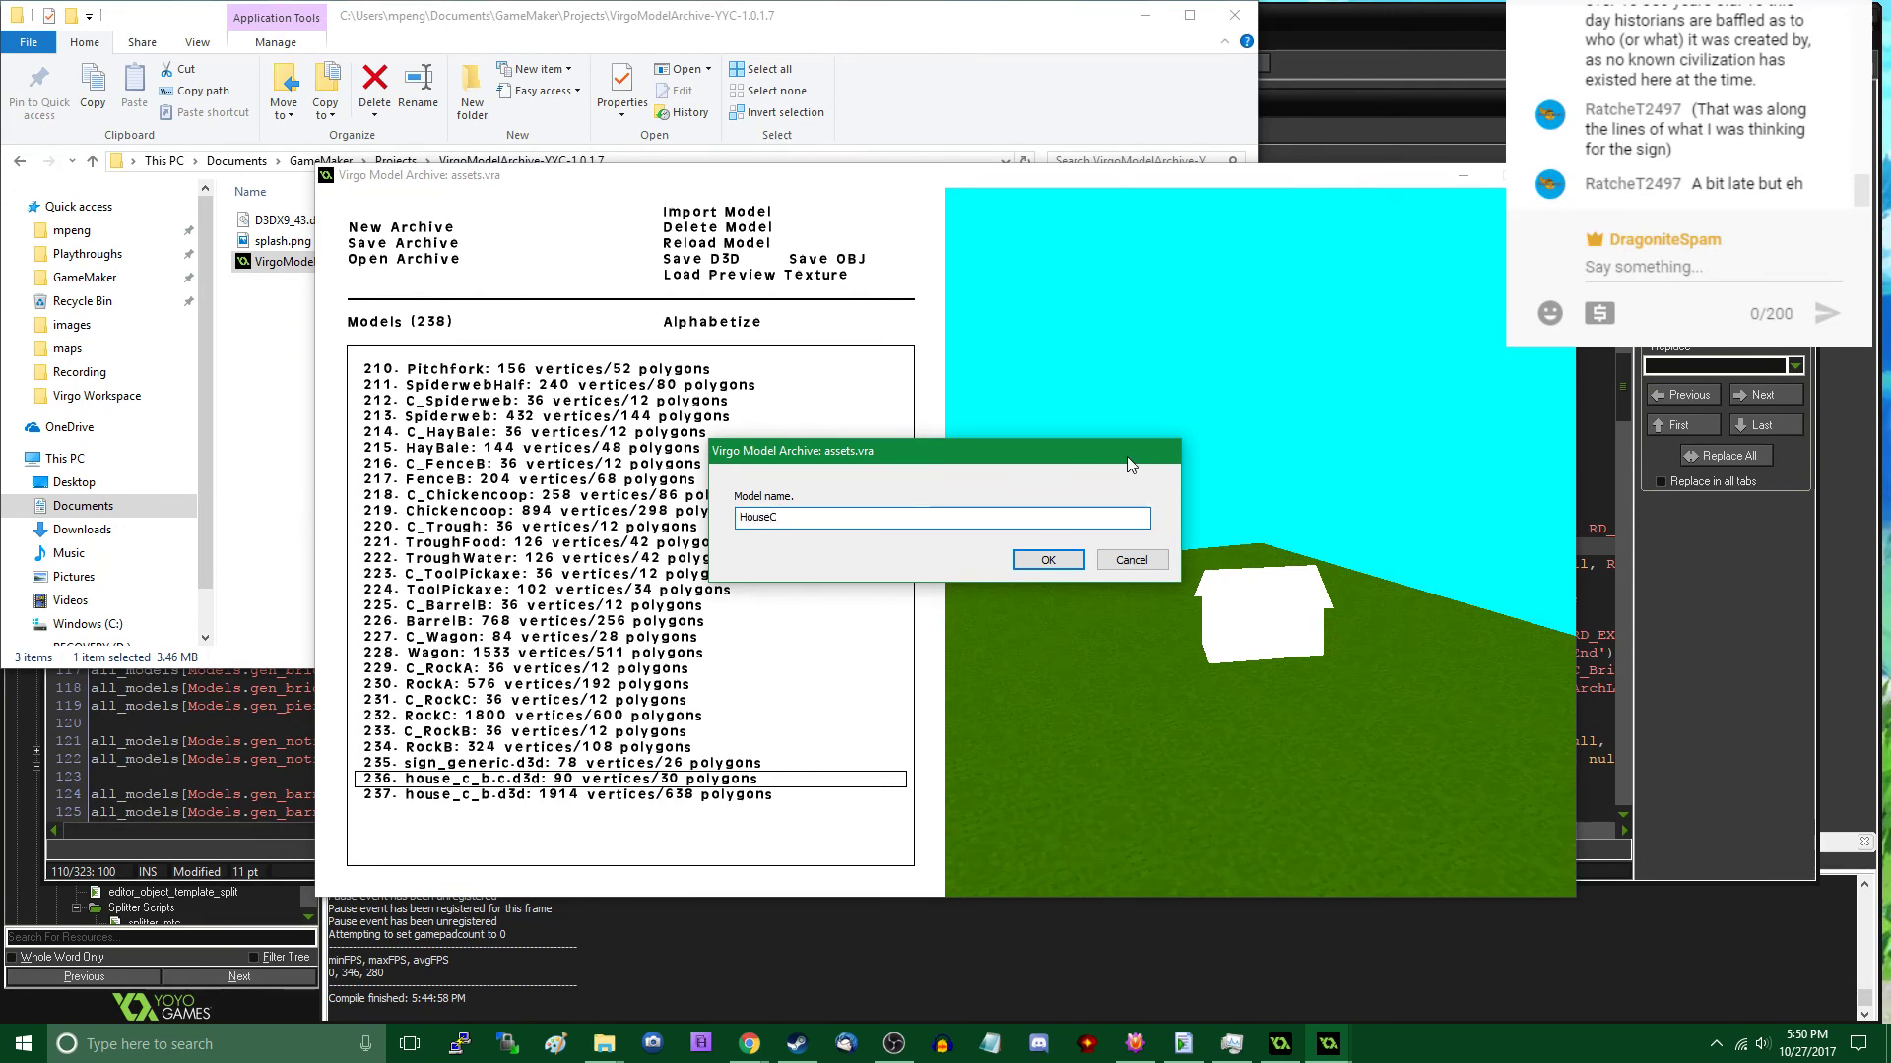
{"action": "type", "text": "eC_B"}
{"action": "key", "text": "Home"}
{"action": "type", "text": "C_"}
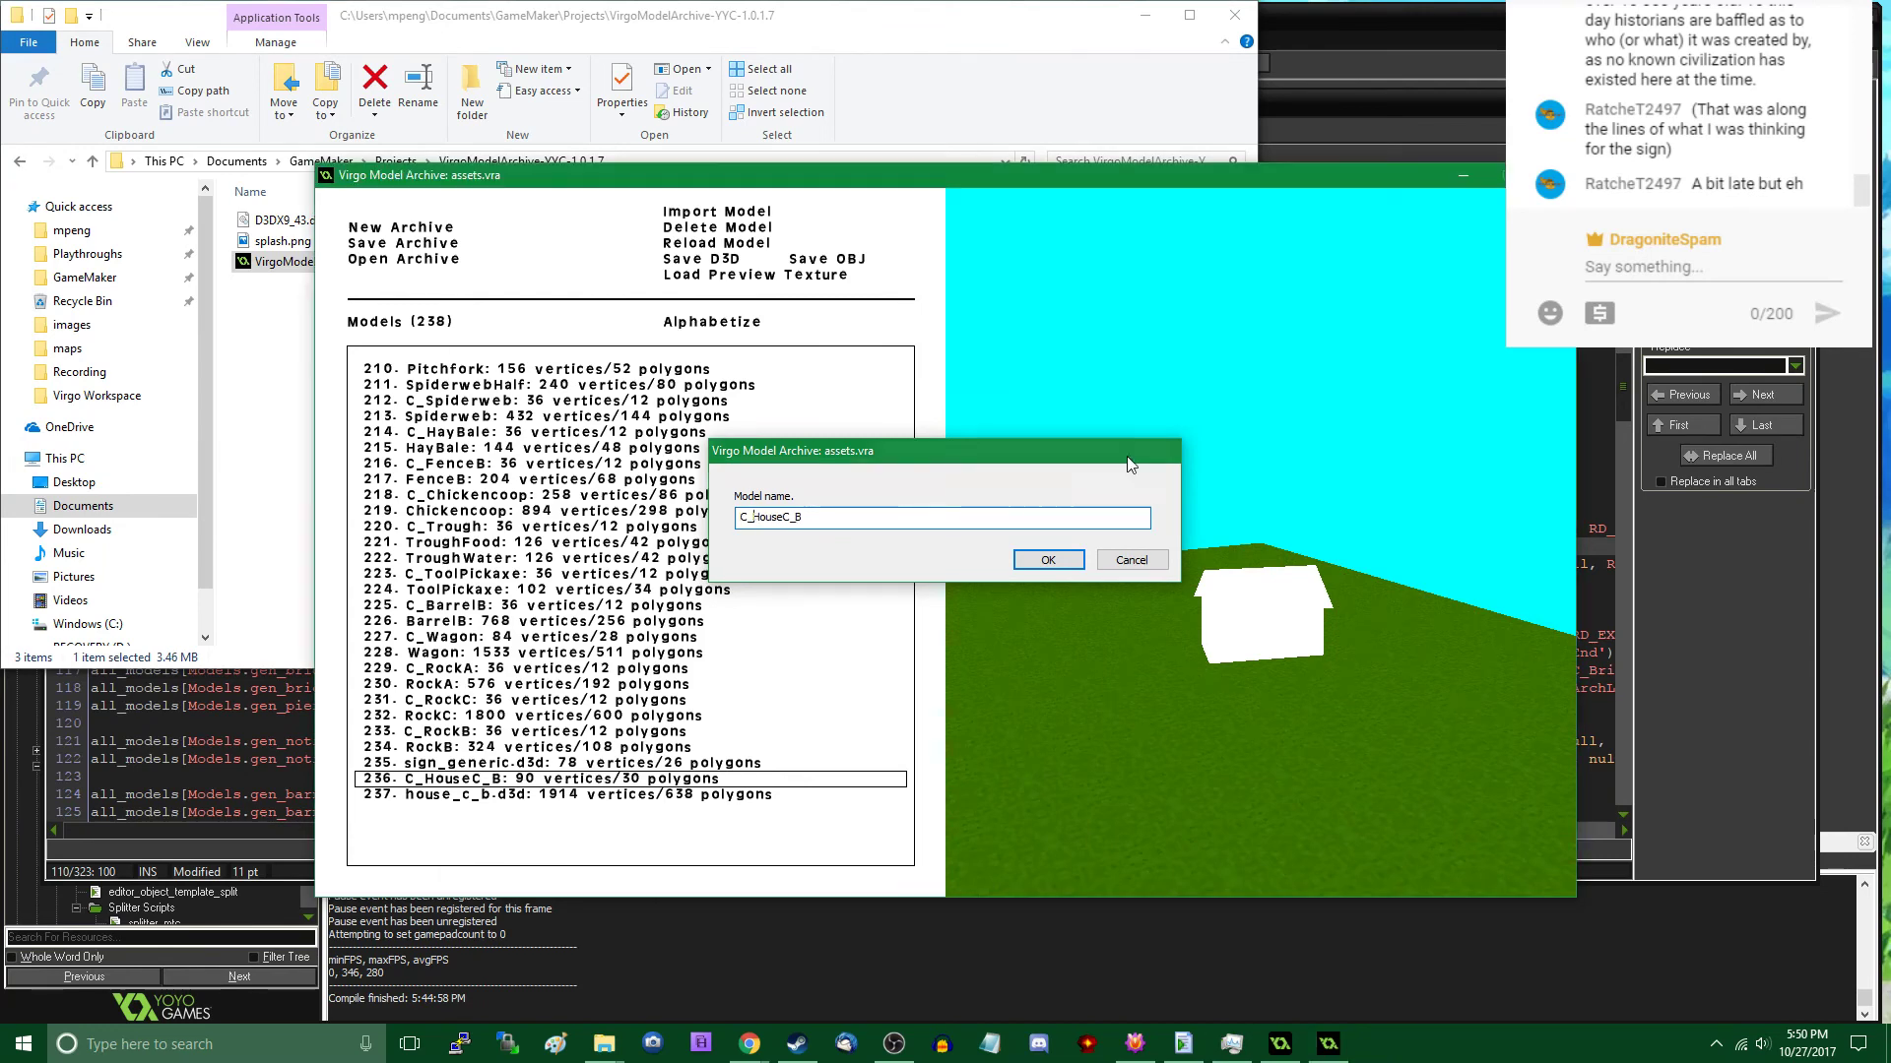
{"action": "key", "text": "Return"}
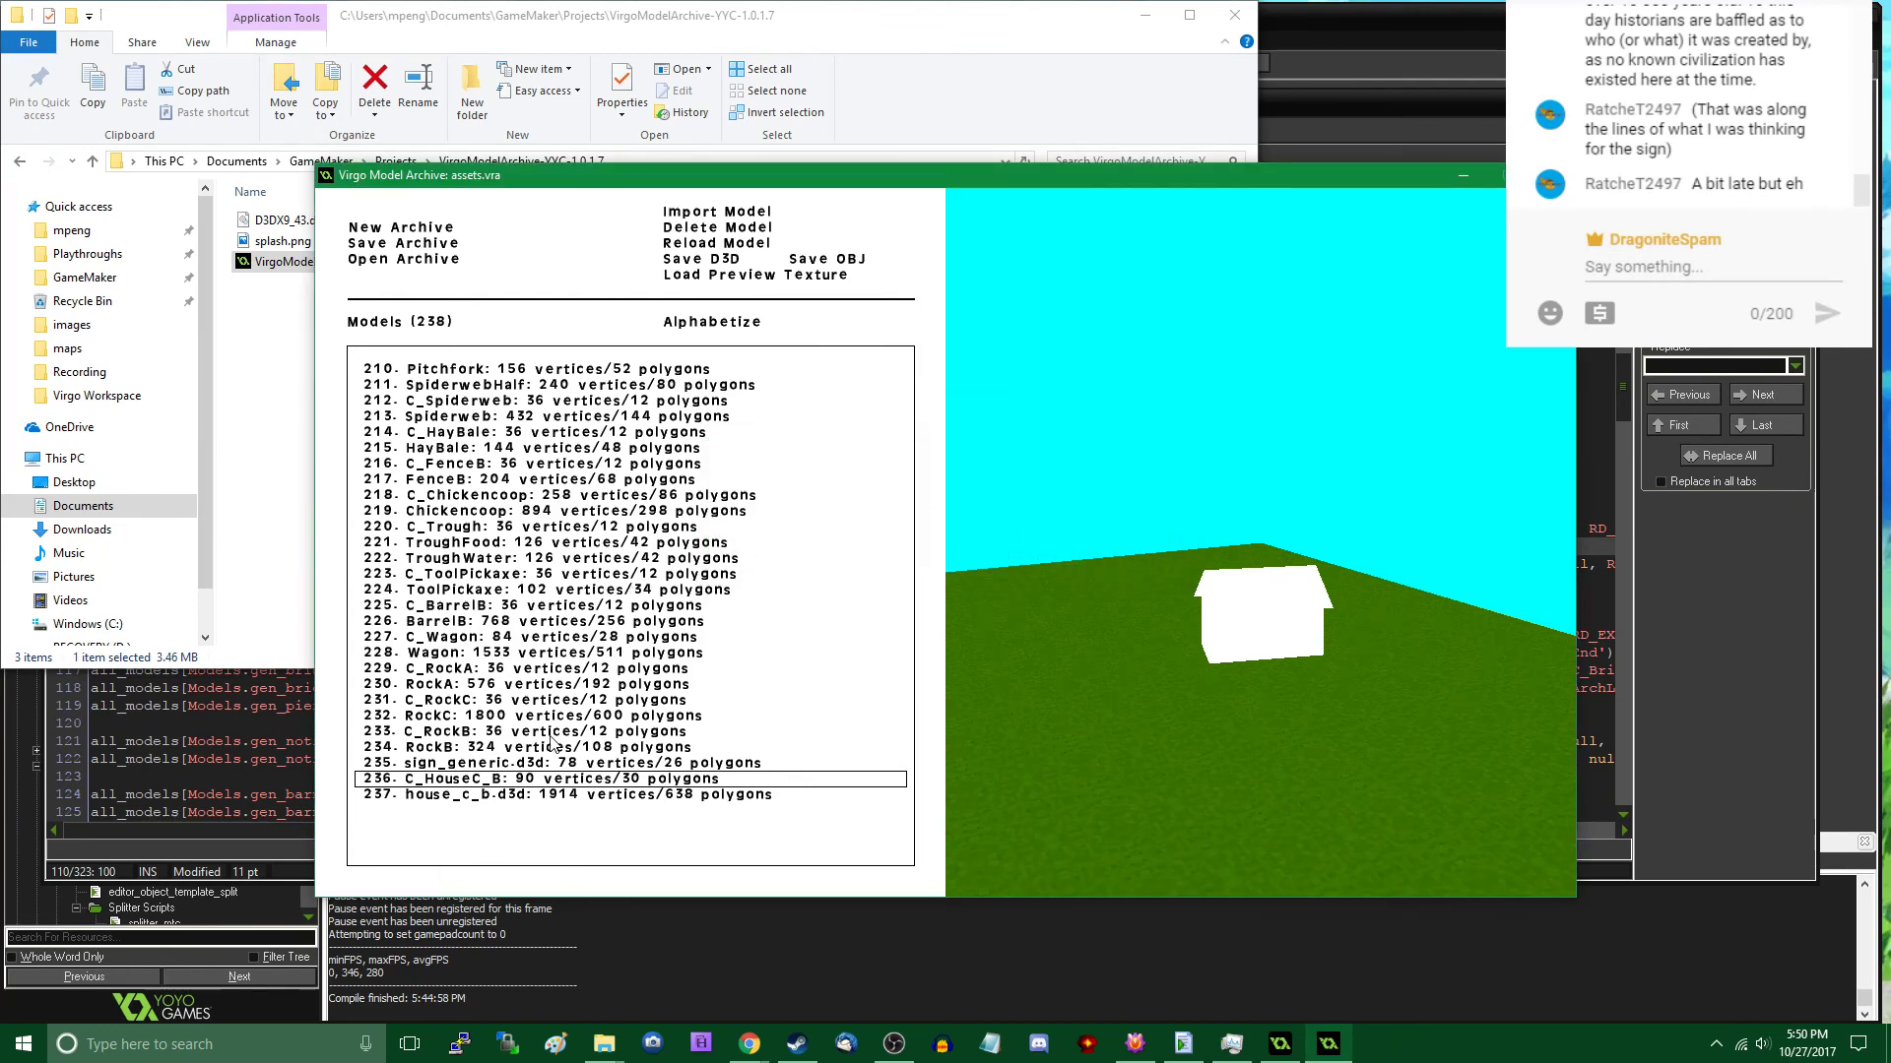
- Import house_c.d3d into the archive and rename it as HouseC
{"action": "left_click", "coordinate": [716, 212]}
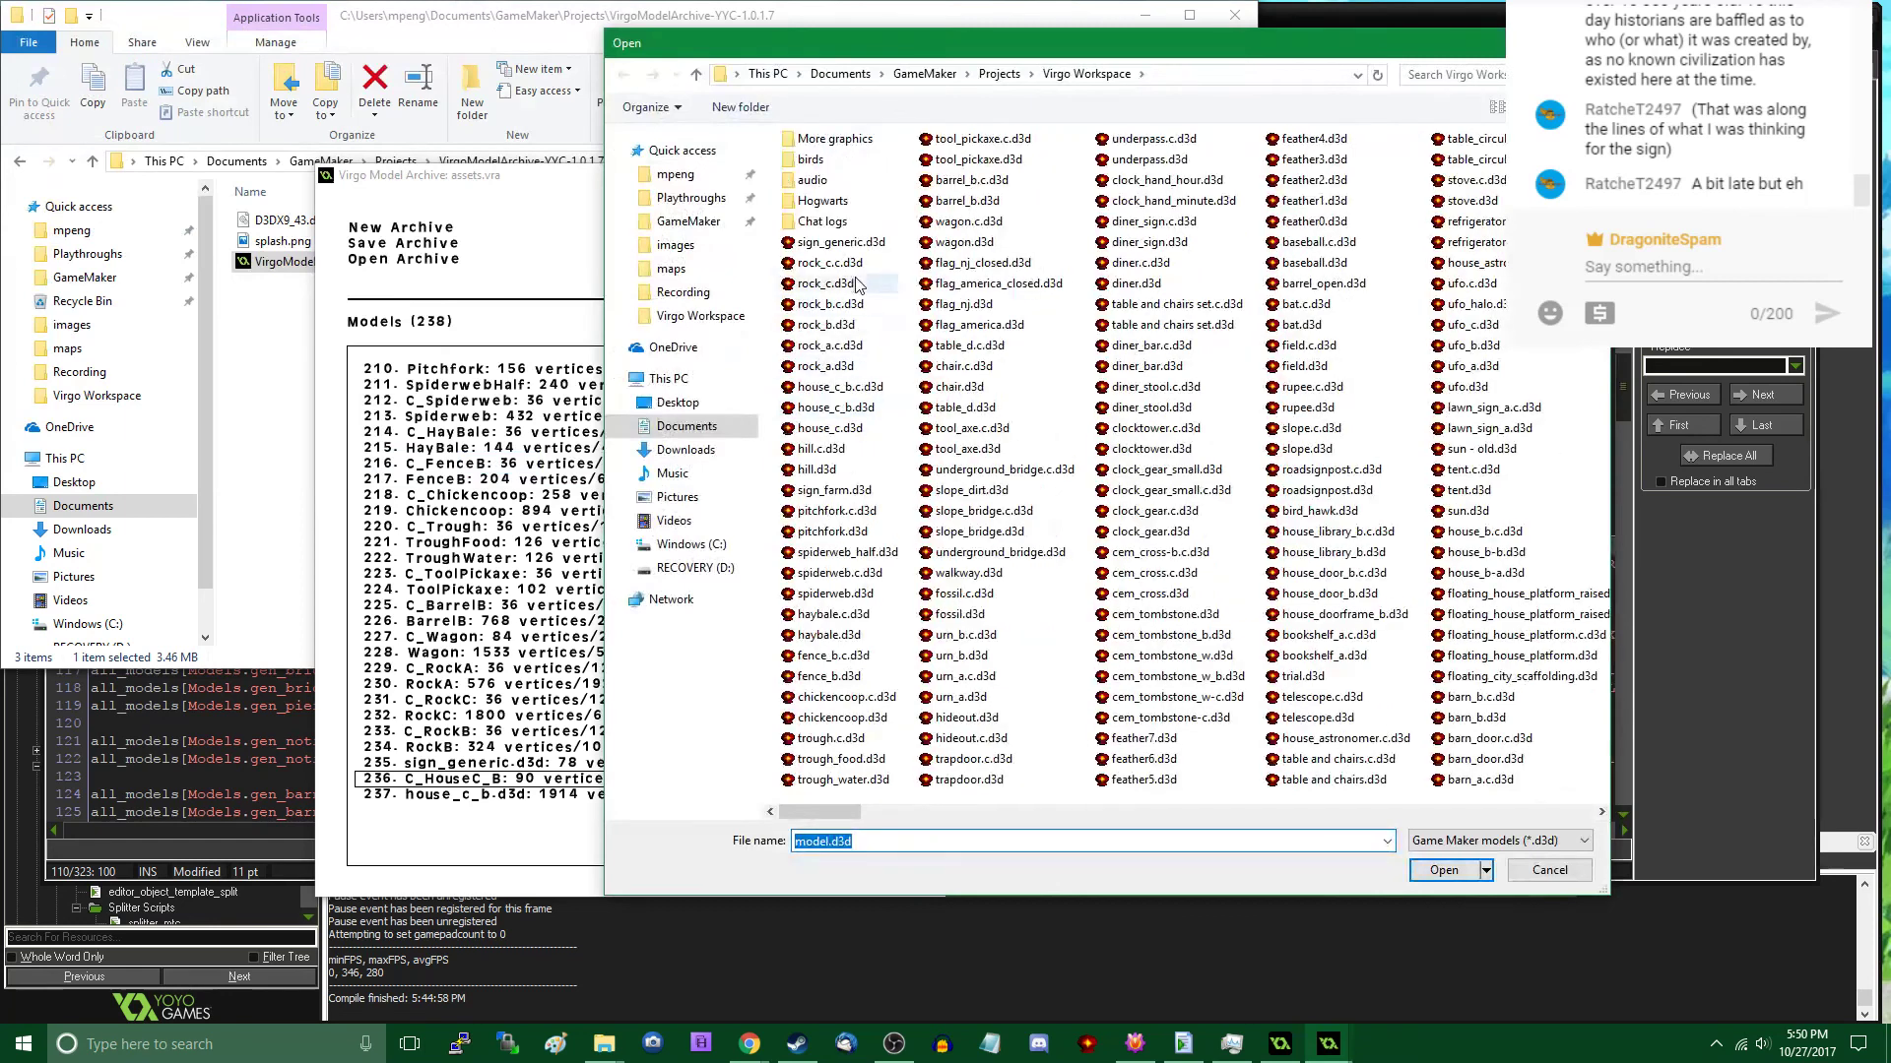
{"action": "double_click", "coordinate": [860, 438]}
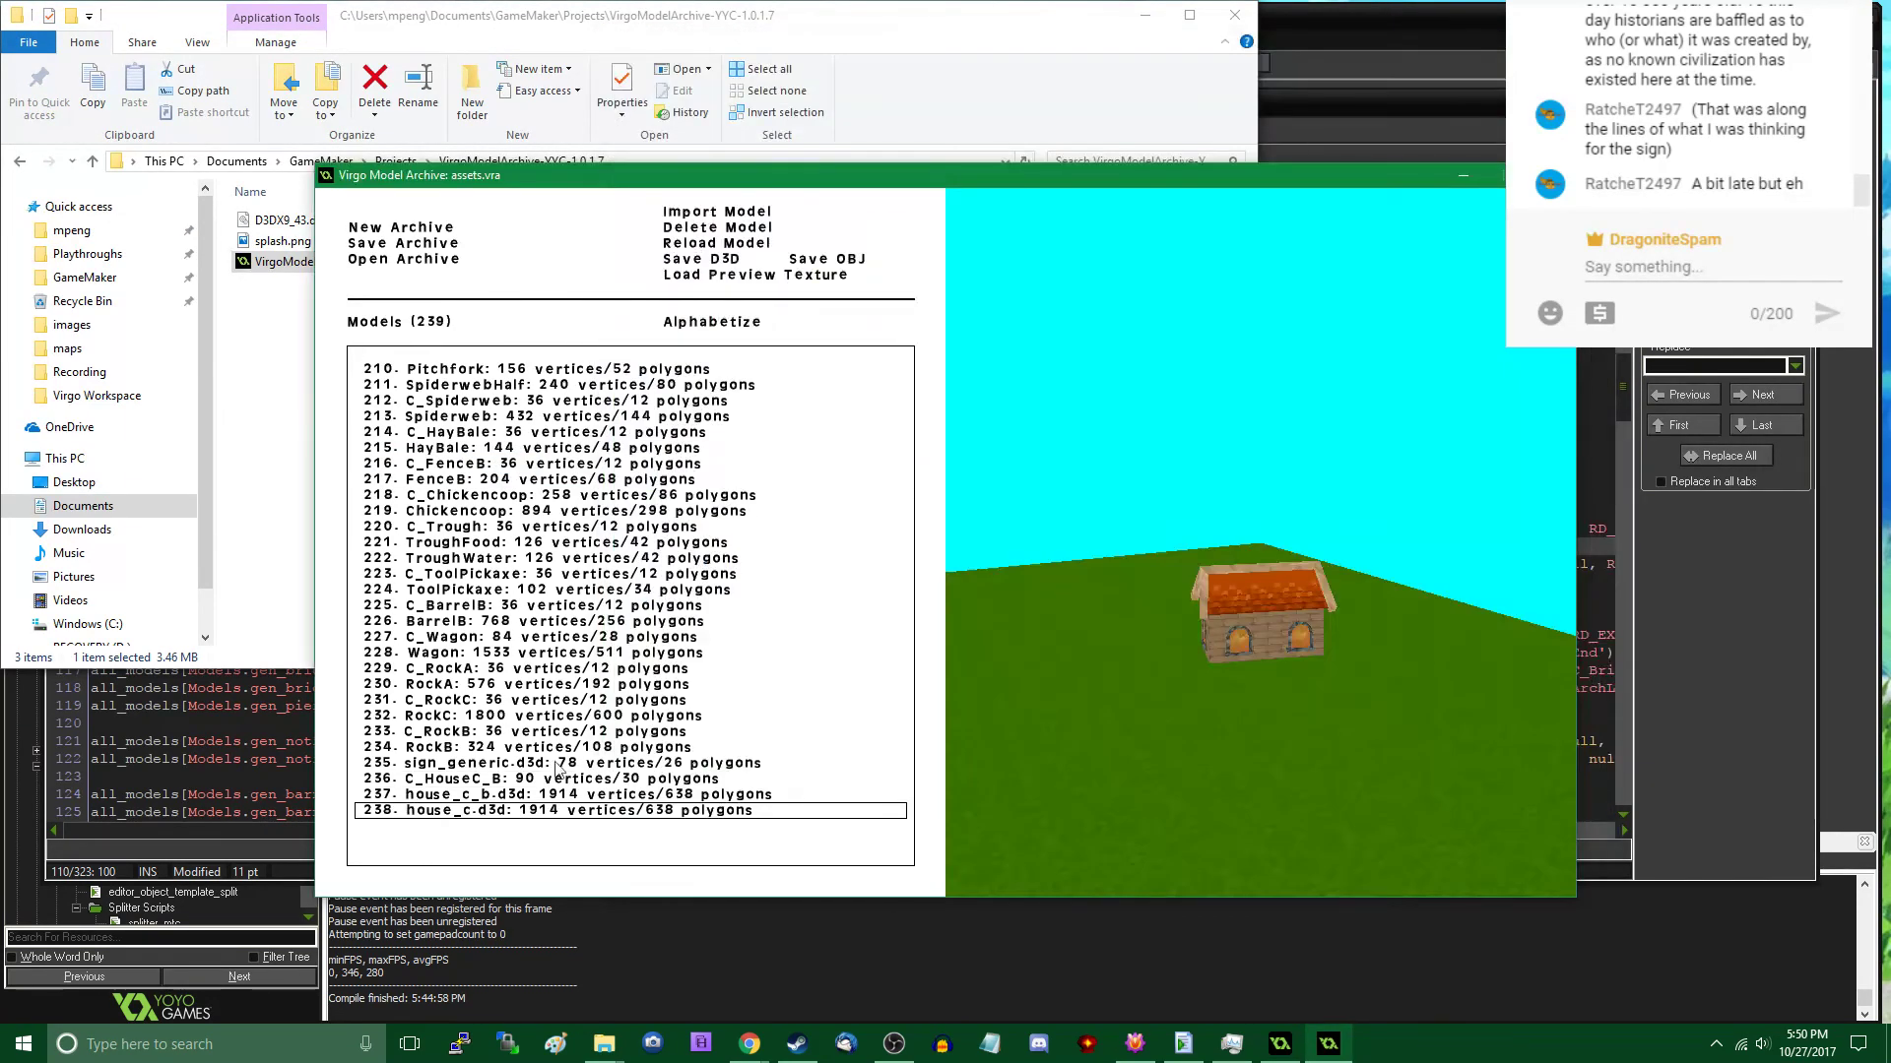
{"action": "double_click", "coordinate": [489, 814]}
{"action": "key", "text": "ctrl+a"}
{"action": "type", "text": "H"}
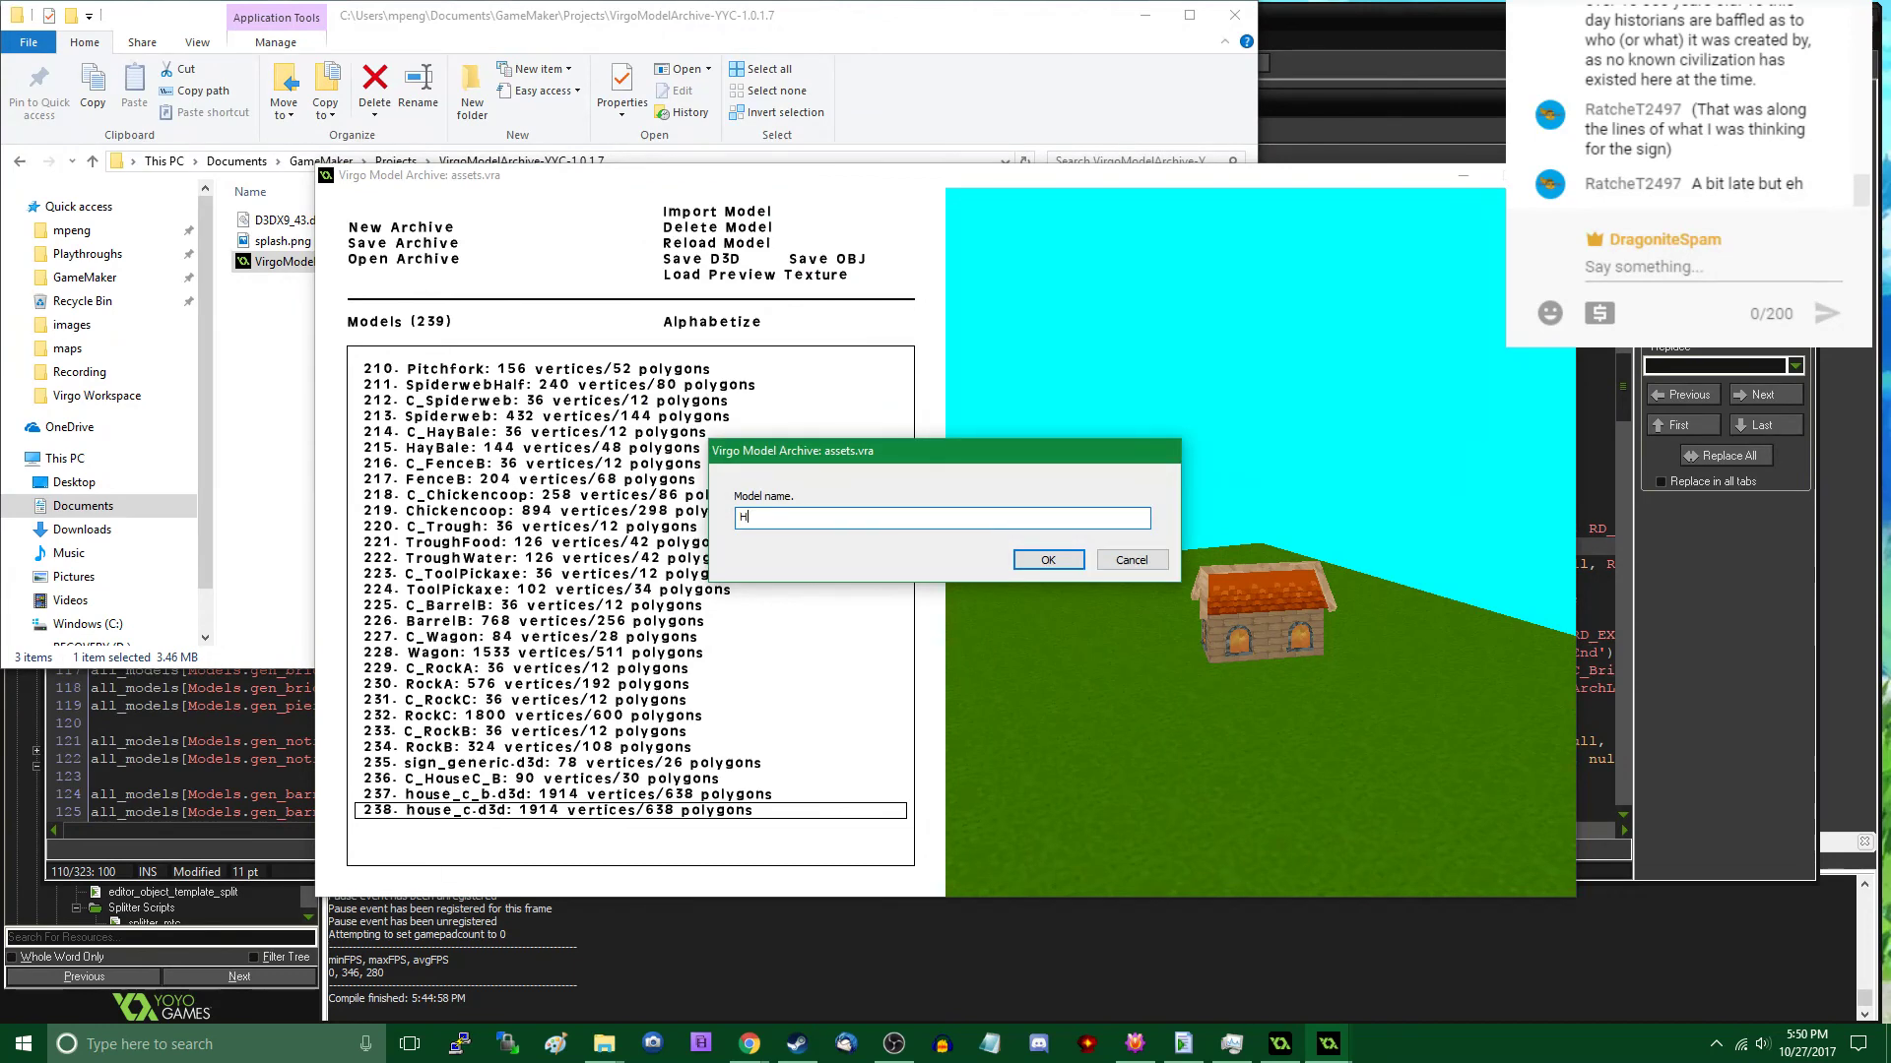
{"action": "type", "text": "ouseC"}
{"action": "key", "text": "Return"}
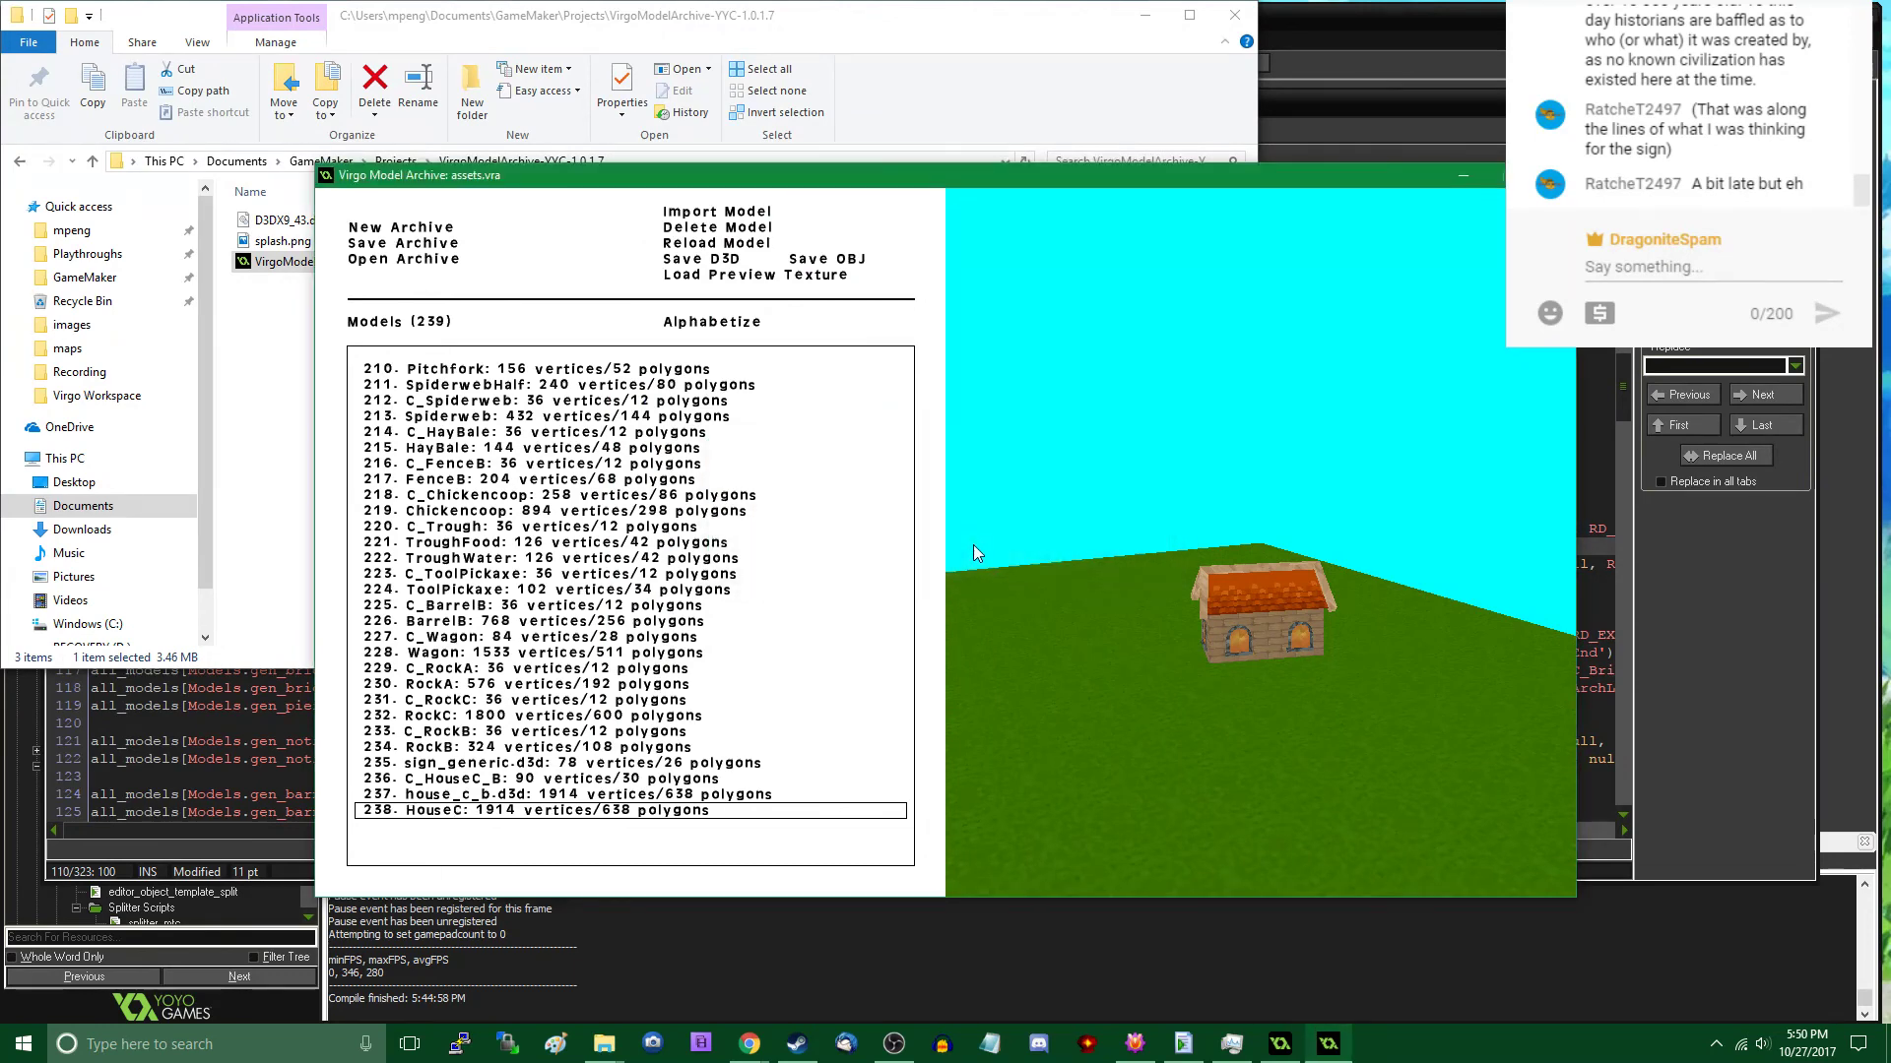
- Rename the imported house_c_b.d3d model as HouseC_B
{"action": "double_click", "coordinate": [430, 796]}
{"action": "key", "text": "ctrl+a"}
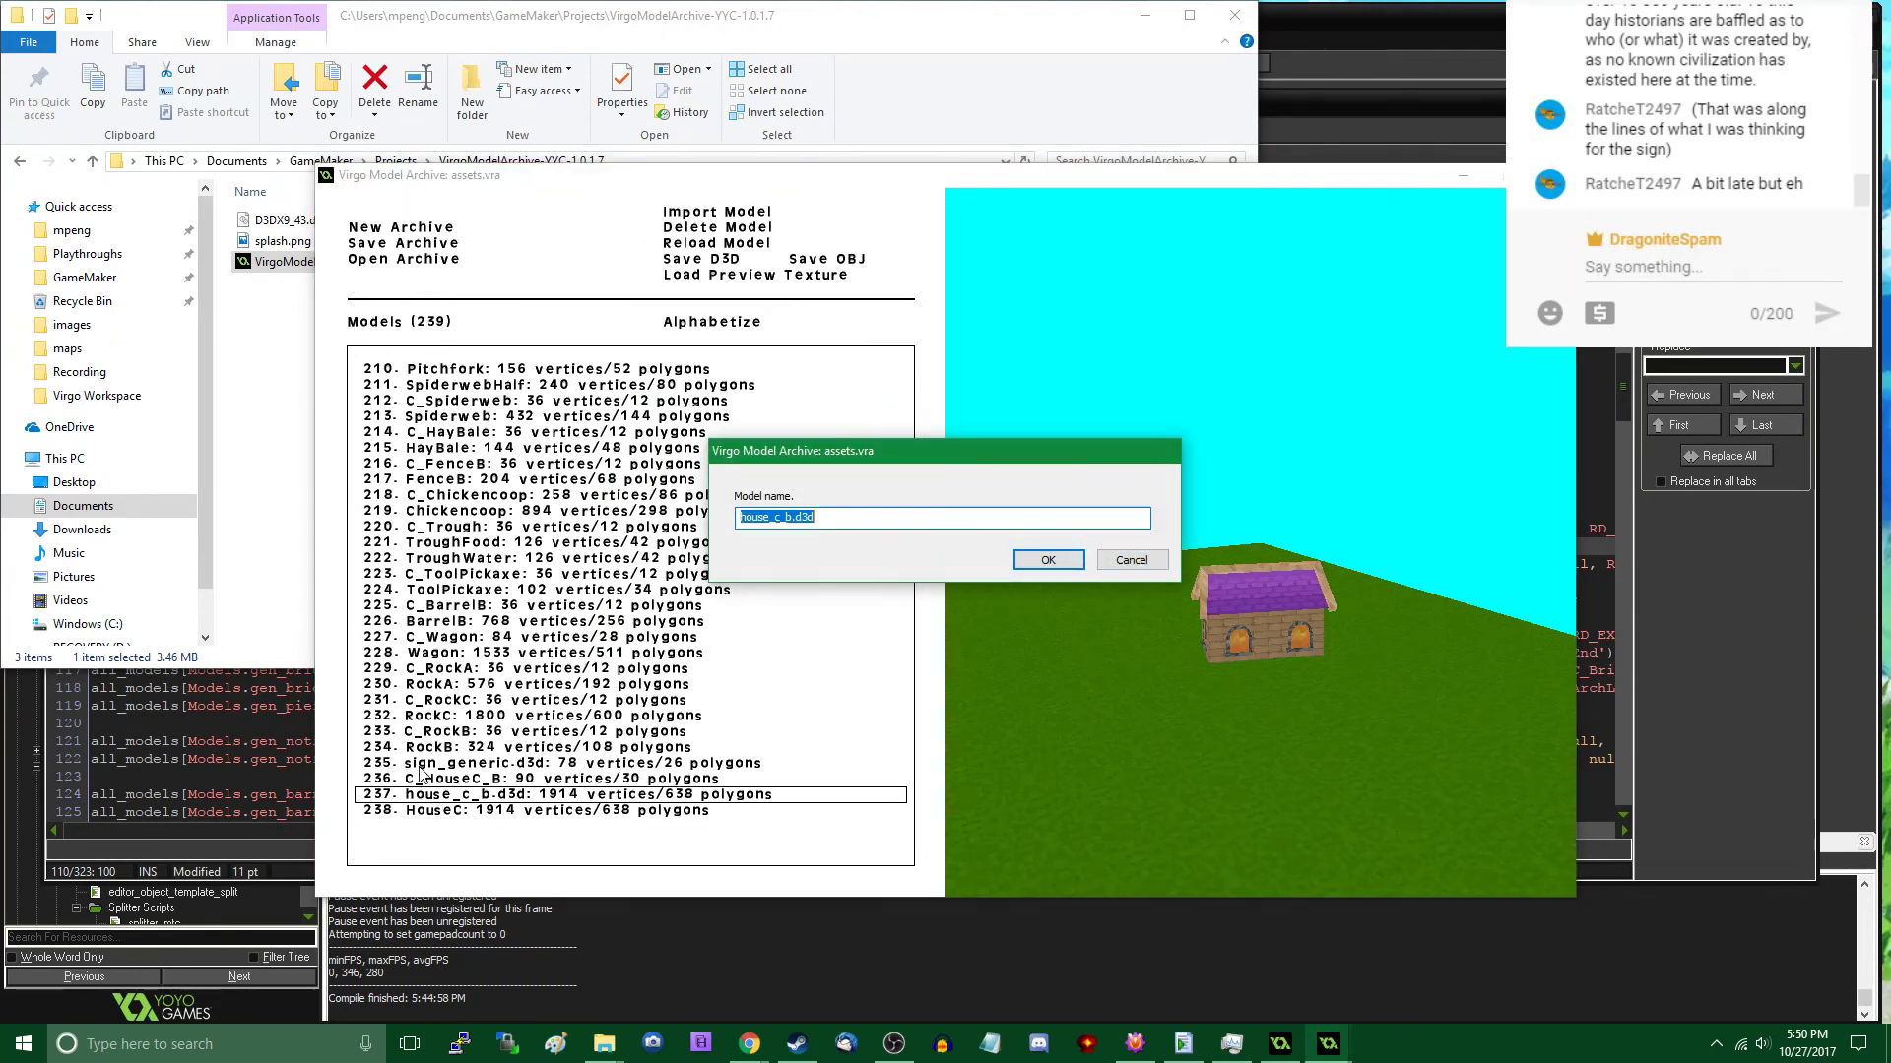
{"action": "type", "text": "HouseC_B"}
{"action": "key", "text": "Return"}
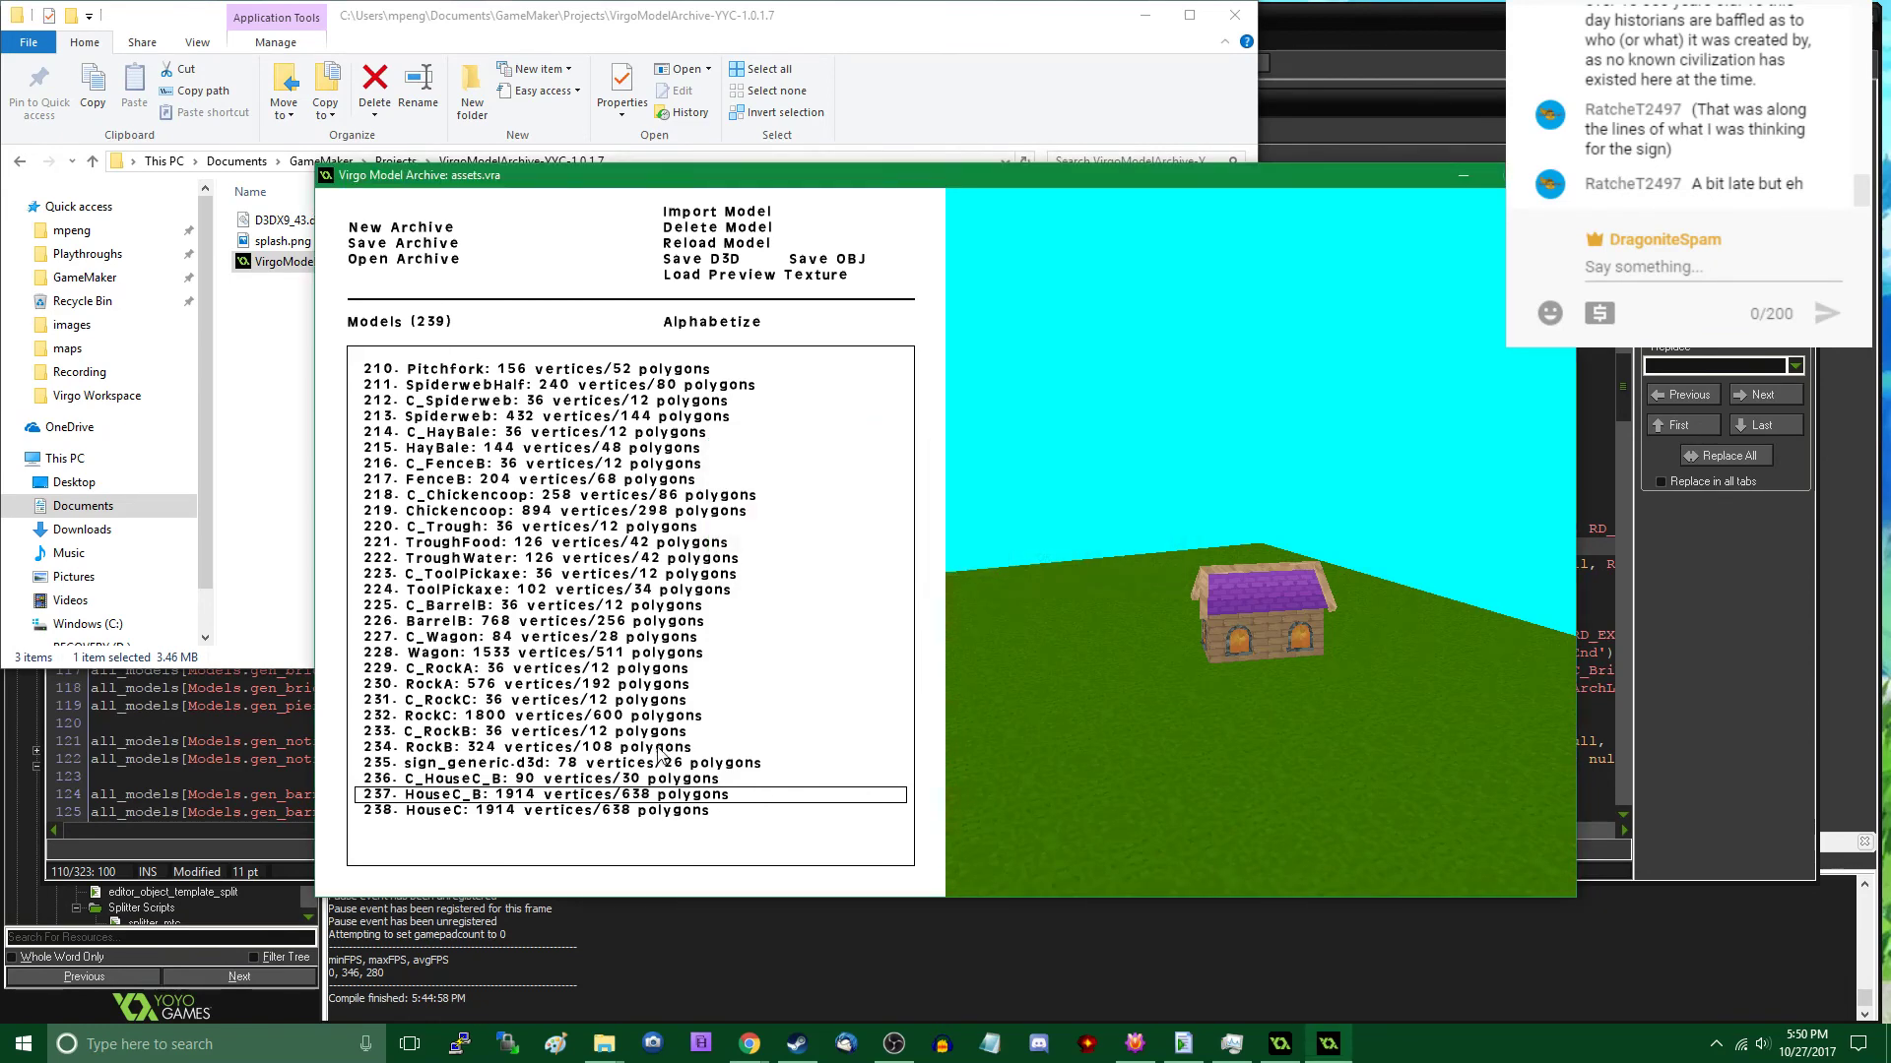
- Rename the collision model C_HouseC_B as C_HouseC
{"action": "double_click", "coordinate": [546, 771]}
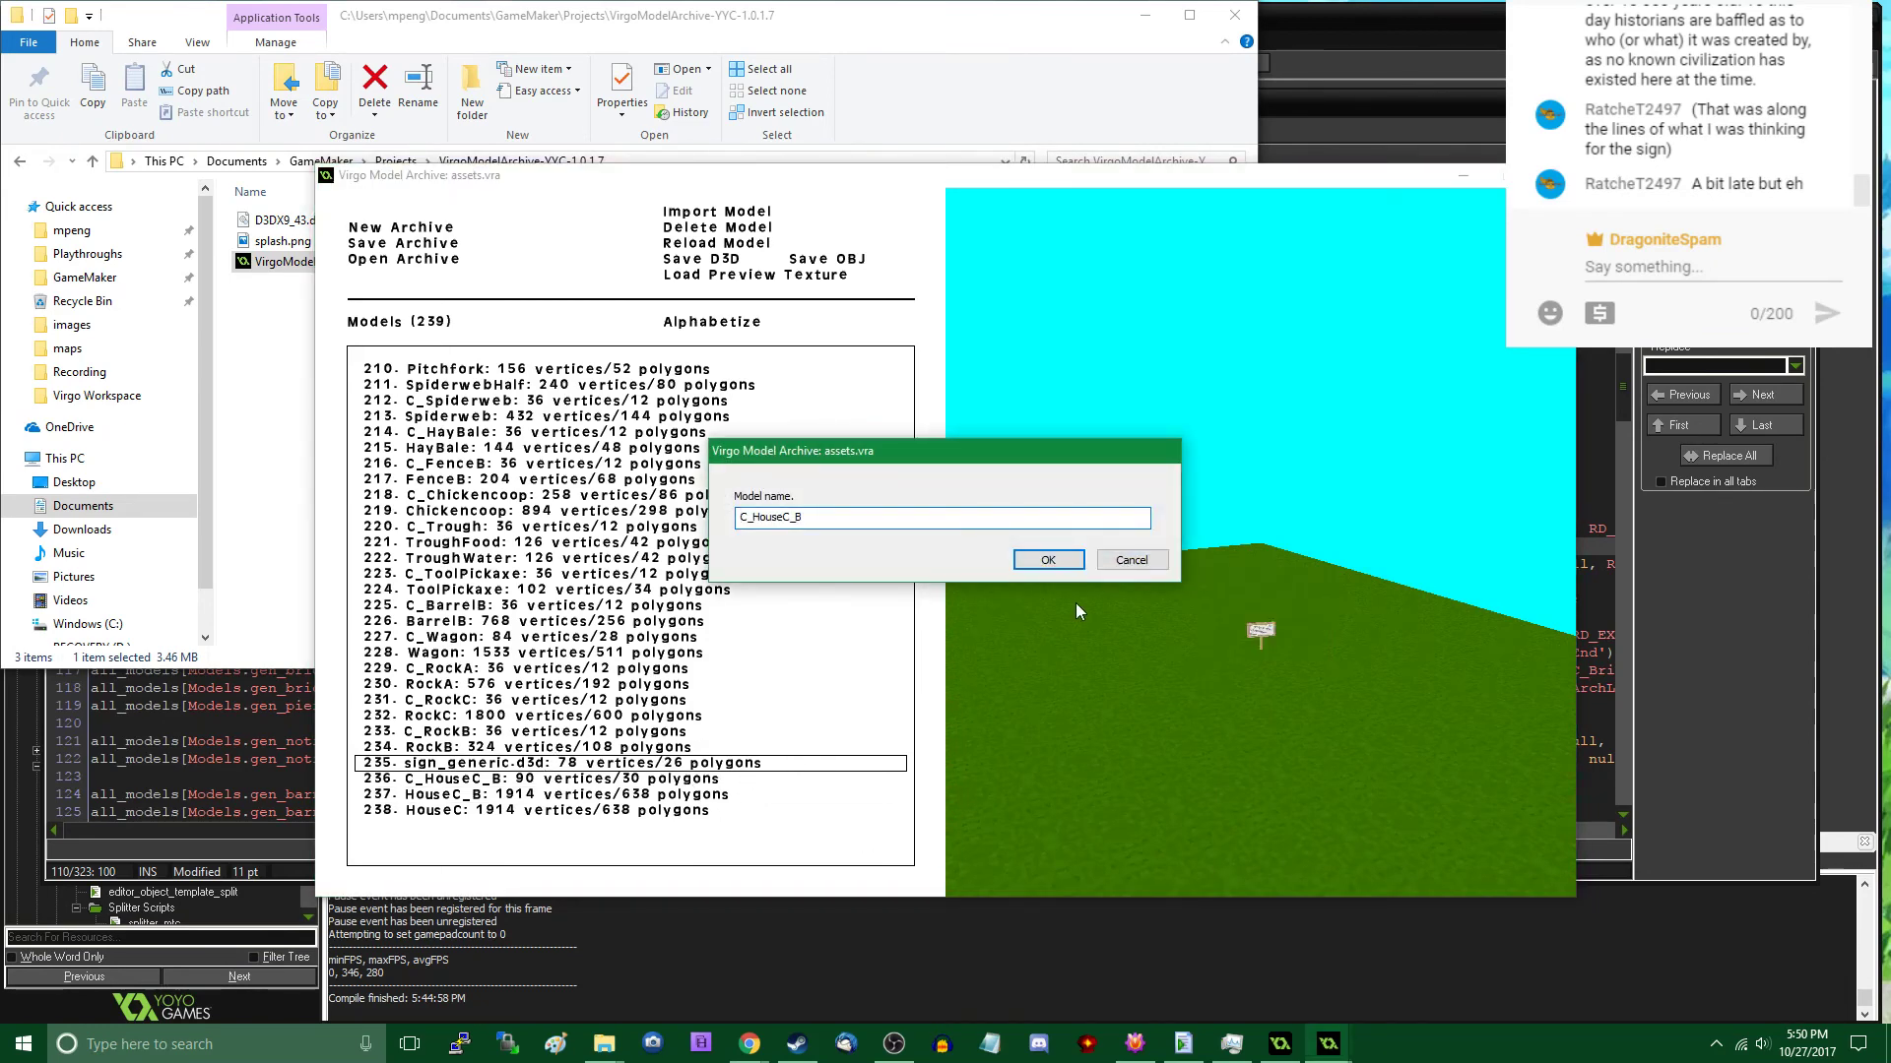
{"action": "left_click", "coordinate": [1058, 559]}
{"action": "double_click", "coordinate": [522, 783]}
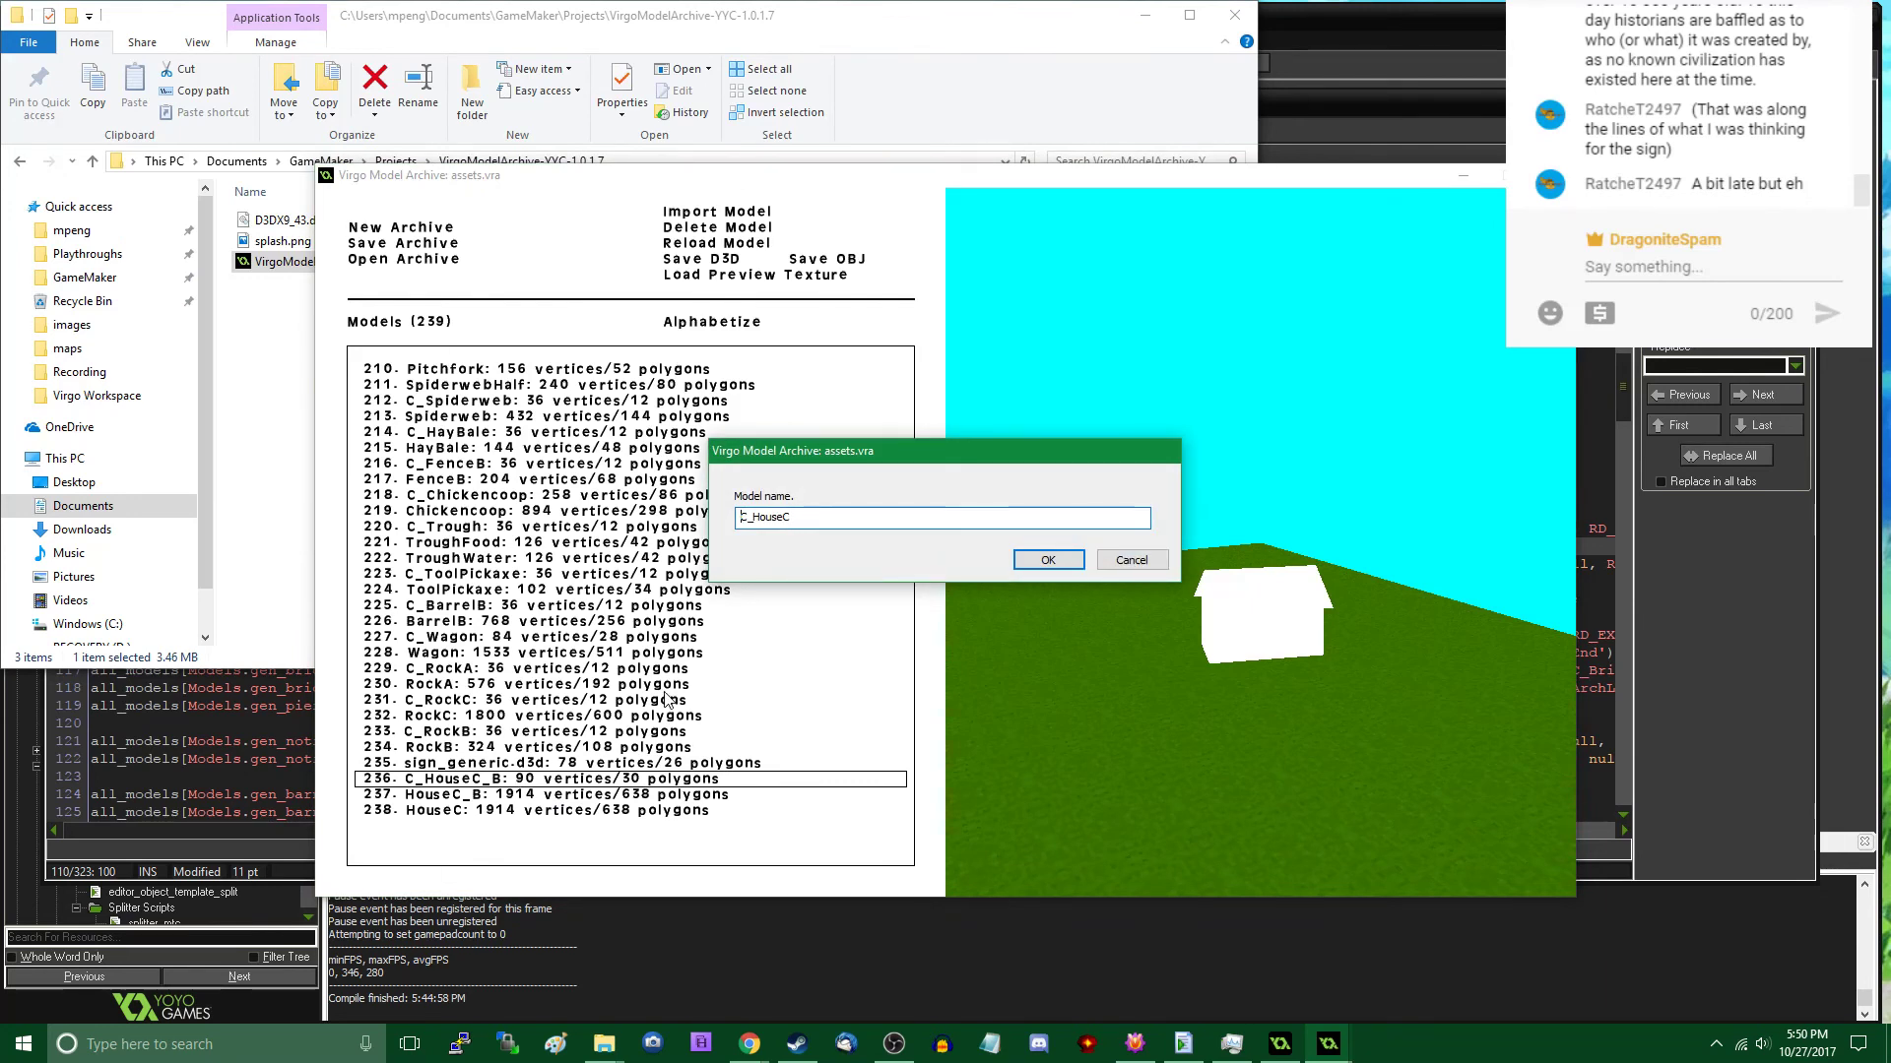
{"action": "key", "text": "Return"}
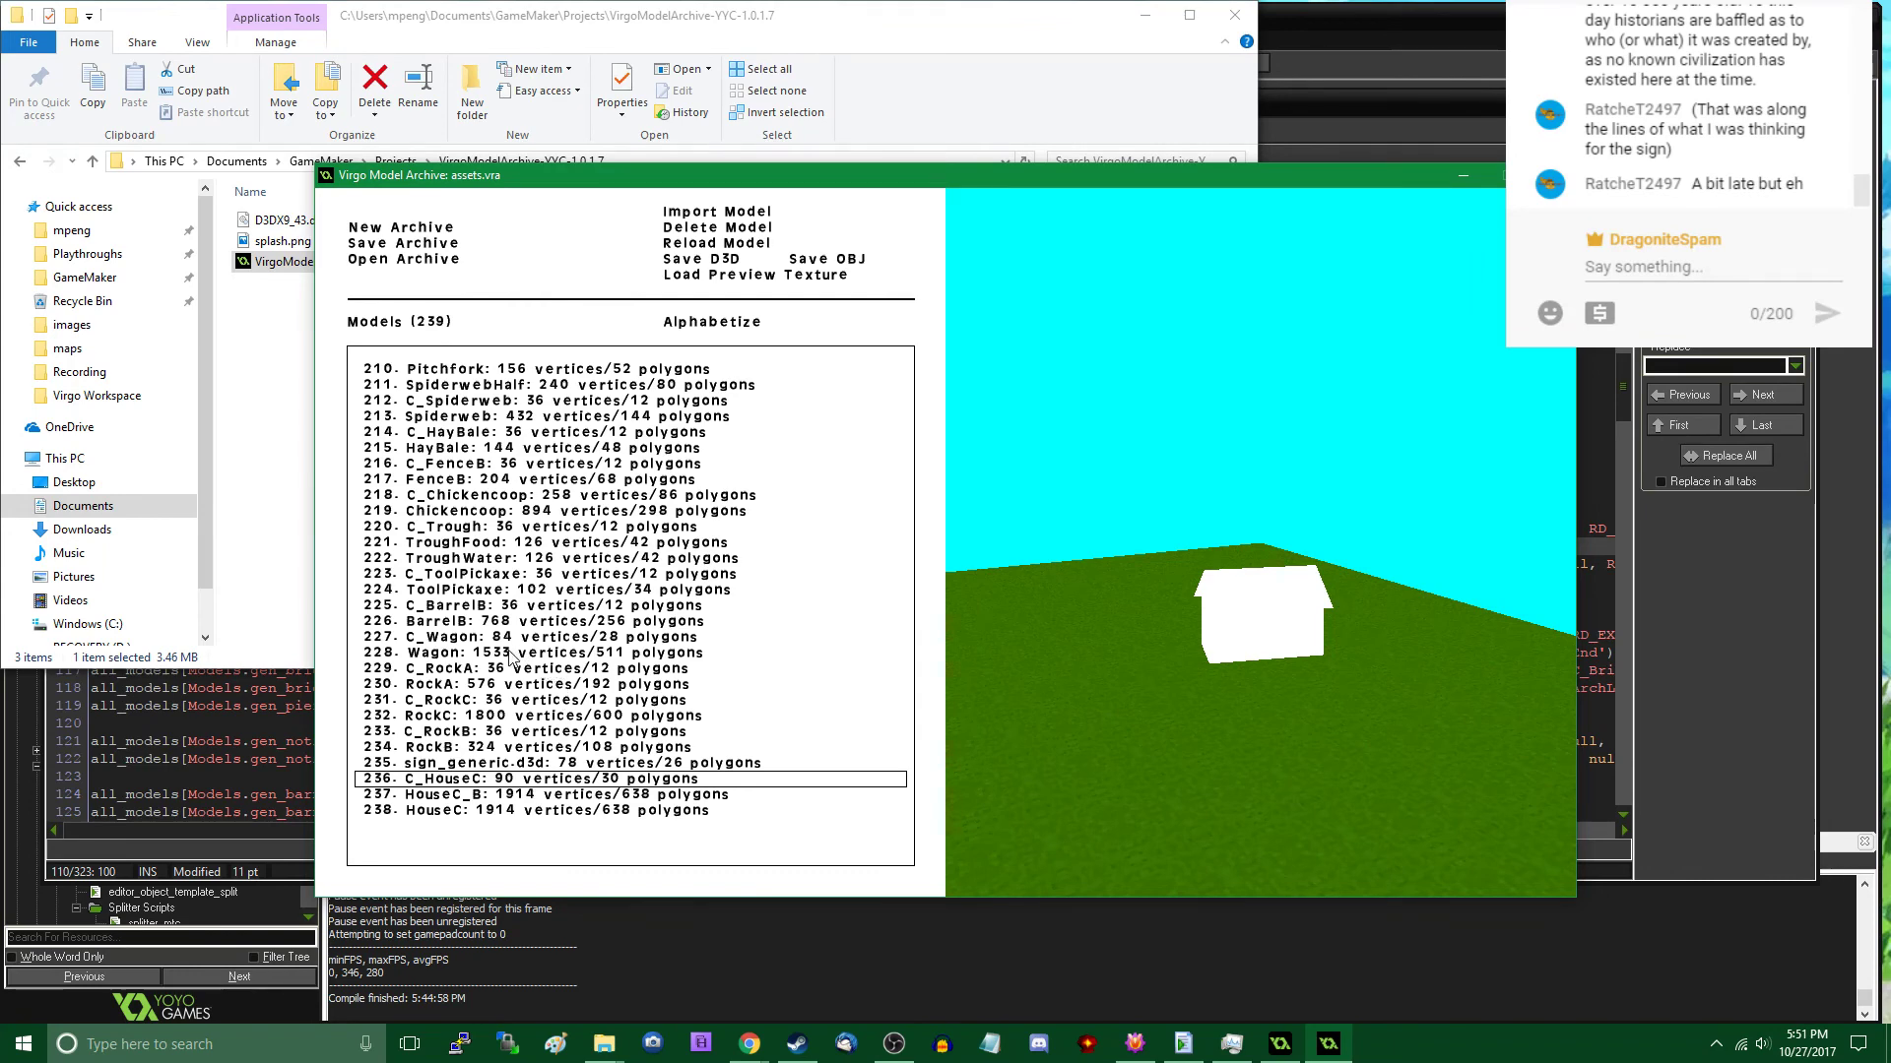
- Save the archive over the existing assets.vra in the Virgo Workspace folder and close Virgo Model Archive
{"action": "left_click", "coordinate": [417, 244]}
{"action": "double_click", "coordinate": [822, 261]}
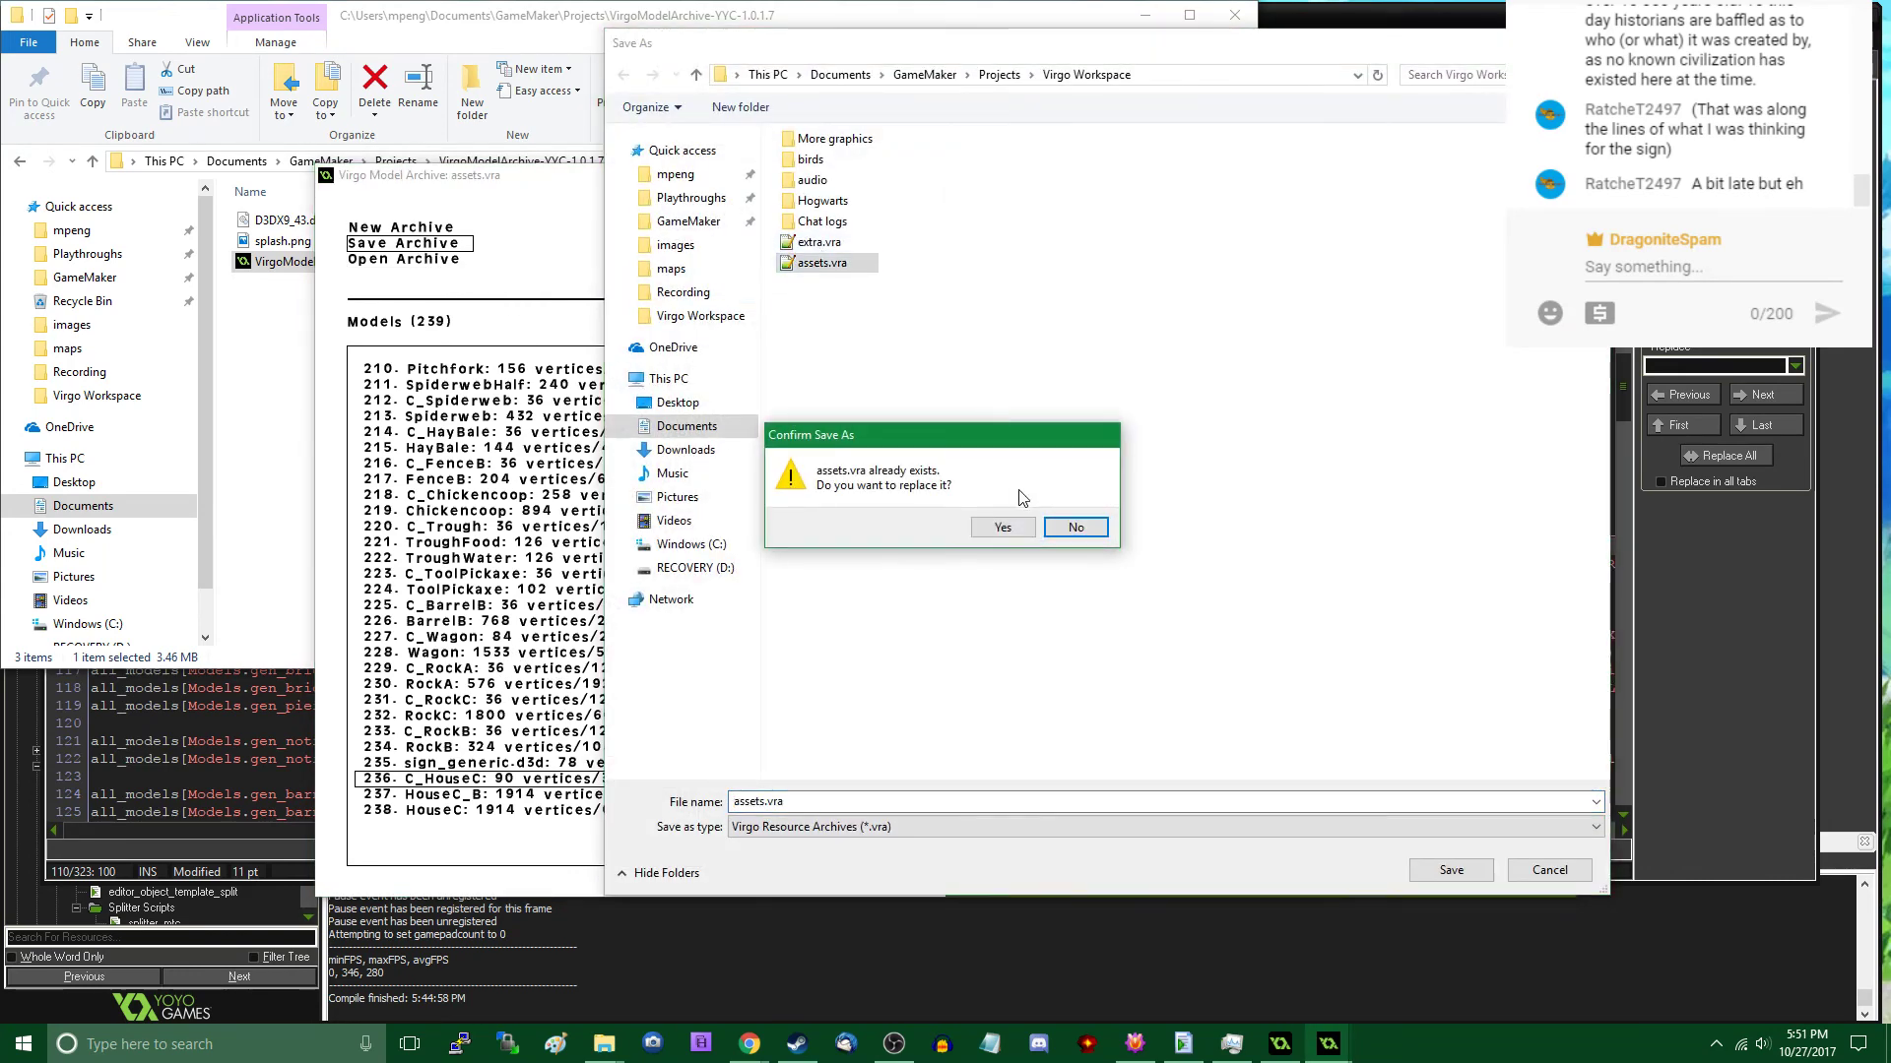
{"action": "left_click", "coordinate": [984, 528]}
{"action": "left_click", "coordinate": [1553, 175]}
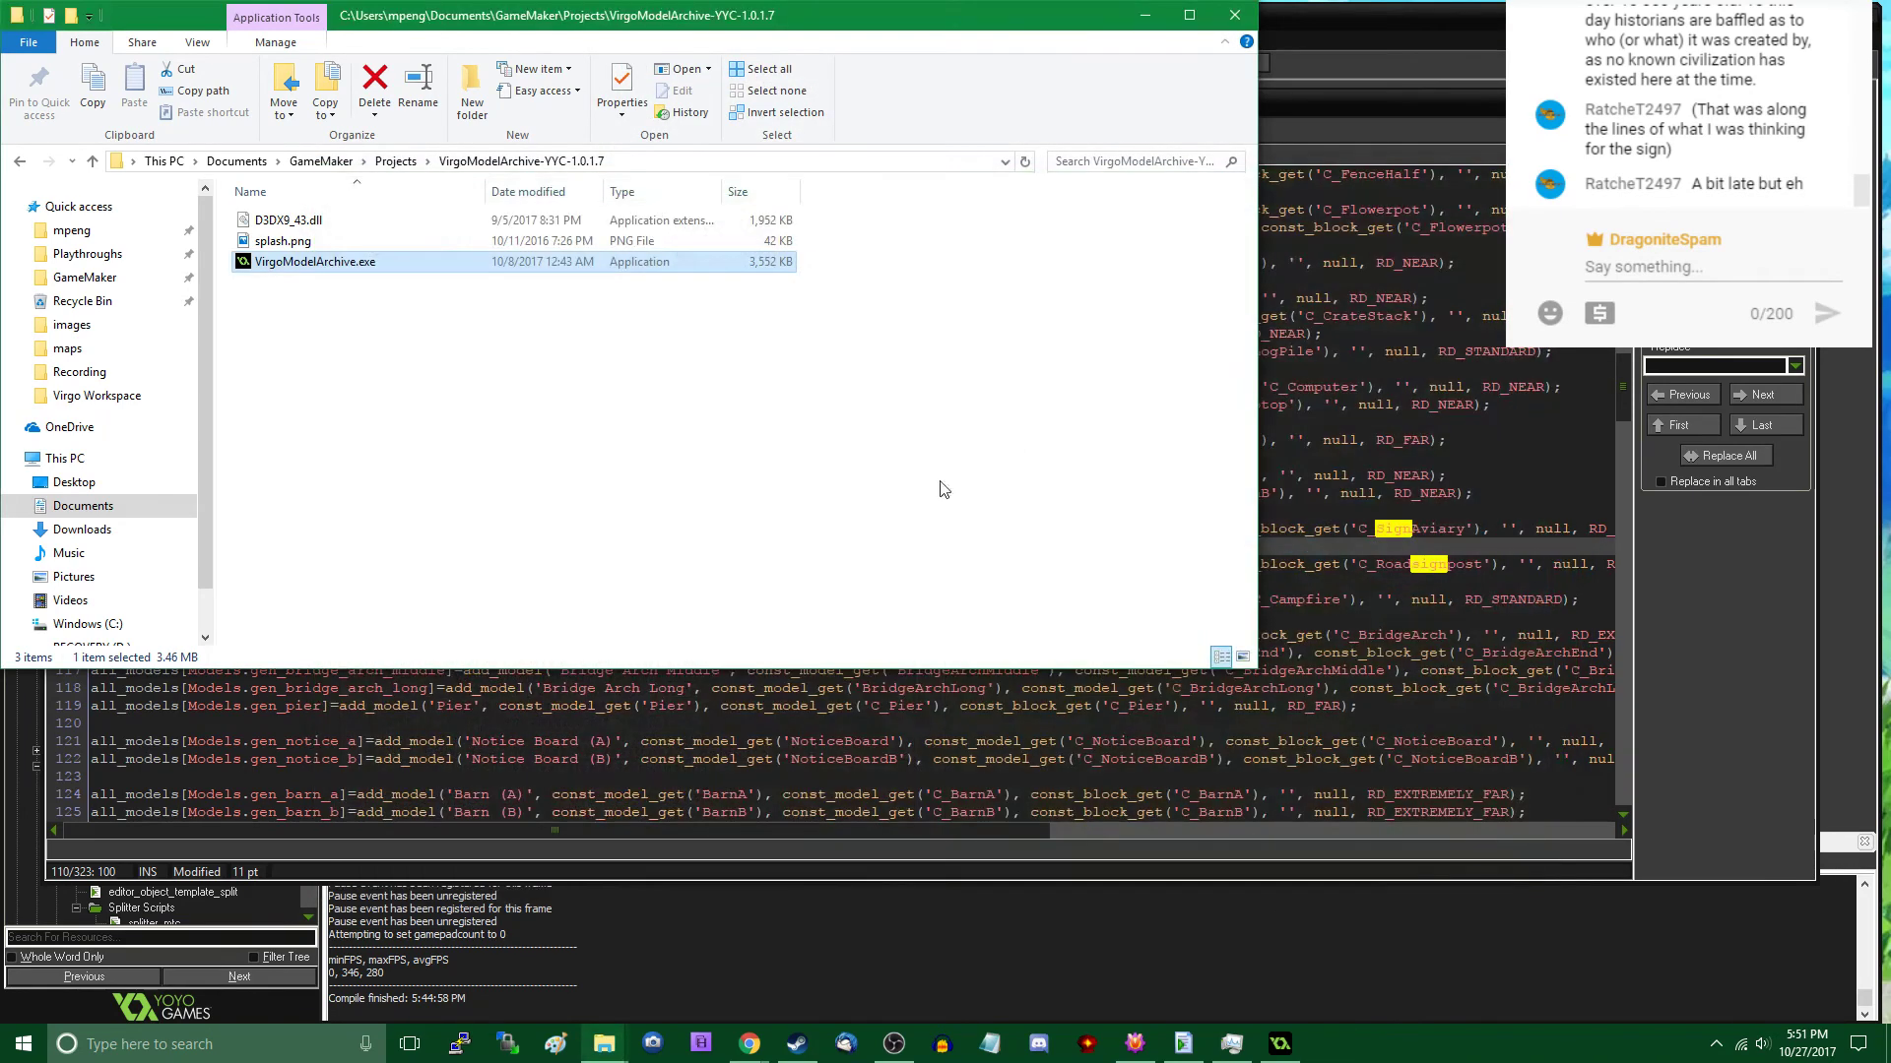
- Copy the assets.vra file from the Virgo Workspace folder in File Explorer
{"action": "mouse_move", "coordinate": [603, 1044]}
{"action": "left_click", "coordinate": [1211, 965]}
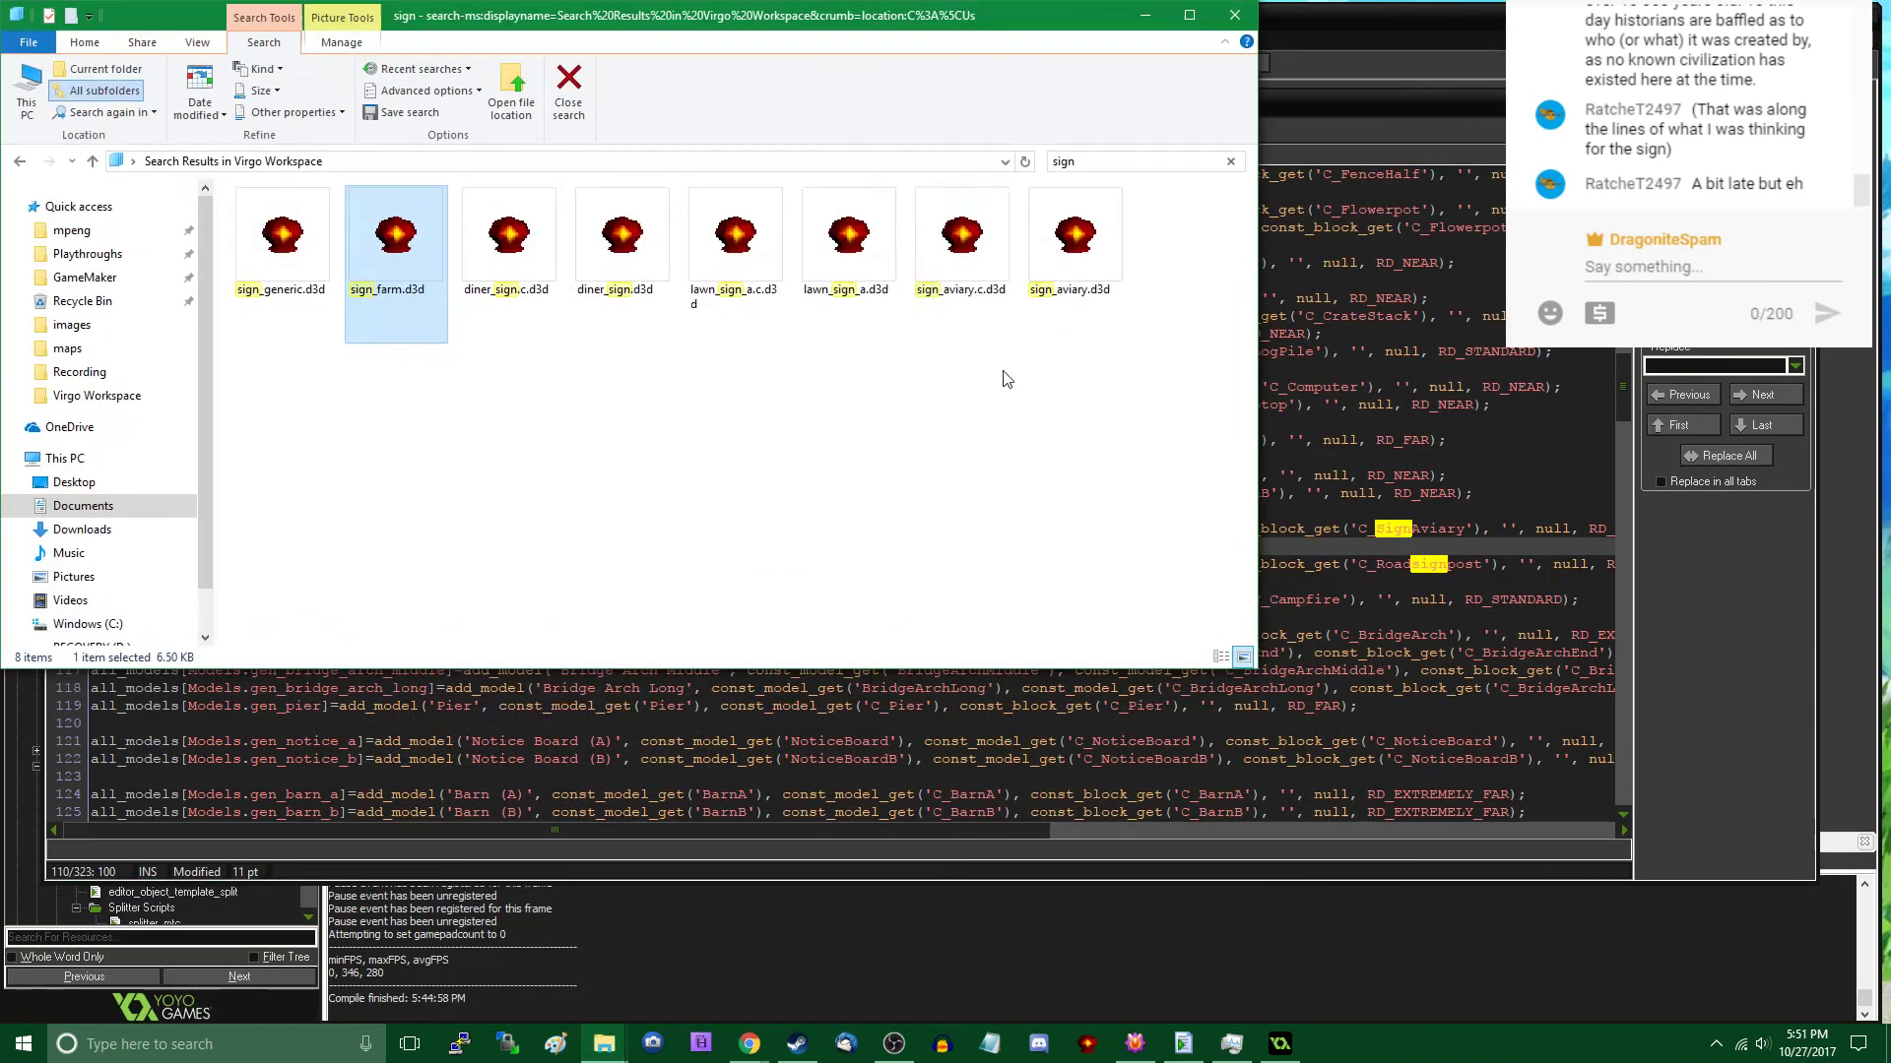
{"action": "left_click", "coordinate": [330, 226]}
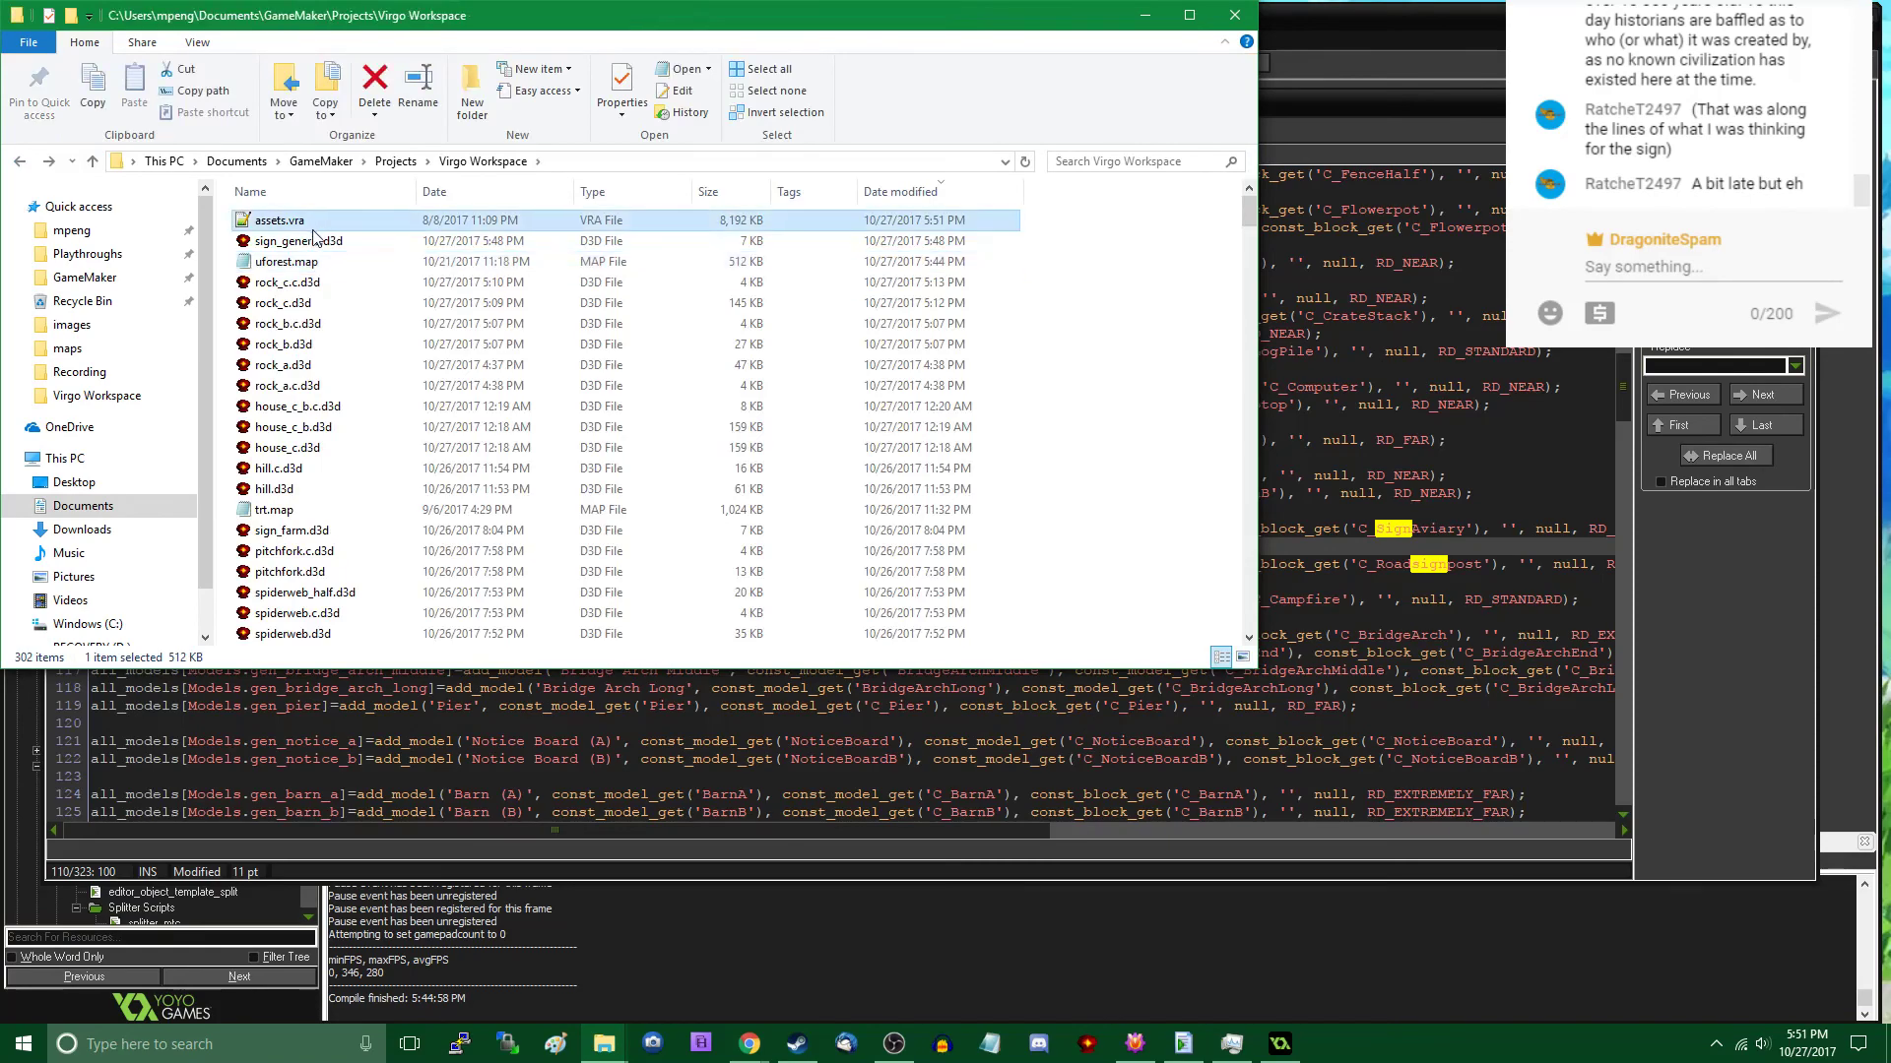
{"action": "key", "text": "ctrl+c"}
{"action": "left_click", "coordinate": [1146, 16]}
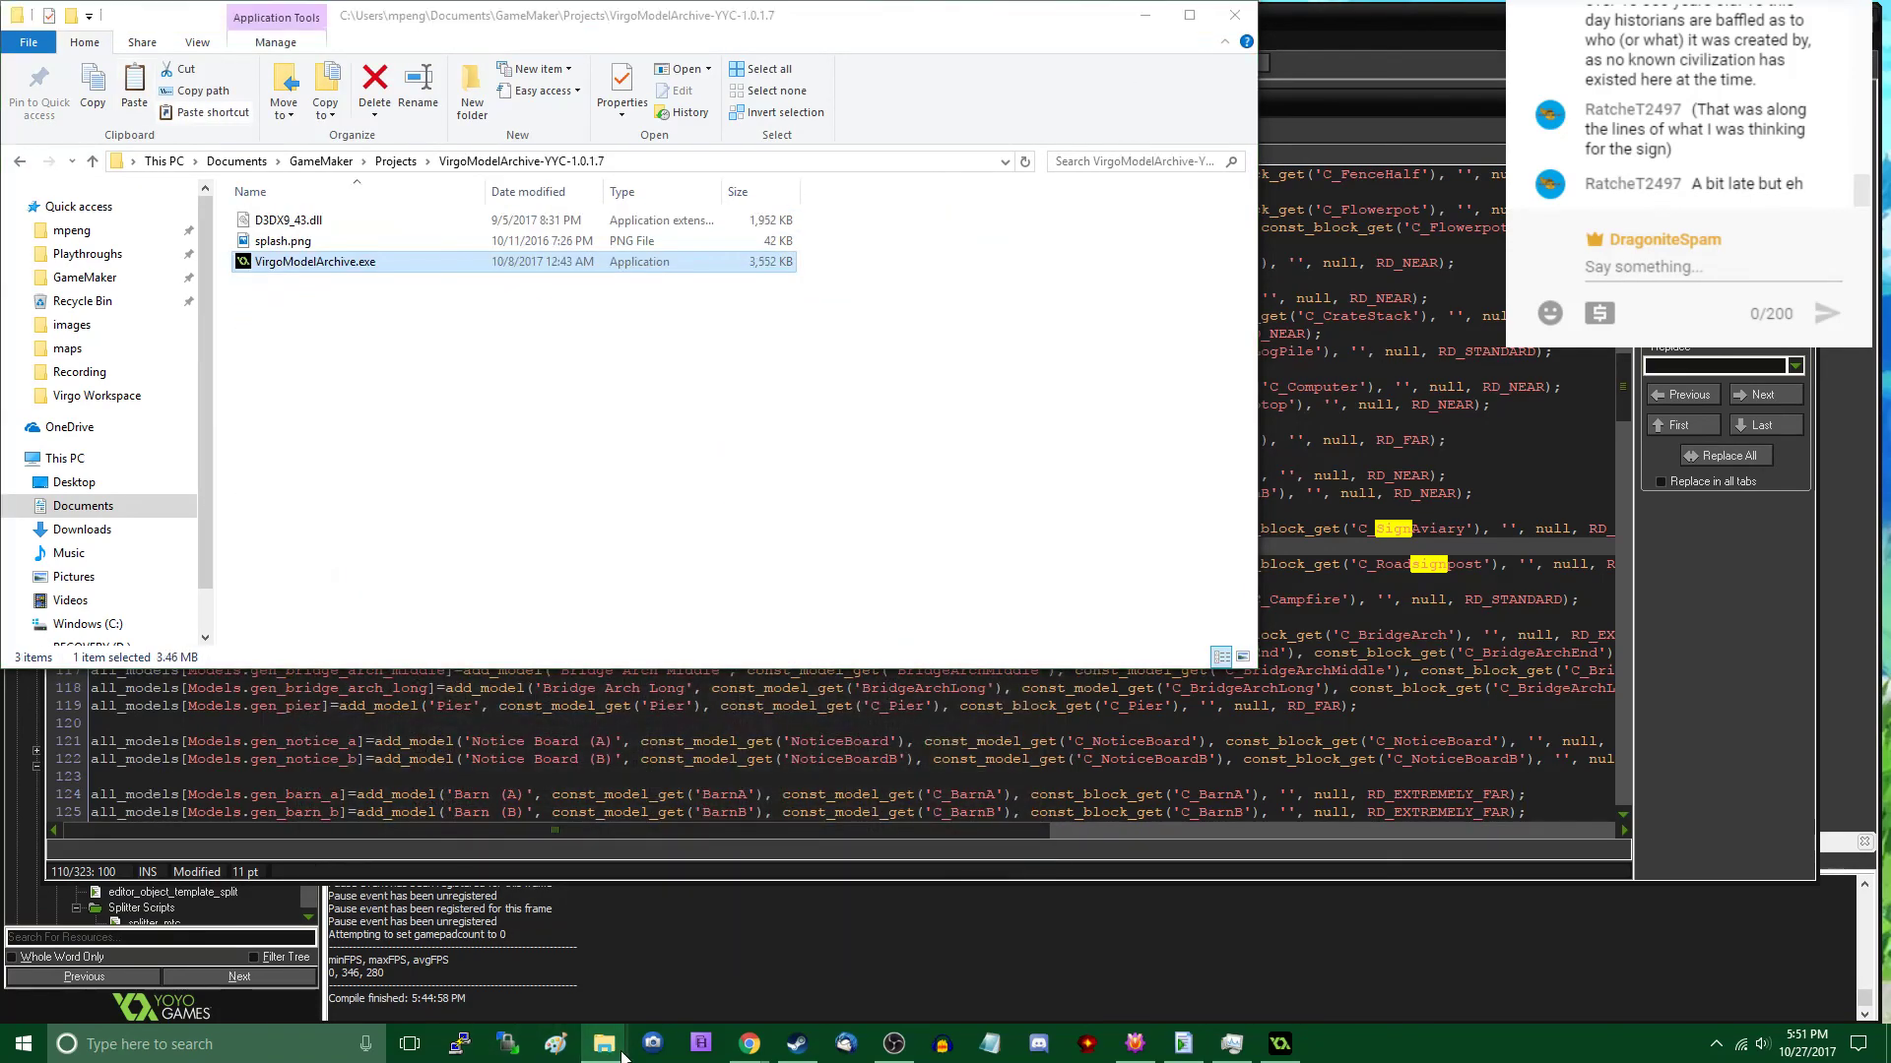
- Paste assets.vra into the models folder under datafiles of the VirgoTRT.gmx project
{"action": "mouse_move", "coordinate": [604, 1044]}
{"action": "left_click", "coordinate": [362, 952]}
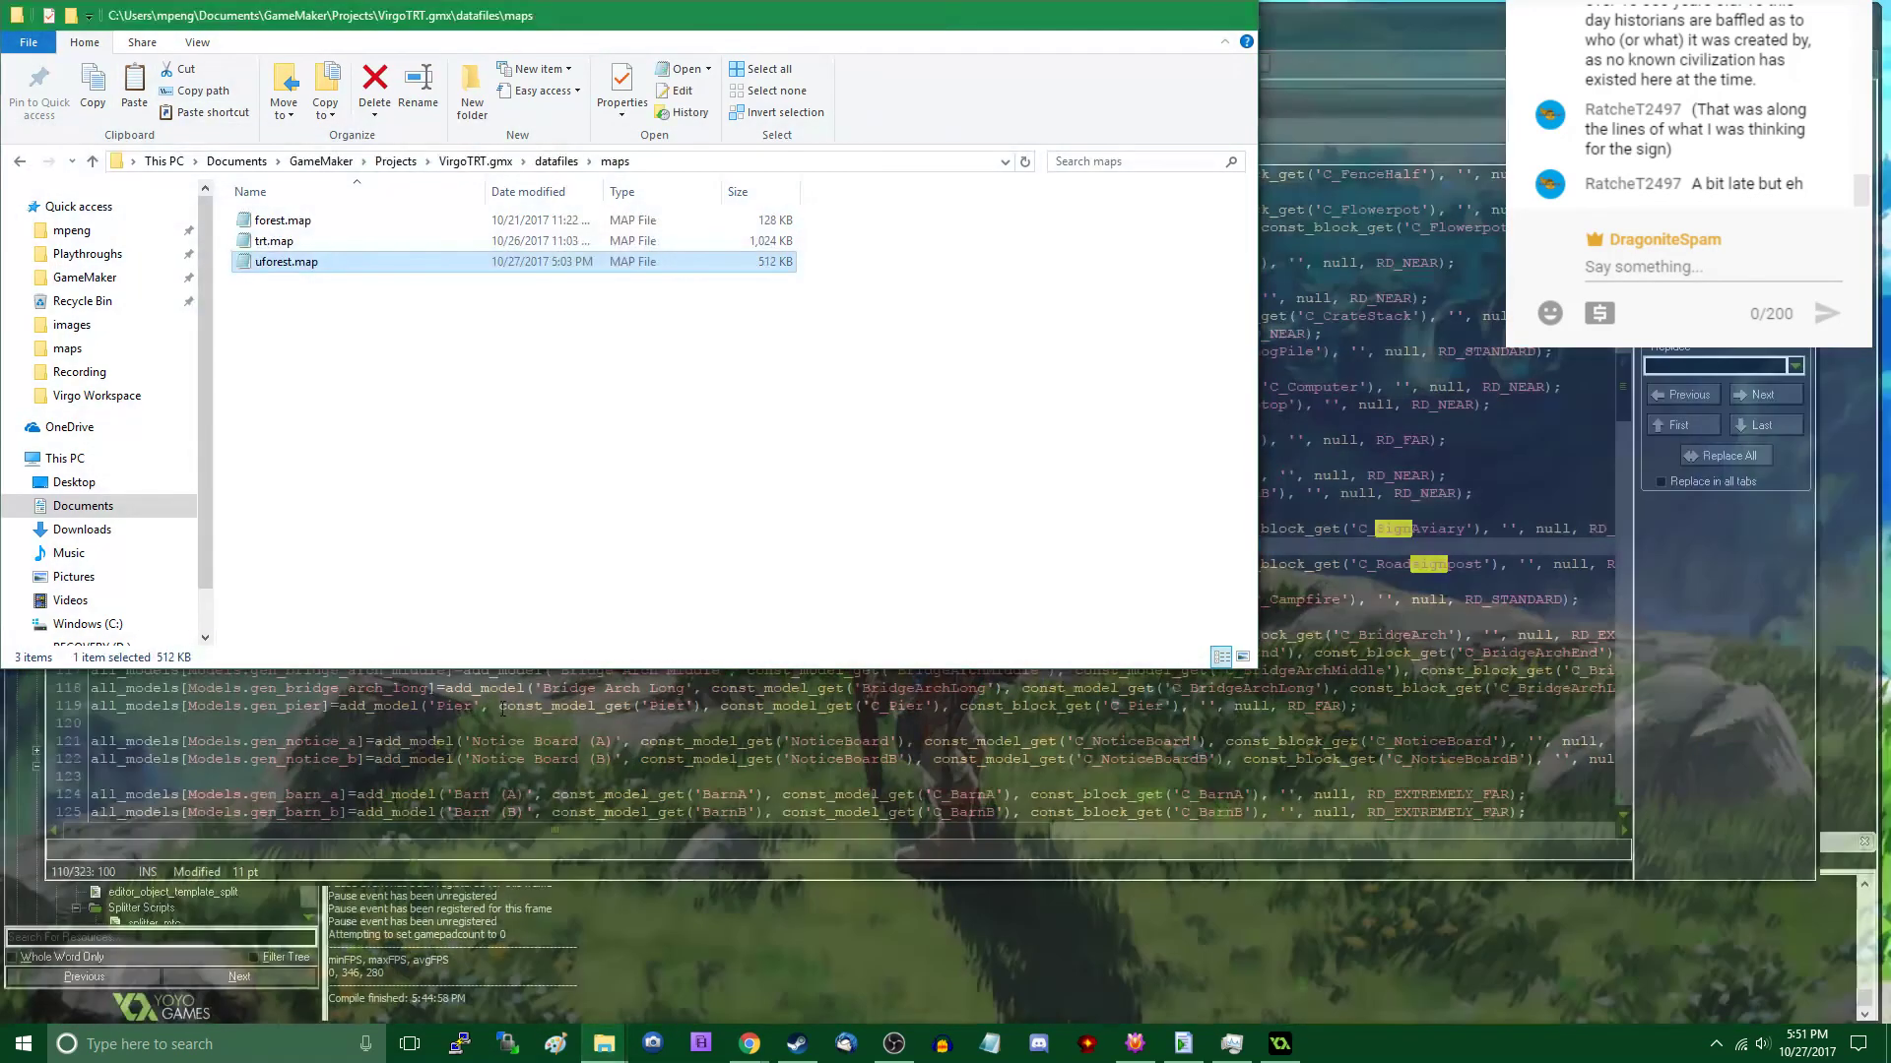
{"action": "left_click", "coordinate": [556, 162]}
{"action": "double_click", "coordinate": [292, 344]}
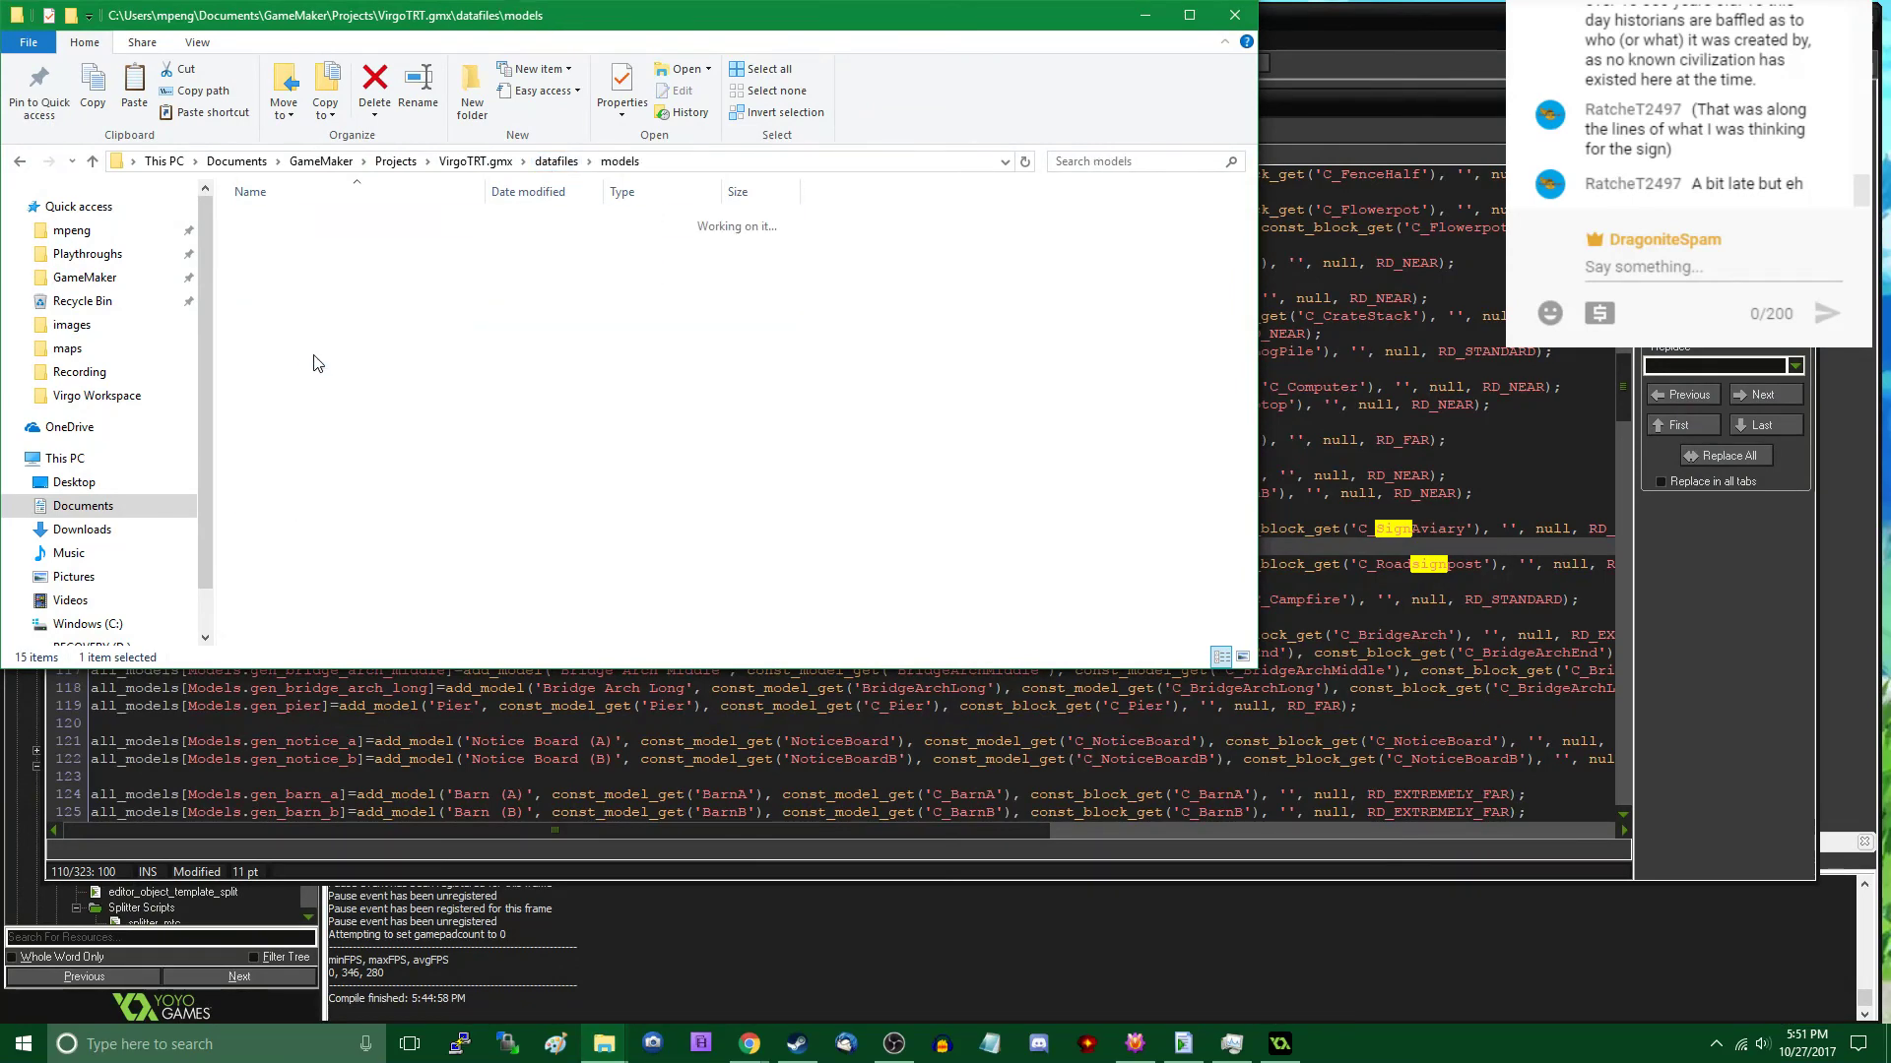
{"action": "key", "text": "ctrl+v"}
{"action": "left_click", "coordinate": [772, 380]}
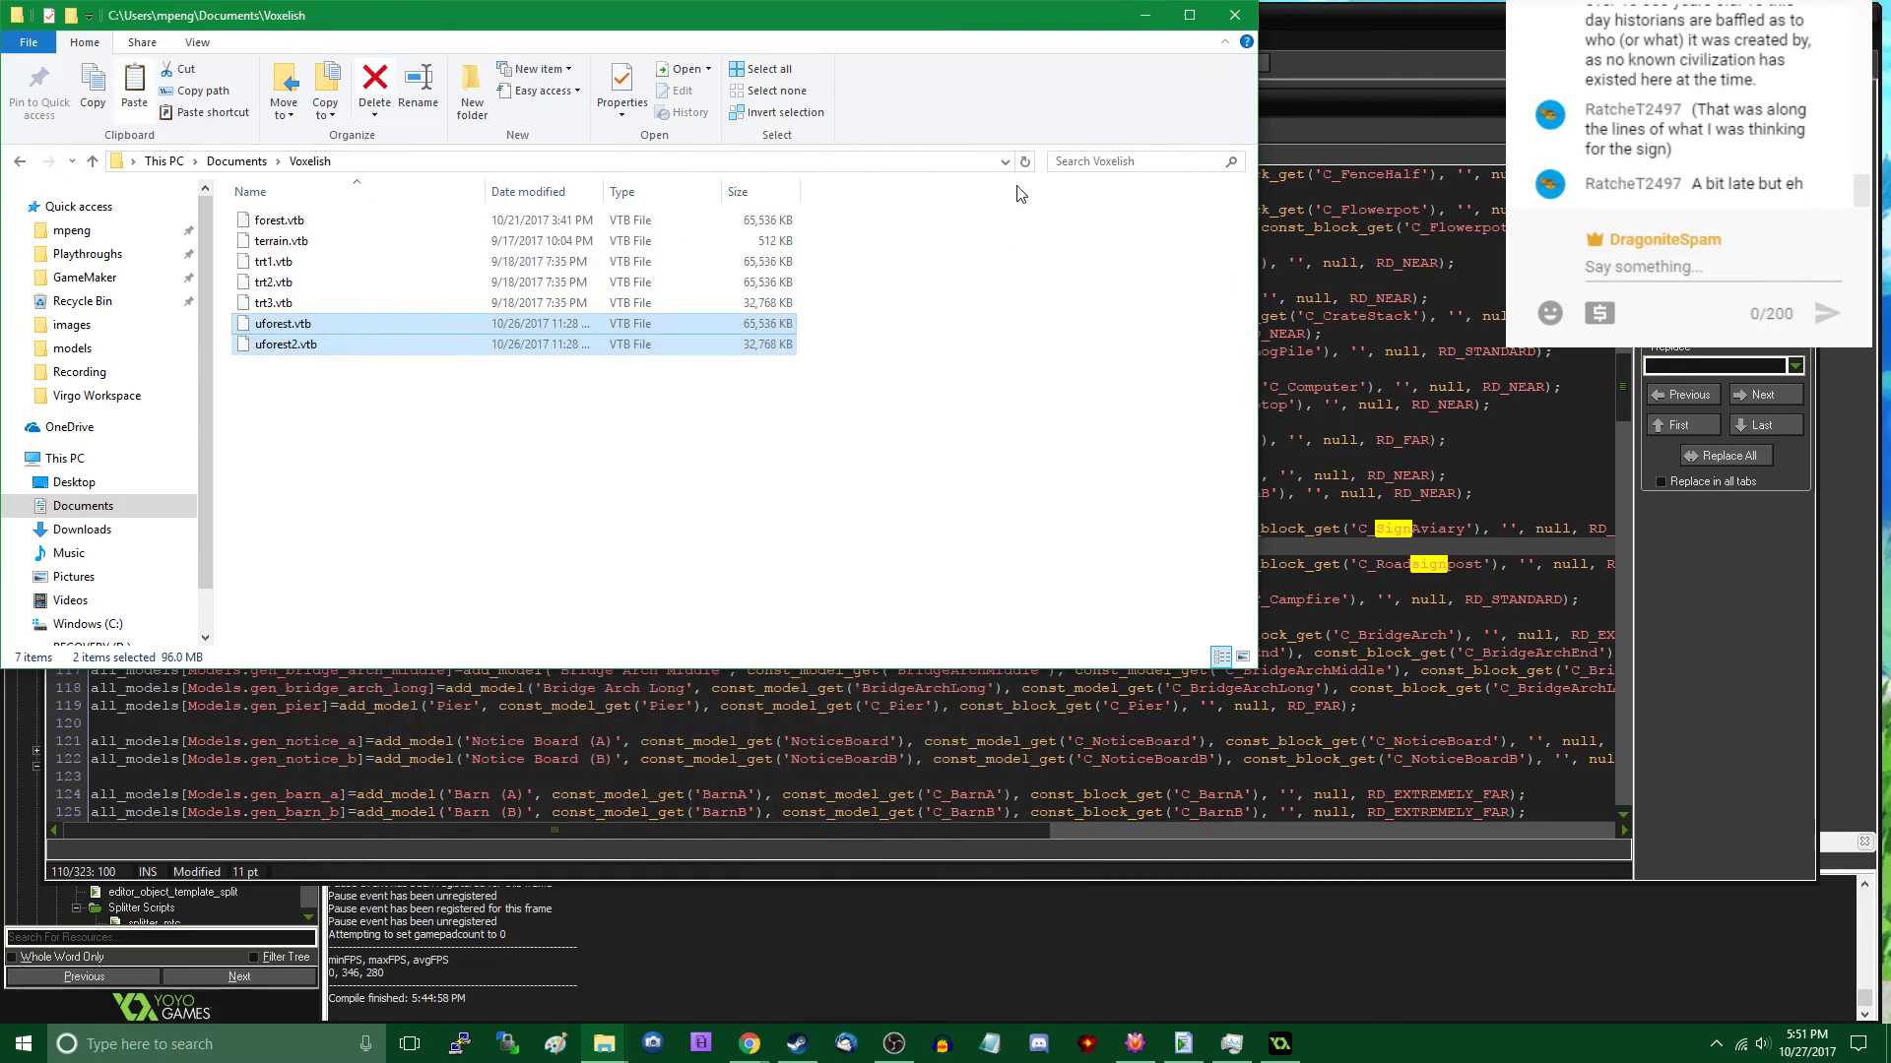
- Return to the GameMaker script editor, look over the const_model definitions and show the const_model_enum script
{"action": "left_click", "coordinate": [1143, 15]}
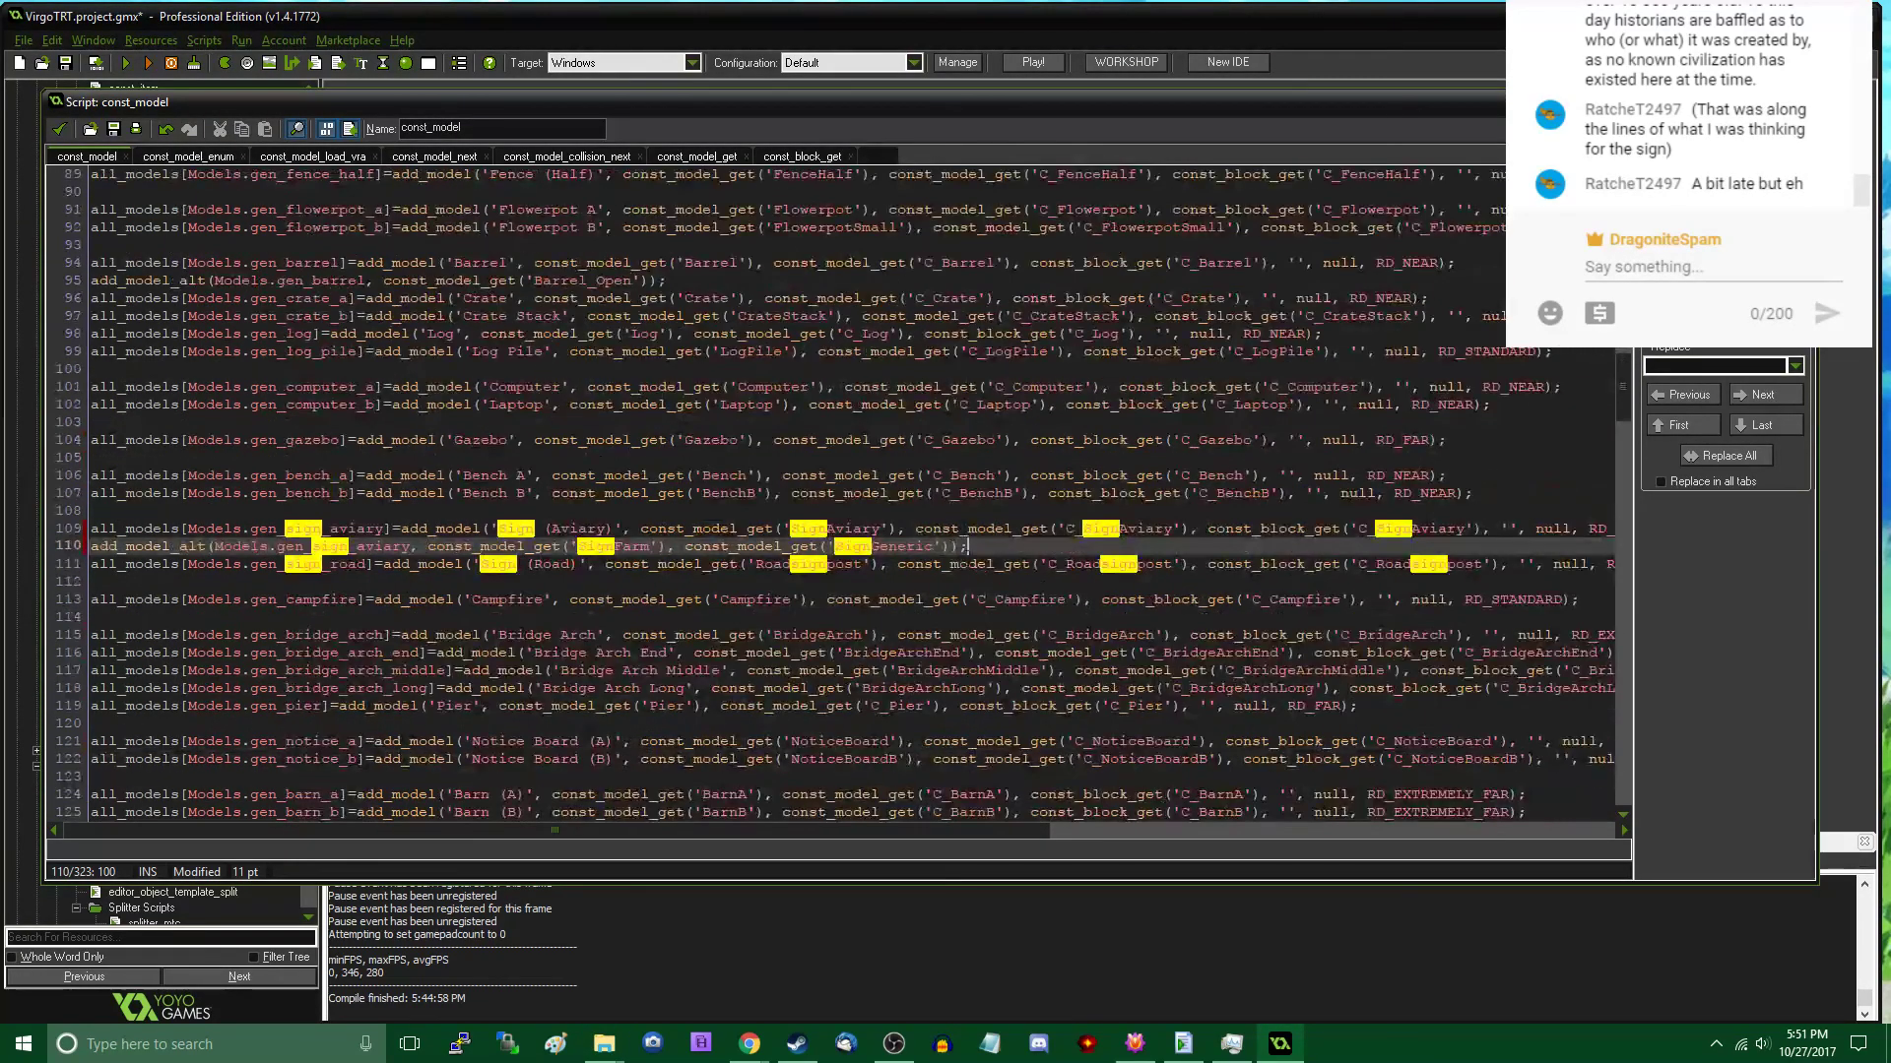
{"action": "scroll", "coordinate": [1002, 546], "scroll_direction": "down", "scroll_amount": 4}
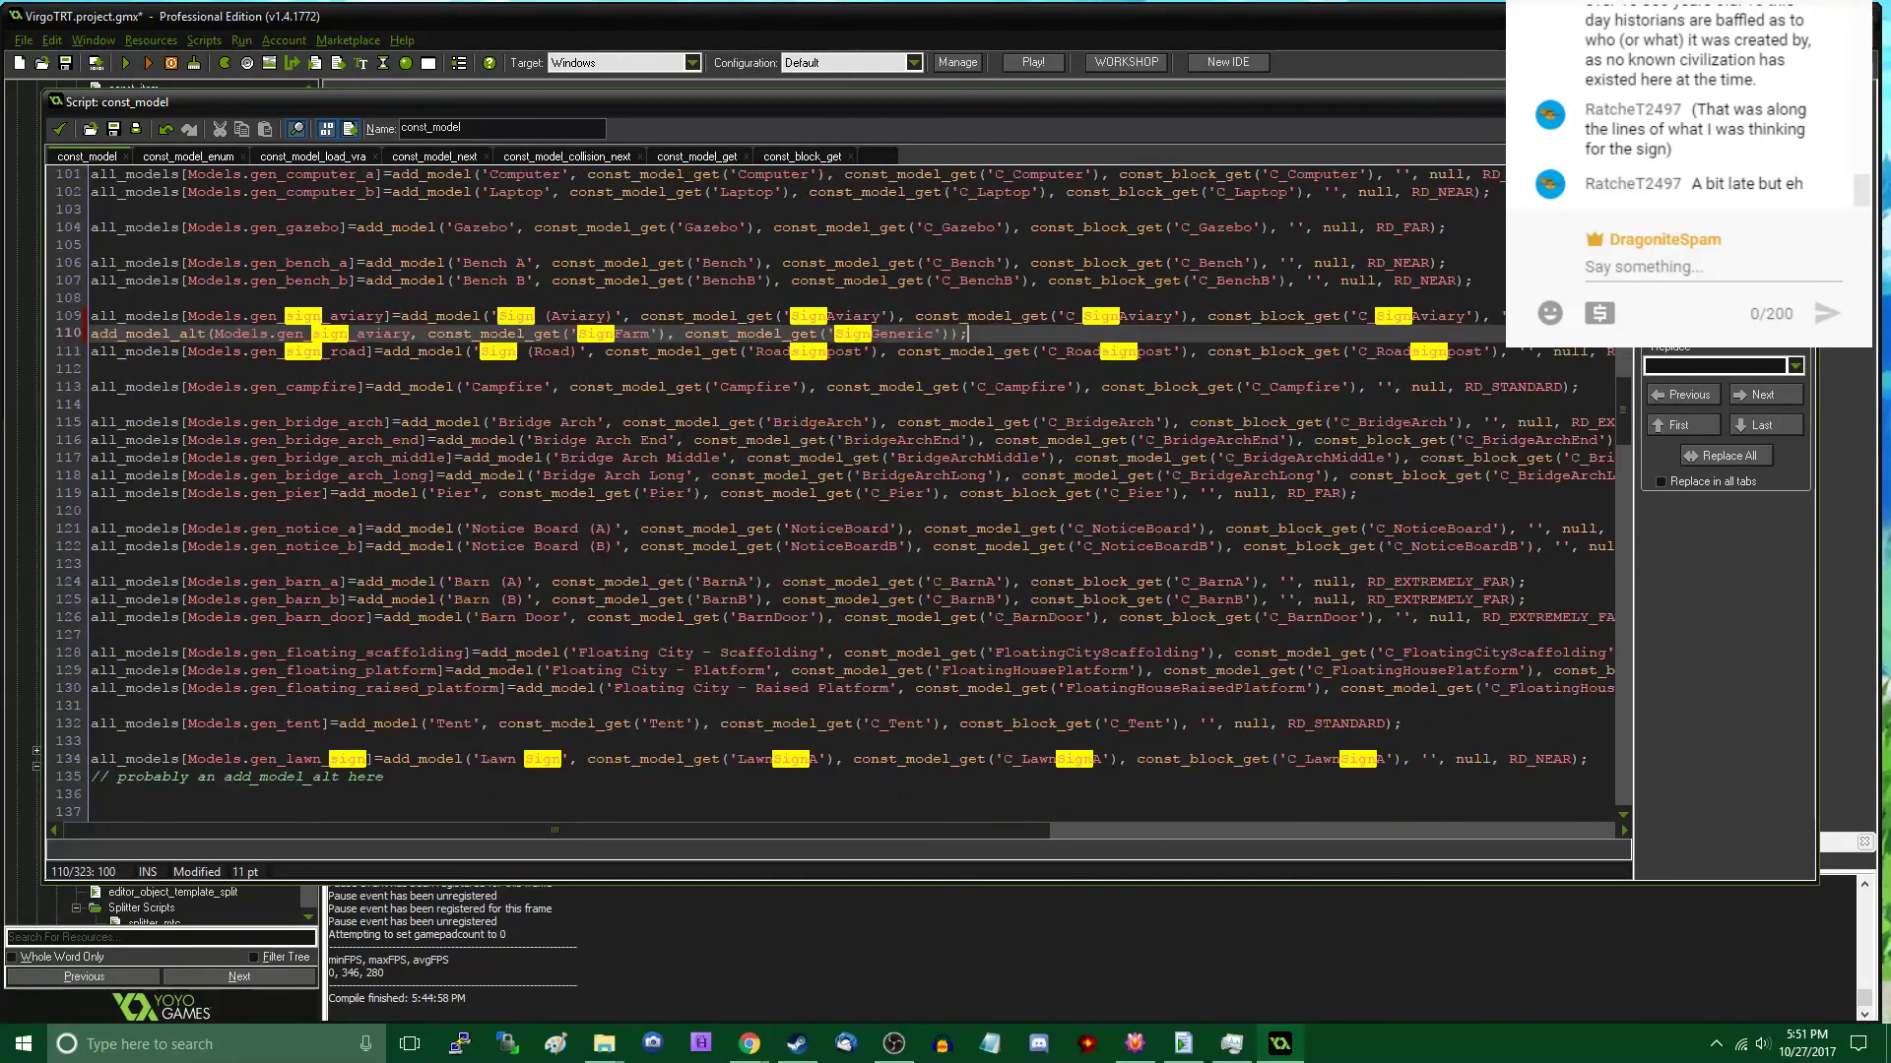
{"action": "scroll", "coordinate": [1001, 547], "scroll_direction": "up", "scroll_amount": 3}
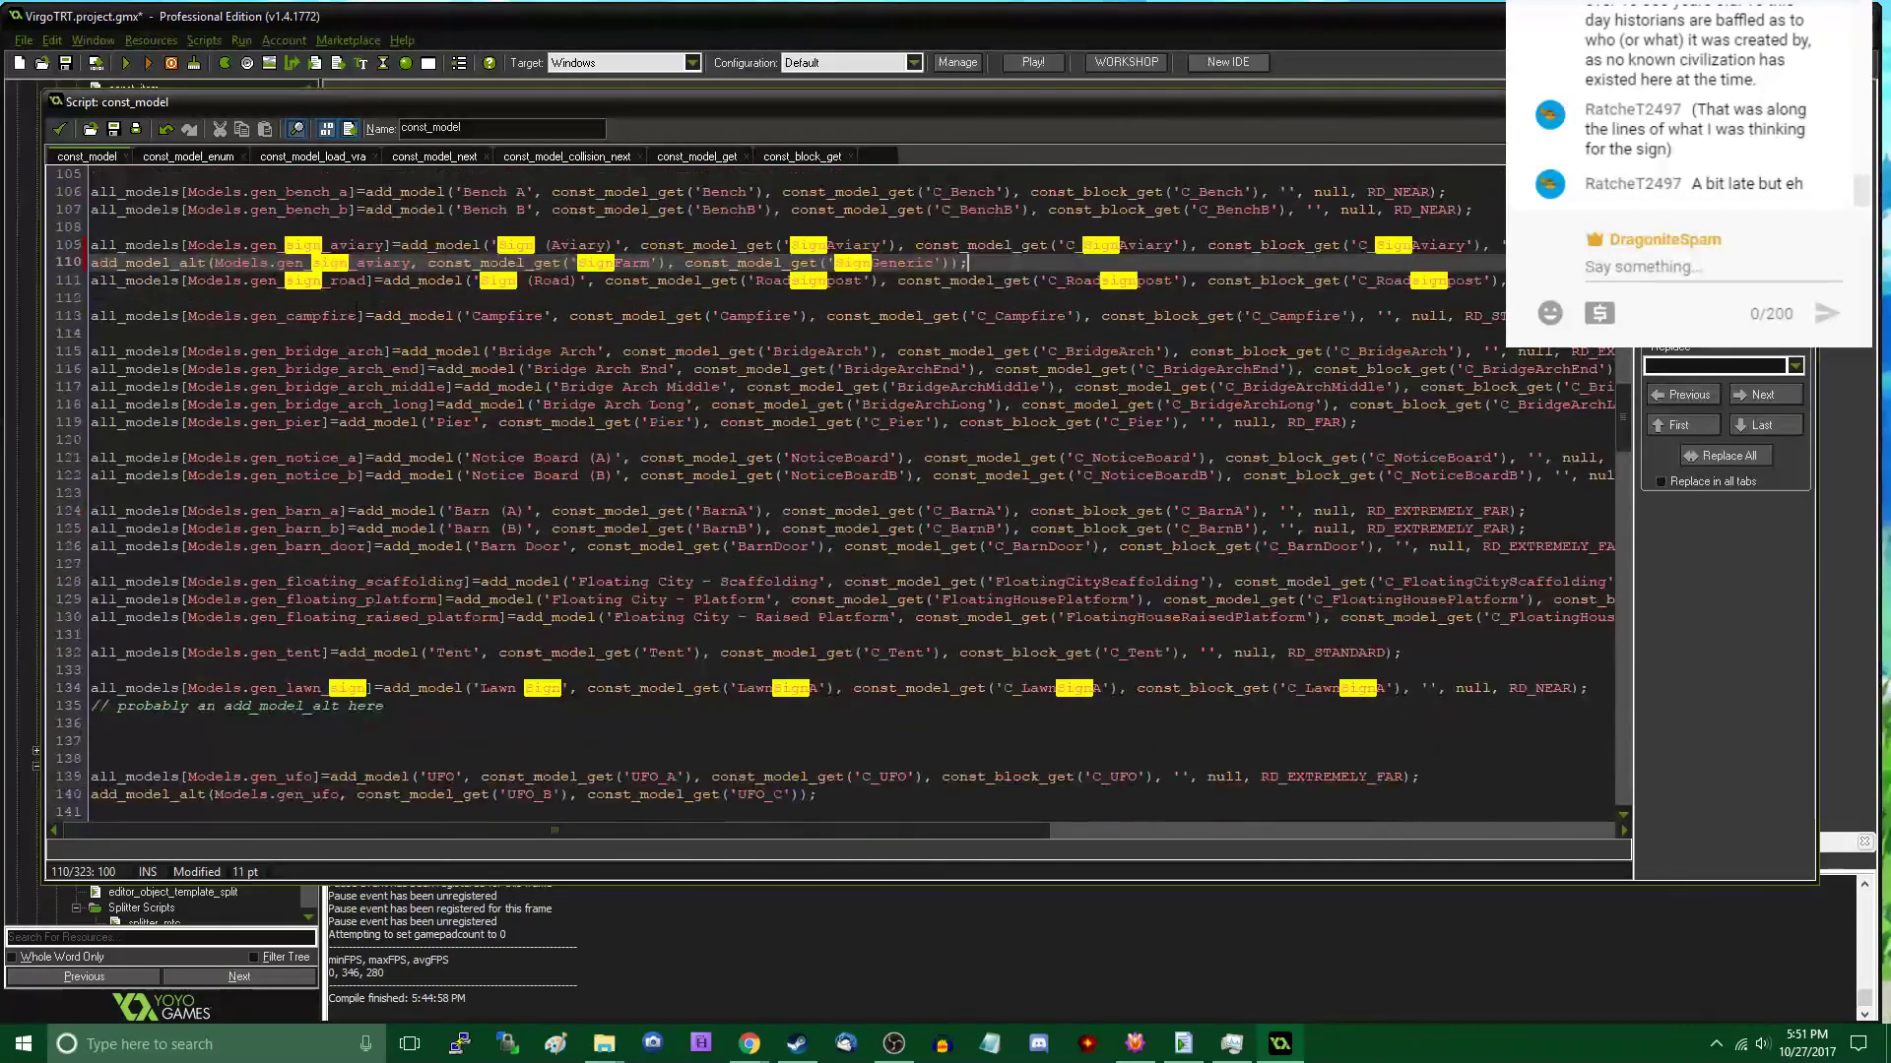
{"action": "left_click", "coordinate": [202, 156]}
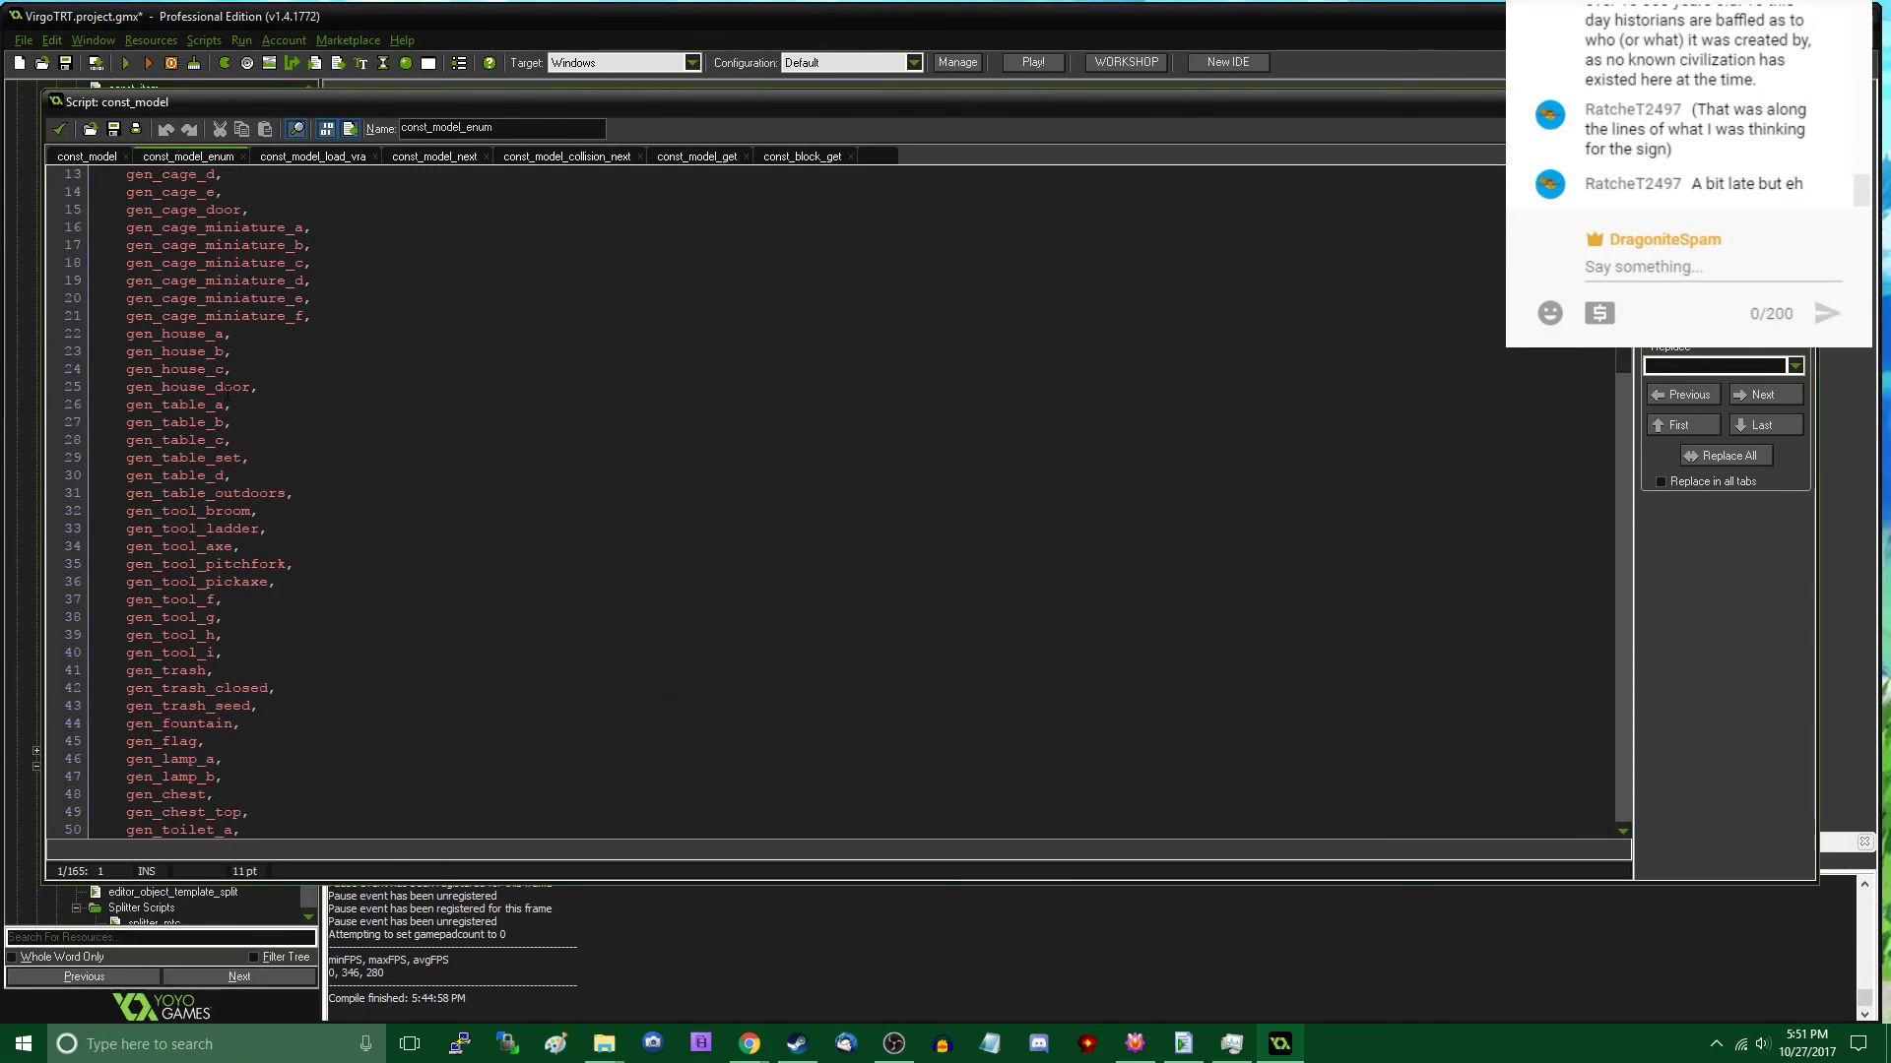
- In the const_model script, paste a copy of the two House Model B definition lines directly below the originals
{"action": "left_click", "coordinate": [91, 157]}
{"action": "scroll", "coordinate": [533, 473], "scroll_direction": "up", "scroll_amount": 4}
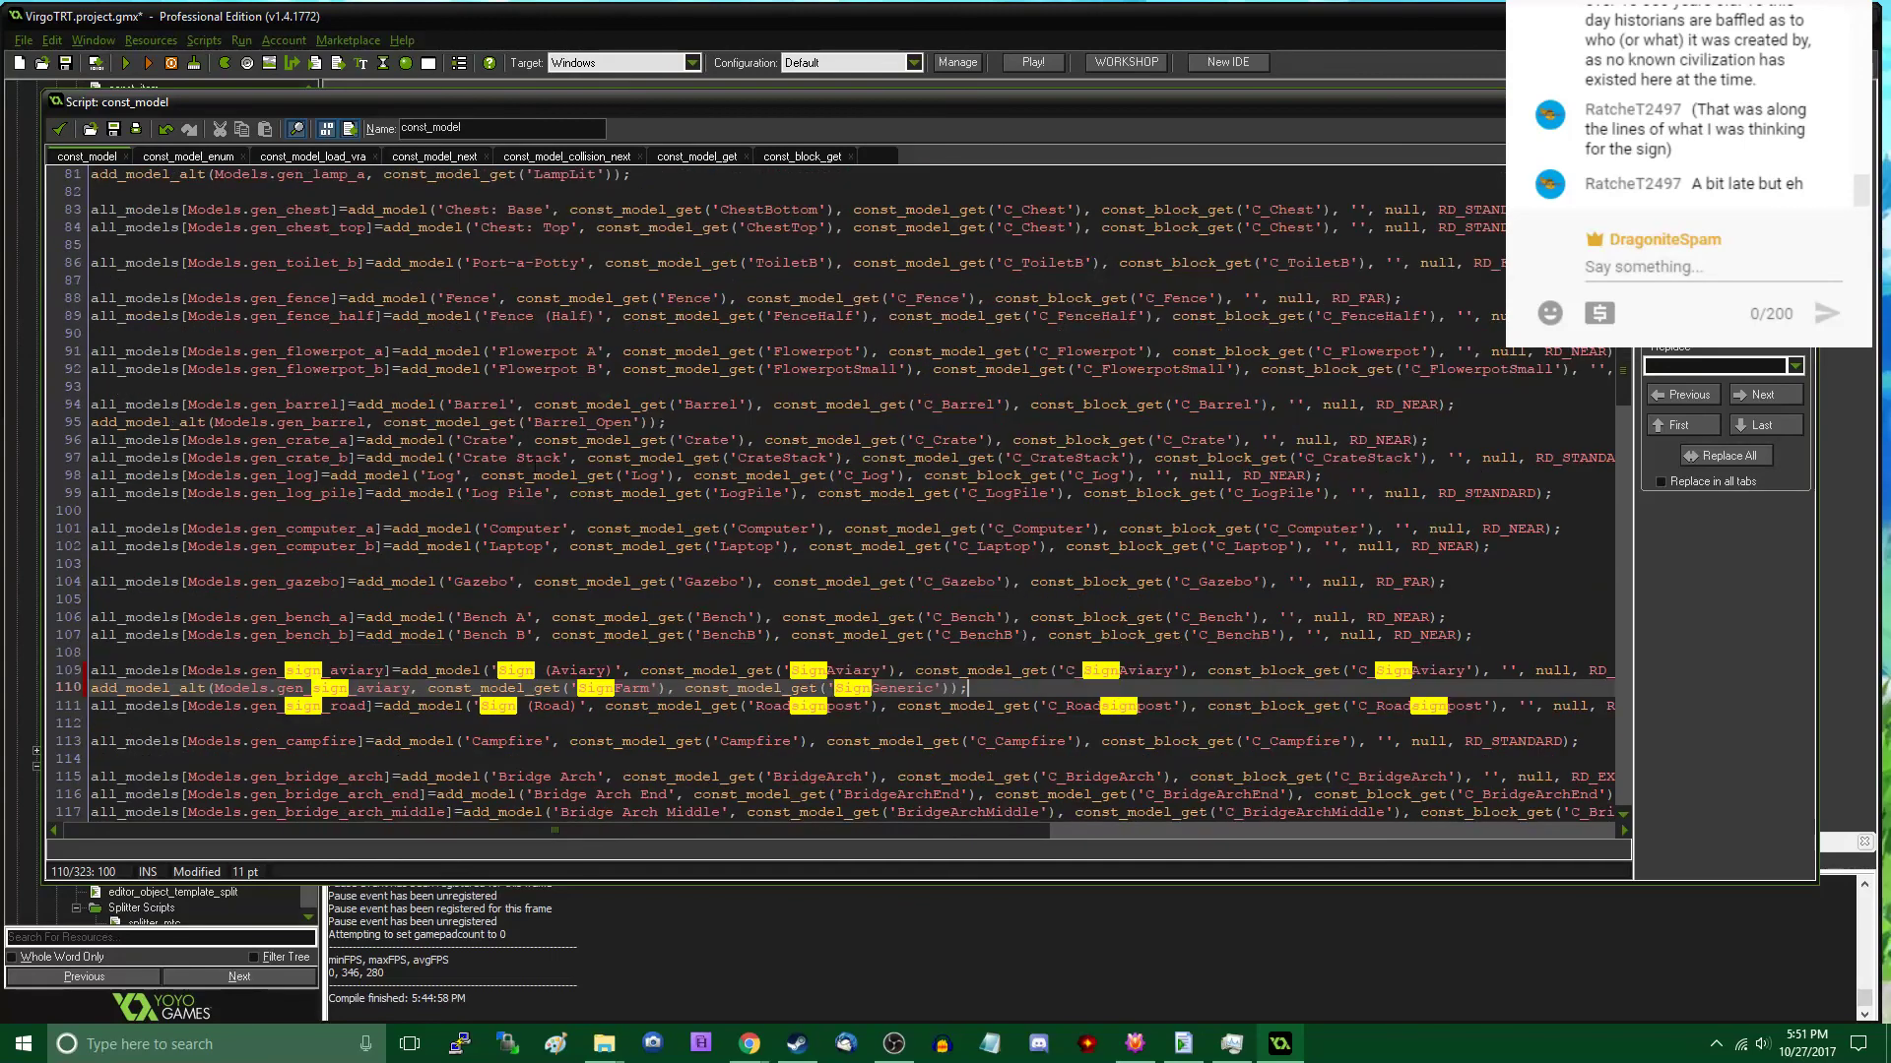
{"action": "scroll", "coordinate": [832, 492], "scroll_direction": "up", "scroll_amount": 7}
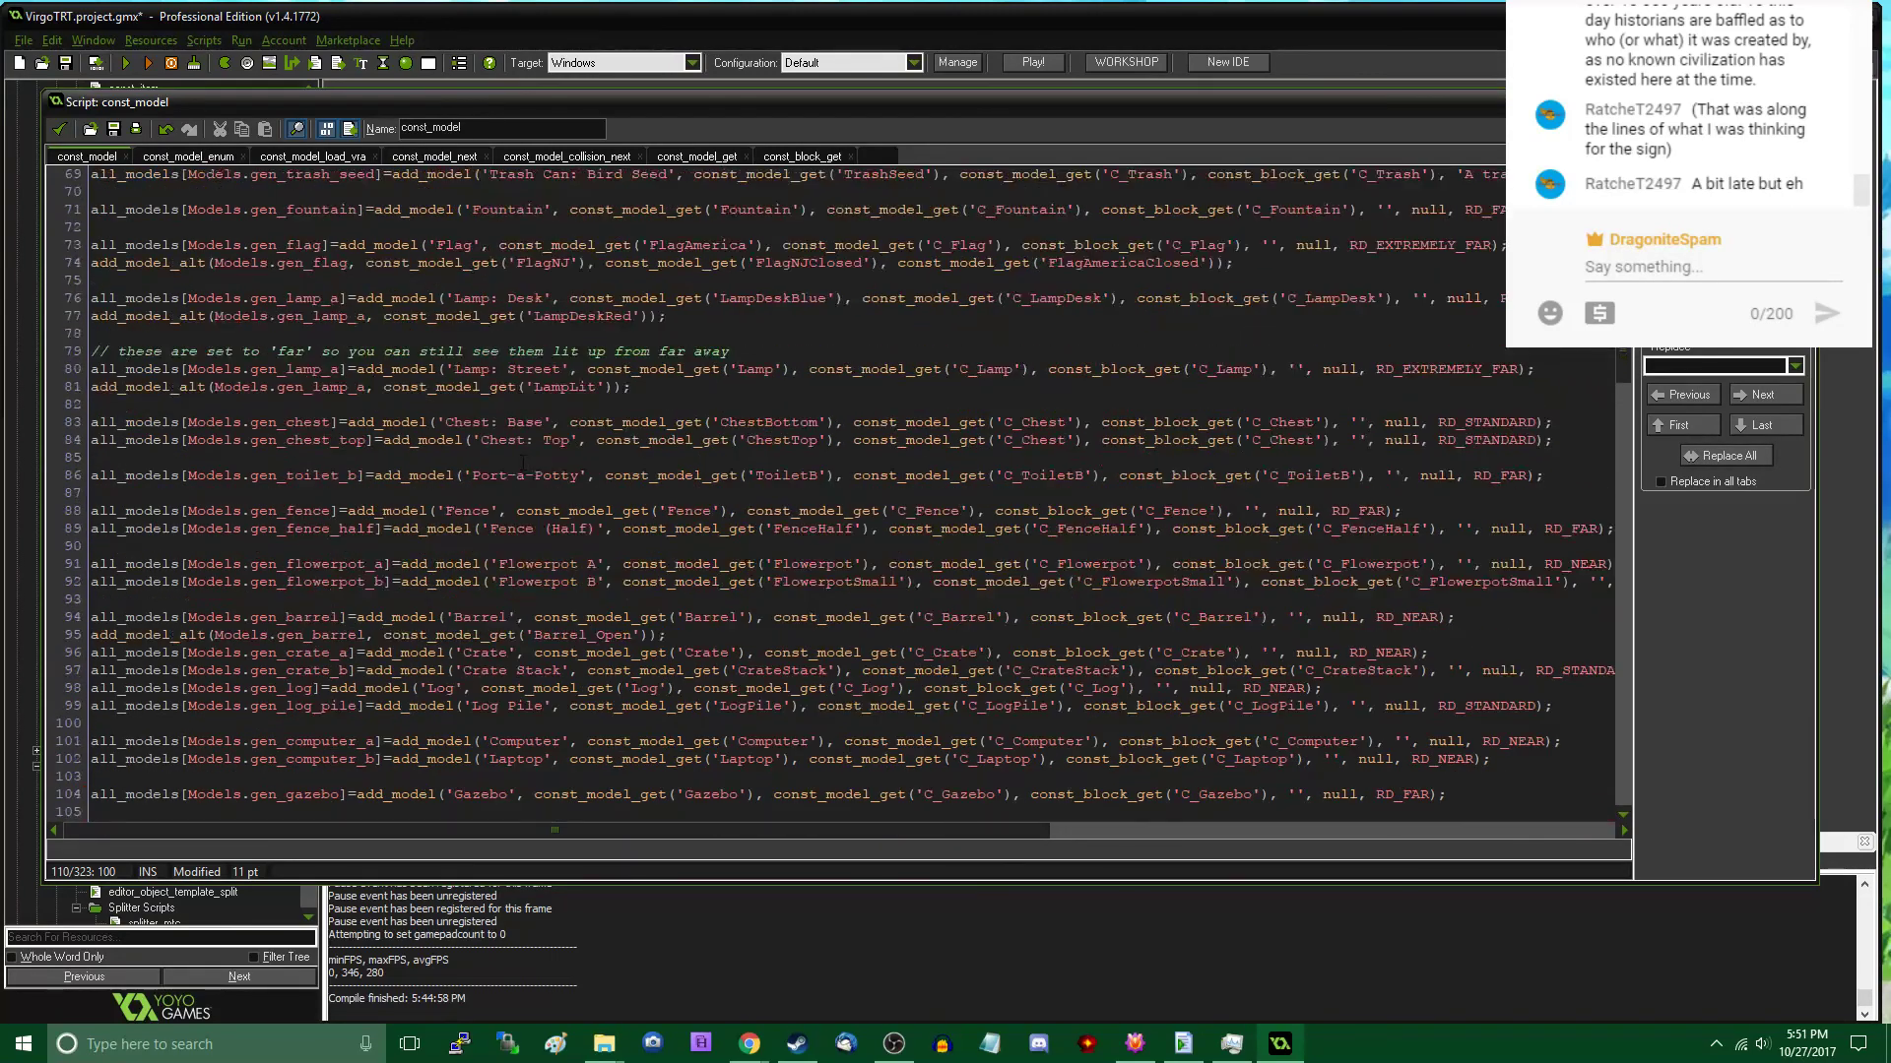
{"action": "scroll", "coordinate": [832, 492], "scroll_direction": "up", "scroll_amount": 8}
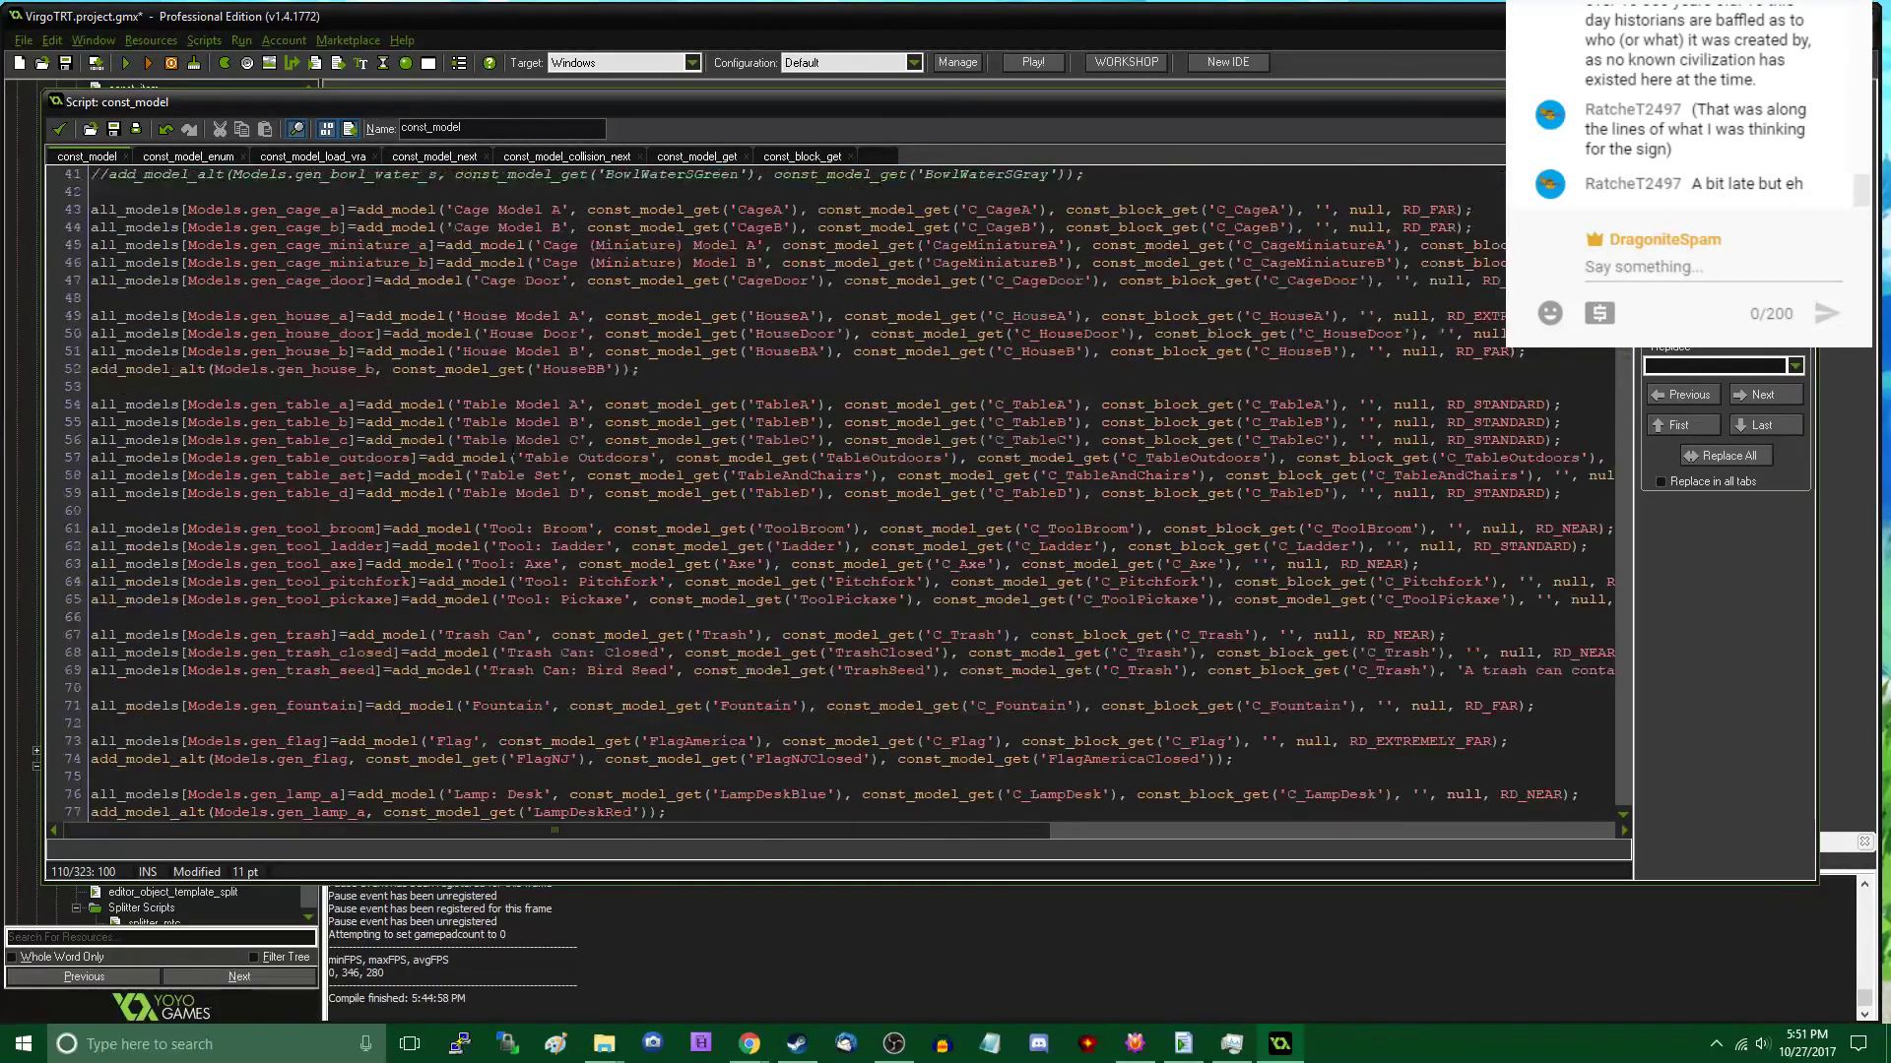
{"action": "left_click", "coordinate": [463, 422]}
{"action": "key", "text": "Down"}
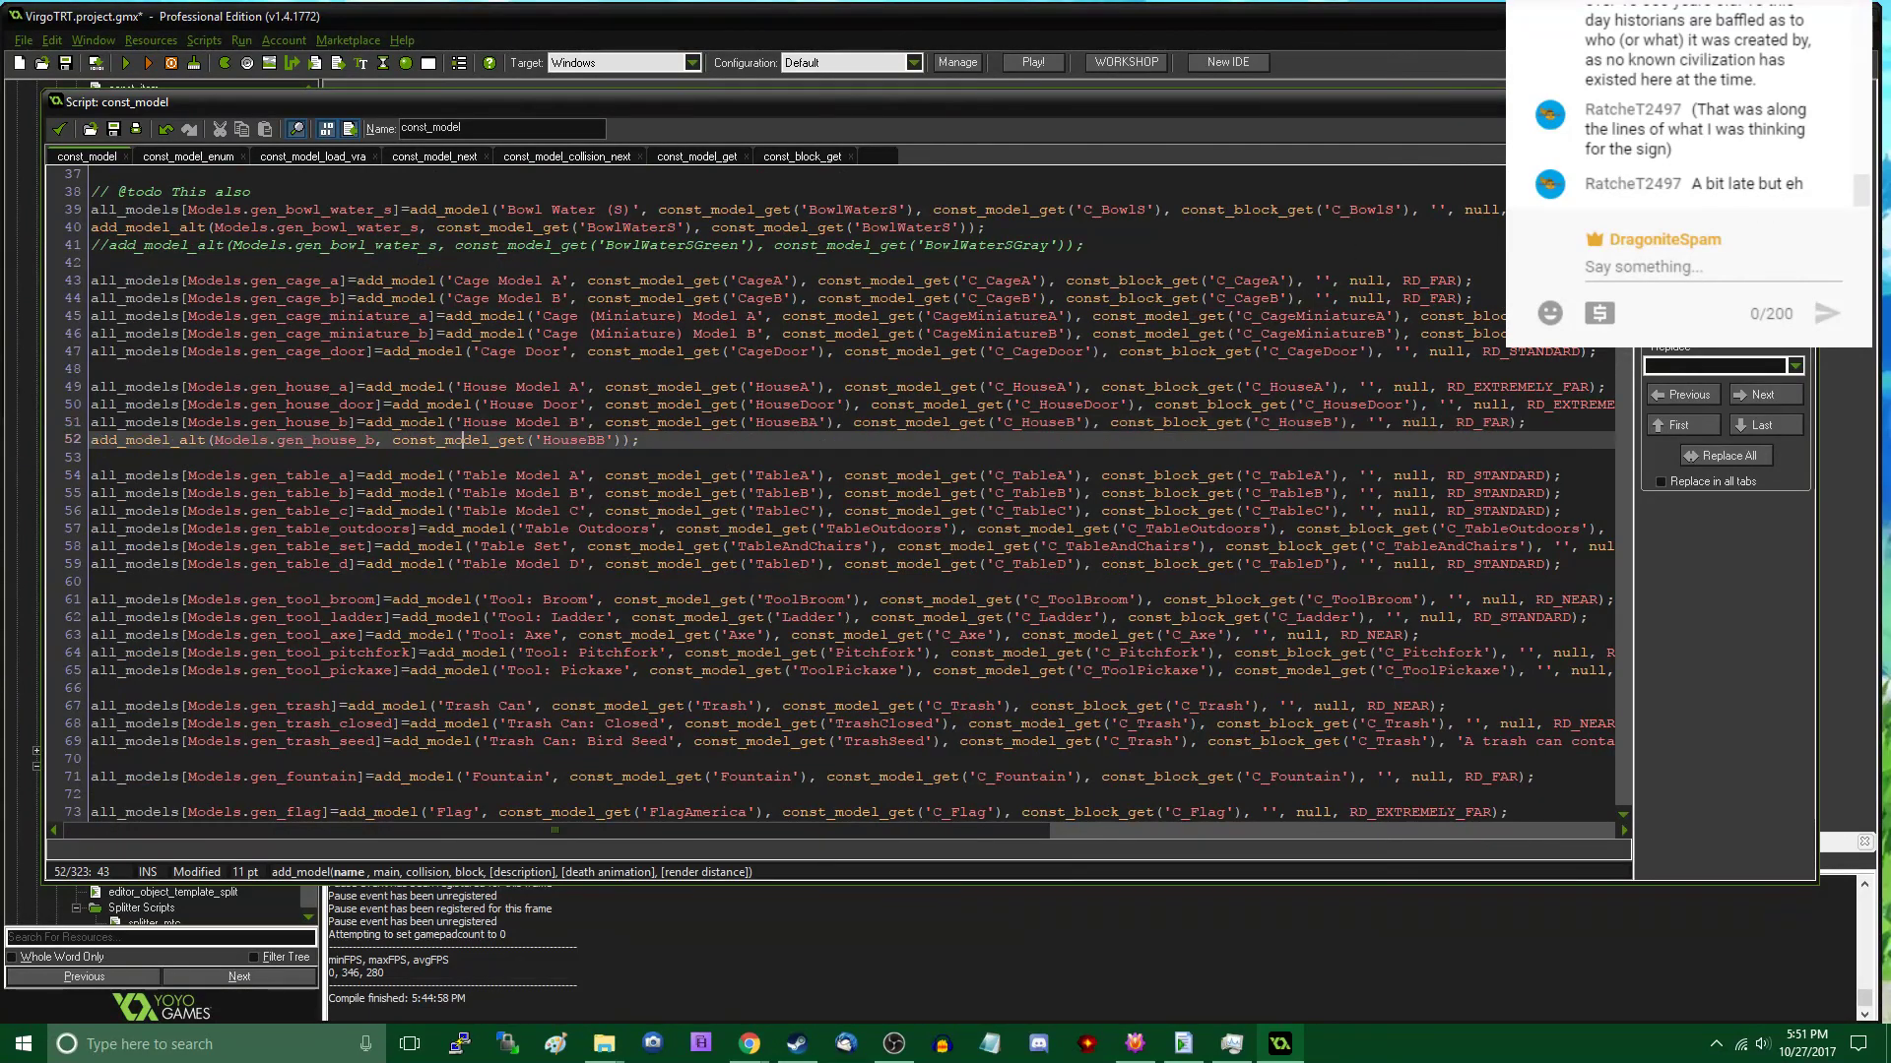
{"action": "key", "text": "End"}
{"action": "key", "text": "ctrl+v"}
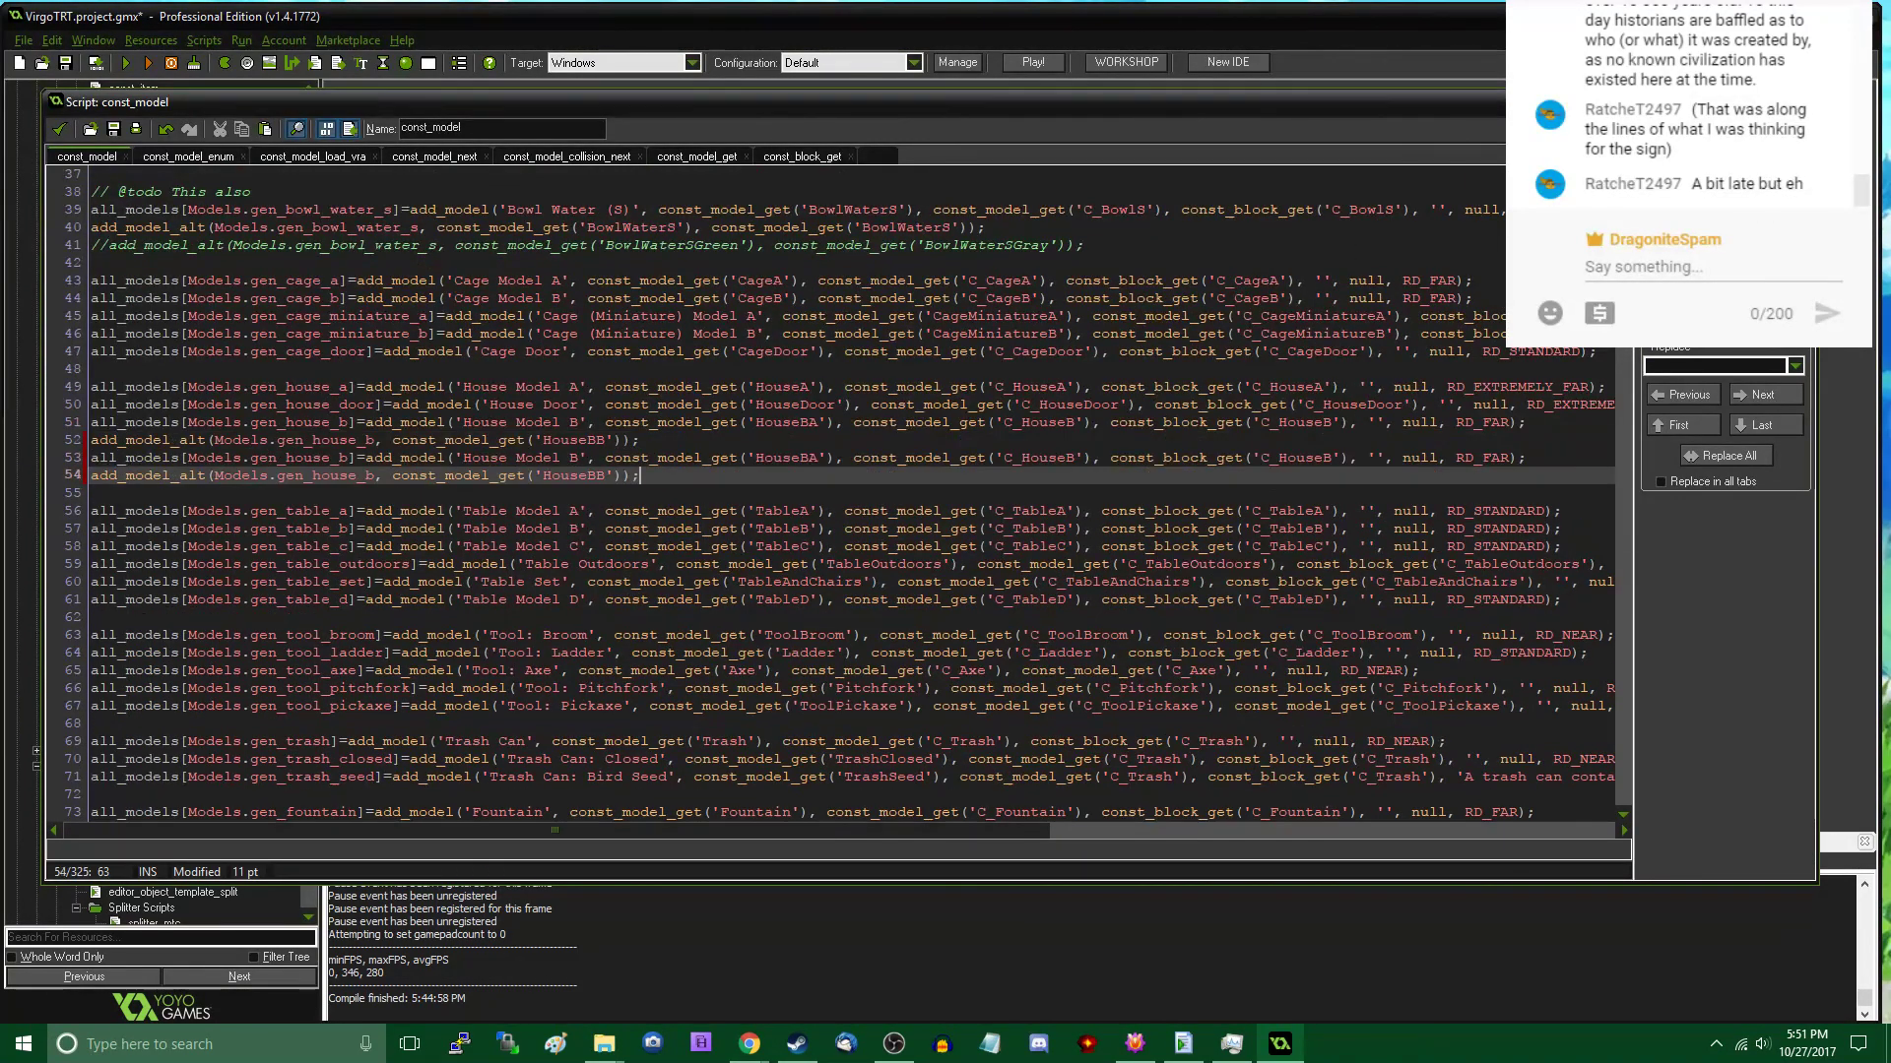
- Change the copied add_model entry's display name to House Model C and its index to Models.gen_house_c
{"action": "key", "text": "Up"}
{"action": "key", "text": "Left"}
{"action": "key", "text": "Left"}
{"action": "key", "text": "Left"}
{"action": "key", "text": "Left"}
{"action": "key", "text": "Left"}
{"action": "key", "text": "Left"}
{"action": "key", "text": "Left"}
{"action": "key", "text": "BackSpace"}
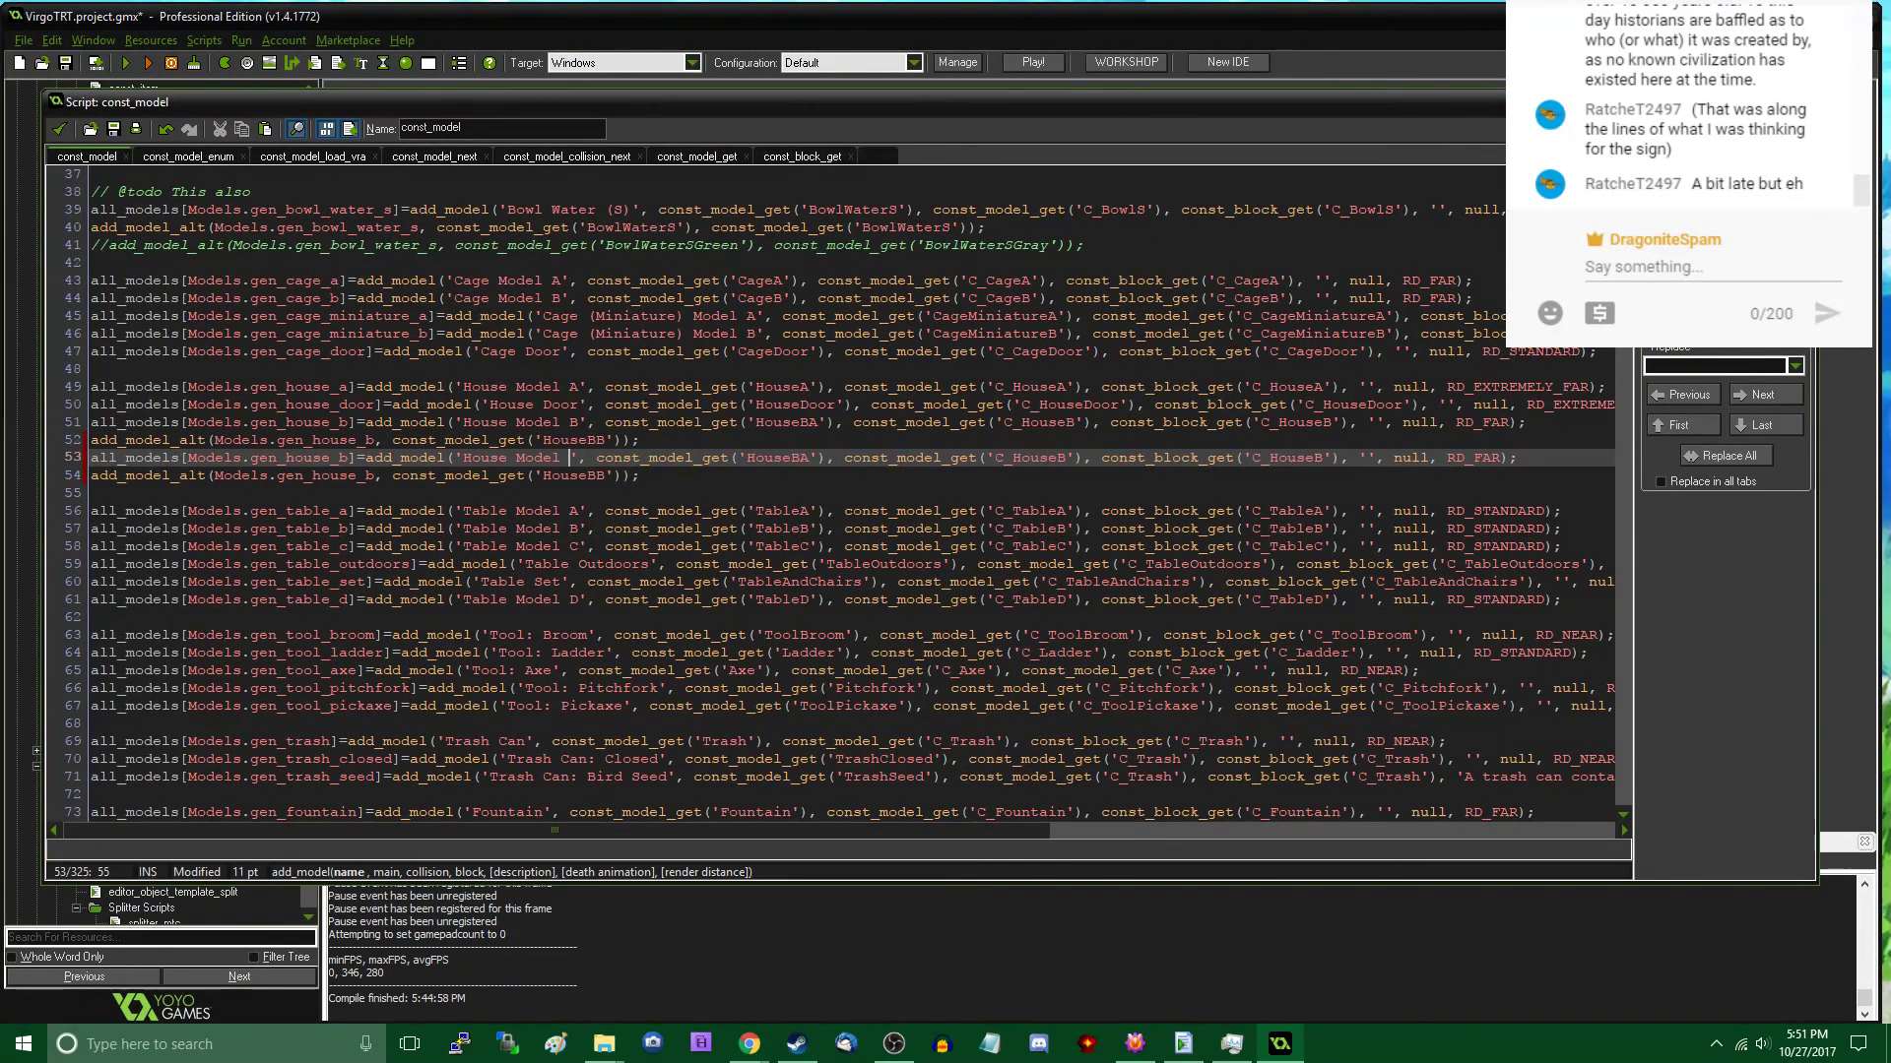
{"action": "type", "text": "C"}
{"action": "key", "text": "Left"}
{"action": "key", "text": "Left"}
{"action": "key", "text": "Left"}
{"action": "key", "text": "Left"}
{"action": "key", "text": "Left"}
{"action": "key", "text": "Left"}
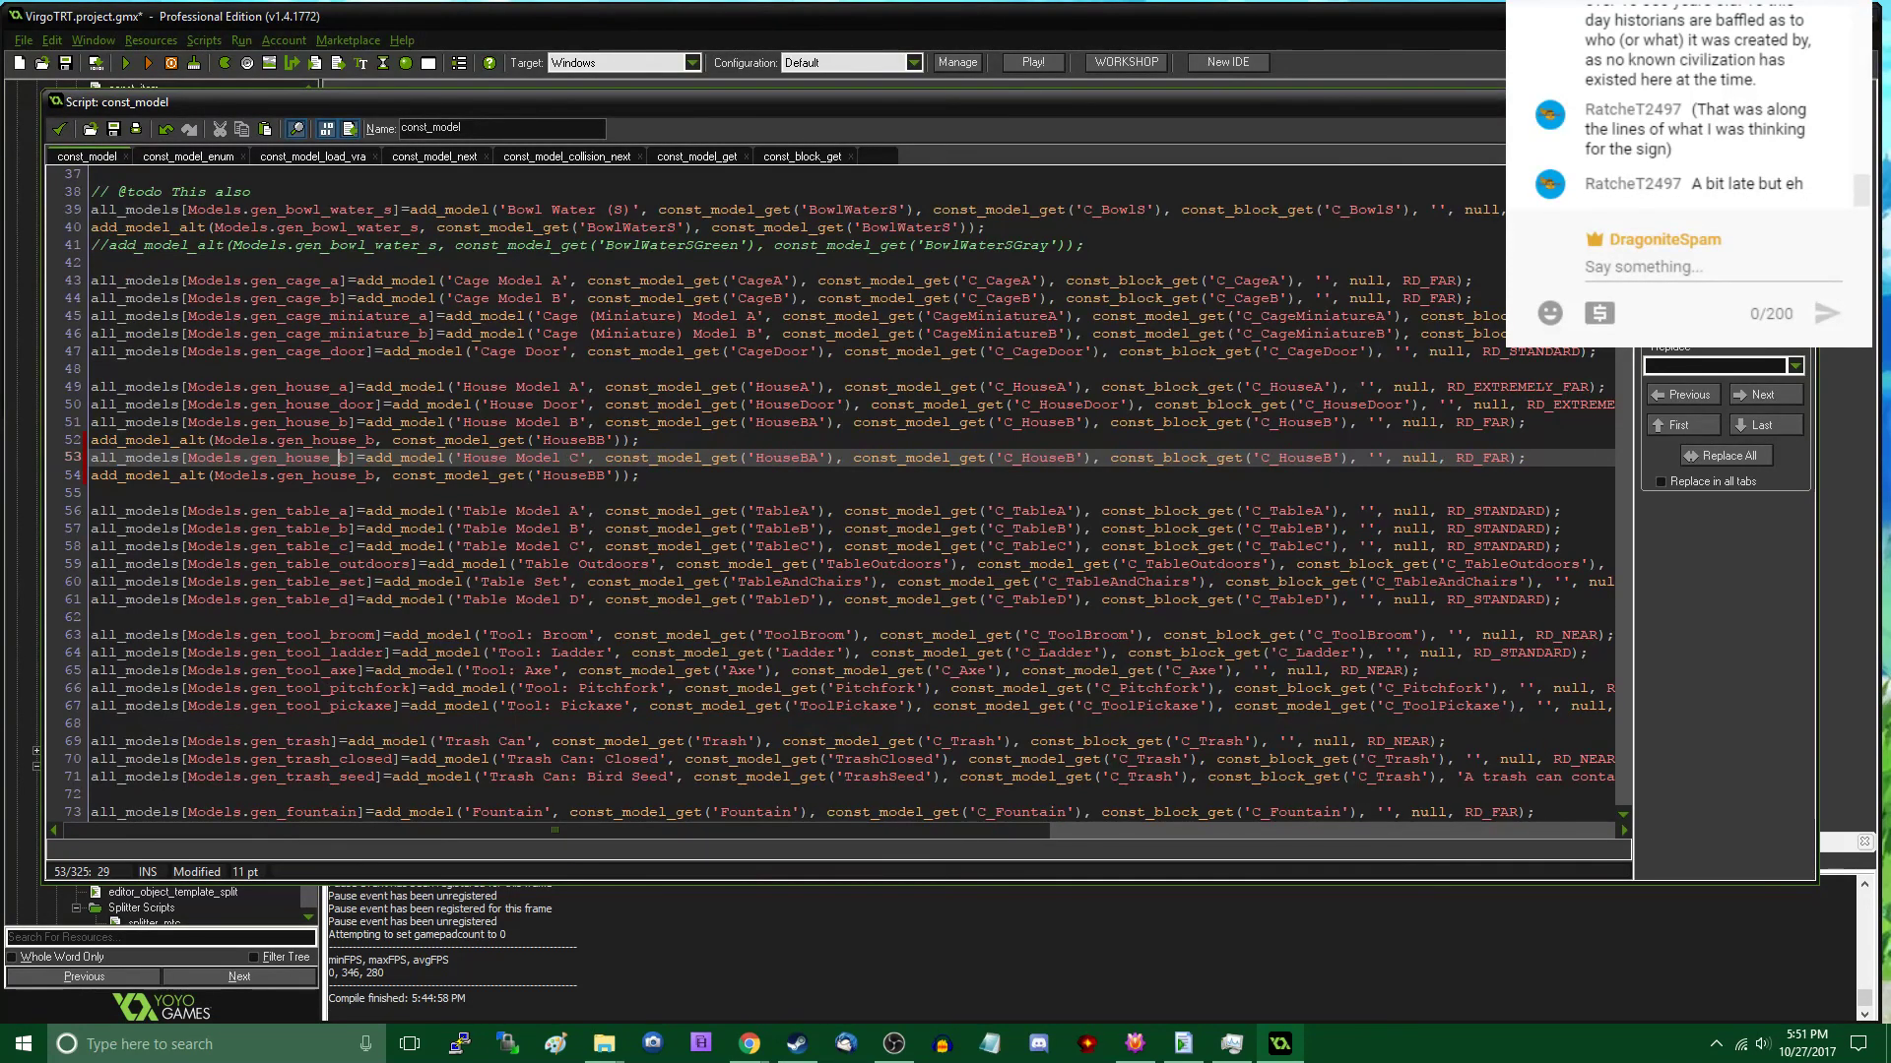
{"action": "key", "text": "BackSpace"}
{"action": "type", "text": "c"}
- Point the House Model C entry to the HouseC model and use C_HouseC for both its collision and block references
{"action": "key", "text": "Right"}
{"action": "key", "text": "Right"}
{"action": "key", "text": "Right"}
{"action": "key", "text": "Right"}
{"action": "key", "text": "Right"}
{"action": "key", "text": "Right"}
{"action": "key", "text": "Right"}
{"action": "key", "text": "Delete"}
{"action": "key", "text": "Right"}
{"action": "key", "text": "Right"}
{"action": "key", "text": "Right"}
{"action": "key", "text": "Right"}
{"action": "key", "text": "Right"}
{"action": "key", "text": "Right"}
{"action": "key", "text": "Right"}
{"action": "key", "text": "Right"}
{"action": "key", "text": "Right"}
{"action": "key", "text": "Right"}
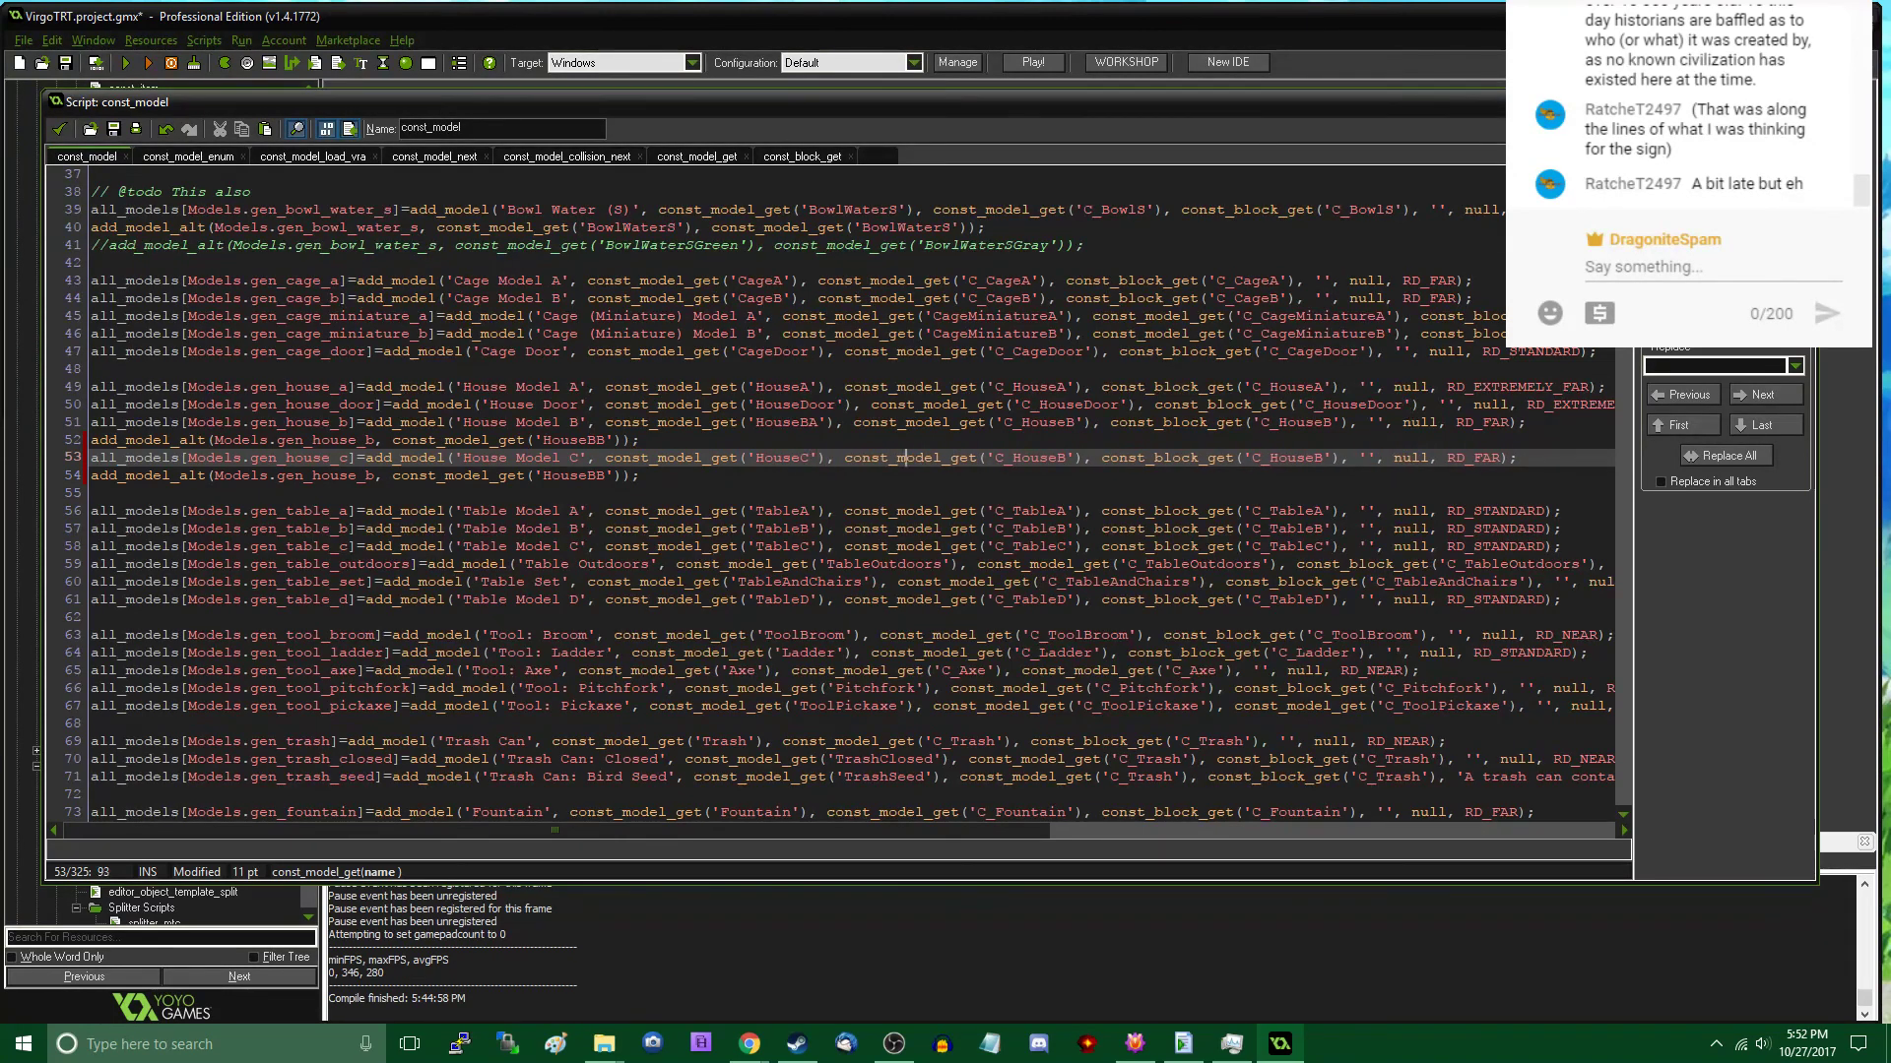
{"action": "key", "text": "Delete"}
{"action": "type", "text": "C"}
{"action": "key", "text": "Right"}
{"action": "key", "text": "Right"}
{"action": "key", "text": "Right"}
{"action": "key", "text": "Right"}
{"action": "key", "text": "Right"}
{"action": "key", "text": "Right"}
{"action": "key", "text": "Right"}
{"action": "key", "text": "Right"}
{"action": "key", "text": "Right"}
{"action": "key", "text": "Right"}
{"action": "key", "text": "Right"}
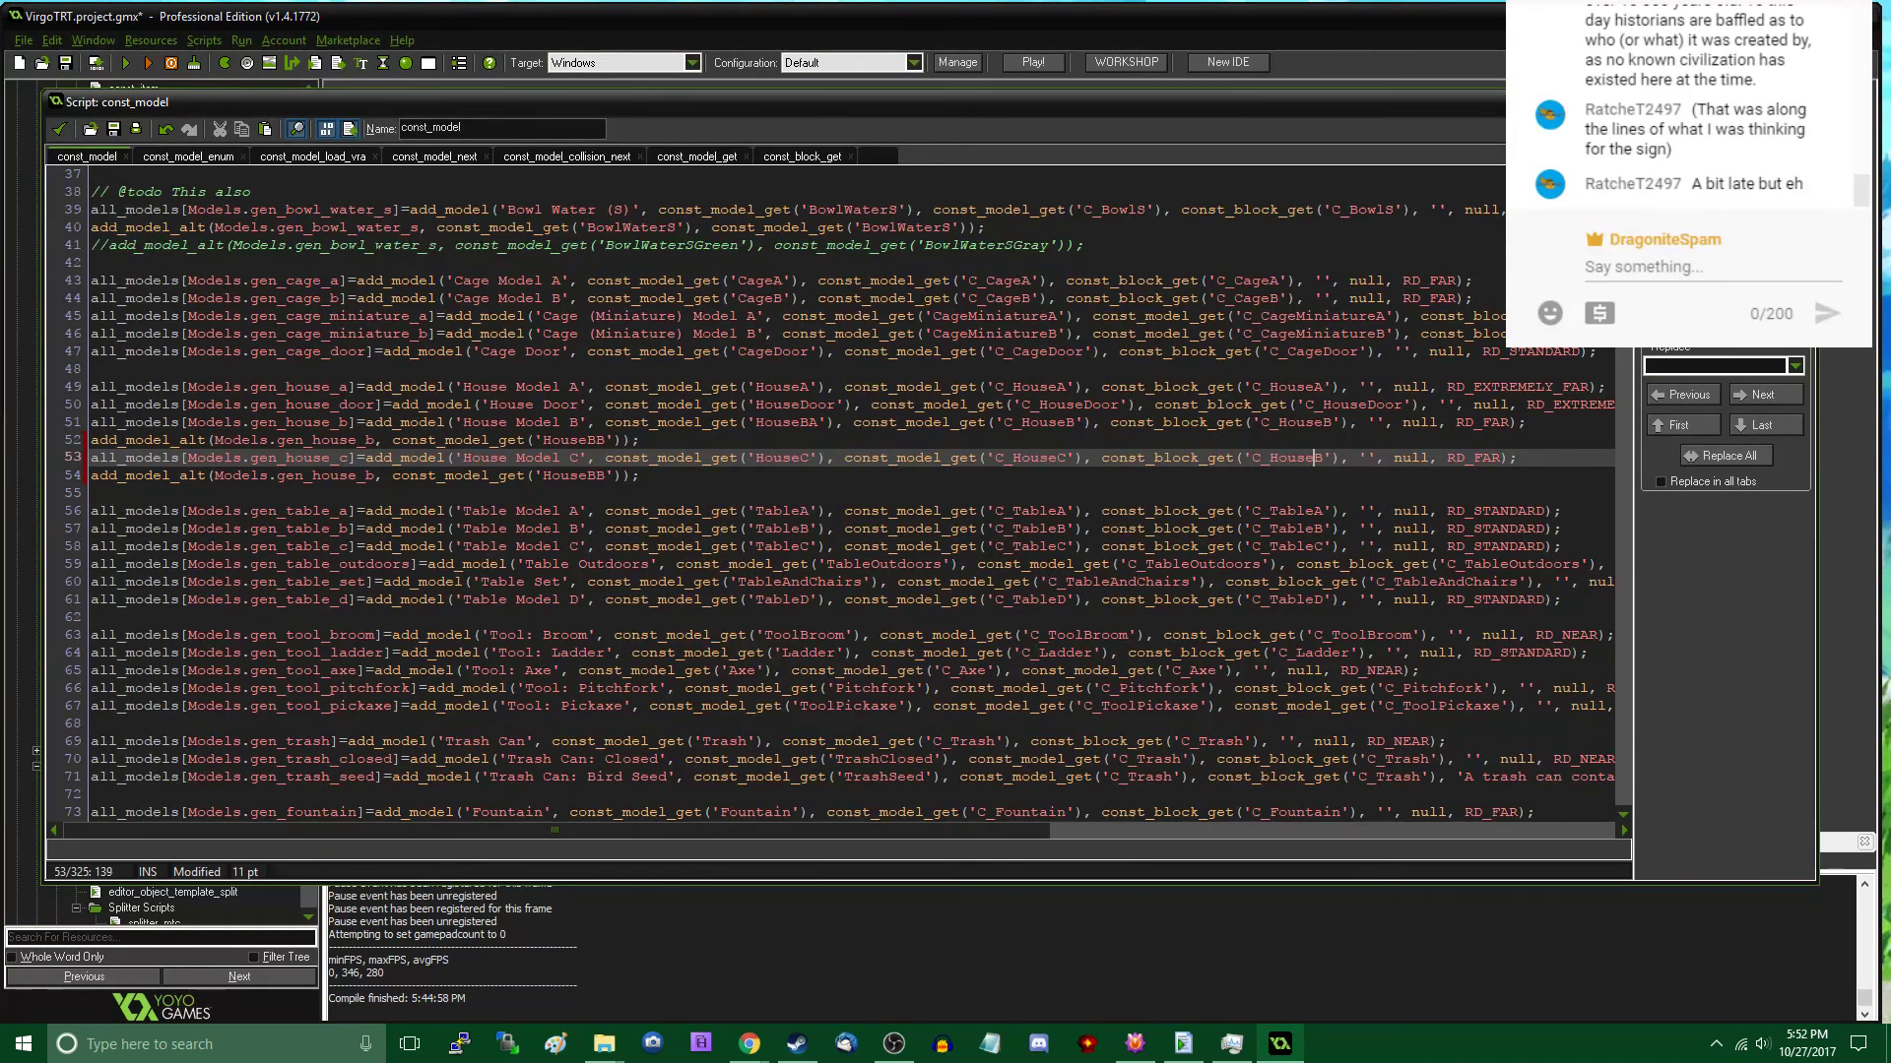
{"action": "key", "text": "Right"}
{"action": "key", "text": "Right"}
{"action": "key", "text": "Right"}
{"action": "key", "text": "Right"}
{"action": "key", "text": "Delete"}
{"action": "type", "text": "C"}
- Change the copied add_model_alt line to Models.gen_house_c with the HouseC_B model, and save the project
{"action": "key", "text": "Down"}
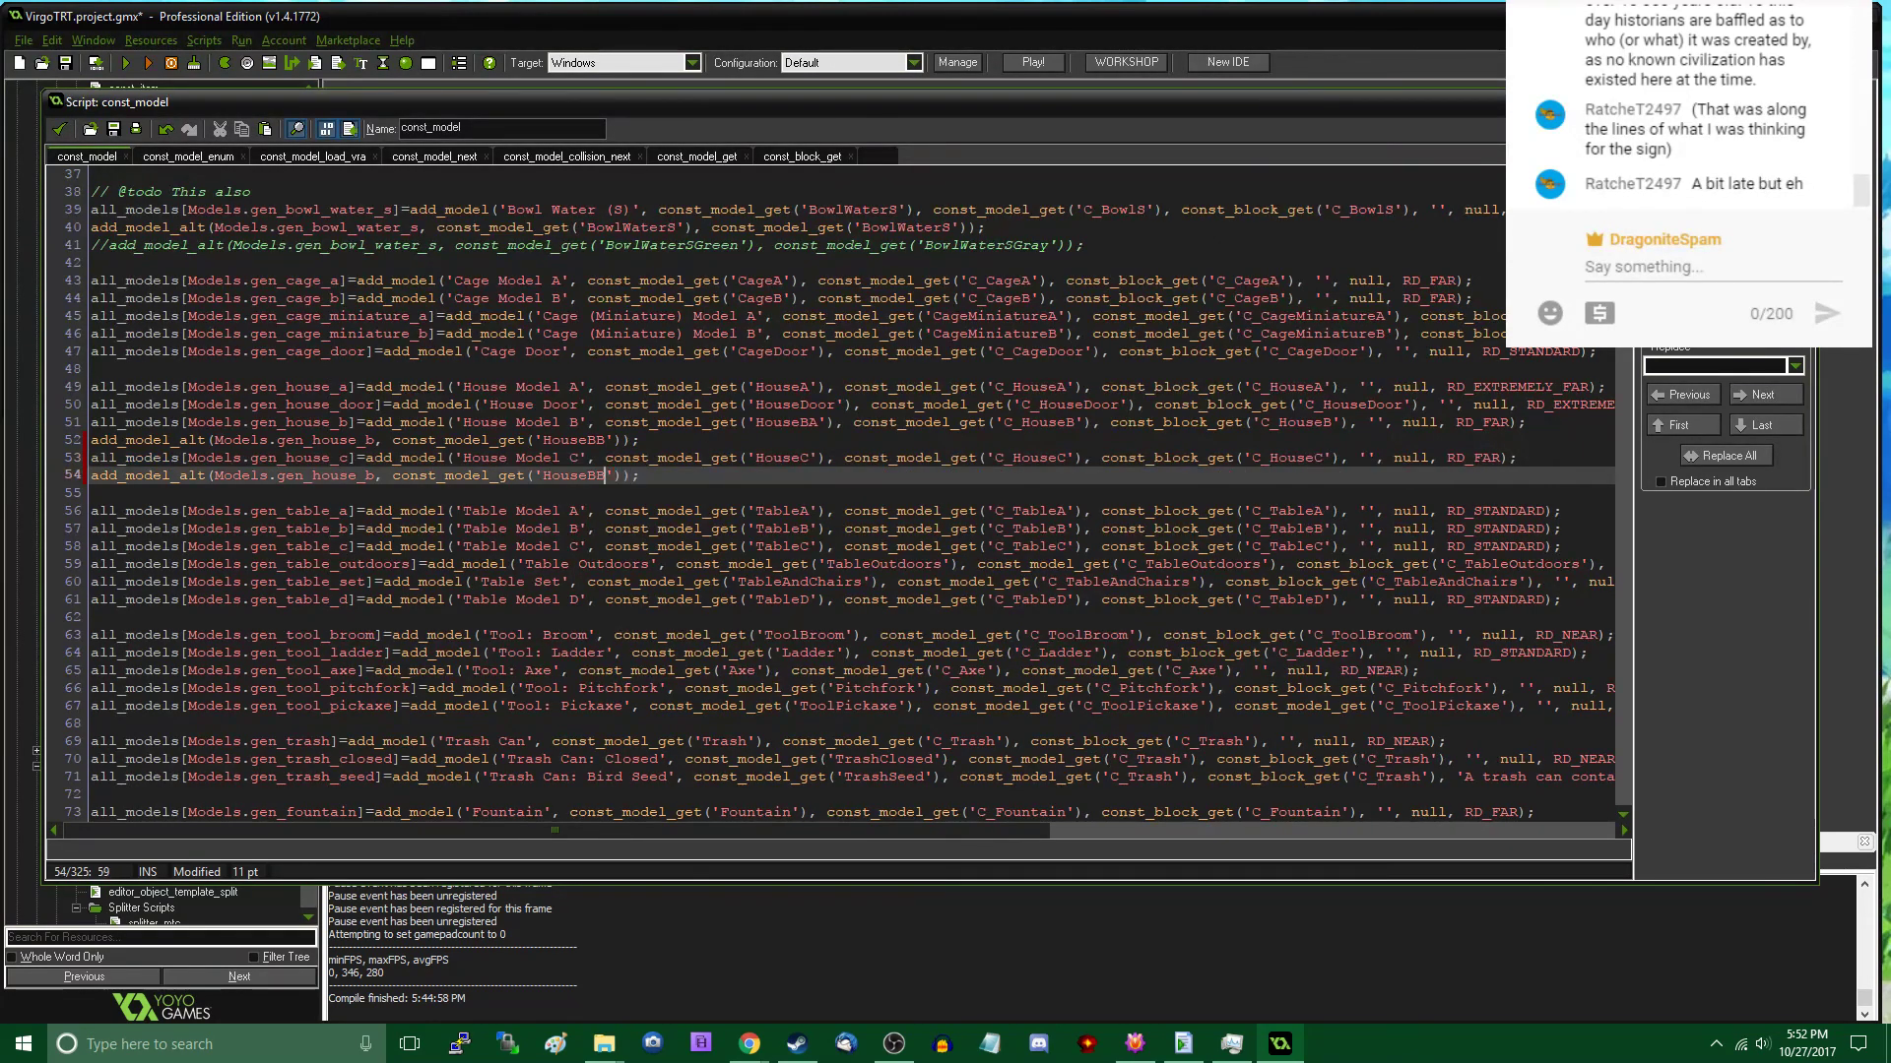
{"action": "key", "text": "Left"}
{"action": "key", "text": "Left"}
{"action": "key", "text": "Left"}
{"action": "key", "text": "Left"}
{"action": "key", "text": "Delete"}
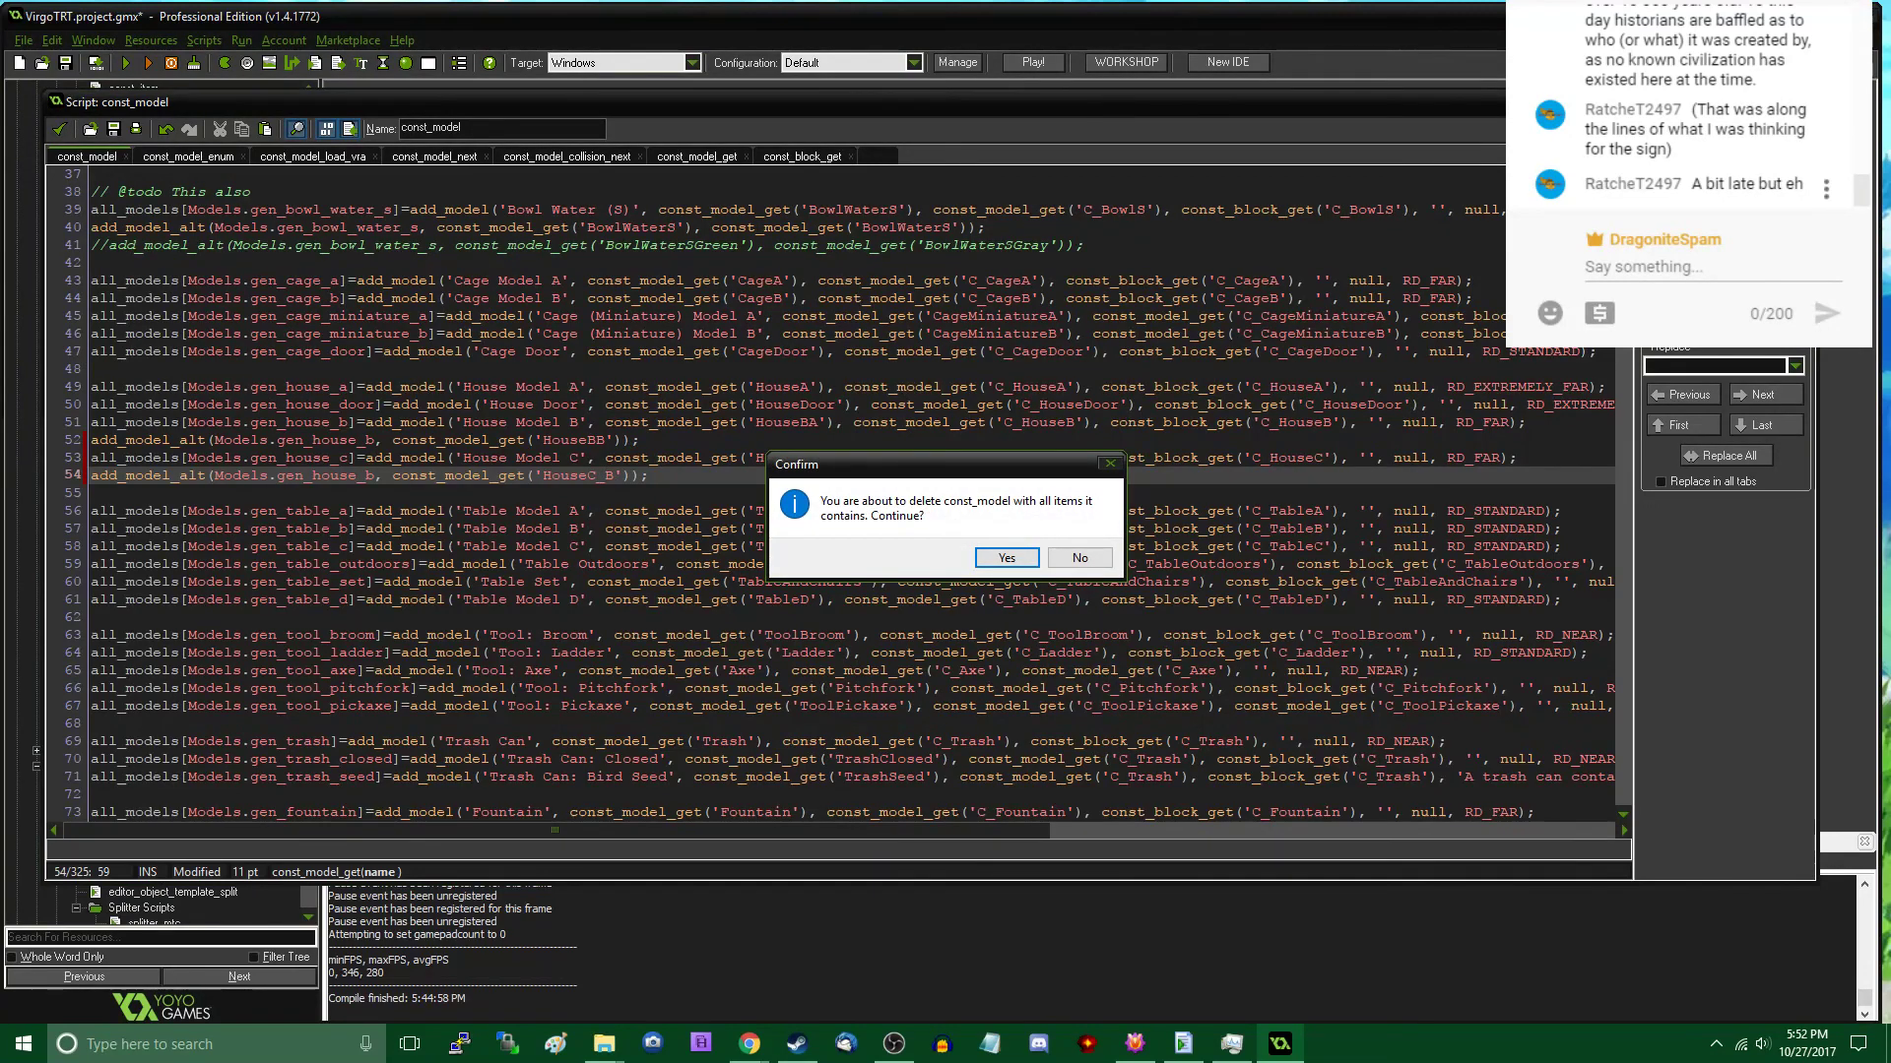
{"action": "left_click", "coordinate": [1080, 557]}
{"action": "left_click", "coordinate": [378, 480]}
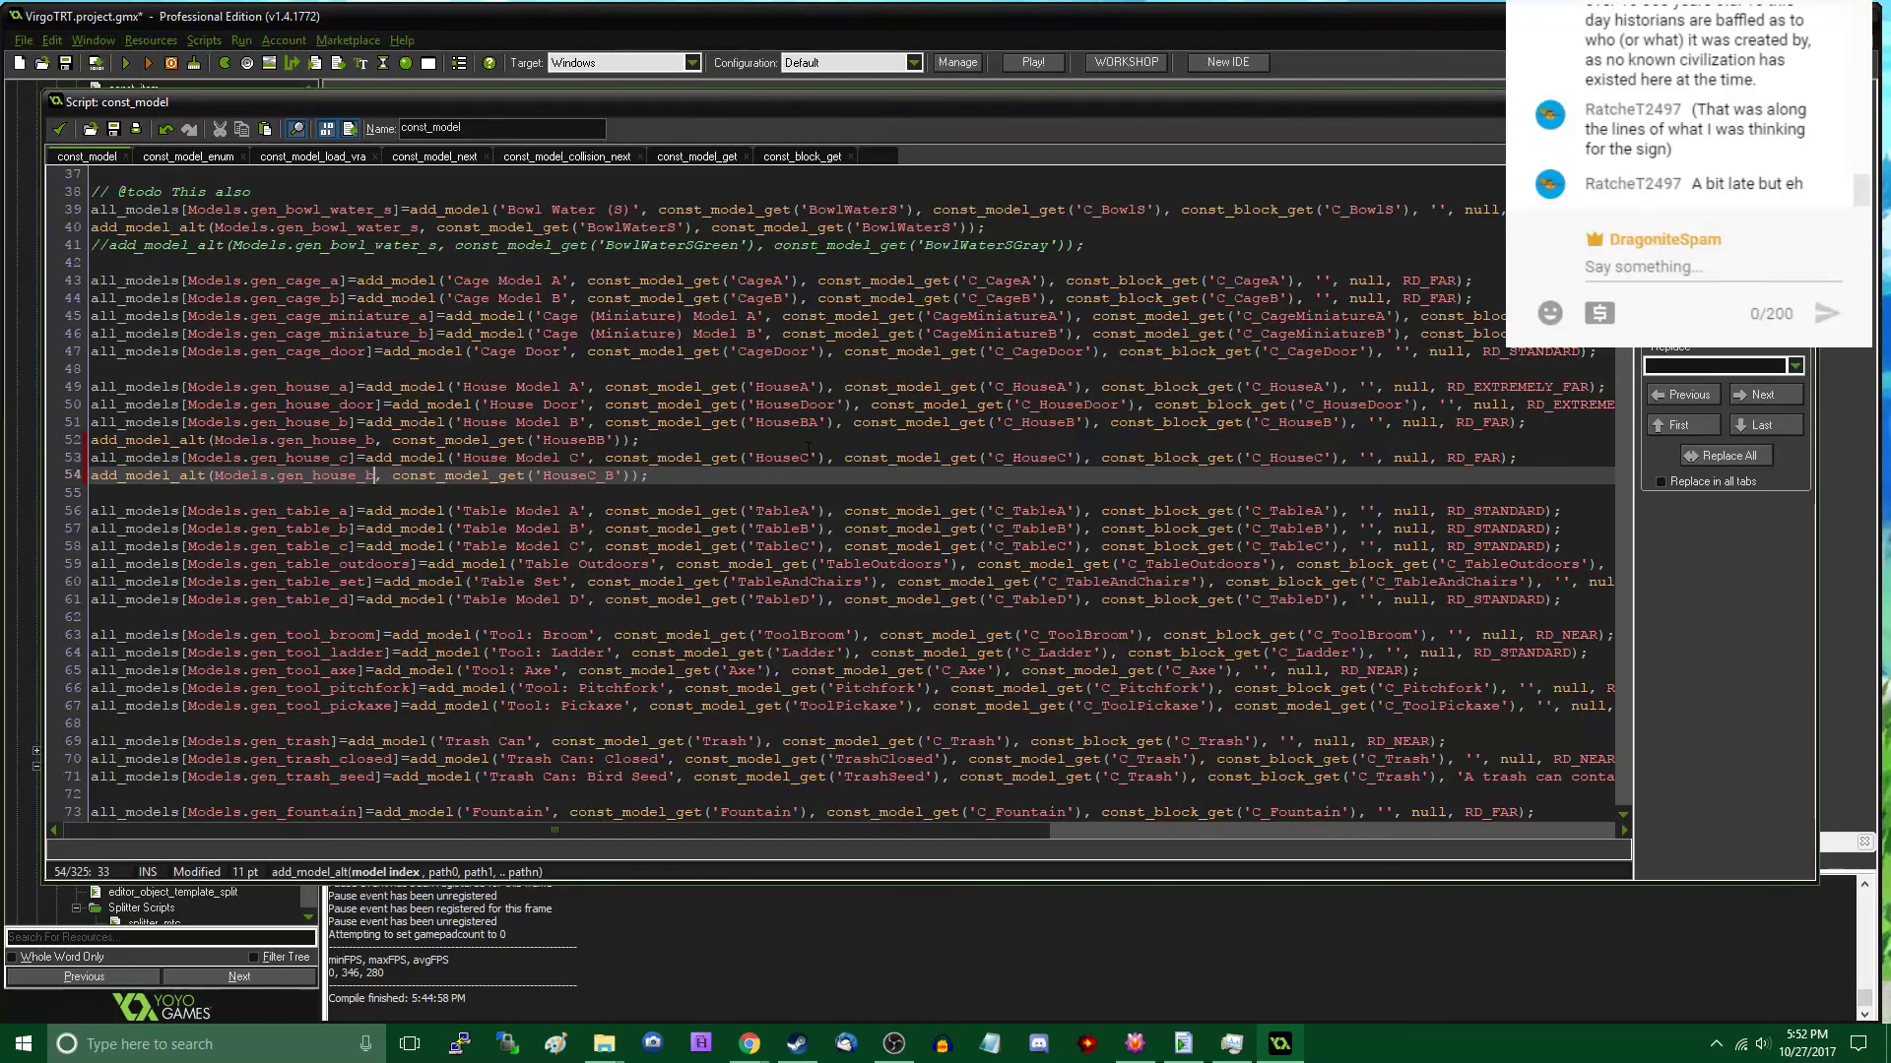
{"action": "key", "text": "ctrl+s"}
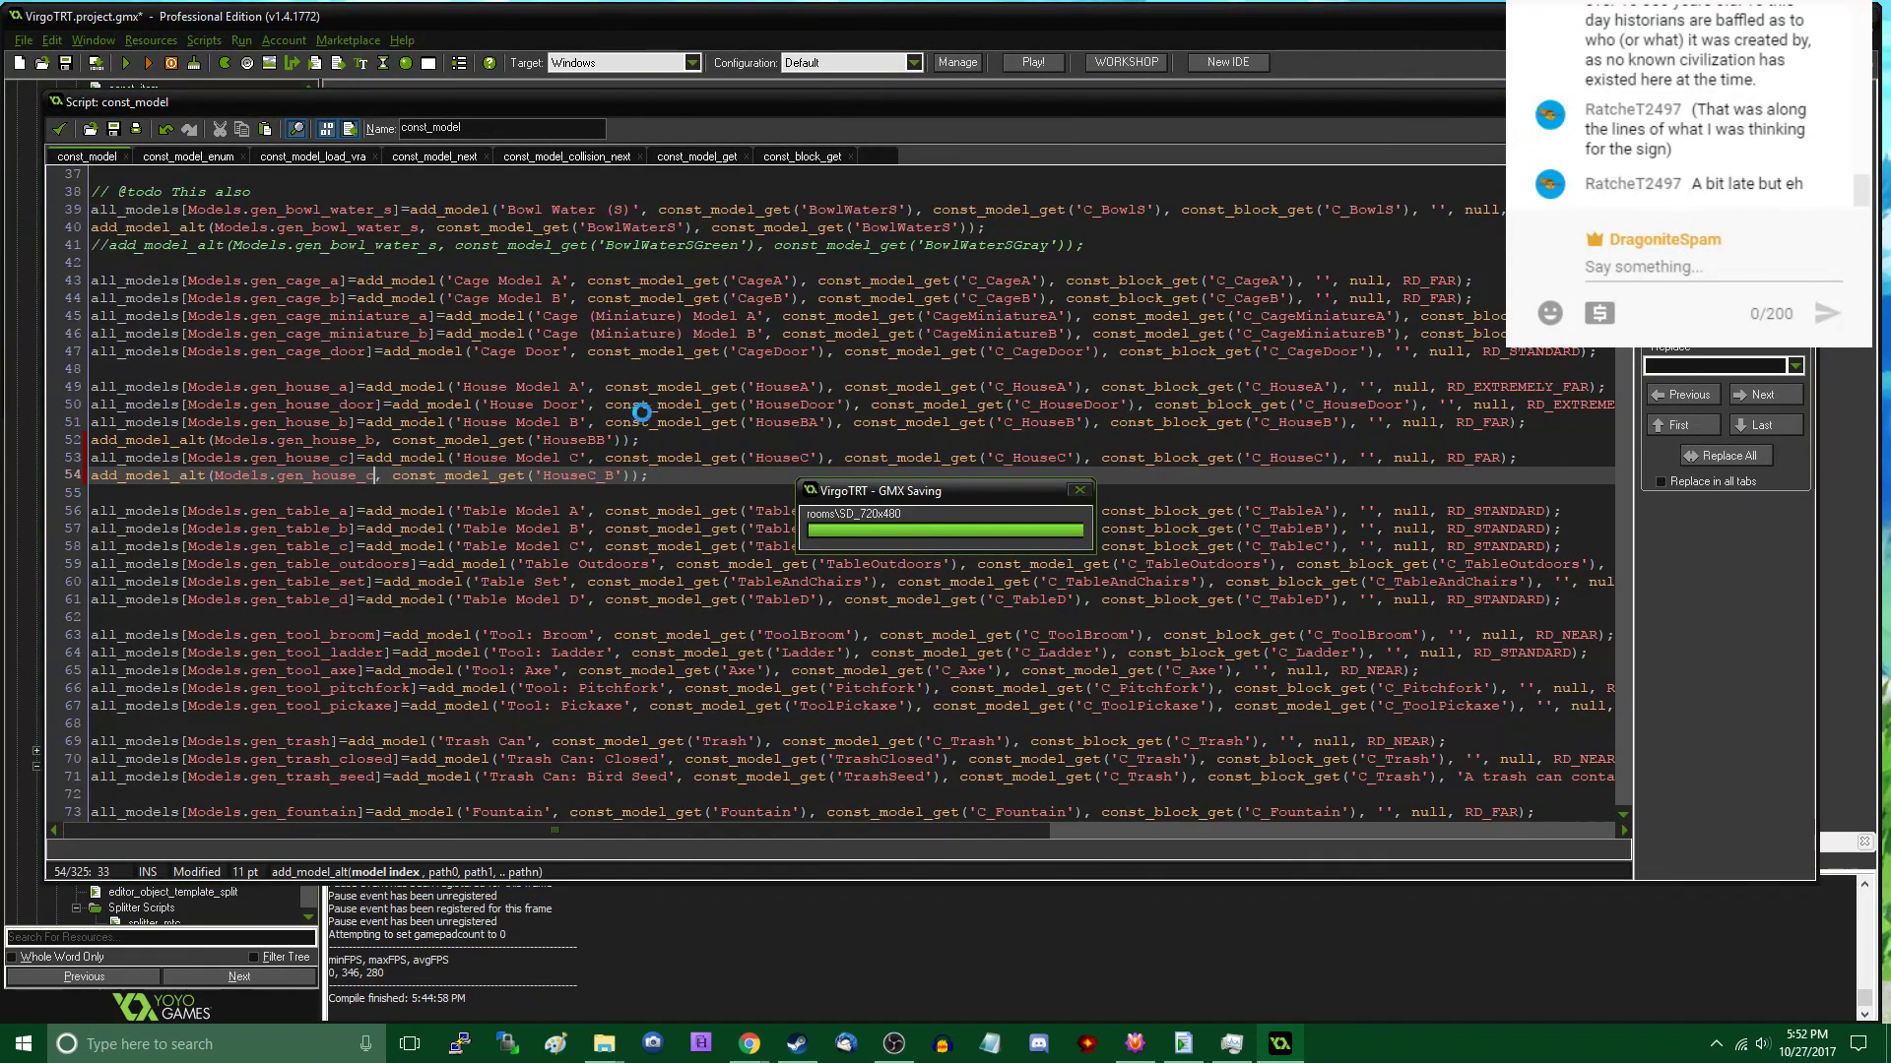
- Run the game from GameMaker to test the new models, dismissing the message shown during loading
{"action": "scroll", "coordinate": [672, 435], "scroll_direction": "down", "scroll_amount": 2}
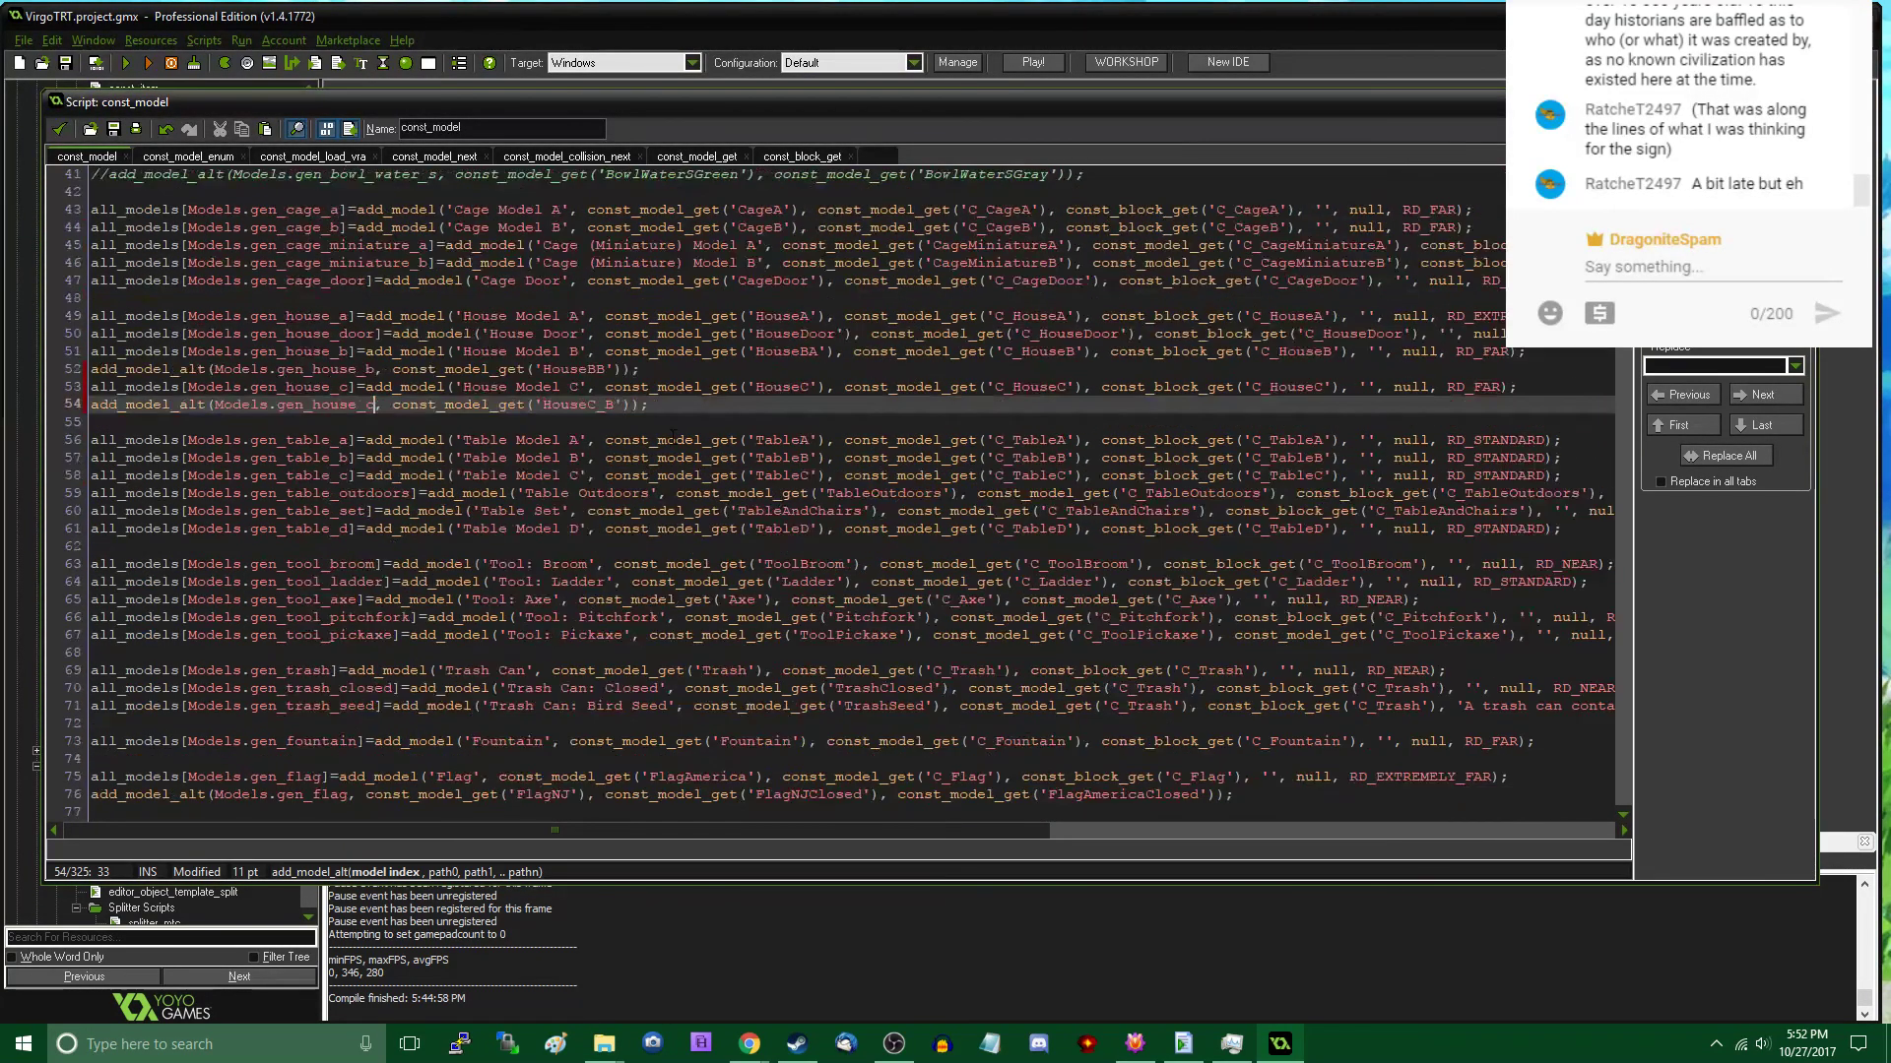
{"action": "scroll", "coordinate": [673, 435], "scroll_direction": "down", "scroll_amount": 10}
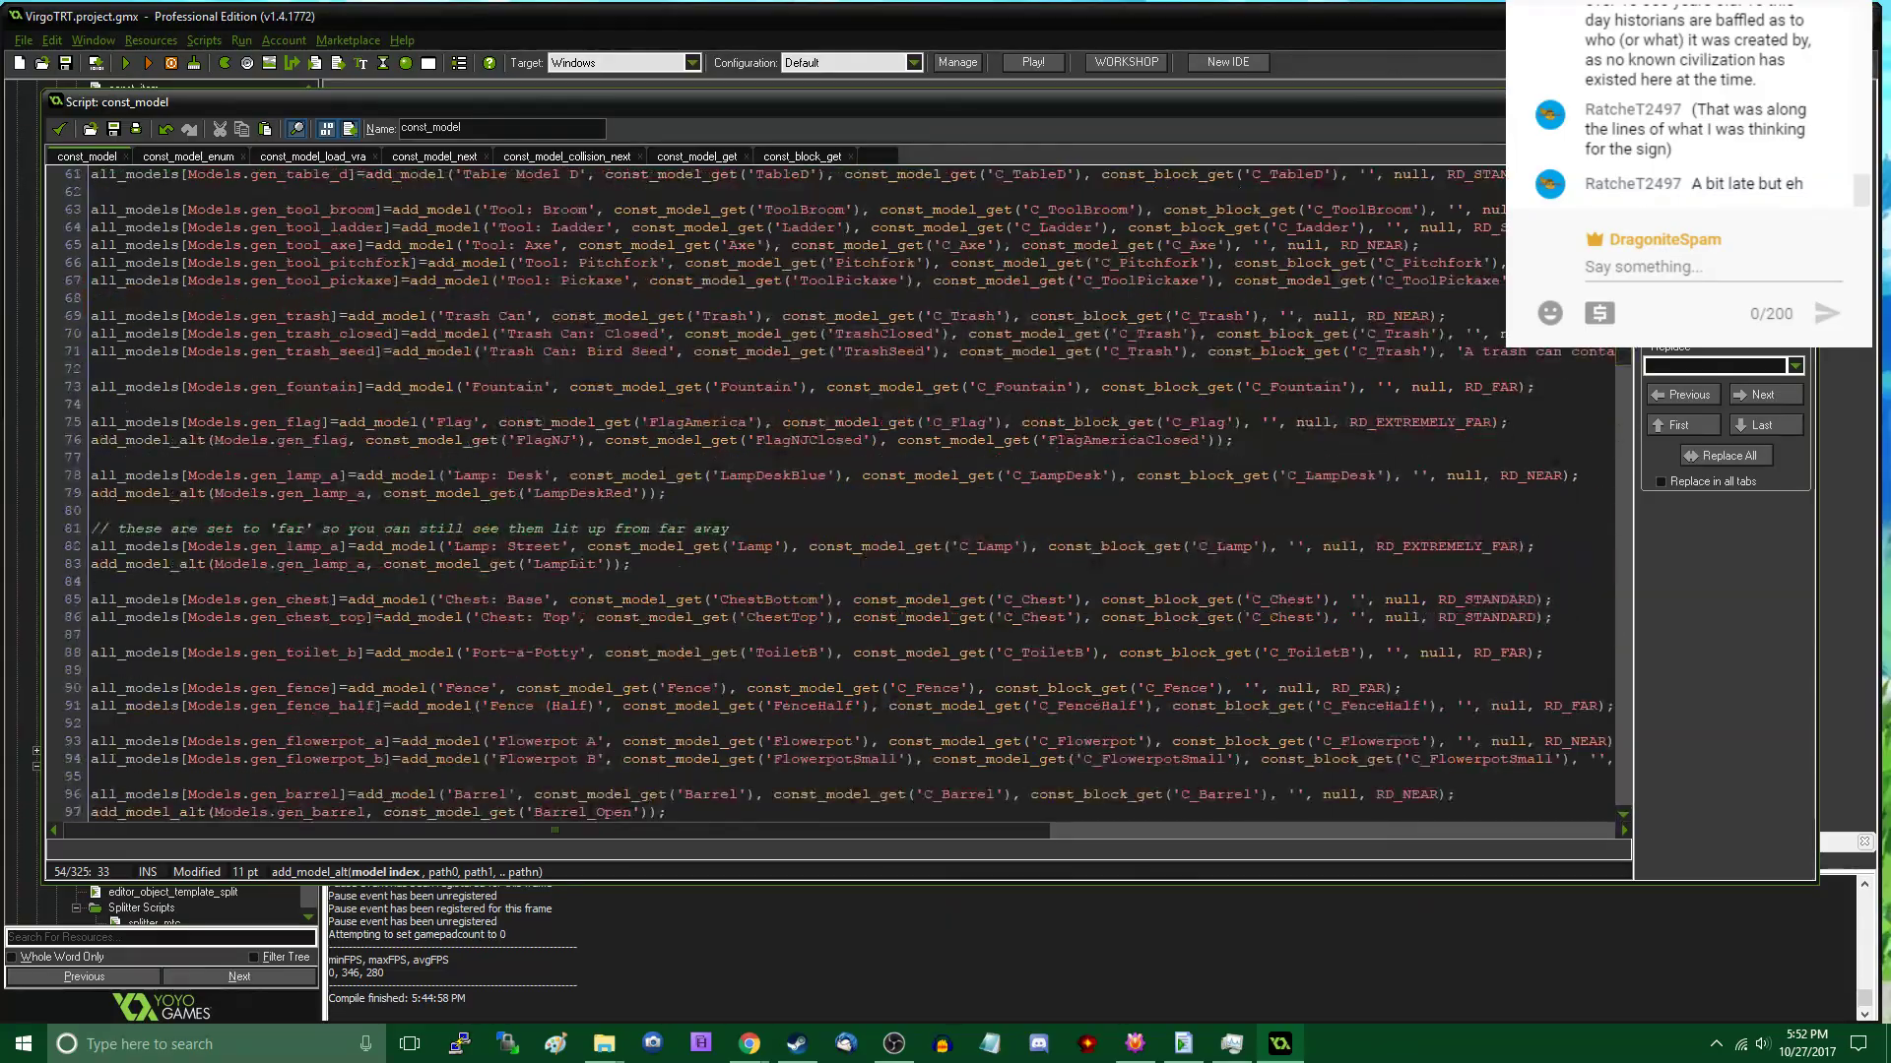
{"action": "left_click_drag", "start_coordinate": [1627, 351], "coordinate": [1615, 299]}
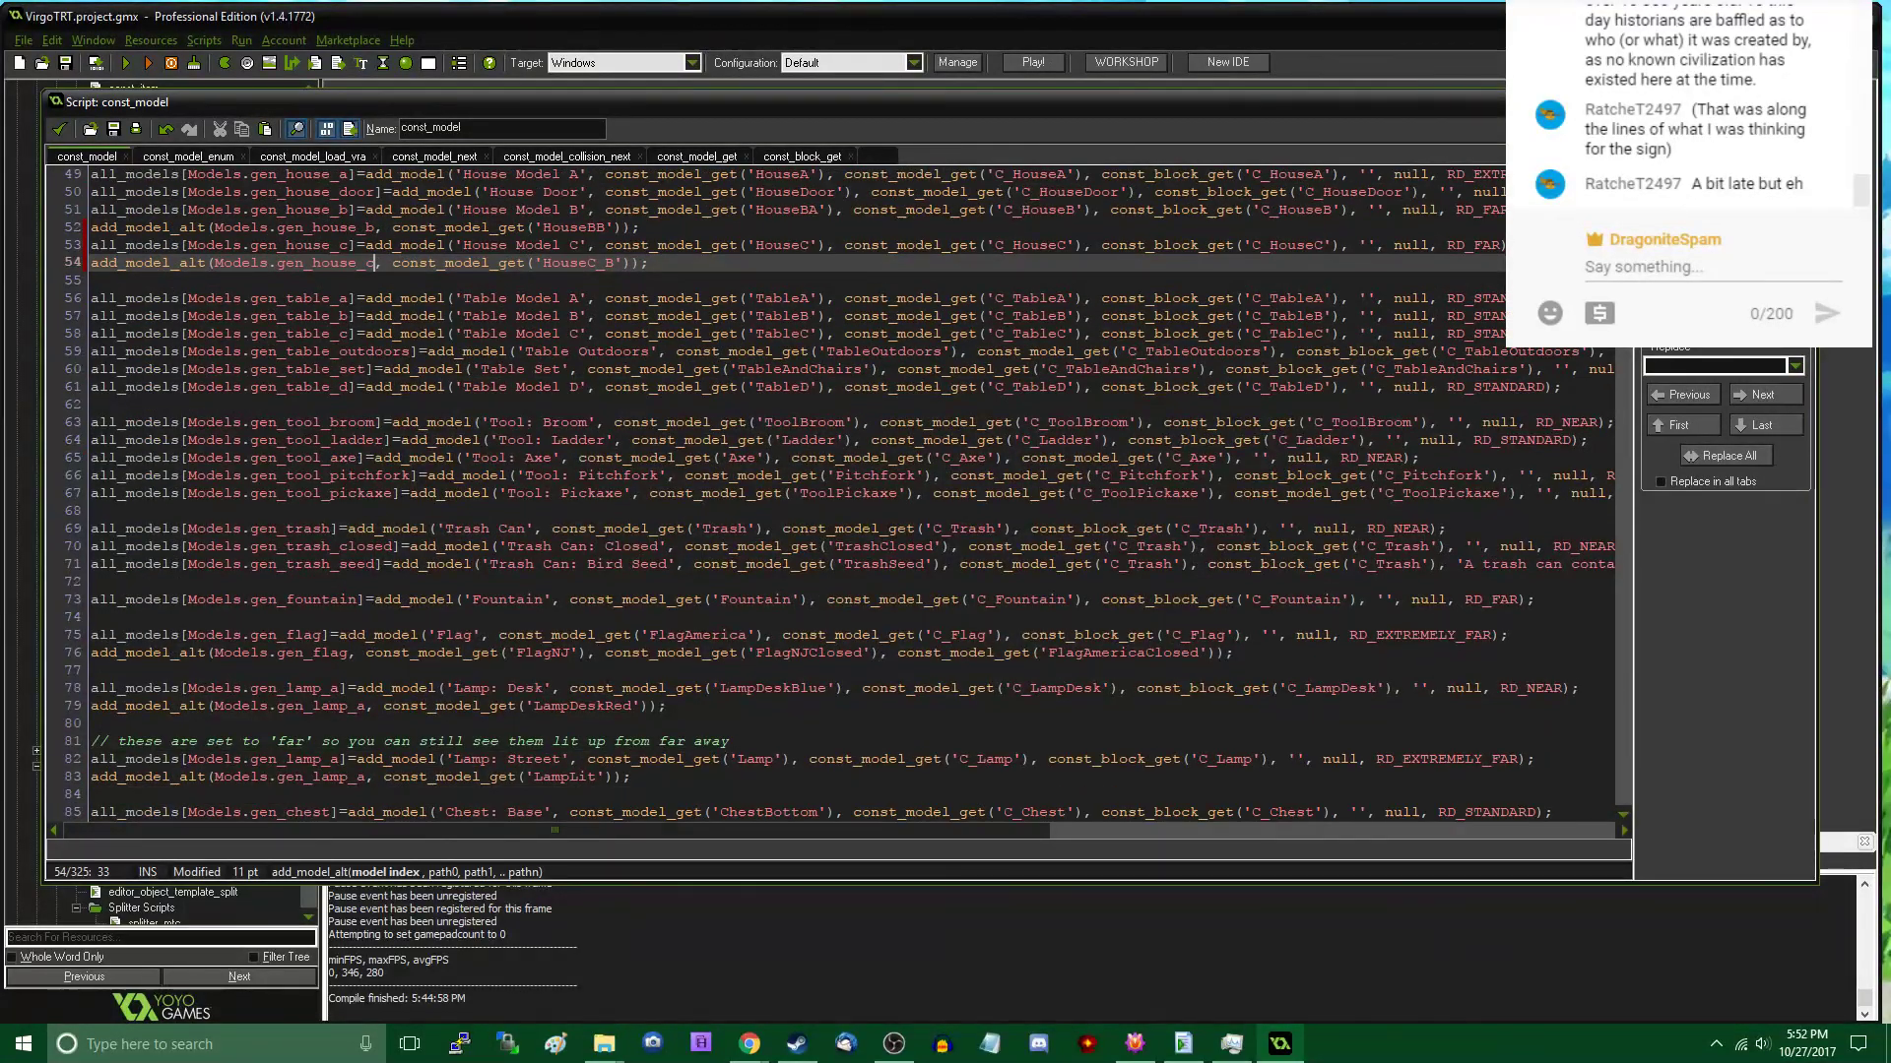
{"action": "left_click", "coordinate": [129, 62]}
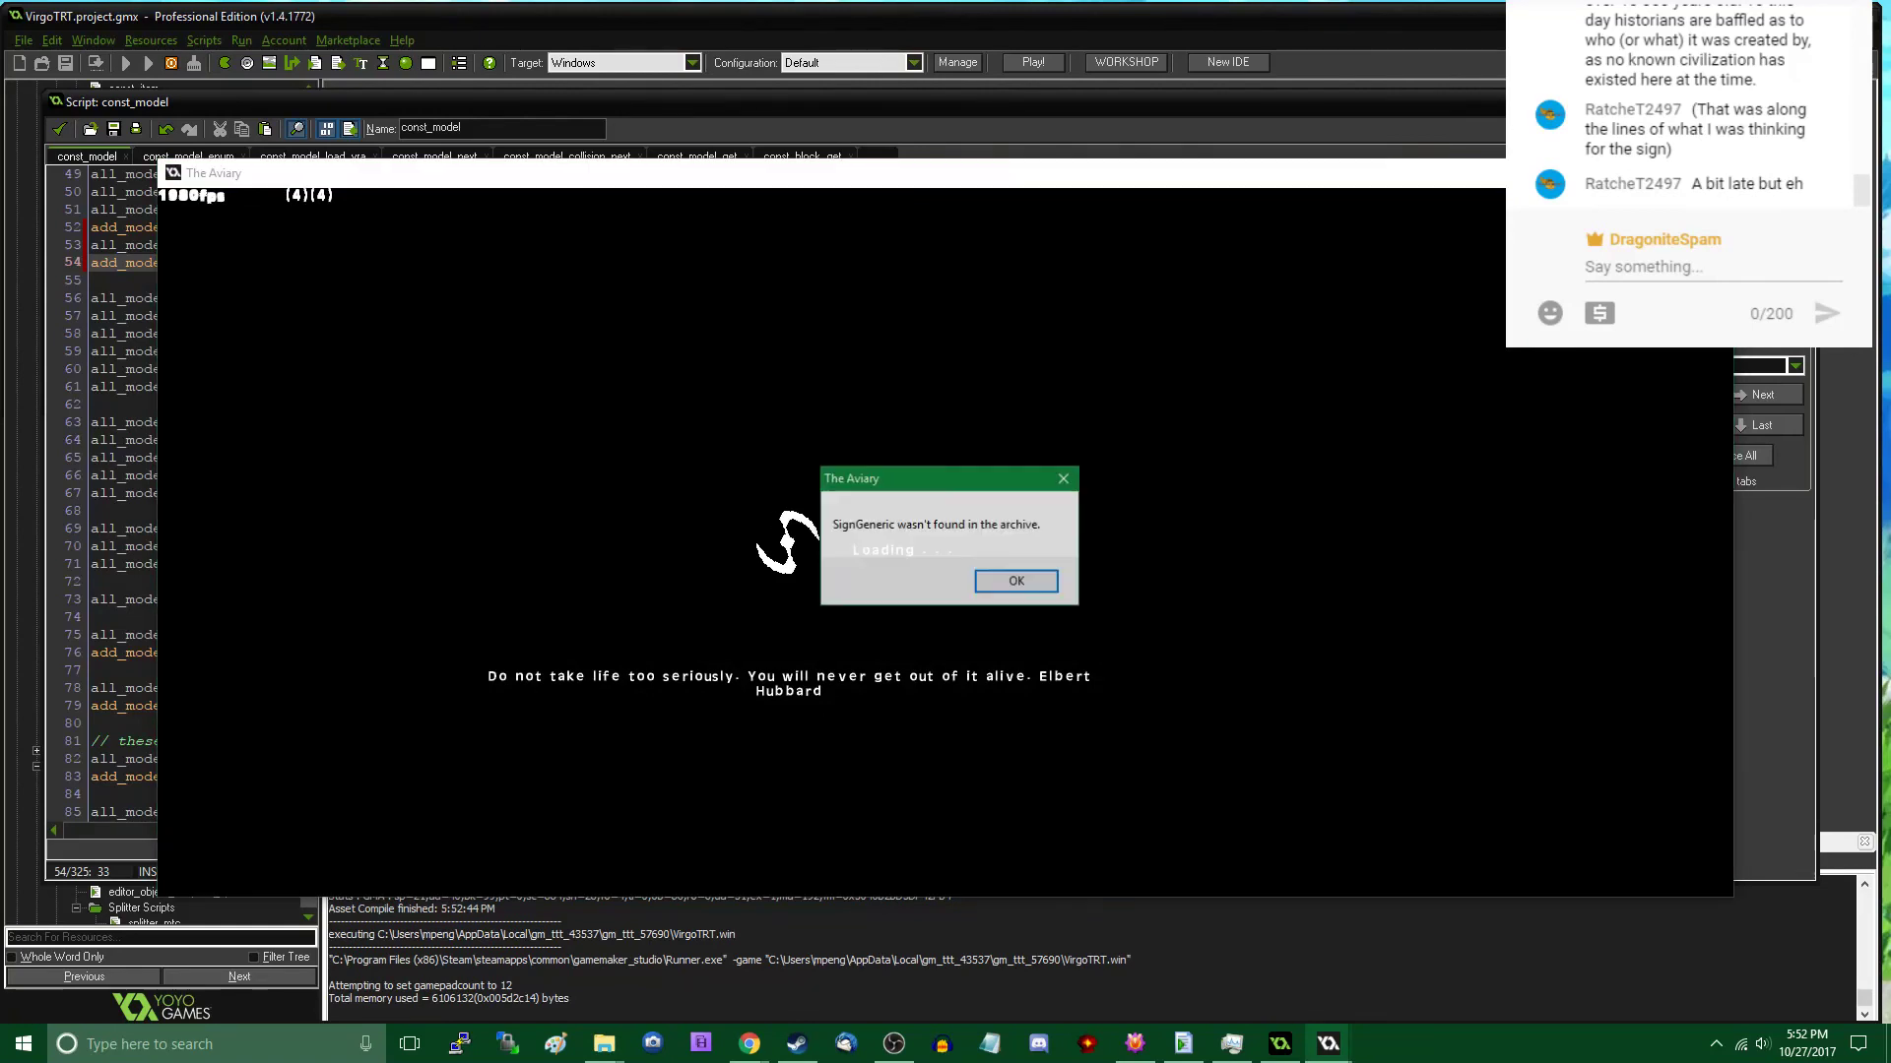
{"action": "key", "text": "Return"}
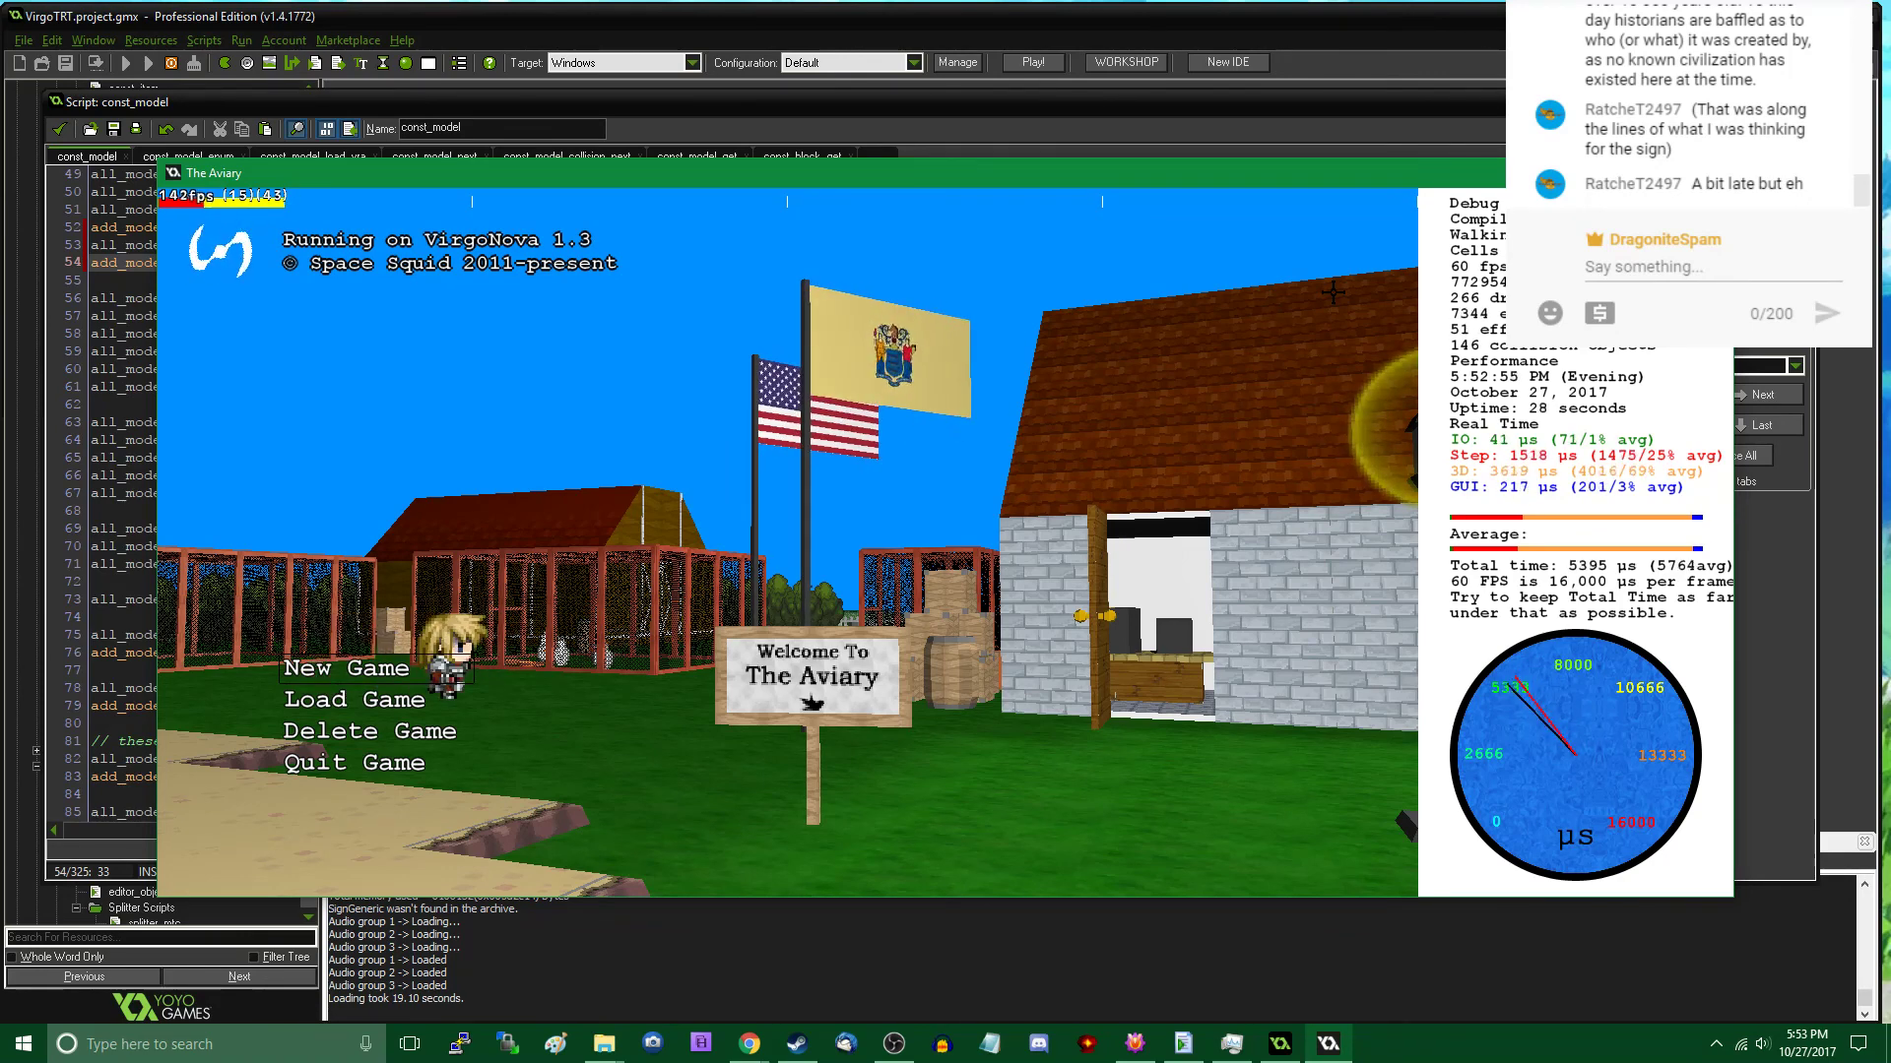
- Start a new game, open the in-game editor and select the Aviary sign
{"action": "key", "text": "Return"}
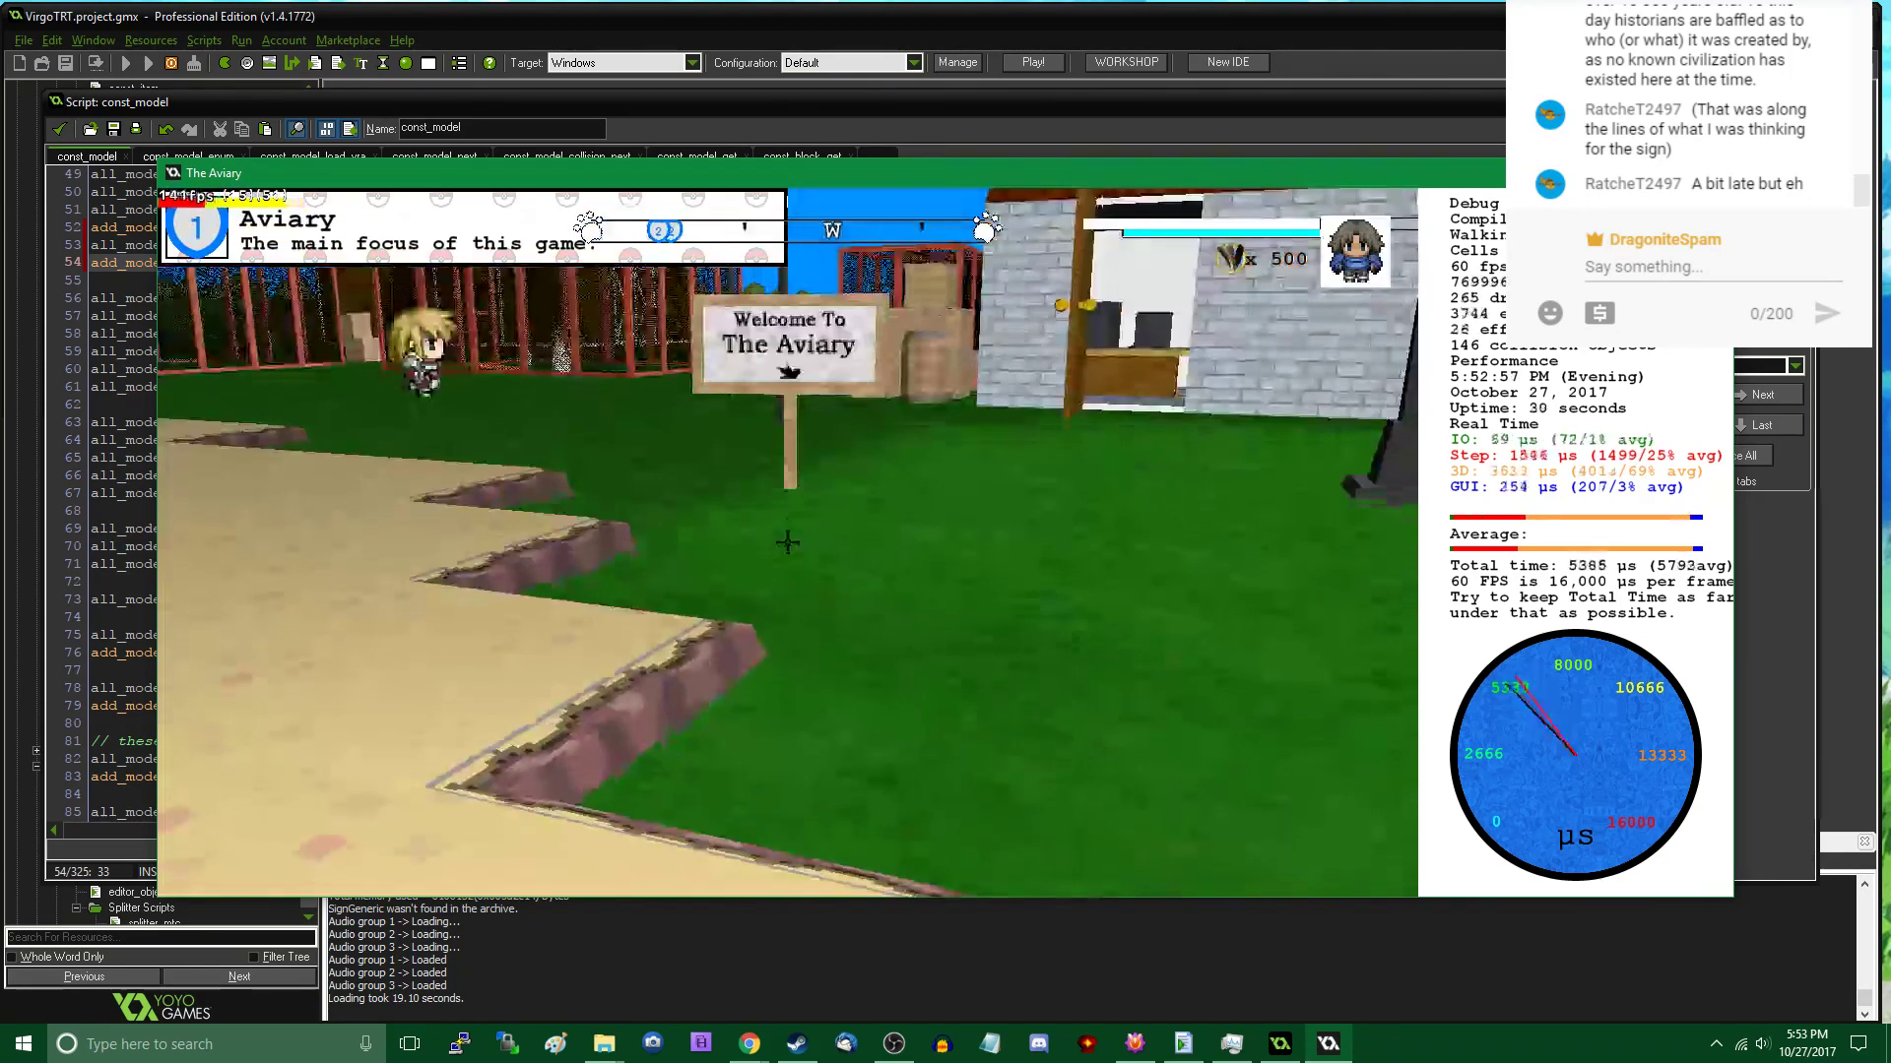
{"action": "key", "text": "Tab"}
{"action": "left_click", "coordinate": [787, 543]}
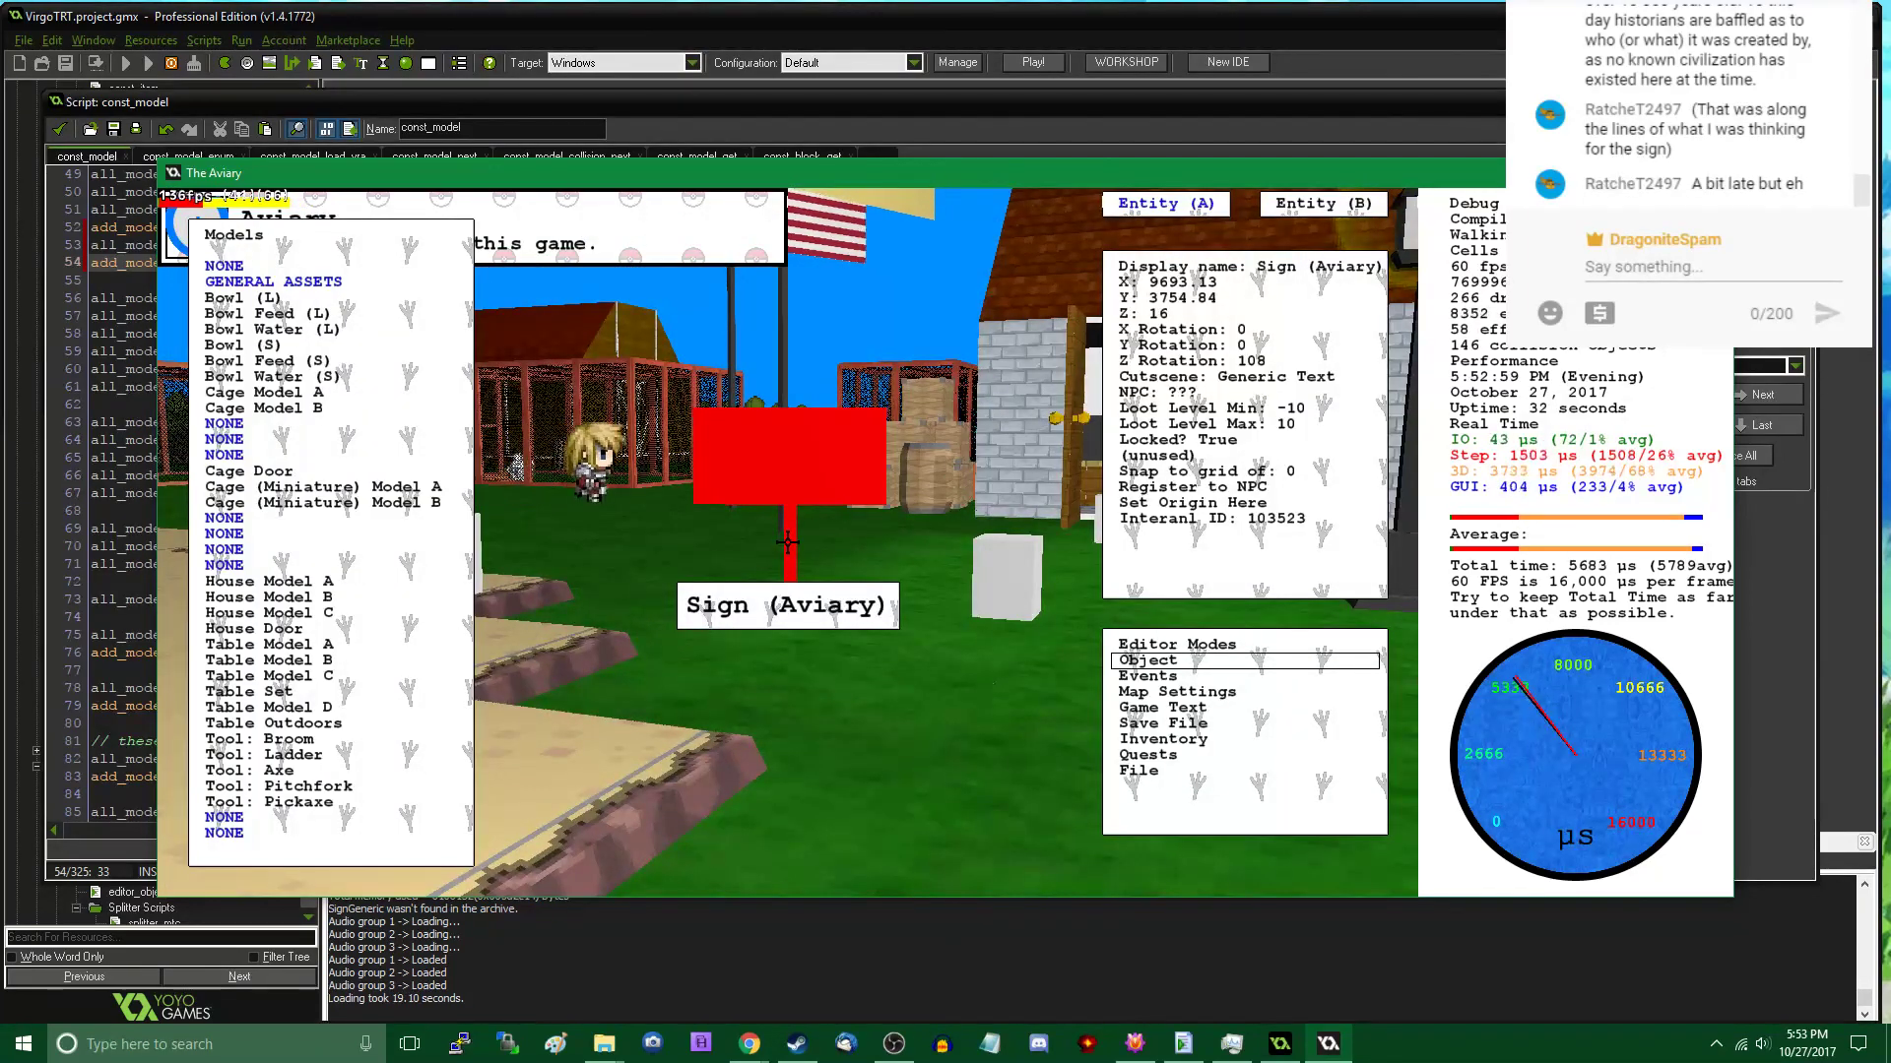
- Cycle the selected sign's form index through its alternate models in the Entity (B) properties, and abort the game at the error dialog
{"action": "left_click", "coordinate": [1315, 205]}
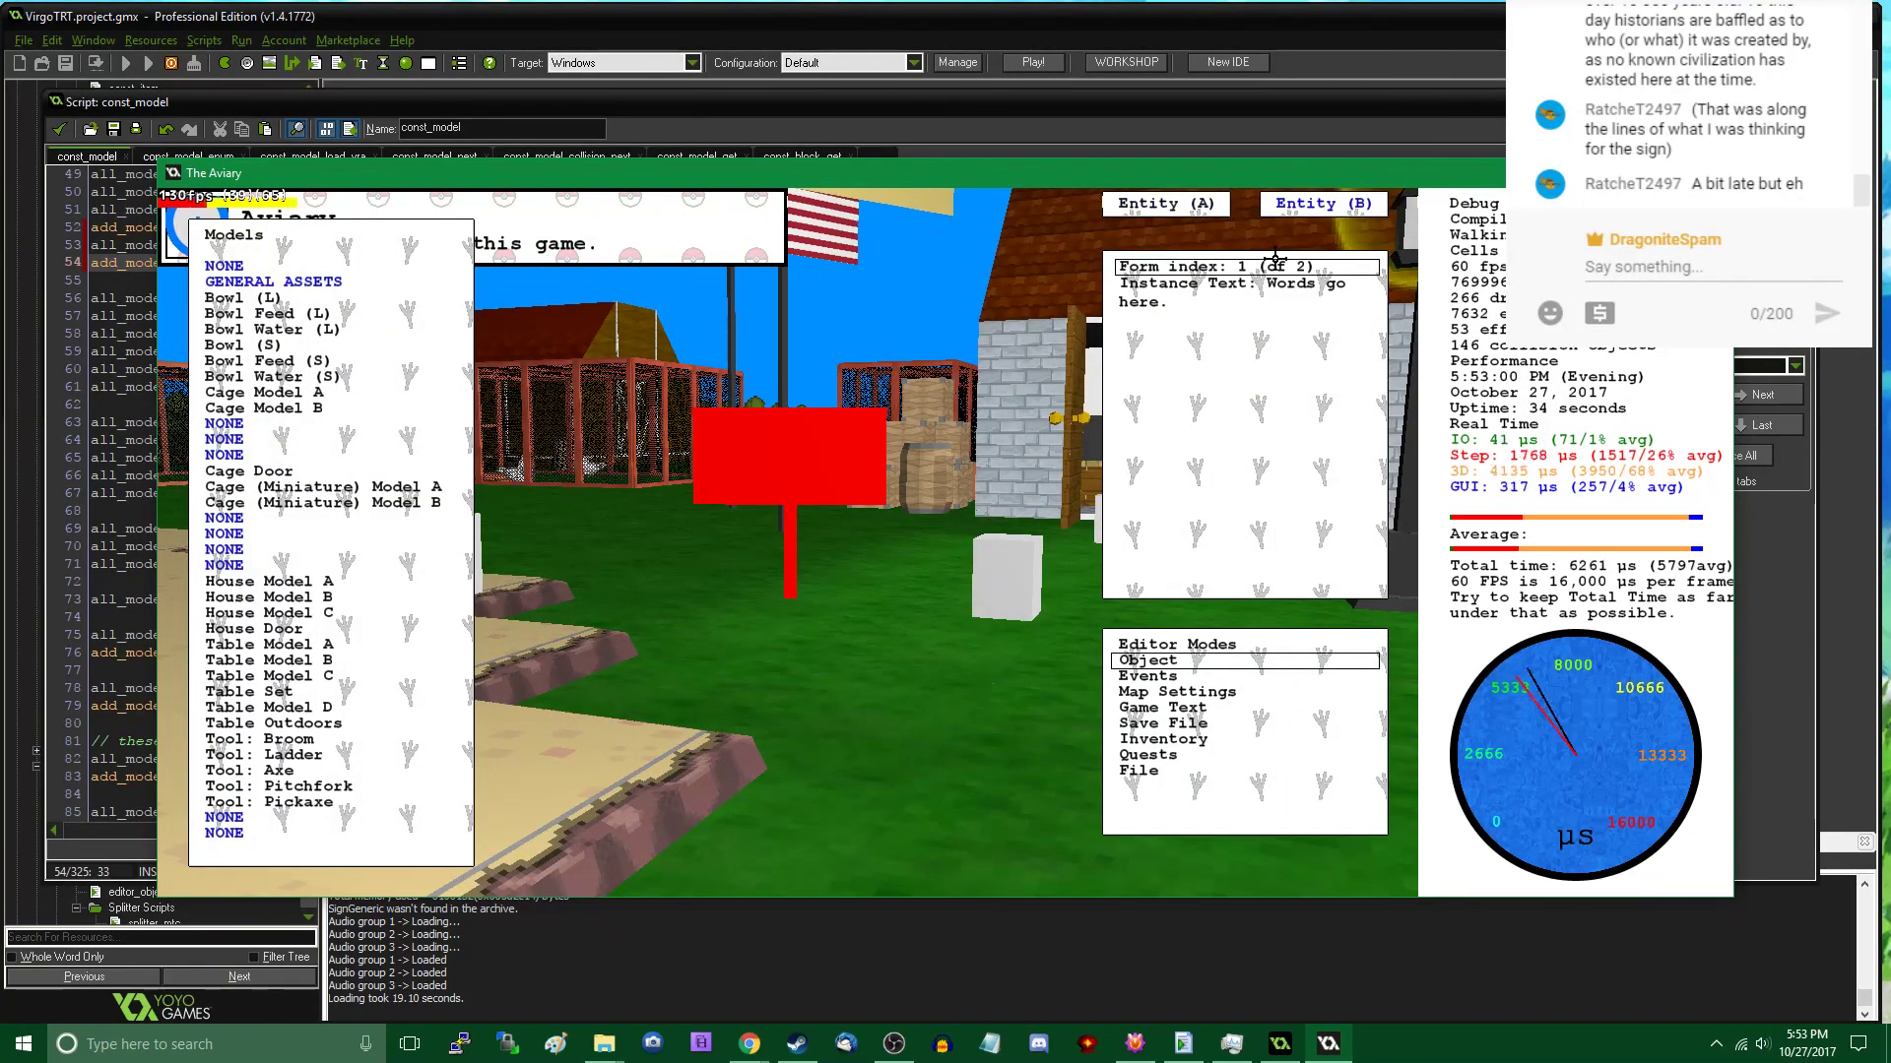
{"action": "left_click", "coordinate": [1231, 284]}
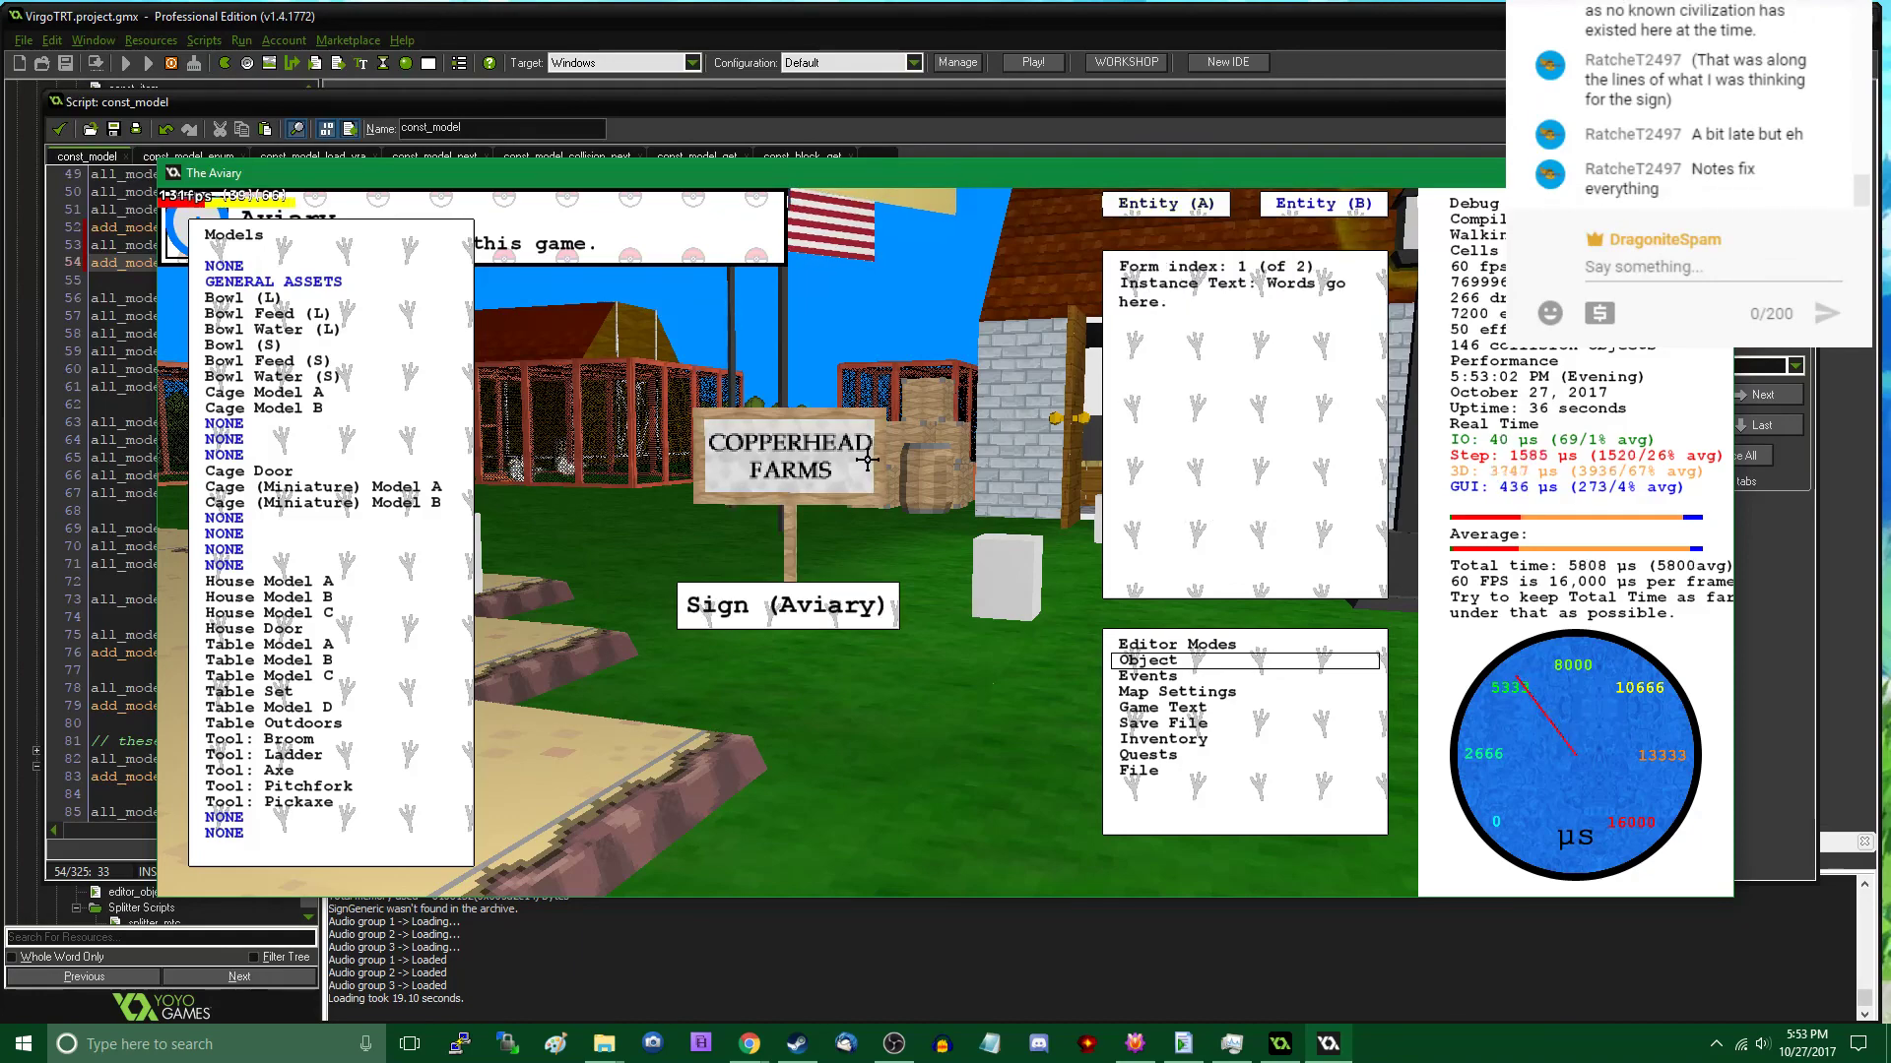
{"action": "left_click", "coordinate": [1284, 265]}
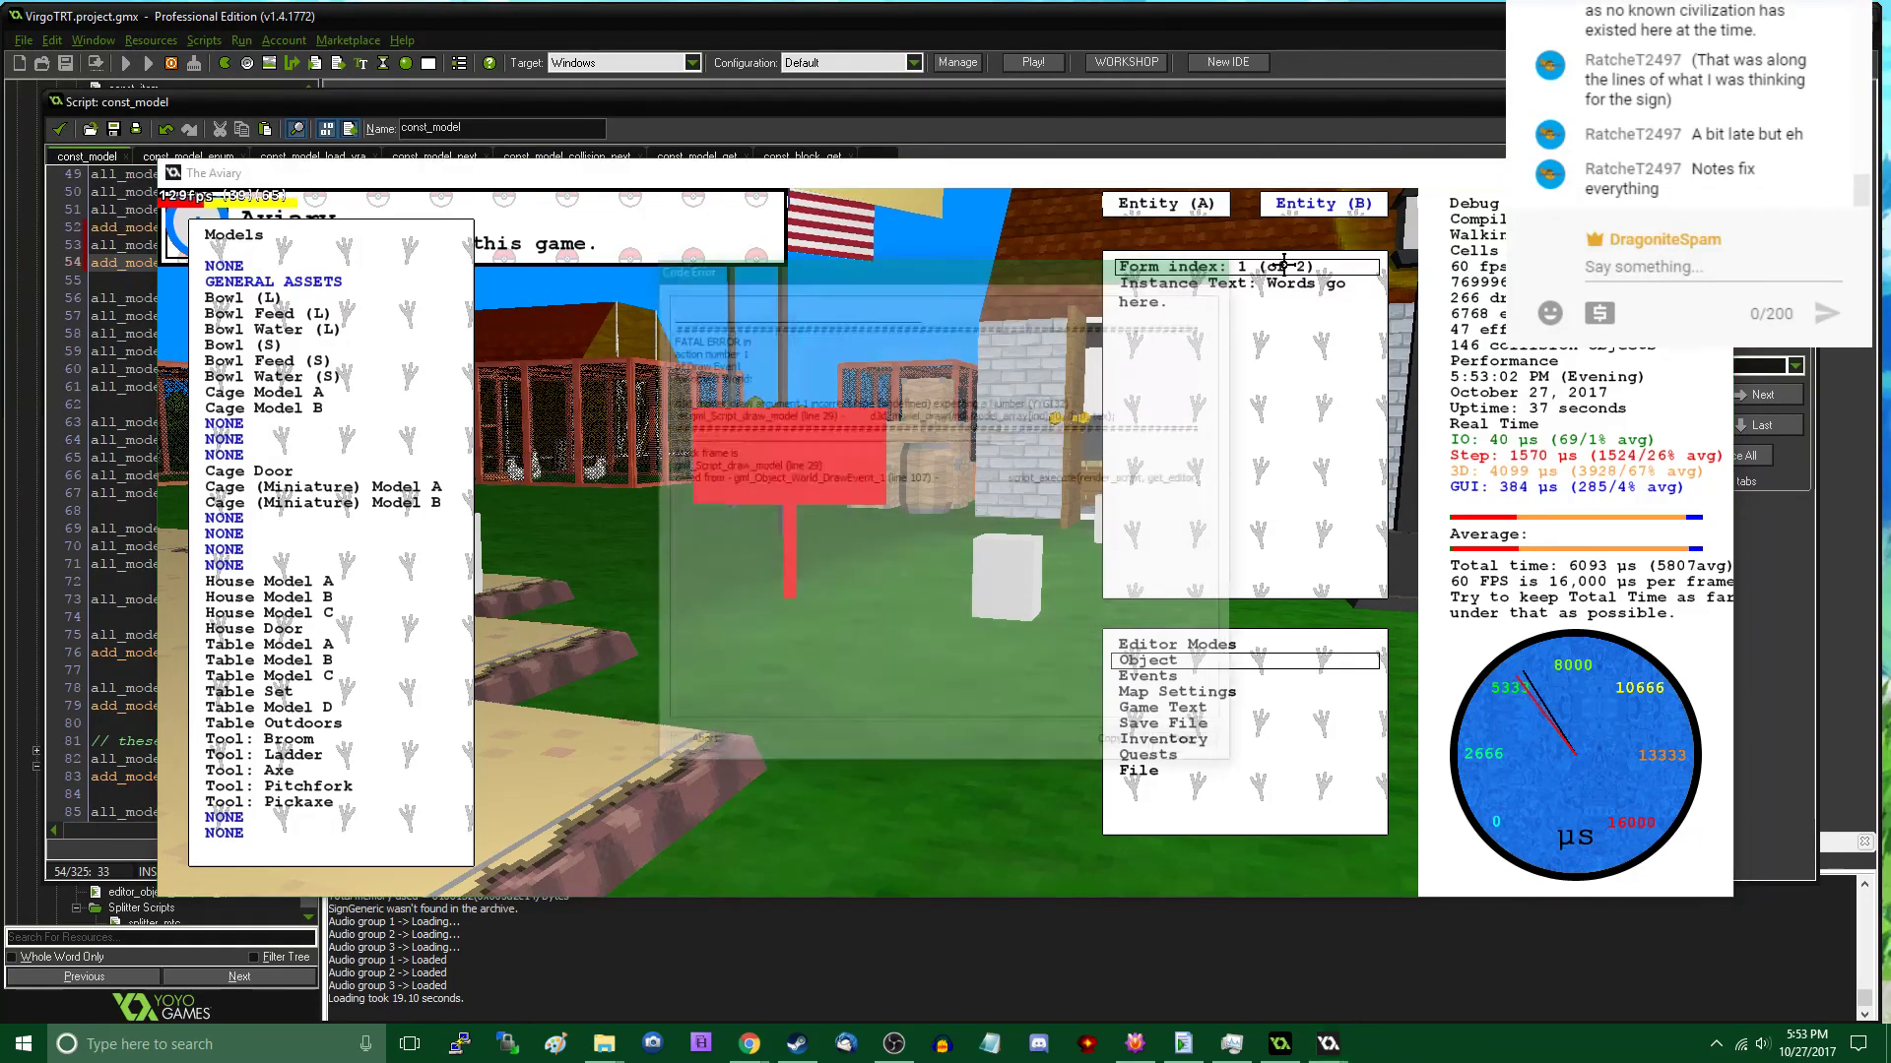
{"action": "left_click", "coordinate": [697, 746]}
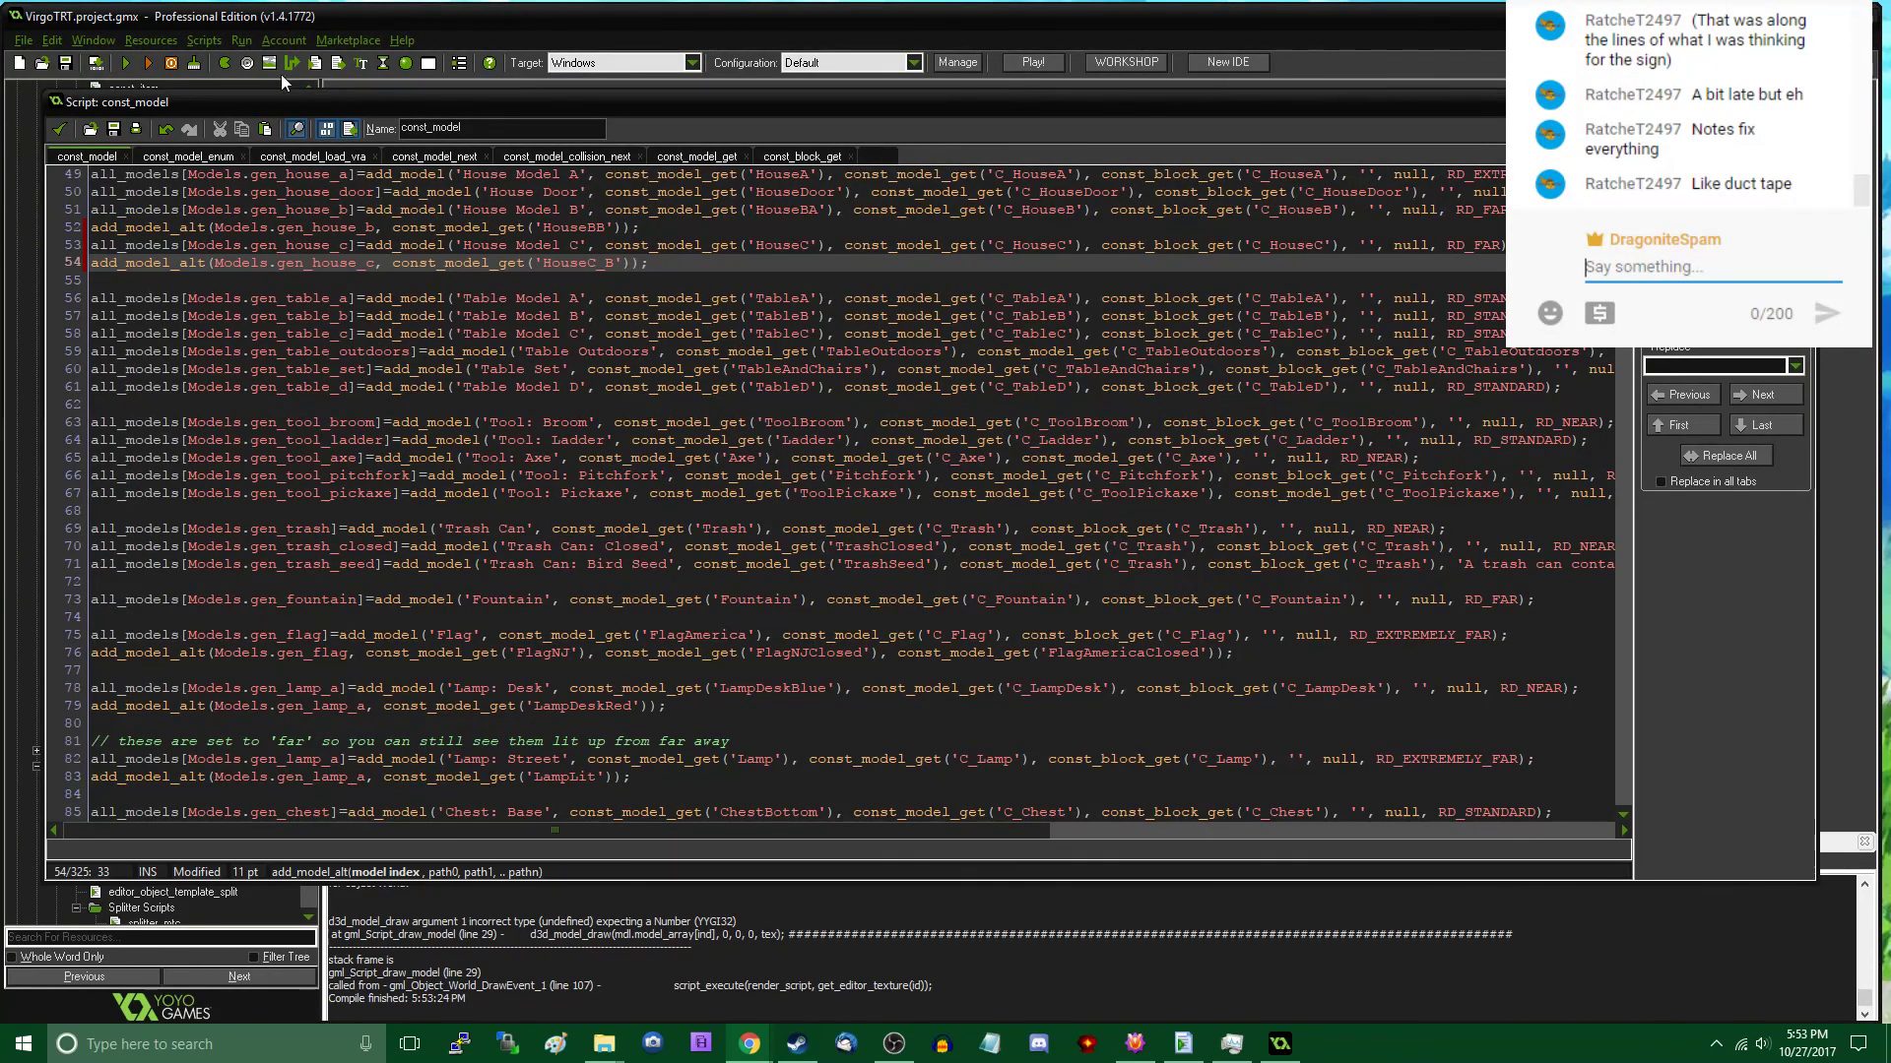
- Switch to the OBS streaming window
{"action": "left_click", "coordinate": [93, 65]}
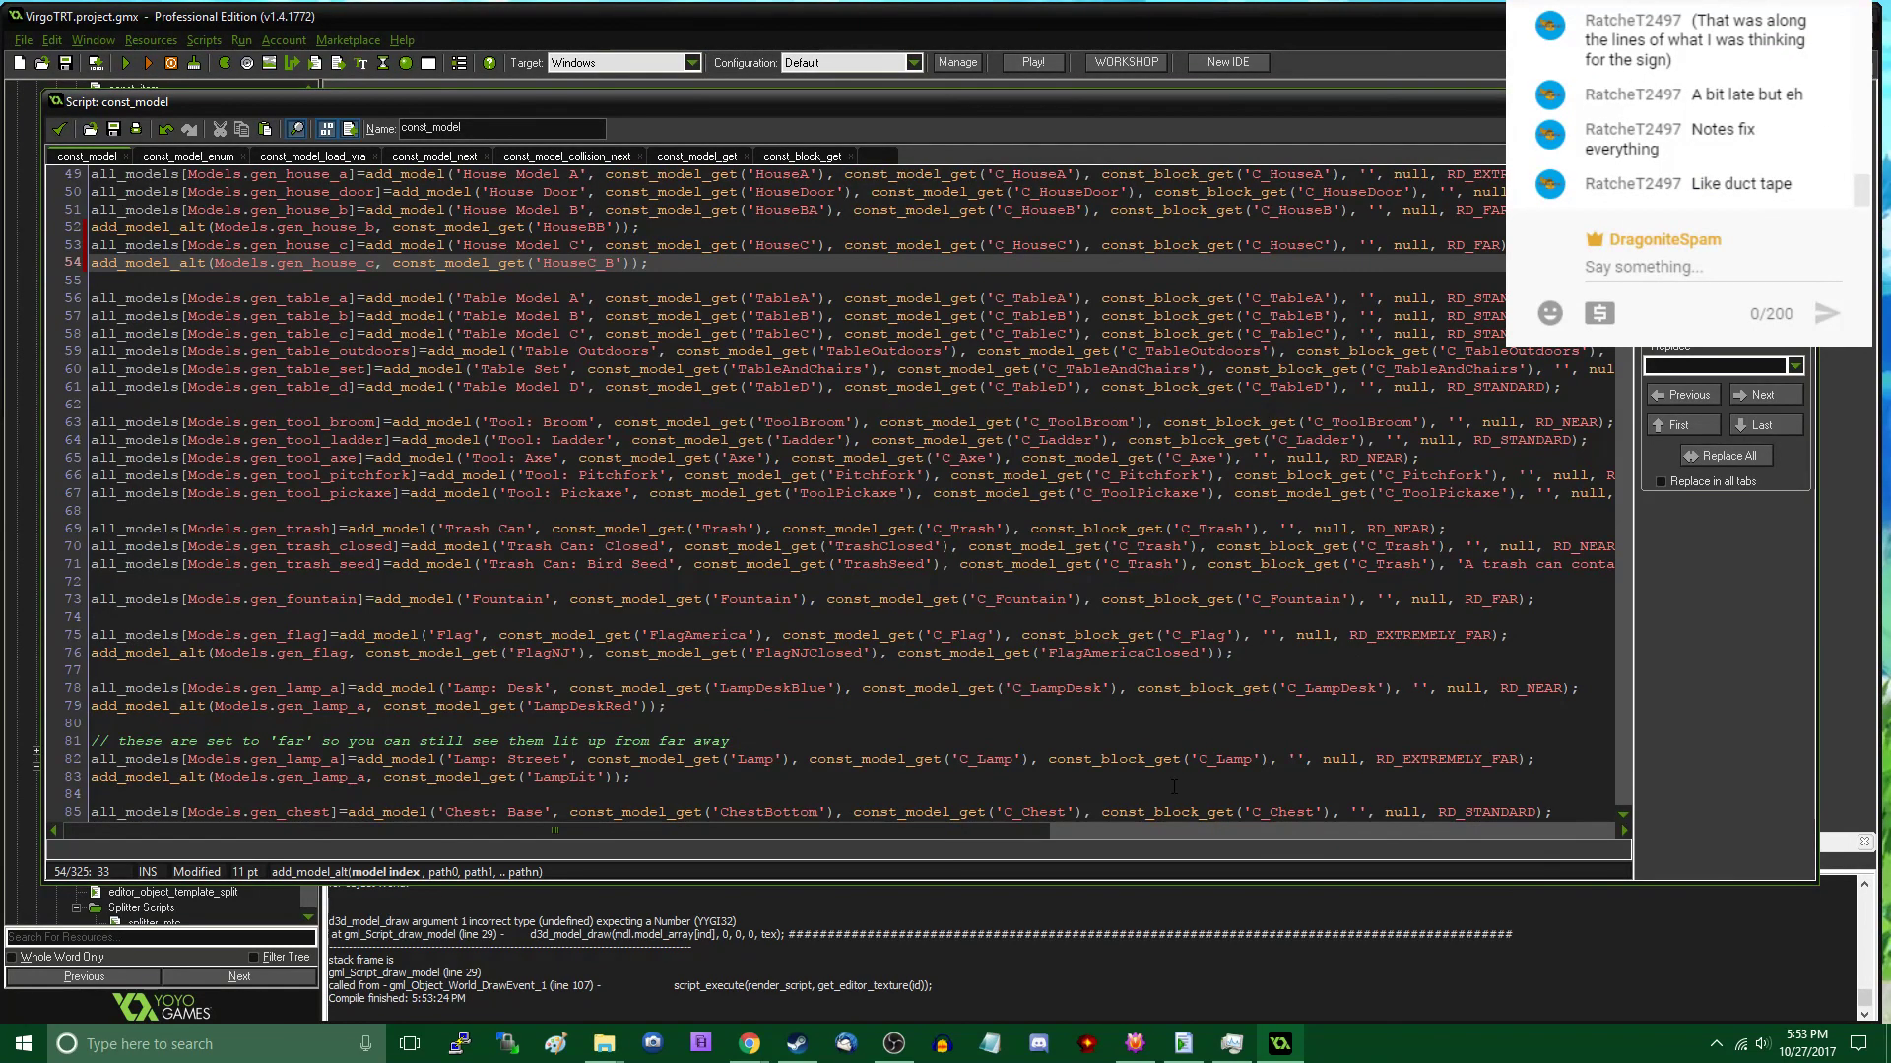
{"action": "left_click", "coordinate": [893, 1044]}
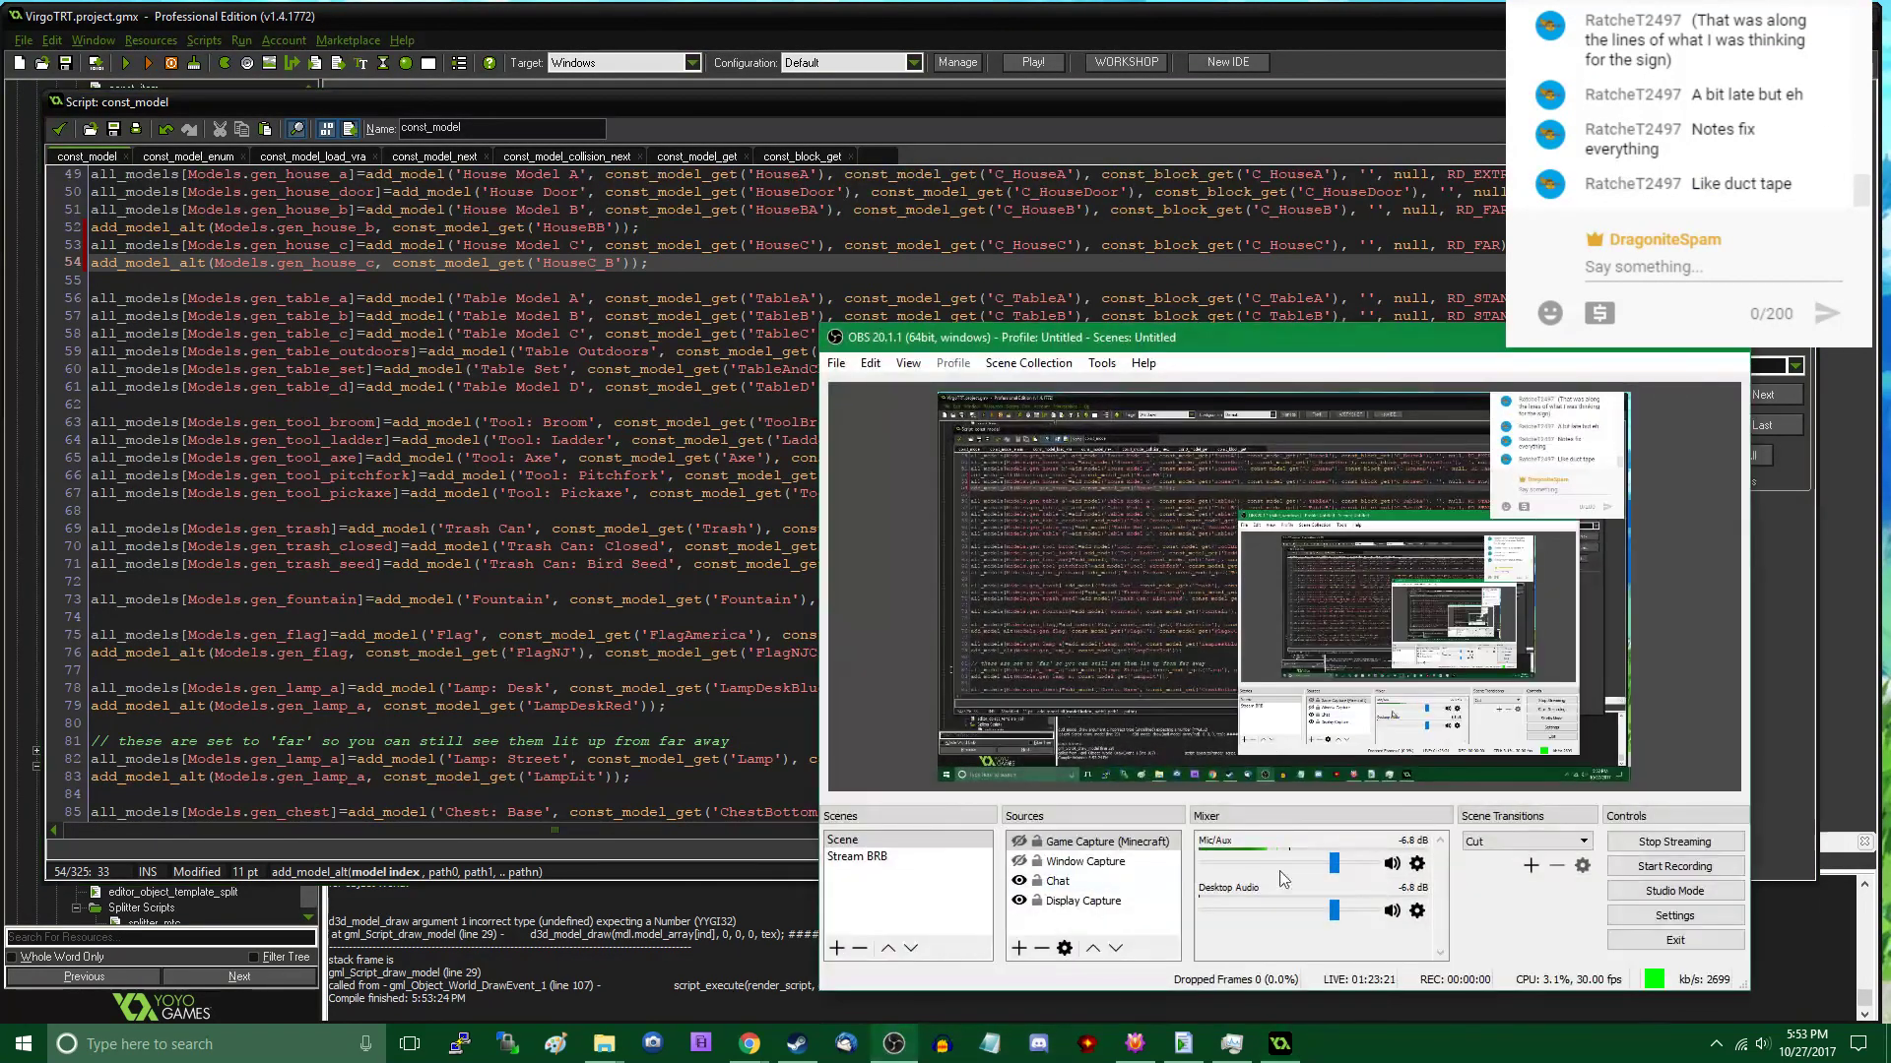